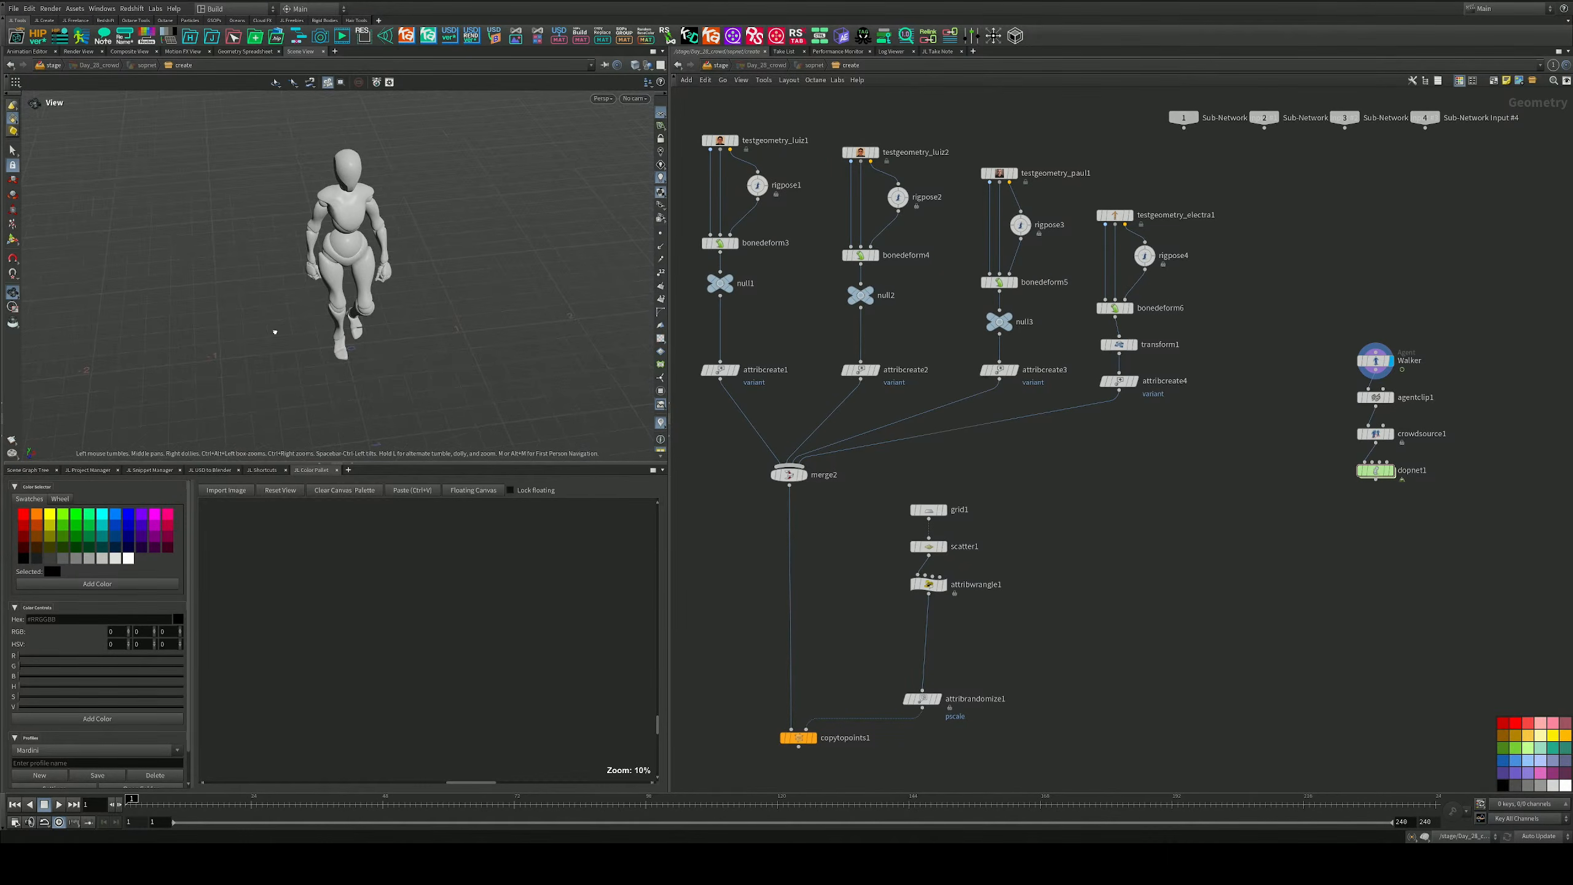
Enlarge the 3D view by collapsing the pane below it, and scrub the timeline to review the Walker agent's walk animation.
{"action": "left_click", "coordinate": [346, 463]}
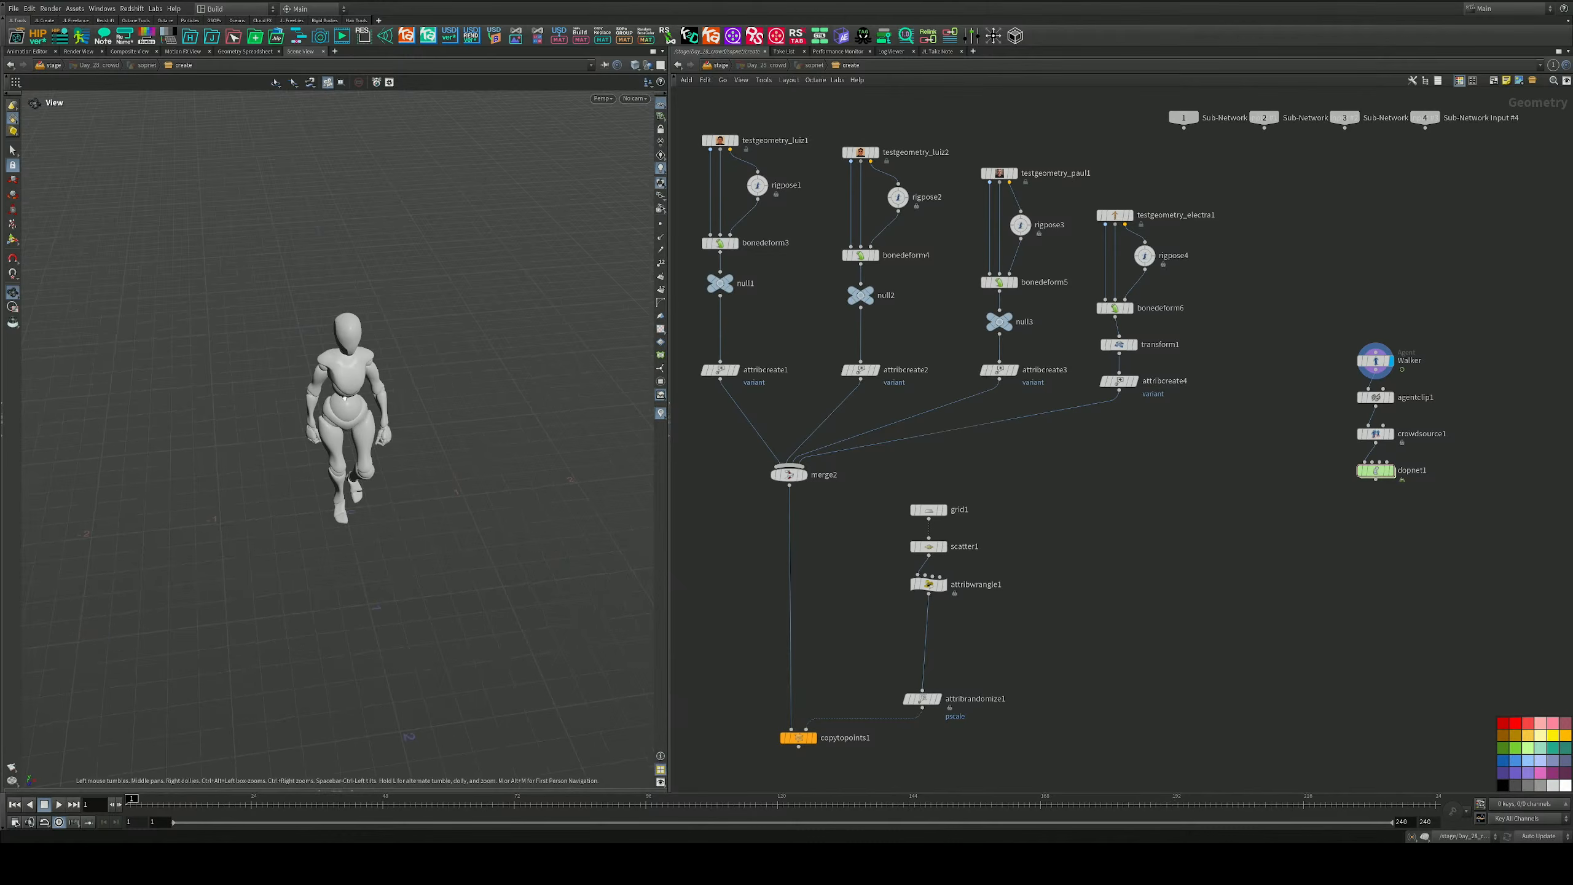
{"action": "left_click_drag", "start_coordinate": [355, 384], "coordinate": [486, 352]}
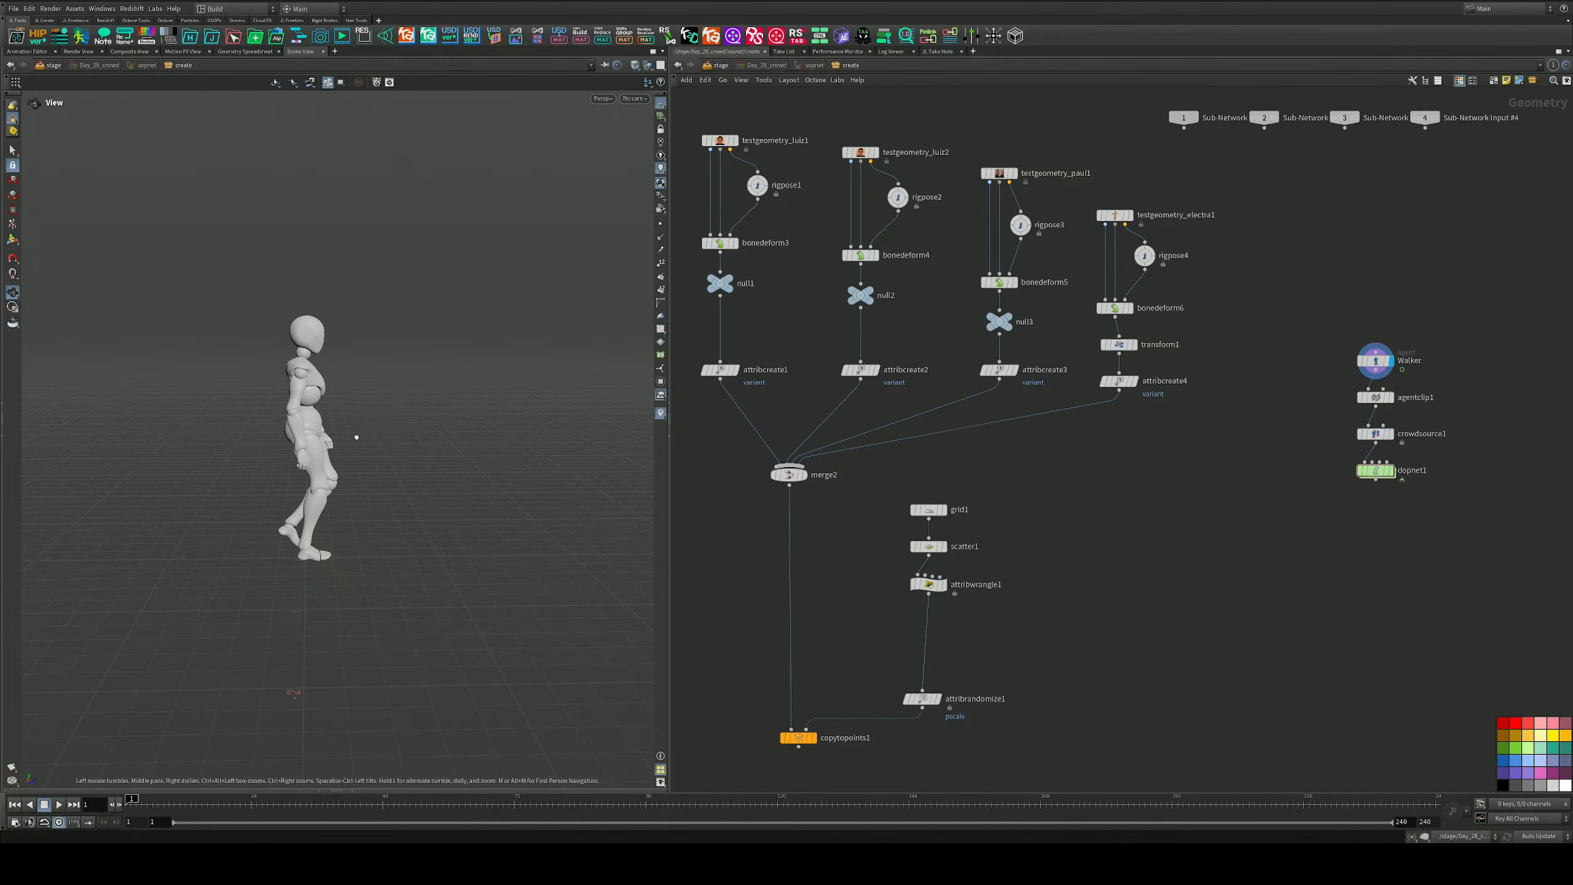
{"action": "left_click_drag", "start_coordinate": [356, 438], "coordinate": [298, 446]}
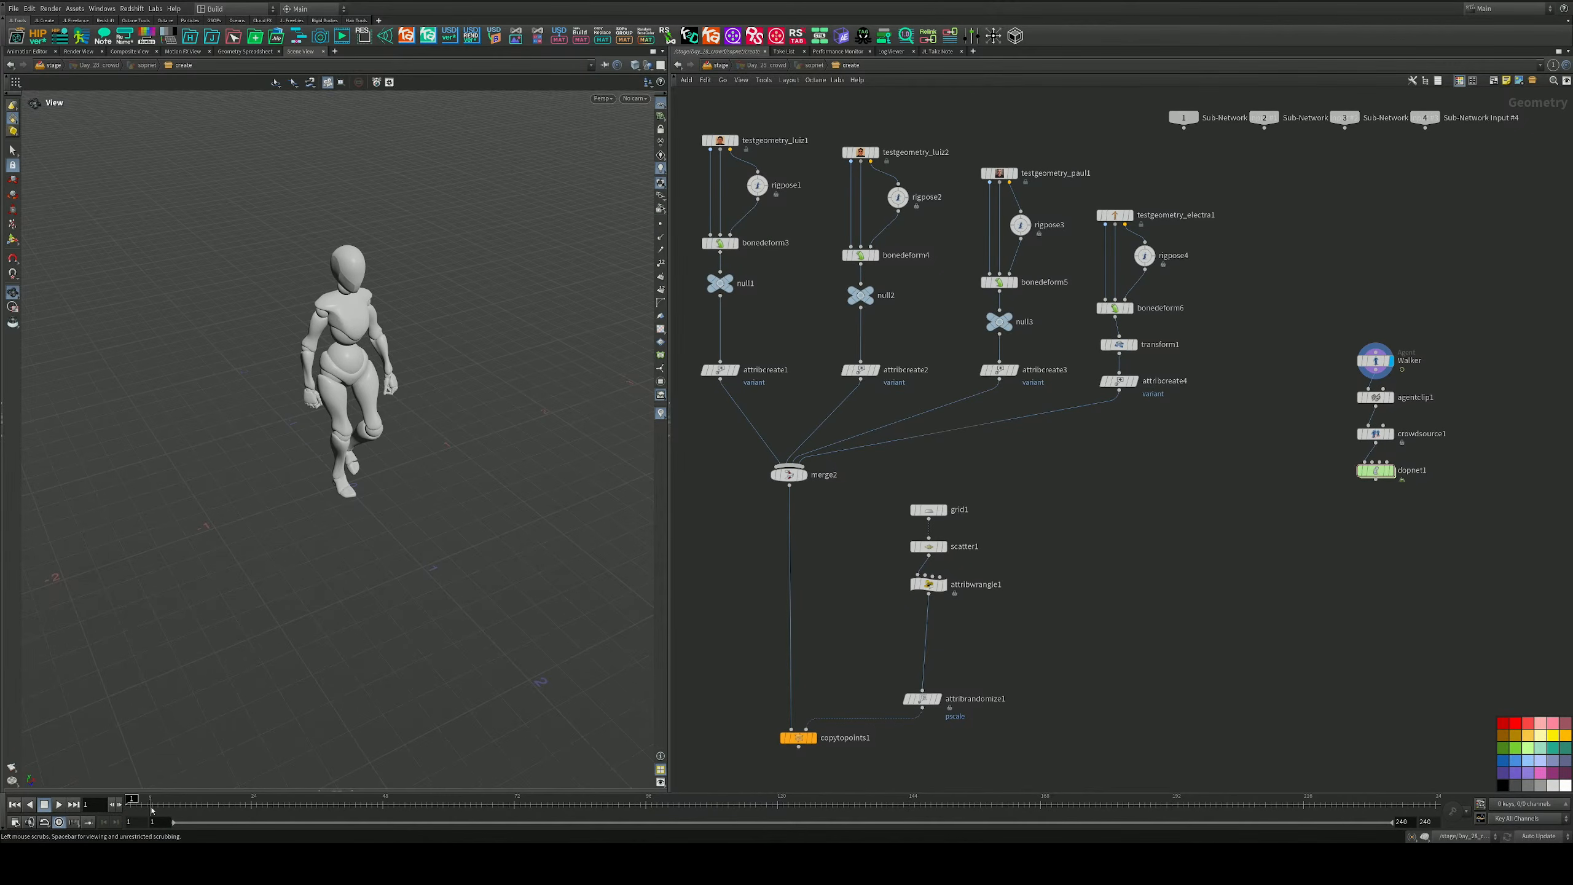
{"action": "left_click_drag", "start_coordinate": [152, 809], "coordinate": [228, 803]}
{"action": "left_click_drag", "start_coordinate": [361, 604], "coordinate": [414, 443]}
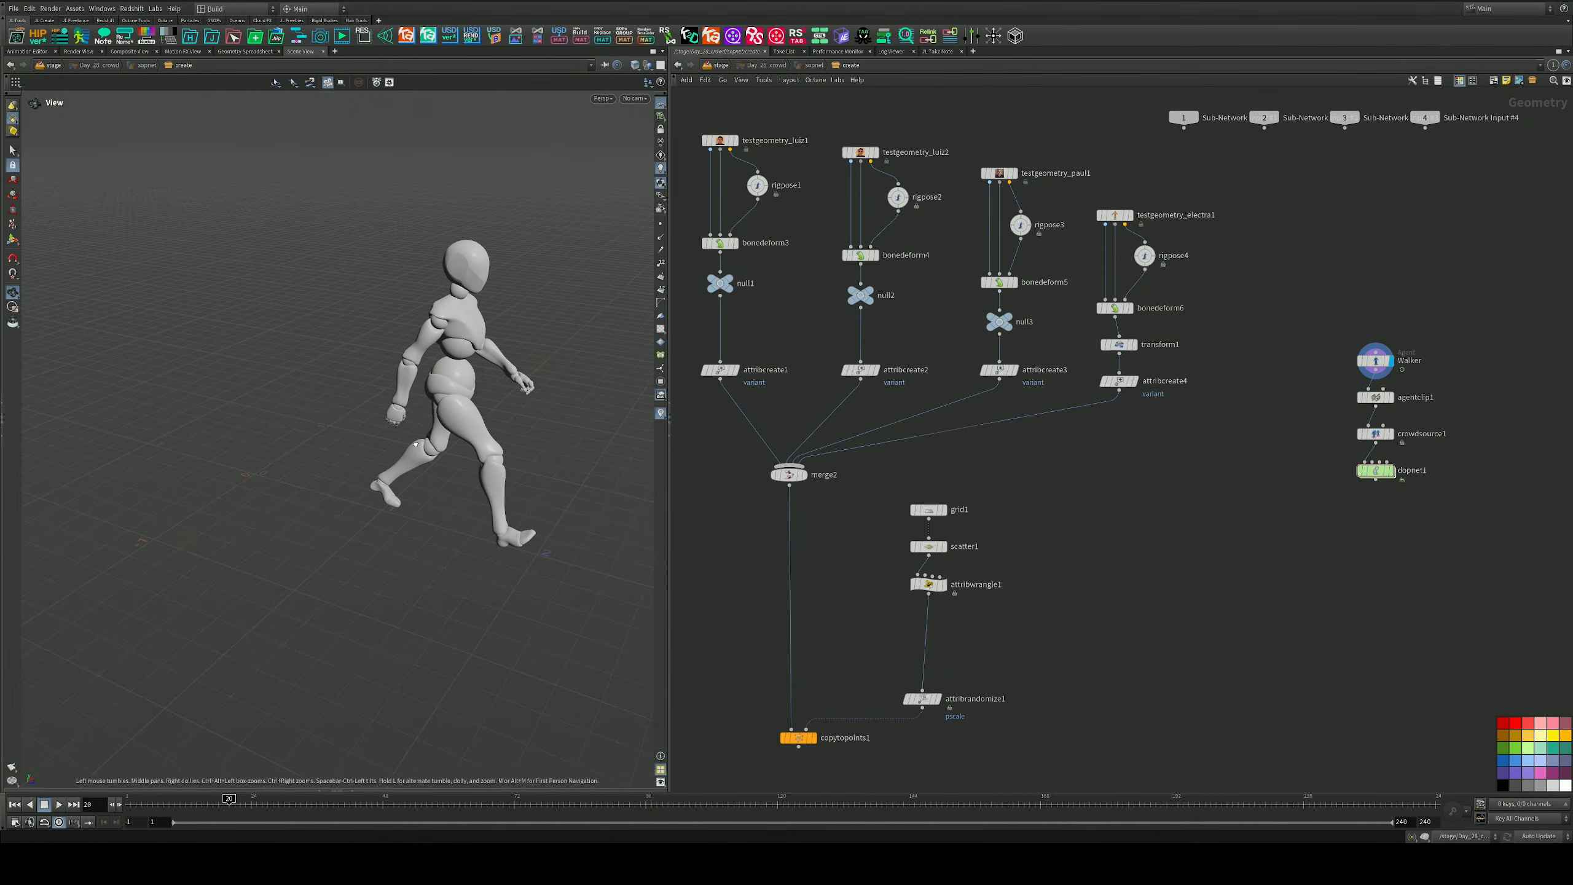
{"action": "left_click_drag", "start_coordinate": [229, 805], "coordinate": [552, 805]}
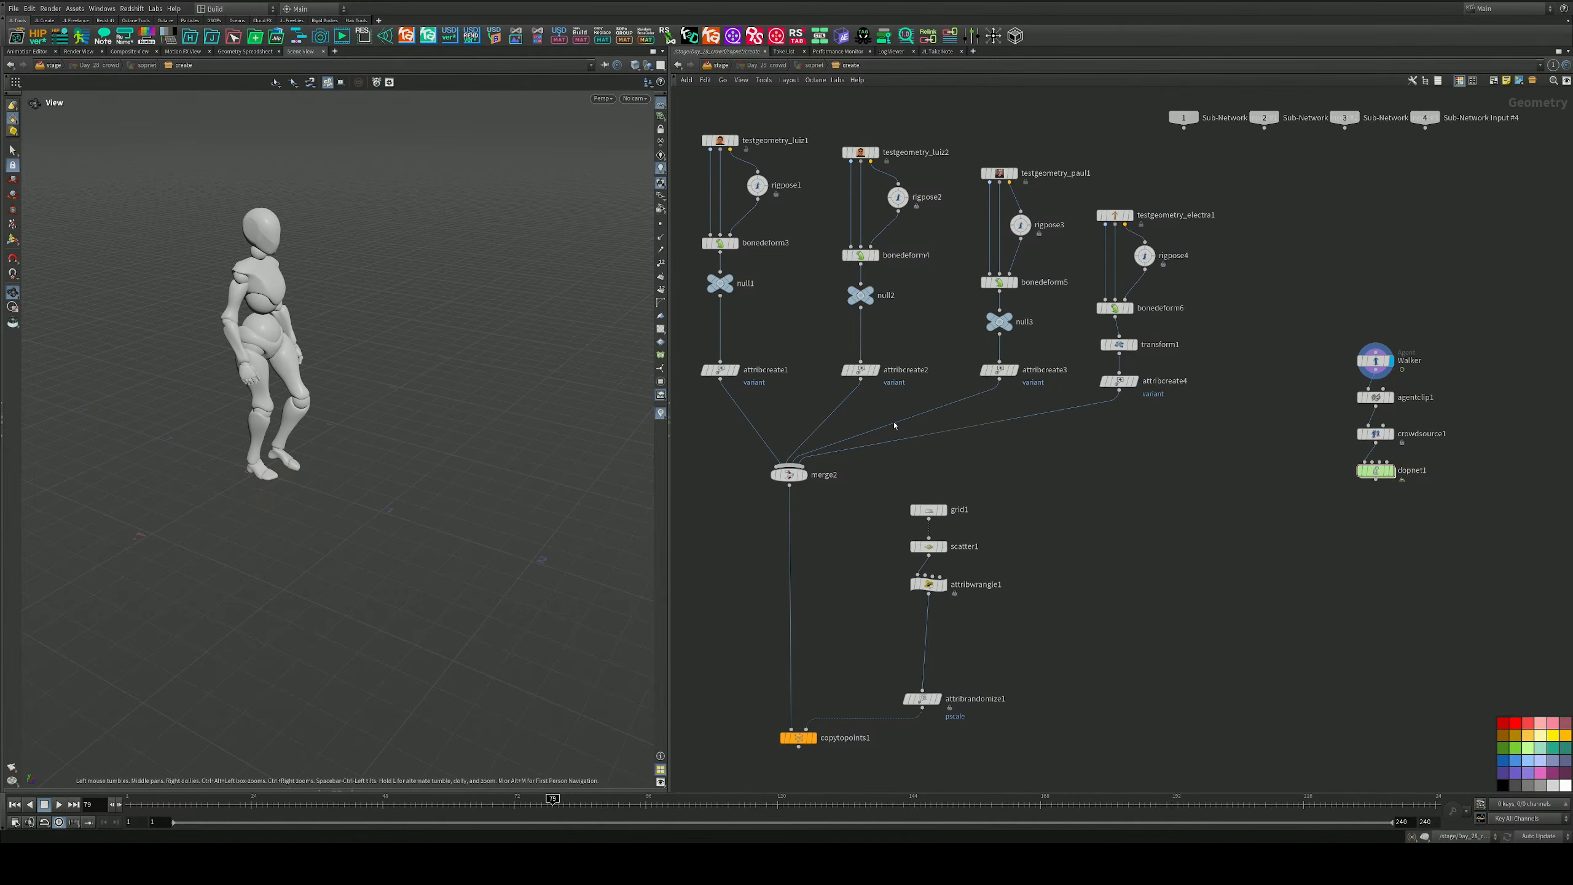
{"action": "middle_click_drag", "start_coordinate": [1239, 427], "coordinate": [1199, 434]}
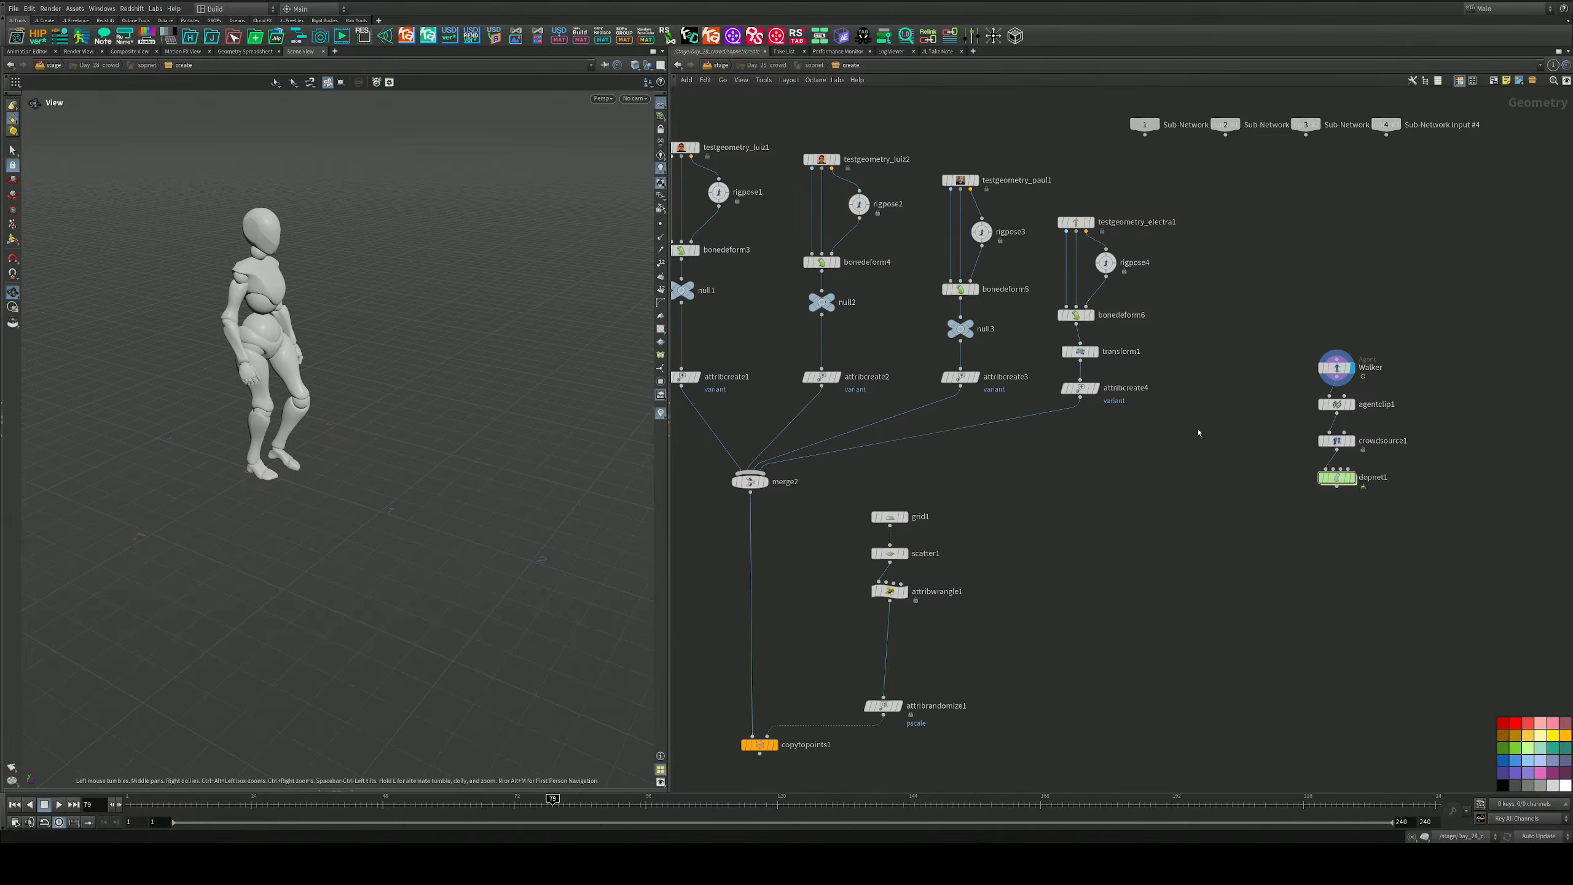
{"action": "left_click_drag", "start_coordinate": [520, 393], "coordinate": [351, 410]}
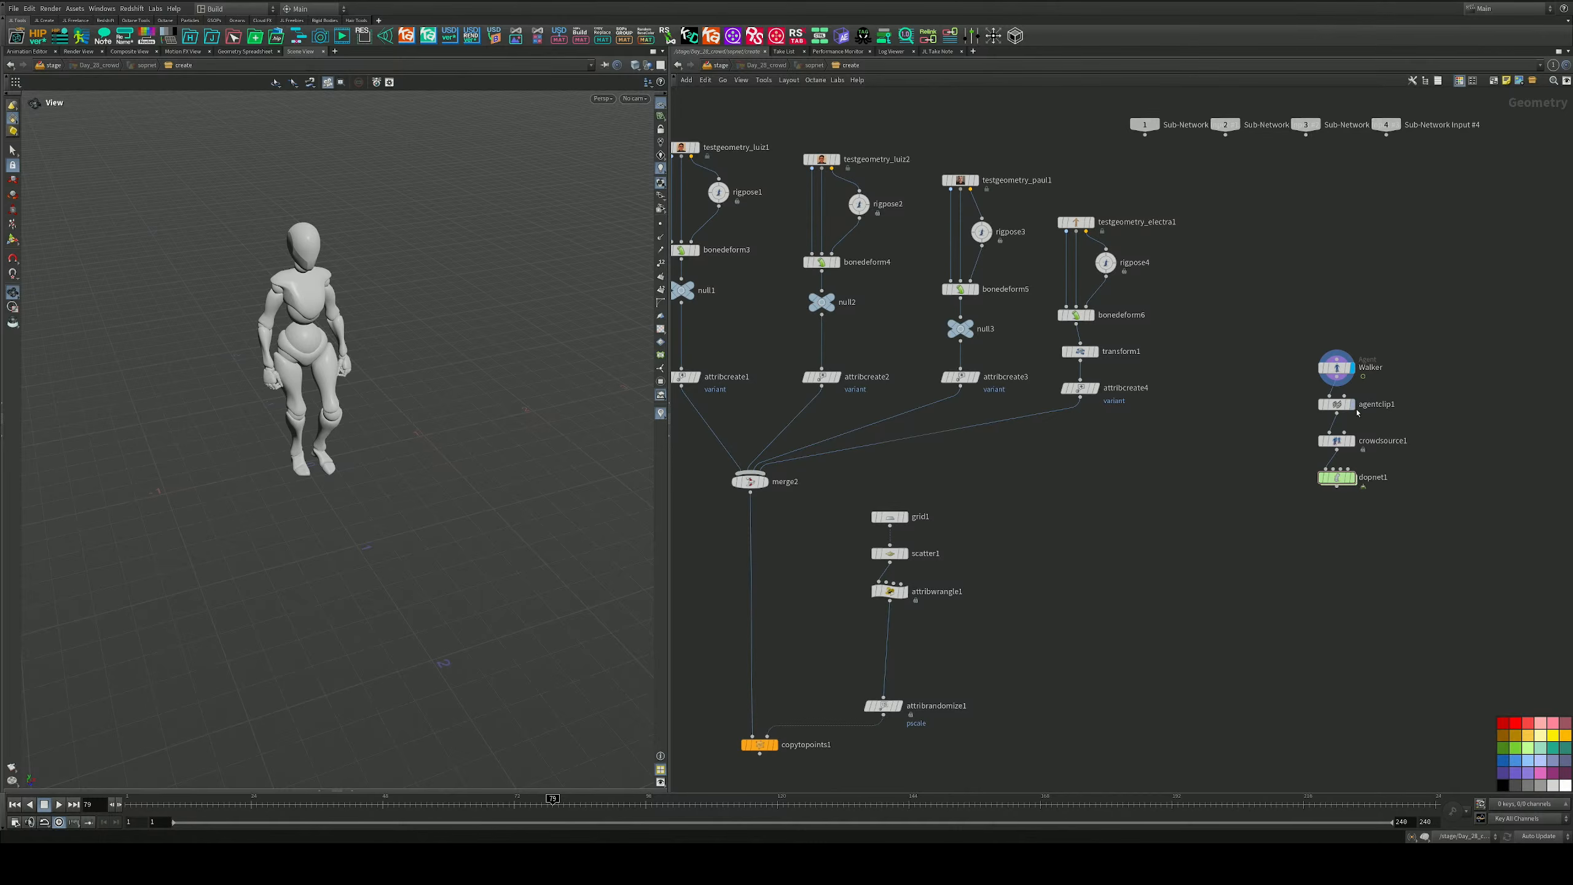
{"action": "scroll", "coordinate": [348, 313], "scroll_direction": "up", "scroll_amount": 3}
{"action": "left_click_drag", "start_coordinate": [347, 312], "coordinate": [264, 289]}
{"action": "middle_click_drag", "start_coordinate": [357, 321], "coordinate": [376, 269]}
{"action": "right_click_drag", "start_coordinate": [376, 269], "coordinate": [381, 339]}
{"action": "left_click_drag", "start_coordinate": [382, 339], "coordinate": [350, 359]}
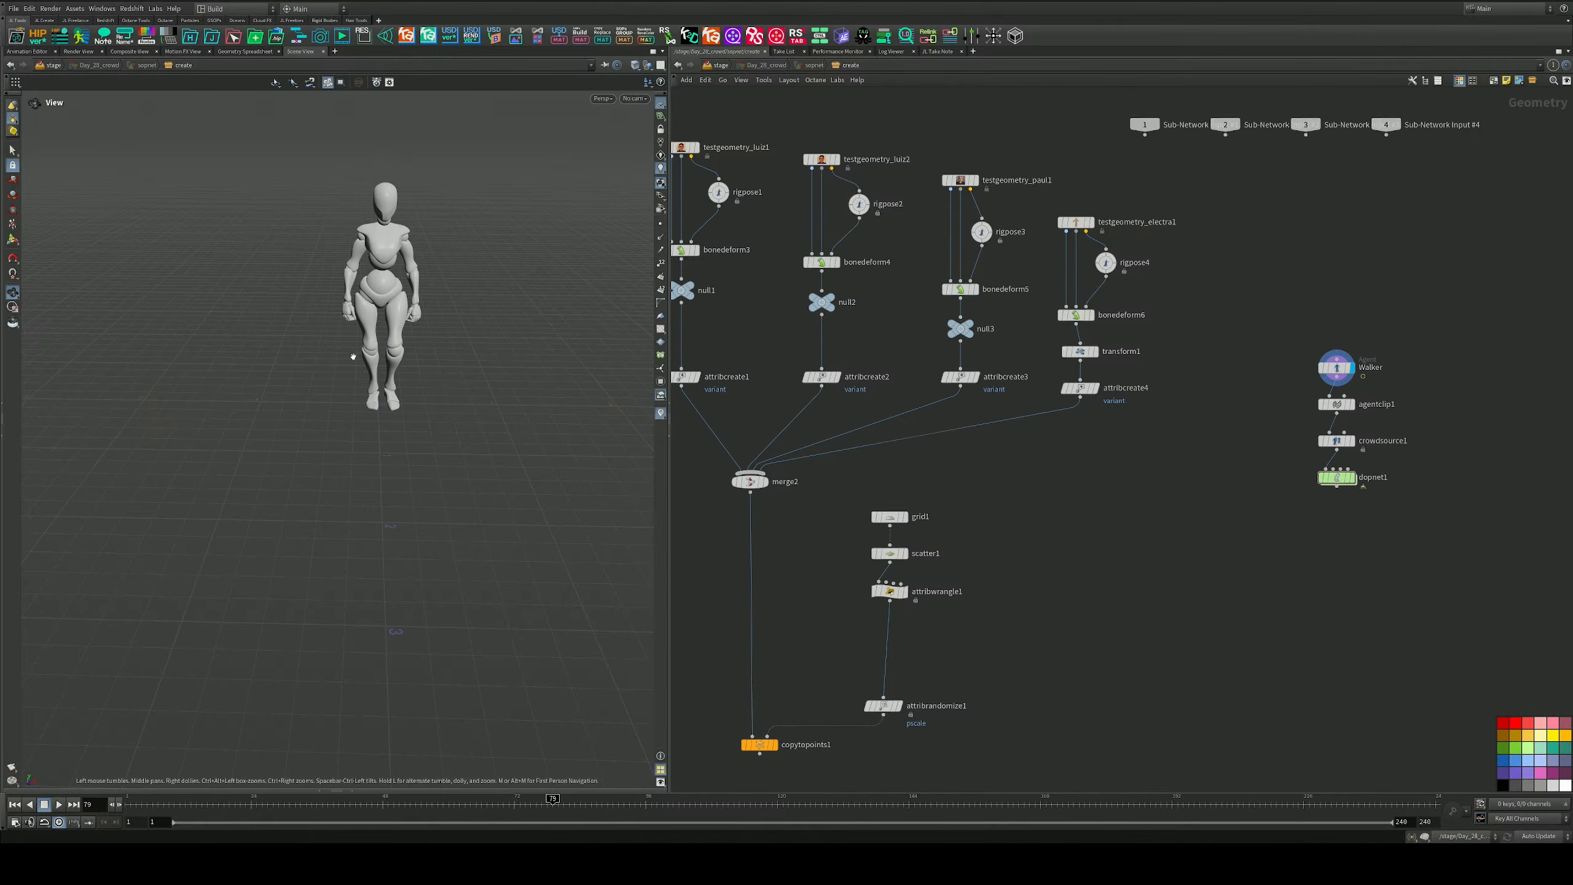
Show the Walker agent's parameters over the network and widen them enough to read the full FBX file path.
{"action": "scroll", "coordinate": [1320, 346], "scroll_direction": "up", "scroll_amount": 3}
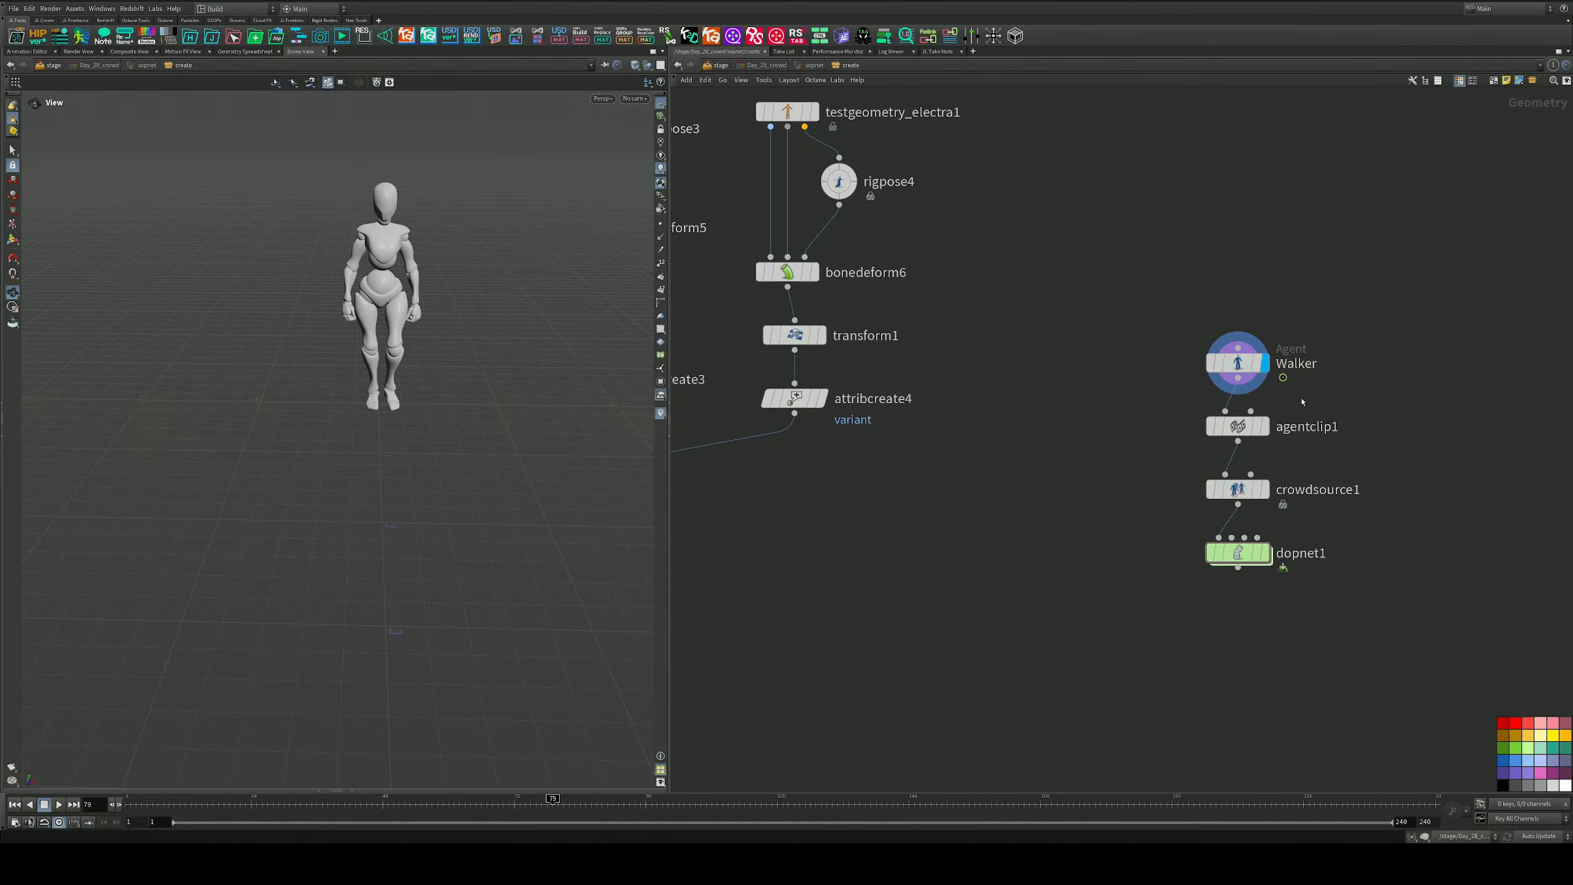
{"action": "left_click", "coordinate": [1243, 363]}
{"action": "middle_click_drag", "start_coordinate": [1373, 338], "coordinate": [1268, 300]}
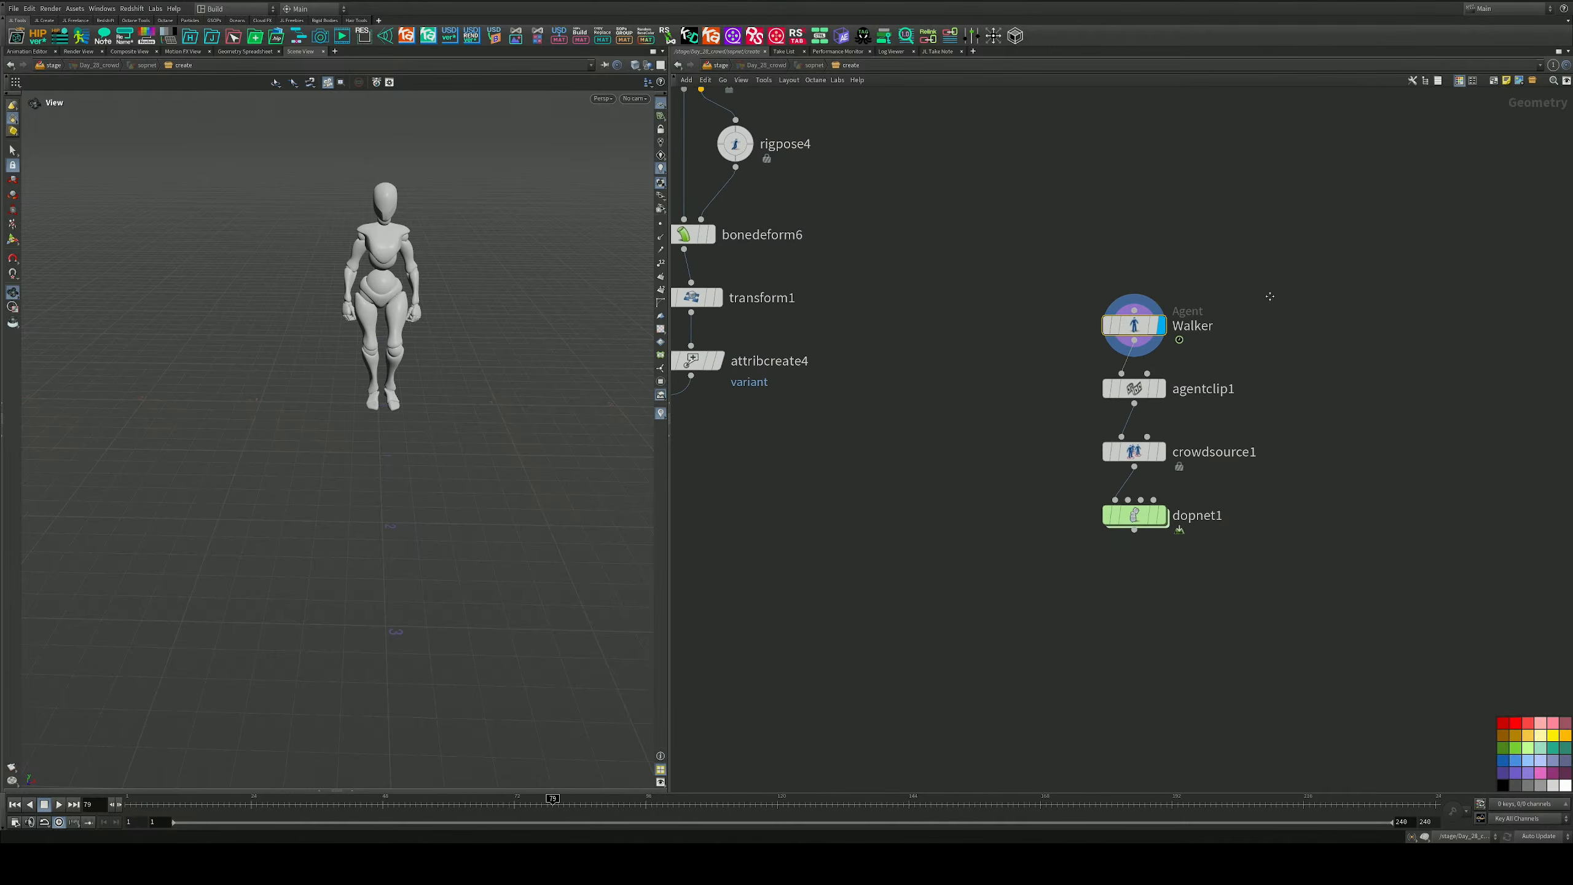
{"action": "key", "text": "p"}
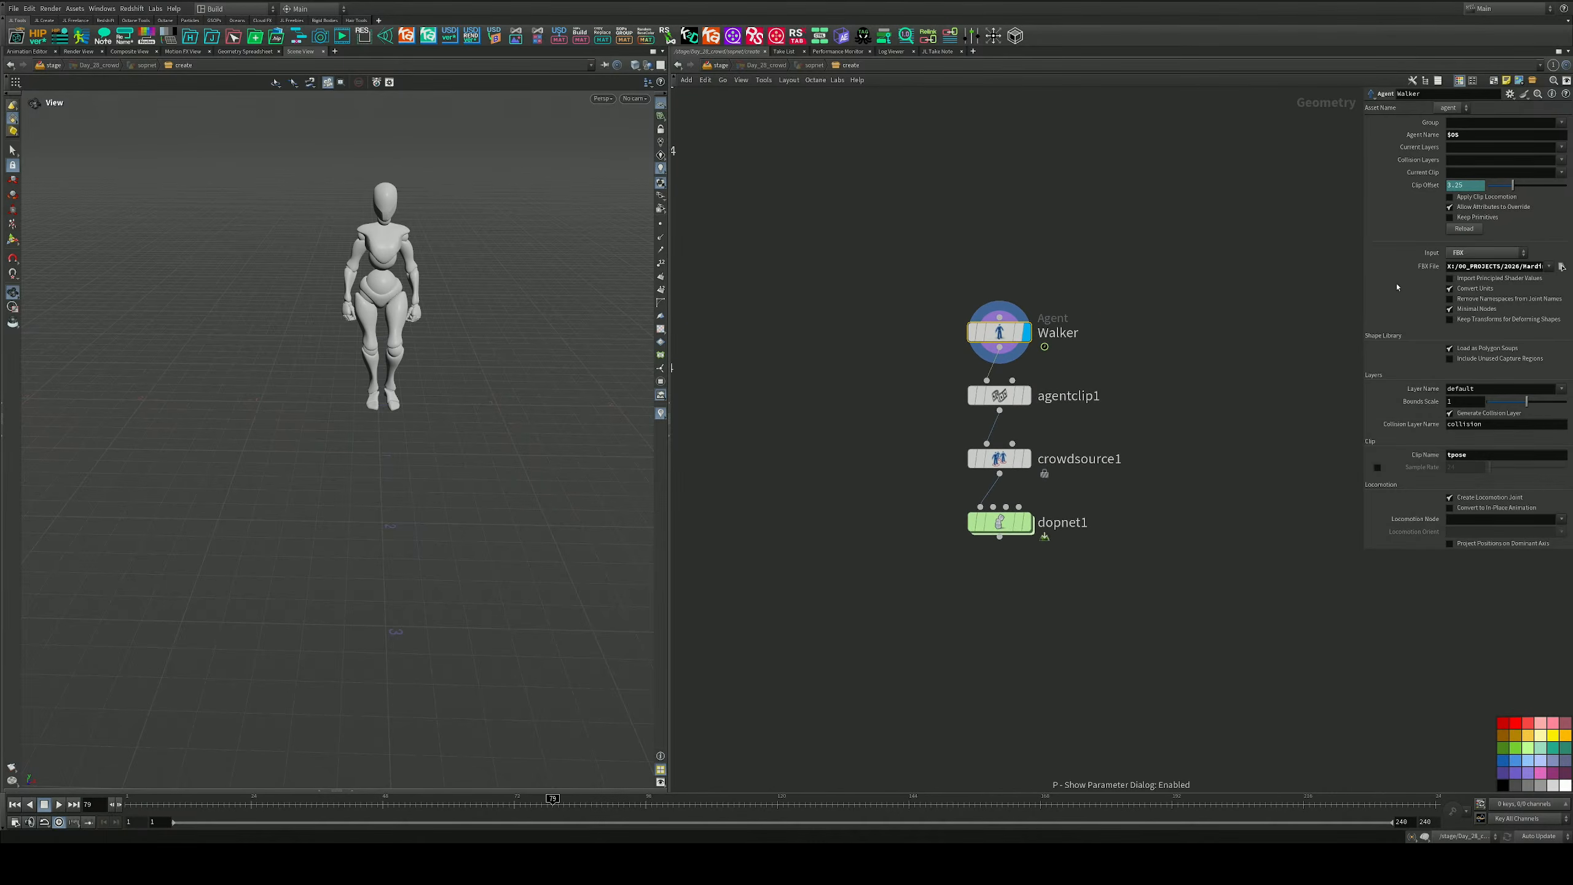
{"action": "left_click_drag", "start_coordinate": [1361, 260], "coordinate": [1250, 265]}
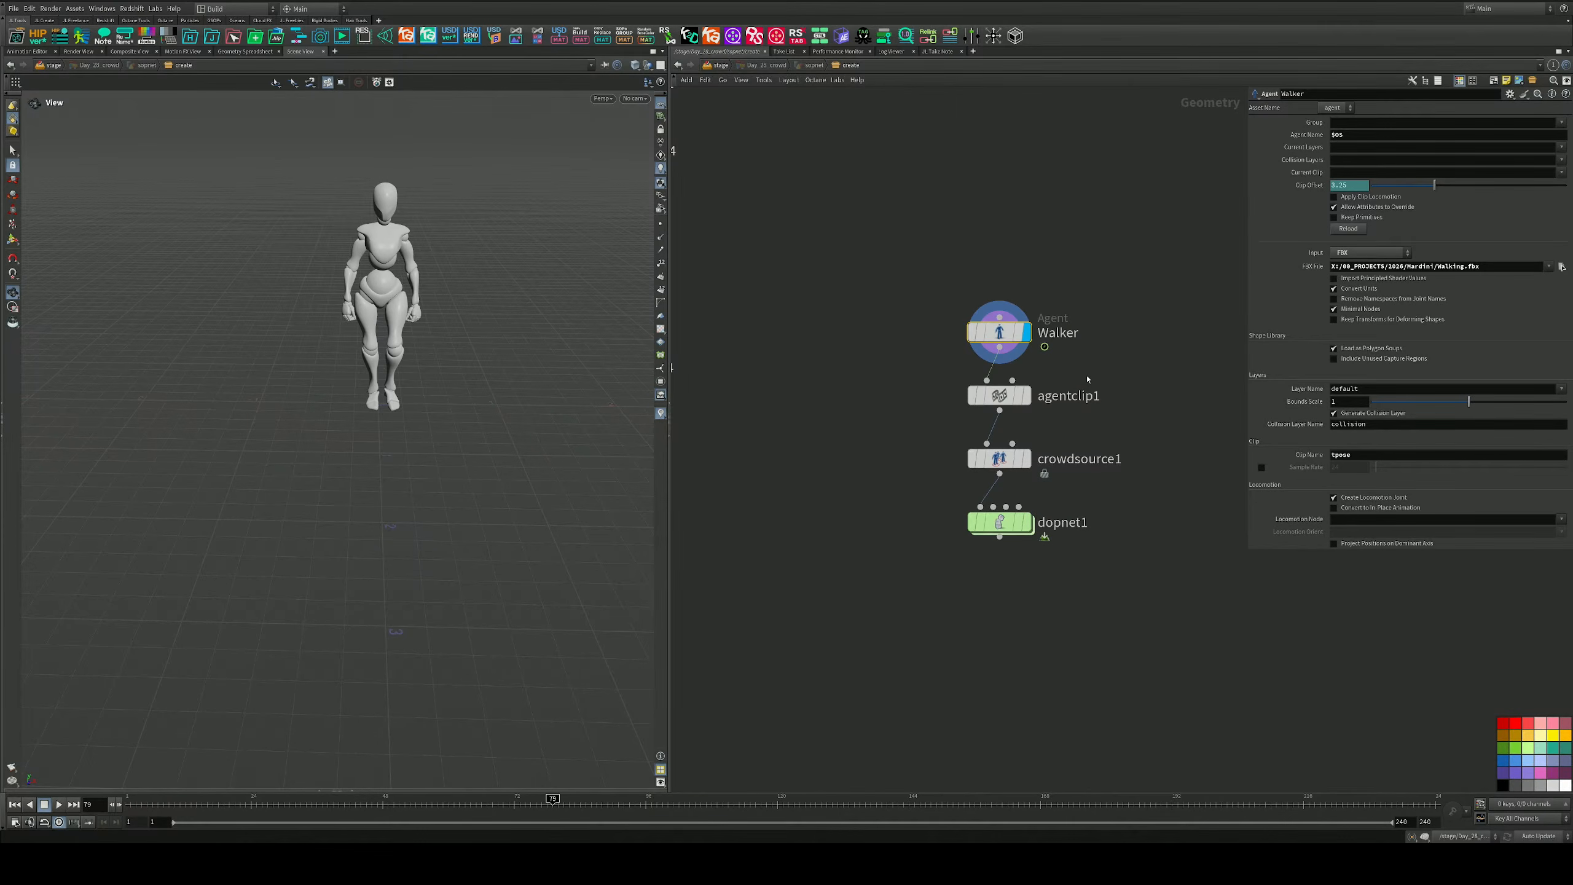
Show the agentclip1 settings and move the Walker node up to leave more space above agentclip1.
{"action": "left_click", "coordinate": [1066, 395]}
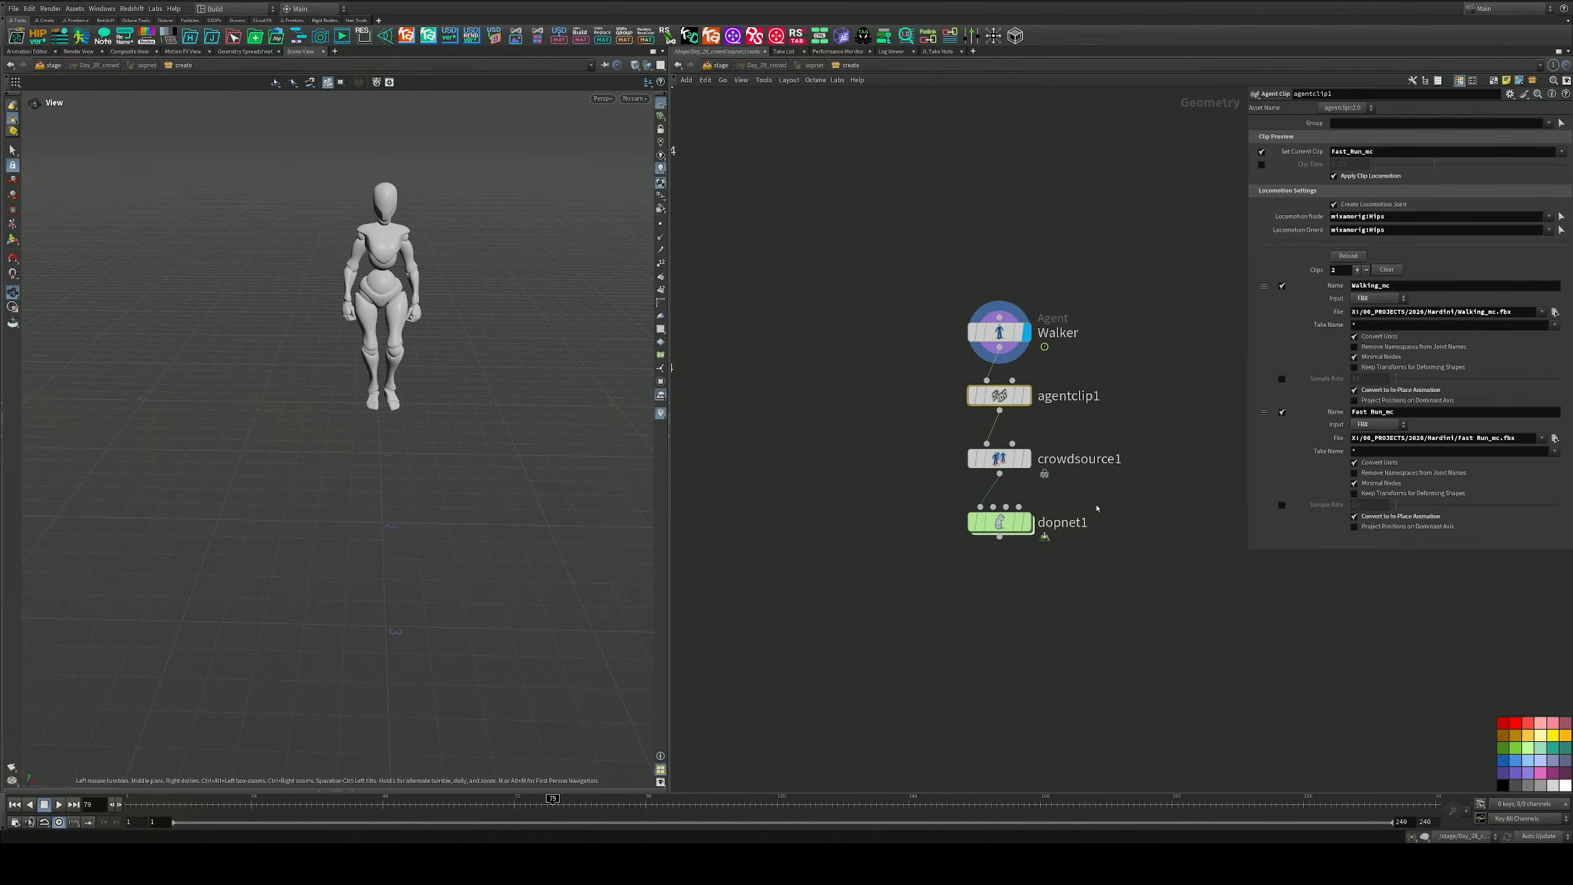
{"action": "middle_click_drag", "start_coordinate": [1127, 467], "coordinate": [1007, 356]}
{"action": "left_click_drag", "start_coordinate": [913, 290], "coordinate": [912, 254]}
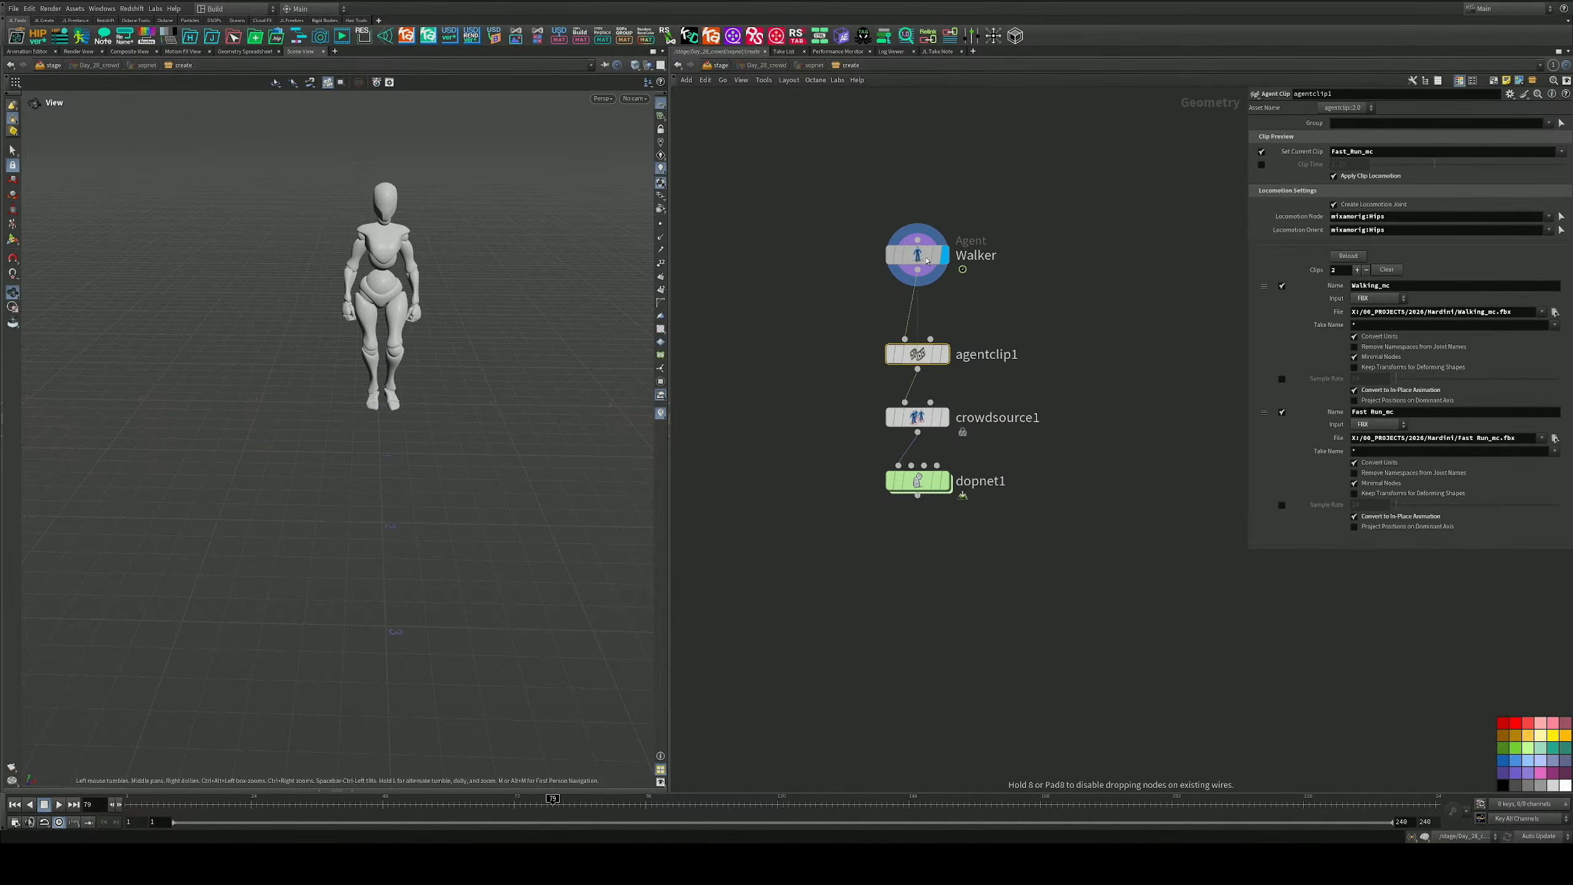
Review the Walker agent's parameters again and look at the figure from the side and front.
{"action": "left_click_drag", "start_coordinate": [513, 281], "coordinate": [585, 414]}
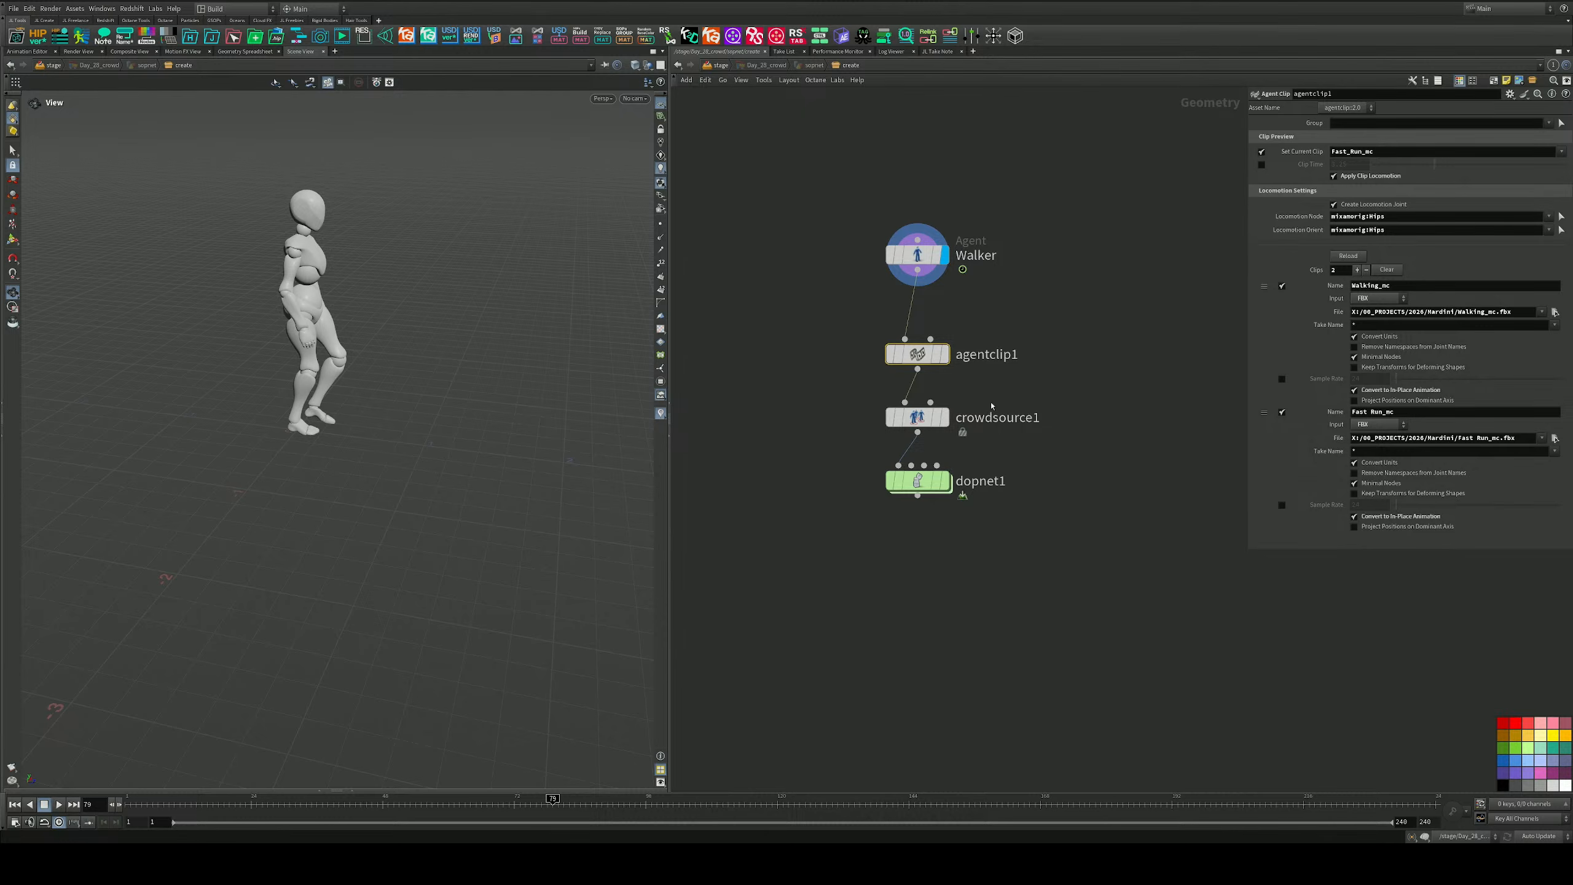
{"action": "left_click", "coordinate": [917, 254]}
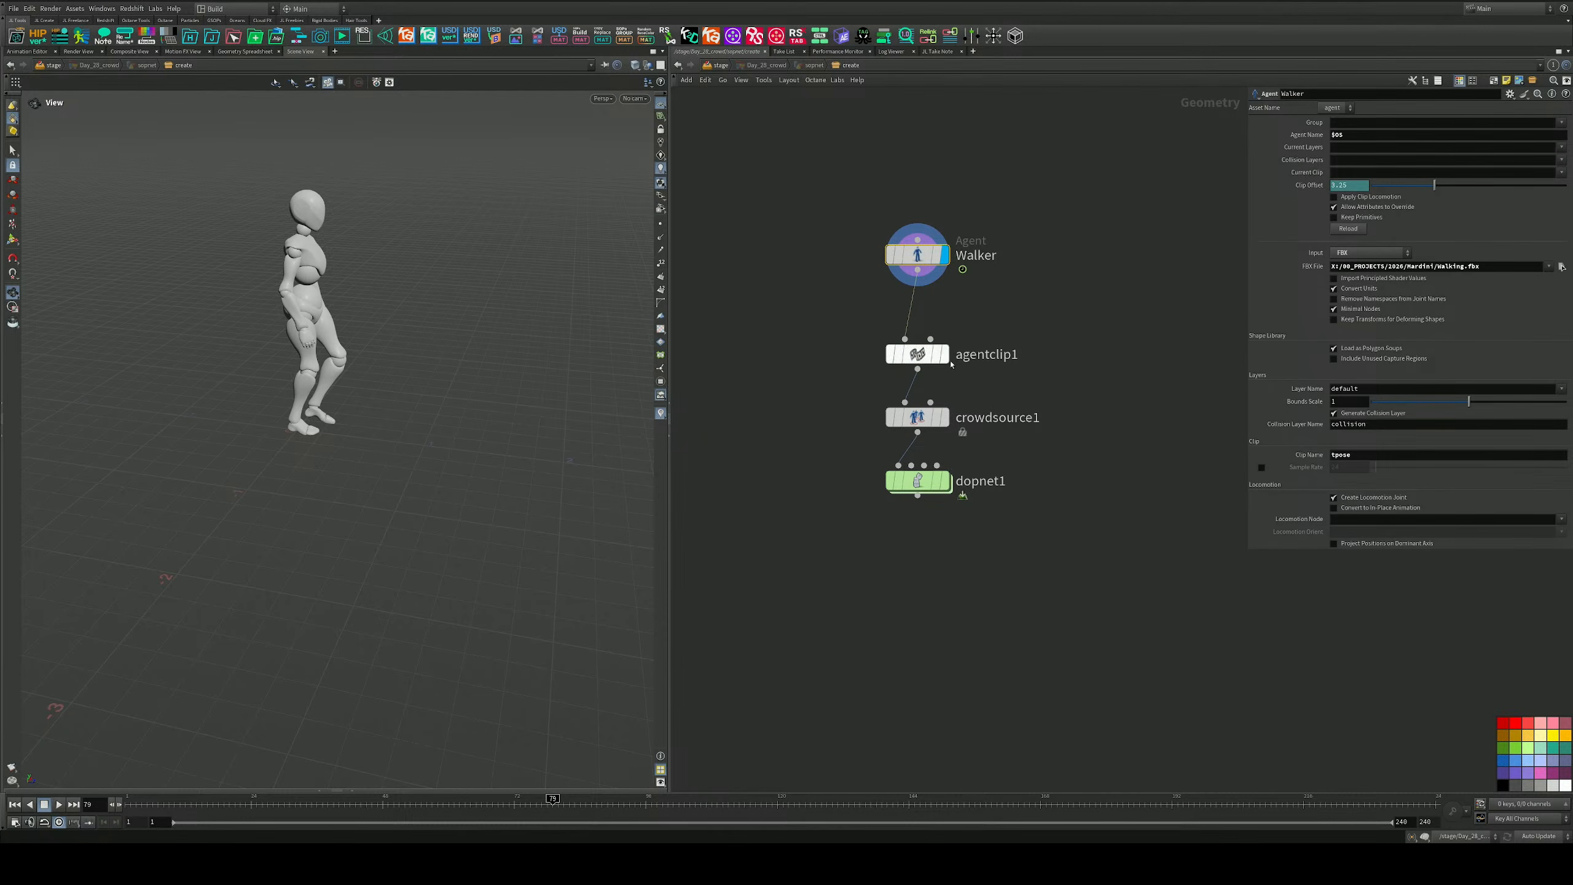
{"action": "middle_click_drag", "start_coordinate": [991, 322], "coordinate": [1010, 317]}
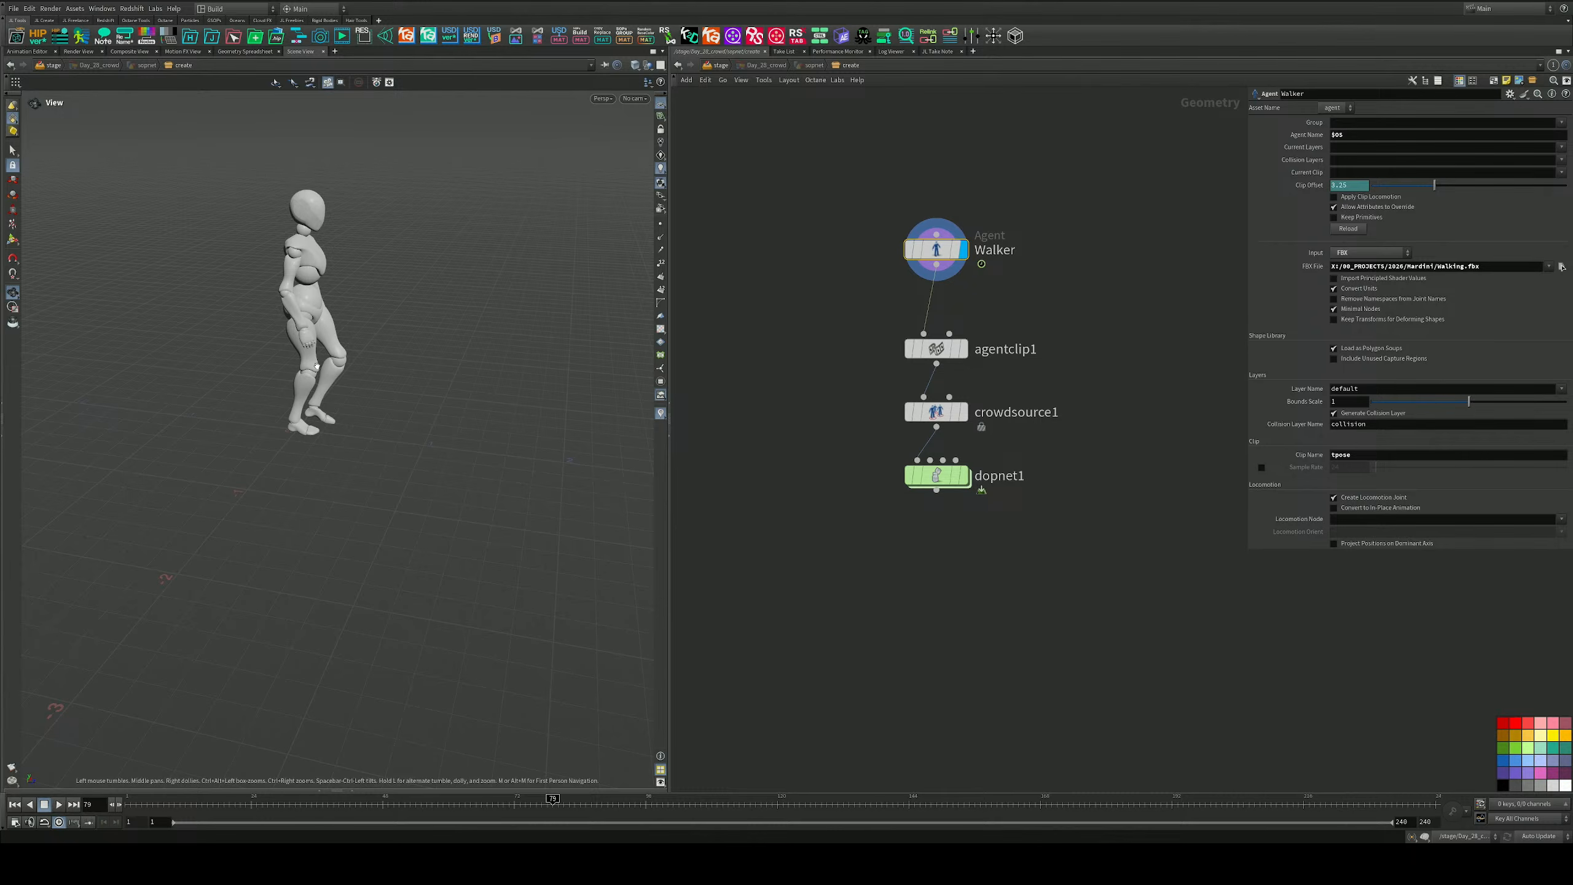
{"action": "left_click_drag", "start_coordinate": [273, 352], "coordinate": [352, 362]}
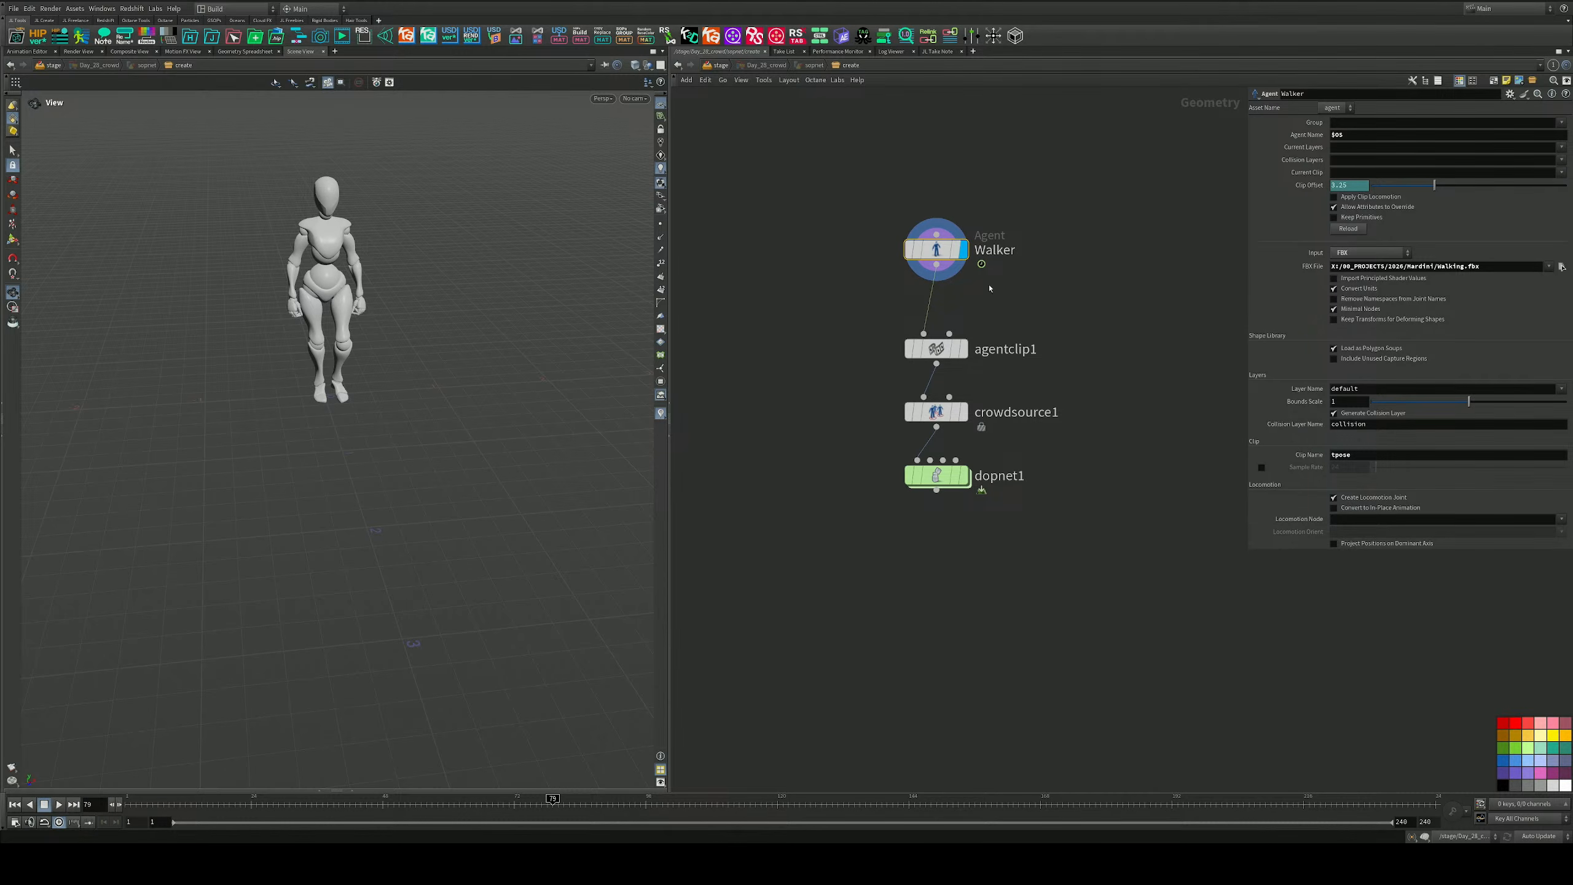
{"action": "left_click_drag", "start_coordinate": [1052, 188], "coordinate": [857, 282]}
{"action": "key", "text": "h"}
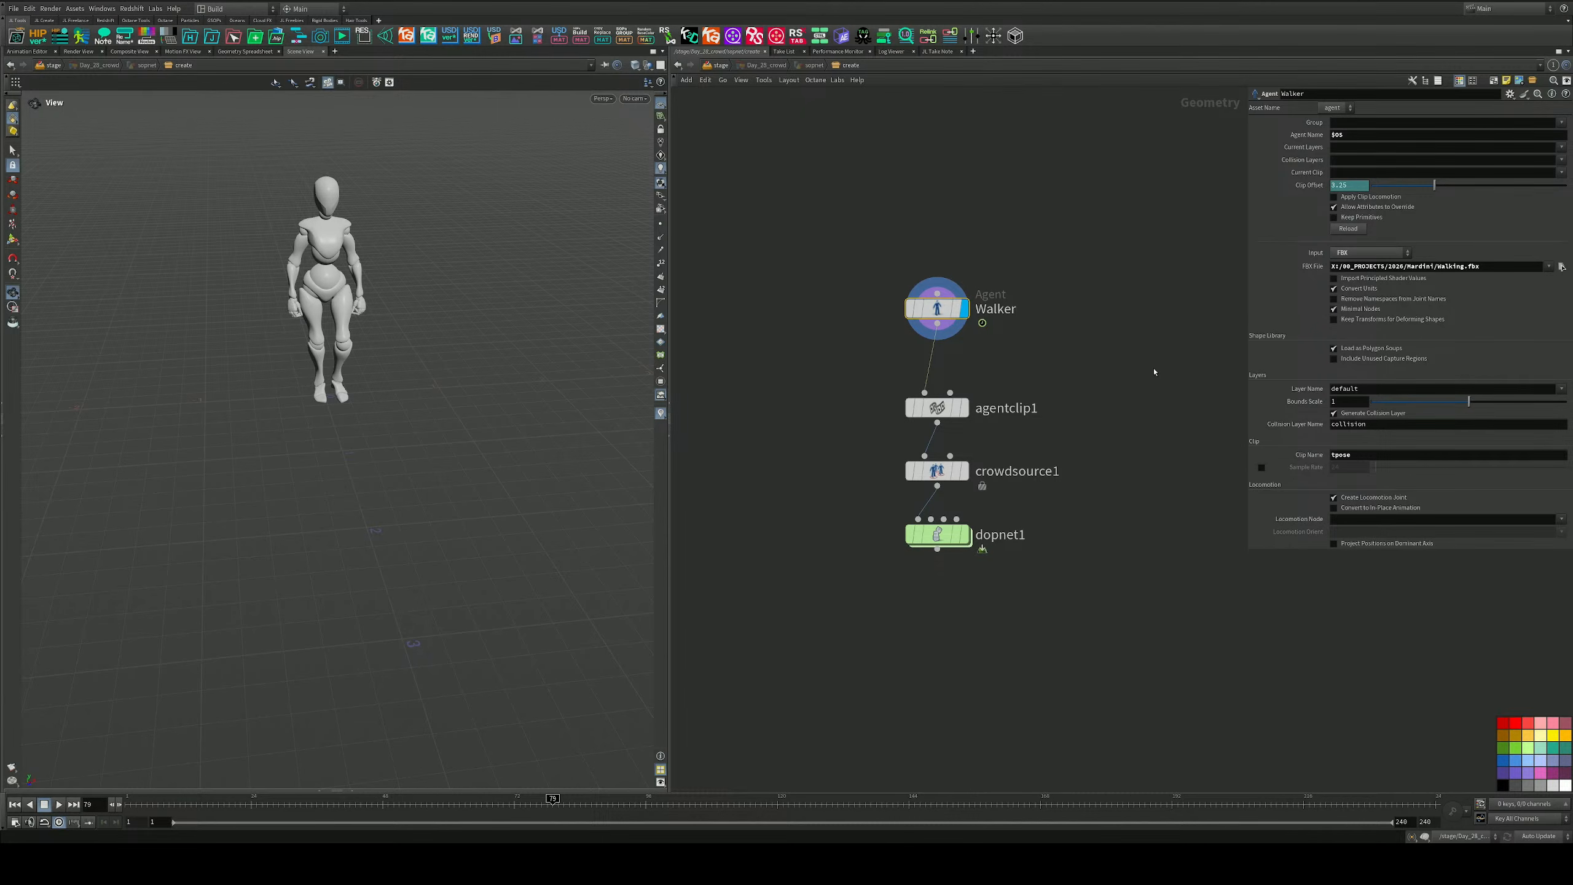
Select agentclip1 and space it evenly between the Walker and crowdsource1 nodes.
{"action": "left_click", "coordinate": [937, 408]}
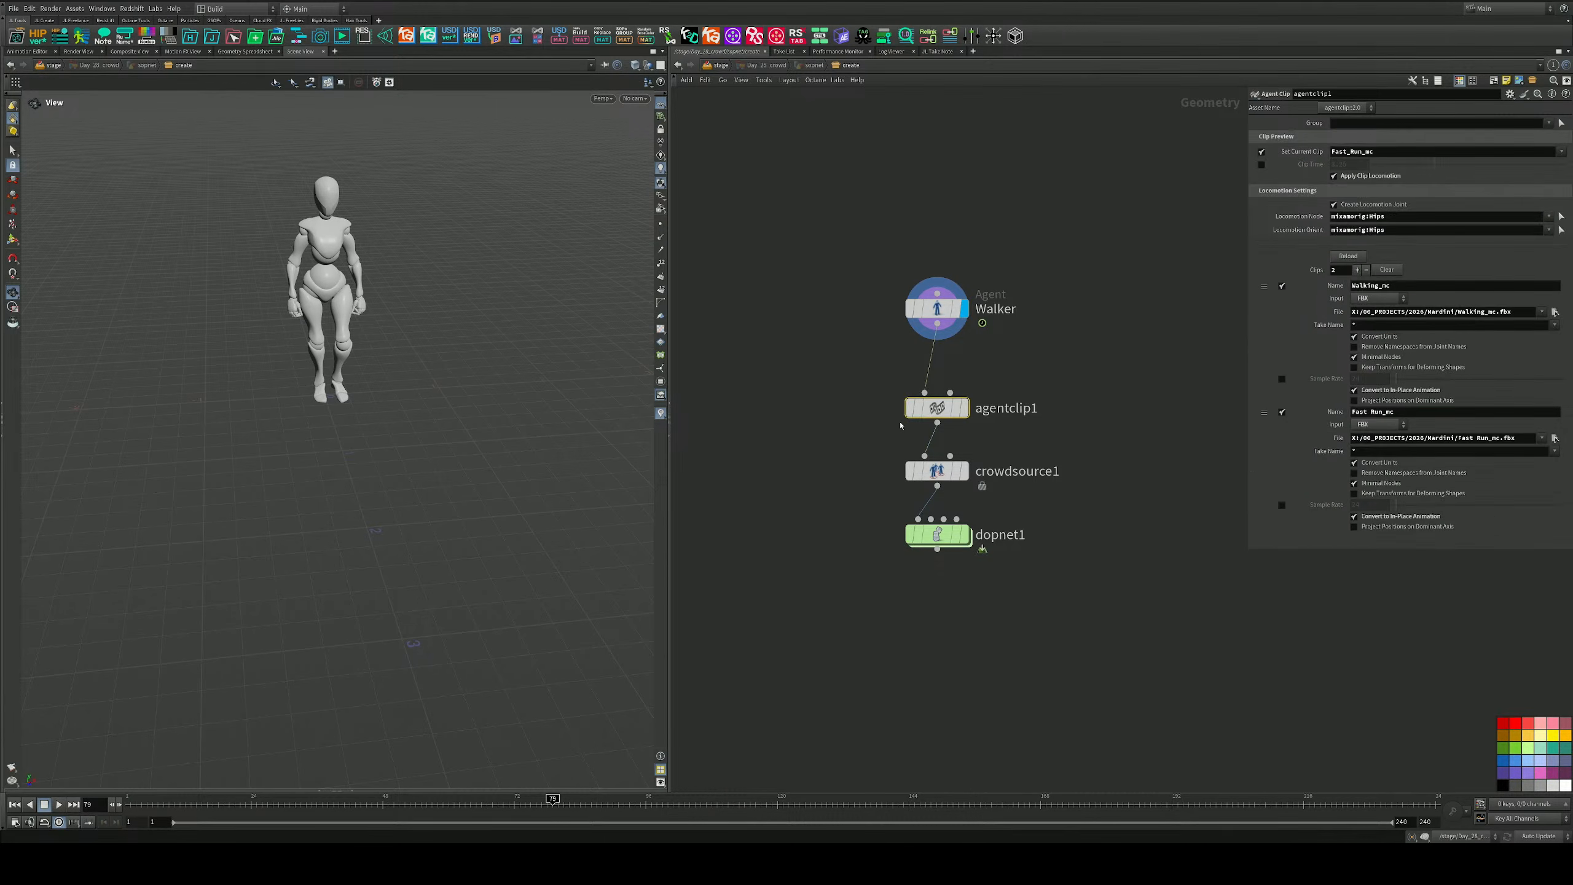
{"action": "left_click_drag", "start_coordinate": [937, 409], "coordinate": [936, 391]}
{"action": "mouse_move", "coordinate": [933, 401]}
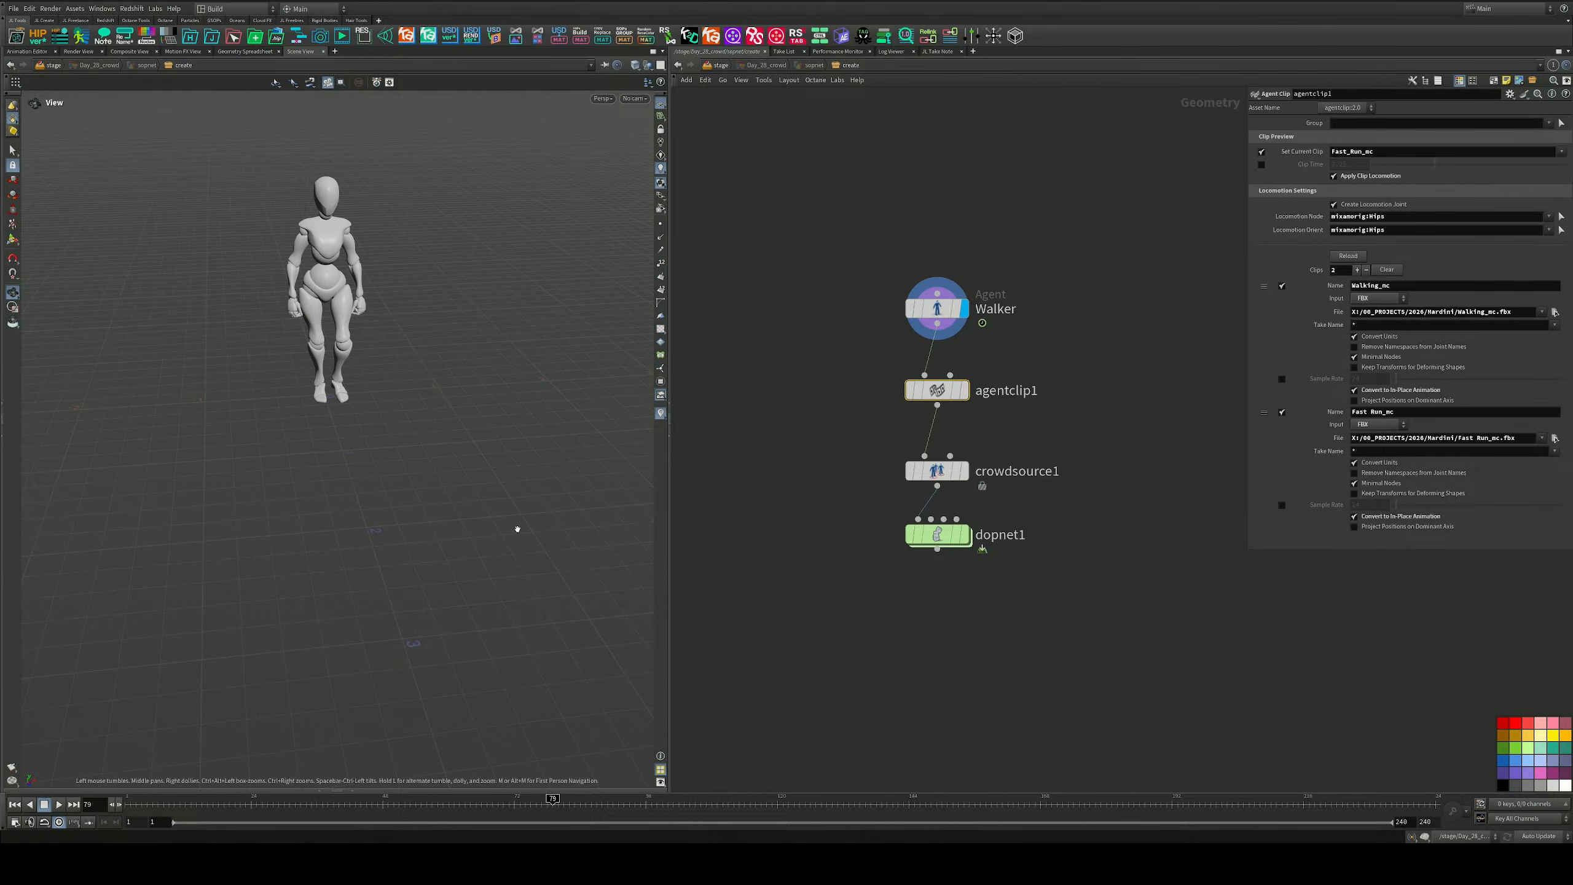
Scrub the Walker's animation, display agentclip1 instead, and review its Fast_Run_mc clip, returning to frame 1.
{"action": "left_click_drag", "start_coordinate": [160, 803], "coordinate": [596, 801]}
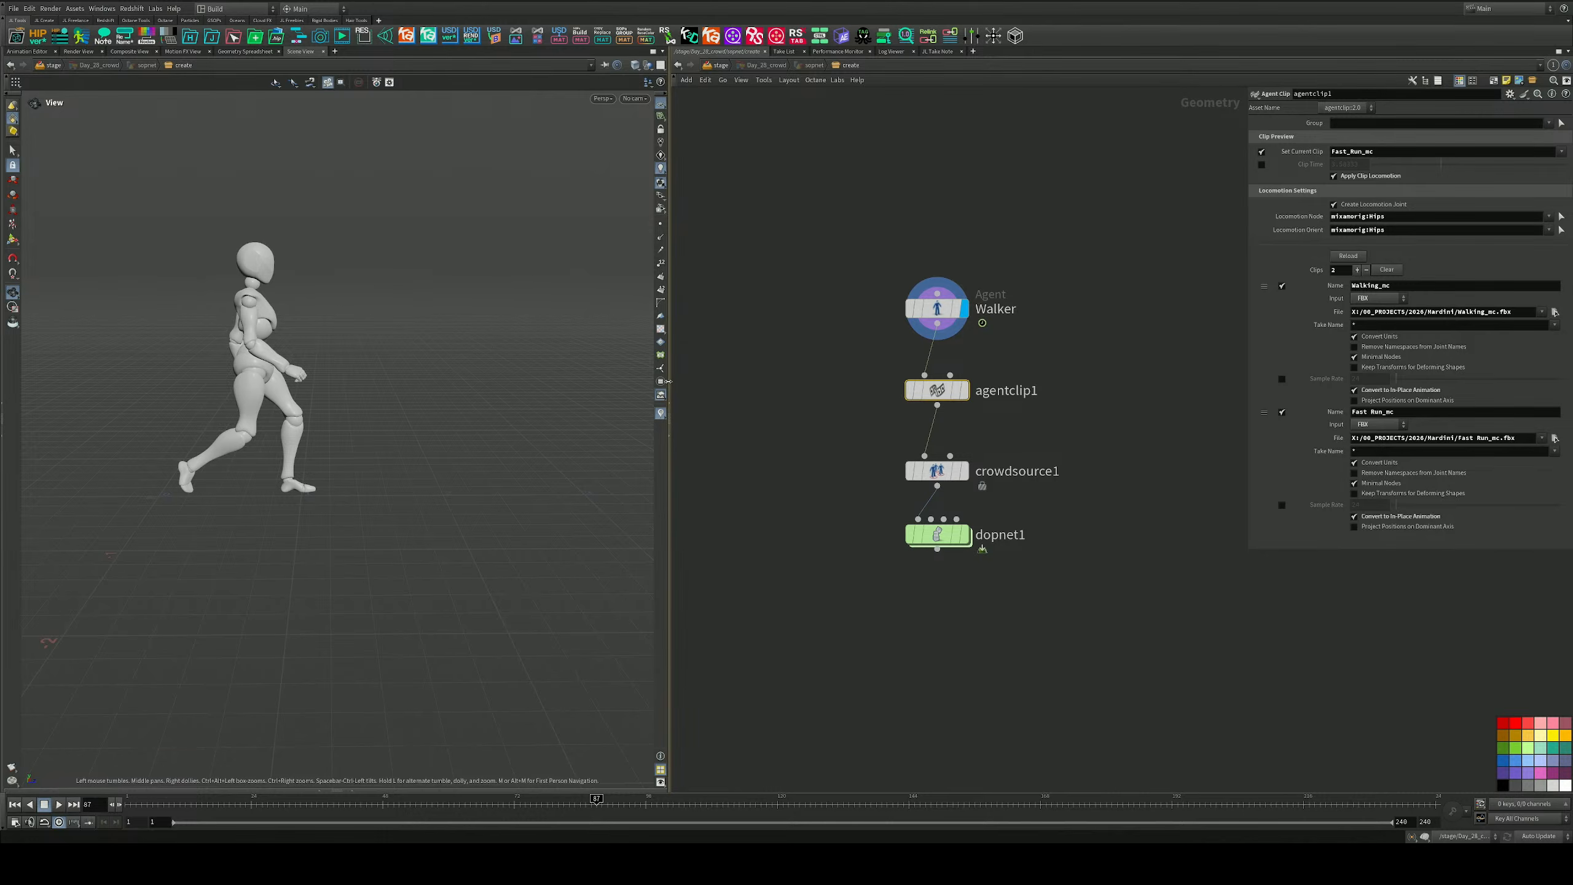
{"action": "left_click", "coordinate": [963, 390]}
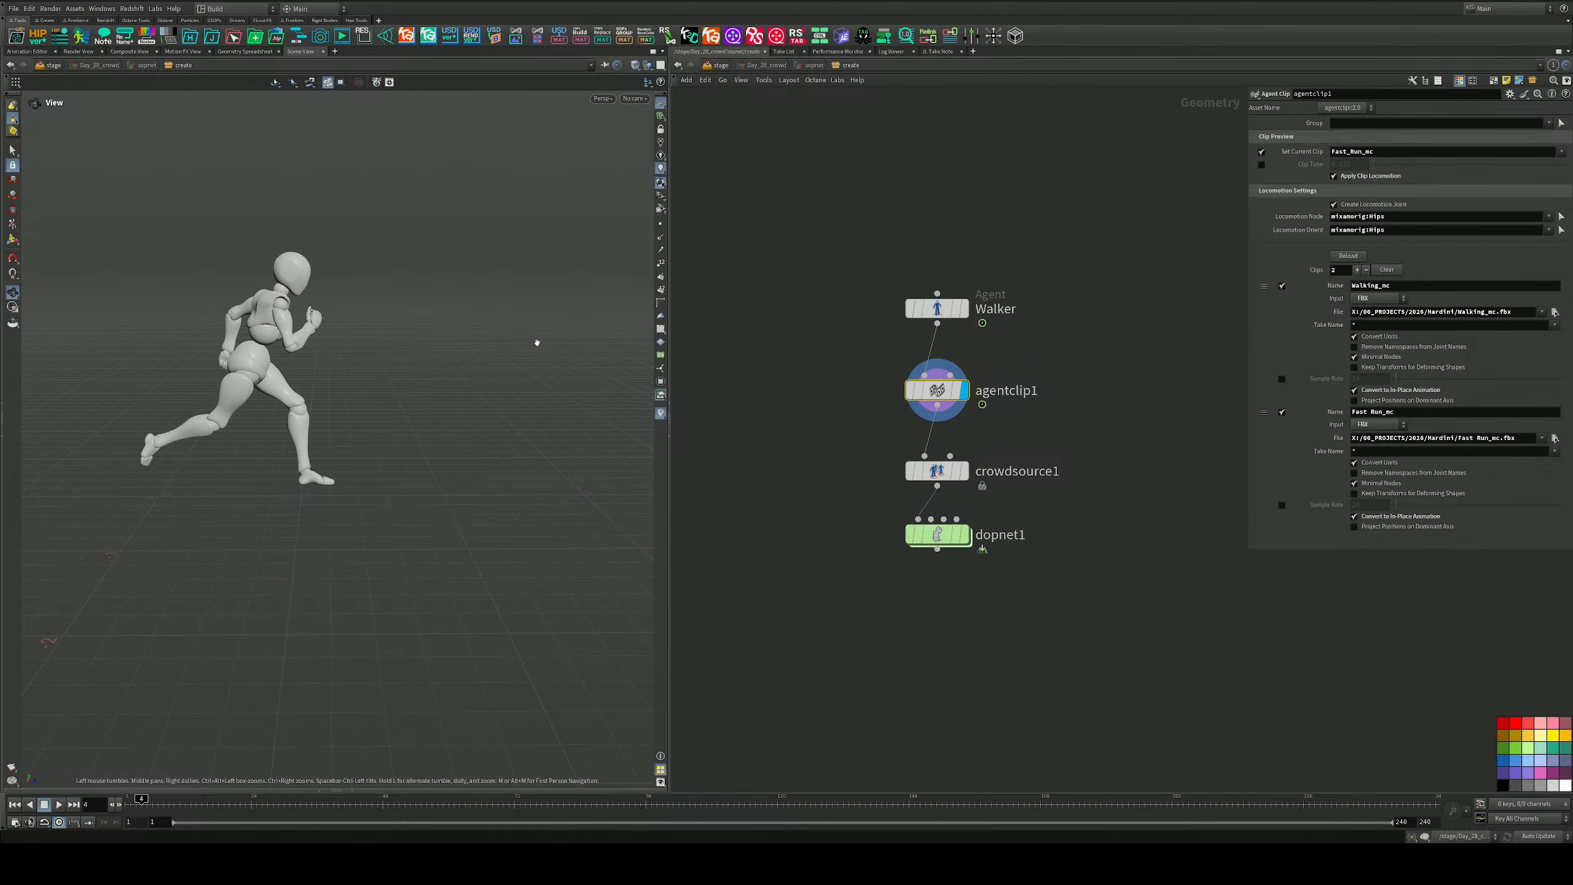
{"action": "middle_click_drag", "start_coordinate": [491, 338], "coordinate": [456, 306]}
{"action": "right_click_drag", "start_coordinate": [457, 306], "coordinate": [295, 467]}
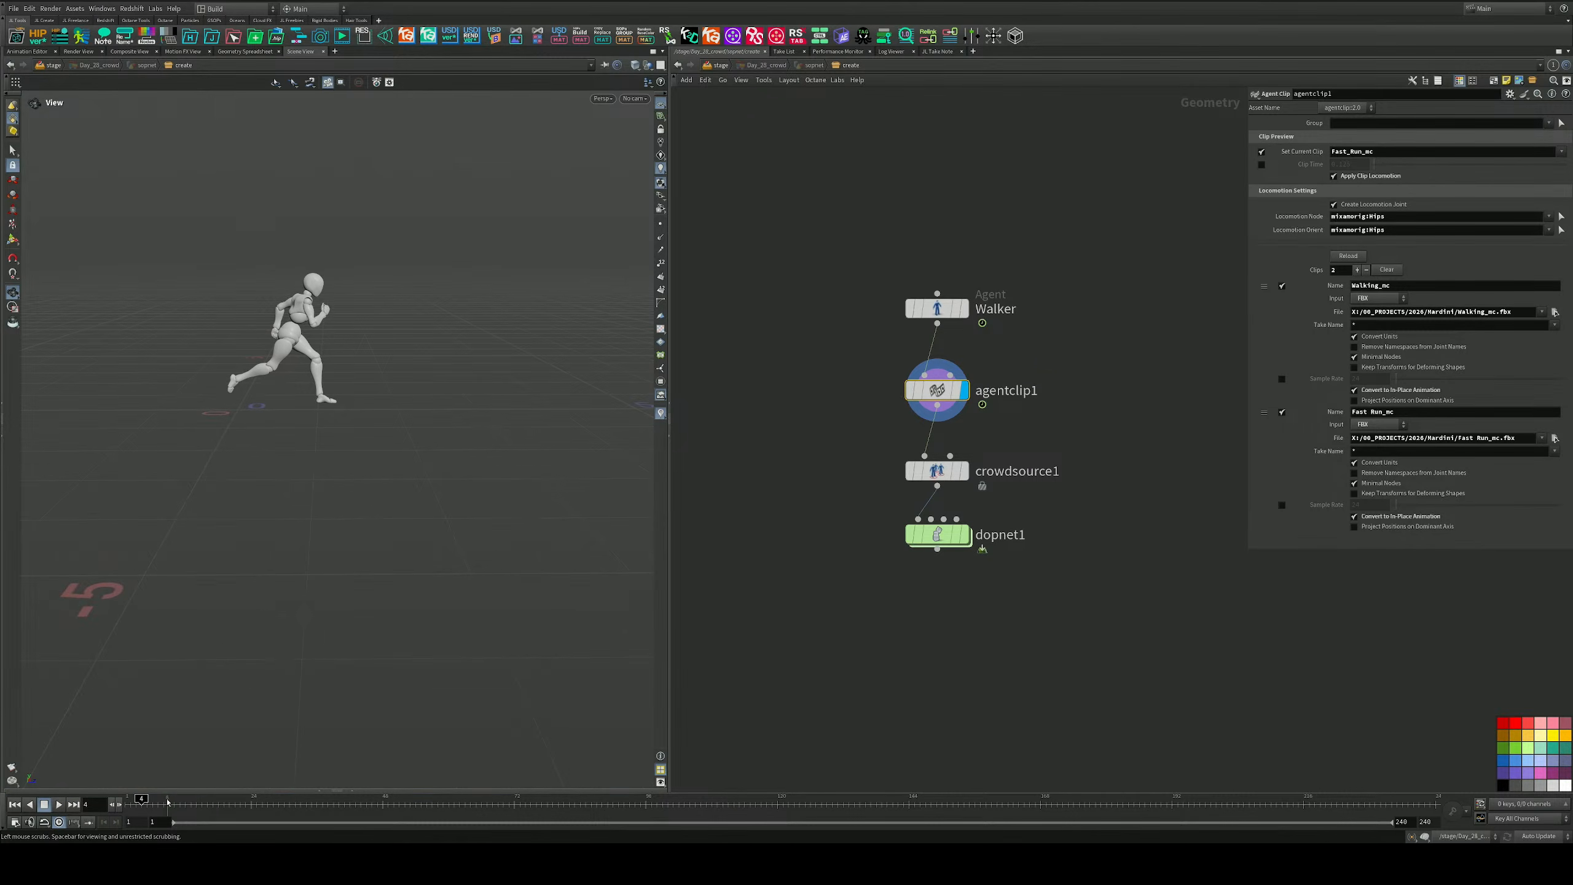
{"action": "mouse_move", "coordinate": [156, 802]}
{"action": "left_mouse_down"}
{"action": "mouse_move", "coordinate": [314, 797]}
{"action": "mouse_move", "coordinate": [129, 796]}
{"action": "left_mouse_up"}
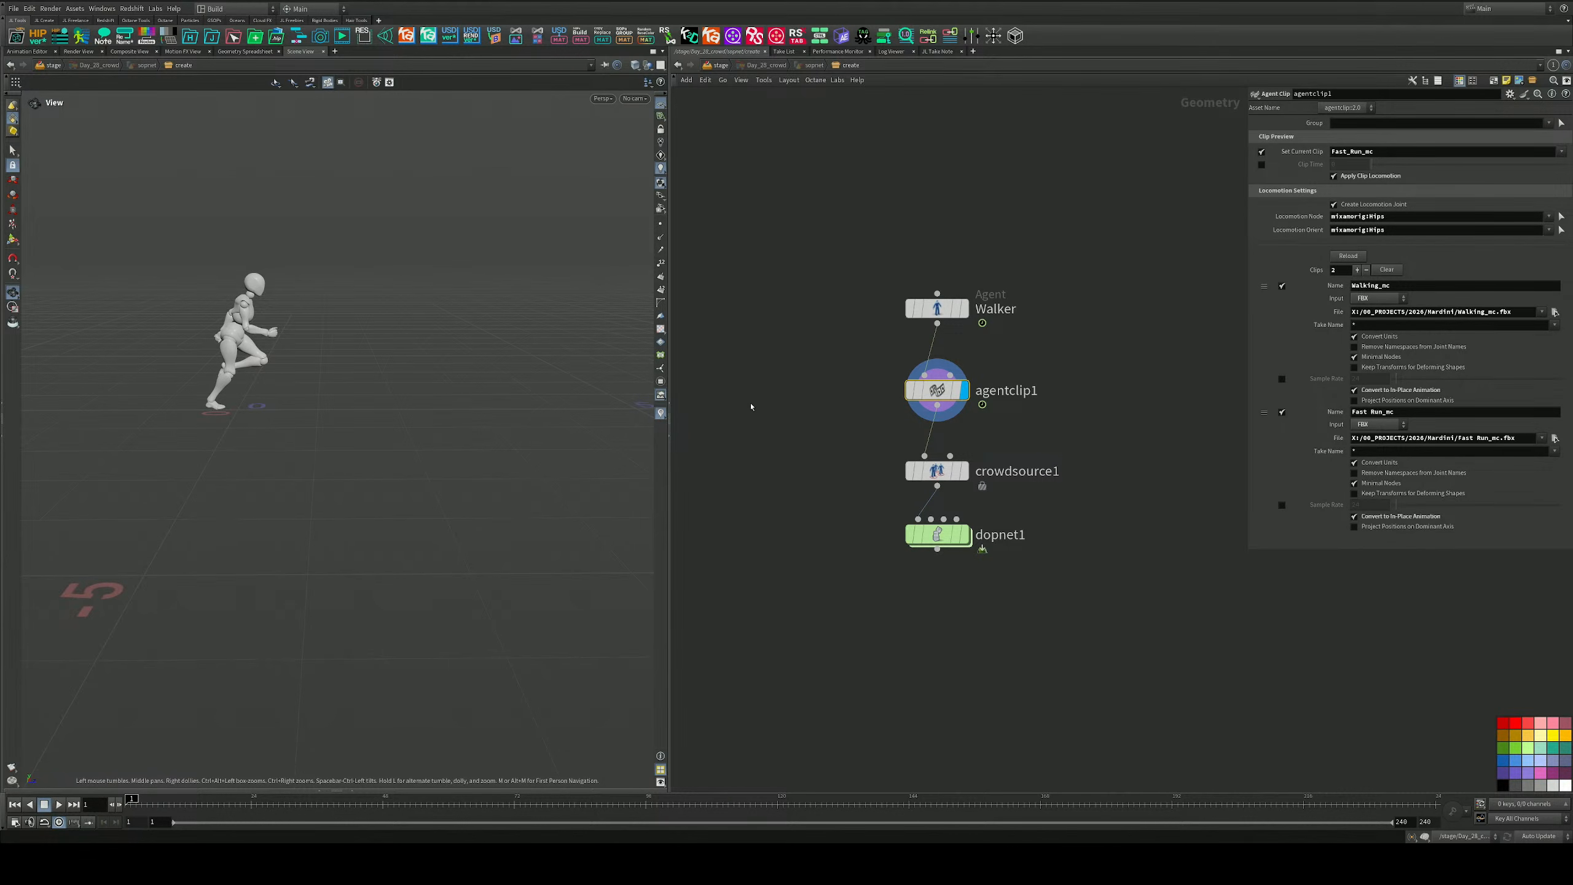
Display the crowdsource1 node and frame the whole crowd in the 3D view.
{"action": "middle_click_drag", "start_coordinate": [1004, 467], "coordinate": [993, 413]}
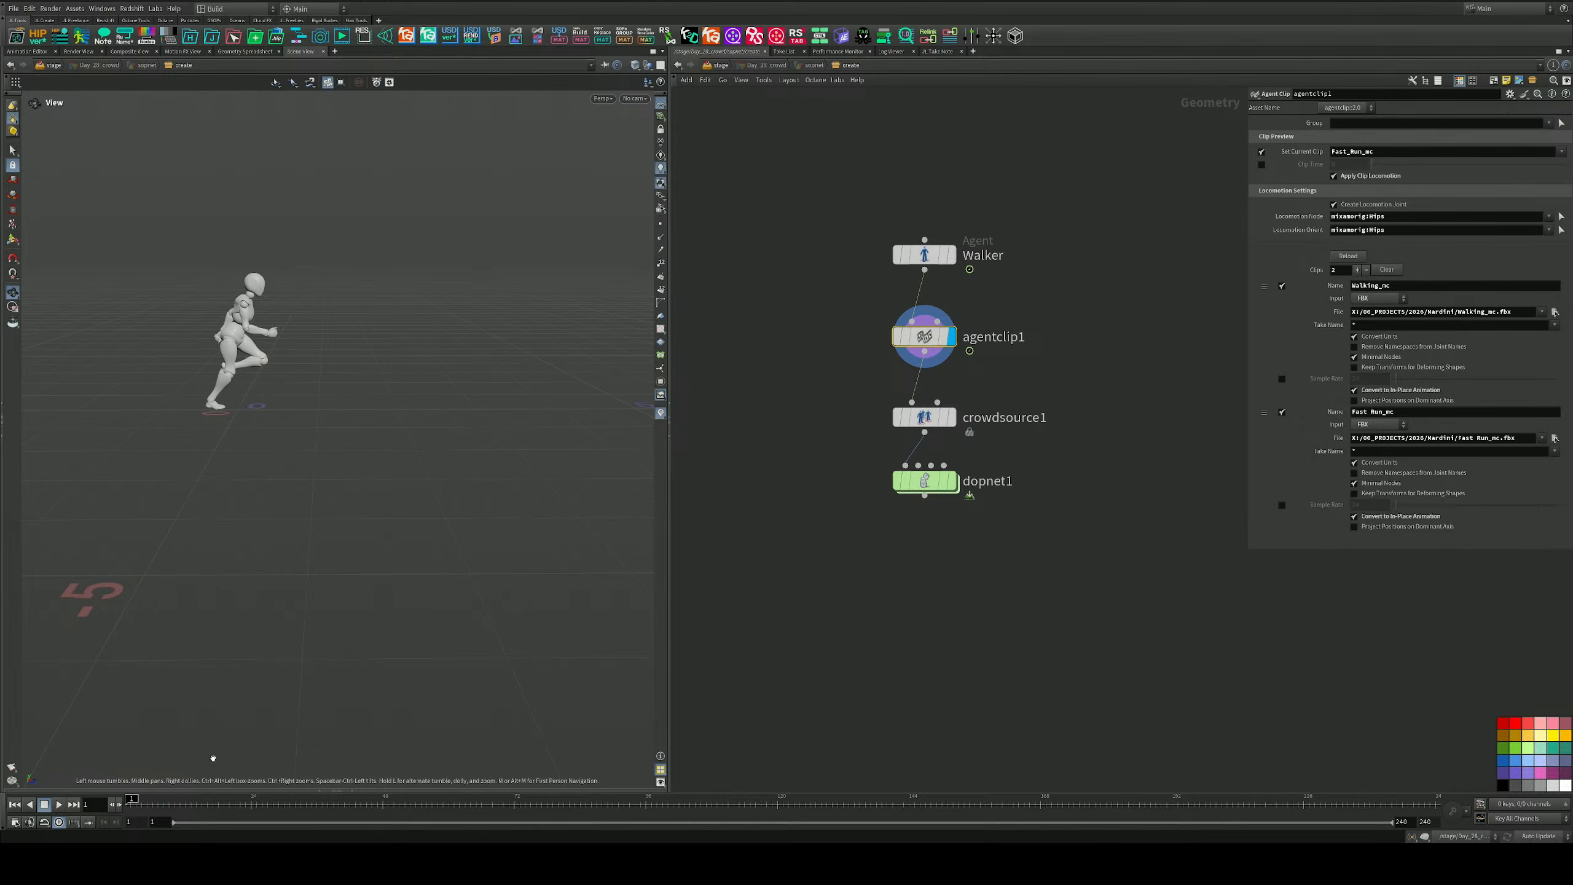
{"action": "left_click_drag", "start_coordinate": [387, 453], "coordinate": [145, 446]}
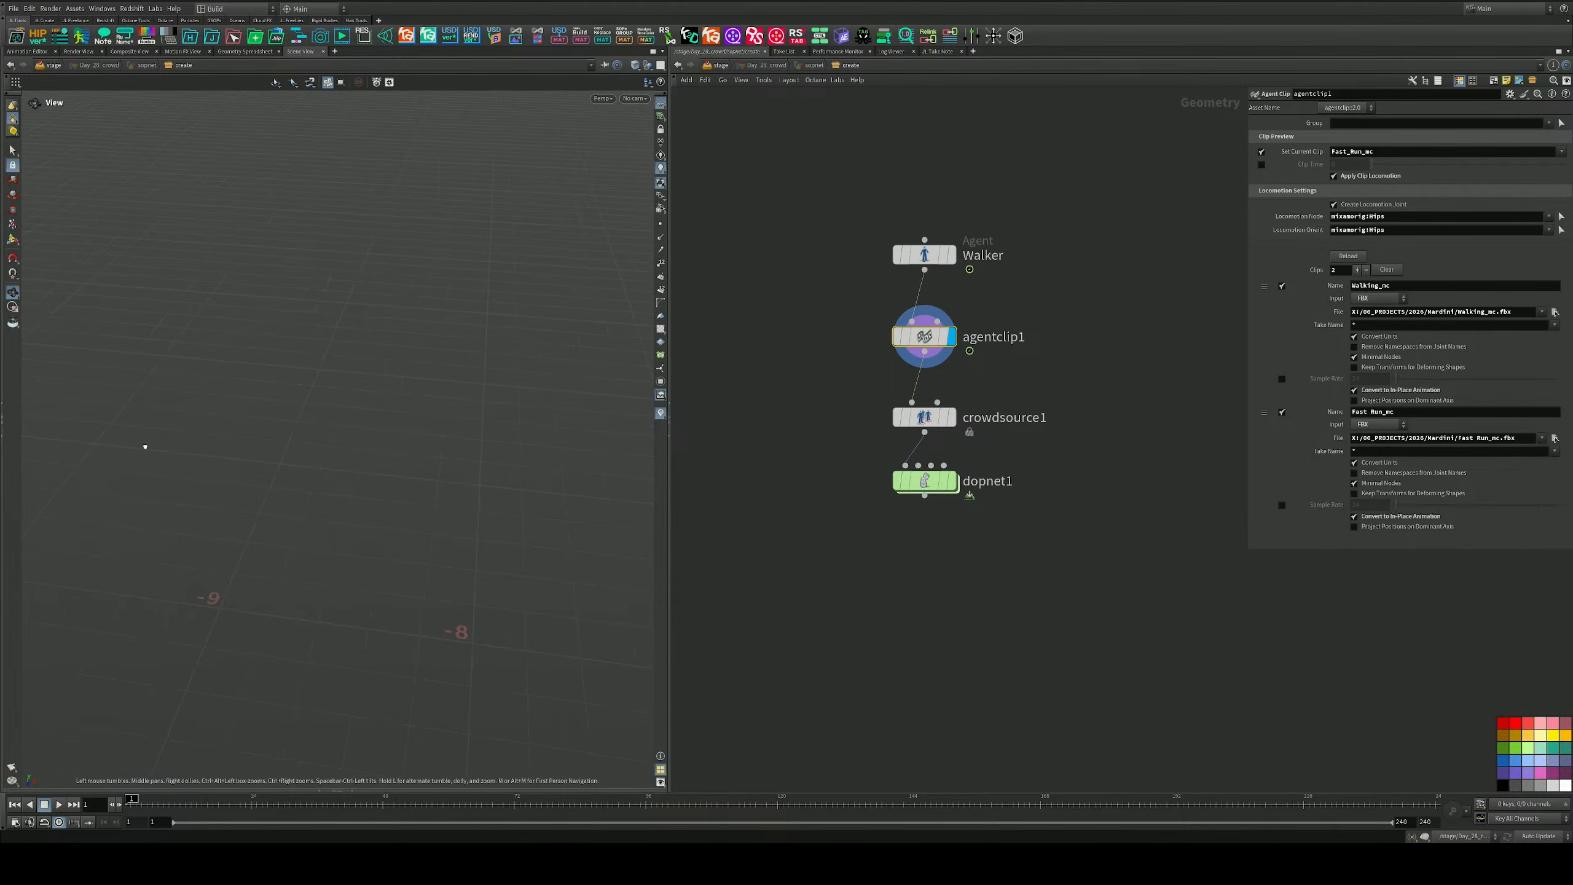
{"action": "key", "text": "f"}
{"action": "left_click_drag", "start_coordinate": [287, 471], "coordinate": [427, 456]}
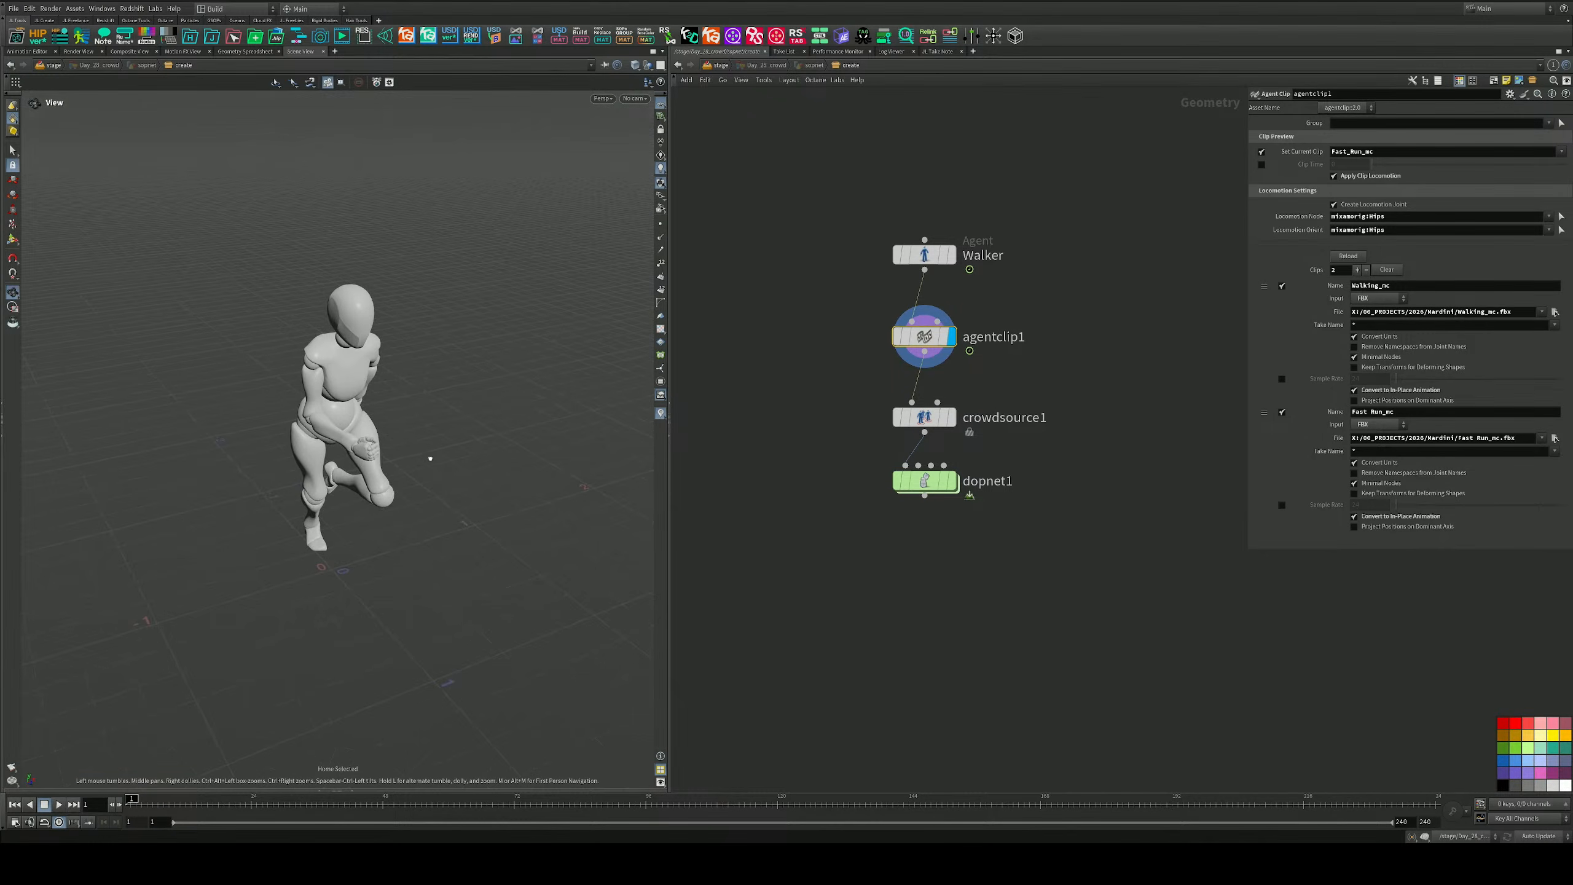
{"action": "right_click_drag", "start_coordinate": [428, 457], "coordinate": [253, 513]}
{"action": "middle_click_drag", "start_coordinate": [252, 513], "coordinate": [157, 394]}
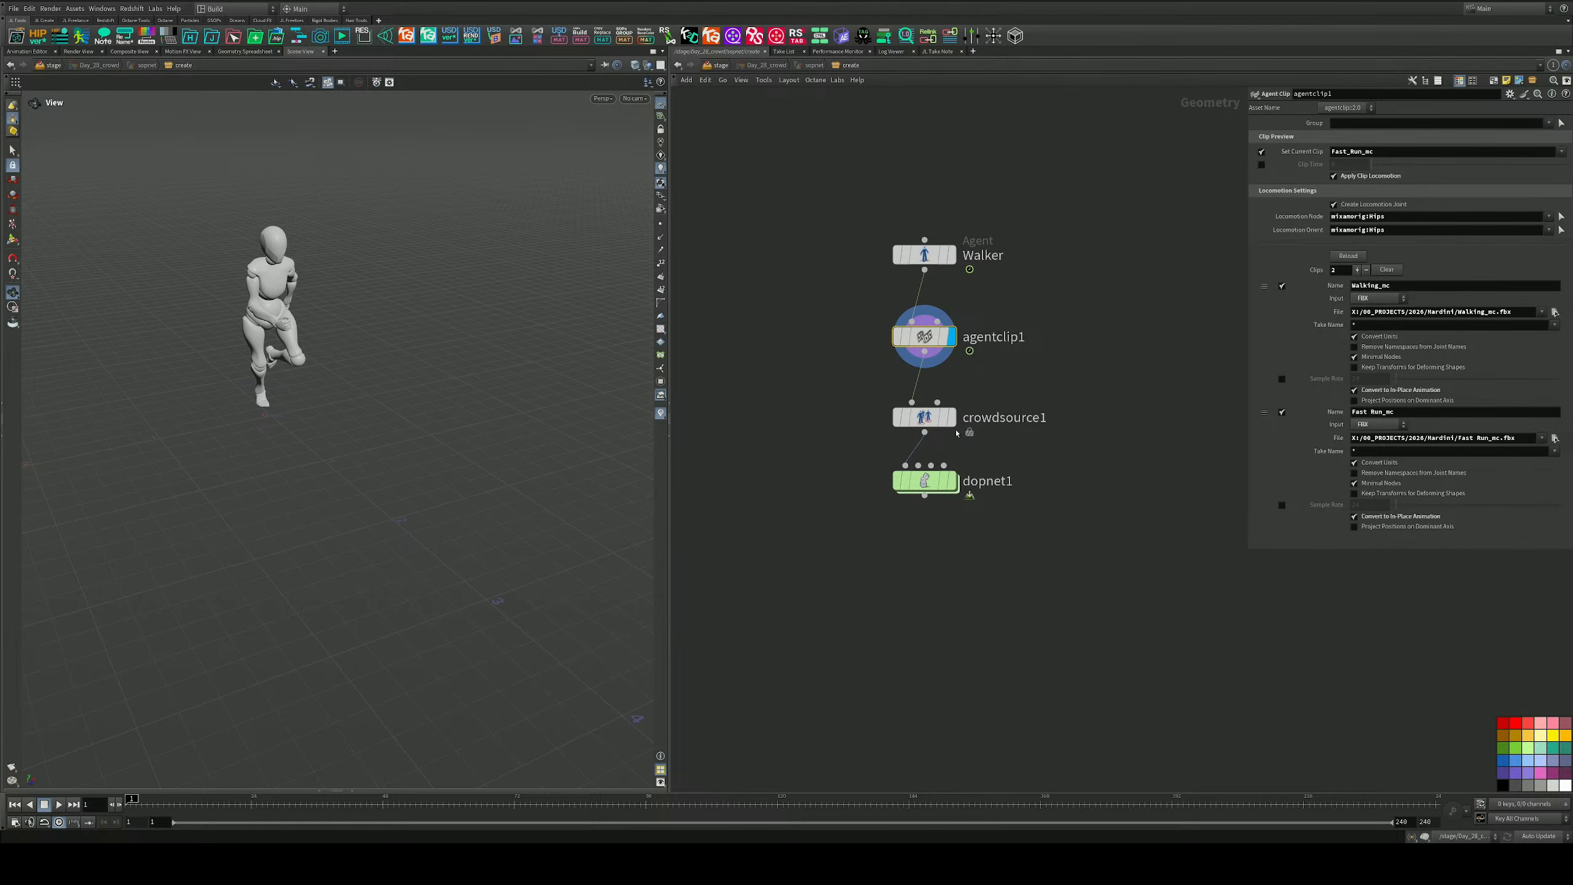
{"action": "left_click", "coordinate": [951, 417]}
{"action": "scroll", "coordinate": [350, 397], "scroll_direction": "down", "scroll_amount": 10}
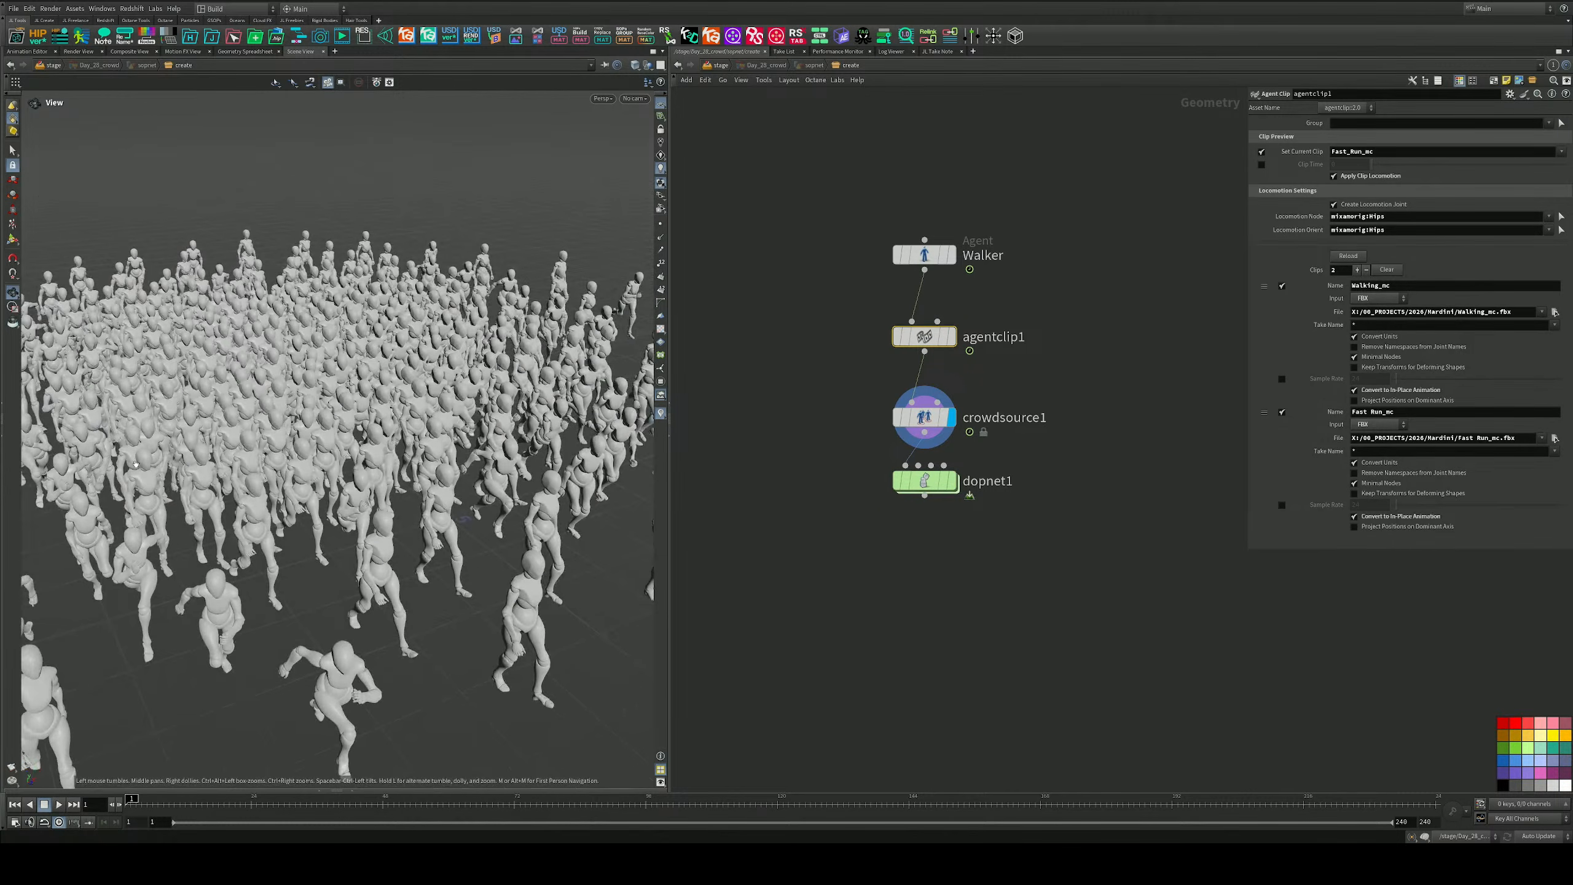
{"action": "scroll", "coordinate": [445, 361], "scroll_direction": "up", "scroll_amount": 2}
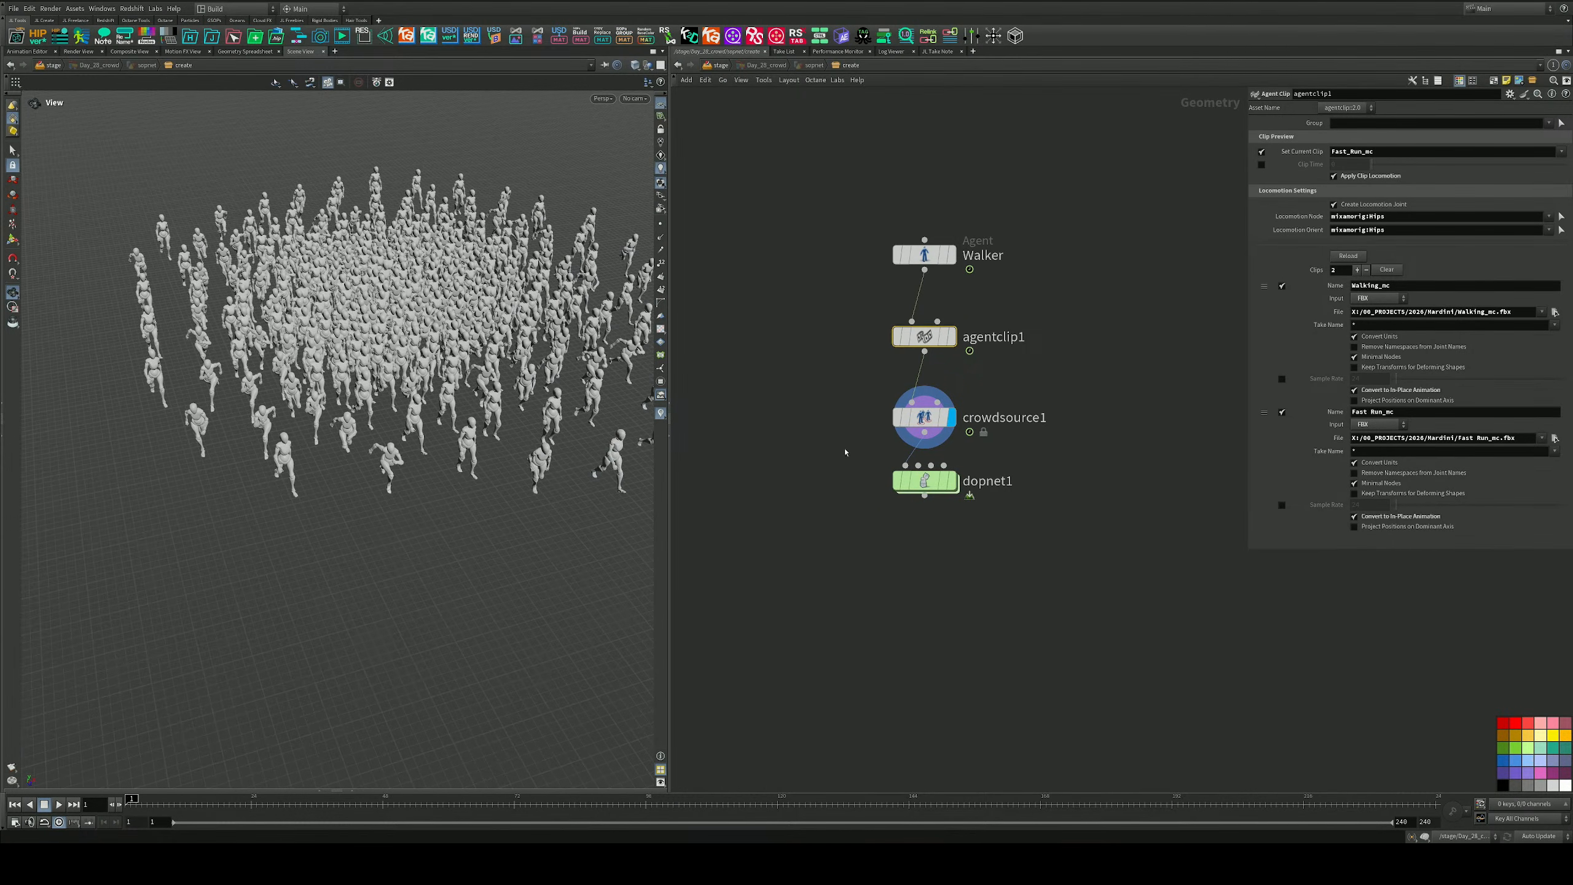
Set crowdsource1's number of agents to 120 and inspect how the crowd is spread.
{"action": "left_click", "coordinate": [924, 417]}
{"action": "left_click", "coordinate": [1346, 186]}
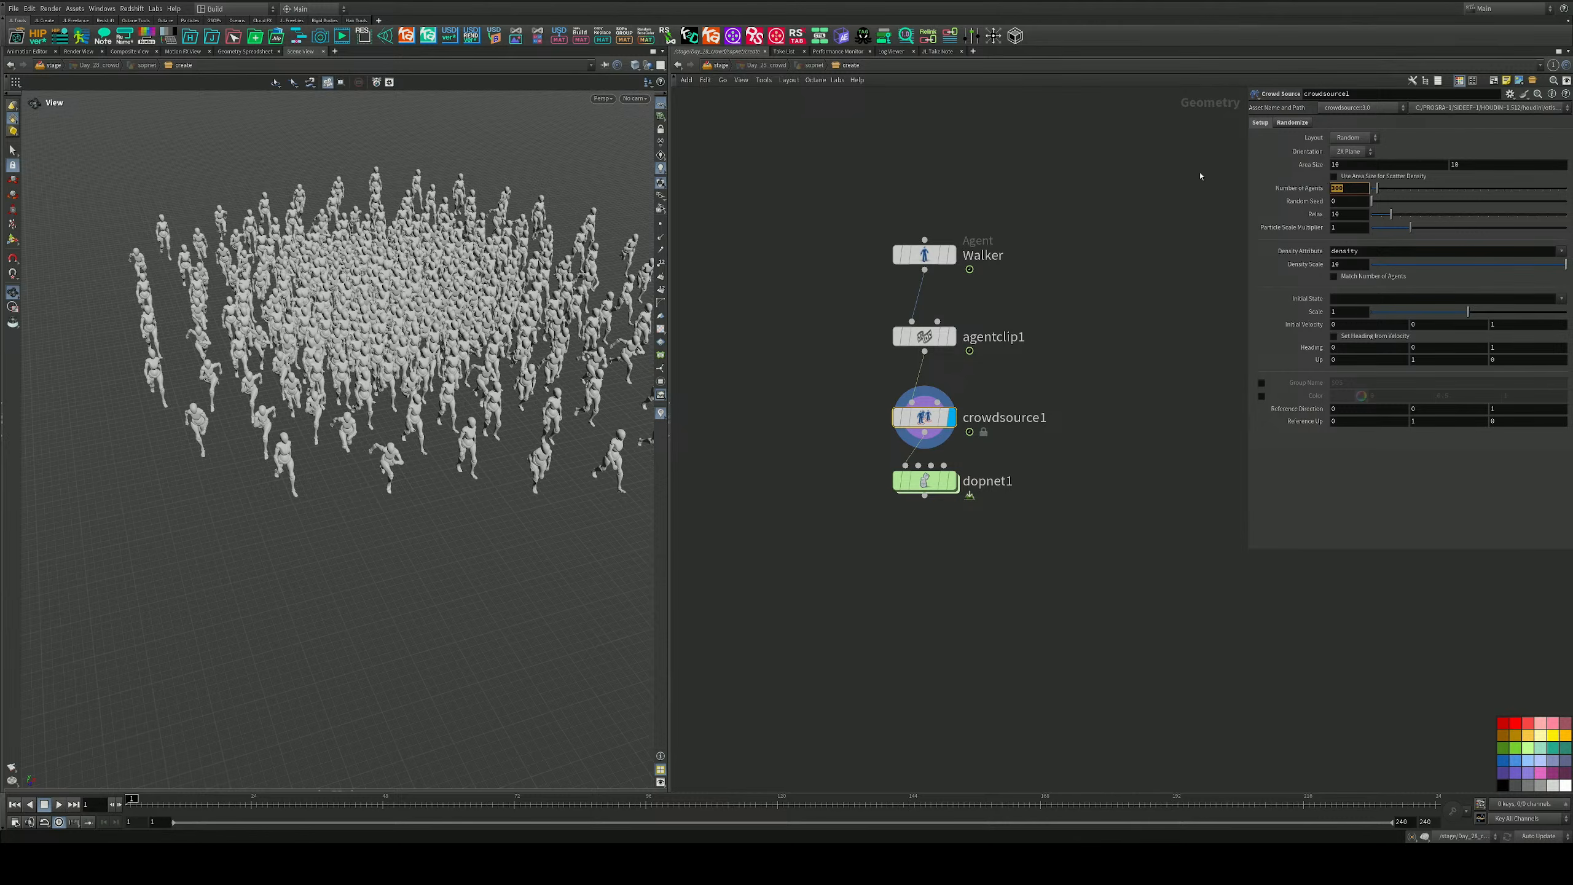
{"action": "type", "text": "120"}
{"action": "key", "text": "Return"}
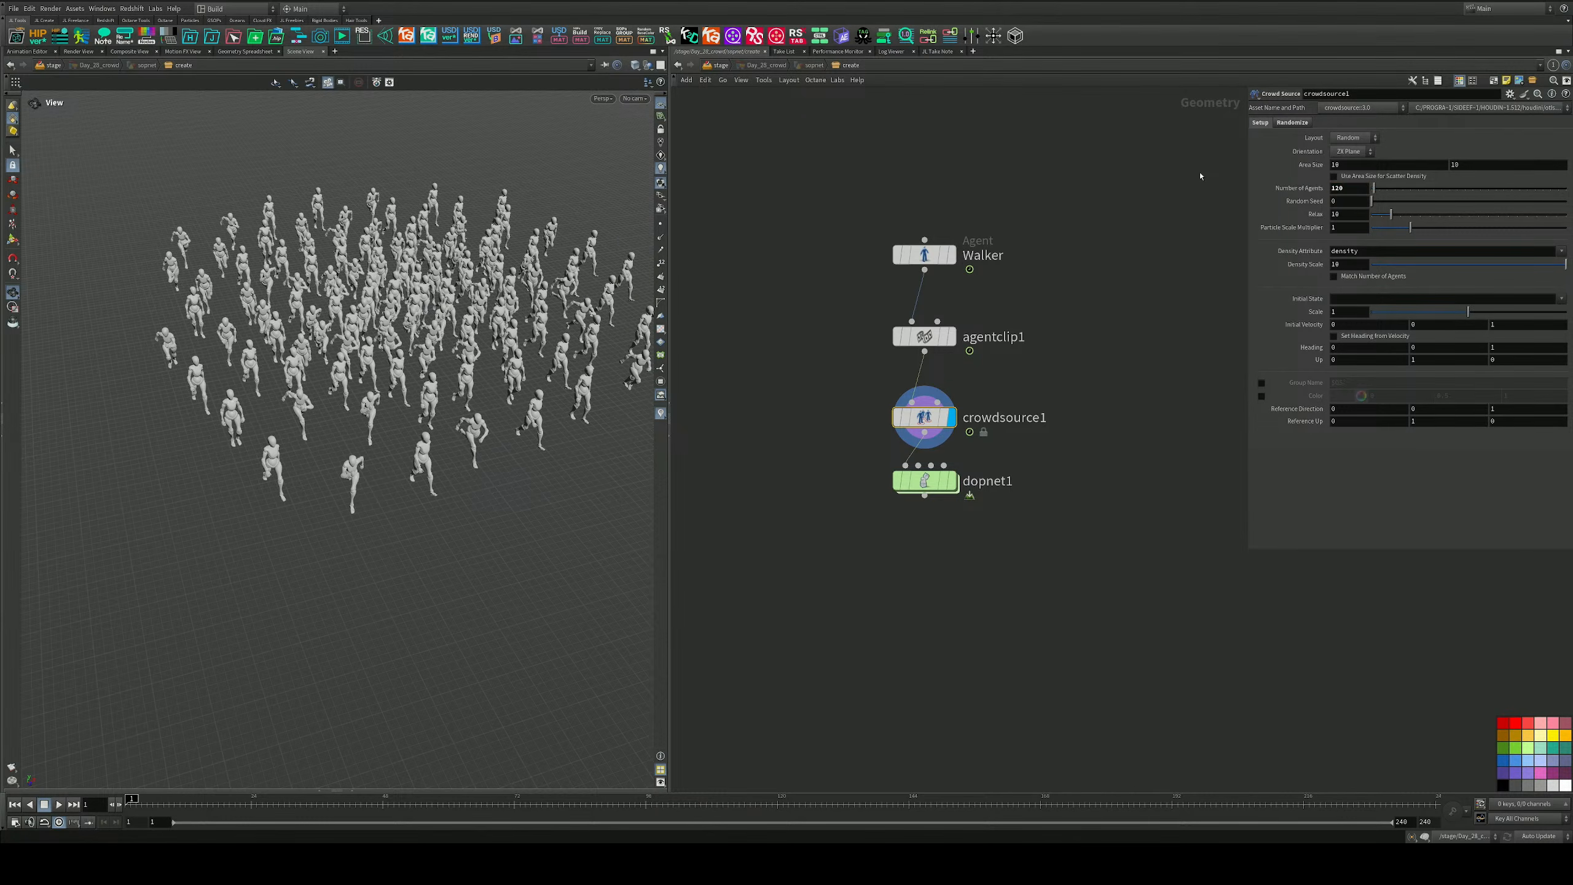
{"action": "middle_click_drag", "start_coordinate": [407, 326], "coordinate": [384, 346]}
{"action": "left_click_drag", "start_coordinate": [384, 346], "coordinate": [434, 351]}
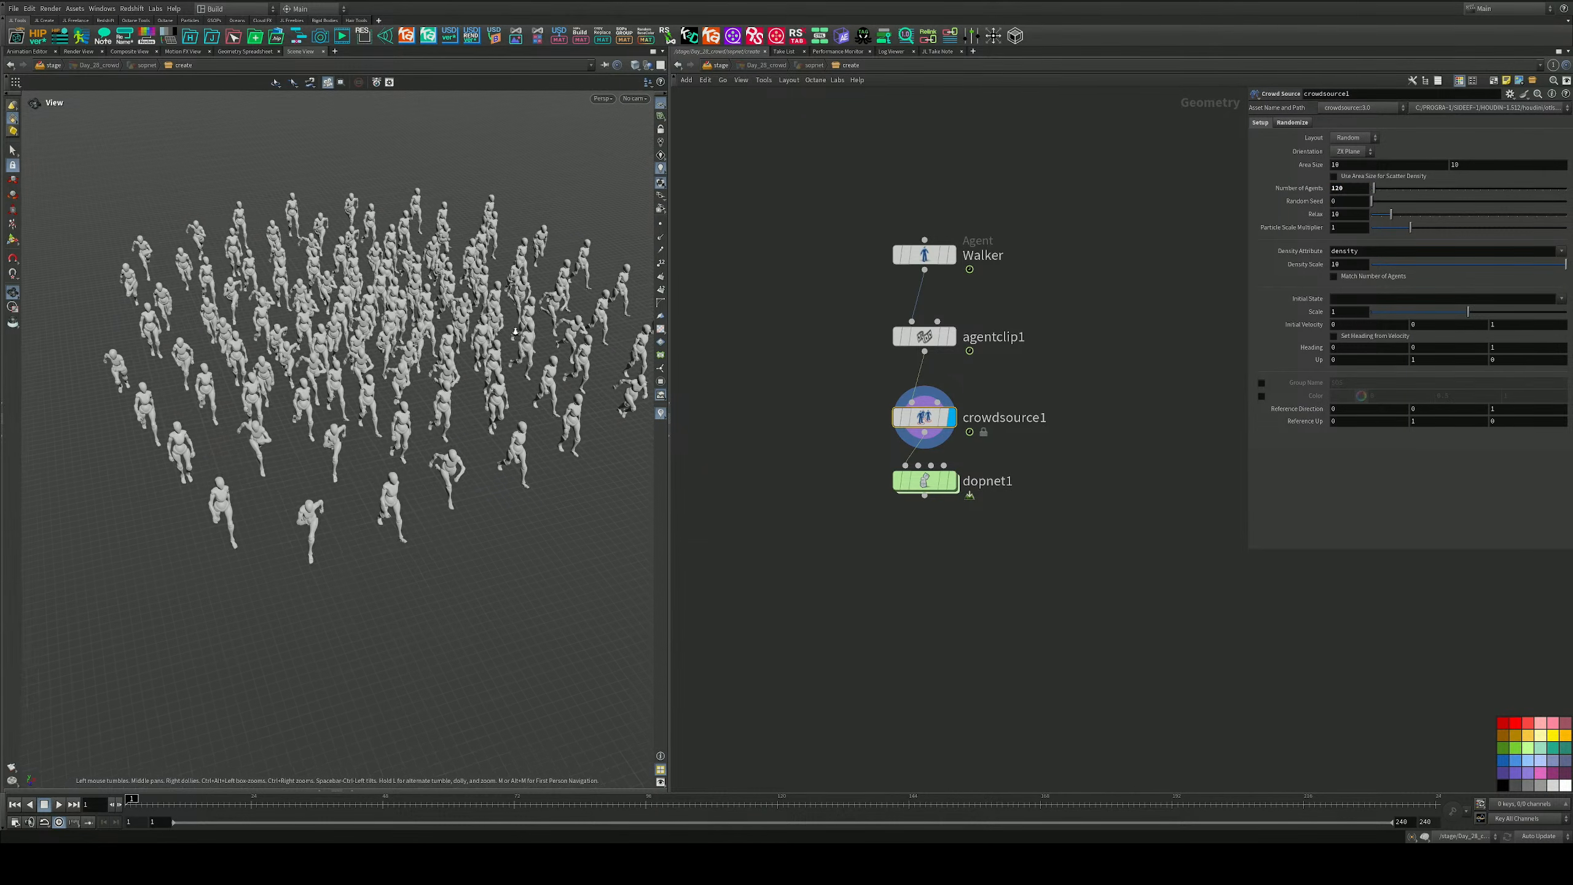
{"action": "right_click_drag", "start_coordinate": [434, 351], "coordinate": [551, 304]}
{"action": "middle_click_drag", "start_coordinate": [551, 303], "coordinate": [473, 345]}
{"action": "left_click_drag", "start_coordinate": [473, 345], "coordinate": [466, 337]}
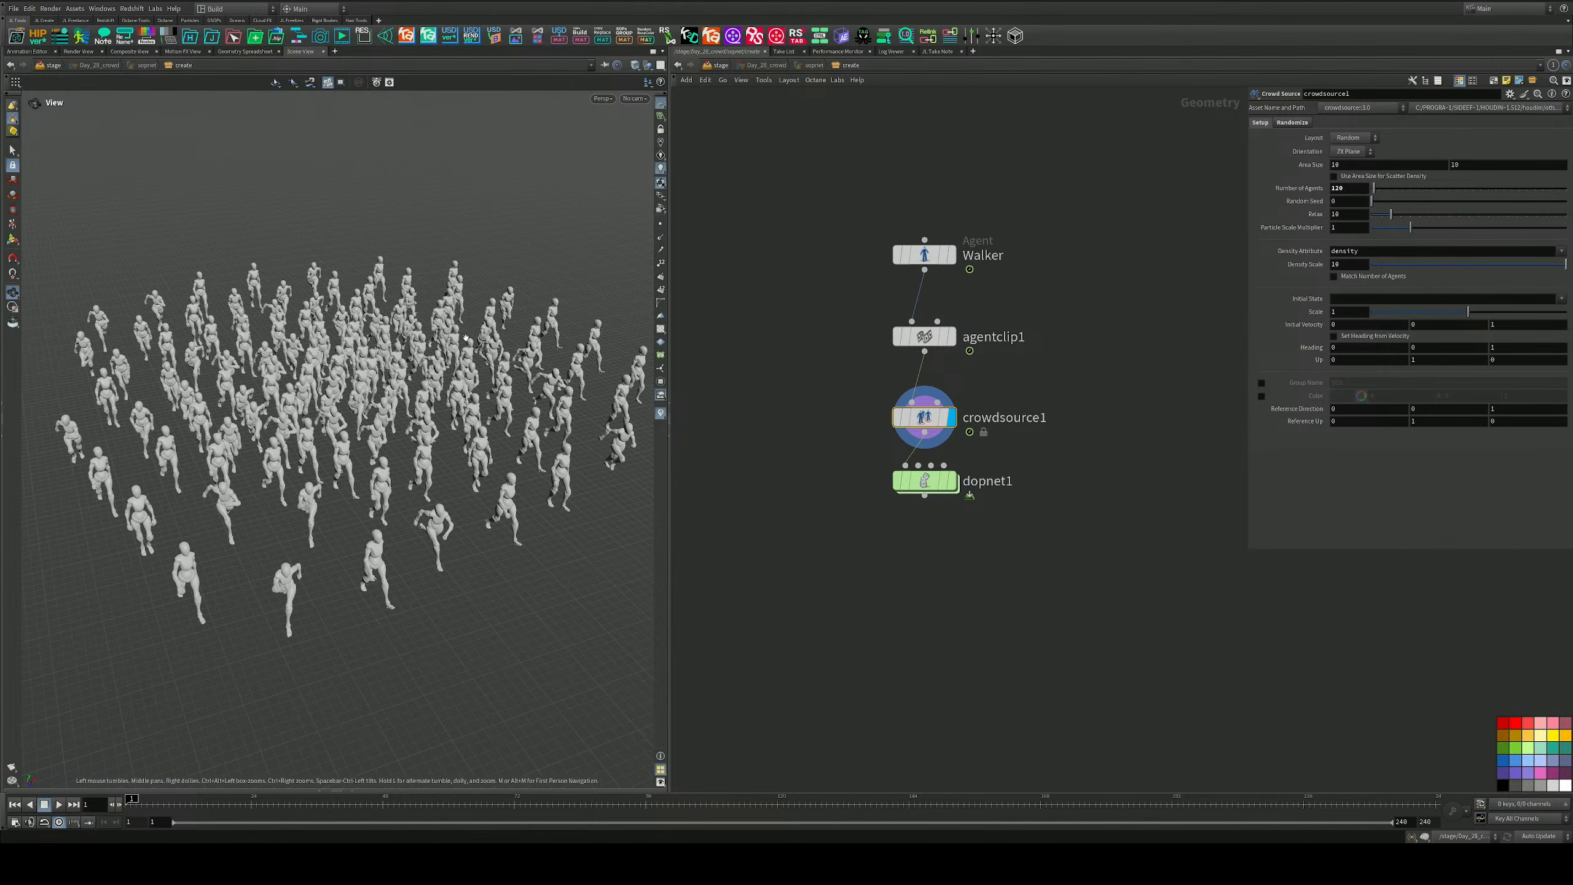
Examine crowdsource1's running crowd from several angles while scrubbing its opening frames between 1 and 11, ending at frame 6.
{"action": "left_click_drag", "start_coordinate": [465, 338], "coordinate": [733, 510]}
{"action": "left_click_drag", "start_coordinate": [443, 434], "coordinate": [402, 420]}
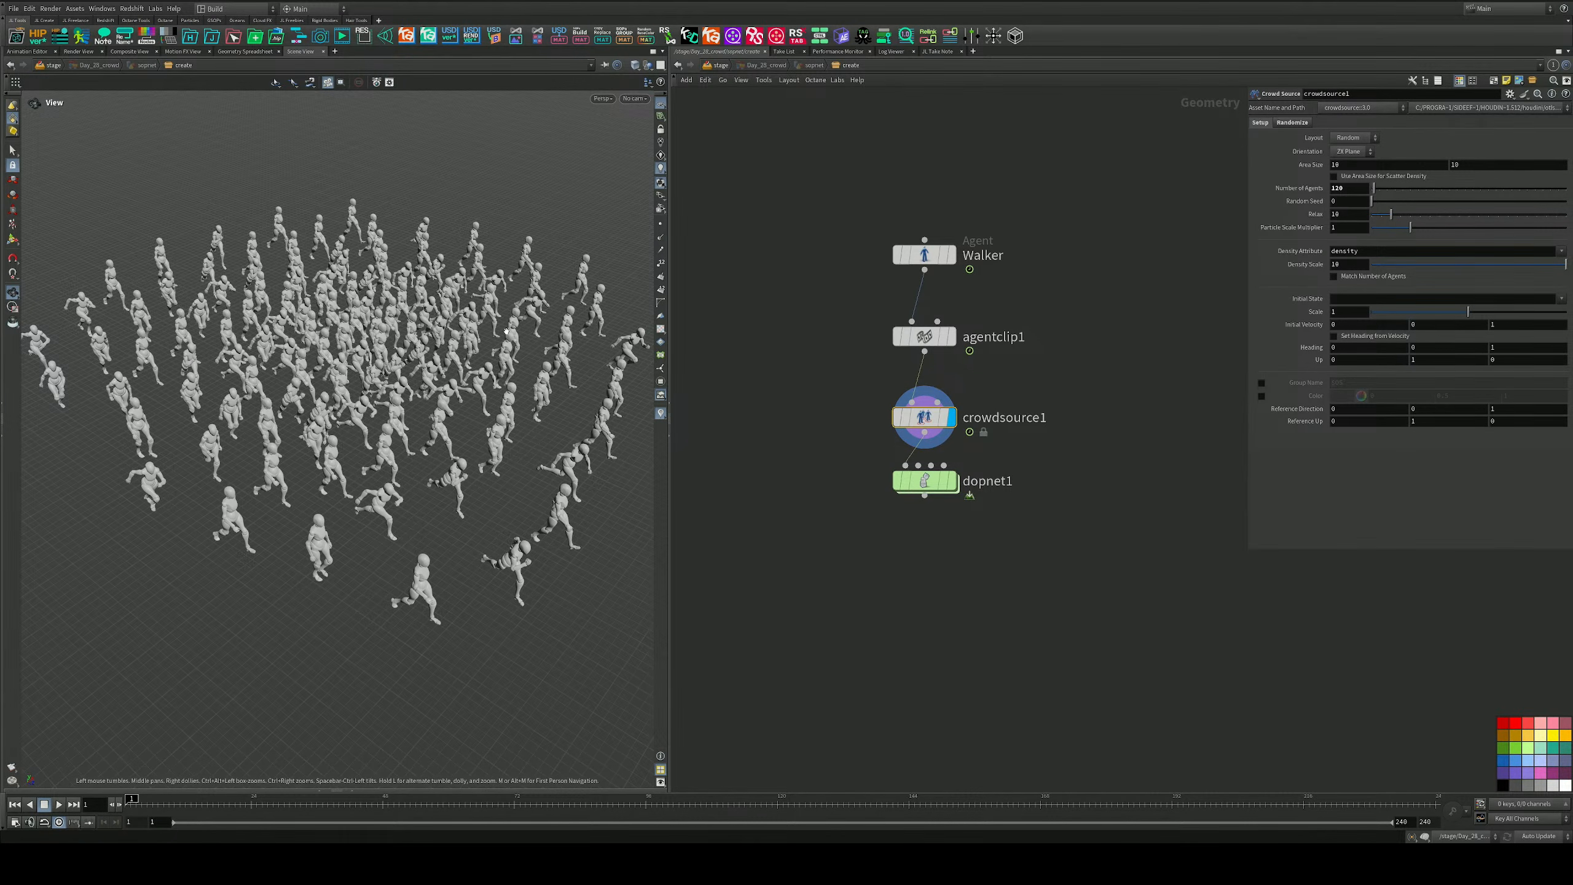
{"action": "left_click_drag", "start_coordinate": [506, 331], "coordinate": [468, 338]}
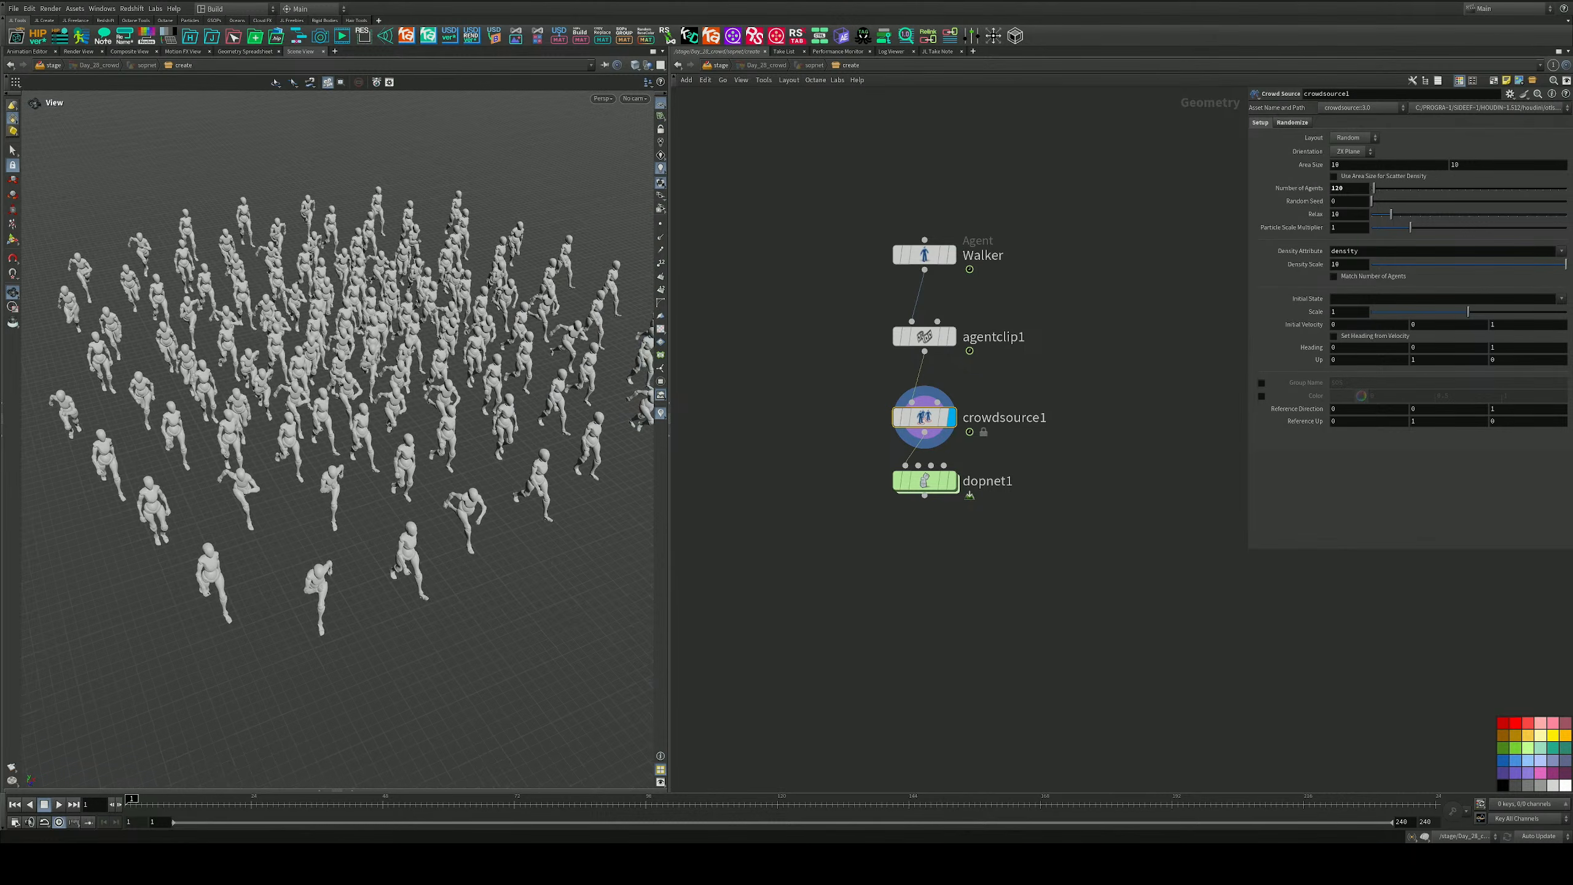
{"action": "left_click_drag", "start_coordinate": [147, 800], "coordinate": [106, 771]}
{"action": "right_click_drag", "start_coordinate": [379, 403], "coordinate": [303, 372]}
{"action": "middle_click_drag", "start_coordinate": [303, 372], "coordinate": [244, 369]}
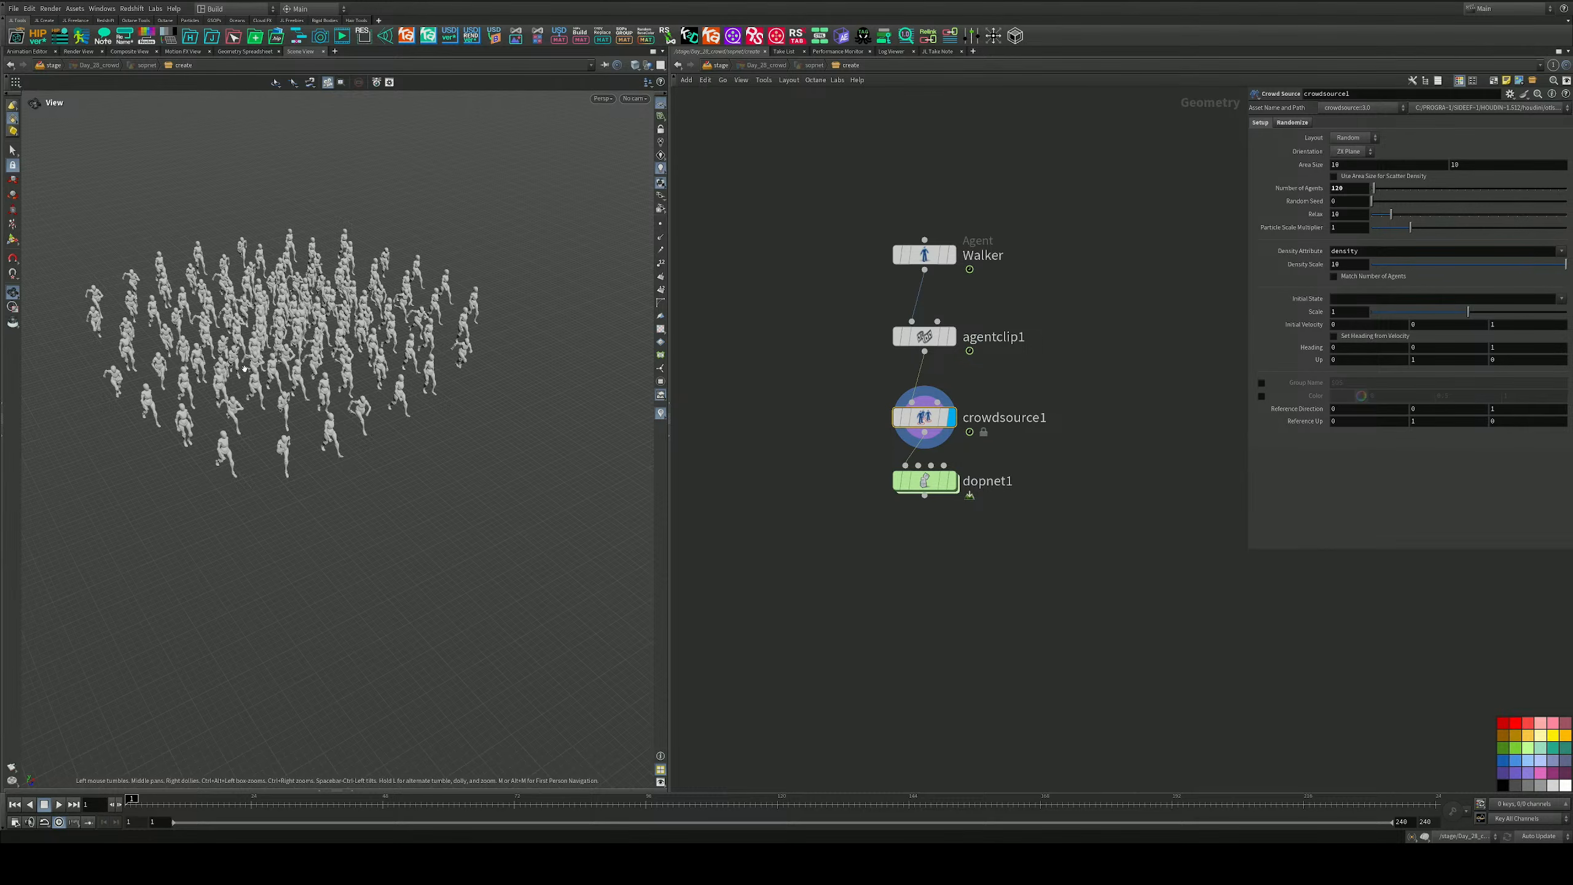
{"action": "left_click_drag", "start_coordinate": [296, 374], "coordinate": [332, 441]}
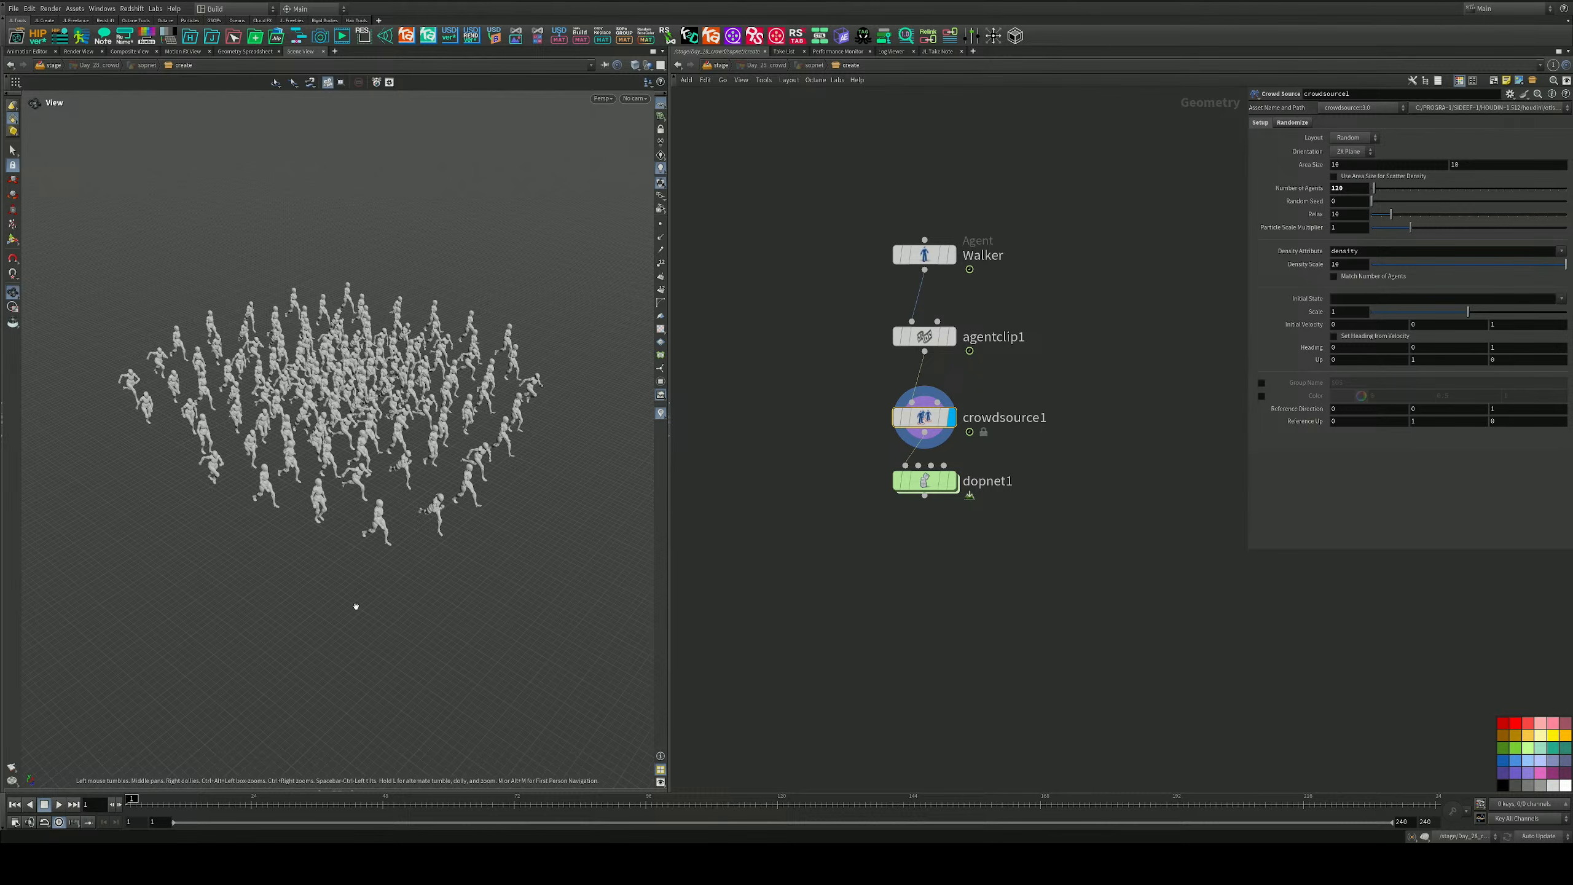
{"action": "left_click_drag", "start_coordinate": [142, 804], "coordinate": [180, 809]}
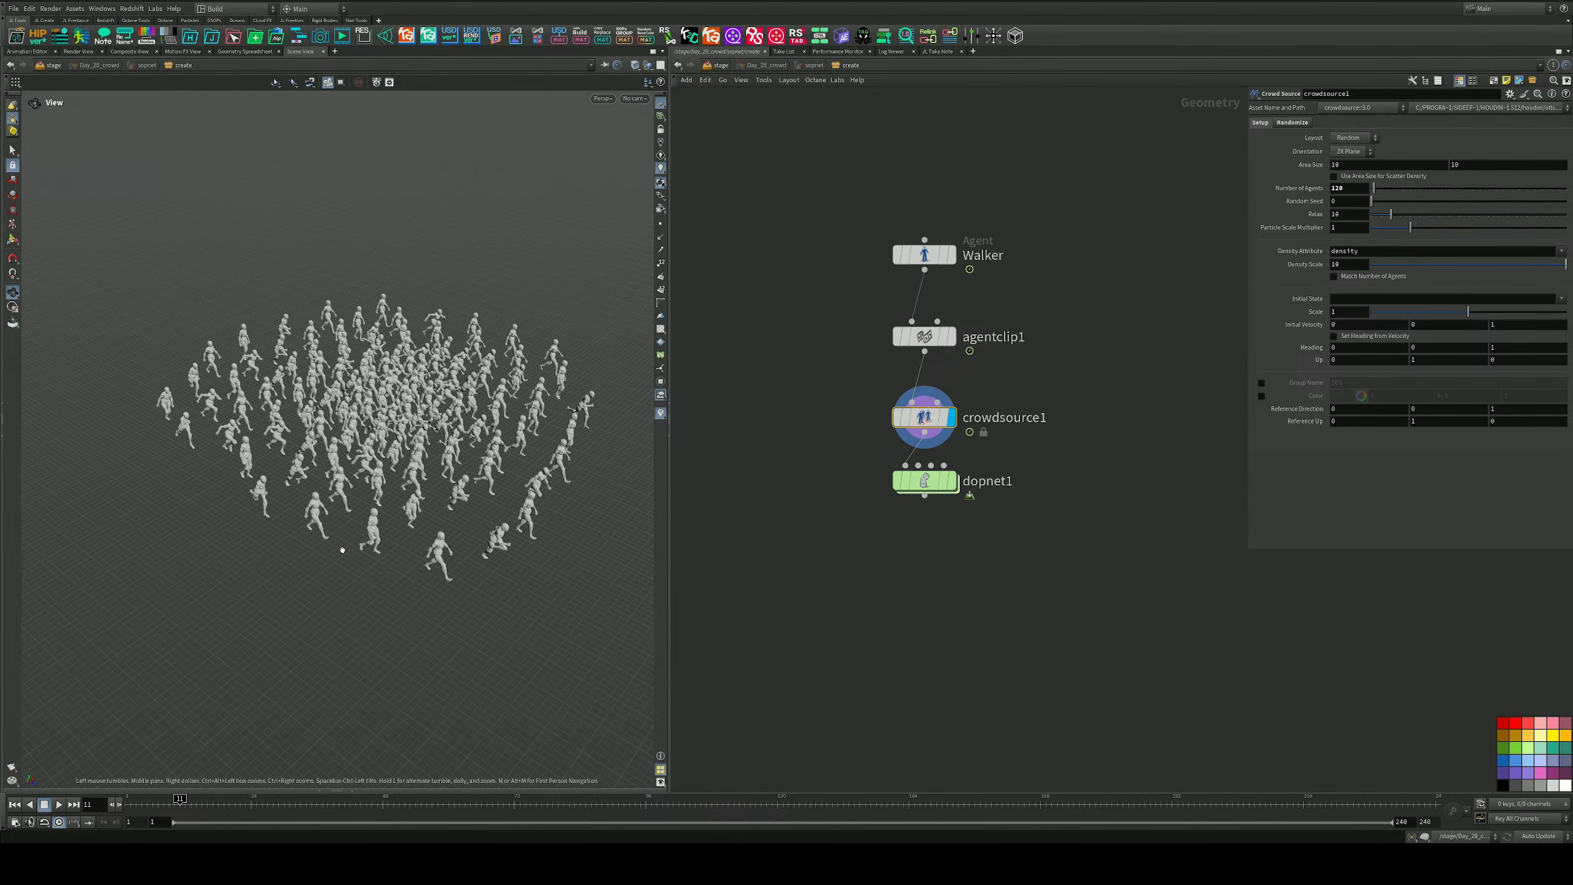
{"action": "left_click_drag", "start_coordinate": [340, 547], "coordinate": [471, 588]}
{"action": "left_click_drag", "start_coordinate": [186, 805], "coordinate": [216, 542]}
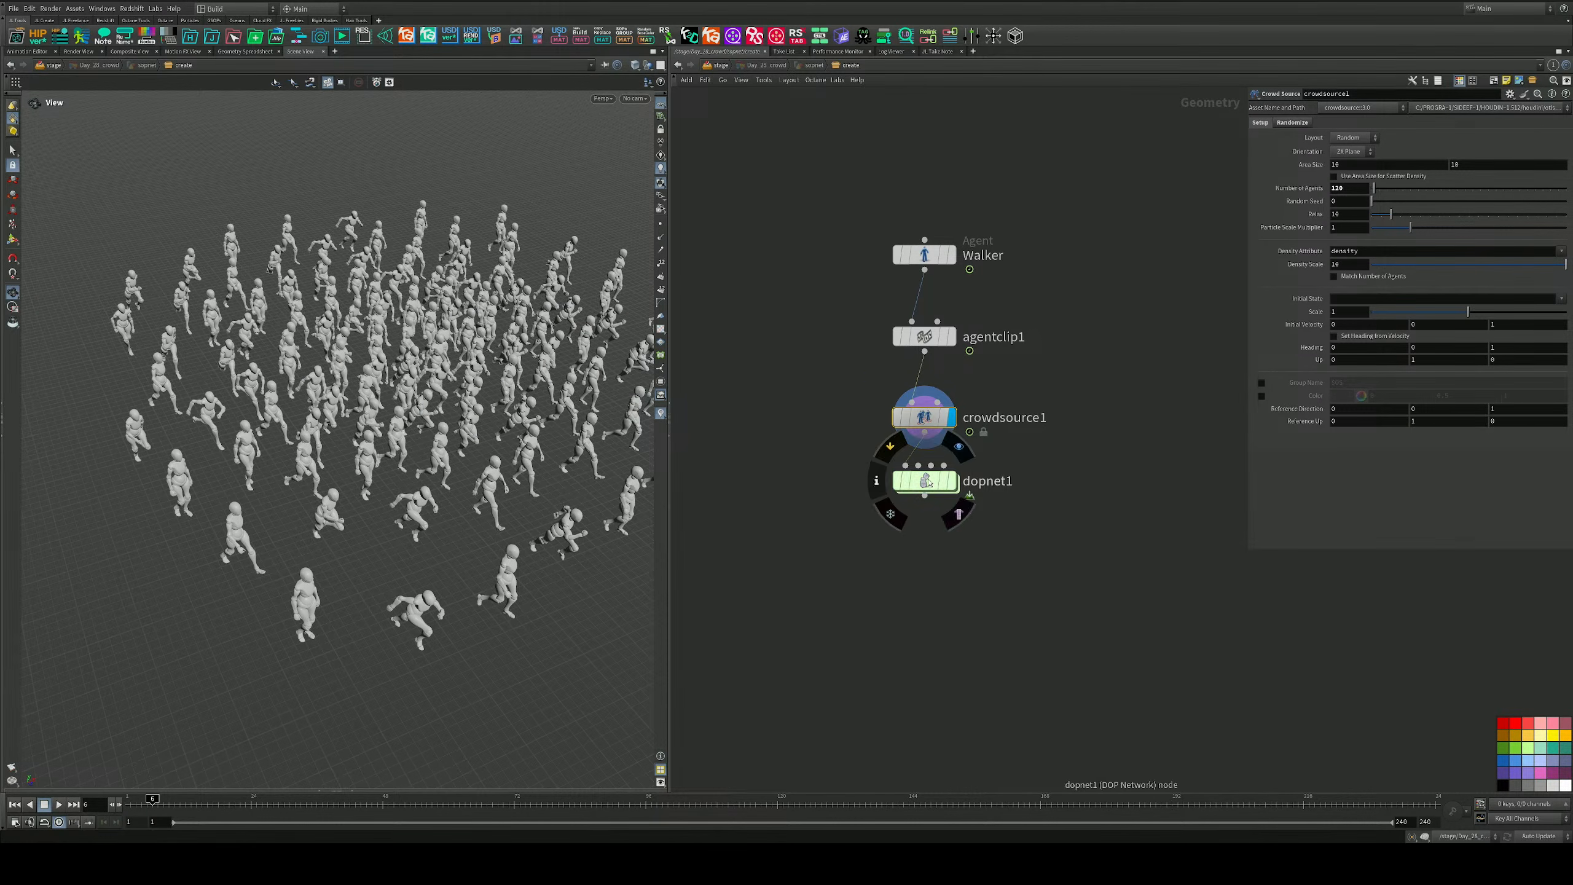
Enter dopnet1 and review the settings of crowdsolver1 and of the Fast_Run_mc and Walking_mc crowd states.
{"action": "middle_click_drag", "start_coordinate": [1058, 468], "coordinate": [1048, 356]}
{"action": "double_click", "coordinate": [918, 378]}
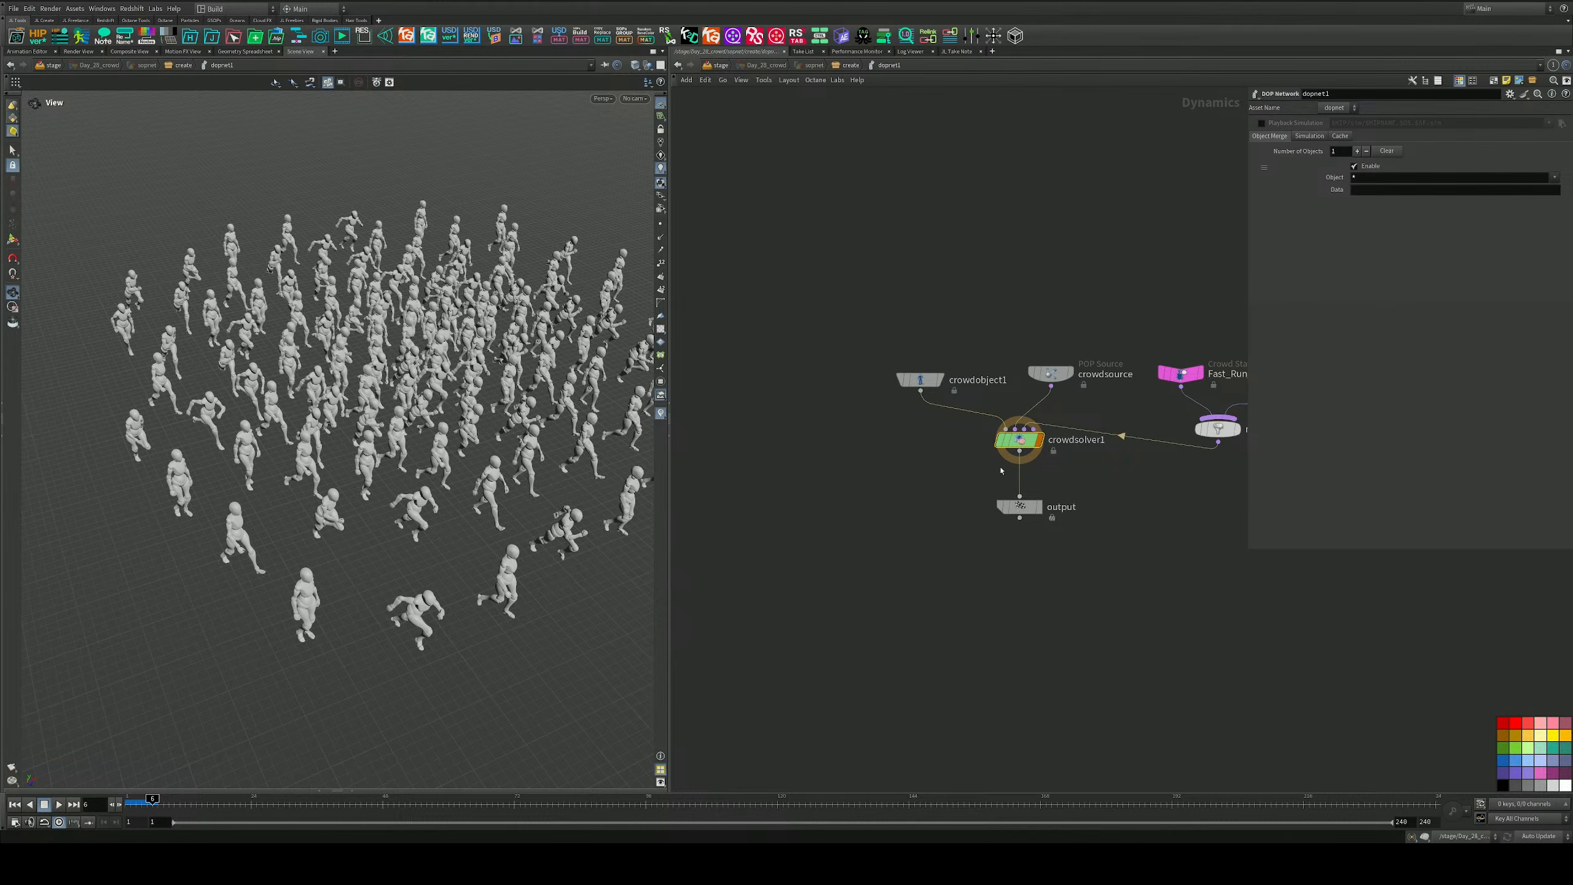
{"action": "left_click", "coordinate": [1020, 440]}
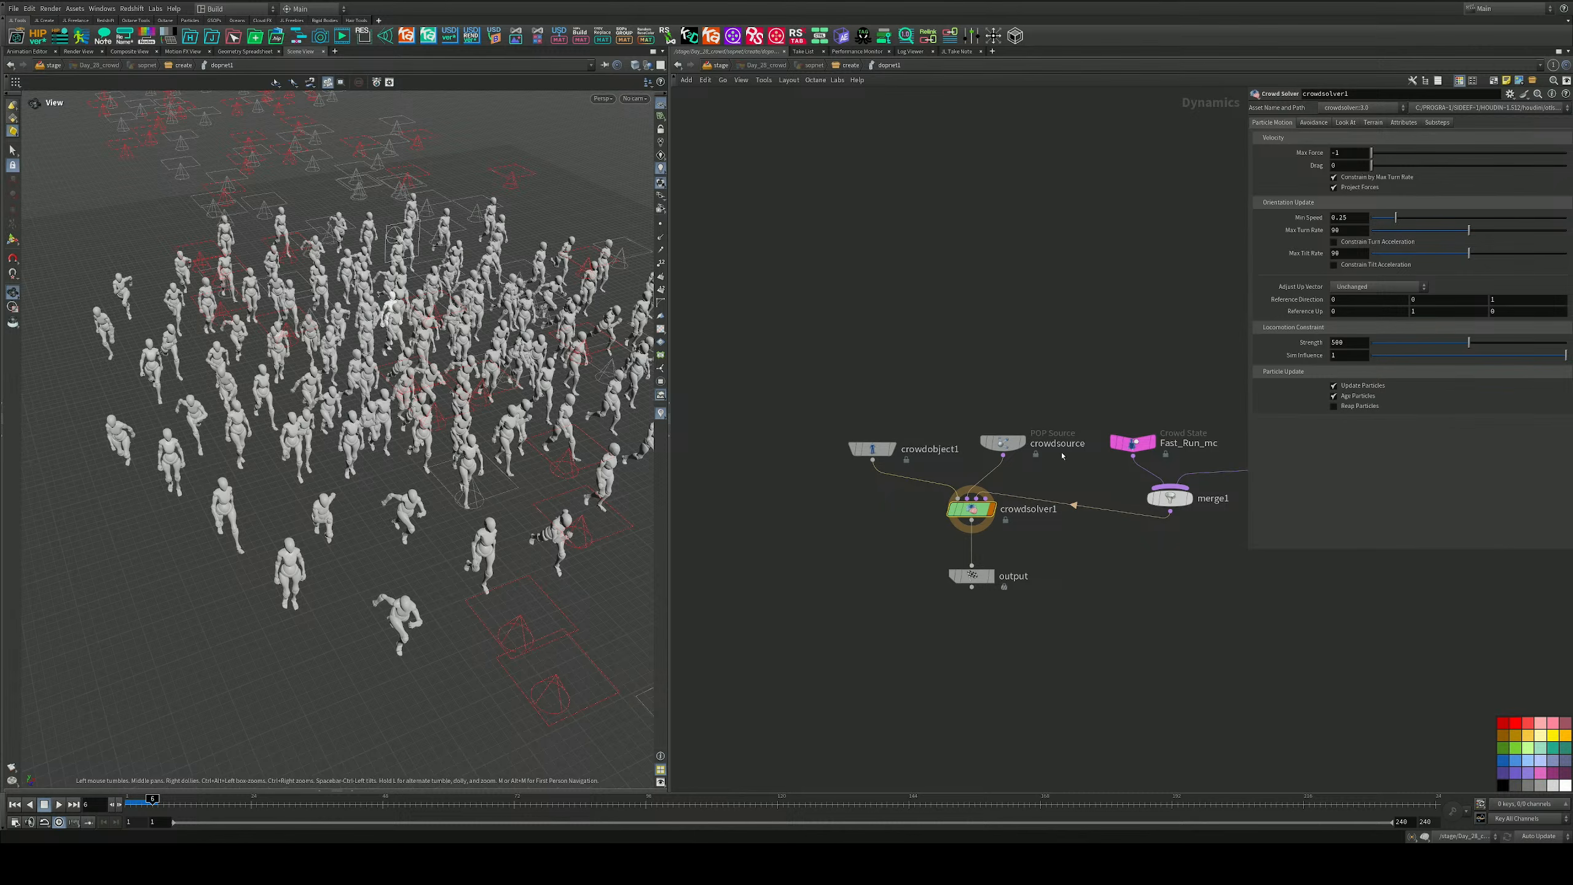
{"action": "middle_click_drag", "start_coordinate": [1061, 456], "coordinate": [972, 479]}
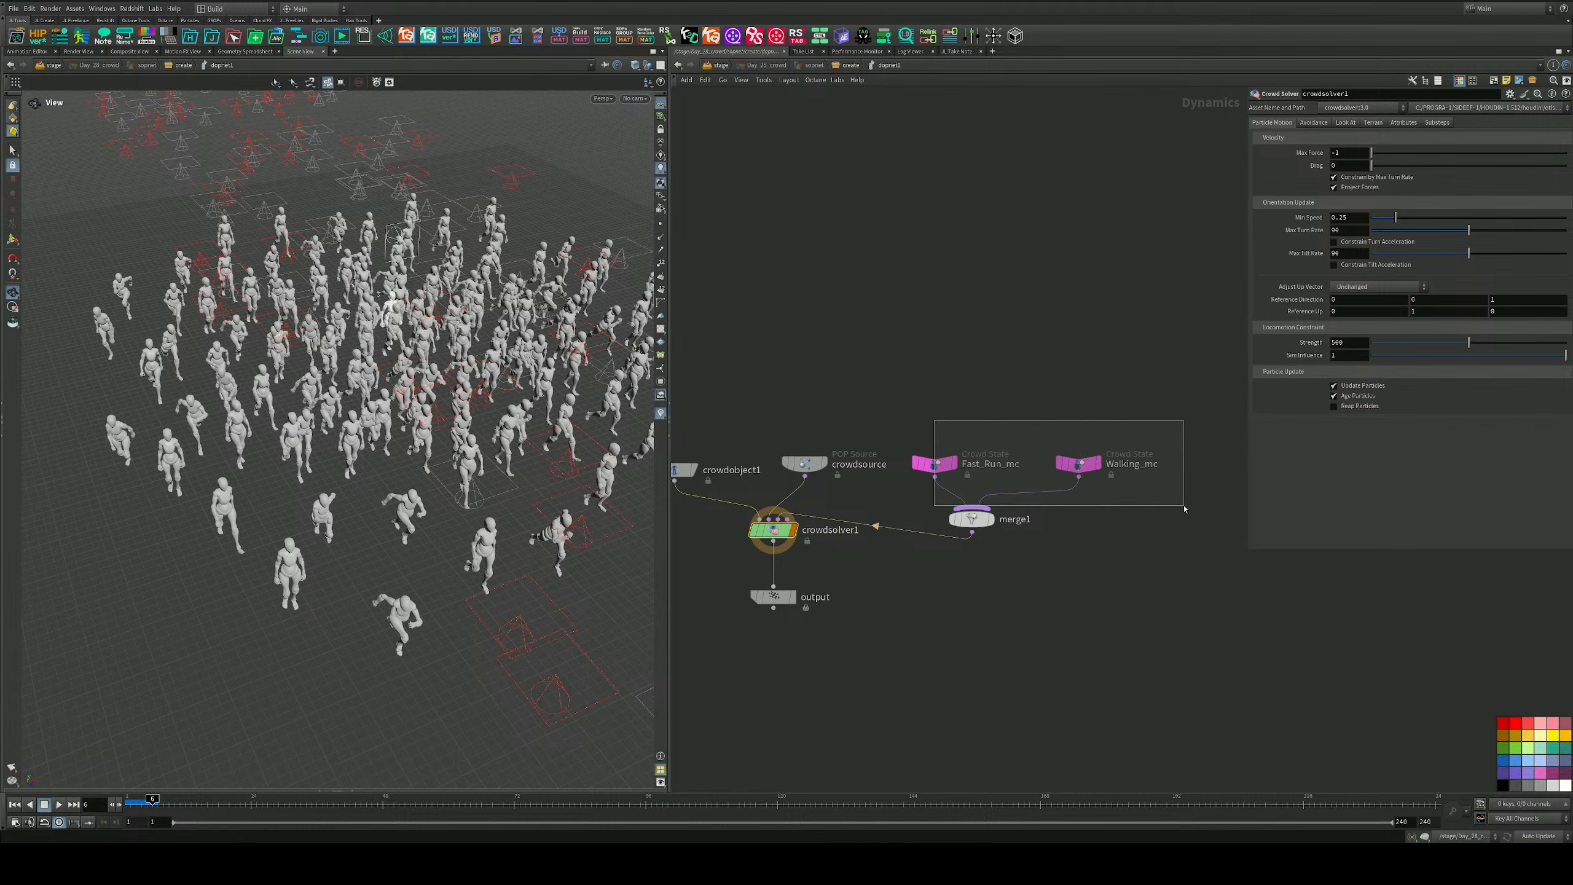
{"action": "left_click_drag", "start_coordinate": [1184, 509], "coordinate": [1181, 508]}
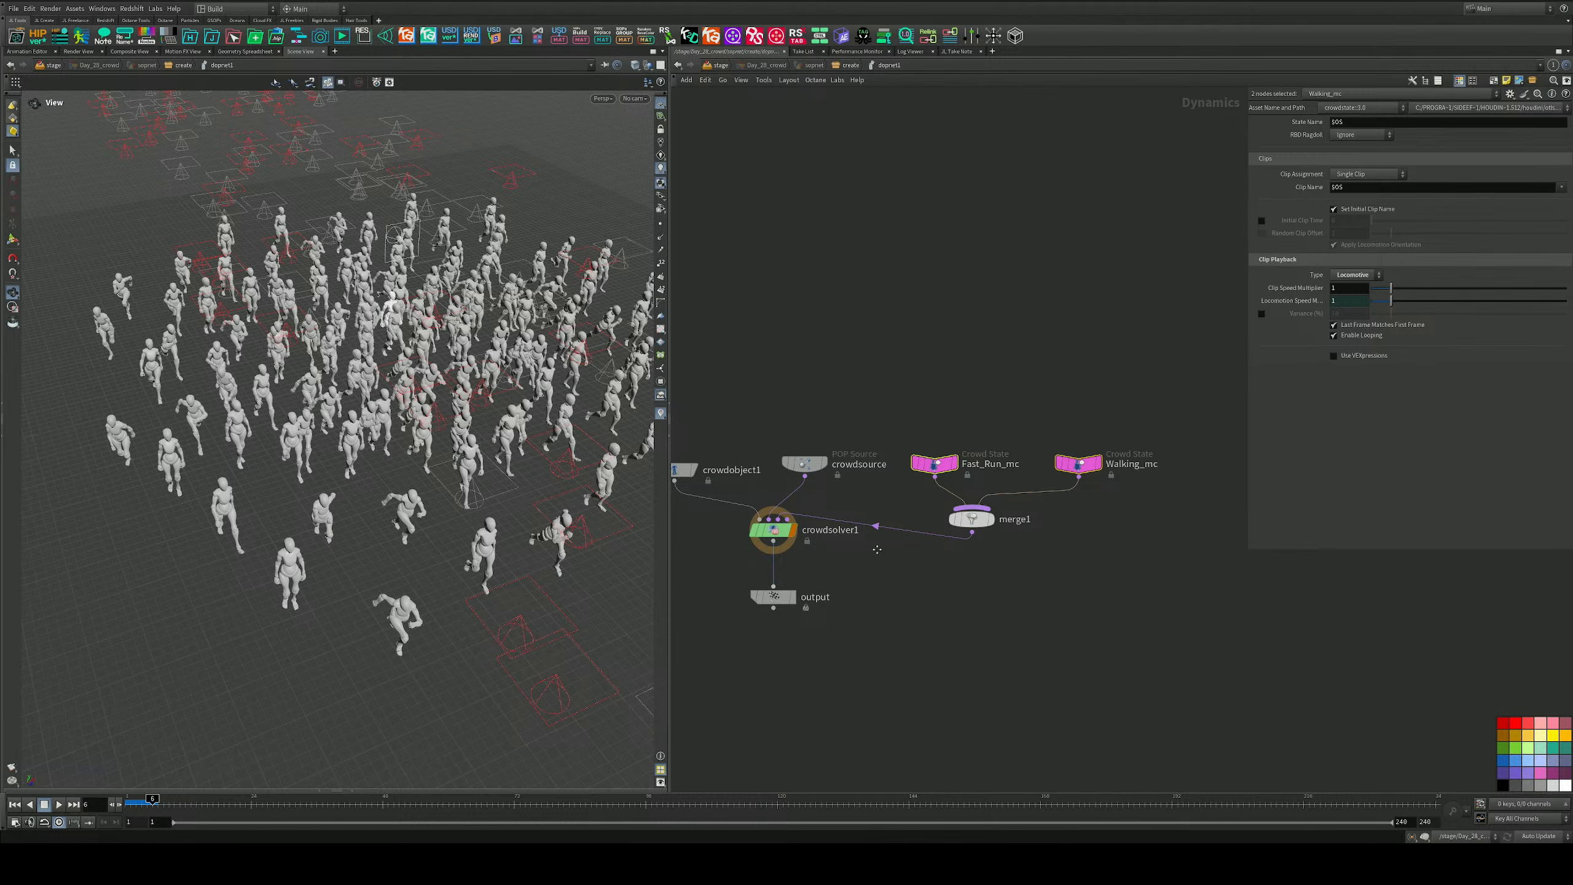
Review the settings of the POP source crowdsource and of crowdobject1, which feed crowdsolver1.
{"action": "middle_click_drag", "start_coordinate": [877, 548], "coordinate": [1024, 454]}
{"action": "scroll", "coordinate": [929, 434], "scroll_direction": "up", "scroll_amount": 4}
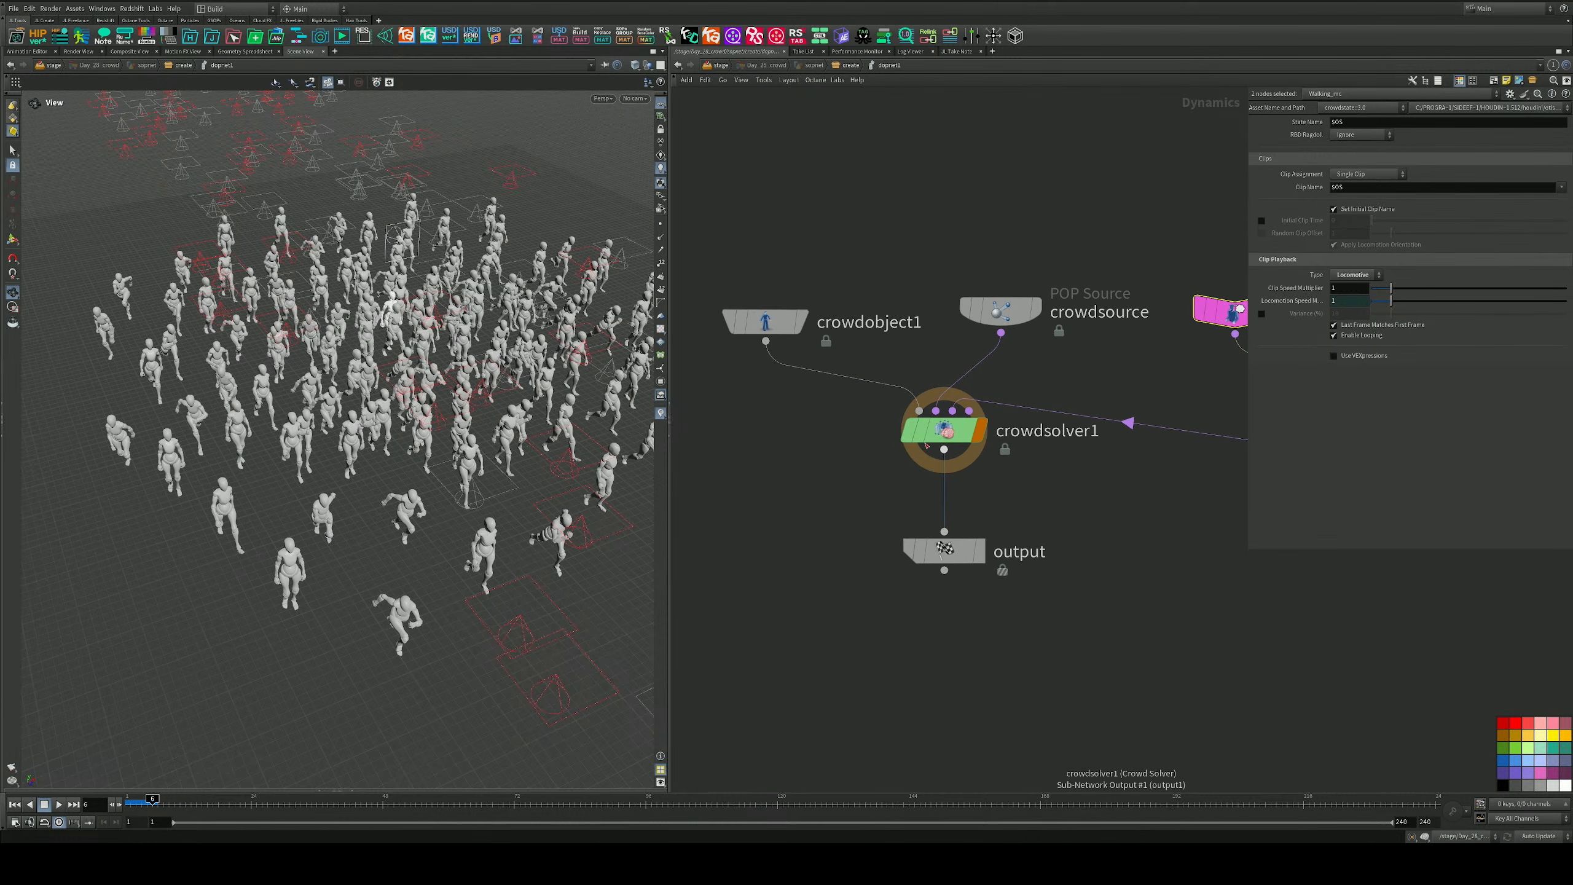
{"action": "left_click", "coordinate": [977, 323]}
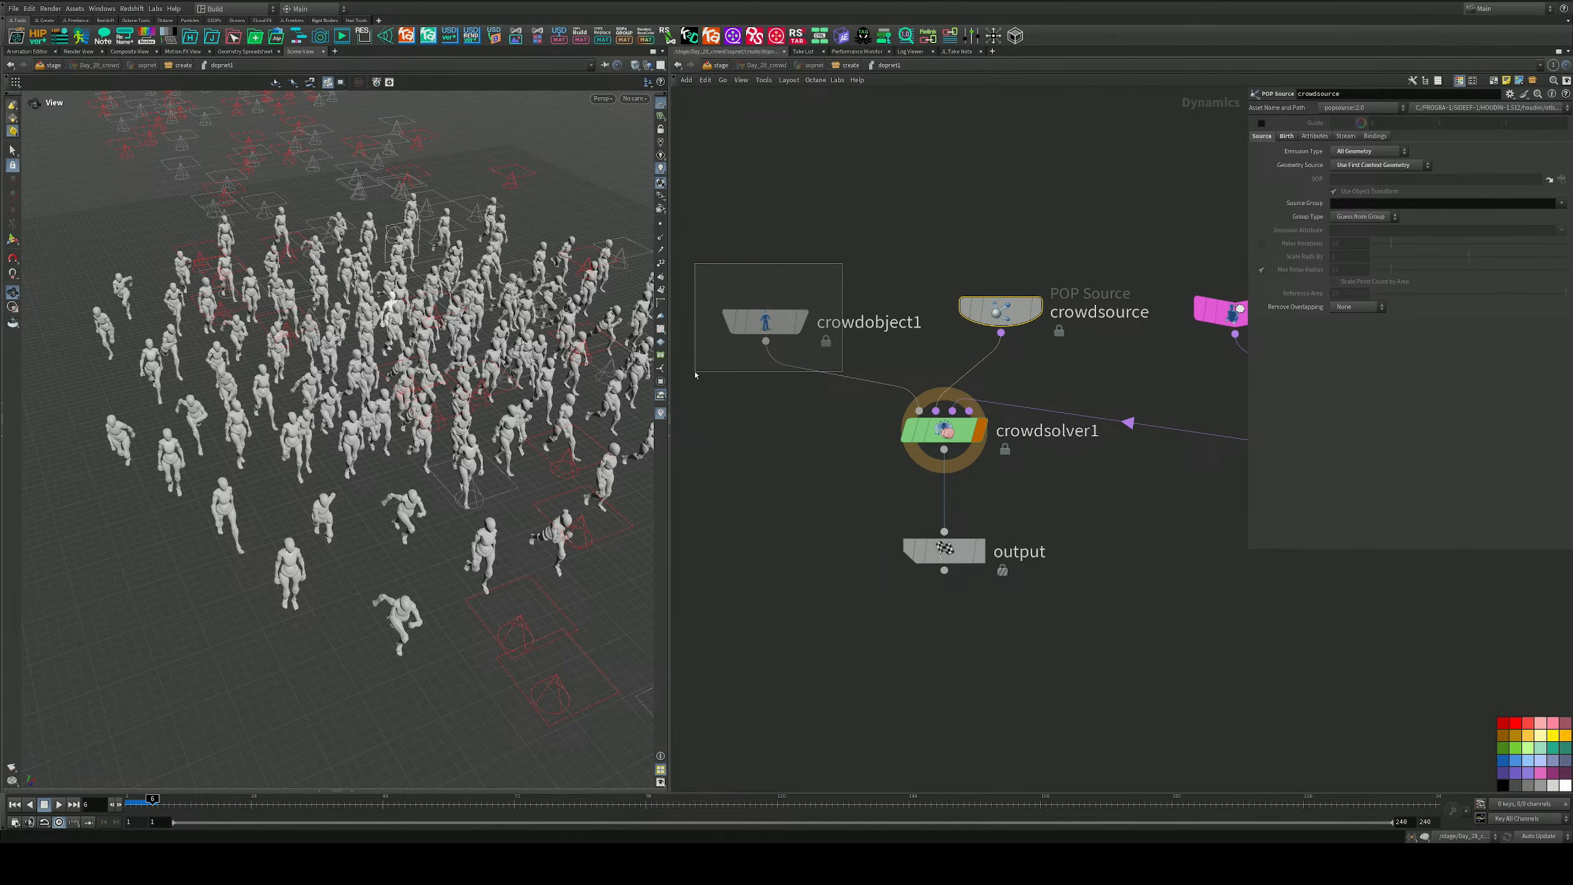
{"action": "left_click_drag", "start_coordinate": [695, 374], "coordinate": [695, 374]}
{"action": "scroll", "coordinate": [1056, 435], "scroll_direction": "down", "scroll_amount": 4}
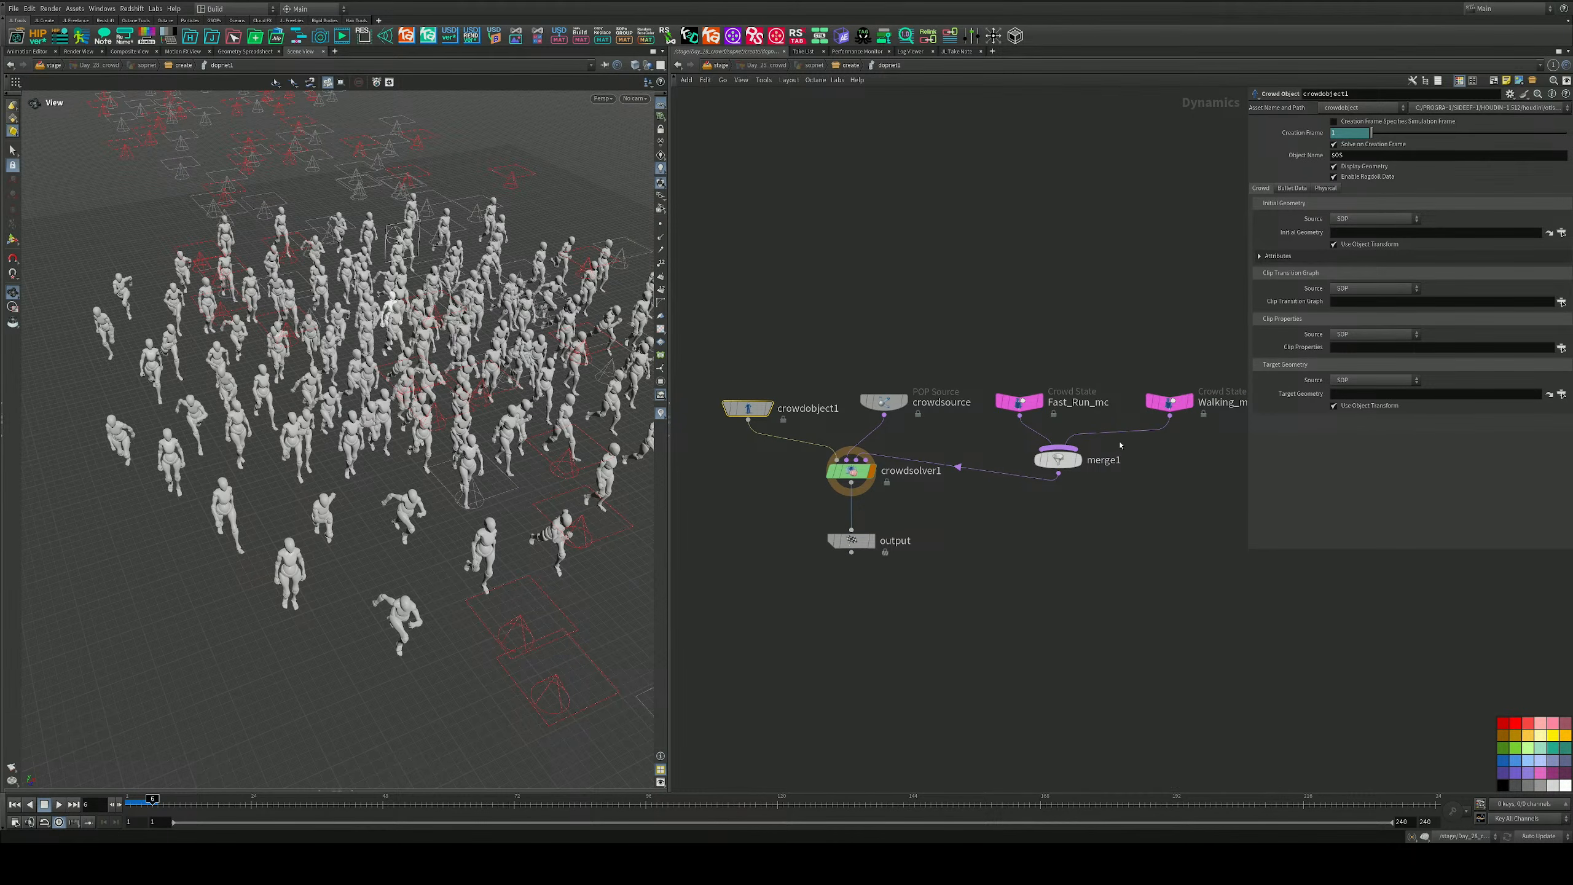
{"action": "mouse_move", "coordinate": [1151, 460]}
{"action": "middle_mouse_down"}
{"action": "mouse_move", "coordinate": [965, 463]}
{"action": "mouse_move", "coordinate": [1151, 468]}
{"action": "middle_mouse_up"}
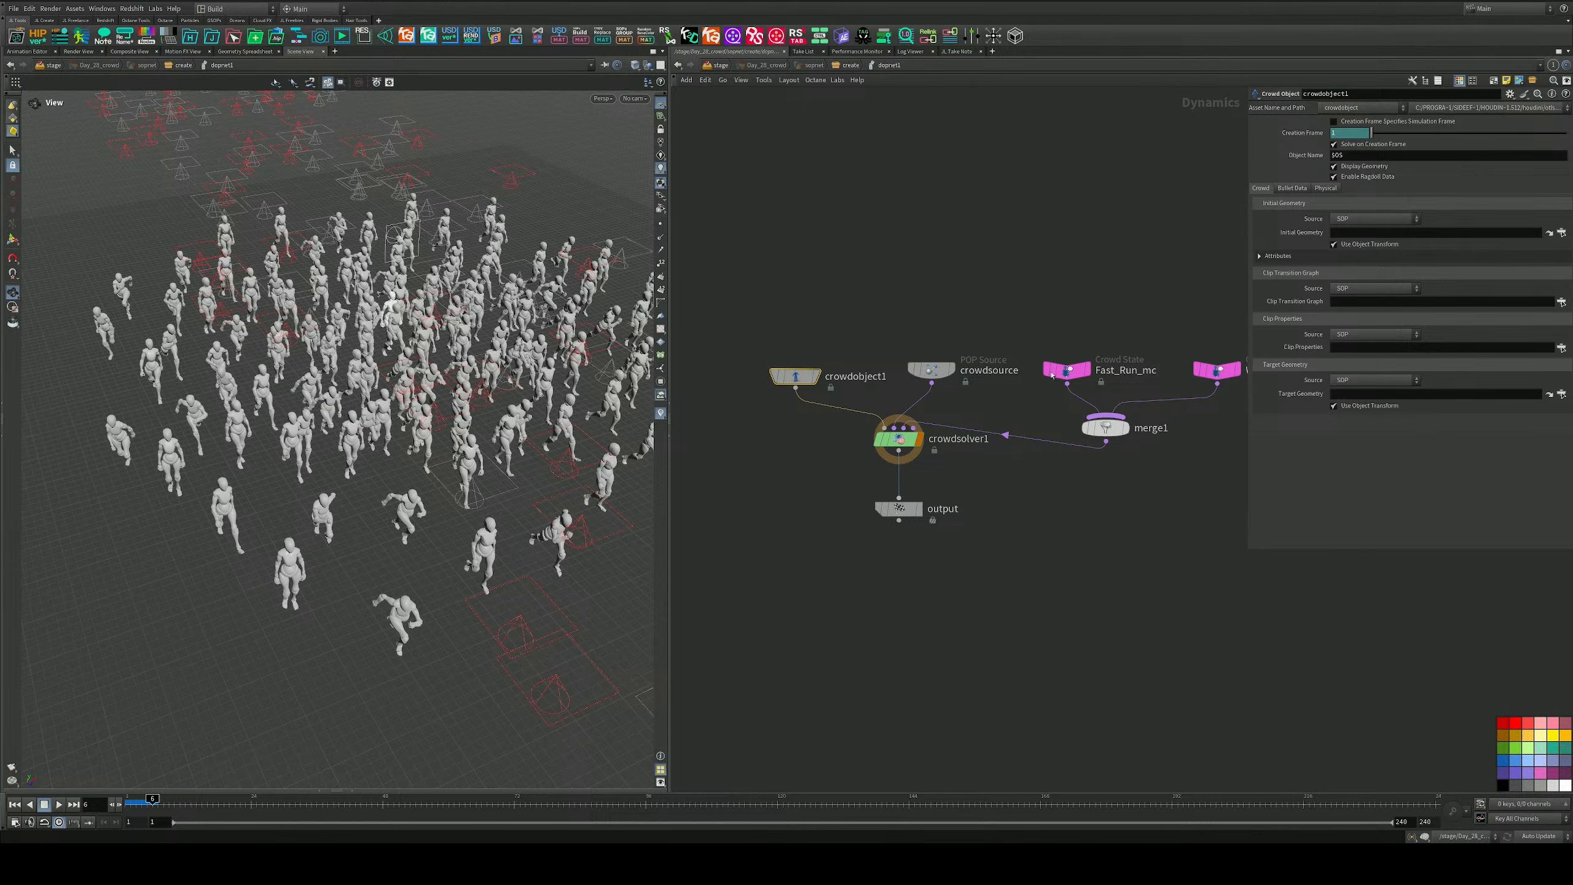
Leave the dynamics network, display dopnet1, and play the crowd simulation from frame 1.
{"action": "key", "text": "u"}
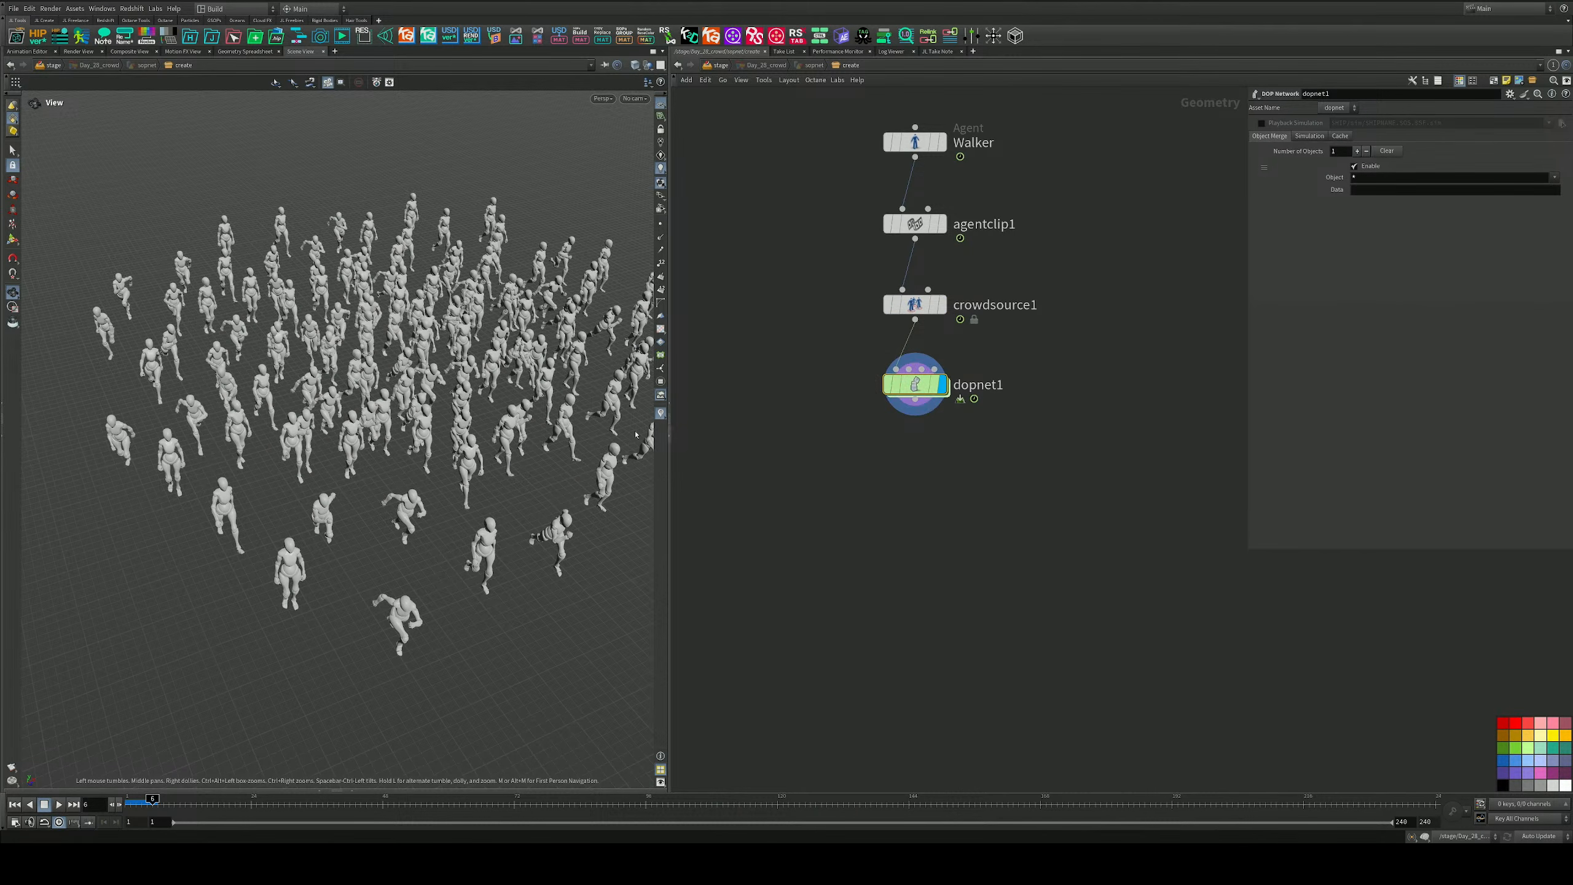
{"action": "left_click", "coordinate": [13, 808]}
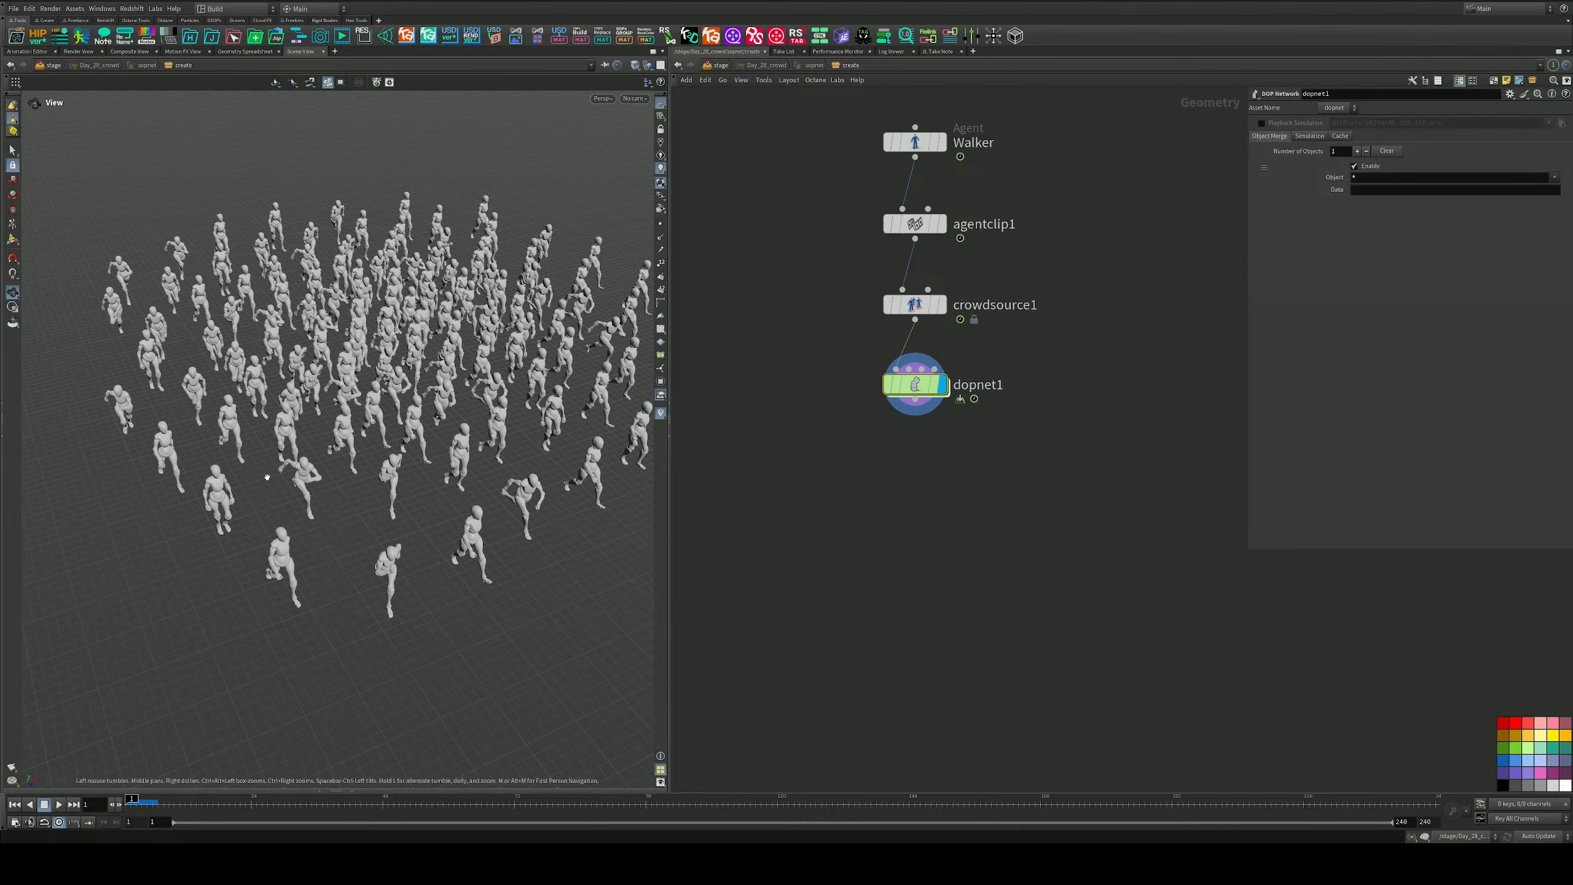
{"action": "scroll", "coordinate": [297, 292], "scroll_direction": "down", "scroll_amount": 1}
{"action": "middle_click_drag", "start_coordinate": [464, 412], "coordinate": [318, 331]}
{"action": "left_click_drag", "start_coordinate": [318, 332], "coordinate": [312, 291]}
{"action": "middle_click_drag", "start_coordinate": [357, 304], "coordinate": [410, 277]}
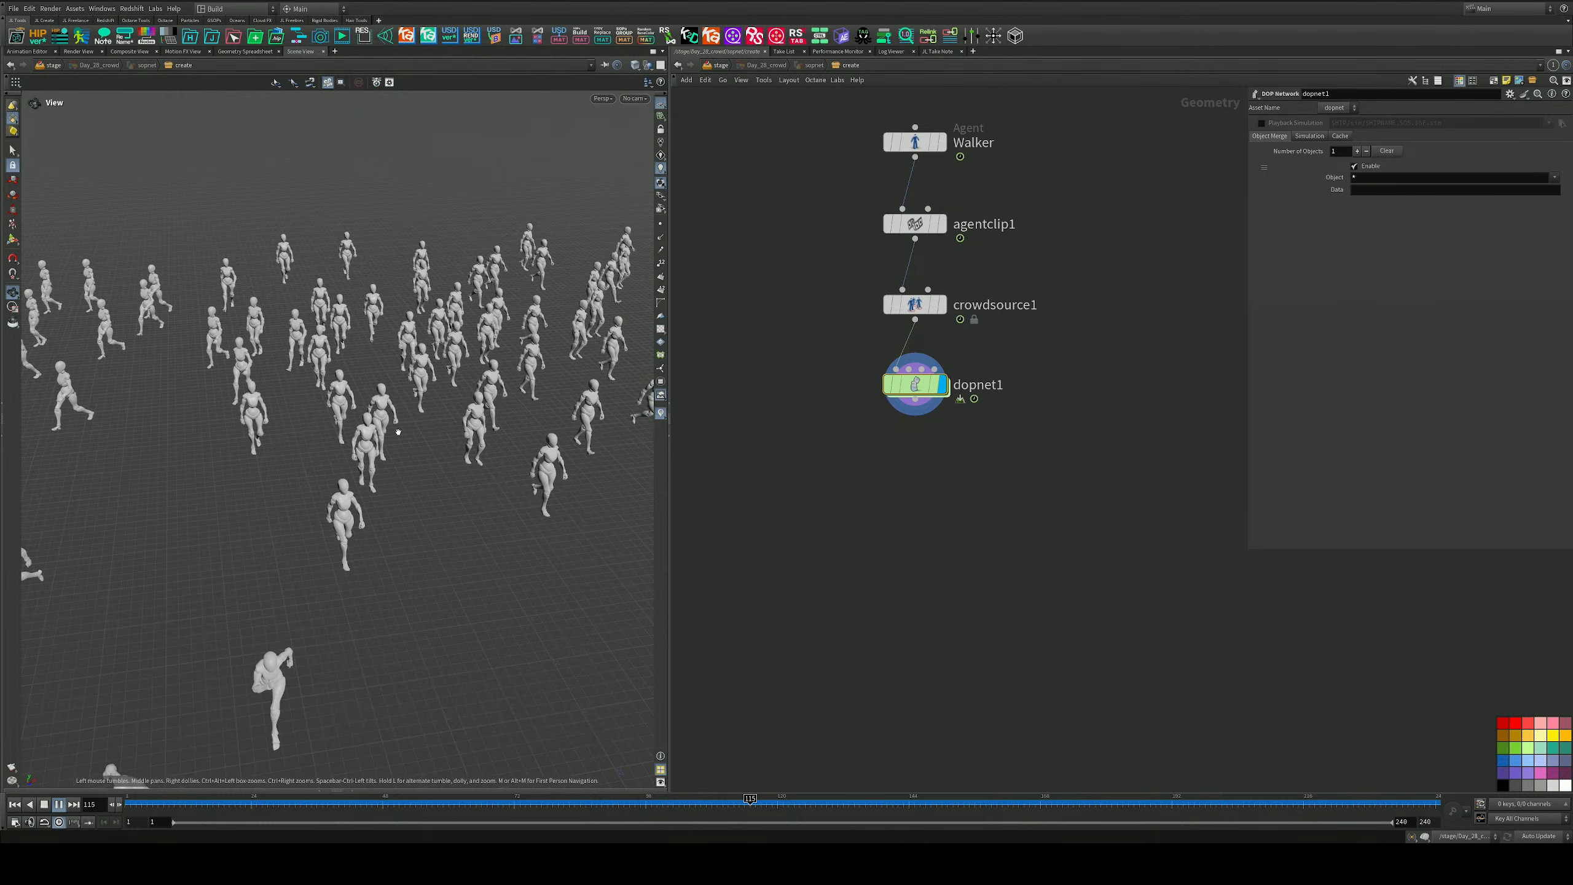
Watch the simulated agents up close, stop playback at frame 115, and examine the crowd's spread from above.
{"action": "left_click_drag", "start_coordinate": [398, 432], "coordinate": [545, 352]}
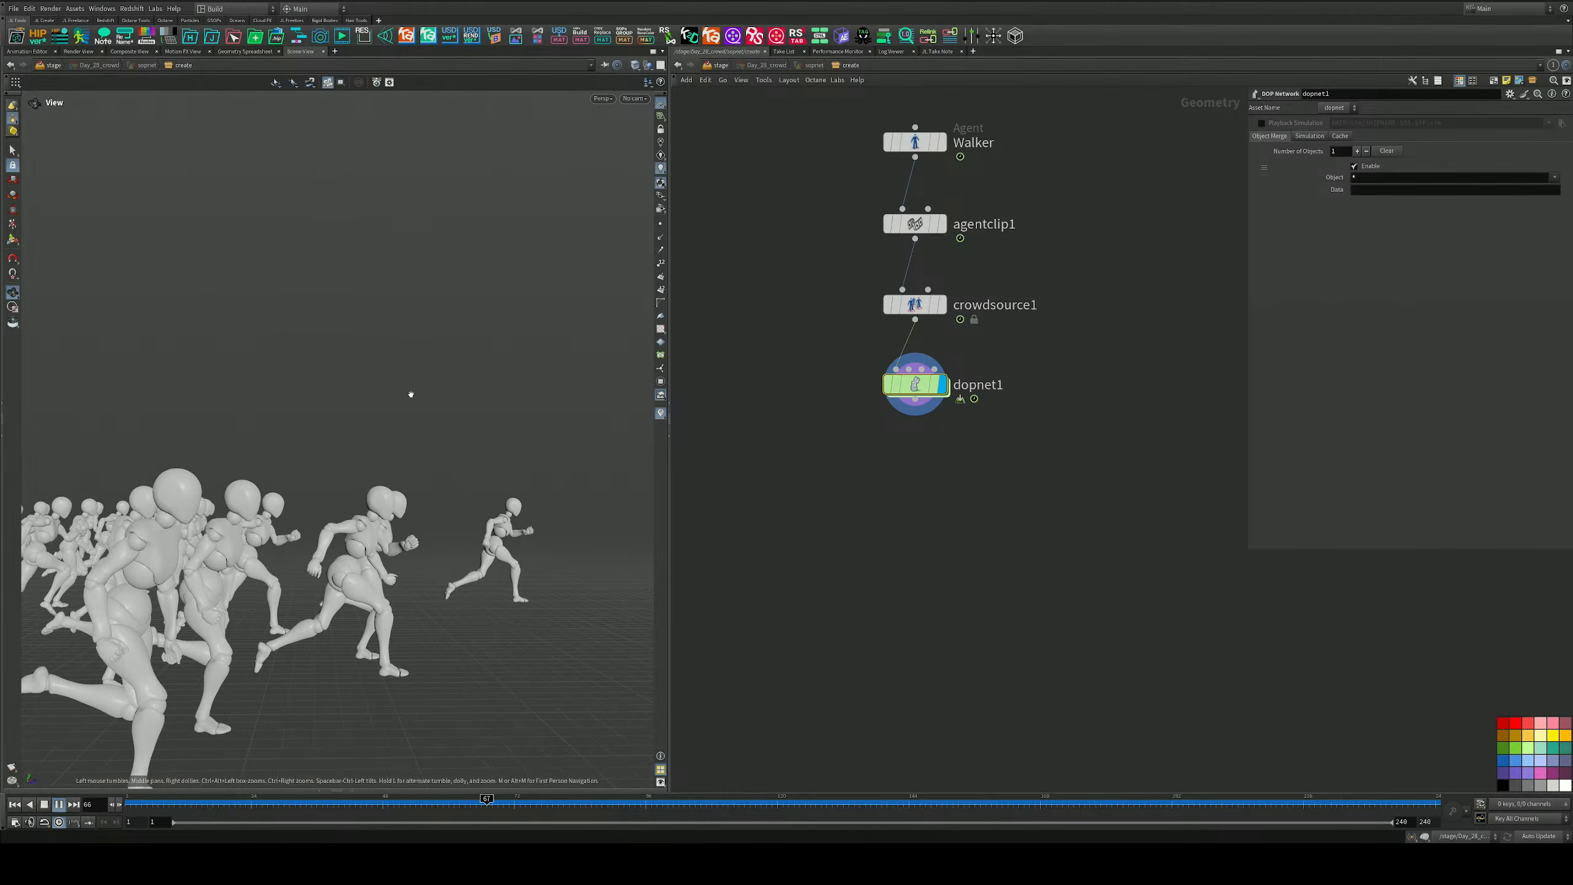
{"action": "left_click", "coordinate": [43, 804]}
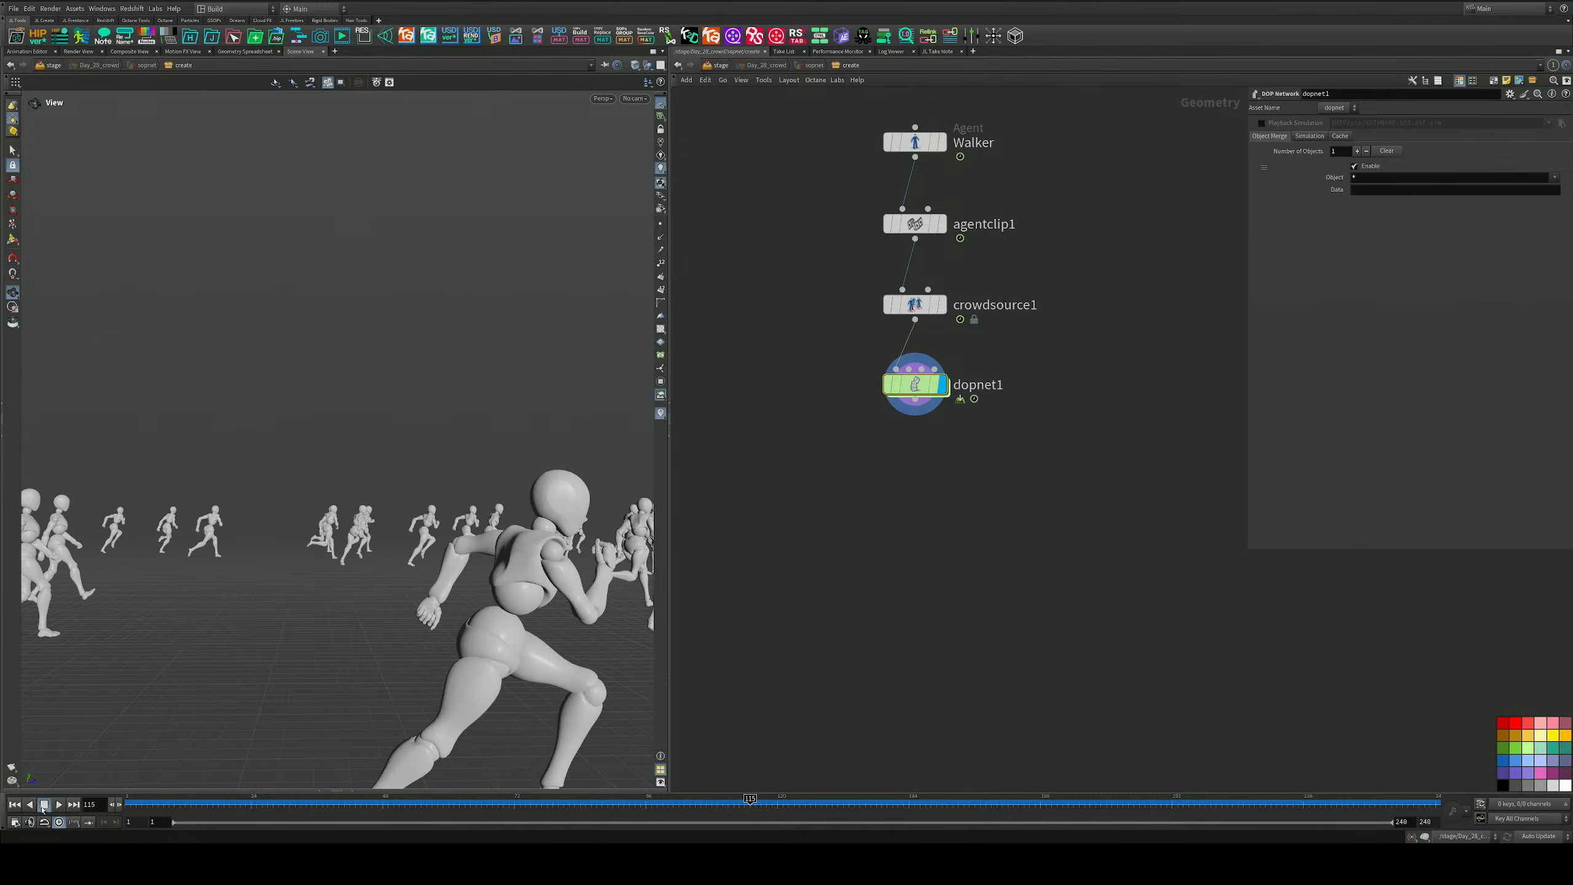
{"action": "right_click_drag", "start_coordinate": [462, 507], "coordinate": [427, 505]}
{"action": "left_click_drag", "start_coordinate": [427, 434], "coordinate": [450, 492]}
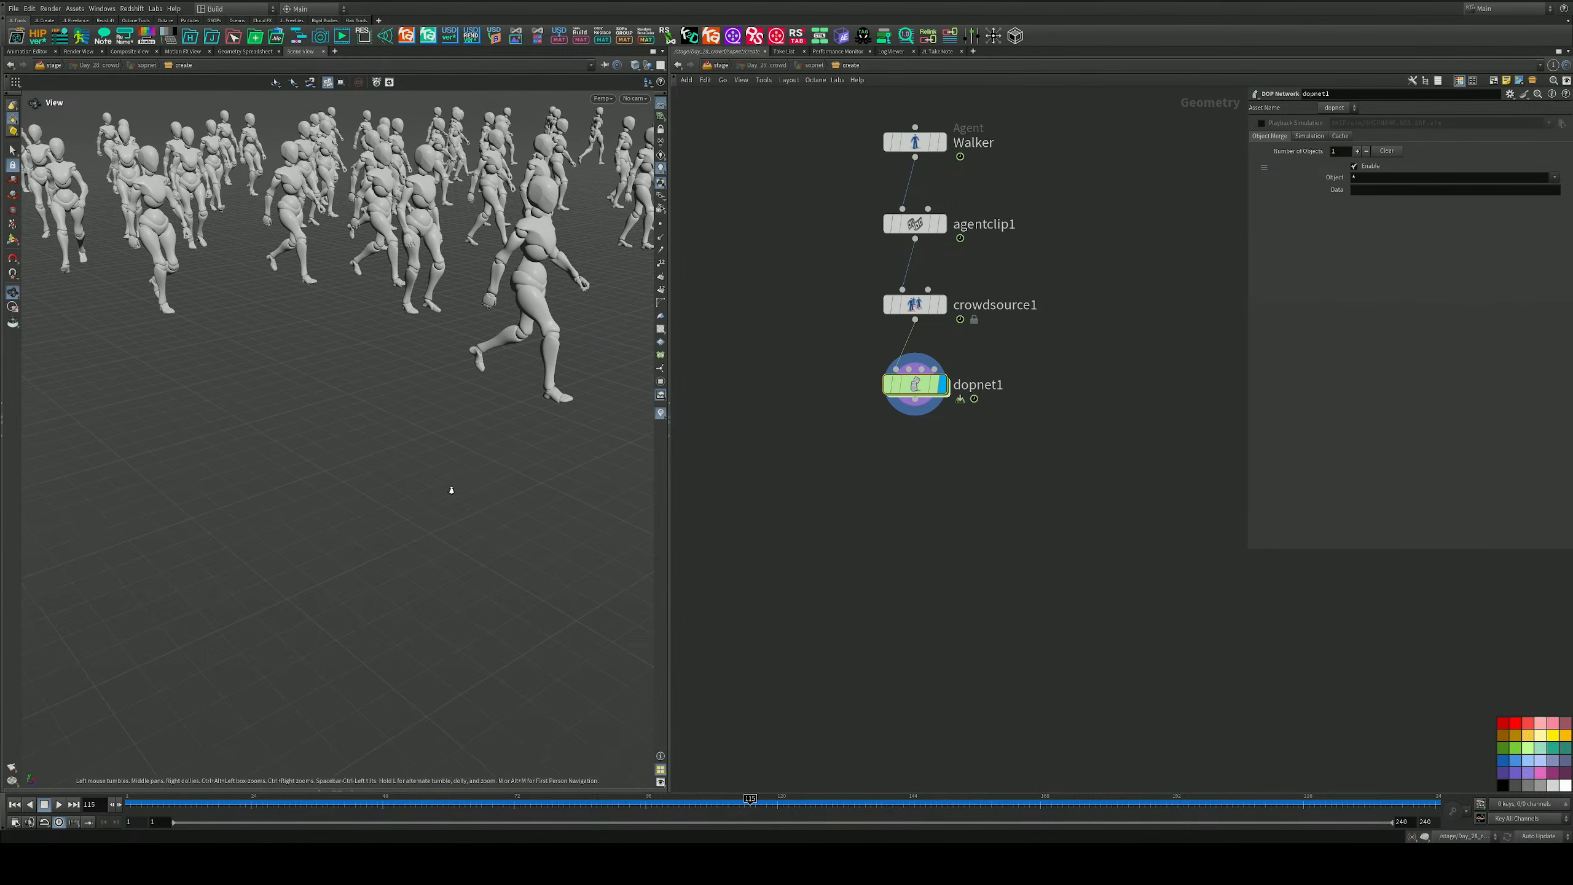
{"action": "right_click_drag", "start_coordinate": [450, 492], "coordinate": [93, 501]}
{"action": "left_click_drag", "start_coordinate": [471, 434], "coordinate": [132, 540]}
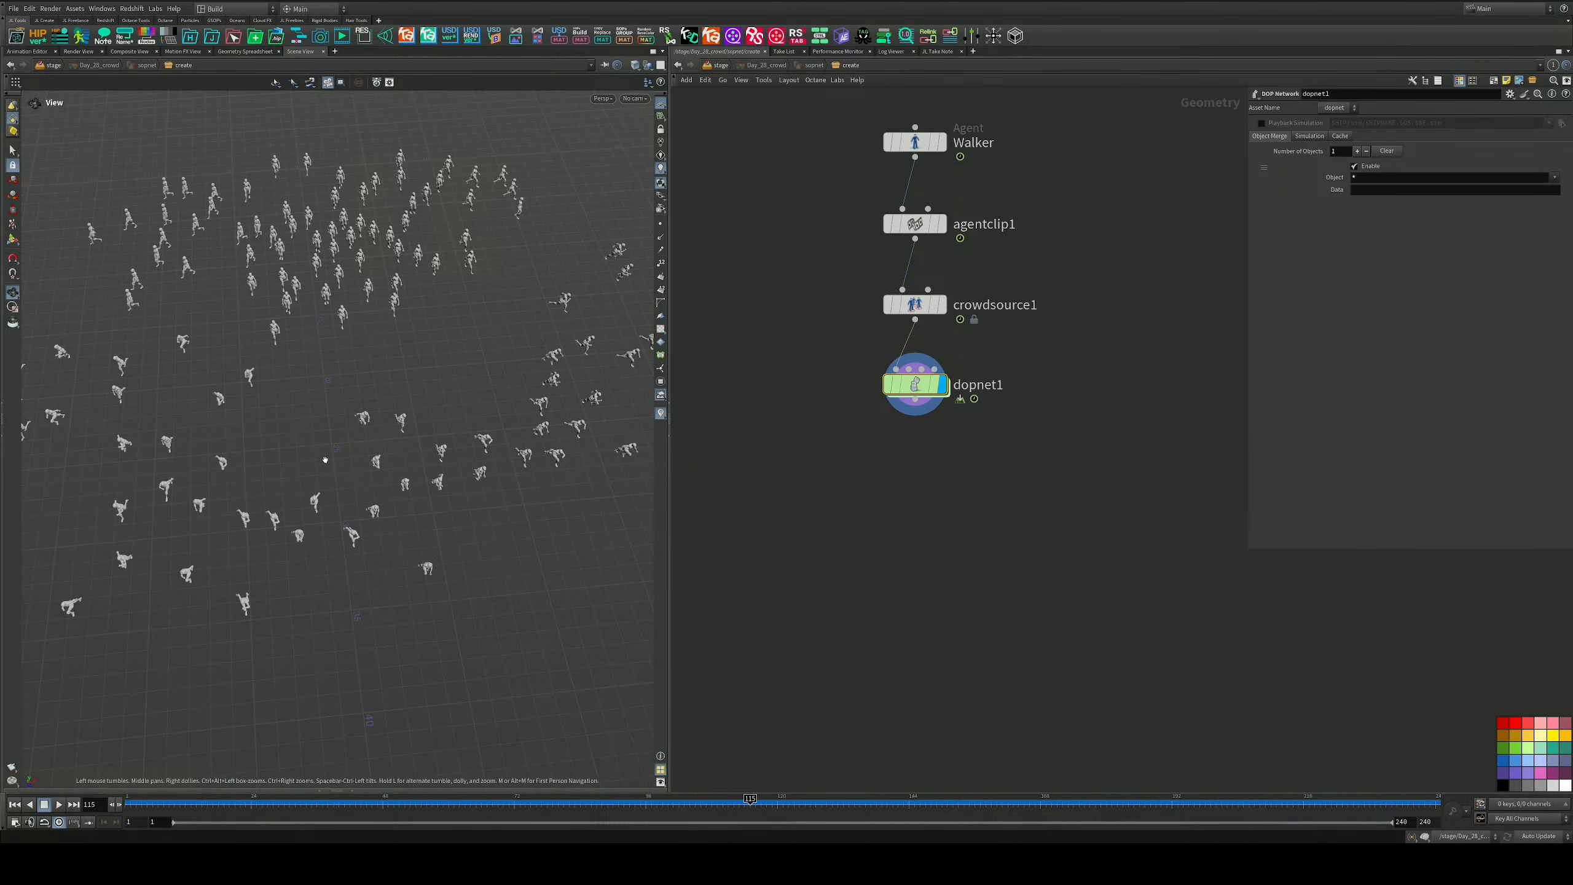
{"action": "left_click_drag", "start_coordinate": [325, 459], "coordinate": [388, 526]}
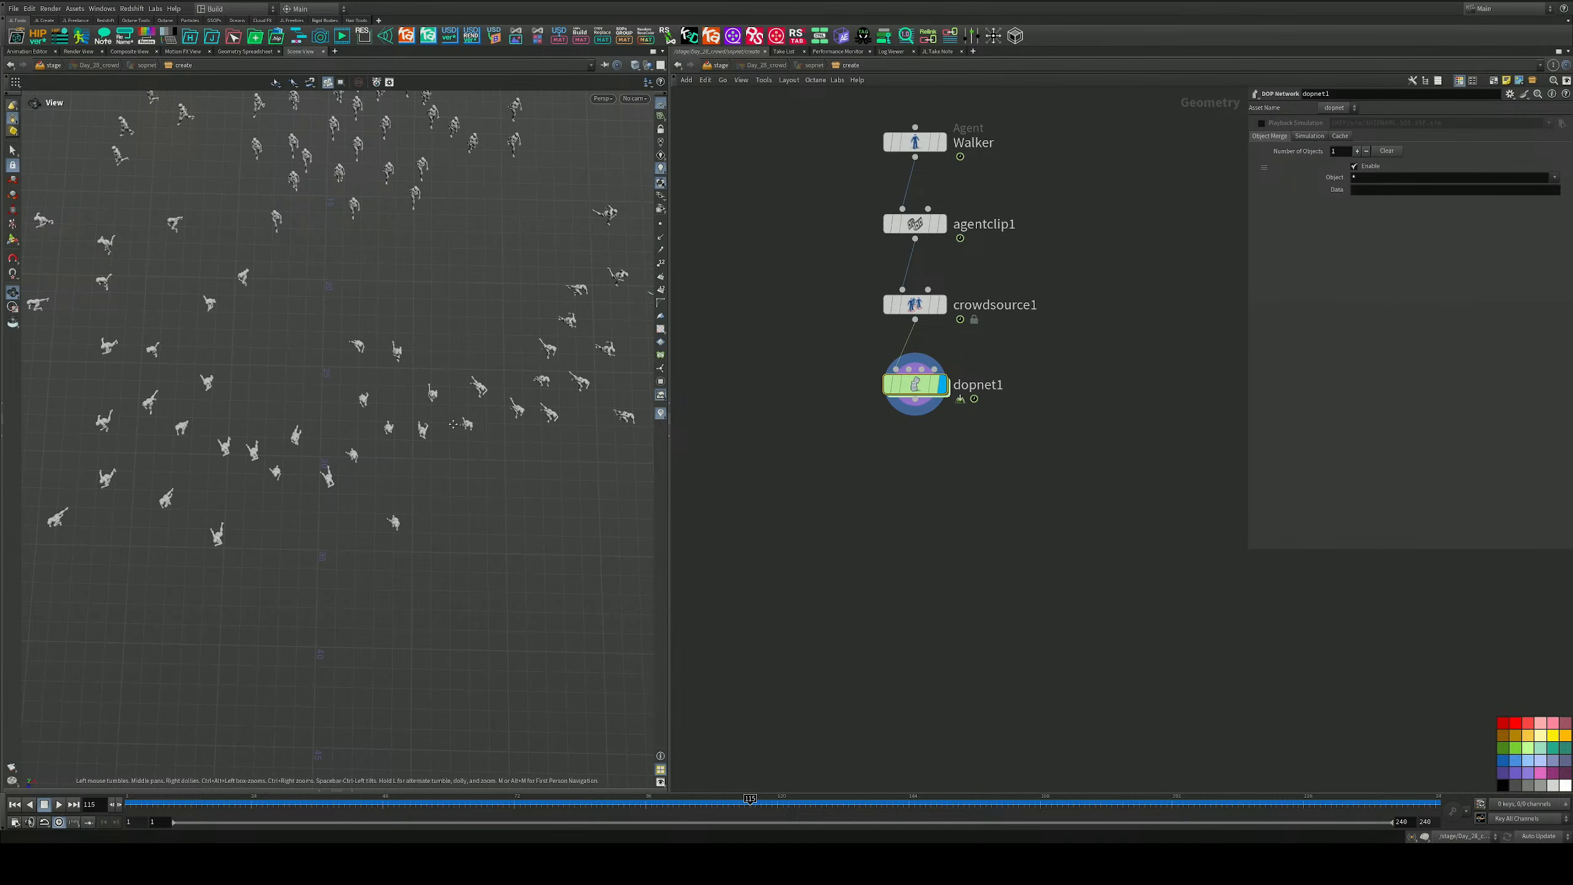
{"action": "left_click_drag", "start_coordinate": [453, 424], "coordinate": [533, 494]}
{"action": "key", "text": "space+g"}
{"action": "left_click_drag", "start_coordinate": [351, 313], "coordinate": [415, 483]}
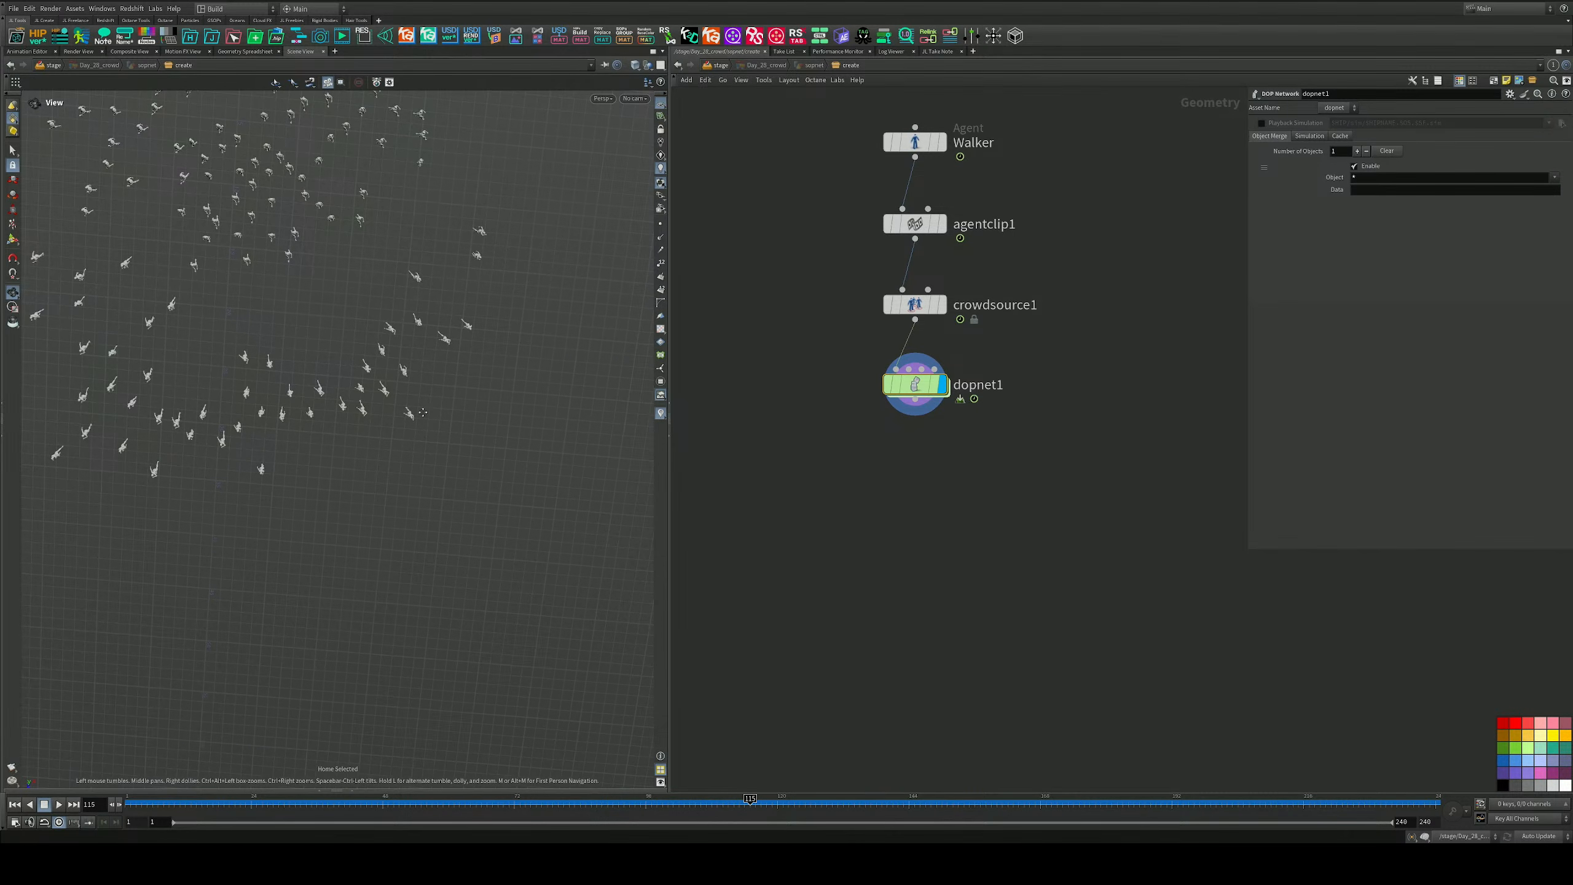
Restart the simulation from frame 1 several times, watch the agents' paths from above, and stop at frame 54.
{"action": "left_click", "coordinate": [15, 805]}
{"action": "left_click_drag", "start_coordinate": [298, 323], "coordinate": [336, 396]}
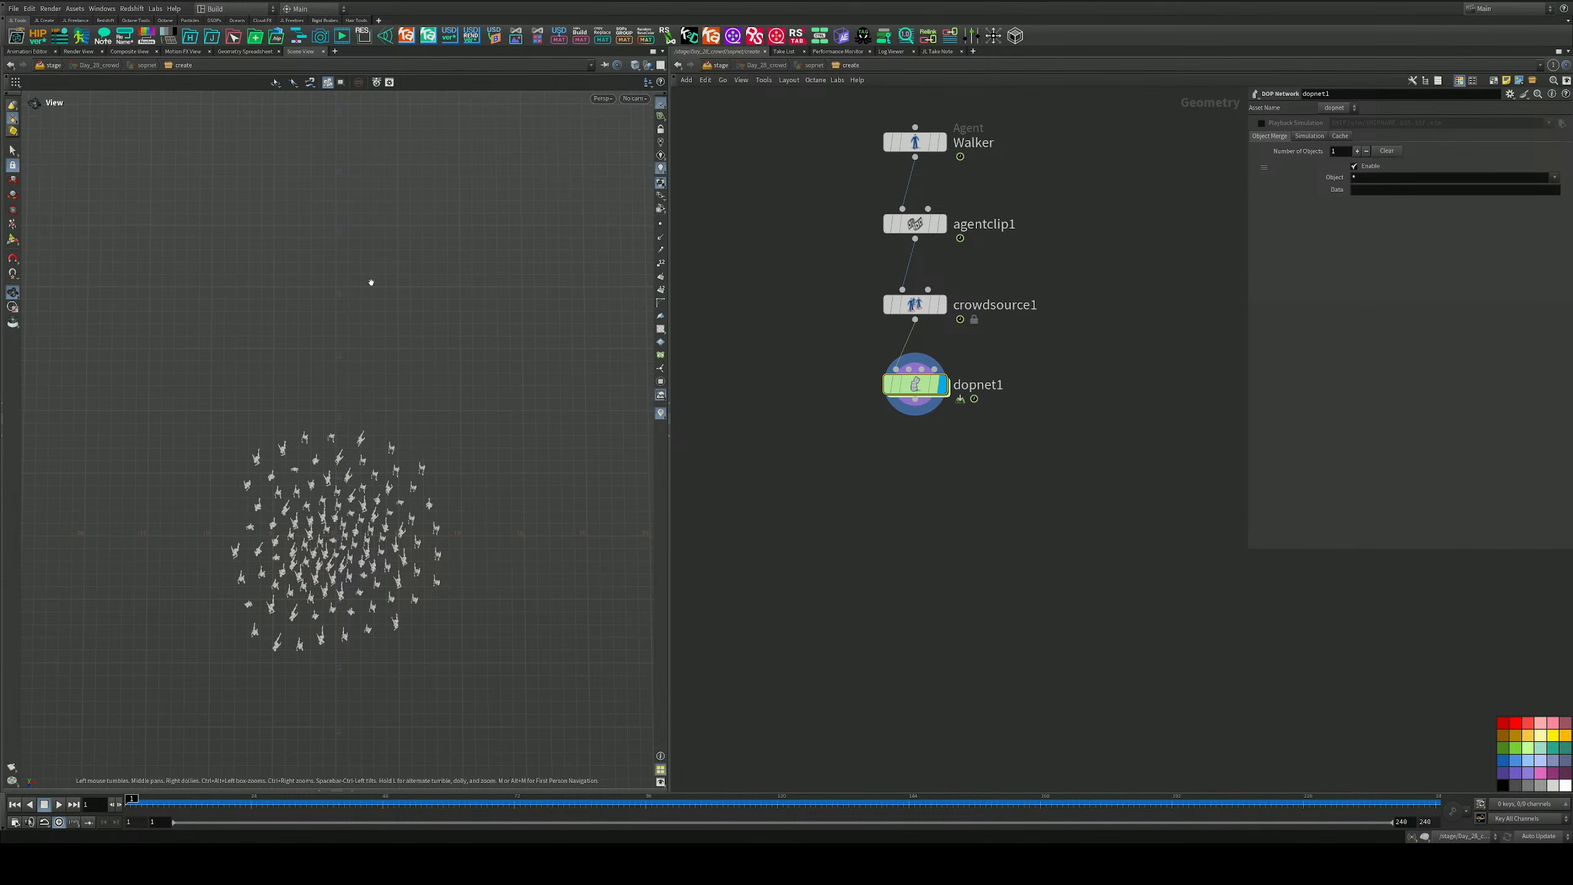
{"action": "right_click_drag", "start_coordinate": [328, 558], "coordinate": [1260, 495]}
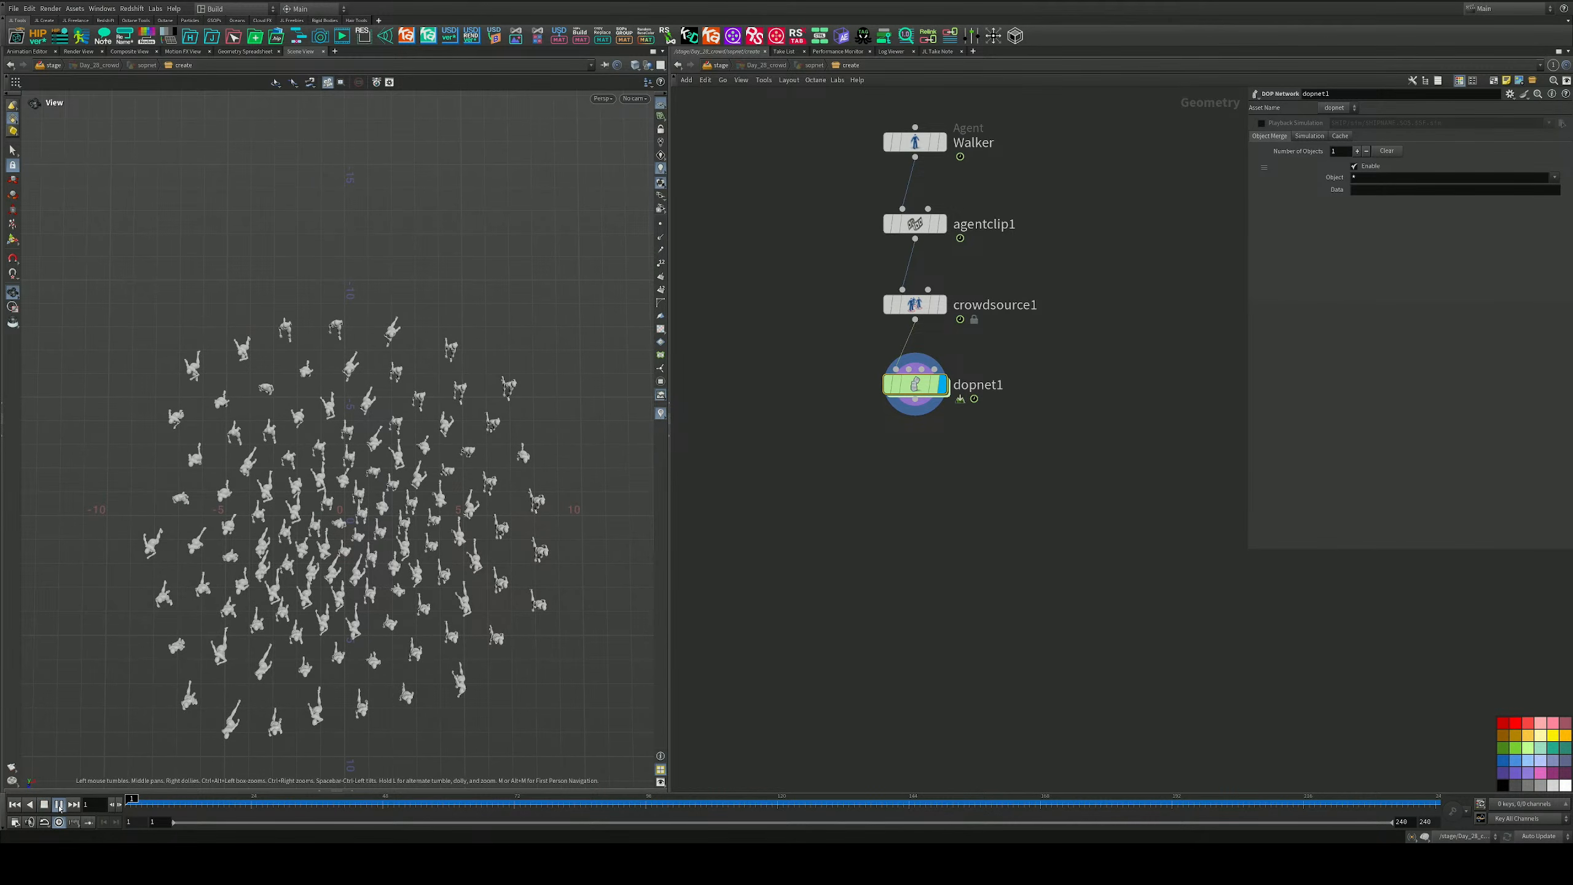
{"action": "left_click", "coordinate": [59, 804]}
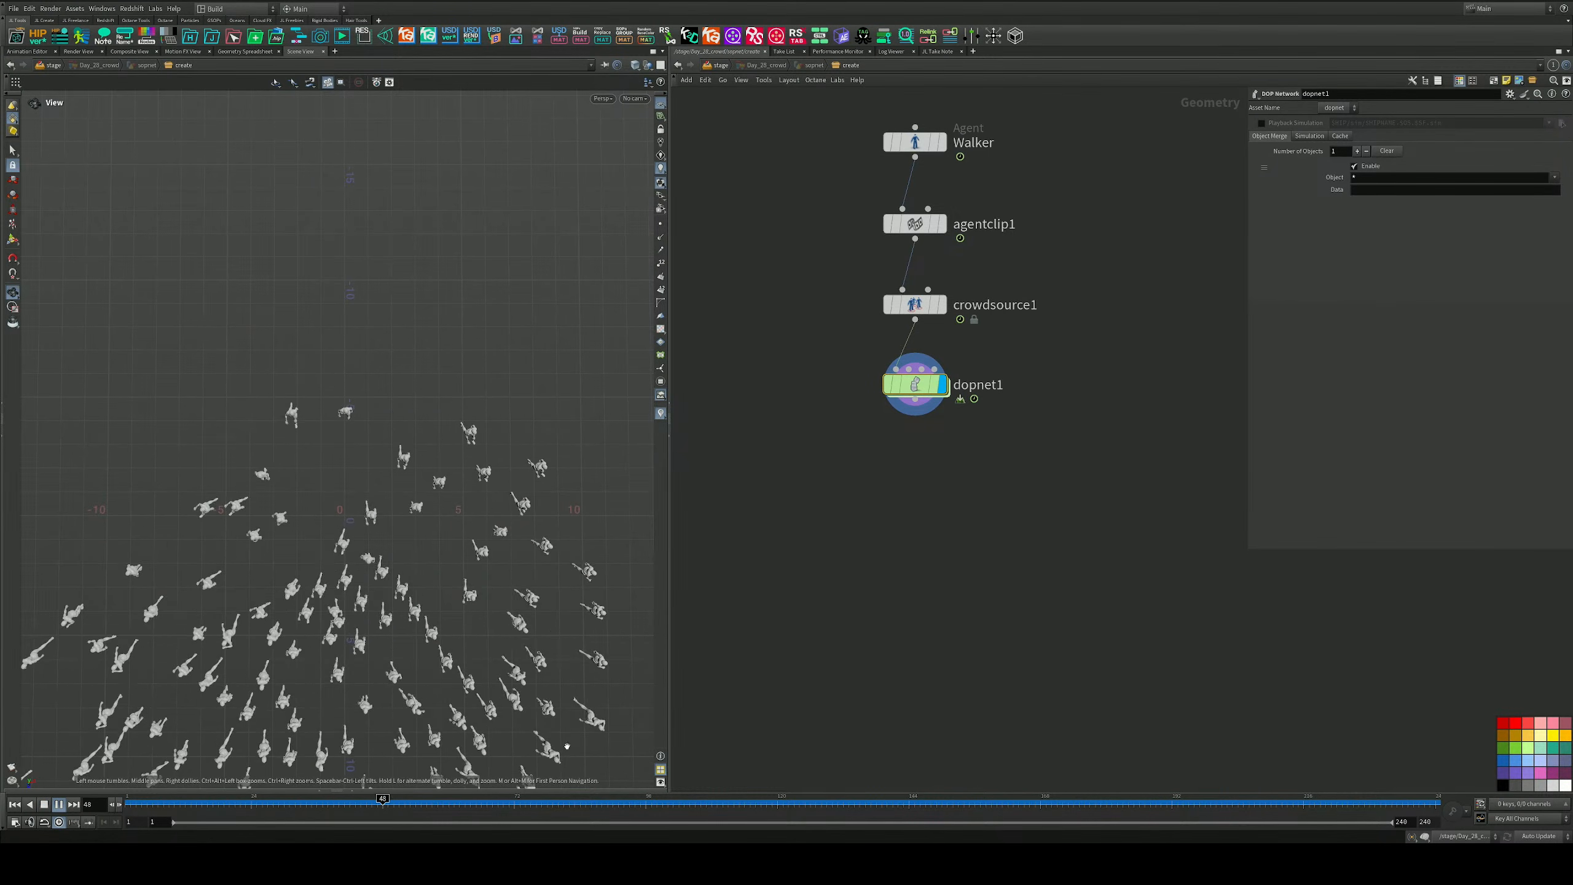
{"action": "left_click", "coordinate": [15, 805]}
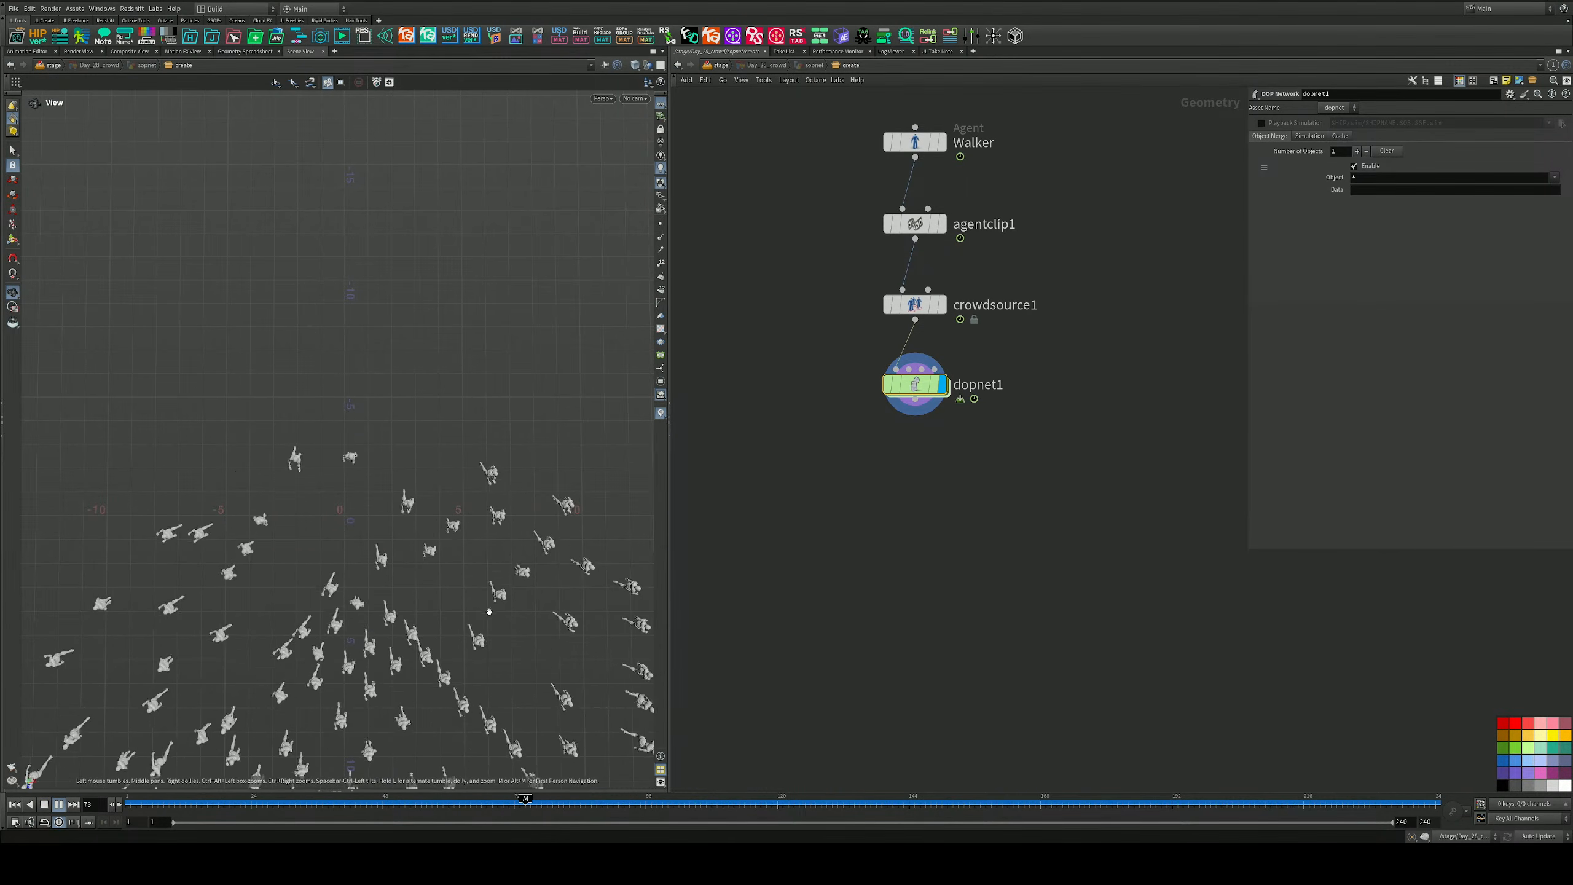
{"action": "left_click", "coordinate": [14, 804]}
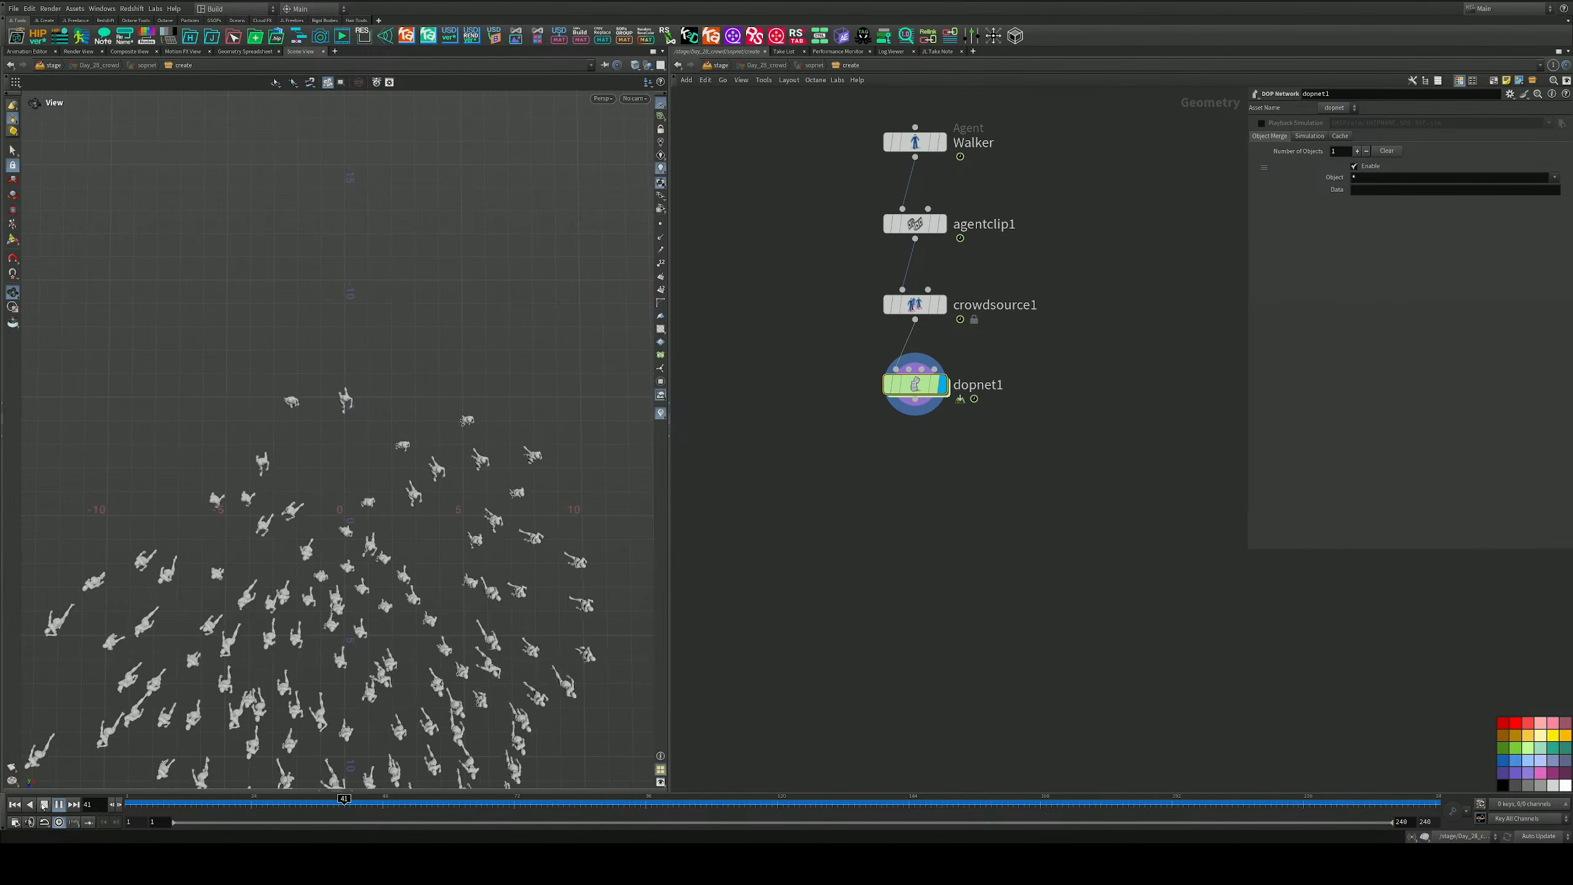
{"action": "left_click", "coordinate": [43, 804]}
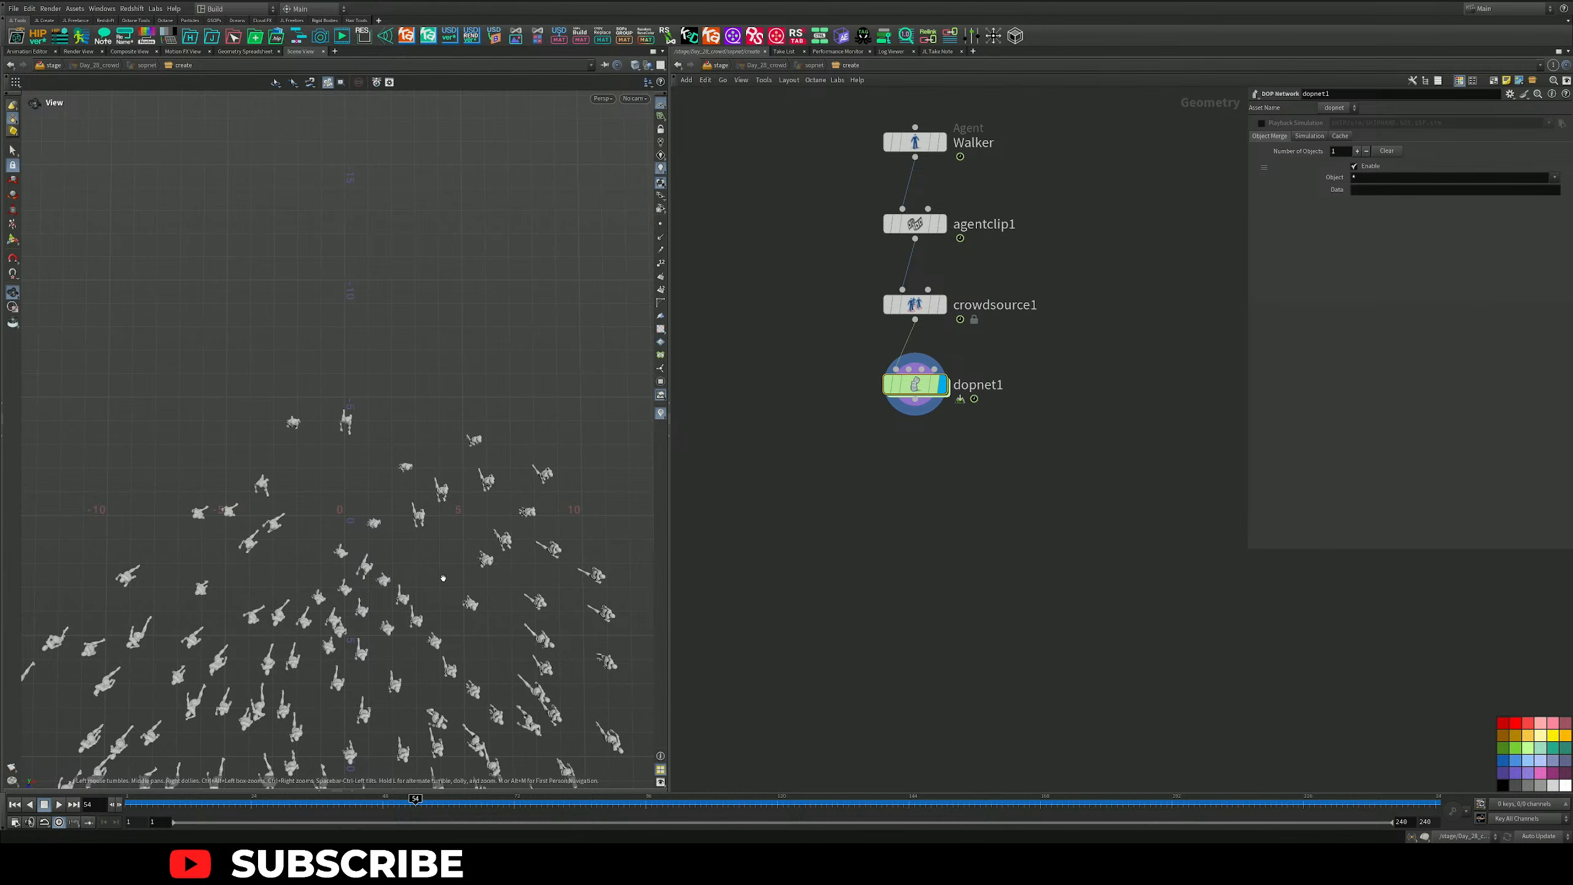
Replay the crowd simulation once more from frame 1, stop it at frame 63, and return to frame 1.
{"action": "left_click", "coordinate": [16, 805]}
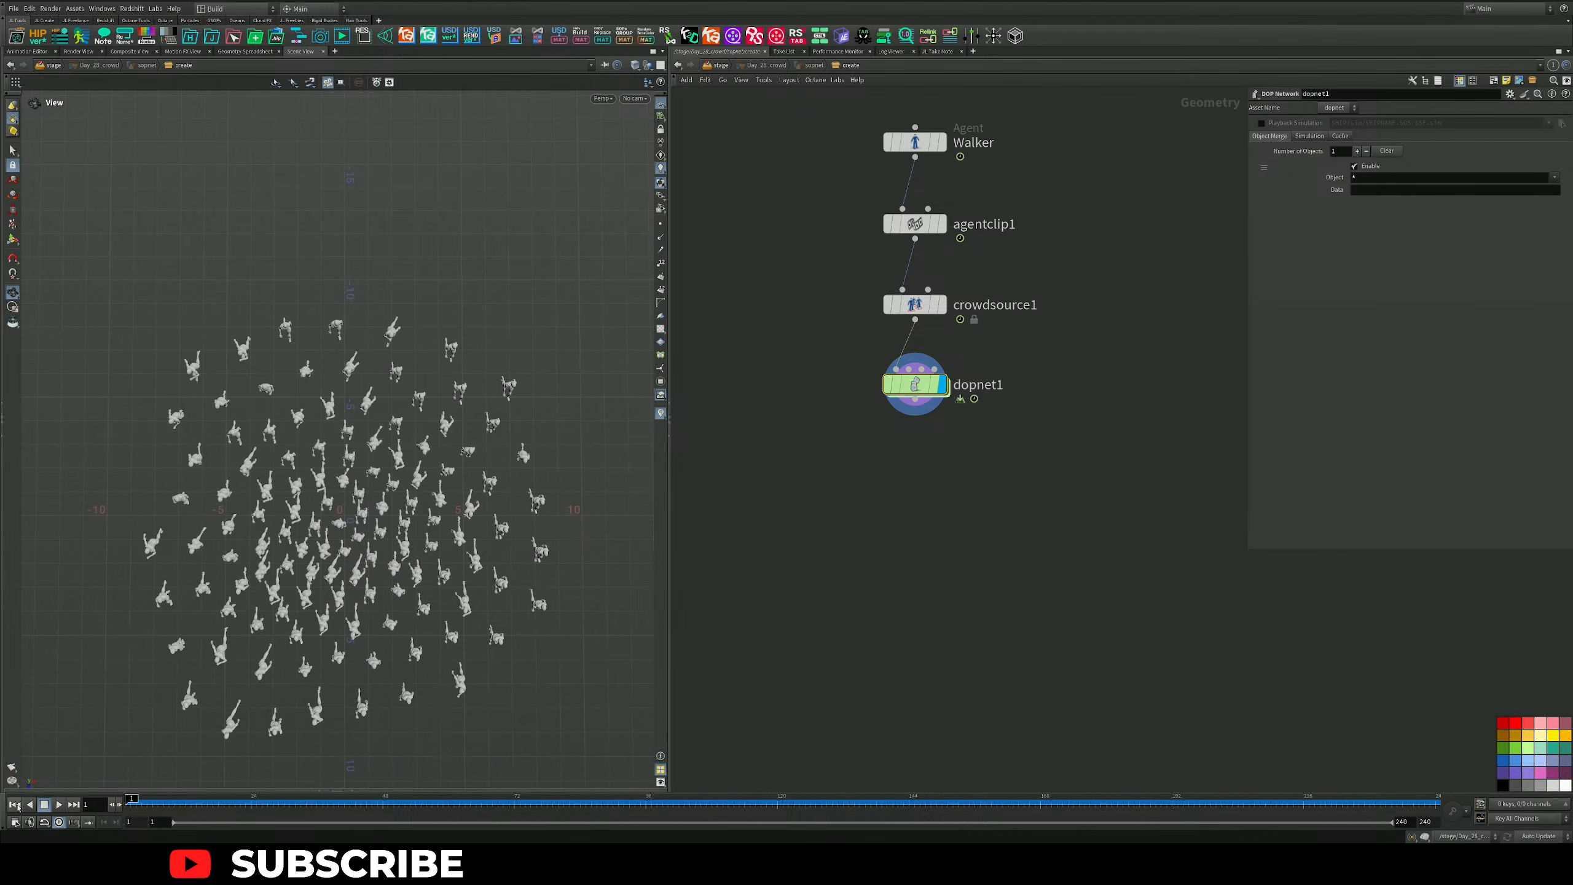
{"action": "left_click", "coordinate": [60, 806]}
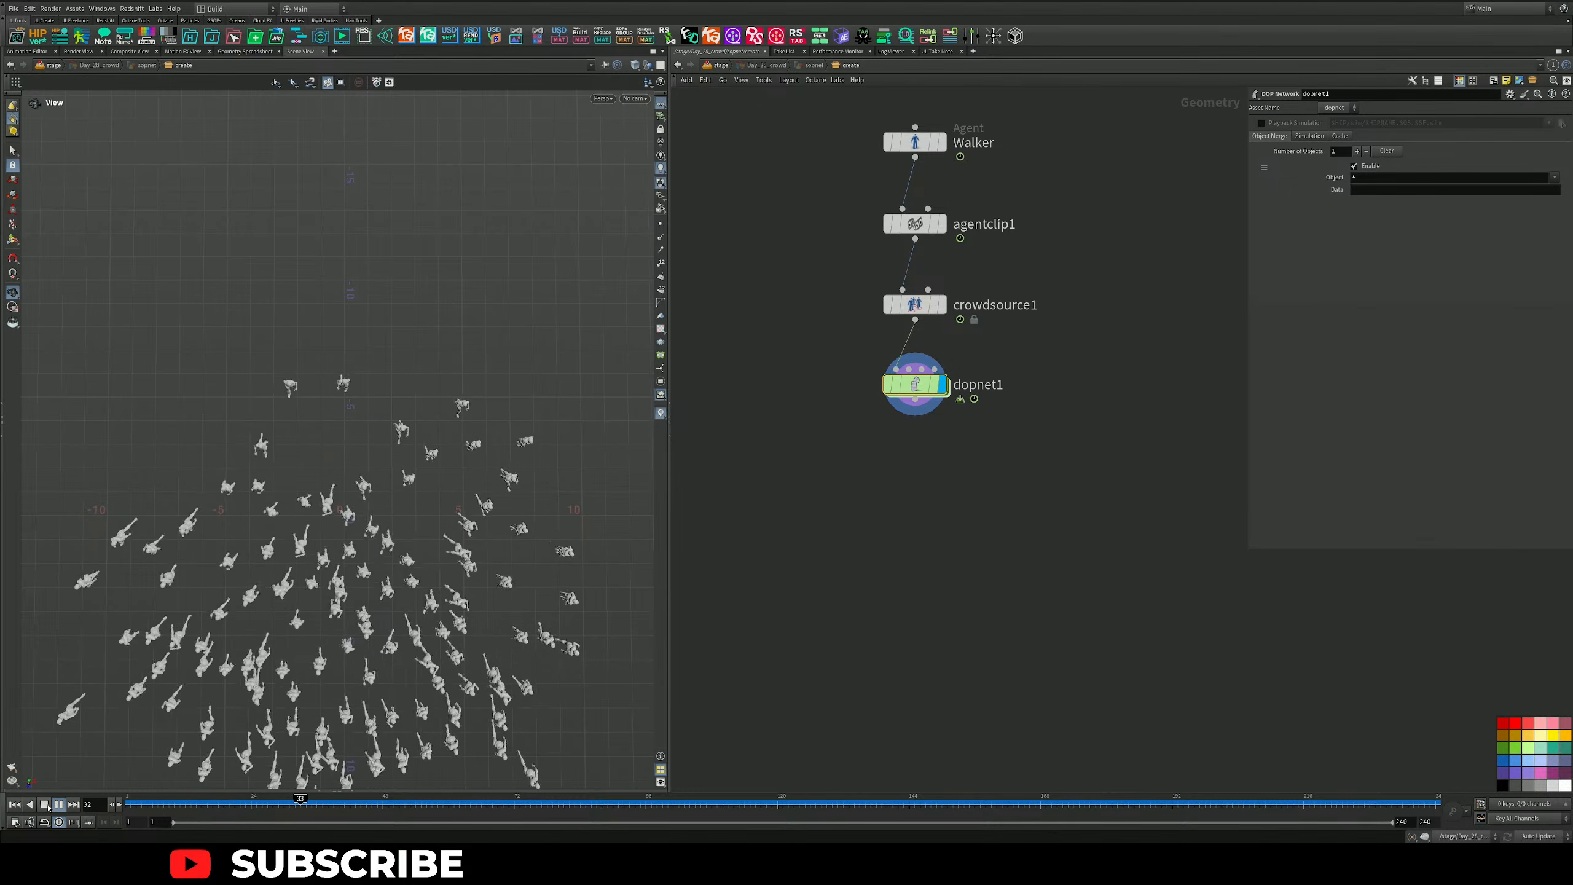
{"action": "left_click", "coordinate": [45, 805]}
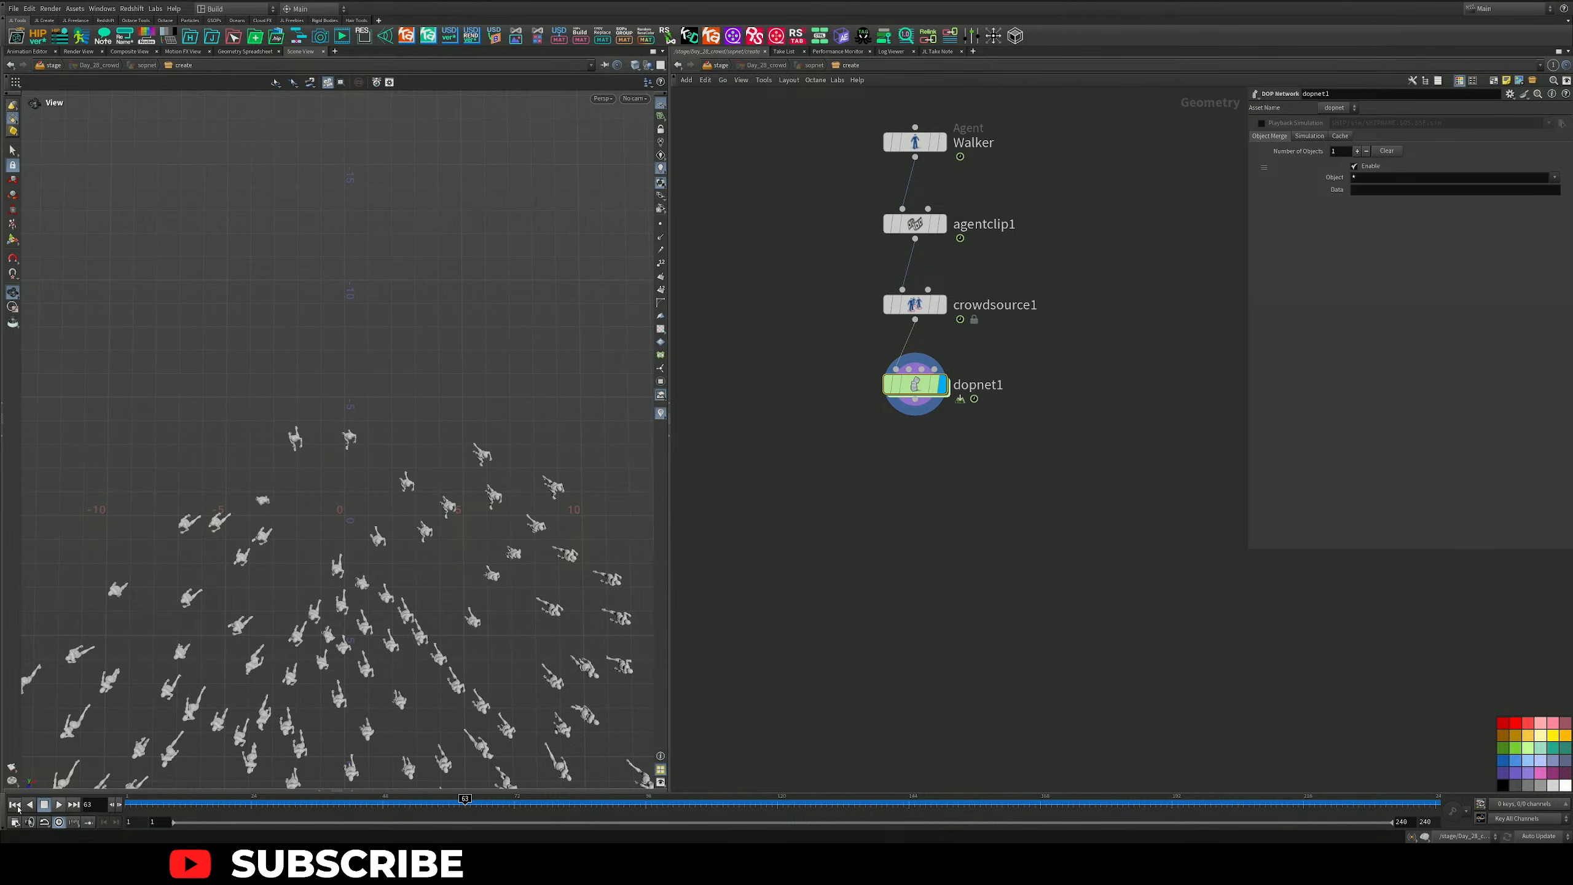
{"action": "left_click", "coordinate": [16, 805]}
Locate the network of testgeometry characters that feeds merge2 and the copytopoints node.
{"action": "key", "text": "h"}
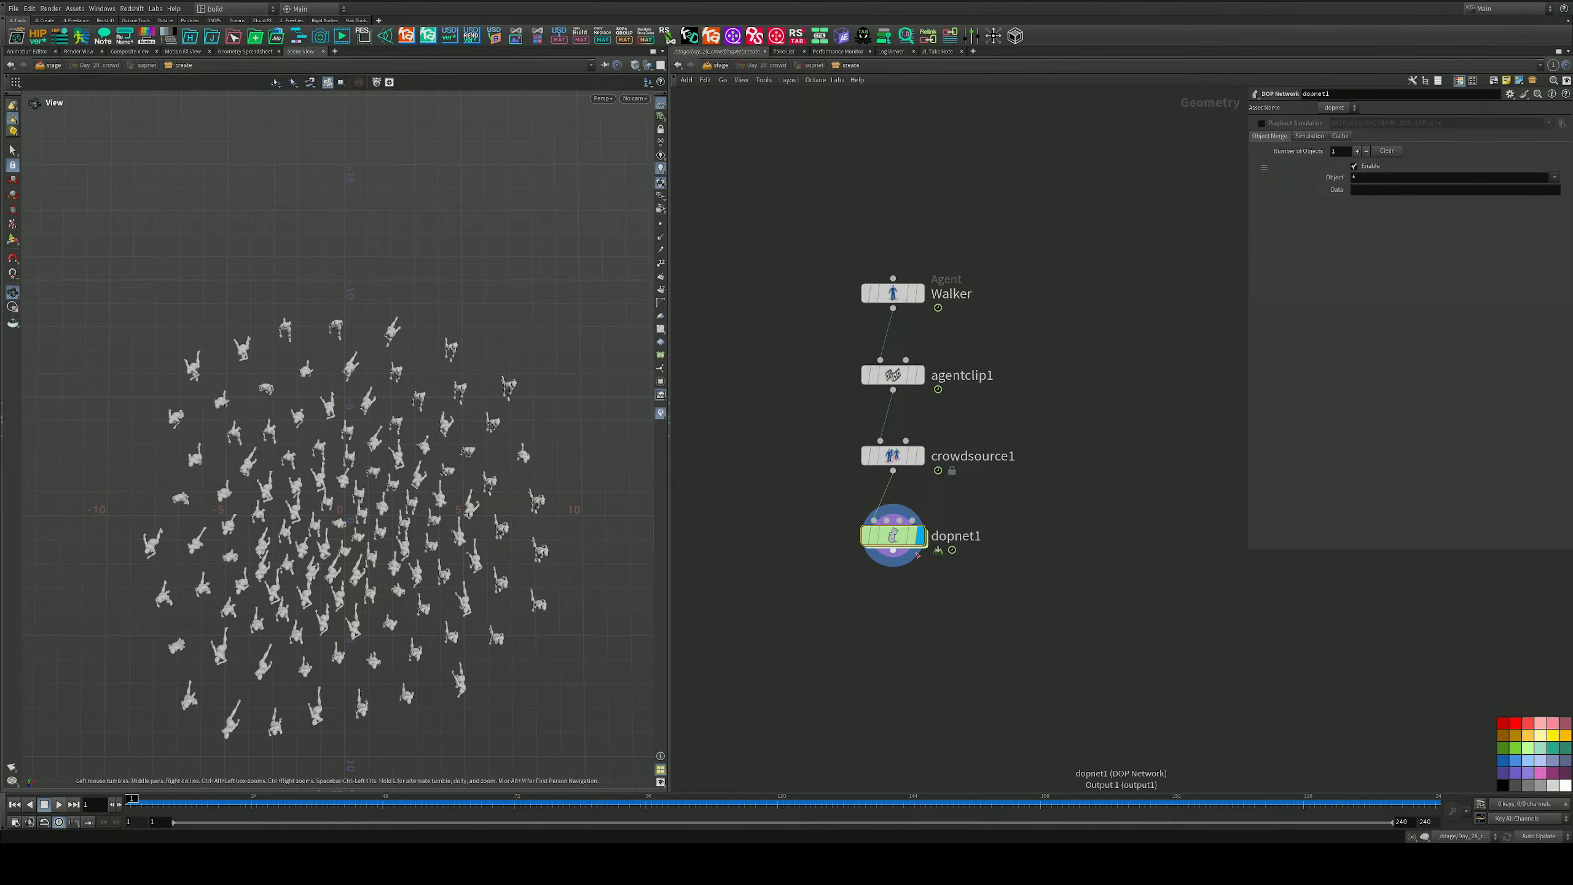
{"action": "middle_click_drag", "start_coordinate": [1073, 336], "coordinate": [1226, 376]}
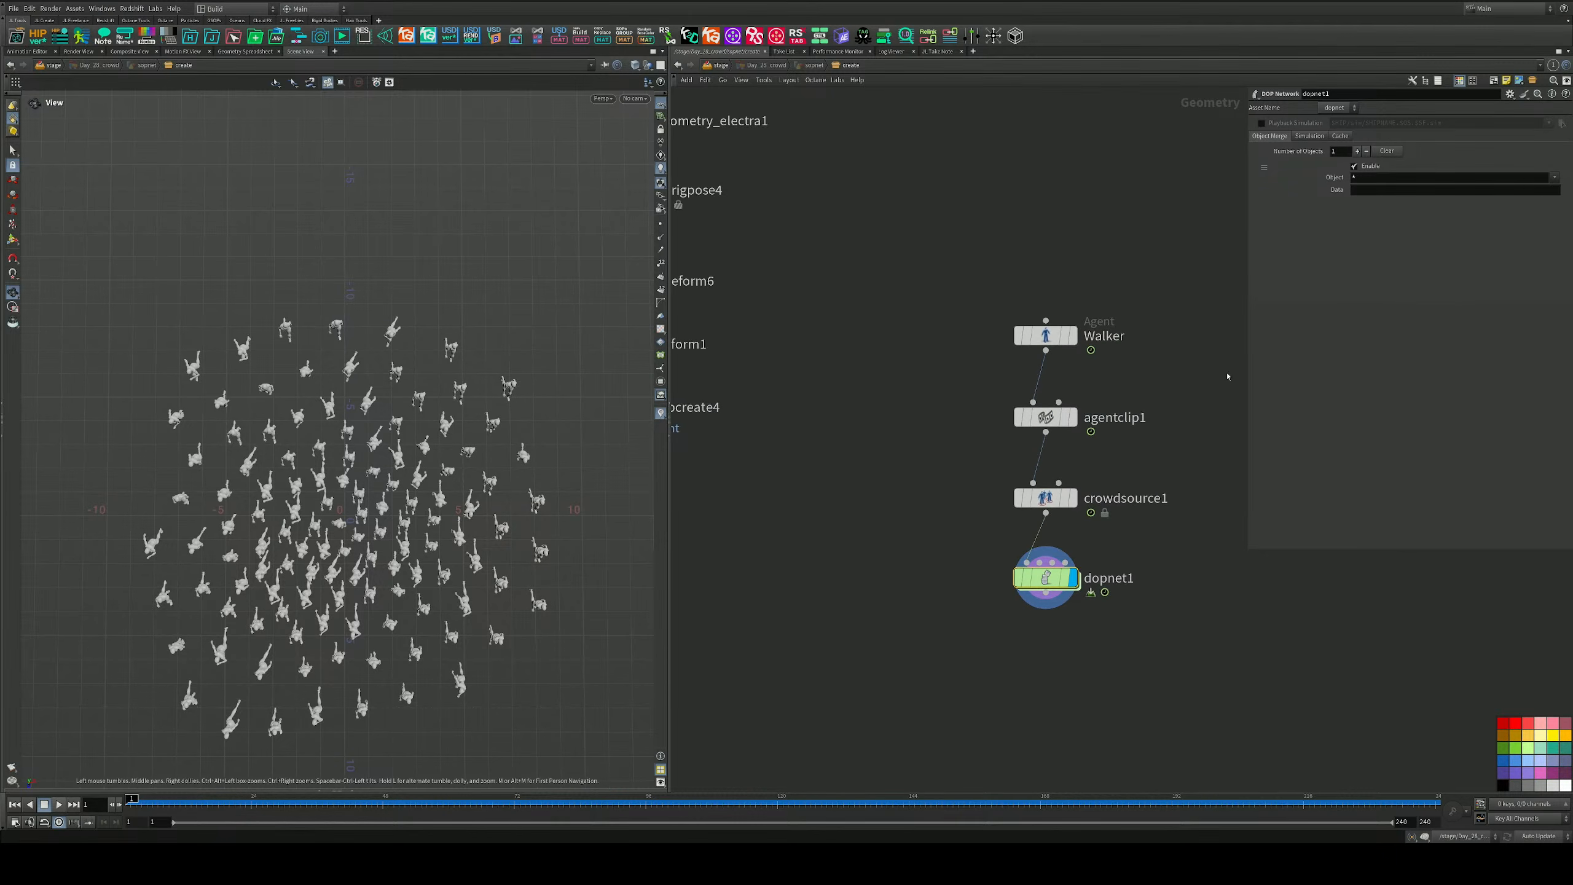
{"action": "scroll", "coordinate": [1096, 415], "scroll_direction": "down", "scroll_amount": 3}
{"action": "middle_click_drag", "start_coordinate": [1063, 370], "coordinate": [1182, 403]}
{"action": "middle_click_drag", "start_coordinate": [1067, 399], "coordinate": [1168, 410]}
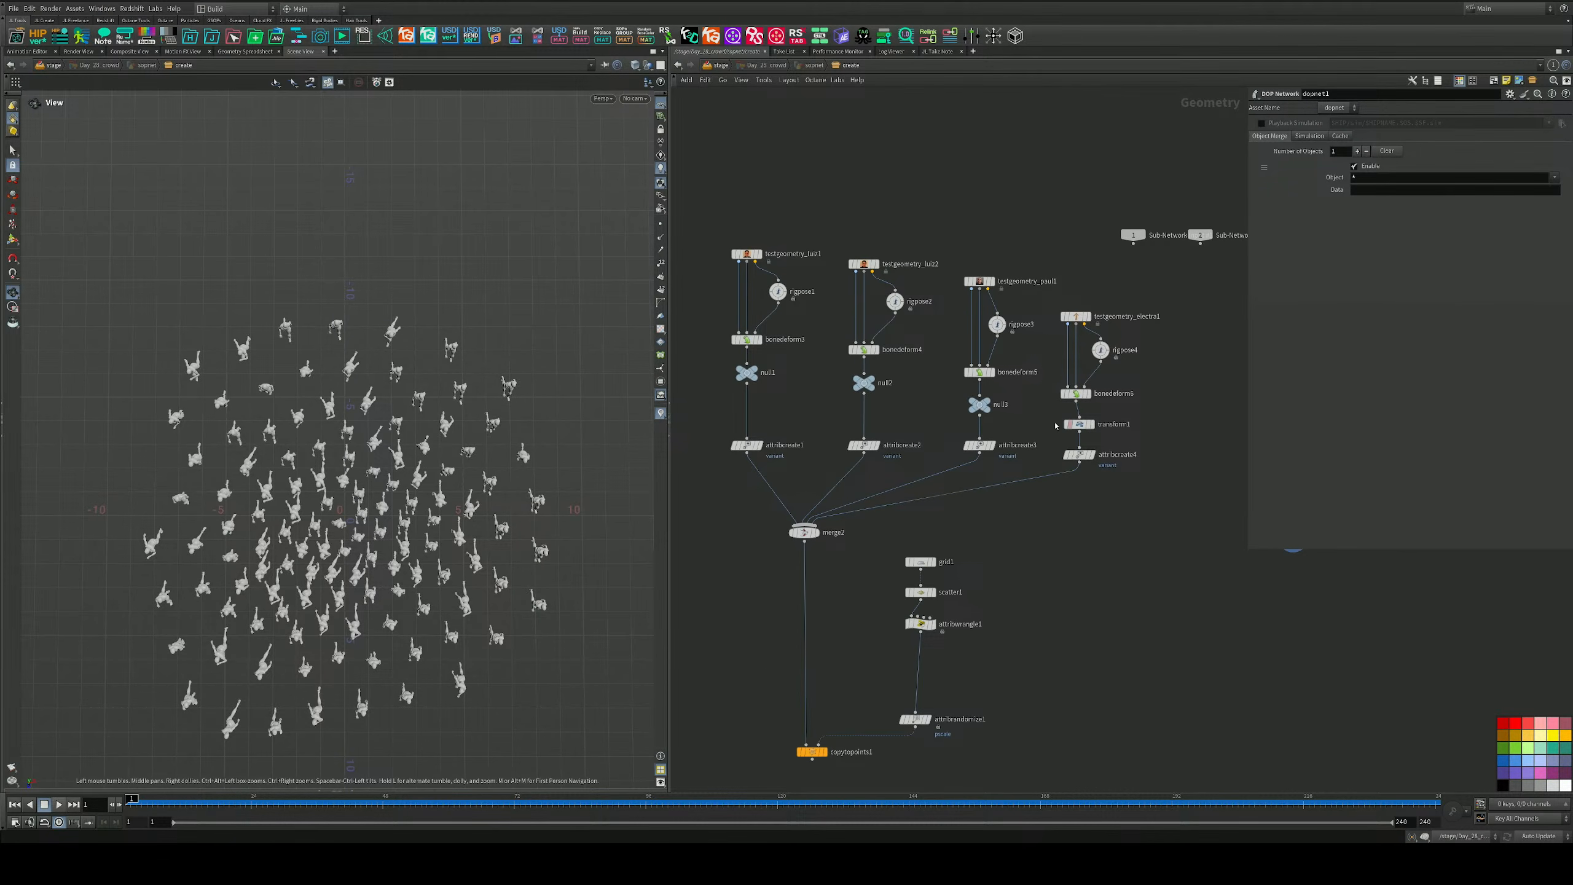
Display the testgeometry_luiz1 character in the viewport and frame its full body from the front.
{"action": "scroll", "coordinate": [756, 307], "scroll_direction": "up", "scroll_amount": 2}
{"action": "middle_click_drag", "start_coordinate": [814, 323], "coordinate": [876, 364]}
{"action": "scroll", "coordinate": [835, 300], "scroll_direction": "up", "scroll_amount": 3}
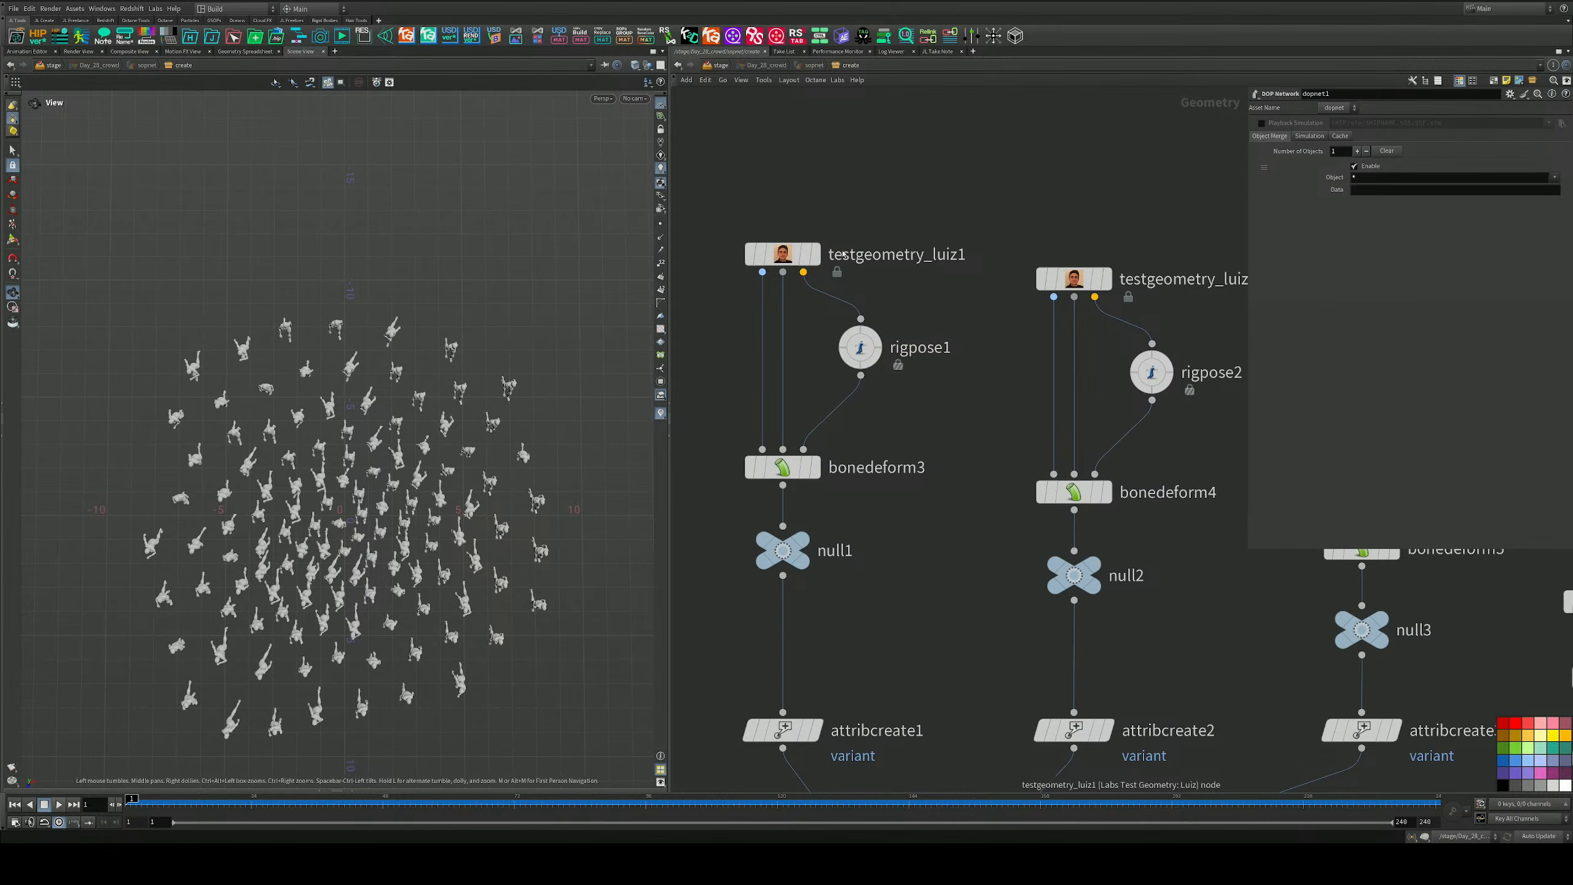
{"action": "left_click", "coordinate": [815, 254]}
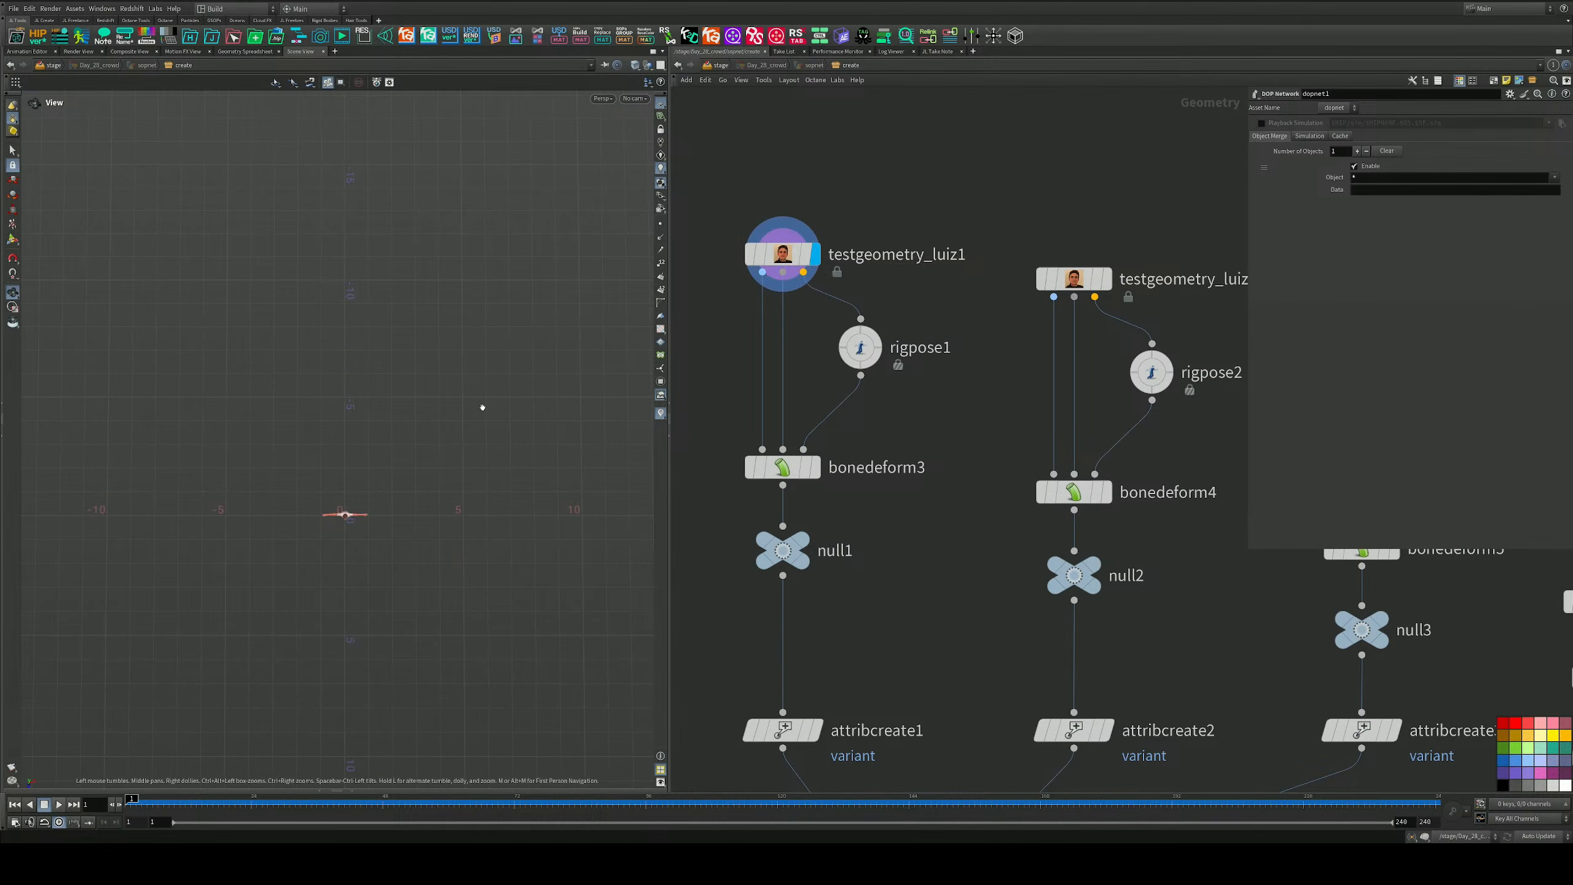
{"action": "key", "text": "g"}
{"action": "left_click_drag", "start_coordinate": [414, 403], "coordinate": [363, 417]}
{"action": "scroll", "coordinate": [494, 393], "scroll_direction": "down", "scroll_amount": 3}
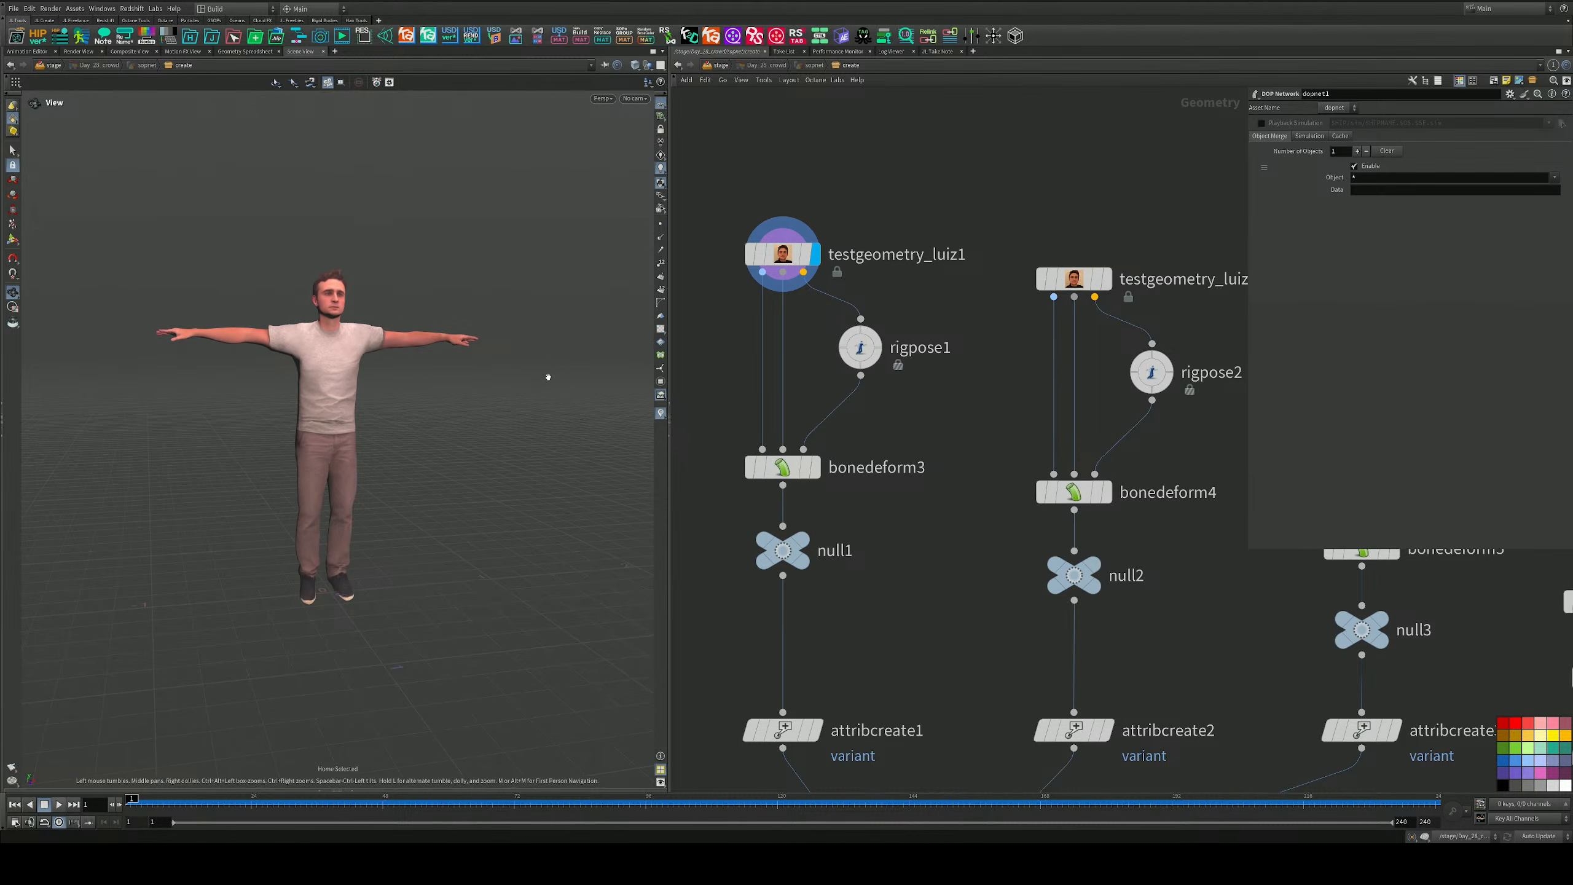
Move the rigpose1 node slightly lower and display bonedeform3 to examine the first posed character.
{"action": "middle_click_drag", "start_coordinate": [731, 381], "coordinate": [878, 368]}
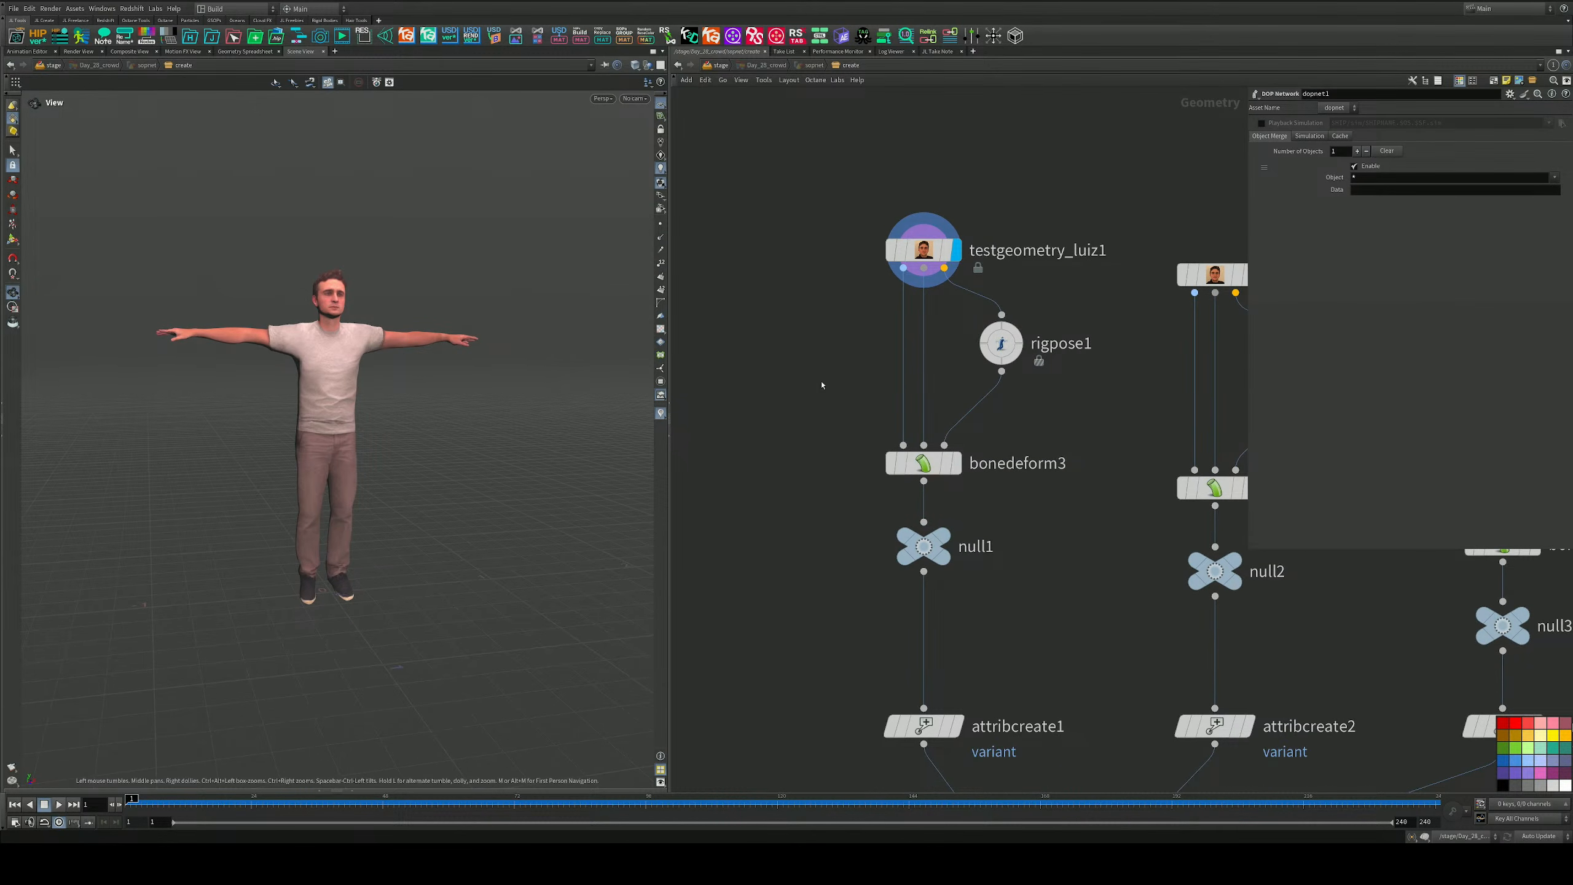
{"action": "middle_click_drag", "start_coordinate": [821, 384], "coordinate": [781, 383]}
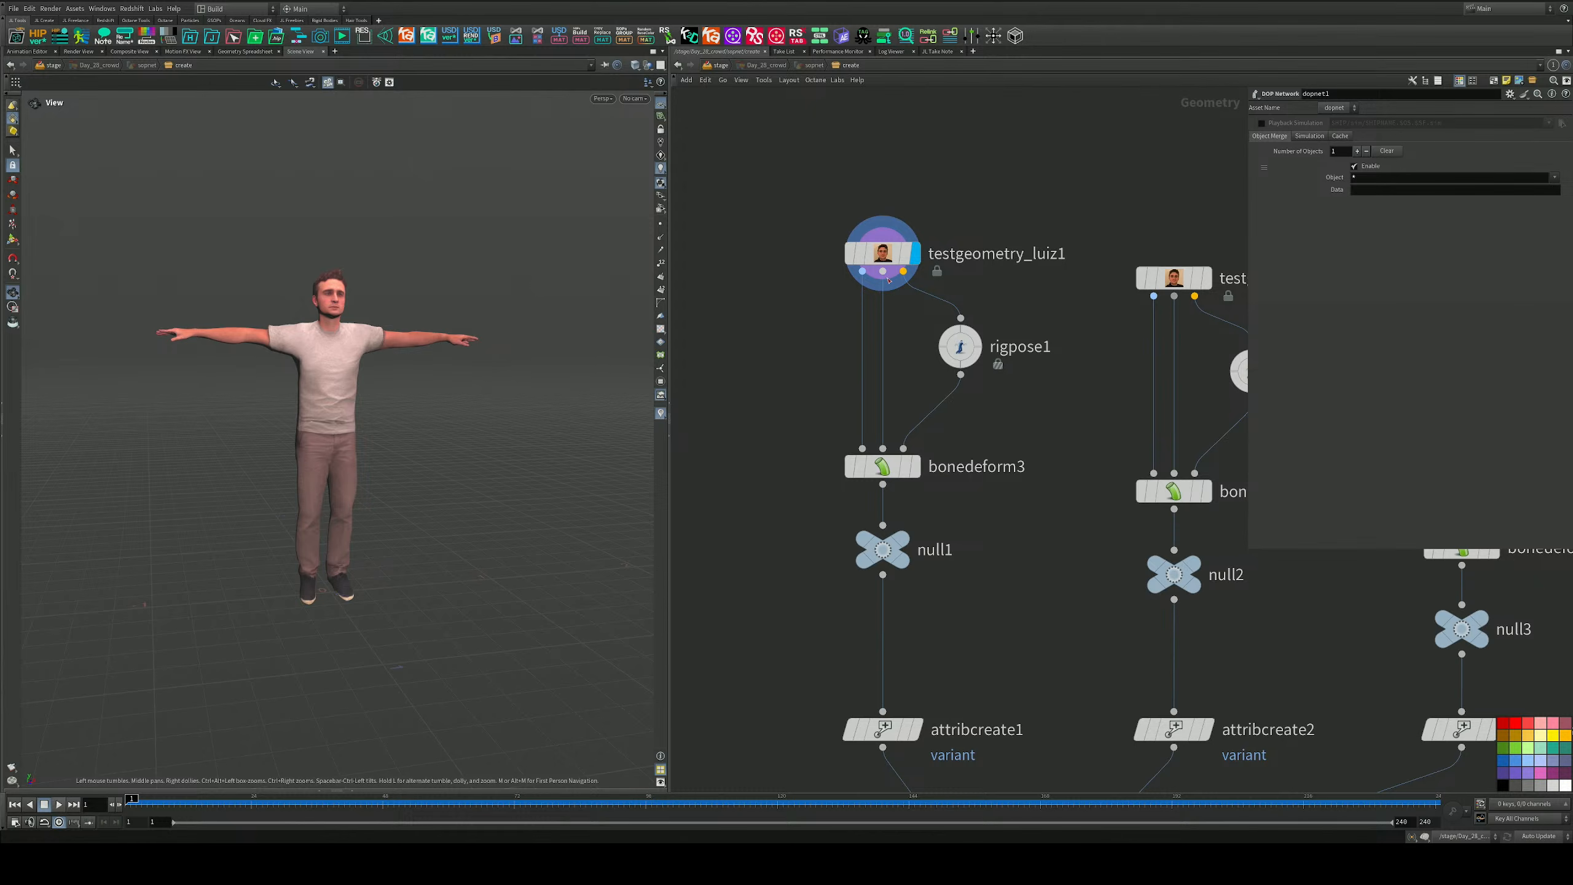
{"action": "middle_click_drag", "start_coordinate": [1008, 437], "coordinate": [1006, 418]}
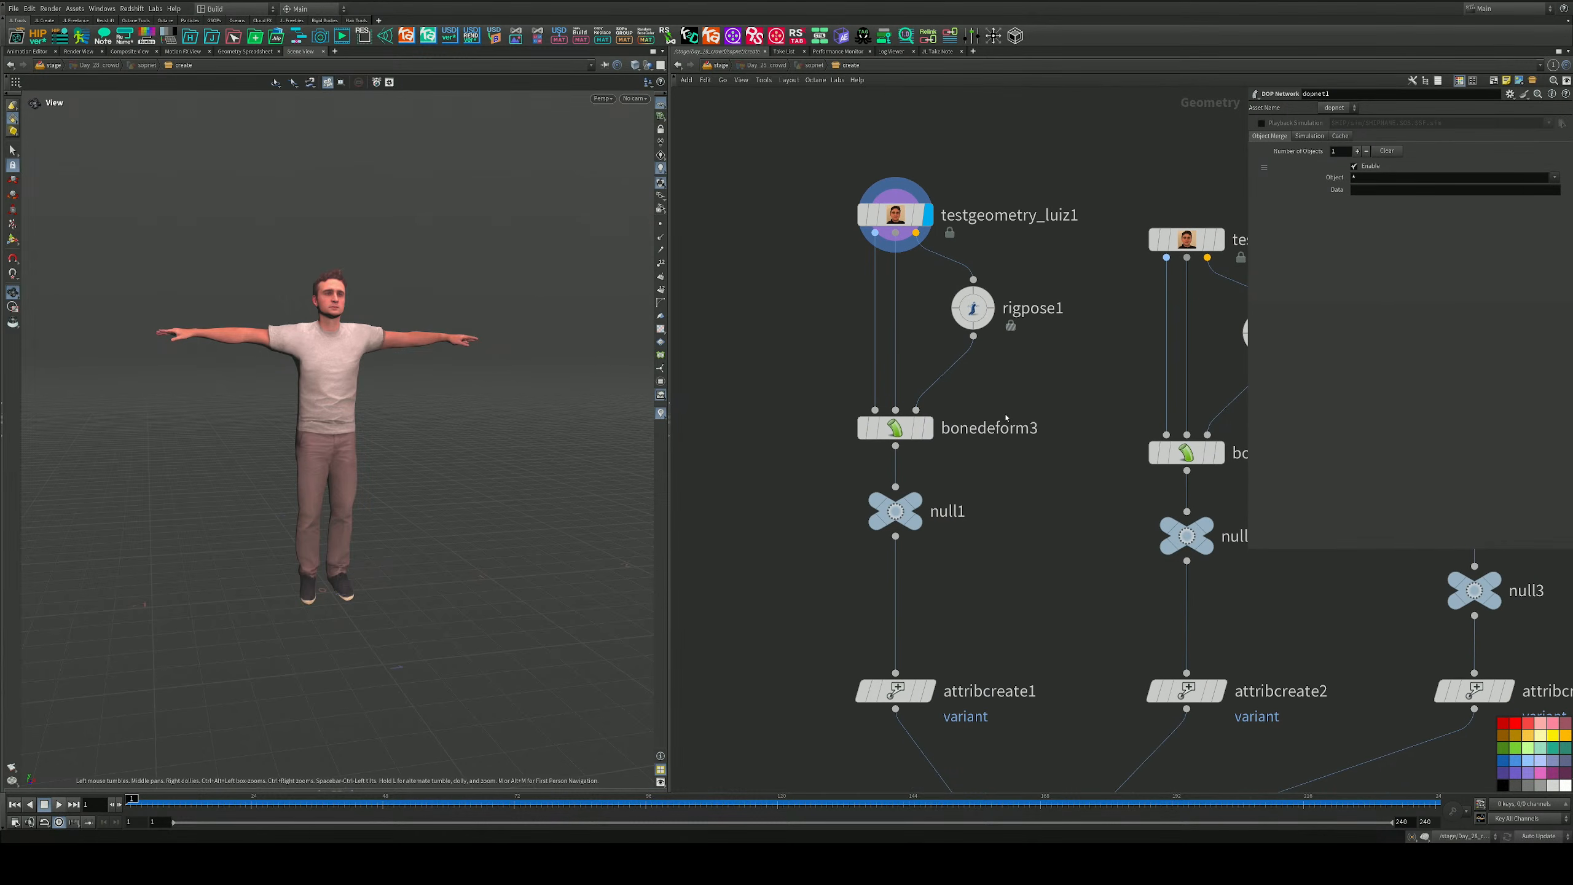
{"action": "mouse_move", "coordinate": [965, 324]}
{"action": "left_mouse_down"}
{"action": "mouse_move", "coordinate": [965, 350]}
{"action": "mouse_move", "coordinate": [965, 335]}
{"action": "left_mouse_up"}
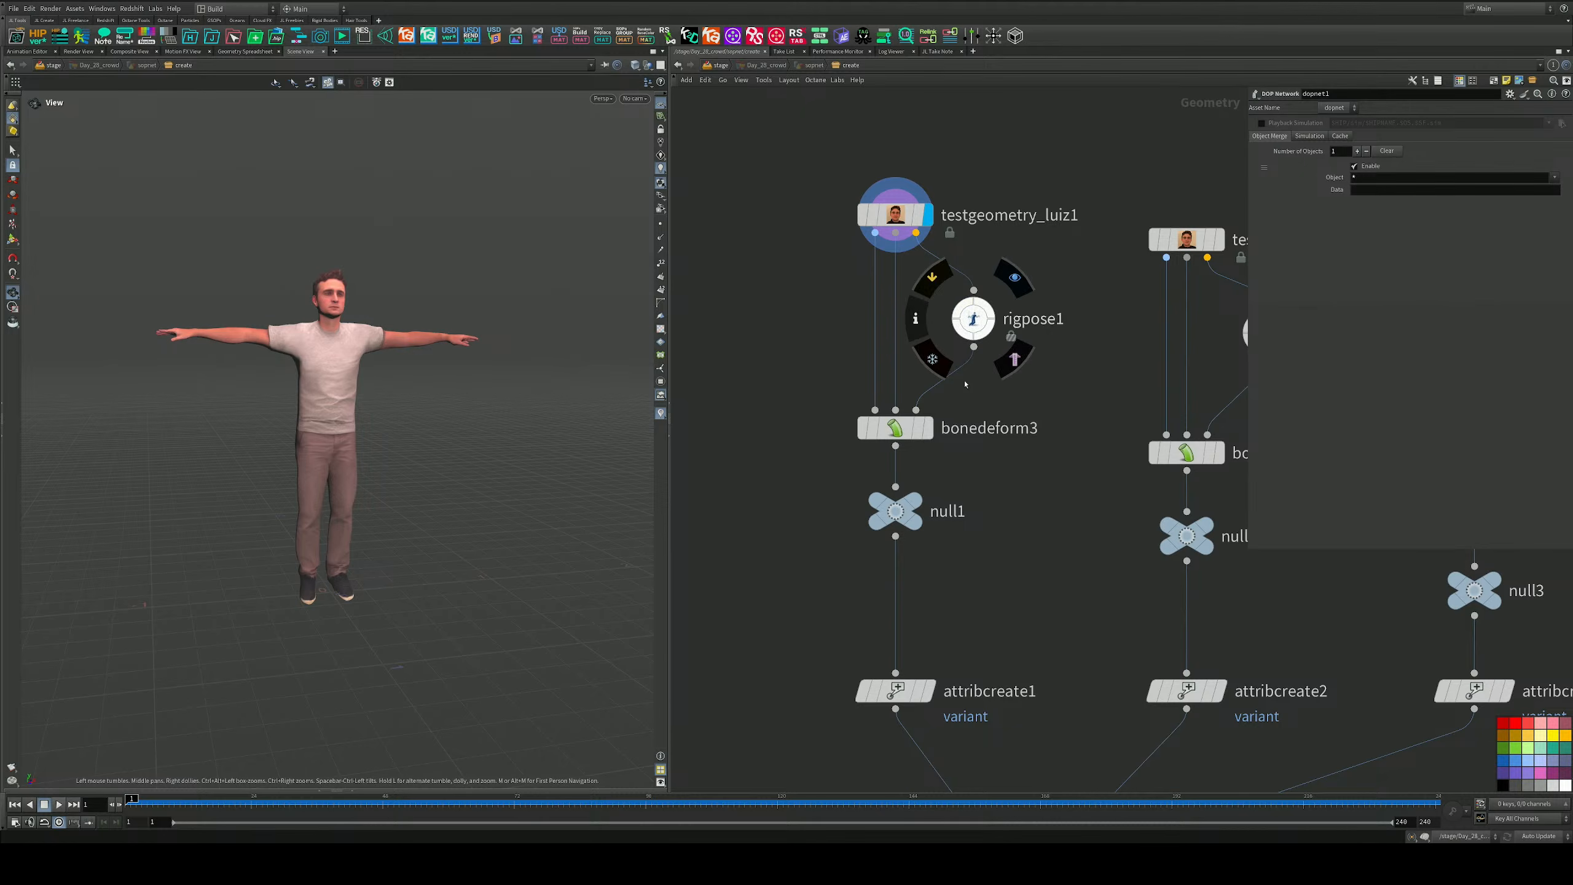
{"action": "left_click", "coordinate": [929, 432]}
{"action": "left_click_drag", "start_coordinate": [551, 425], "coordinate": [419, 363]}
{"action": "middle_click_drag", "start_coordinate": [965, 611], "coordinate": [962, 459]}
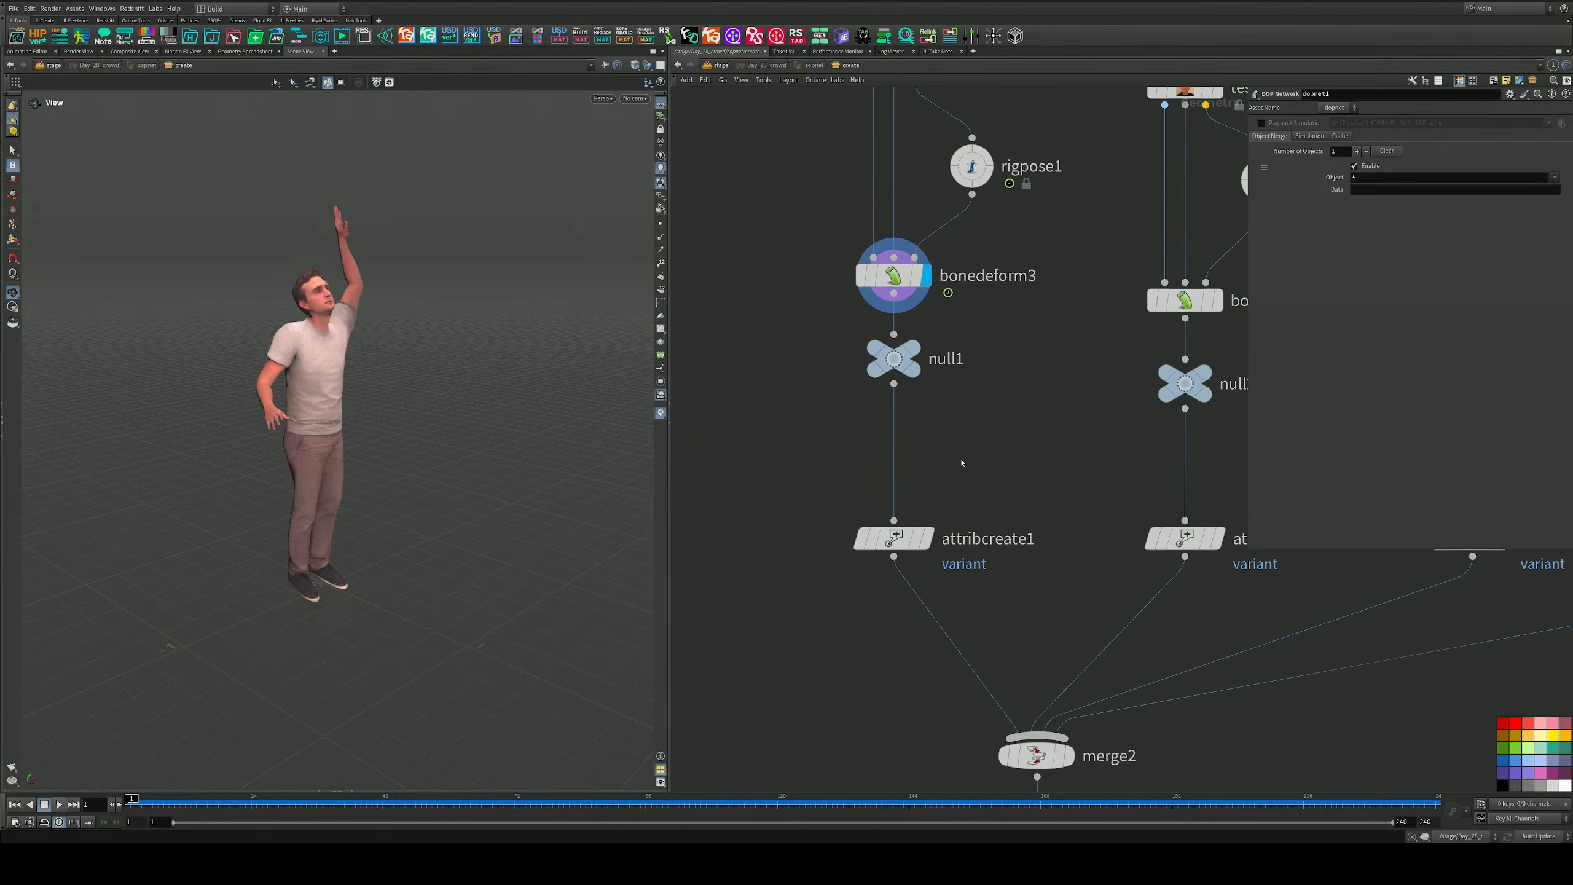
Show attribcreate1's variant attribute settings and display bonedeform4 to view the second character's pose.
{"action": "left_click_drag", "start_coordinate": [981, 483], "coordinate": [842, 577]}
{"action": "middle_click_drag", "start_coordinate": [1055, 480], "coordinate": [880, 499]}
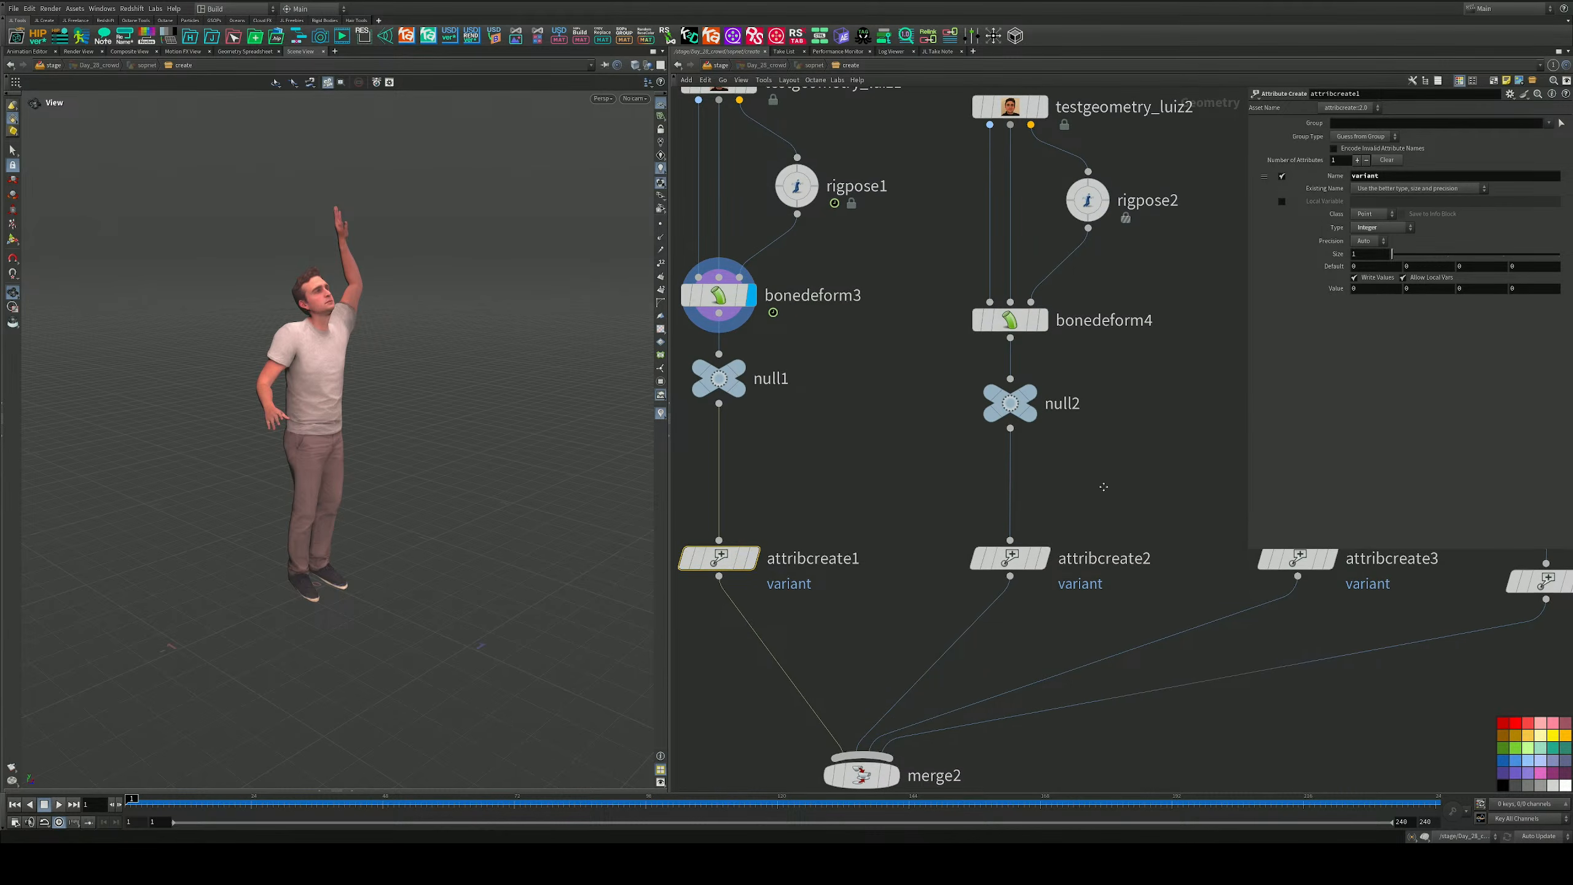
{"action": "middle_click_drag", "start_coordinate": [1058, 514], "coordinate": [1069, 565]}
{"action": "middle_click_drag", "start_coordinate": [1081, 445], "coordinate": [1074, 470]}
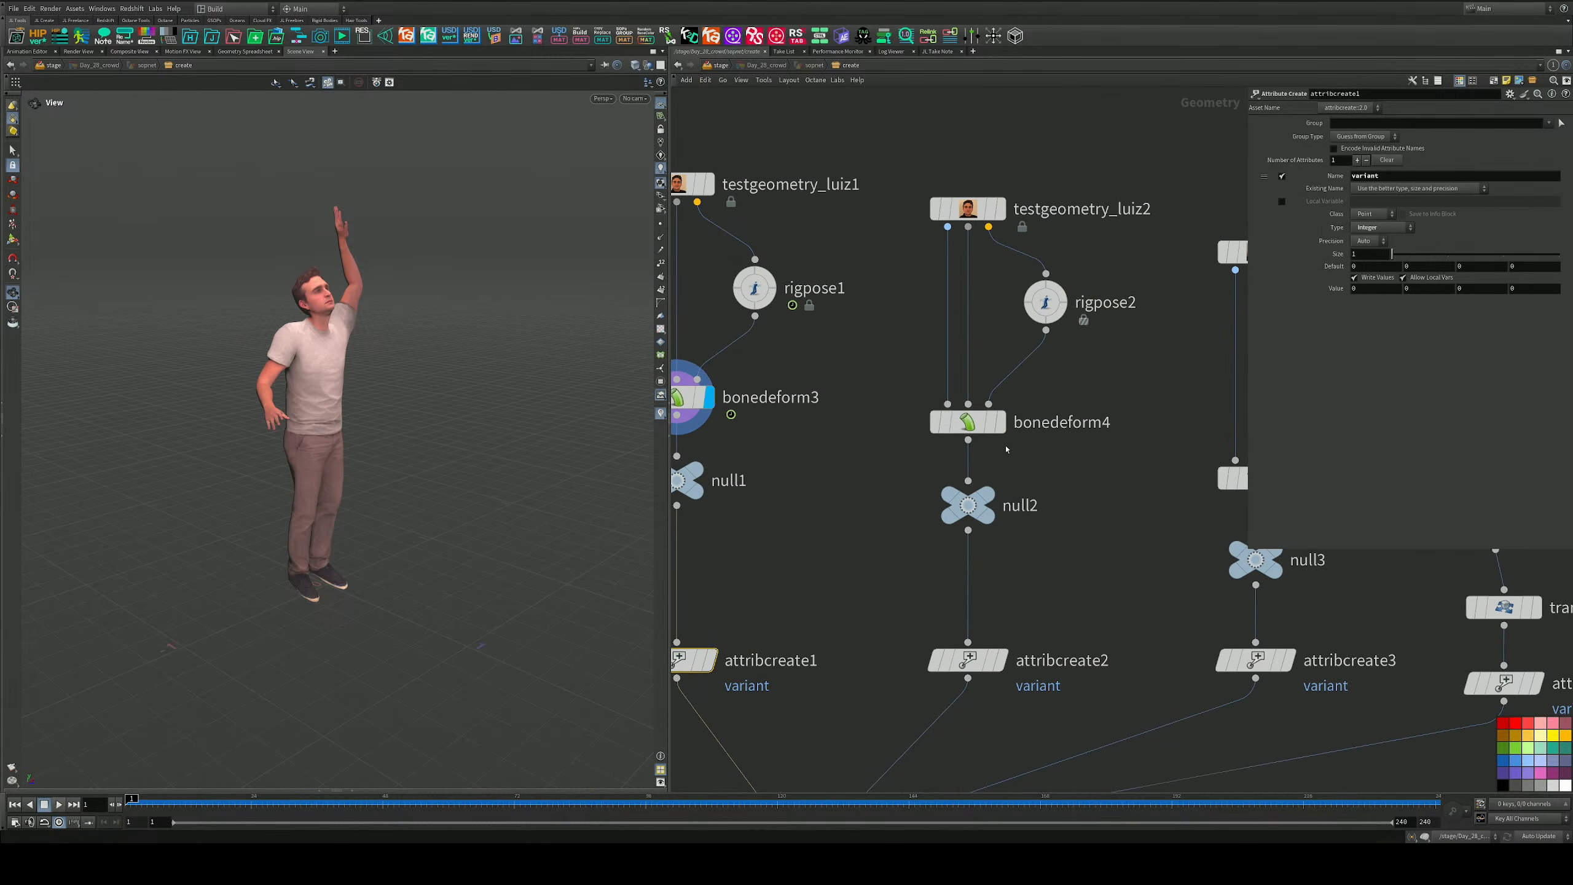
{"action": "left_click", "coordinate": [999, 422]}
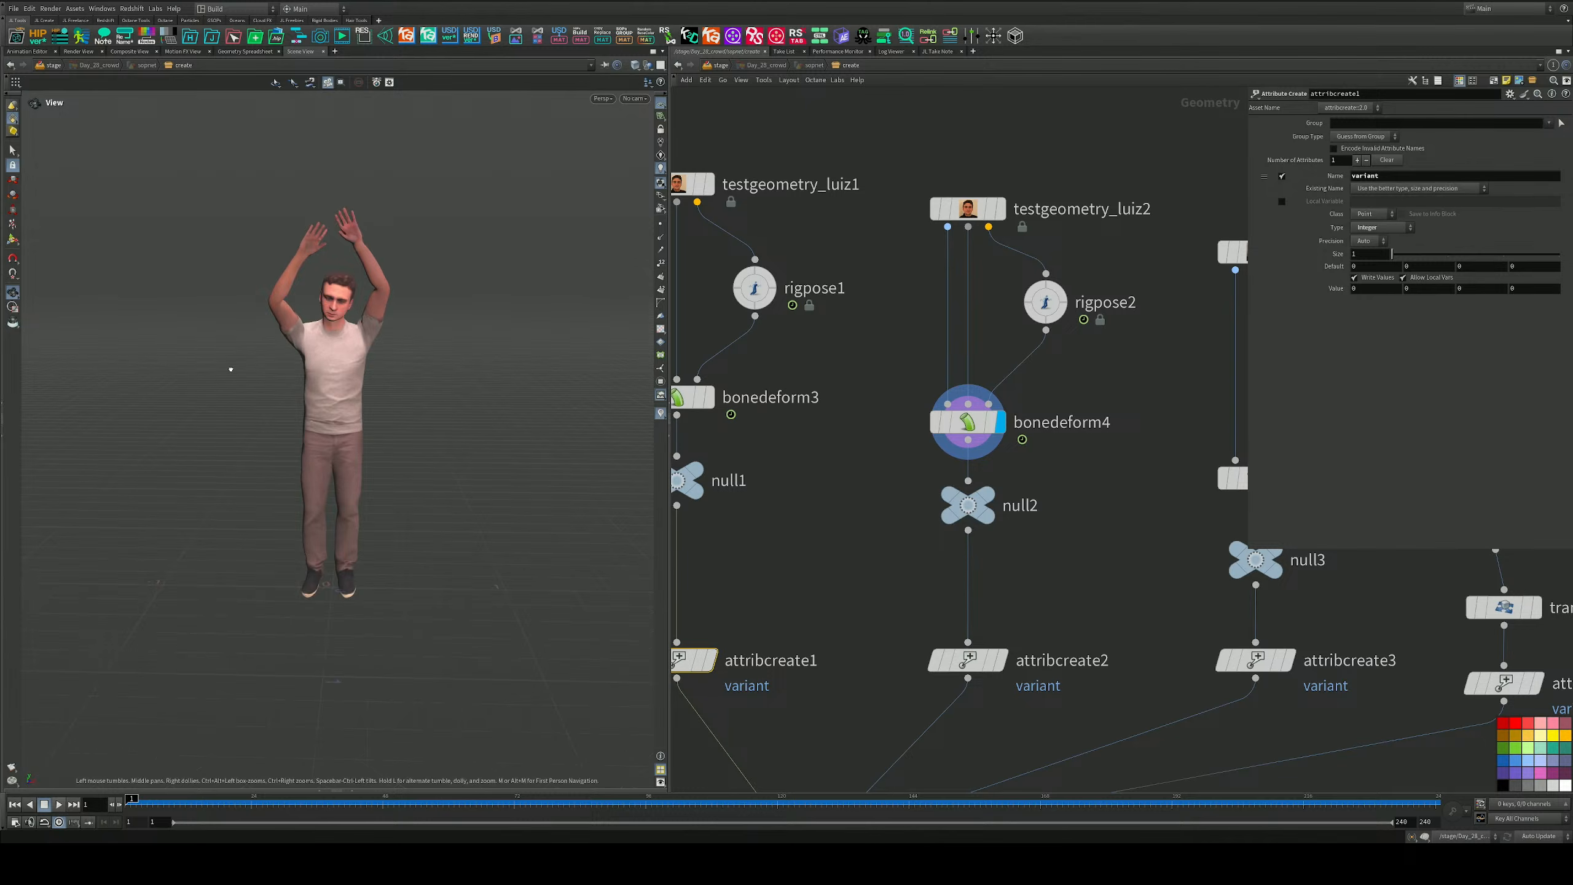
{"action": "middle_click_drag", "start_coordinate": [1081, 511], "coordinate": [922, 421]}
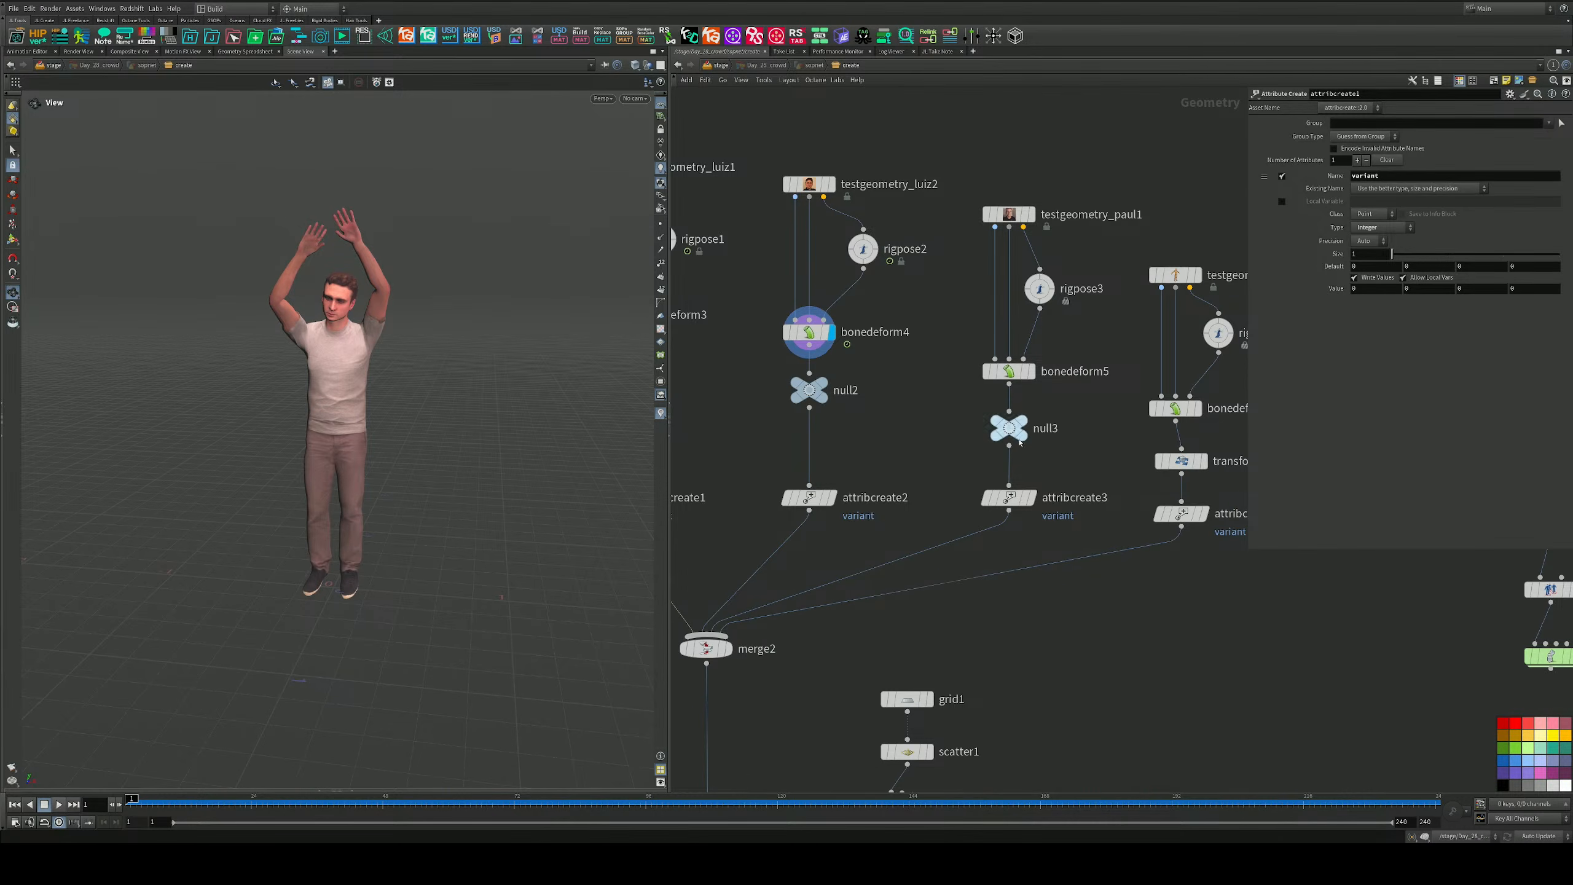
Display attribcreate3 and attribcreate4 in turn to view the posed paul and electra characters.
{"action": "left_click", "coordinate": [1029, 497]}
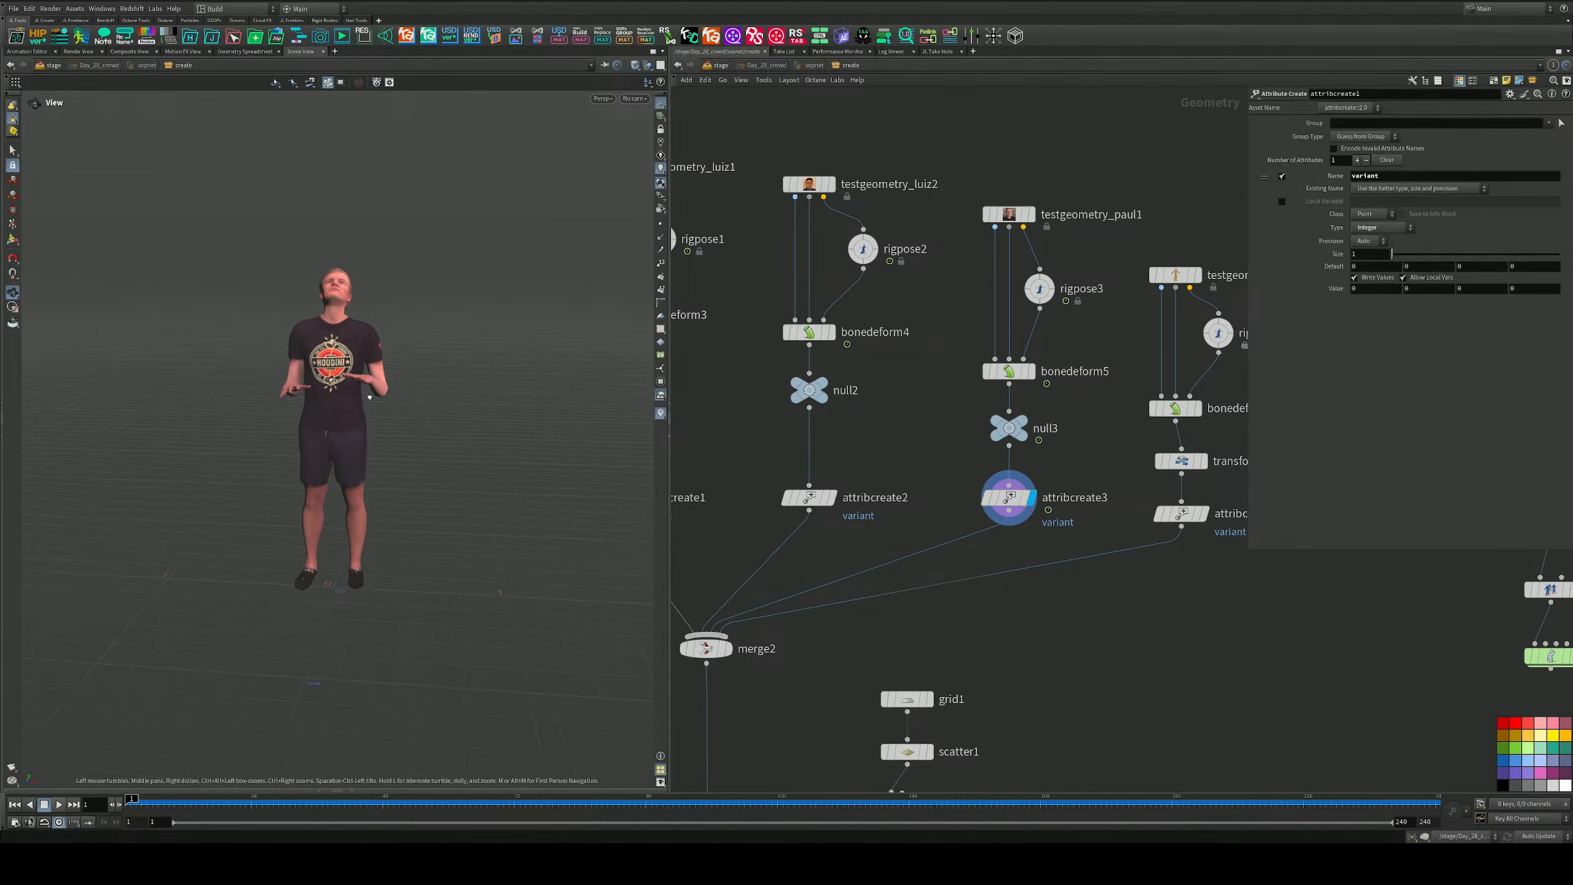
{"action": "middle_click_drag", "start_coordinate": [946, 412], "coordinate": [785, 389]}
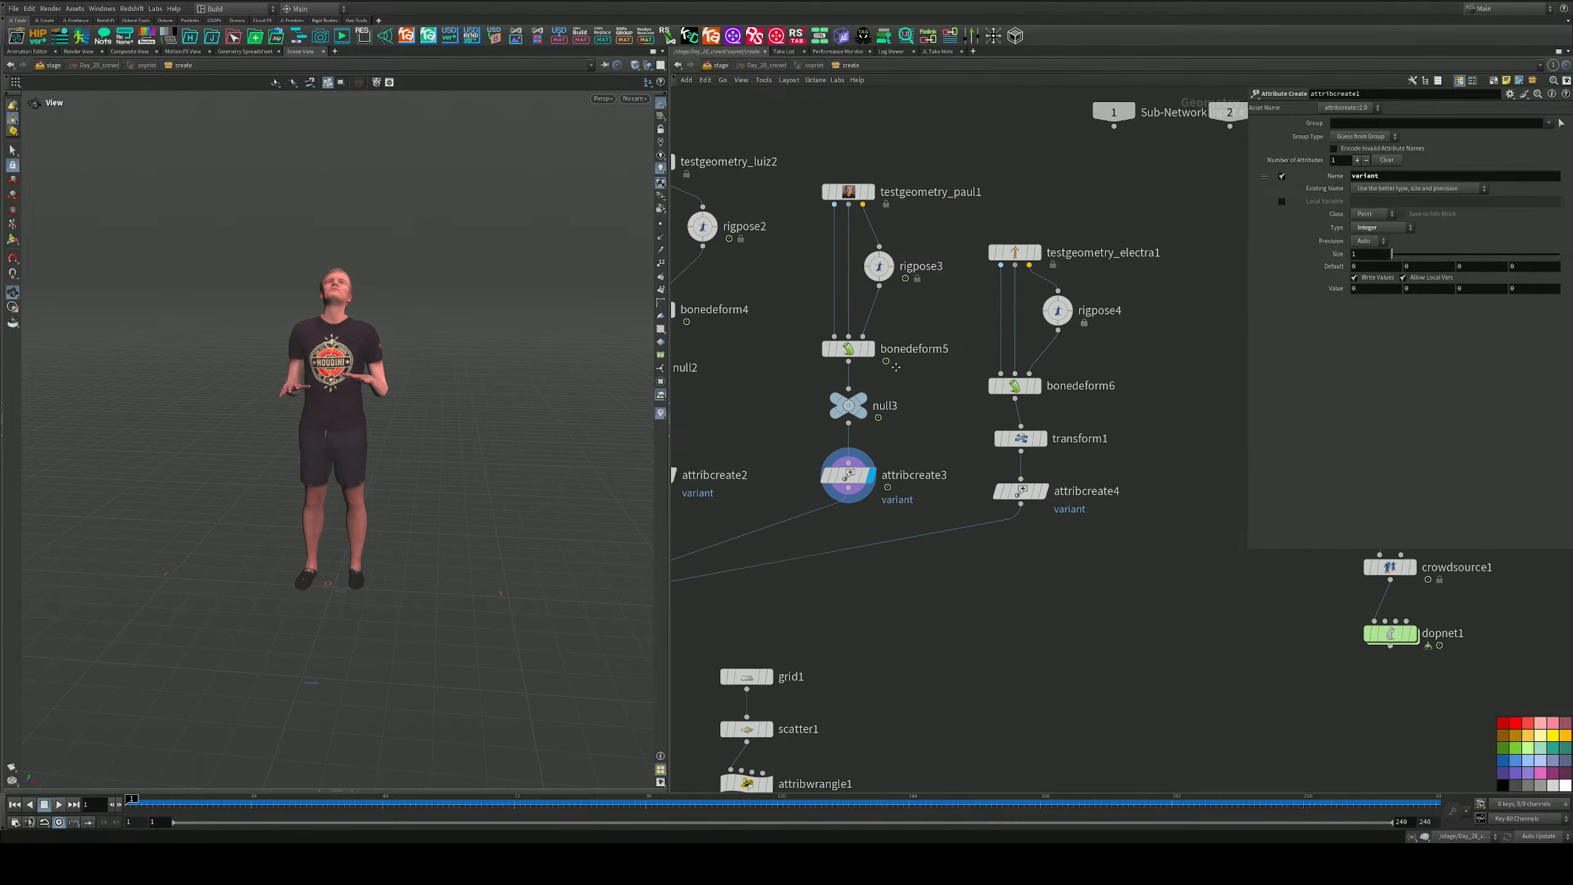
{"action": "left_click", "coordinate": [1045, 496]}
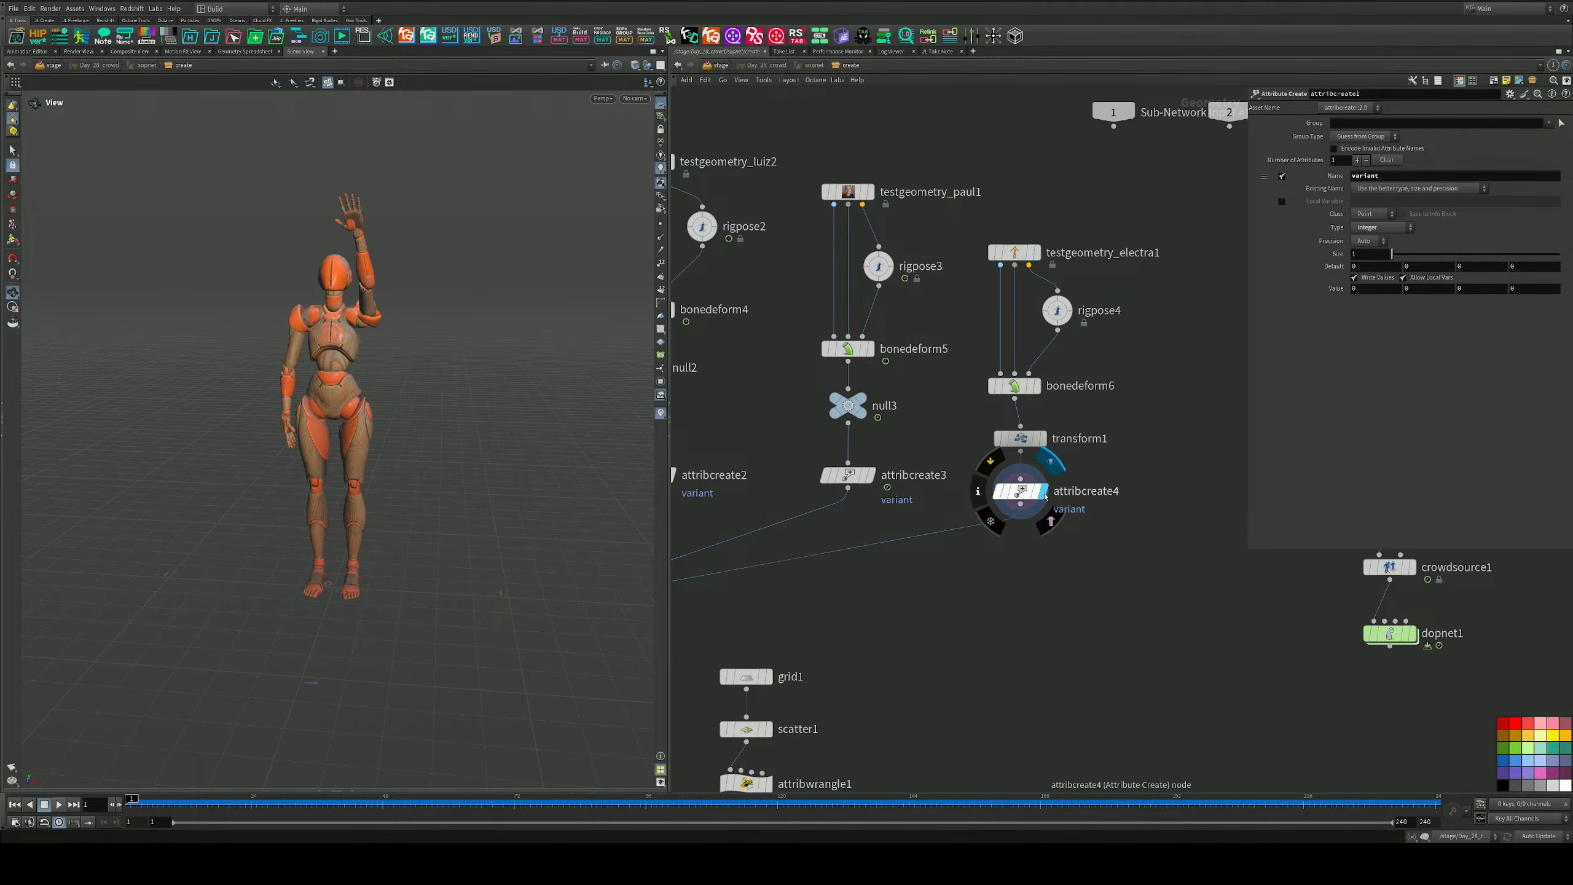
{"action": "left_click_drag", "start_coordinate": [653, 391], "coordinate": [628, 428]}
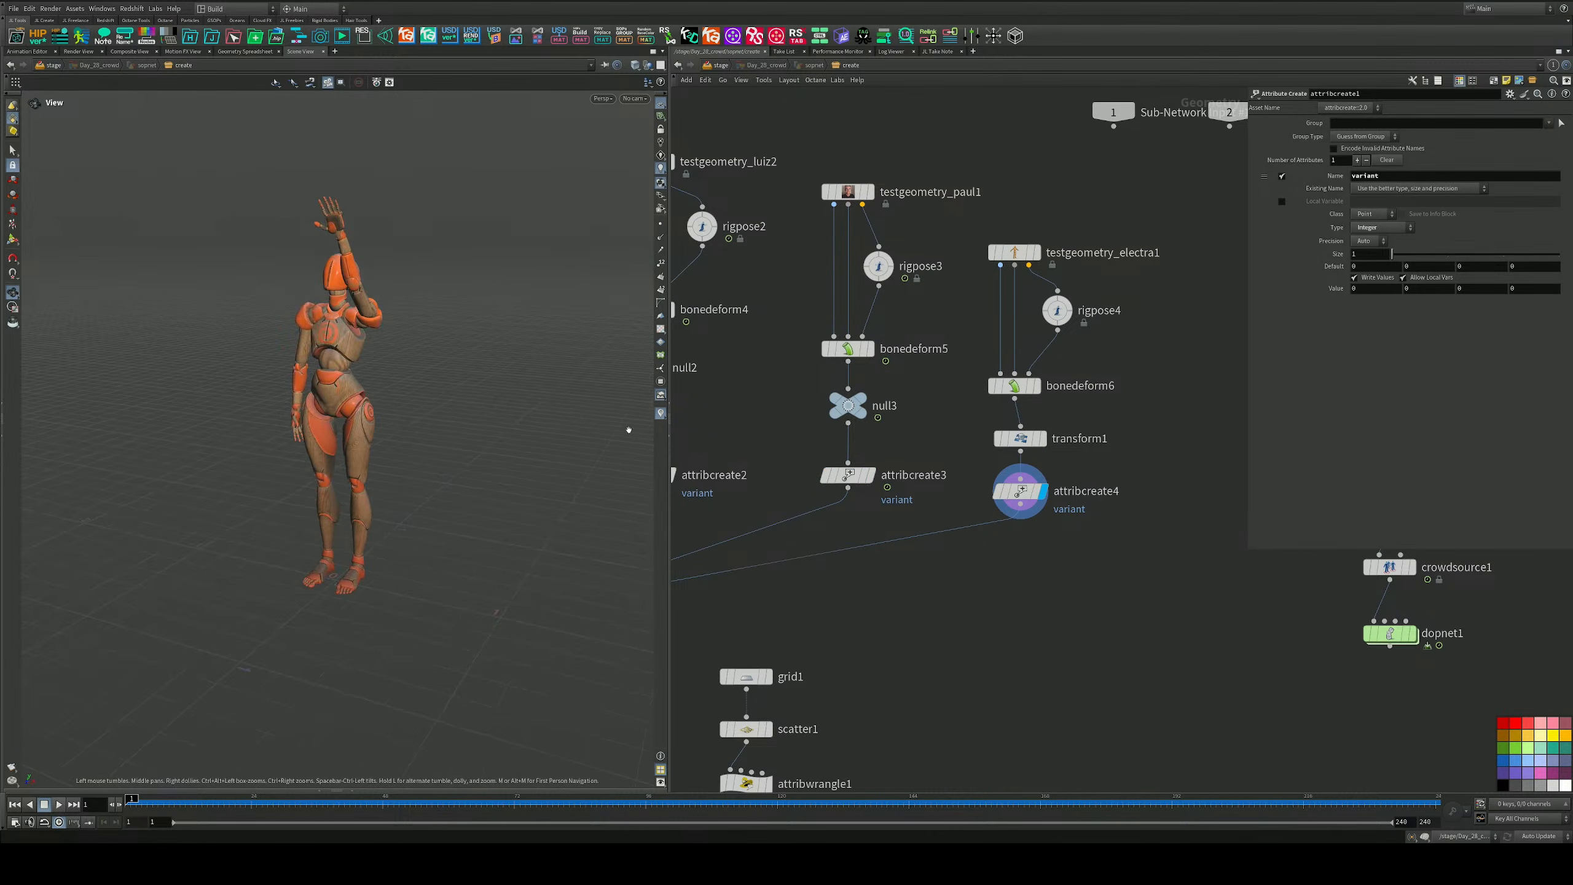
Display merge2 to view all four posed characters combined.
{"action": "middle_click_drag", "start_coordinate": [876, 617], "coordinate": [1175, 448]}
{"action": "scroll", "coordinate": [921, 478], "scroll_direction": "up", "scroll_amount": 3}
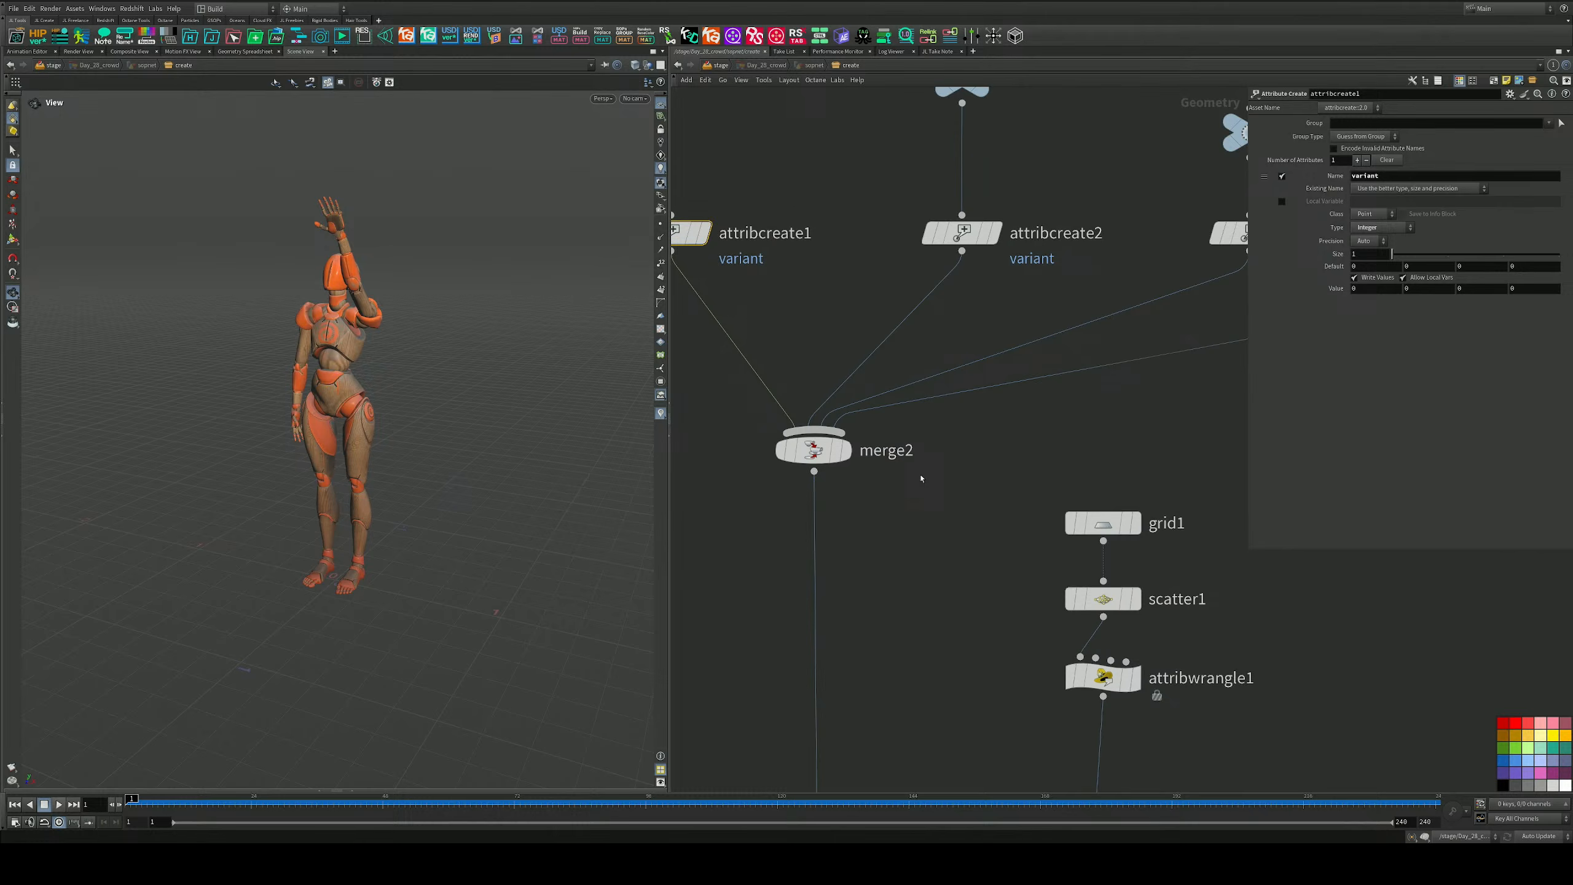
{"action": "left_click", "coordinate": [859, 446]}
{"action": "scroll", "coordinate": [920, 503], "scroll_direction": "down", "scroll_amount": 3}
{"action": "middle_click_drag", "start_coordinate": [910, 533], "coordinate": [864, 456]}
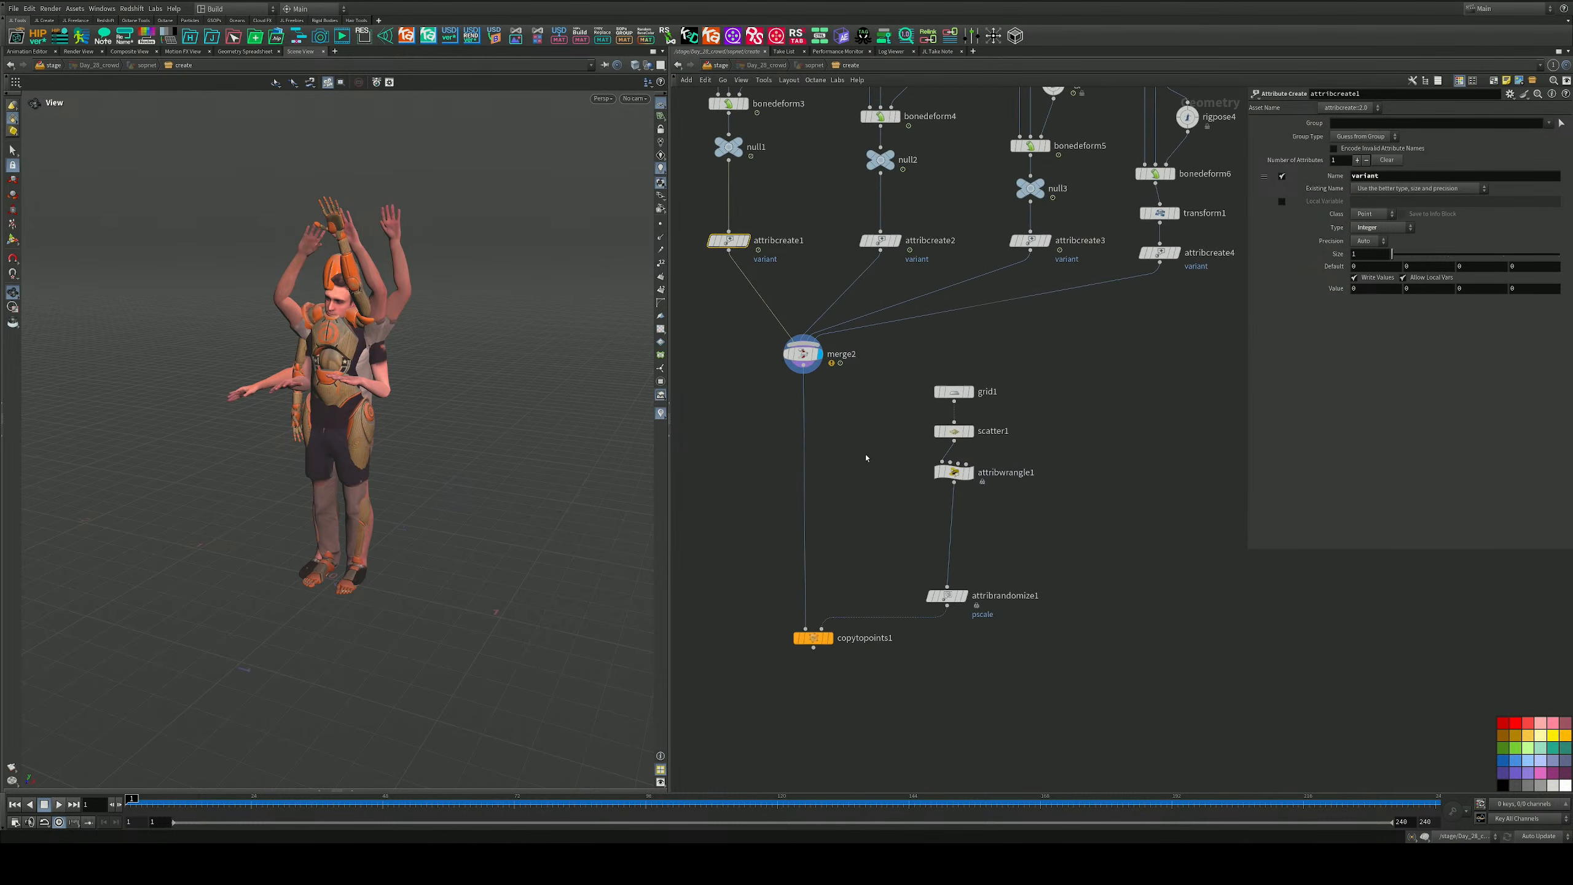
{"action": "scroll", "coordinate": [882, 443], "scroll_direction": "up", "scroll_amount": 4}
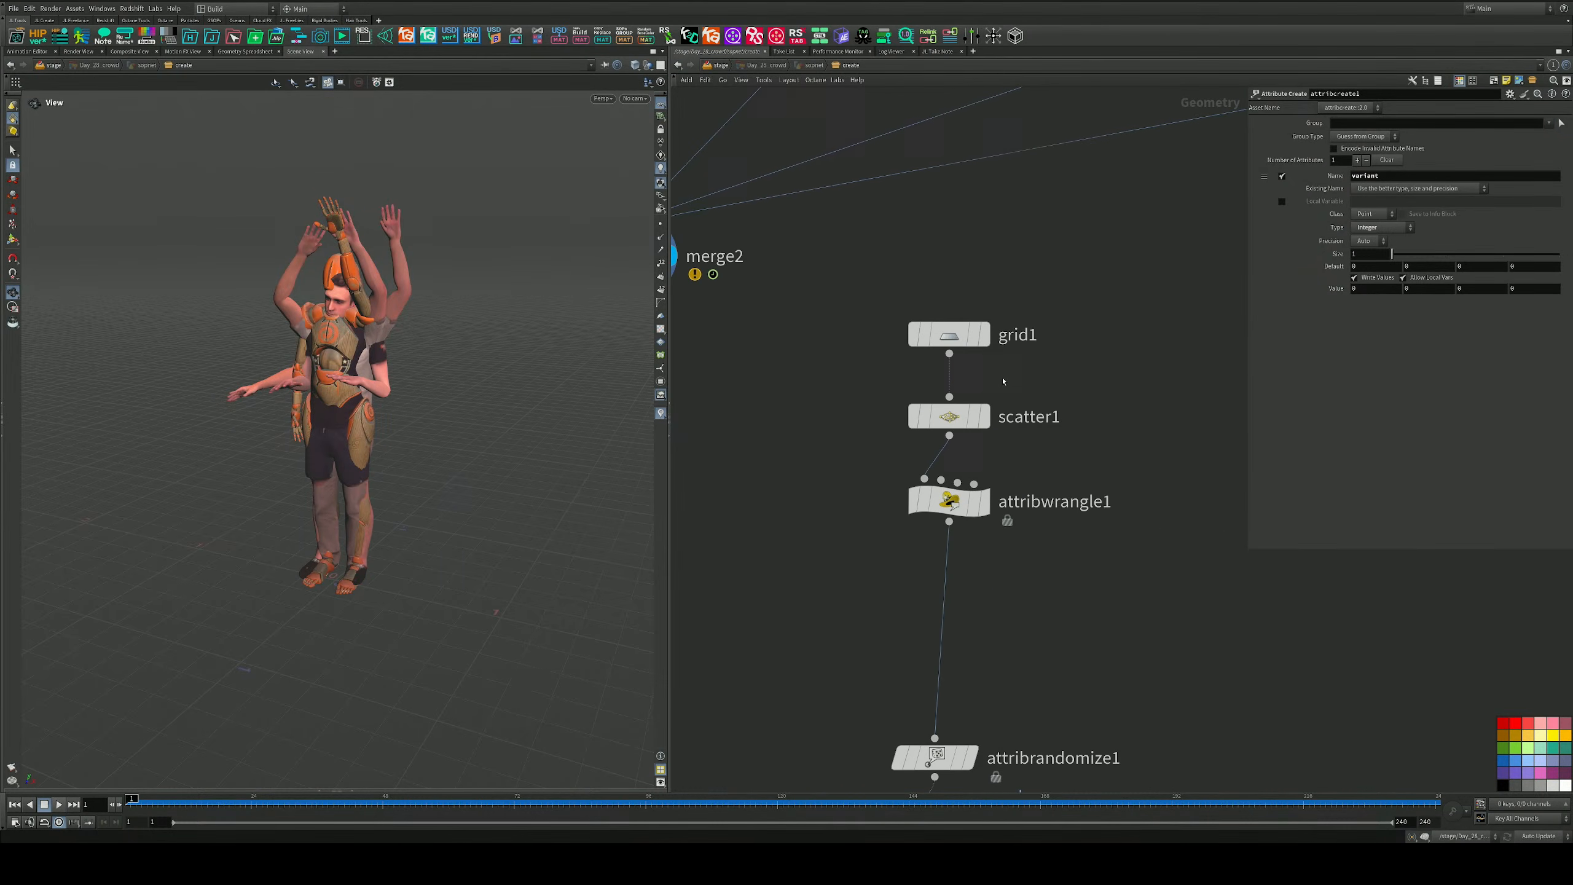
Display grid1 and the points from scatter1, and move the grid1 node farther above scatter1.
{"action": "left_click", "coordinate": [985, 334]}
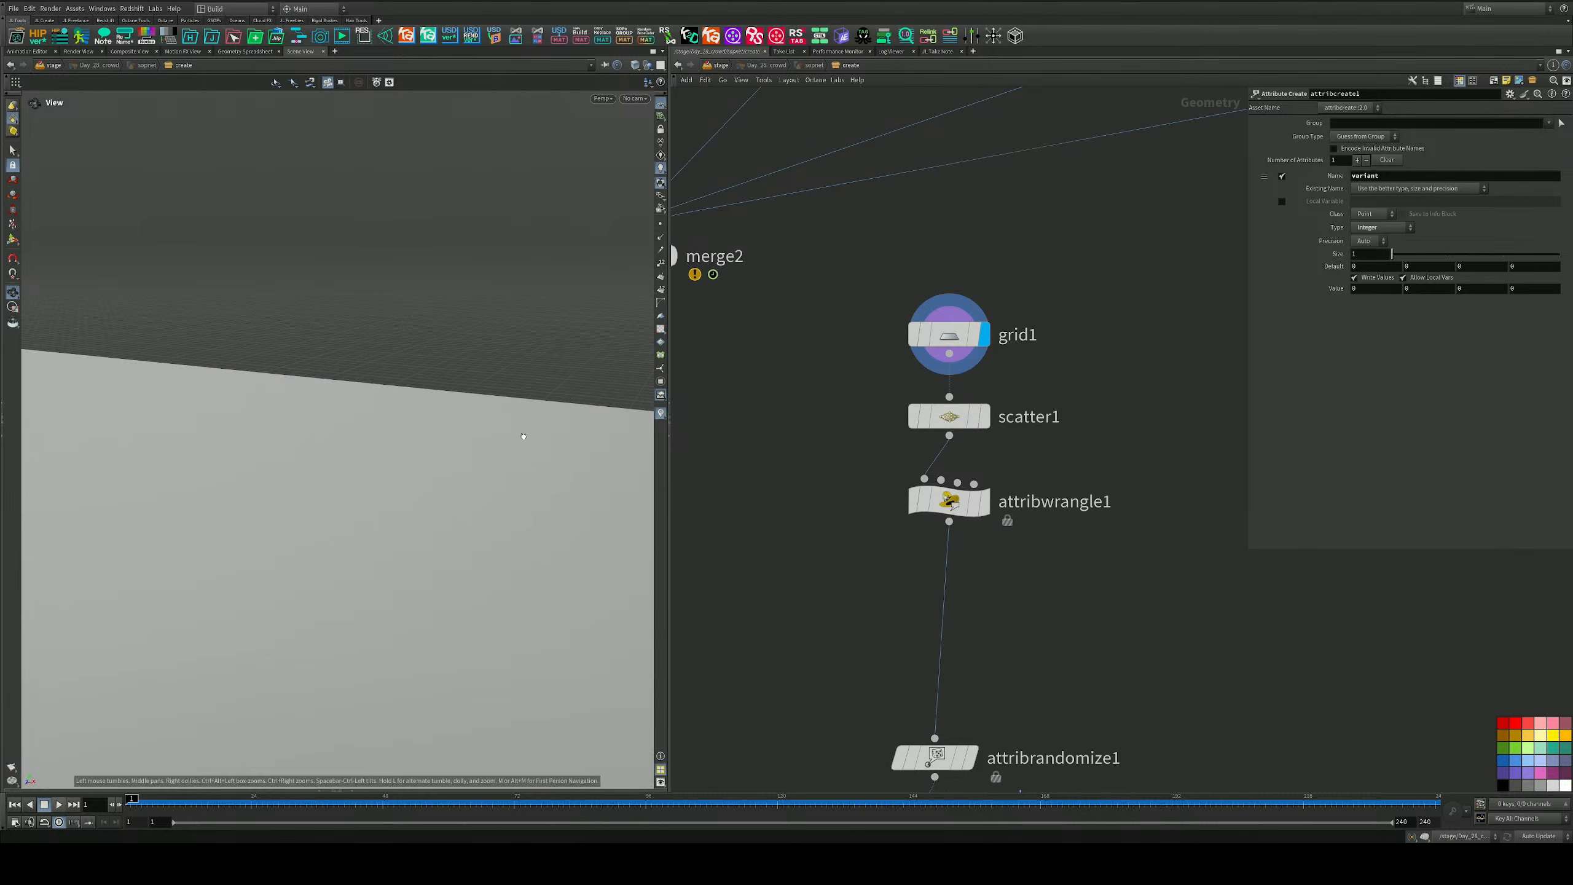
{"action": "left_click", "coordinate": [985, 417]}
{"action": "left_click_drag", "start_coordinate": [325, 586], "coordinate": [338, 405]}
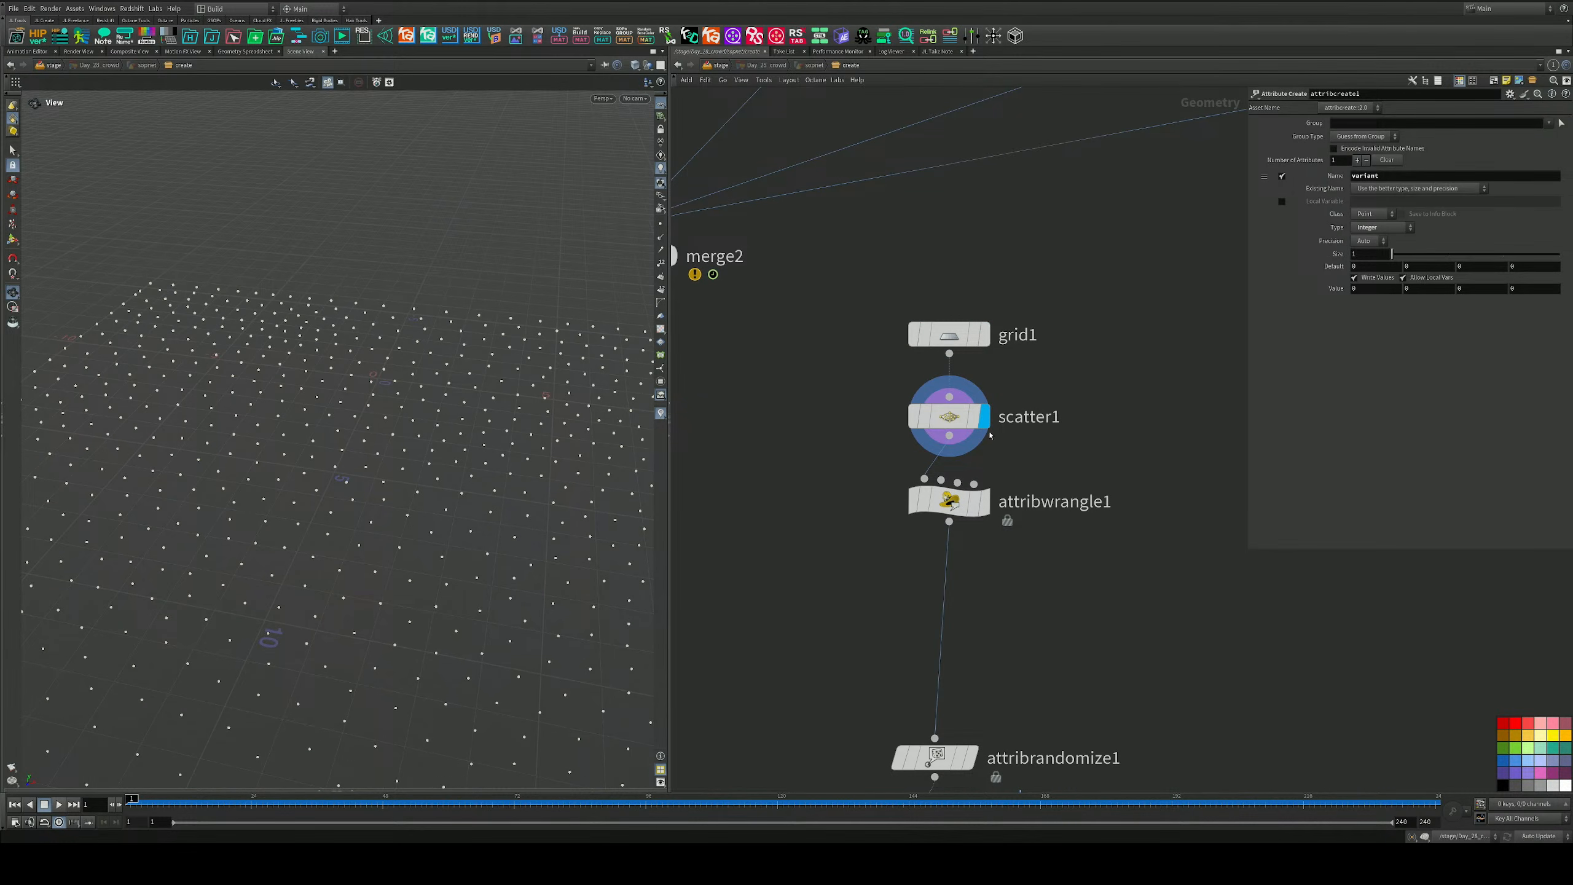
{"action": "left_click_drag", "start_coordinate": [974, 334], "coordinate": [974, 301]}
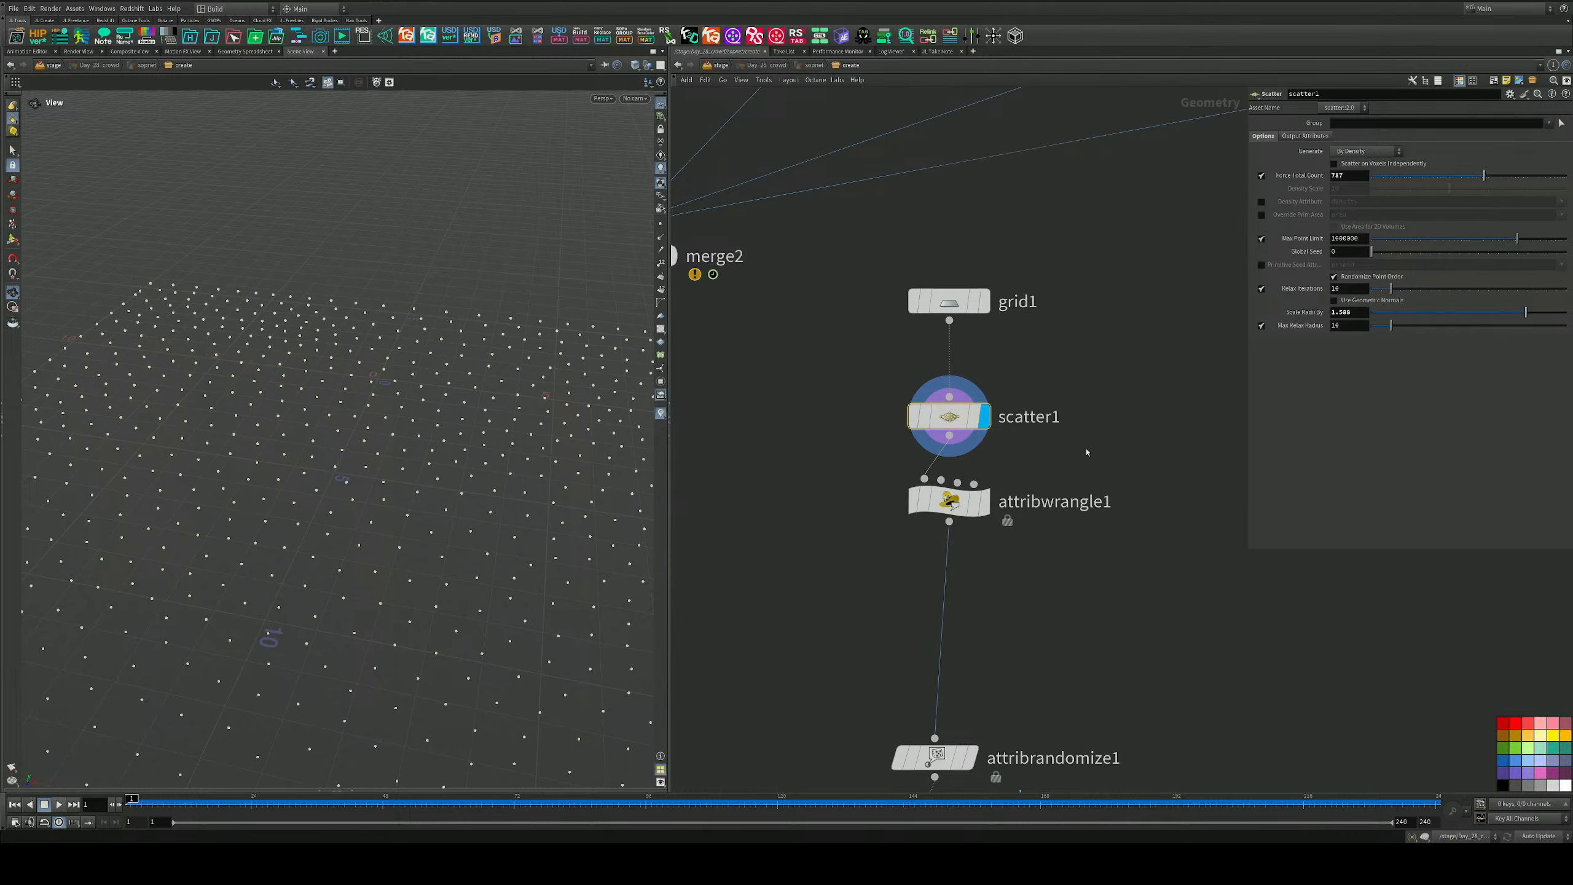
Open attribwrangle1's settings and enlarge the parameter area and code text to examine the full variant expression.
{"action": "left_click", "coordinate": [1088, 501]}
{"action": "left_click_drag", "start_coordinate": [1249, 547], "coordinate": [1114, 661]}
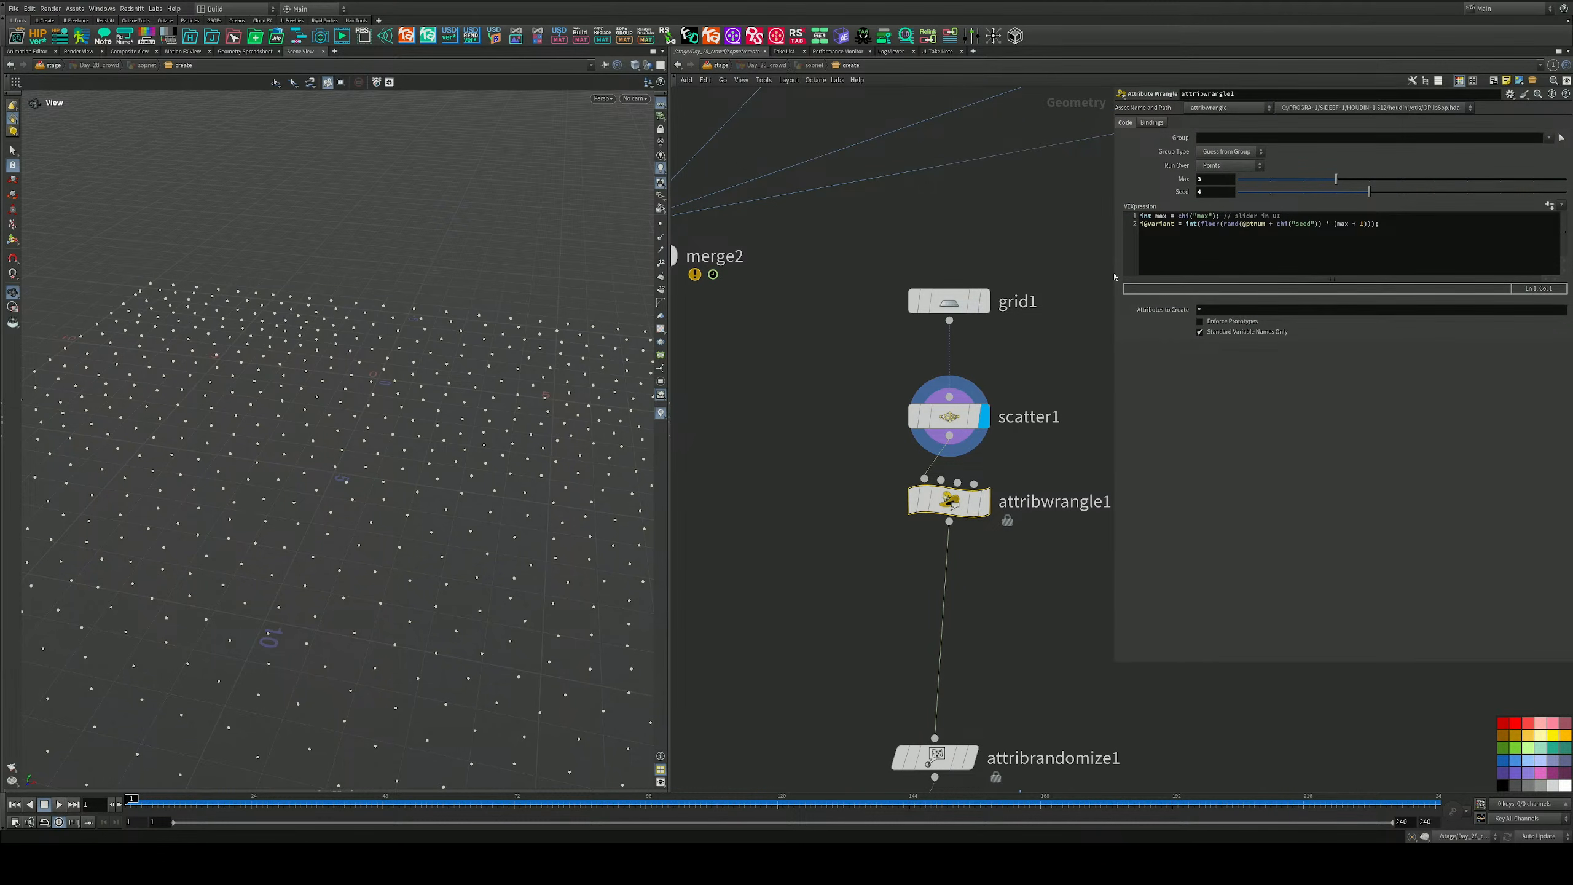
{"action": "left_click", "coordinate": [1389, 225]}
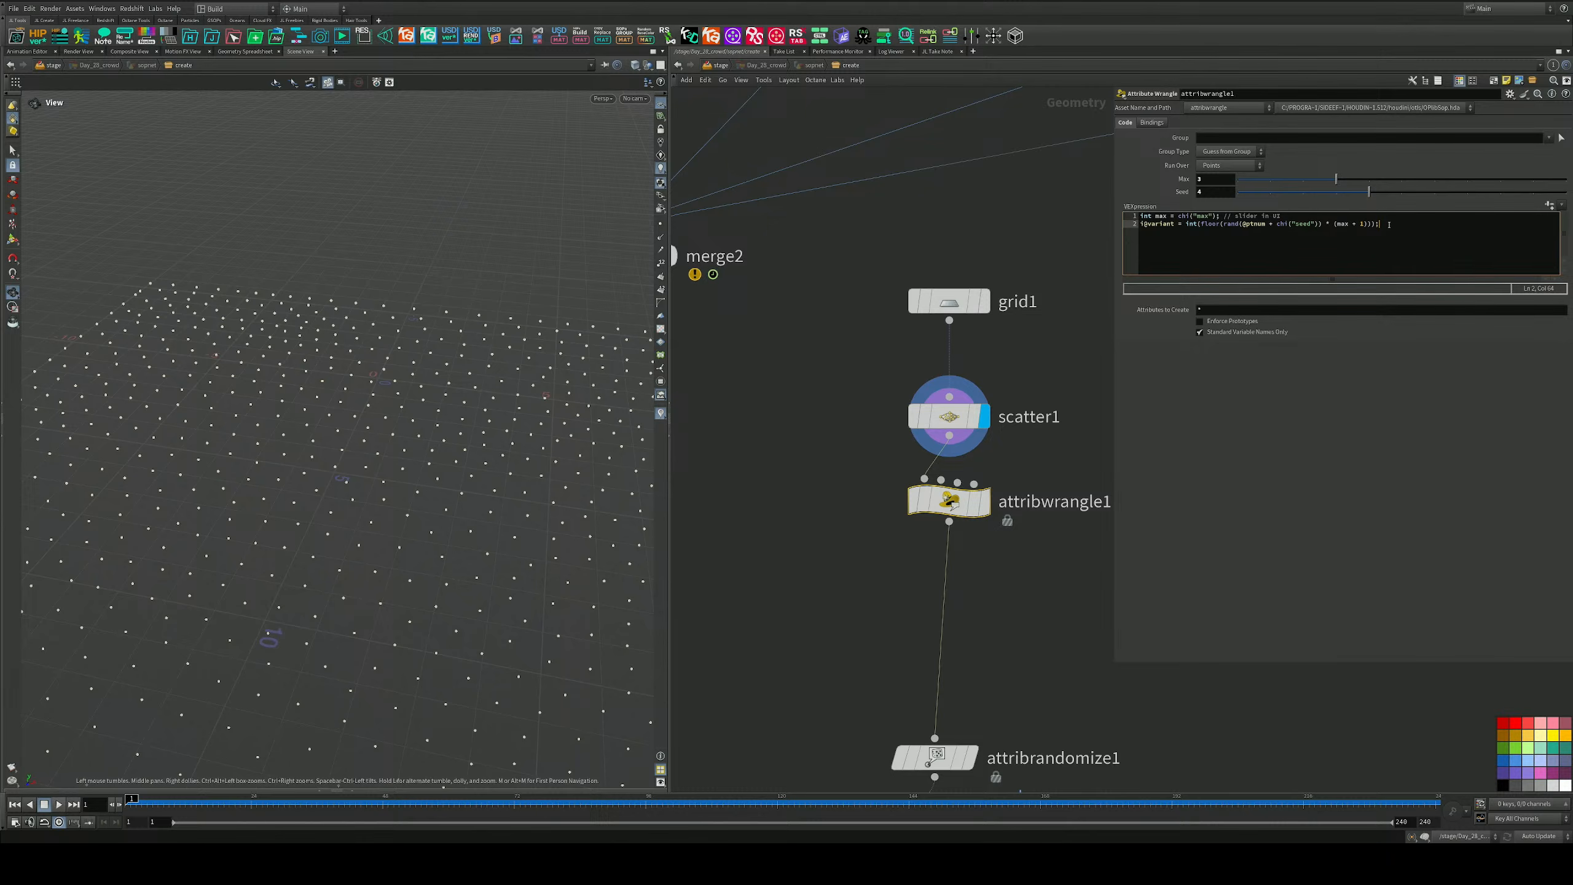
{"action": "scroll", "coordinate": [1389, 224], "scroll_direction": "up", "scroll_amount": 6, "text": "ctrl"}
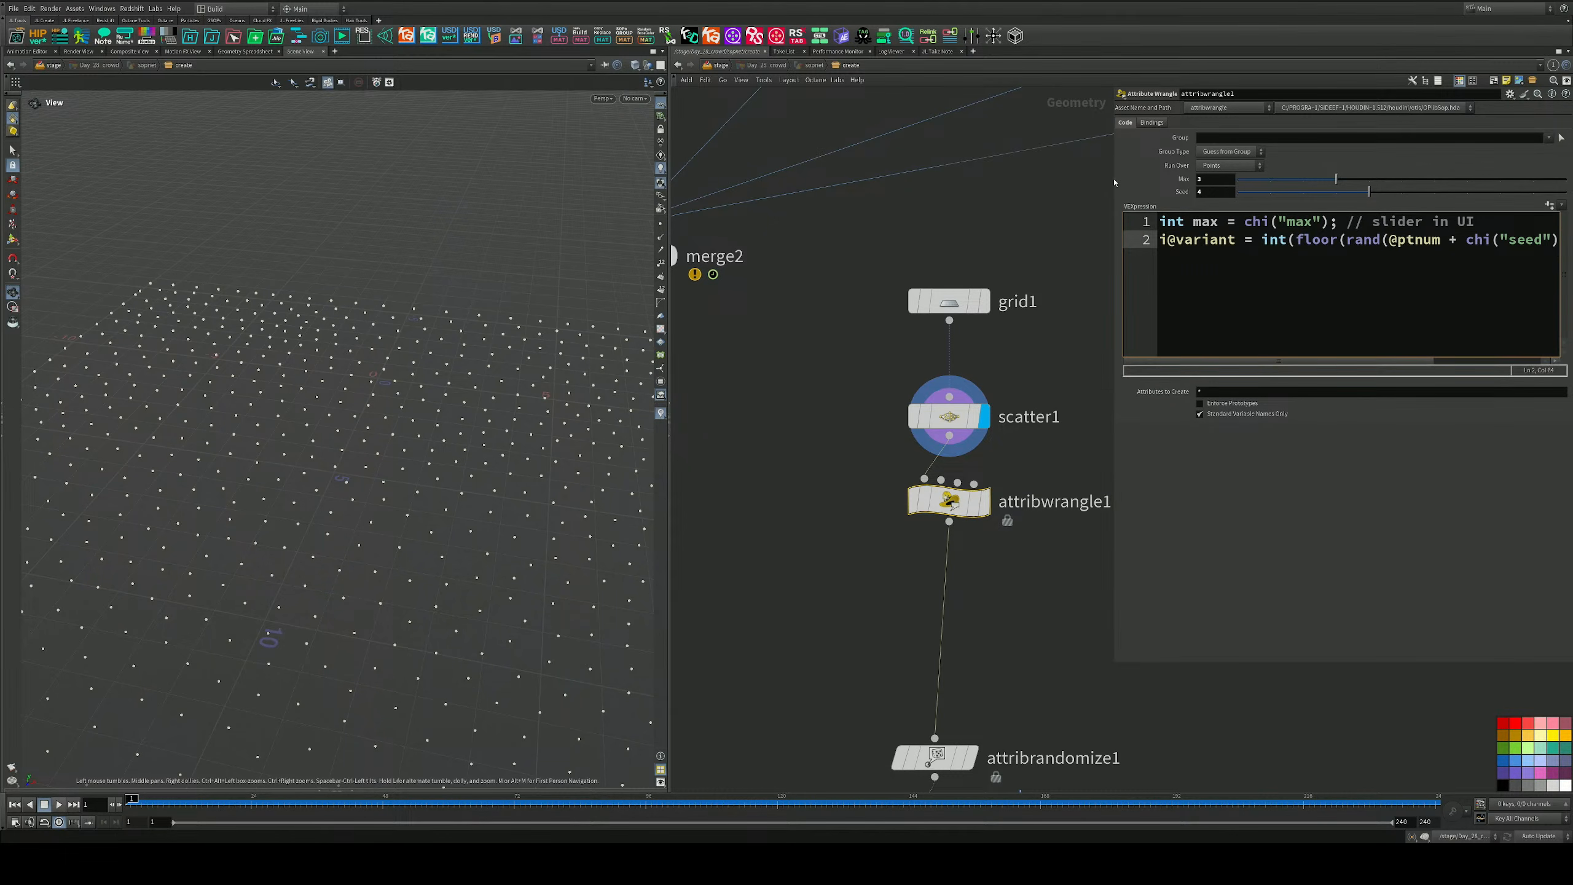
{"action": "left_click_drag", "start_coordinate": [1114, 183], "coordinate": [903, 186]}
{"action": "middle_click_drag", "start_coordinate": [882, 276], "coordinate": [723, 288]}
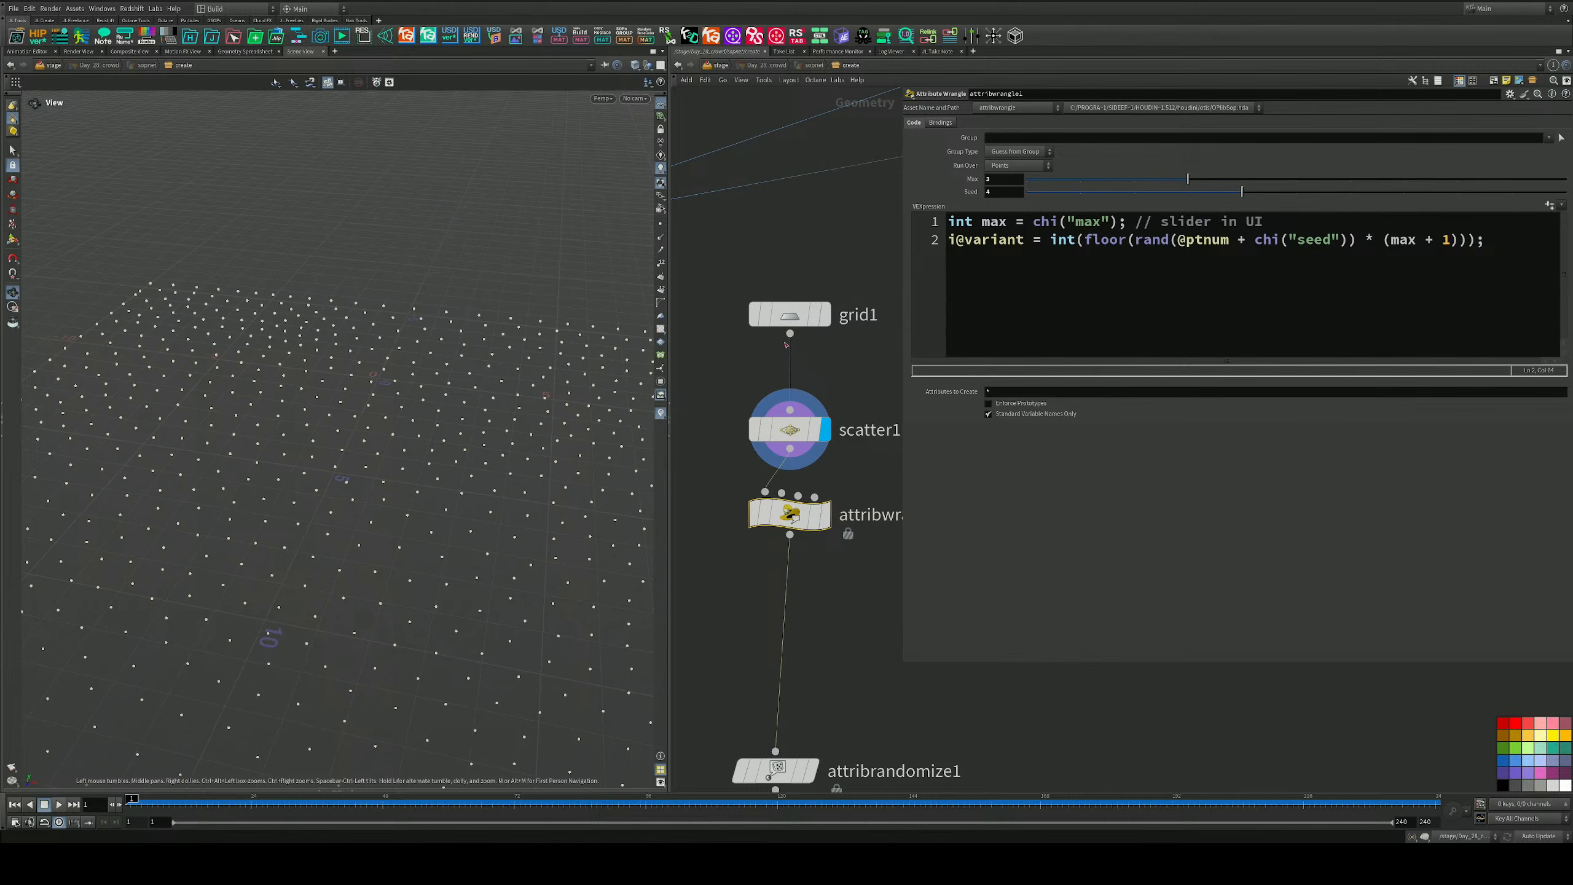
Display attribwrangle1 and the pscale attribrandomize1 node in turn, and shrink the parameter area again.
{"action": "middle_click_drag", "start_coordinate": [784, 569], "coordinate": [791, 331]}
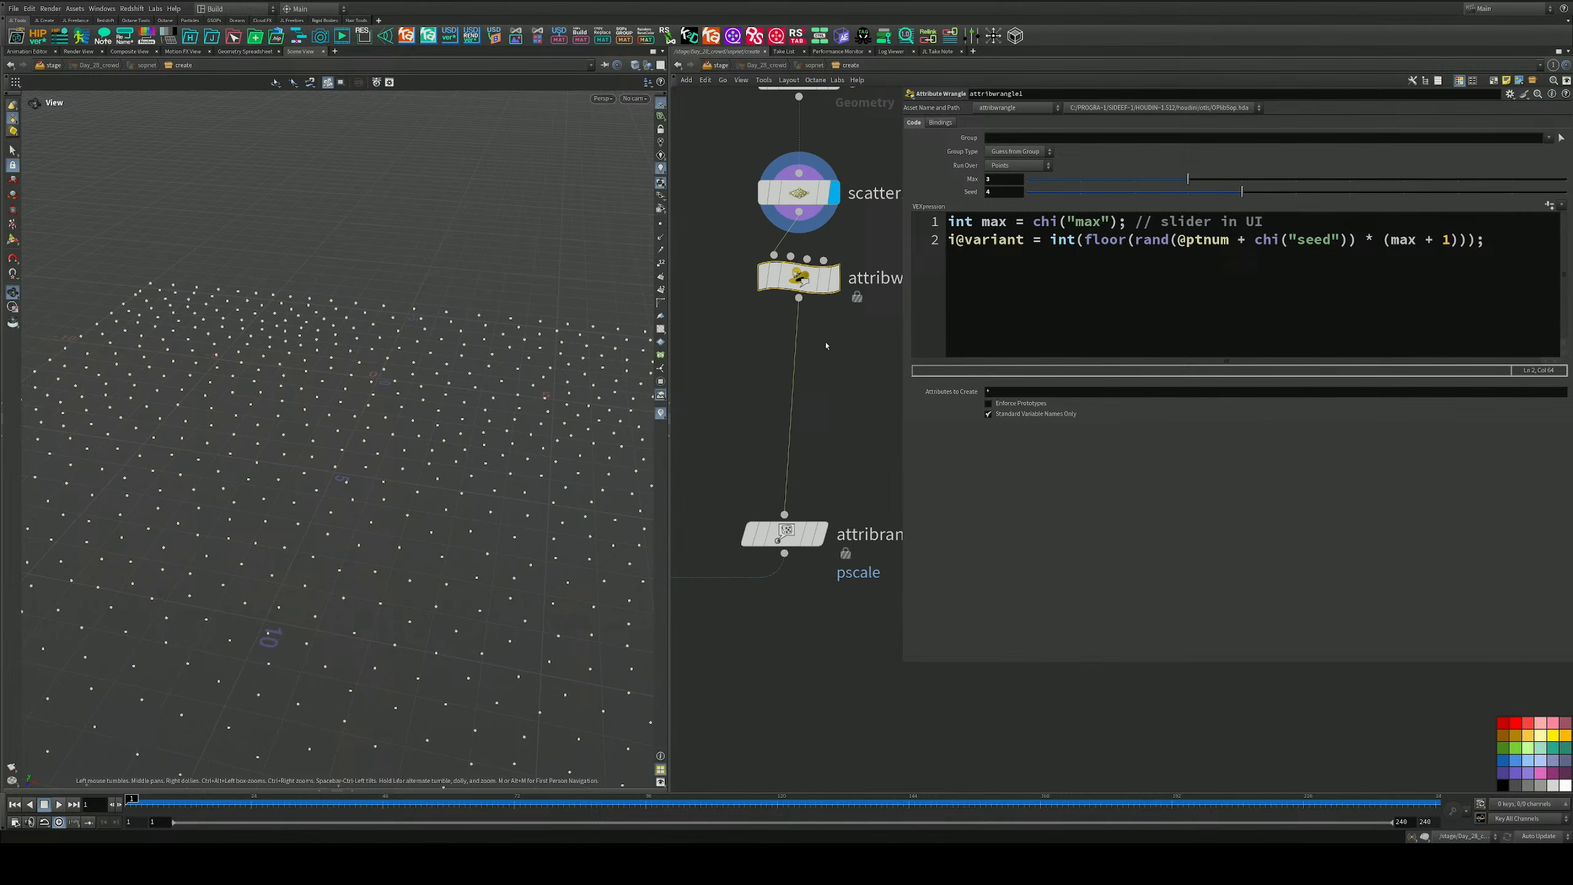
{"action": "left_click", "coordinate": [832, 279]}
{"action": "middle_click_drag", "start_coordinate": [793, 516], "coordinate": [768, 414]}
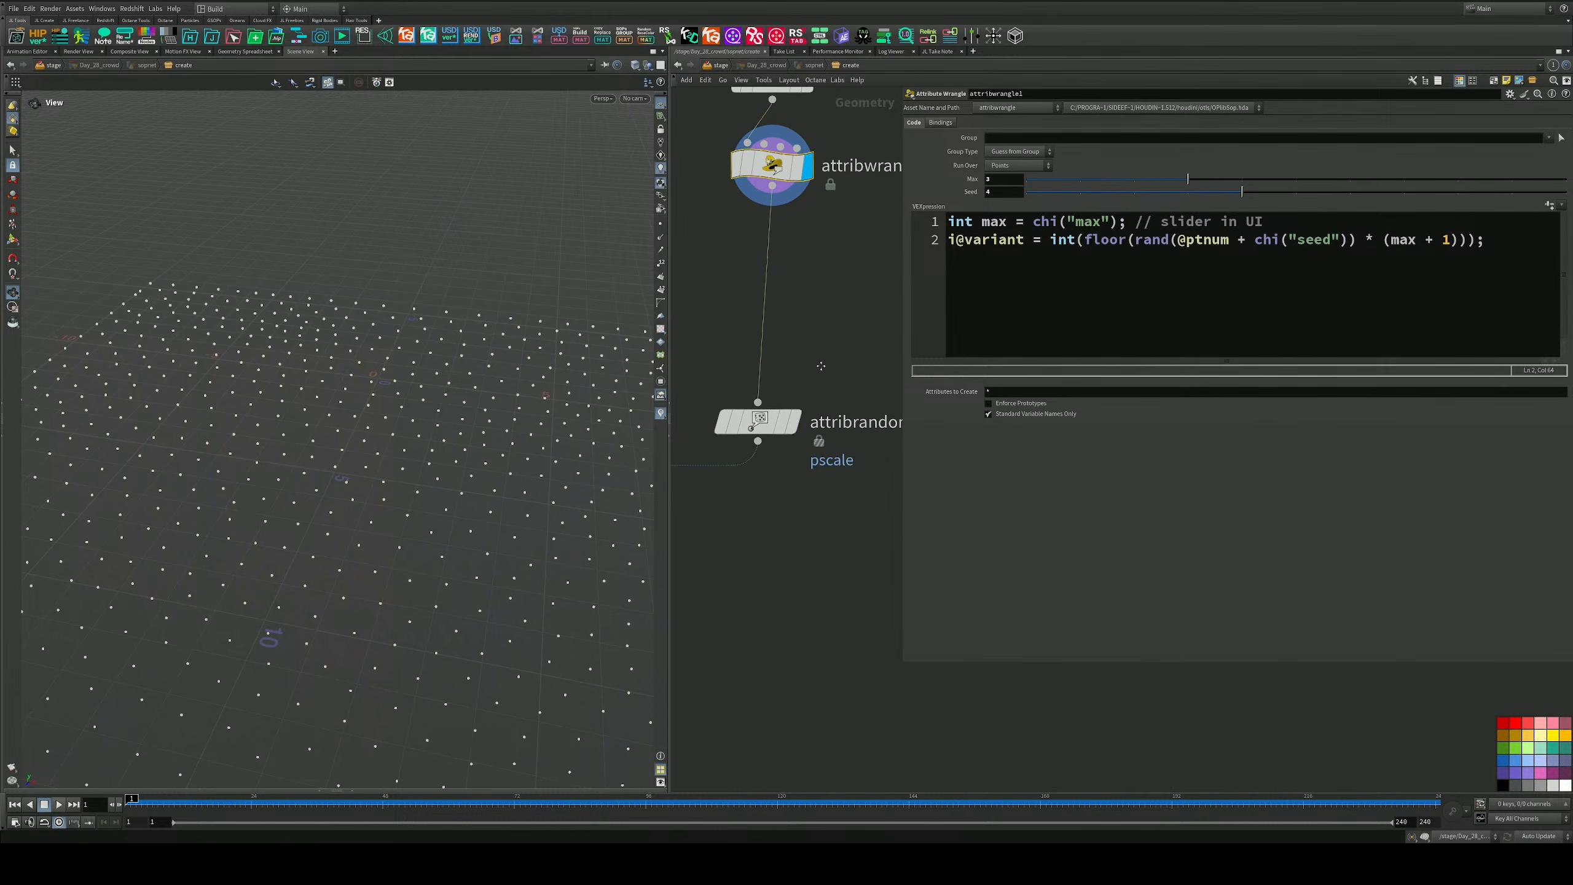
{"action": "left_click_drag", "start_coordinate": [899, 663], "coordinate": [1204, 550]}
{"action": "left_click", "coordinate": [792, 427]}
{"action": "middle_click_drag", "start_coordinate": [790, 528], "coordinate": [1039, 487]}
{"action": "scroll", "coordinate": [1028, 494], "scroll_direction": "down", "scroll_amount": 1}
{"action": "scroll", "coordinate": [804, 500], "scroll_direction": "up", "scroll_amount": 1}
Open copytopoints1's settings with the variant piece attribute and display the copied crowd.
{"action": "left_click", "coordinate": [781, 473]}
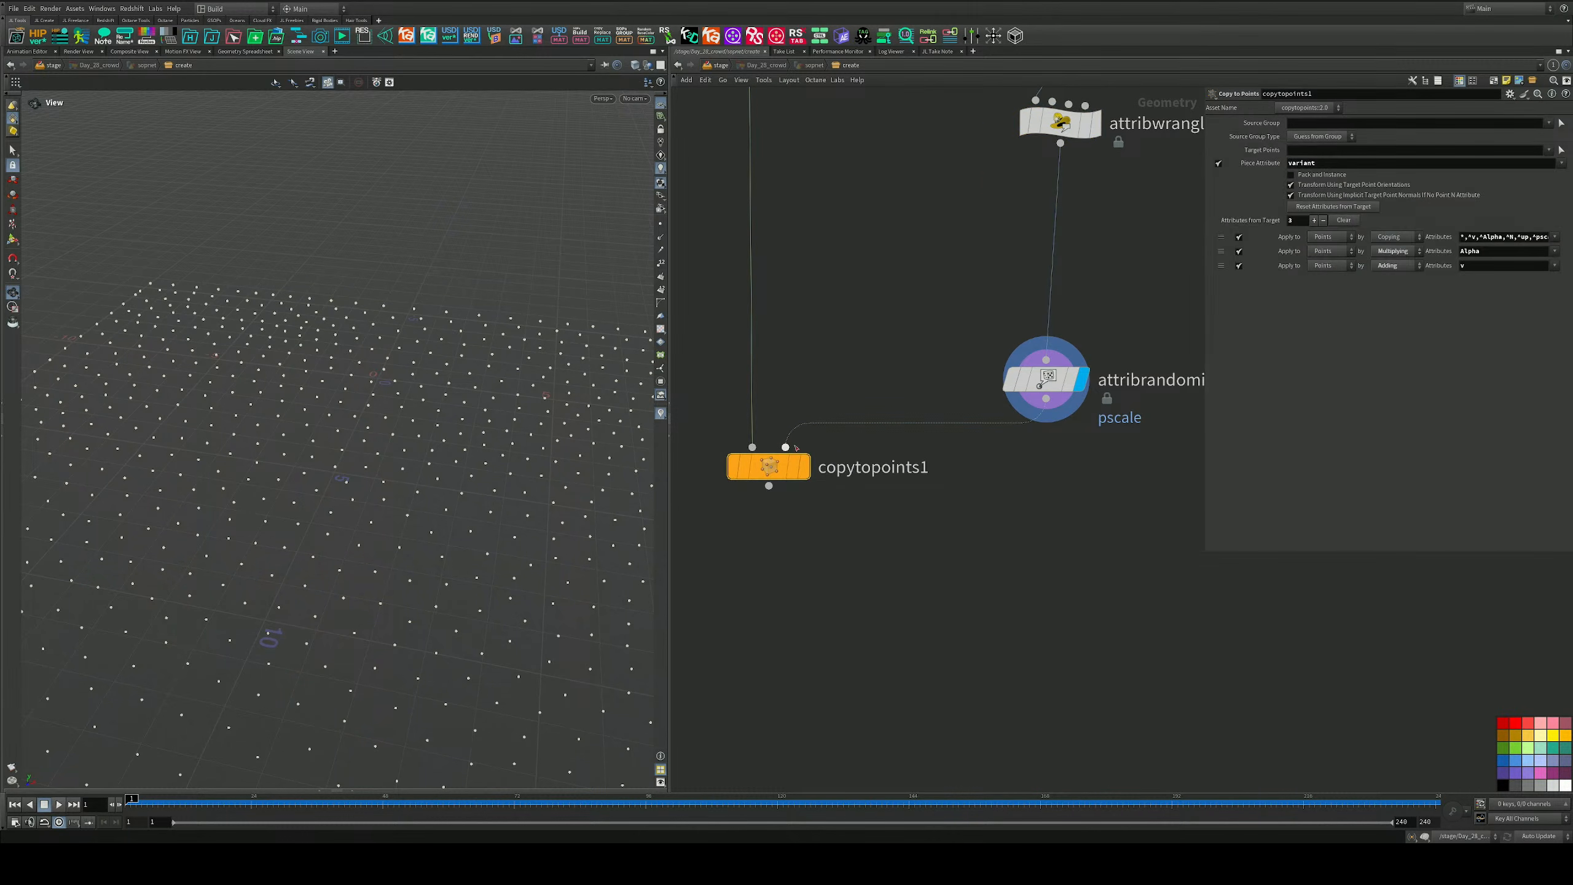
{"action": "left_click", "coordinate": [805, 477]}
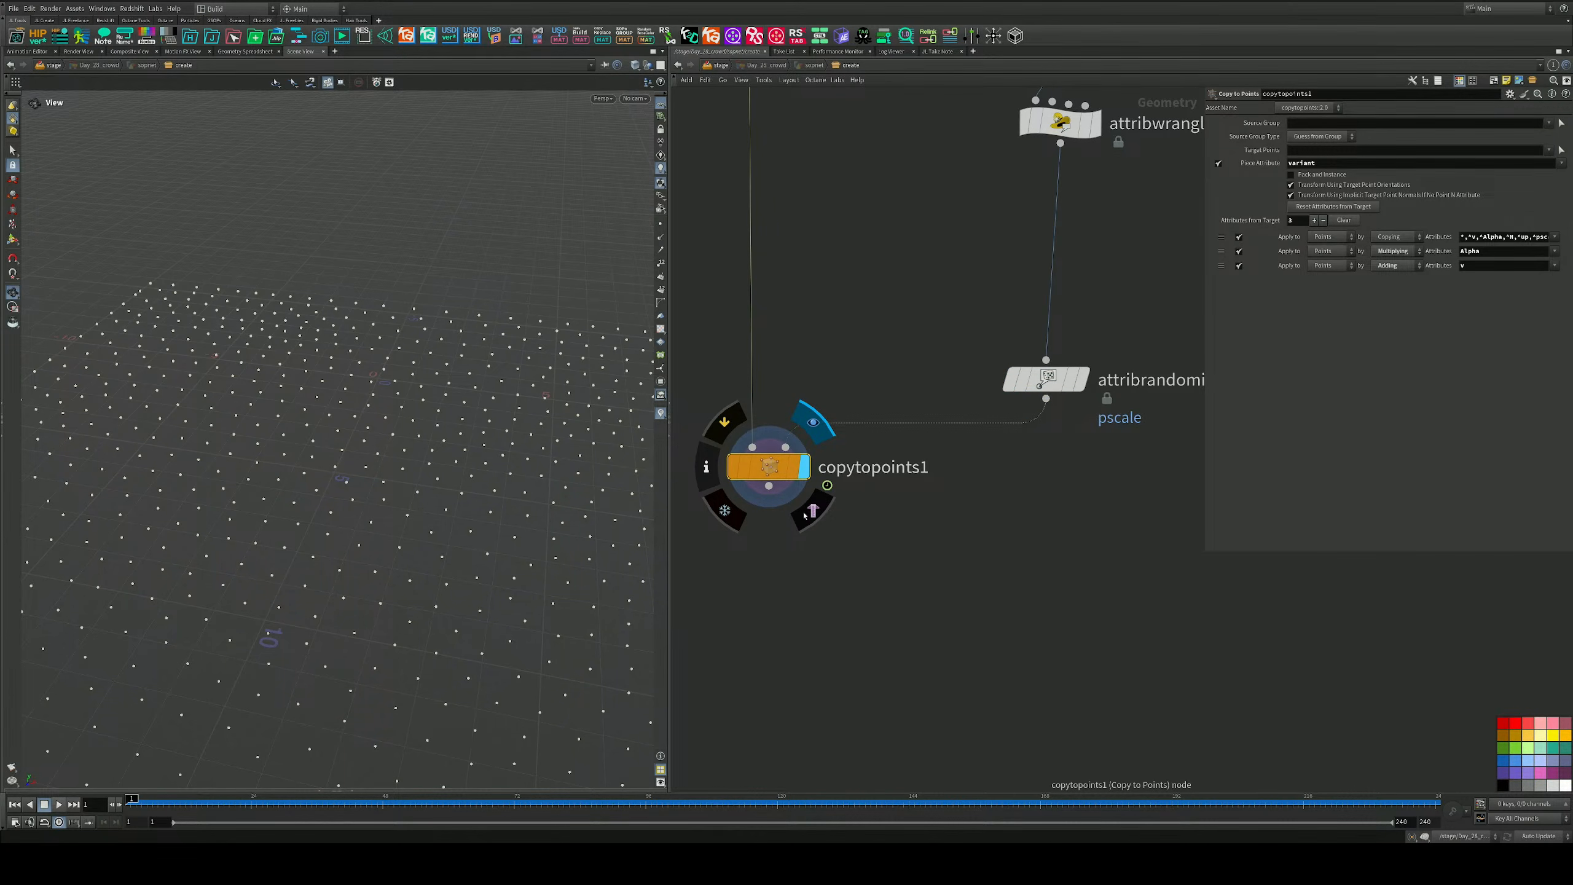
{"action": "middle_click_drag", "start_coordinate": [359, 537], "coordinate": [368, 358]}
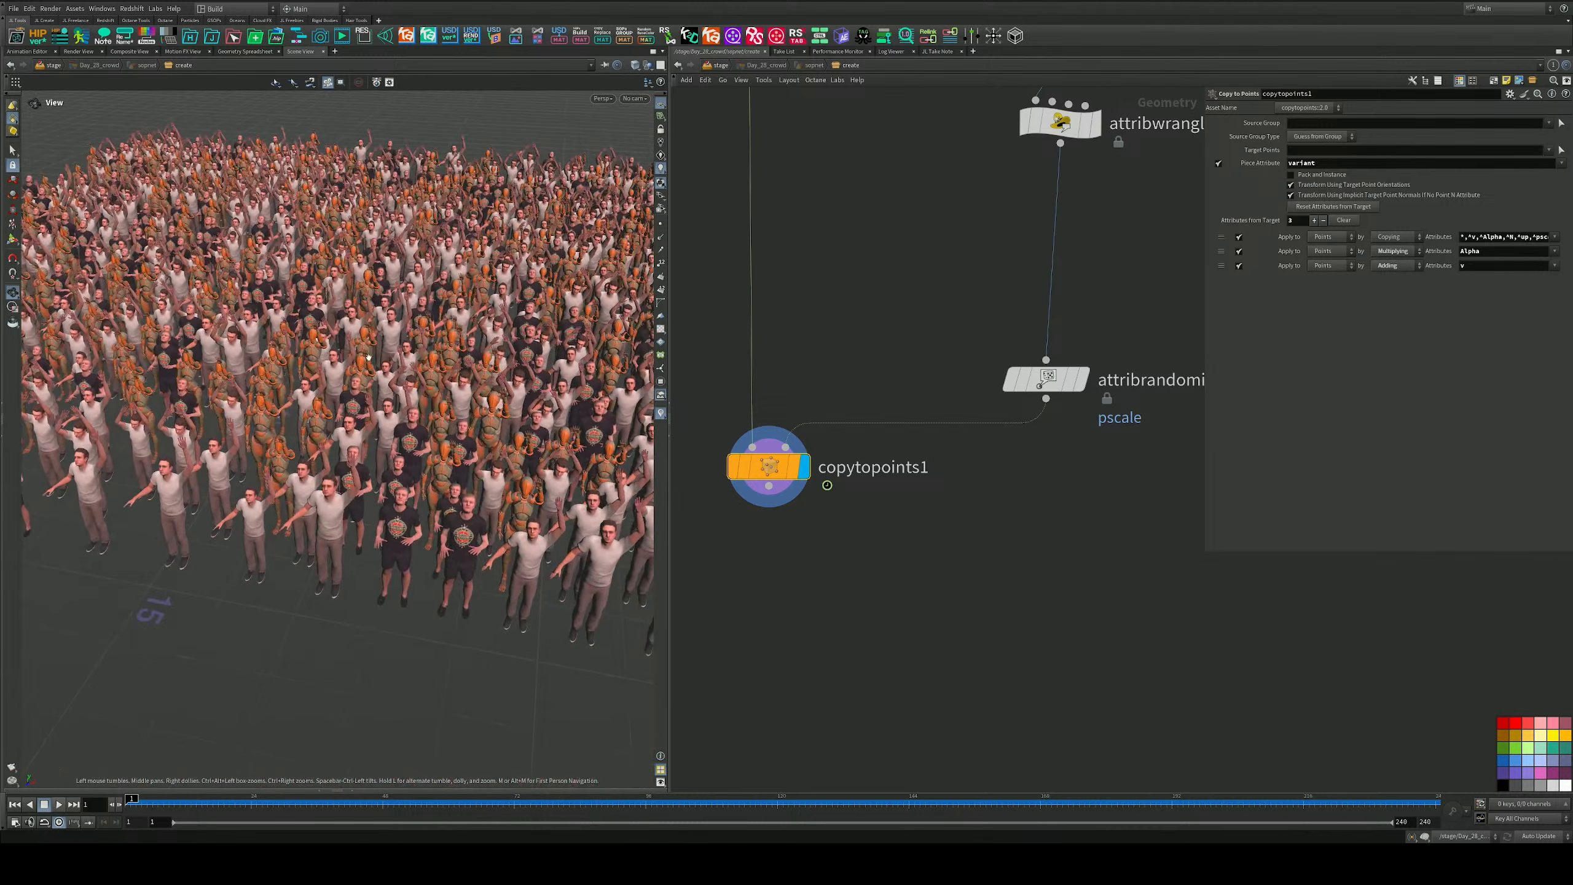
Examine the copied crowd from above and from low angles to compare the character variants.
{"action": "left_click_drag", "start_coordinate": [369, 357], "coordinate": [375, 316]}
{"action": "mouse_move", "coordinate": [375, 316]}
{"action": "right_mouse_down"}
{"action": "mouse_move", "coordinate": [404, 378]}
{"action": "mouse_move", "coordinate": [387, 334]}
{"action": "right_mouse_up"}
{"action": "left_click_drag", "start_coordinate": [387, 334], "coordinate": [421, 502]}
{"action": "right_click_drag", "start_coordinate": [421, 502], "coordinate": [436, 557]}
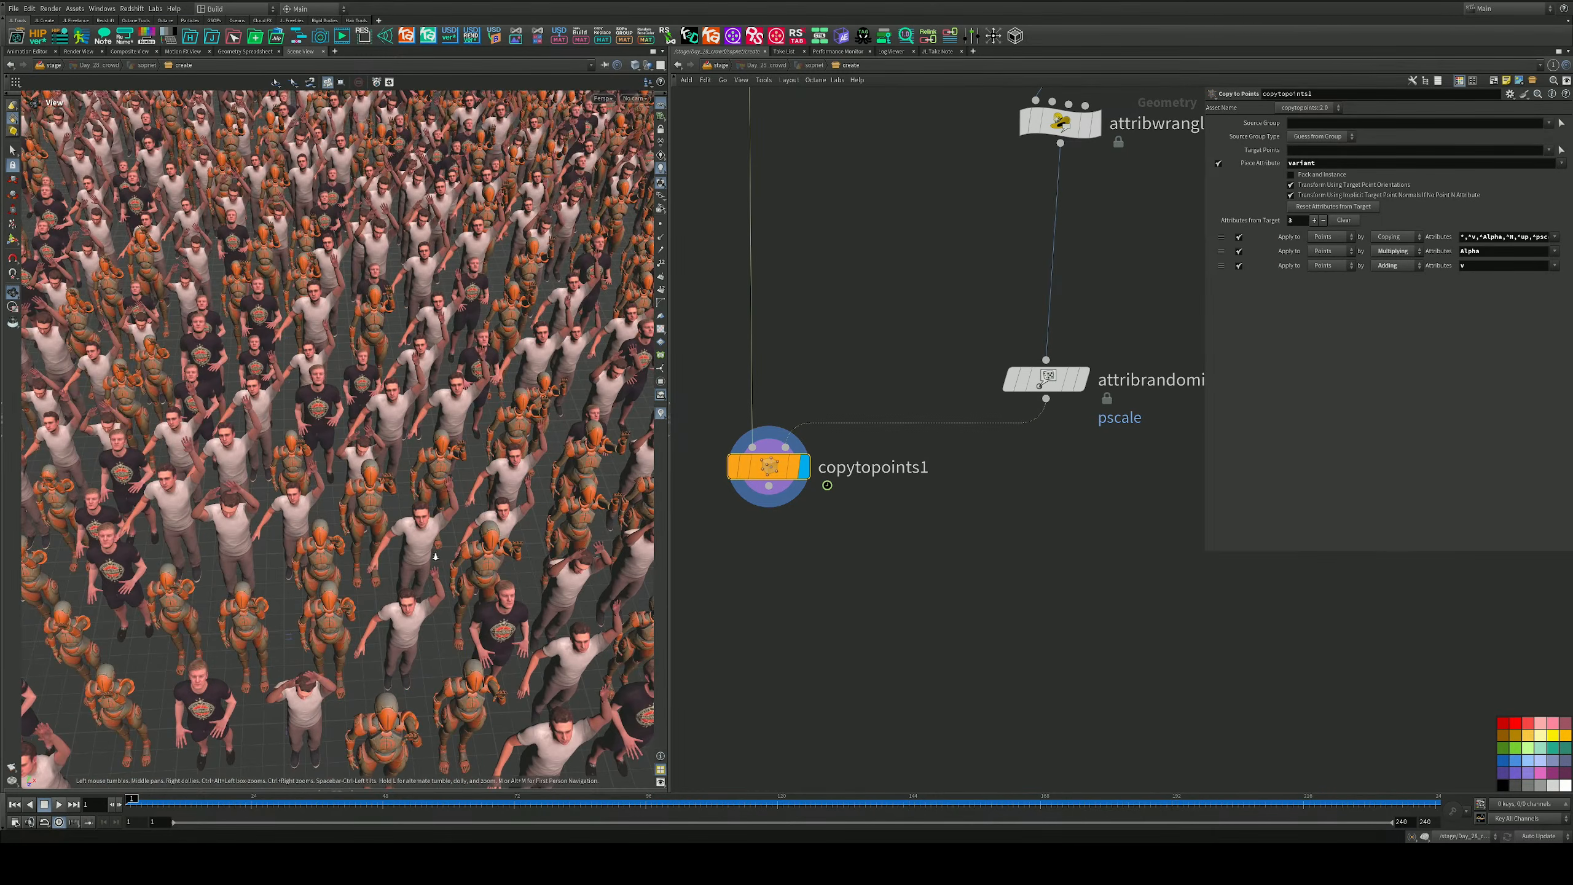
{"action": "left_click_drag", "start_coordinate": [436, 557], "coordinate": [469, 458]}
{"action": "right_click_drag", "start_coordinate": [467, 458], "coordinate": [468, 409]}
{"action": "left_click_drag", "start_coordinate": [468, 409], "coordinate": [385, 509]}
{"action": "middle_click_drag", "start_coordinate": [826, 607], "coordinate": [833, 607]}
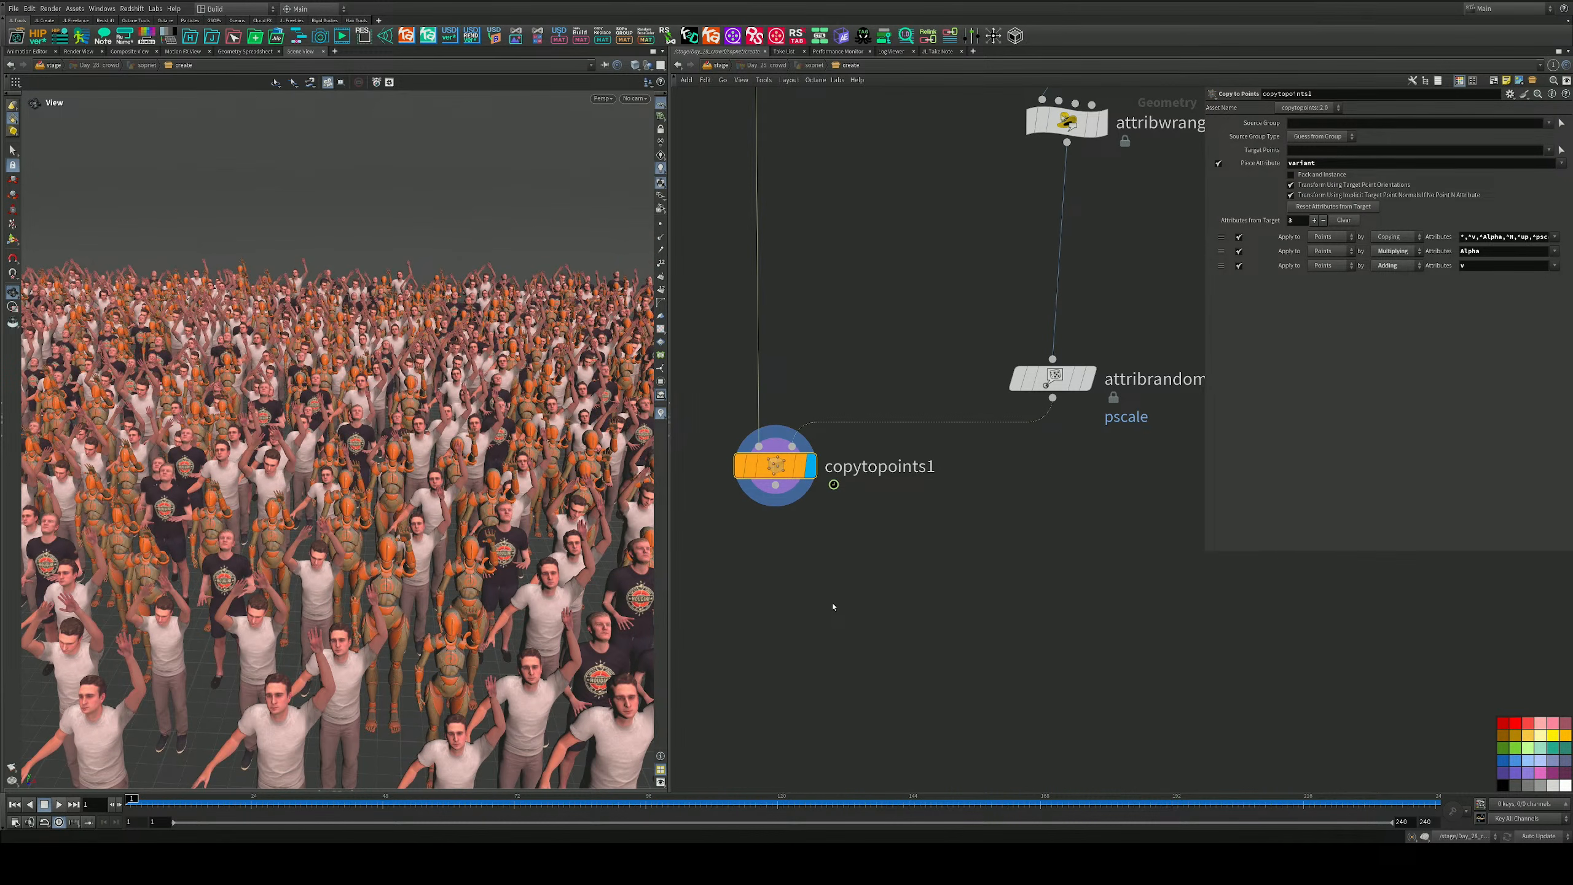
Save the scene and return to the stage network, bringing the grid1 to camera1 chain into view.
{"action": "key", "text": "ctrl+s"}
{"action": "left_click", "coordinate": [715, 65]}
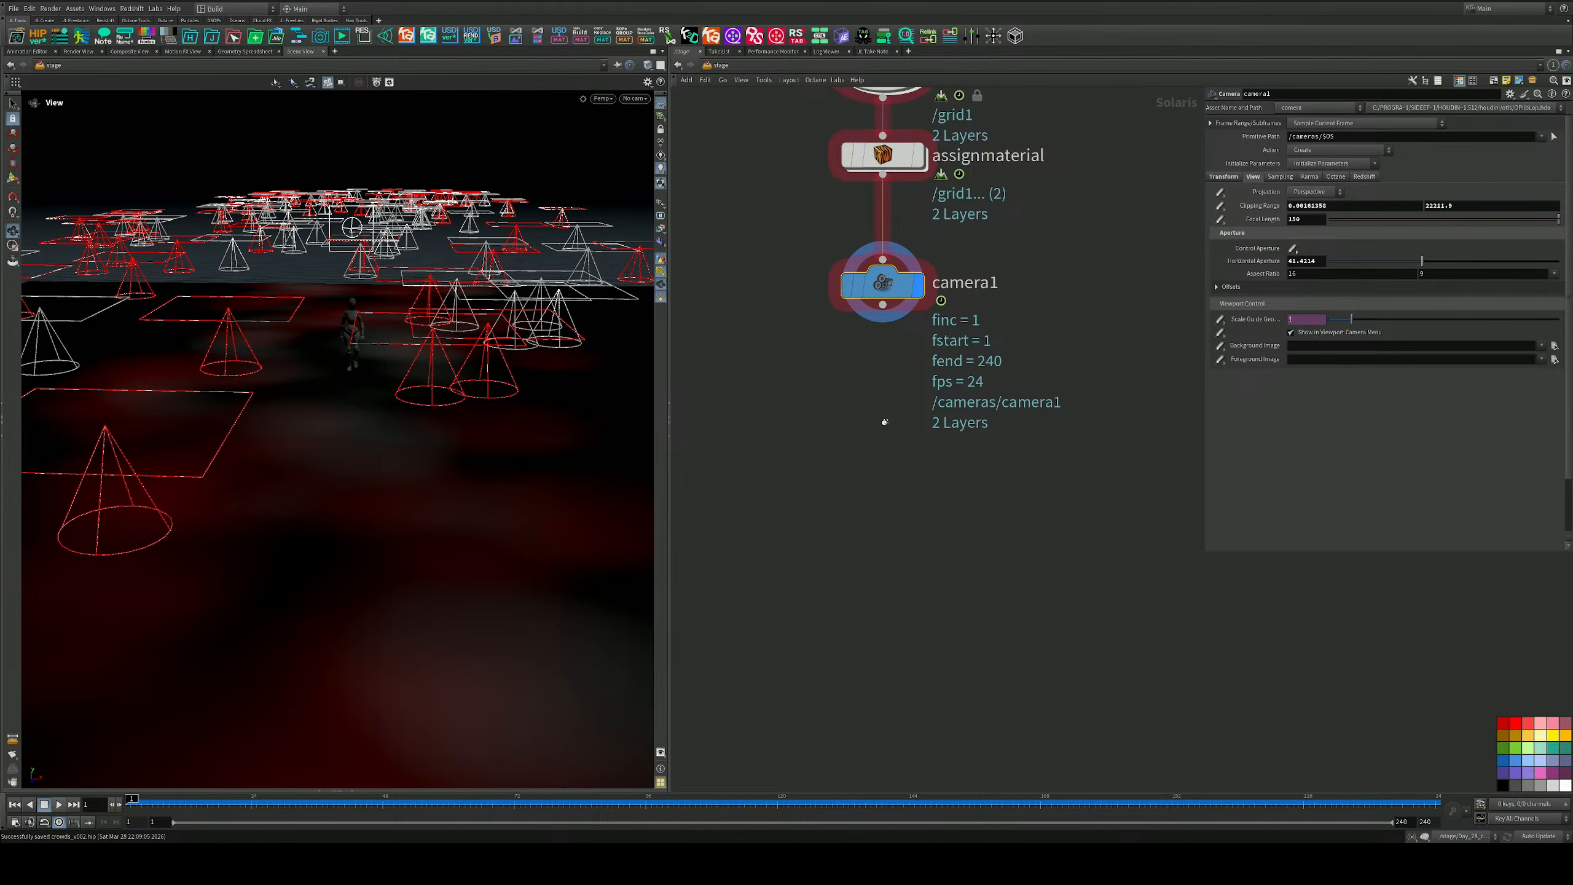
{"action": "middle_click_drag", "start_coordinate": [930, 440], "coordinate": [917, 684]}
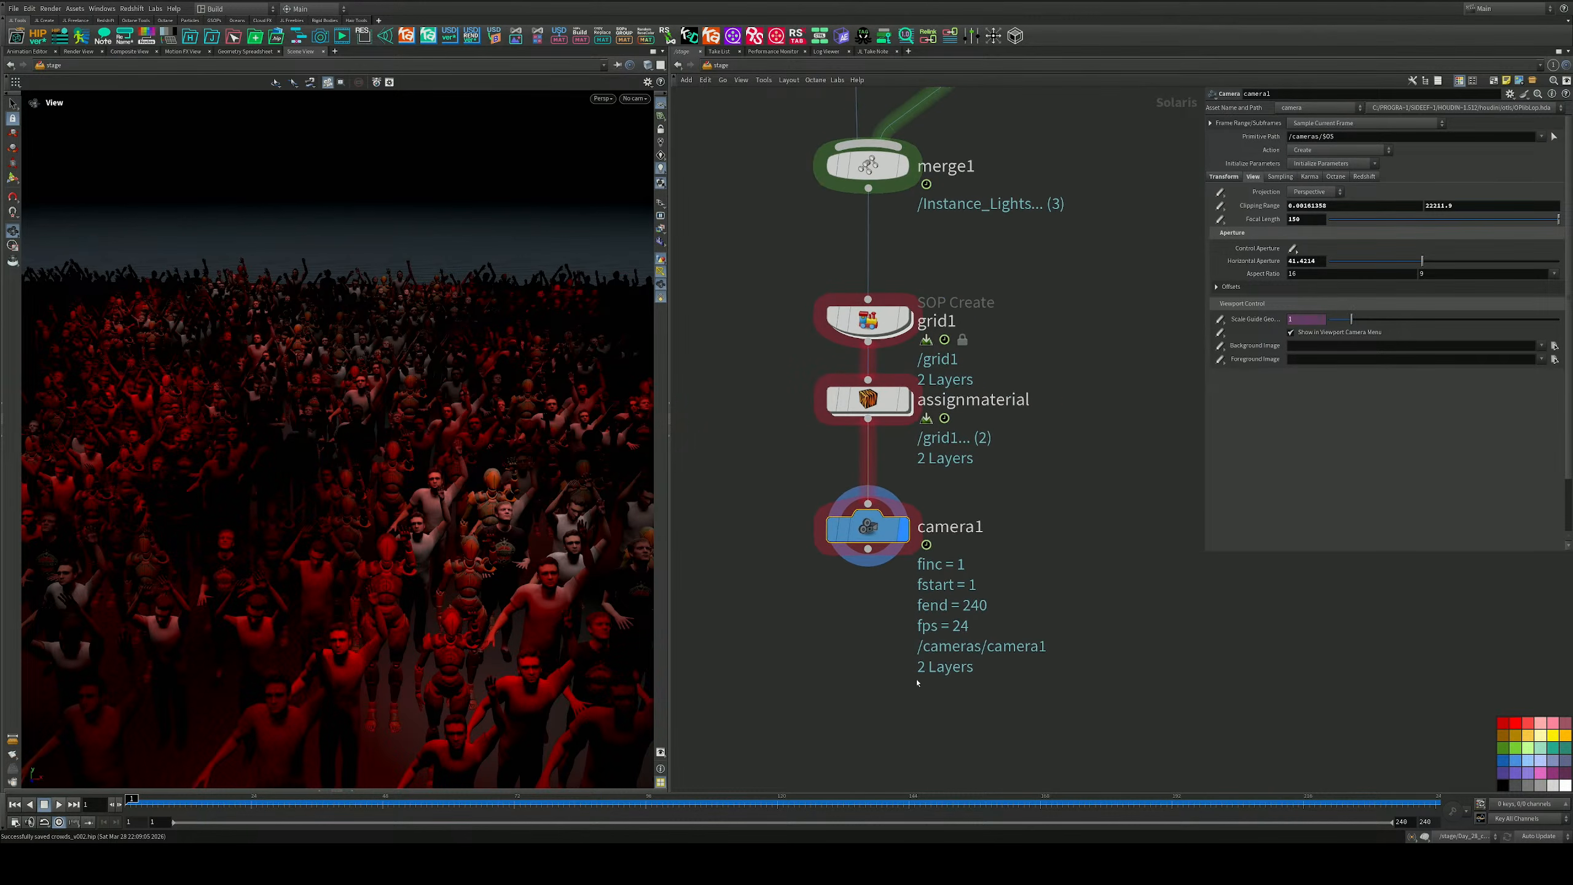
Move arealight1 and Light_Array1 together farther away from the materiallibrary1 branch in the stage network.
{"action": "middle_click_drag", "start_coordinate": [1008, 382], "coordinate": [956, 614]}
{"action": "middle_click_drag", "start_coordinate": [1018, 345], "coordinate": [1000, 518]}
{"action": "left_click_drag", "start_coordinate": [959, 409], "coordinate": [1015, 461]}
{"action": "left_click_drag", "start_coordinate": [959, 307], "coordinate": [1013, 371]}
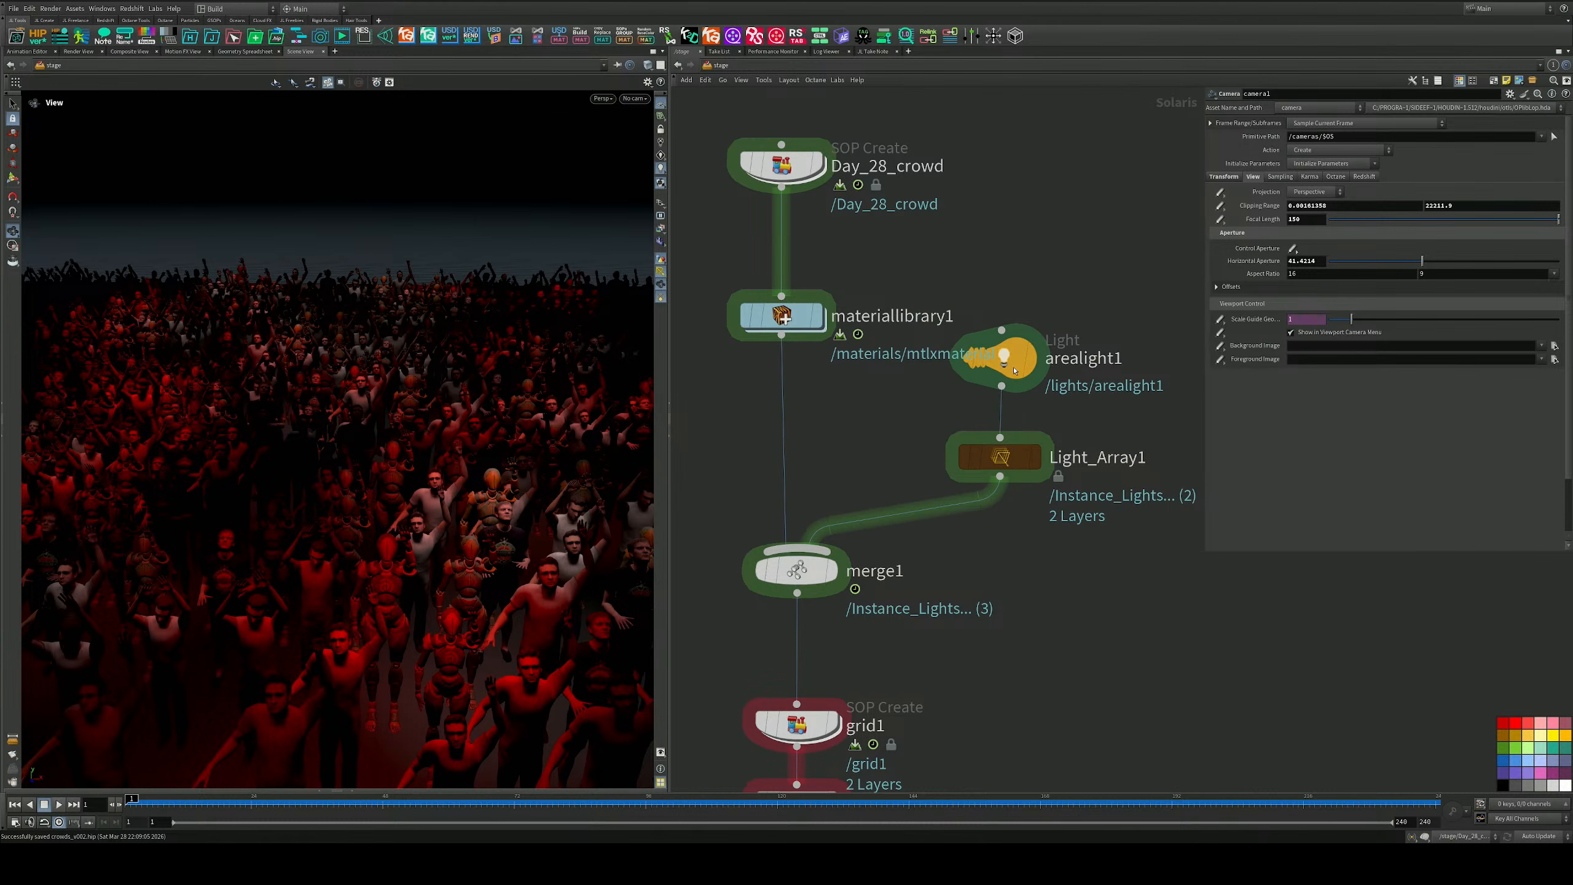
{"action": "left_click_drag", "start_coordinate": [1093, 572], "coordinate": [931, 292]}
{"action": "left_click_drag", "start_coordinate": [1017, 371], "coordinate": [1099, 398]}
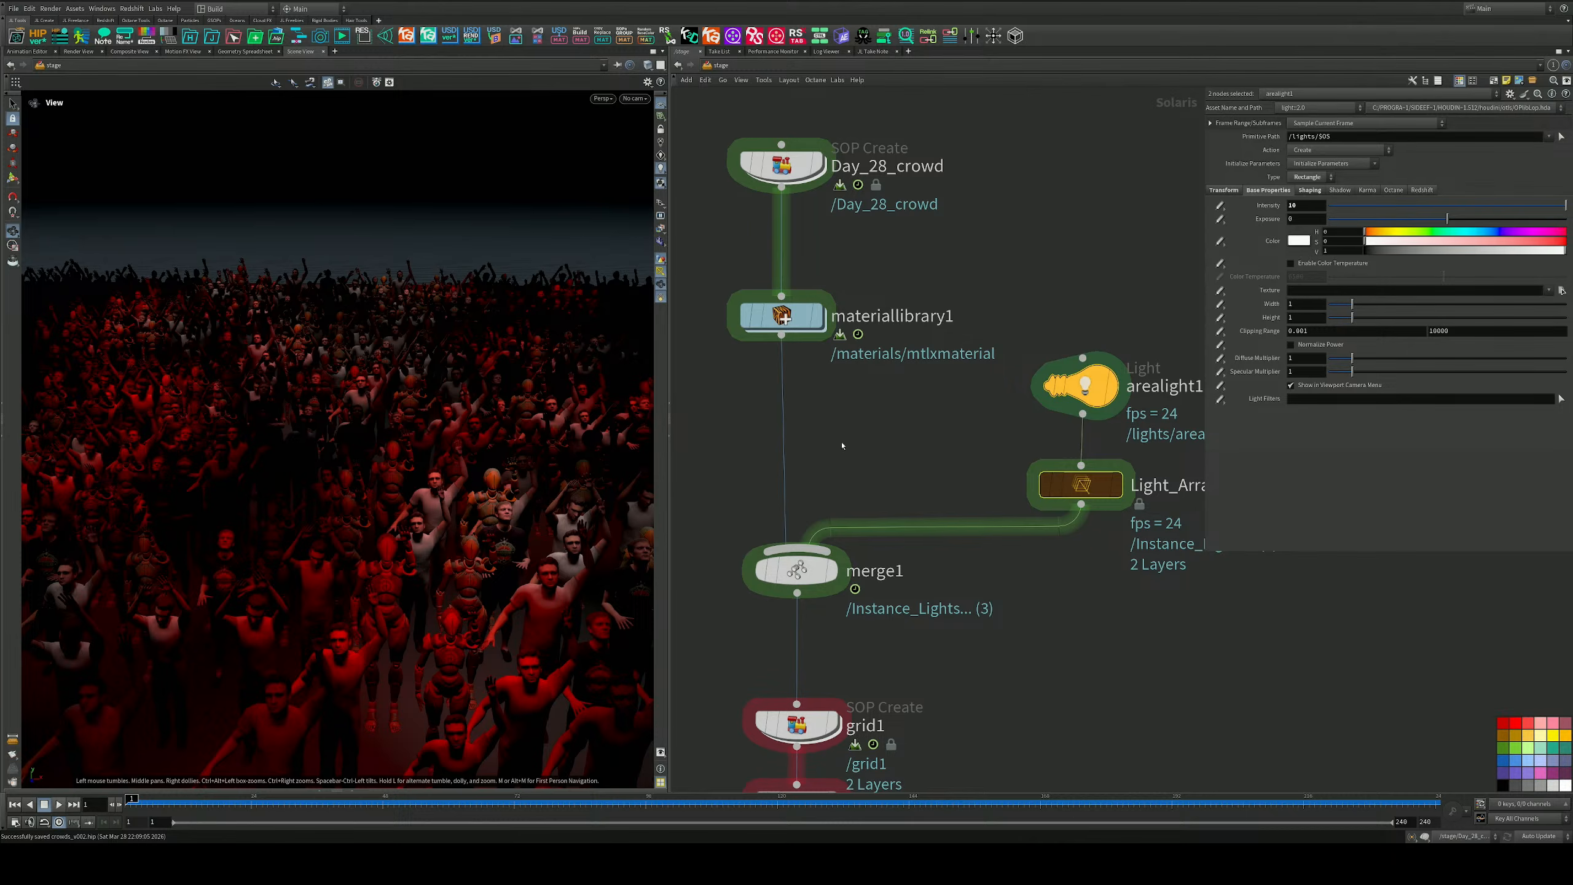
Tidy the node chain by moving grid1 closer to merge1 and camera1 farther below assignmaterial.
{"action": "middle_click_drag", "start_coordinate": [895, 534], "coordinate": [917, 365]}
{"action": "middle_click_drag", "start_coordinate": [905, 562], "coordinate": [906, 312]}
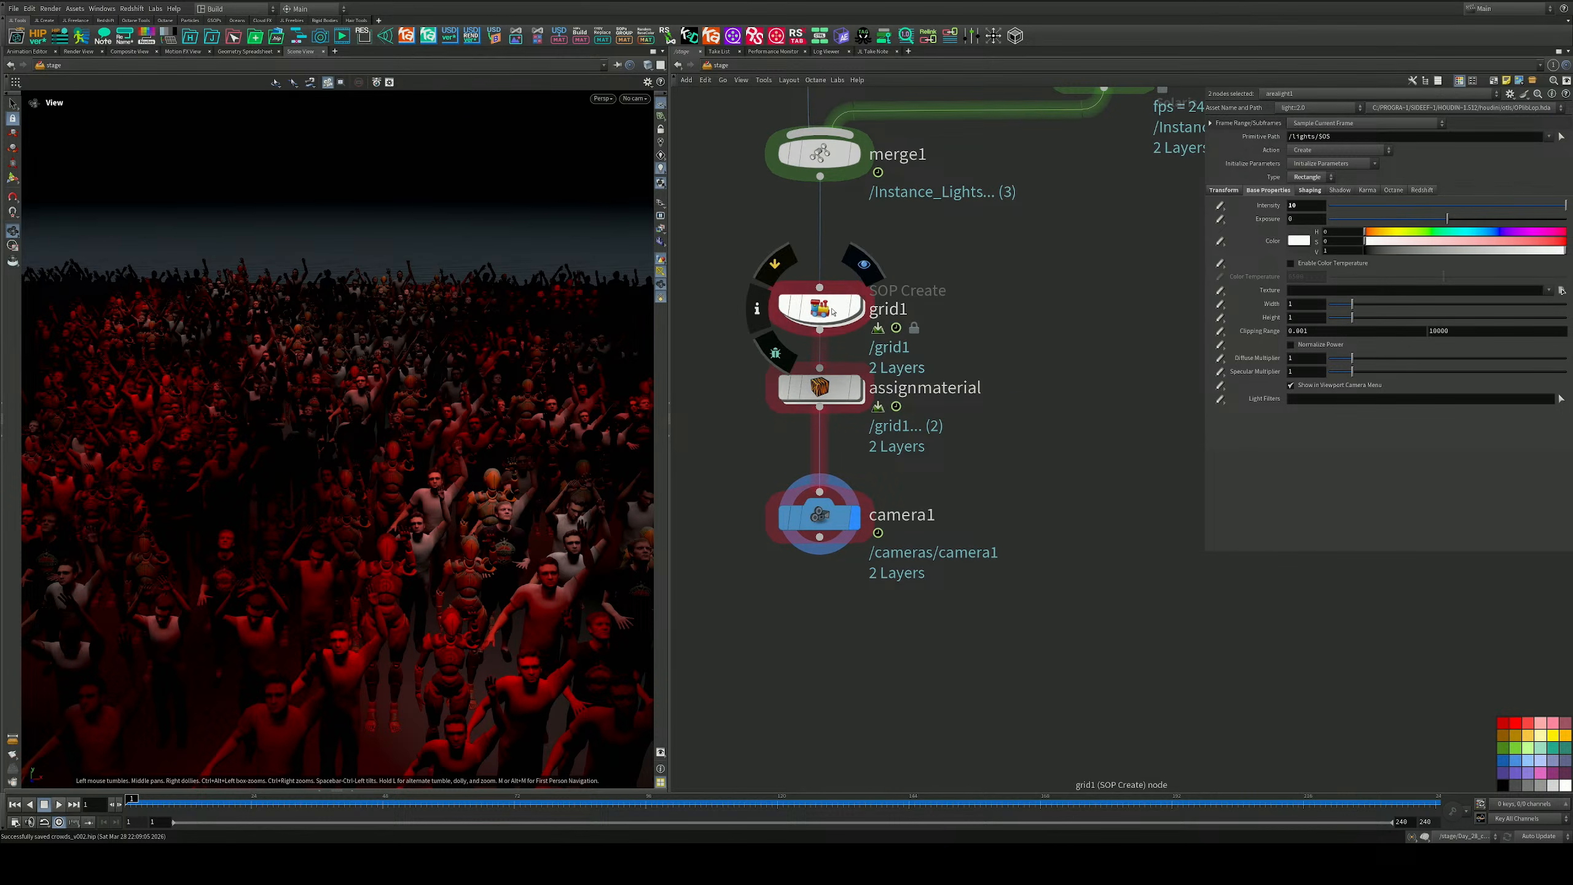
{"action": "left_click_drag", "start_coordinate": [833, 312], "coordinate": [832, 277]}
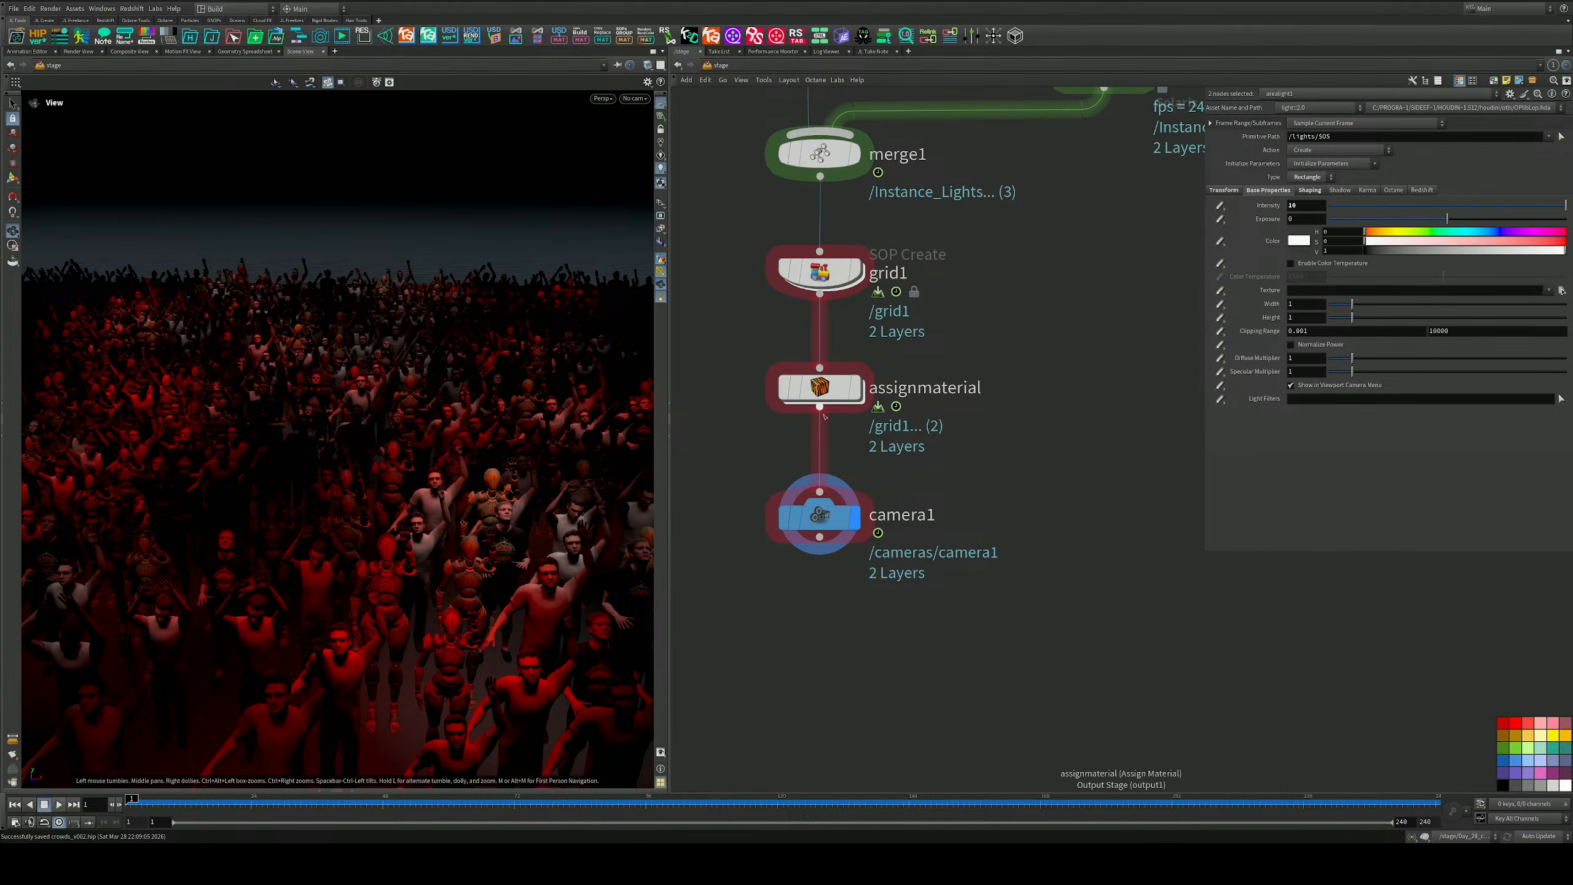
{"action": "middle_click_drag", "start_coordinate": [834, 248], "coordinate": [898, 618]}
{"action": "middle_click_drag", "start_coordinate": [1027, 530], "coordinate": [1026, 411]}
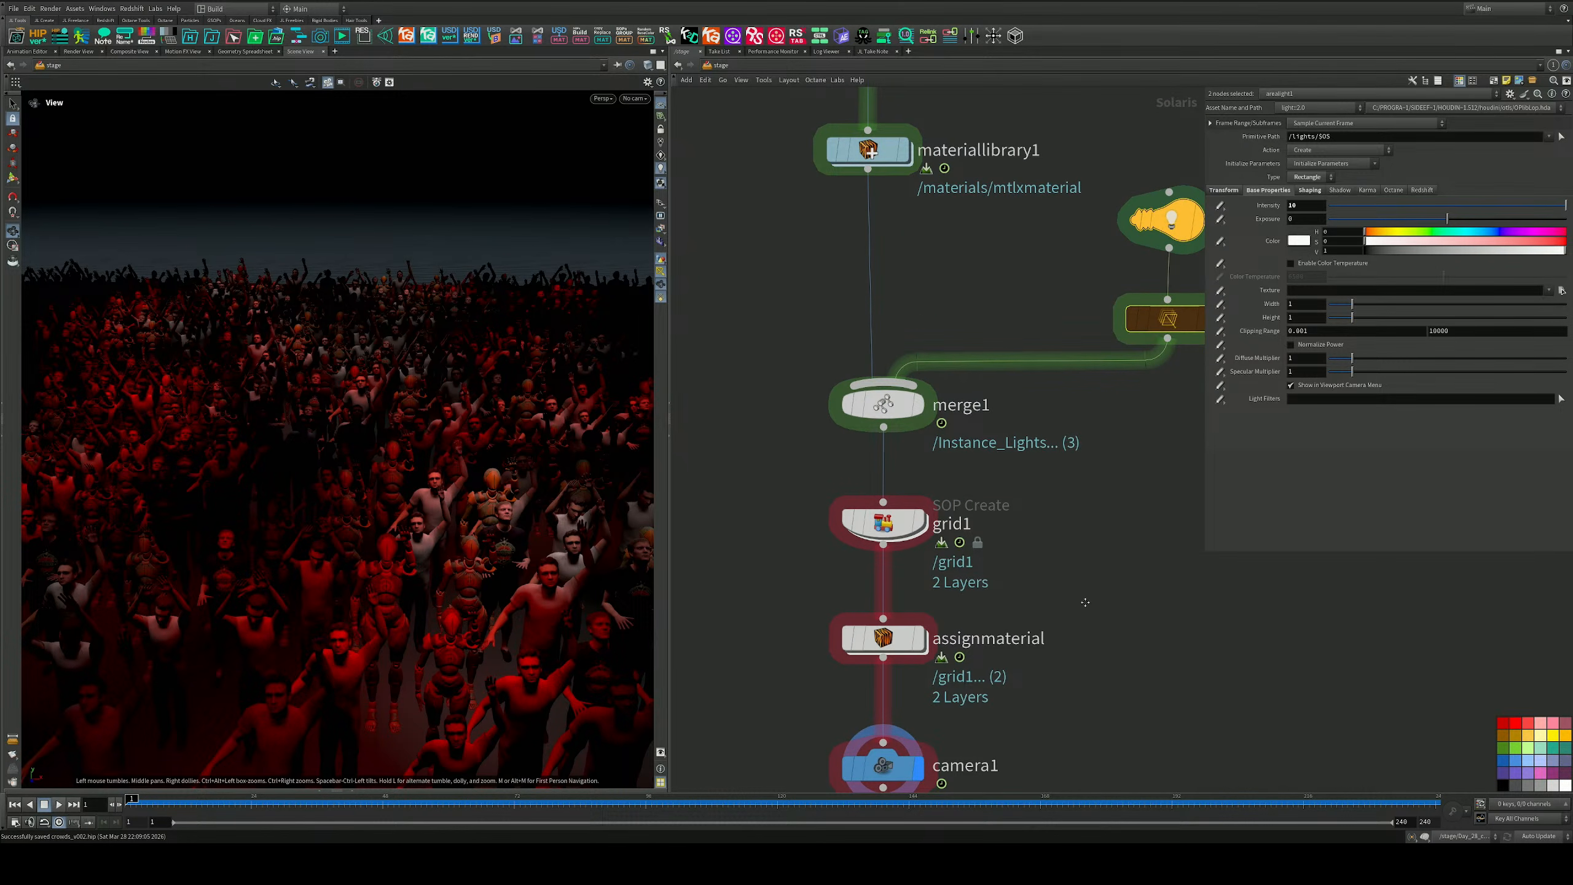
{"action": "middle_click_drag", "start_coordinate": [1085, 602], "coordinate": [1084, 230]}
{"action": "left_click_drag", "start_coordinate": [885, 408], "coordinate": [885, 513]}
{"action": "middle_click_drag", "start_coordinate": [818, 627], "coordinate": [823, 551]}
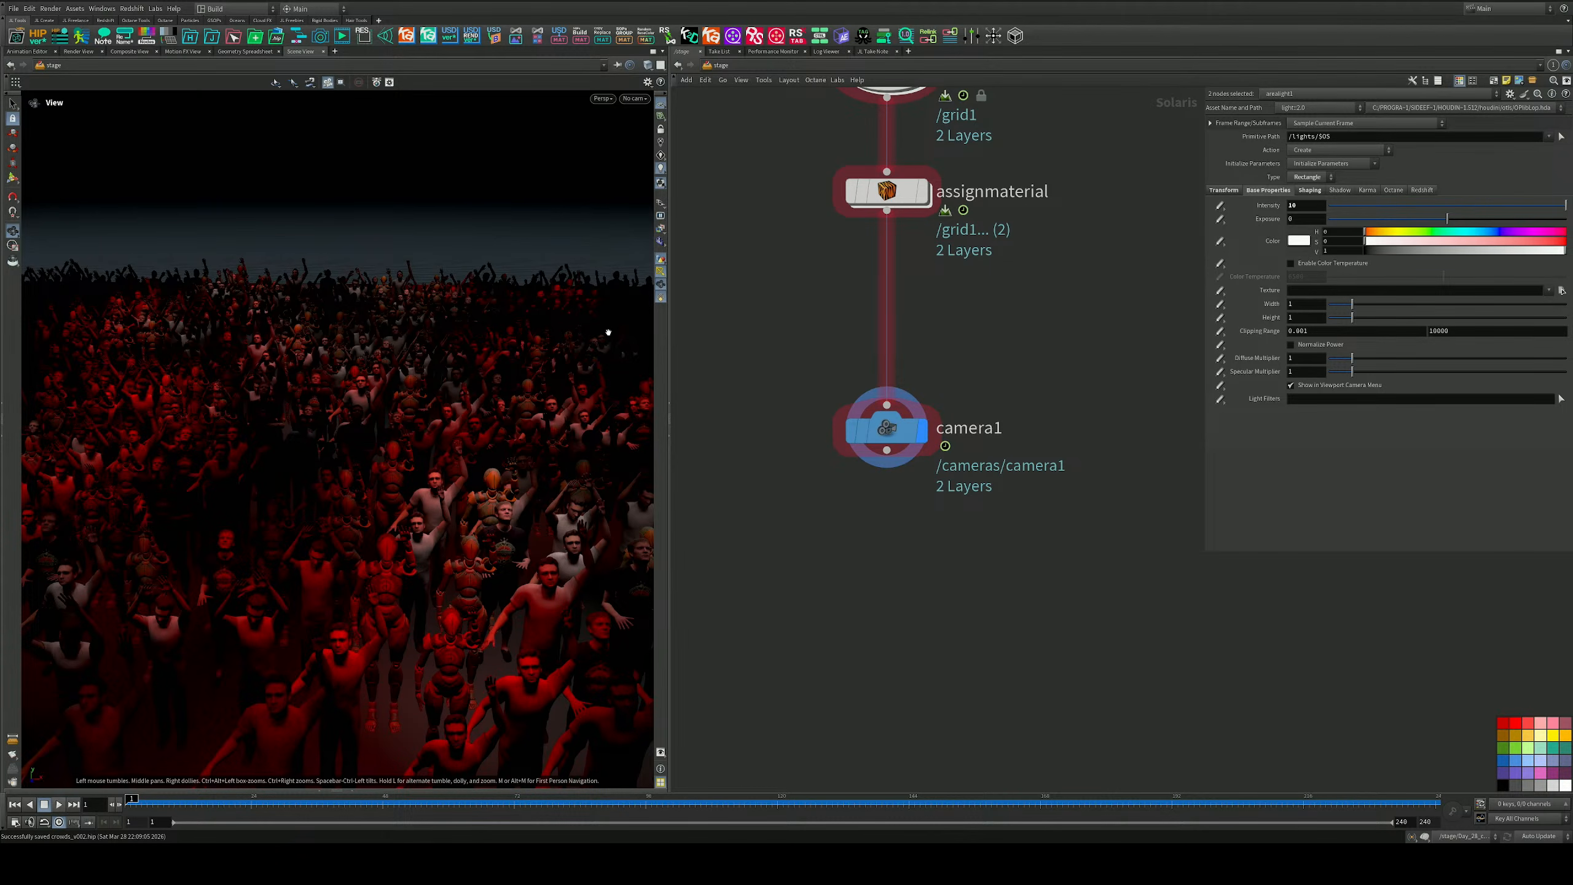
Try the Karma CPU renderer in the viewport and switch back to Houdini VK.
{"action": "left_click", "coordinate": [602, 98]}
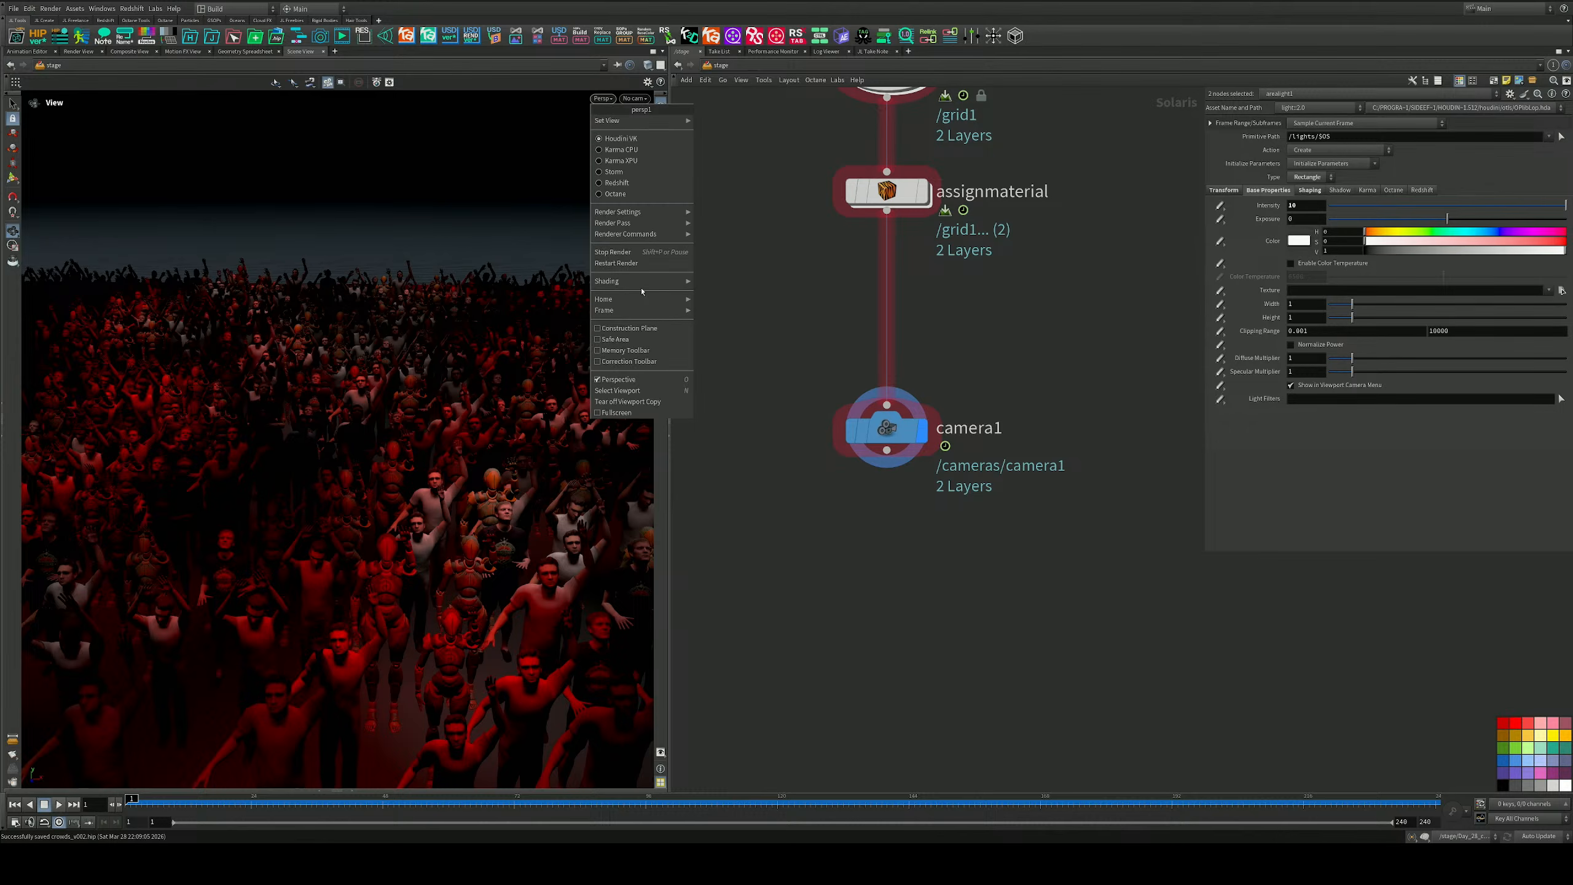
{"action": "left_click", "coordinate": [621, 149]}
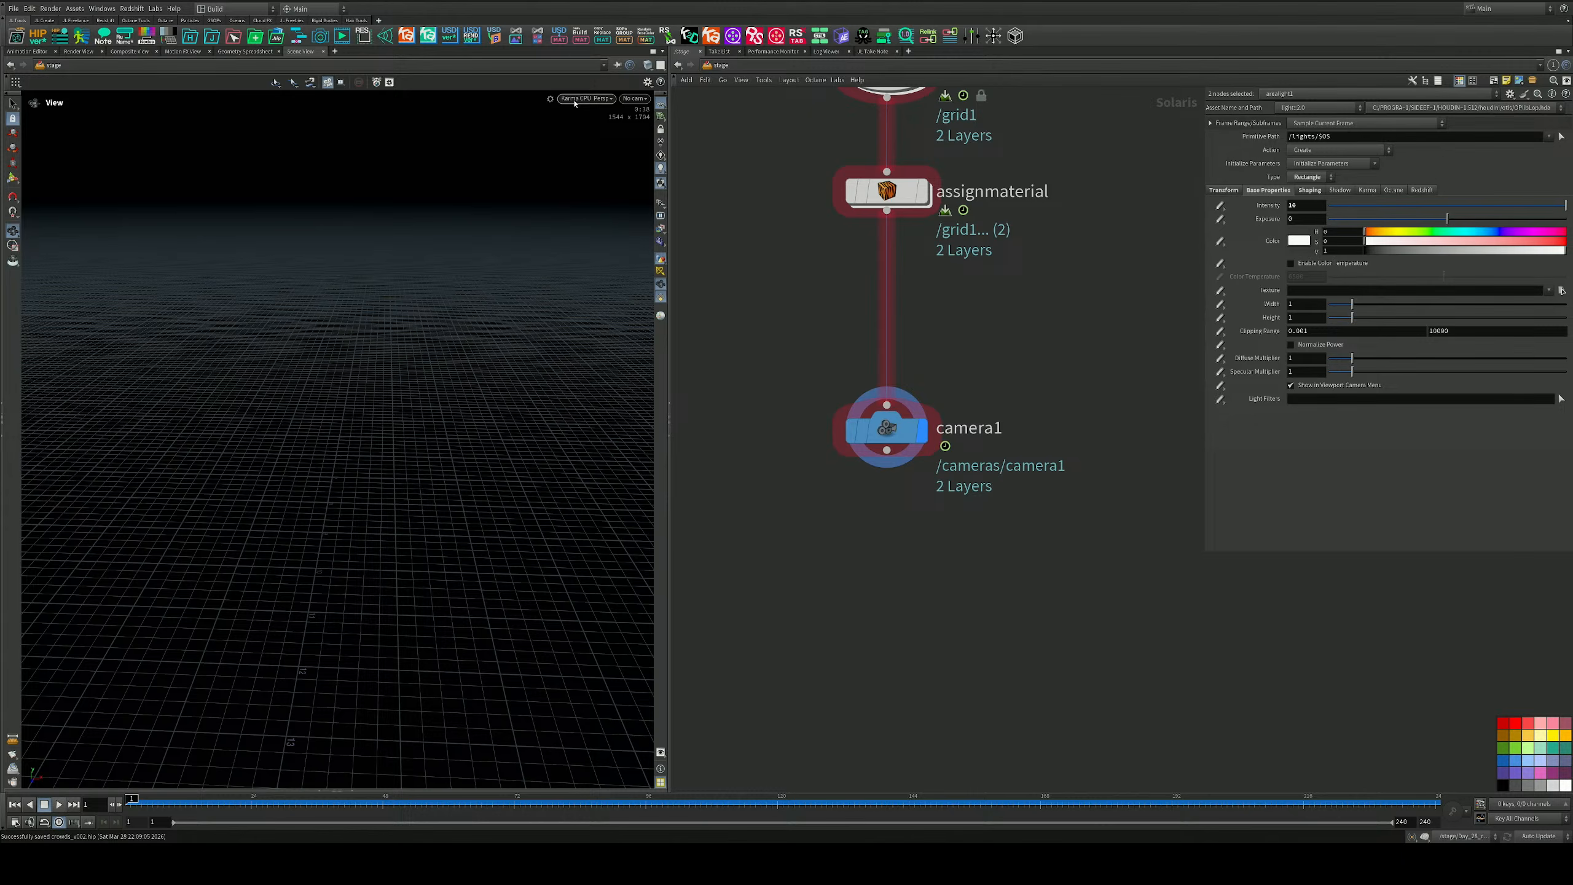
{"action": "left_click", "coordinate": [575, 103]}
{"action": "left_click", "coordinate": [574, 137]}
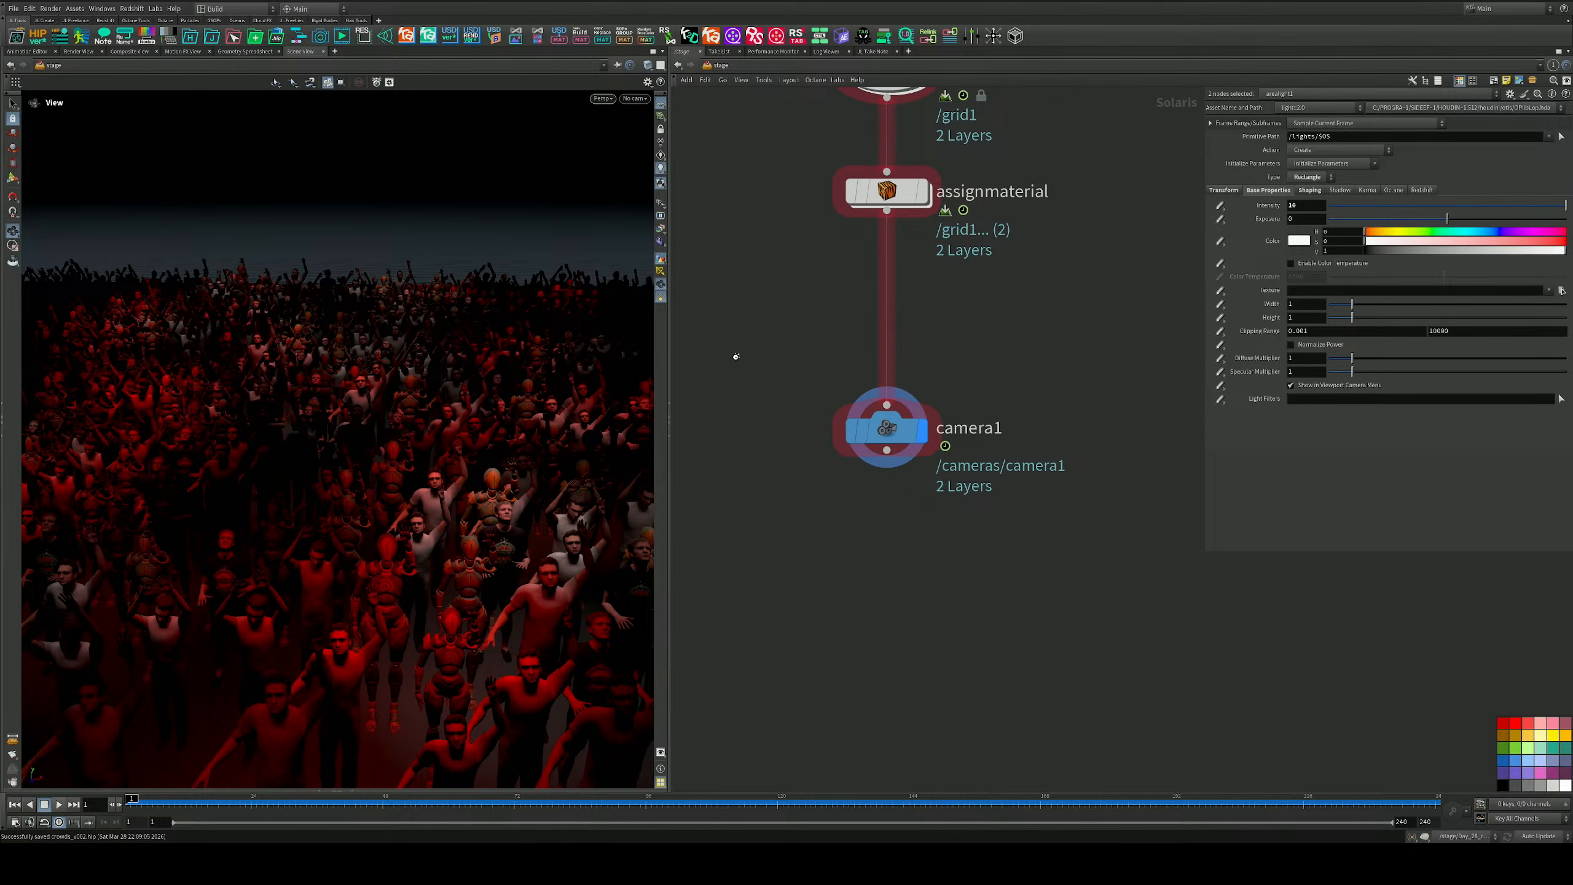
Set the scene's update mode to Manual and open the Day_28_crowd network at its grid1 and scatter1 nodes.
{"action": "middle_click_drag", "start_coordinate": [748, 185], "coordinate": [759, 539]}
{"action": "left_click", "coordinate": [1539, 836]}
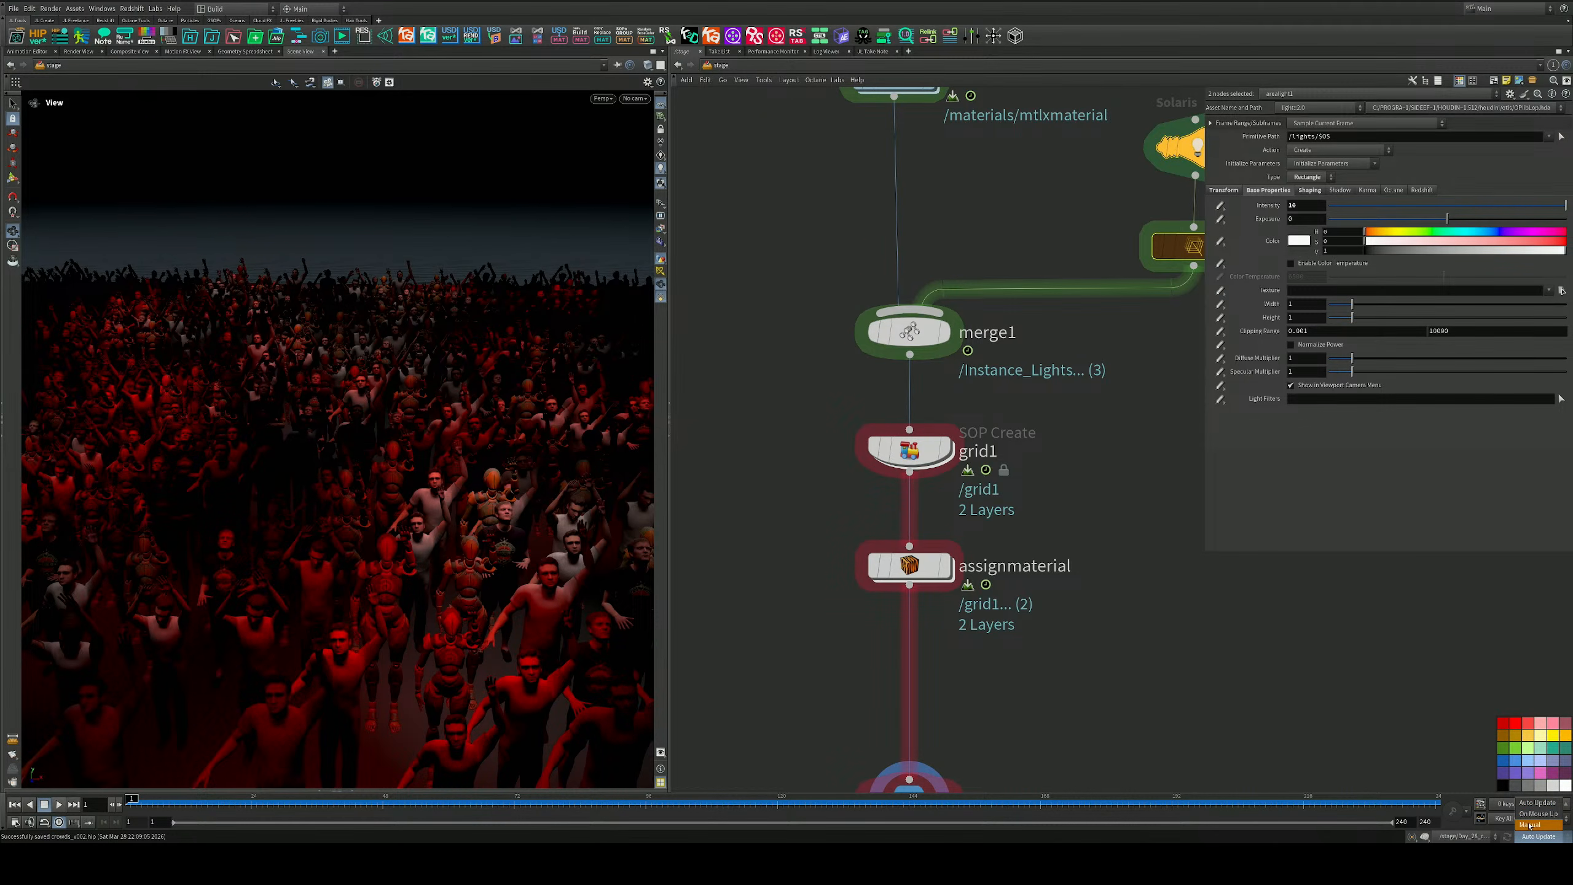
{"action": "left_click", "coordinate": [1530, 824]}
{"action": "middle_click_drag", "start_coordinate": [1006, 388], "coordinate": [1037, 610]}
{"action": "middle_click_drag", "start_coordinate": [1004, 175], "coordinate": [1004, 277]}
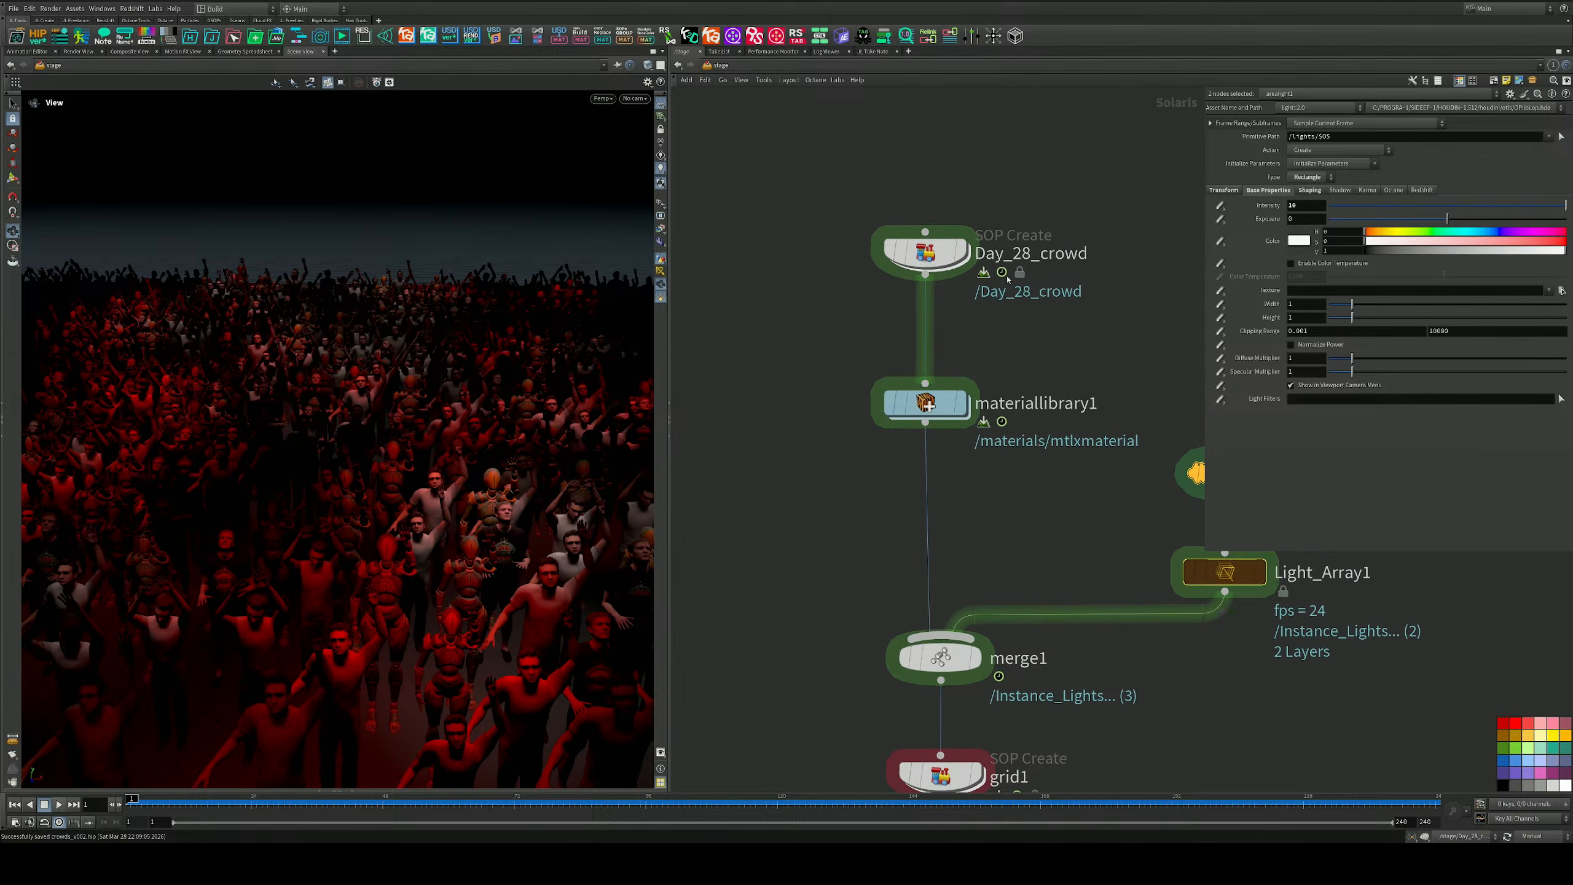
{"action": "double_click", "coordinate": [927, 251]}
{"action": "middle_click_drag", "start_coordinate": [988, 346], "coordinate": [881, 714]}
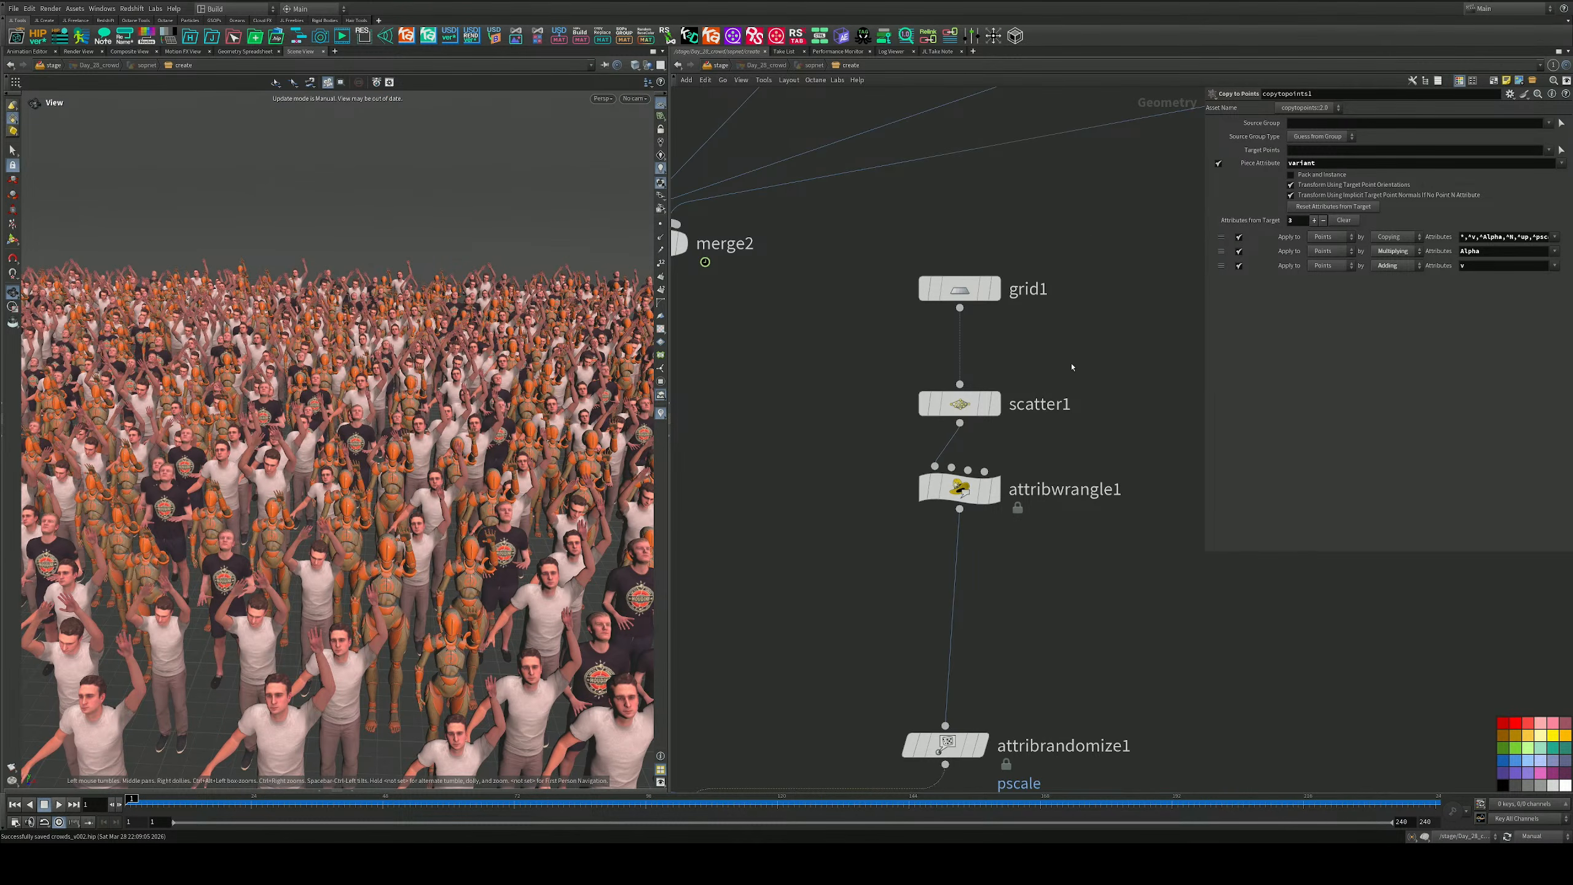
Set scatter1's Force Total Count to 300.
{"action": "left_click", "coordinate": [965, 404]}
{"action": "double_click", "coordinate": [1318, 178]}
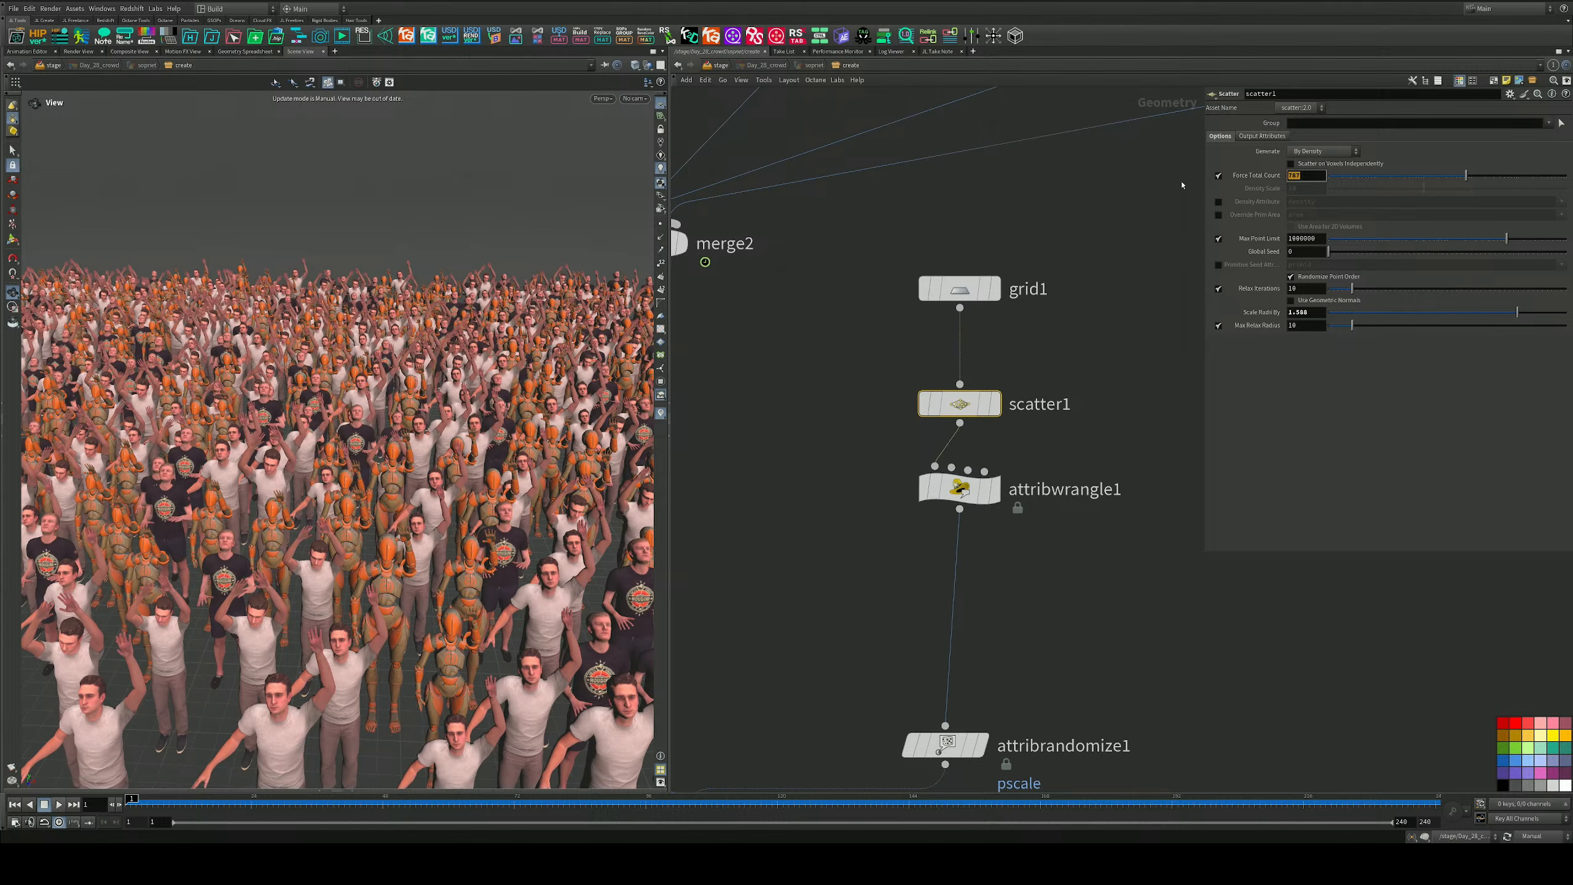
{"action": "type", "text": "300"}
{"action": "key", "text": "Return"}
{"action": "middle_click_drag", "start_coordinate": [860, 433], "coordinate": [852, 293]}
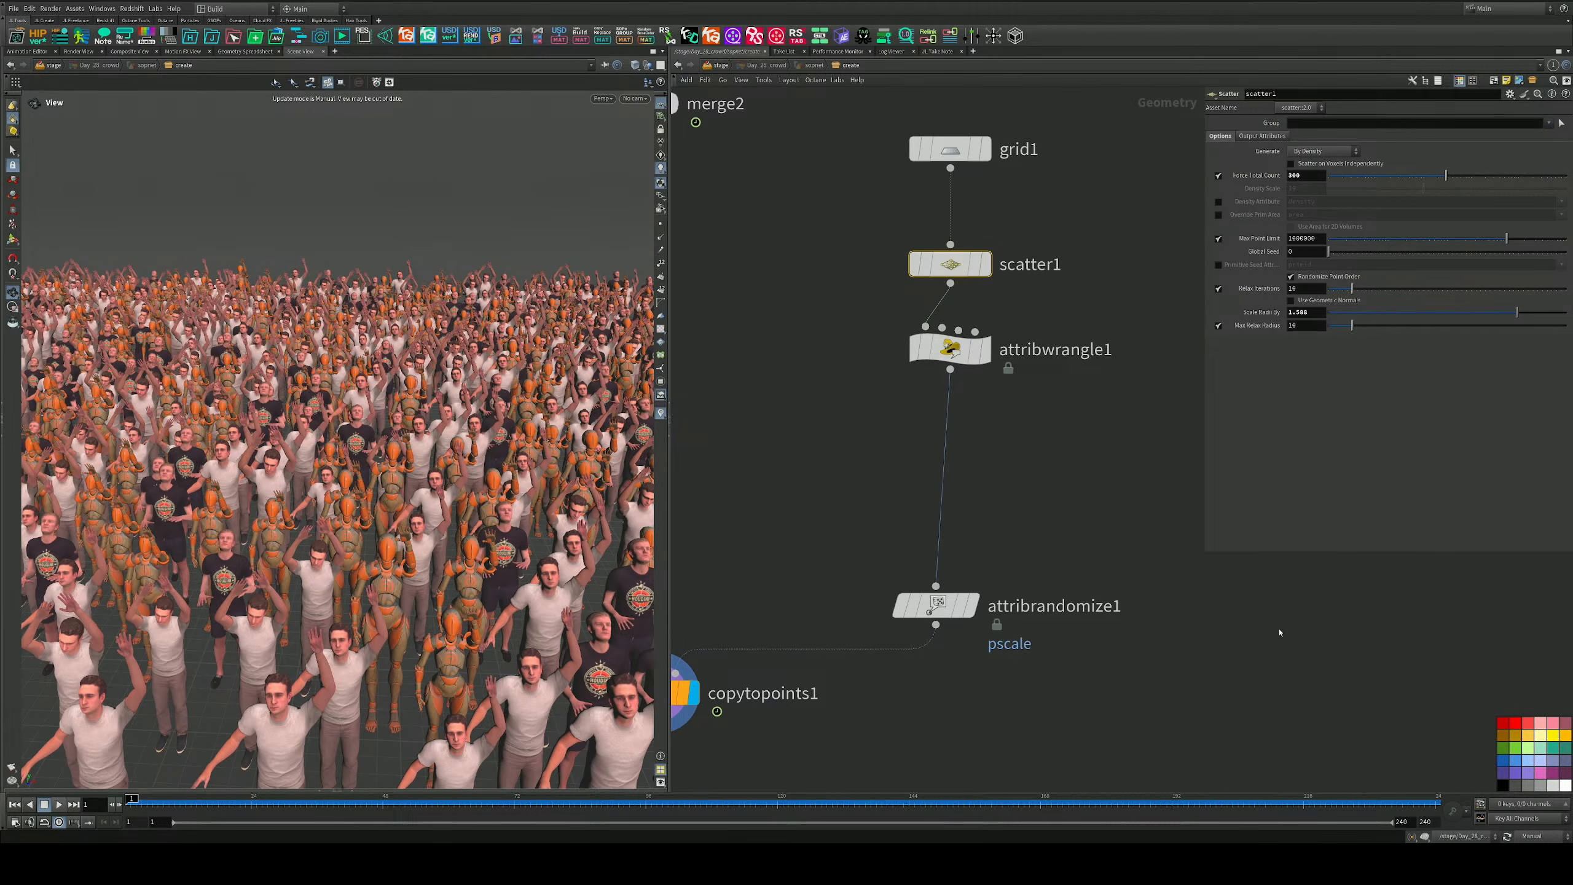
Set the scene's update mode back to Auto Update.
{"action": "left_click", "coordinate": [1530, 840]}
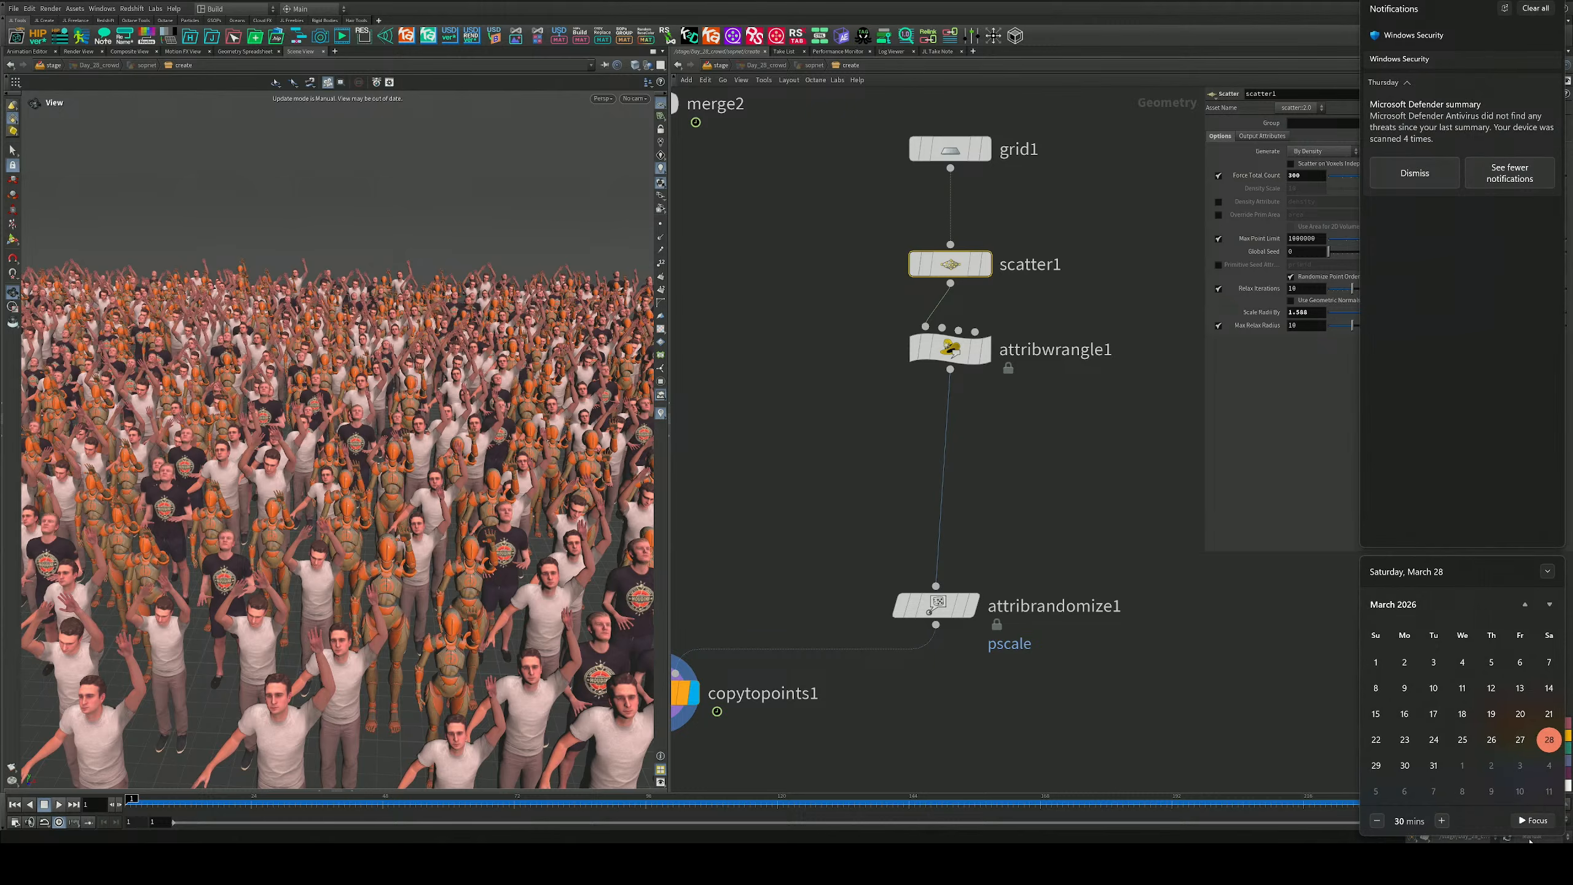
{"action": "left_click", "coordinate": [1292, 734]}
{"action": "left_click", "coordinate": [1527, 836]}
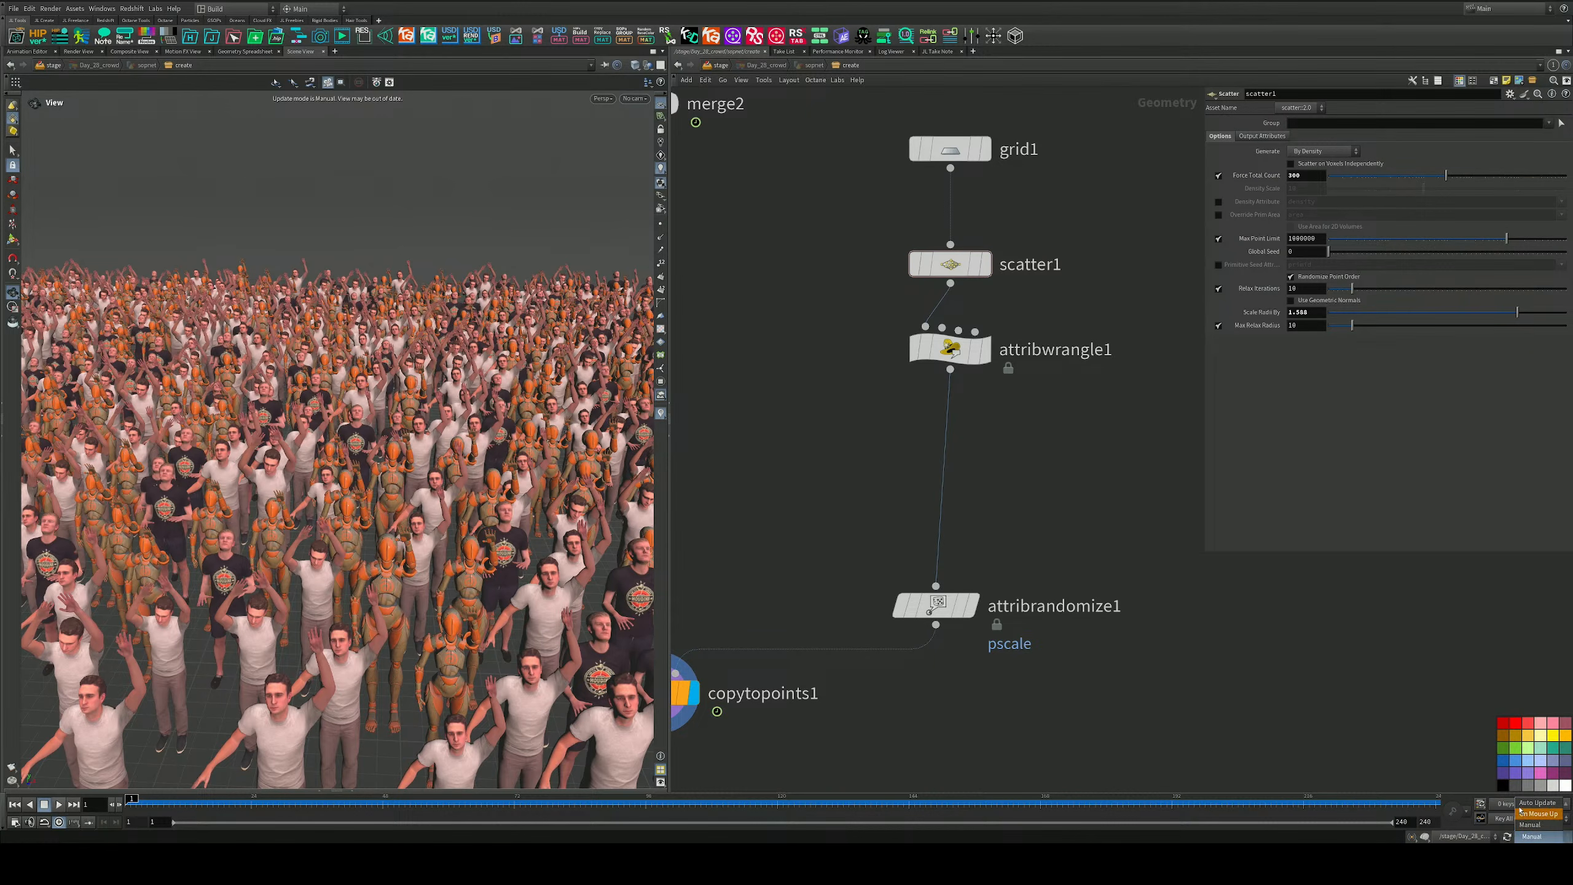
{"action": "left_click", "coordinate": [1523, 805]}
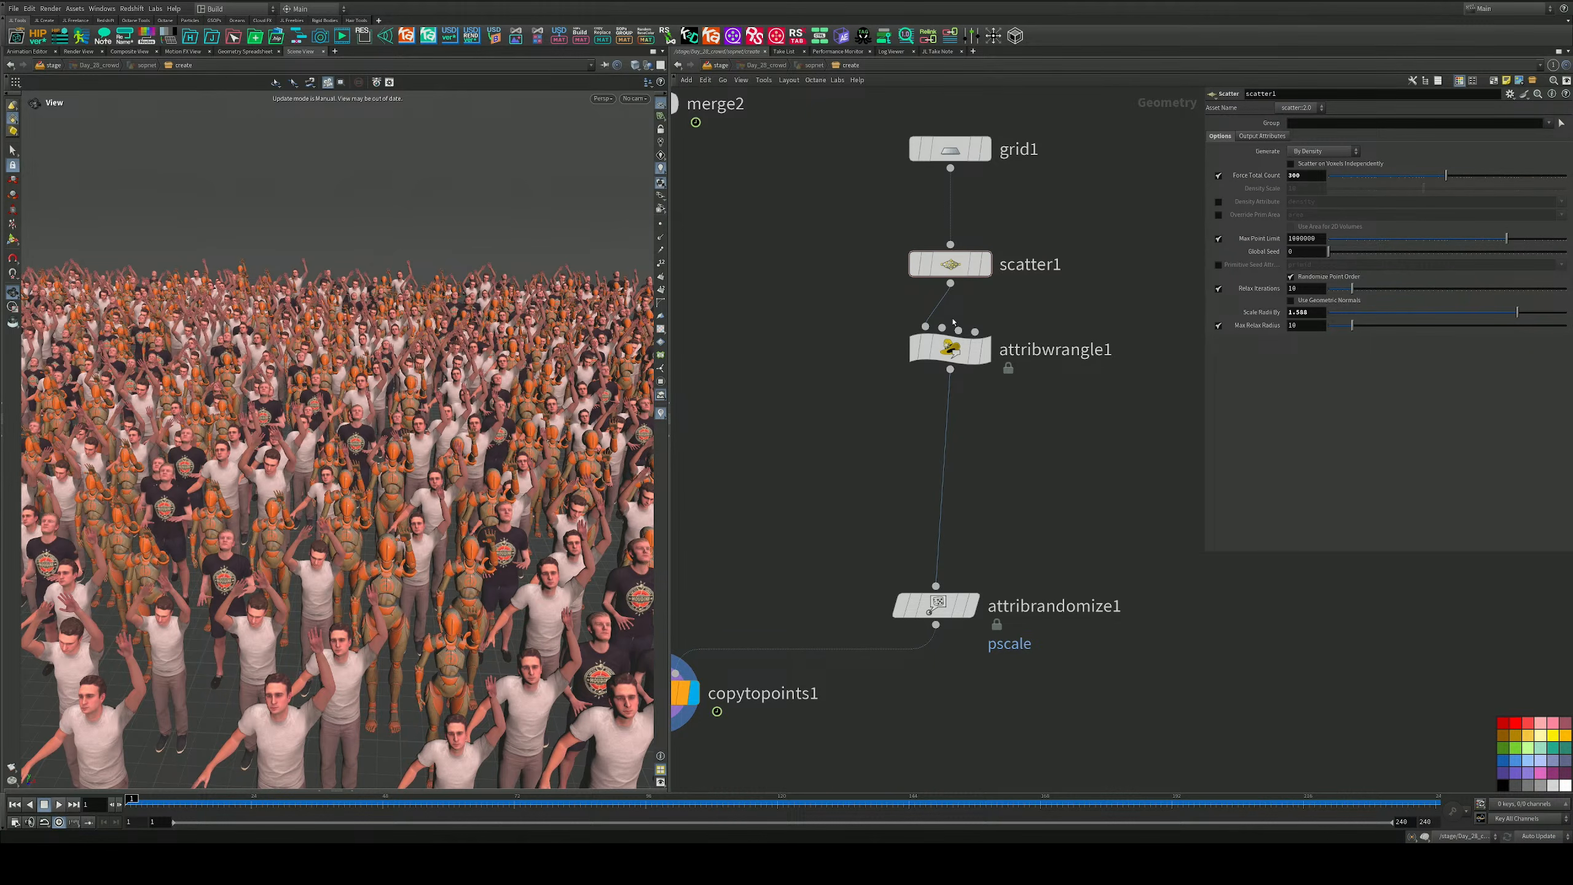
Set the first size value of the crowd's grid1 to 15 and return to the stage network.
{"action": "left_click", "coordinate": [926, 149]}
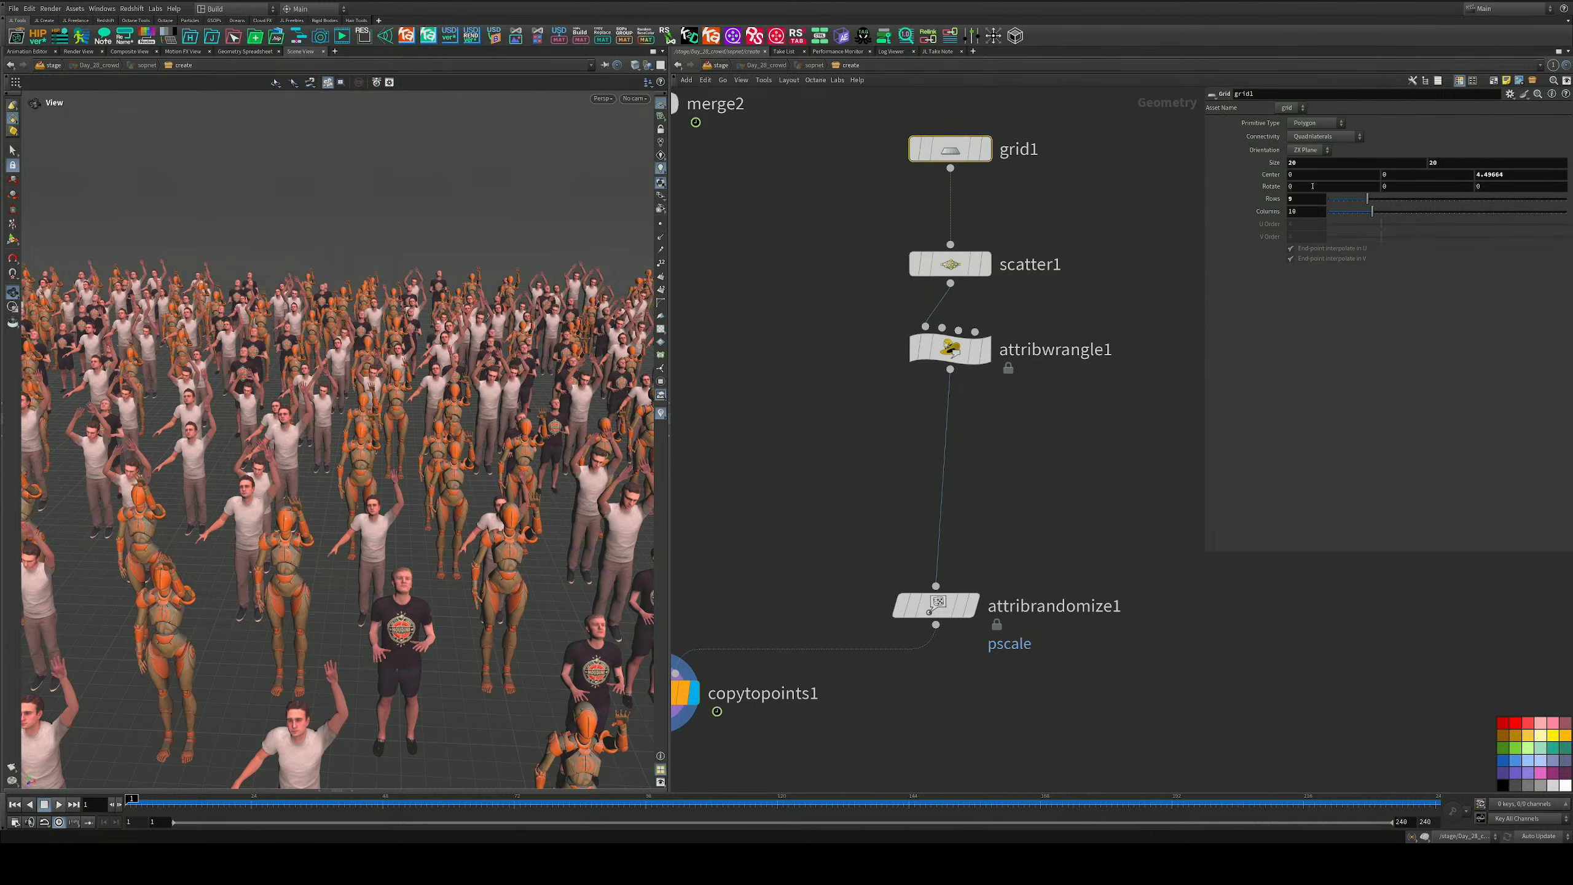
{"action": "left_click_drag", "start_coordinate": [1320, 165], "coordinate": [1244, 162]}
{"action": "type", "text": "15"}
{"action": "key", "text": "Return"}
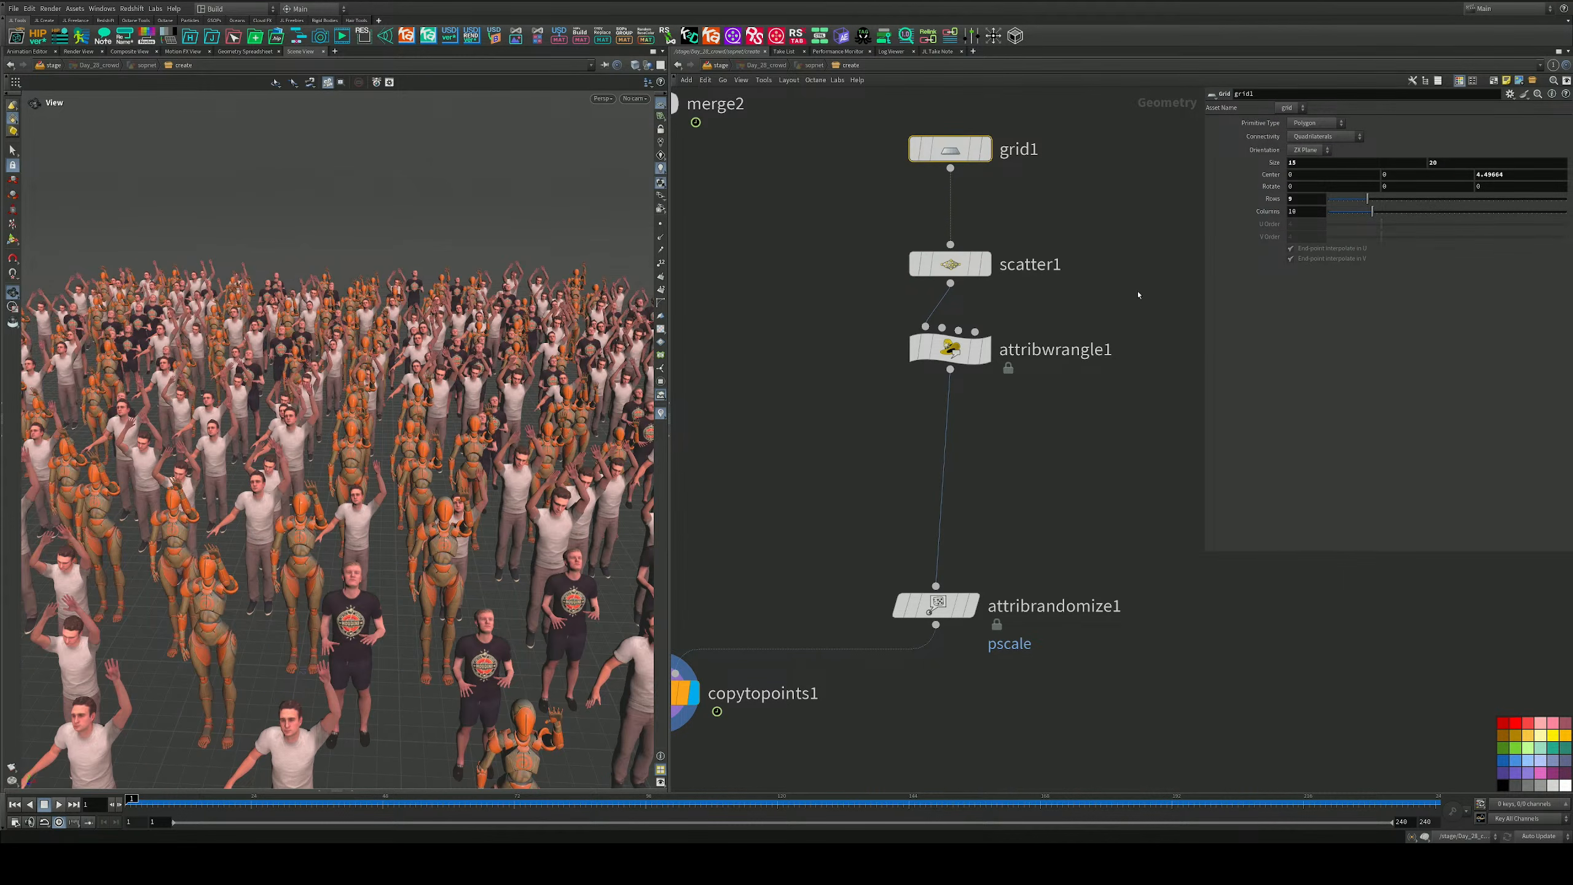
{"action": "left_click", "coordinate": [717, 64]}
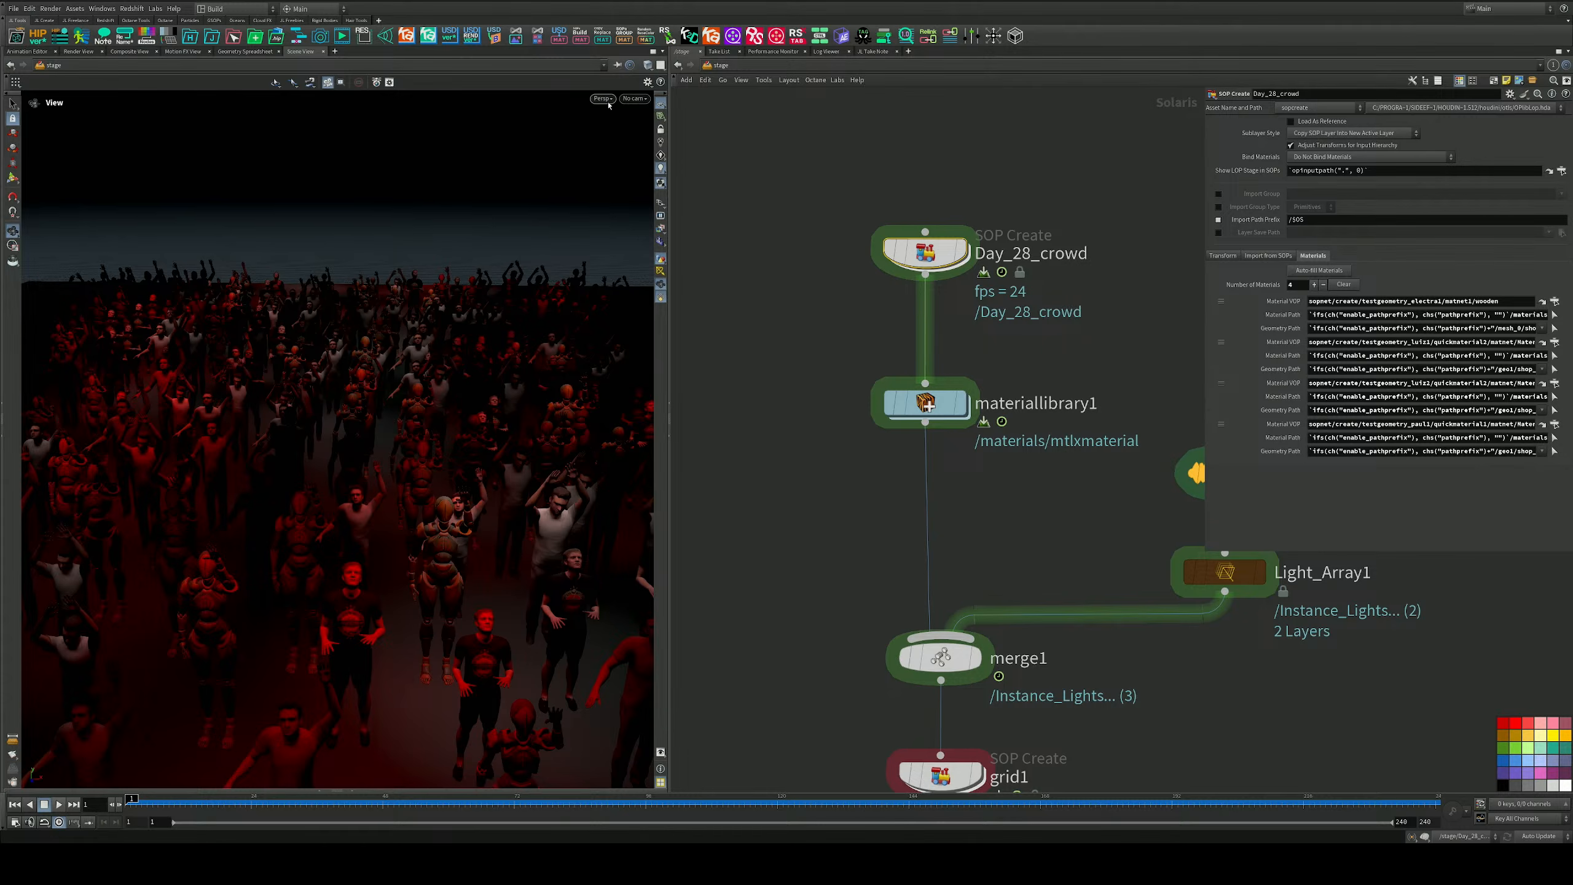
Render the stage viewport with Karma CPU, bring back the lower pane to shorten the view, and reframe the crowd from a lower angle.
{"action": "left_click", "coordinate": [603, 98]}
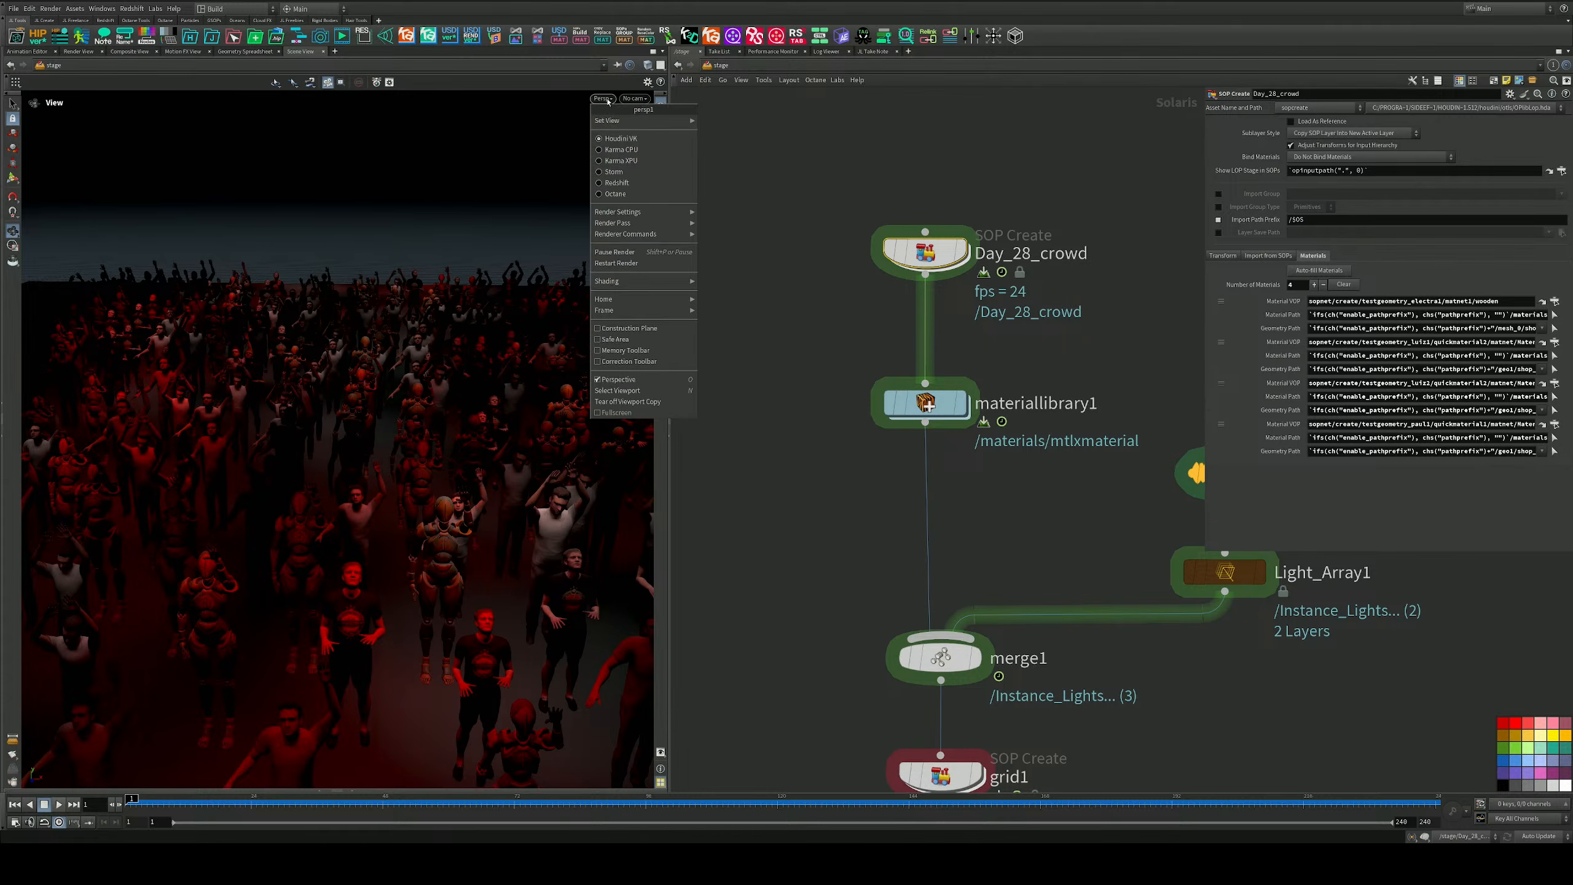
{"action": "left_click", "coordinate": [616, 149]}
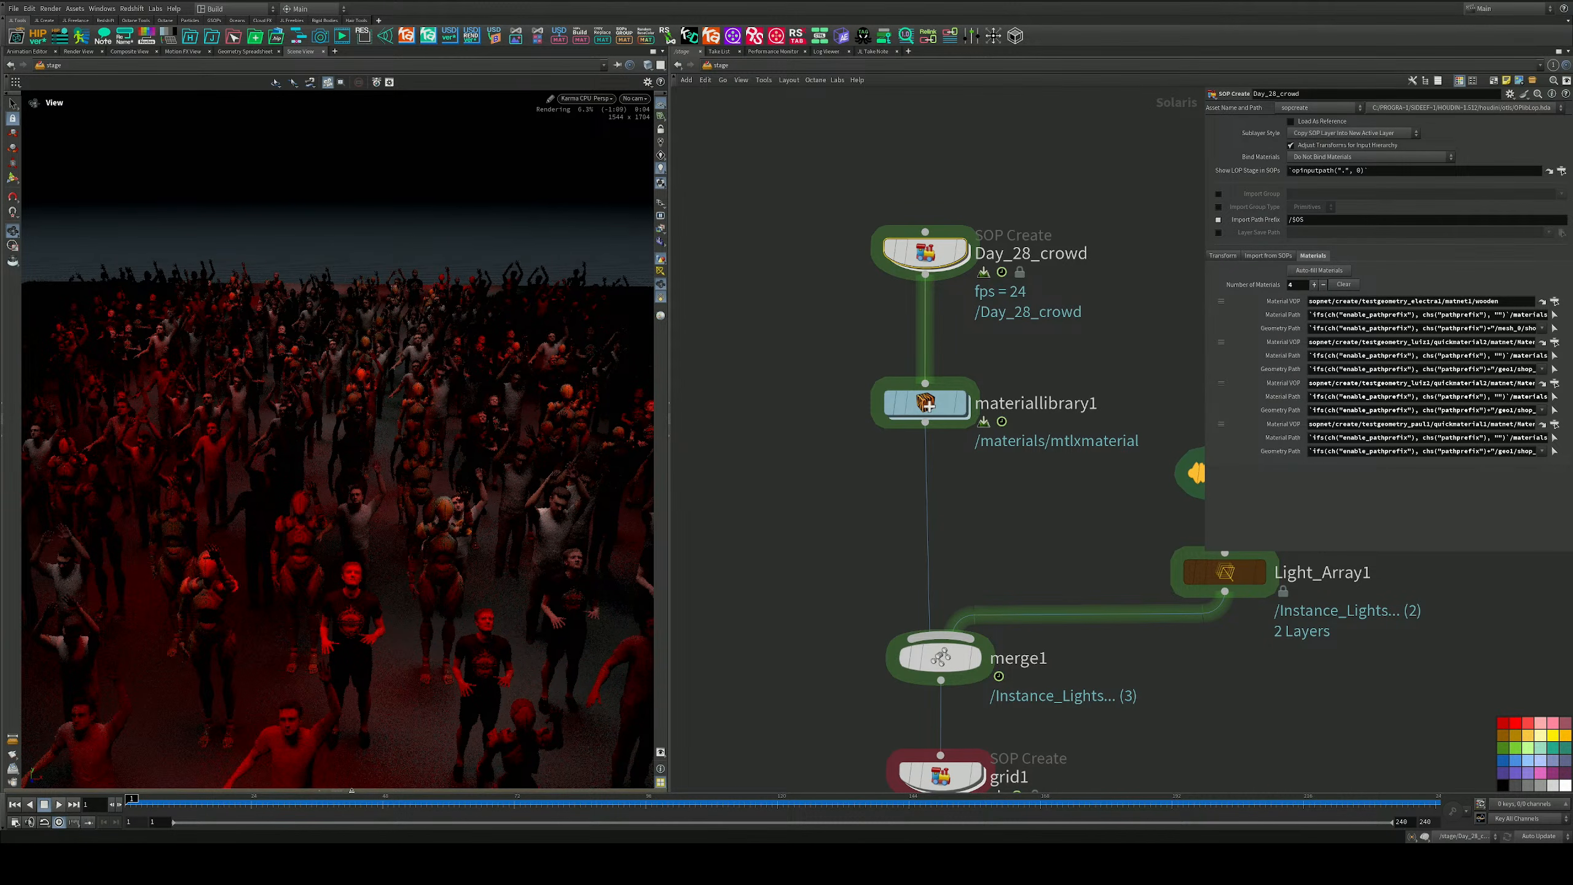
{"action": "left_click", "coordinate": [351, 791]}
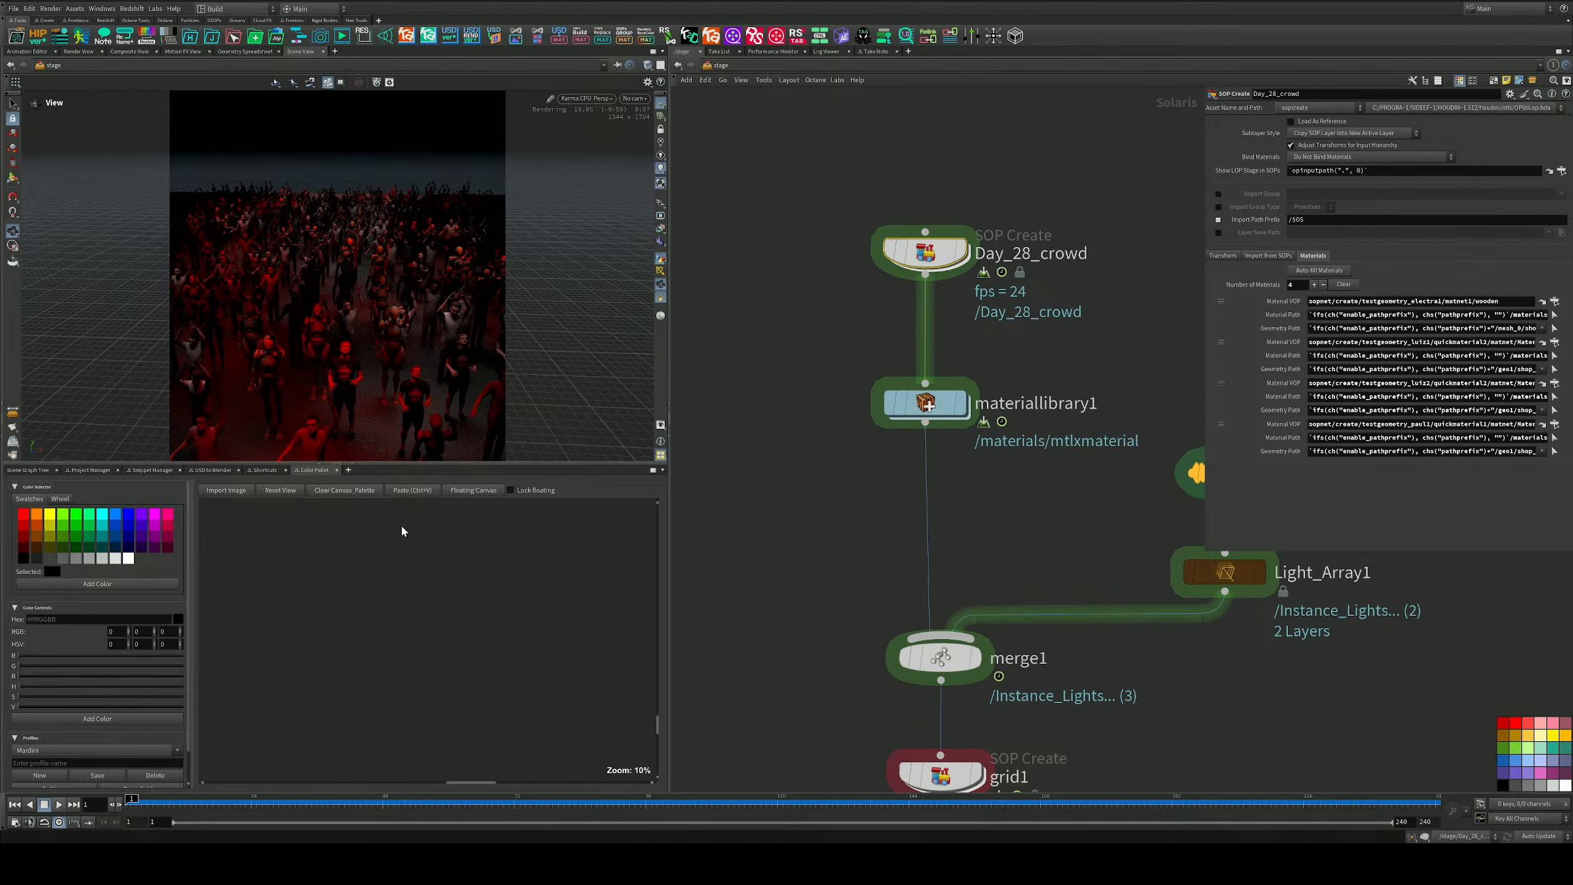
{"action": "left_click_drag", "start_coordinate": [484, 471], "coordinate": [485, 489]}
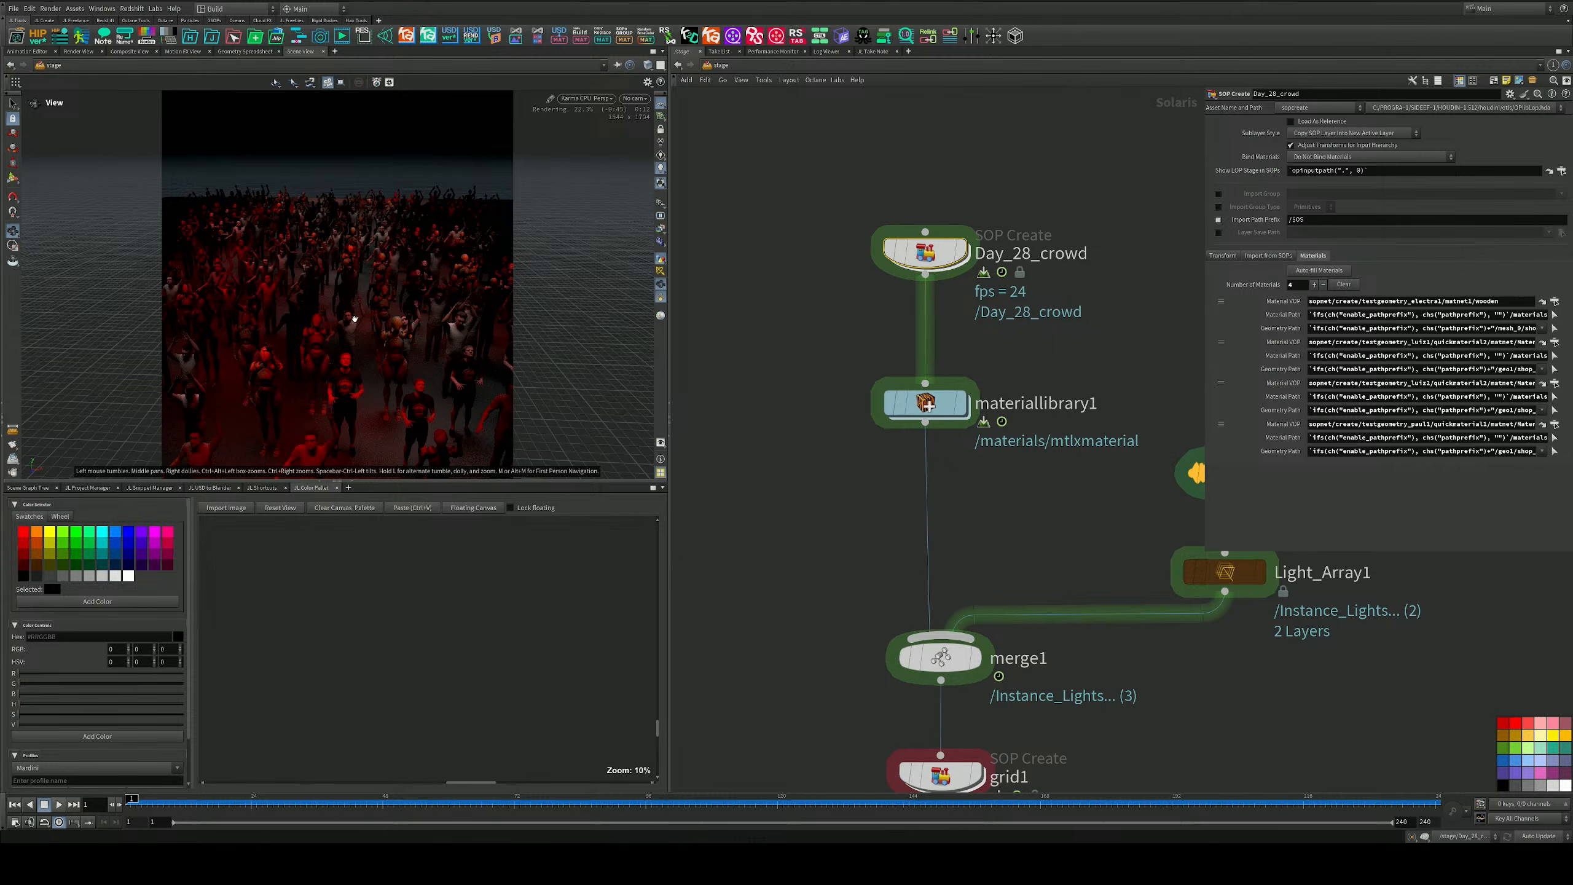
{"action": "left_click_drag", "start_coordinate": [355, 318], "coordinate": [373, 303]}
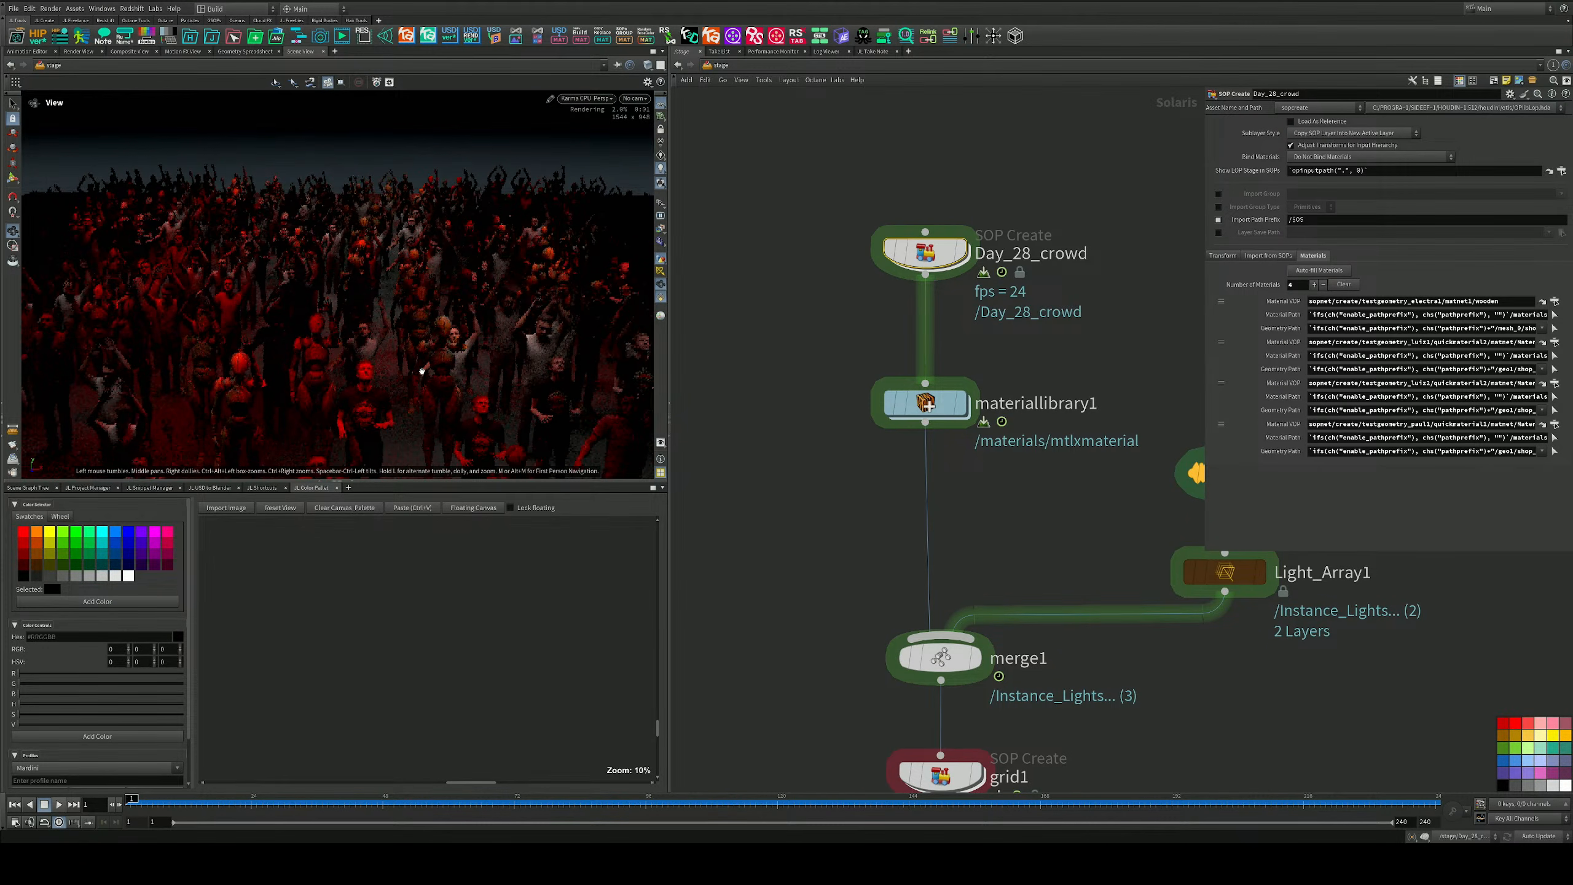
{"action": "mouse_move", "coordinate": [421, 371]}
{"action": "left_mouse_down"}
{"action": "mouse_move", "coordinate": [401, 369]}
{"action": "mouse_move", "coordinate": [413, 337]}
{"action": "mouse_move", "coordinate": [409, 357]}
{"action": "left_mouse_up"}
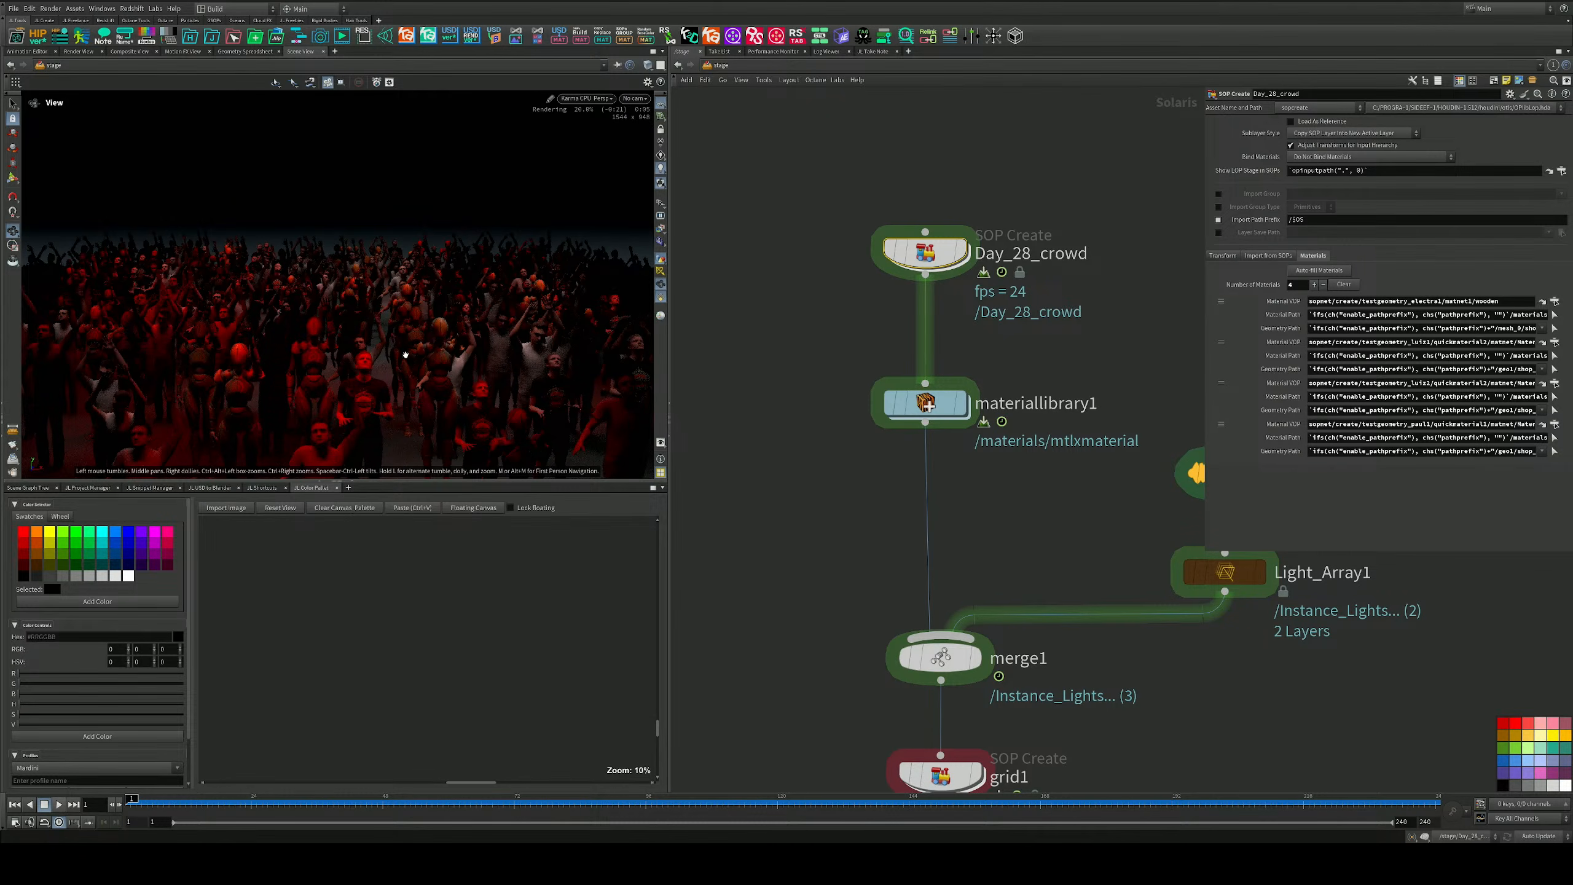
Move assignmaterial and camera1 down together to make room for a node below grid1.
{"action": "middle_click_drag", "start_coordinate": [1031, 486], "coordinate": [995, 413]}
{"action": "scroll", "coordinate": [995, 412], "scroll_direction": "down", "scroll_amount": 10}
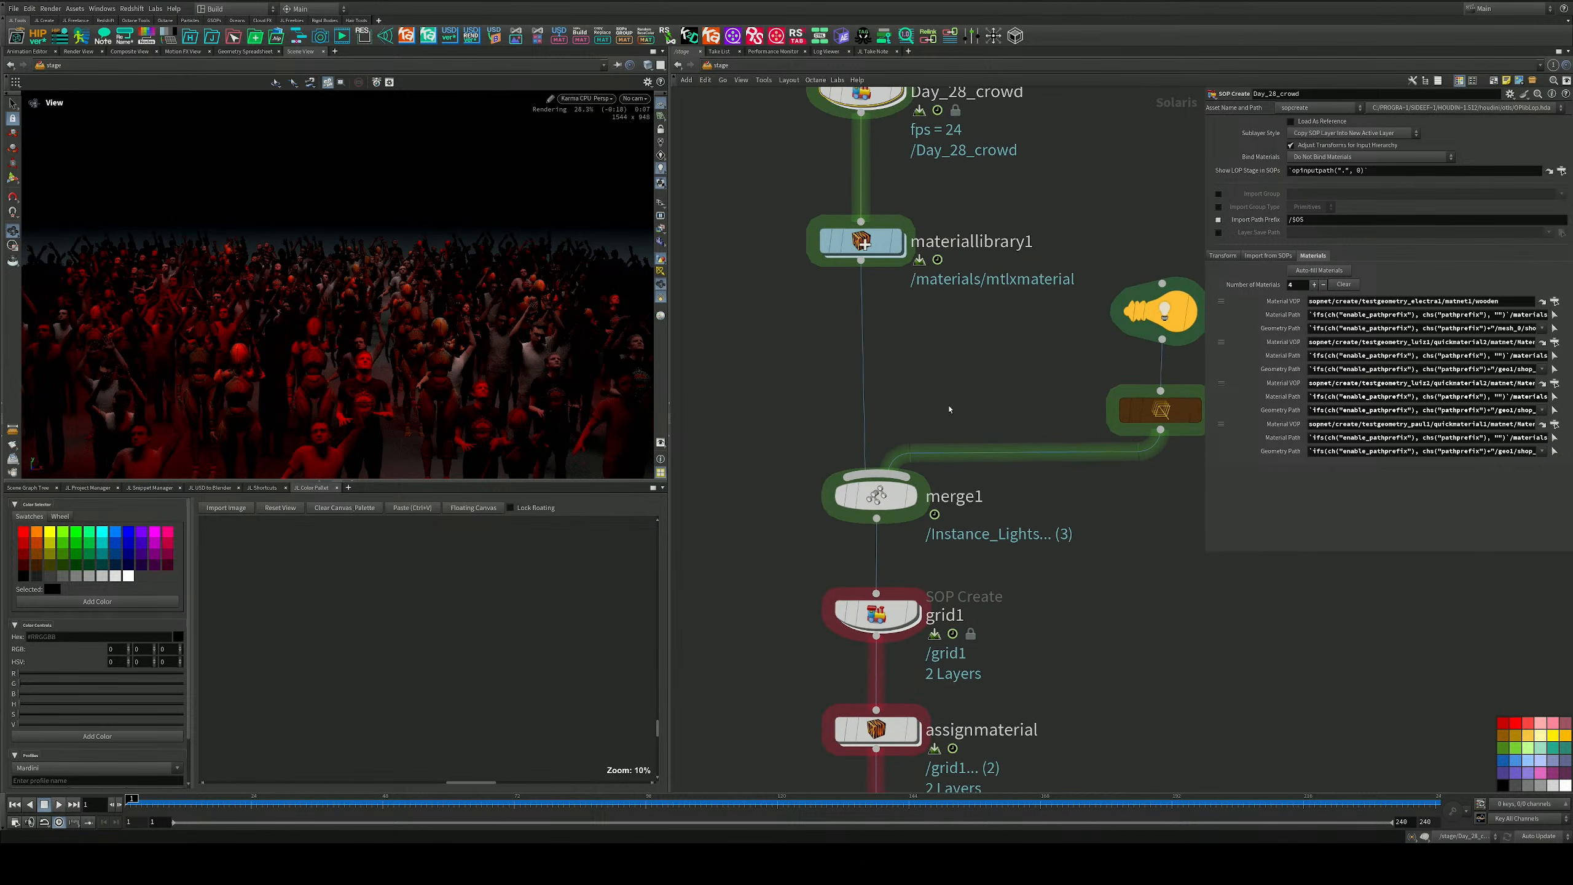
{"action": "left_click_drag", "start_coordinate": [972, 533], "coordinate": [760, 121]}
{"action": "left_click_drag", "start_coordinate": [881, 190], "coordinate": [881, 395]}
{"action": "scroll", "coordinate": [927, 453], "scroll_direction": "up", "scroll_amount": 3}
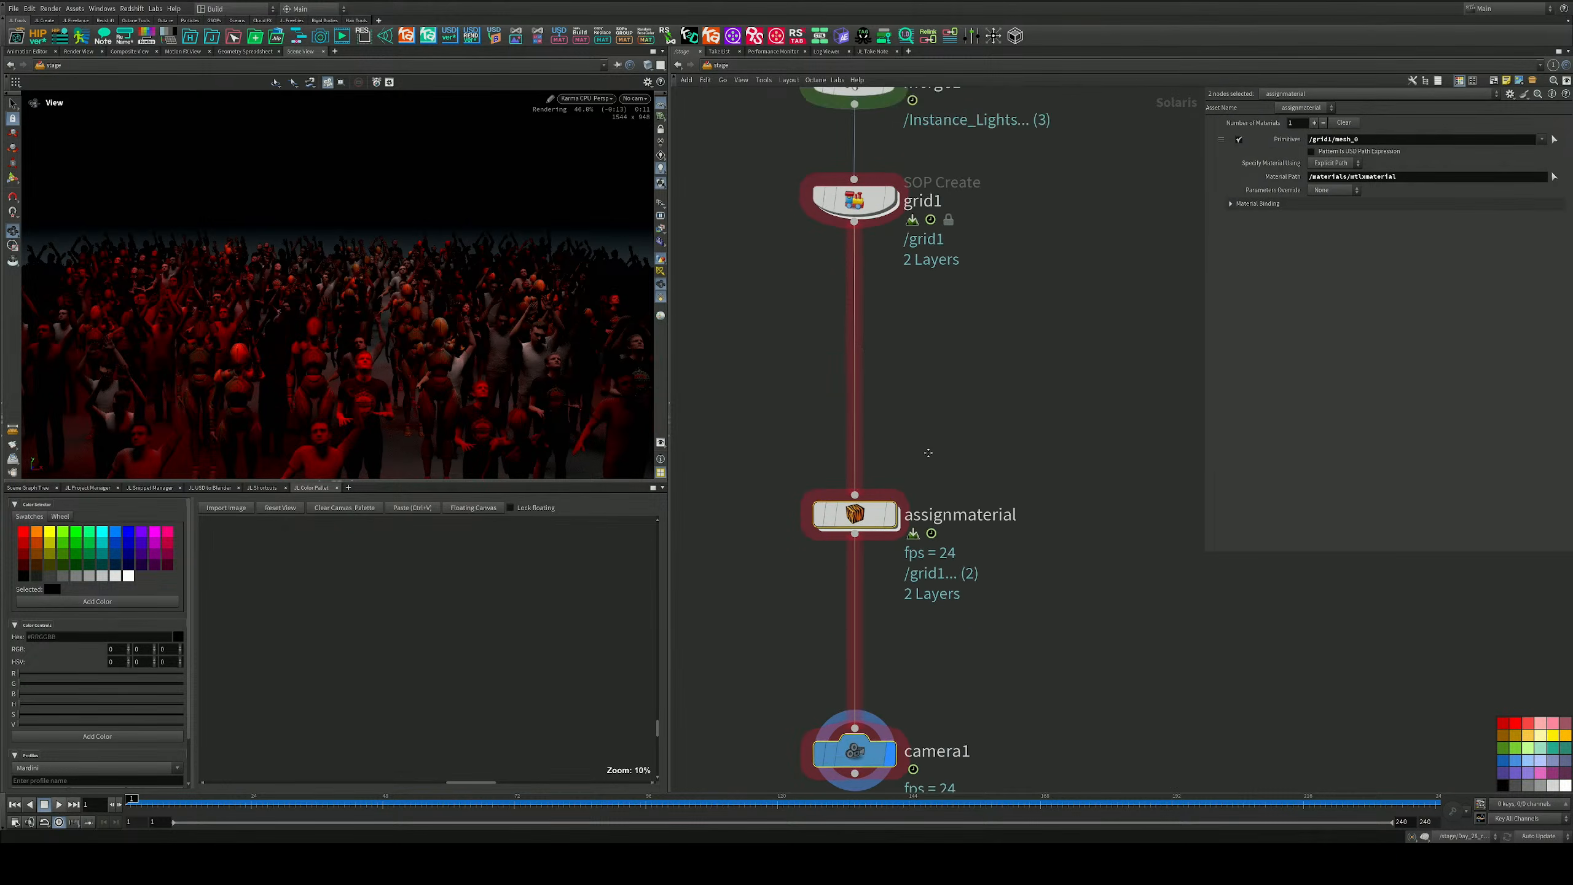
{"action": "left_click", "coordinate": [928, 446]}
{"action": "key", "text": "Tab"}
{"action": "type", "text": "f"}
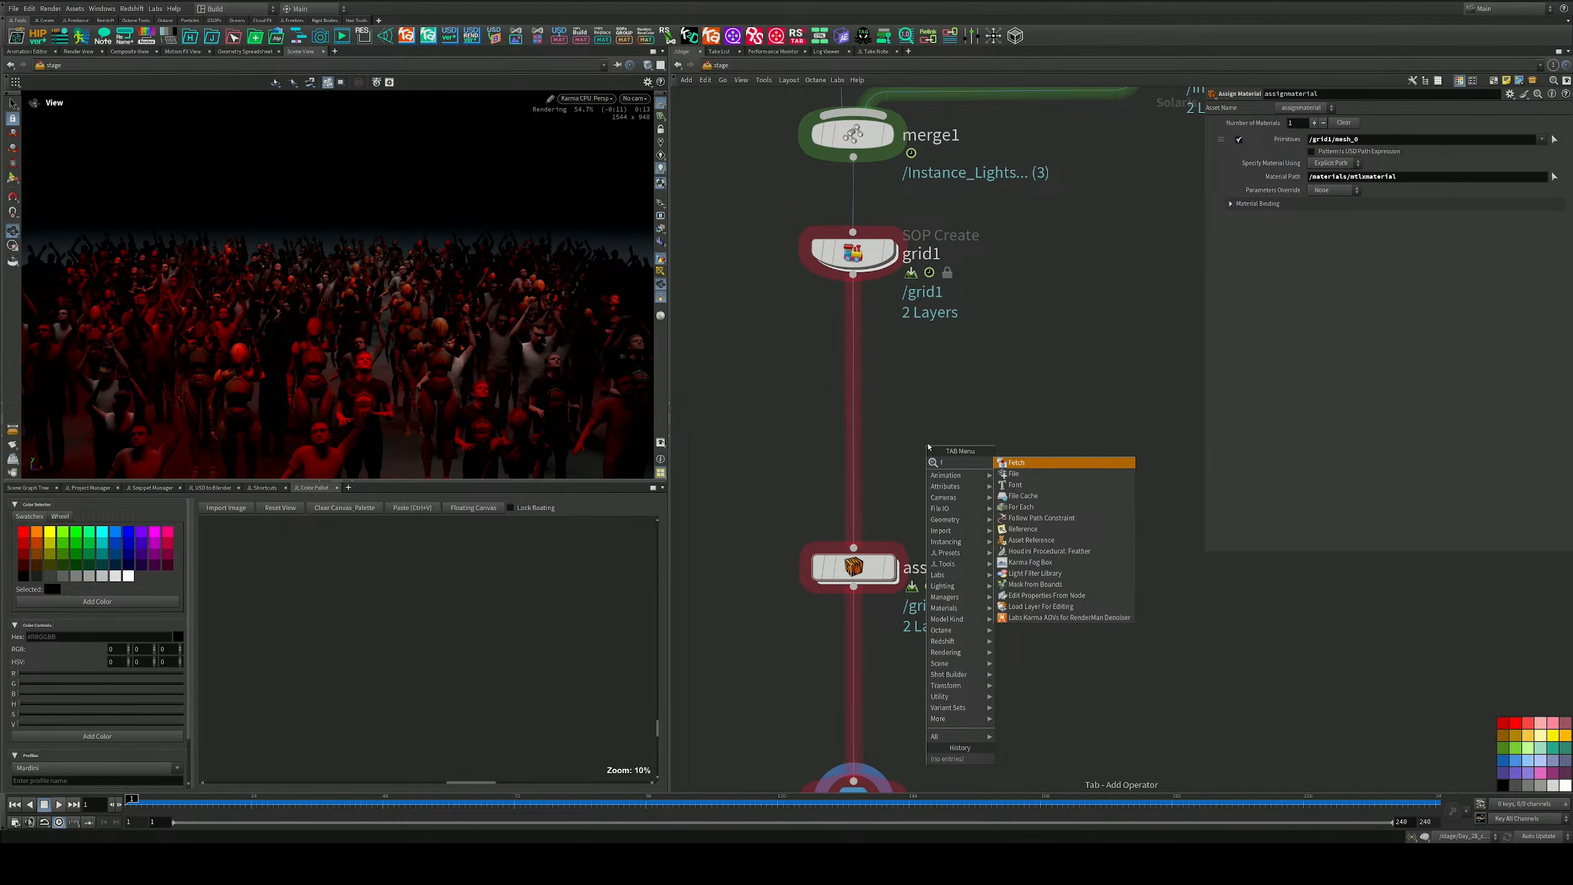
{"action": "key", "text": "BackSpace"}
{"action": "type", "text": "l"}
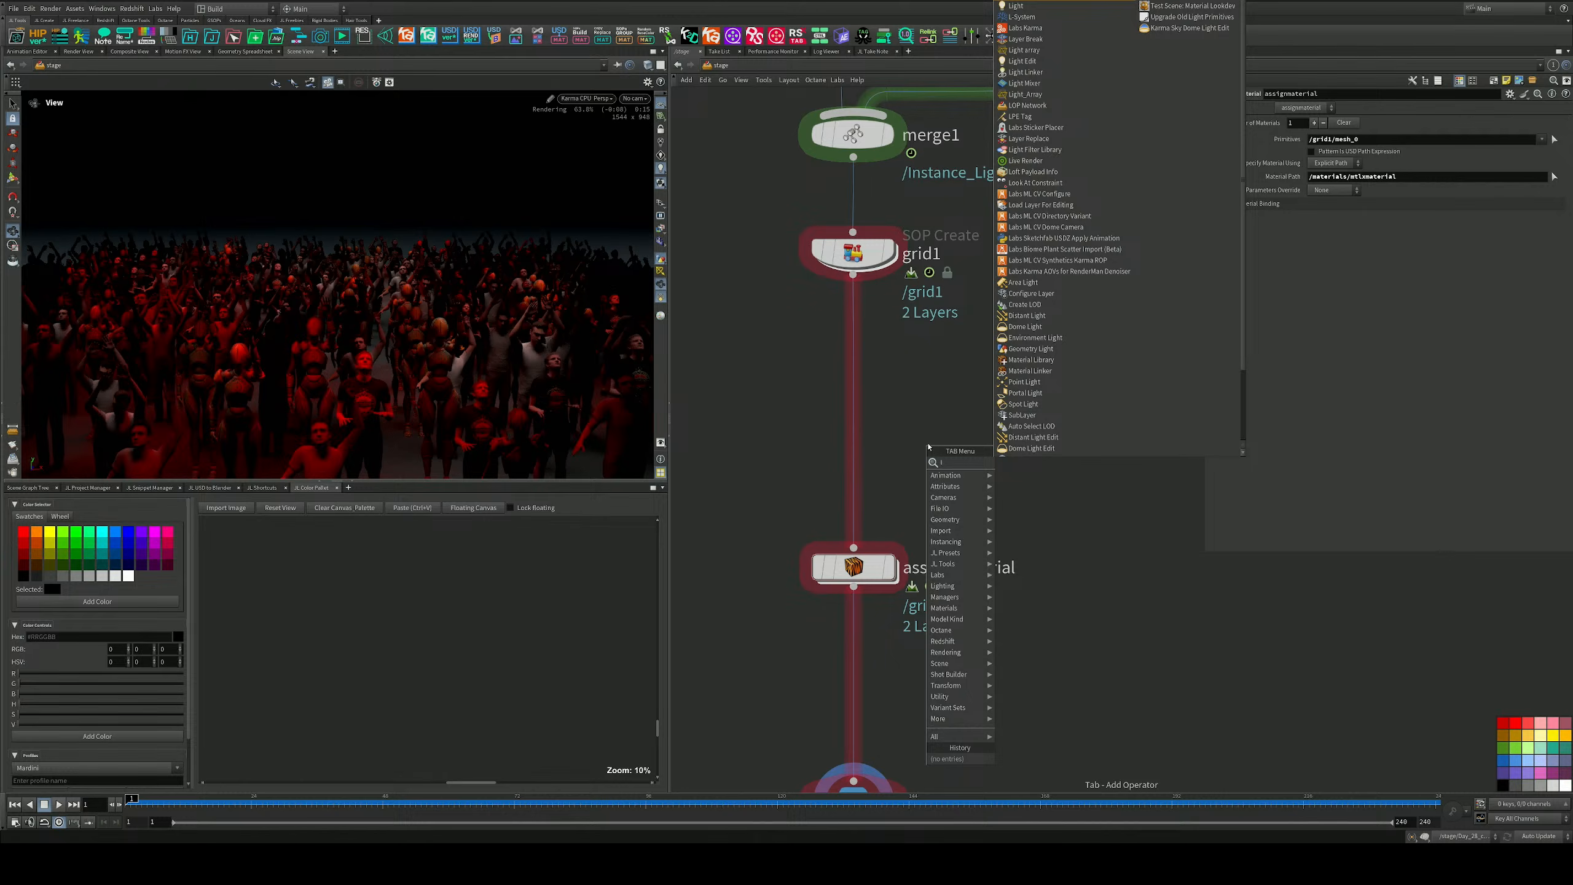
{"action": "key", "text": "BackSpace"}
{"action": "type", "text": "kar"}
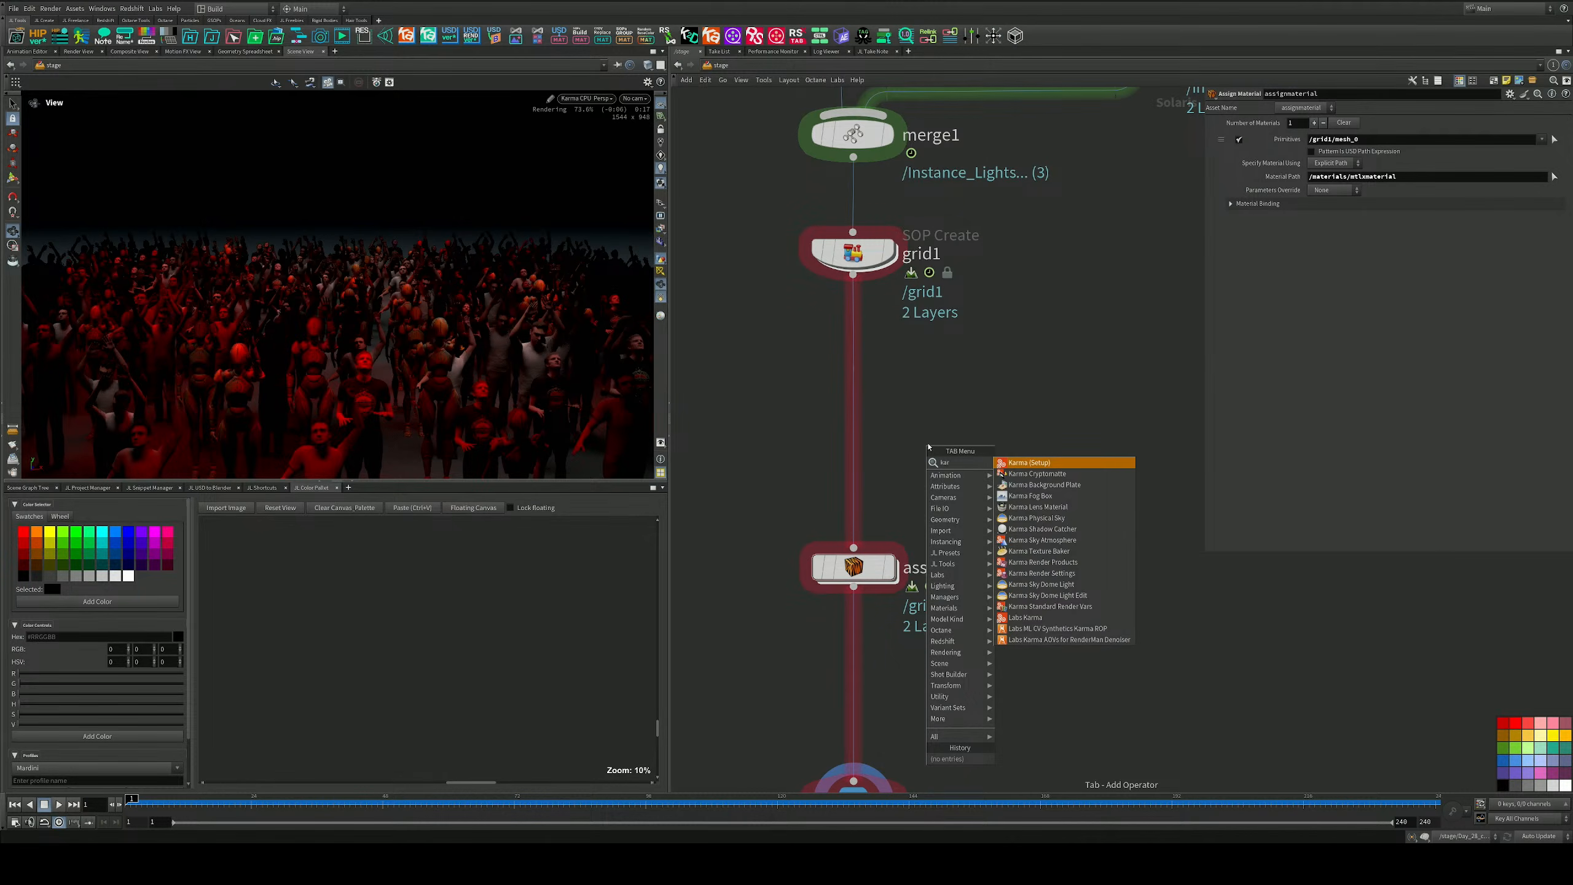
{"action": "key", "text": "Return"}
Insert a Karma Fog Box node into the connection between grid1 and assignmaterial.
{"action": "key", "text": "Tab"}
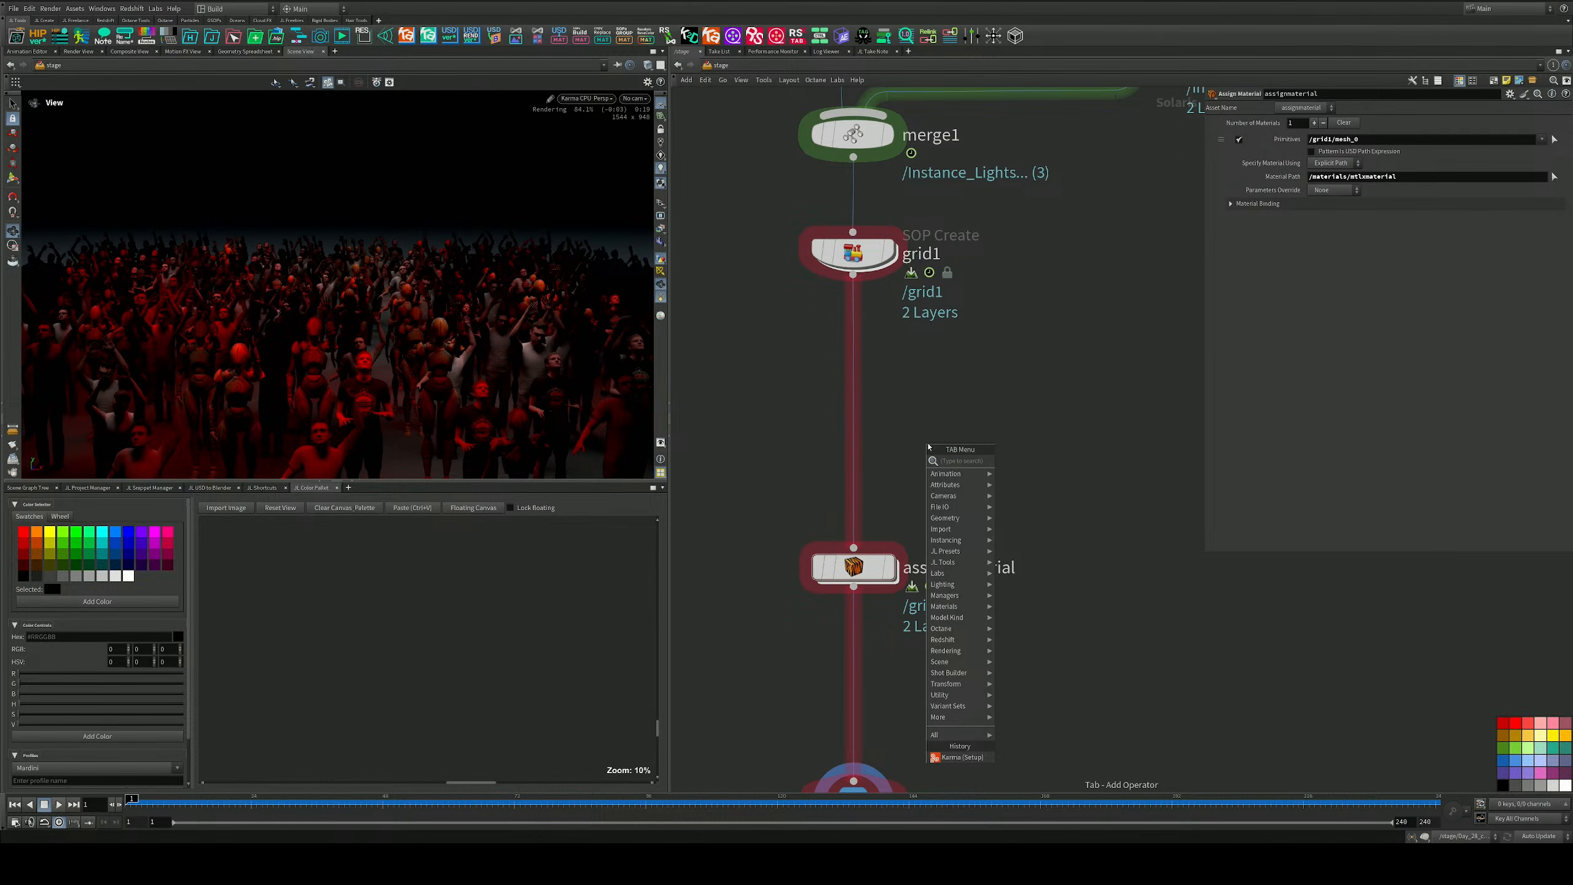
{"action": "type", "text": "k"}
{"action": "key", "text": "Down"}
{"action": "key", "text": "Down"}
{"action": "key", "text": "Down"}
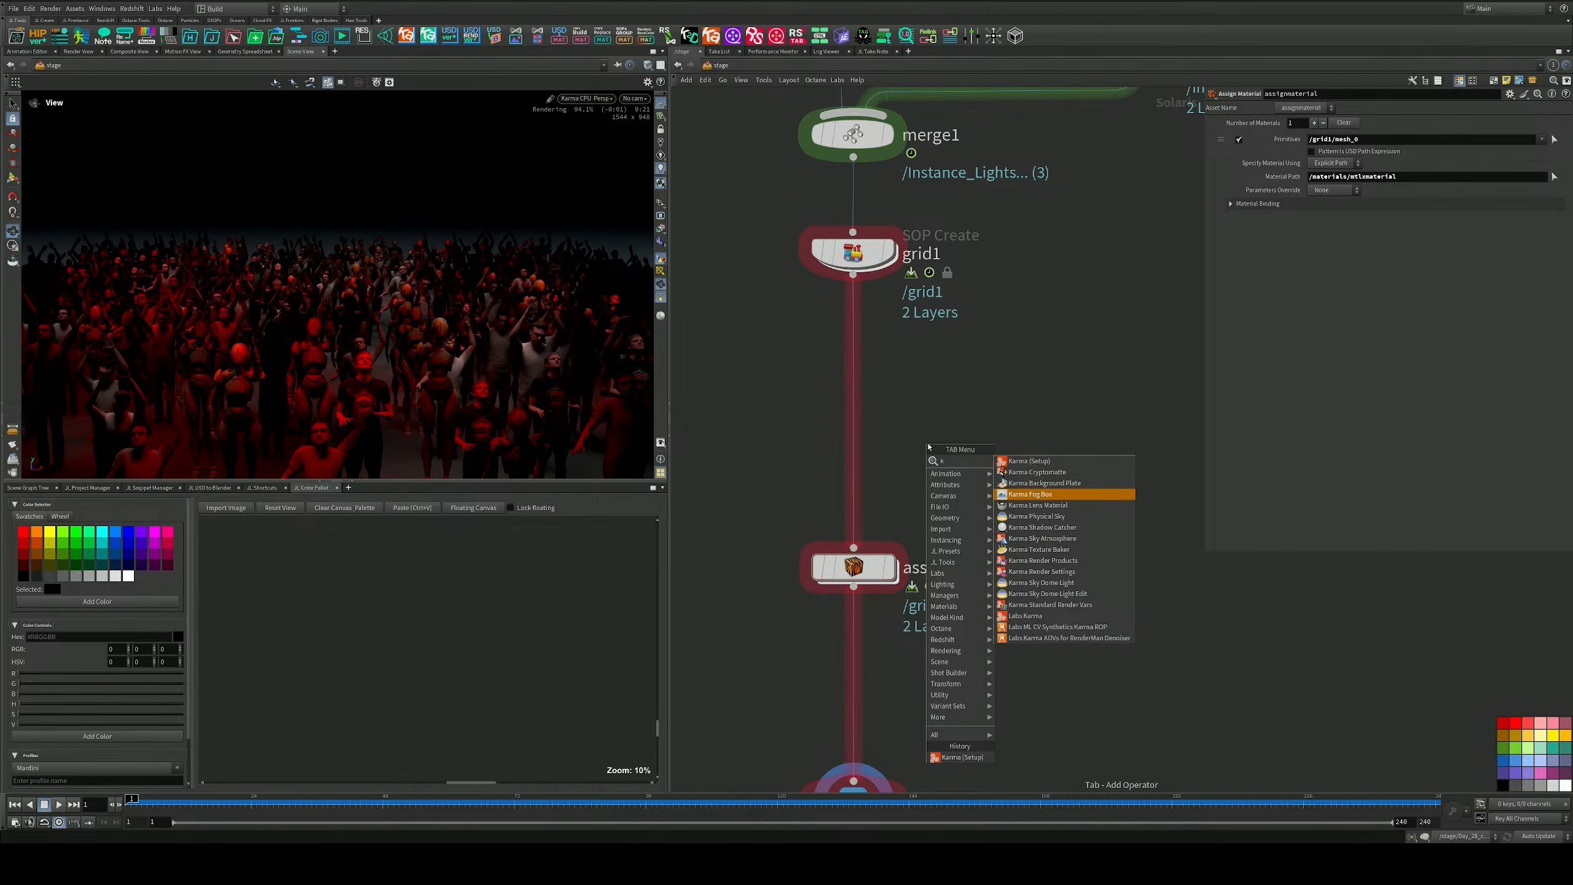
{"action": "key", "text": "Return"}
{"action": "left_click", "coordinate": [854, 388]}
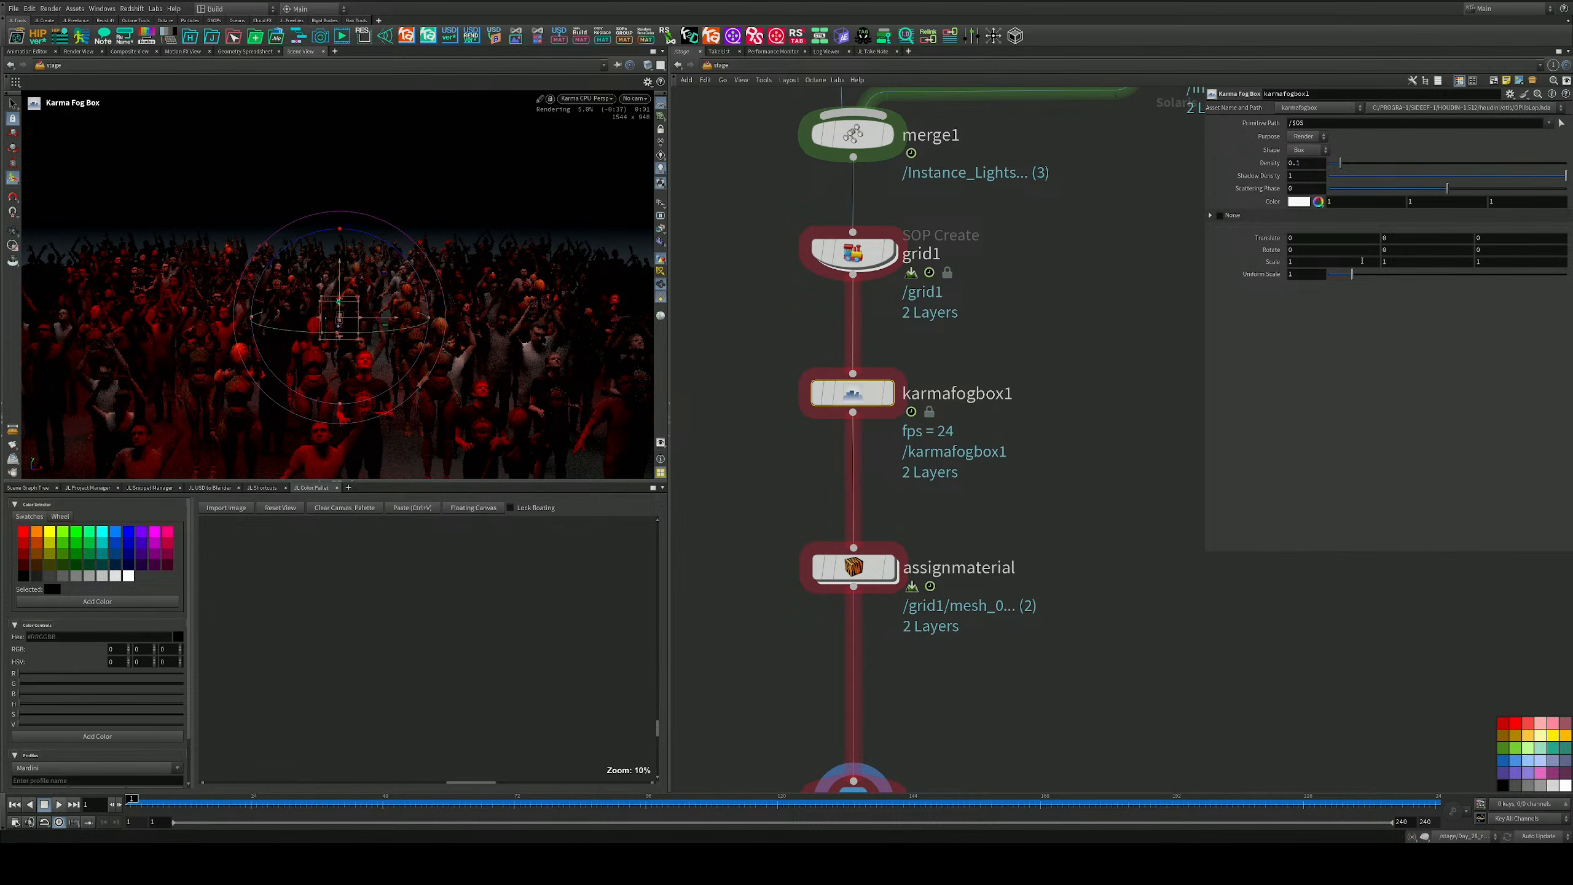
Scale karmafogbox1 to 18 on X and 20 on Z.
{"action": "left_click", "coordinate": [1299, 262]}
{"action": "type", "text": "18"}
{"action": "left_click", "coordinate": [1549, 265]}
{"action": "type", "text": "2"}
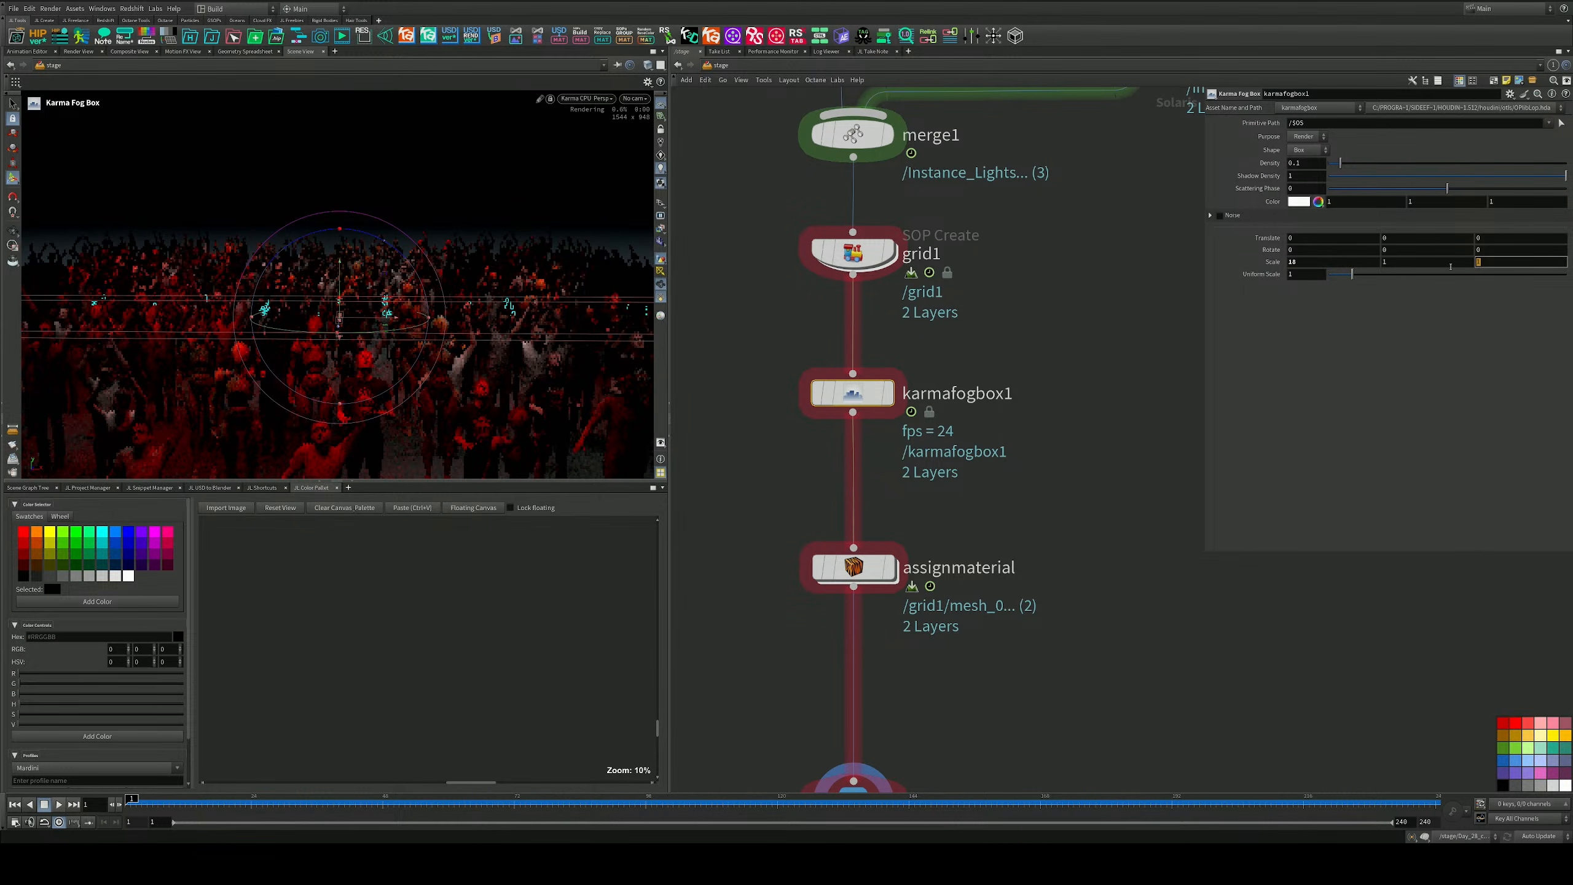
{"action": "type", "text": "0"}
{"action": "key", "text": "Return"}
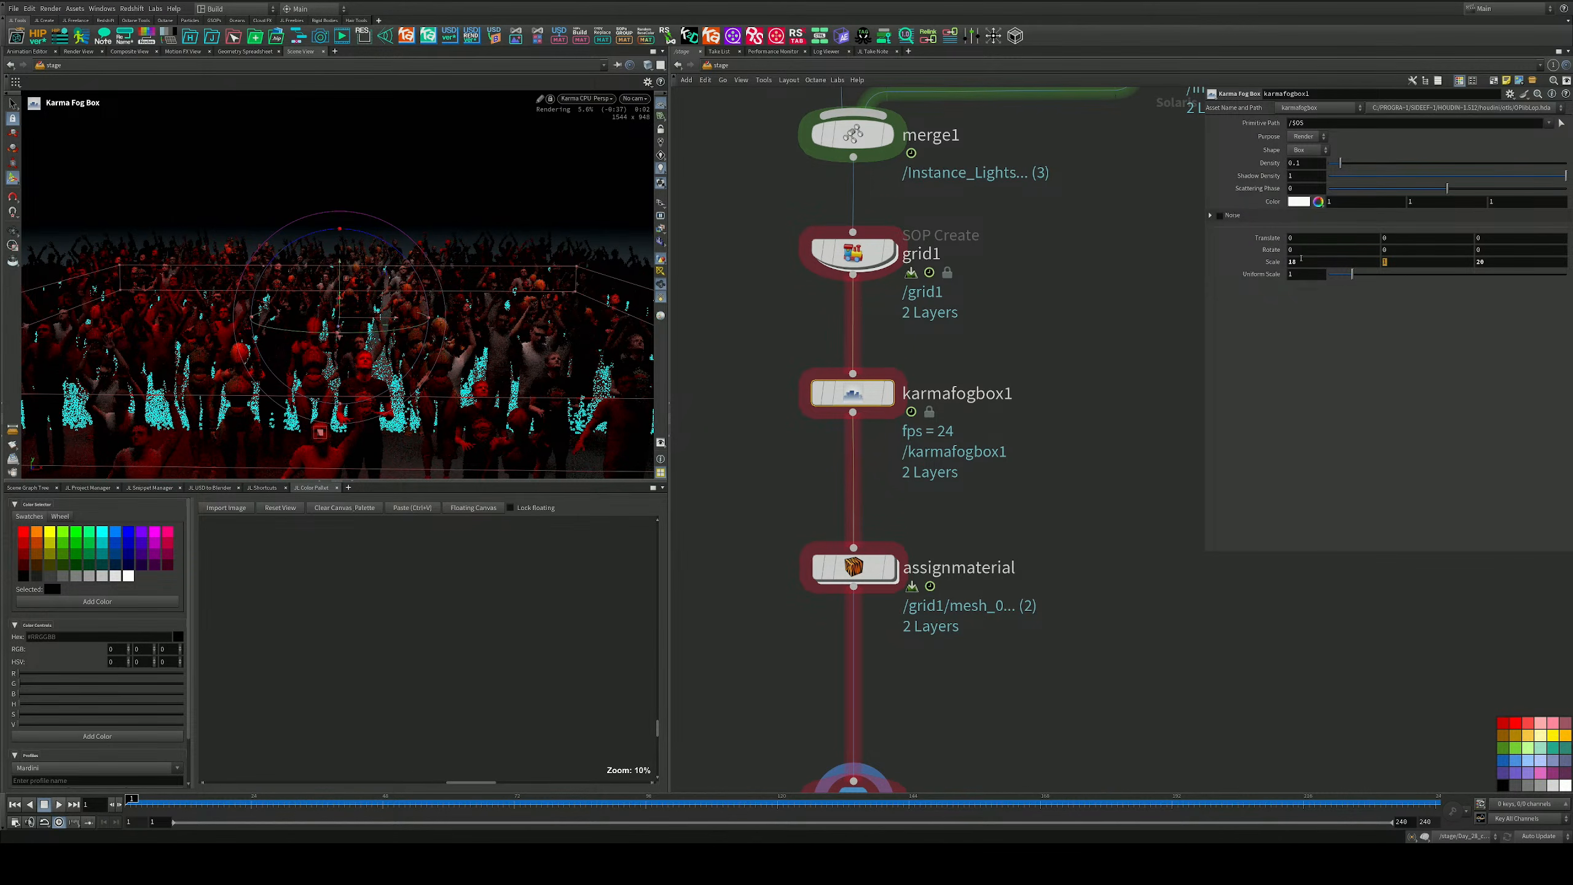
Set the fog box's Y scale to 15 so it rises above the crowd.
{"action": "left_click", "coordinate": [1397, 265]}
{"action": "type", "text": "15"}
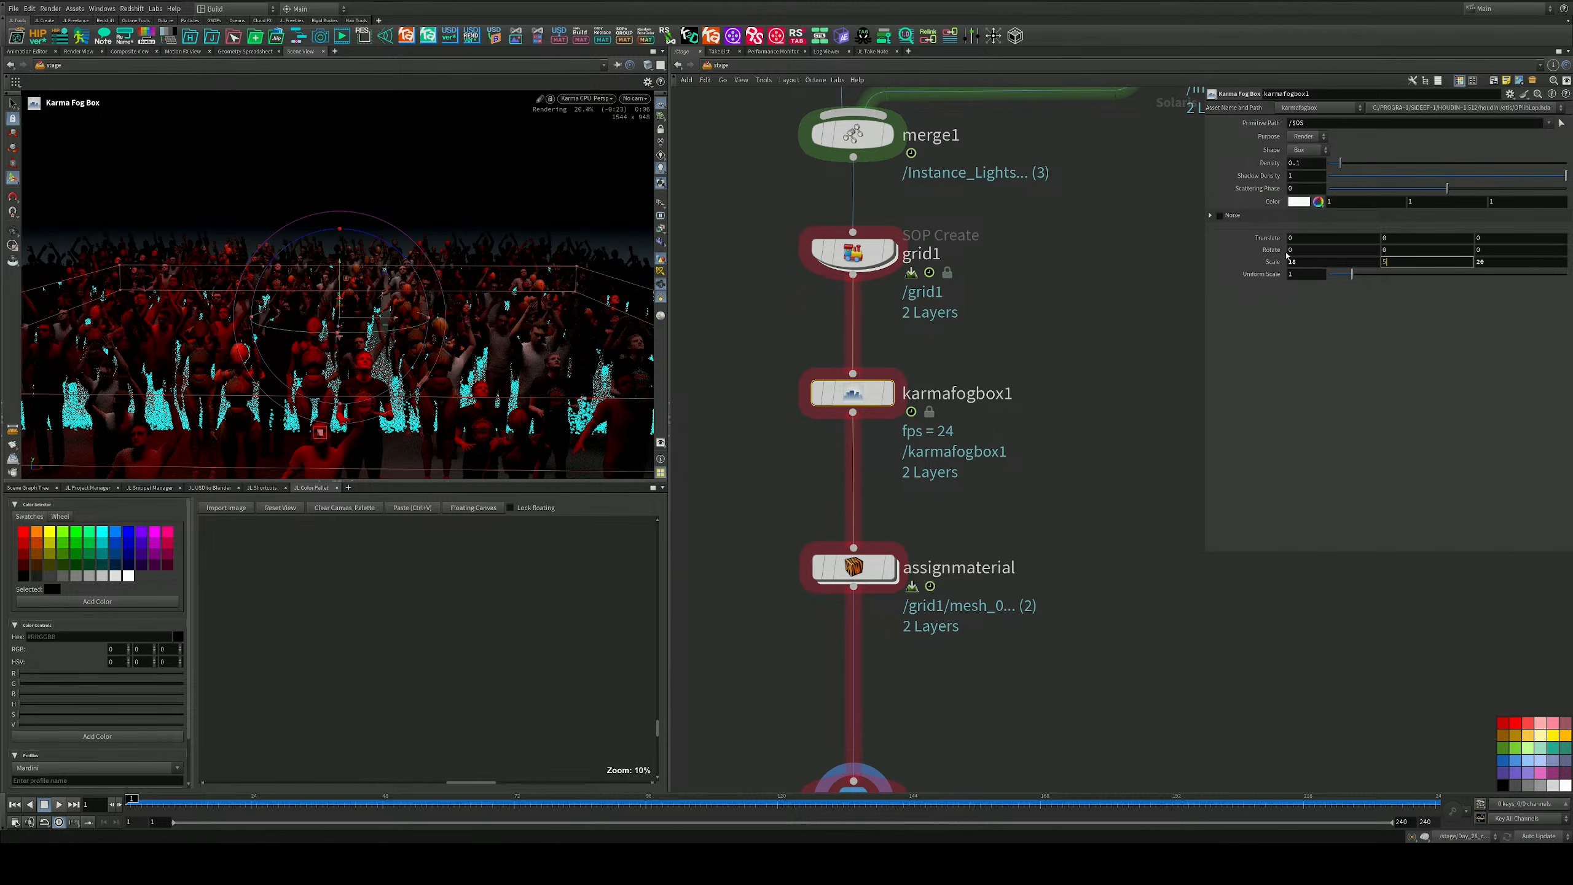
{"action": "key", "text": "Return"}
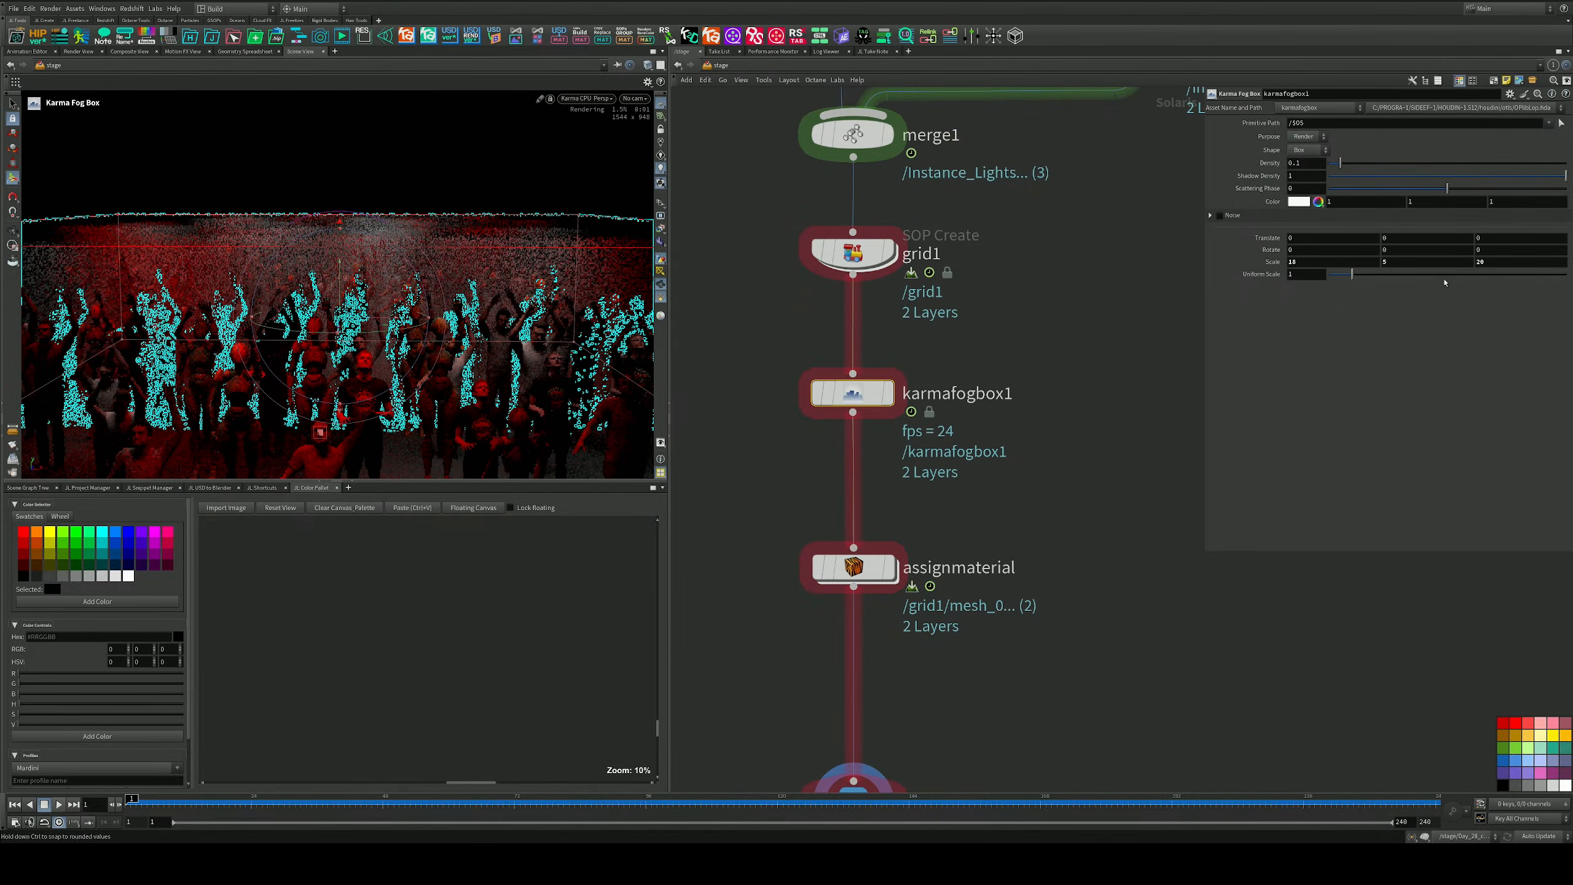
{"action": "type", "text": "15"}
{"action": "key", "text": "Return"}
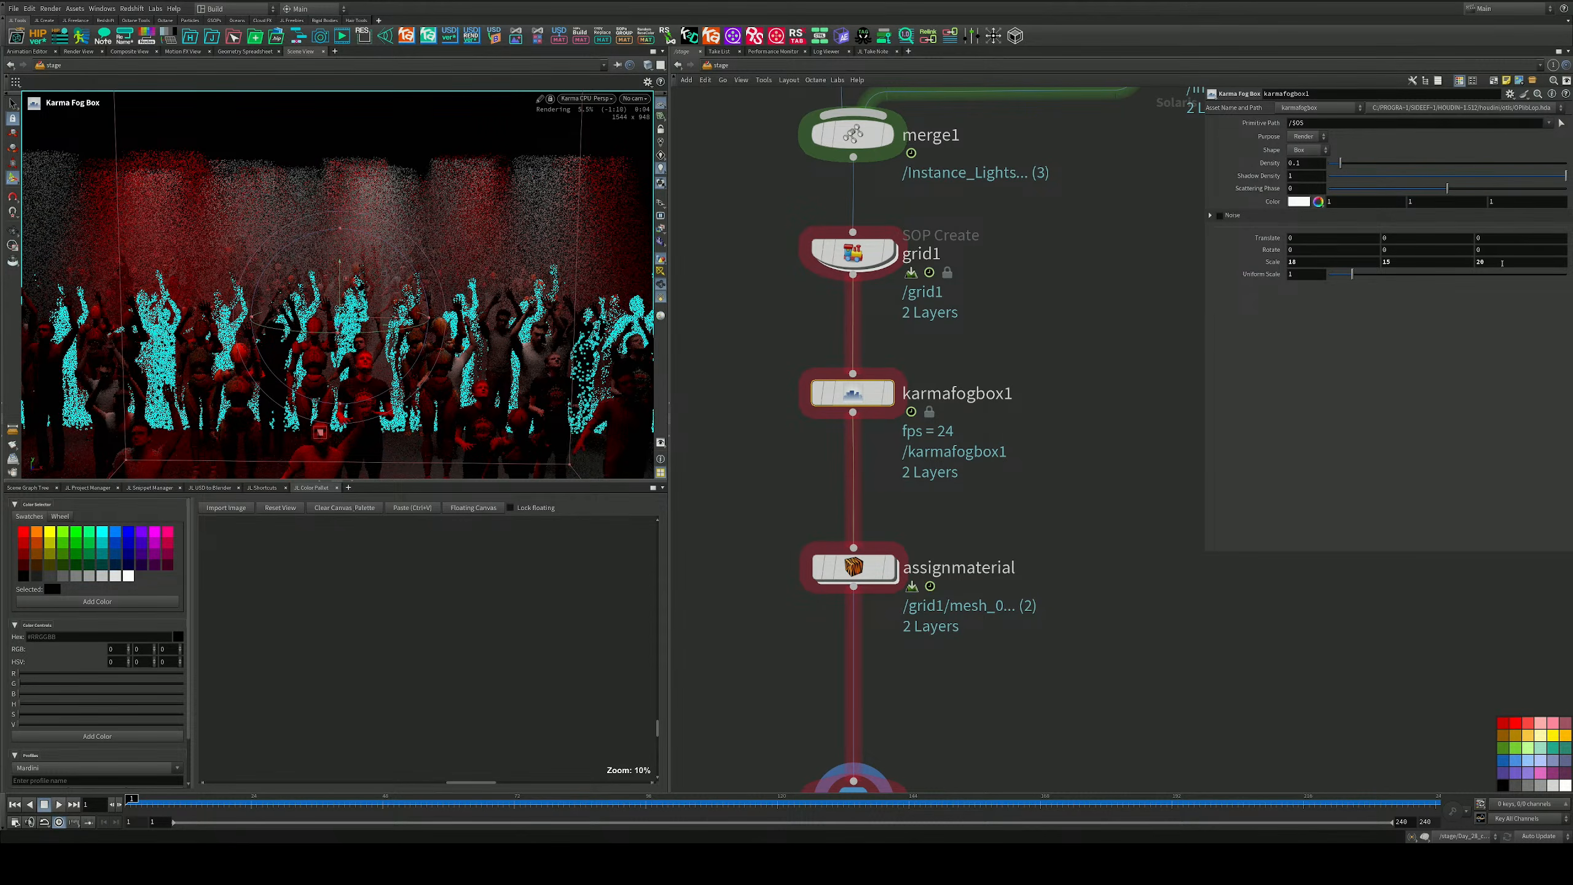
Set the fog box's Z and X scale to 25 each and return the viewport to selection mode.
{"action": "left_click_drag", "start_coordinate": [1503, 263], "coordinate": [1398, 264]}
{"action": "type", "text": "25"}
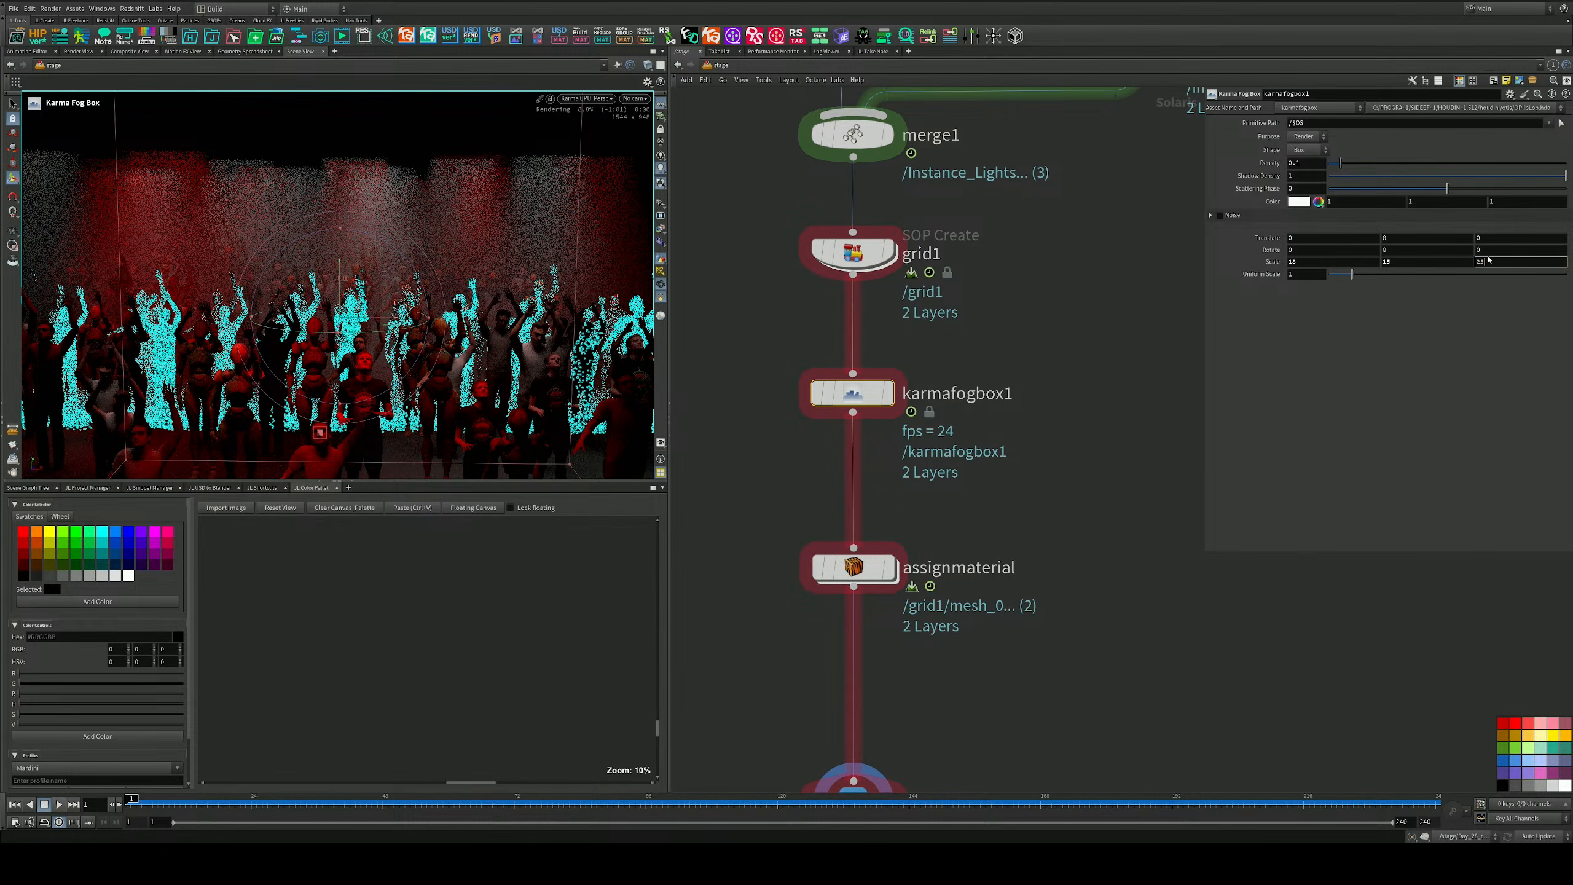
{"action": "key", "text": "Return"}
{"action": "left_click_drag", "start_coordinate": [1362, 261], "coordinate": [1152, 261]}
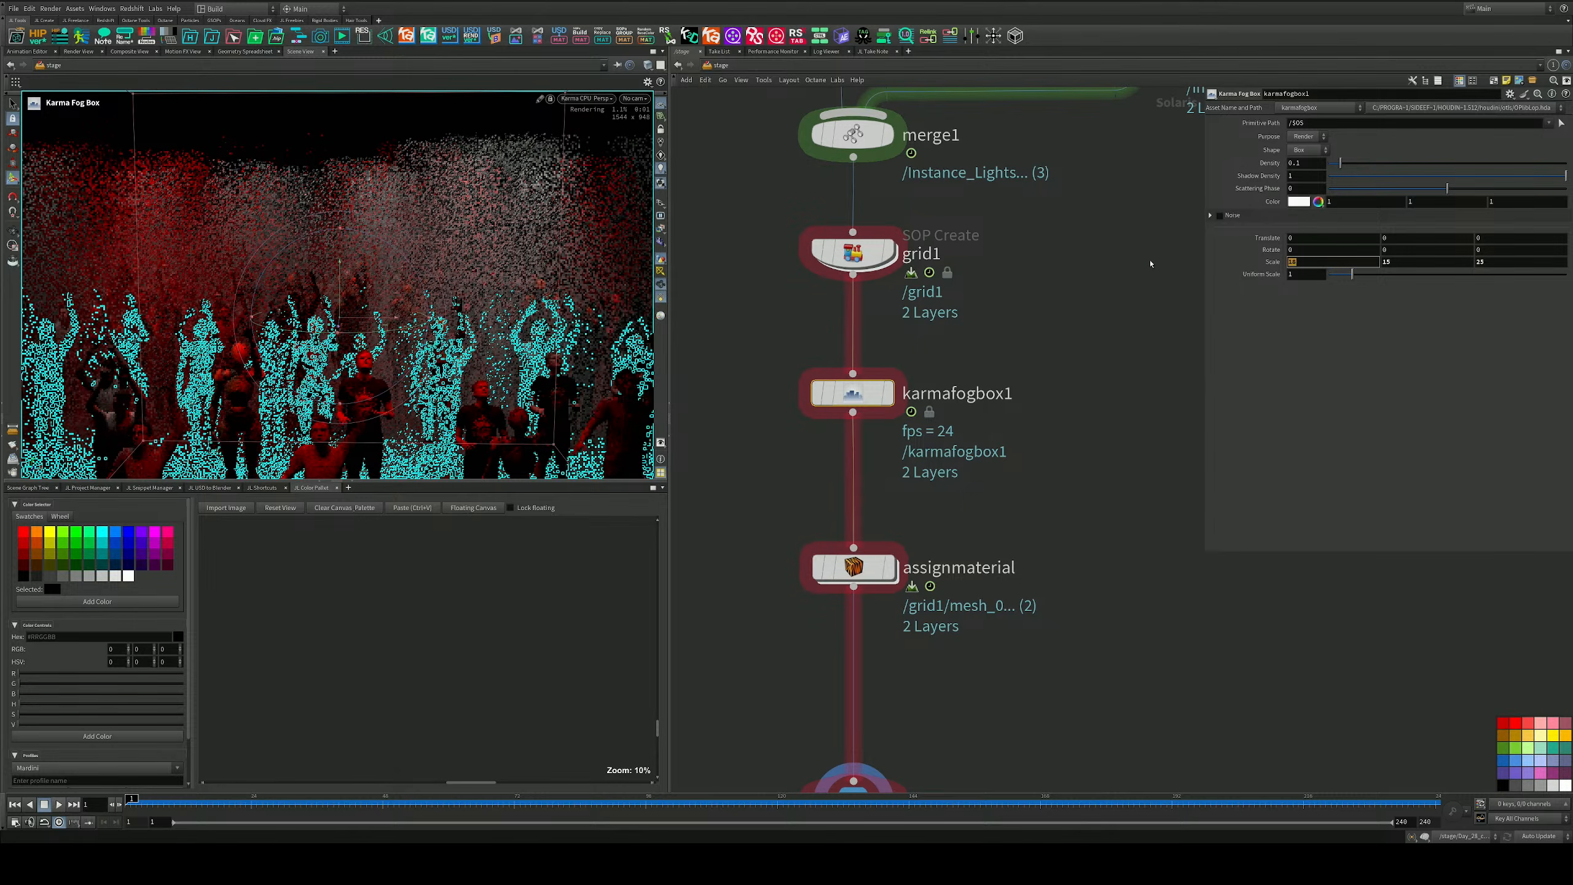
{"action": "type", "text": "25"}
{"action": "key", "text": "Return"}
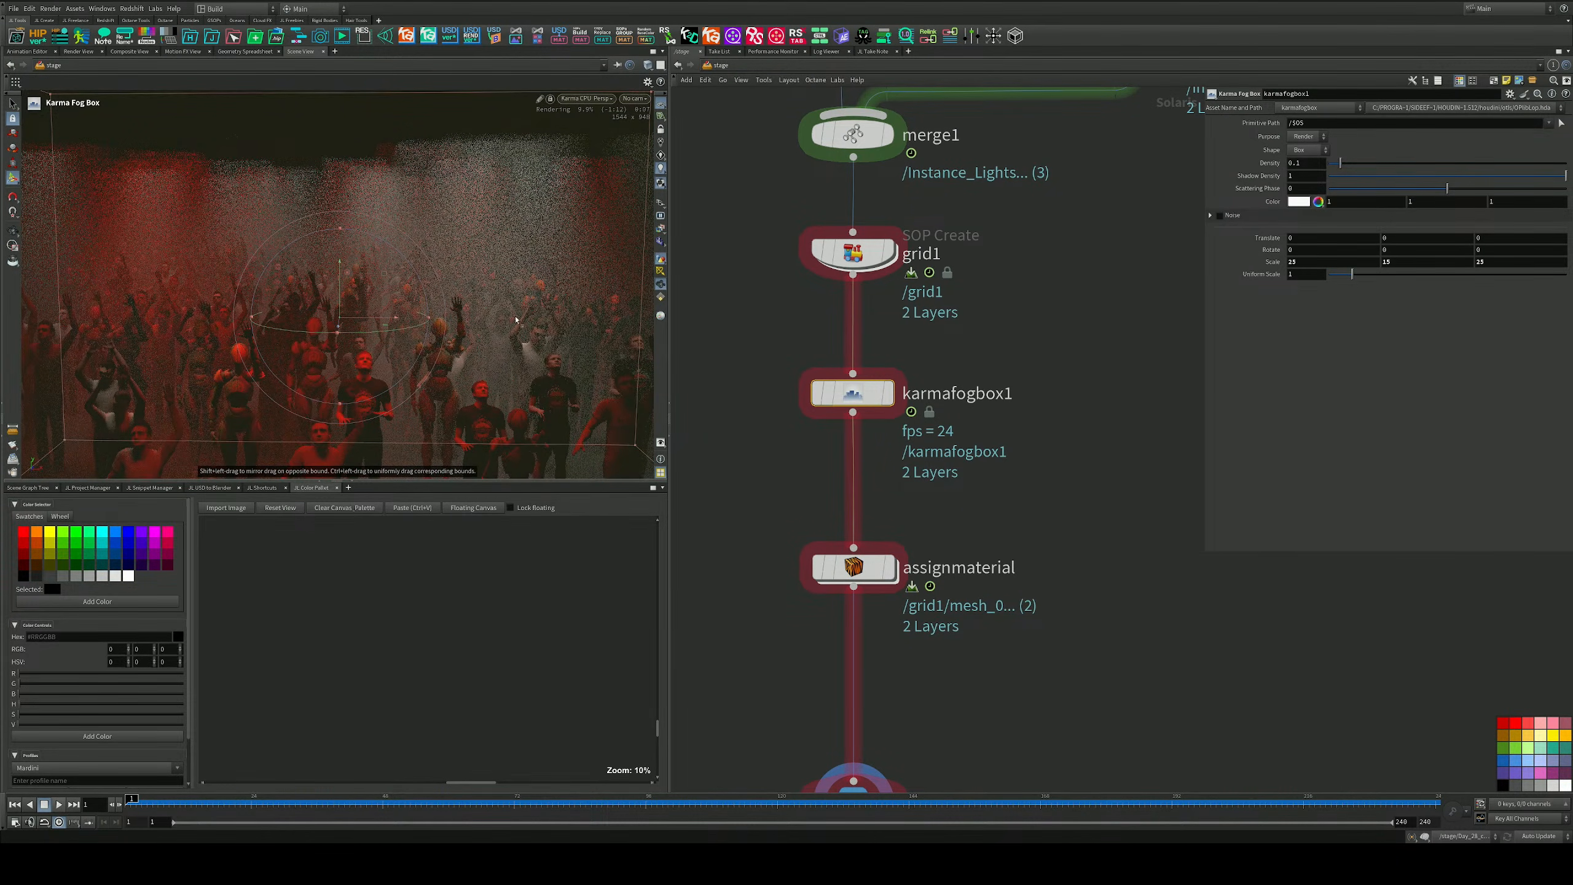
{"action": "key", "text": "s"}
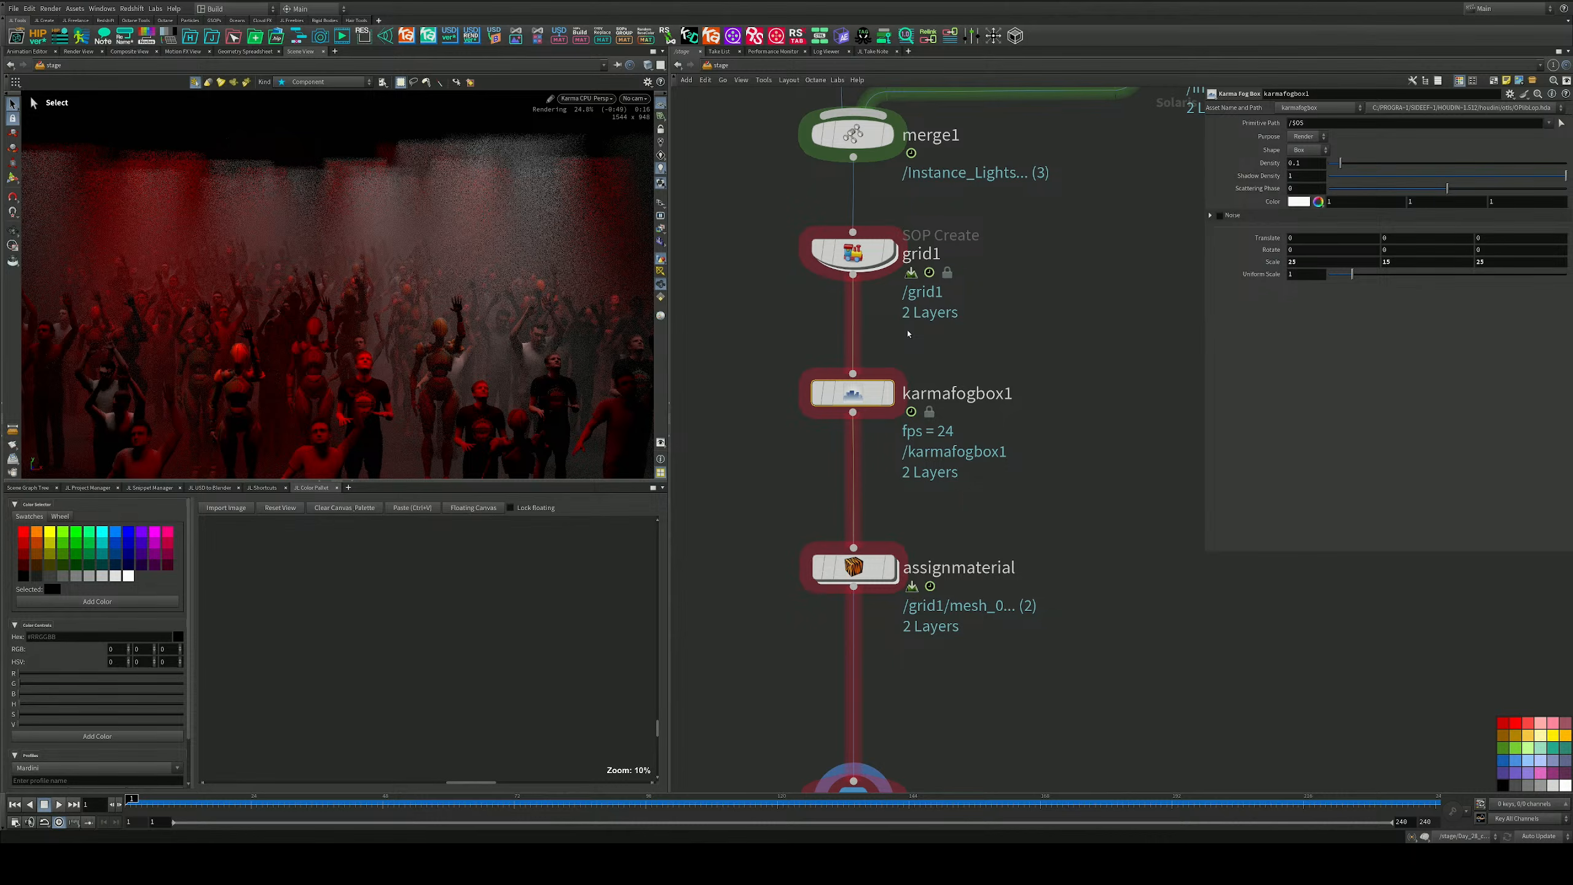
Raise Light_Array1 to a Y position of 4.6.
{"action": "middle_click_drag", "start_coordinate": [1133, 276], "coordinate": [968, 664]}
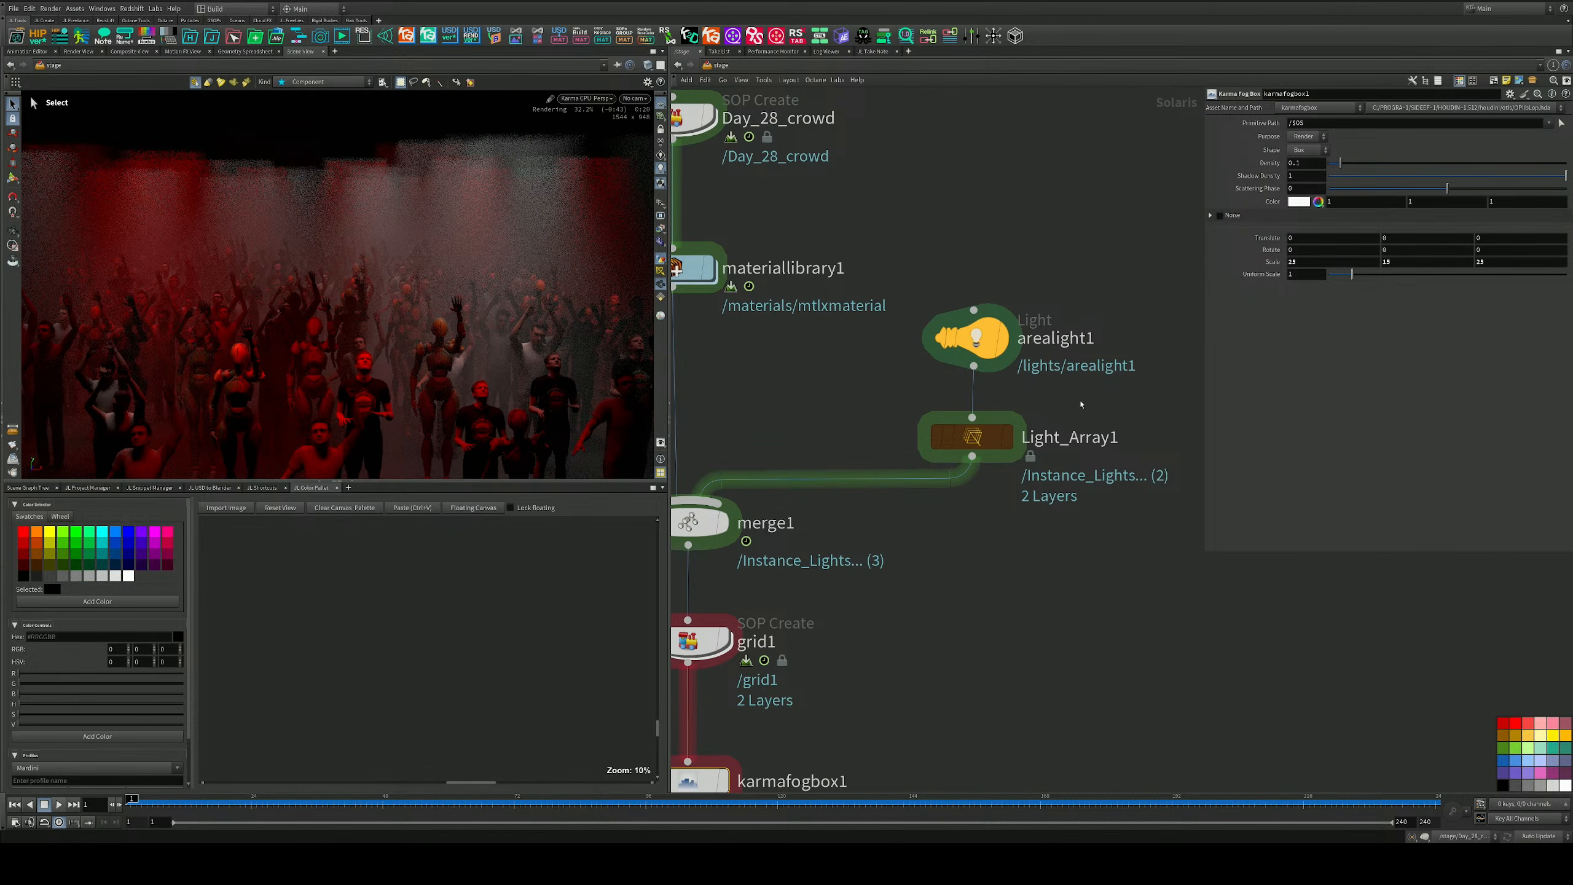
{"action": "left_click", "coordinate": [972, 436]}
{"action": "left_click", "coordinate": [1397, 209]}
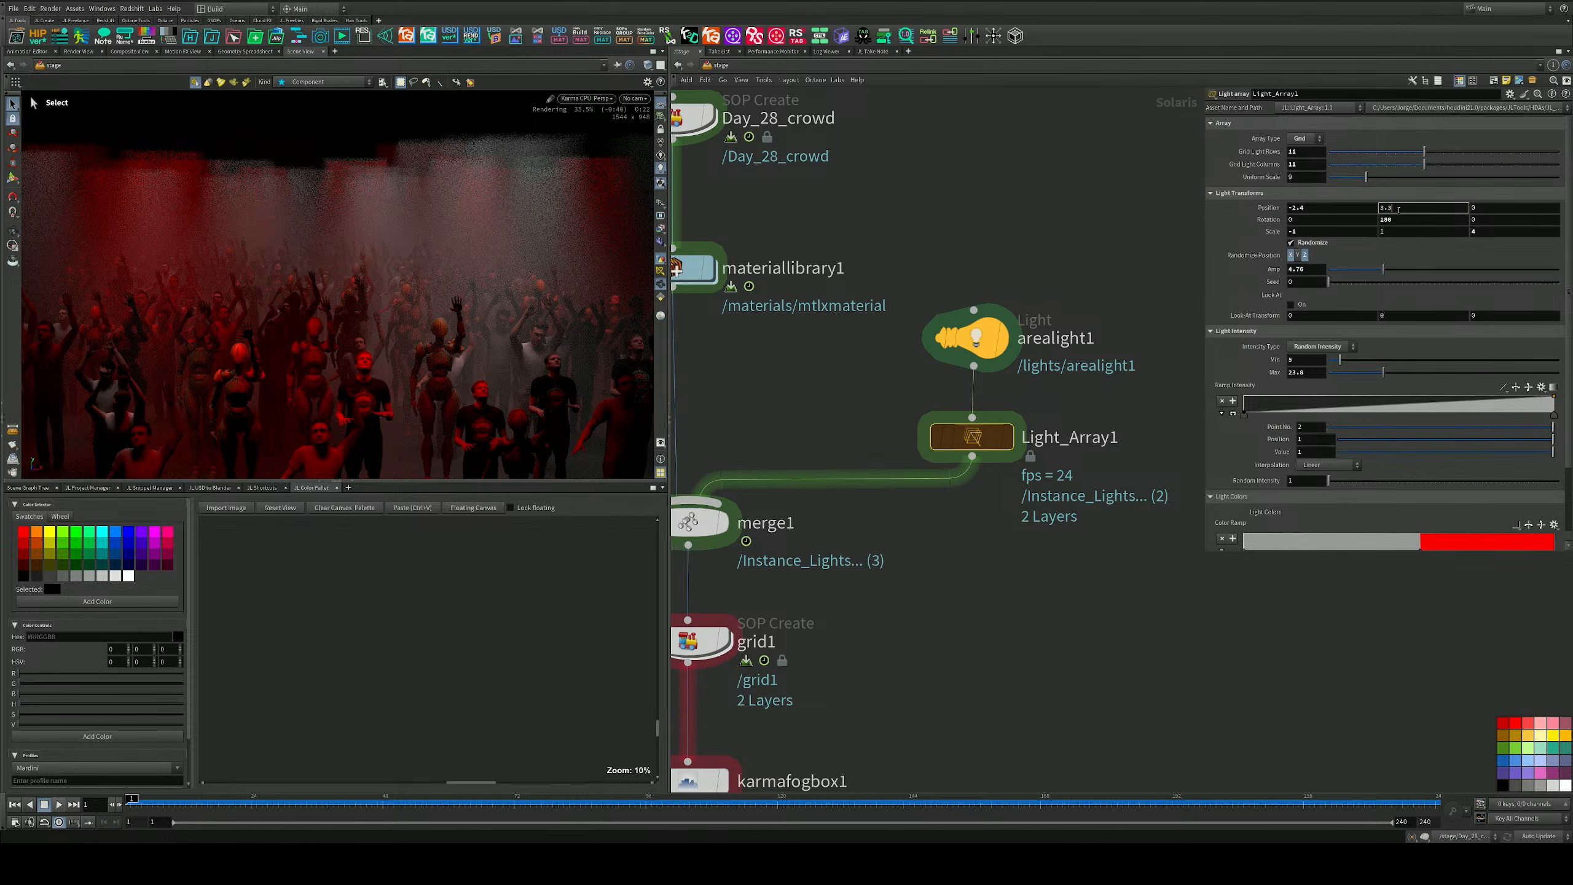
{"action": "key", "text": "BackSpace"}
{"action": "type", "text": "8"}
{"action": "key", "text": "Return"}
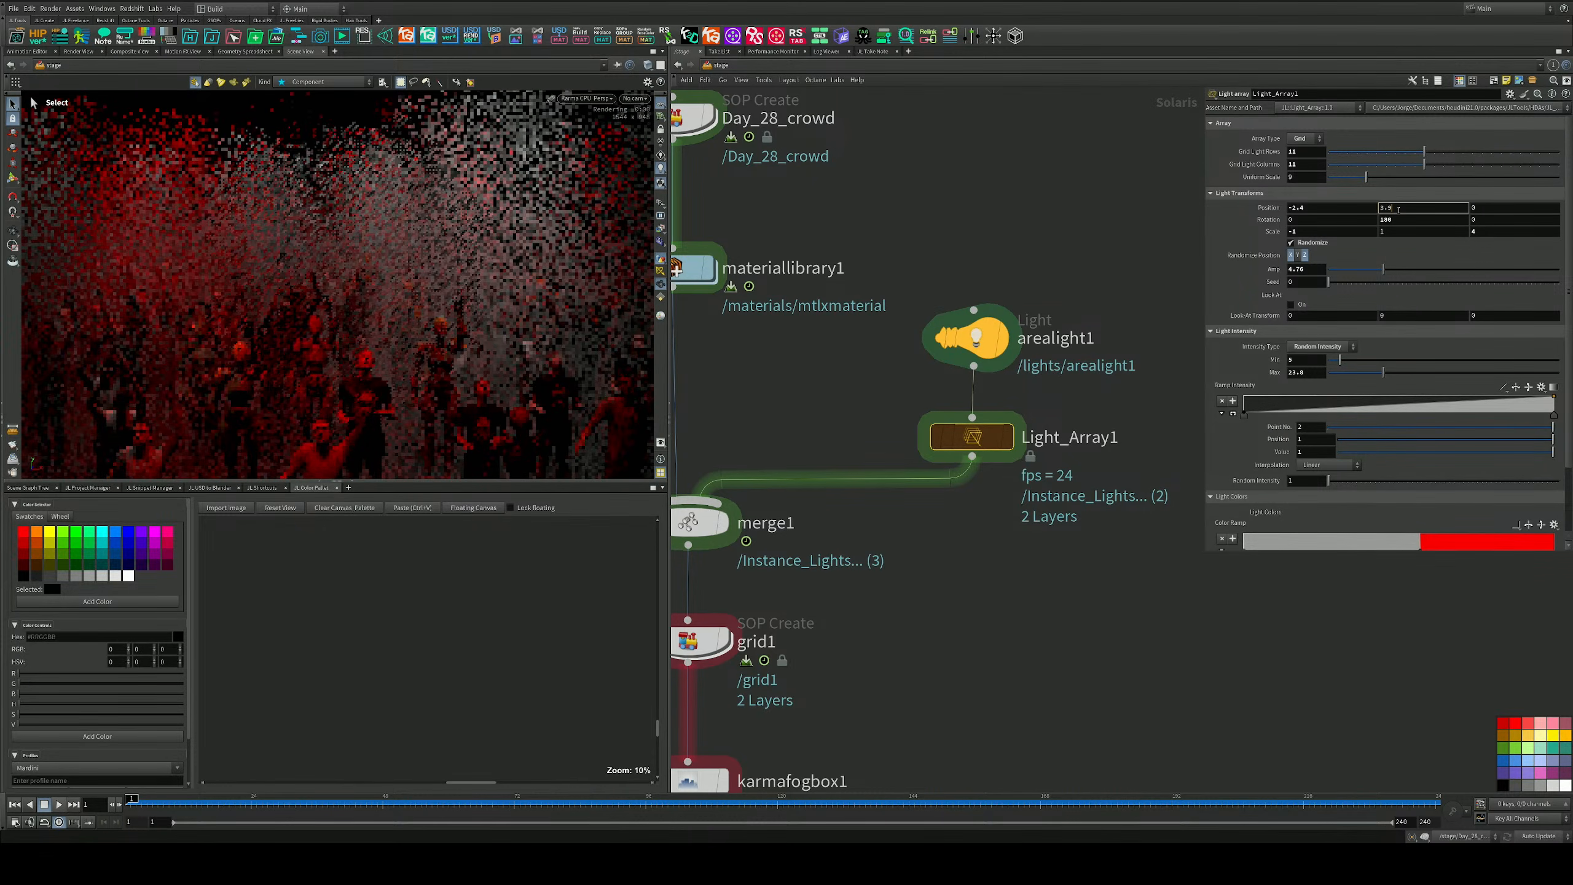
{"action": "key", "text": "Up"}
{"action": "key", "text": "Up"}
{"action": "key", "text": "Up"}
{"action": "key", "text": "Up"}
{"action": "key", "text": "Up"}
{"action": "key", "text": "Up"}
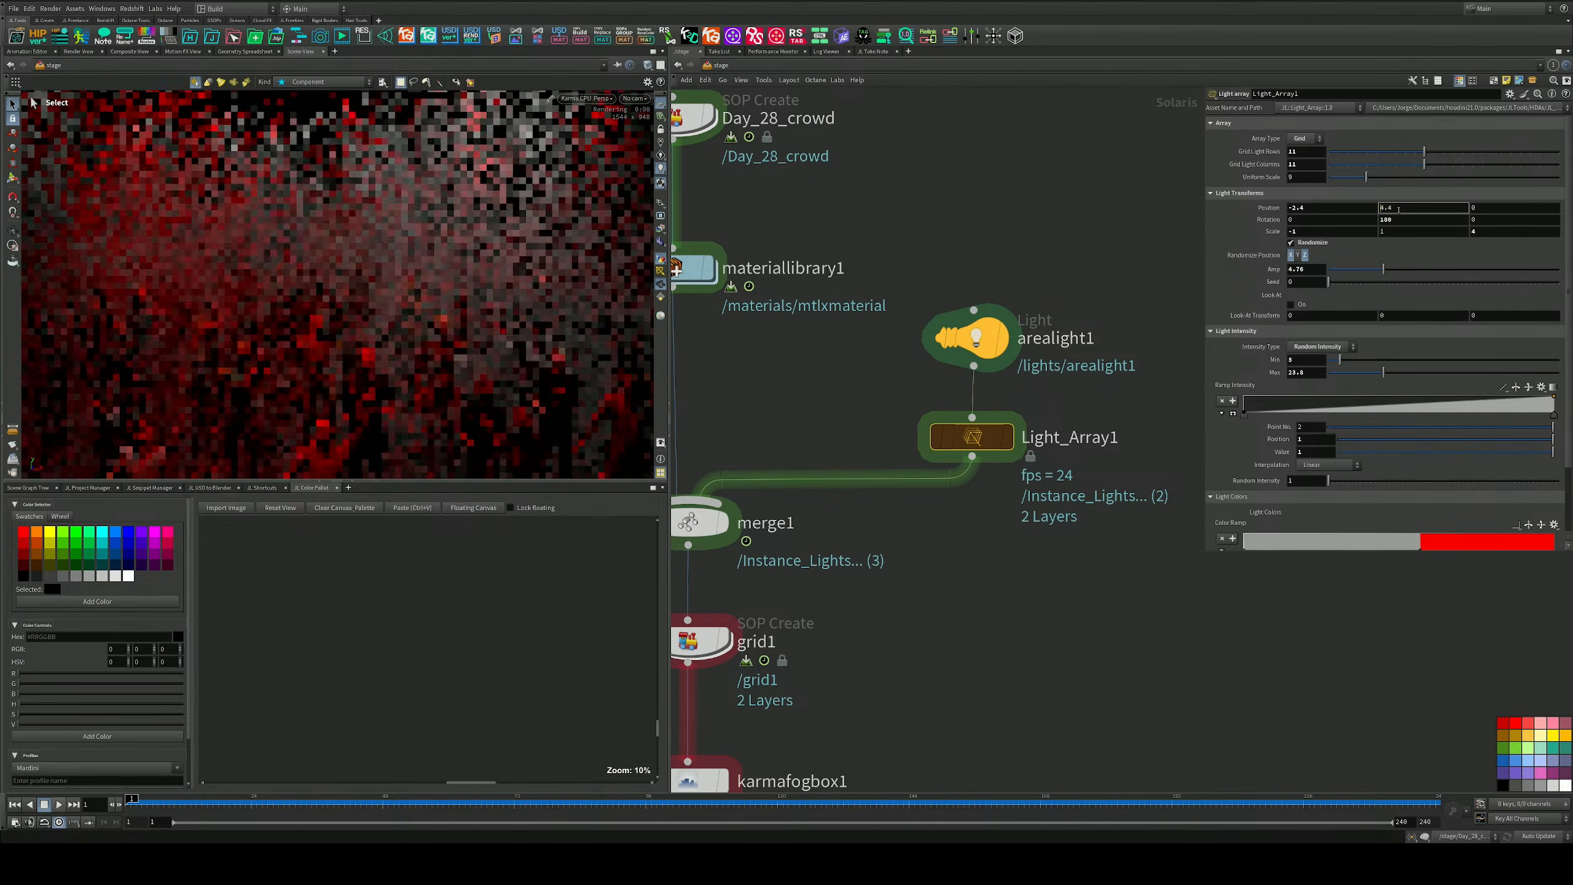
{"action": "key", "text": "Up"}
{"action": "key", "text": "Up"}
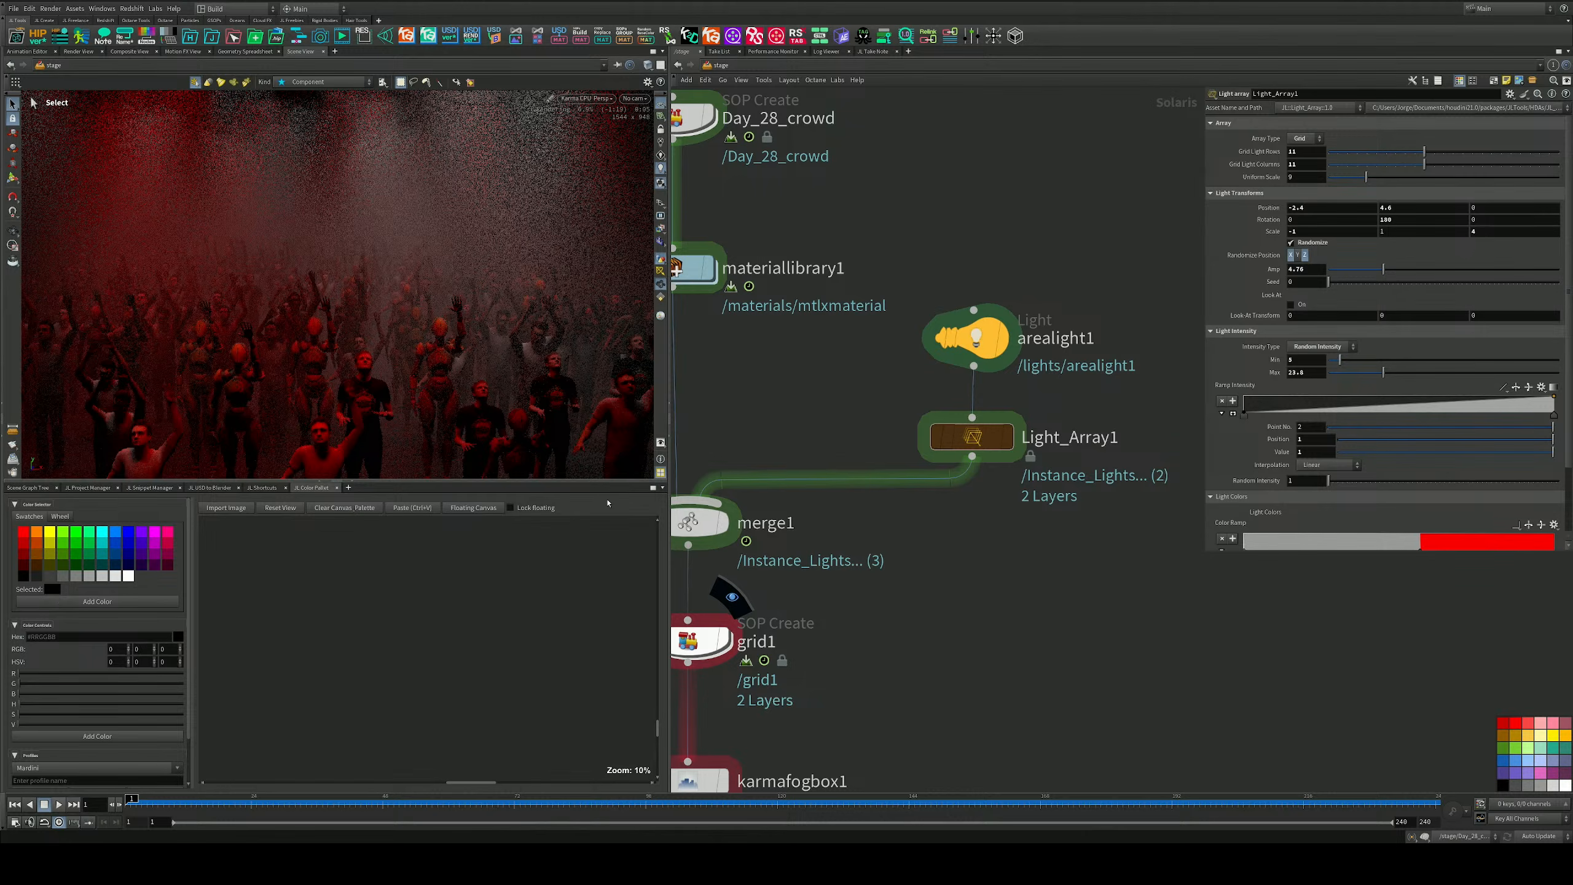
Look through camera1 in the viewport and display the camera1 node's view settings.
{"action": "middle_click_drag", "start_coordinate": [937, 604], "coordinate": [953, 478]}
{"action": "middle_click_drag", "start_coordinate": [935, 491], "coordinate": [1023, 360]}
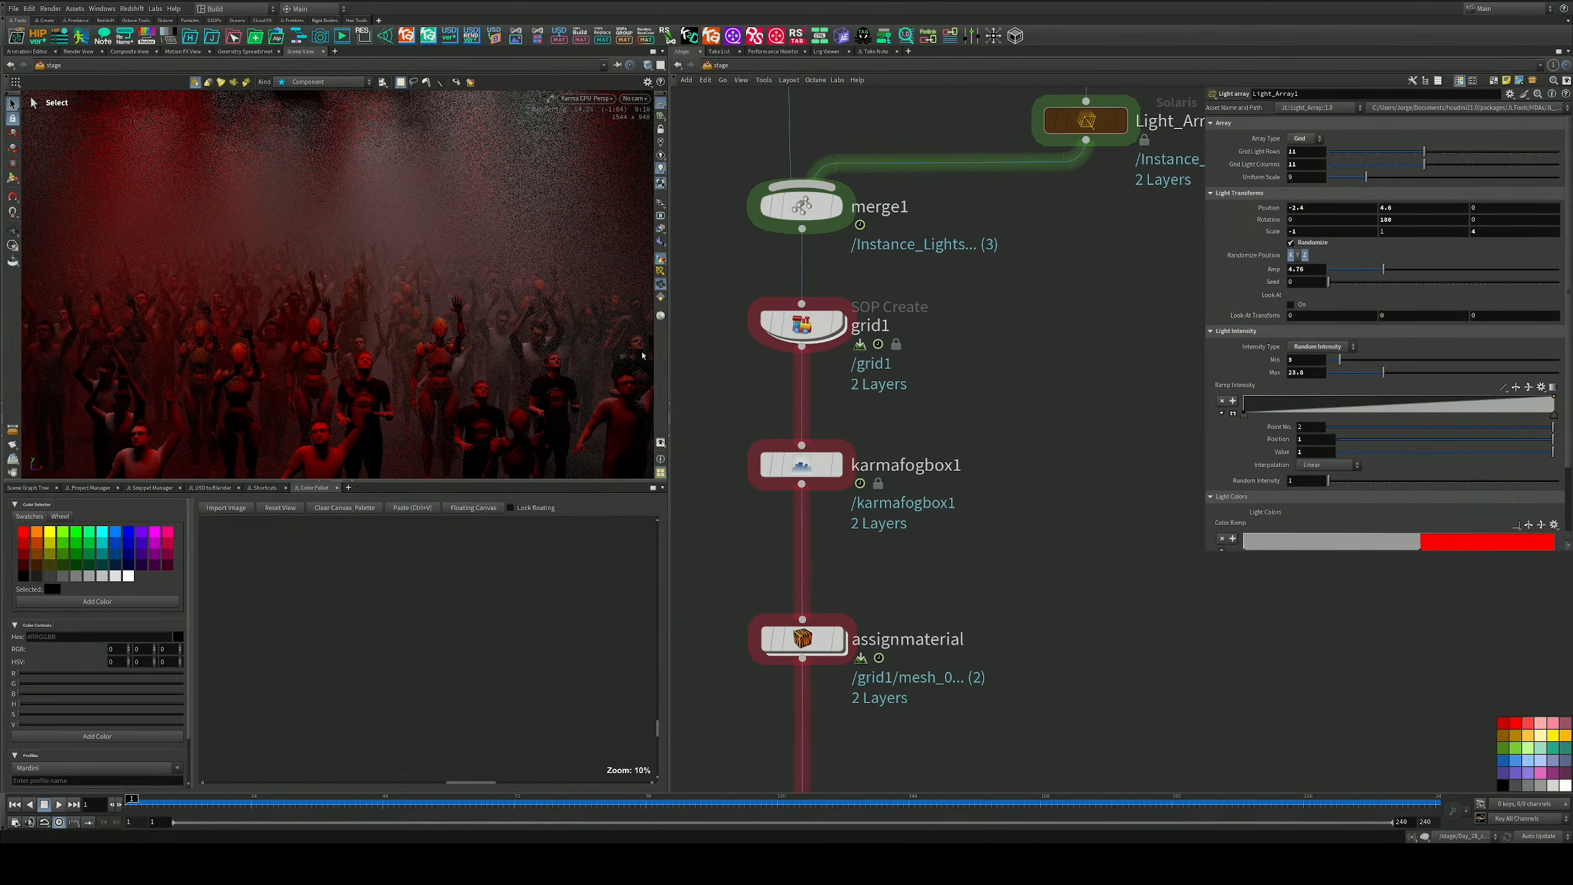
{"action": "left_click", "coordinate": [634, 99]}
{"action": "left_click", "coordinate": [643, 116]}
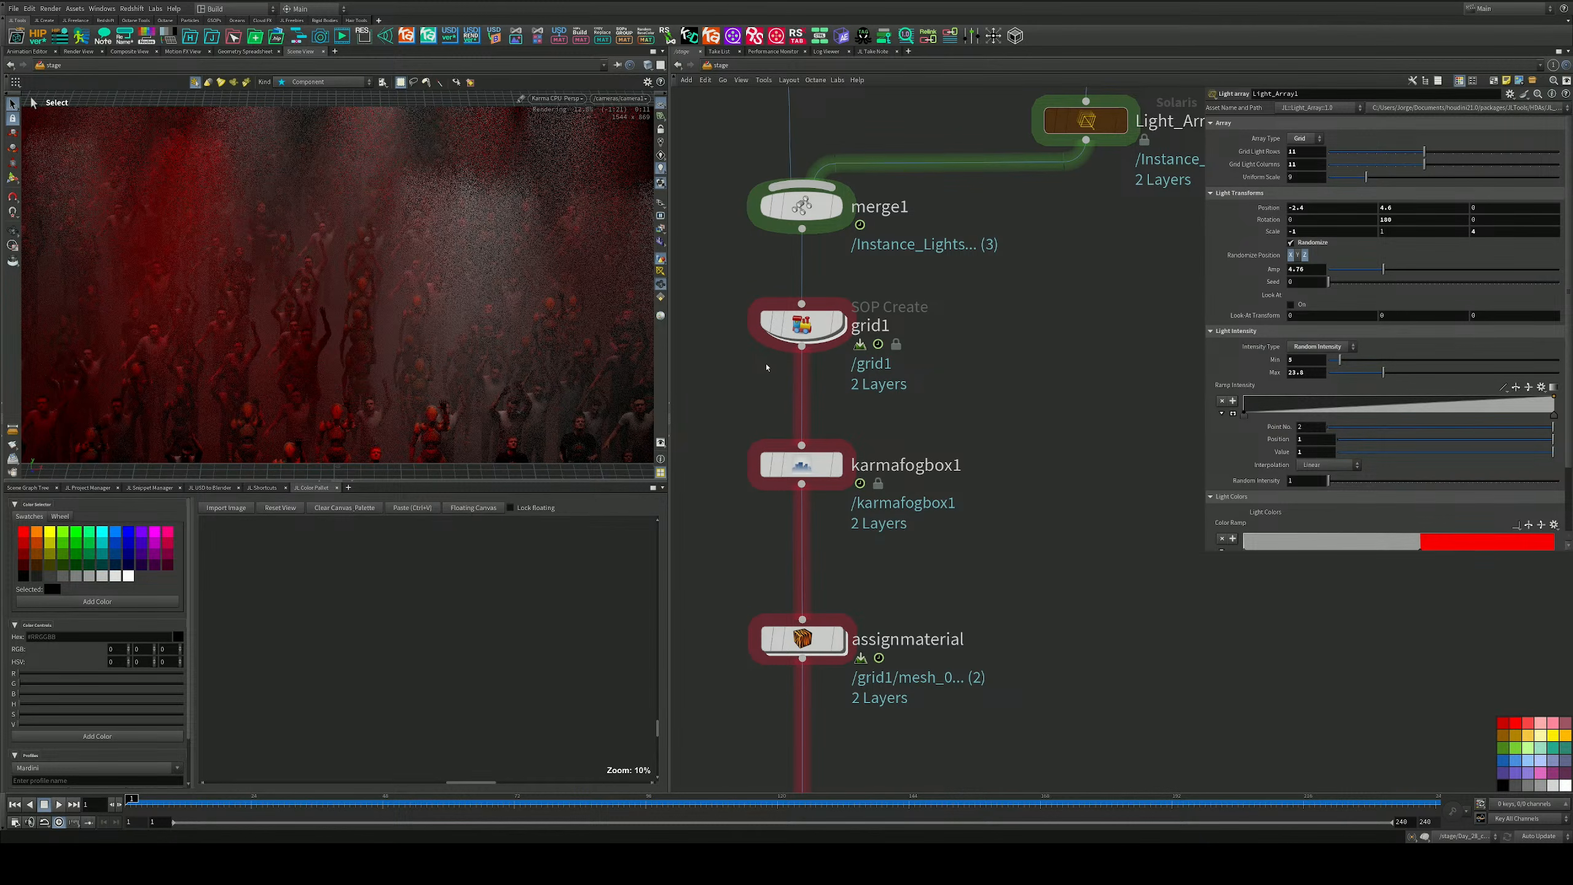
{"action": "middle_click_drag", "start_coordinate": [1037, 599], "coordinate": [1102, 284]}
{"action": "left_click_drag", "start_coordinate": [1017, 516], "coordinate": [799, 642]}
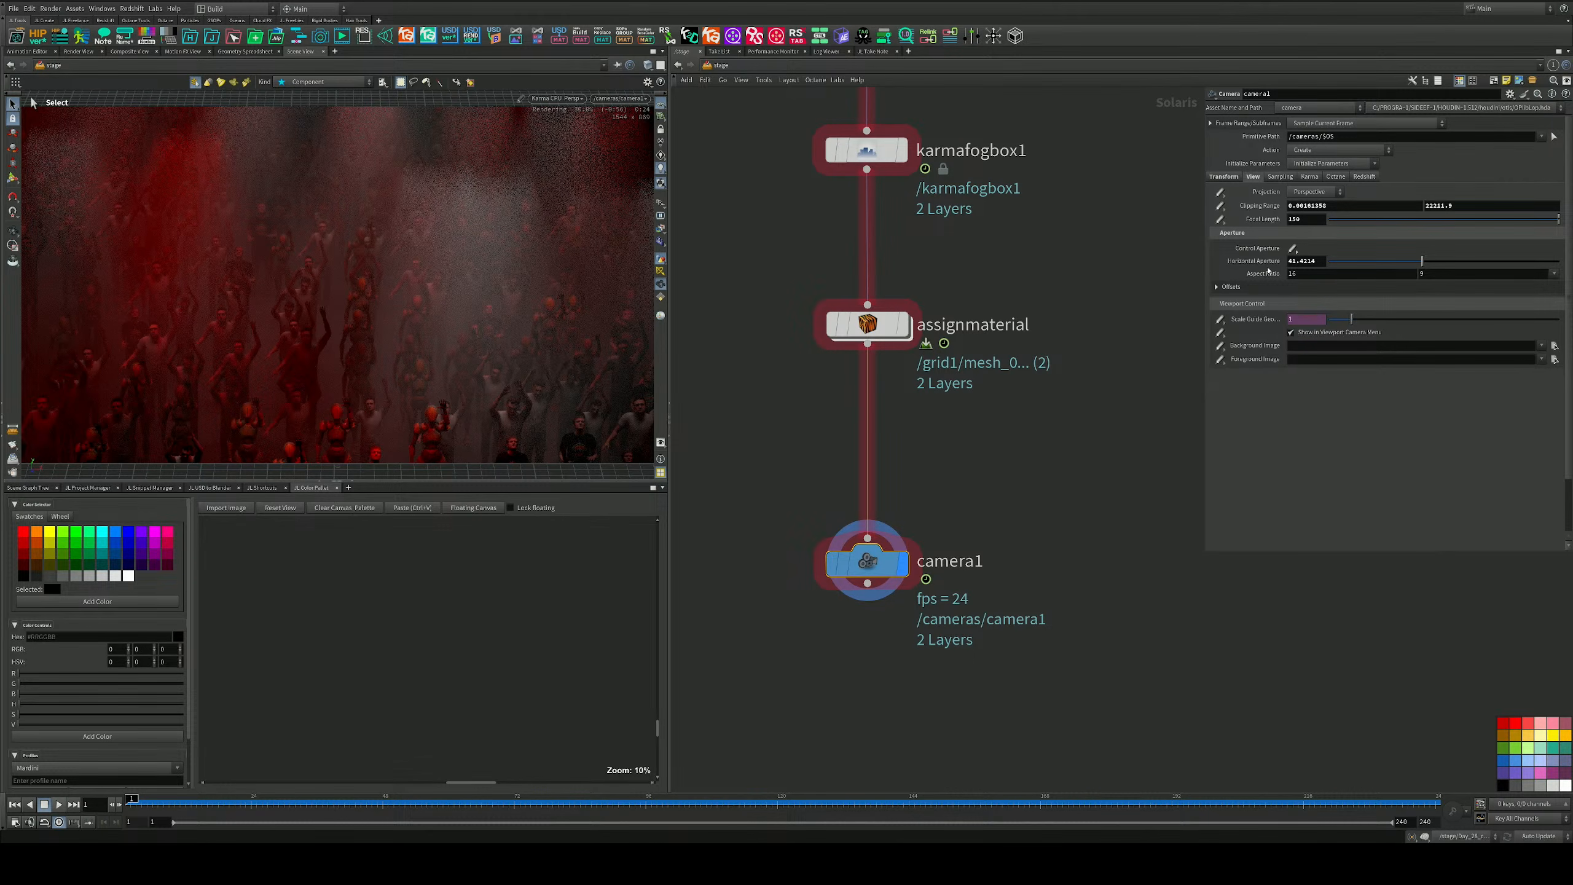
Add a color key at about 0.37 in Light_Array1's color ramp, try several swatches, and make it pure blue (0, 0, 1).
{"action": "middle_click_drag", "start_coordinate": [1085, 326], "coordinate": [1075, 582]}
{"action": "middle_click_drag", "start_coordinate": [1116, 266], "coordinate": [1027, 563]}
{"action": "left_click_drag", "start_coordinate": [1084, 260], "coordinate": [1084, 226]}
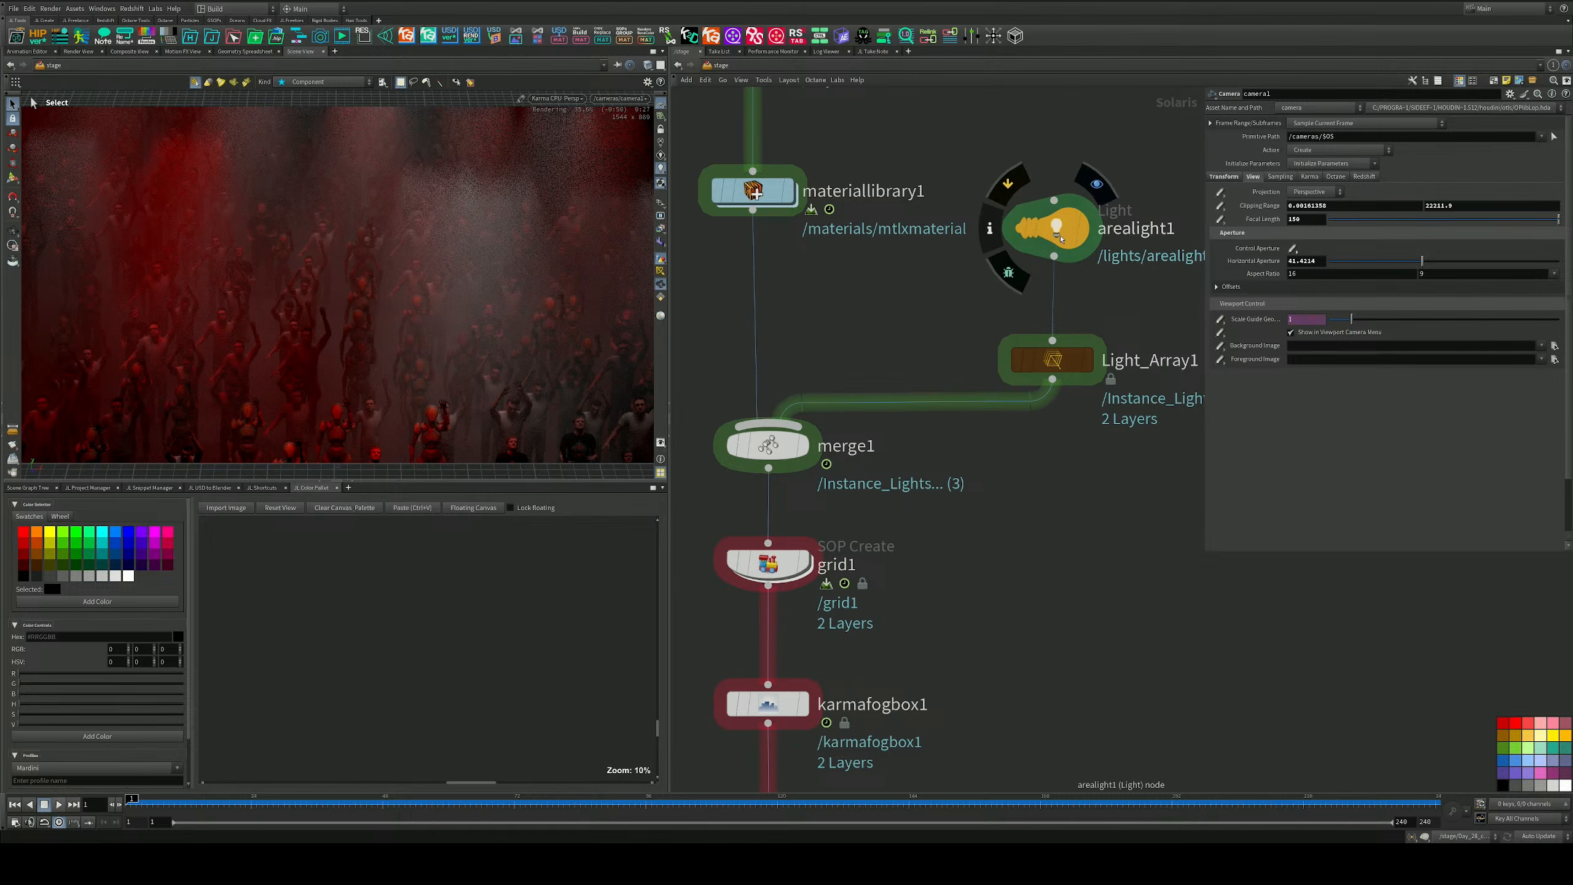
{"action": "left_click", "coordinate": [1079, 227]}
{"action": "middle_click_drag", "start_coordinate": [1087, 283], "coordinate": [981, 315]}
{"action": "left_click", "coordinate": [946, 392]}
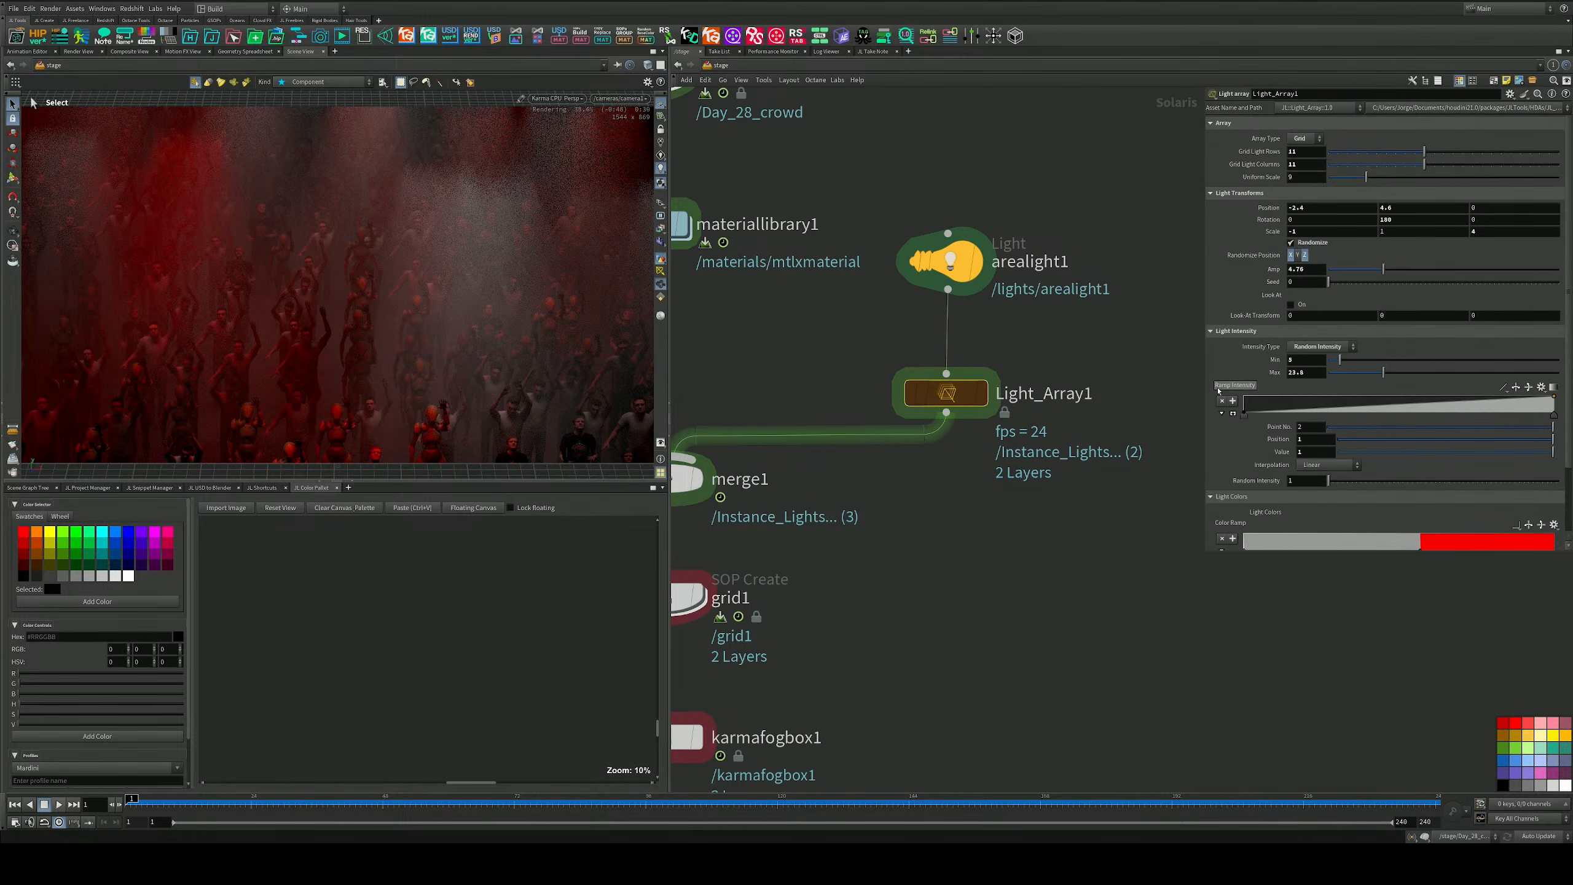
{"action": "scroll", "coordinate": [1571, 440], "scroll_direction": "down", "scroll_amount": 3}
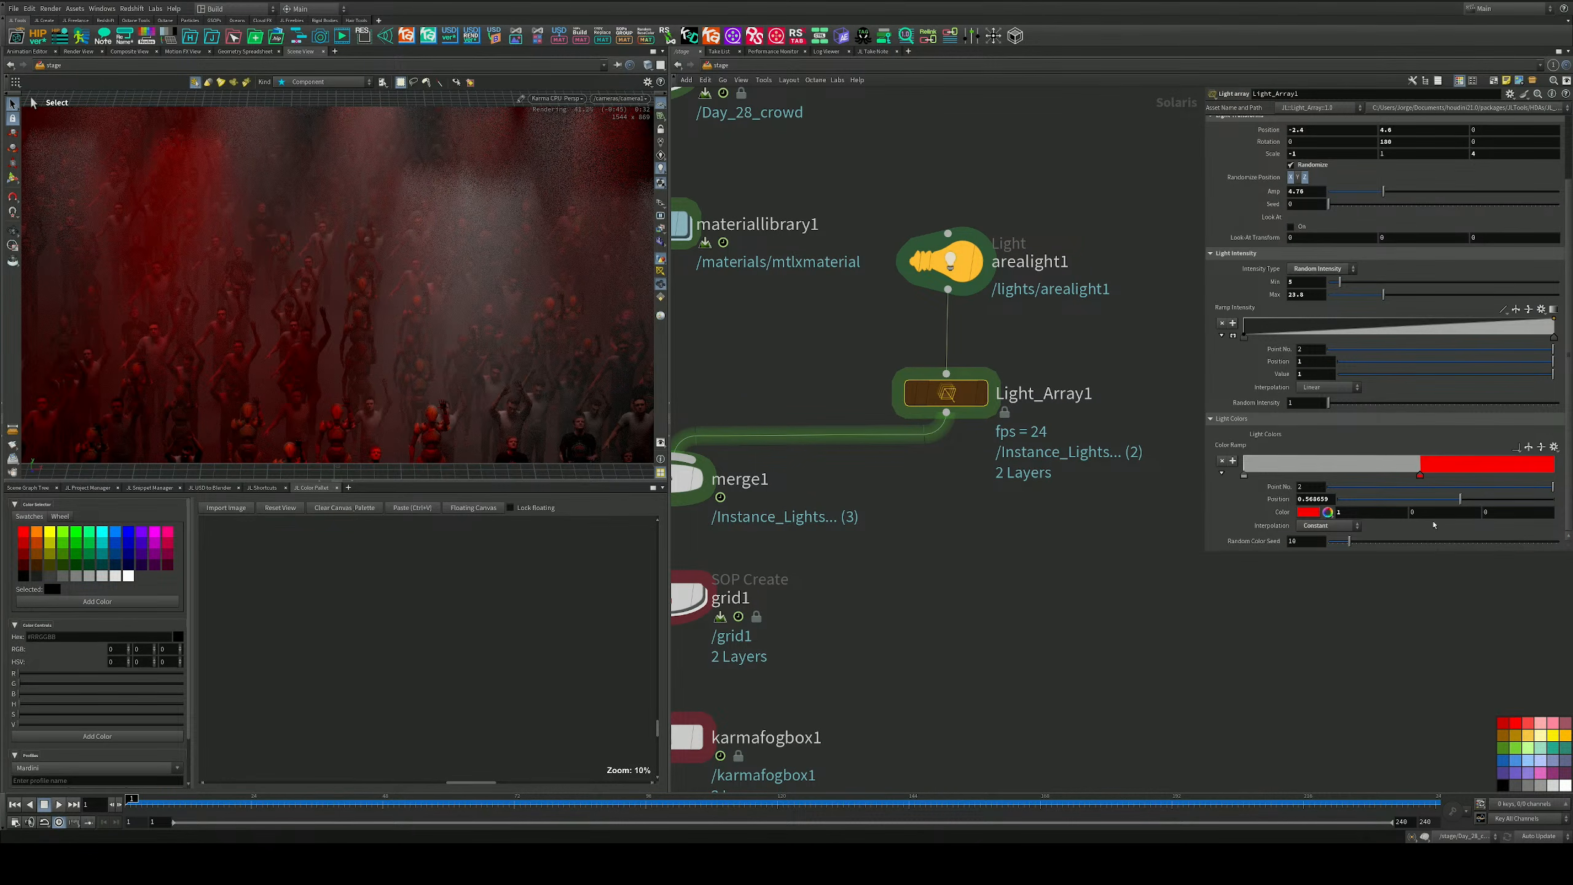
{"action": "double_click", "coordinate": [1359, 474]}
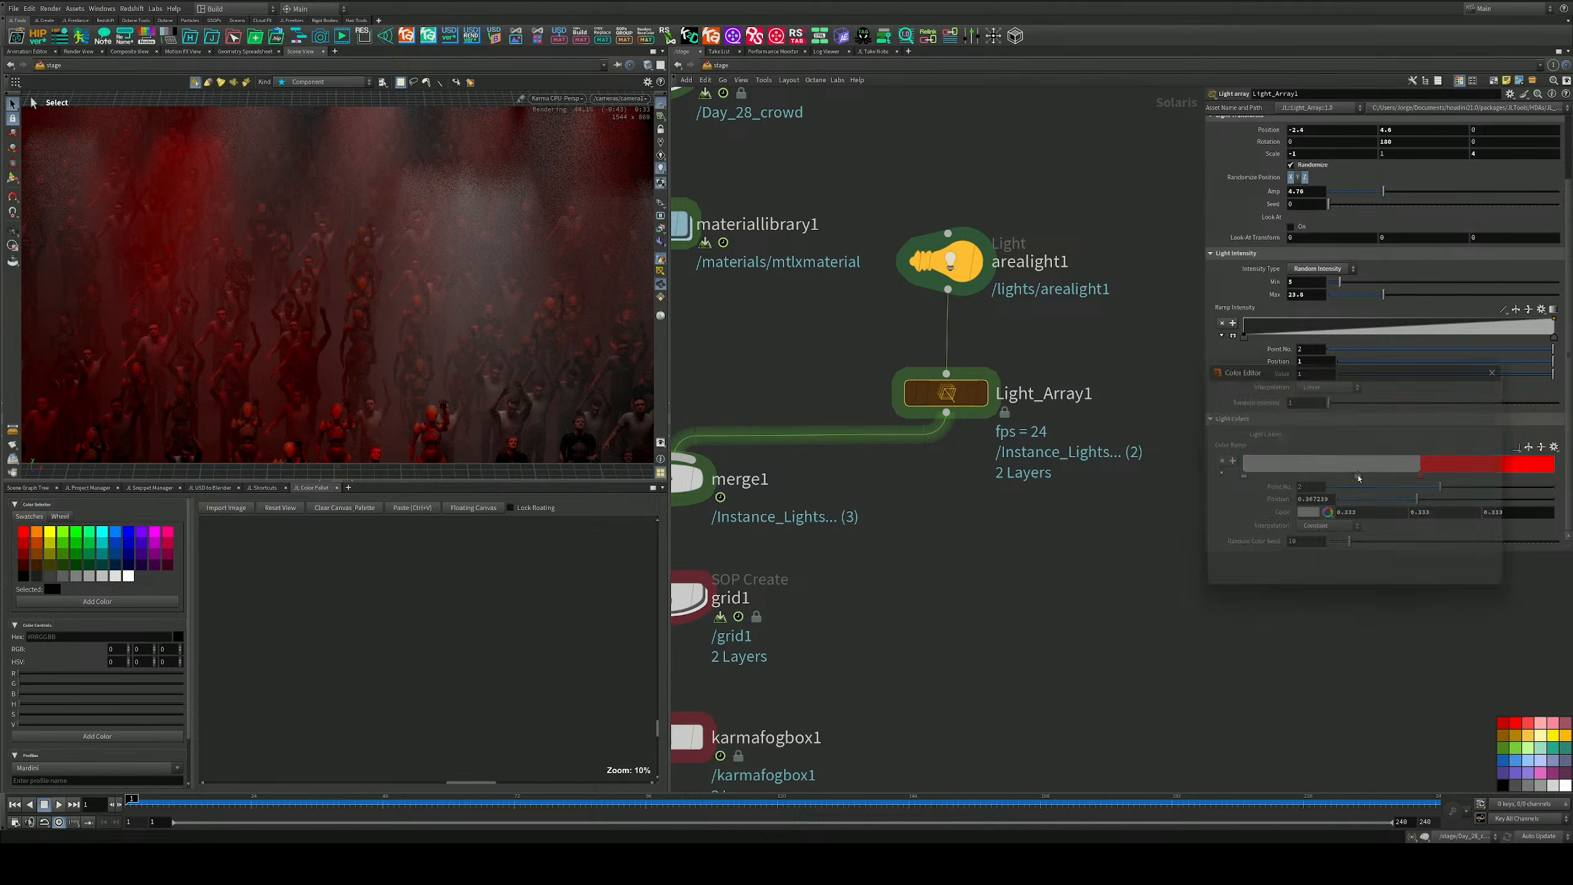
{"action": "left_click", "coordinate": [1428, 421]}
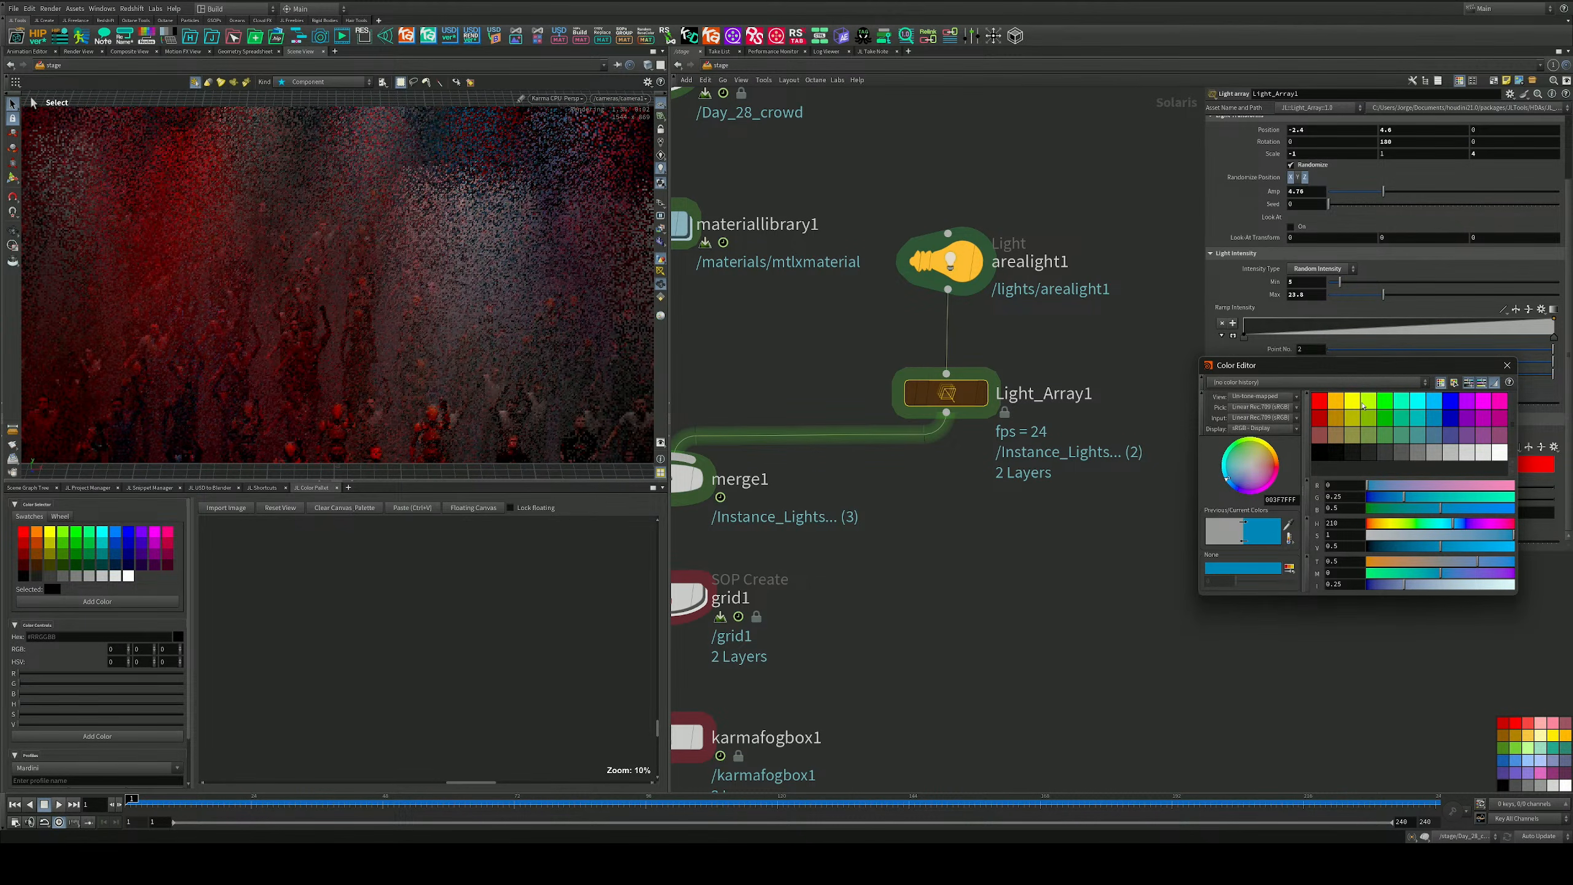
{"action": "left_click", "coordinate": [1373, 406]}
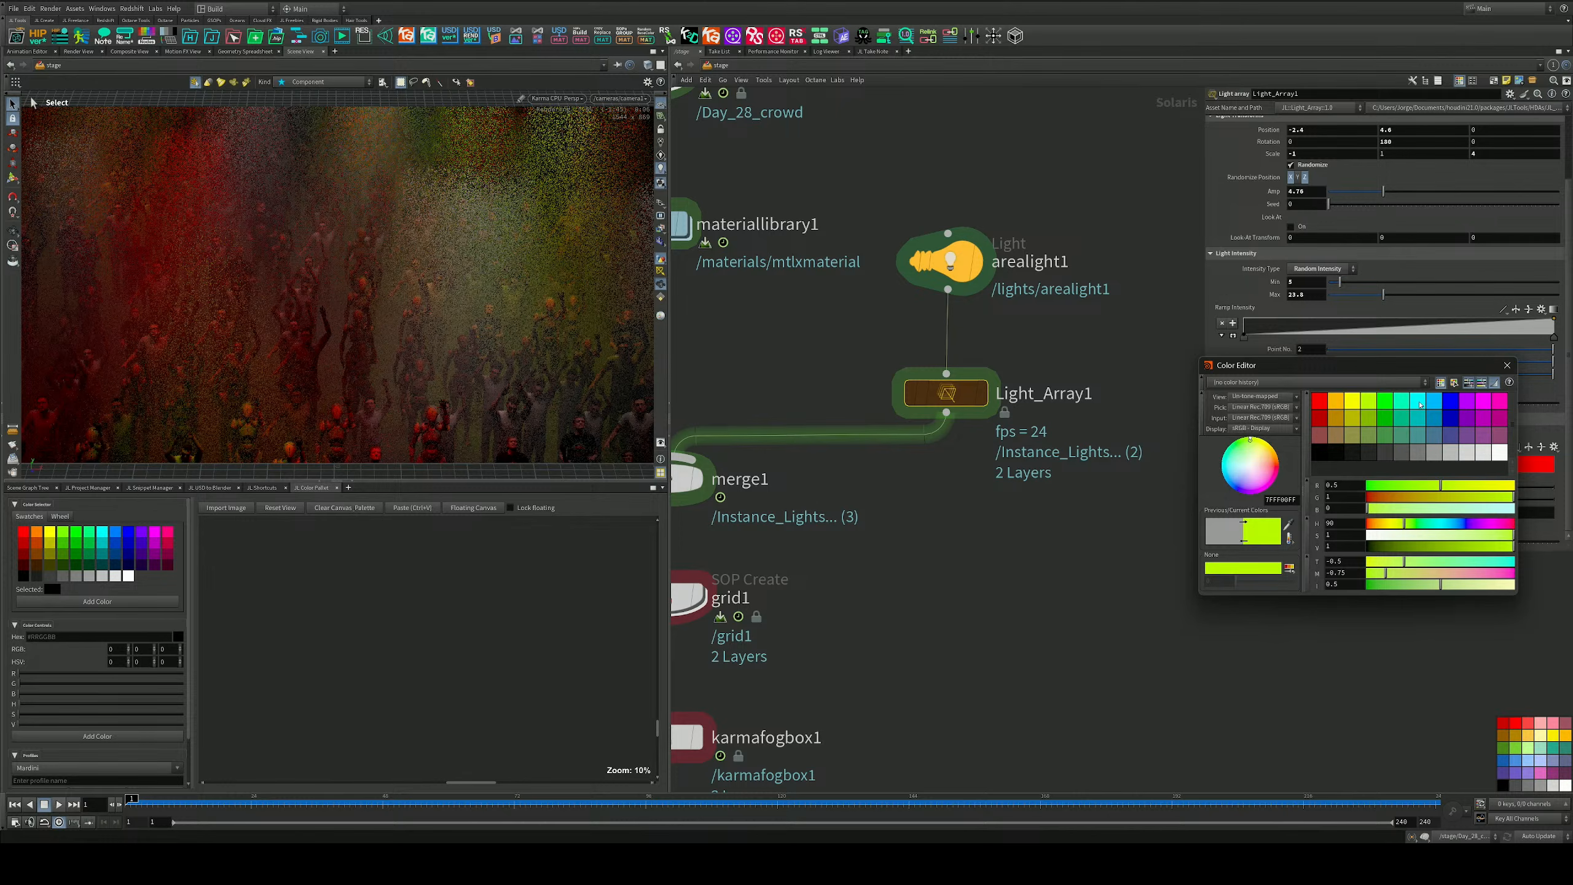
{"action": "left_click", "coordinate": [1421, 403]}
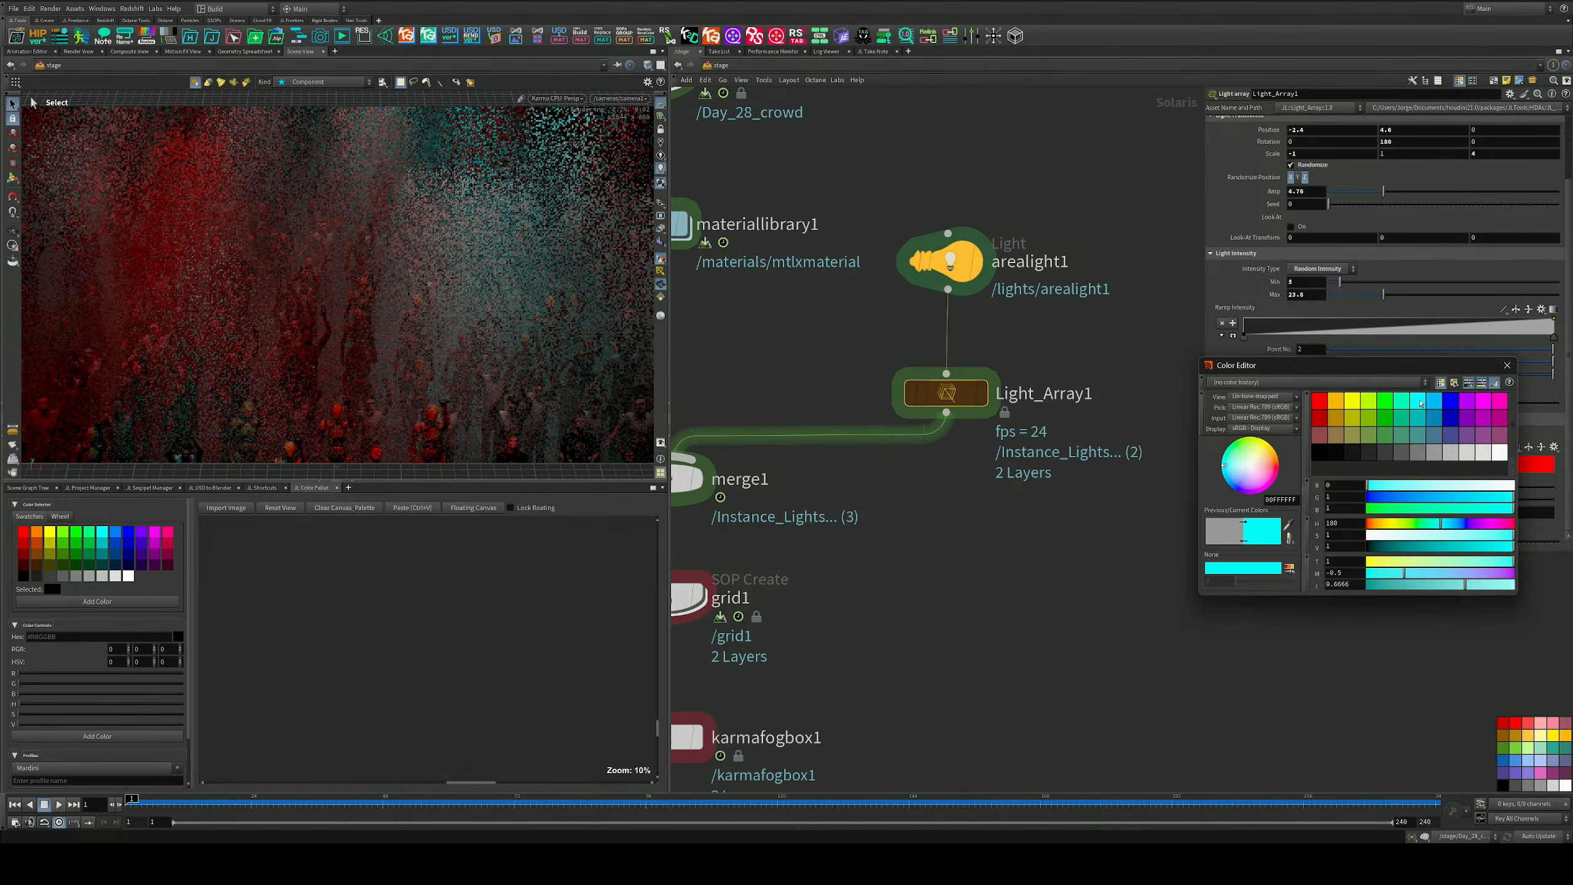
{"action": "left_click", "coordinate": [1451, 402]}
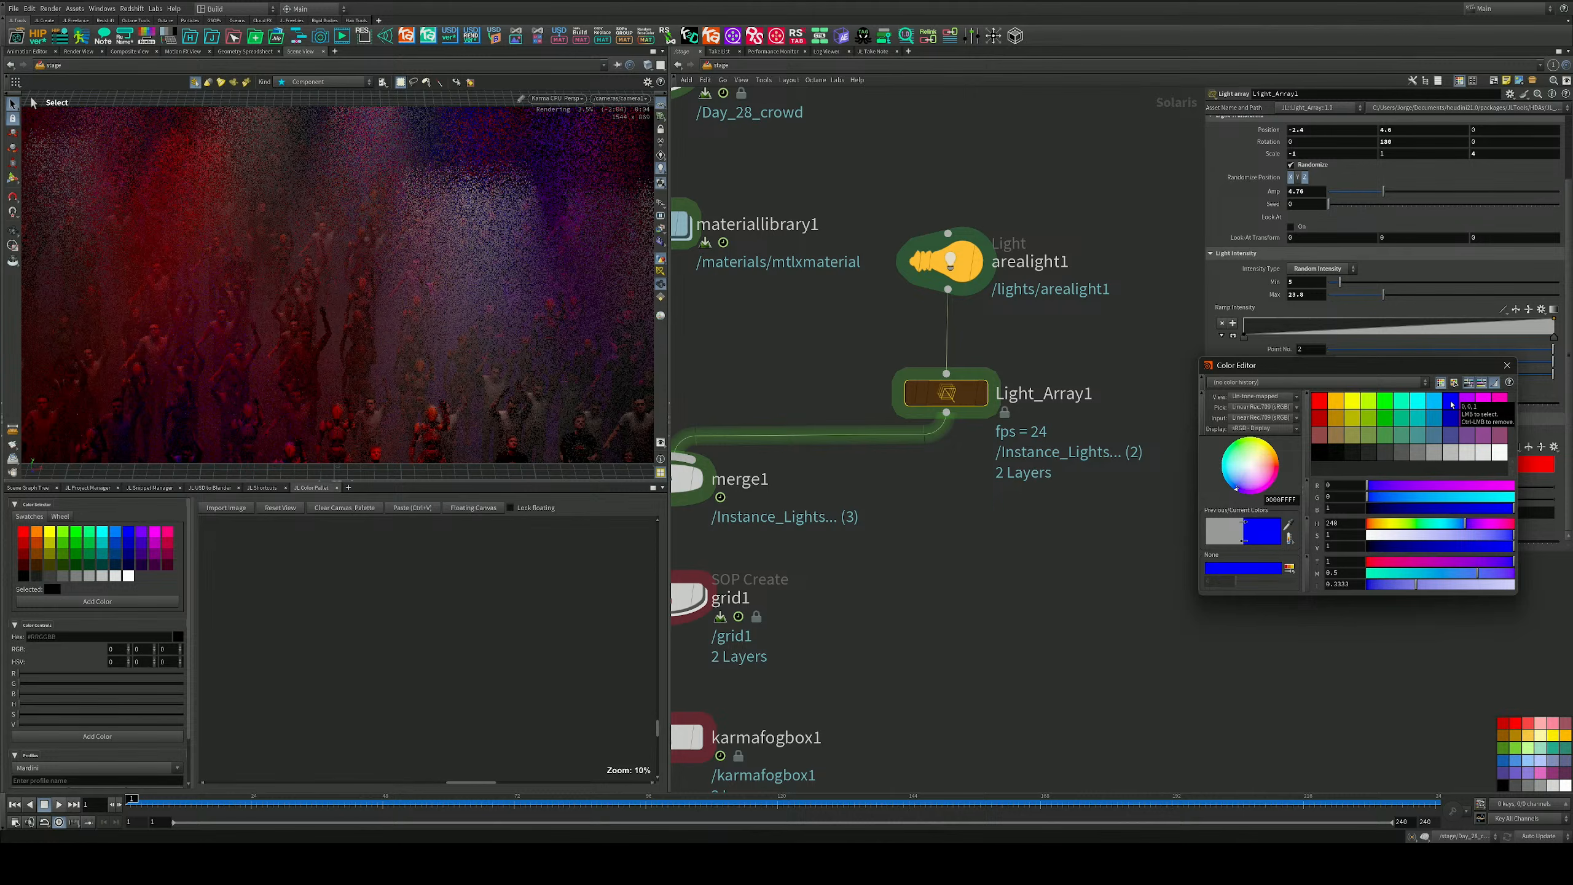
{"action": "left_click", "coordinate": [1507, 365]}
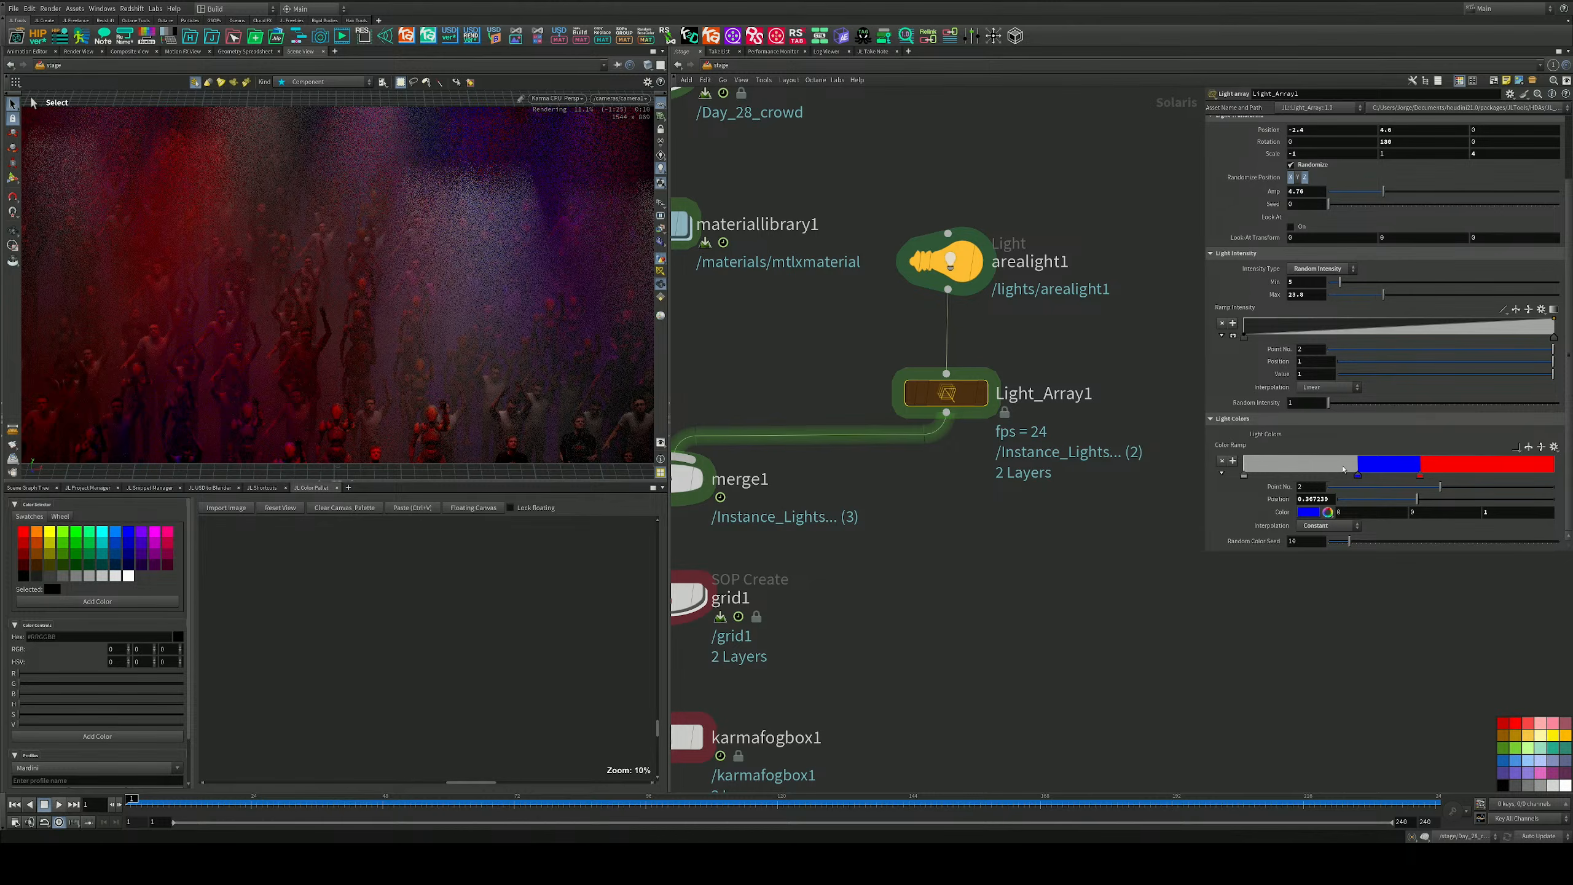
Remove the grey key from the light color ramp, shift the blue key toward the start, and move the red key to about 0.54.
{"action": "left_click_drag", "start_coordinate": [1244, 475], "coordinate": [1242, 523]}
{"action": "left_click_drag", "start_coordinate": [1357, 475], "coordinate": [1304, 475]}
{"action": "mouse_move", "coordinate": [1418, 475]}
{"action": "left_mouse_down"}
{"action": "mouse_move", "coordinate": [1390, 476]}
{"action": "mouse_move", "coordinate": [1410, 476]}
{"action": "left_mouse_up"}
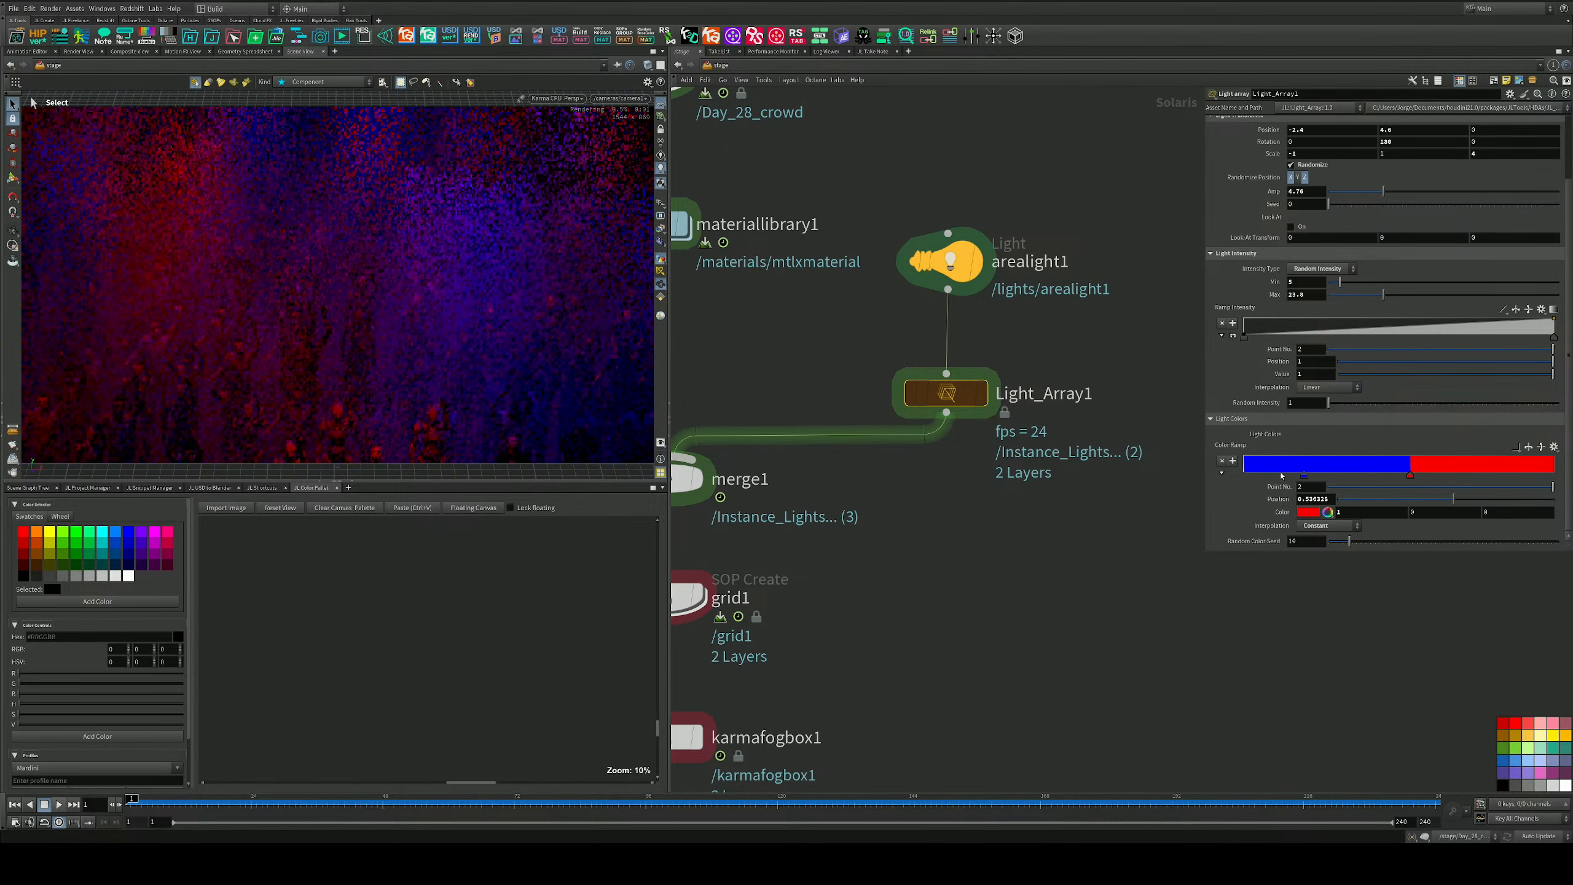
Add a cyan key (0, 1, 1) at about 0.11 before the blue key in the light color ramp.
{"action": "double_click", "coordinate": [1278, 475]}
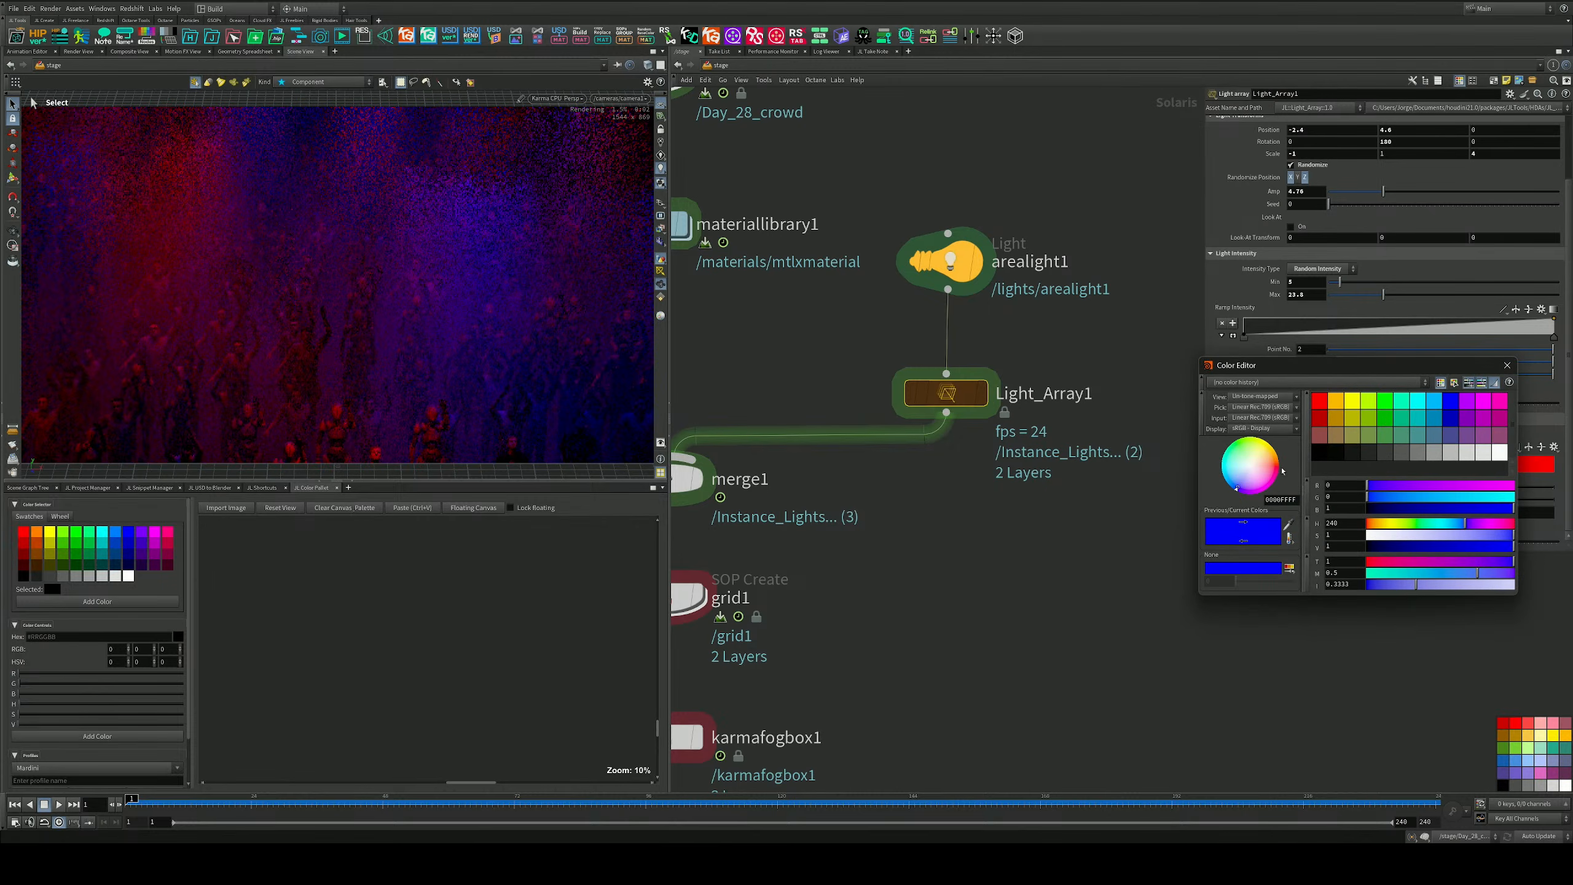
{"action": "left_click", "coordinate": [1419, 402]}
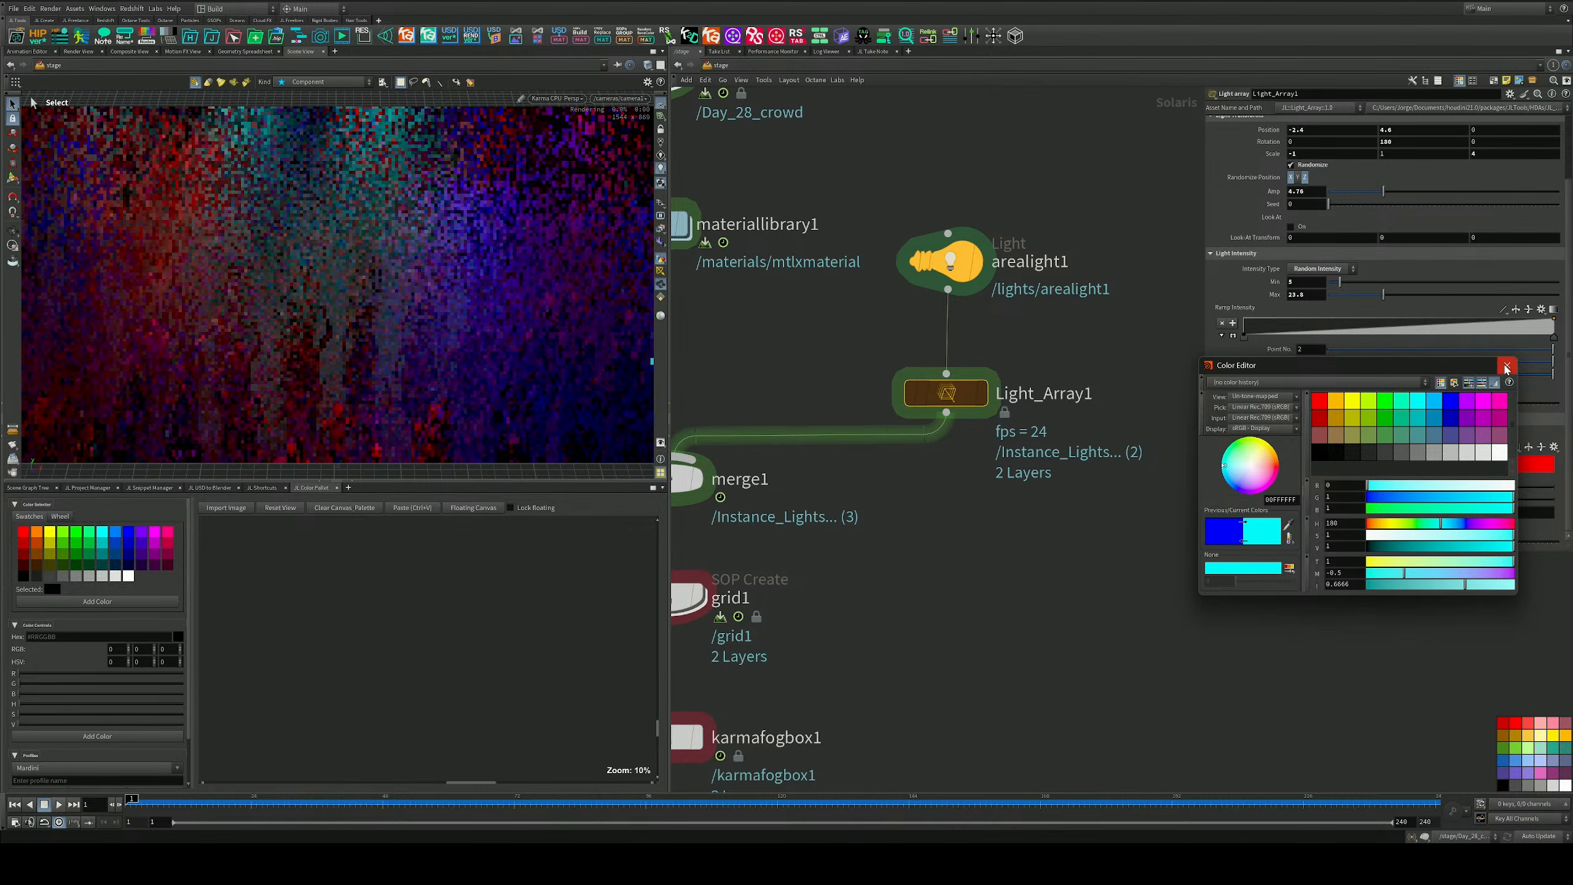
{"action": "left_click", "coordinate": [1507, 364]}
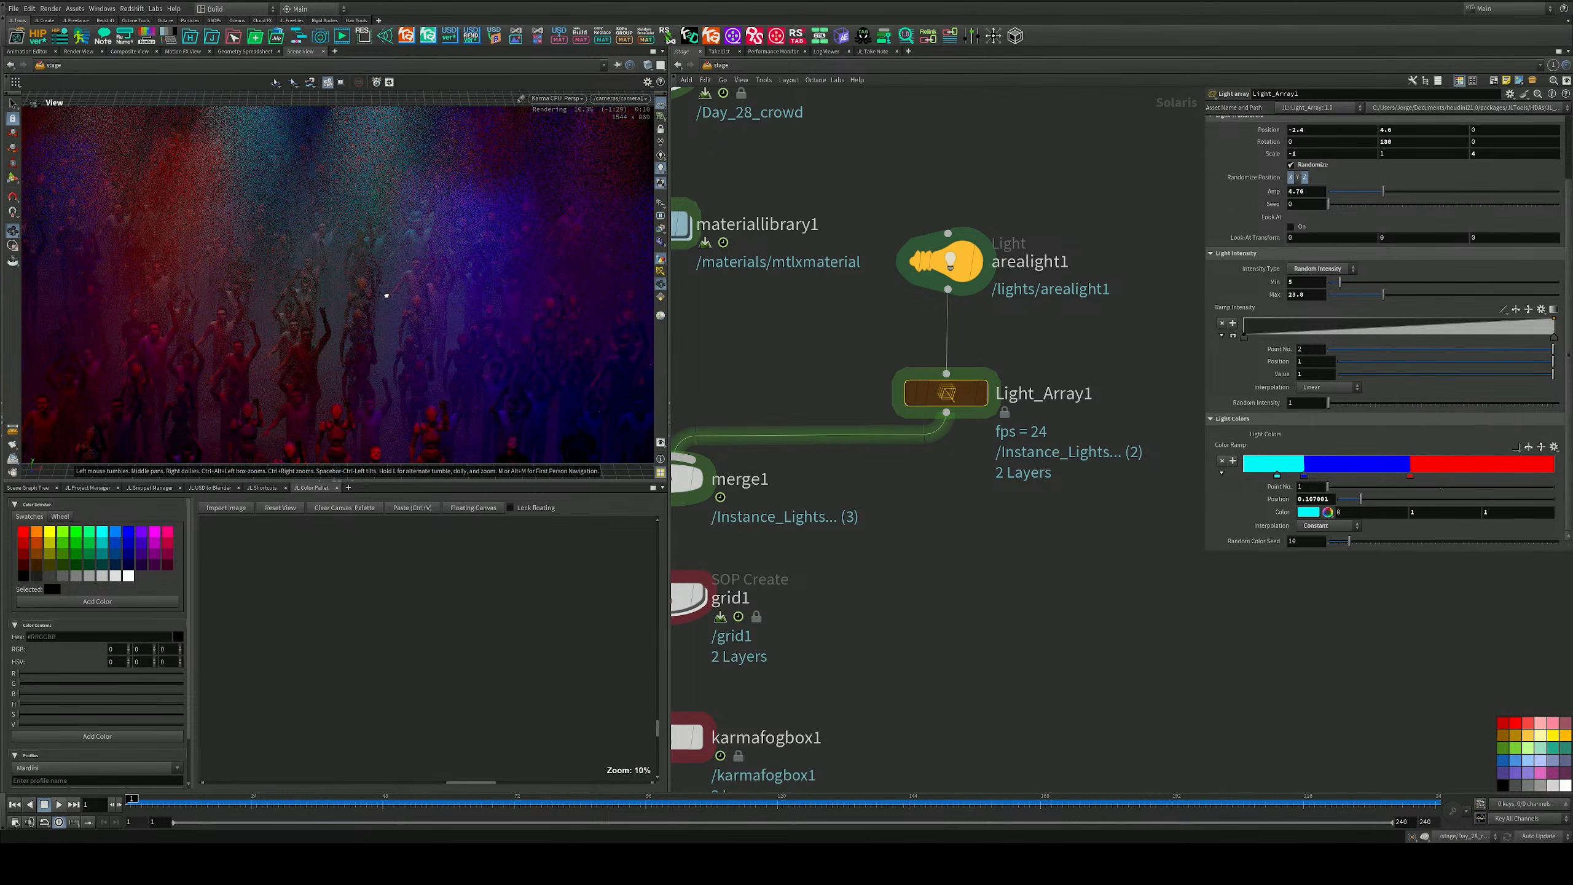
Leave the camera view and frame the foggy crowd up close from a different angle.
{"action": "left_click_drag", "start_coordinate": [386, 295], "coordinate": [355, 322], "text": "alt"}
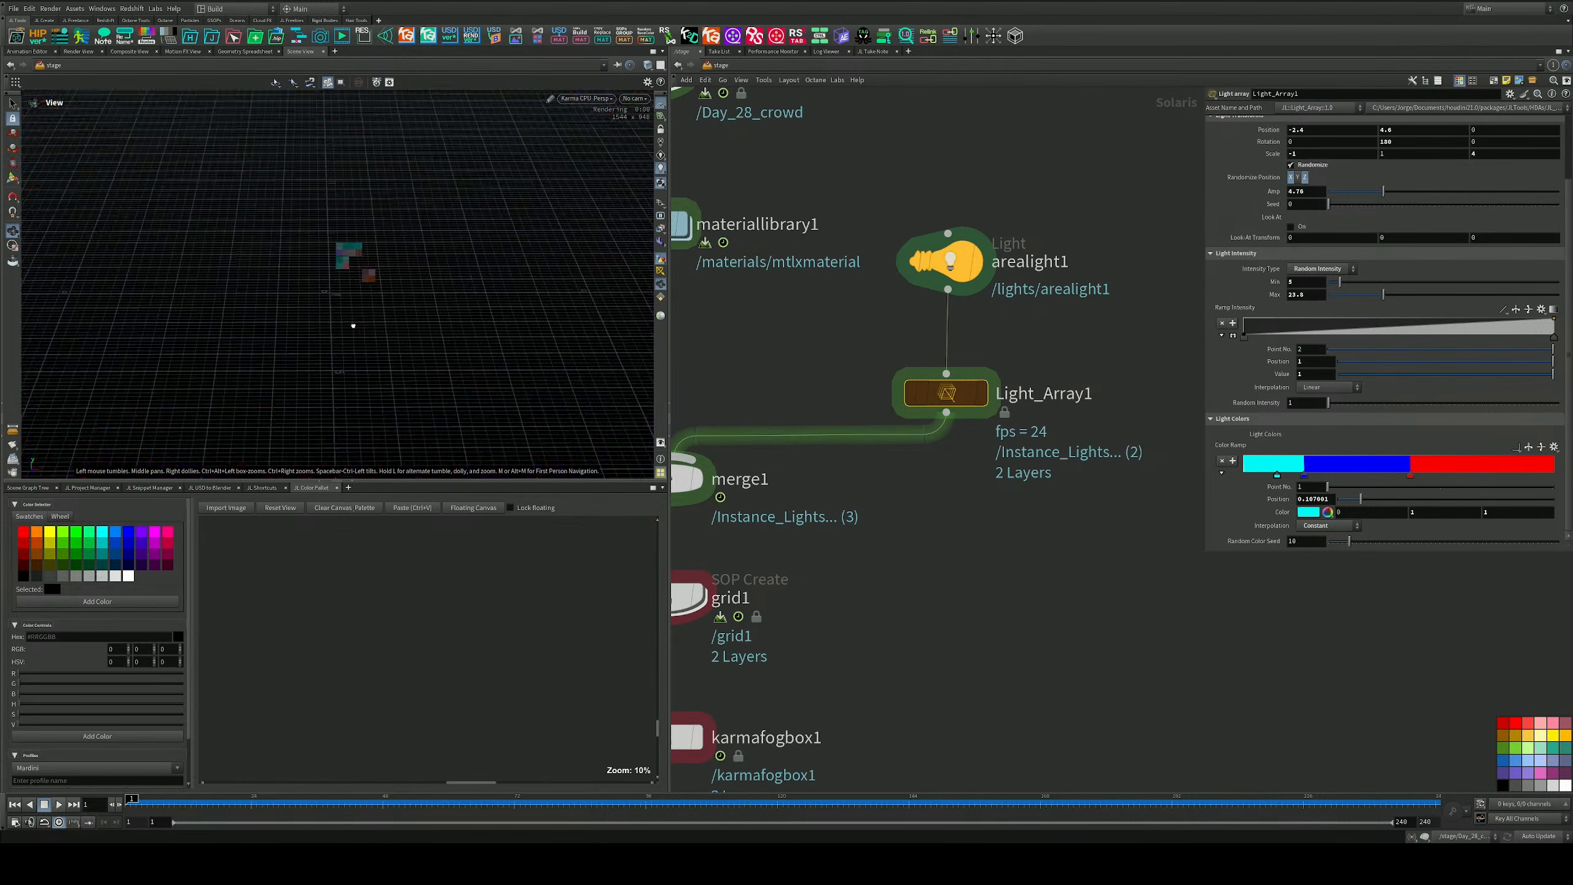
{"action": "mouse_move", "coordinate": [353, 282]}
{"action": "middle_mouse_down"}
{"action": "mouse_move", "coordinate": [351, 250]}
{"action": "mouse_move", "coordinate": [344, 362]}
{"action": "mouse_move", "coordinate": [350, 299]}
{"action": "middle_mouse_up"}
{"action": "right_click_drag", "start_coordinate": [350, 299], "coordinate": [627, 333]}
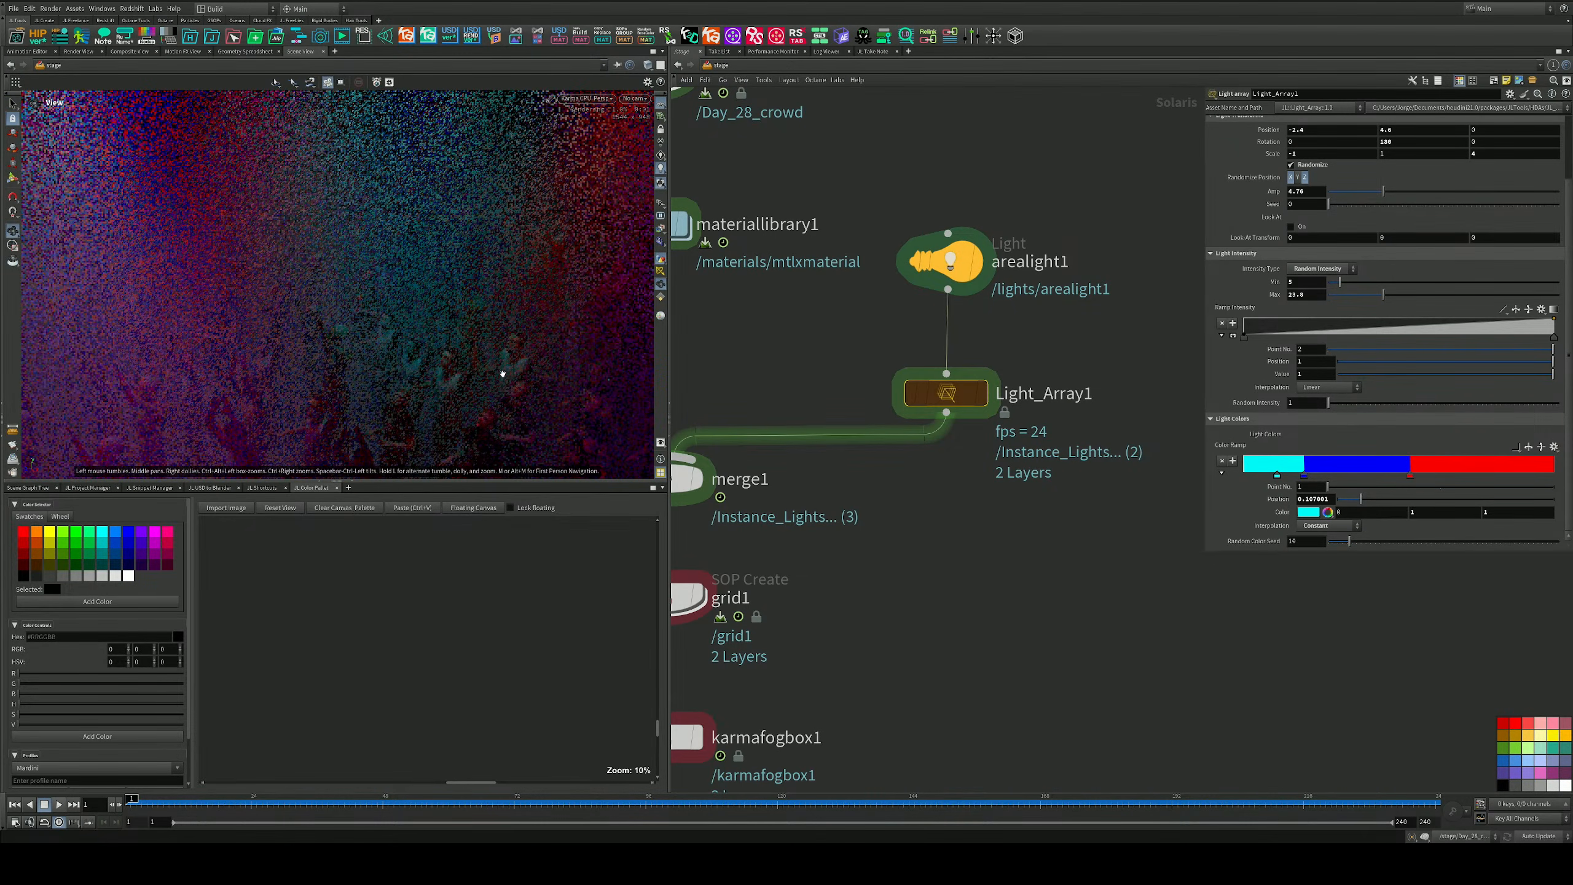
{"action": "middle_click_drag", "start_coordinate": [502, 369], "coordinate": [462, 325]}
{"action": "key", "text": "s"}
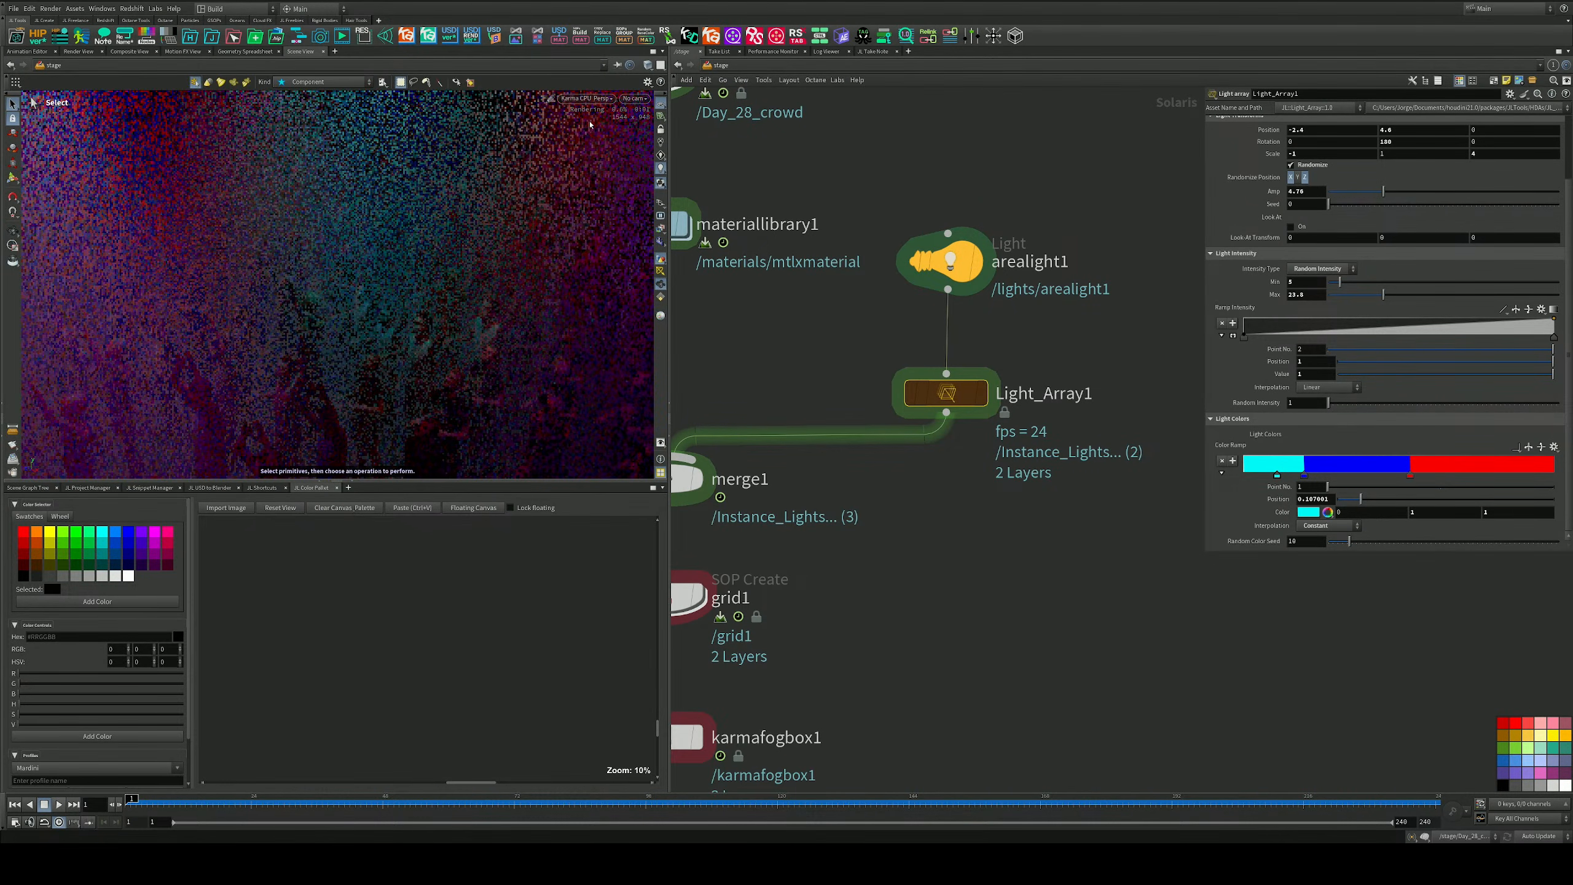
Save the scene file and switch the viewport renderer to Karma XPU.
{"action": "key", "text": "ctrl+s"}
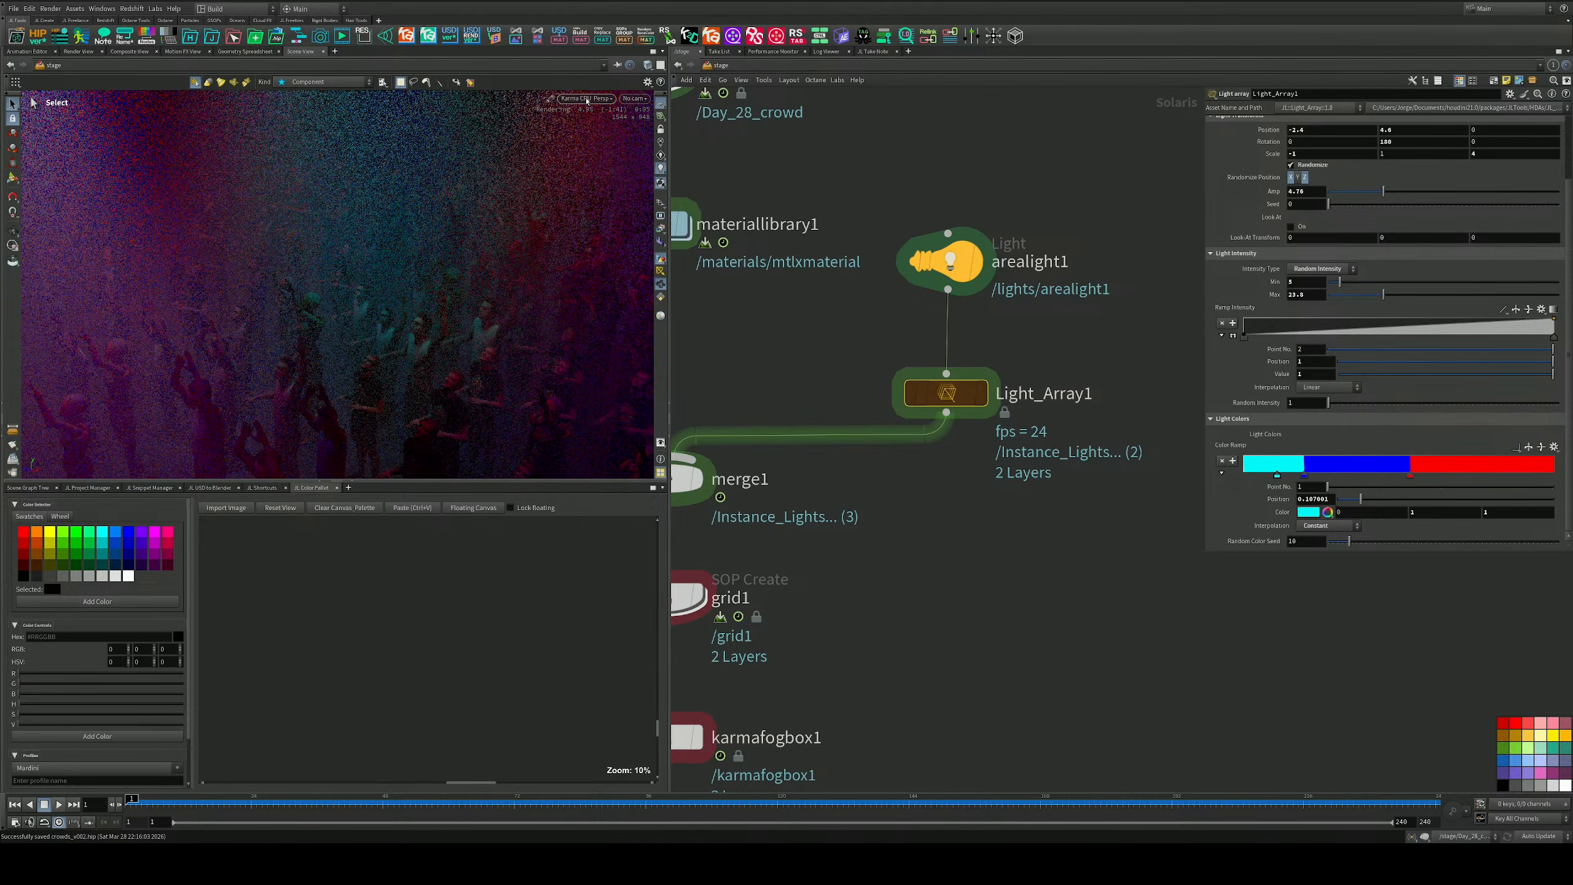
{"action": "left_click", "coordinate": [588, 98]}
{"action": "left_click", "coordinate": [581, 161]}
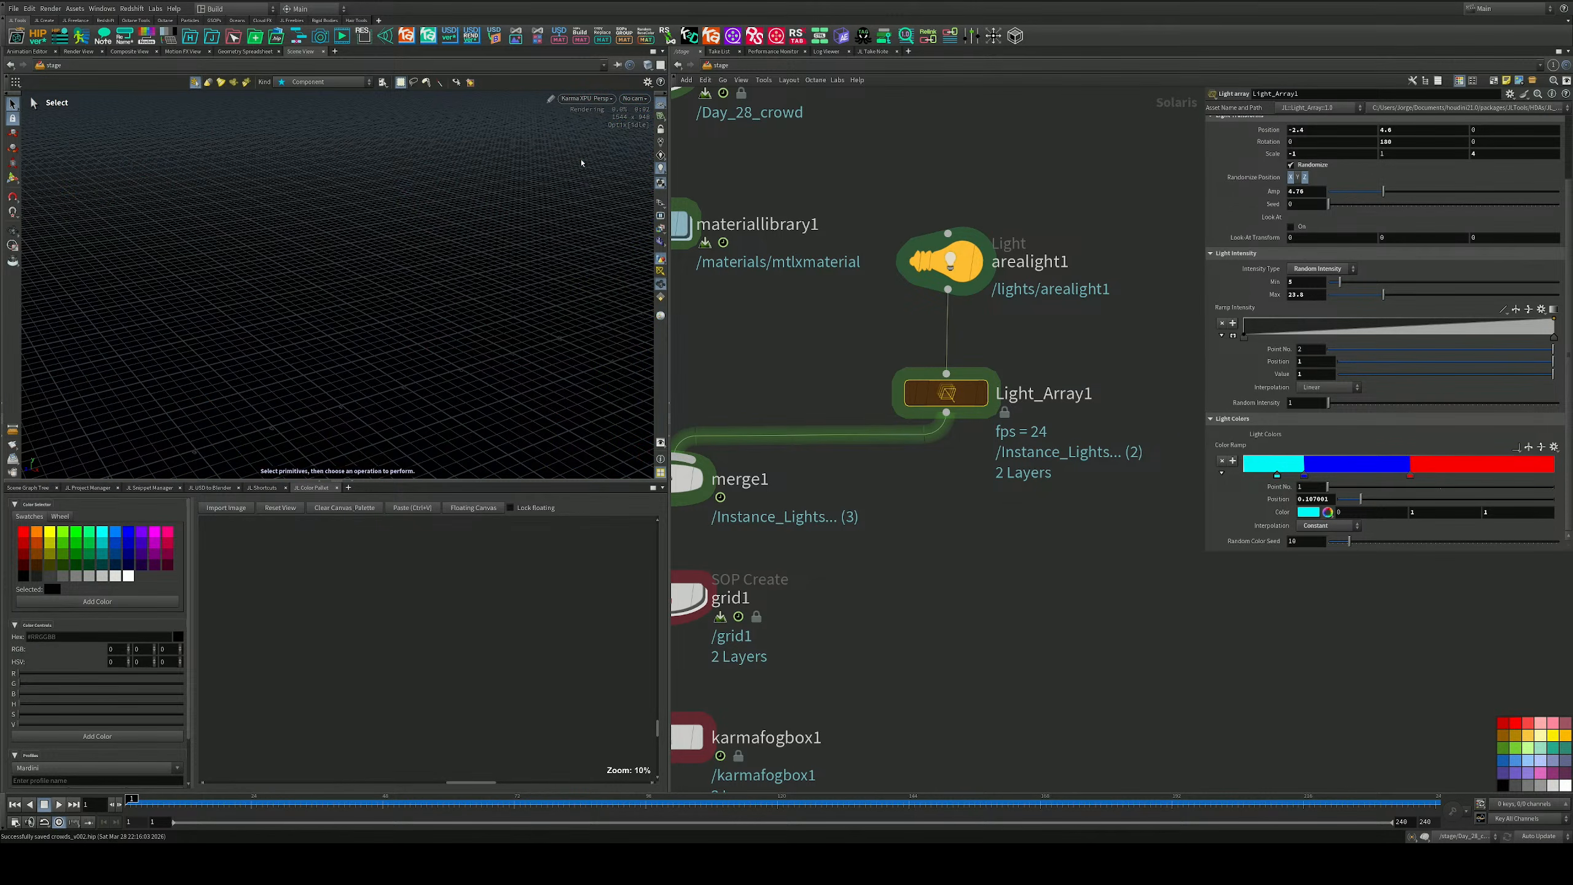
Examine the Karma XPU render of the fog-lit crowd from close-up, wide and low viewpoints, checking the colored light and haze.
{"action": "key", "text": "Escape"}
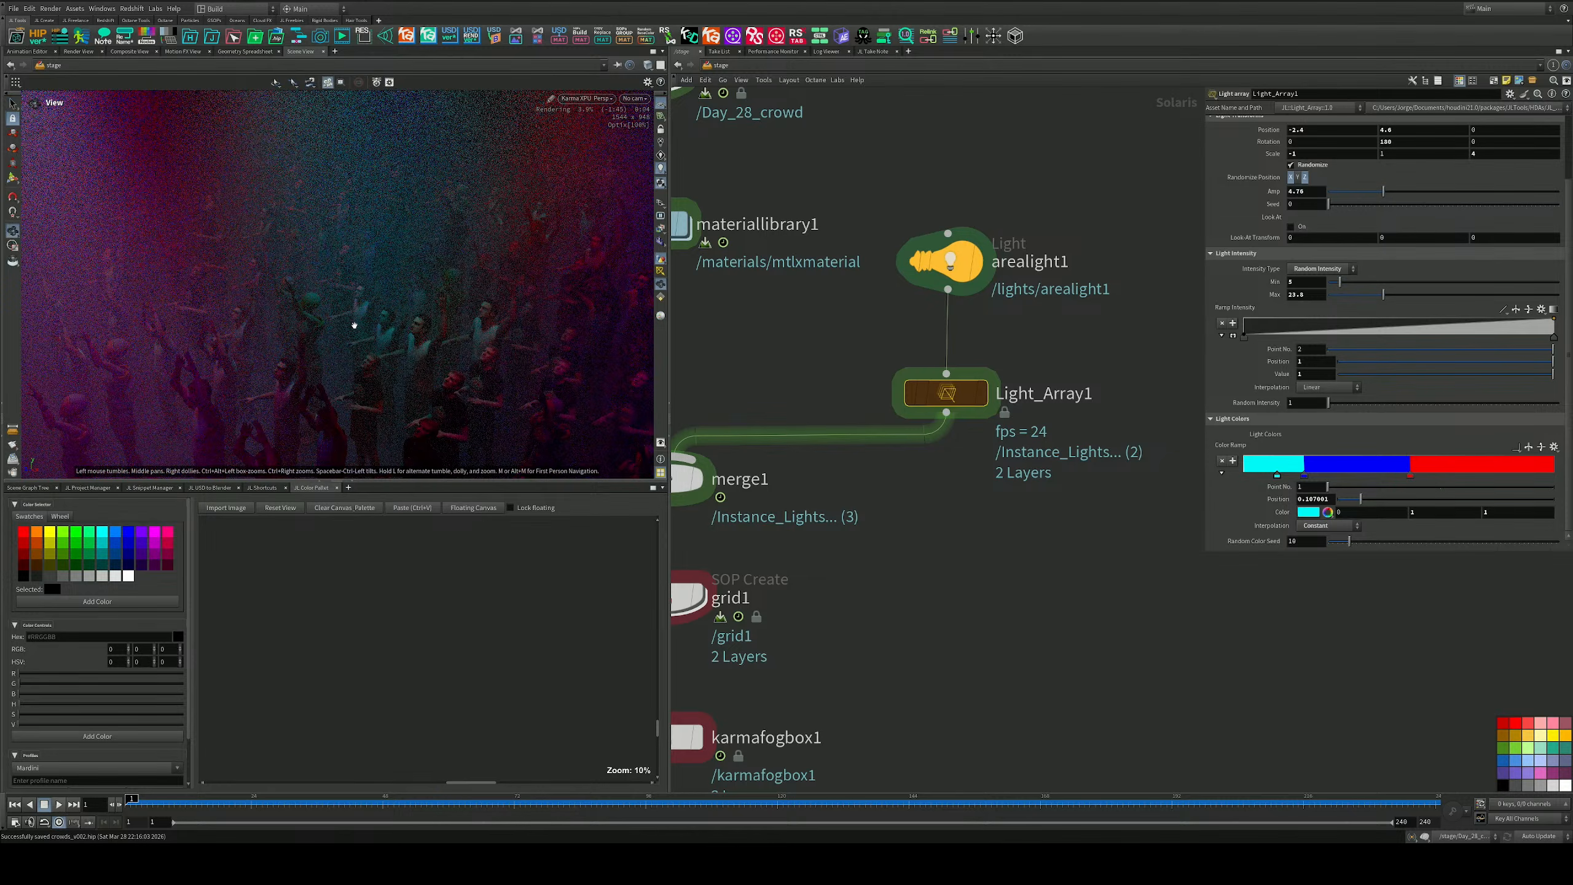
{"action": "key", "text": "s"}
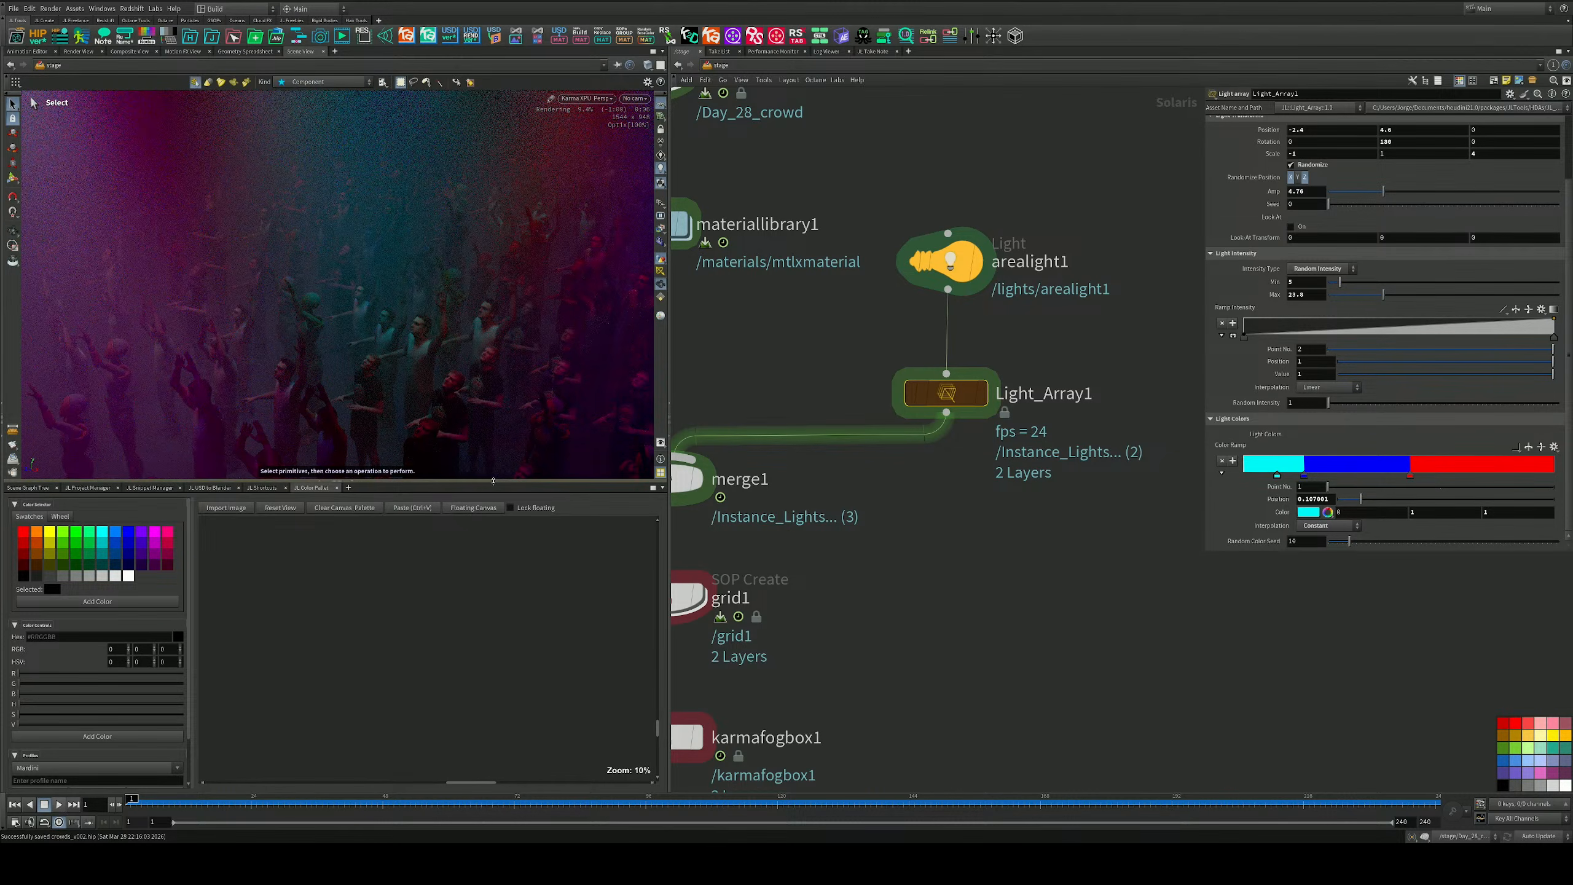
{"action": "key", "text": "Escape"}
{"action": "left_click_drag", "start_coordinate": [407, 351], "coordinate": [402, 390]}
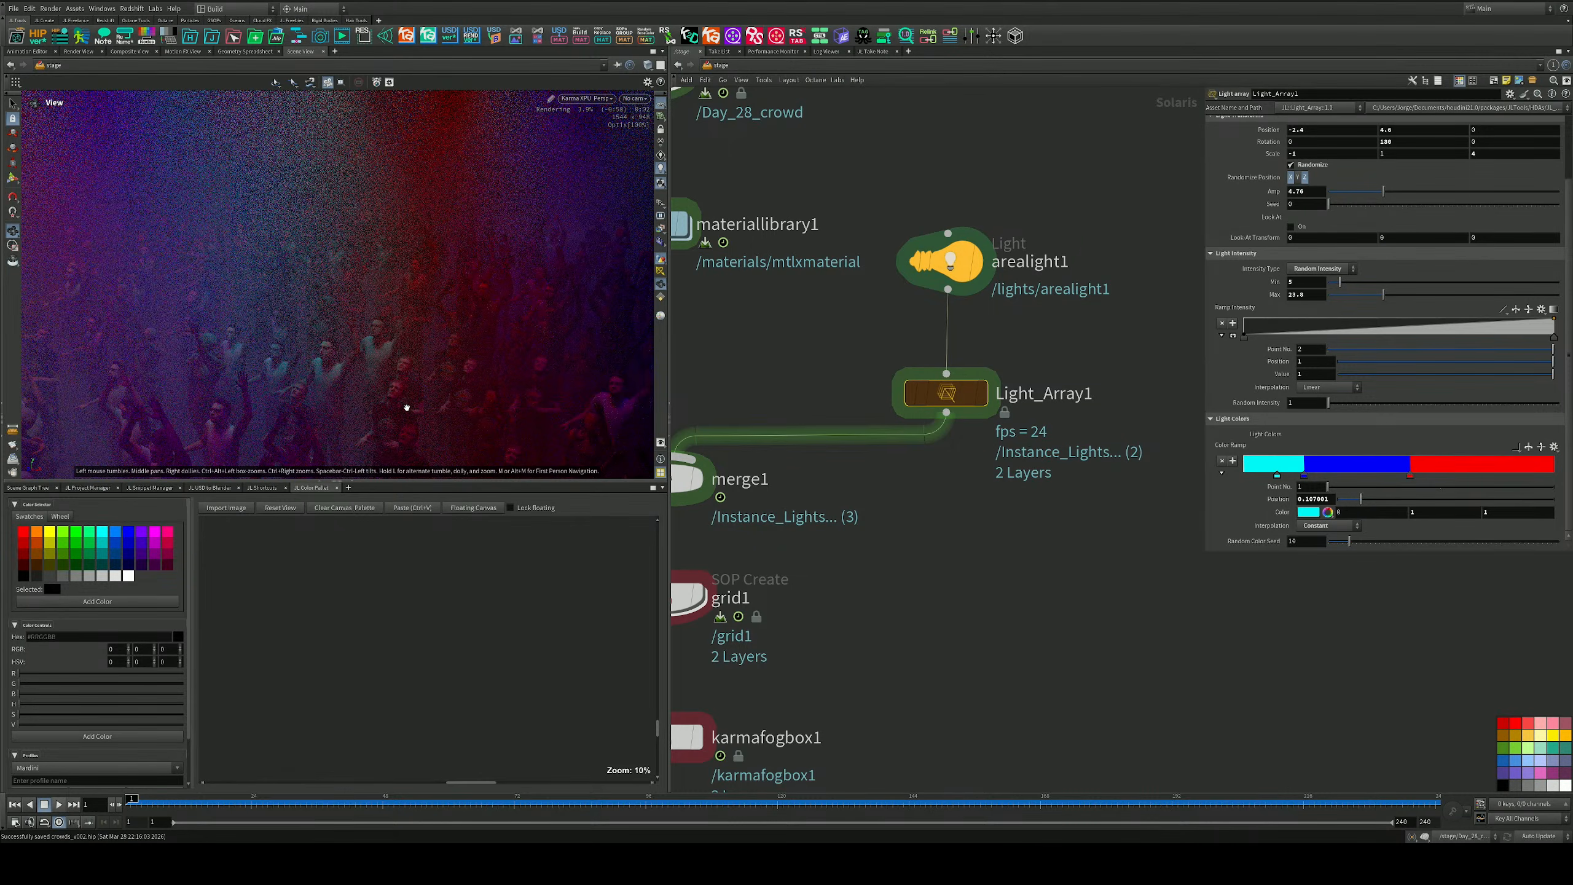
{"action": "left_click_drag", "start_coordinate": [427, 409], "coordinate": [481, 299]}
{"action": "right_click_drag", "start_coordinate": [410, 376], "coordinate": [510, 228]}
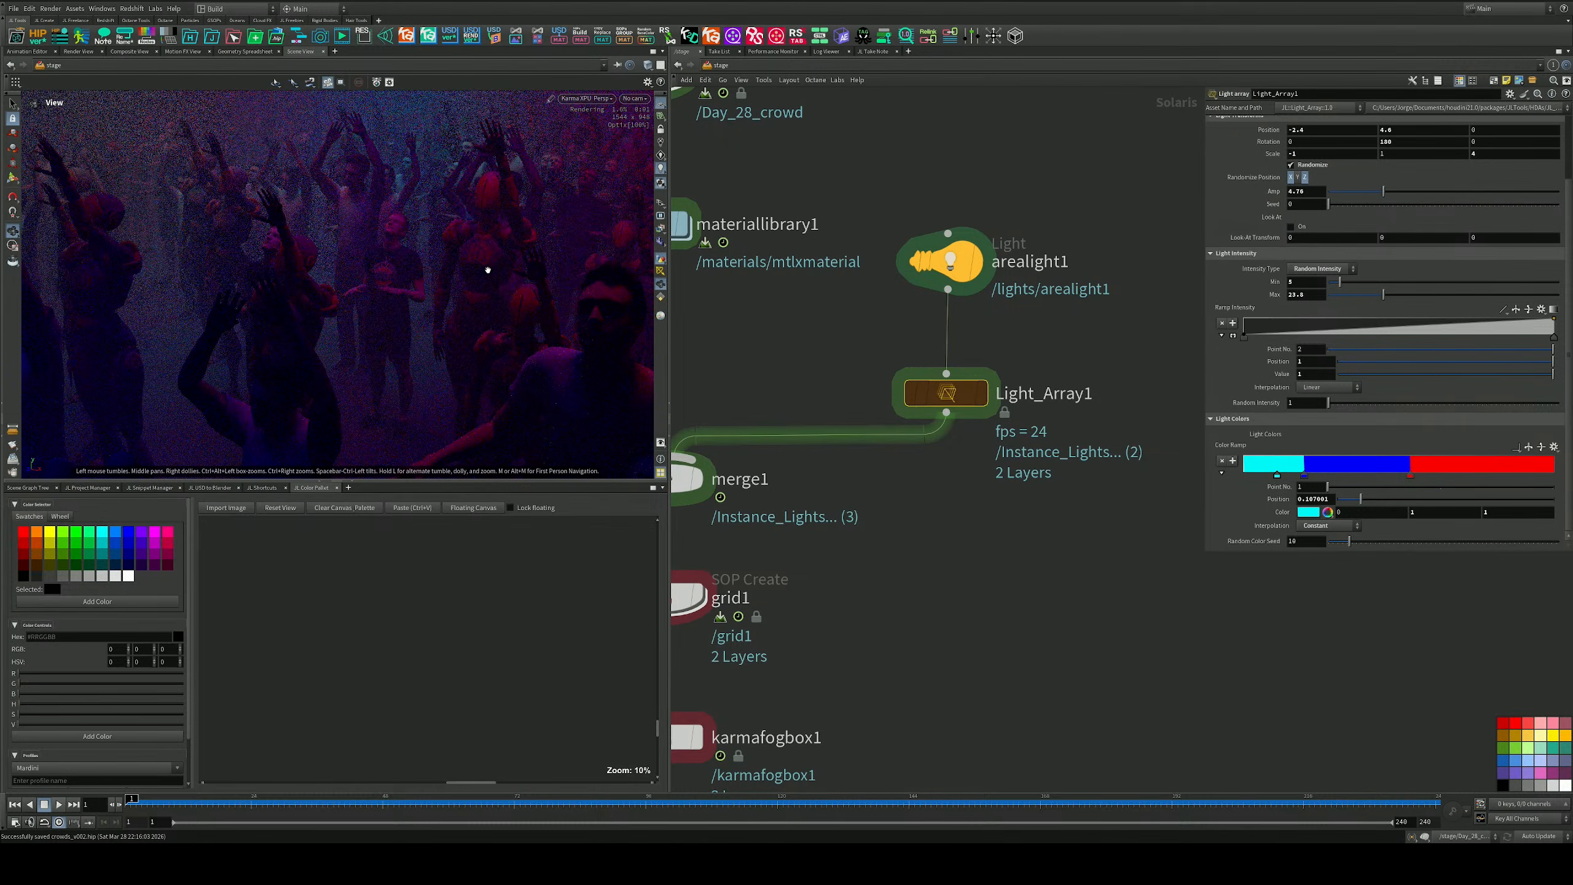
{"action": "left_click_drag", "start_coordinate": [488, 270], "coordinate": [512, 263]}
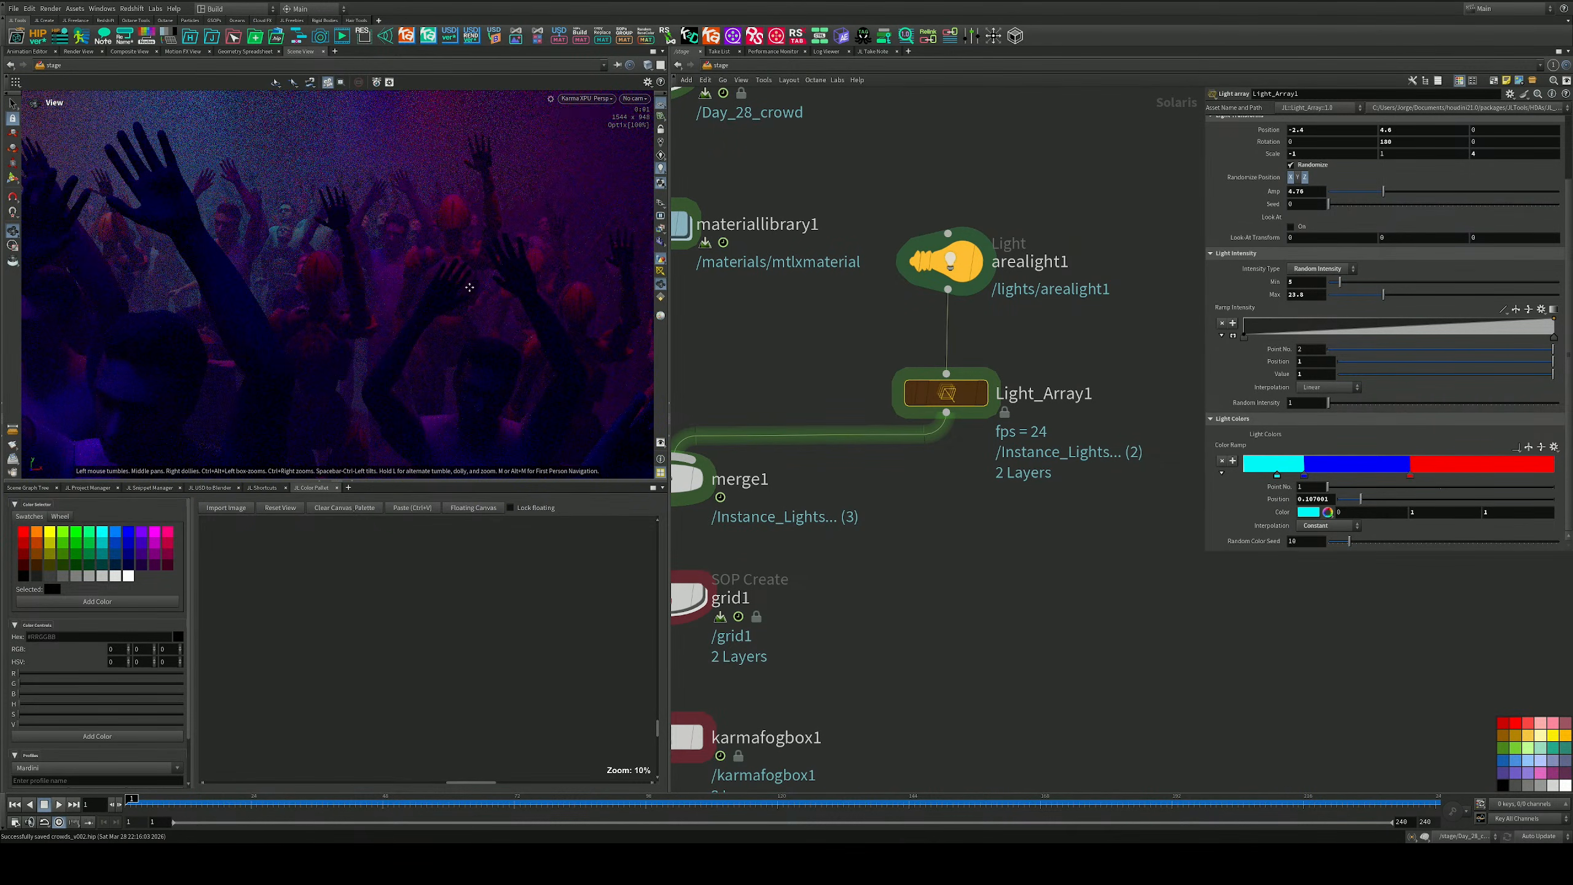
{"action": "left_click_drag", "start_coordinate": [470, 287], "coordinate": [517, 348]}
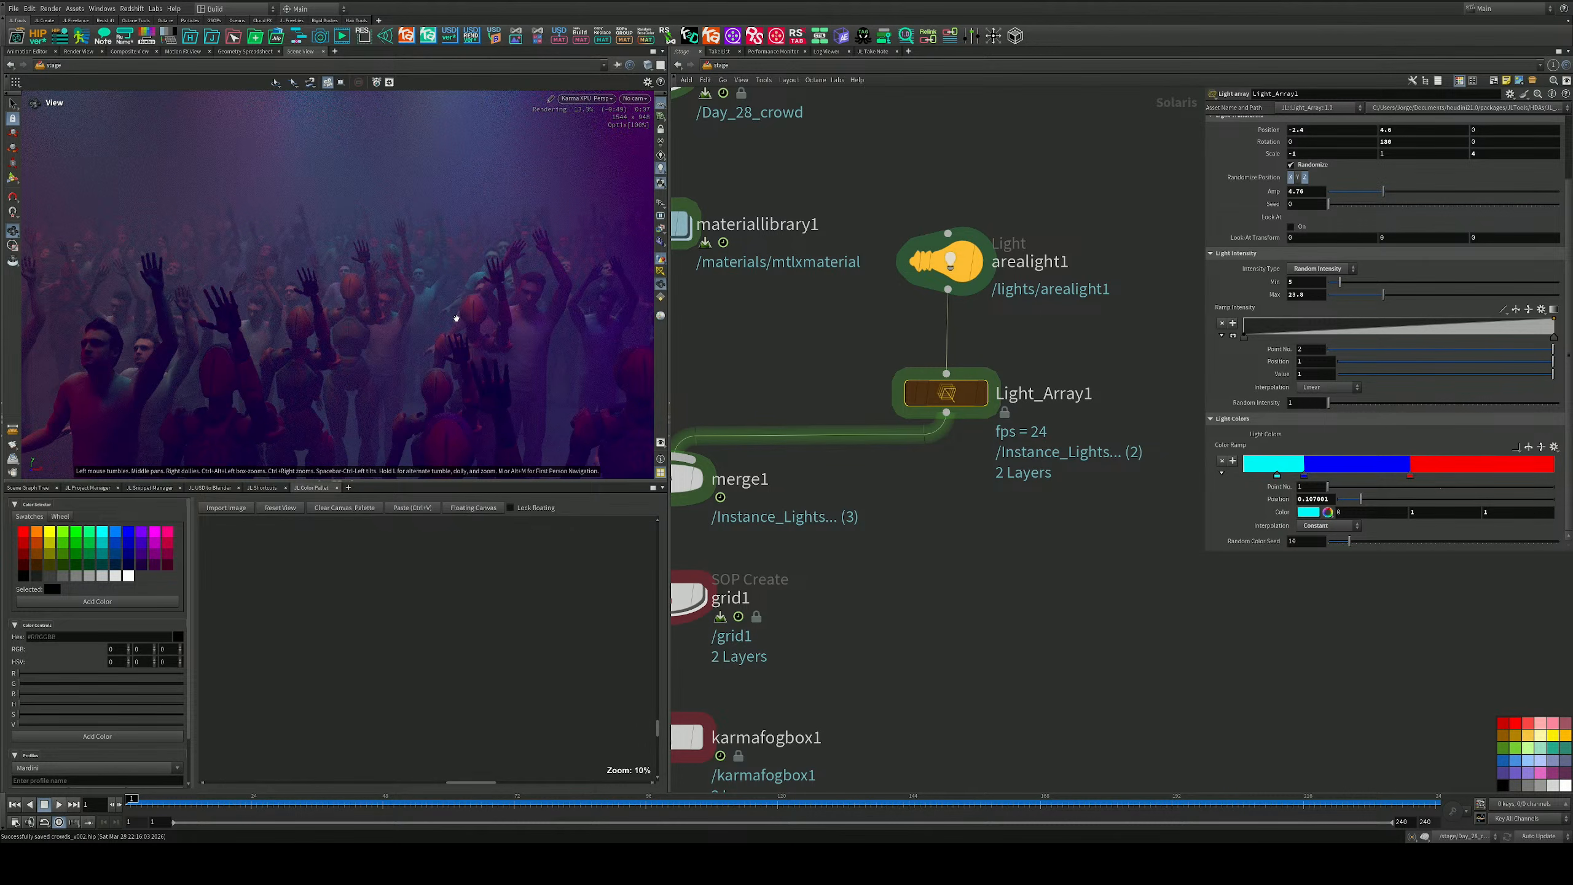
{"action": "left_click_drag", "start_coordinate": [257, 316], "coordinate": [363, 315]}
{"action": "middle_click_drag", "start_coordinate": [433, 315], "coordinate": [401, 354]}
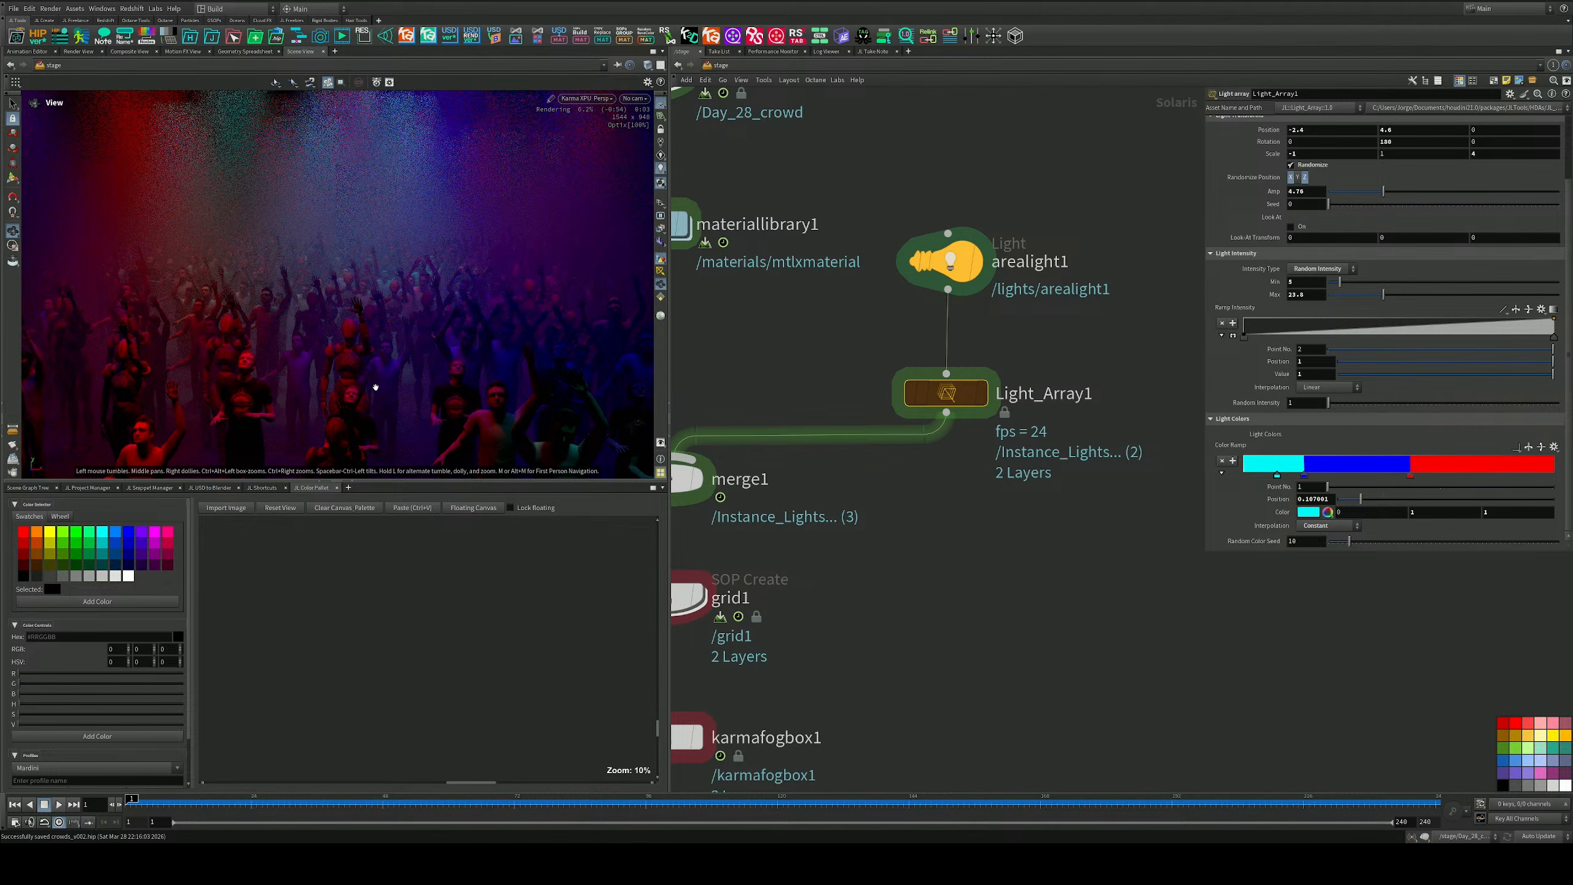
{"action": "middle_click_drag", "start_coordinate": [385, 382], "coordinate": [376, 368]}
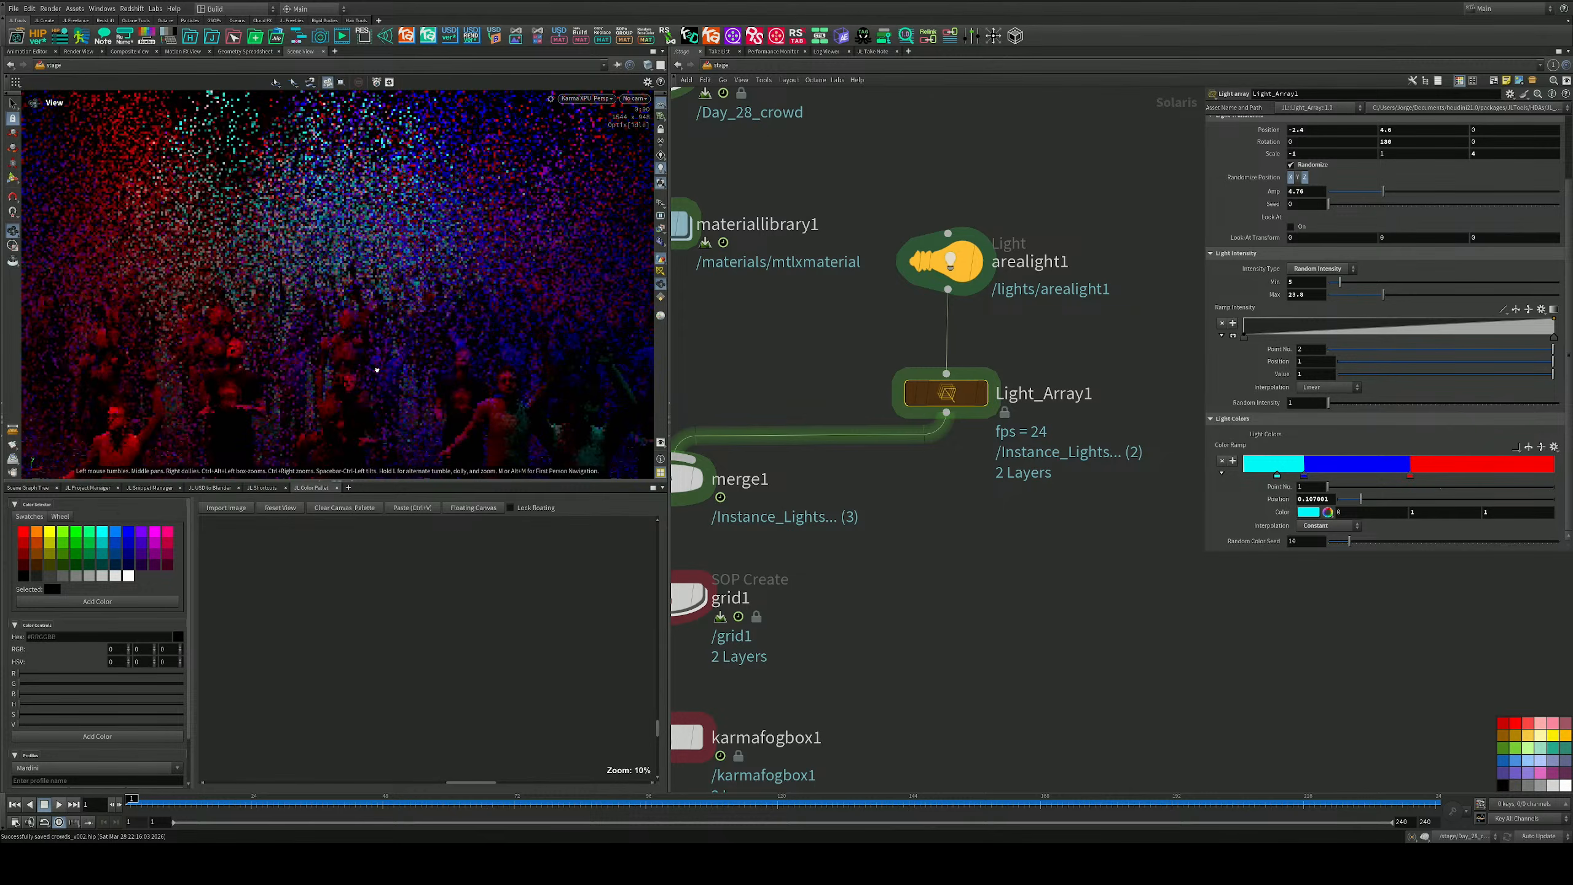
{"action": "right_click_drag", "start_coordinate": [376, 368], "coordinate": [435, 357]}
{"action": "left_click_drag", "start_coordinate": [435, 357], "coordinate": [241, 364]}
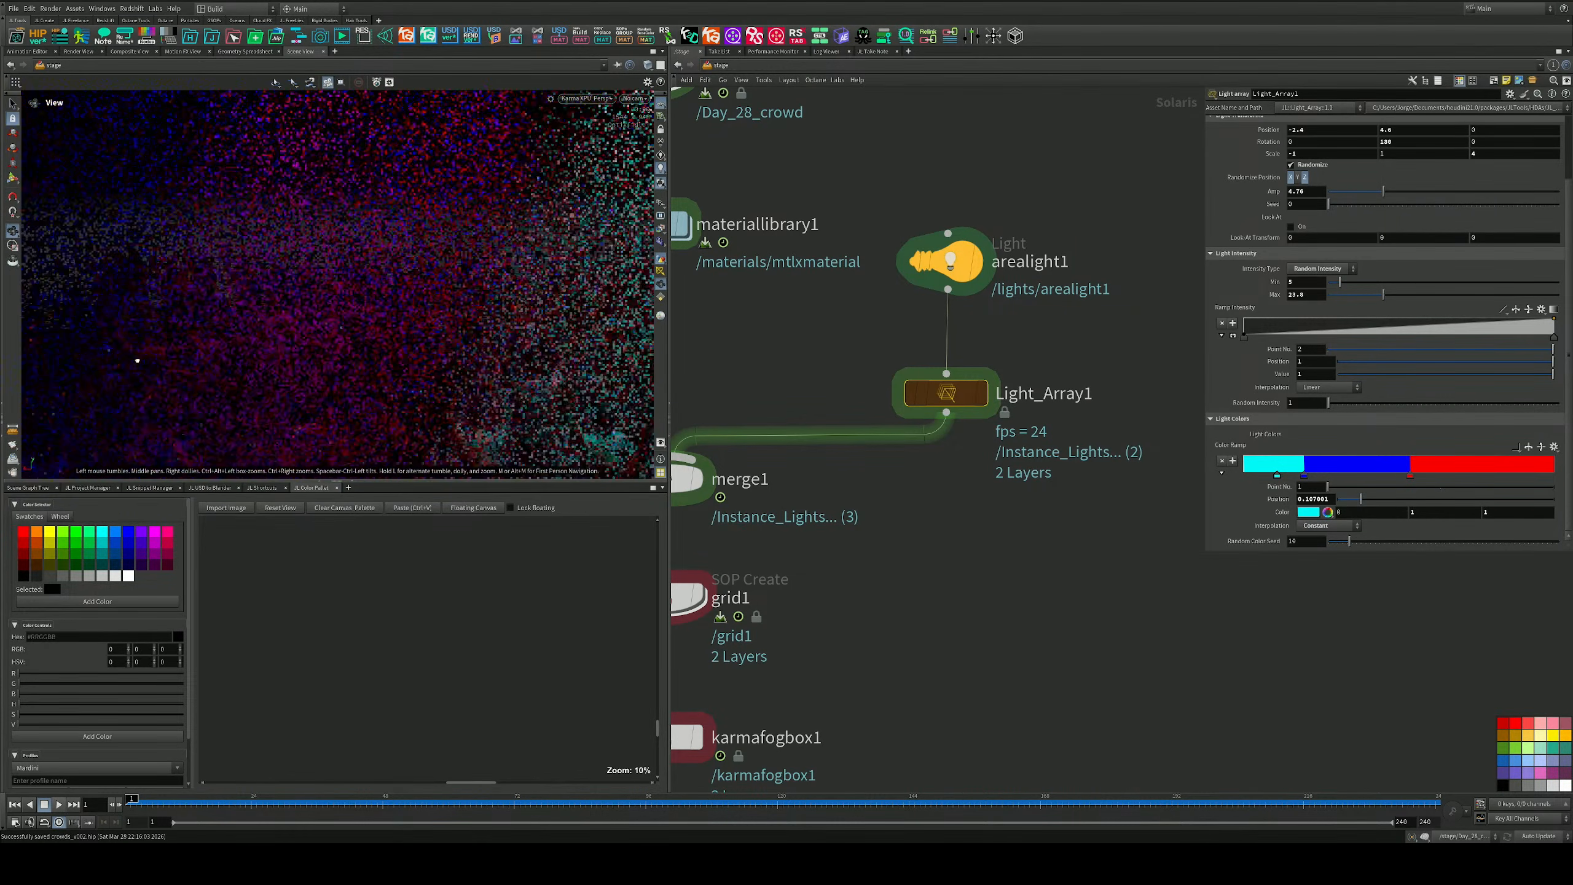
{"action": "left_click_drag", "start_coordinate": [138, 360], "coordinate": [307, 376]}
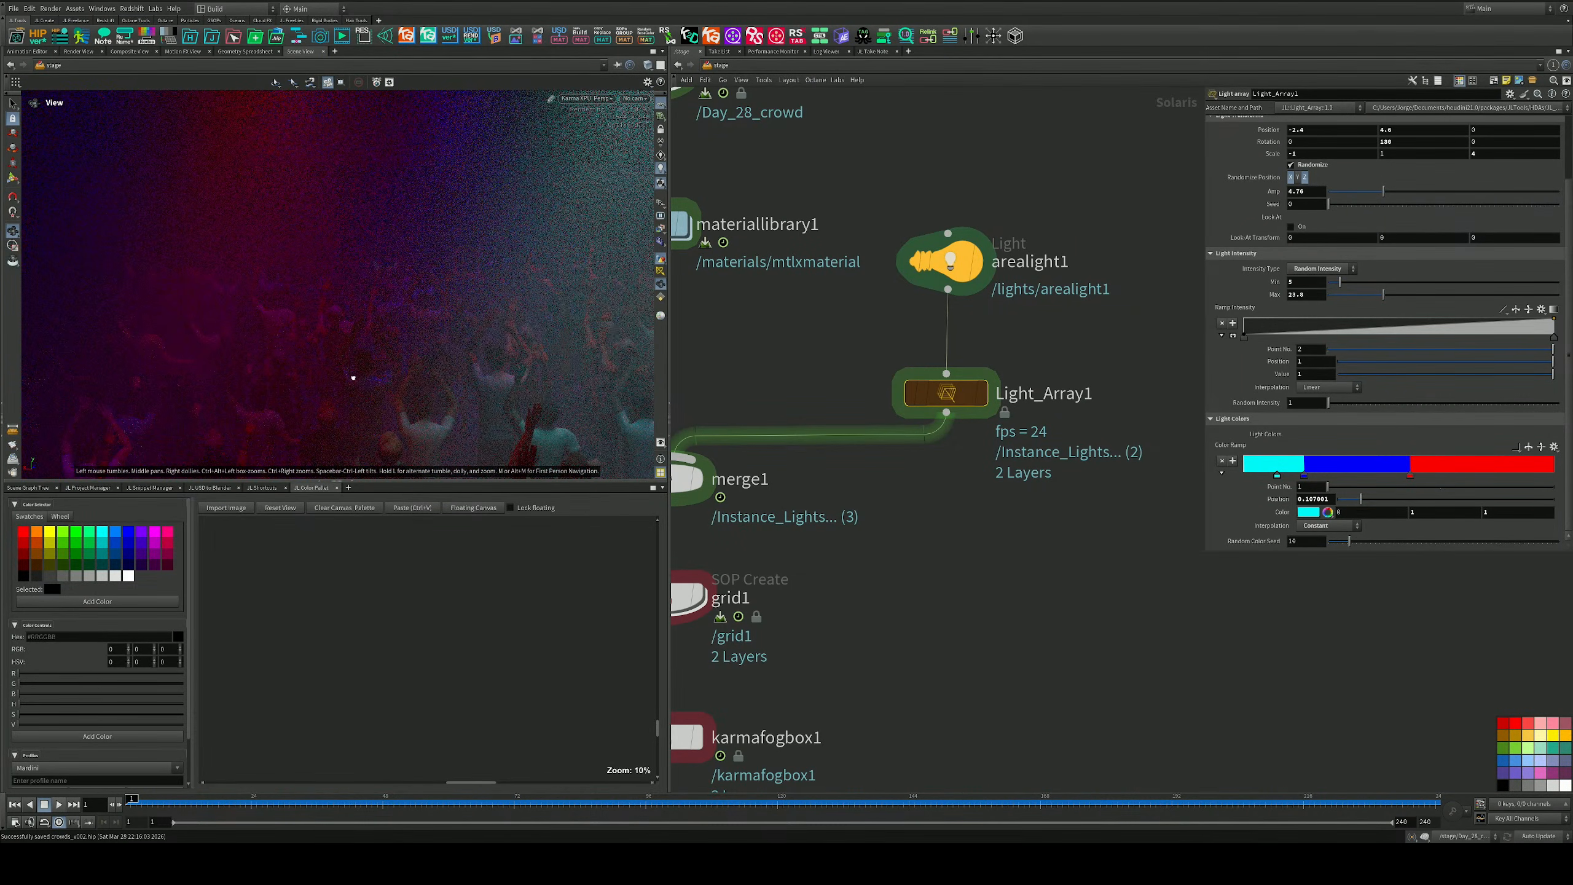
{"action": "middle_click_drag", "start_coordinate": [353, 378], "coordinate": [350, 368]}
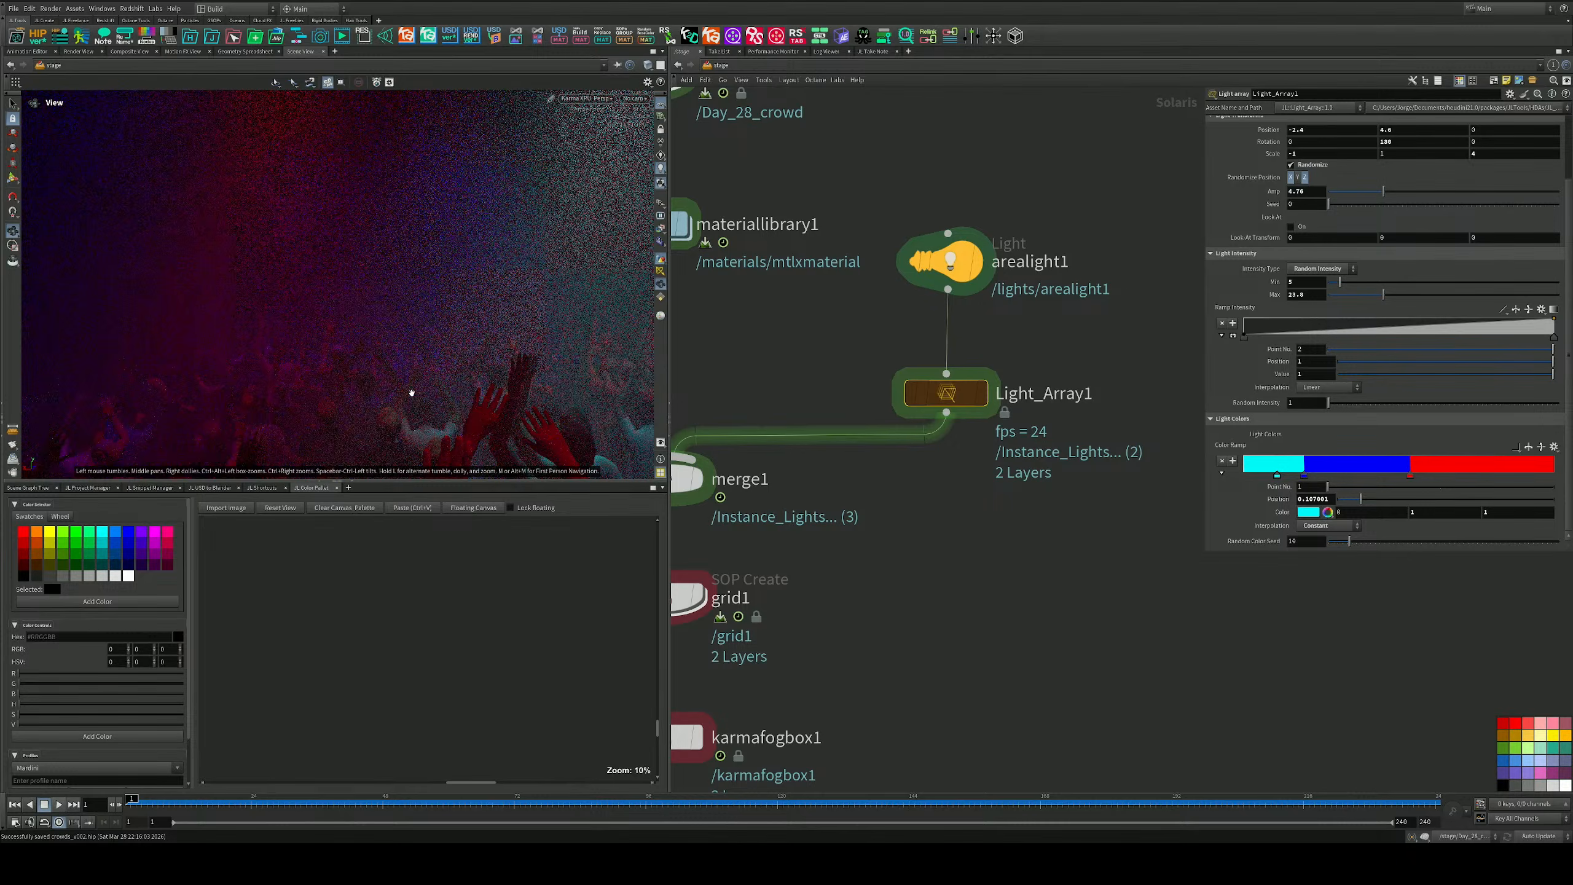
{"action": "mouse_move", "coordinate": [482, 400]}
{"action": "middle_mouse_down"}
{"action": "mouse_move", "coordinate": [456, 379]}
{"action": "mouse_move", "coordinate": [464, 389]}
{"action": "middle_mouse_up"}
{"action": "right_click_drag", "start_coordinate": [485, 382], "coordinate": [438, 365]}
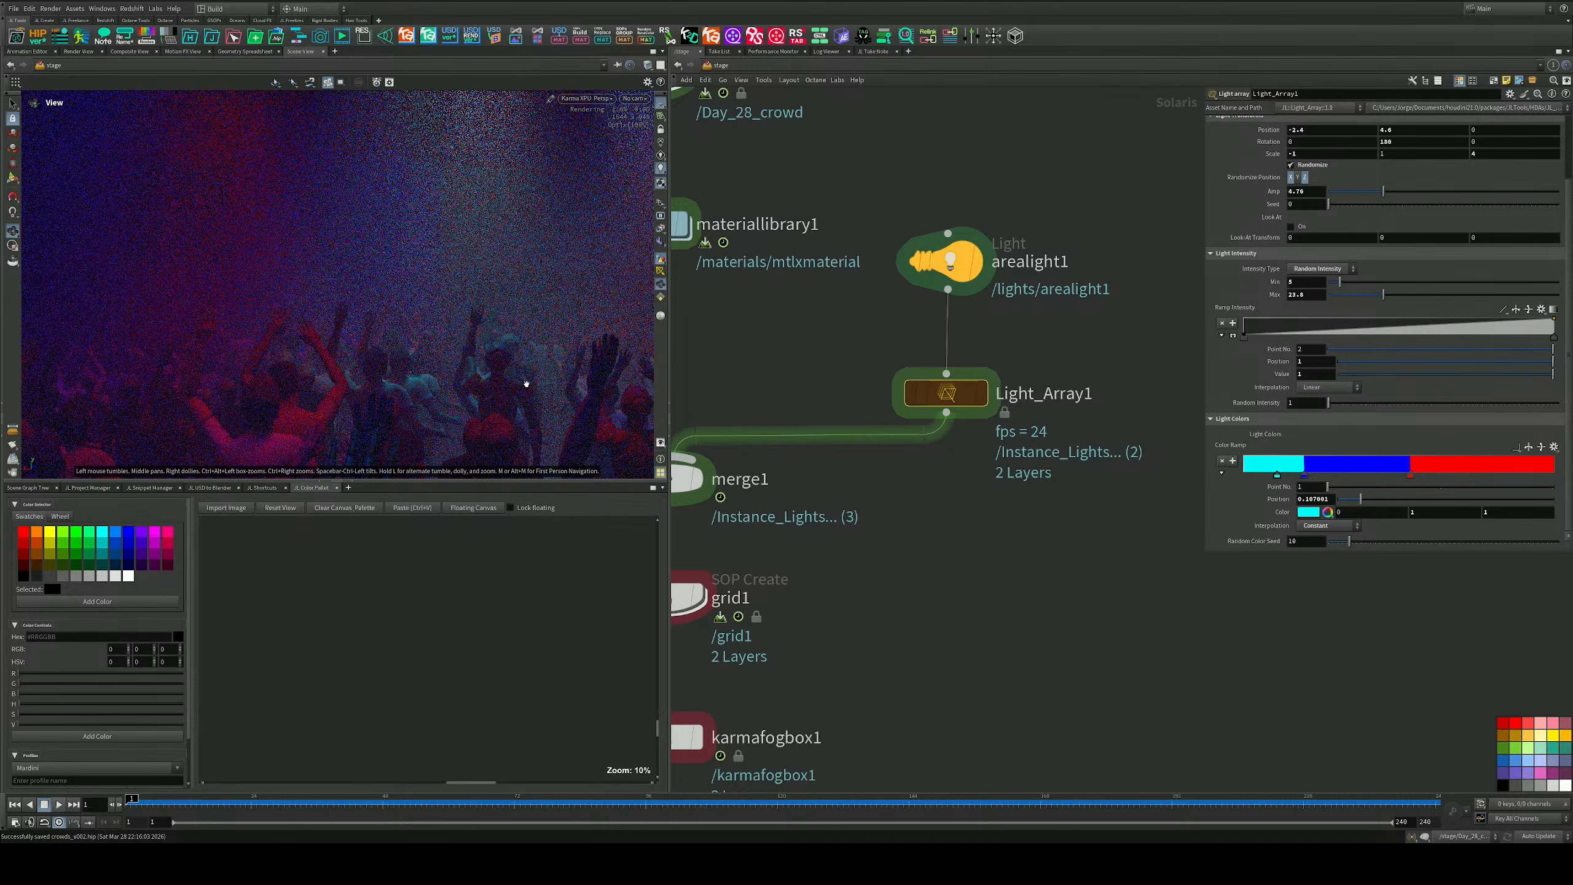
{"action": "middle_click_drag", "start_coordinate": [526, 384], "coordinate": [415, 385]}
{"action": "right_click_drag", "start_coordinate": [415, 385], "coordinate": [439, 404]}
{"action": "middle_click_drag", "start_coordinate": [439, 404], "coordinate": [414, 349]}
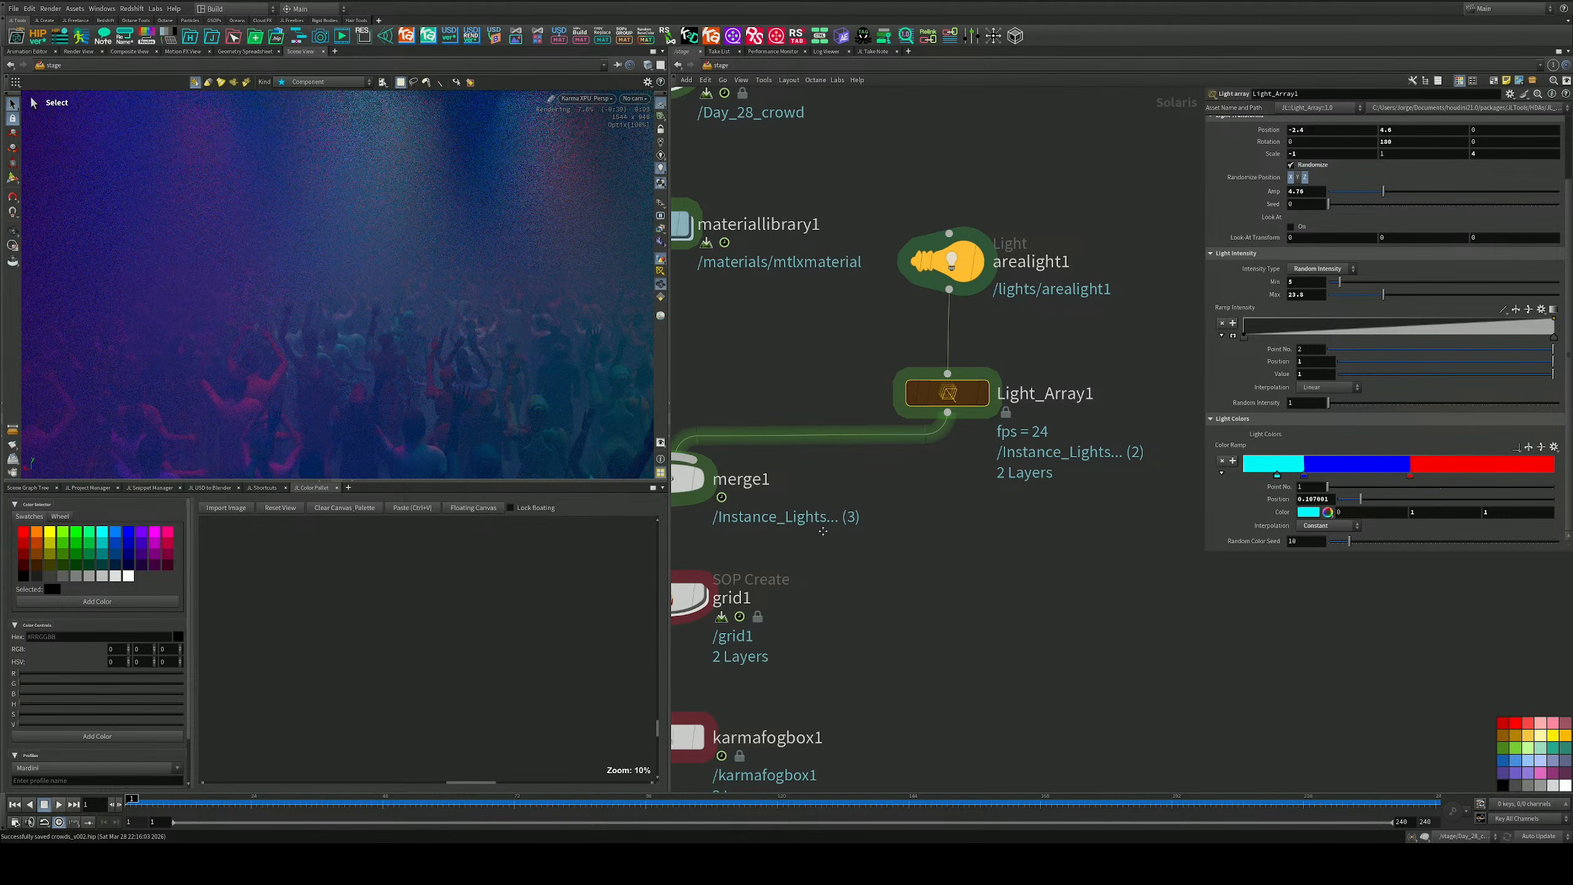
Set the Karma fog box's shadow density to 0.5 and its density to about 0.024.
{"action": "middle_click_drag", "start_coordinate": [822, 769], "coordinate": [967, 406]}
{"action": "left_click", "coordinate": [968, 407]}
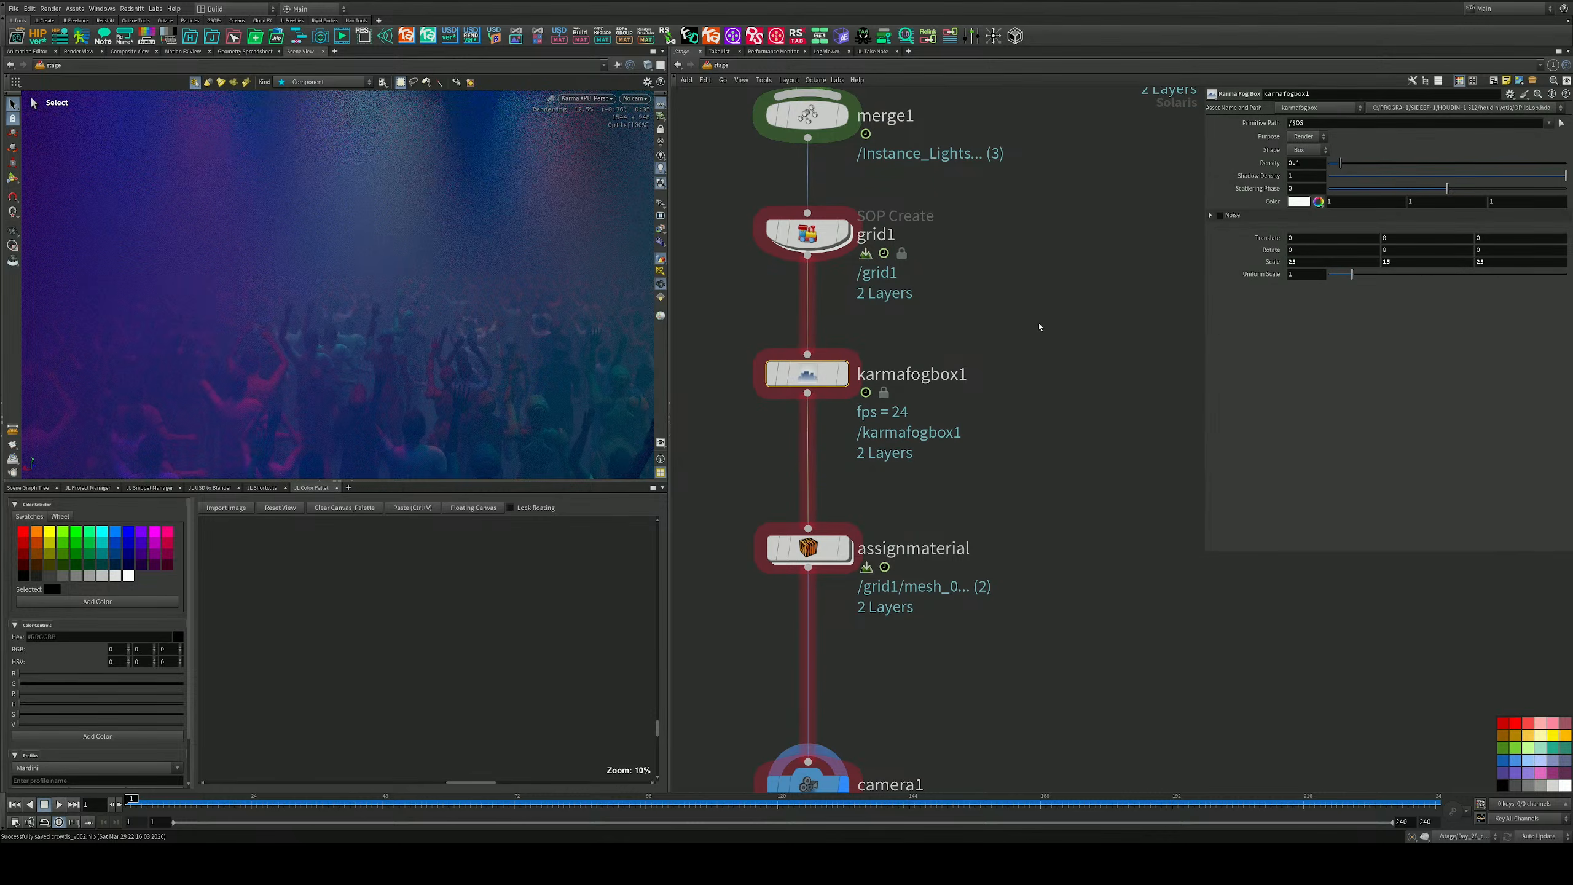
{"action": "left_click_drag", "start_coordinate": [1311, 163], "coordinate": [1216, 162]}
{"action": "type", "text": "0."}
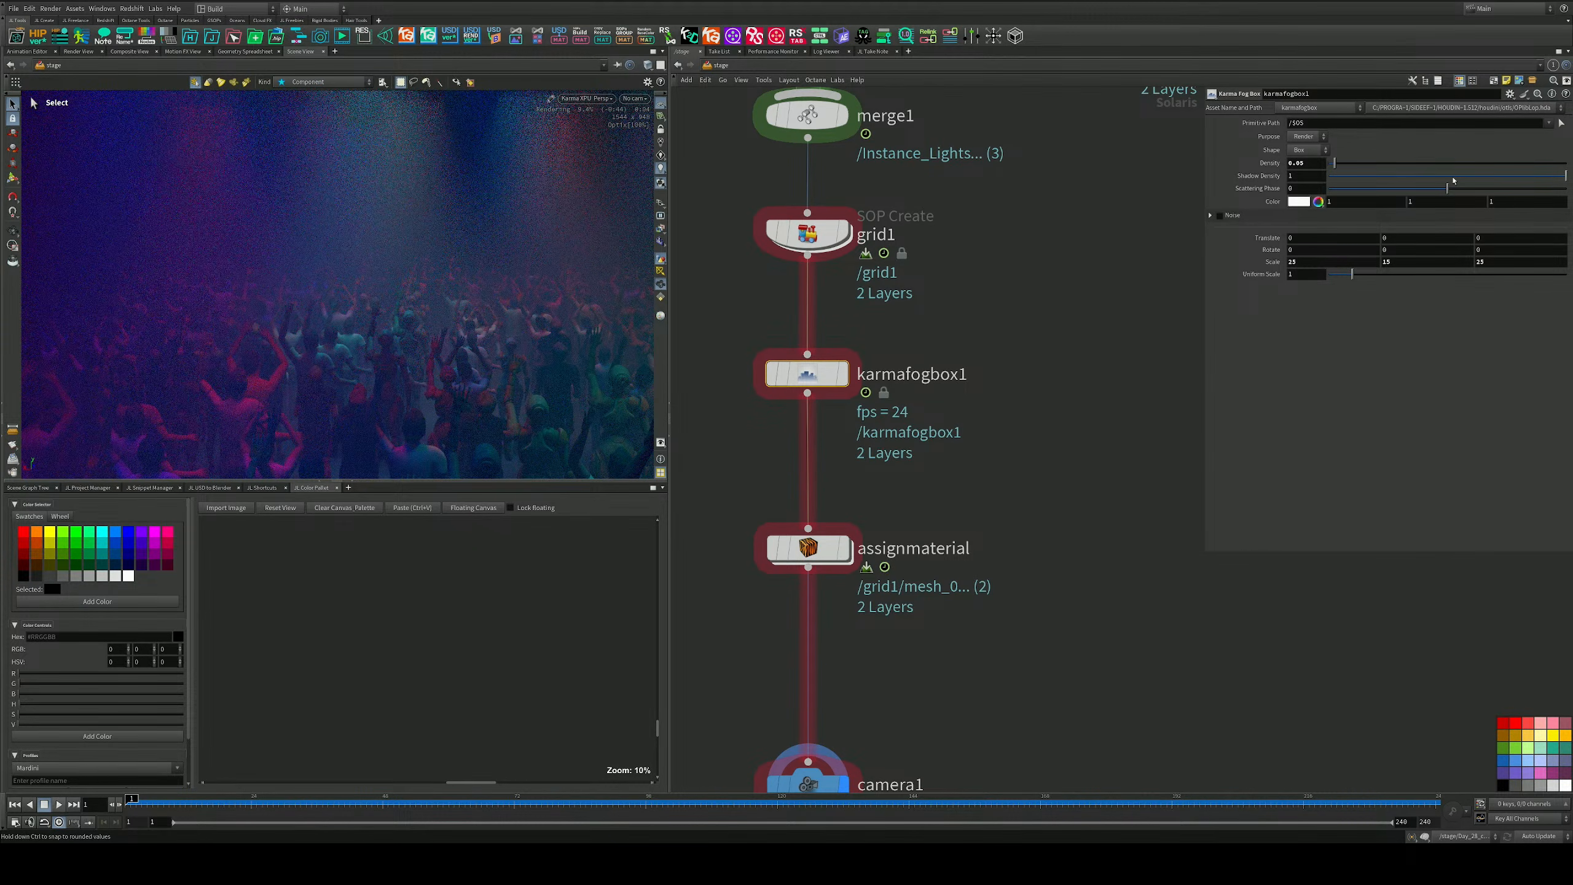
{"action": "mouse_move", "coordinate": [1452, 179]}
{"action": "left_mouse_down", "text": "ctrl"}
{"action": "mouse_move", "coordinate": [1331, 178]}
{"action": "mouse_move", "coordinate": [1567, 178]}
{"action": "mouse_move", "coordinate": [1446, 179]}
{"action": "left_mouse_up", "text": "ctrl"}
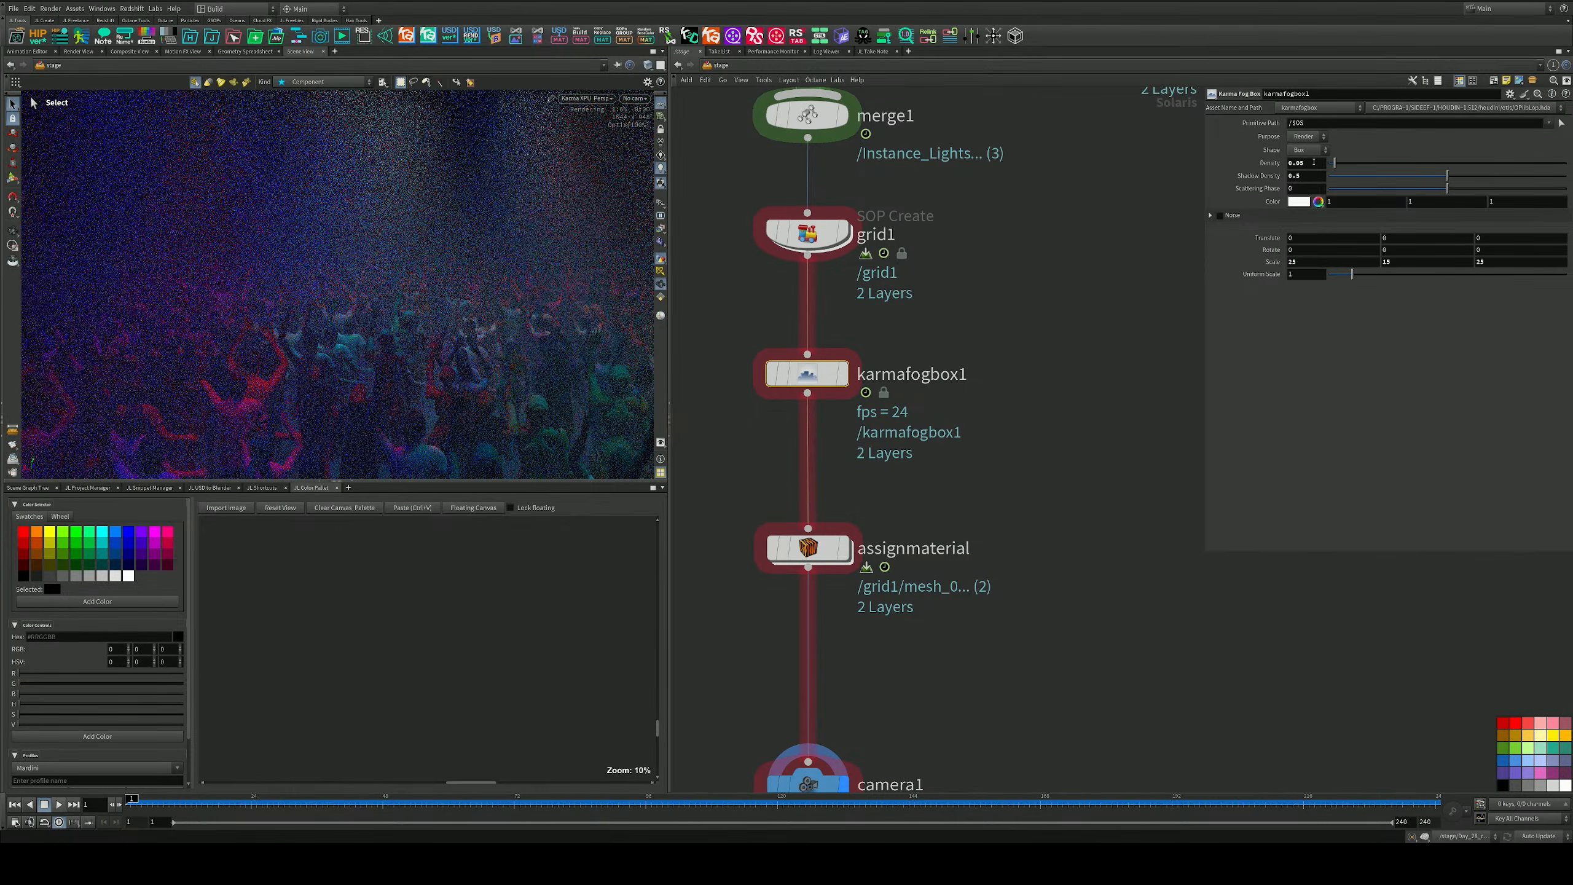
{"action": "left_click_drag", "start_coordinate": [1334, 166], "coordinate": [1331, 166]}
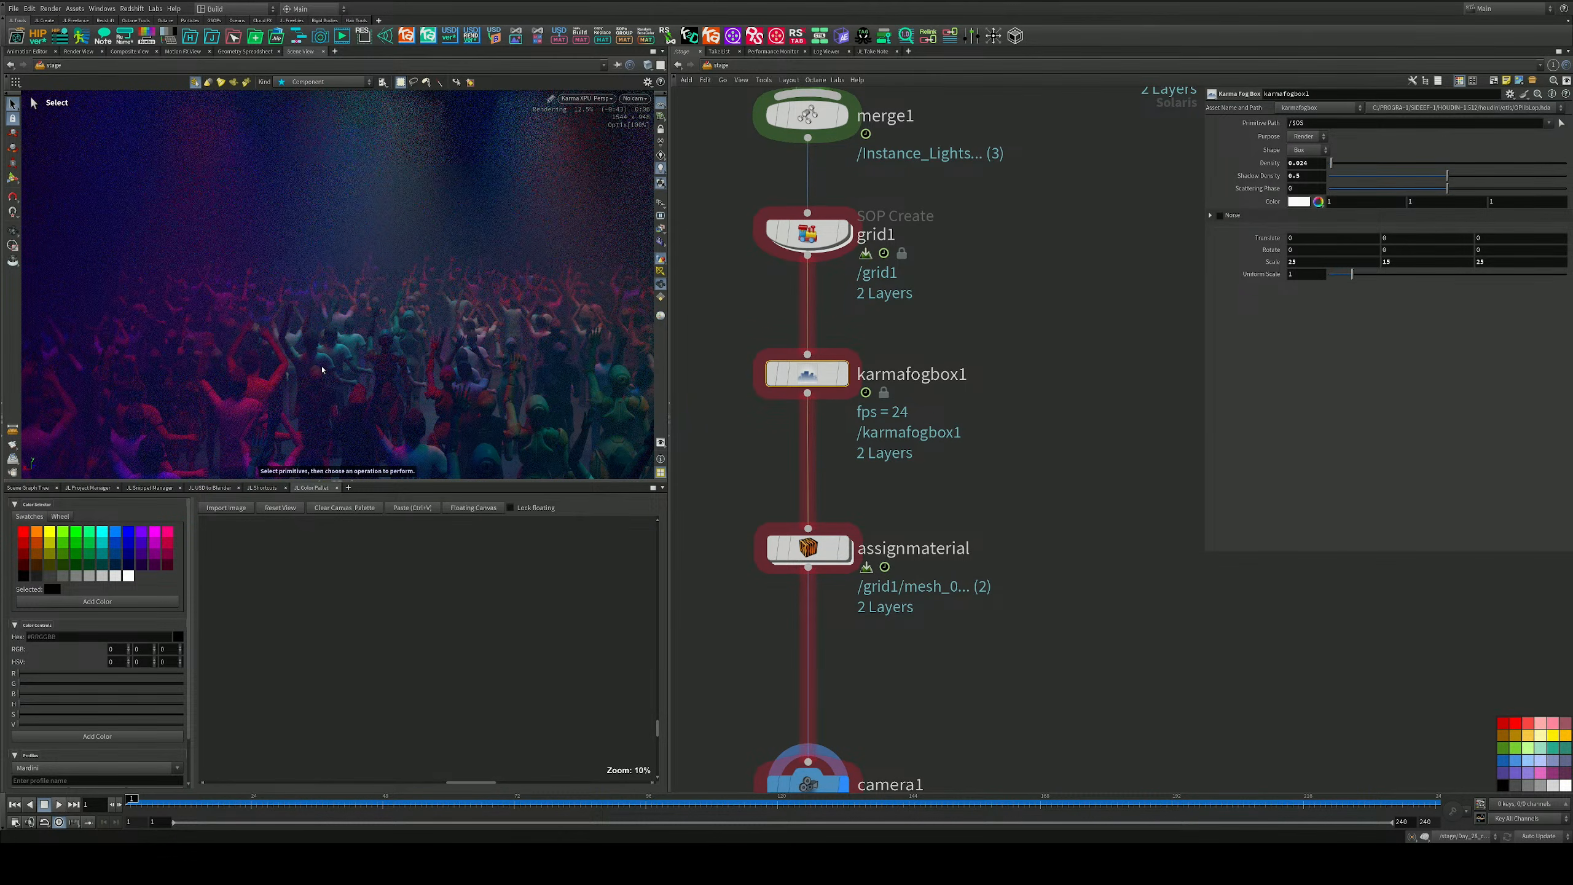
Create a second camera from a reframed view of the crowd and space its node below camera1.
{"action": "left_click_drag", "start_coordinate": [387, 348], "coordinate": [387, 354], "text": "alt"}
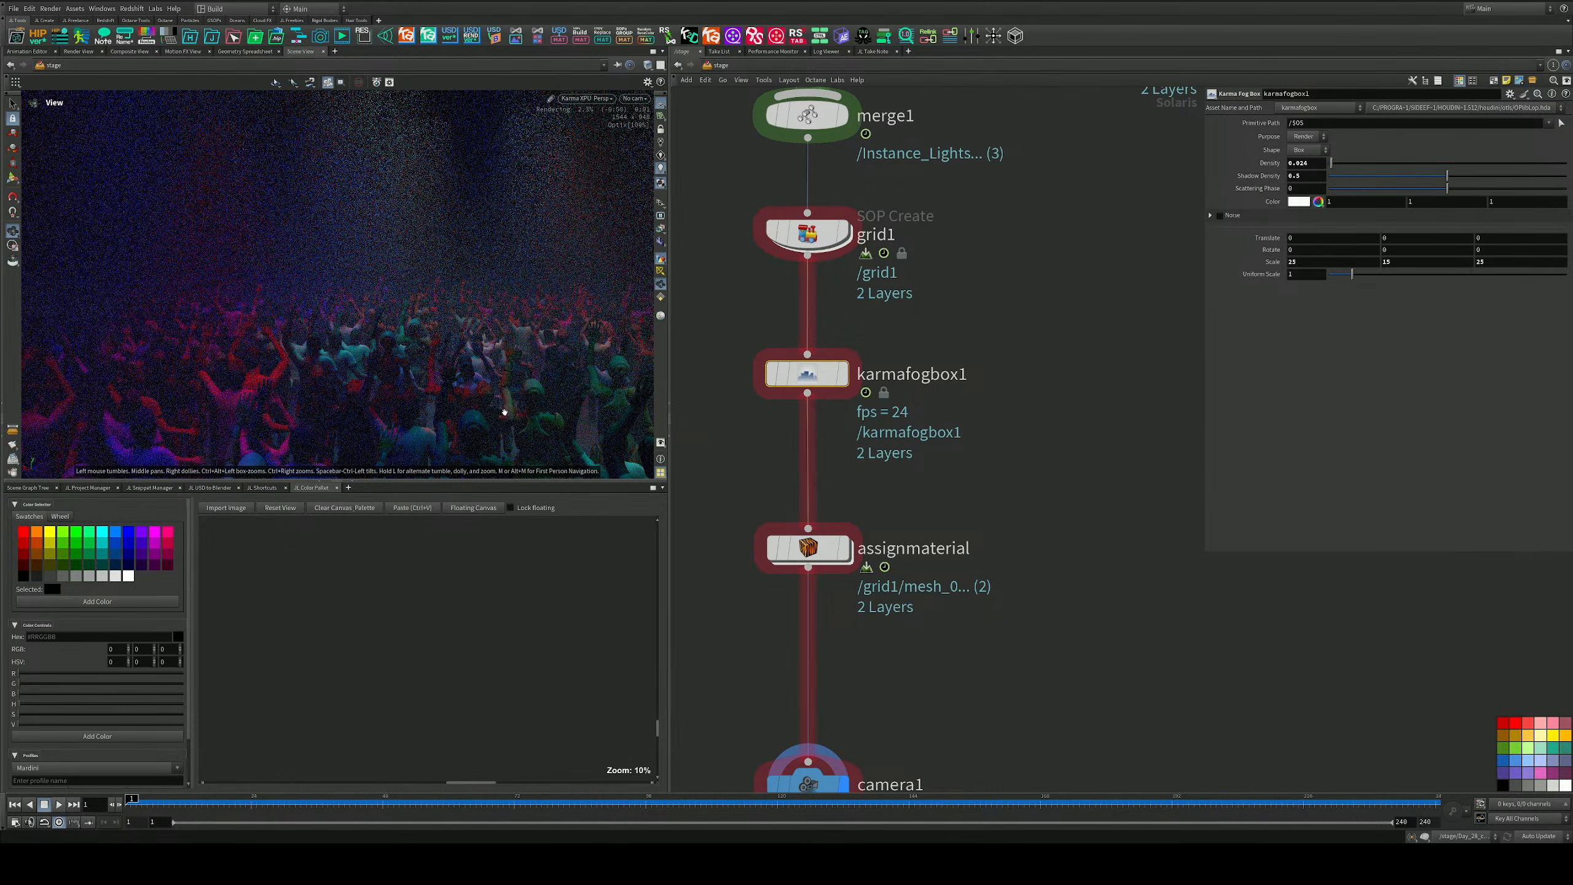
{"action": "middle_click_drag", "start_coordinate": [941, 523], "coordinate": [958, 420]}
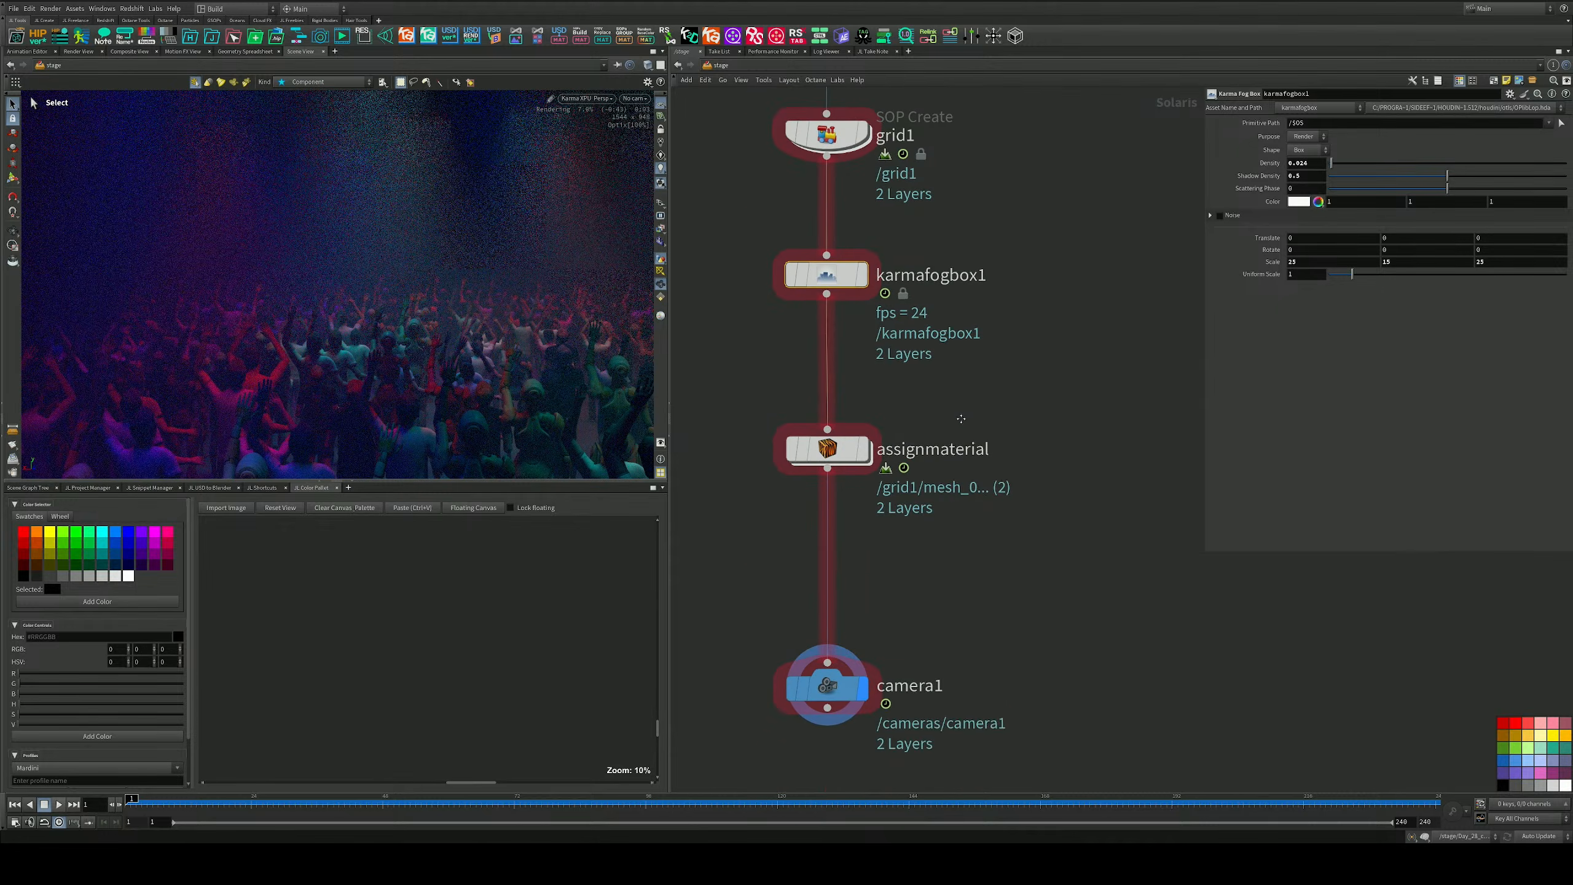
{"action": "middle_click_drag", "start_coordinate": [954, 570], "coordinate": [963, 513]}
{"action": "left_click", "coordinate": [836, 629]}
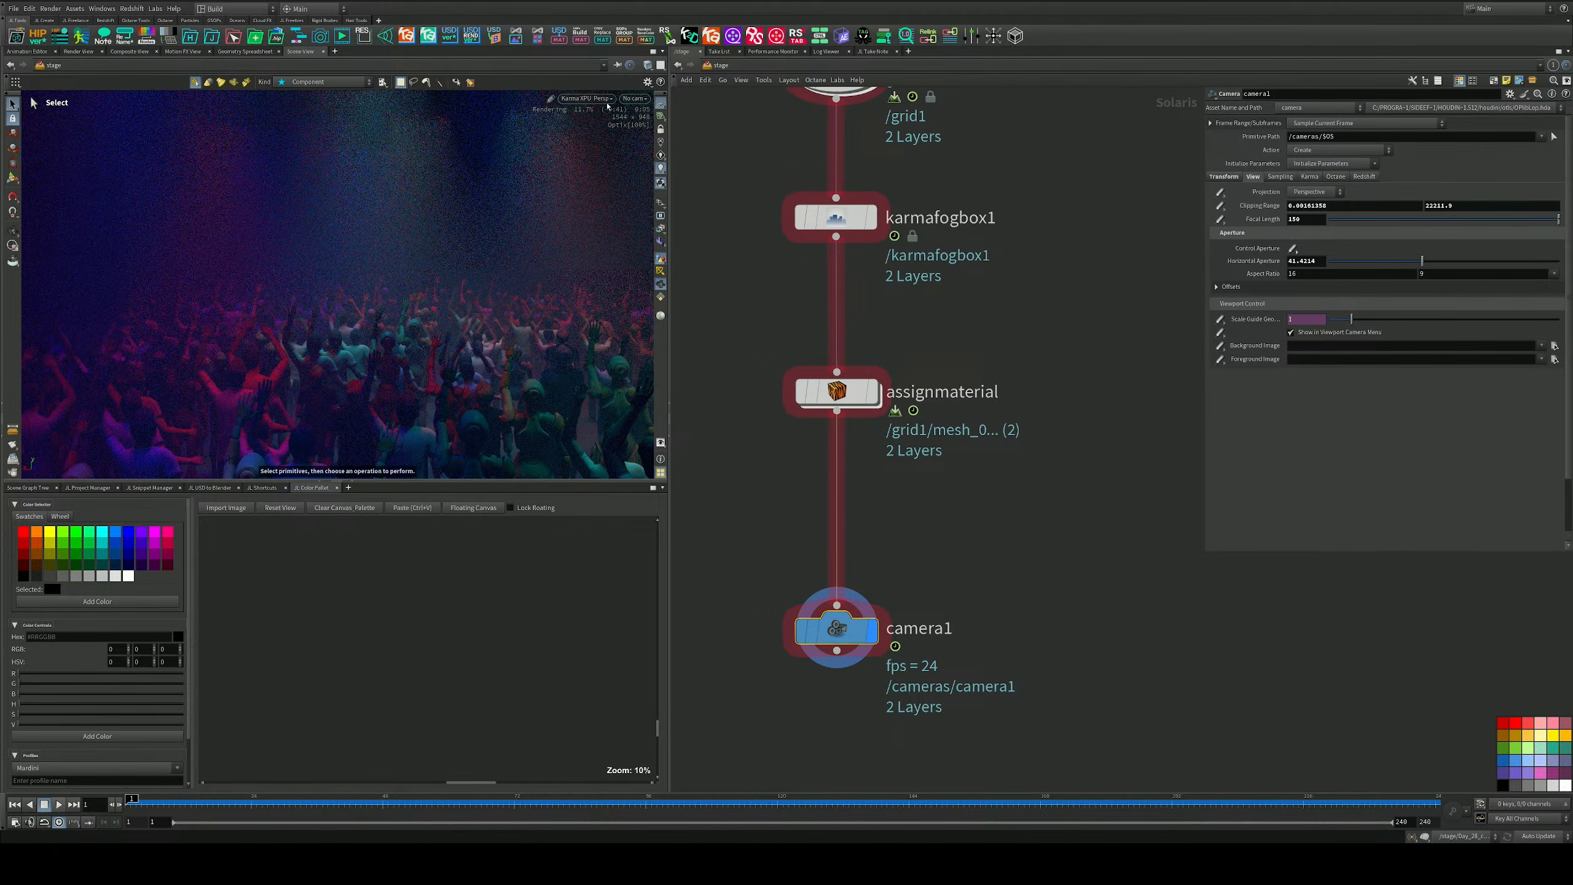
{"action": "left_click", "coordinate": [634, 98]}
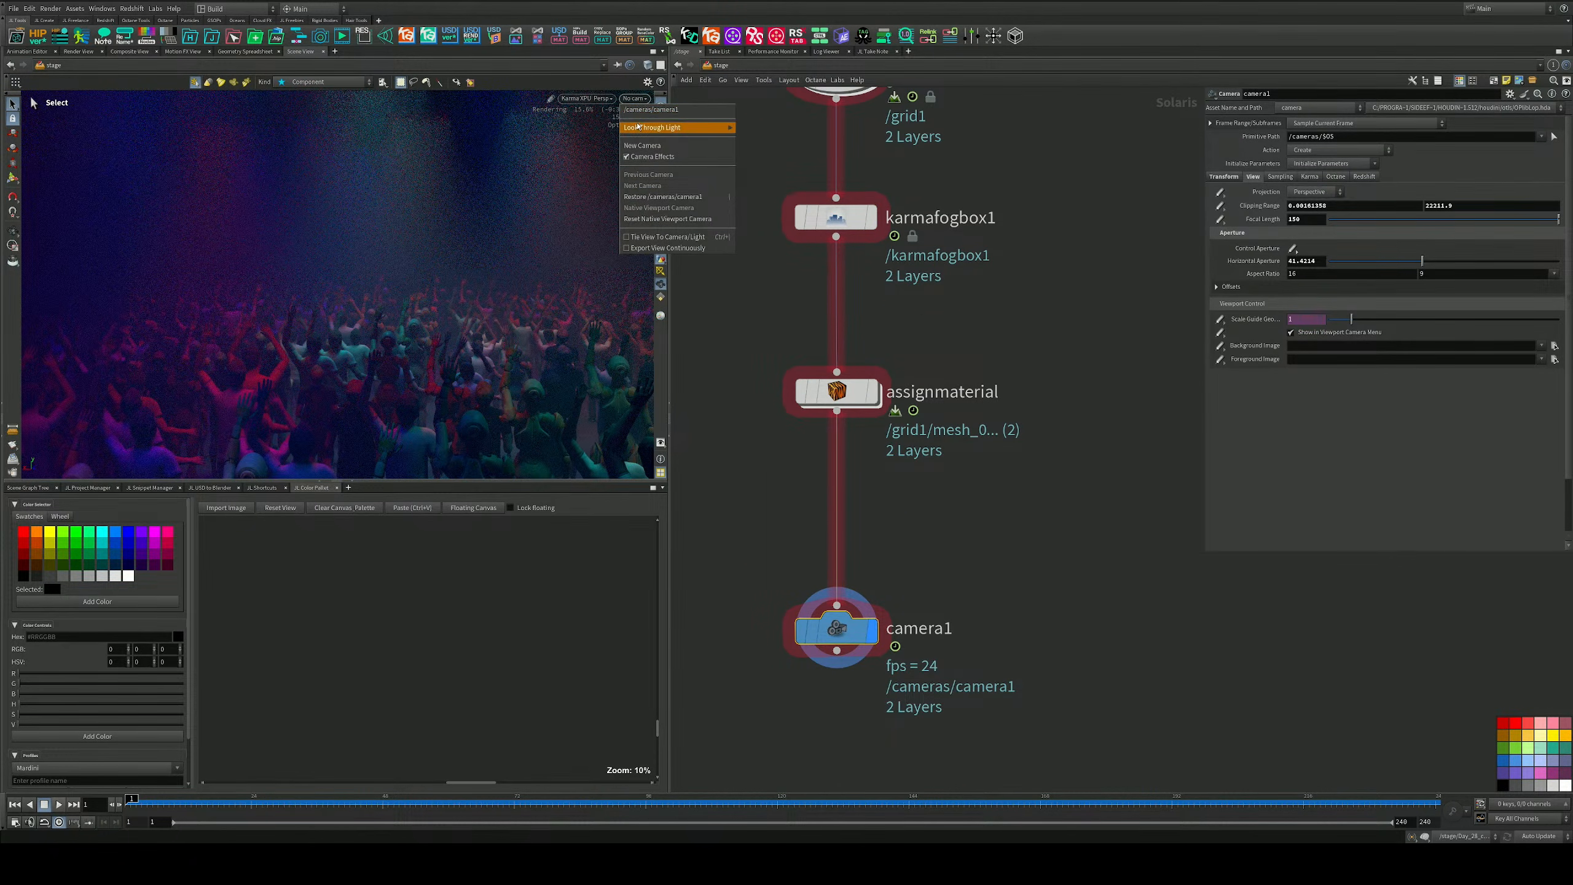
{"action": "left_click", "coordinate": [642, 145]}
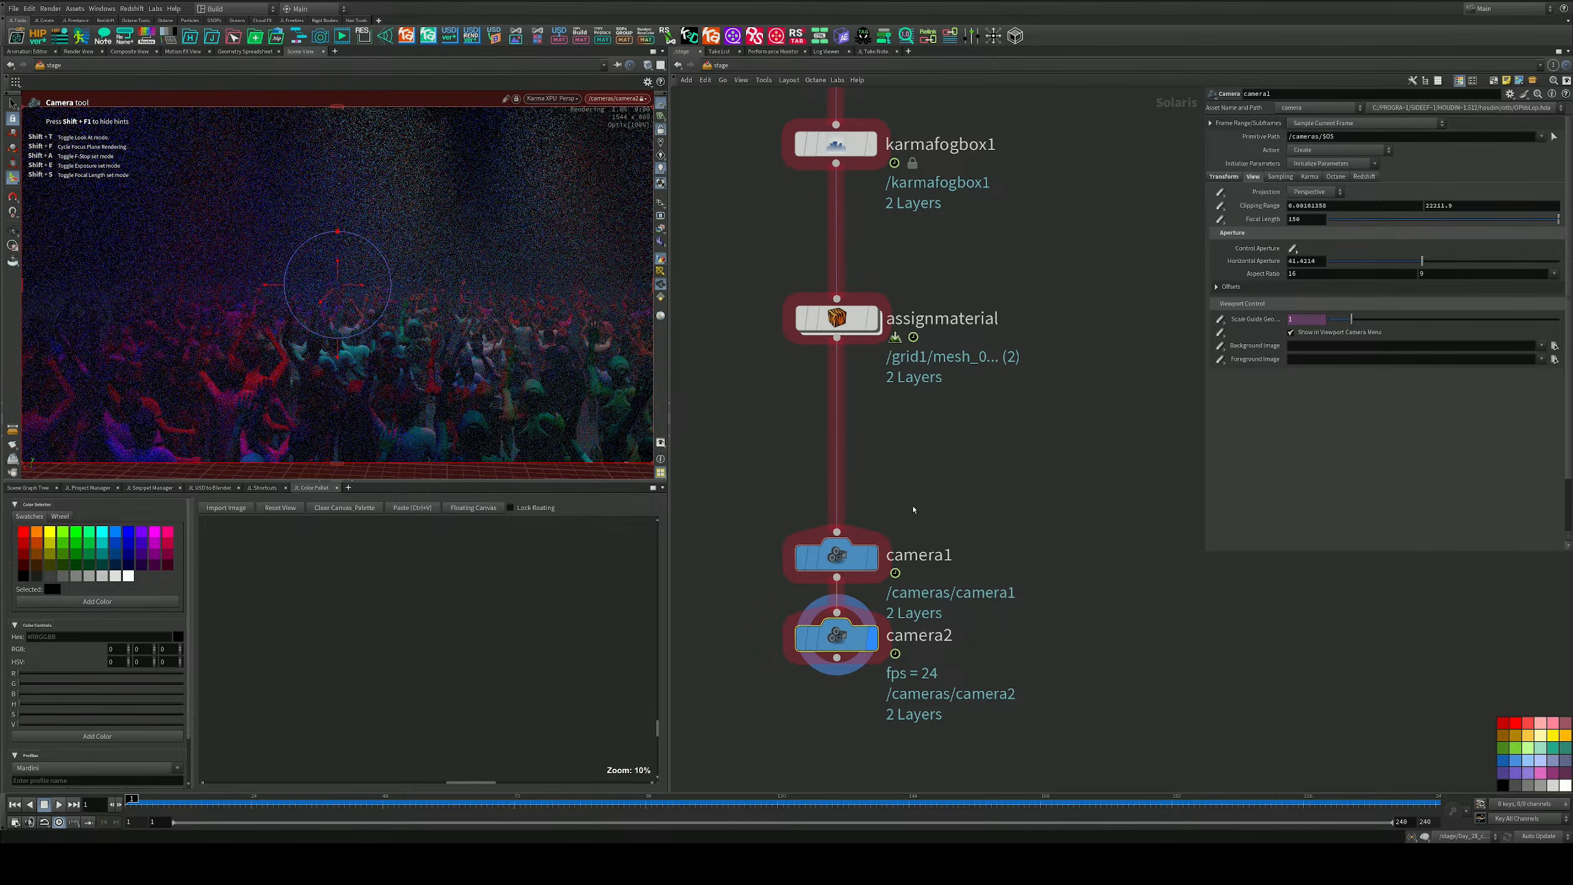
{"action": "middle_click_drag", "start_coordinate": [913, 509], "coordinate": [924, 408]}
{"action": "left_click_drag", "start_coordinate": [852, 534], "coordinate": [852, 591]}
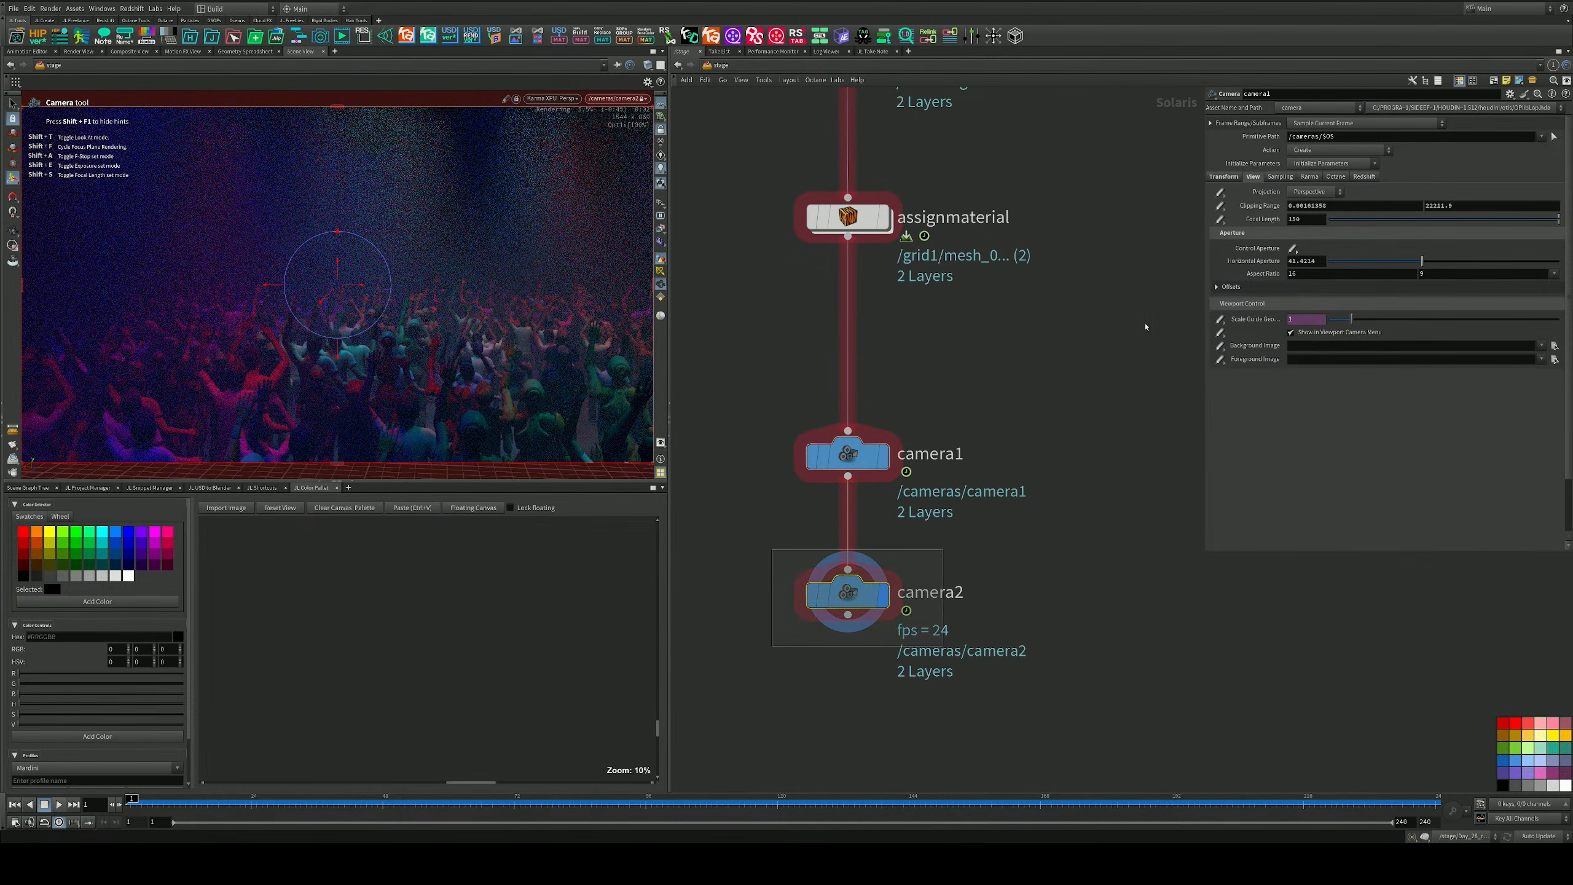
Set camera2's focal length to 20 and reframe its shot at head height behind the crowd's raised hands.
{"action": "left_click", "coordinate": [1252, 176]}
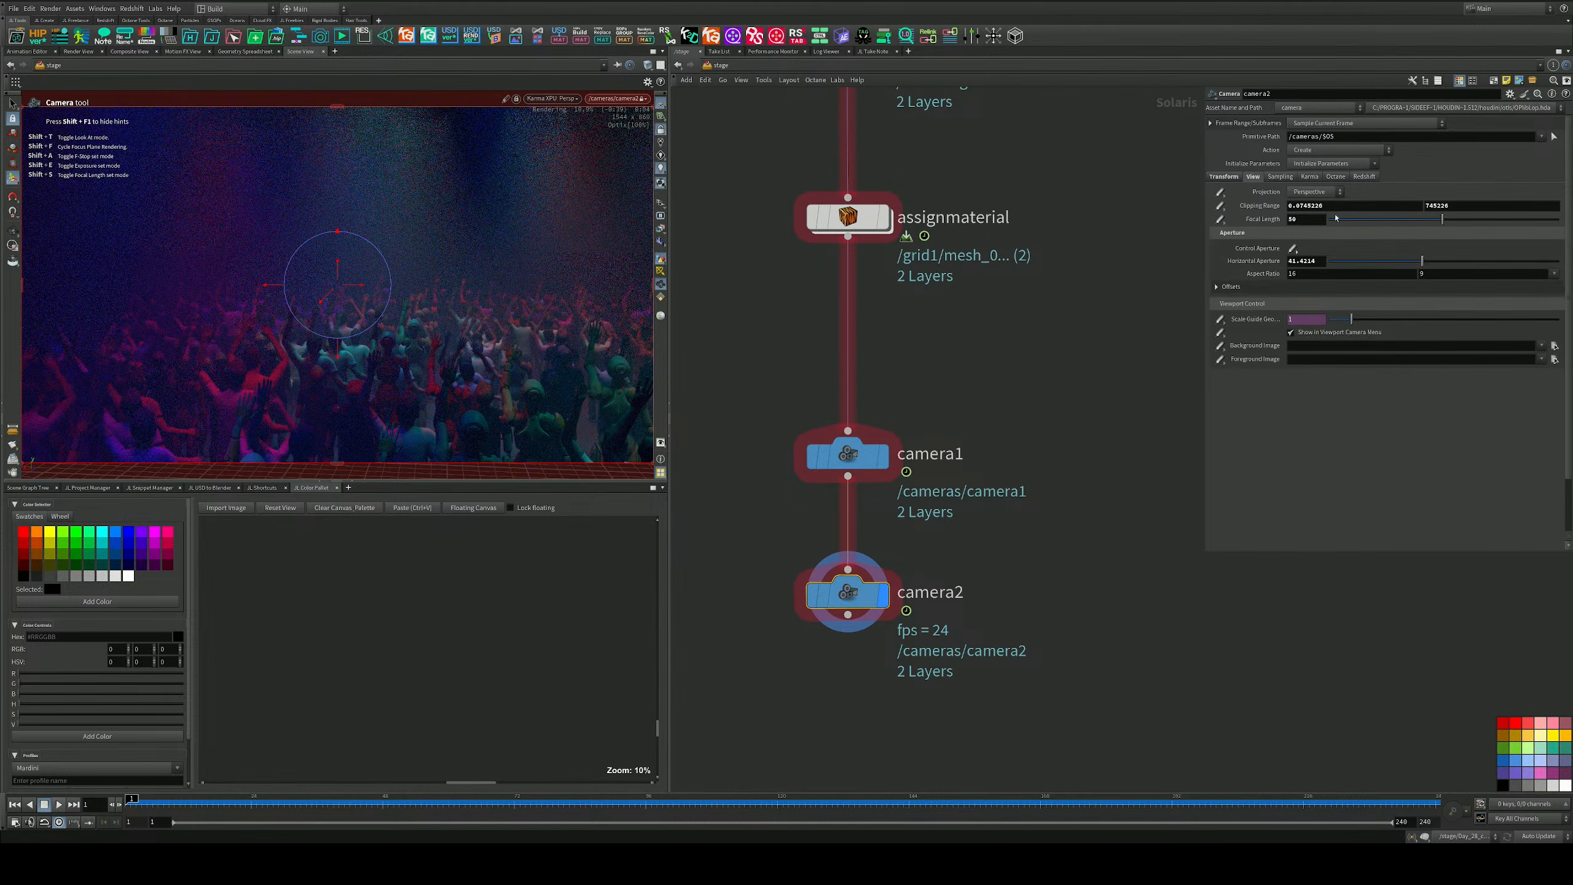
{"action": "left_click", "coordinate": [1374, 220]}
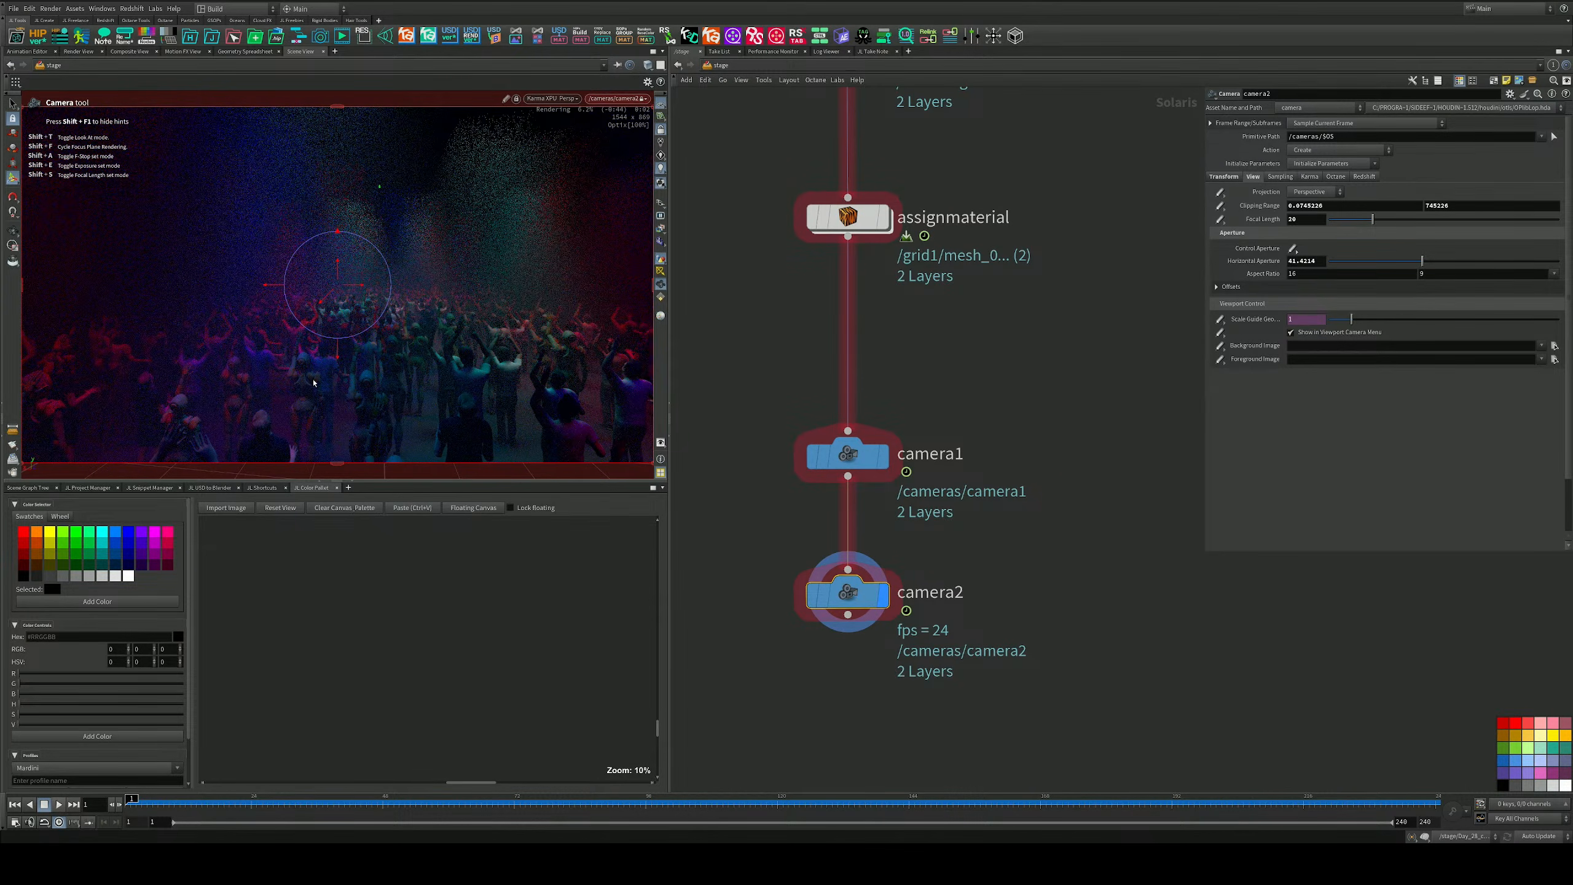
{"action": "left_click_drag", "start_coordinate": [313, 382], "coordinate": [328, 360], "text": "alt"}
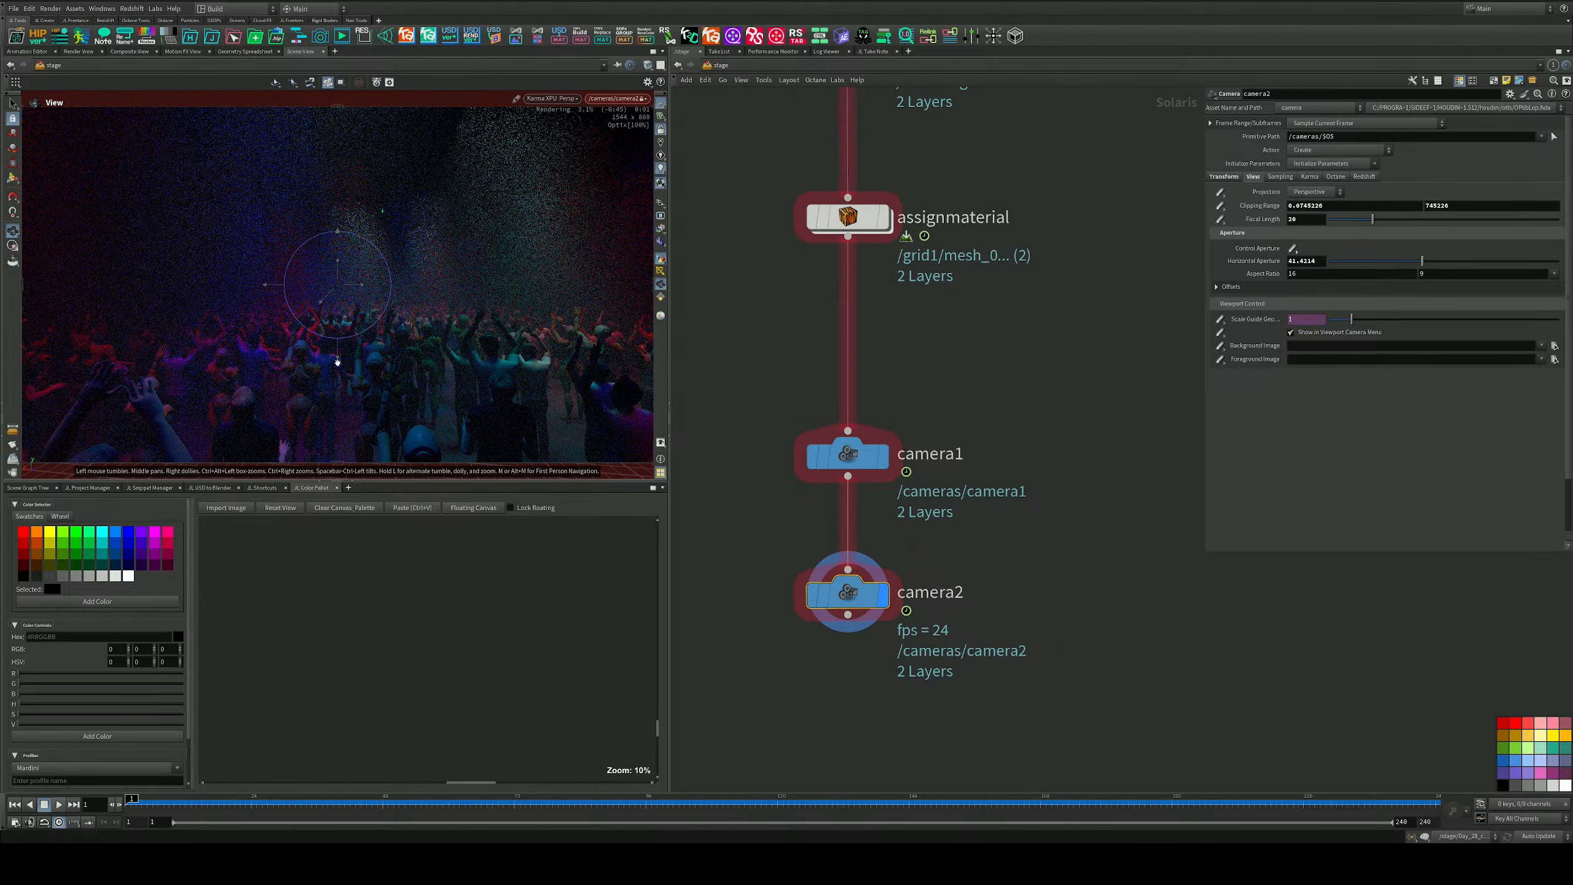
{"action": "key", "text": "Return"}
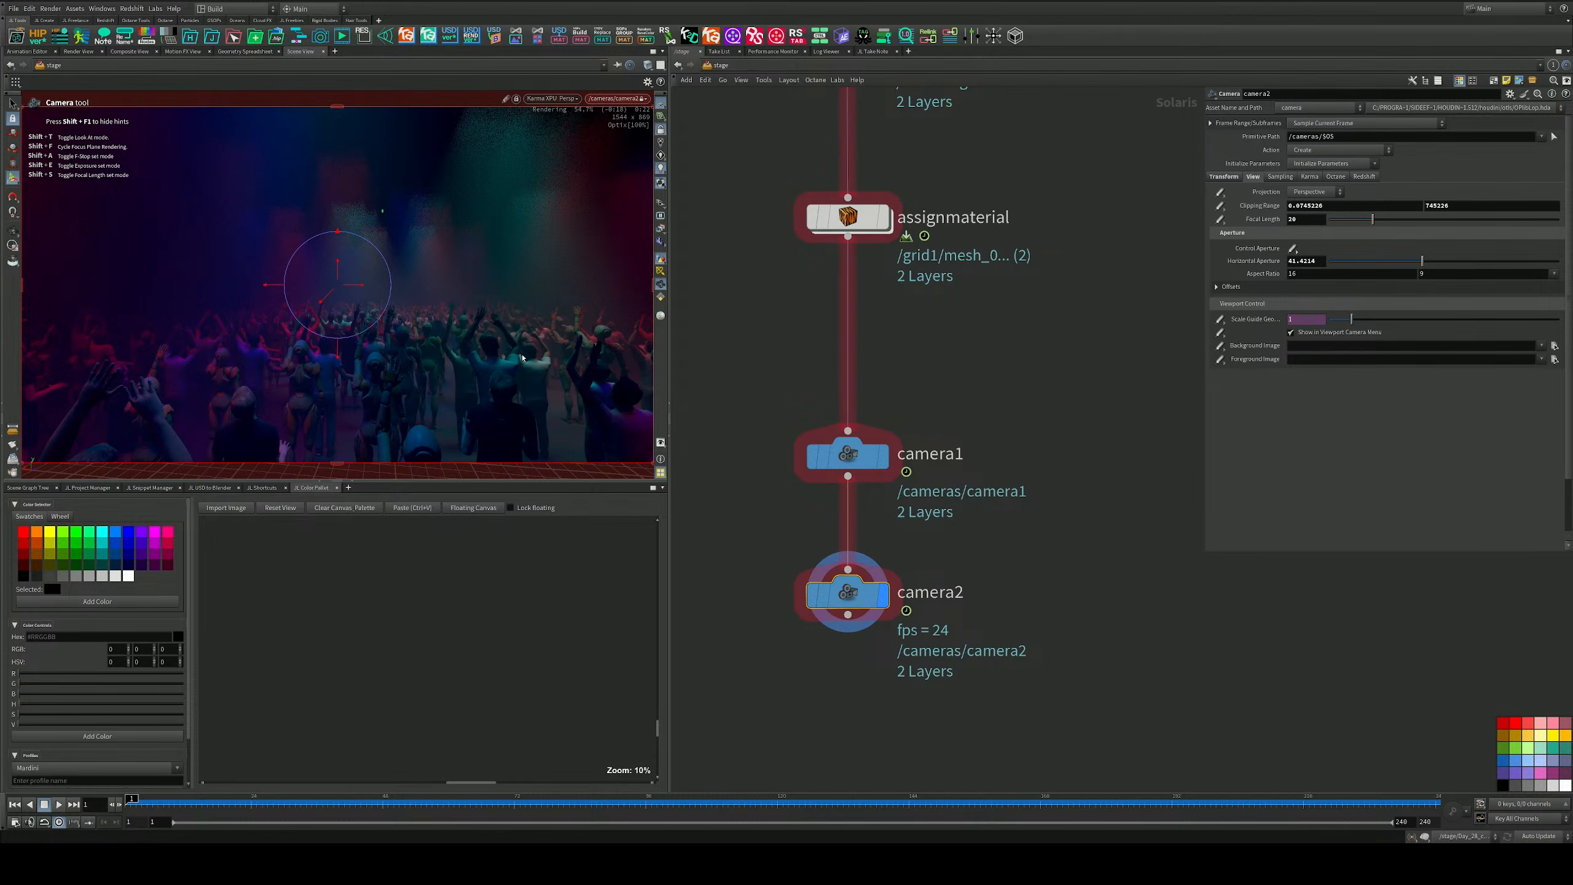
{"action": "middle_click_drag", "start_coordinate": [493, 359], "coordinate": [460, 316], "text": "alt"}
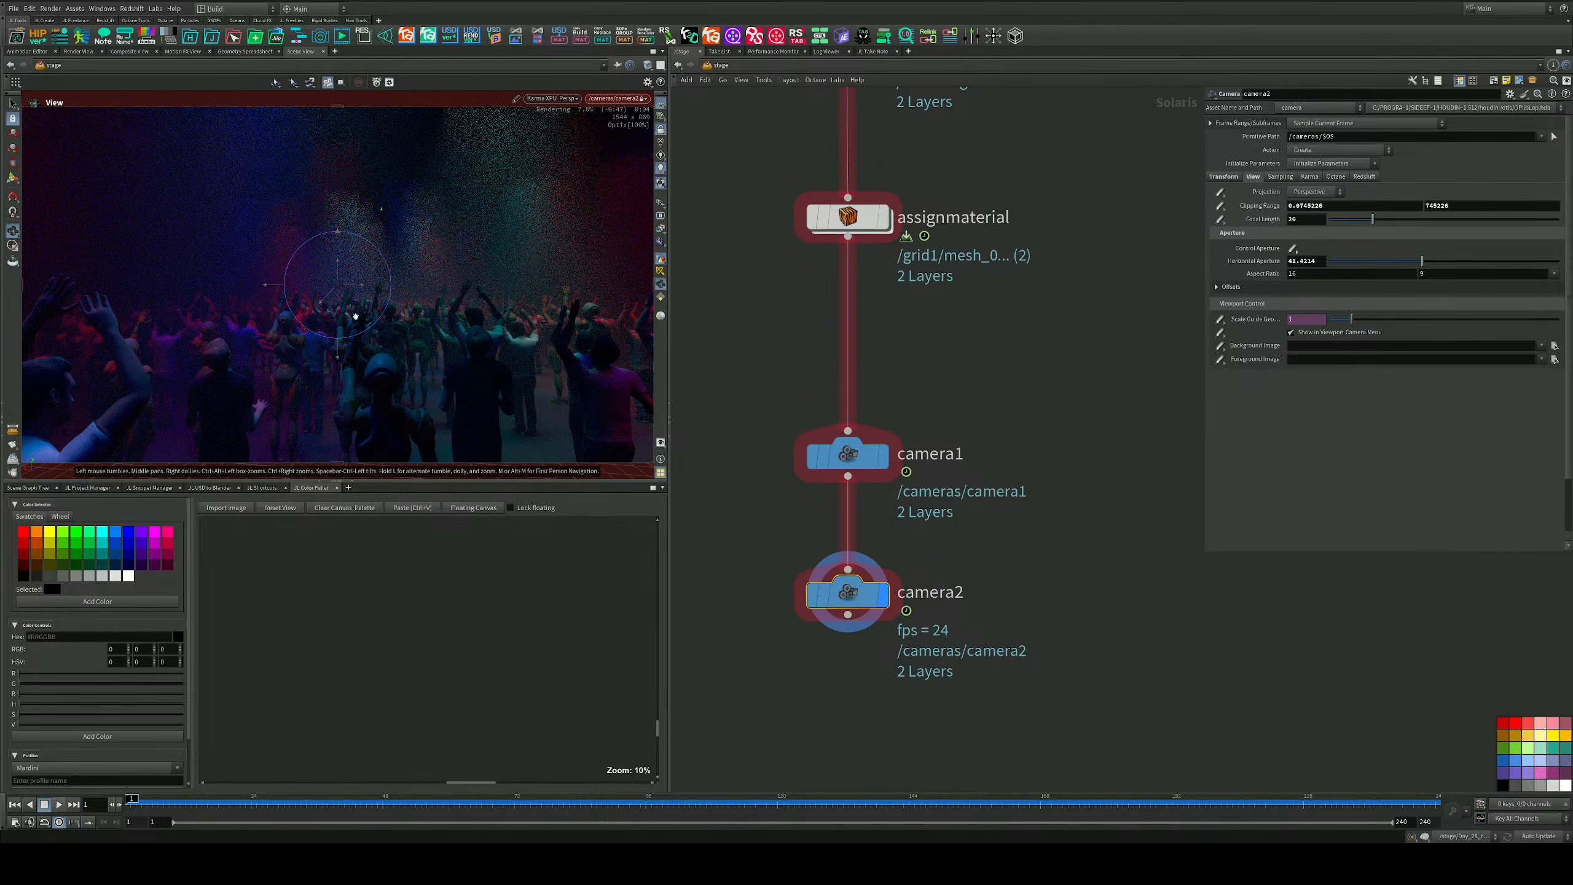
Switch the viewport renderer to Houdini VK and open the geometry network inside Day_28_crowd.
{"action": "left_click", "coordinate": [557, 99]}
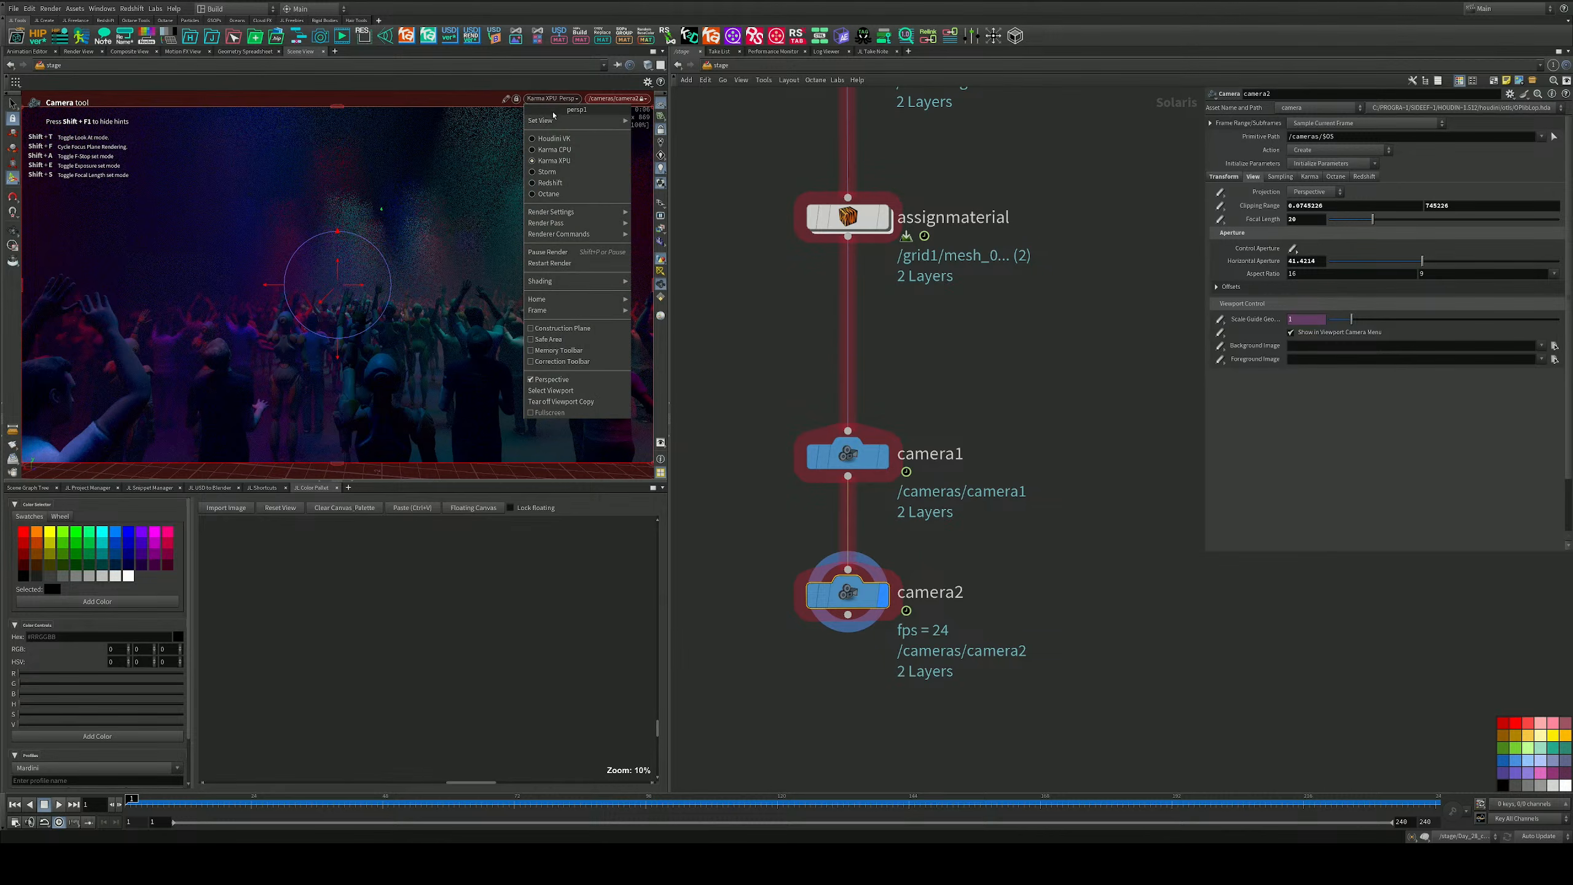
{"action": "left_click", "coordinate": [560, 139]}
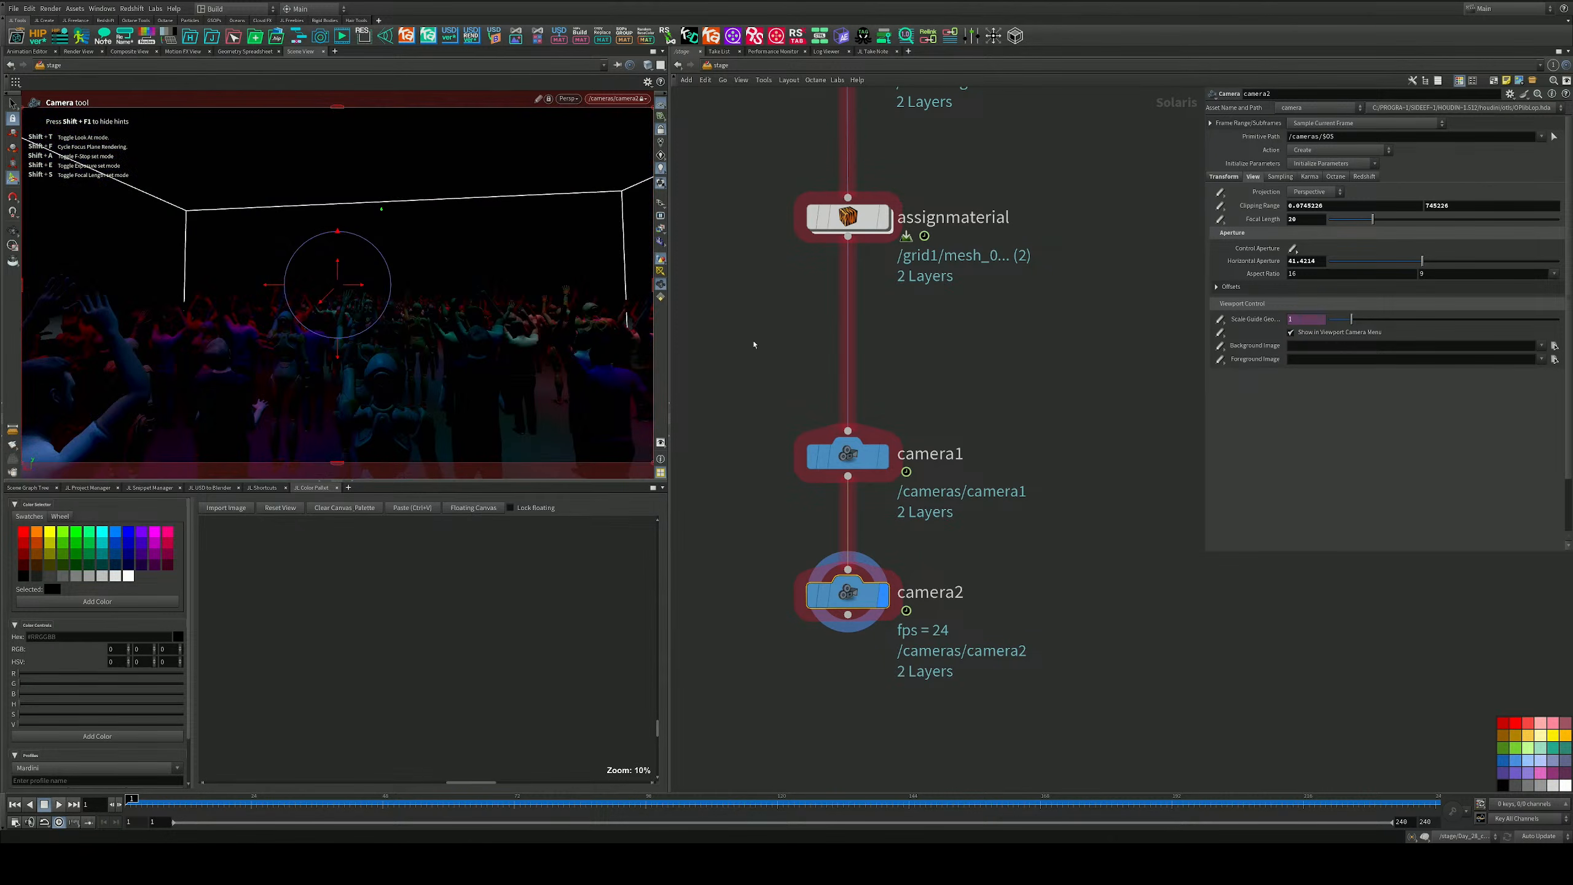
{"action": "middle_click_drag", "start_coordinate": [700, 302], "coordinate": [702, 623]}
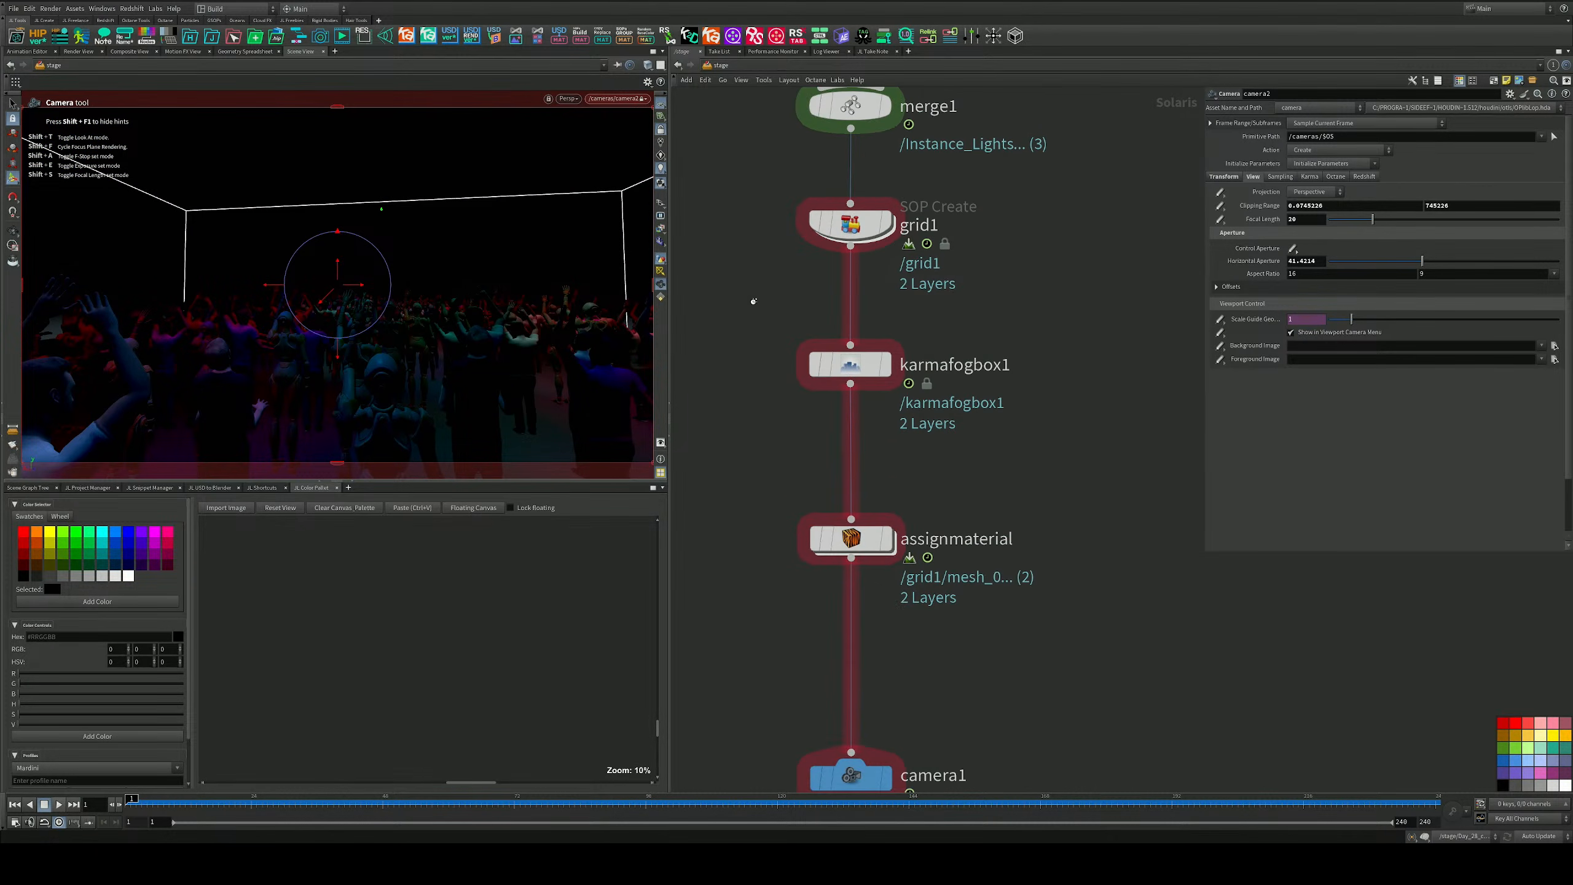
{"action": "middle_click_drag", "start_coordinate": [770, 256], "coordinate": [780, 494]}
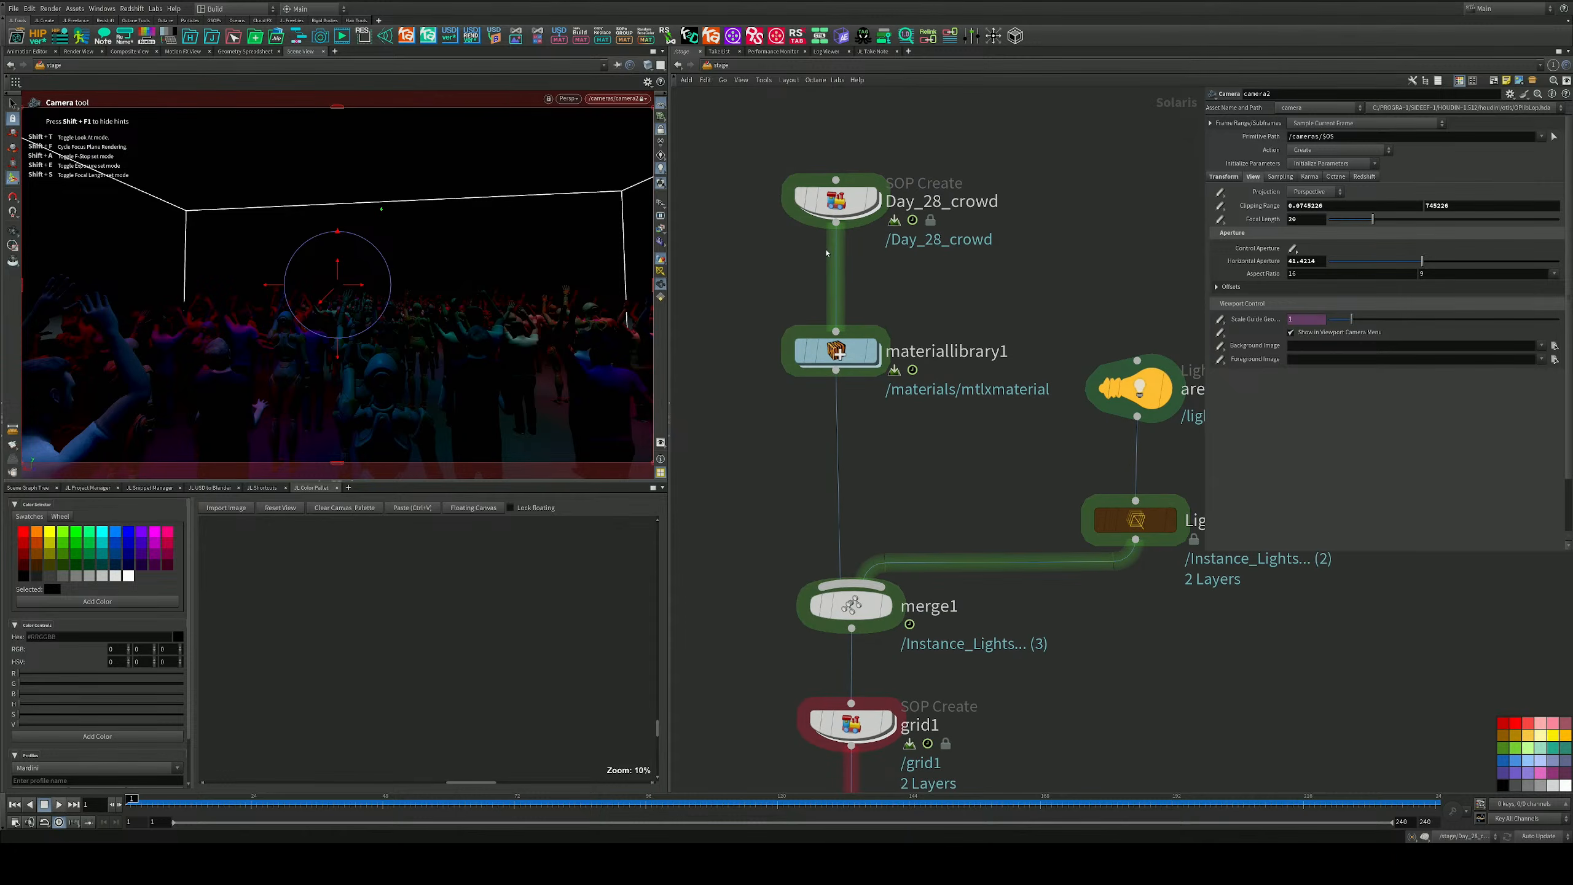
{"action": "left_click", "coordinate": [847, 208]}
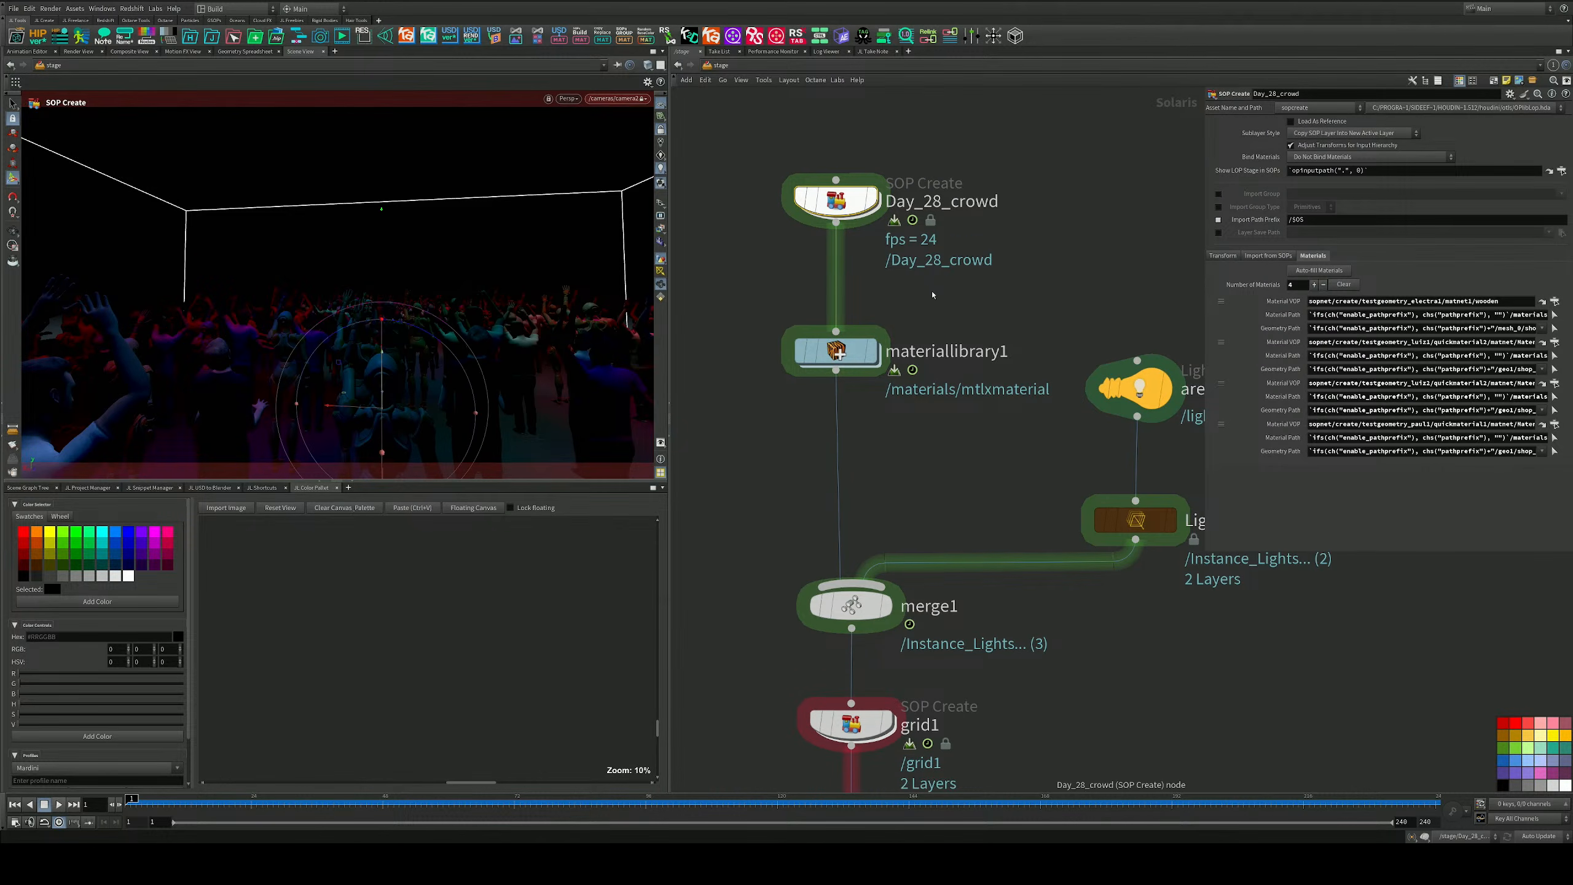
{"action": "double_click", "coordinate": [836, 200]}
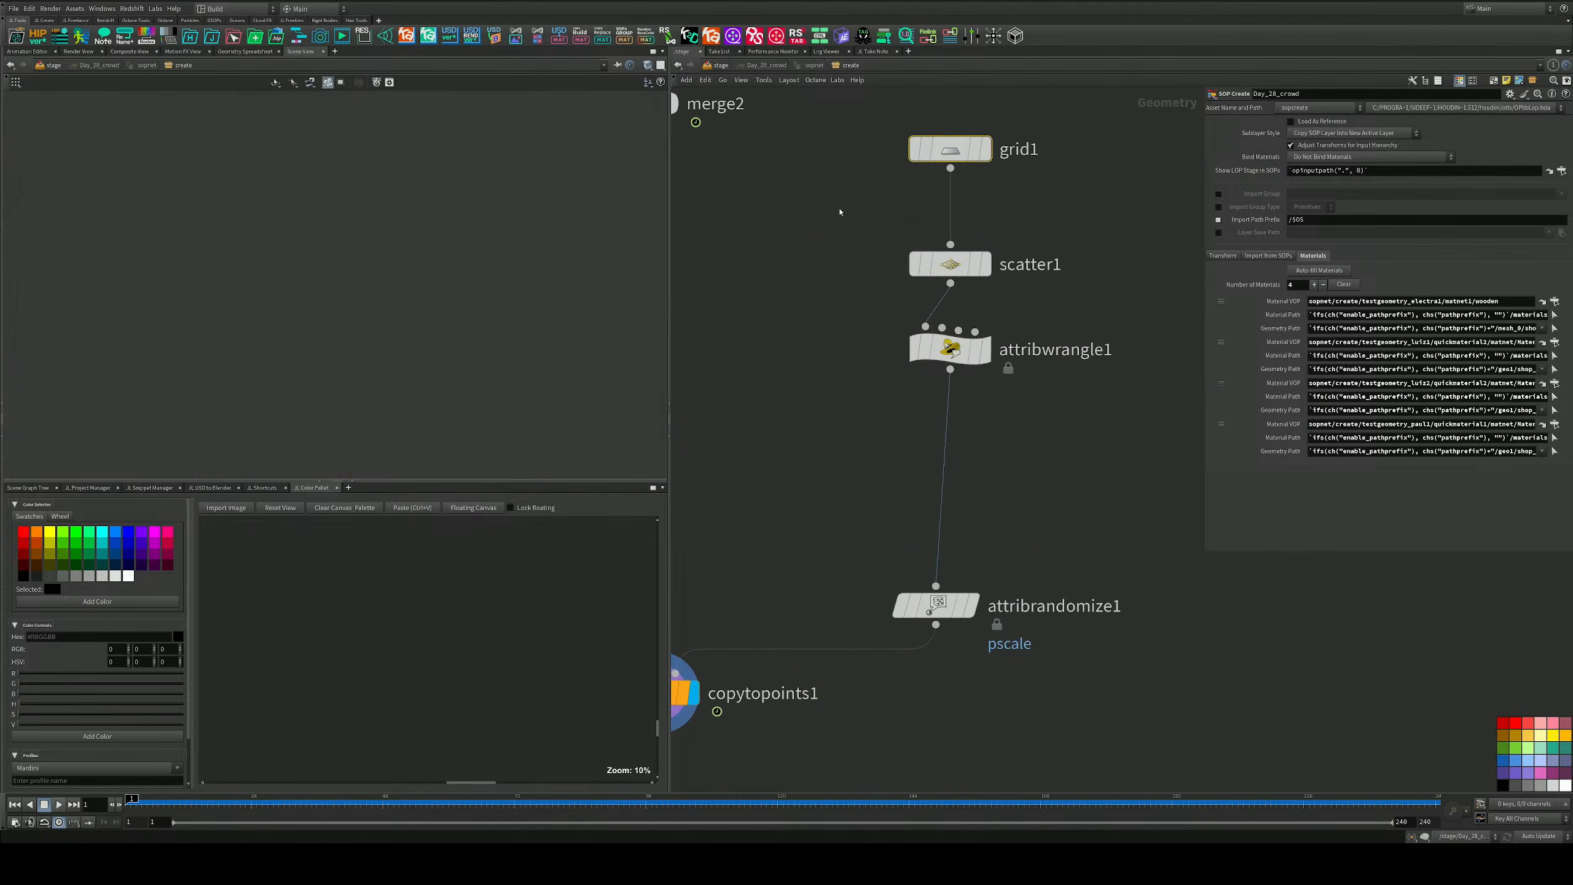
{"action": "middle_click_drag", "start_coordinate": [829, 242], "coordinate": [920, 473]}
{"action": "scroll", "coordinate": [885, 369], "scroll_direction": "down", "scroll_amount": 6}
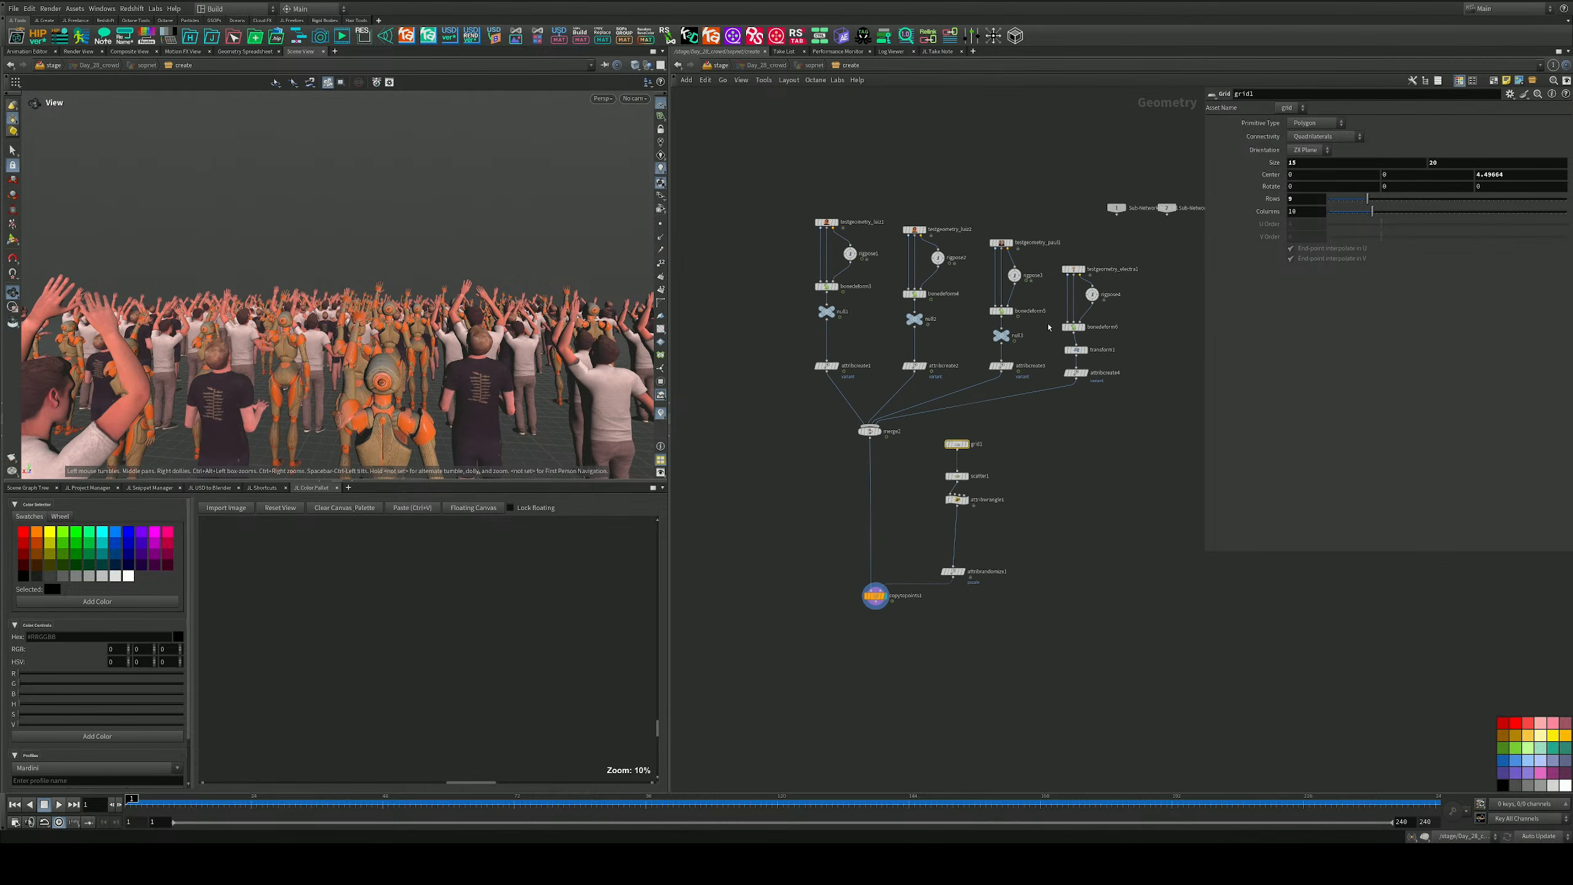
Add a Test Geometry: Crag node beside the Electra branch of the crowd network.
{"action": "scroll", "coordinate": [1052, 309], "scroll_direction": "up", "scroll_amount": 4}
{"action": "middle_click_drag", "start_coordinate": [1033, 280], "coordinate": [775, 328]}
{"action": "middle_click_drag", "start_coordinate": [935, 331], "coordinate": [867, 331]}
{"action": "key", "text": "Tab"}
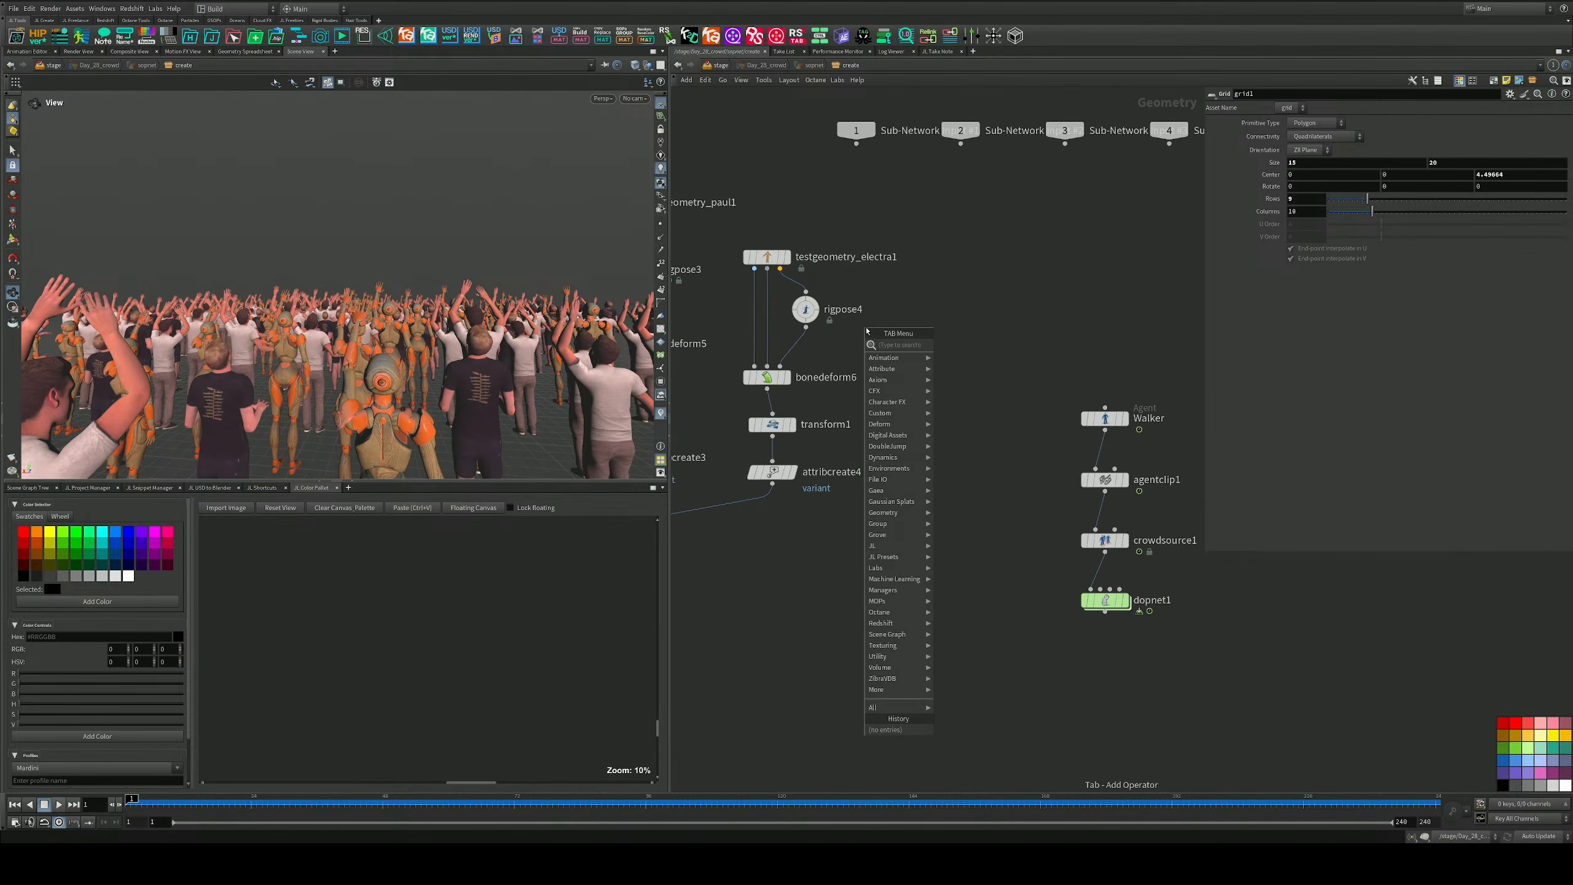
{"action": "type", "text": "crowd"}
{"action": "key", "text": "BackSpace"}
{"action": "key", "text": "BackSpace"}
{"action": "key", "text": "BackSpace"}
{"action": "key", "text": "BackSpace"}
{"action": "key", "text": "BackSpace"}
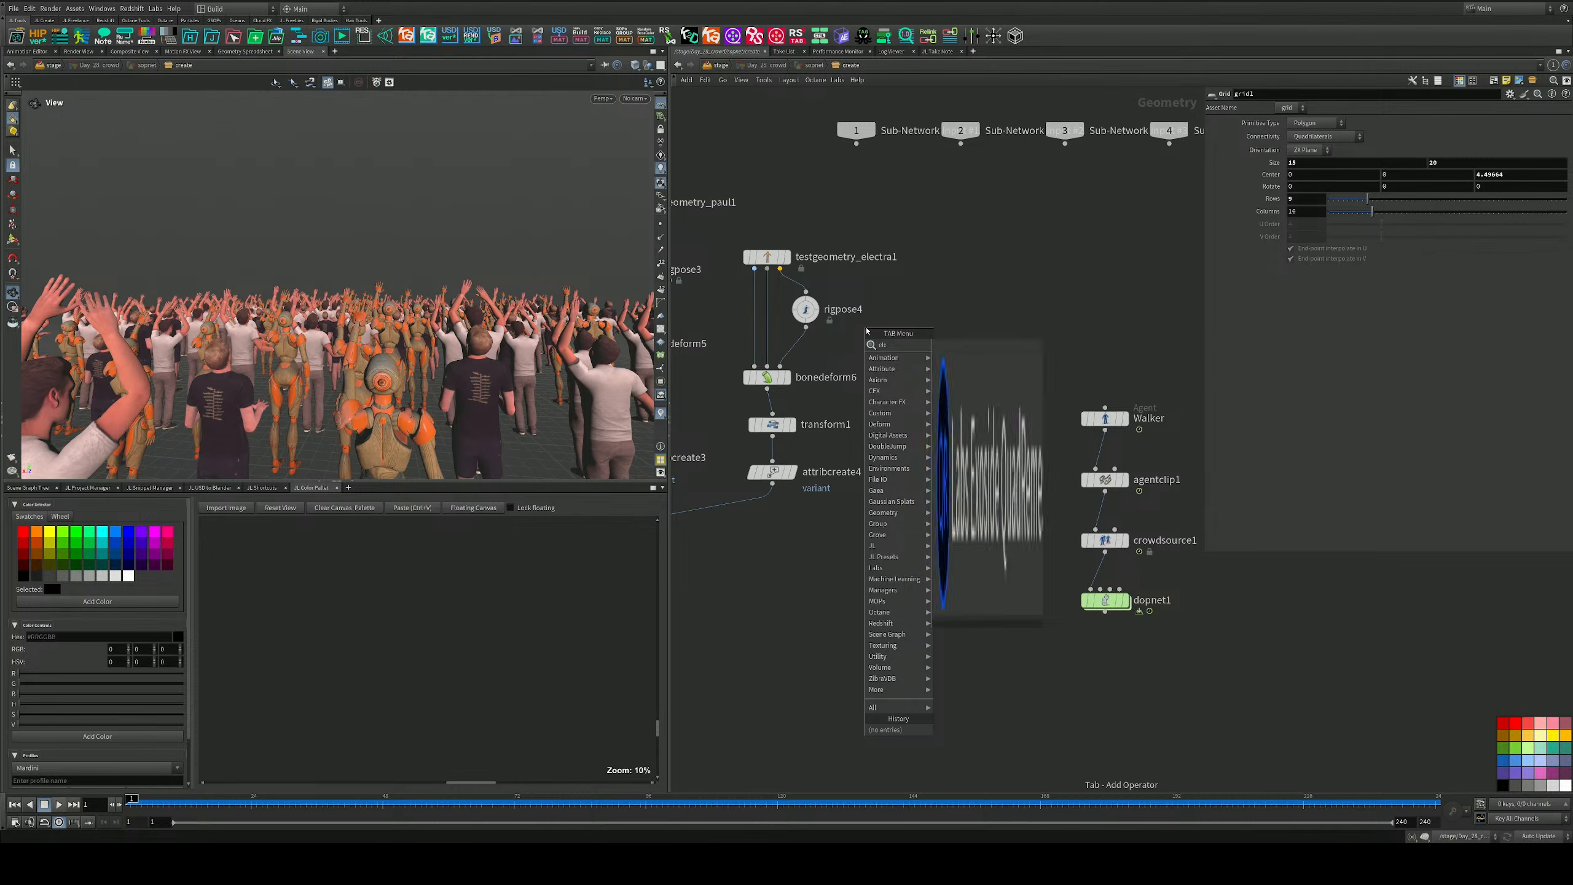
{"action": "type", "text": "test"}
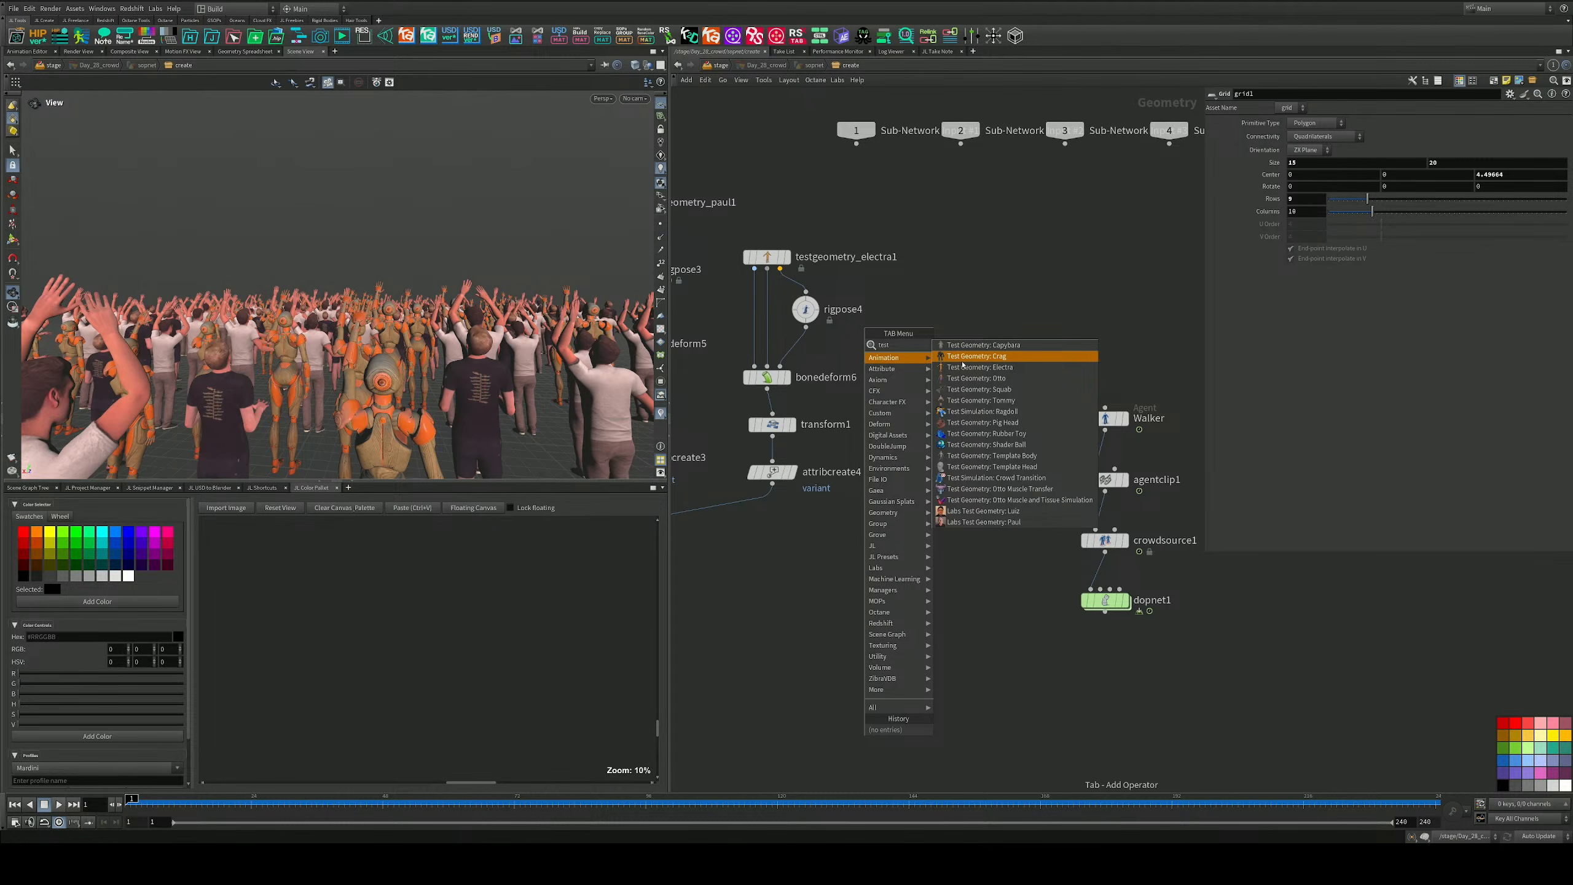
{"action": "left_click", "coordinate": [963, 364]}
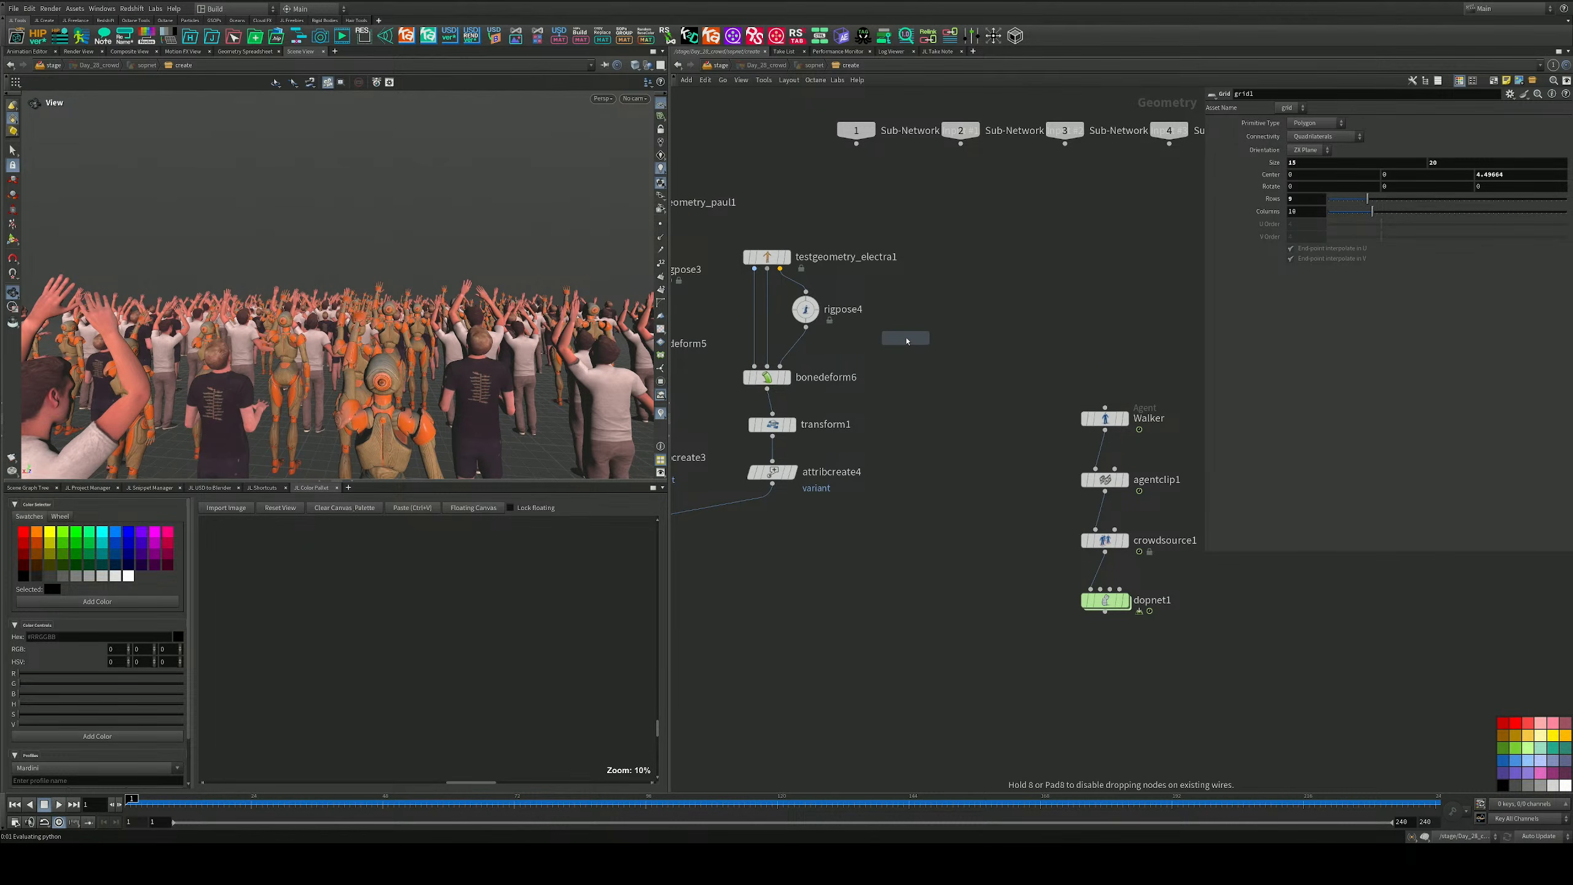
{"action": "left_click", "coordinate": [921, 350]}
Move the Crag node across the network to the free space beside the first Luiz branch.
{"action": "scroll", "coordinate": [934, 403], "scroll_direction": "down", "scroll_amount": 5}
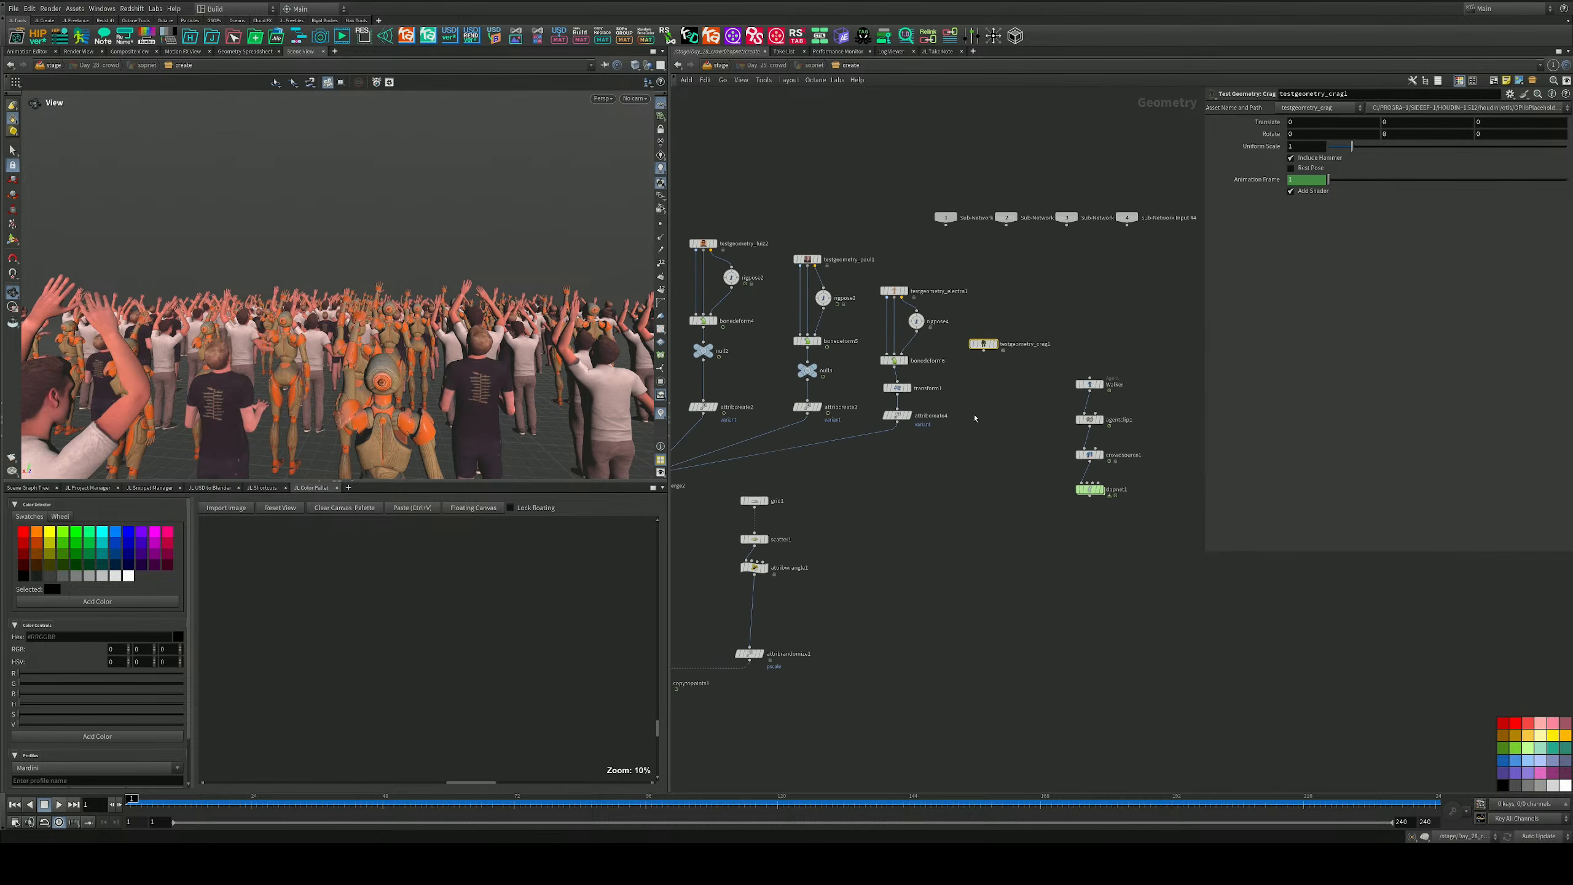
{"action": "left_click_drag", "start_coordinate": [986, 346], "coordinate": [907, 507]}
{"action": "middle_click_drag", "start_coordinate": [932, 516], "coordinate": [1205, 456]}
{"action": "left_click_drag", "start_coordinate": [1177, 444], "coordinate": [753, 336]}
{"action": "scroll", "coordinate": [775, 335], "scroll_direction": "up", "scroll_amount": 3}
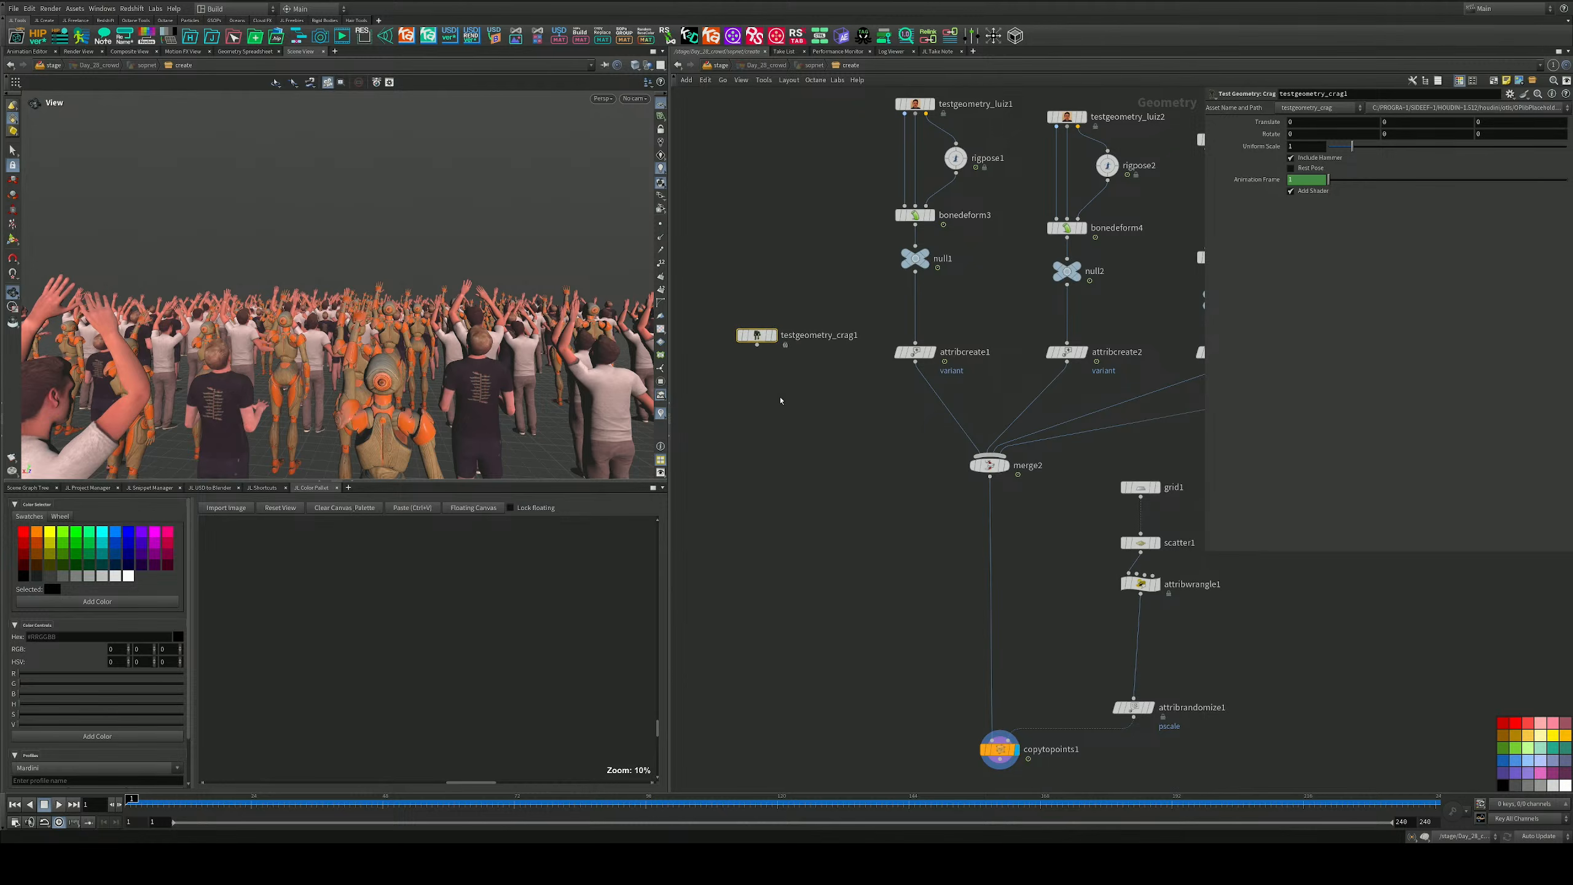
{"action": "middle_click_drag", "start_coordinate": [803, 385], "coordinate": [798, 410]}
{"action": "mouse_move", "coordinate": [913, 378]}
{"action": "left_mouse_down"}
{"action": "mouse_move", "coordinate": [828, 430]}
{"action": "mouse_move", "coordinate": [765, 418]}
{"action": "mouse_move", "coordinate": [895, 396]}
{"action": "mouse_move", "coordinate": [913, 372]}
{"action": "left_mouse_up"}
{"action": "middle_click_drag", "start_coordinate": [831, 432], "coordinate": [828, 345]}
Add a Merge node after copytopoints1, connect the Crag geometry to it as second input and display the merged result.
{"action": "key", "text": "Tab"}
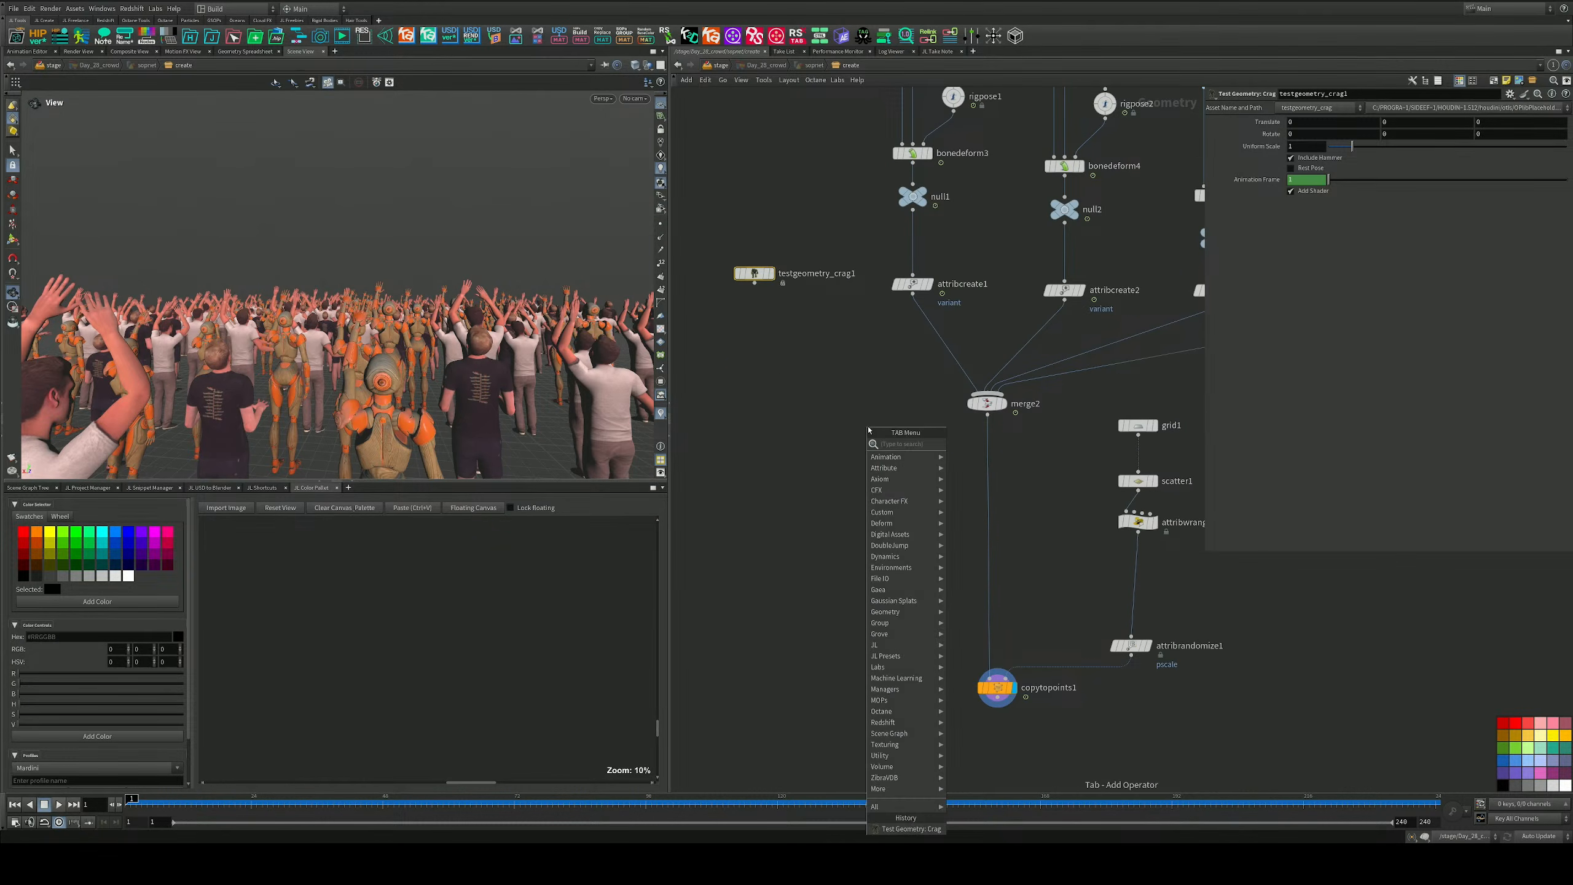
{"action": "type", "text": "merge"}
{"action": "key", "text": "Return"}
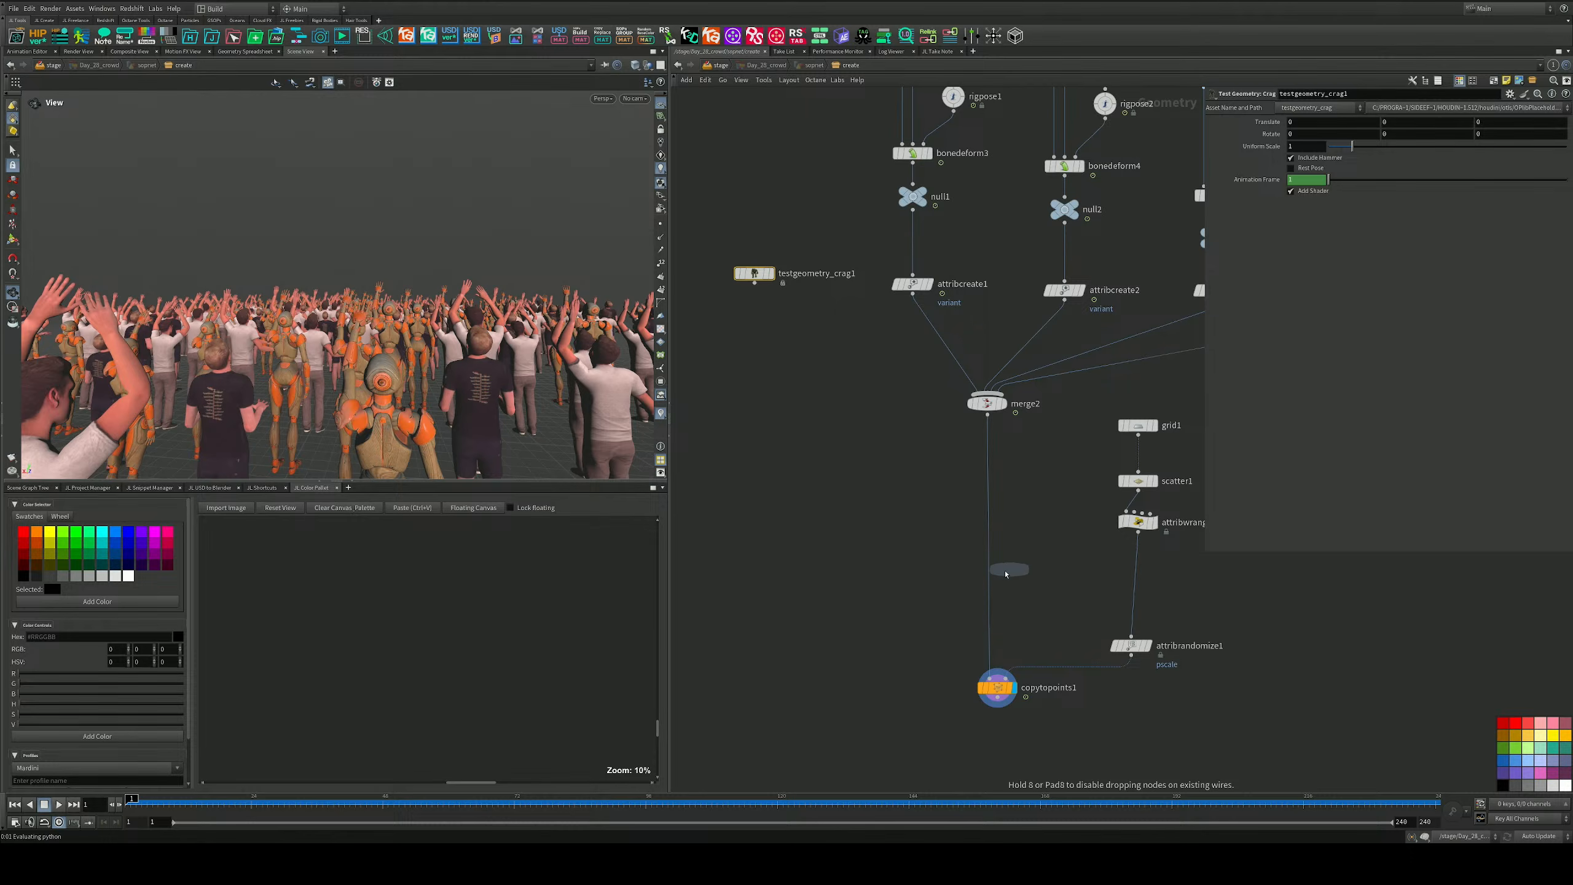
{"action": "middle_click_drag", "start_coordinate": [985, 570], "coordinate": [974, 456]}
{"action": "left_click", "coordinate": [964, 676]}
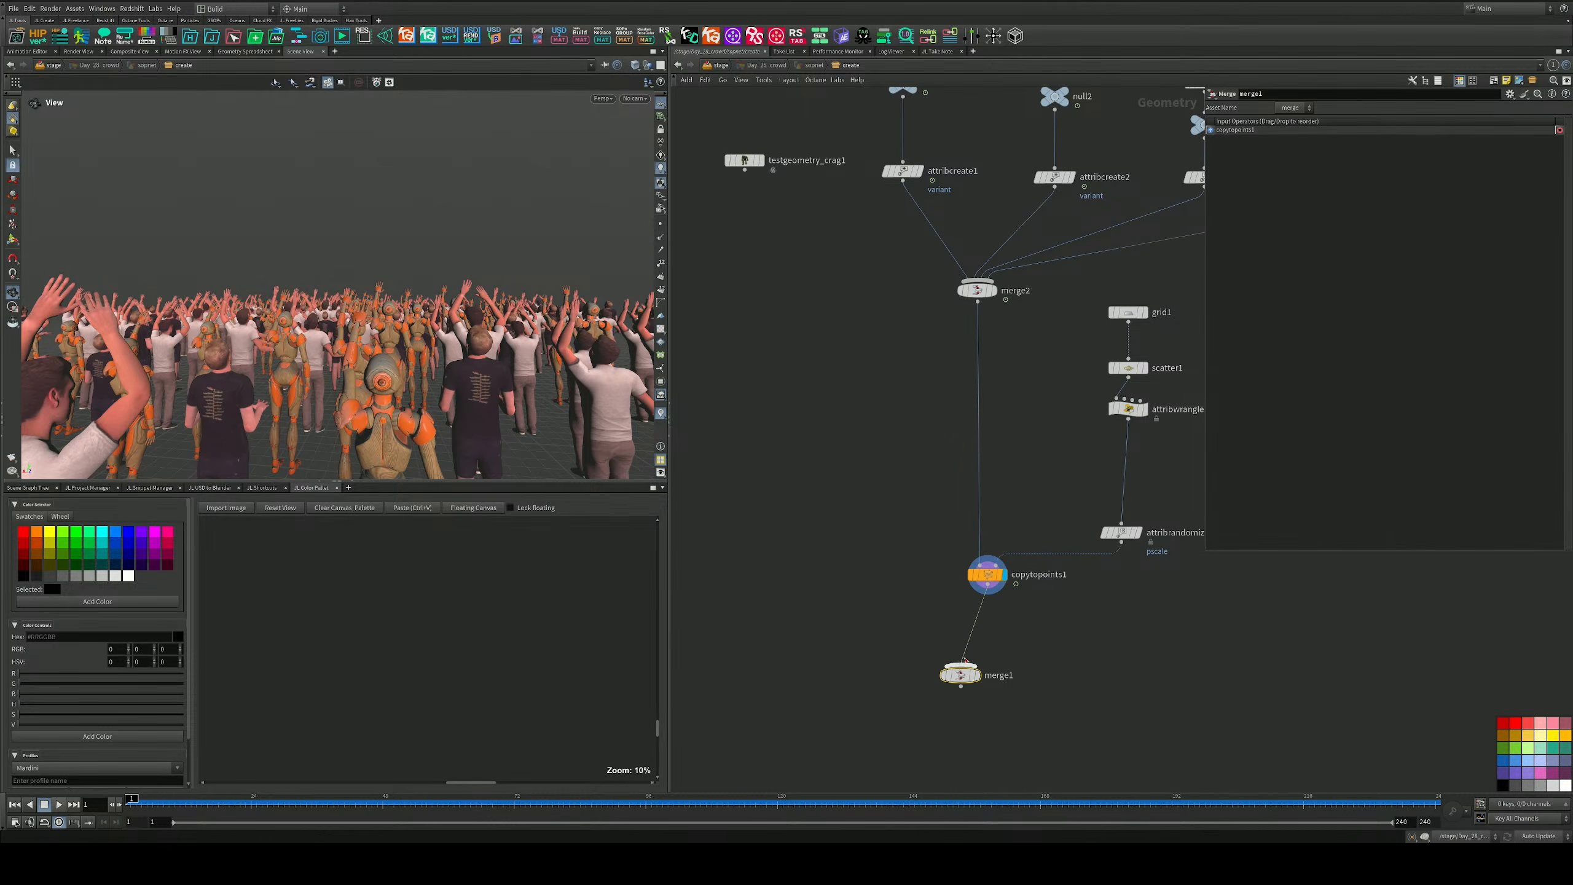
{"action": "left_click_drag", "start_coordinate": [744, 161], "coordinate": [960, 666]}
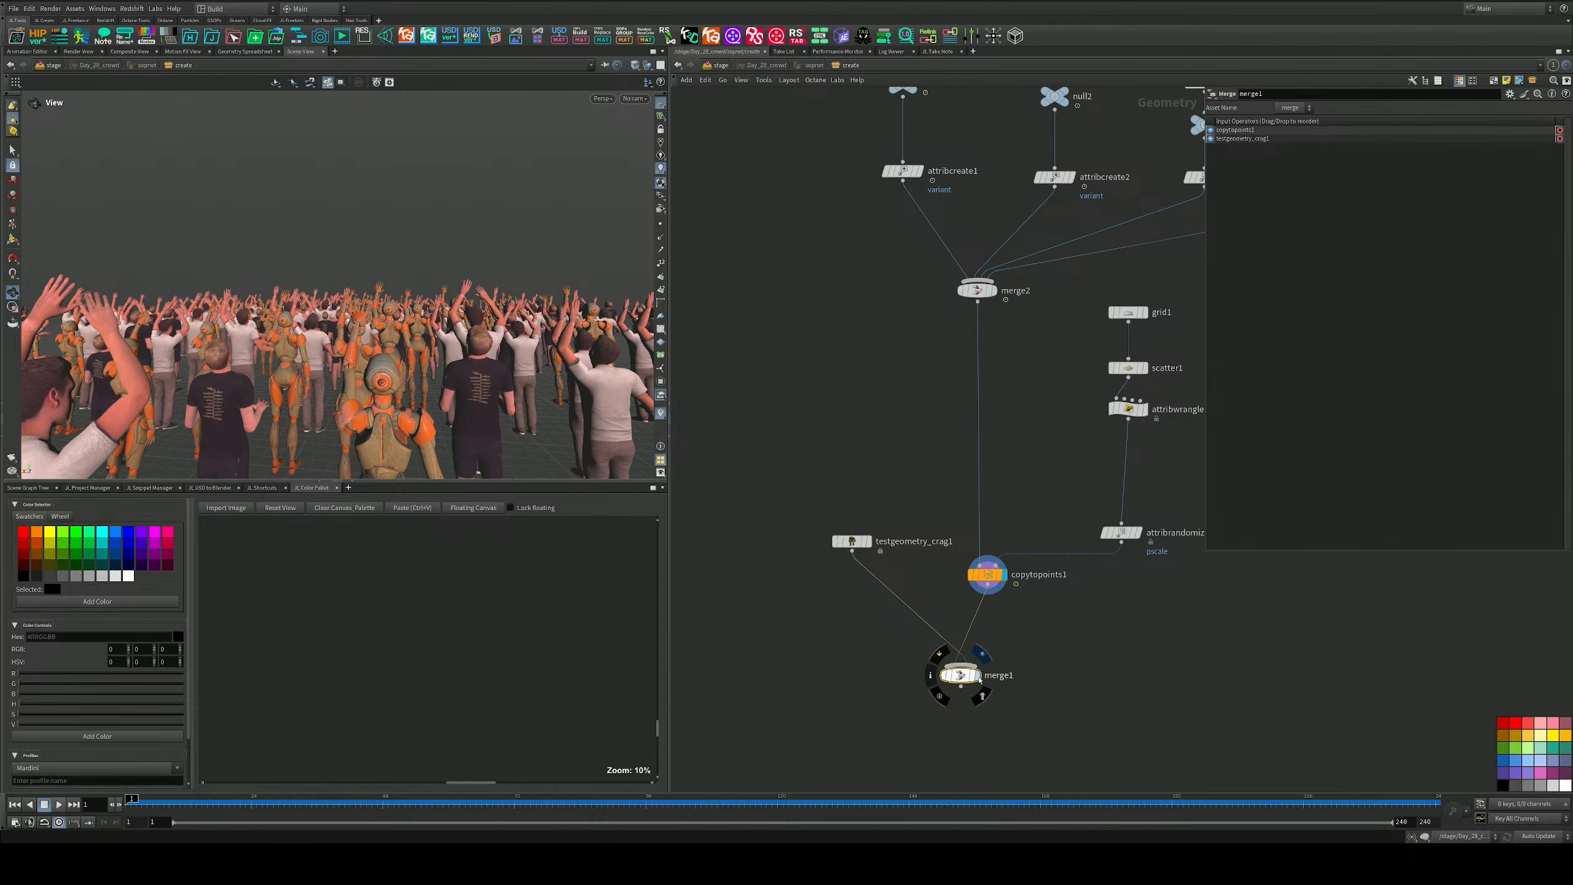
{"action": "middle_click_drag", "start_coordinate": [896, 520], "coordinate": [892, 499]}
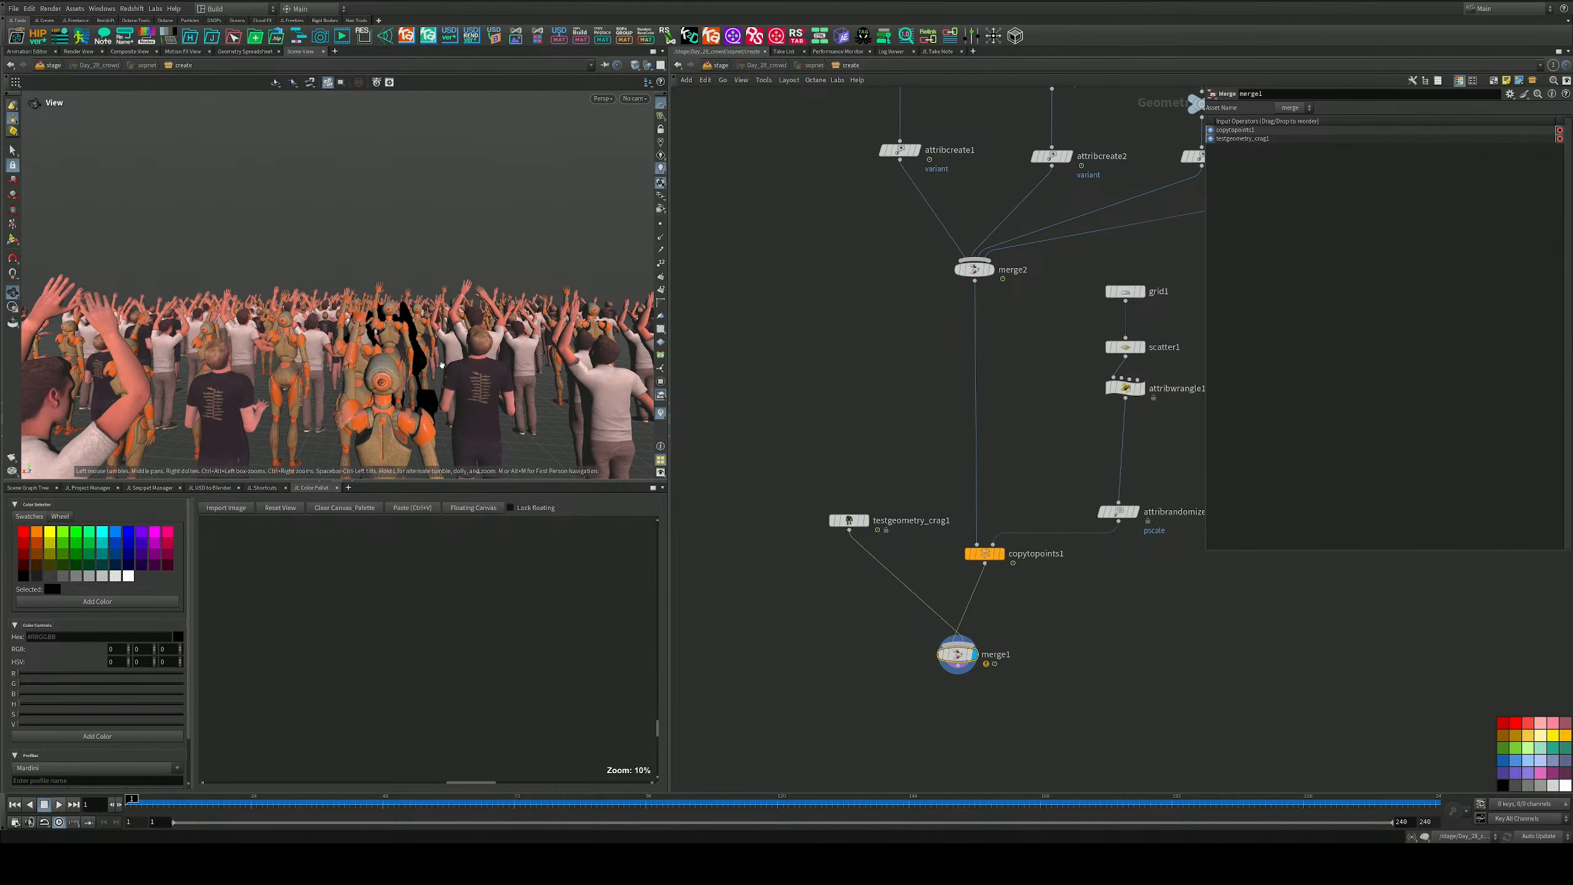
Examine how the Crag character shades within the crowd, and display testgeometry_crag1 on its own for comparison.
{"action": "left_click_drag", "start_coordinate": [495, 248], "coordinate": [277, 259]}
{"action": "scroll", "coordinate": [277, 259], "scroll_direction": "up", "scroll_amount": 8}
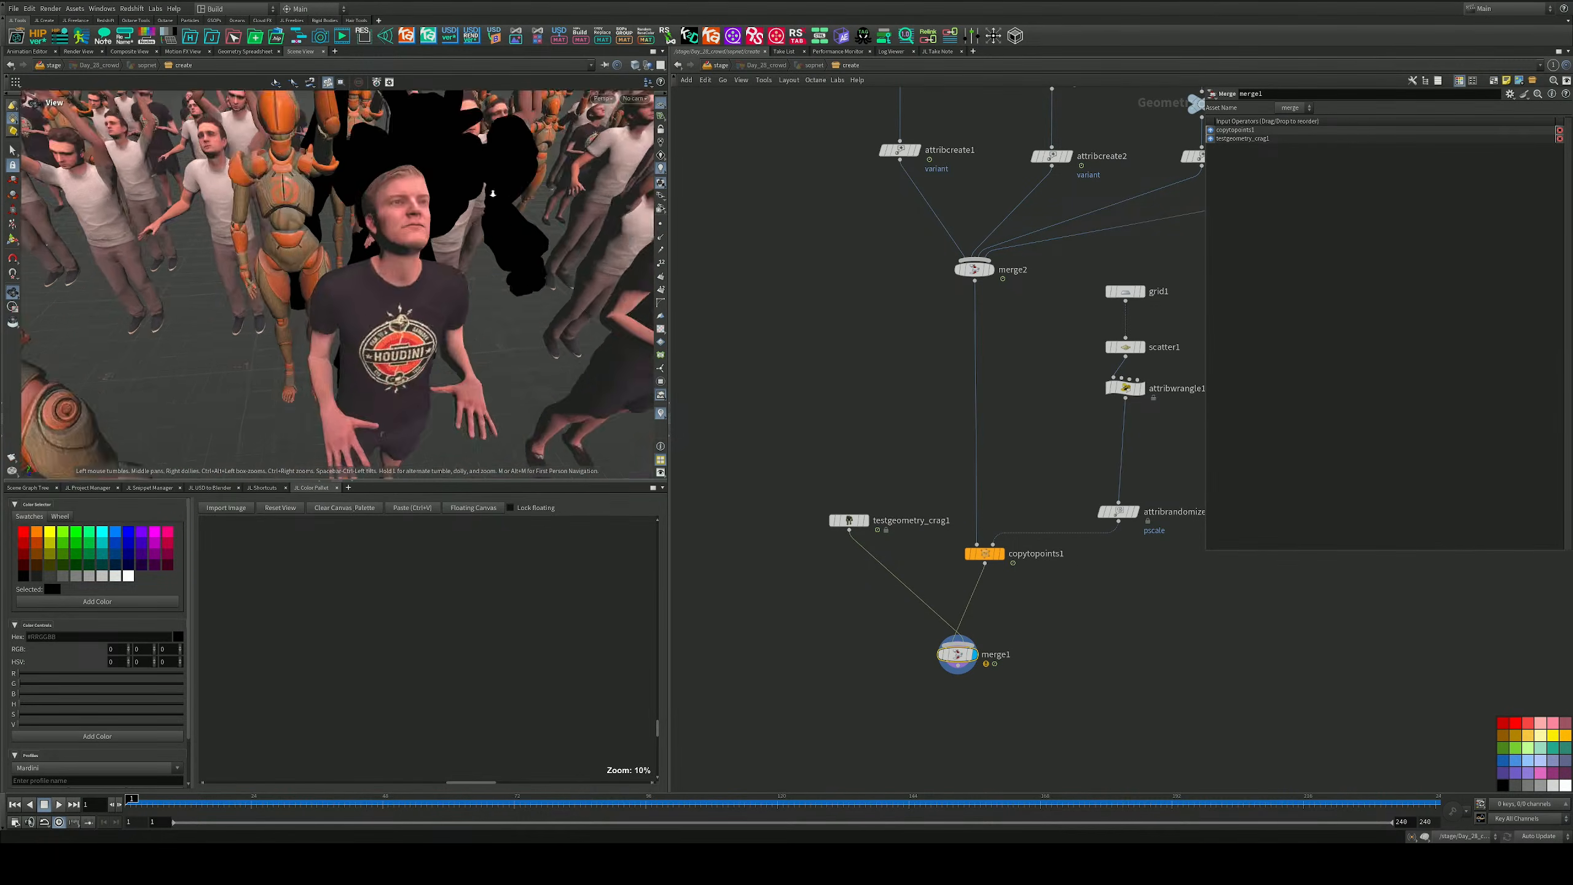
{"action": "scroll", "coordinate": [372, 210], "scroll_direction": "down", "scroll_amount": 6}
{"action": "left_click", "coordinate": [848, 521]}
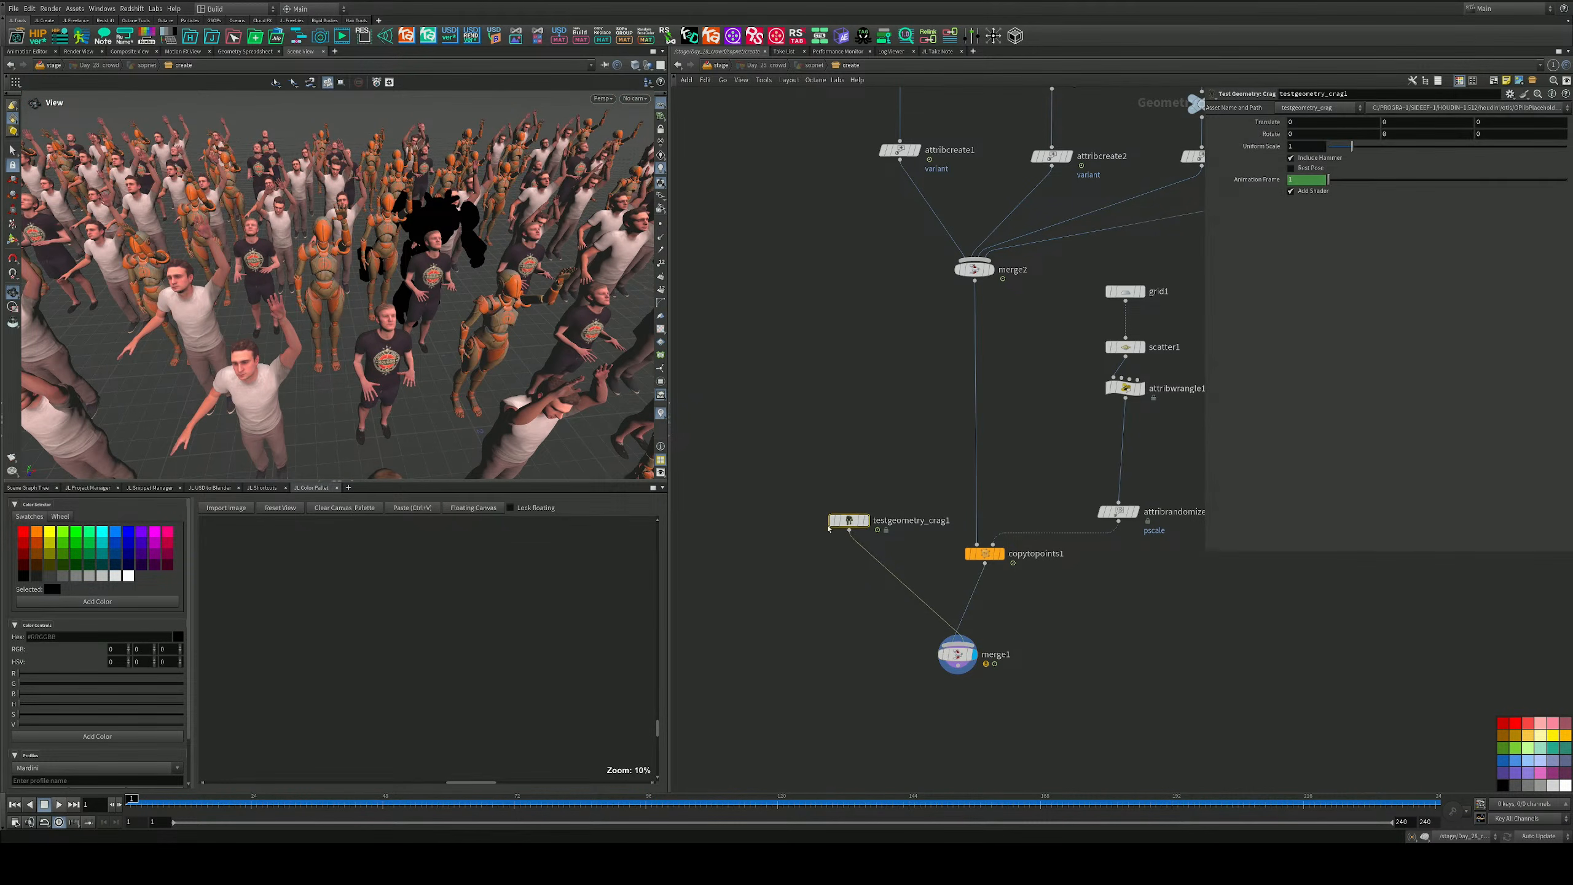
{"action": "left_click", "coordinate": [1292, 193]}
{"action": "left_click", "coordinate": [868, 502]}
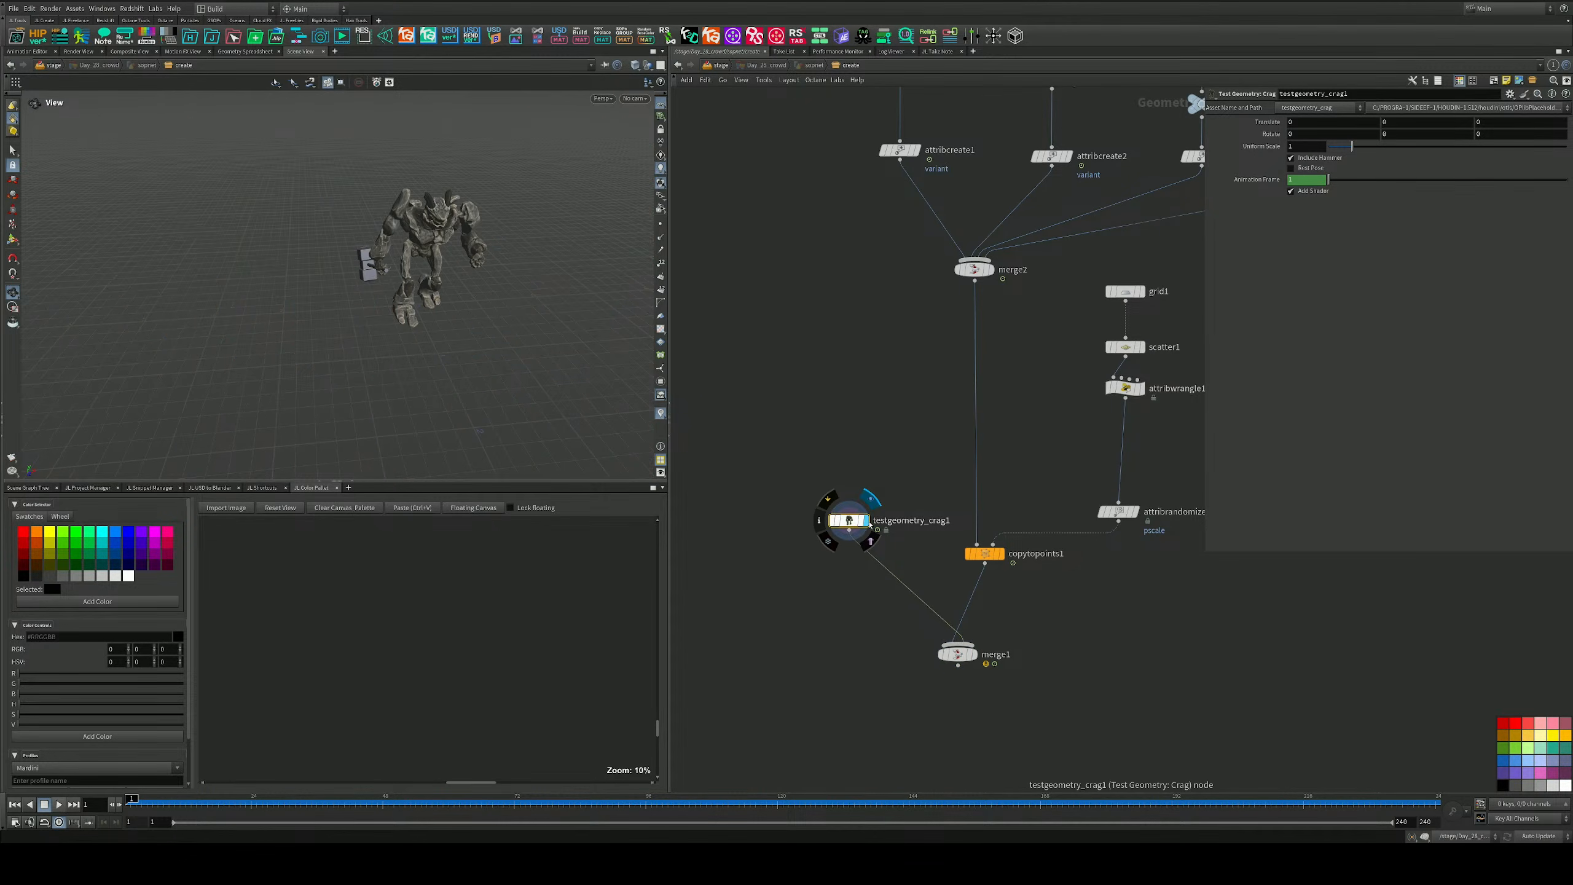
{"action": "left_click_drag", "start_coordinate": [555, 278], "coordinate": [428, 252]}
{"action": "scroll", "coordinate": [428, 252], "scroll_direction": "up", "scroll_amount": 3}
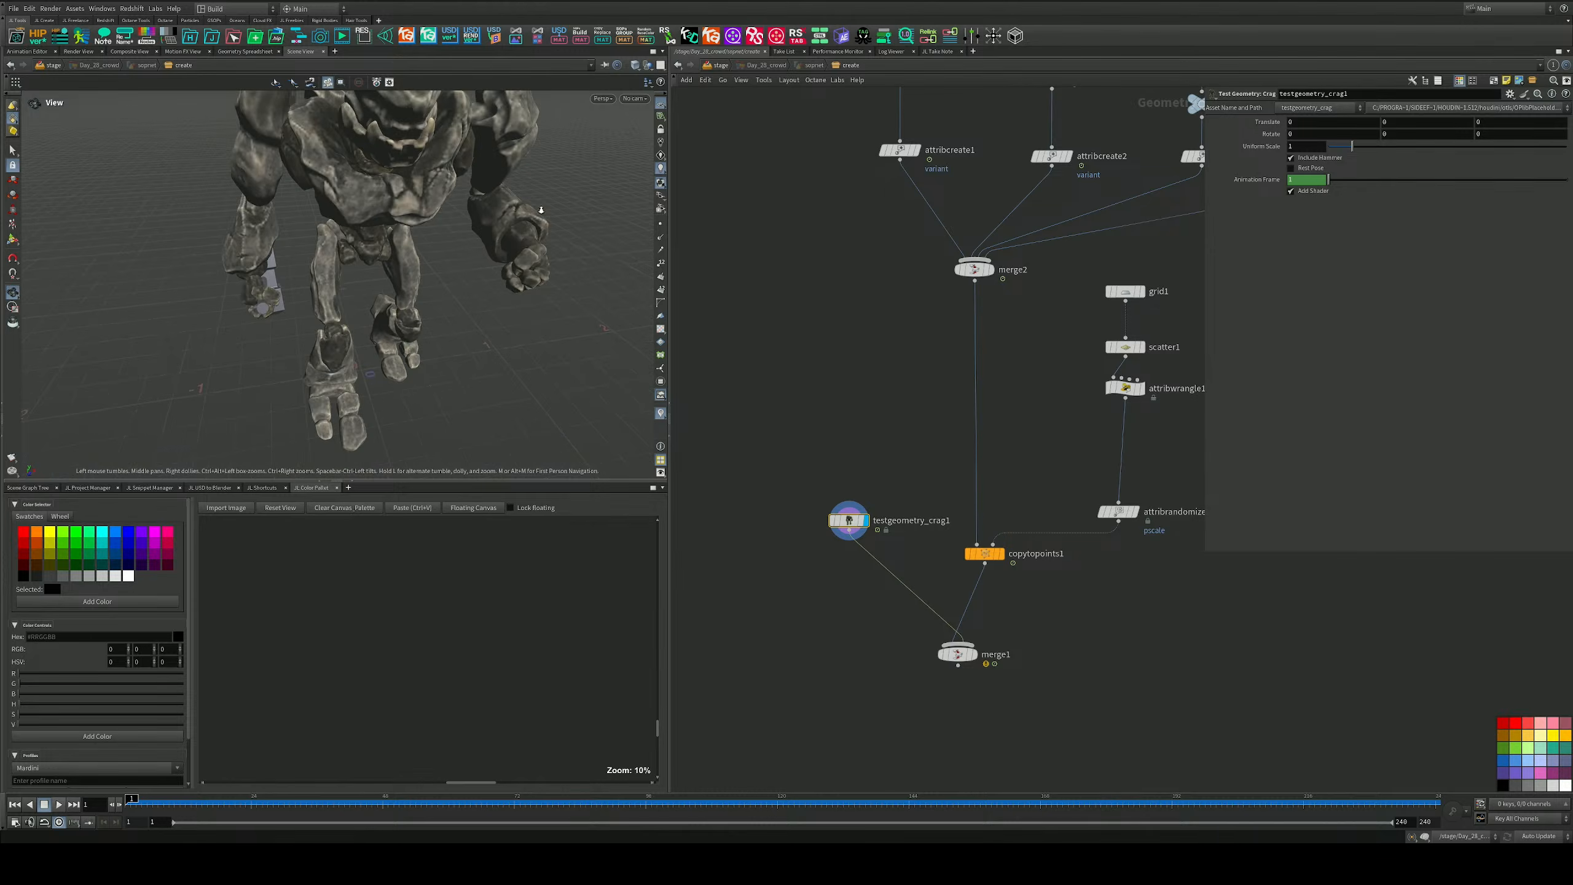
{"action": "scroll", "coordinate": [428, 252], "scroll_direction": "down", "scroll_amount": 3}
{"action": "key", "text": "Tab"}
{"action": "left_click", "coordinate": [765, 488]}
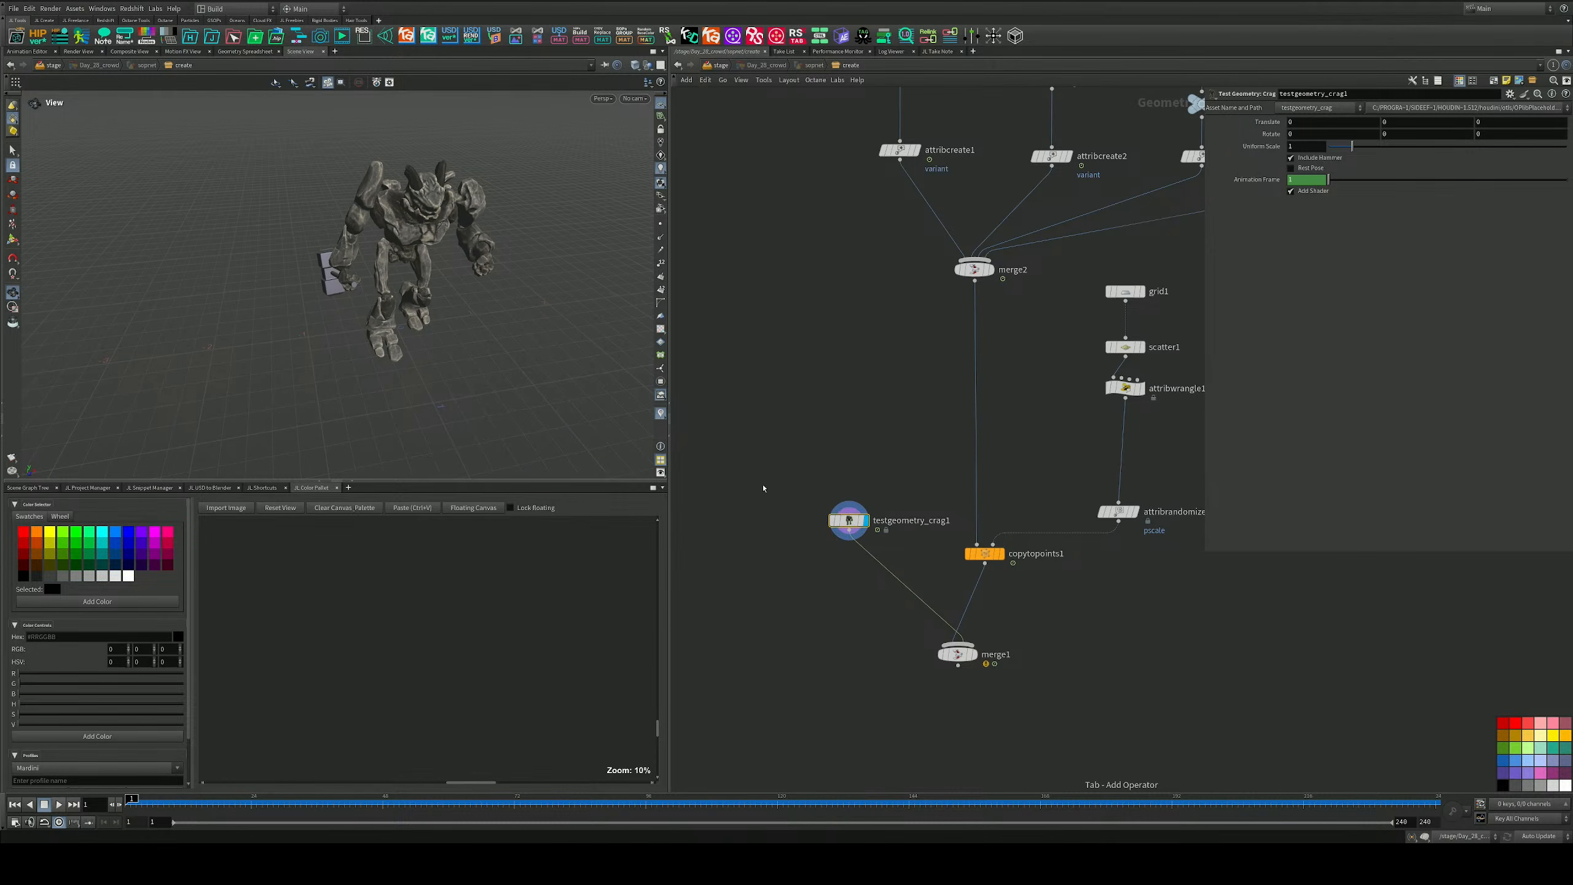
Insert an Attribute Delete node between testgeometry_crag1 and merge1.
{"action": "key", "text": "Tab"}
{"action": "type", "text": "attr"}
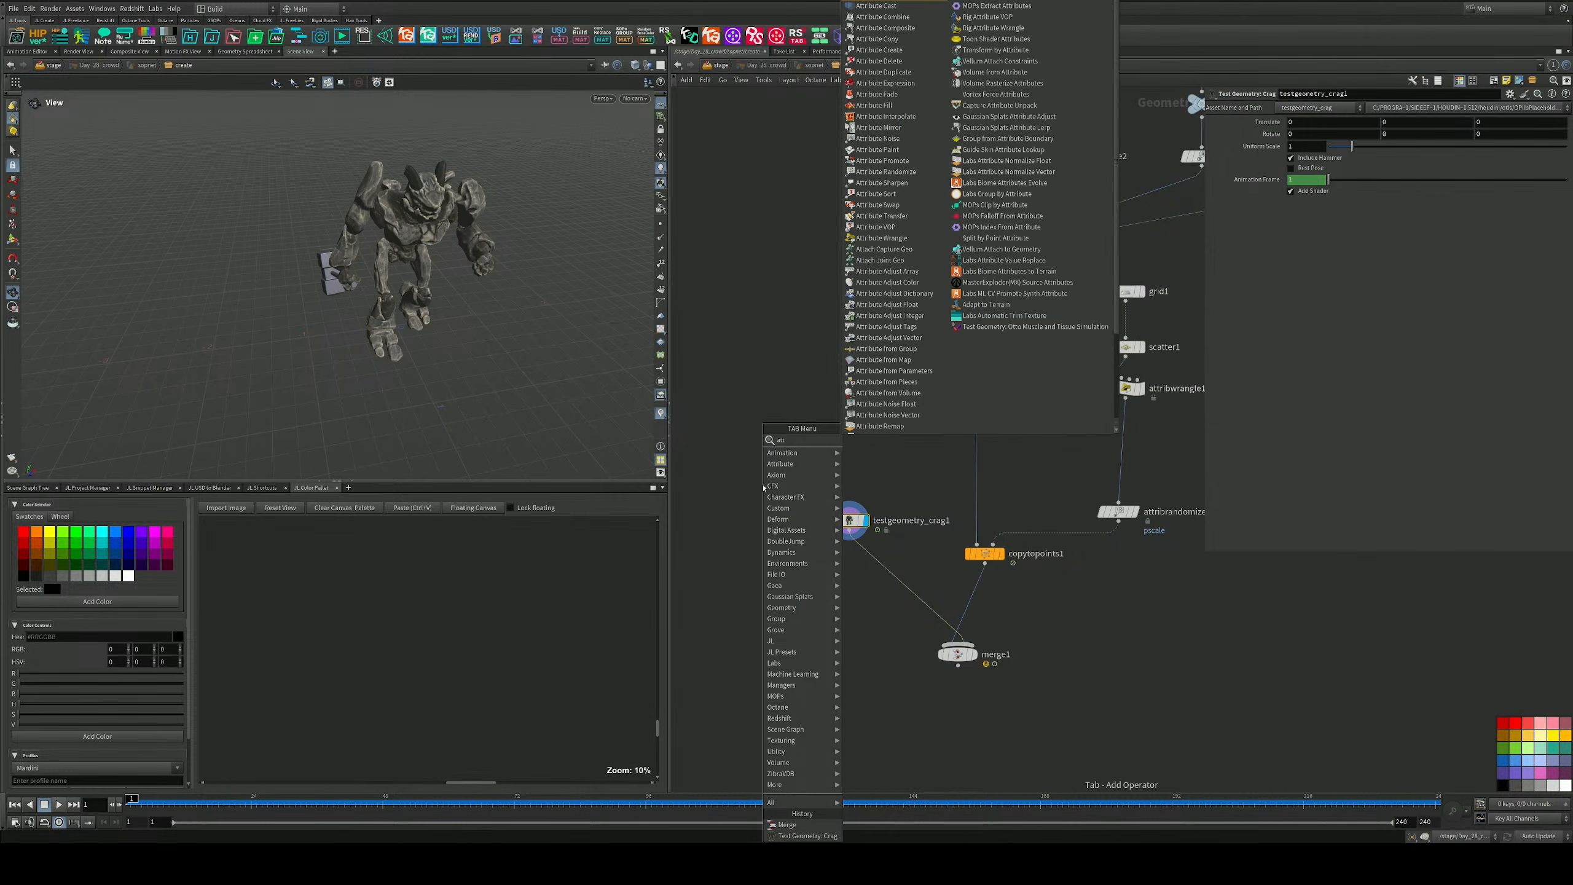
{"action": "key", "text": "Return"}
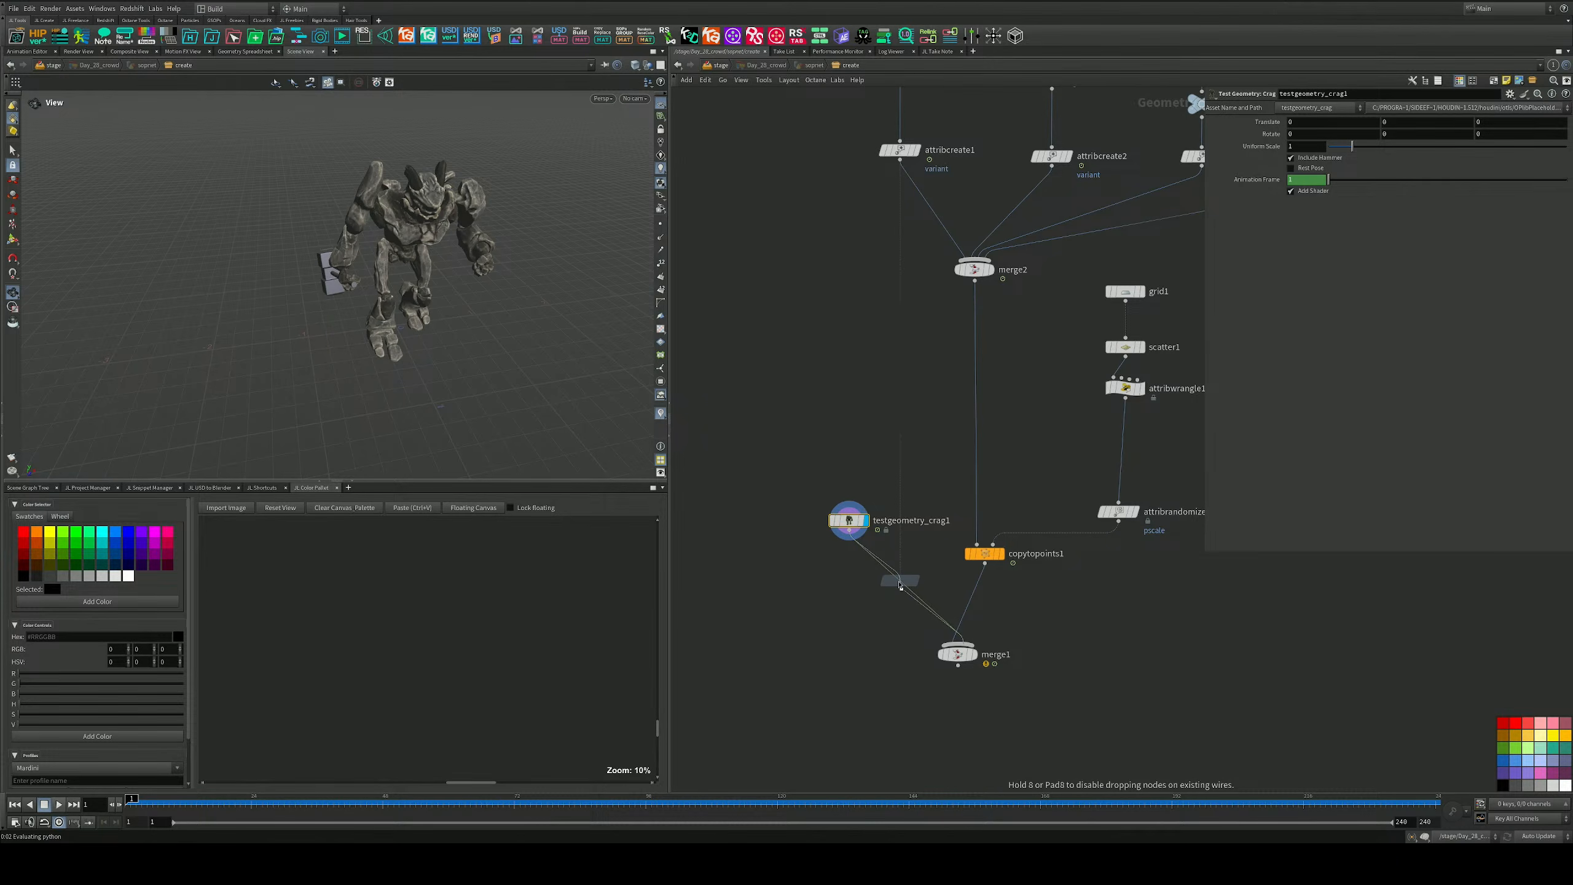
{"action": "left_click", "coordinate": [895, 585]}
{"action": "left_click_drag", "start_coordinate": [895, 585], "coordinate": [860, 579]}
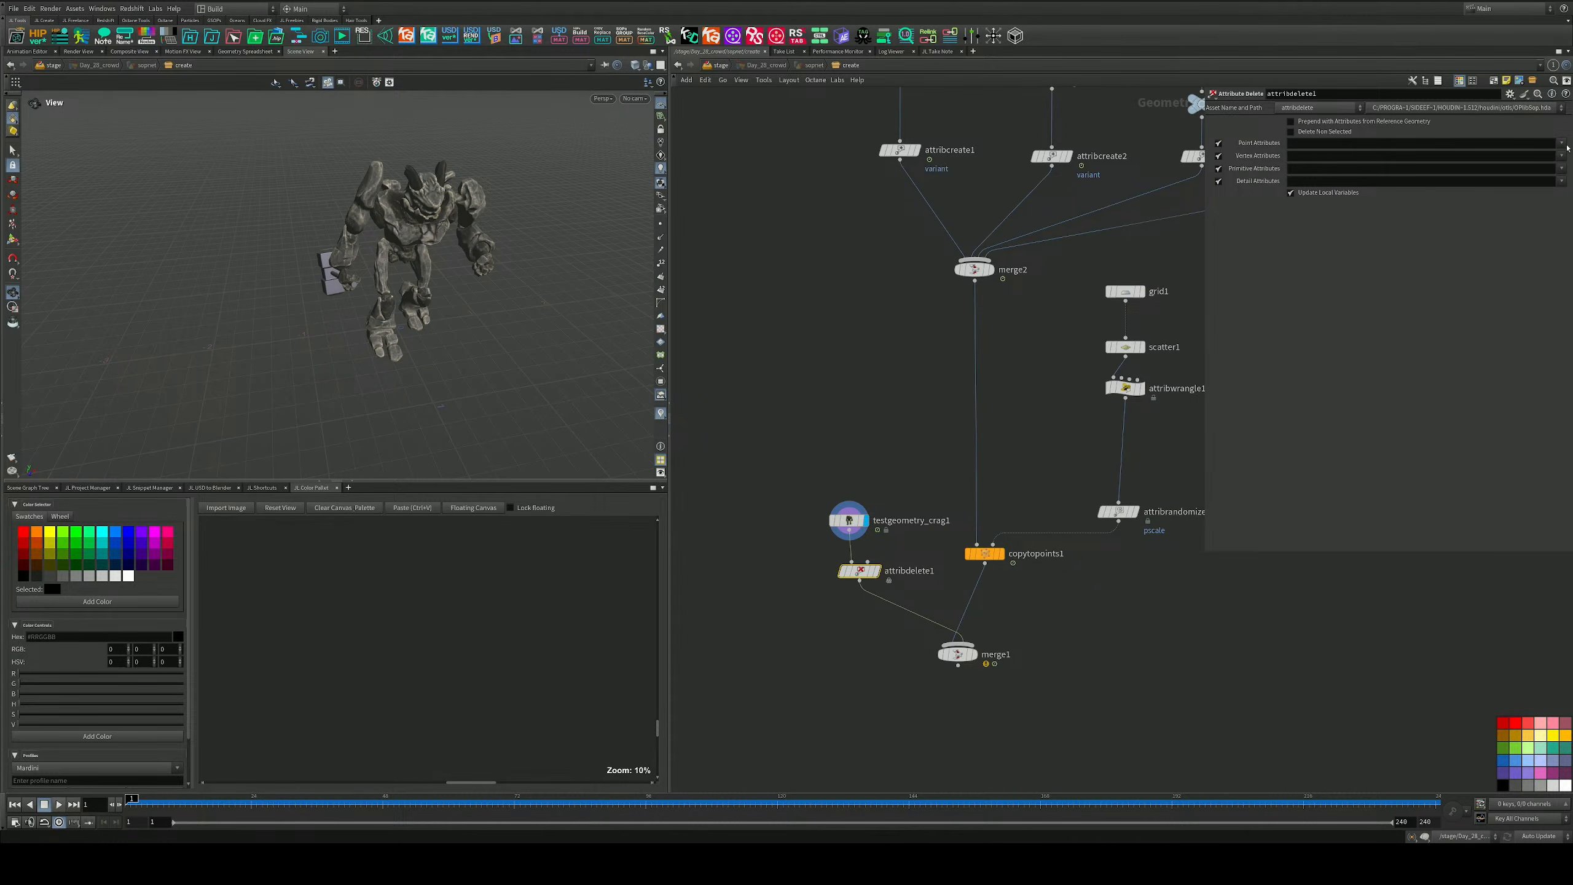
Set the point, vertex, primitive and detail attributes of attribdelete1 to * so all are removed.
{"action": "left_click", "coordinate": [1562, 144]}
{"action": "left_click", "coordinate": [1514, 146]}
{"action": "left_click", "coordinate": [1514, 146]}
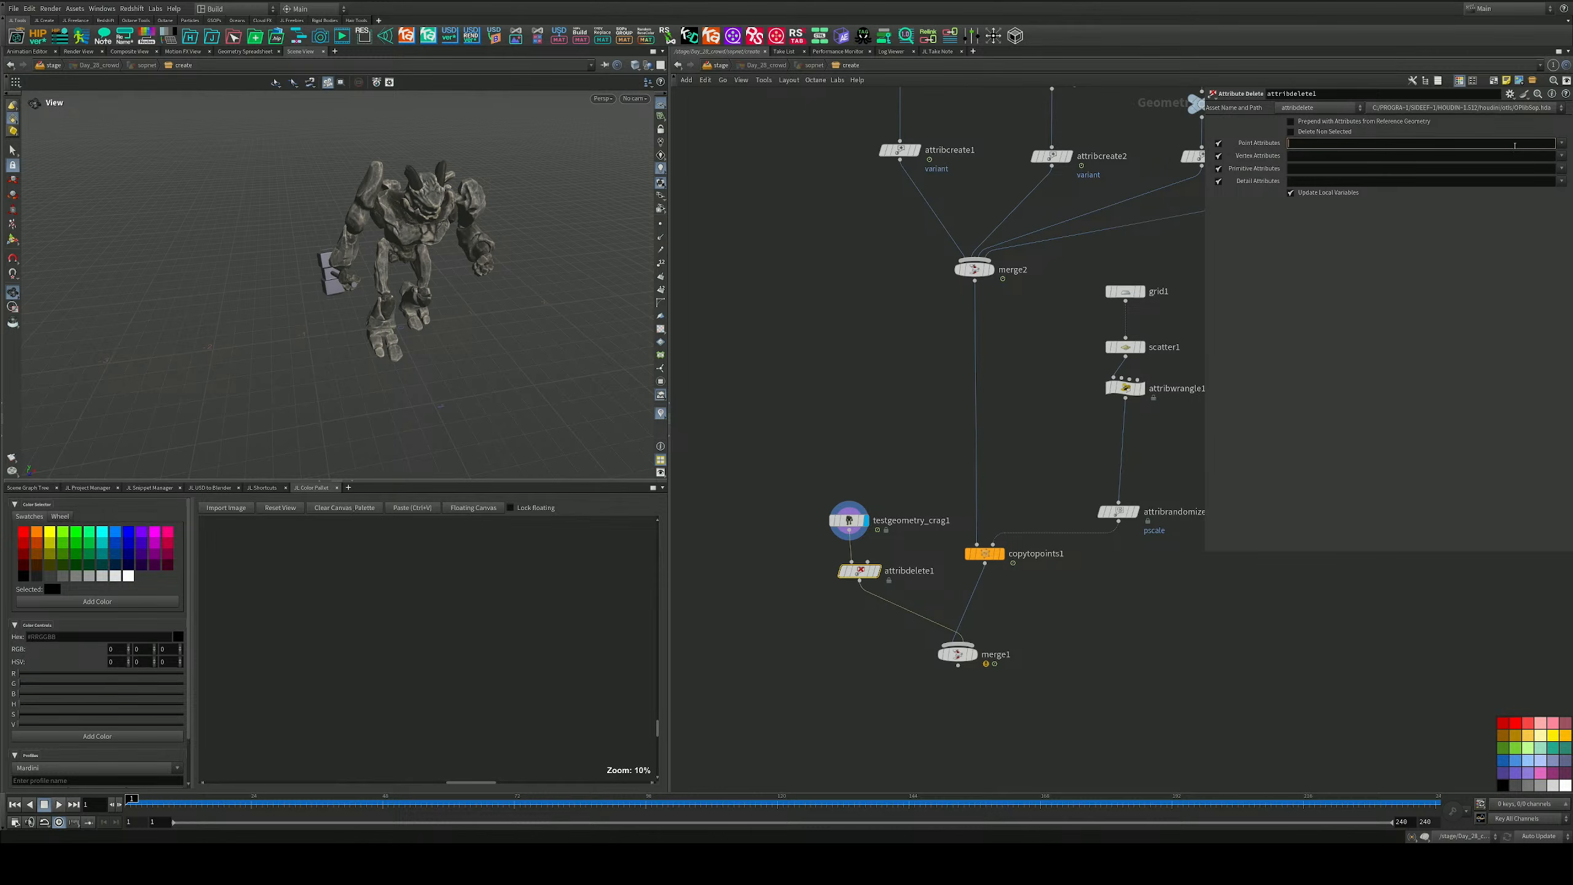
{"action": "key", "text": "Tab"}
{"action": "type", "text": "*"}
{"action": "key", "text": "Tab"}
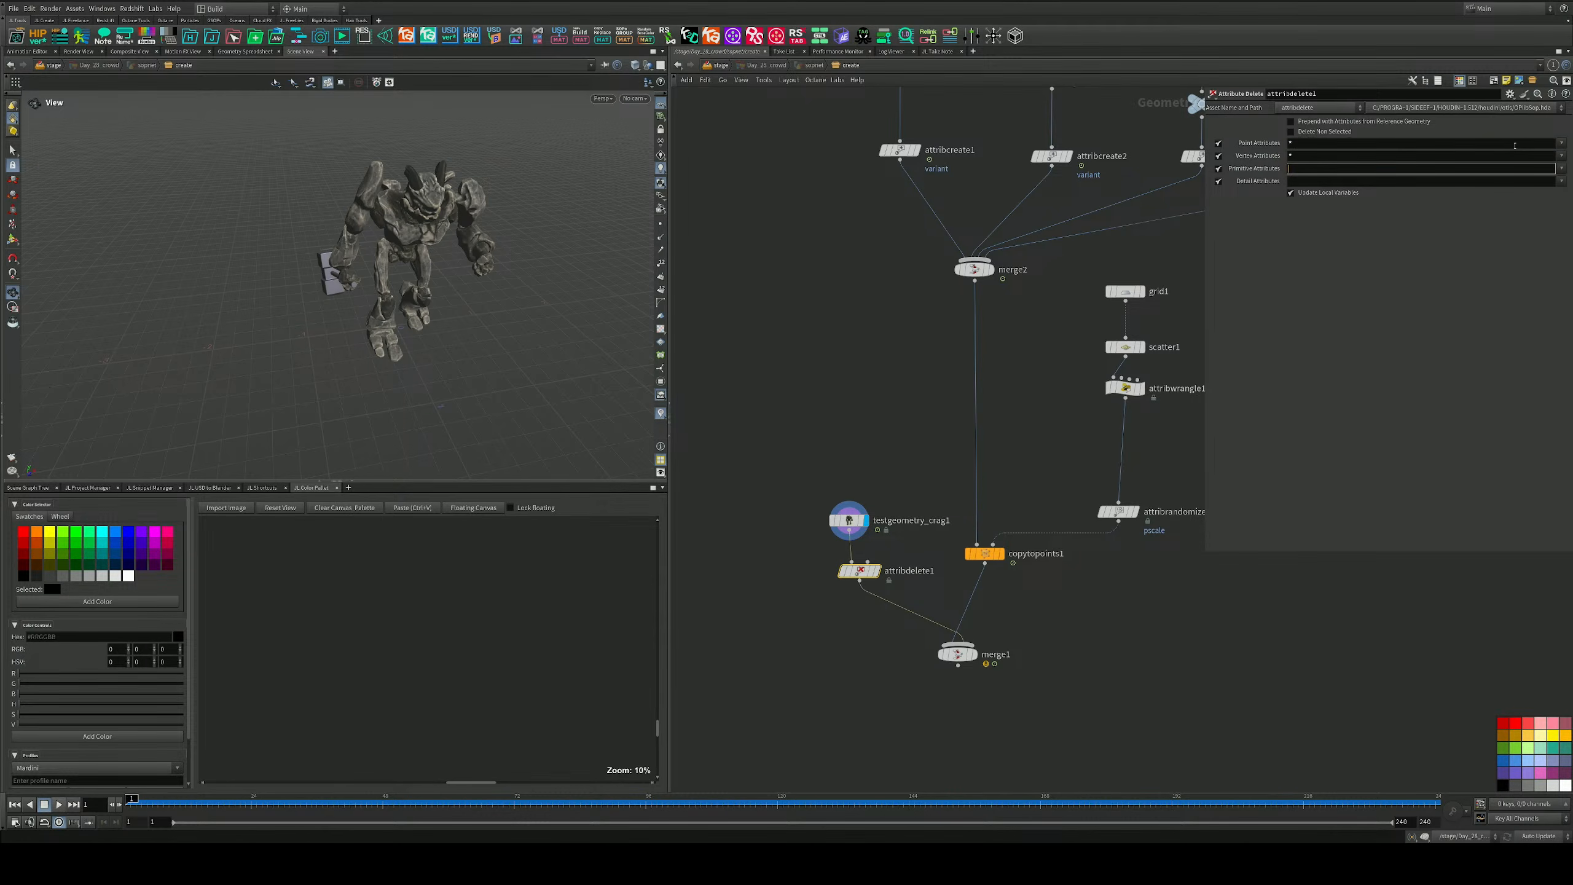
{"action": "type", "text": "*"}
{"action": "key", "text": "Tab"}
{"action": "type", "text": "*"}
{"action": "key", "text": "Return"}
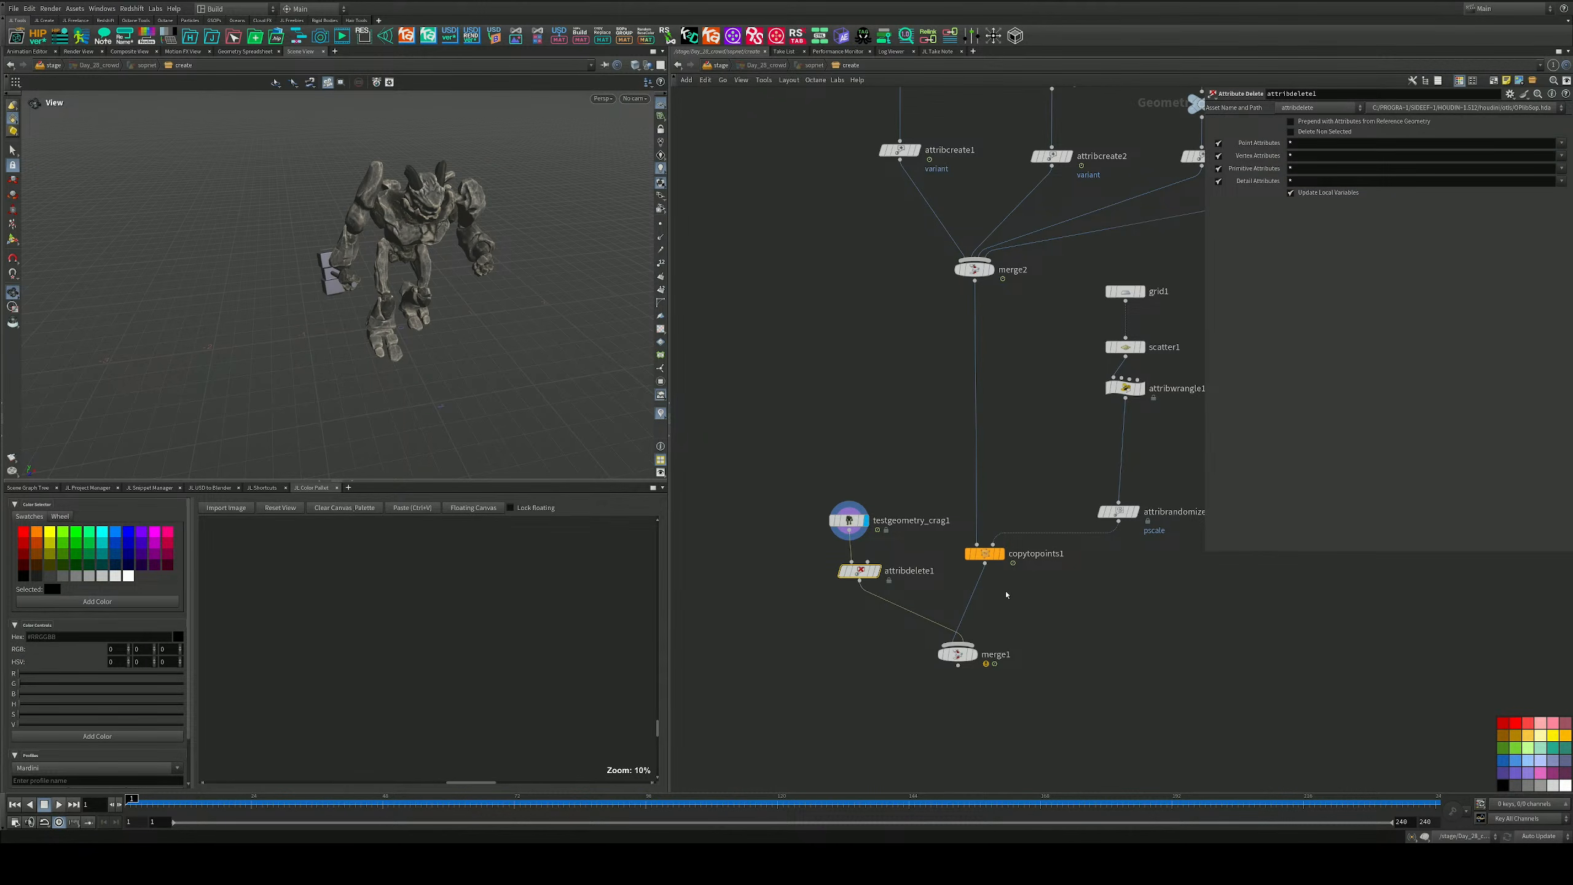
Display attribdelete1, try shop_materialpath among its primitive attributes, and clear that attribute pattern completely.
{"action": "left_click", "coordinate": [877, 570]}
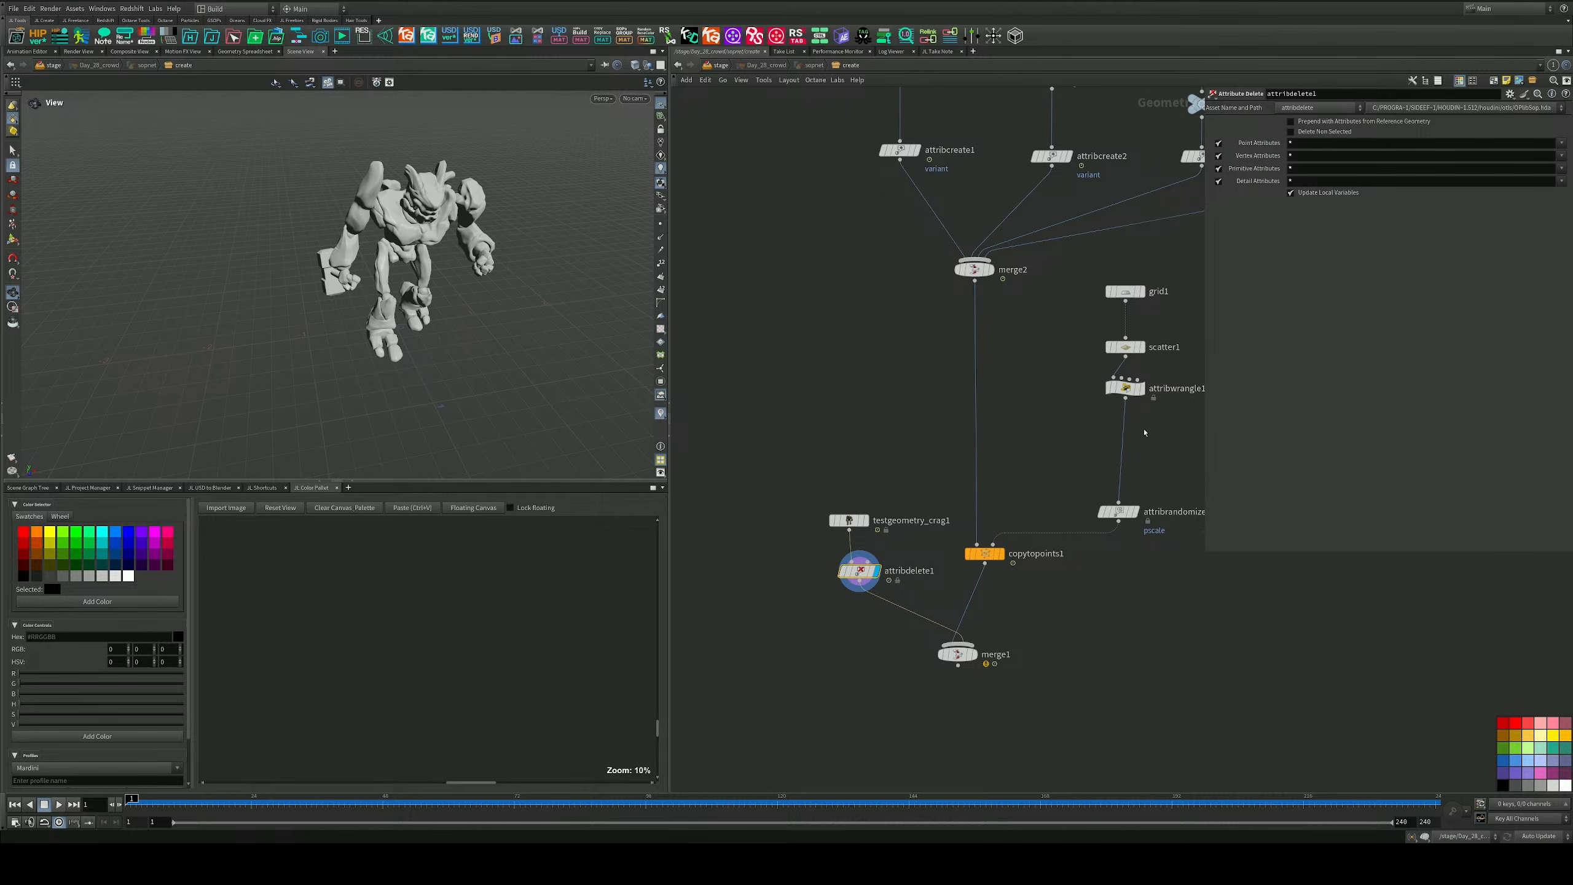
{"action": "left_click", "coordinate": [1561, 156]}
{"action": "left_click", "coordinate": [1562, 168]}
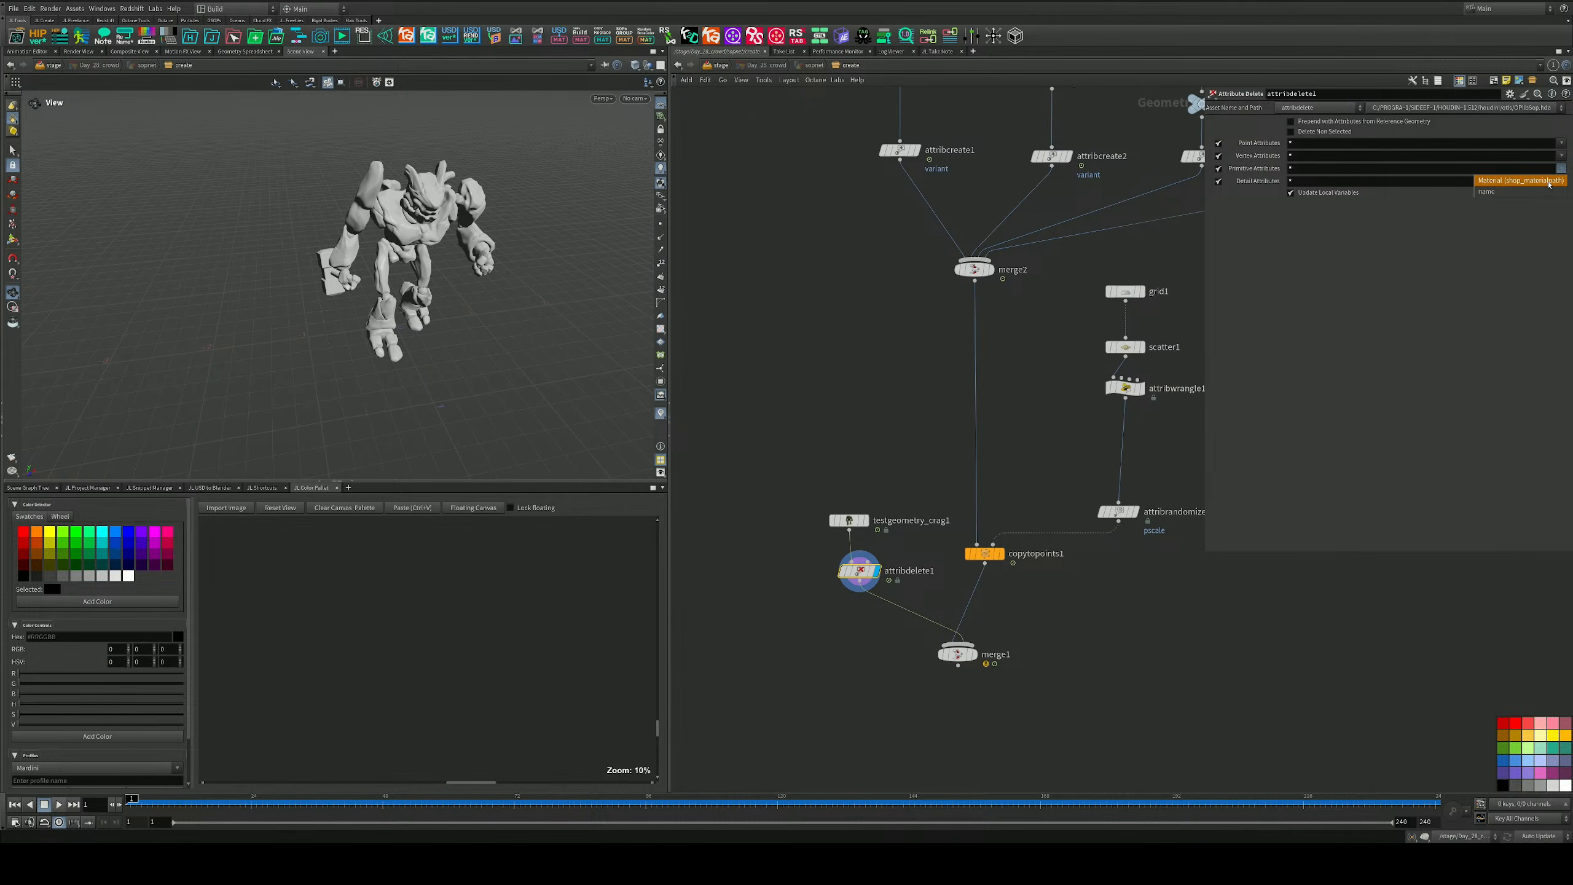
{"action": "left_click", "coordinate": [1549, 180]}
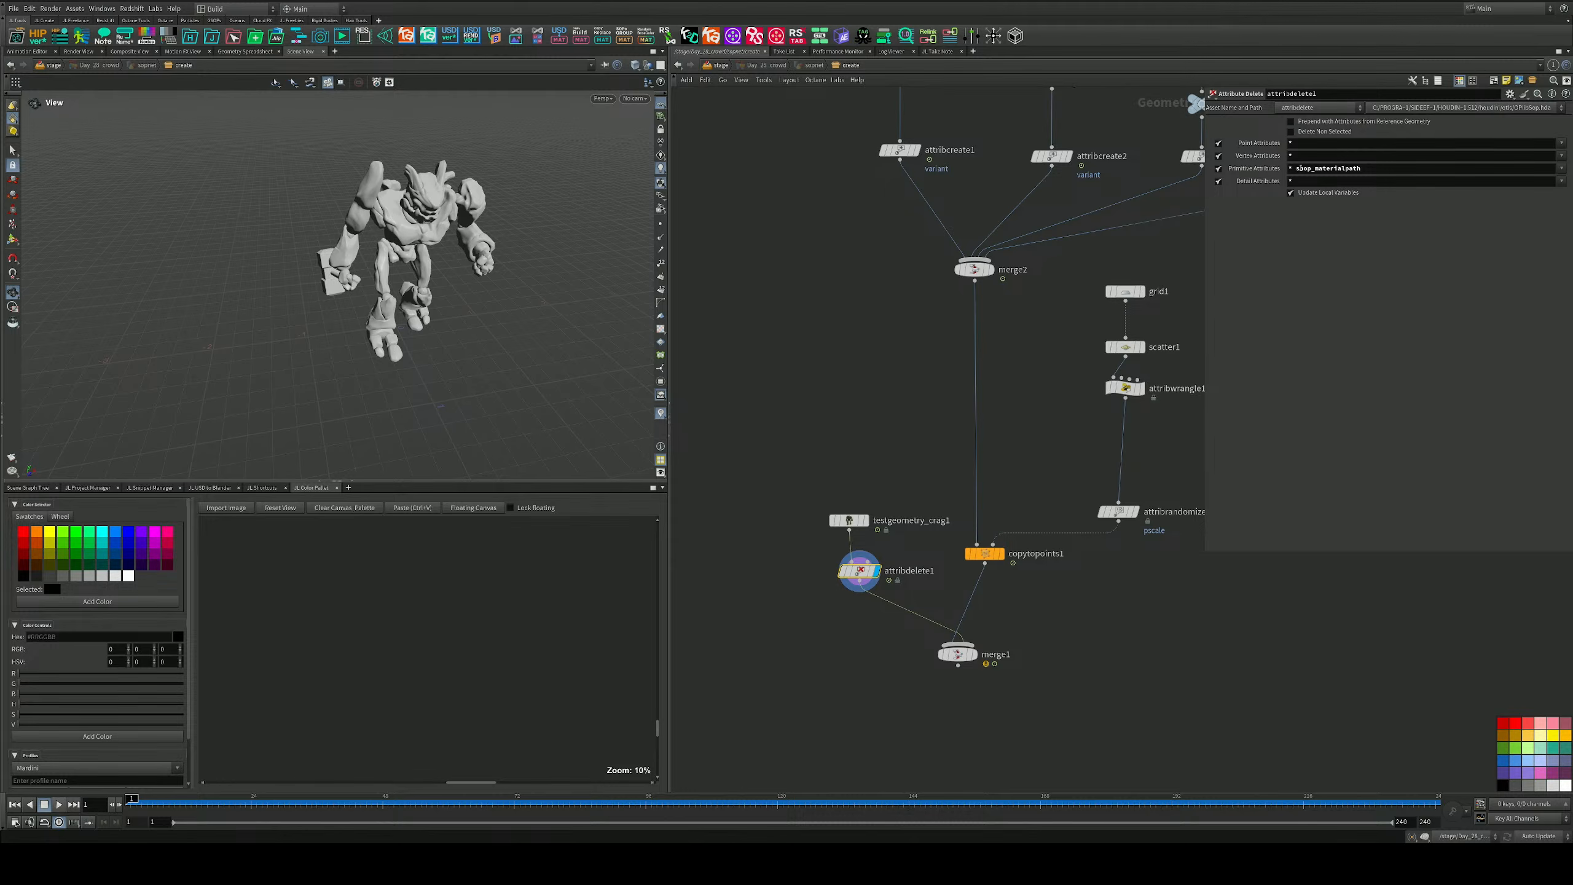
{"action": "key", "text": "ctrl+a"}
{"action": "key", "text": "BackSpace"}
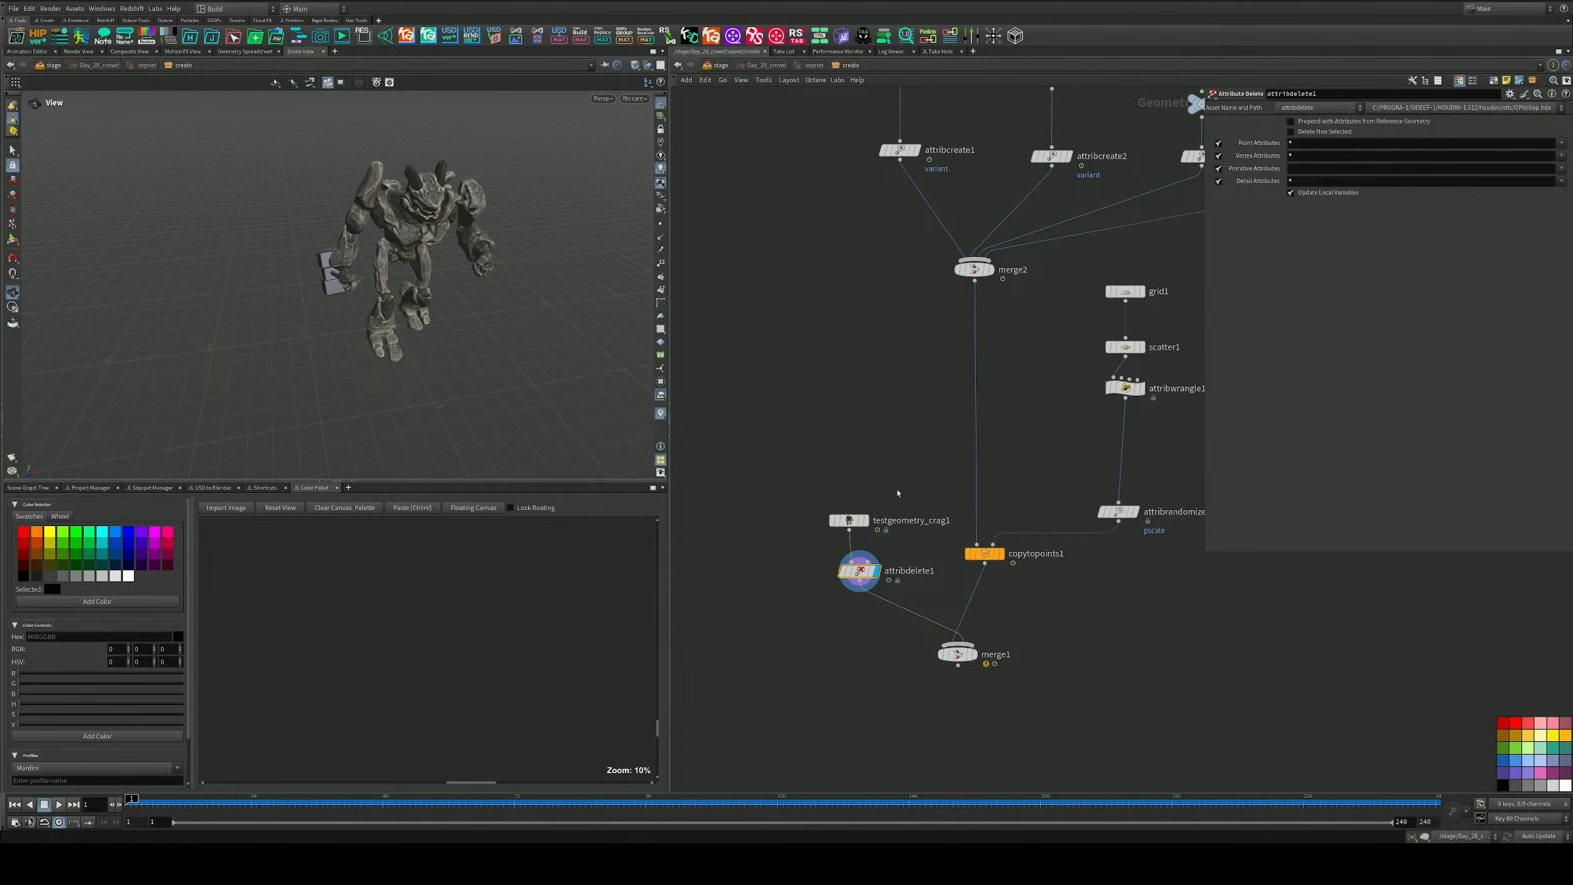
Exclude the hammer from testgeometry_crag1, enable its rest pose, and inspect it in the crowd through merge1.
{"action": "left_click", "coordinate": [849, 520]}
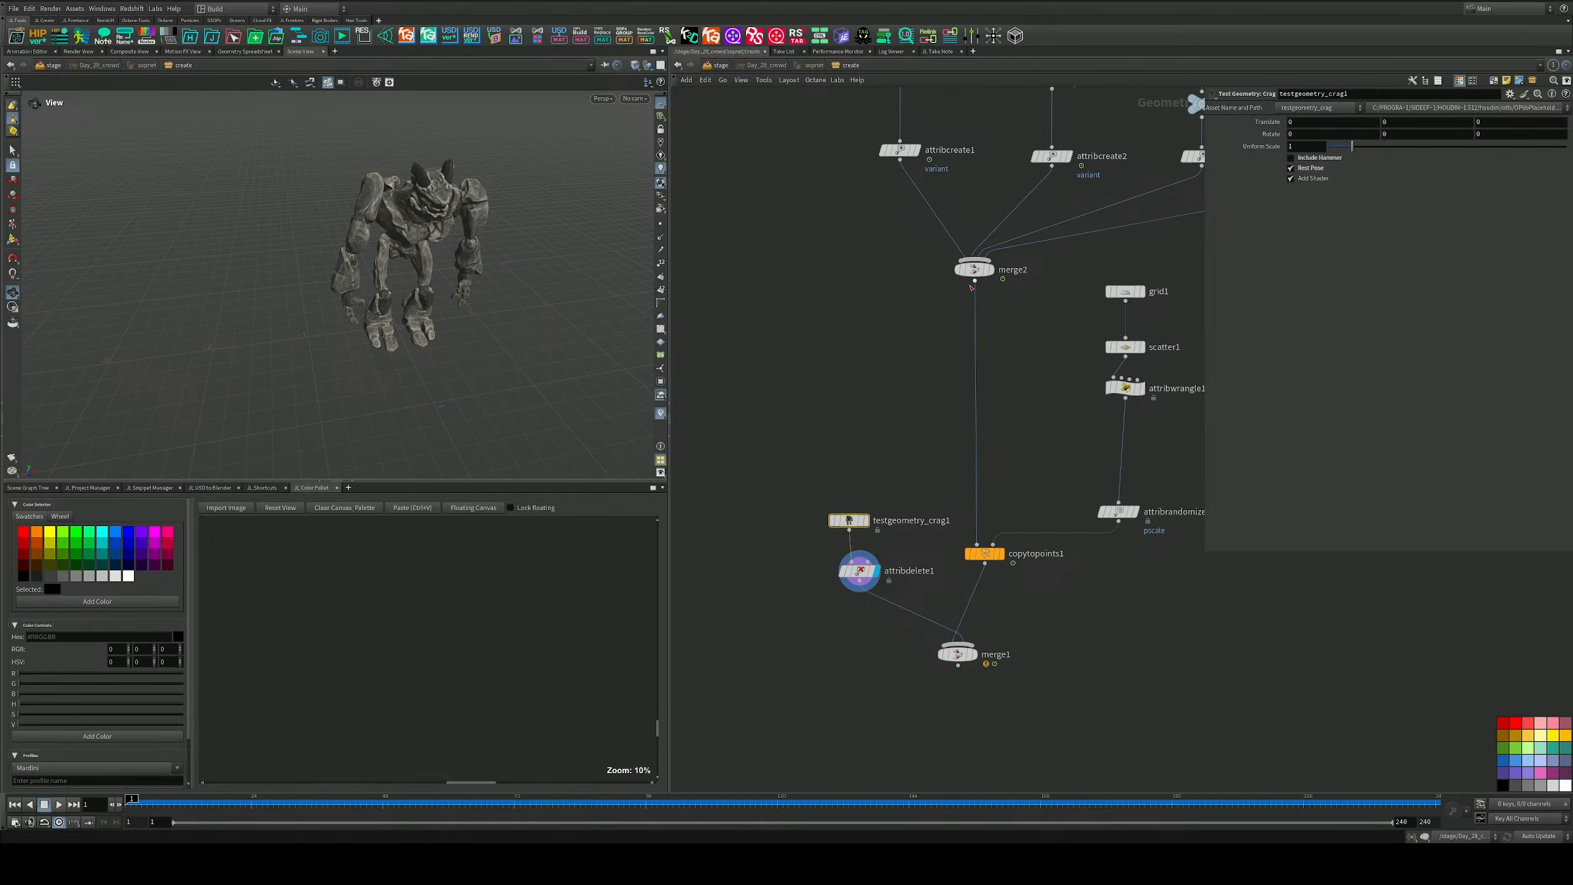
{"action": "left_click", "coordinate": [977, 657]}
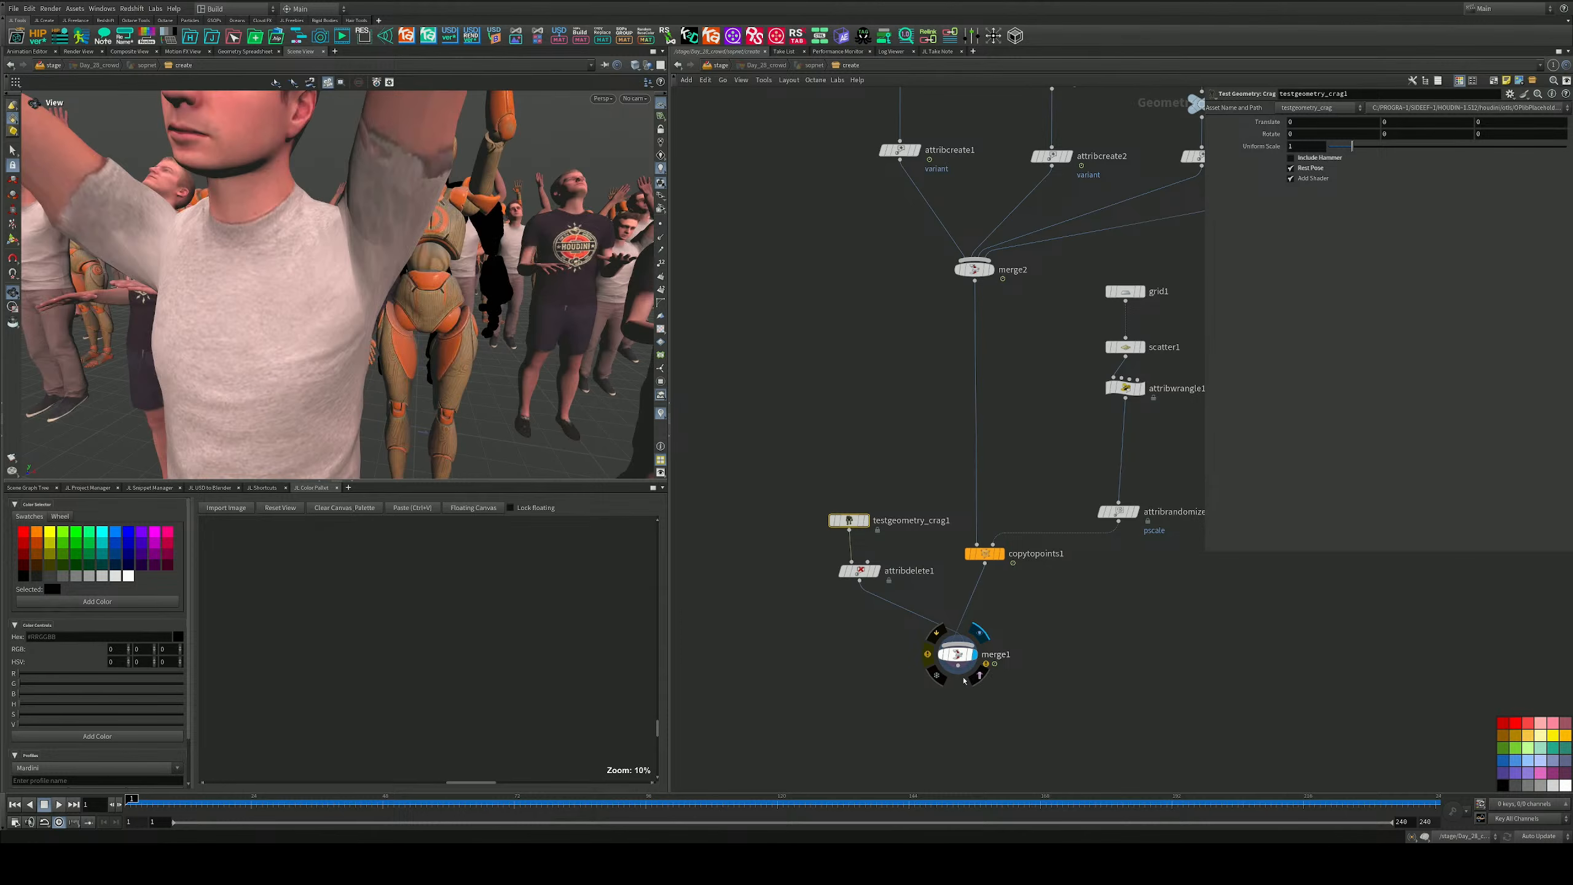
{"action": "right_click_drag", "start_coordinate": [434, 279], "coordinate": [346, 292]}
{"action": "left_click_drag", "start_coordinate": [346, 291], "coordinate": [471, 272]}
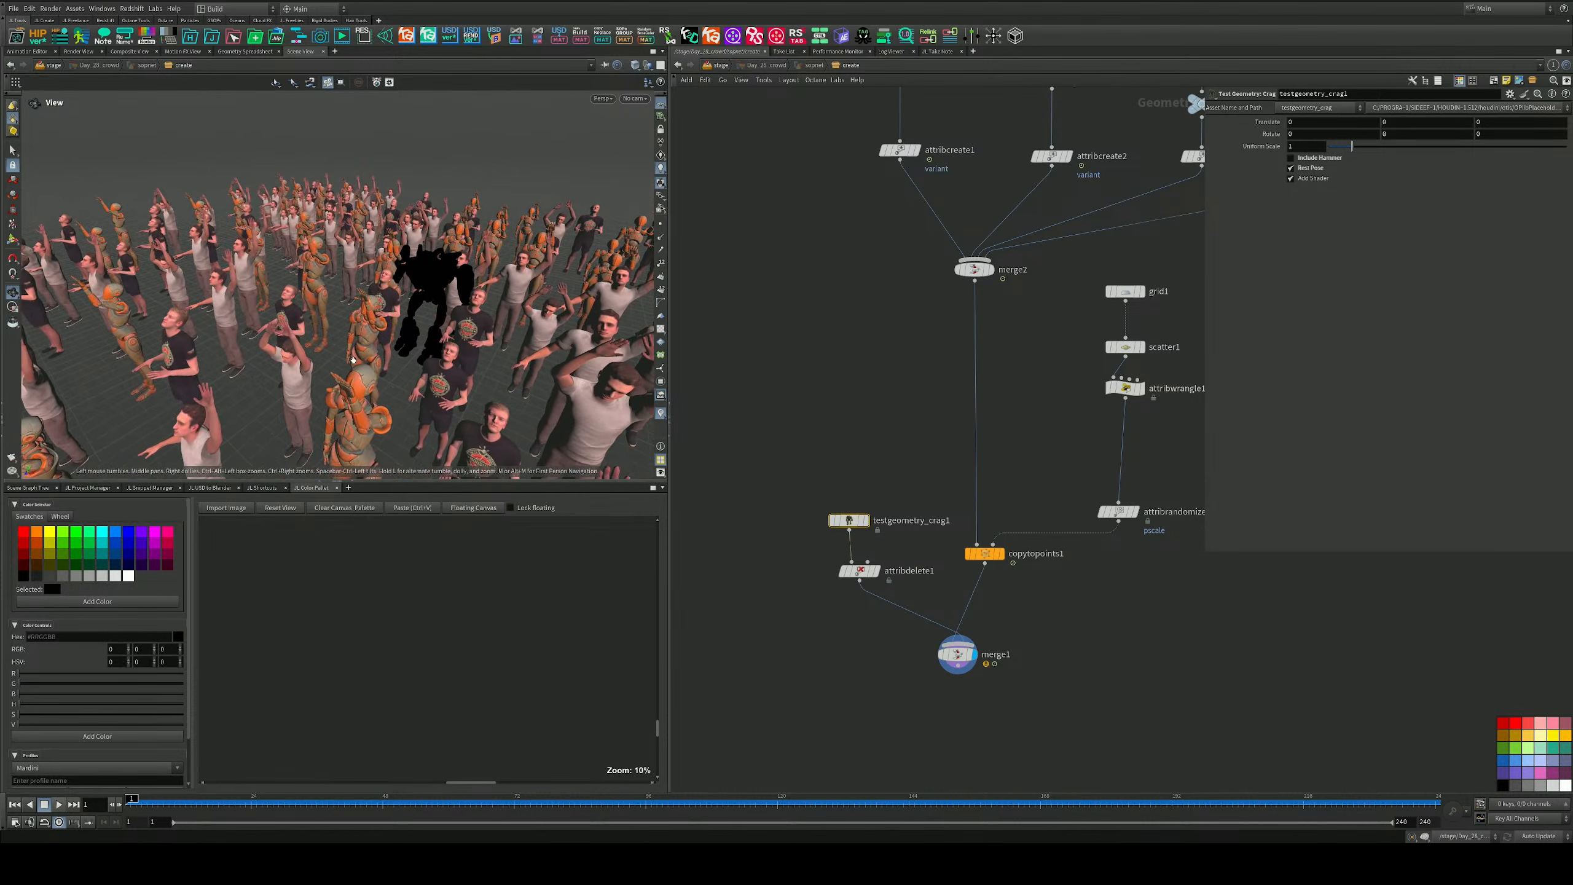
{"action": "right_click_drag", "start_coordinate": [471, 273], "coordinate": [534, 245]}
{"action": "left_click_drag", "start_coordinate": [534, 244], "coordinate": [443, 273]}
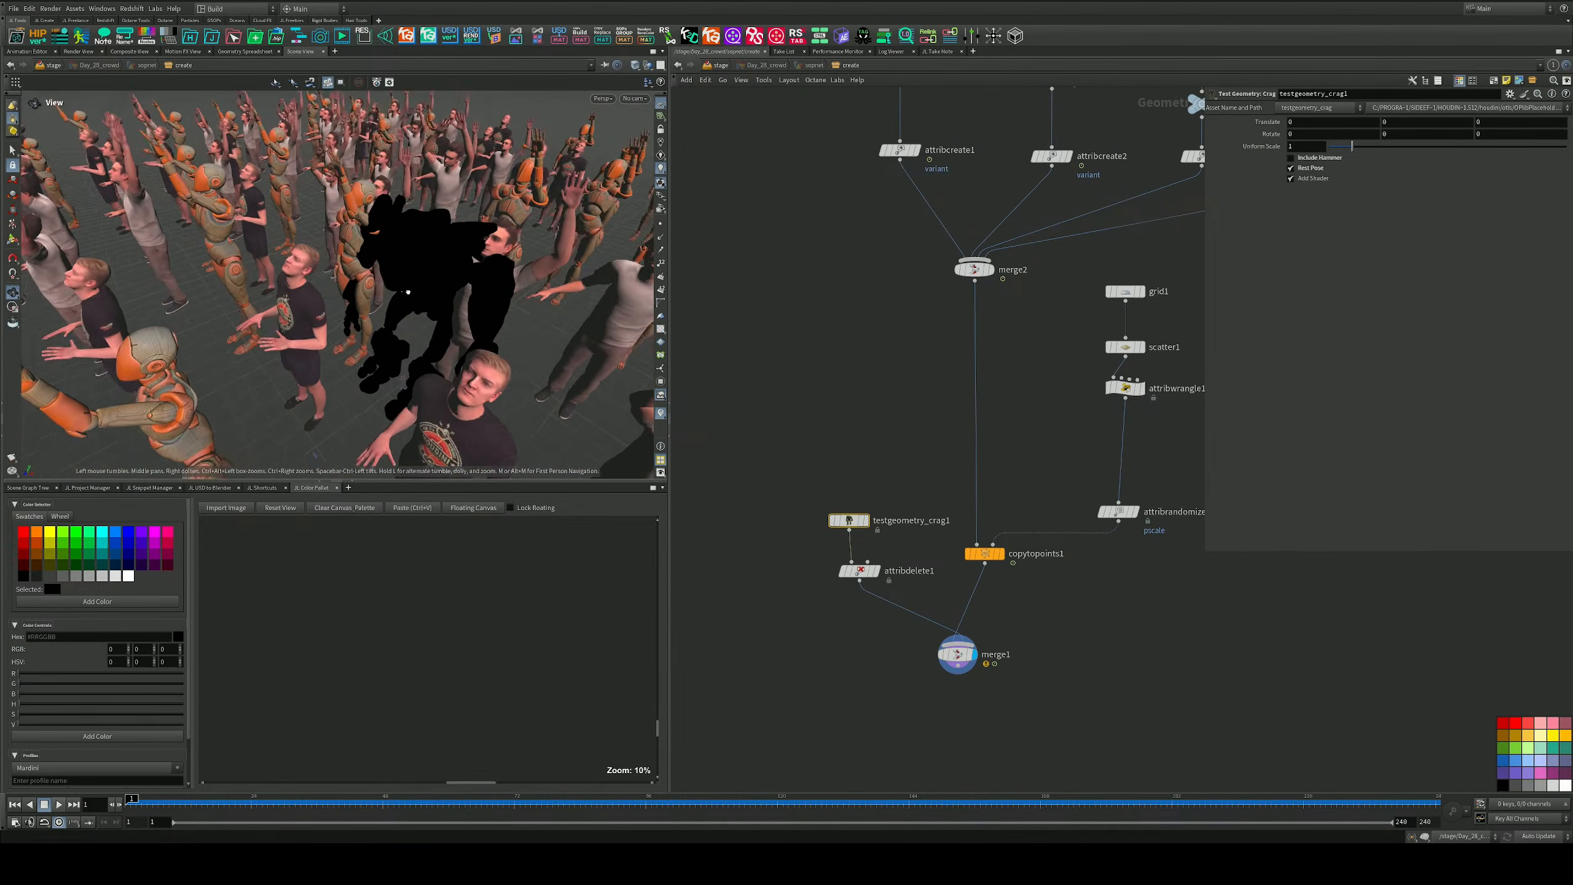
{"action": "middle_click_drag", "start_coordinate": [443, 273], "coordinate": [408, 286]}
{"action": "left_click_drag", "start_coordinate": [409, 286], "coordinate": [438, 270]}
Cut the connection from attribdelete1 to merge1 and select the two Crag nodes.
{"action": "middle_click_drag", "start_coordinate": [948, 578], "coordinate": [1005, 446]}
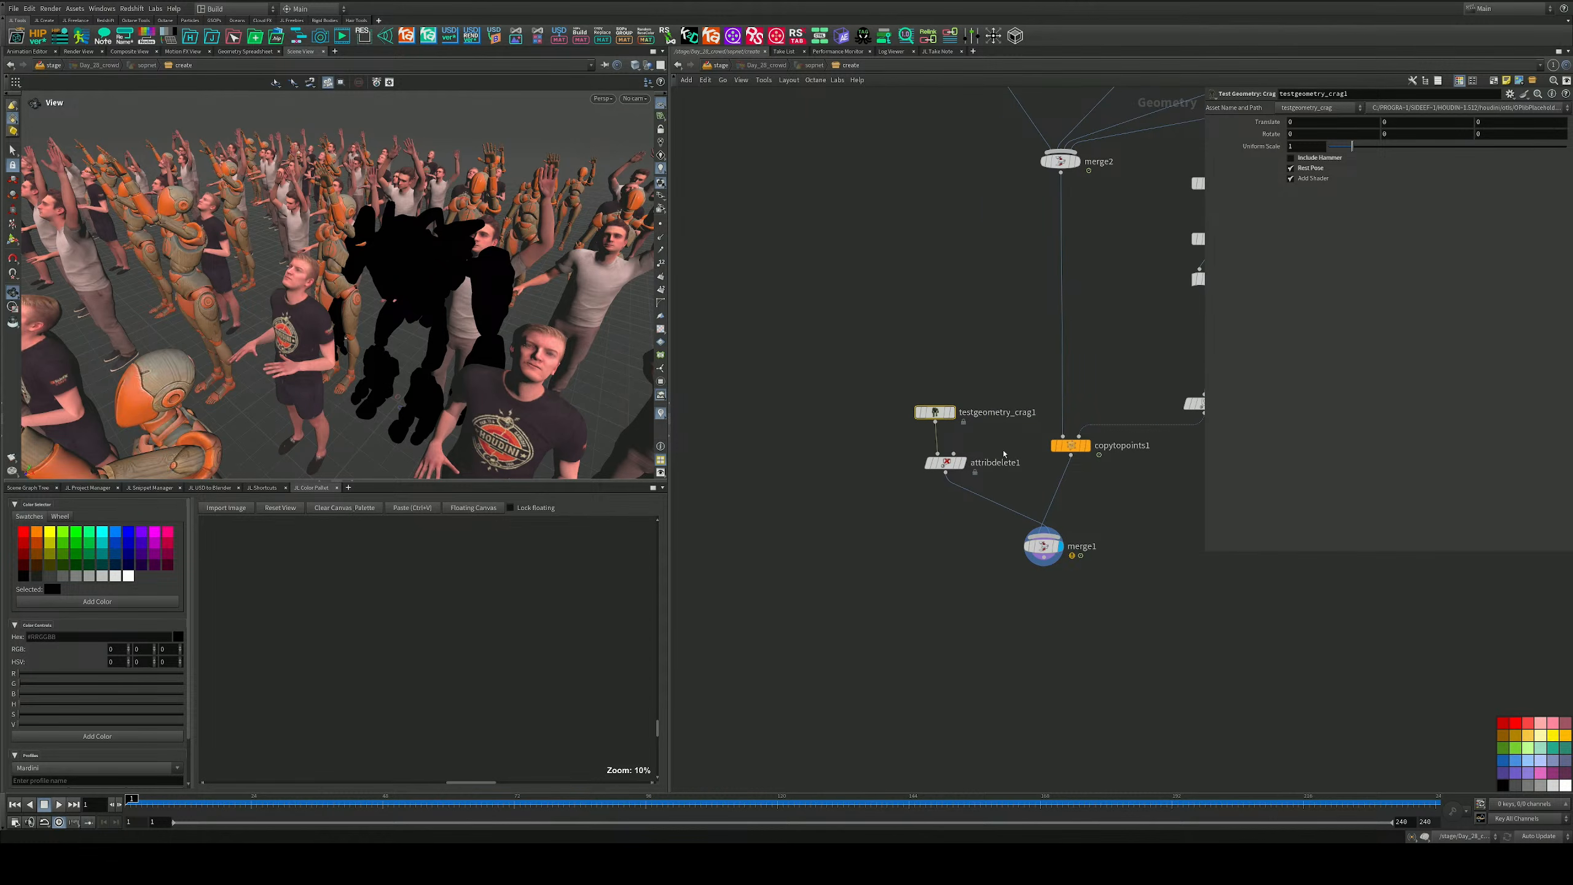
{"action": "left_click_drag", "start_coordinate": [1007, 453], "coordinate": [911, 569]}
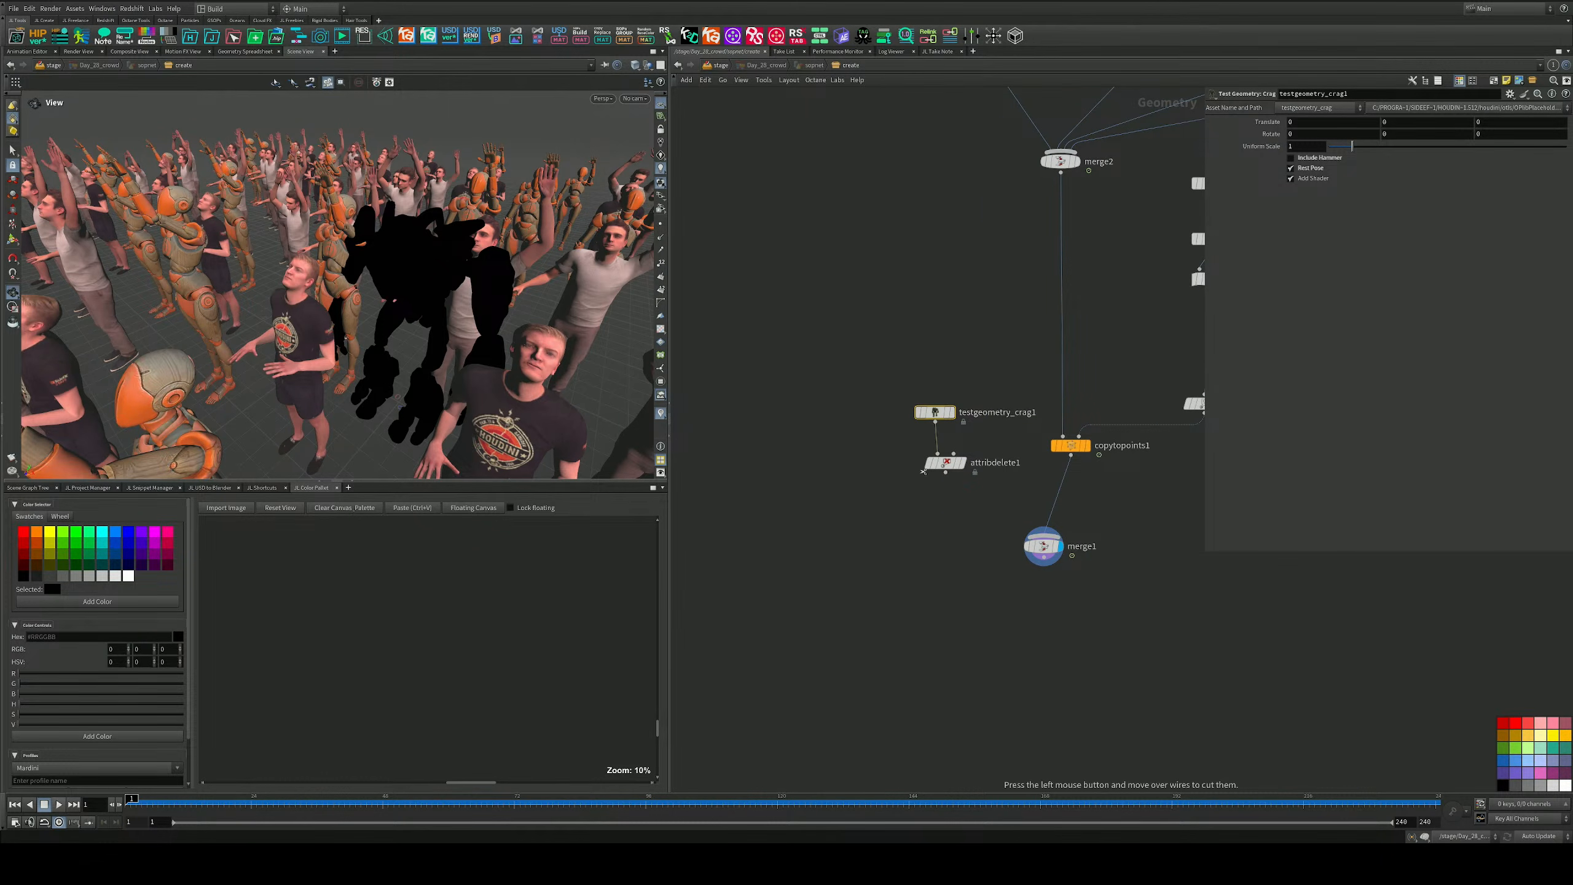
{"action": "left_click", "coordinate": [940, 464], "text": "shift"}
{"action": "left_click_drag", "start_coordinate": [993, 518], "coordinate": [867, 372]}
{"action": "scroll", "coordinate": [371, 309], "scroll_direction": "down", "scroll_amount": 5}
{"action": "mouse_move", "coordinate": [371, 310]}
{"action": "left_mouse_down"}
{"action": "mouse_move", "coordinate": [220, 314]}
{"action": "mouse_move", "coordinate": [336, 410]}
{"action": "mouse_move", "coordinate": [361, 304]}
{"action": "left_mouse_up"}
{"action": "scroll", "coordinate": [220, 313], "scroll_direction": "down", "scroll_amount": 4}
{"action": "scroll", "coordinate": [376, 163], "scroll_direction": "up", "scroll_amount": 2}
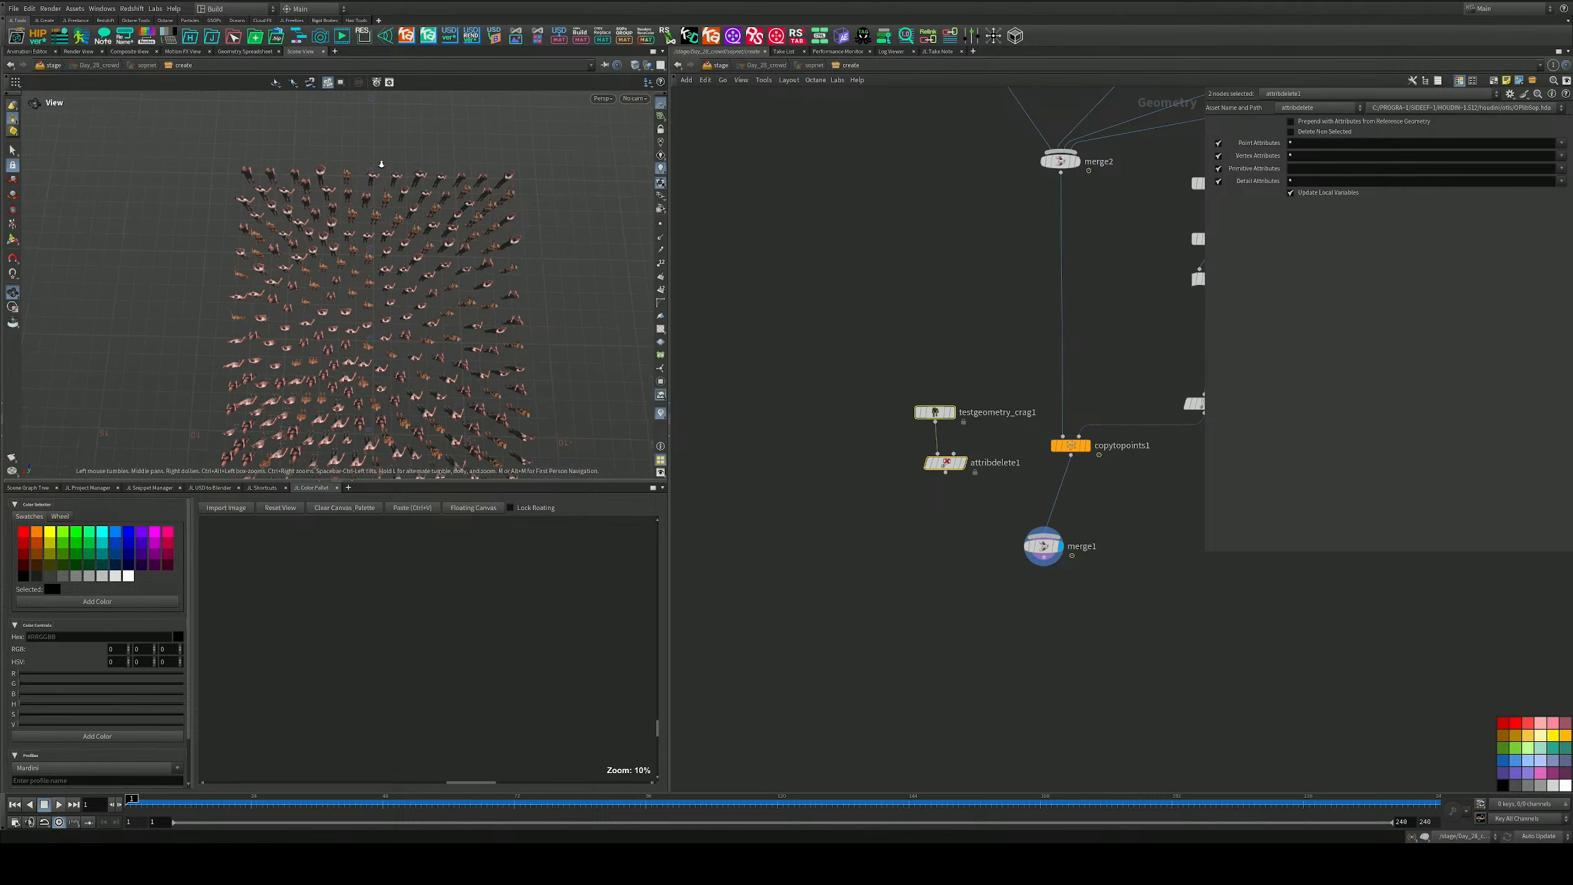
{"action": "left_click", "coordinate": [966, 463]}
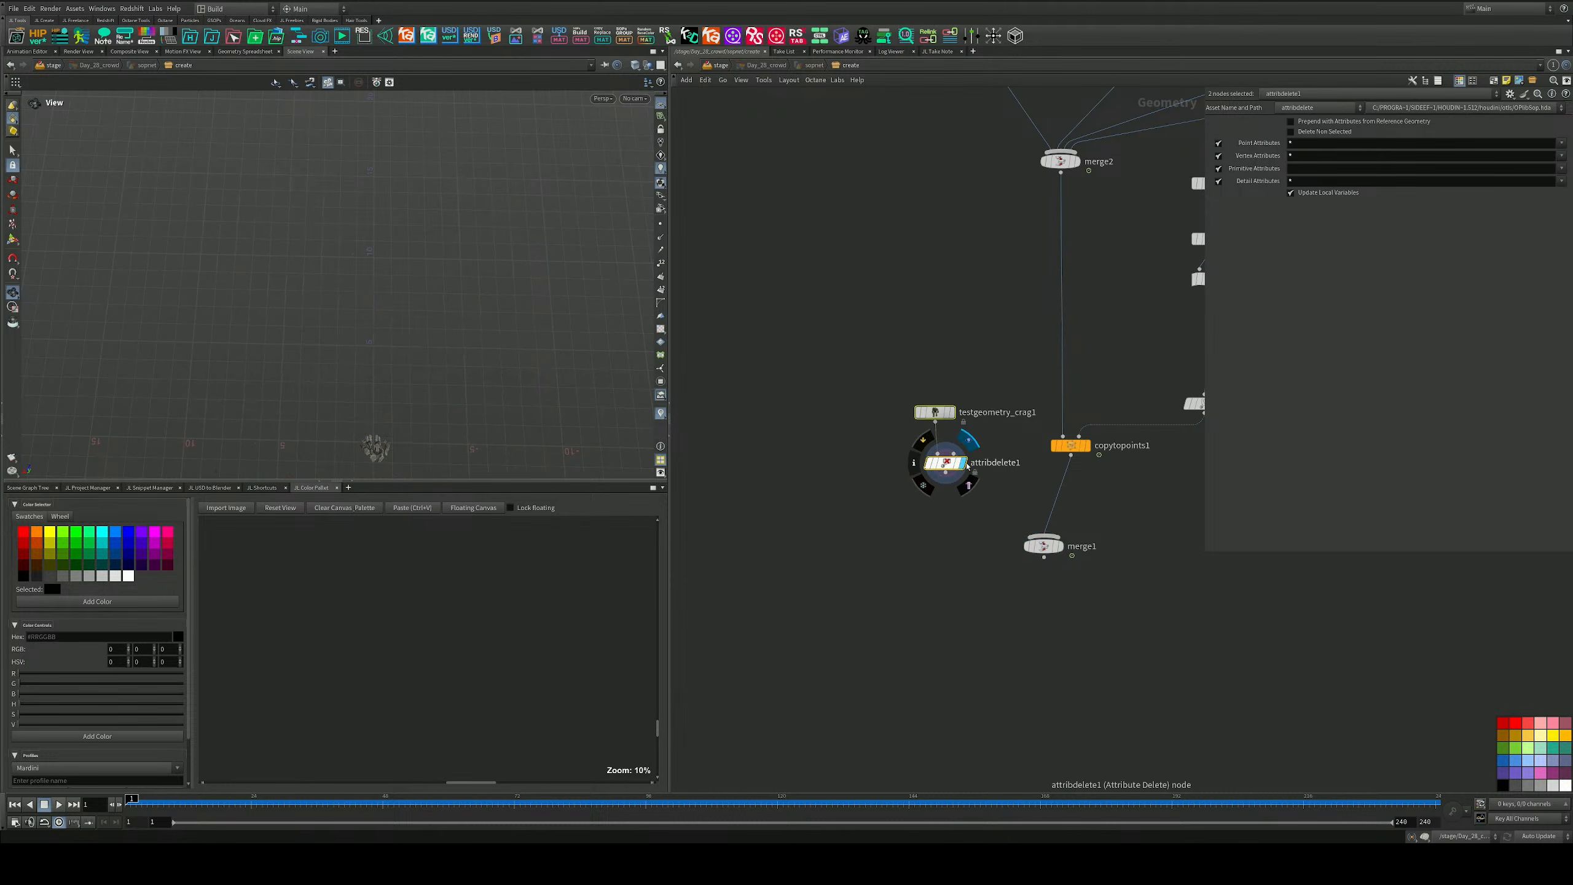
{"action": "key", "text": "Tab"}
{"action": "type", "text": "tran"}
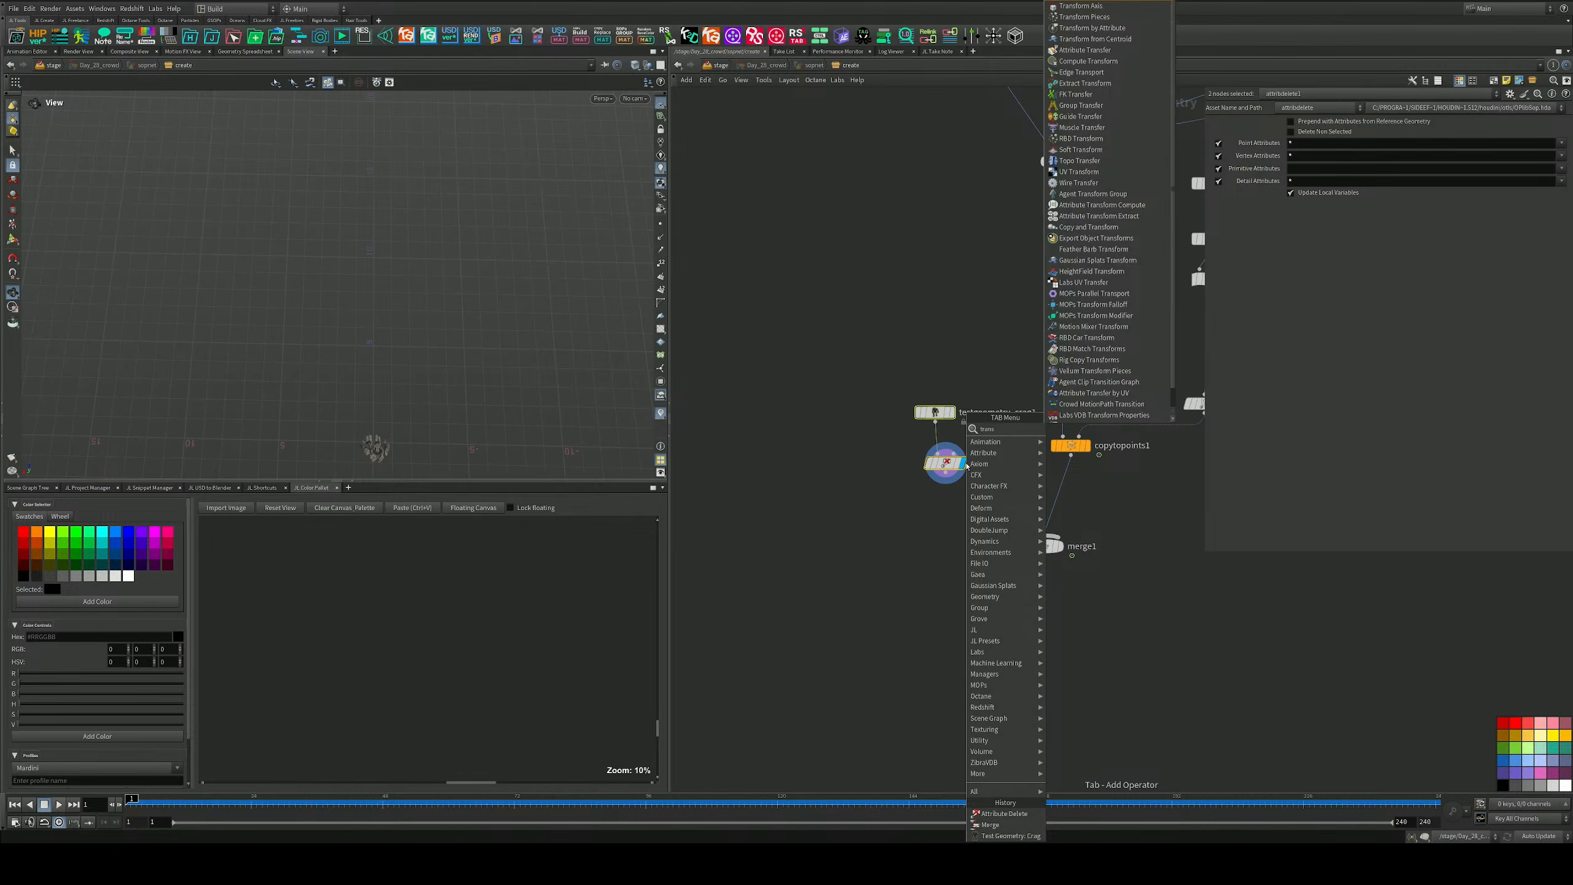
{"action": "key", "text": "Return"}
{"action": "left_click", "coordinate": [966, 466]}
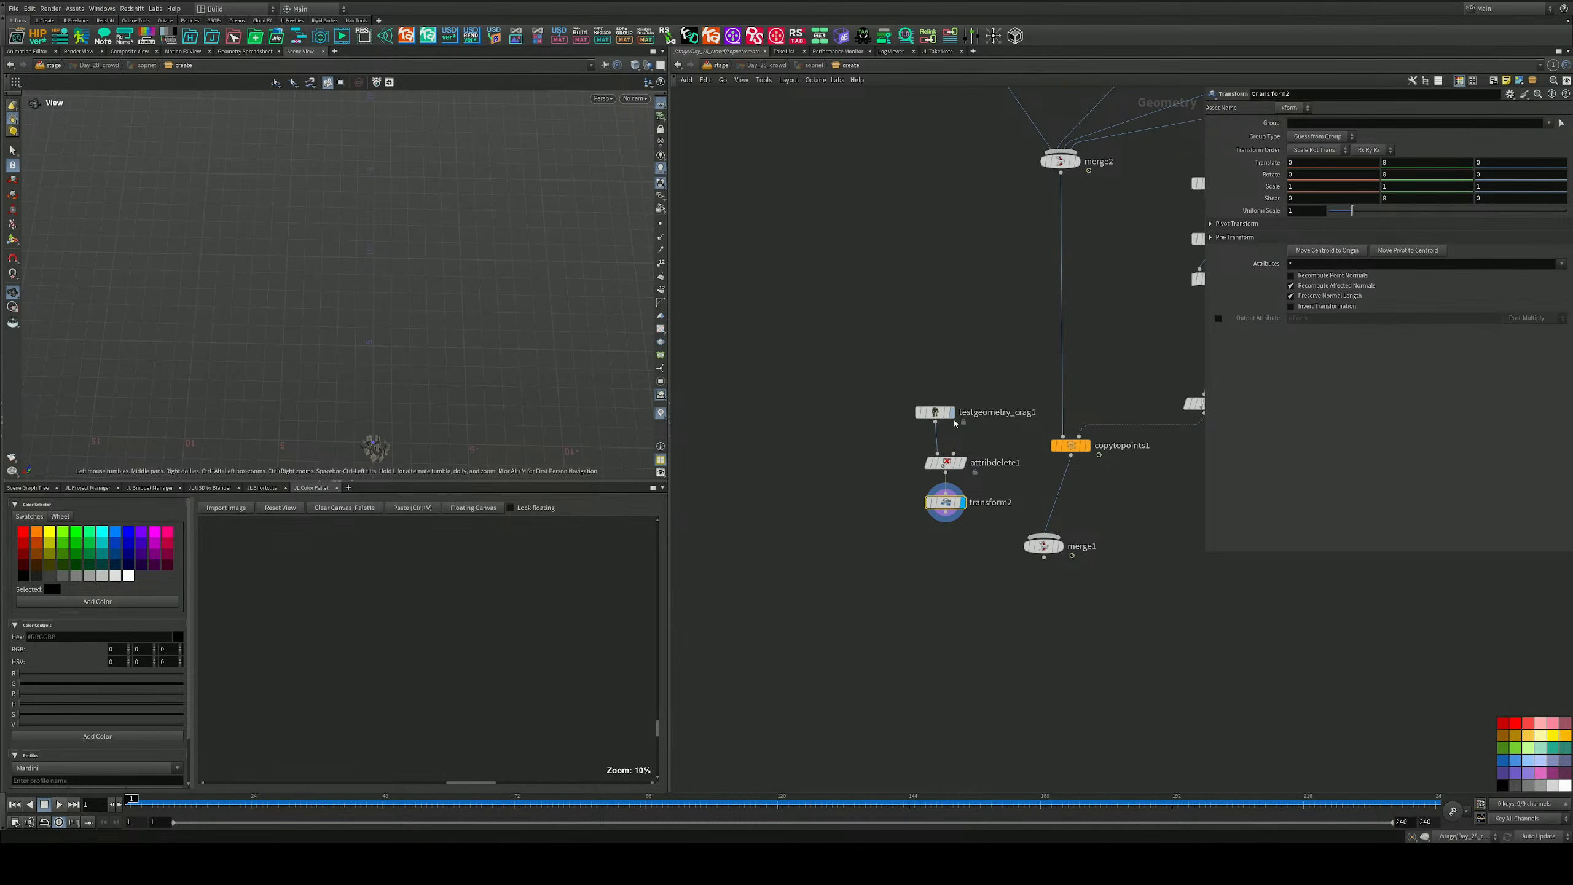
{"action": "key", "text": "Delete"}
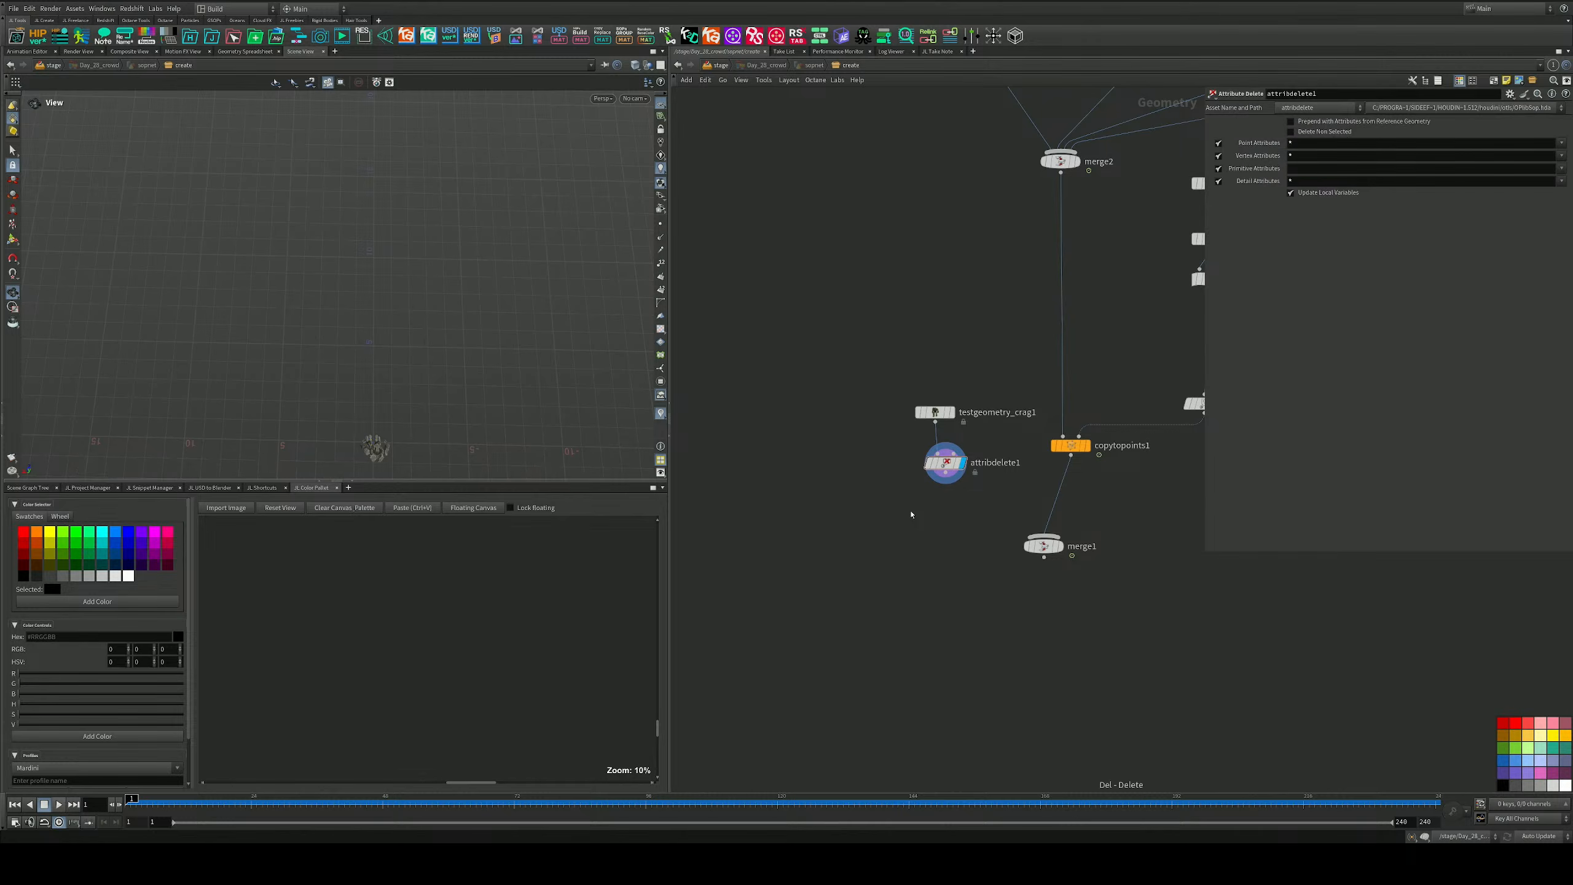
{"action": "left_click_drag", "start_coordinate": [902, 367], "coordinate": [856, 446]}
{"action": "middle_click_drag", "start_coordinate": [849, 494], "coordinate": [856, 481]}
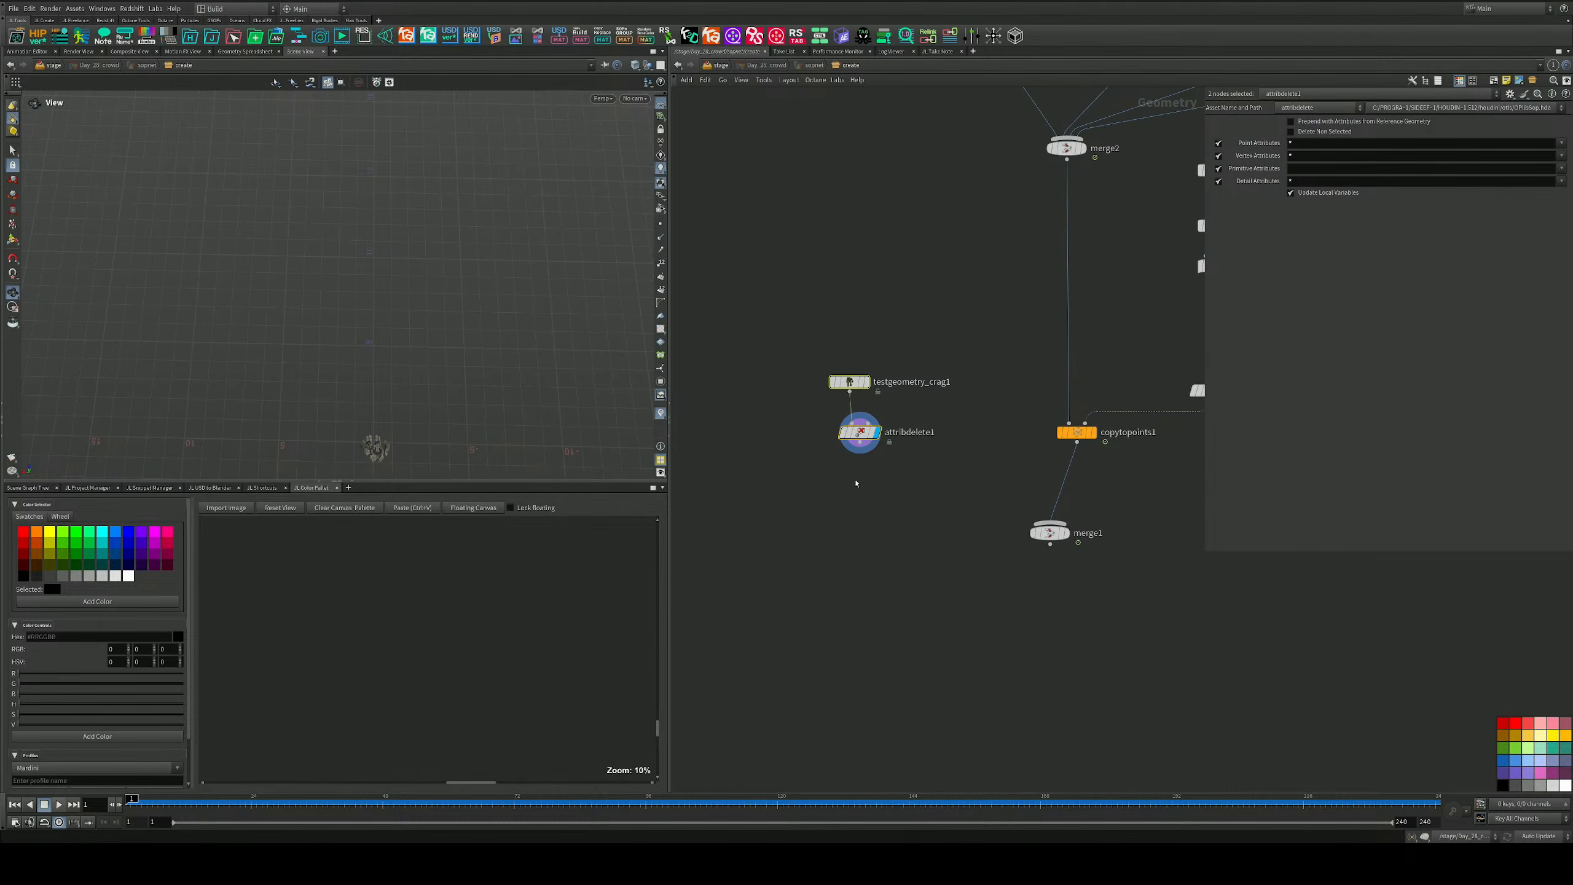
{"action": "key", "text": "Tab"}
{"action": "type", "text": "null"}
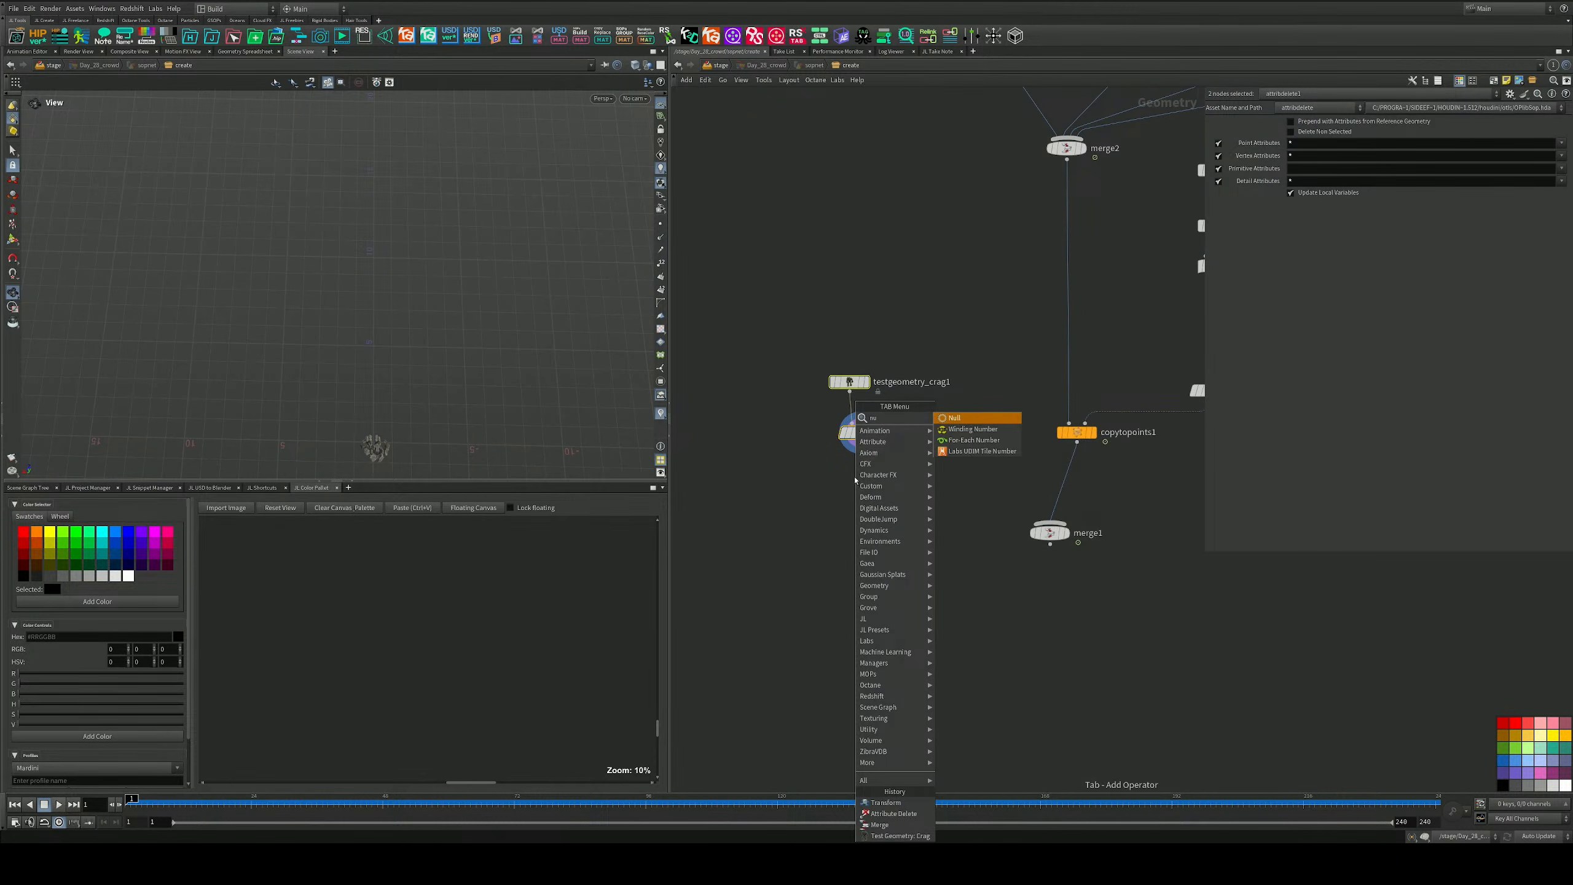
{"action": "key", "text": "Return"}
{"action": "left_click", "coordinate": [857, 483]}
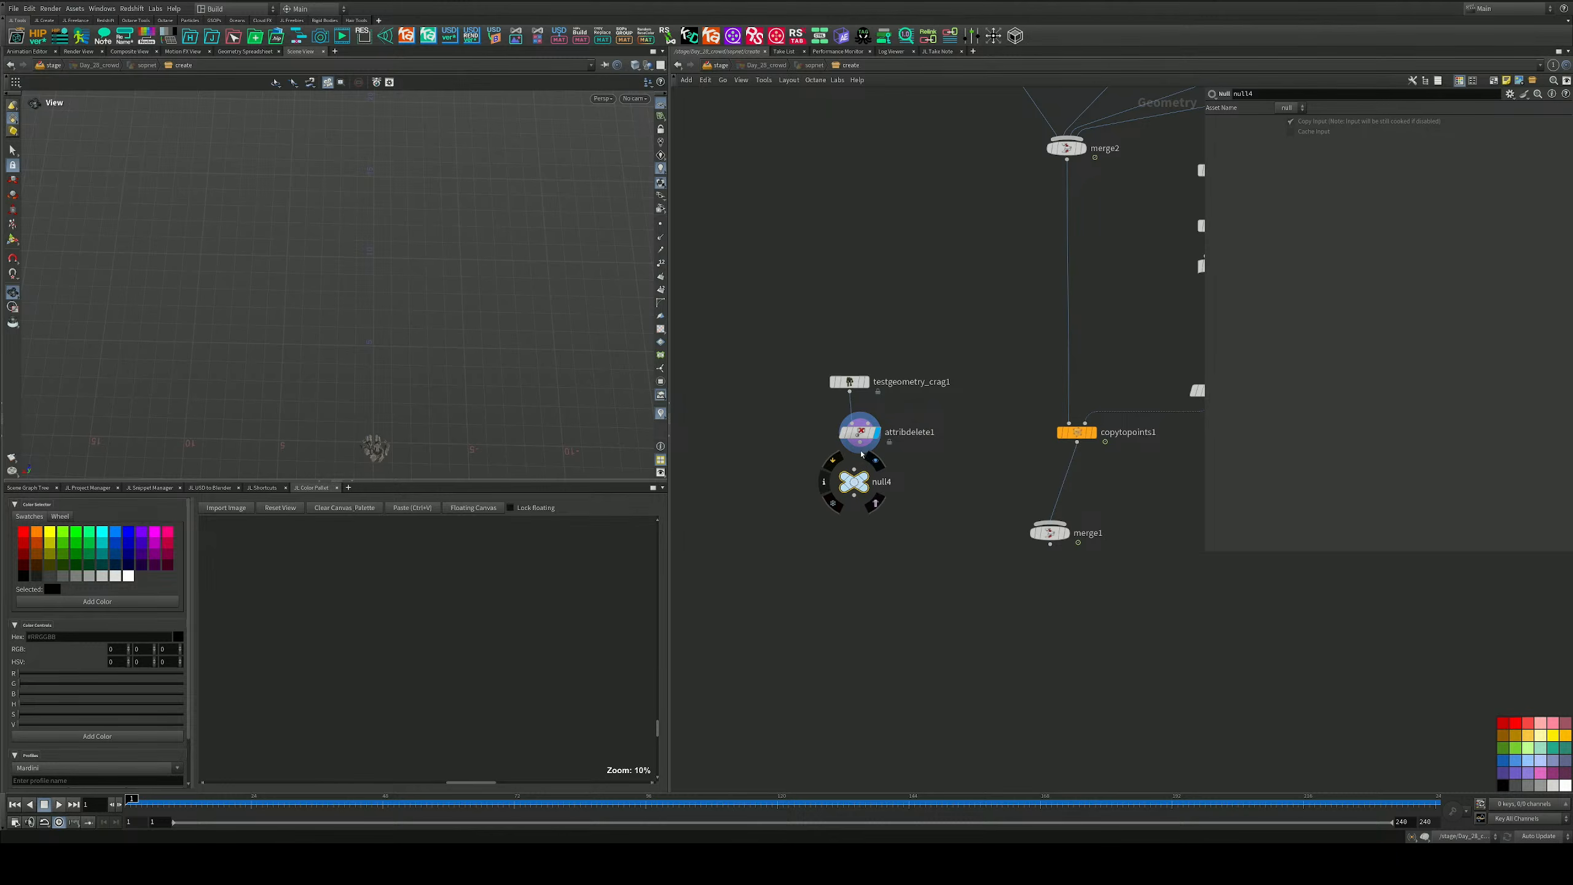
{"action": "left_click_drag", "start_coordinate": [854, 468], "coordinate": [860, 442]}
{"action": "key", "text": "Return"}
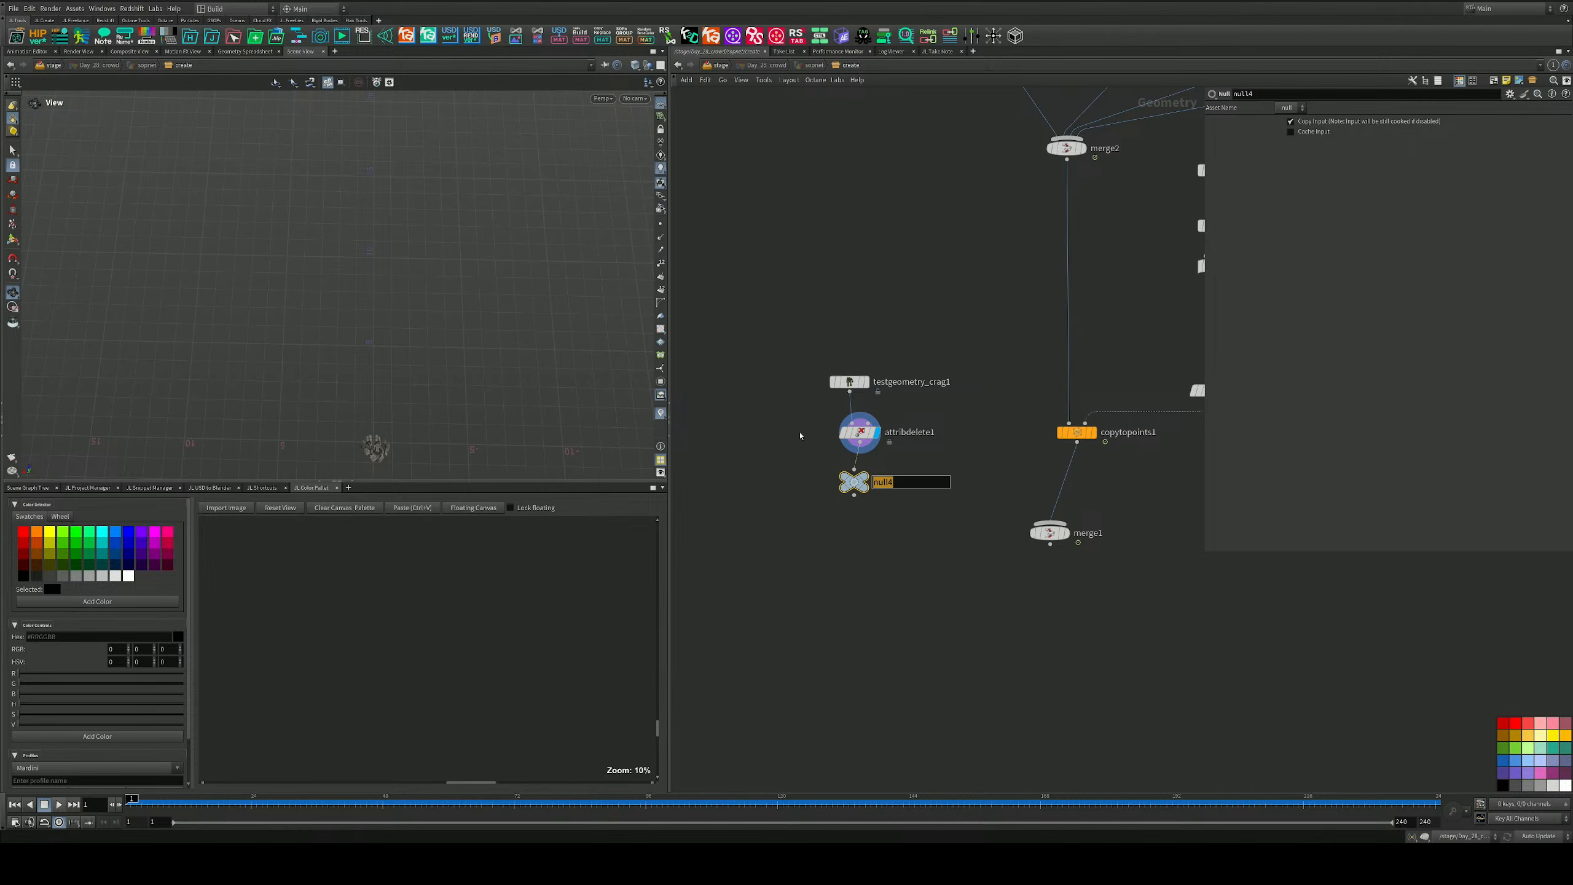
{"action": "type", "text": "OUT"}
{"action": "key", "text": "BackSpace"}
{"action": "key", "text": "BackSpace"}
{"action": "key", "text": "Escape"}
{"action": "key", "text": "Delete"}
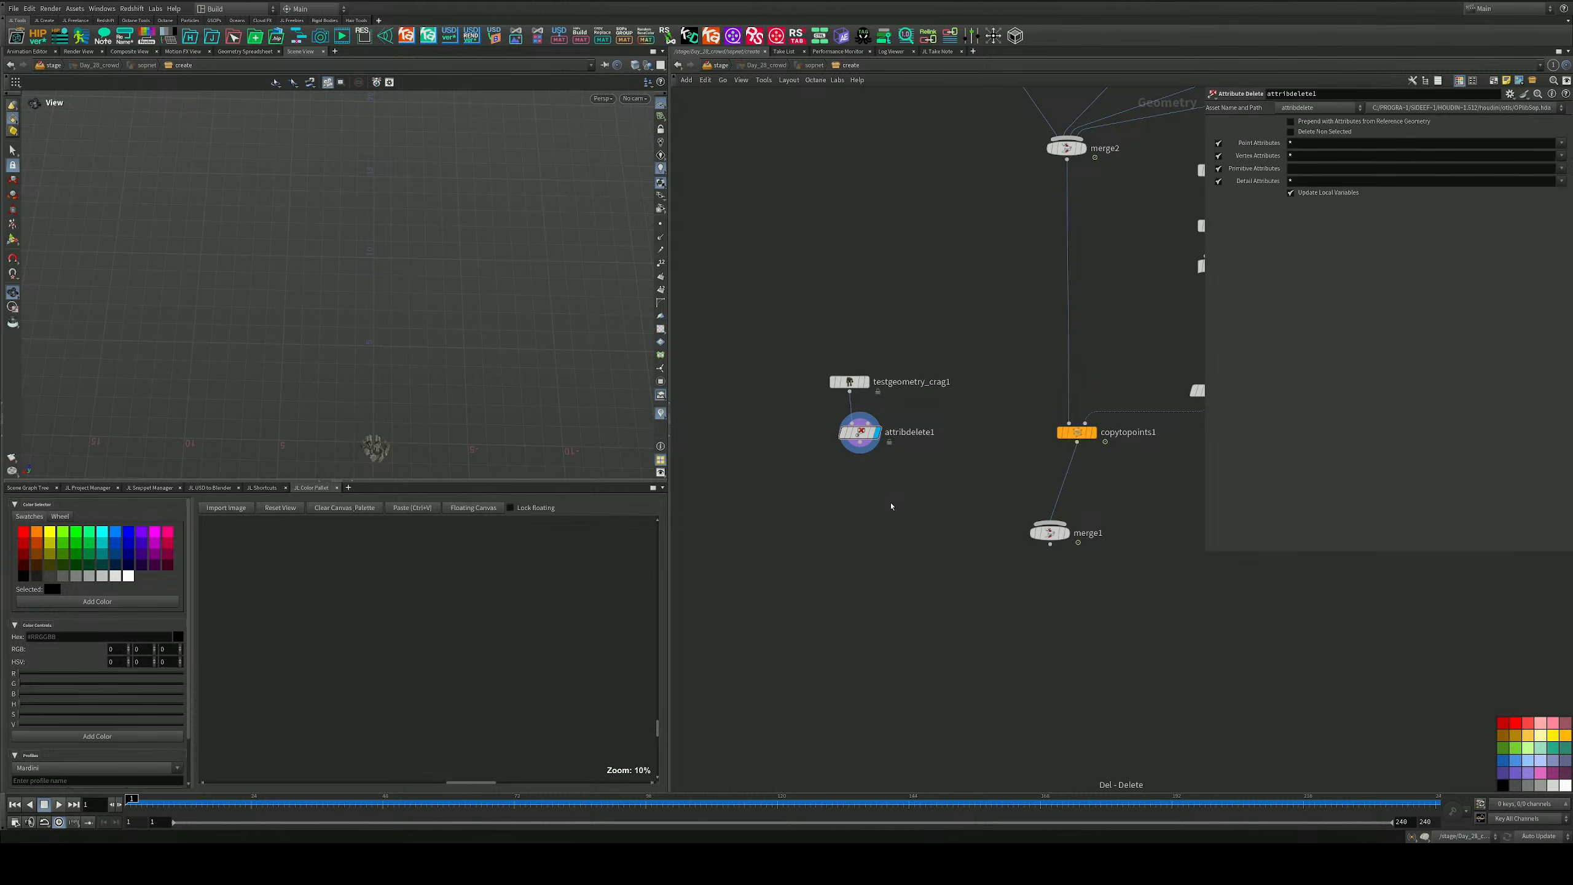
Delete attribdelete1, cut testgeometry_crag1 out of the crowd network, and return to the stage level.
{"action": "key", "text": "Delete"}
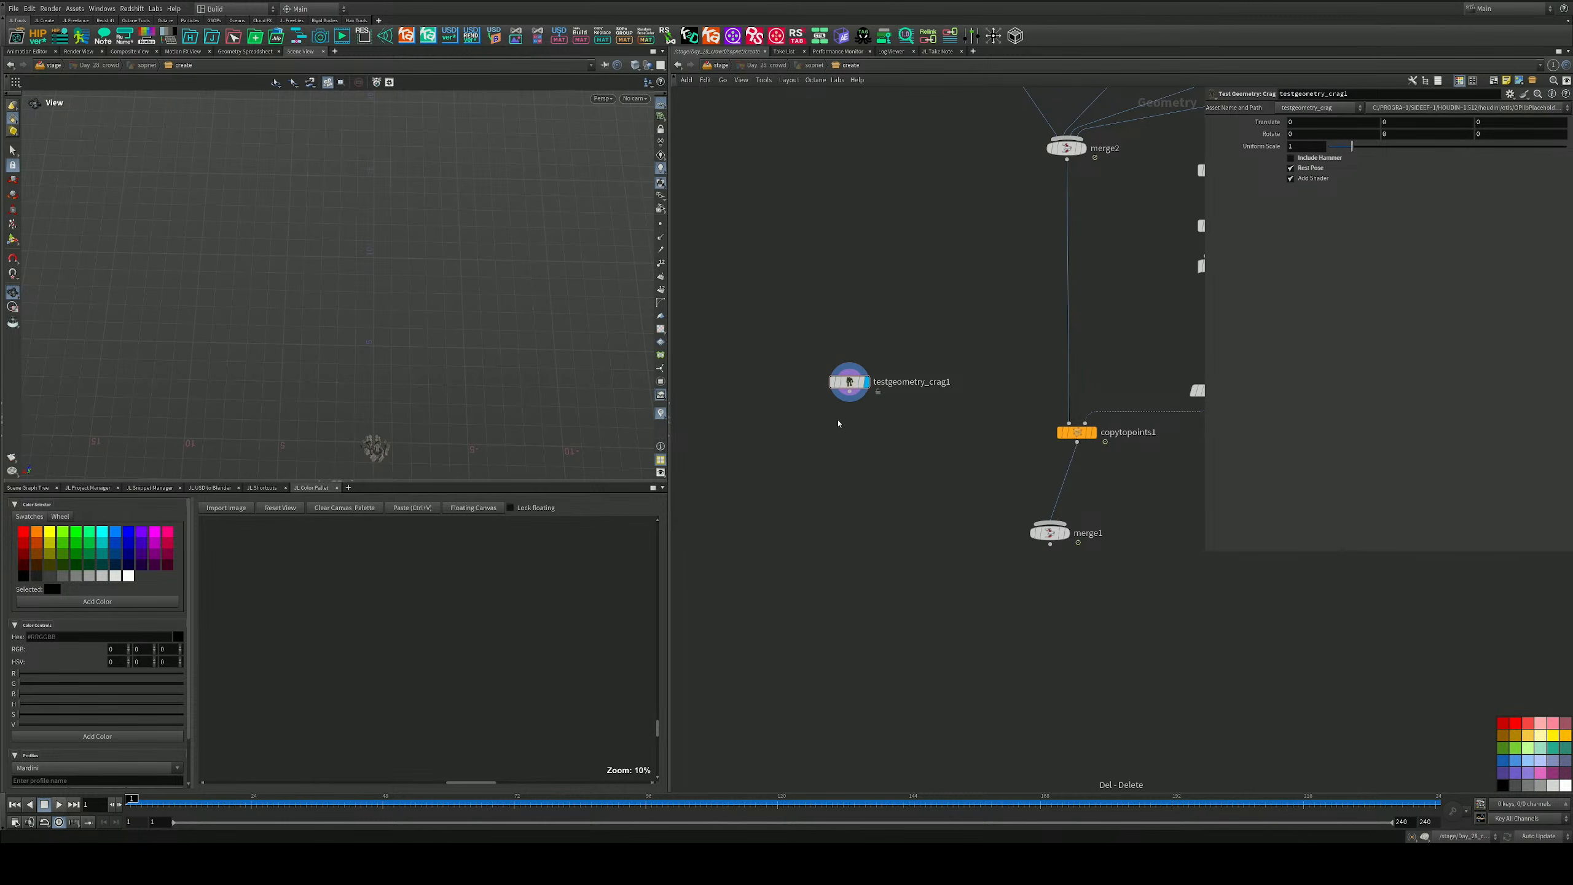
{"action": "left_click_drag", "start_coordinate": [898, 323], "coordinate": [772, 415]}
{"action": "key", "text": "ctrl+x"}
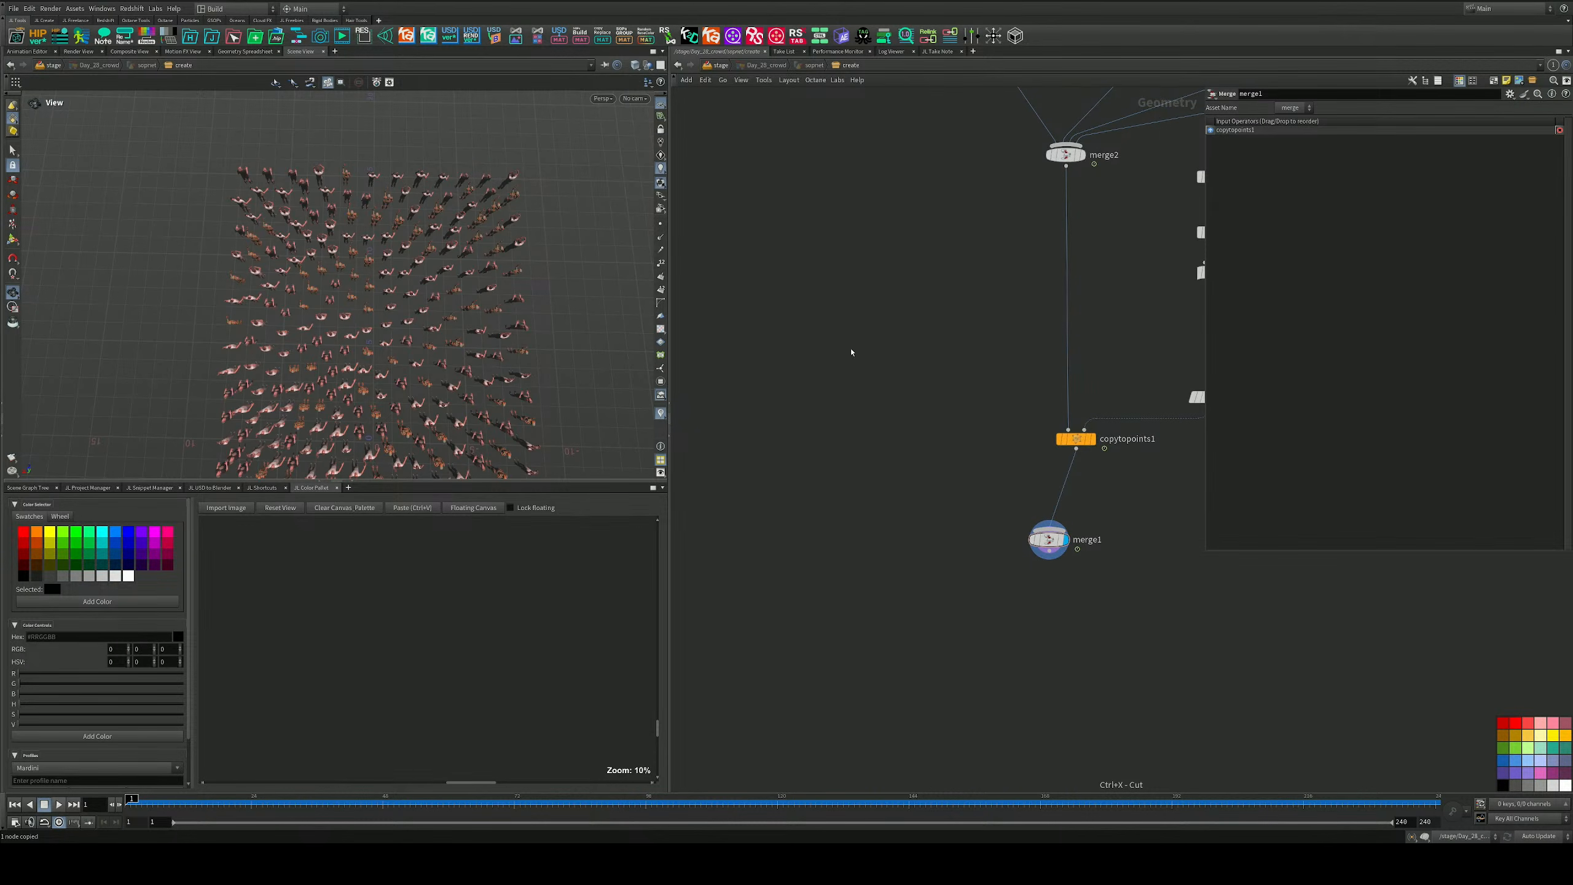
{"action": "key", "text": "u"}
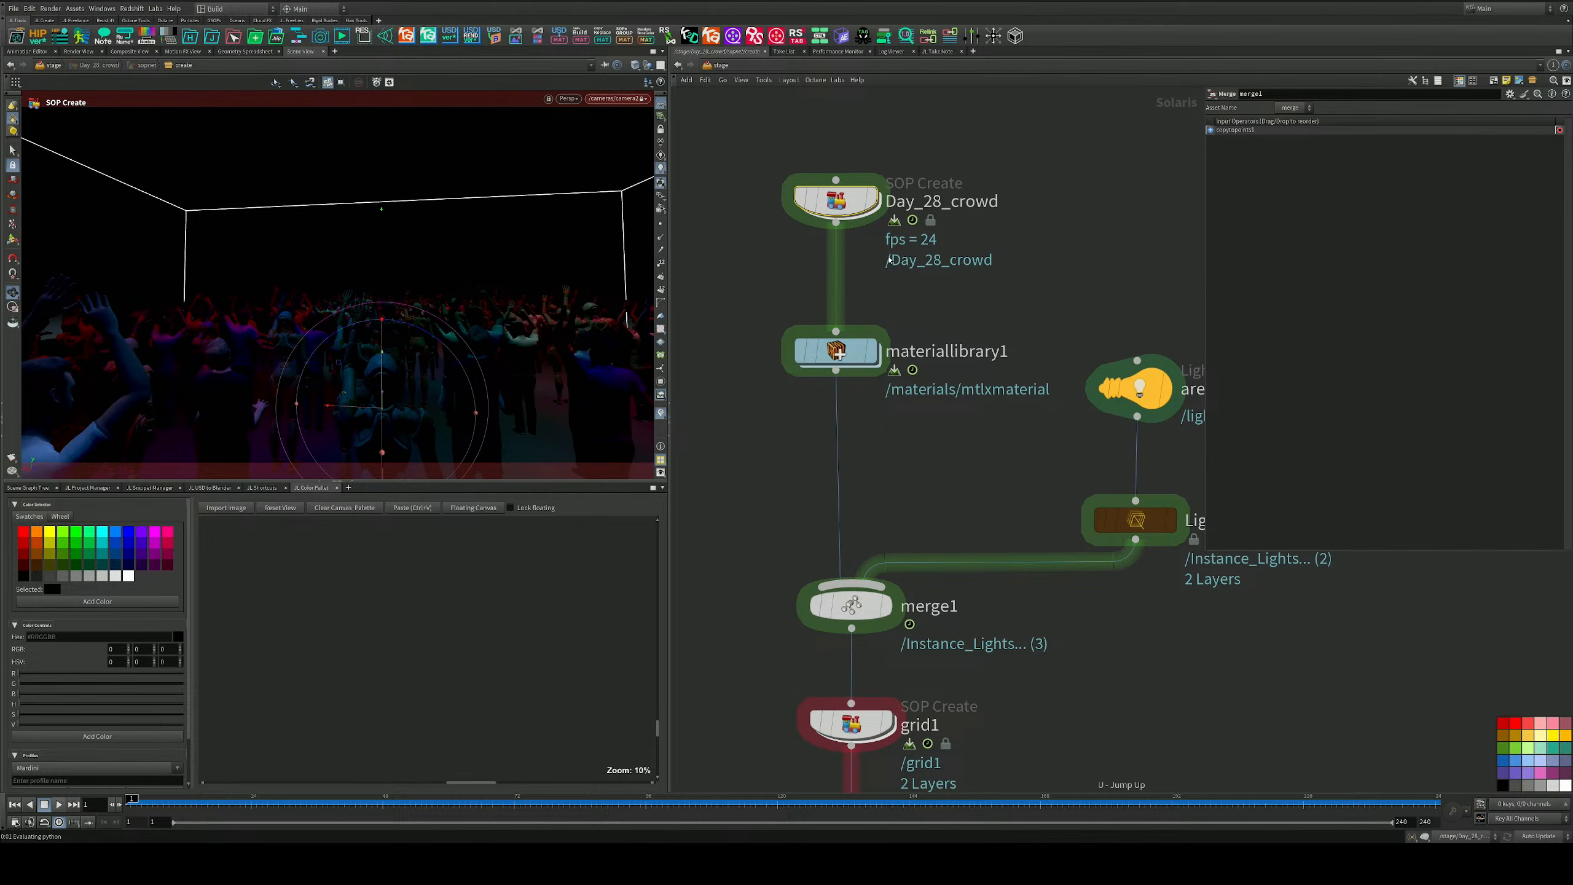
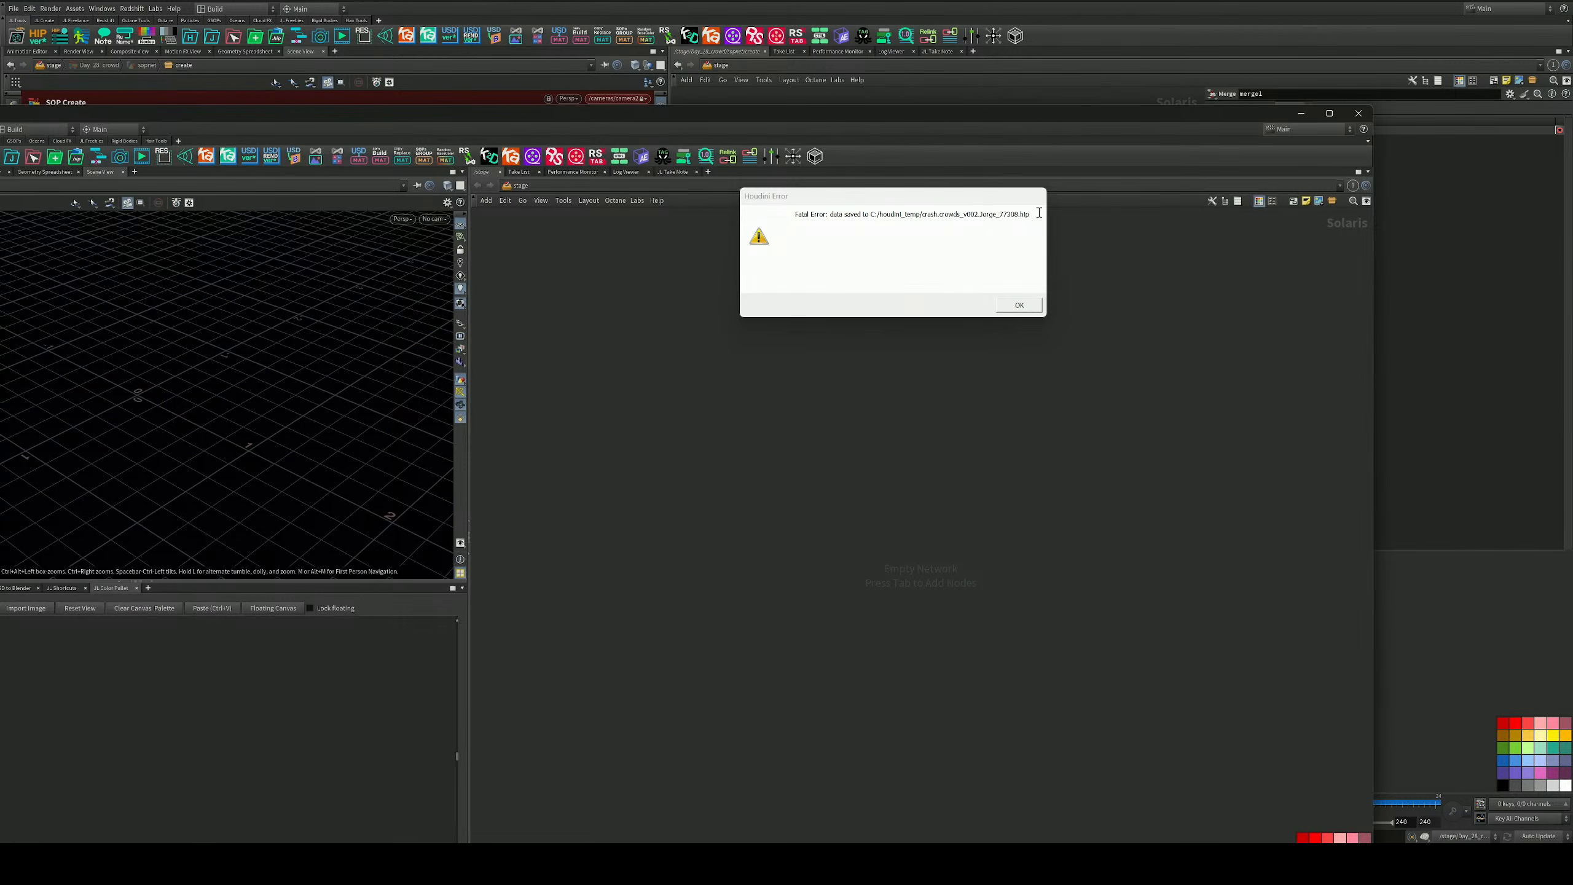
Dismiss the fatal error, decline sending a crash report, and reopen crowds_v002.hip in the maximized new Houdini session.
{"action": "left_click", "coordinate": [1019, 313]}
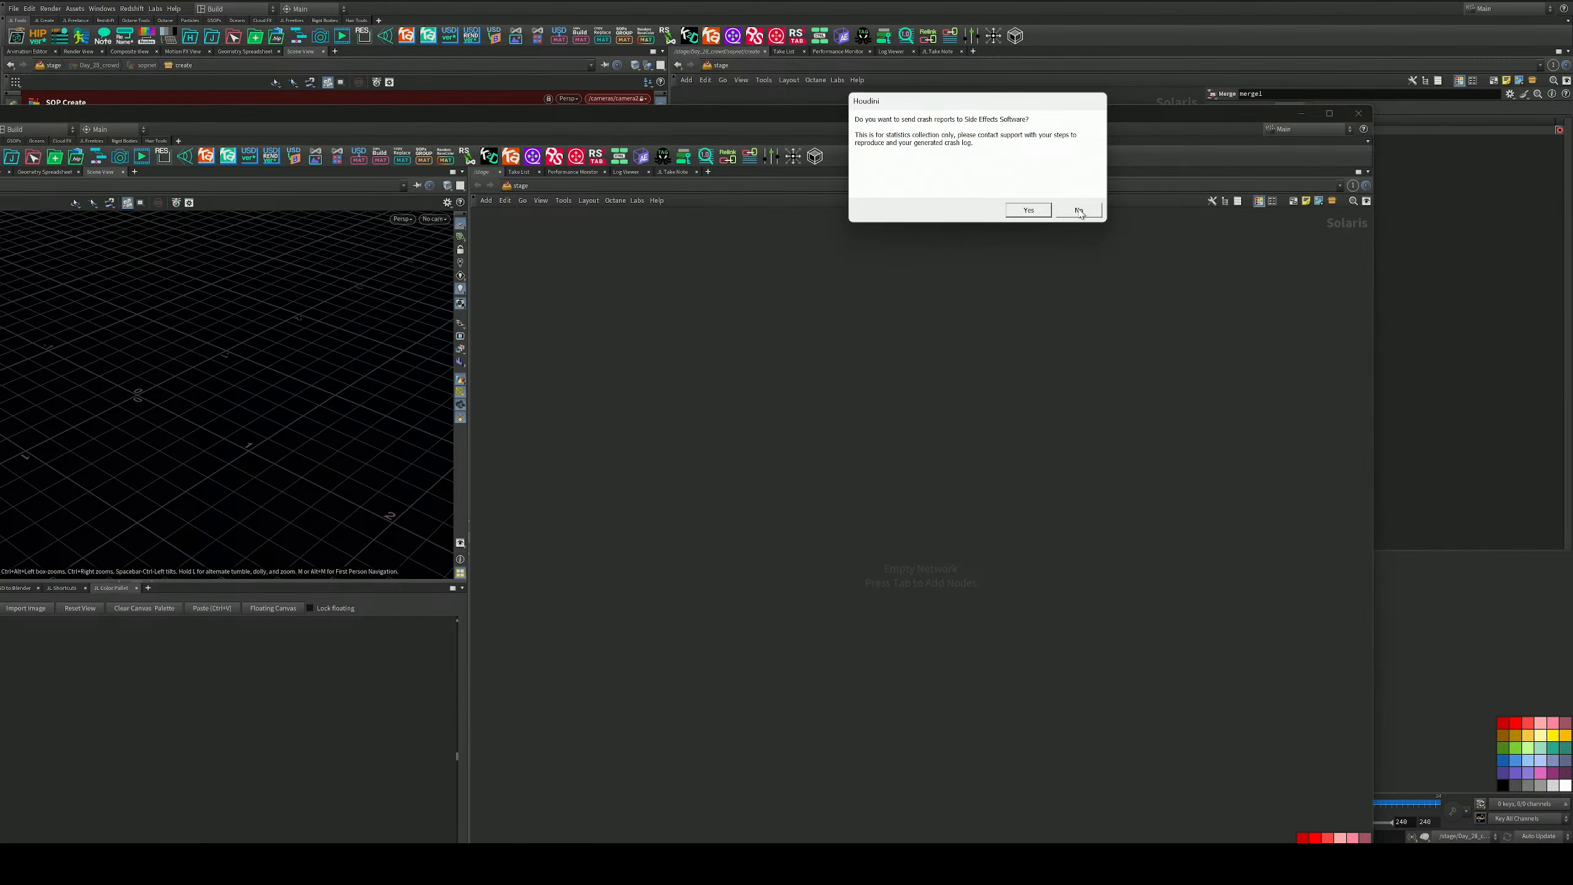
{"action": "left_click", "coordinate": [1082, 213]}
{"action": "double_click", "coordinate": [941, 115]}
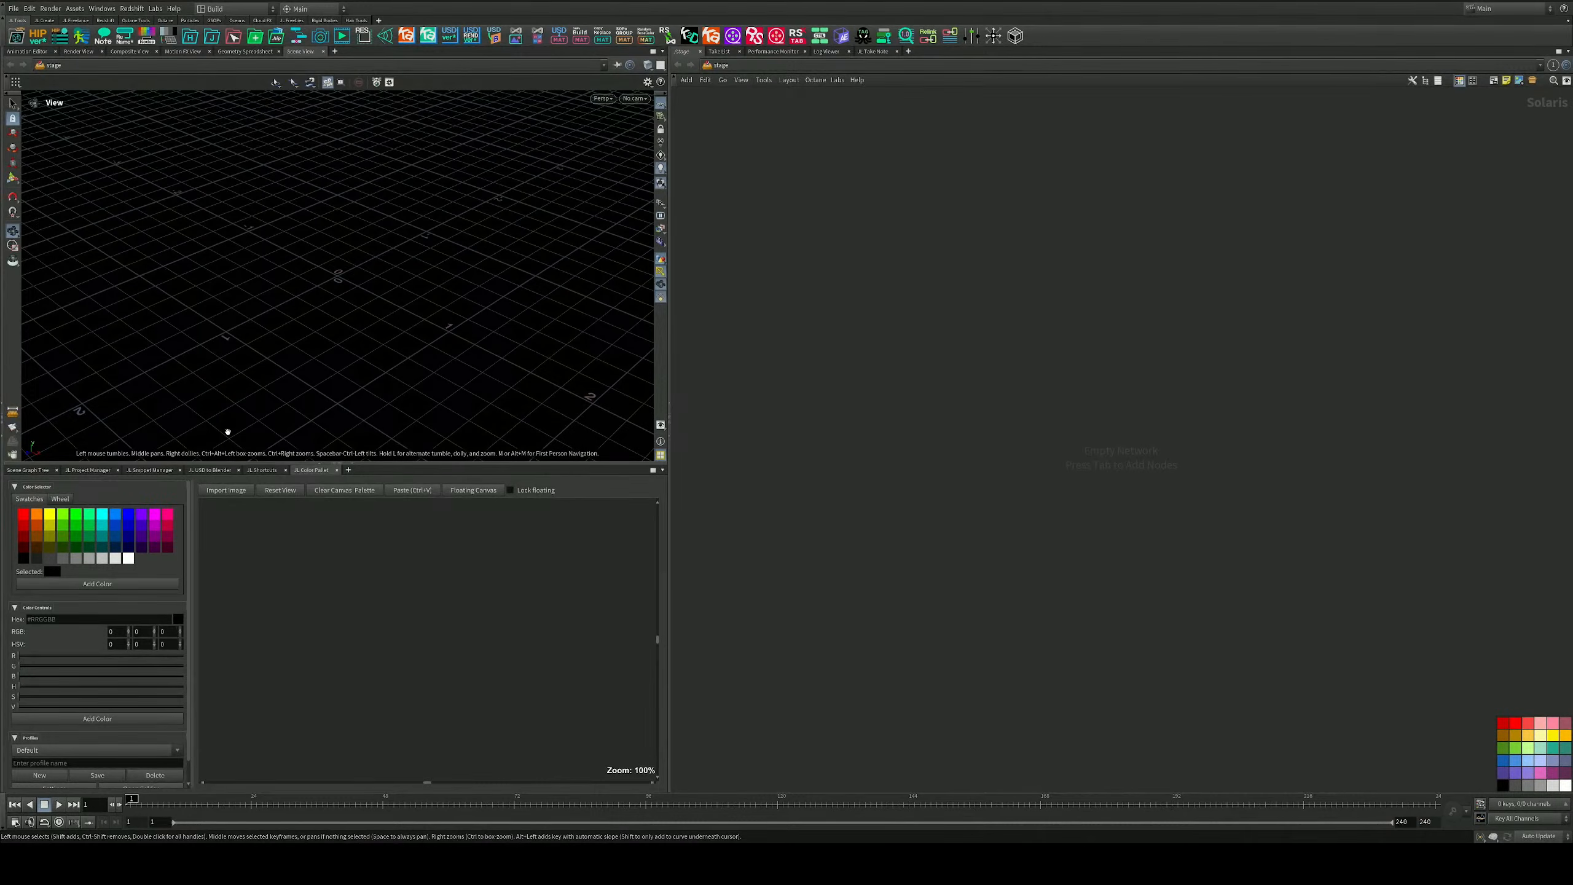
{"action": "left_click", "coordinate": [91, 471]}
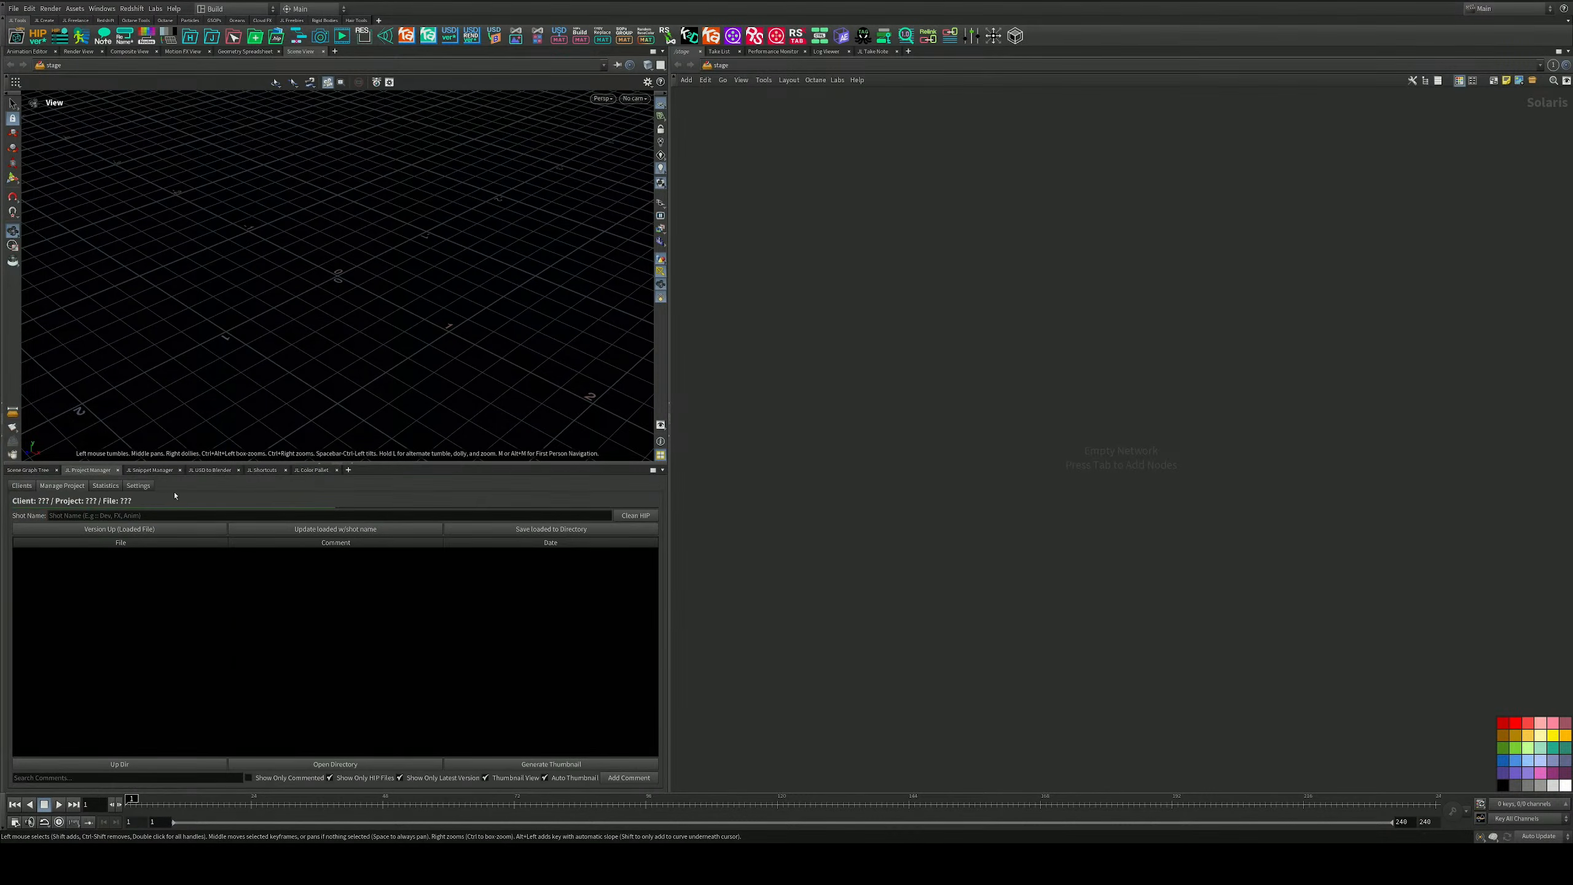
{"action": "left_click", "coordinate": [150, 712]}
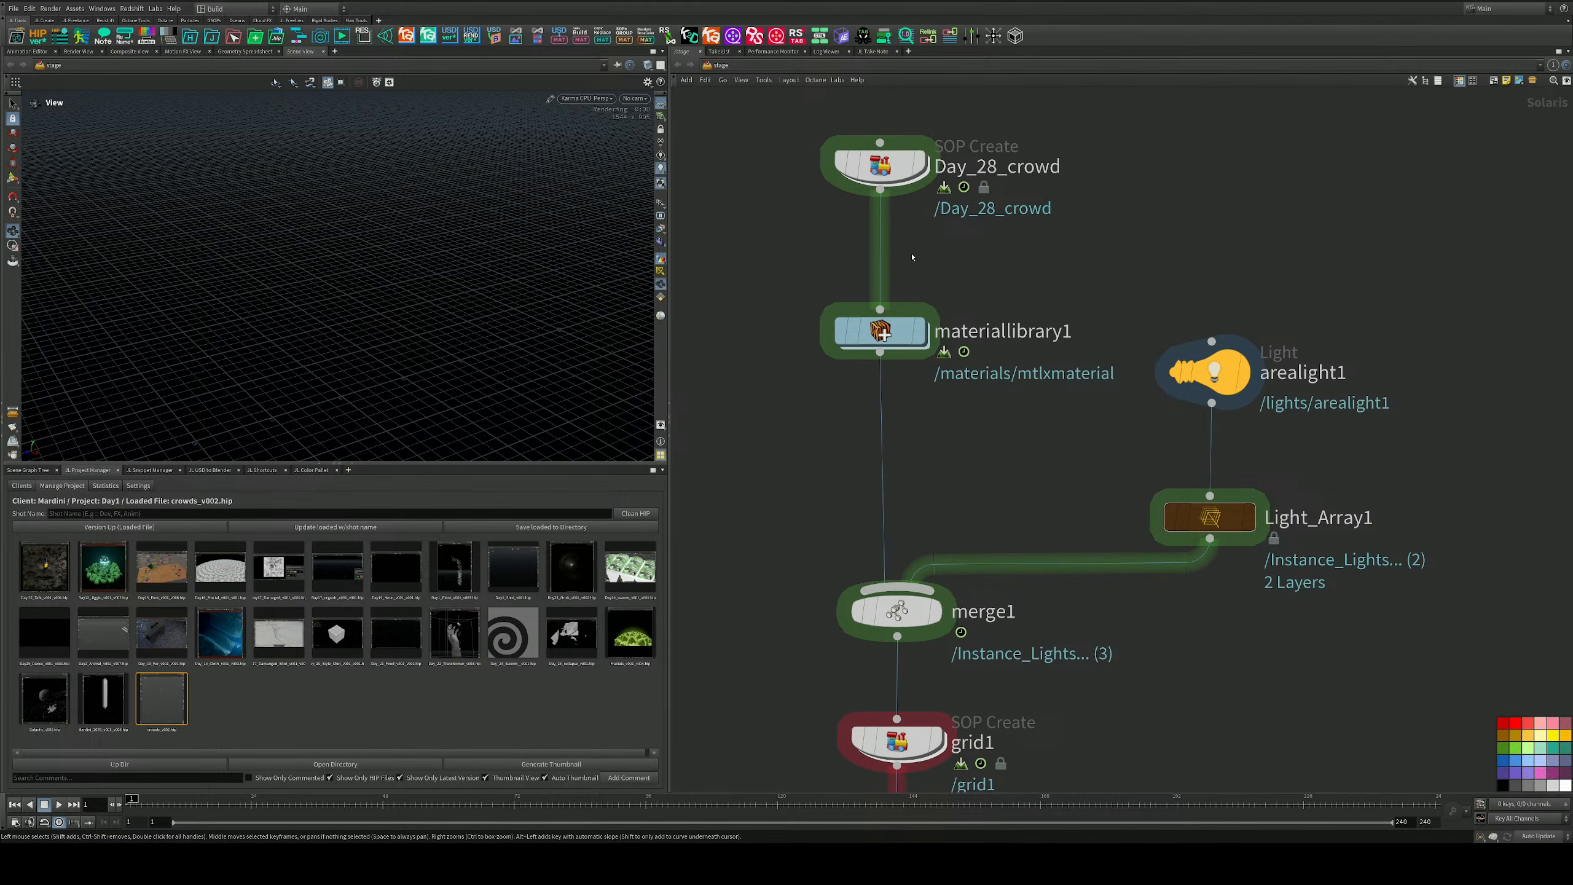
Add a SOP Create node and insert it between Day_28_crowd and materiallibrary1.
{"action": "mouse_move", "coordinate": [840, 198]}
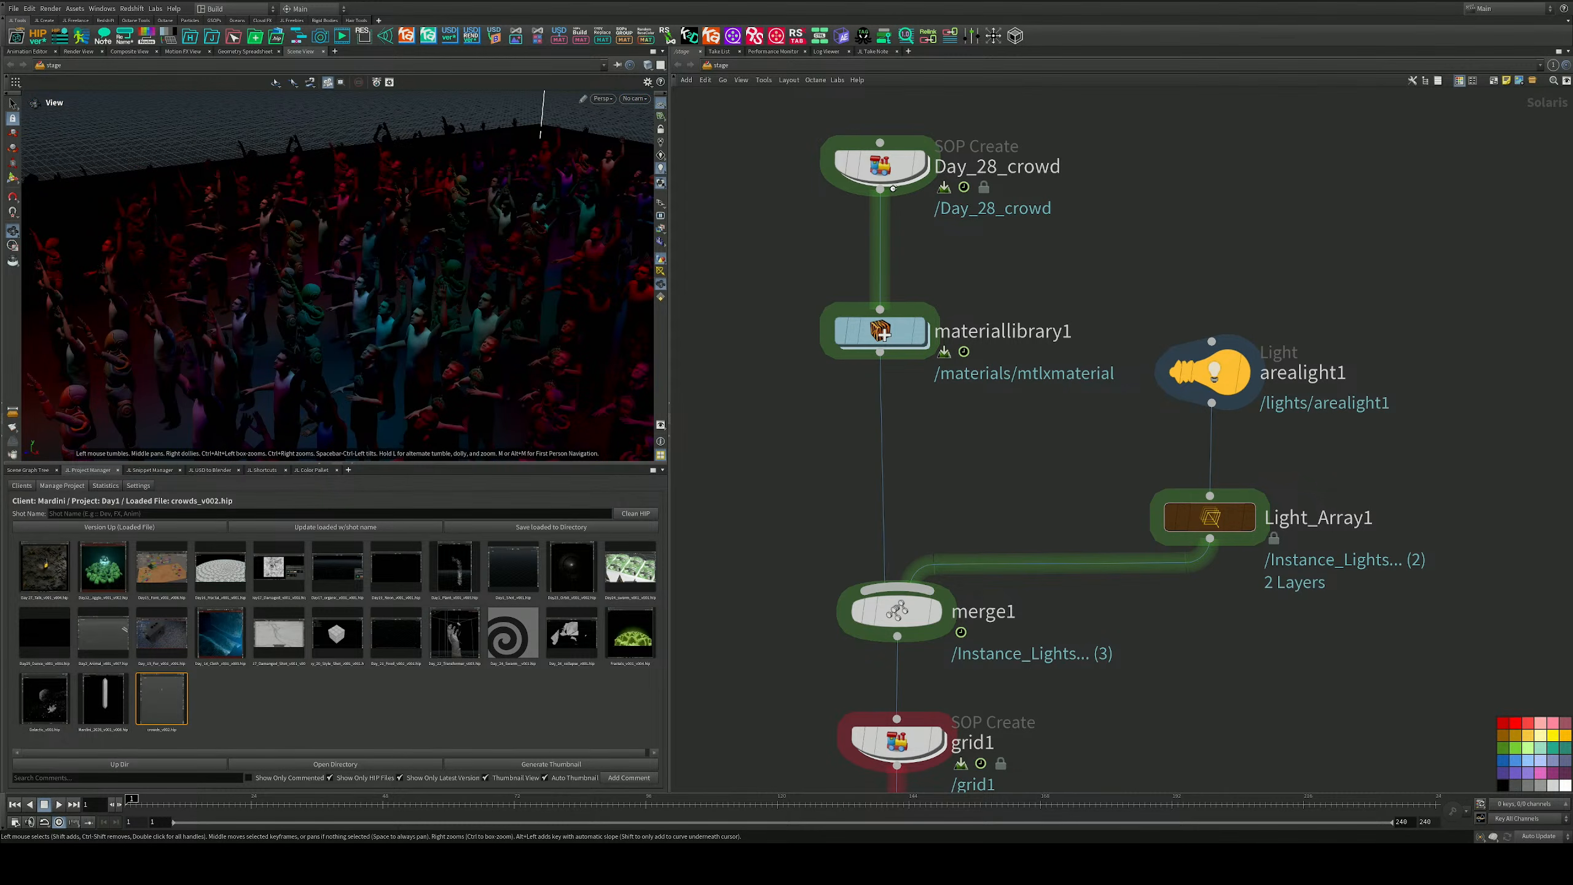
{"action": "middle_click_drag", "start_coordinate": [898, 195], "coordinate": [912, 313]}
{"action": "scroll", "coordinate": [895, 207], "scroll_direction": "down", "scroll_amount": 1}
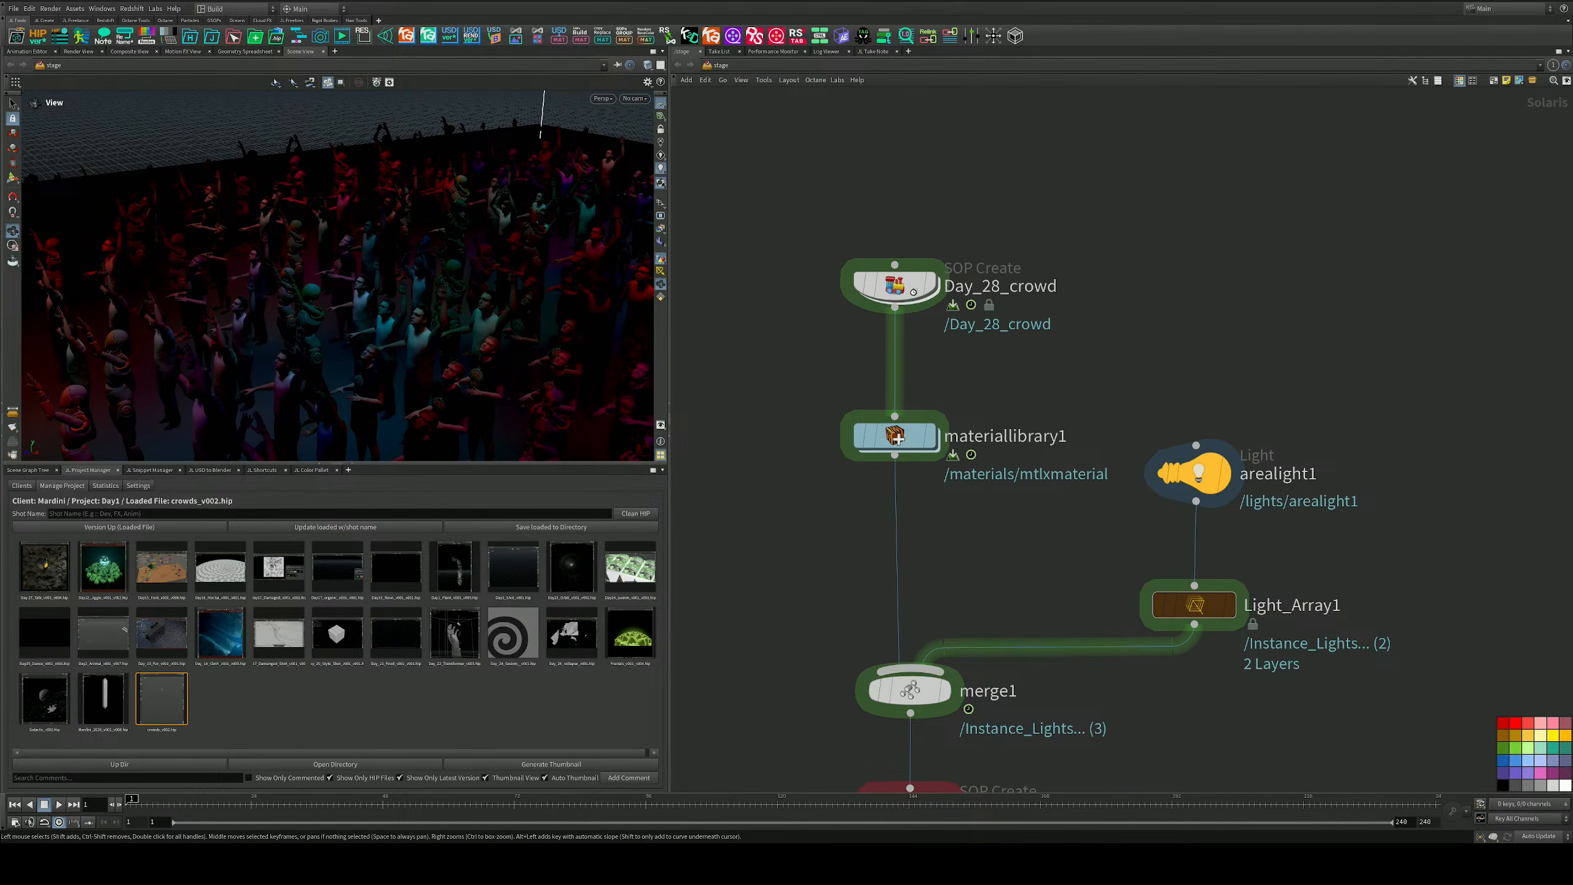
{"action": "key", "text": "Tab"}
{"action": "type", "text": "soc"}
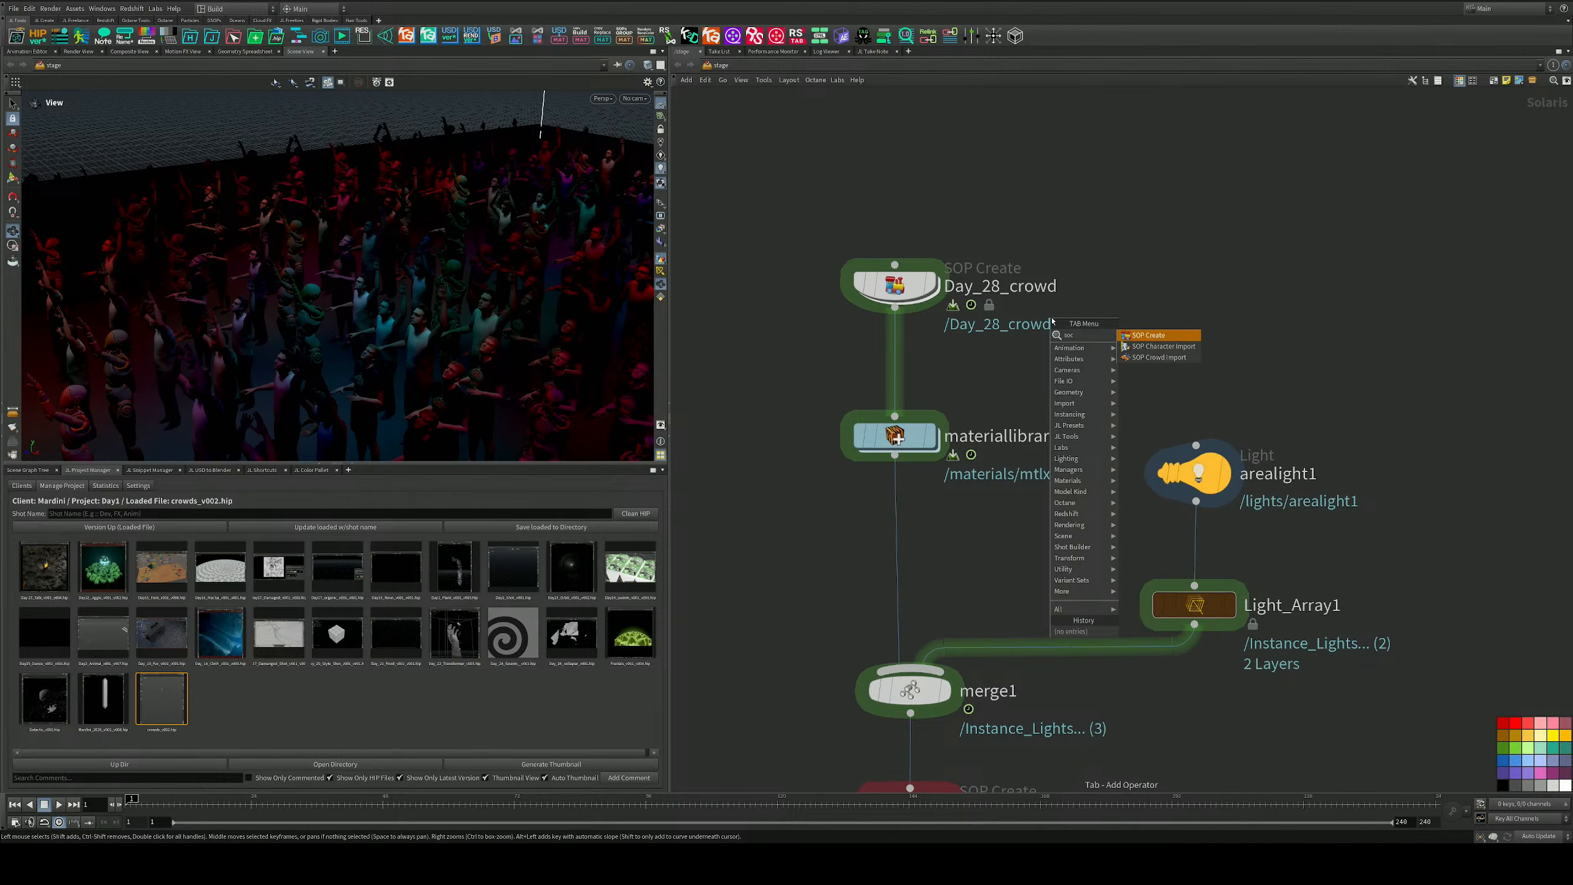
{"action": "key", "text": "Return"}
{"action": "left_click", "coordinate": [1067, 352]}
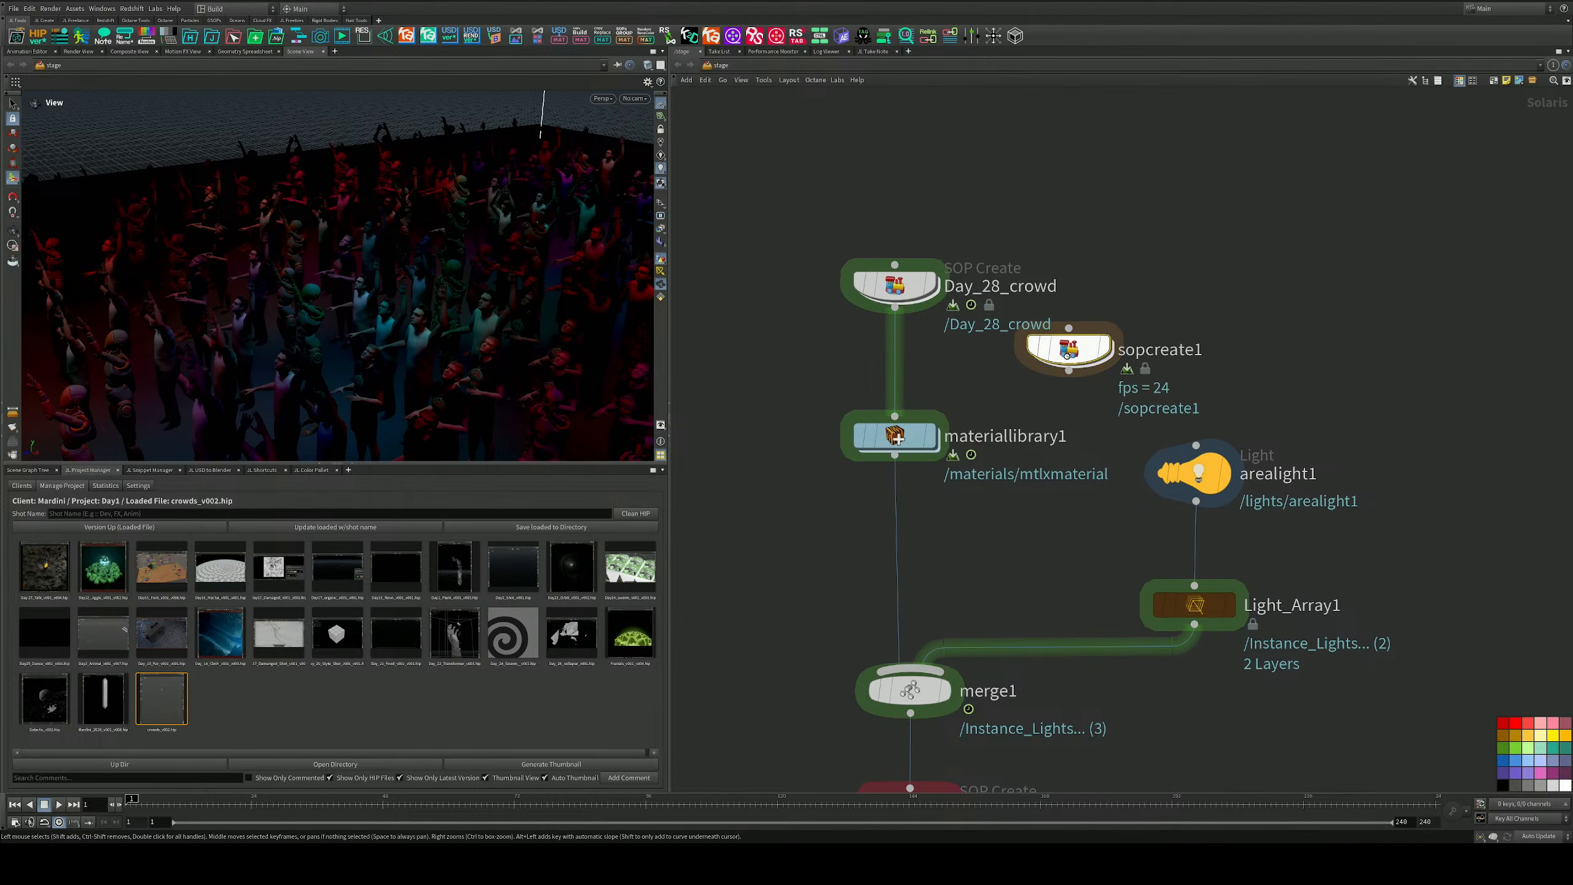
{"action": "left_click_drag", "start_coordinate": [1090, 349], "coordinate": [916, 367]}
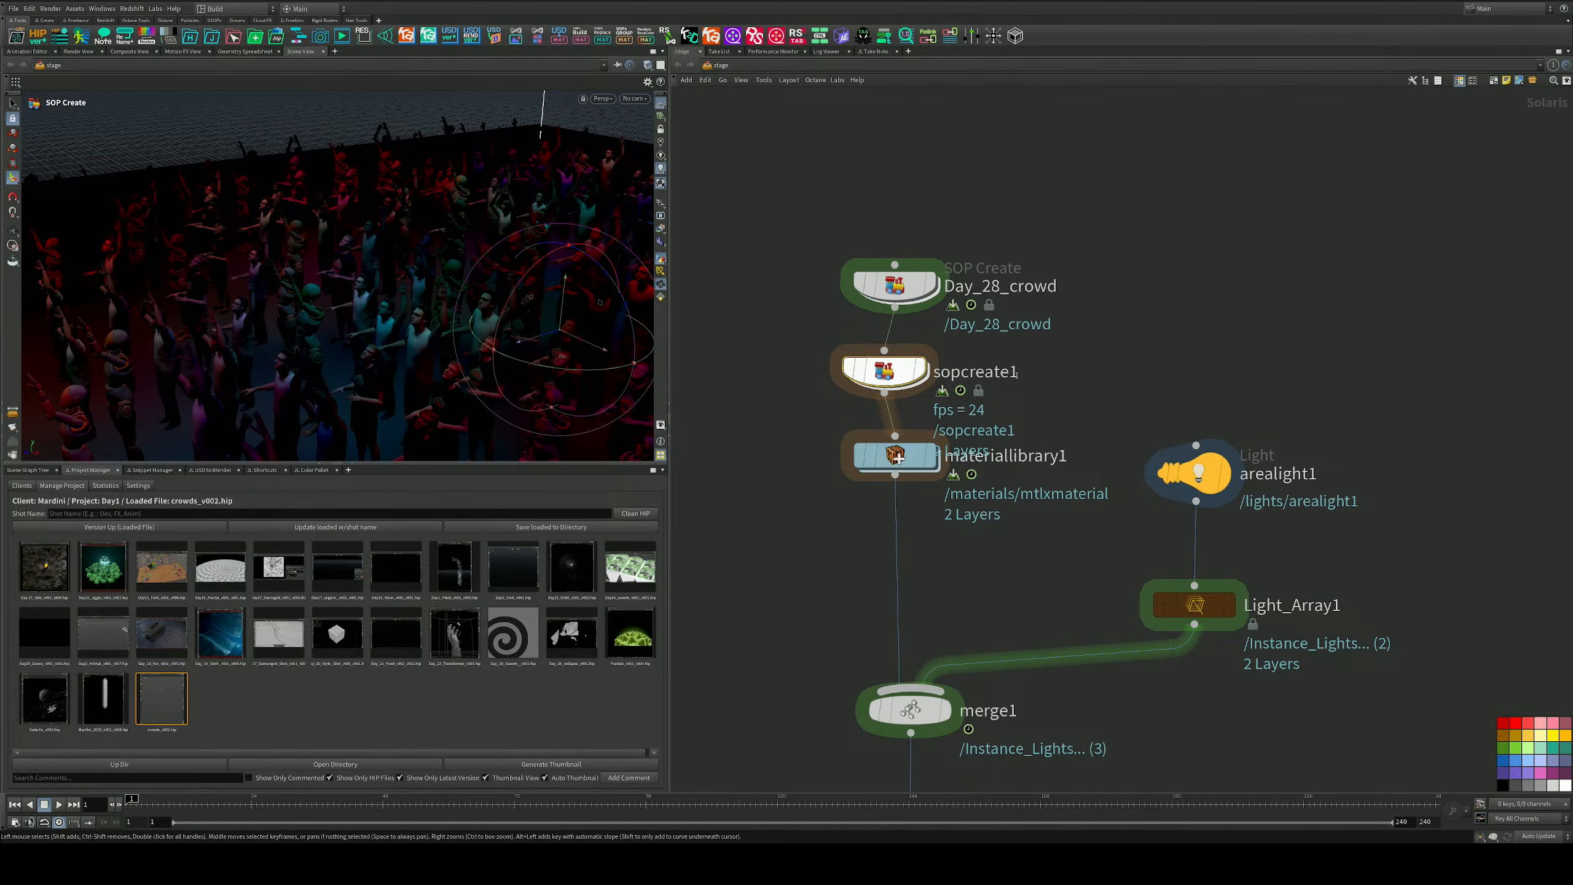
Rename the new SOP Create node to DJ and enter its geometry network.
{"action": "double_click", "coordinate": [1017, 374]}
{"action": "key", "text": "ctrl+a"}
{"action": "key", "text": "BackSpace"}
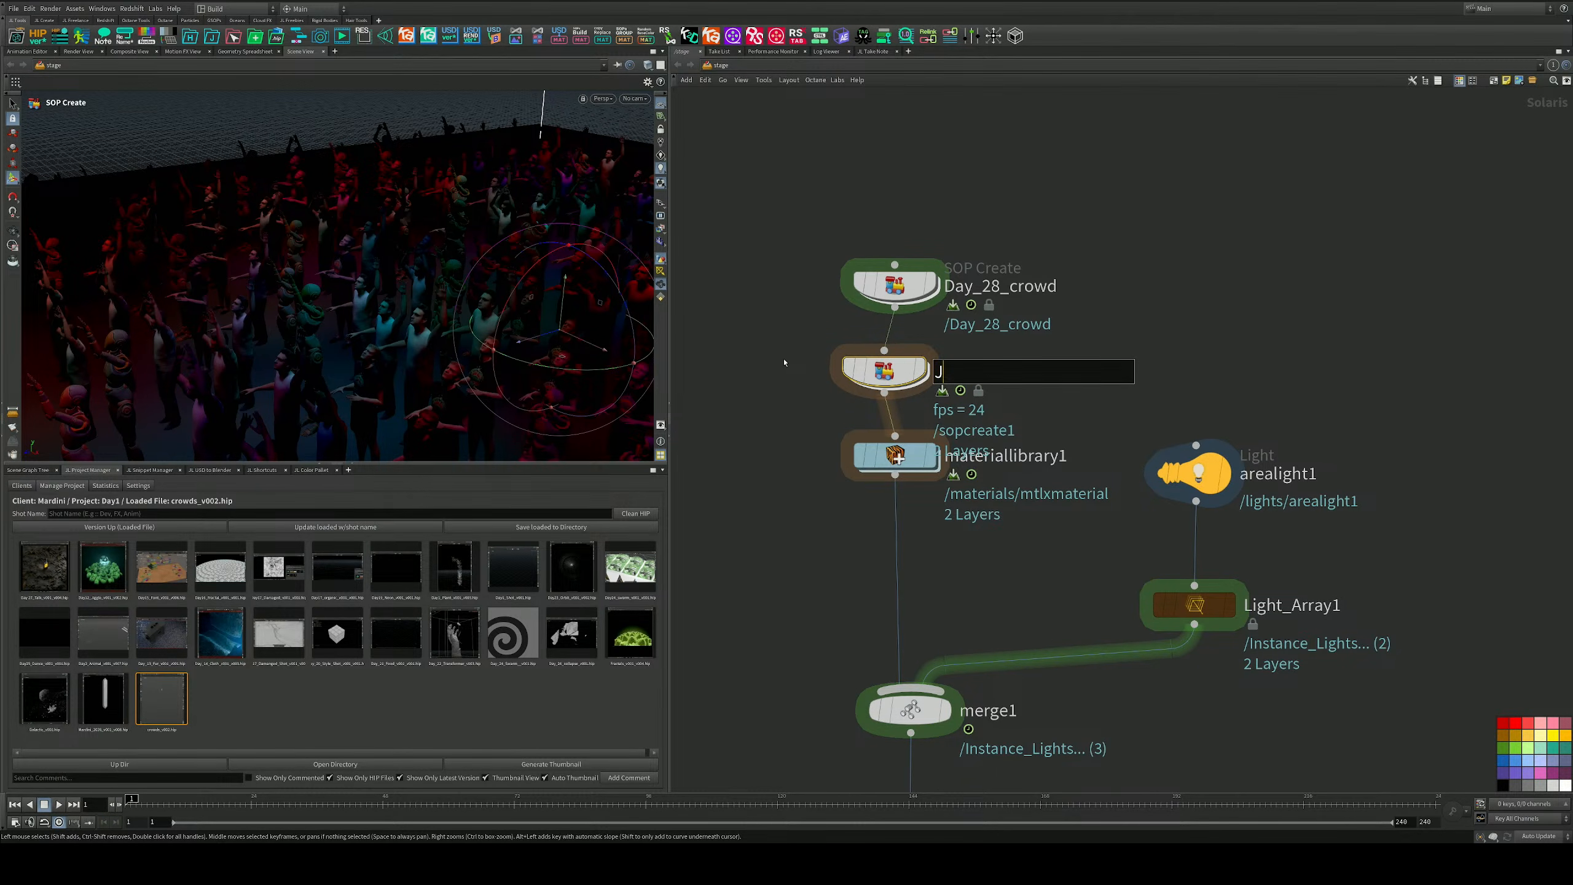
{"action": "type", "text": "DJ"}
{"action": "key", "text": "Return"}
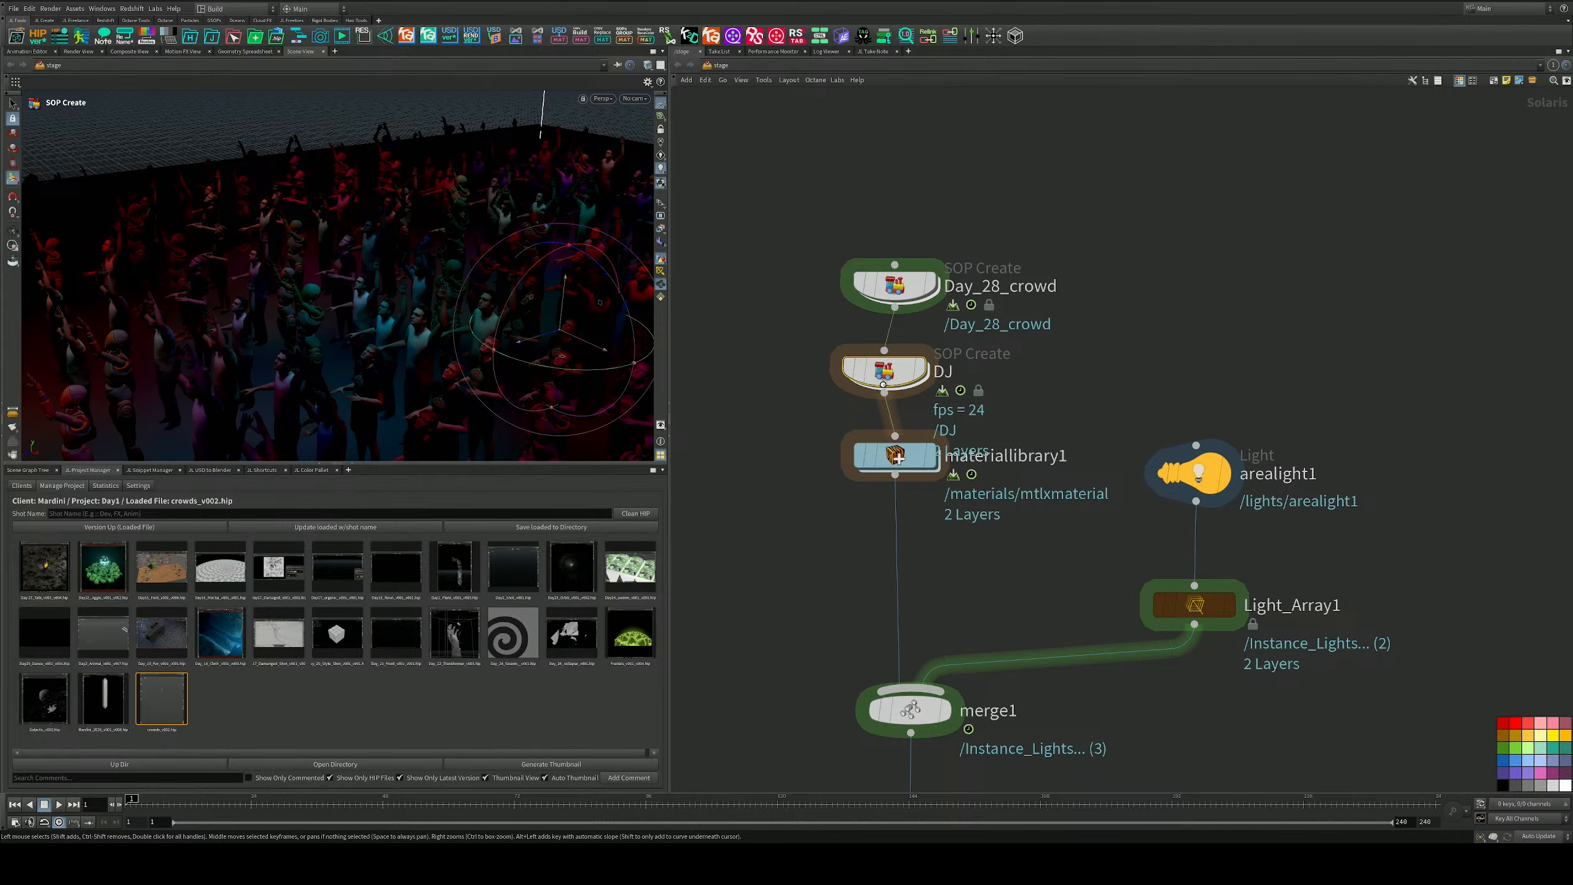
{"action": "double_click", "coordinate": [887, 381]}
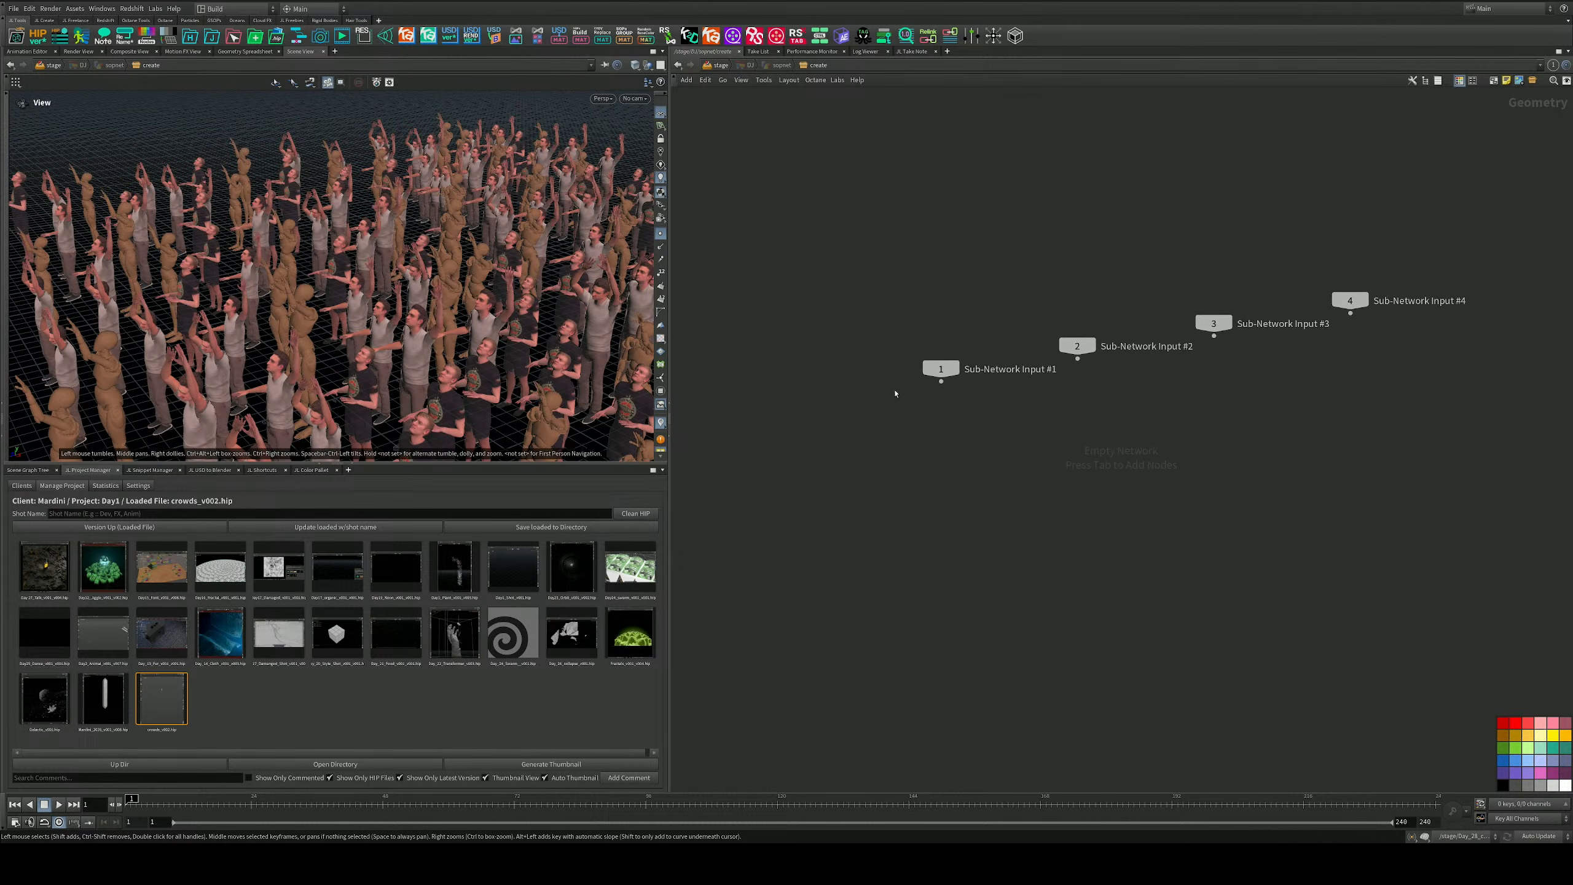
Add a Test Geometry: Crag node inside DJ and frame the character among the crowd.
{"action": "key", "text": "Tab"}
{"action": "type", "text": "cra"}
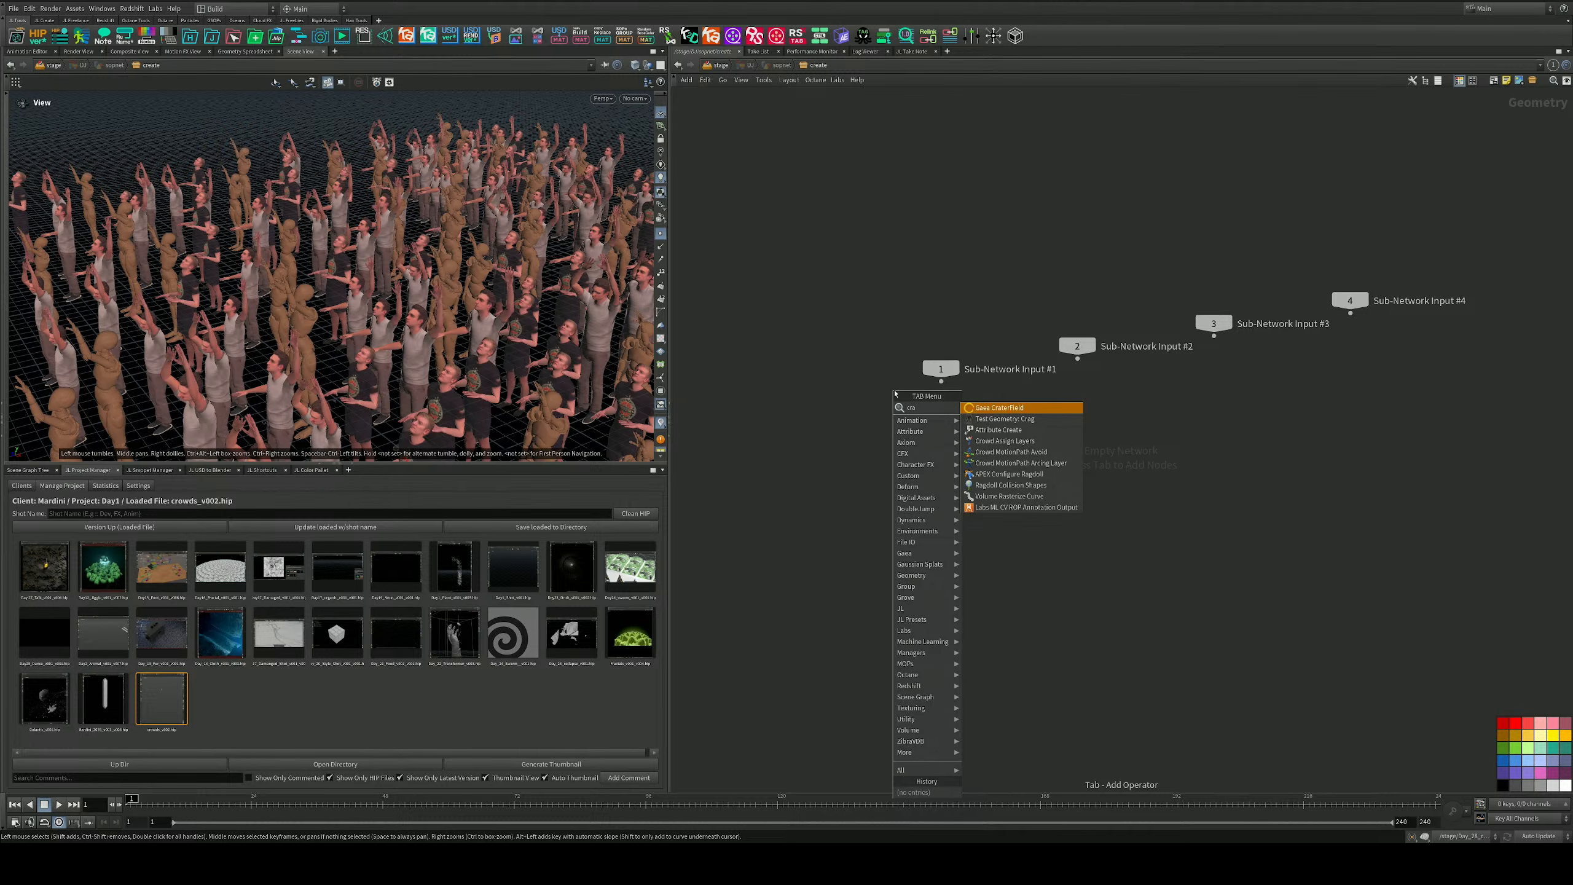
{"action": "key", "text": "Return"}
{"action": "left_click", "coordinate": [964, 512]}
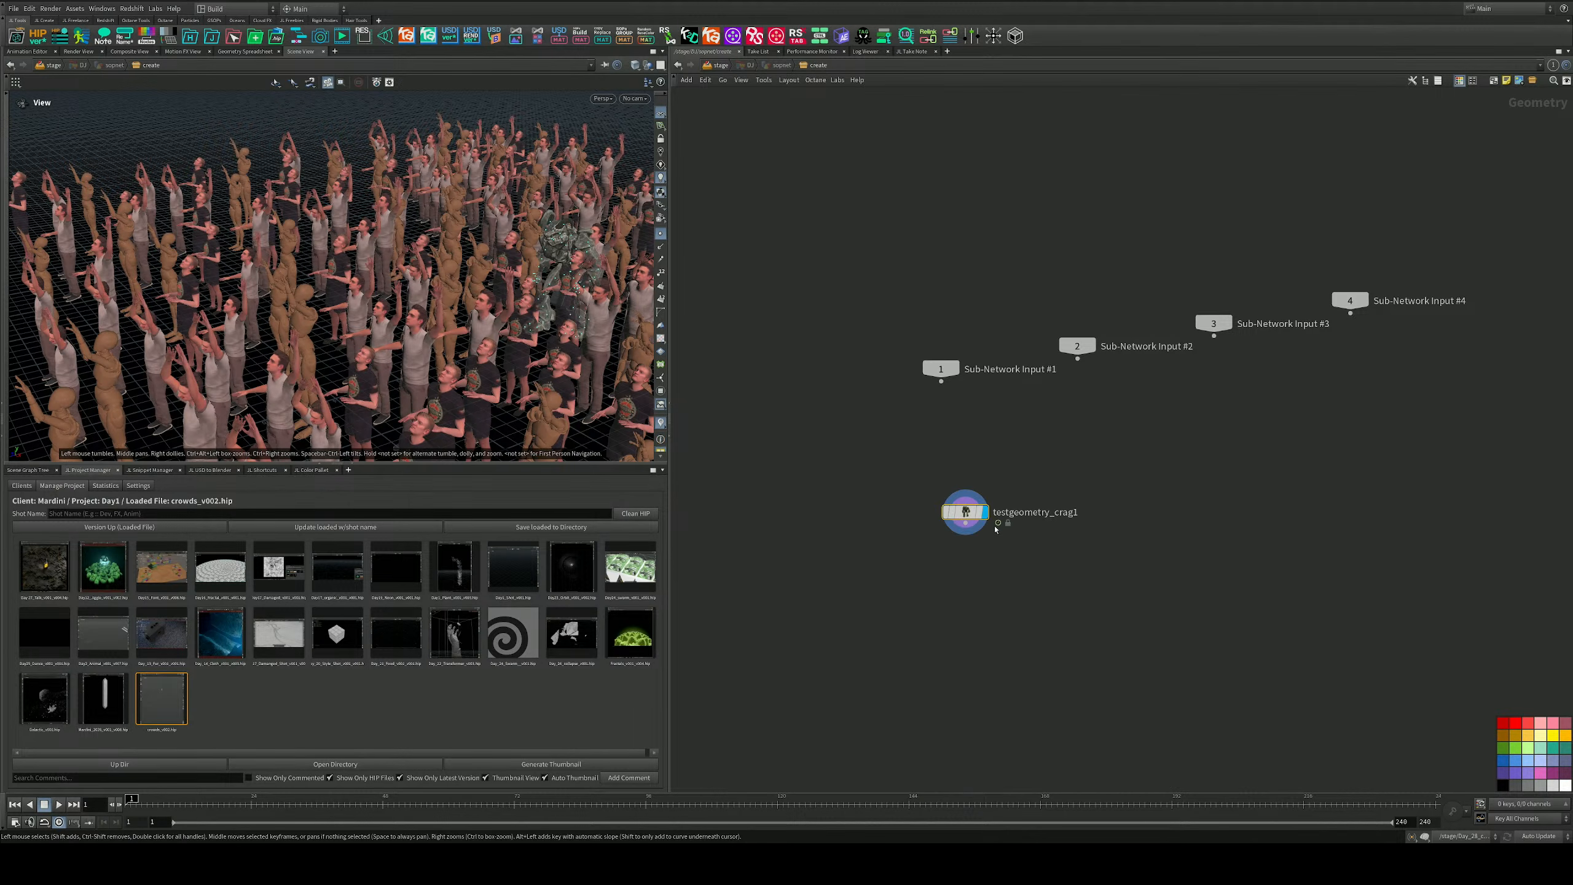
{"action": "middle_click_drag", "start_coordinate": [1085, 495], "coordinate": [1080, 434]}
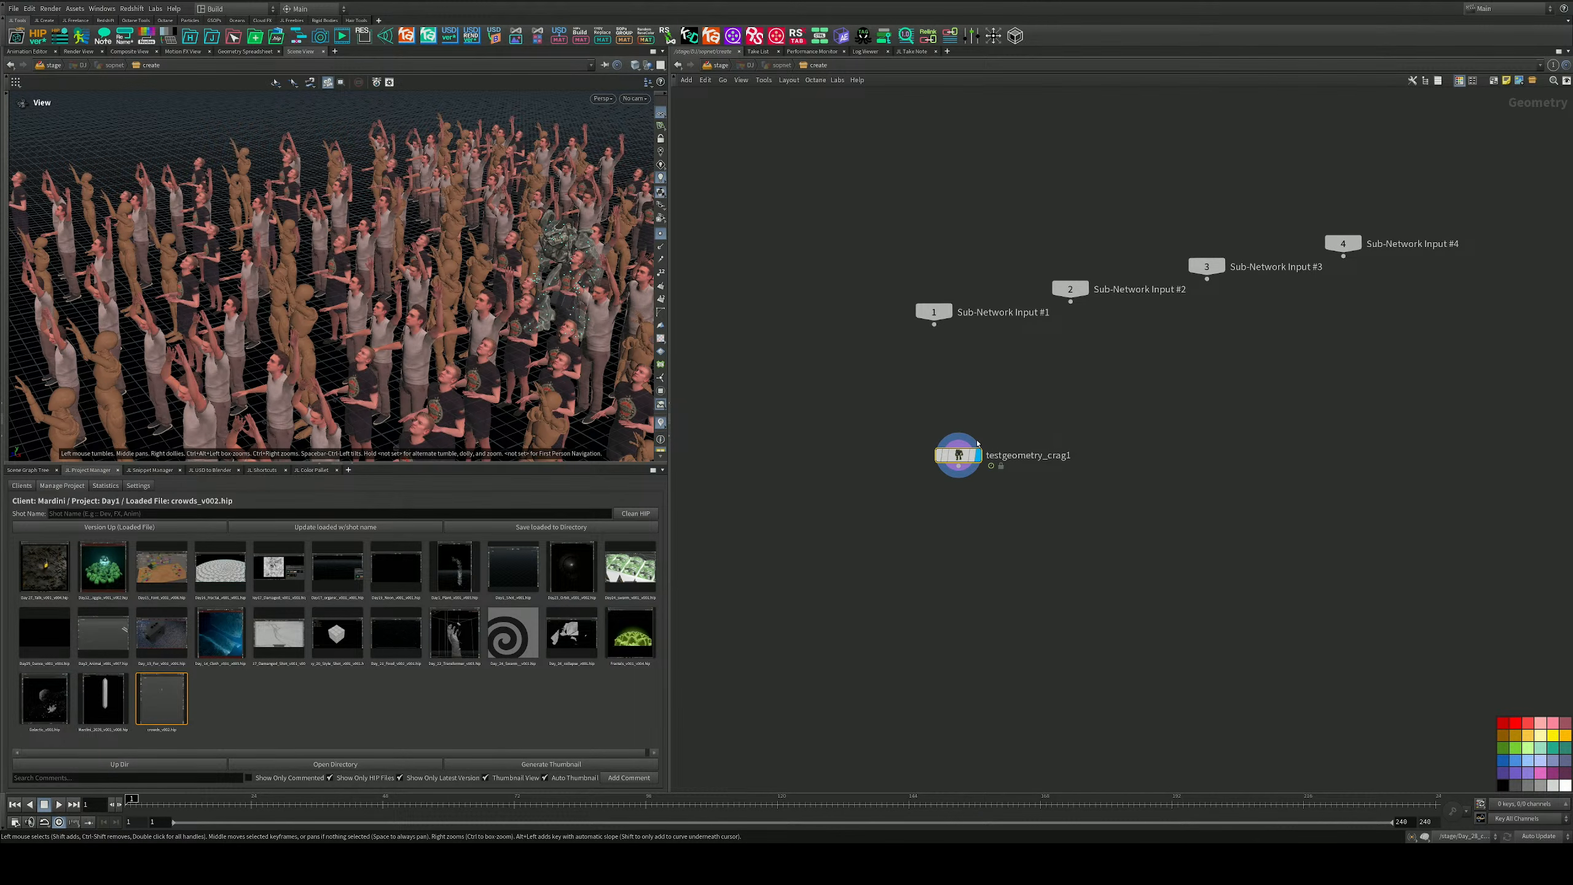
{"action": "middle_click_drag", "start_coordinate": [1021, 493], "coordinate": [990, 490]}
{"action": "left_click_drag", "start_coordinate": [434, 260], "coordinate": [306, 319]}
{"action": "key", "text": "space+g"}
{"action": "right_click_drag", "start_coordinate": [306, 318], "coordinate": [418, 316]}
{"action": "middle_click_drag", "start_coordinate": [418, 316], "coordinate": [404, 268]}
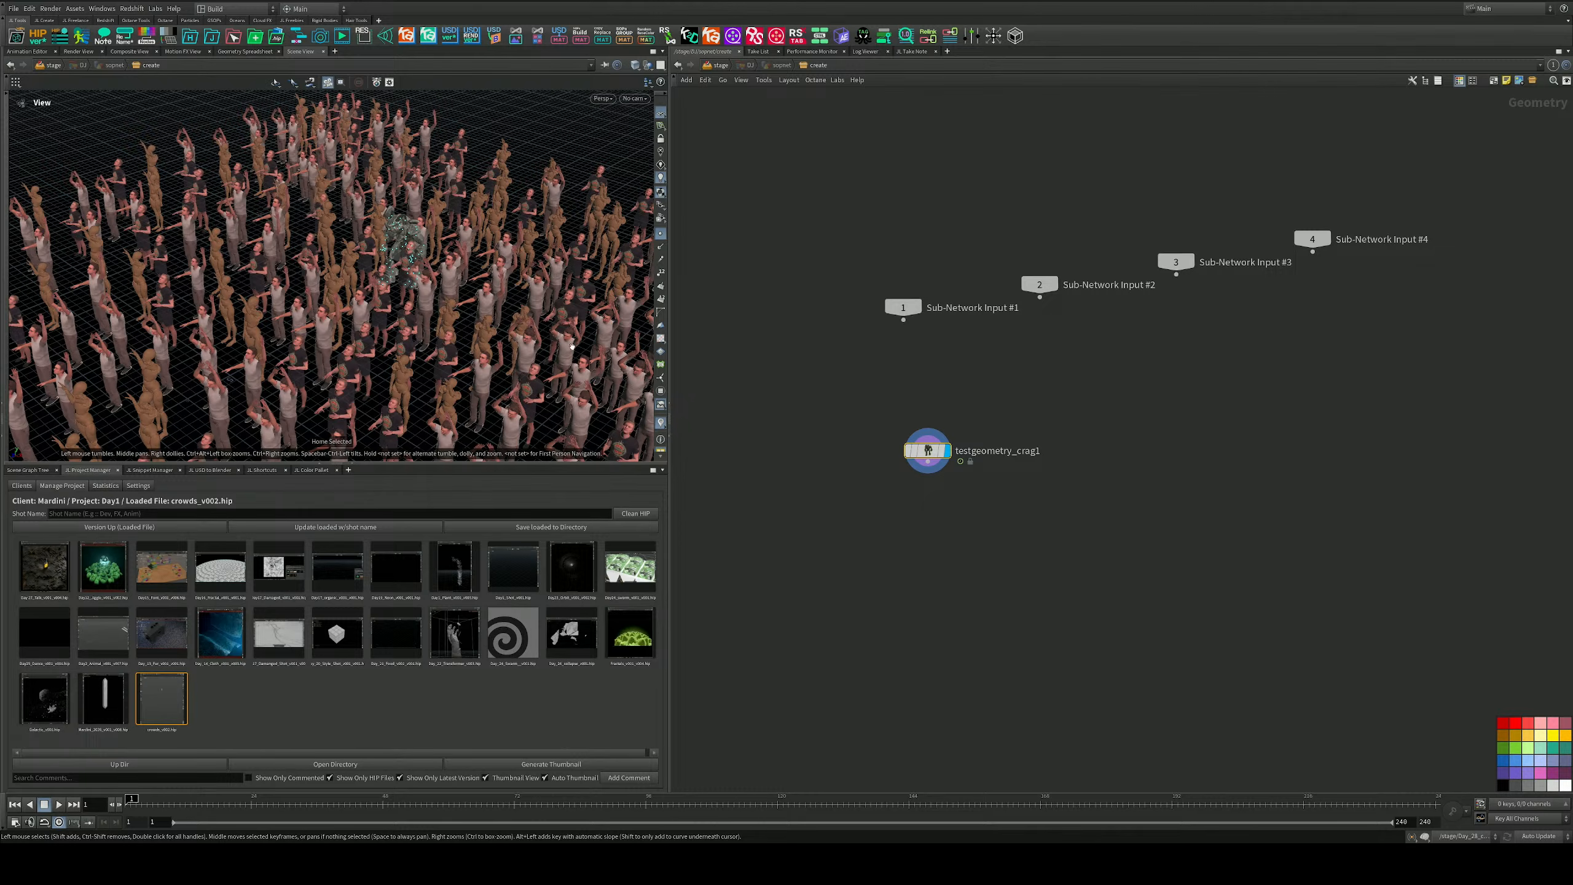
{"action": "middle_click_drag", "start_coordinate": [994, 402], "coordinate": [981, 349]}
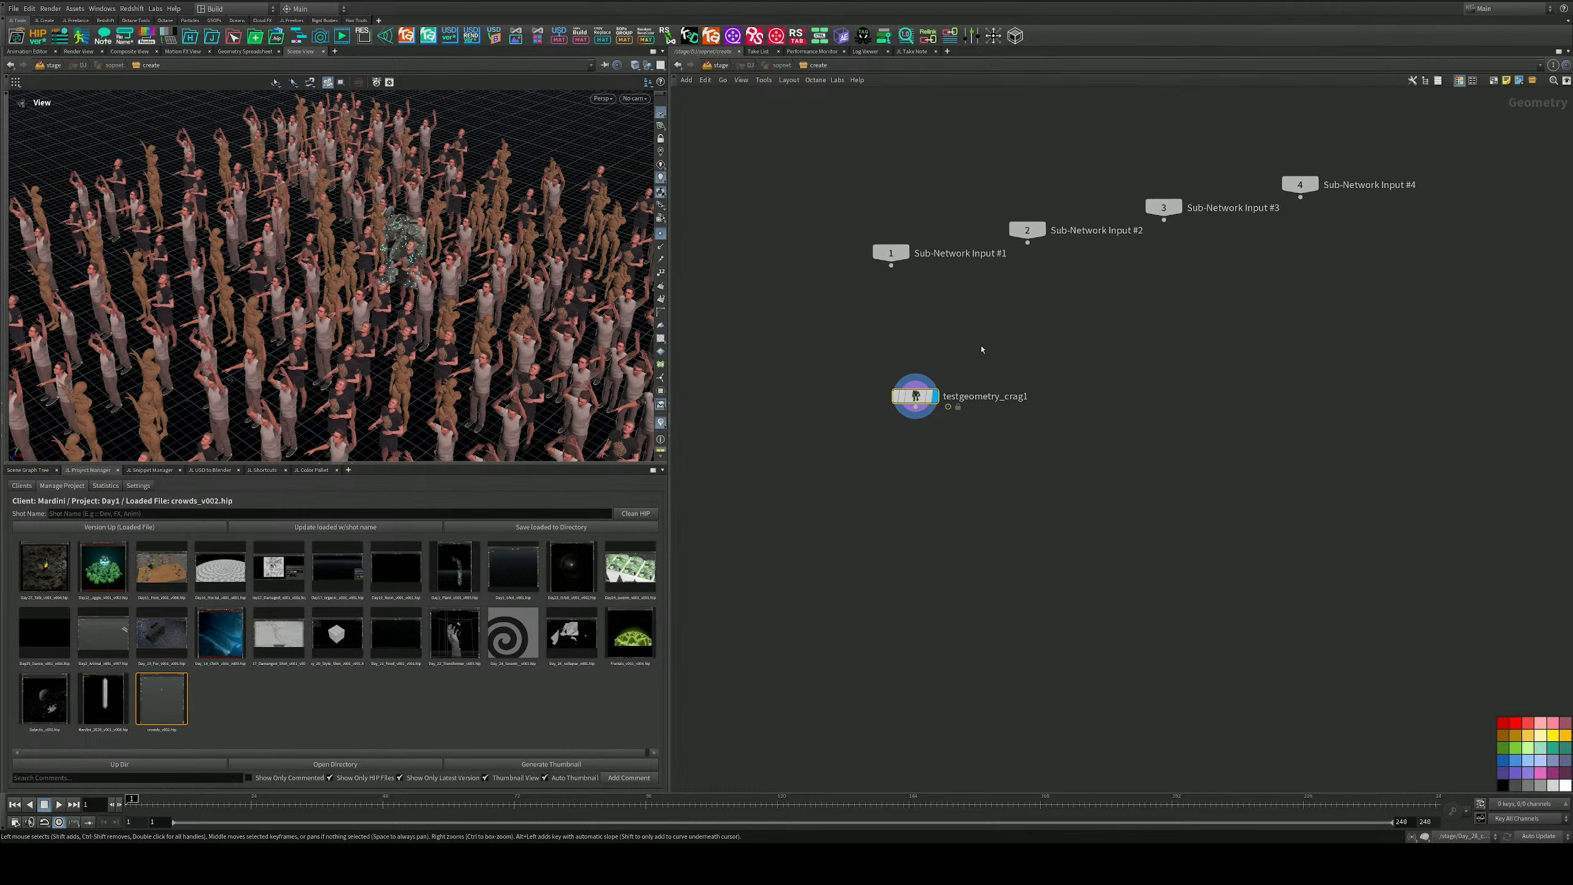
Return to the stage, align DJ with its node chain, and auto-fill DJ's materials from the Crag geometry.
{"action": "left_click", "coordinate": [717, 65]}
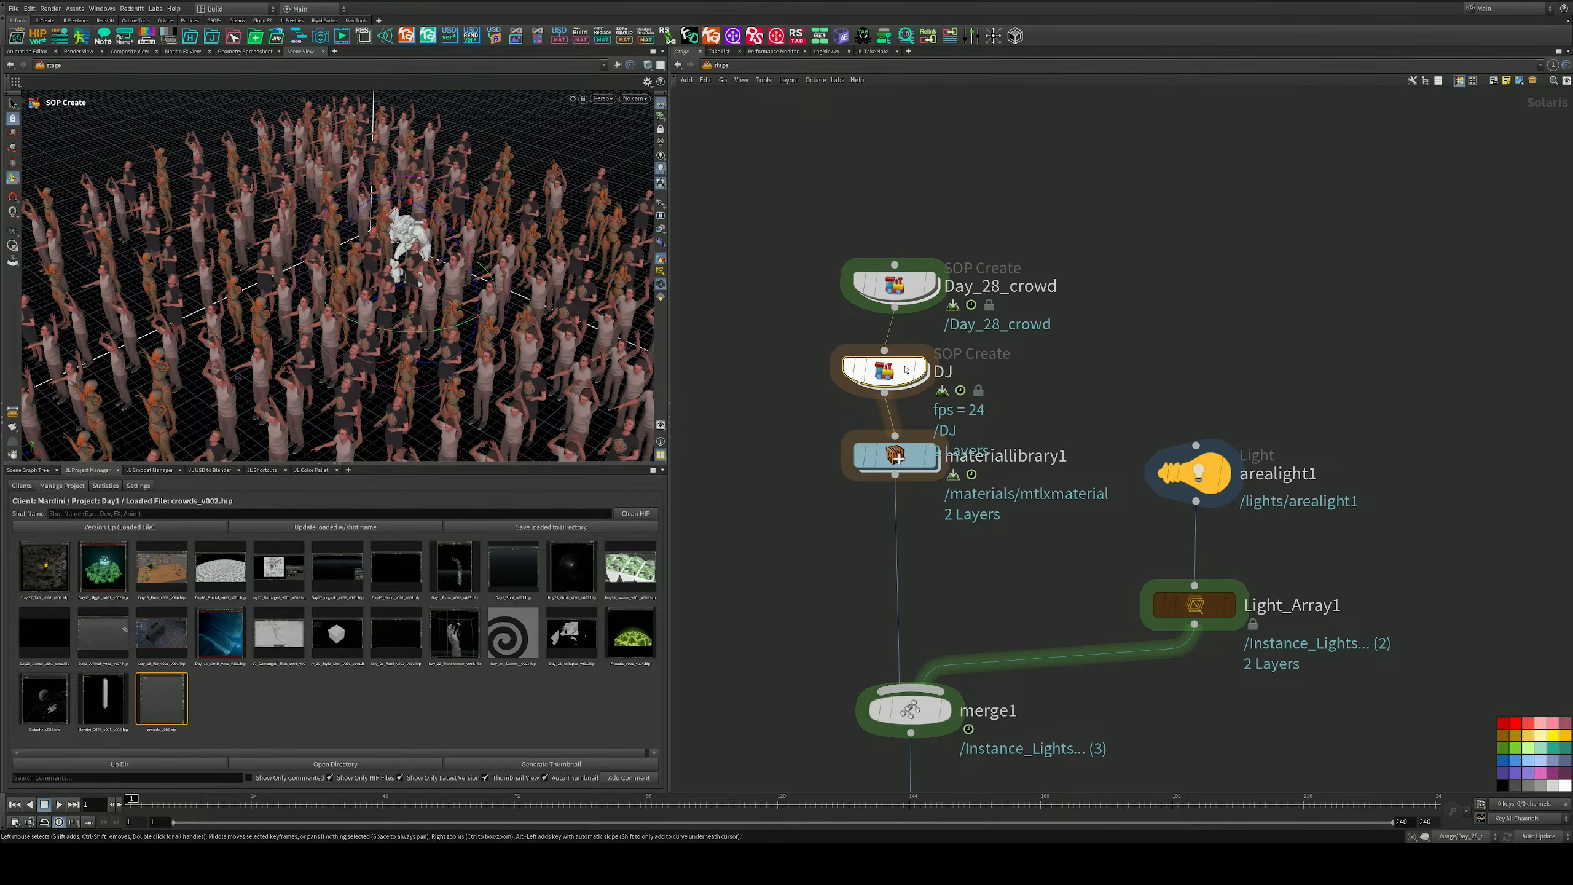
{"action": "mouse_move", "coordinate": [906, 370]}
{"action": "left_mouse_down"}
{"action": "mouse_move", "coordinate": [930, 365]}
{"action": "mouse_move", "coordinate": [916, 368]}
{"action": "left_mouse_up"}
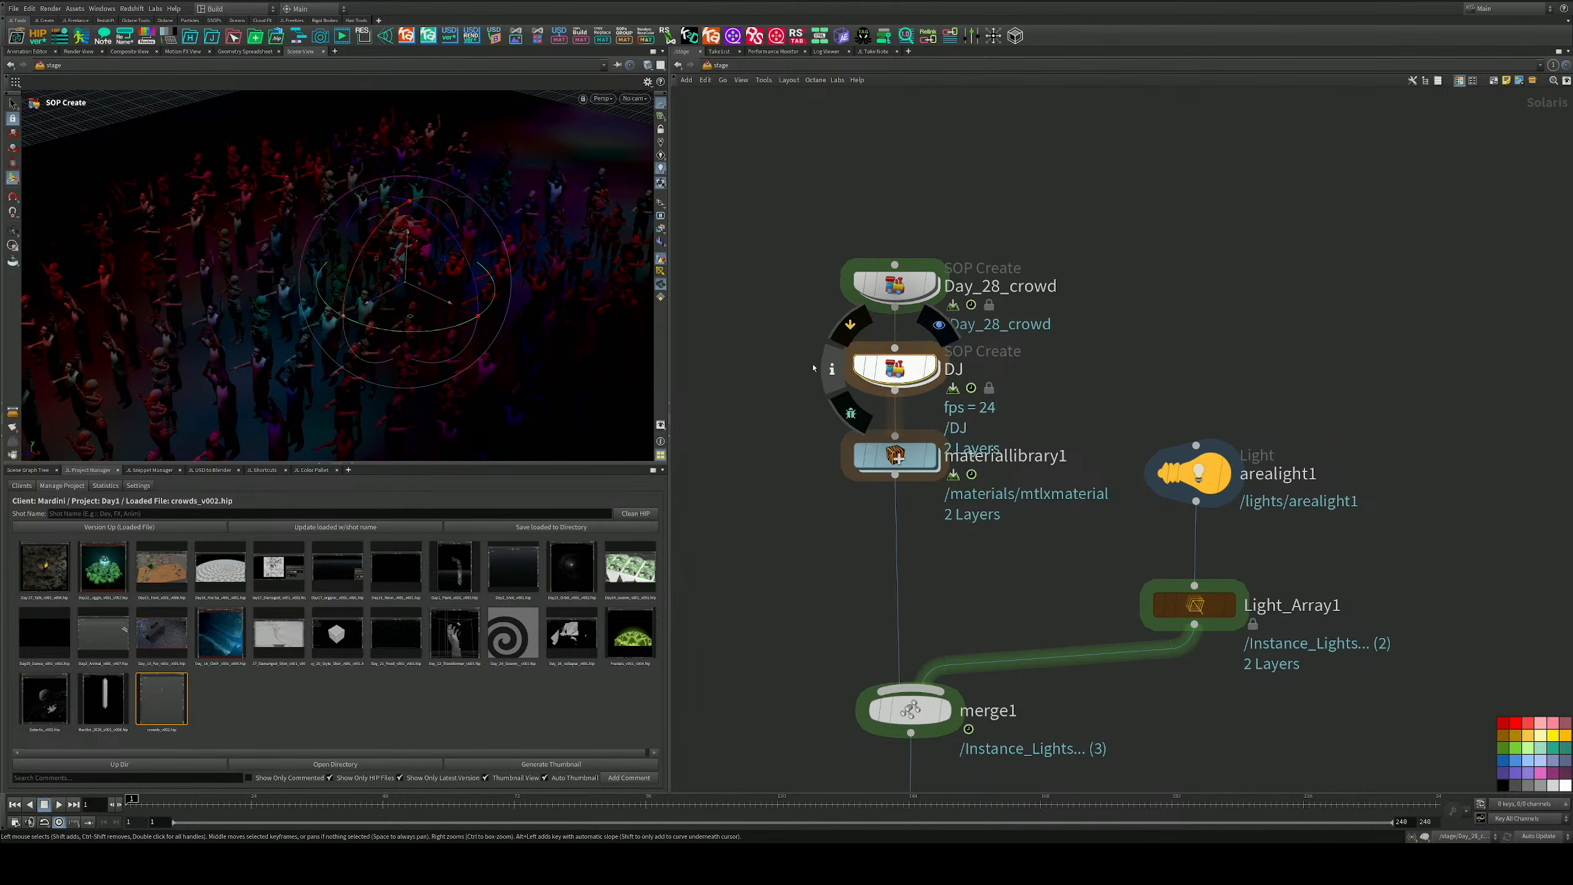
{"action": "key", "text": "p"}
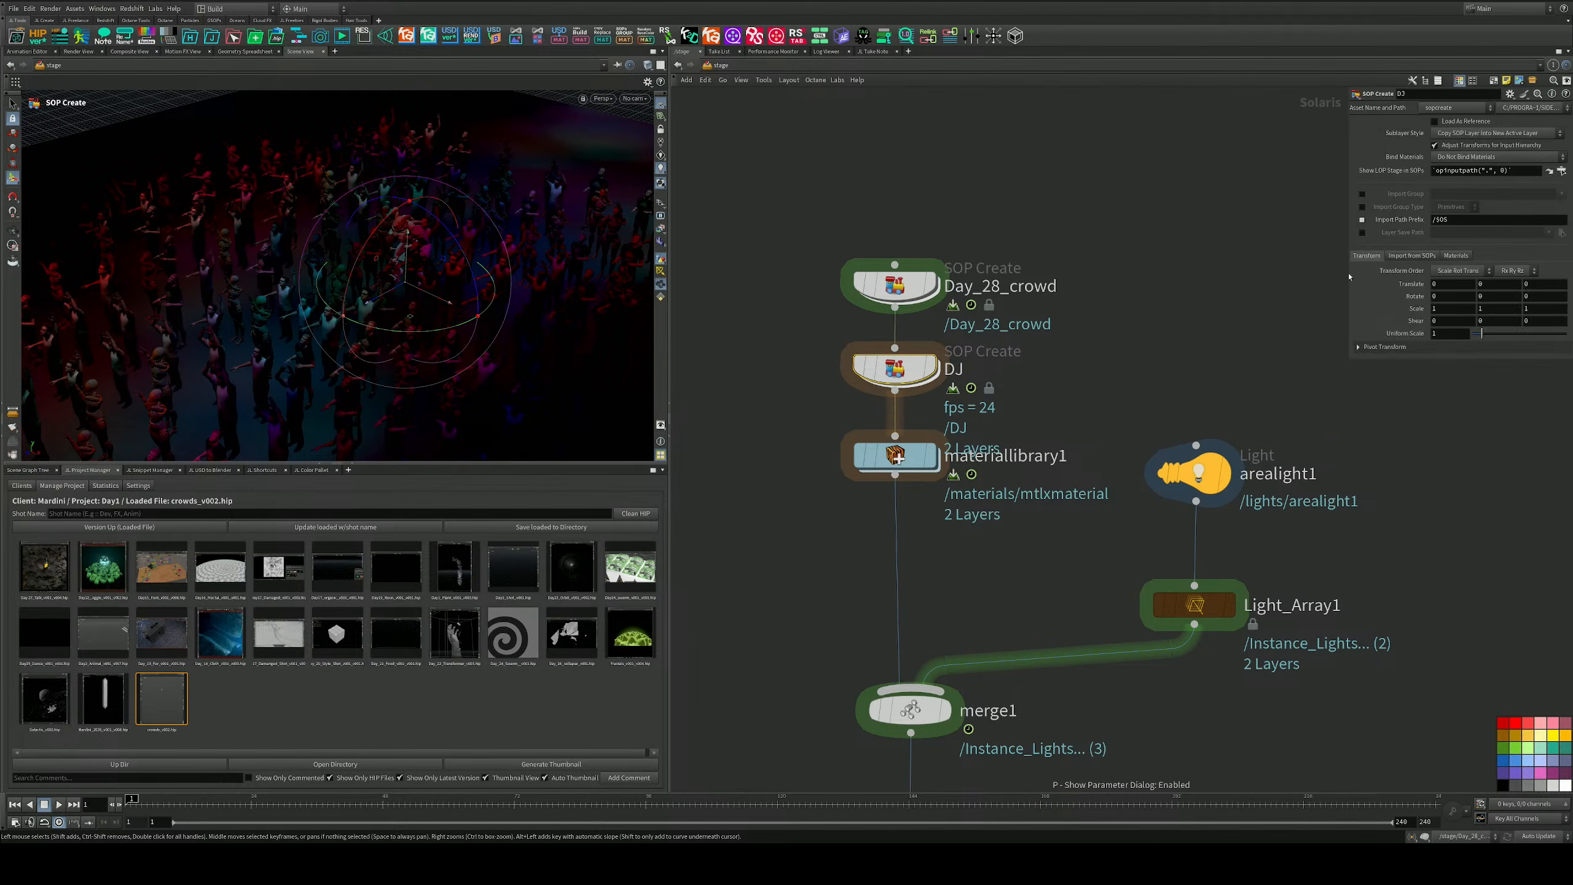
{"action": "left_click", "coordinate": [1418, 255]}
{"action": "left_click", "coordinate": [1455, 255]}
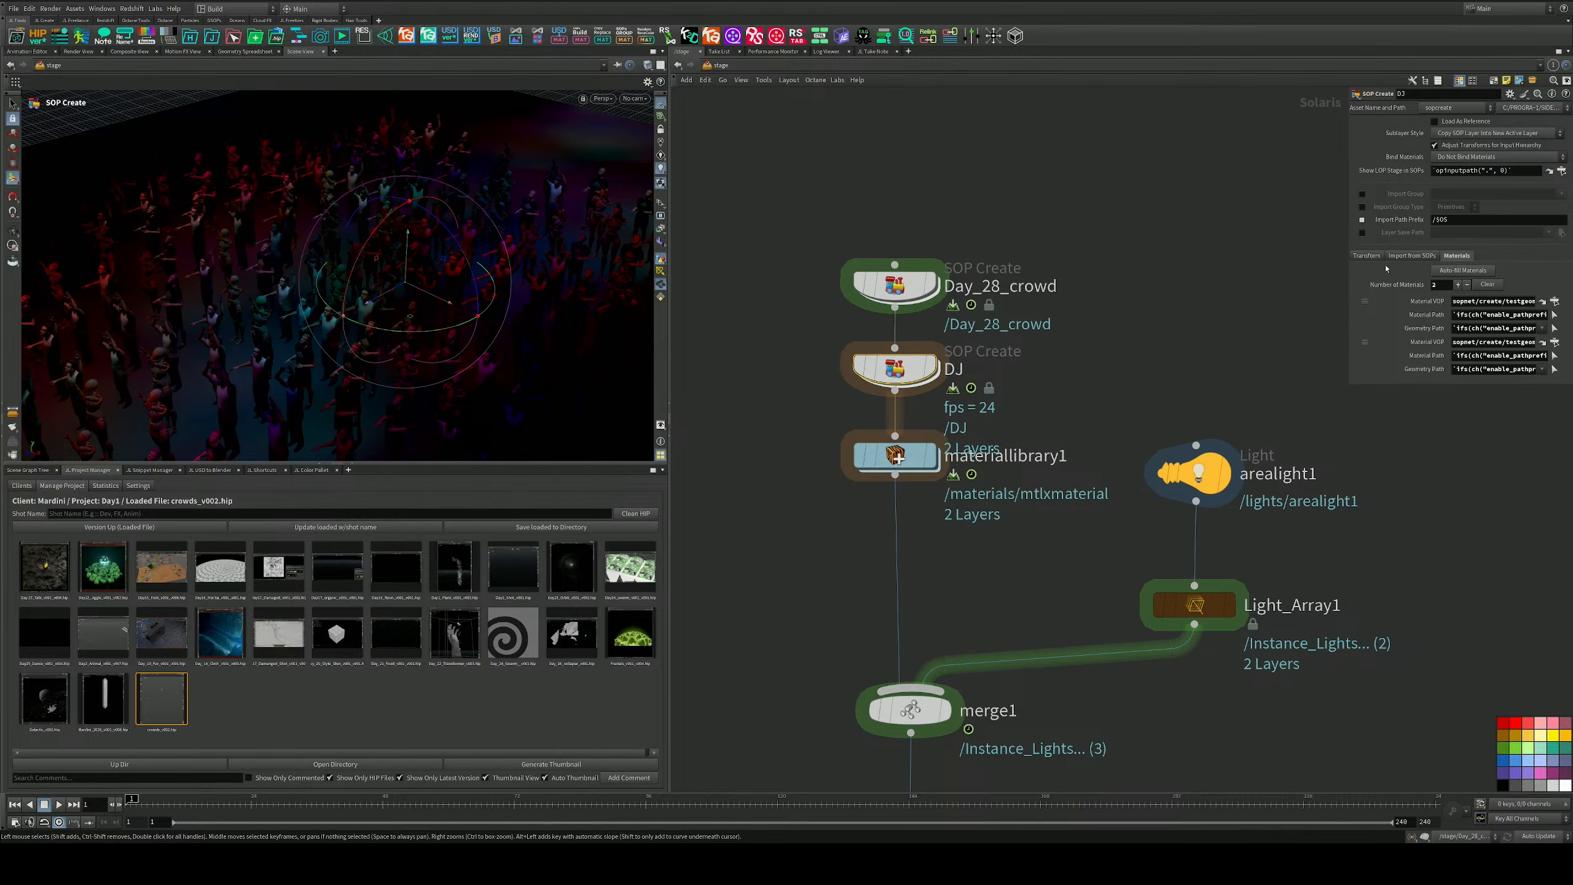
Set the DJ node's uniform scale to 3.
{"action": "left_click", "coordinate": [1364, 256]}
{"action": "left_click", "coordinate": [1455, 333]}
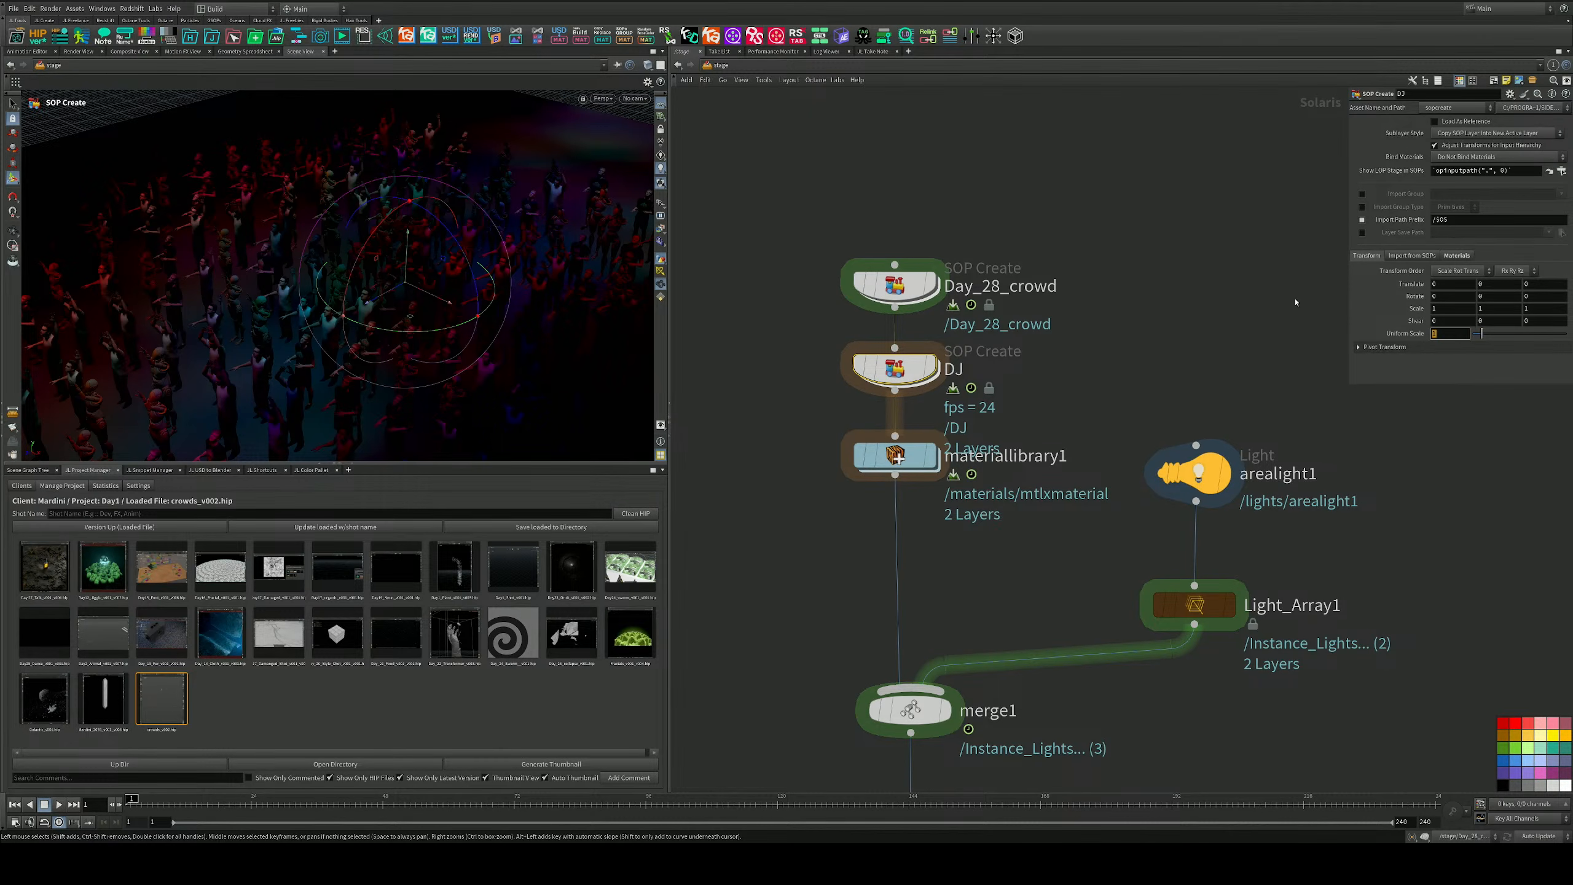
{"action": "key", "text": "Return"}
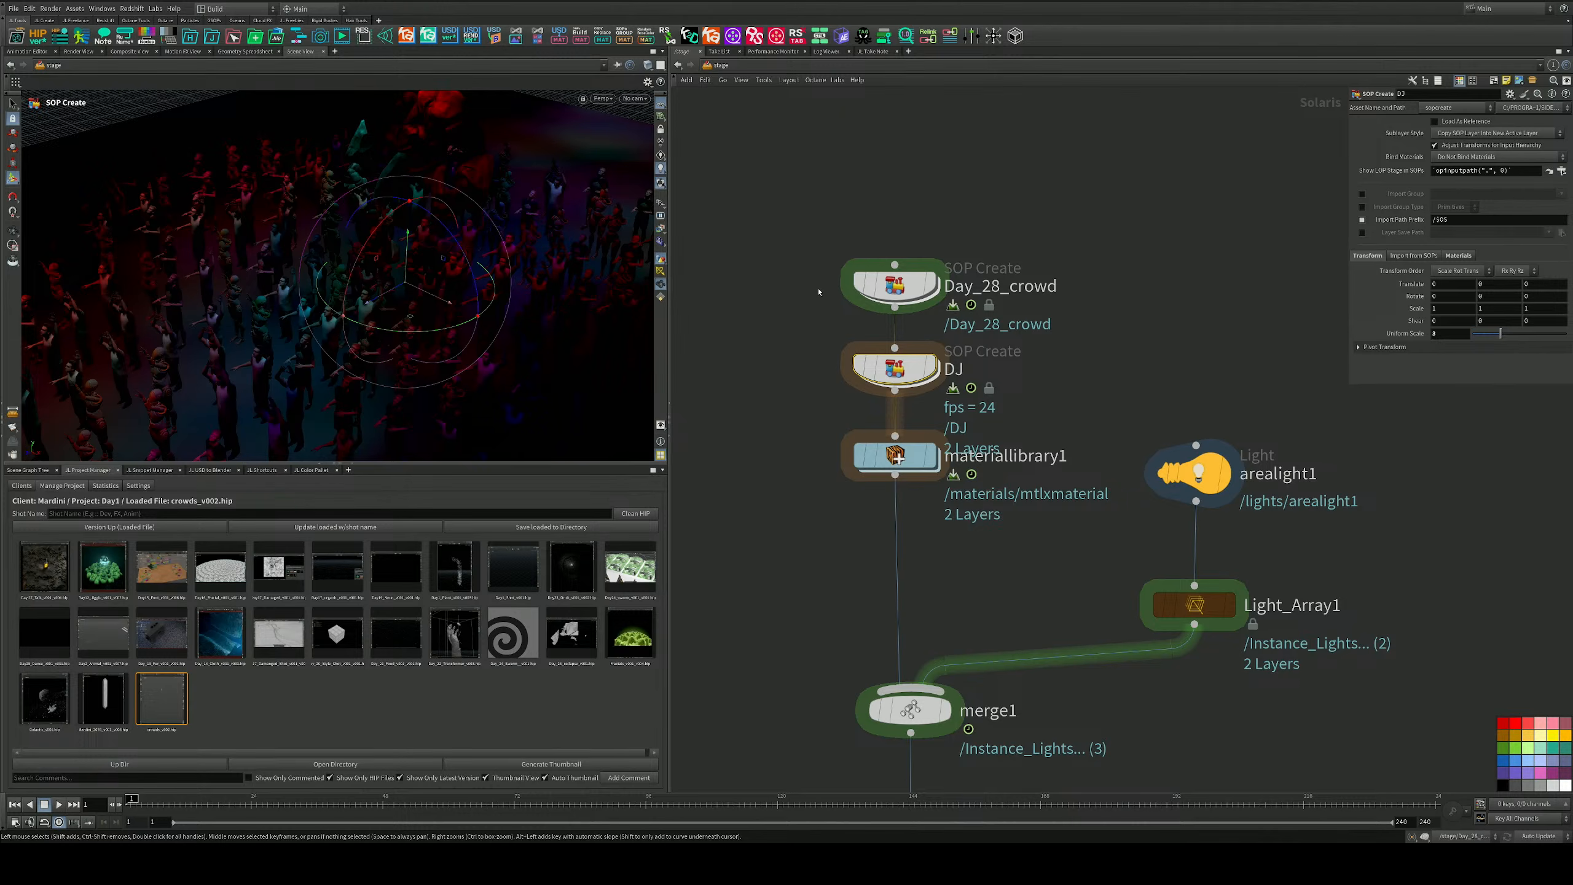
Isolate the DJ character by disconnecting Day_28_crowd from DJ and Light_Array1 from merge1.
{"action": "left_click_drag", "start_coordinate": [879, 286], "coordinate": [879, 198]}
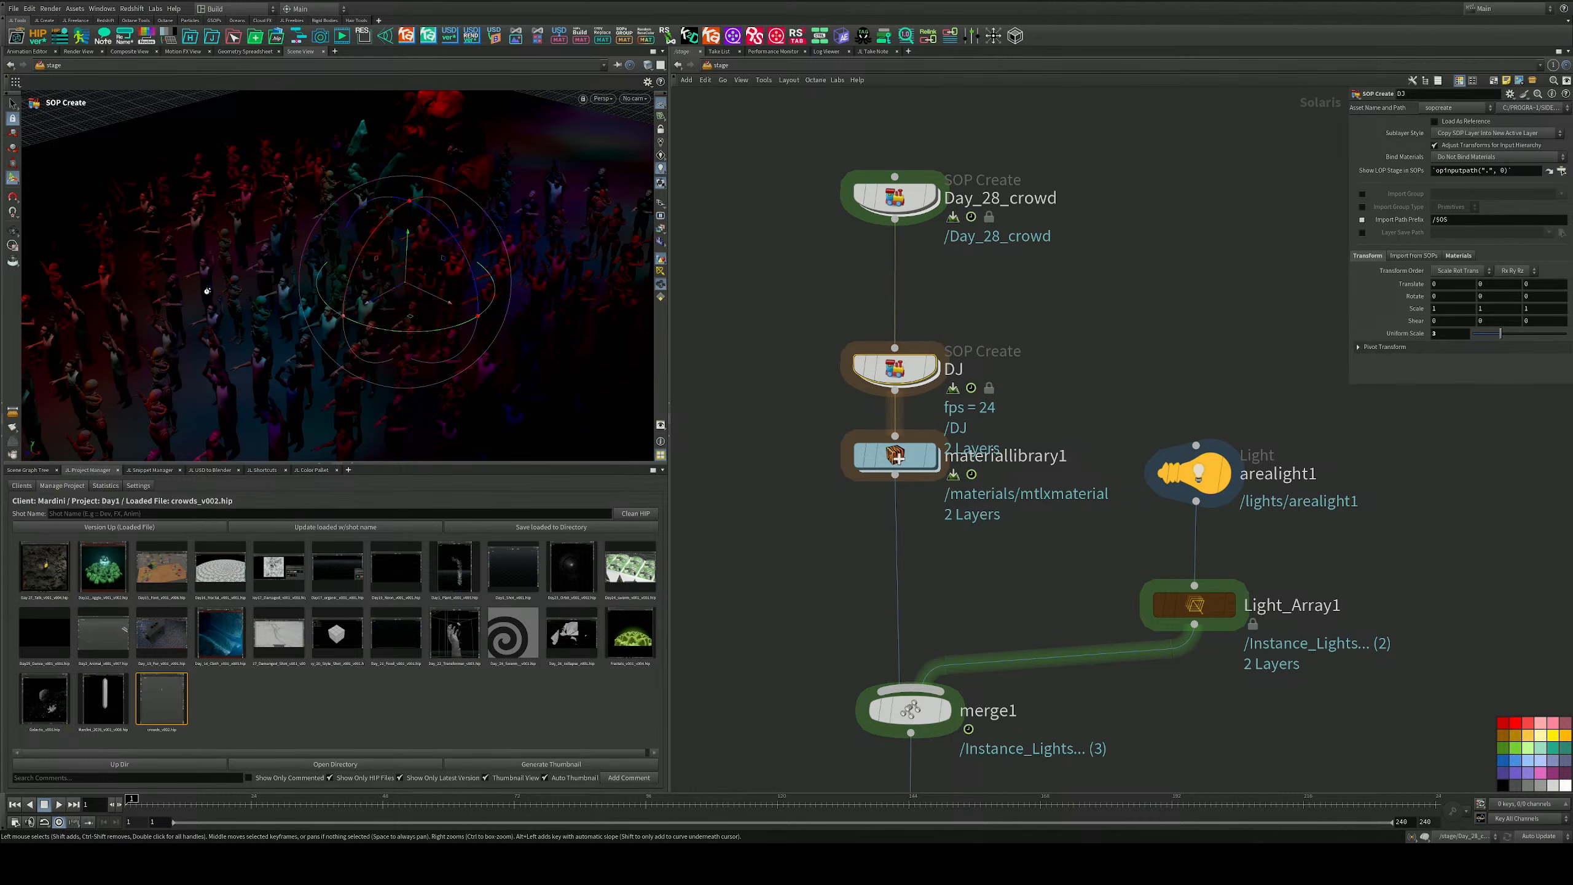
{"action": "right_click_drag", "start_coordinate": [338, 314], "coordinate": [402, 305], "text": "alt"}
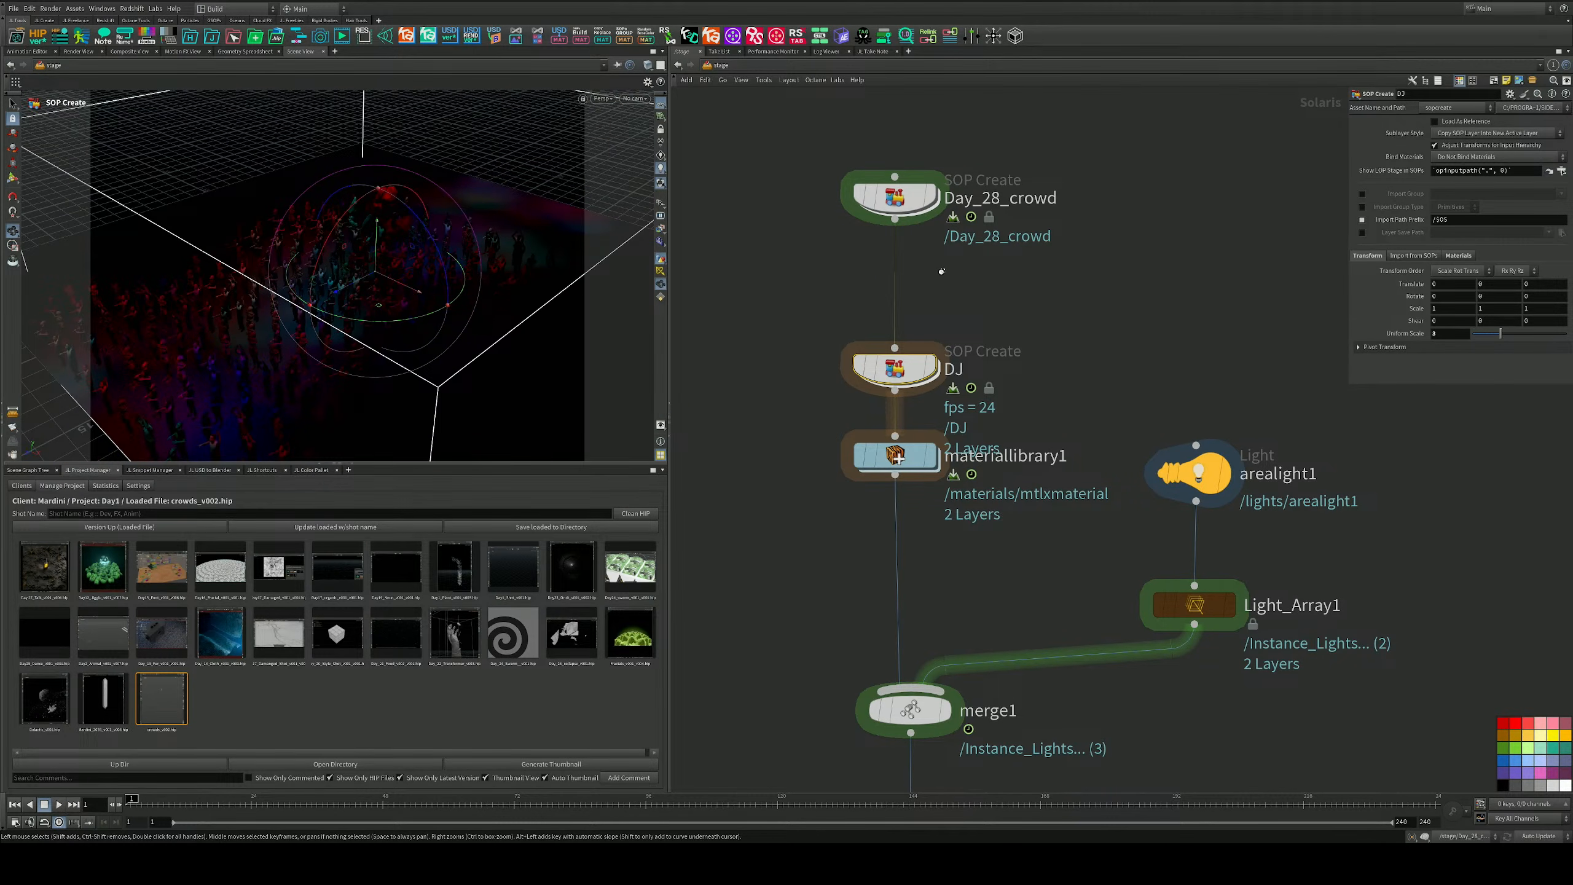
{"action": "key", "text": "y"}
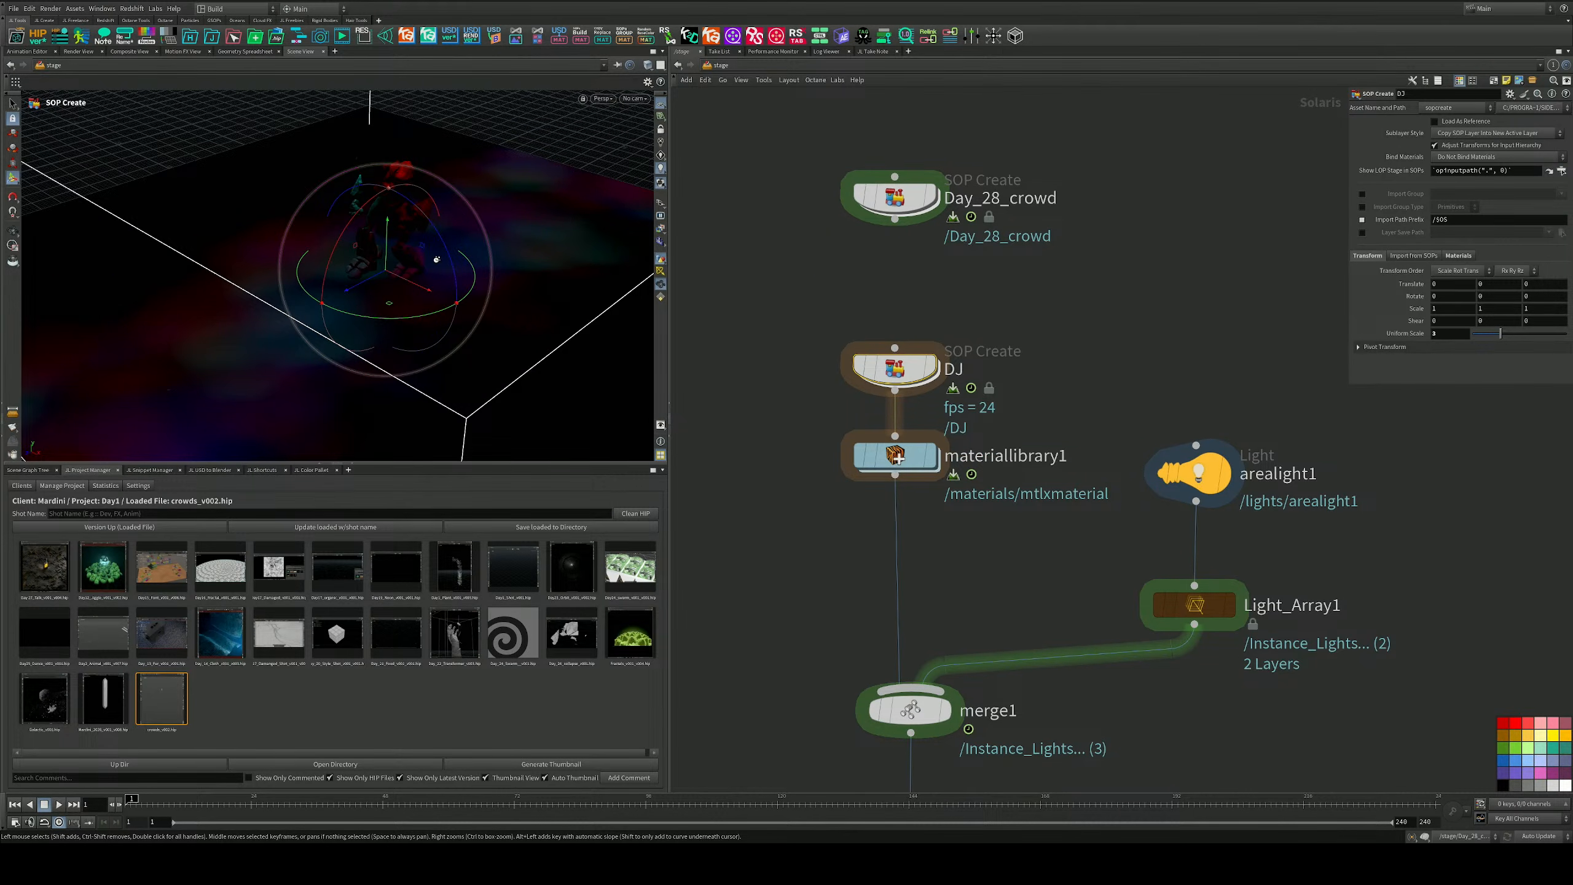
{"action": "key", "text": "Escape"}
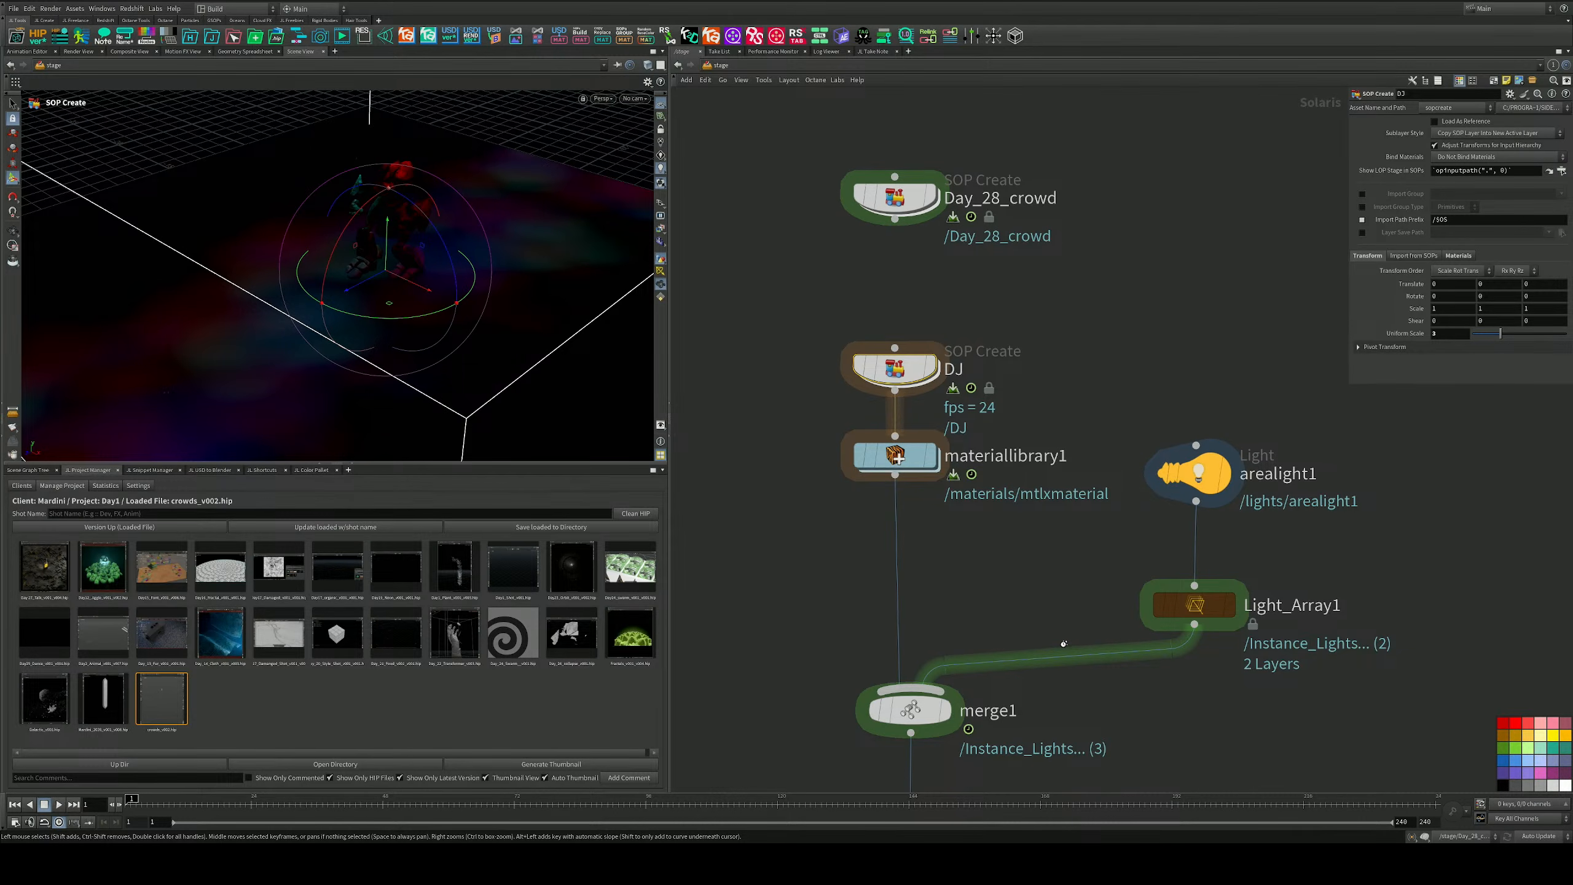
{"action": "key", "text": "y"}
{"action": "left_click_drag", "start_coordinate": [1063, 632], "coordinate": [1096, 695]}
{"action": "mouse_move", "coordinate": [379, 273]}
{"action": "left_mouse_down", "text": "alt"}
{"action": "mouse_move", "coordinate": [124, 270]}
{"action": "mouse_move", "coordinate": [99, 309]}
{"action": "left_mouse_up", "text": "alt"}
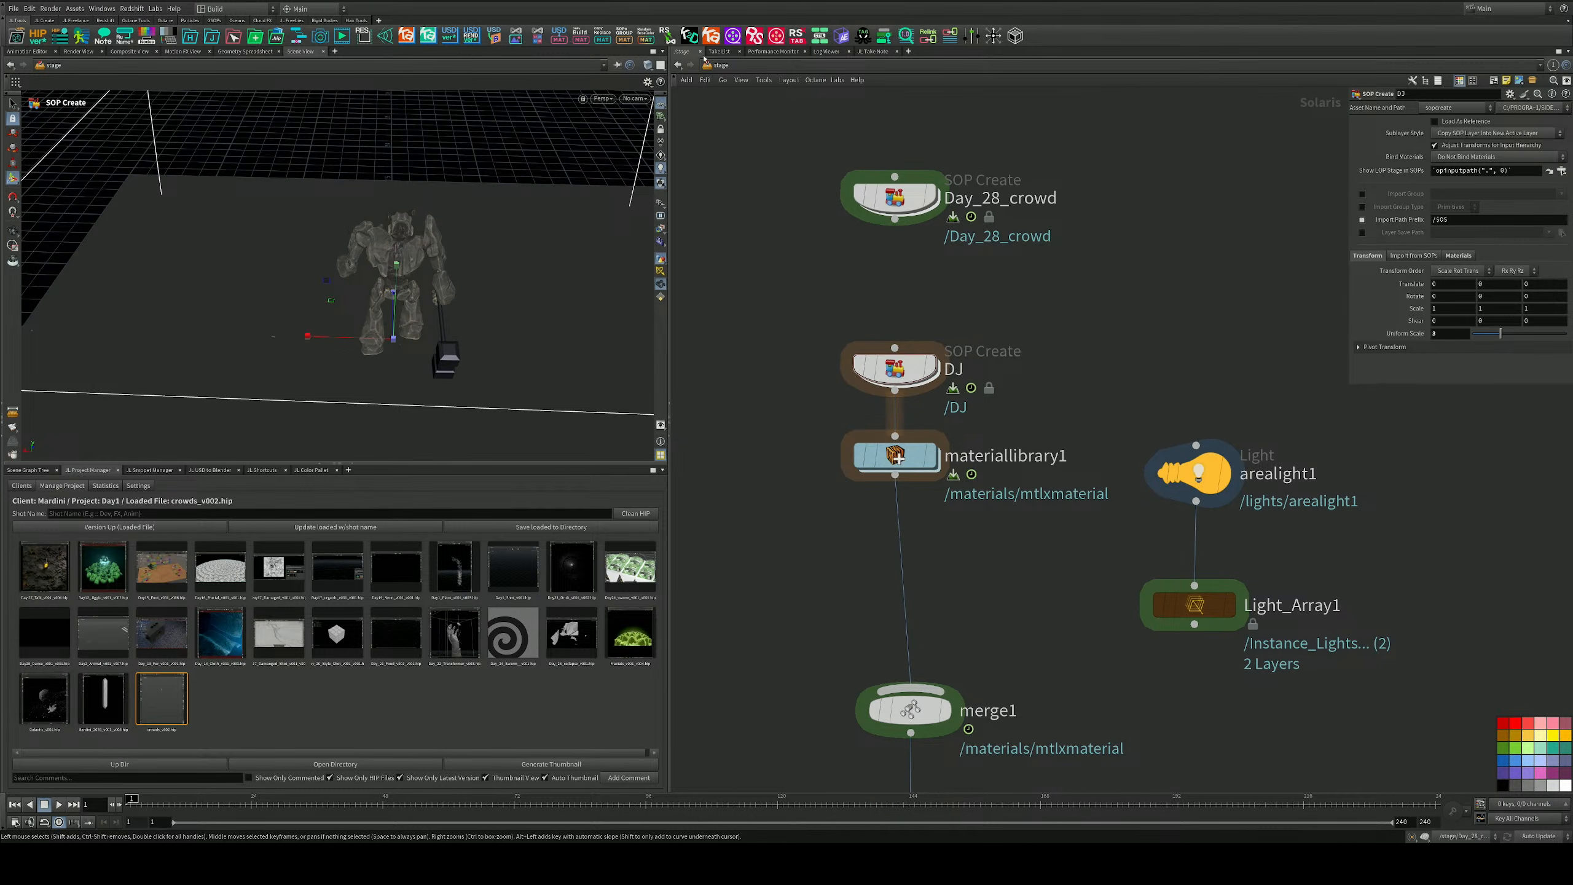
Inside DJ, turn off Include Hammer and enable Rest Pose on the Crag test geometry, then return to the stage.
{"action": "double_click", "coordinate": [894, 369]}
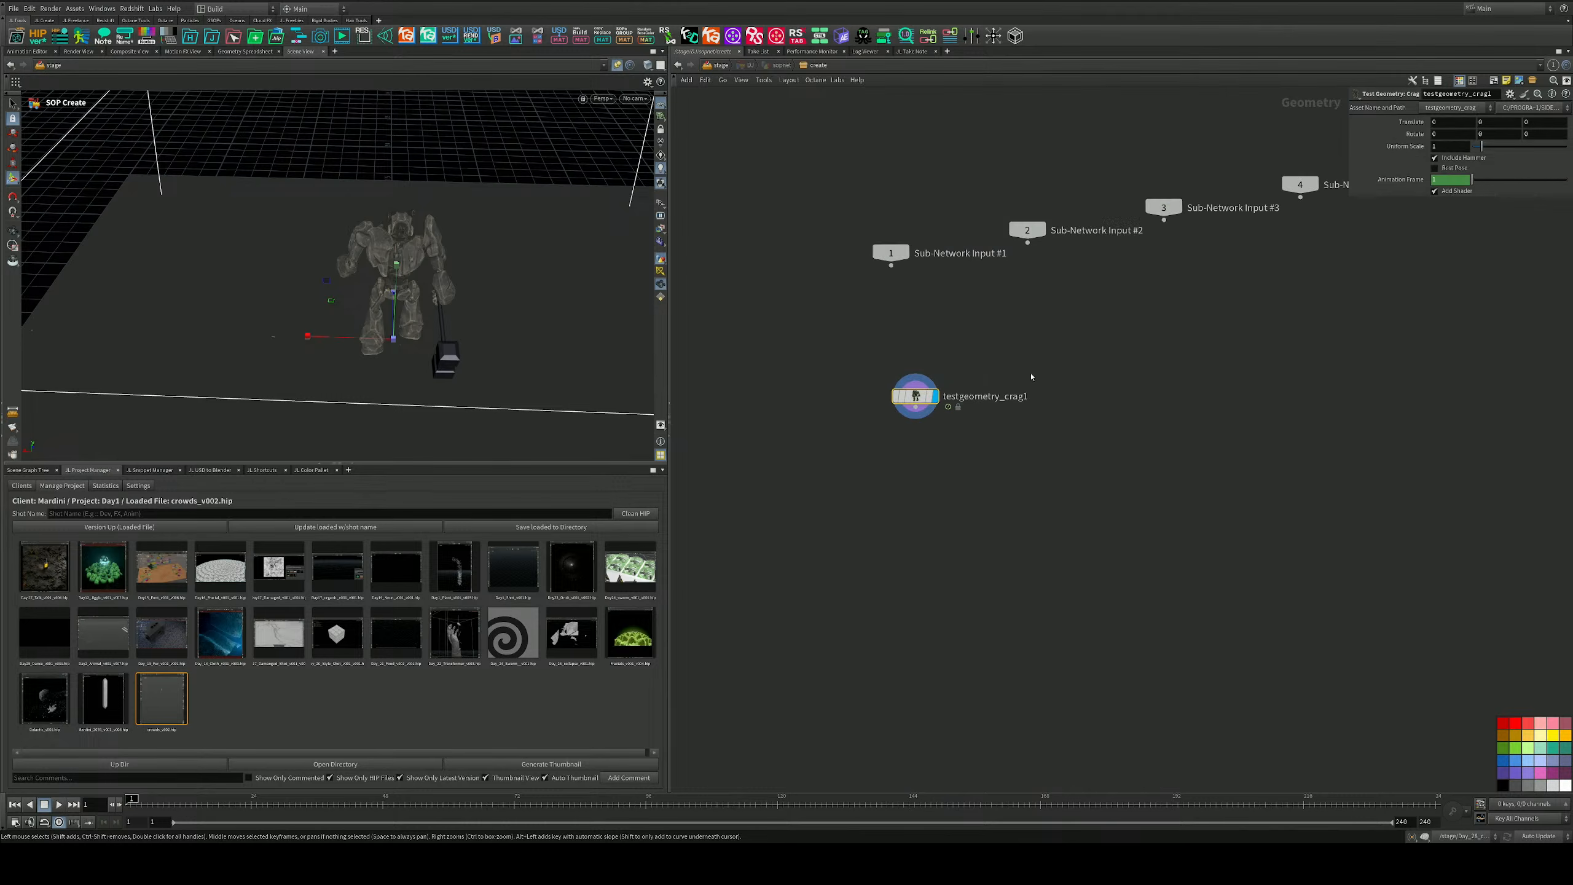
{"action": "left_click", "coordinate": [1435, 158]}
{"action": "left_click", "coordinate": [1435, 168]}
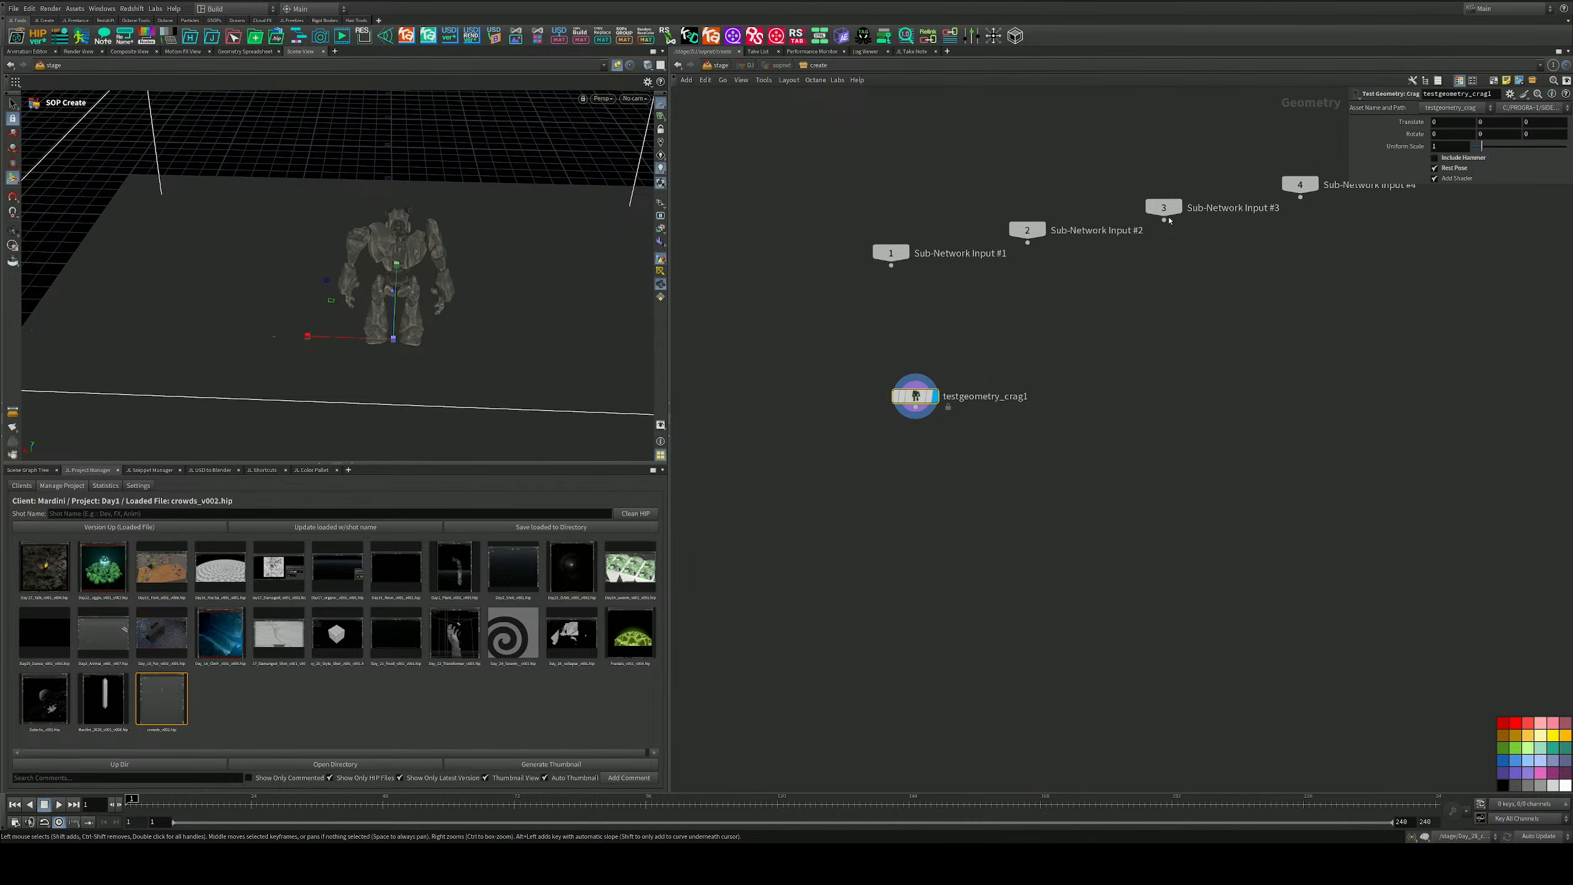
{"action": "left_click", "coordinate": [726, 65]}
Rotate DJ 180° around Y and move it to about 16.5 on Z.
{"action": "left_click_drag", "start_coordinate": [400, 271], "coordinate": [487, 359], "text": "alt"}
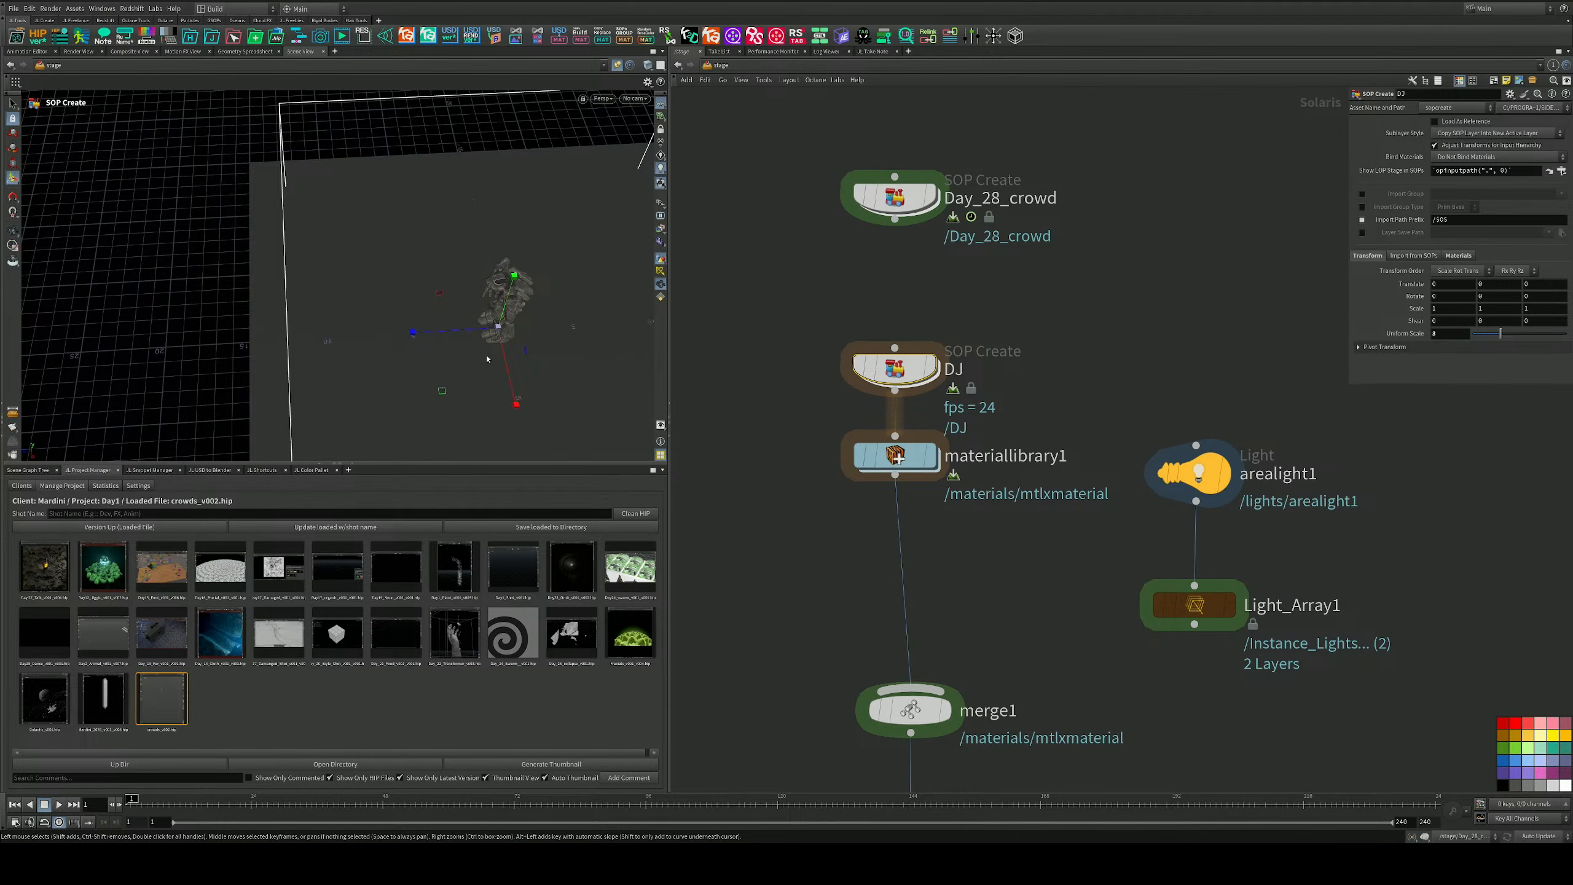
{"action": "key", "text": "r"}
{"action": "left_click_drag", "start_coordinate": [486, 407], "coordinate": [500, 323]}
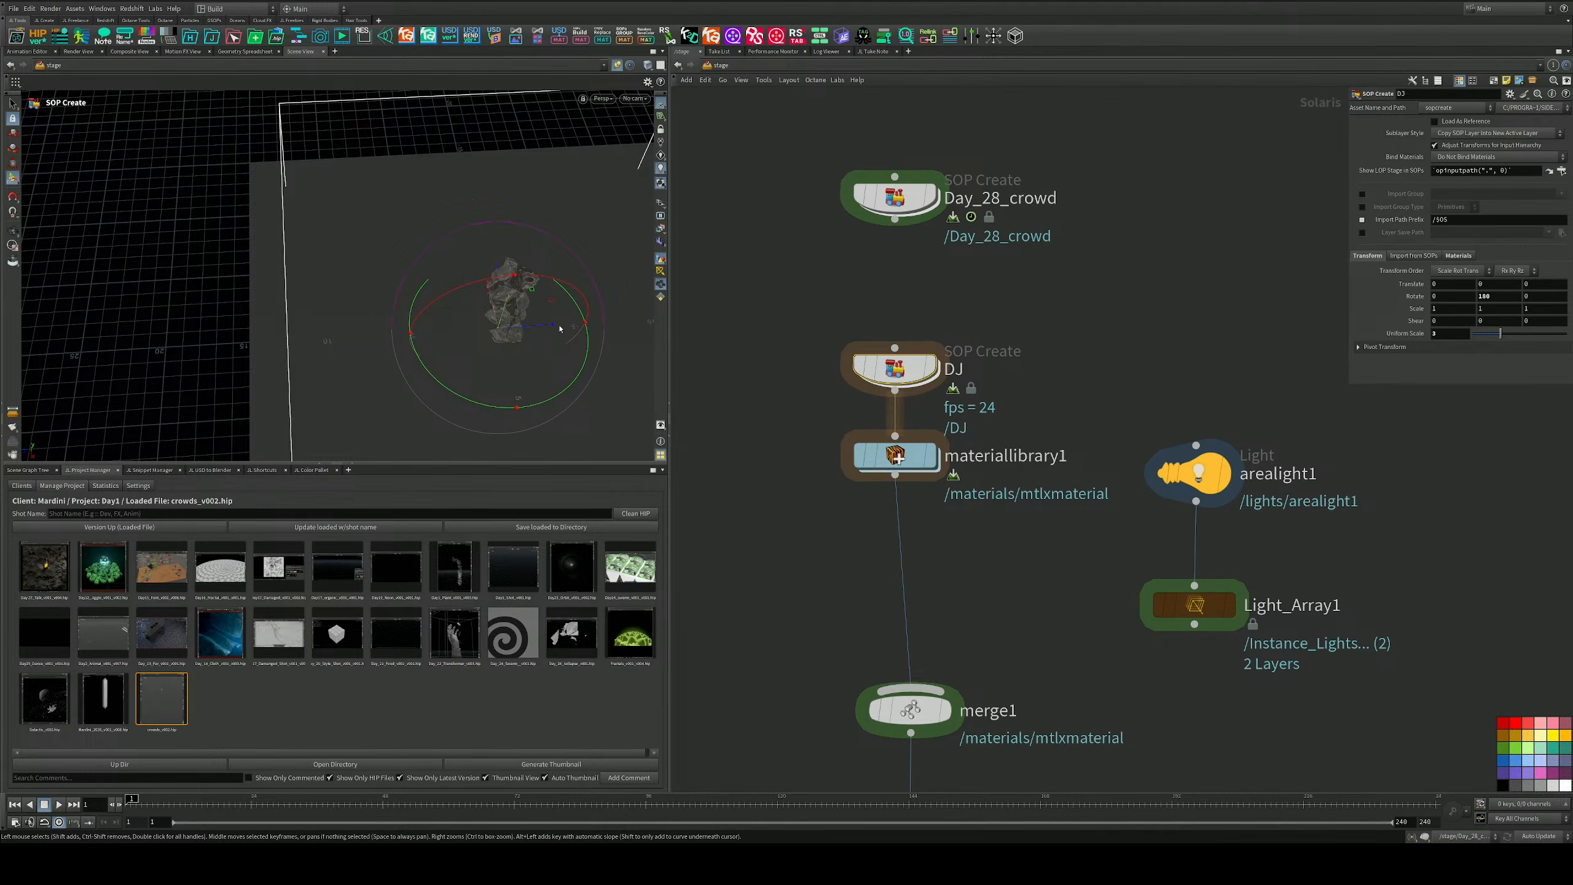
{"action": "left_click_drag", "start_coordinate": [553, 329], "coordinate": [158, 288]}
{"action": "right_click_drag", "start_coordinate": [158, 288], "coordinate": [372, 257], "text": "alt"}
{"action": "left_click_drag", "start_coordinate": [372, 257], "coordinate": [313, 224], "text": "alt"}
{"action": "key", "text": "Return"}
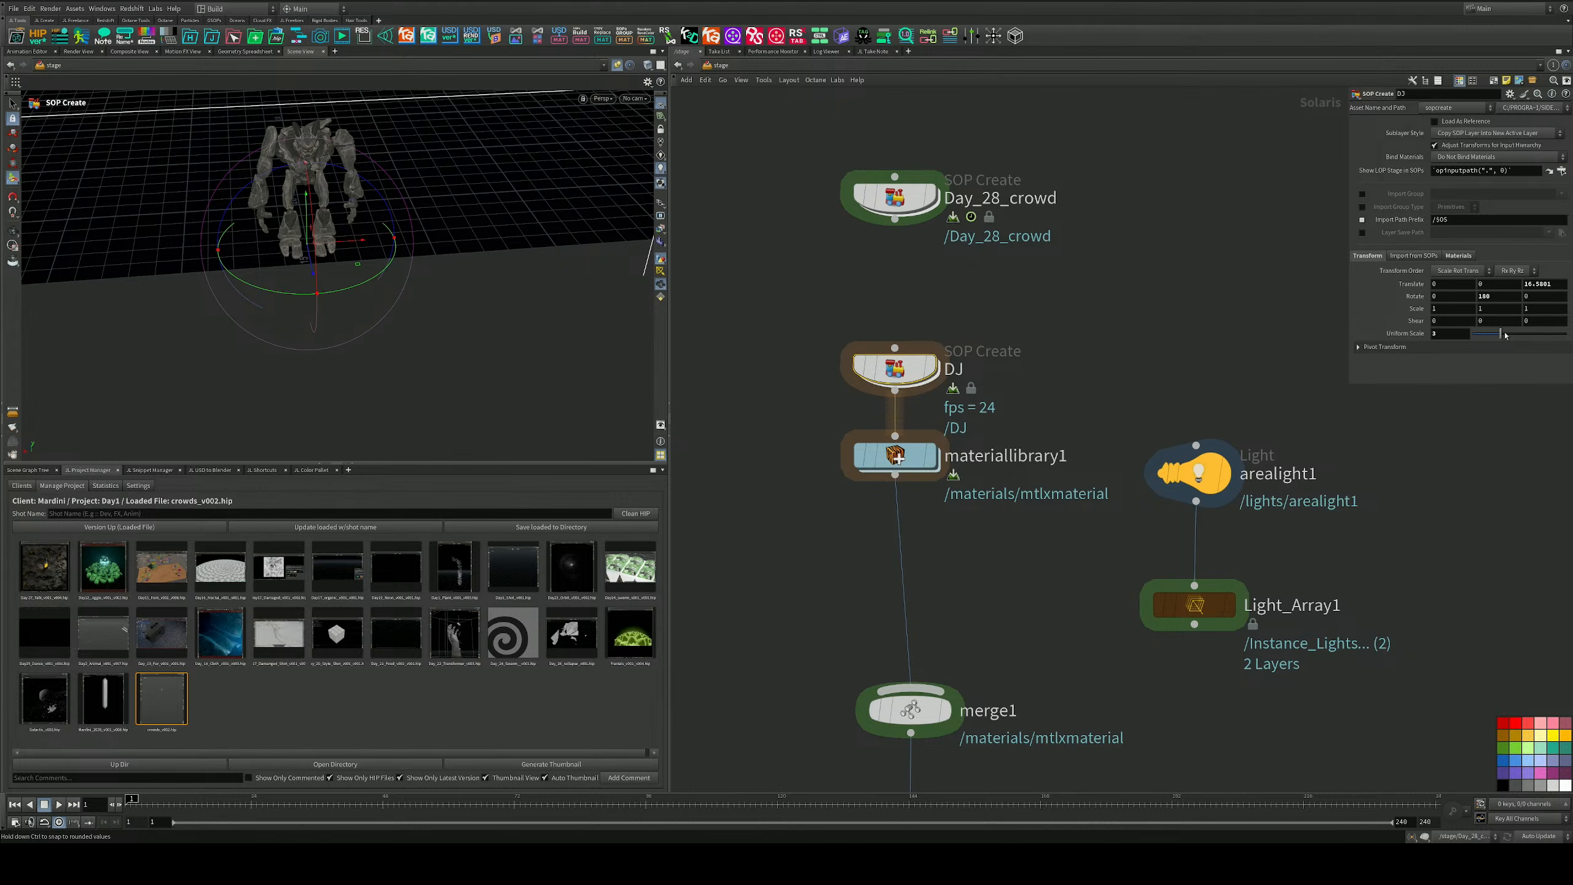
Increase DJ's uniform scale to 4 and frame the character from the front.
{"action": "left_click_drag", "start_coordinate": [1500, 335], "coordinate": [1510, 336]}
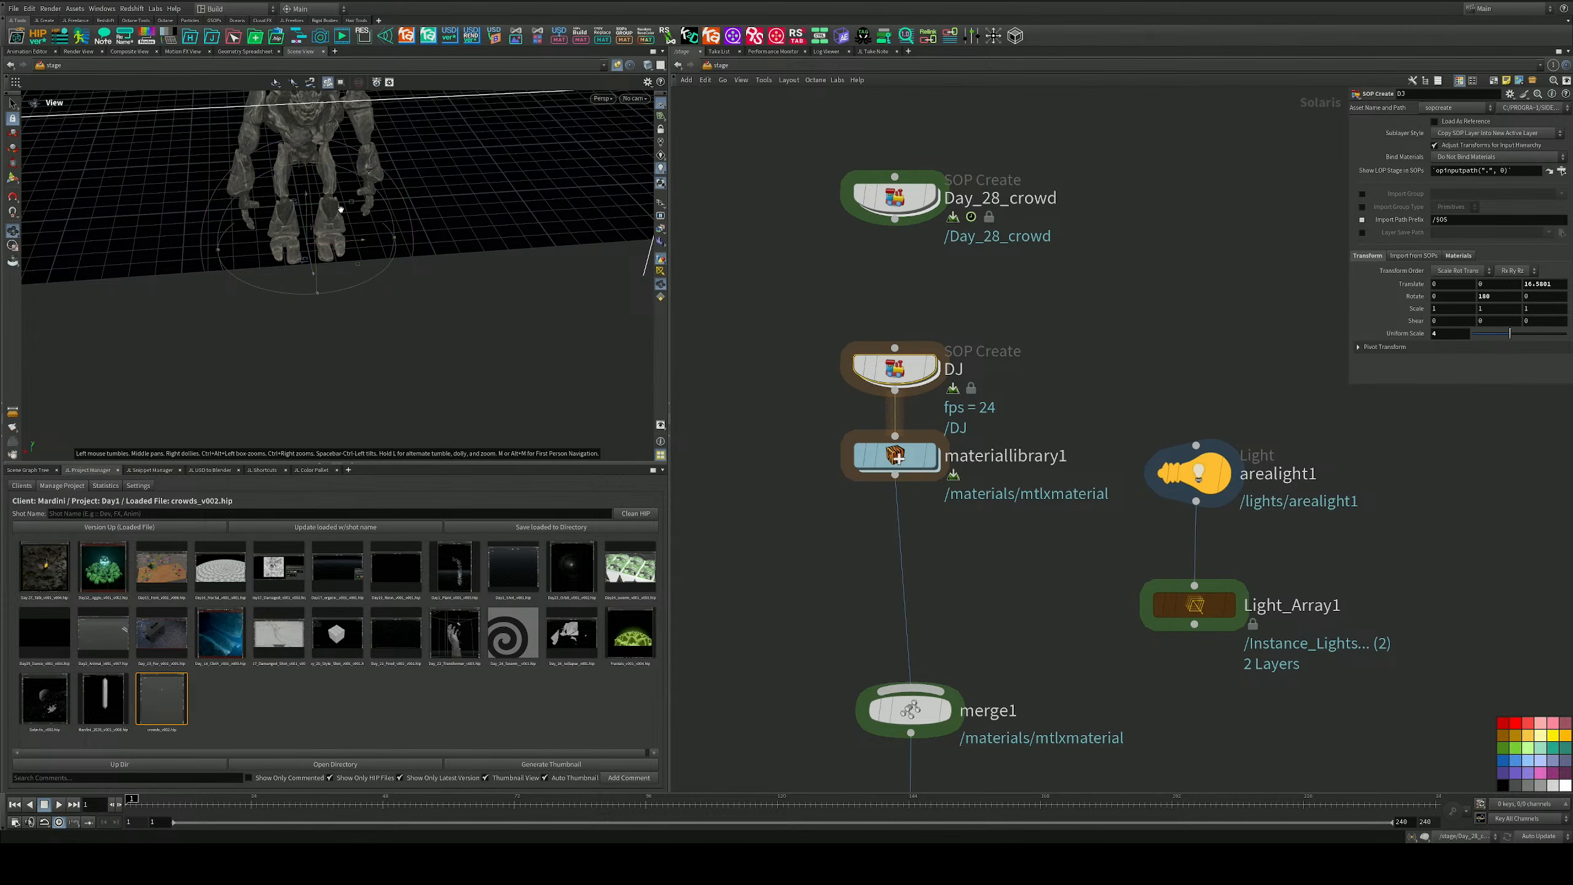
{"action": "left_click_drag", "start_coordinate": [382, 178], "coordinate": [366, 152], "text": "alt"}
{"action": "right_click_drag", "start_coordinate": [365, 152], "coordinate": [299, 246], "text": "alt"}
{"action": "left_click_drag", "start_coordinate": [299, 246], "coordinate": [424, 197], "text": "alt"}
{"action": "scroll", "coordinate": [424, 197], "scroll_direction": "up", "scroll_amount": 3}
{"action": "middle_click_drag", "start_coordinate": [428, 204], "coordinate": [419, 246], "text": "alt"}
Add an Area Light node between materiallibrary1 and merge1.
{"action": "middle_click_drag", "start_coordinate": [1133, 319], "coordinate": [1128, 299]}
{"action": "left_click", "coordinate": [1088, 298]}
{"action": "scroll", "coordinate": [991, 371], "scroll_direction": "down", "scroll_amount": 3}
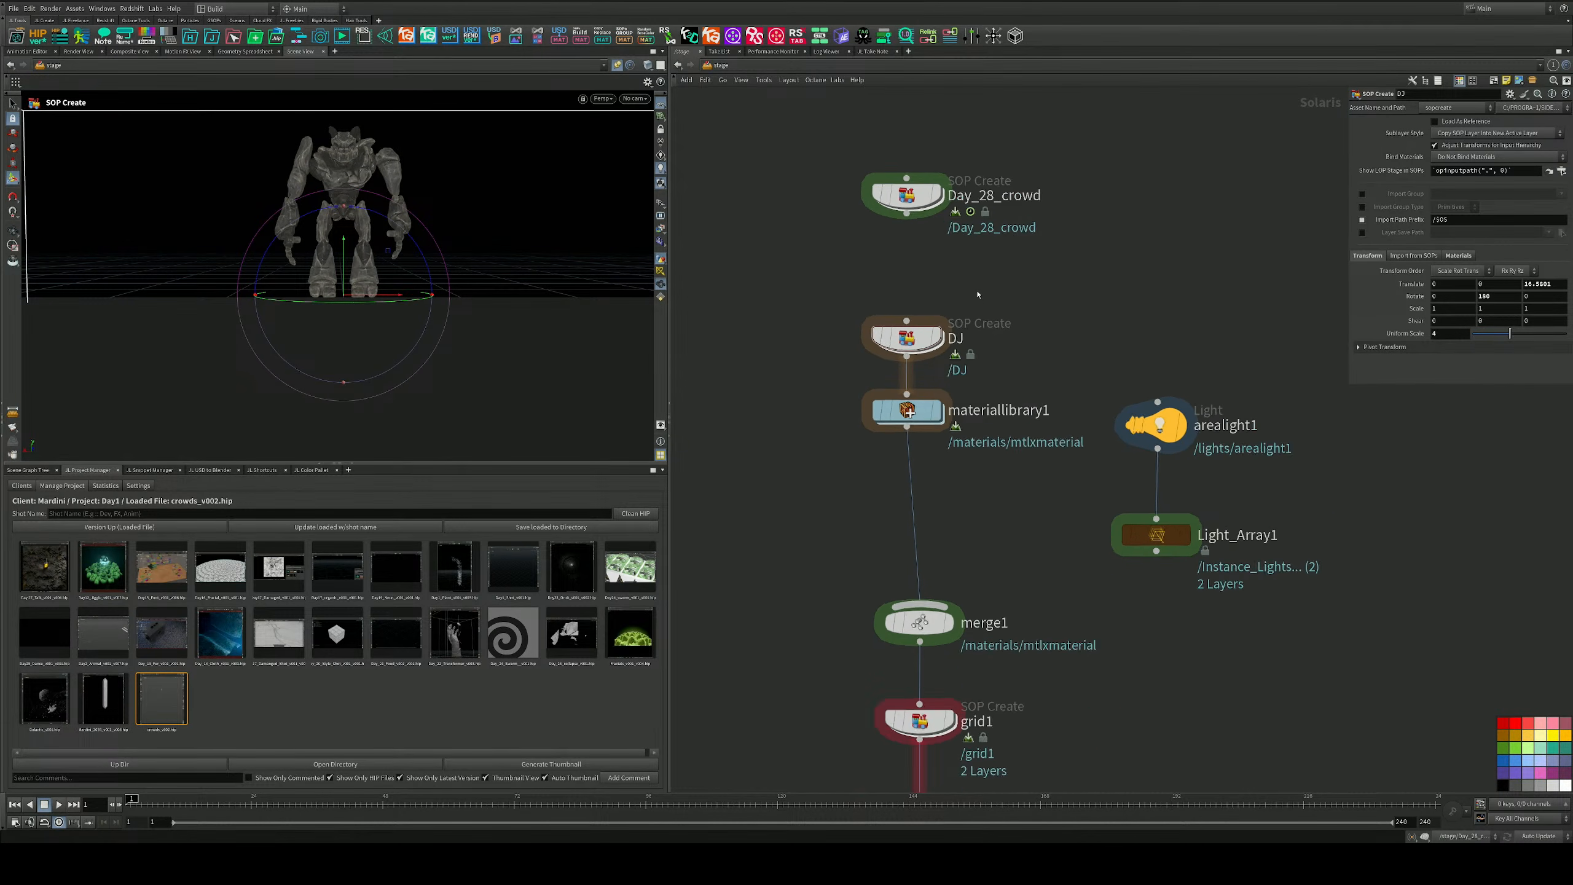
{"action": "key", "text": "Tab"}
{"action": "type", "text": "are"}
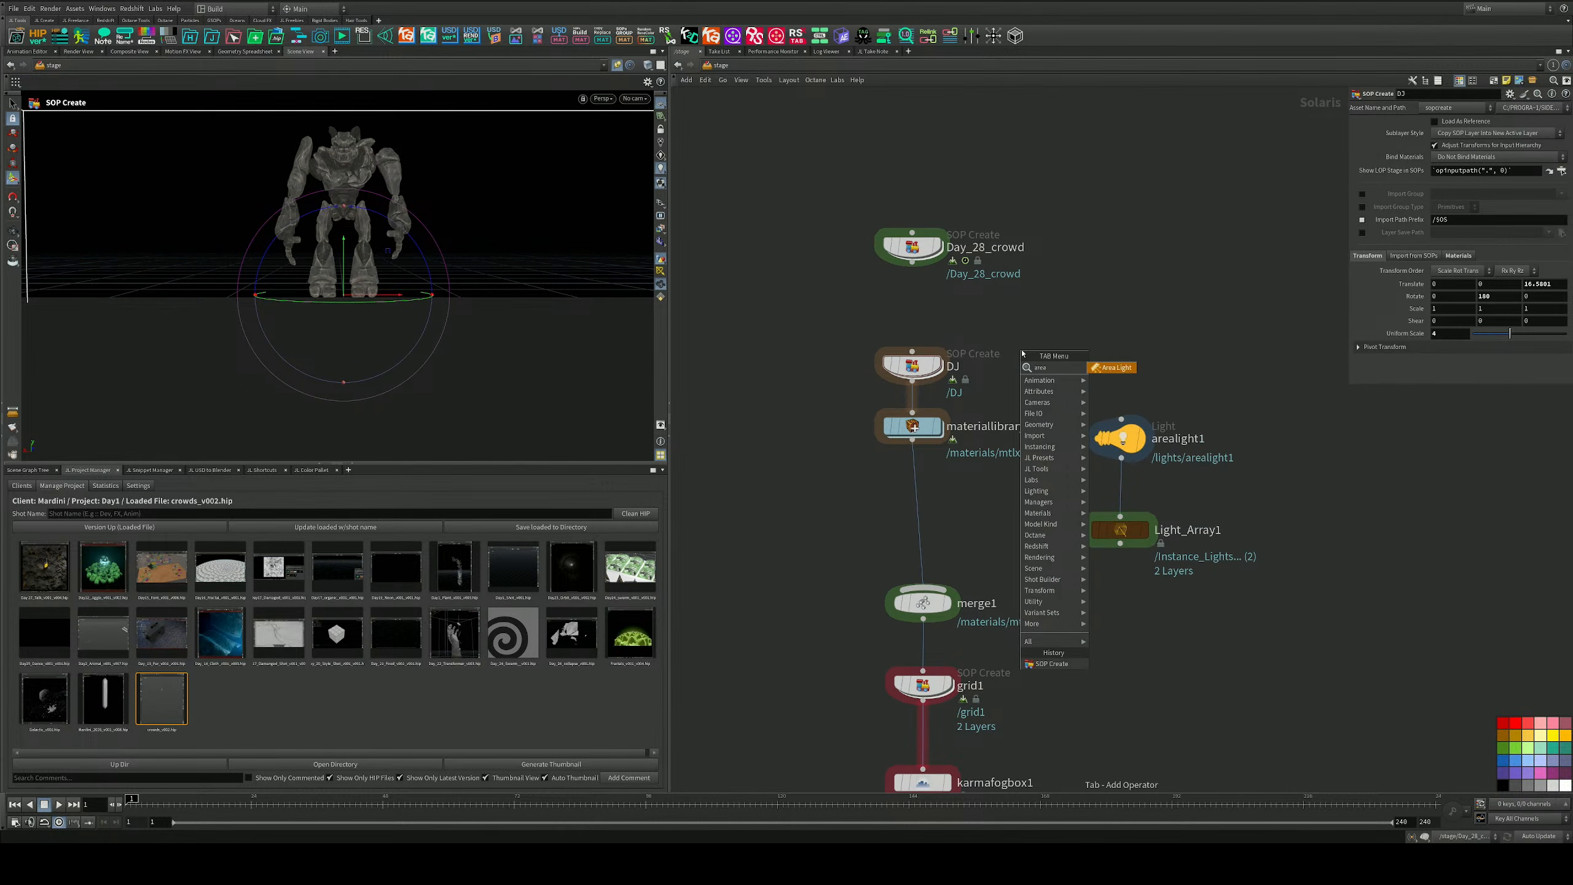
{"action": "key", "text": "Return"}
{"action": "middle_click_drag", "start_coordinate": [978, 492], "coordinate": [999, 380]}
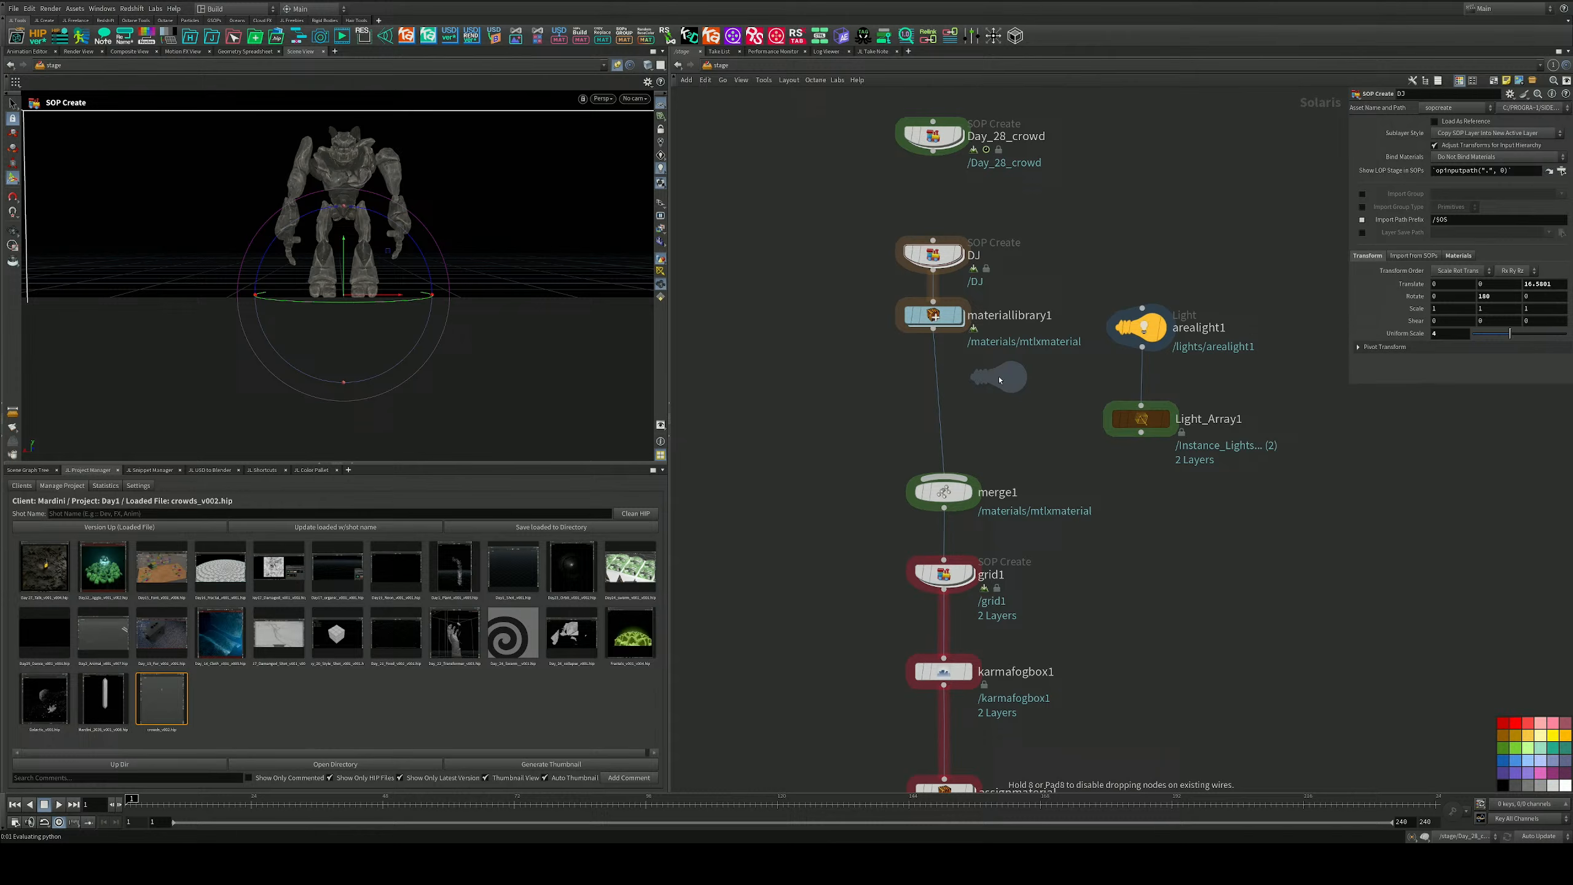
{"action": "left_click", "coordinate": [938, 384]}
Place the enlarged arealight2 rectangle above DJ's head, facing down, and save the scene.
{"action": "left_click_drag", "start_coordinate": [313, 291], "coordinate": [594, 309], "text": "alt"}
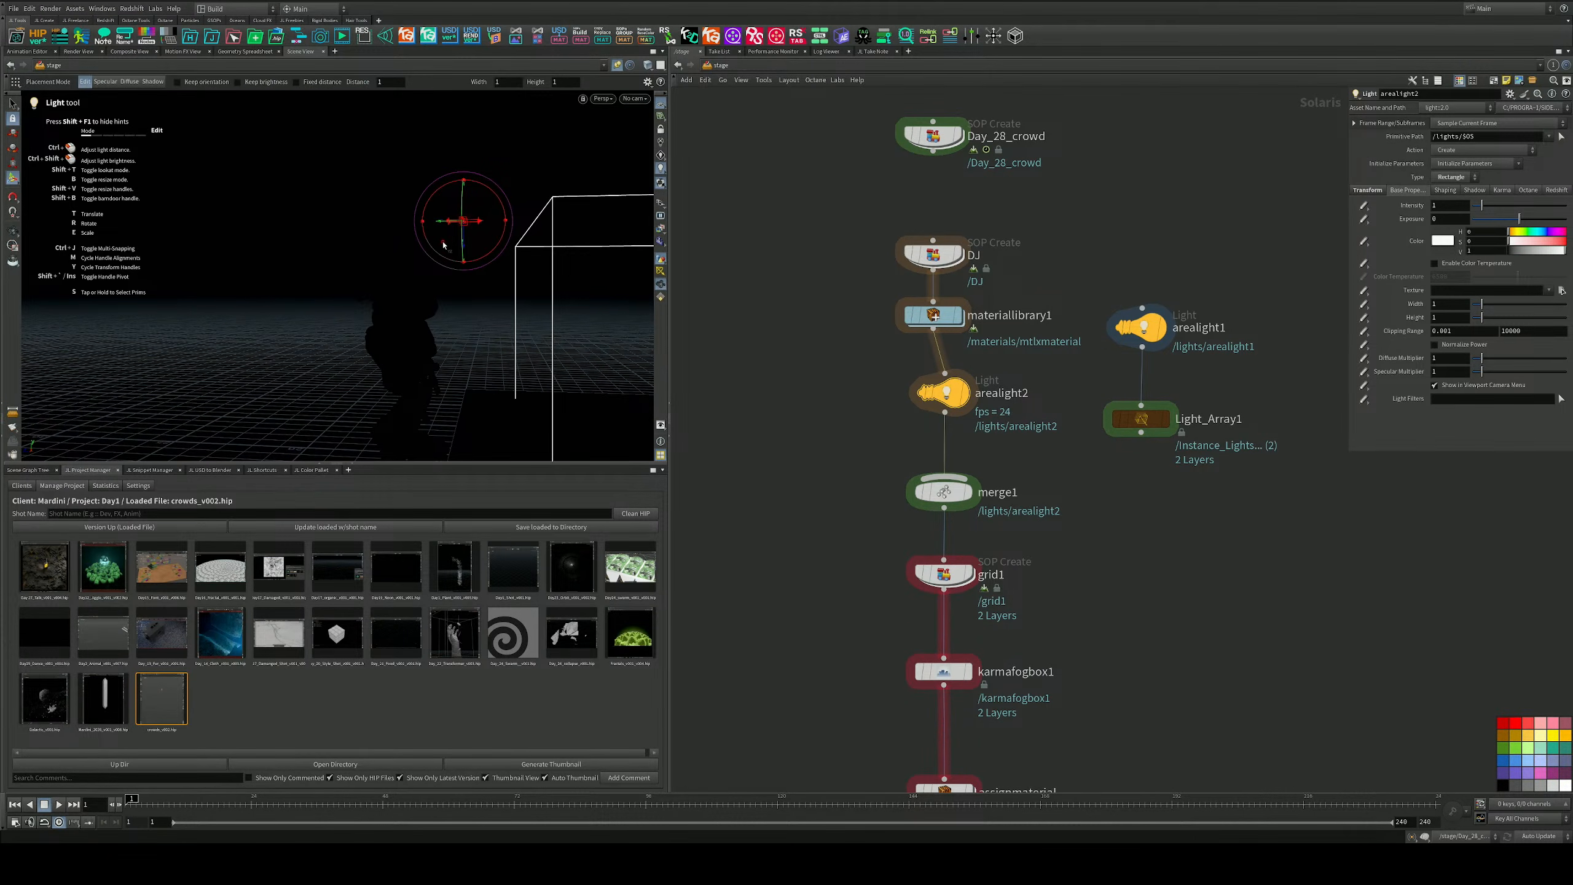
{"action": "left_click_drag", "start_coordinate": [442, 241], "coordinate": [387, 203]}
{"action": "left_click_drag", "start_coordinate": [387, 203], "coordinate": [536, 266], "text": "alt"}
{"action": "left_click_drag", "start_coordinate": [377, 158], "coordinate": [406, 188]}
{"action": "left_click_drag", "start_coordinate": [389, 131], "coordinate": [240, 280]}
{"action": "right_click_drag", "start_coordinate": [240, 280], "coordinate": [239, 333], "text": "alt"}
{"action": "middle_click_drag", "start_coordinate": [239, 333], "coordinate": [225, 249], "text": "alt"}
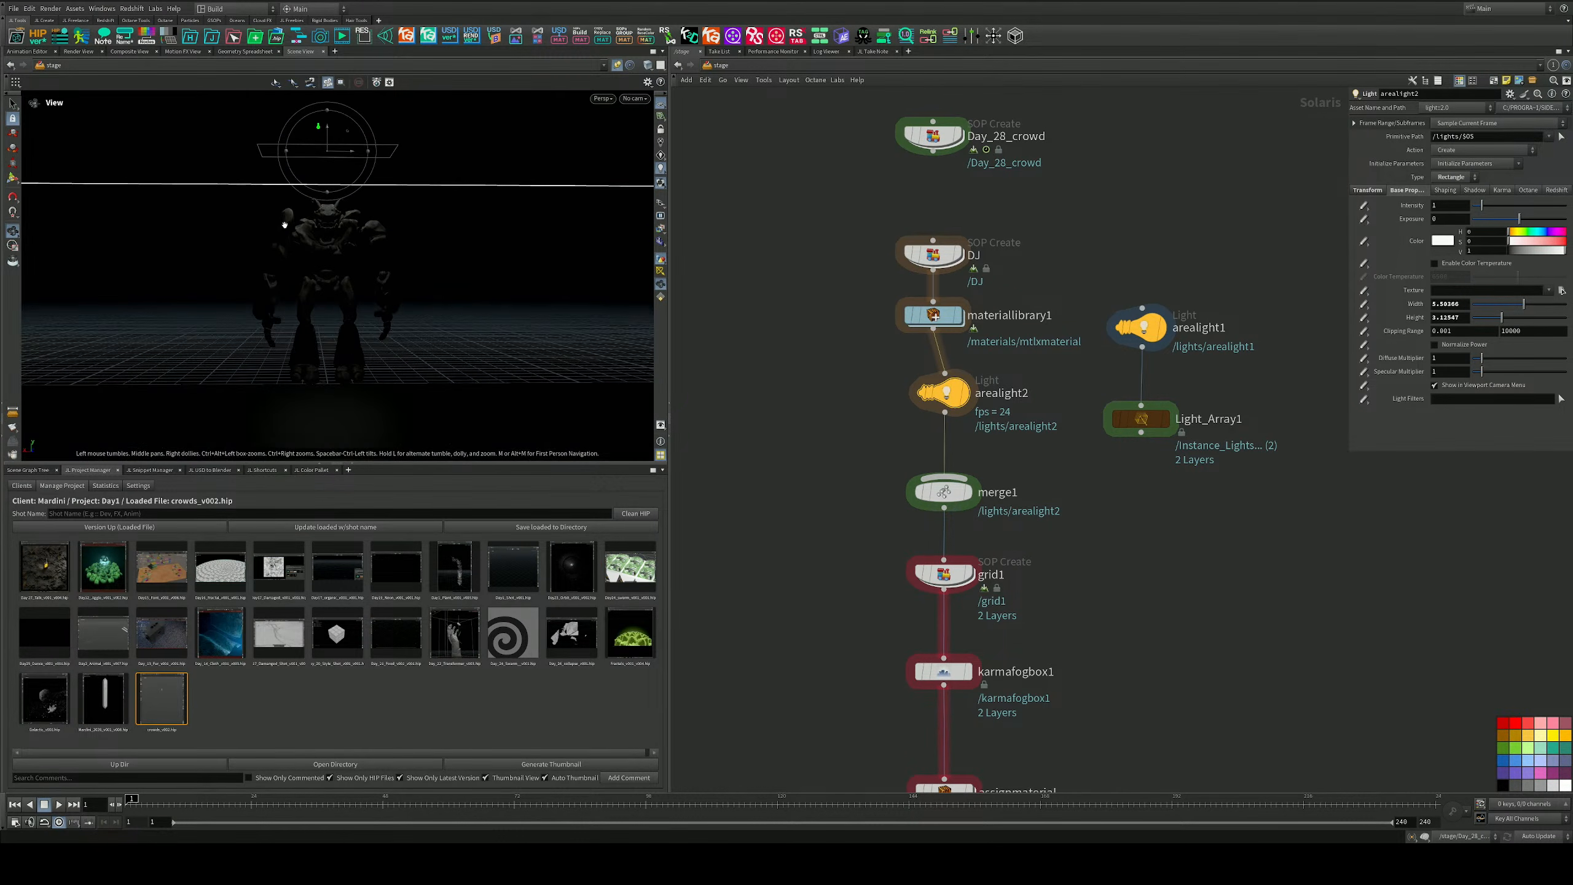
{"action": "right_click_drag", "start_coordinate": [225, 249], "coordinate": [267, 271], "text": "alt"}
{"action": "middle_click_drag", "start_coordinate": [1043, 426], "coordinate": [1027, 345]}
{"action": "key", "text": "ctrl+s"}
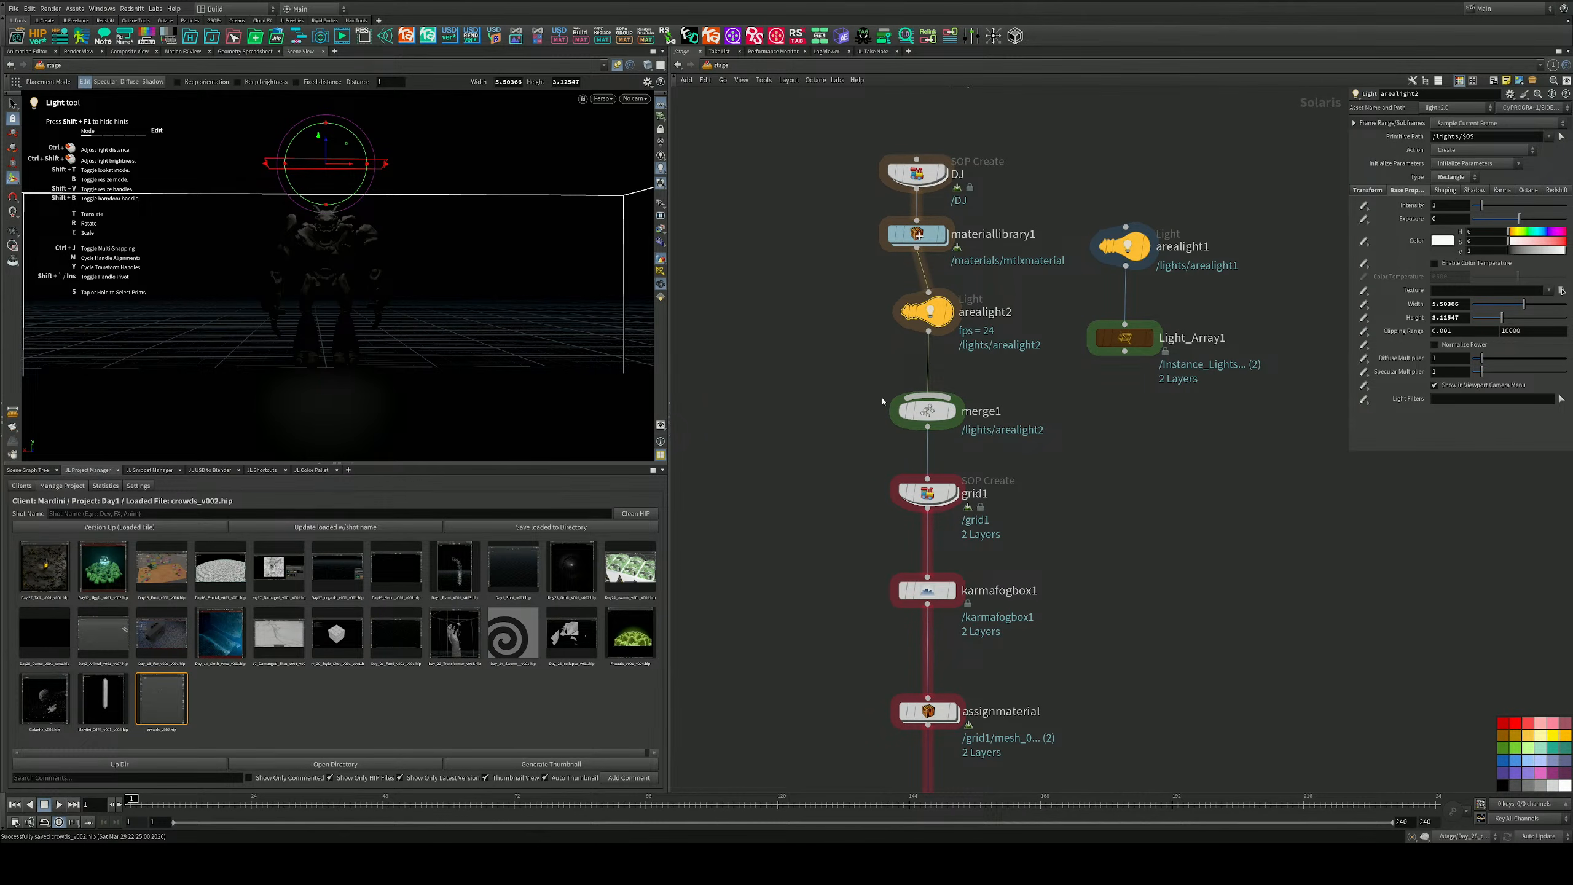
Reconnect Day_28_crowd to DJ and Light_Array1 to merge1, framing the DJ from behind the crowd.
{"action": "middle_click_drag", "start_coordinate": [1022, 471], "coordinate": [1010, 576]}
{"action": "left_click_drag", "start_coordinate": [905, 176], "coordinate": [903, 282]}
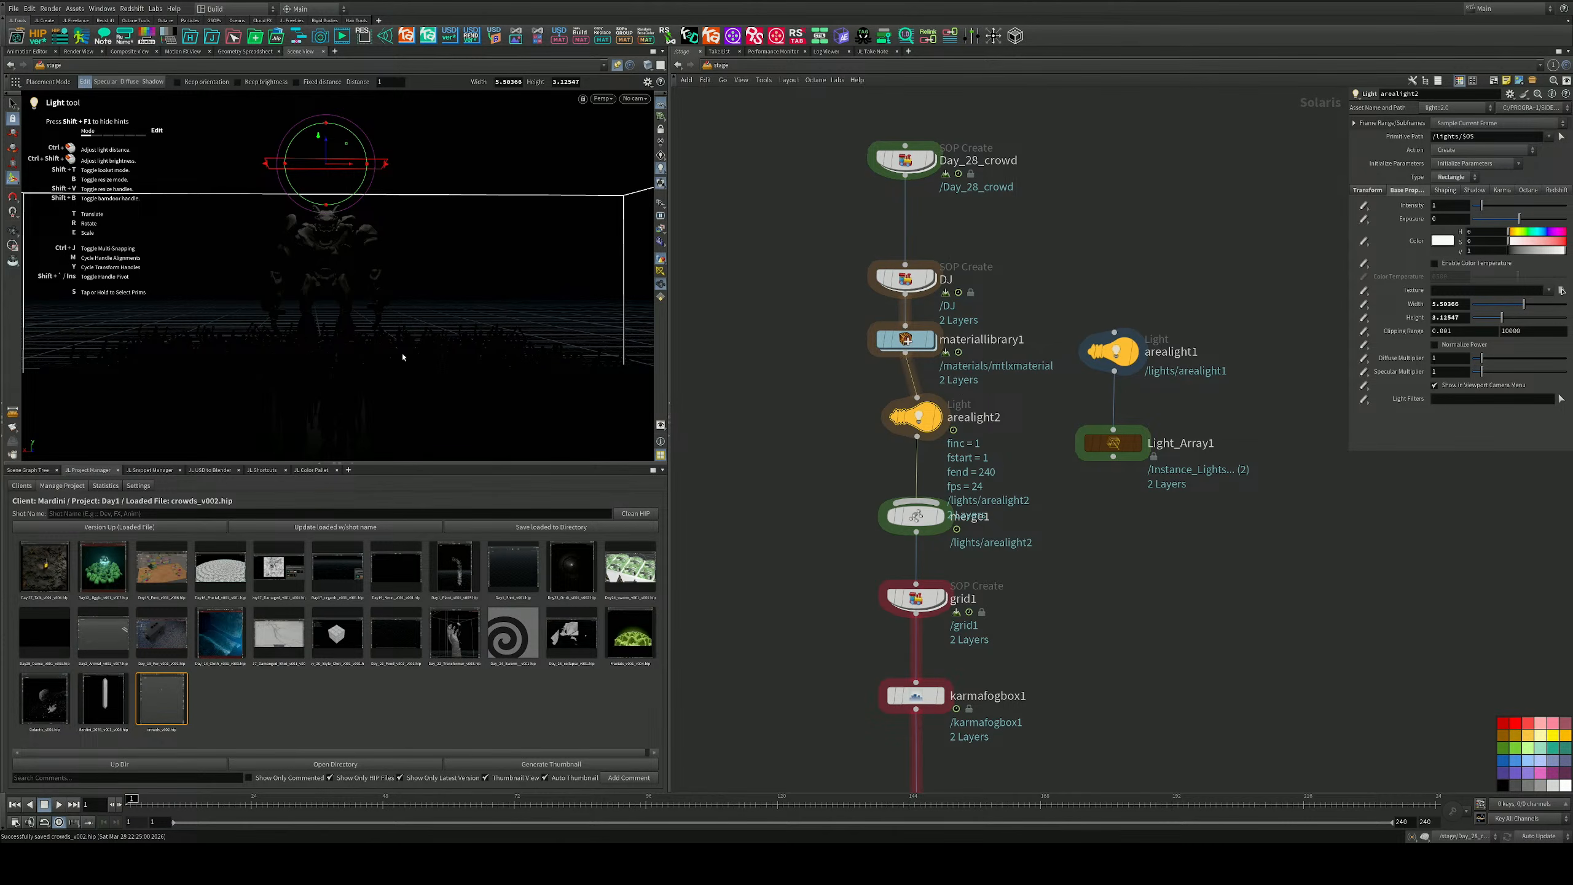
{"action": "key", "text": "Escape"}
{"action": "left_click_drag", "start_coordinate": [403, 357], "coordinate": [368, 291]}
{"action": "key", "text": "Return"}
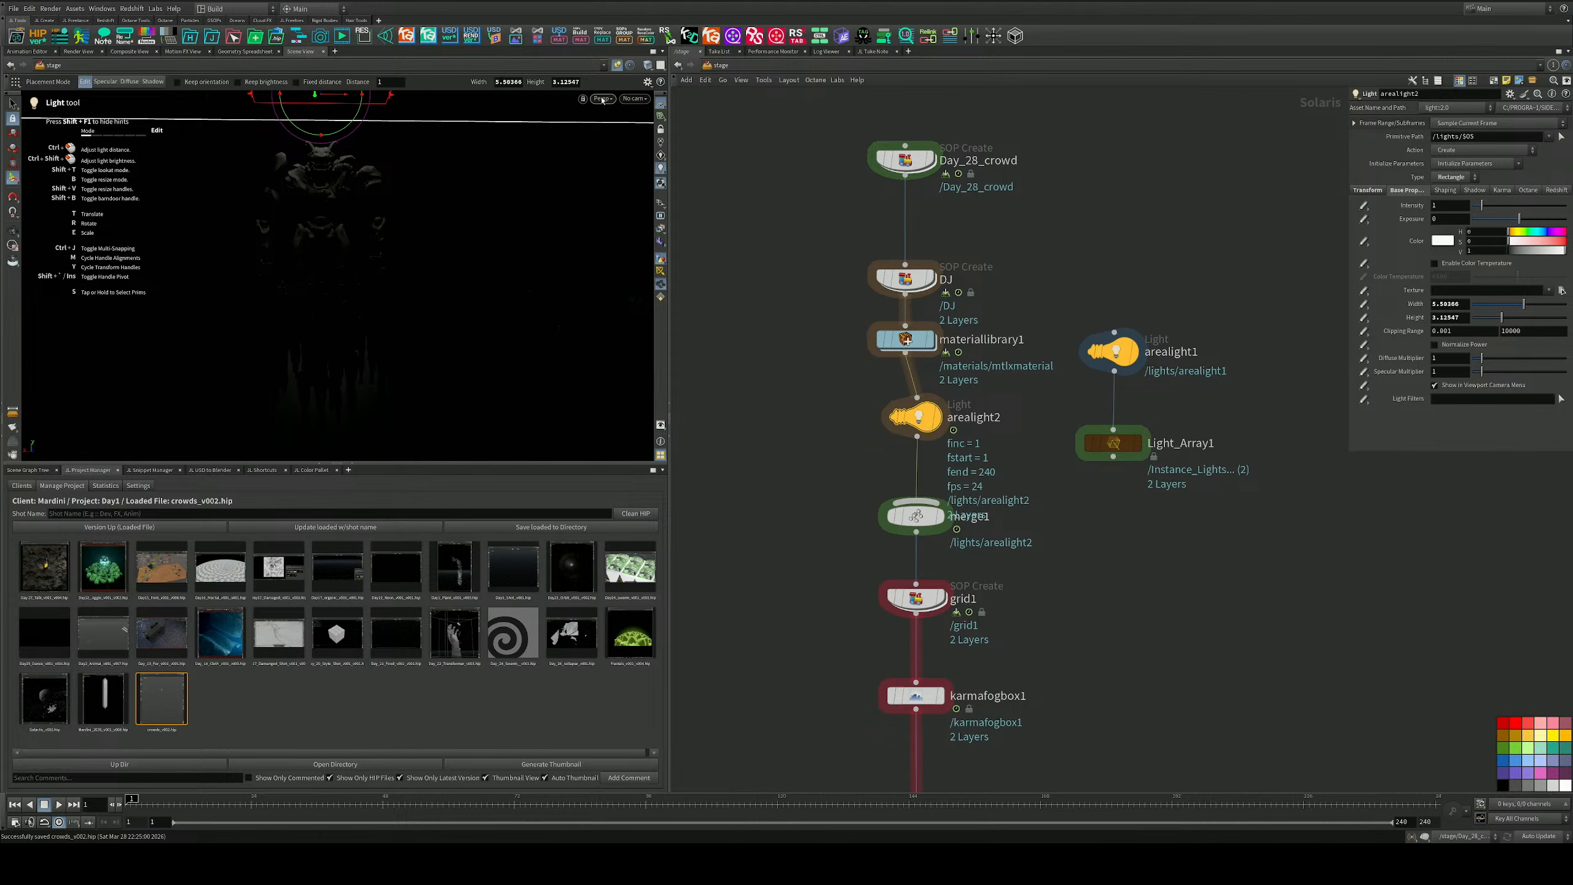
{"action": "left_click", "coordinate": [602, 99]}
{"action": "left_click_drag", "start_coordinate": [1112, 458], "coordinate": [936, 489]}
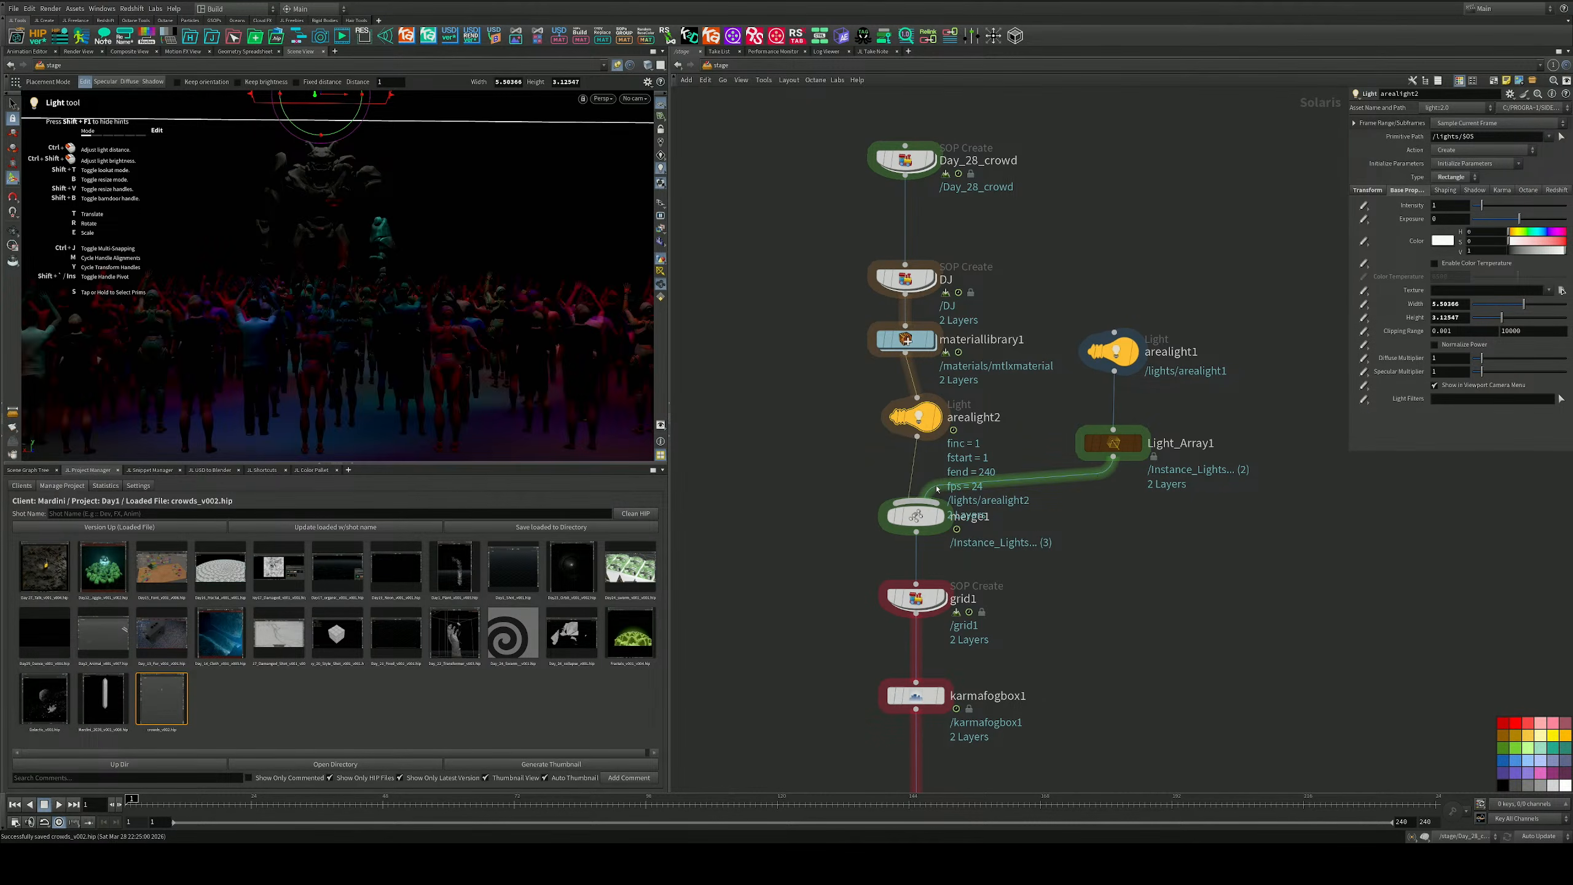
{"action": "key", "text": "Escape"}
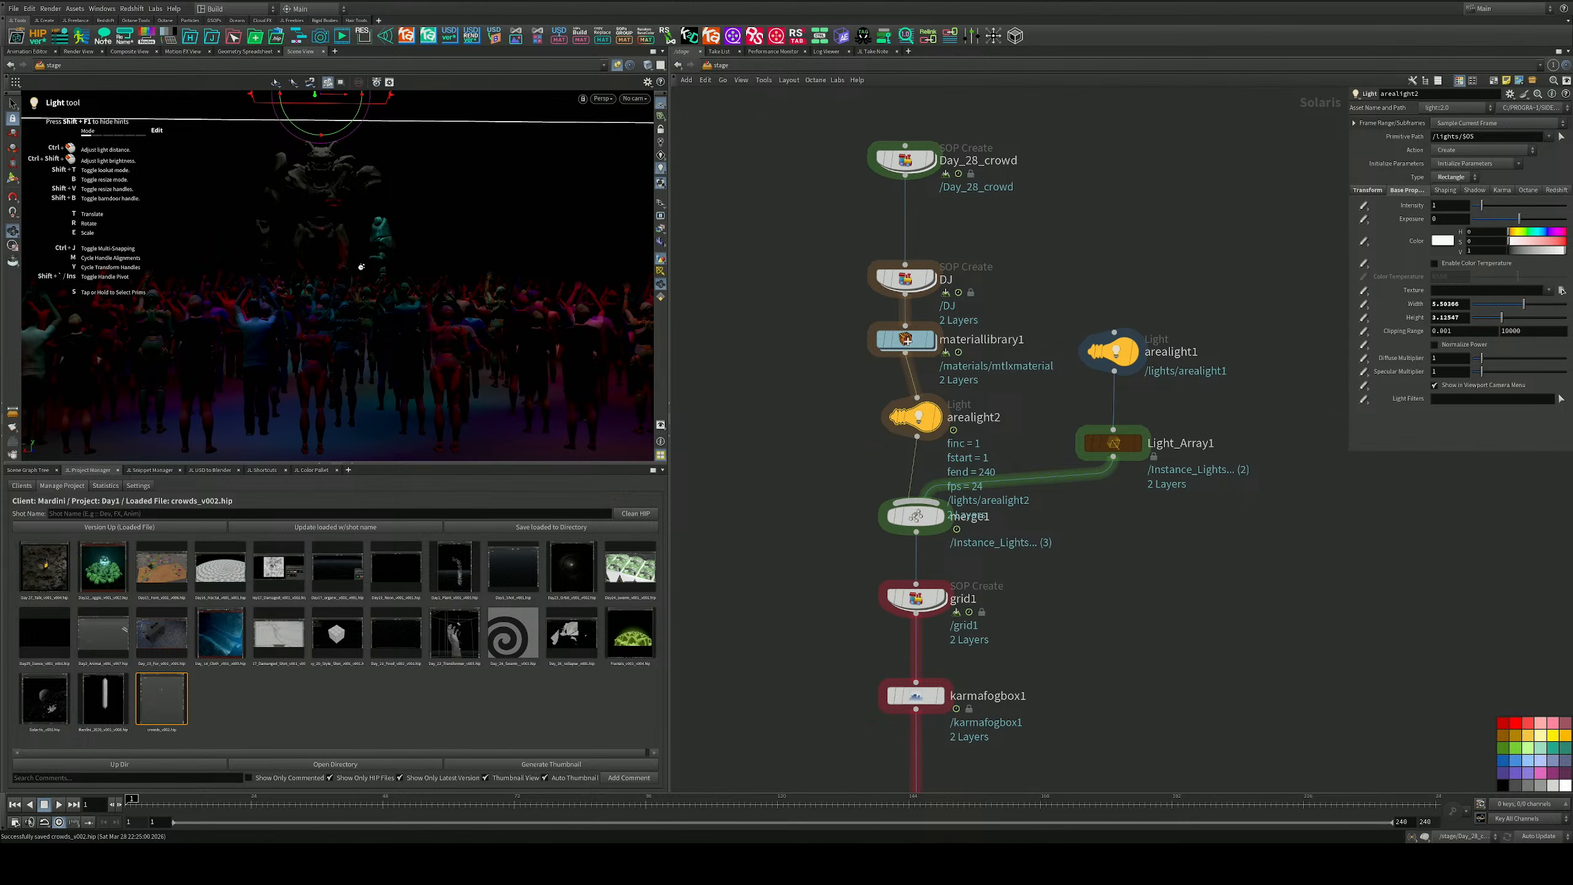
{"action": "key", "text": "Escape"}
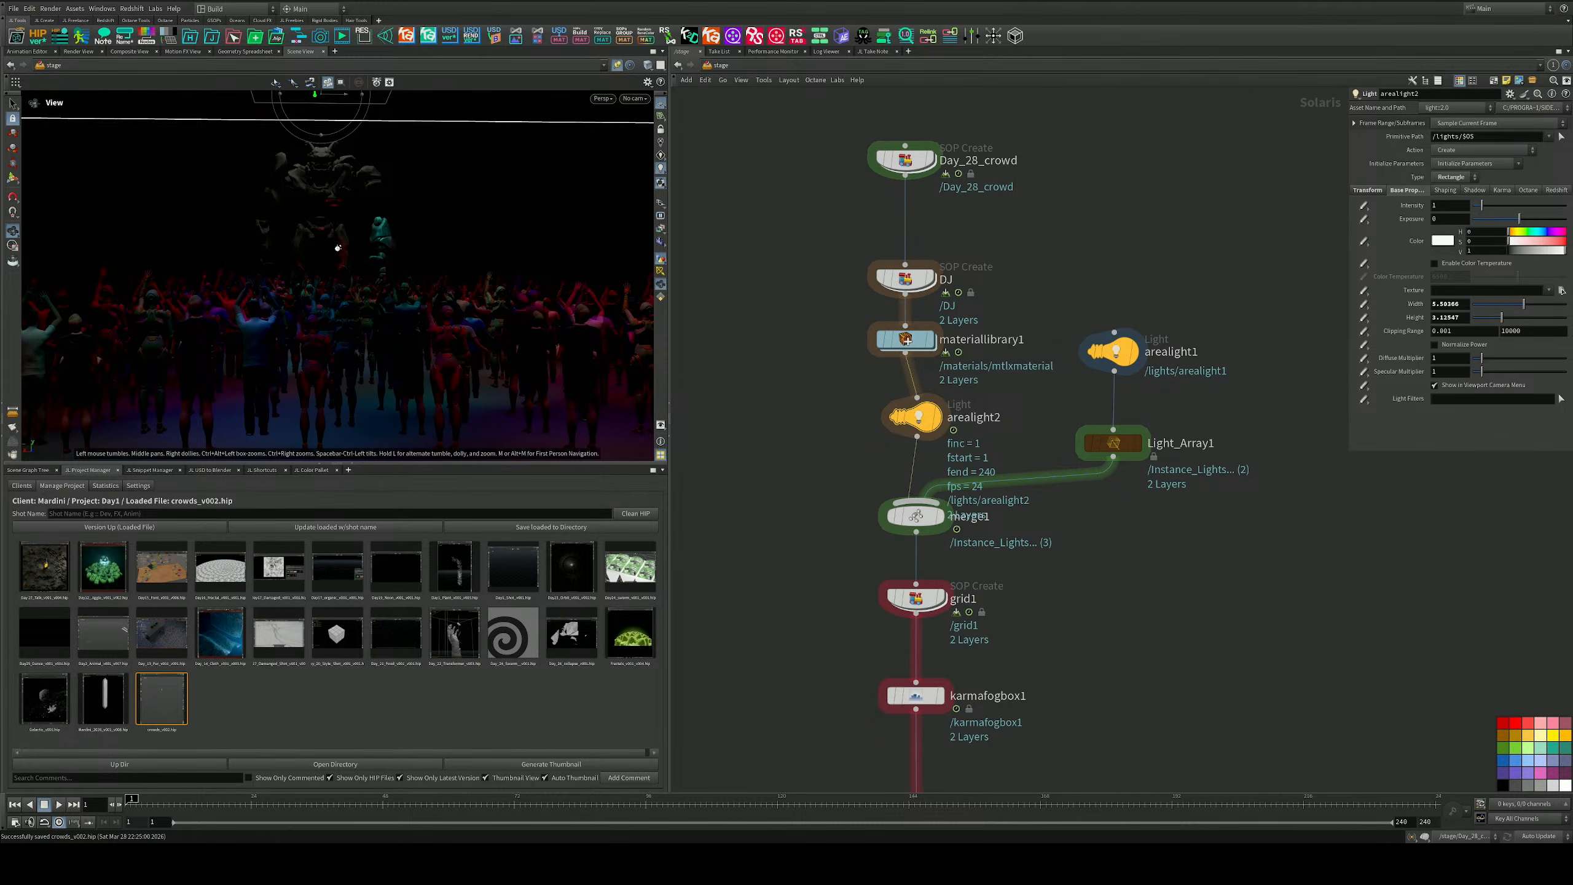
{"action": "left_click_drag", "start_coordinate": [317, 237], "coordinate": [314, 231]}
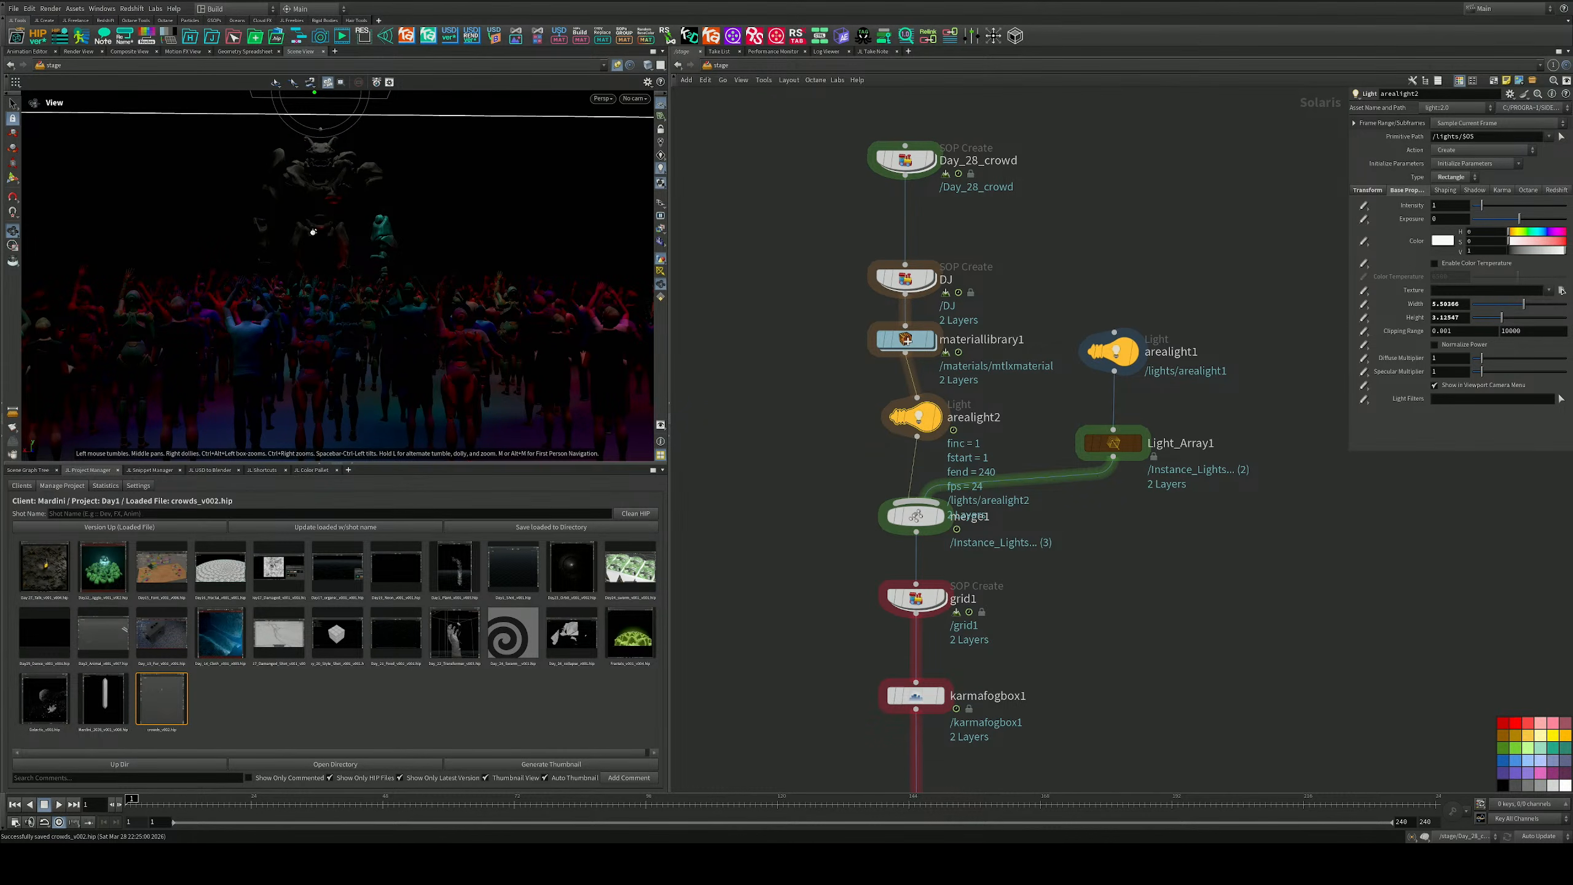
{"action": "key", "text": "Return"}
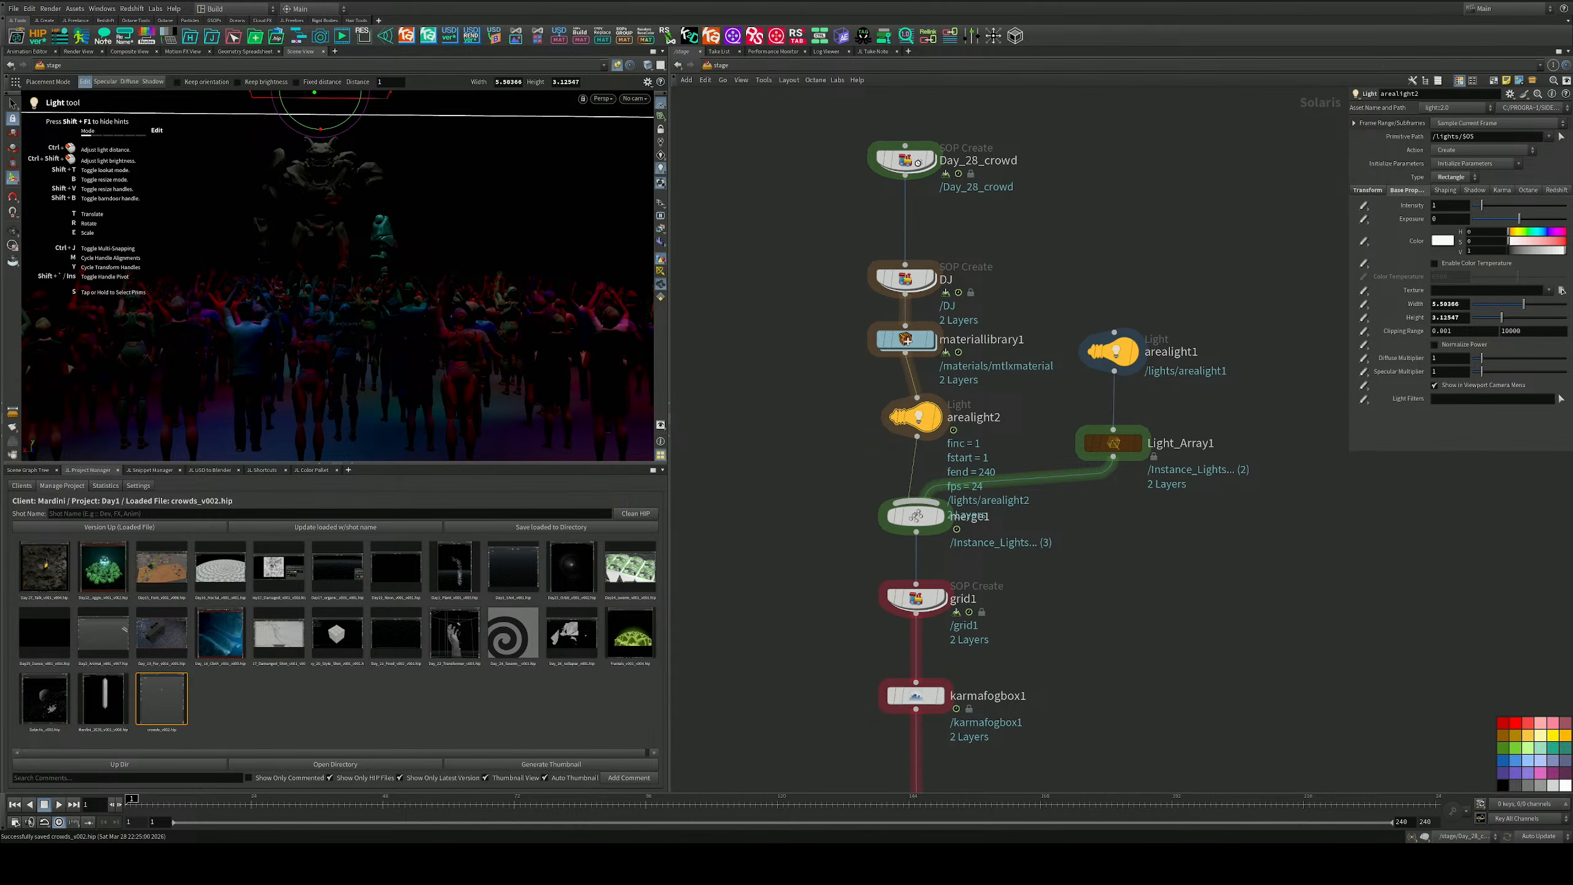
Switch the update mode to Manual and enter the Day_28_crowd geometry network.
{"action": "left_click", "coordinate": [1542, 836]}
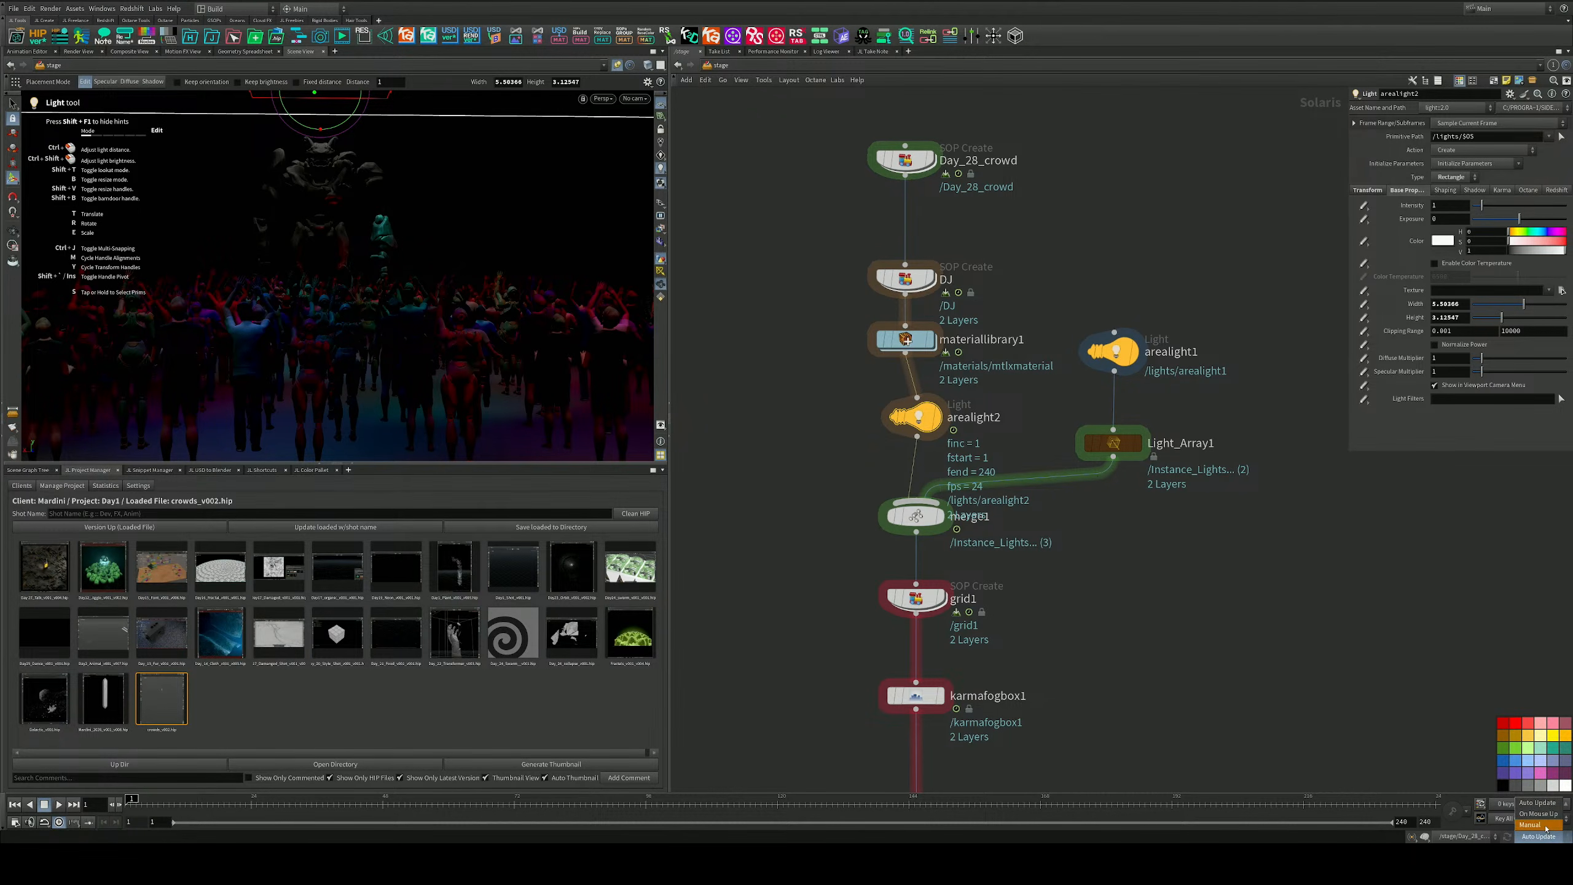
{"action": "left_click", "coordinate": [1547, 824]}
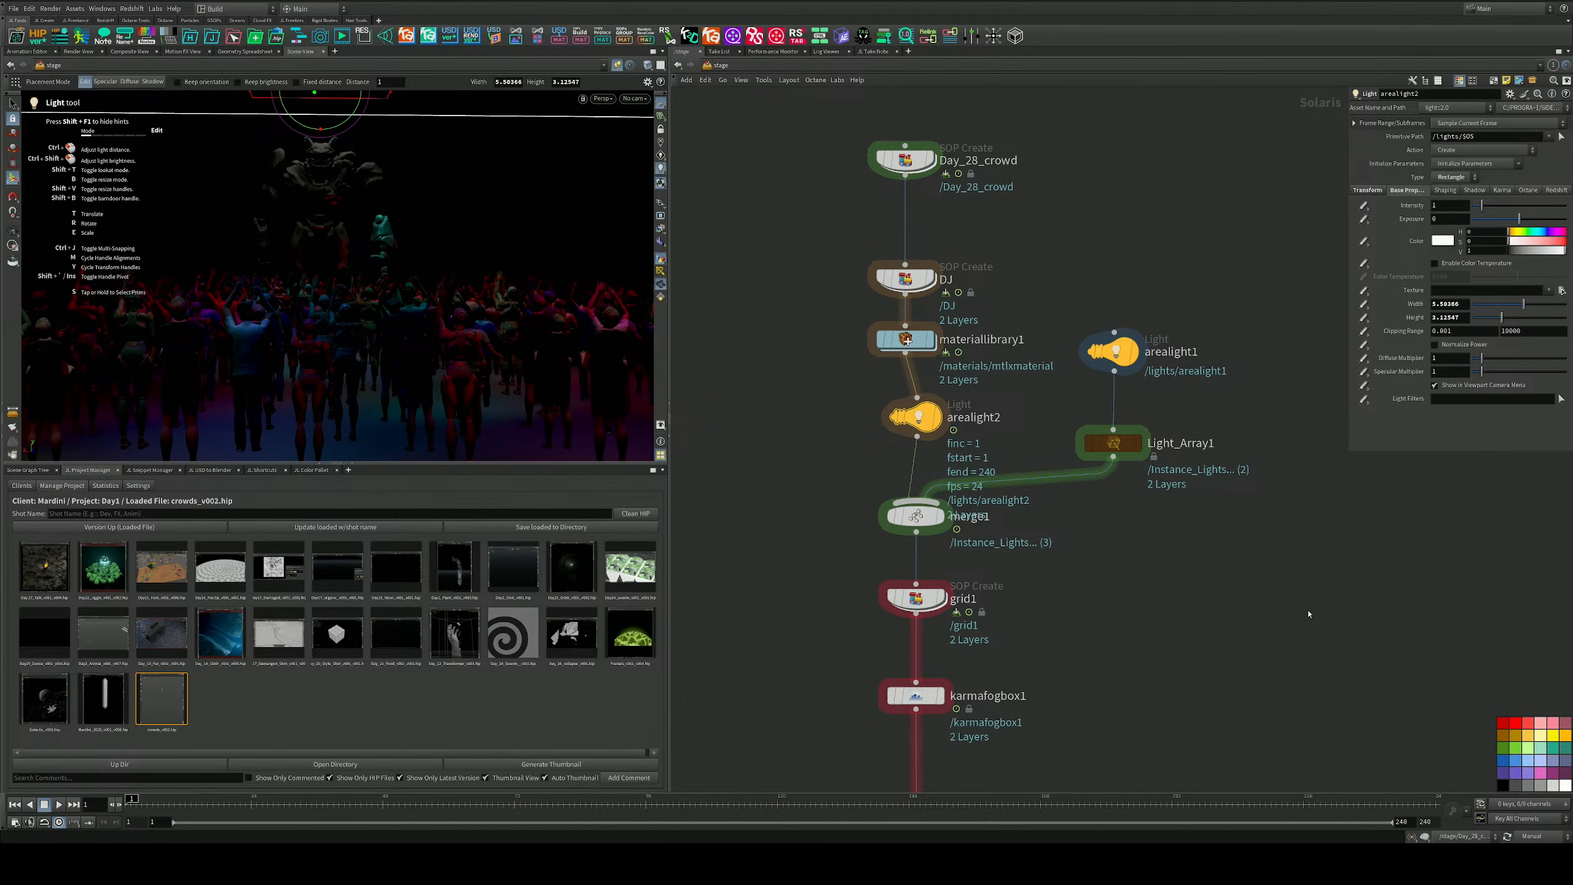
{"action": "left_click", "coordinate": [905, 163]}
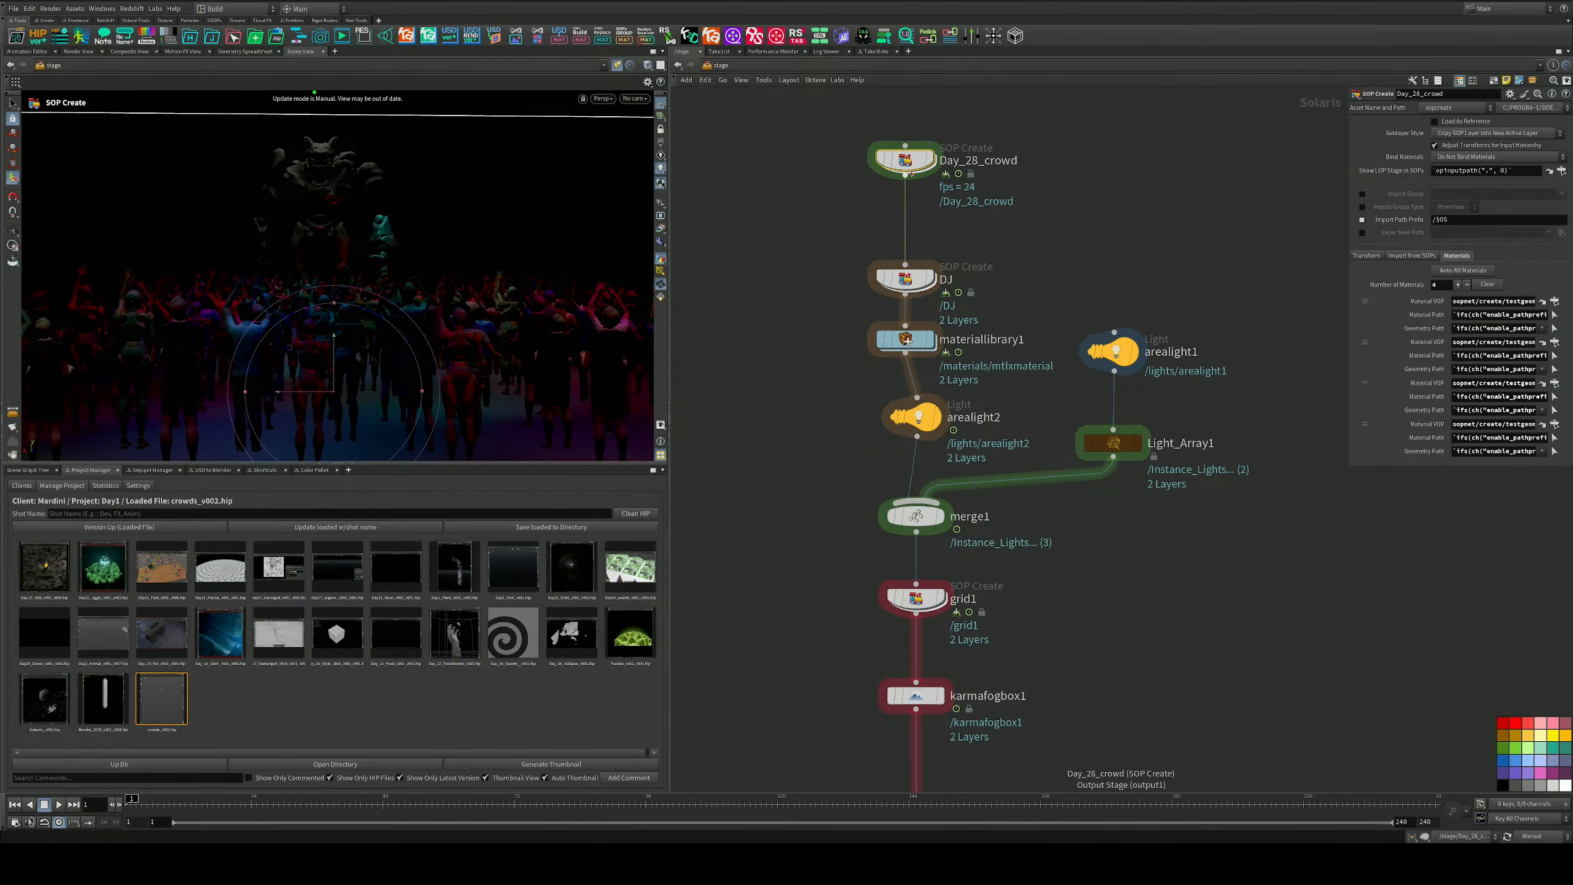
{"action": "double_click", "coordinate": [907, 162]}
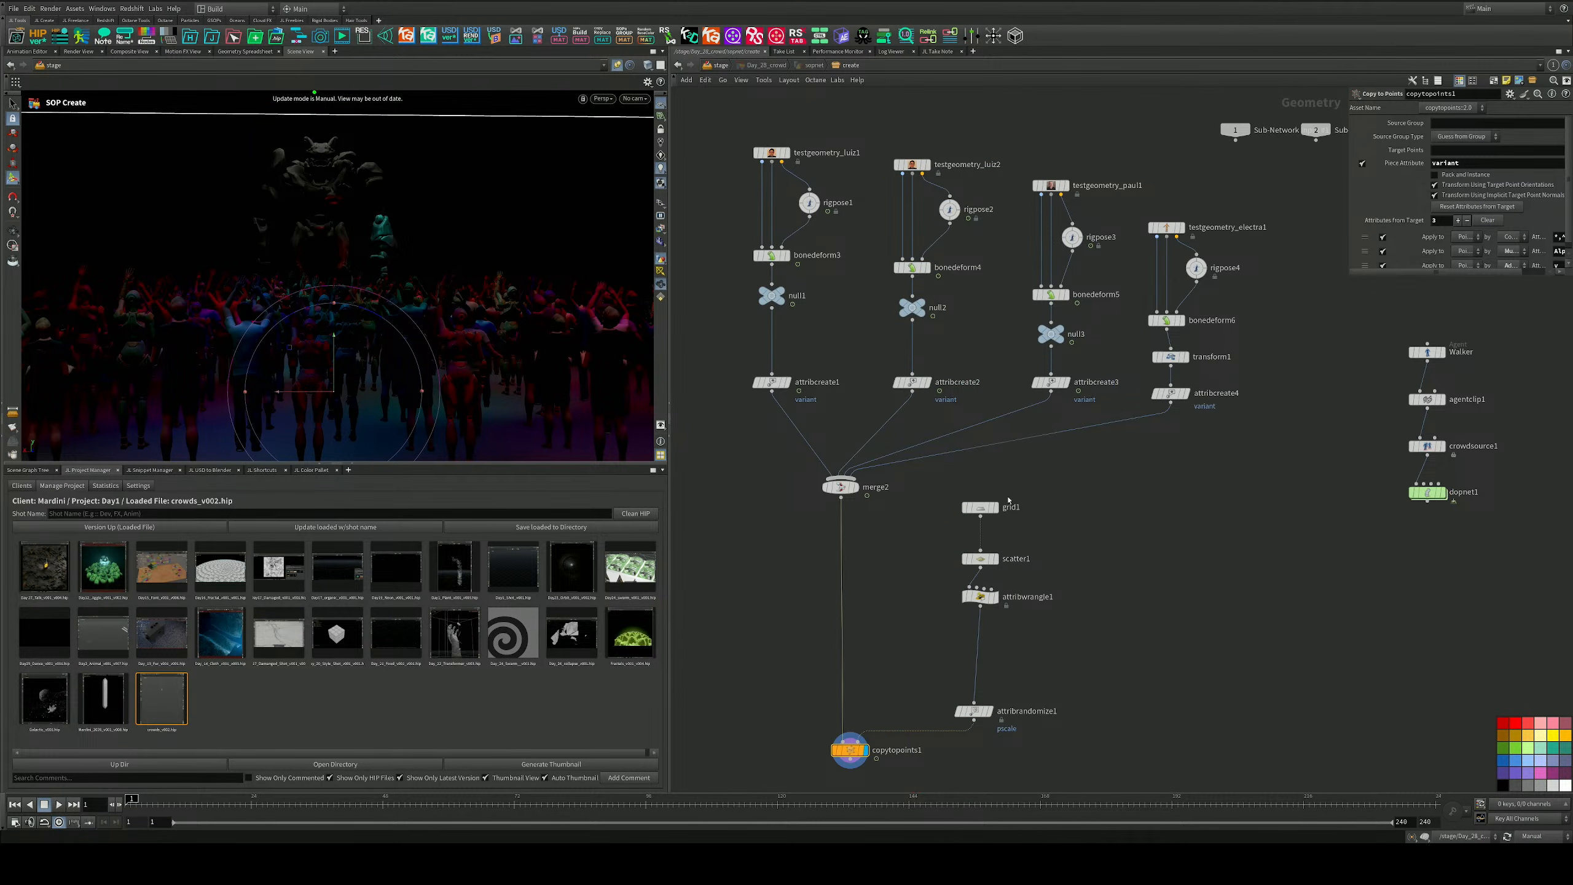
Set scatter1's Force Total Count to 150 and restore the update mode to Auto Update.
{"action": "middle_click_drag", "start_coordinate": [1008, 499], "coordinate": [1002, 254]}
{"action": "left_click", "coordinate": [973, 312]}
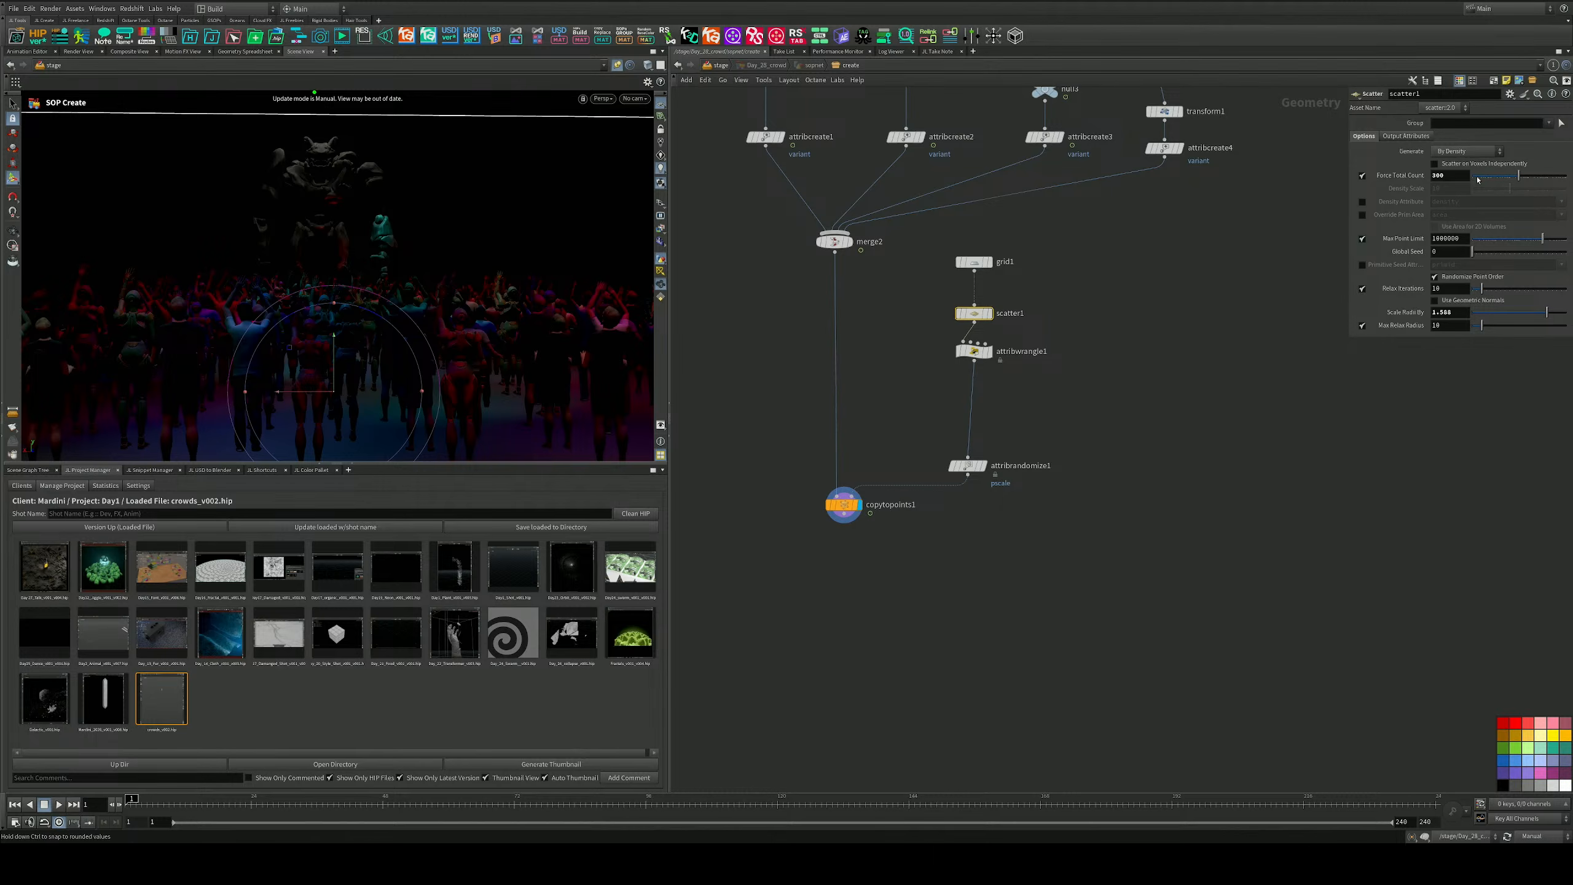
{"action": "double_click", "coordinate": [1449, 175]}
{"action": "type", "text": "150"}
{"action": "key", "text": "Return"}
{"action": "left_click", "coordinate": [1531, 835]}
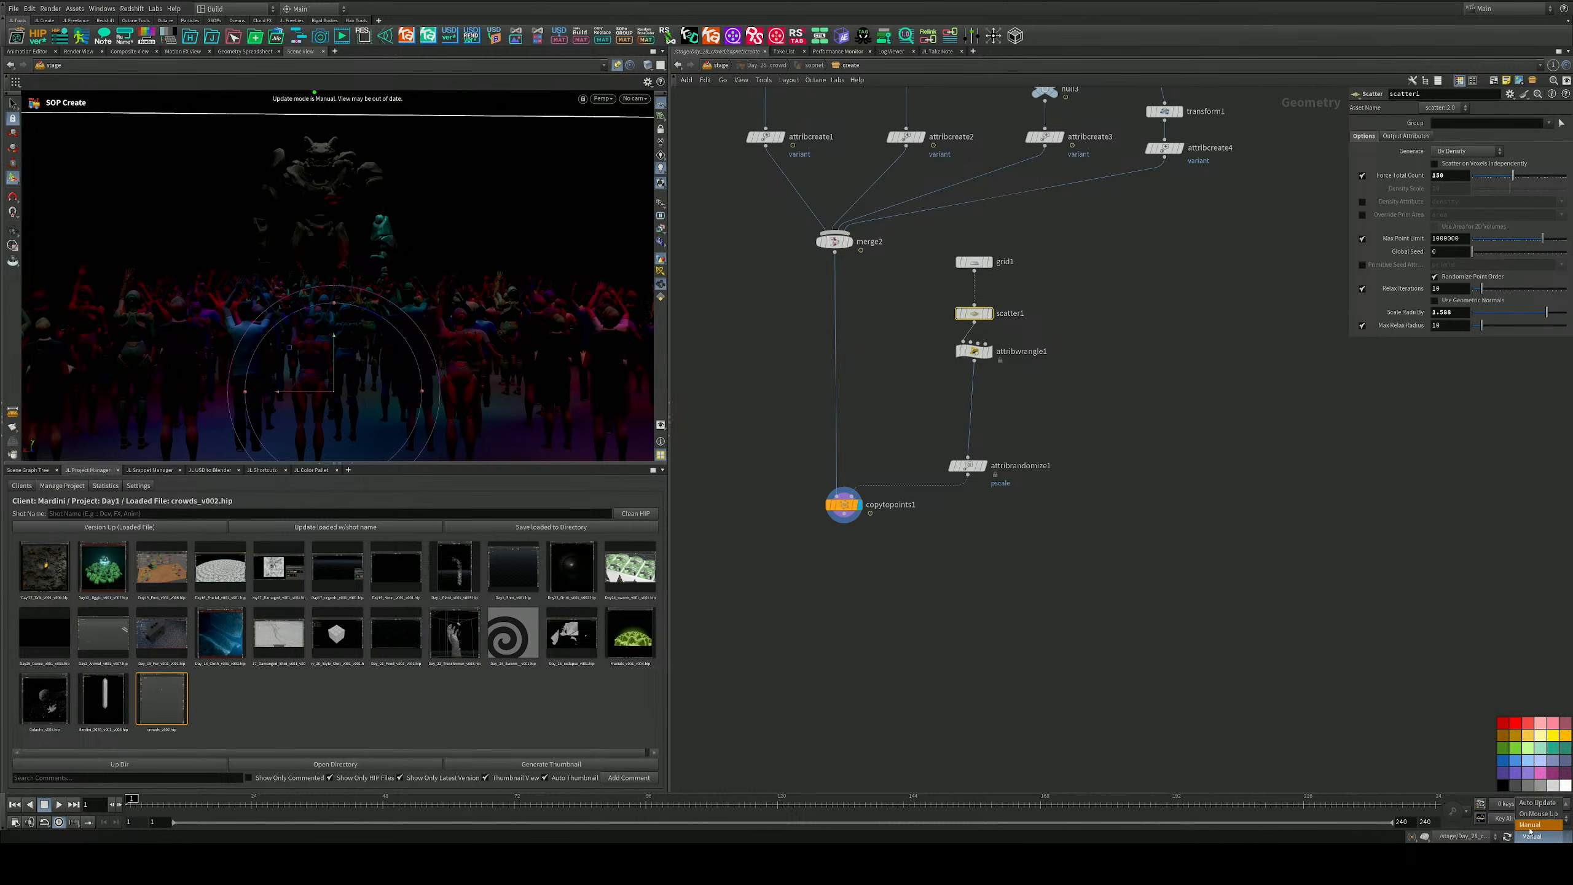
{"action": "left_click", "coordinate": [1536, 804]}
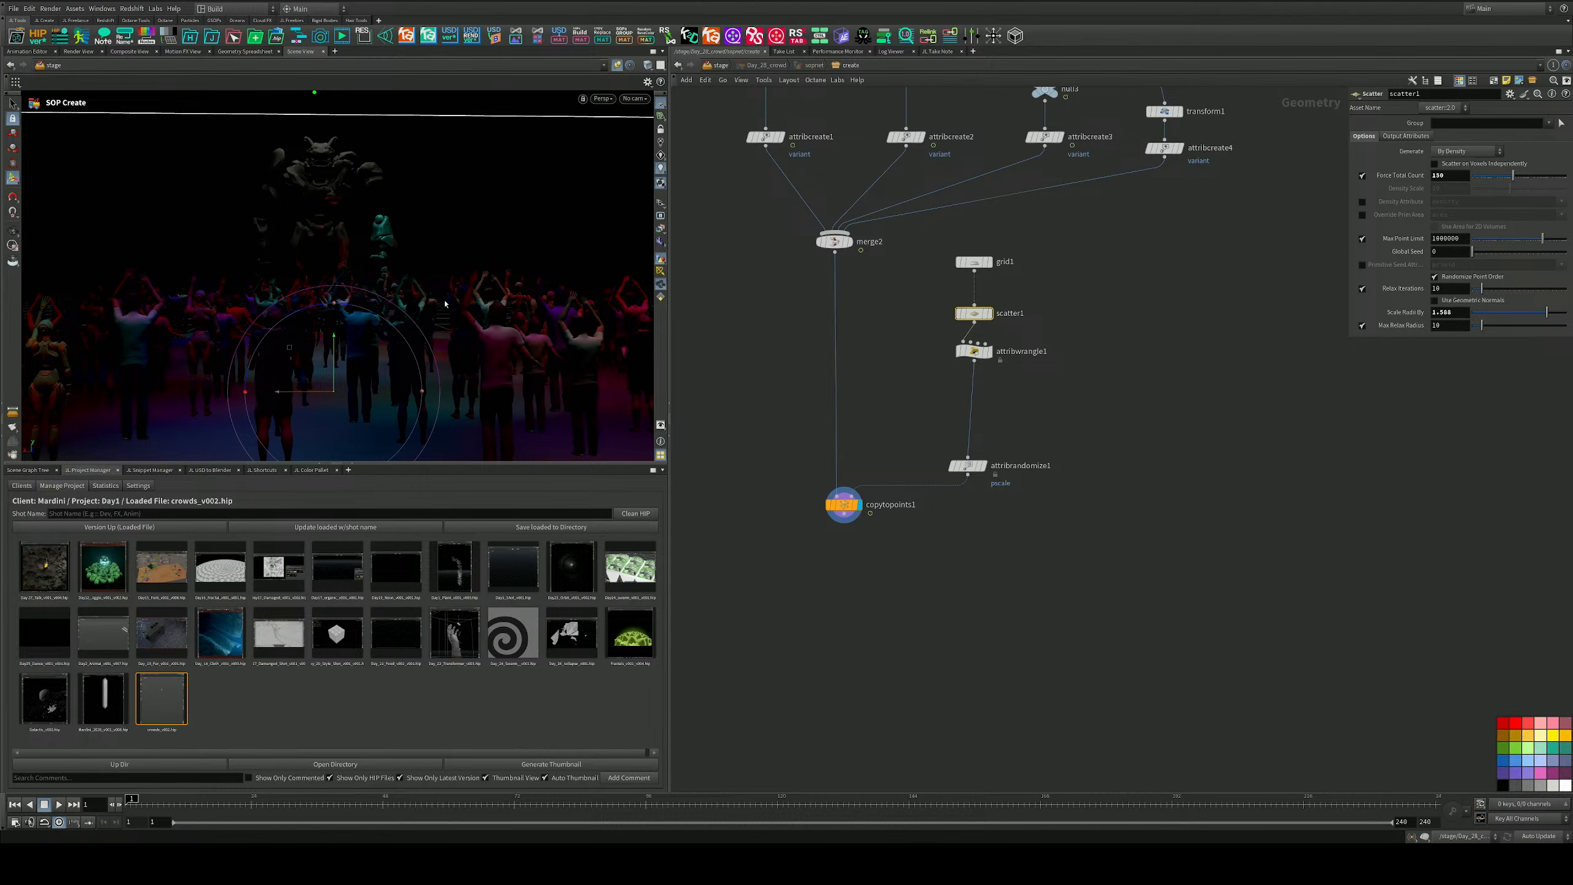
Set the first Size value of grid1 to 10 to narrow the crowd's scatter area.
{"action": "left_click", "coordinate": [974, 262]}
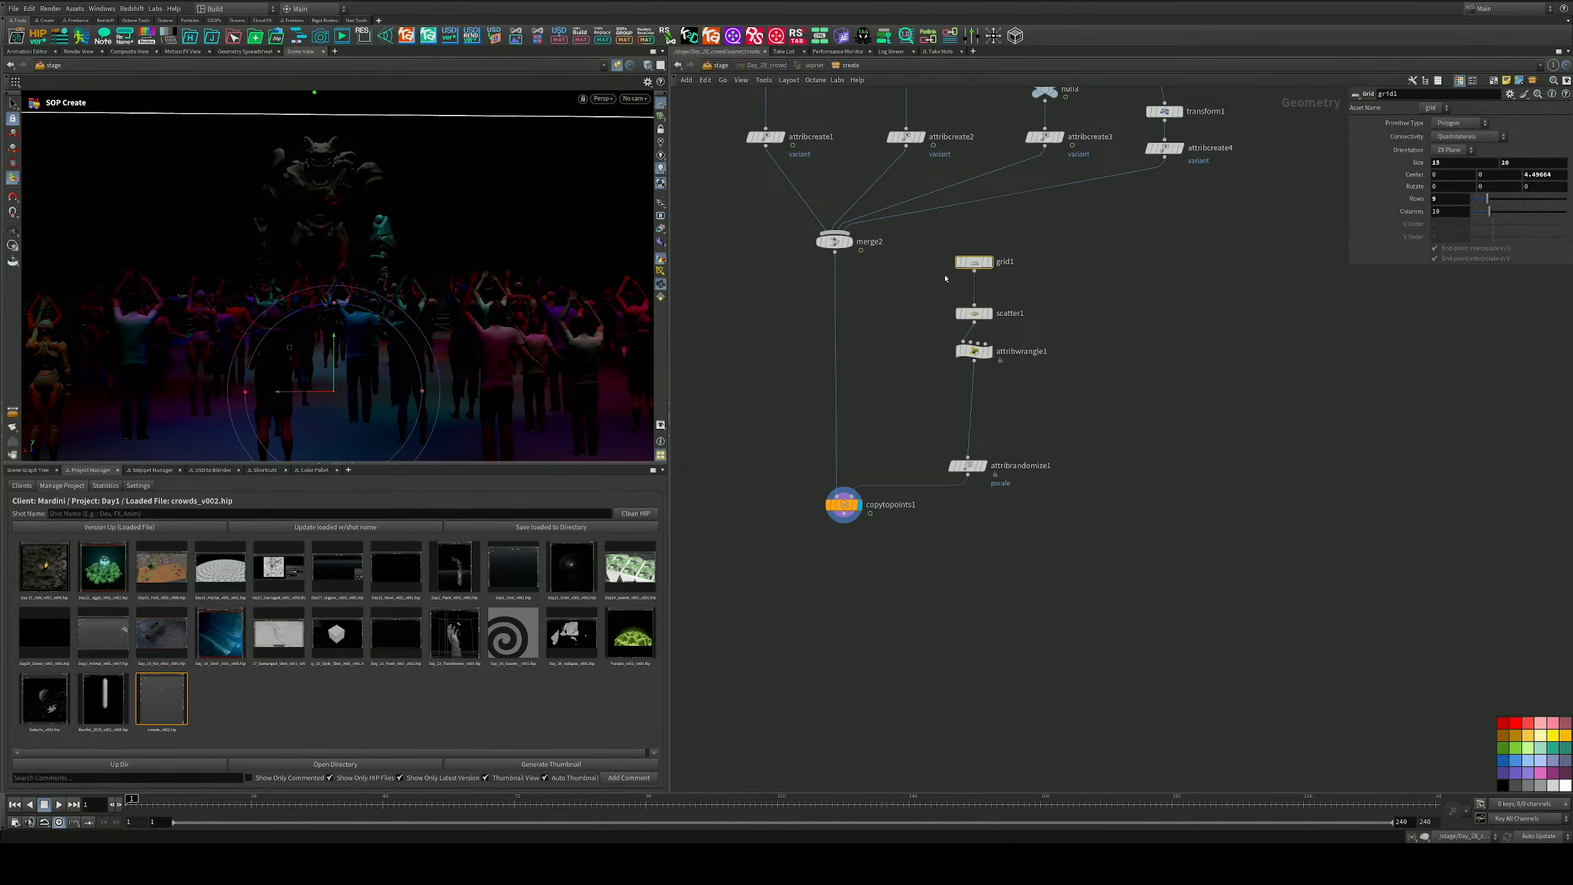
{"action": "left_click_drag", "start_coordinate": [1426, 164], "coordinate": [1394, 161]}
{"action": "type", "text": "1"}
{"action": "key", "text": "Return"}
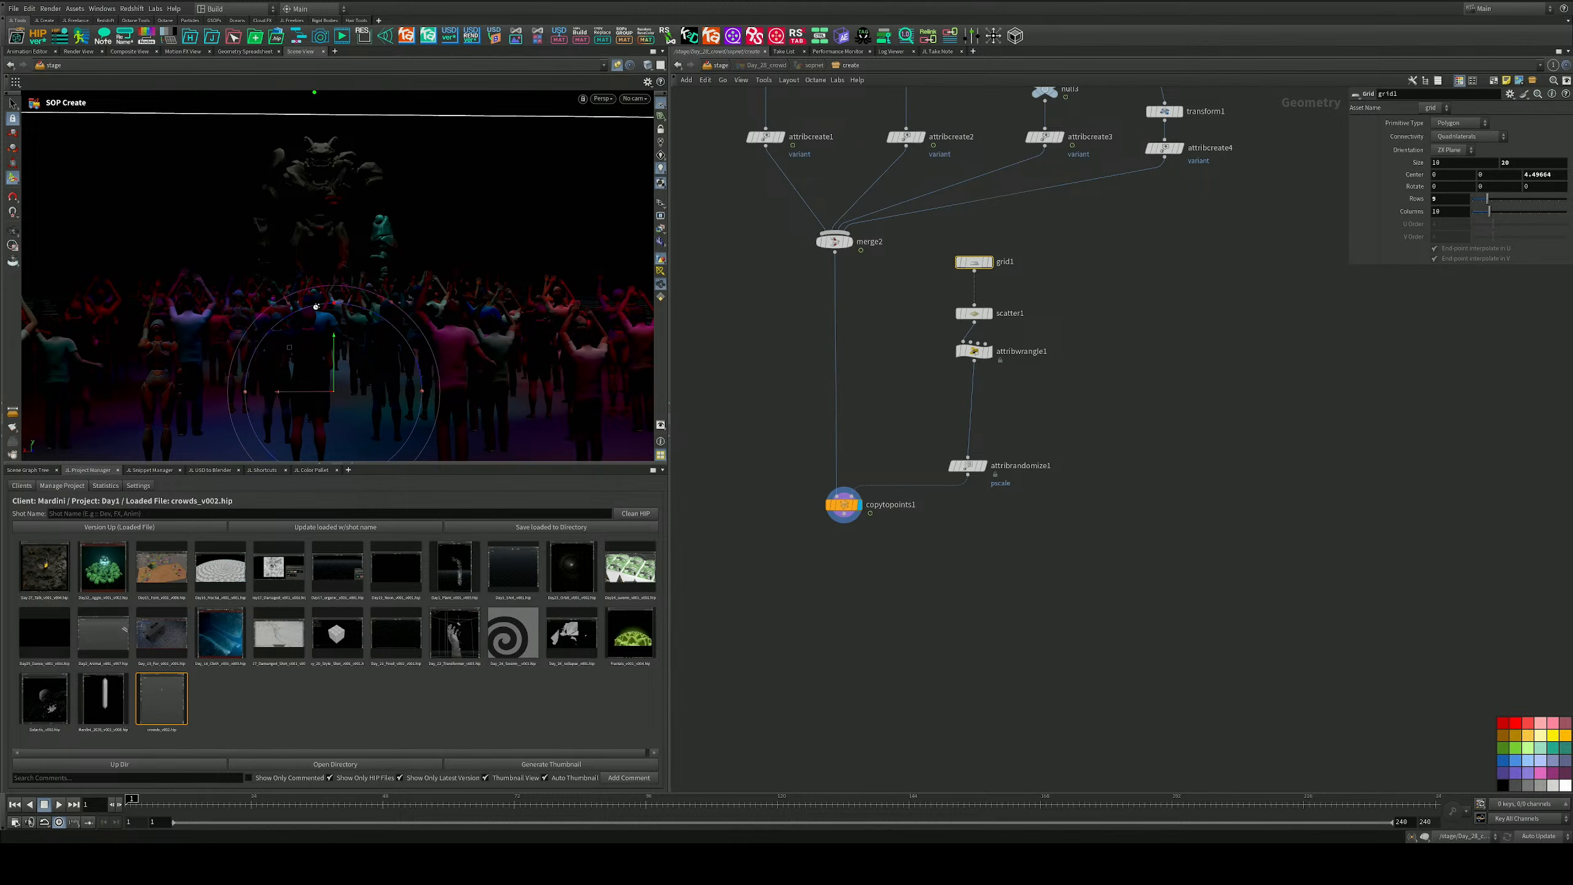
Return to the stage network and create a new camera from a closer view over the crowd toward the DJ.
{"action": "key", "text": "Escape"}
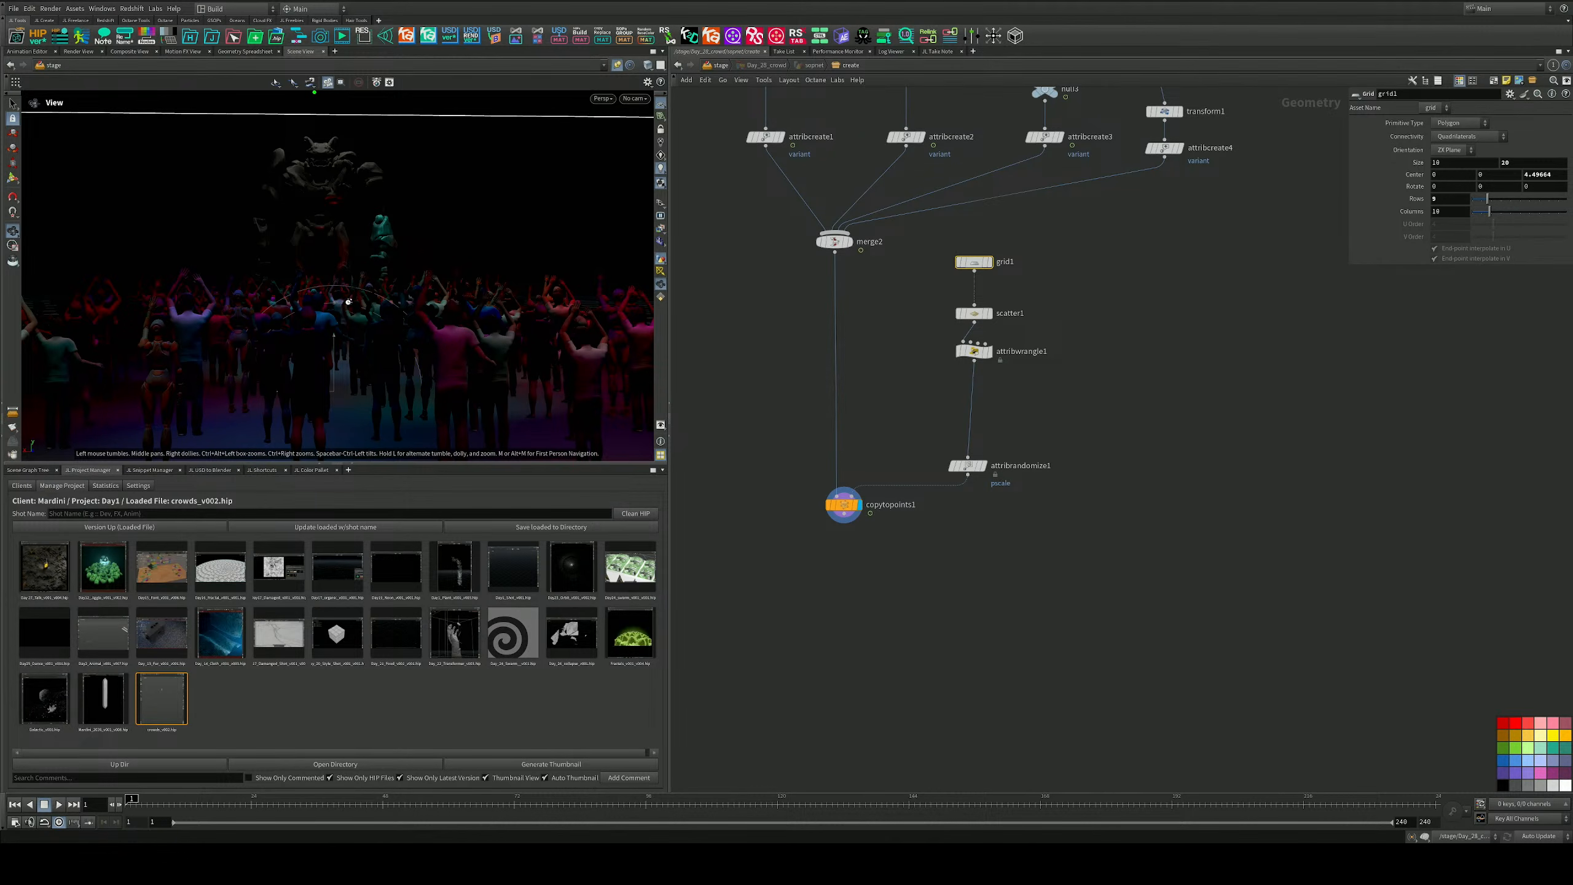
{"action": "left_click_drag", "start_coordinate": [352, 301], "coordinate": [357, 300]}
{"action": "scroll", "coordinate": [571, 222], "scroll_direction": "up", "scroll_amount": 2}
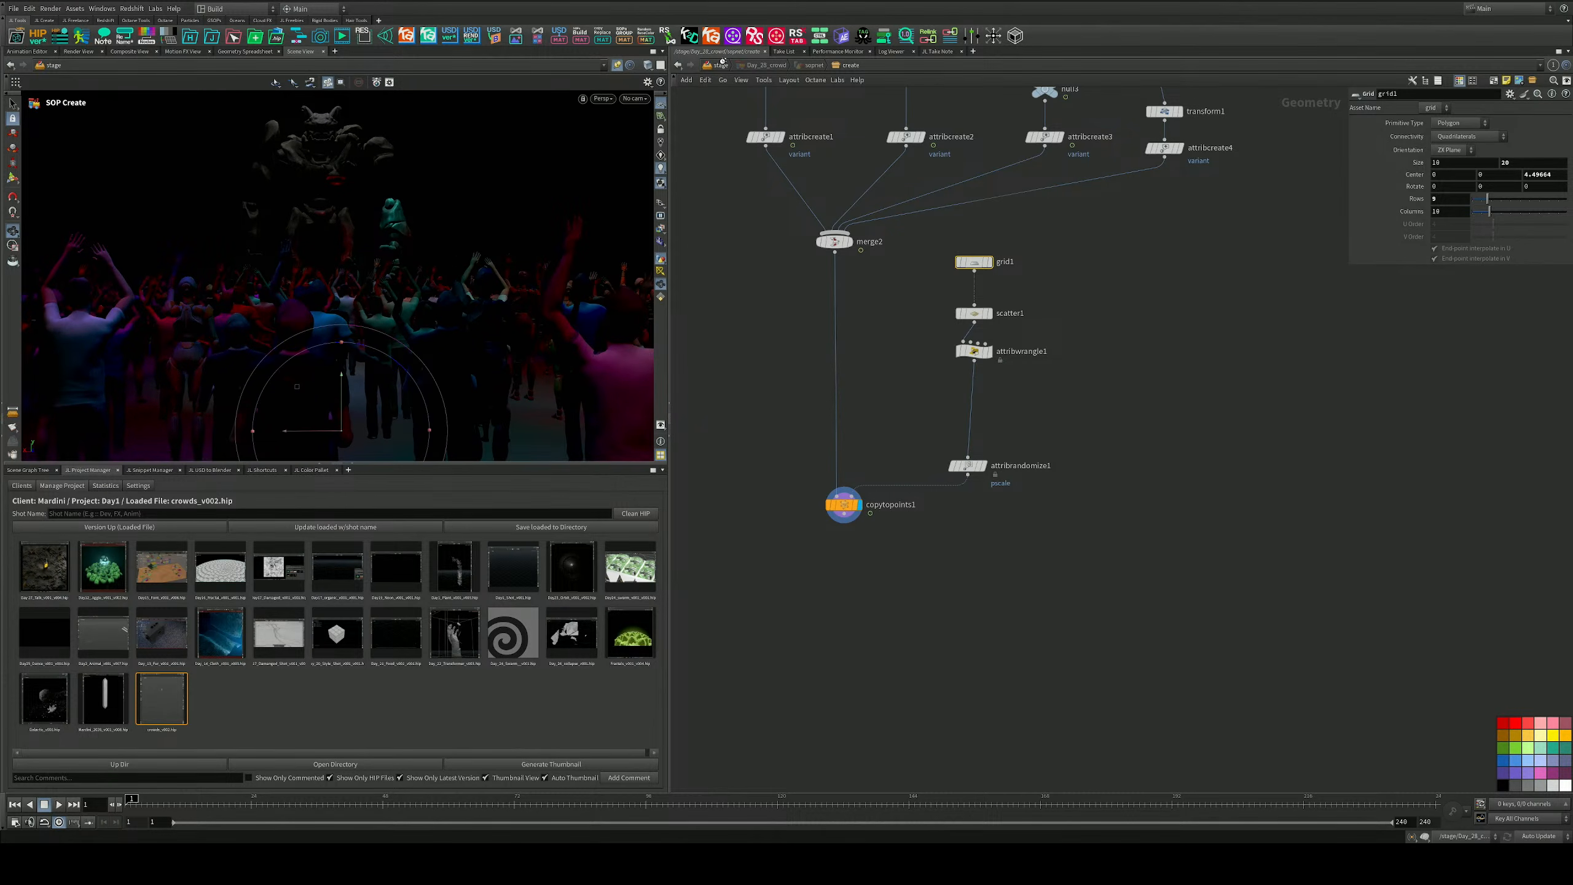
{"action": "left_click", "coordinate": [723, 64]}
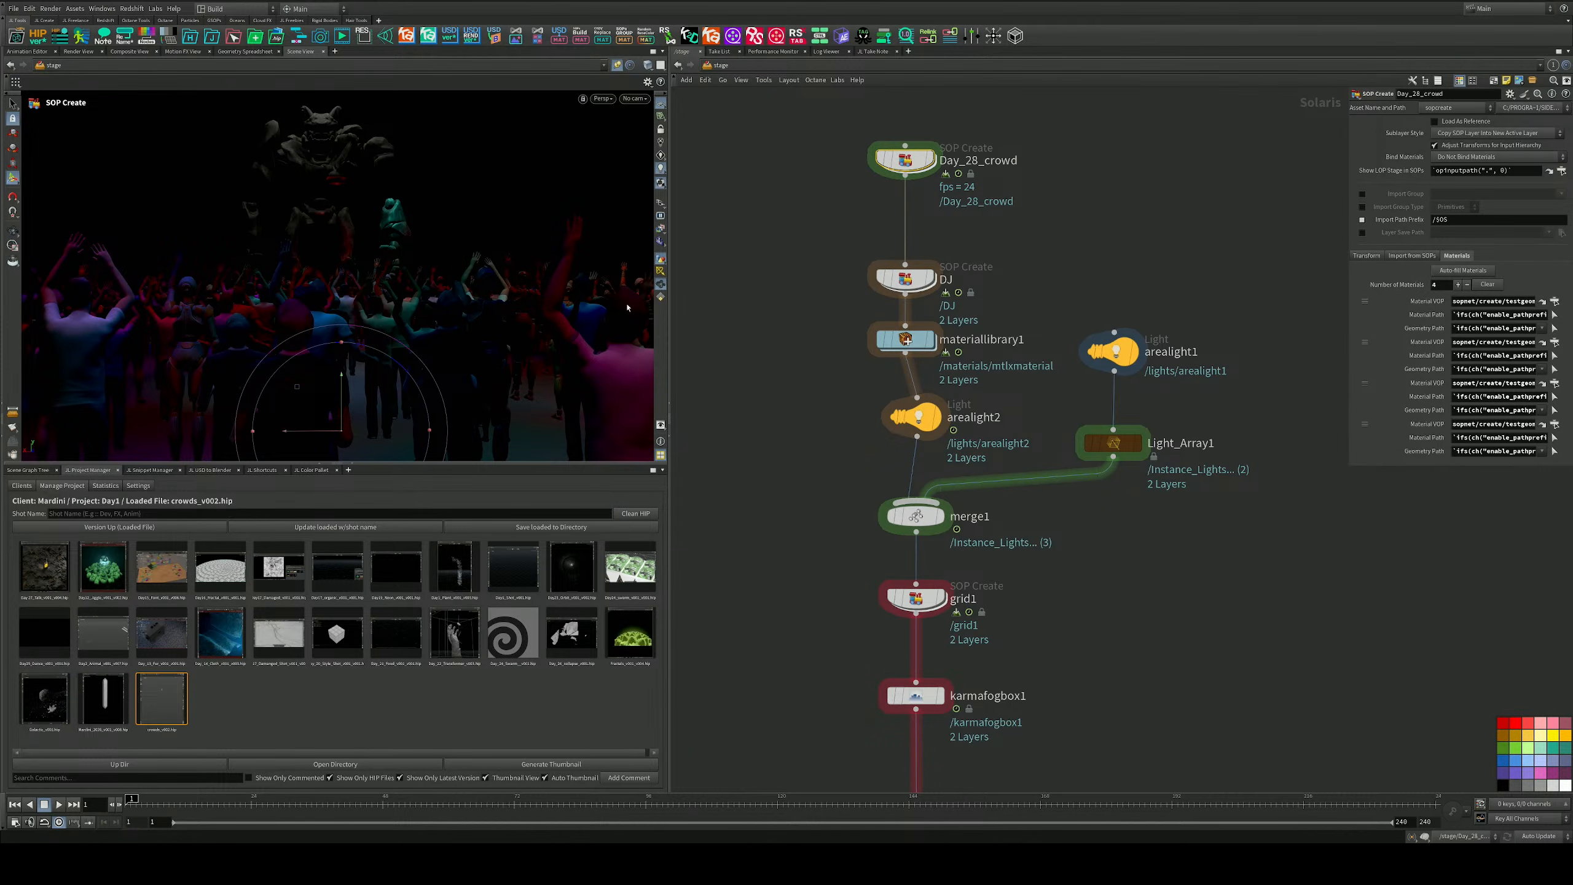
{"action": "left_click", "coordinate": [633, 98]}
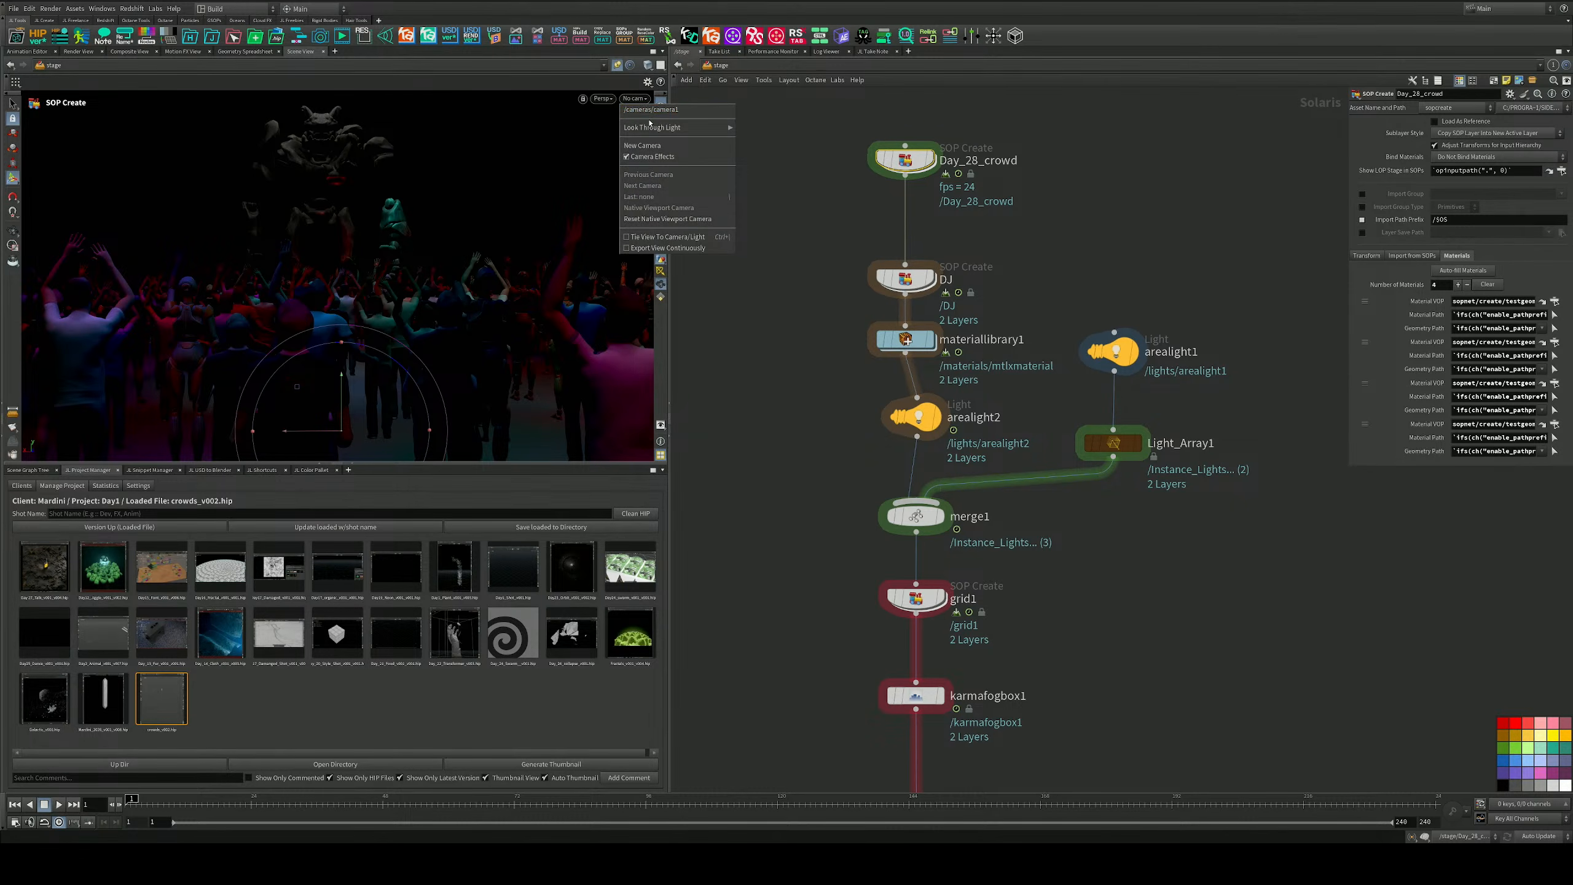
{"action": "left_click", "coordinate": [645, 145]}
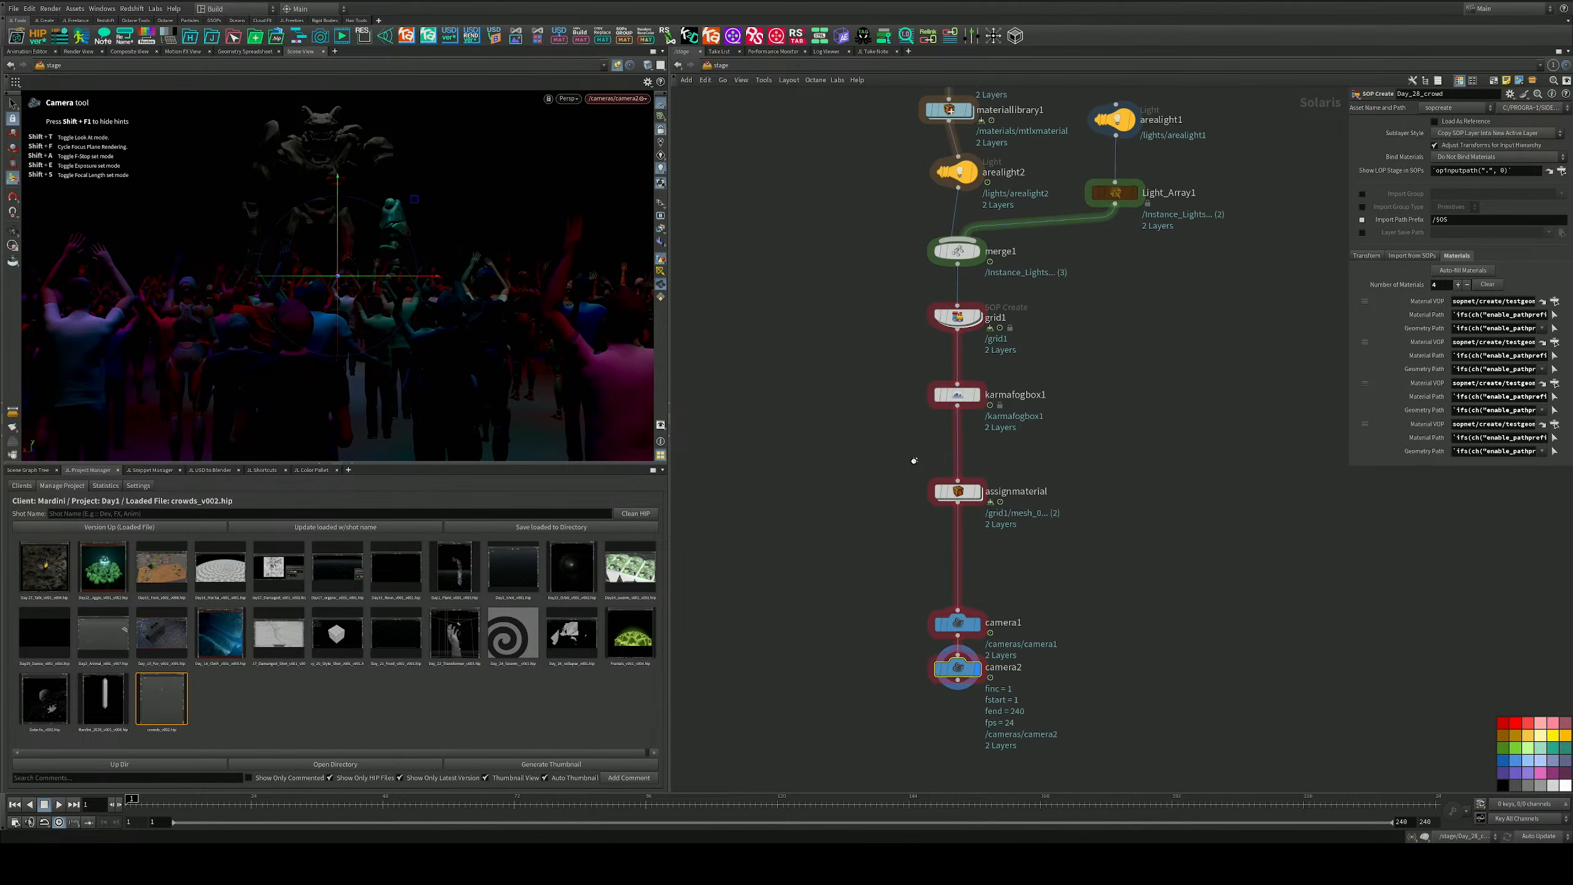
Space camera2 further below camera1 in the network and set its focal length to 30.
{"action": "middle_click_drag", "start_coordinate": [1222, 566], "coordinate": [1184, 304]}
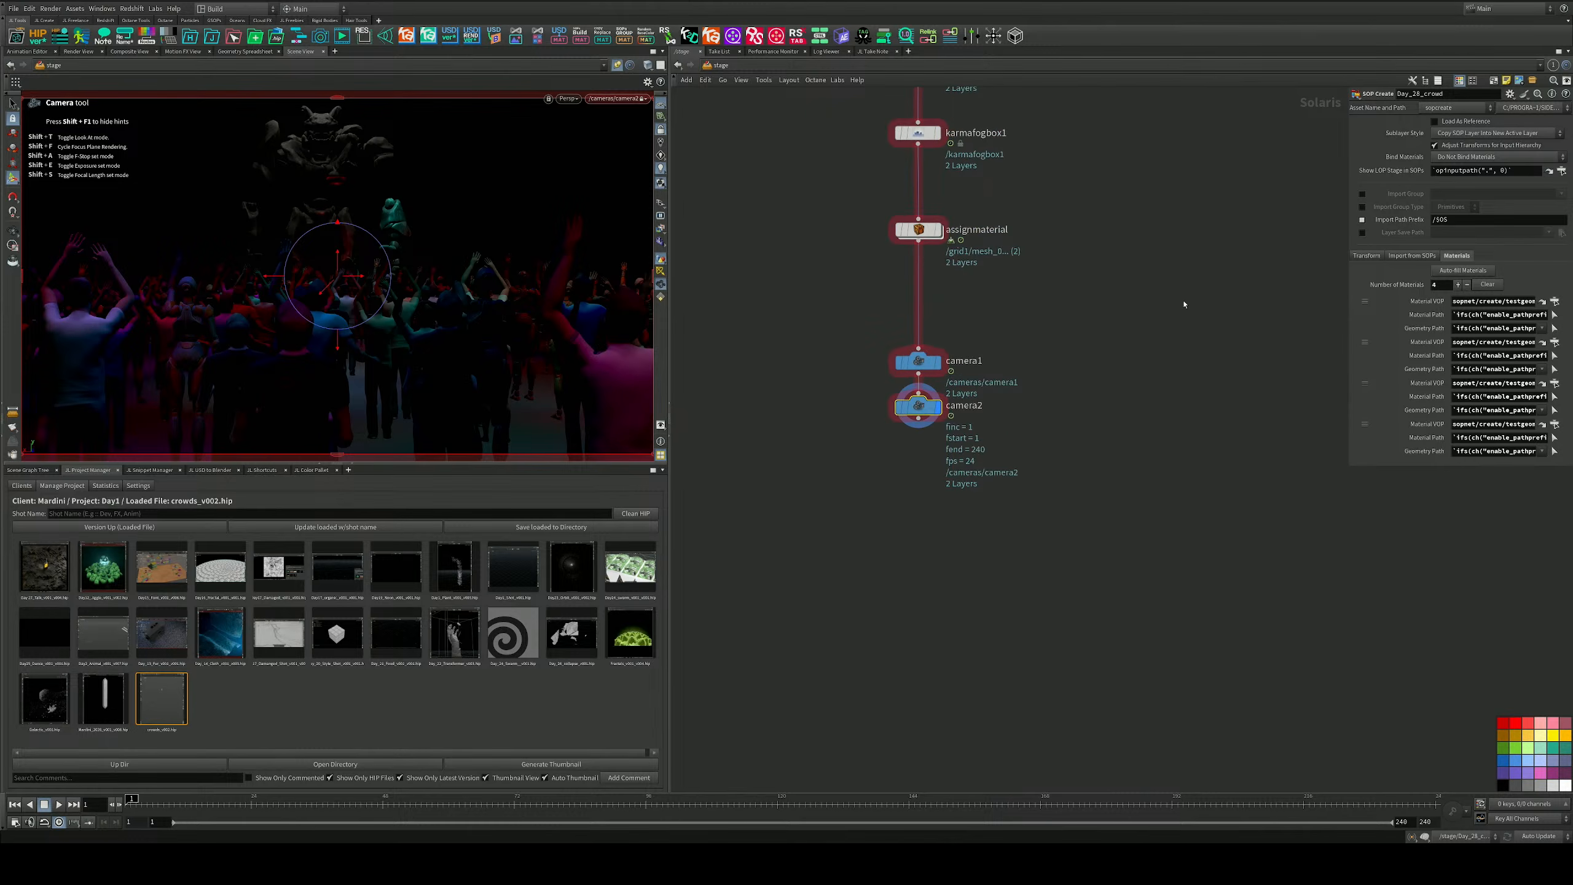
{"action": "left_click_drag", "start_coordinate": [905, 406], "coordinate": [906, 427]}
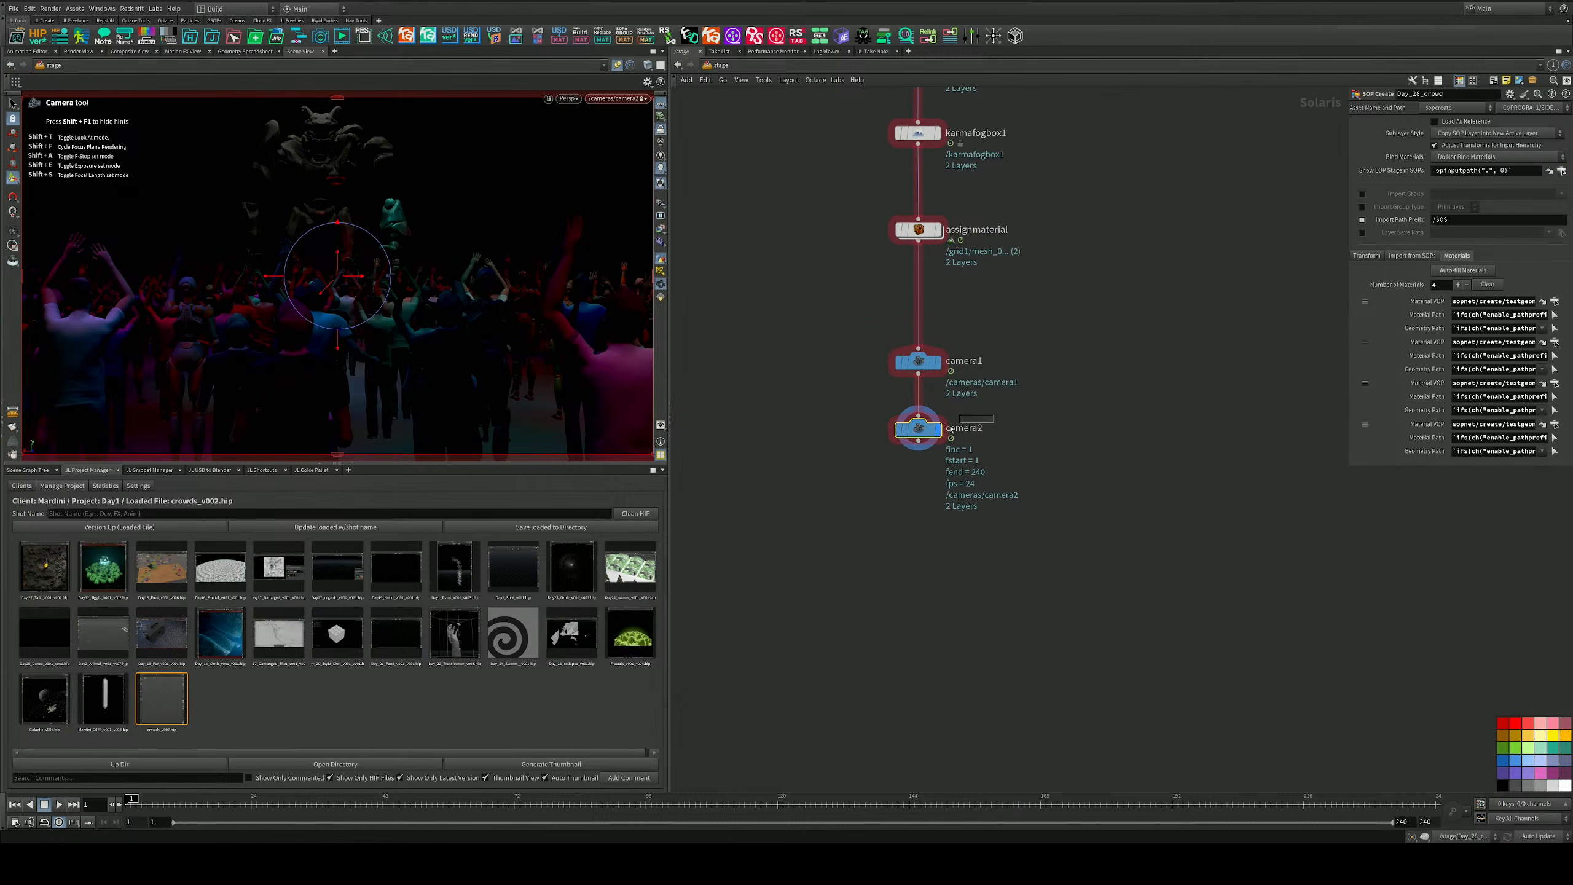
{"action": "left_click", "coordinate": [1423, 176]}
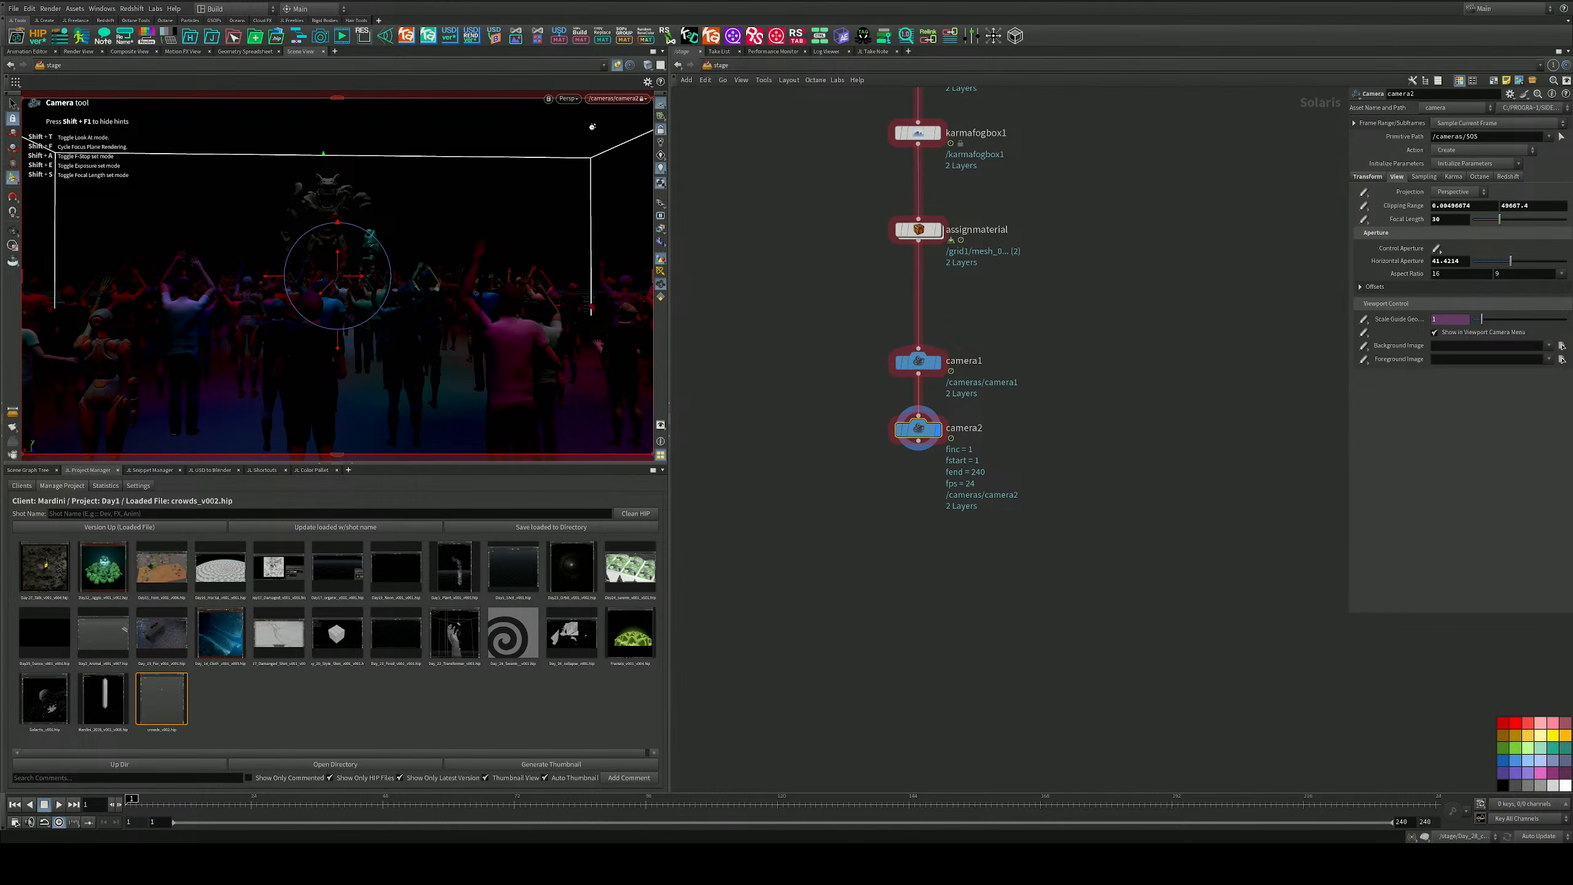
Render the camera2 view with Karma CPU and bypass karmafogbox1 to remove the fog.
{"action": "left_click", "coordinate": [569, 99]}
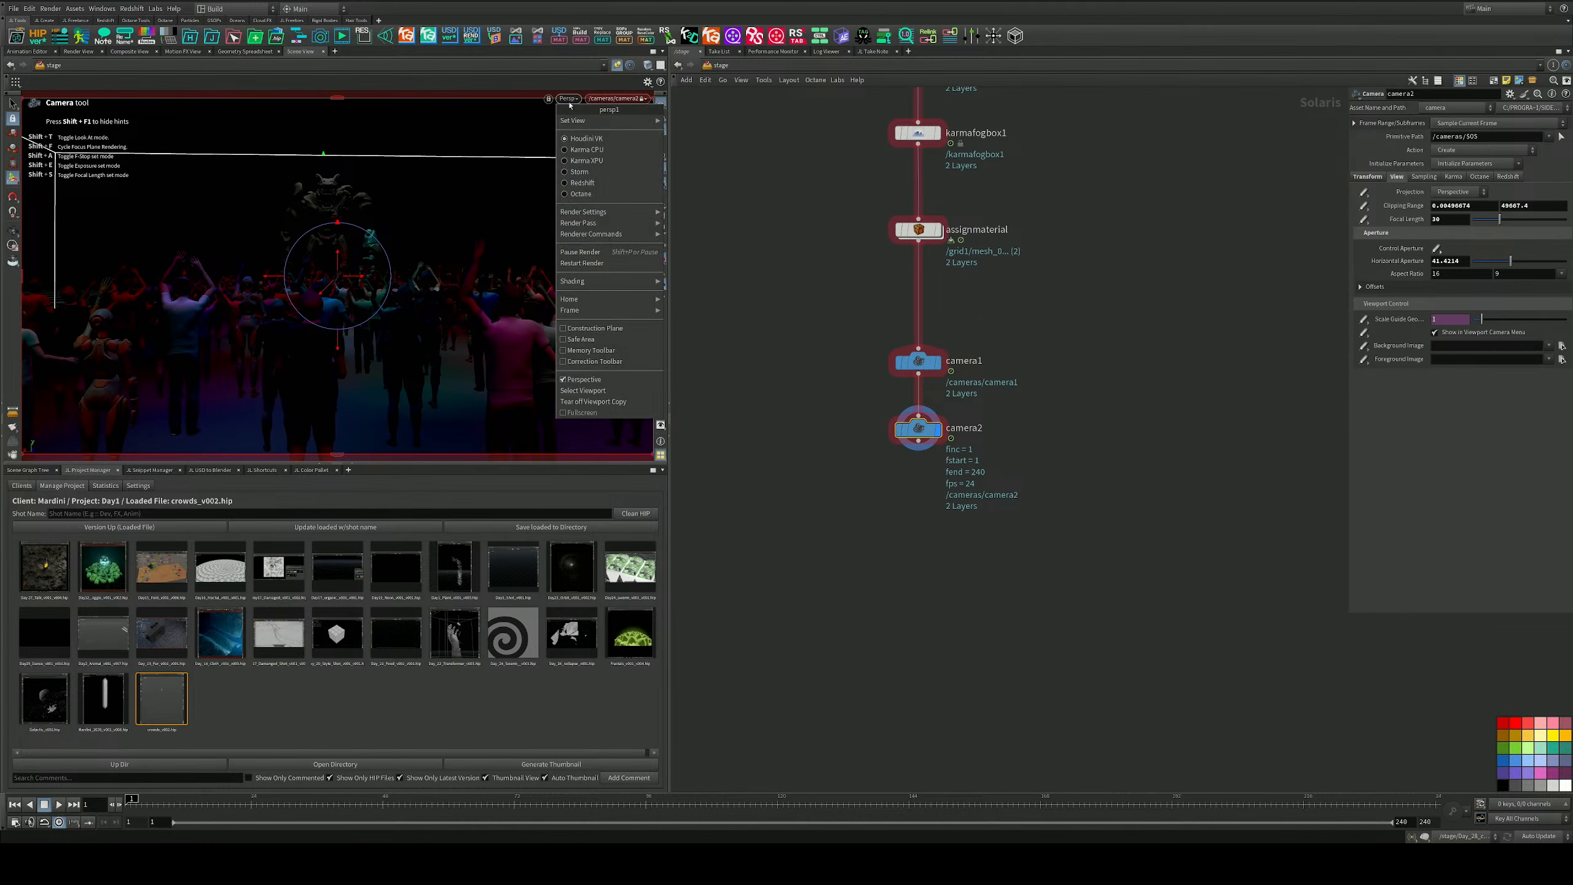
{"action": "left_click", "coordinate": [579, 150]}
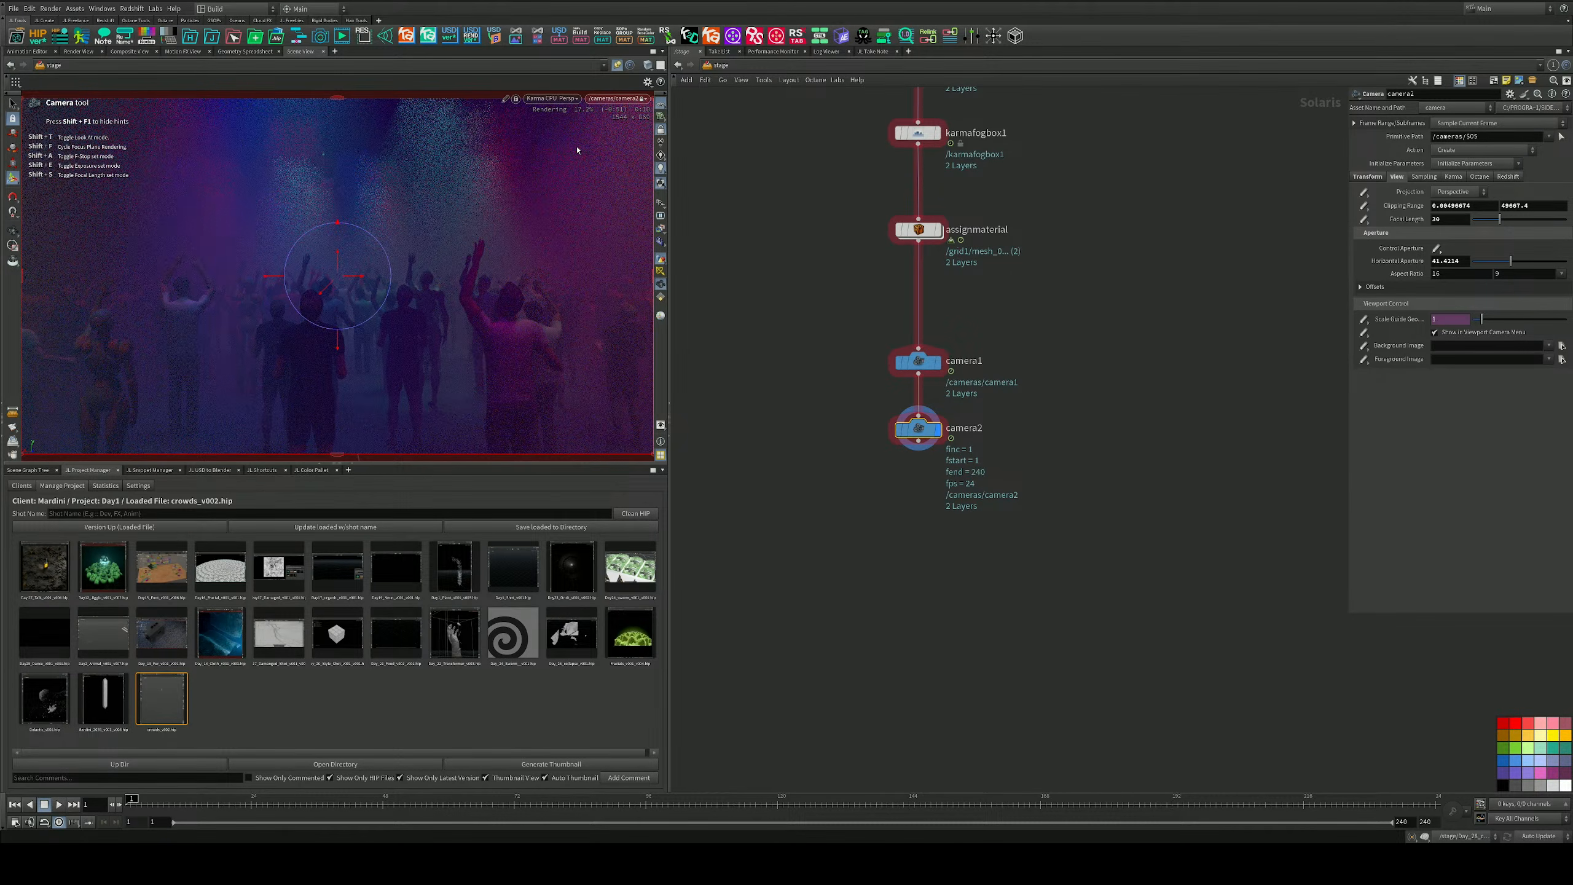
{"action": "middle_click_drag", "start_coordinate": [1043, 194], "coordinate": [1087, 395]}
{"action": "left_click", "coordinate": [942, 338]}
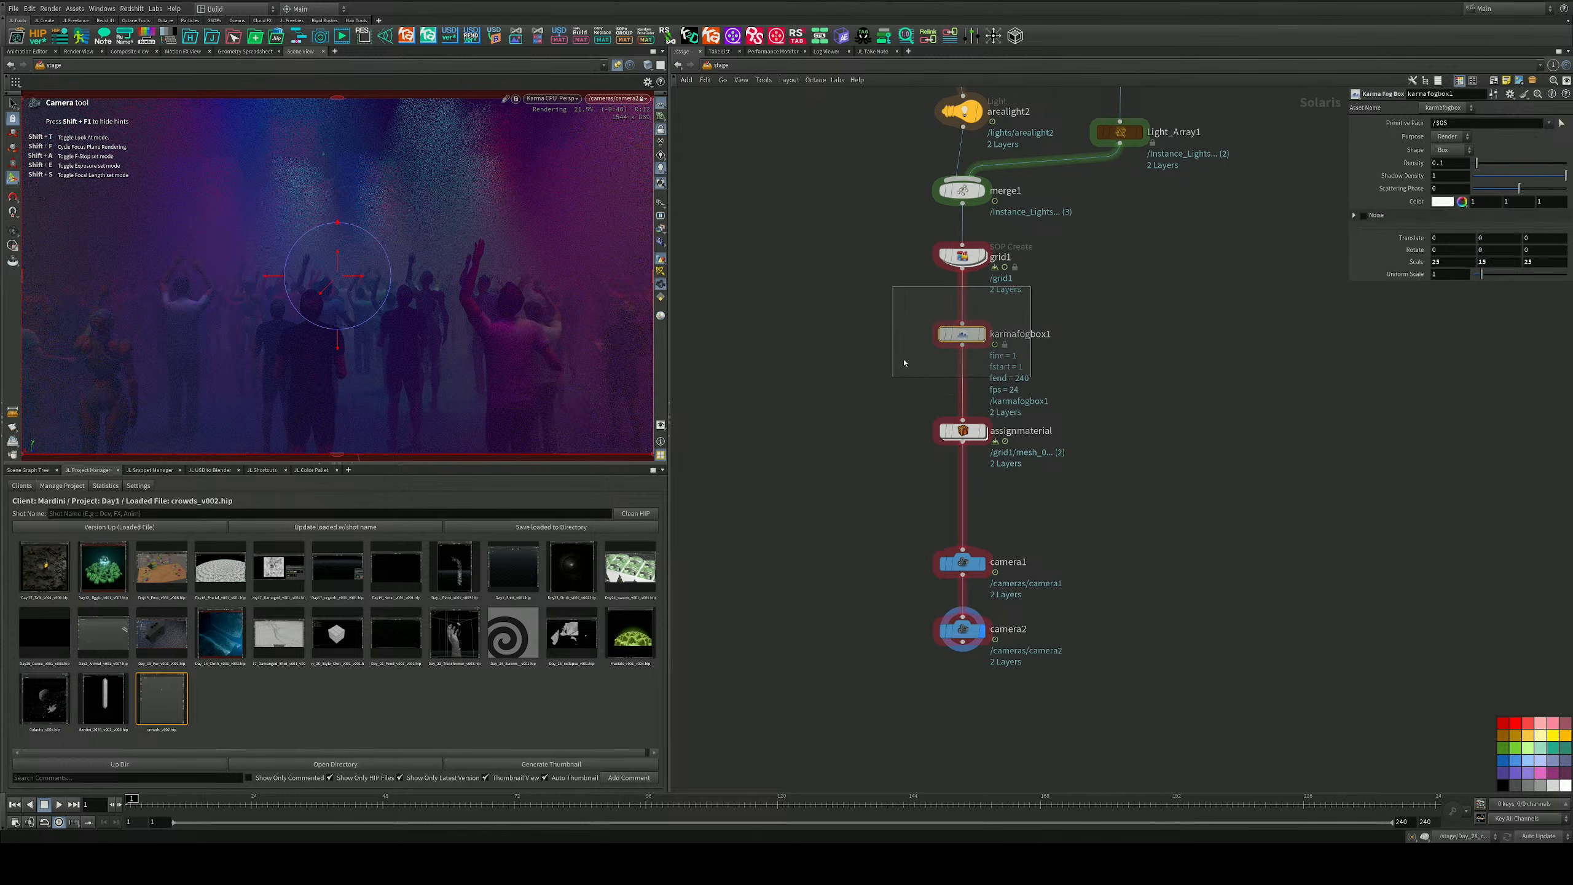
{"action": "left_click", "coordinate": [942, 336]}
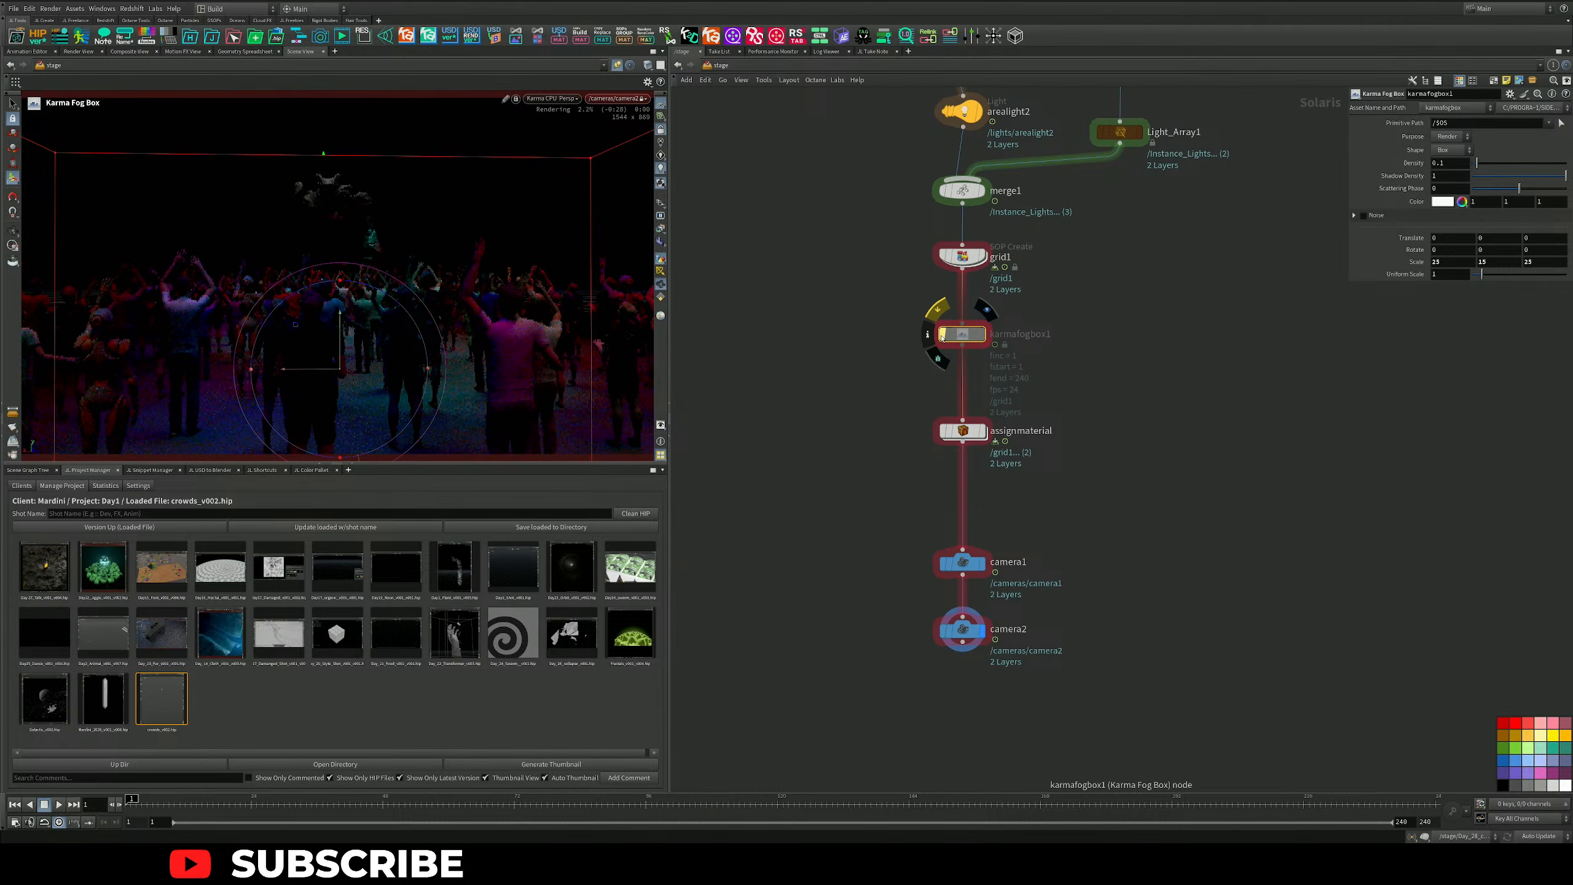
Set arealight2's intensity to 2 and widen the light above the DJ to about 9.02.
{"action": "middle_click_drag", "start_coordinate": [788, 311], "coordinate": [818, 373]}
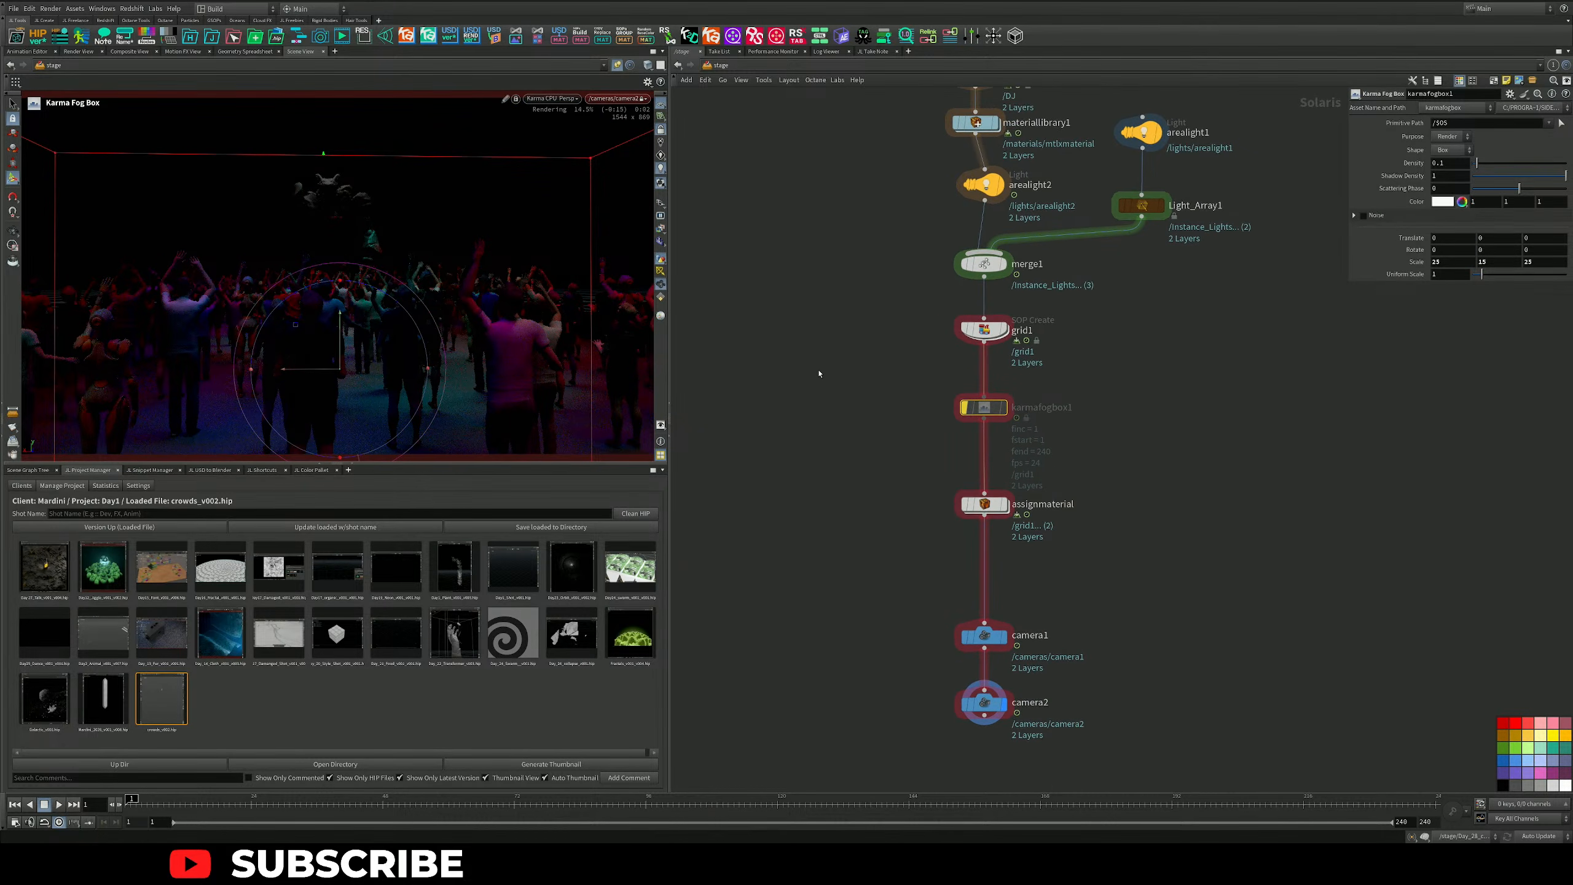
{"action": "middle_click_drag", "start_coordinate": [780, 316], "coordinate": [778, 444]}
{"action": "middle_click_drag", "start_coordinate": [806, 356], "coordinate": [781, 440]}
{"action": "left_click", "coordinate": [1000, 396]}
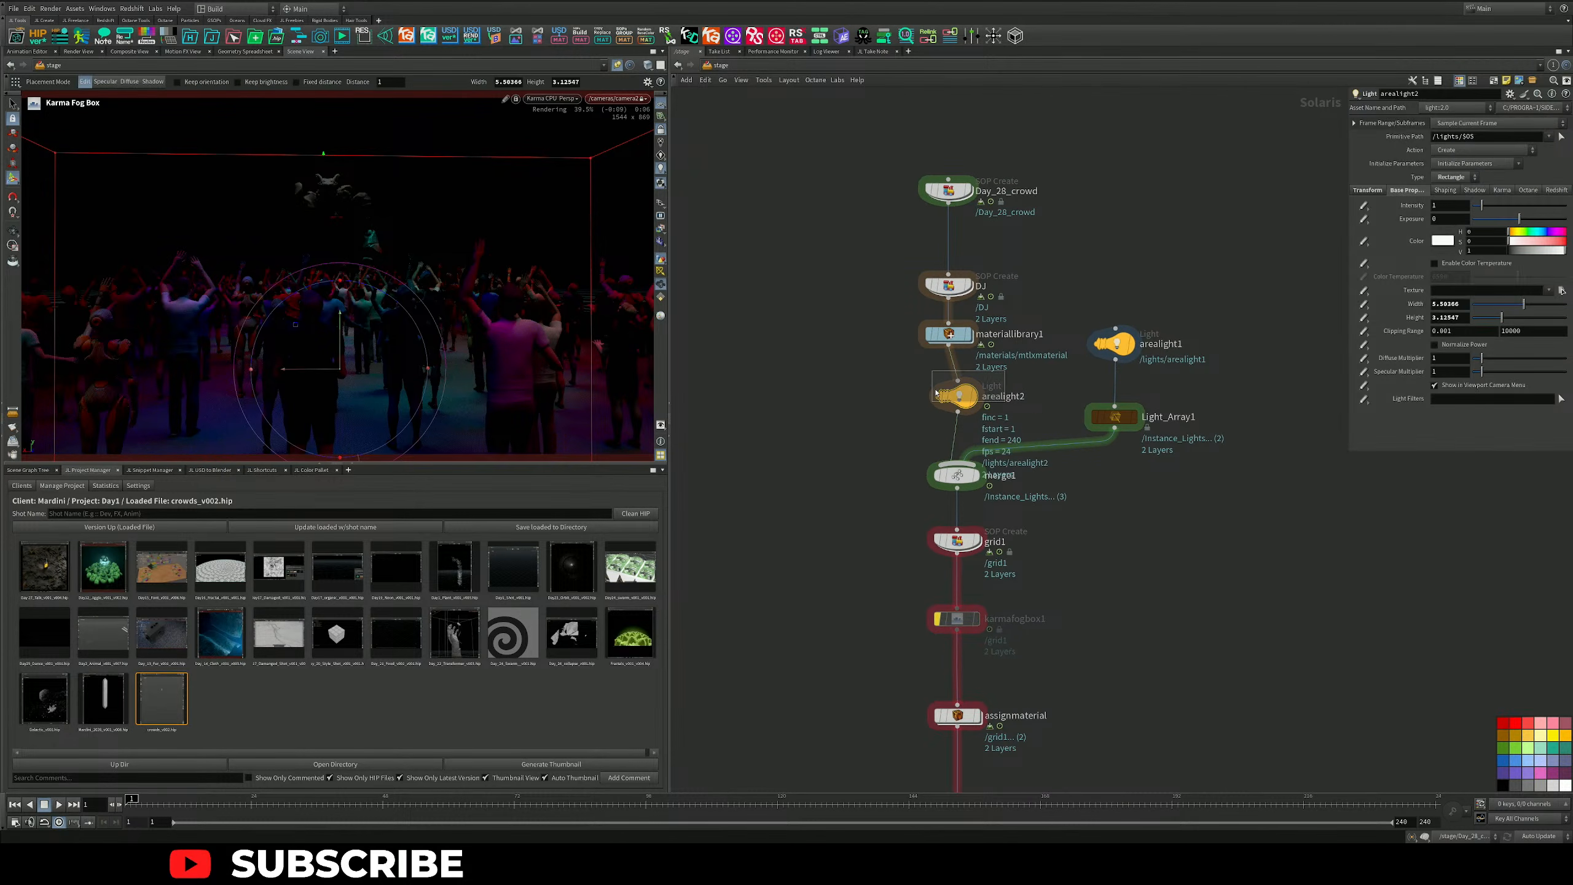
{"action": "left_click", "coordinate": [1489, 206]}
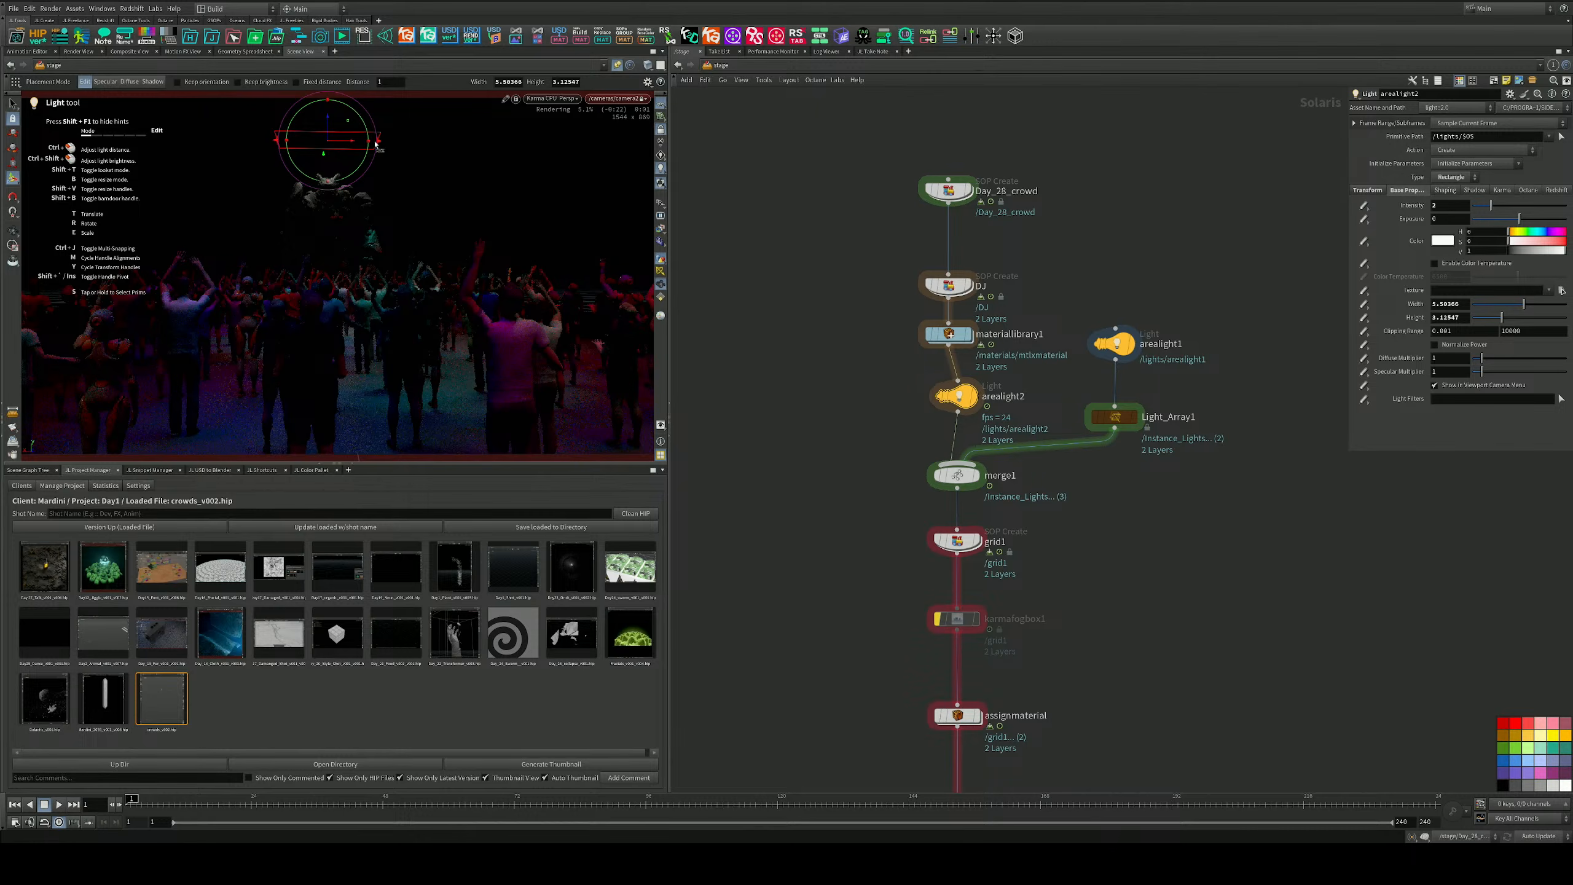
{"action": "left_click_drag", "start_coordinate": [378, 141], "coordinate": [431, 149]}
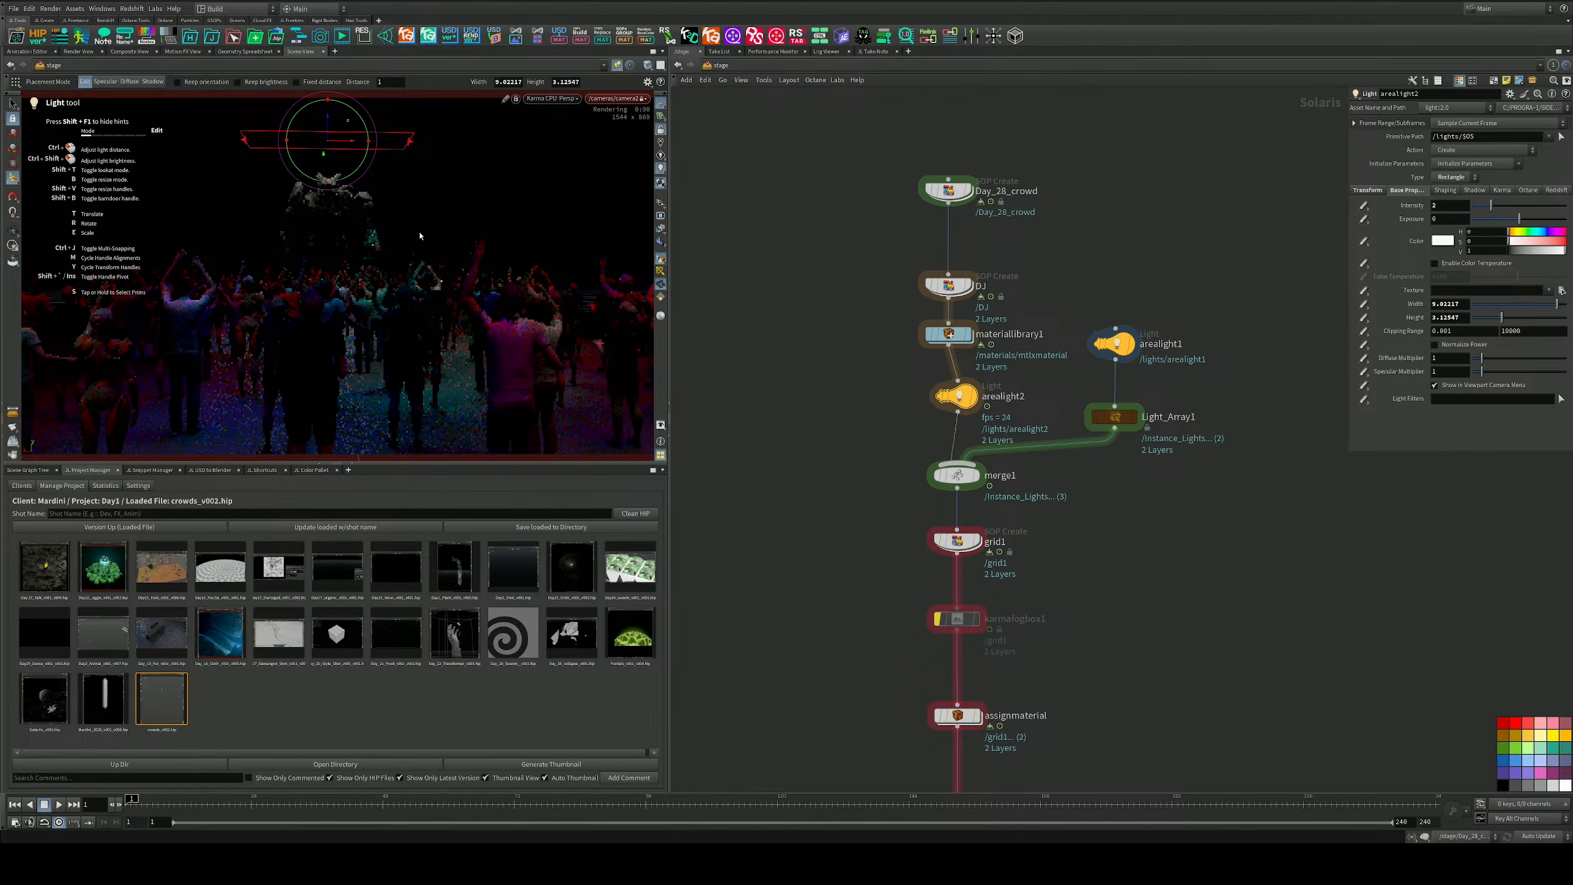
Tint arealight2 red by raising its color saturation to about 0.62.
{"action": "left_click", "coordinate": [1554, 244]}
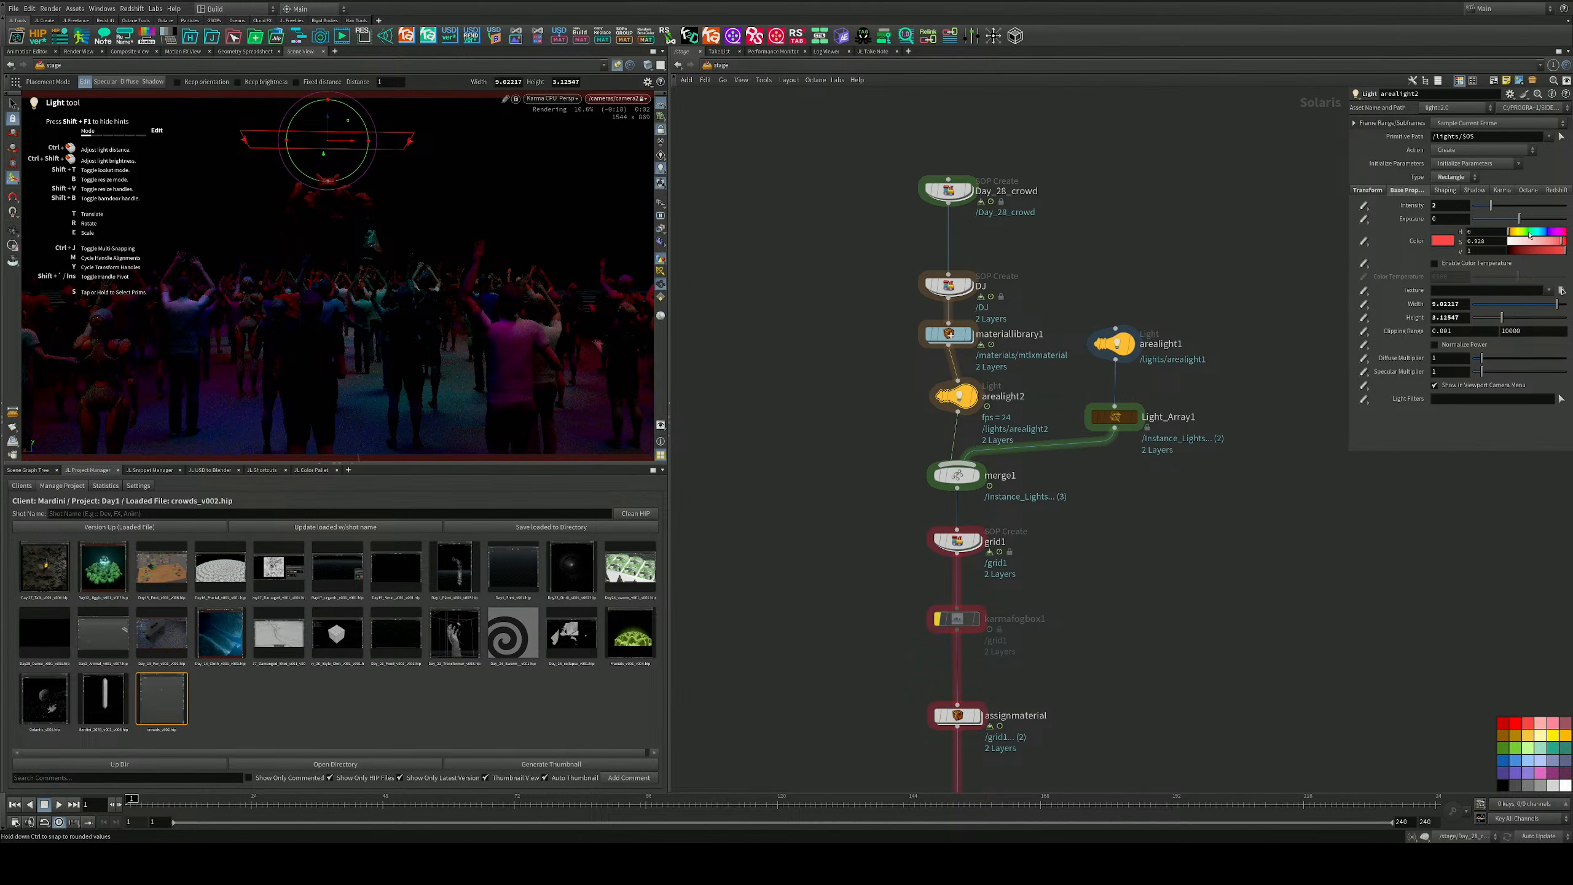
Set the intensity of arealight2 to 6 and desaturate its red color to a pale pink.
{"action": "left_click", "coordinate": [1526, 205]}
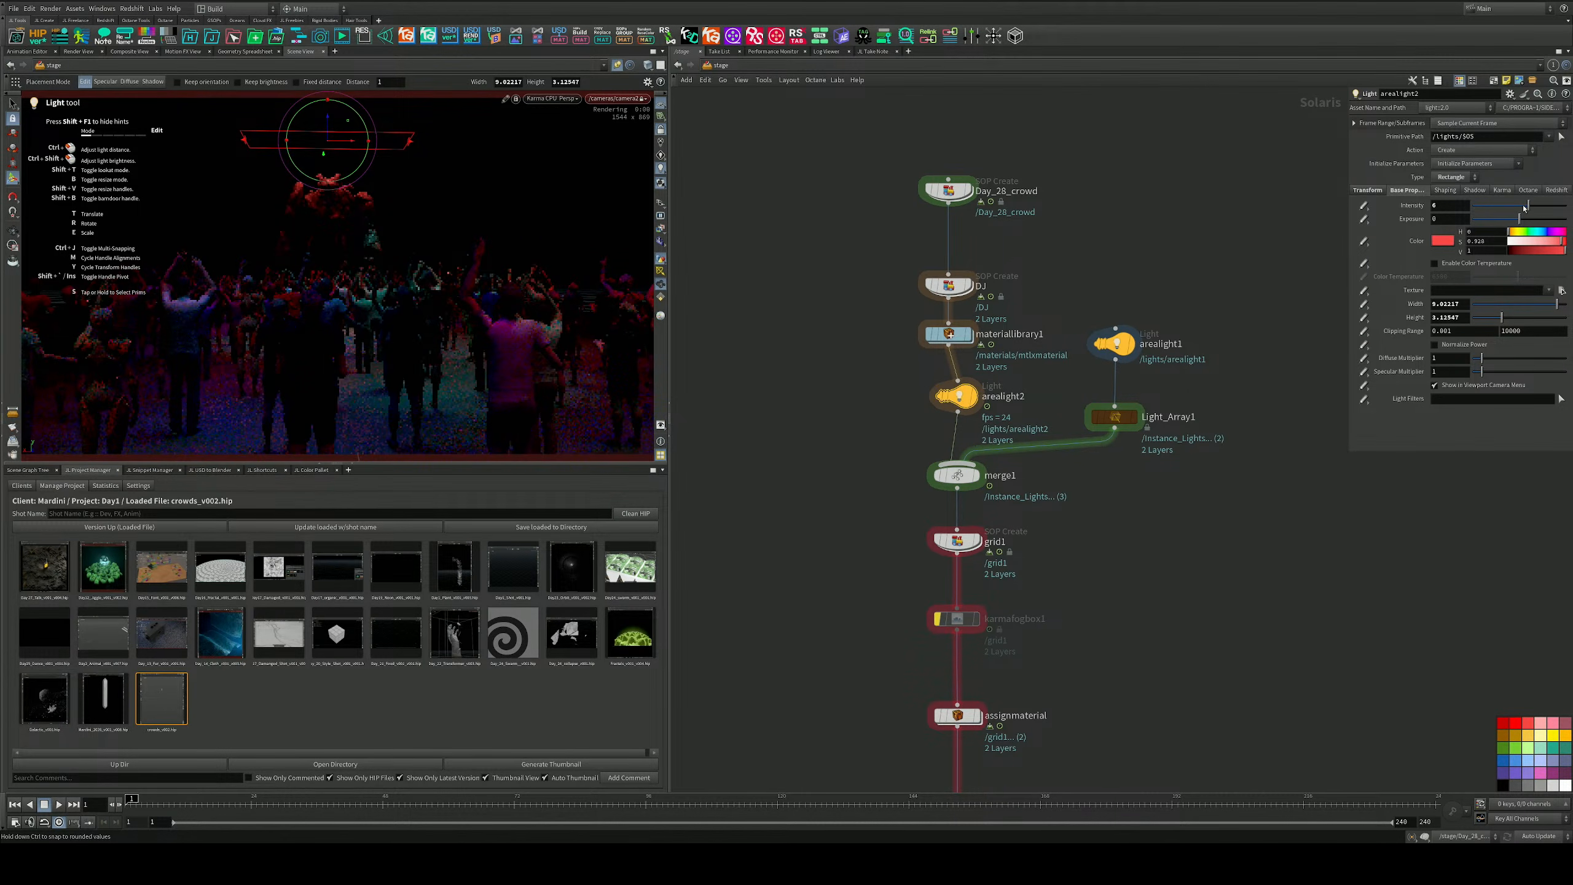
{"action": "left_click", "coordinate": [1544, 243]}
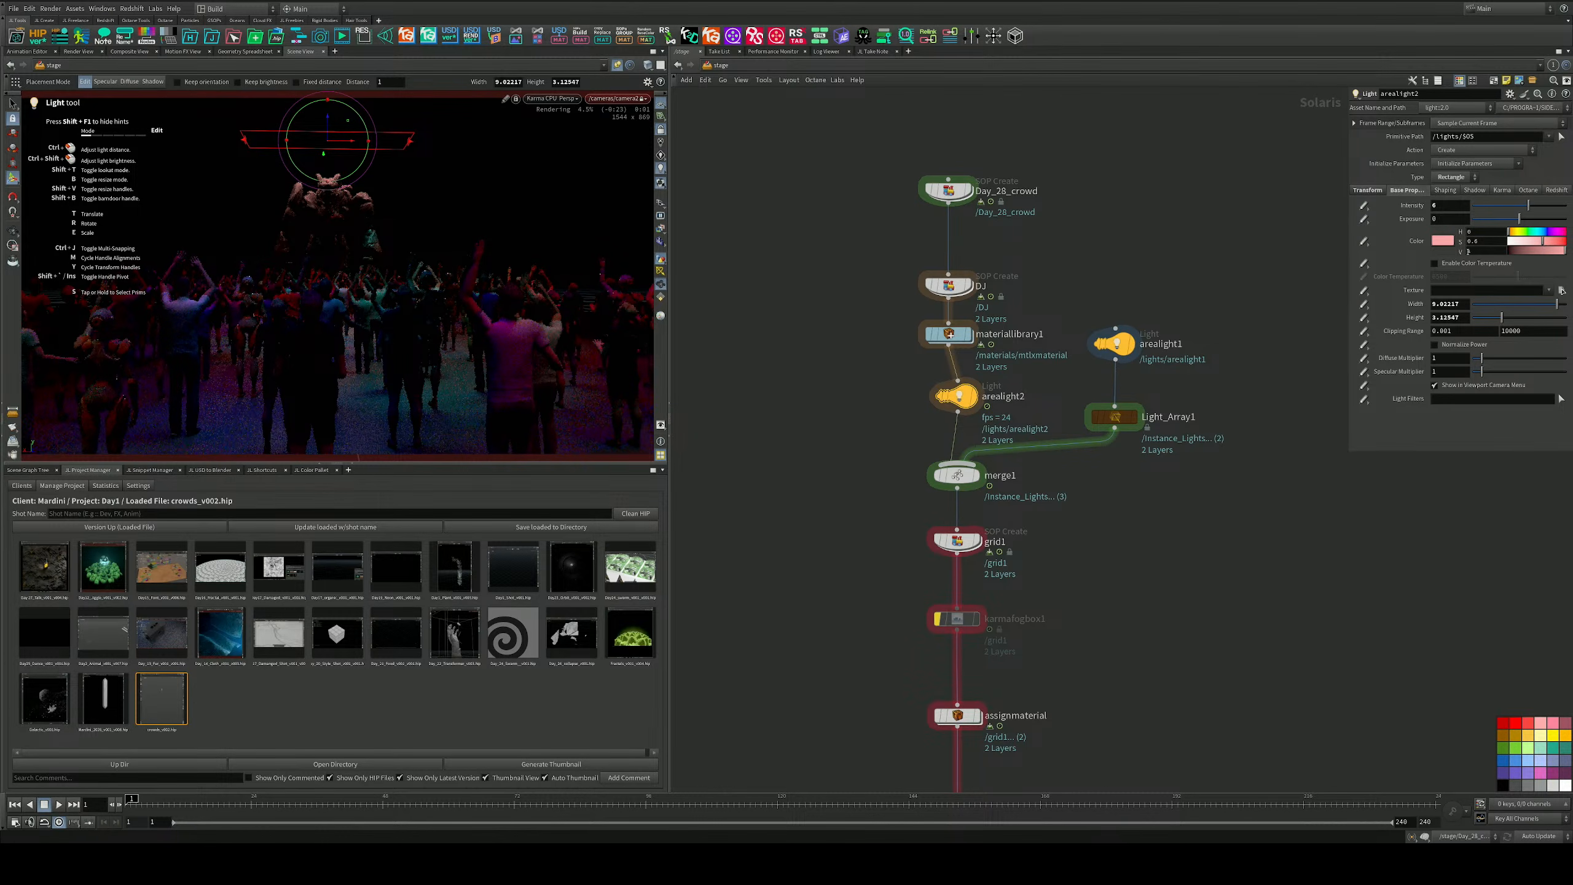
{"action": "left_click", "coordinate": [328, 121]}
Add a Dome Light between assignmaterial and camera1 and bypass it after checking the lit scene.
{"action": "middle_click_drag", "start_coordinate": [1137, 553], "coordinate": [1091, 344]}
{"action": "key", "text": "Tab"}
{"action": "type", "text": "area"}
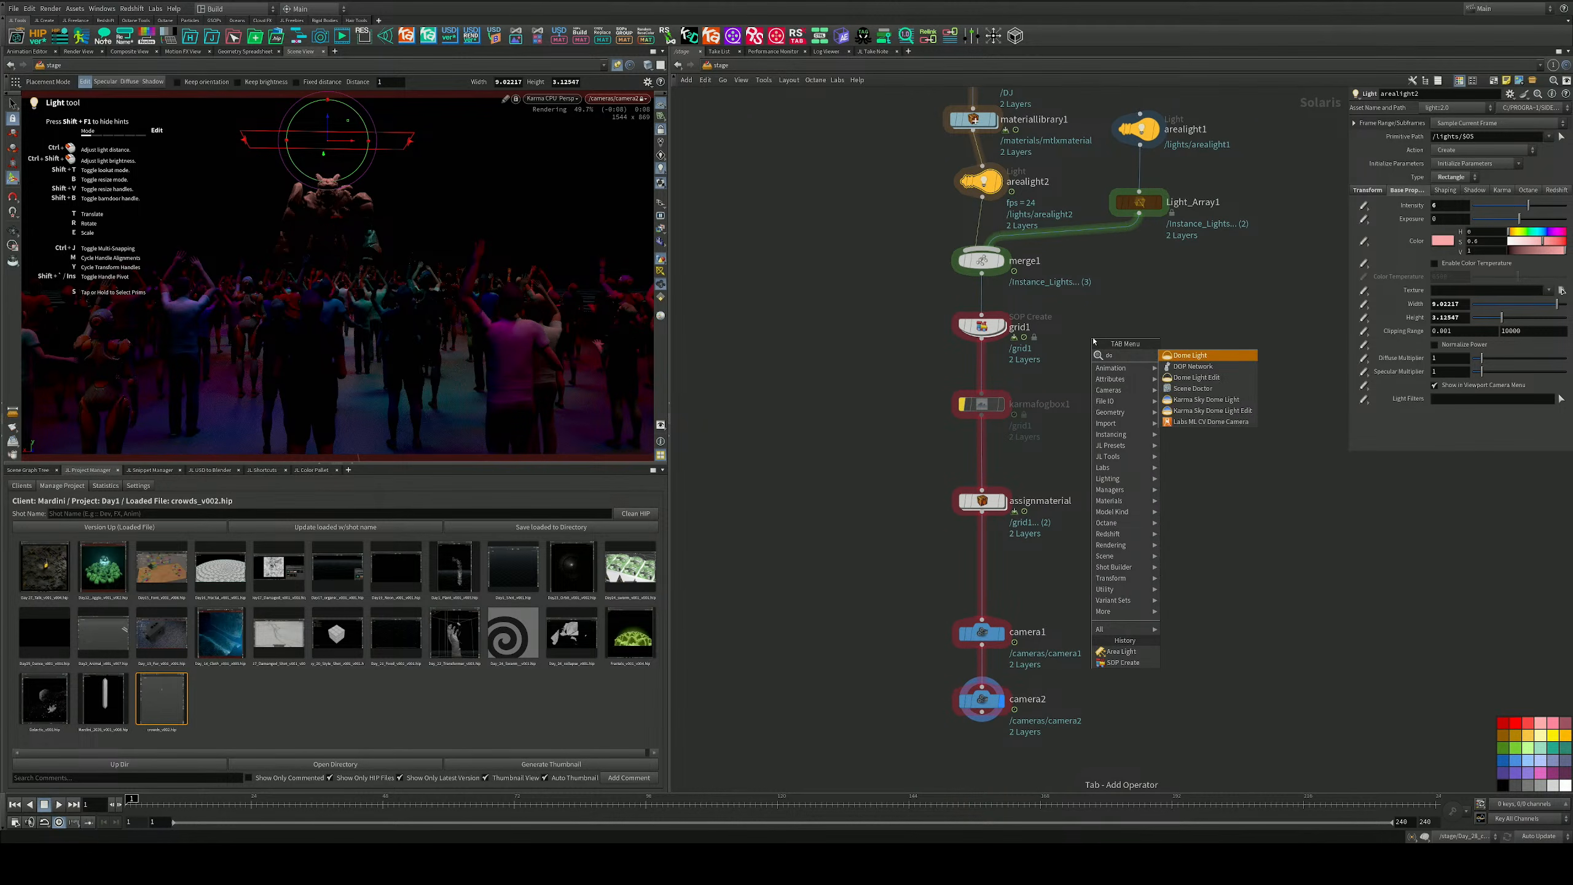
{"action": "key", "text": "Return"}
{"action": "left_click", "coordinate": [986, 563]}
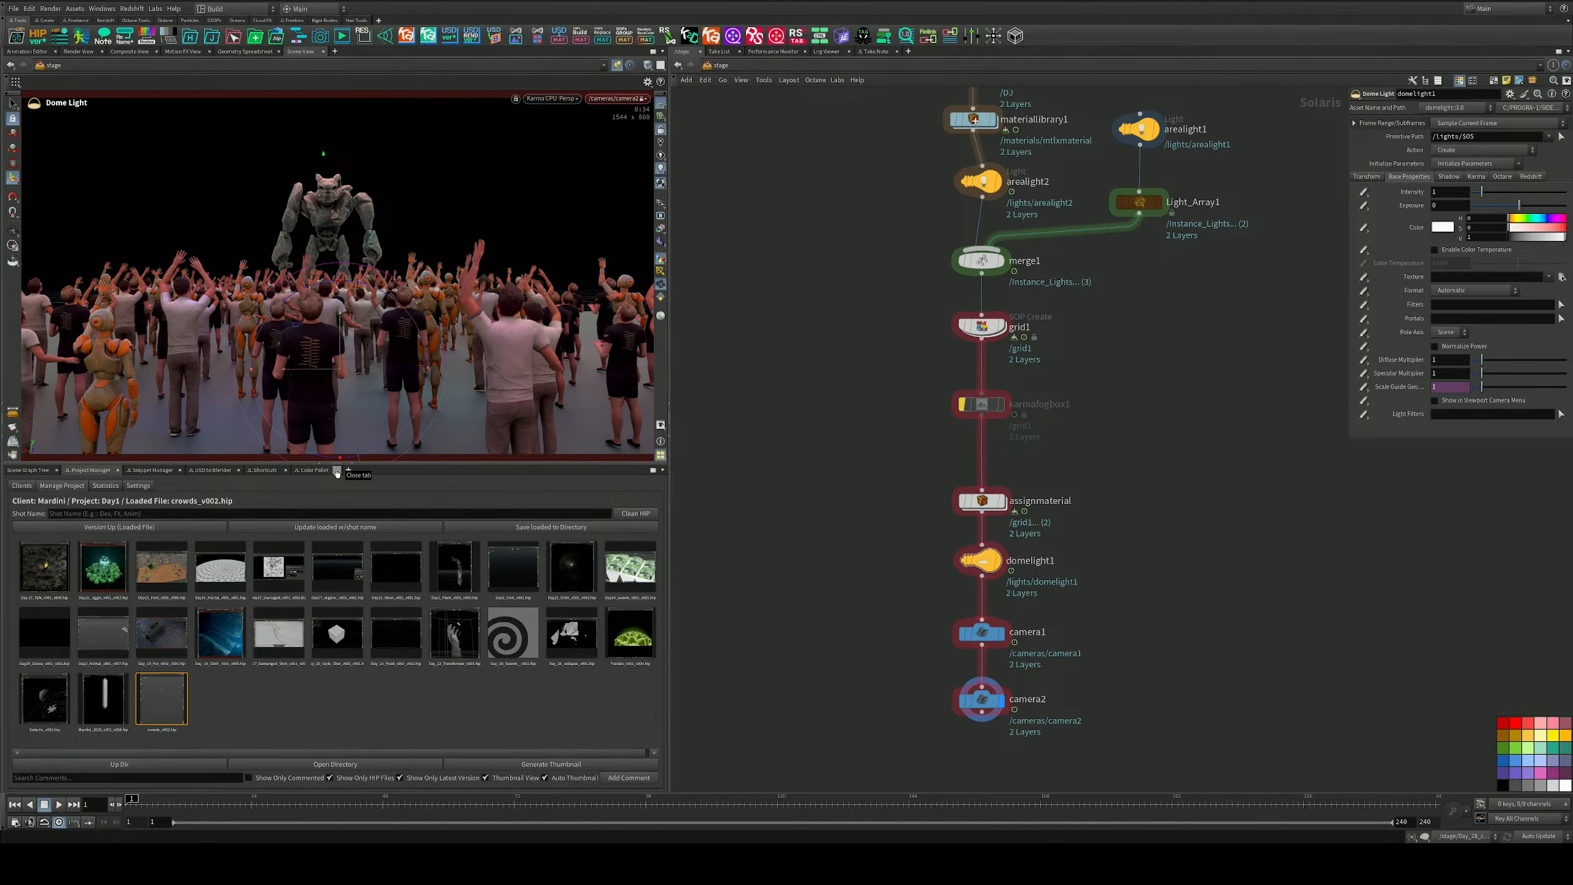
{"action": "middle_click_drag", "start_coordinate": [1092, 429], "coordinate": [1006, 425]}
{"action": "left_click", "coordinate": [940, 569]}
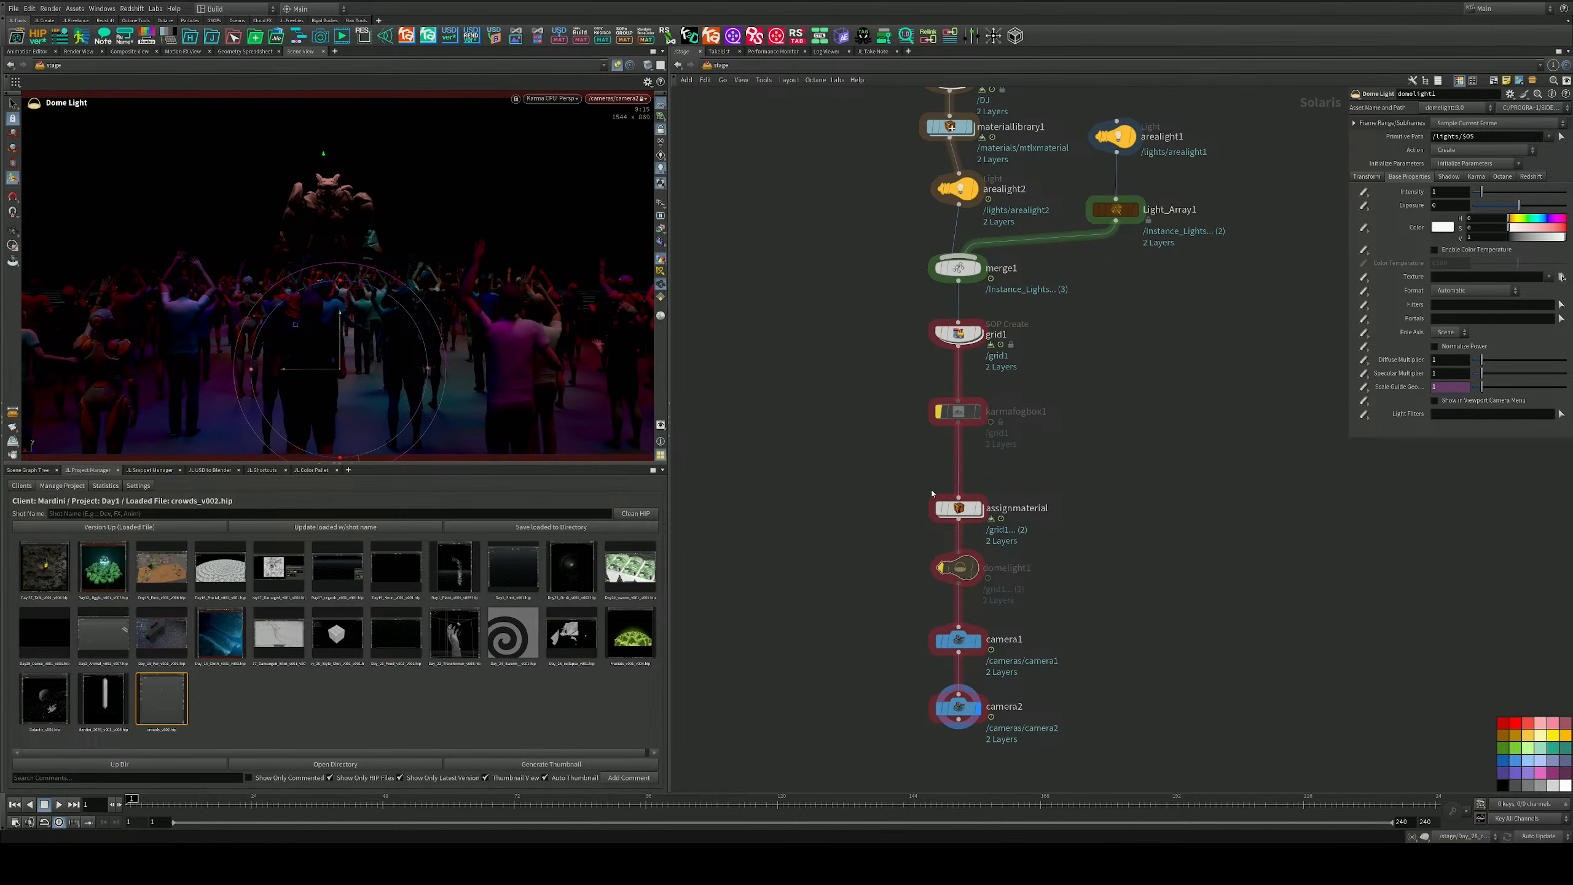
Re-enable karmafogbox1 with a density of 0.02 and save the scene.
{"action": "scroll", "coordinate": [910, 395], "scroll_direction": "up", "scroll_amount": 6}
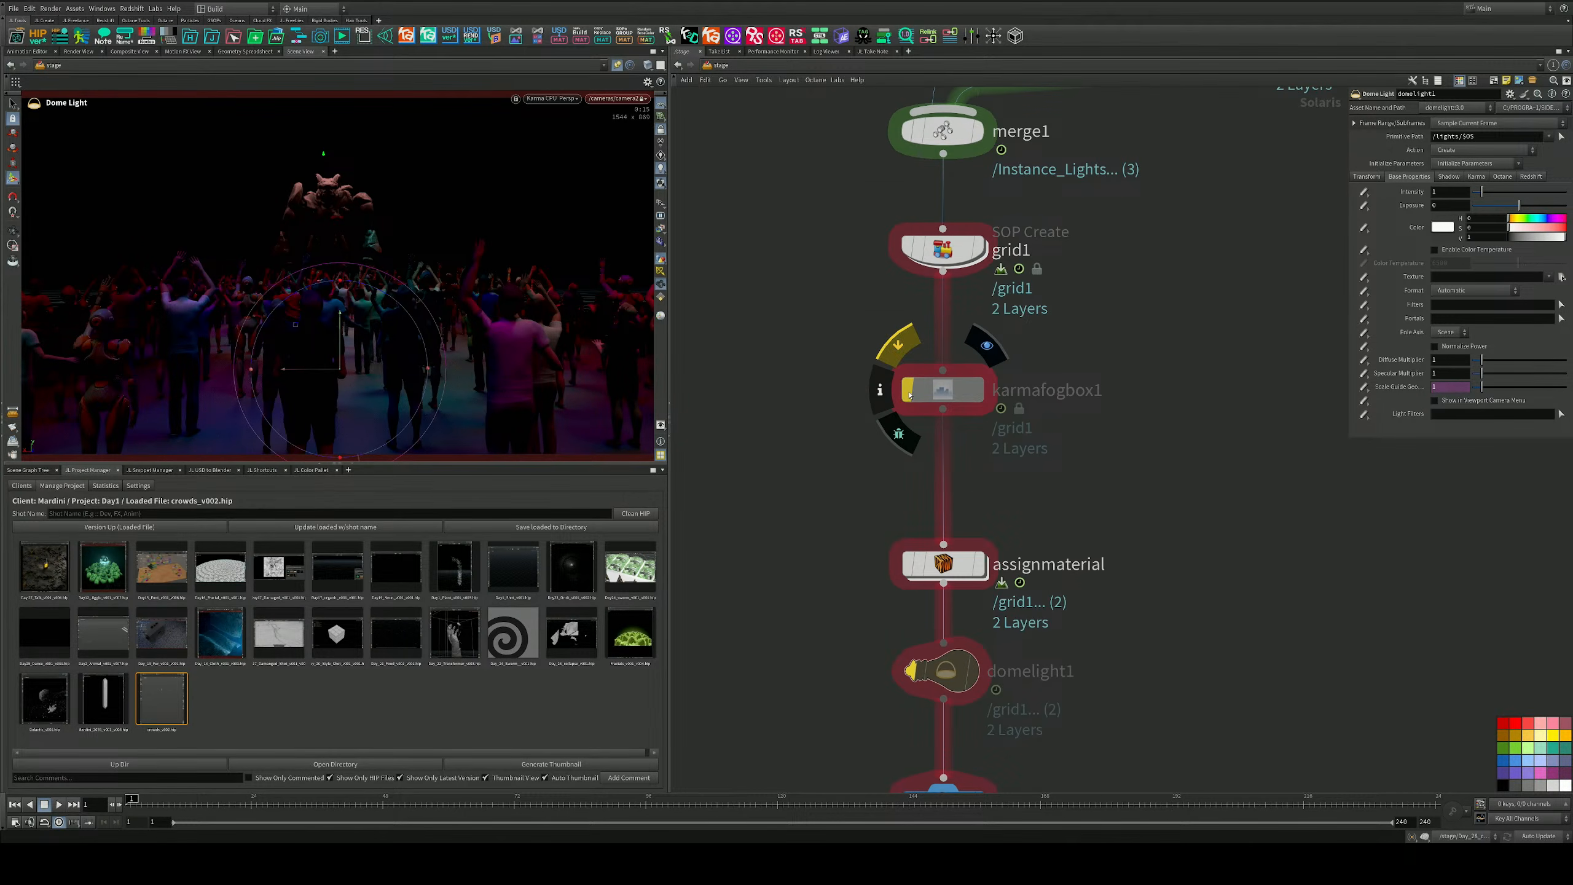
{"action": "left_click", "coordinate": [907, 390]}
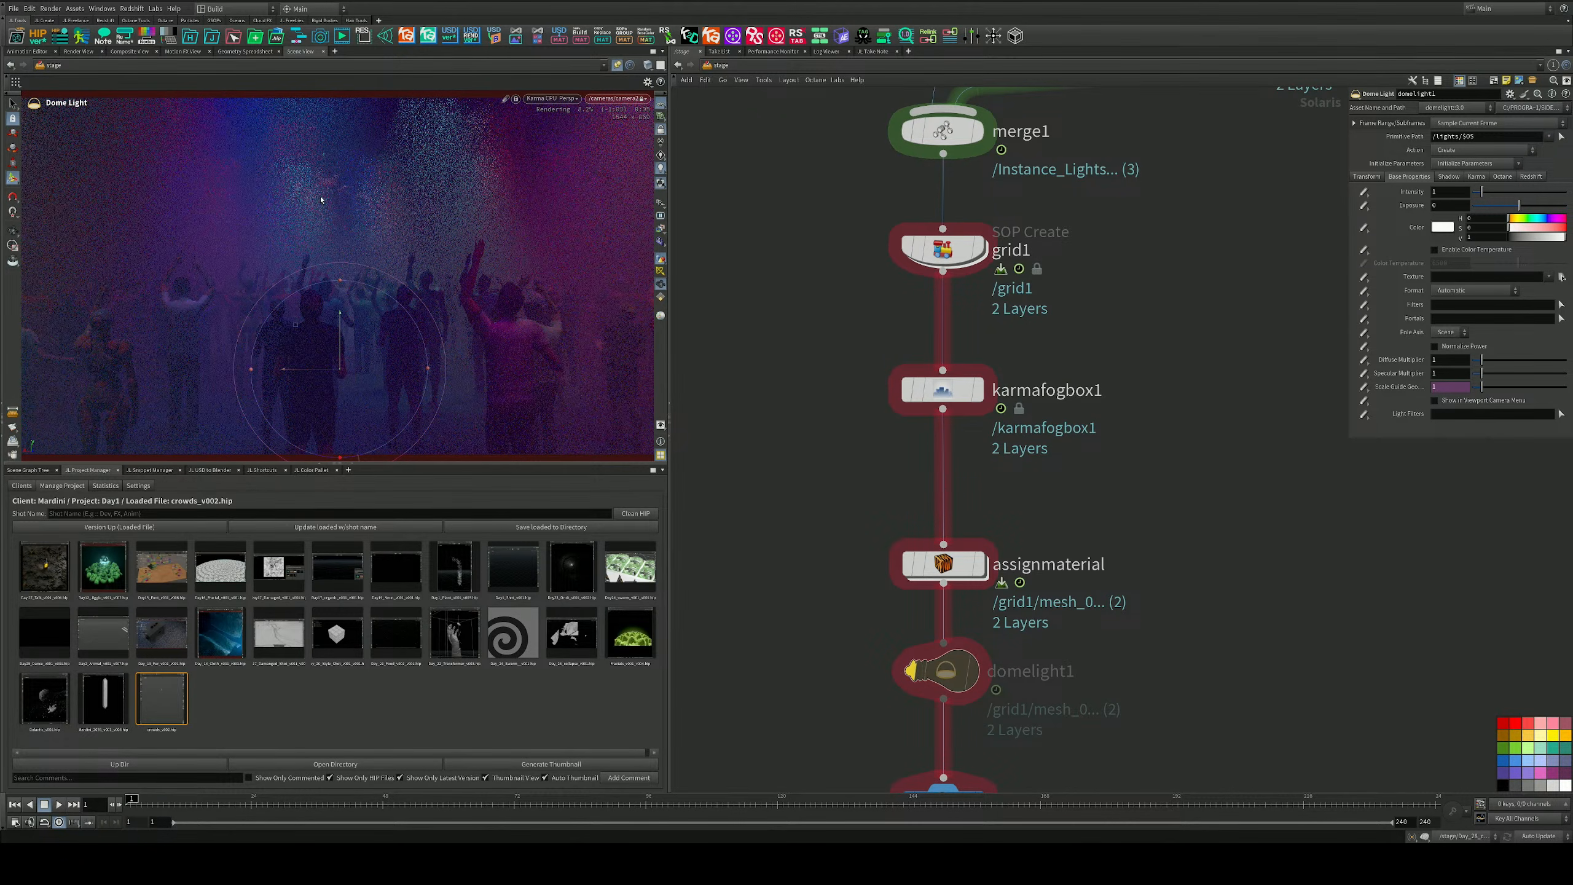
{"action": "left_click", "coordinate": [943, 389]}
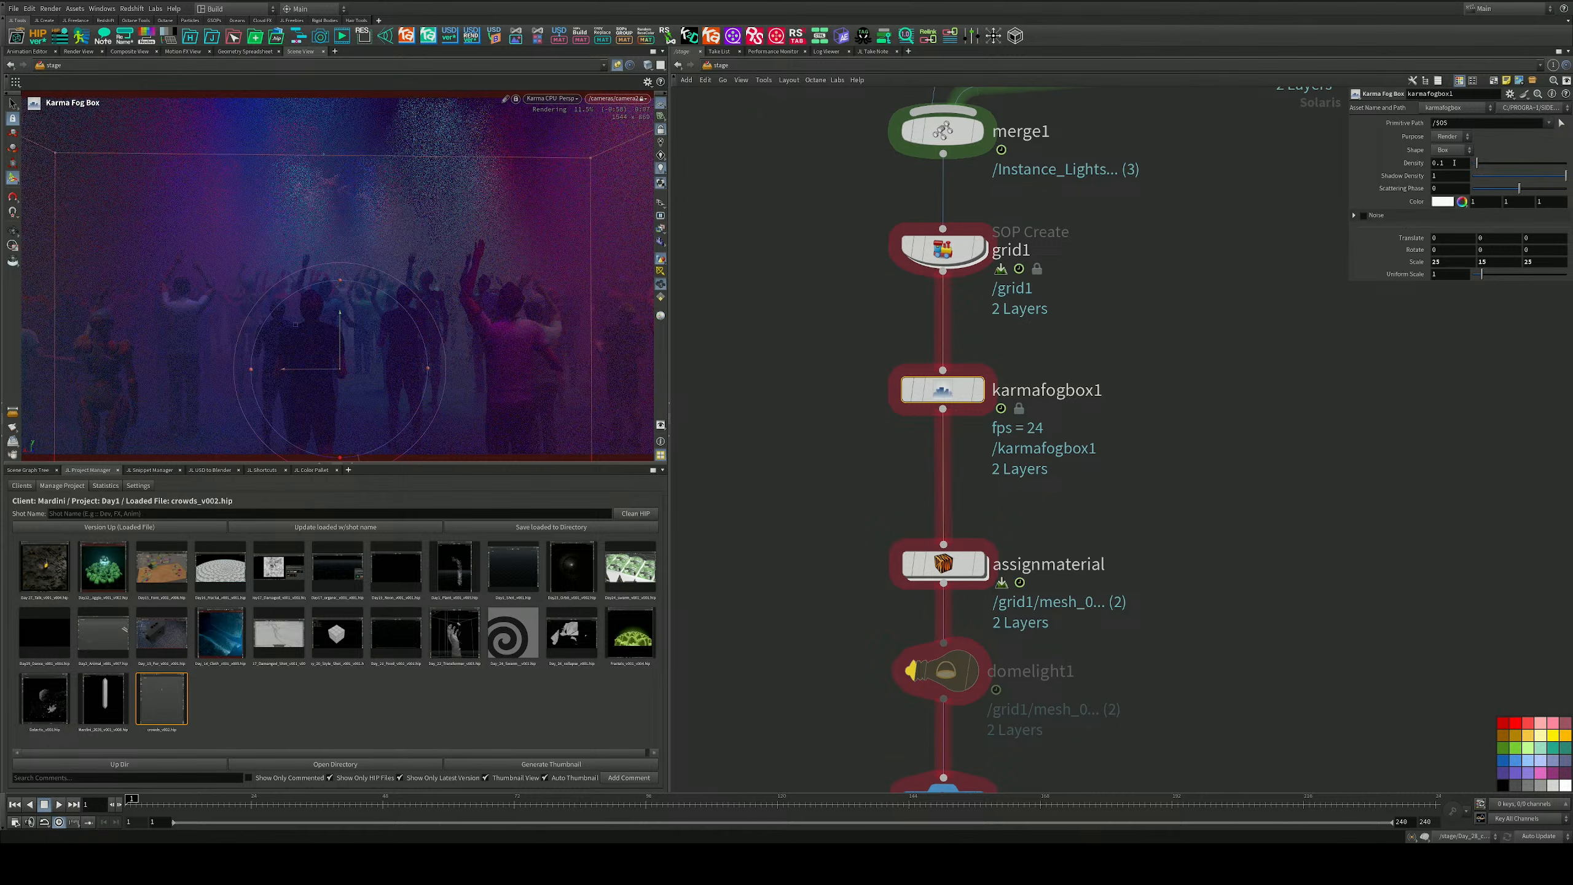
{"action": "type", "text": "0.02"}
{"action": "key", "text": "Return"}
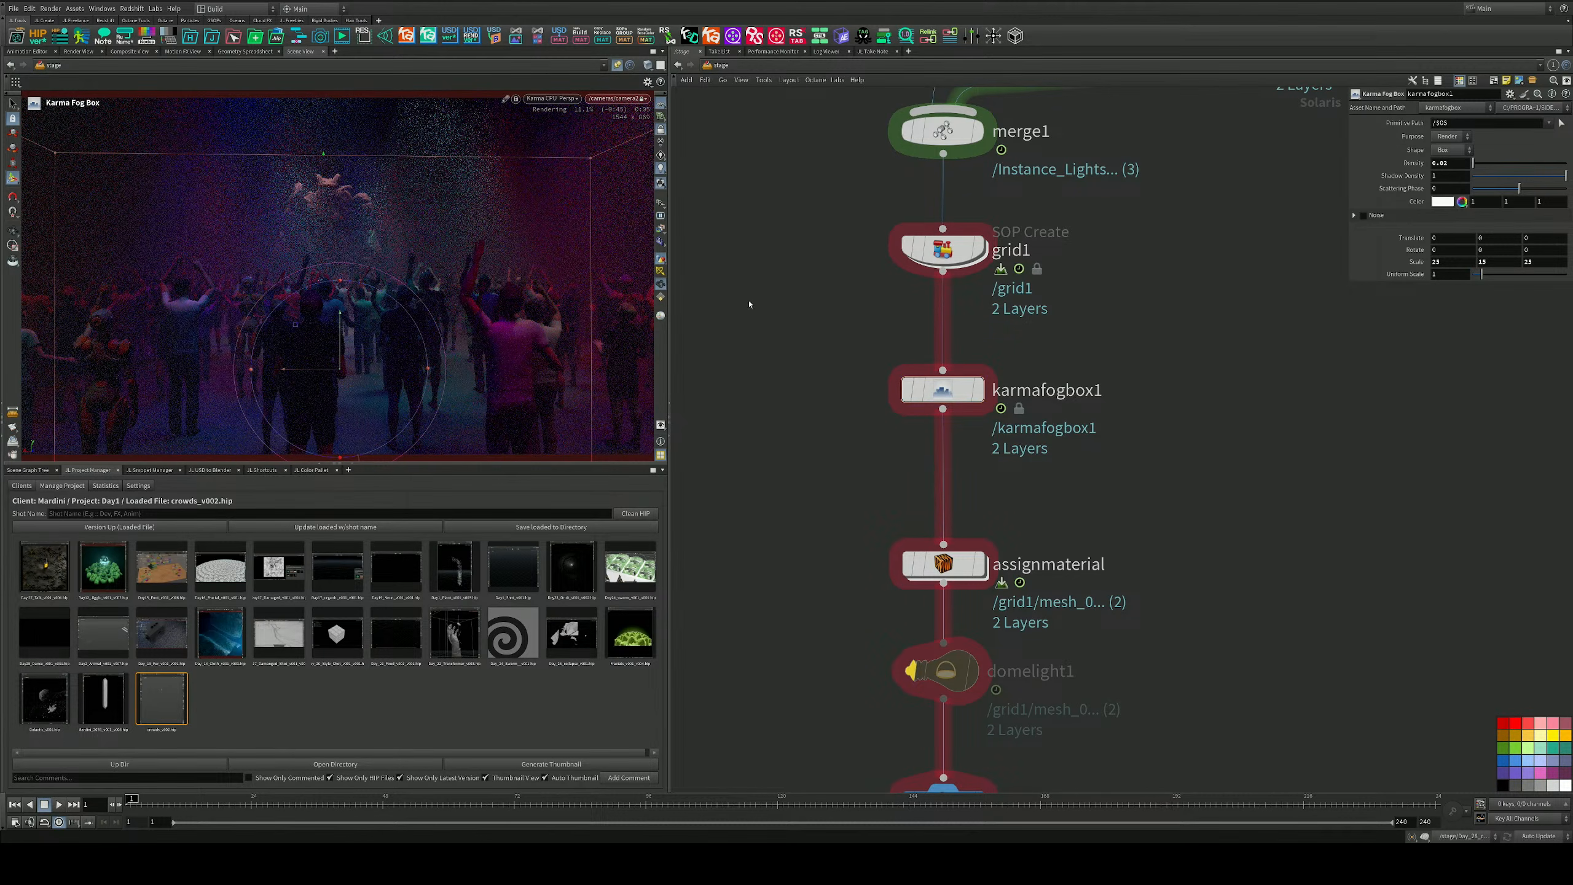
{"action": "key", "text": "ctrl+s"}
Reframe the locked camera view slightly closer to the crowd and the robot DJ.
{"action": "key", "text": "s"}
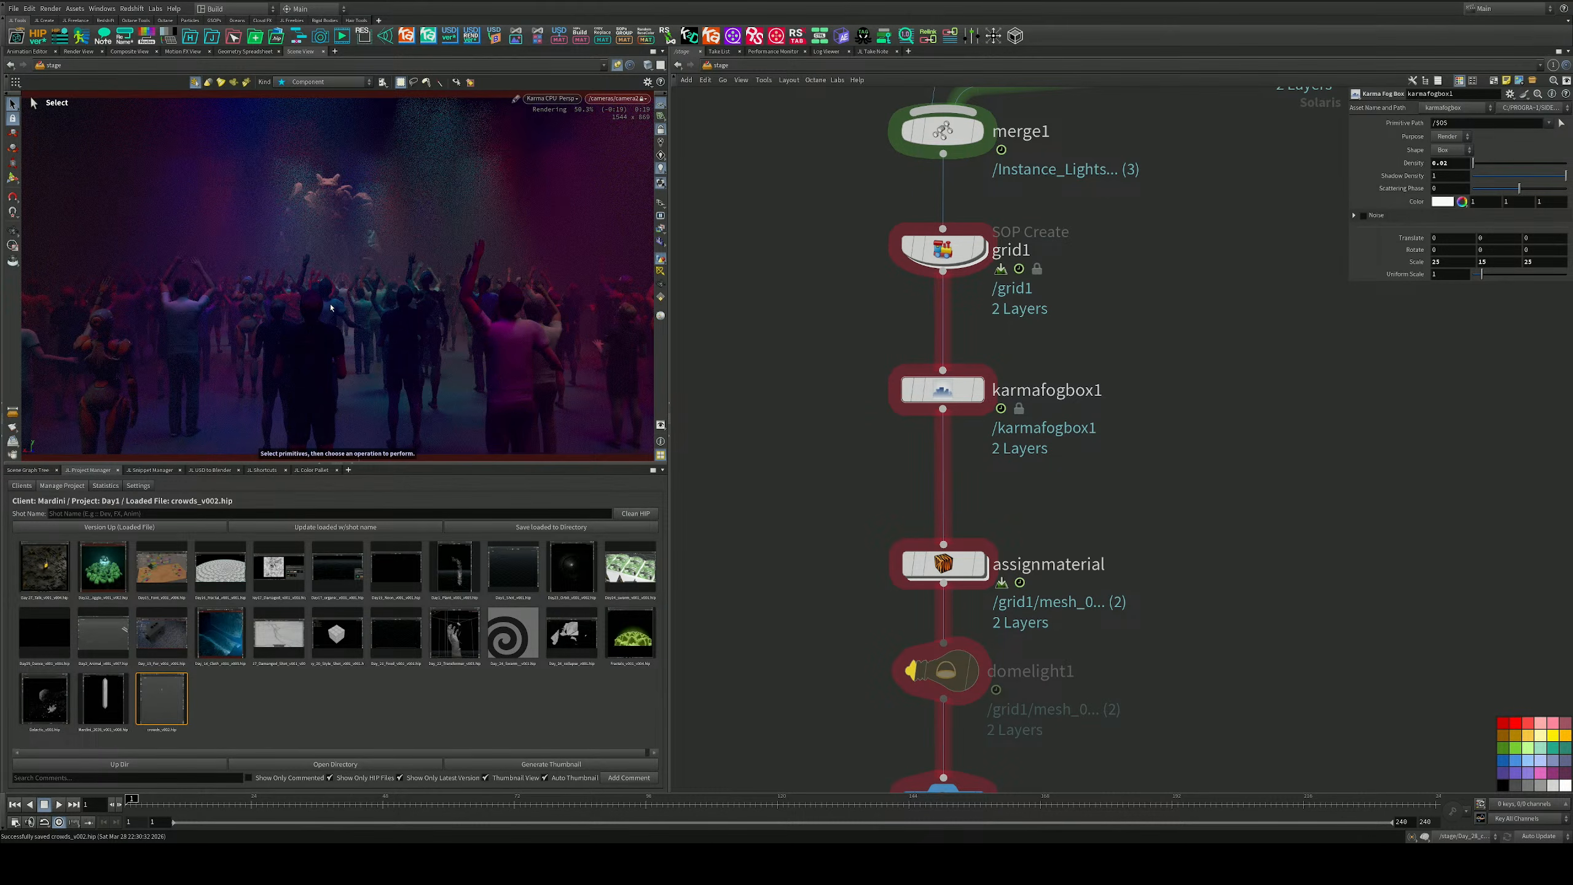
{"action": "key", "text": "Escape"}
{"action": "right_click_drag", "start_coordinate": [336, 294], "coordinate": [356, 288]}
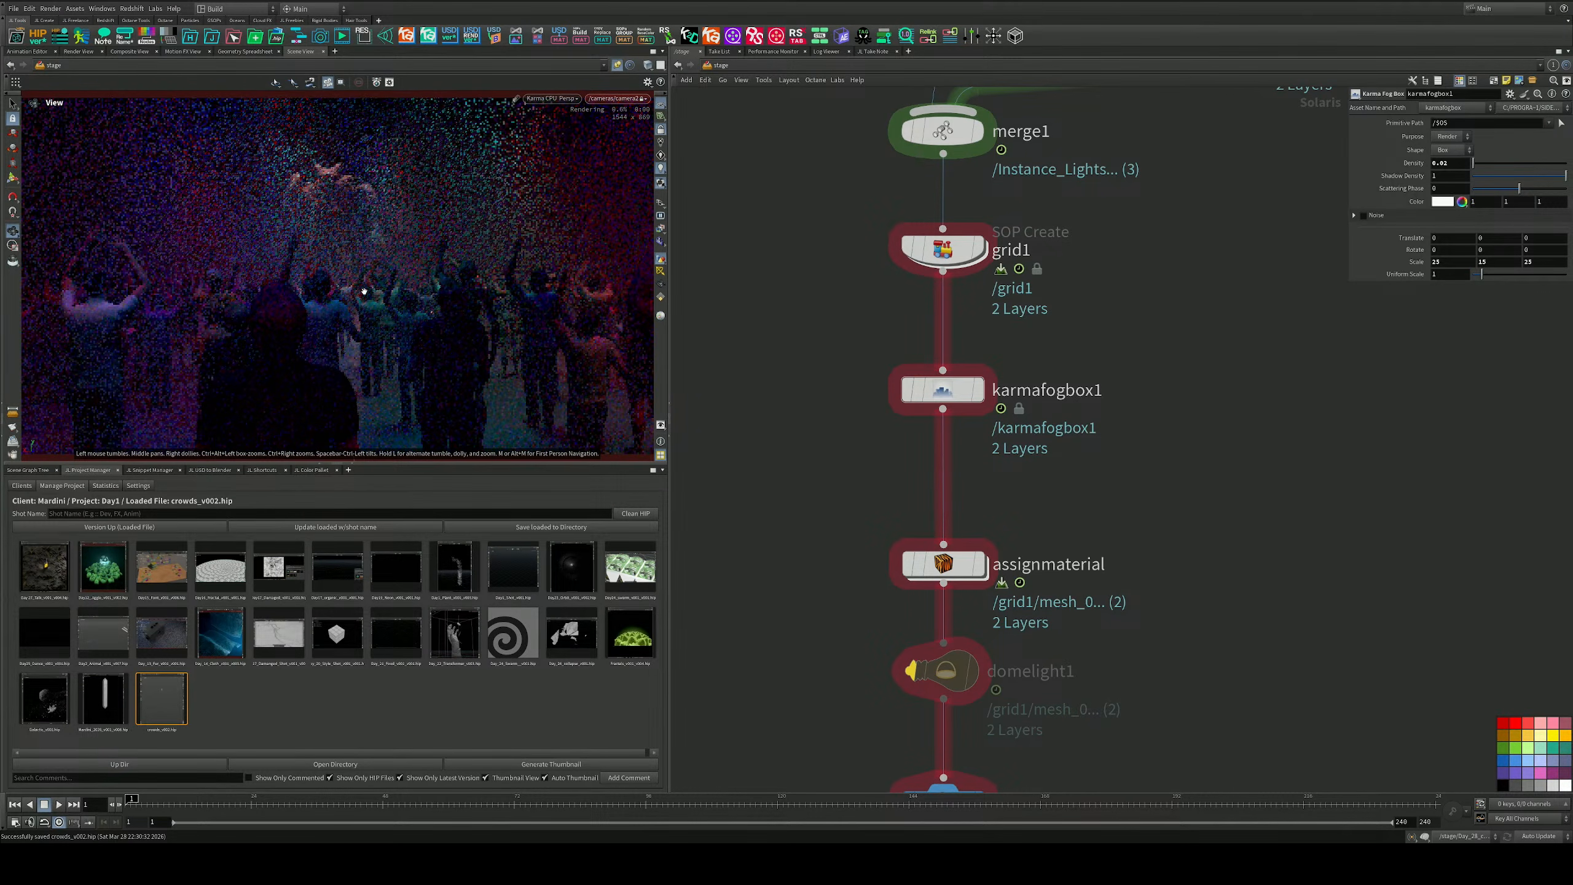
{"action": "middle_click_drag", "start_coordinate": [366, 293], "coordinate": [350, 301]}
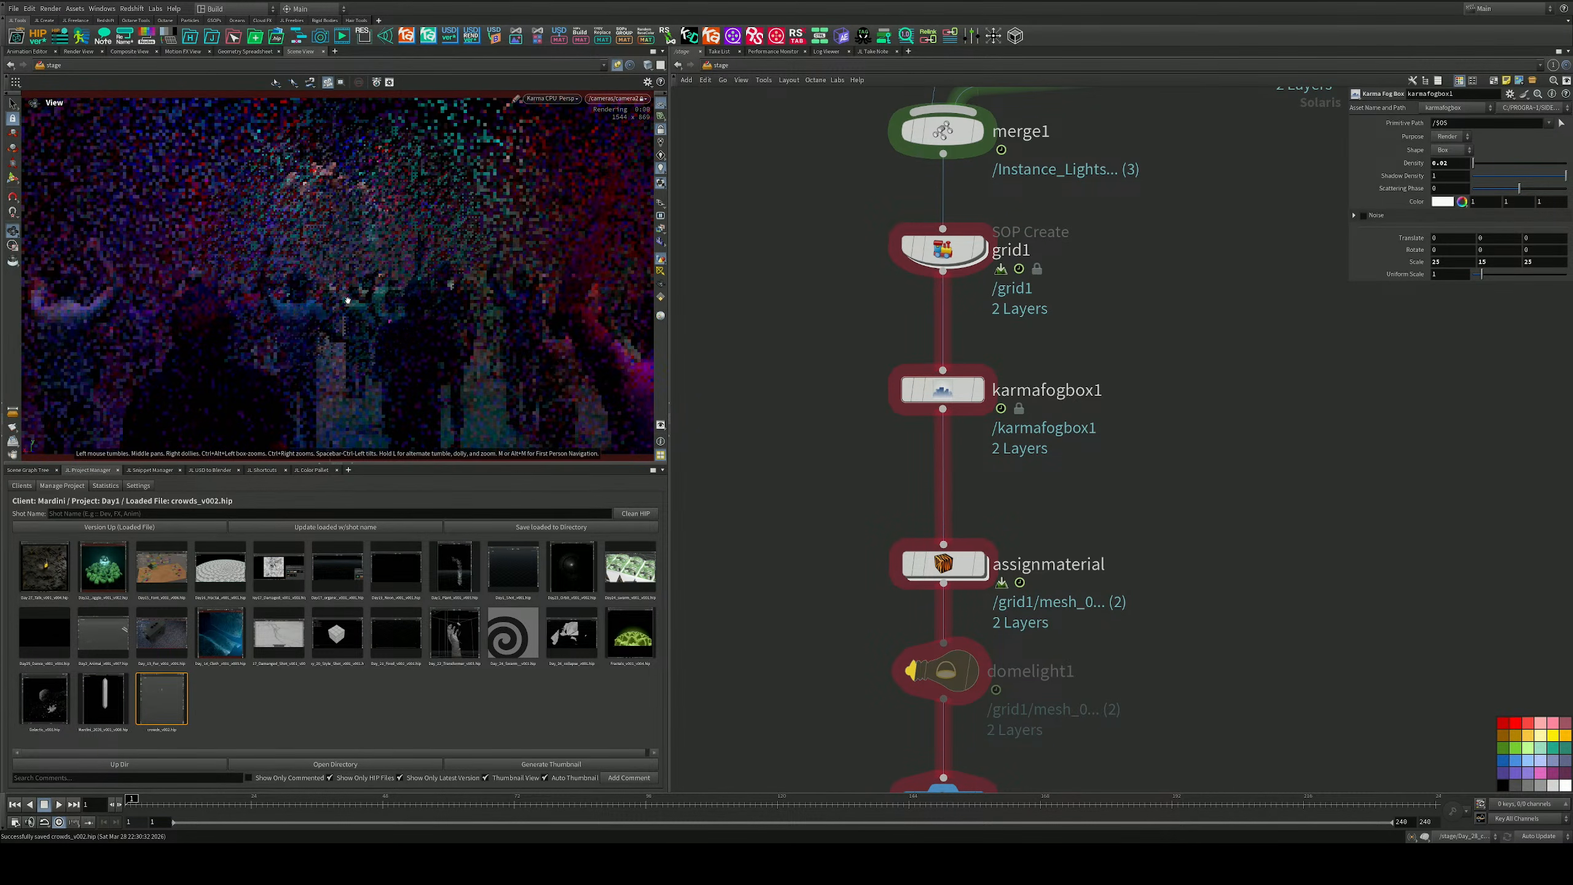
{"action": "key", "text": "s"}
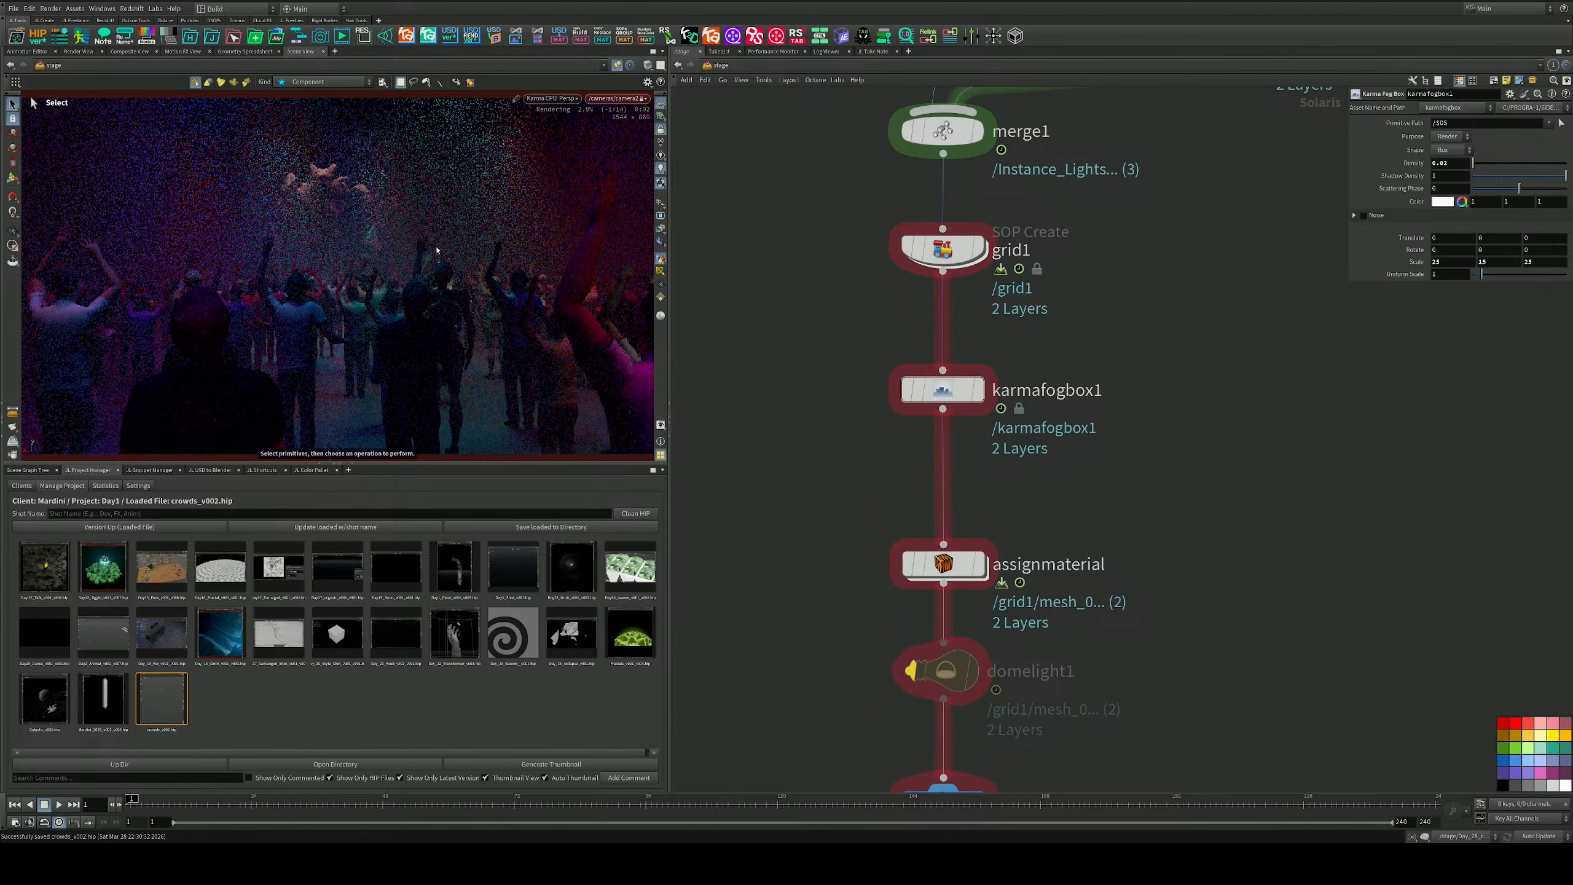
Switch the viewport renderer from Karma CPU to Houdini VK and save the scene.
{"action": "left_click", "coordinate": [552, 99]}
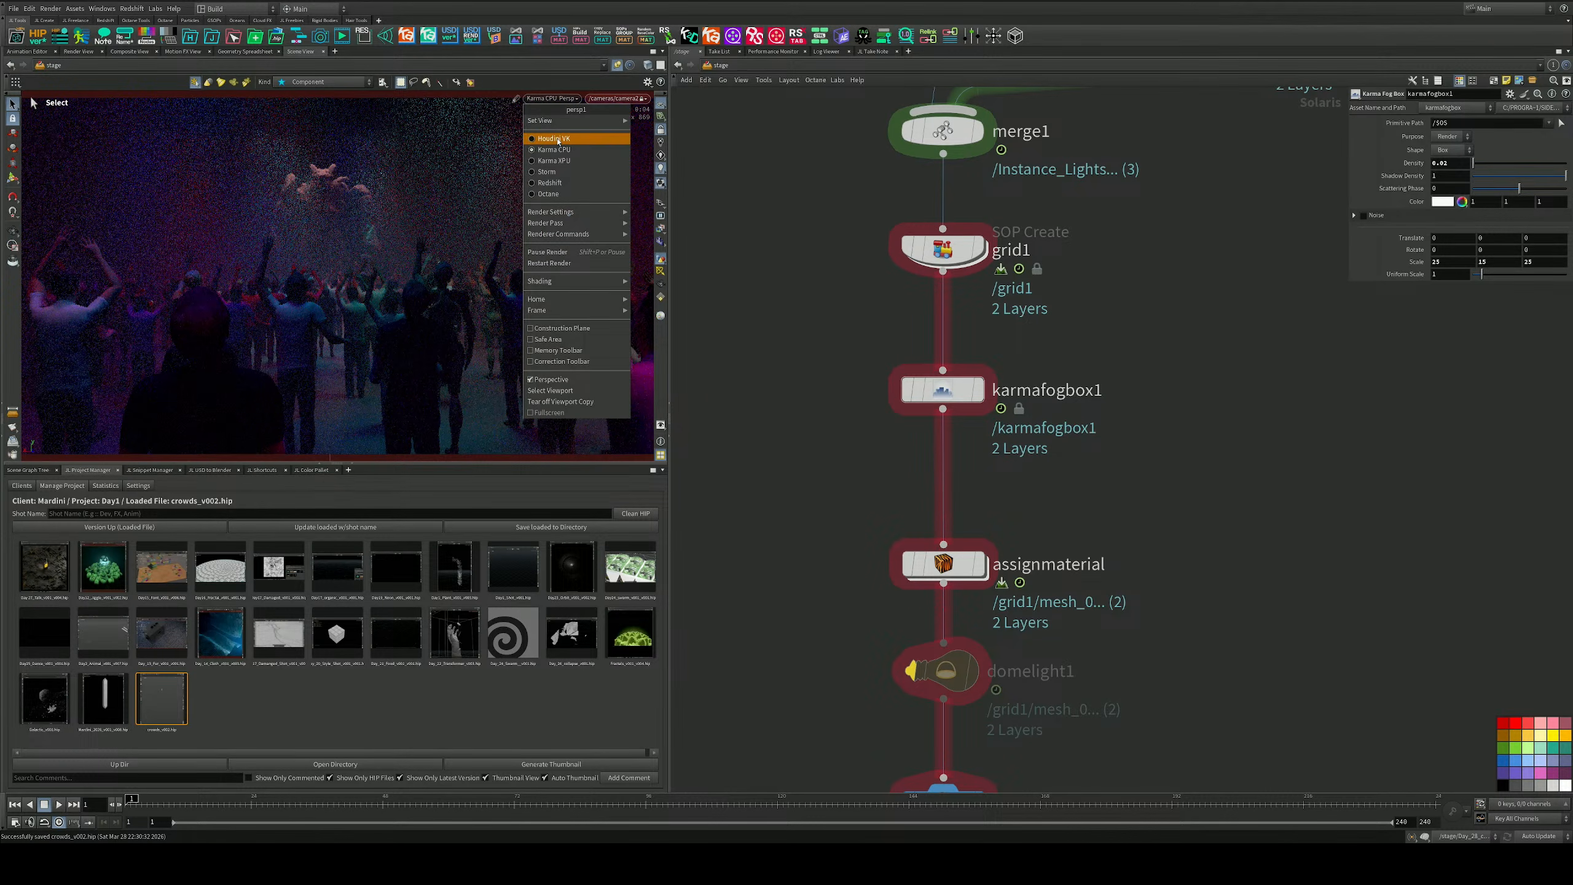
{"action": "left_click", "coordinate": [558, 142]}
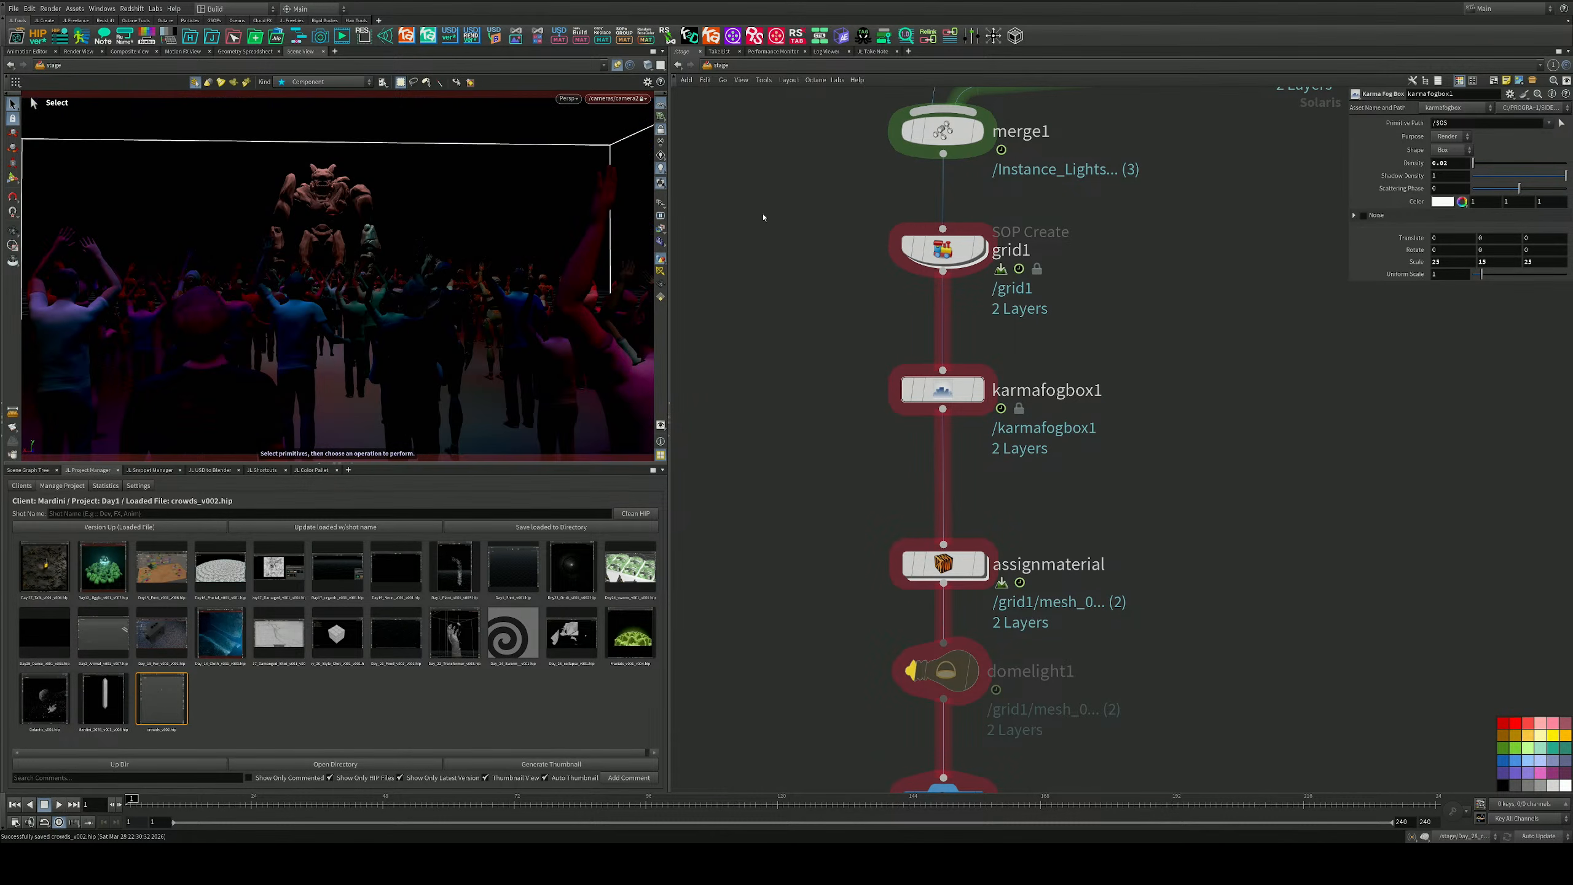
{"action": "key", "text": "ctrl+s"}
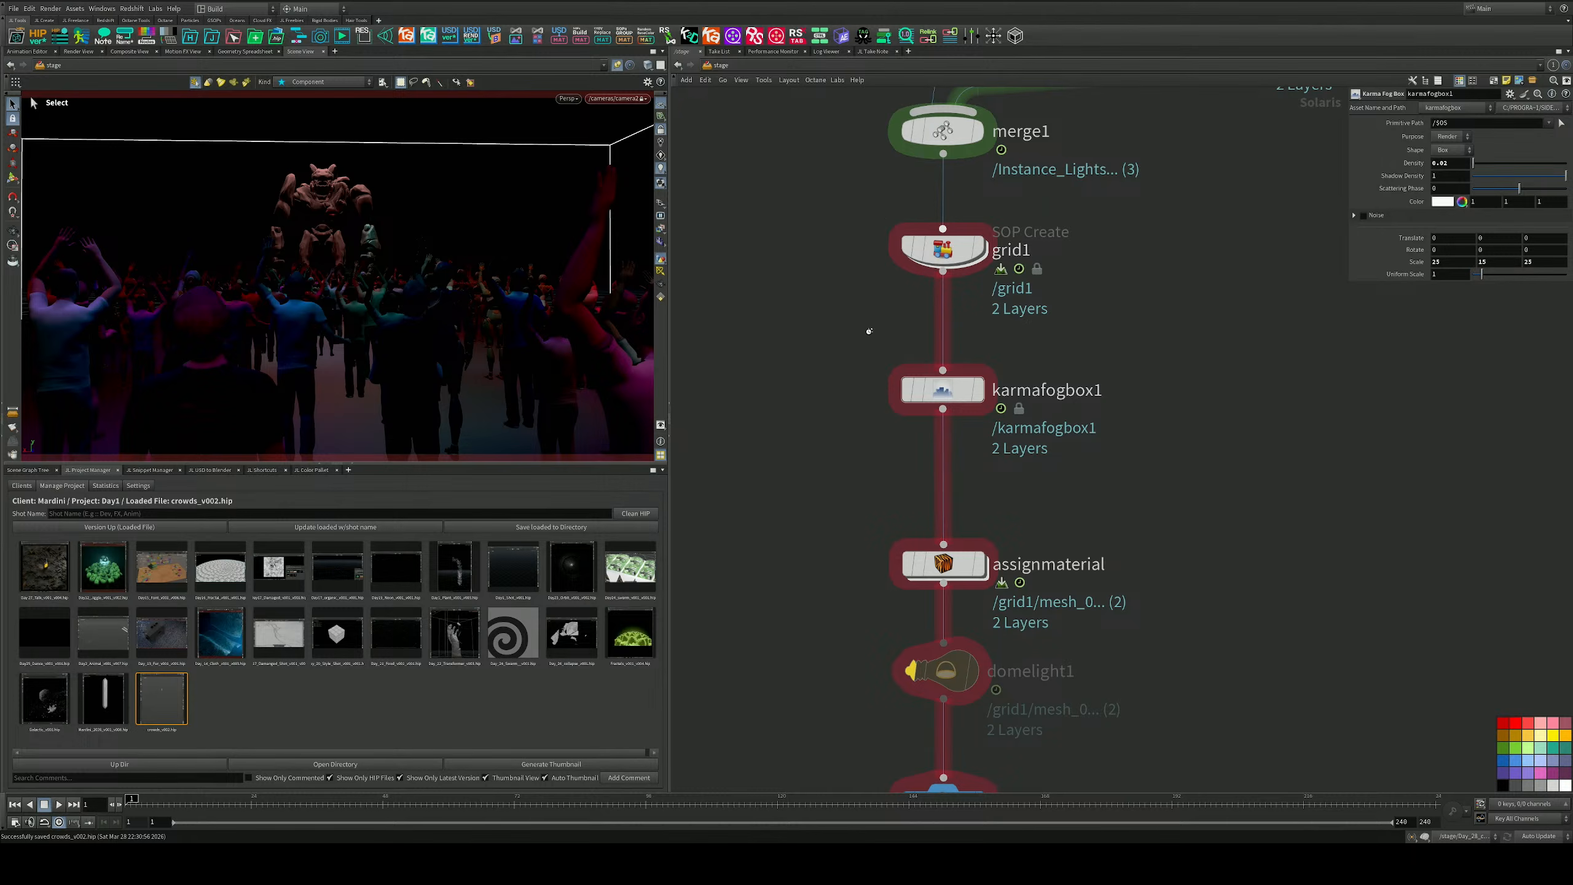
Open the geometry network inside Day_28_crowd at the testgeometry character branches.
{"action": "middle_click_drag", "start_coordinate": [869, 192], "coordinate": [859, 323]}
{"action": "middle_click_drag", "start_coordinate": [860, 242], "coordinate": [865, 427]}
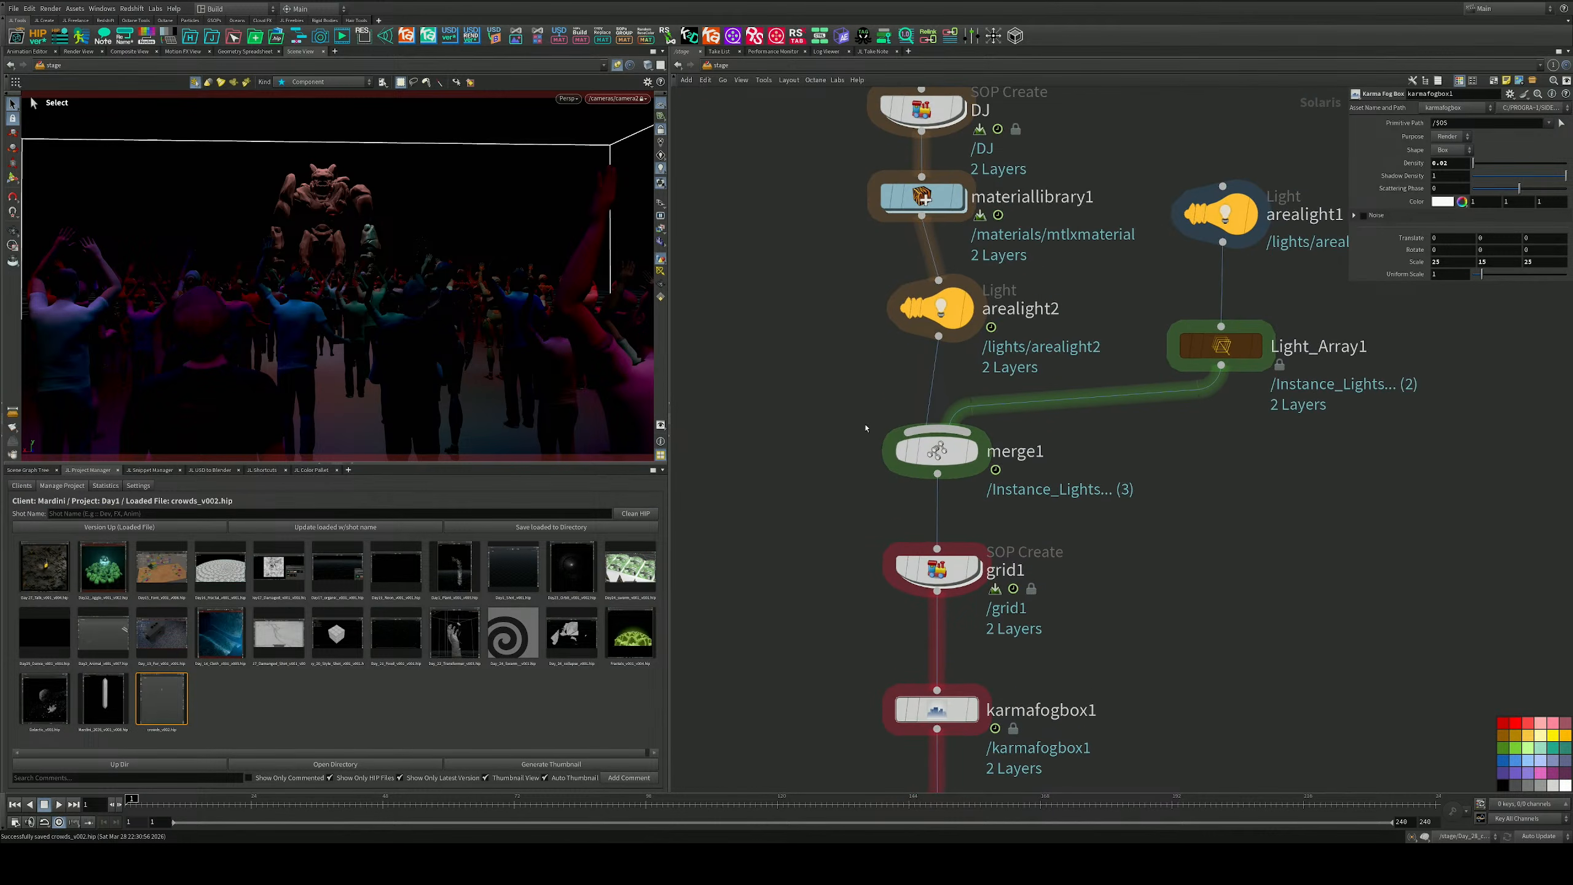
{"action": "middle_click_drag", "start_coordinate": [810, 281], "coordinate": [830, 504]}
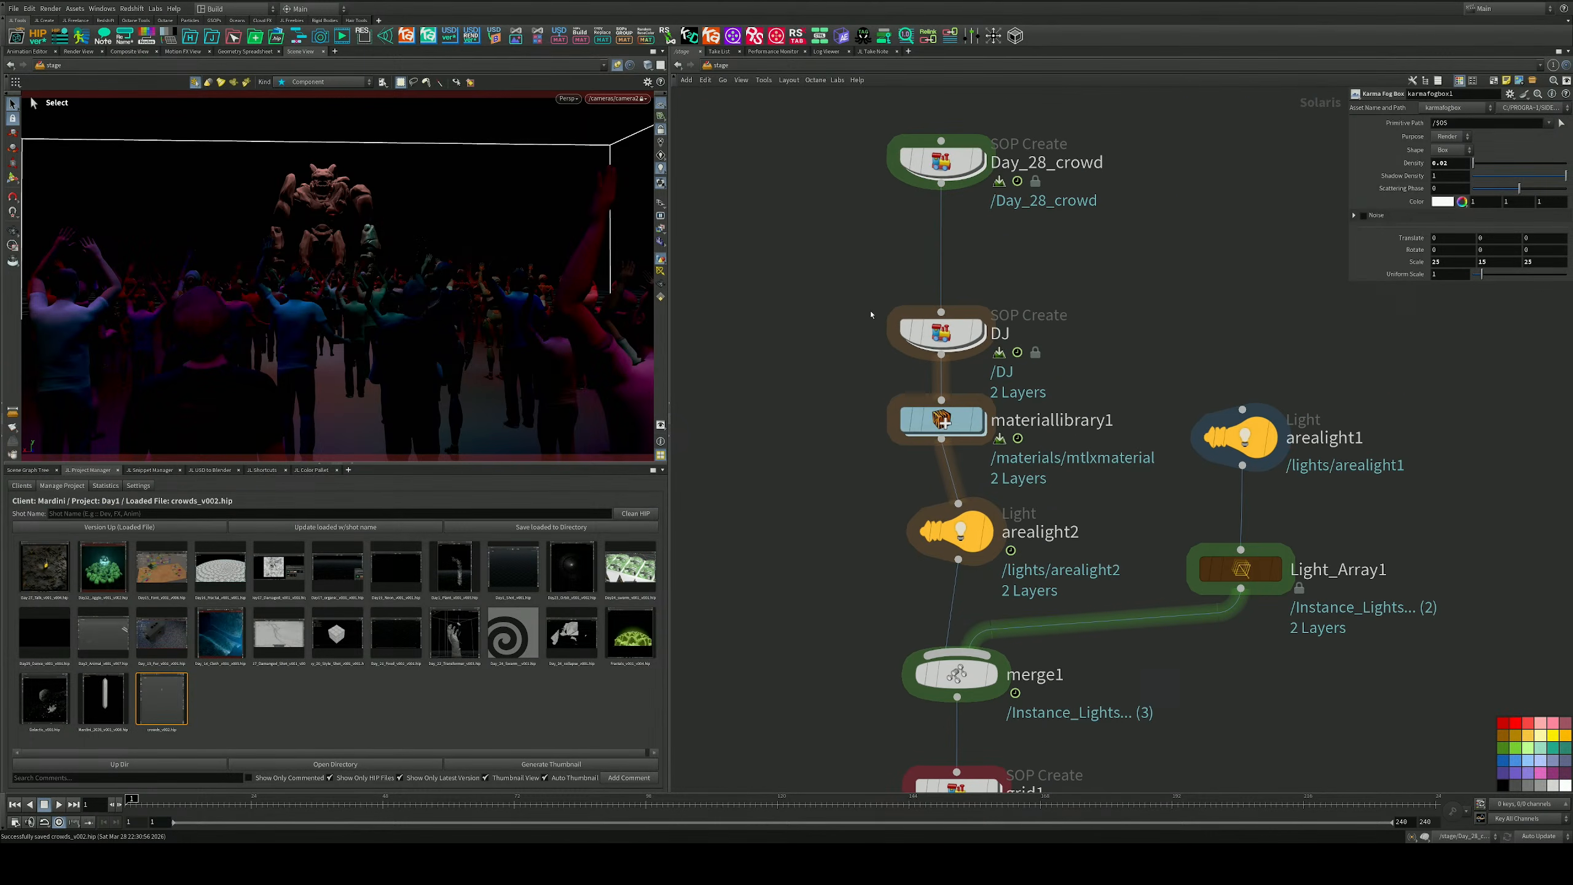
{"action": "double_click", "coordinate": [940, 165]}
{"action": "middle_click_drag", "start_coordinate": [919, 260], "coordinate": [1016, 531]}
{"action": "scroll", "coordinate": [996, 487], "scroll_direction": "down", "scroll_amount": 1}
{"action": "scroll", "coordinate": [866, 288], "scroll_direction": "up", "scroll_amount": 3}
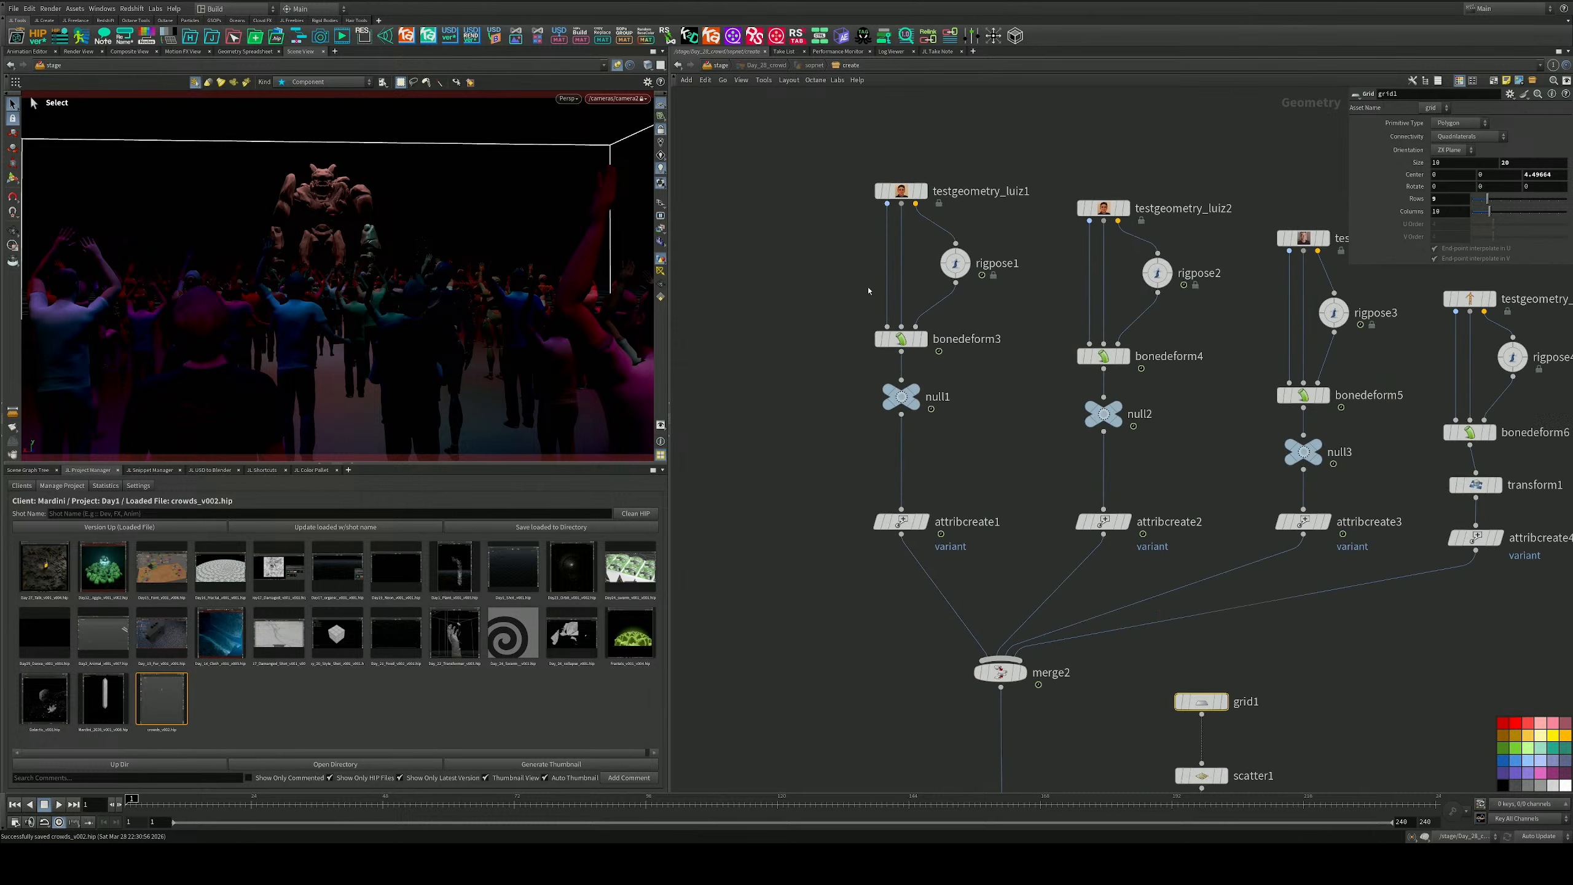
{"action": "middle_click_drag", "start_coordinate": [845, 253], "coordinate": [859, 270]}
{"action": "middle_click_drag", "start_coordinate": [1319, 285], "coordinate": [1066, 305]}
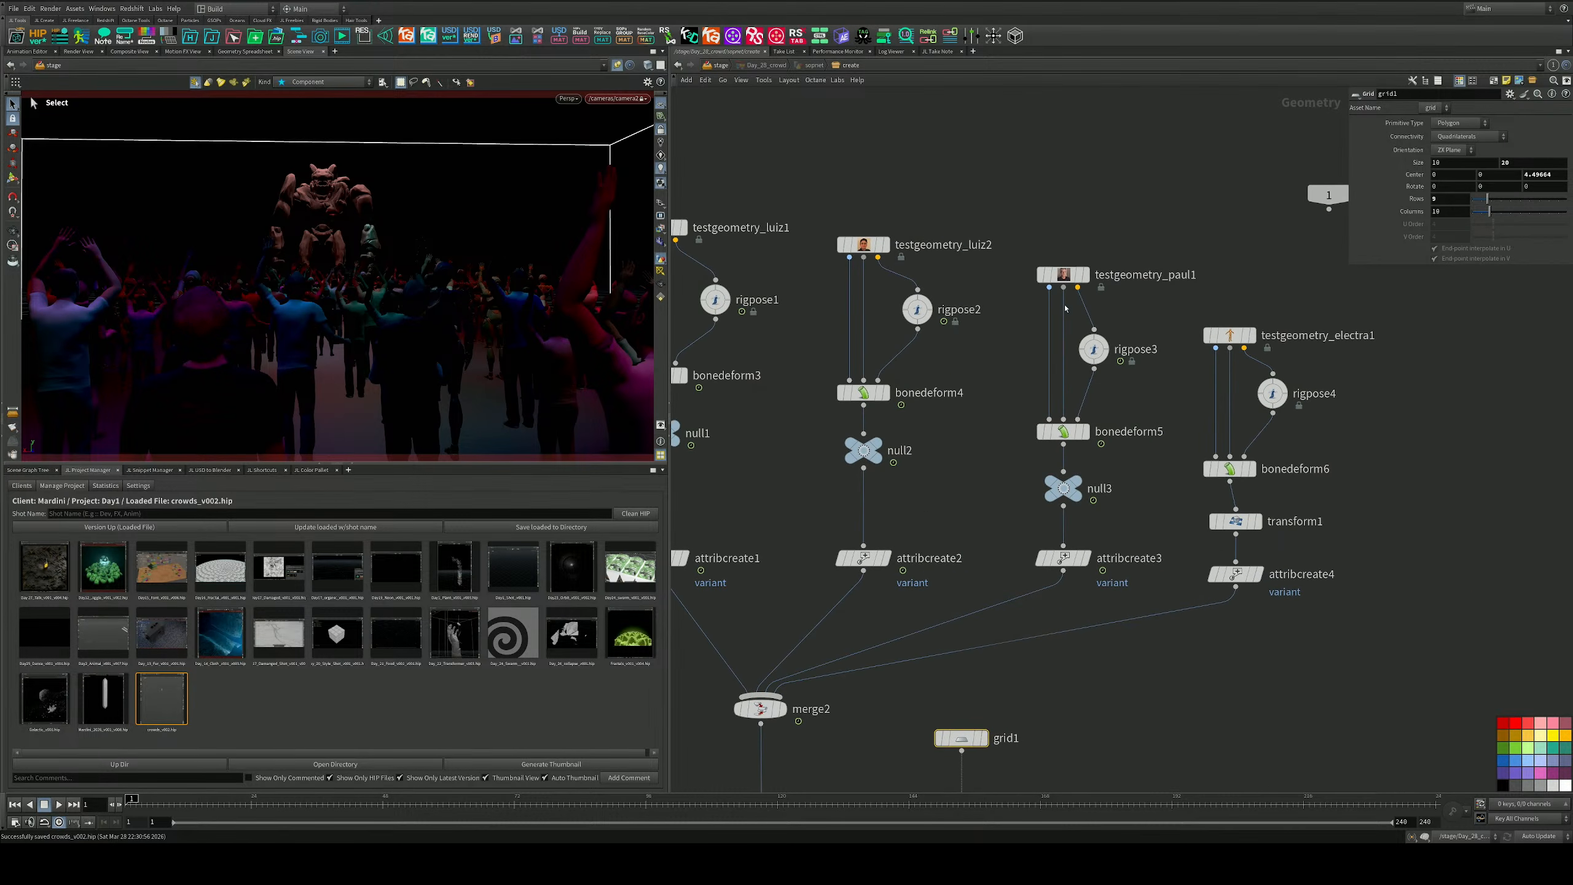
Move the luiz1, luiz2 and paul1 branches away from testgeometry_electra1 to make room for another character branch.
{"action": "left_click_drag", "start_coordinate": [1143, 227], "coordinate": [1020, 585]}
{"action": "scroll", "coordinate": [1009, 568], "scroll_direction": "down", "scroll_amount": 1}
{"action": "middle_click_drag", "start_coordinate": [1003, 545], "coordinate": [1107, 478]}
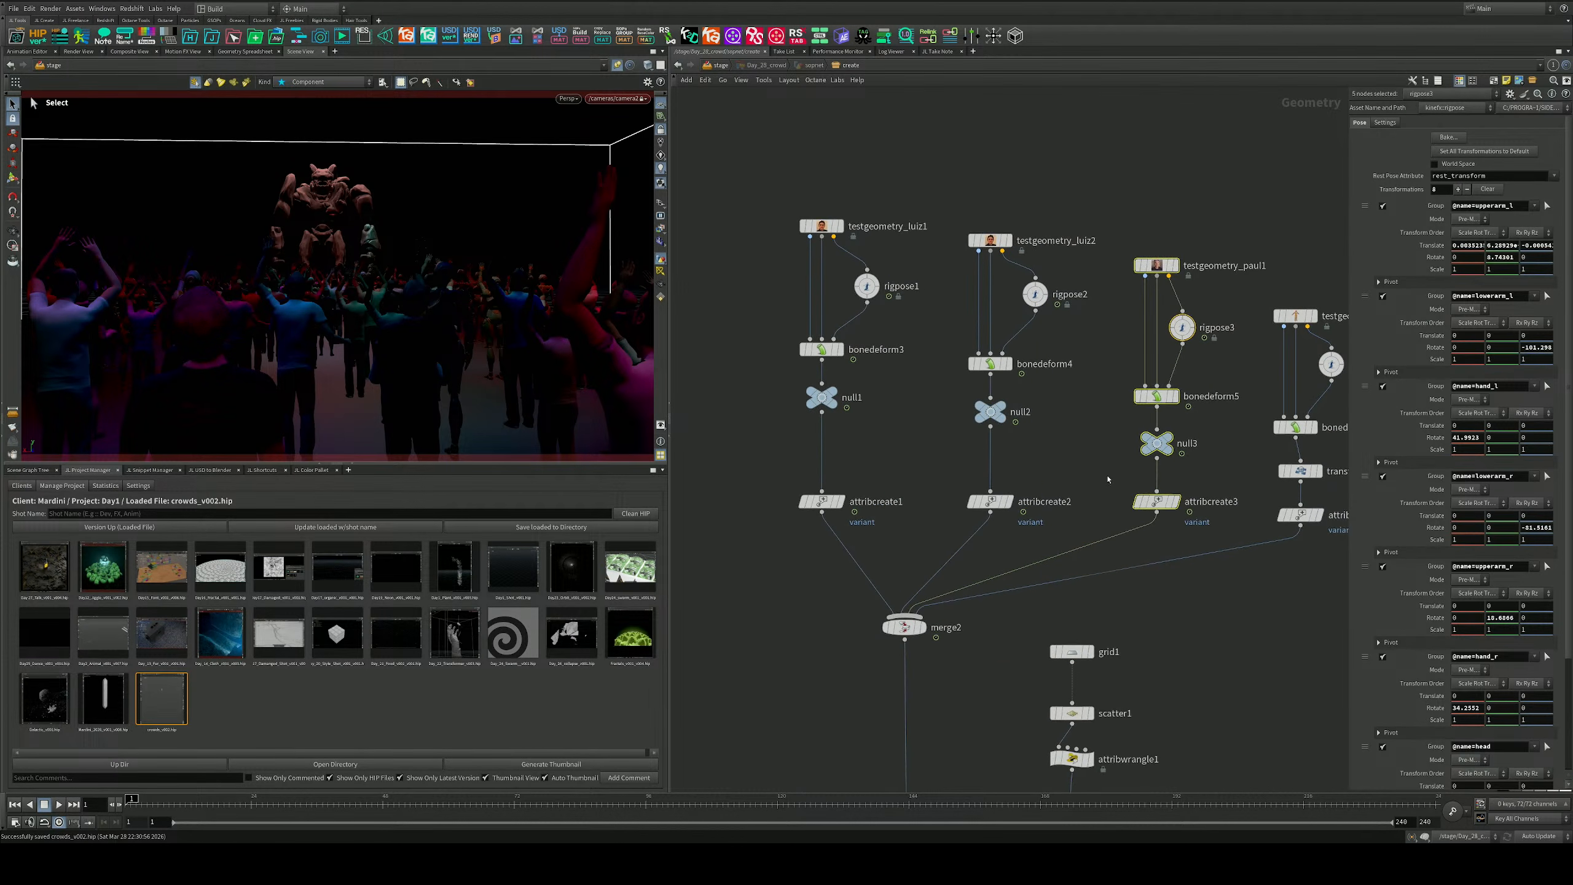
{"action": "middle_click_drag", "start_coordinate": [1011, 421], "coordinate": [1072, 402]}
{"action": "left_click_drag", "start_coordinate": [757, 148], "coordinate": [998, 487]}
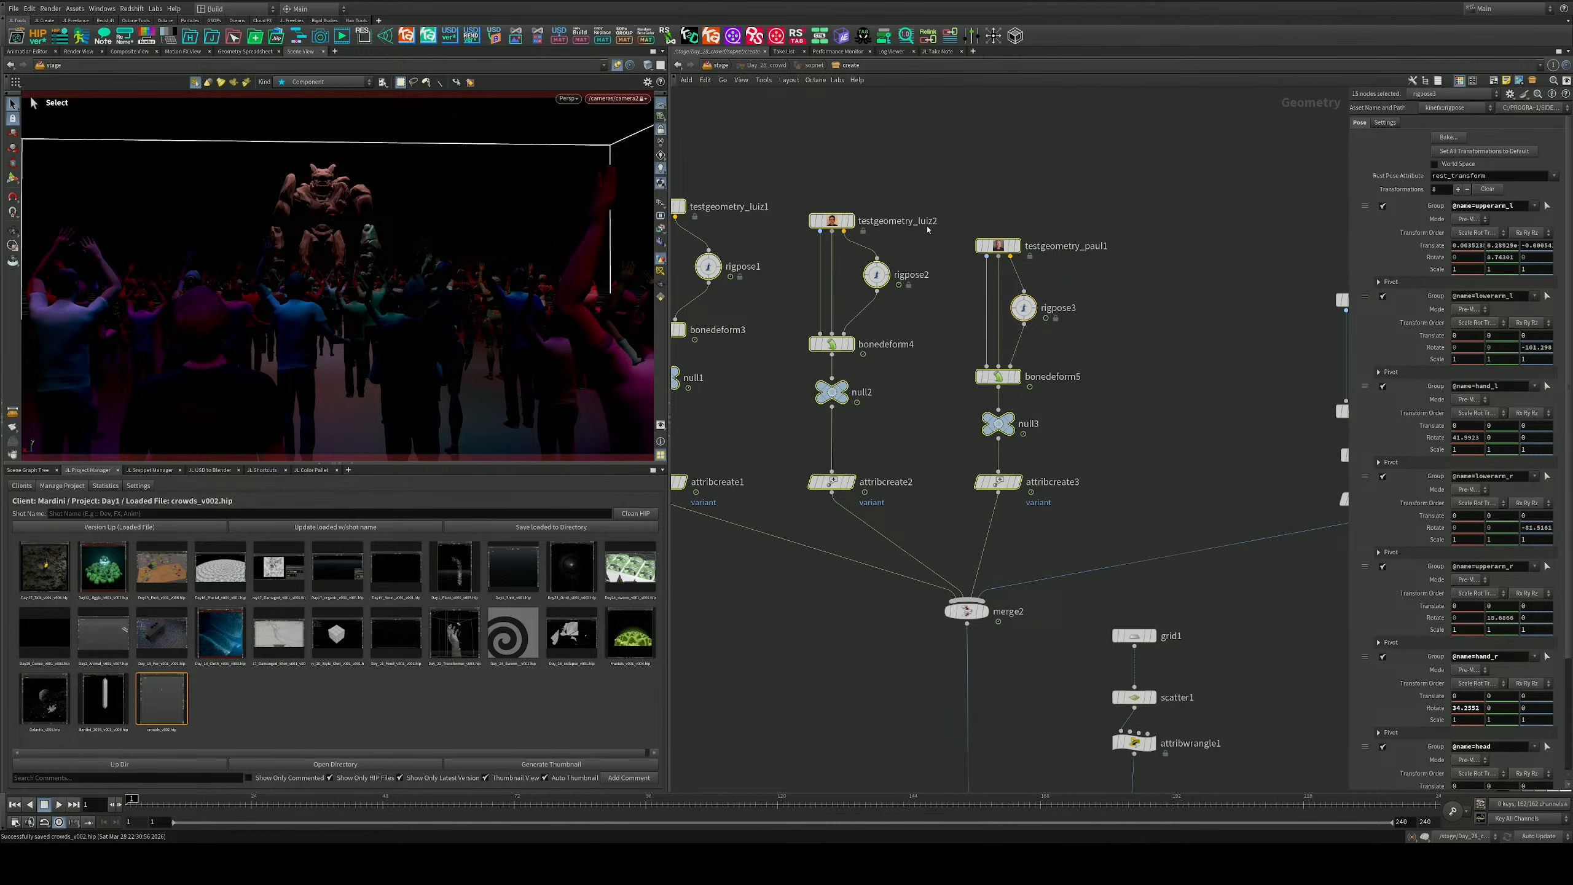
{"action": "scroll", "coordinate": [908, 209], "scroll_direction": "up", "scroll_amount": 3}
{"action": "scroll", "coordinate": [953, 279], "scroll_direction": "down", "scroll_amount": 3}
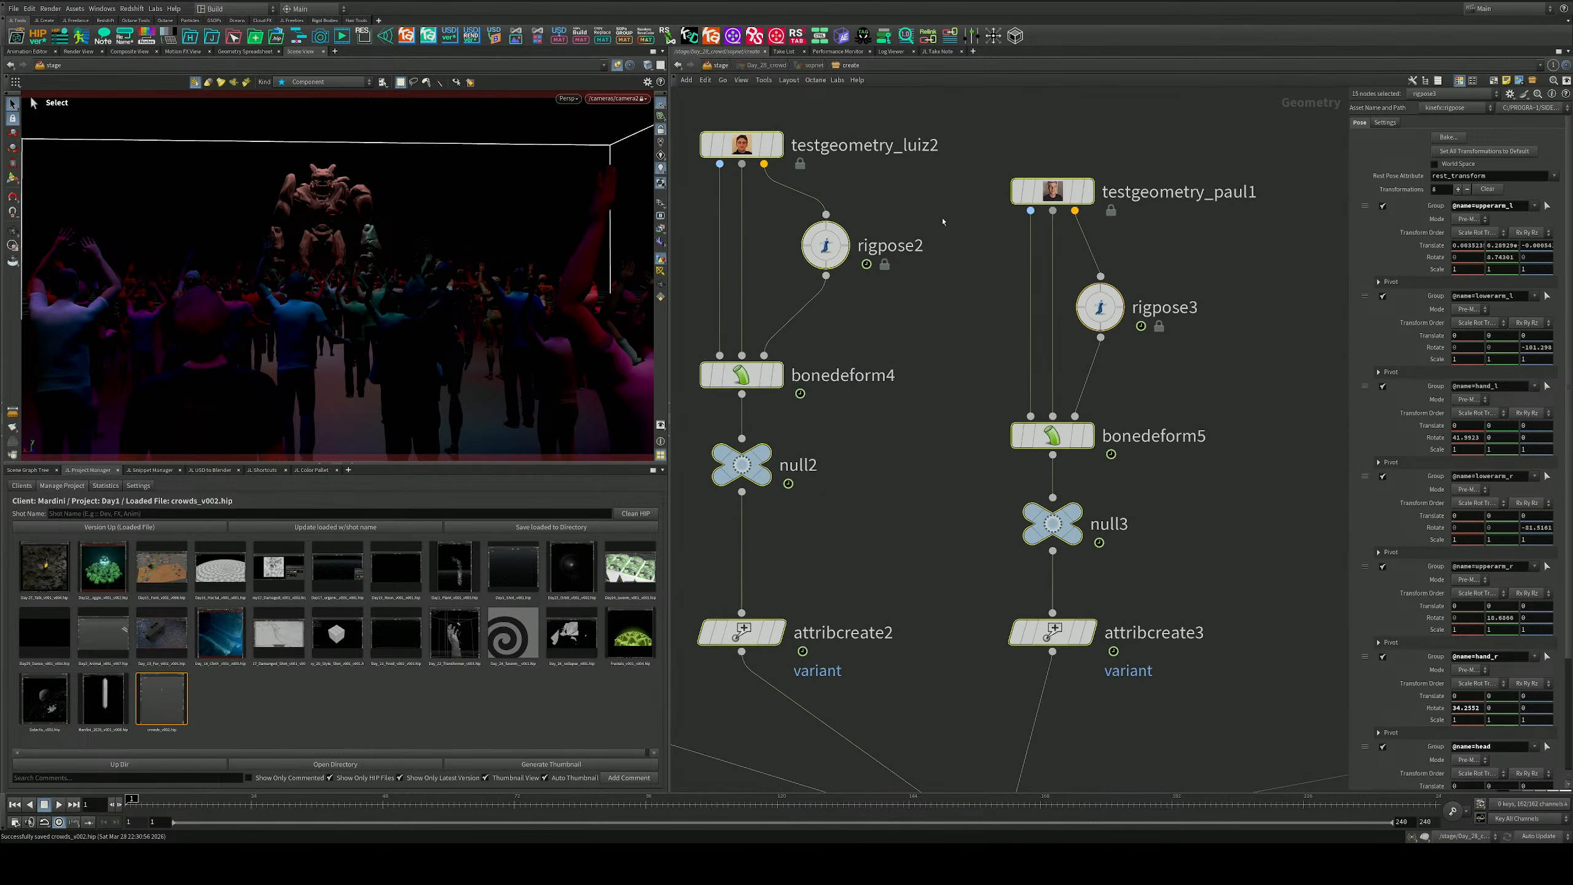
Duplicate the testgeometry_paul1 branch, from test geometry through attribcreate3, and place the copy between the paul1 and electra1 branches.
{"action": "left_click_drag", "start_coordinate": [1097, 188], "coordinate": [1151, 511]}
{"action": "key", "text": "p"}
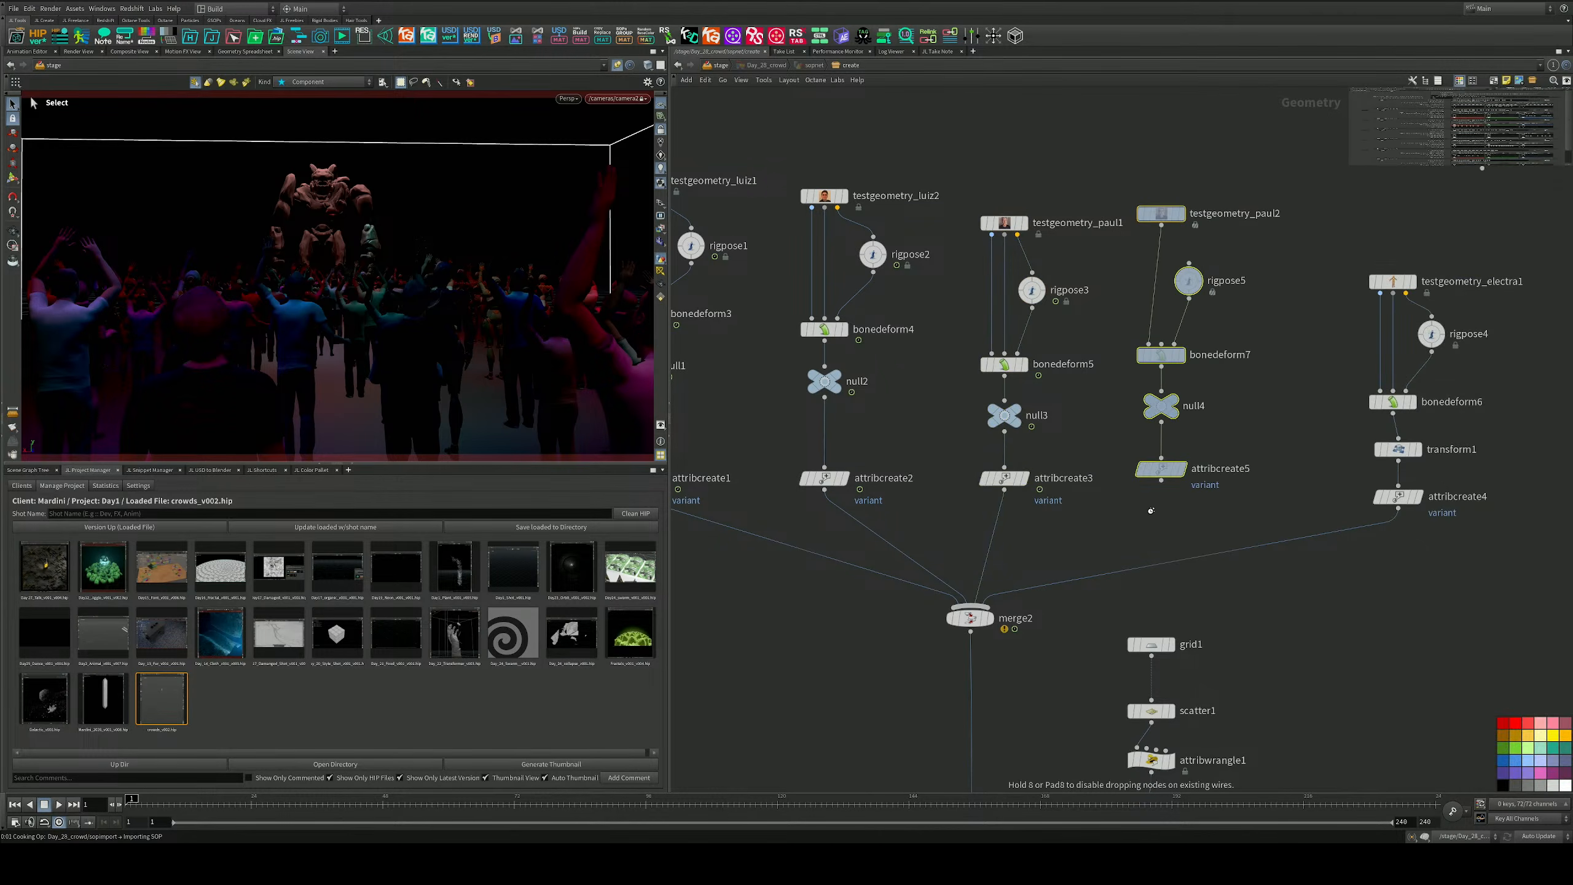
{"action": "left_click", "coordinate": [1116, 520]}
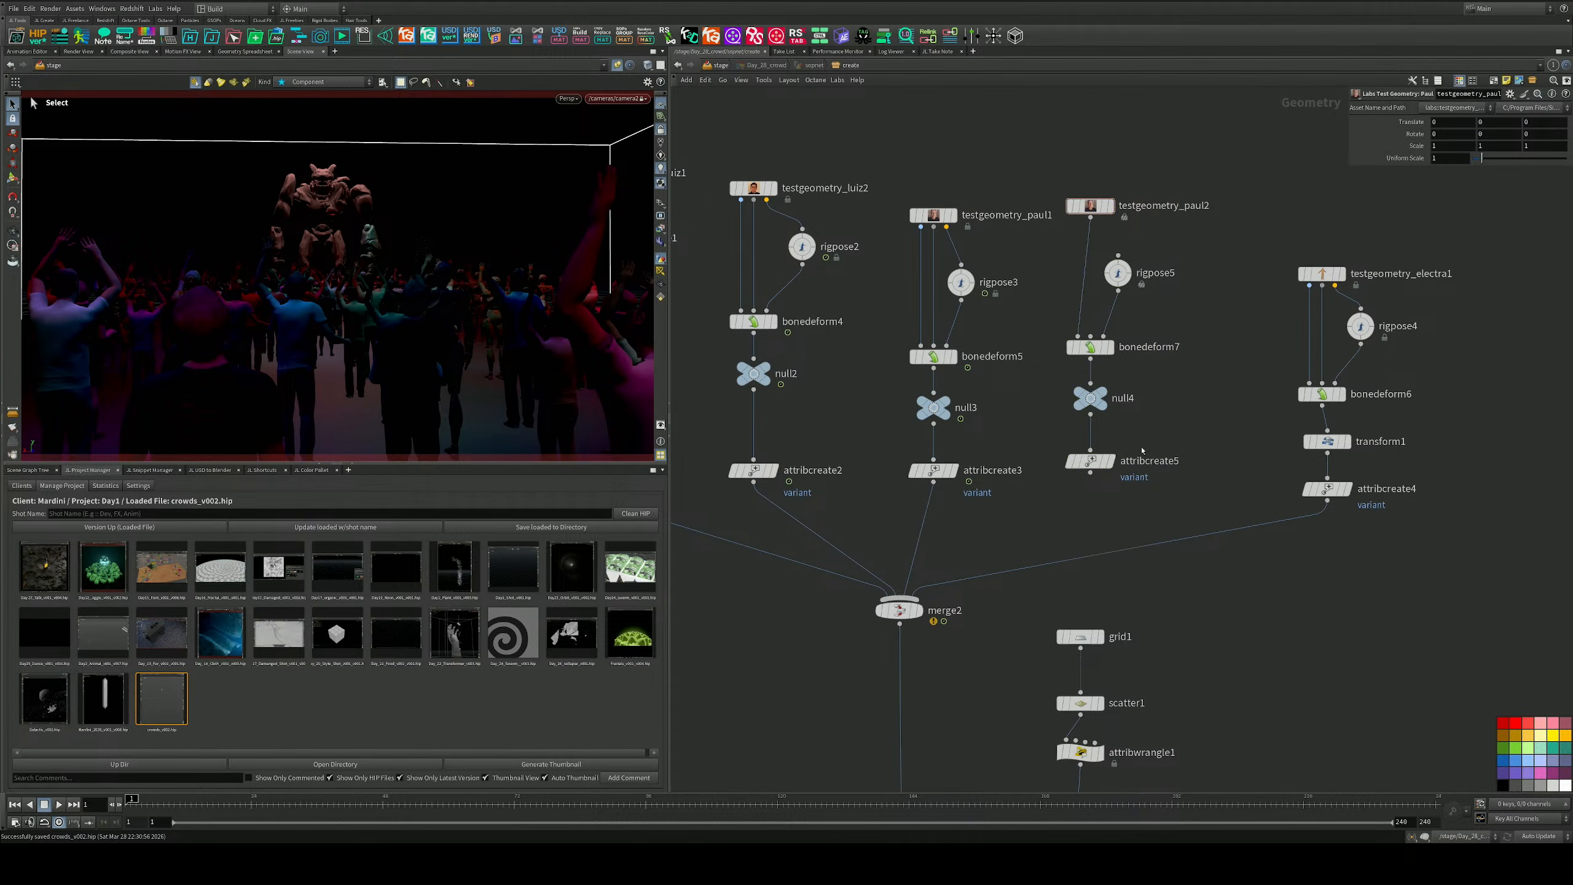
Set the variant value of attribcreate5 to 4 and connect the duplicated branch to merge2.
{"action": "left_click", "coordinate": [1106, 460]}
{"action": "left_click", "coordinate": [1313, 490]}
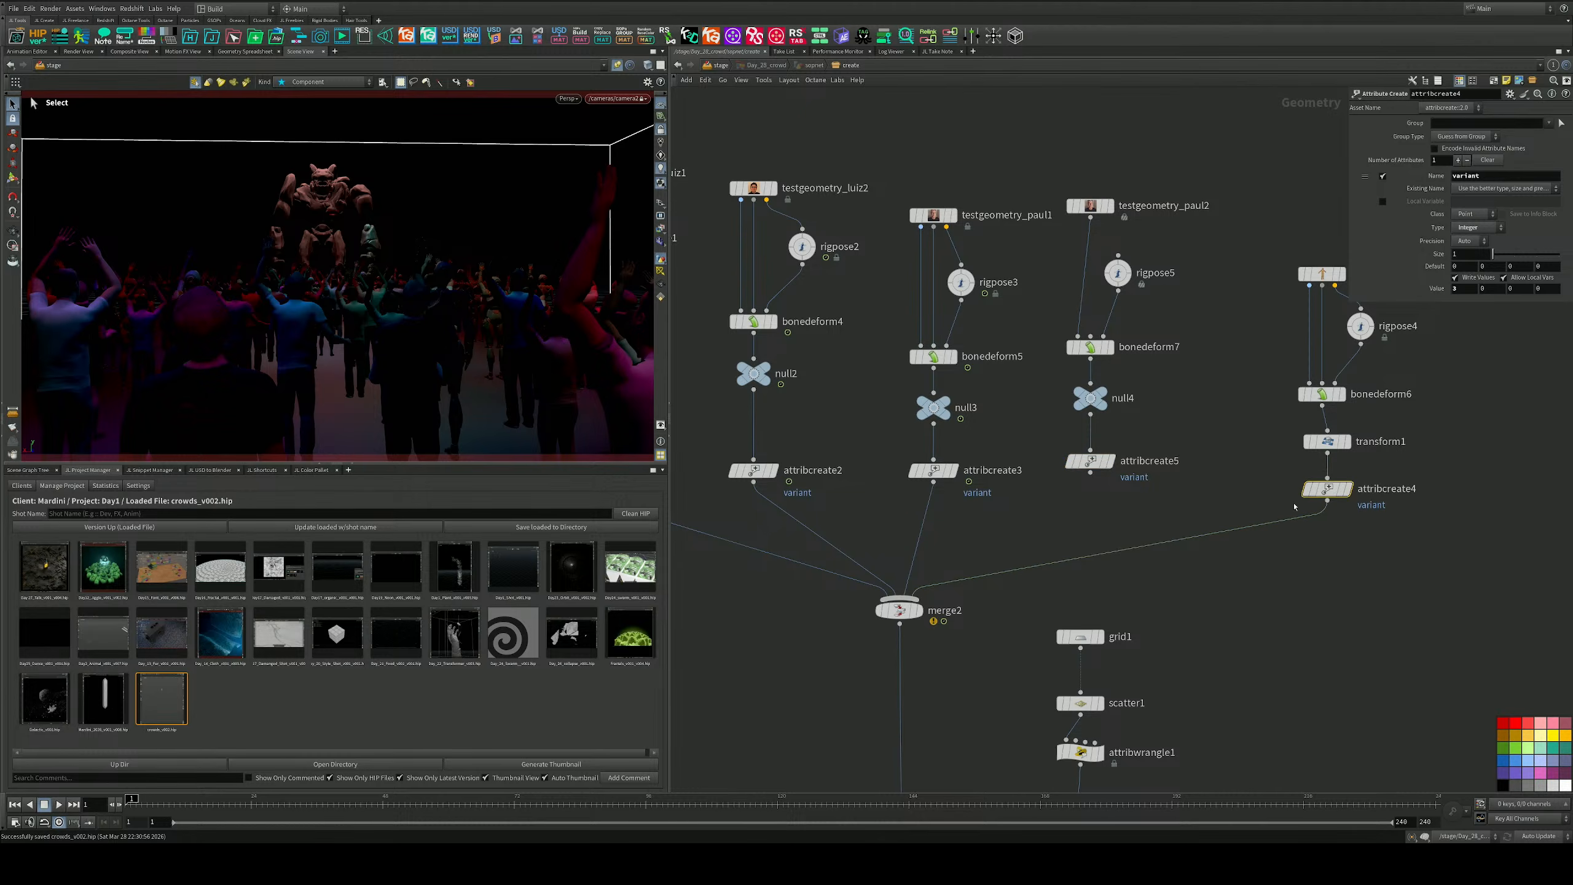
{"action": "left_click", "coordinate": [1090, 461]}
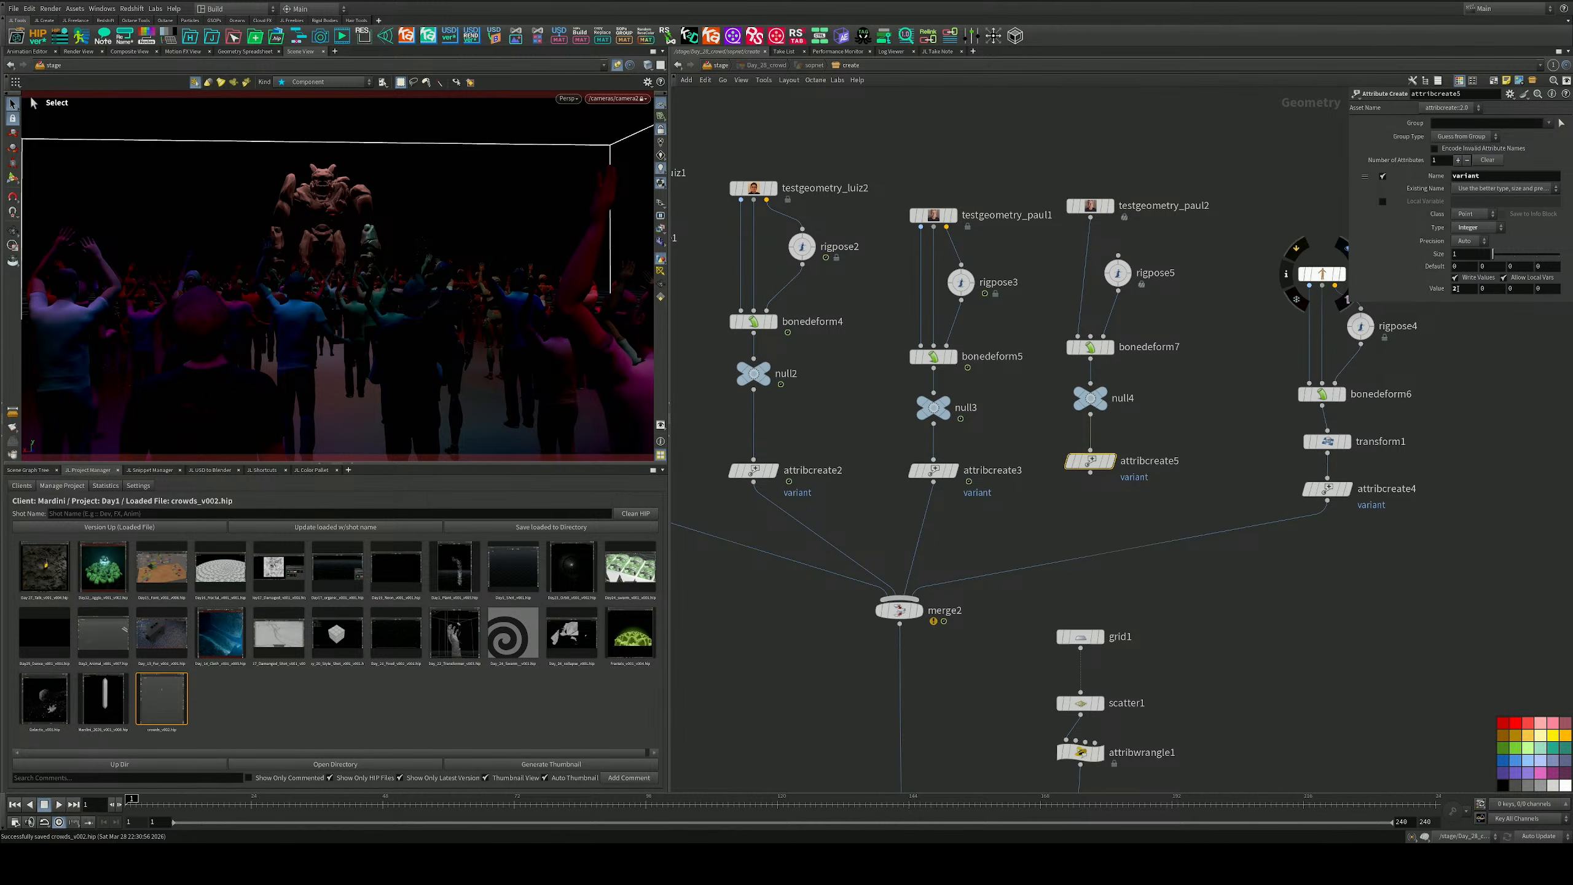
{"action": "type", "text": "4"}
{"action": "key", "text": "Return"}
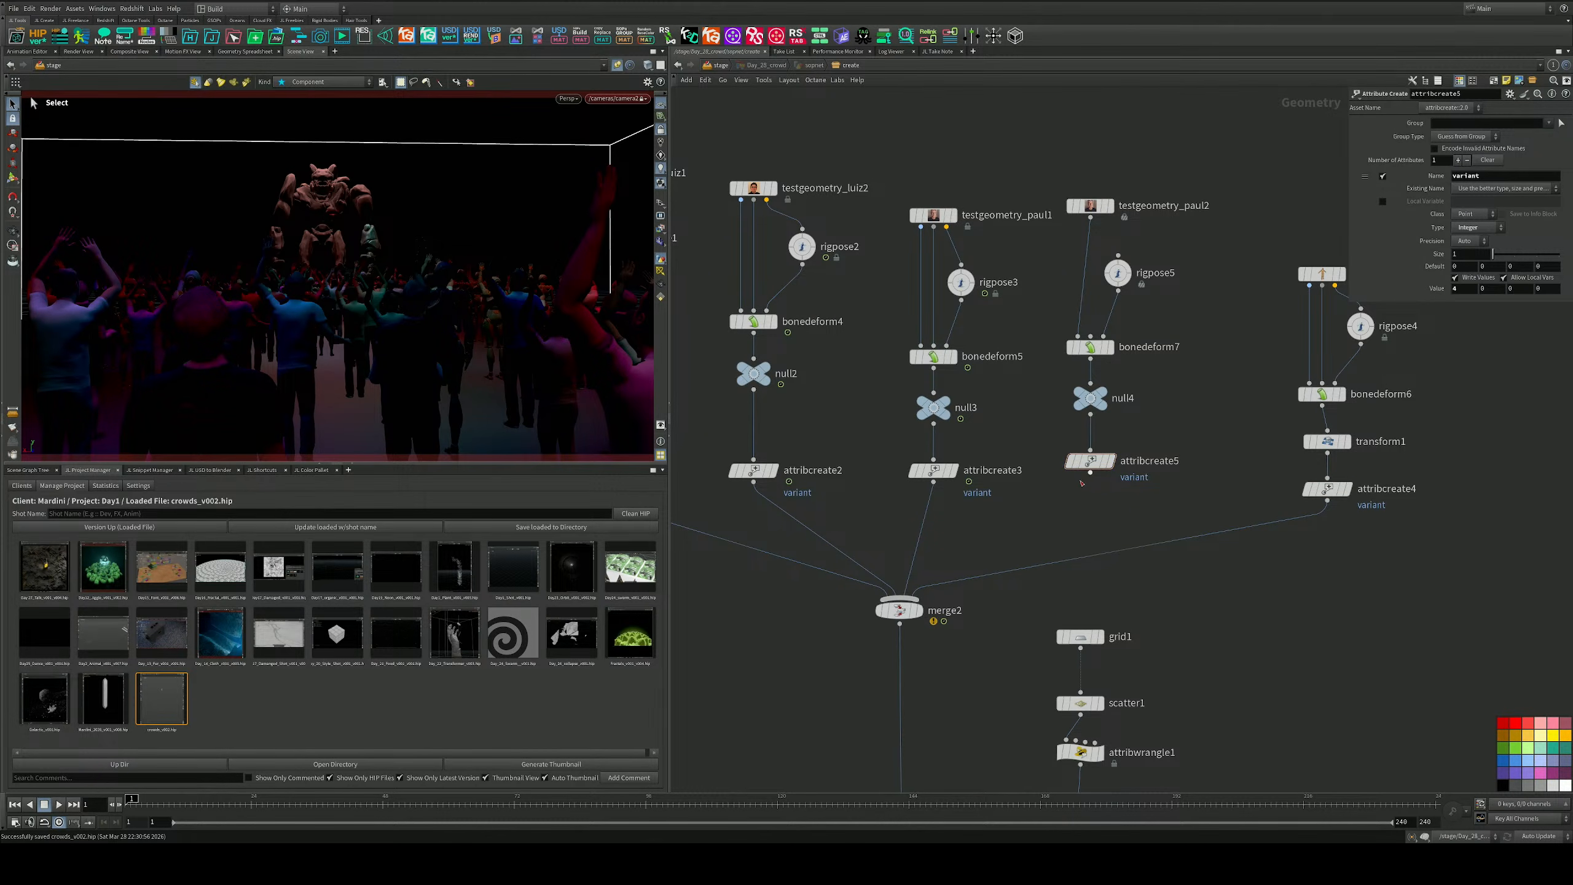
{"action": "left_click_drag", "start_coordinate": [1089, 473], "coordinate": [901, 596]}
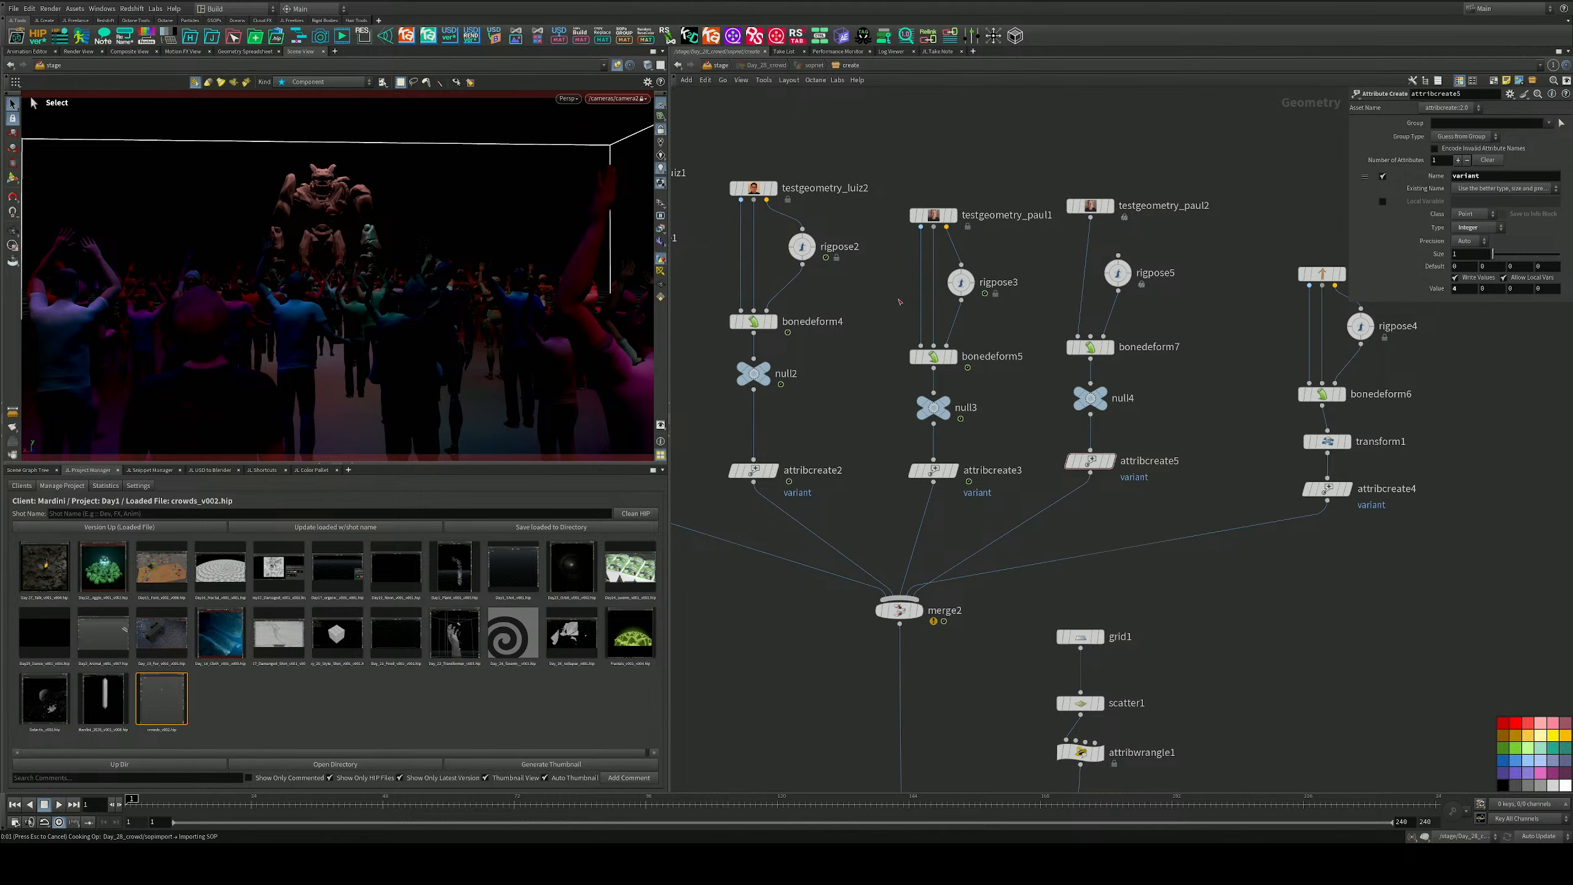
Show attribcreate5's output as a textured figure in the viewport and frame the character from the front.
{"action": "left_click", "coordinate": [617, 65]}
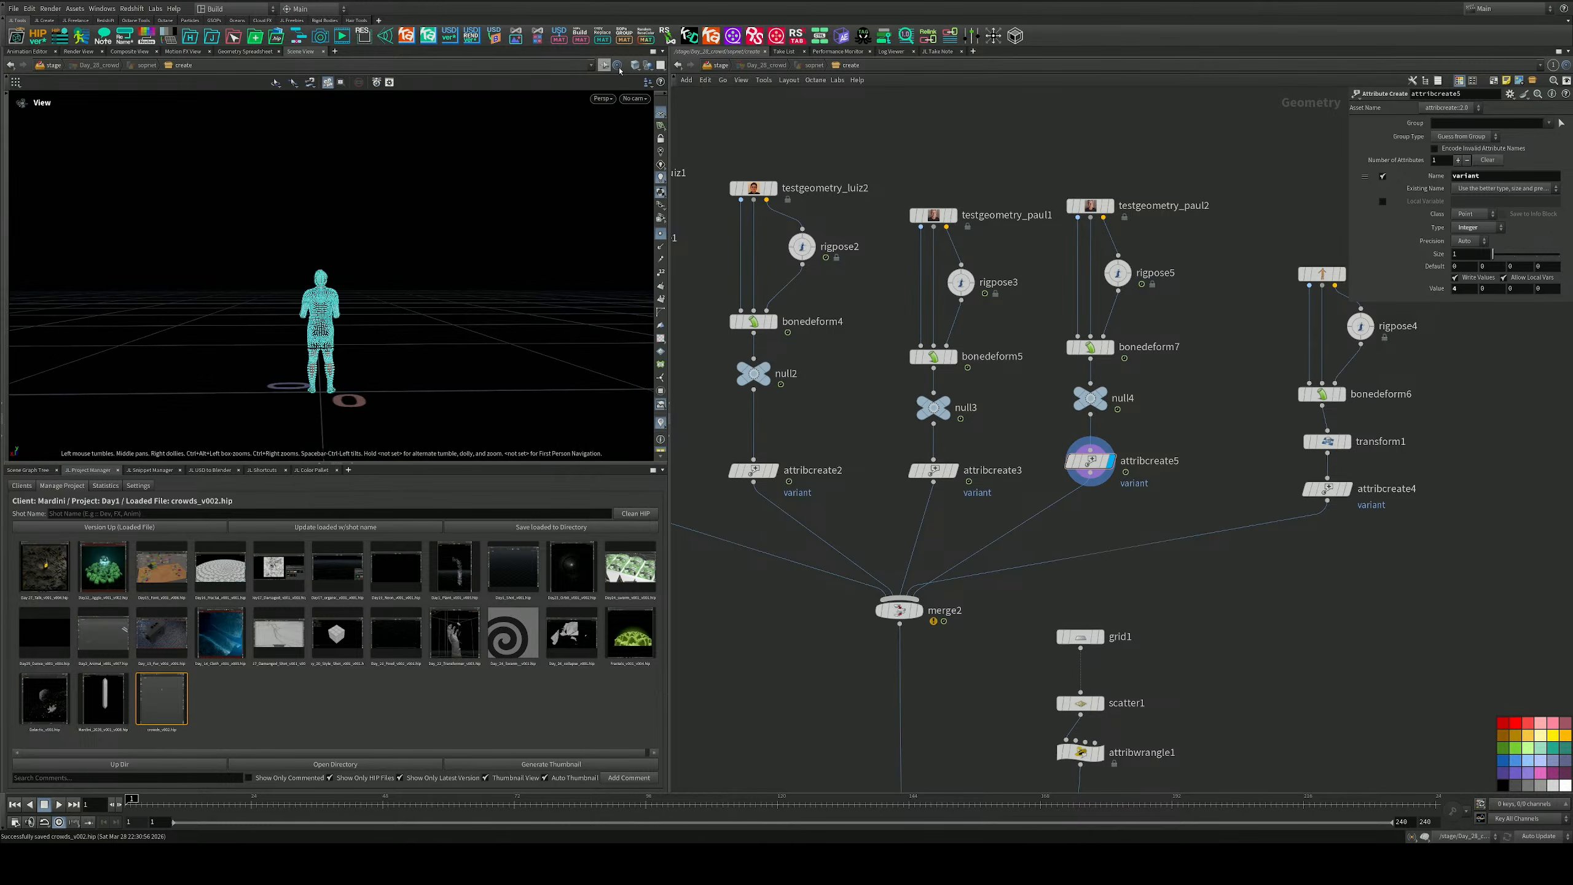
{"action": "left_click", "coordinate": [659, 234]}
{"action": "left_click_drag", "start_coordinate": [299, 359], "coordinate": [551, 313]}
{"action": "scroll", "coordinate": [372, 292], "scroll_direction": "up", "scroll_amount": 3}
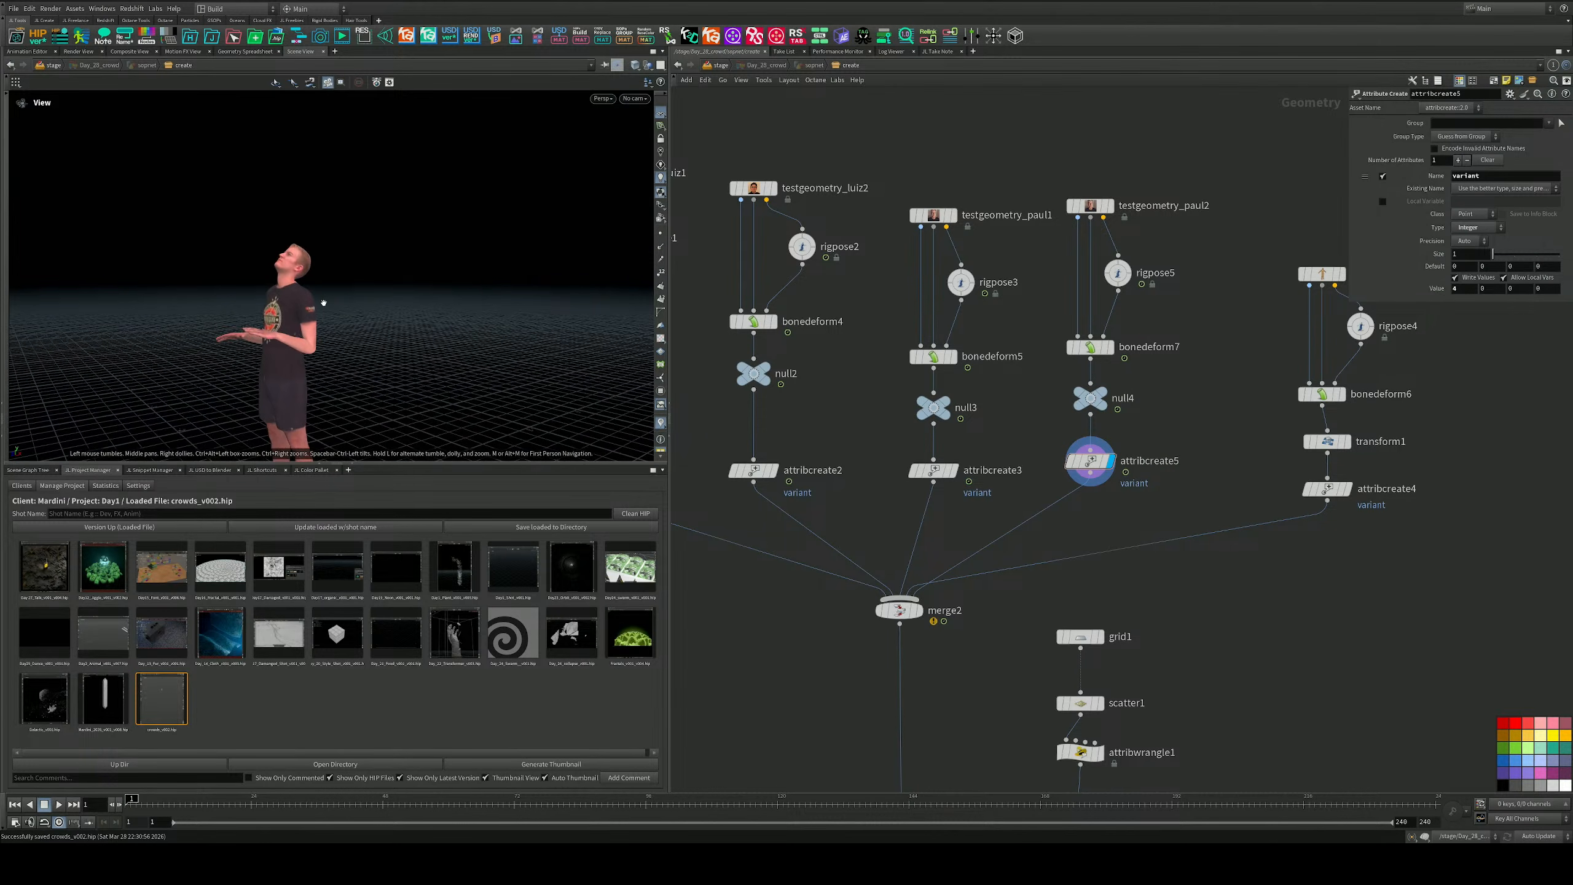
{"action": "left_click_drag", "start_coordinate": [323, 303], "coordinate": [383, 288]}
{"action": "middle_click_drag", "start_coordinate": [382, 288], "coordinate": [421, 218]}
{"action": "left_click_drag", "start_coordinate": [421, 218], "coordinate": [470, 297]}
{"action": "scroll", "coordinate": [1135, 281], "scroll_direction": "up", "scroll_amount": 3}
Replace rigpose5 with a fresh Rig Pose node wired between testgeometry_paul2 and bonedeform7.
{"action": "left_click", "coordinate": [1105, 266]}
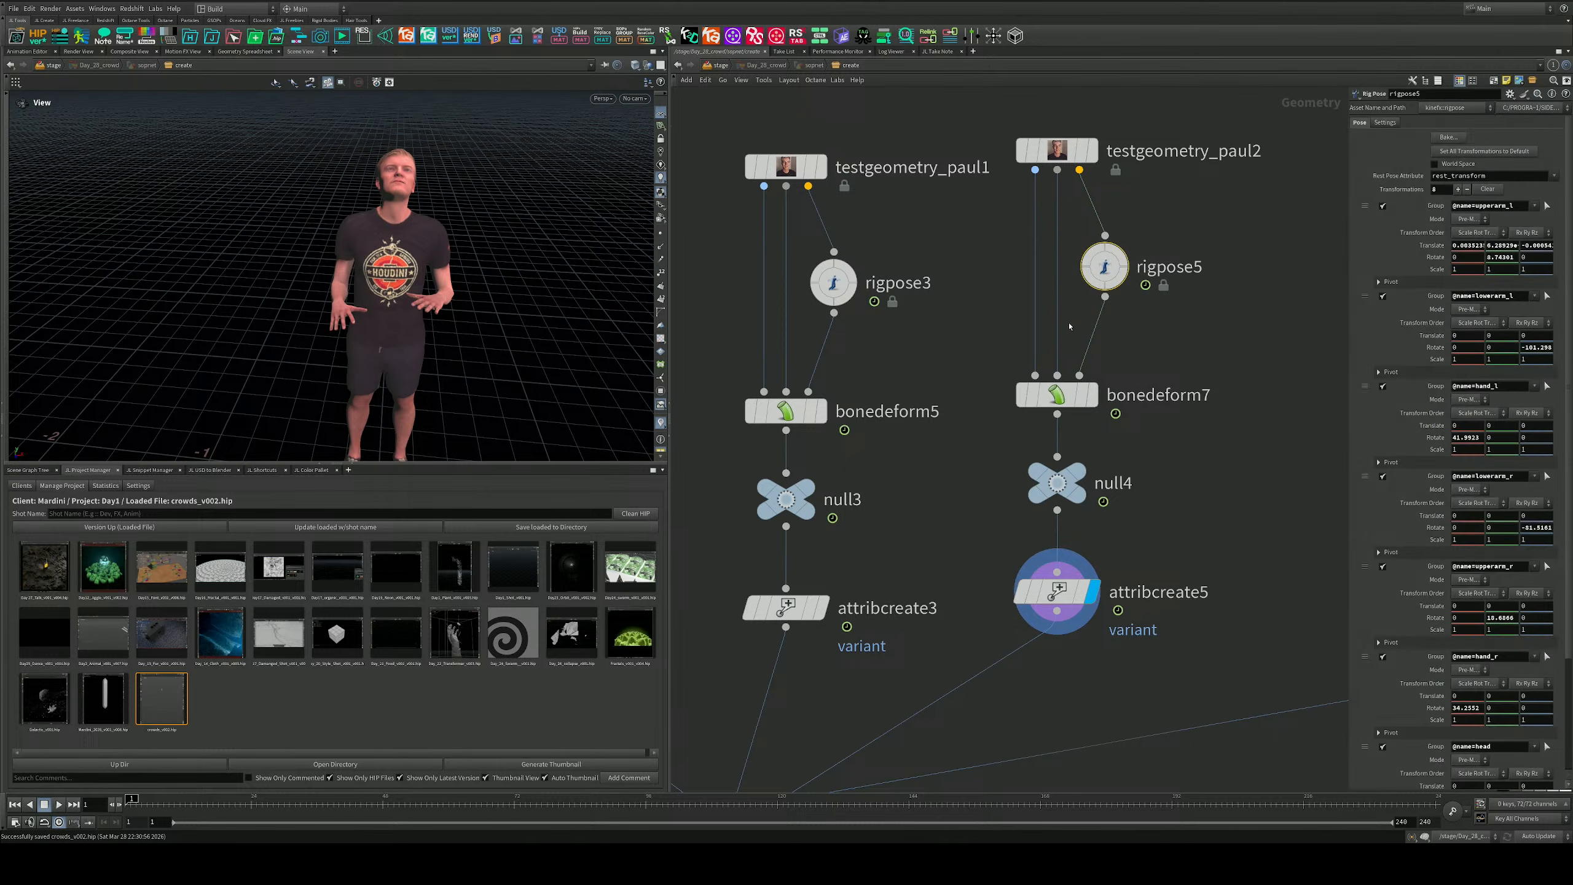
{"action": "key", "text": "Tab"}
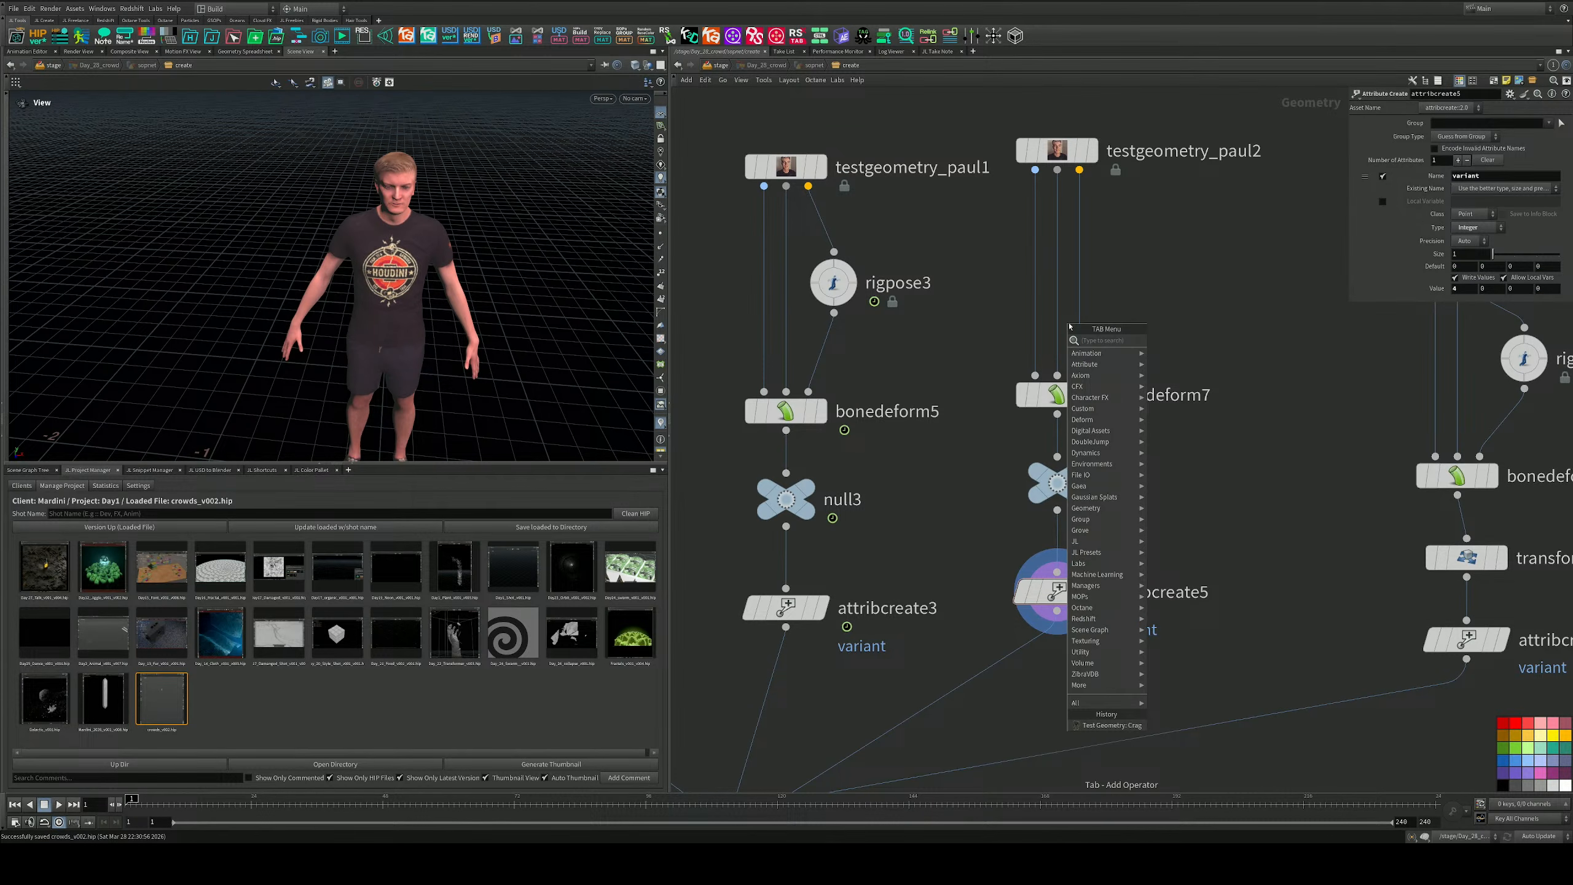
{"action": "type", "text": "rig"}
{"action": "key", "text": "Down"}
{"action": "key", "text": "Down"}
{"action": "key", "text": "Up"}
{"action": "key", "text": "Return"}
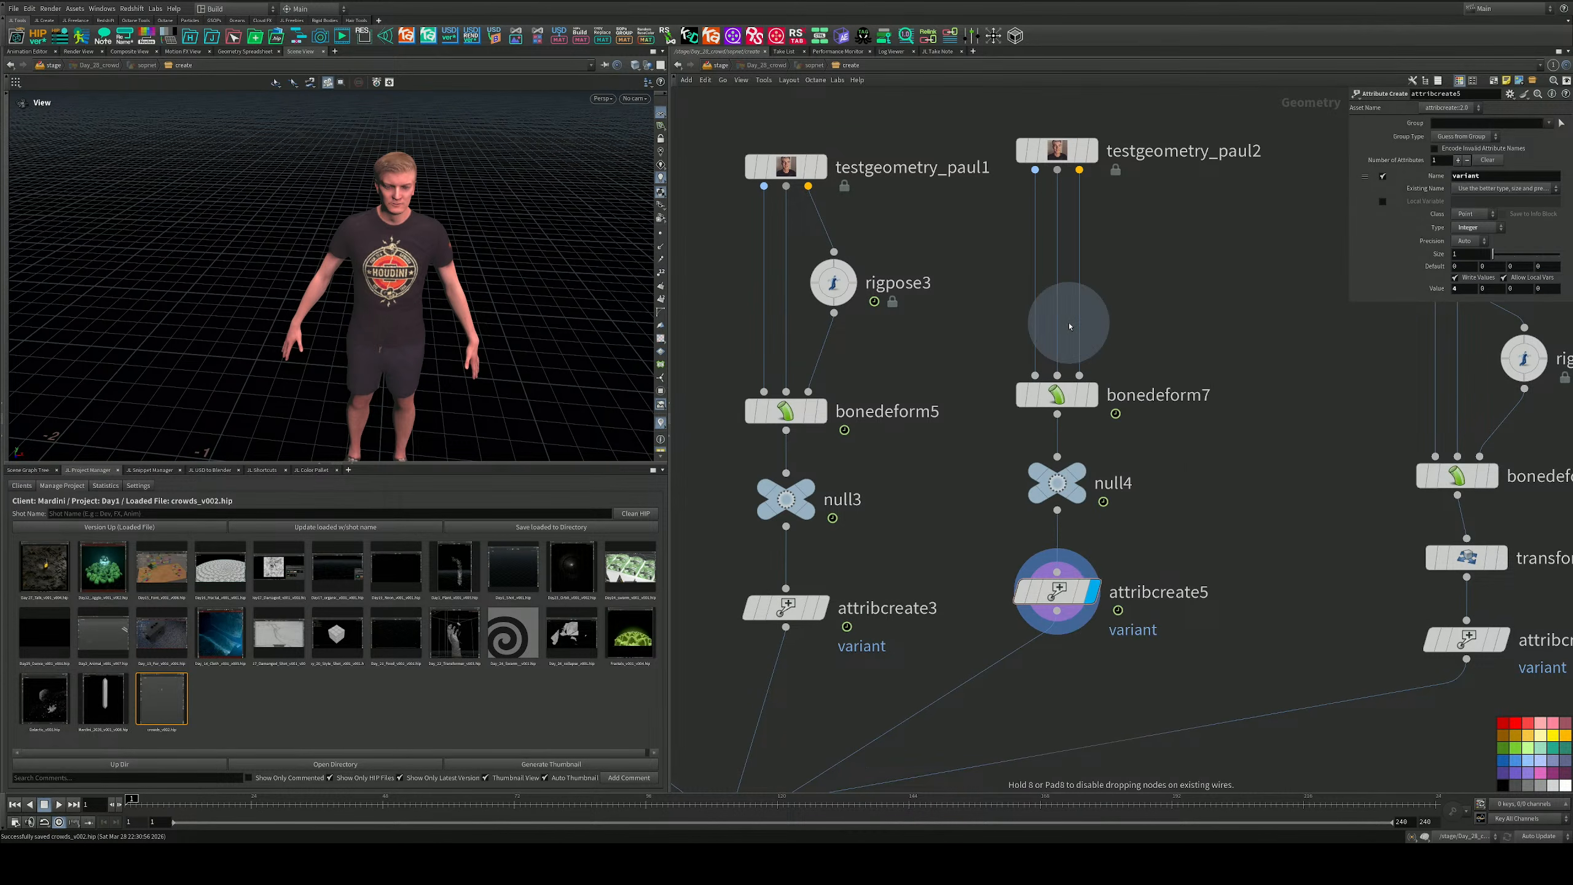
{"action": "left_click", "coordinate": [1106, 281]}
{"action": "mouse_move", "coordinate": [1106, 283]}
{"action": "left_mouse_down"}
{"action": "mouse_move", "coordinate": [1085, 270]}
{"action": "mouse_move", "coordinate": [1109, 277]}
{"action": "left_mouse_up"}
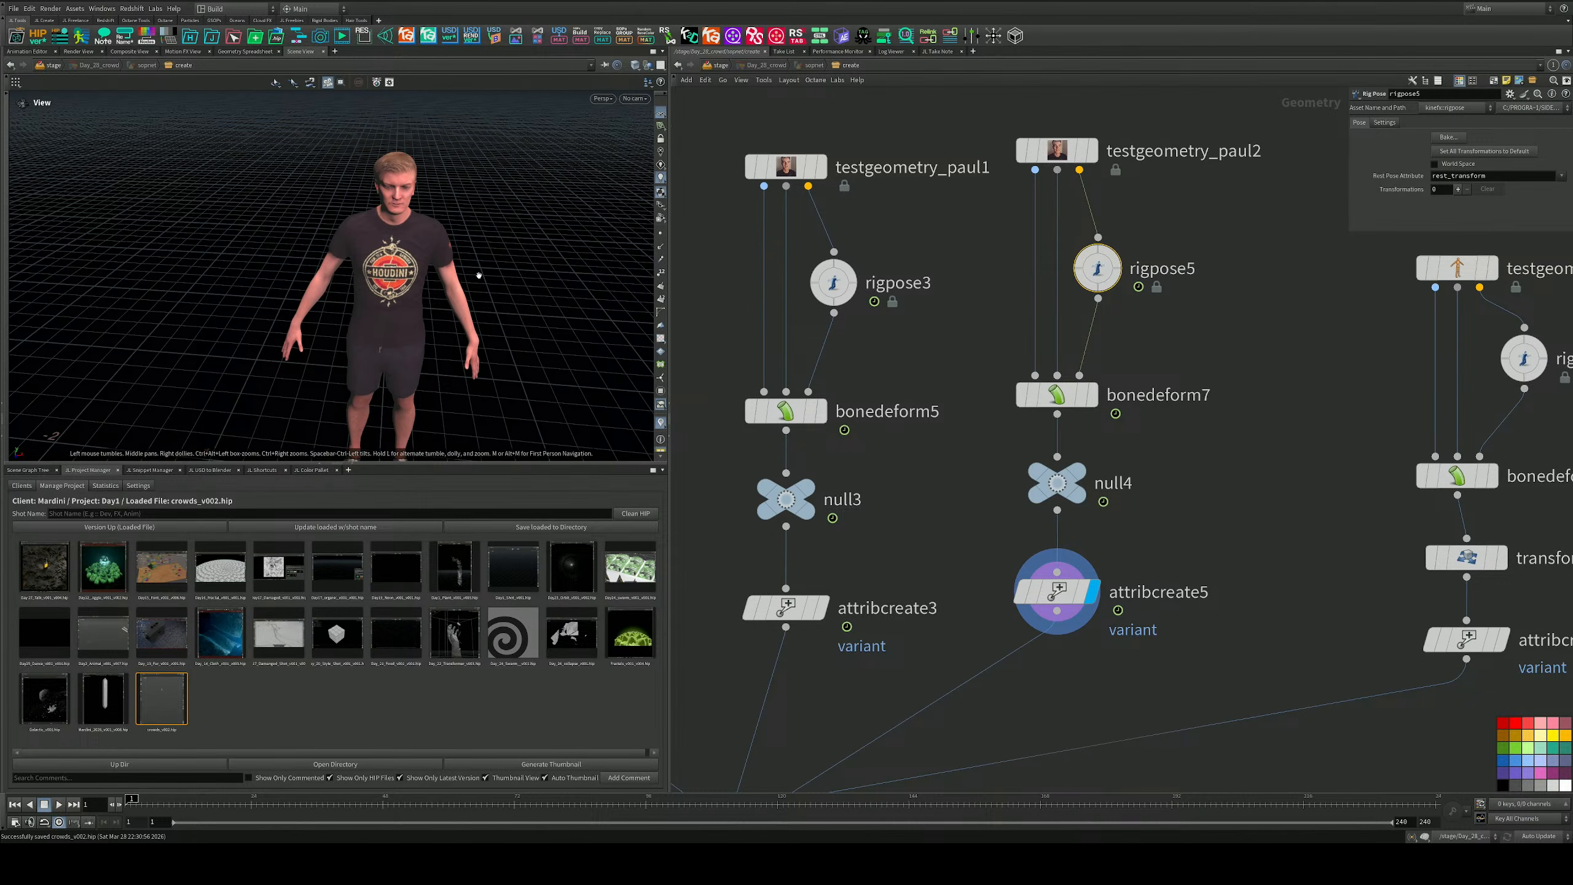
Activate posing for rigpose5 and rotate the spine_01 joint about 28.6° around X.
{"action": "left_click_drag", "start_coordinate": [478, 273], "coordinate": [452, 245]}
{"action": "right_click_drag", "start_coordinate": [452, 246], "coordinate": [372, 290]}
{"action": "mouse_move", "coordinate": [372, 290]}
{"action": "left_mouse_down"}
{"action": "mouse_move", "coordinate": [392, 287]}
{"action": "mouse_move", "coordinate": [357, 282]}
{"action": "left_mouse_up"}
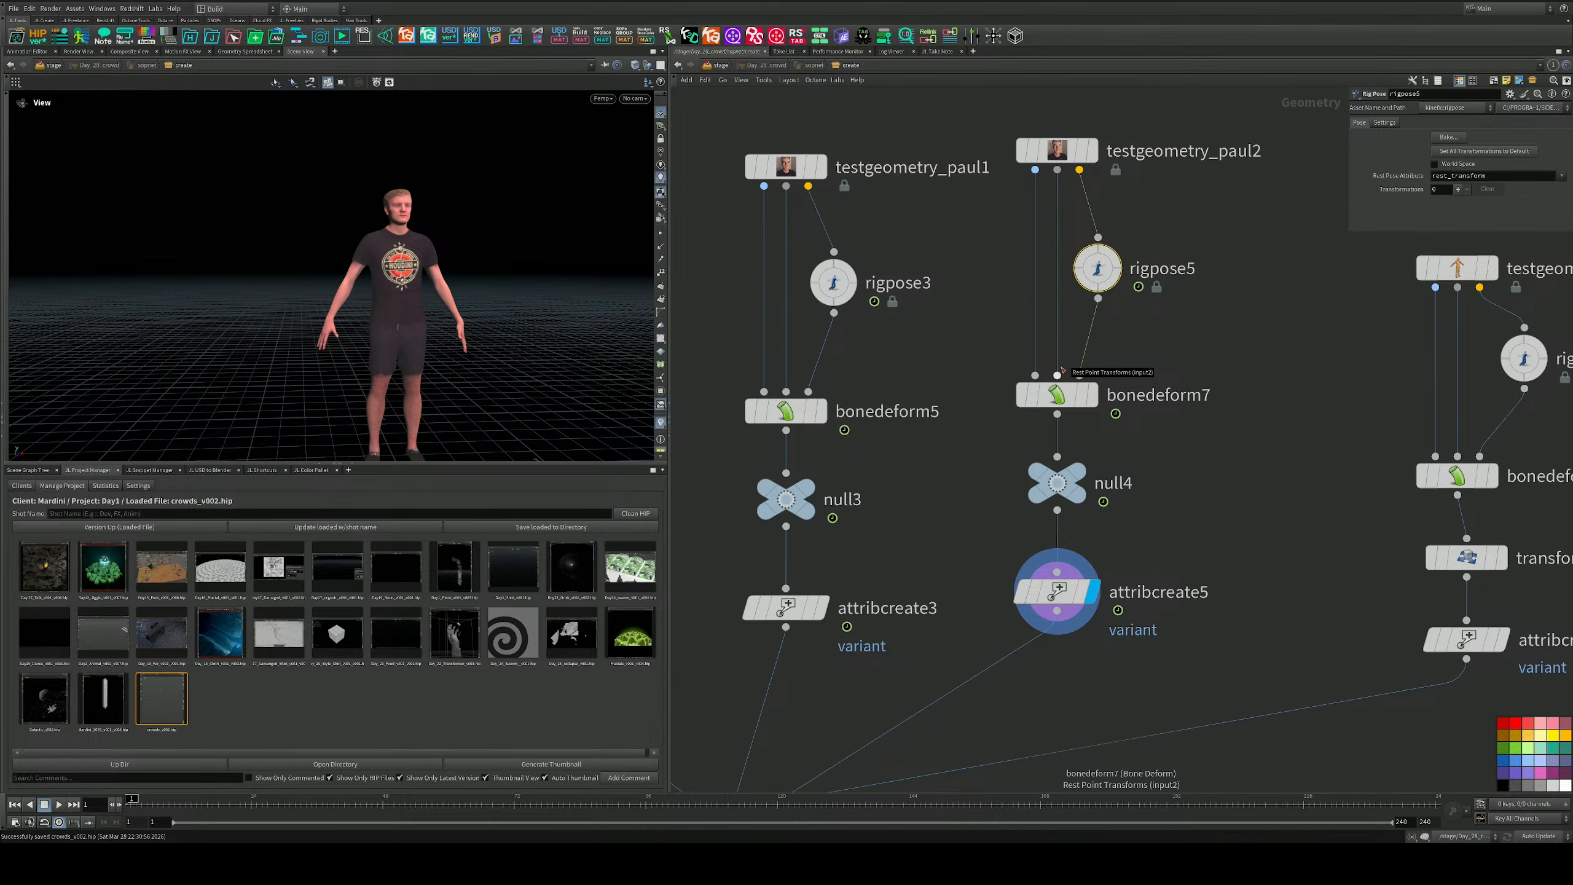
{"action": "left_click", "coordinate": [6, 228]}
{"action": "left_click", "coordinate": [12, 239]}
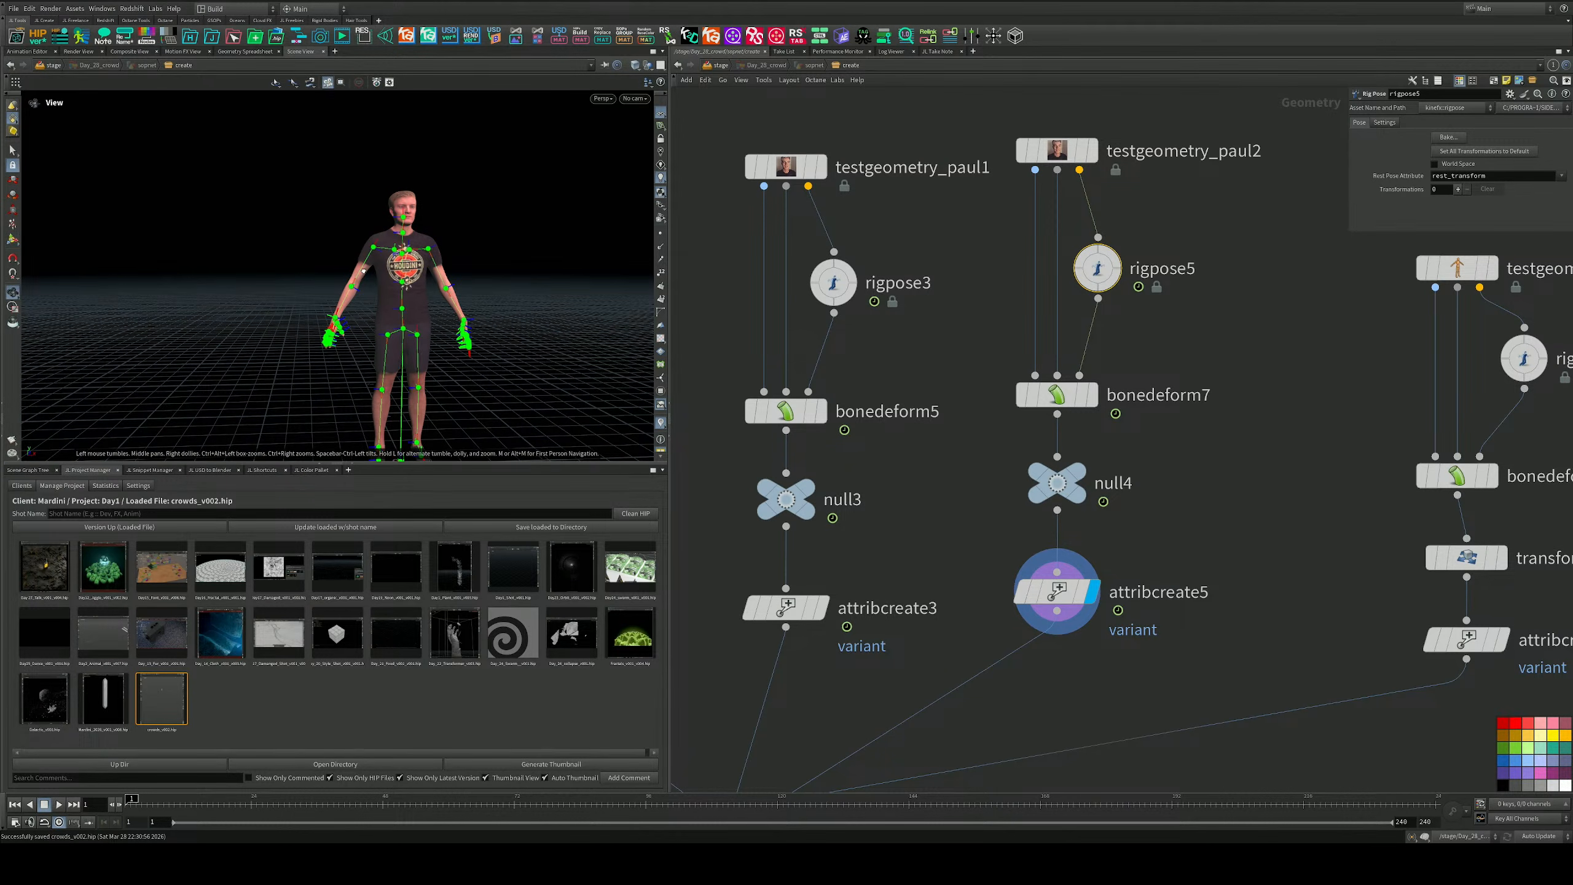
{"action": "left_click_drag", "start_coordinate": [365, 273], "coordinate": [418, 262]}
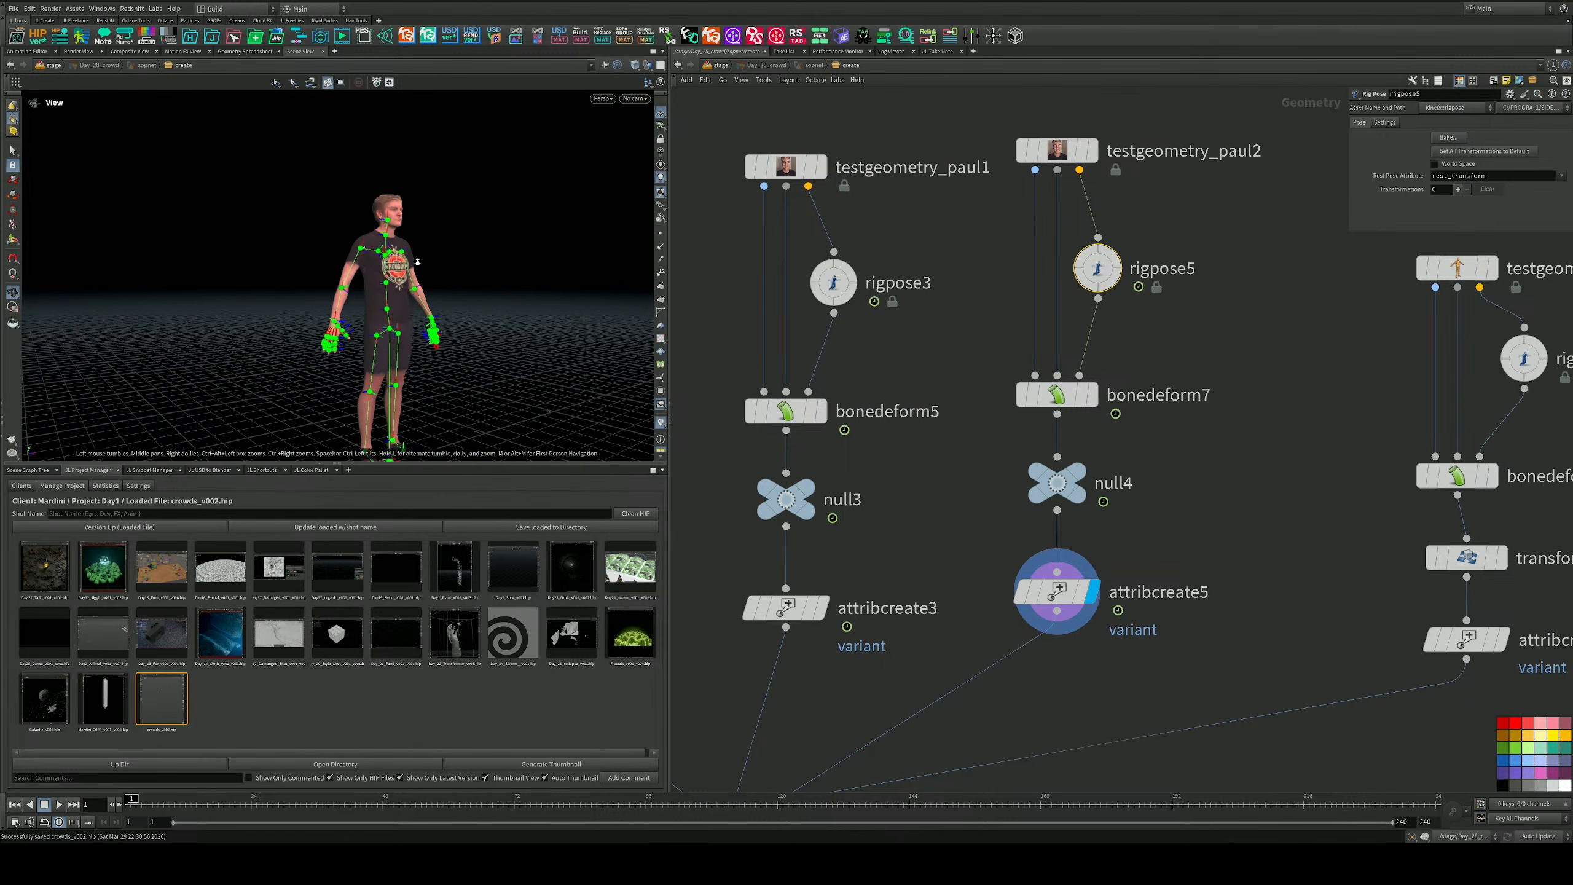
{"action": "right_click_drag", "start_coordinate": [417, 263], "coordinate": [386, 282]}
{"action": "left_click_drag", "start_coordinate": [386, 281], "coordinate": [456, 315]}
{"action": "scroll", "coordinate": [362, 202], "scroll_direction": "up", "scroll_amount": 2}
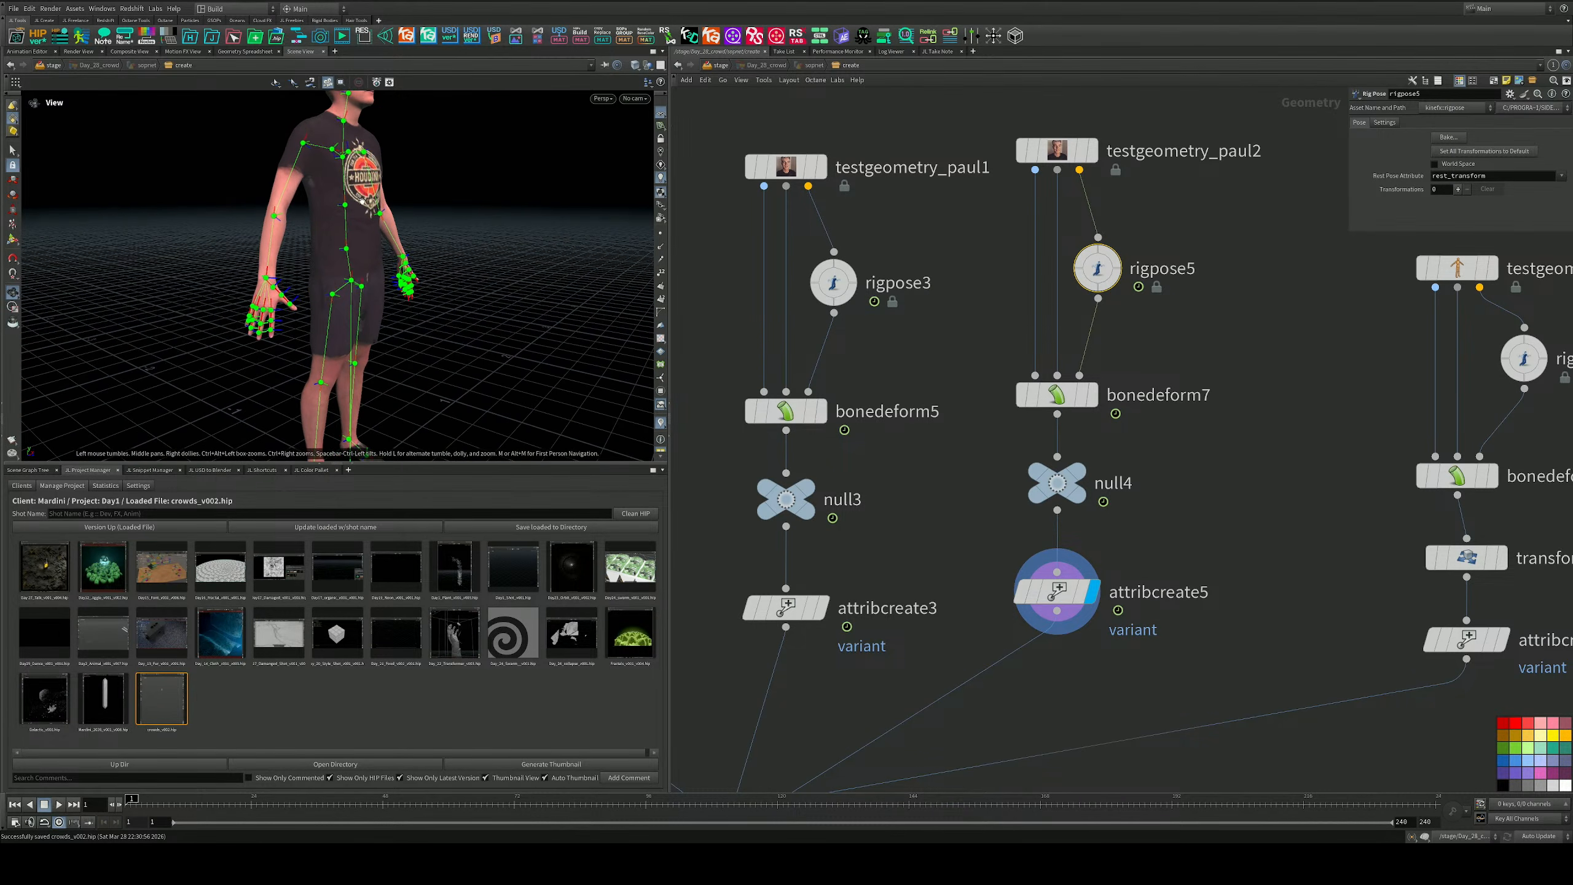
{"action": "left_click_drag", "start_coordinate": [362, 202], "coordinate": [426, 319]}
{"action": "key", "text": "Return"}
{"action": "left_click", "coordinate": [370, 311]}
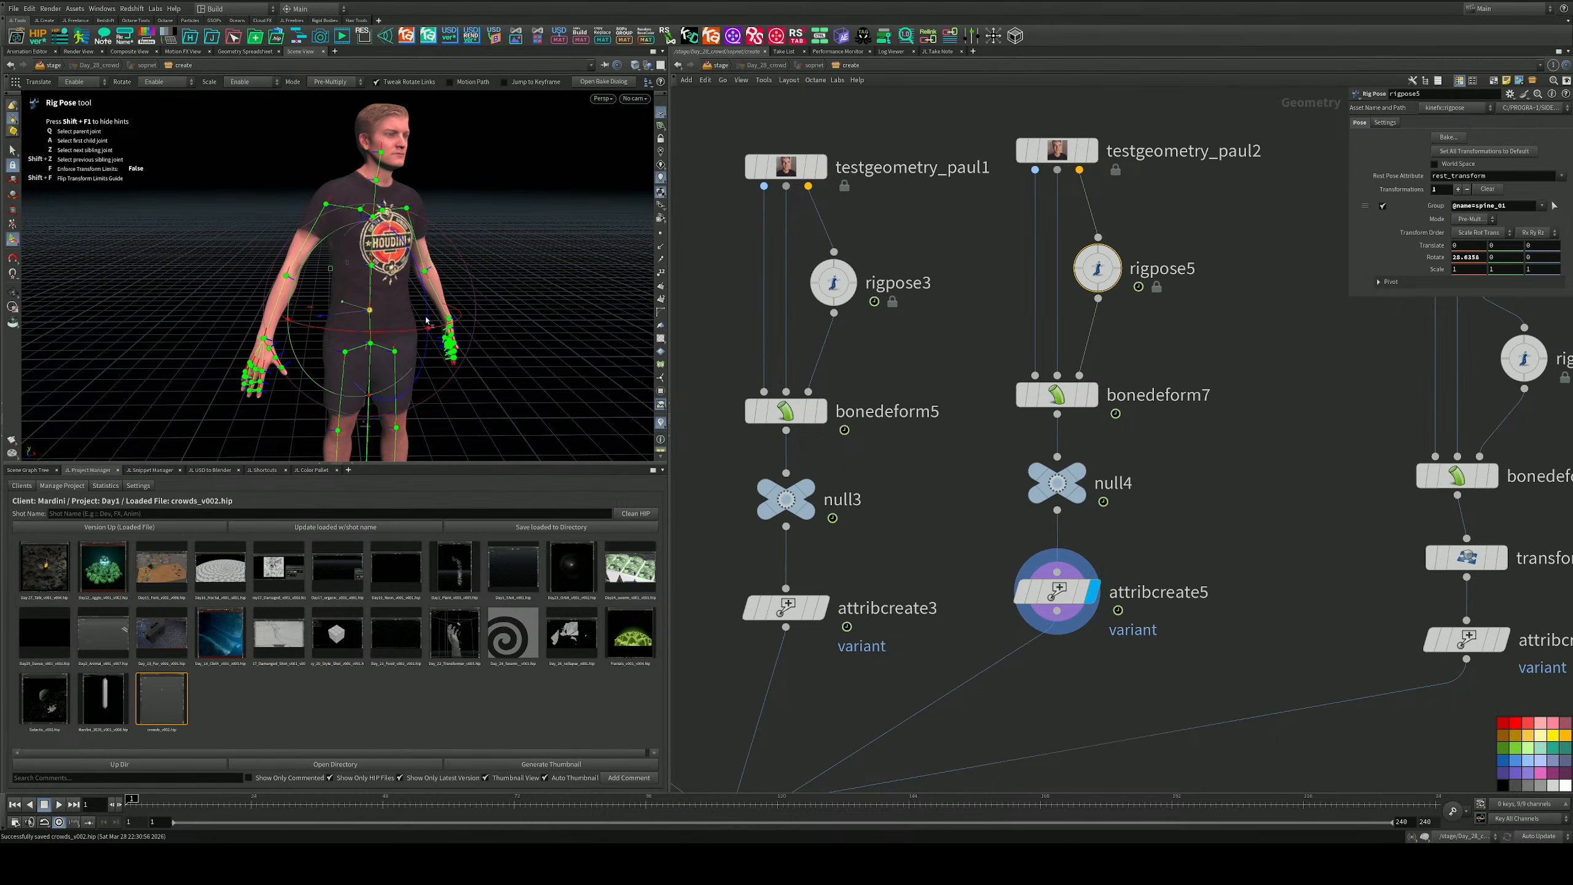
Turn and tilt the head joint to about -27.8, 5.8 and 10.8 degrees of rotation.
{"action": "left_click", "coordinate": [381, 152]}
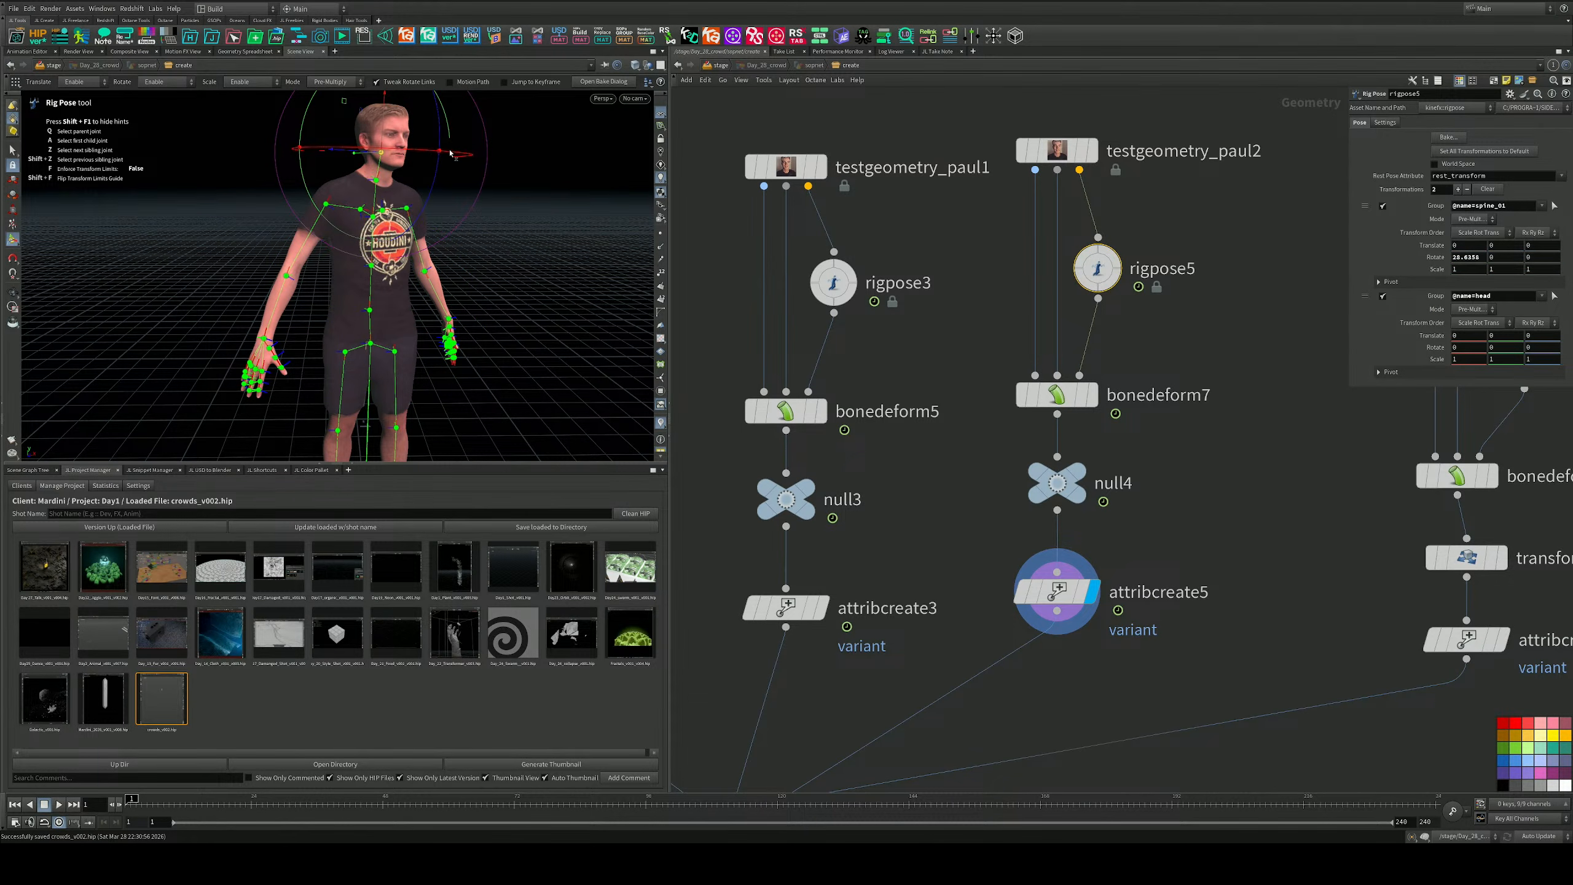
{"action": "left_click_drag", "start_coordinate": [453, 153], "coordinate": [268, 155]}
{"action": "middle_click_drag", "start_coordinate": [433, 115], "coordinate": [433, 155], "text": "alt"}
{"action": "mouse_move", "coordinate": [495, 155]}
{"action": "left_mouse_down", "text": "alt"}
{"action": "mouse_move", "coordinate": [463, 152]}
{"action": "mouse_move", "coordinate": [468, 168]}
{"action": "left_mouse_up", "text": "alt"}
Pose the left arm by rotating upperarm_l about 17°, lowerarm_l about -56° and hand_l about 31°.
{"action": "middle_click_drag", "start_coordinate": [434, 279], "coordinate": [434, 238], "text": "alt"}
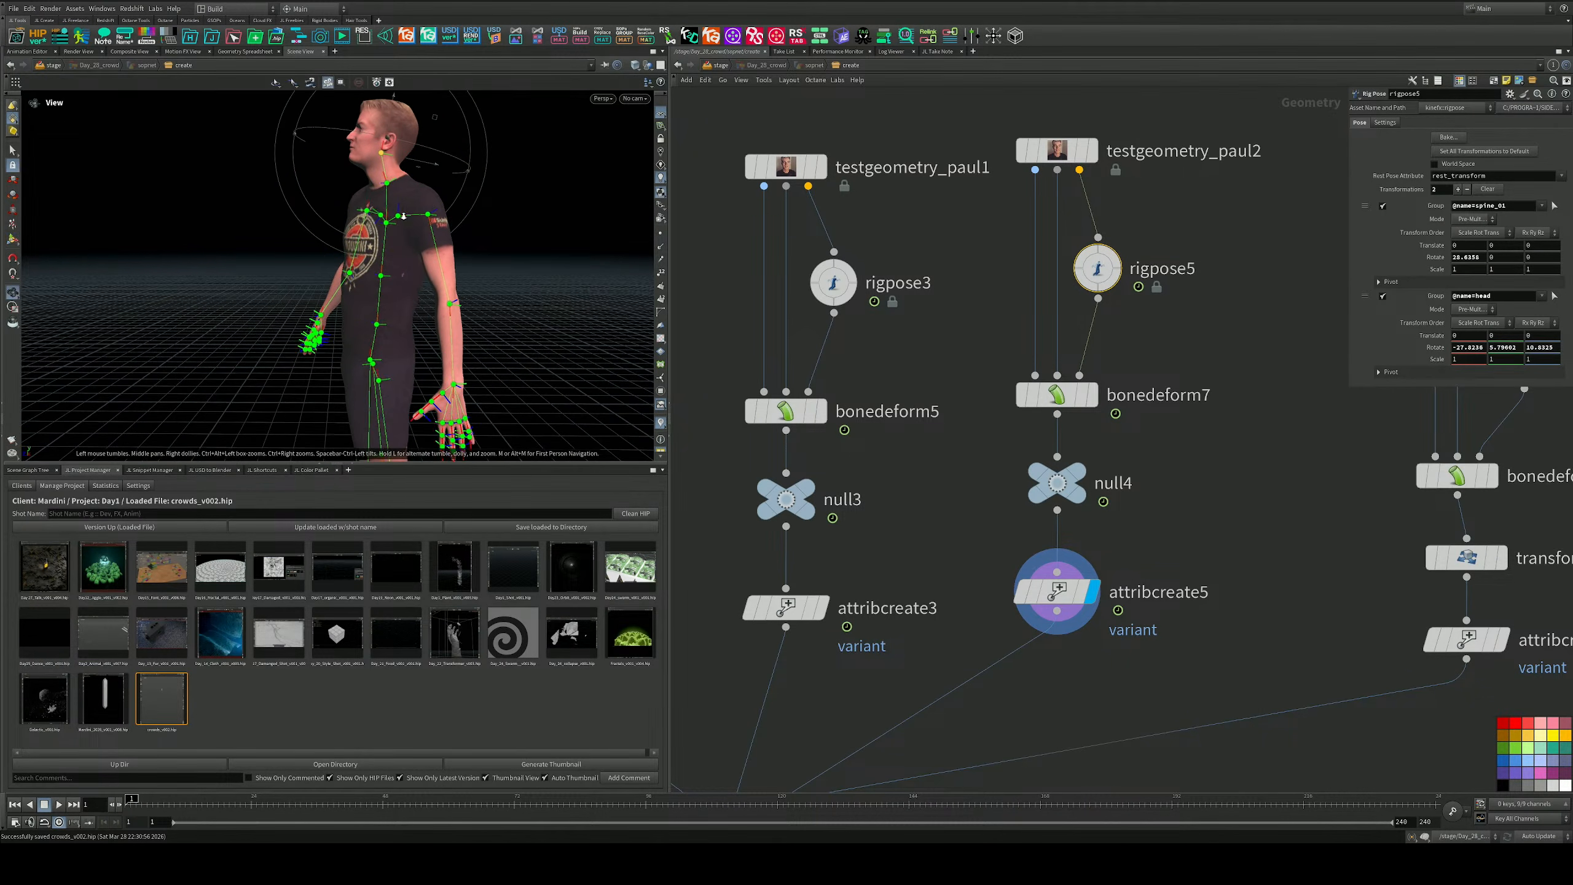
{"action": "right_click_drag", "start_coordinate": [434, 238], "coordinate": [401, 238], "text": "alt"}
{"action": "left_click", "coordinate": [434, 216]}
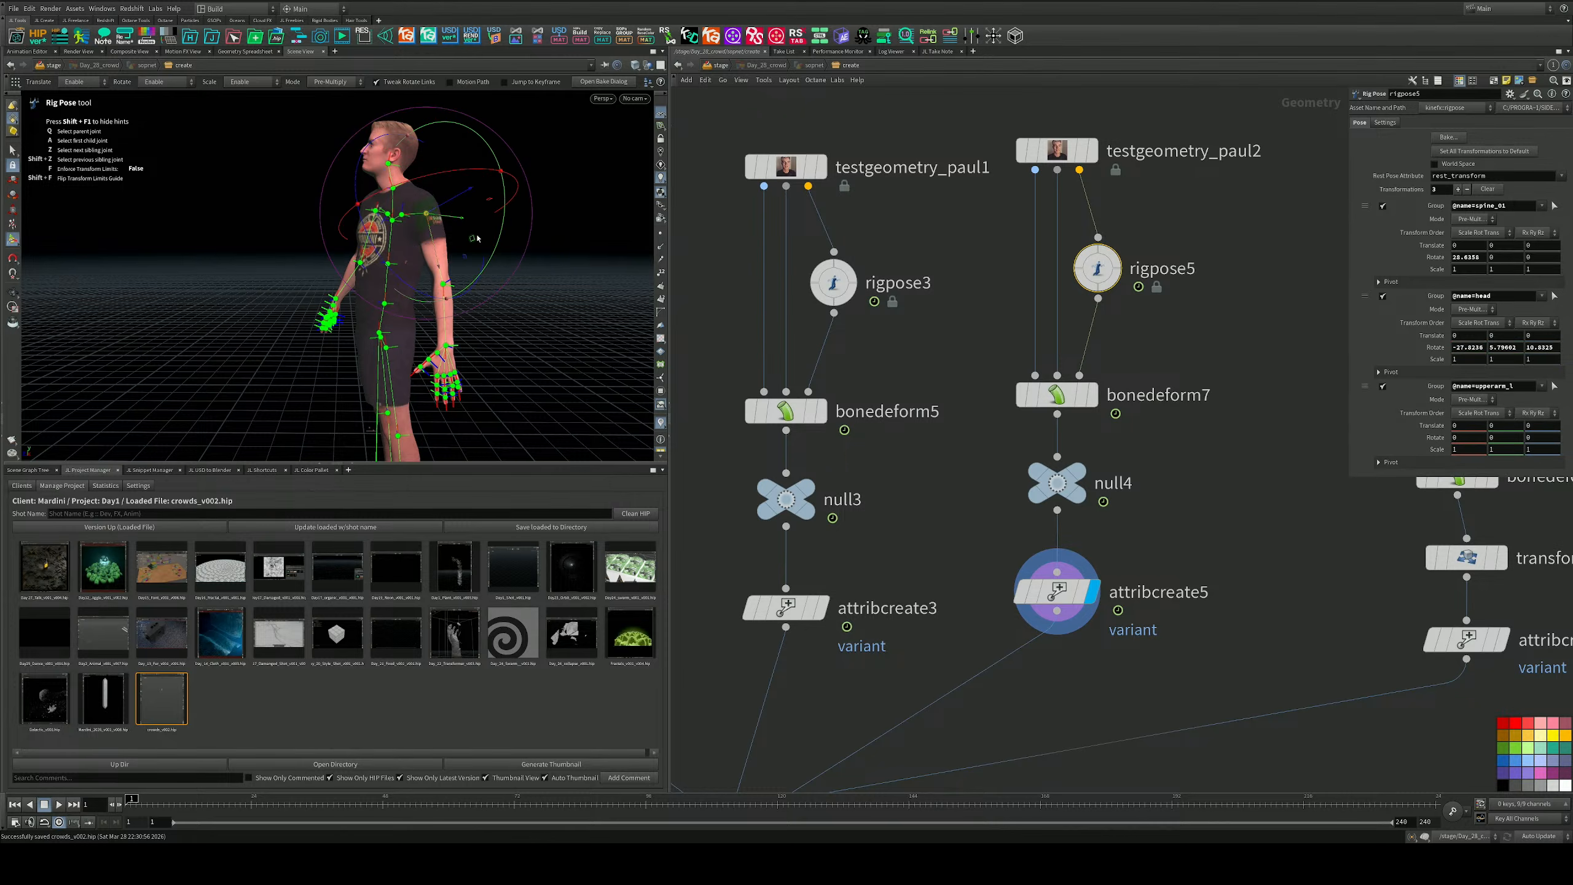
{"action": "left_click_drag", "start_coordinate": [414, 290], "coordinate": [451, 294]}
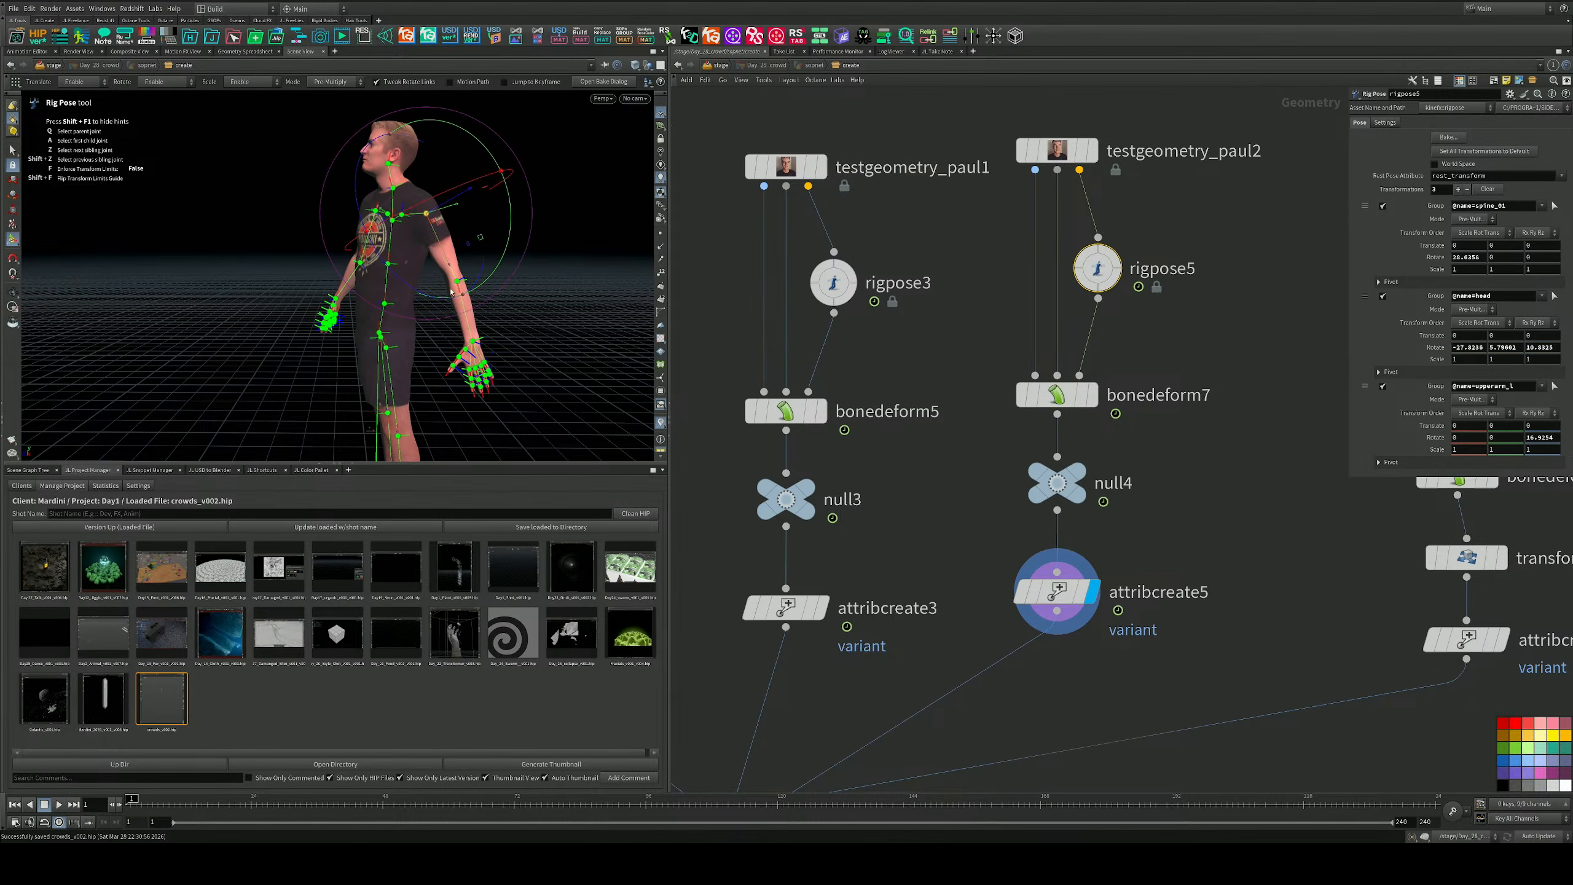
{"action": "left_click", "coordinate": [459, 282]}
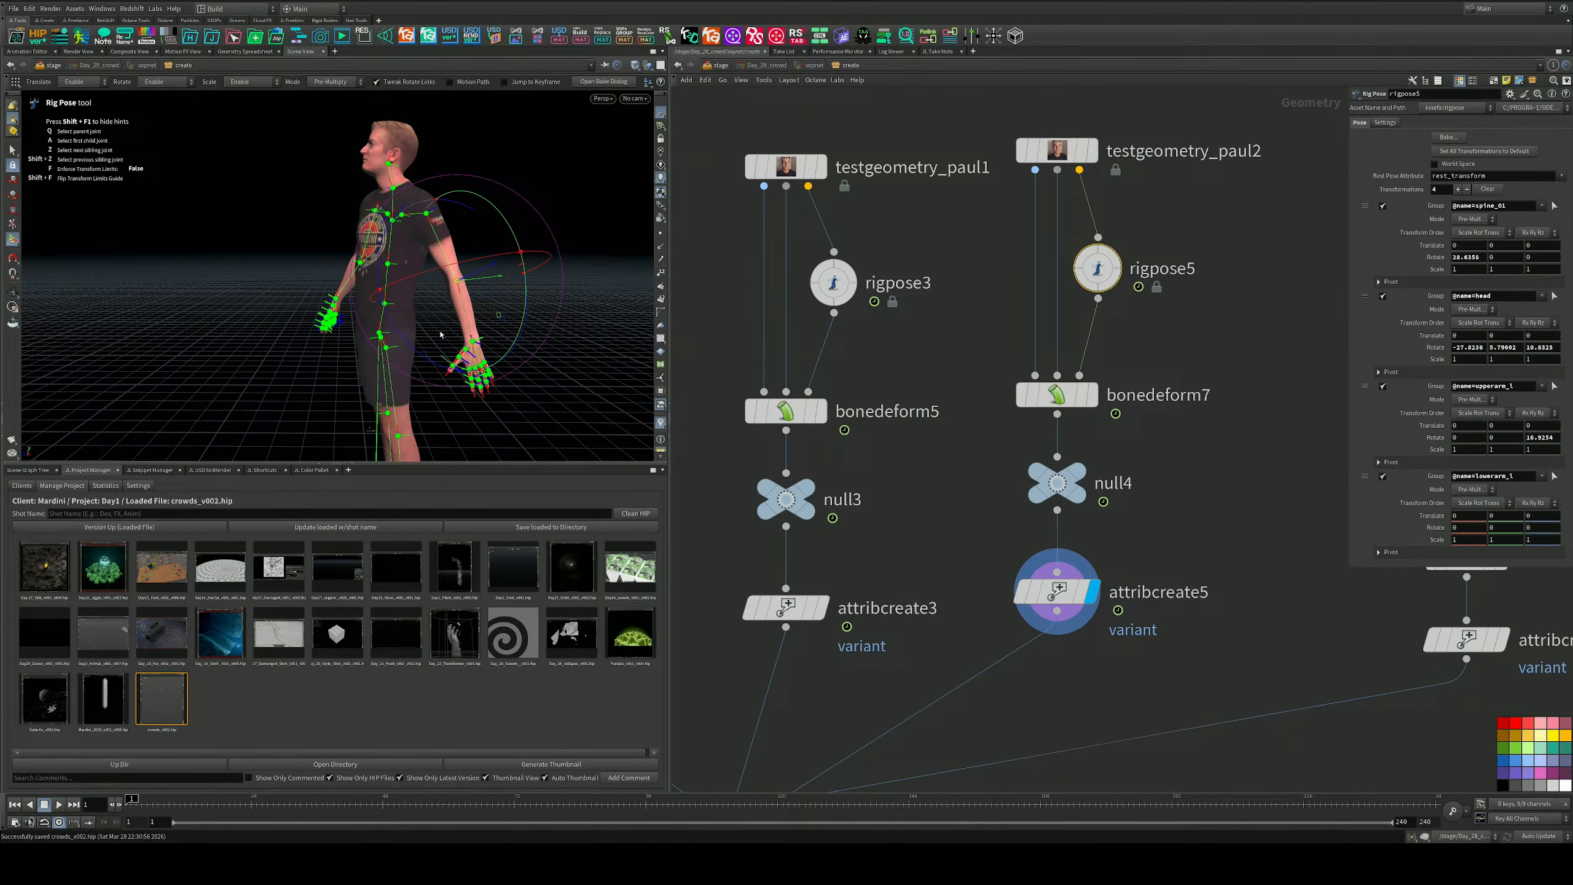
{"action": "left_click_drag", "start_coordinate": [417, 352], "coordinate": [544, 417]}
{"action": "left_click", "coordinate": [406, 290]}
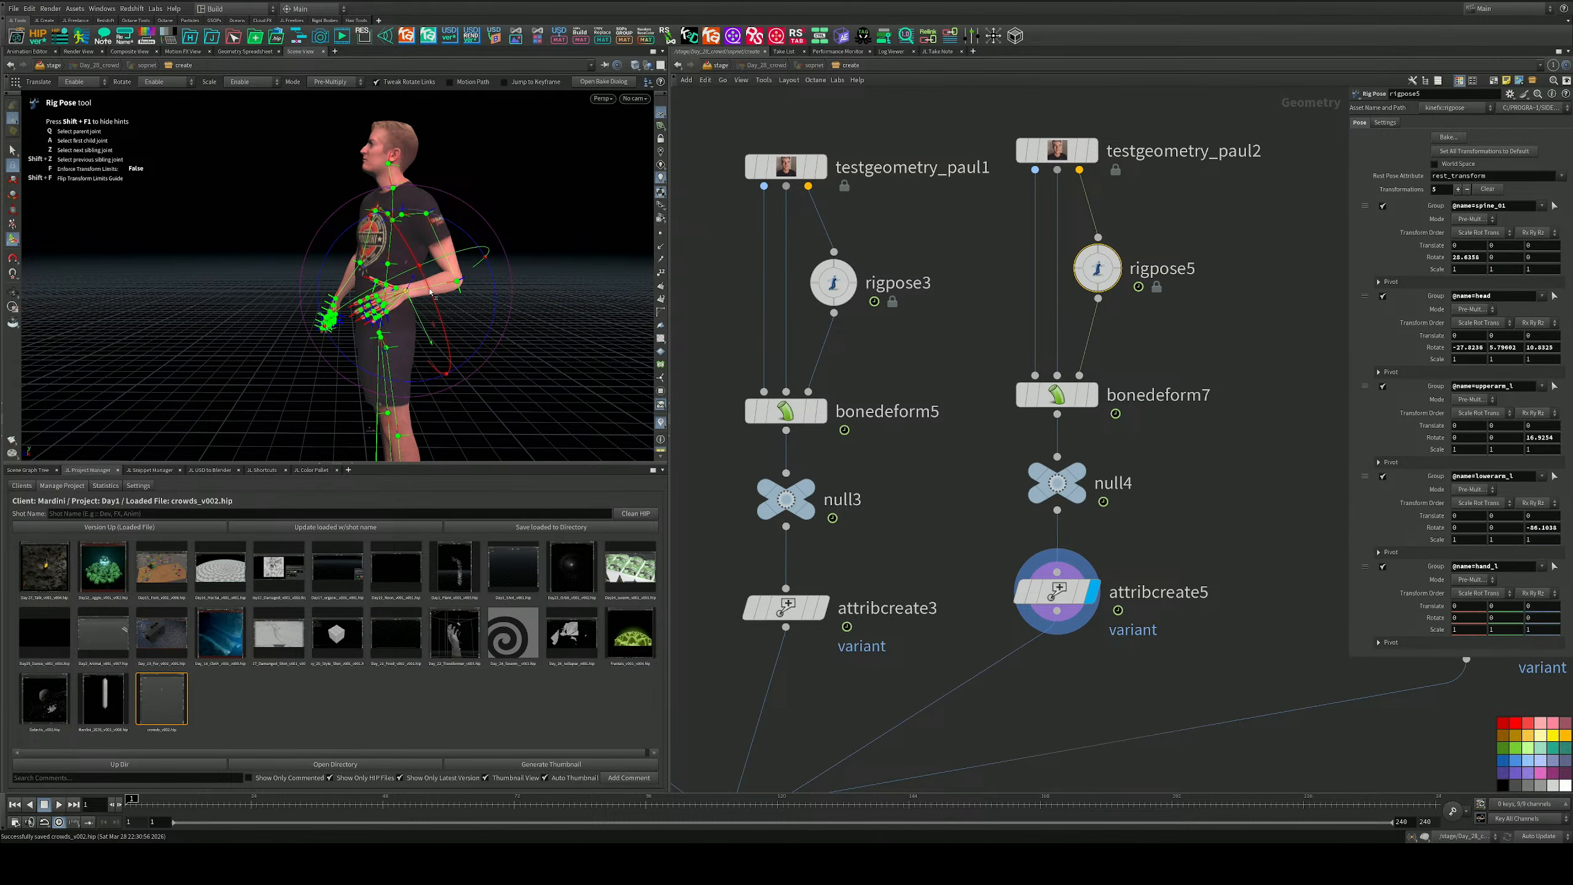
{"action": "left_click_drag", "start_coordinate": [424, 276], "coordinate": [405, 233]}
Pose the right arm by slightly rotating upperarm_r and bending lowerarm_r about 33°.
{"action": "left_click_drag", "start_coordinate": [321, 267], "coordinate": [401, 252], "text": "alt"}
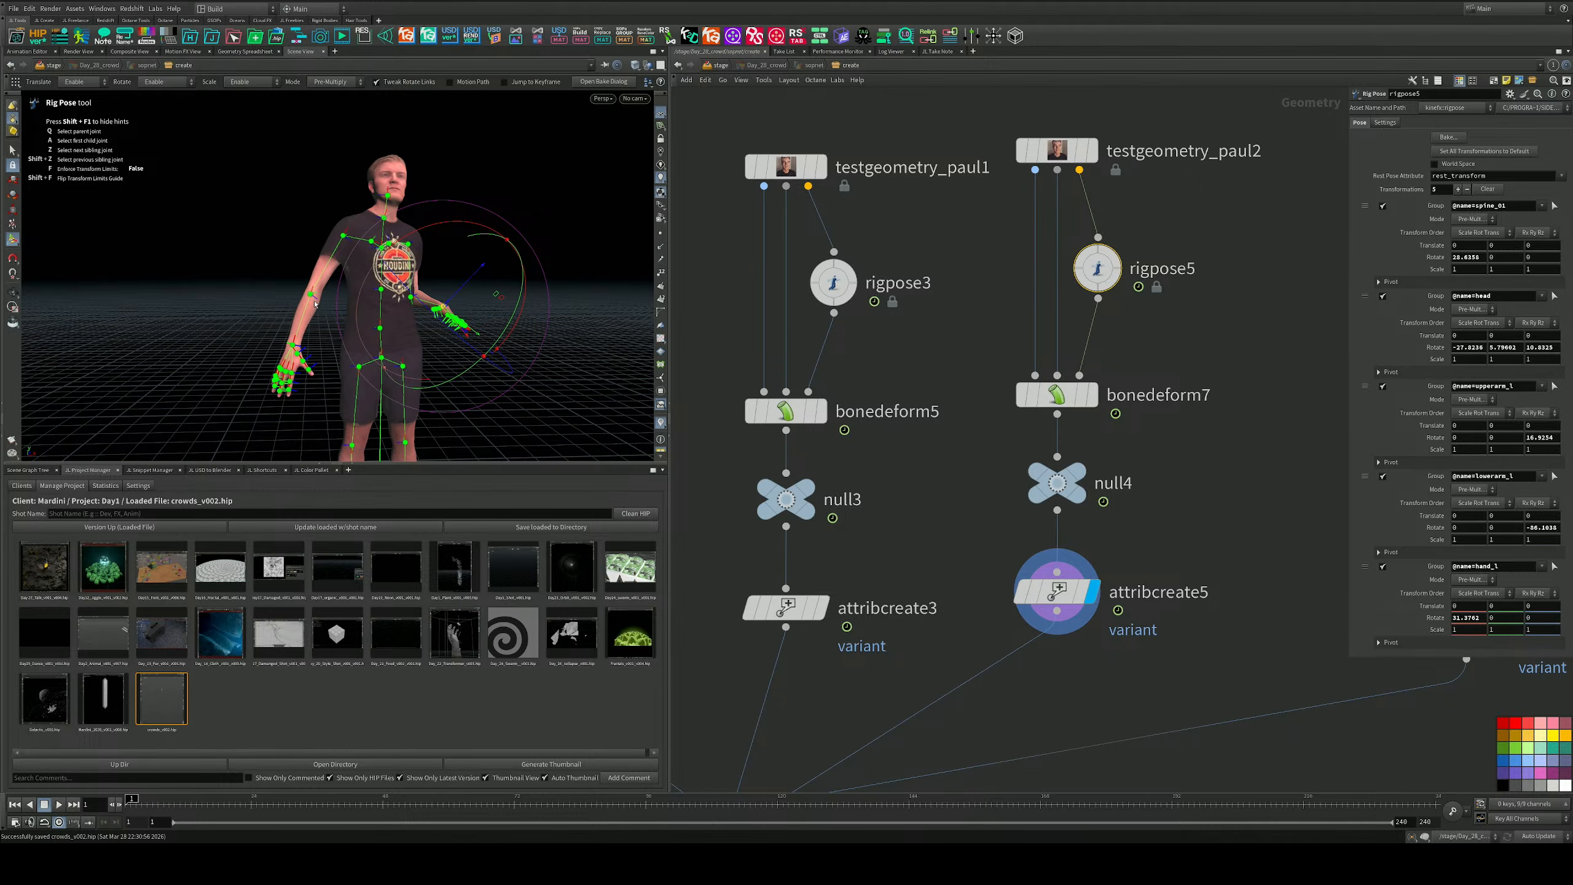
{"action": "left_click", "coordinate": [343, 236]}
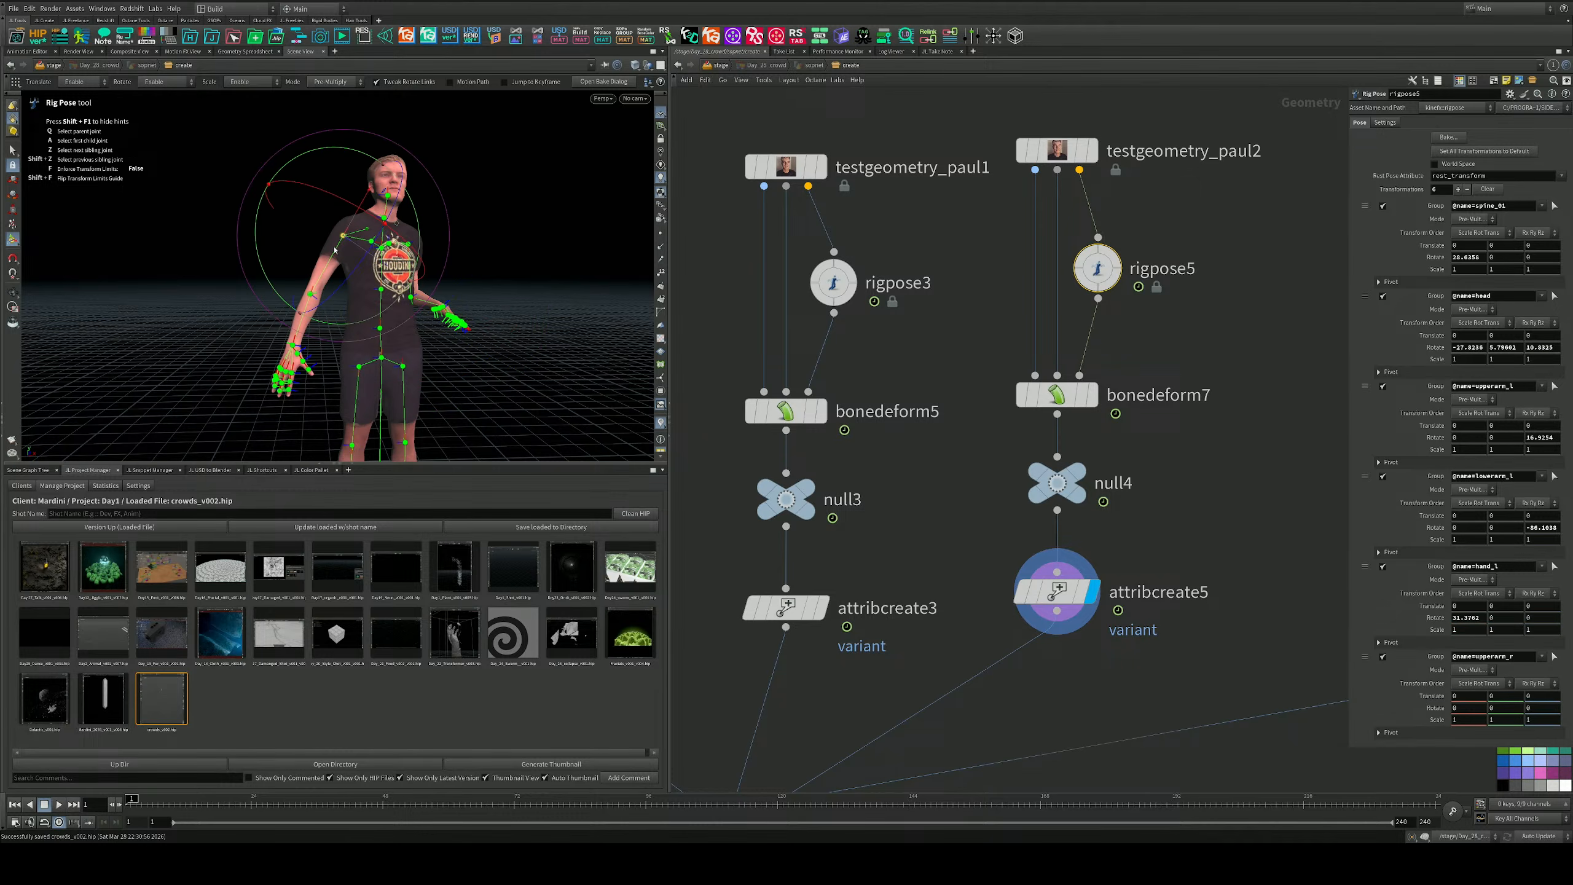
{"action": "left_click_drag", "start_coordinate": [304, 308], "coordinate": [299, 310]}
{"action": "left_click", "coordinate": [313, 311]}
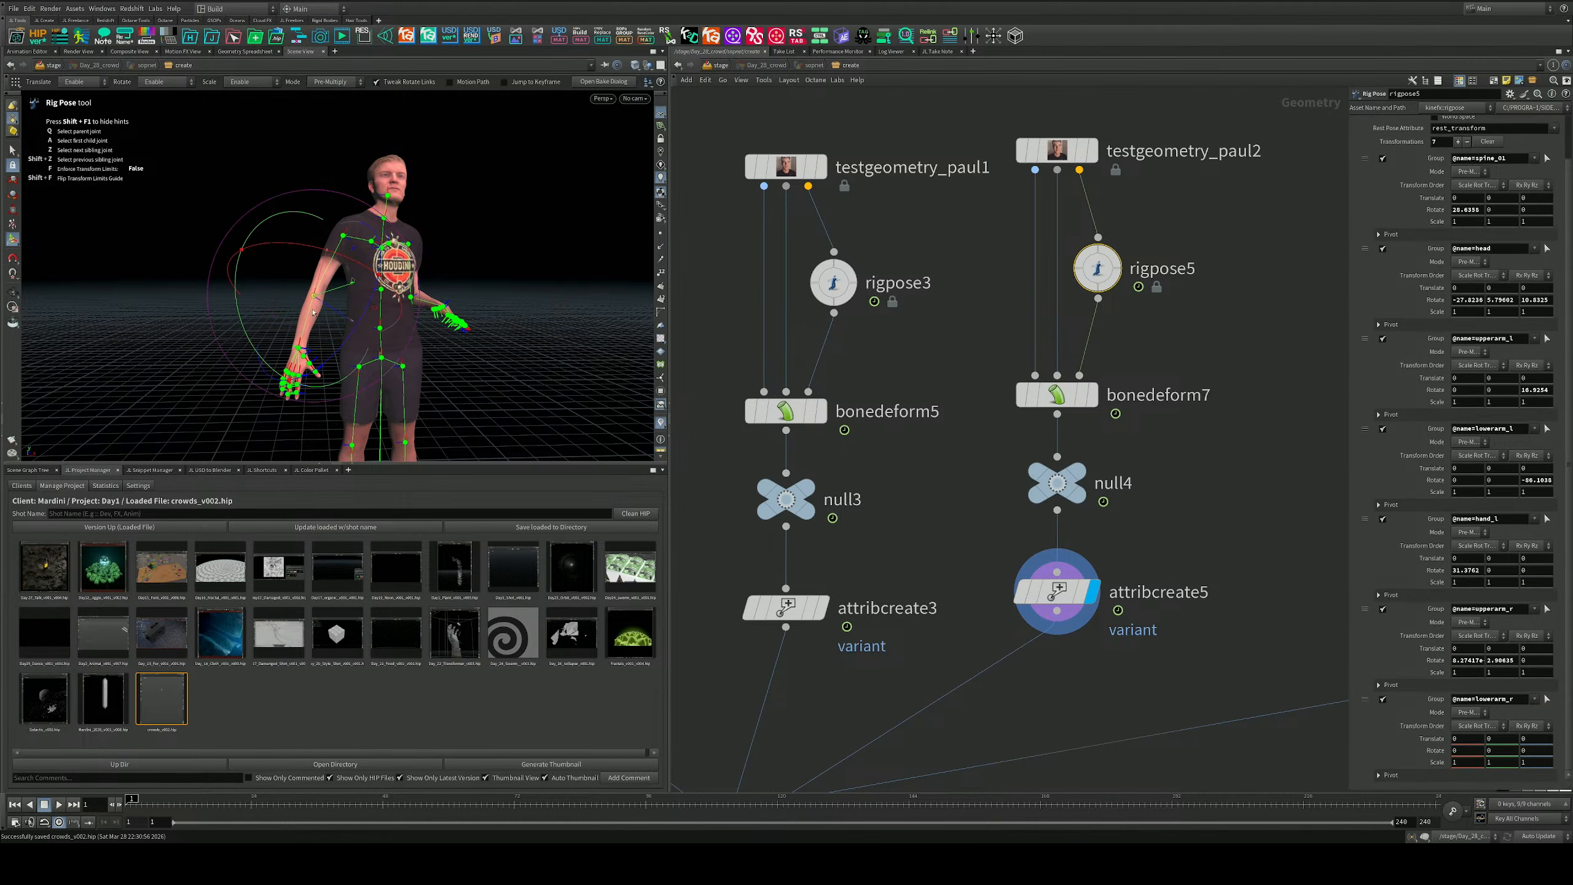
{"action": "left_click_drag", "start_coordinate": [265, 360], "coordinate": [367, 343]}
{"action": "left_click", "coordinate": [854, 399]}
Set the Max variant value of attribwrangle1 to 4 and display the copytopoints1 output.
{"action": "right_click_drag", "start_coordinate": [367, 342], "coordinate": [221, 355], "text": "alt"}
{"action": "middle_click_drag", "start_coordinate": [221, 355], "coordinate": [200, 267], "text": "alt"}
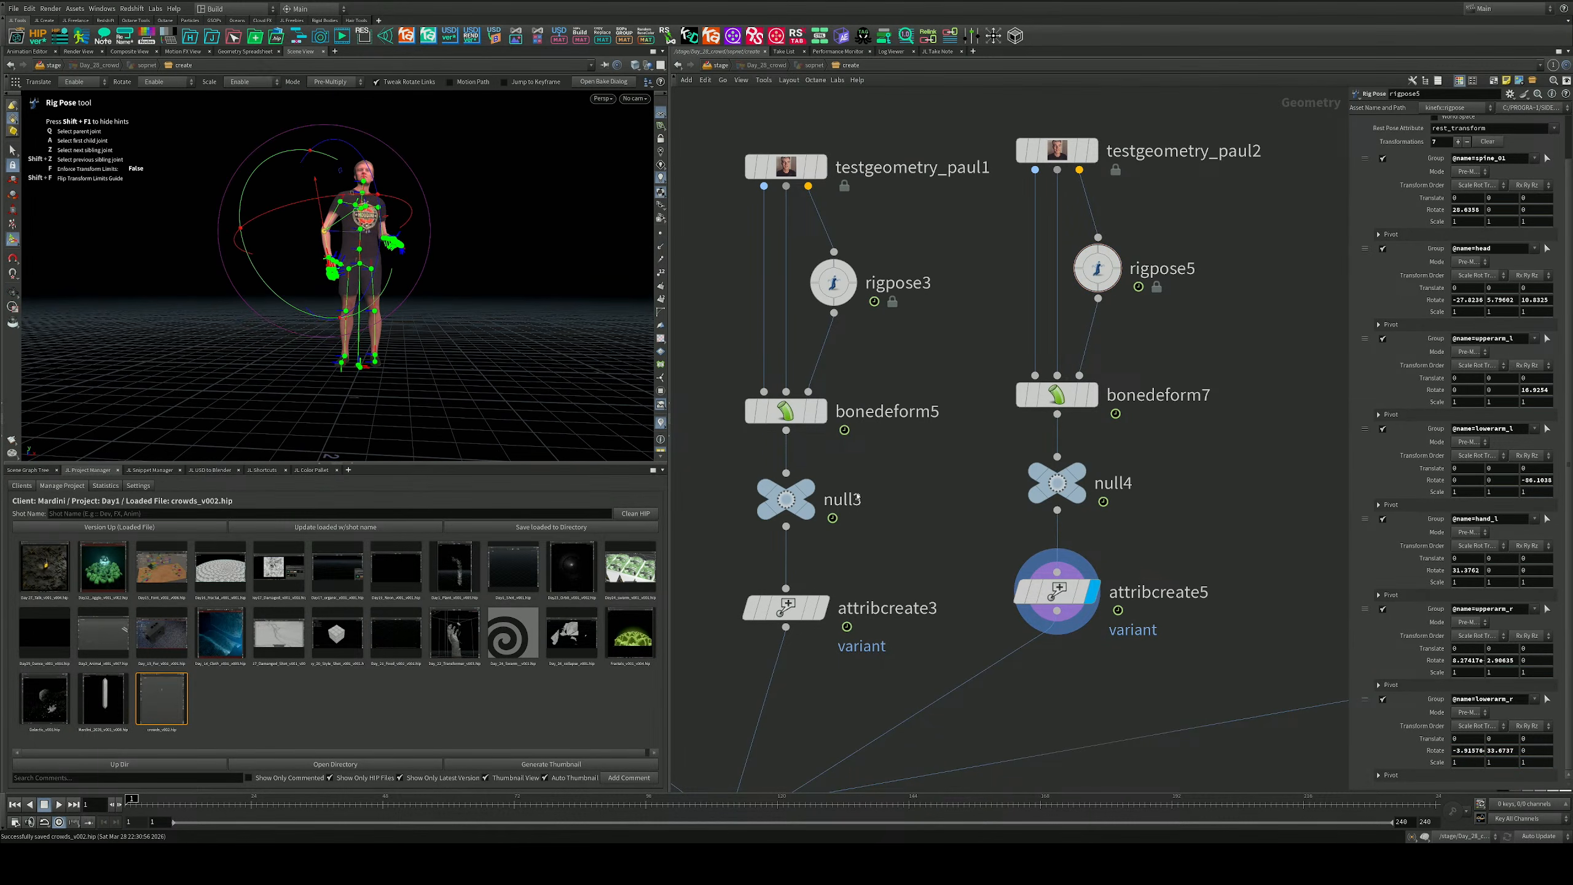
{"action": "middle_click_drag", "start_coordinate": [926, 571], "coordinate": [997, 135]}
{"action": "scroll", "coordinate": [997, 135], "scroll_direction": "down", "scroll_amount": 4}
{"action": "scroll", "coordinate": [1008, 341], "scroll_direction": "up", "scroll_amount": 3}
{"action": "left_click", "coordinate": [1054, 247]}
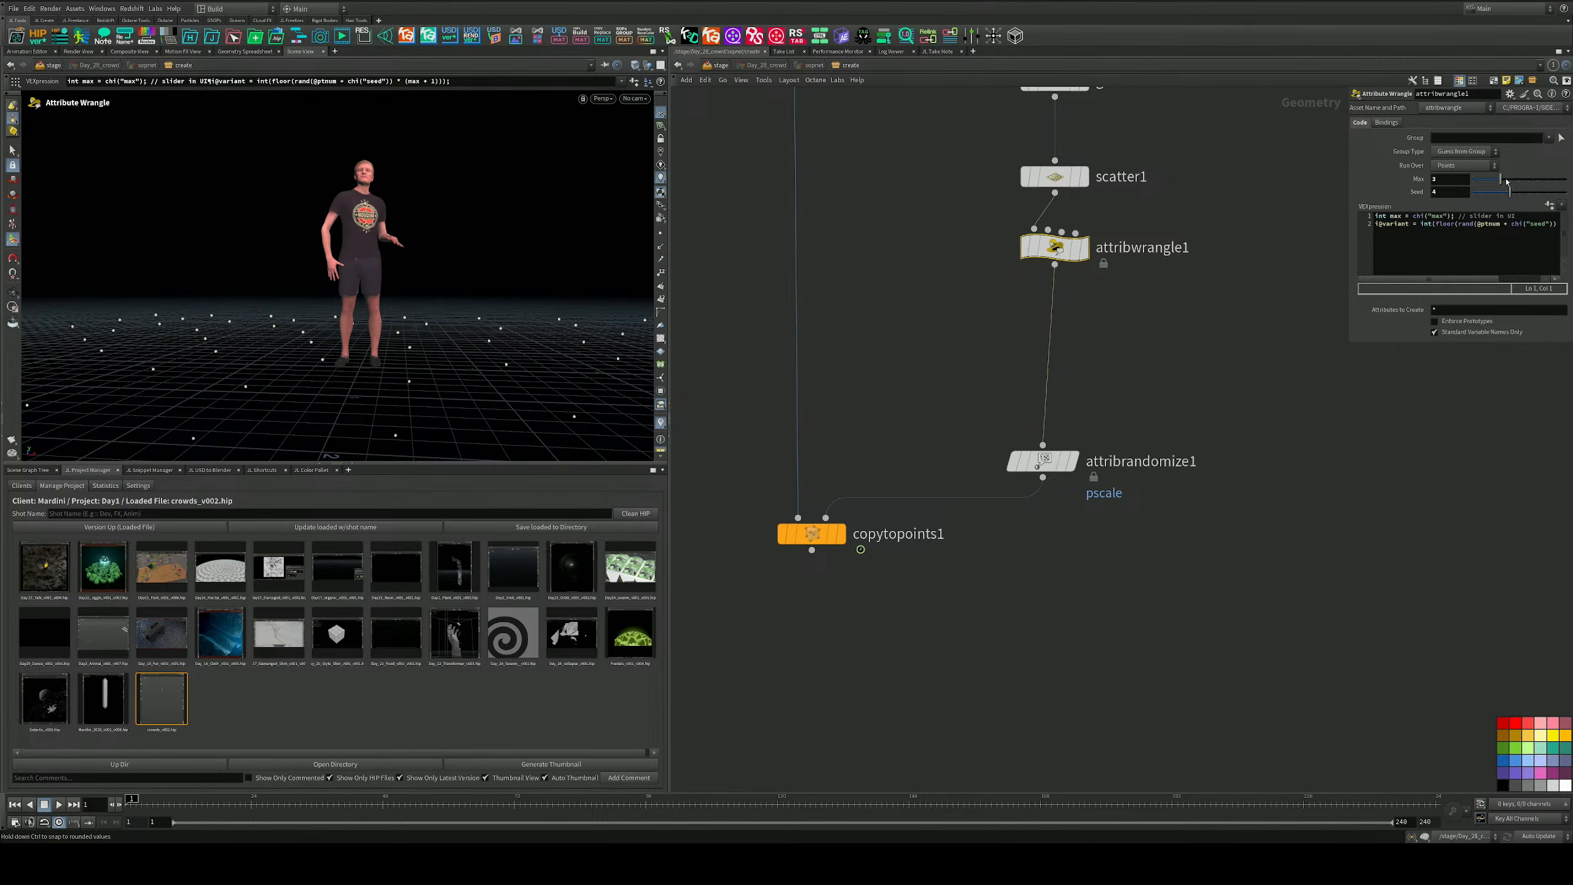
{"action": "mouse_move", "coordinate": [839, 540]}
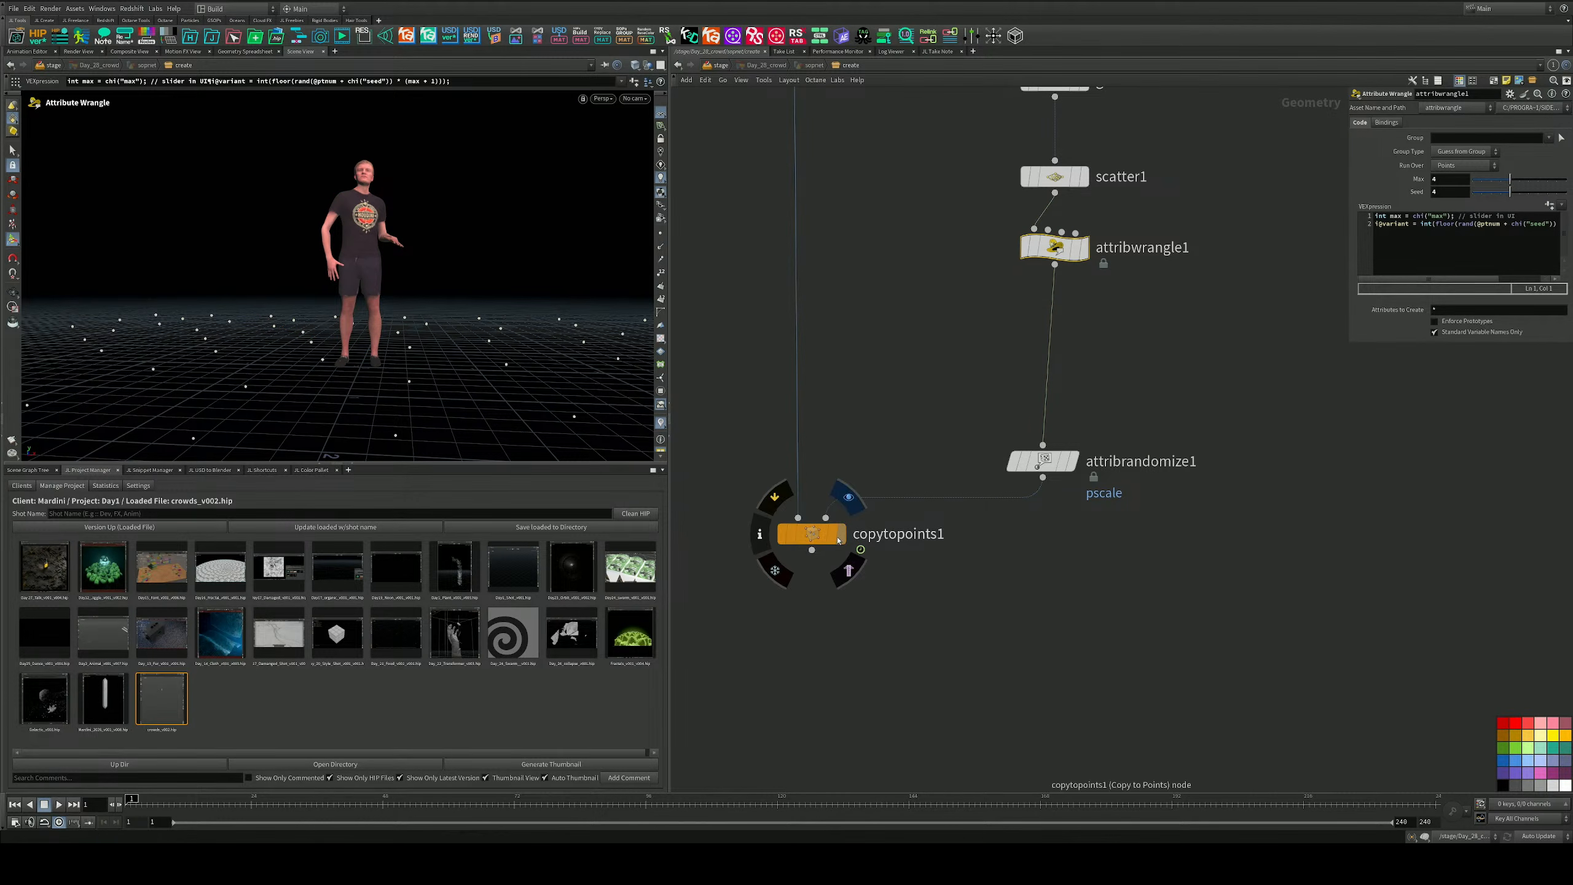
Examine the copied crowd from elevated and ground-level angles to check how the new pose is distributed.
{"action": "left_click_drag", "start_coordinate": [396, 266], "coordinate": [204, 292], "text": "alt"}
{"action": "right_click_drag", "start_coordinate": [204, 291], "coordinate": [154, 263], "text": "alt"}
{"action": "left_click_drag", "start_coordinate": [154, 263], "coordinate": [290, 297], "text": "alt"}
{"action": "key", "text": "Return"}
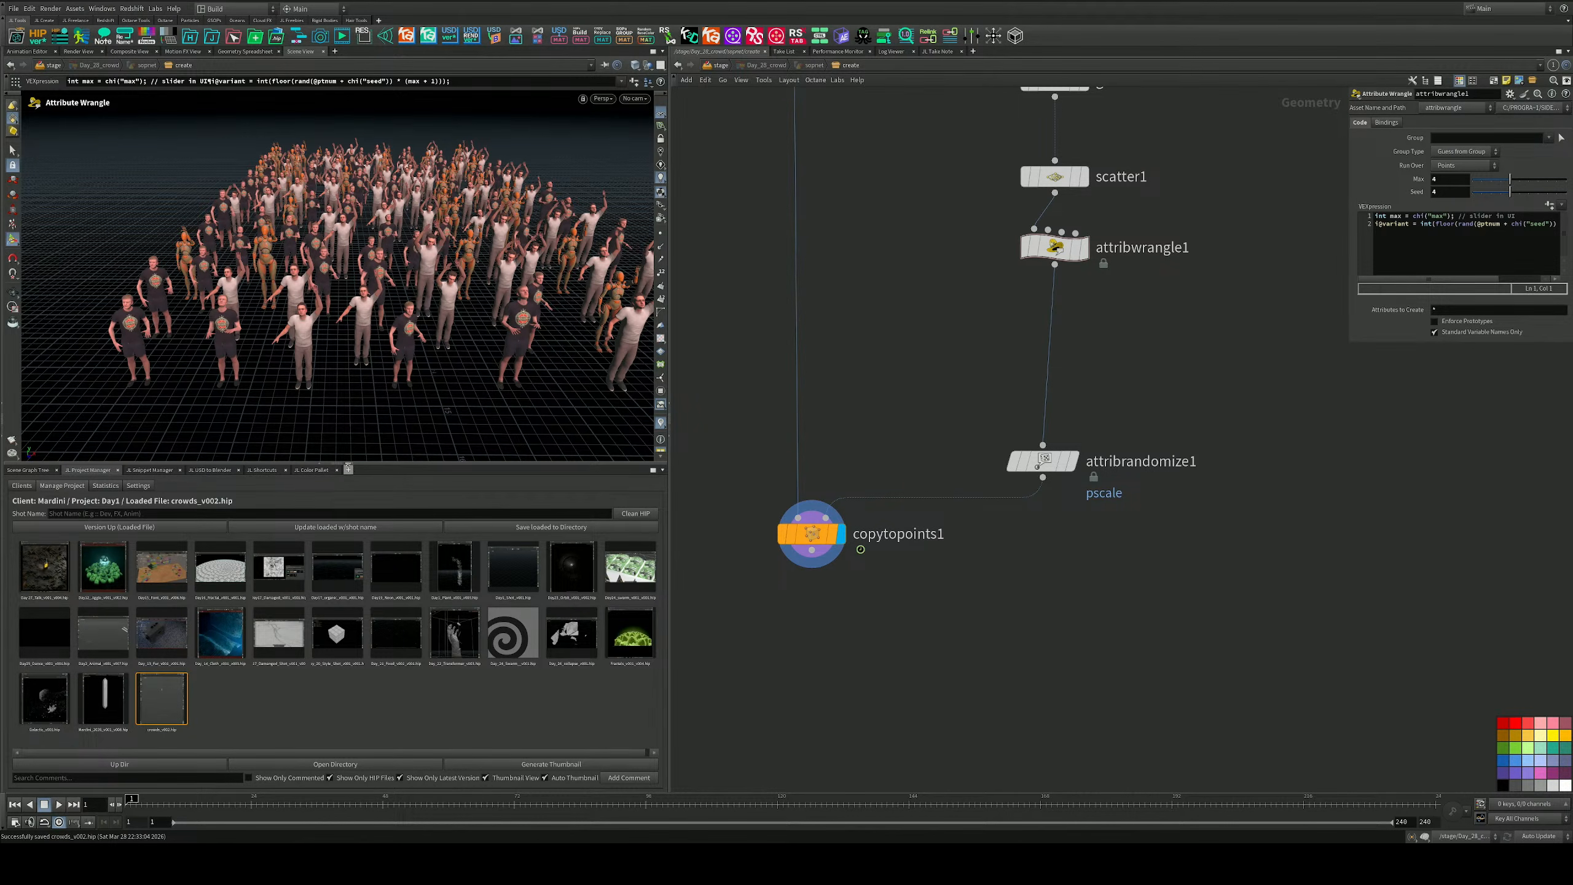
{"action": "left_click_drag", "start_coordinate": [359, 373], "coordinate": [353, 372], "text": "alt"}
{"action": "middle_click_drag", "start_coordinate": [353, 372], "coordinate": [296, 445], "text": "alt"}
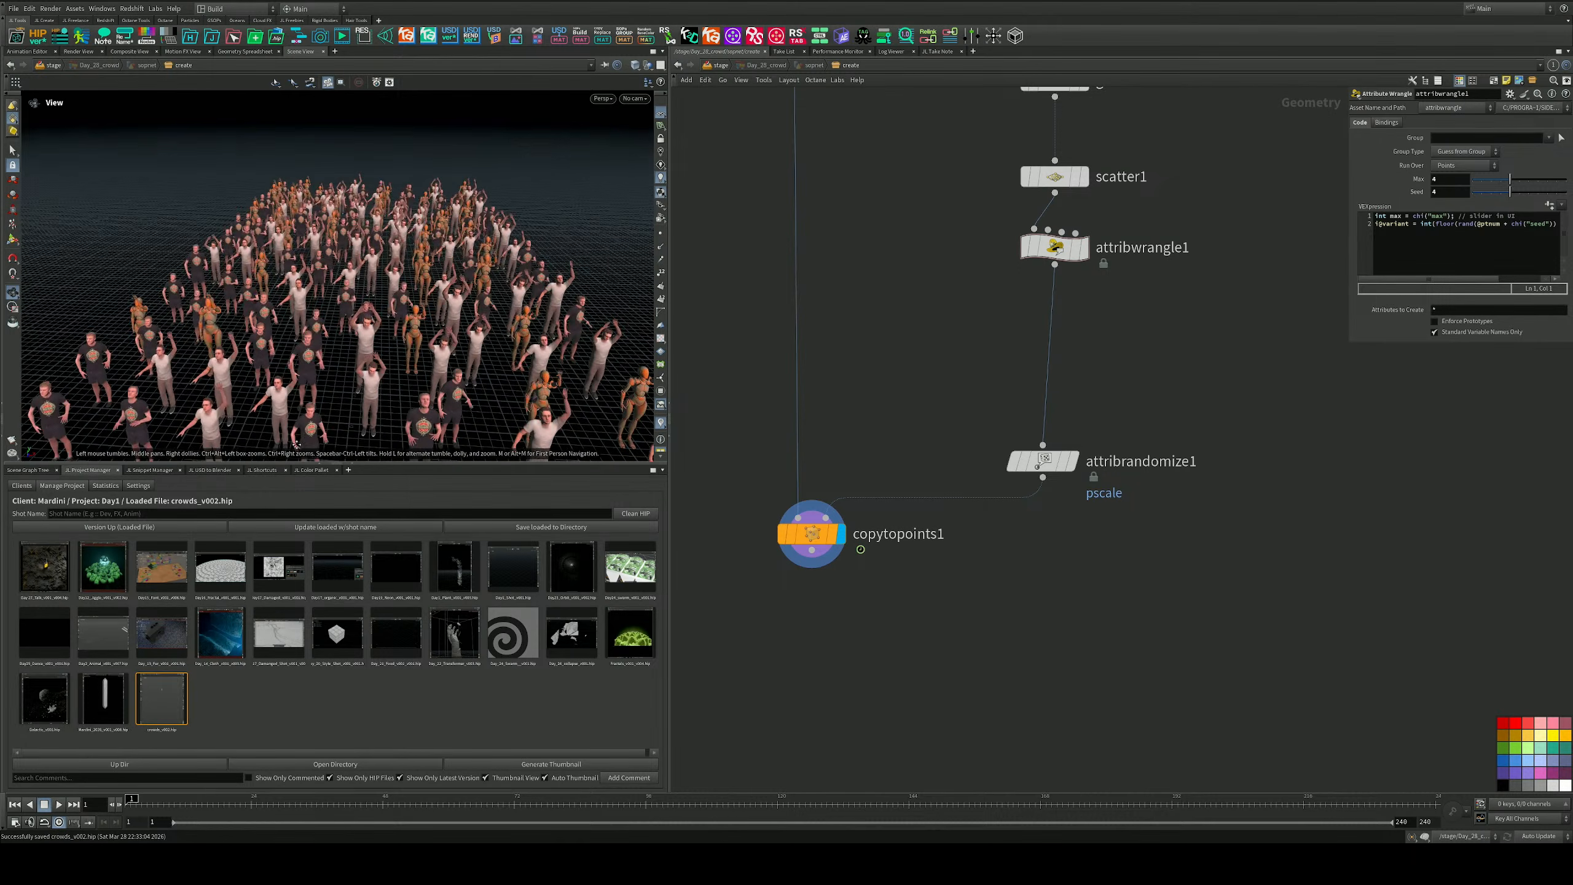
{"action": "left_click_drag", "start_coordinate": [297, 445], "coordinate": [336, 394]}
{"action": "middle_click_drag", "start_coordinate": [336, 394], "coordinate": [352, 344]}
{"action": "right_click_drag", "start_coordinate": [351, 344], "coordinate": [354, 312]}
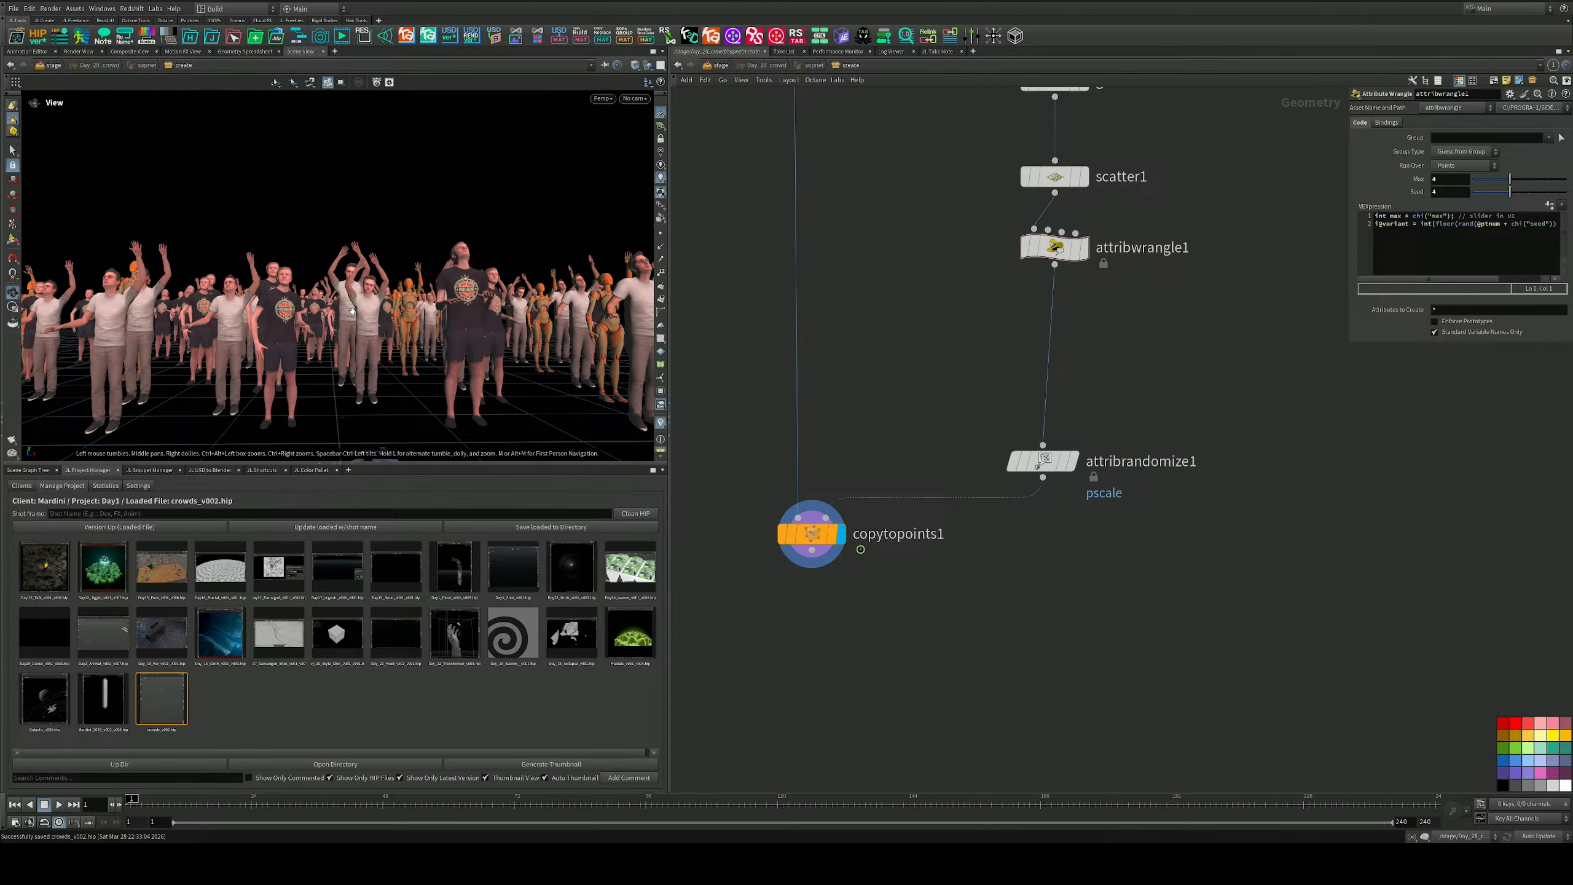
{"action": "key", "text": "Return"}
{"action": "key", "text": "Escape"}
{"action": "left_click_drag", "start_coordinate": [352, 321], "coordinate": [336, 375]}
{"action": "key", "text": "Return"}
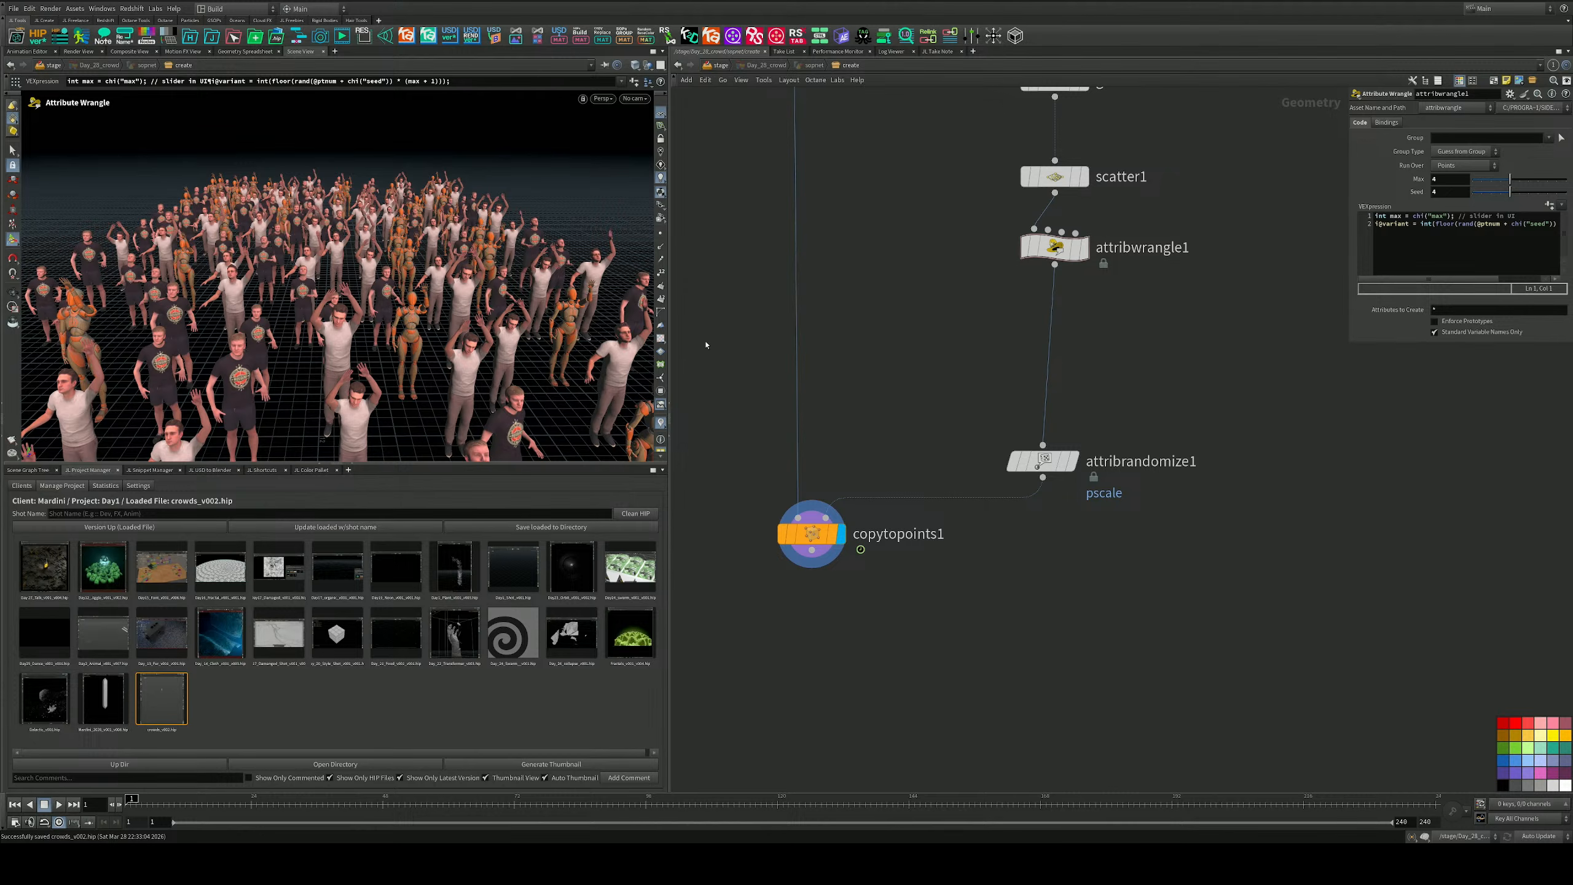
Review the variant branches feeding merge2 and inspect the crowd's mix from close, wide and side views.
{"action": "key", "text": "h"}
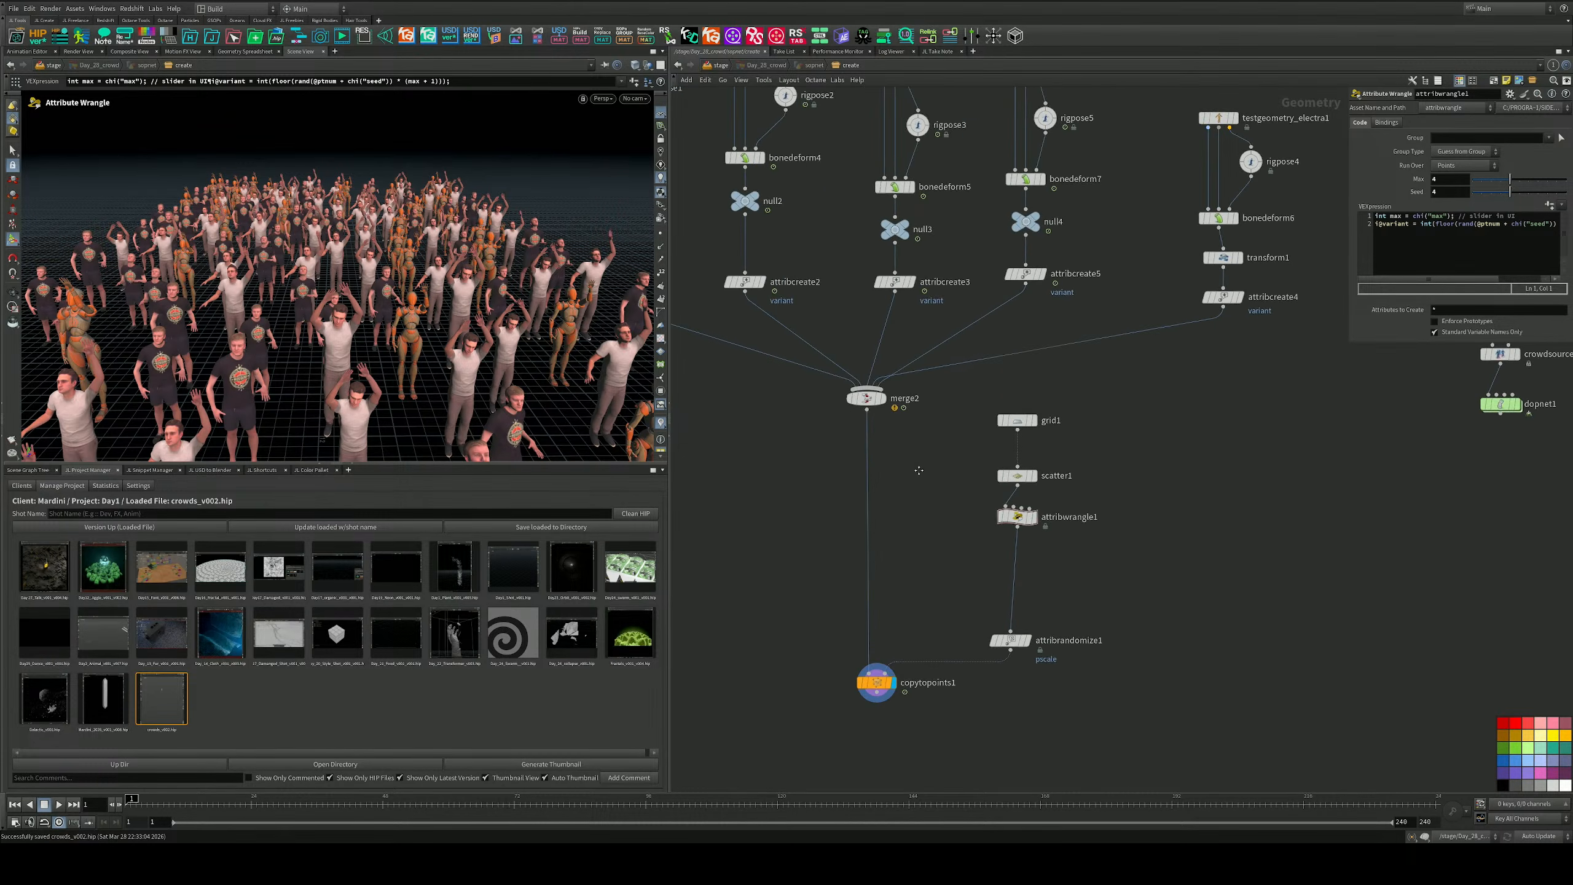
{"action": "middle_click_drag", "start_coordinate": [967, 430], "coordinate": [1007, 367]}
{"action": "key", "text": "Escape"}
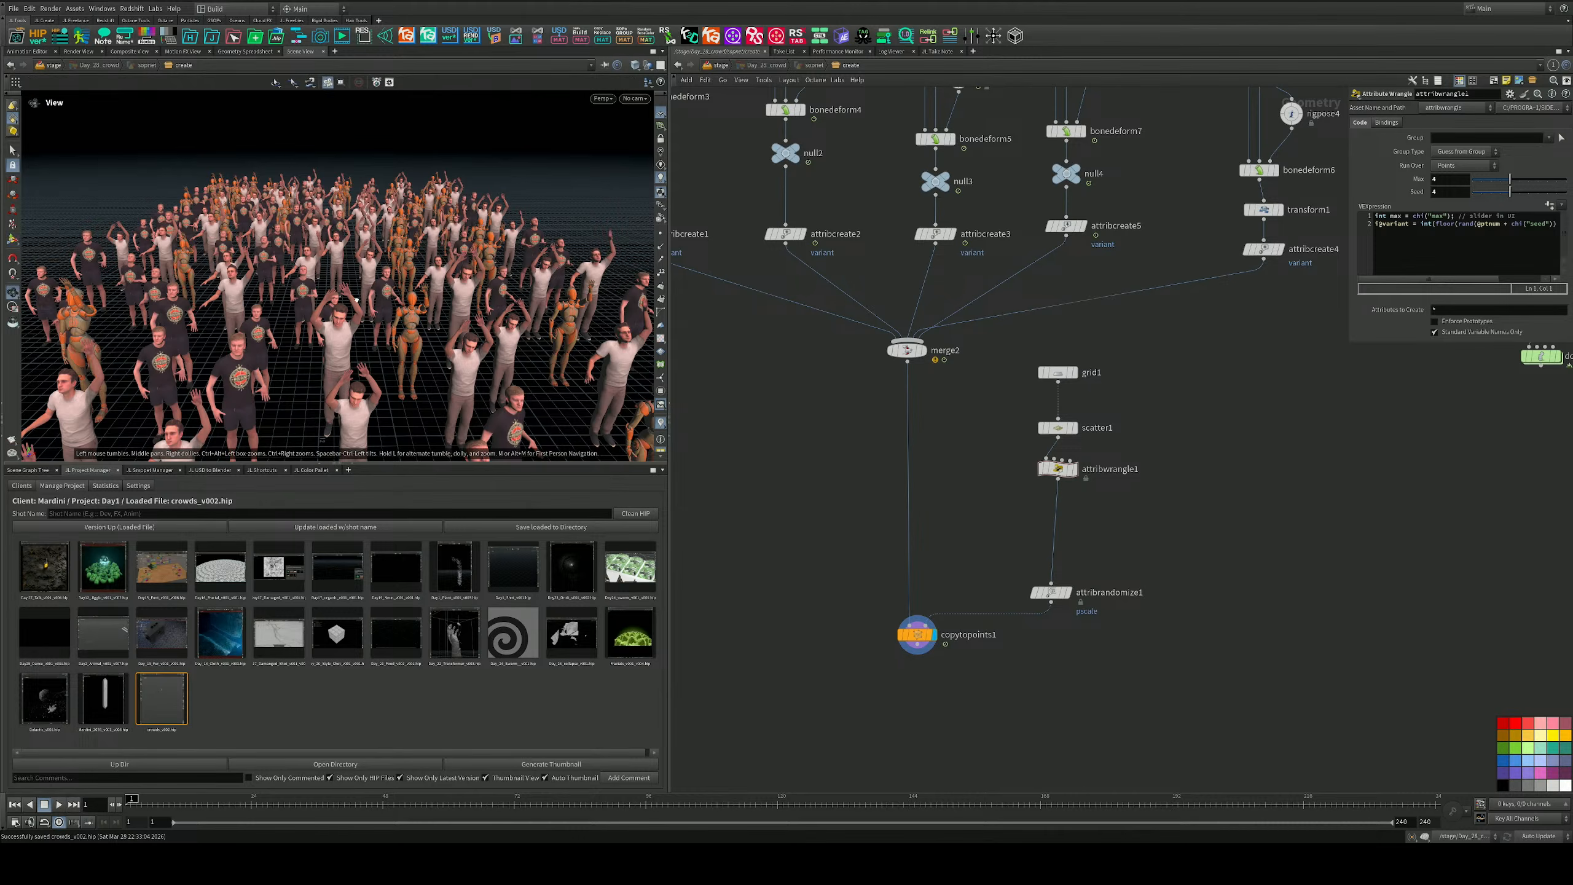
{"action": "left_click_drag", "start_coordinate": [617, 364], "coordinate": [405, 253]}
{"action": "right_click_drag", "start_coordinate": [406, 253], "coordinate": [380, 302]}
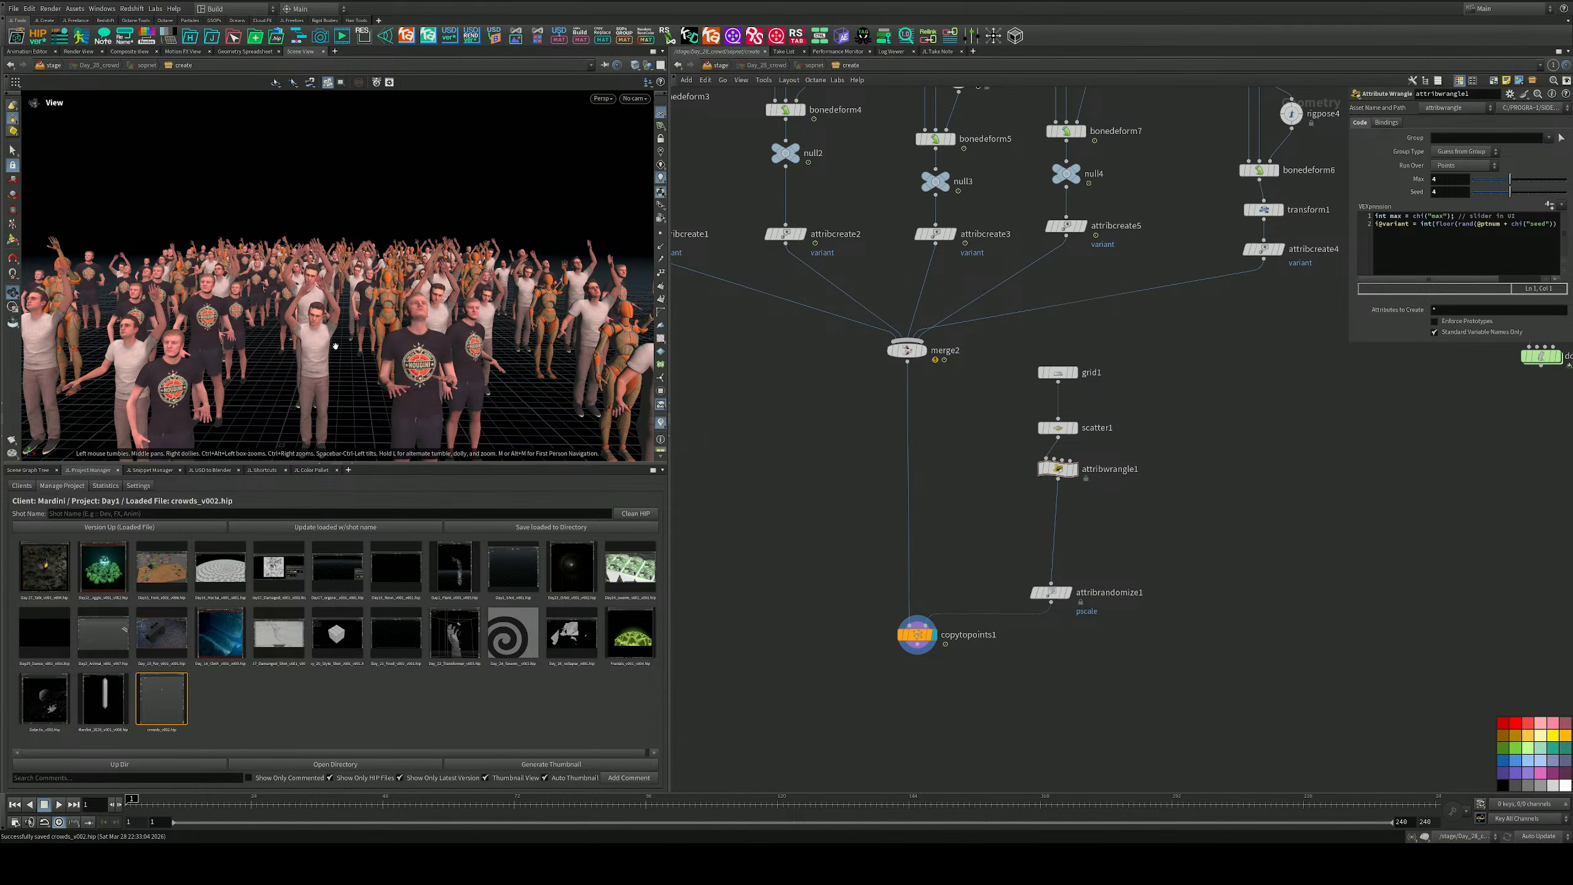
{"action": "left_click_drag", "start_coordinate": [295, 348], "coordinate": [299, 348]}
{"action": "right_click_drag", "start_coordinate": [299, 346], "coordinate": [277, 368]}
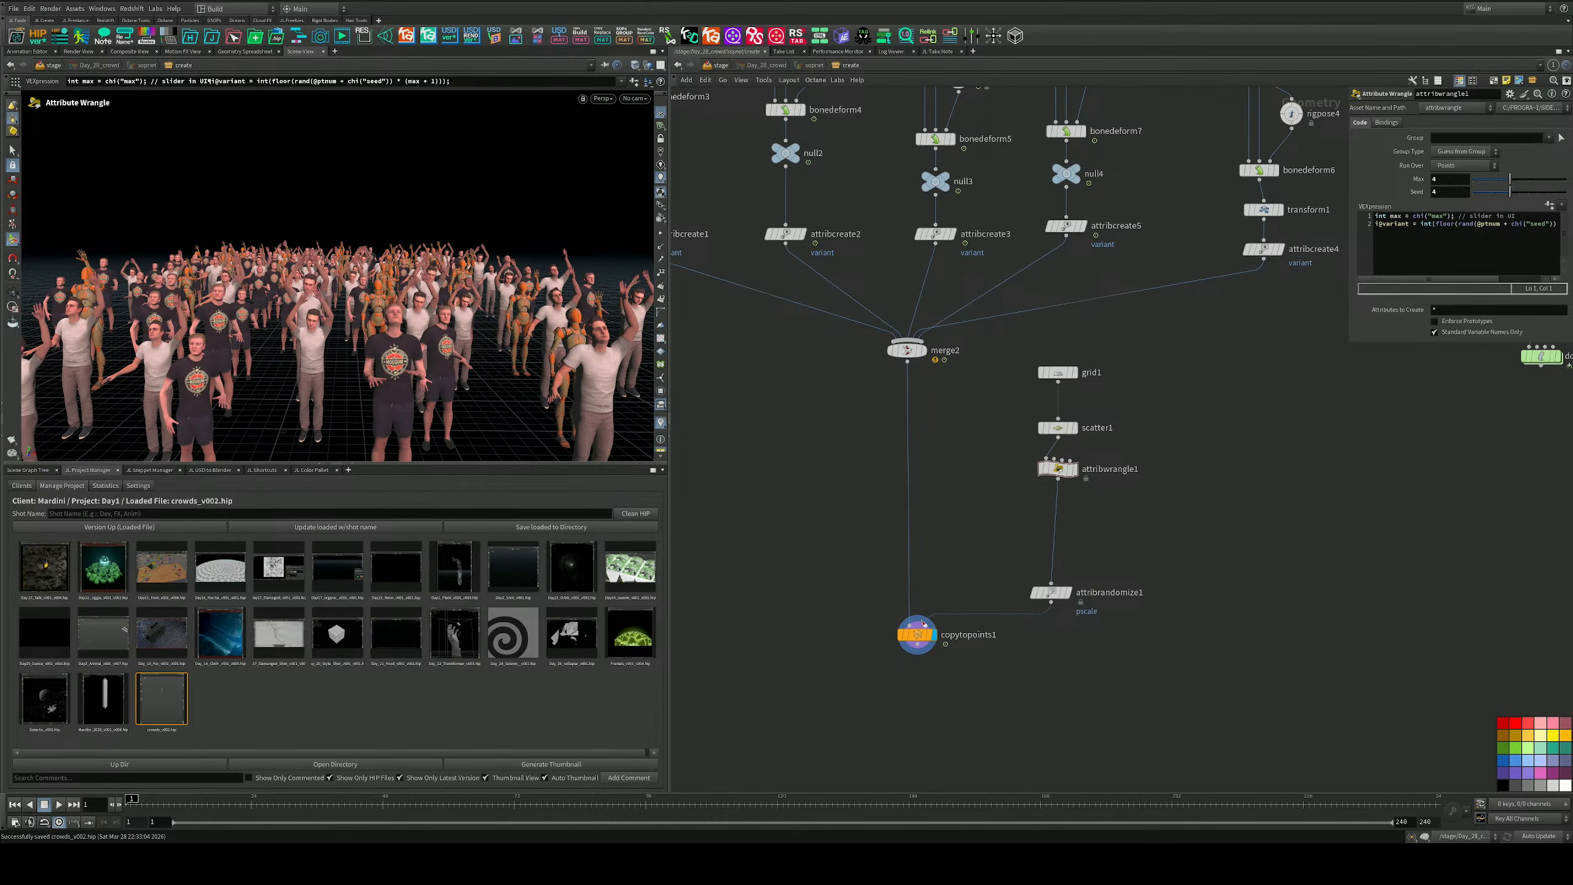
{"action": "middle_click_drag", "start_coordinate": [951, 698], "coordinate": [944, 615]}
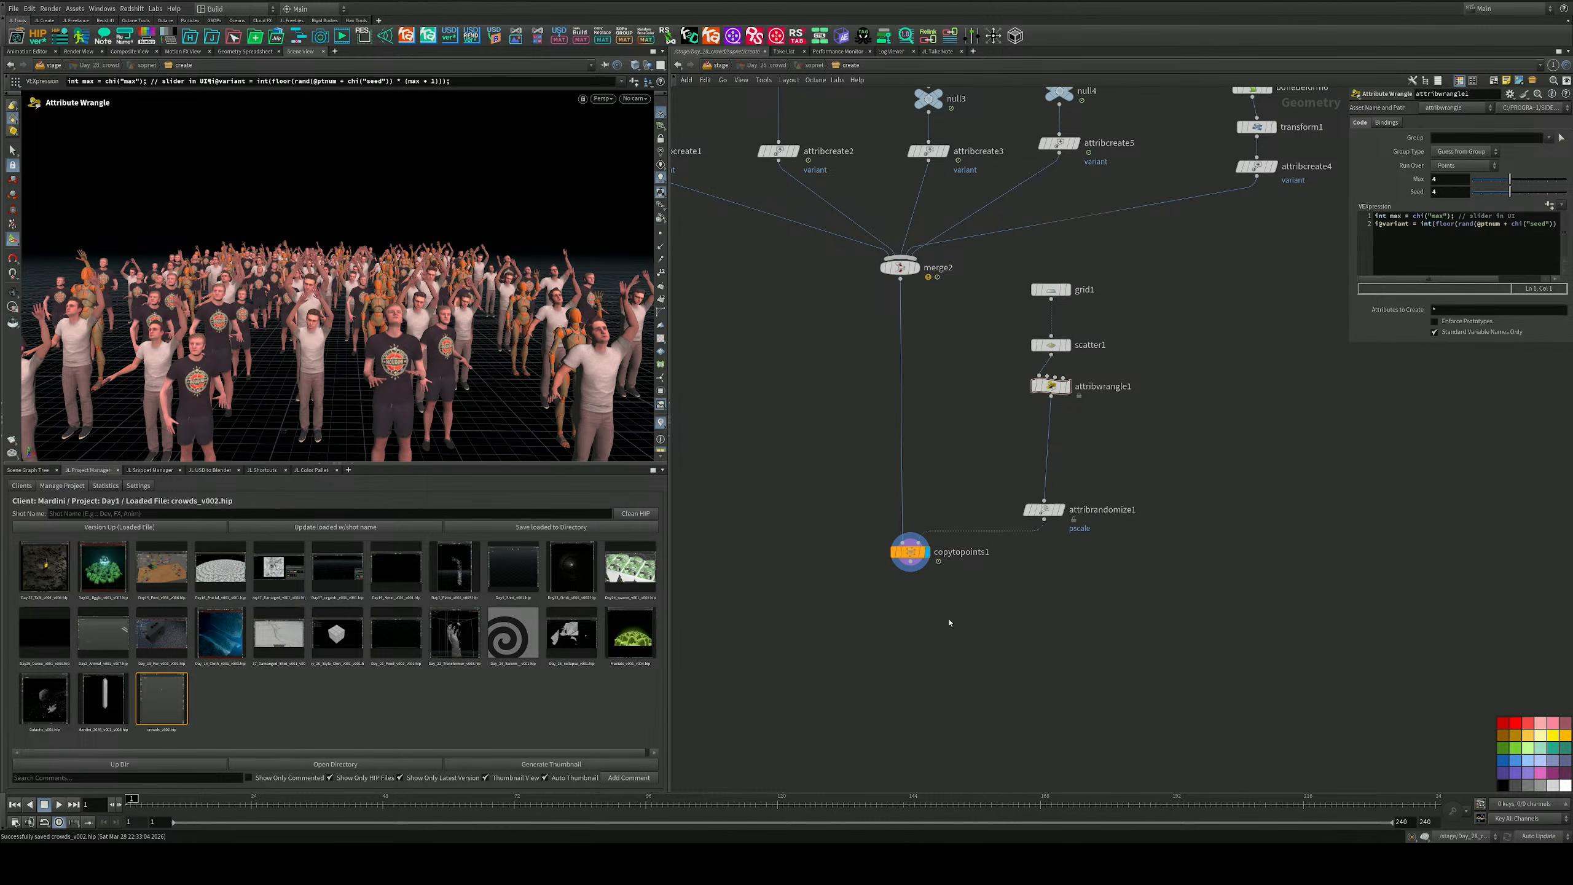
{"action": "right_click_drag", "start_coordinate": [516, 433], "coordinate": [396, 319], "text": "alt"}
{"action": "left_click_drag", "start_coordinate": [396, 319], "coordinate": [471, 394], "text": "alt"}
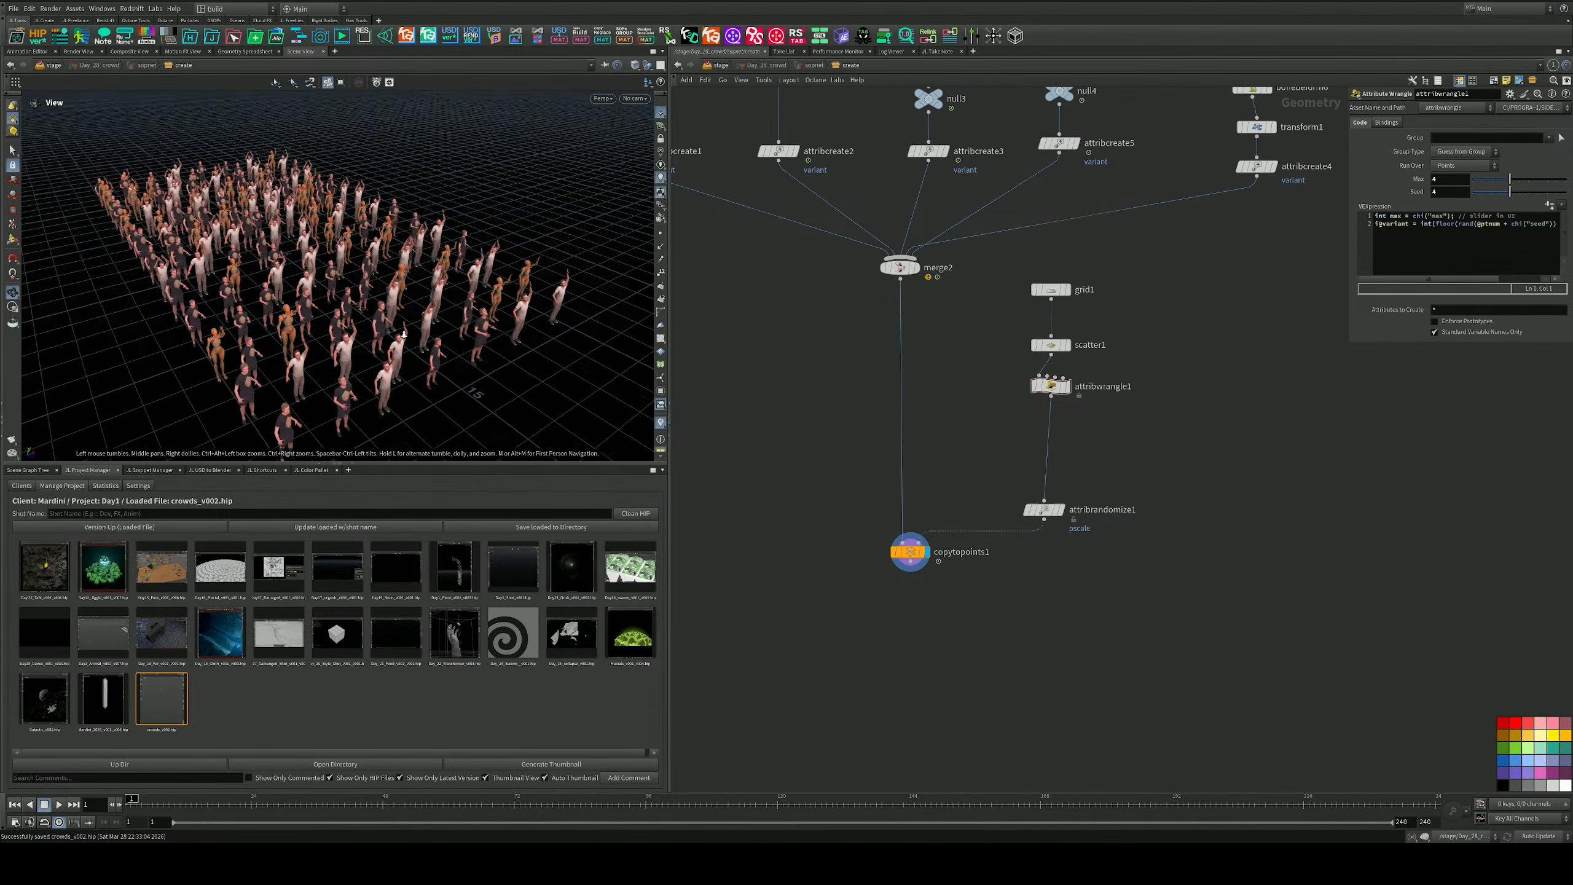
{"action": "right_click_drag", "start_coordinate": [472, 394], "coordinate": [478, 311]}
{"action": "left_click_drag", "start_coordinate": [478, 311], "coordinate": [421, 307], "text": "alt"}
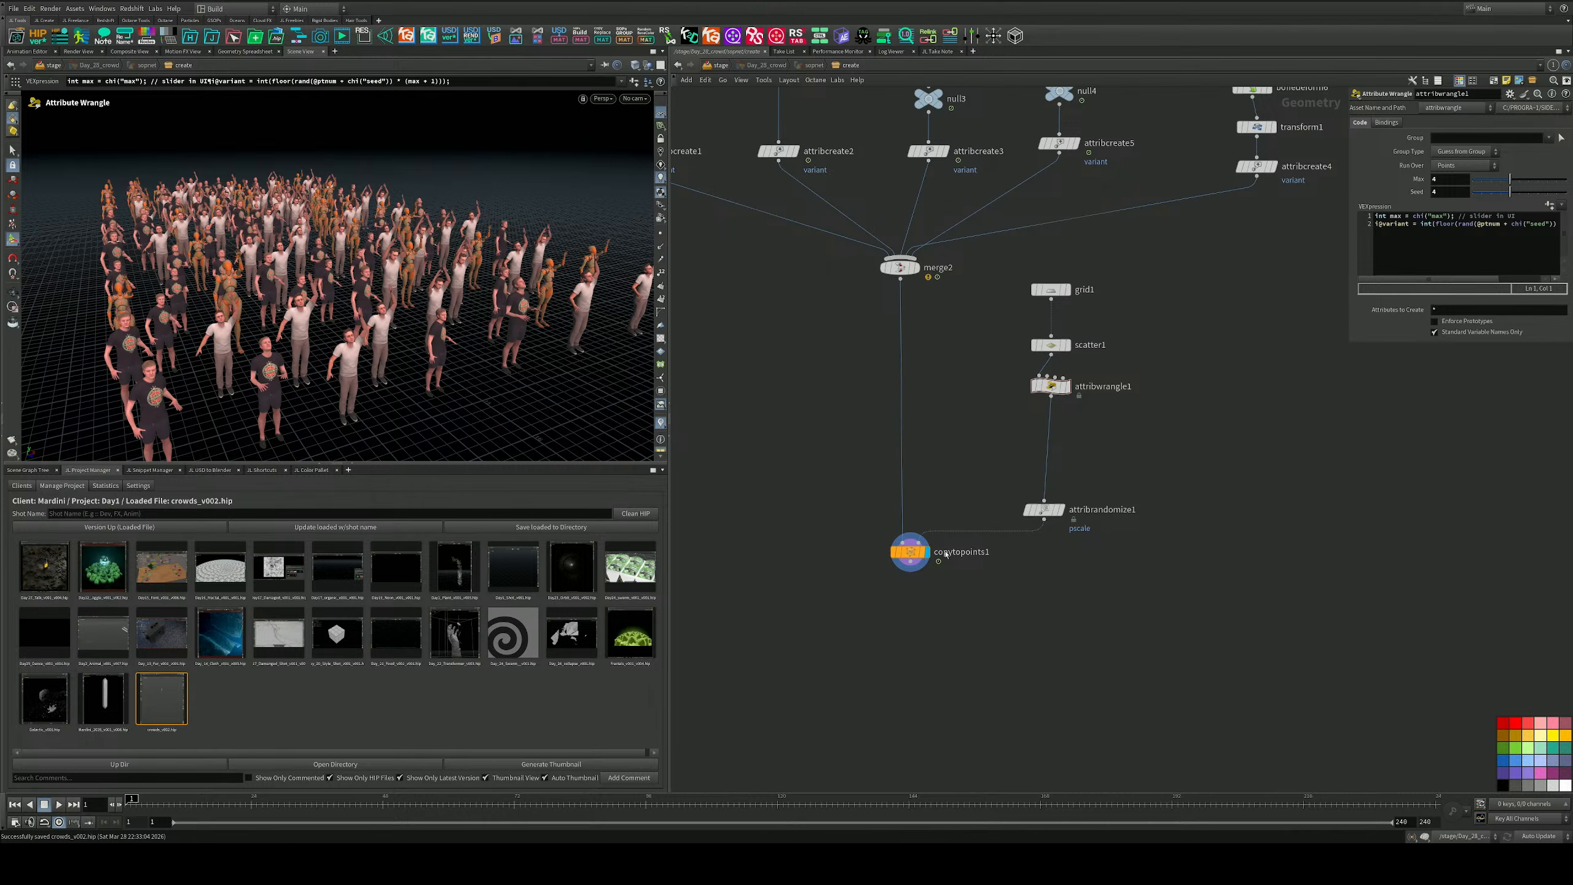
{"action": "left_click_drag", "start_coordinate": [495, 291], "coordinate": [645, 242], "text": "alt"}
{"action": "middle_click_drag", "start_coordinate": [645, 241], "coordinate": [660, 279], "text": "alt"}
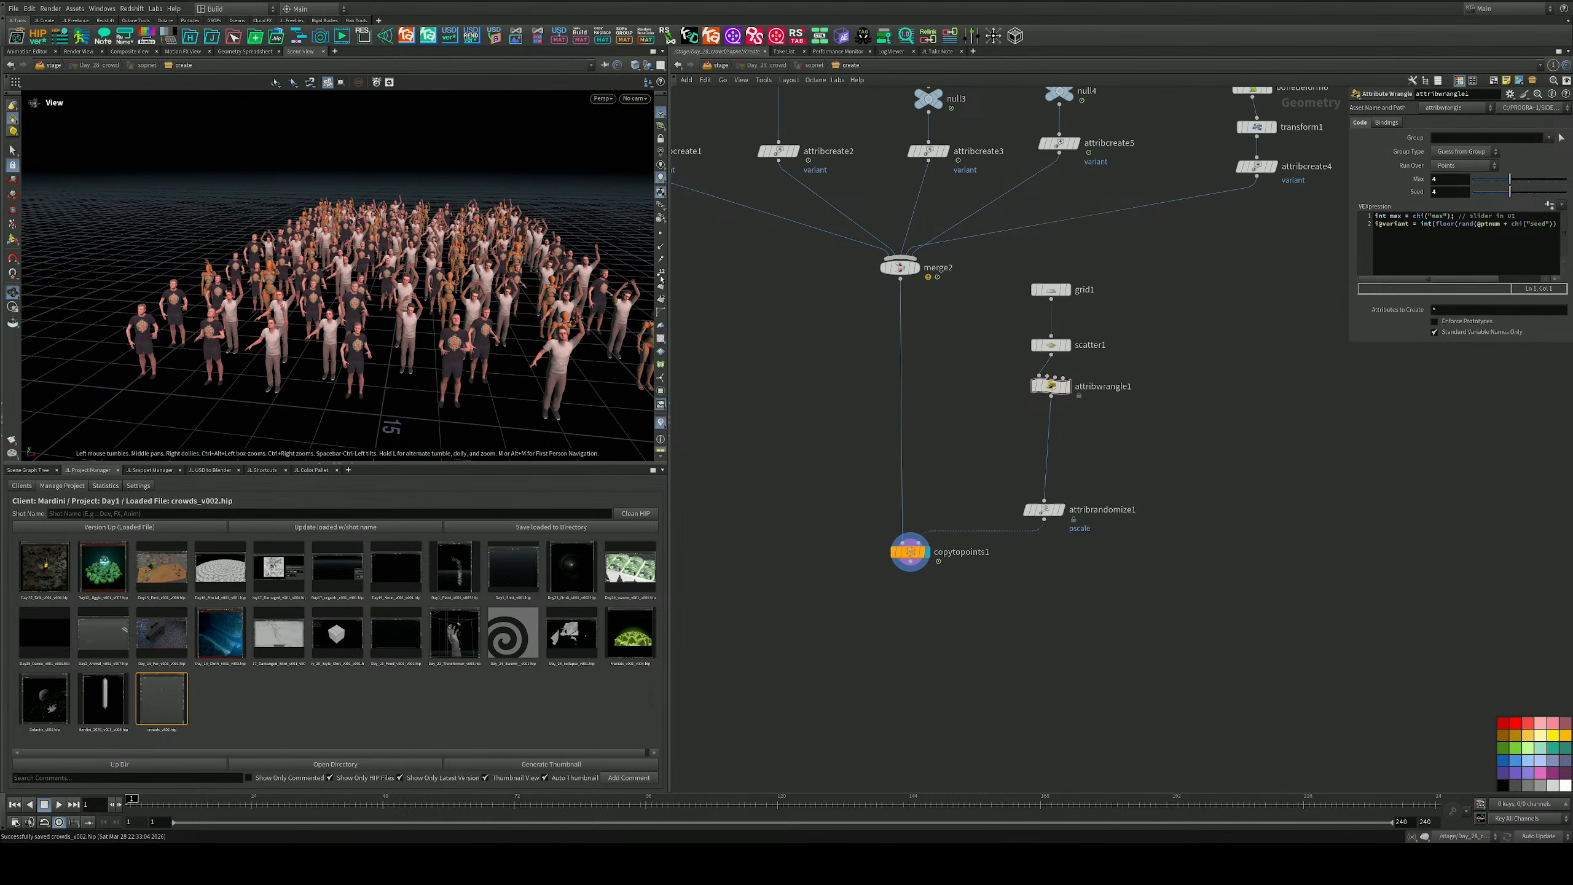
{"action": "key", "text": "Return"}
Return to the stage level and render the camera view with Karma CPU.
{"action": "left_click", "coordinate": [717, 64]}
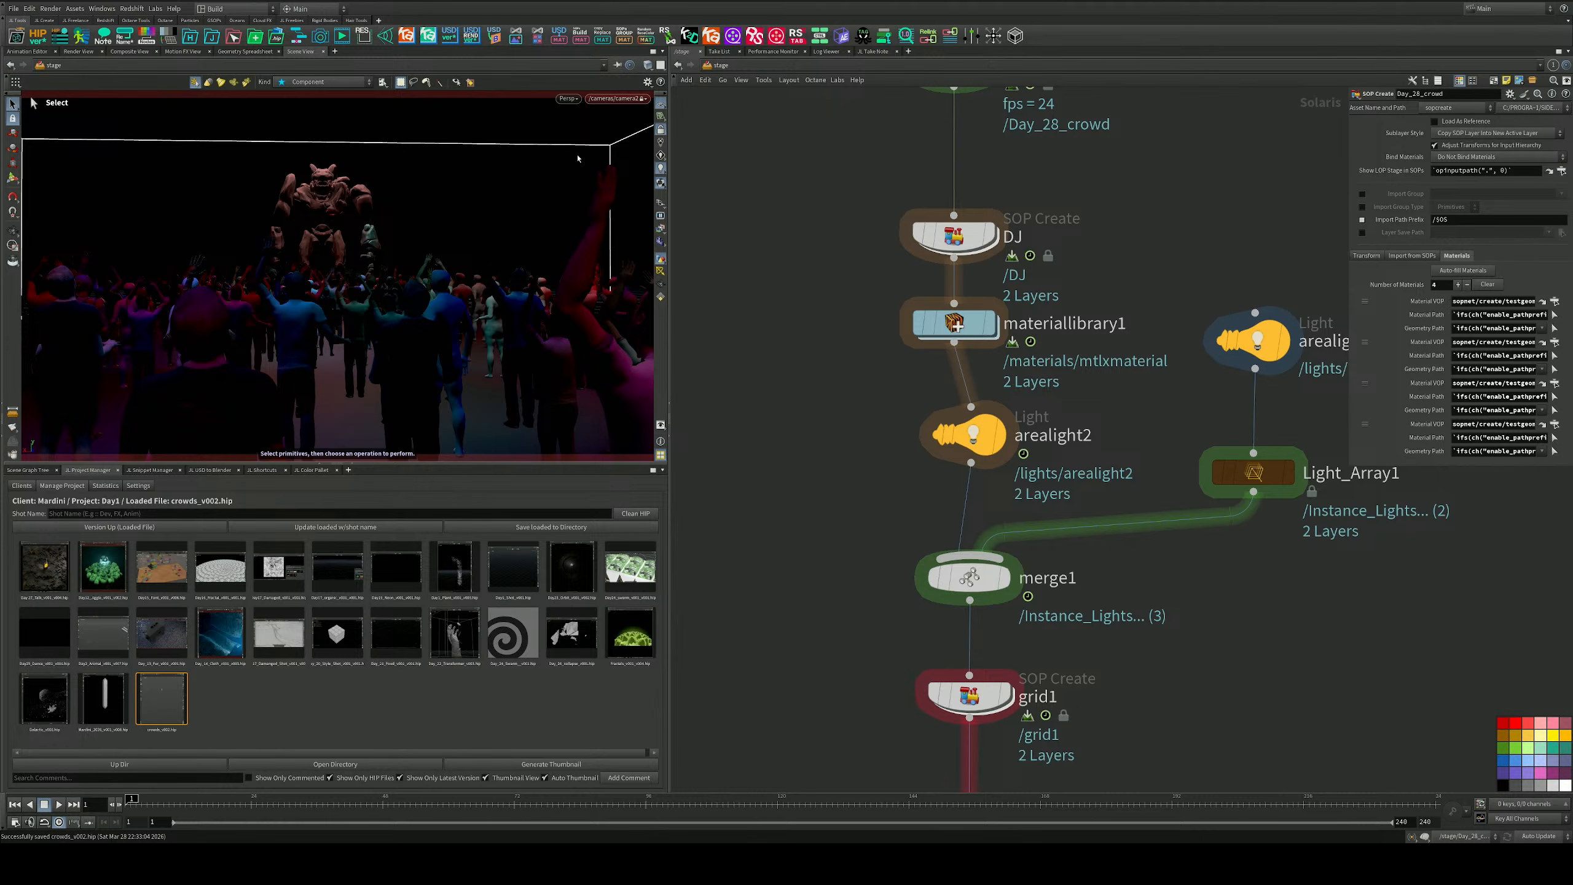
{"action": "left_click", "coordinate": [567, 99]}
{"action": "left_click", "coordinate": [574, 150]}
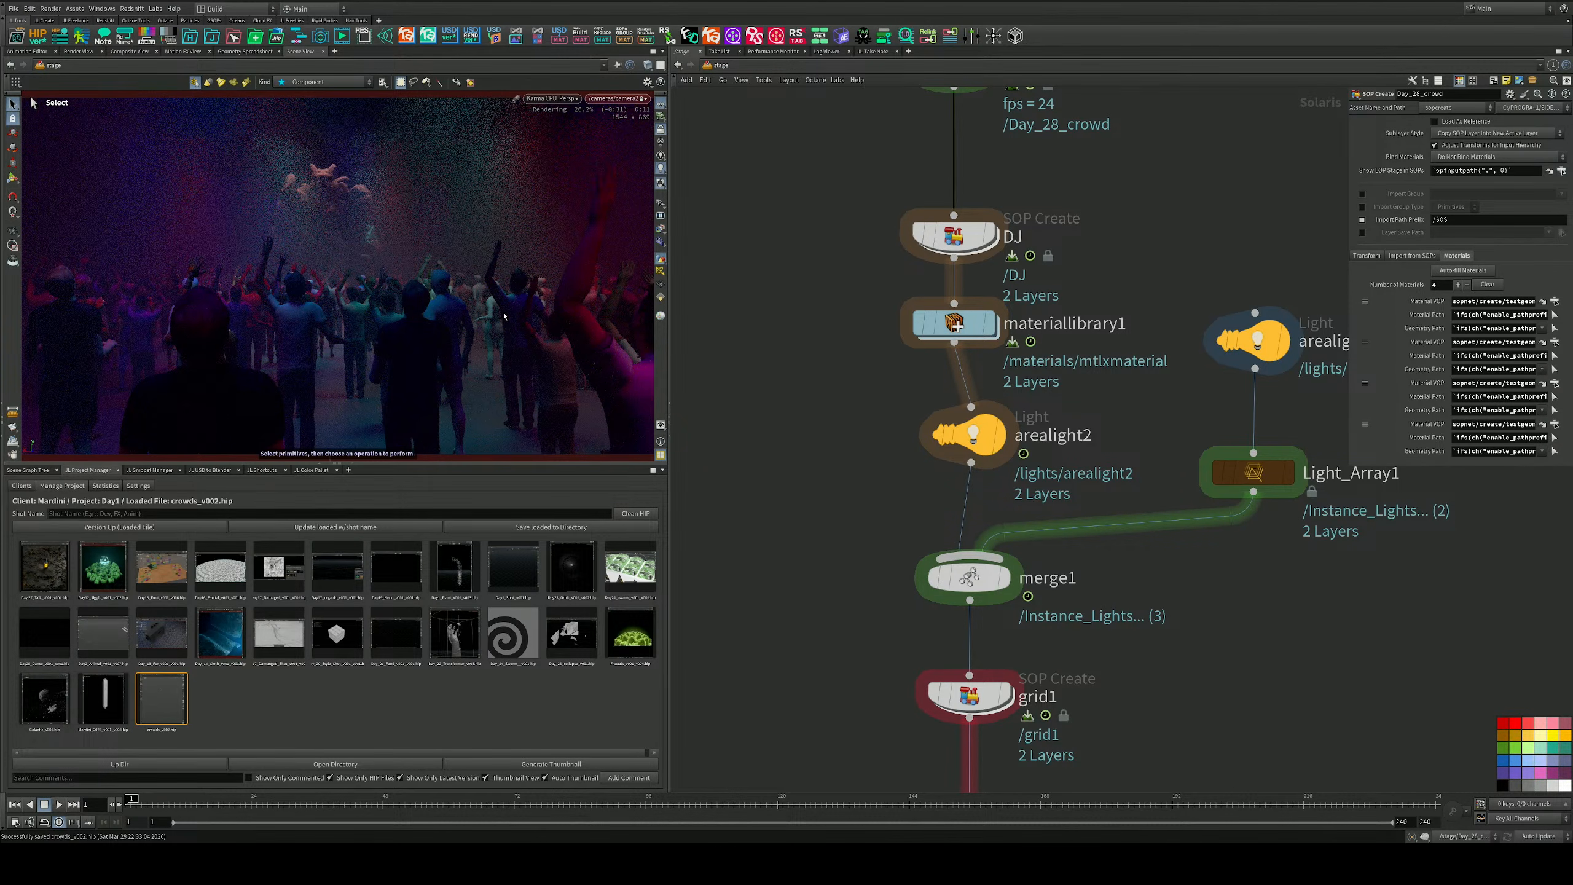
Reframe the rendered camera shot so the foreground raised arm appears larger beside the crowd and the robot DJ.
{"action": "middle_click_drag", "start_coordinate": [801, 487], "coordinate": [803, 389]}
{"action": "middle_click_drag", "start_coordinate": [881, 618], "coordinate": [906, 326]}
{"action": "scroll", "coordinate": [891, 372], "scroll_direction": "down", "scroll_amount": 3}
{"action": "middle_click_drag", "start_coordinate": [875, 449], "coordinate": [873, 411]}
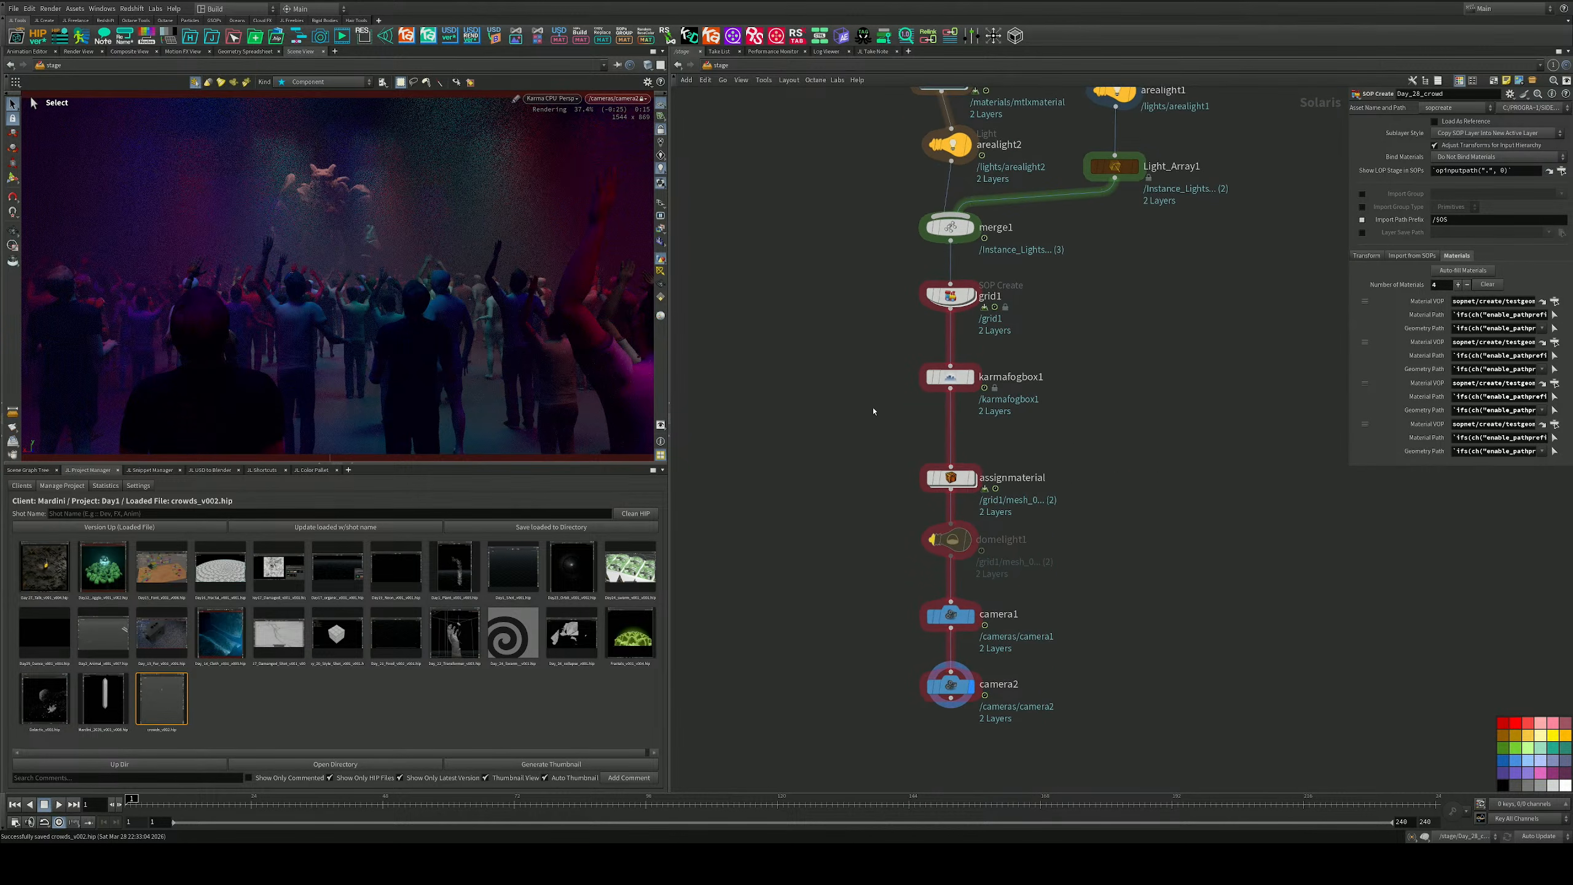
{"action": "key", "text": "Escape"}
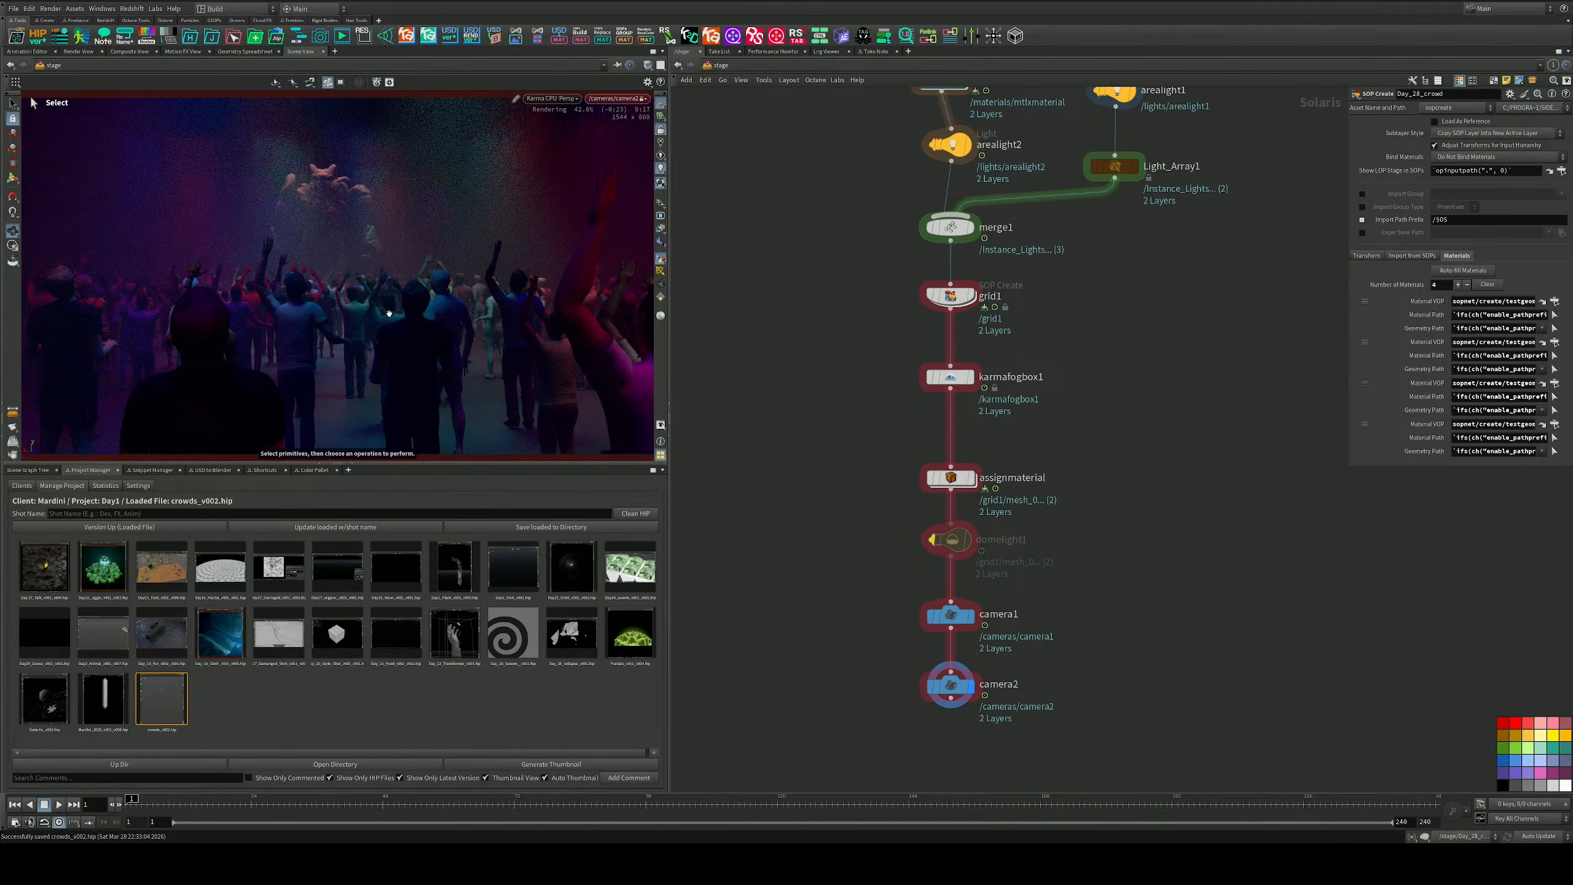
{"action": "left_click_drag", "start_coordinate": [385, 314], "coordinate": [379, 307]}
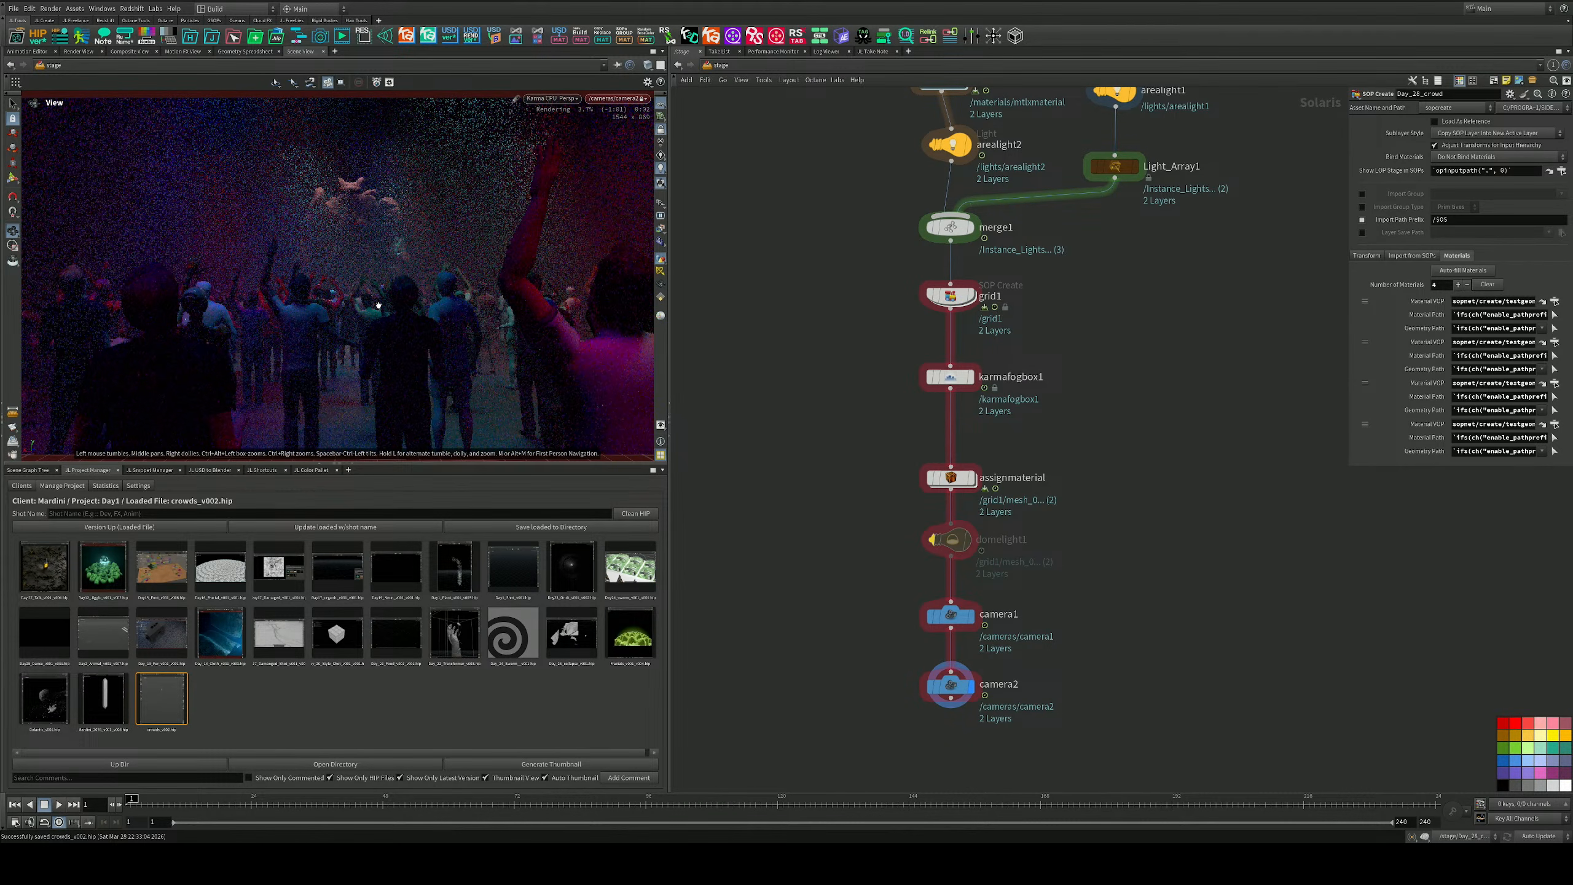
{"action": "left_click_drag", "start_coordinate": [379, 306], "coordinate": [380, 320]}
{"action": "key", "text": "s"}
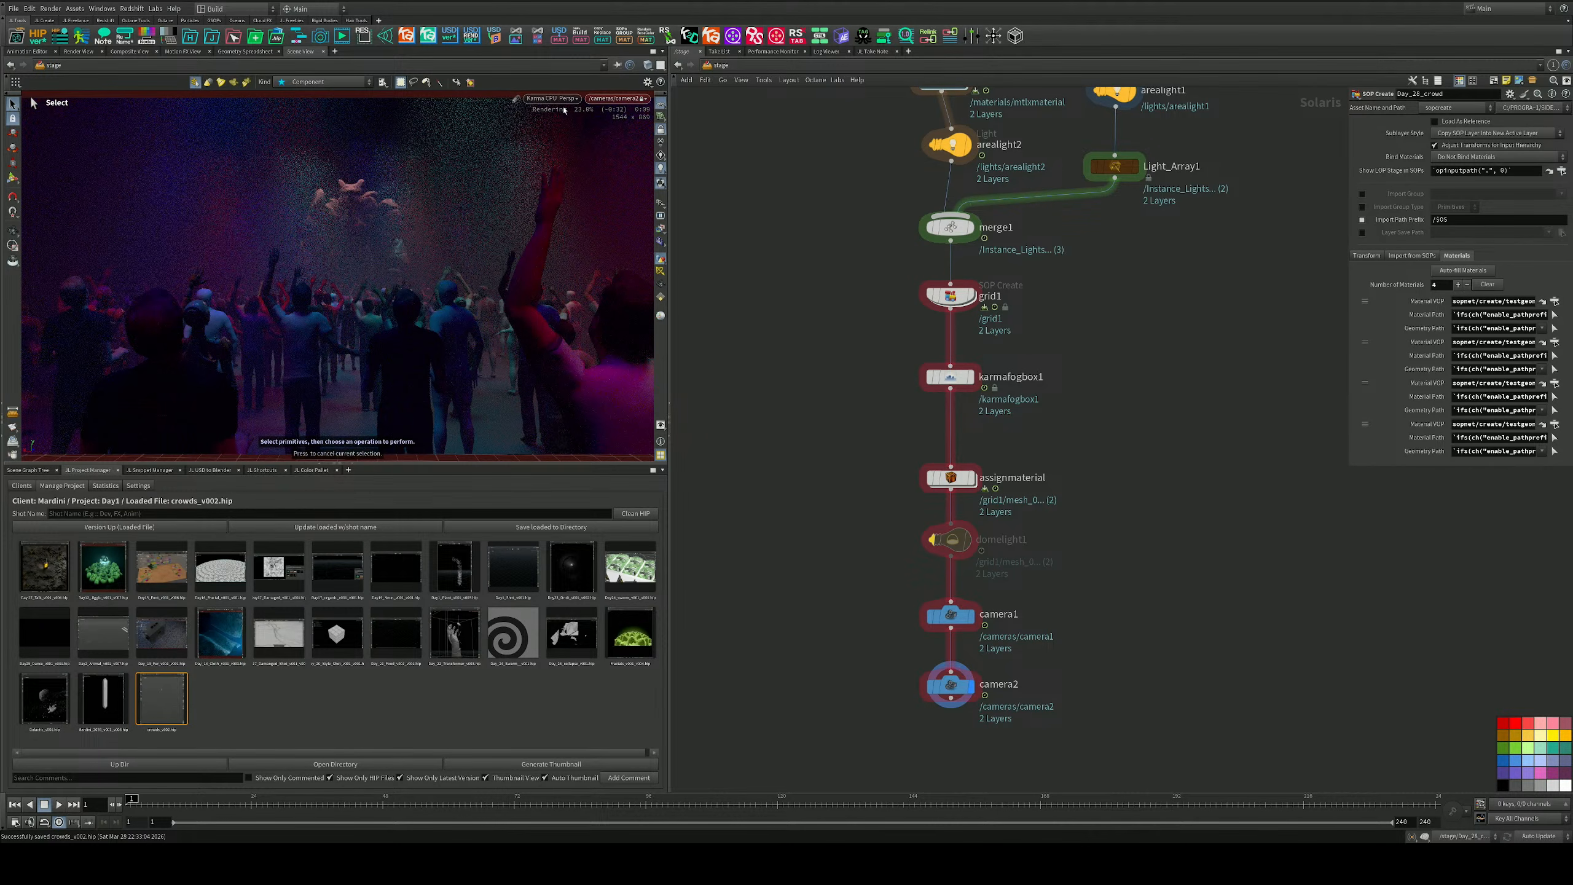
Insert a copy of arealight2 ahead of merge1 and display it with its light handles in the real-time viewport.
{"action": "left_click", "coordinate": [613, 98]}
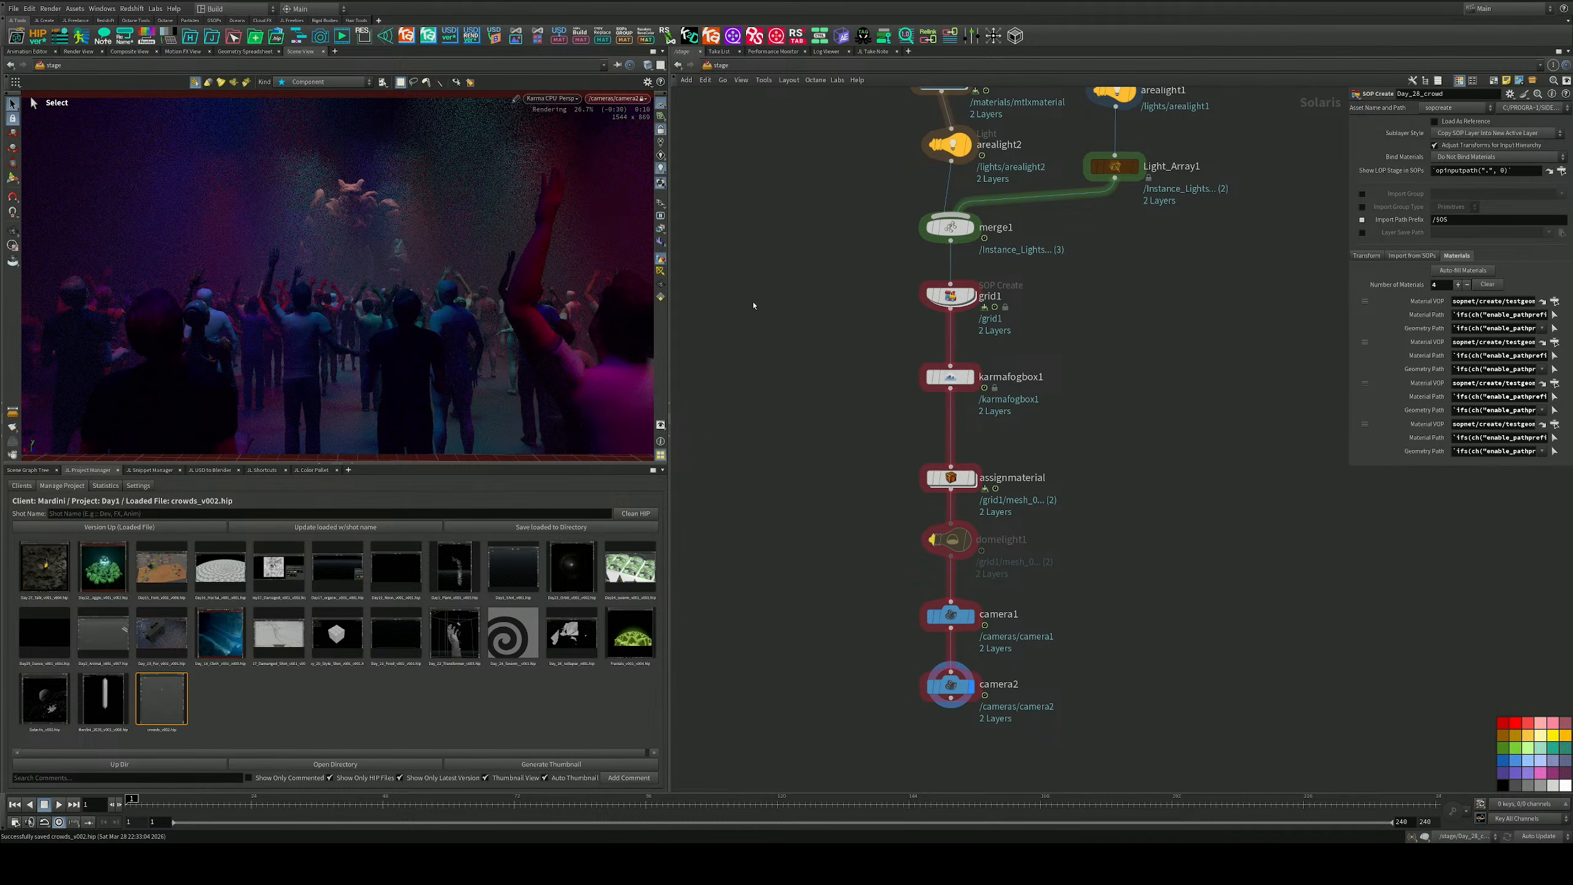
{"action": "middle_click_drag", "start_coordinate": [774, 243], "coordinate": [822, 357]}
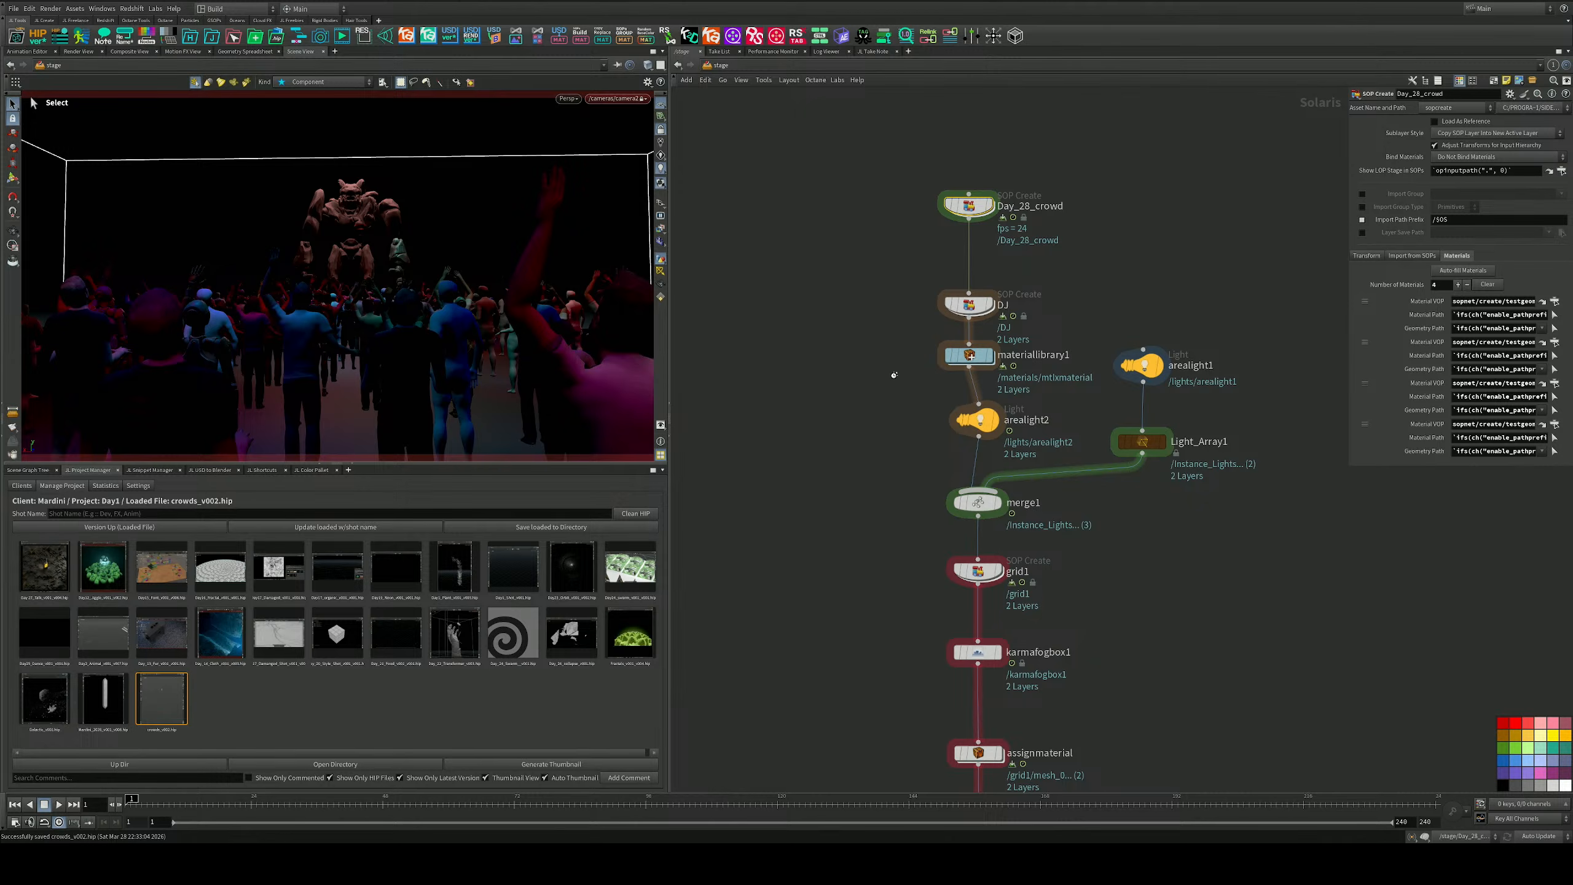
{"action": "scroll", "coordinate": [962, 533], "scroll_direction": "up", "scroll_amount": 3}
{"action": "left_click_drag", "start_coordinate": [1000, 350], "coordinate": [1012, 429], "text": "alt"}
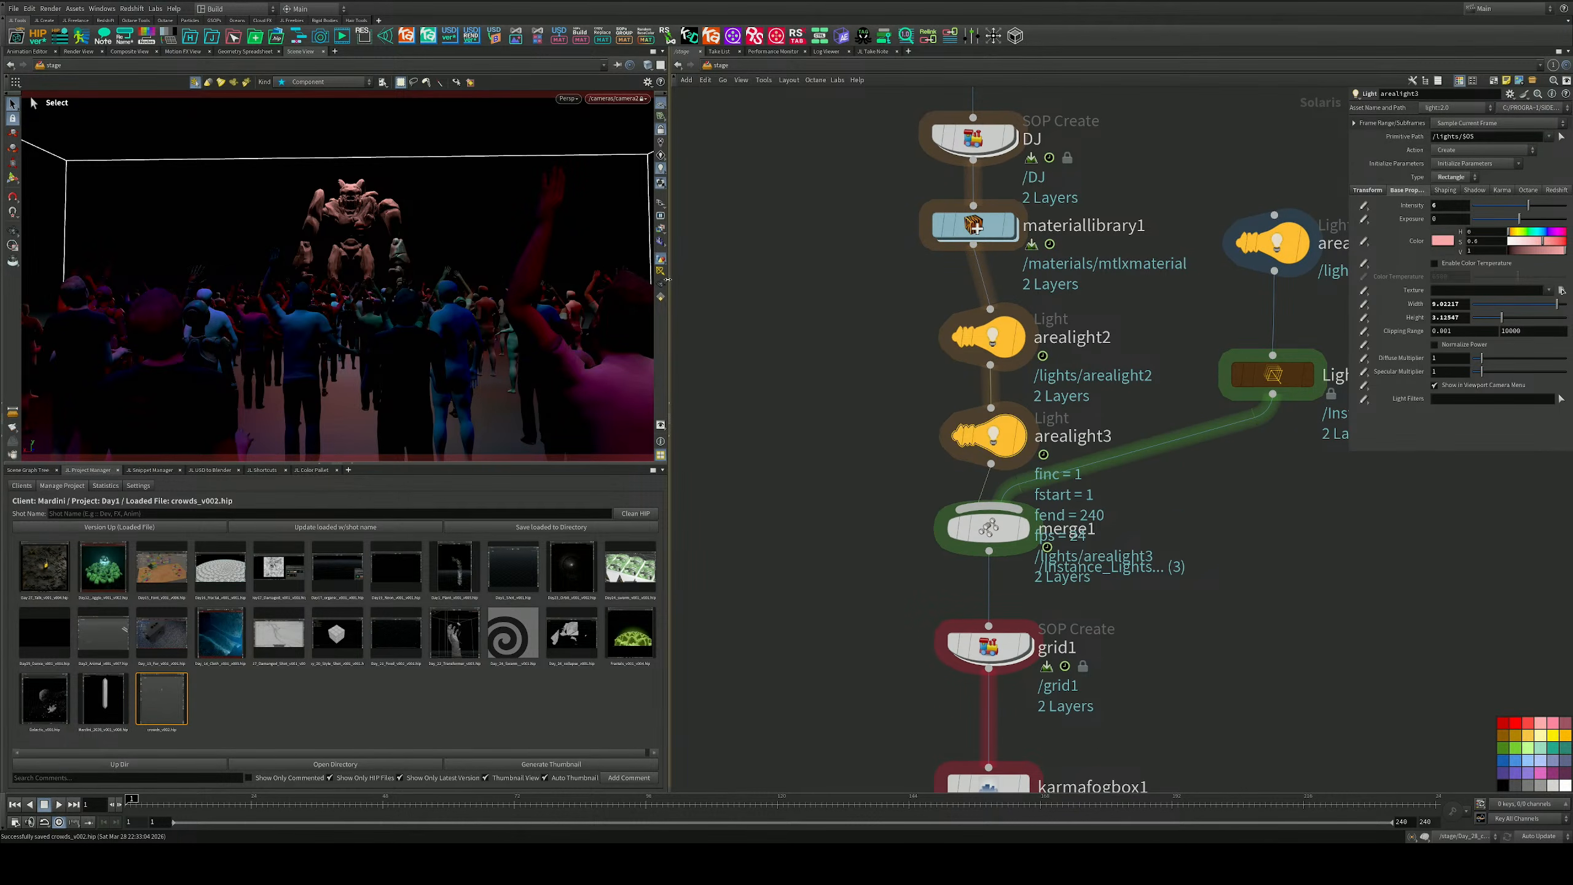
{"action": "left_click", "coordinate": [12, 178]}
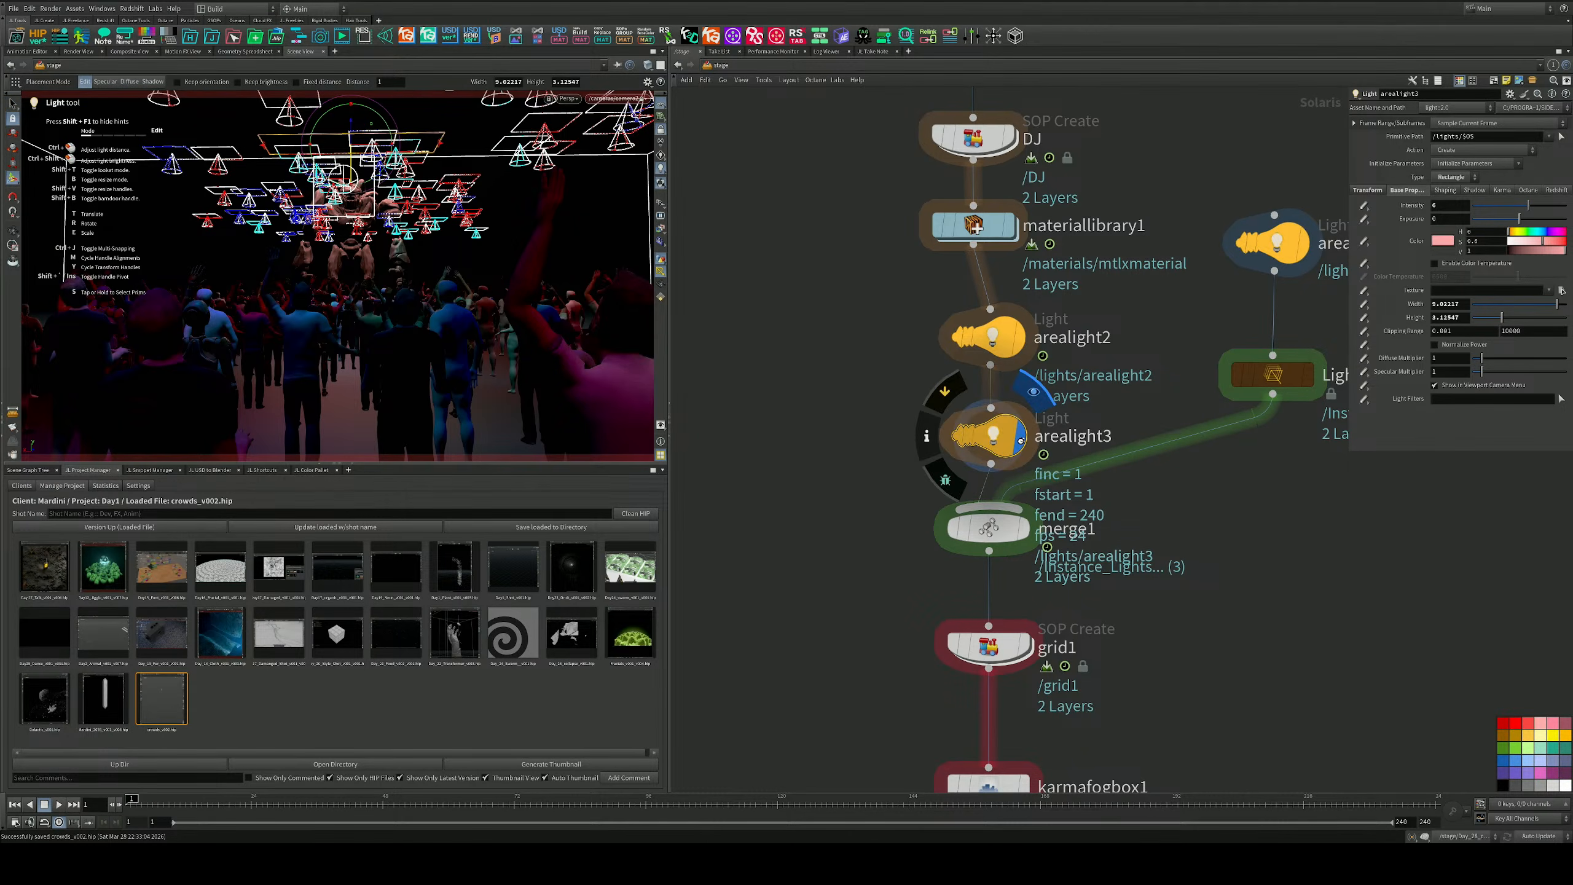
{"action": "left_click", "coordinate": [1019, 437]}
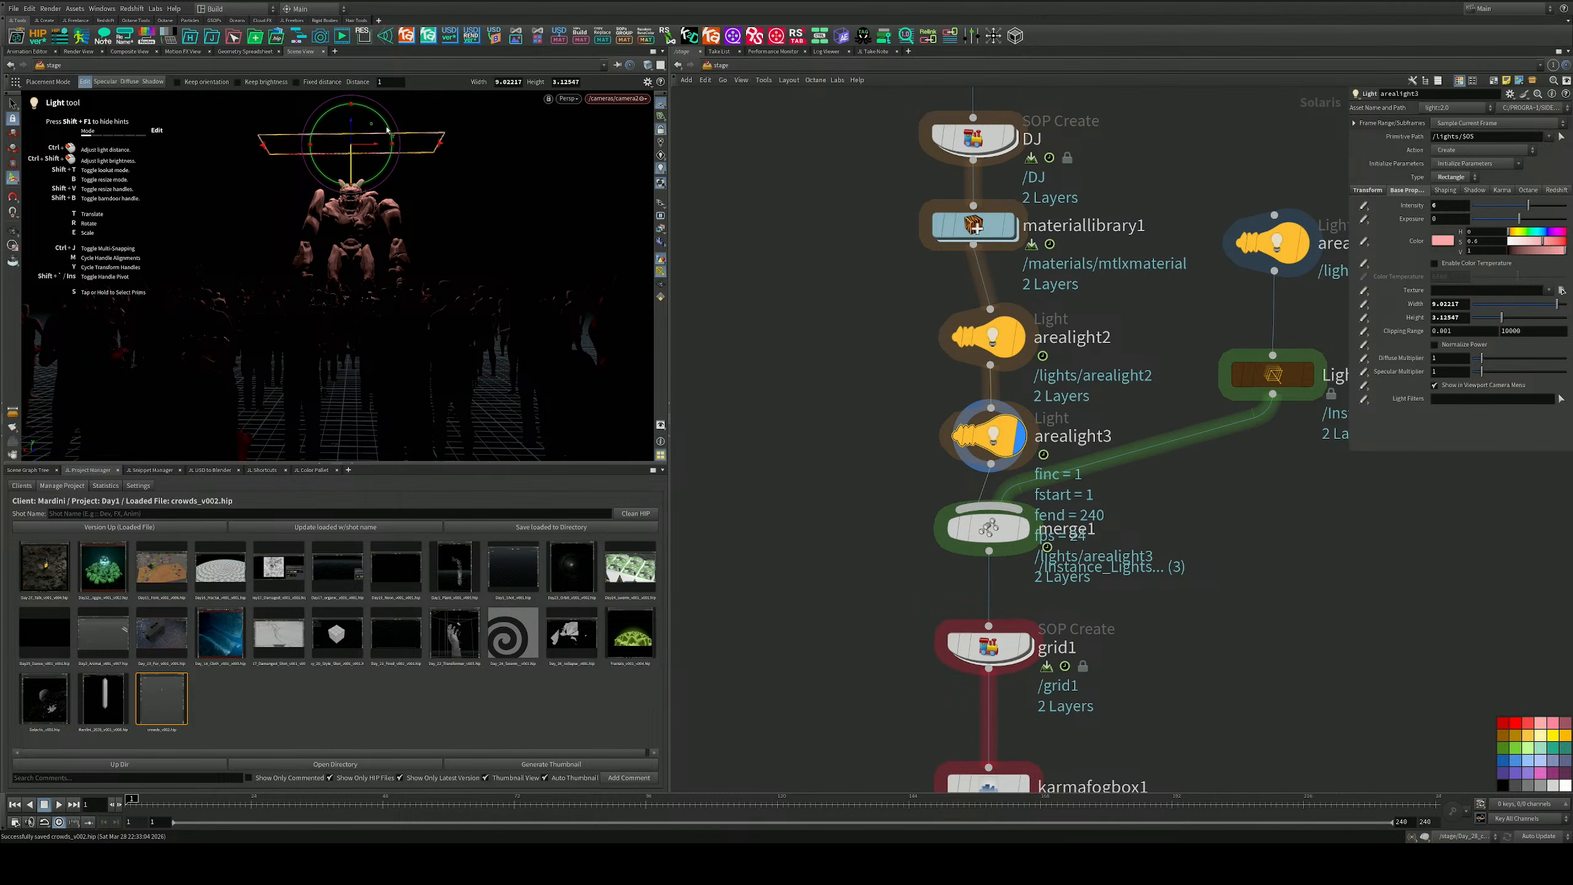
Move the copied area light down from above the robot DJ to in front of it and angle it toward the DJ.
{"action": "left_click_drag", "start_coordinate": [313, 121], "coordinate": [303, 181]}
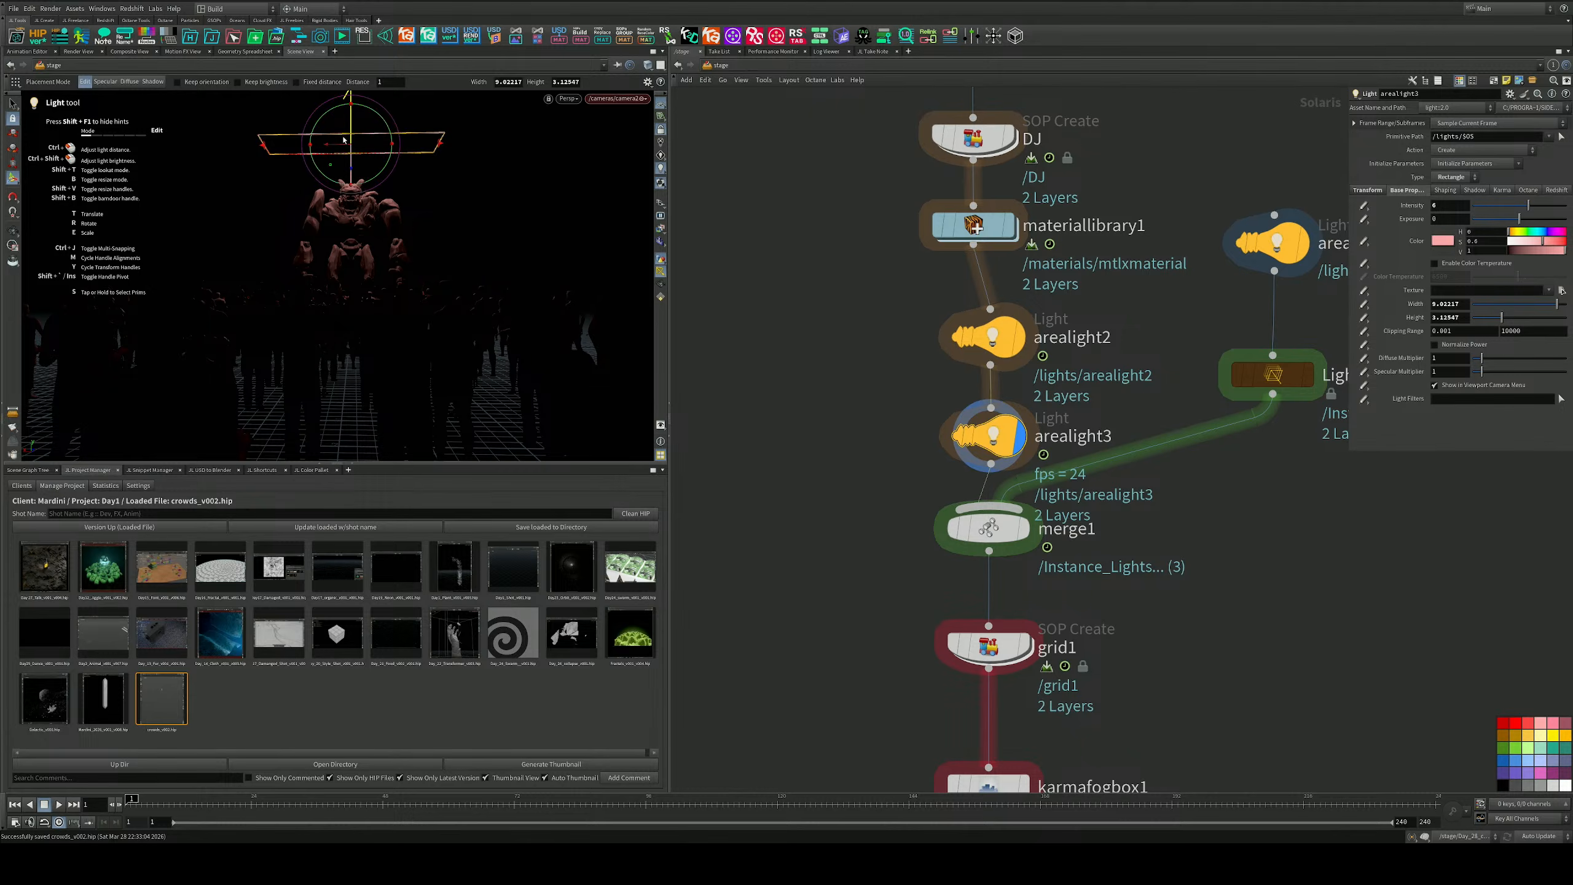
{"action": "left_click_drag", "start_coordinate": [351, 129], "coordinate": [358, 286]}
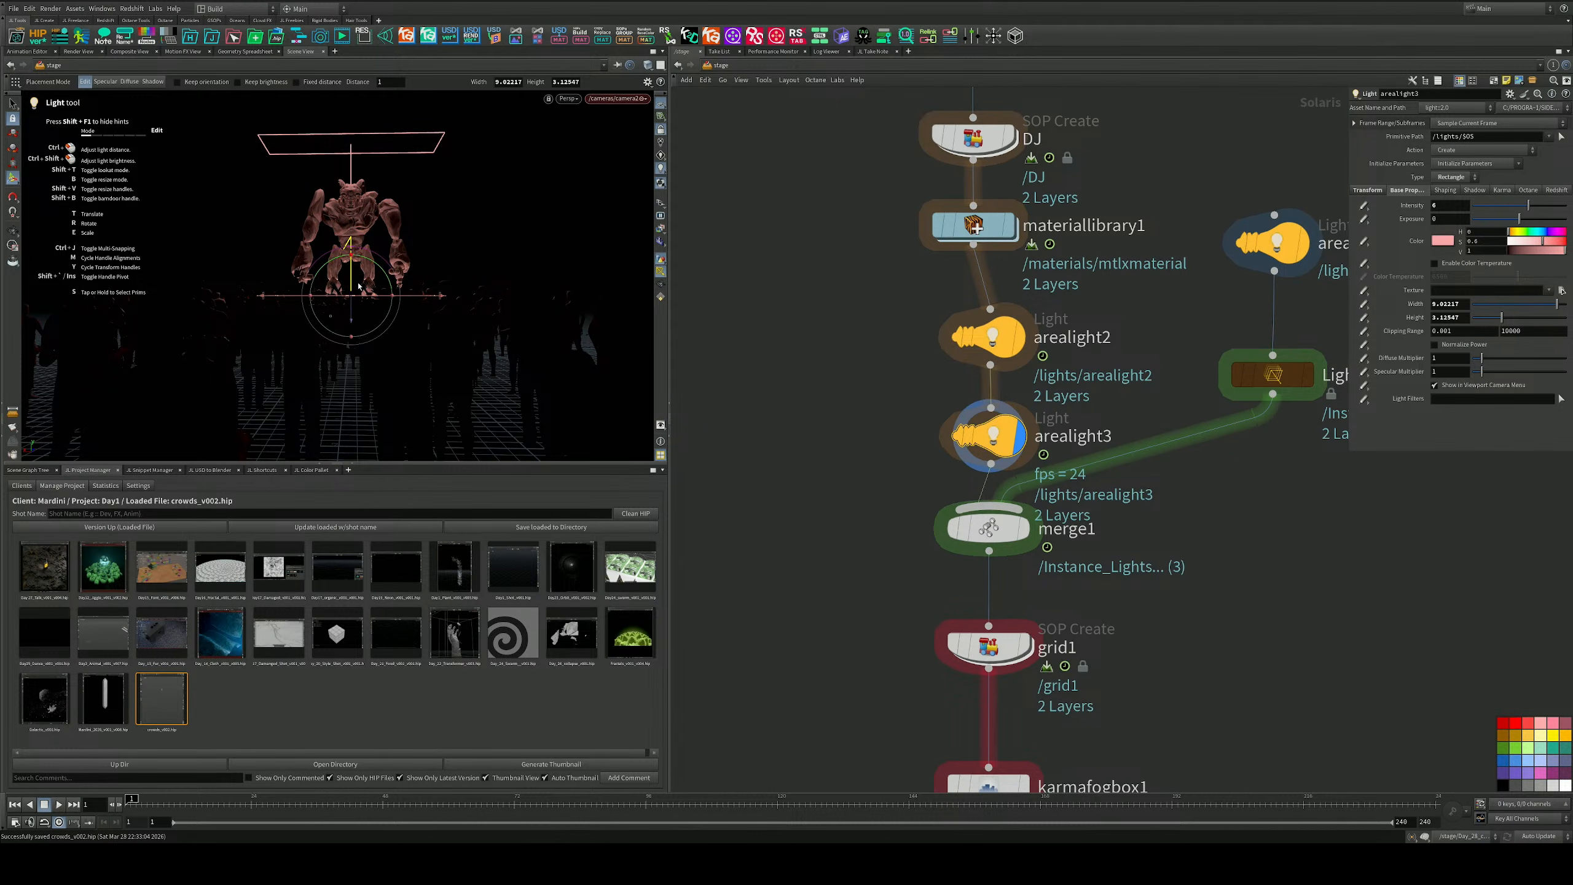
{"action": "left_click", "coordinate": [659, 129]}
{"action": "left_click_drag", "start_coordinate": [467, 219], "coordinate": [520, 256], "text": "alt"}
{"action": "scroll", "coordinate": [520, 256], "scroll_direction": "up", "scroll_amount": 4}
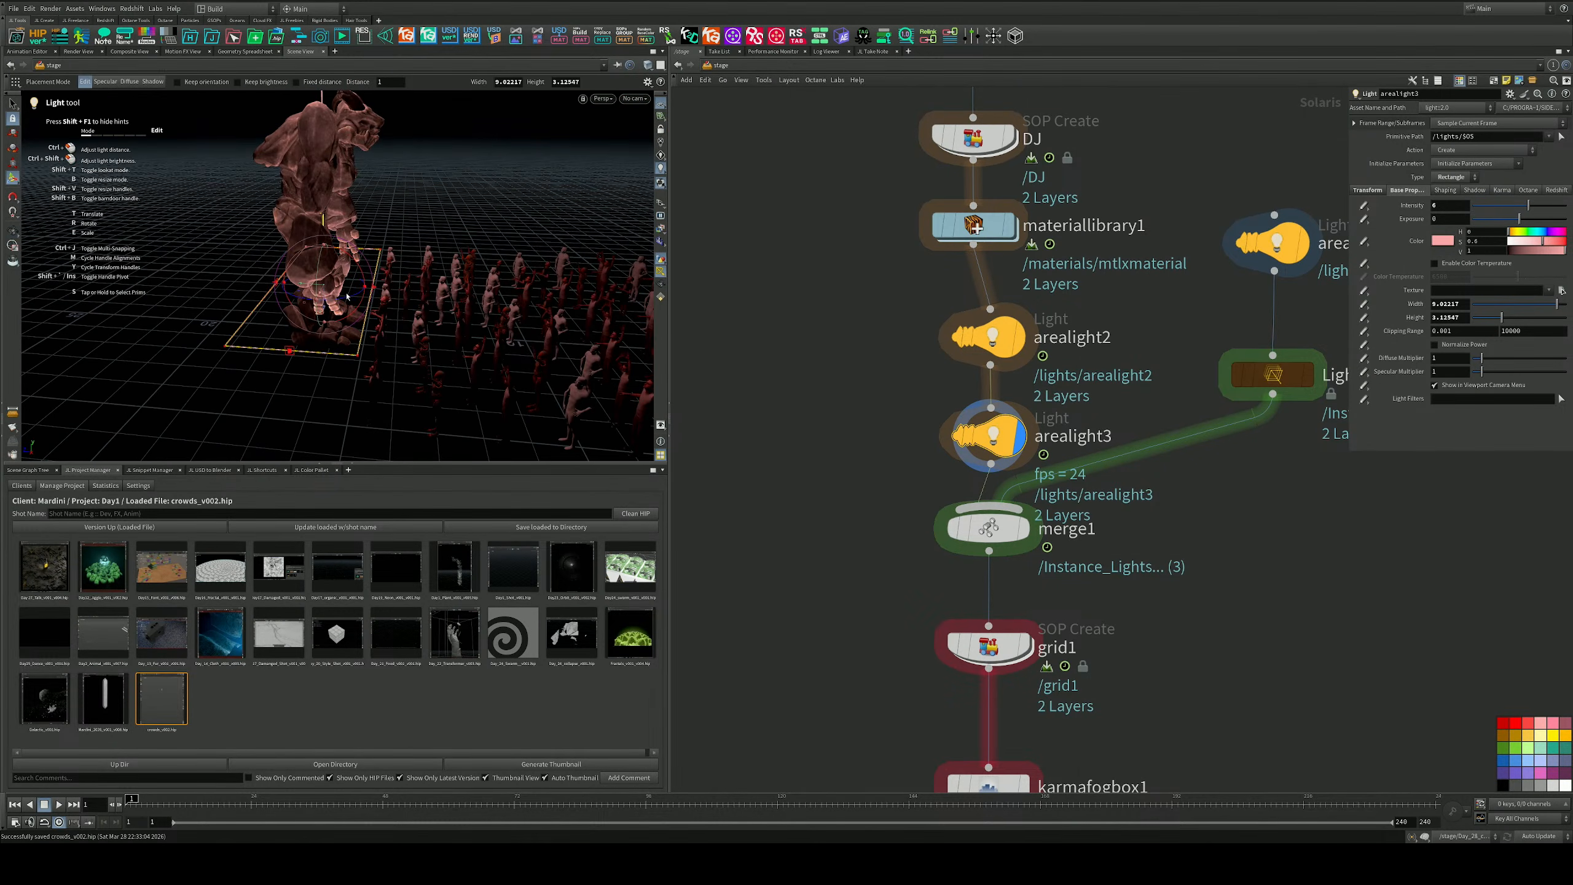
{"action": "left_click_drag", "start_coordinate": [312, 295], "coordinate": [465, 263]}
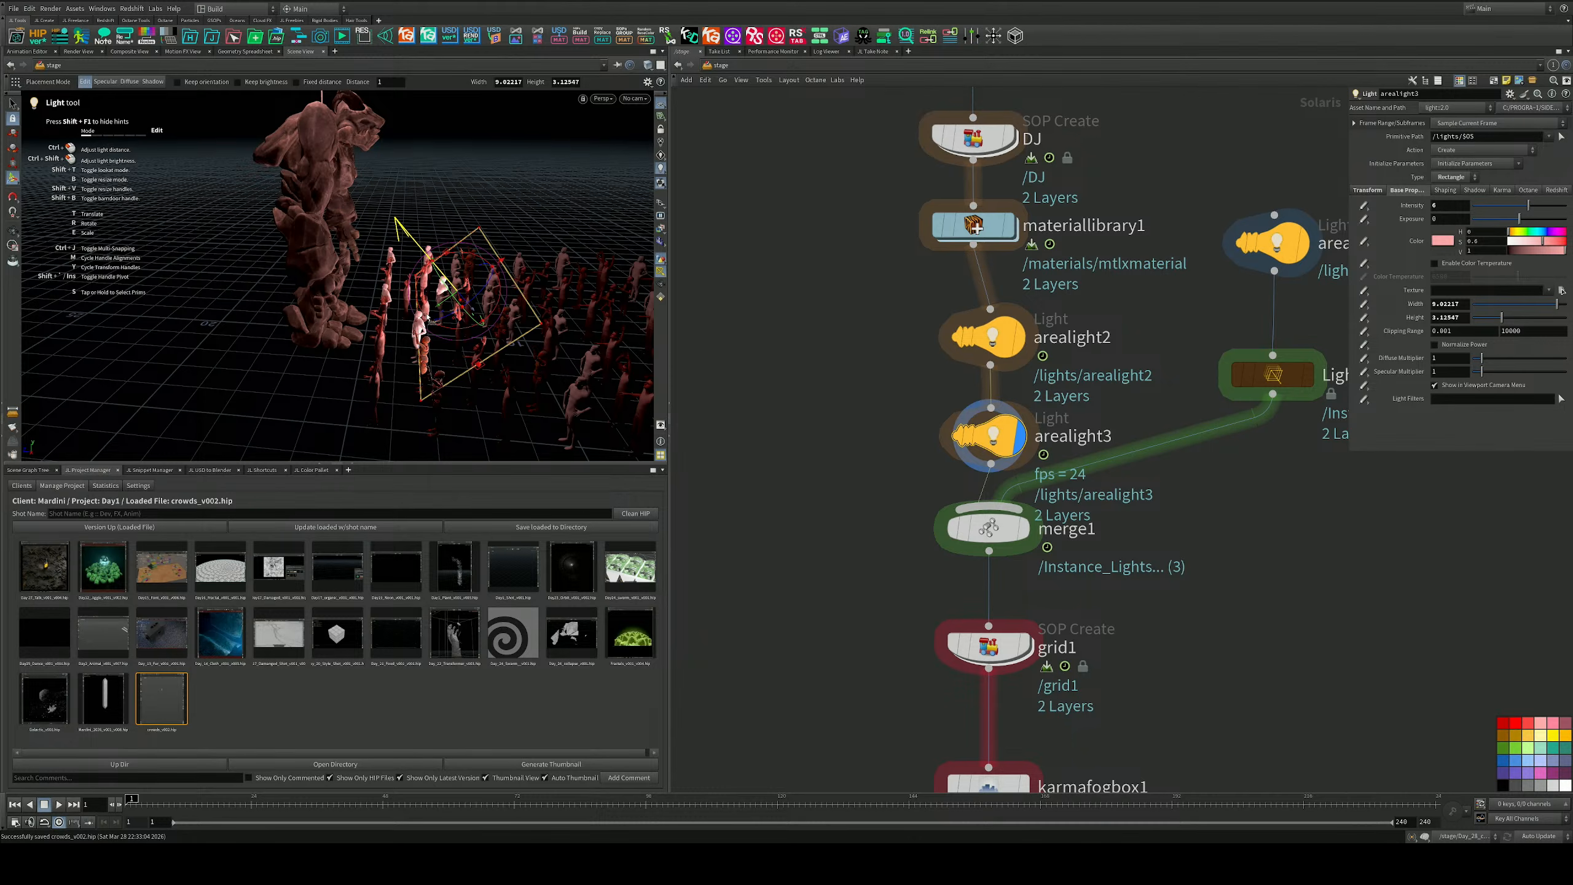
Narrow the copied area light's width to about 1.51.
{"action": "left_click_drag", "start_coordinate": [431, 315], "coordinate": [366, 247], "text": "alt"}
{"action": "scroll", "coordinate": [490, 203], "scroll_direction": "up", "scroll_amount": 2}
{"action": "scroll", "coordinate": [490, 204], "scroll_direction": "down", "scroll_amount": 4}
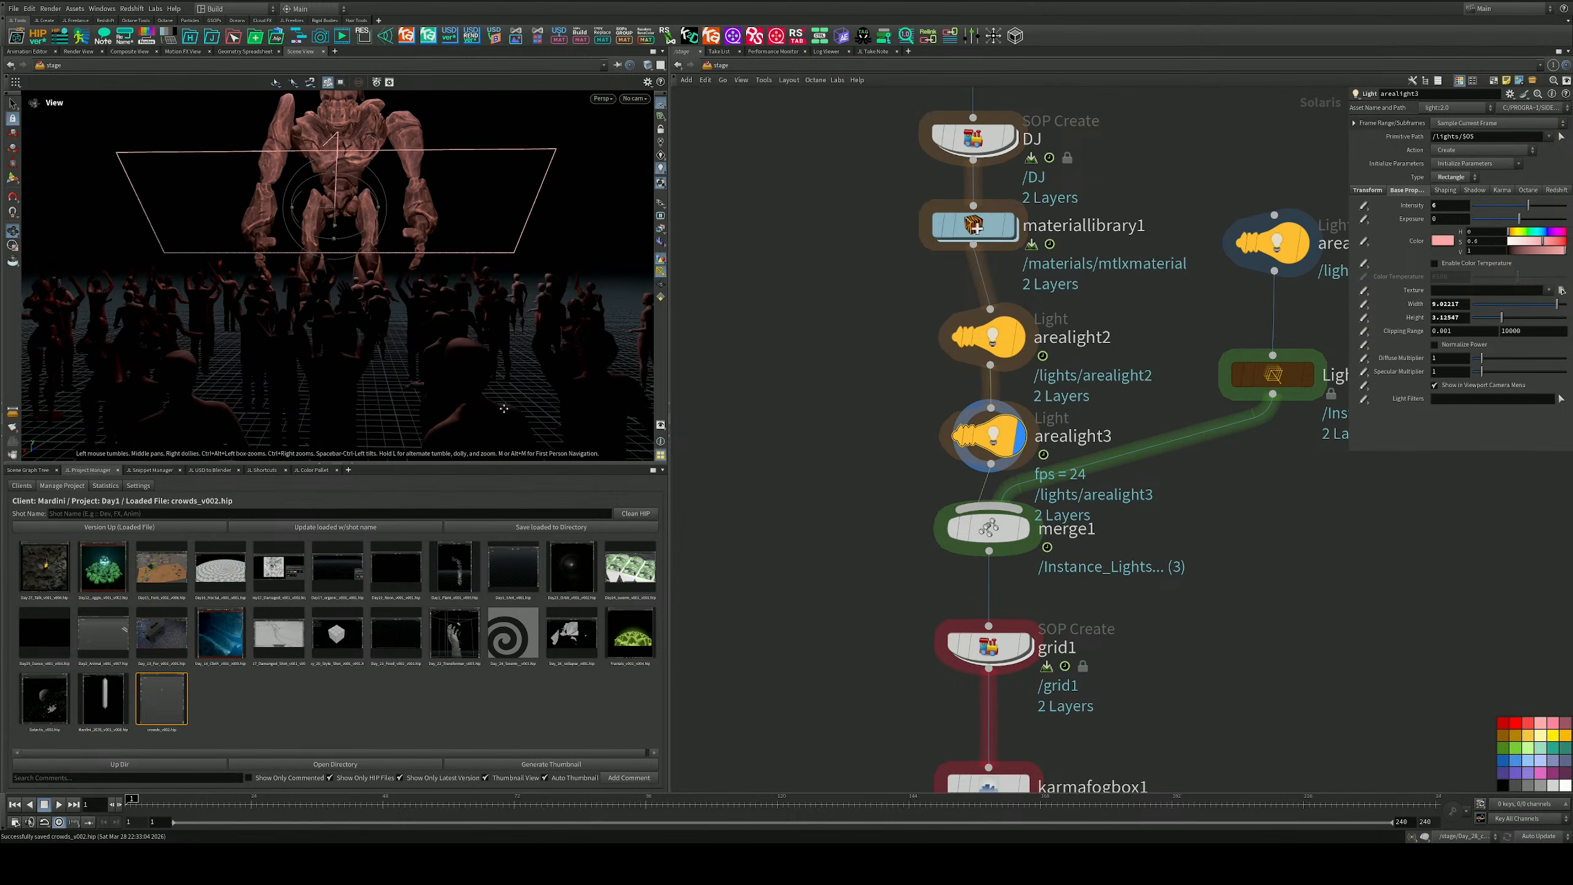
{"action": "left_click_drag", "start_coordinate": [541, 214], "coordinate": [427, 238]}
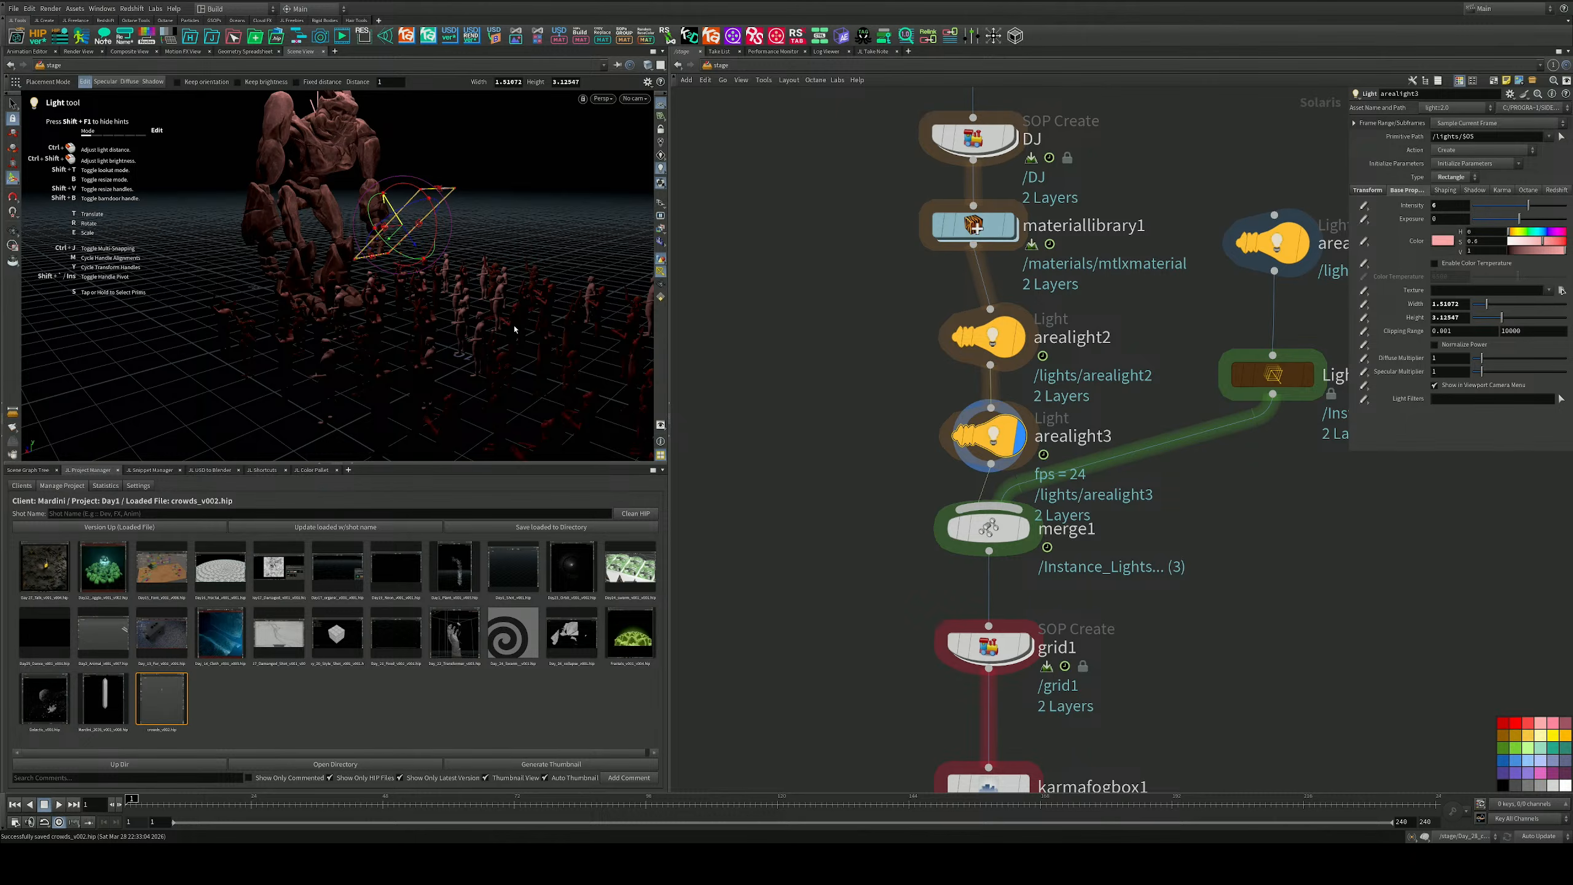
Frame the robot DJ from the front with both area lights and render the view with Karma CPU.
{"action": "left_click_drag", "start_coordinate": [496, 304], "coordinate": [323, 313], "text": "alt"}
{"action": "middle_click_drag", "start_coordinate": [471, 304], "coordinate": [350, 291], "text": "alt"}
{"action": "left_click_drag", "start_coordinate": [350, 290], "coordinate": [362, 290], "text": "alt"}
{"action": "middle_click_drag", "start_coordinate": [374, 282], "coordinate": [393, 290], "text": "alt"}
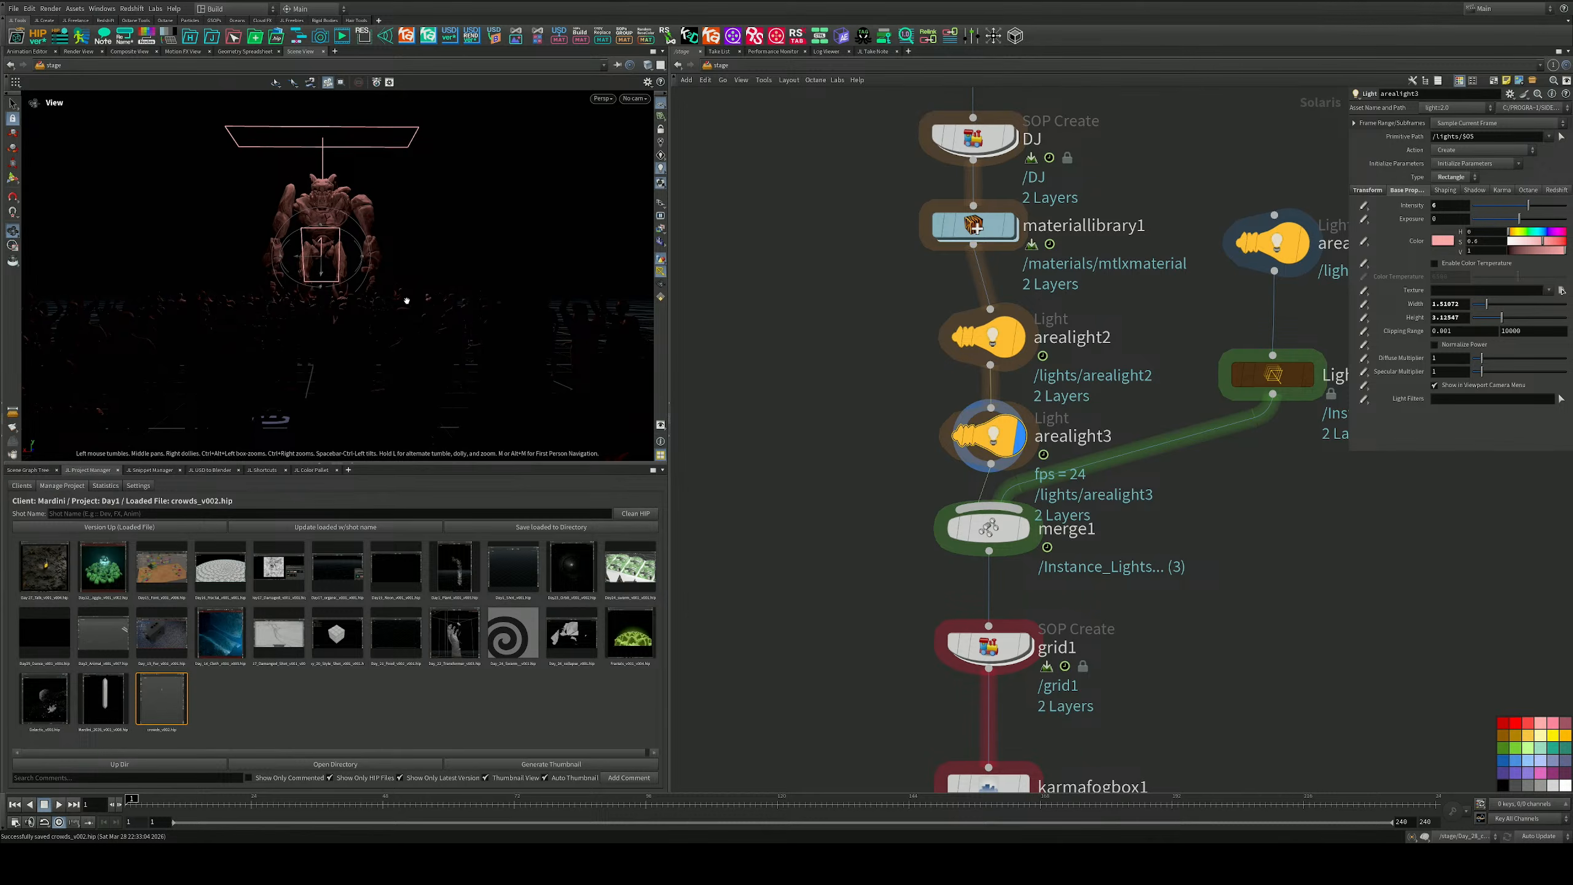
{"action": "key", "text": "Return"}
{"action": "left_click", "coordinate": [603, 98]}
{"action": "left_click", "coordinate": [611, 154]}
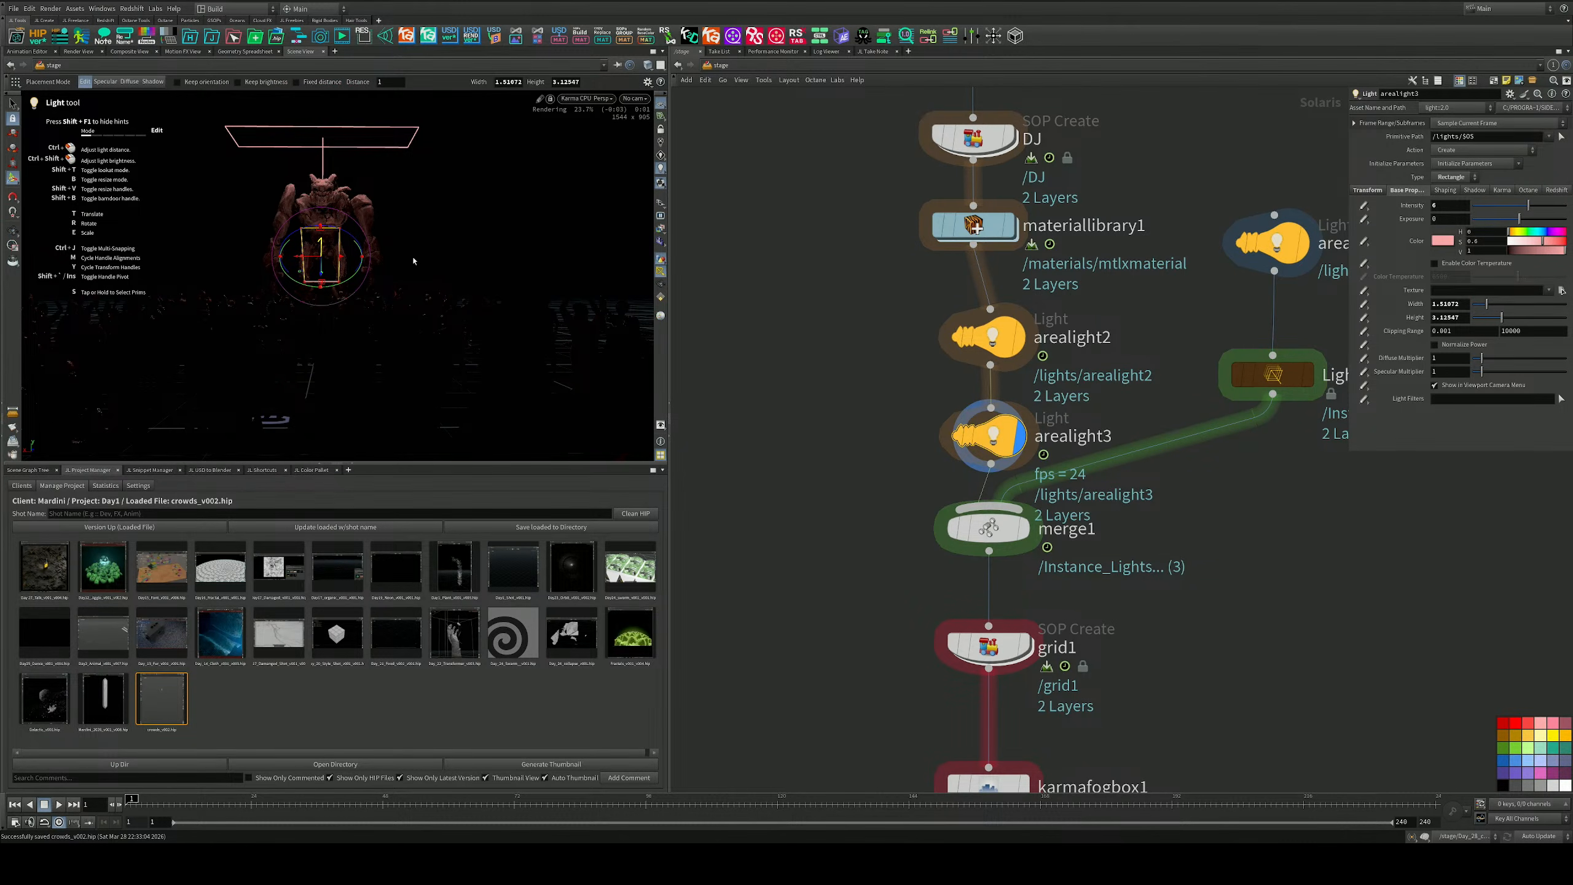
{"action": "middle_click_drag", "start_coordinate": [400, 261], "coordinate": [414, 252], "text": "alt"}
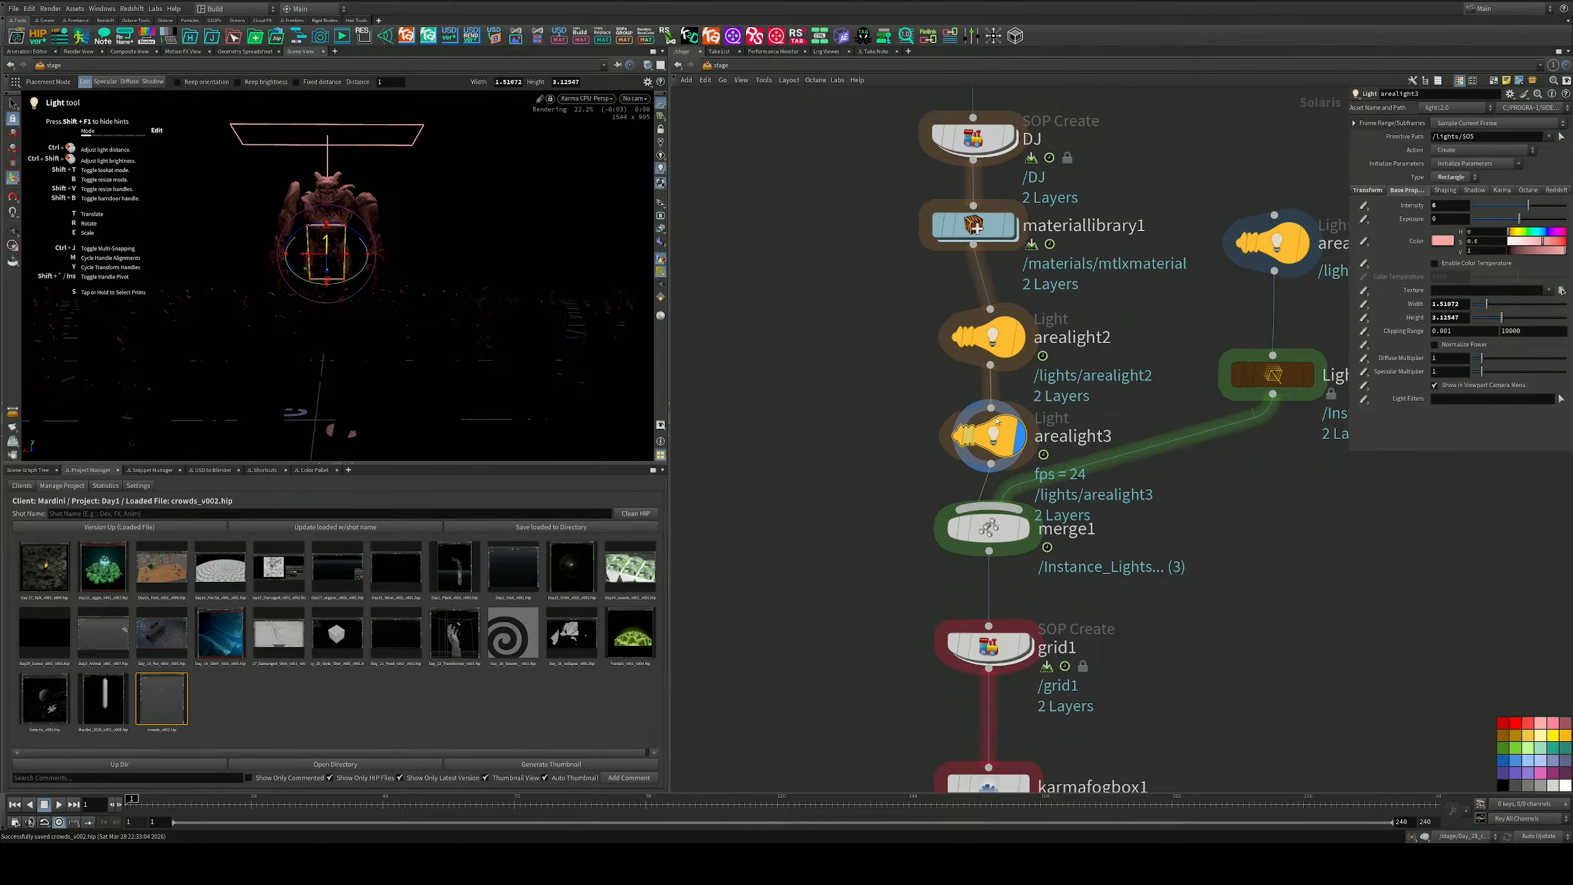
Change the copied area light's color to a pale cyan and raise its intensity to 10.
{"action": "left_click", "coordinate": [1532, 237]}
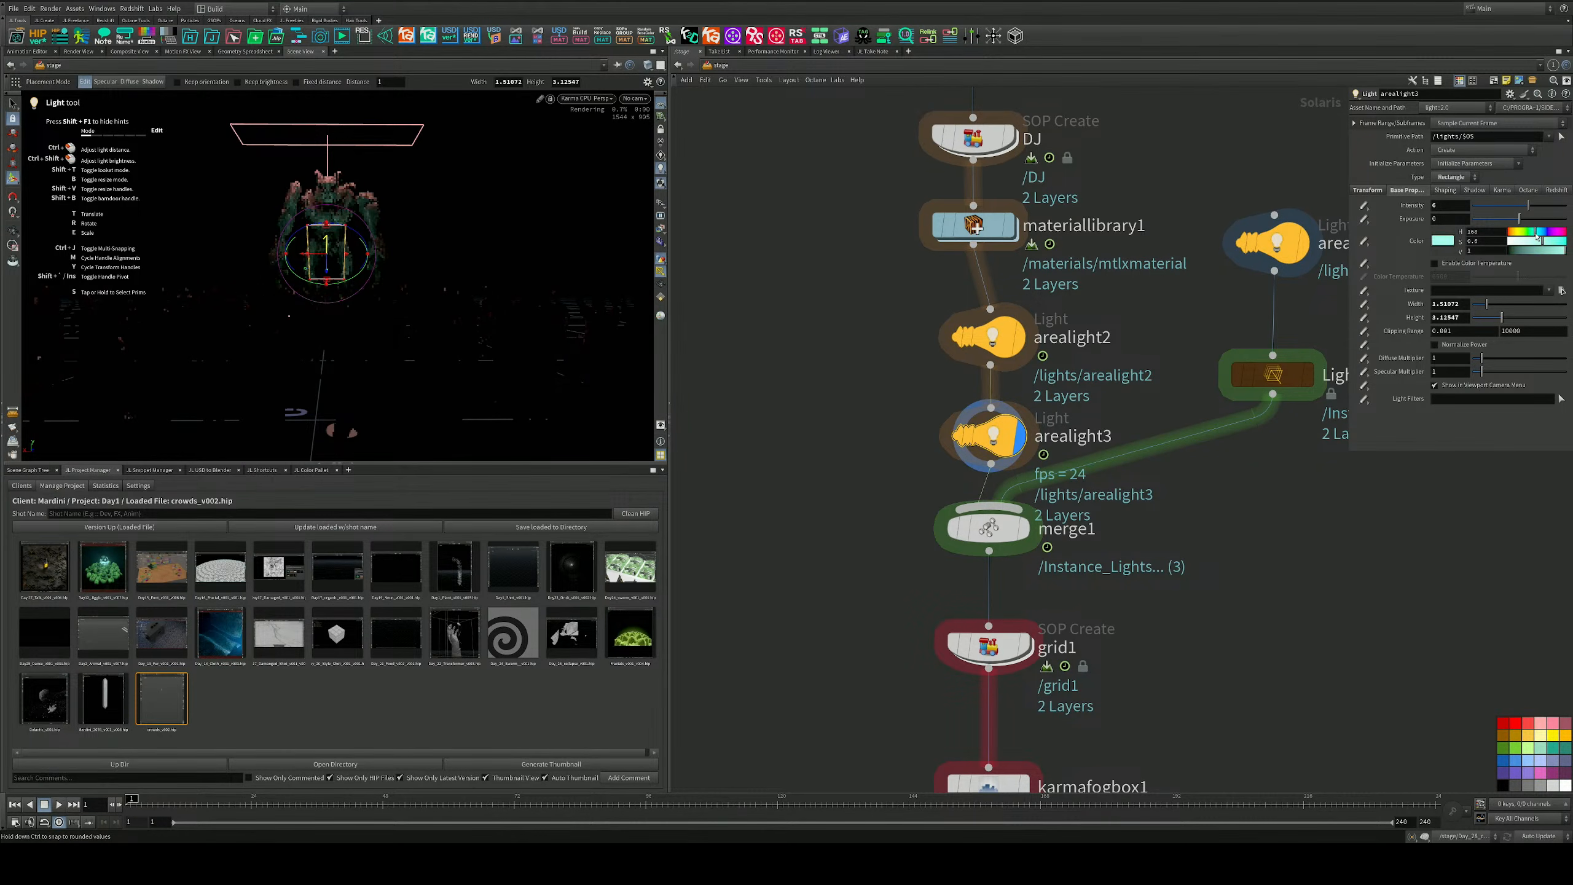
{"action": "left_click", "coordinate": [1540, 238]}
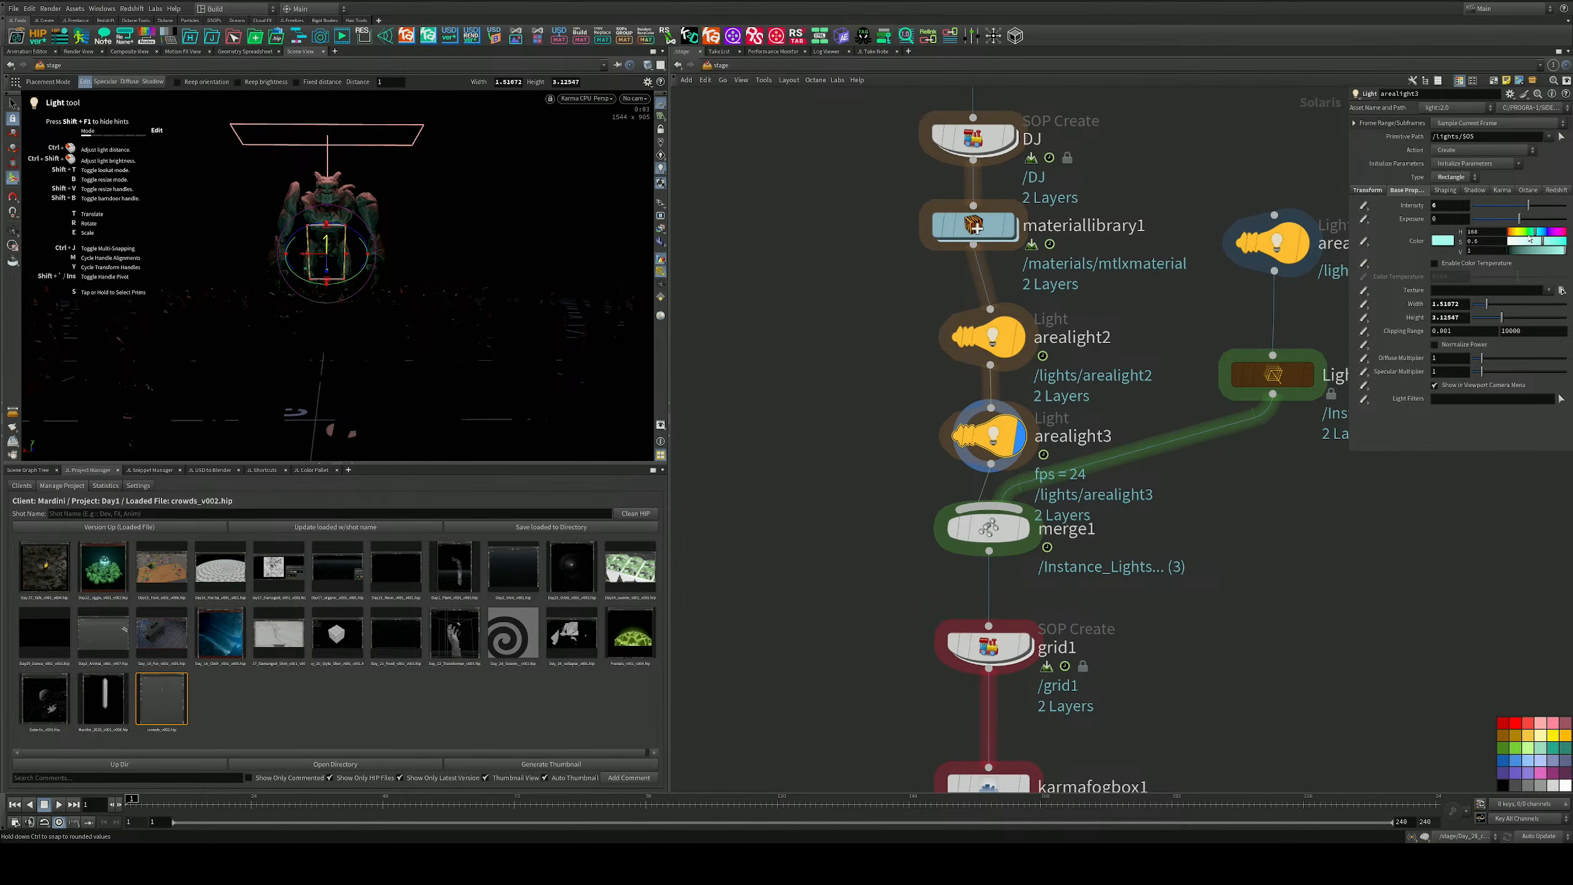
{"action": "left_click_drag", "start_coordinate": [1527, 205], "coordinate": [1567, 206]}
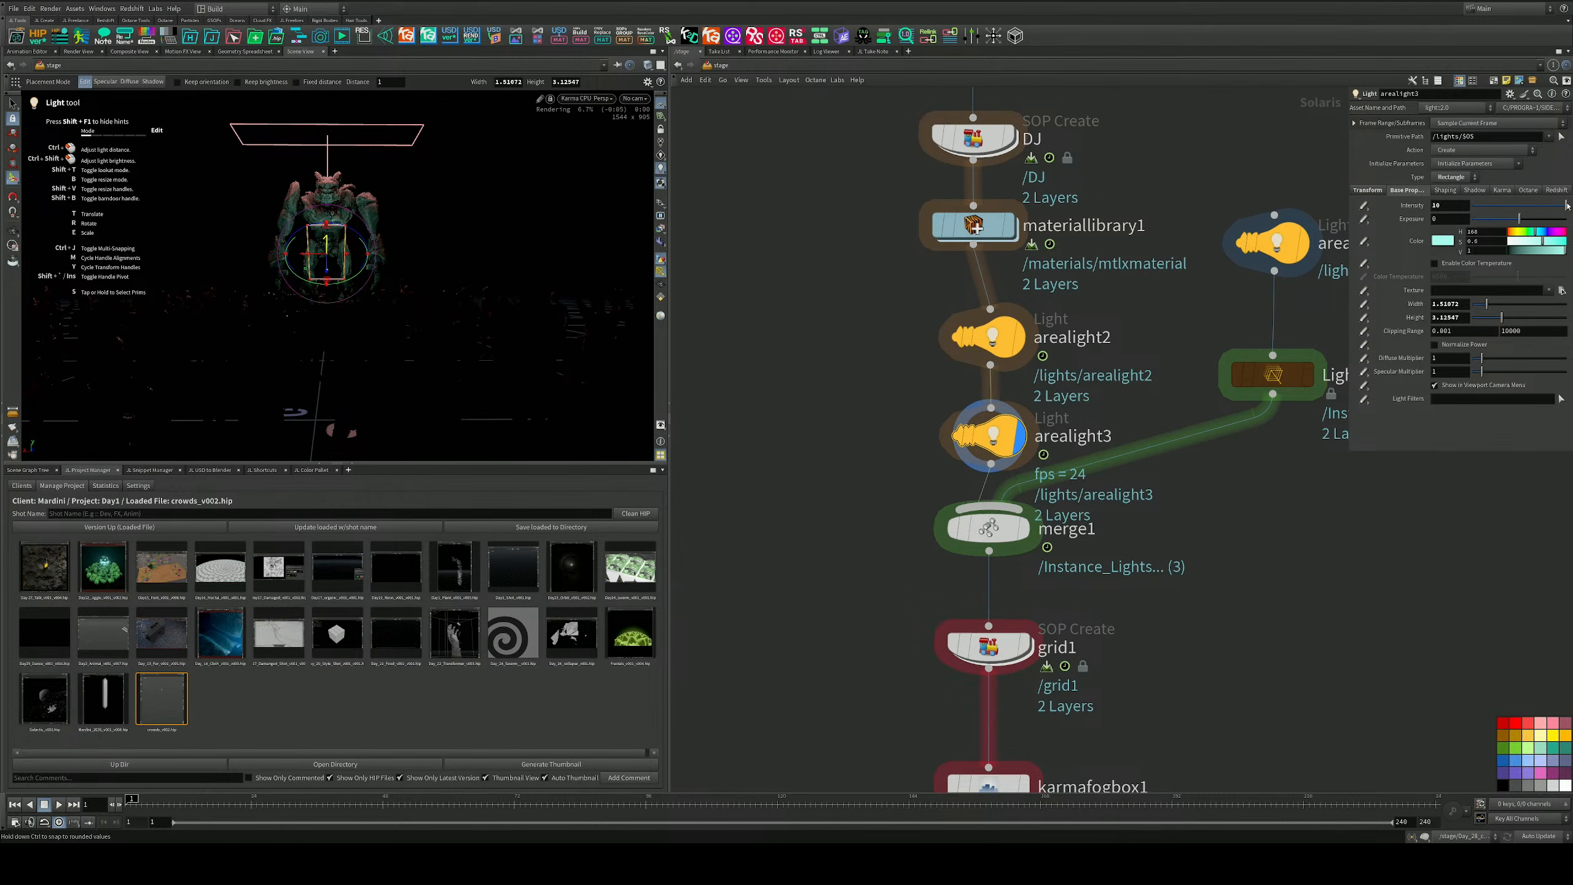
Hide the light handles, display the full scene from the camera2 node and save the file.
{"action": "left_click", "coordinate": [13, 105]}
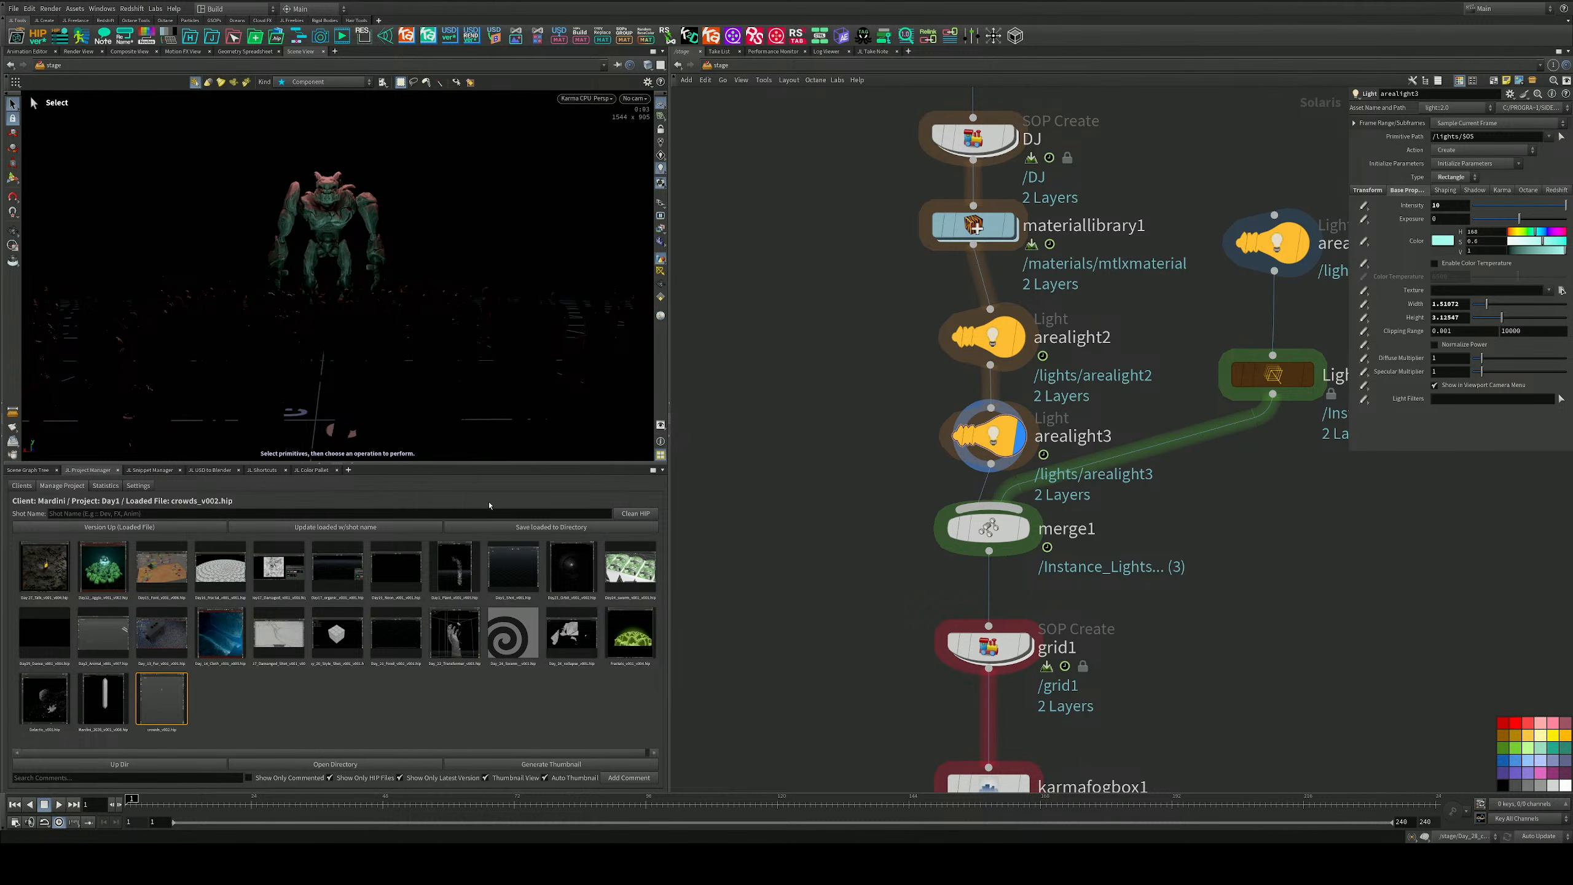
{"action": "middle_click_drag", "start_coordinate": [1095, 641], "coordinate": [1100, 503]}
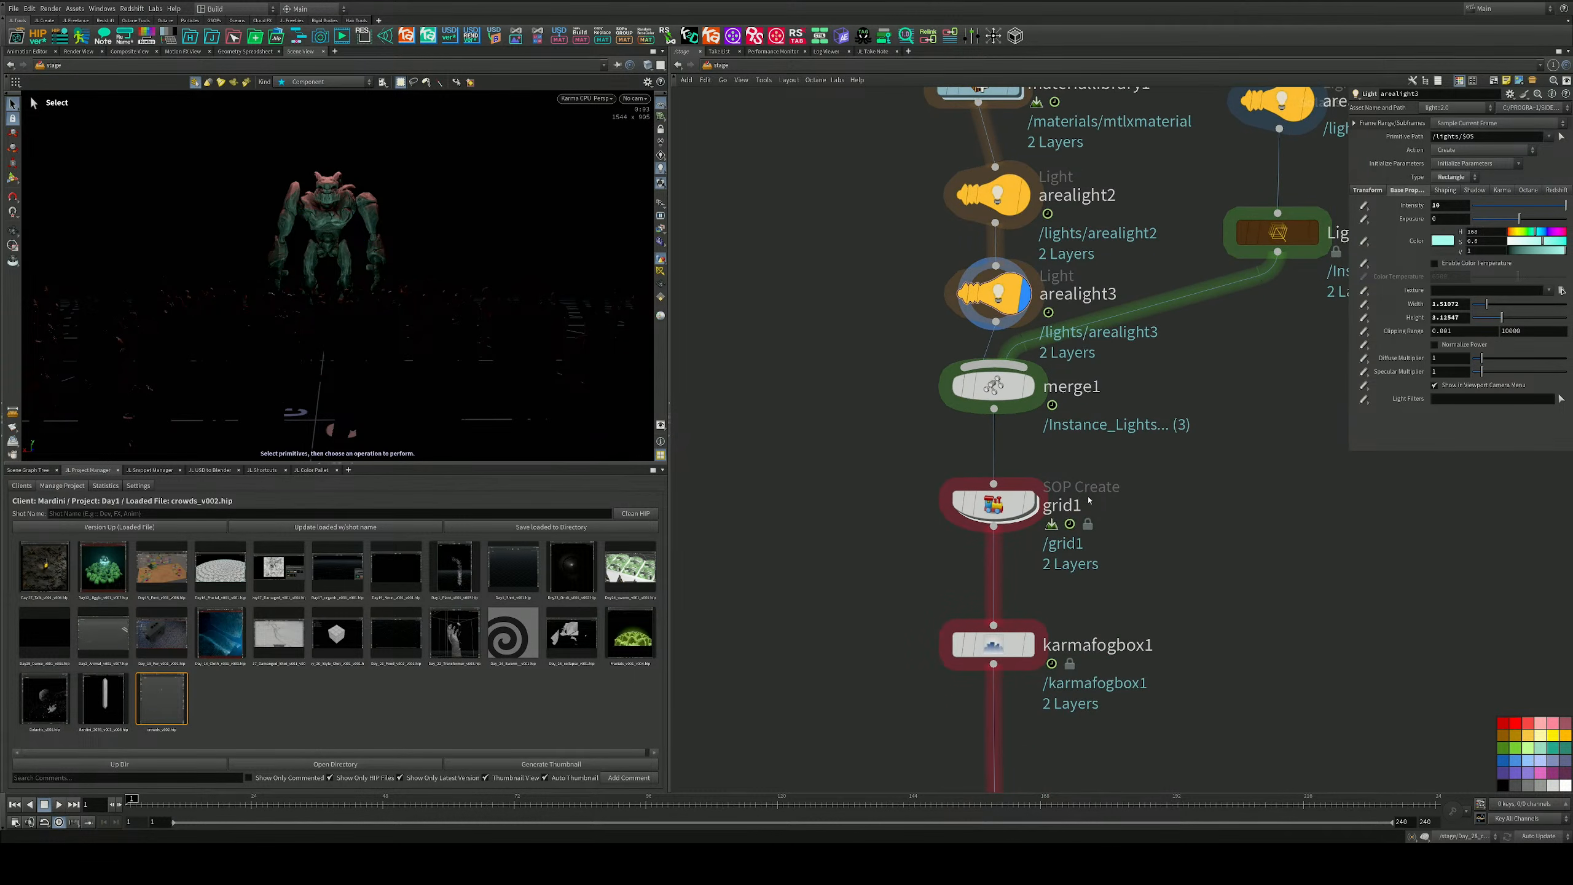
{"action": "middle_click_drag", "start_coordinate": [1078, 576], "coordinate": [1060, 231]}
{"action": "middle_click_drag", "start_coordinate": [1108, 596], "coordinate": [1086, 412]}
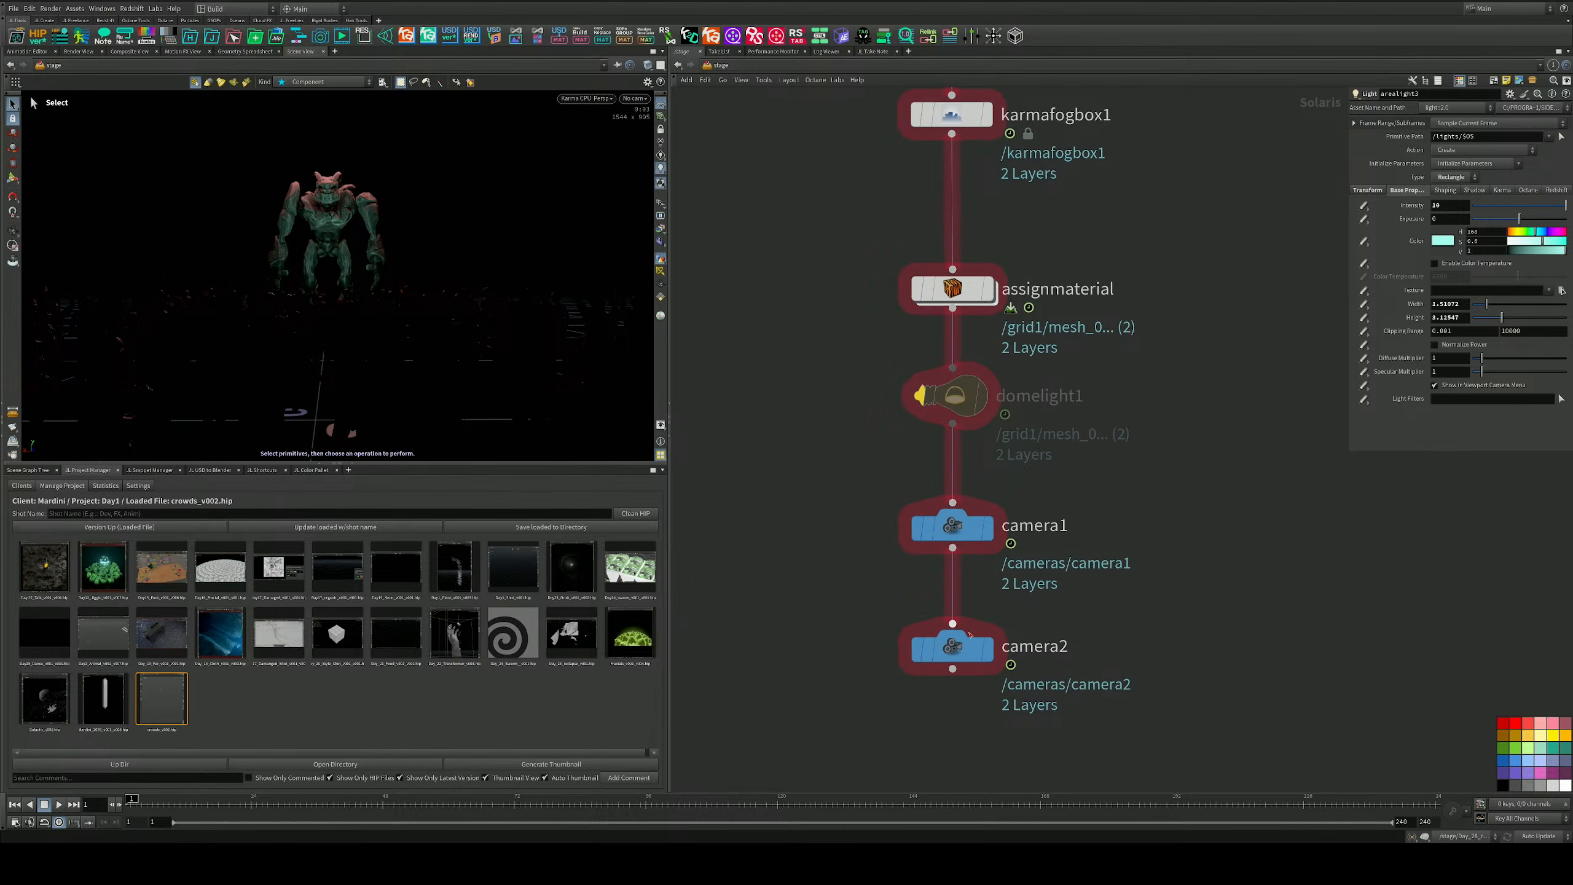
{"action": "left_click", "coordinate": [995, 601]}
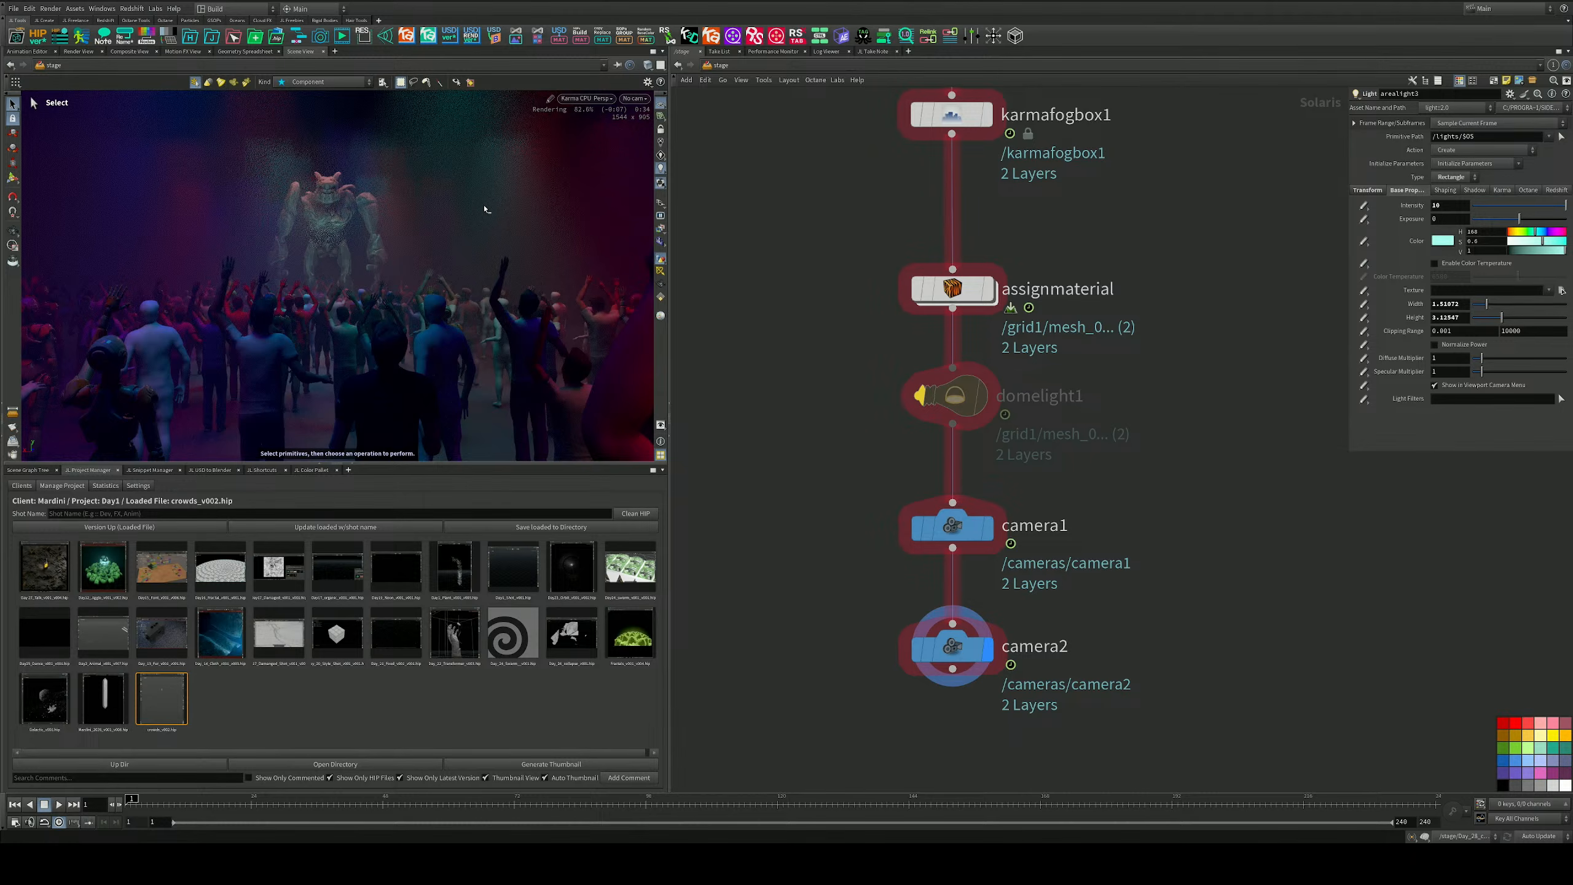
{"action": "key", "text": "ctrl+s"}
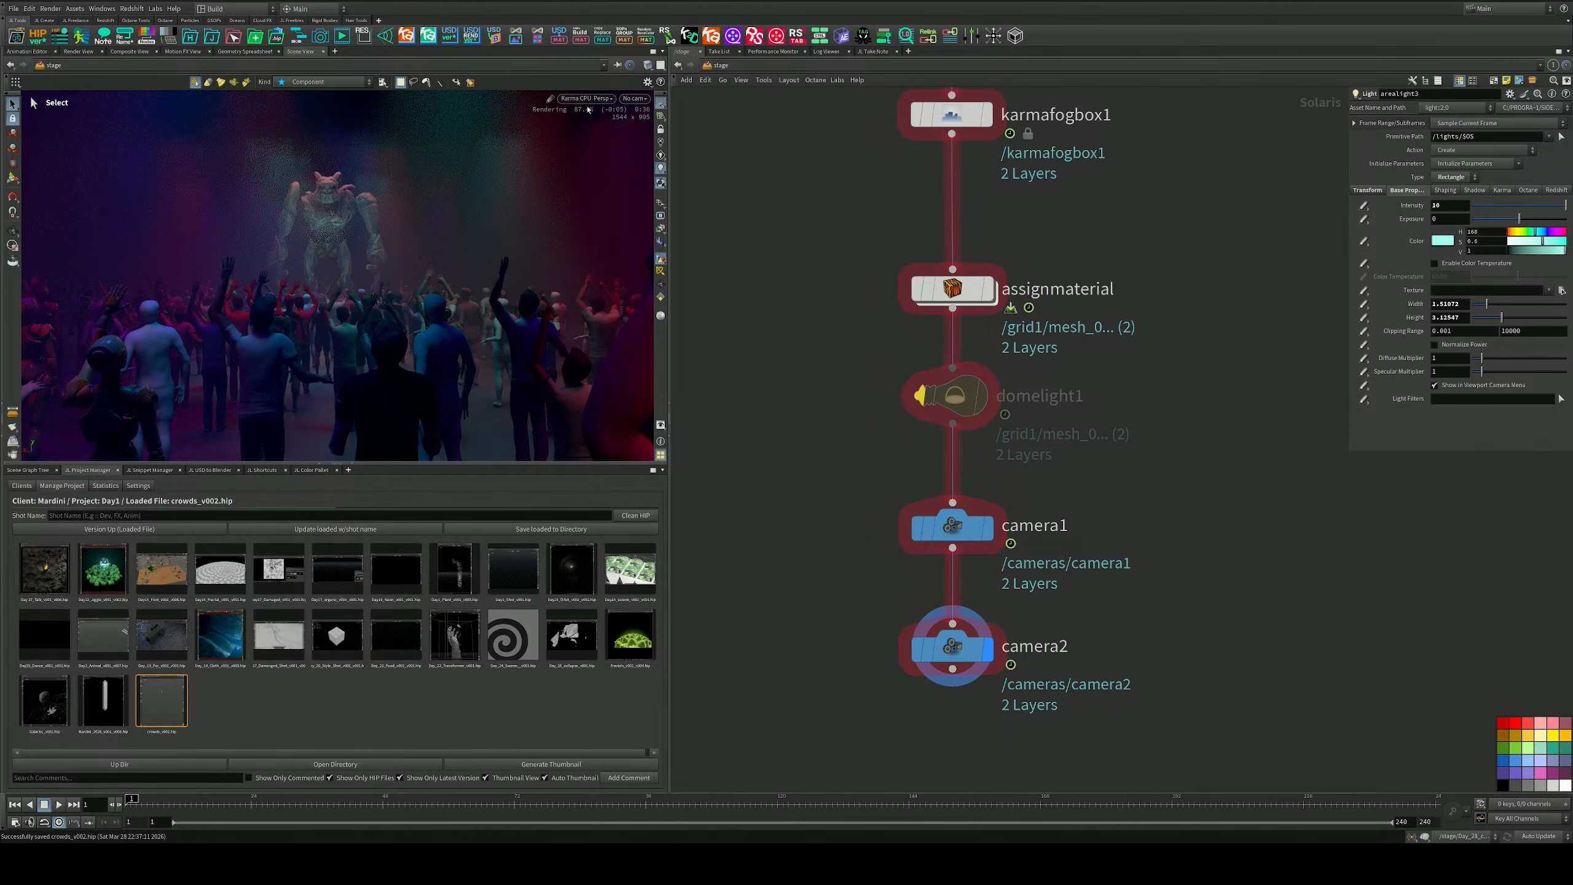
Switch the renderer to Karma XPU and reframe the shot so a raised arm stands large in the foreground.
{"action": "left_click", "coordinate": [586, 98]}
{"action": "left_click", "coordinate": [588, 160]}
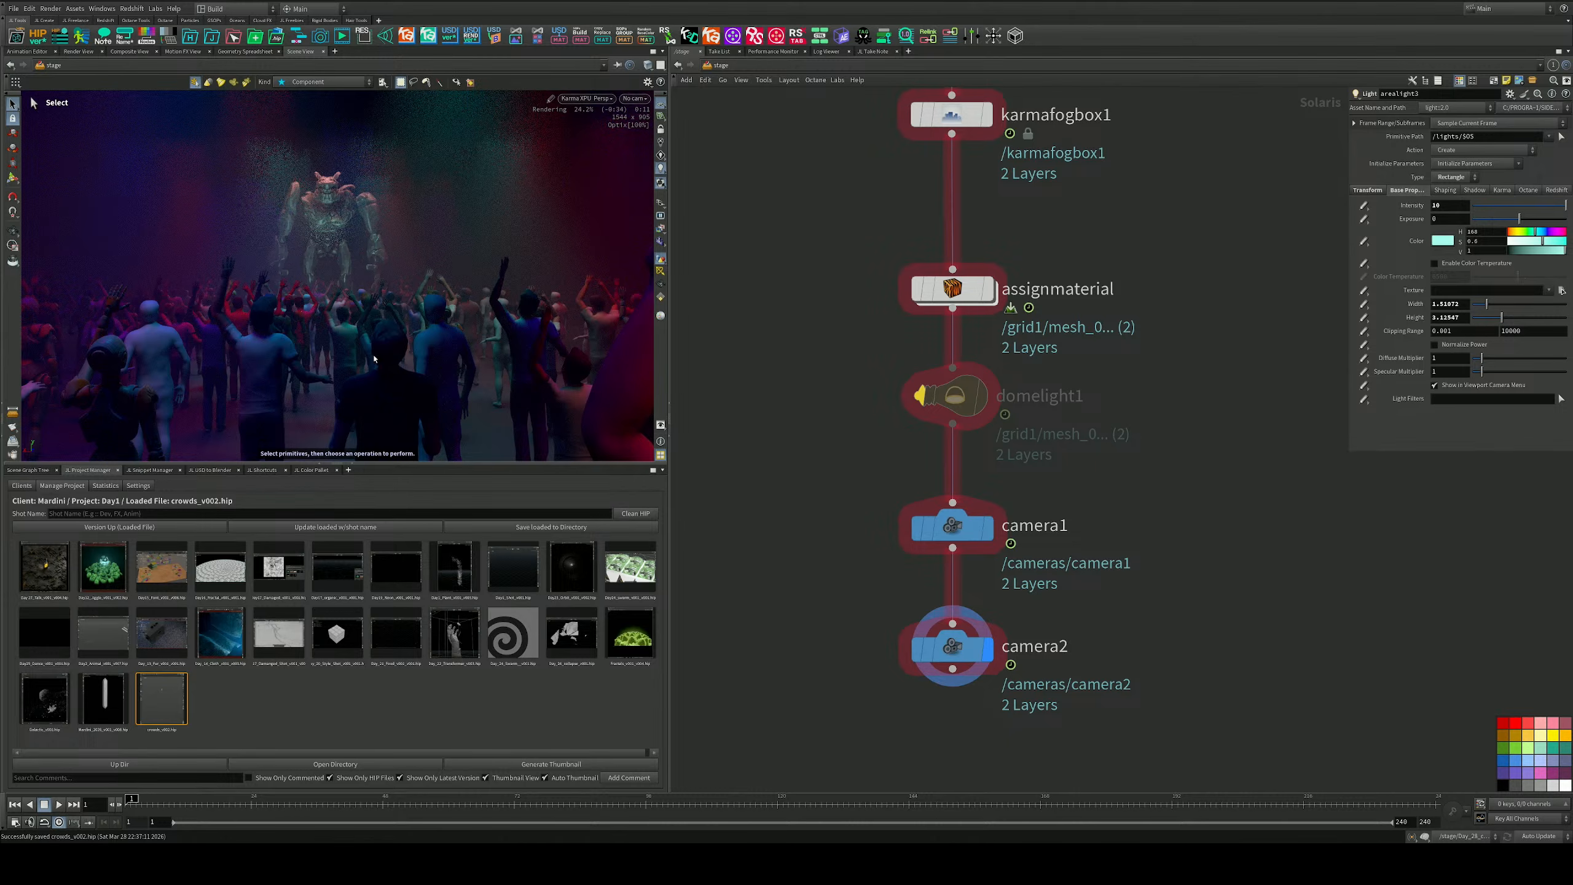
{"action": "key", "text": "Escape"}
{"action": "middle_click_drag", "start_coordinate": [313, 223], "coordinate": [323, 230]}
{"action": "left_click_drag", "start_coordinate": [326, 229], "coordinate": [335, 225]}
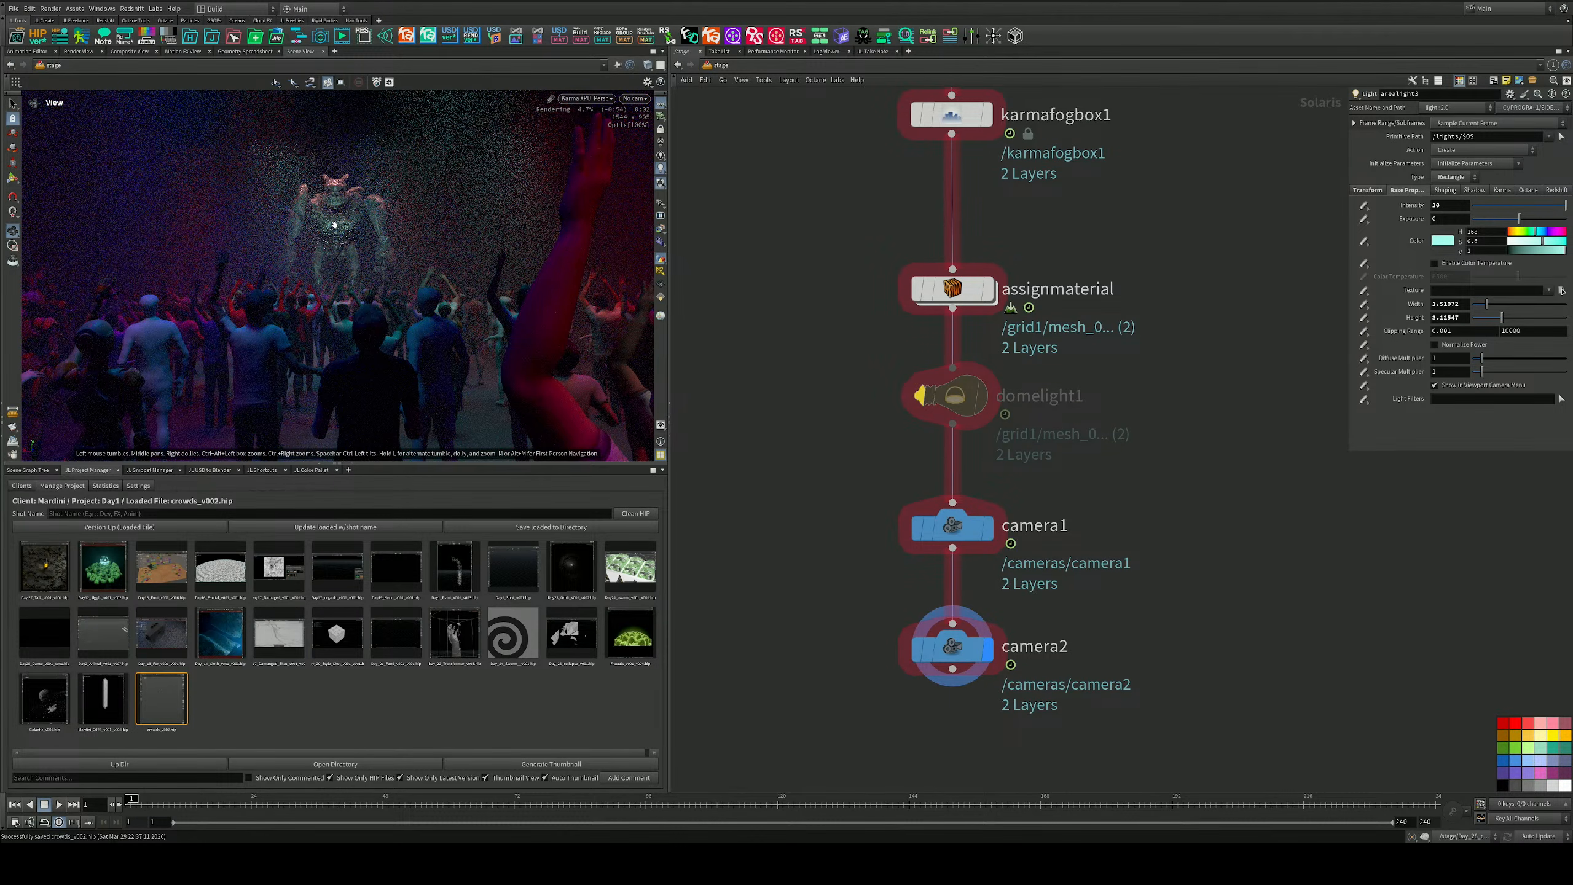
{"action": "key", "text": "s"}
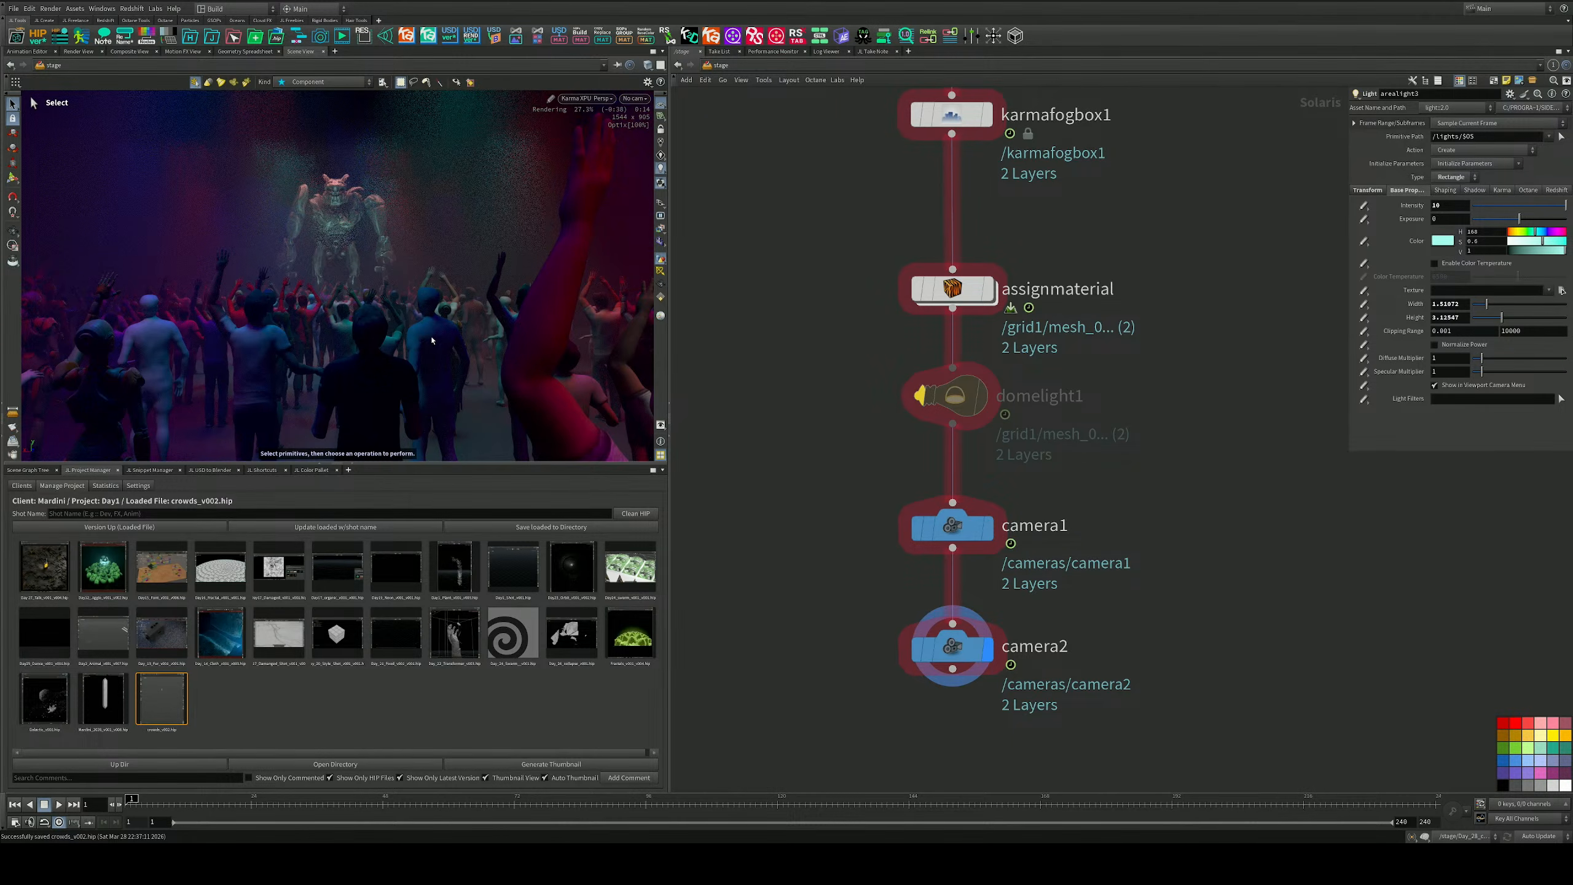
Realign arealight2 and its copy in a straight column between materiallibrary1 and merge1.
{"action": "middle_click_drag", "start_coordinate": [766, 346], "coordinate": [780, 422]}
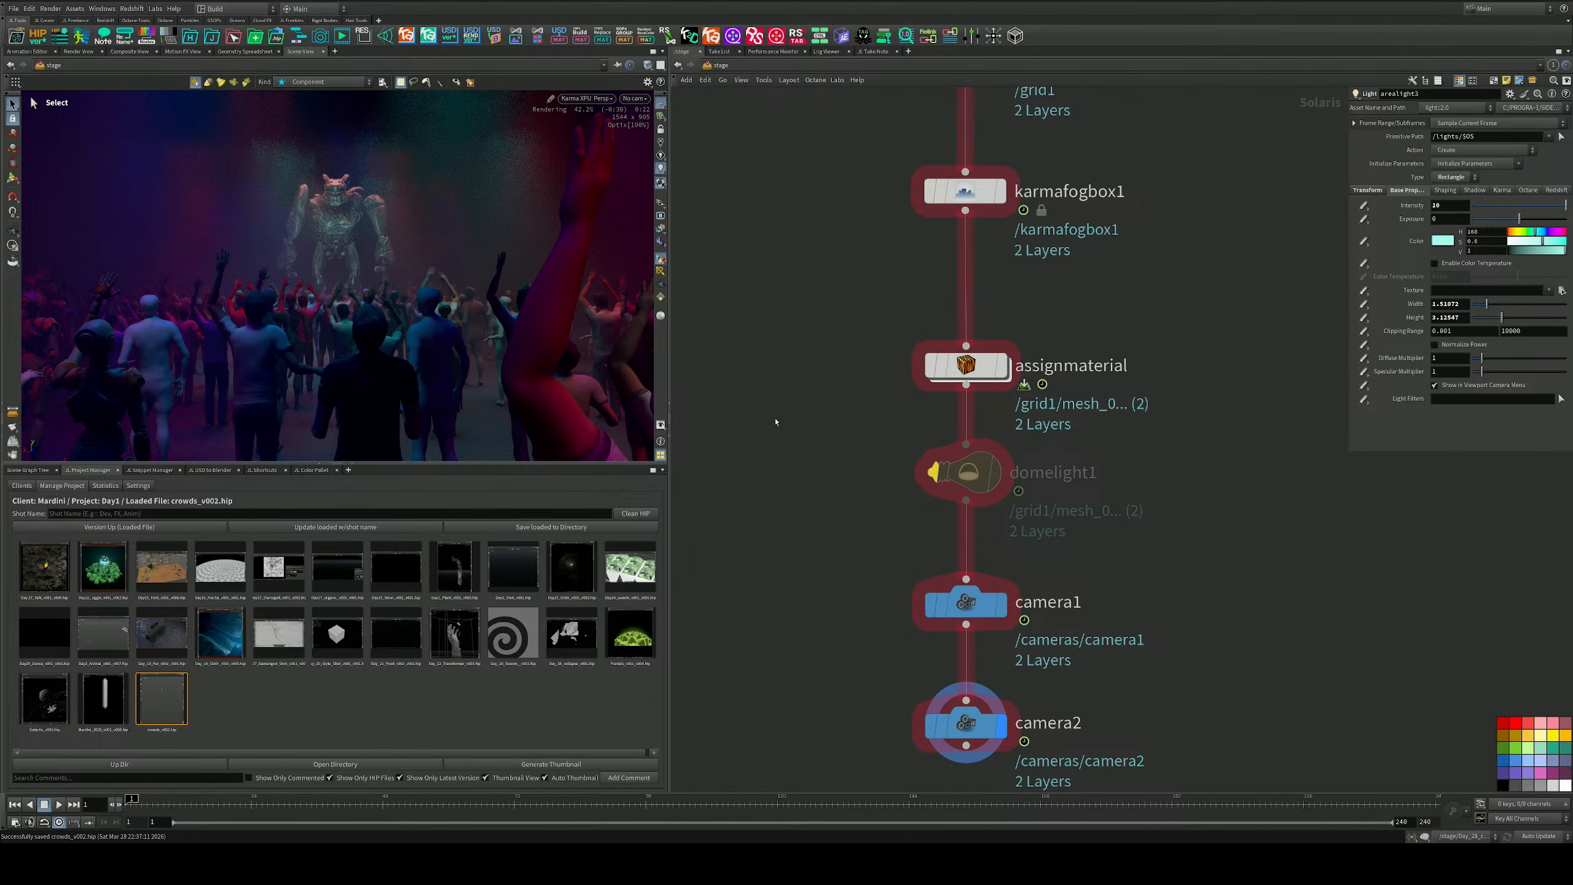
{"action": "middle_click_drag", "start_coordinate": [827, 359], "coordinate": [861, 771]}
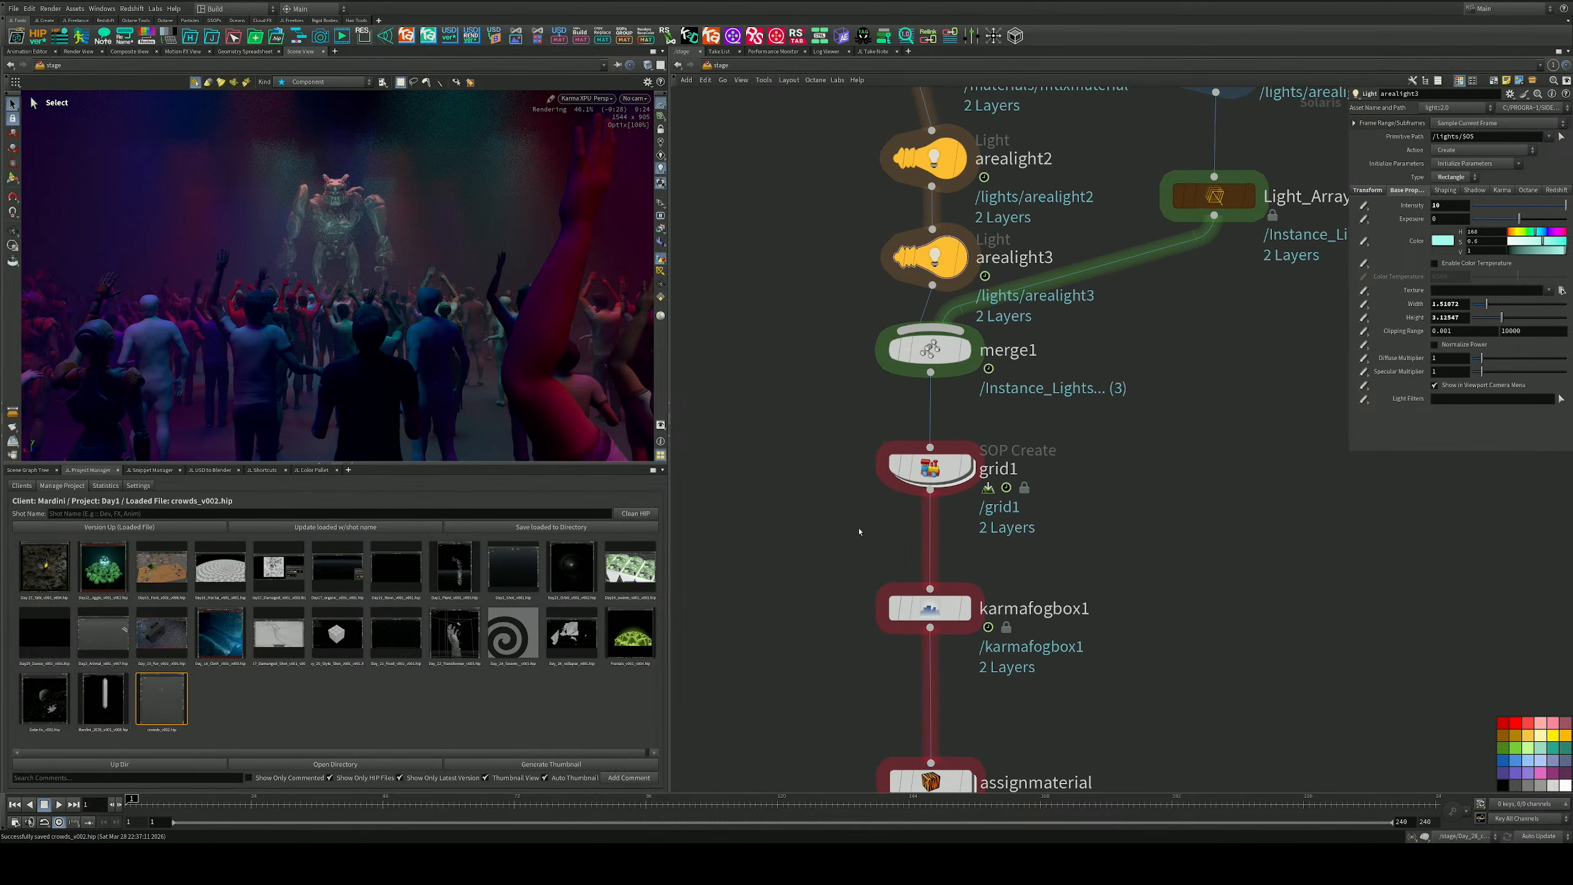
{"action": "left_click_drag", "start_coordinate": [935, 257], "coordinate": [863, 235]}
{"action": "left_click_drag", "start_coordinate": [939, 161], "coordinate": [865, 144]}
{"action": "middle_click_drag", "start_coordinate": [866, 145], "coordinate": [909, 315]}
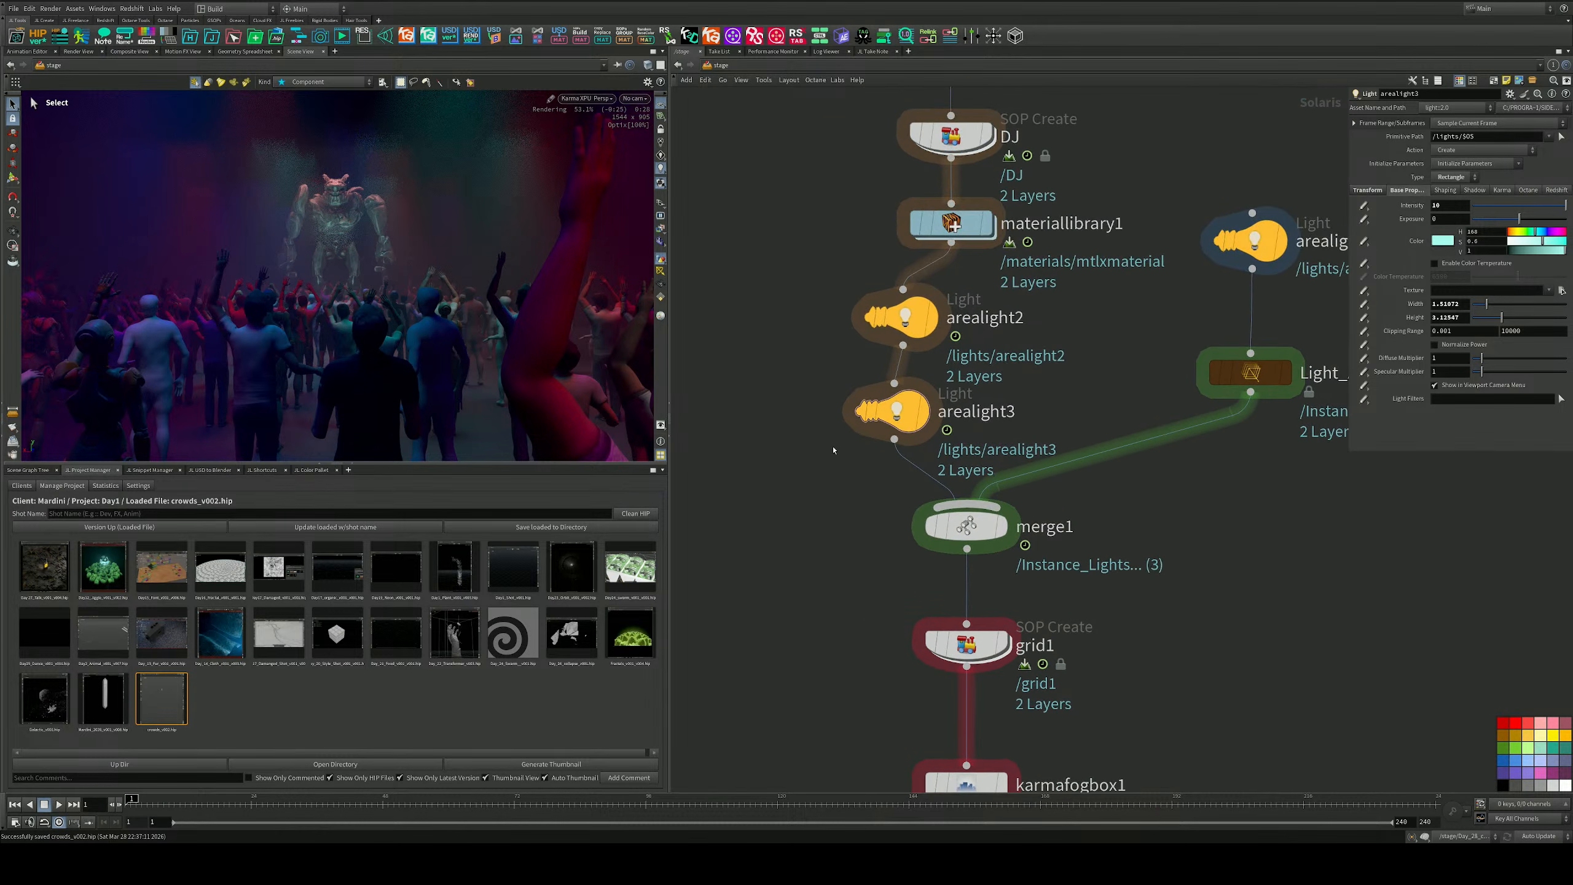
{"action": "left_click_drag", "start_coordinate": [796, 295], "coordinate": [973, 409]}
{"action": "middle_click_drag", "start_coordinate": [783, 433], "coordinate": [796, 393]}
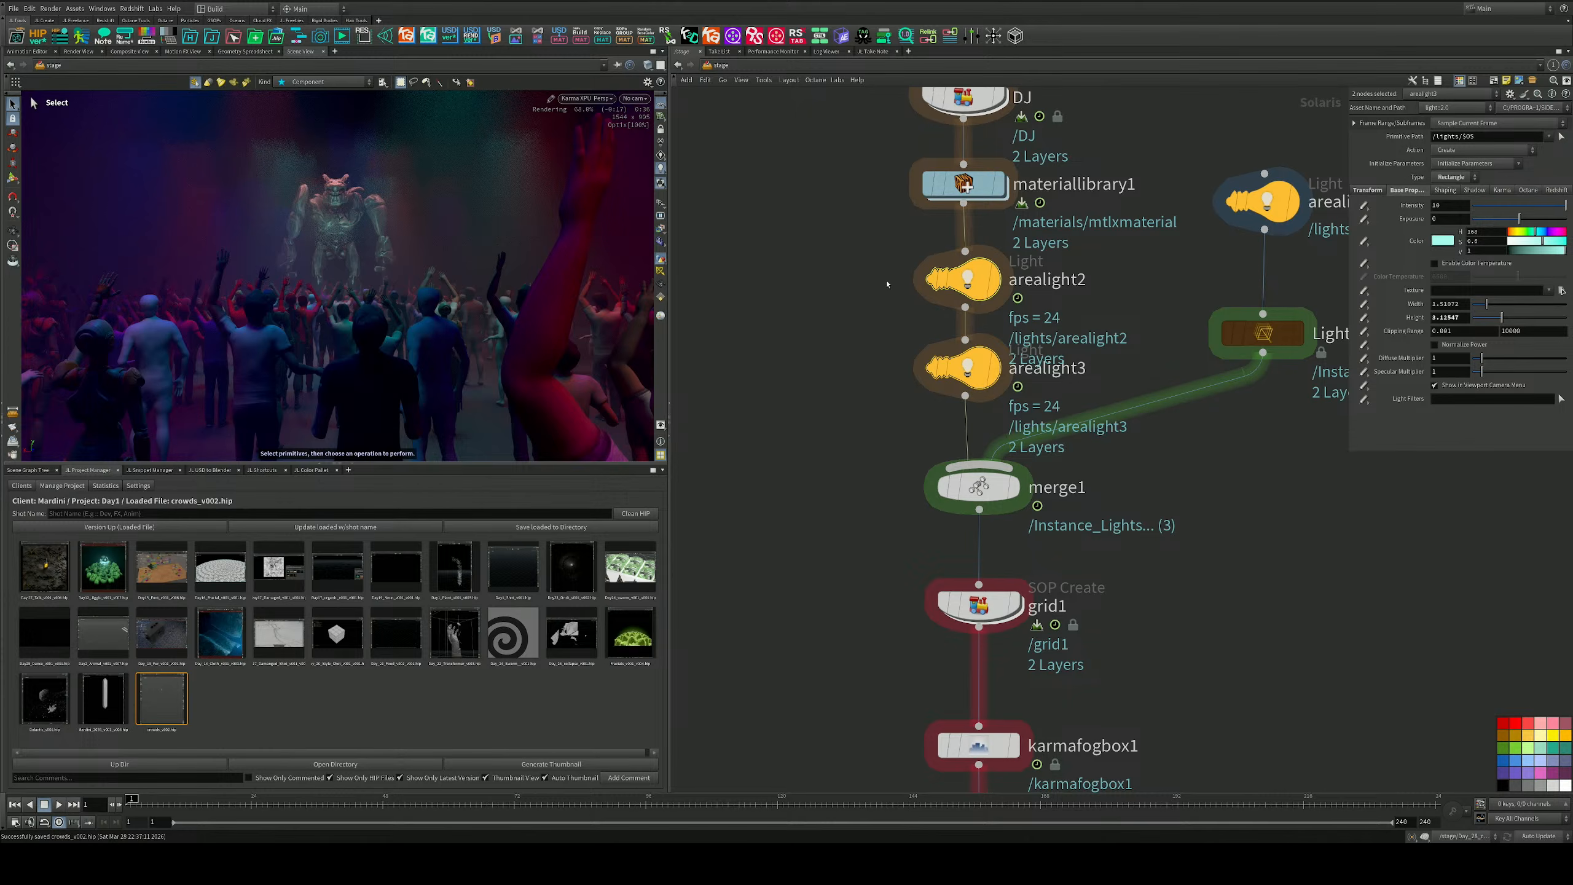
Auto-fill the materials on the Day_28_crowd node so that the new character variant is included.
{"action": "middle_click_drag", "start_coordinate": [1115, 251], "coordinate": [1090, 359]}
{"action": "left_click", "coordinate": [964, 212]}
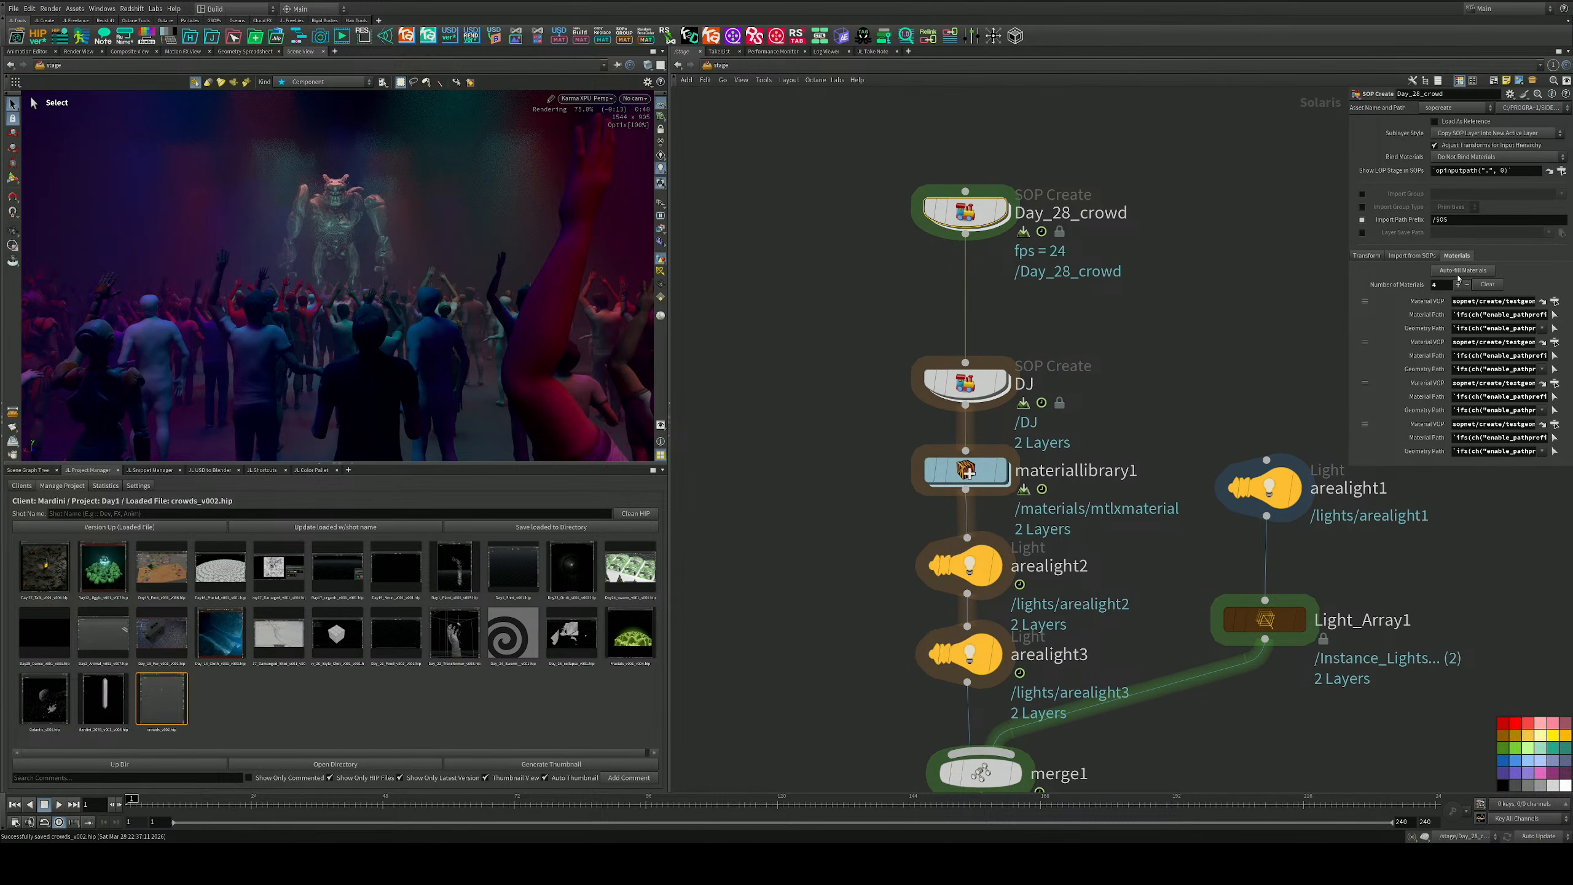
{"action": "left_click", "coordinate": [1459, 282]}
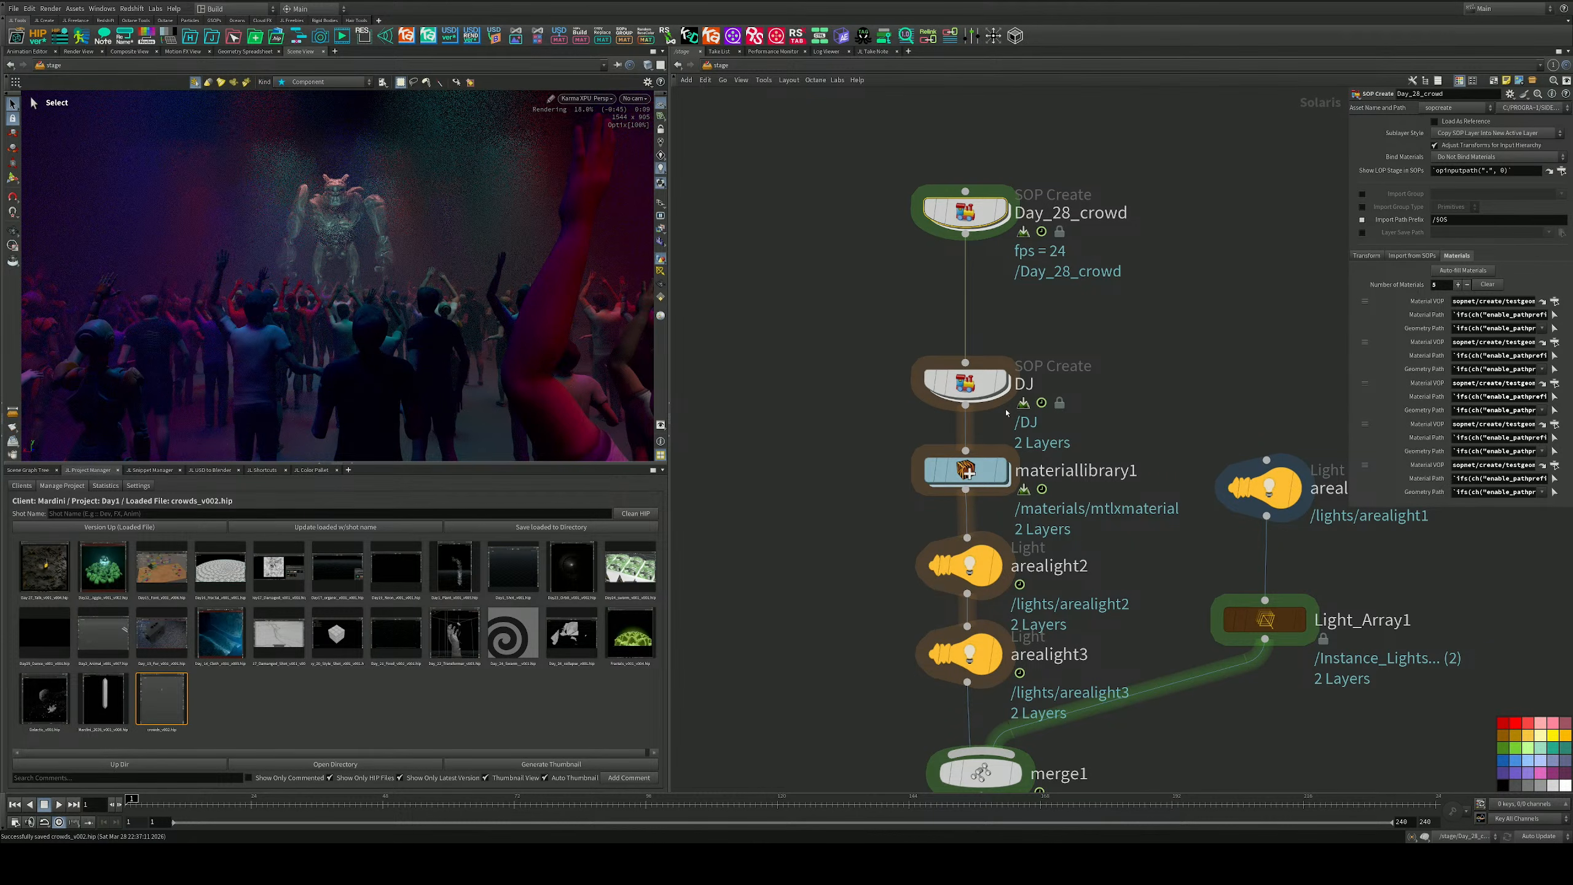
Widen the parameter area to reveal the material paths and reframe the render to a broader view of the crowd.
{"action": "middle_click_drag", "start_coordinate": [1169, 387], "coordinate": [1031, 301]}
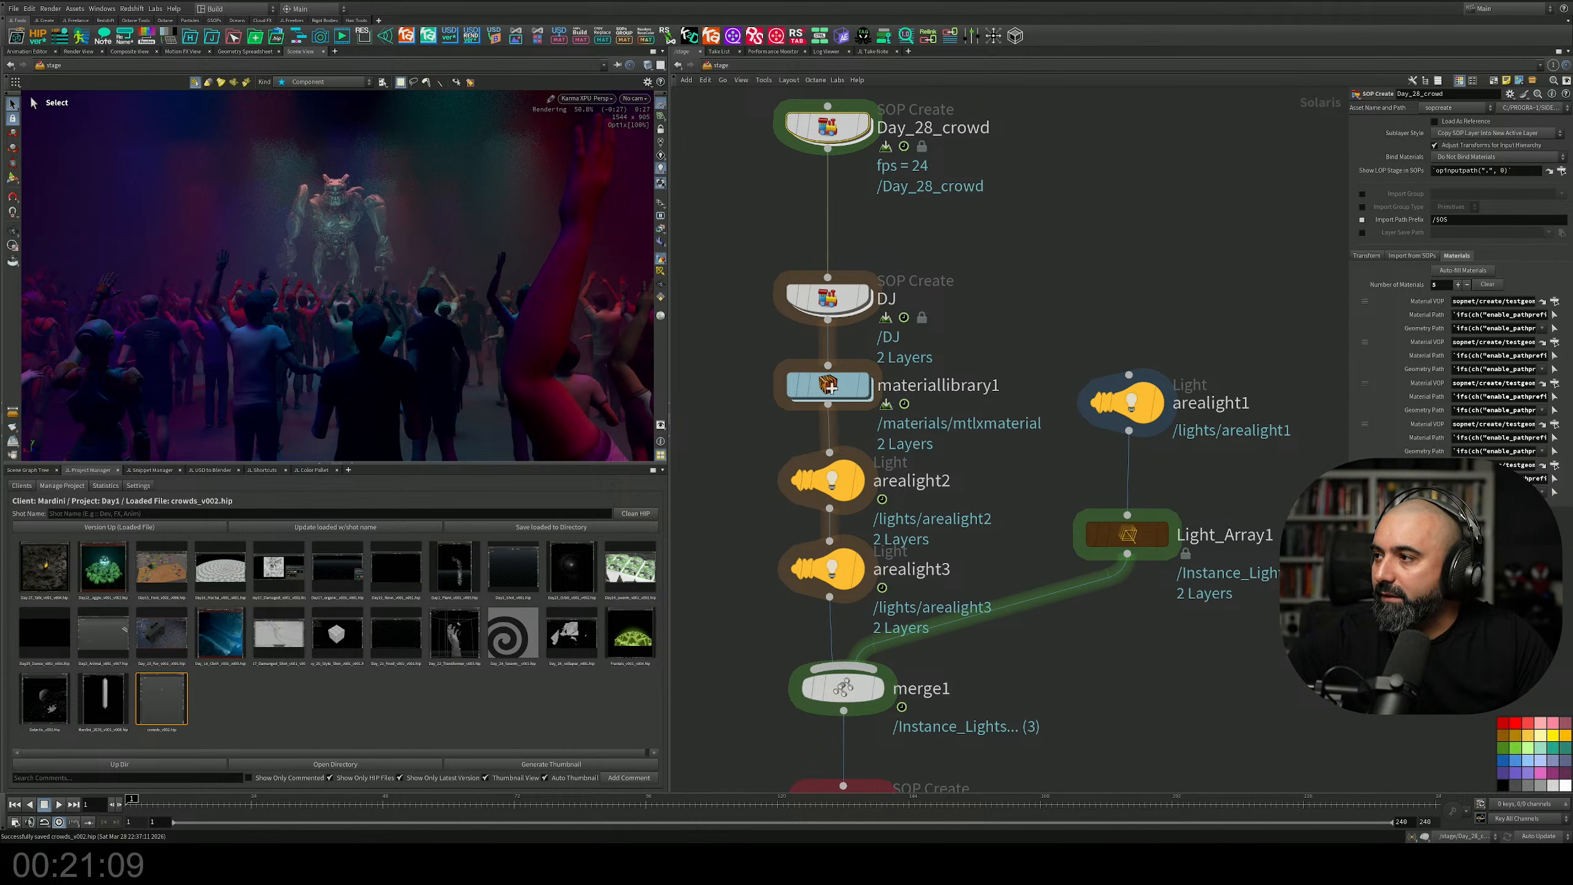
{"action": "left_click_drag", "start_coordinate": [1347, 429], "coordinate": [1289, 439]}
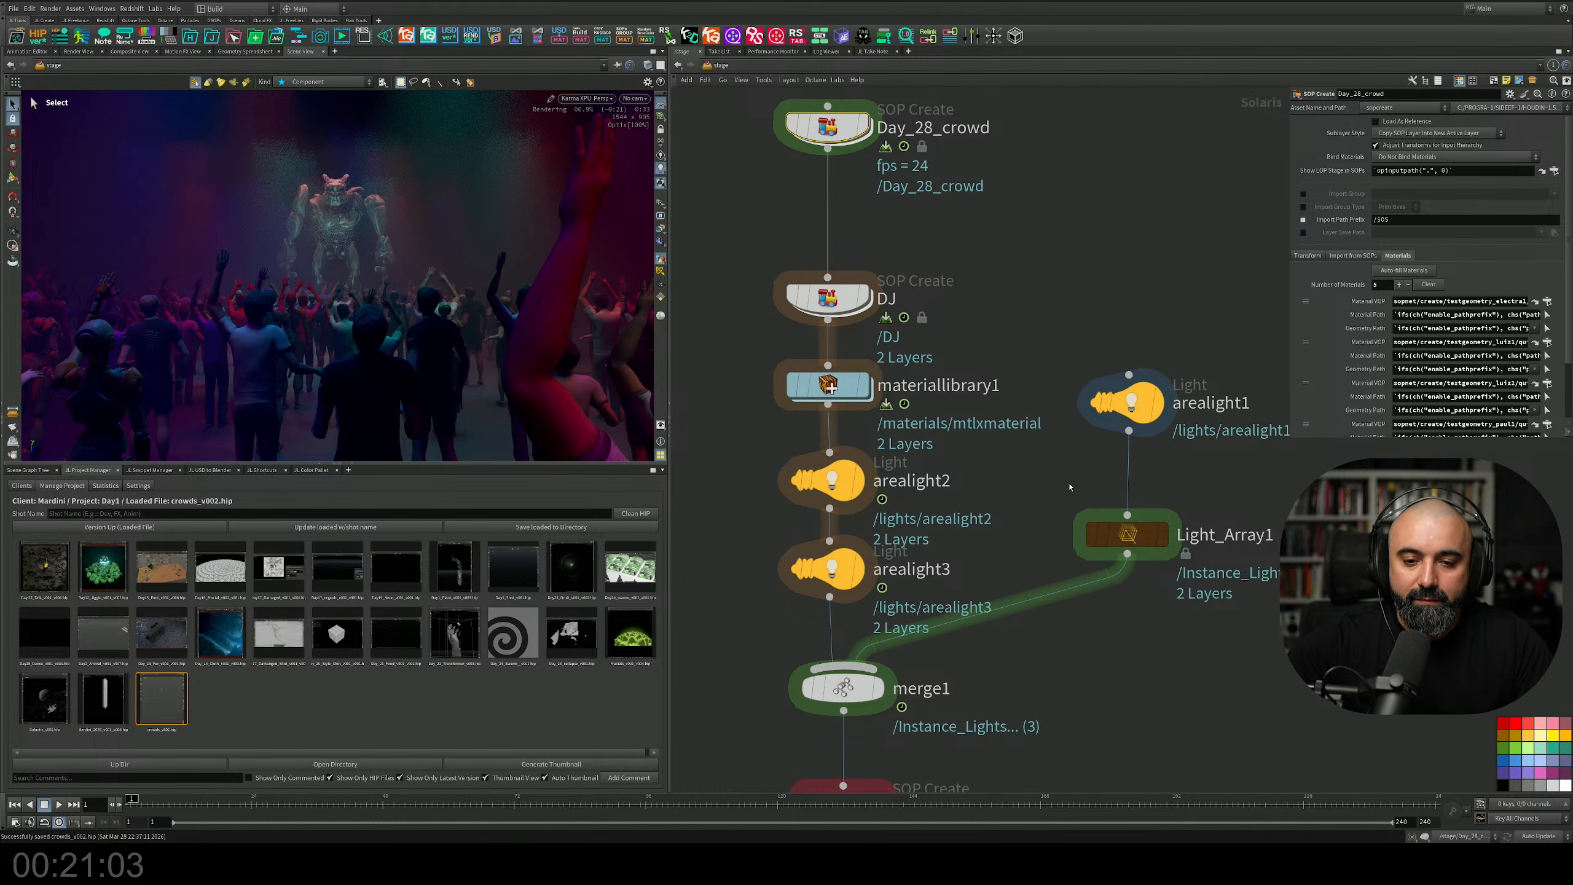
{"action": "key", "text": "h"}
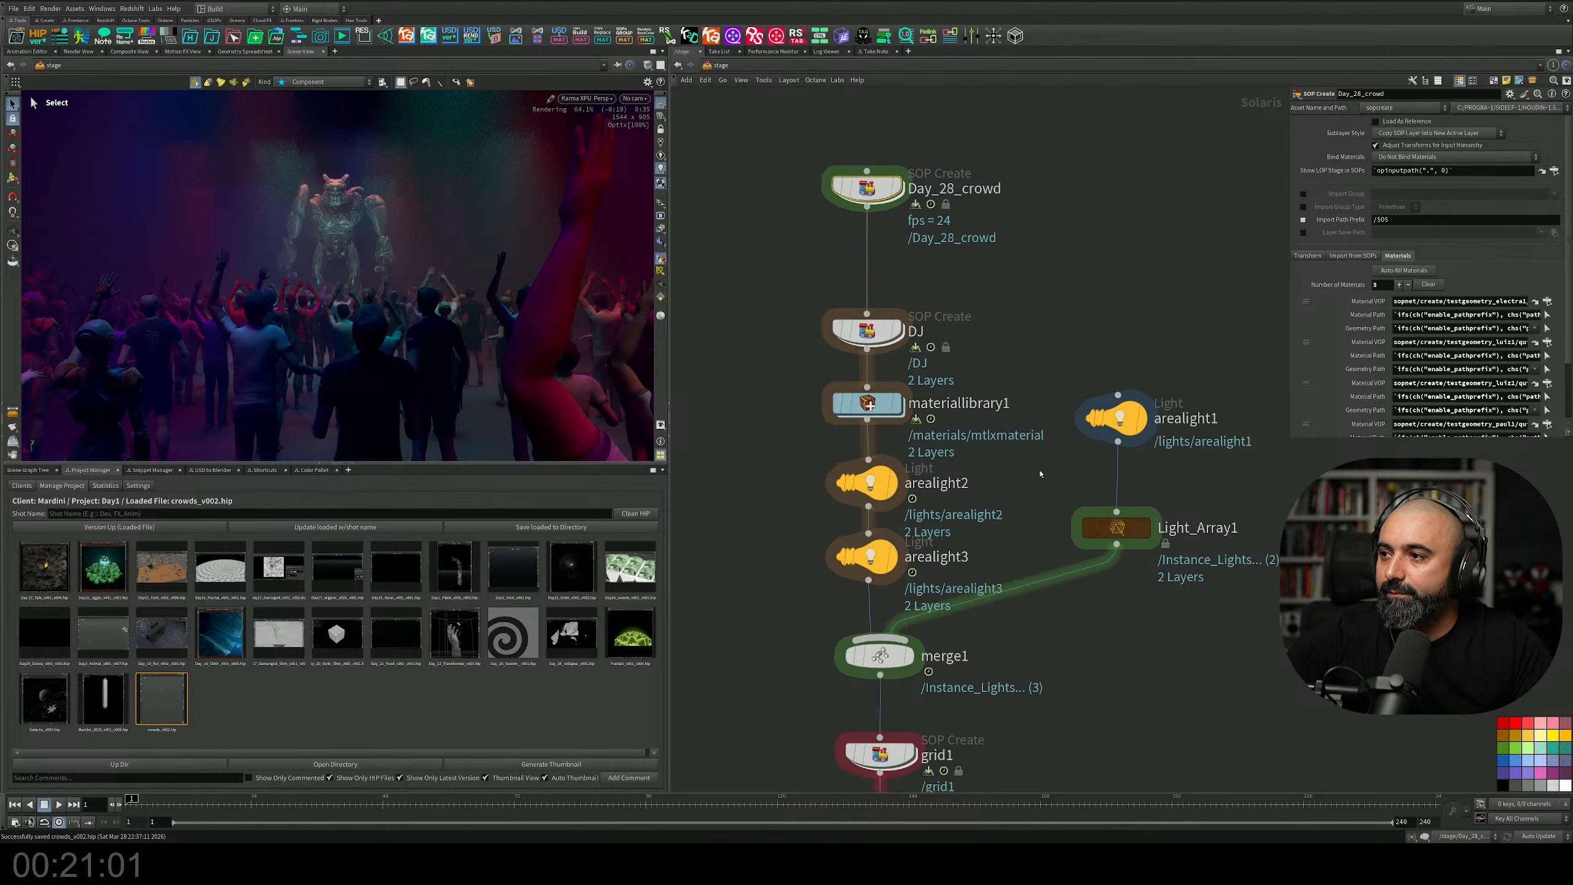
{"action": "key", "text": "Escape"}
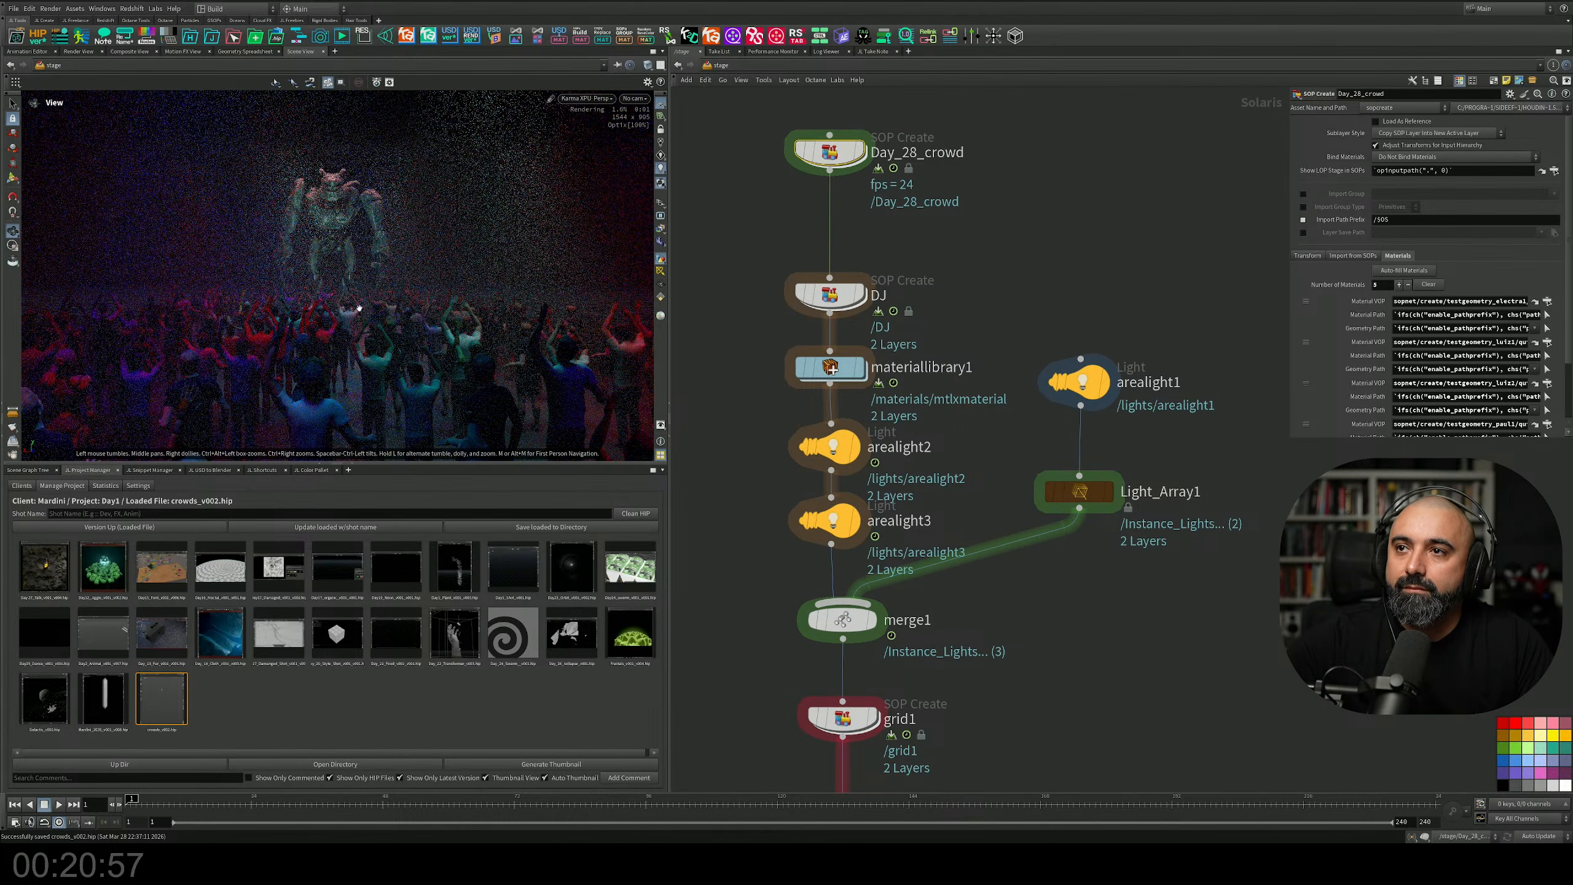
Raise the Light_Array1 node's vertical position to 7.
{"action": "left_click_drag", "start_coordinate": [330, 281], "coordinate": [357, 355]}
{"action": "middle_click_drag", "start_coordinate": [410, 354], "coordinate": [384, 303]}
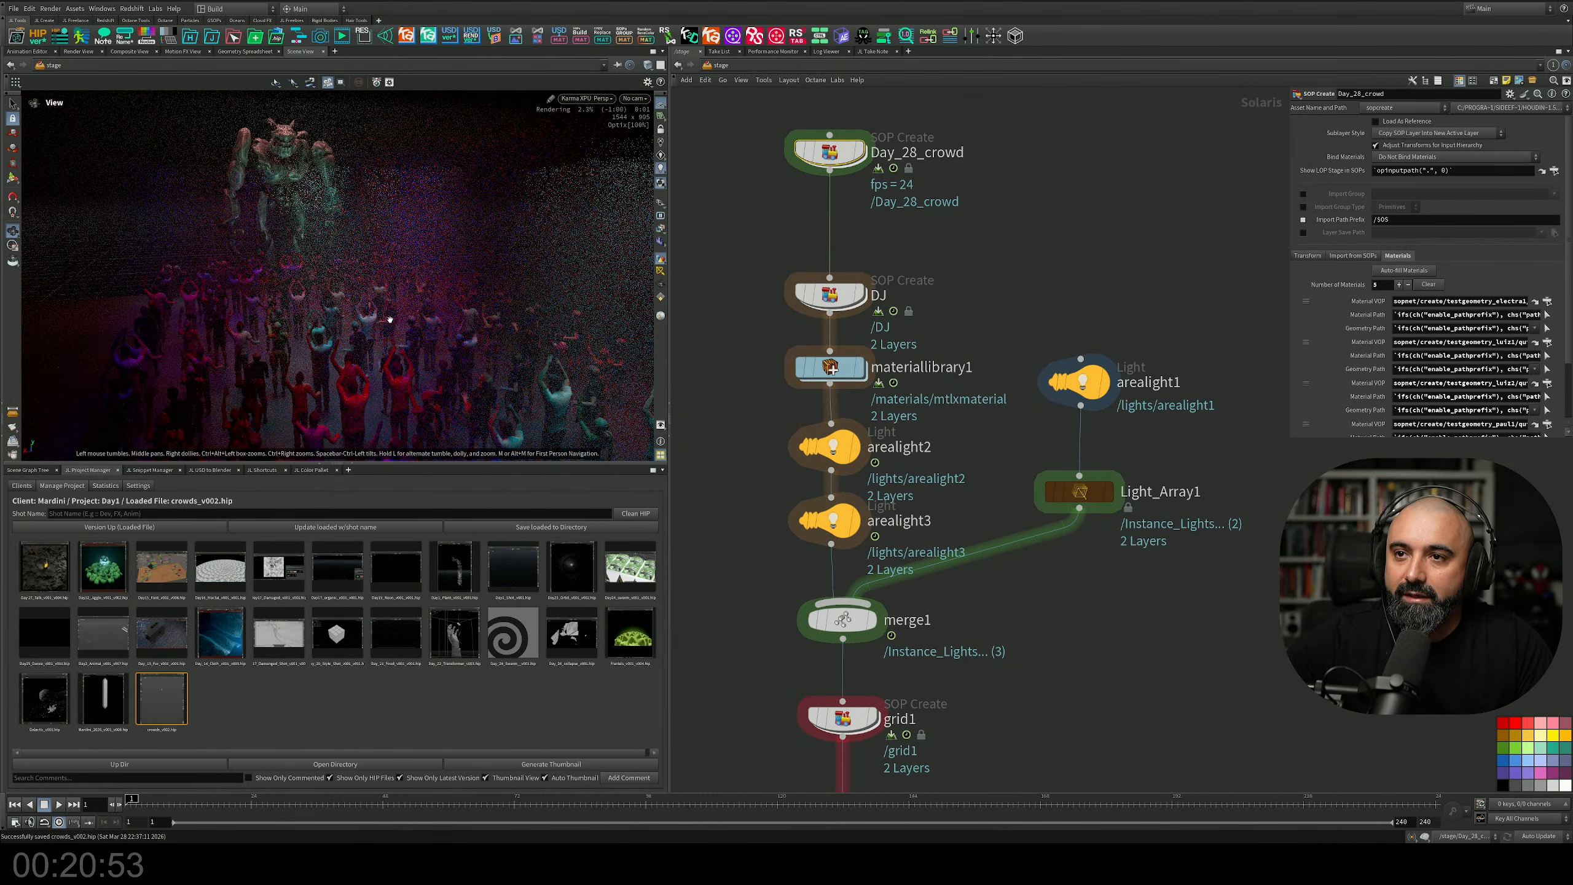
{"action": "mouse_move", "coordinate": [385, 303]}
{"action": "left_mouse_down"}
{"action": "mouse_move", "coordinate": [378, 333]}
{"action": "mouse_move", "coordinate": [361, 298]}
{"action": "left_mouse_up"}
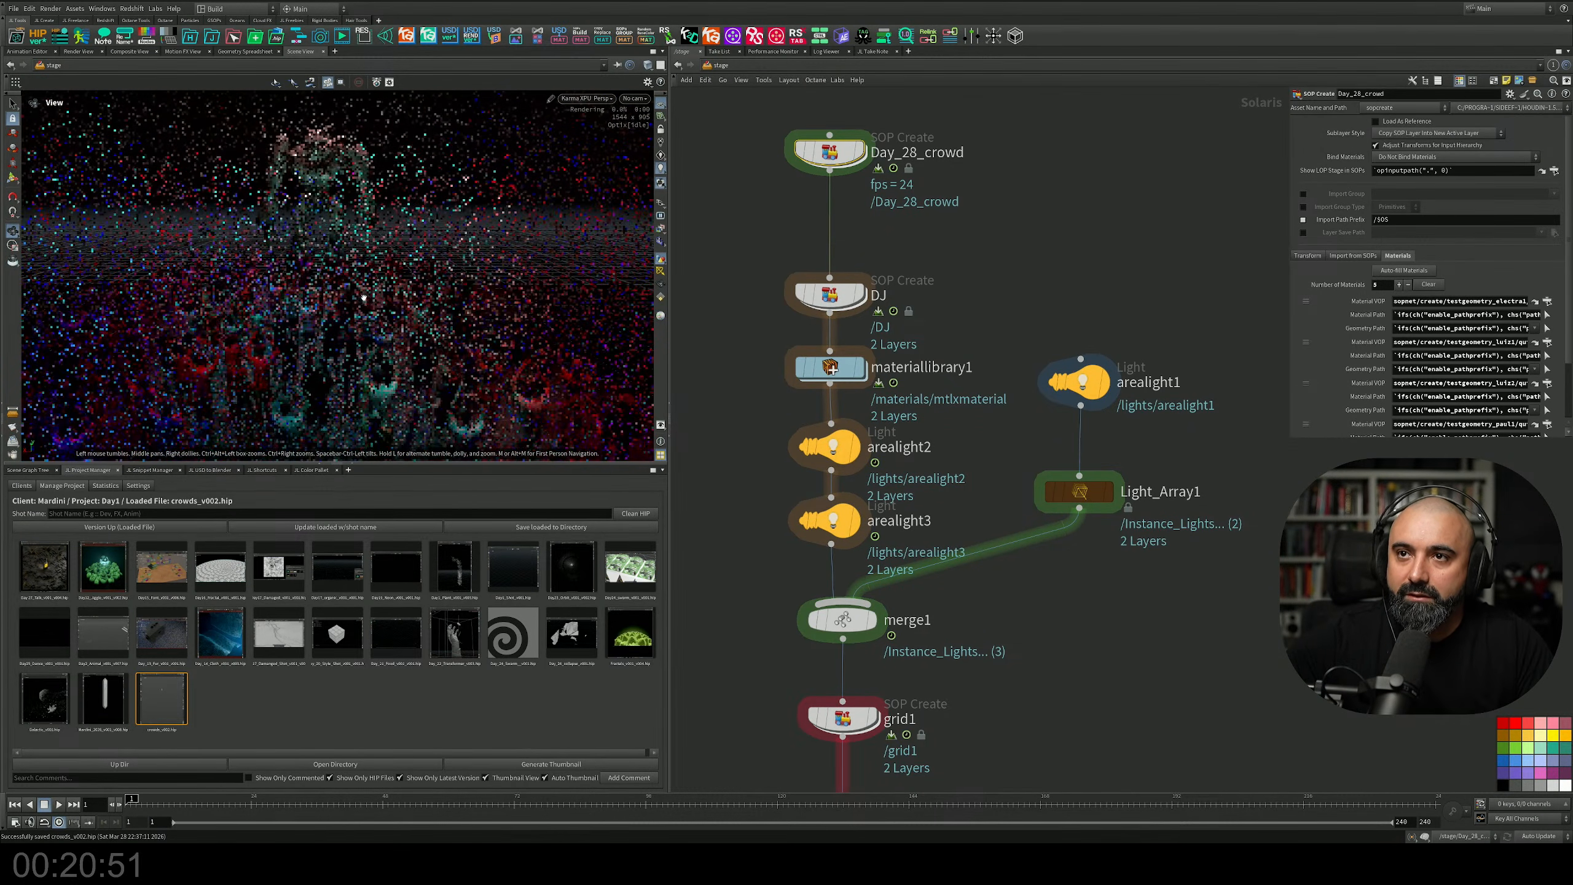
{"action": "left_click_drag", "start_coordinate": [1160, 323], "coordinate": [1093, 398]}
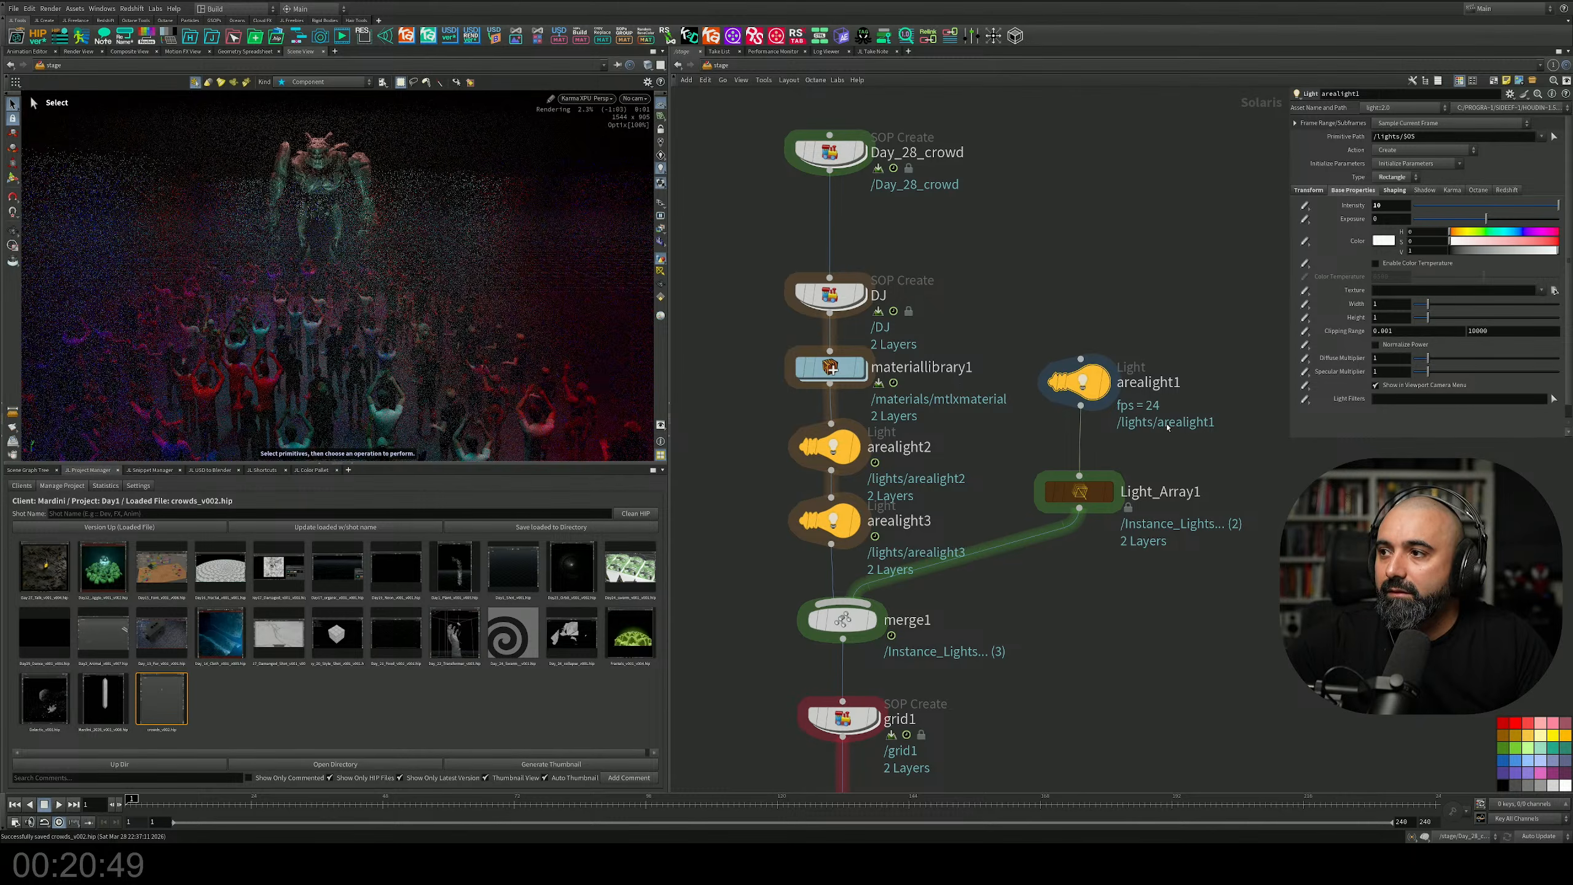
{"action": "left_click", "coordinate": [1078, 492]}
{"action": "left_click", "coordinate": [1456, 209]}
{"action": "key", "text": "BackSpace"}
{"action": "type", "text": "9"}
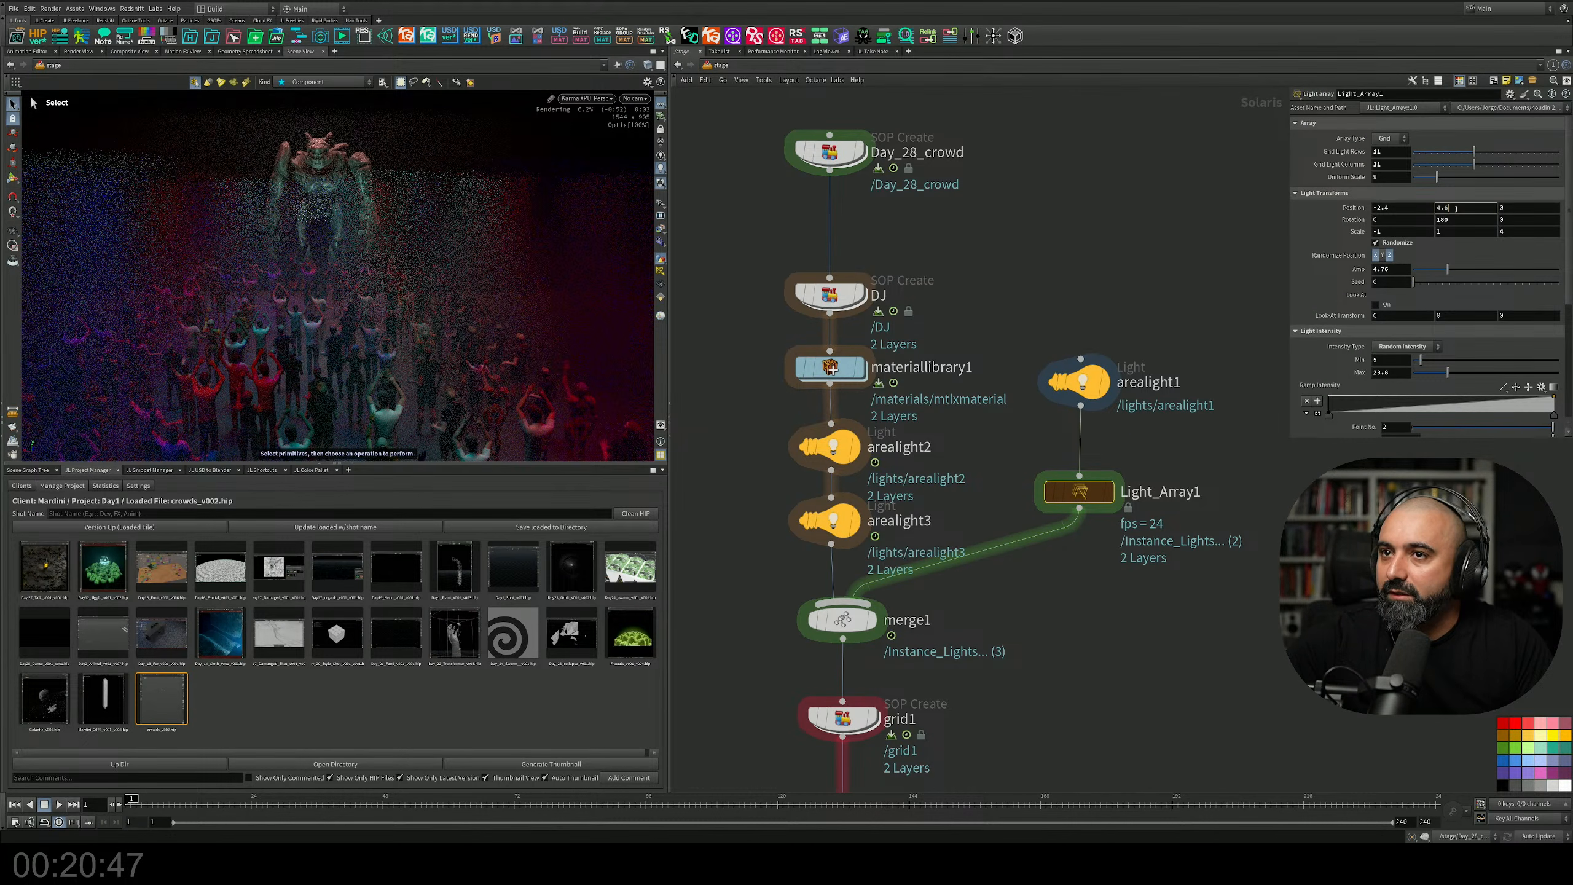
{"action": "key", "text": "Return"}
{"action": "scroll", "coordinate": [1455, 209], "scroll_direction": "up", "scroll_amount": 2}
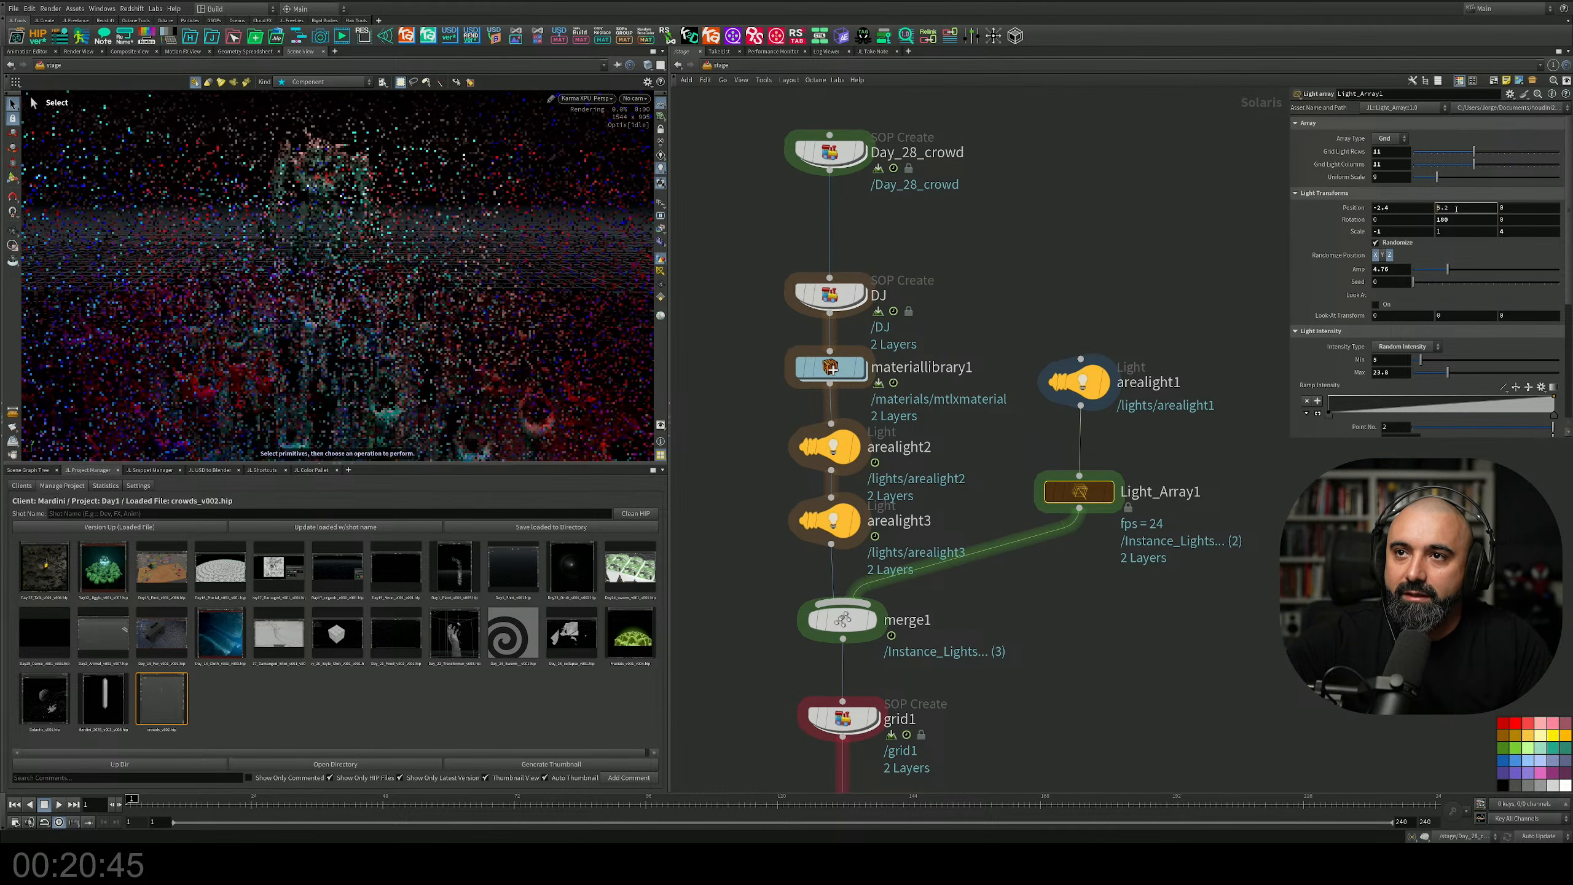
{"action": "scroll", "coordinate": [1456, 209], "scroll_direction": "up", "scroll_amount": 1}
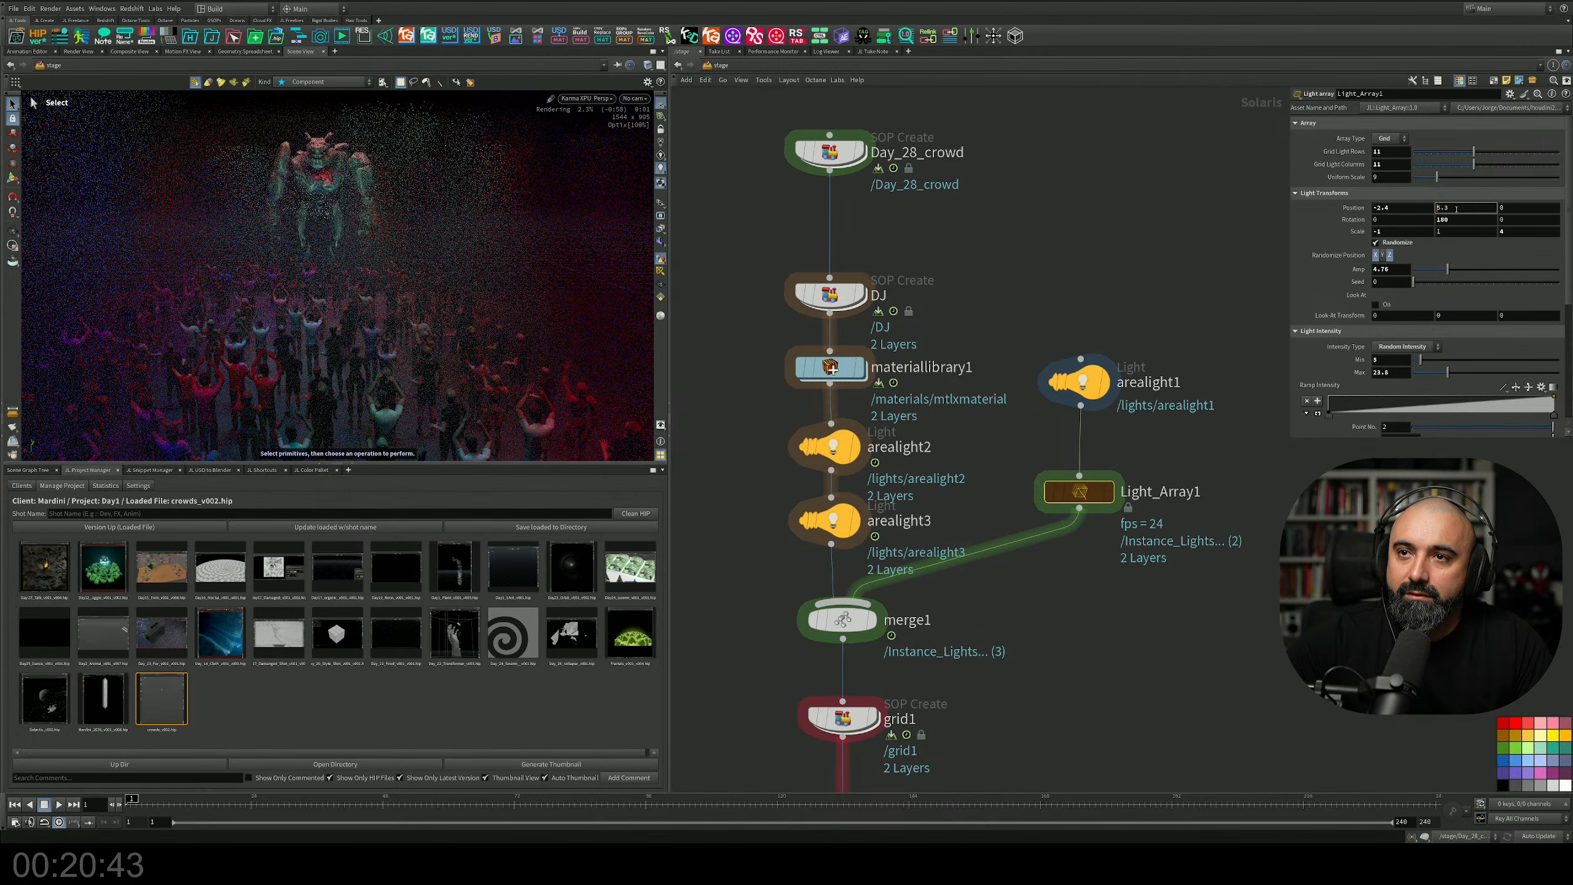
{"action": "scroll", "coordinate": [1456, 209], "scroll_direction": "up", "scroll_amount": 6}
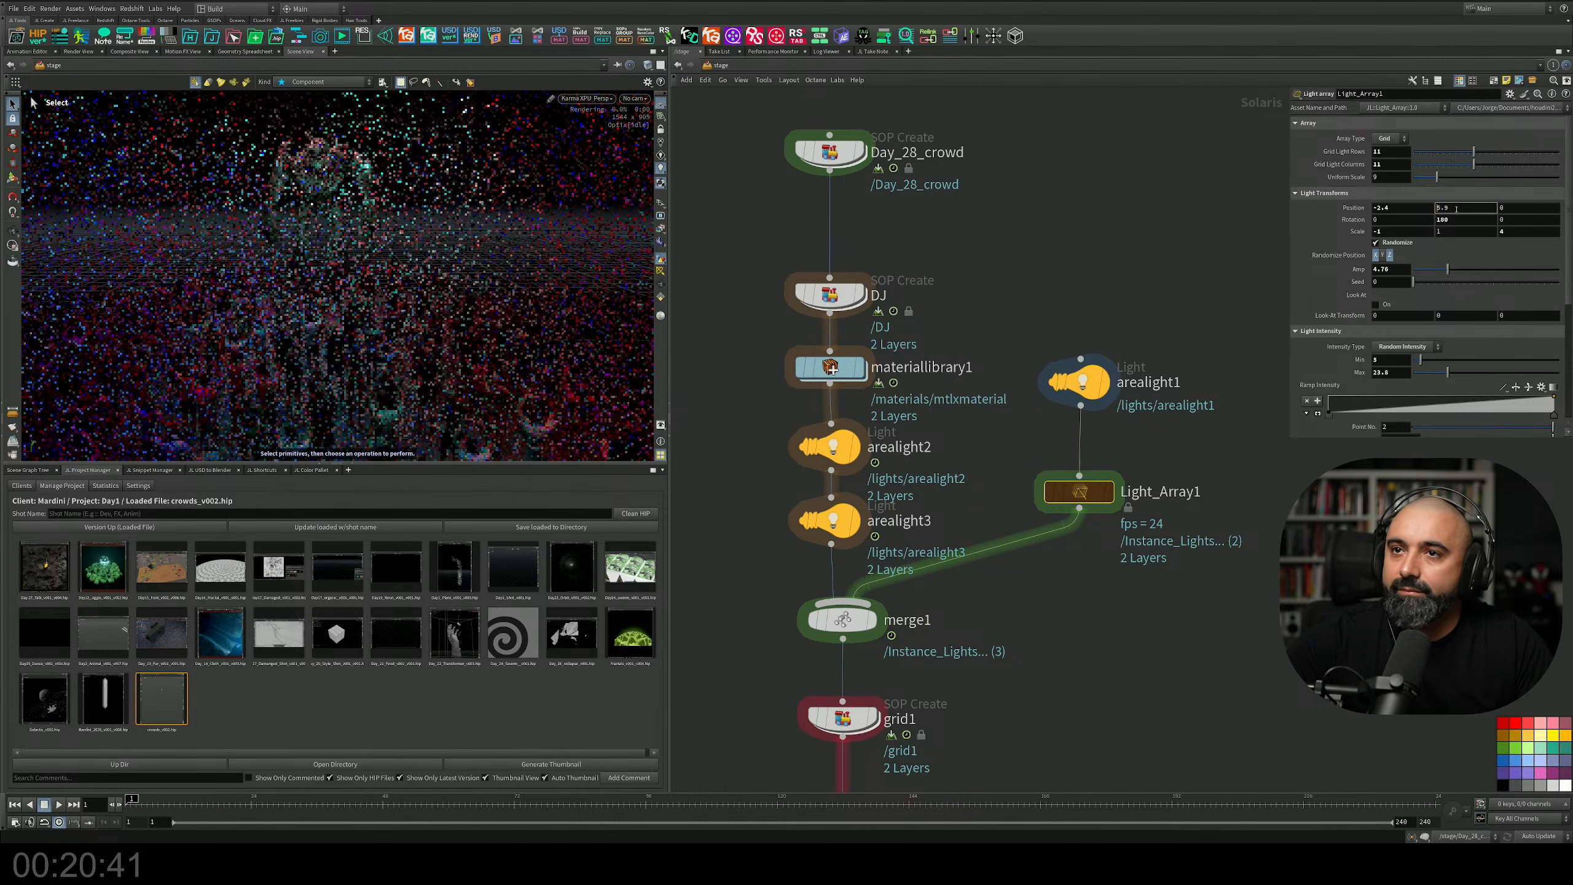
{"action": "scroll", "coordinate": [1455, 208], "scroll_direction": "up", "scroll_amount": 6}
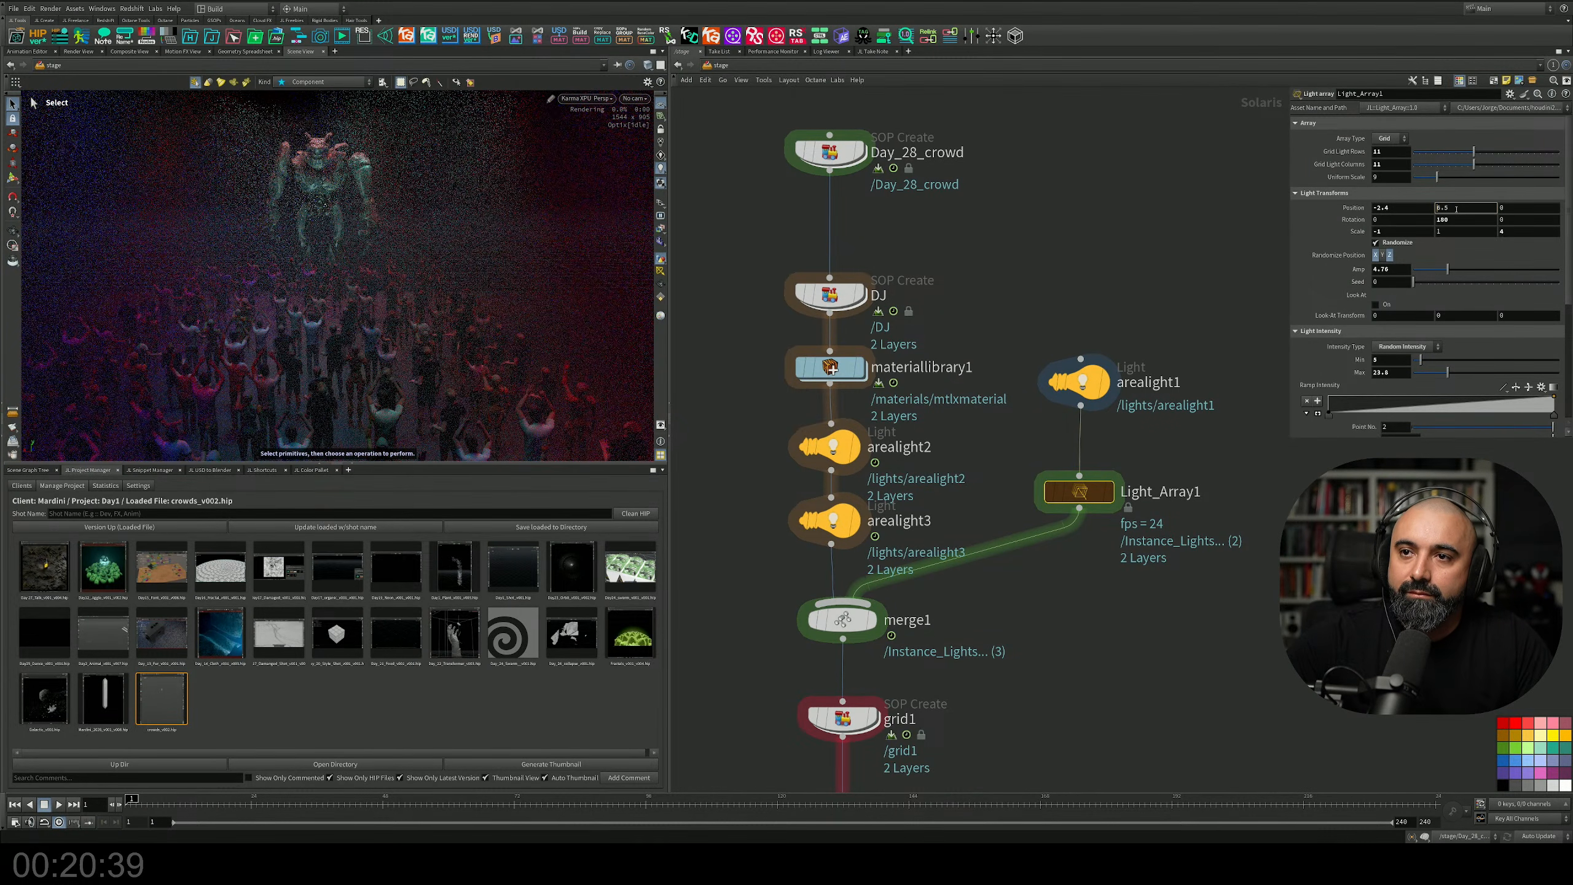
{"action": "scroll", "coordinate": [1456, 209], "scroll_direction": "up", "scroll_amount": 5}
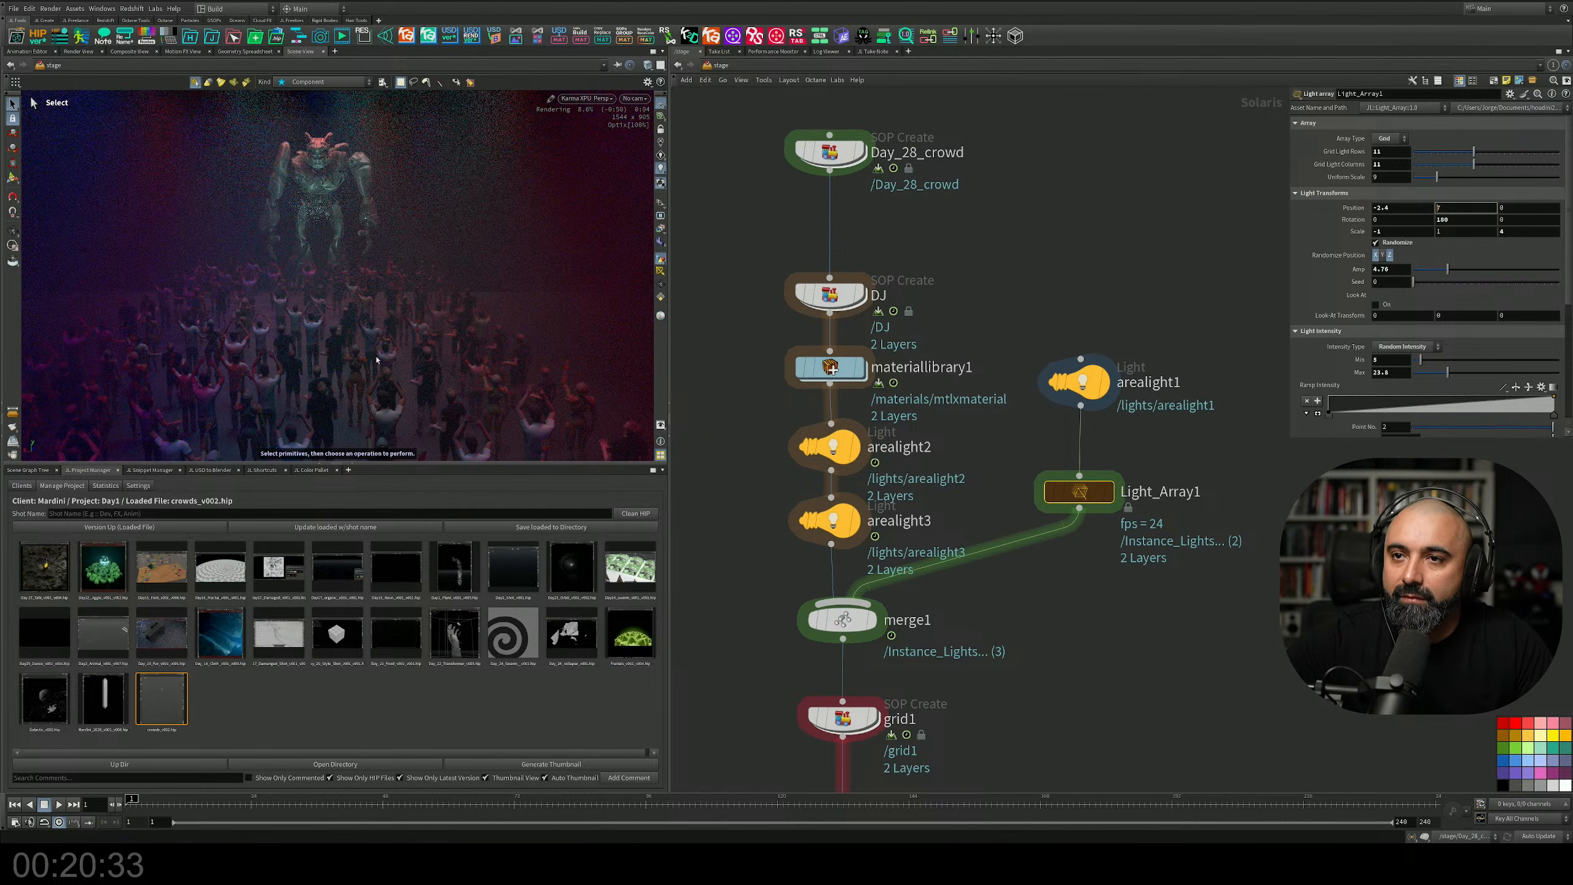
Switch the viewport renderer to Houdini VK and open the materiallibrary1 network.
{"action": "middle_click_drag", "start_coordinate": [937, 470], "coordinate": [965, 446]}
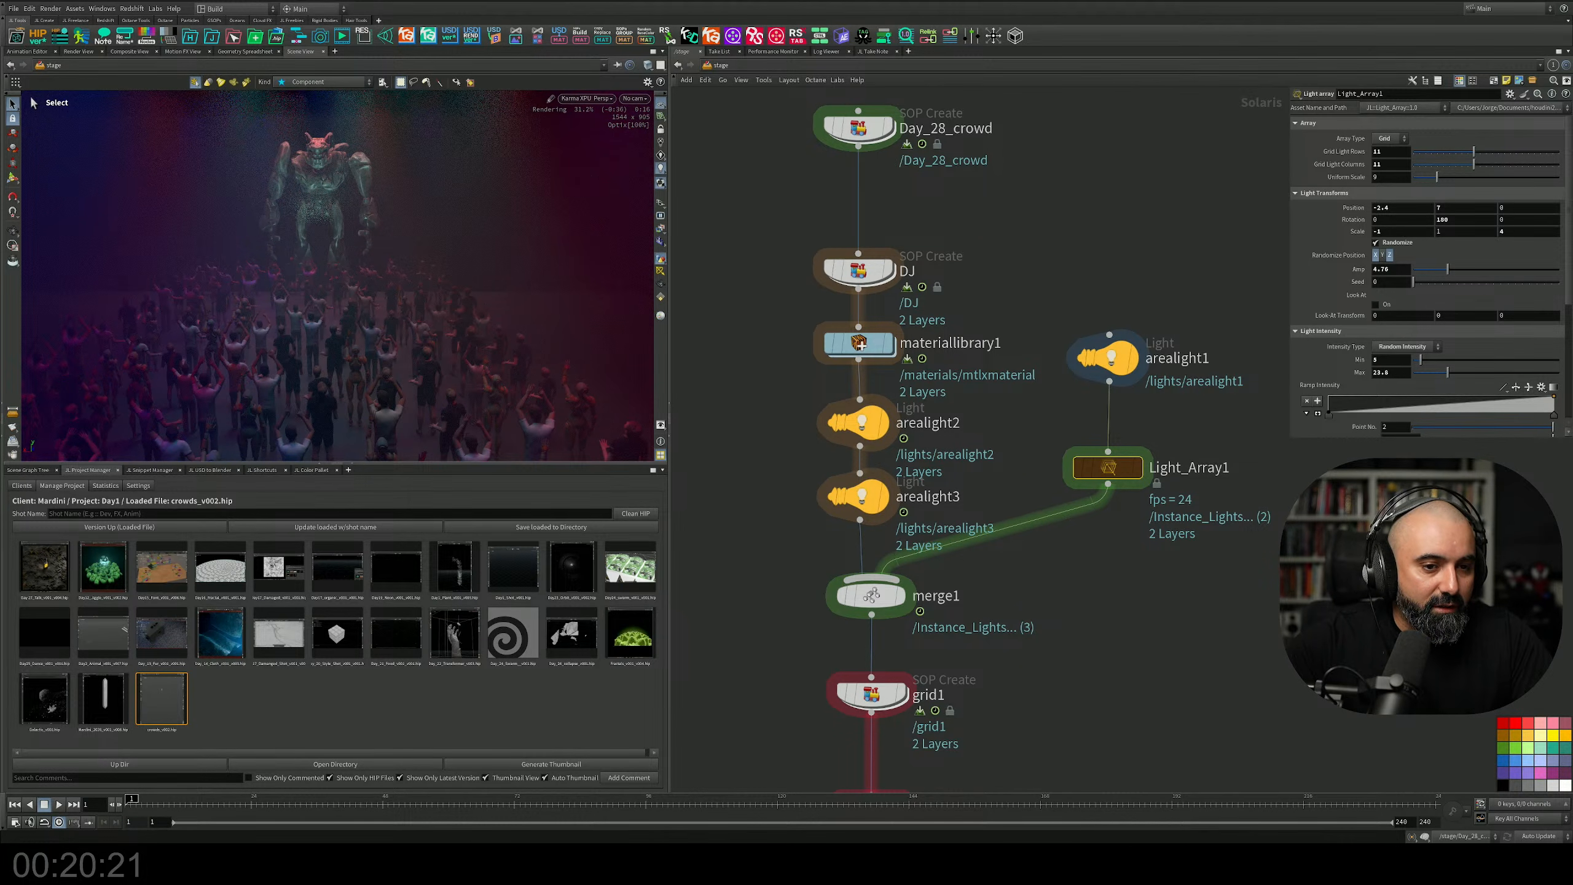
{"action": "middle_click_drag", "start_coordinate": [1020, 408], "coordinate": [1046, 473]}
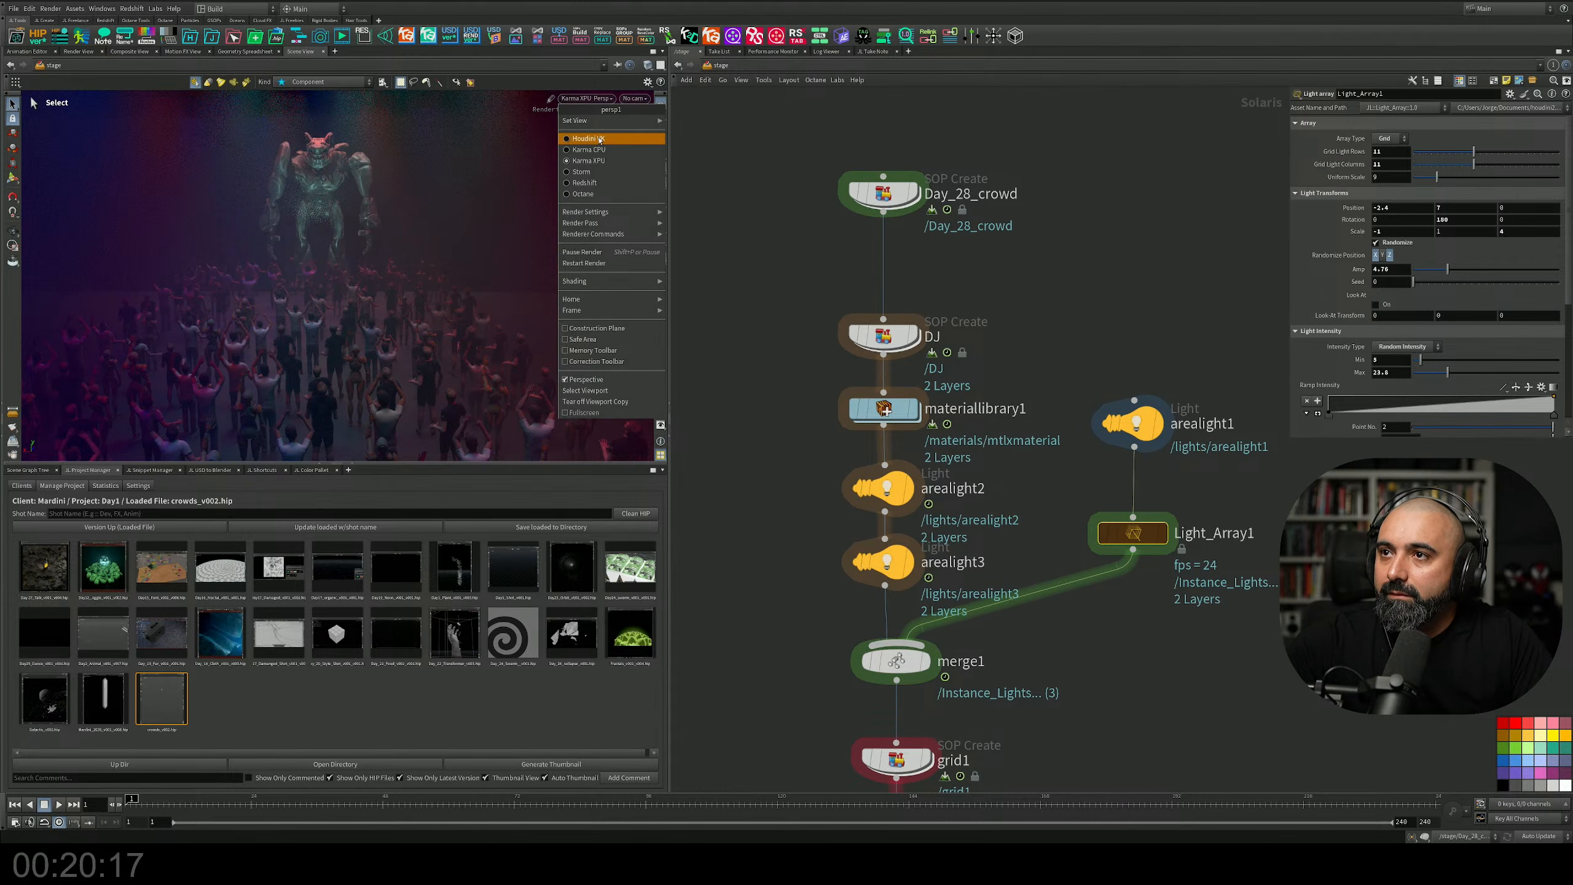
{"action": "left_click", "coordinate": [885, 411]}
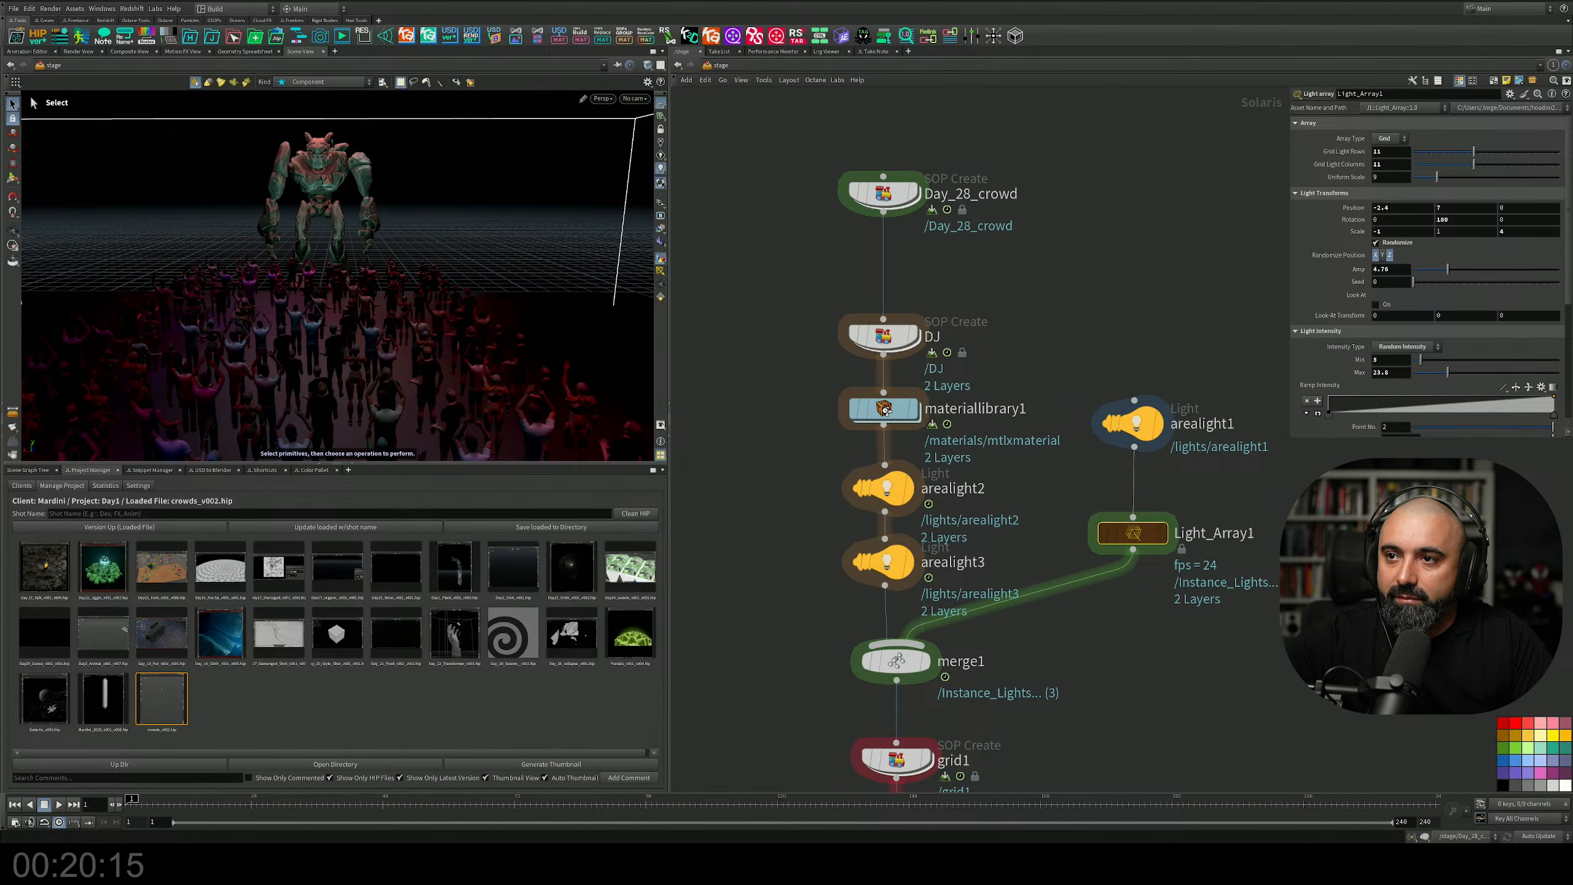
{"action": "double_click", "coordinate": [885, 410]}
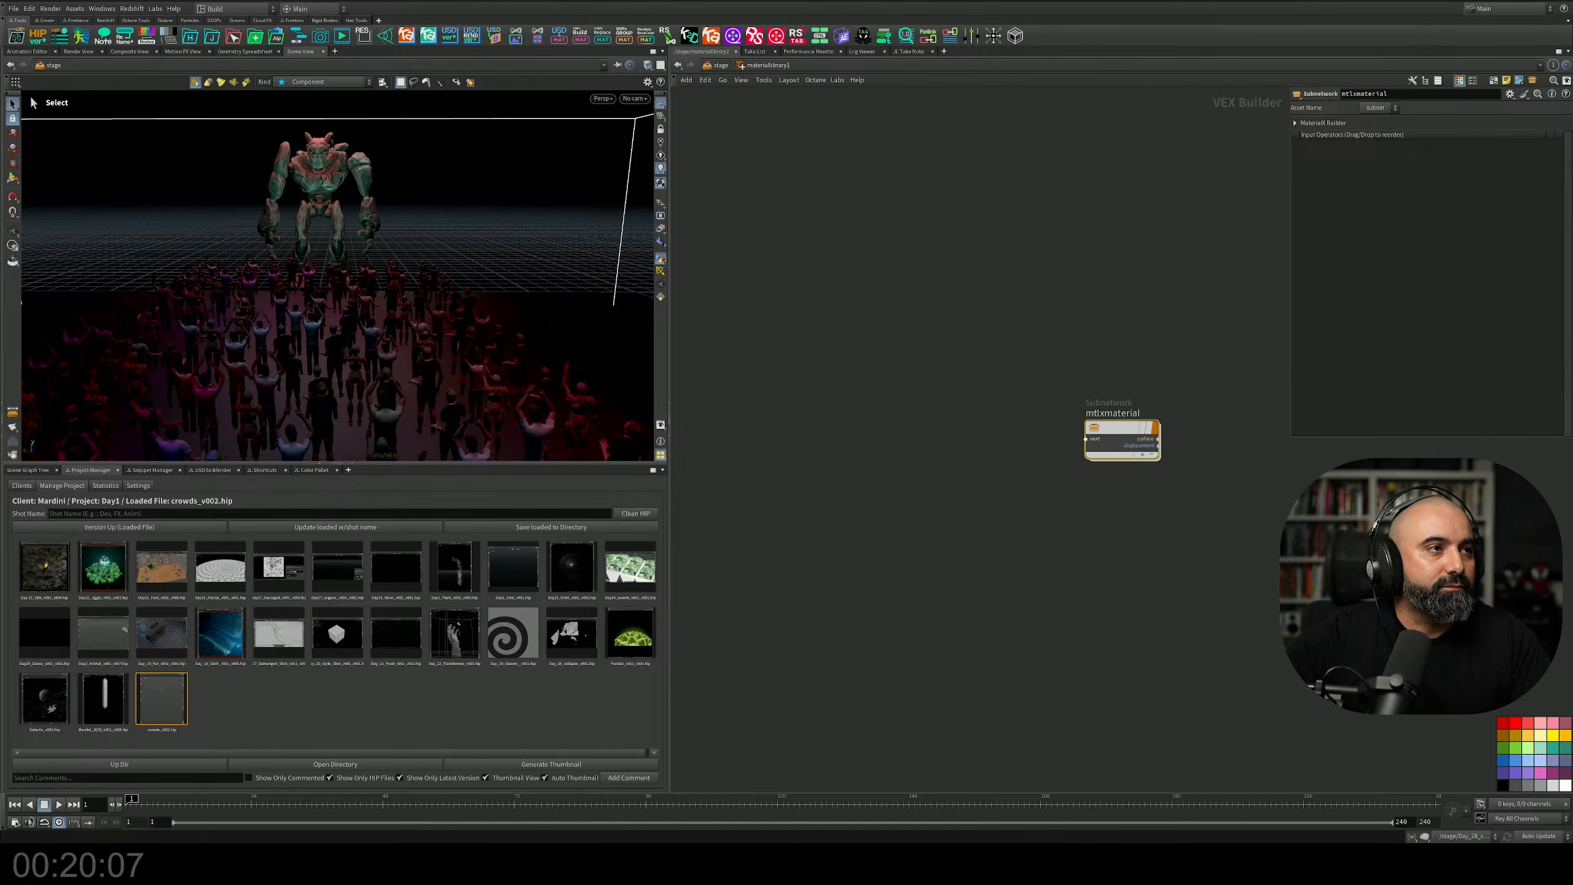
Switch to Greyscalegorilla Studio and search the asset library for concrete.
{"action": "left_click_drag", "start_coordinate": [0, 144], "coordinate": [913, 145]}
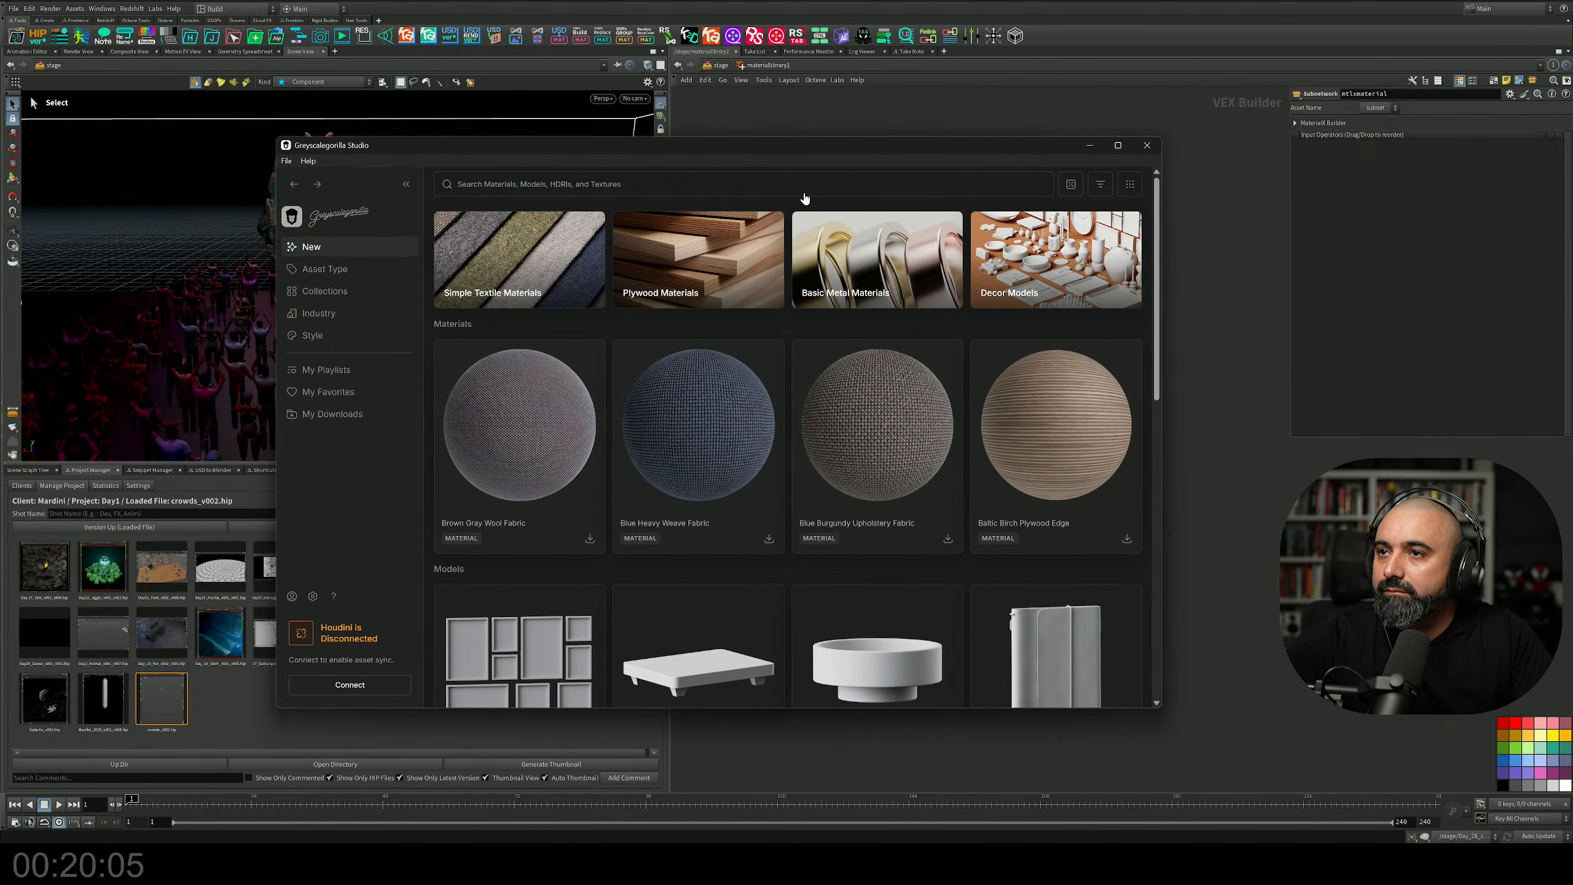
{"action": "left_click", "coordinate": [764, 190]}
{"action": "type", "text": "cond"}
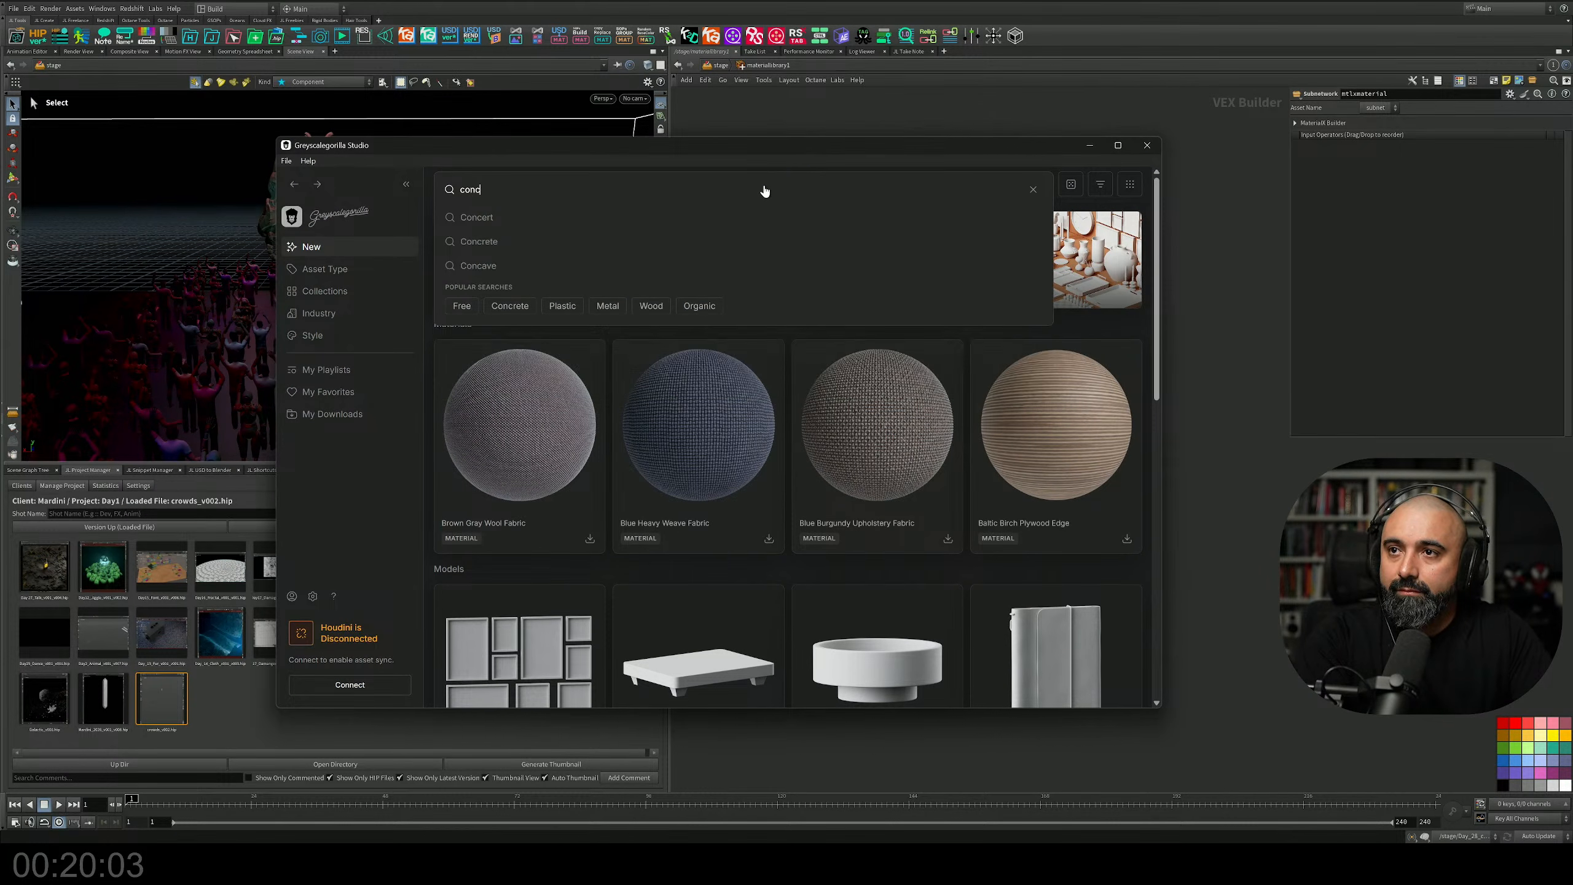
{"action": "type", "text": "rete"}
{"action": "key", "text": "Return"}
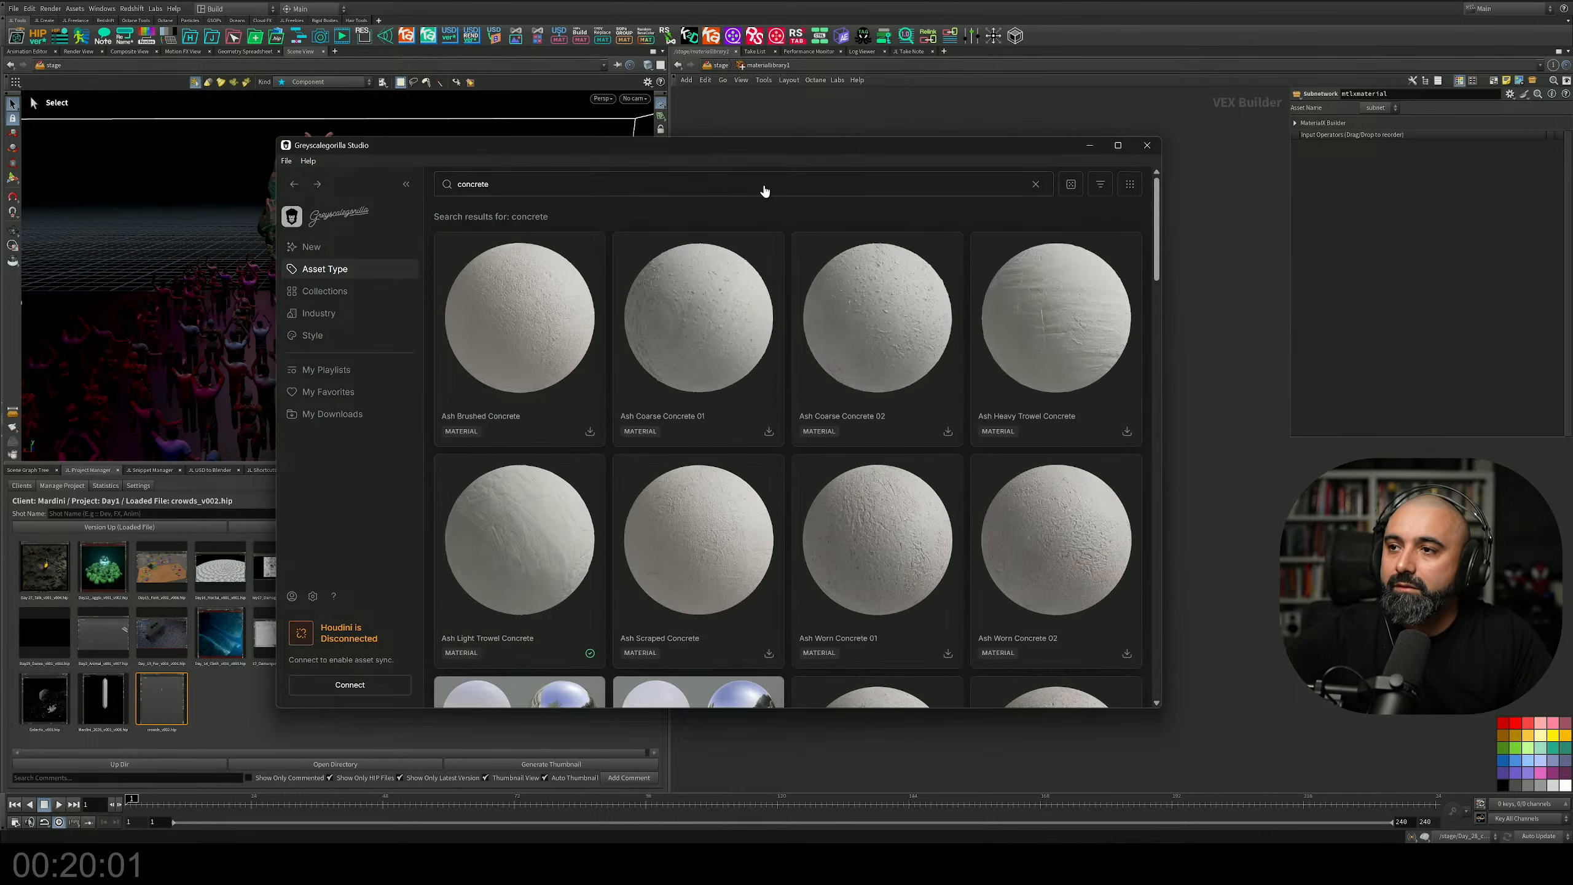
Examine the D Concrete 01 Polished material's preview and return to Houdini.
{"action": "scroll", "coordinate": [799, 267], "scroll_direction": "down", "scroll_amount": 10}
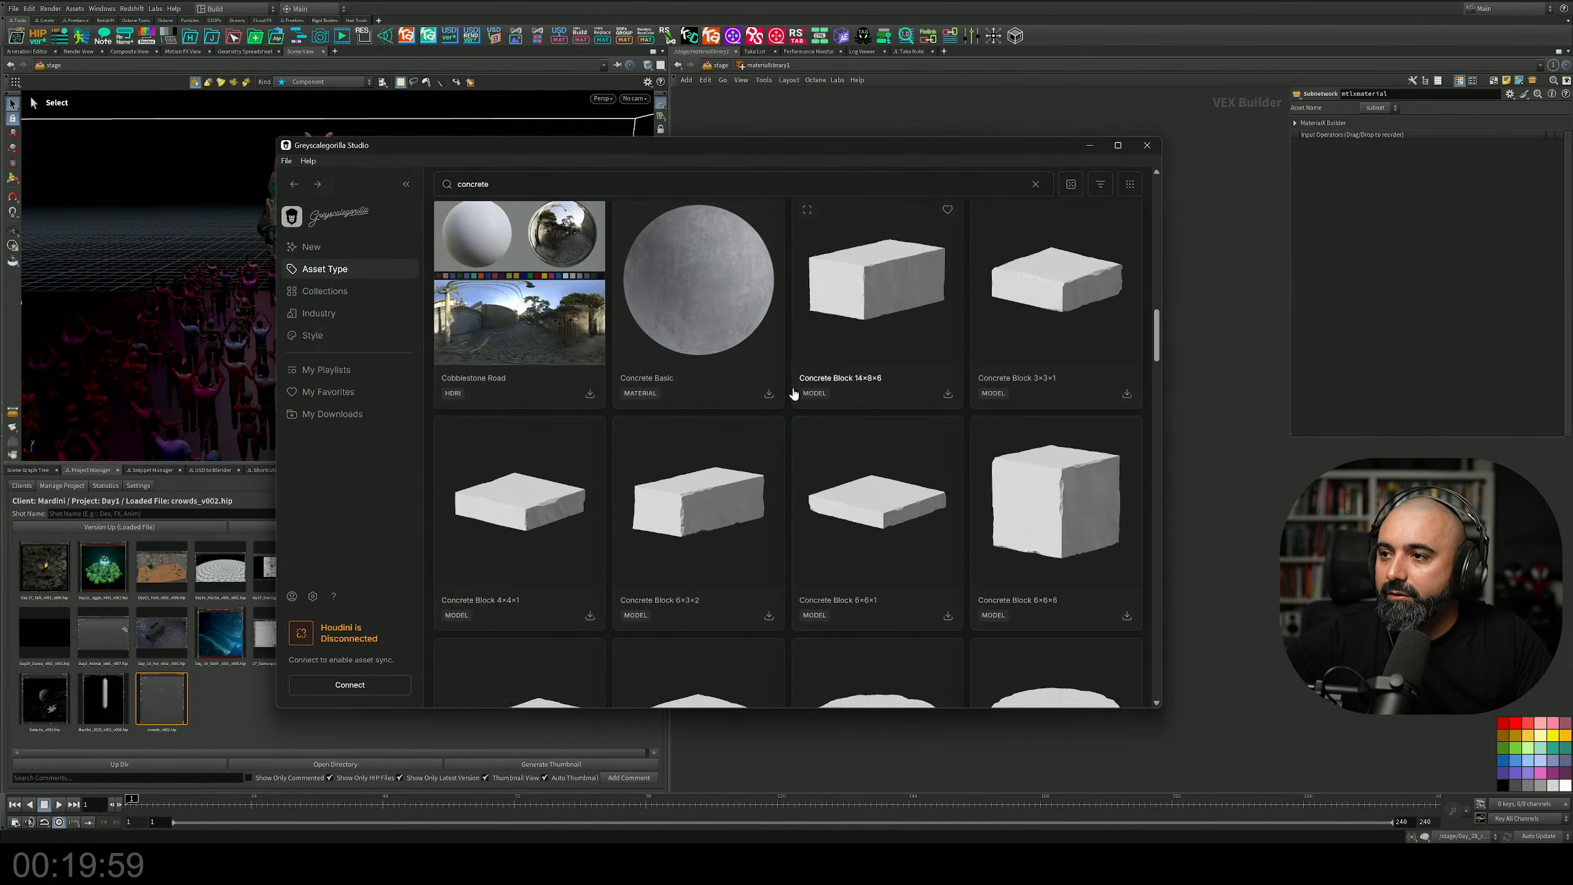
{"action": "scroll", "coordinate": [793, 394], "scroll_direction": "down", "scroll_amount": 15}
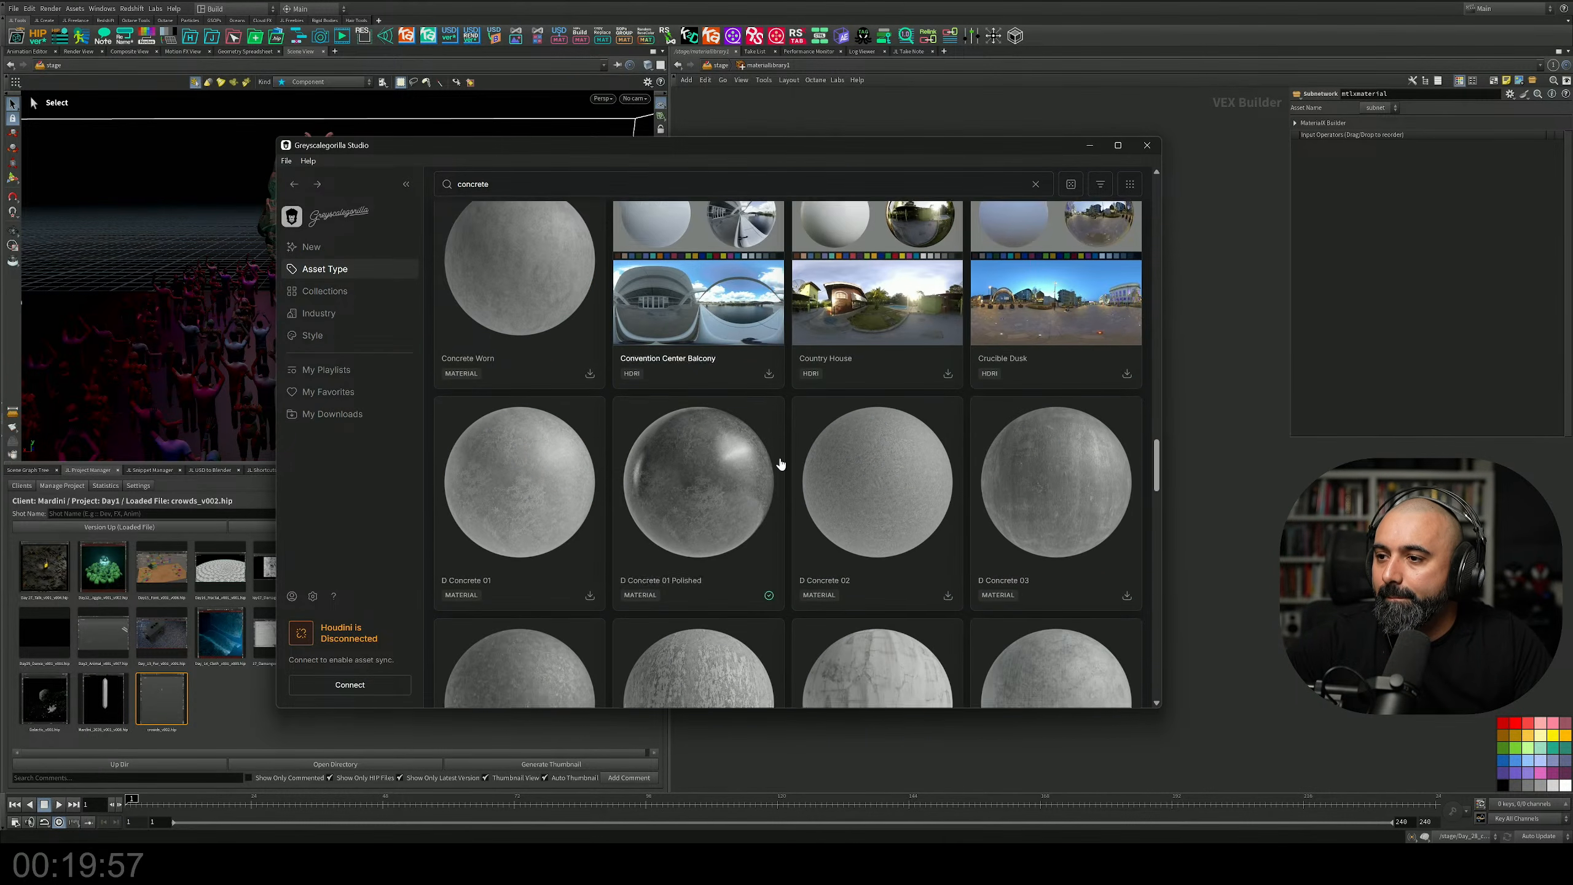
{"action": "scroll", "coordinate": [780, 463], "scroll_direction": "down", "scroll_amount": 1}
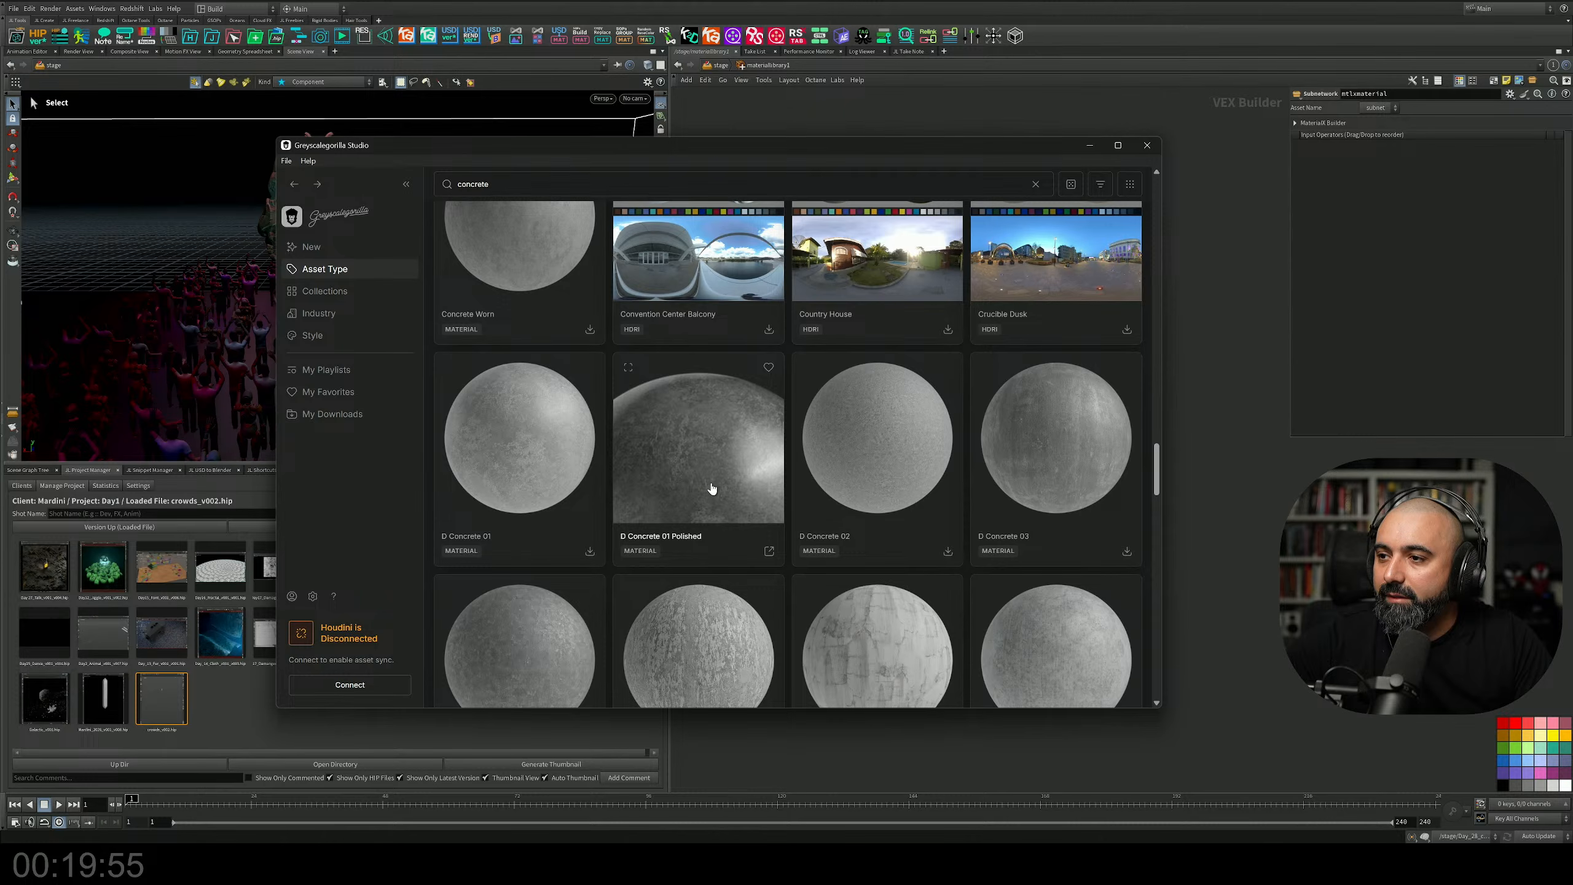
{"action": "left_click", "coordinate": [738, 515]}
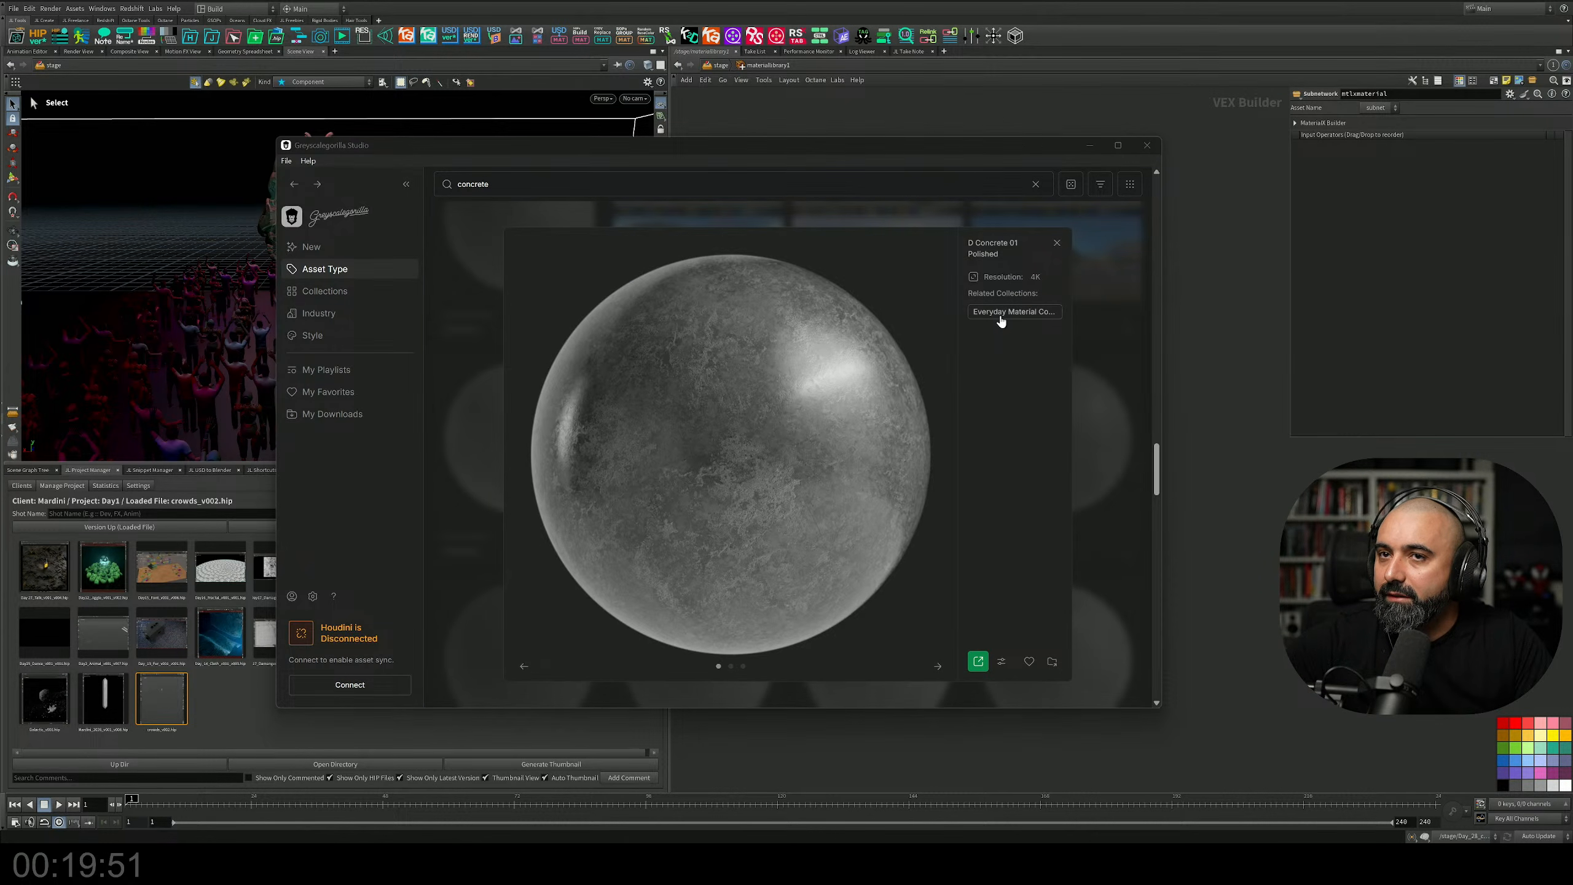
{"action": "left_click", "coordinate": [1089, 146]}
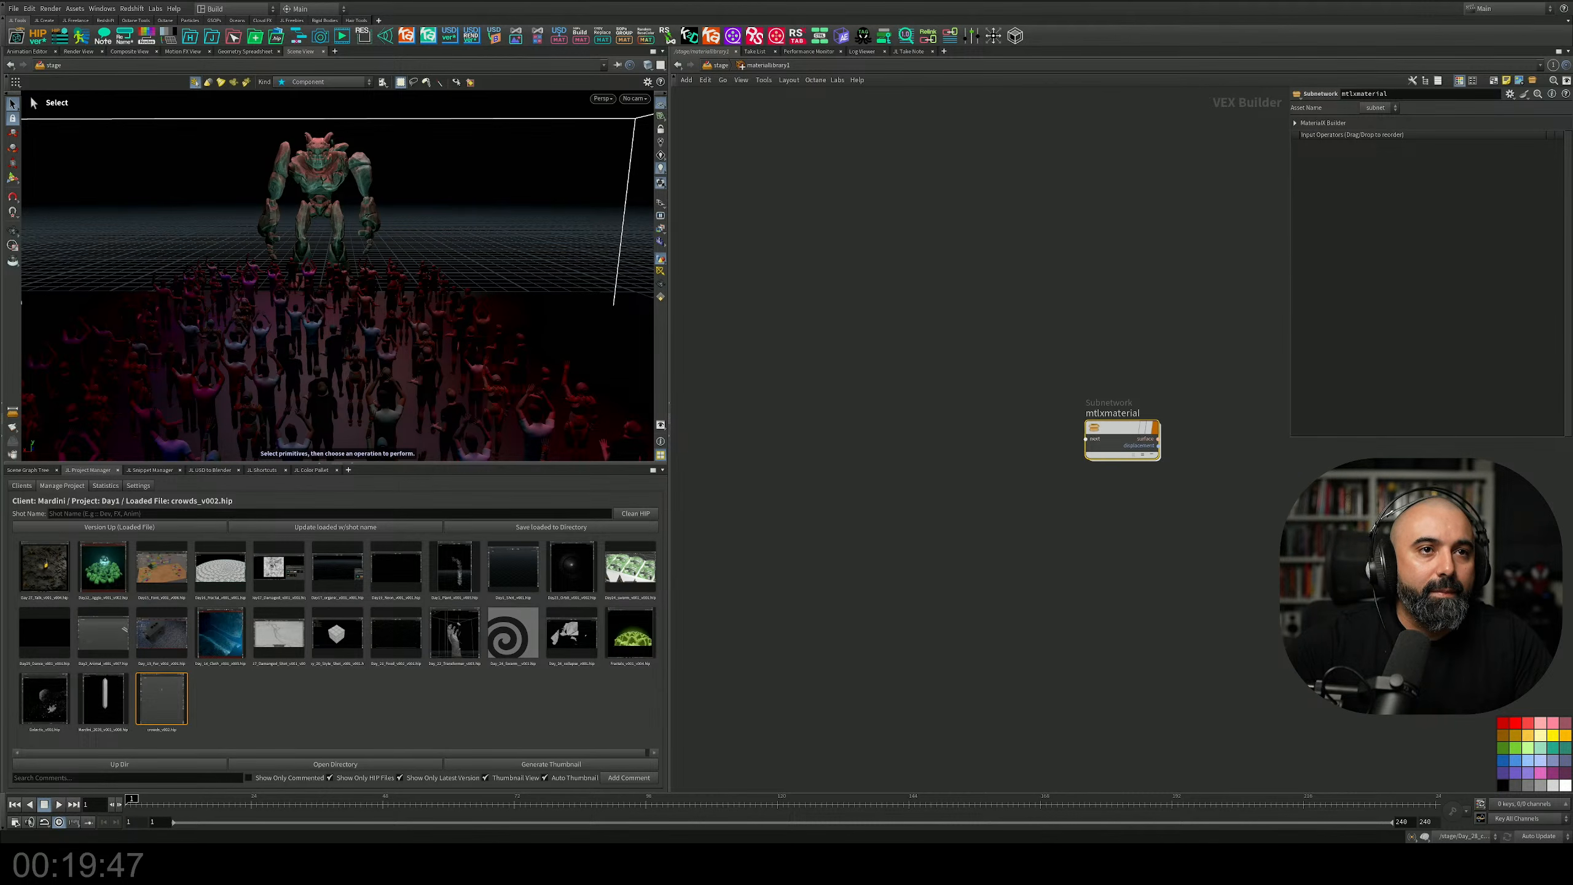
Add the D Concrete 01 Polished material to the material library and assign it to the ground grid.
{"action": "left_click_drag", "start_coordinate": [660, 439], "coordinate": [597, 363]}
{"action": "left_click", "coordinate": [957, 468]}
{"action": "left_click", "coordinate": [622, 374]}
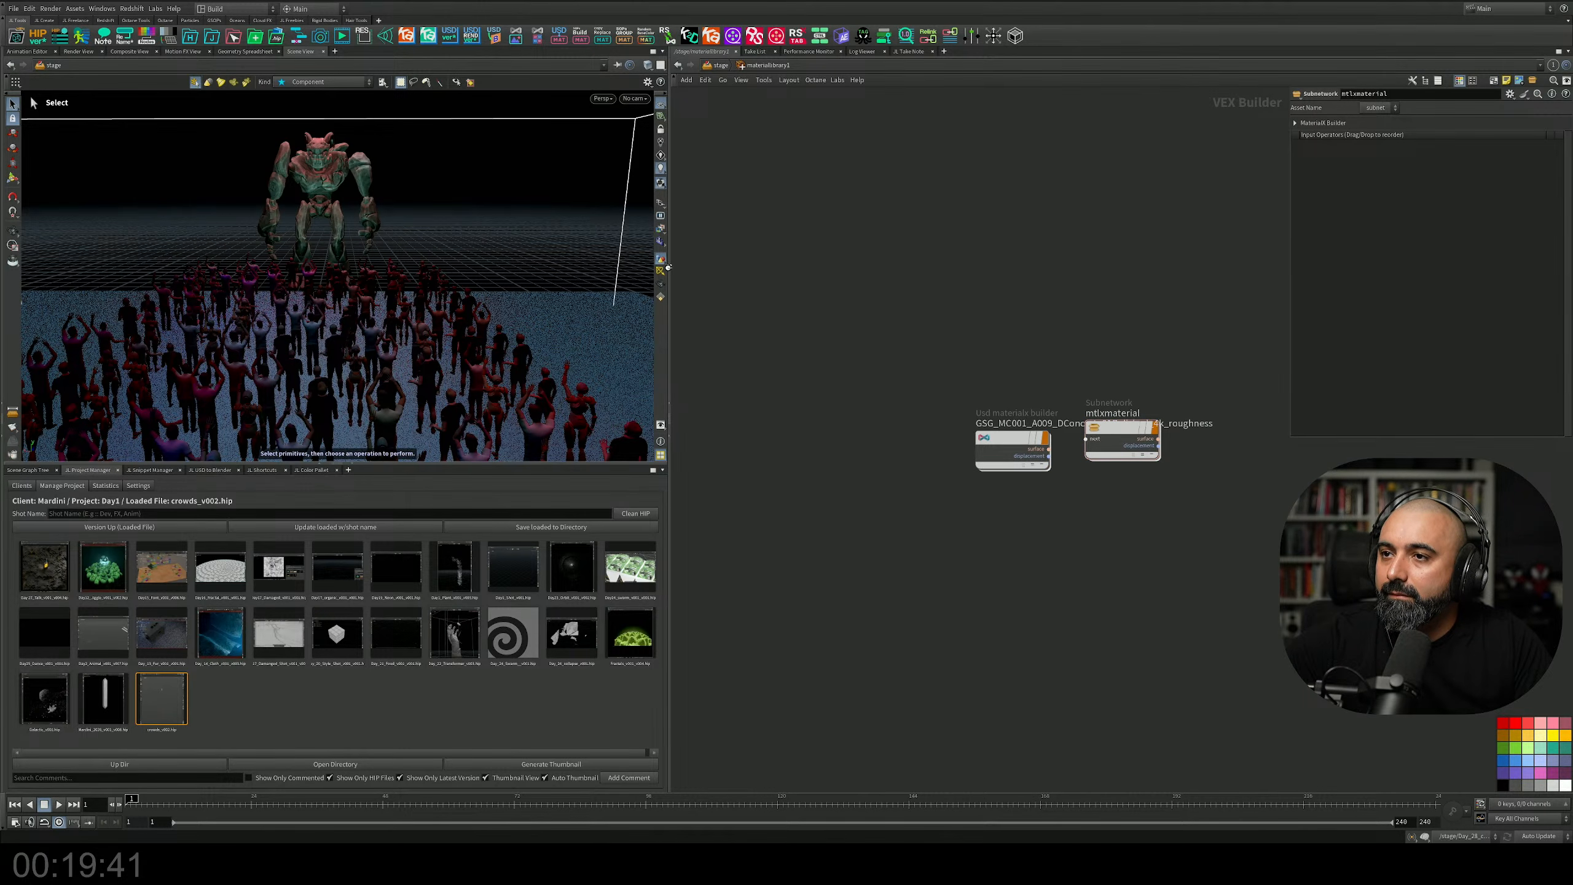
Render the viewport with Karma CPU and return to the stage network.
{"action": "left_click", "coordinate": [601, 97]}
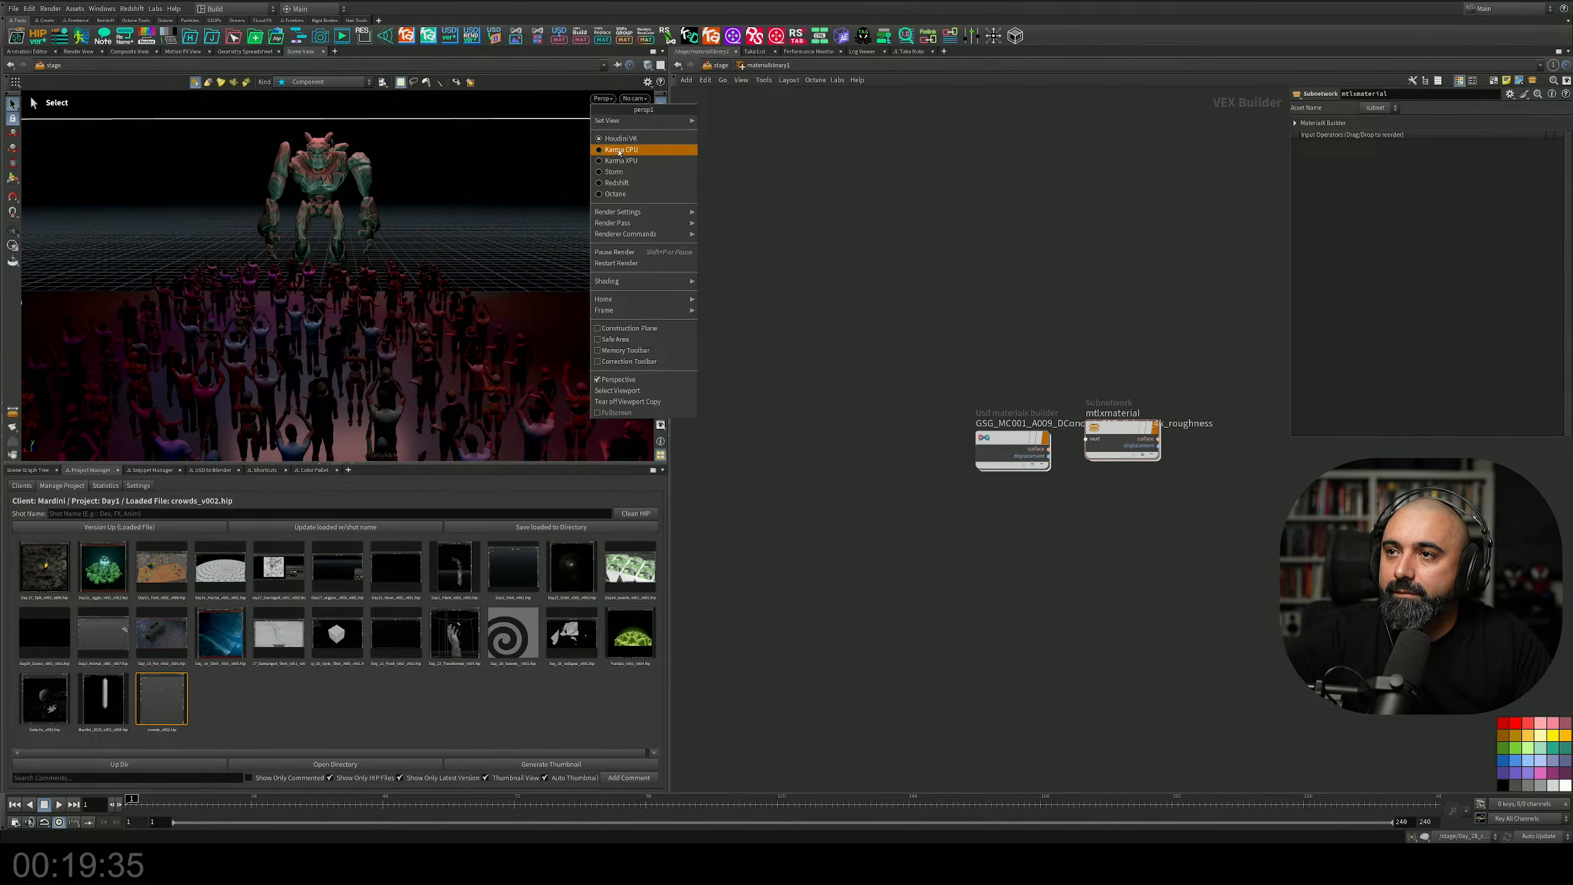
{"action": "left_click", "coordinate": [618, 150]}
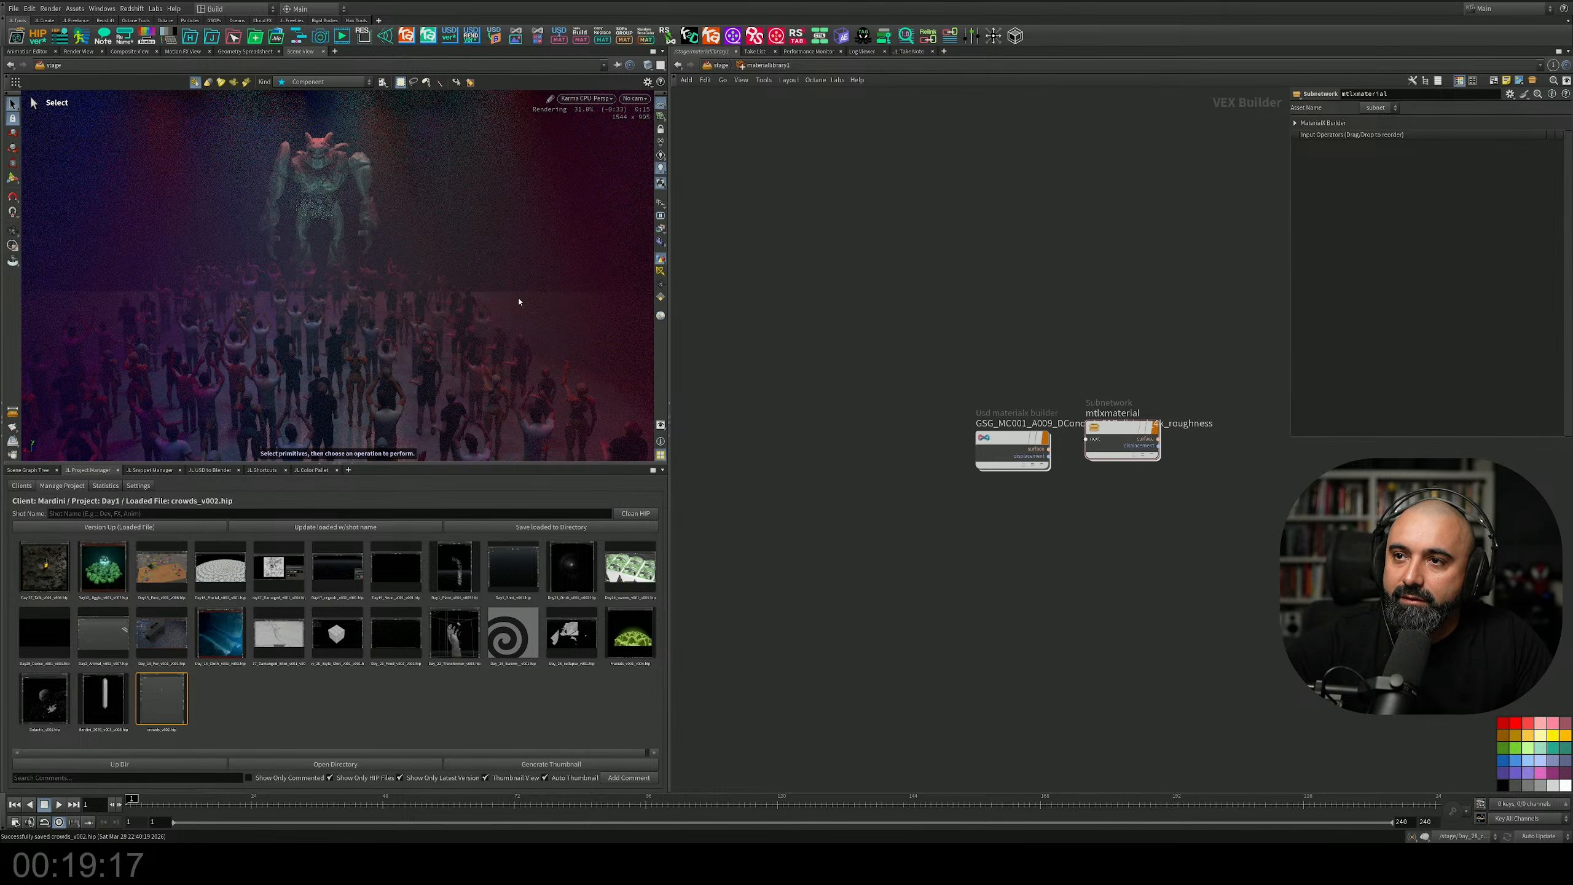
{"action": "key", "text": "u"}
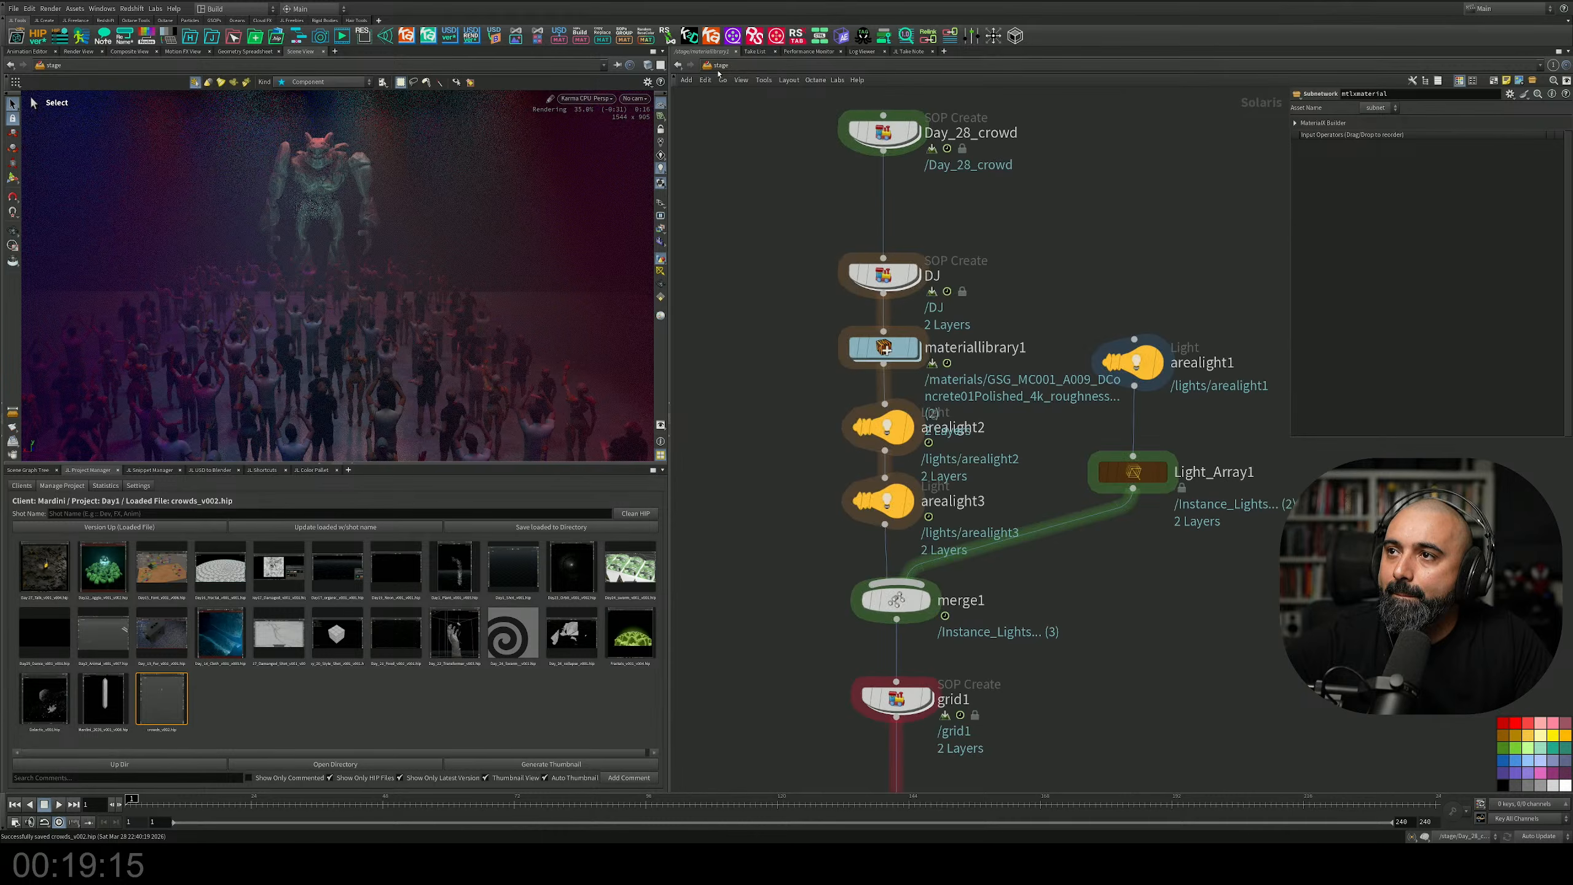
Move assignmaterial1 into the chain directly below karmafogbox1 and delete the older assignmaterial node.
{"action": "scroll", "coordinate": [1001, 418], "scroll_direction": "down", "scroll_amount": 5}
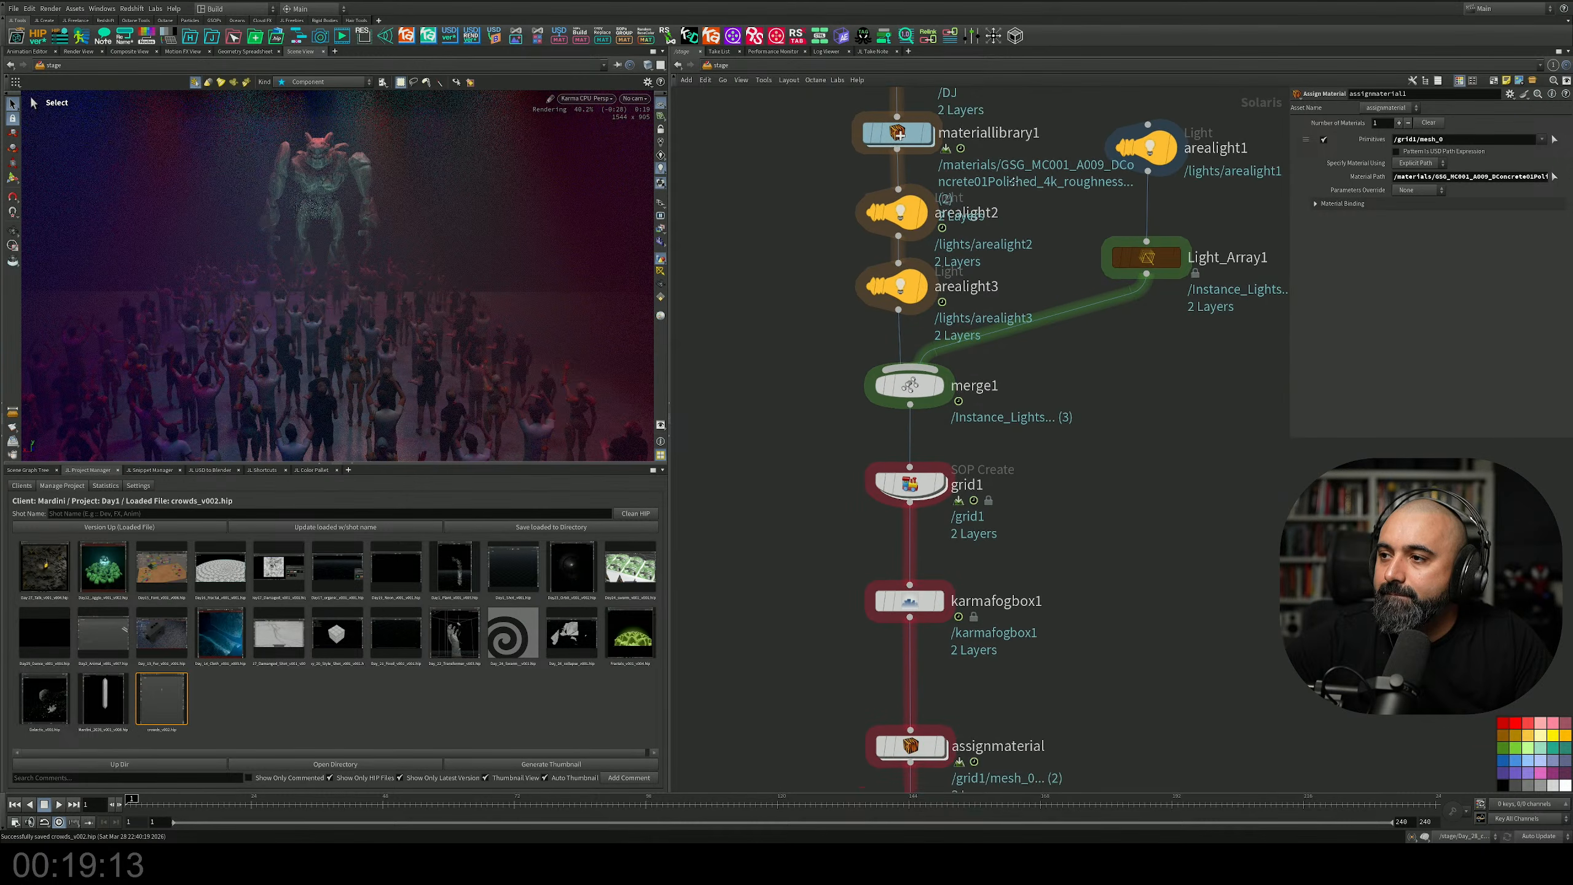
{"action": "scroll", "coordinate": [969, 666], "scroll_direction": "up", "scroll_amount": 3}
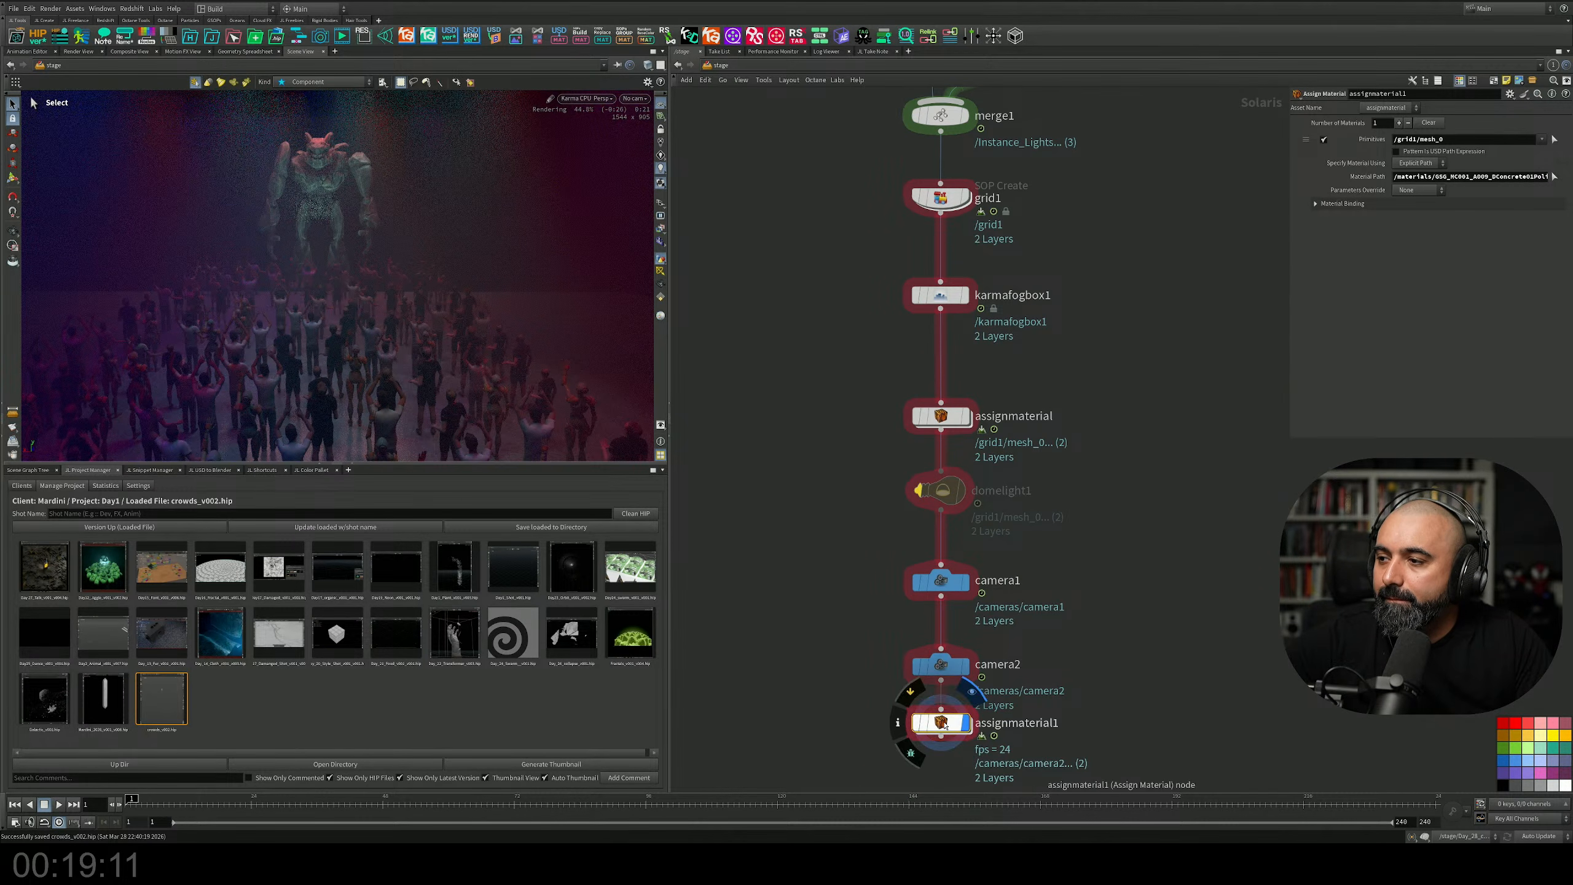
{"action": "left_click_drag", "start_coordinate": [944, 737], "coordinate": [941, 353]}
{"action": "left_click_drag", "start_coordinate": [828, 413], "coordinate": [1004, 445]}
{"action": "key", "text": "Delete"}
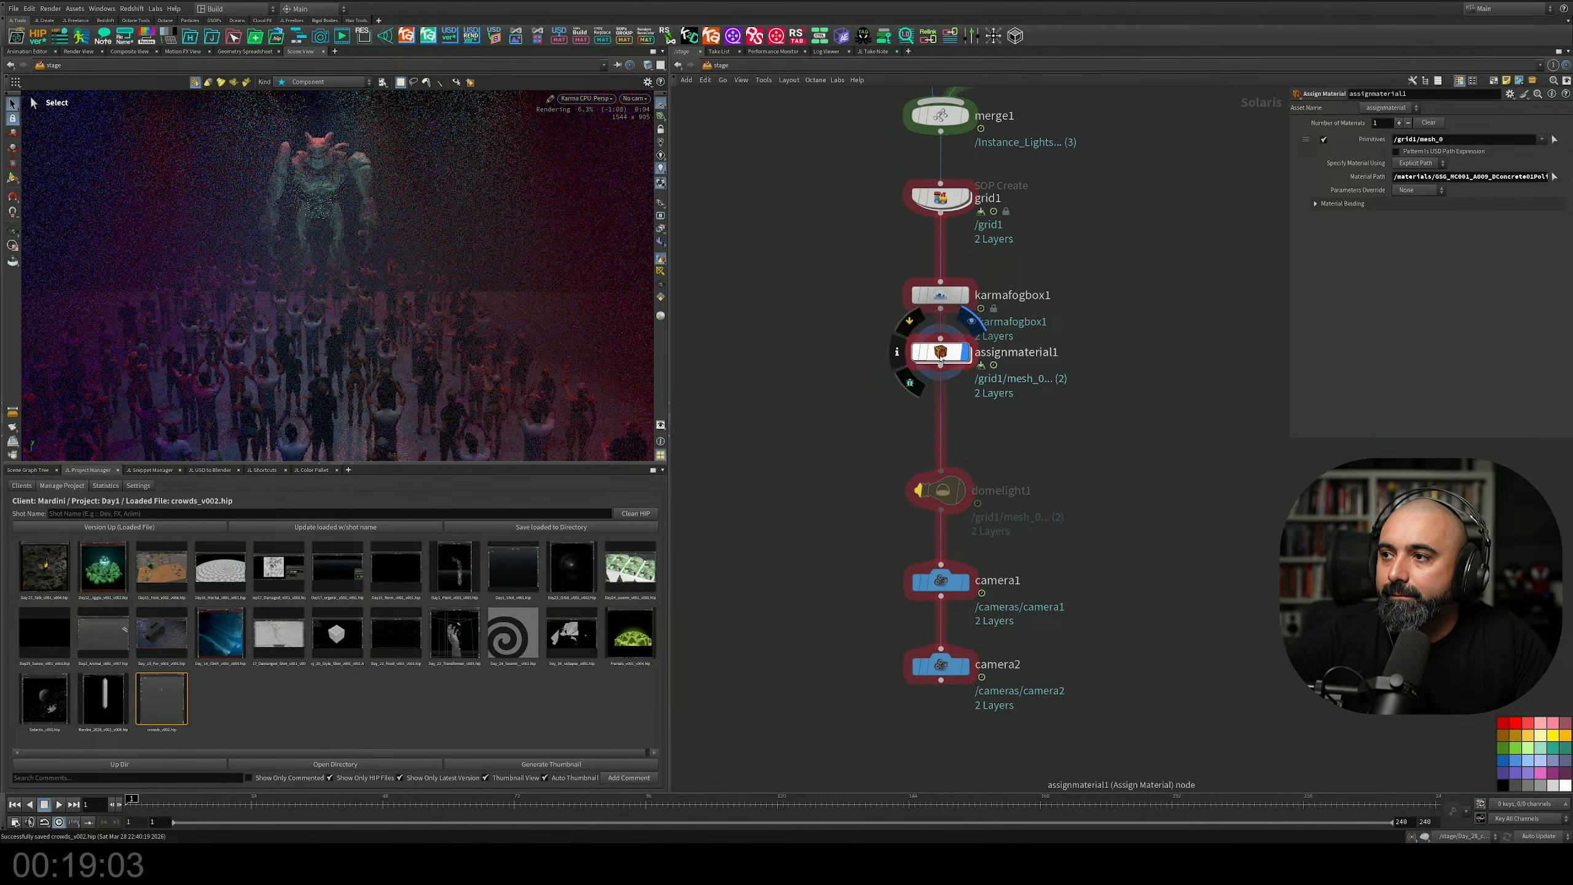
Set the uniform scale of the grid1 floor to 10.
{"action": "middle_click_drag", "start_coordinate": [855, 192], "coordinate": [794, 588]}
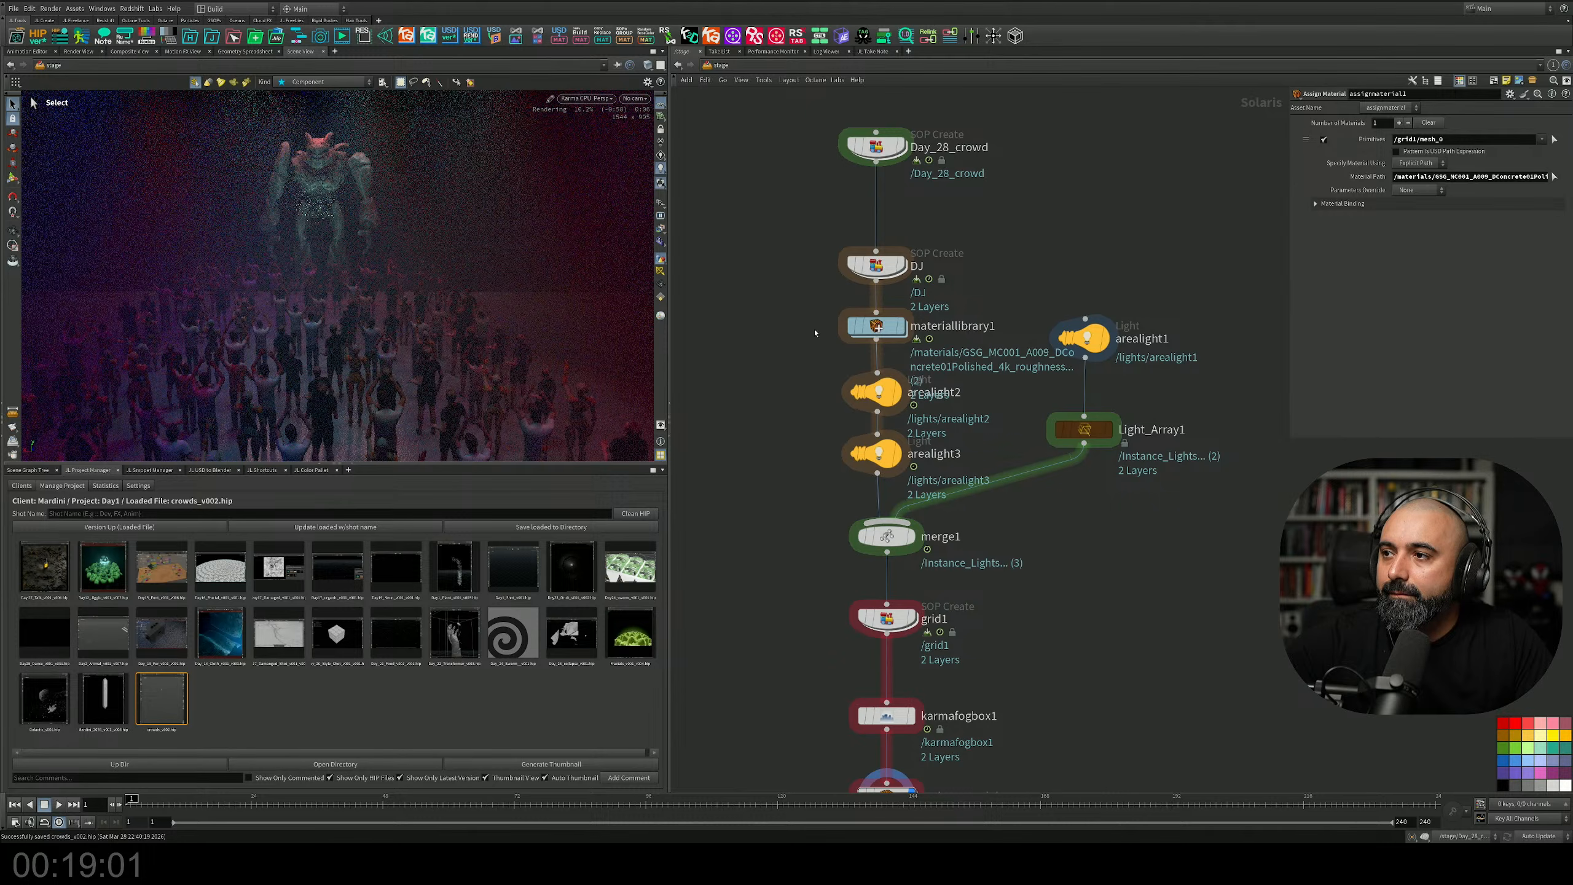
{"action": "left_click_drag", "start_coordinate": [801, 591], "coordinate": [986, 666]}
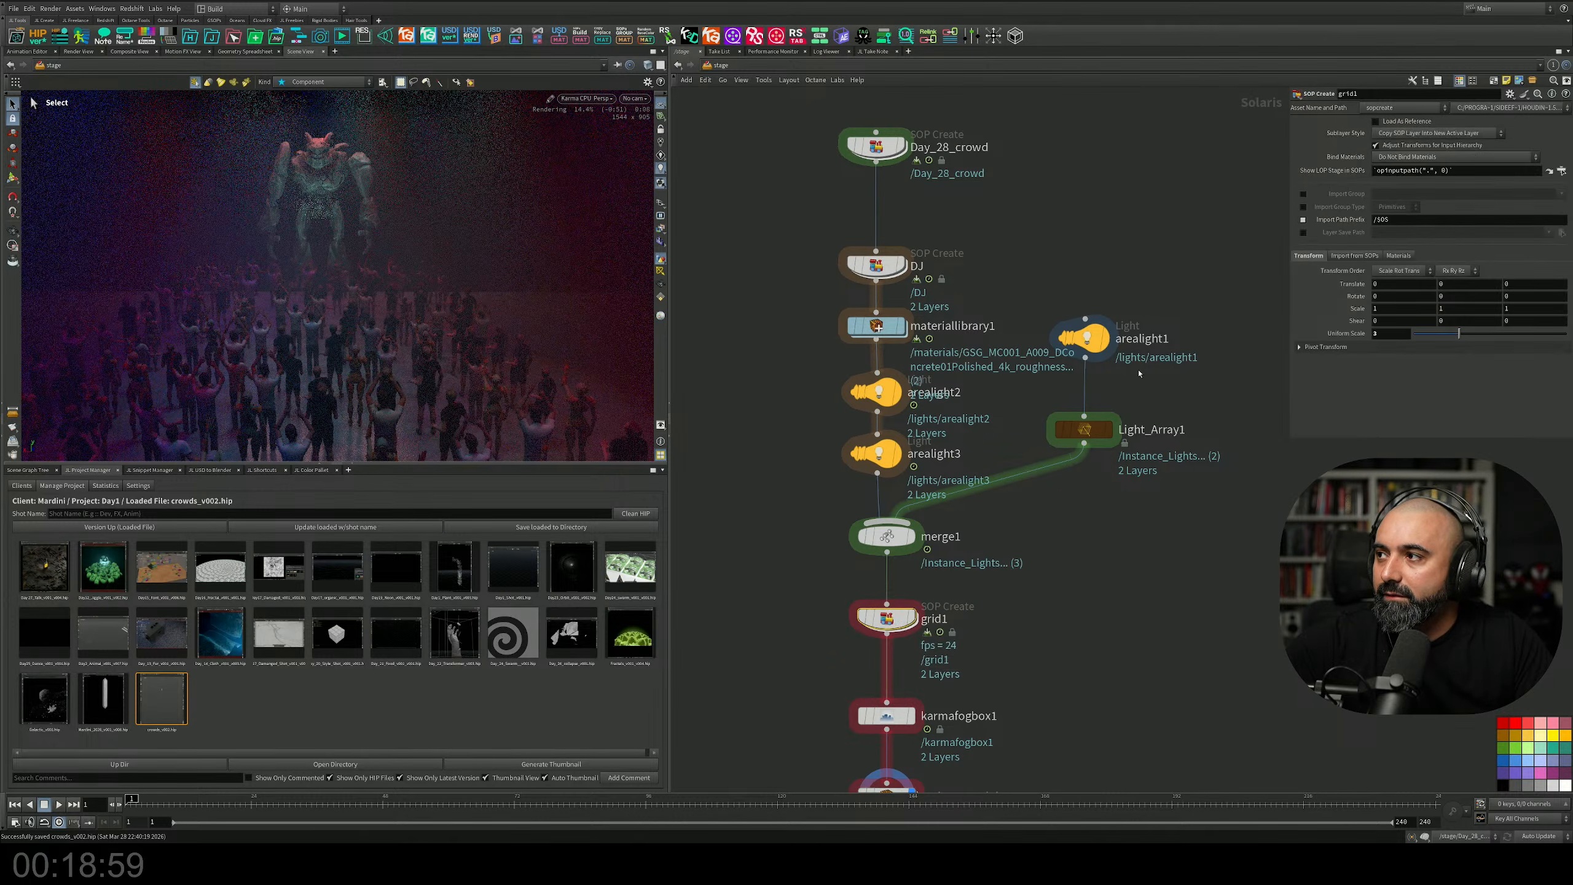
{"action": "left_click_drag", "start_coordinate": [1458, 334], "coordinate": [1567, 337]}
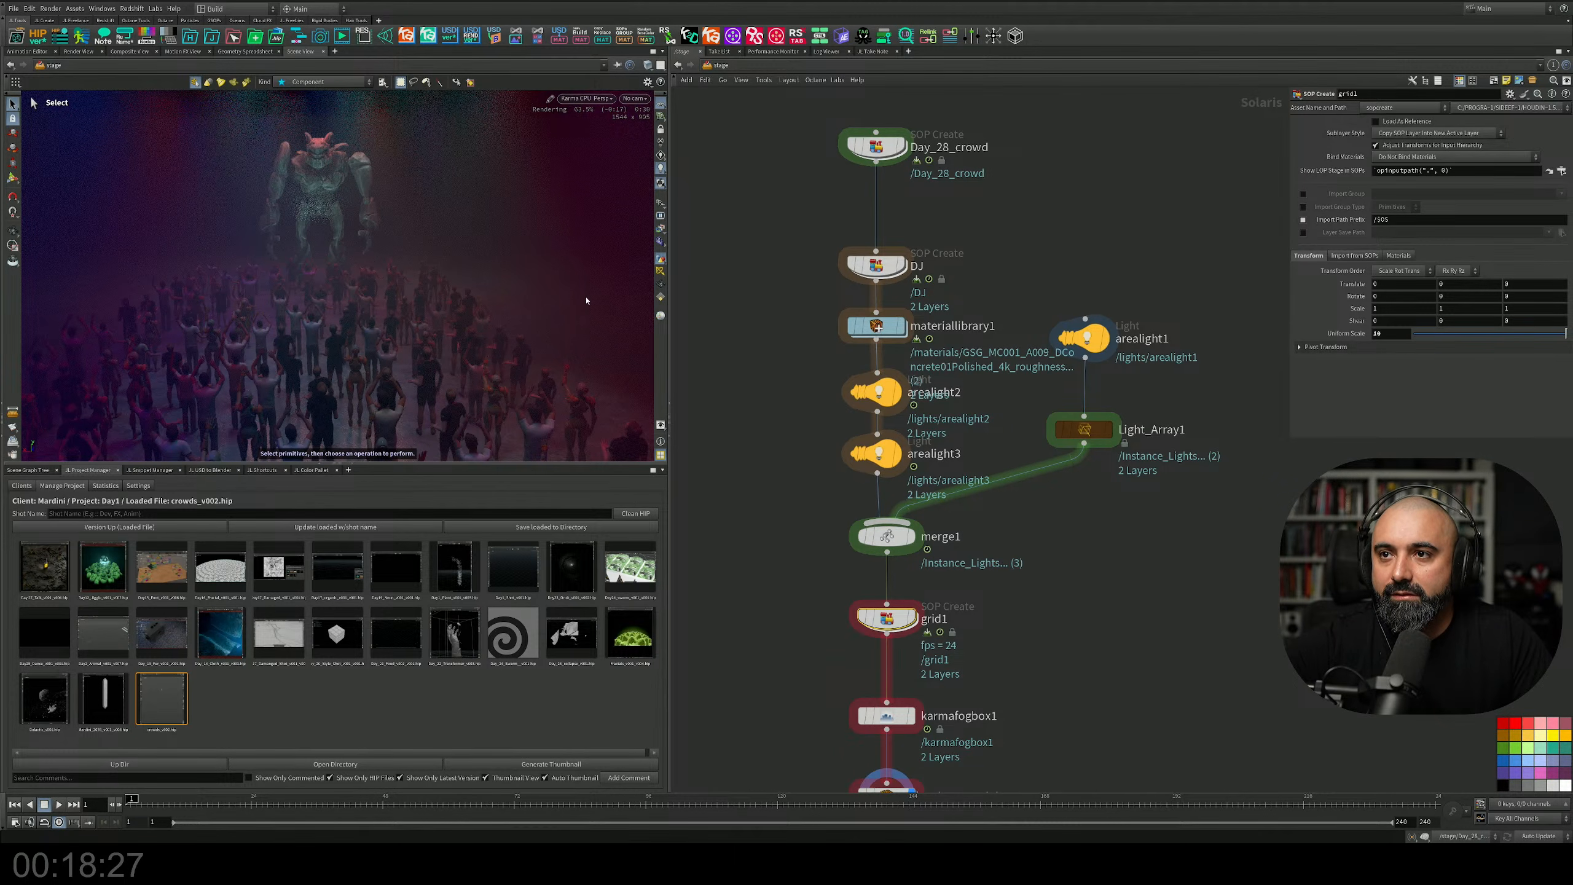
Switch the viewport renderer back to Houdini VK and open the Day_28_crowd geometry network.
{"action": "left_click", "coordinate": [581, 98]}
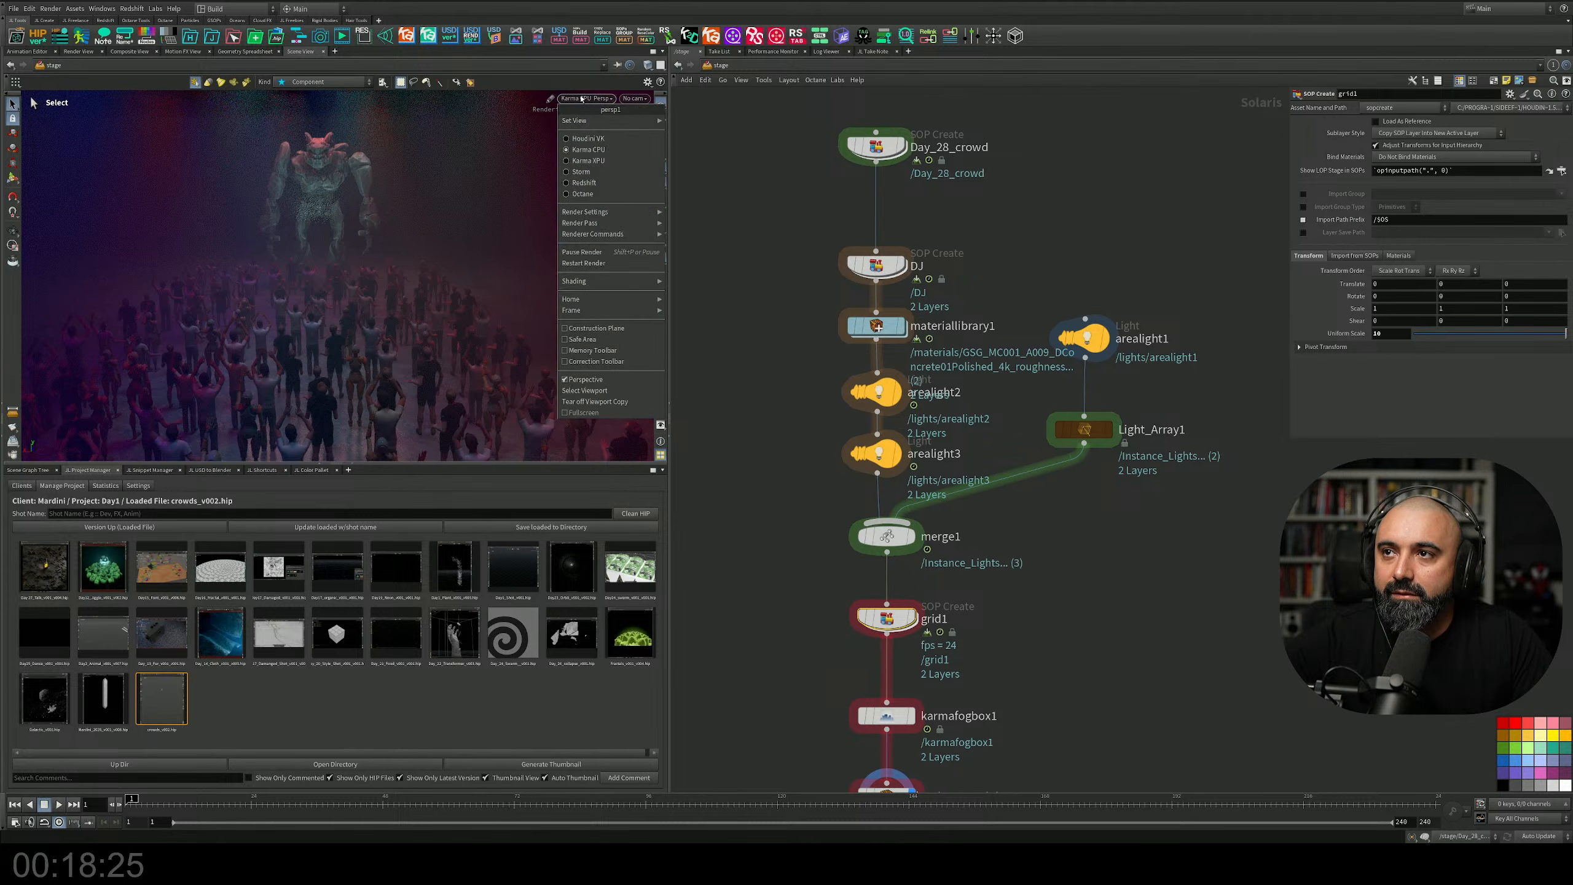
{"action": "left_click", "coordinate": [582, 138]}
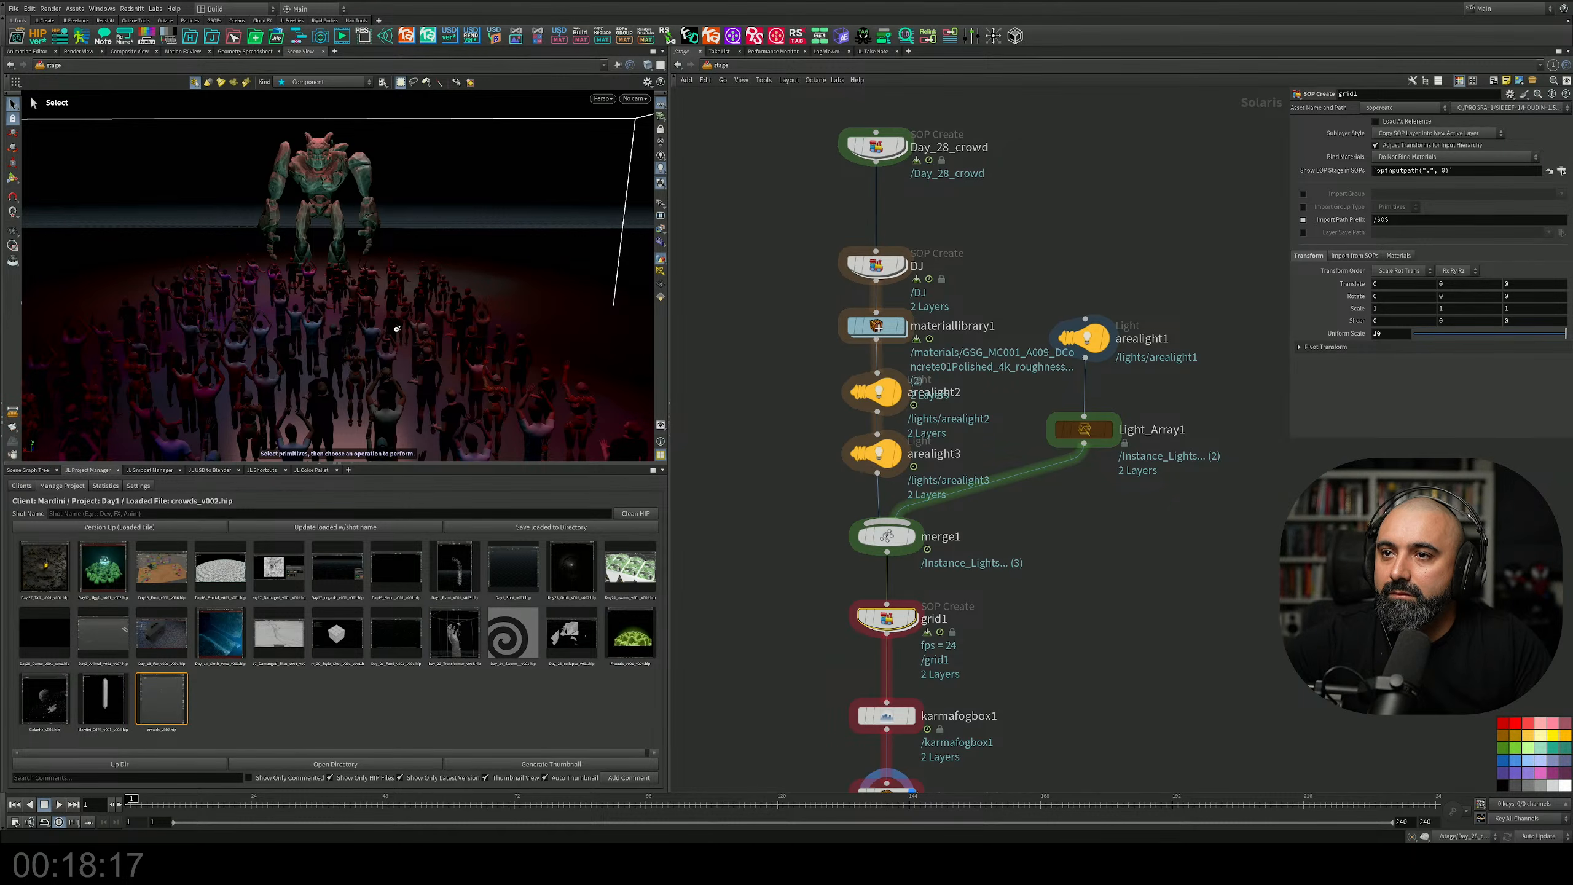
{"action": "key", "text": "Escape"}
{"action": "left_click_drag", "start_coordinate": [397, 328], "coordinate": [425, 351]}
{"action": "key", "text": "s"}
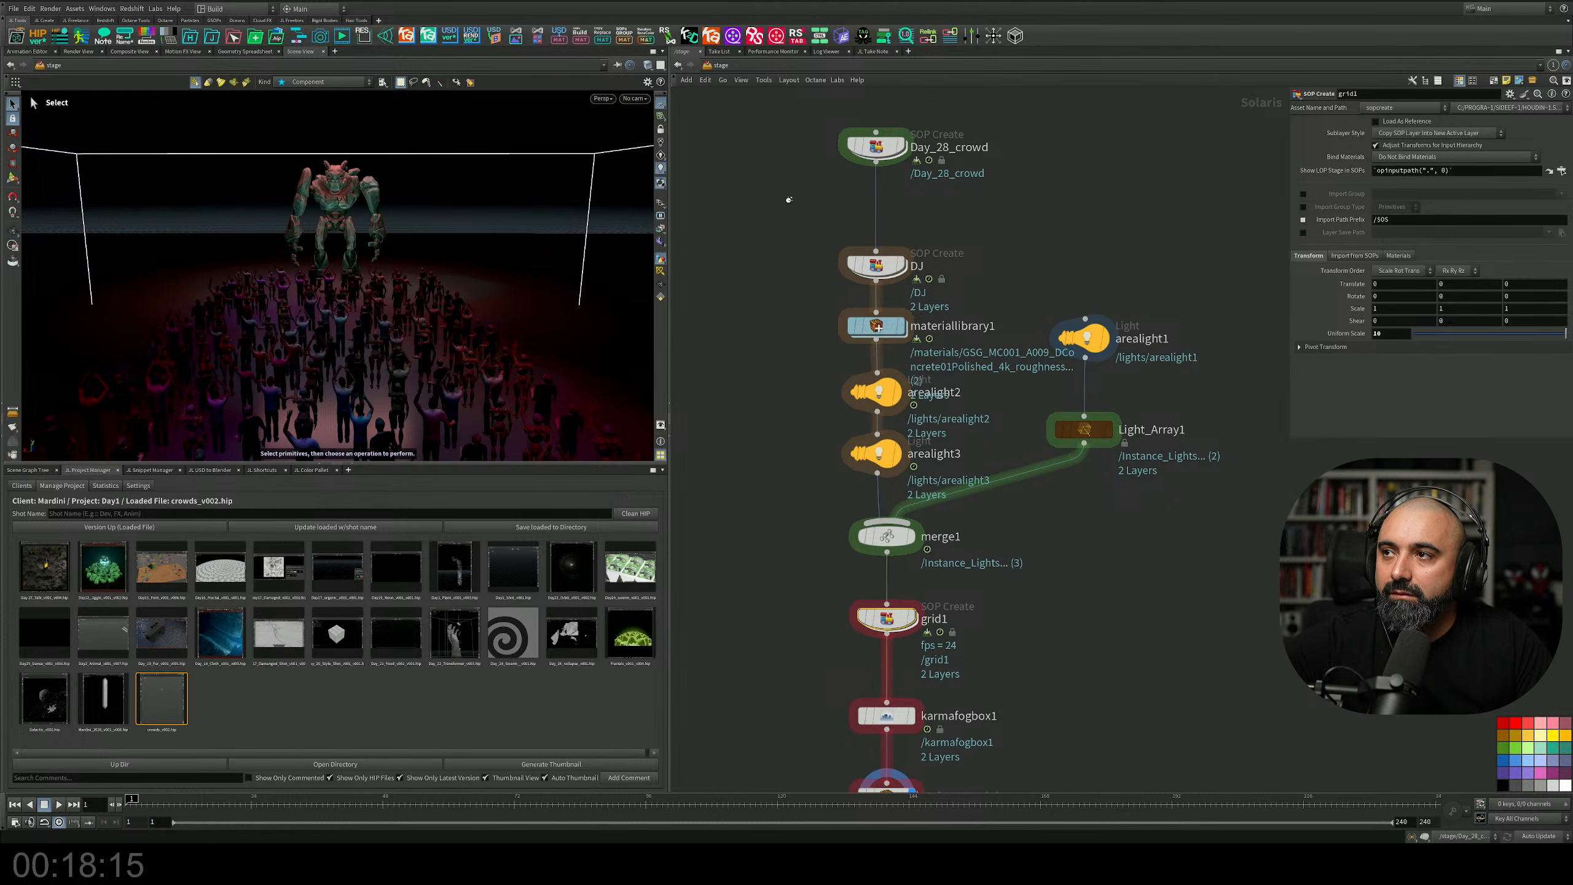
{"action": "double_click", "coordinate": [873, 148]}
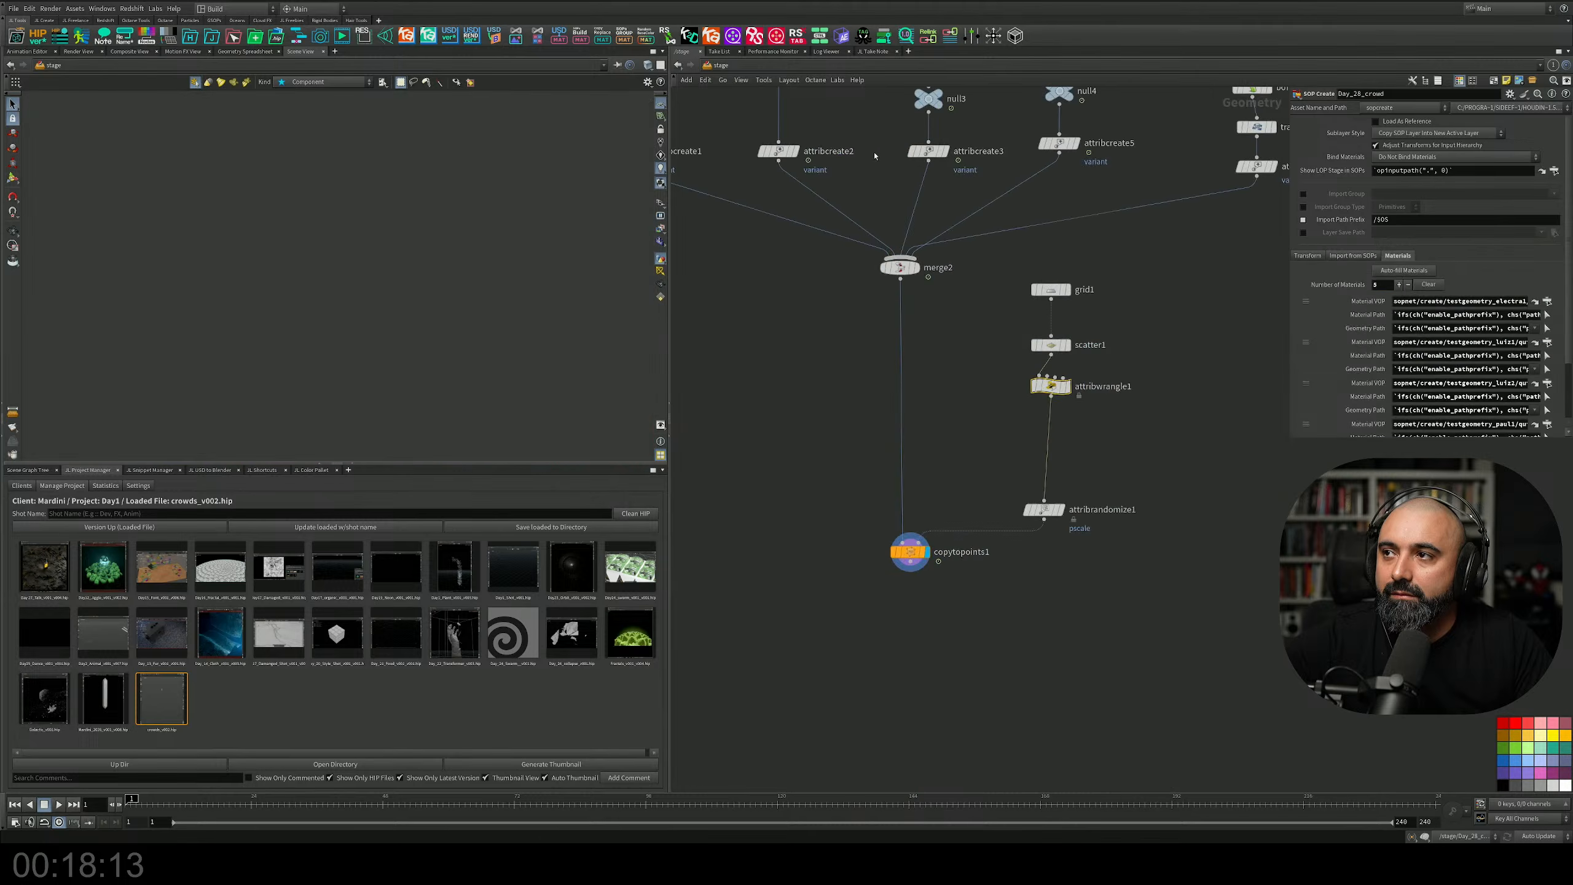
Add a Box node in an empty area of the crowd geometry network and display it in the viewport.
{"action": "scroll", "coordinate": [799, 355], "scroll_direction": "down", "scroll_amount": 3}
{"action": "middle_click_drag", "start_coordinate": [759, 358], "coordinate": [888, 414]}
{"action": "scroll", "coordinate": [887, 415], "scroll_direction": "down", "scroll_amount": 3}
{"action": "middle_click_drag", "start_coordinate": [790, 421], "coordinate": [862, 374]}
{"action": "scroll", "coordinate": [961, 379], "scroll_direction": "up", "scroll_amount": 4}
{"action": "scroll", "coordinate": [946, 379], "scroll_direction": "down", "scroll_amount": 3}
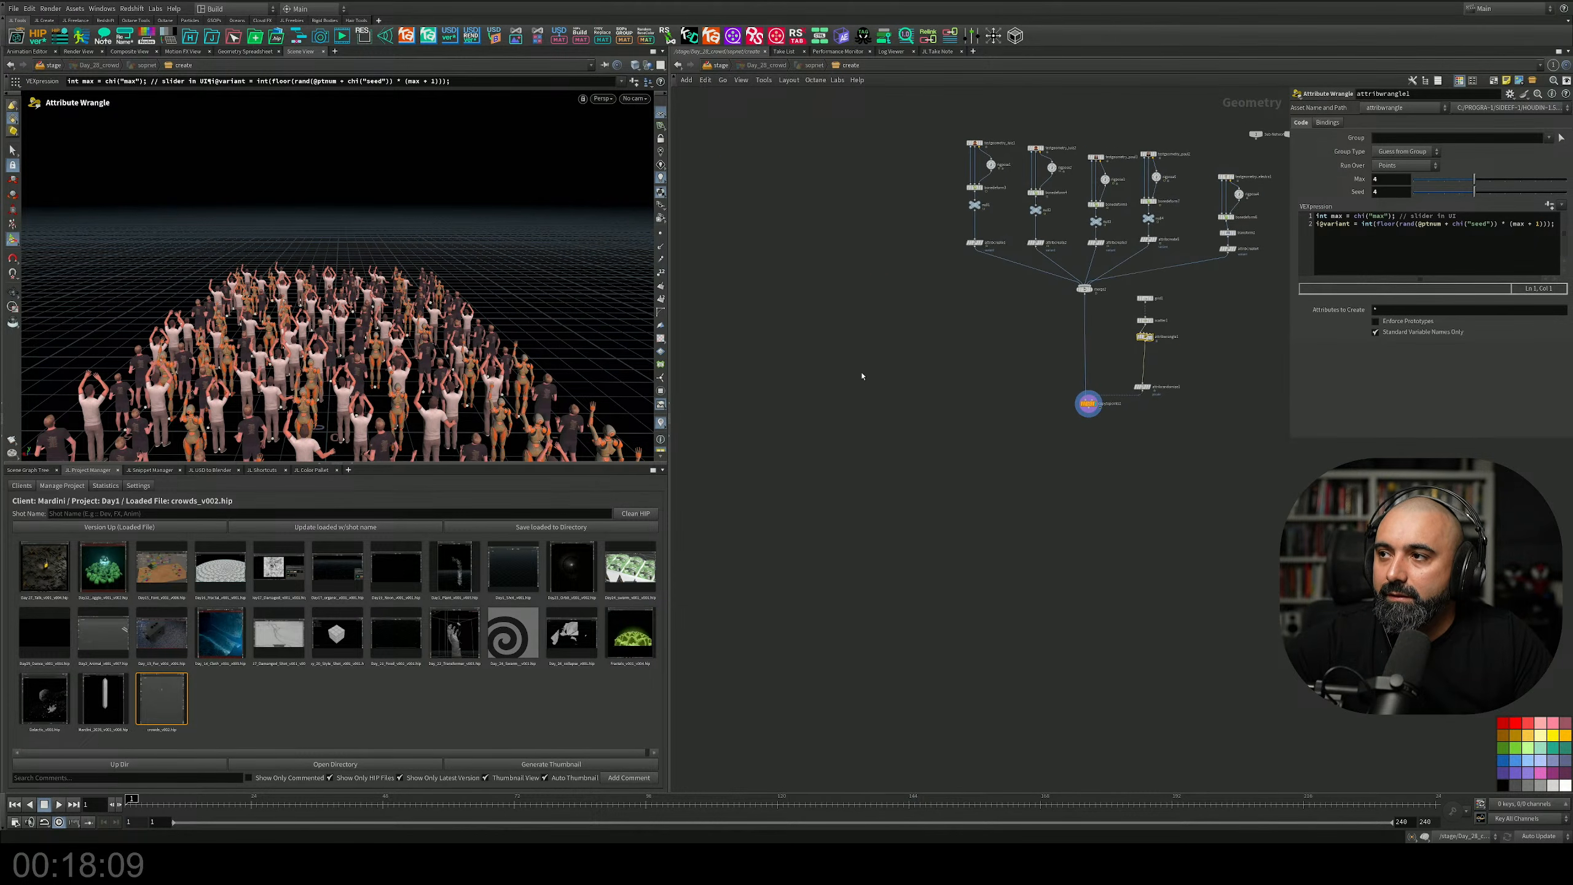
{"action": "key", "text": "Tab"}
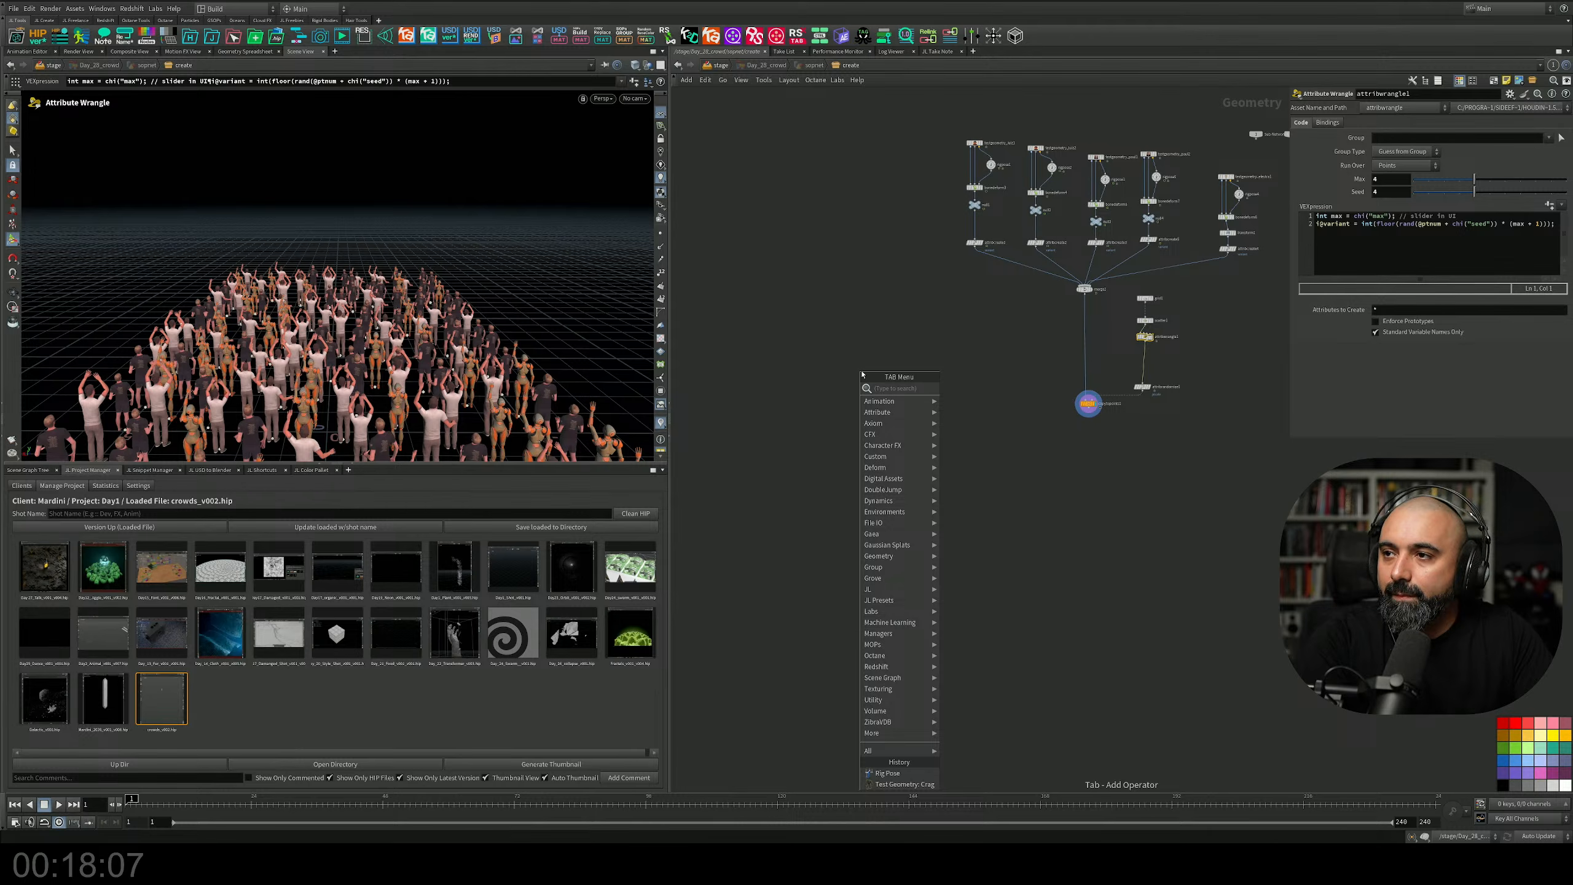
{"action": "type", "text": "box"}
{"action": "key", "text": "Return"}
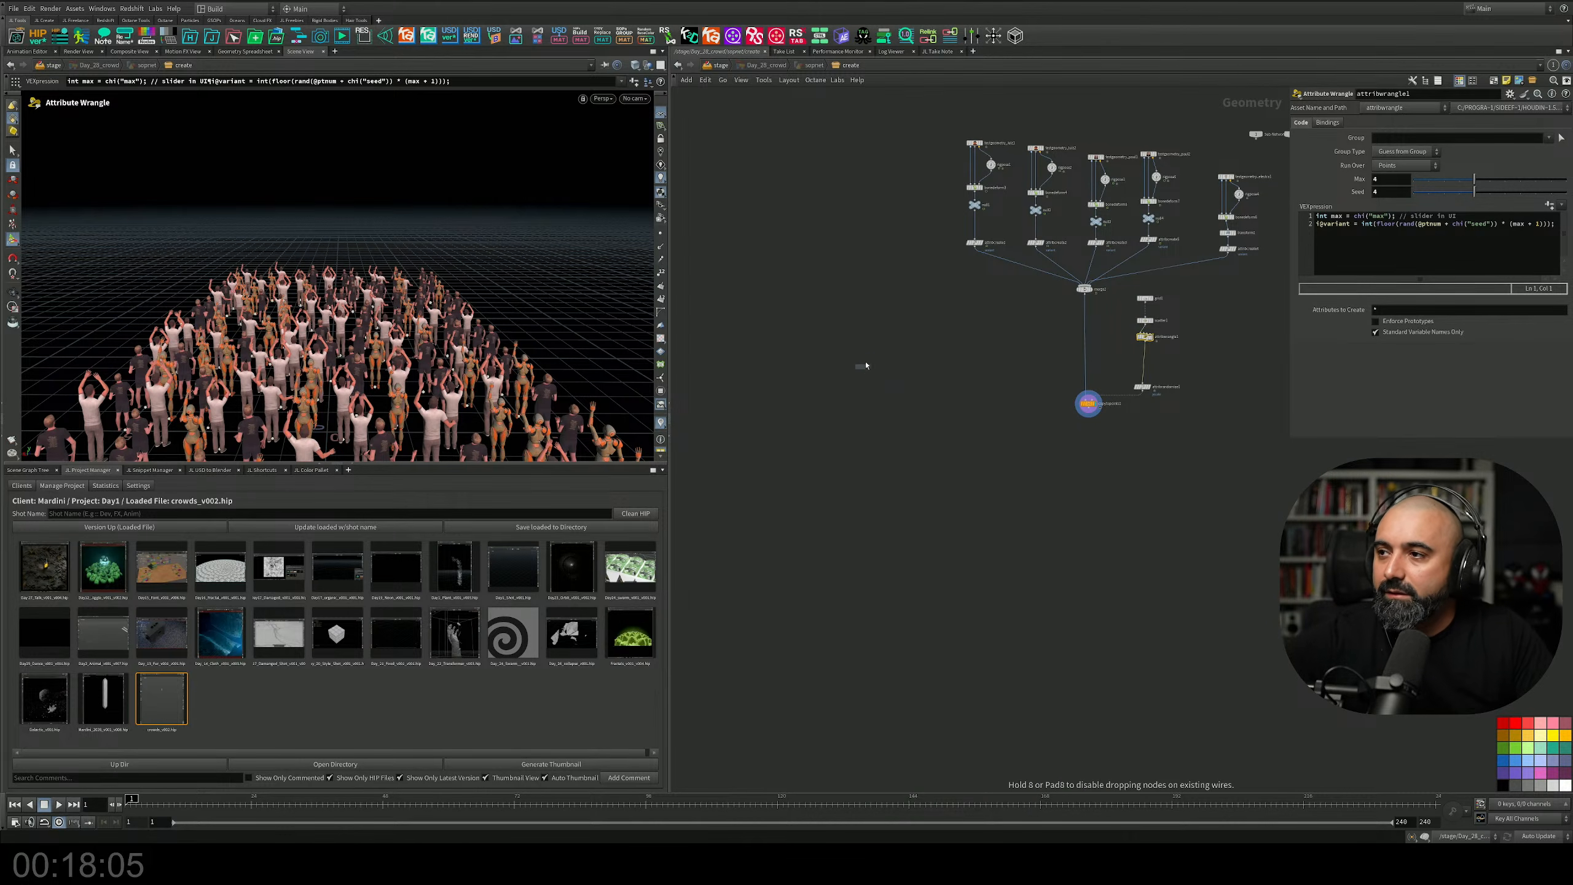
{"action": "left_click", "coordinate": [891, 376]}
{"action": "scroll", "coordinate": [922, 411], "scroll_direction": "up", "scroll_amount": 3}
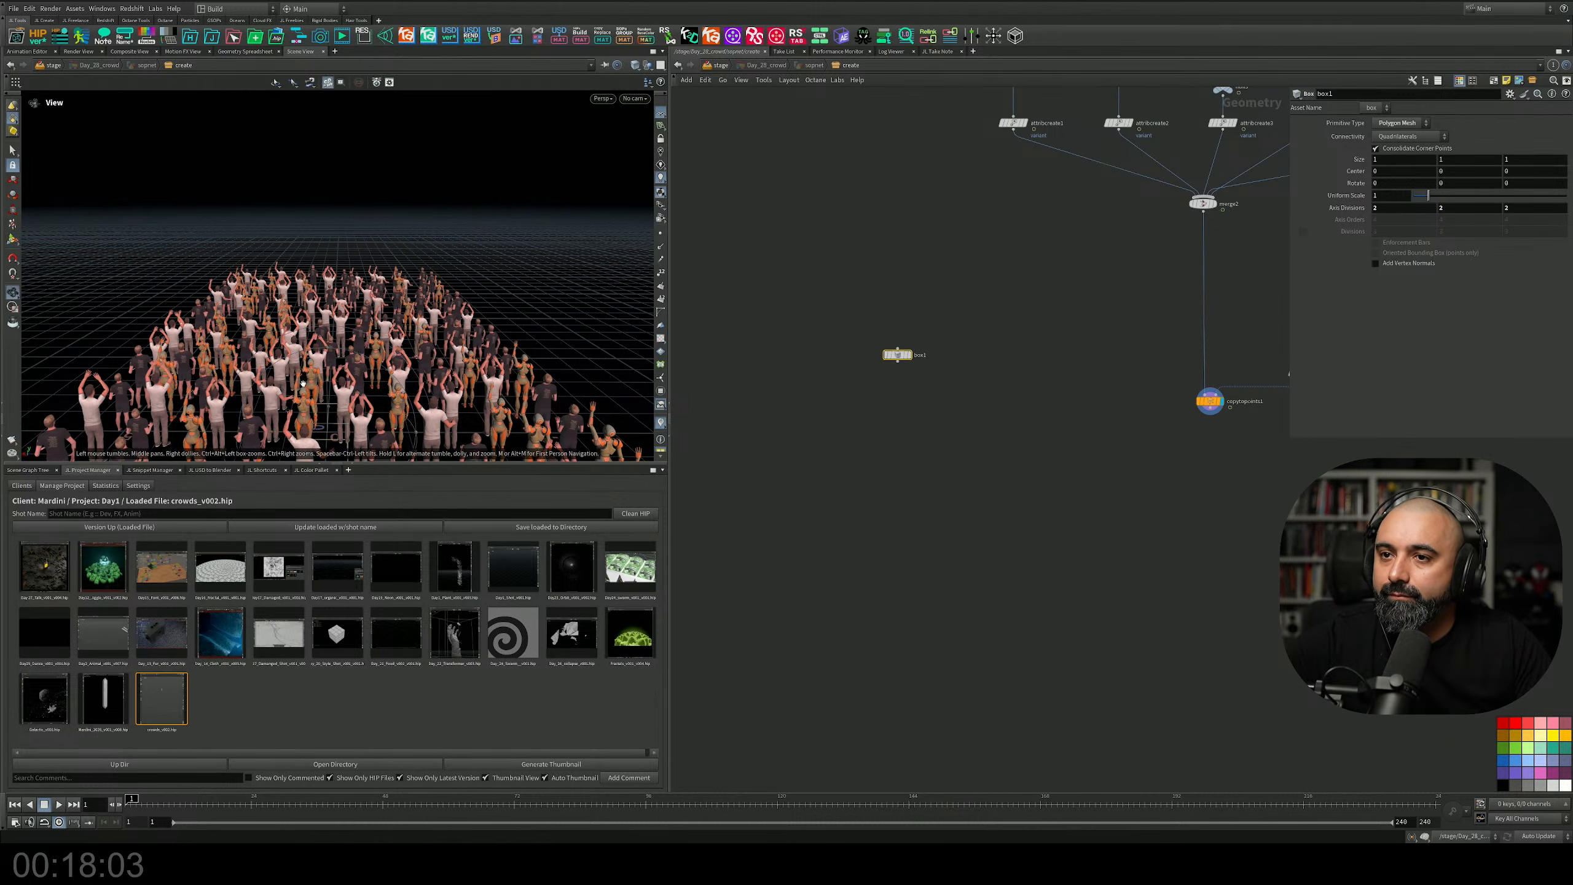
{"action": "left_click_drag", "start_coordinate": [434, 371], "coordinate": [340, 329], "text": "alt"}
{"action": "scroll", "coordinate": [888, 387], "scroll_direction": "up", "scroll_amount": 3}
{"action": "left_click", "coordinate": [924, 335]}
{"action": "middle_click_drag", "start_coordinate": [340, 330], "coordinate": [376, 297], "text": "alt"}
{"action": "right_click_drag", "start_coordinate": [376, 298], "coordinate": [614, 309], "text": "alt"}
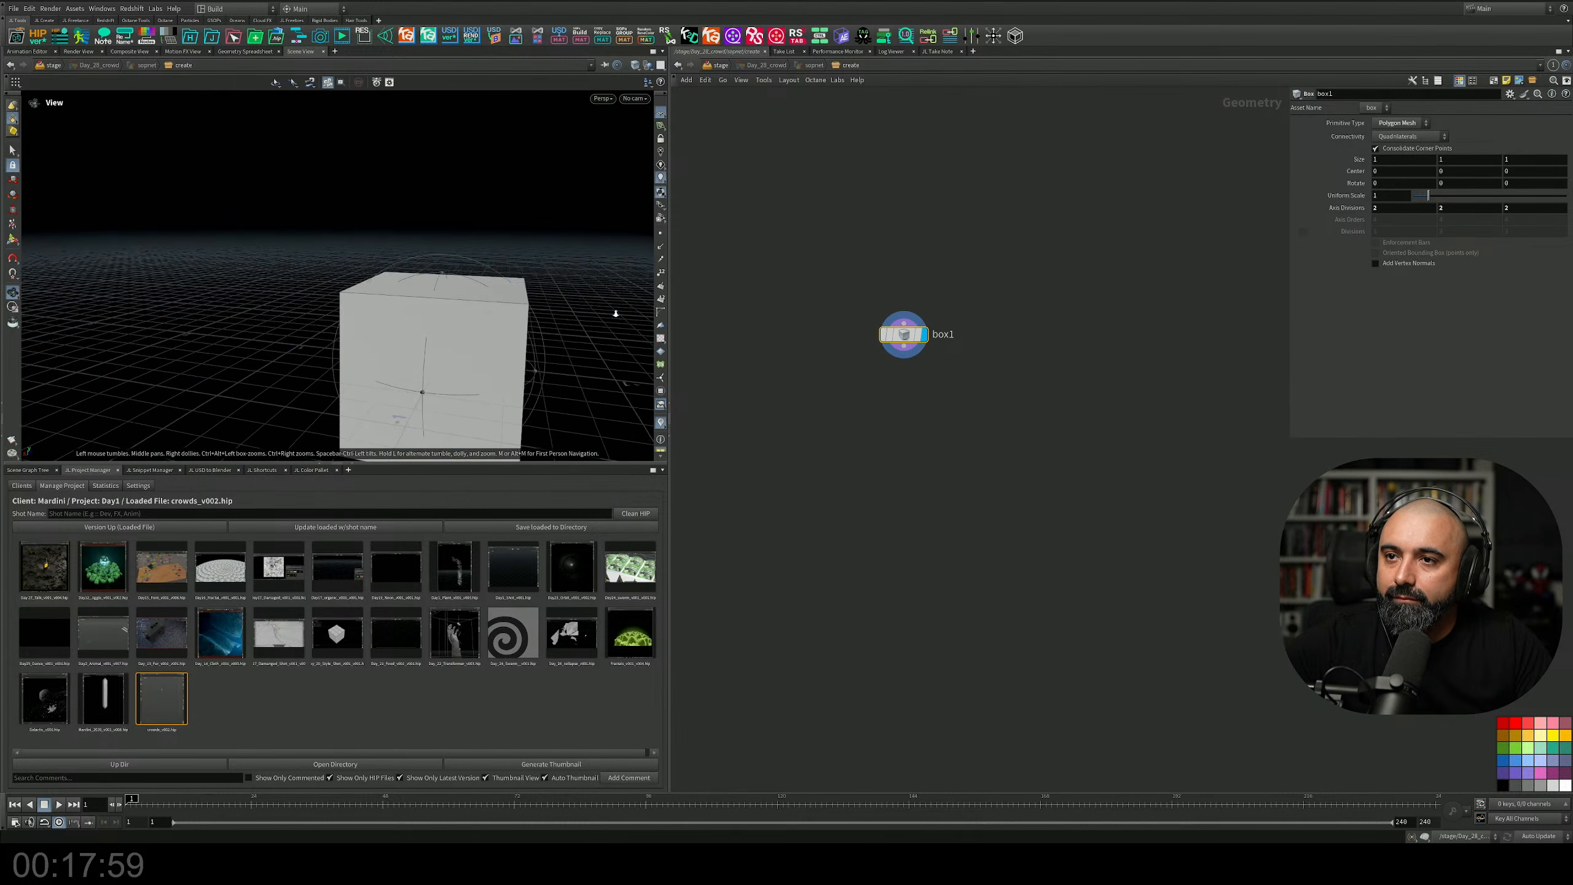
{"action": "middle_click_drag", "start_coordinate": [614, 309], "coordinate": [586, 267], "text": "alt"}
{"action": "right_click_drag", "start_coordinate": [586, 267], "coordinate": [521, 269], "text": "alt"}
{"action": "left_click_drag", "start_coordinate": [520, 270], "coordinate": [476, 298], "text": "alt"}
{"action": "middle_click_drag", "start_coordinate": [477, 298], "coordinate": [369, 307], "text": "alt"}
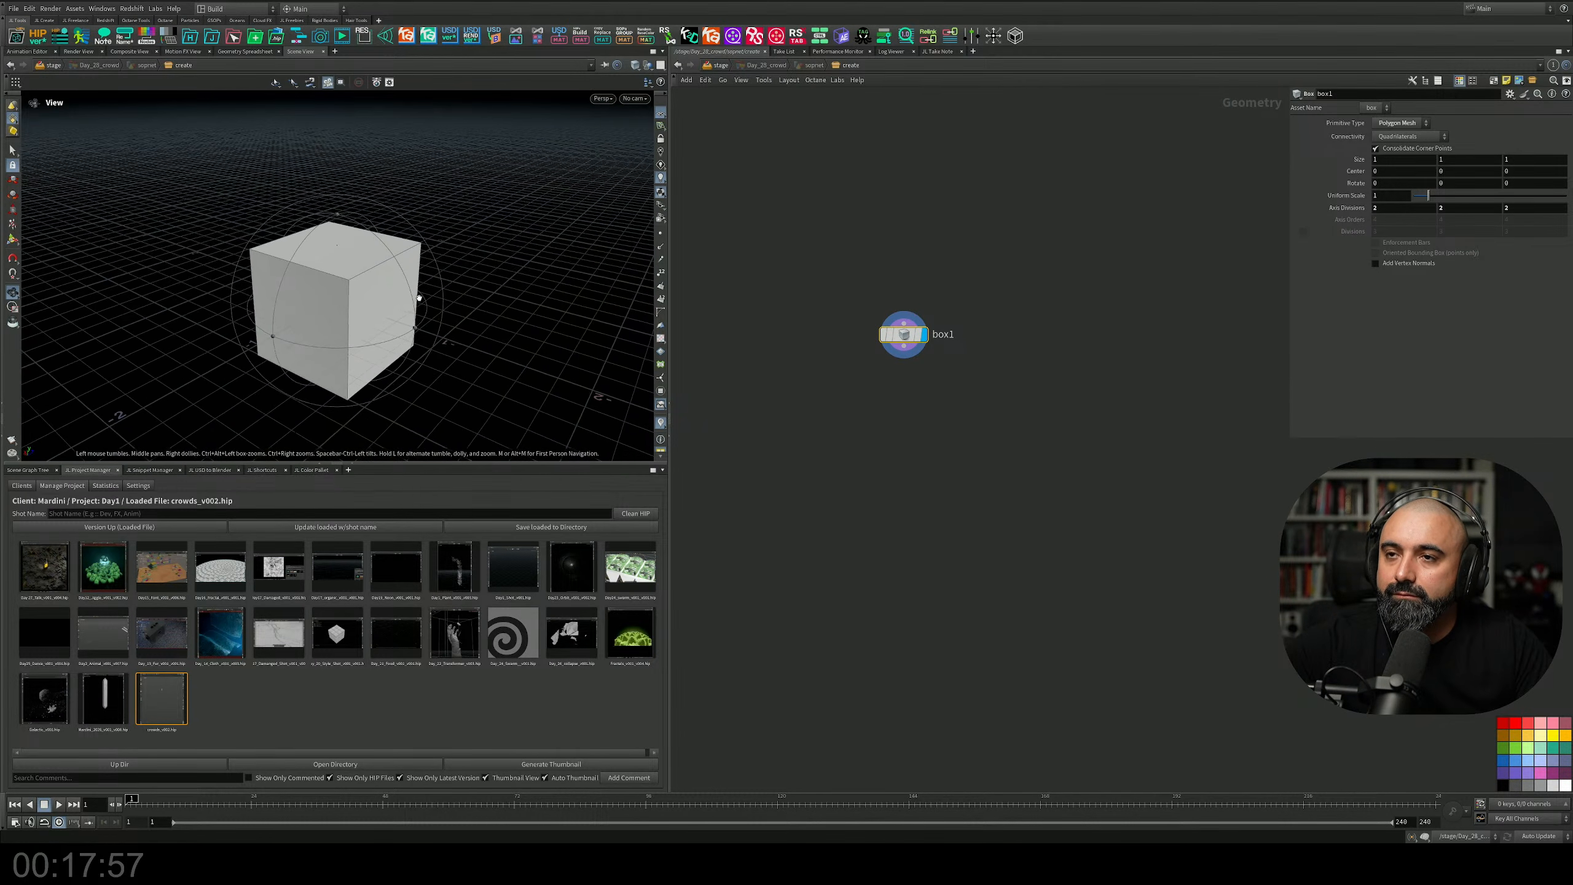
Enlarge the box with its viewport handles to about 7 units in X and about 1.2 units in Y and Z.
{"action": "key", "text": "Return"}
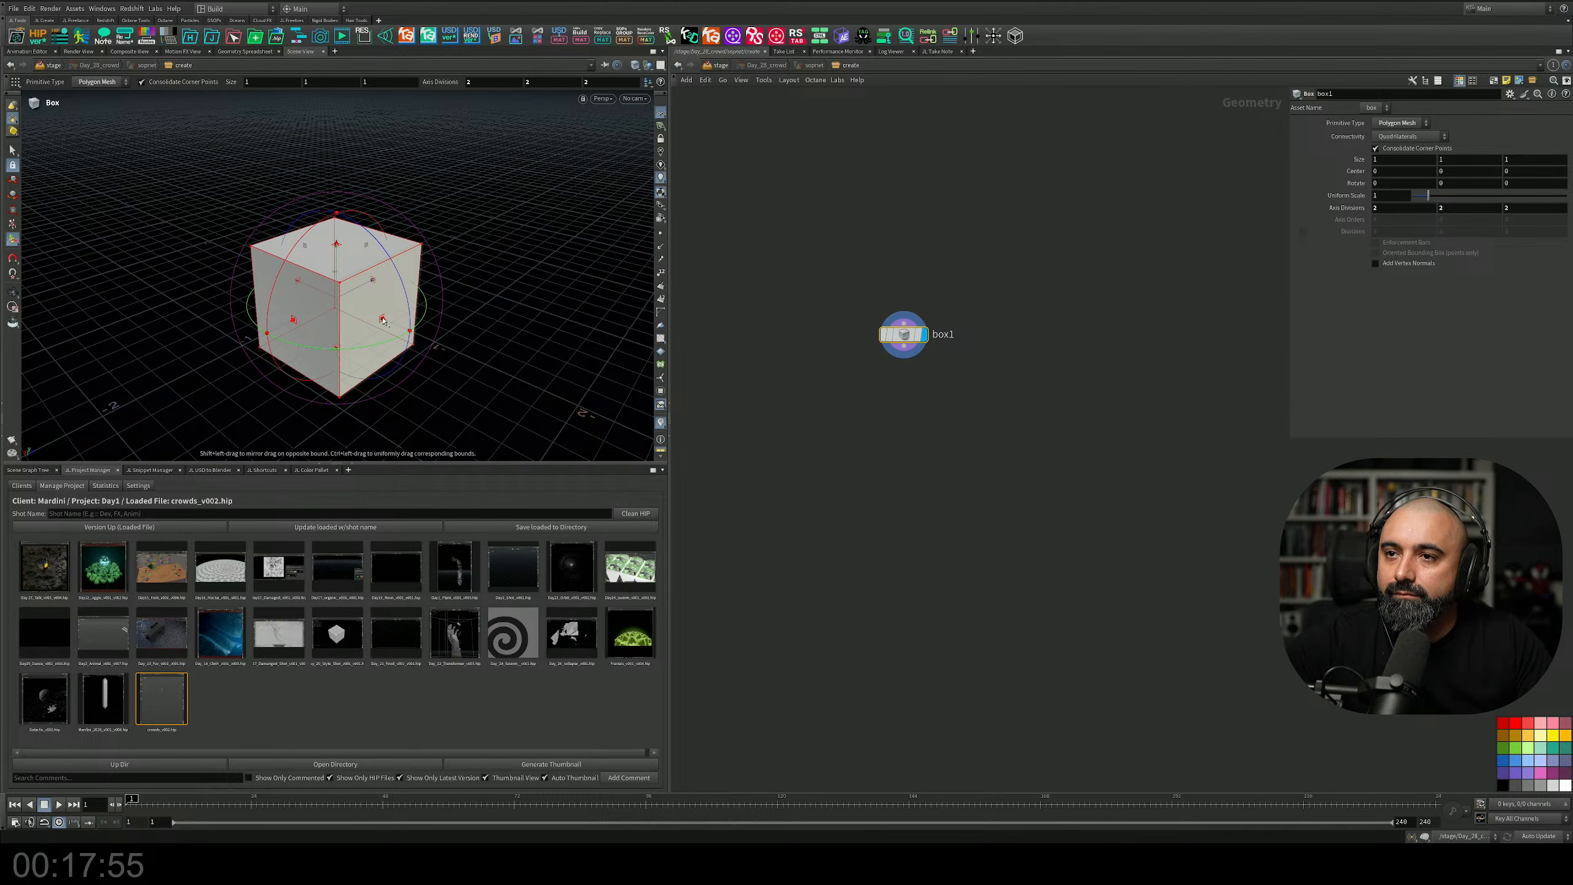
{"action": "left_click_drag", "start_coordinate": [383, 321], "coordinate": [403, 327], "text": "ctrl"}
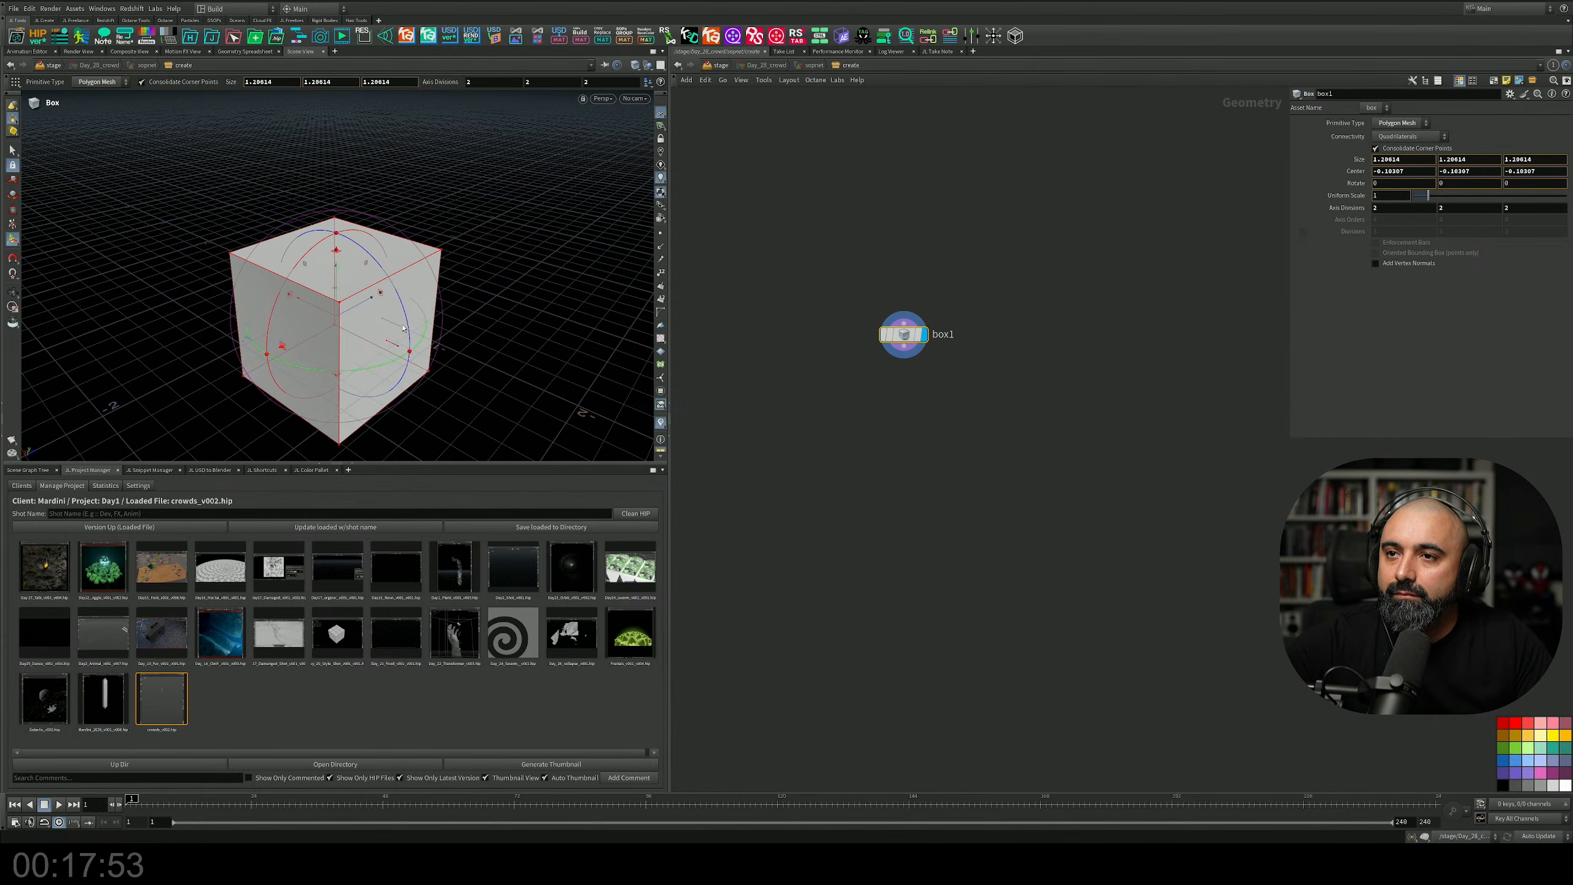
{"action": "left_click_drag", "start_coordinate": [556, 414], "coordinate": [650, 459], "text": "shift"}
{"action": "right_click_drag", "start_coordinate": [483, 397], "coordinate": [326, 379], "text": "alt"}
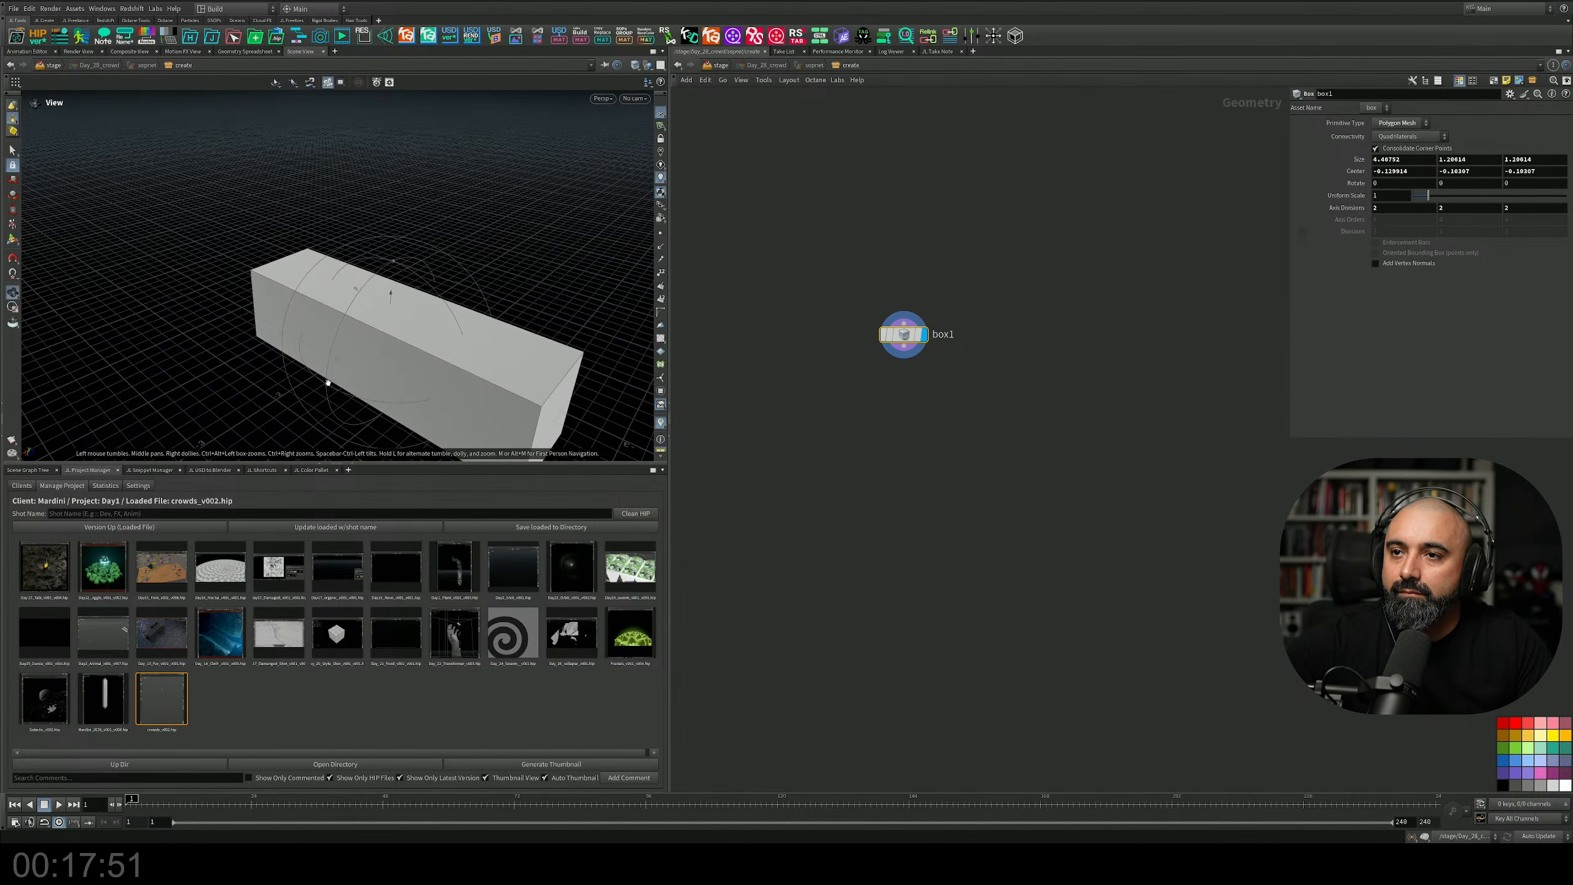
{"action": "left_click_drag", "start_coordinate": [326, 380], "coordinate": [404, 329], "text": "alt"}
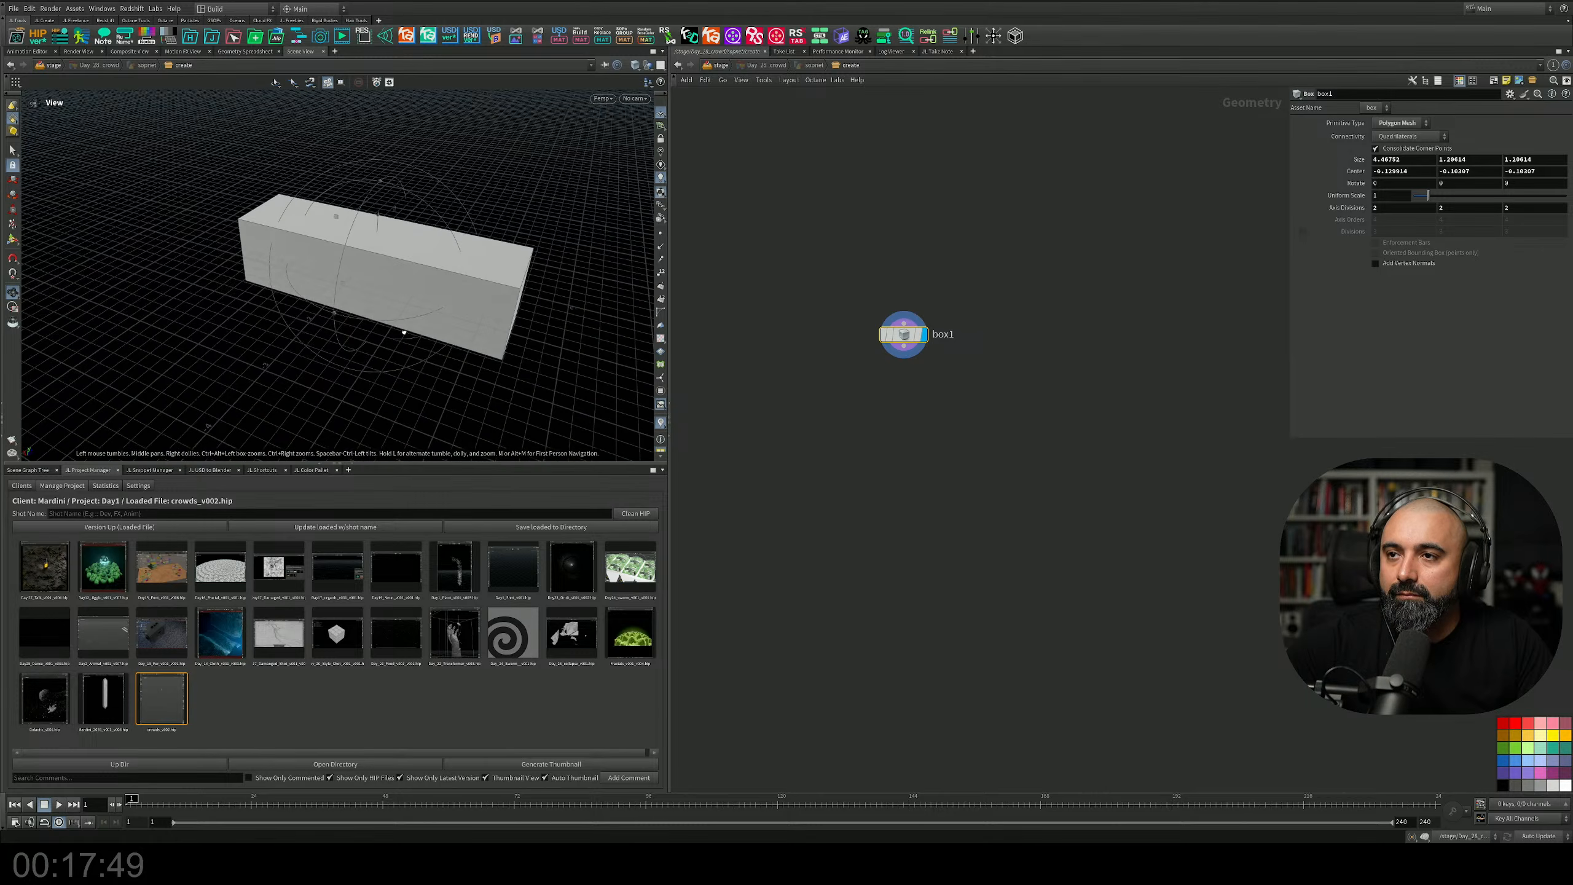
{"action": "right_click_drag", "start_coordinate": [404, 330], "coordinate": [536, 297], "text": "alt"}
{"action": "left_click_drag", "start_coordinate": [528, 302], "coordinate": [651, 338], "text": "shift"}
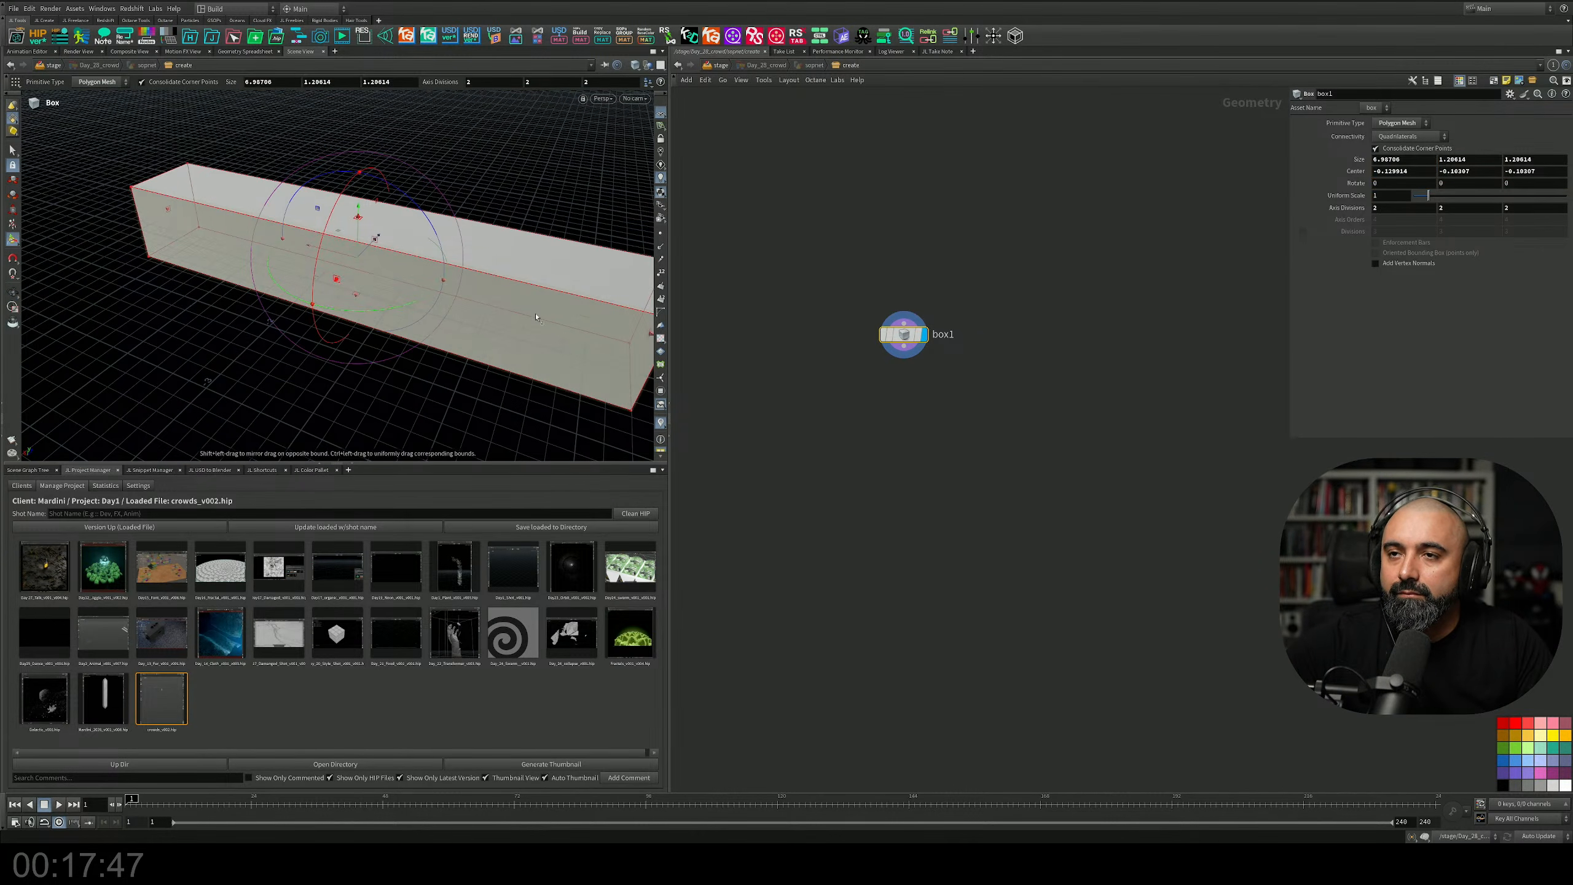
Flatten the box by setting its Y size to 0.1.
{"action": "left_click_drag", "start_coordinate": [353, 316], "coordinate": [400, 264], "text": "alt"}
{"action": "right_click_drag", "start_coordinate": [400, 263], "coordinate": [316, 321], "text": "alt"}
{"action": "left_click_drag", "start_coordinate": [316, 321], "coordinate": [508, 295], "text": "alt"}
{"action": "right_click_drag", "start_coordinate": [509, 295], "coordinate": [351, 334], "text": "alt"}
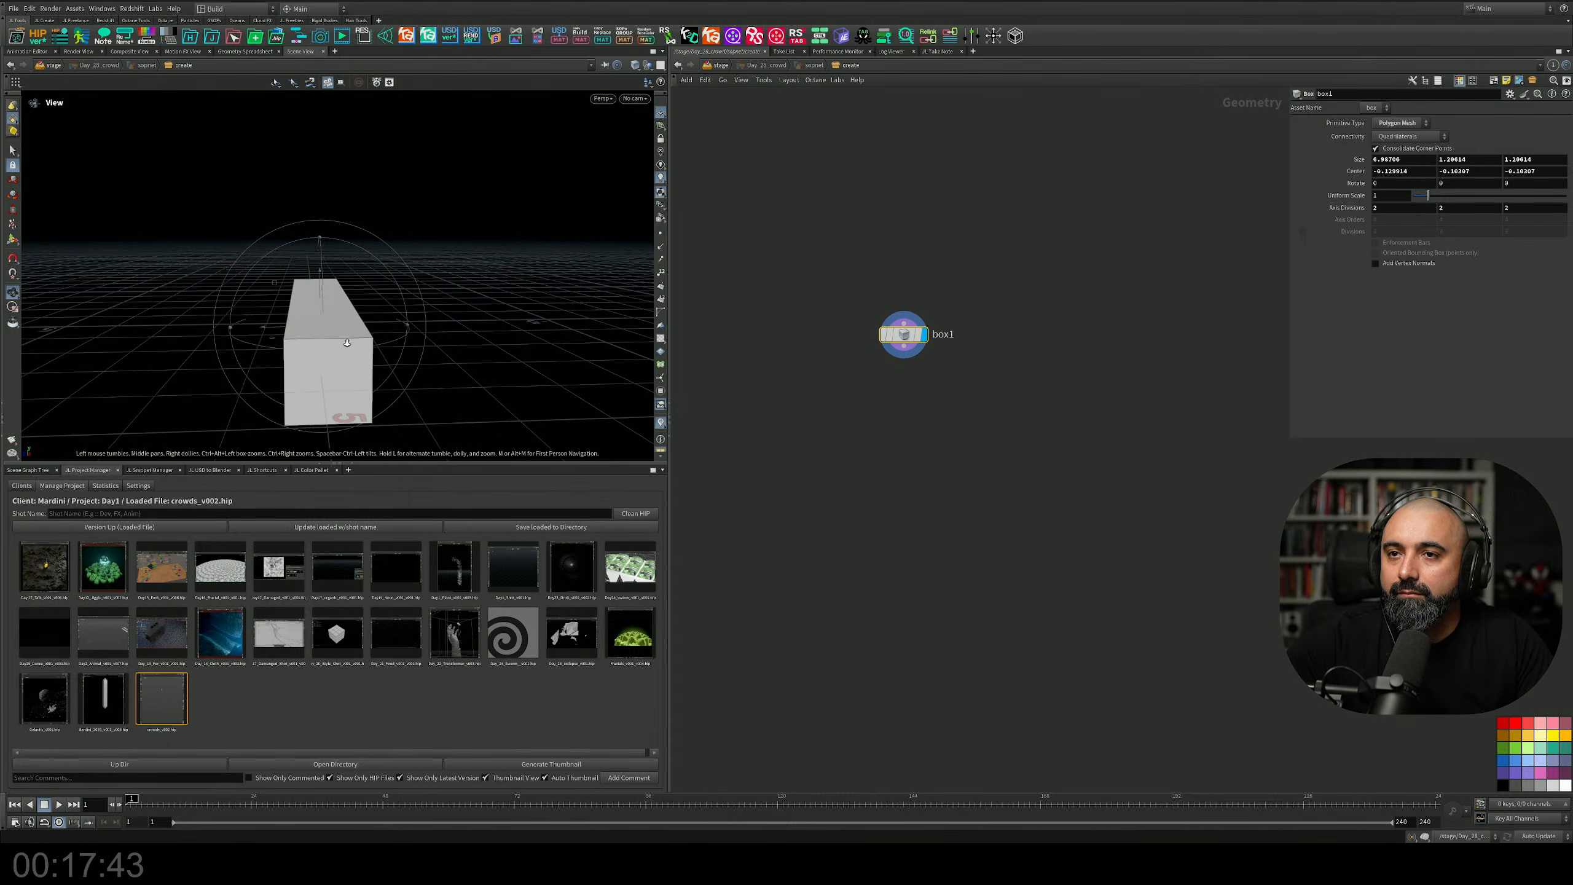
{"action": "middle_click_drag", "start_coordinate": [351, 334], "coordinate": [378, 291], "text": "alt"}
{"action": "left_click_drag", "start_coordinate": [378, 291], "coordinate": [562, 305], "text": "alt"}
{"action": "key", "text": "Return"}
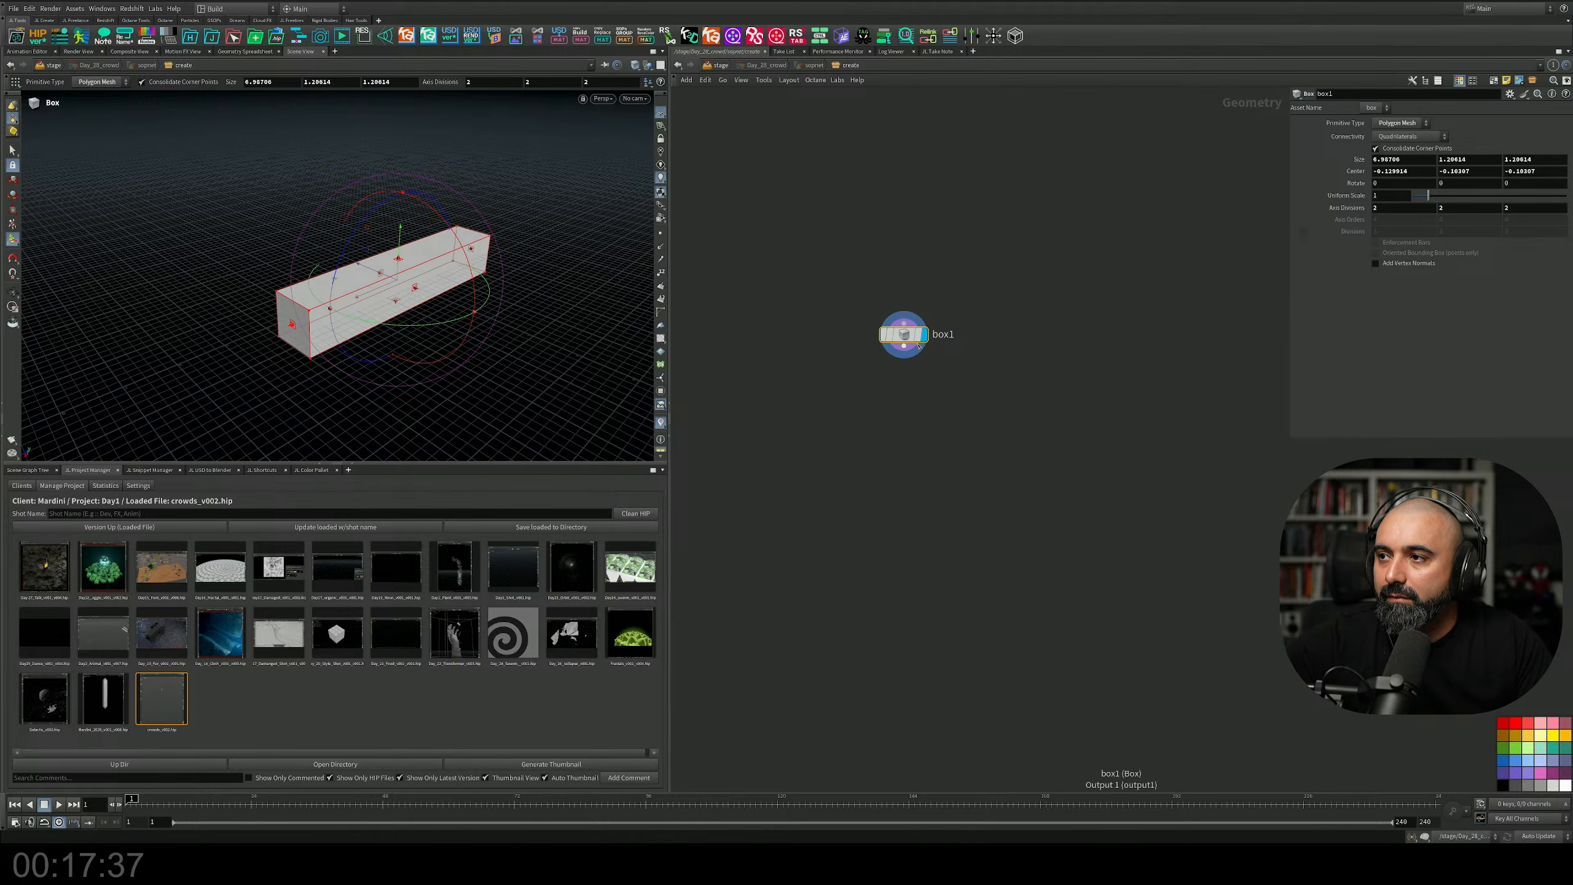
{"action": "scroll", "coordinate": [1207, 266], "scroll_direction": "up", "scroll_amount": 2}
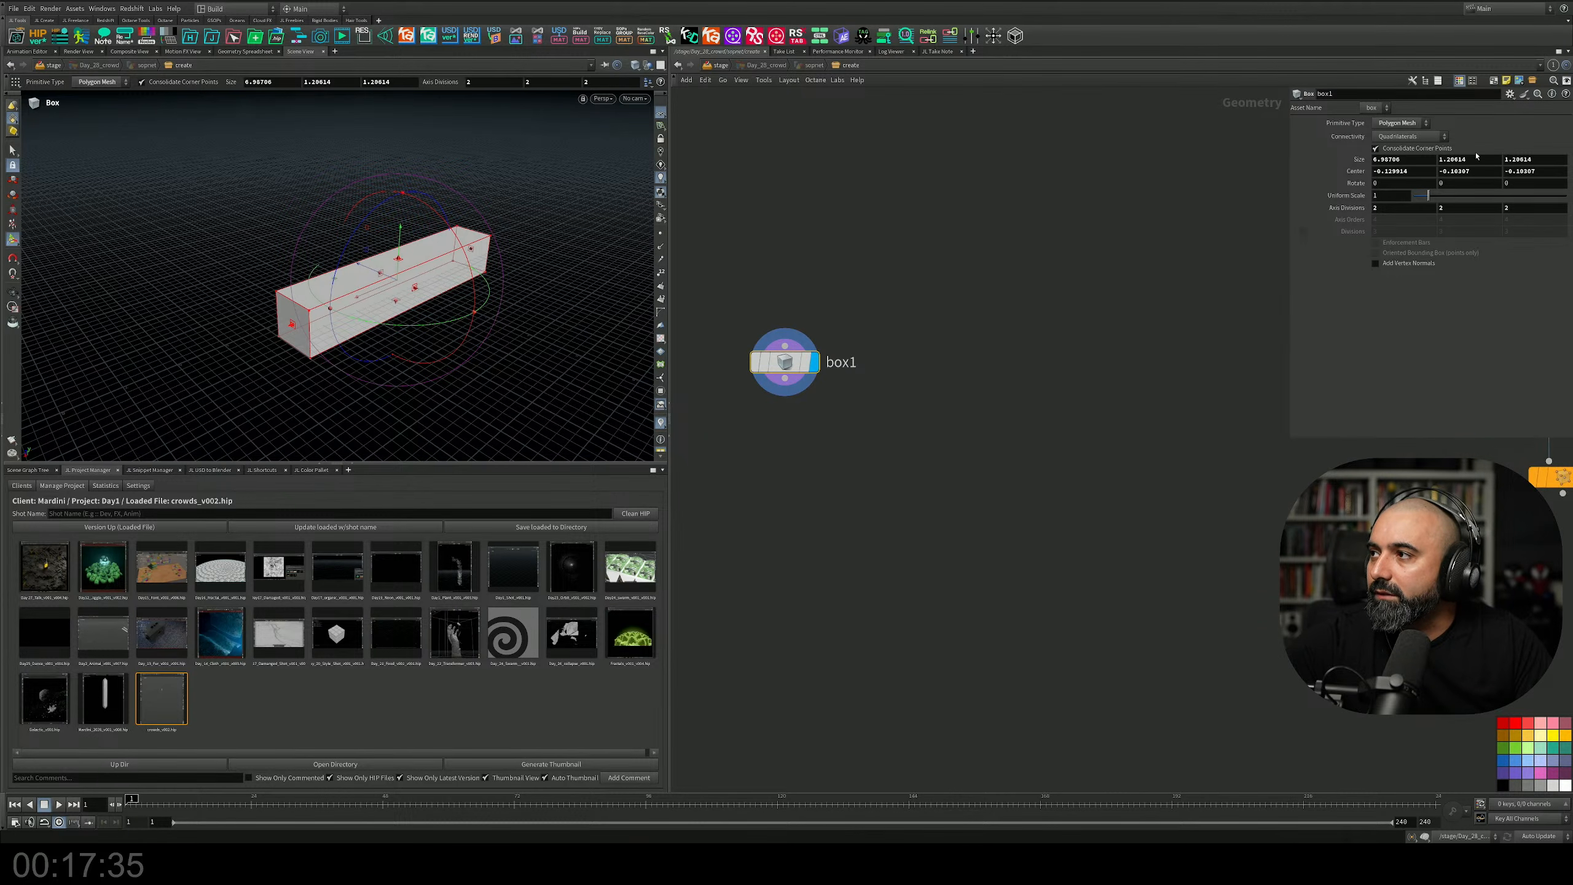
{"action": "left_click", "coordinate": [1468, 159]}
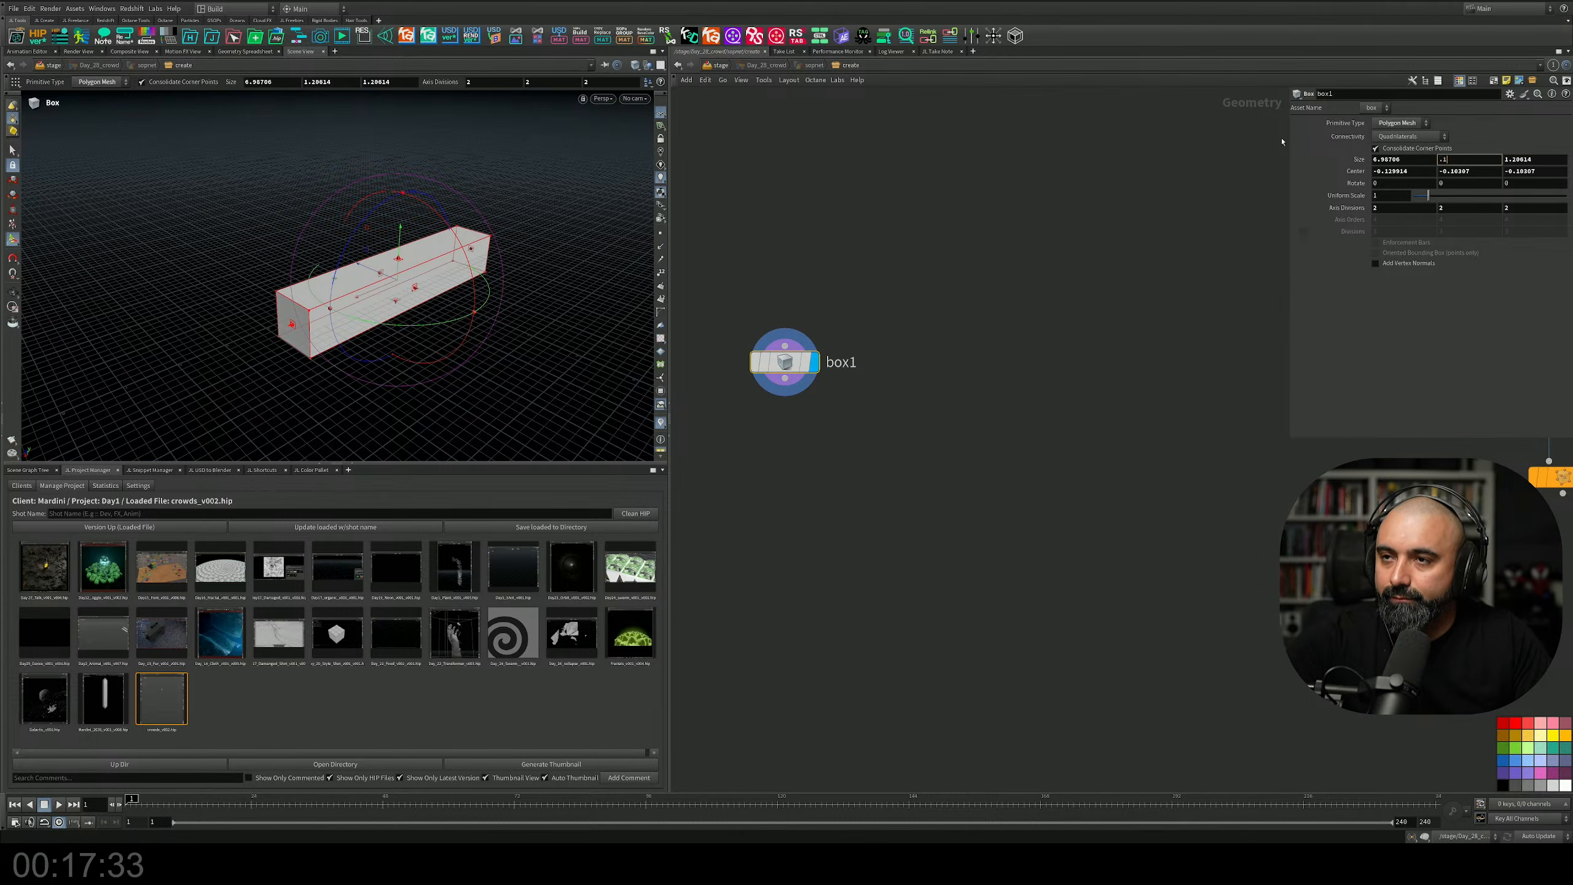
{"action": "key", "text": "Return"}
{"action": "key", "text": "Escape"}
Raise the flat box to a Y center of about 1.14 and widen it to about 2.28 units in Z.
{"action": "left_click_drag", "start_coordinate": [331, 200], "coordinate": [191, 177]}
{"action": "key", "text": "space"}
{"action": "scroll", "coordinate": [325, 306], "scroll_direction": "down", "scroll_amount": 5}
{"action": "key", "text": "Return"}
{"action": "key", "text": "space"}
{"action": "left_click_drag", "start_coordinate": [381, 438], "coordinate": [347, 229]}
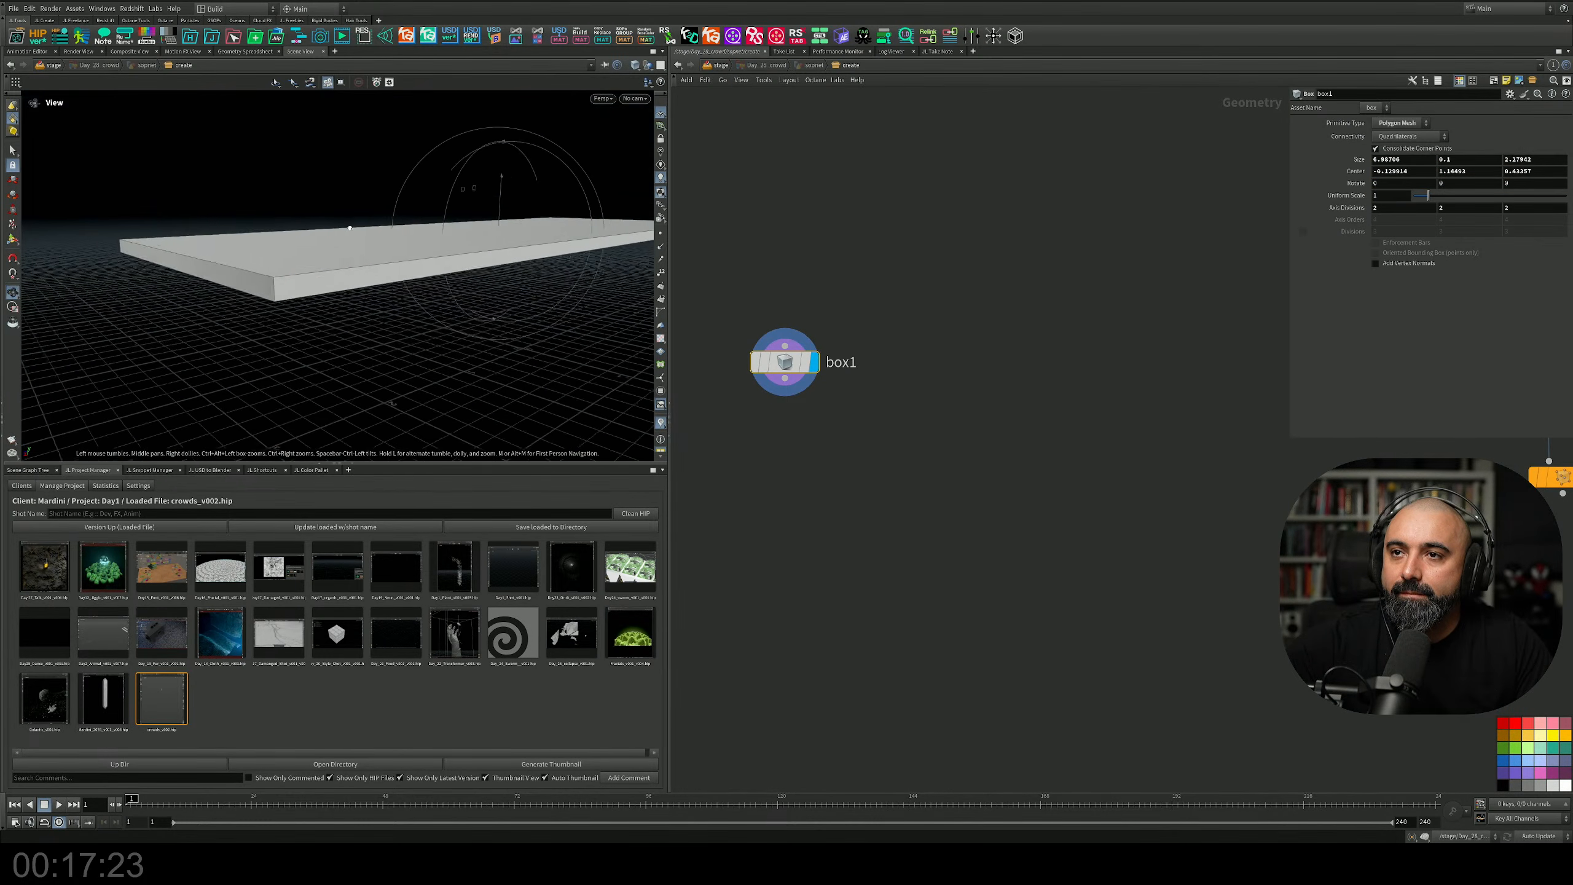
{"action": "right_click_drag", "start_coordinate": [347, 229], "coordinate": [464, 254]}
{"action": "left_click_drag", "start_coordinate": [464, 254], "coordinate": [352, 291]}
{"action": "middle_click_drag", "start_coordinate": [766, 424], "coordinate": [889, 447]}
{"action": "key", "text": "Tab"}
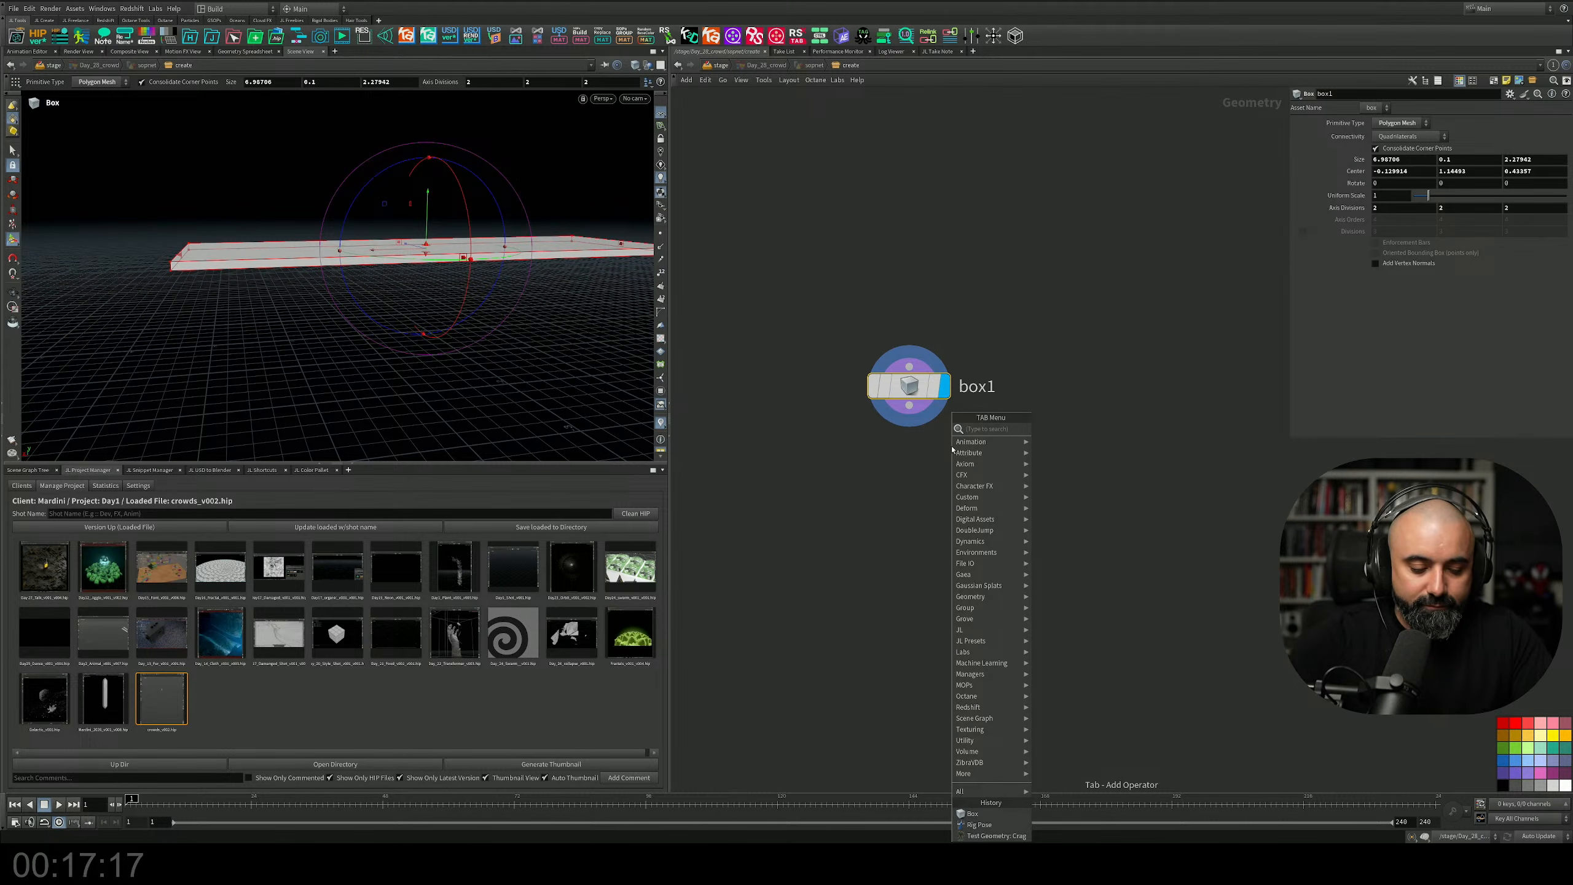
{"action": "type", "text": "bond"}
{"action": "key", "text": "BackSpace"}
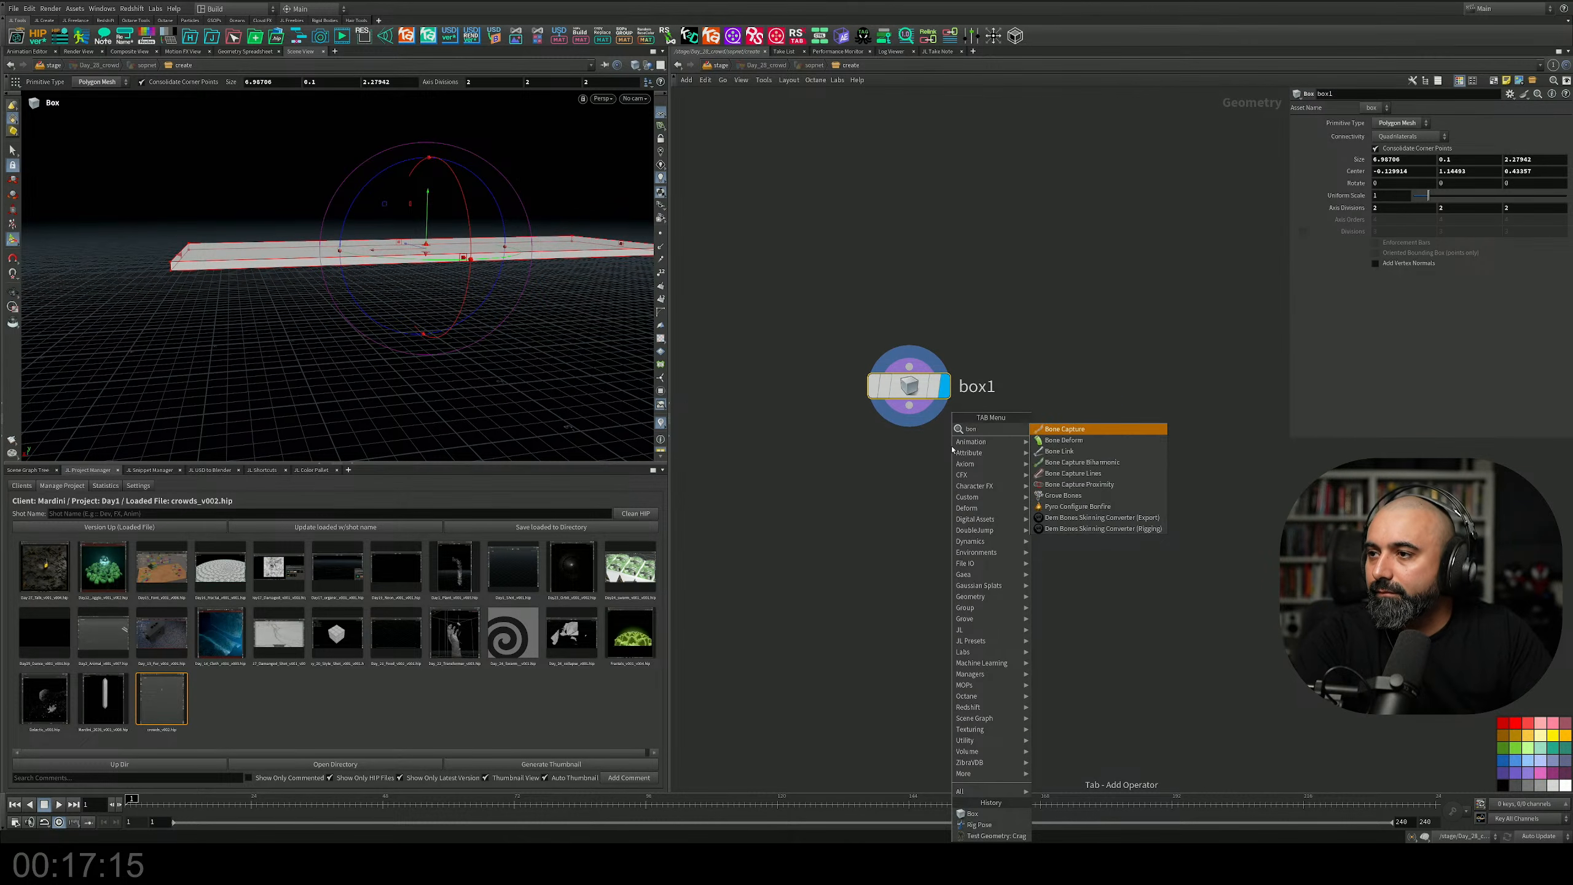
{"action": "key", "text": "Escape"}
Add a Bound node, feed it from box1, and display its result.
{"action": "key", "text": "Tab"}
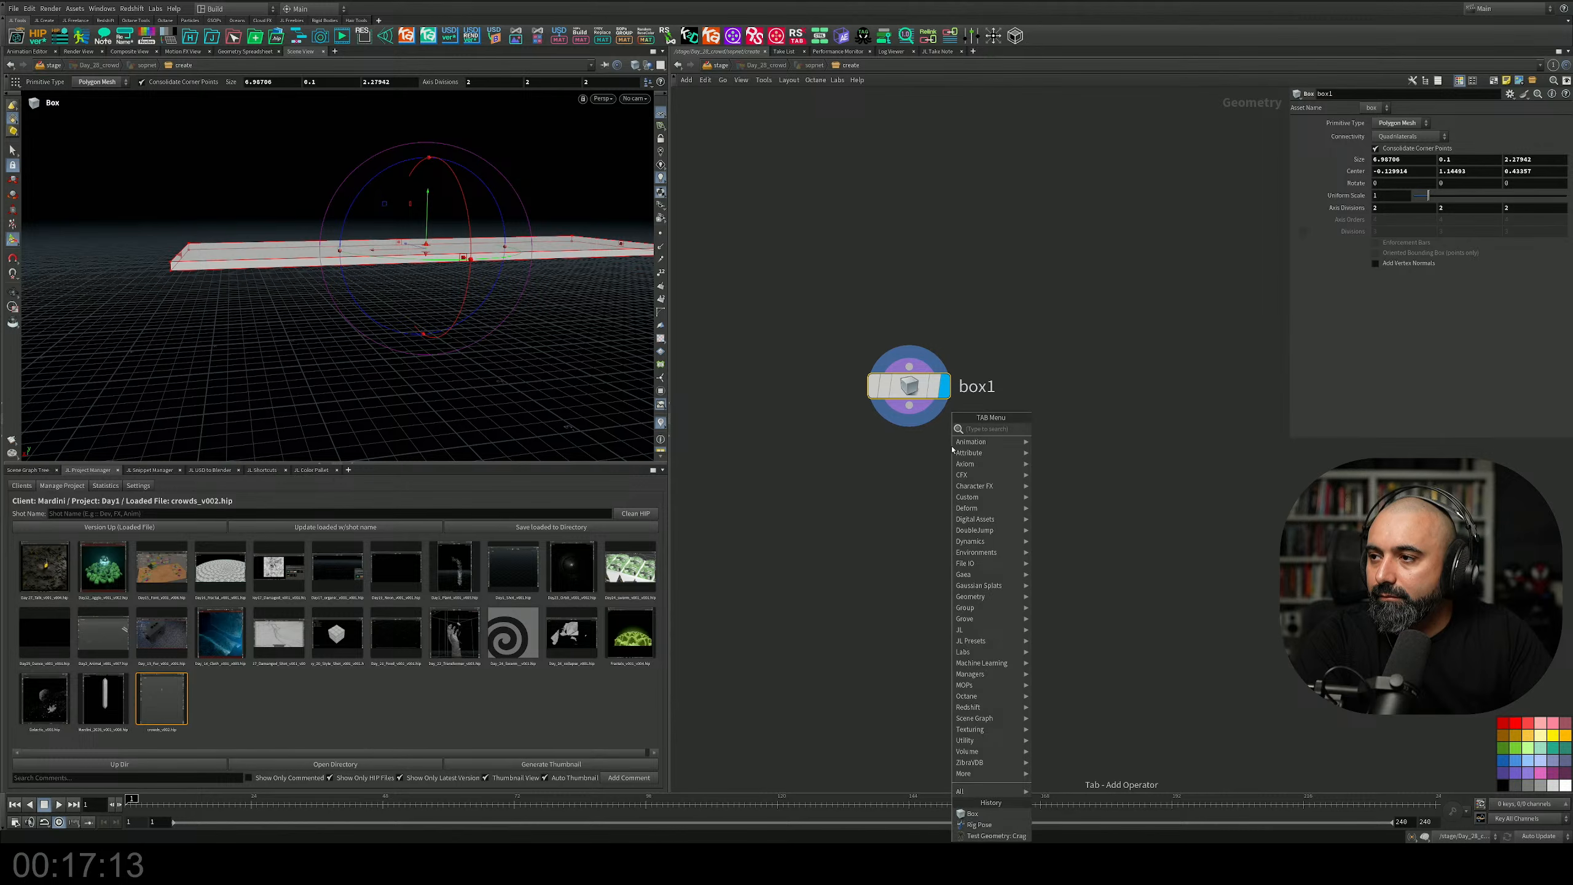
{"action": "type", "text": "bend"}
{"action": "key", "text": "Return"}
{"action": "left_click", "coordinate": [1155, 446]}
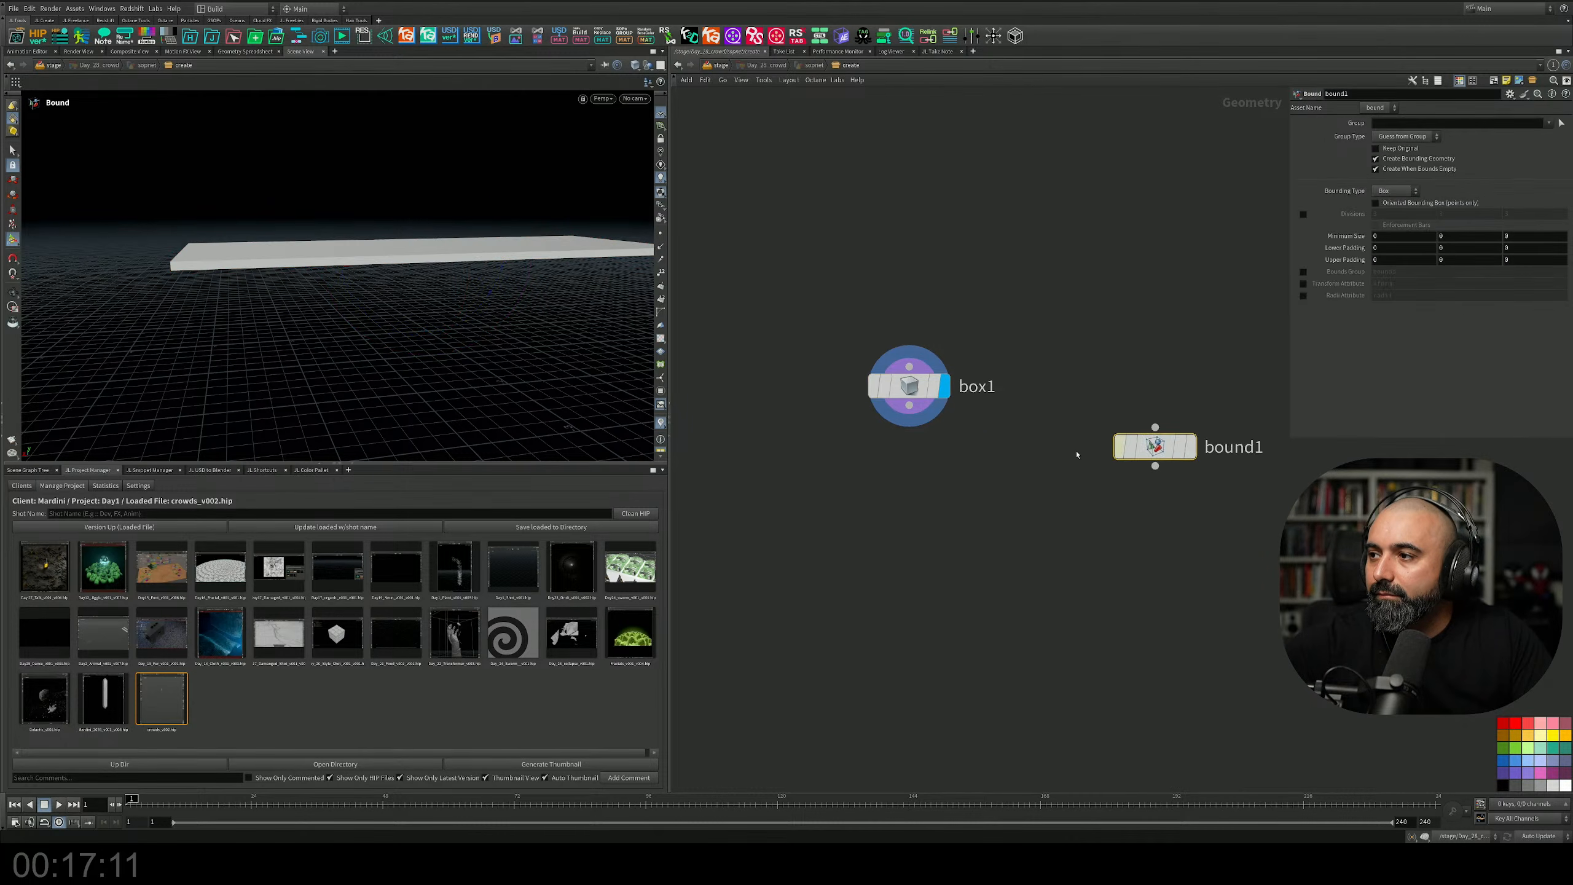
{"action": "left_click", "coordinate": [1189, 446]}
{"action": "left_click_drag", "start_coordinate": [1155, 446], "coordinate": [1126, 491]}
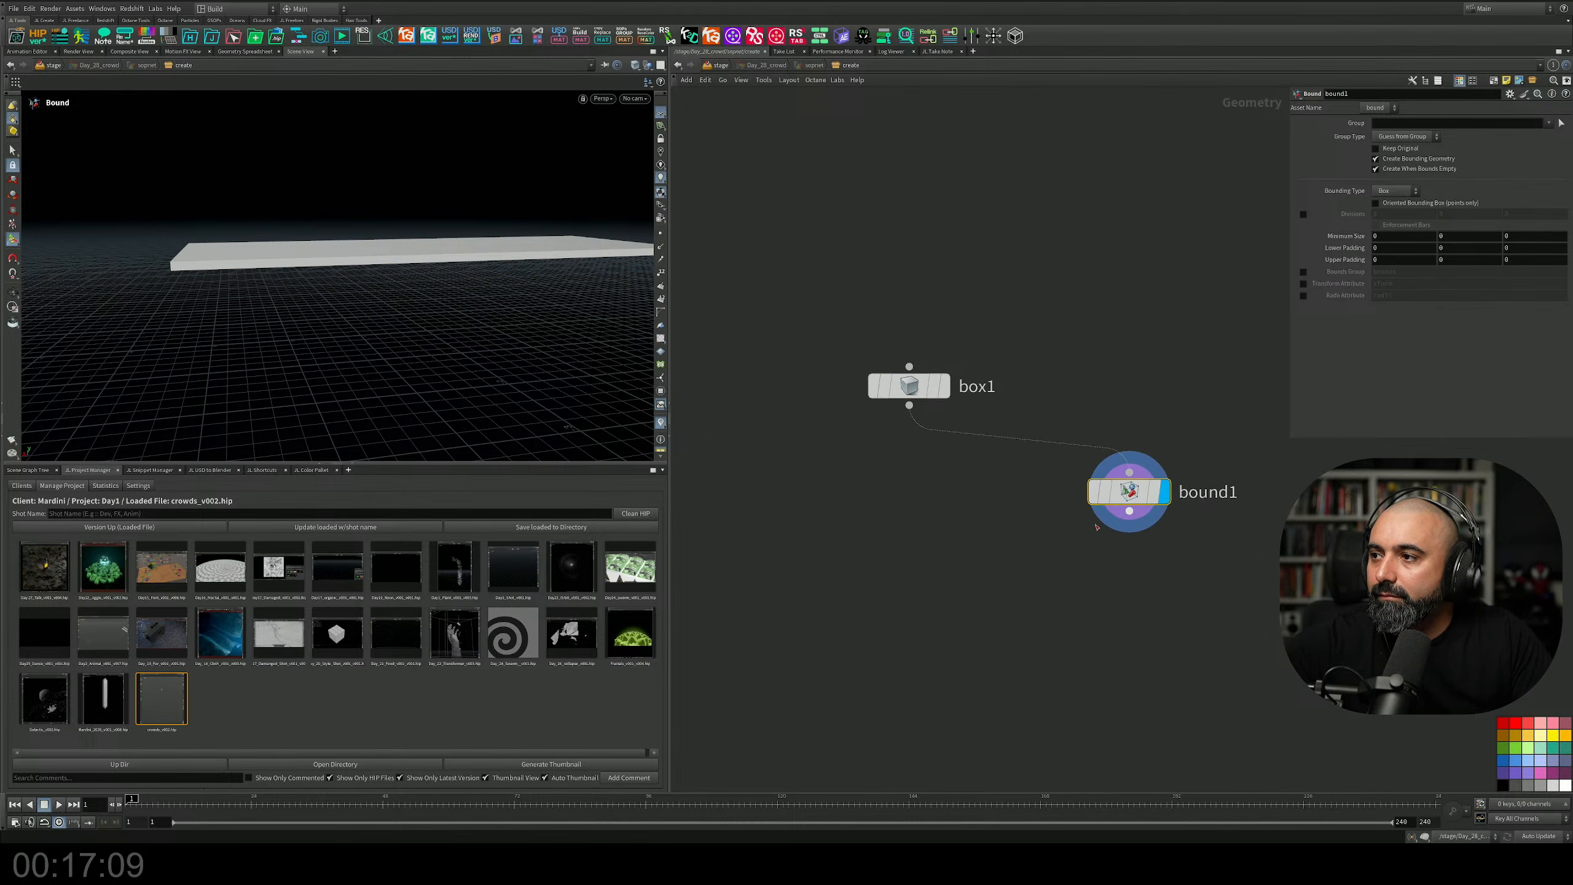
Add an Add node directly below bound1 and set it as the displayed node.
{"action": "middle_click_drag", "start_coordinate": [1127, 491], "coordinate": [1119, 417]}
{"action": "key", "text": "Tab"}
{"action": "type", "text": "ad"}
{"action": "left_click", "coordinate": [1152, 418]}
{"action": "left_click", "coordinate": [1153, 494]}
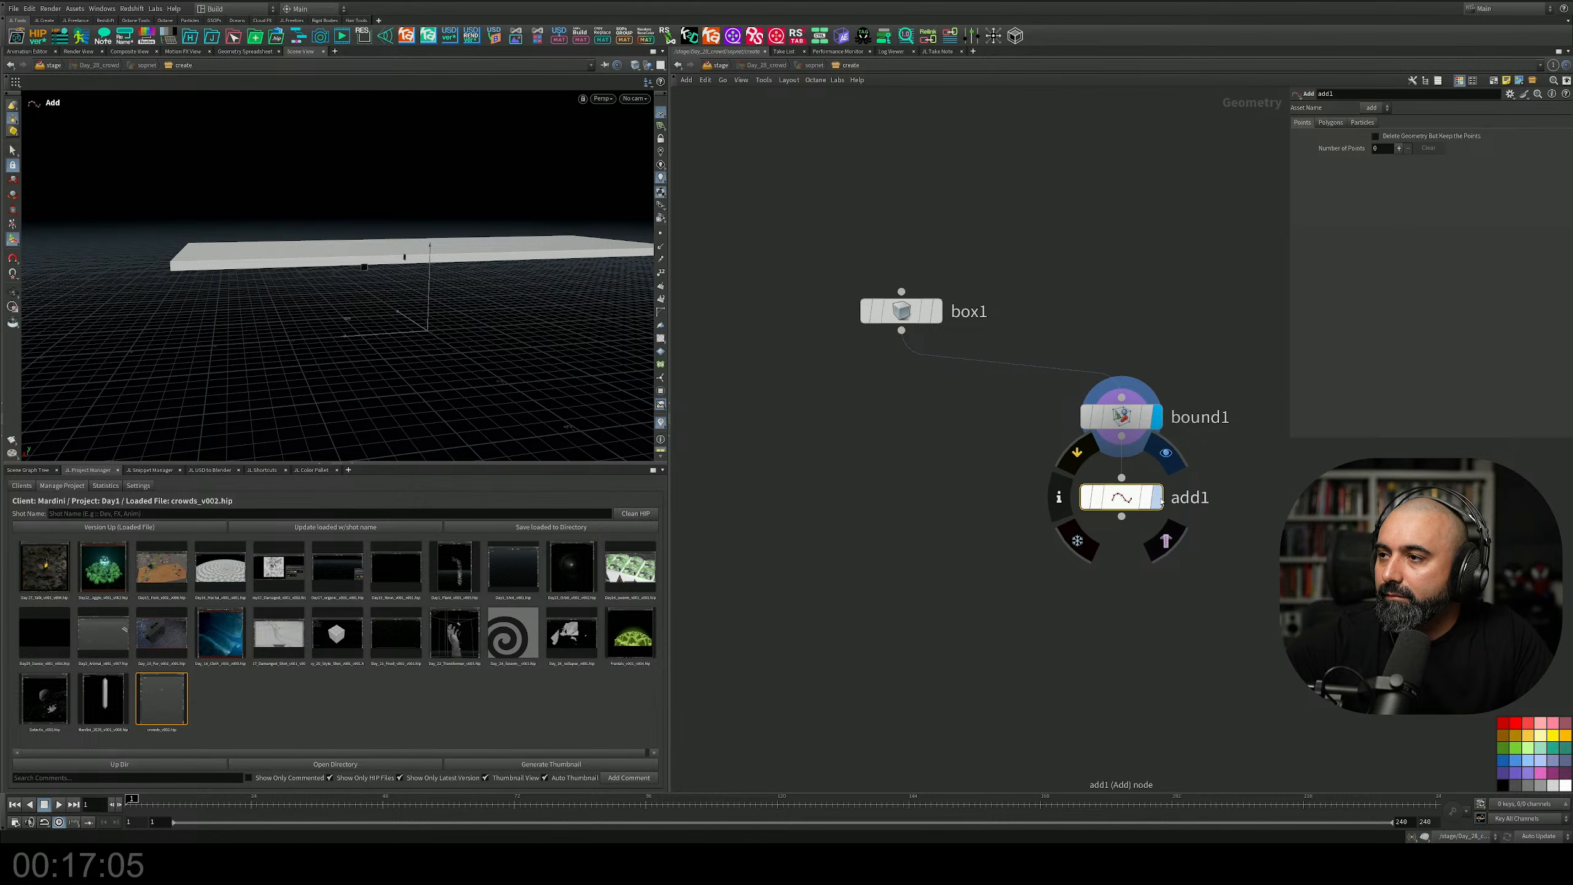
{"action": "left_click", "coordinate": [1158, 500]}
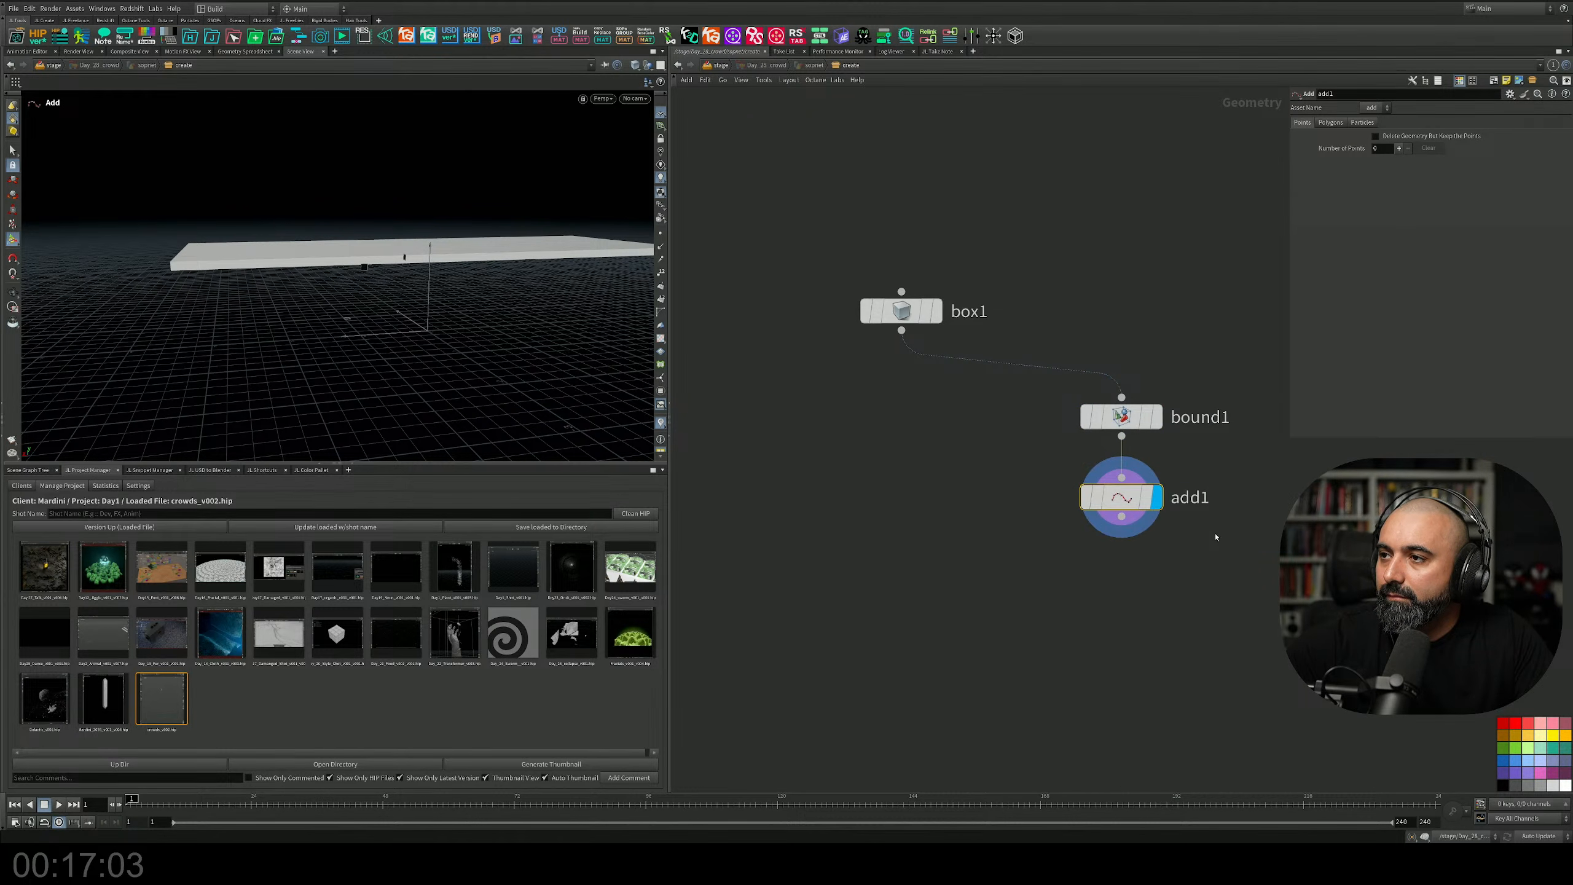
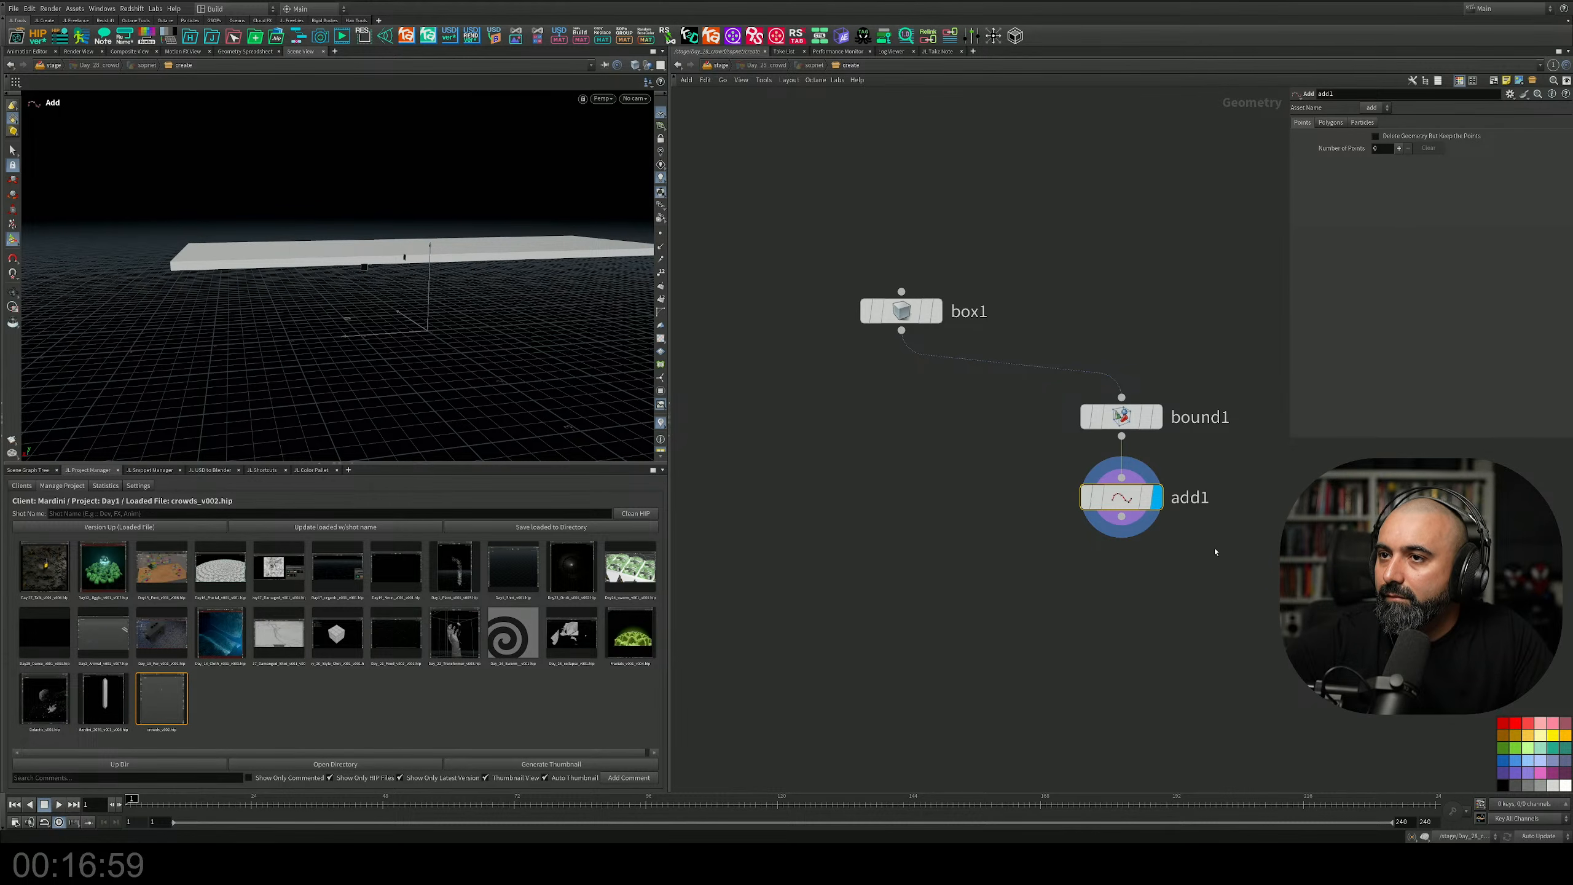
Set add1 to delete the geometry but keep the points, and inspect the remaining corner points.
{"action": "middle_click_drag", "start_coordinate": [1078, 545], "coordinate": [1042, 451]}
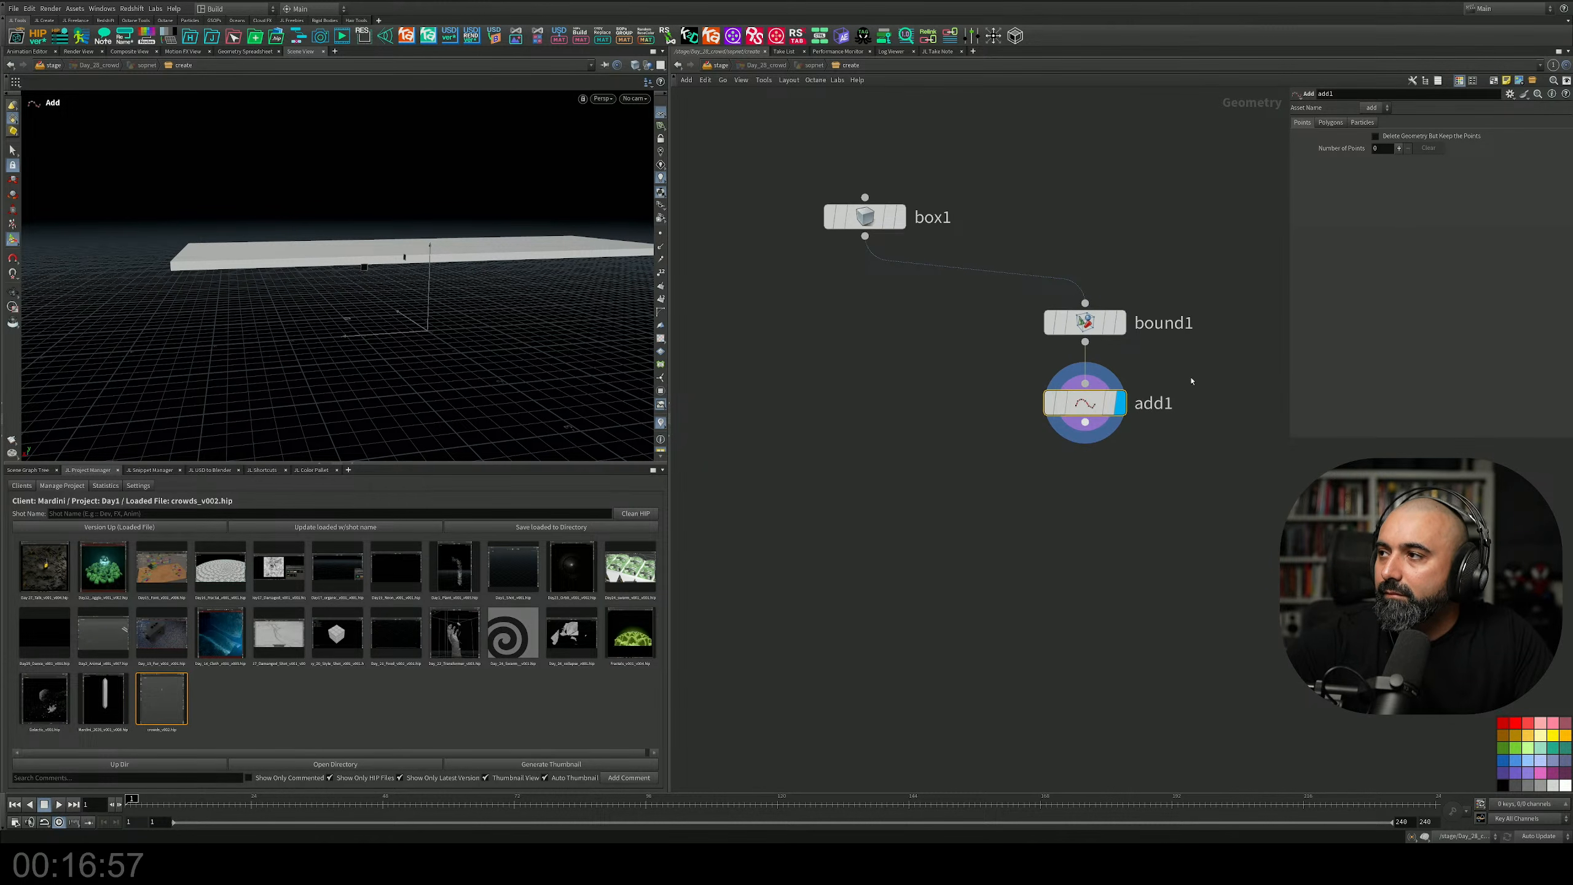
{"action": "left_click", "coordinate": [1374, 136]}
{"action": "key", "text": "Escape"}
{"action": "left_click_drag", "start_coordinate": [167, 297], "coordinate": [253, 291]}
{"action": "key", "text": "Return"}
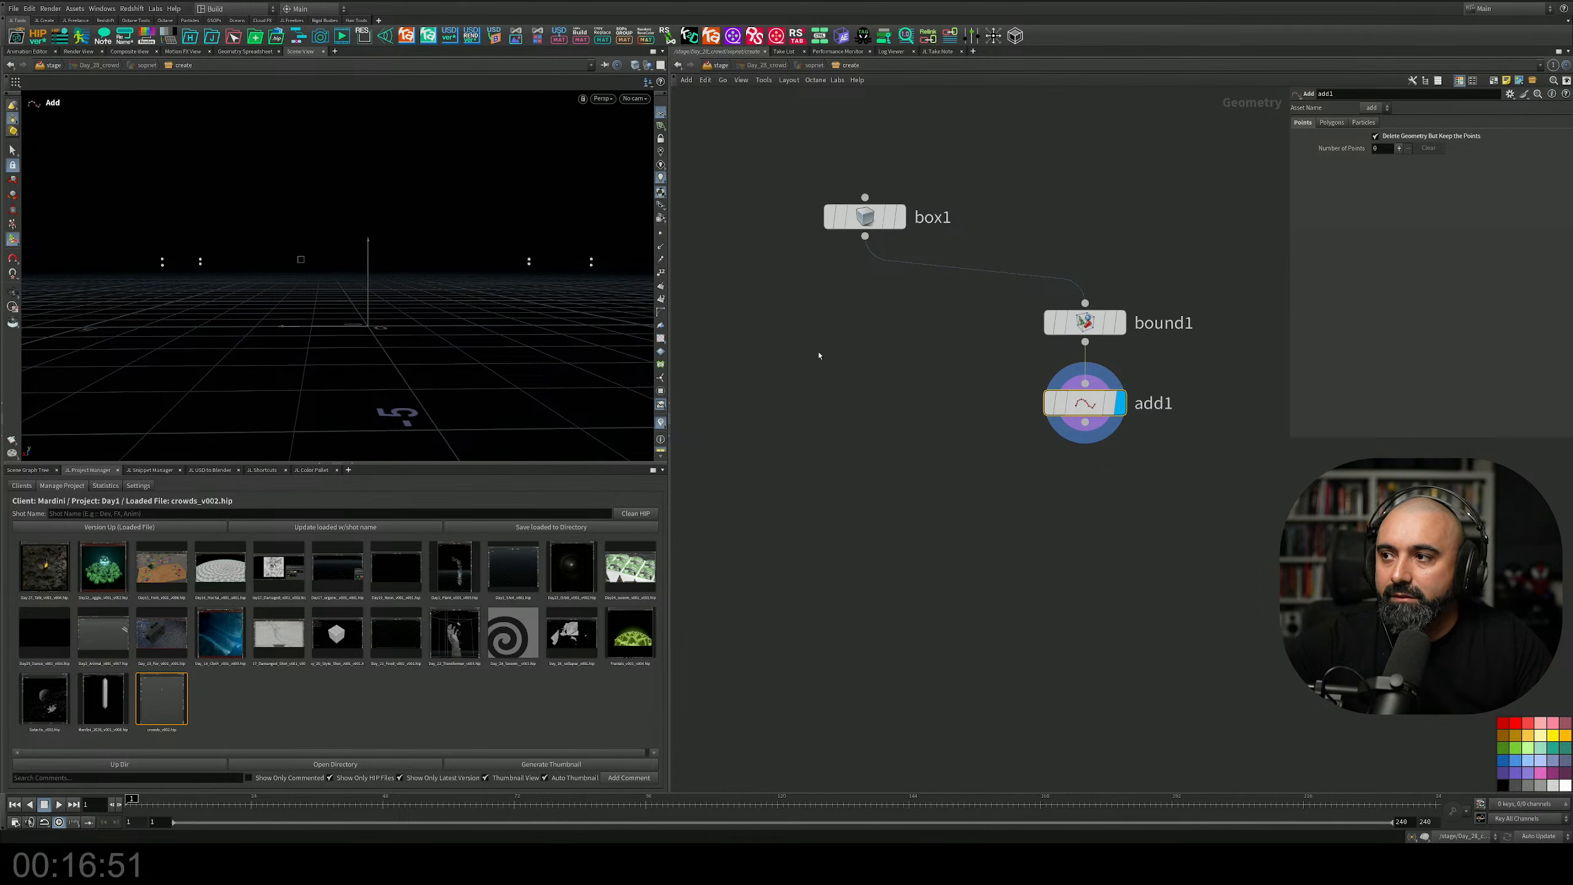
Insert a Group Create node between bound1 and add1 and display it in the viewport.
{"action": "key", "text": "Tab"}
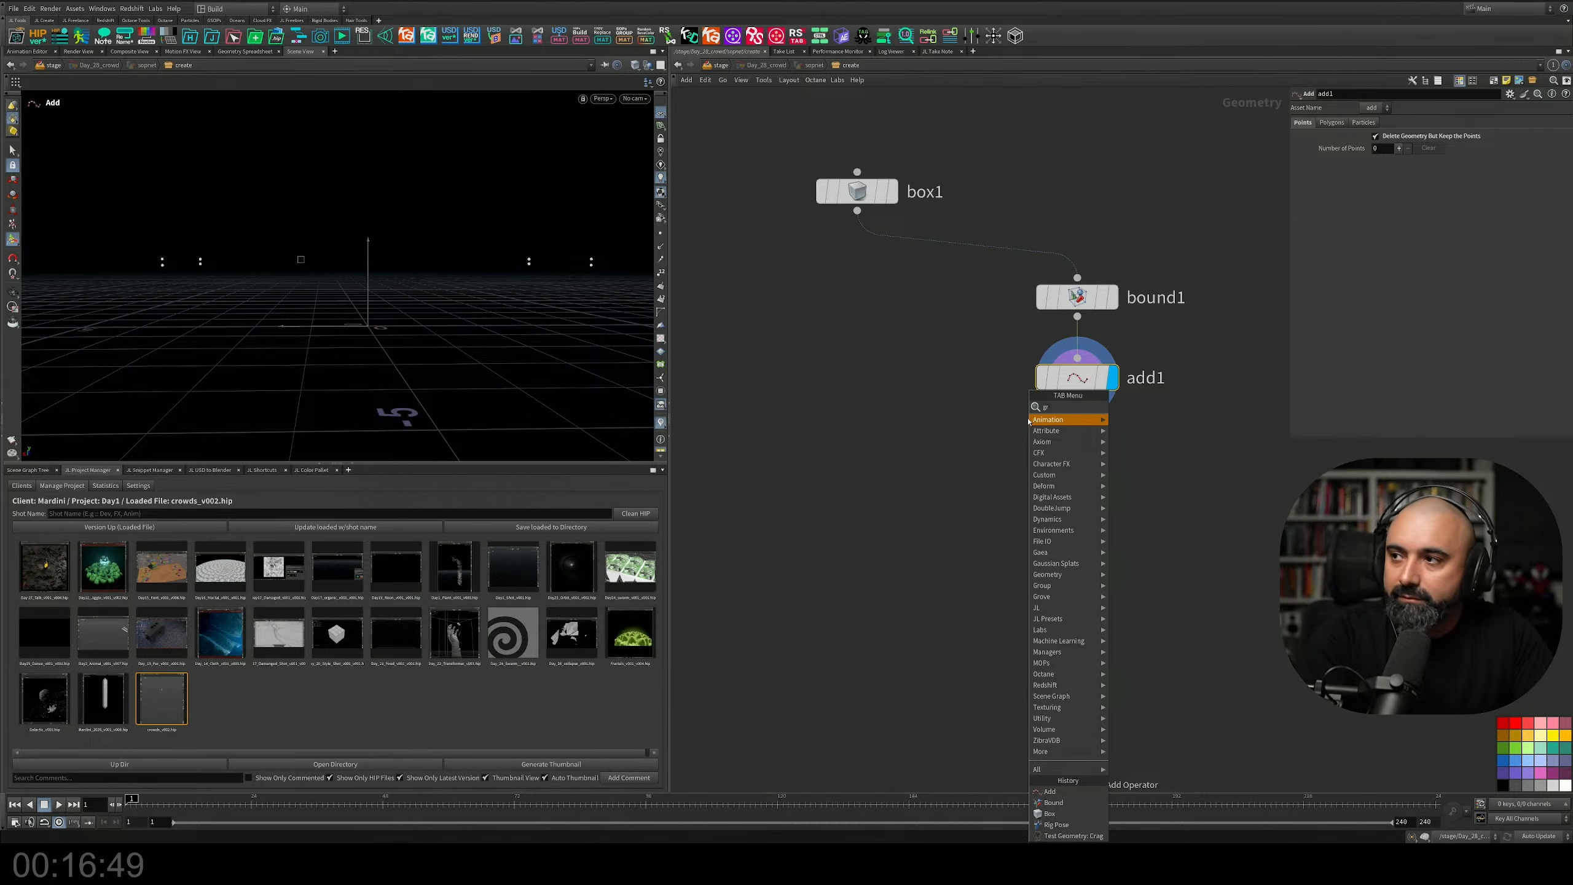
{"action": "key", "text": "Return"}
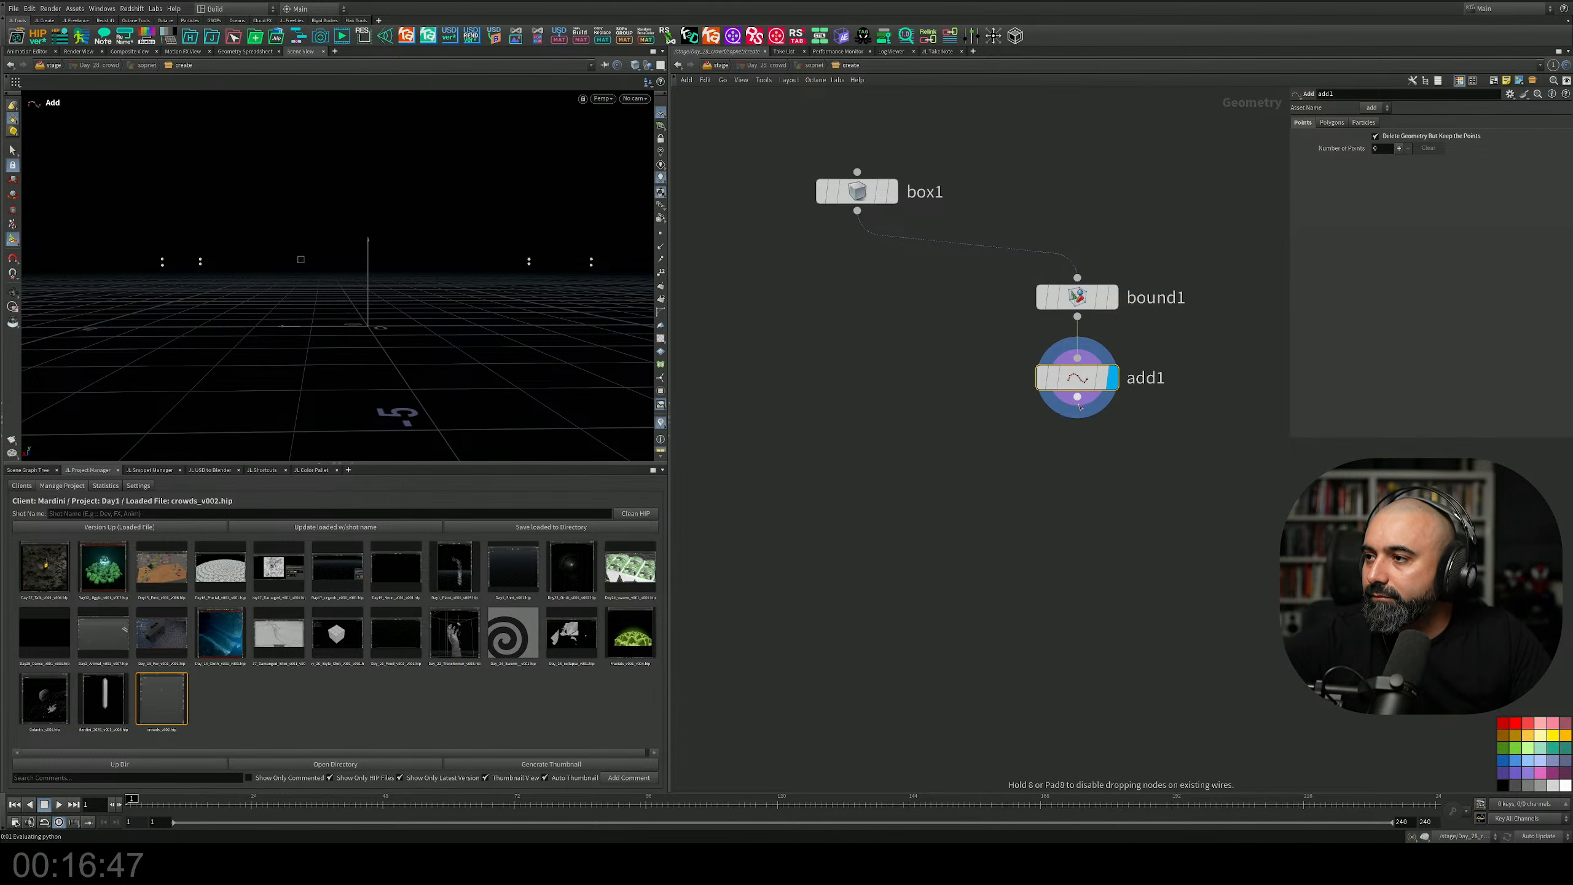
{"action": "left_click", "coordinate": [1068, 459]}
{"action": "left_click", "coordinate": [1112, 419]}
{"action": "left_click_drag", "start_coordinate": [1067, 468], "coordinate": [1077, 371]}
{"action": "left_click_drag", "start_coordinate": [371, 267], "coordinate": [350, 216], "text": "alt"}
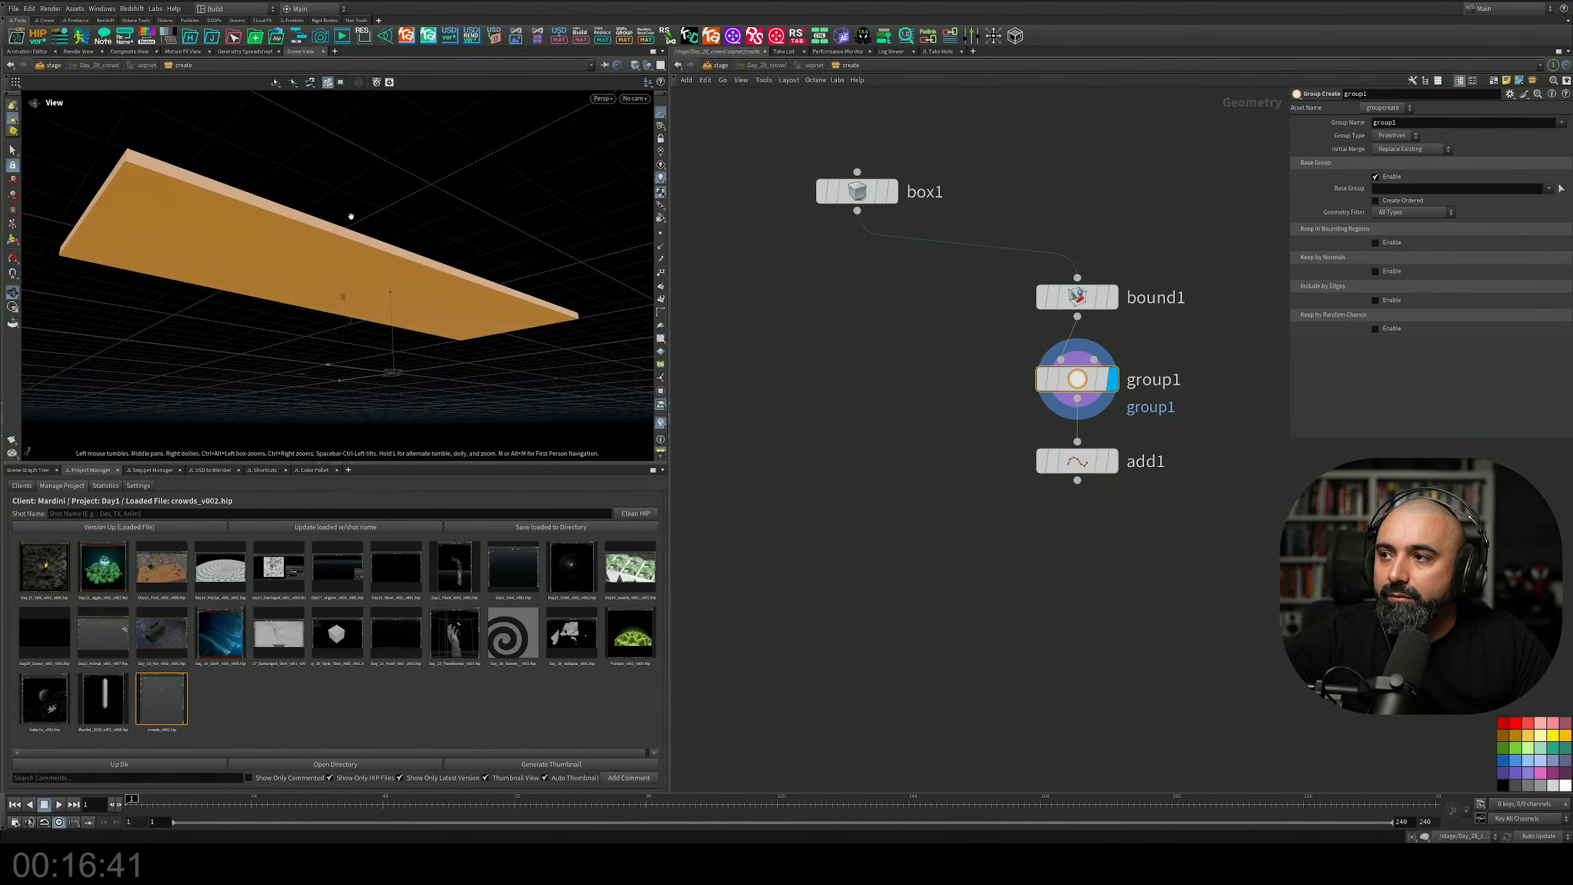
{"action": "key", "text": "Return"}
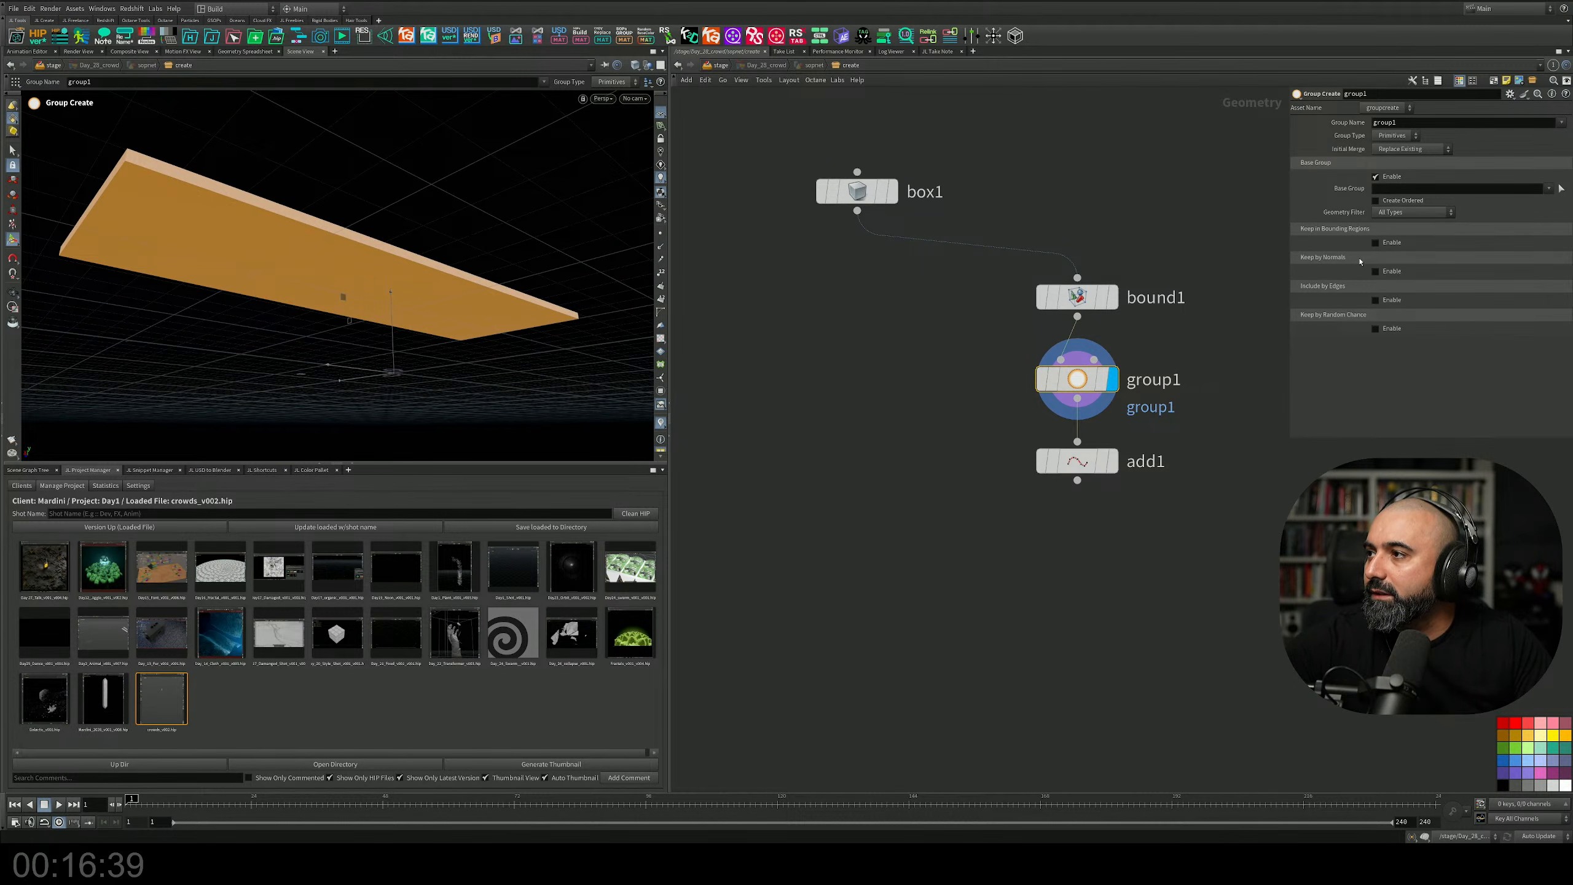
Enable Keep by Normals on group1 and set its direction to 0, 1, 0.
{"action": "left_click", "coordinate": [1375, 271]}
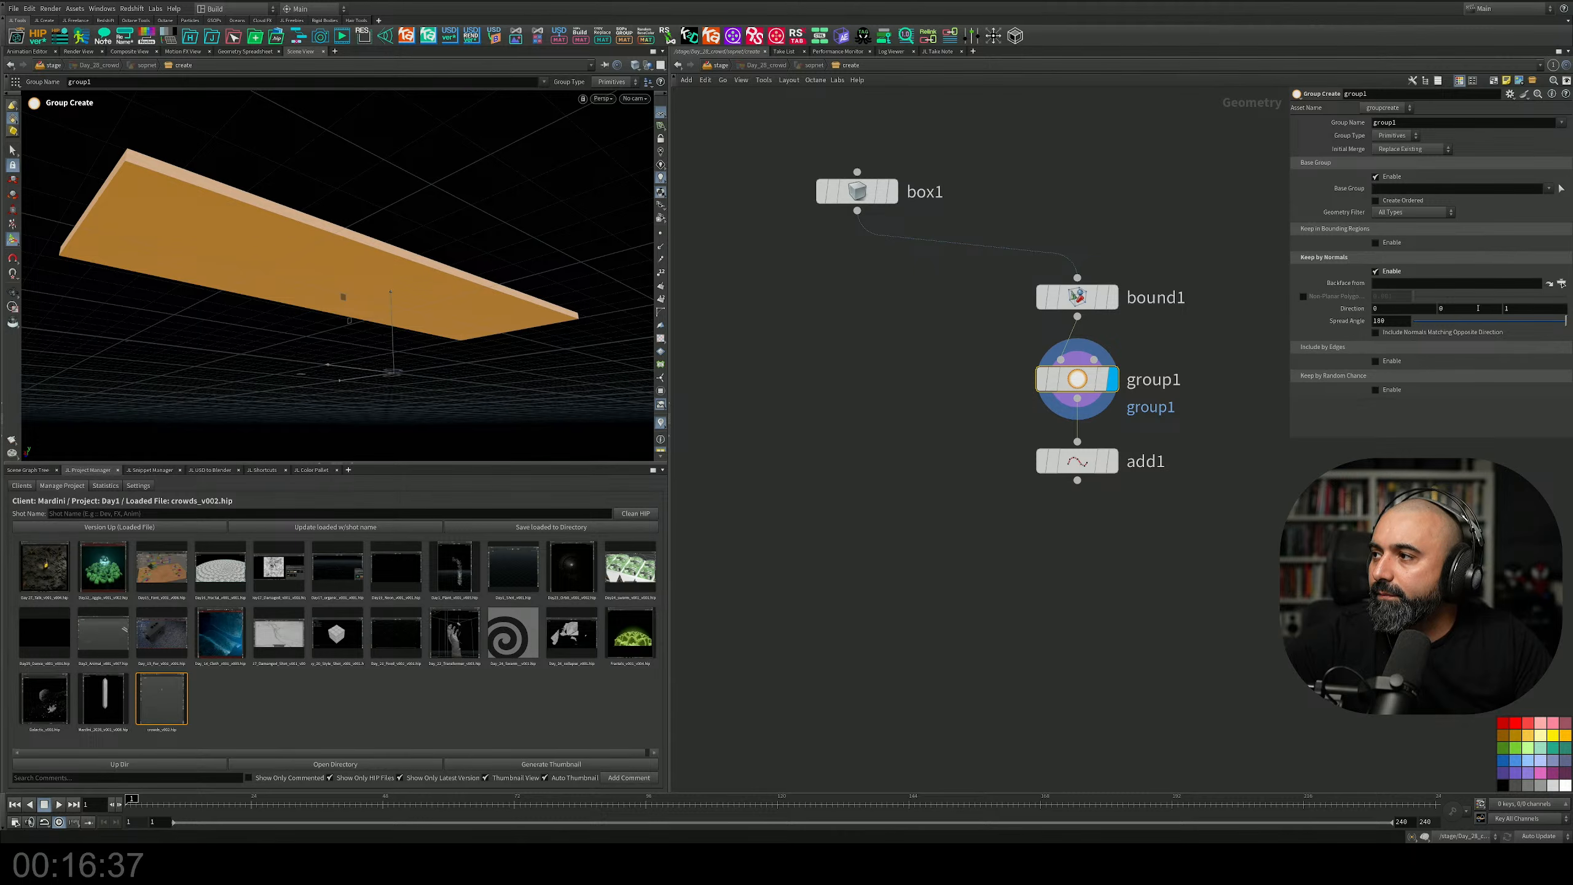
{"action": "left_click_drag", "start_coordinate": [1478, 307], "coordinate": [1437, 307]}
{"action": "type", "text": "1"}
{"action": "key", "text": "Tab"}
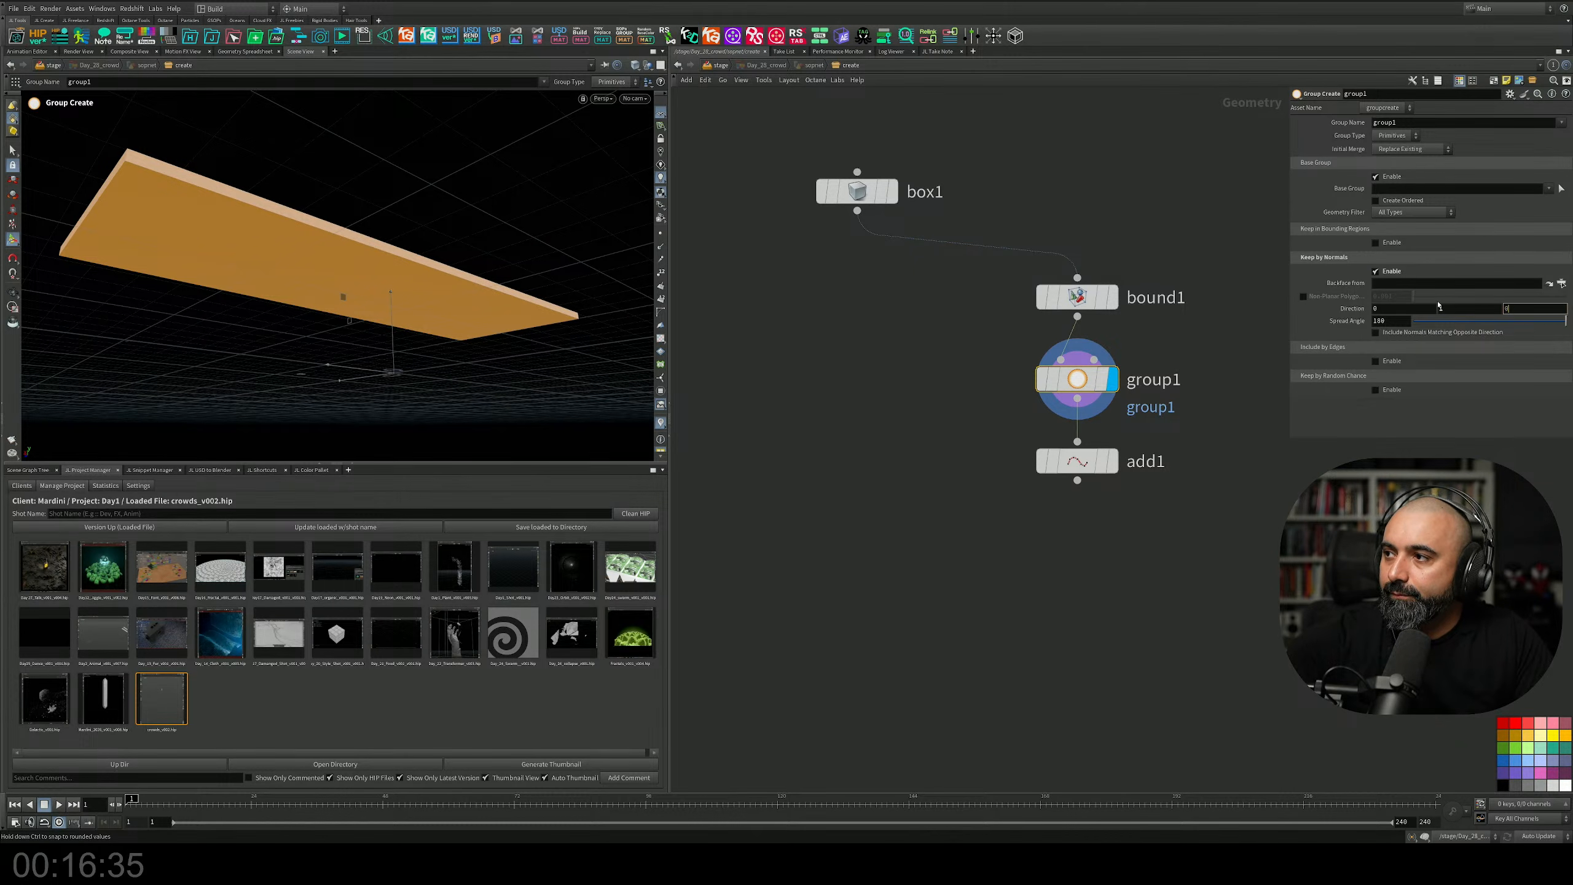
{"action": "key", "text": "Return"}
{"action": "left_click_drag", "start_coordinate": [527, 260], "coordinate": [579, 341], "text": "alt"}
{"action": "key", "text": "Tab"}
{"action": "type", "text": "b"}
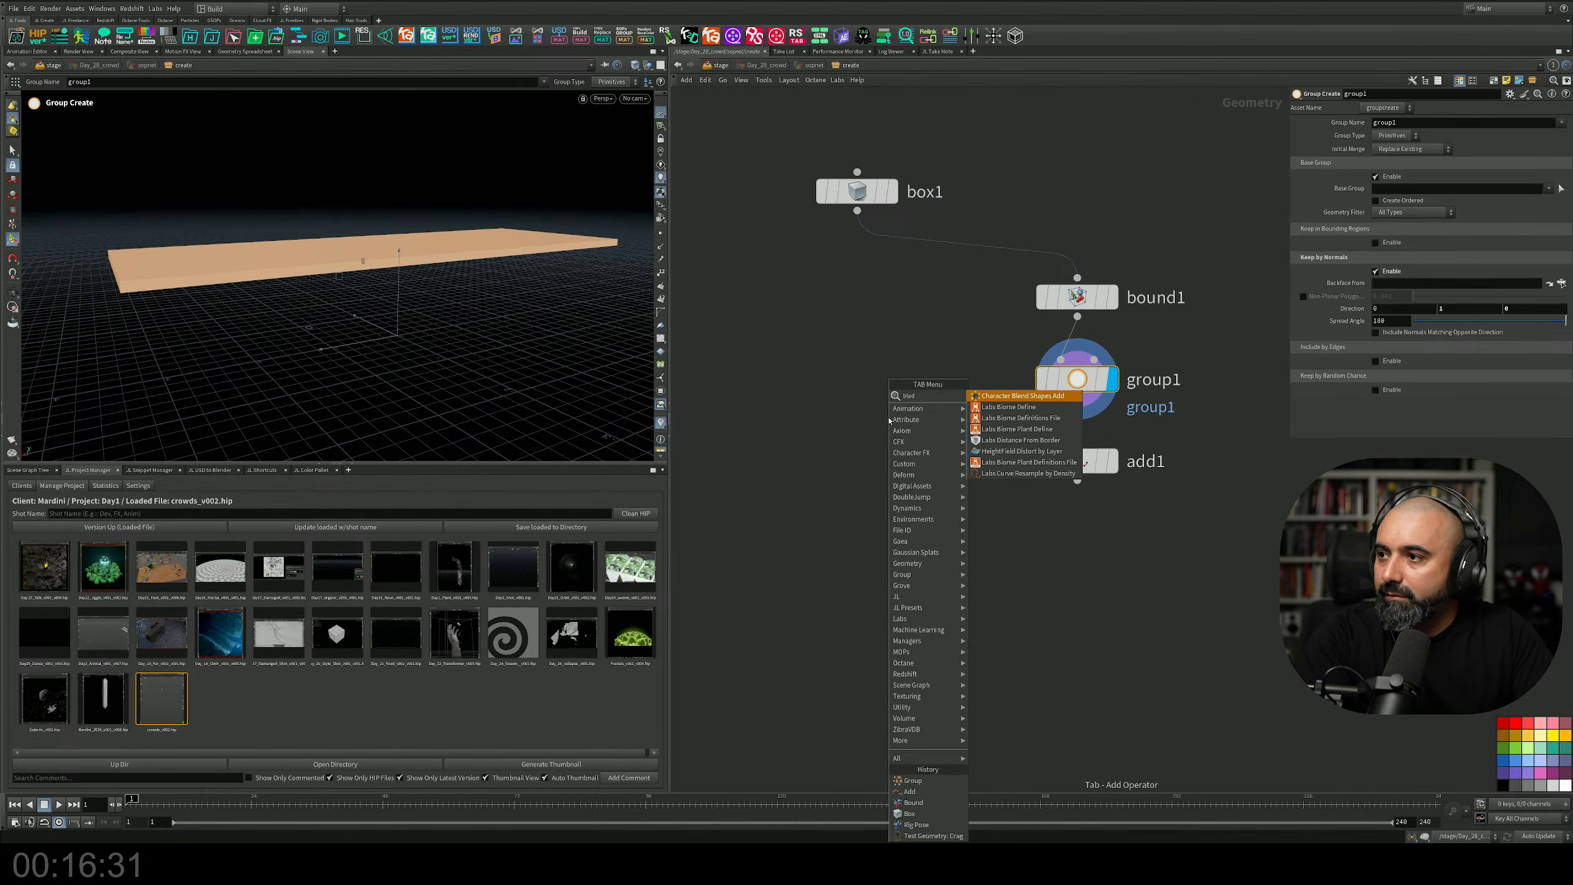
{"action": "key", "text": "Return"}
{"action": "key", "text": "Tab"}
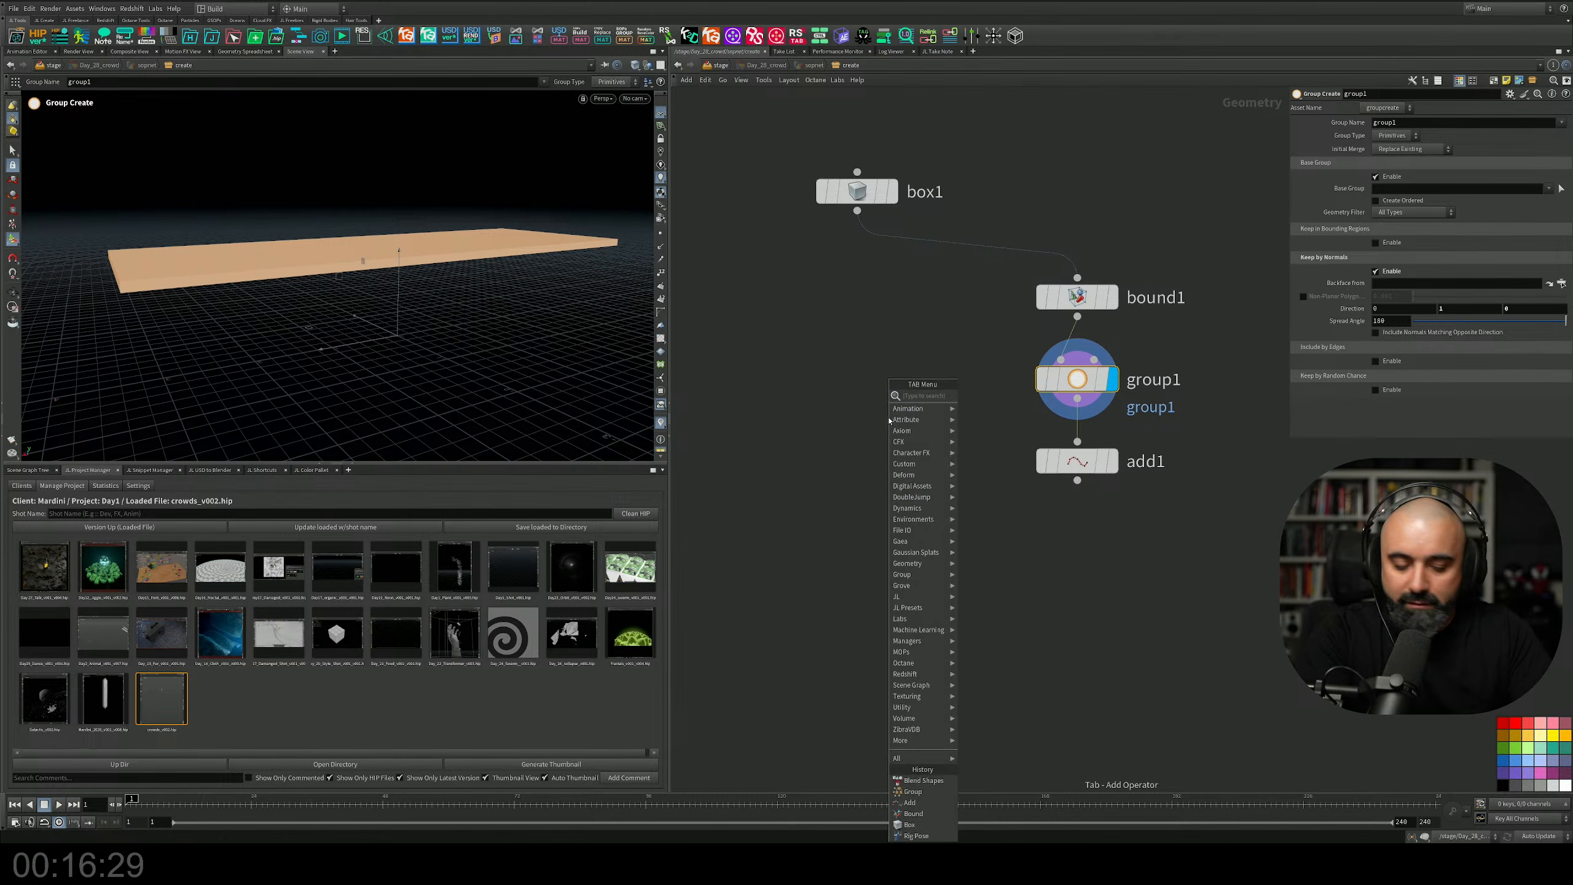
{"action": "key", "text": "Escape"}
Bypass the group1 node and automatically lay out the nodes in the network.
{"action": "key", "text": "b"}
{"action": "key", "text": "l"}
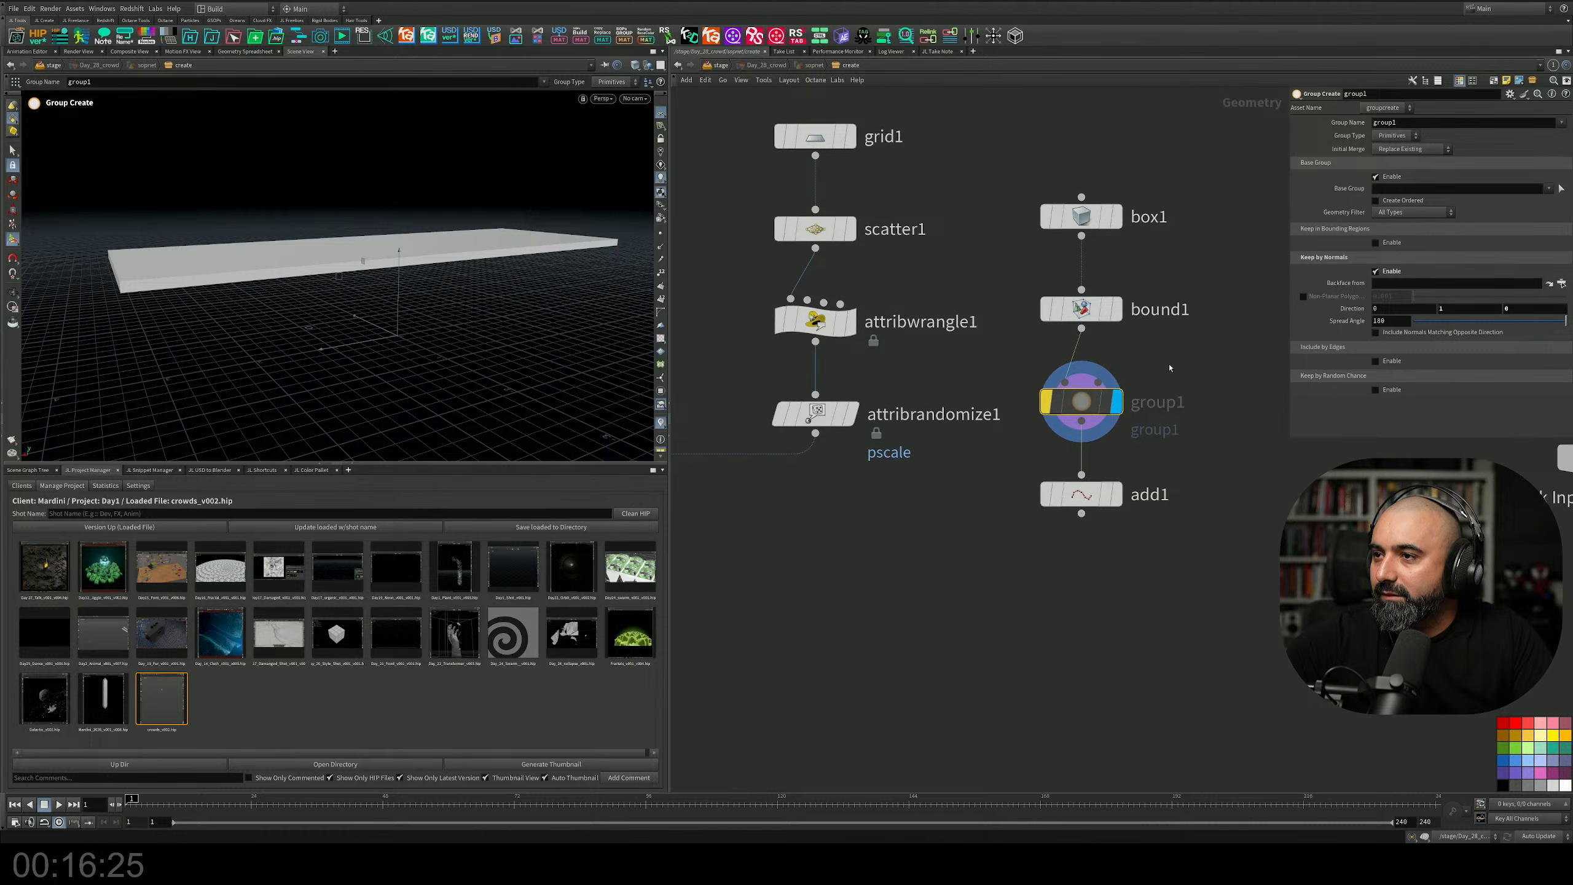
Undo the automatic node layout and reactivate the bypassed group1 node.
{"action": "scroll", "coordinate": [1176, 389], "scroll_direction": "down", "scroll_amount": 5}
{"action": "key", "text": "ctrl+z"}
{"action": "scroll", "coordinate": [1163, 370], "scroll_direction": "up", "scroll_amount": 5}
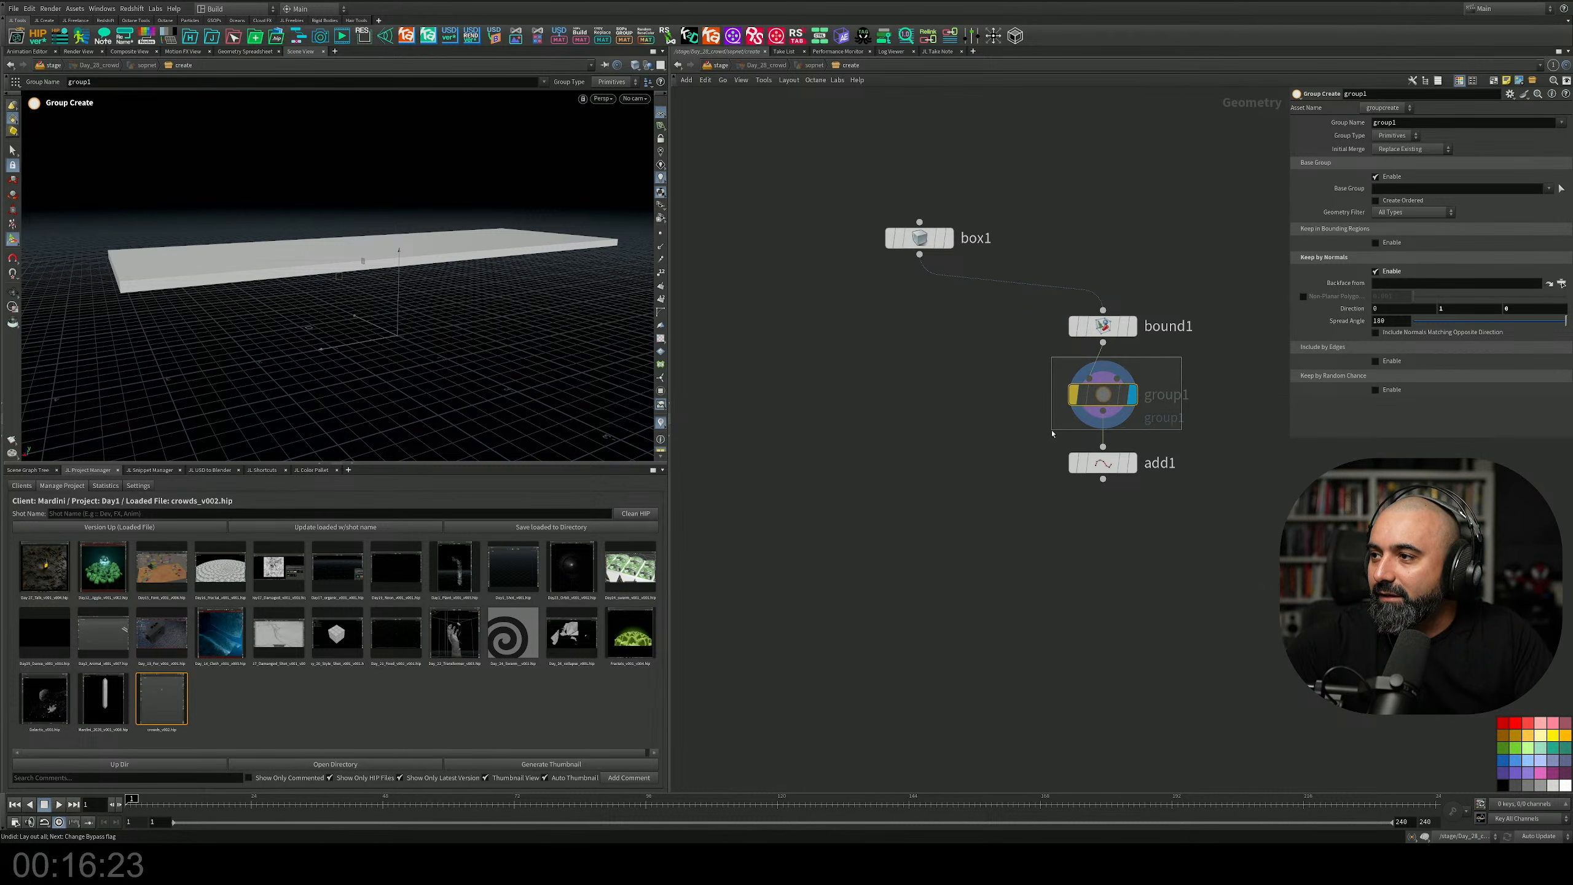
{"action": "key", "text": "b"}
Insert a Blast node between group1 and add1, display it, and set its group to group1.
{"action": "key", "text": "Tab"}
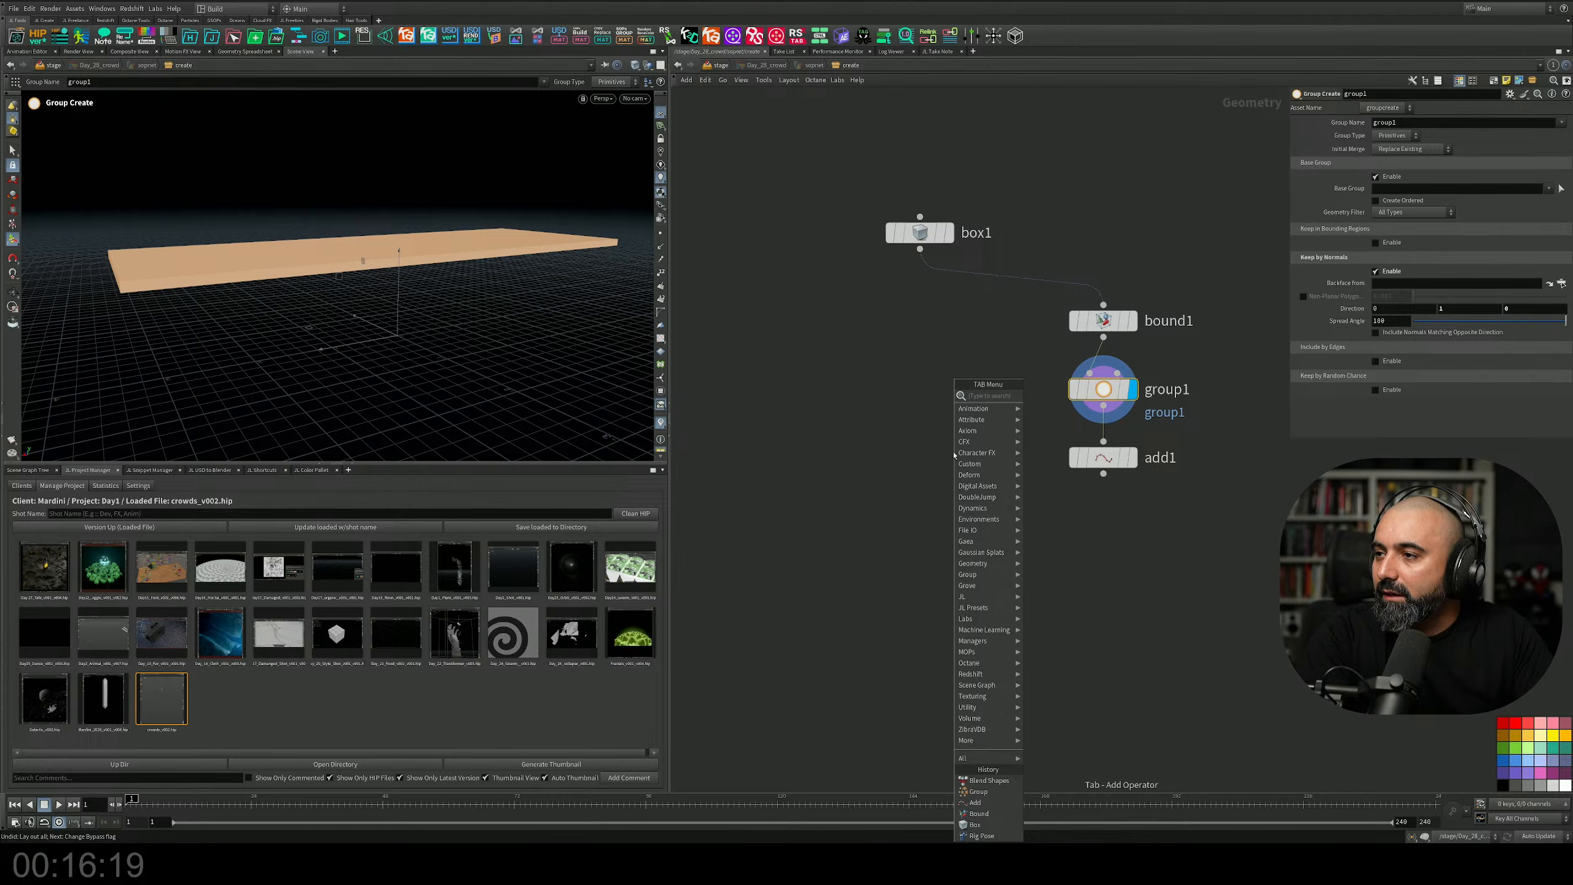
{"action": "type", "text": "blas"}
{"action": "key", "text": "Return"}
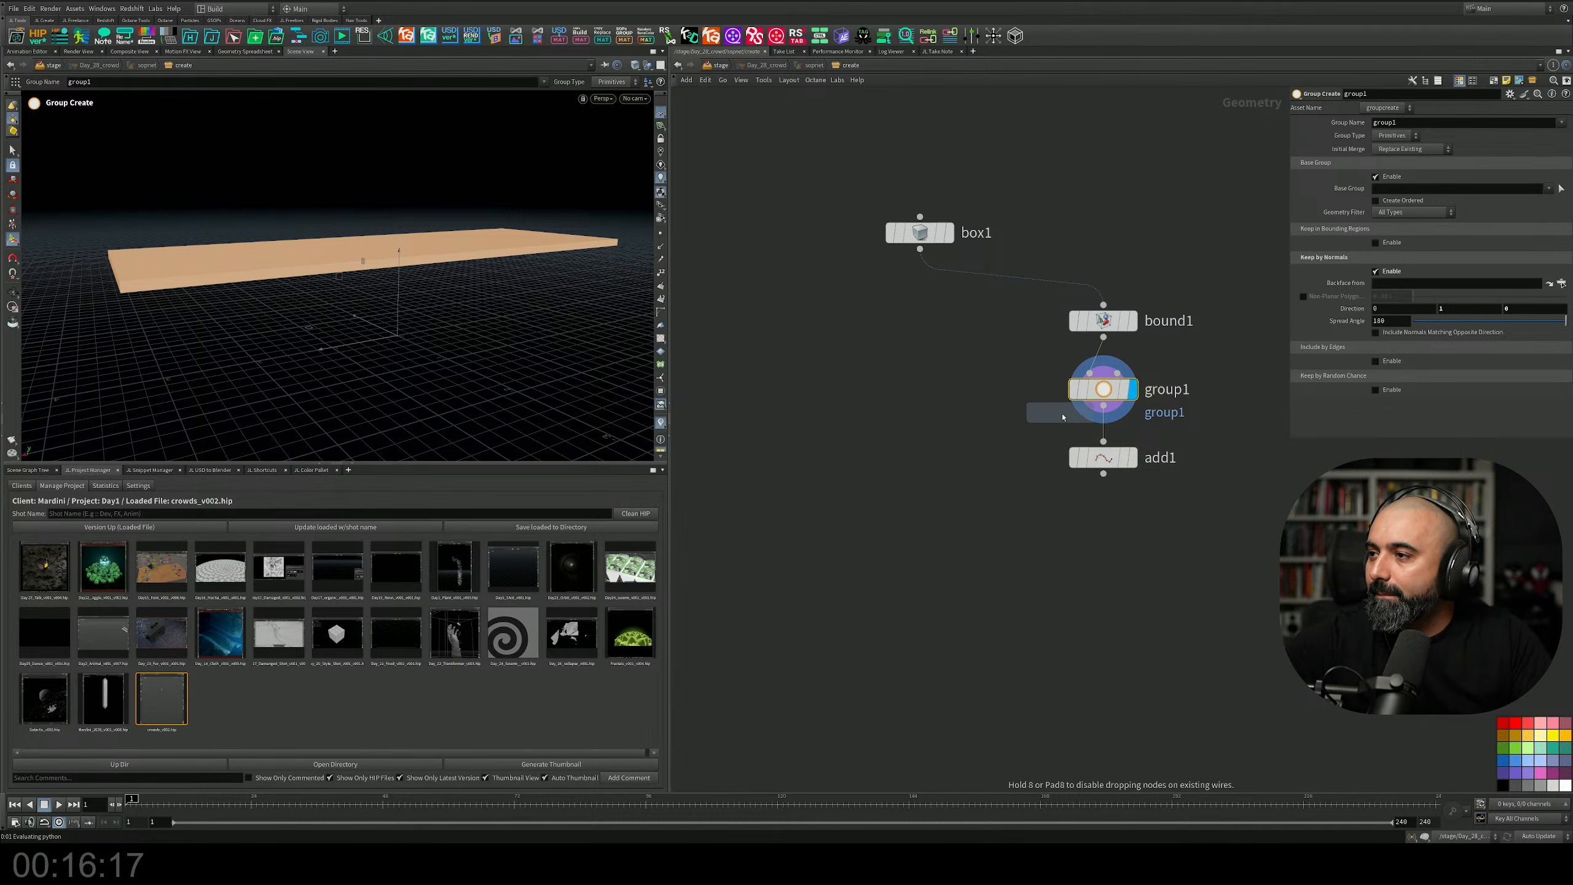
{"action": "left_click", "coordinate": [1063, 416]}
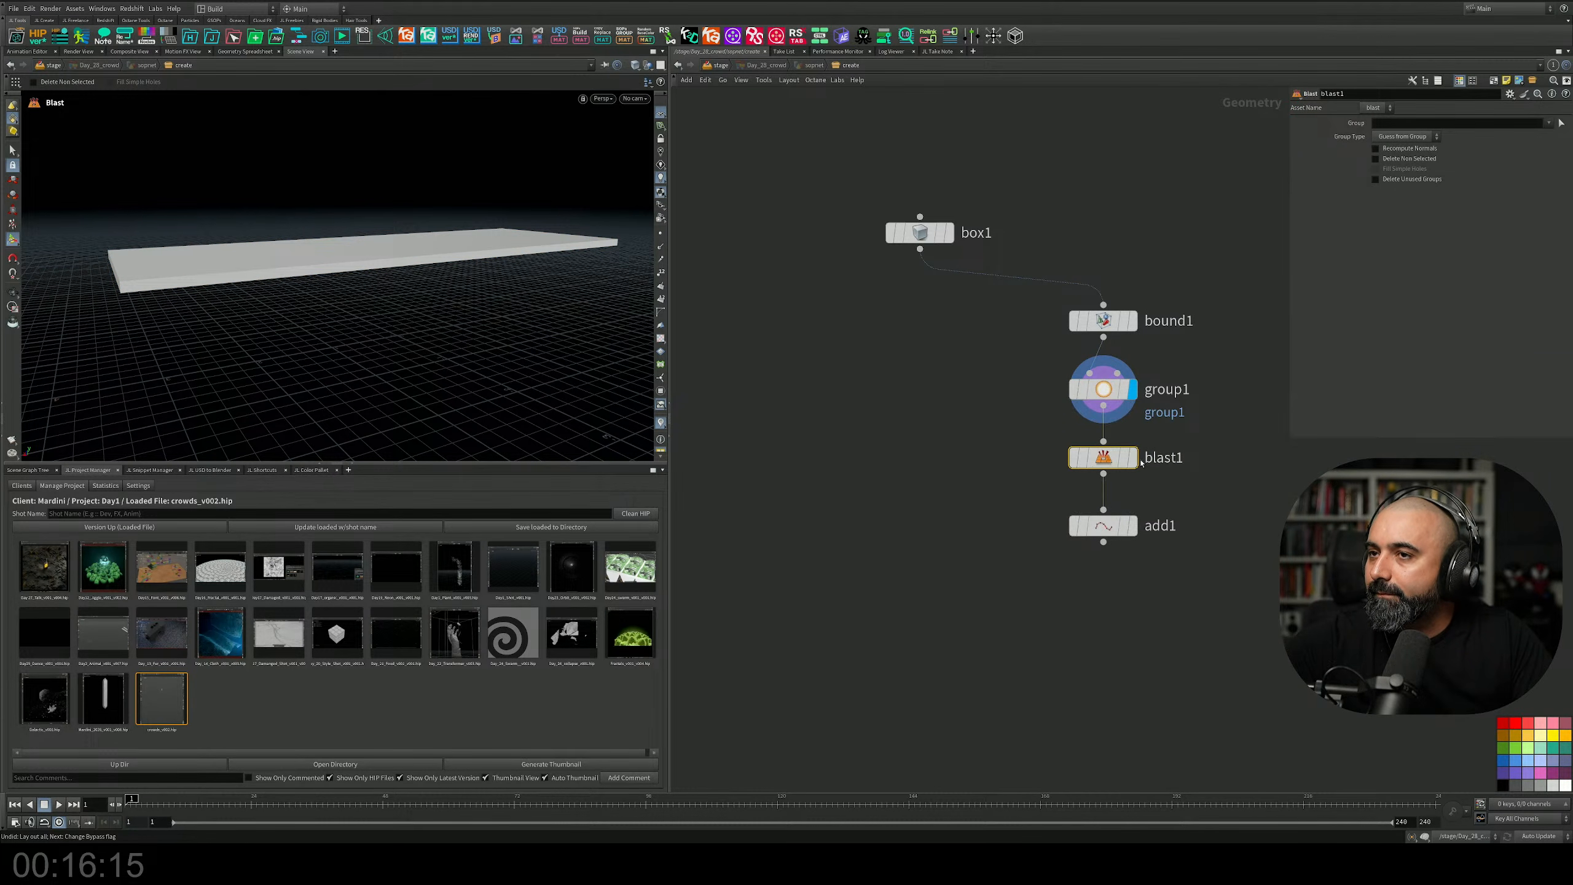
{"action": "left_click", "coordinate": [1156, 433]}
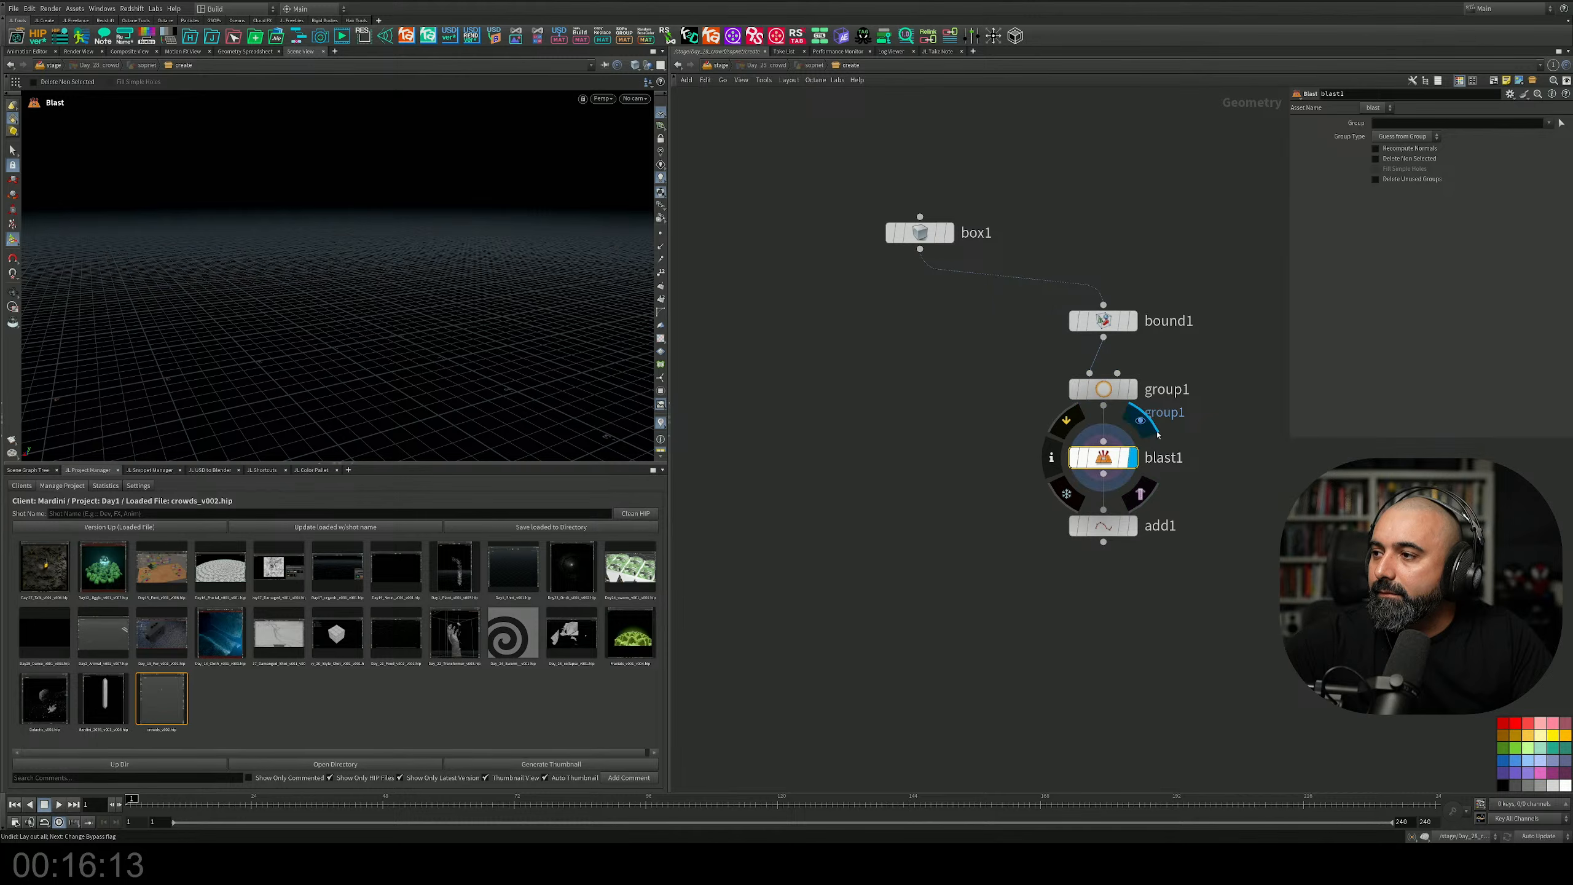
{"action": "left_click", "coordinate": [1548, 123]}
{"action": "left_click", "coordinate": [1536, 132]}
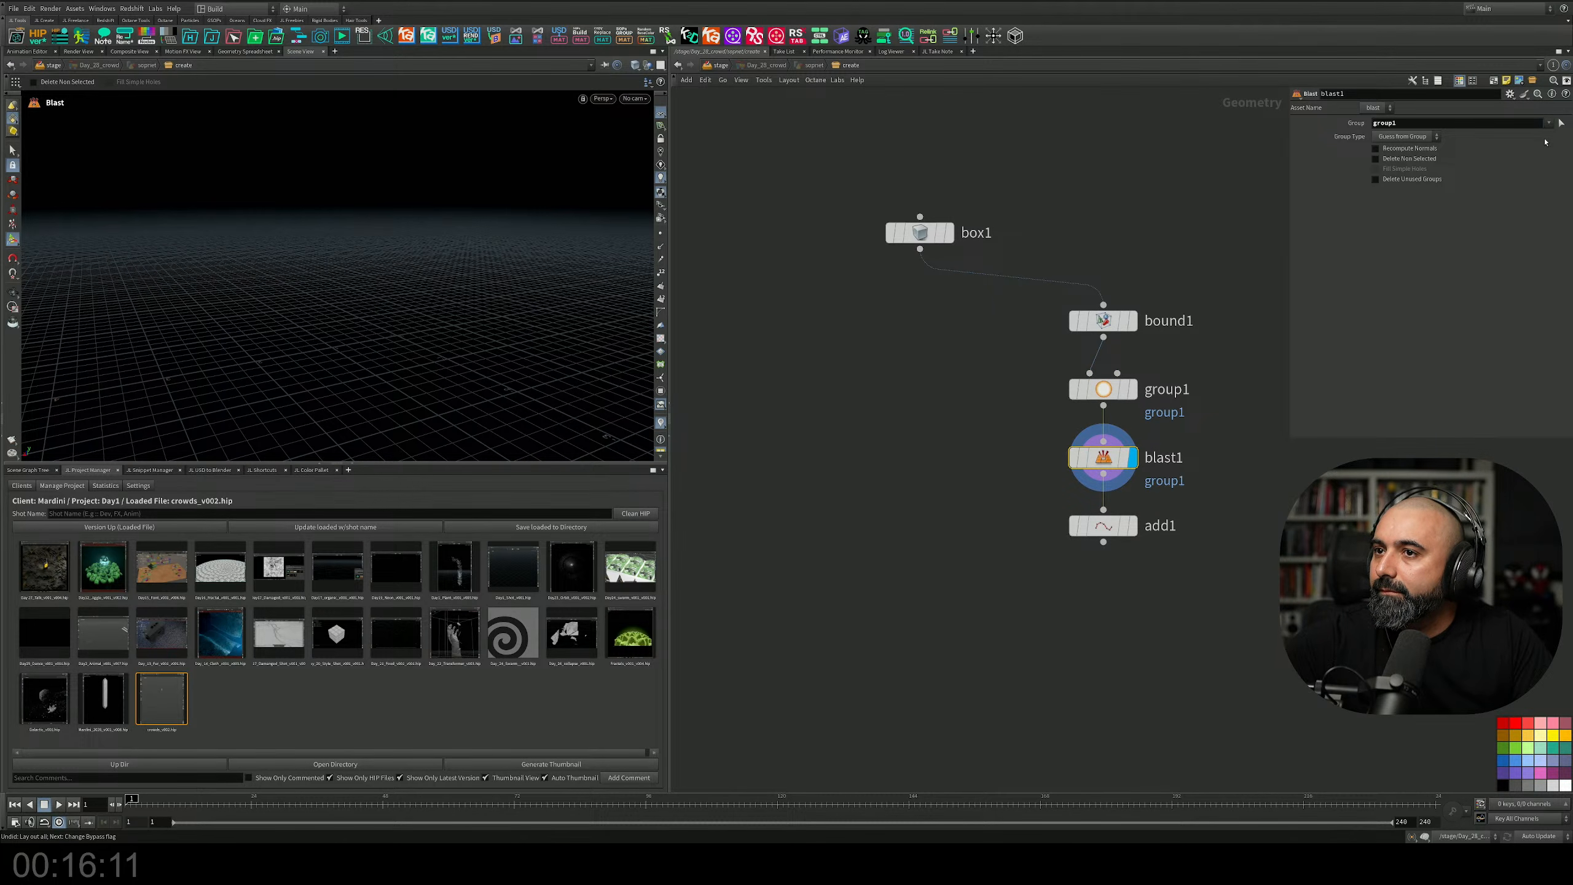
Set group1's normal spread angle to 0 and its Y direction to -1.
{"action": "left_click_drag", "start_coordinate": [1197, 364], "coordinate": [1046, 427]}
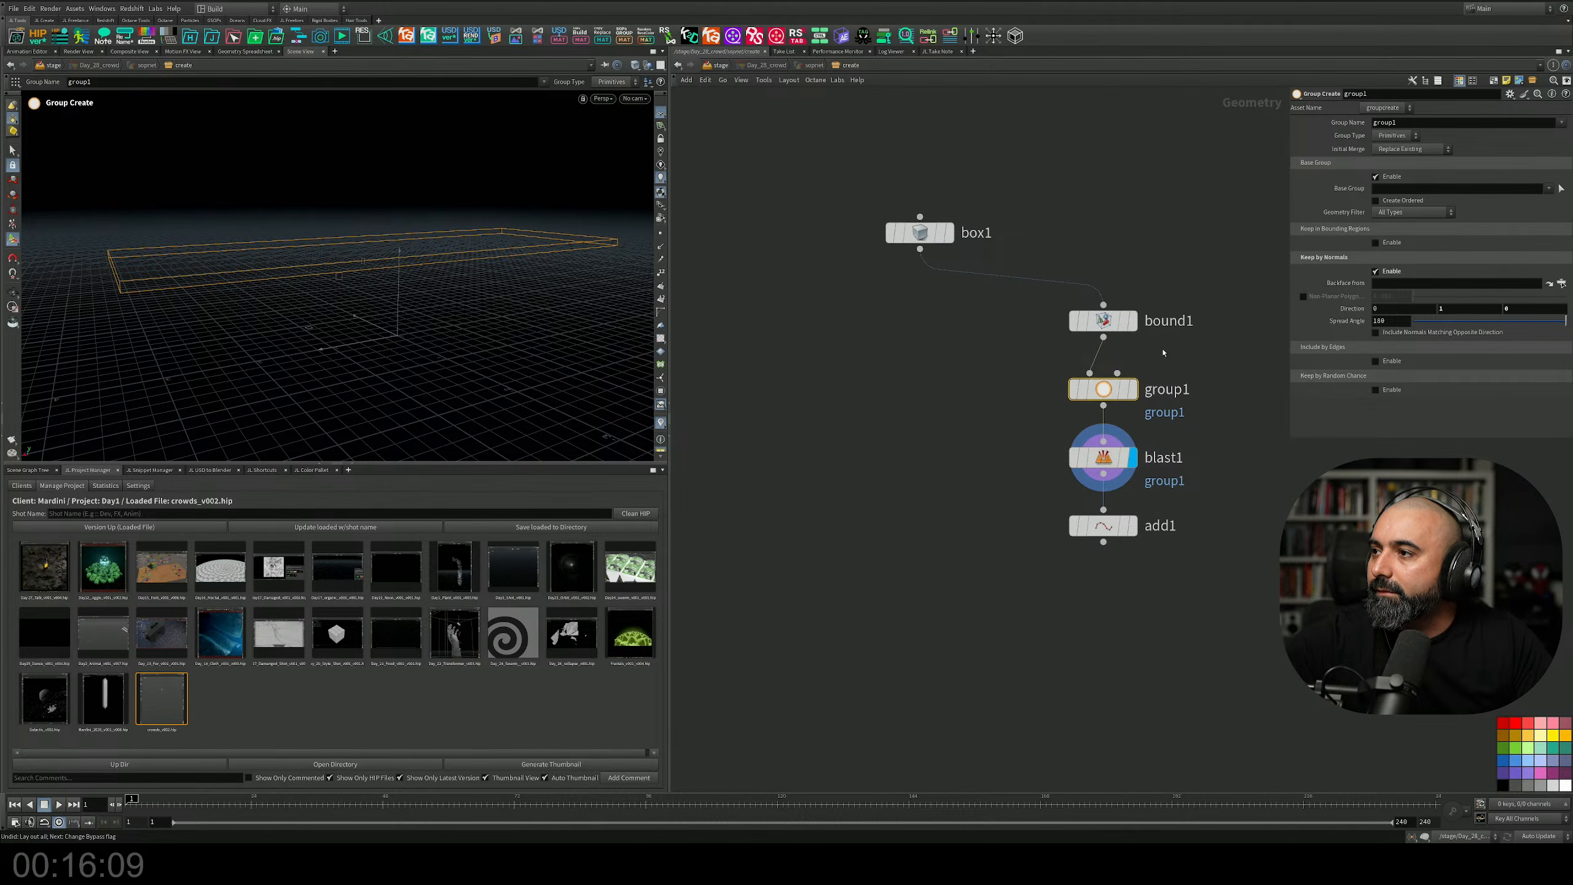
{"action": "left_click_drag", "start_coordinate": [1414, 321], "coordinate": [1264, 287]}
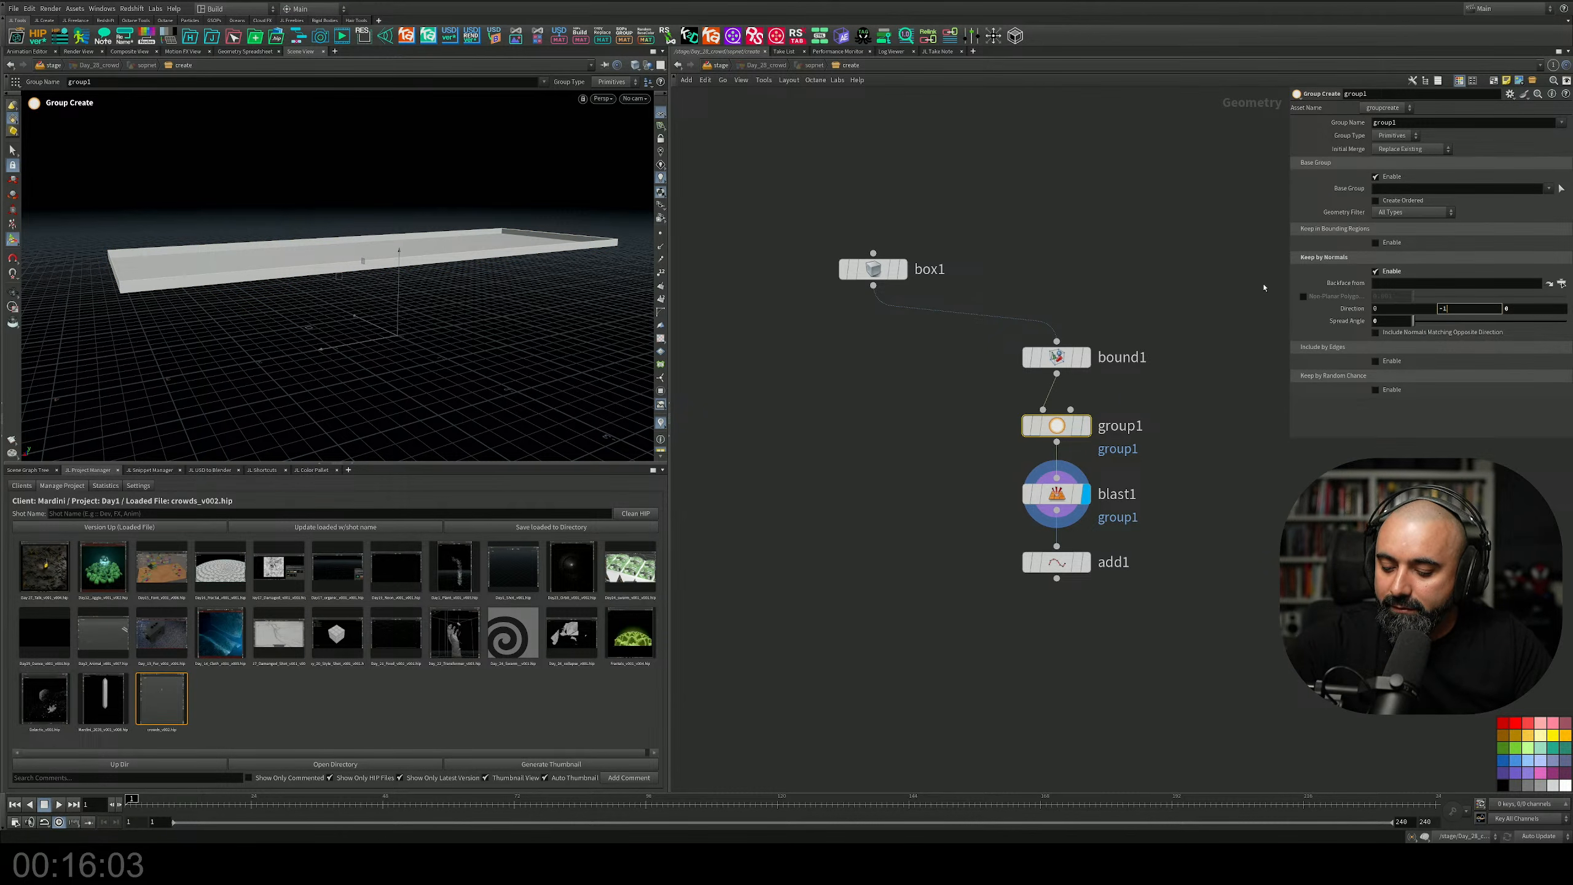
{"action": "key", "text": "Return"}
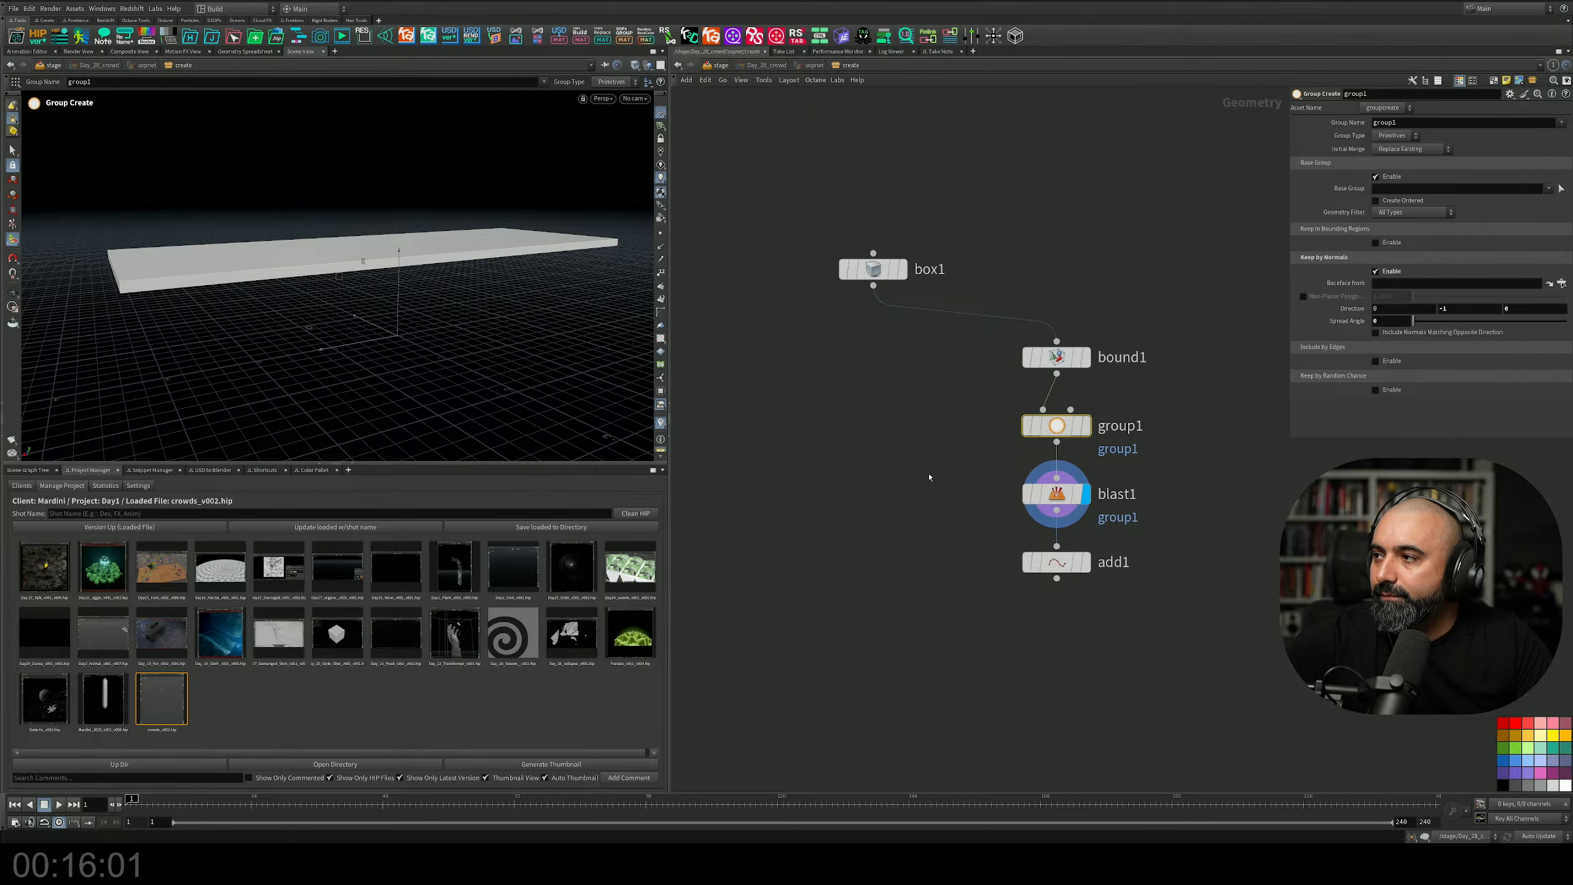
Enable Delete Non Selected on blast1 and display add1 in the viewport.
{"action": "left_click_drag", "start_coordinate": [452, 309], "coordinate": [454, 259], "text": "alt"}
{"action": "left_click", "coordinate": [1070, 492]}
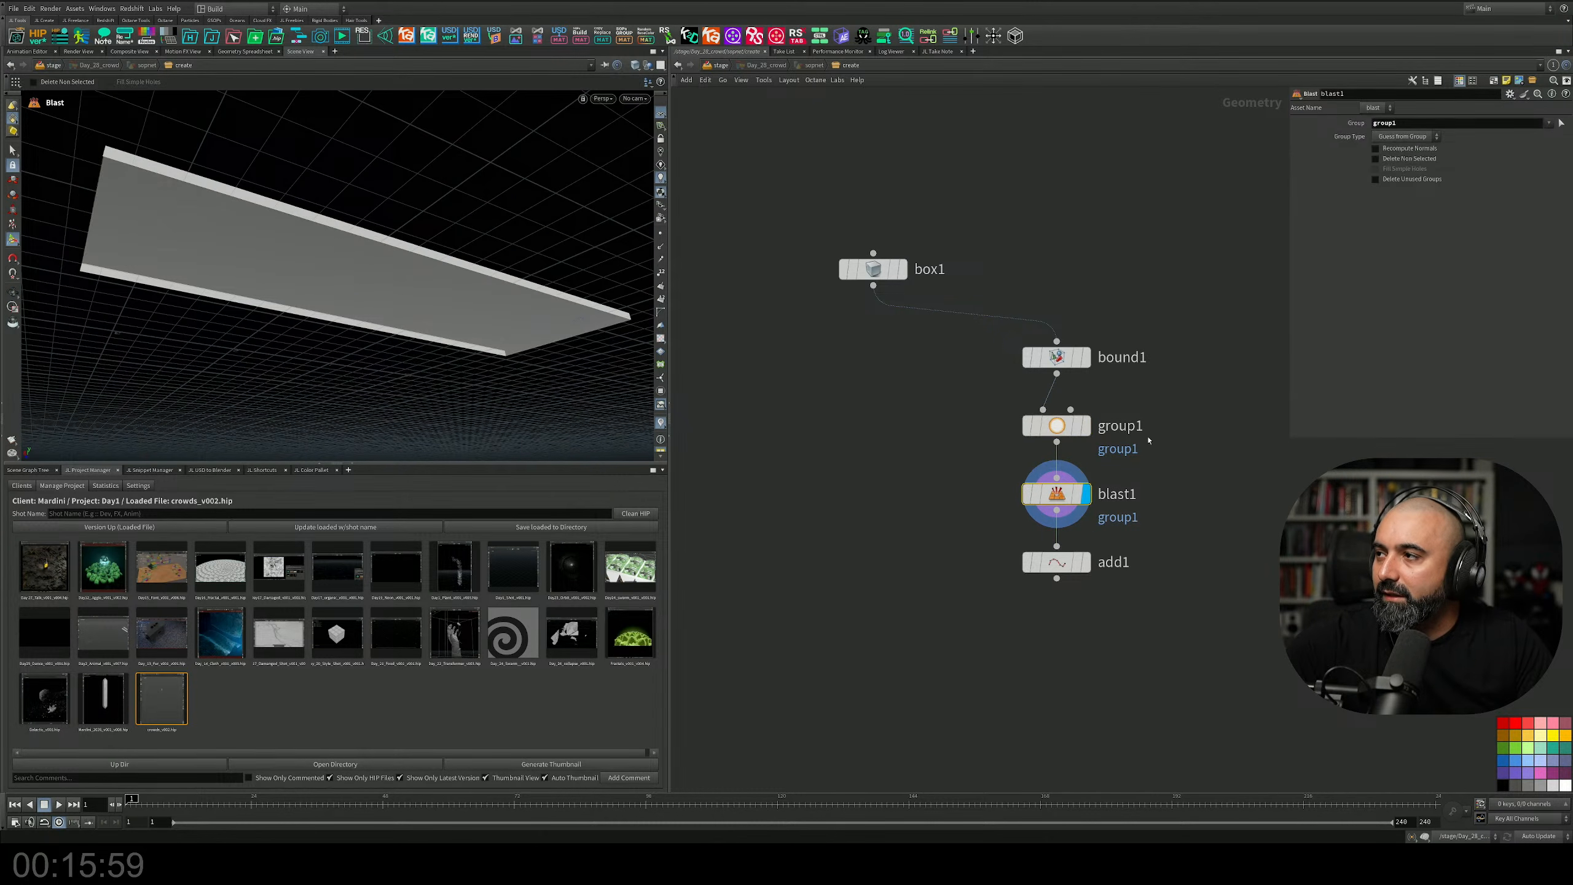
{"action": "left_click", "coordinate": [1388, 159]}
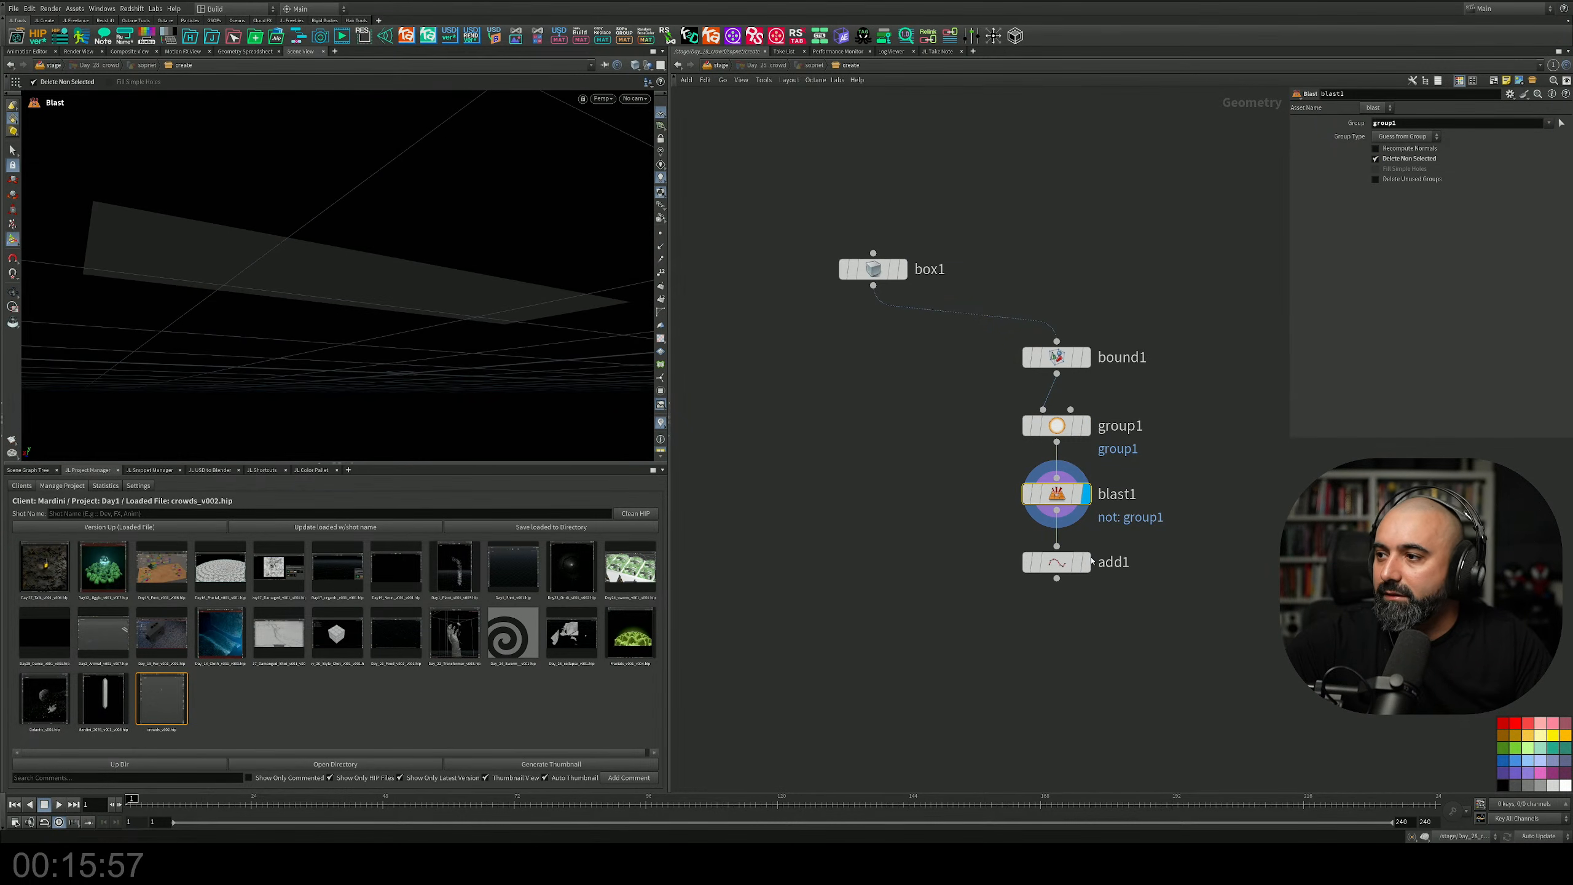
{"action": "left_click", "coordinate": [1089, 563]}
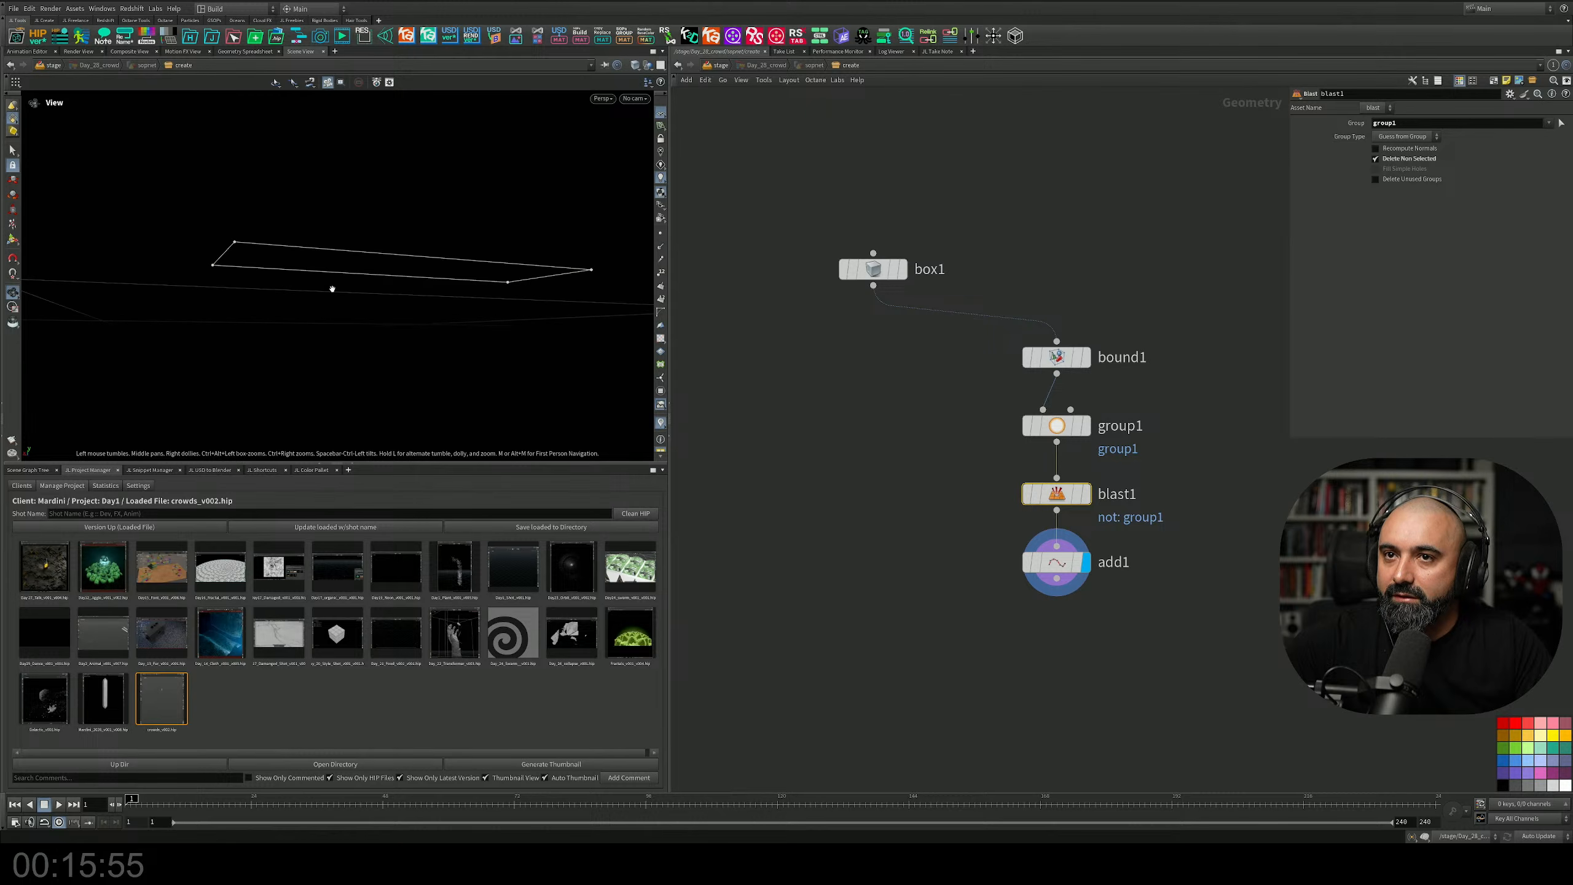
{"action": "middle_click_drag", "start_coordinate": [1011, 618], "coordinate": [1013, 560]}
{"action": "key", "text": "Tab"}
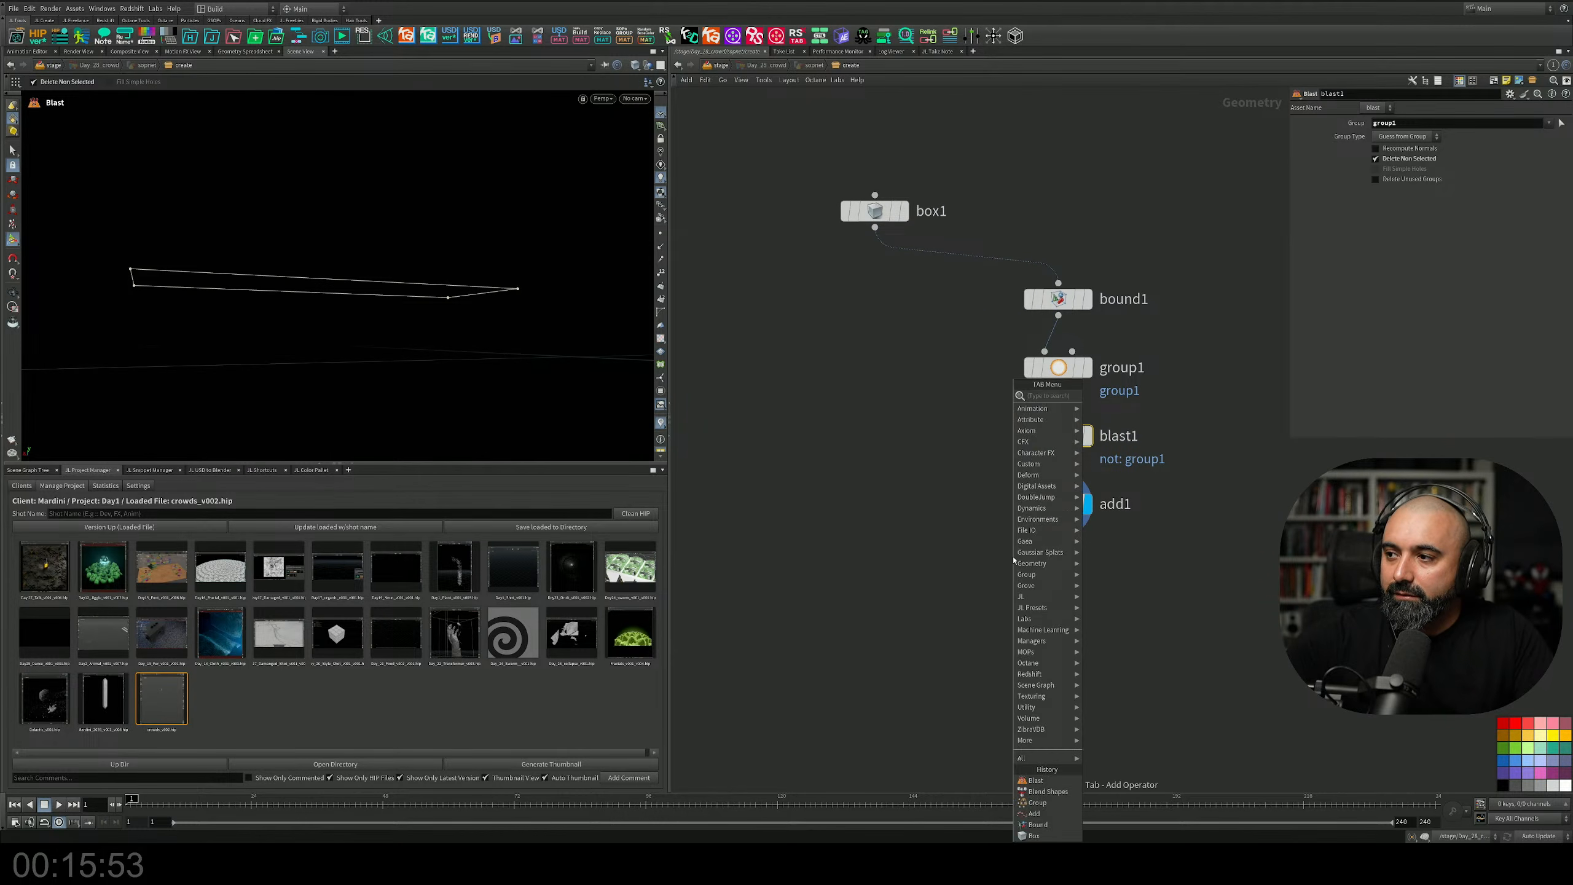
{"action": "type", "text": "as"}
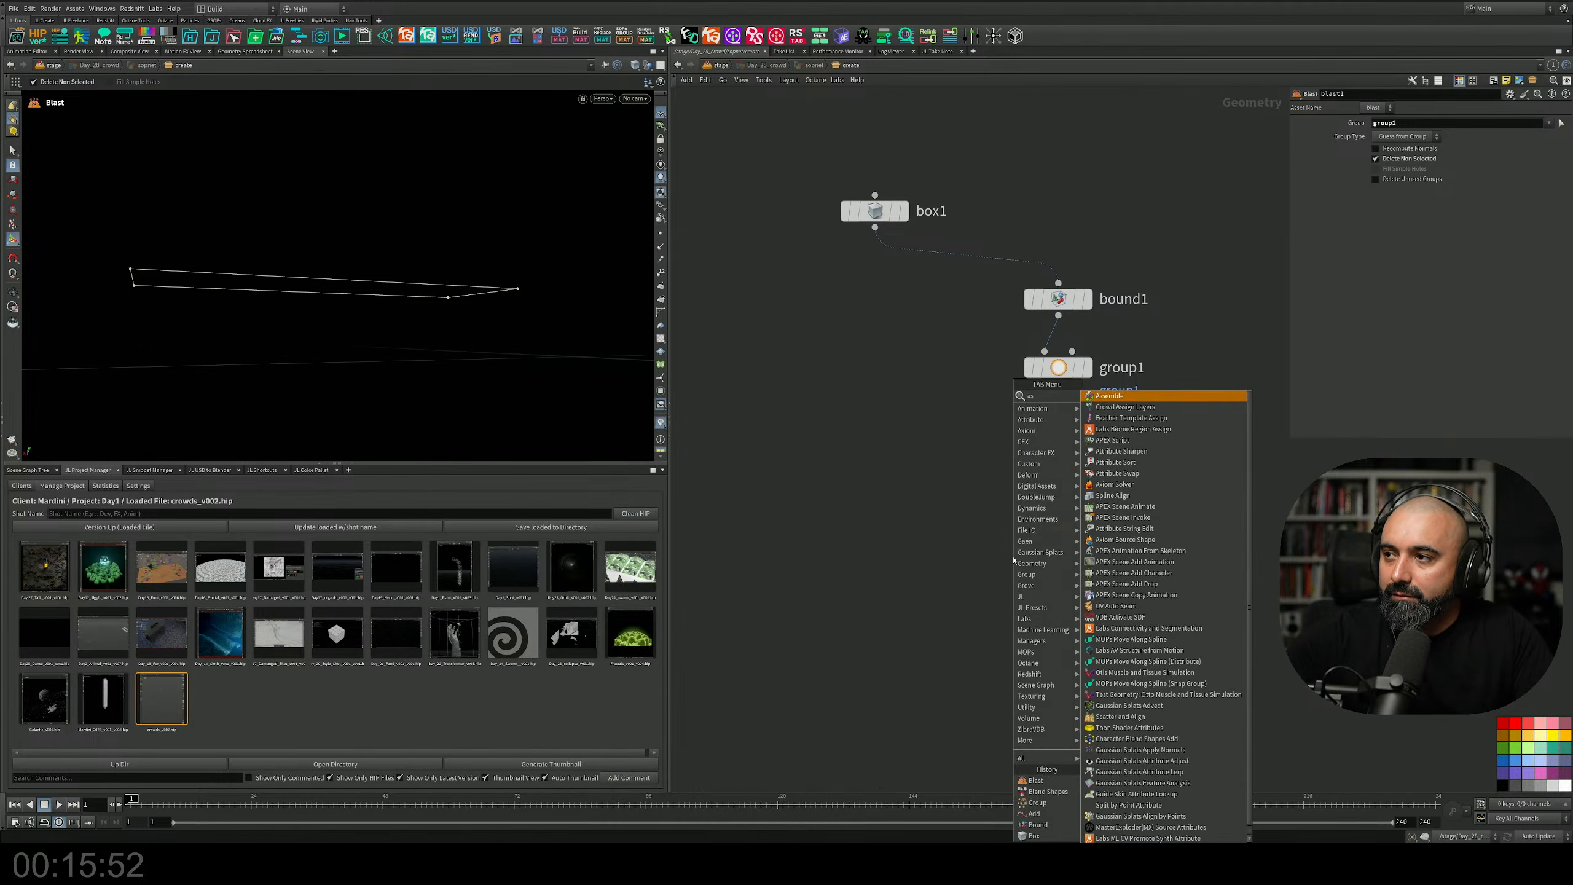
{"action": "left_click", "coordinate": [913, 489]}
{"action": "middle_click_drag", "start_coordinate": [923, 476], "coordinate": [914, 429]}
{"action": "key", "text": "Tab"}
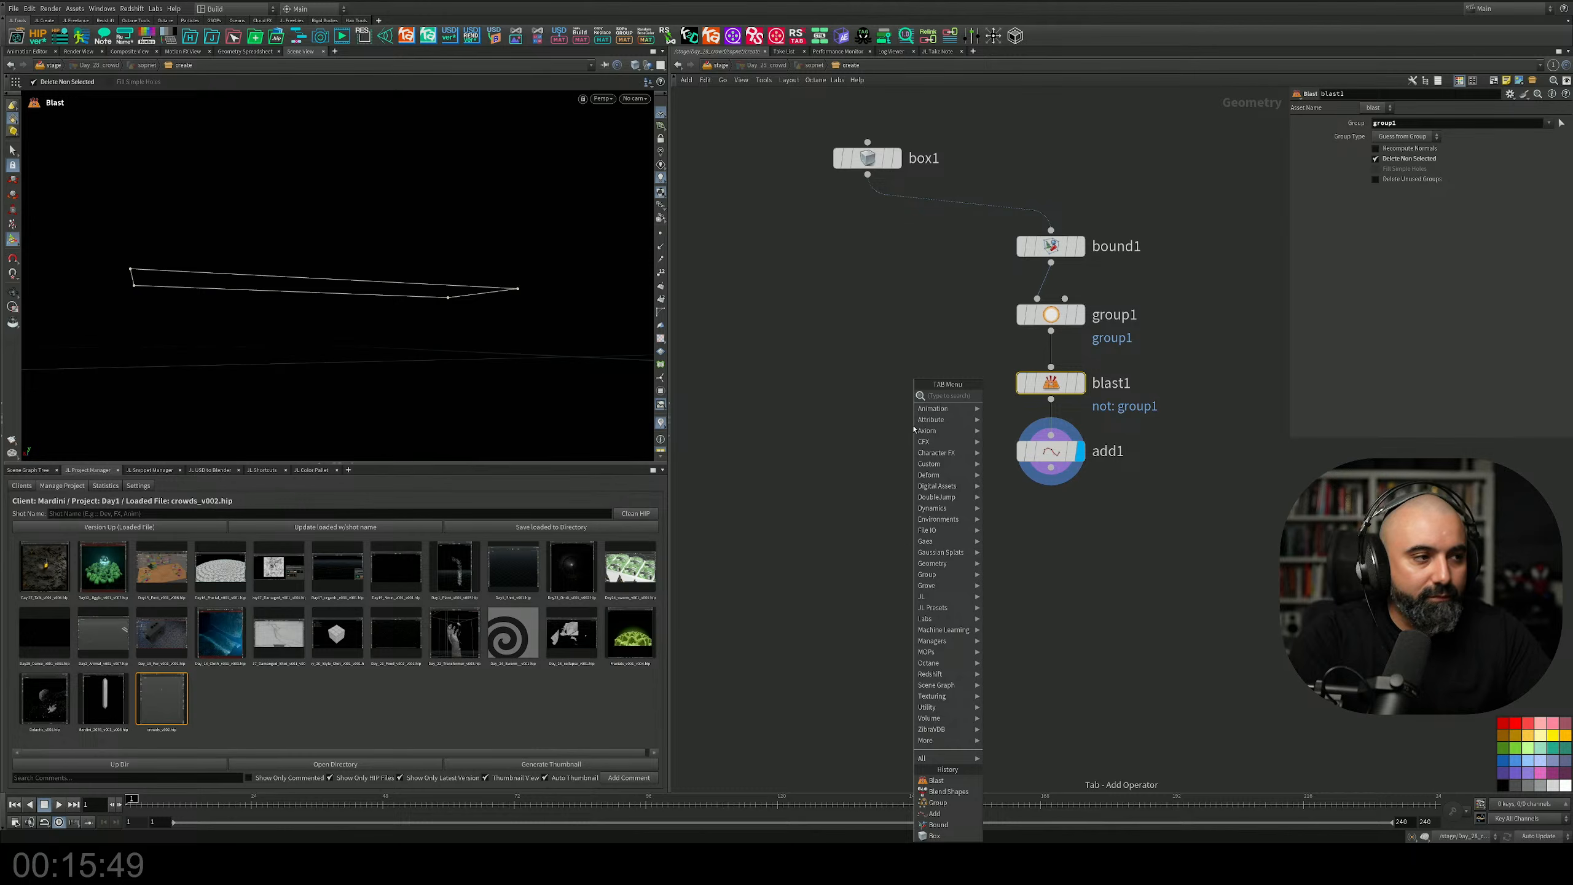
{"action": "type", "text": "t"}
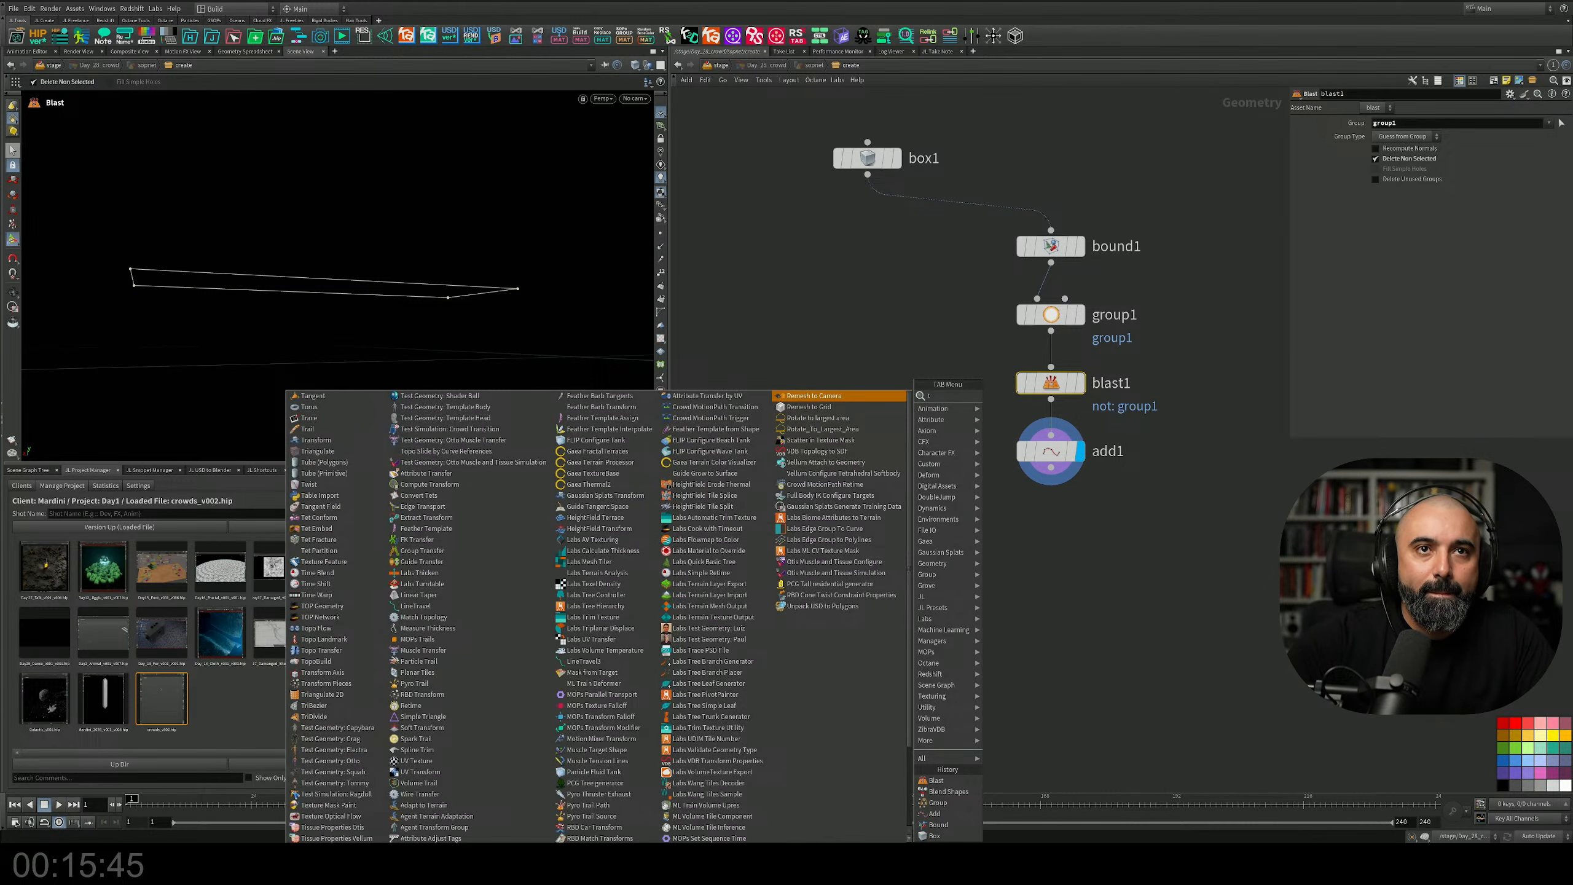
{"action": "key", "text": "Escape"}
{"action": "middle_click_drag", "start_coordinate": [1109, 509], "coordinate": [1107, 481]}
{"action": "key", "text": "Tab"}
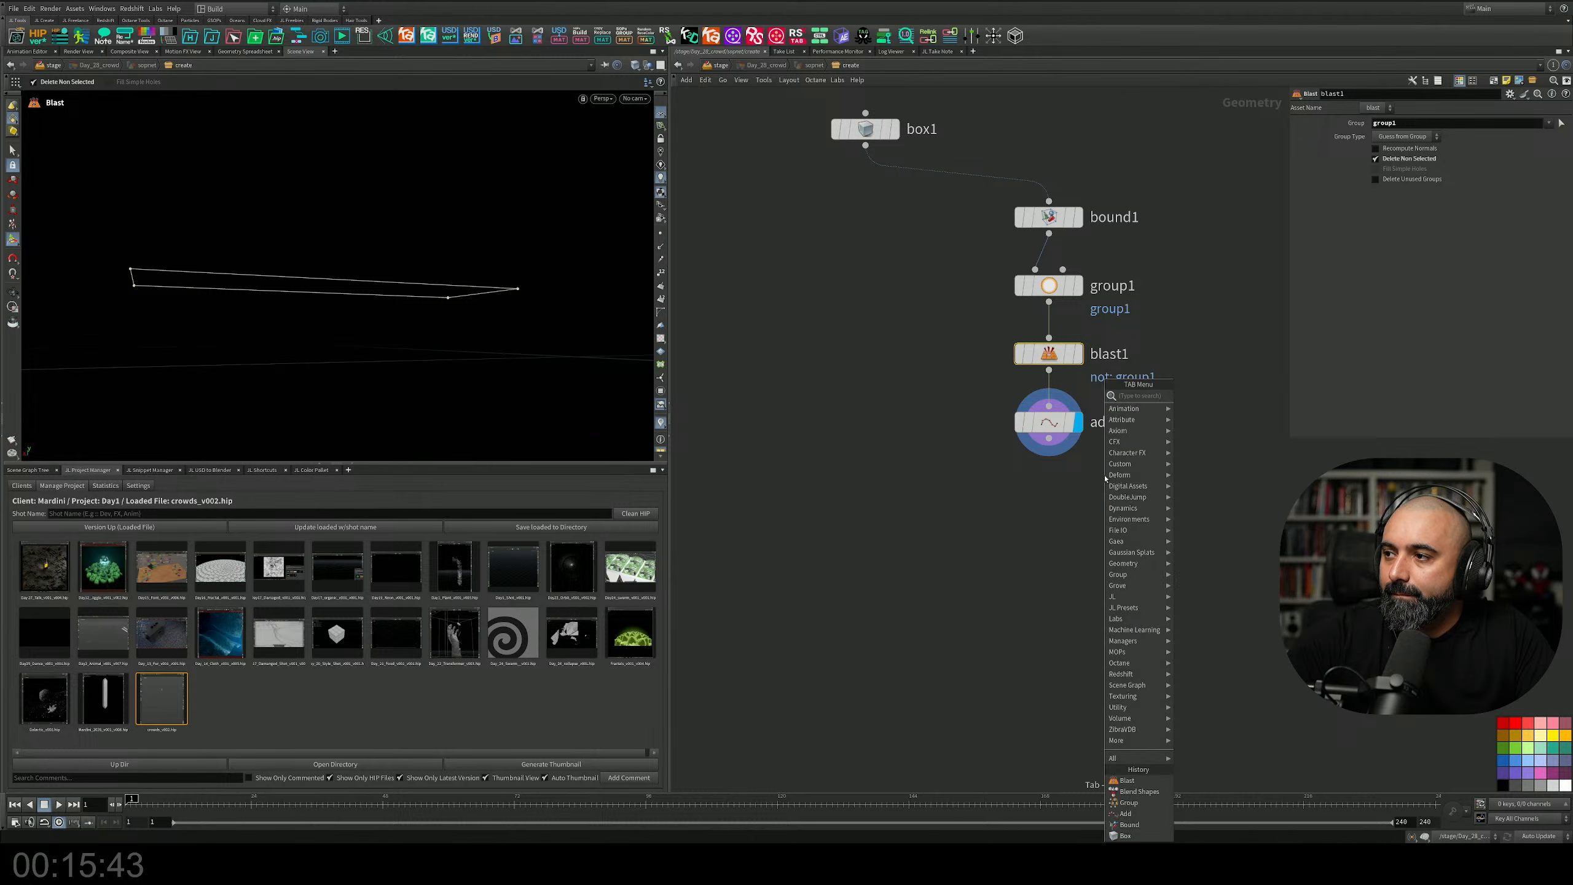
{"action": "key", "text": "Escape"}
Add an Attribute Wrangle node below add1 and connect it to add1's output.
{"action": "key", "text": "Tab"}
{"action": "type", "text": "aw"}
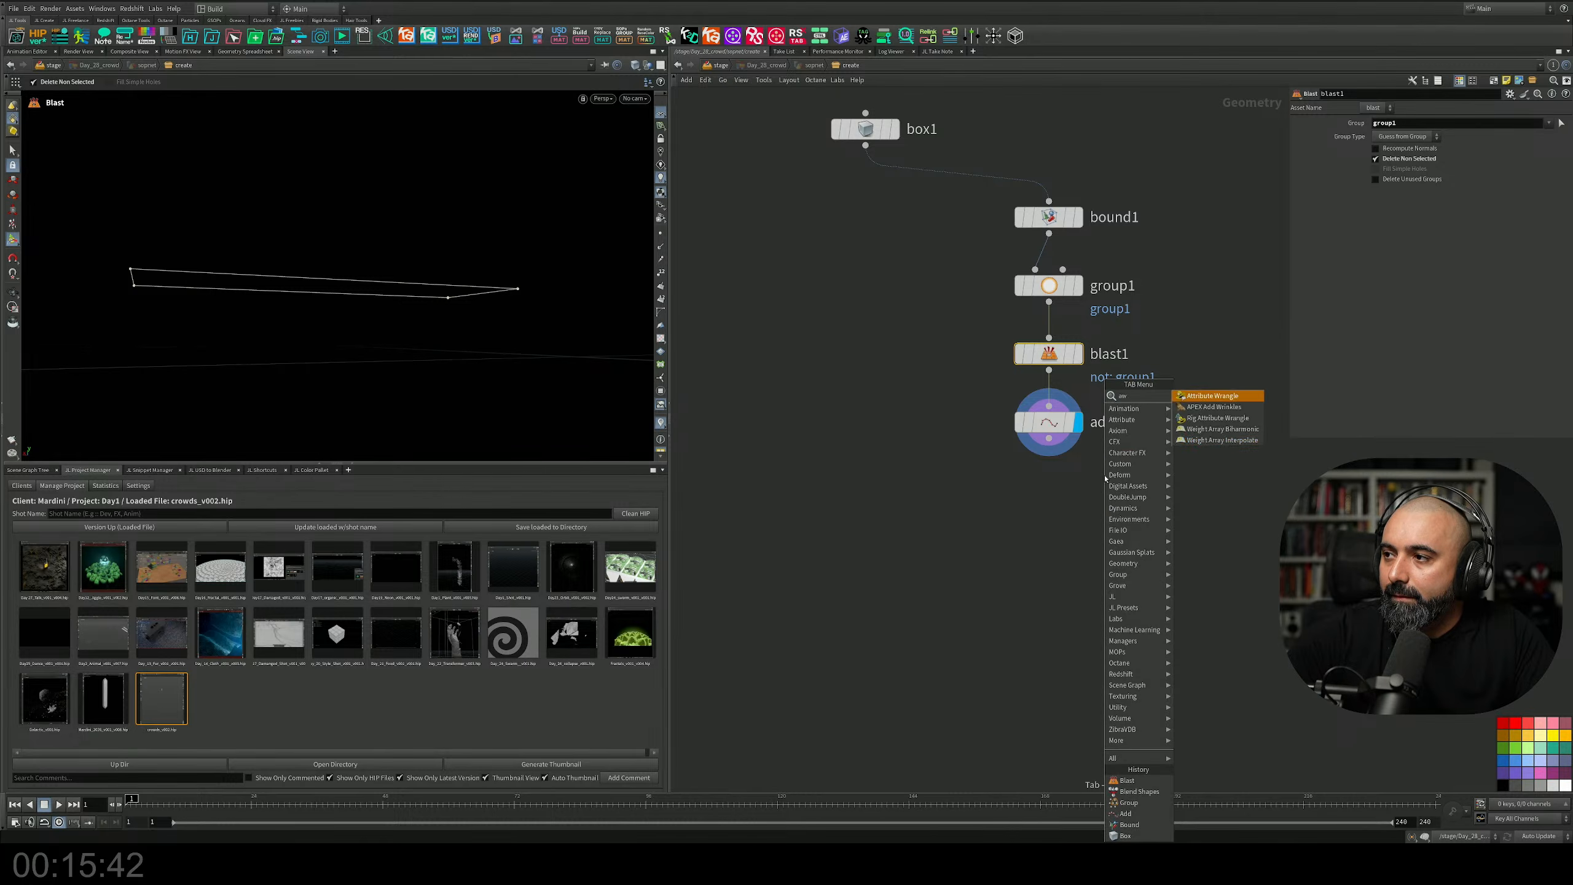
{"action": "left_click", "coordinate": [1212, 395]}
{"action": "left_click", "coordinate": [1048, 534]}
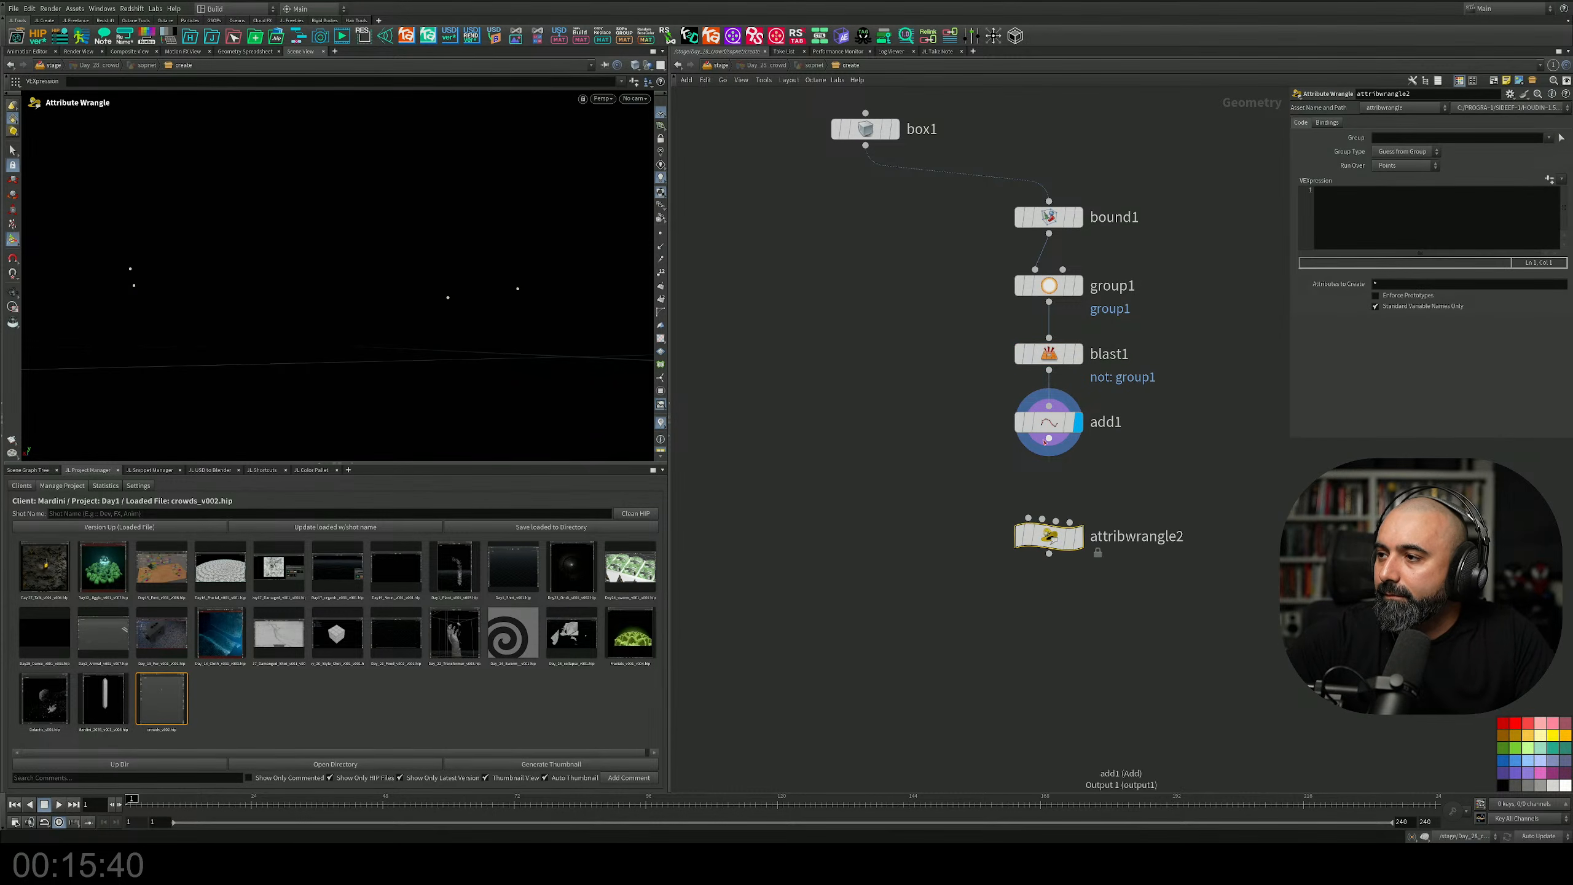
{"action": "left_click", "coordinate": [1362, 224]}
{"action": "type", "text": "i"}
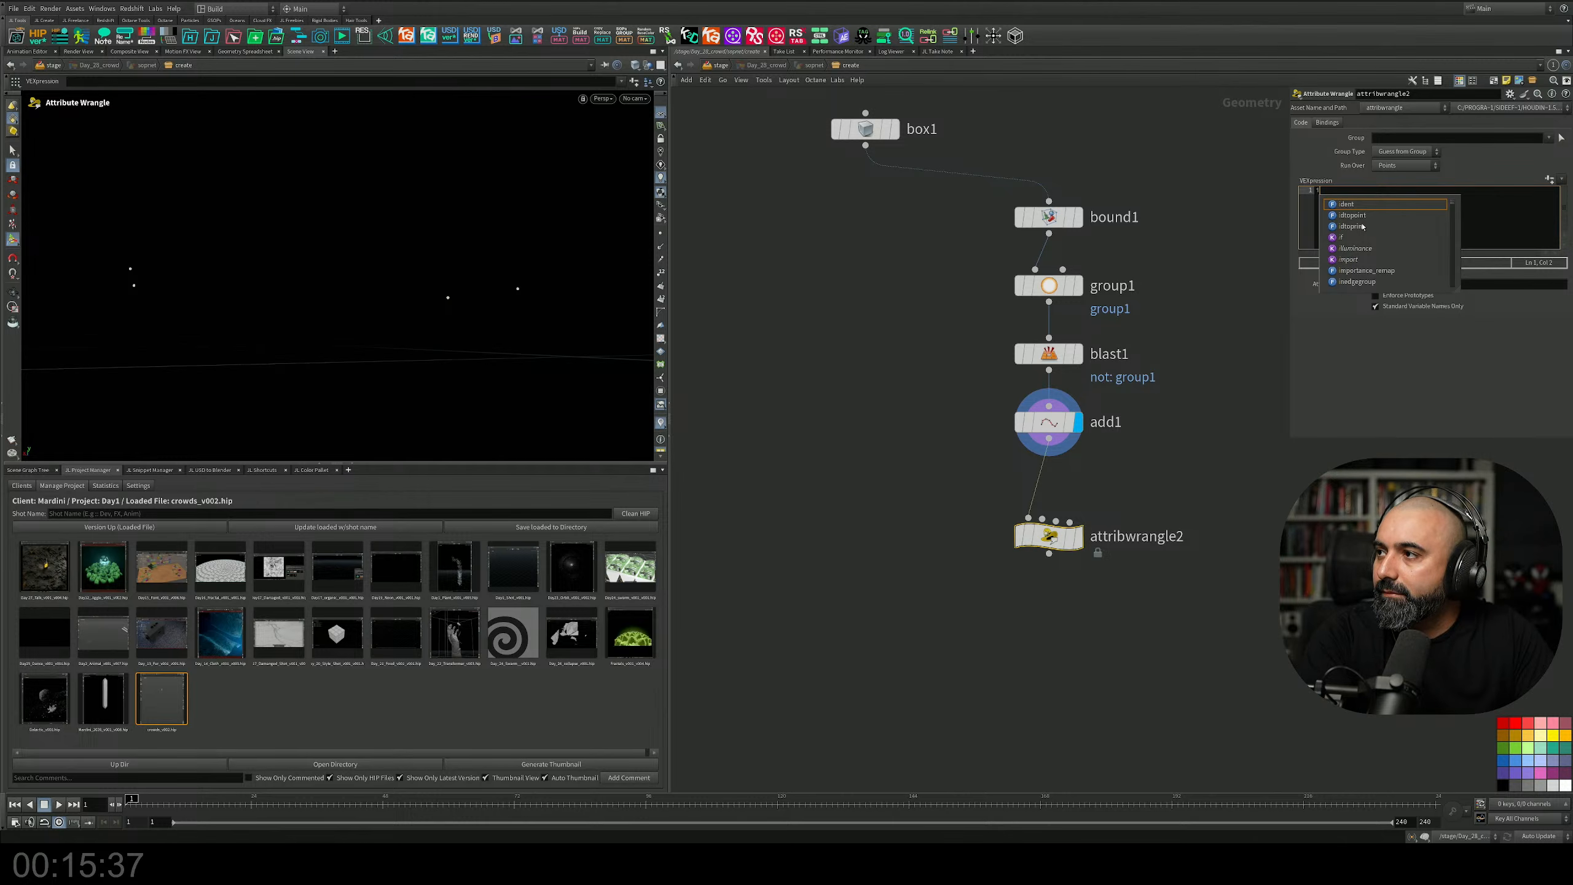
{"action": "type", "text": "@id"}
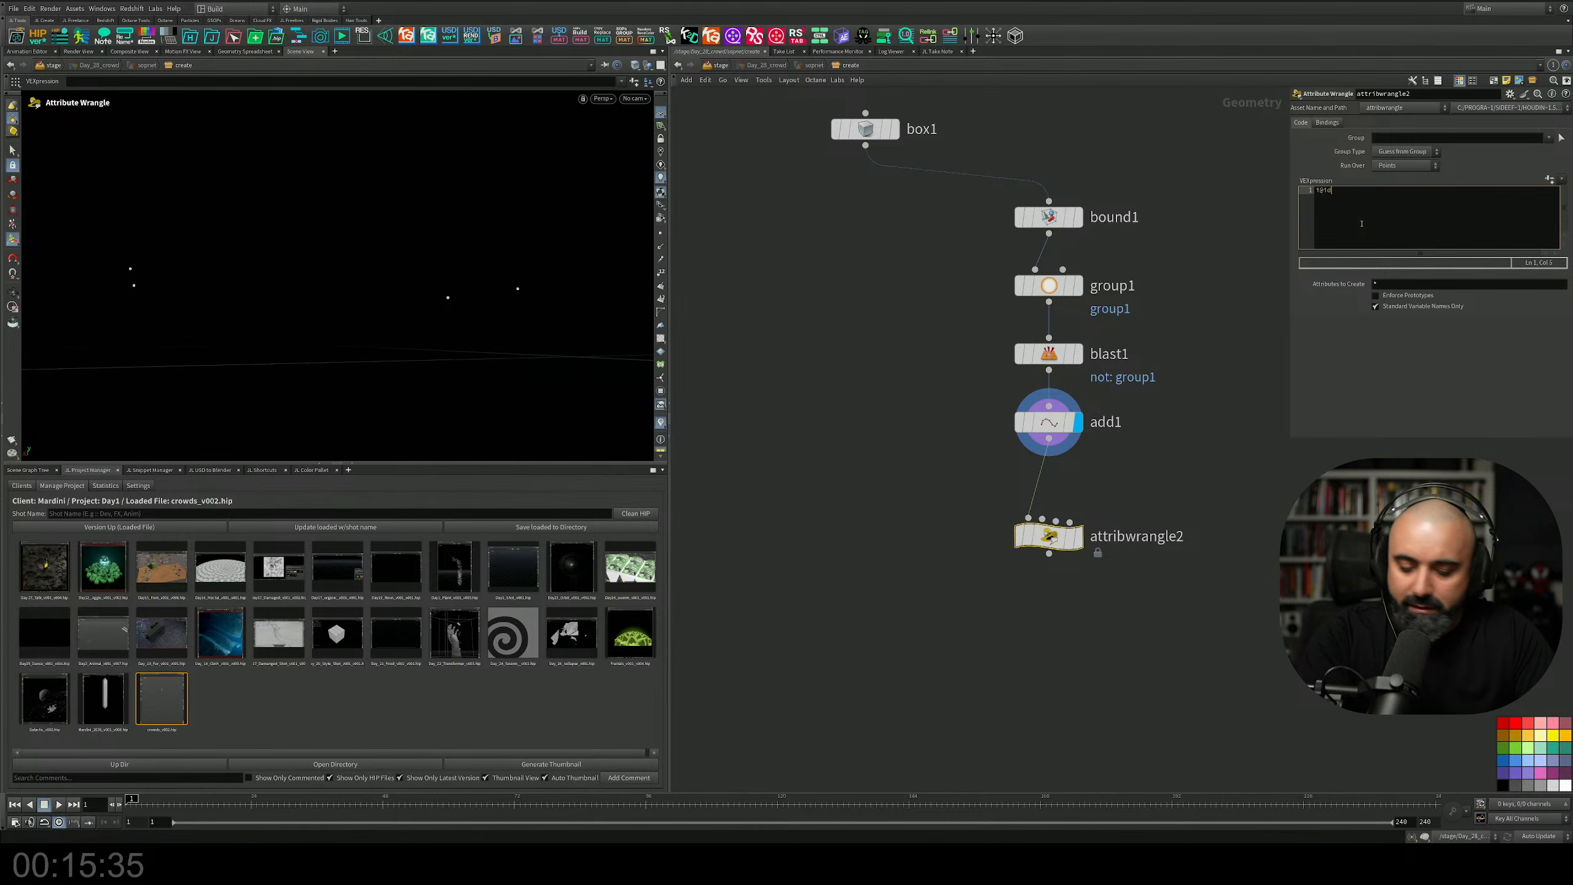
{"action": "type", "text": " = "}
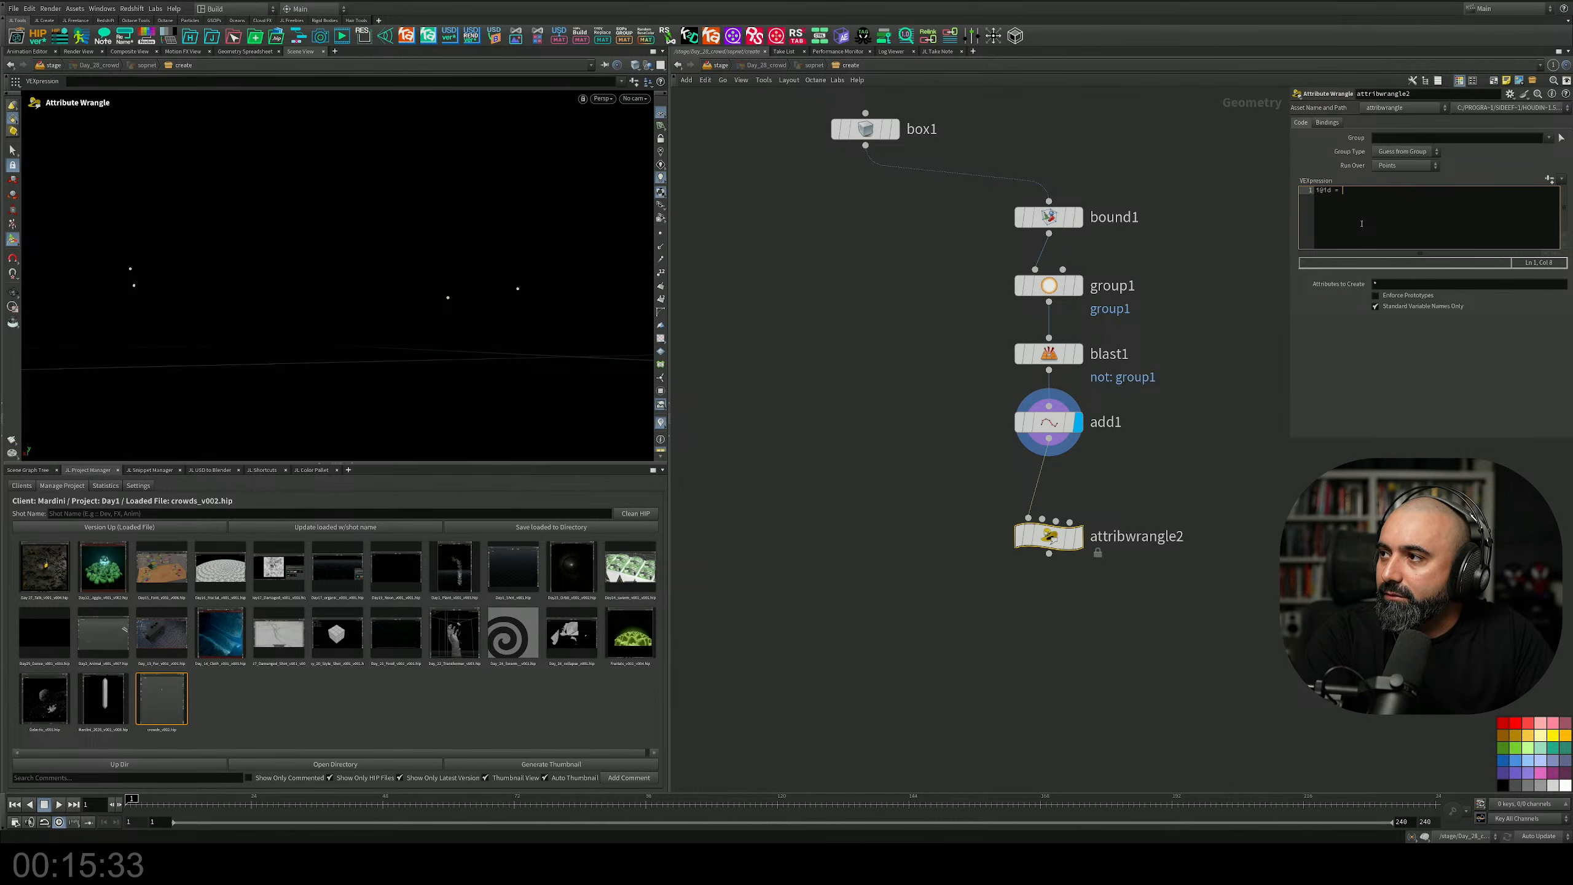
{"action": "type", "text": "i"}
{"action": "key", "text": "BackSpace"}
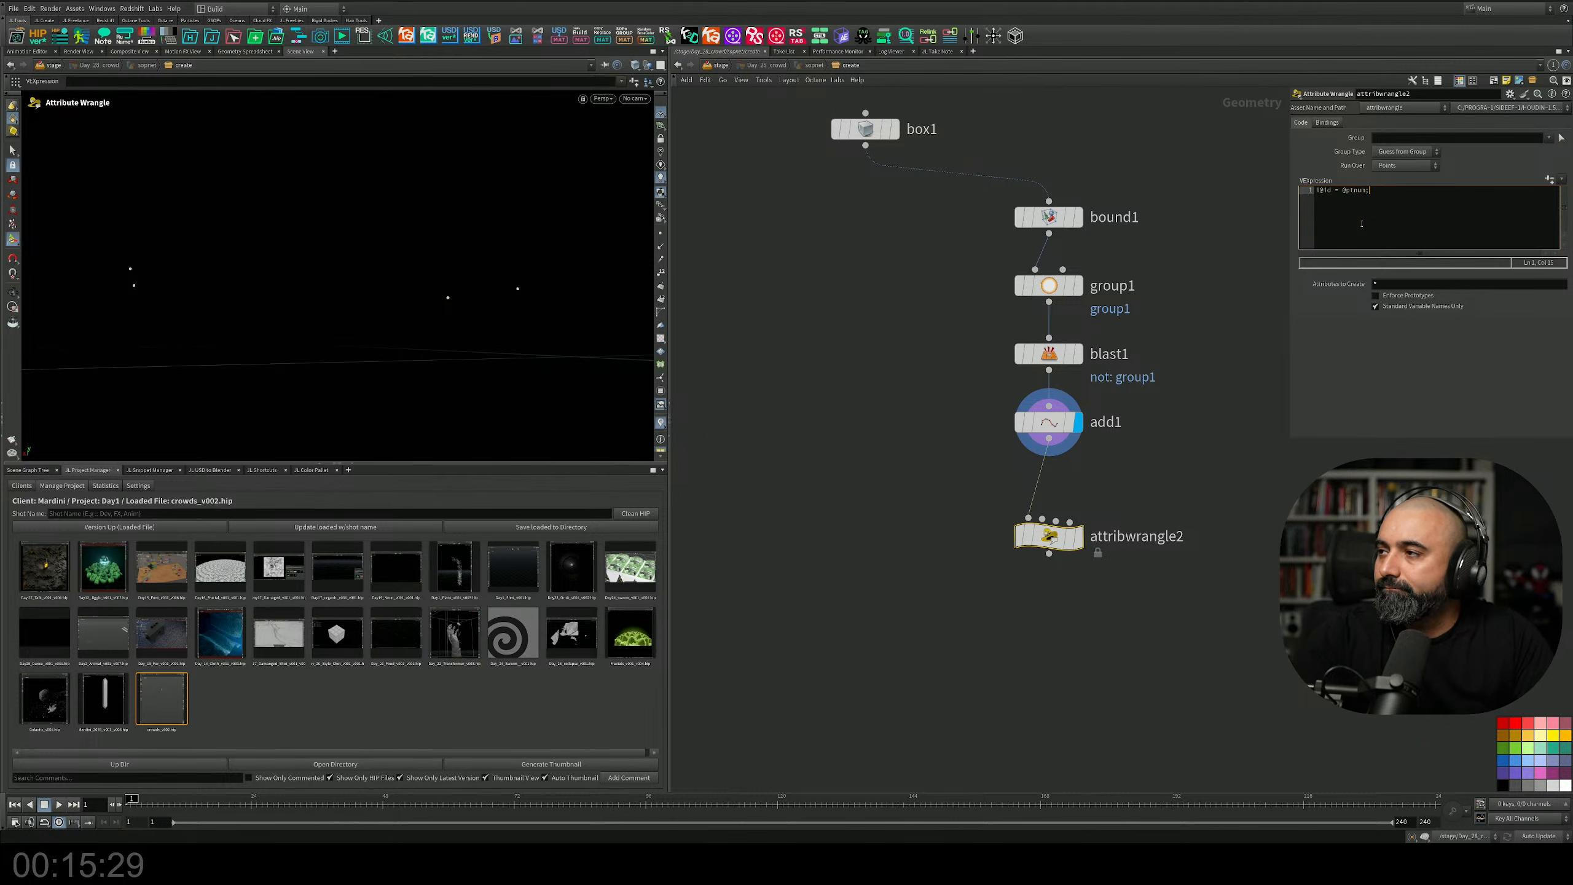
{"action": "left_click", "coordinate": [1175, 536]}
{"action": "mouse_move", "coordinate": [1076, 534]}
{"action": "left_click", "coordinate": [1088, 501]}
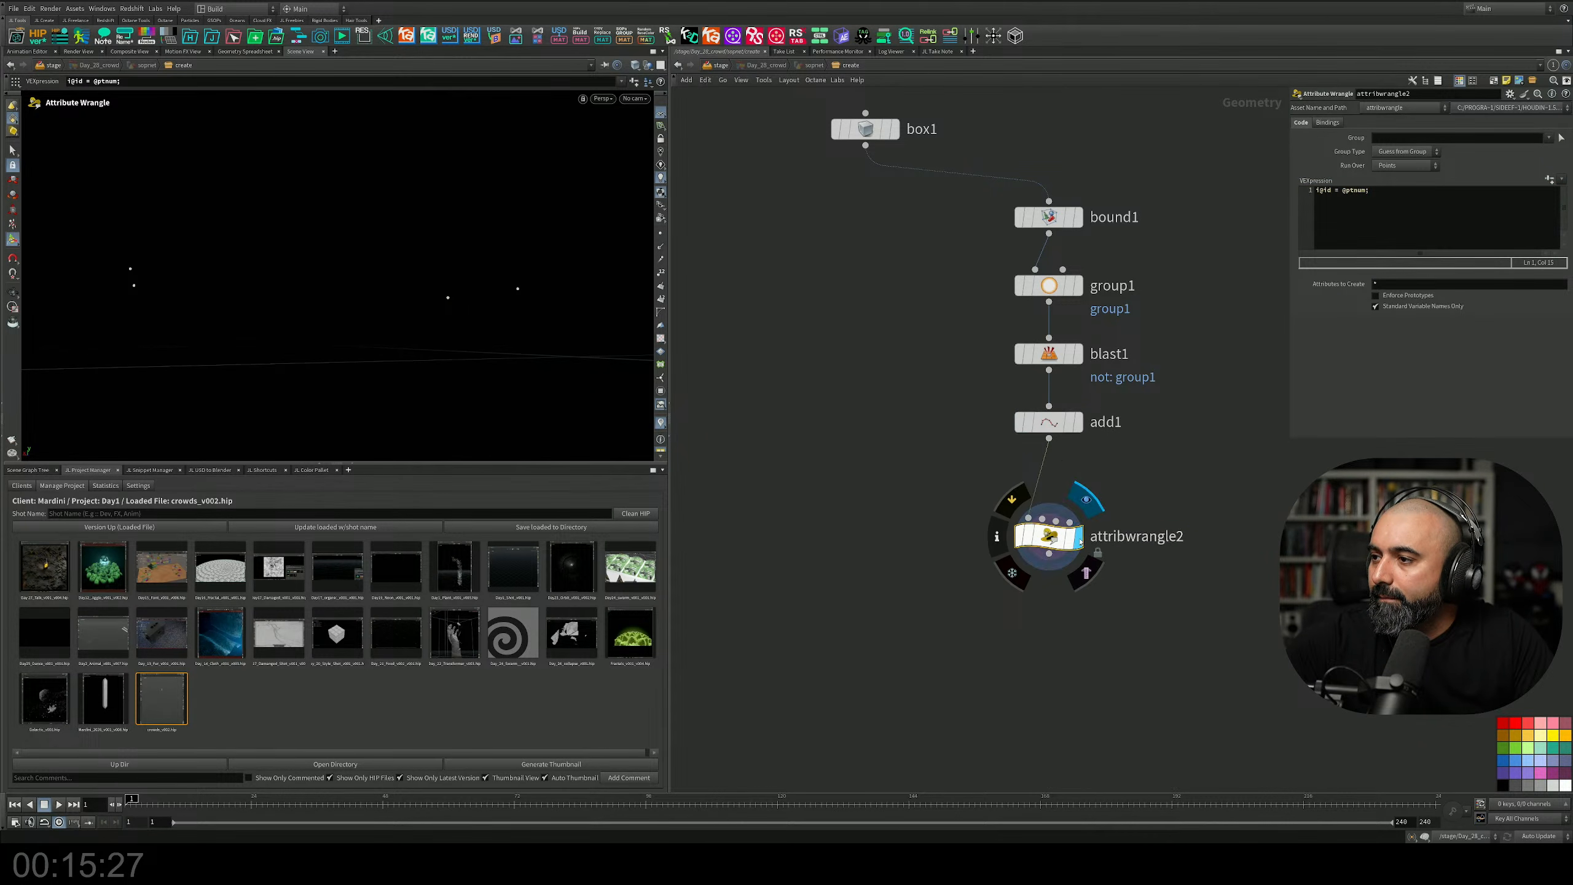
Duplicate attribwrangle2 beside the original and insert a Transform node between add1 and the copy.
{"action": "middle_click_drag", "start_coordinate": [1113, 514], "coordinate": [1099, 488]}
{"action": "left_click_drag", "start_coordinate": [1058, 510], "coordinate": [1217, 510], "text": "alt"}
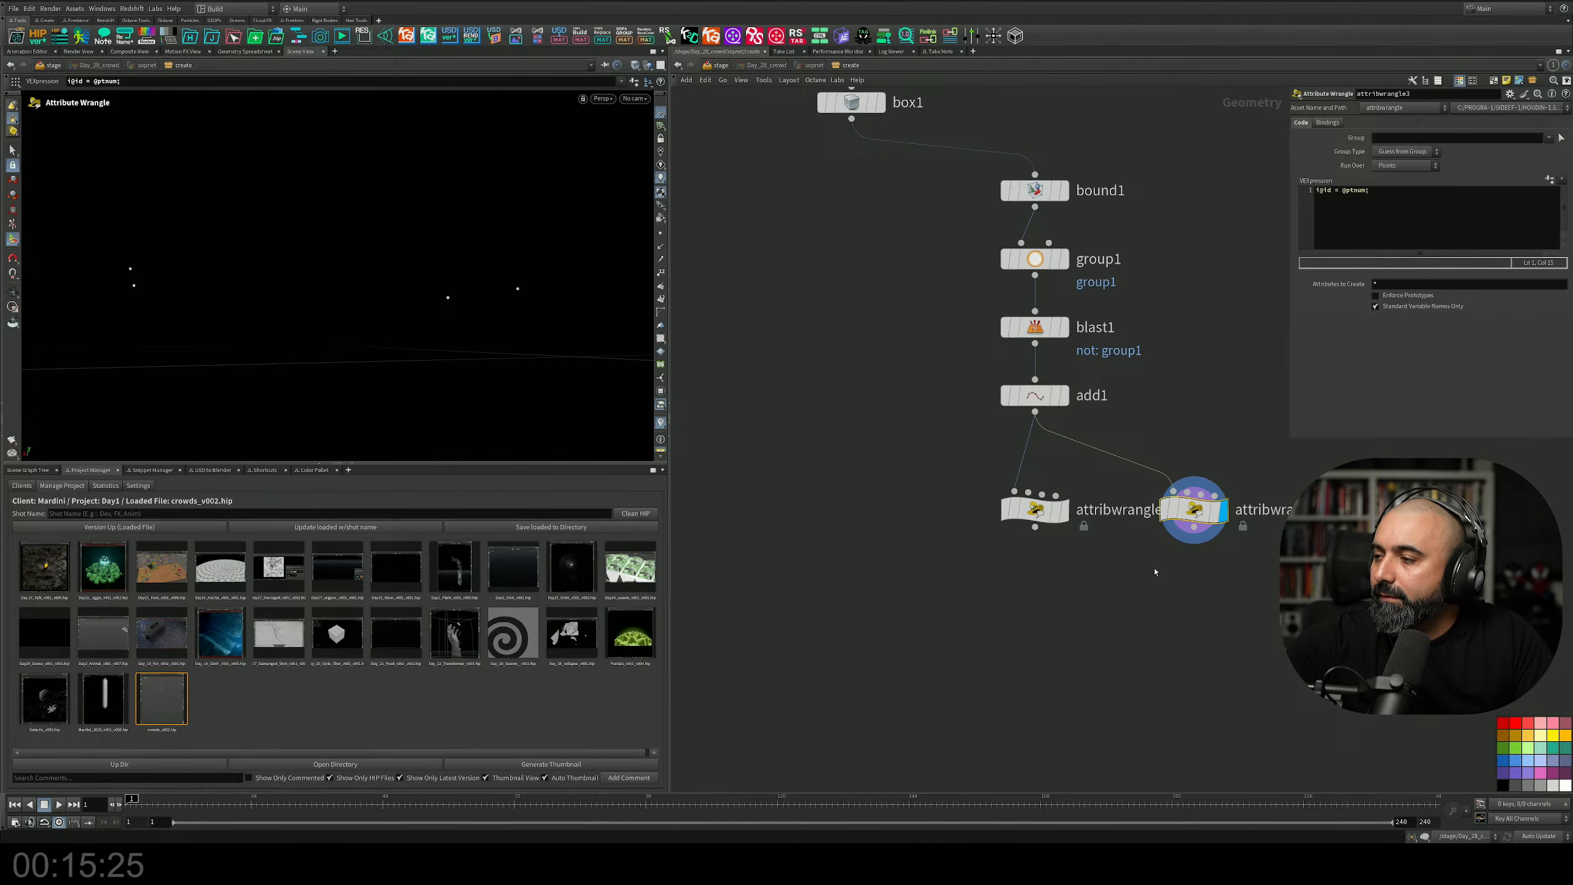
{"action": "middle_click_drag", "start_coordinate": [1155, 570], "coordinate": [1132, 521]}
{"action": "key", "text": "Tab"}
{"action": "type", "text": "transform"}
{"action": "key", "text": "Return"}
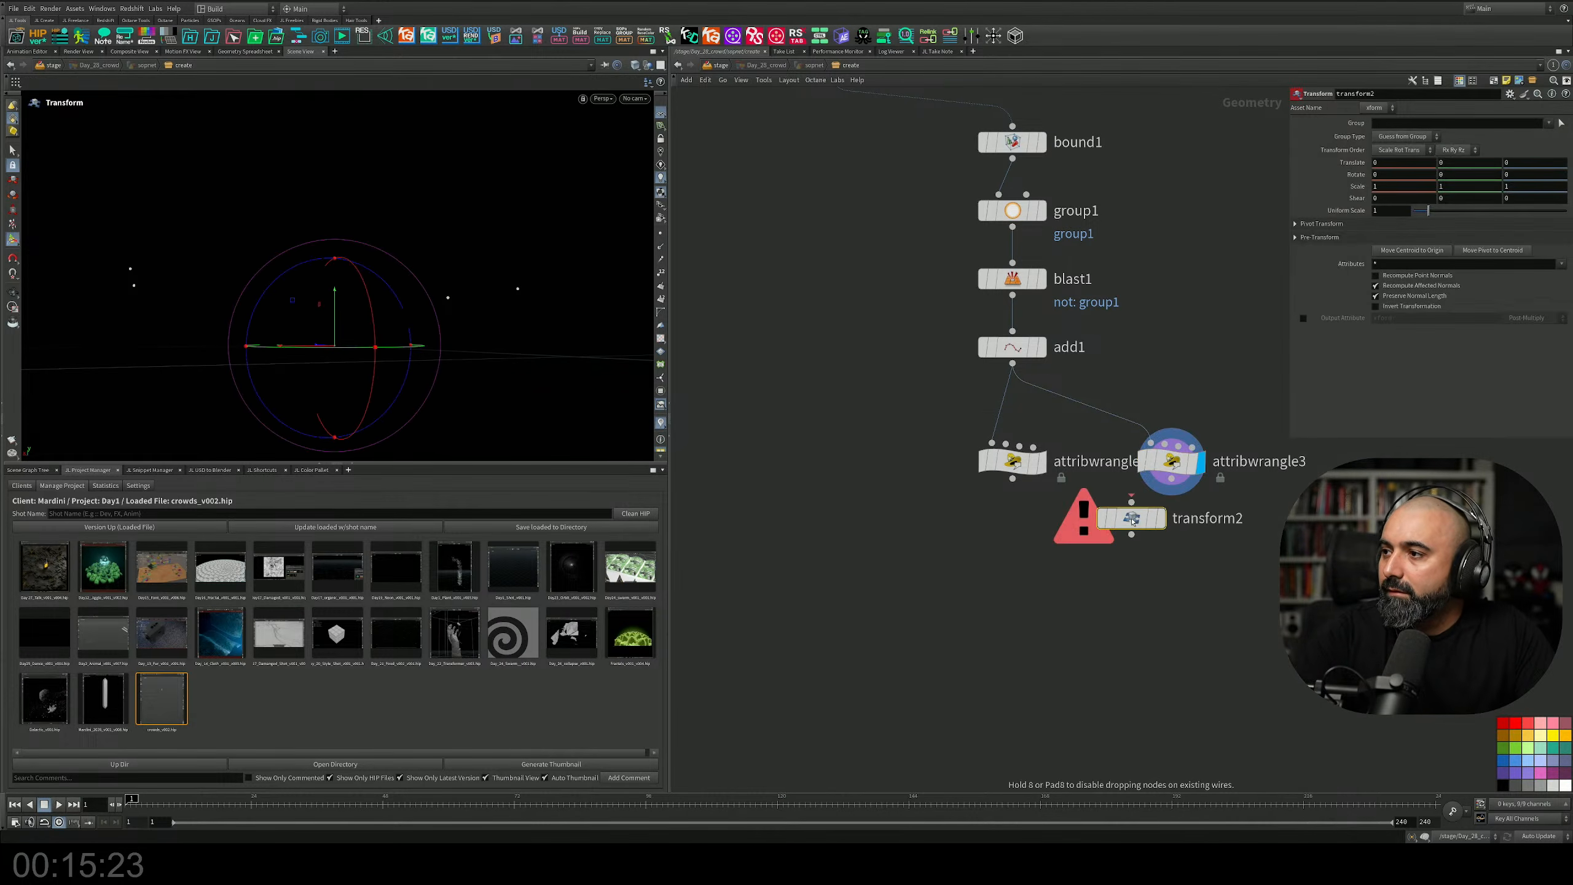
{"action": "left_click", "coordinate": [1169, 411]}
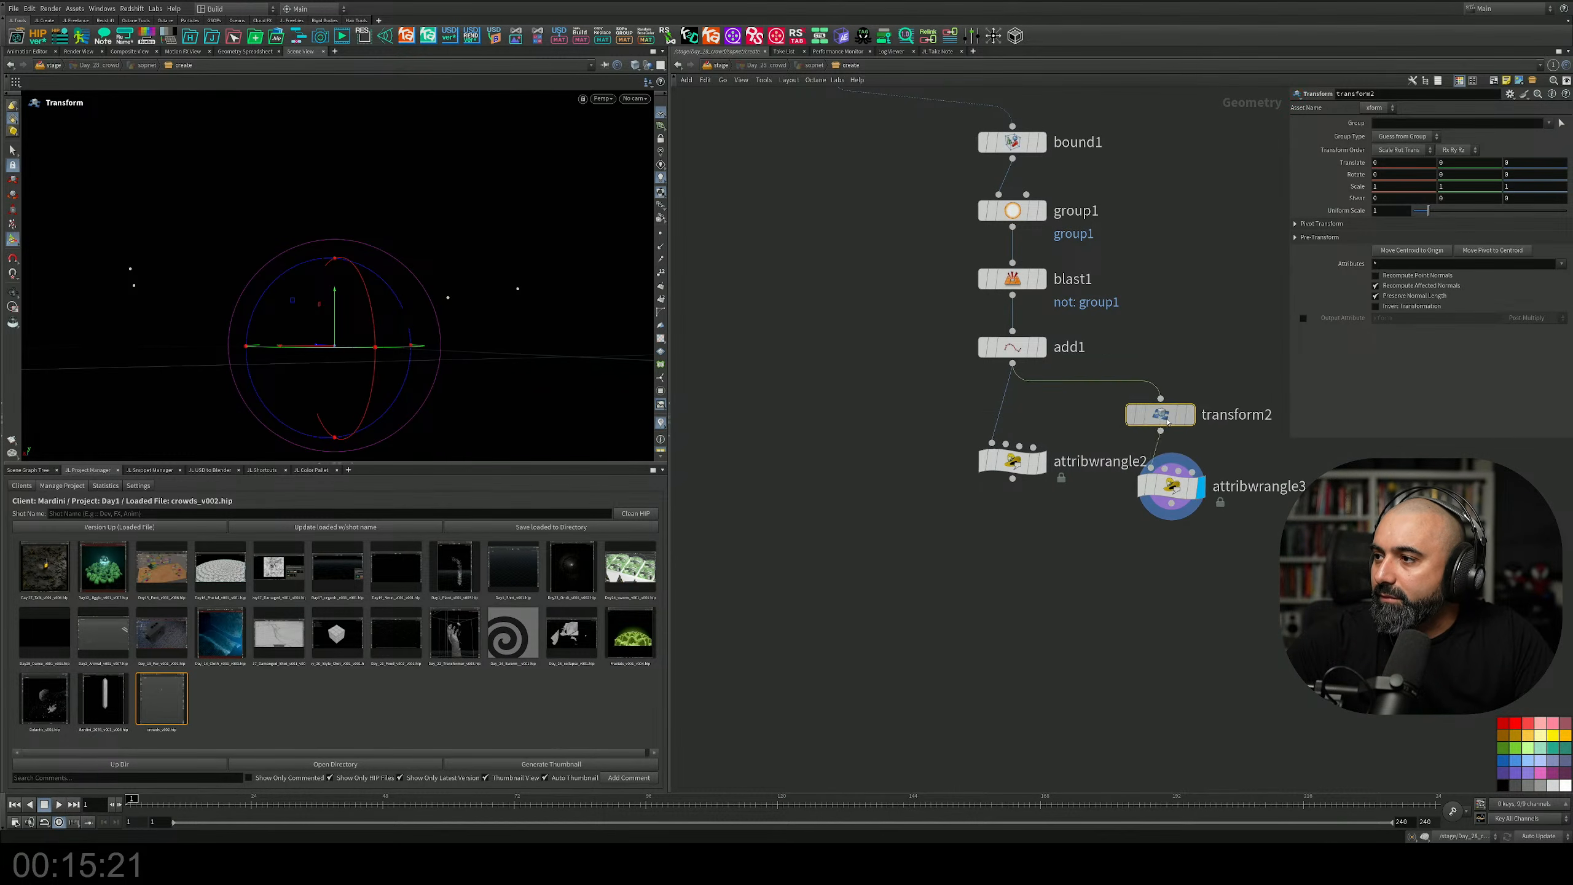
Move the points of transform2 down in Y by about 1.37 units.
{"action": "left_click_drag", "start_coordinate": [334, 304], "coordinate": [334, 370]}
{"action": "middle_click_drag", "start_coordinate": [1157, 544], "coordinate": [1162, 516]}
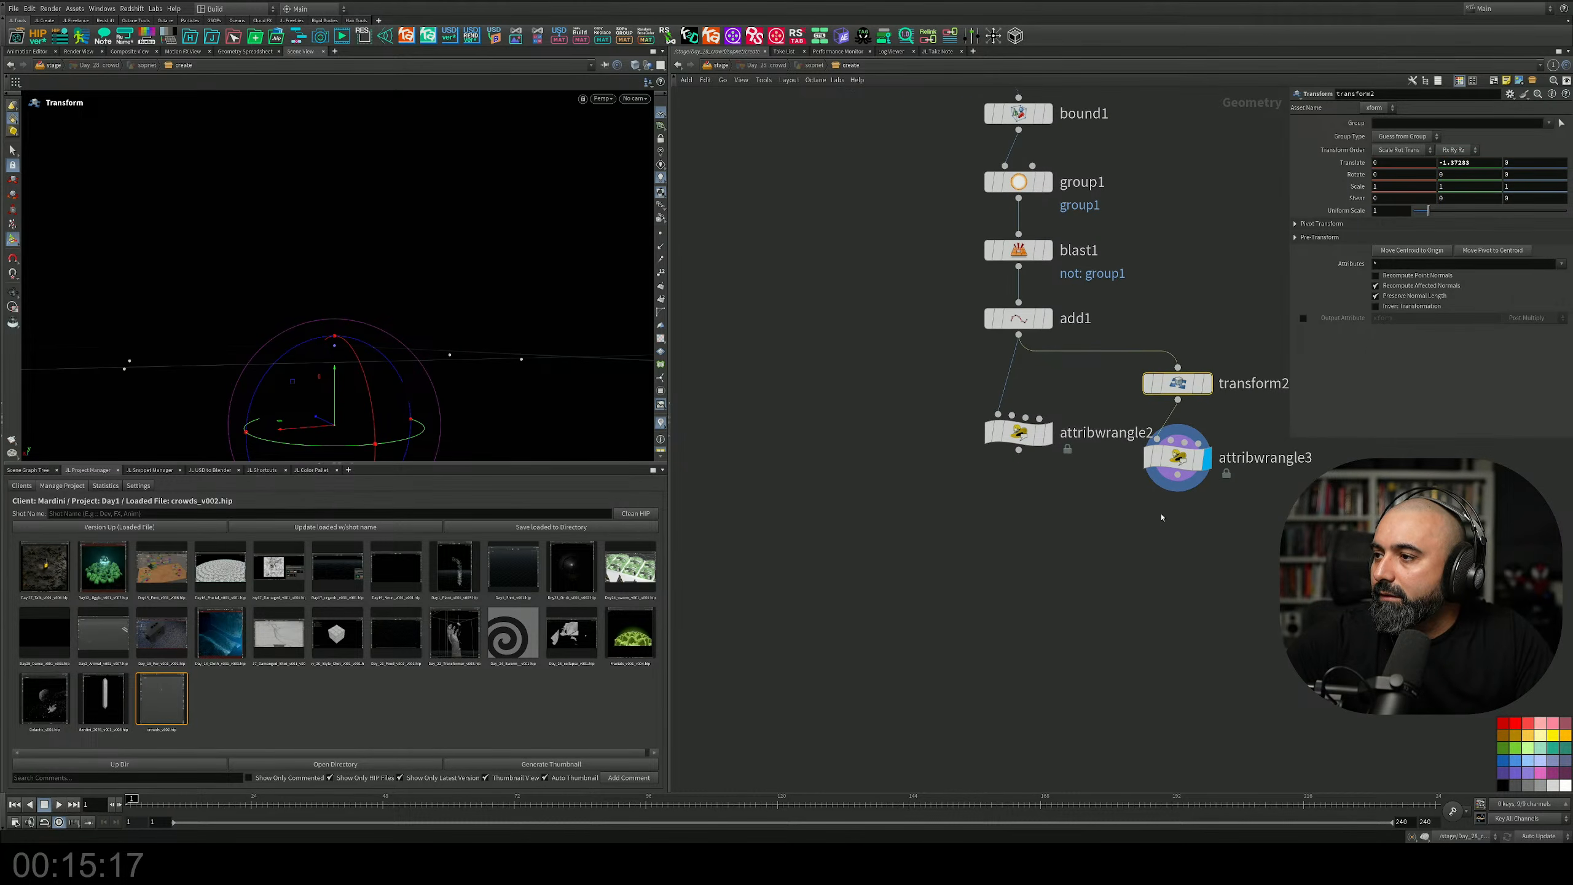
{"action": "key", "text": "Tab"}
{"action": "key", "text": "Escape"}
Merge the outputs of both wrangles, display the merge, and connect an Add node after it.
{"action": "left_click_drag", "start_coordinate": [959, 409], "coordinate": [1086, 544]}
{"action": "left_click", "coordinate": [1086, 562]}
{"action": "middle_click_drag", "start_coordinate": [1037, 642], "coordinate": [1040, 607]}
{"action": "key", "text": "Tab"}
{"action": "type", "text": "add"}
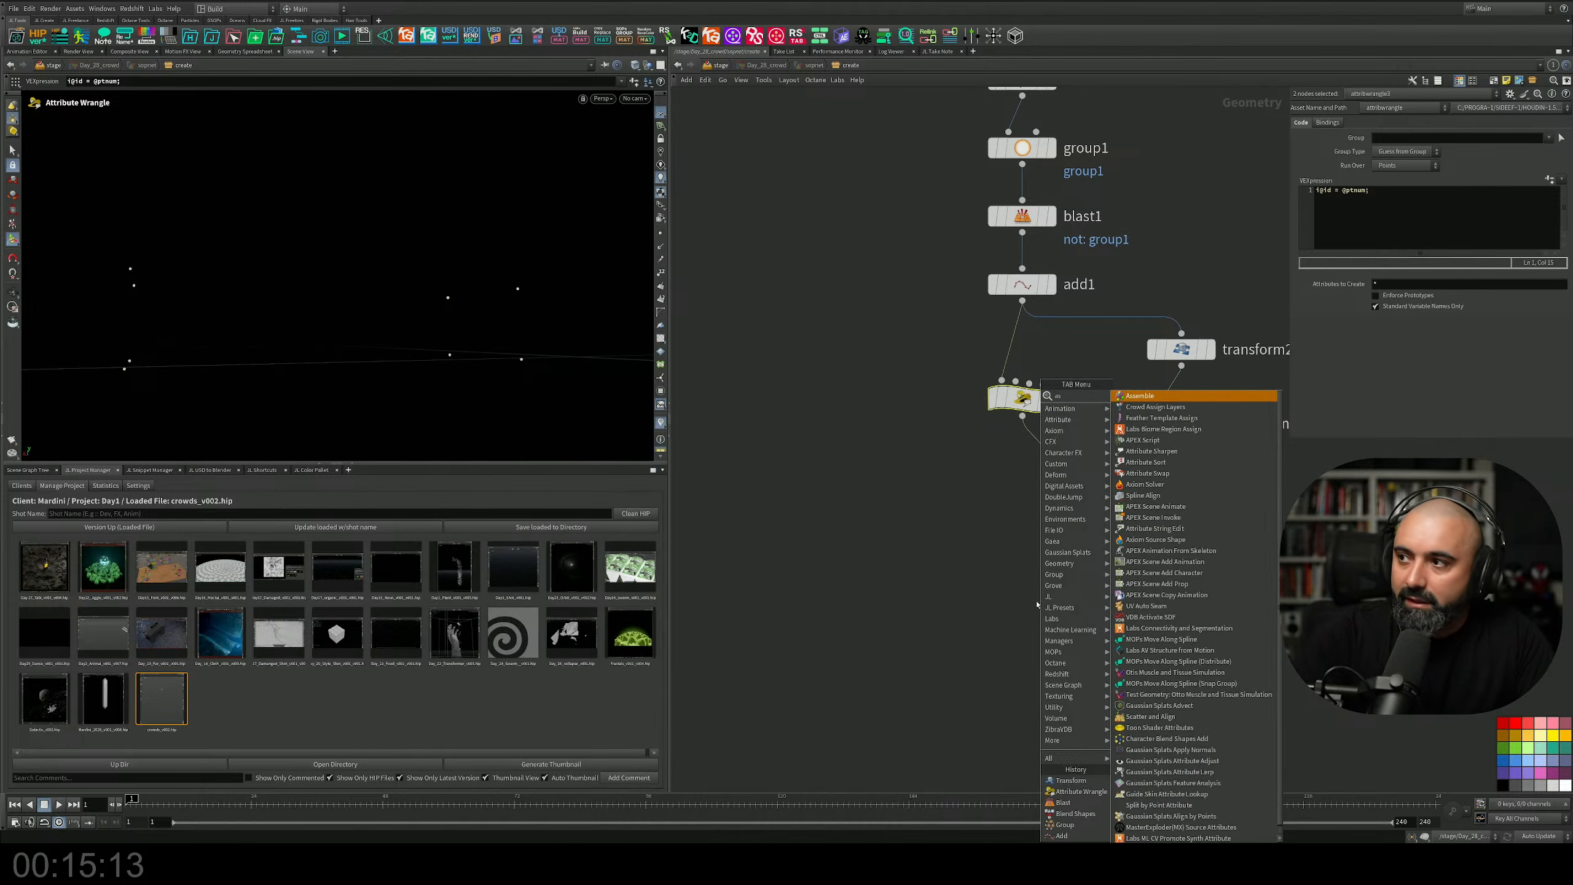
{"action": "key", "text": "Return"}
{"action": "left_click", "coordinate": [1039, 603]}
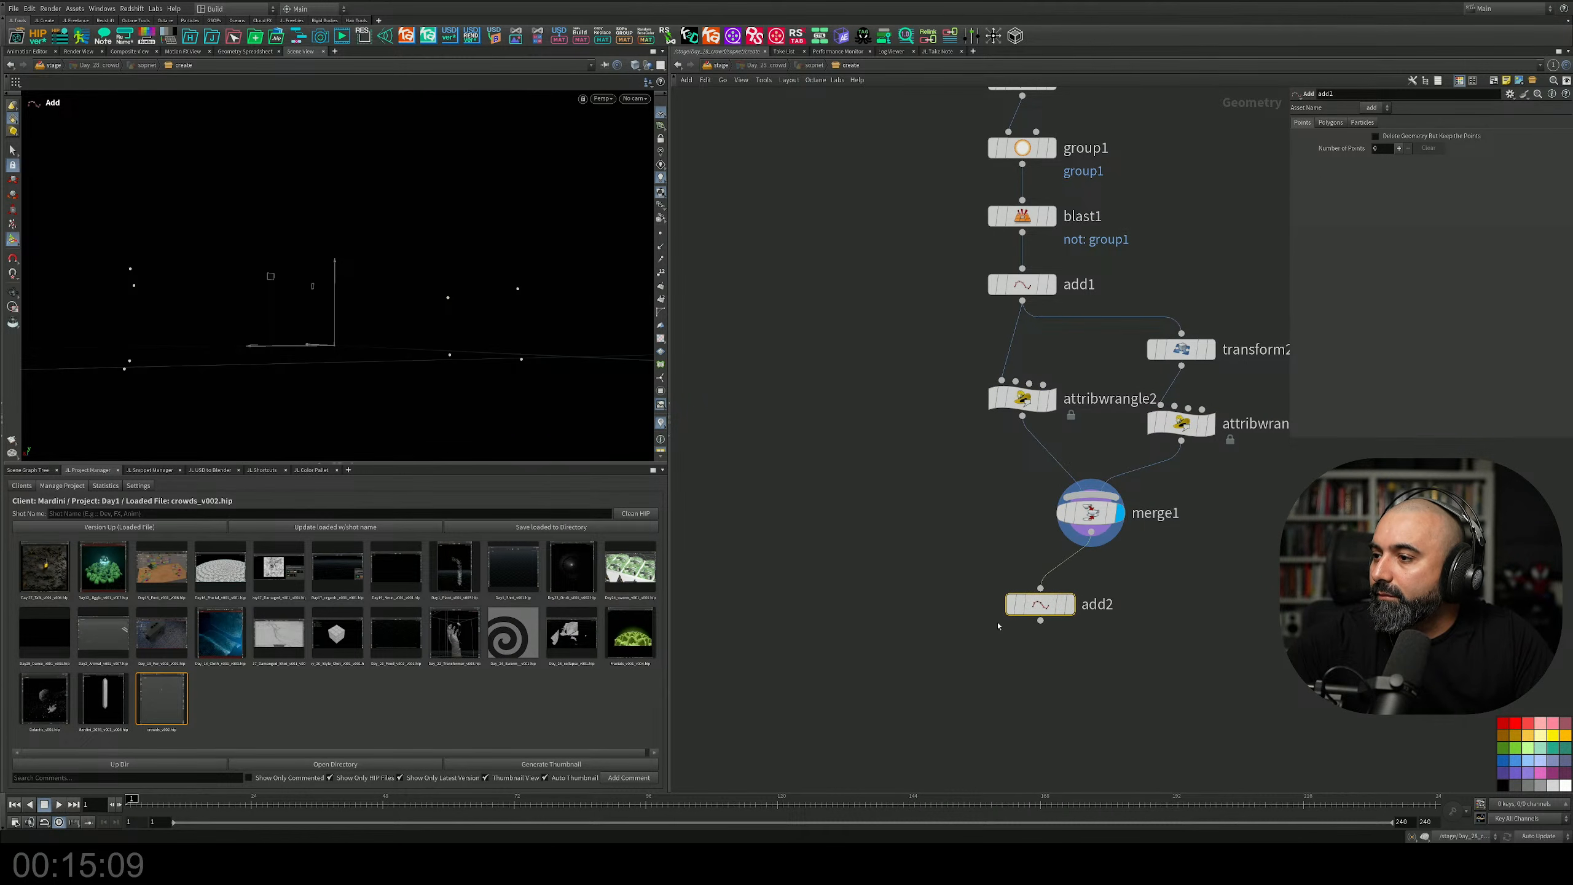
Set add2 to create polygons by group, By Attribute with attribute name id, and display the node.
{"action": "left_click", "coordinate": [1330, 123]}
{"action": "left_click", "coordinate": [1341, 150]}
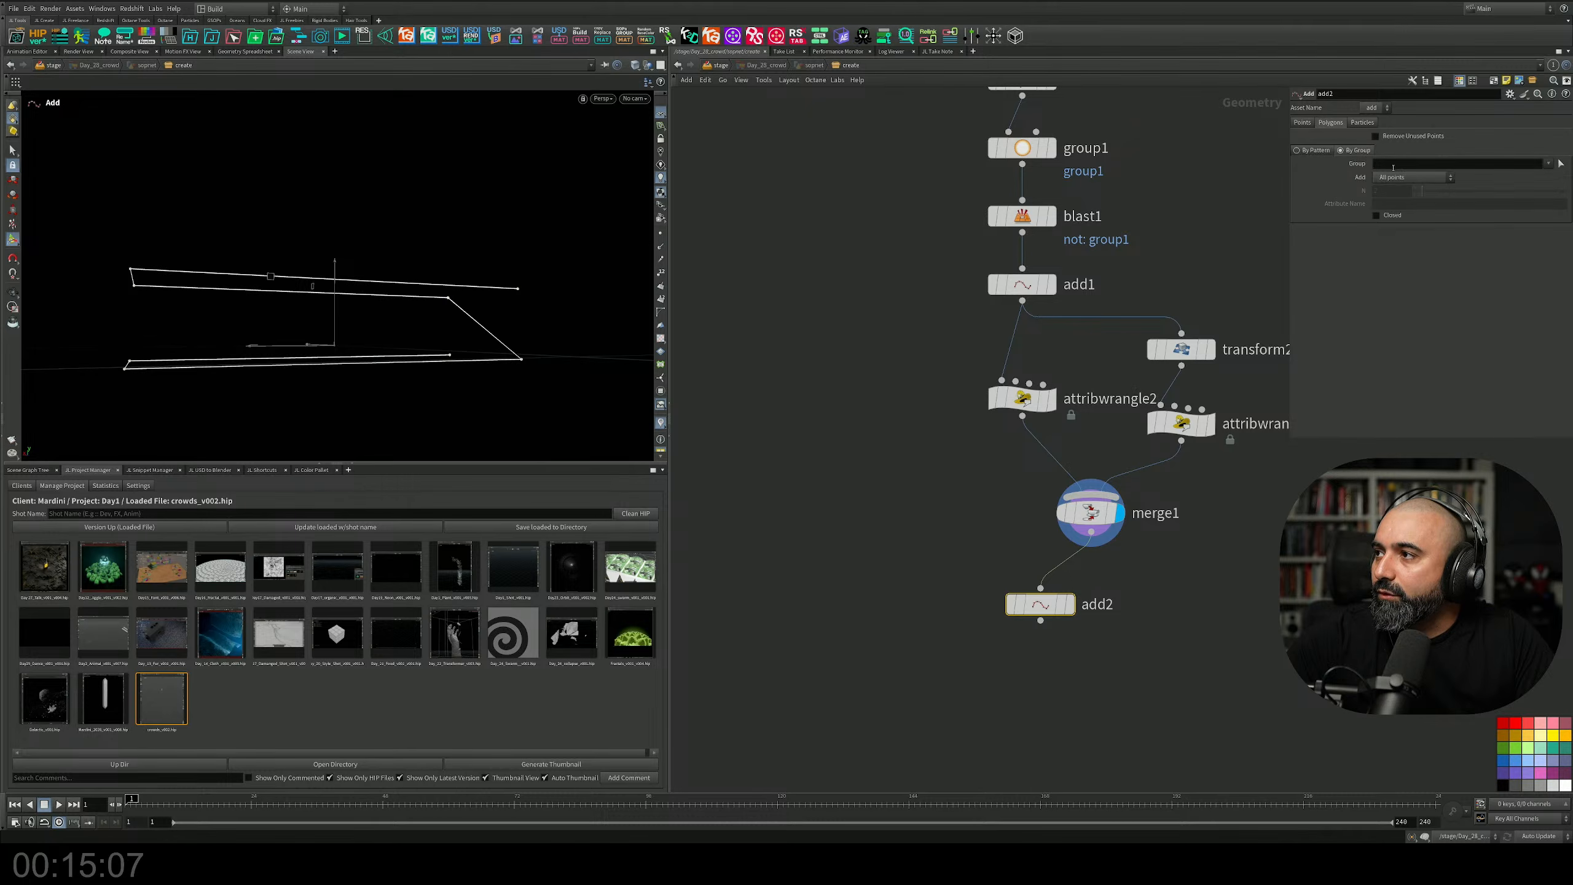
{"action": "left_click", "coordinate": [1413, 177]}
{"action": "left_click", "coordinate": [1412, 229]}
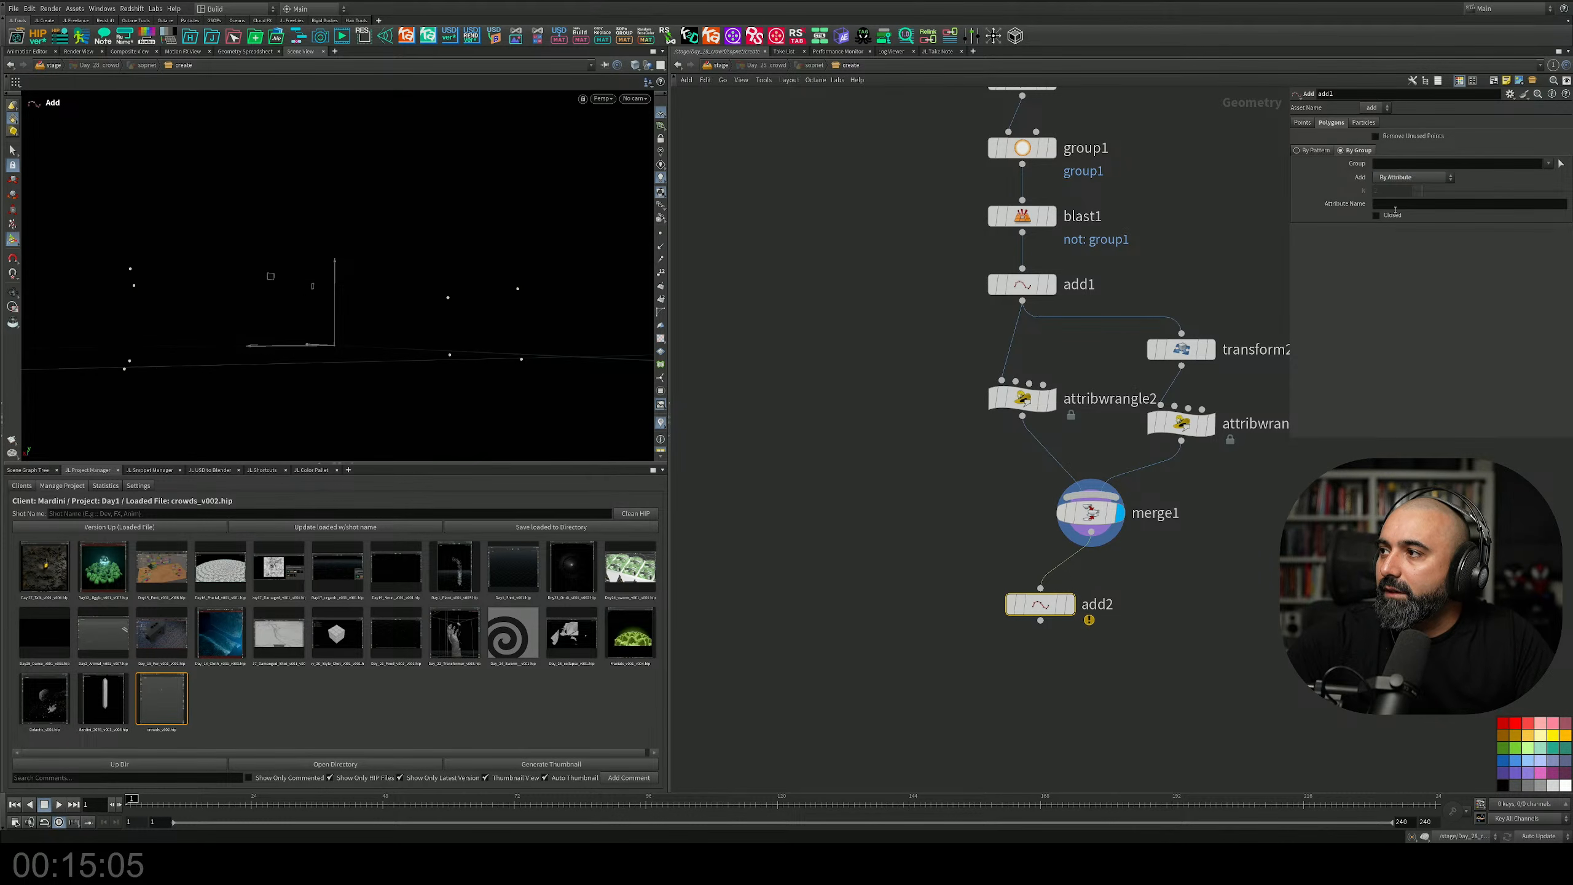
{"action": "left_click", "coordinate": [1394, 204]}
{"action": "type", "text": "id"}
{"action": "key", "text": "Return"}
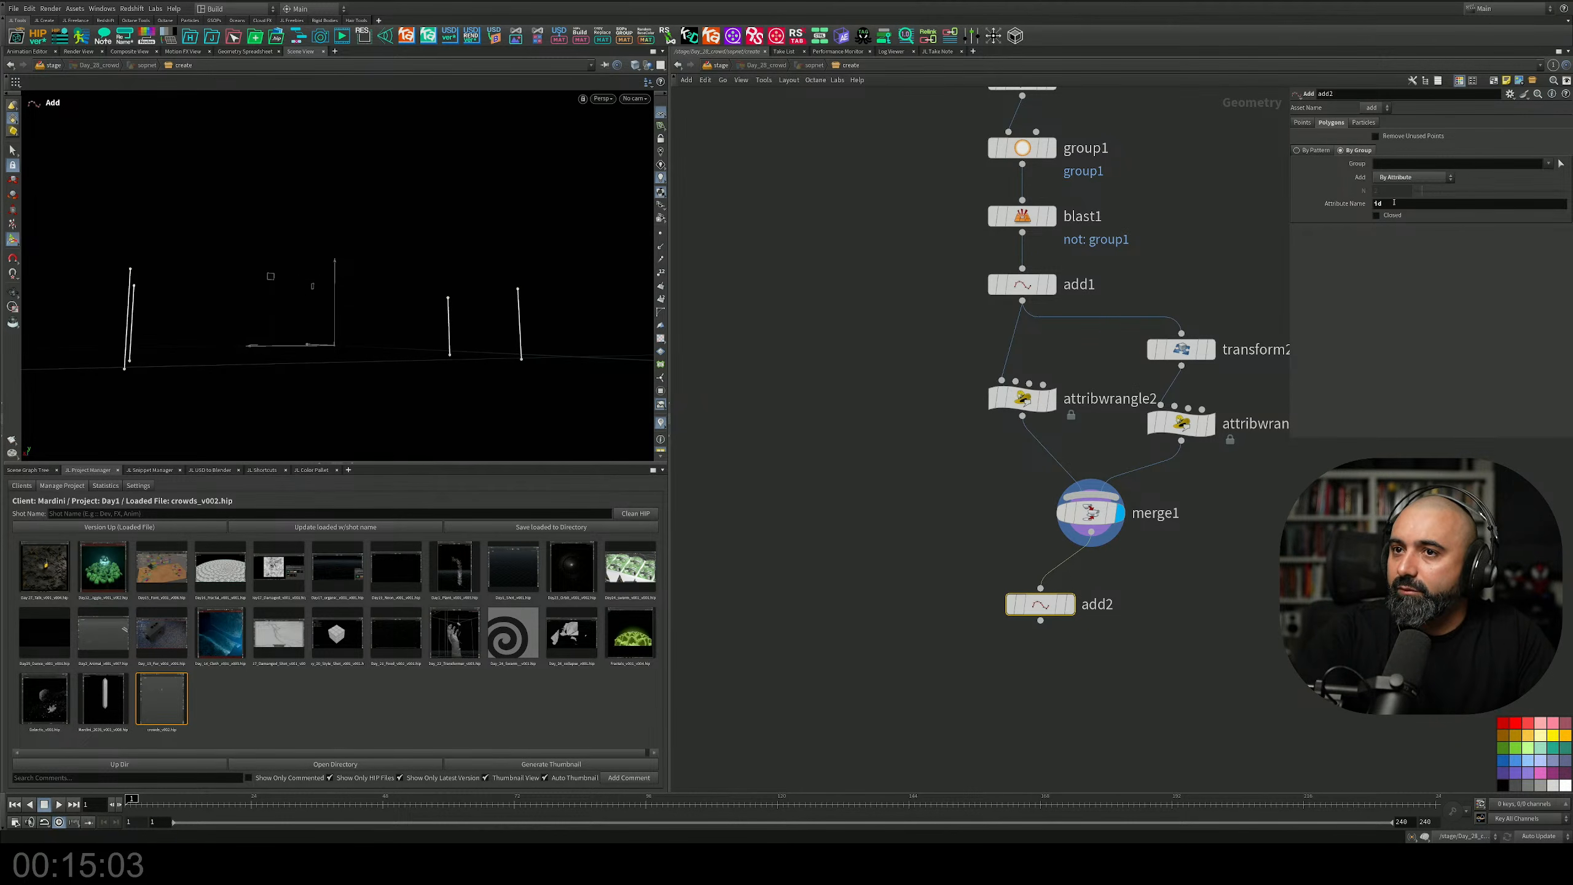
{"action": "left_click", "coordinate": [1069, 604]}
{"action": "key", "text": "h"}
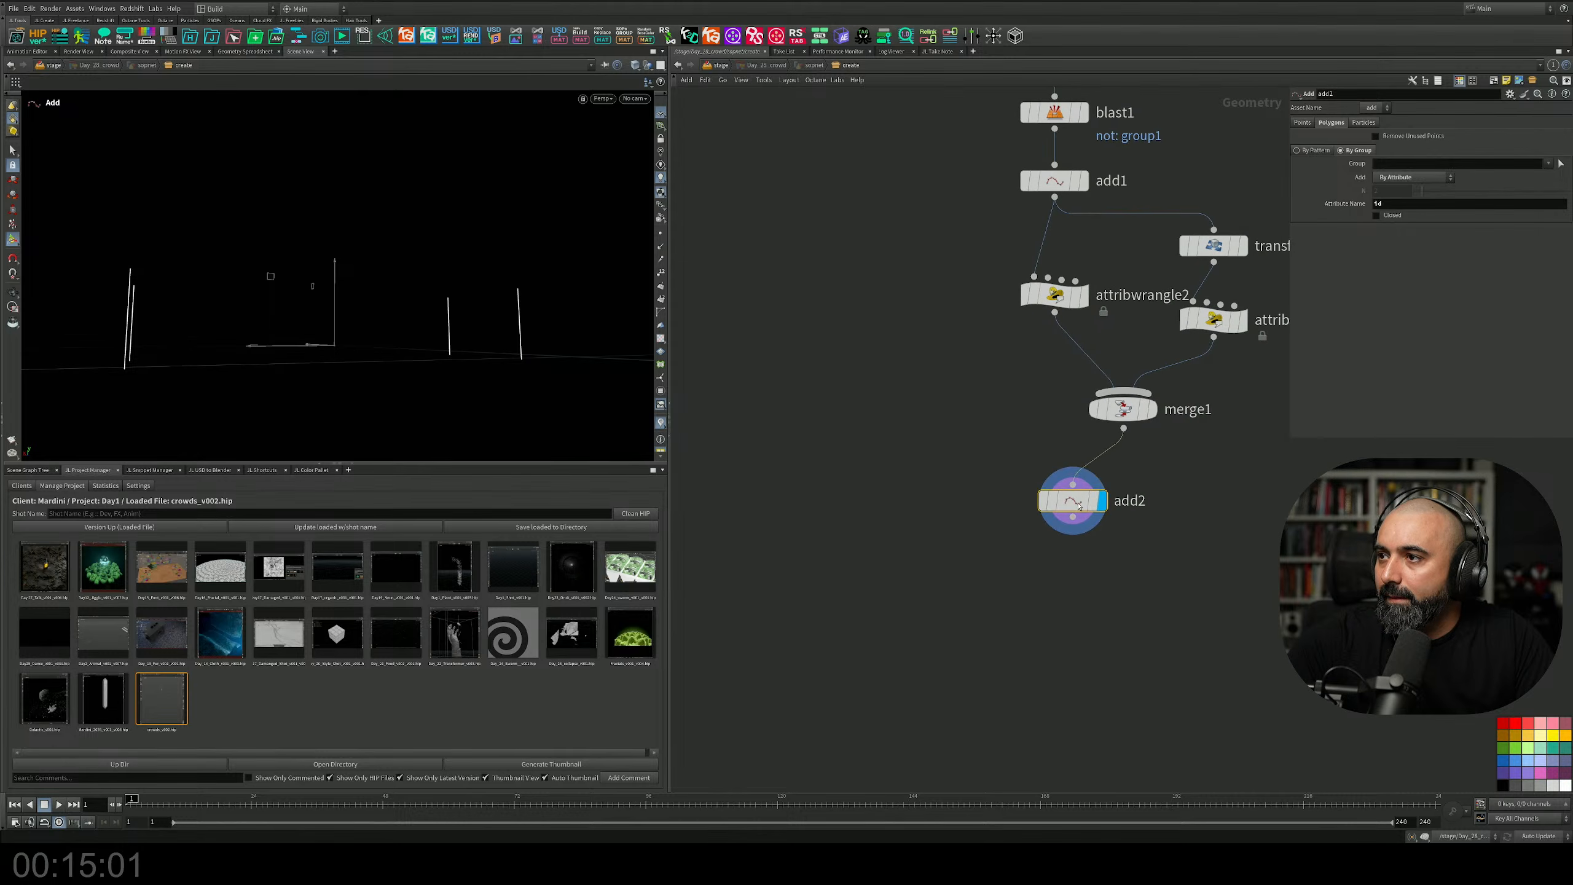
Add a second Merge node below the network, feed box1 into it, and display it.
{"action": "key", "text": "Tab"}
{"action": "type", "text": "merge"}
{"action": "key", "text": "Return"}
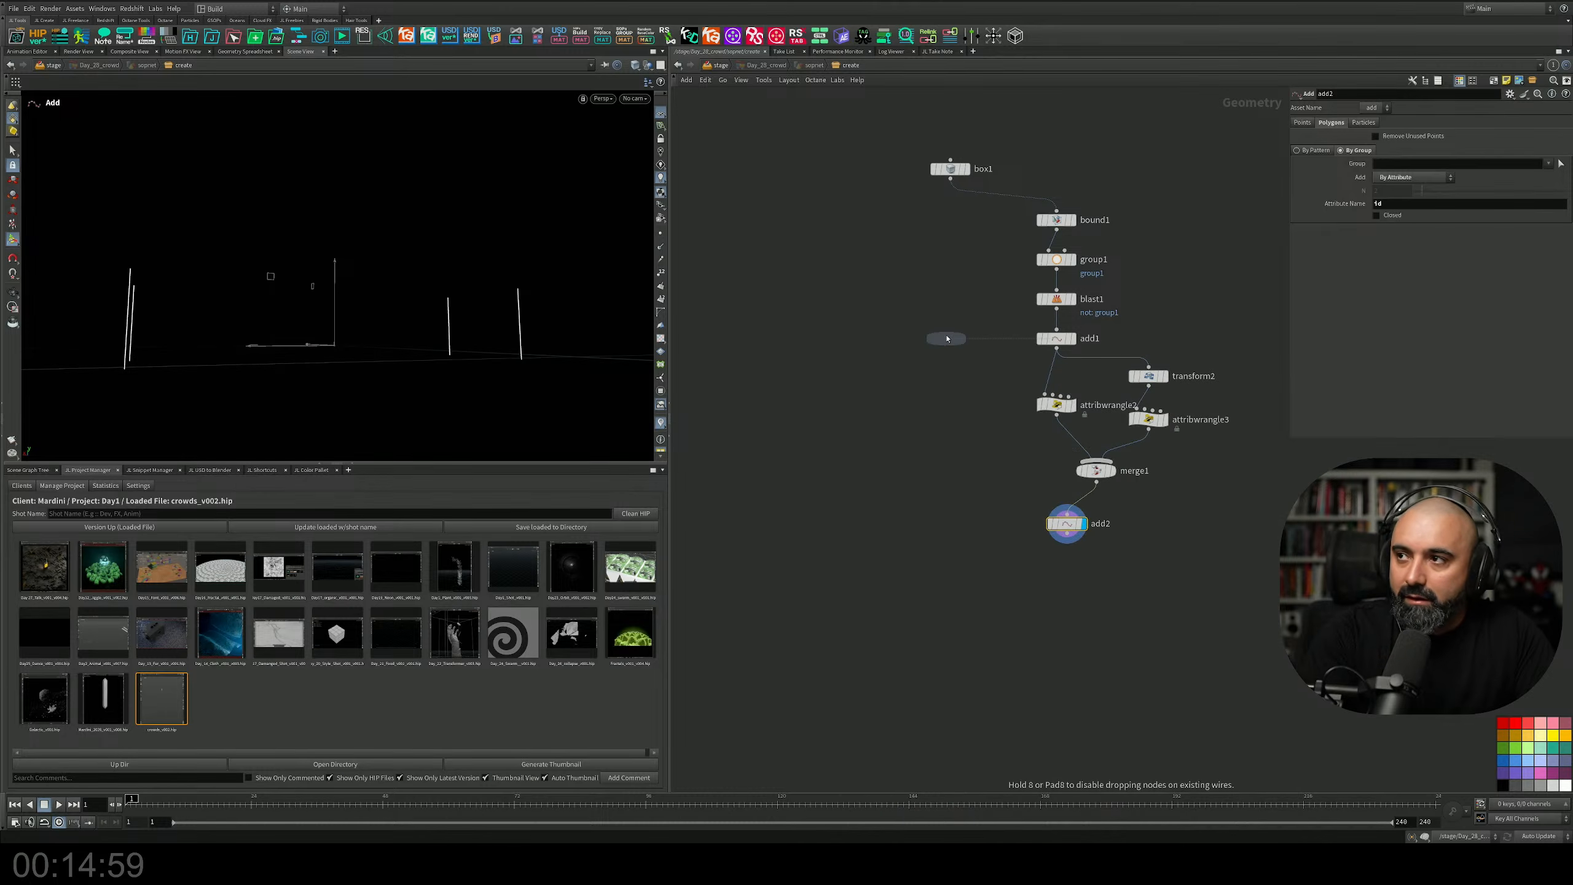
{"action": "left_click", "coordinate": [949, 584]}
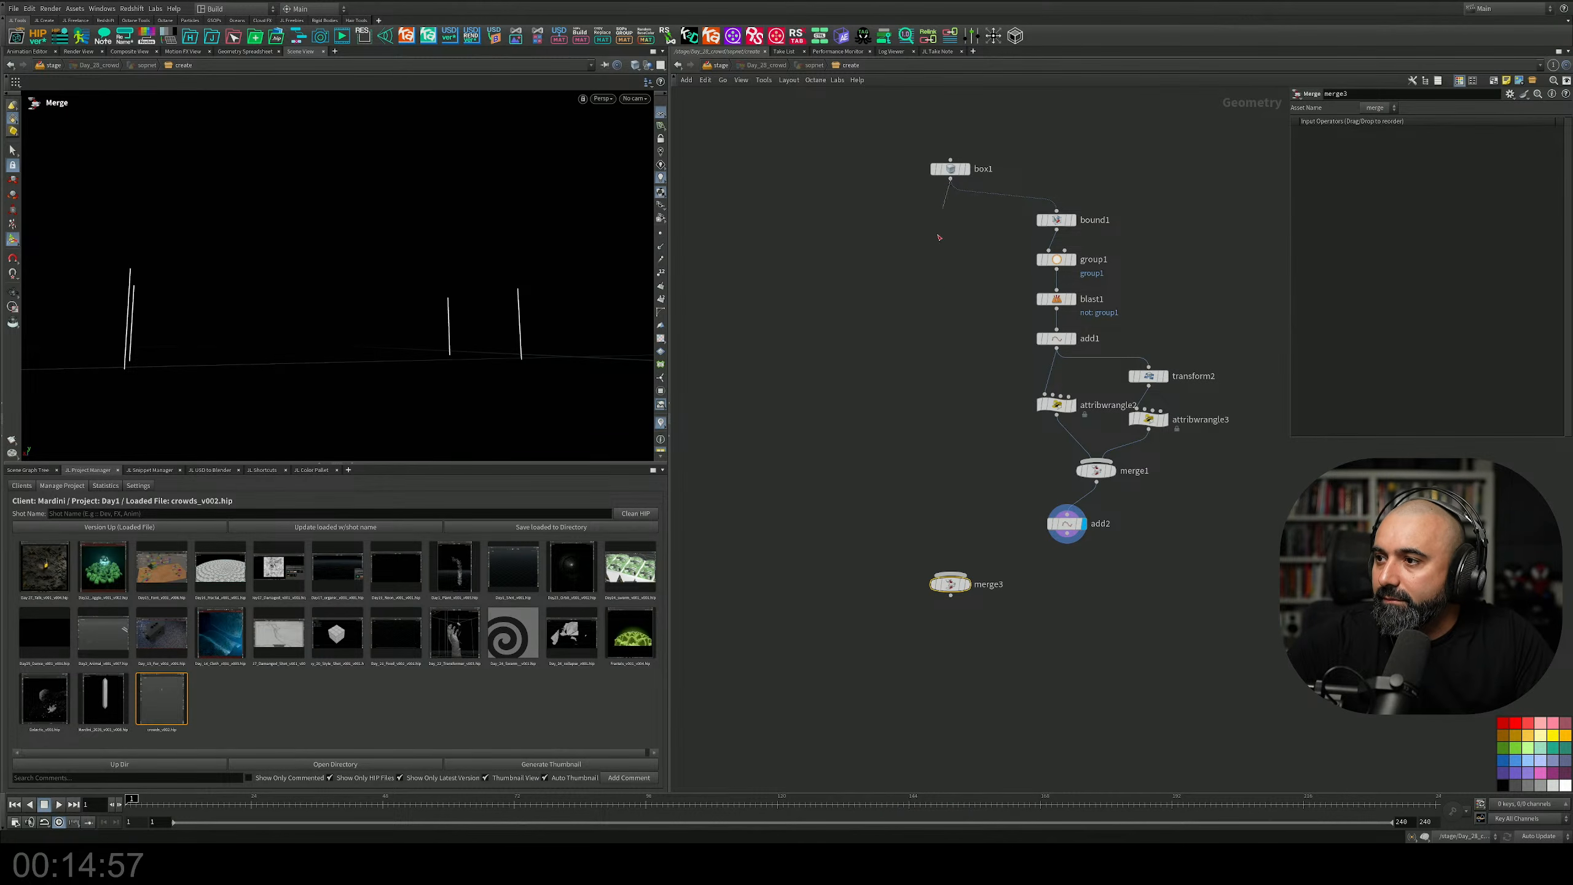
{"action": "left_click_drag", "start_coordinate": [938, 237], "coordinate": [950, 573]}
{"action": "key", "text": "r"}
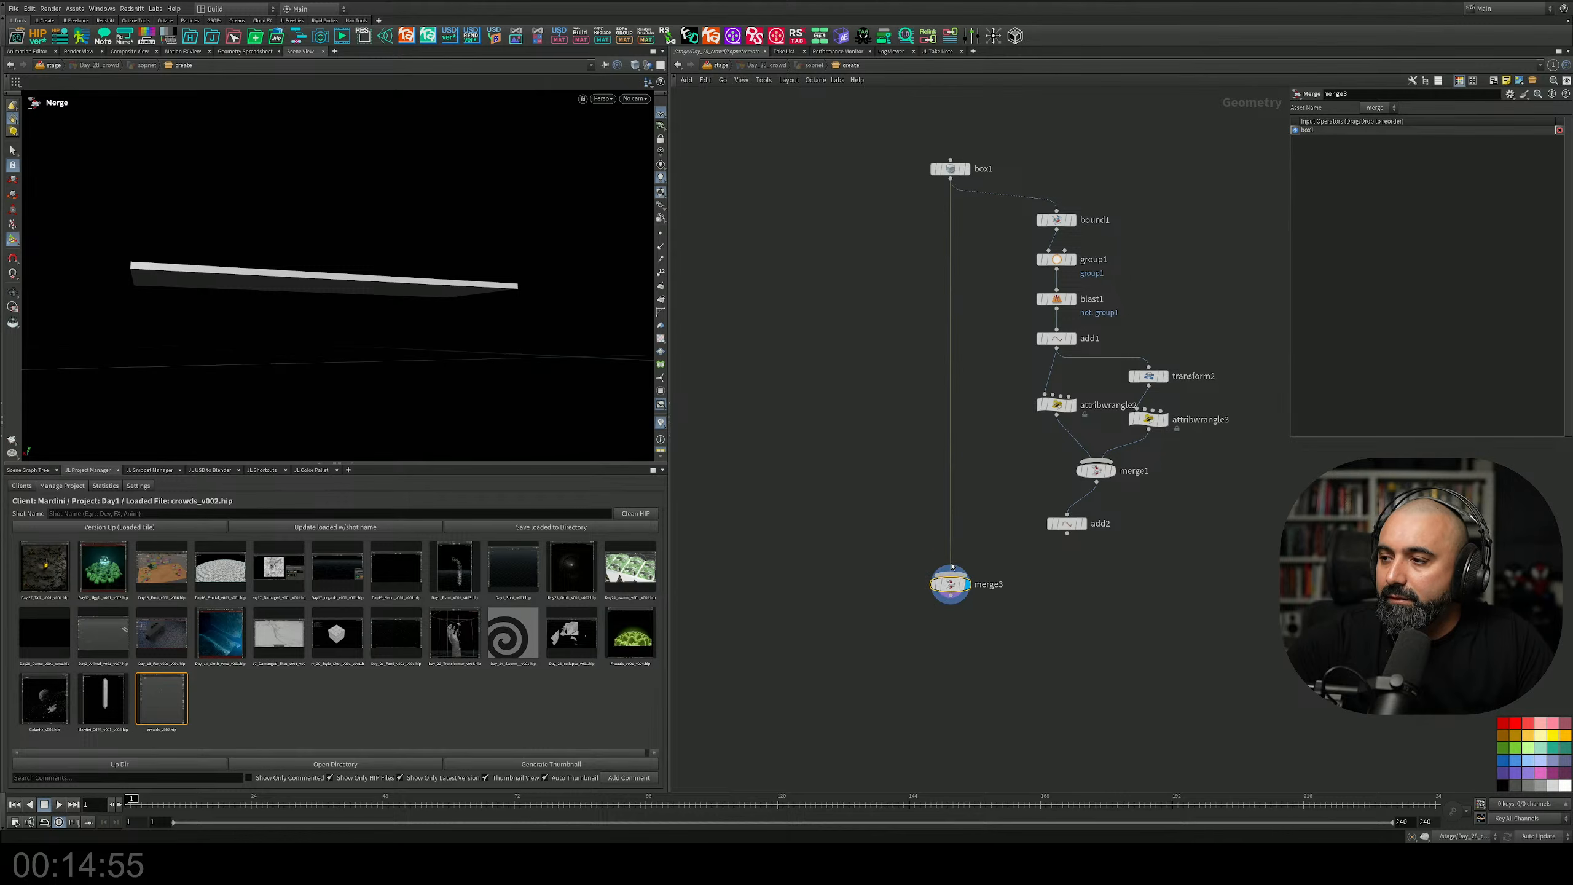
{"action": "middle_click_drag", "start_coordinate": [1008, 570], "coordinate": [1008, 568]}
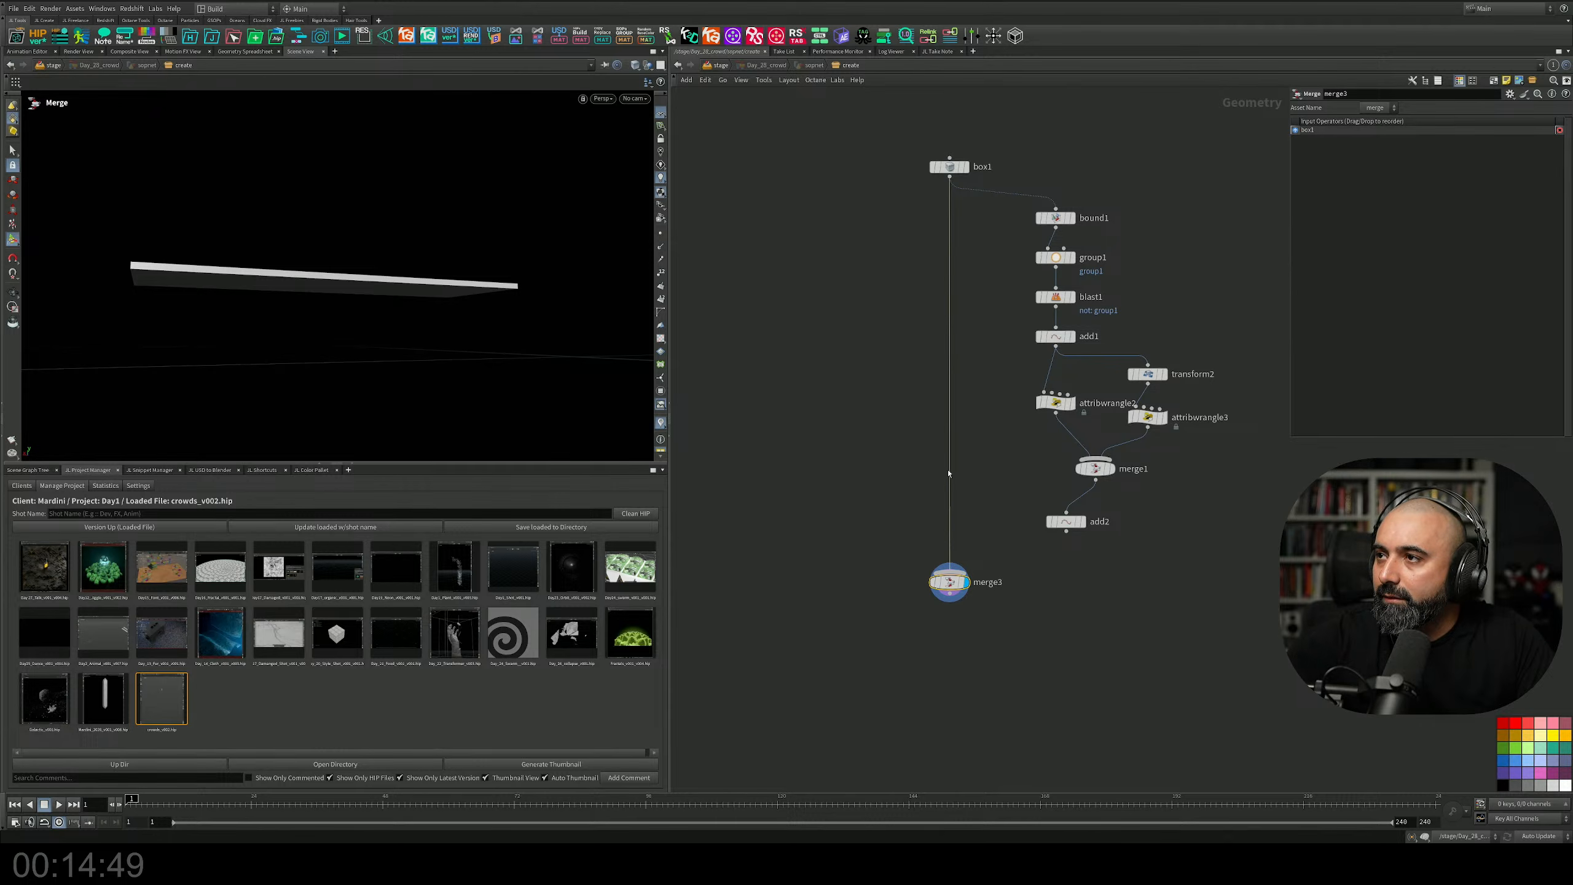
Insert a Subdivide node between bound1 and group1.
{"action": "middle_click_drag", "start_coordinate": [970, 435], "coordinate": [993, 494]}
{"action": "scroll", "coordinate": [1056, 357], "scroll_direction": "up", "scroll_amount": 2}
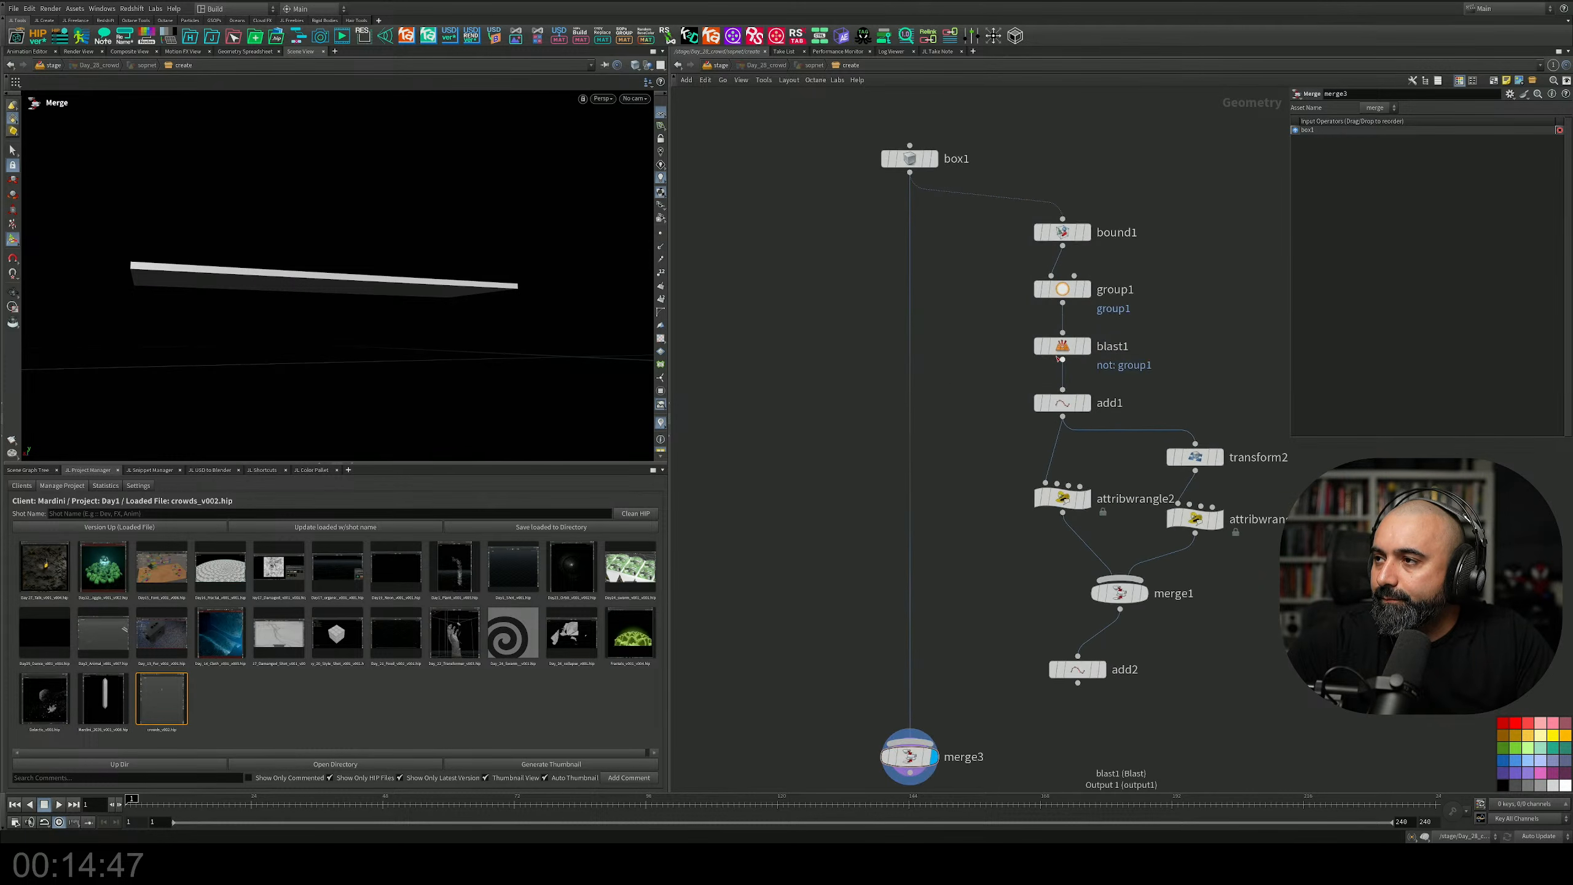
{"action": "middle_click_drag", "start_coordinate": [1028, 261], "coordinate": [1067, 309]}
{"action": "left_click", "coordinate": [1064, 267]}
{"action": "key", "text": "Tab"}
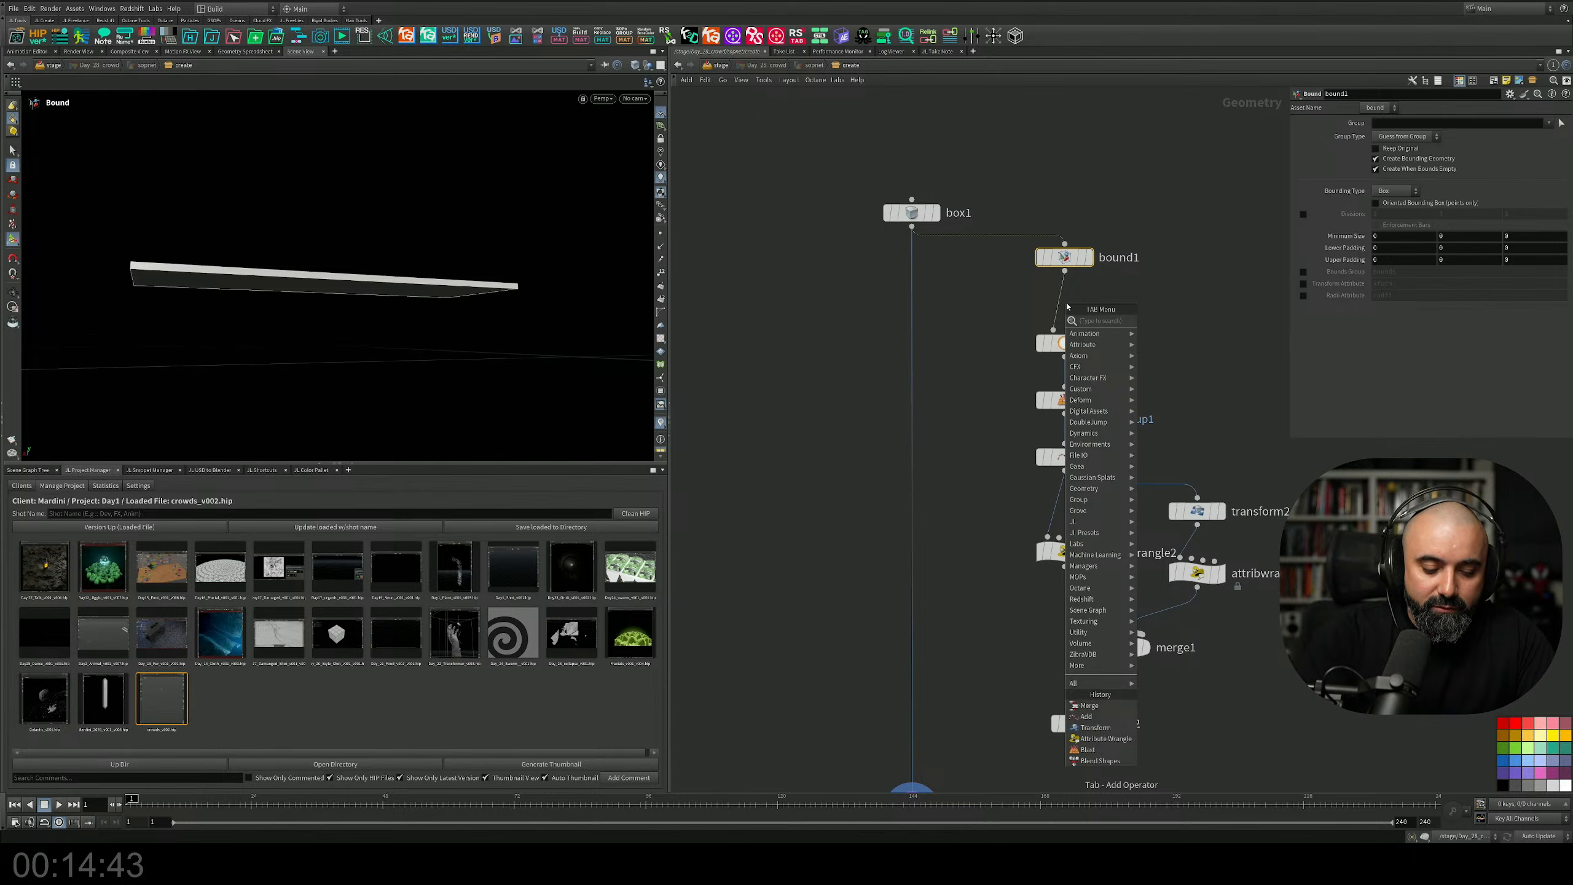
{"action": "type", "text": "s"}
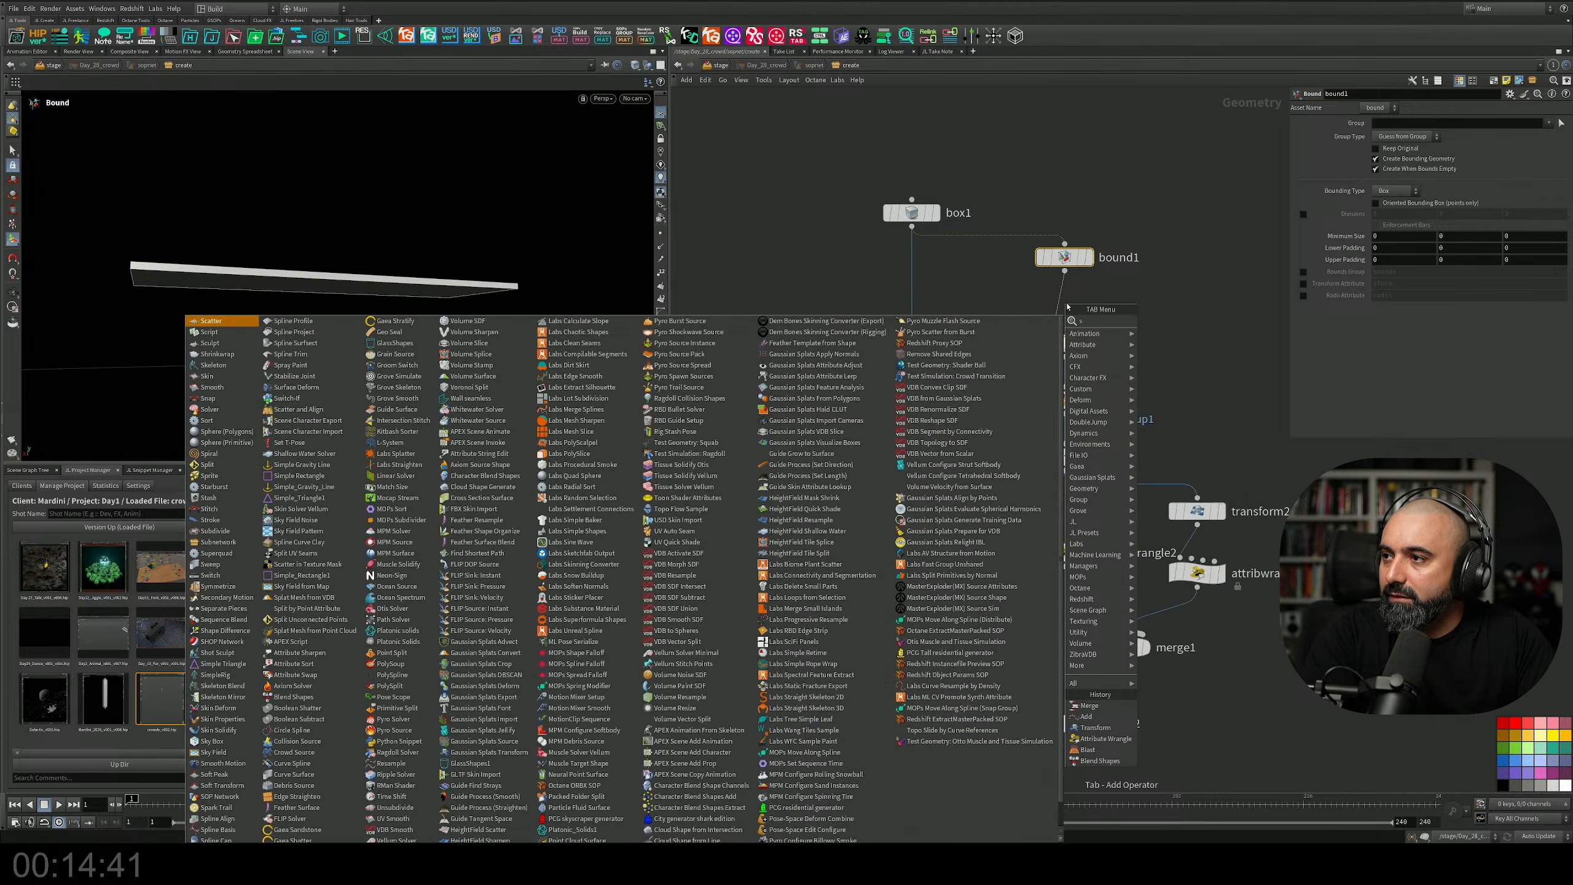
{"action": "type", "text": "c"}
{"action": "key", "text": "Return"}
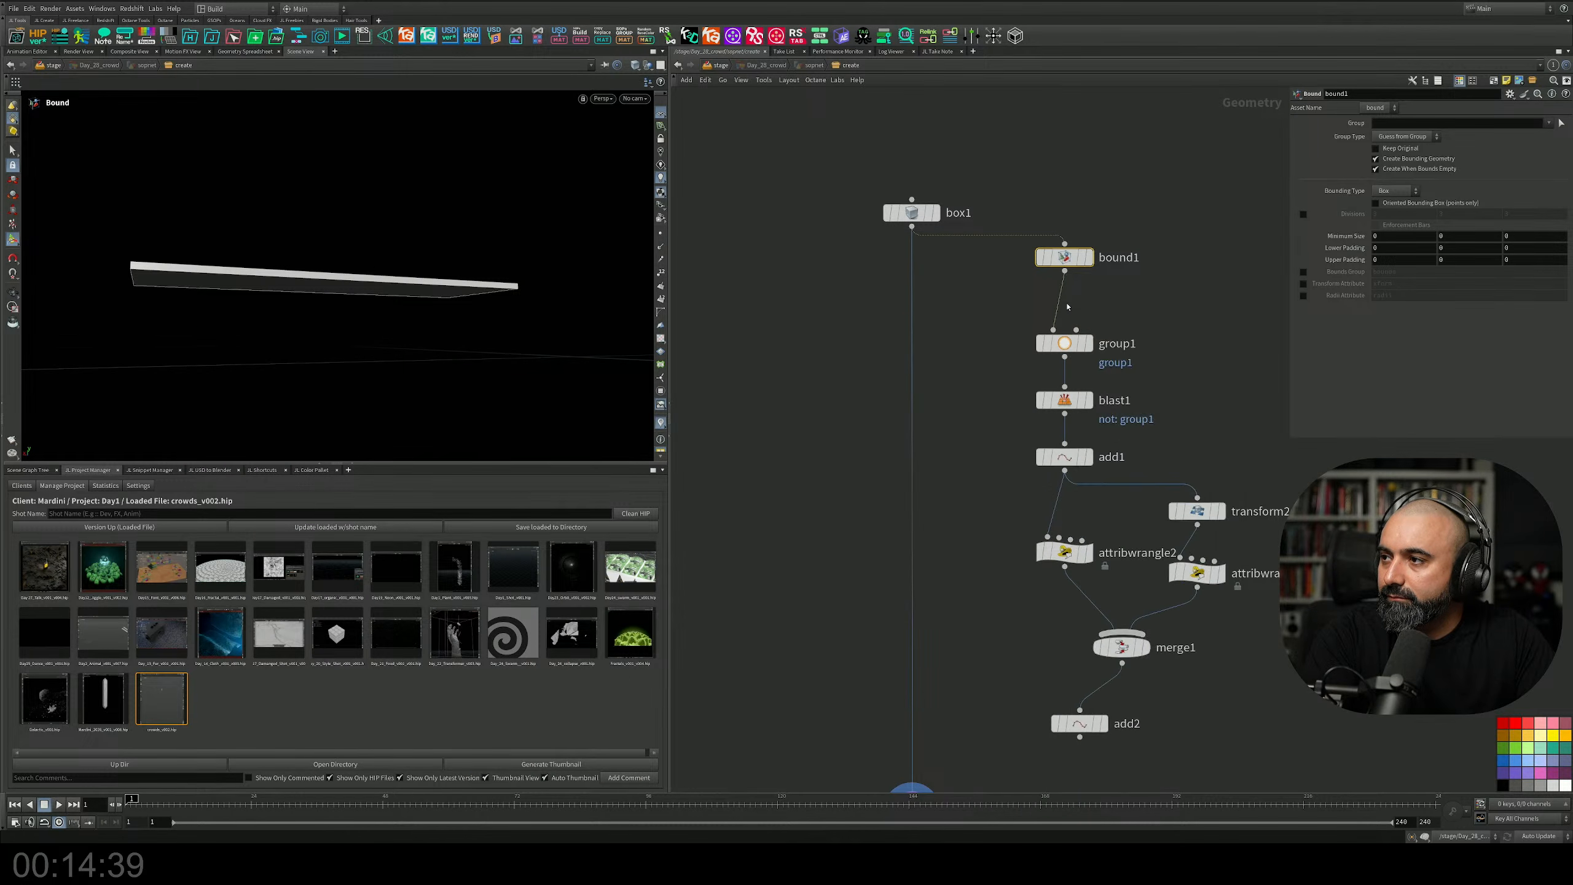
{"action": "left_click", "coordinate": [1067, 306]}
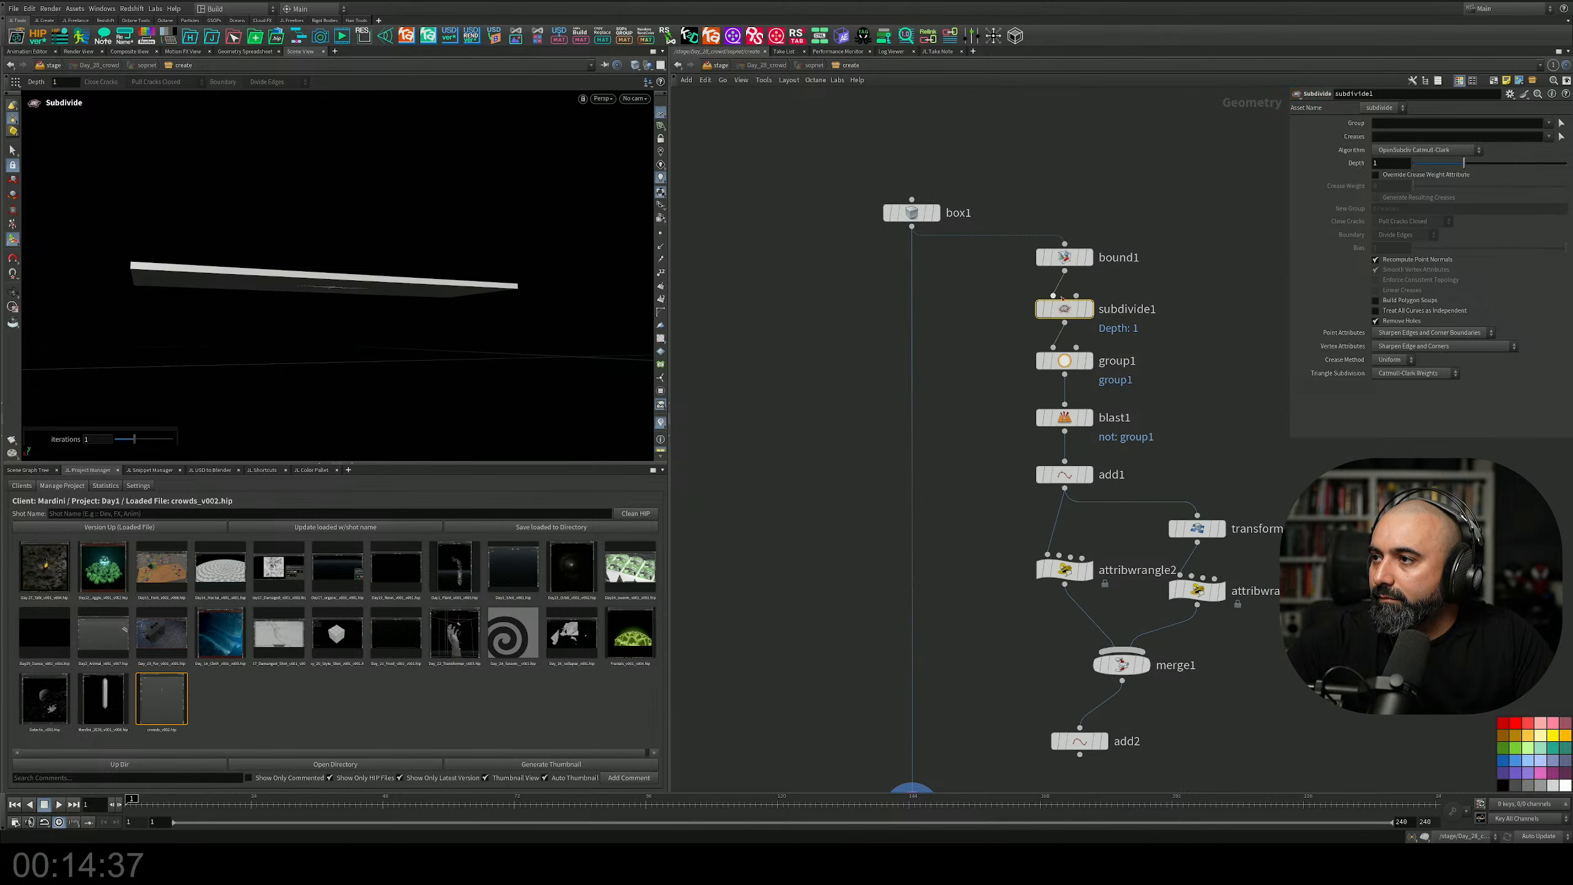
Set the Subdivide algorithm to OpenSubdiv Bilinear and display add2 to show the additional leg lines.
{"action": "left_click", "coordinate": [1424, 149]}
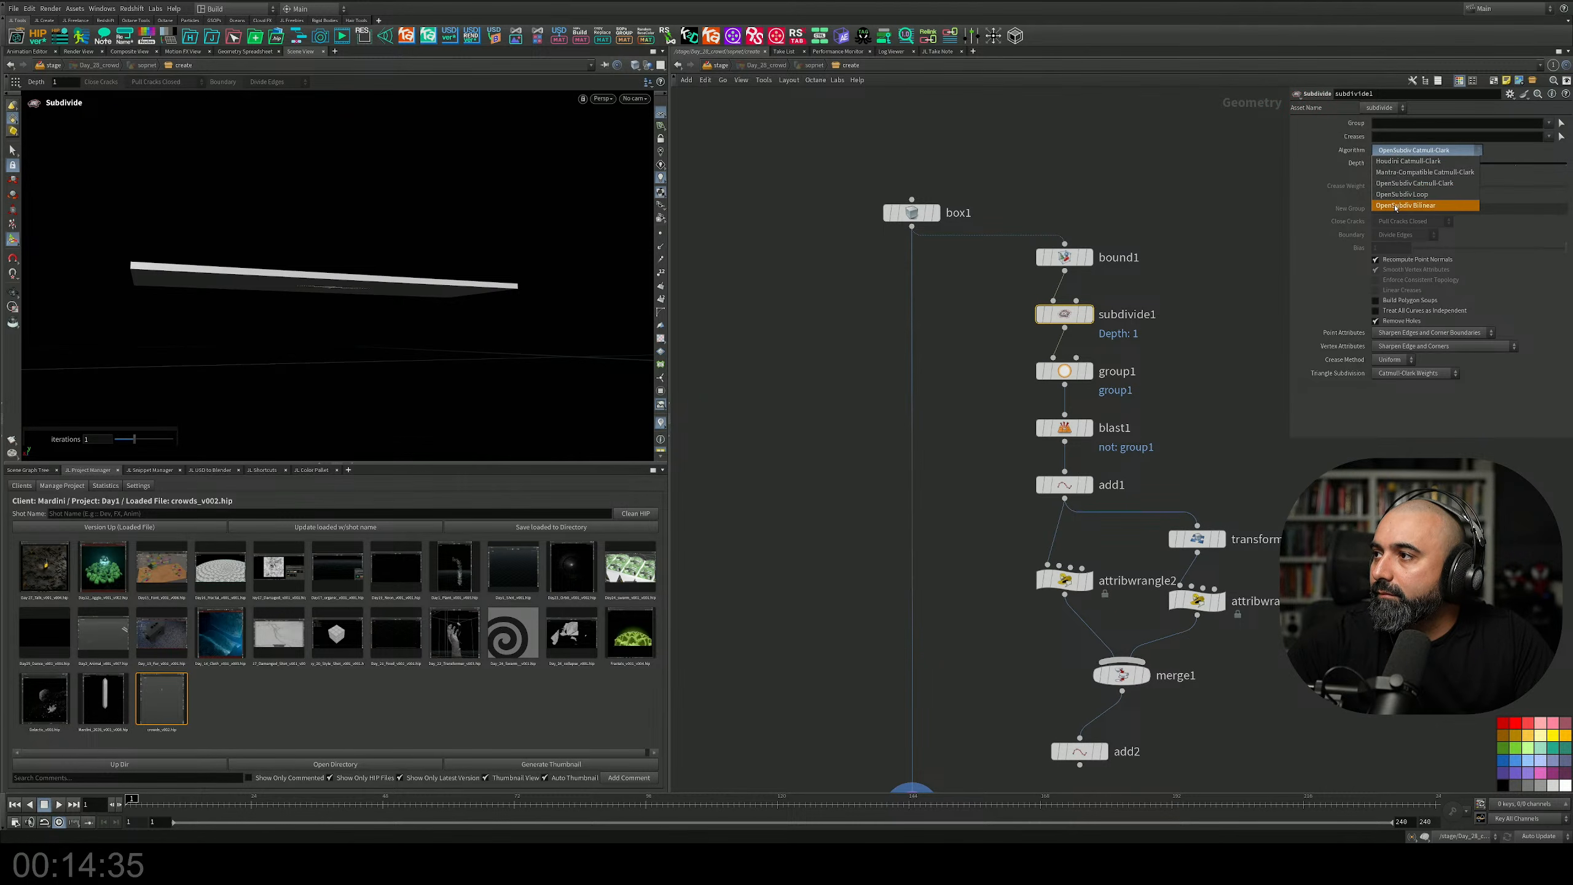
{"action": "left_click", "coordinate": [1424, 206]}
{"action": "middle_click_drag", "start_coordinate": [1185, 720], "coordinate": [1179, 463]}
{"action": "left_click", "coordinate": [1104, 464]}
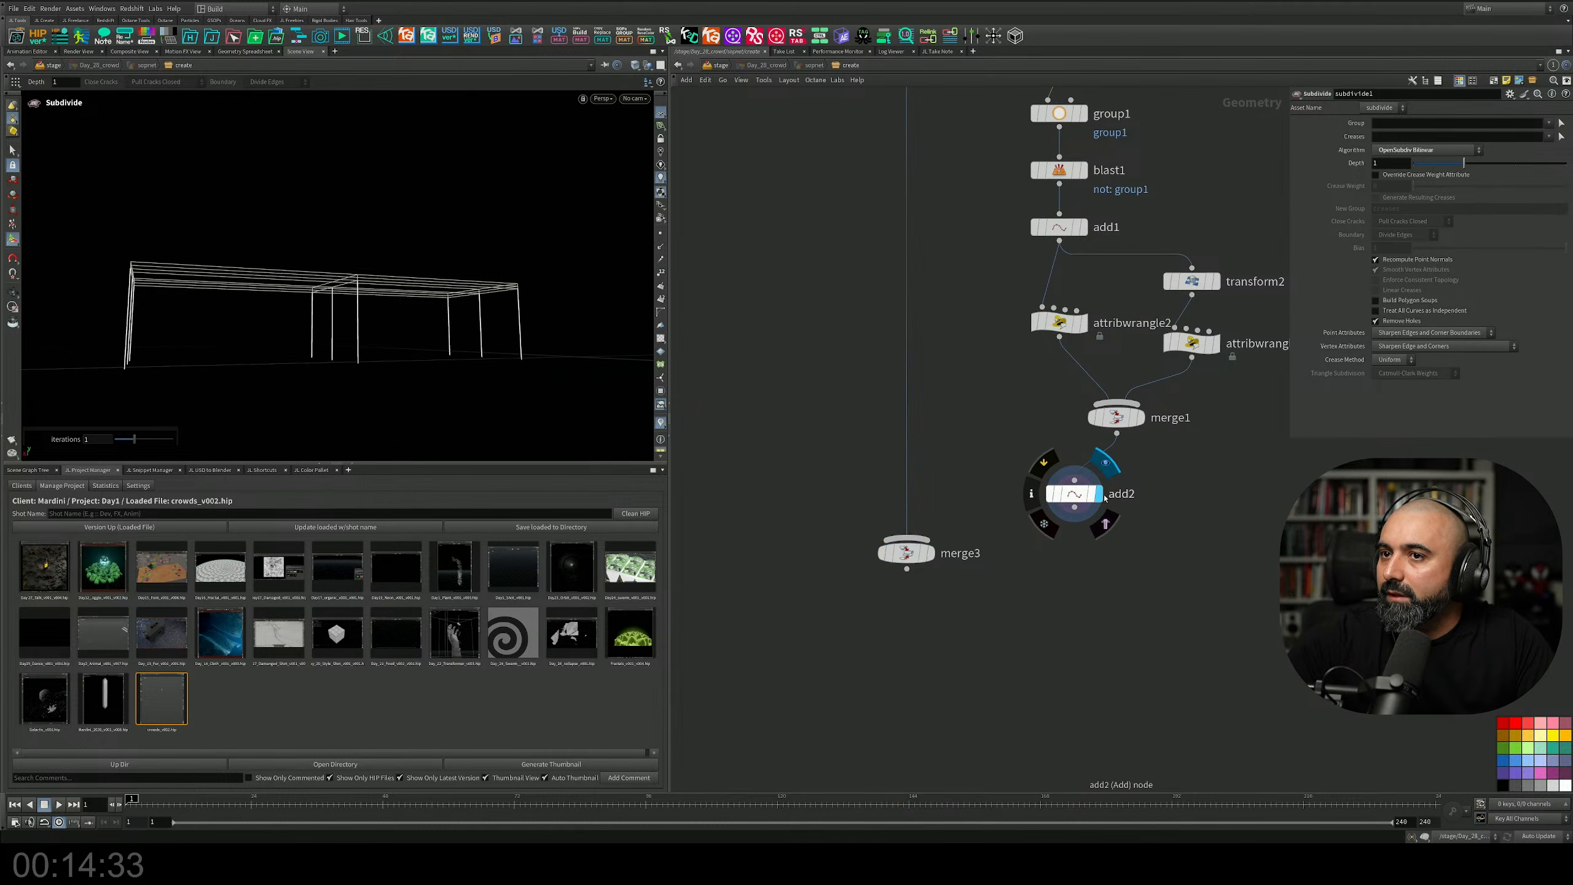
{"action": "middle_click_drag", "start_coordinate": [1082, 545], "coordinate": [1124, 473]}
{"action": "key", "text": "space"}
{"action": "left_click_drag", "start_coordinate": [439, 290], "coordinate": [337, 276]}
{"action": "scroll", "coordinate": [1079, 459], "scroll_direction": "up", "scroll_amount": 3}
Move merge3 further down, connect a PolyWire node after add2, and display it.
{"action": "left_click_drag", "start_coordinate": [899, 489], "coordinate": [899, 639]}
{"action": "middle_click_drag", "start_coordinate": [1037, 558], "coordinate": [1031, 524]}
{"action": "key", "text": "Tab"}
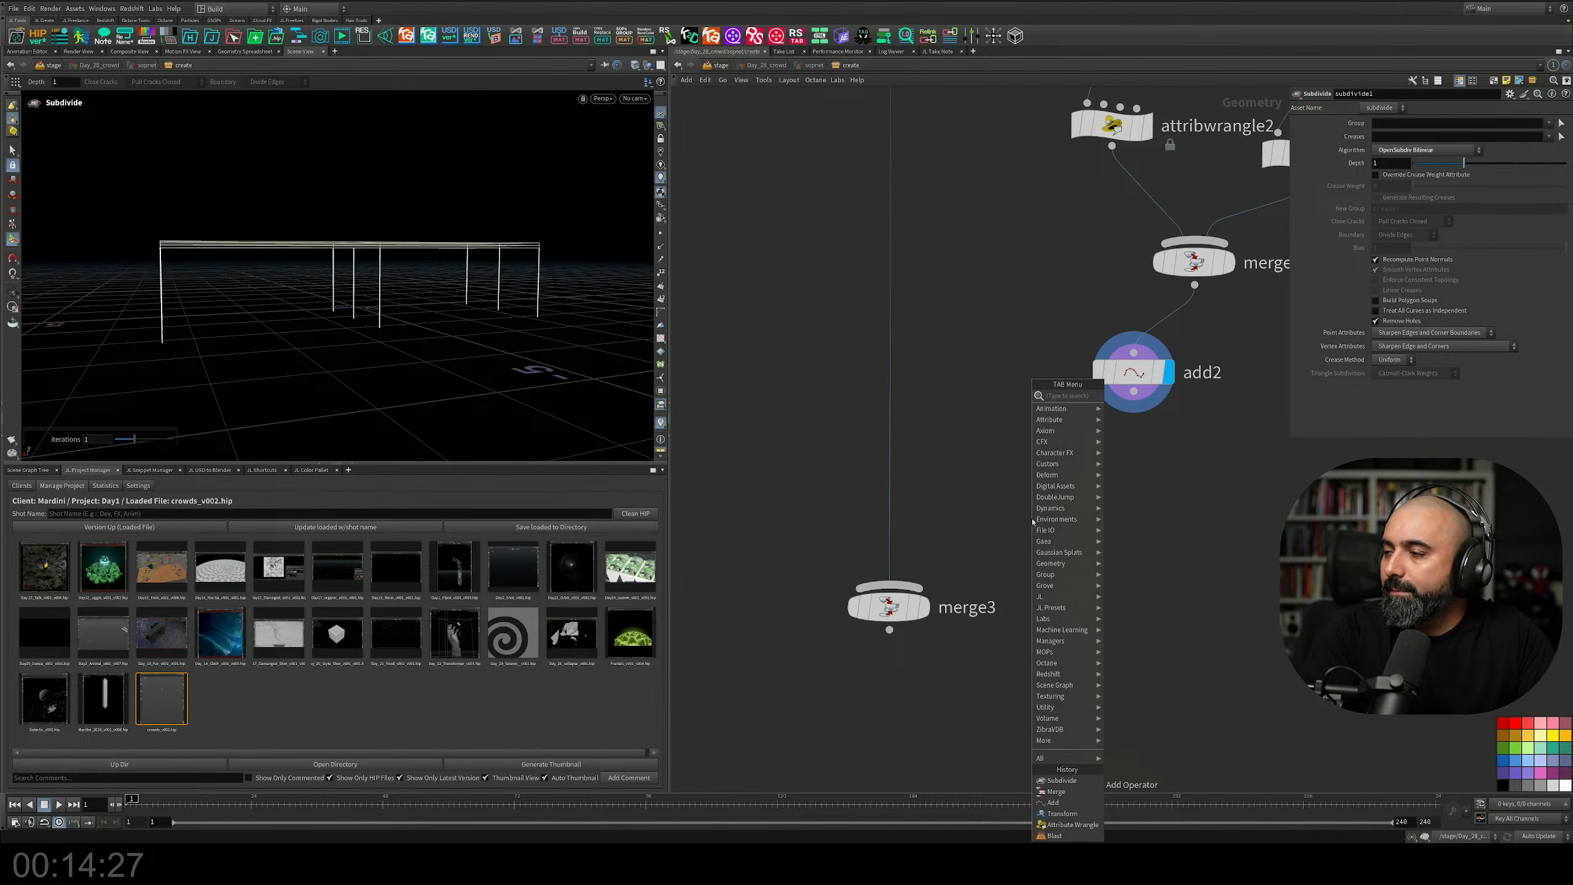
{"action": "type", "text": "polw"}
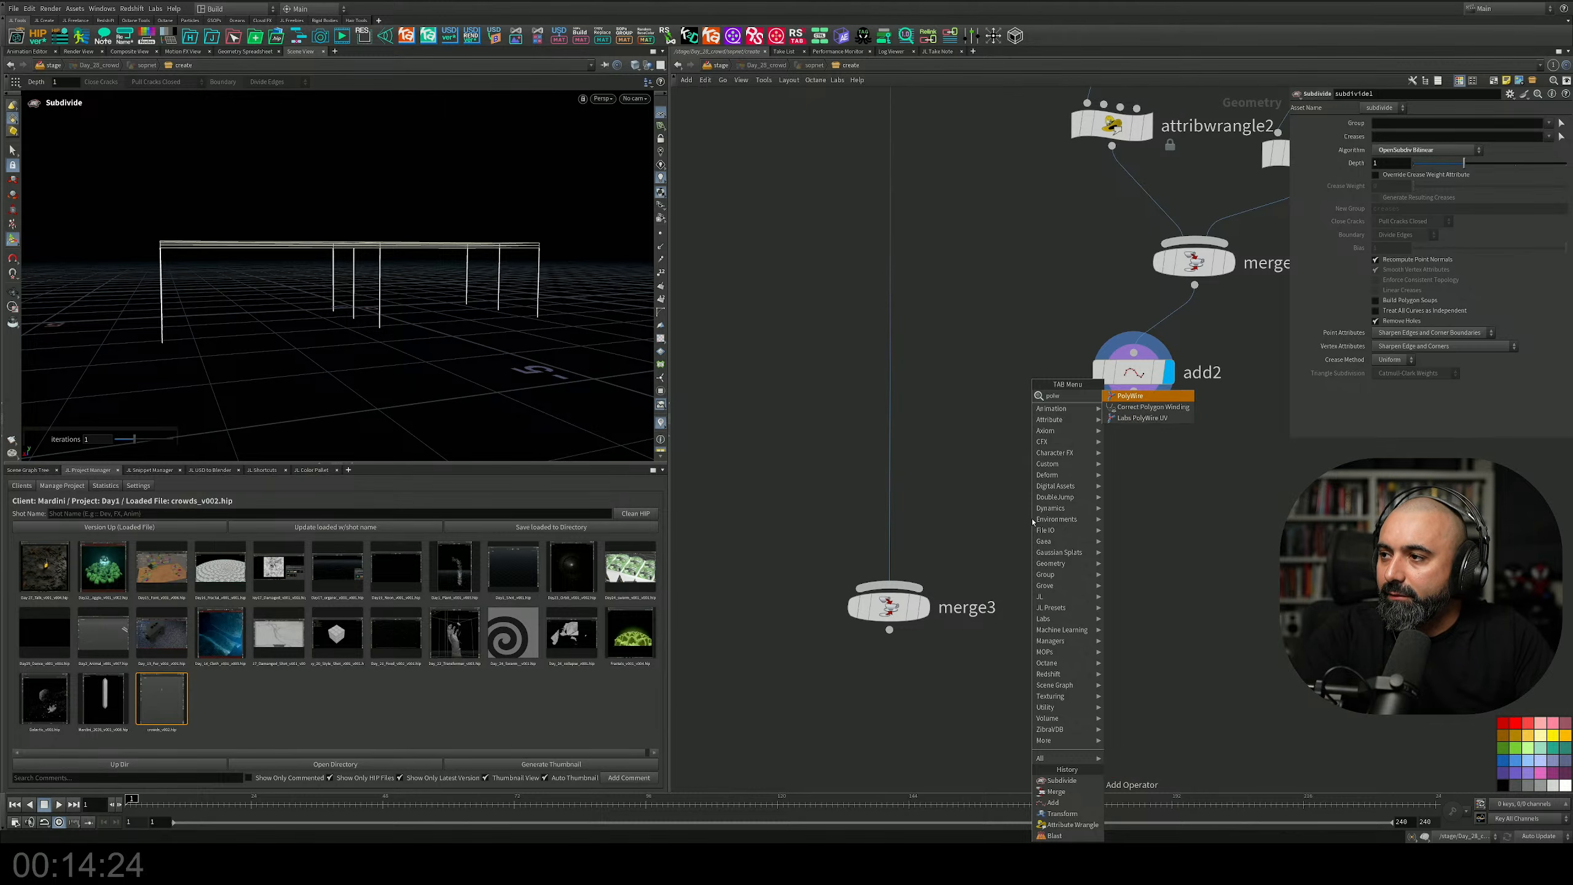
{"action": "key", "text": "Return"}
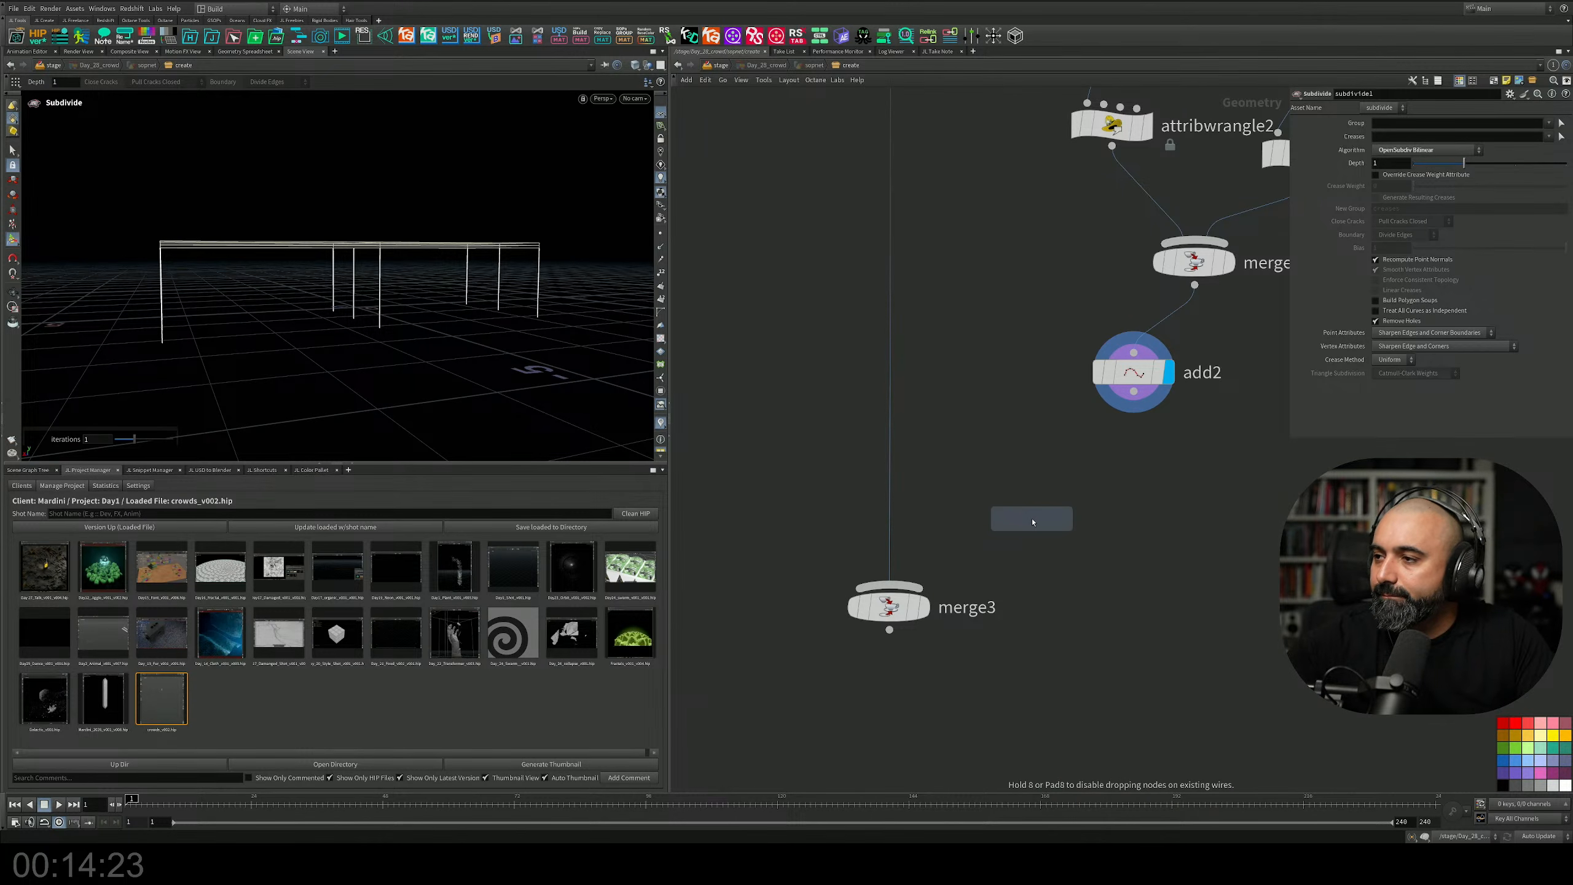
{"action": "left_click", "coordinate": [1066, 498]}
{"action": "left_click_drag", "start_coordinate": [1133, 390], "coordinate": [1066, 476]}
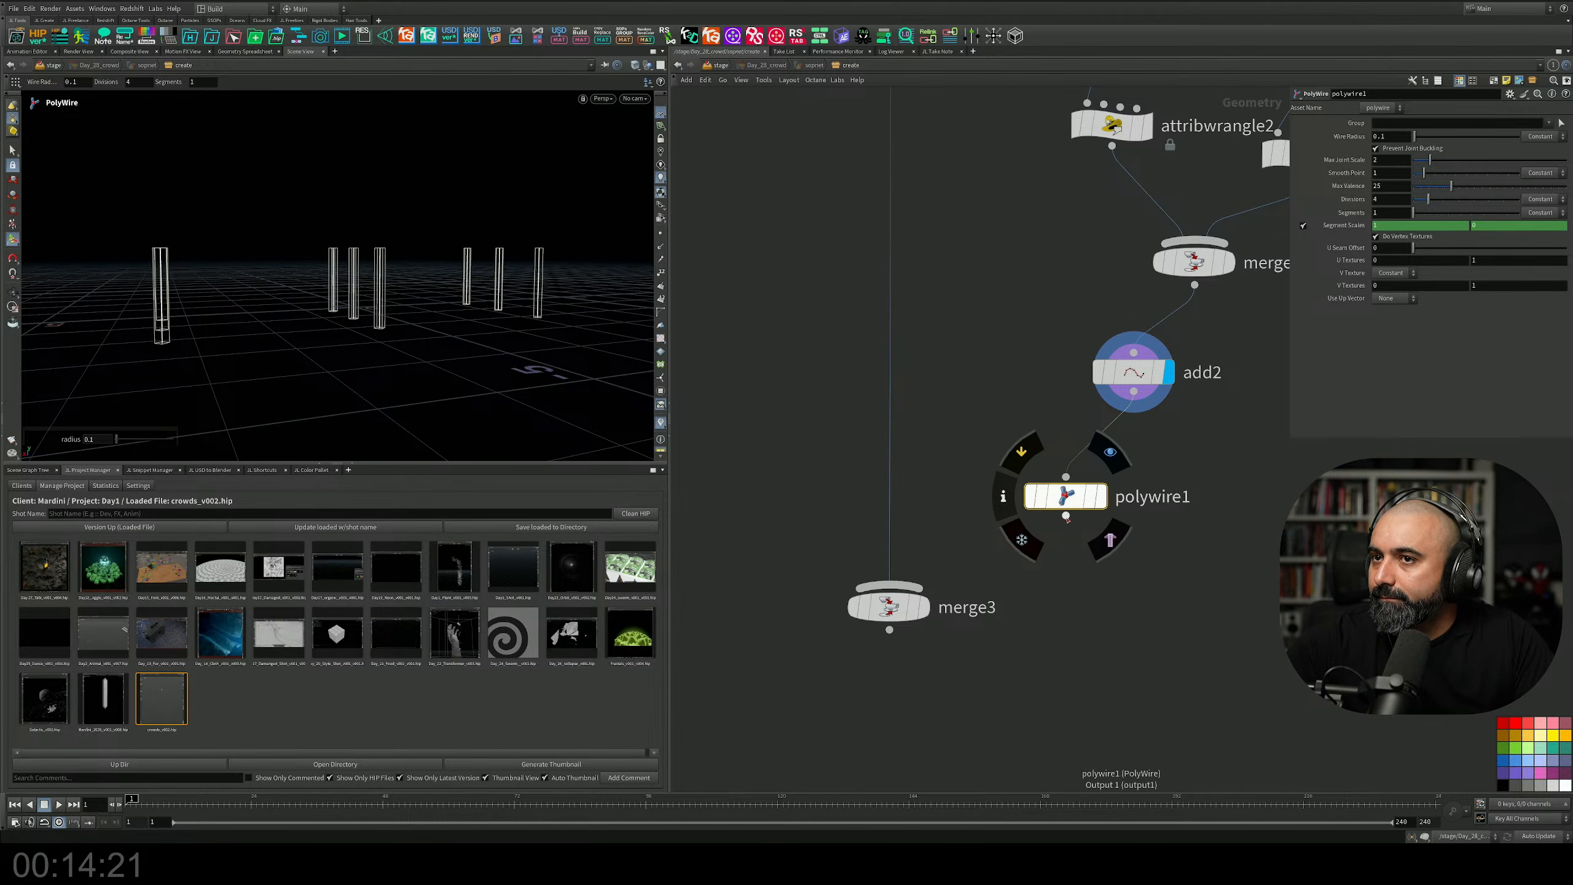
{"action": "left_click", "coordinate": [1109, 452]}
{"action": "left_click_drag", "start_coordinate": [400, 313], "coordinate": [423, 380], "text": "alt"}
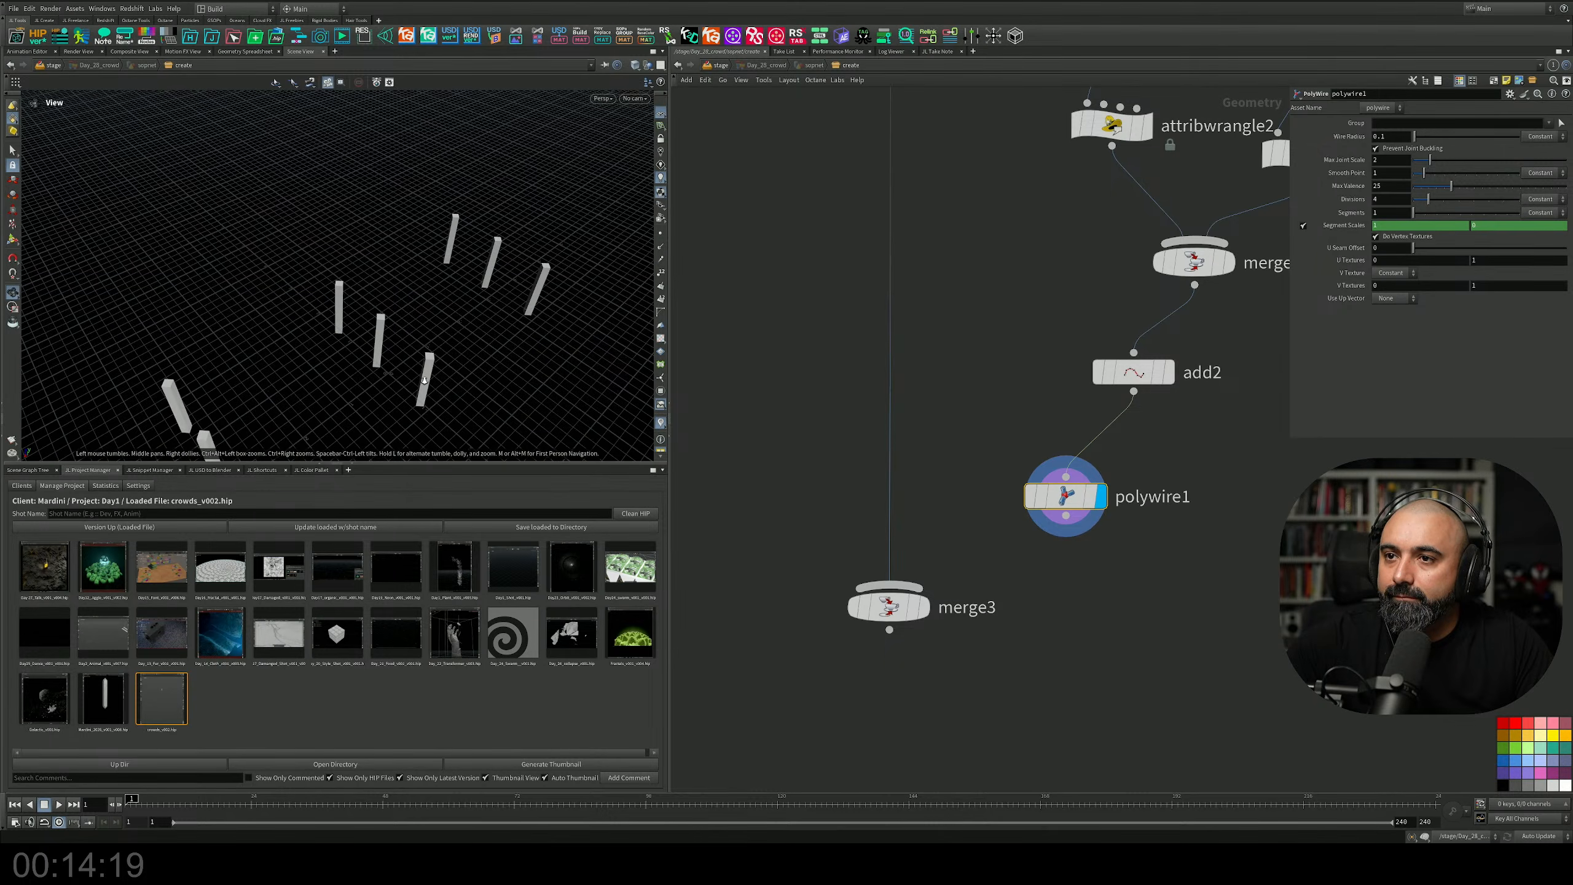
{"action": "right_click_drag", "start_coordinate": [424, 379], "coordinate": [420, 305], "text": "alt"}
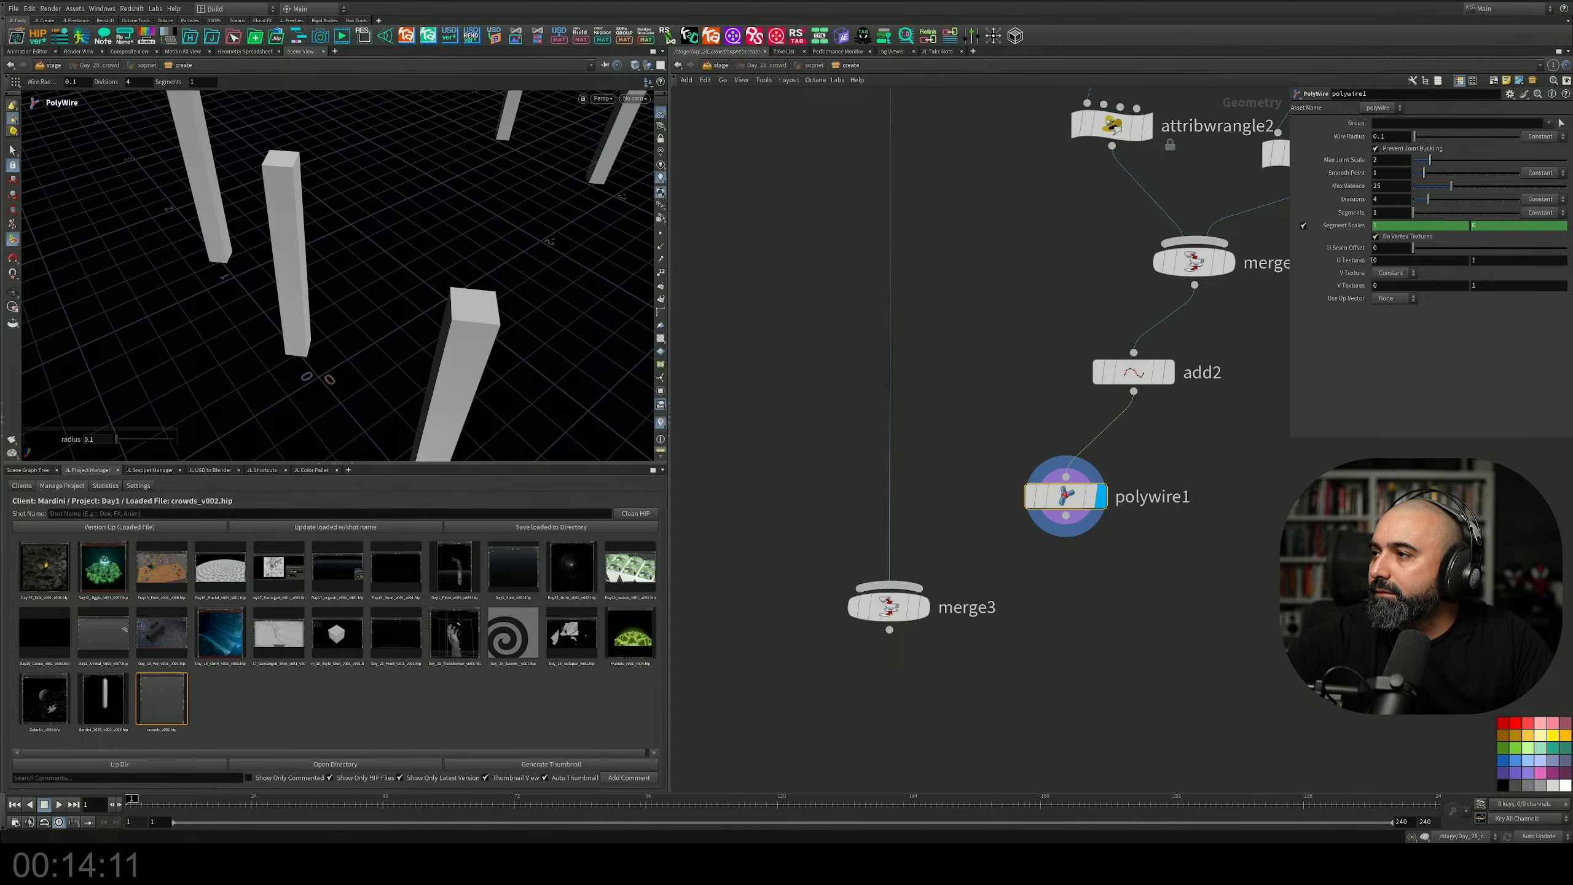
Set PolyWire's Use Up Vector to Constant with a joint up vector of 1, 1, 1.
{"action": "left_click", "coordinate": [1386, 298]}
{"action": "left_click", "coordinate": [1393, 311]}
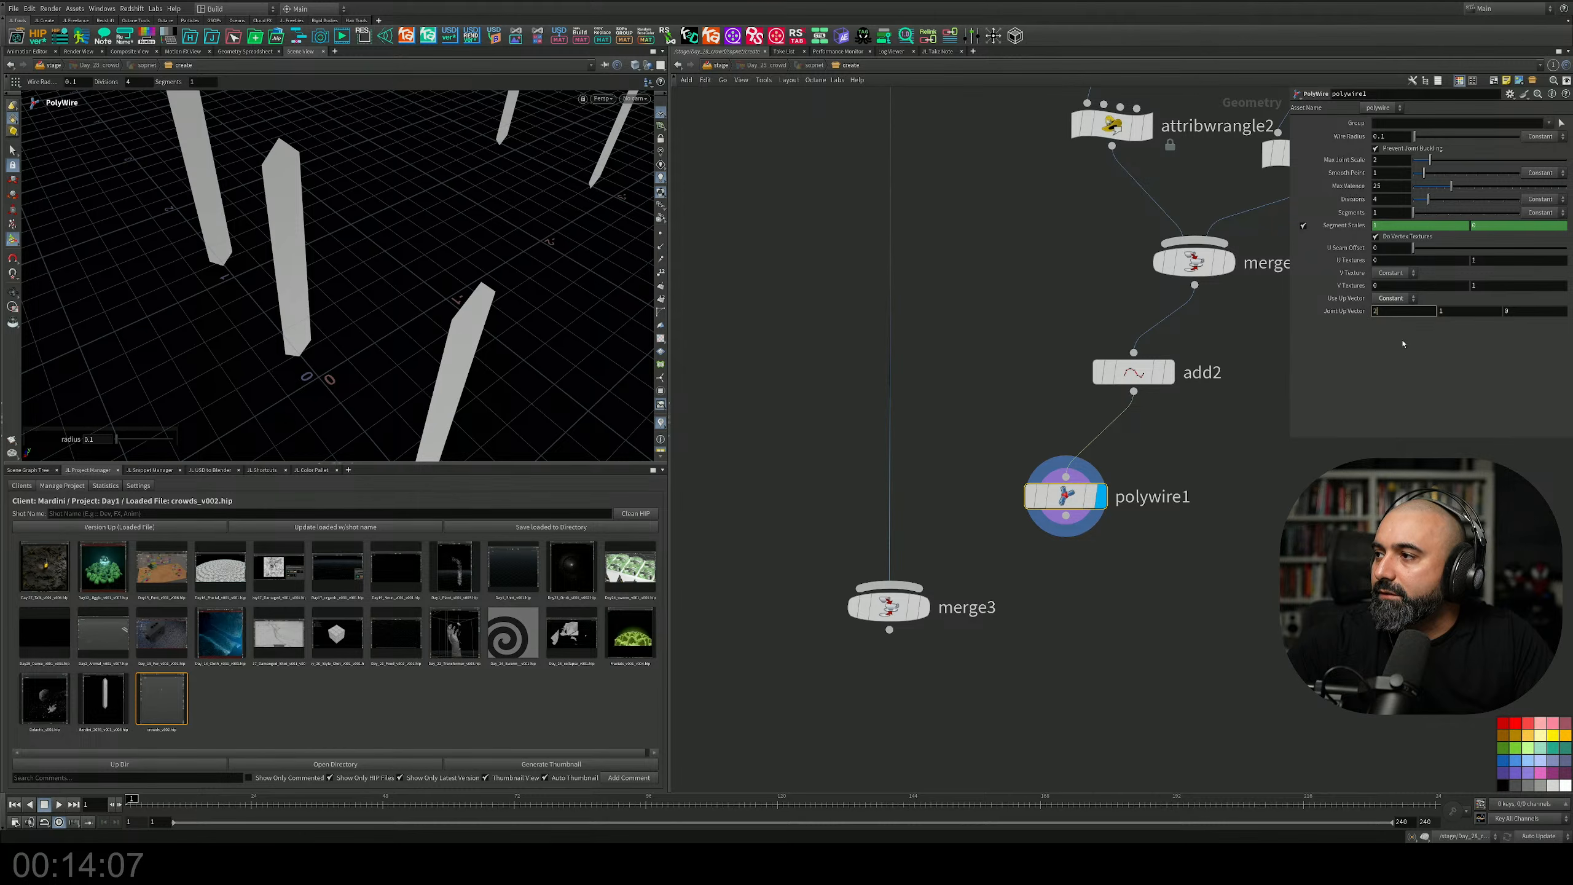
{"action": "type", "text": "1"}
{"action": "key", "text": "Return"}
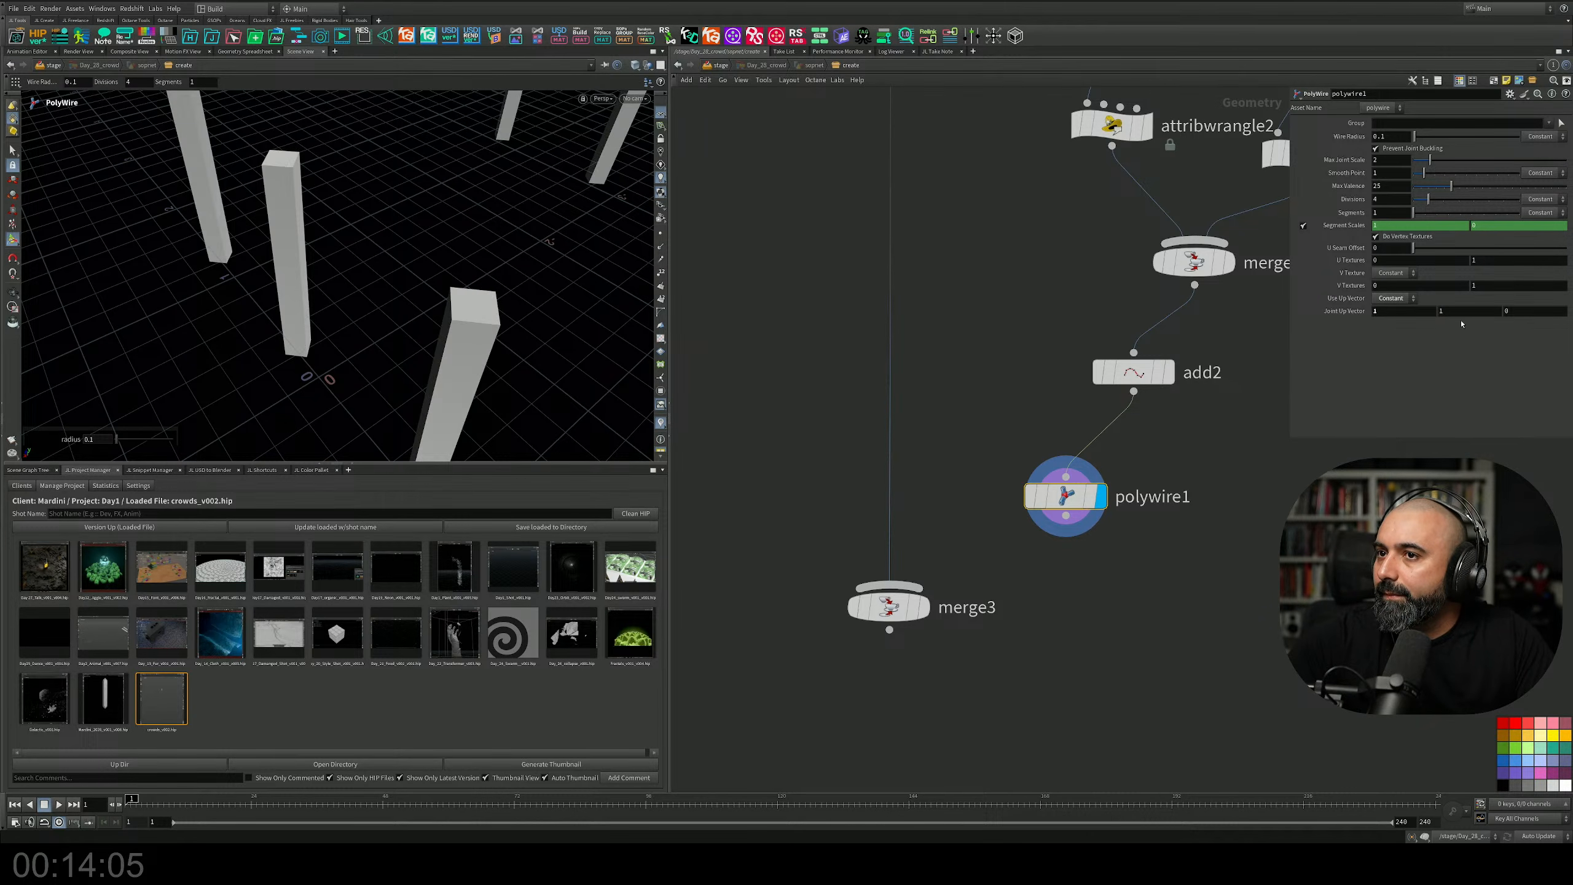
{"action": "key", "text": "Return"}
{"action": "key", "text": "Escape"}
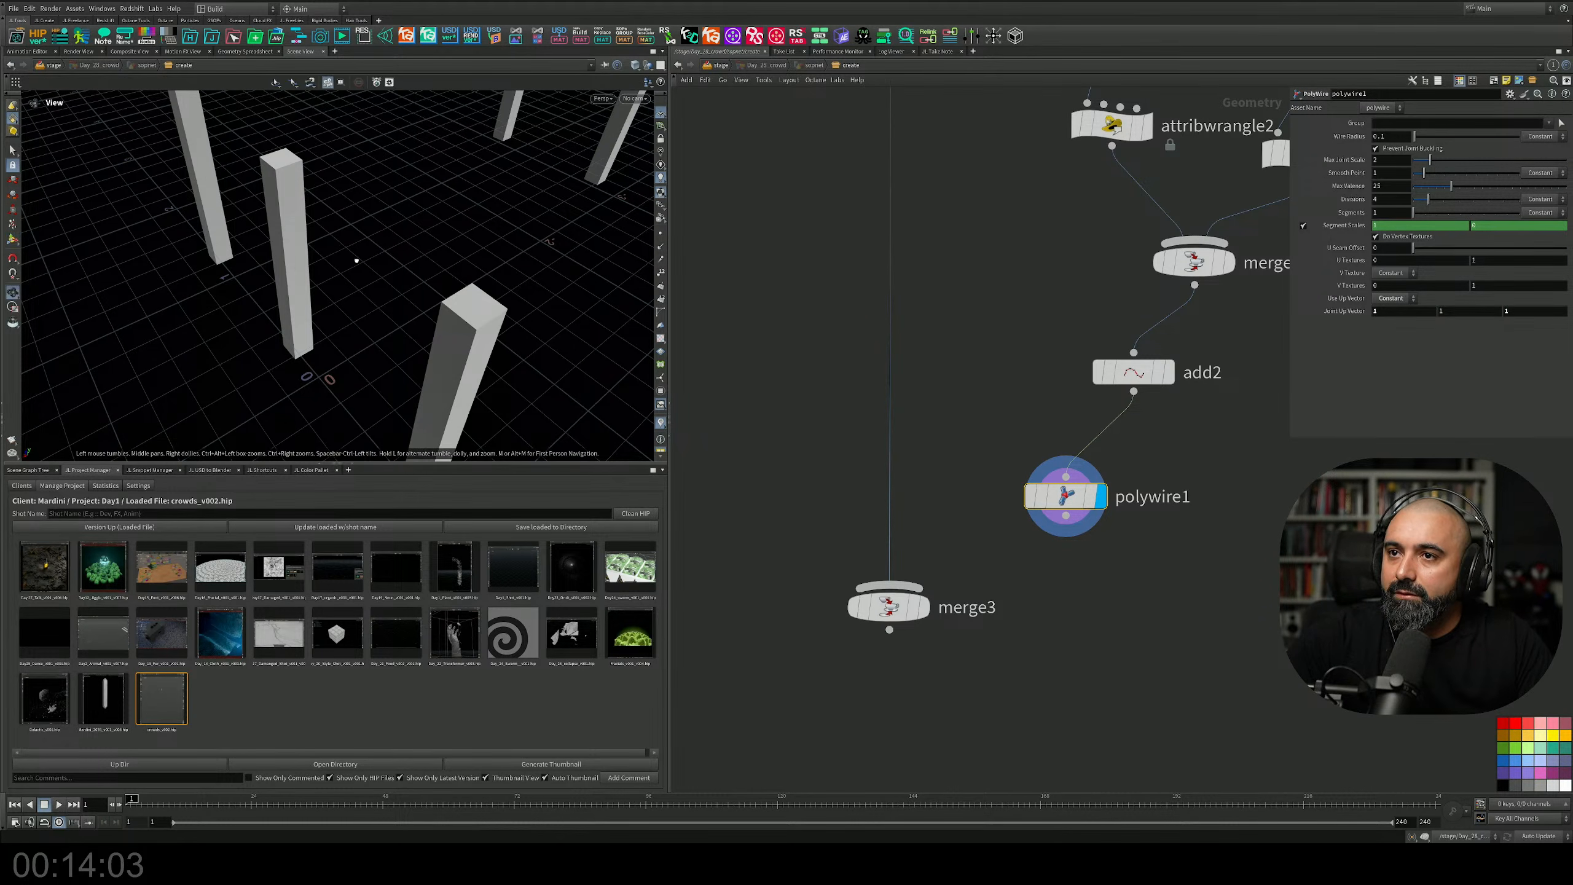
{"action": "left_click_drag", "start_coordinate": [351, 256], "coordinate": [133, 263]}
{"action": "right_click_drag", "start_coordinate": [284, 265], "coordinate": [396, 312]}
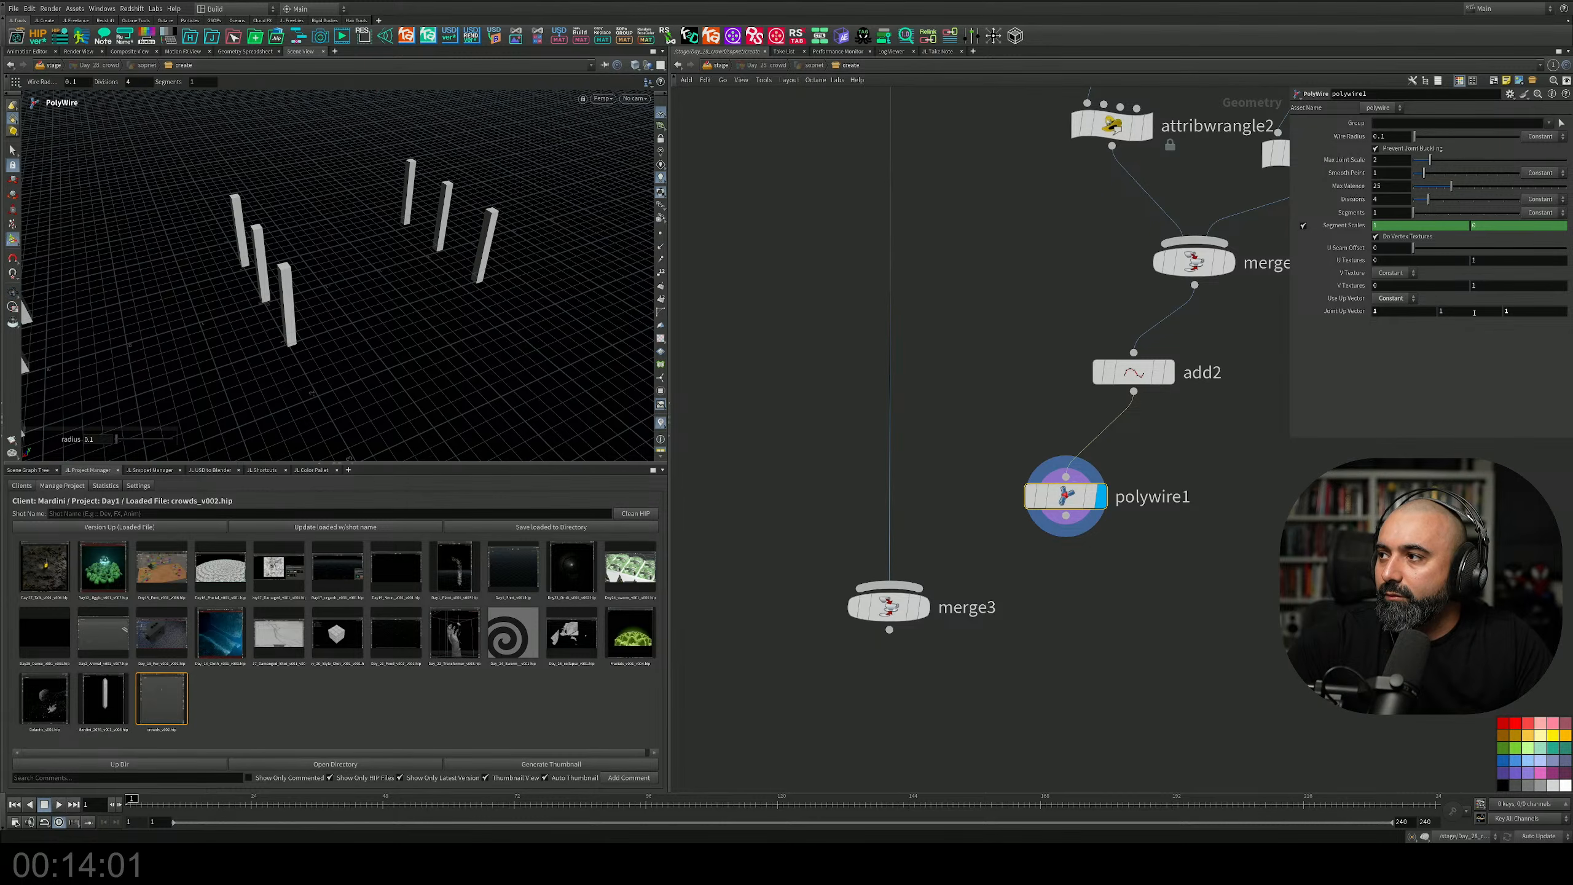
{"action": "left_click_drag", "start_coordinate": [434, 322], "coordinate": [534, 281], "text": "alt"}
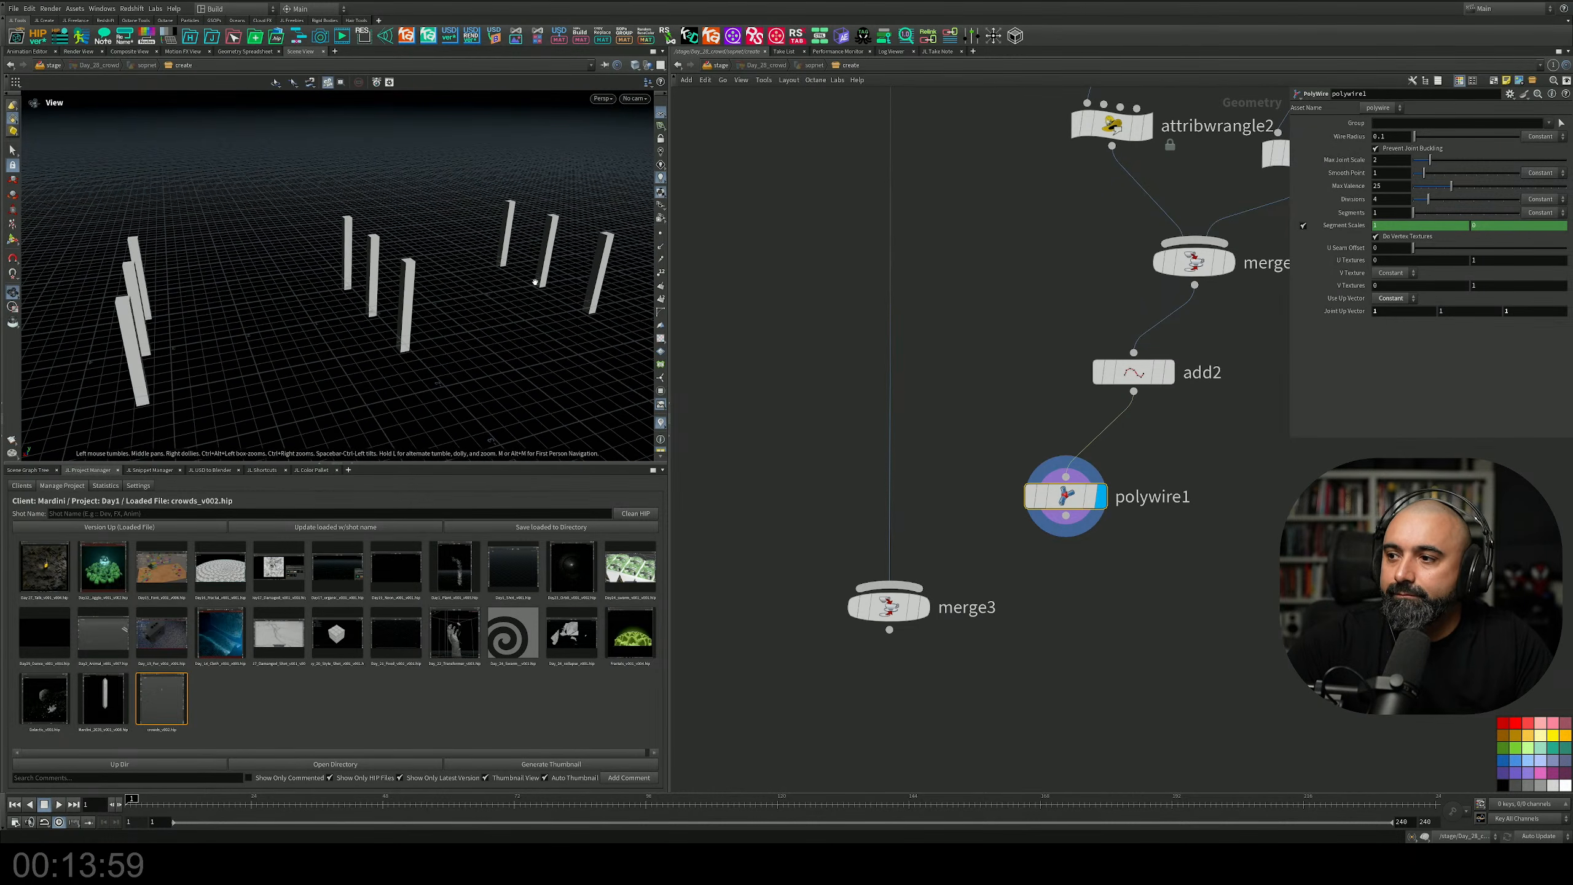
Connect polywire1 into merge3 alongside box1 and display the combined platform and legs.
{"action": "middle_click_drag", "start_coordinate": [1031, 577], "coordinate": [1053, 491]}
{"action": "left_click_drag", "start_coordinate": [908, 526], "coordinate": [906, 638]}
{"action": "key", "text": "Tab"}
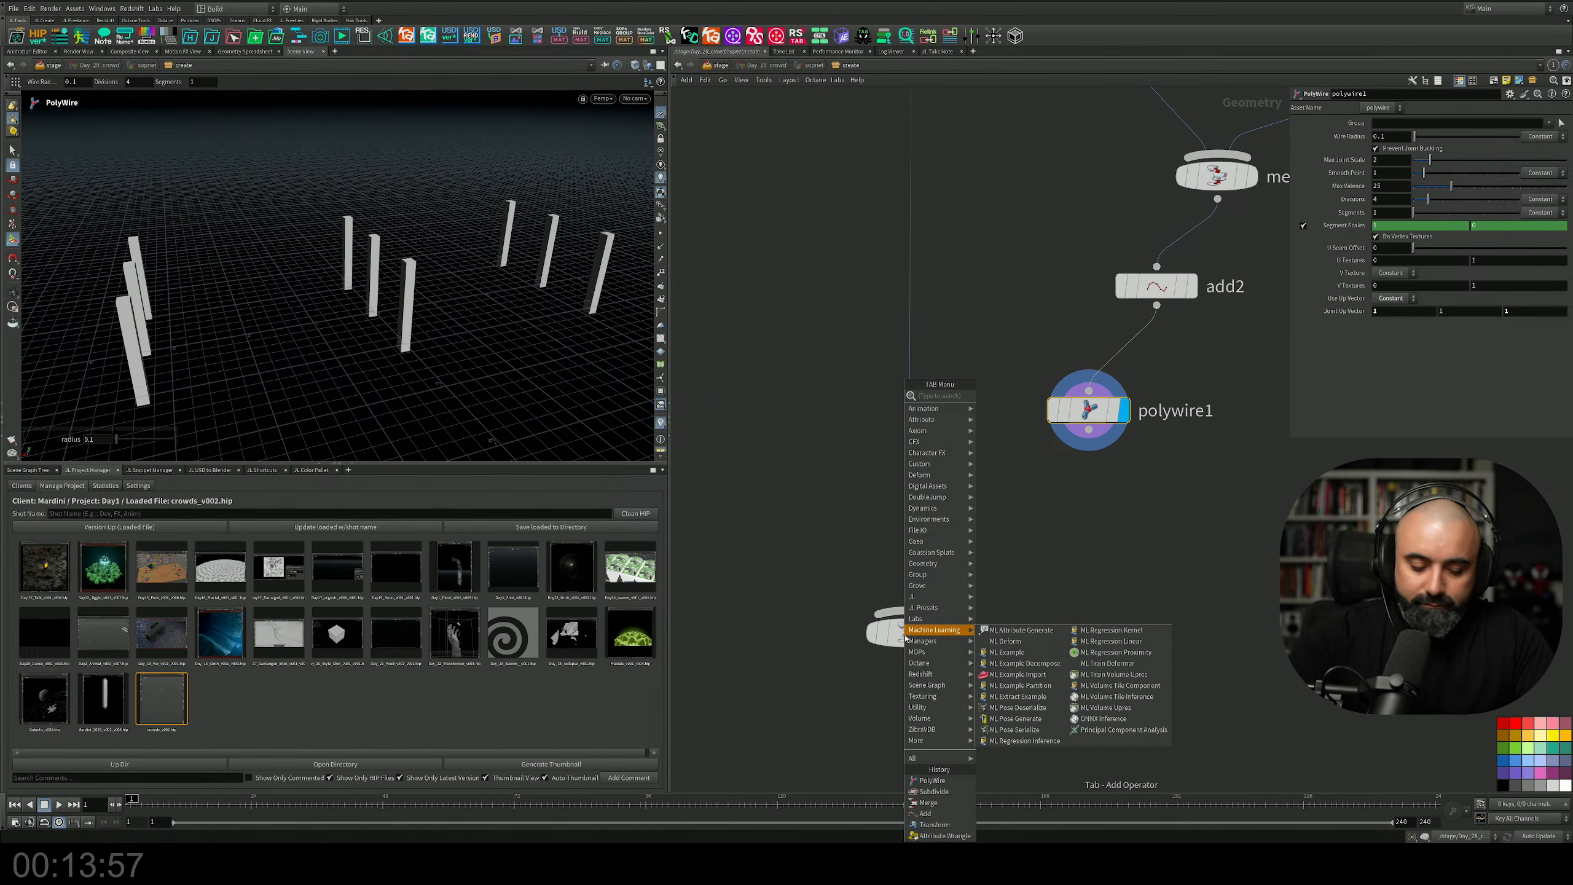
{"action": "left_click", "coordinate": [1198, 499]}
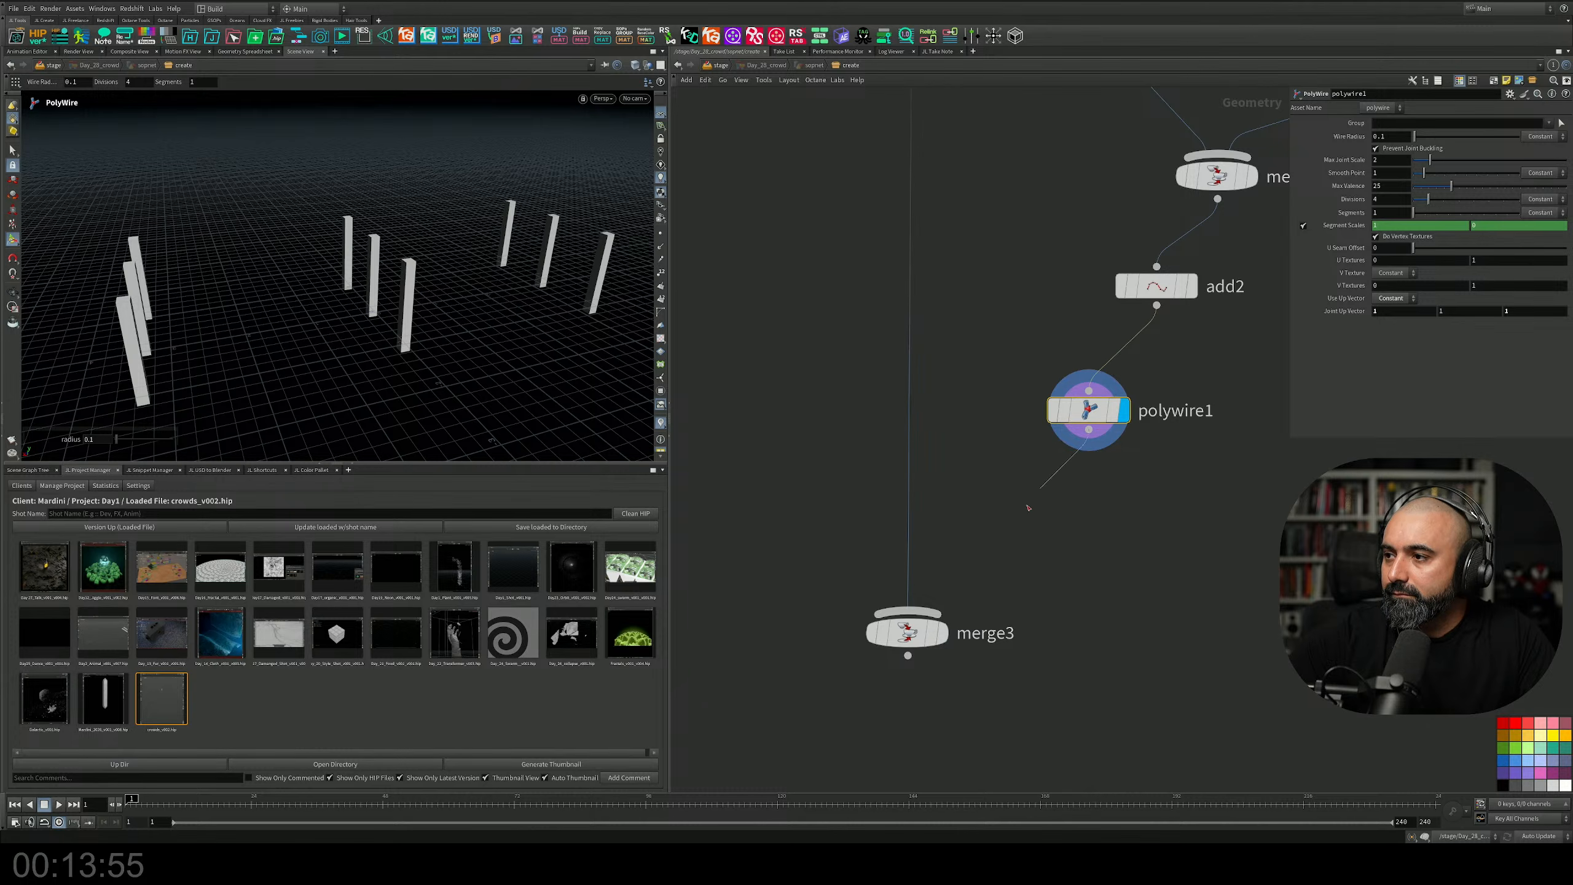
{"action": "left_click_drag", "start_coordinate": [1028, 508], "coordinate": [908, 610]}
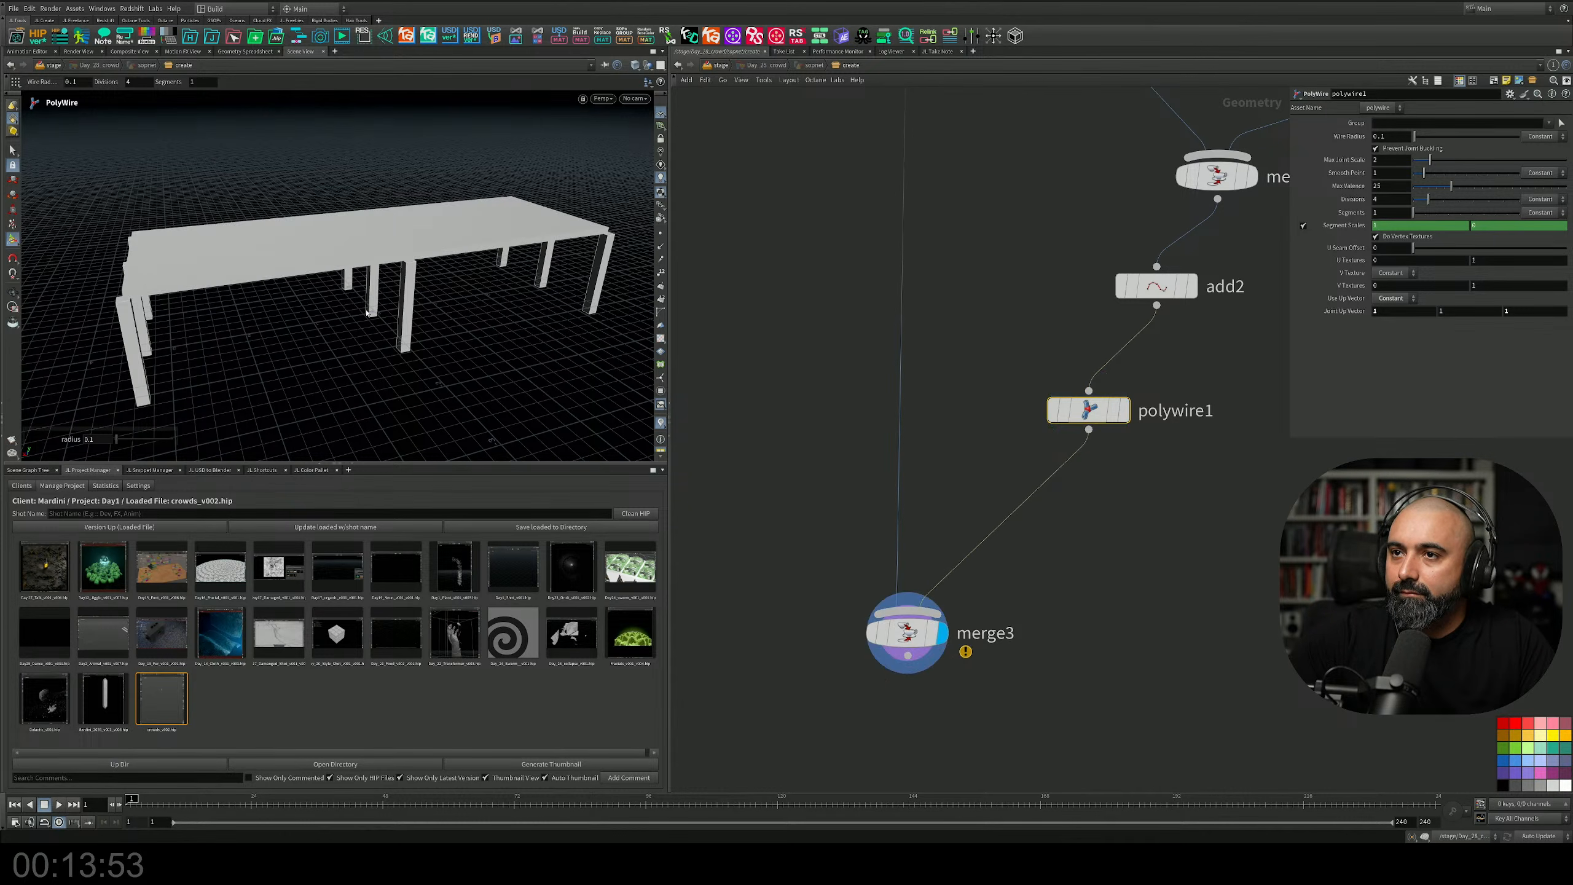
Try changing box1's Y size to test the platform's thickness against the legs.
{"action": "left_click_drag", "start_coordinate": [366, 313], "coordinate": [282, 353], "text": "alt"}
{"action": "middle_click_drag", "start_coordinate": [1064, 210], "coordinate": [997, 636]}
{"action": "middle_click_drag", "start_coordinate": [985, 93], "coordinate": [996, 301]}
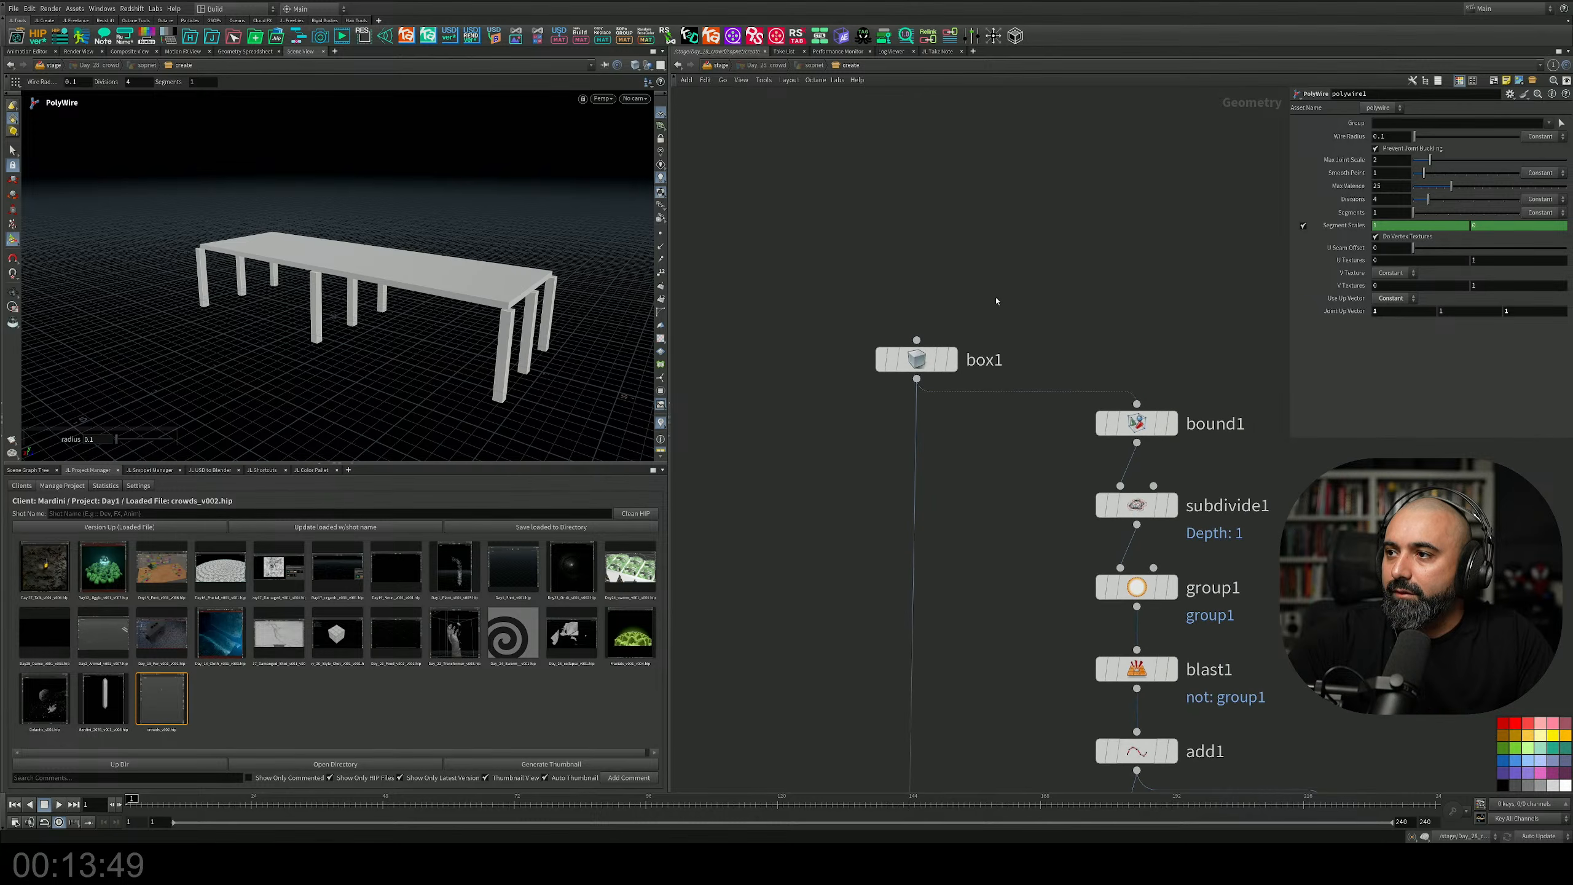
{"action": "left_click", "coordinate": [917, 359]}
{"action": "mouse_move", "coordinate": [1443, 166]}
{"action": "middle_mouse_down"}
{"action": "mouse_move", "coordinate": [1499, 170]}
{"action": "mouse_move", "coordinate": [1447, 171]}
{"action": "middle_mouse_up"}
Add a Match Size node after merge3.
{"action": "middle_click_drag", "start_coordinate": [999, 787], "coordinate": [818, 250]}
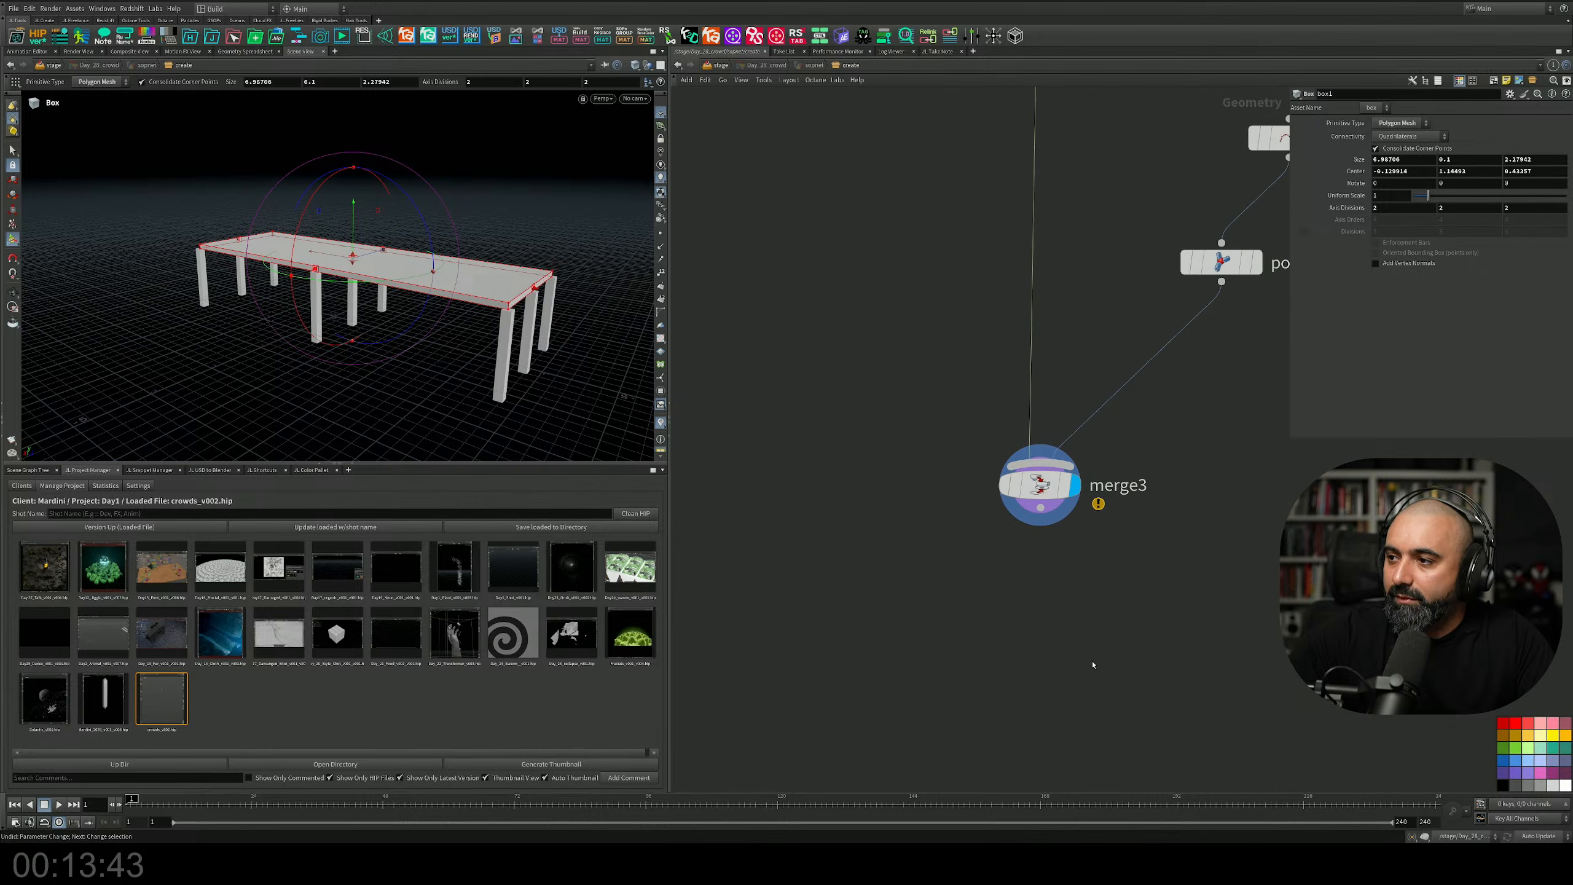
{"action": "key", "text": "Tab"}
{"action": "type", "text": "nma"}
{"action": "key", "text": "BackSpace"}
{"action": "key", "text": "BackSpace"}
{"action": "key", "text": "BackSpace"}
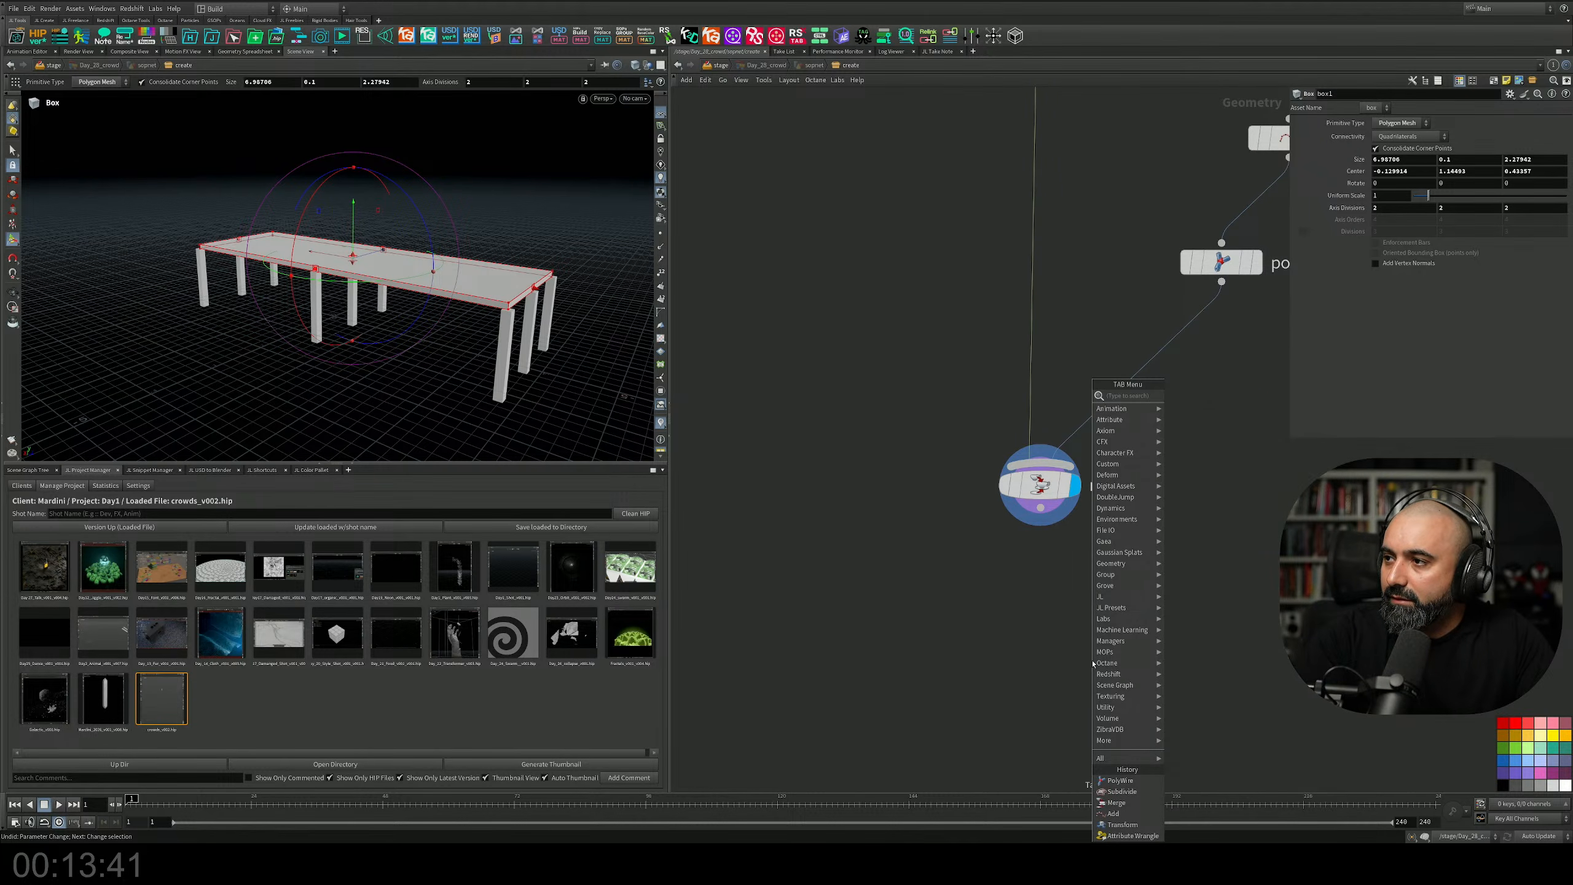
{"action": "type", "text": "mat"}
{"action": "key", "text": "Down"}
{"action": "key", "text": "Down"}
{"action": "key", "text": "Down"}
{"action": "key", "text": "Down"}
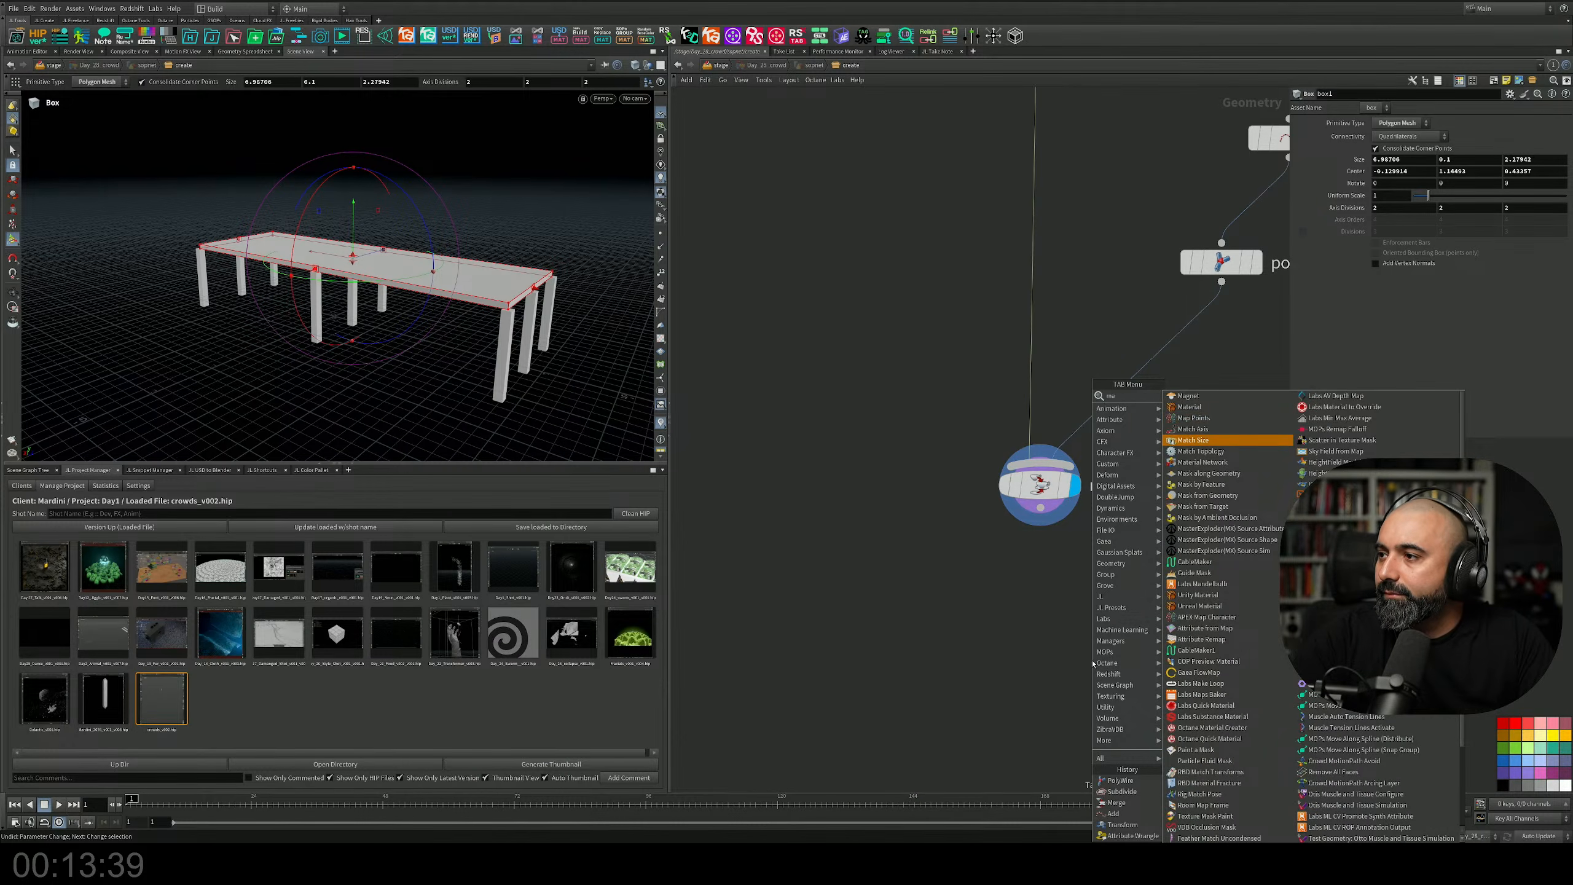
{"action": "key", "text": "Return"}
{"action": "left_click", "coordinate": [1040, 569]}
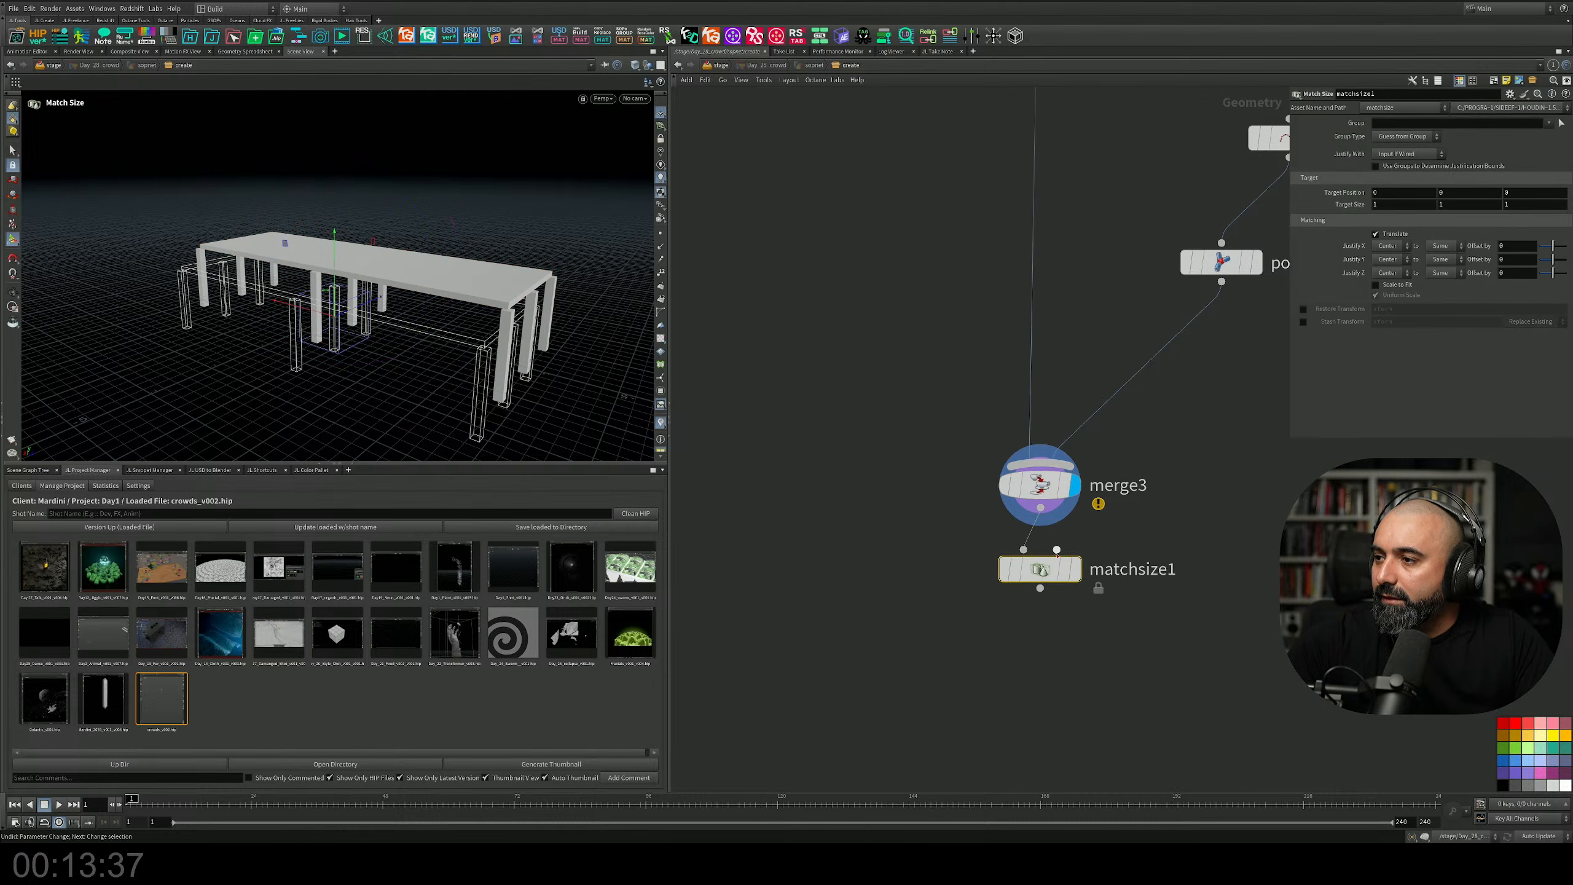
Display matchsize1 and set Justify Y to Min, with Justify X and Justify Z at None.
{"action": "left_click", "coordinate": [1392, 259]}
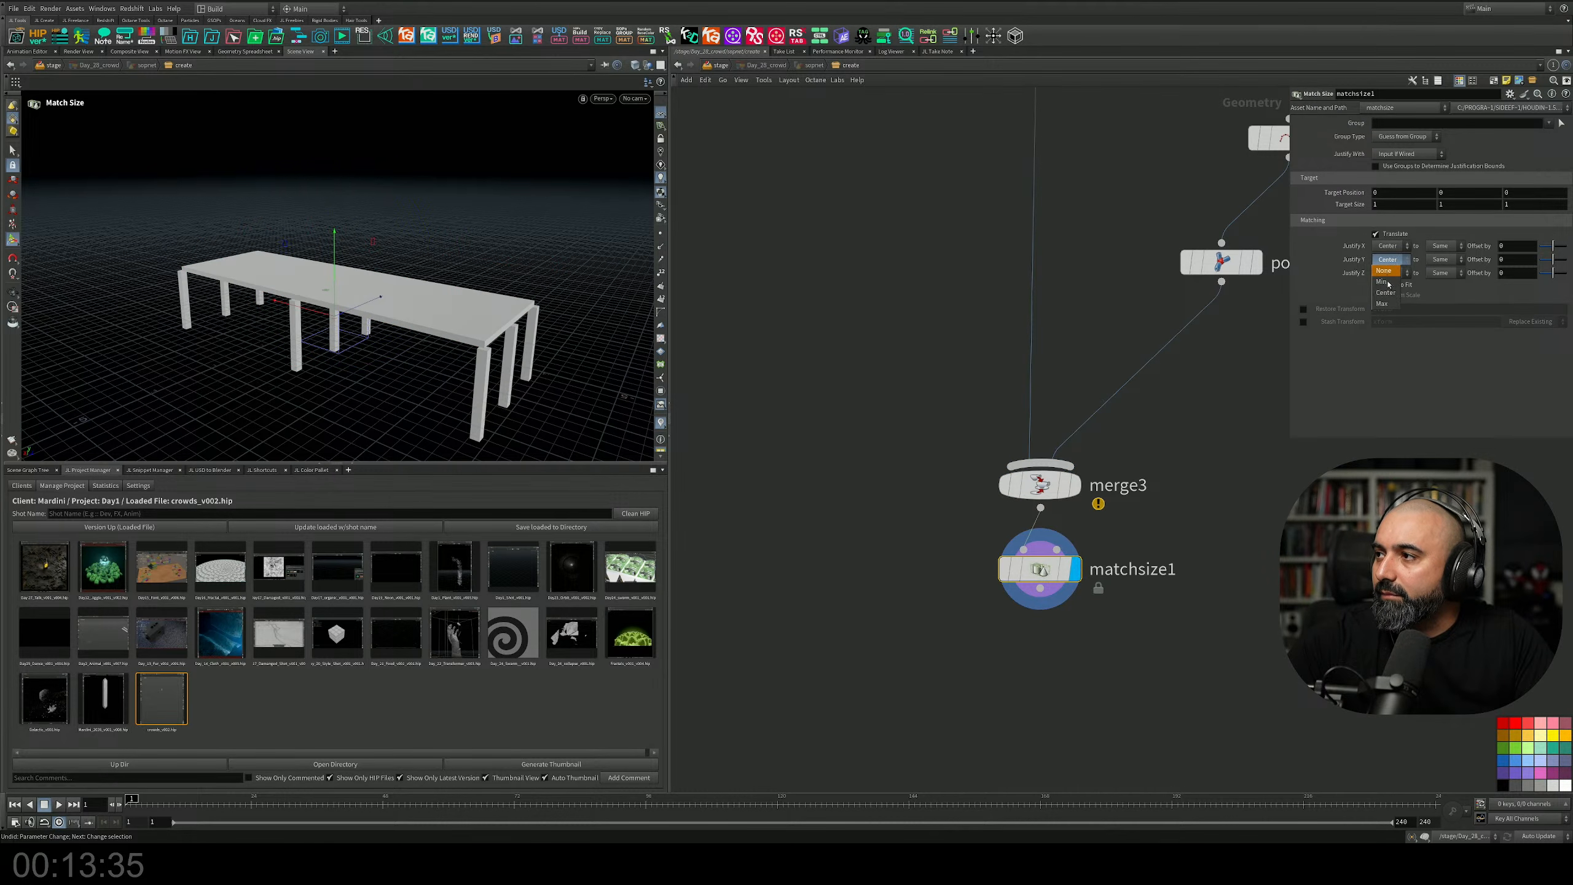
{"action": "left_click", "coordinate": [1396, 283]}
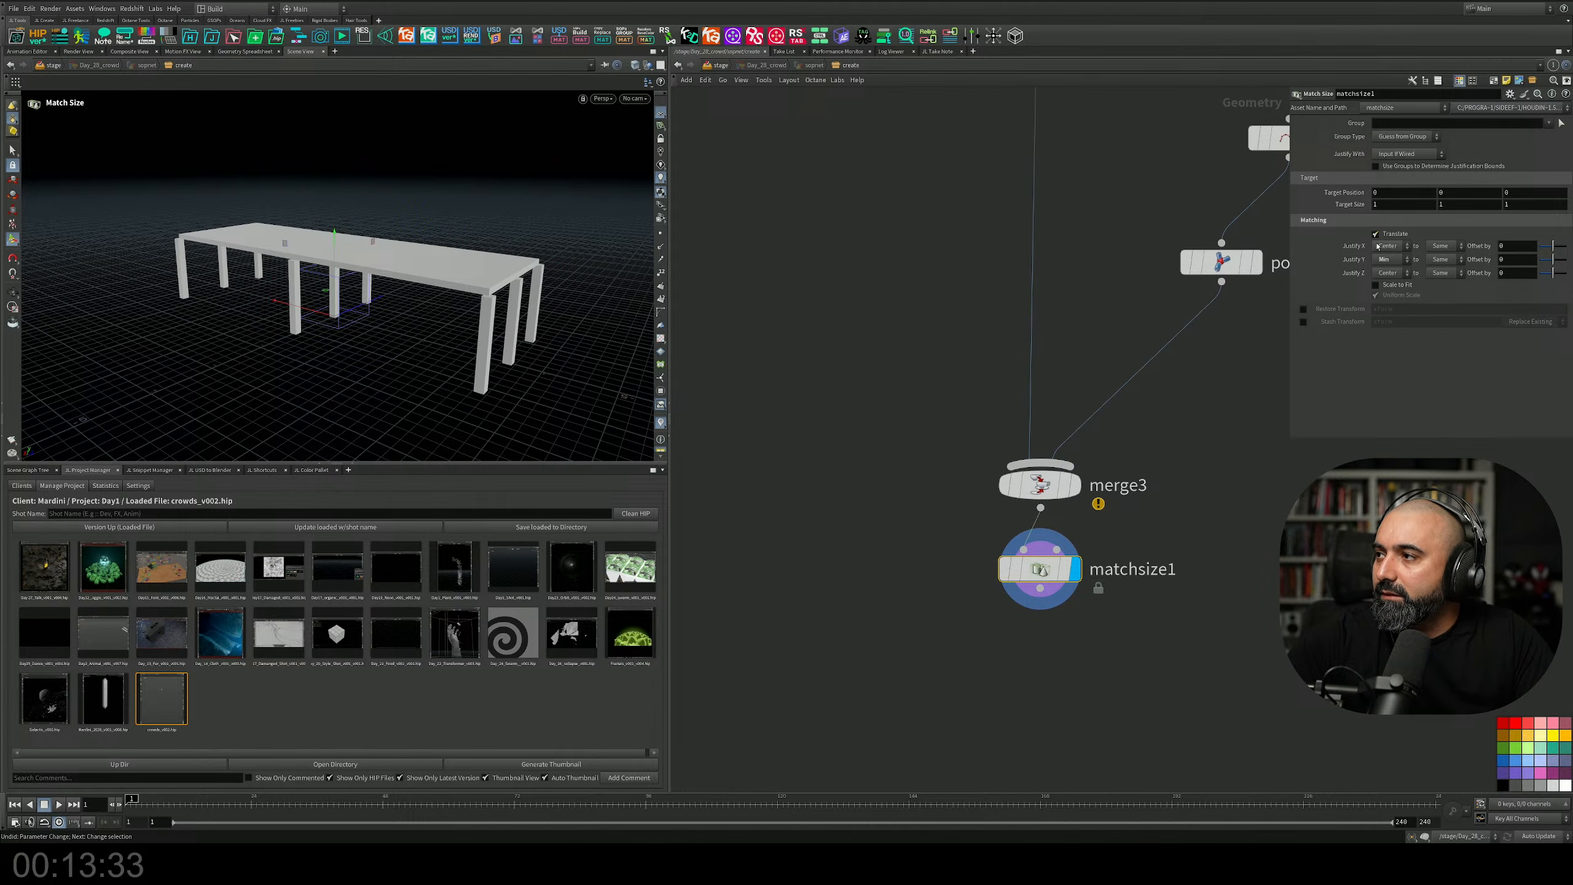
{"action": "left_click", "coordinate": [1387, 245]}
{"action": "left_click", "coordinate": [1387, 251]}
{"action": "left_click", "coordinate": [1387, 273]}
{"action": "left_click", "coordinate": [1387, 280]}
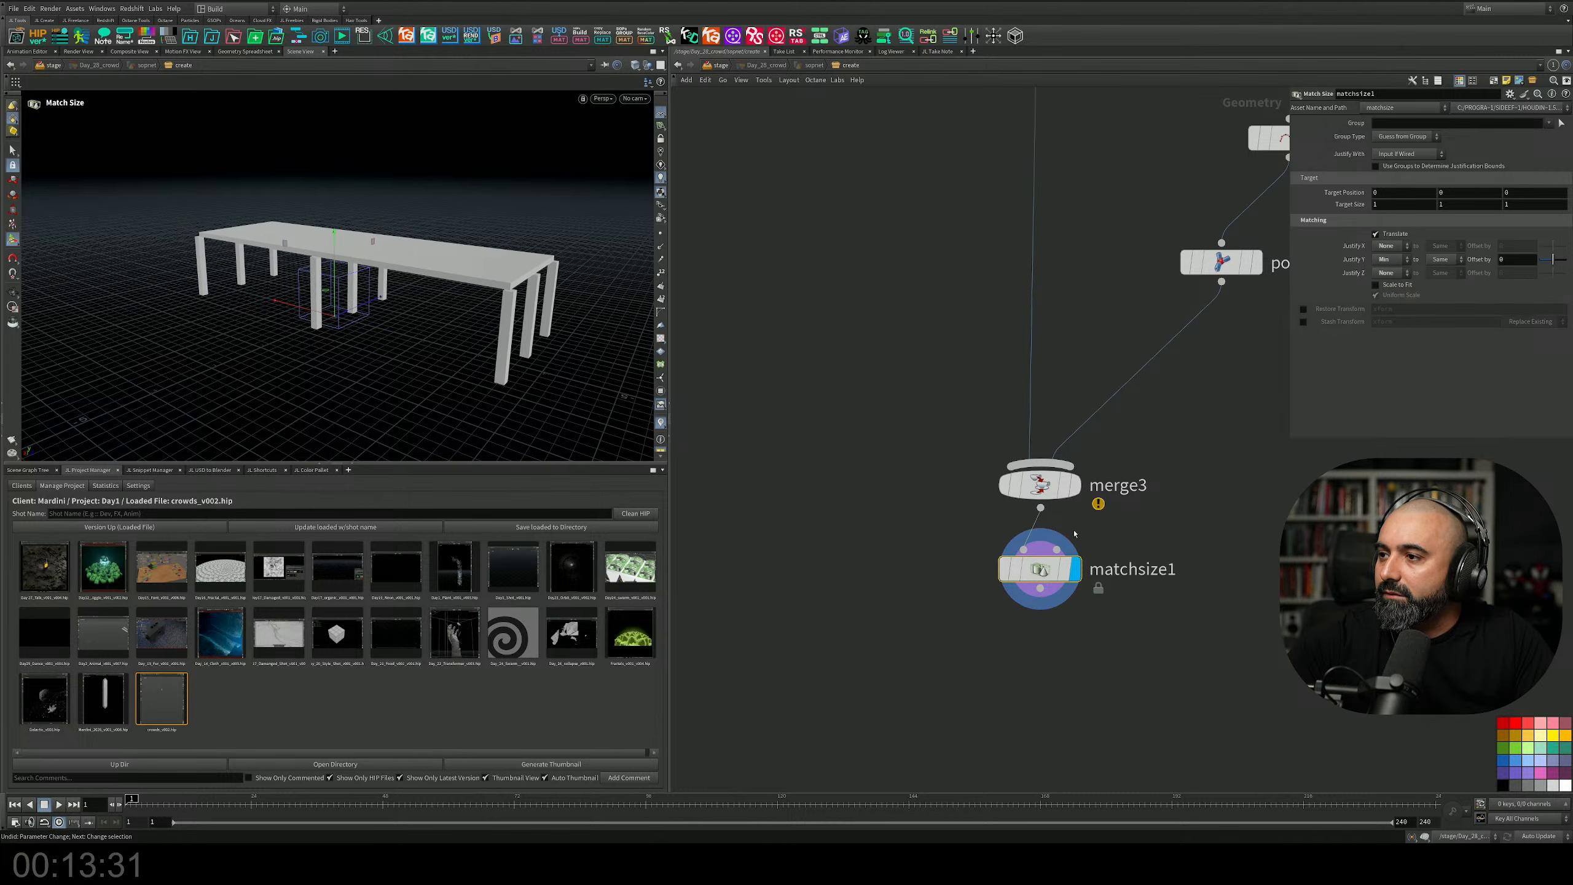
Thicken the platform by setting box1's Y size to 0.3.
{"action": "middle_click_drag", "start_coordinate": [1074, 533], "coordinate": [1081, 719]}
{"action": "scroll", "coordinate": [1053, 731], "scroll_direction": "down", "scroll_amount": 3}
{"action": "middle_click_drag", "start_coordinate": [1123, 460], "coordinate": [1101, 625]}
{"action": "left_click", "coordinate": [1029, 218]}
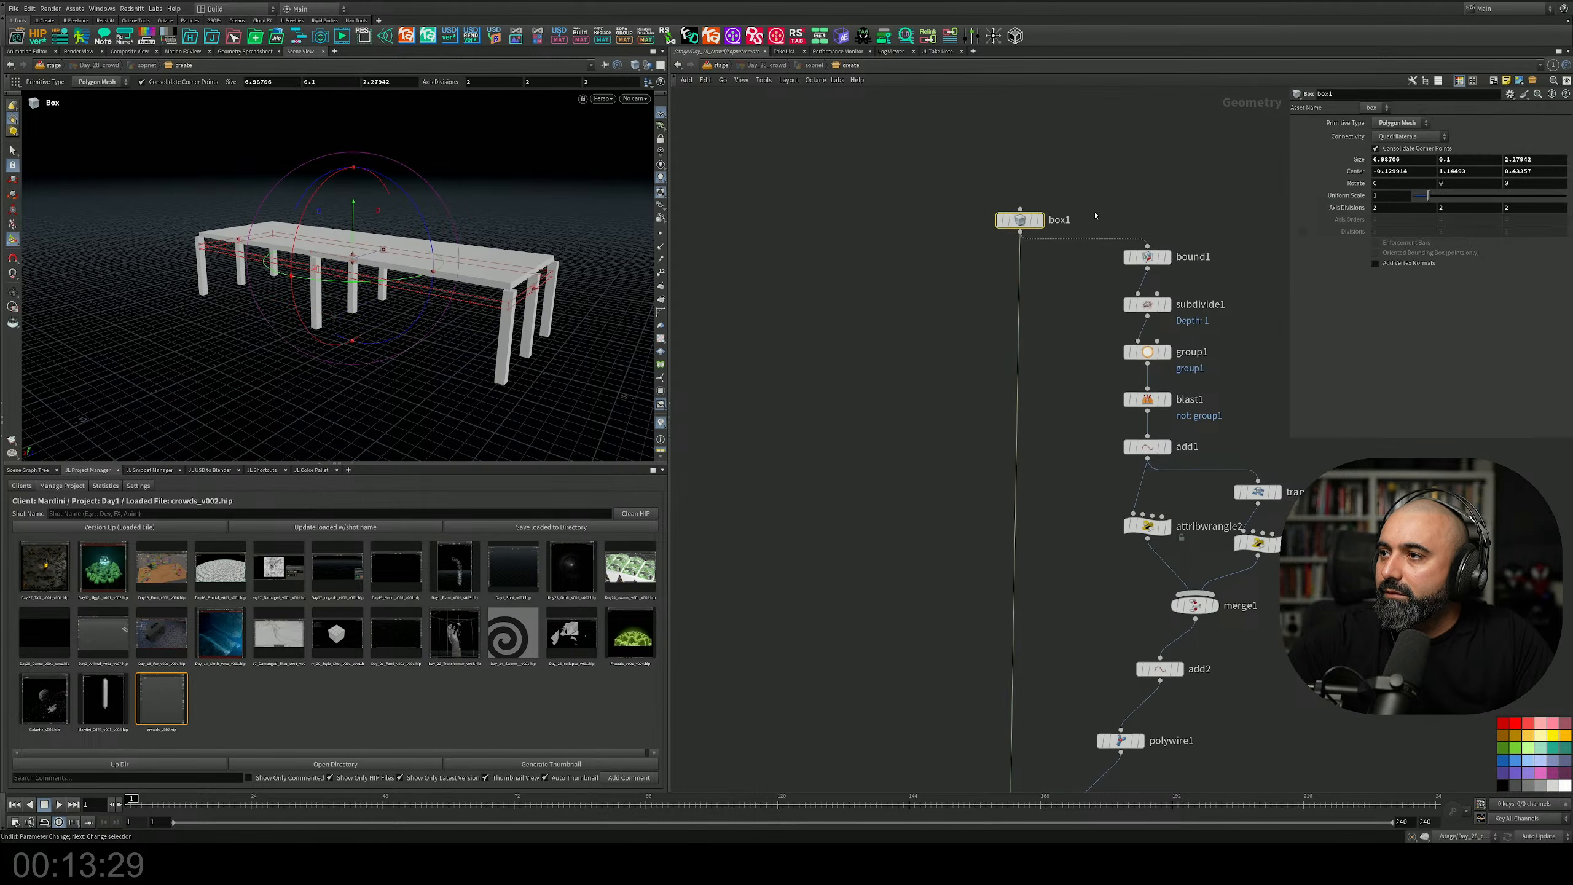
{"action": "mouse_move", "coordinate": [1468, 156]}
{"action": "middle_mouse_down"}
{"action": "mouse_move", "coordinate": [1526, 161]}
{"action": "mouse_move", "coordinate": [1486, 165]}
{"action": "middle_mouse_up"}
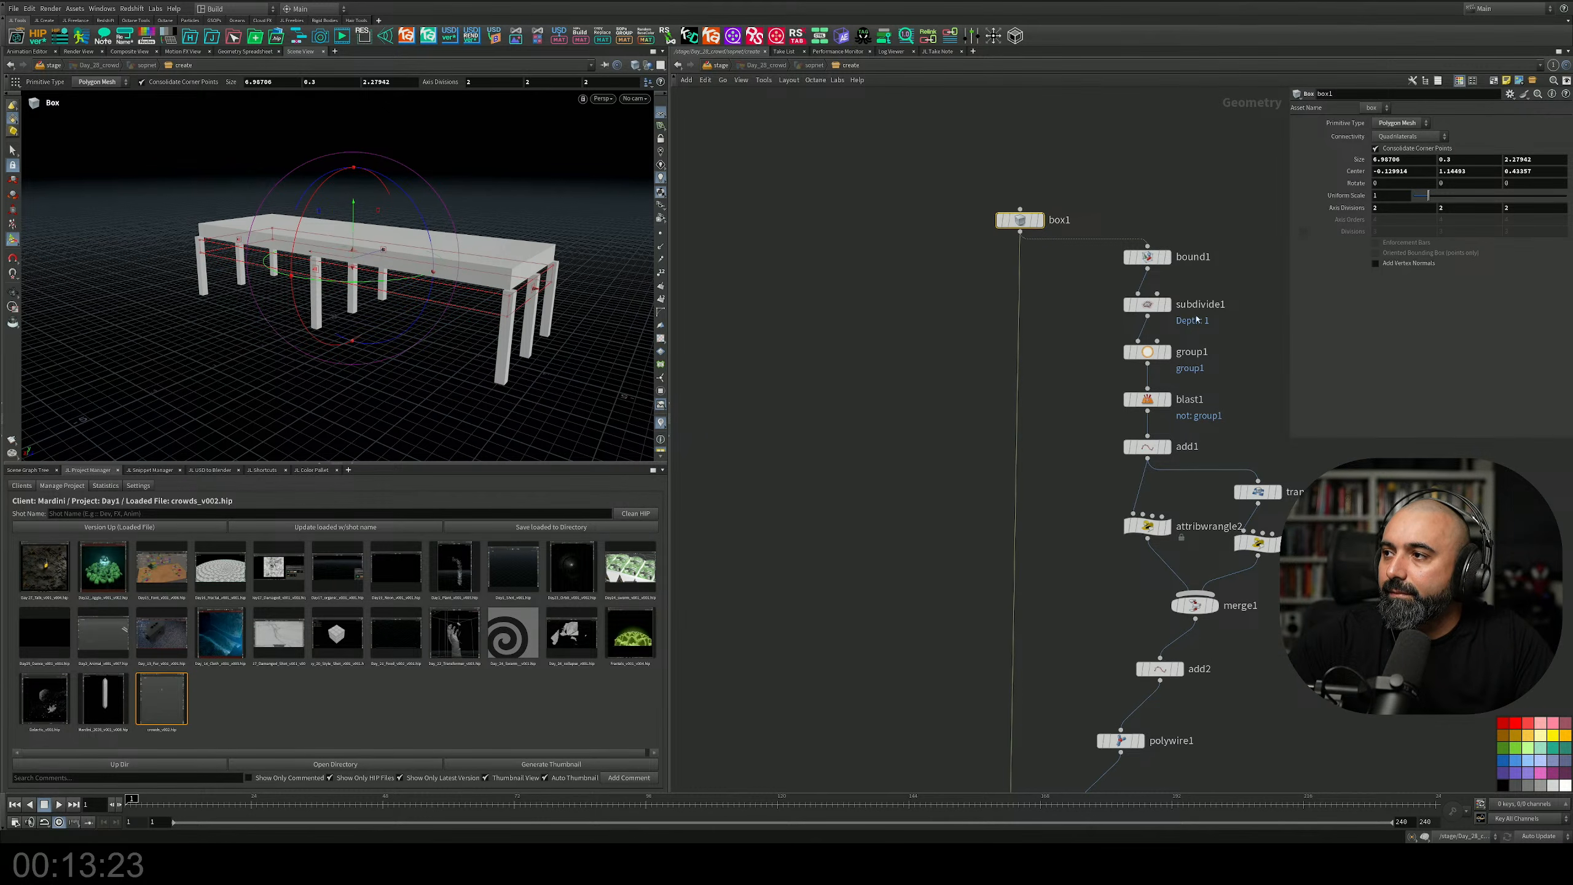
Space out the bound1 branch in the network and lengthen the legs by moving transform2 further down in Y.
{"action": "middle_click_drag", "start_coordinate": [1212, 308], "coordinate": [1088, 327]}
{"action": "mouse_move", "coordinate": [508, 310]}
{"action": "left_mouse_down", "text": "alt"}
{"action": "mouse_move", "coordinate": [541, 299]}
{"action": "mouse_move", "coordinate": [467, 315]}
{"action": "mouse_move", "coordinate": [504, 313]}
{"action": "left_mouse_up", "text": "alt"}
{"action": "left_click_drag", "start_coordinate": [1051, 277], "coordinate": [1051, 256]}
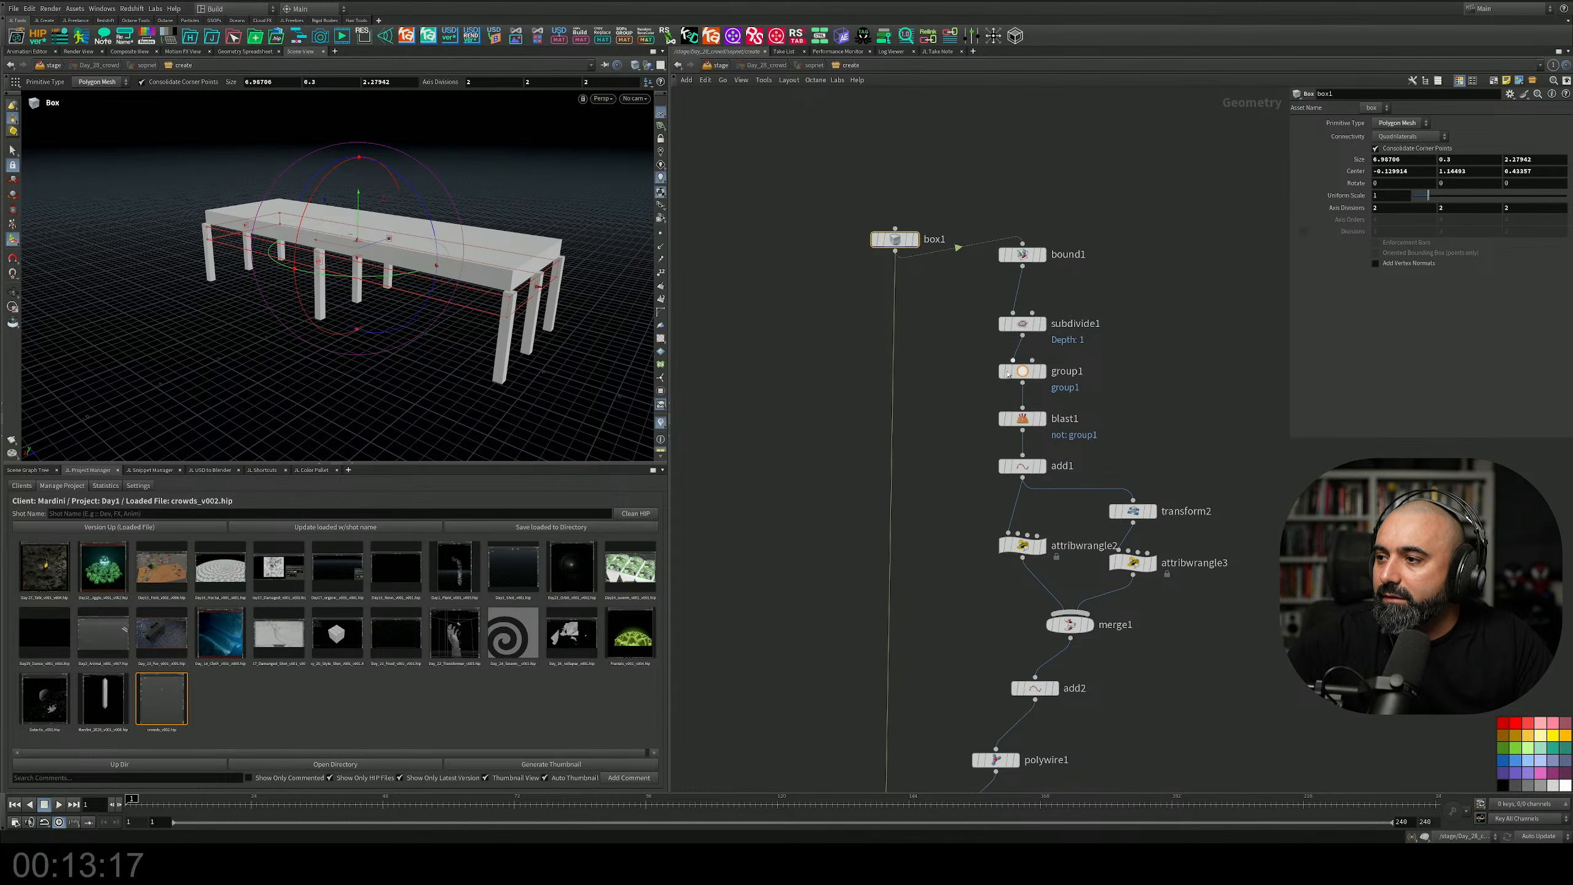
{"action": "left_click", "coordinate": [1131, 511]}
{"action": "middle_click_drag", "start_coordinate": [1210, 479], "coordinate": [1165, 422]}
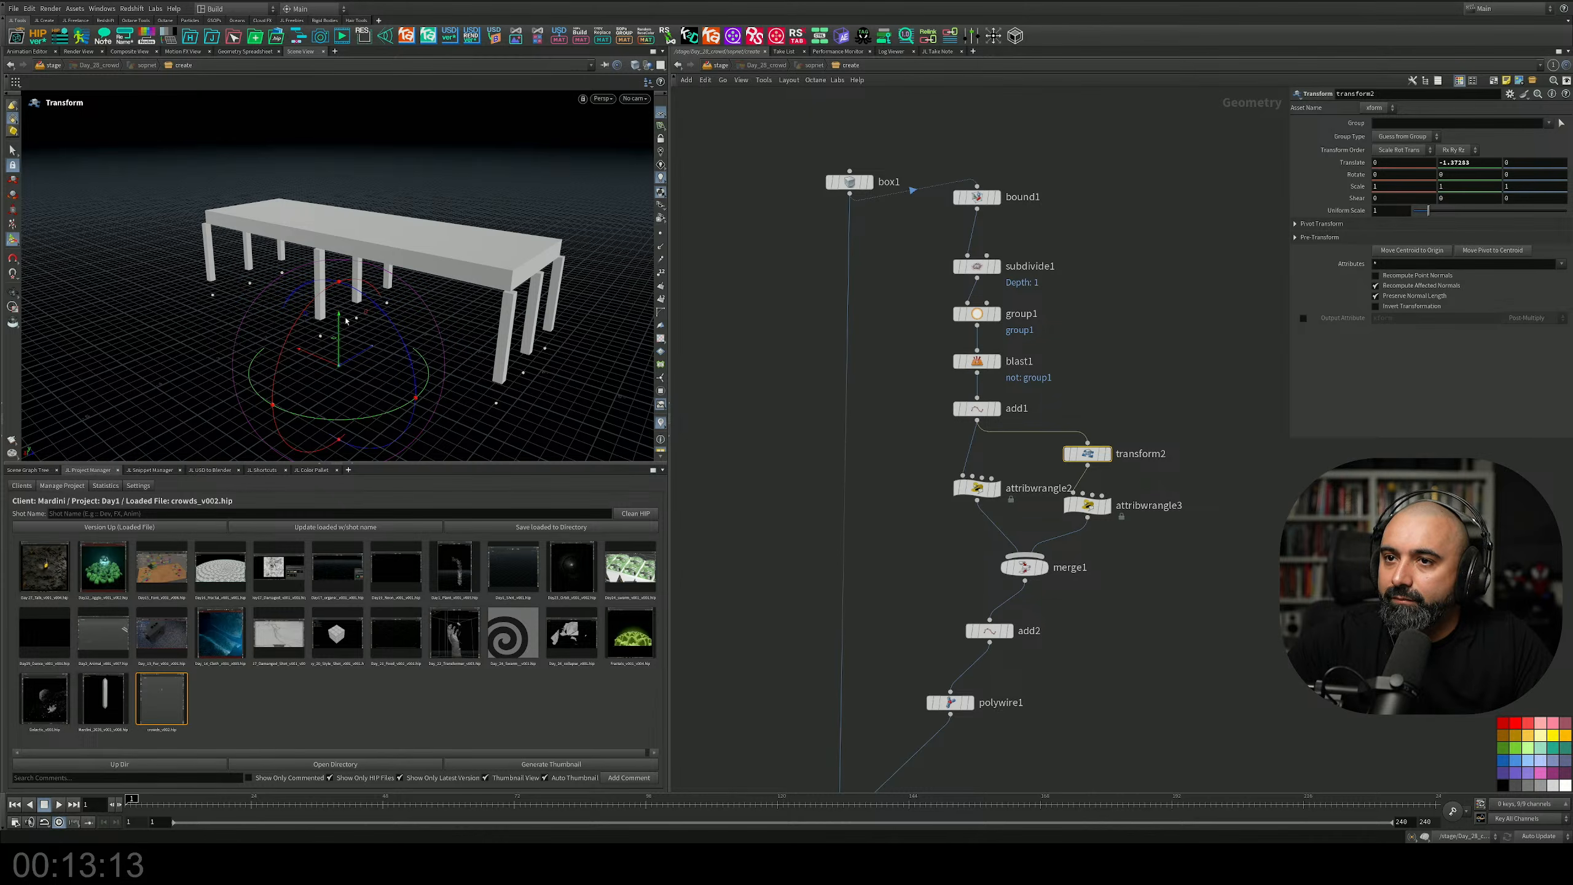
{"action": "left_click_drag", "start_coordinate": [339, 317], "coordinate": [308, 345]}
Insert a Transform node between blast1 and add1.
{"action": "middle_click_drag", "start_coordinate": [1100, 638], "coordinate": [1150, 383]}
{"action": "scroll", "coordinate": [1114, 393], "scroll_direction": "up", "scroll_amount": 3}
{"action": "key", "text": "Tab"}
{"action": "type", "text": "tra"}
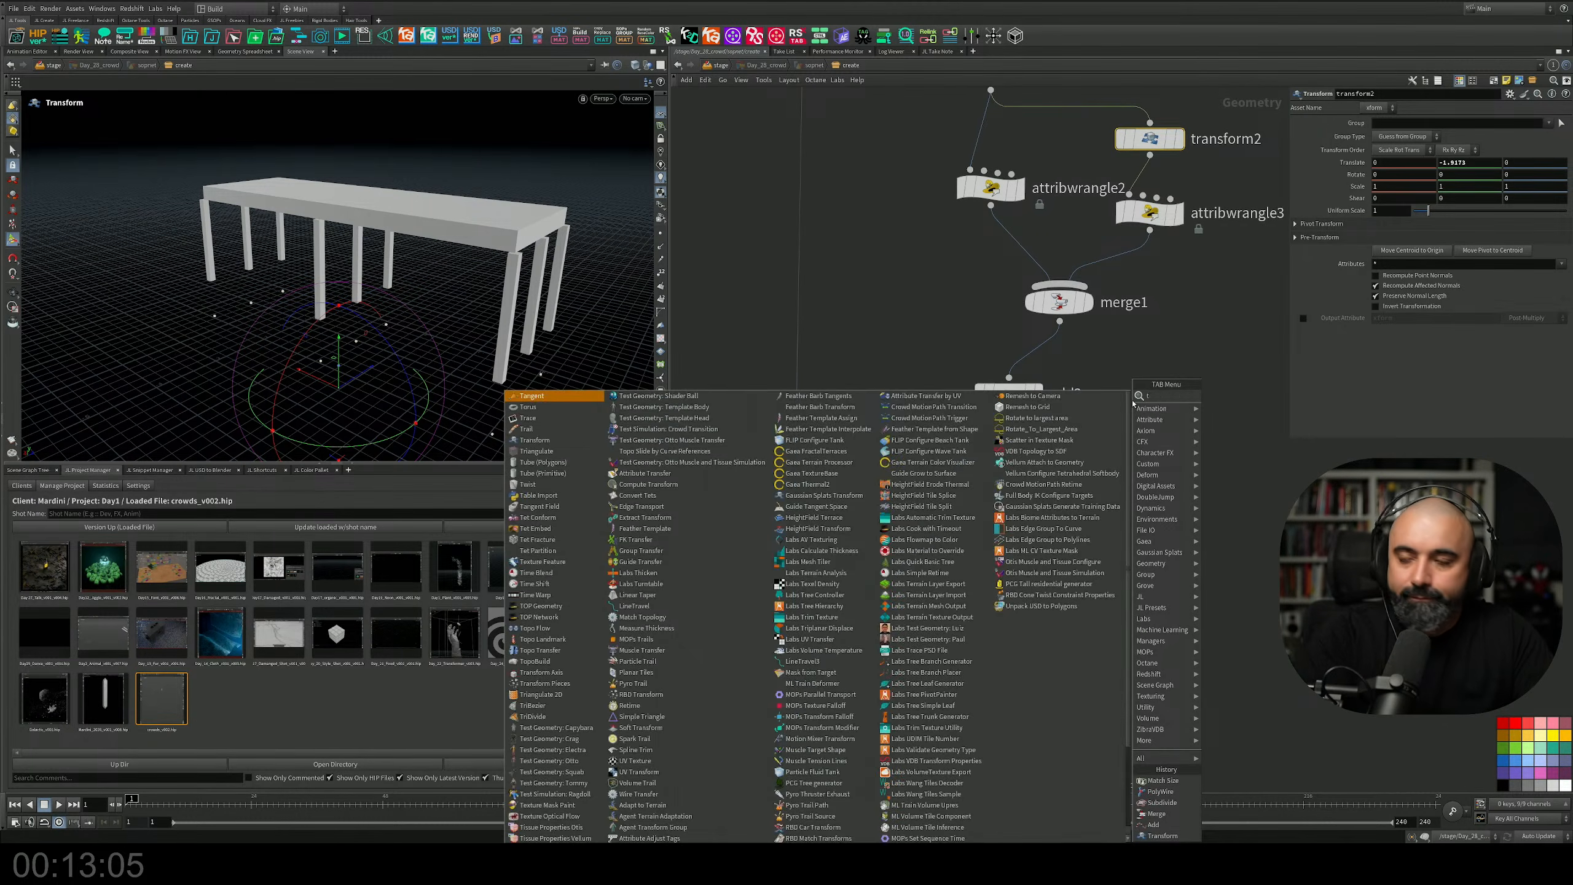
{"action": "key", "text": "Return"}
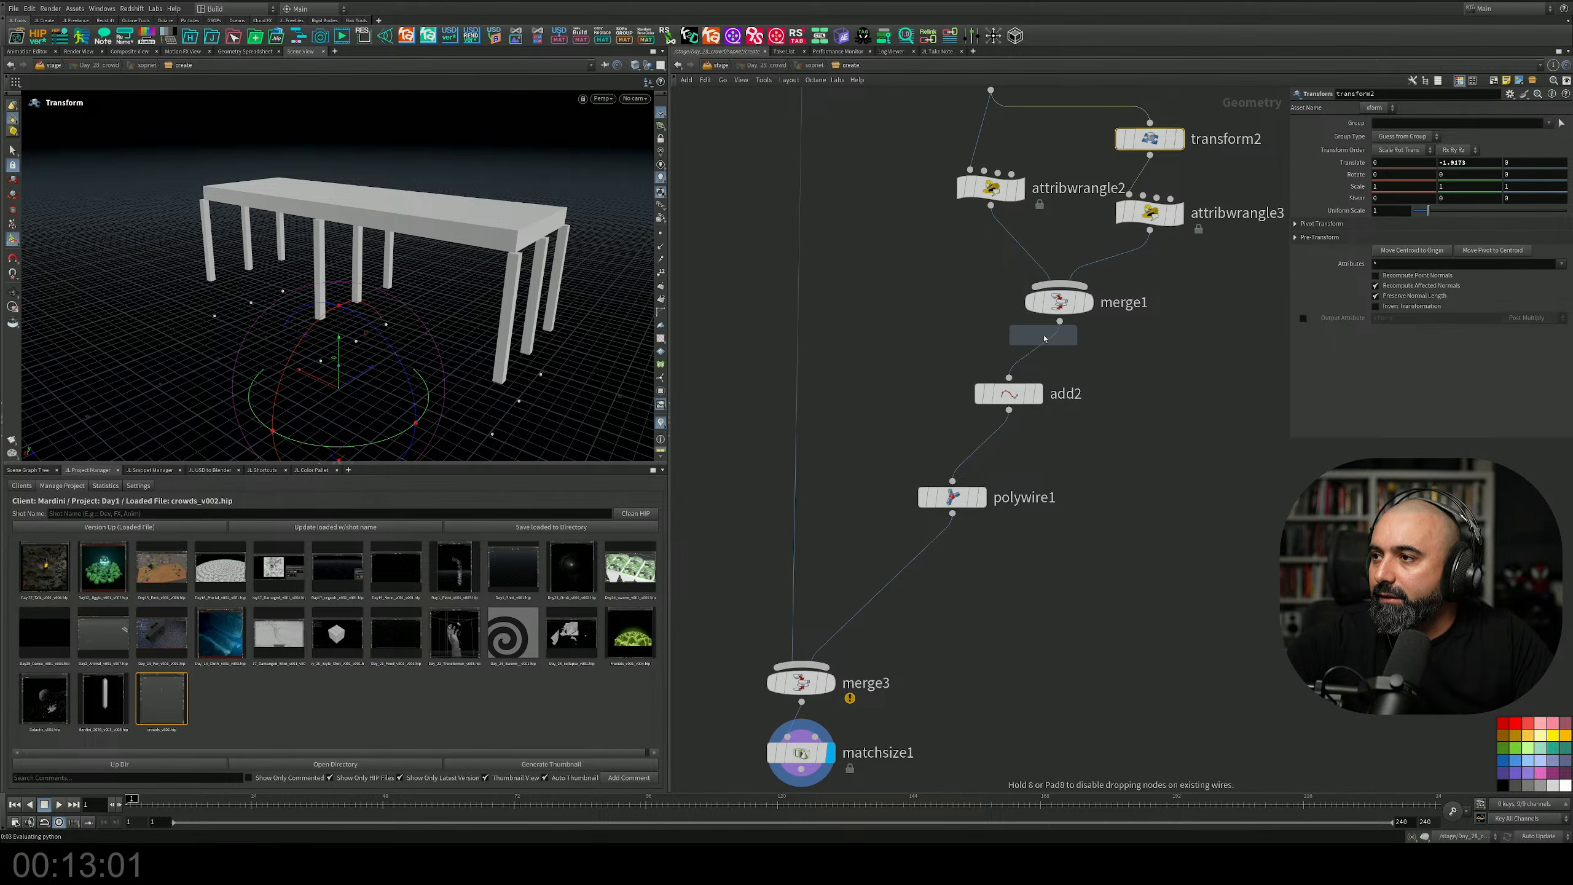
{"action": "middle_click_drag", "start_coordinate": [1157, 336], "coordinate": [1125, 514]}
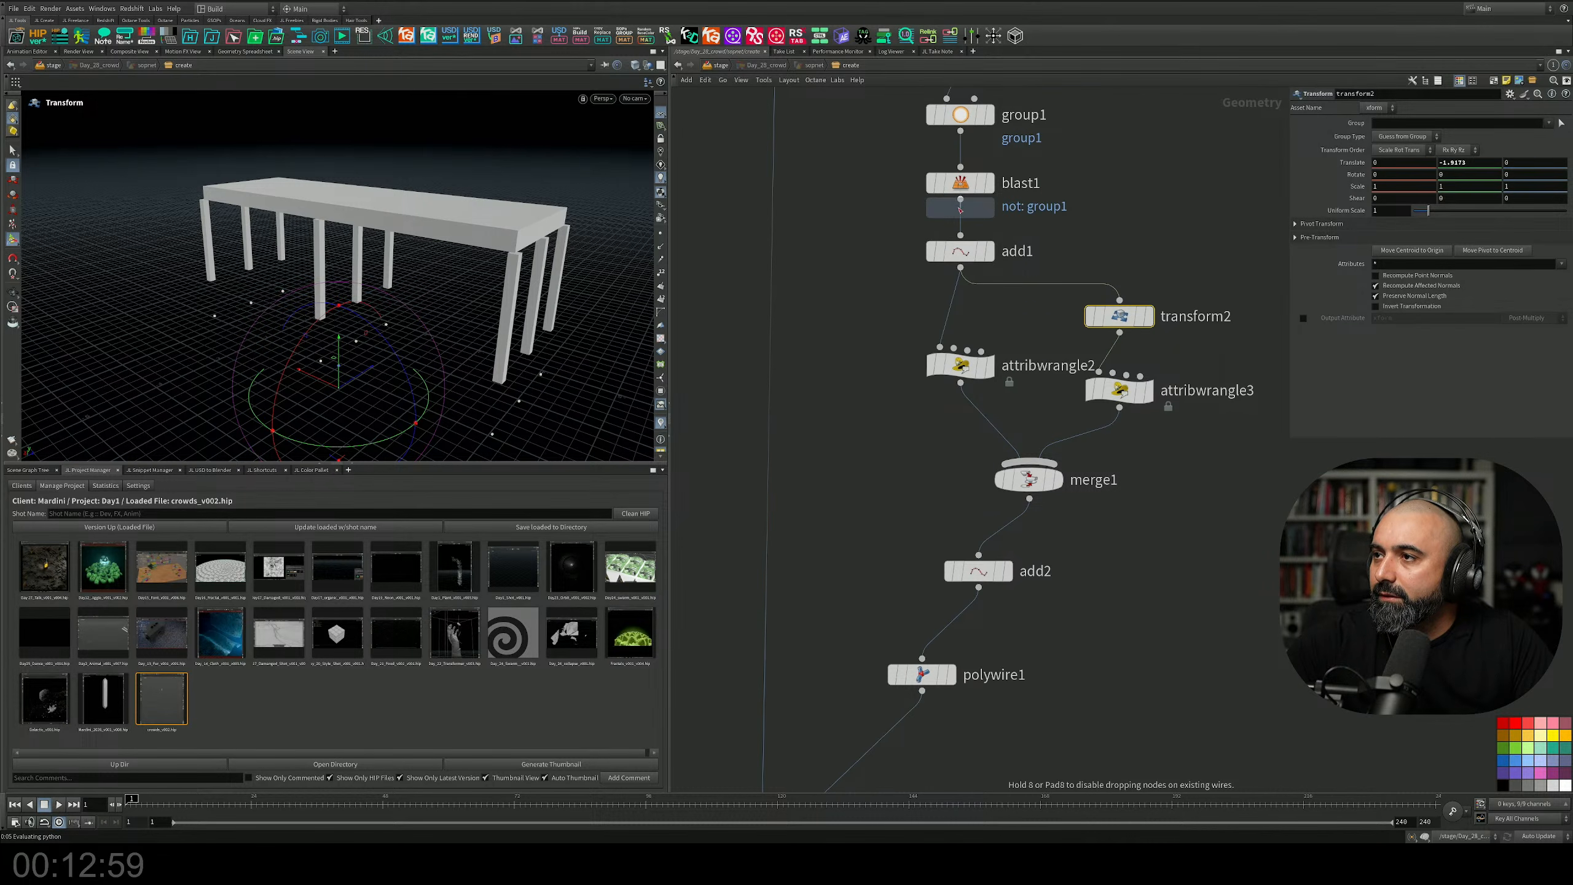
{"action": "left_click", "coordinate": [960, 229]}
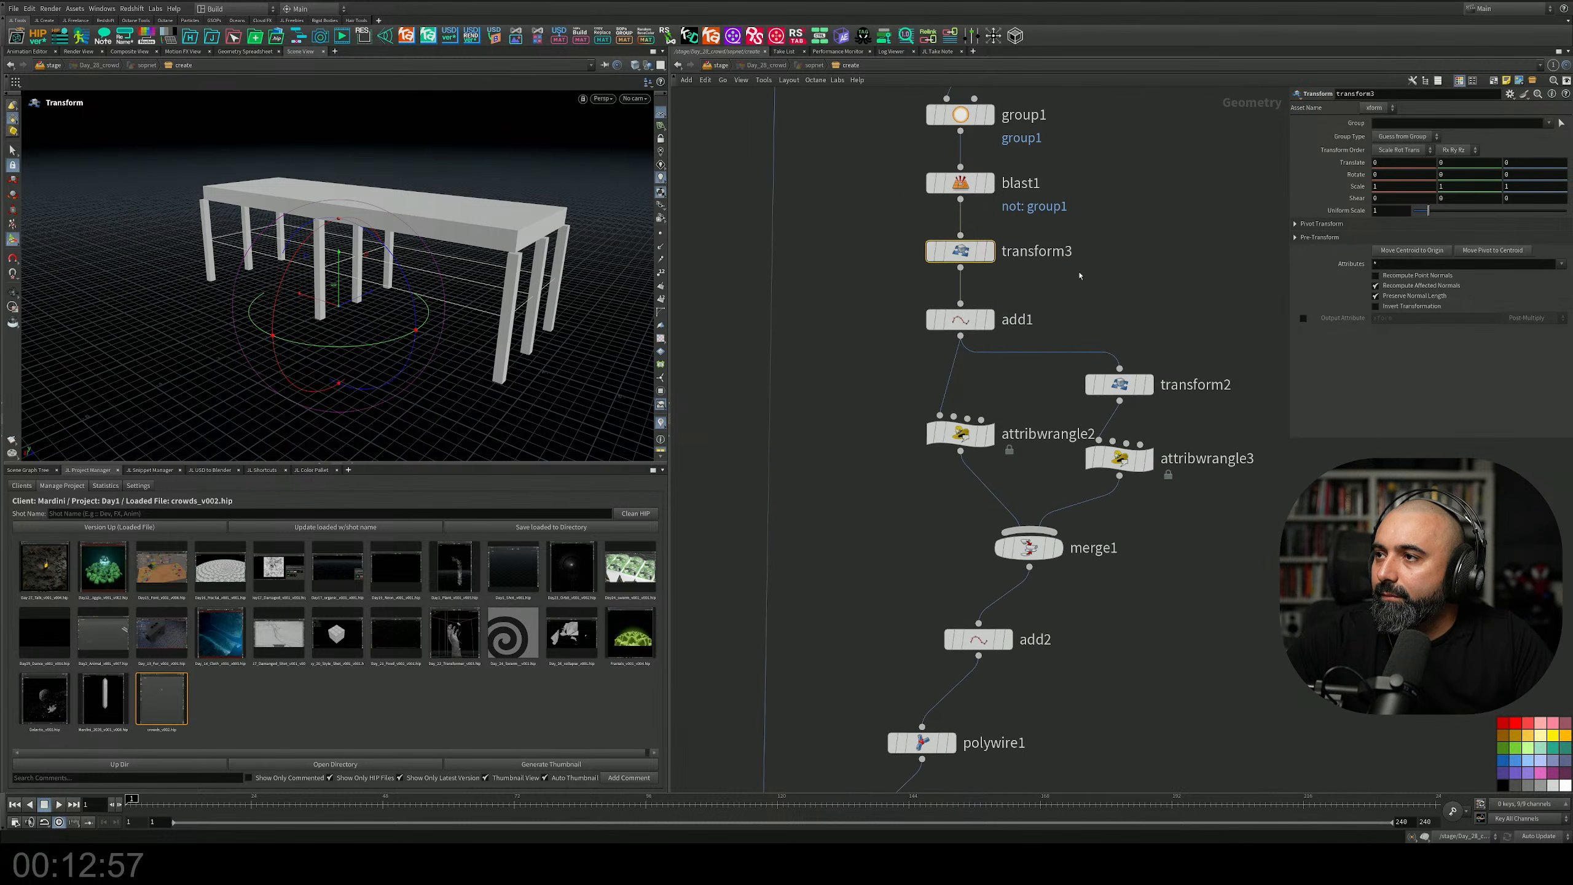
Inset the legs under the platform by scaling transform3 to about 0.96 in X and 0.88 in Z.
{"action": "middle_click_drag", "start_coordinate": [1386, 188], "coordinate": [1216, 218]}
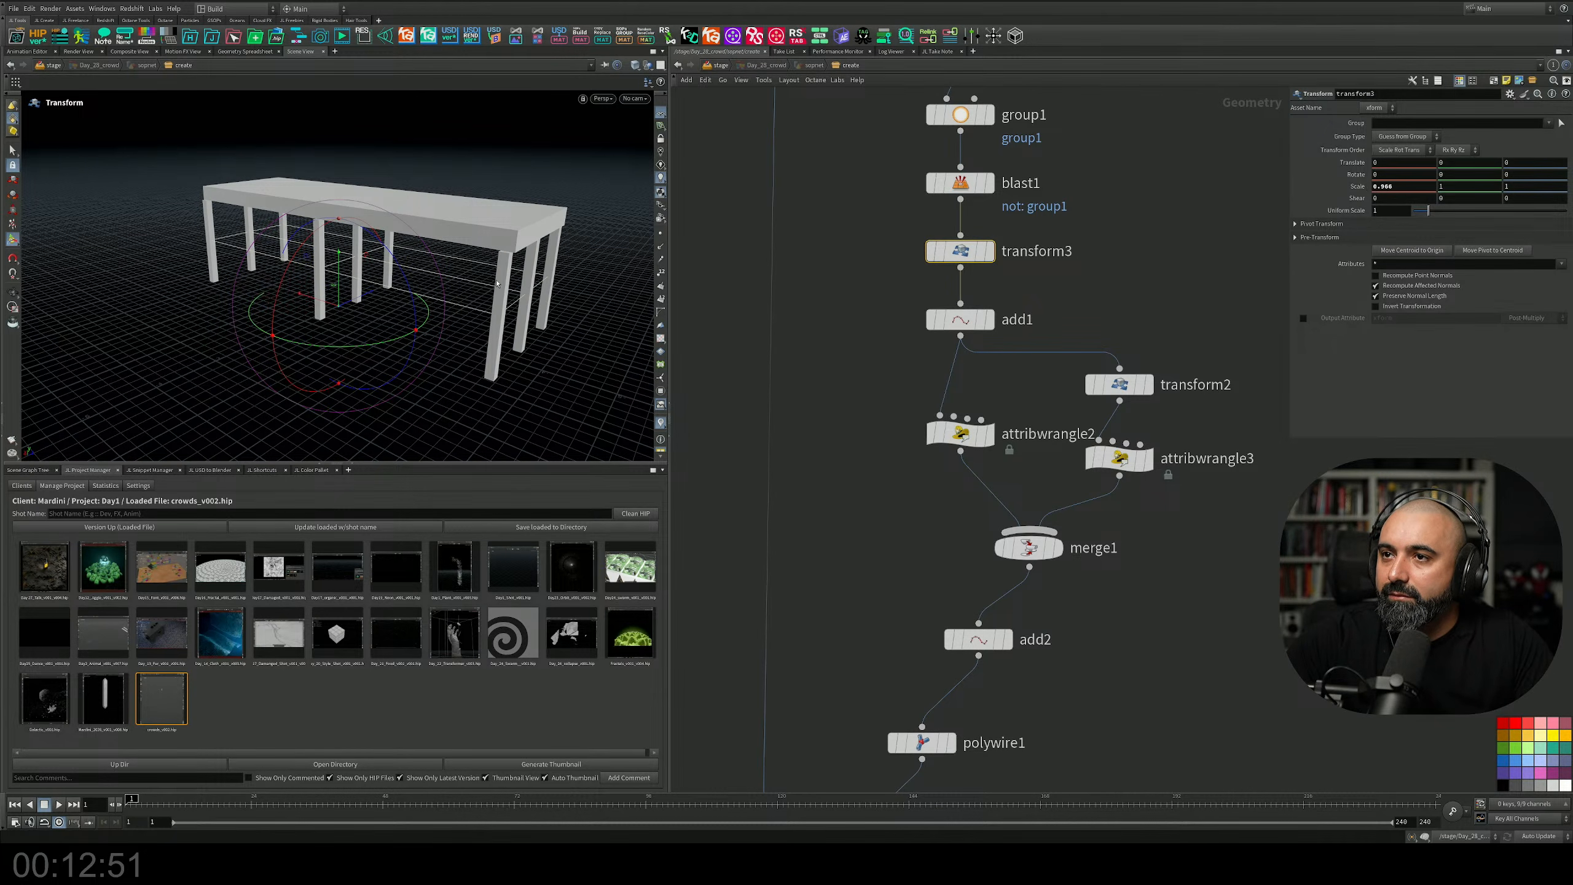
{"action": "left_click_drag", "start_coordinate": [495, 264], "coordinate": [376, 270], "text": "alt"}
{"action": "scroll", "coordinate": [376, 270], "scroll_direction": "up", "scroll_amount": 5}
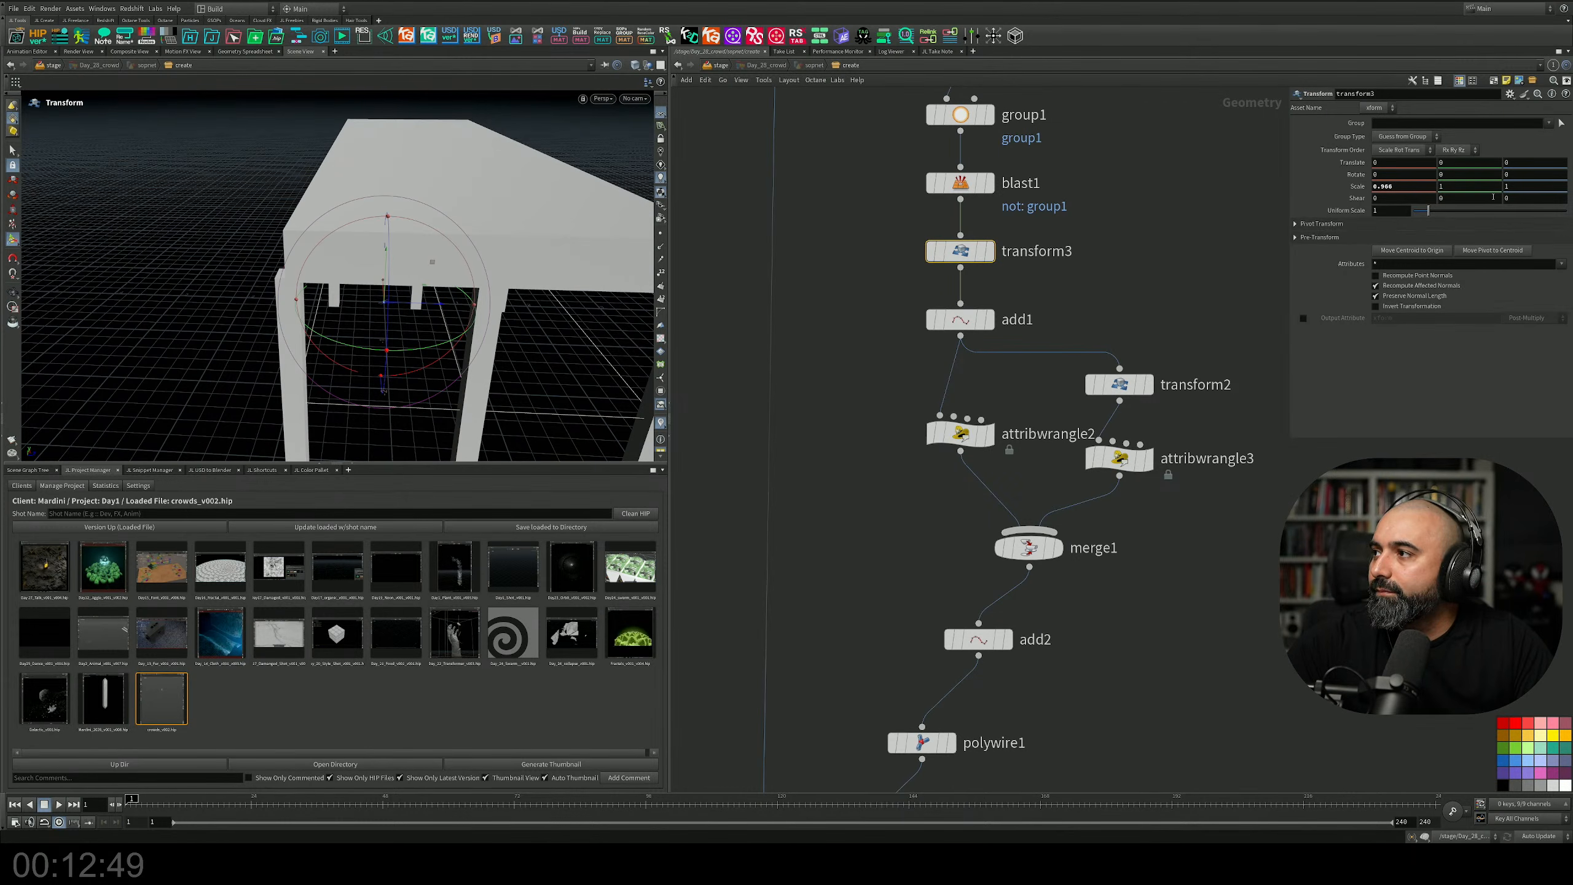
{"action": "middle_click_drag", "start_coordinate": [1524, 186], "coordinate": [1362, 233]}
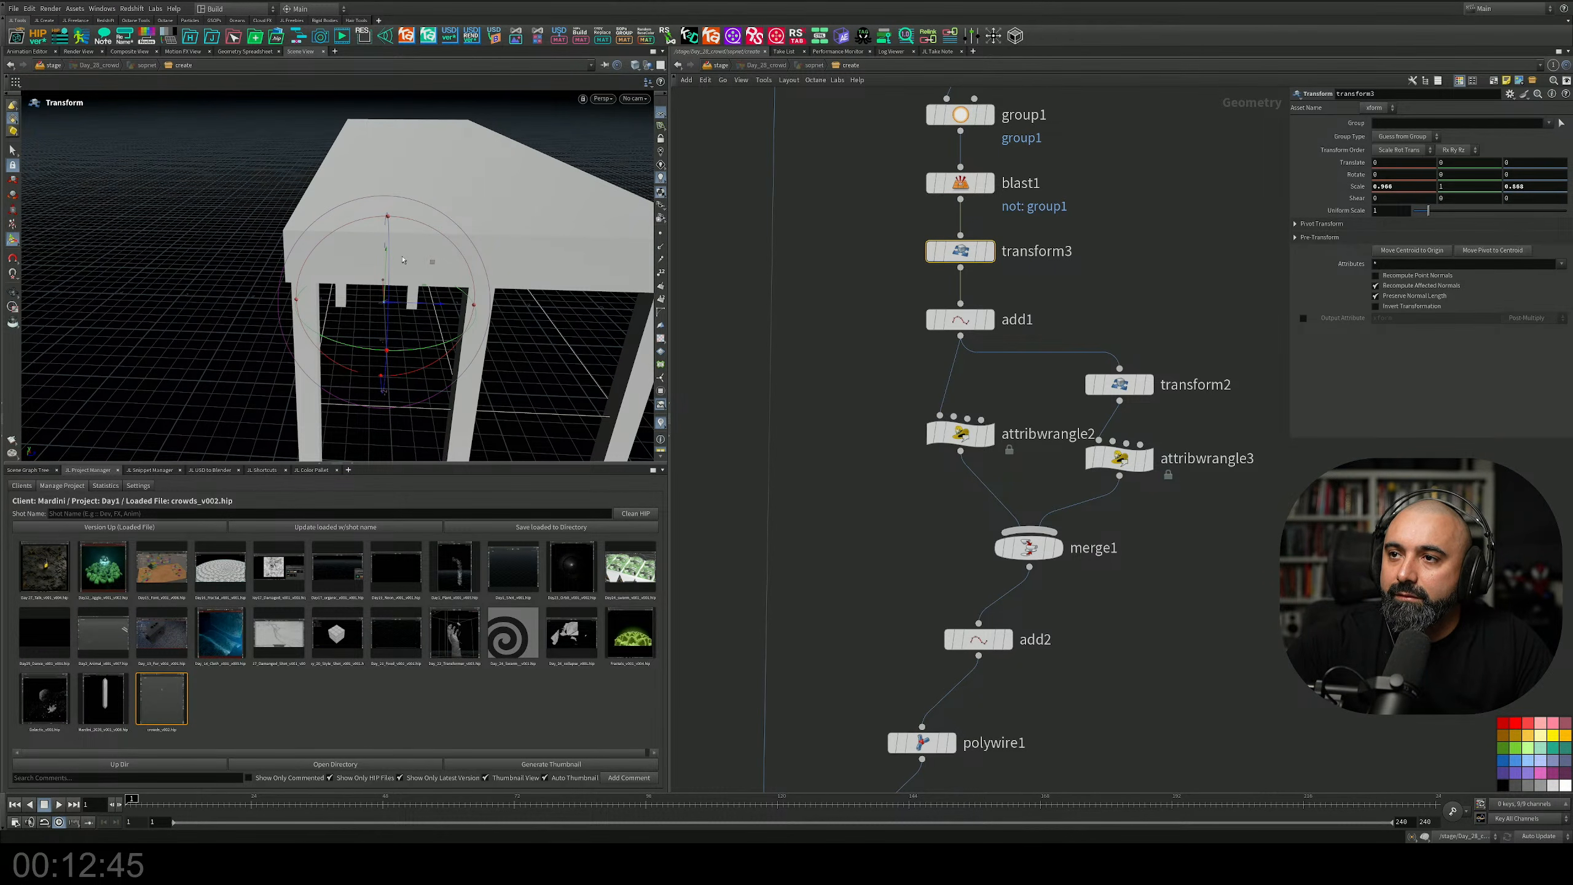
{"action": "left_click_drag", "start_coordinate": [401, 260], "coordinate": [530, 253], "text": "alt"}
{"action": "right_click_drag", "start_coordinate": [530, 252], "coordinate": [396, 319], "text": "alt"}
{"action": "left_click_drag", "start_coordinate": [397, 319], "coordinate": [408, 366], "text": "alt"}
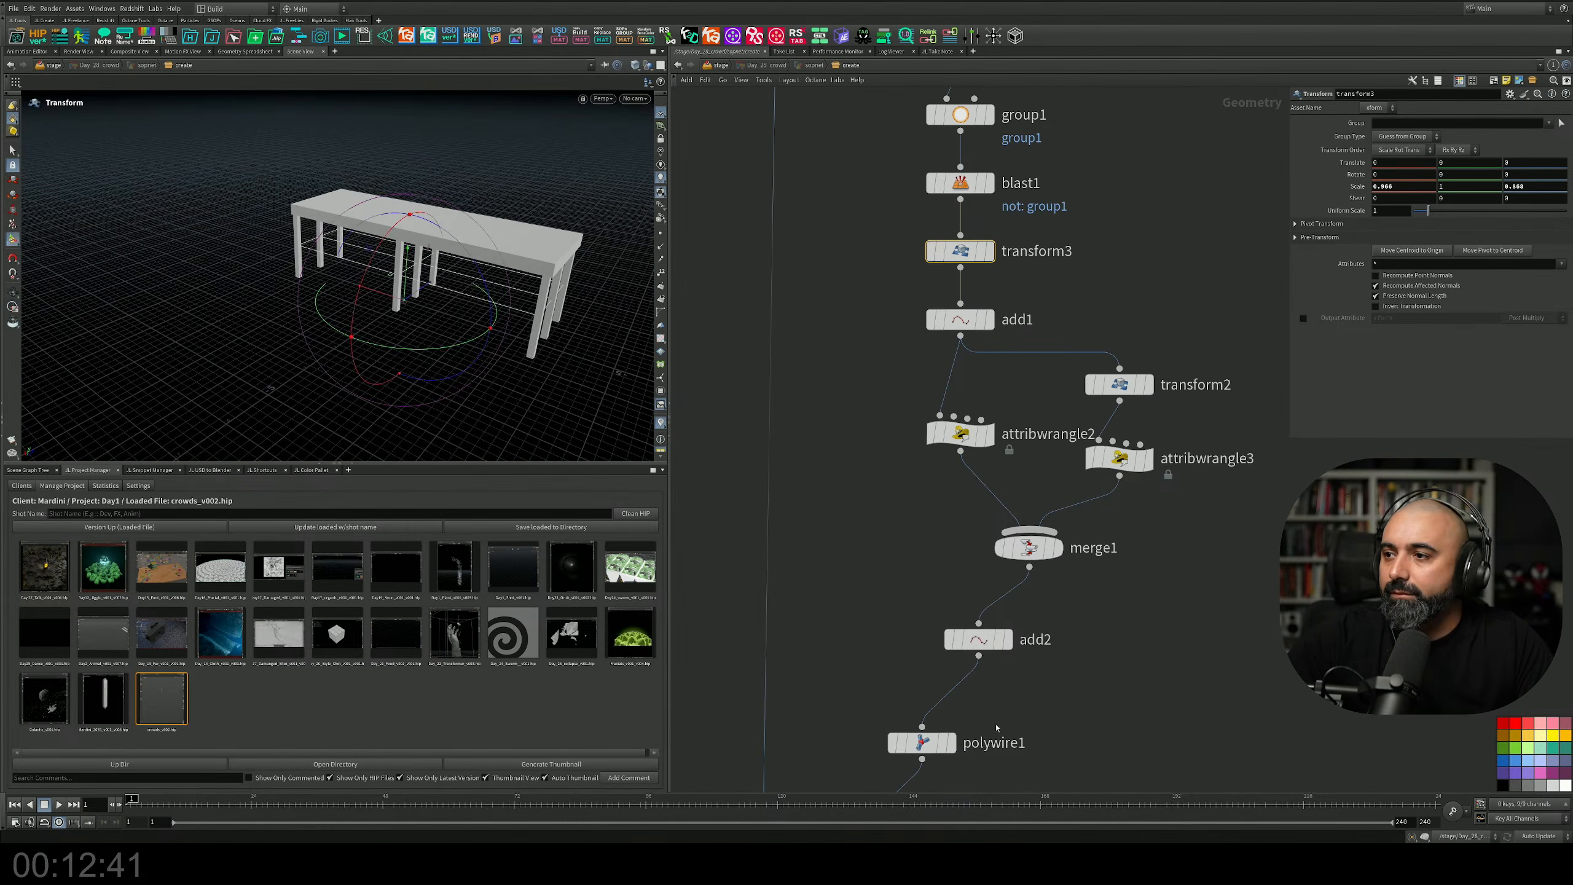
Return to the stage network, view the platform in the lit scene, and save the file.
{"action": "middle_click_drag", "start_coordinate": [1212, 661], "coordinate": [1313, 408]}
{"action": "scroll", "coordinate": [1187, 520], "scroll_direction": "down", "scroll_amount": 3}
{"action": "middle_click_drag", "start_coordinate": [1126, 579], "coordinate": [1134, 481]}
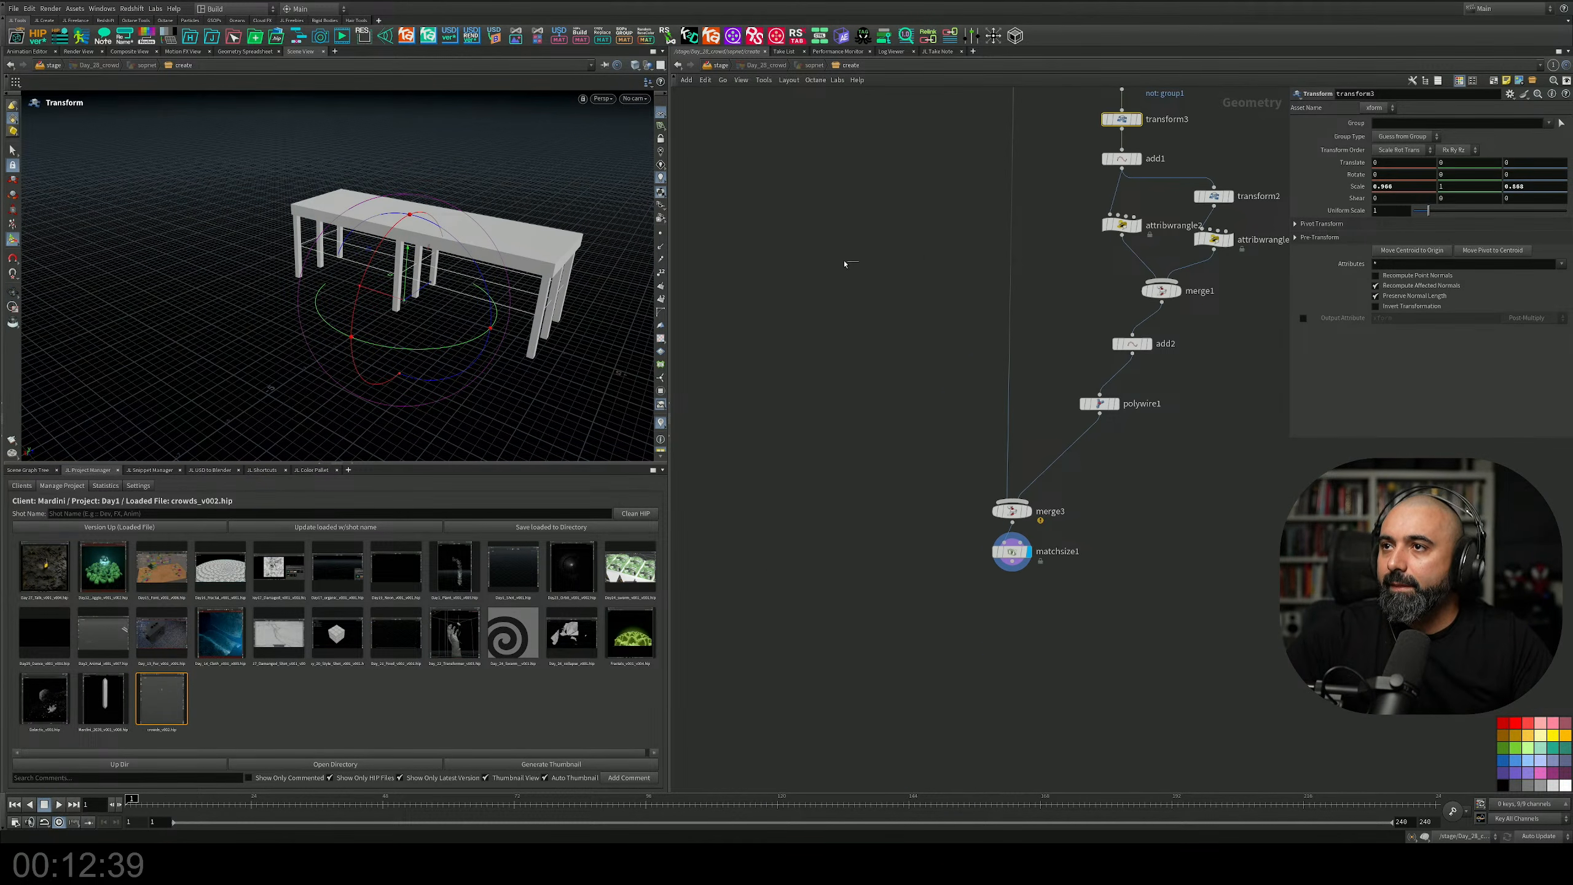
{"action": "left_click", "coordinate": [719, 65]}
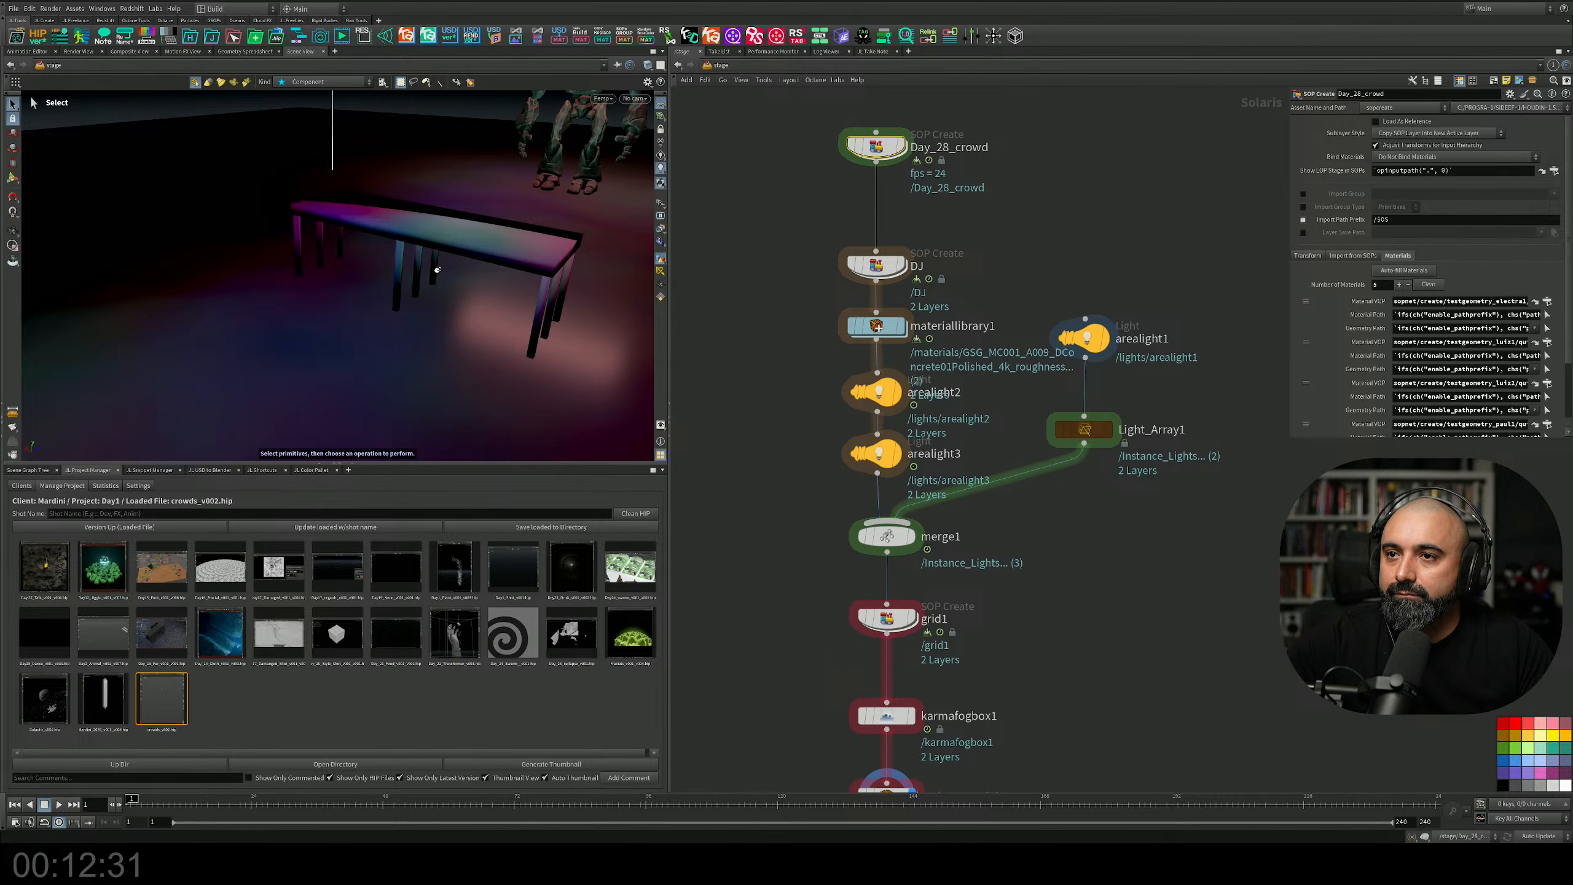
{"action": "scroll", "coordinate": [466, 275], "scroll_direction": "down", "scroll_amount": 3}
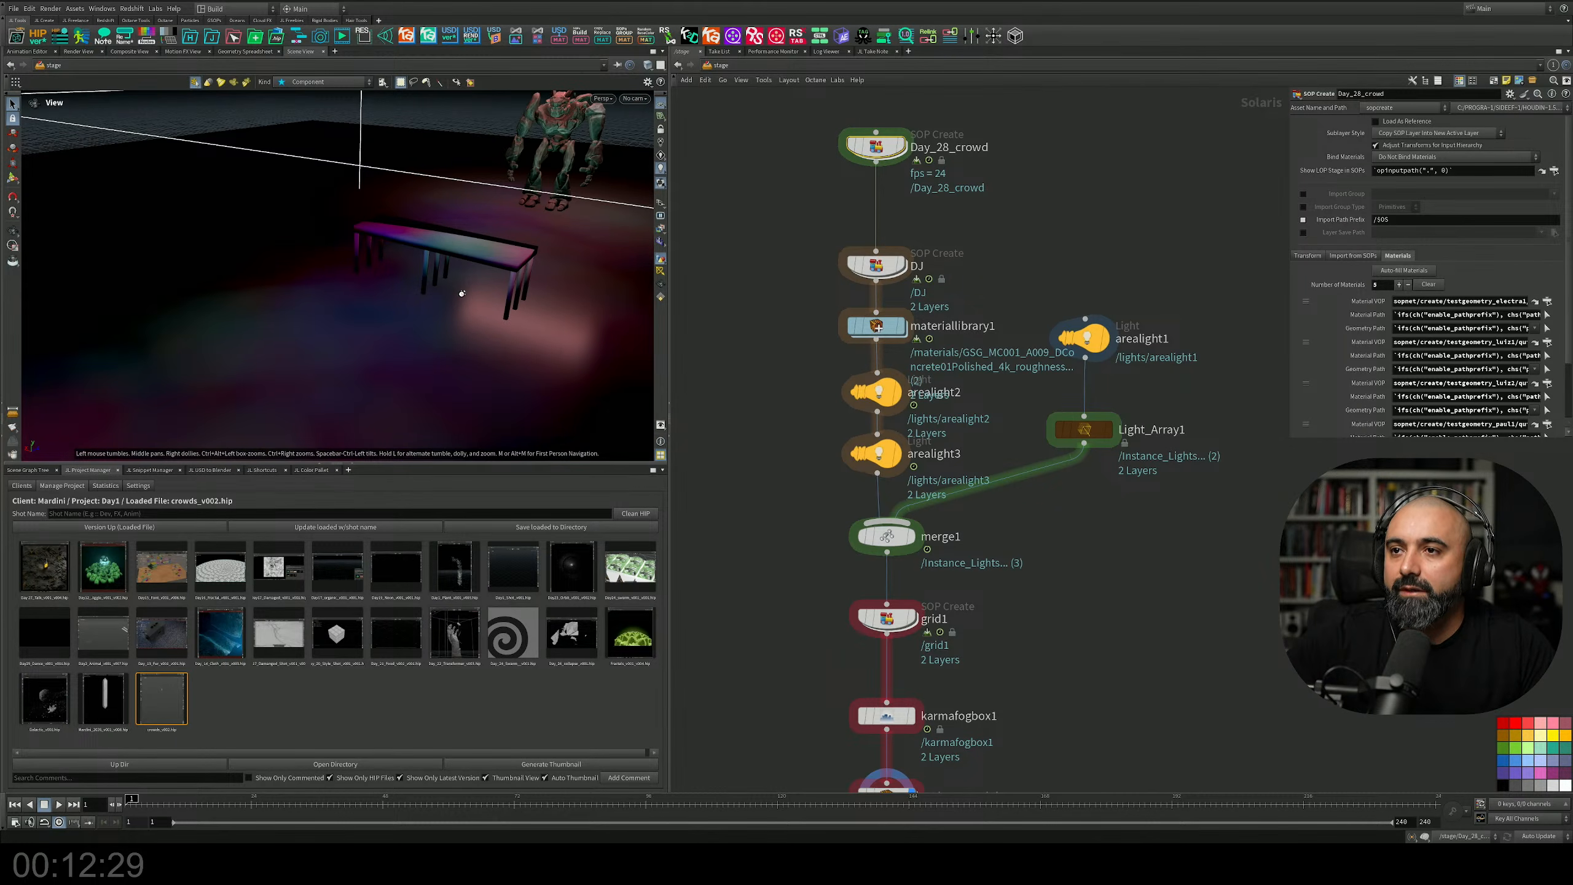
{"action": "key", "text": "Escape"}
{"action": "key", "text": "s"}
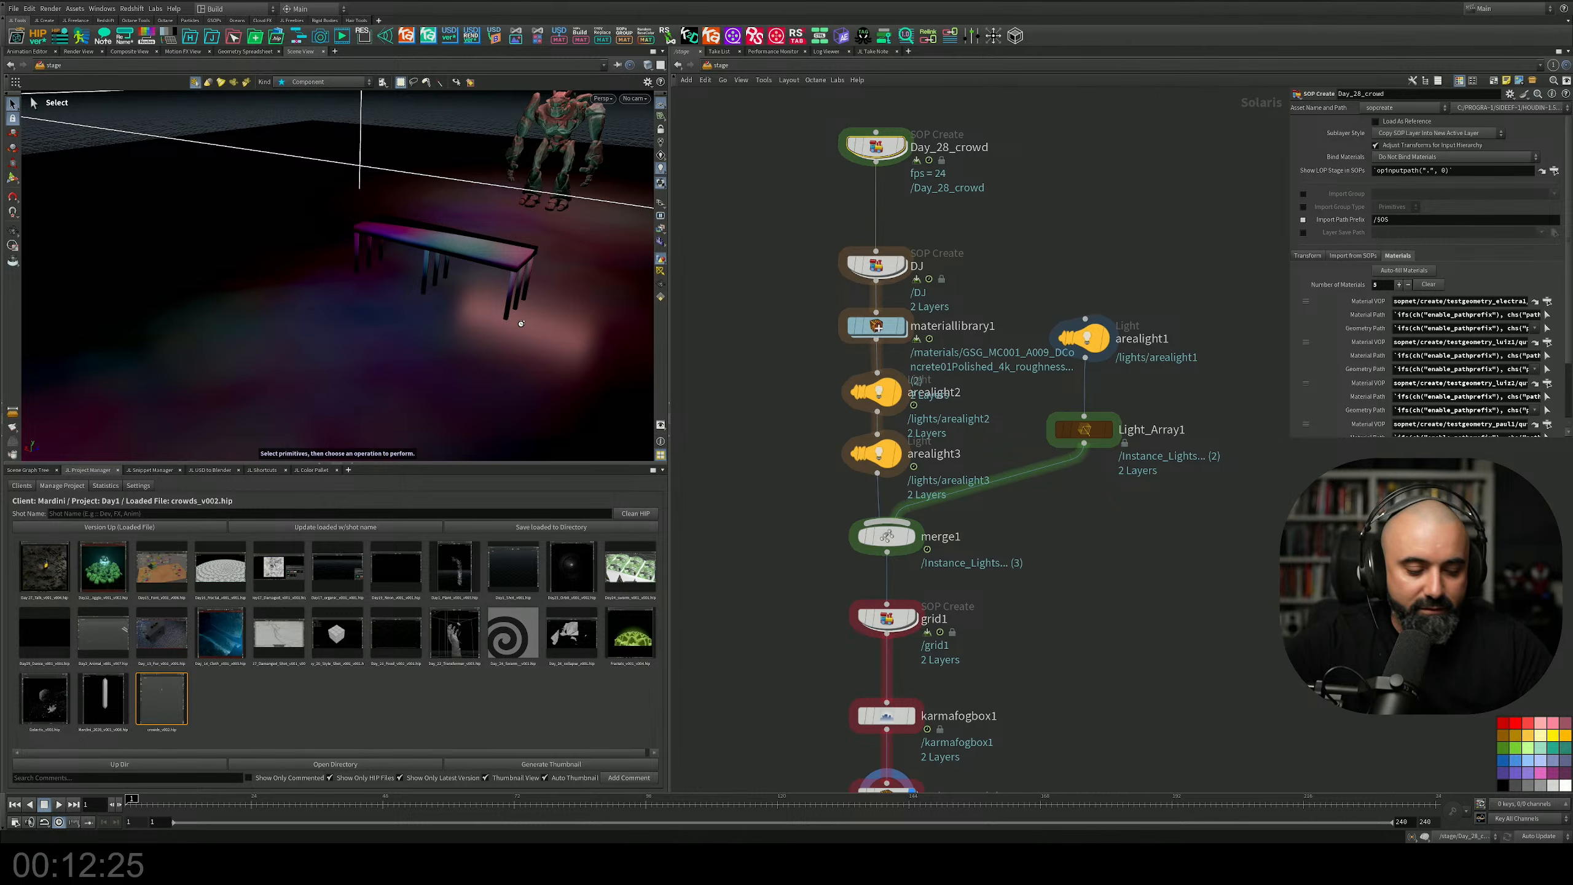
{"action": "scroll", "coordinate": [495, 347], "scroll_direction": "down", "scroll_amount": 4}
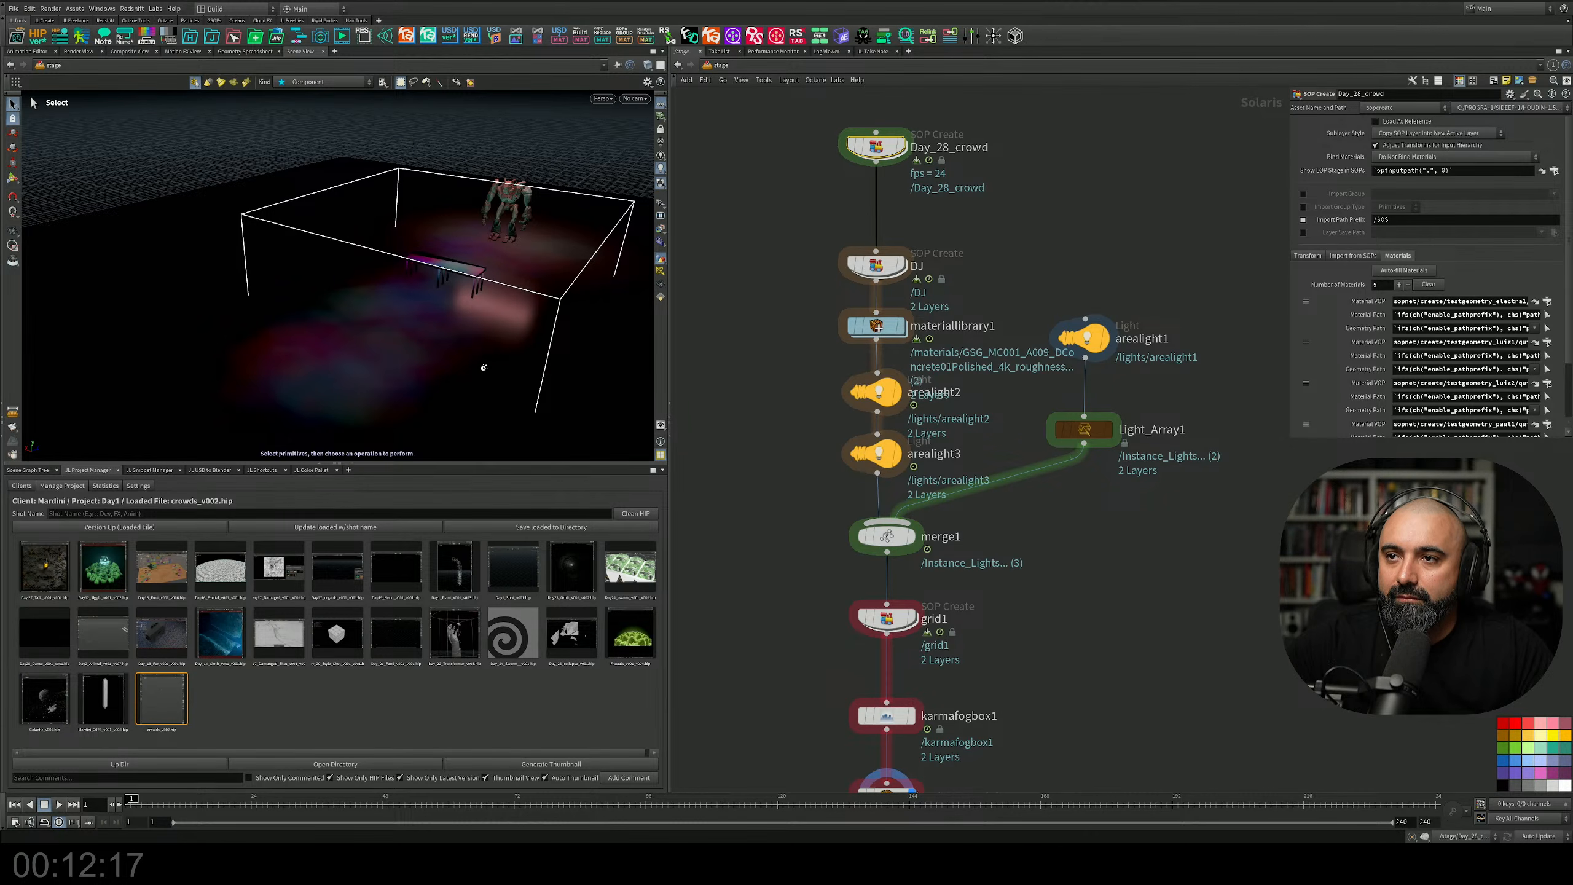
{"action": "key", "text": "ctrl+s"}
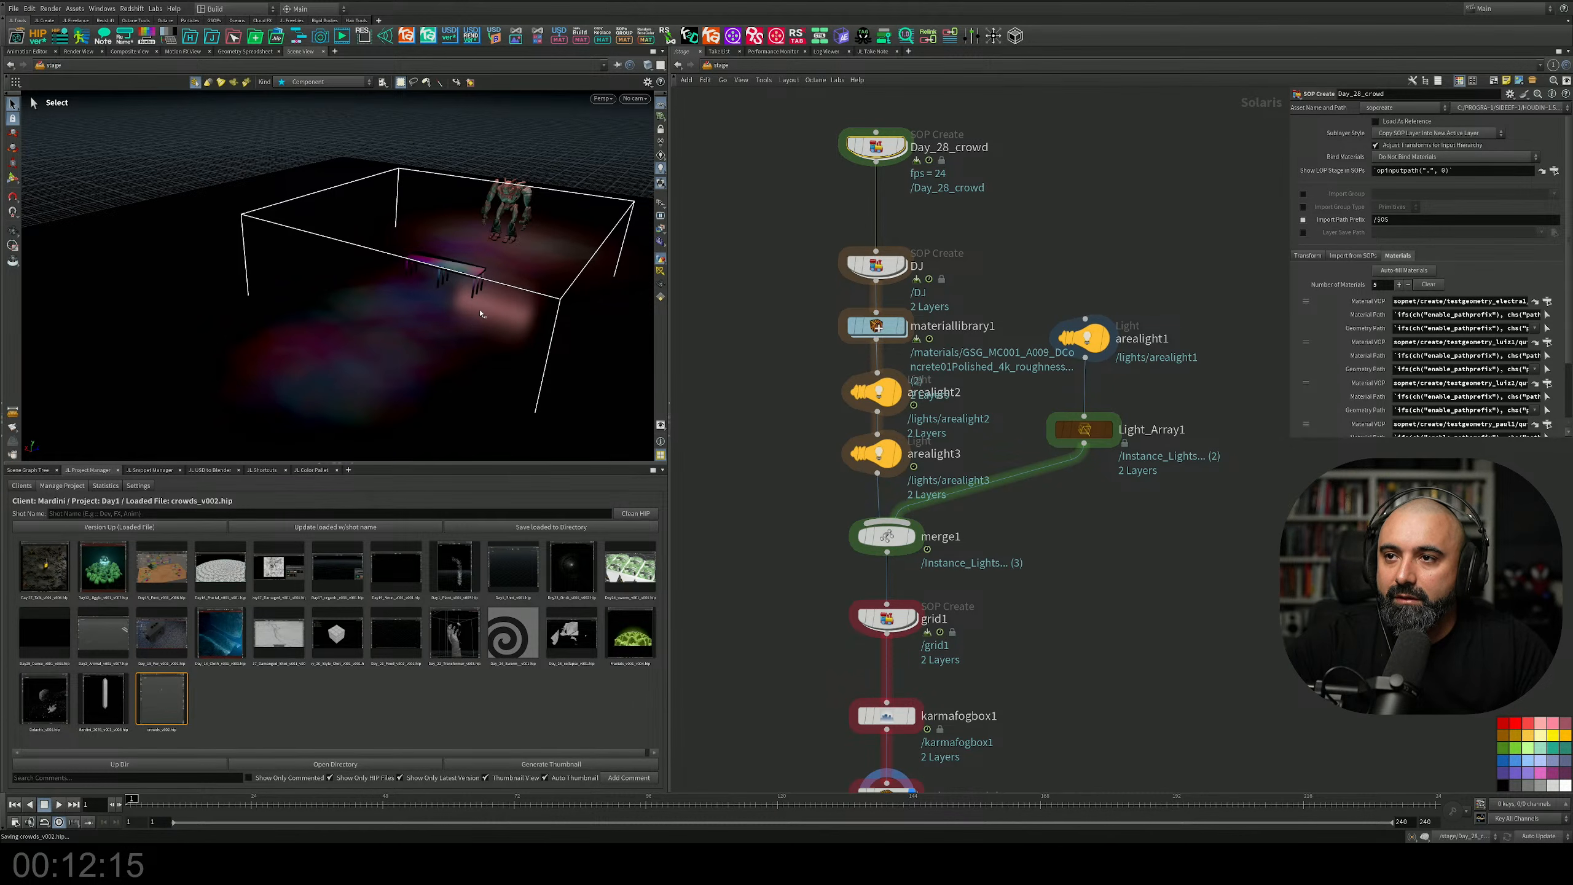
Cut the whole platform node chain from box1 to matchsize1 out of the Day_28_crowd network.
{"action": "middle_click_drag", "start_coordinate": [987, 248], "coordinate": [1014, 354]}
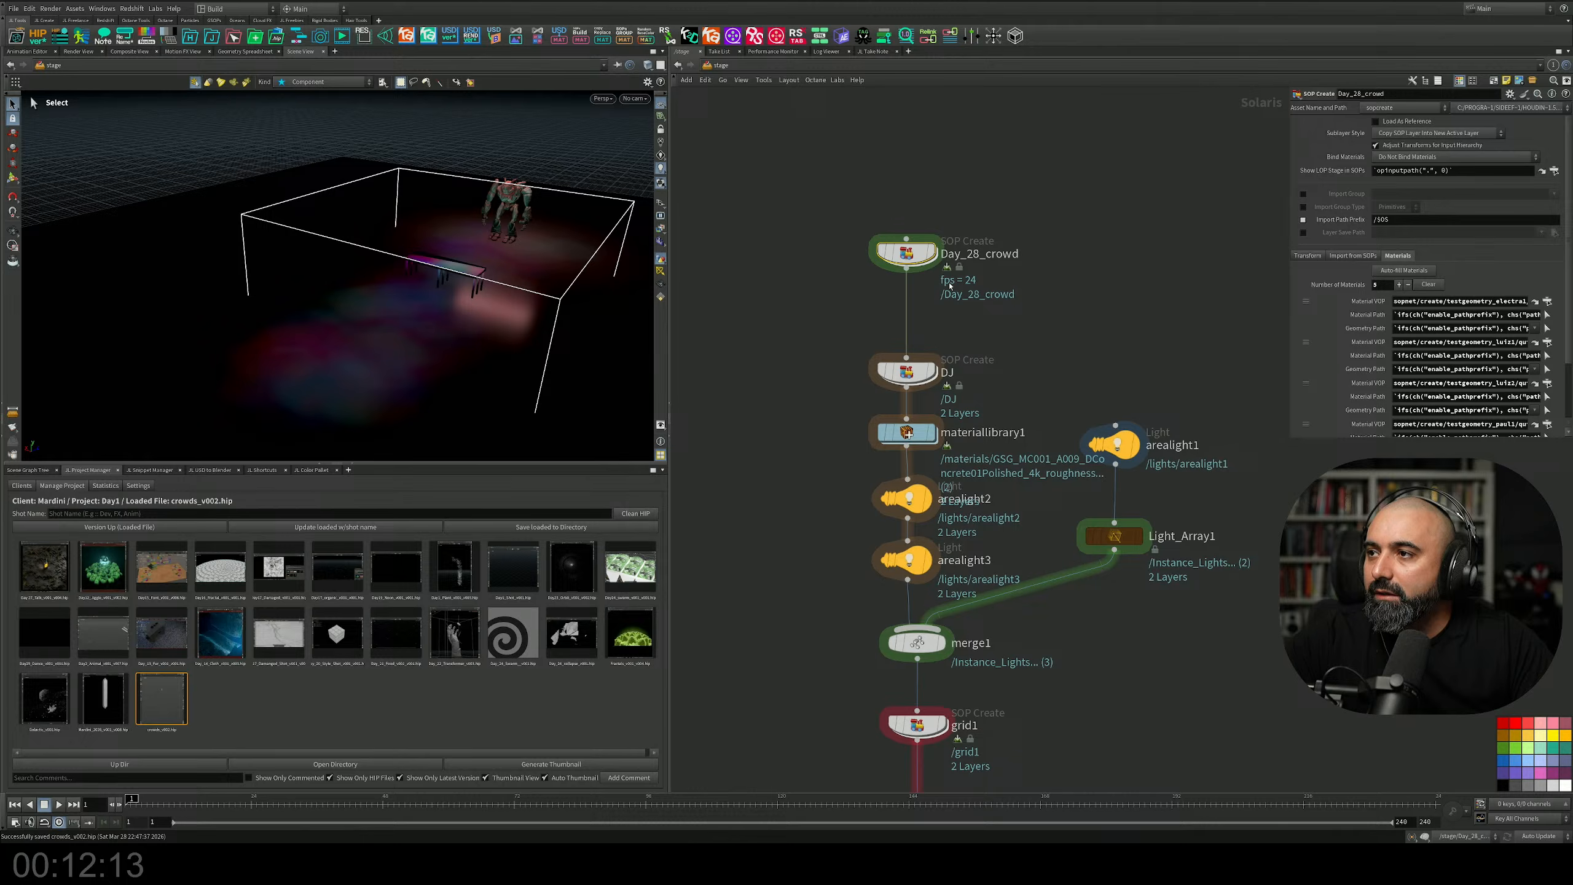
{"action": "double_click", "coordinate": [908, 254]}
{"action": "scroll", "coordinate": [920, 277], "scroll_direction": "down", "scroll_amount": 6}
{"action": "left_click_drag", "start_coordinate": [886, 249], "coordinate": [1100, 612]}
{"action": "key", "text": "ctrl+x"}
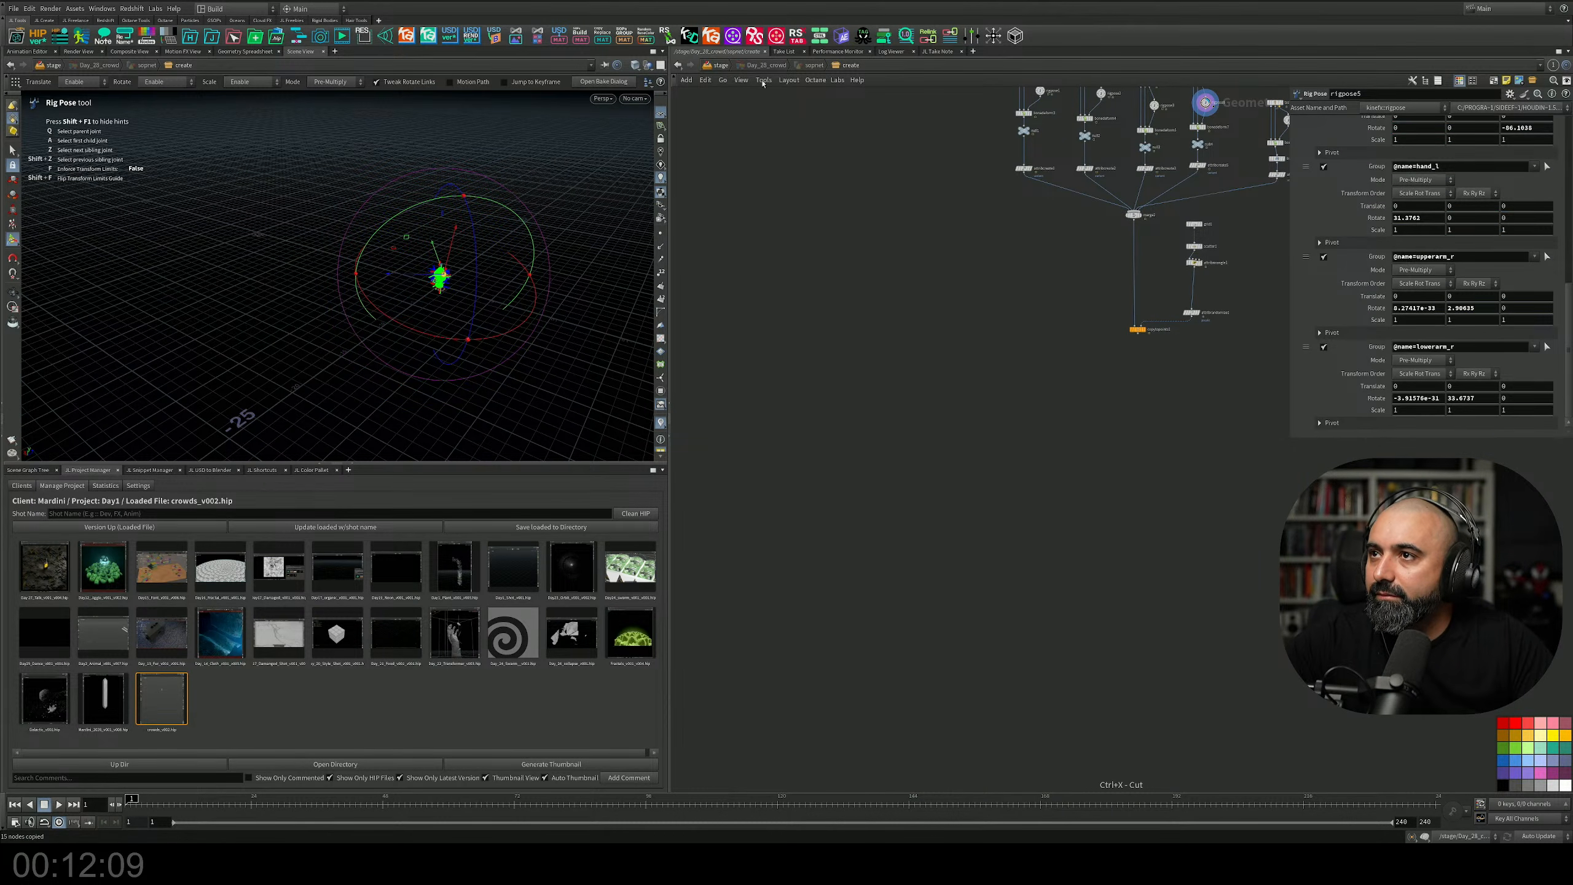
Add an unconnected SOP Create node on the stage beside the DJ node and name it Building.
{"action": "left_click", "coordinate": [718, 65]}
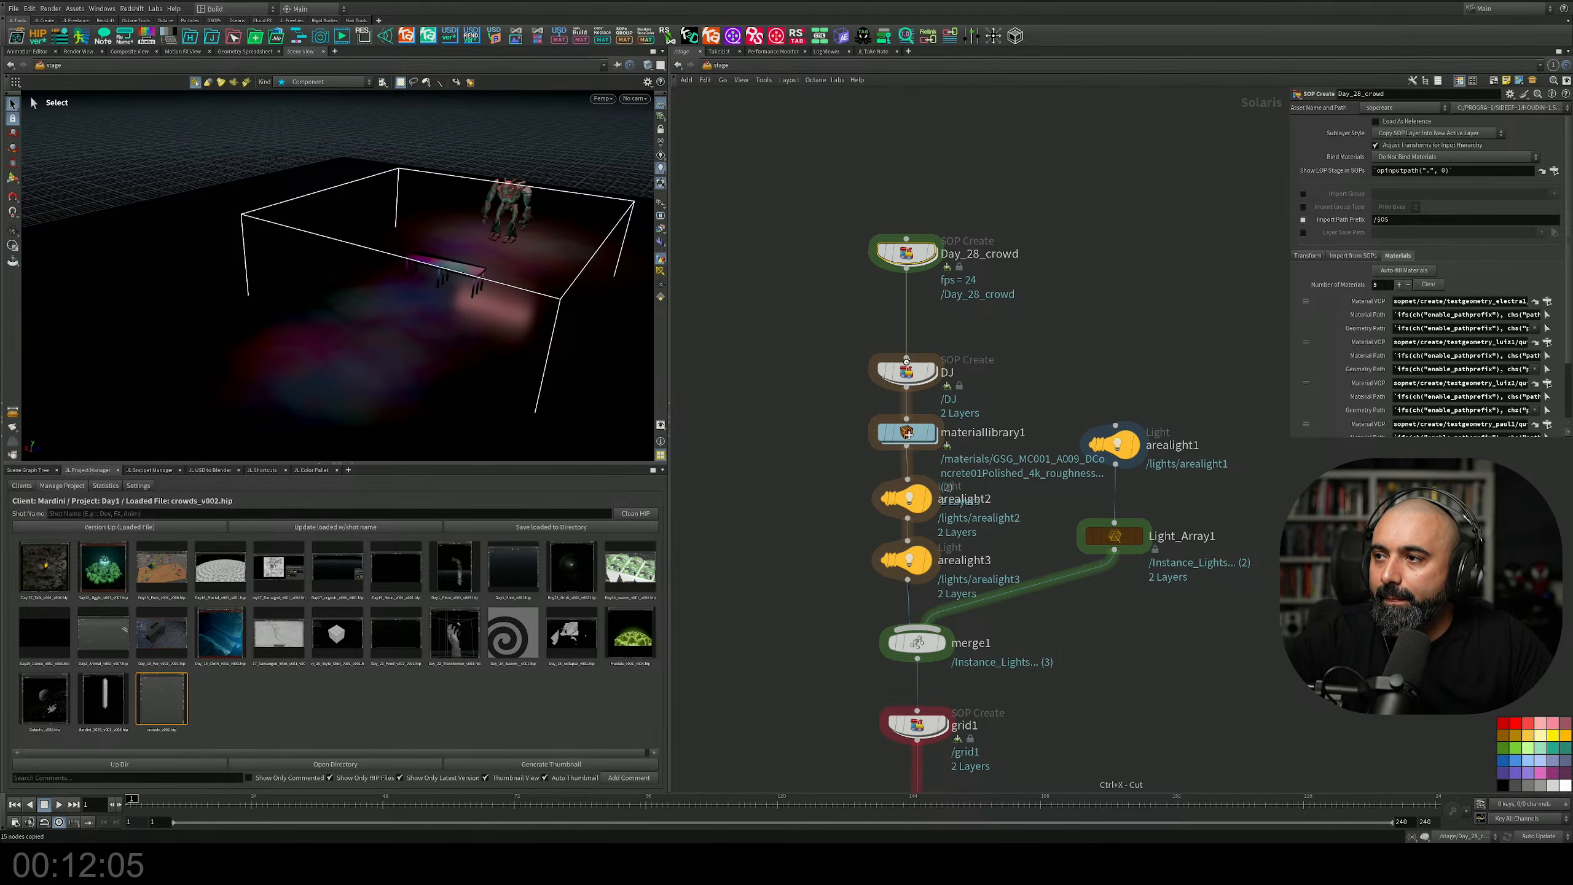
{"action": "middle_click_drag", "start_coordinate": [860, 278], "coordinate": [898, 296]}
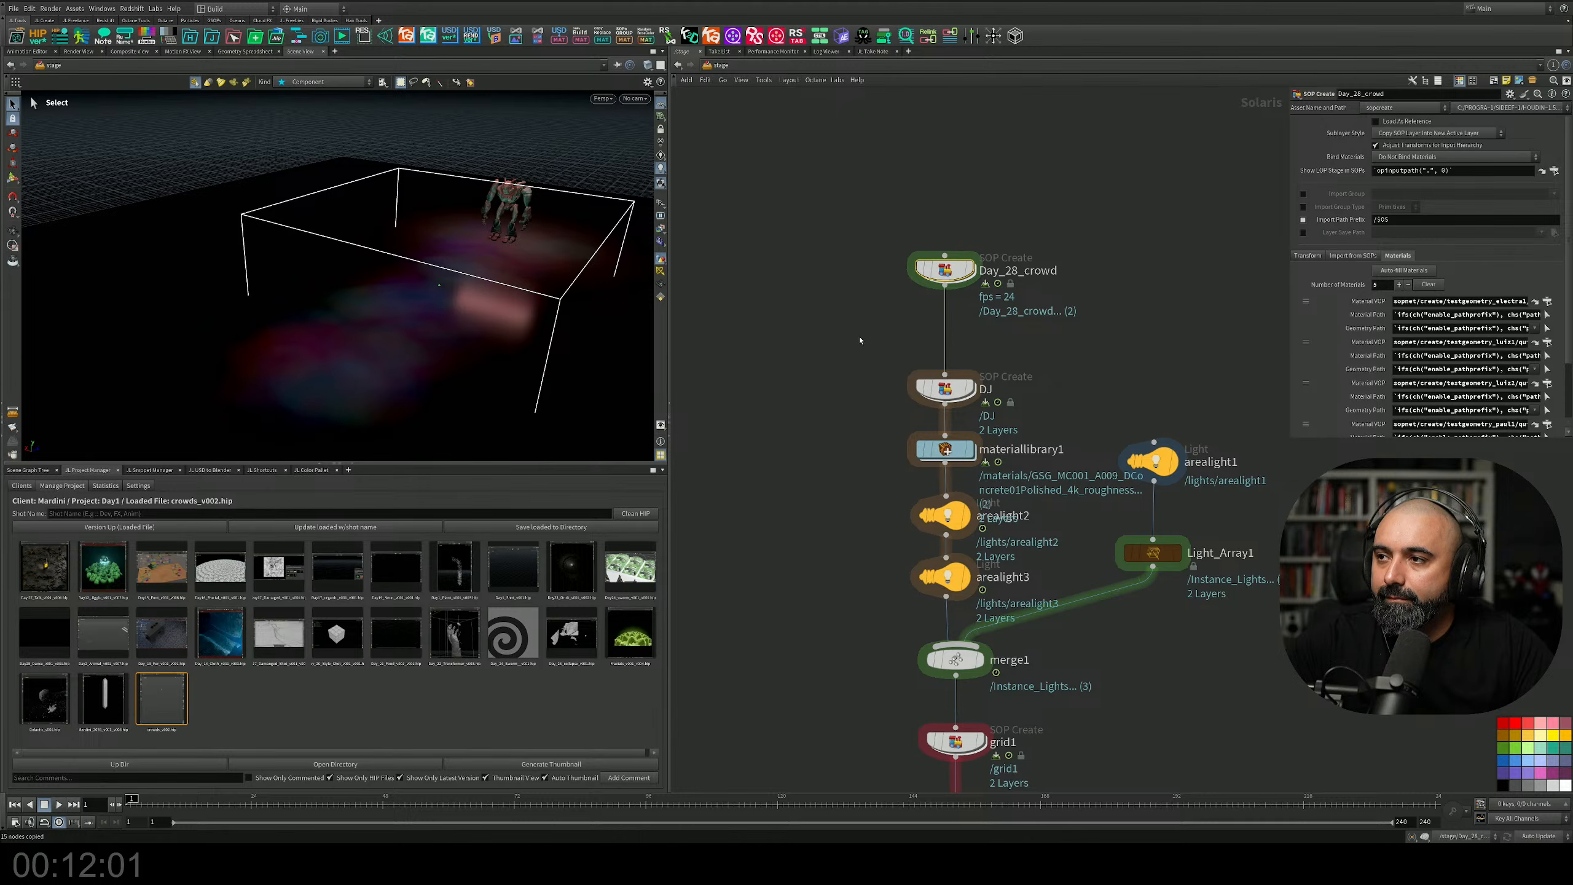
{"action": "key", "text": "Tab"}
{"action": "type", "text": "so"}
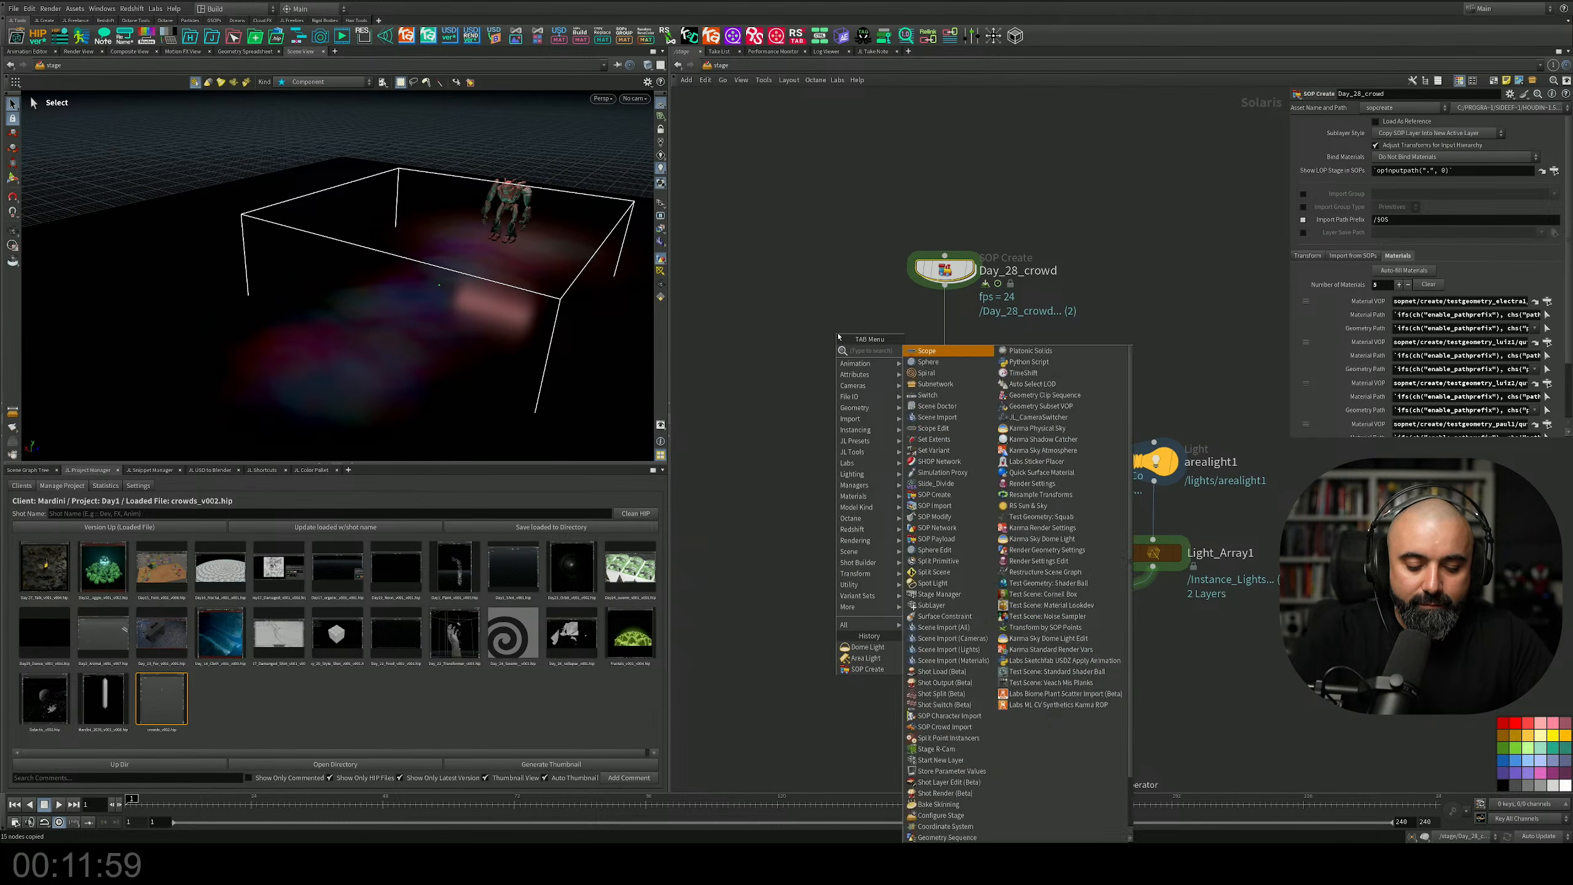
{"action": "key", "text": "Return"}
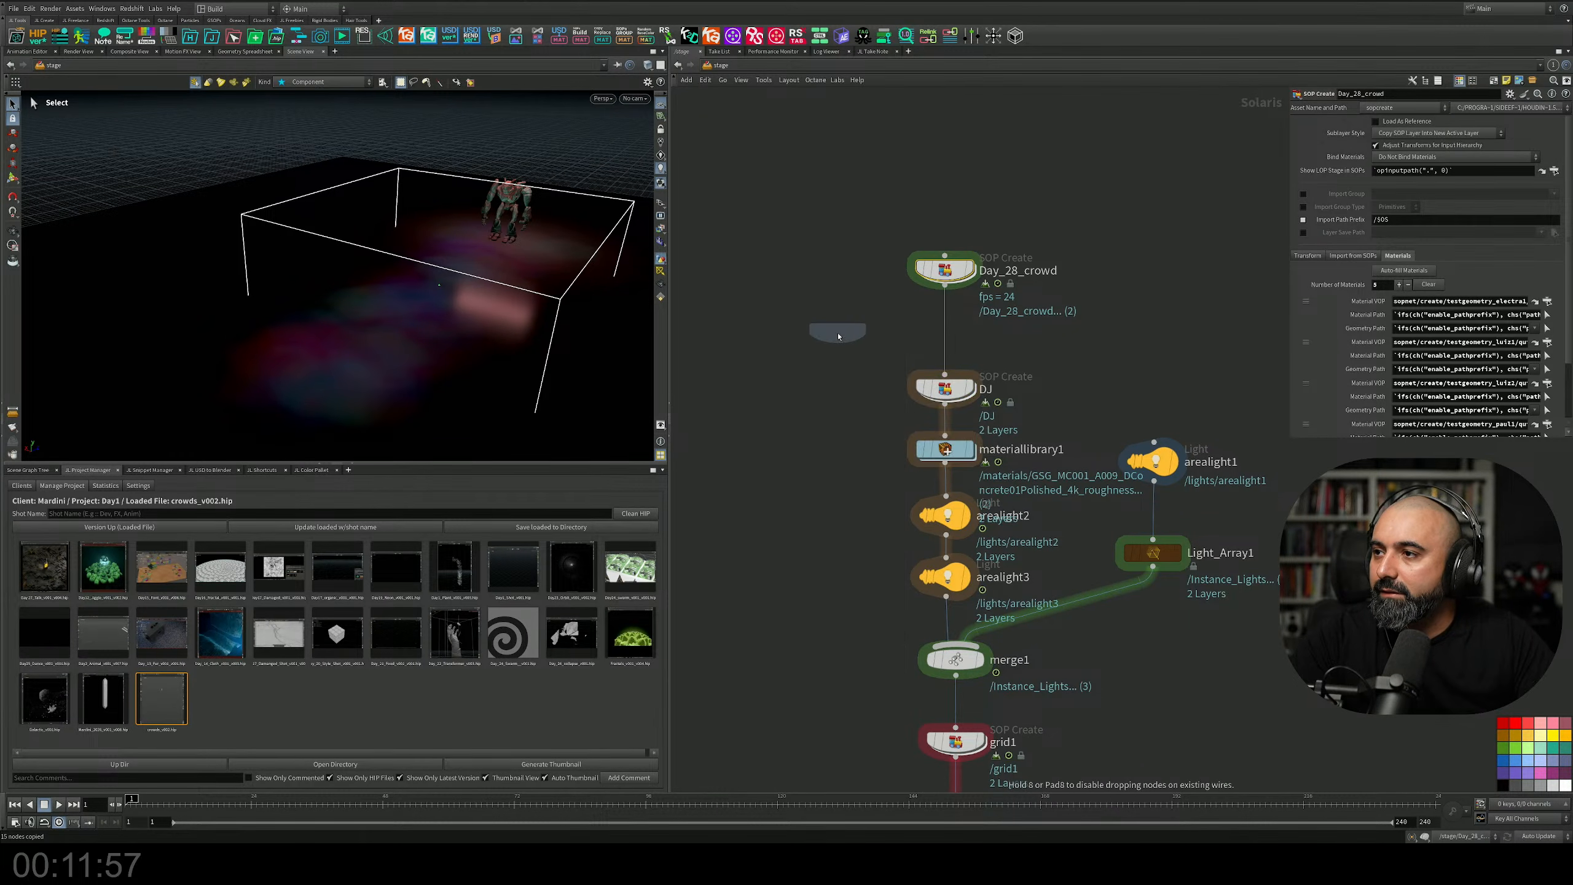
{"action": "left_click", "coordinate": [811, 364]}
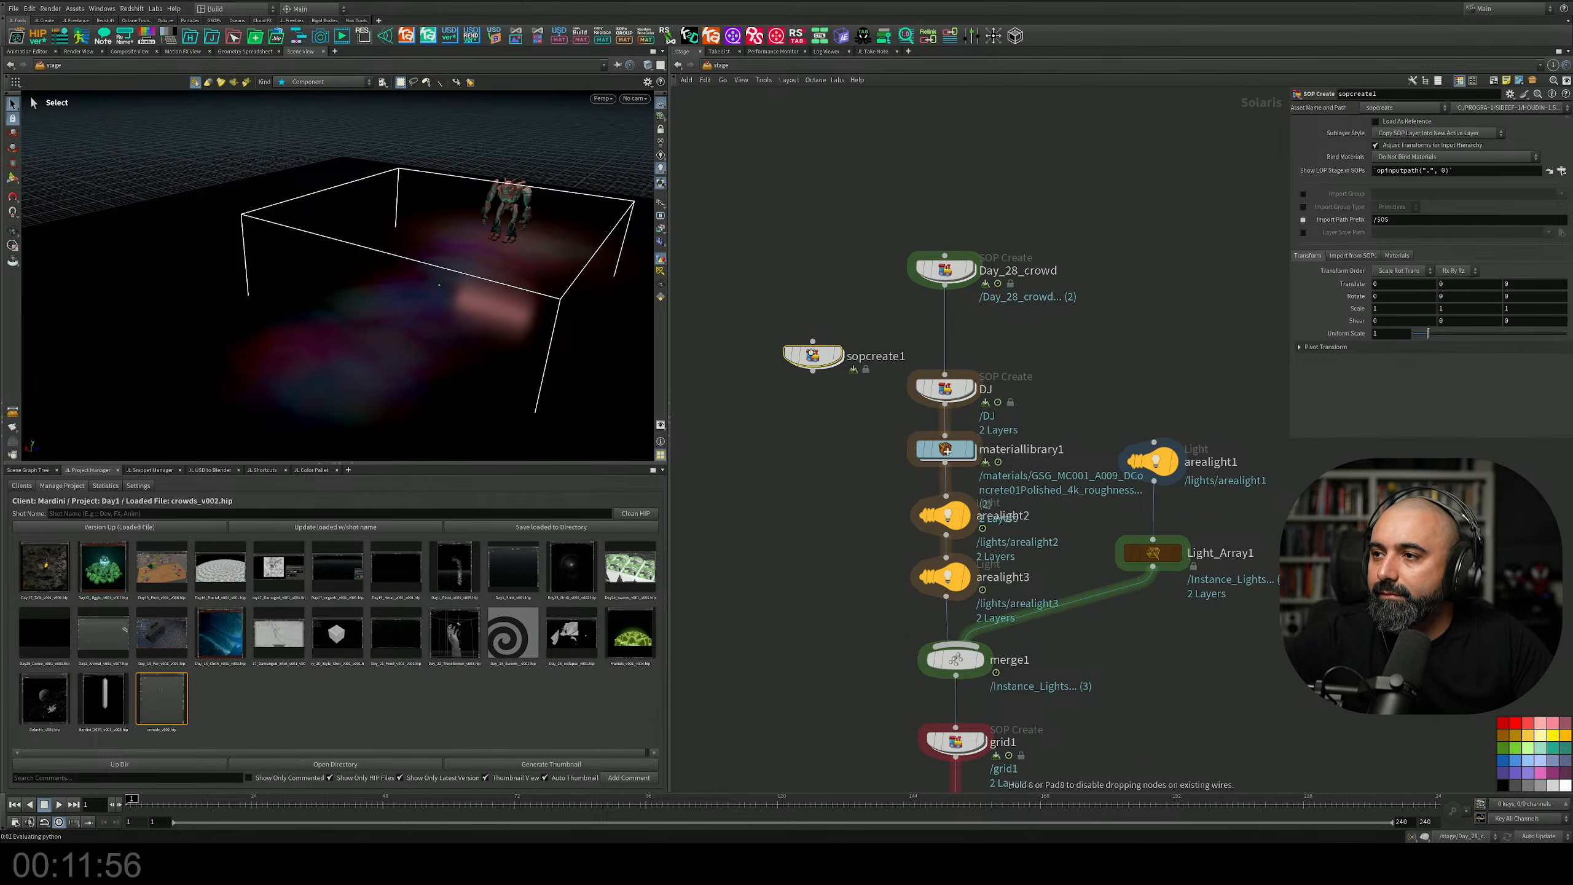
{"action": "double_click", "coordinate": [875, 356]}
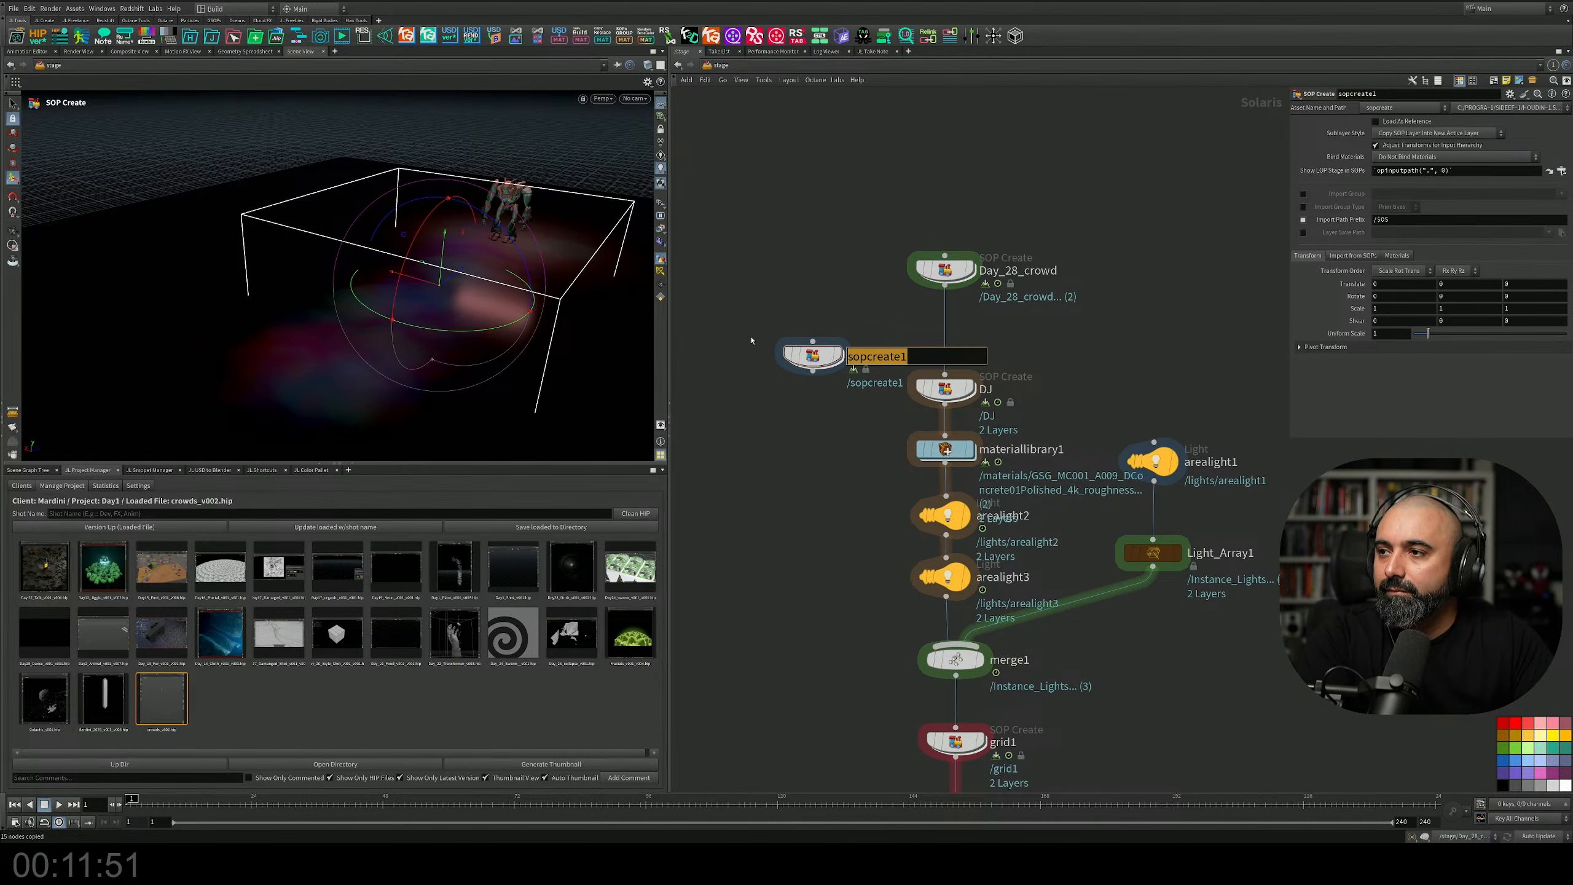
{"action": "type", "text": "GB"}
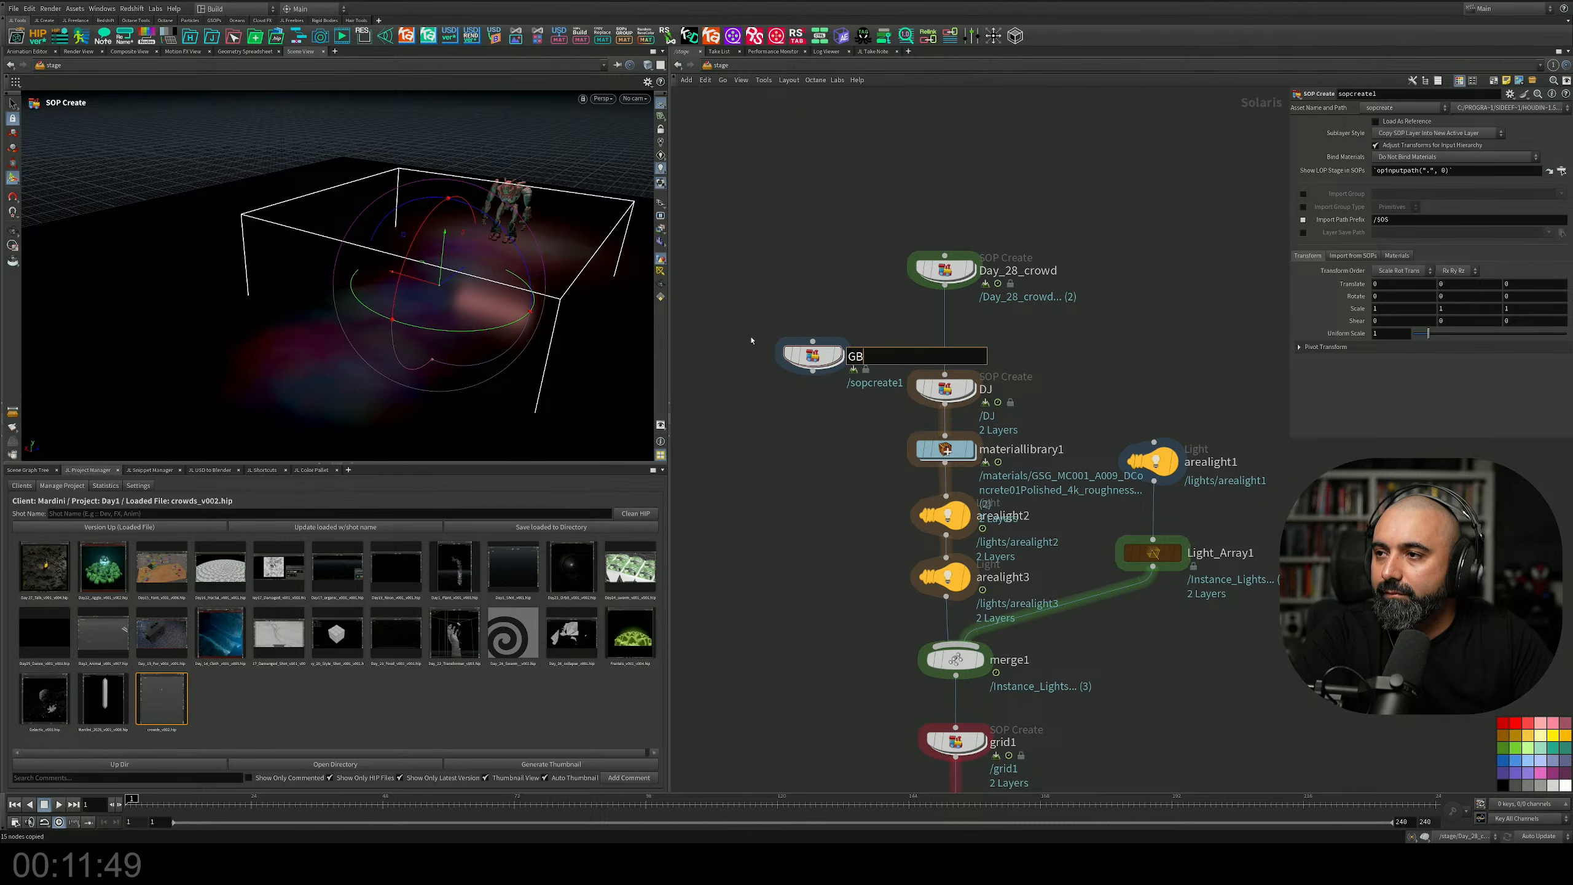
{"action": "type", "text": "ilding"}
{"action": "key", "text": "Return"}
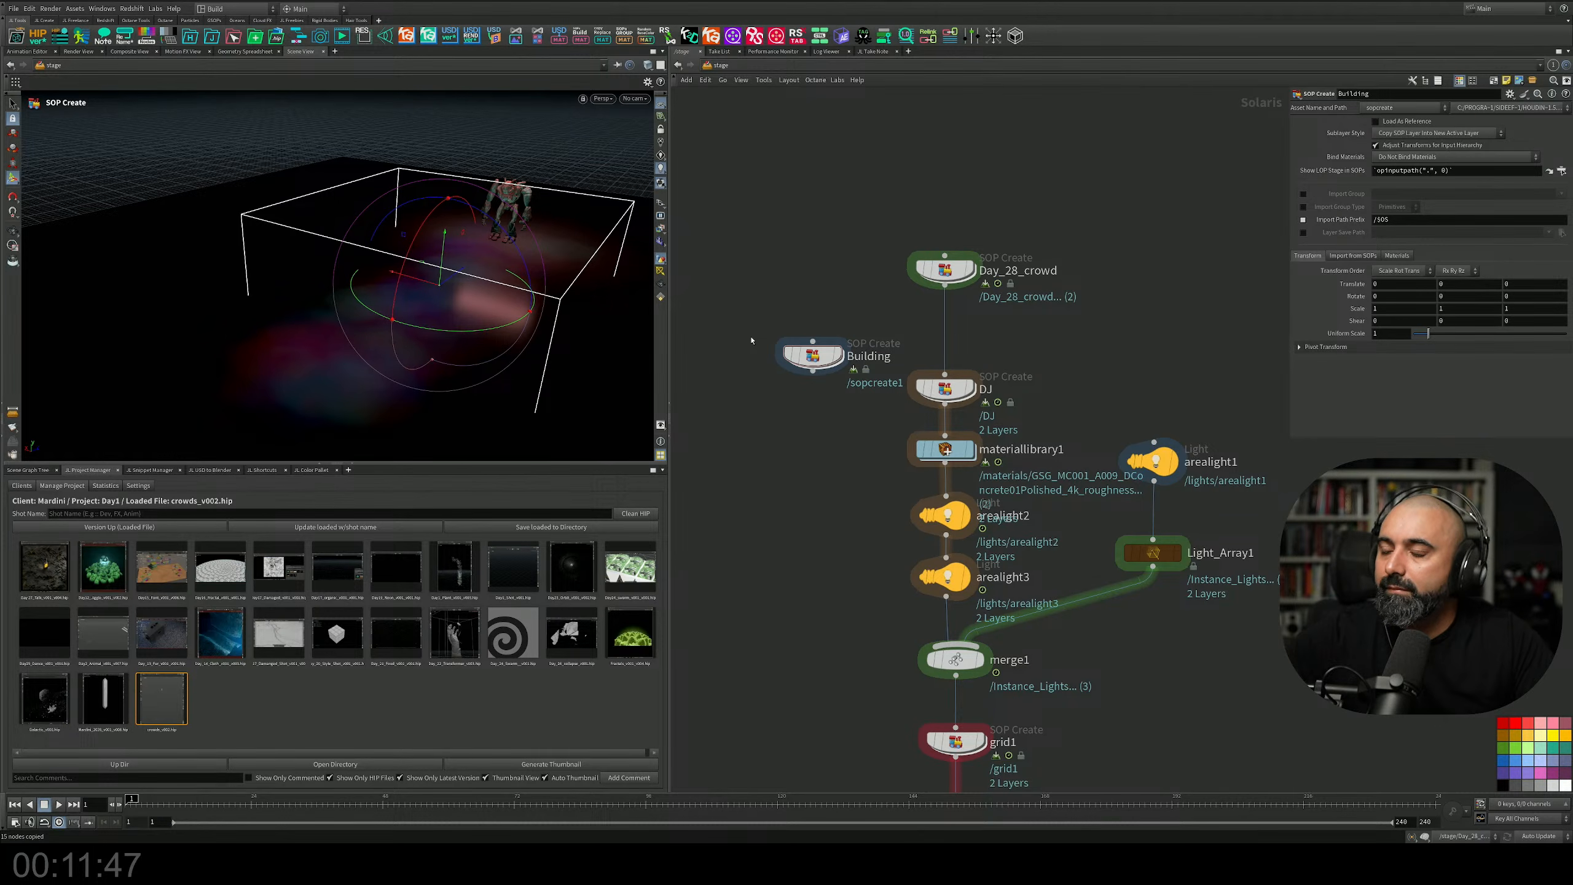
Paste the cut platform nodes inside the Building network and view the platform up close.
{"action": "double_click", "coordinate": [812, 355]}
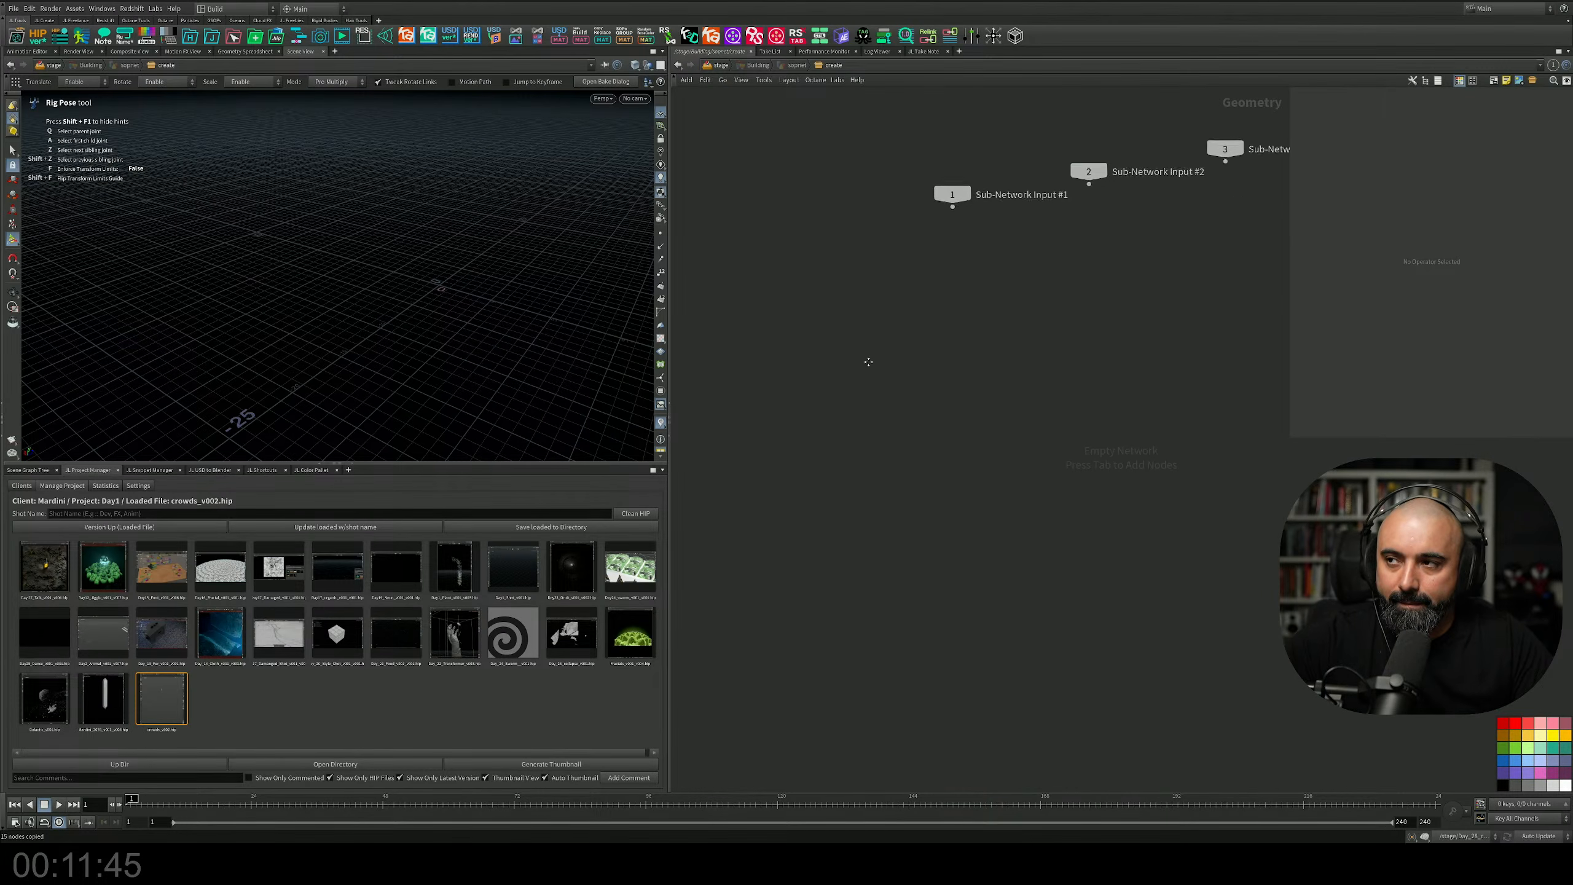
{"action": "key", "text": "ctrl+v"}
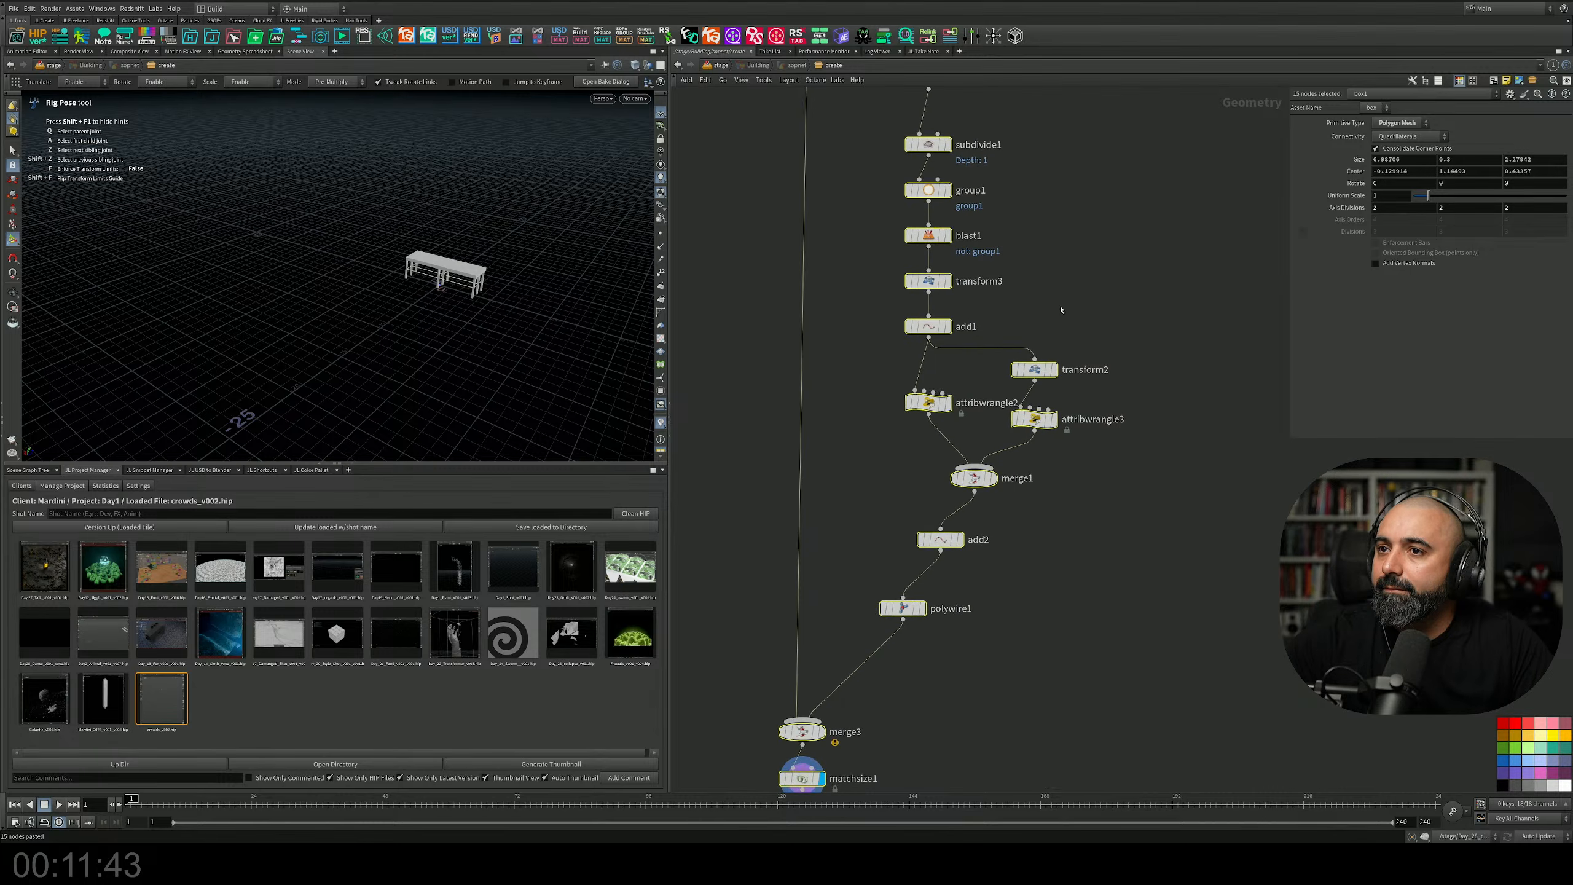
{"action": "scroll", "coordinate": [1009, 350], "scroll_direction": "down", "scroll_amount": 3}
{"action": "left_click_drag", "start_coordinate": [450, 309], "coordinate": [508, 313], "text": "alt"}
{"action": "scroll", "coordinate": [449, 287], "scroll_direction": "up", "scroll_amount": 4}
{"action": "mouse_move", "coordinate": [400, 288]}
{"action": "left_mouse_down", "text": "alt"}
{"action": "mouse_move", "coordinate": [491, 297]}
{"action": "mouse_move", "coordinate": [526, 261]}
{"action": "mouse_move", "coordinate": [426, 273]}
{"action": "left_mouse_up", "text": "alt"}
{"action": "scroll", "coordinate": [491, 296], "scroll_direction": "up", "scroll_amount": 5}
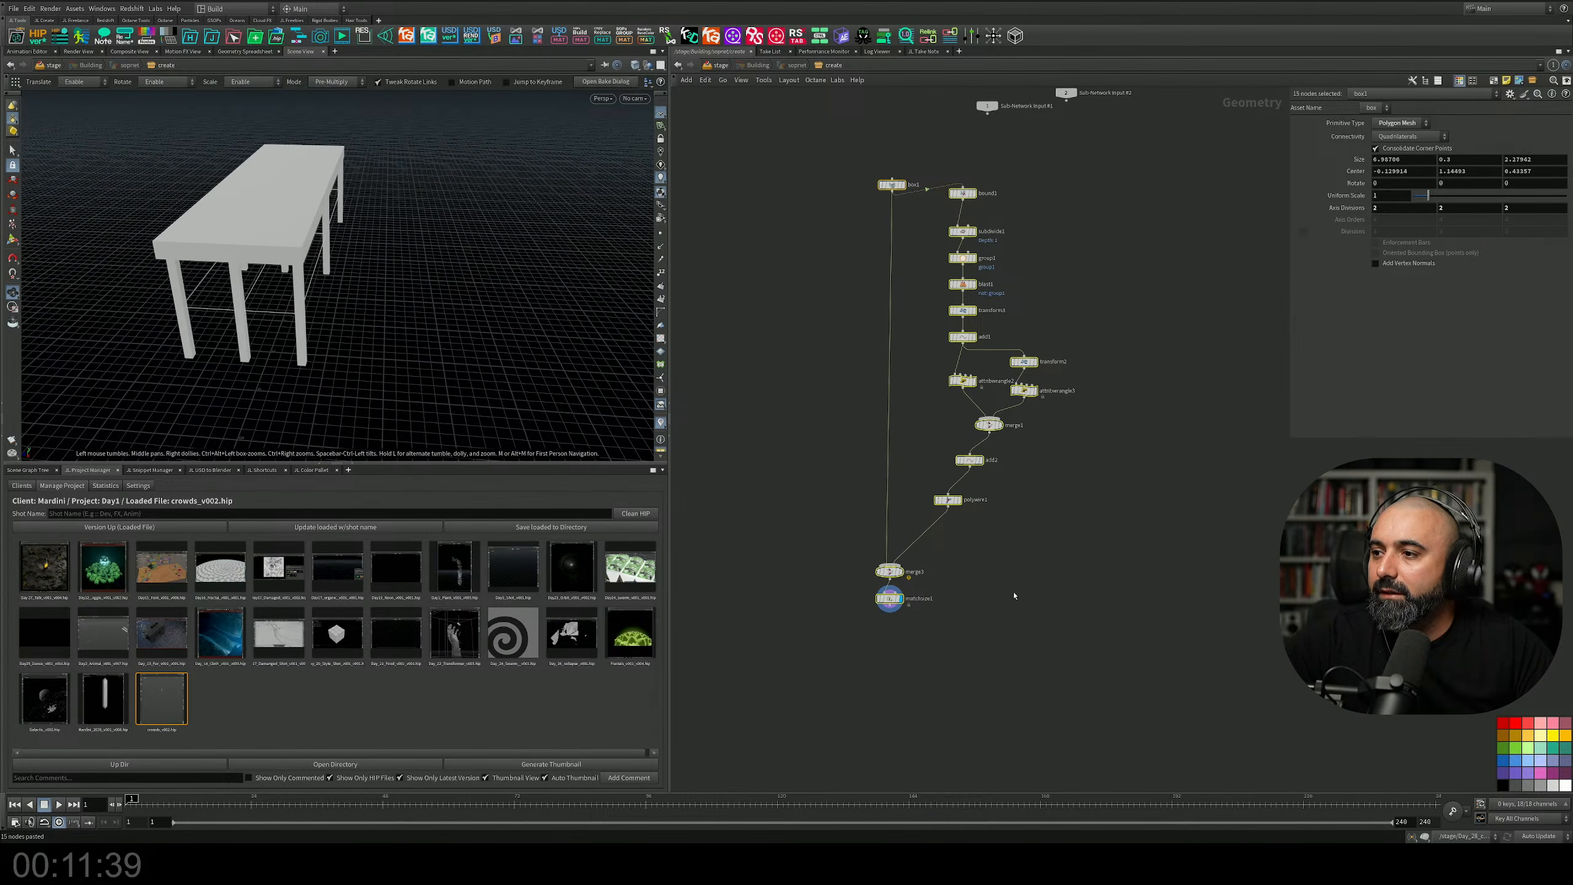
Add a Mirror node after matchsize1 and display it.
{"action": "middle_click_drag", "start_coordinate": [1014, 595], "coordinate": [1018, 457]}
{"action": "scroll", "coordinate": [1017, 456], "scroll_direction": "up", "scroll_amount": 4}
{"action": "key", "text": "Tab"}
{"action": "type", "text": "nu"}
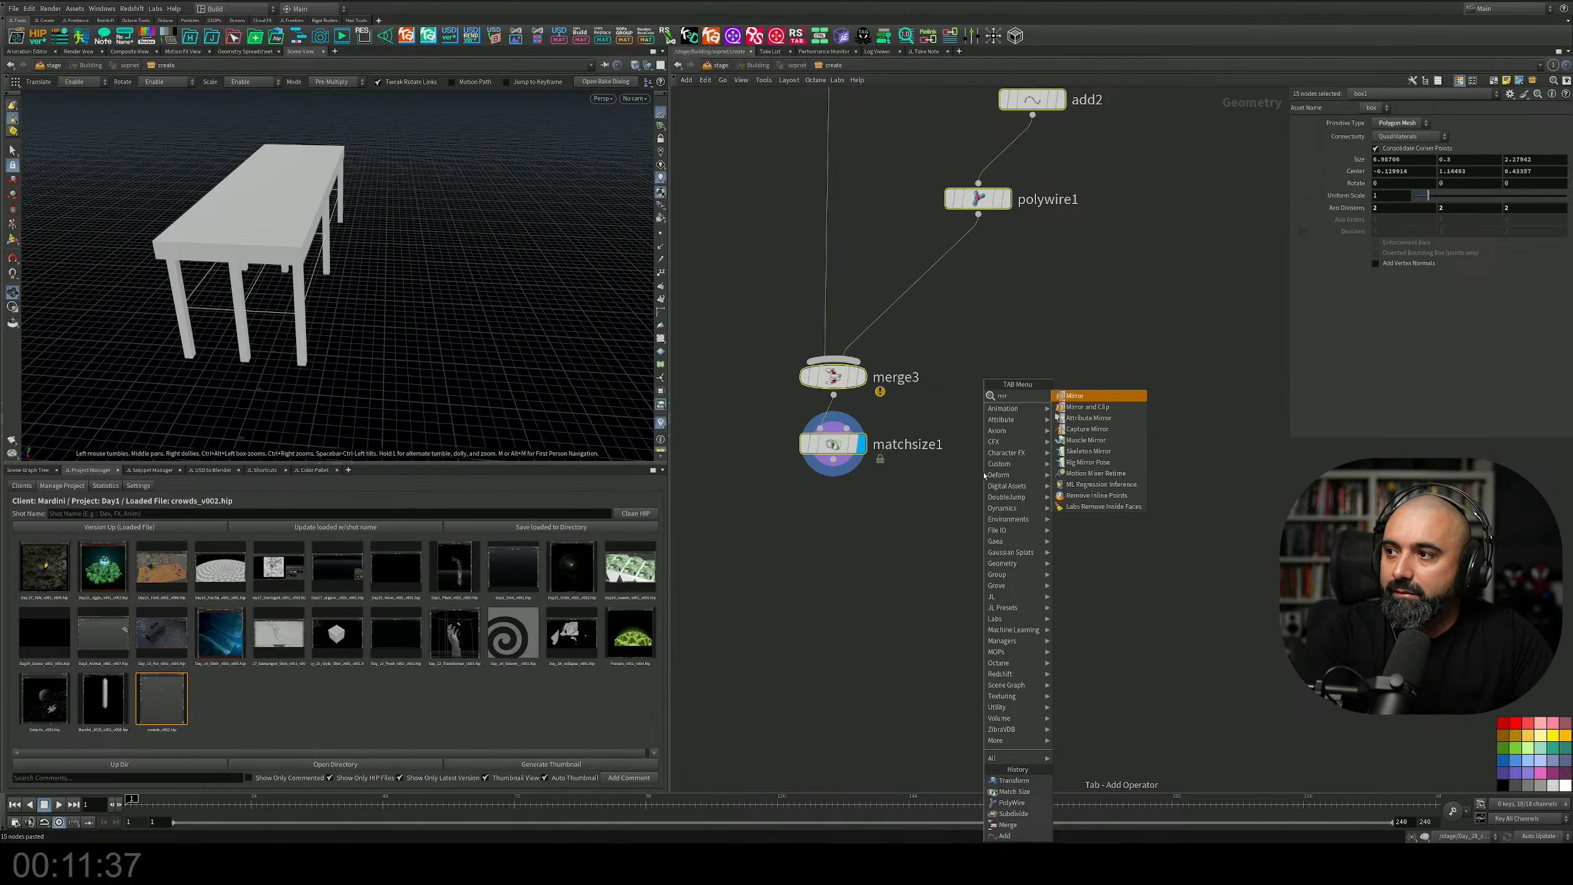
{"action": "key", "text": "Return"}
{"action": "left_click", "coordinate": [840, 512]}
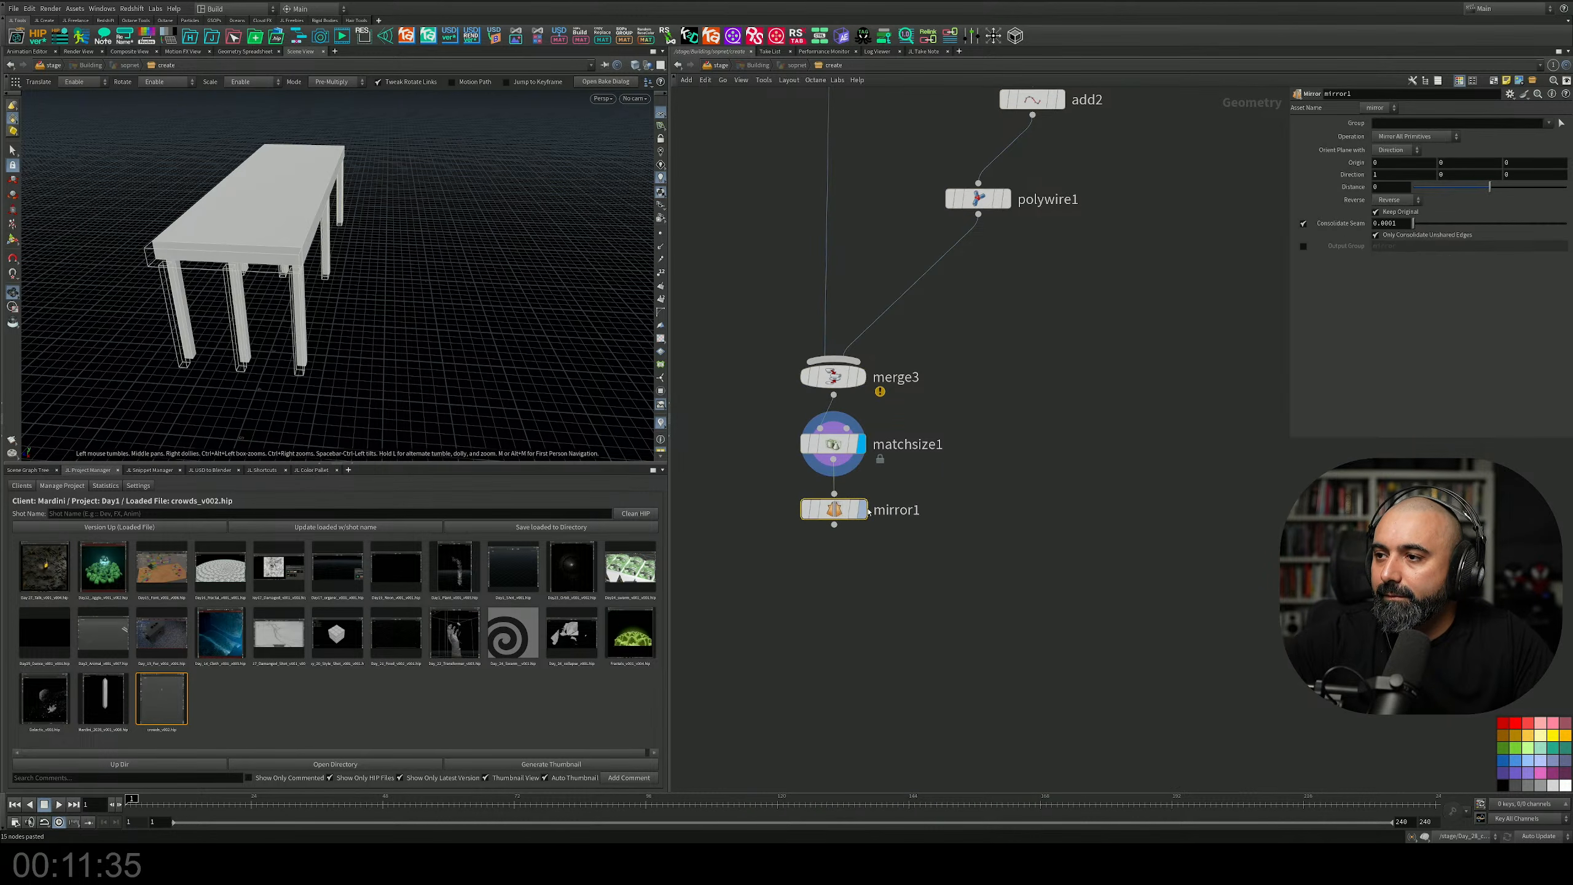
{"action": "left_click", "coordinate": [863, 509]}
Set mirror1's Direction to 0, 0, 1 so the platform is mirrored along Z.
{"action": "left_click_drag", "start_coordinate": [408, 273], "coordinate": [339, 243], "text": "alt"}
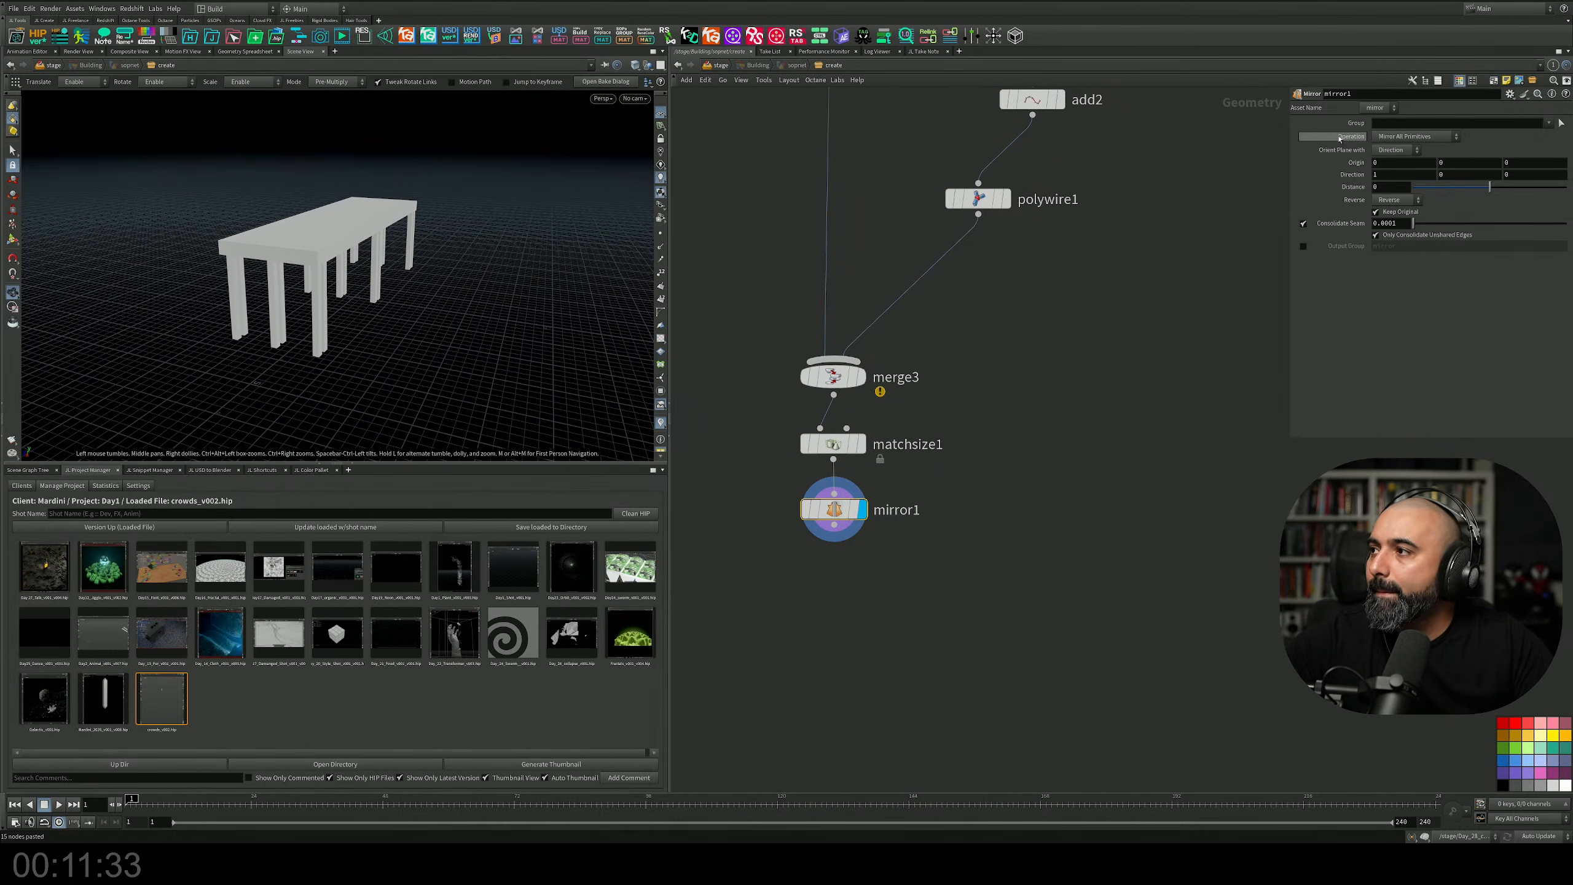
{"action": "left_click_drag", "start_coordinate": [562, 229], "coordinate": [483, 235]}
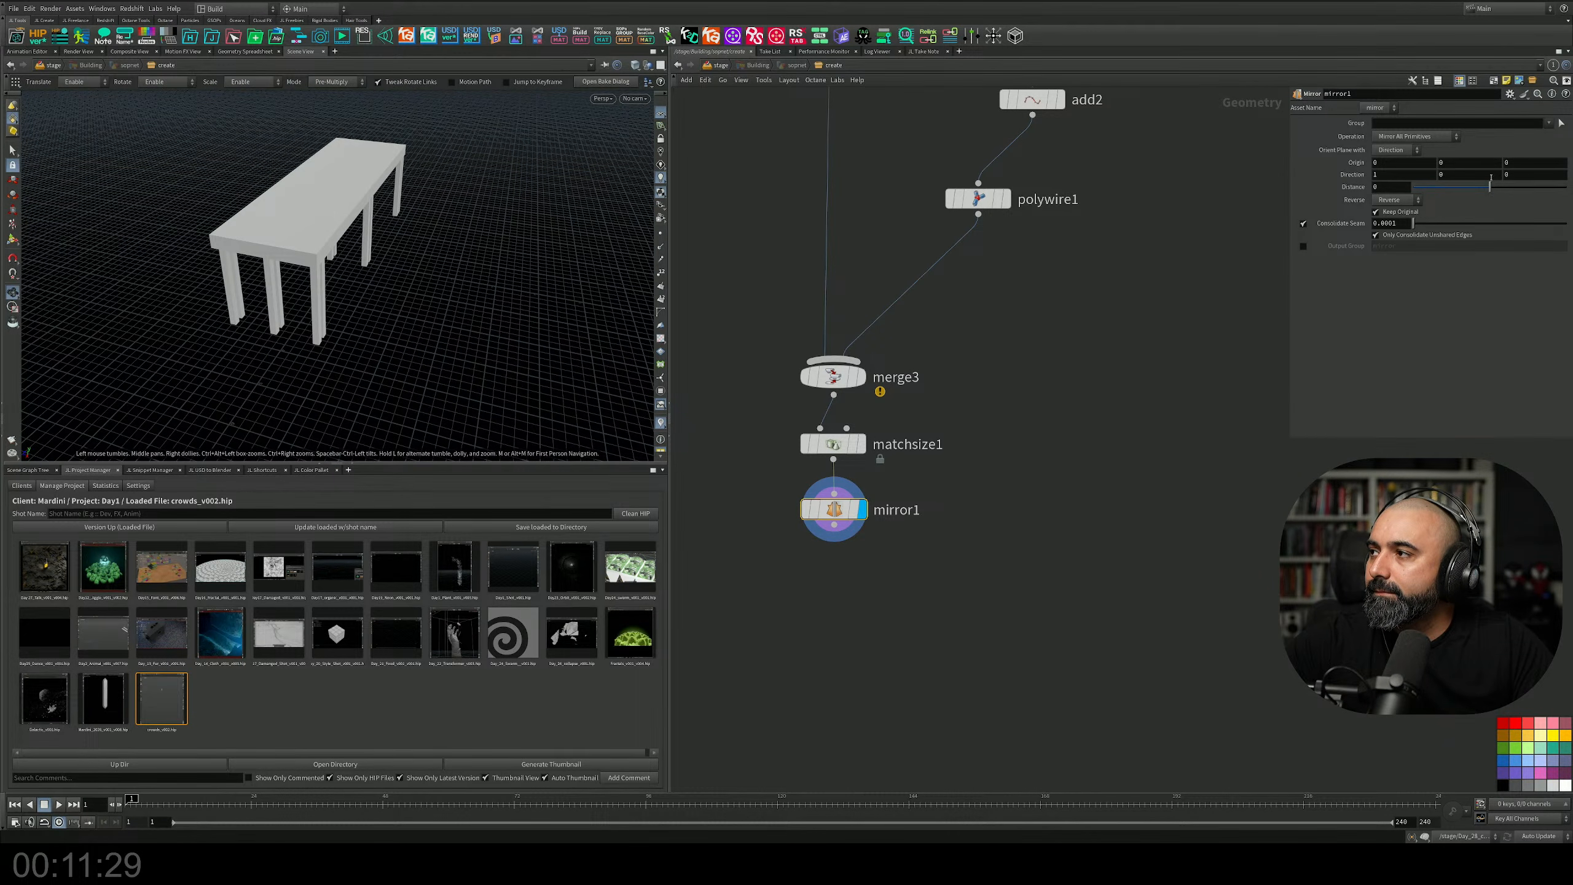
{"action": "type", "text": "1"}
{"action": "key", "text": "Return"}
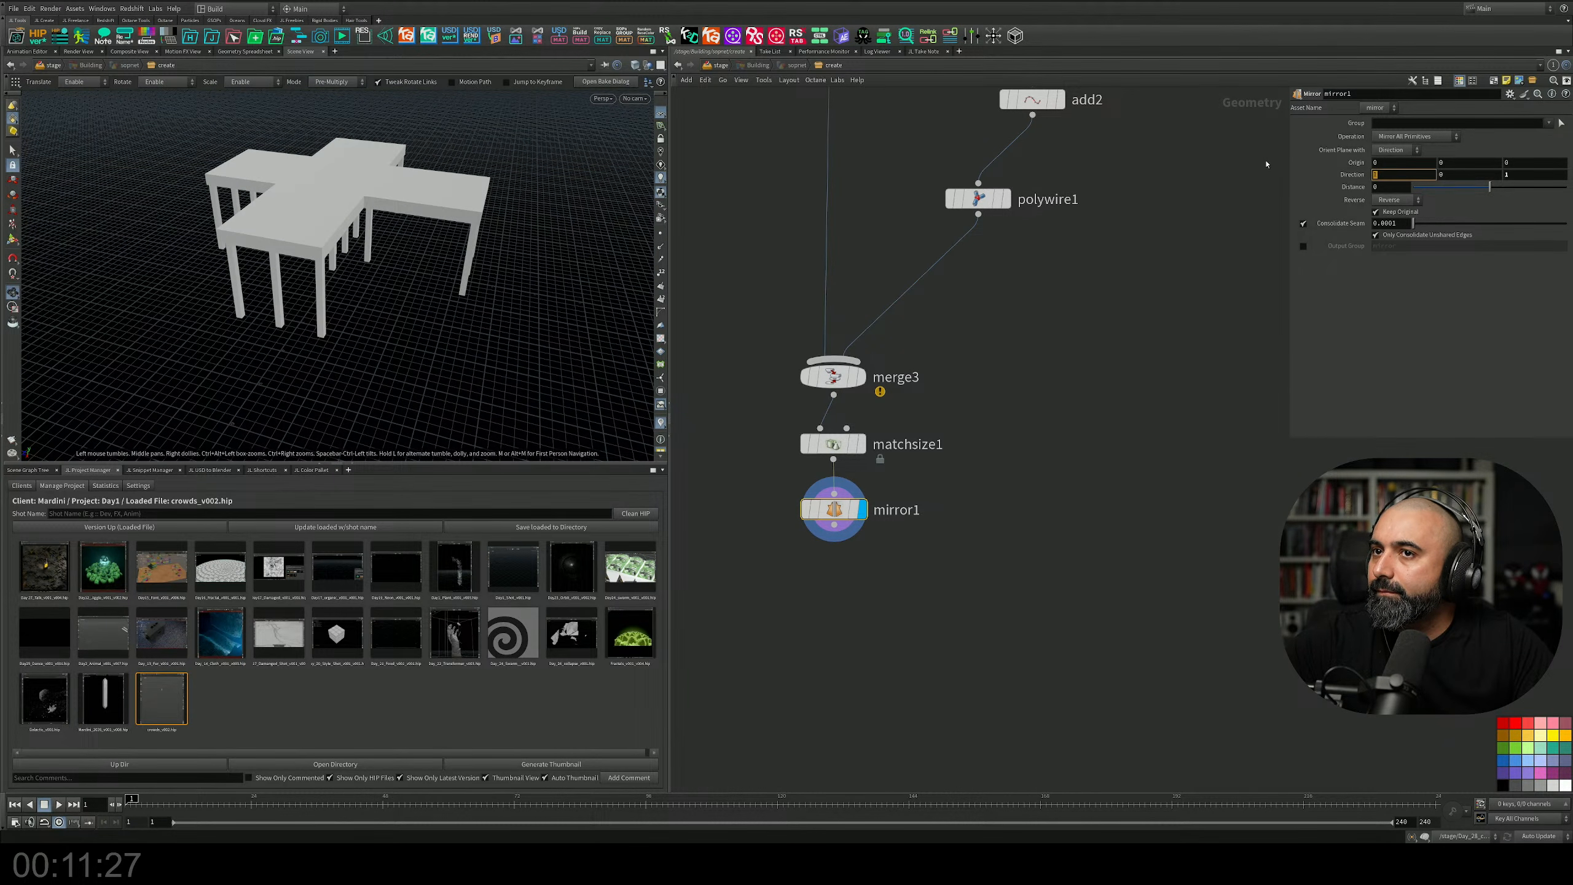
{"action": "key", "text": "Return"}
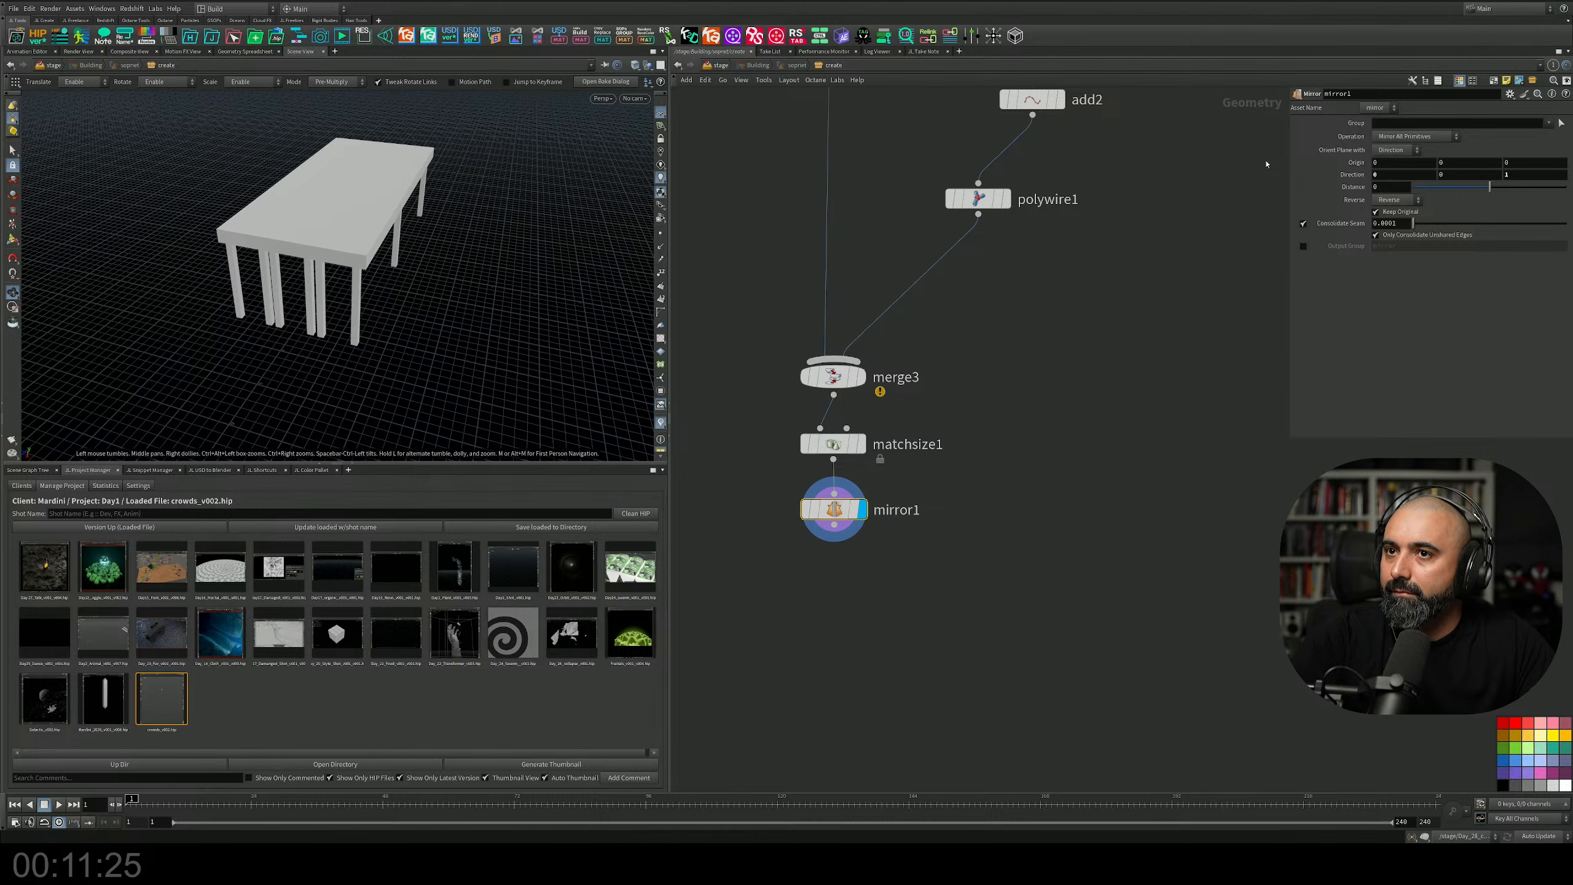
Set mirror1's Distance to about 4.2 to separate the platform from its mirrored copy.
{"action": "left_click_drag", "start_coordinate": [1498, 194], "coordinate": [1555, 190]}
{"action": "key", "text": "Escape"}
{"action": "left_click_drag", "start_coordinate": [205, 256], "coordinate": [427, 243]}
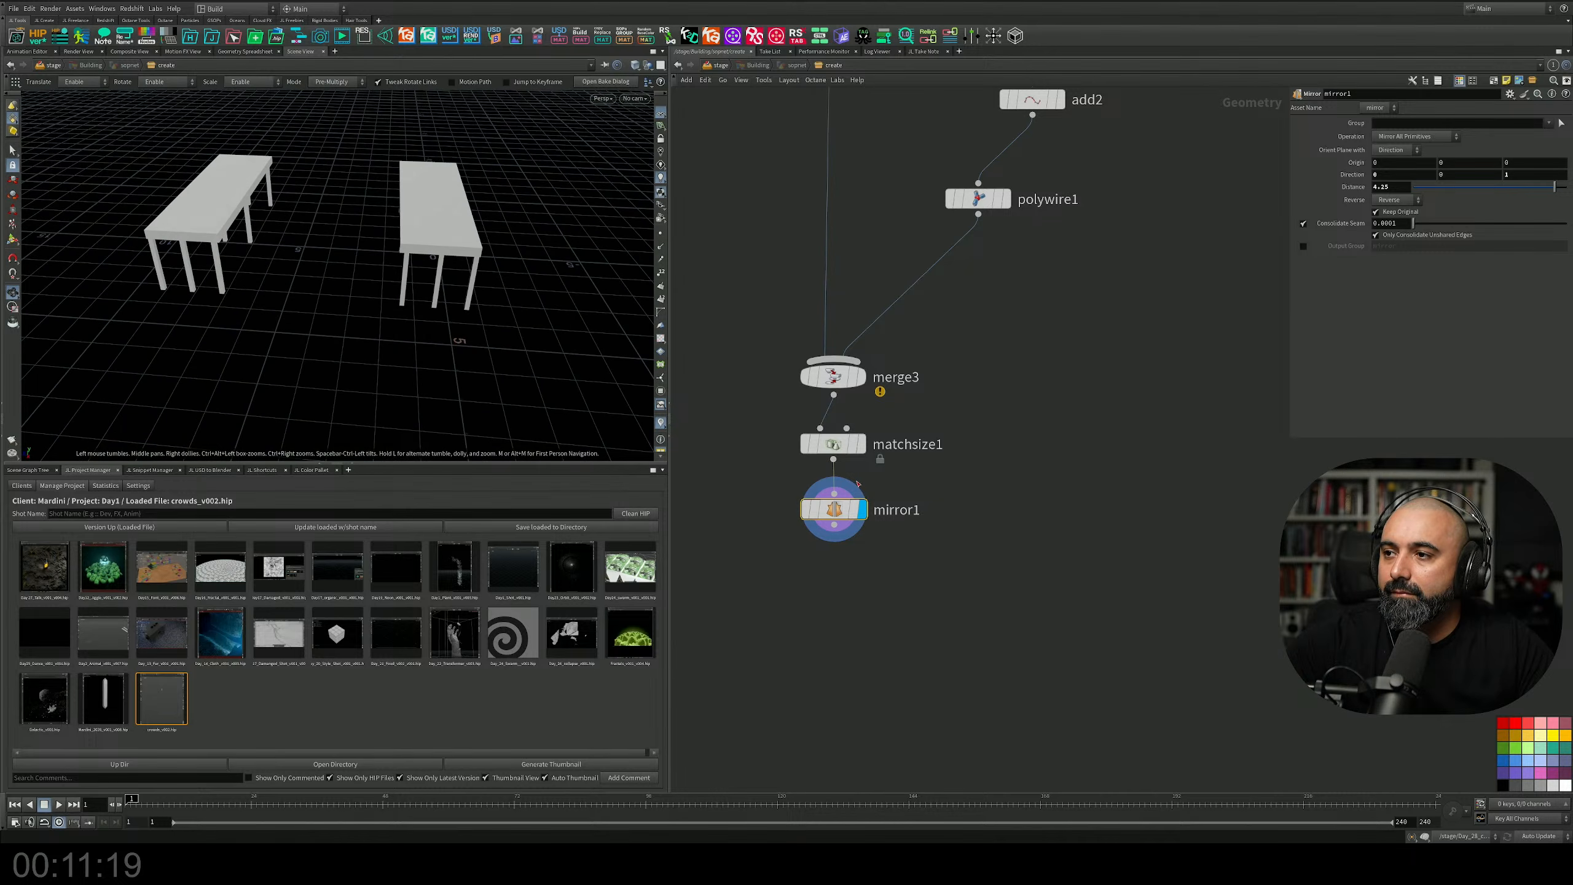
Move mirror1 between merge3 and matchsize1 in the node chain and make matchsize1 the displayed node.
{"action": "left_click_drag", "start_coordinate": [862, 509], "coordinate": [827, 413]}
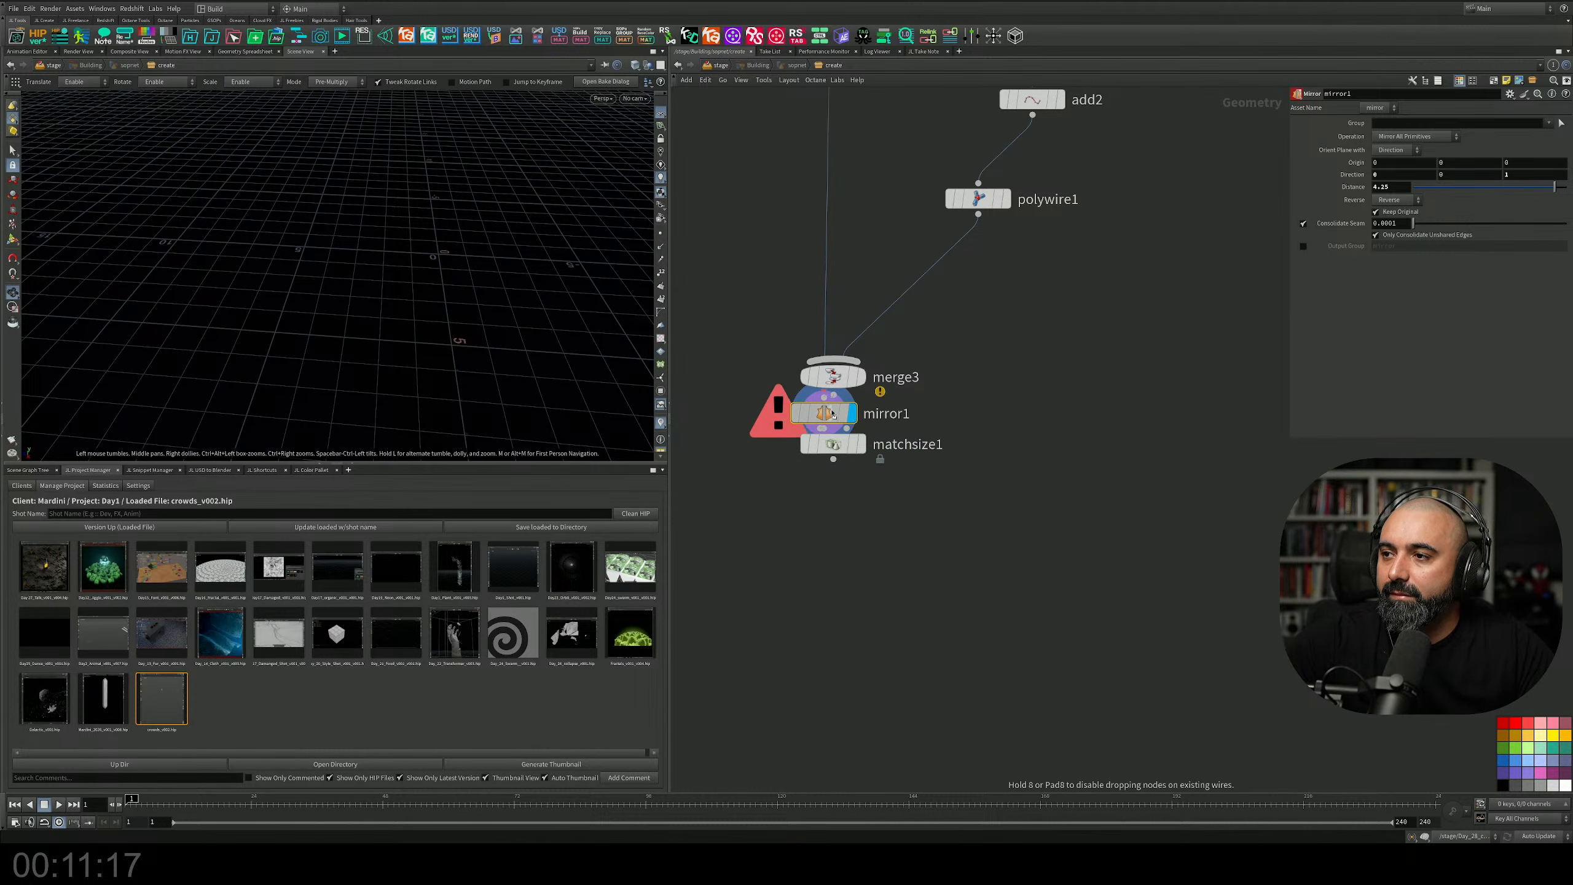
{"action": "left_click_drag", "start_coordinate": [384, 261], "coordinate": [572, 355]}
{"action": "left_click", "coordinate": [833, 510]}
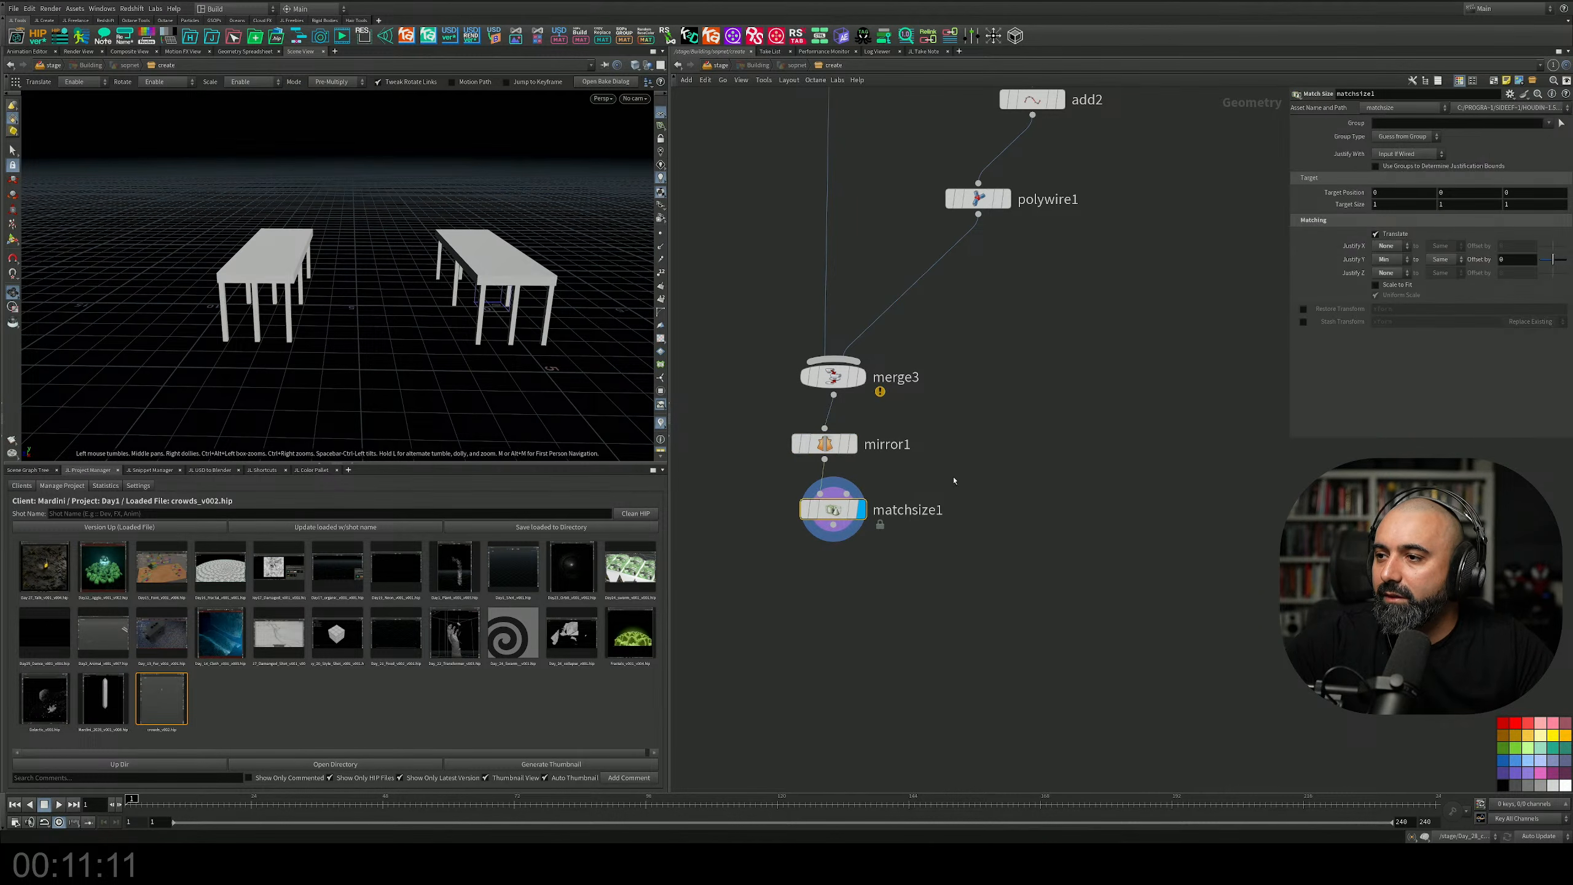
Set matchsize1's Justify X and Justify Z to Center.
{"action": "left_click", "coordinate": [1392, 247]}
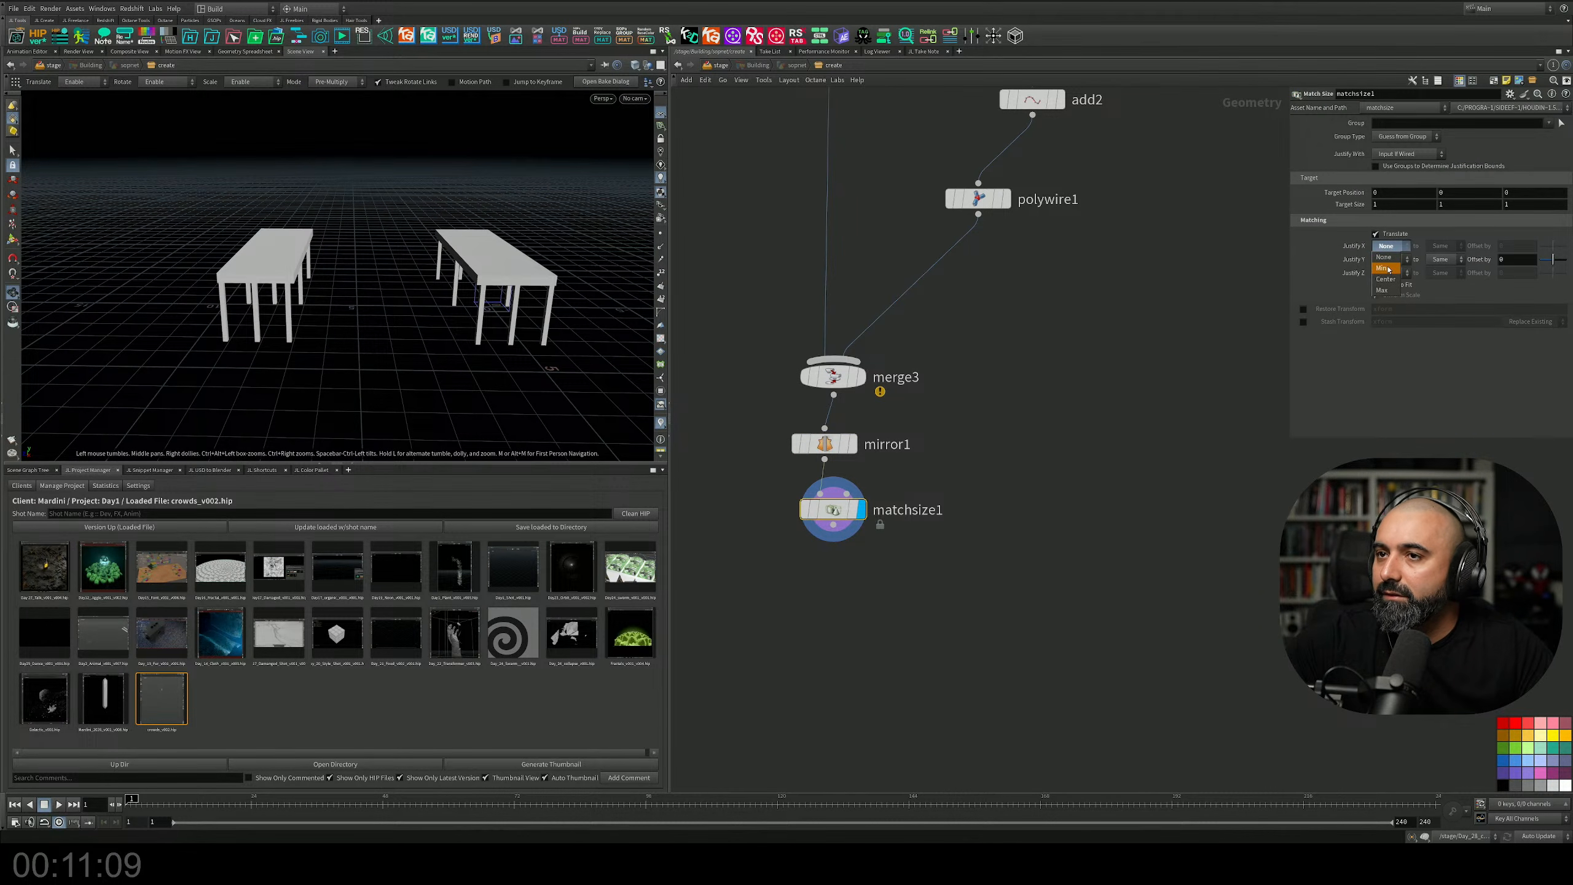
{"action": "left_click", "coordinate": [1387, 269]}
{"action": "left_click", "coordinate": [1393, 246]}
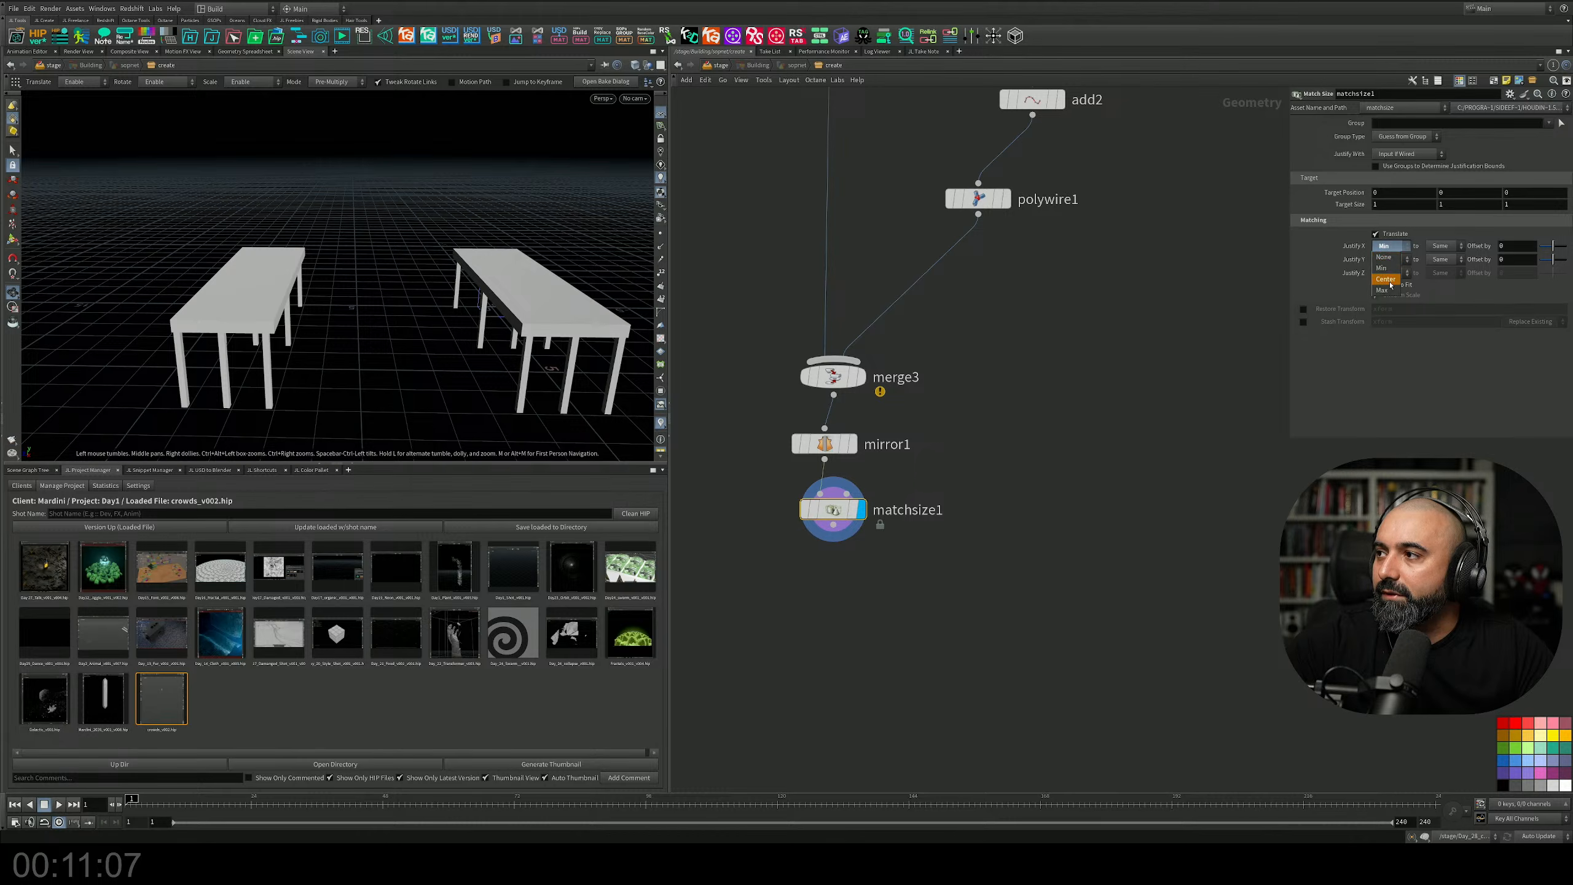
{"action": "left_click", "coordinate": [1386, 279]}
{"action": "left_click", "coordinate": [1388, 275]}
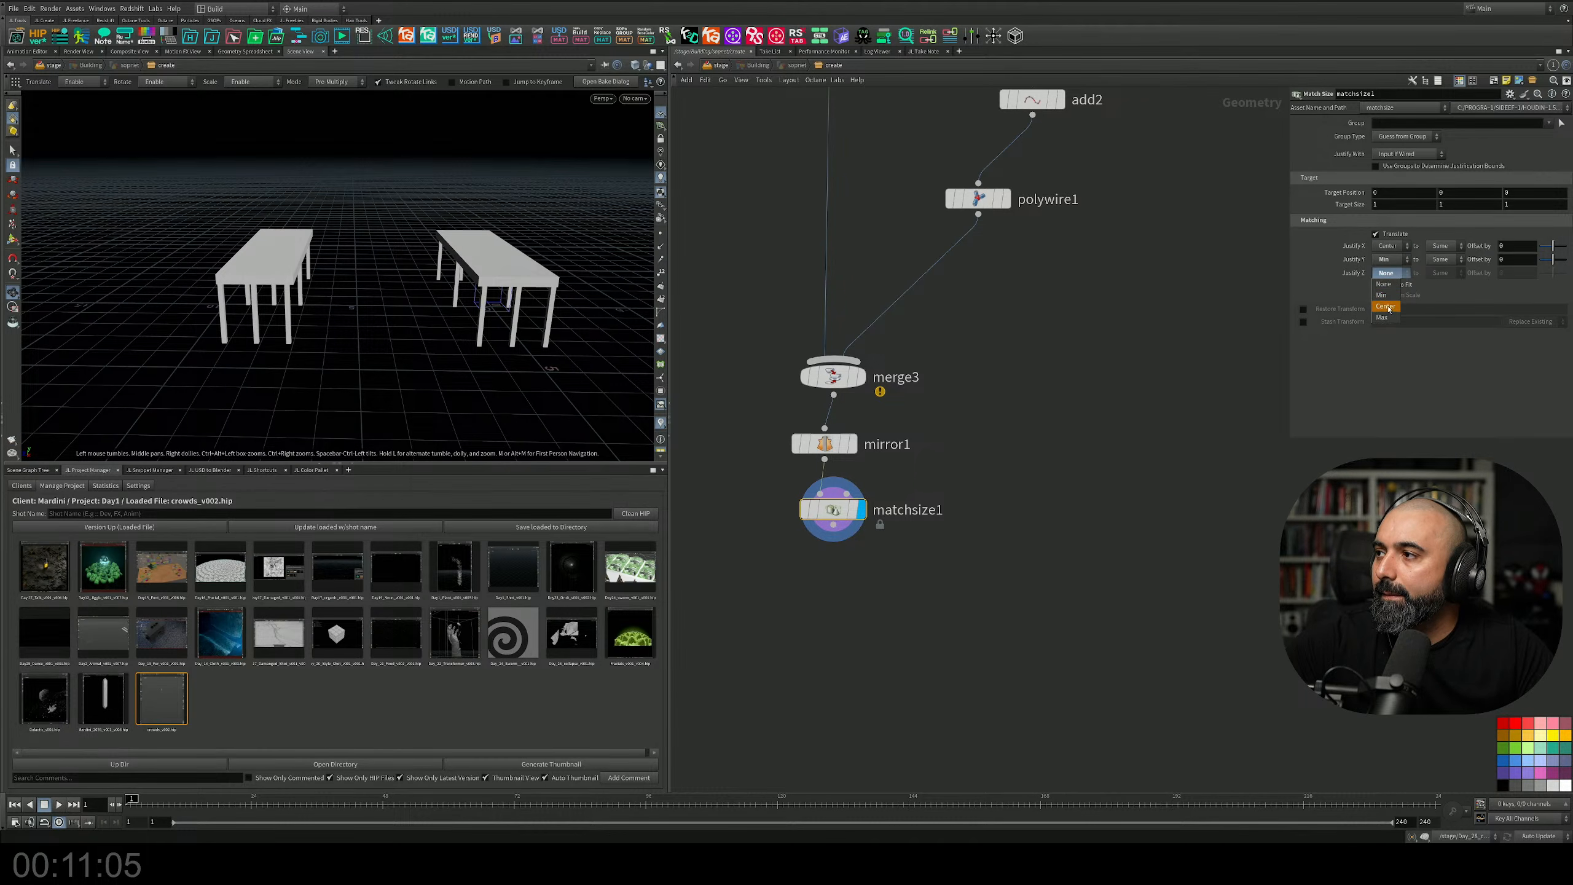
{"action": "left_click", "coordinate": [1387, 308]}
Examine the placement of the two mirrored platforms around the origin from several angles.
{"action": "left_click_drag", "start_coordinate": [496, 272], "coordinate": [501, 344], "text": "alt"}
{"action": "middle_click_drag", "start_coordinate": [500, 344], "coordinate": [394, 348], "text": "alt"}
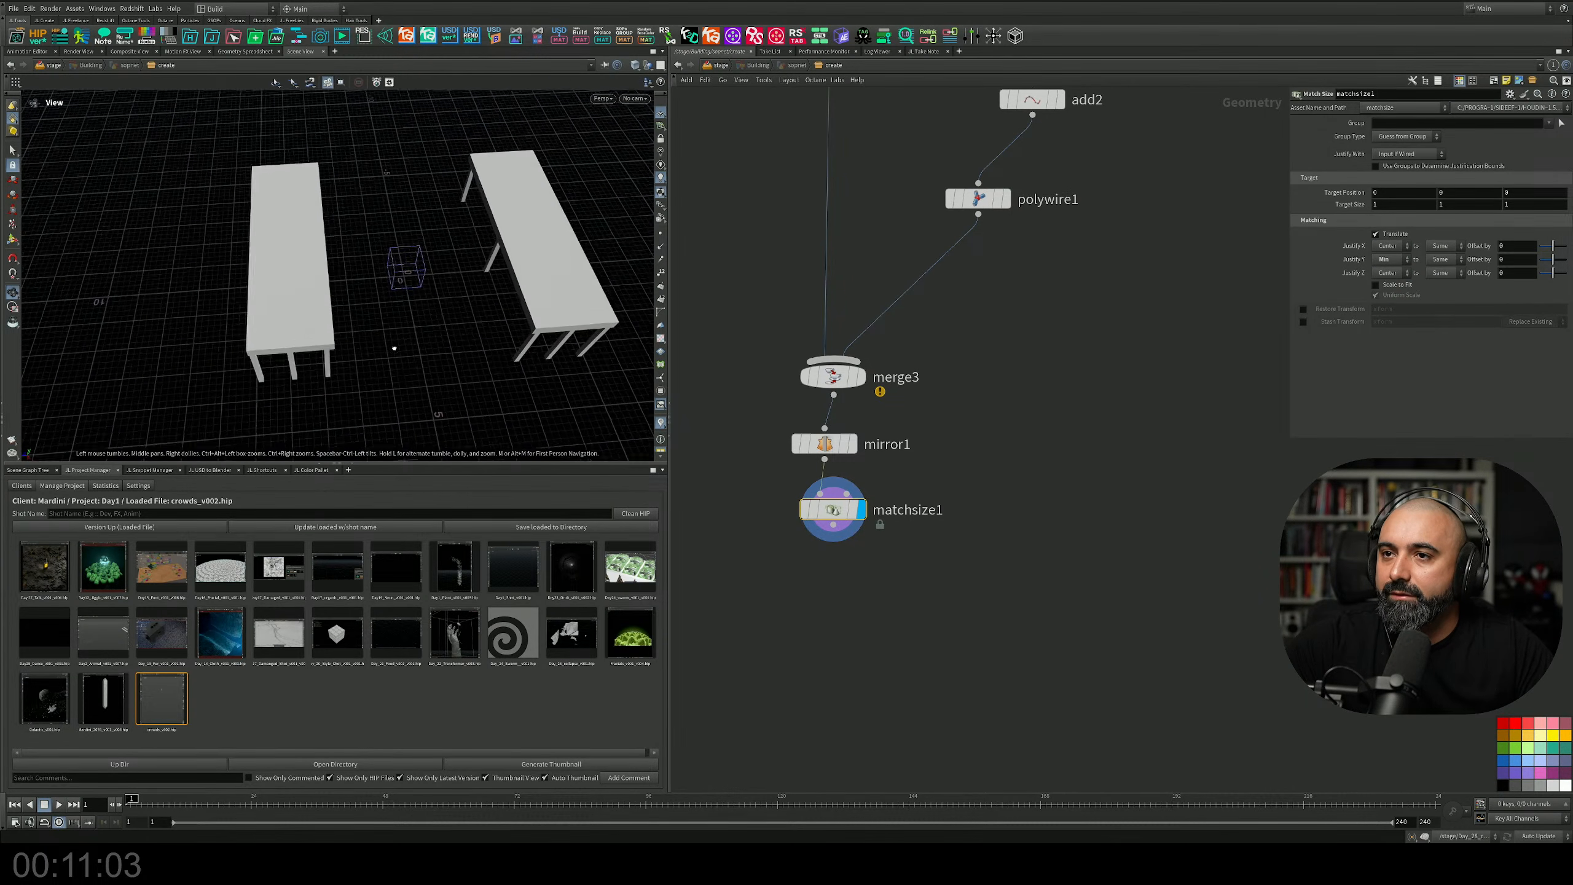
{"action": "left_click_drag", "start_coordinate": [393, 349], "coordinate": [379, 291], "text": "alt"}
{"action": "scroll", "coordinate": [399, 295], "scroll_direction": "up", "scroll_amount": 3}
{"action": "right_click_drag", "start_coordinate": [379, 291], "coordinate": [462, 287], "text": "alt"}
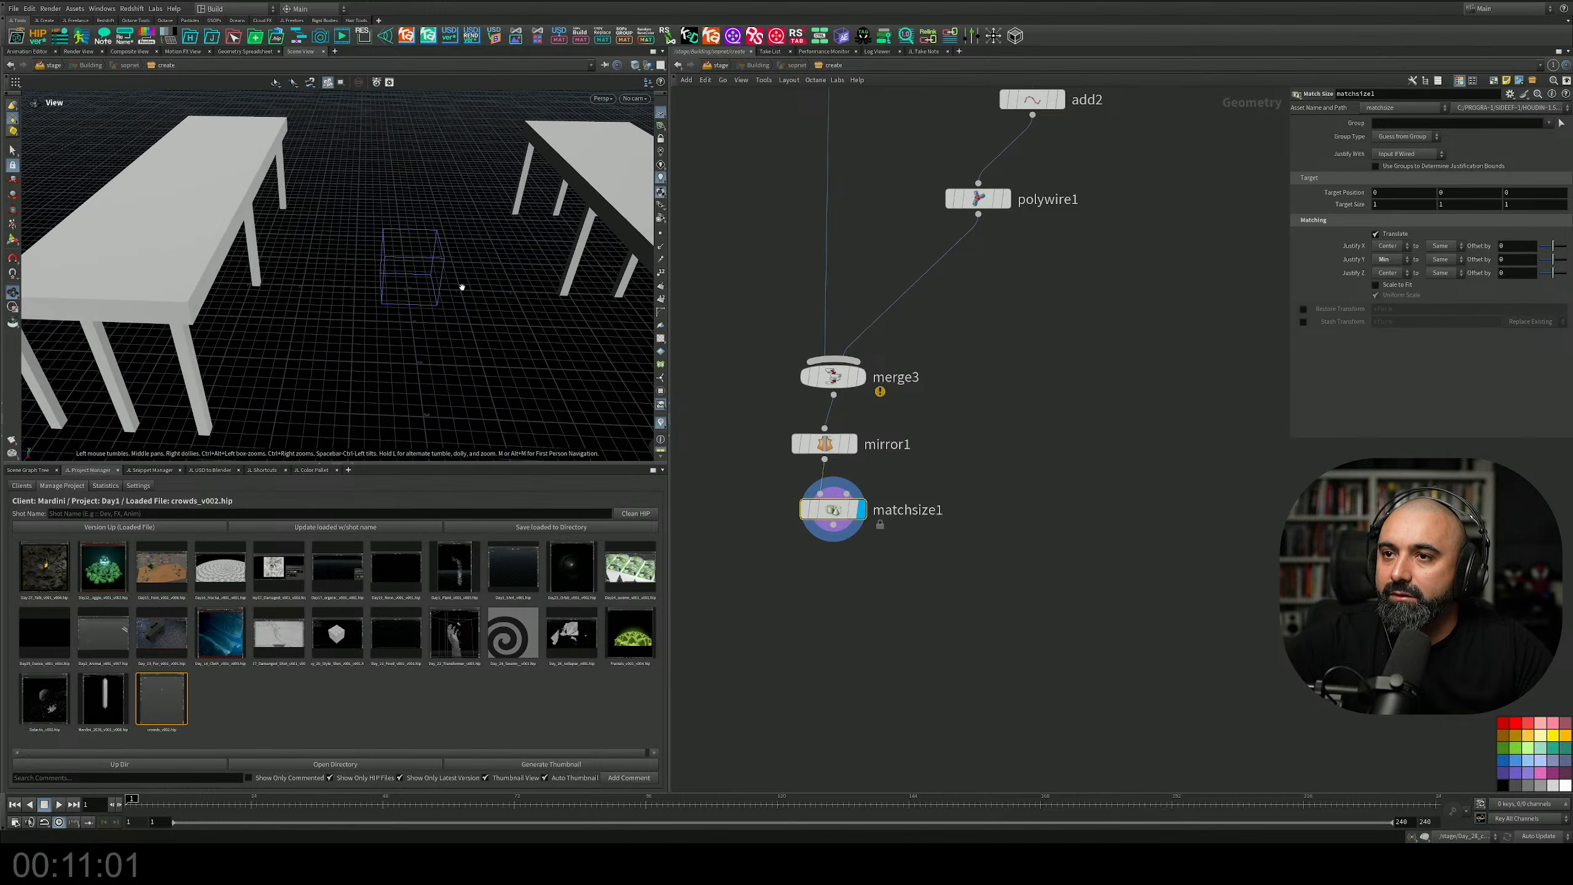
{"action": "middle_click_drag", "start_coordinate": [462, 287], "coordinate": [418, 292], "text": "alt"}
{"action": "left_click_drag", "start_coordinate": [346, 302], "coordinate": [353, 347], "text": "alt"}
{"action": "right_click_drag", "start_coordinate": [353, 347], "coordinate": [270, 363], "text": "alt"}
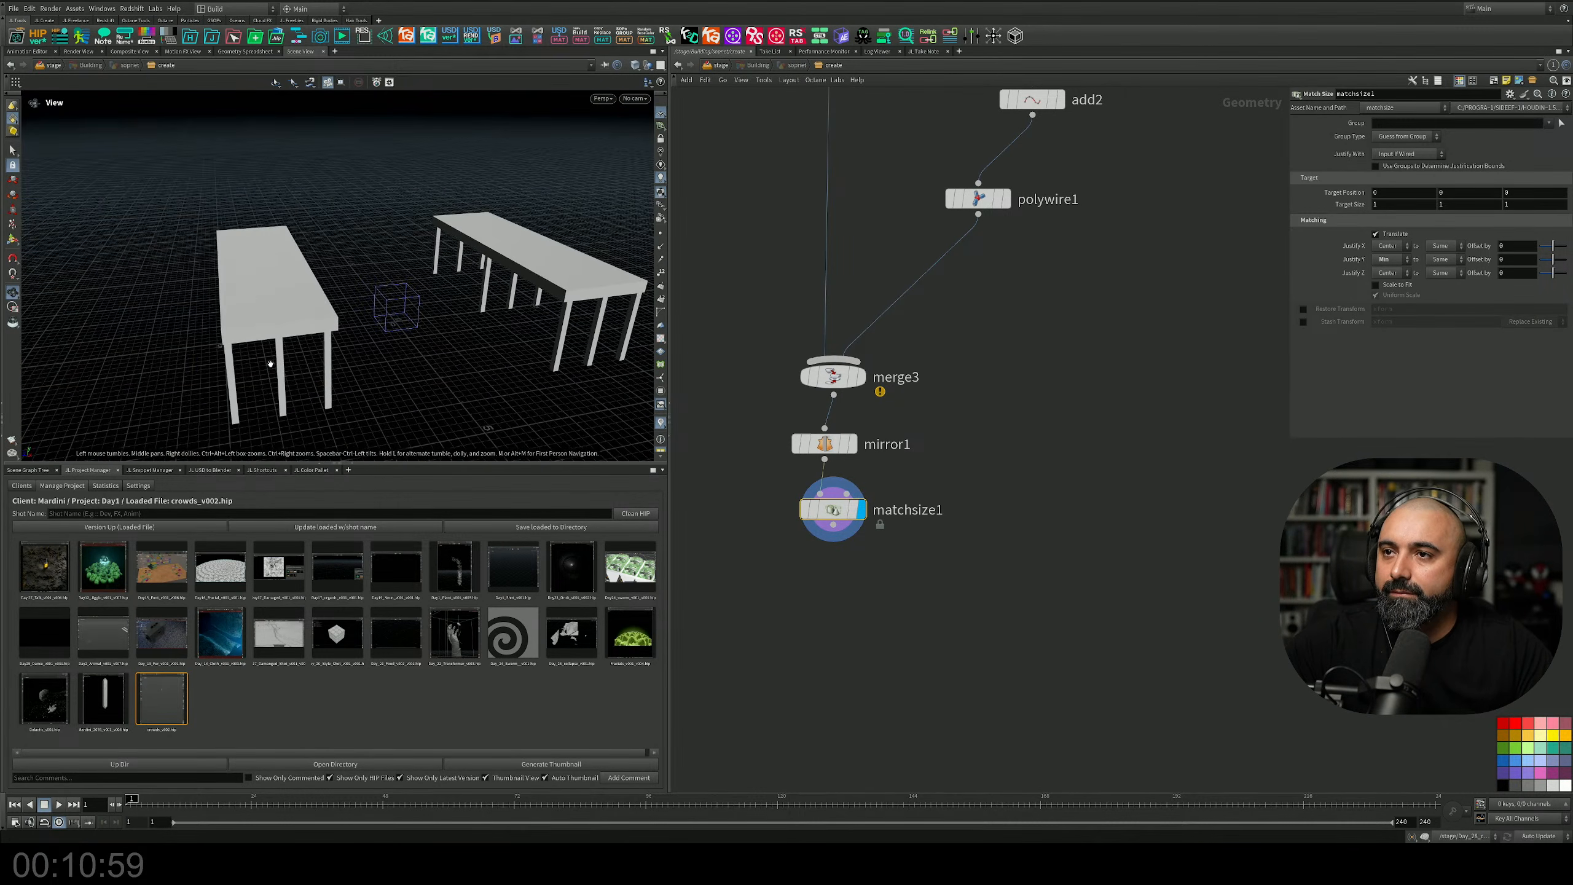
{"action": "middle_click_drag", "start_coordinate": [270, 364], "coordinate": [250, 364], "text": "alt"}
{"action": "scroll", "coordinate": [885, 509], "scroll_direction": "up", "scroll_amount": 2}
Move matchsize1 further down in the network to leave room below mirror1.
{"action": "middle_click_drag", "start_coordinate": [885, 509], "coordinate": [910, 495]}
{"action": "middle_click_drag", "start_coordinate": [903, 592], "coordinate": [932, 506]}
{"action": "left_click_drag", "start_coordinate": [877, 408], "coordinate": [877, 596]}
{"action": "middle_click_drag", "start_coordinate": [922, 495], "coordinate": [927, 477]}
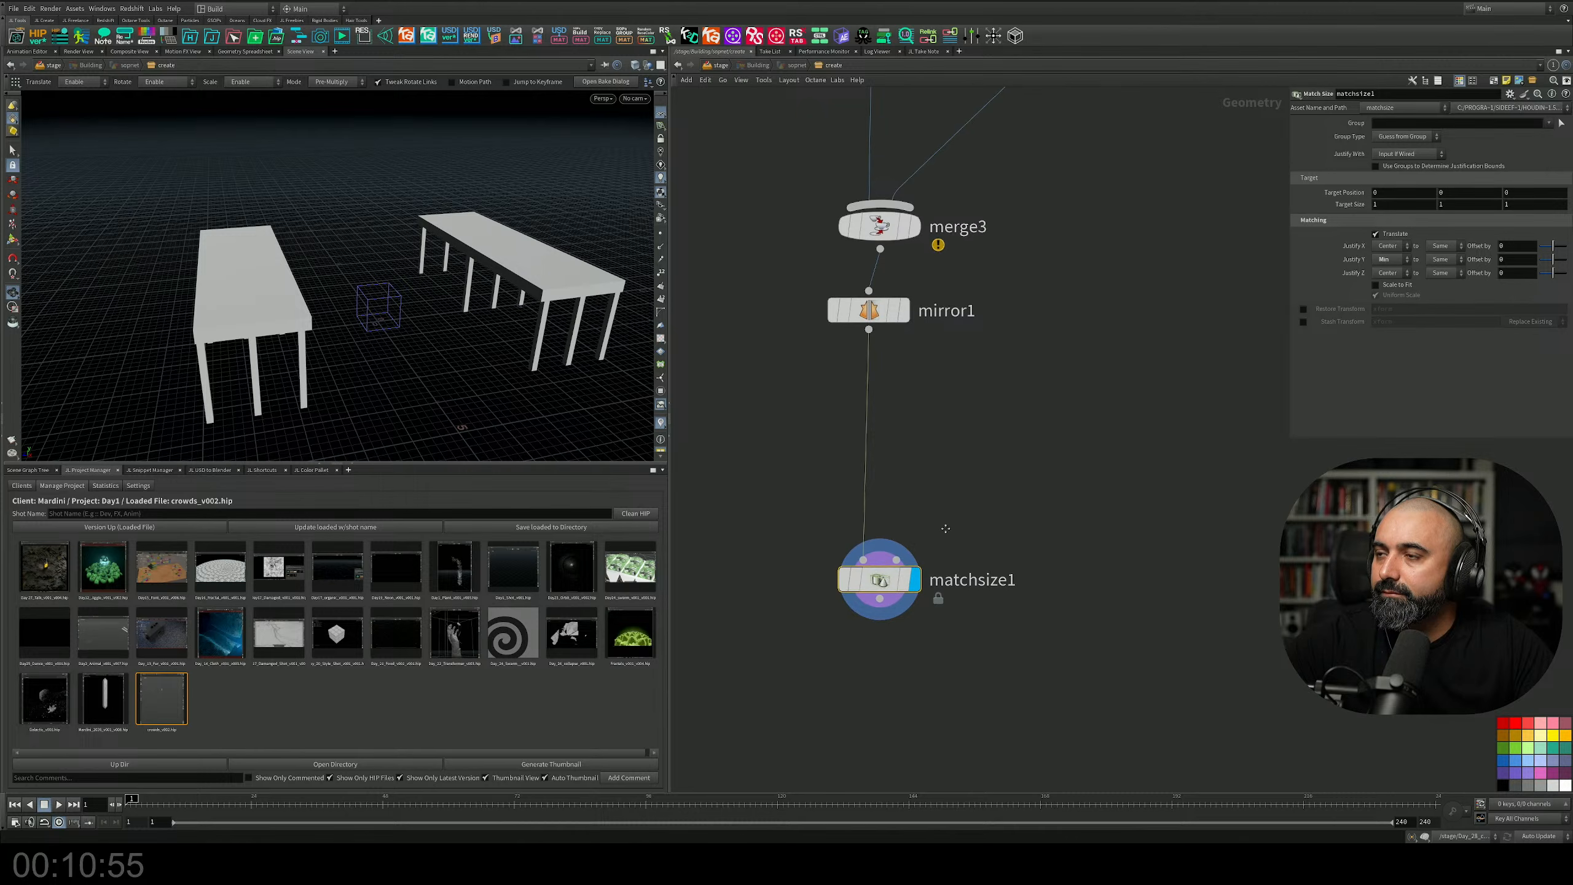
{"action": "scroll", "coordinate": [946, 527], "scroll_direction": "down", "scroll_amount": 3}
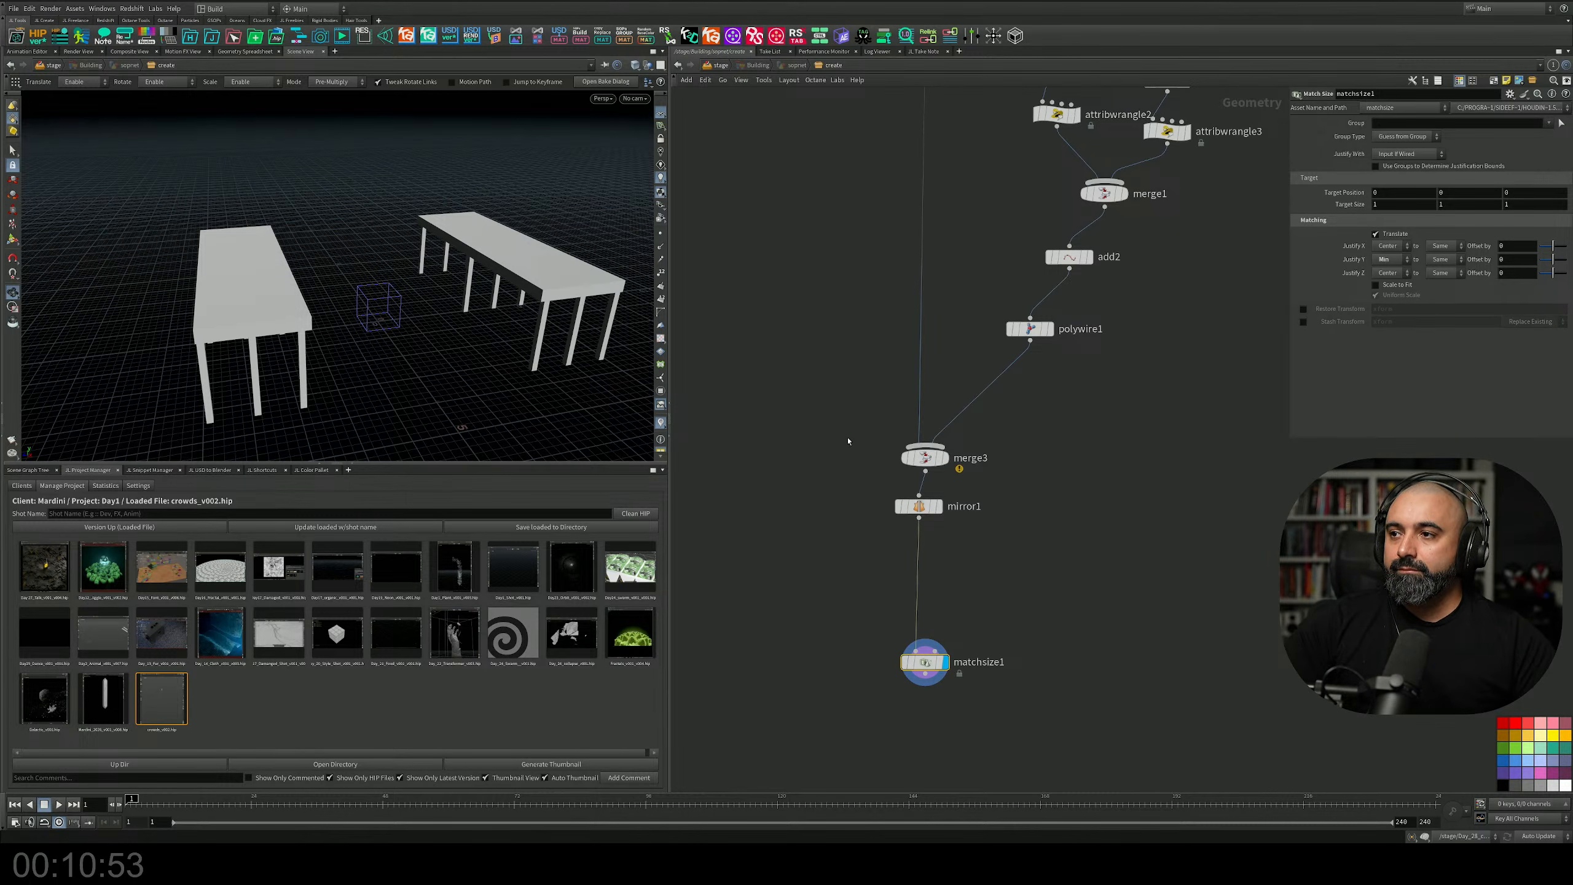
Lengthen the platforms by setting box1's X Size to about 14.
{"action": "middle_click_drag", "start_coordinate": [859, 359], "coordinate": [842, 582]}
{"action": "middle_click_drag", "start_coordinate": [817, 386], "coordinate": [803, 583]}
{"action": "left_click_drag", "start_coordinate": [835, 146], "coordinate": [959, 228]}
{"action": "left_click_drag", "start_coordinate": [396, 261], "coordinate": [539, 307], "text": "alt"}
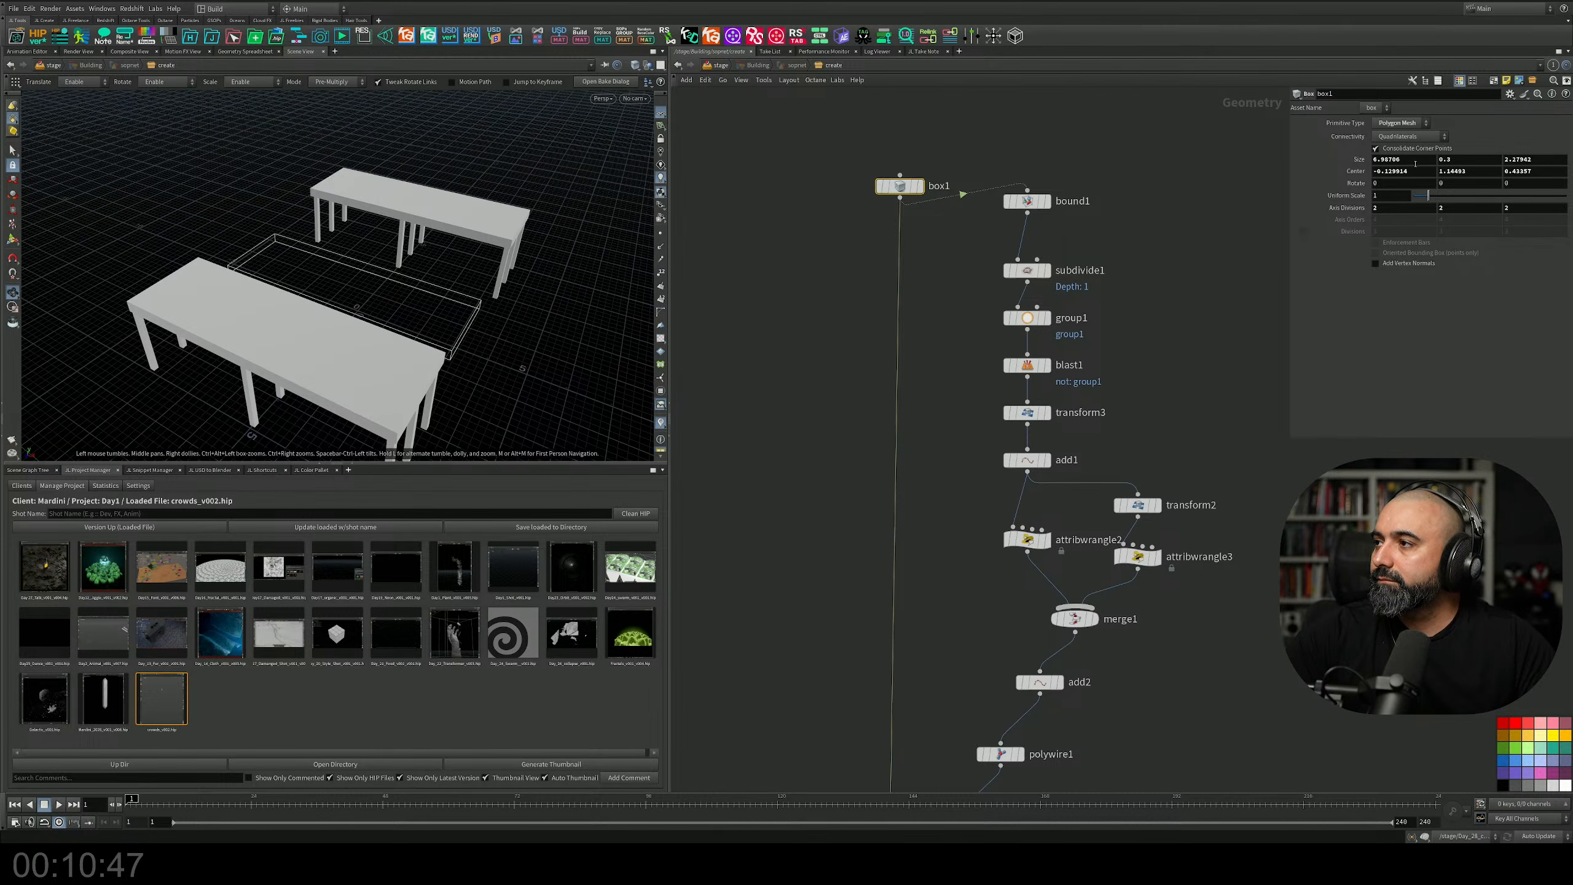
{"action": "middle_click_drag", "start_coordinate": [1415, 163], "coordinate": [1511, 160]}
{"action": "left_click_drag", "start_coordinate": [515, 310], "coordinate": [343, 213], "text": "alt"}
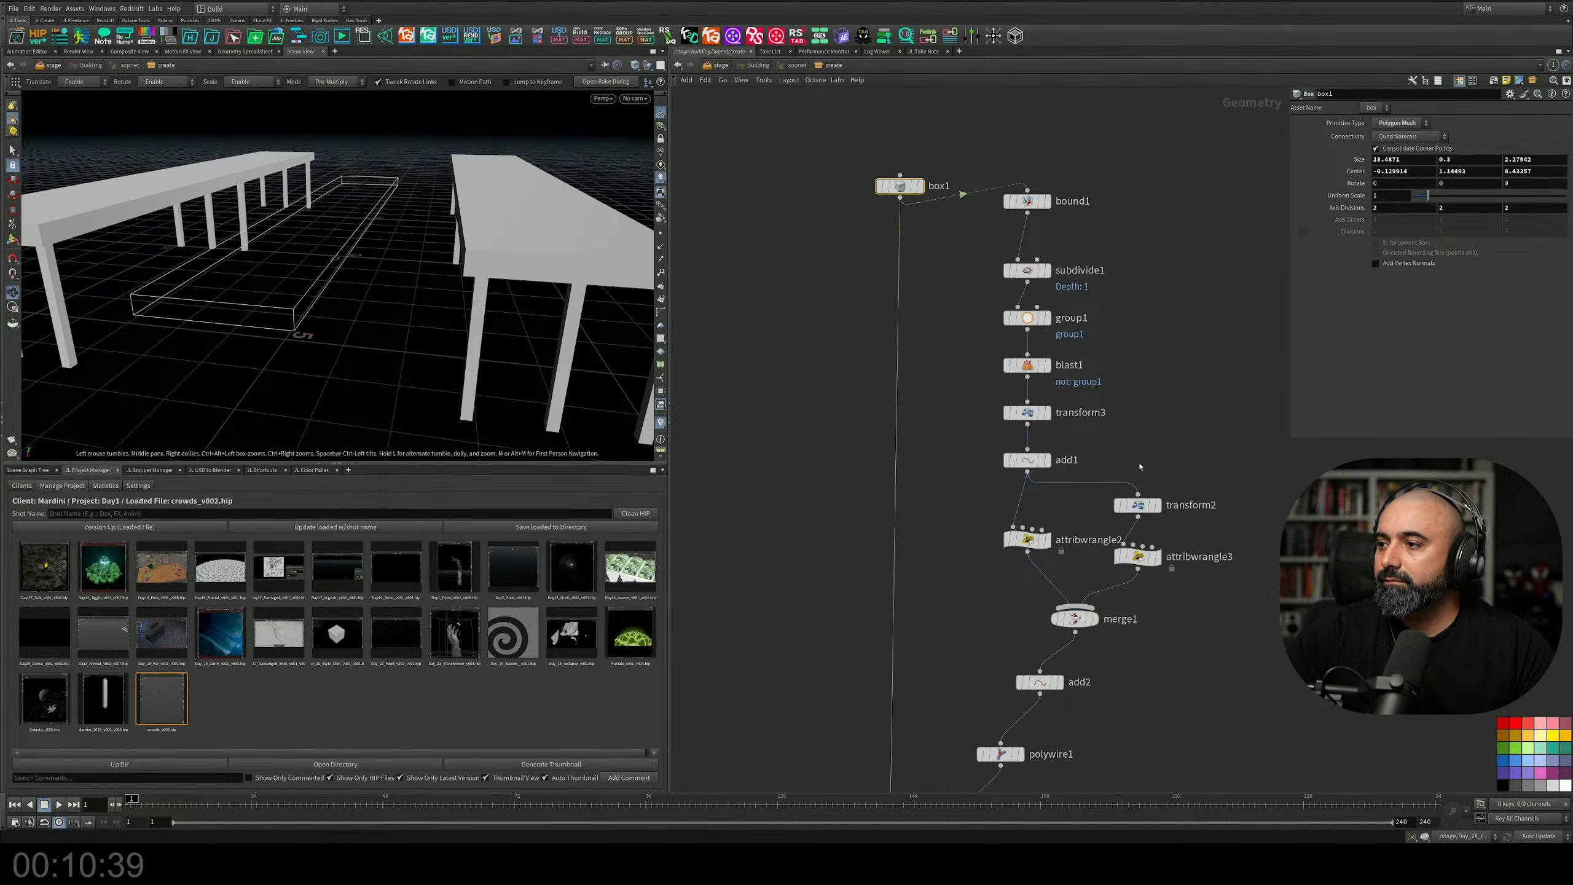
Lengthen the platform legs by setting transform2's Y Translate to about -3.7.
{"action": "left_click", "coordinate": [1132, 505]}
{"action": "middle_click_drag", "start_coordinate": [1475, 162], "coordinate": [1076, 138]}
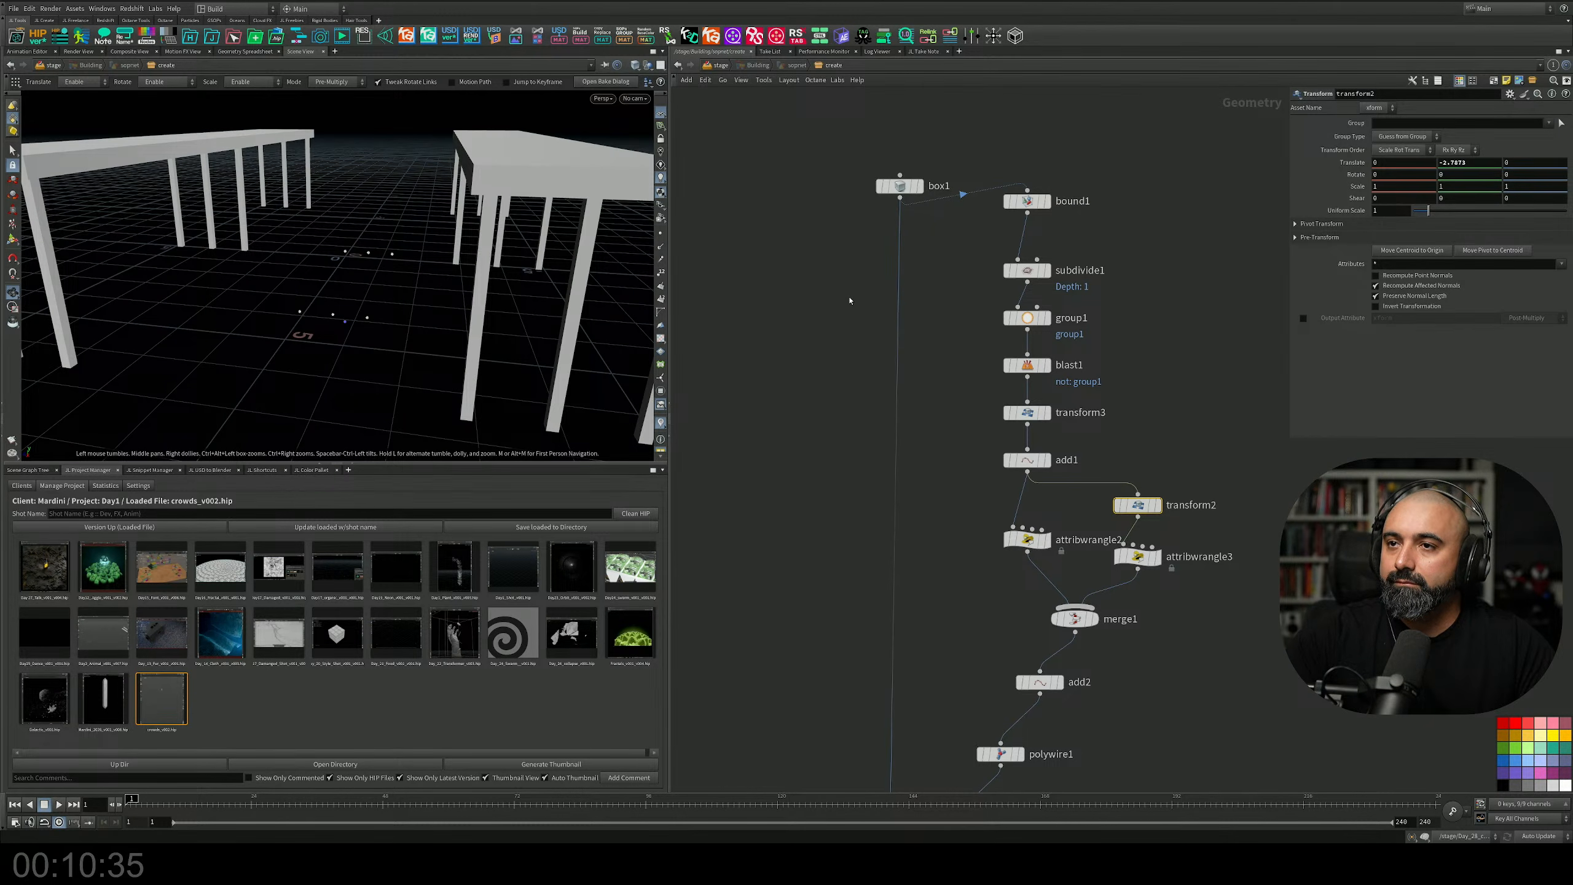
{"action": "left_click_drag", "start_coordinate": [474, 274], "coordinate": [529, 268], "text": "alt"}
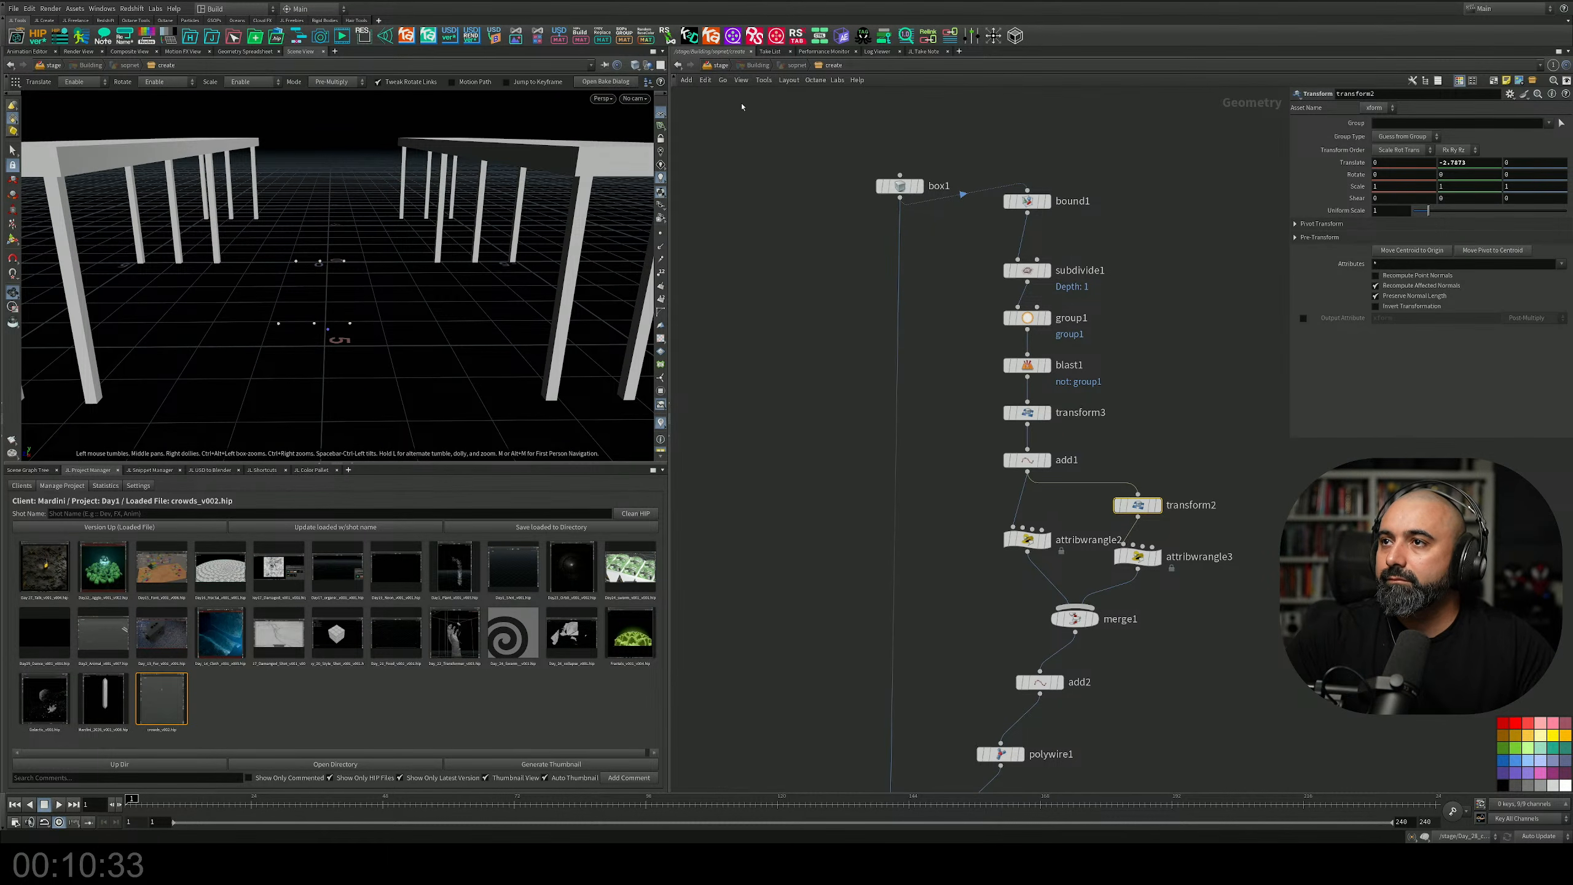
Return to the stage network and make the DJ node the displayed node.
{"action": "left_click", "coordinate": [716, 66]}
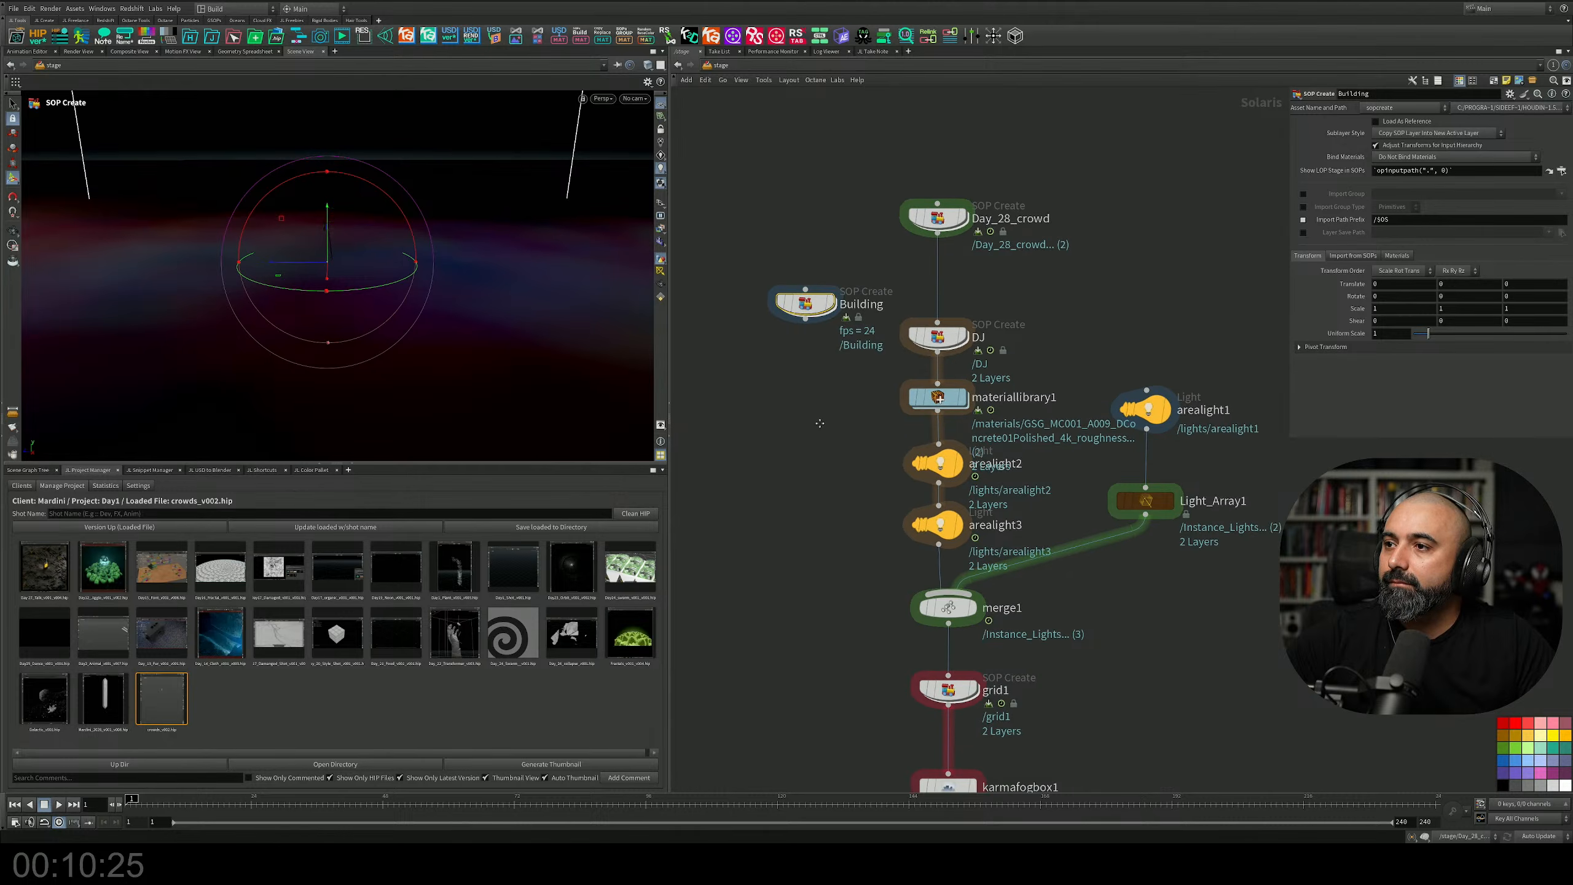
{"action": "scroll", "coordinate": [813, 391], "scroll_direction": "down", "scroll_amount": 3}
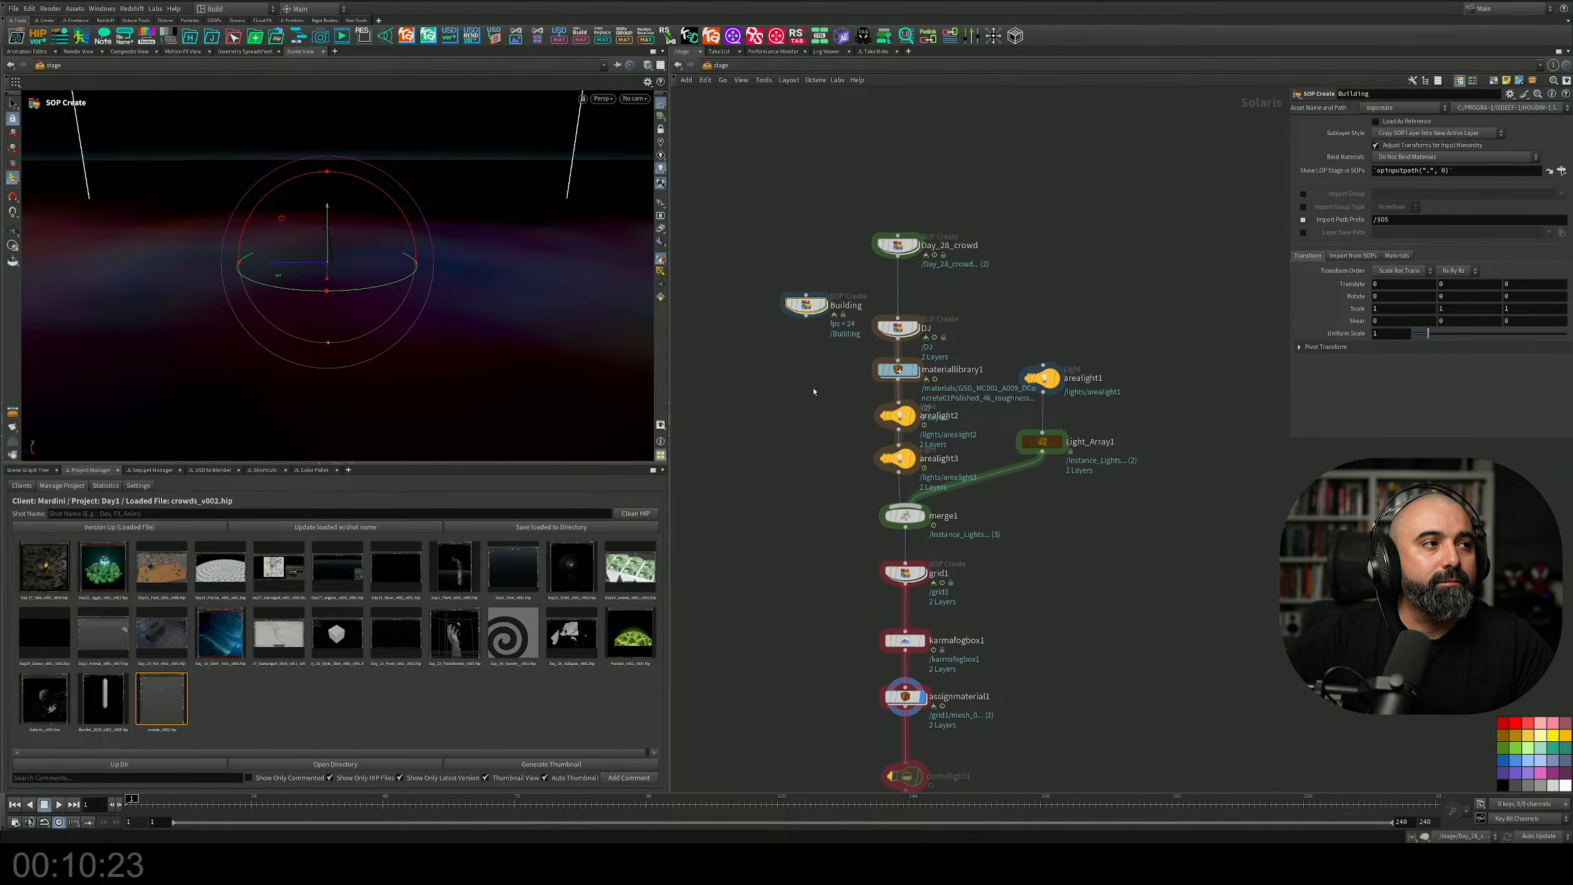
{"action": "scroll", "coordinate": [830, 440], "scroll_direction": "up", "scroll_amount": 4}
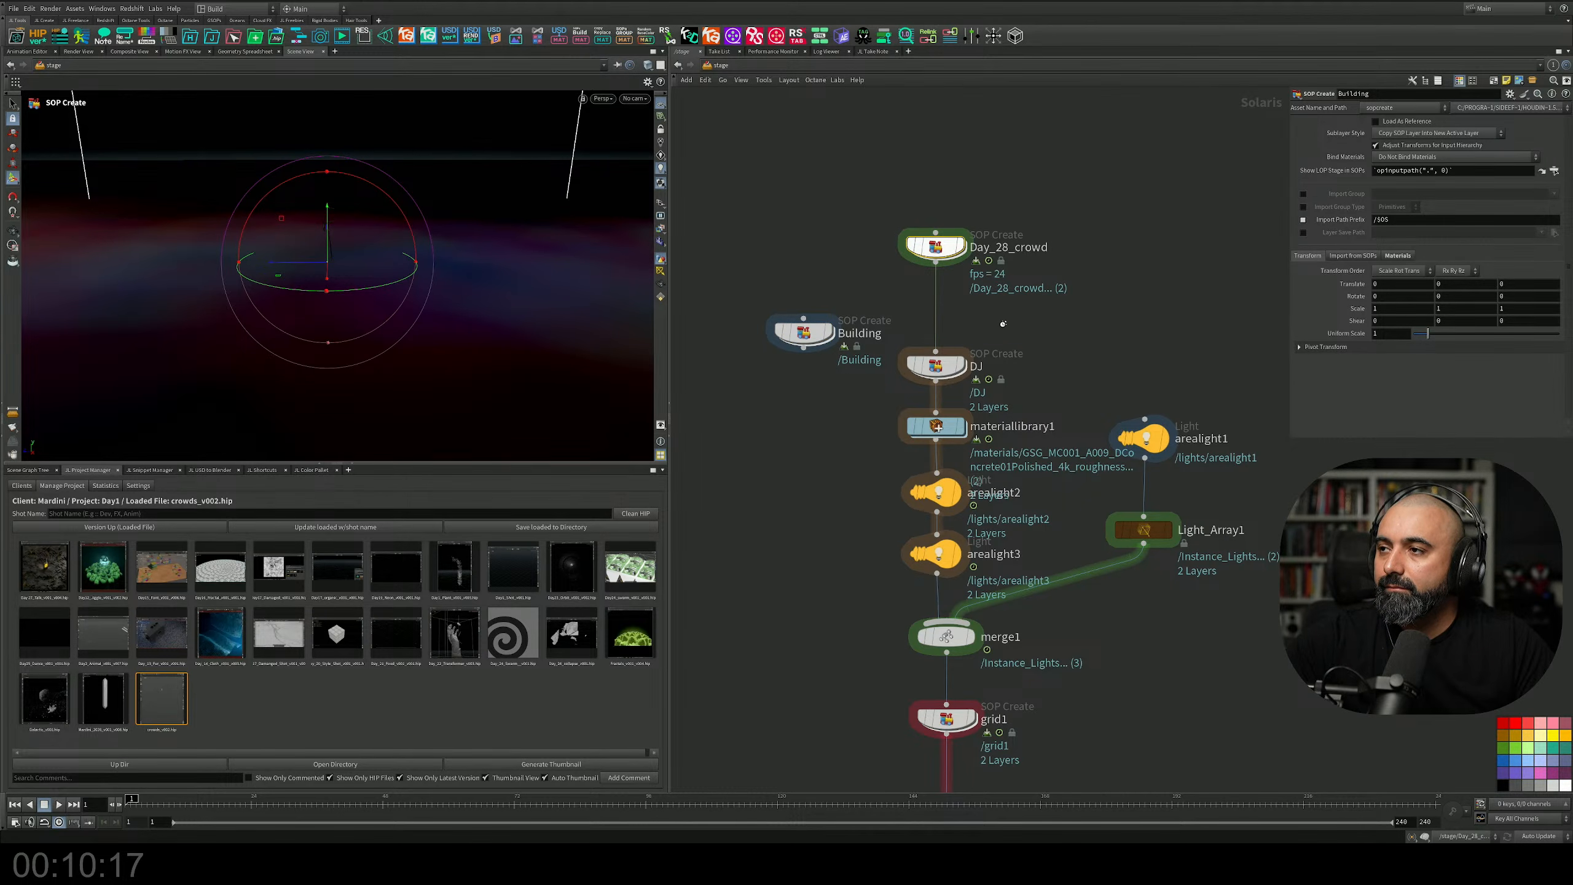
{"action": "left_click", "coordinate": [947, 365]}
Display copytopoints1 inside the Day_28_crowd network, then return to the stage and view the full crowd from above.
{"action": "double_click", "coordinate": [936, 247]}
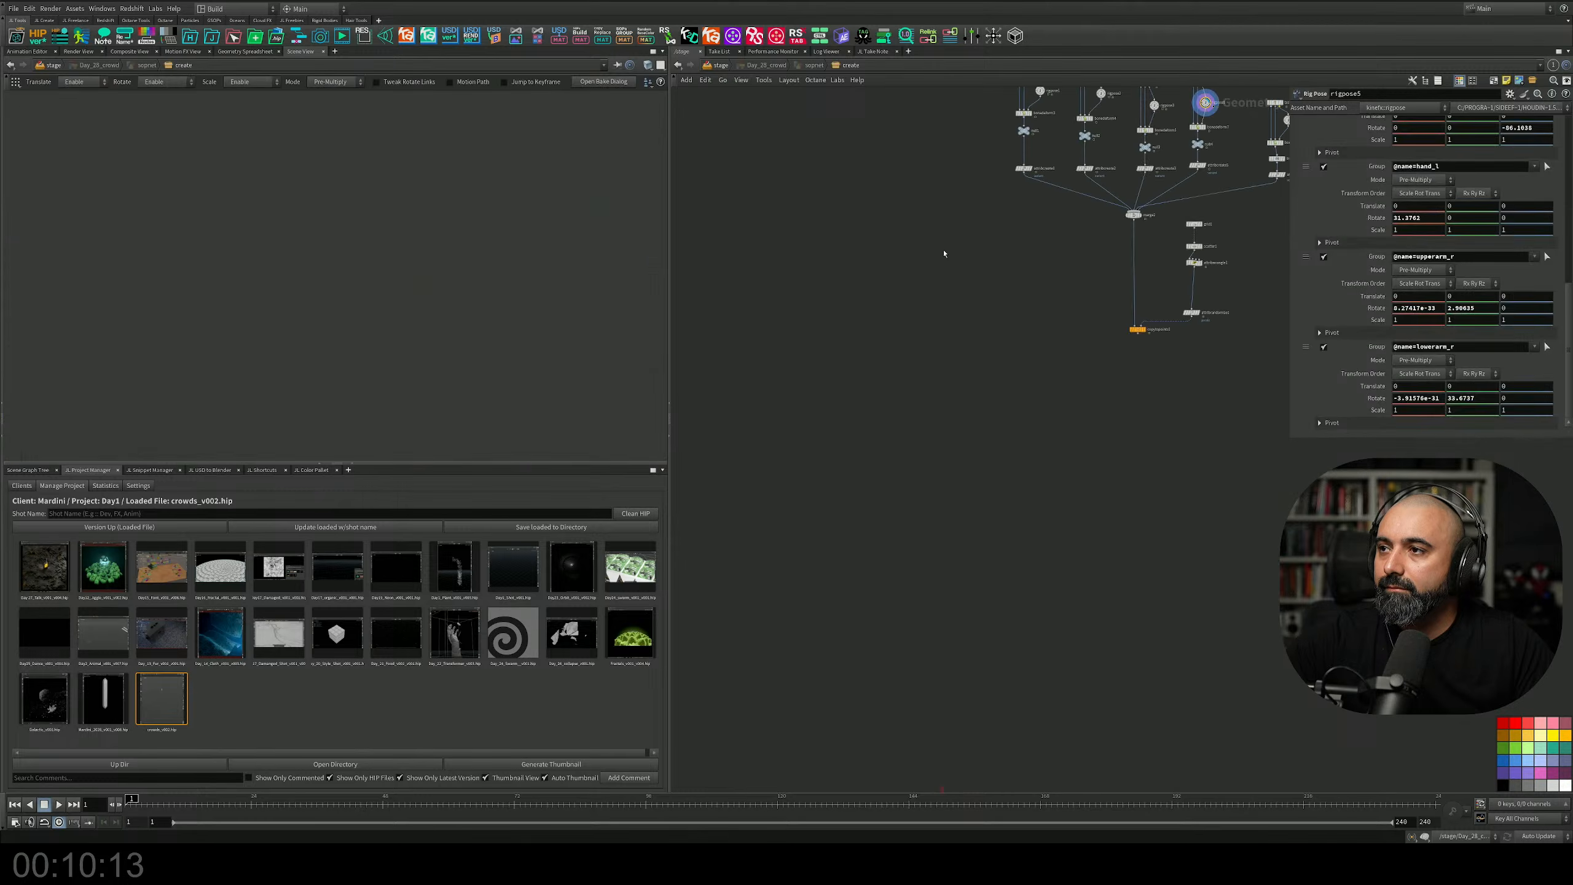
{"action": "scroll", "coordinate": [1136, 325], "scroll_direction": "up", "scroll_amount": 4}
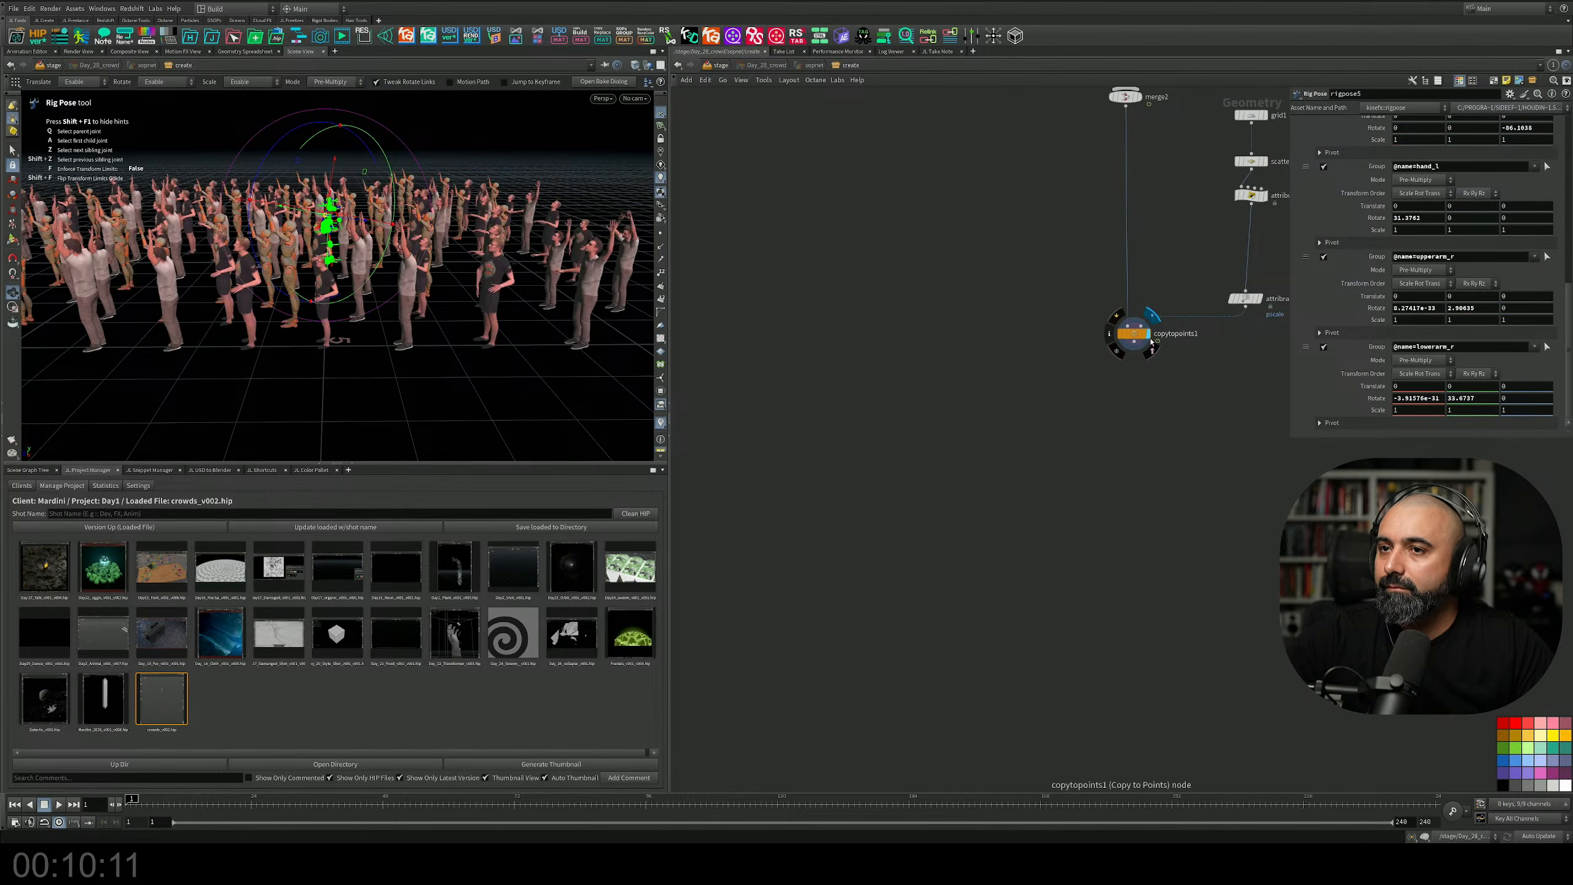
{"action": "left_click", "coordinate": [716, 65]}
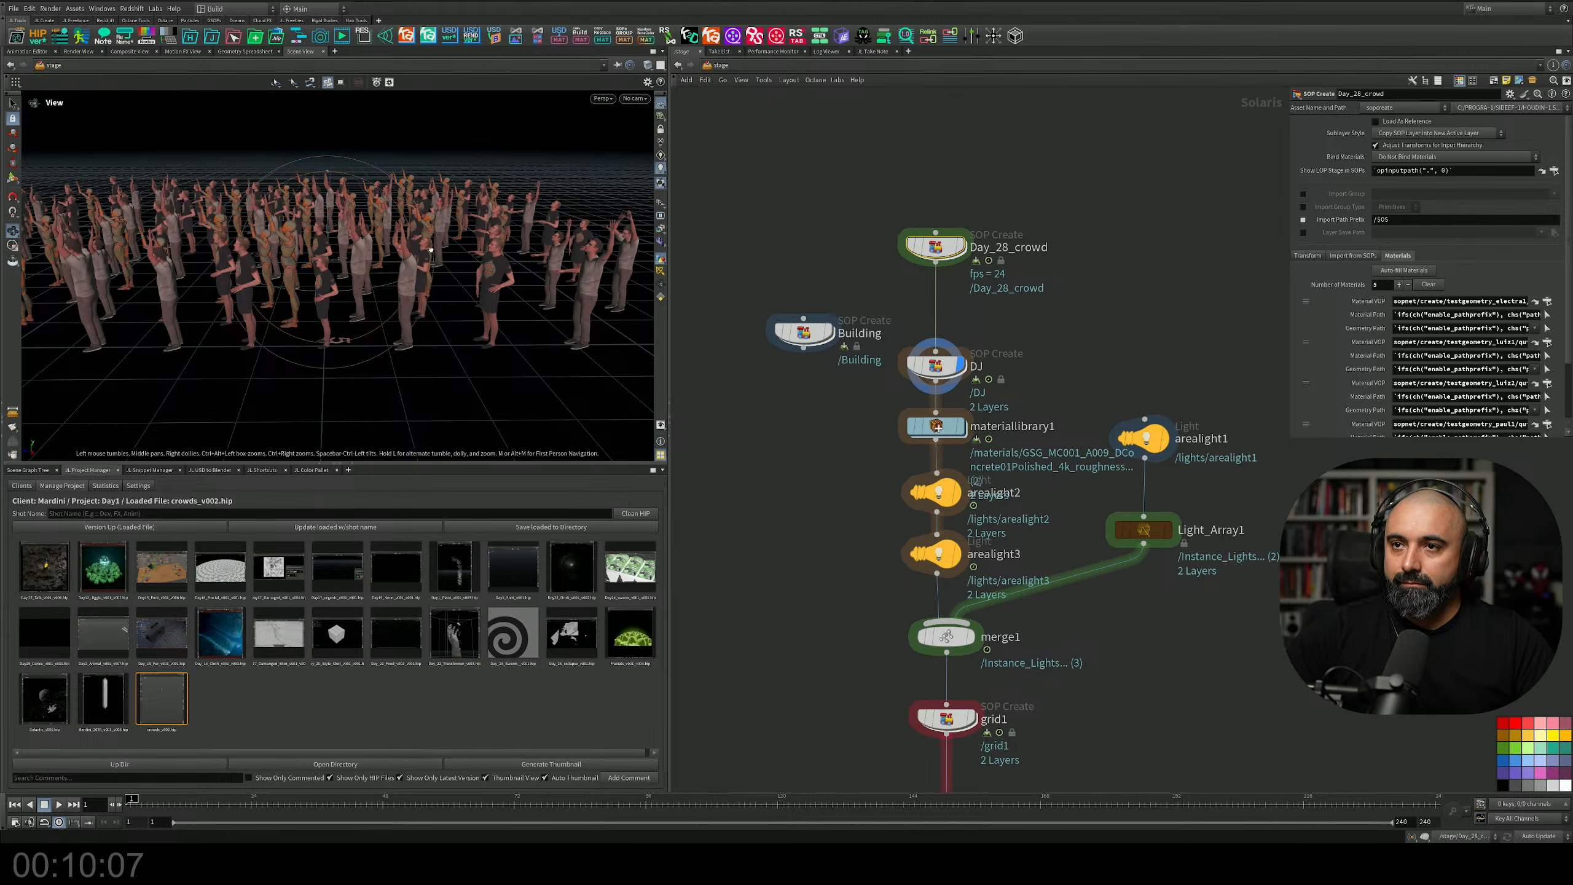
{"action": "left_click_drag", "start_coordinate": [291, 204], "coordinate": [319, 273], "text": "alt"}
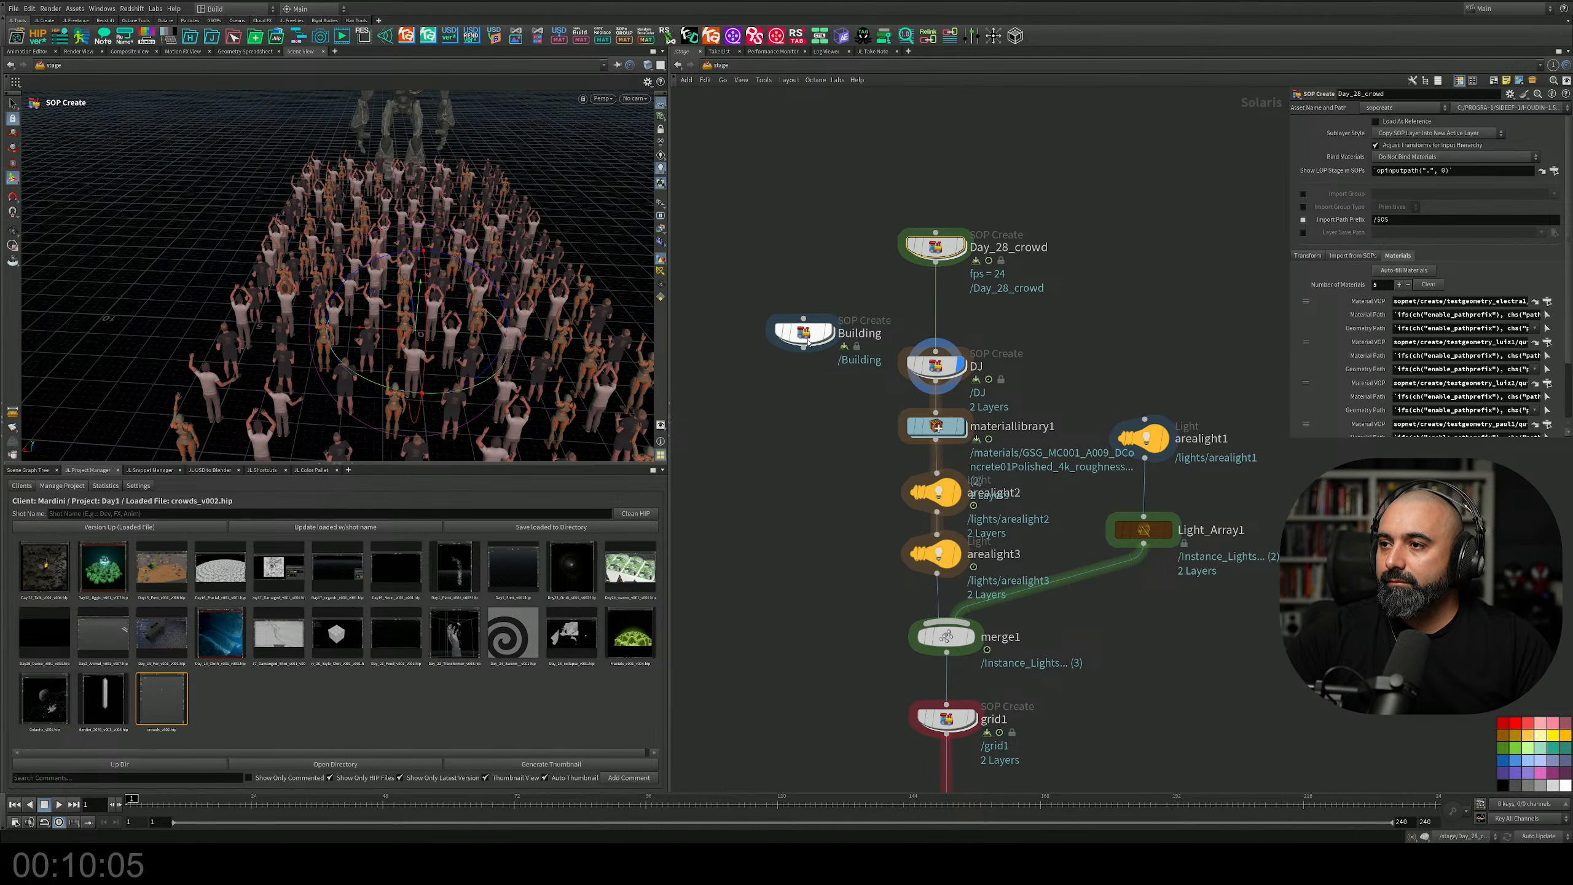
Insert the Building node between DJ and materiallibrary1, display it, and space the DJ node further above it.
{"action": "left_click_drag", "start_coordinate": [809, 343], "coordinate": [892, 415]}
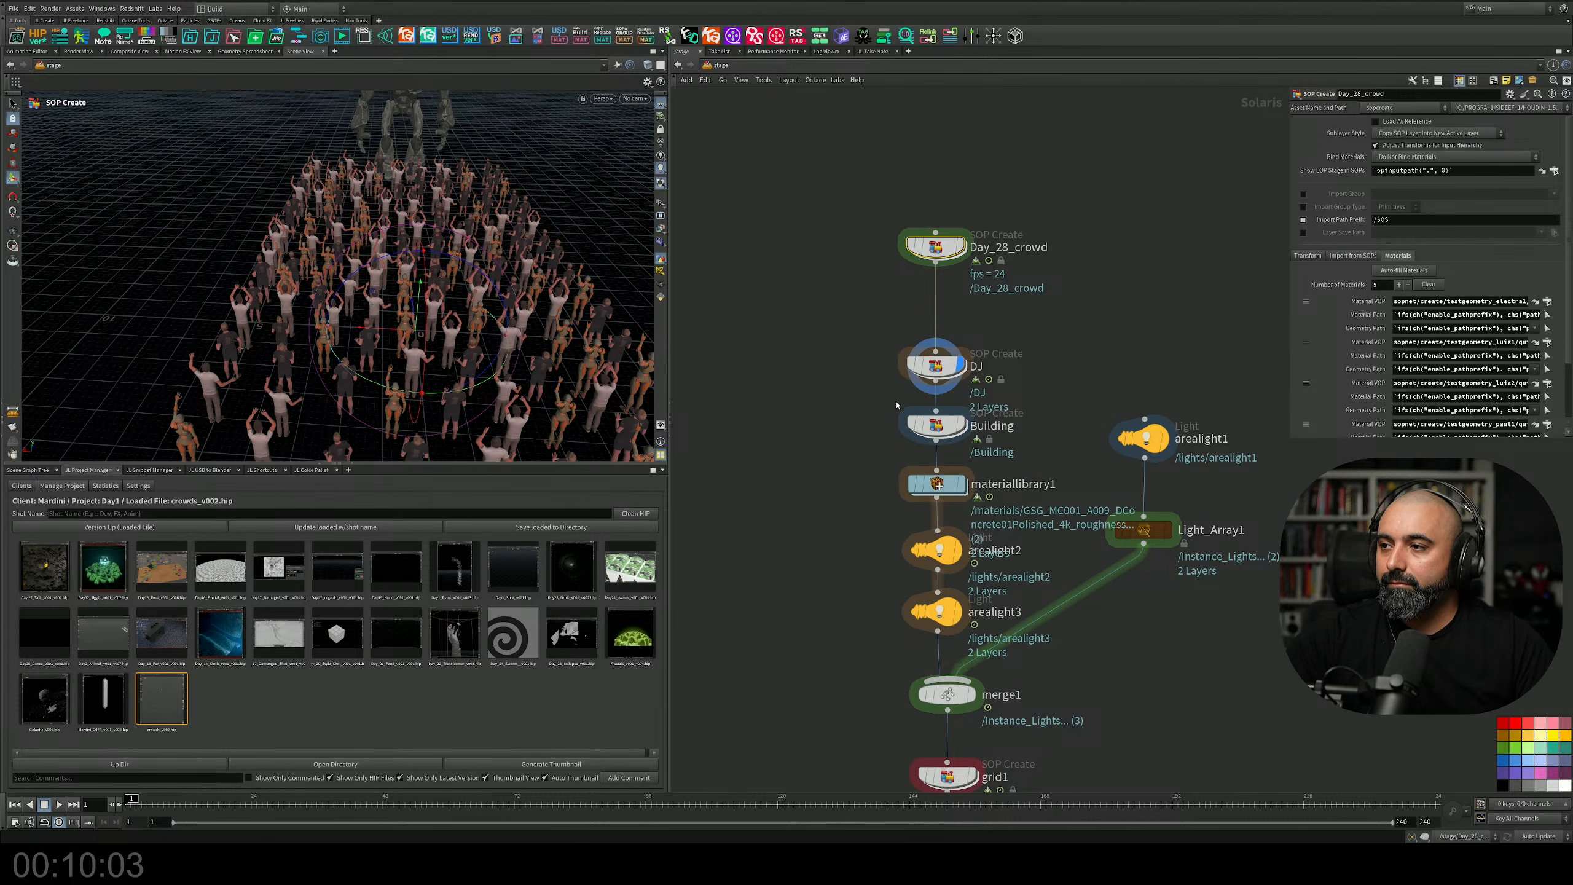
{"action": "left_click", "coordinate": [966, 396]}
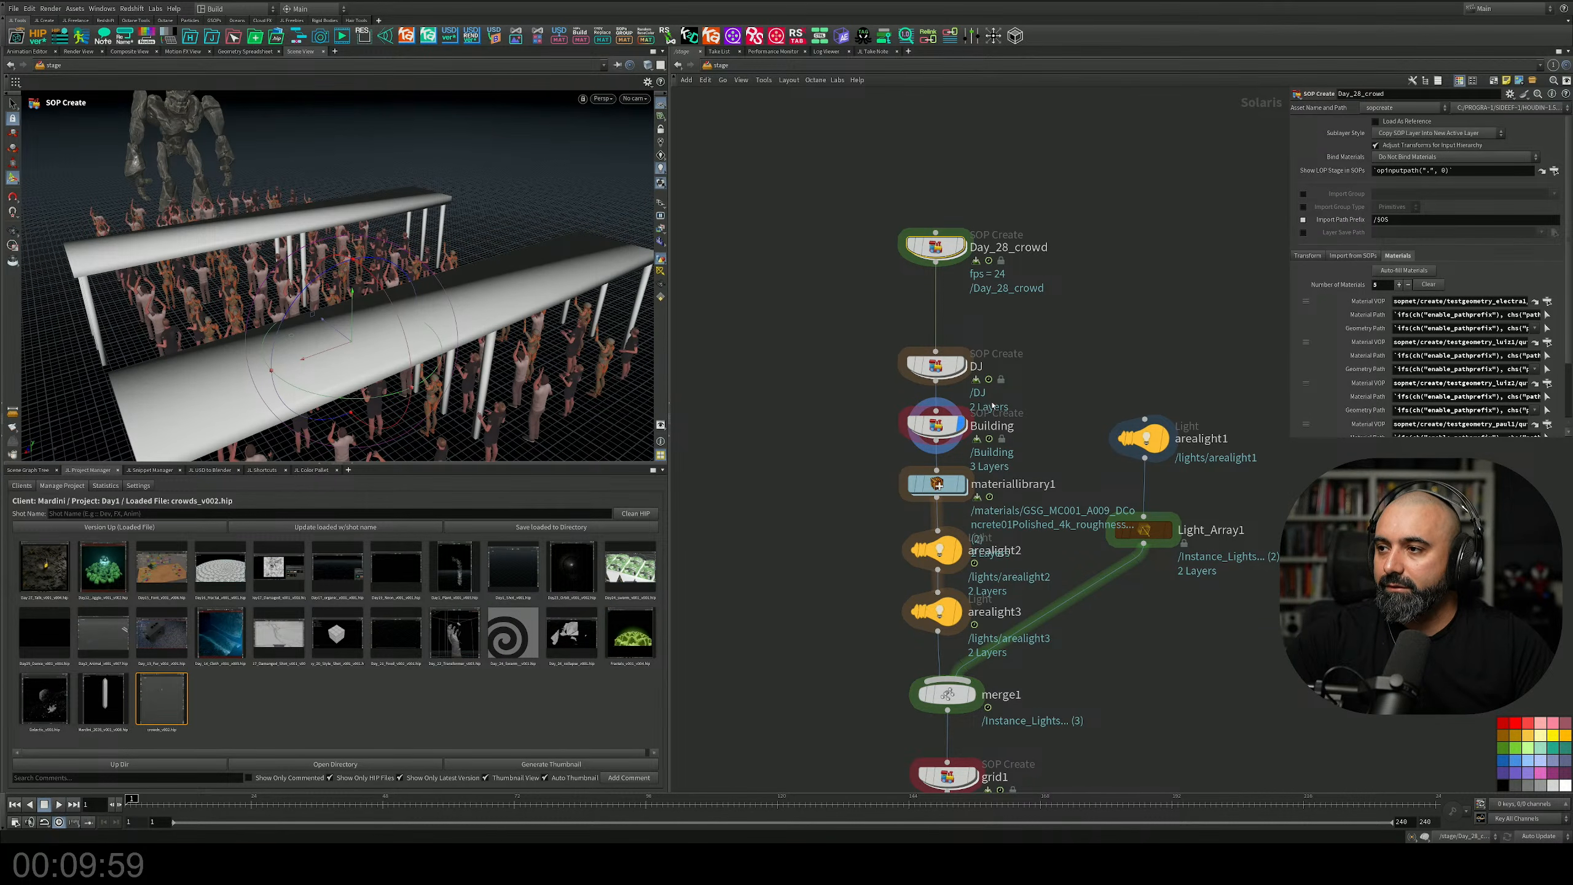
{"action": "mouse_move", "coordinate": [950, 435]}
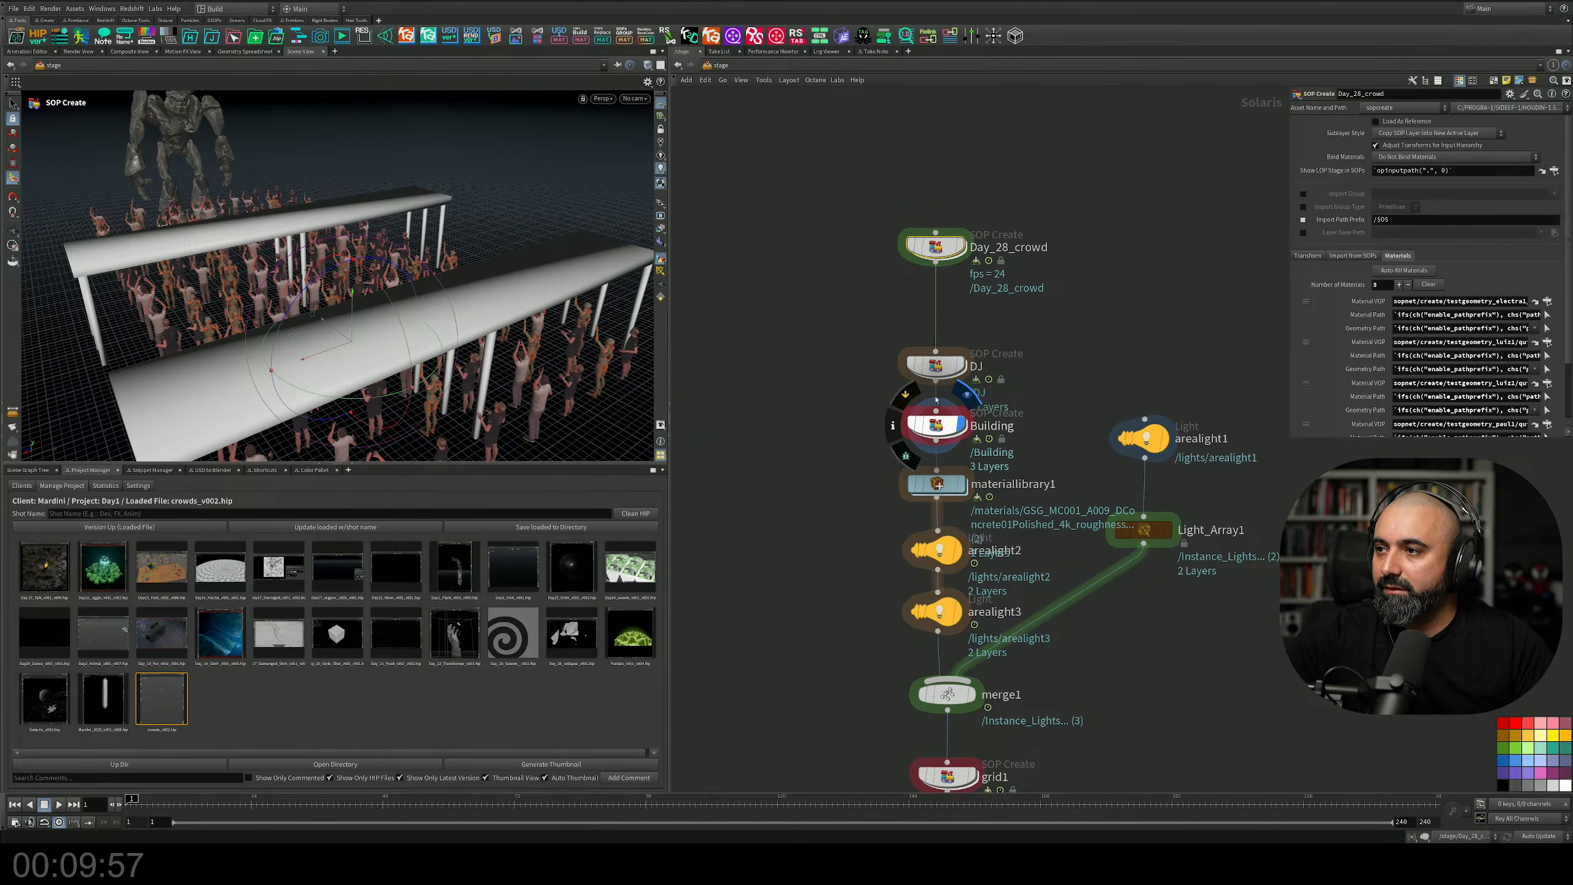
{"action": "left_click_drag", "start_coordinate": [936, 366], "coordinate": [936, 338]}
Try a Y rotation of 180 on the Building node and check the platforms against the crowd.
{"action": "left_click", "coordinate": [936, 426]}
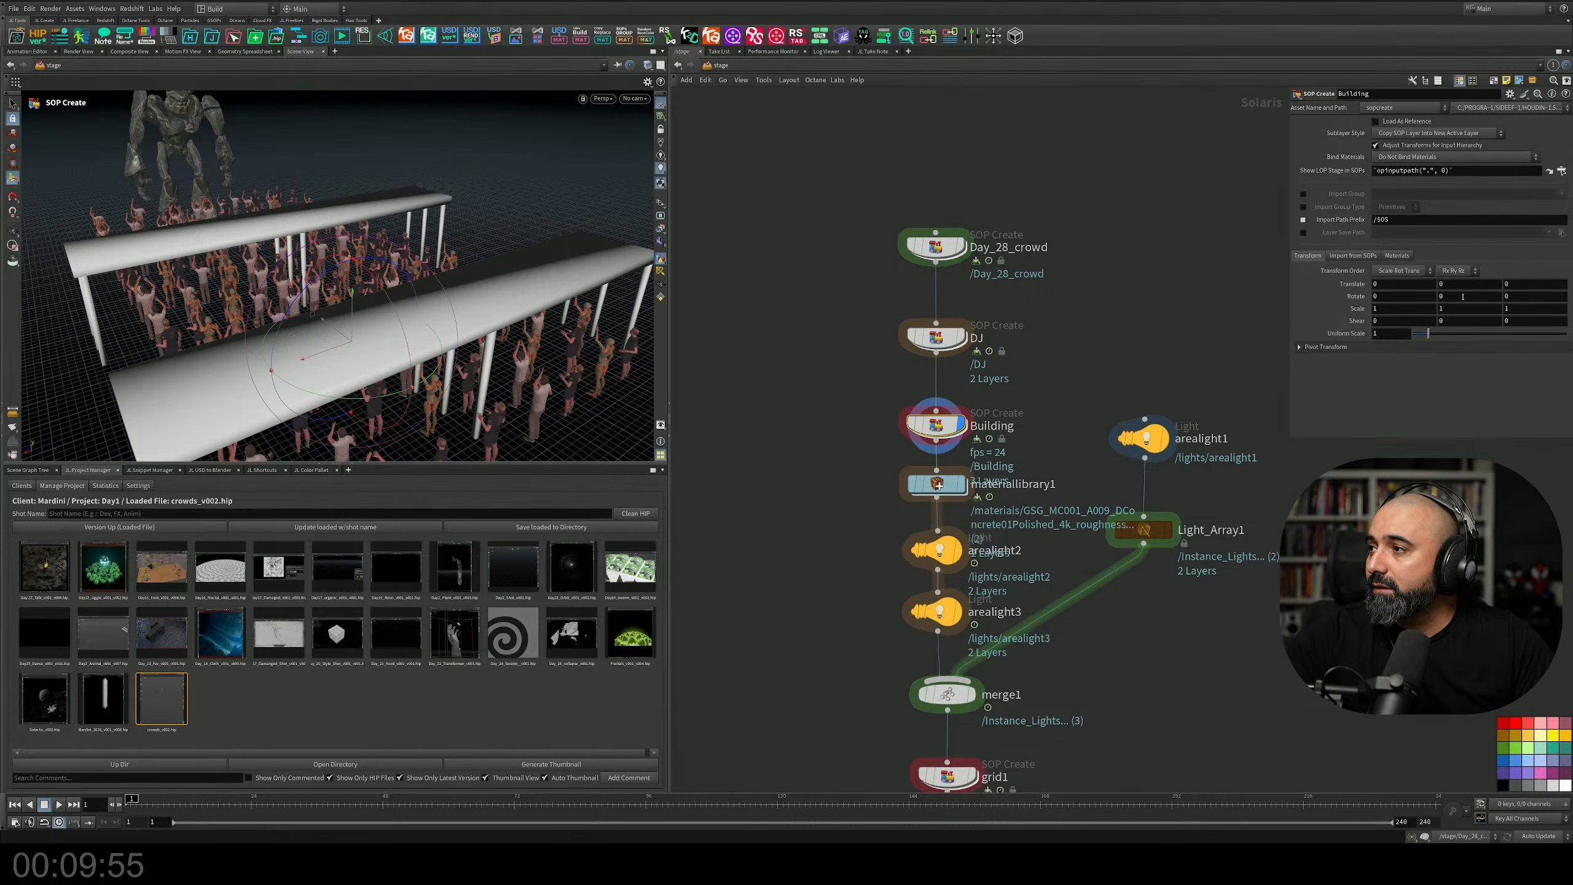
{"action": "key", "text": "Return"}
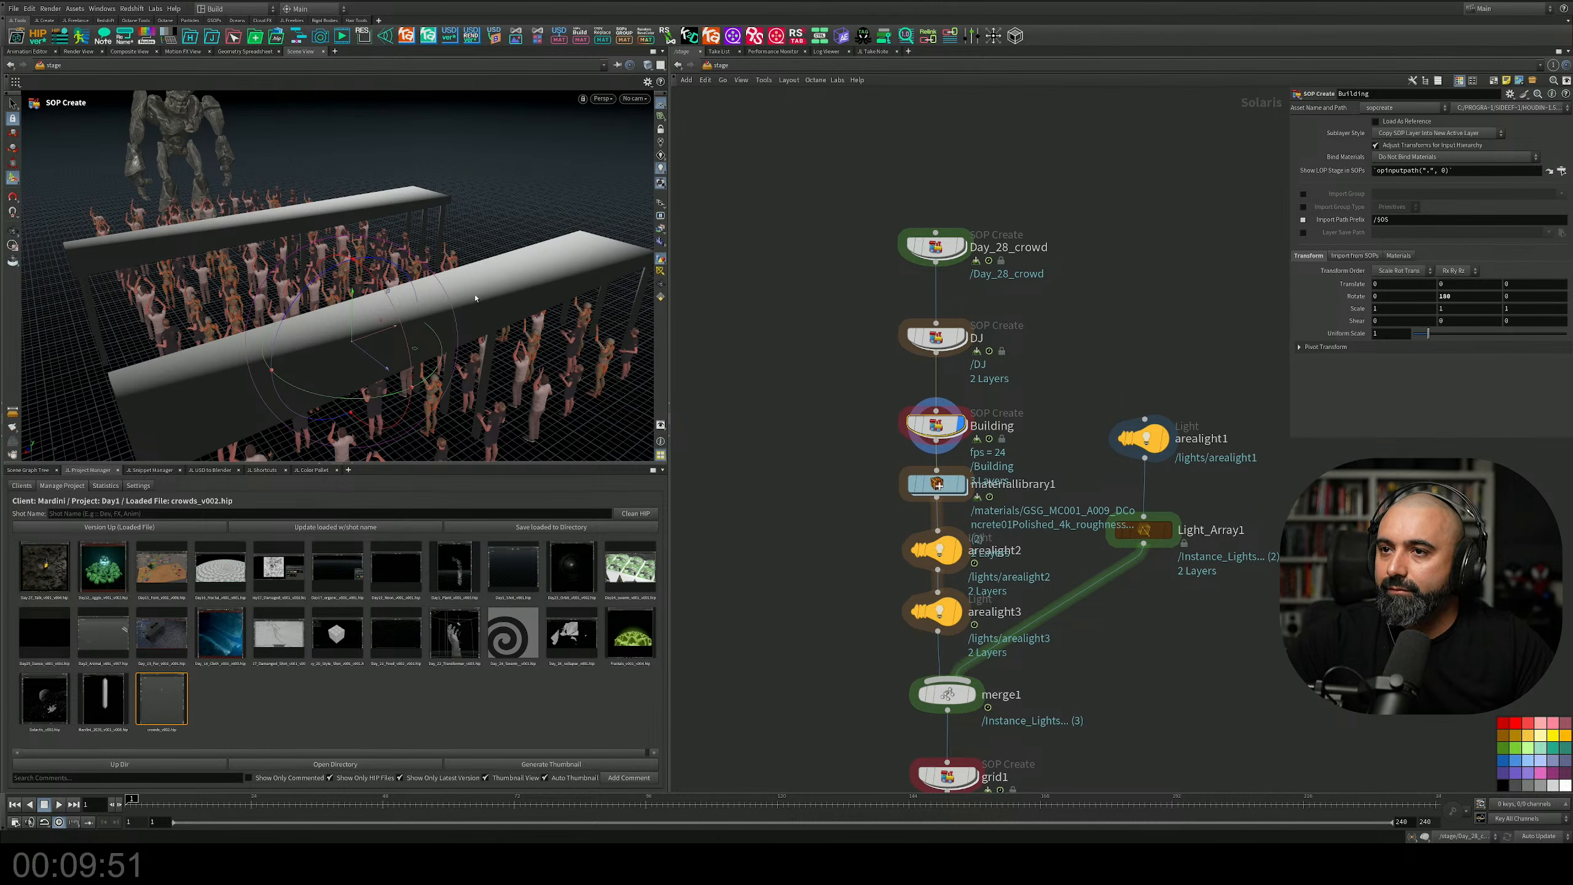
{"action": "left_click_drag", "start_coordinate": [510, 280], "coordinate": [439, 295], "text": "alt"}
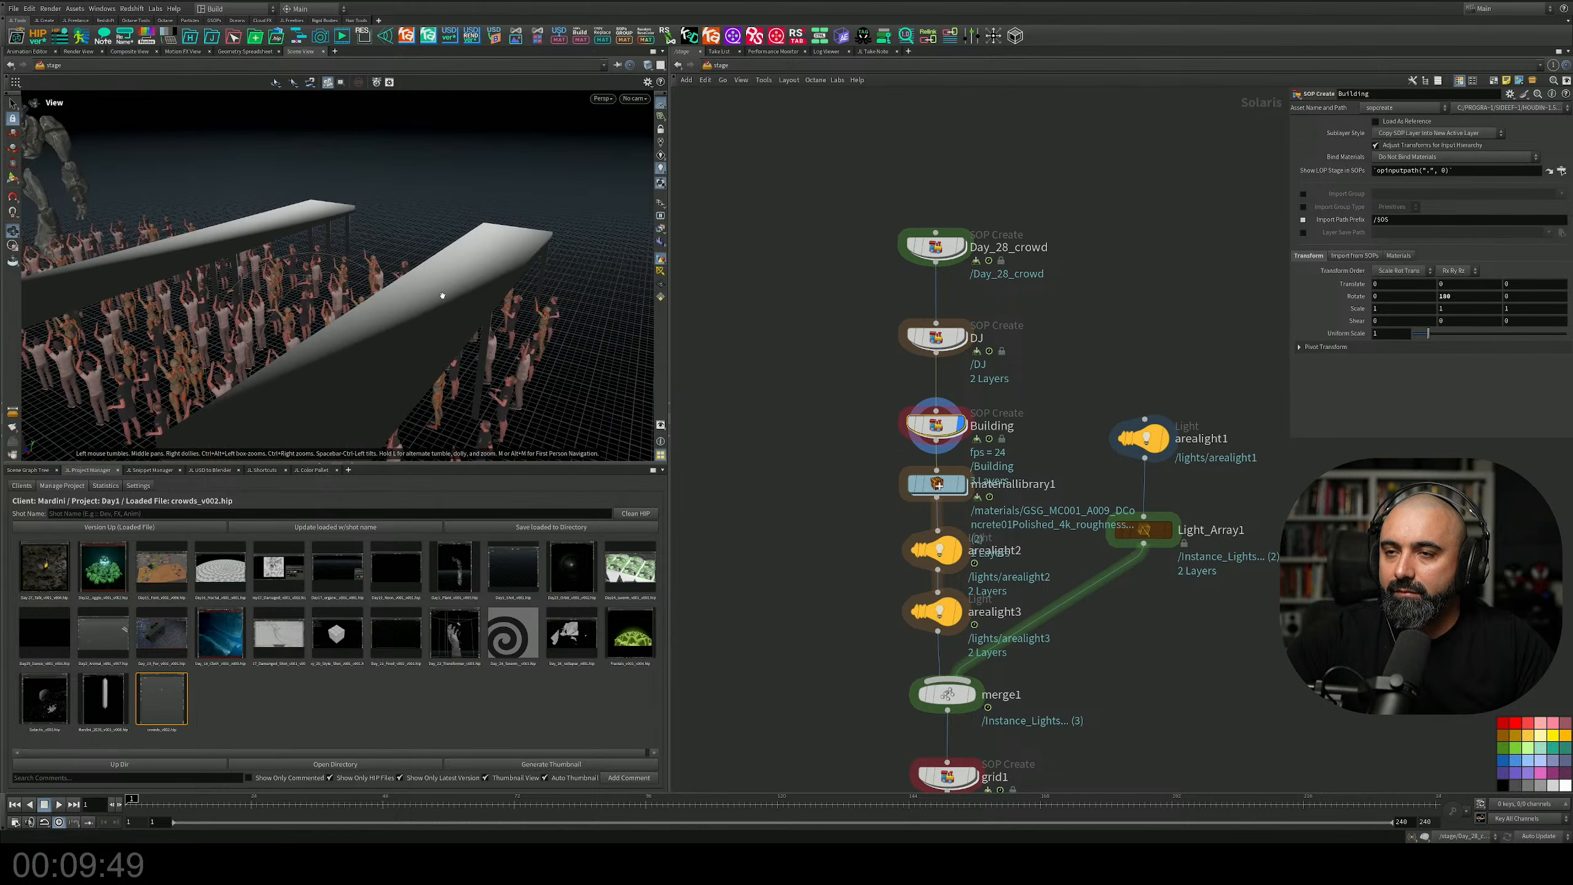
{"action": "right_click_drag", "start_coordinate": [440, 295], "coordinate": [373, 330], "text": "alt"}
{"action": "left_click_drag", "start_coordinate": [372, 330], "coordinate": [334, 348], "text": "alt"}
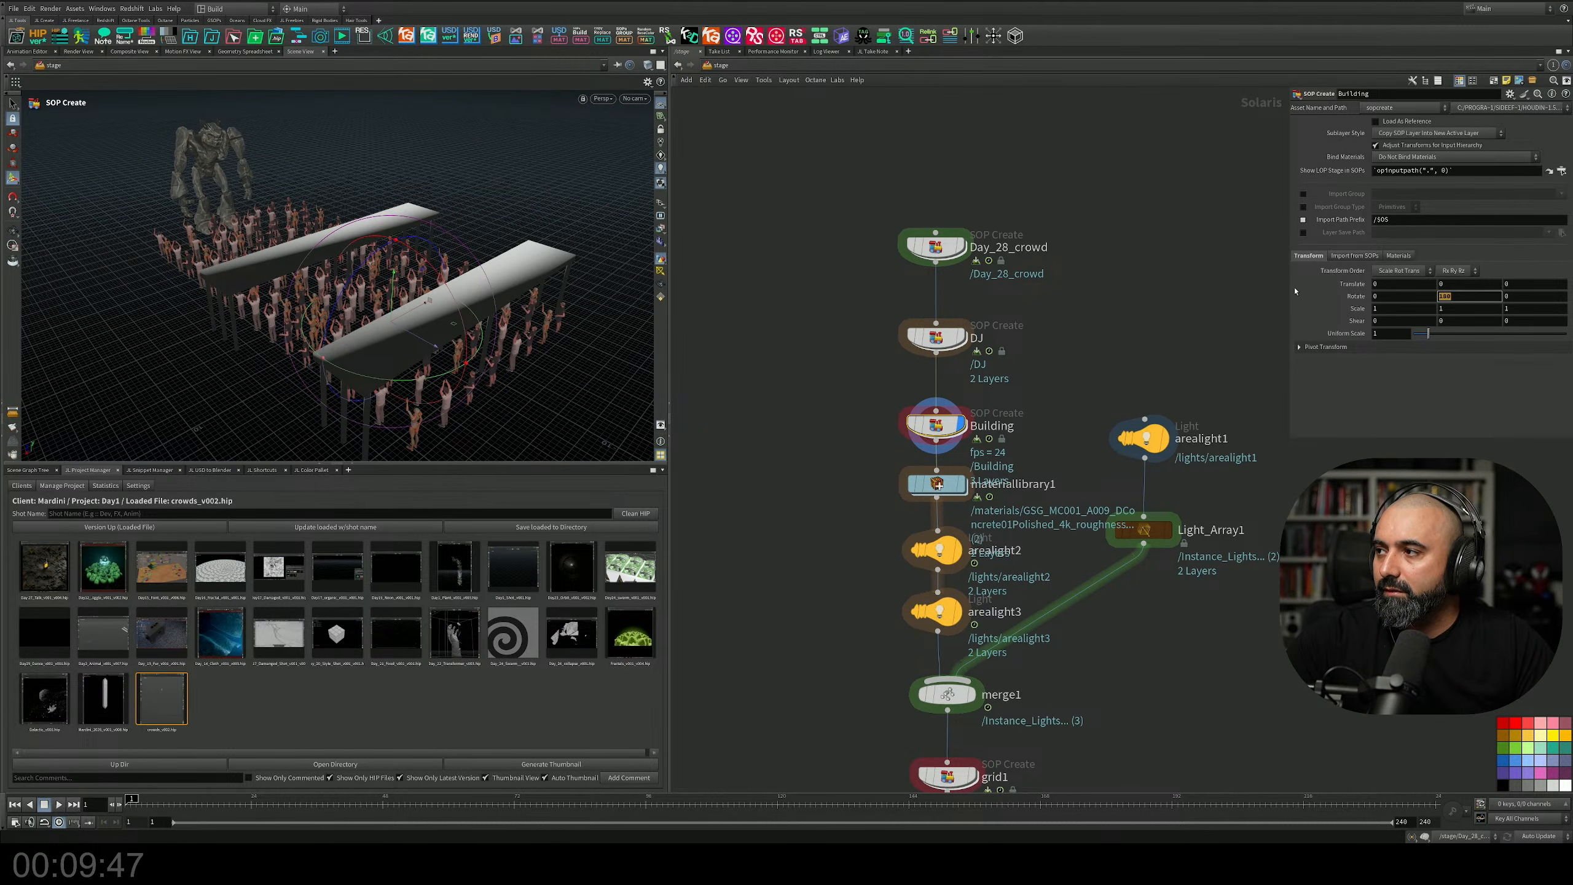
Set the Building node's Y Rotate to 90 and view the platforms beside the crowd from the front.
{"action": "type", "text": "90"}
{"action": "key", "text": "Return"}
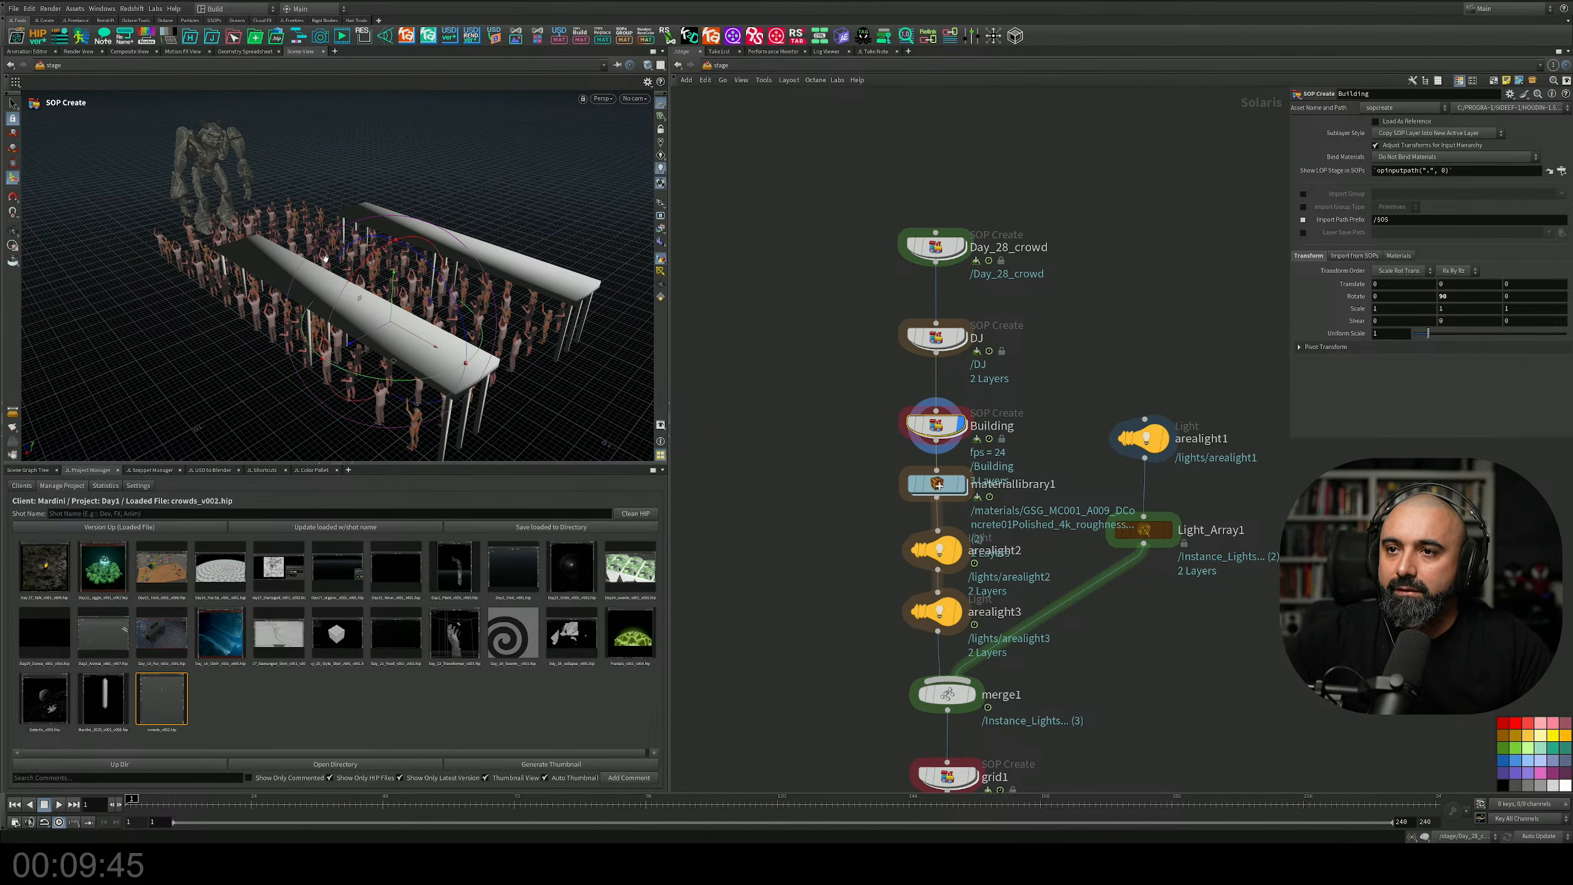
{"action": "left_click_drag", "start_coordinate": [326, 258], "coordinate": [311, 170], "text": "alt"}
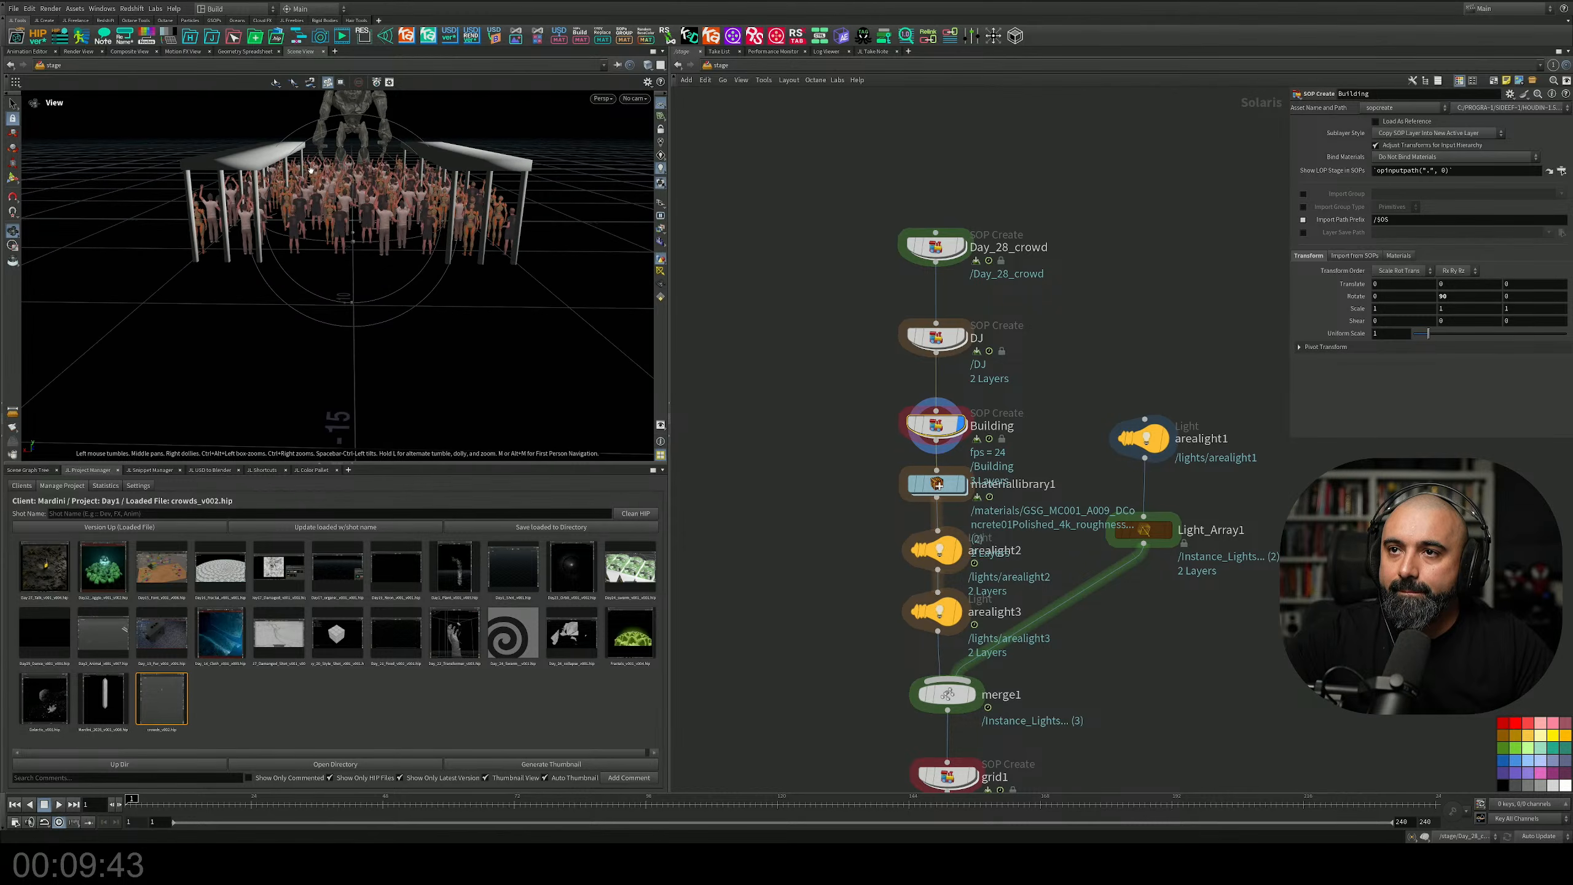
{"action": "right_click_drag", "start_coordinate": [311, 170], "coordinate": [346, 192], "text": "alt"}
{"action": "mouse_move", "coordinate": [347, 192]}
{"action": "left_mouse_down", "text": "alt"}
{"action": "mouse_move", "coordinate": [350, 248]}
{"action": "mouse_move", "coordinate": [352, 216]}
{"action": "left_mouse_up", "text": "alt"}
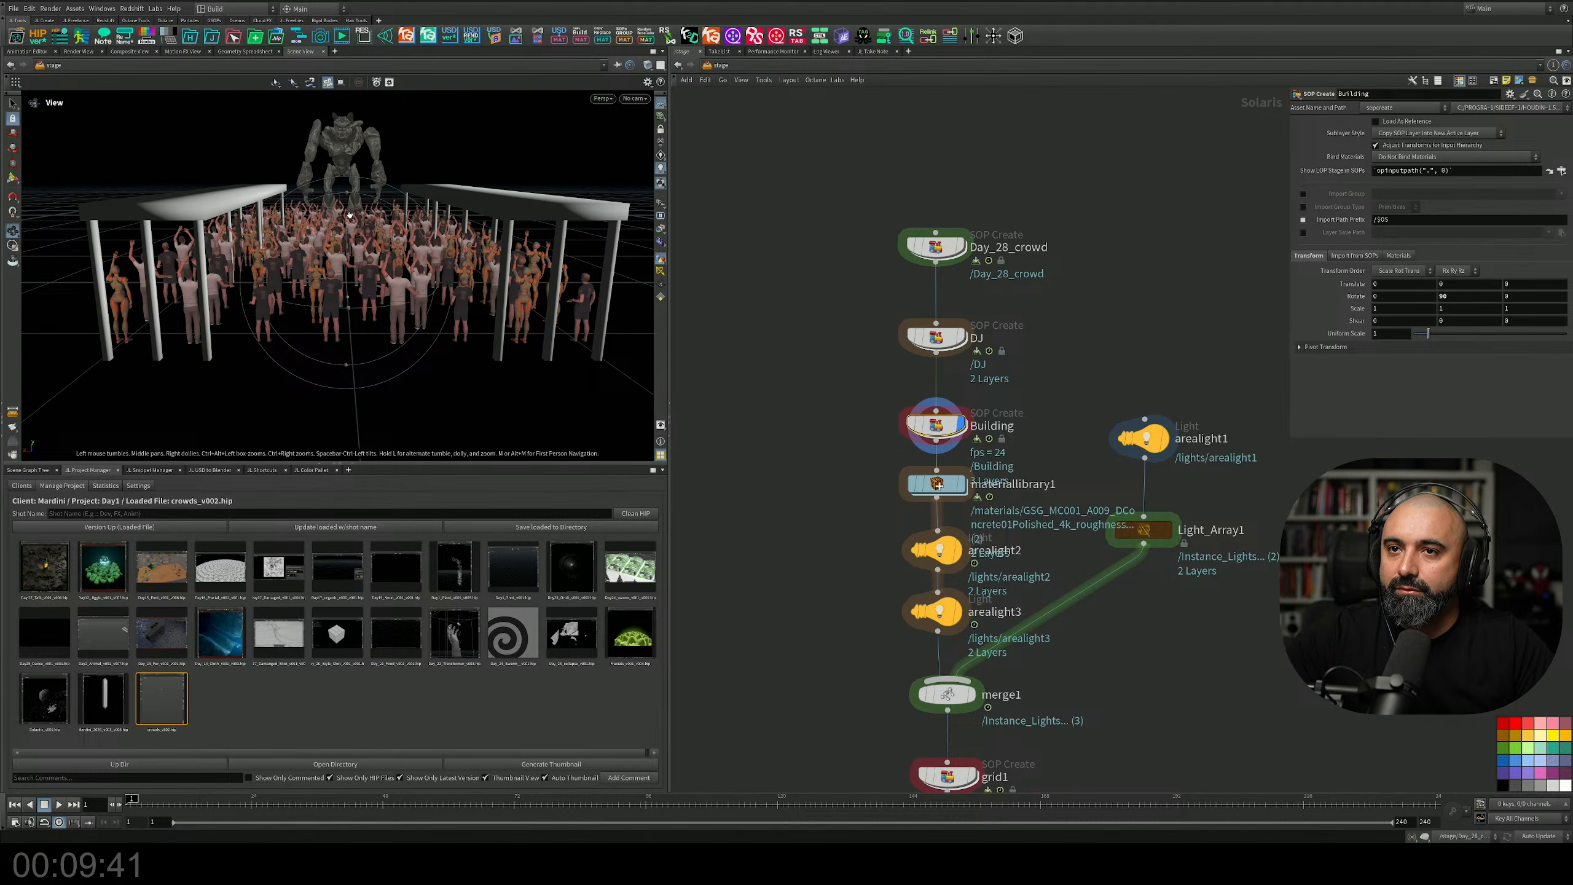
{"action": "right_click_drag", "start_coordinate": [349, 215], "coordinate": [332, 248], "text": "alt"}
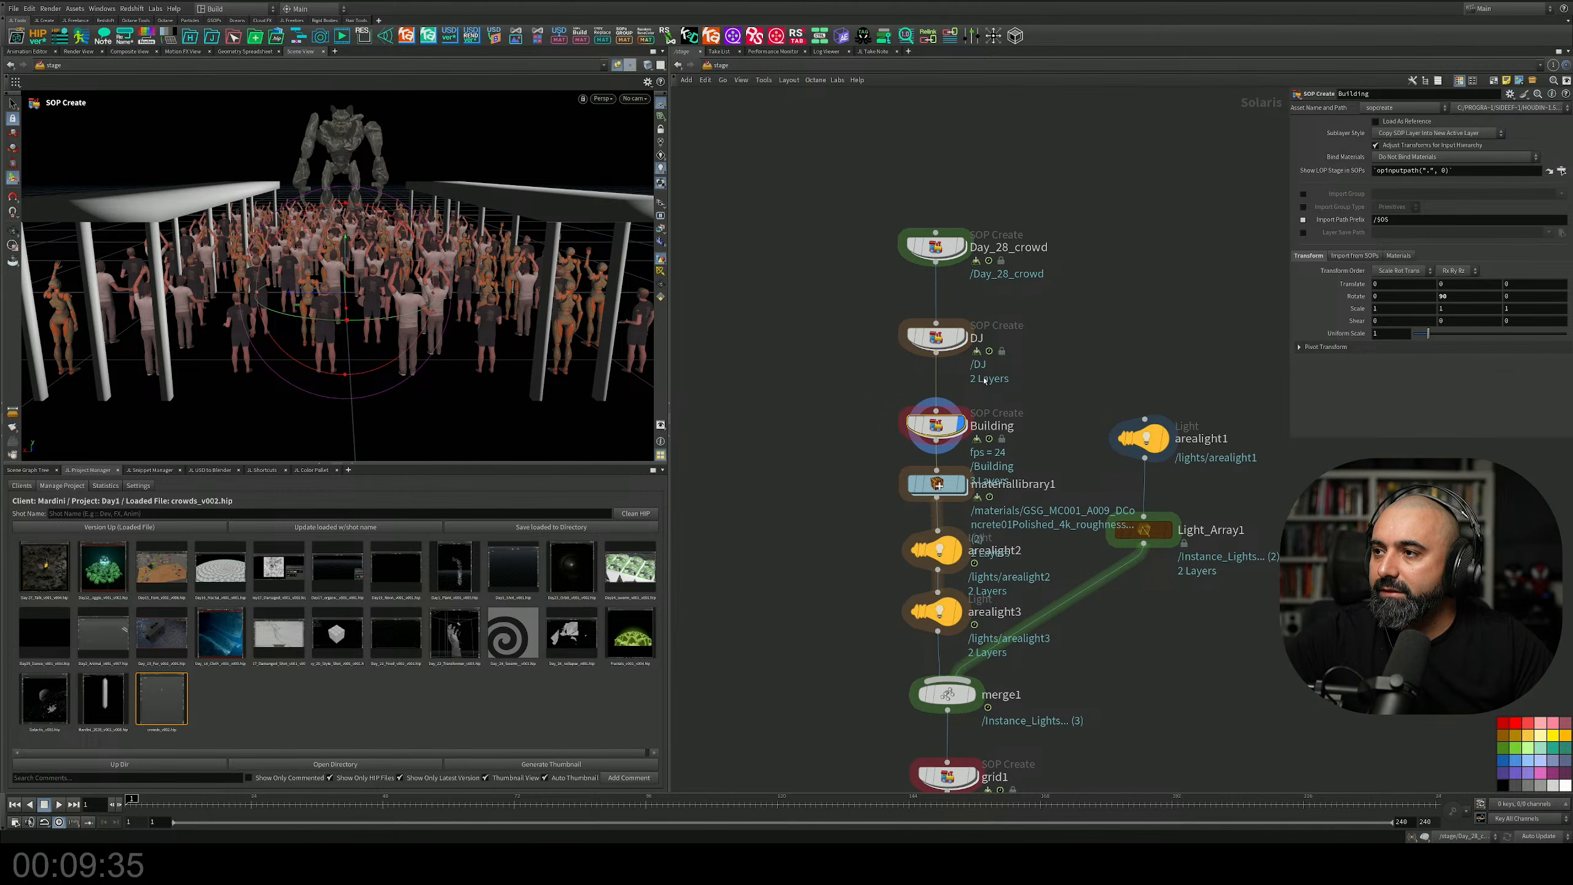
Inside the Building network, raise the mirror1 Distance to 6.75 to spread the two platforms farther apart.
{"action": "double_click", "coordinate": [935, 425]}
{"action": "scroll", "coordinate": [964, 680], "scroll_direction": "up", "scroll_amount": 4}
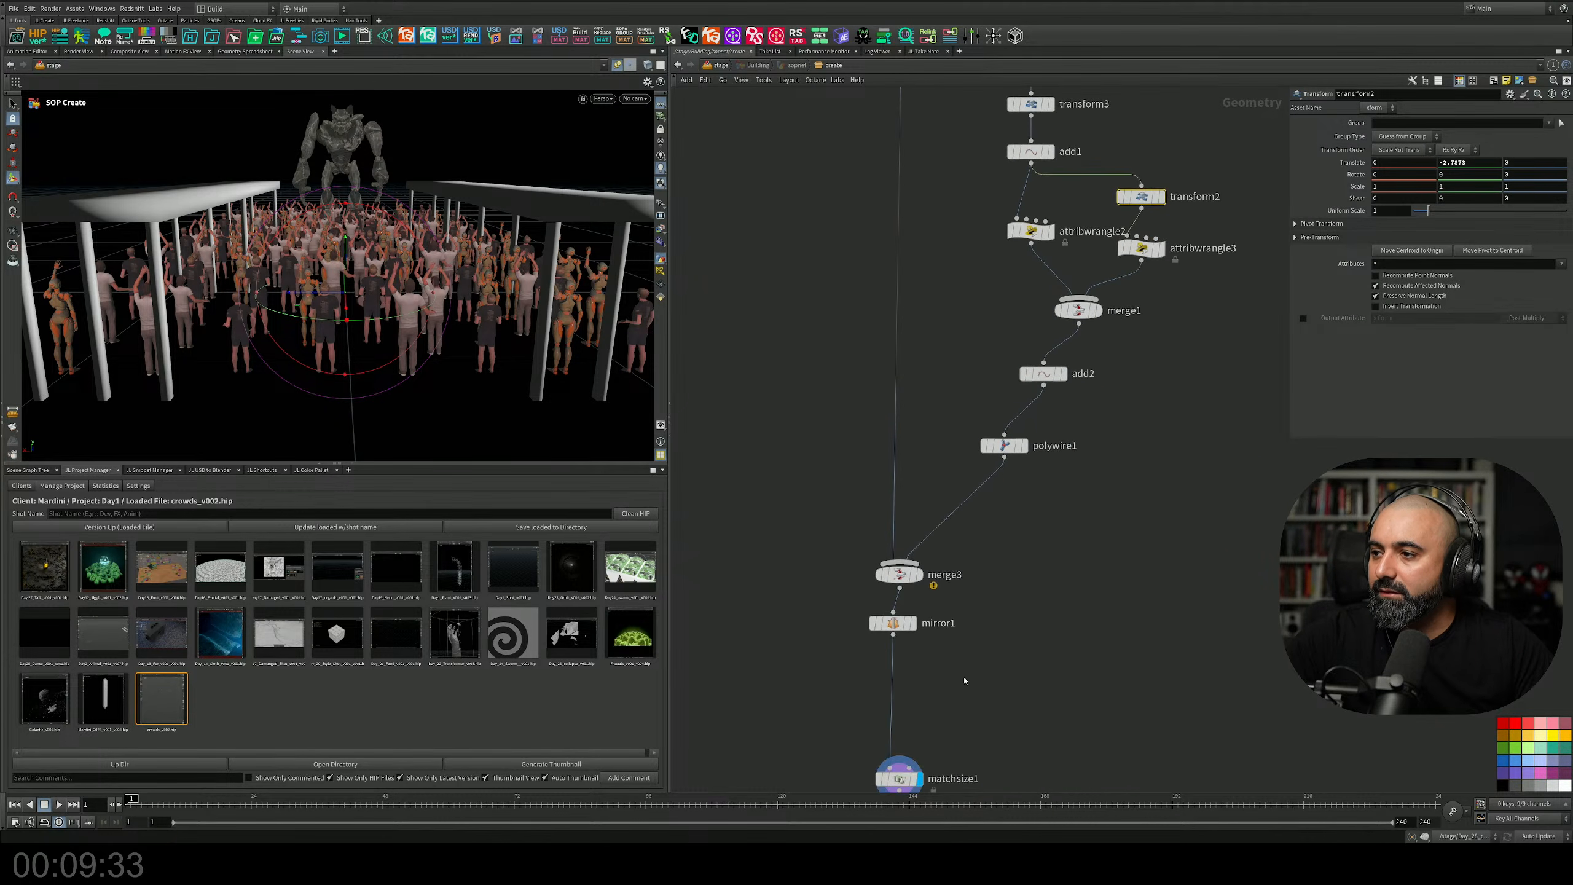
{"action": "left_click_drag", "start_coordinate": [928, 617], "coordinate": [910, 626]}
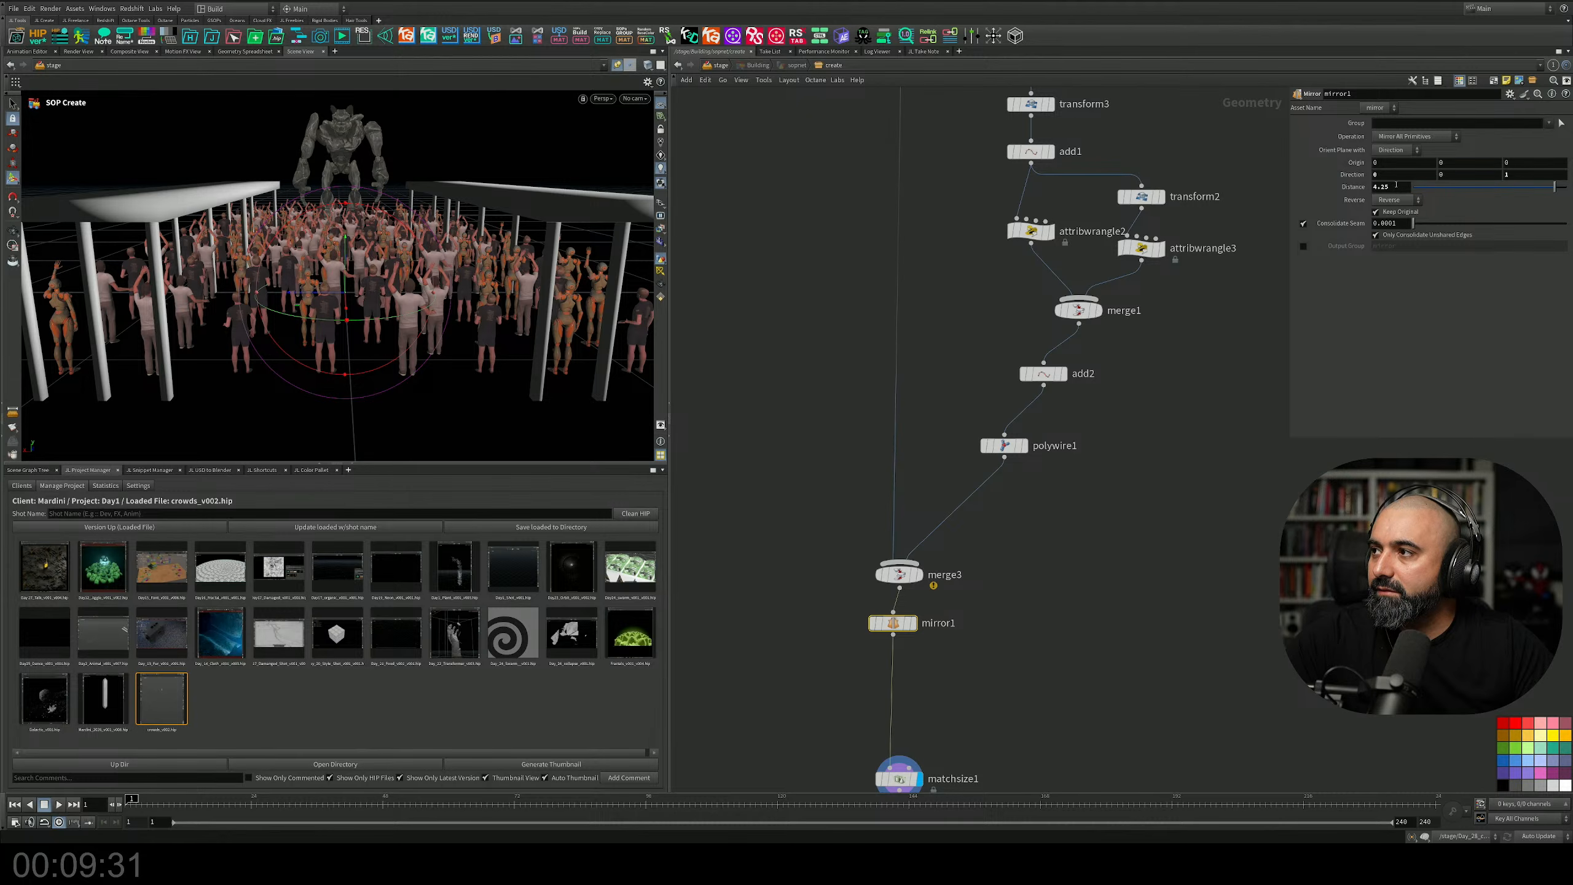
{"action": "middle_click_drag", "start_coordinate": [1396, 184], "coordinate": [1516, 202]}
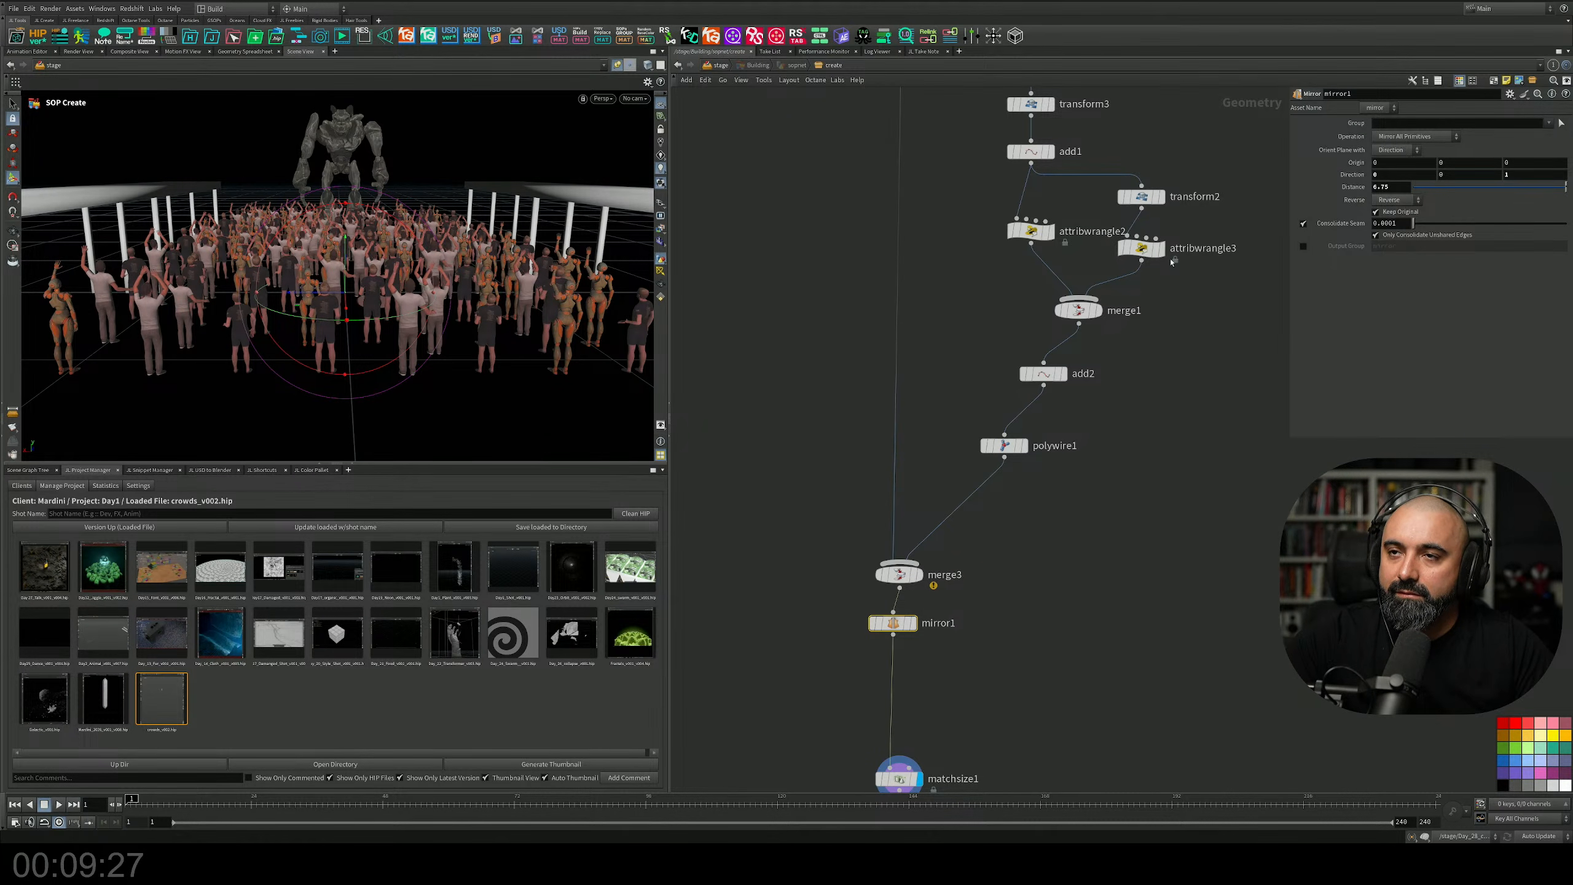
Examine the spacing between the mirrored platforms and the crowd from above, the side and the front.
{"action": "left_click_drag", "start_coordinate": [377, 220], "coordinate": [598, 328], "text": "alt"}
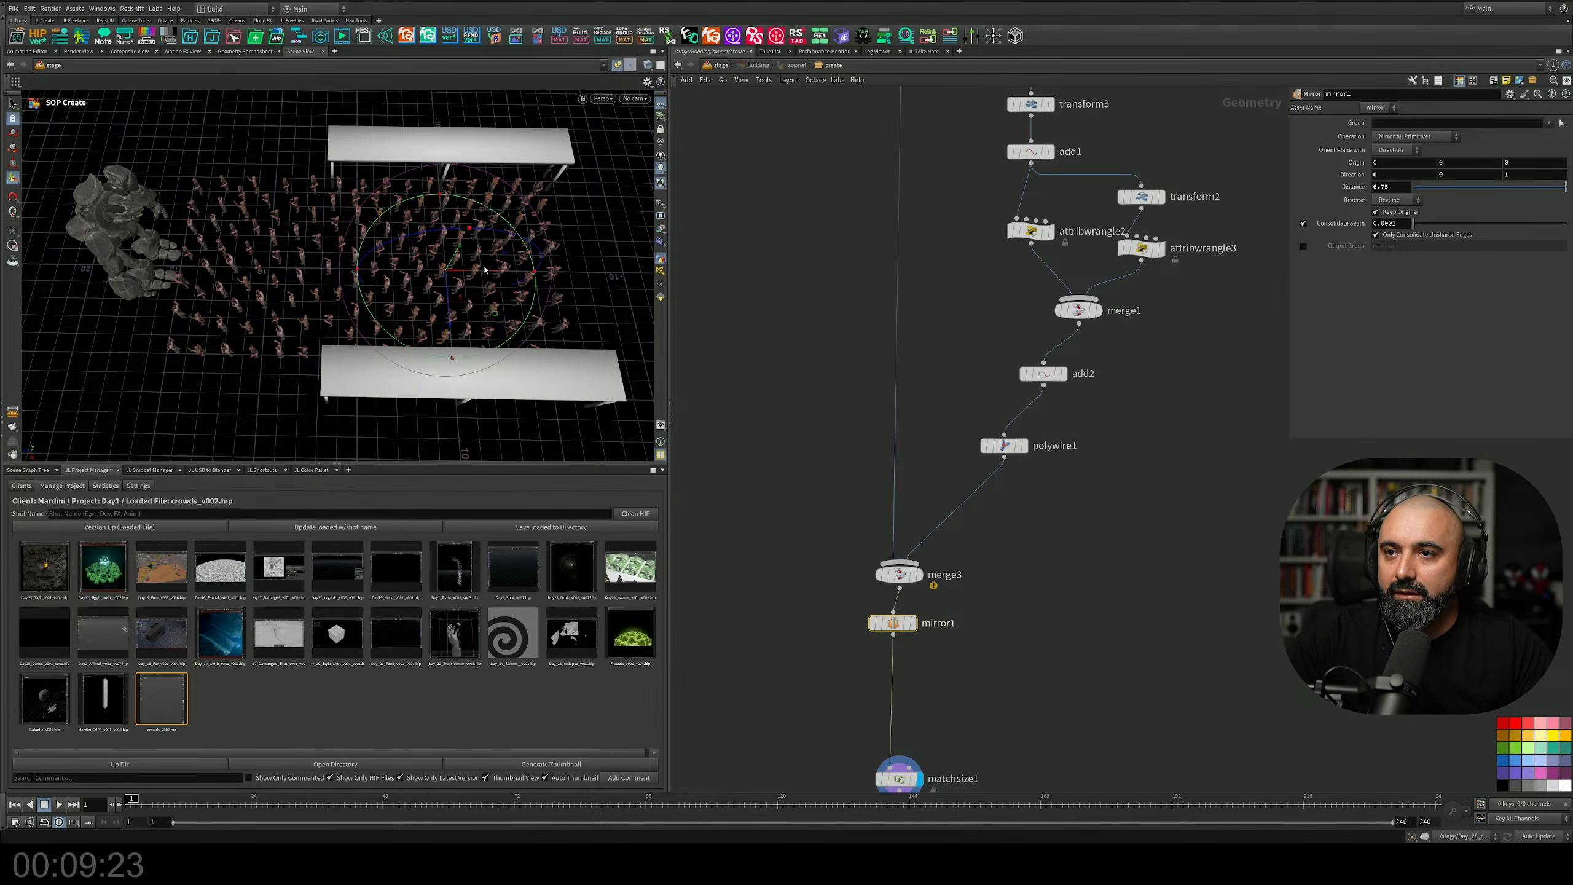
{"action": "left_click_drag", "start_coordinate": [489, 277], "coordinate": [328, 205], "text": "alt"}
{"action": "right_click_drag", "start_coordinate": [328, 205], "coordinate": [366, 247], "text": "alt"}
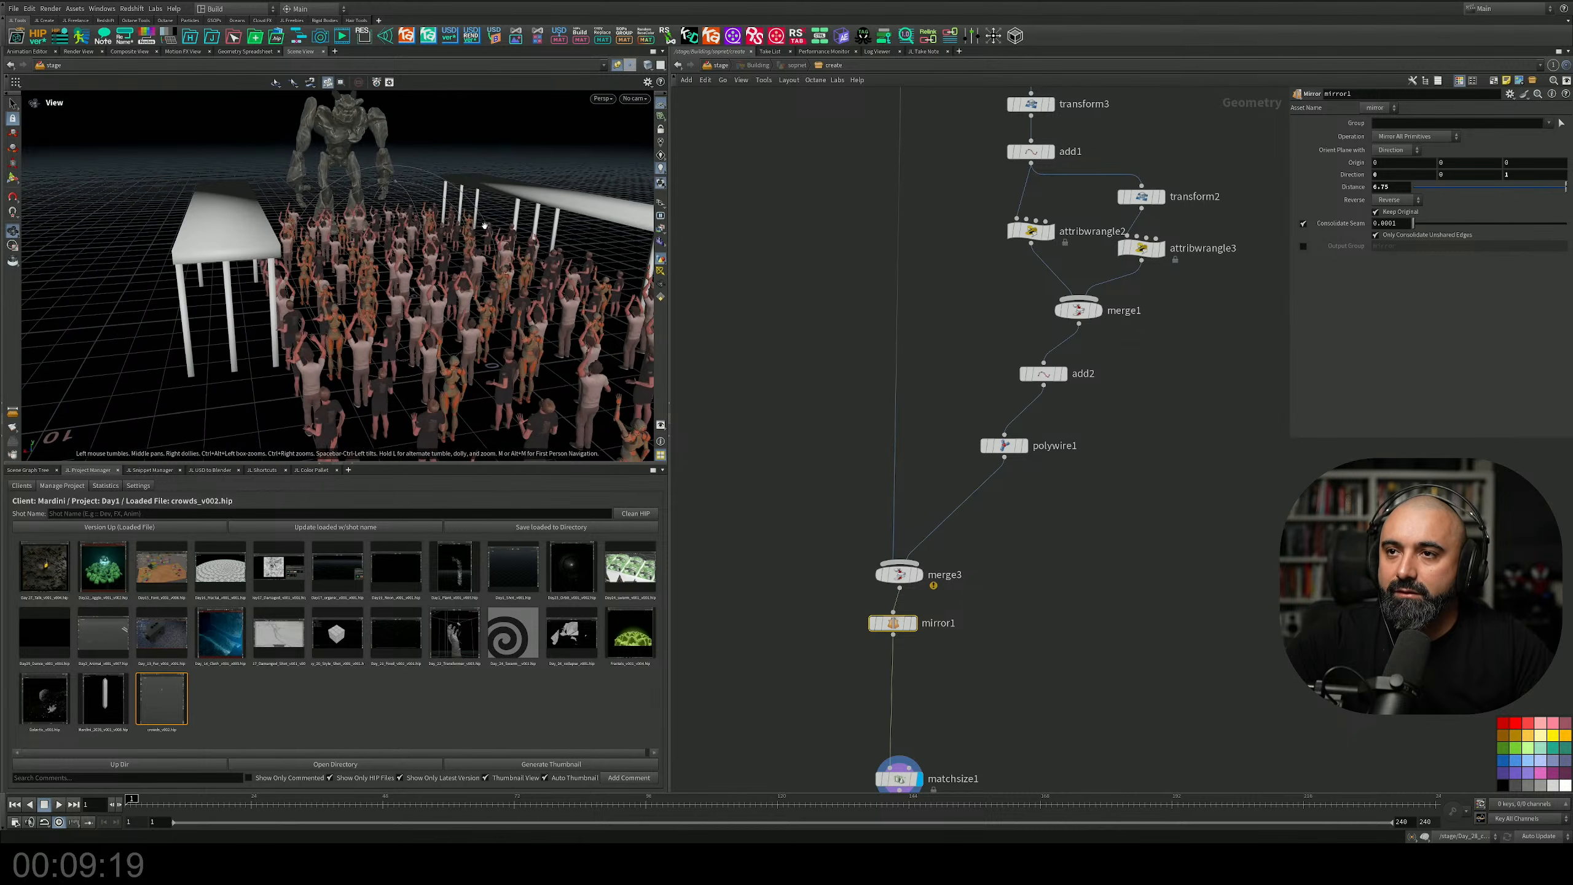
{"action": "left_click_drag", "start_coordinate": [365, 248], "coordinate": [471, 229], "text": "alt"}
{"action": "right_click_drag", "start_coordinate": [470, 229], "coordinate": [433, 251], "text": "alt"}
{"action": "middle_click_drag", "start_coordinate": [434, 251], "coordinate": [370, 316]}
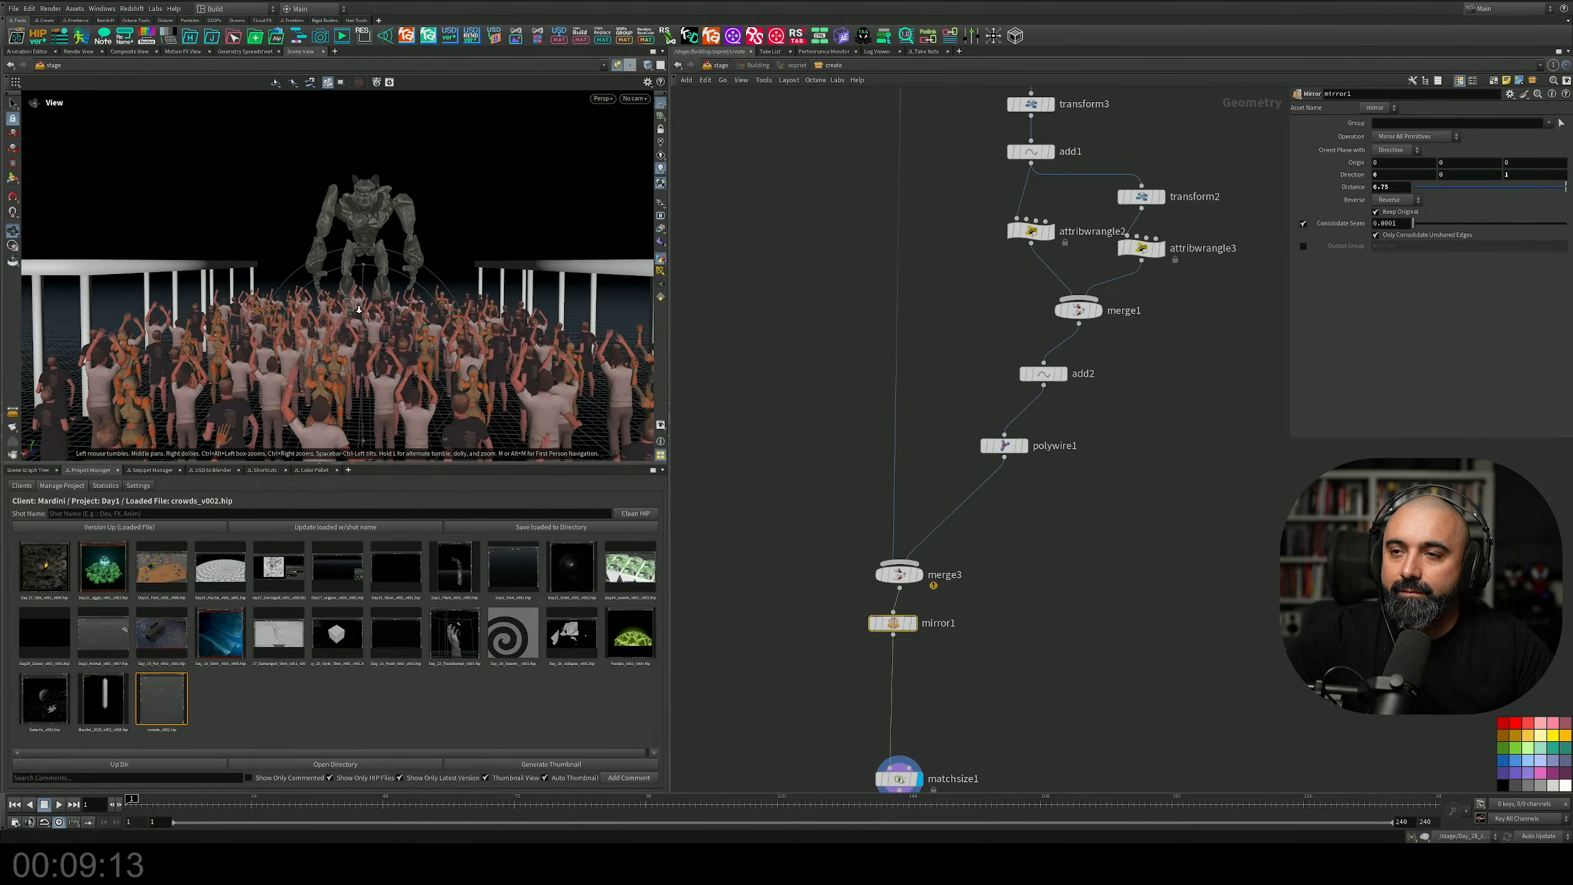
{"action": "left_click_drag", "start_coordinate": [369, 316], "coordinate": [400, 383]}
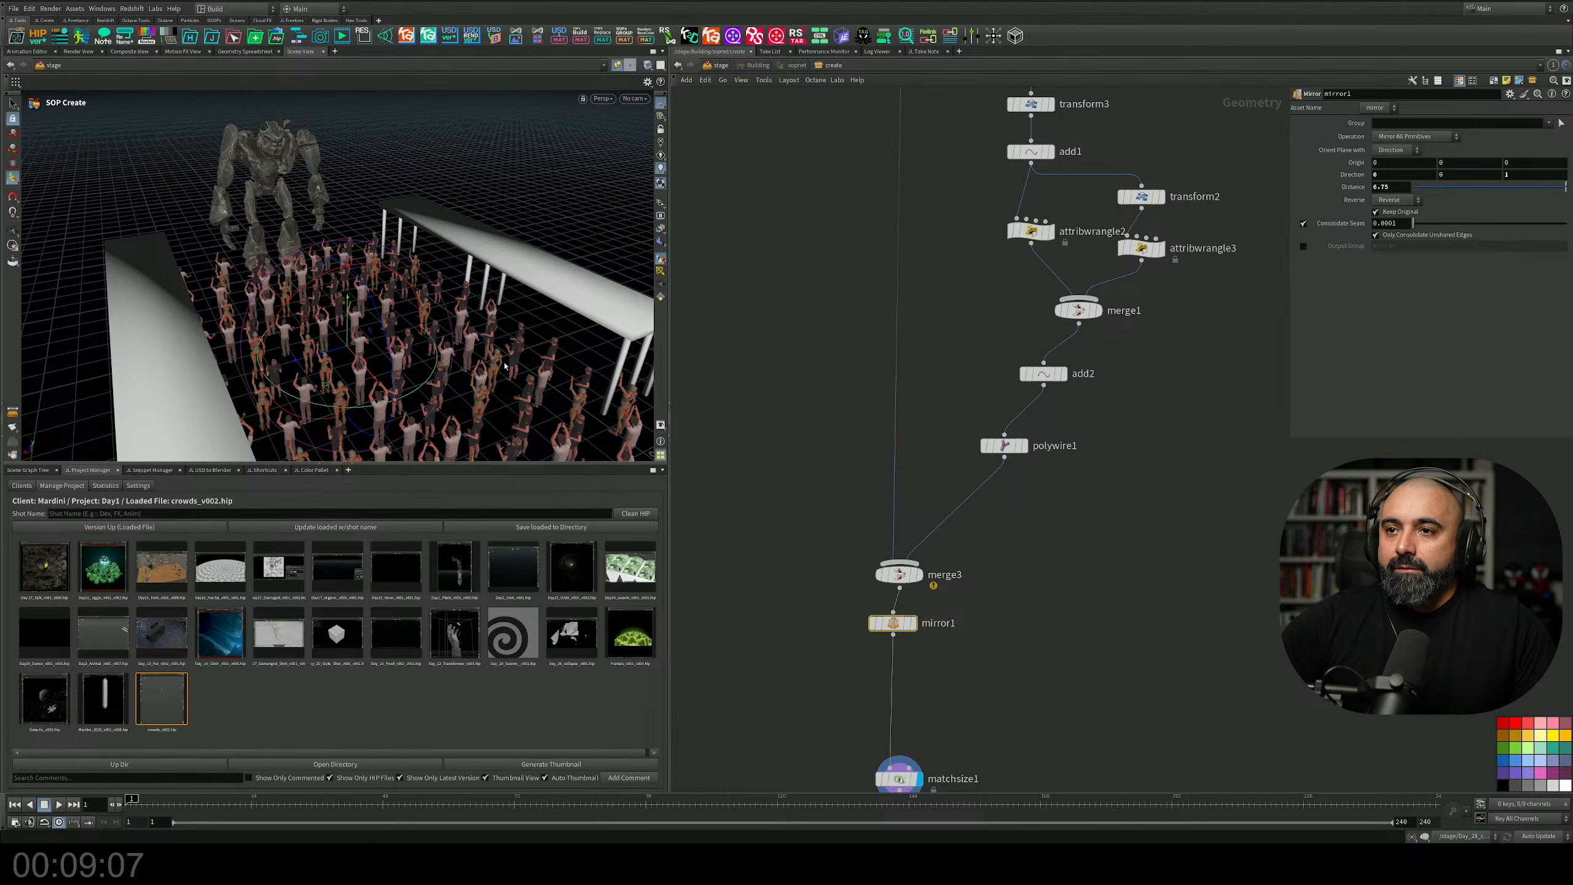
{"action": "left_click_drag", "start_coordinate": [504, 367], "coordinate": [443, 294], "text": "alt"}
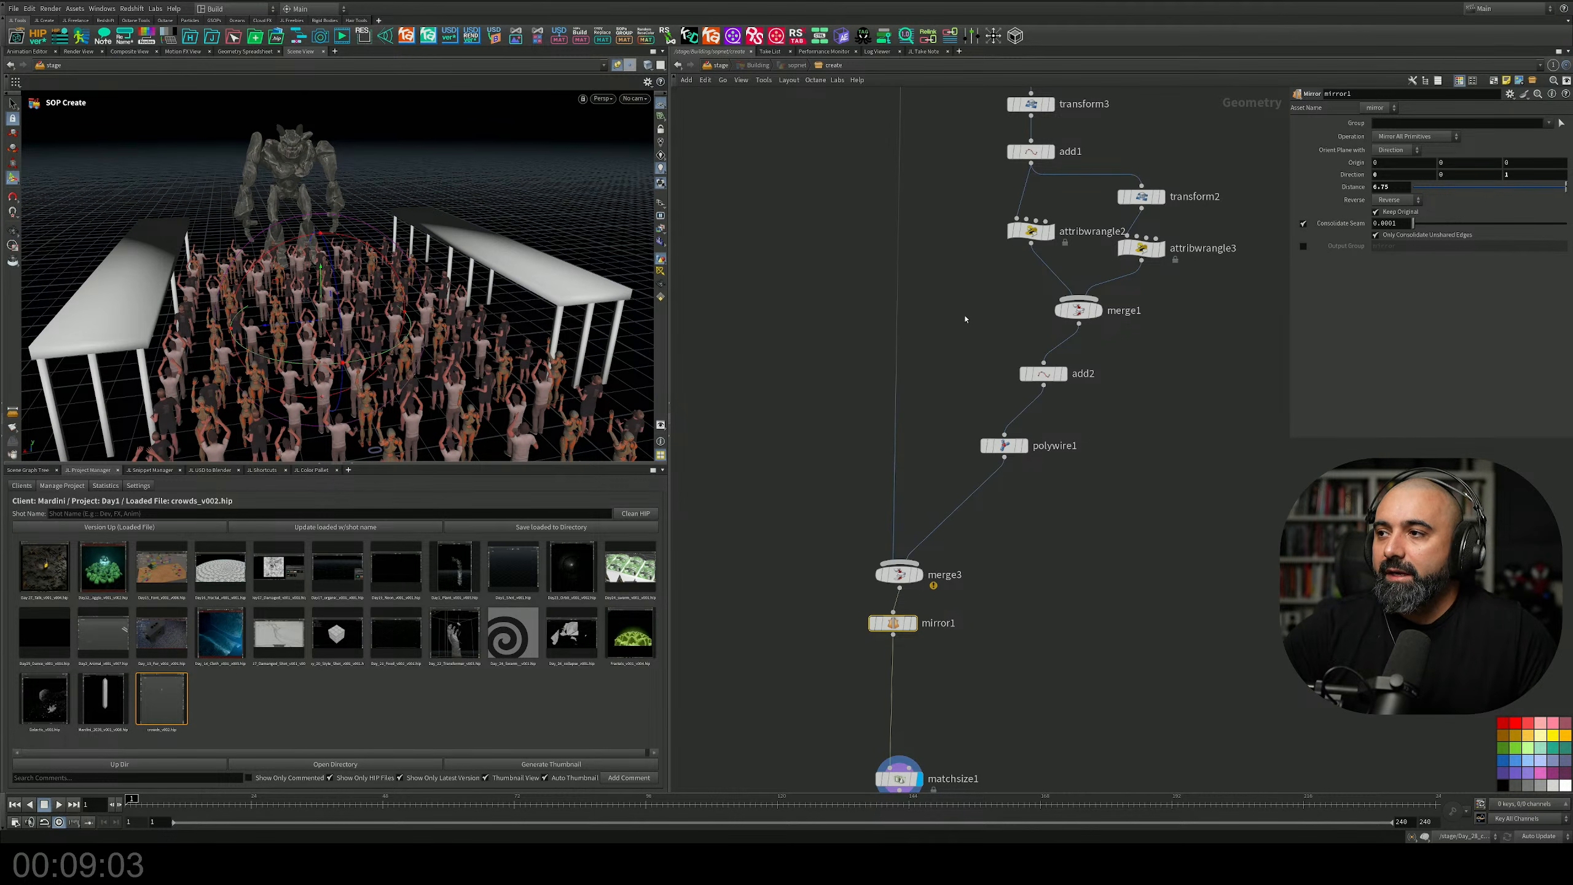
Display merge1 in the leg branch and review the nodes feeding into it.
{"action": "scroll", "coordinate": [964, 319], "scroll_direction": "down", "scroll_amount": 3}
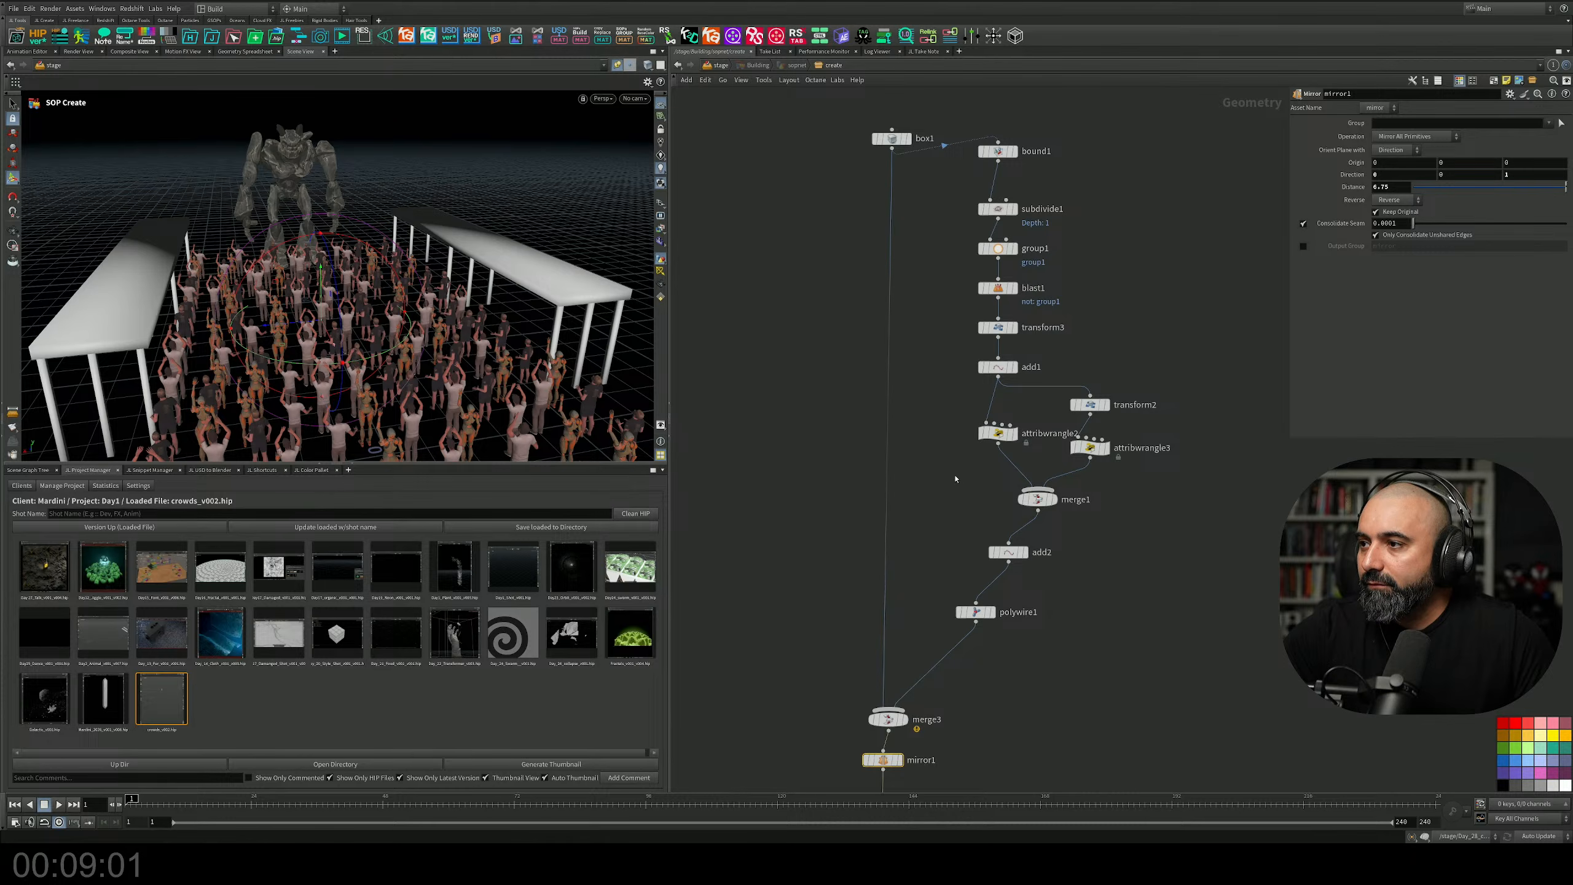
{"action": "scroll", "coordinate": [955, 478], "scroll_direction": "up", "scroll_amount": 5}
{"action": "mouse_move", "coordinate": [975, 424]}
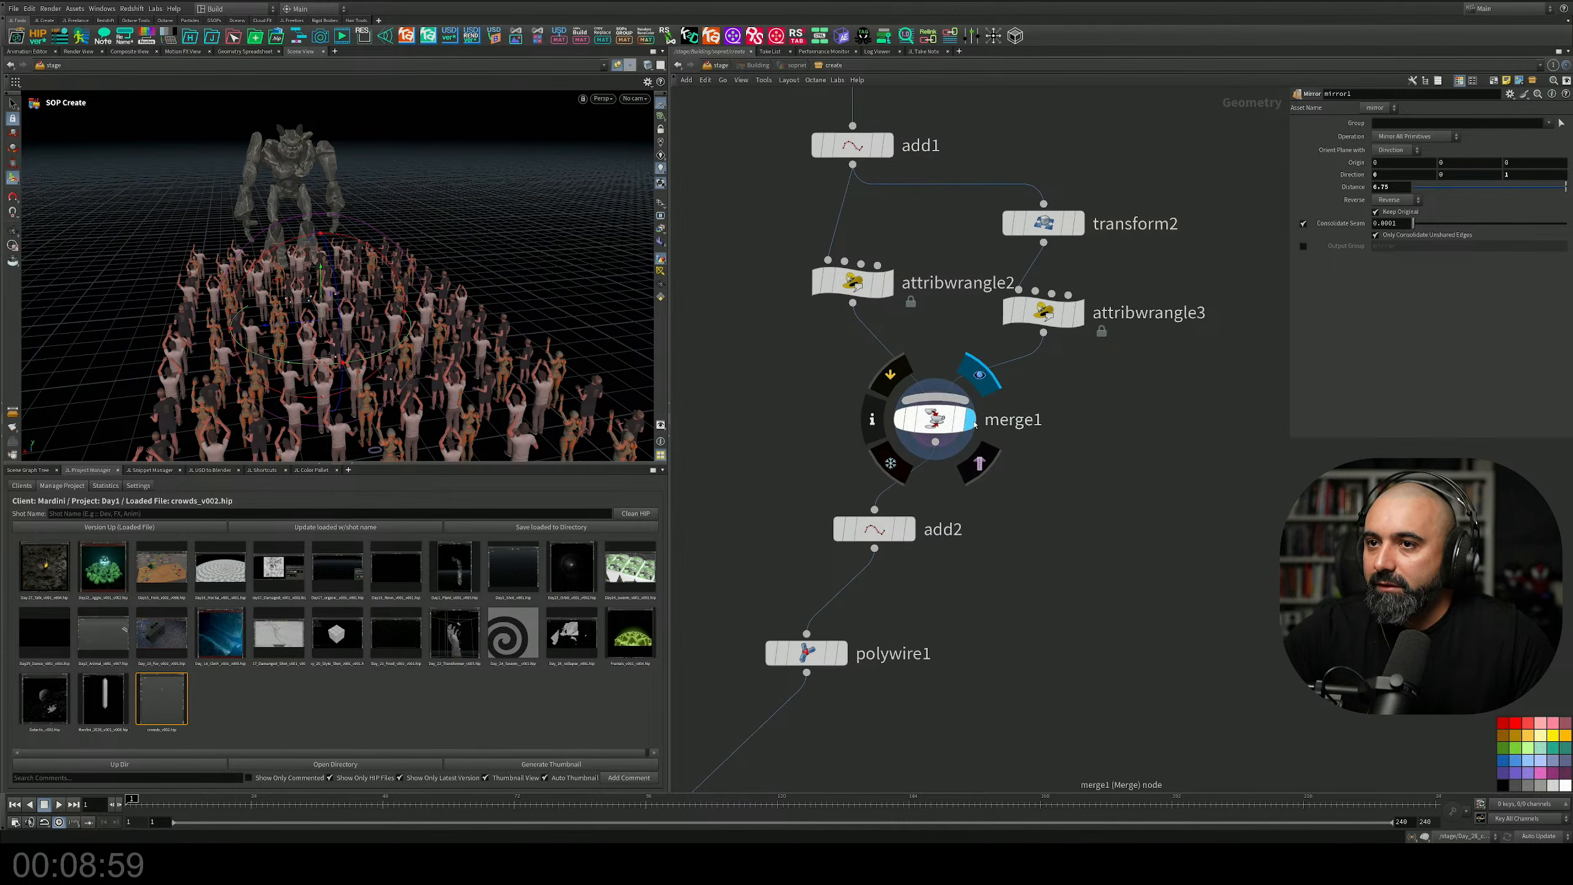
{"action": "middle_click_drag", "start_coordinate": [1078, 352], "coordinate": [1011, 566]}
{"action": "middle_click_drag", "start_coordinate": [932, 350], "coordinate": [1001, 411]}
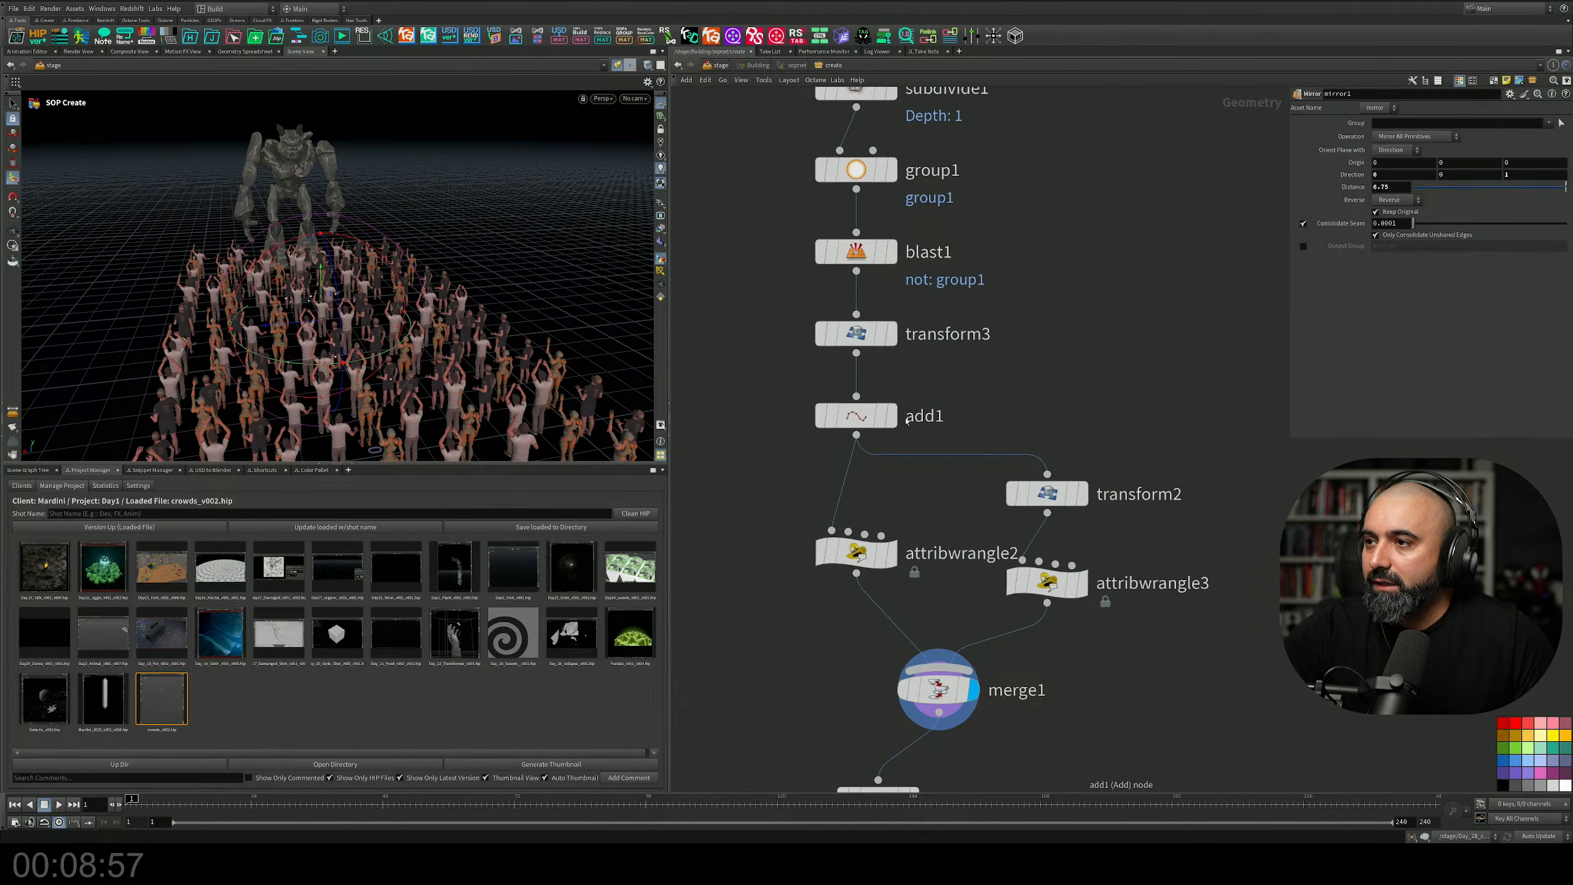
Move transform3 ahead of blast1 in the leg branch, leaving space above add1, and display blast1.
{"action": "scroll", "coordinate": [906, 421], "scroll_direction": "down", "scroll_amount": 4}
{"action": "mouse_move", "coordinate": [839, 261]}
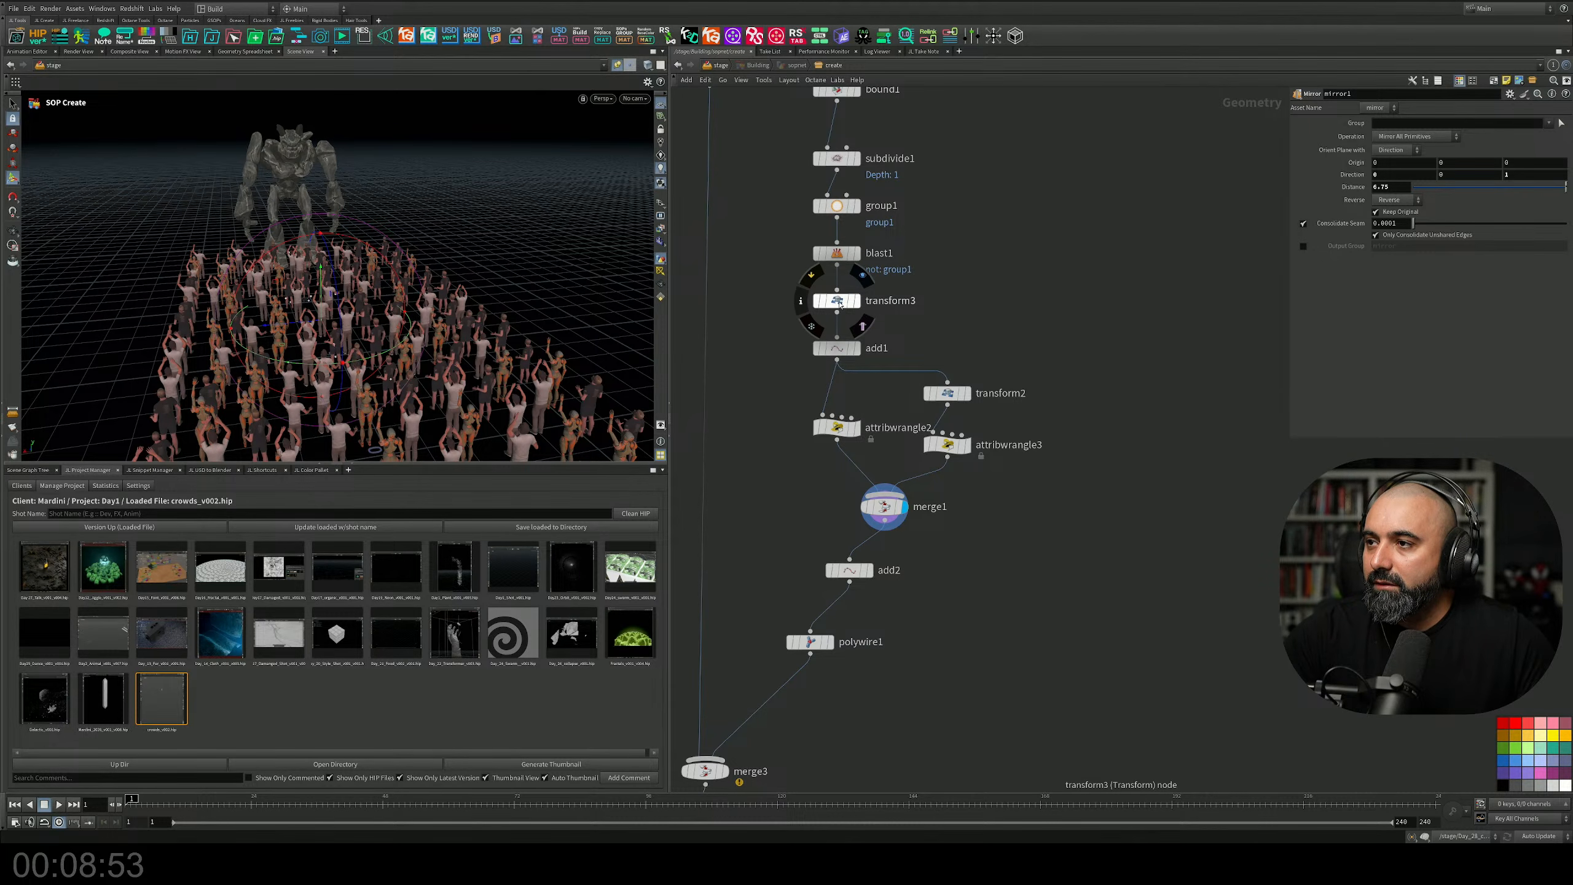
{"action": "left_click_drag", "start_coordinate": [836, 302], "coordinate": [843, 242]}
{"action": "left_click", "coordinate": [845, 307]}
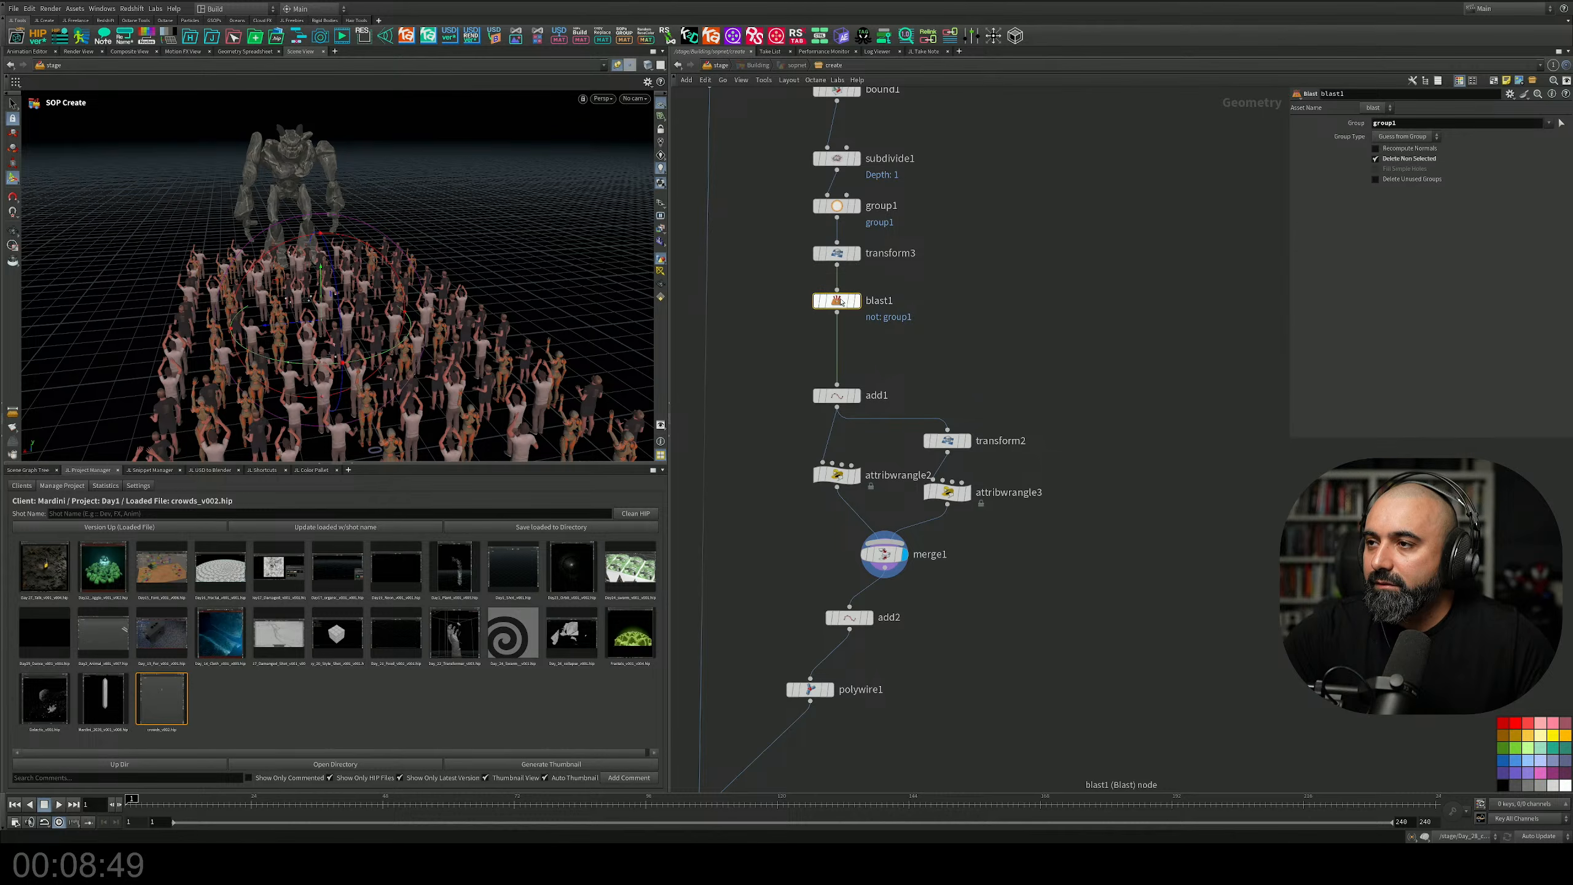
{"action": "left_click", "coordinate": [857, 301]}
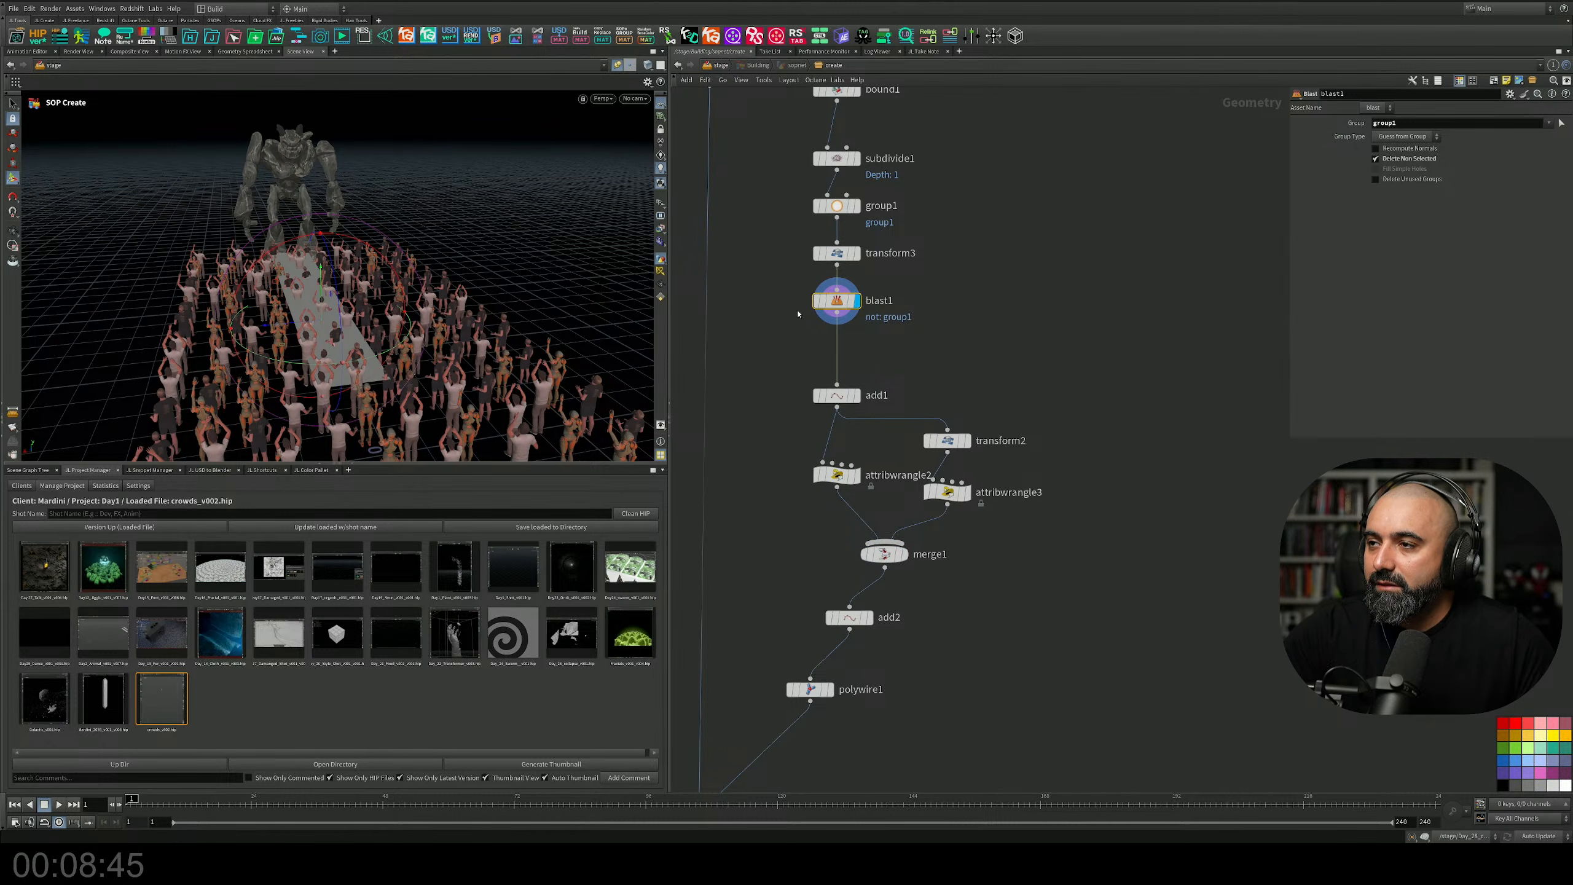
Add a Group node between blast1 and add1 and line it up in the chain.
{"action": "middle_click_drag", "start_coordinate": [898, 341], "coordinate": [912, 280]}
{"action": "key", "text": "Tab"}
{"action": "type", "text": "g"}
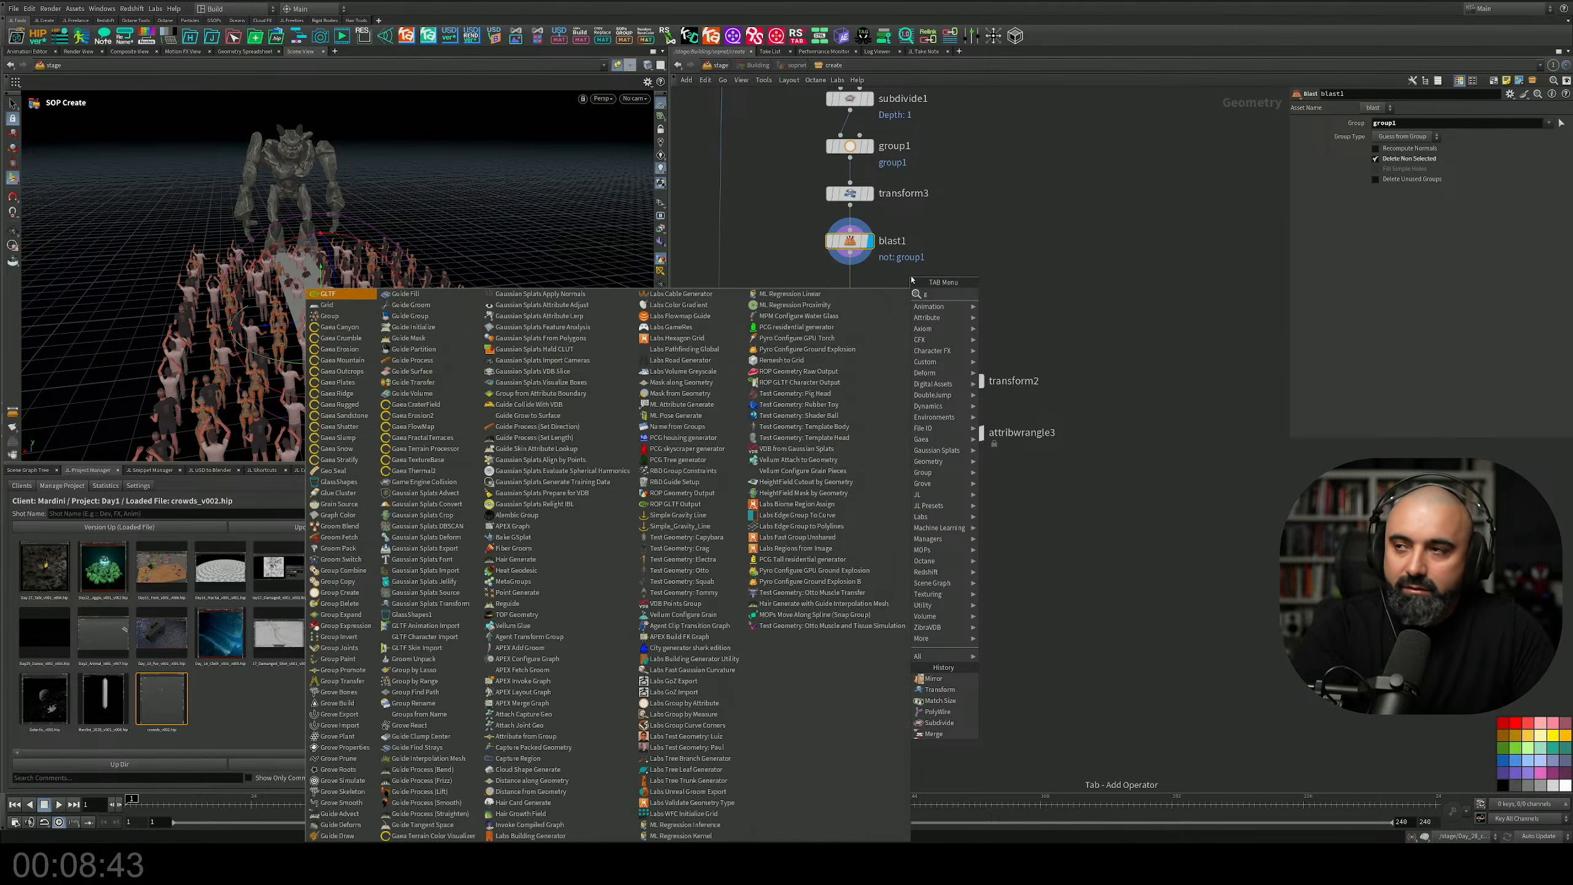
{"action": "type", "text": "roup"}
{"action": "key", "text": "Return"}
{"action": "left_click", "coordinate": [854, 301]}
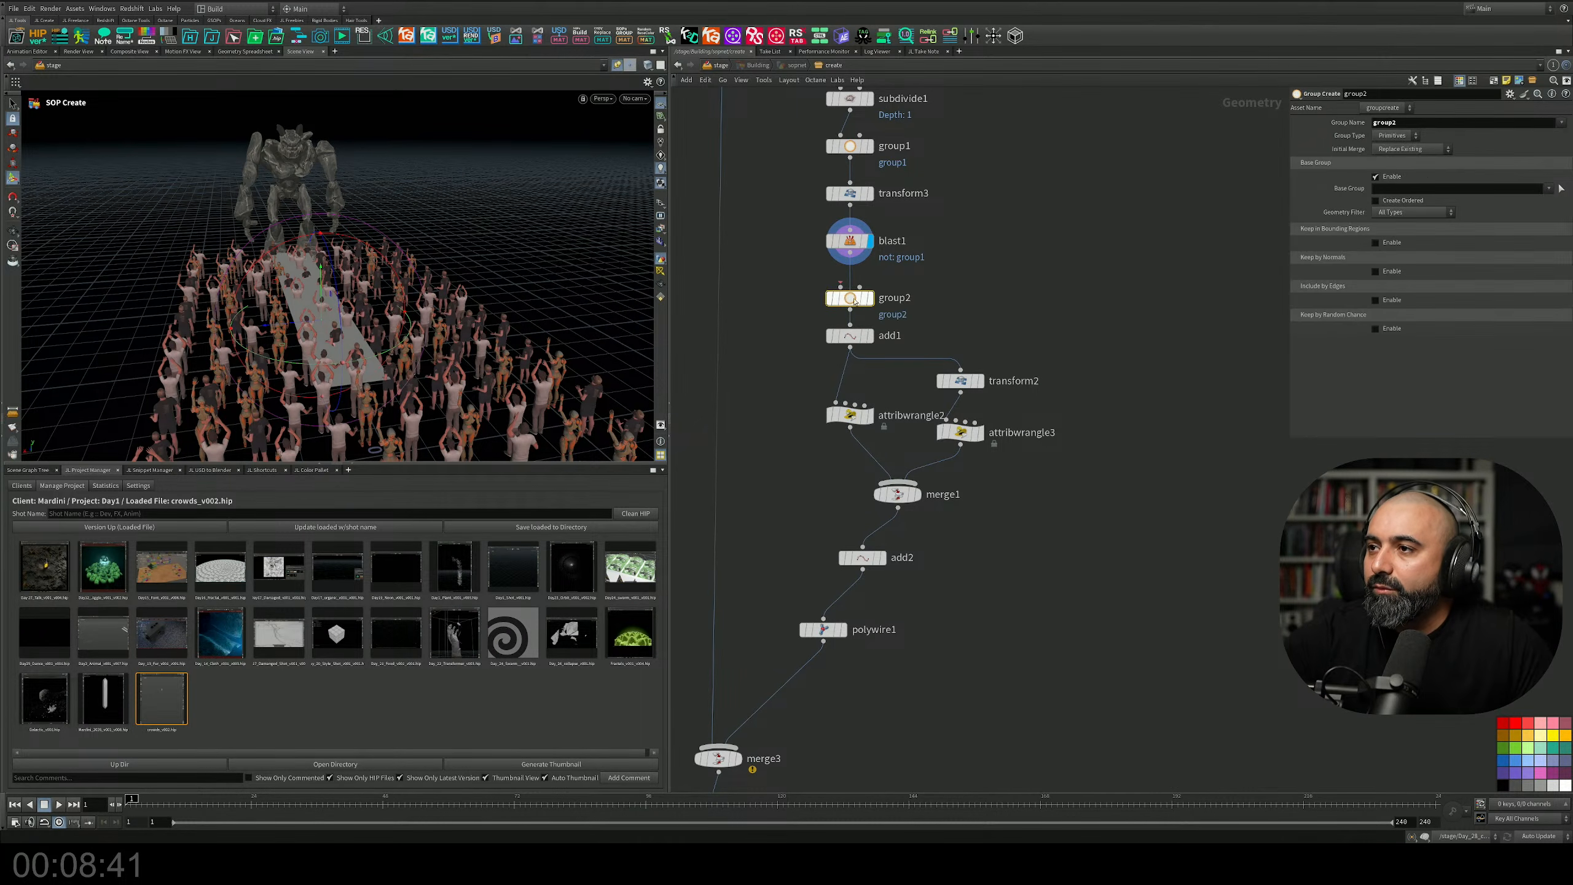
{"action": "left_click_drag", "start_coordinate": [854, 301], "coordinate": [854, 292]}
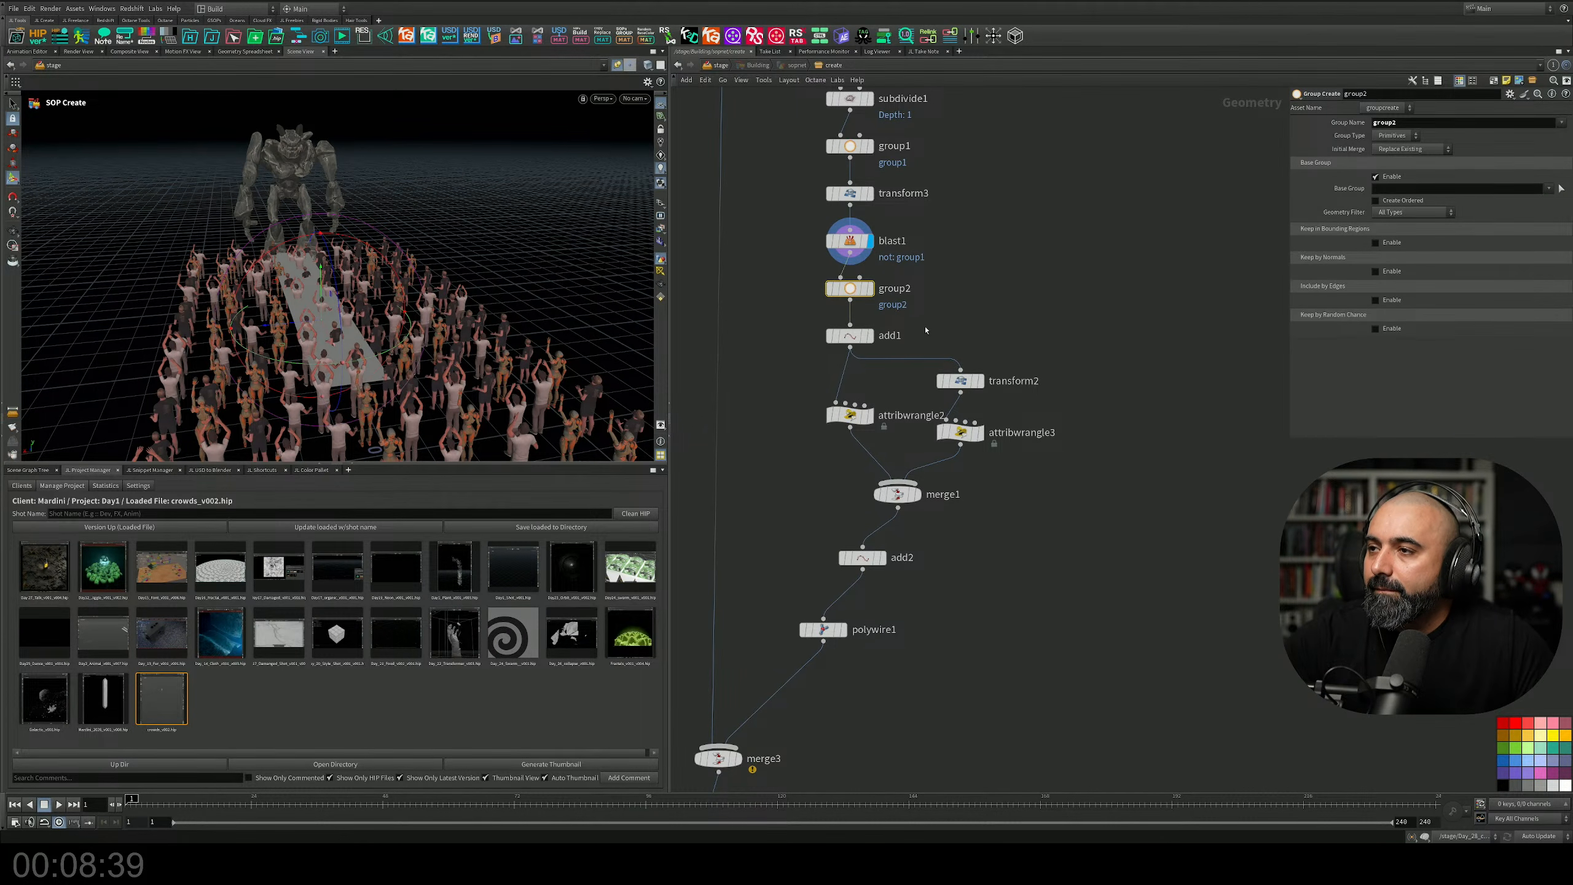
Display the group2 node and set its group name to second.
{"action": "left_click", "coordinate": [869, 288]}
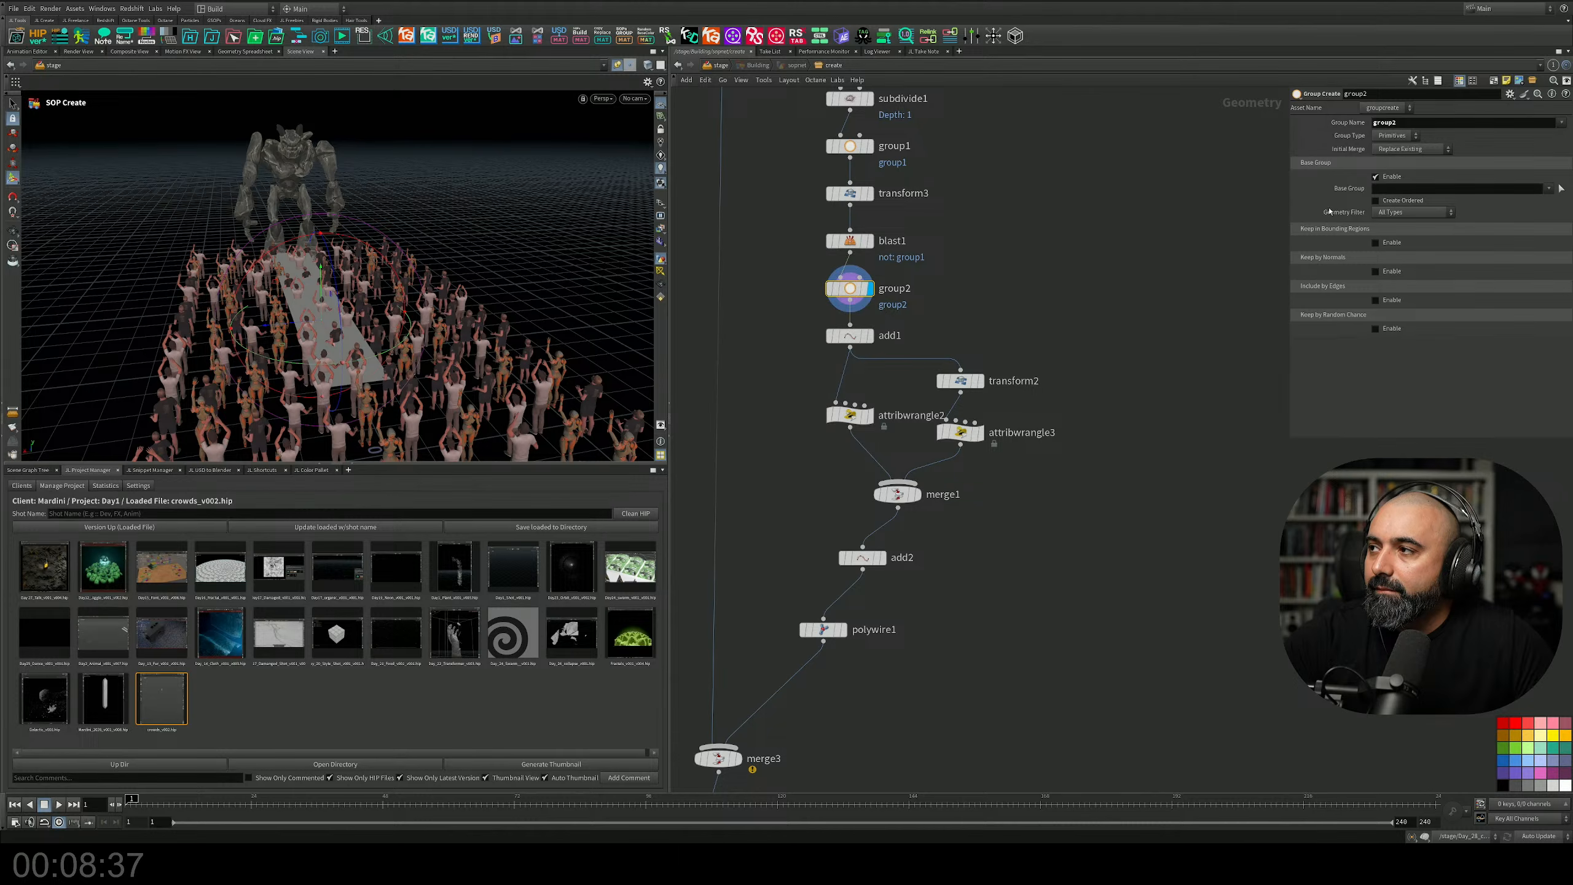
{"action": "double_click", "coordinate": [1459, 123]}
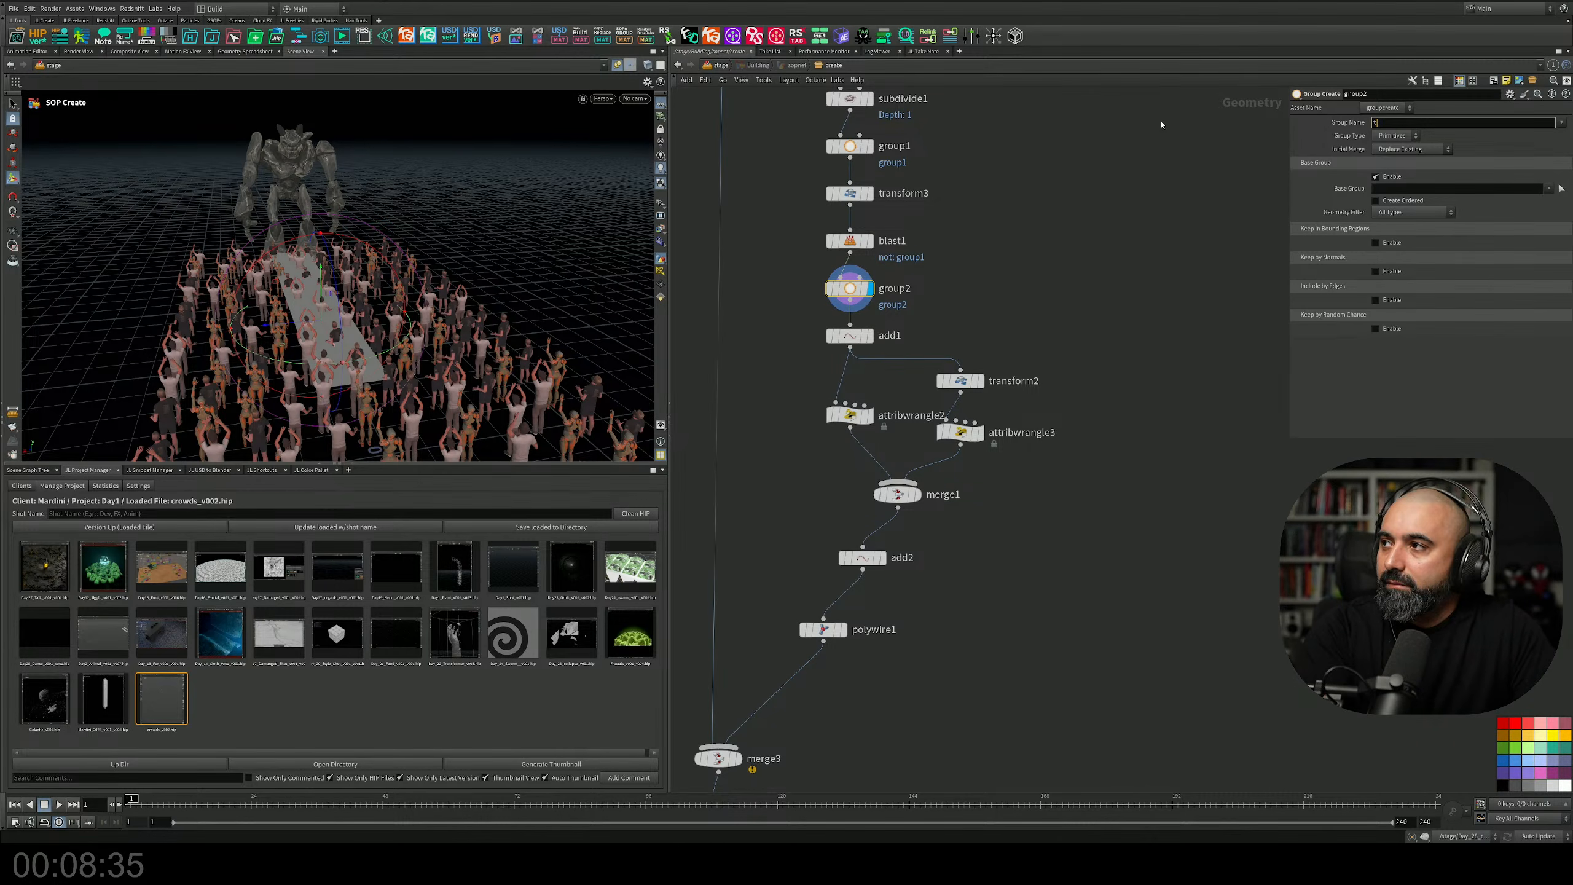
{"action": "type", "text": "second"}
{"action": "key", "text": "Return"}
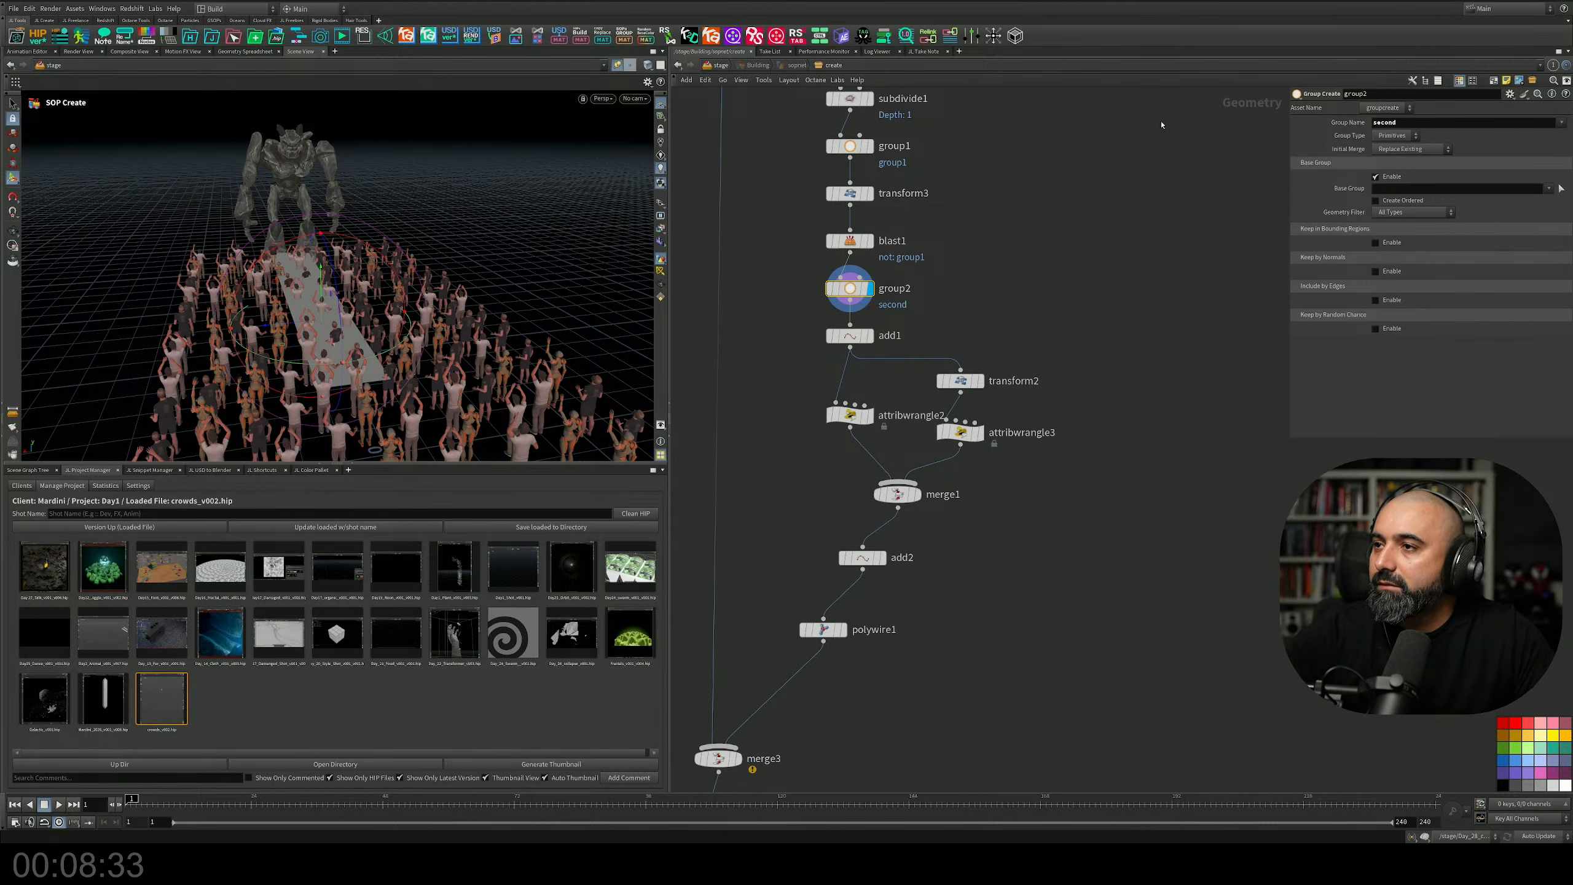
Move the polywire1 node directly below add2.
{"action": "middle_click_drag", "start_coordinate": [898, 656], "coordinate": [931, 503]}
{"action": "left_click_drag", "start_coordinate": [864, 478], "coordinate": [902, 459]}
{"action": "middle_click_drag", "start_coordinate": [903, 514], "coordinate": [908, 462]}
Add a Blast node branching off polywire1's output.
{"action": "key", "text": "Tab"}
{"action": "type", "text": "bld"}
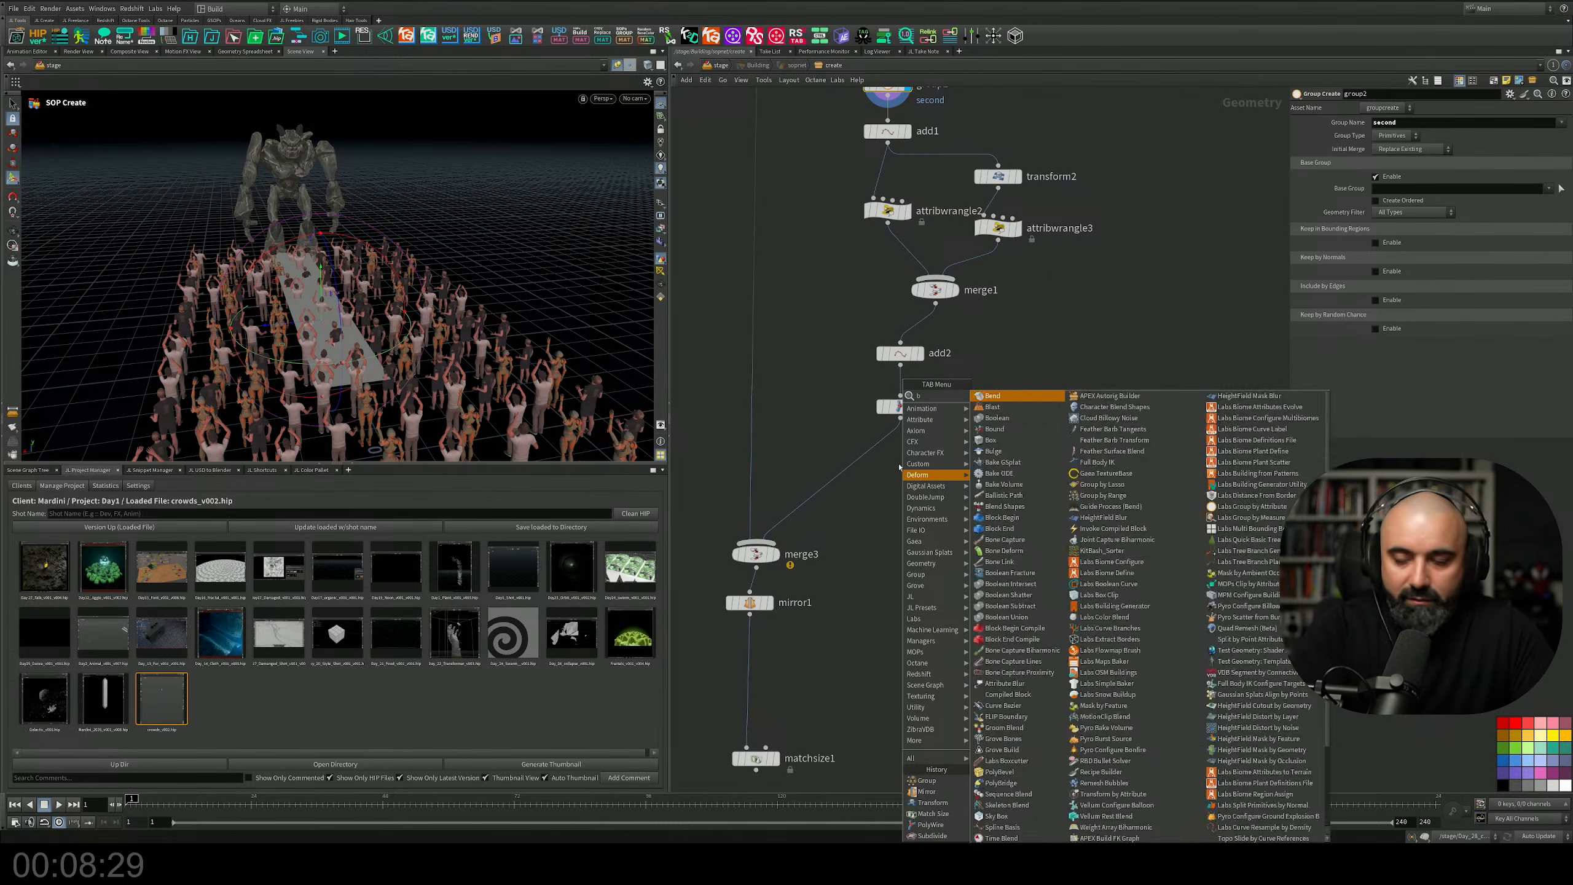
{"action": "key", "text": "BackSpace"}
{"action": "key", "text": "BackSpace"}
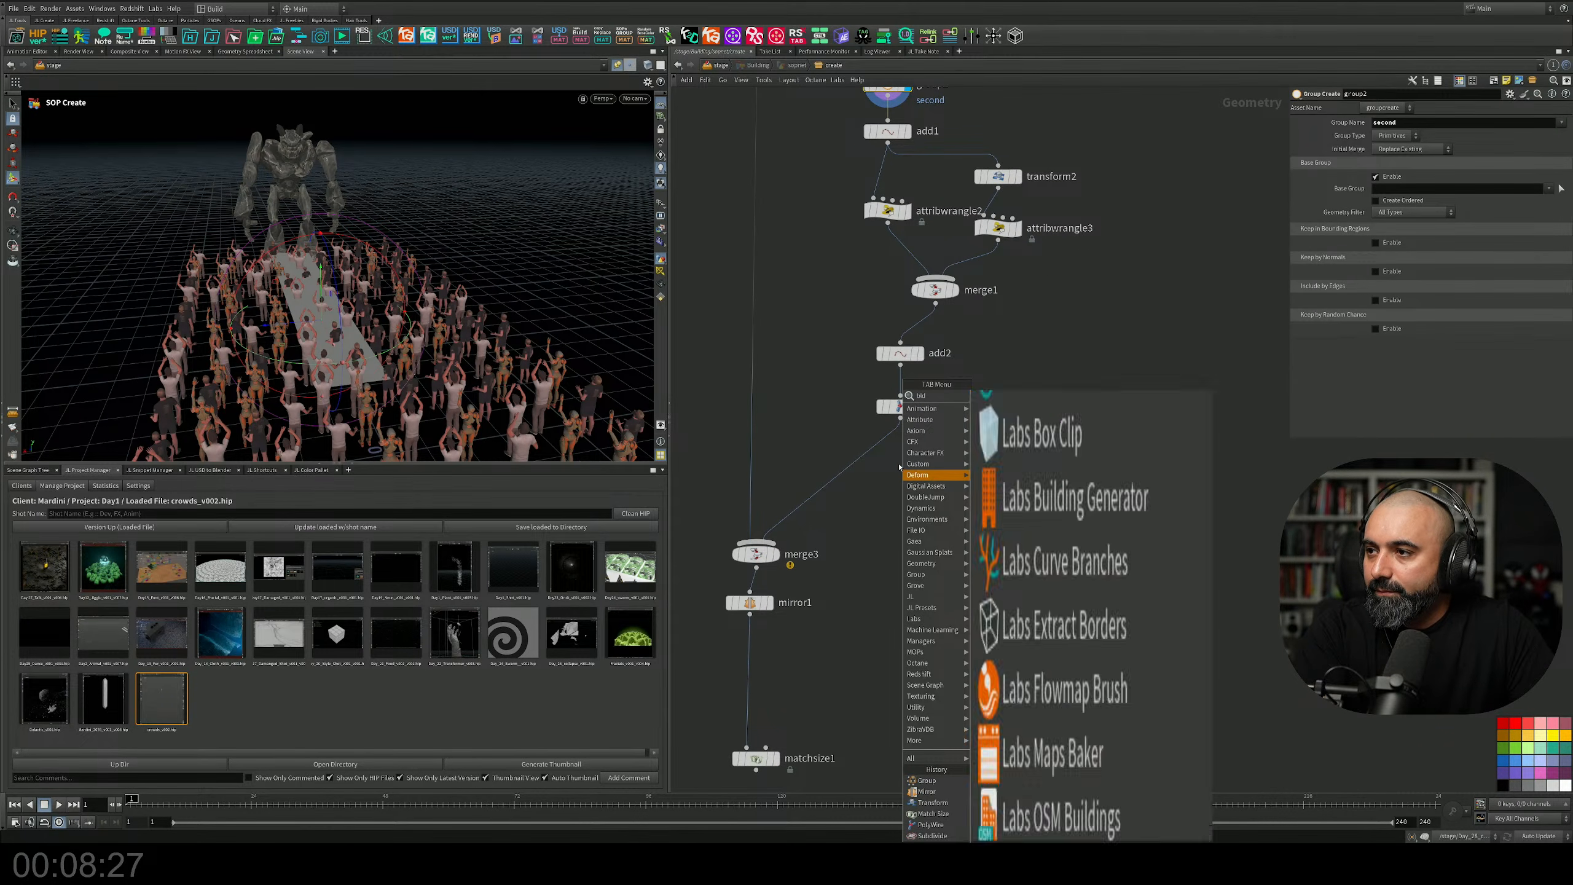
{"action": "type", "text": "las"}
{"action": "key", "text": "Return"}
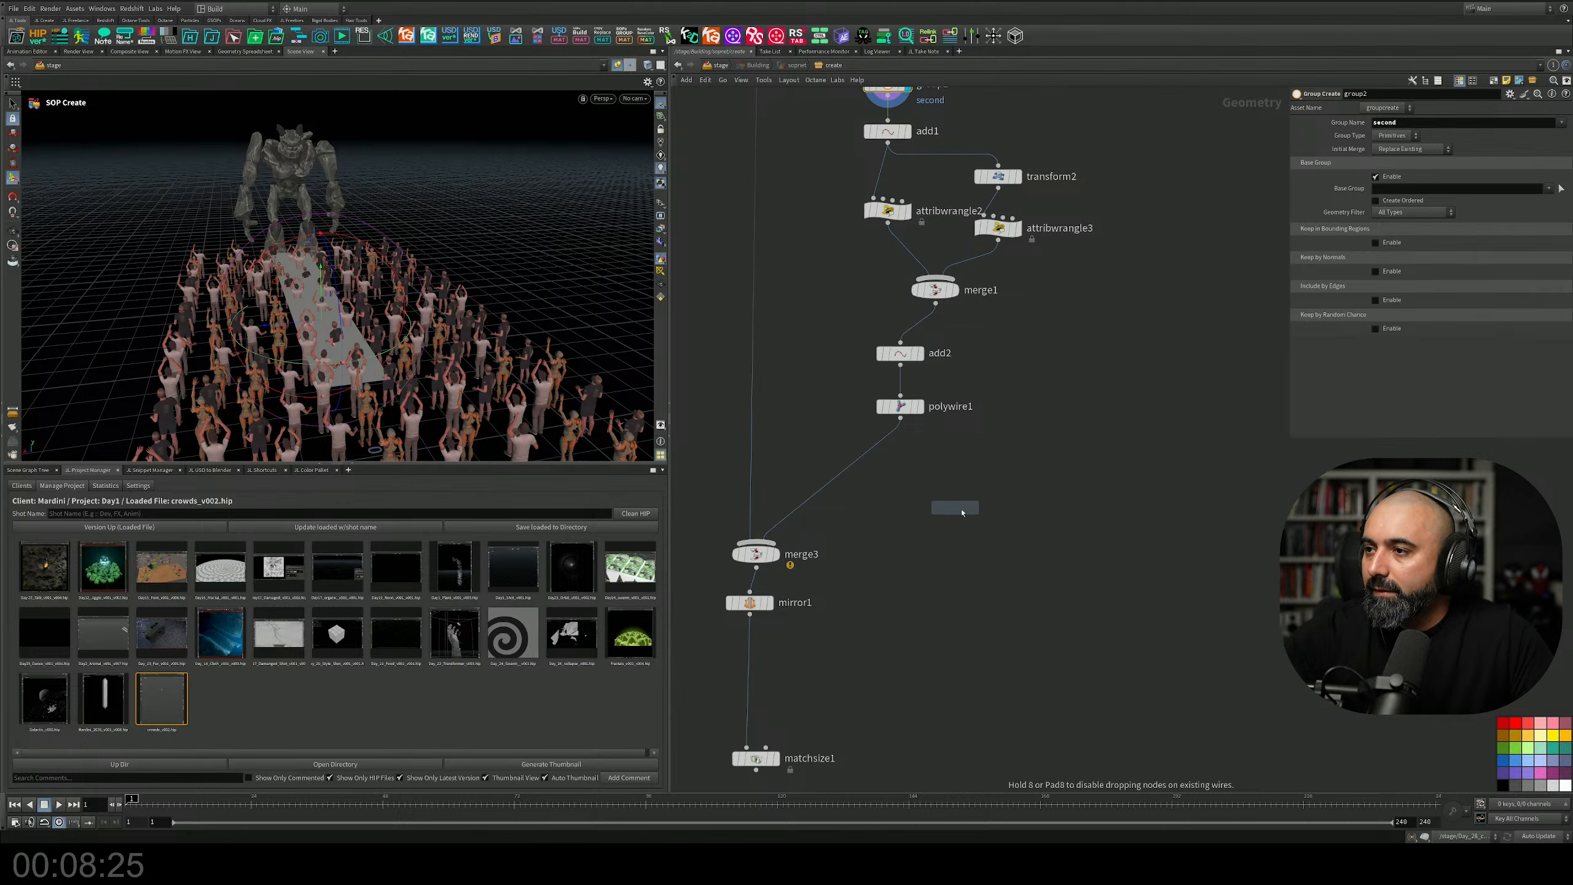
{"action": "left_click", "coordinate": [976, 504]}
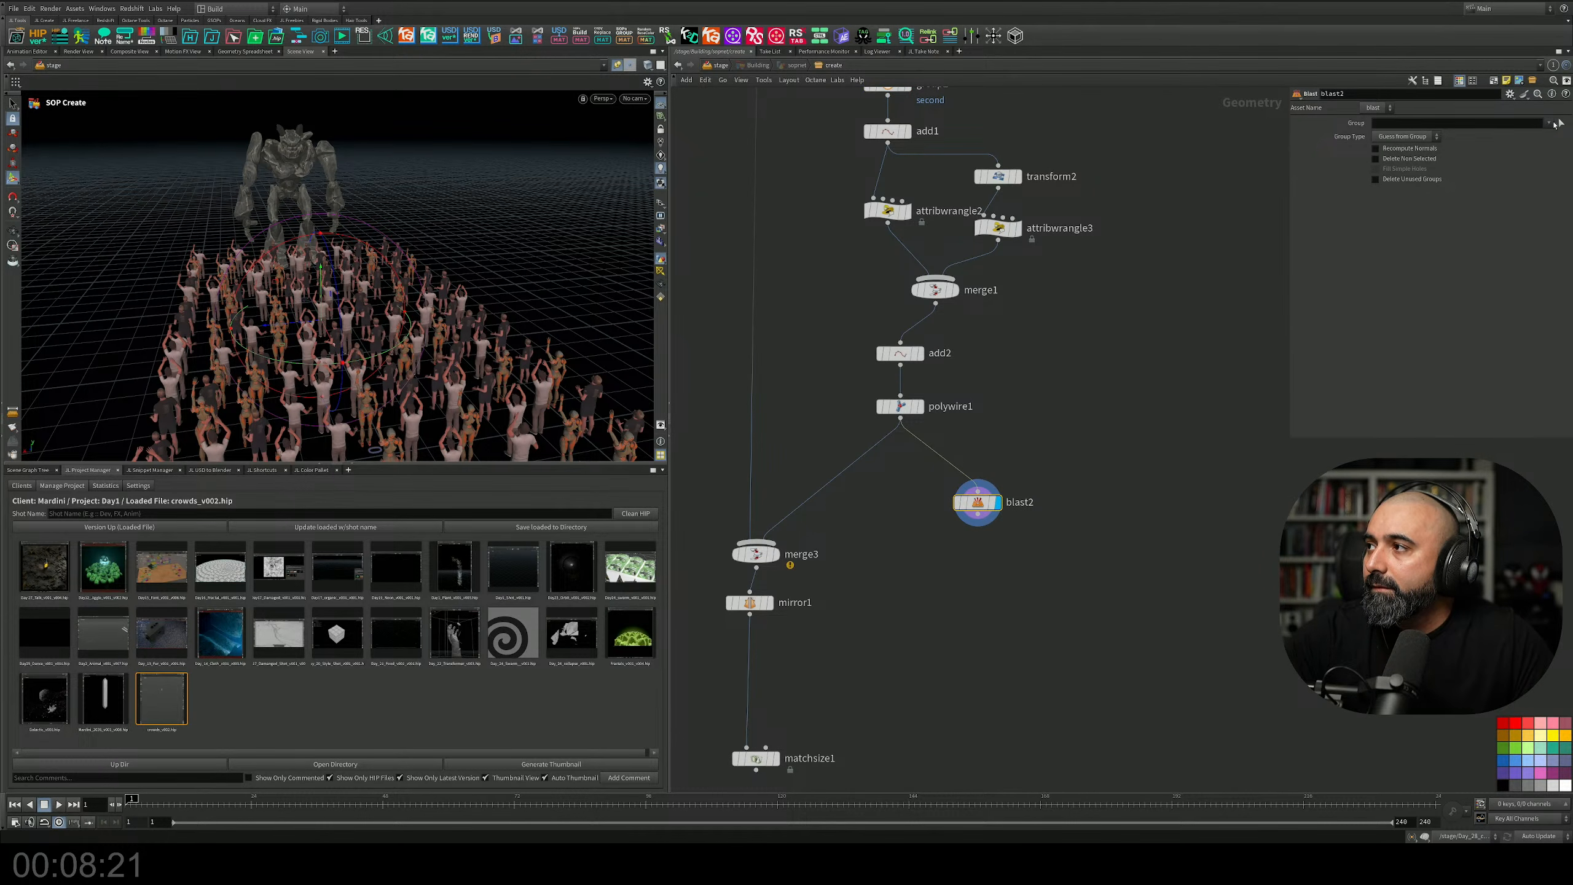
Set blast2's group to second with Delete Non Selected enabled, and feed it from mirror1's output.
{"action": "left_click", "coordinate": [1539, 146]}
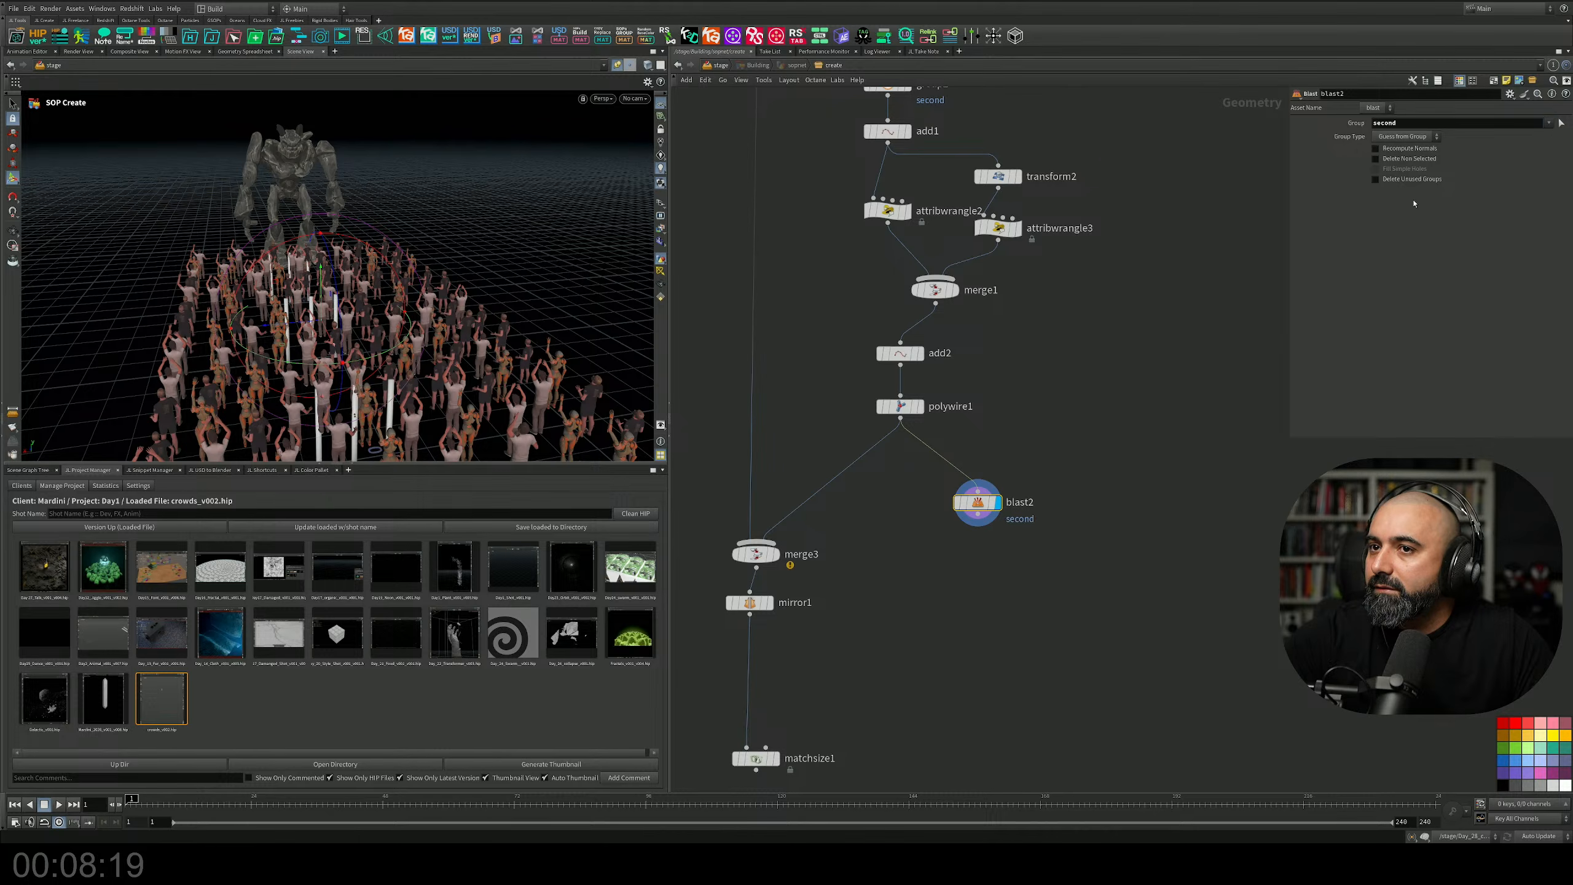
{"action": "key", "text": "Escape"}
{"action": "left_click_drag", "start_coordinate": [483, 376], "coordinate": [356, 313]}
{"action": "scroll", "coordinate": [382, 297], "scroll_direction": "down", "scroll_amount": 5}
{"action": "middle_click_drag", "start_coordinate": [999, 395], "coordinate": [967, 328]}
{"action": "left_click_drag", "start_coordinate": [967, 328], "coordinate": [973, 541]}
{"action": "left_click_drag", "start_coordinate": [739, 432], "coordinate": [972, 526]}
Rewire blast2's input to the output of matchsize1 and check the result among the crowd.
{"action": "left_click_drag", "start_coordinate": [341, 287], "coordinate": [286, 211], "text": "alt"}
{"action": "middle_click_drag", "start_coordinate": [285, 210], "coordinate": [390, 207], "text": "alt"}
{"action": "left_click_drag", "start_coordinate": [745, 588], "coordinate": [971, 515]}
{"action": "left_click_drag", "start_coordinate": [396, 229], "coordinate": [390, 322], "text": "alt"}
{"action": "middle_click_drag", "start_coordinate": [390, 322], "coordinate": [351, 349], "text": "alt"}
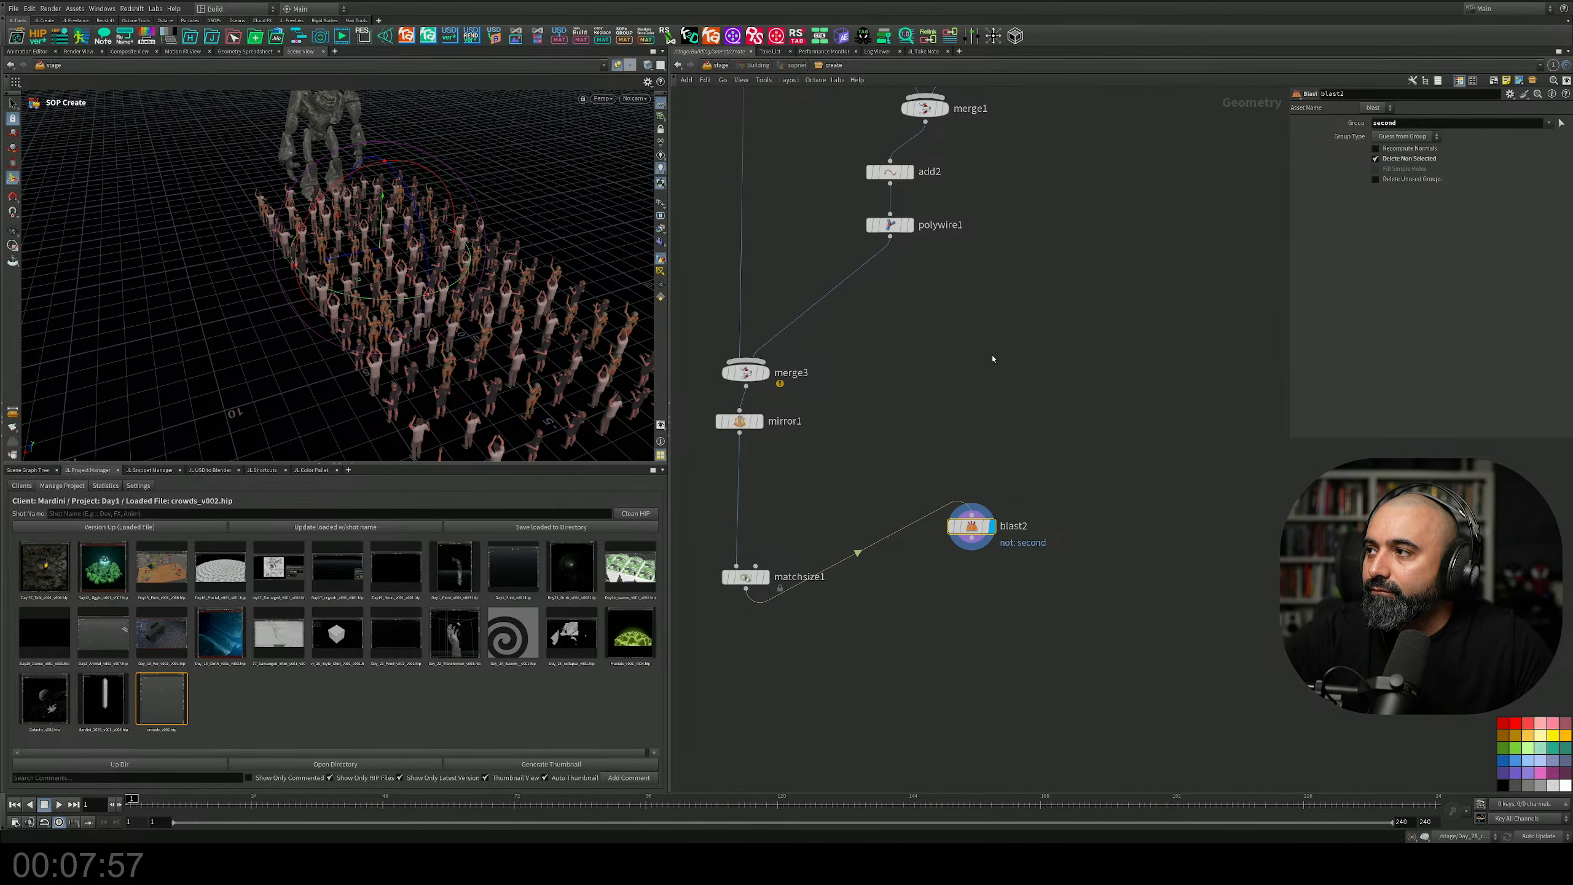
Detach blast2 from the network, move it lower and reconnect its input to matchsize1's output.
{"action": "middle_click_drag", "start_coordinate": [992, 358], "coordinate": [951, 376]}
{"action": "middle_click_drag", "start_coordinate": [845, 394], "coordinate": [928, 498]}
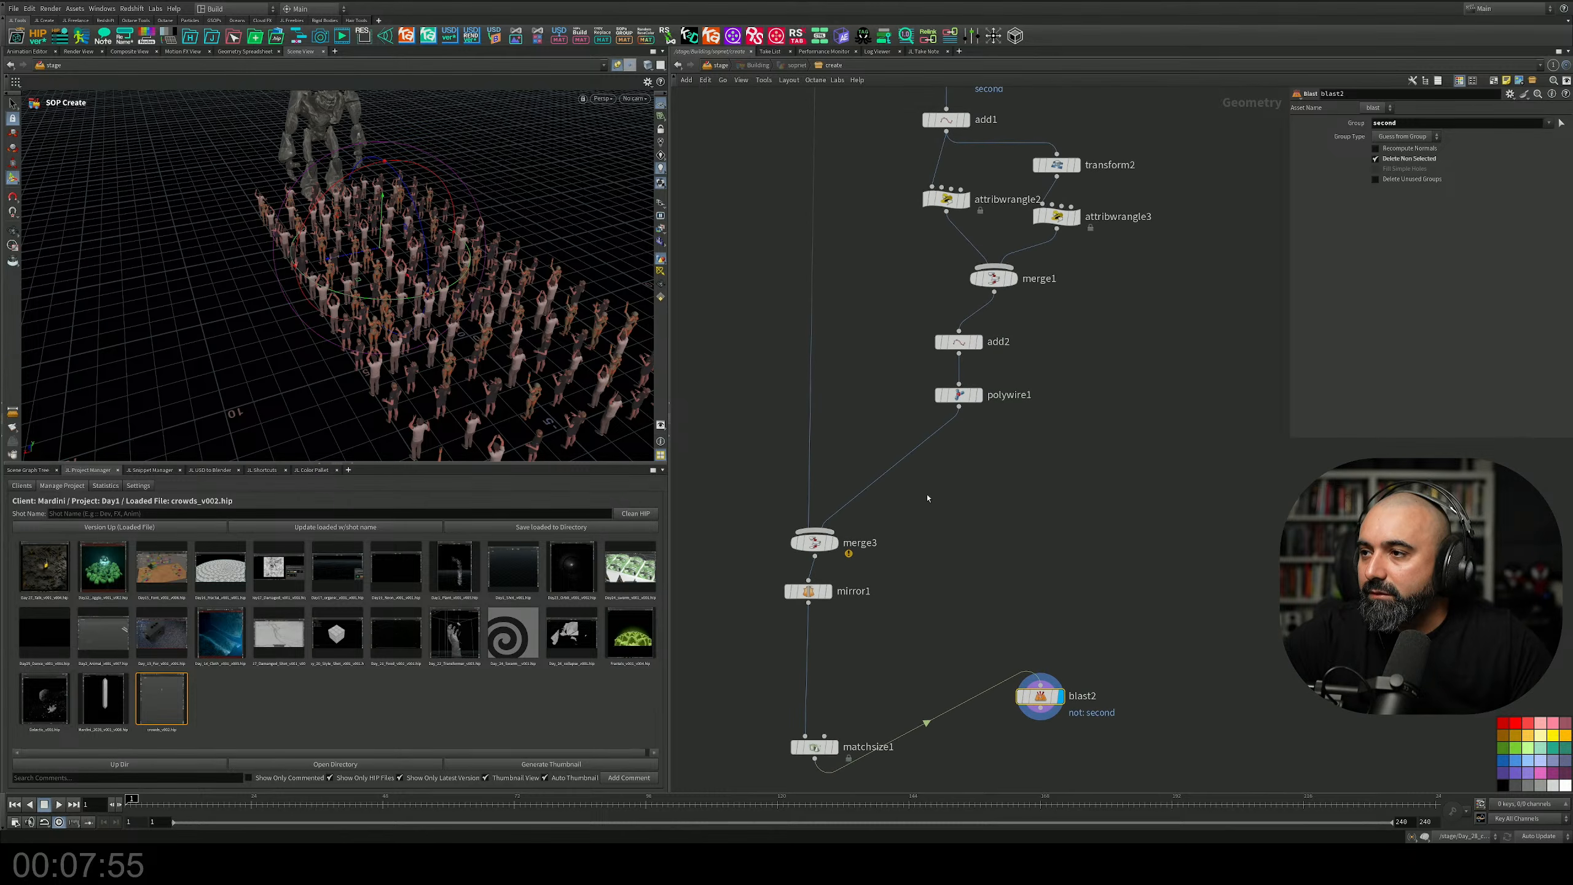
{"action": "left_click_drag", "start_coordinate": [1013, 698], "coordinate": [1021, 596]}
{"action": "scroll", "coordinate": [1021, 596], "scroll_direction": "down", "scroll_amount": 3}
{"action": "middle_click_drag", "start_coordinate": [1021, 592], "coordinate": [1059, 417]}
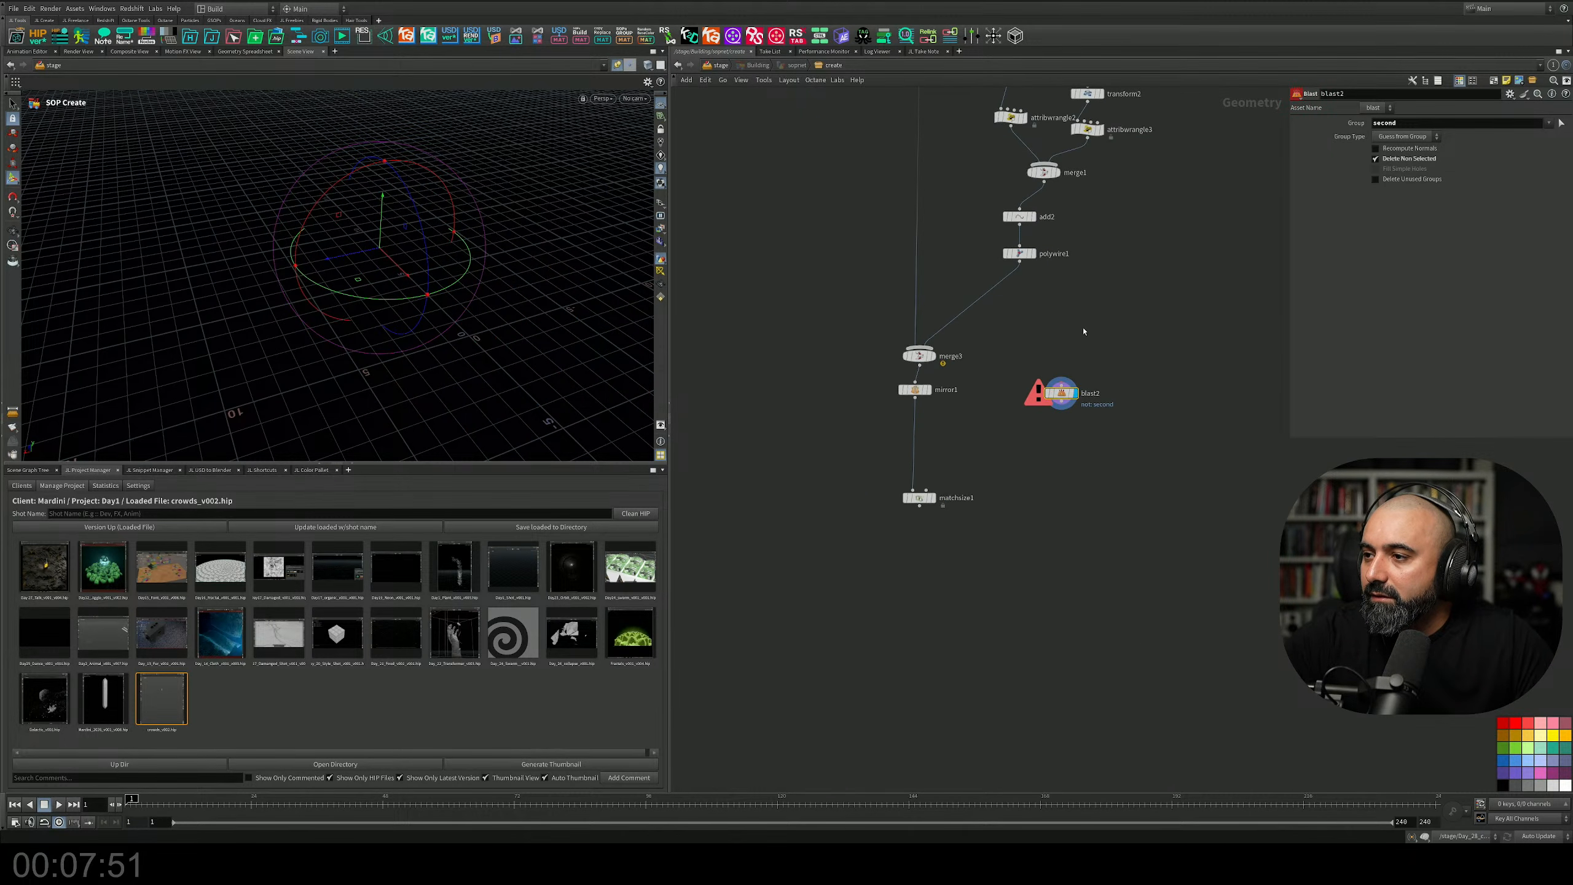
{"action": "left_click_drag", "start_coordinate": [1060, 403], "coordinate": [1068, 564]}
{"action": "scroll", "coordinate": [955, 525], "scroll_direction": "up", "scroll_amount": 3}
{"action": "left_click", "coordinate": [881, 485]}
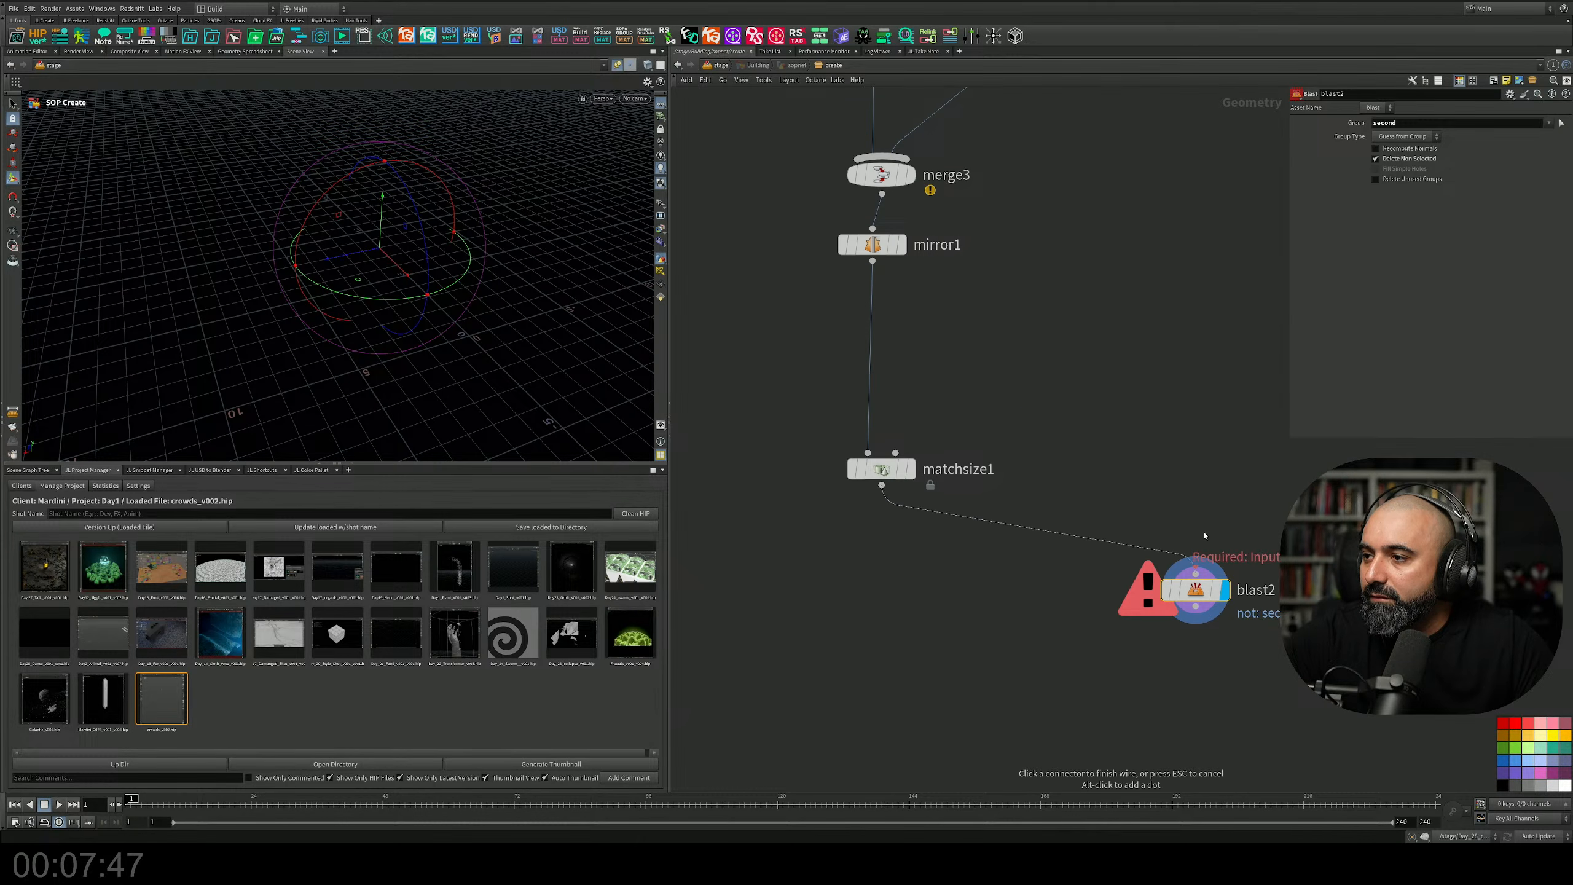
{"action": "left_click", "coordinate": [1193, 571]}
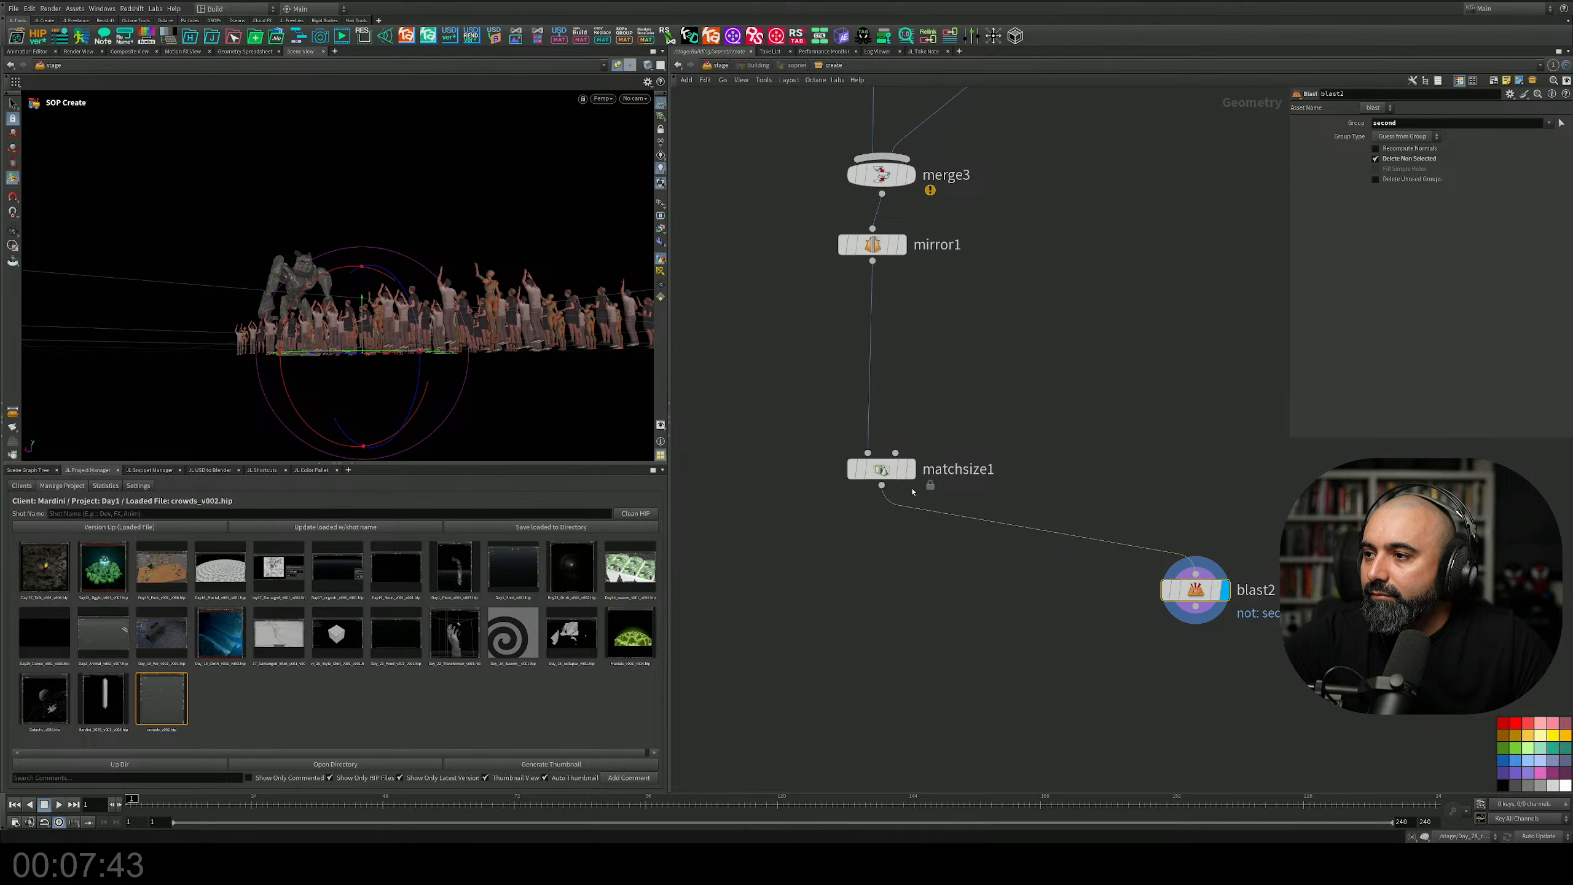
Display matchsize1 and examine the roof and its supporting columns up close.
{"action": "left_click", "coordinate": [909, 469]}
{"action": "middle_click_drag", "start_coordinate": [1068, 440], "coordinate": [941, 470]}
{"action": "scroll", "coordinate": [984, 426], "scroll_direction": "down", "scroll_amount": 3}
{"action": "middle_click_drag", "start_coordinate": [974, 339], "coordinate": [980, 462]}
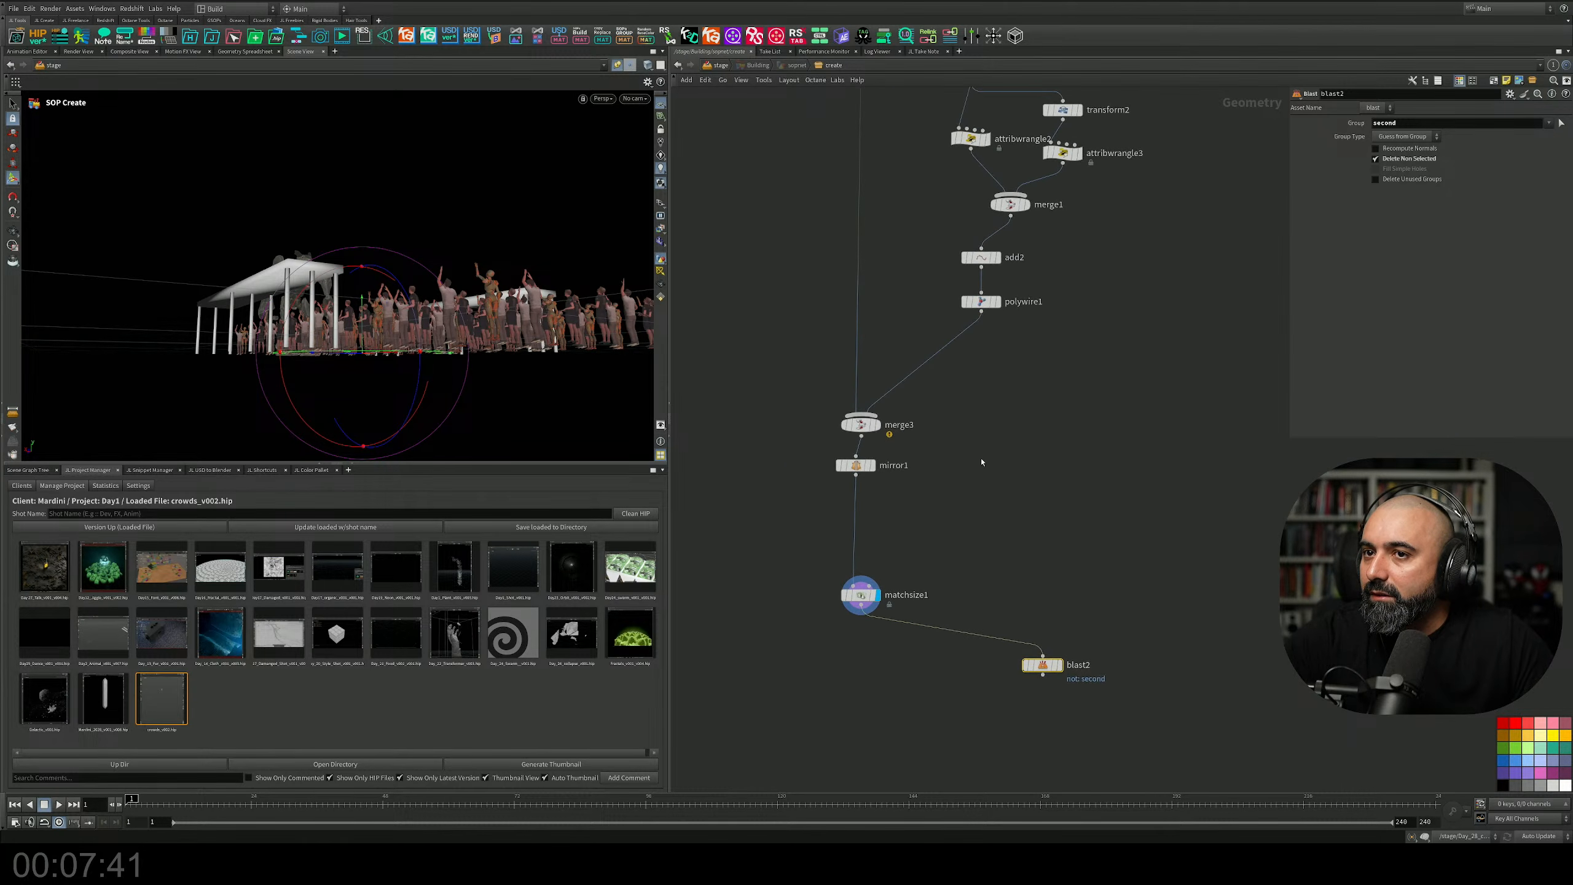
{"action": "middle_click_drag", "start_coordinate": [1065, 218], "coordinate": [1070, 343]}
{"action": "left_click_drag", "start_coordinate": [260, 322], "coordinate": [253, 277], "text": "alt"}
{"action": "right_click_drag", "start_coordinate": [253, 278], "coordinate": [369, 229], "text": "alt"}
{"action": "left_click_drag", "start_coordinate": [369, 228], "coordinate": [545, 327], "text": "alt"}
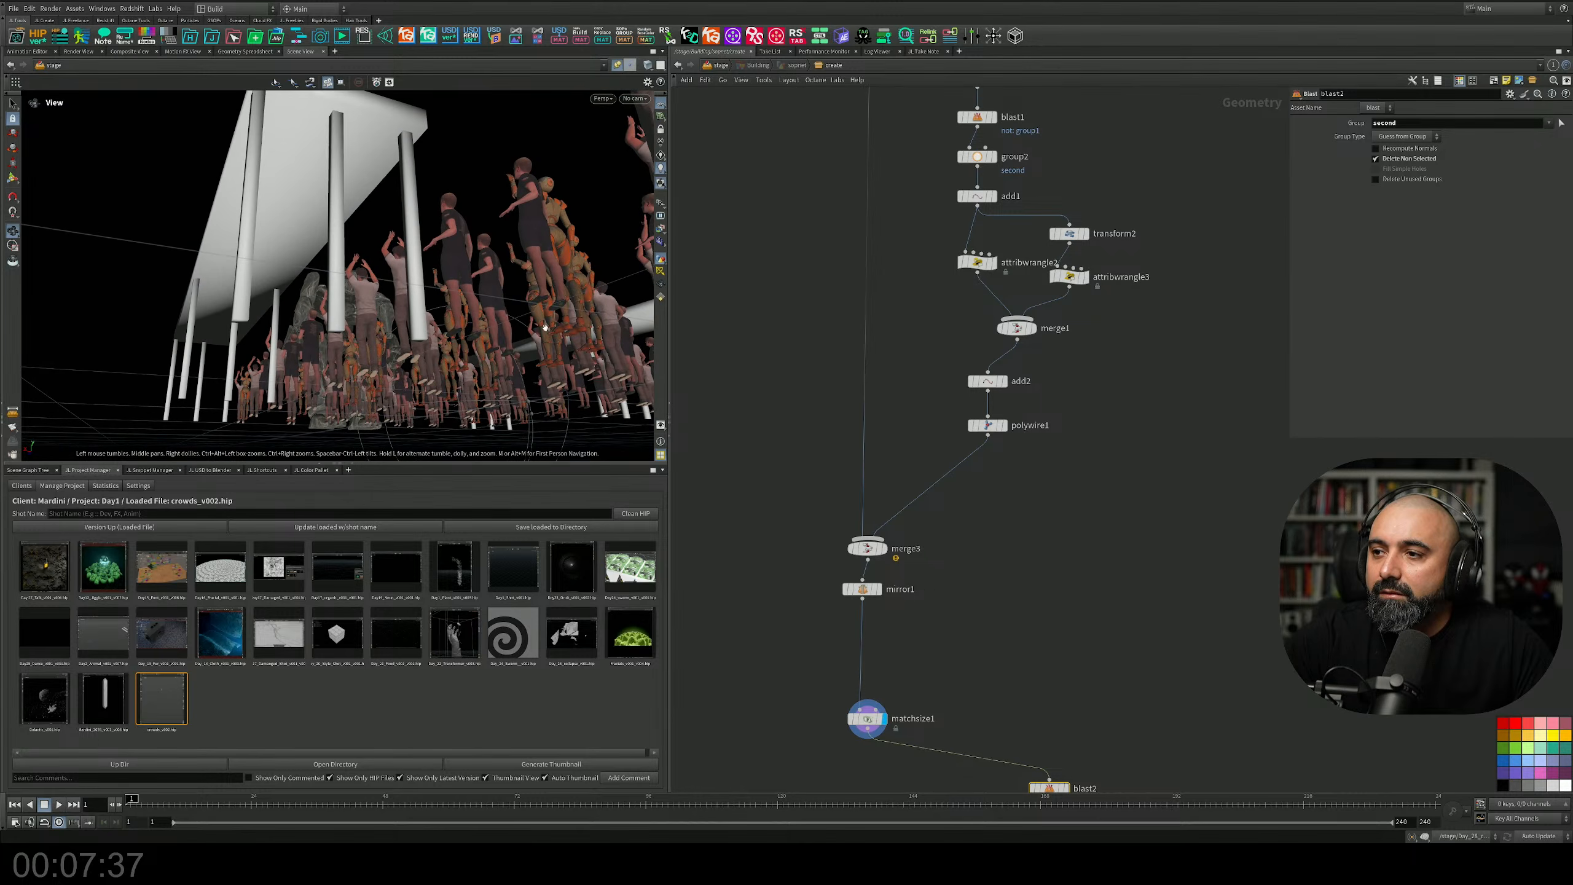
{"action": "scroll", "coordinate": [627, 369], "scroll_direction": "down", "scroll_amount": 1}
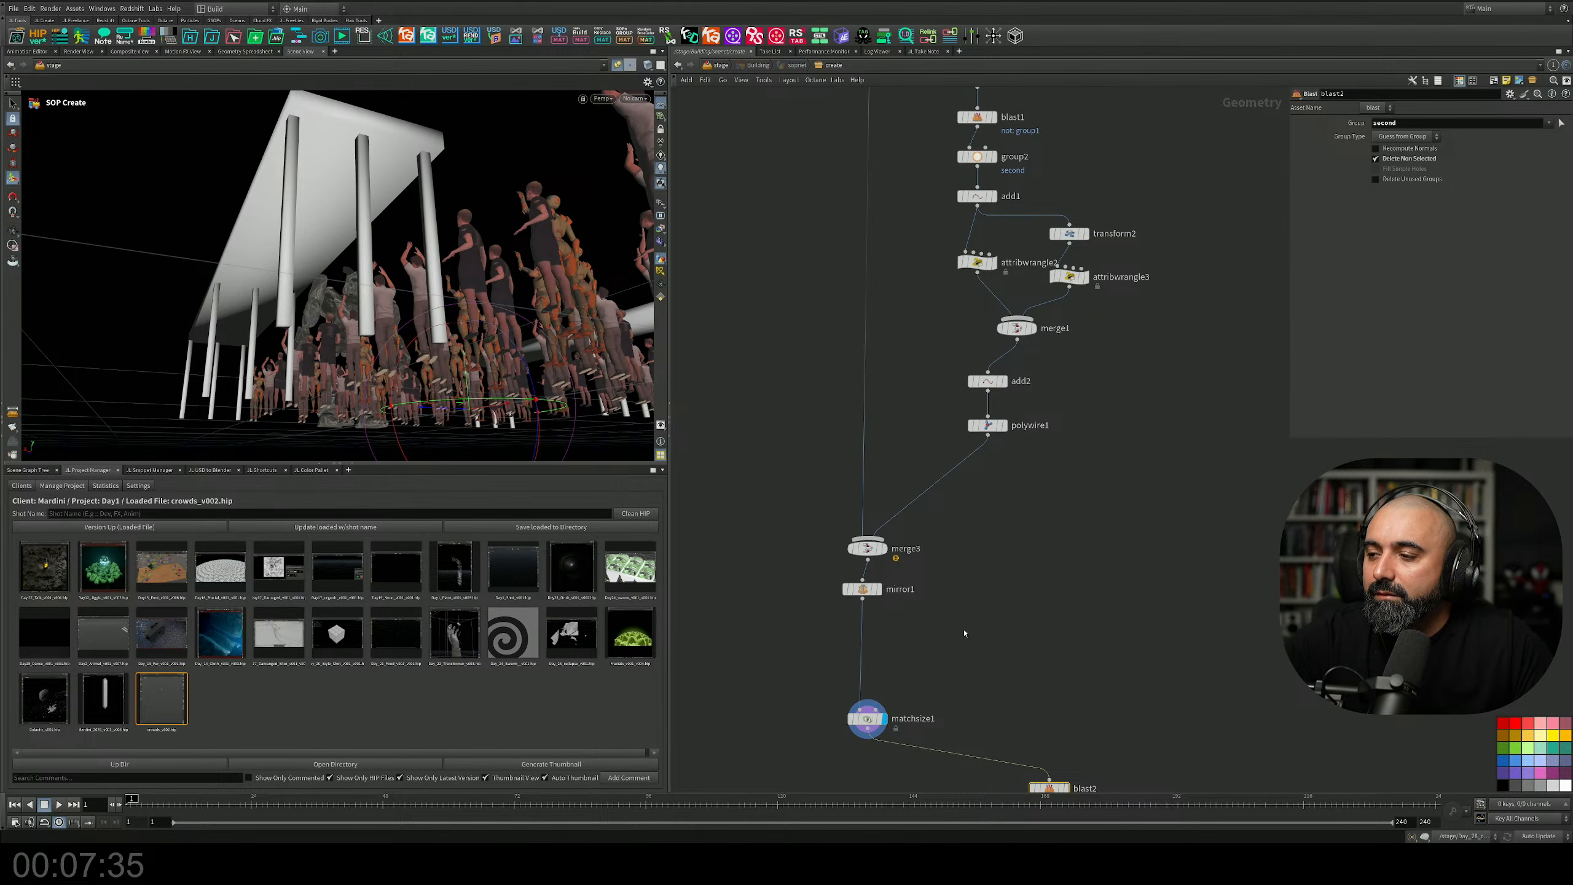
{"action": "mouse_move", "coordinate": [873, 720]}
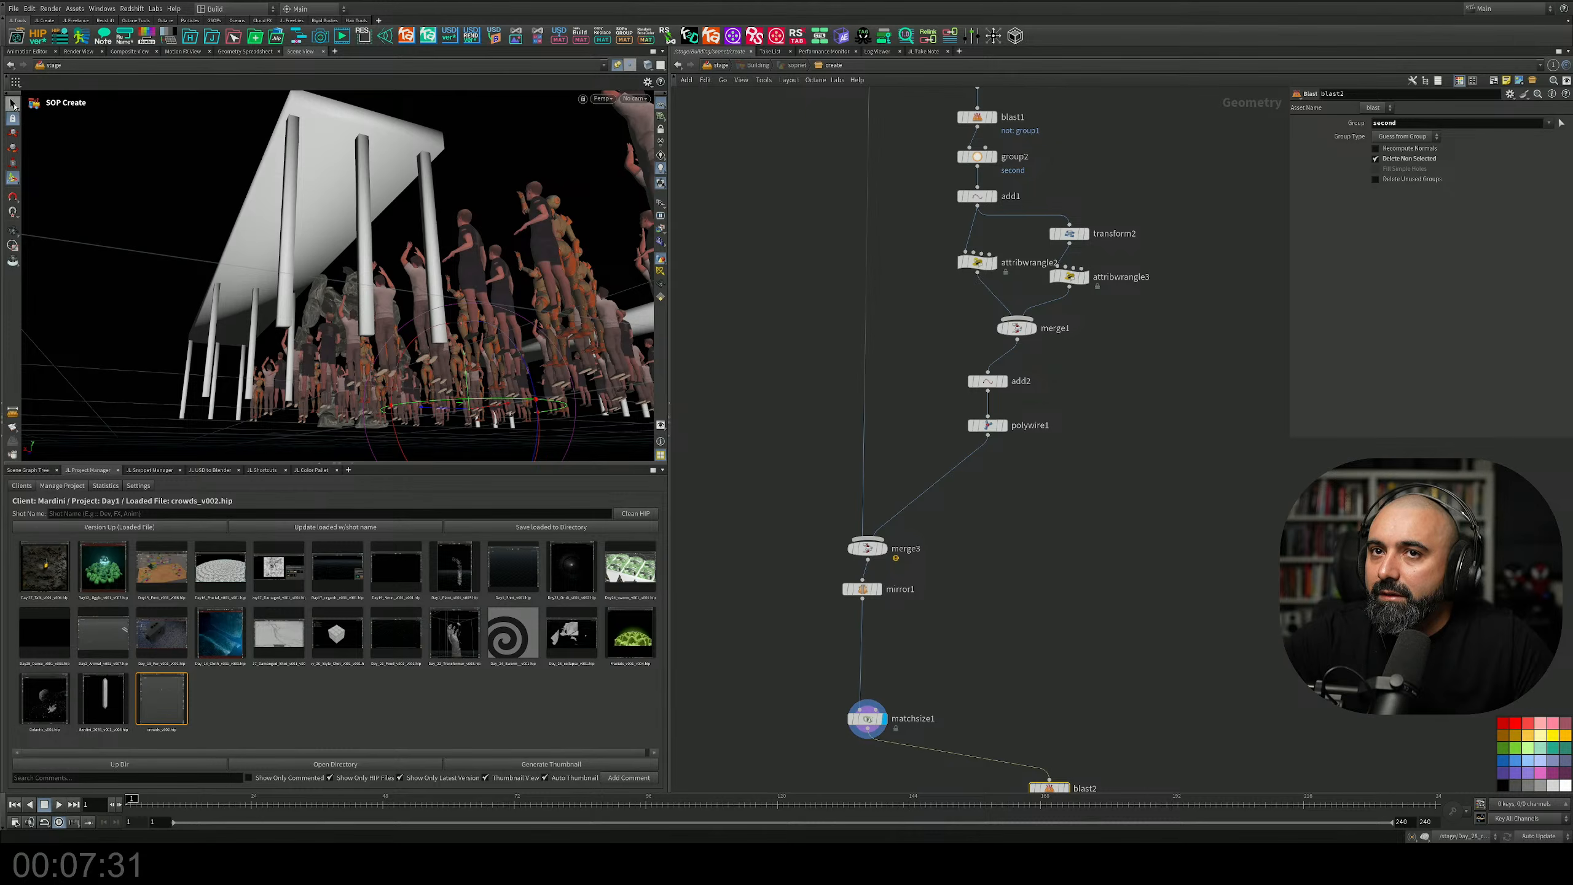
{"action": "left_click", "coordinate": [13, 104]}
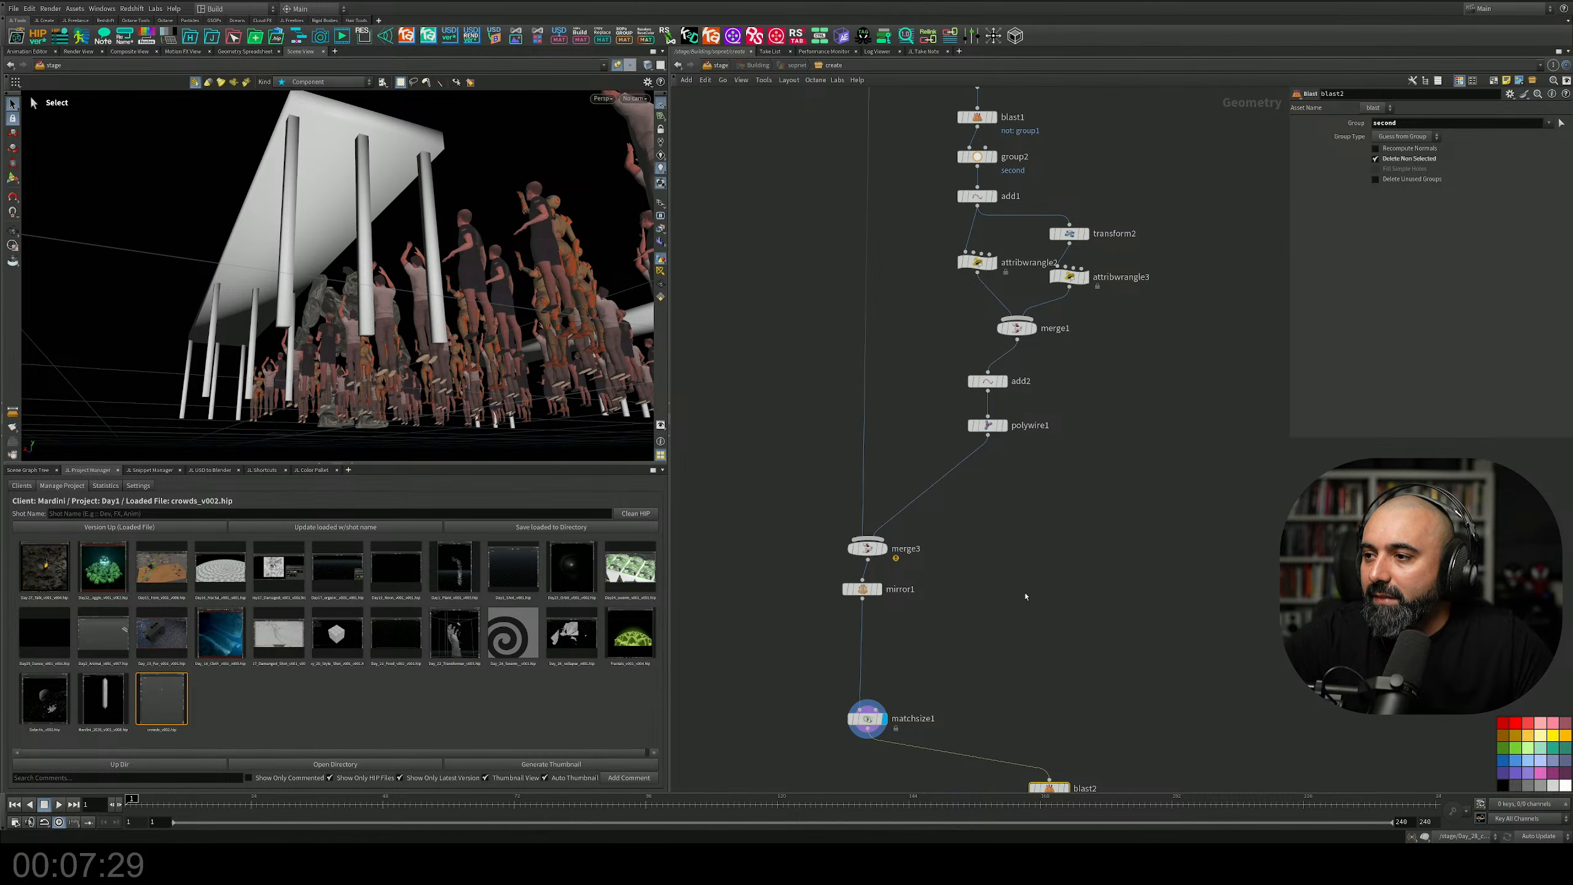
Space out mirror1 and matchsize1 below merge3, and insert reference copies of both between polywire1 and merge3.
{"action": "middle_click_drag", "start_coordinate": [1025, 596], "coordinate": [1011, 453]}
{"action": "scroll", "coordinate": [1011, 453], "scroll_direction": "down", "scroll_amount": 2}
{"action": "scroll", "coordinate": [1045, 578], "scroll_direction": "up", "scroll_amount": 3}
{"action": "middle_click_drag", "start_coordinate": [884, 366], "coordinate": [936, 468]}
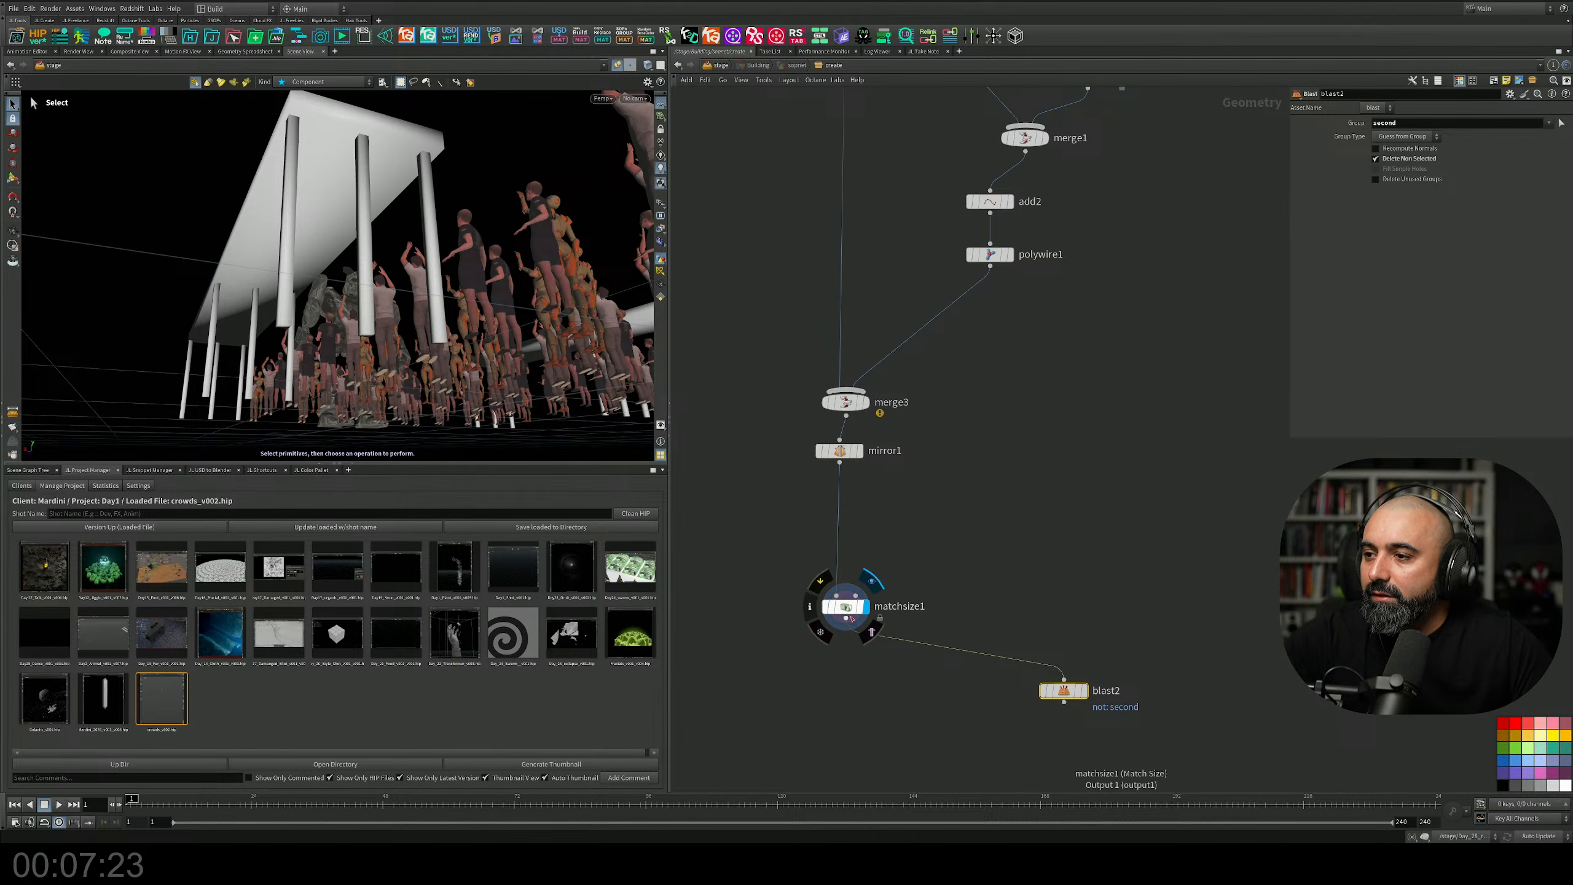
{"action": "left_click_drag", "start_coordinate": [907, 437], "coordinate": [816, 635]}
{"action": "left_click_drag", "start_coordinate": [852, 460], "coordinate": [852, 554]}
{"action": "left_click", "coordinate": [862, 708]}
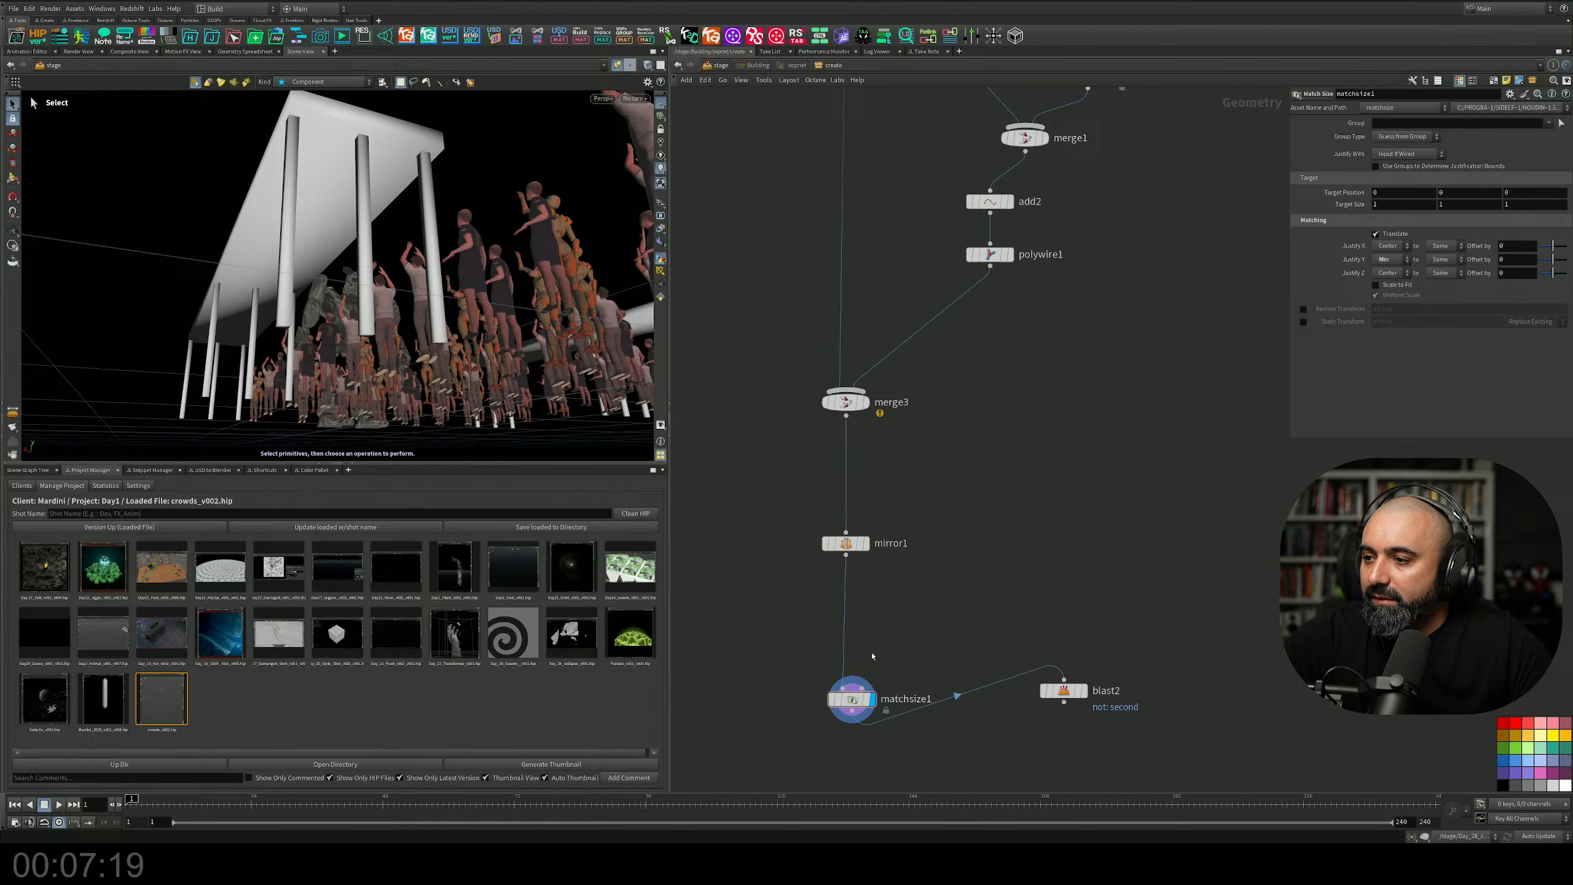
{"action": "left_click_drag", "start_coordinate": [862, 708], "coordinate": [866, 602]}
{"action": "left_click_drag", "start_coordinate": [901, 524], "coordinate": [935, 350]}
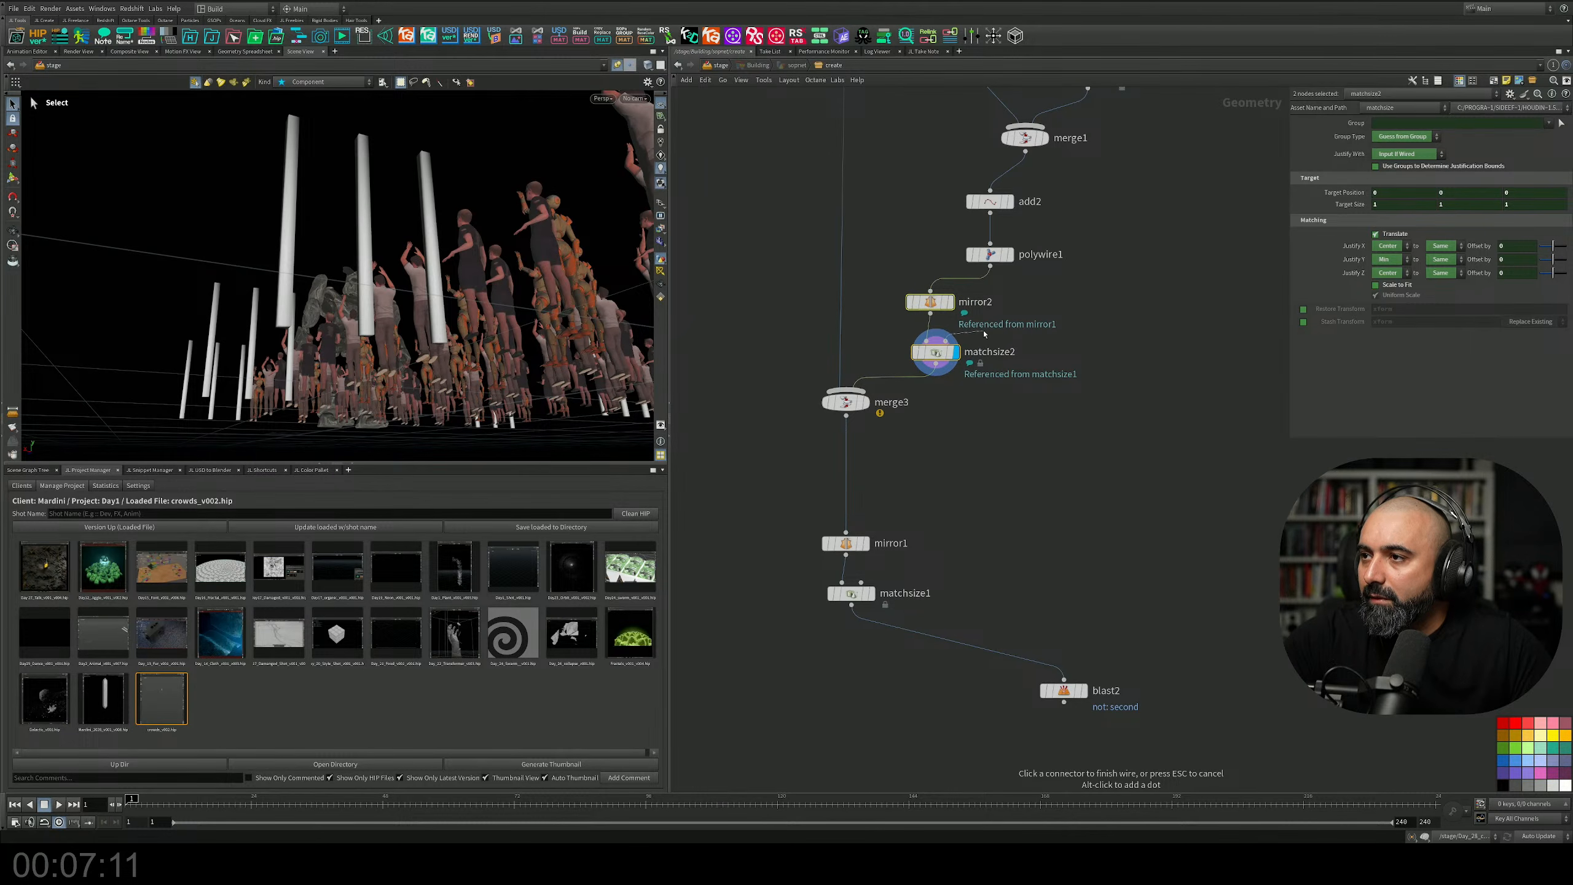
{"action": "key", "text": "Escape"}
Move mirror1 and matchsize1 onto the other branch above merge3, and connect matchsize1 to a displayed blast2.
{"action": "left_click_drag", "start_coordinate": [895, 529], "coordinate": [830, 610]}
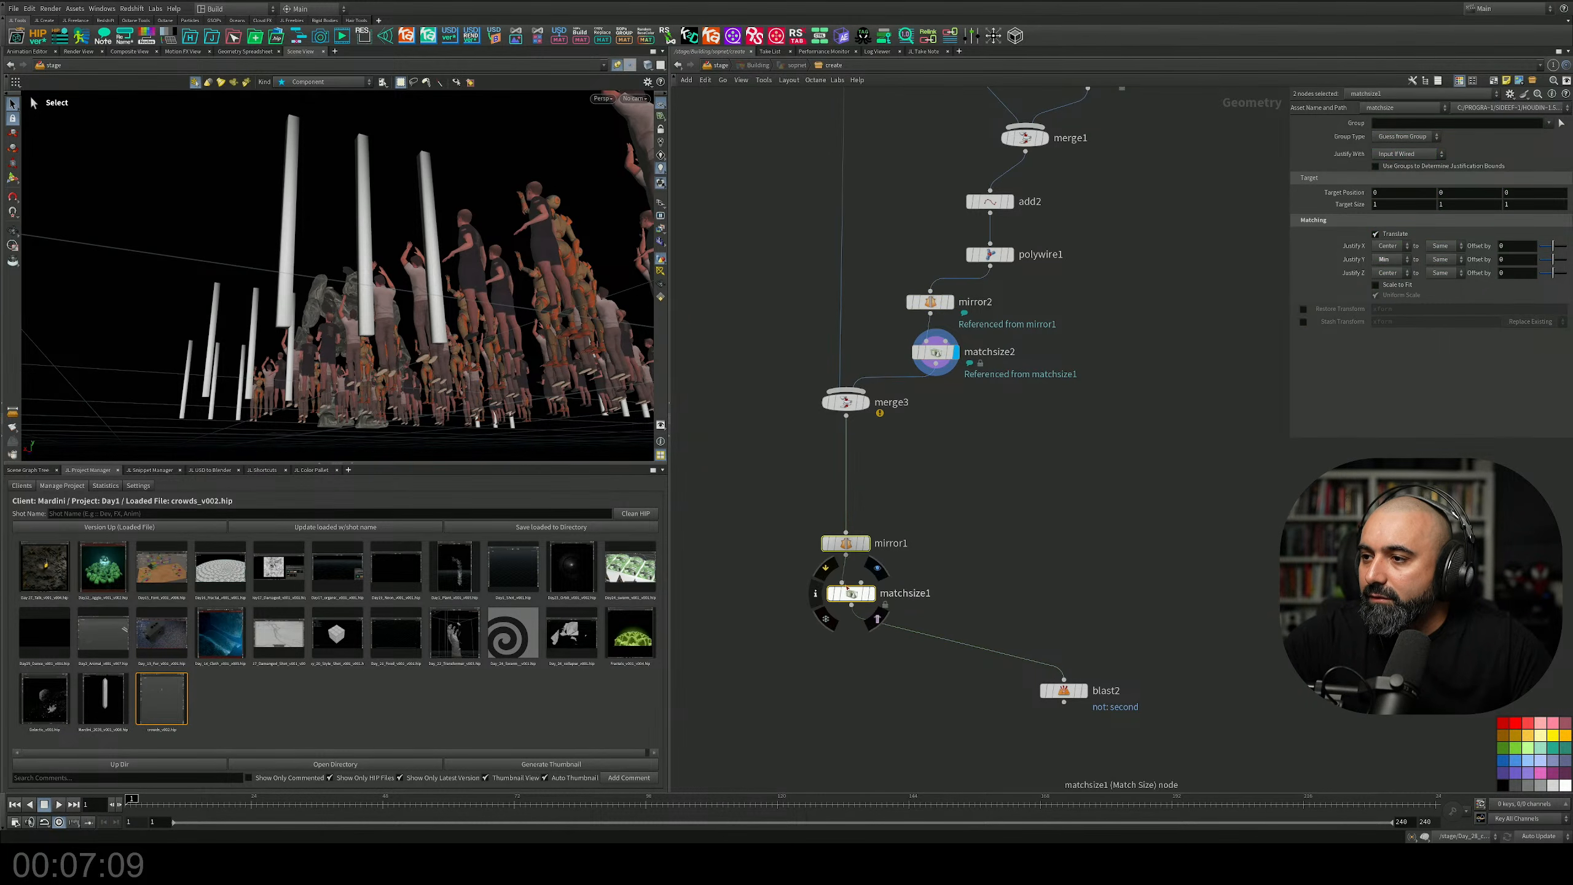
{"action": "left_click_drag", "start_coordinate": [842, 538], "coordinate": [812, 216]}
{"action": "left_click_drag", "start_coordinate": [1063, 689], "coordinate": [733, 453]}
{"action": "middle_click_drag", "start_coordinate": [794, 388], "coordinate": [961, 421]}
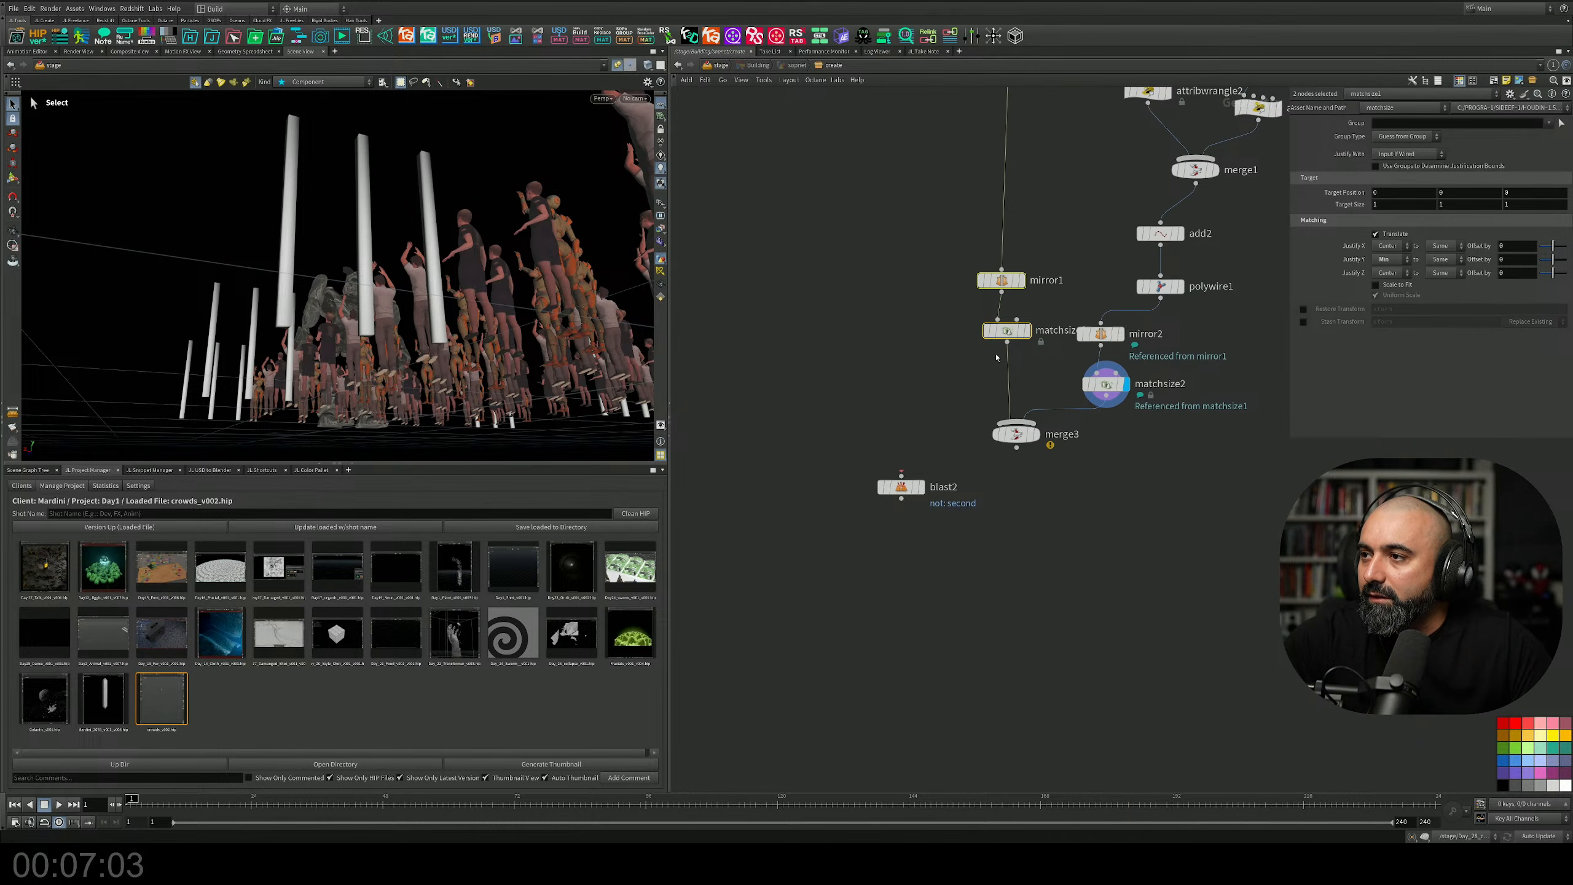
{"action": "left_click_drag", "start_coordinate": [1007, 342], "coordinate": [901, 477]}
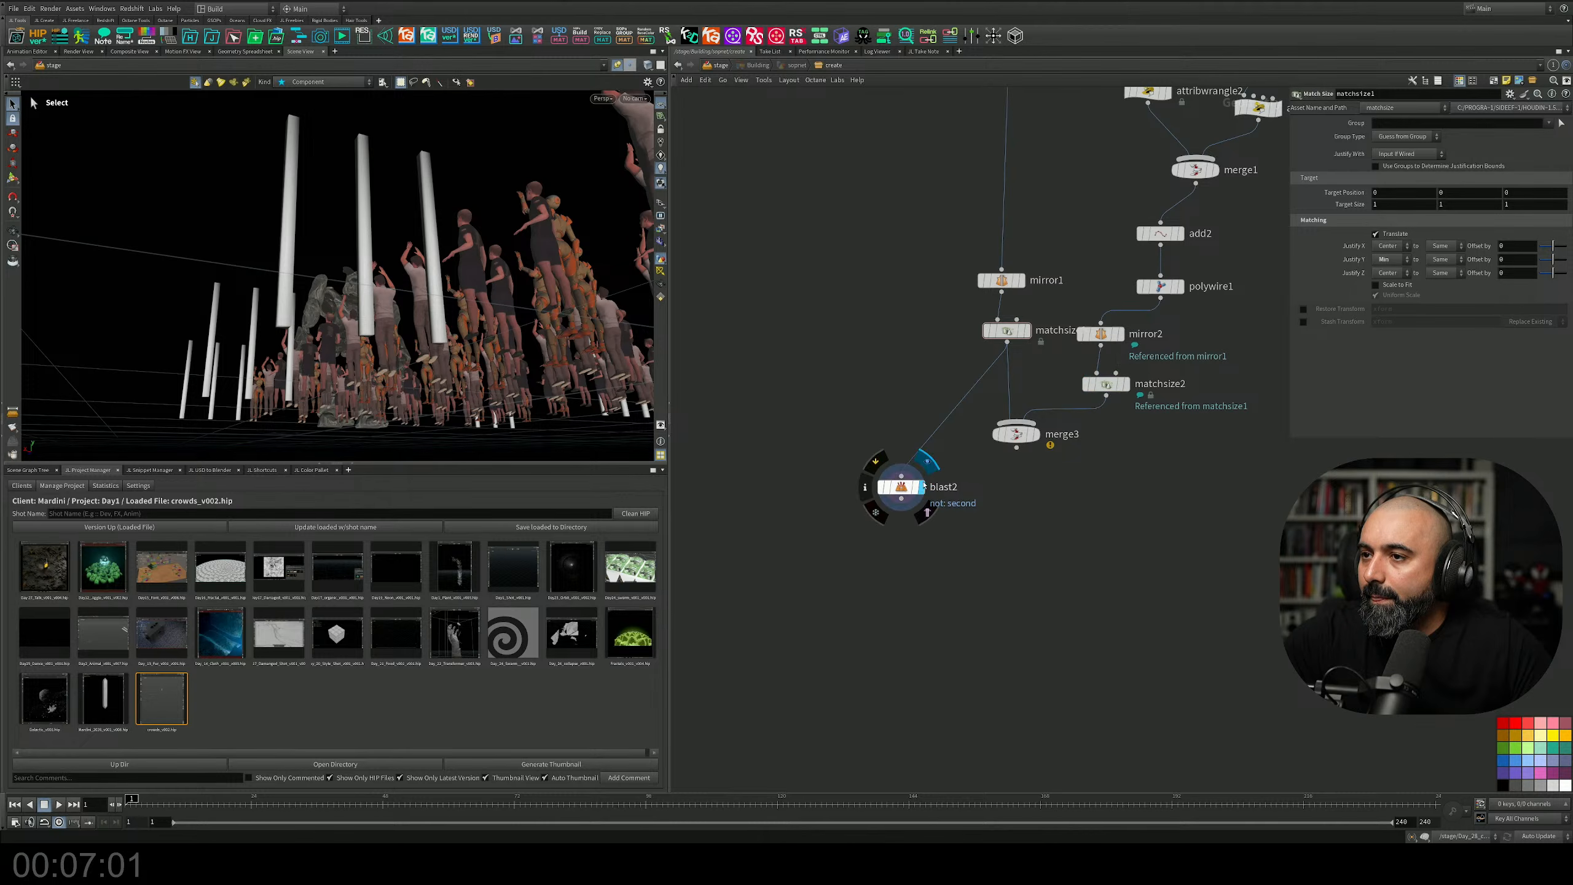
Insert a copy of group2 between matchsize1 and blast2, and examine the isolated roof geometry.
{"action": "middle_click_drag", "start_coordinate": [882, 381], "coordinate": [835, 499]}
{"action": "middle_click_drag", "start_coordinate": [1047, 215], "coordinate": [1023, 490]}
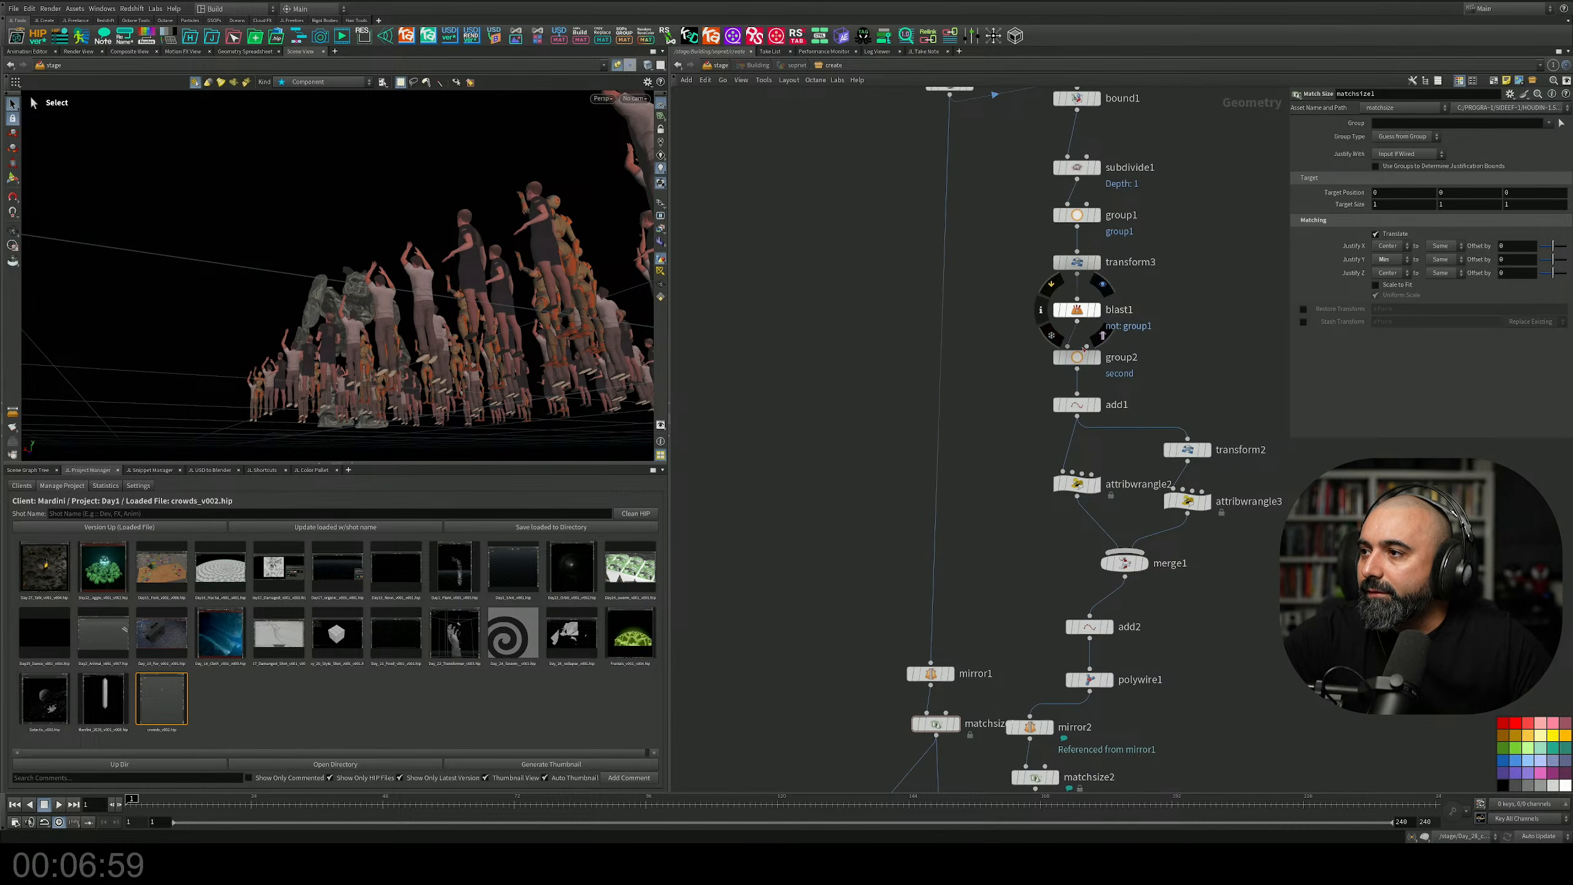
{"action": "left_click_drag", "start_coordinate": [1077, 357], "coordinate": [861, 513], "text": "alt"}
{"action": "middle_click_drag", "start_coordinate": [855, 577], "coordinate": [954, 236]}
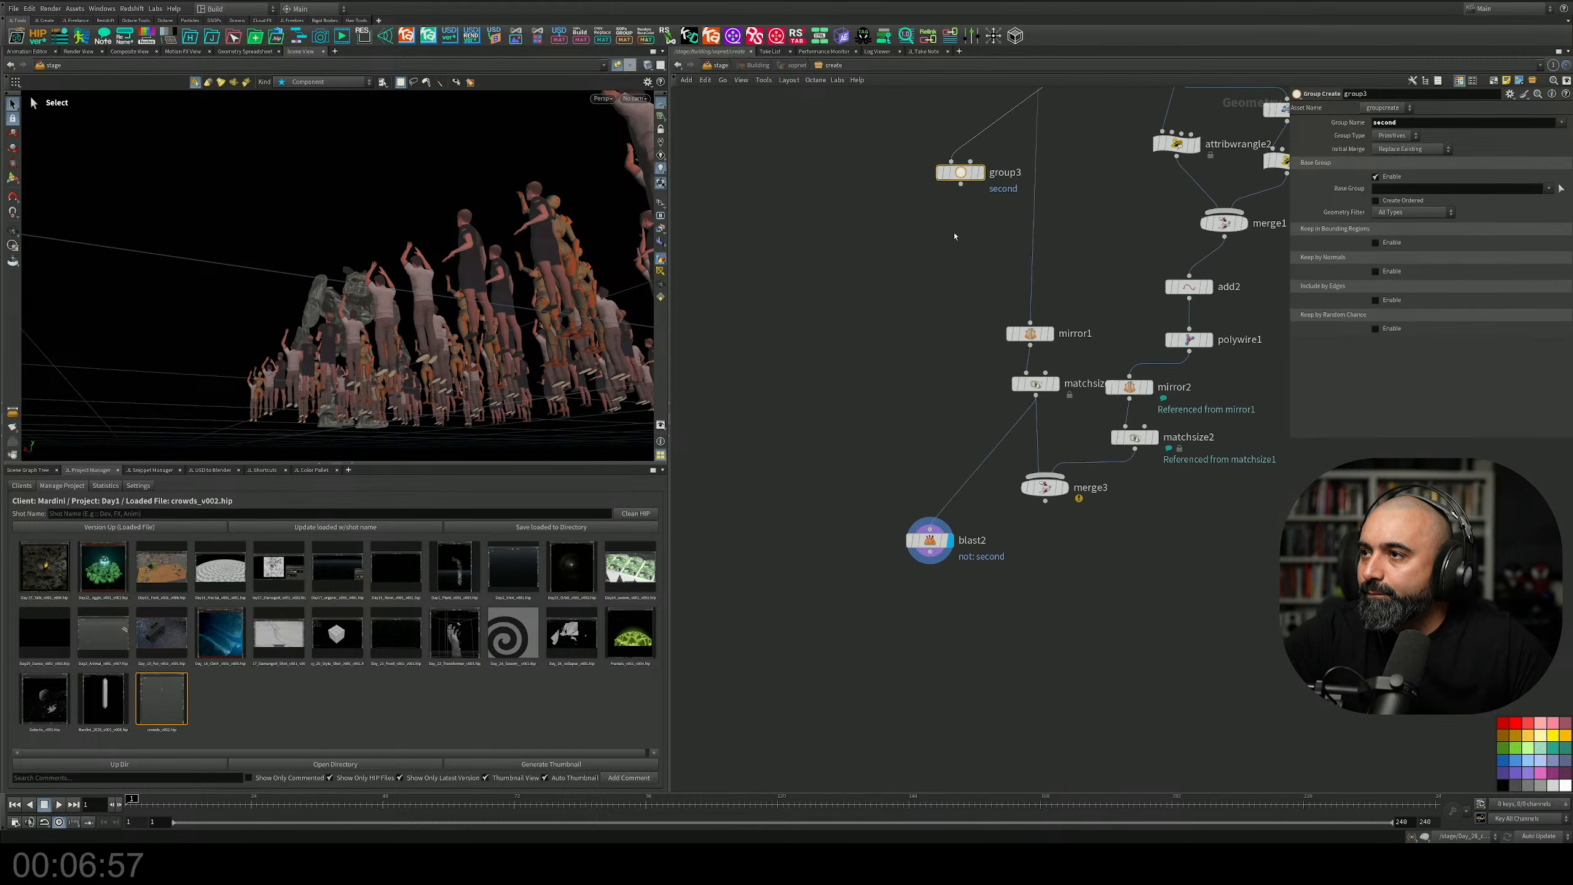
{"action": "left_click_drag", "start_coordinate": [956, 174], "coordinate": [923, 443]}
{"action": "middle_click_drag", "start_coordinate": [919, 402], "coordinate": [912, 322]}
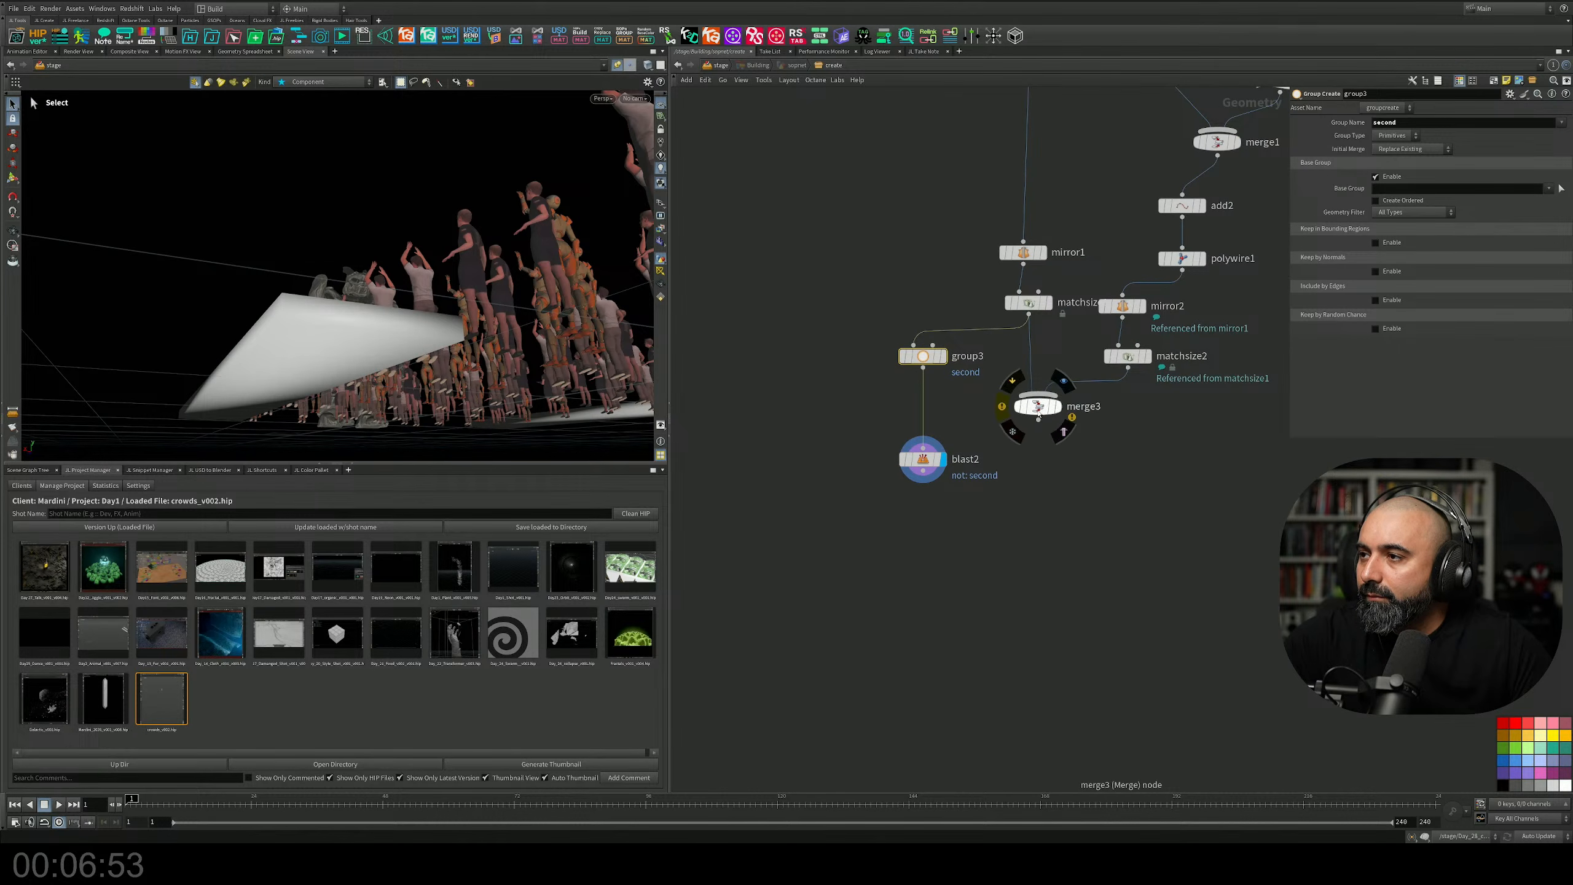
{"action": "left_click_drag", "start_coordinate": [1039, 414], "coordinate": [1043, 492]}
{"action": "right_click_drag", "start_coordinate": [520, 335], "coordinate": [451, 346], "text": "alt"}
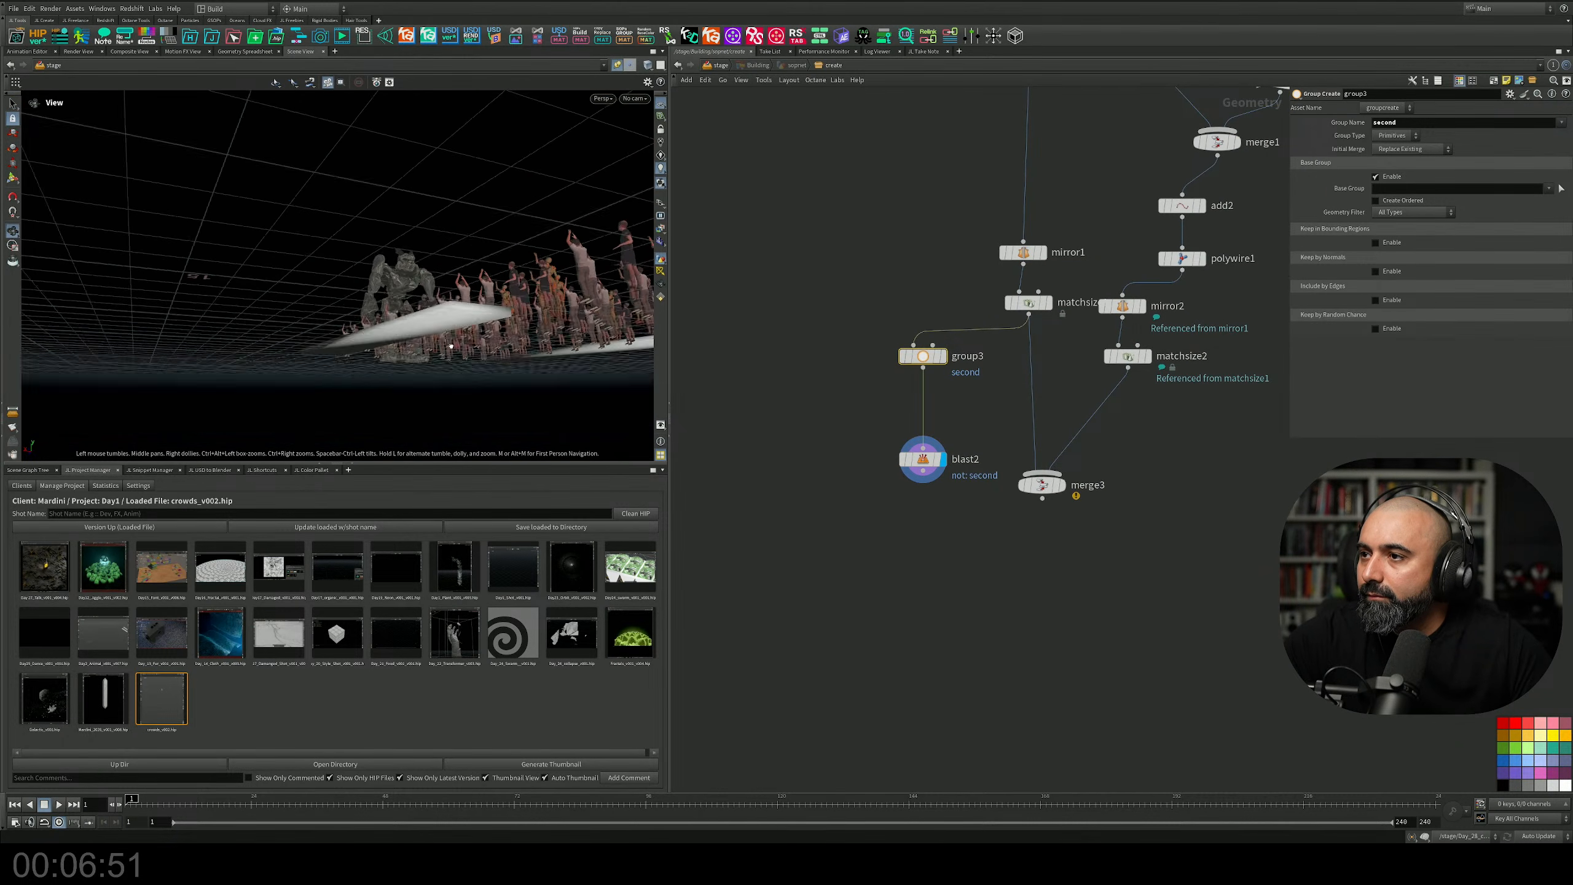
{"action": "mouse_move", "coordinate": [452, 349]}
{"action": "left_mouse_down"}
{"action": "mouse_move", "coordinate": [470, 360]}
{"action": "mouse_move", "coordinate": [462, 372]}
{"action": "left_mouse_up"}
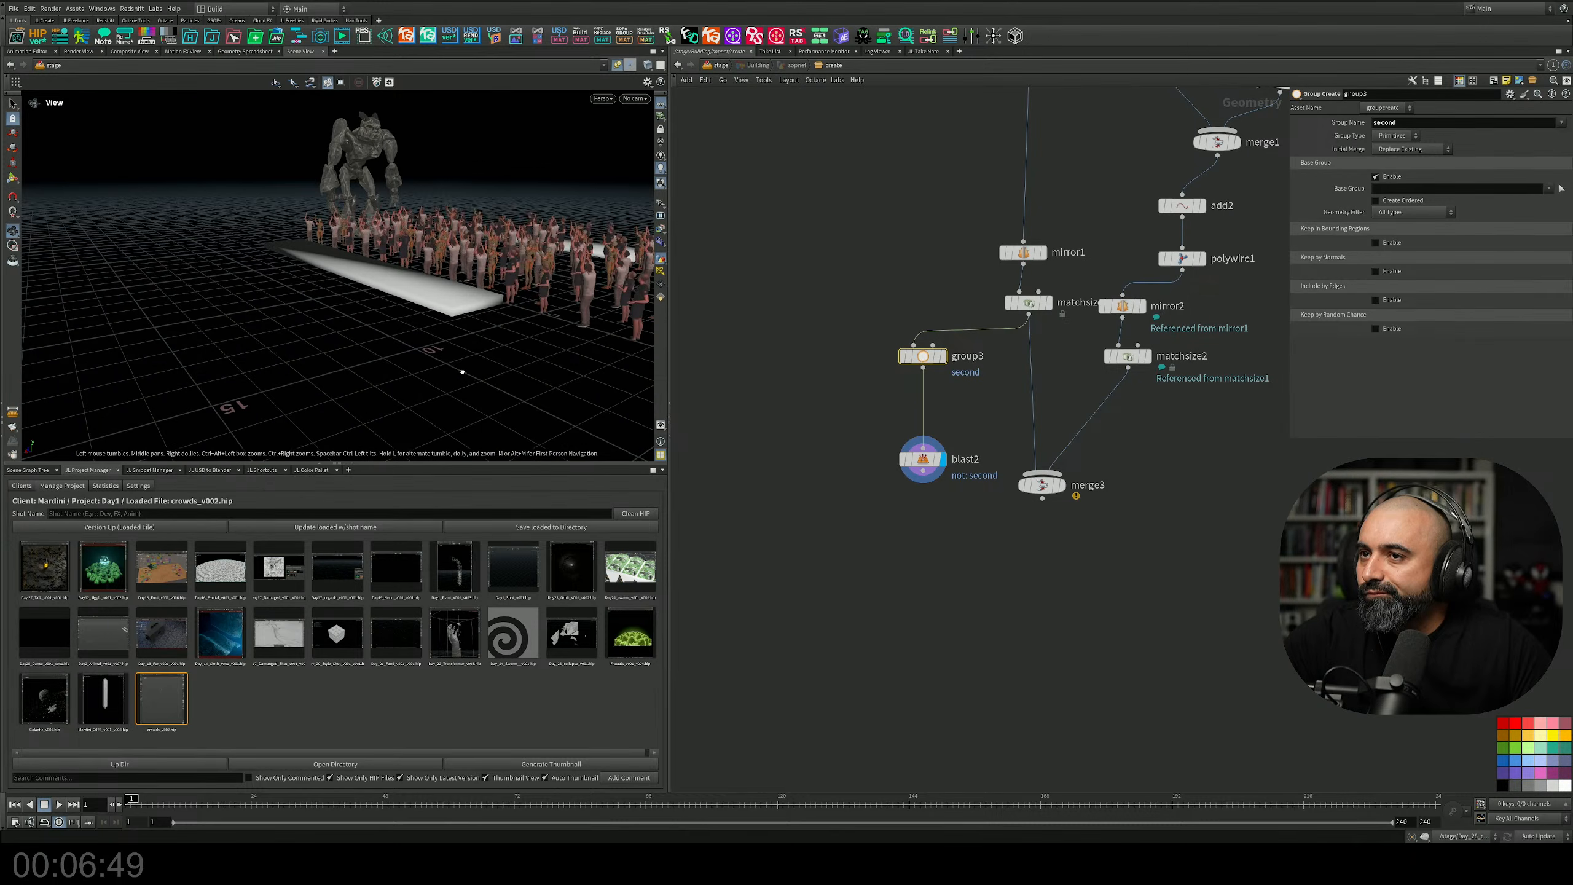
{"action": "middle_click_drag", "start_coordinate": [462, 372], "coordinate": [434, 421], "text": "alt"}
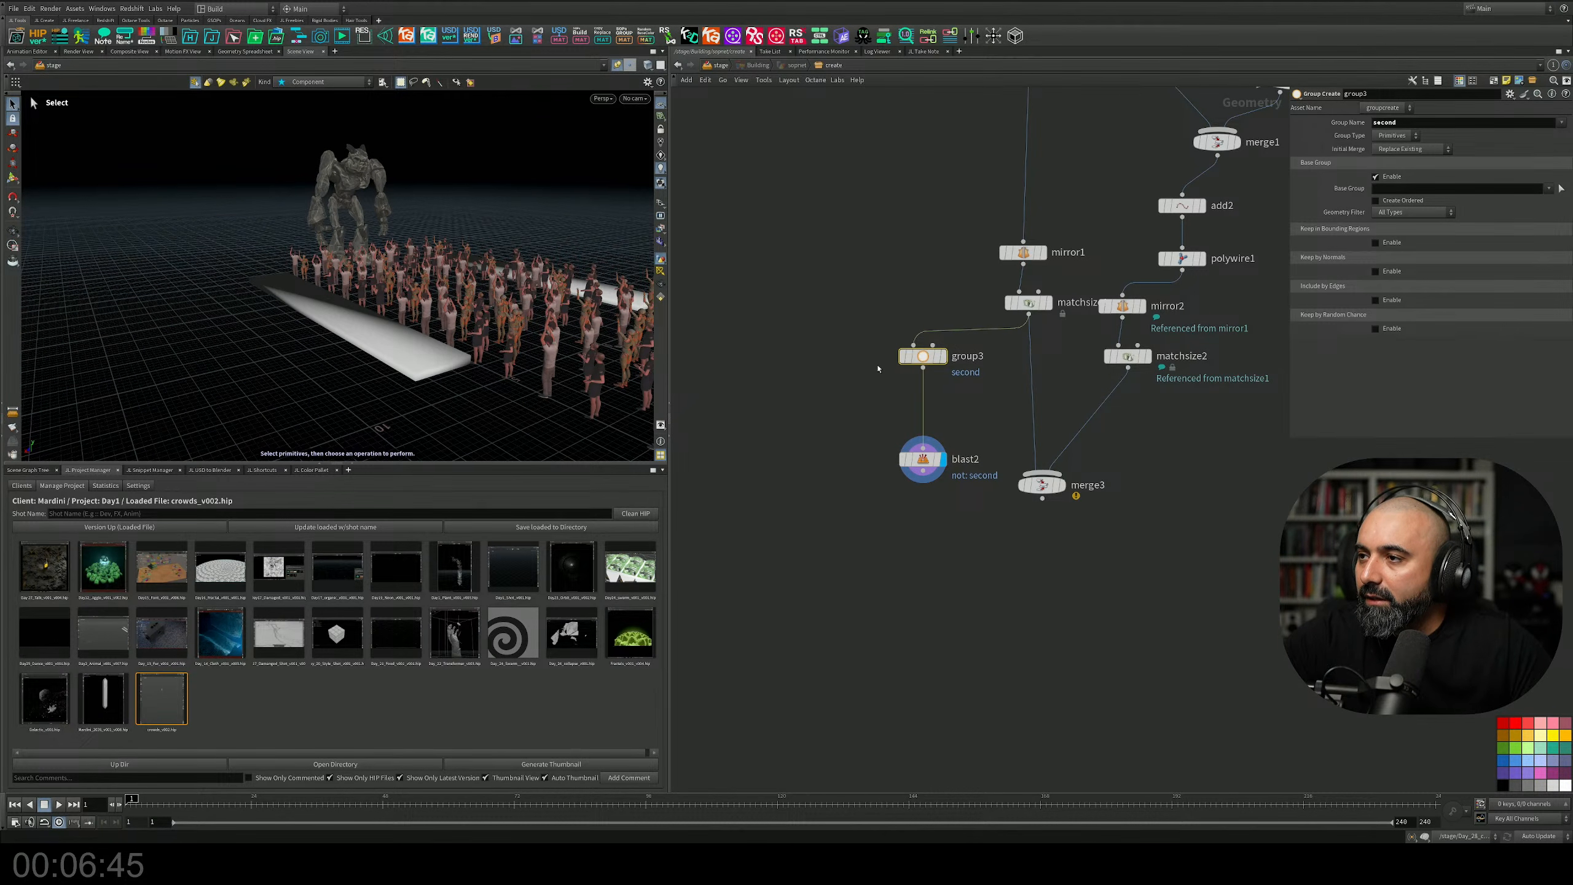
Delete the group3, blast2, mirror2 and matchsize2 nodes.
{"action": "left_click_drag", "start_coordinate": [877, 368], "coordinate": [962, 531]}
{"action": "key", "text": "Delete"}
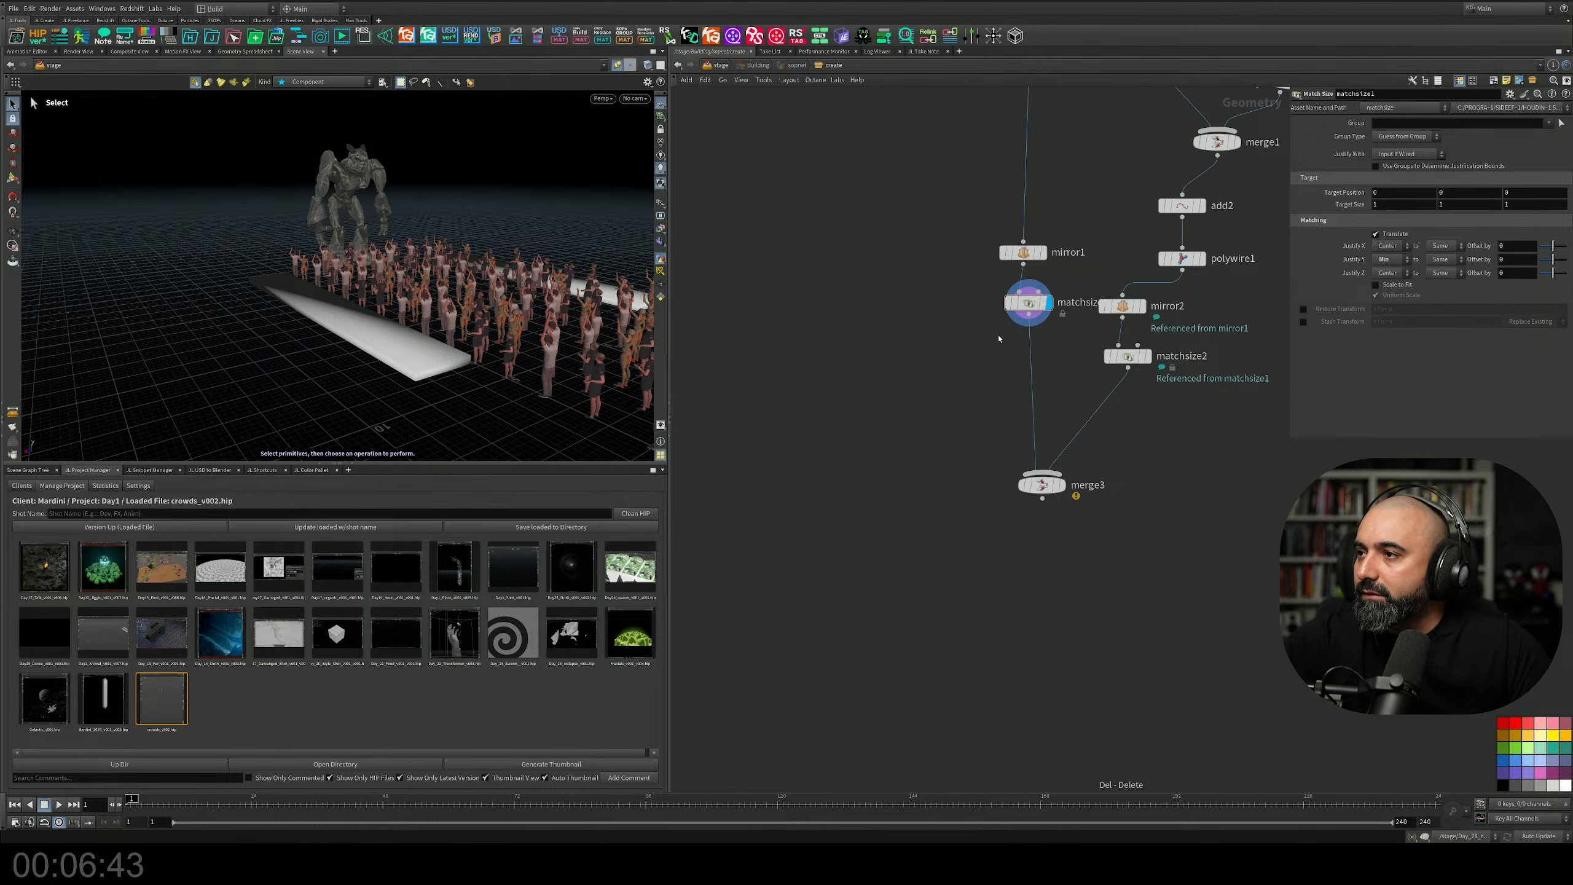
{"action": "left_click_drag", "start_coordinate": [1156, 376], "coordinate": [1108, 293]}
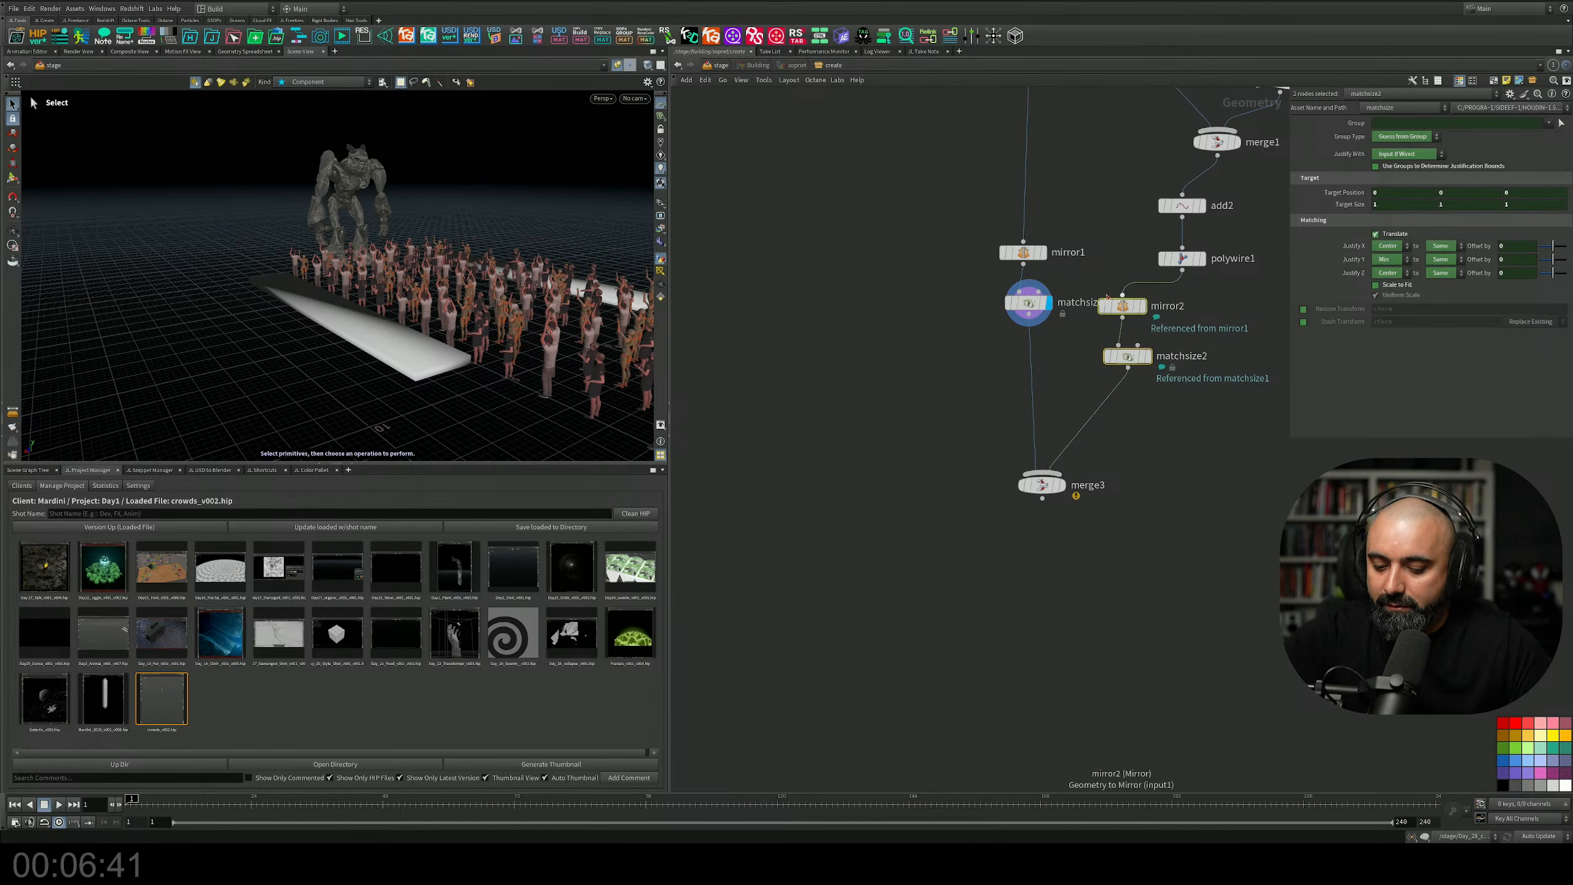
{"action": "key", "text": "Delete"}
Move mirror1 and matchsize1 back below merge3 and wire merge3's output into mirror1.
{"action": "left_click_drag", "start_coordinate": [1071, 226], "coordinate": [1055, 670]}
{"action": "left_click_drag", "start_coordinate": [1042, 498], "coordinate": [1046, 603]}
{"action": "middle_click_drag", "start_coordinate": [1287, 309], "coordinate": [1122, 424]}
Display the polywire1 node to view only the columns.
{"action": "key", "text": "Tab"}
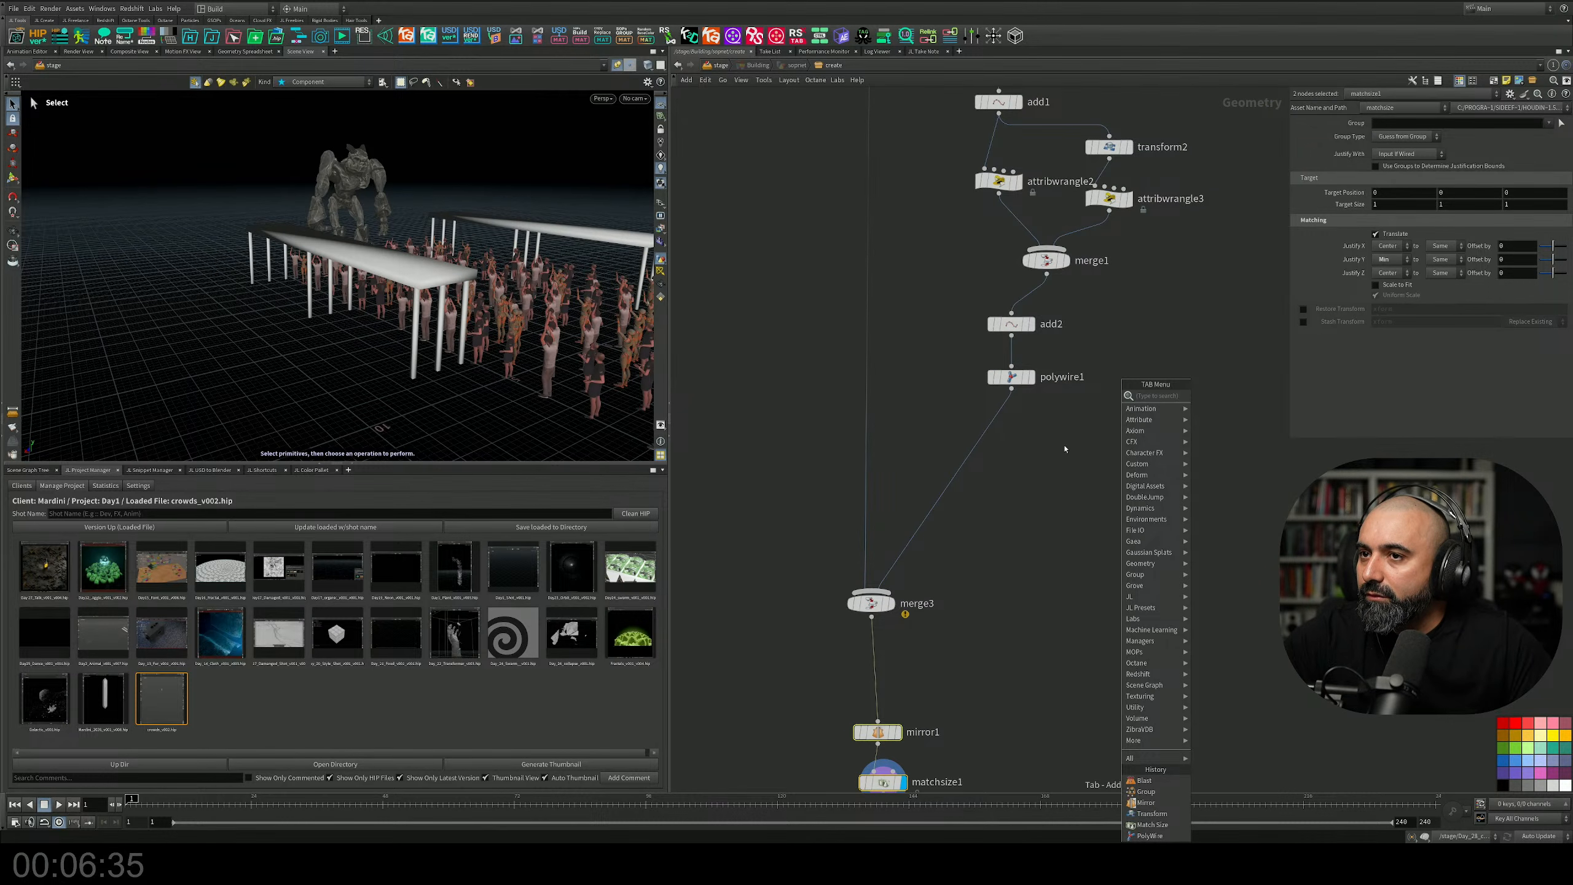
{"action": "key", "text": "Escape"}
{"action": "middle_click_drag", "start_coordinate": [1016, 476], "coordinate": [1022, 452]}
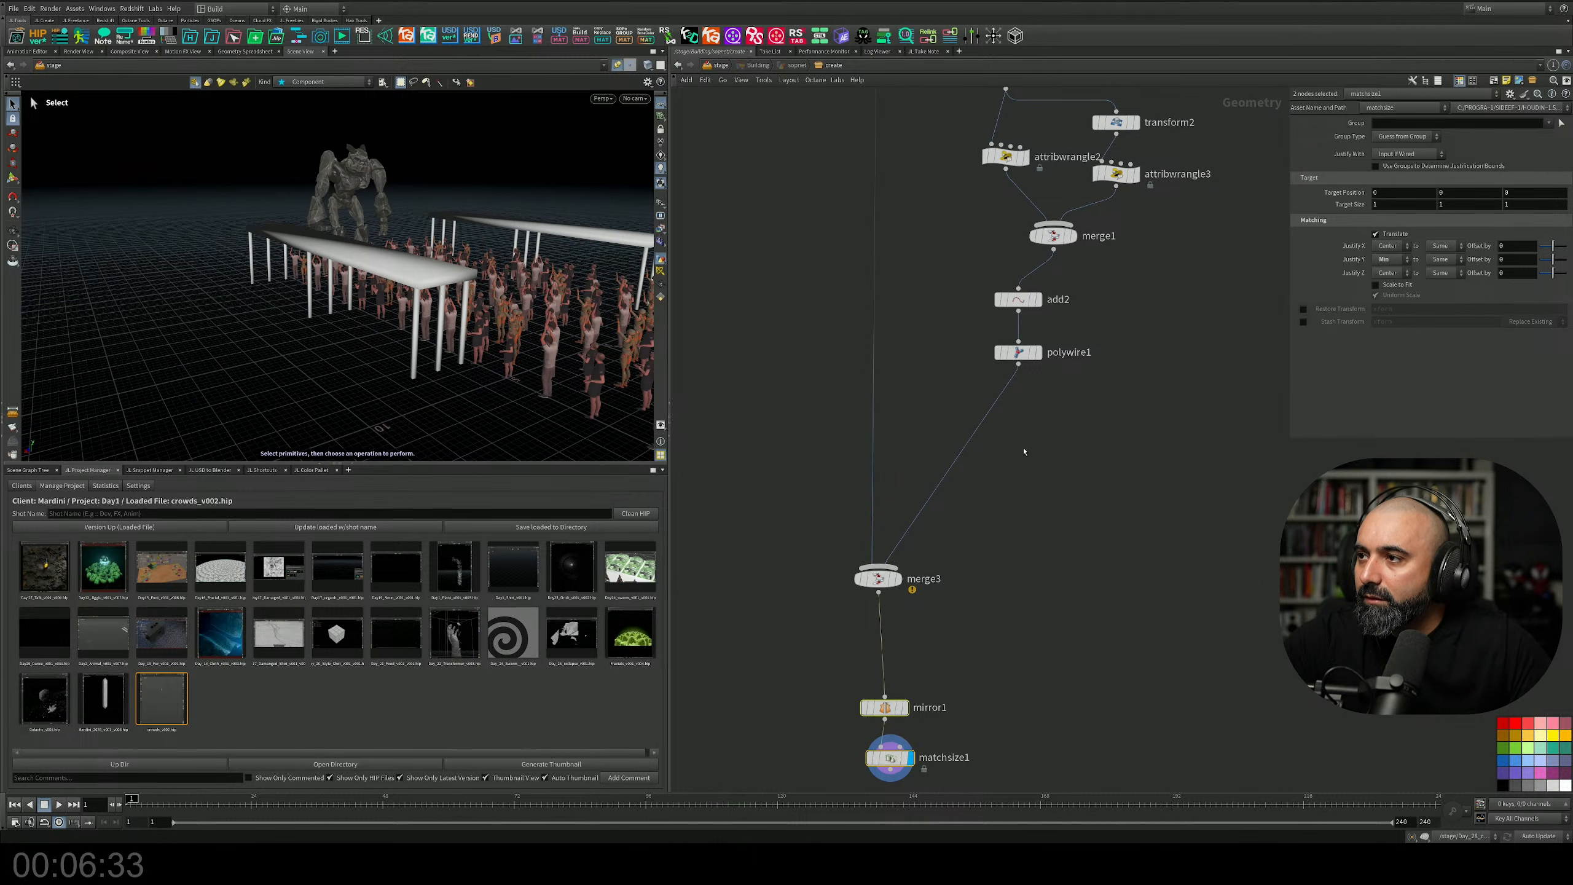
{"action": "left_click", "coordinate": [1039, 354]}
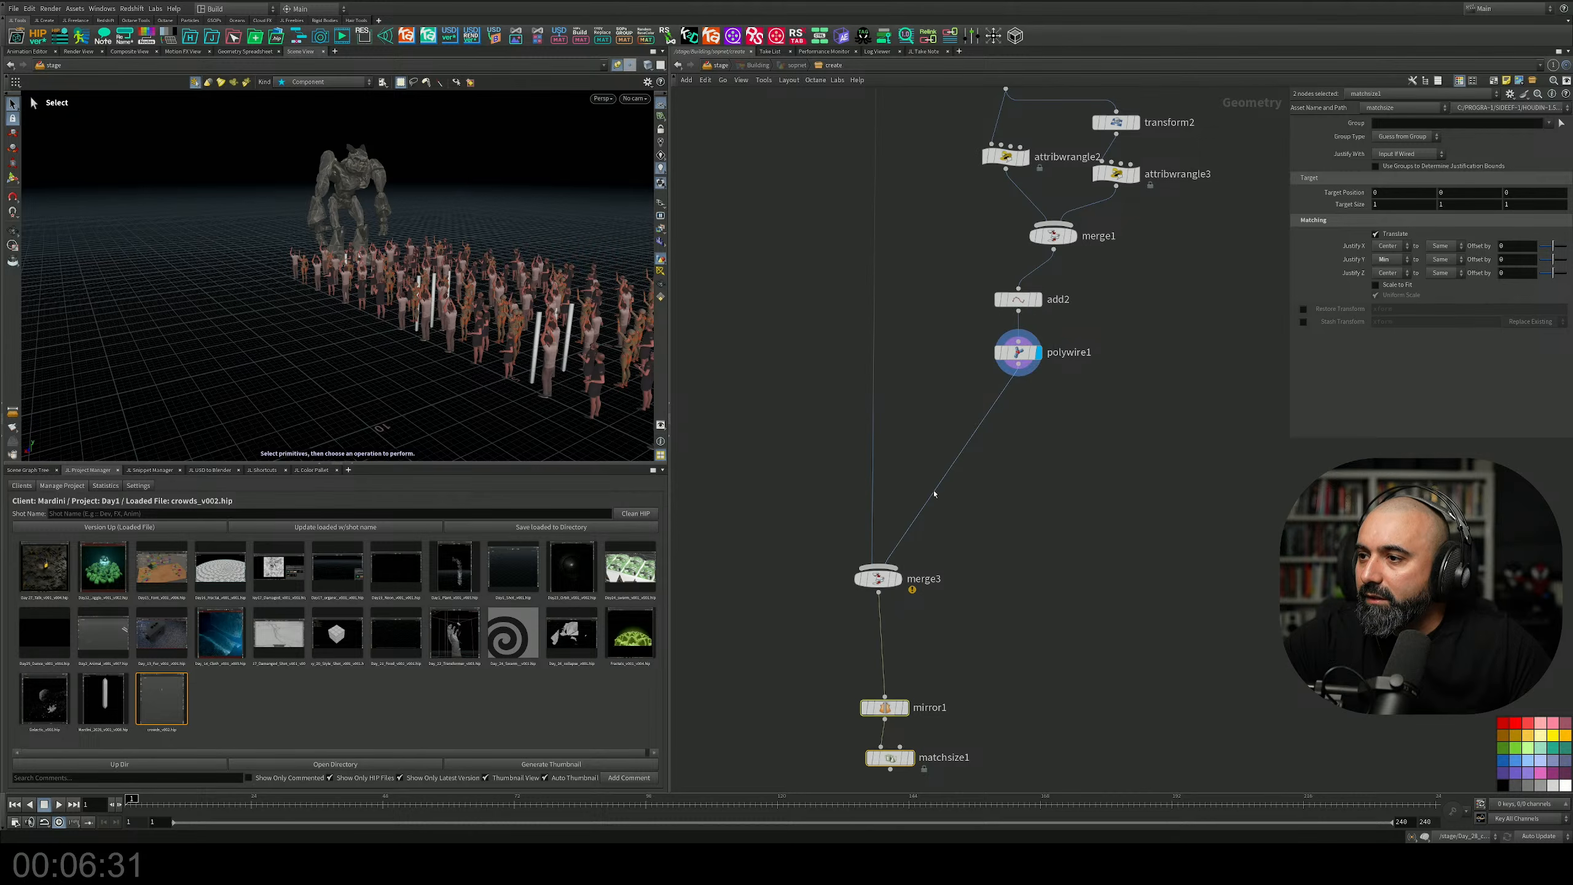
Insert group2 on the roof branch's wire above merge3, and display the result through mirror1 and matchsize1.
{"action": "left_click", "coordinate": [899, 581]}
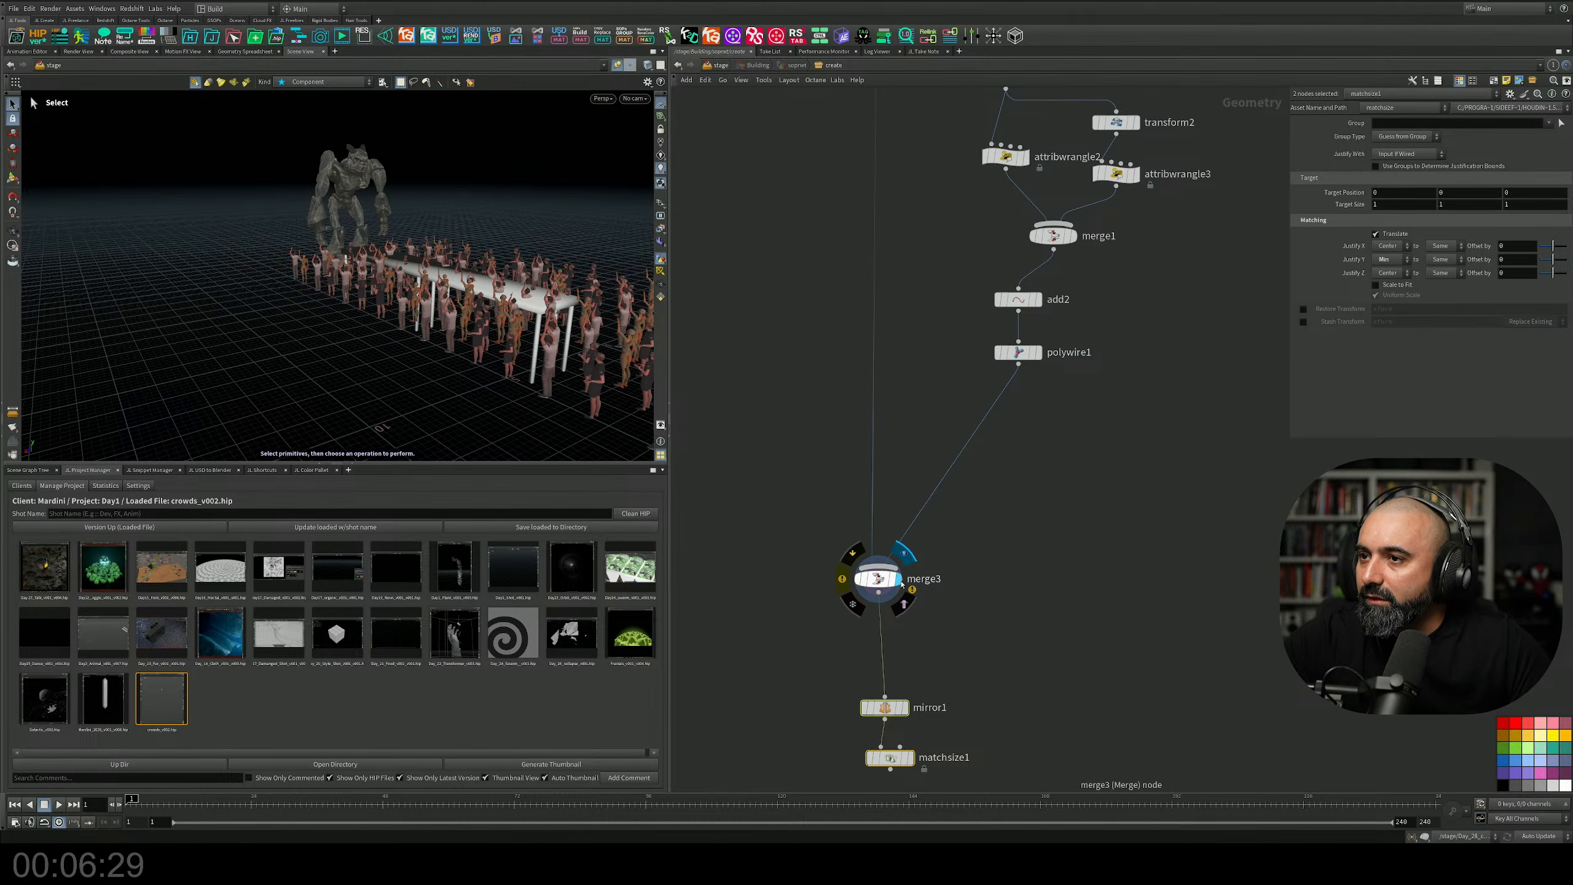
{"action": "middle_click_drag", "start_coordinate": [1028, 454], "coordinate": [1036, 597]}
{"action": "scroll", "coordinate": [1084, 186], "scroll_direction": "down", "scroll_amount": 3}
{"action": "middle_click_drag", "start_coordinate": [1085, 183], "coordinate": [1094, 225]}
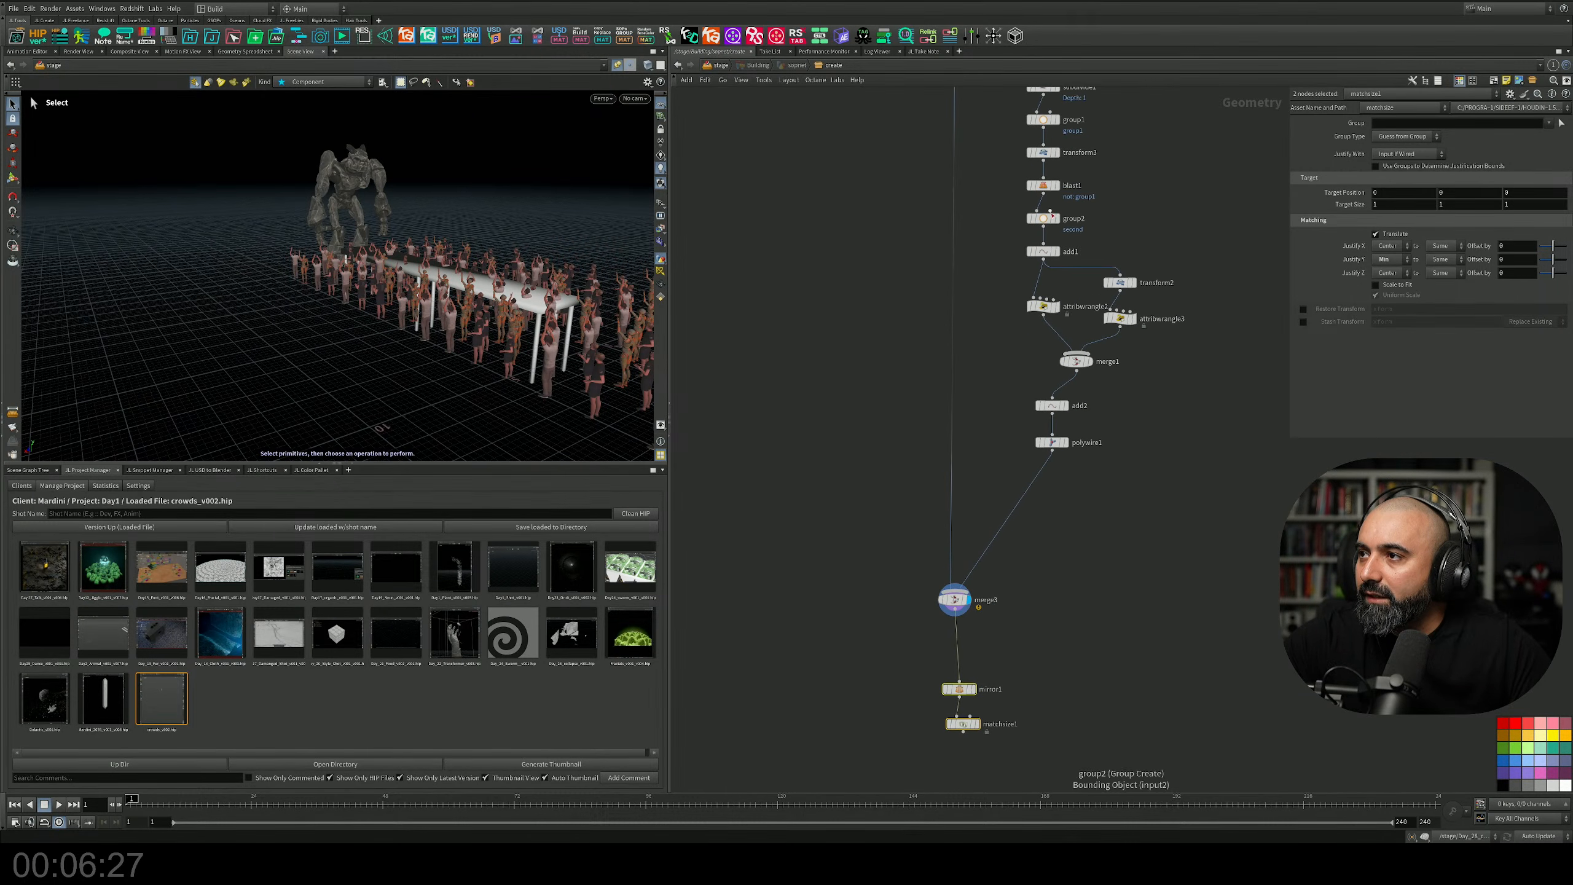
{"action": "left_click_drag", "start_coordinate": [1051, 215], "coordinate": [955, 499]}
{"action": "middle_click_drag", "start_coordinate": [1035, 551], "coordinate": [1057, 277]}
{"action": "scroll", "coordinate": [981, 414], "scroll_direction": "up", "scroll_amount": 3}
{"action": "left_click", "coordinate": [1014, 386]}
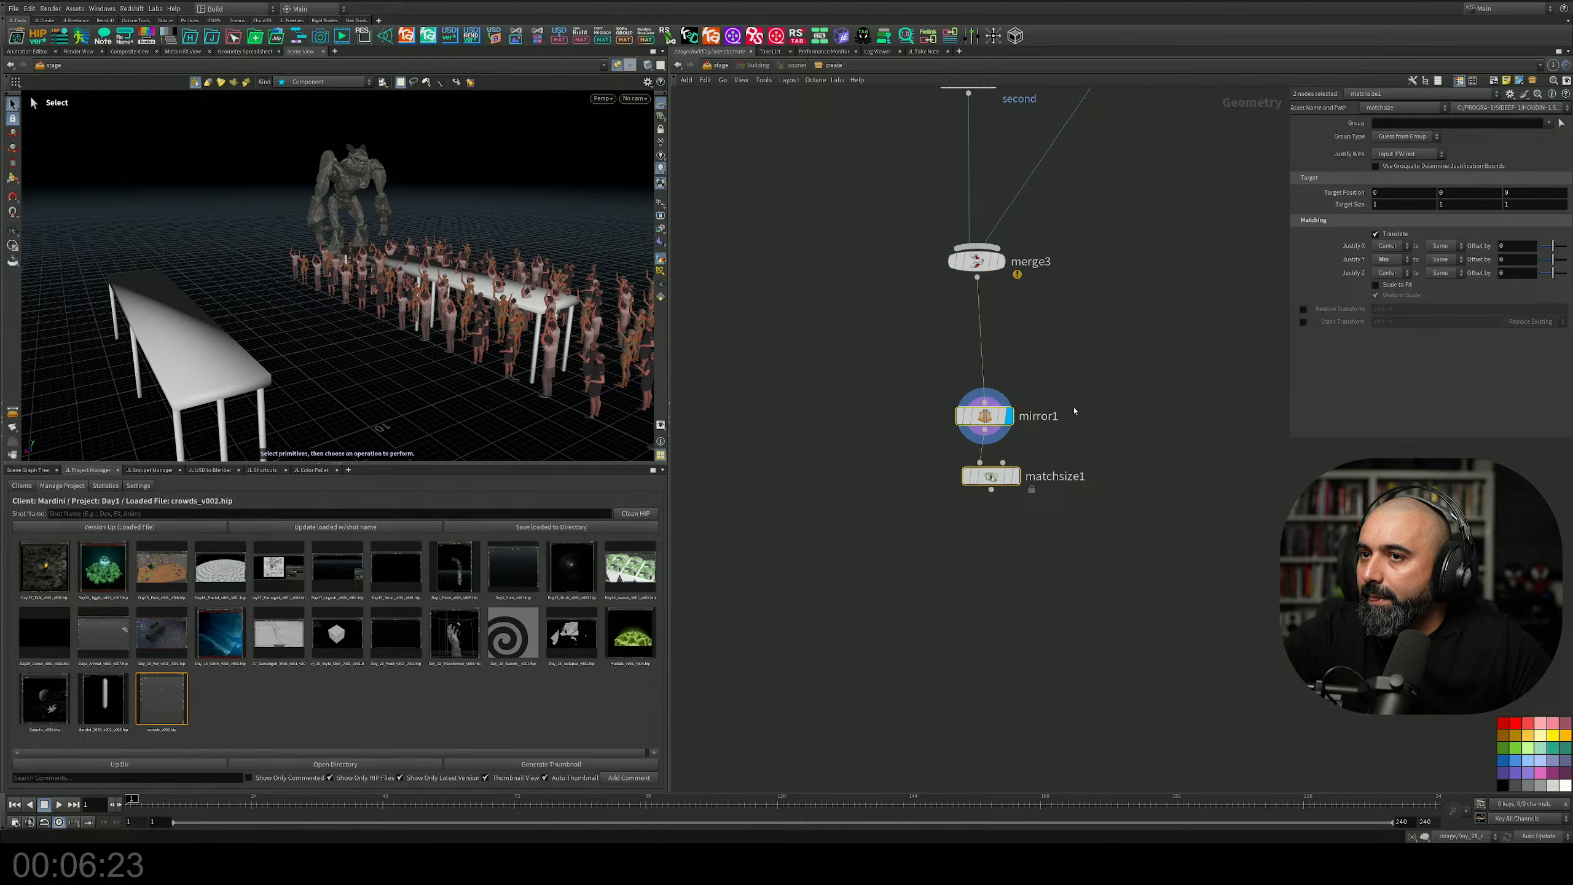
{"action": "left_click", "coordinate": [1013, 475]}
Add a Blast node fed by matchsize1's output and display it.
{"action": "middle_click_drag", "start_coordinate": [1013, 475], "coordinate": [918, 366]}
{"action": "key", "text": "Tab"}
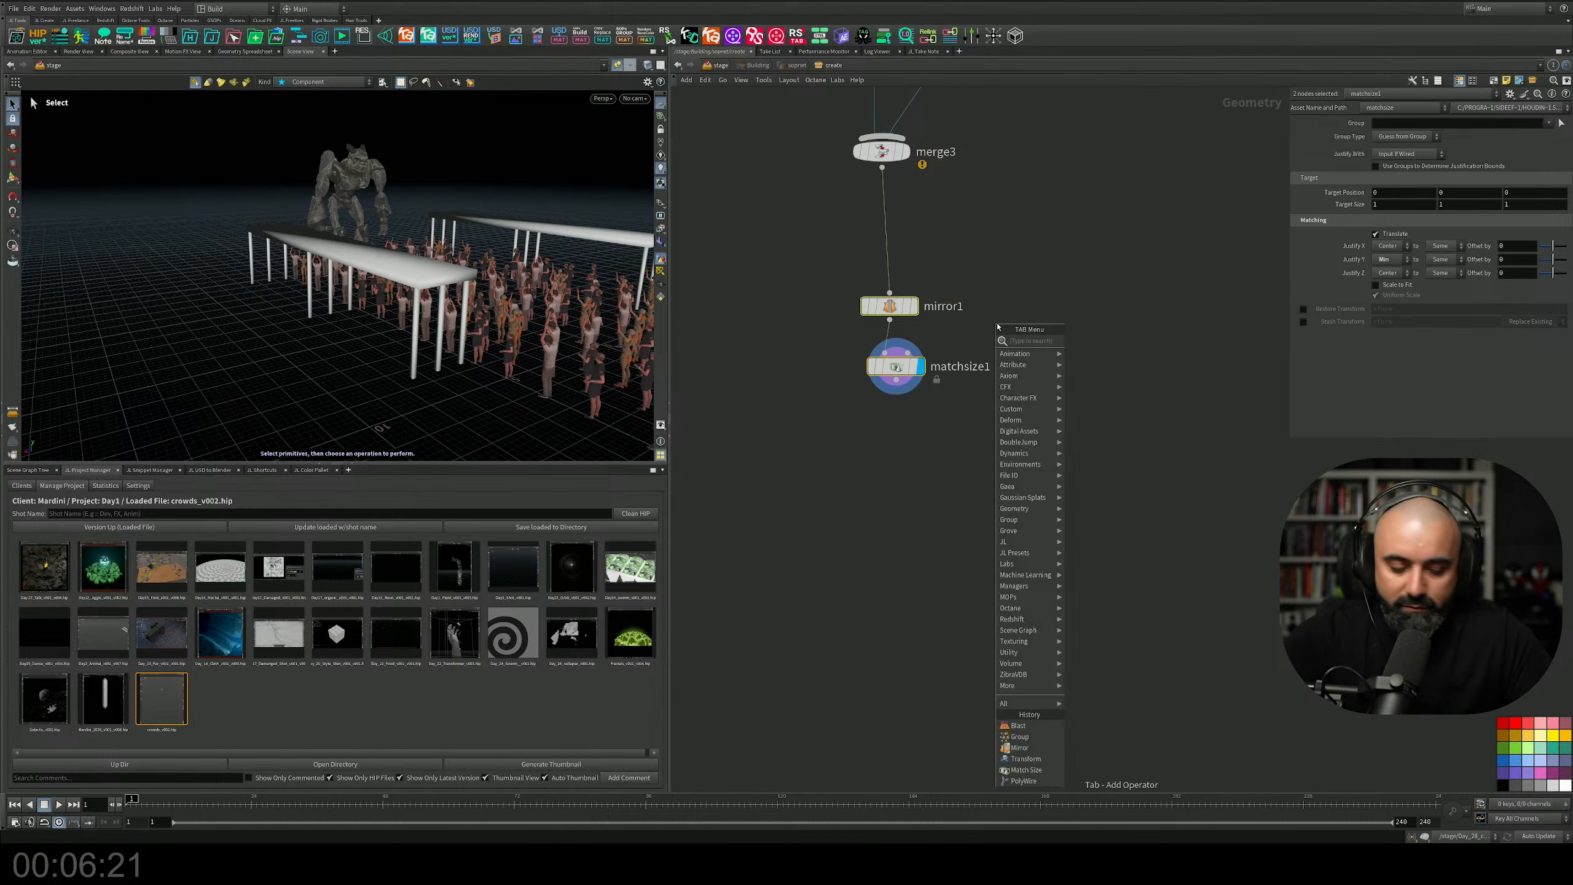
{"action": "type", "text": "blas"}
{"action": "key", "text": "Return"}
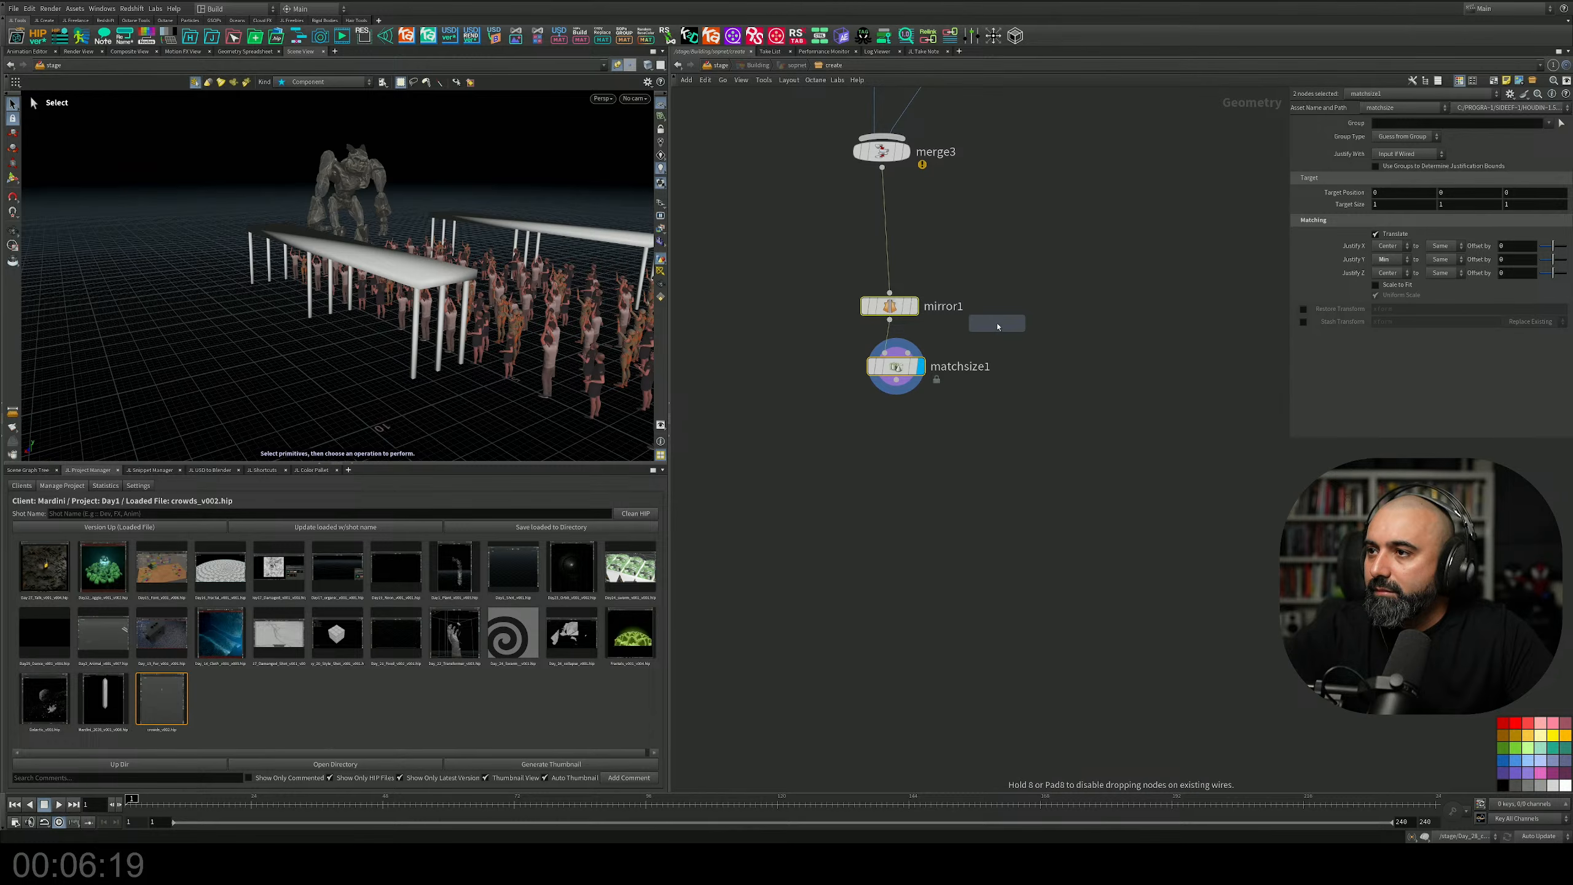
{"action": "left_click", "coordinate": [1046, 456]}
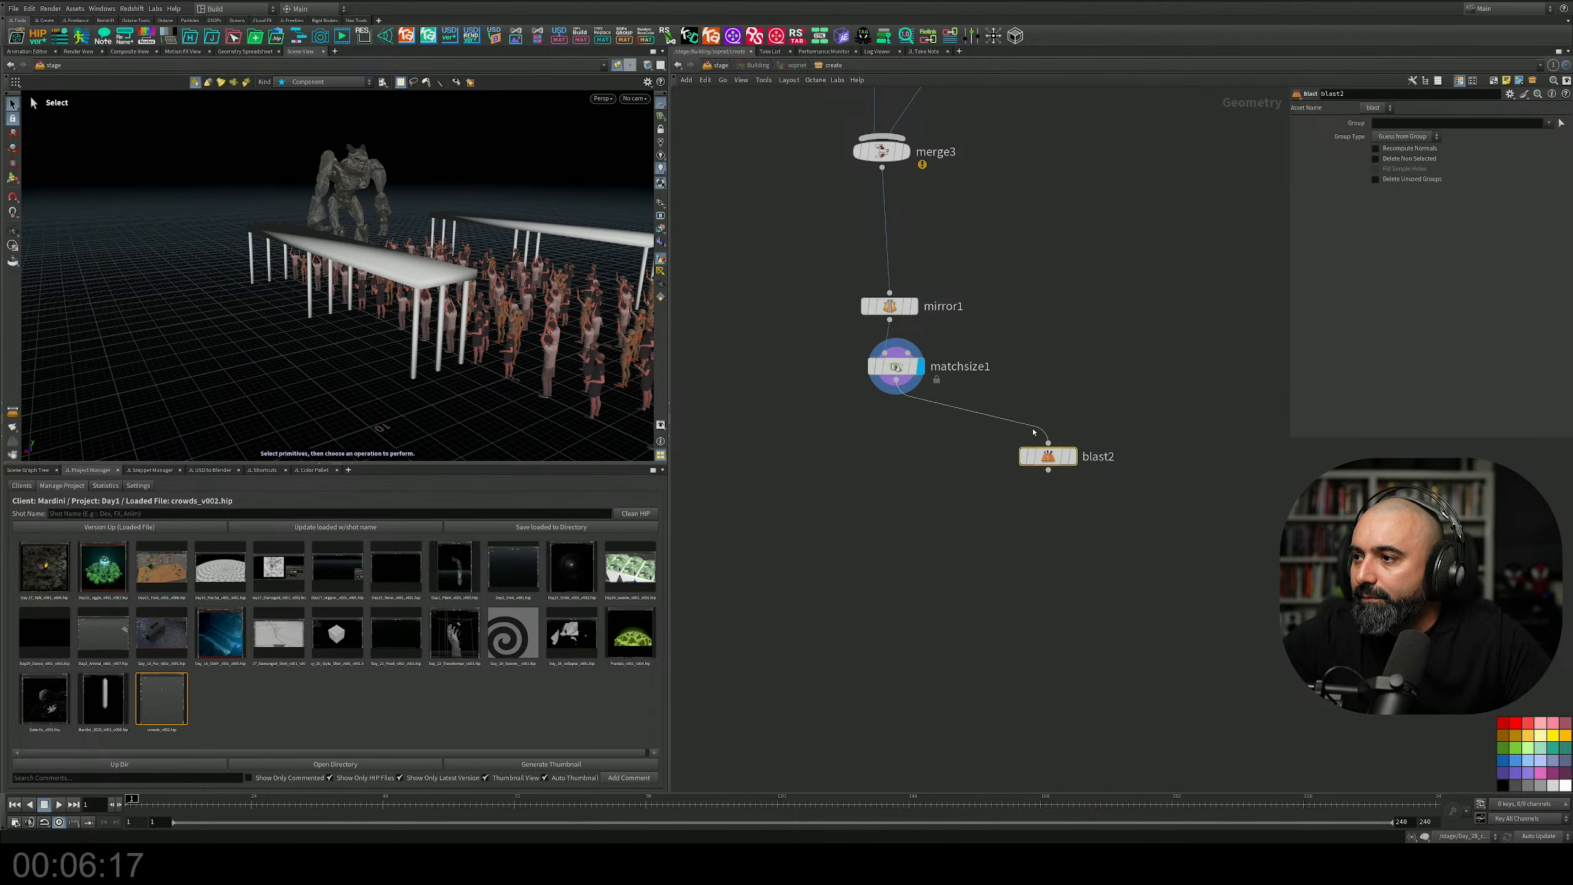
{"action": "left_click", "coordinate": [1072, 456]}
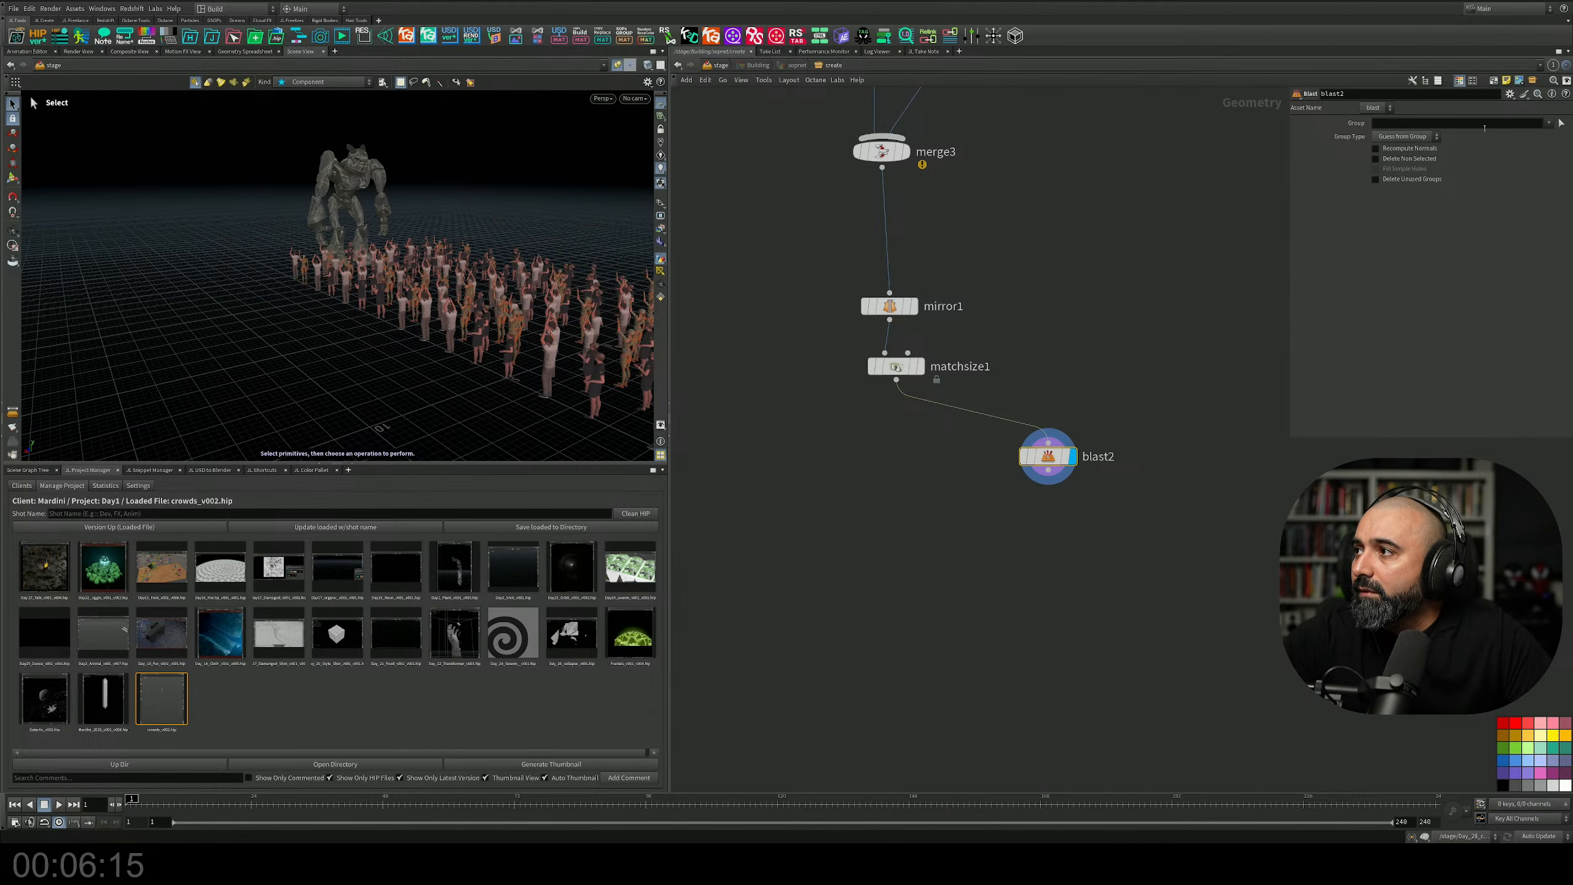
Set blast2's group to second and enable Delete Non Selected.
{"action": "left_click", "coordinate": [1547, 123]}
{"action": "left_click", "coordinate": [1539, 147]}
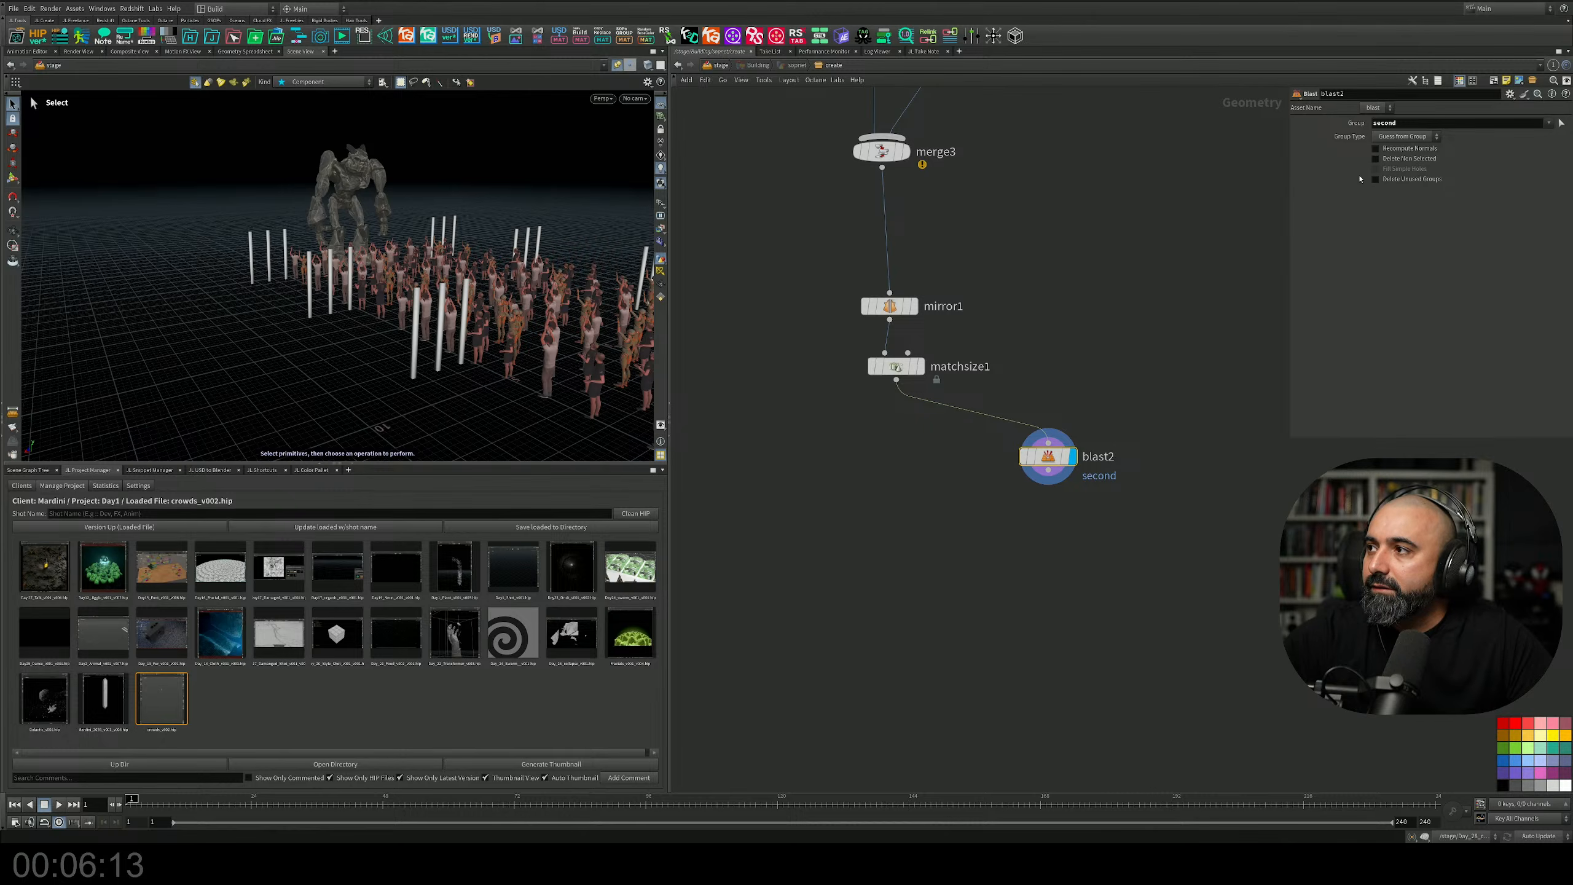
{"action": "left_click", "coordinate": [1375, 158]}
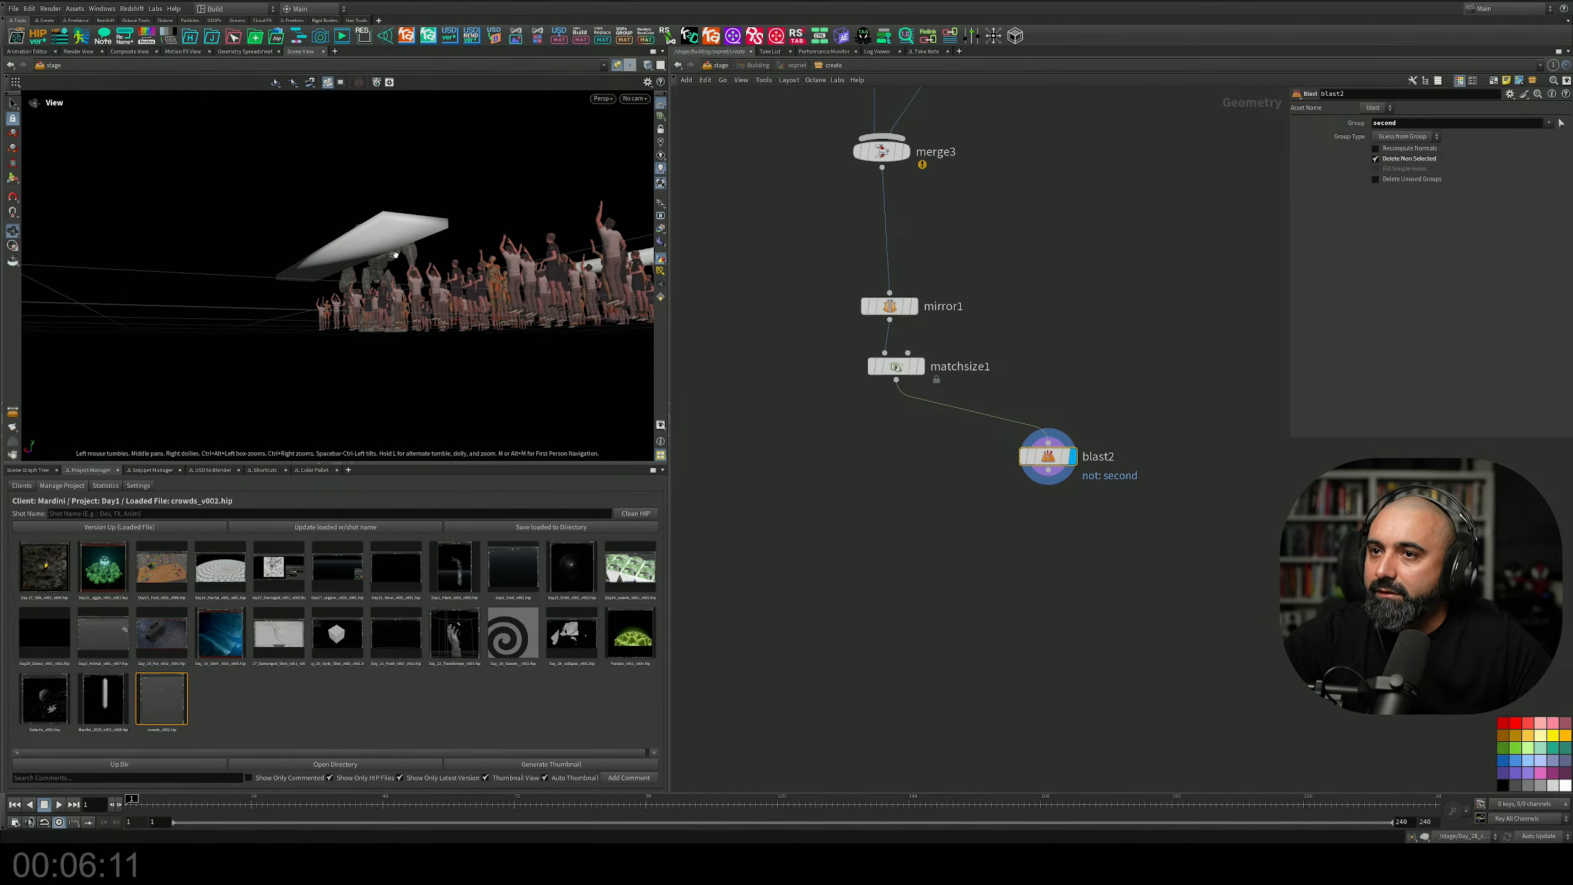
Display group2 and enable its Keep by Normals filter with direction 0, -1, 0.
{"action": "scroll", "coordinate": [935, 408], "scroll_direction": "up", "scroll_amount": 3}
{"action": "middle_click_drag", "start_coordinate": [935, 408], "coordinate": [887, 501]}
{"action": "left_click_drag", "start_coordinate": [876, 468], "coordinate": [778, 310]}
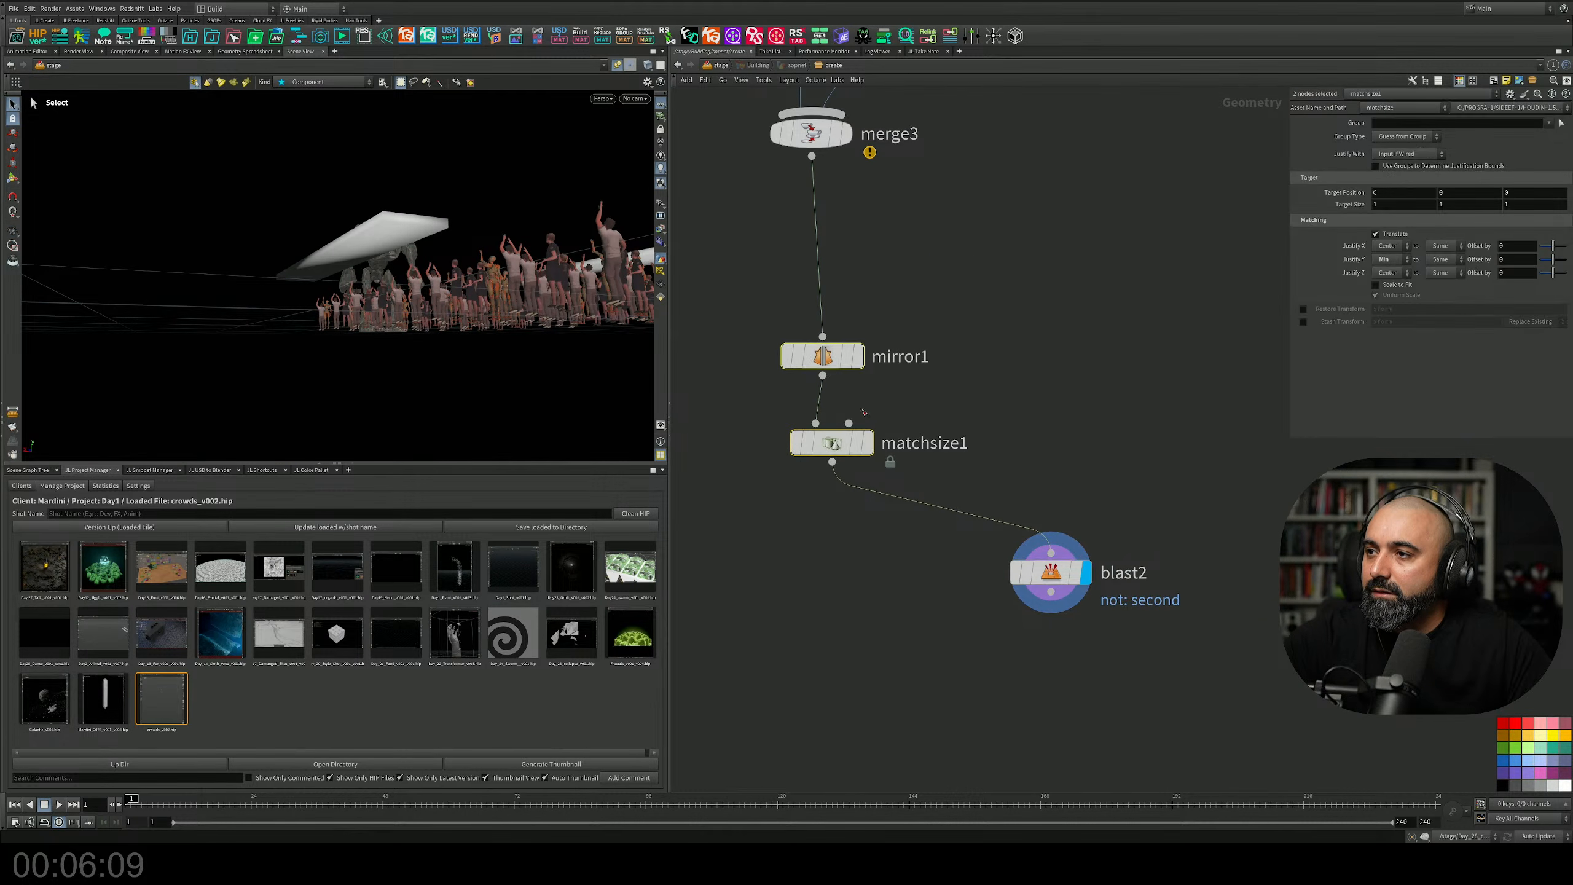
{"action": "middle_click_drag", "start_coordinate": [920, 308], "coordinate": [1022, 615]}
{"action": "middle_click_drag", "start_coordinate": [827, 320], "coordinate": [856, 516]}
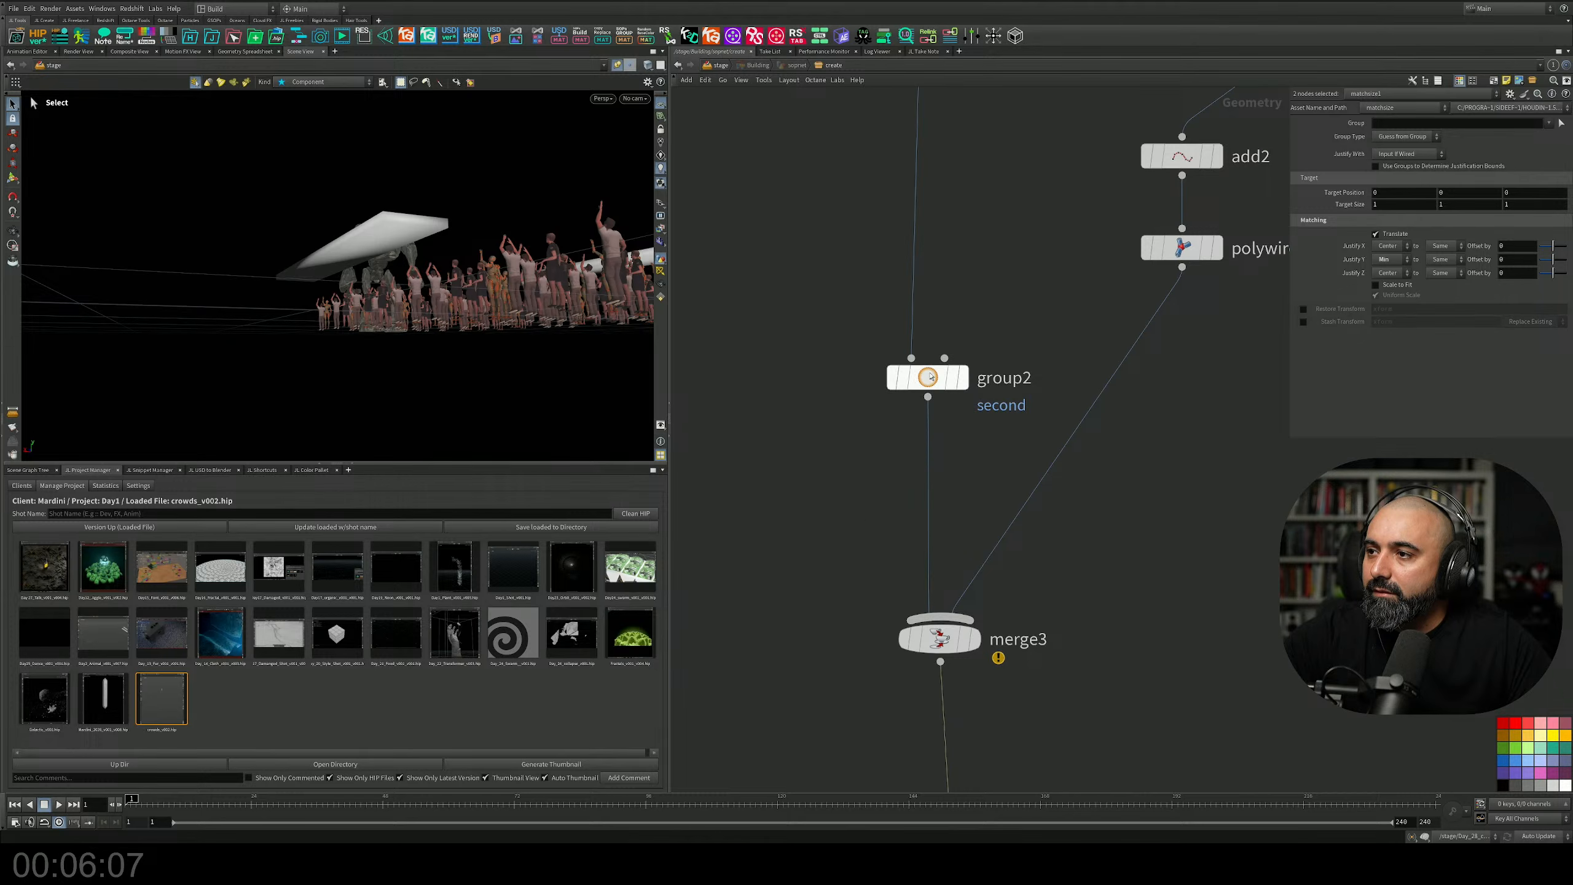
{"action": "left_click_drag", "start_coordinate": [927, 378], "coordinate": [891, 379]}
{"action": "left_click", "coordinate": [935, 334]}
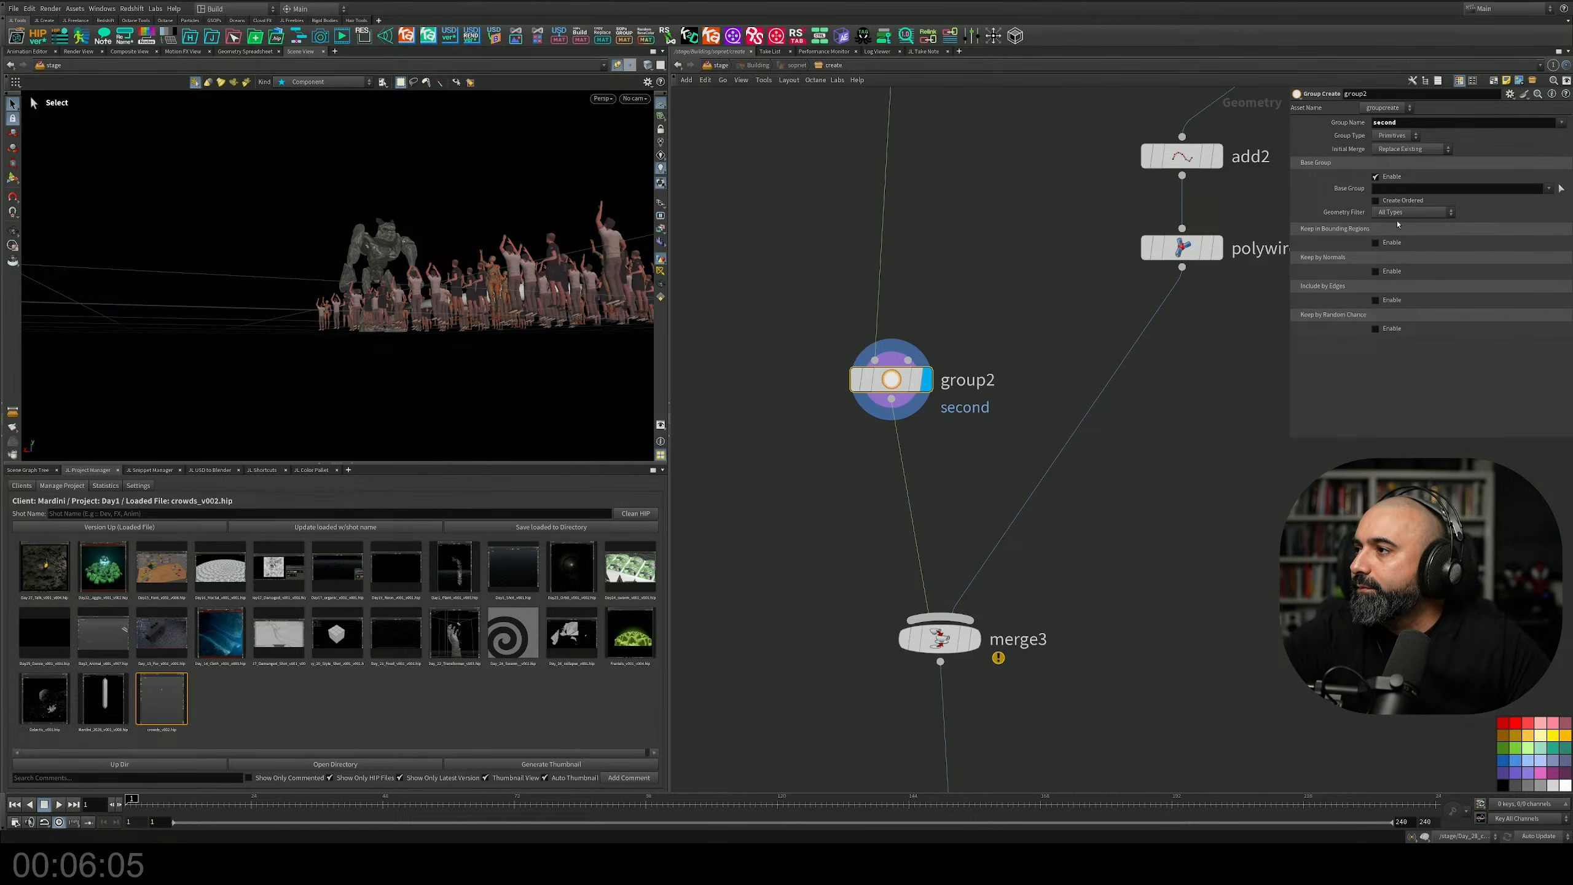
{"action": "left_click", "coordinate": [1375, 271]}
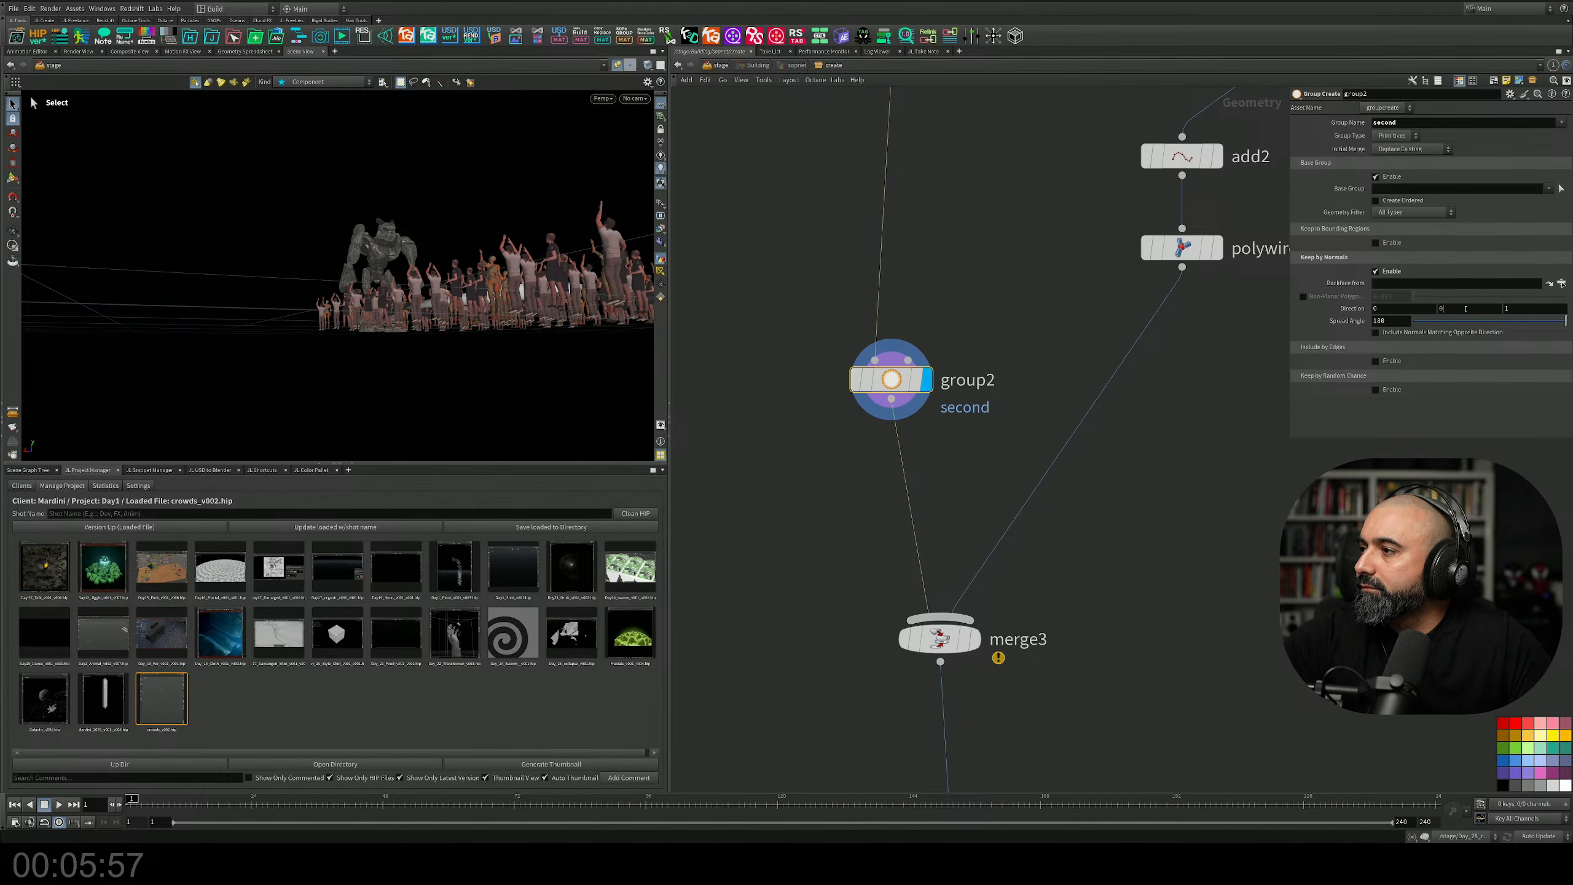
{"action": "key", "text": "Tab"}
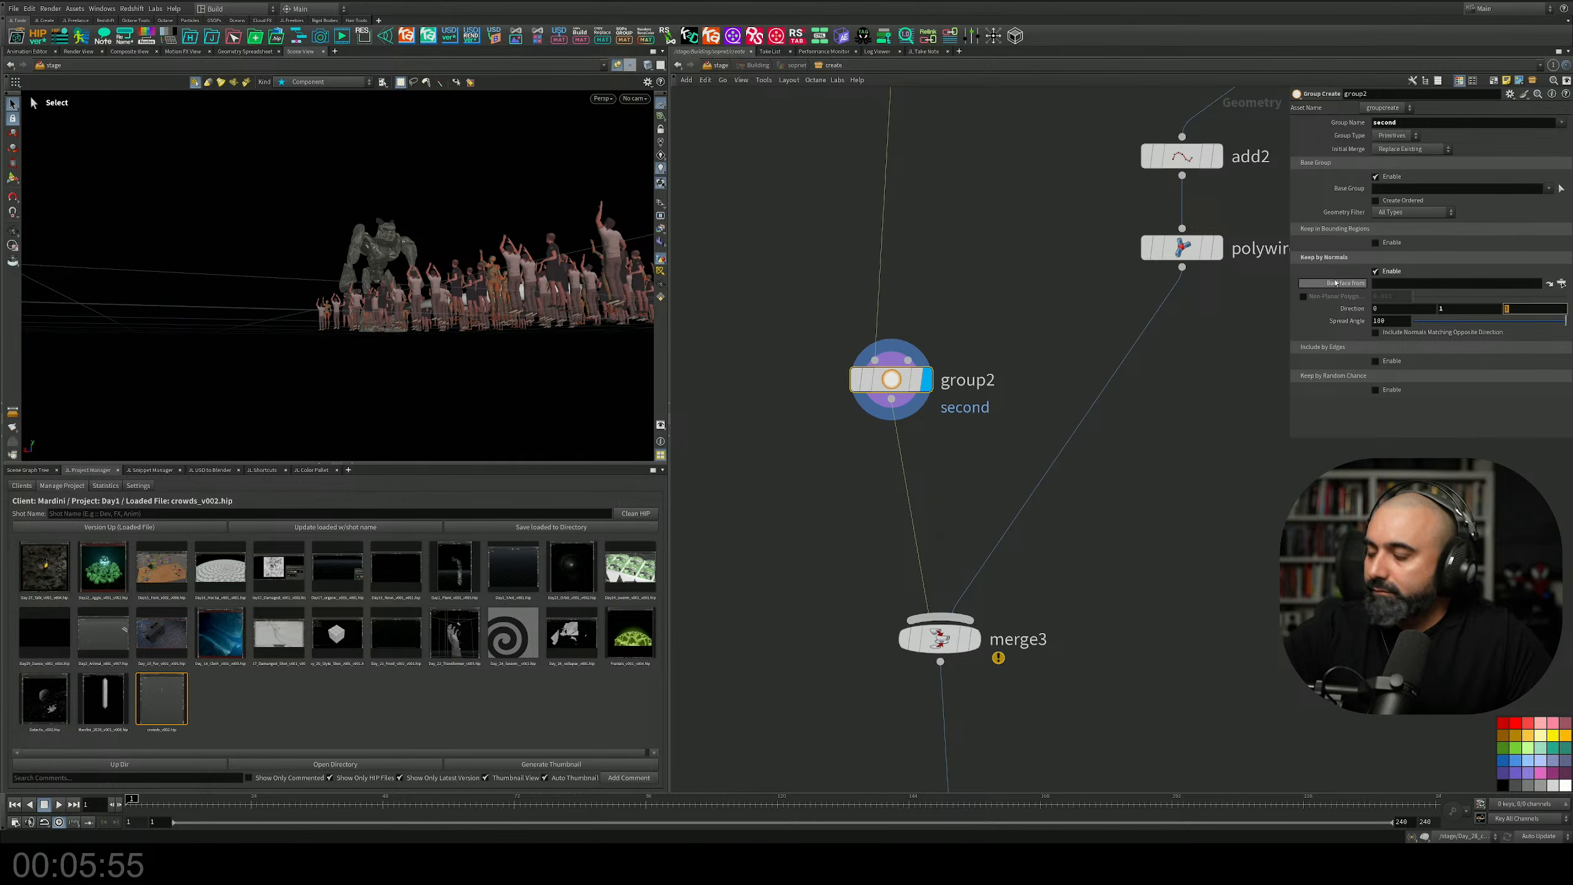
{"action": "key", "text": "Return"}
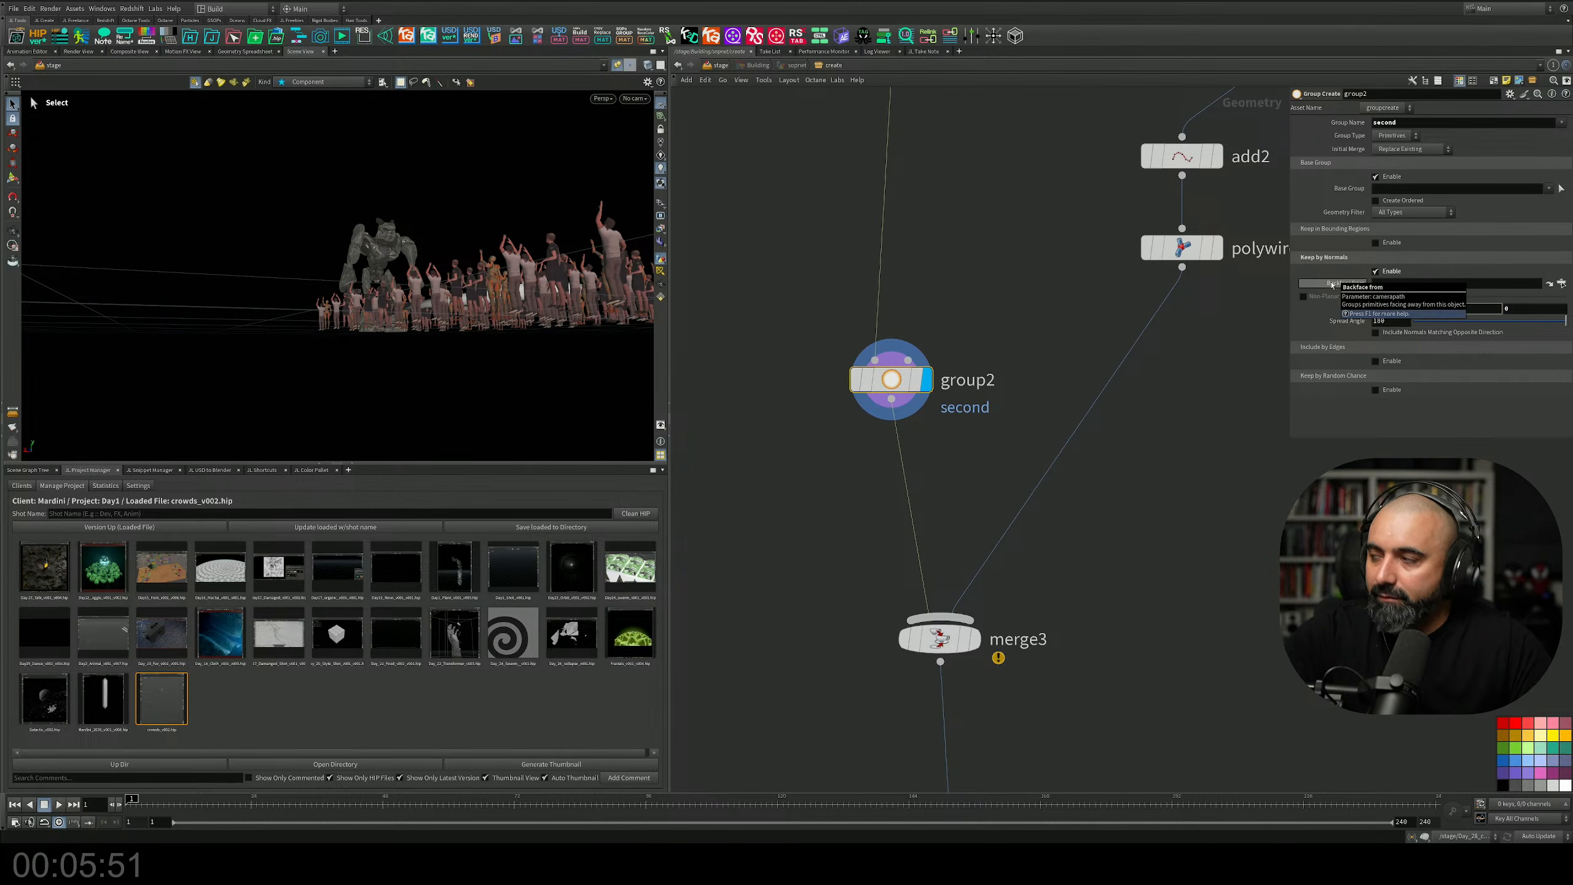
Display blast2 and examine from below which roof faces it isolates, toggling Delete Non Selected off and on.
{"action": "middle_click_drag", "start_coordinate": [1160, 781], "coordinate": [1075, 305]}
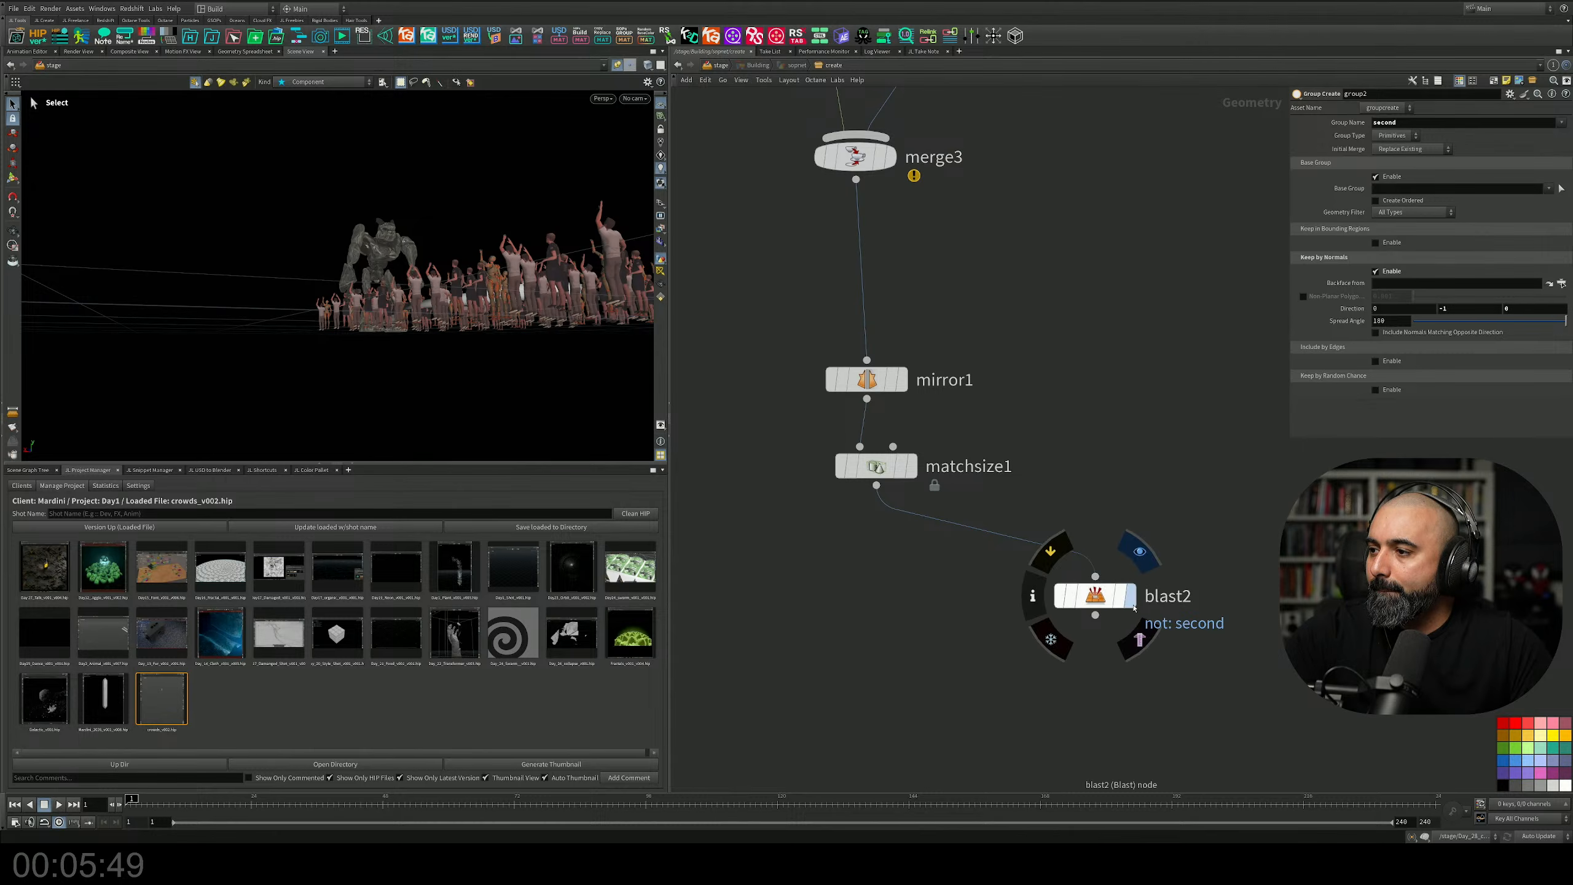
{"action": "left_click", "coordinate": [1128, 595]}
{"action": "left_click_drag", "start_coordinate": [412, 260], "coordinate": [415, 217], "text": "alt"}
{"action": "left_click", "coordinate": [1085, 594]}
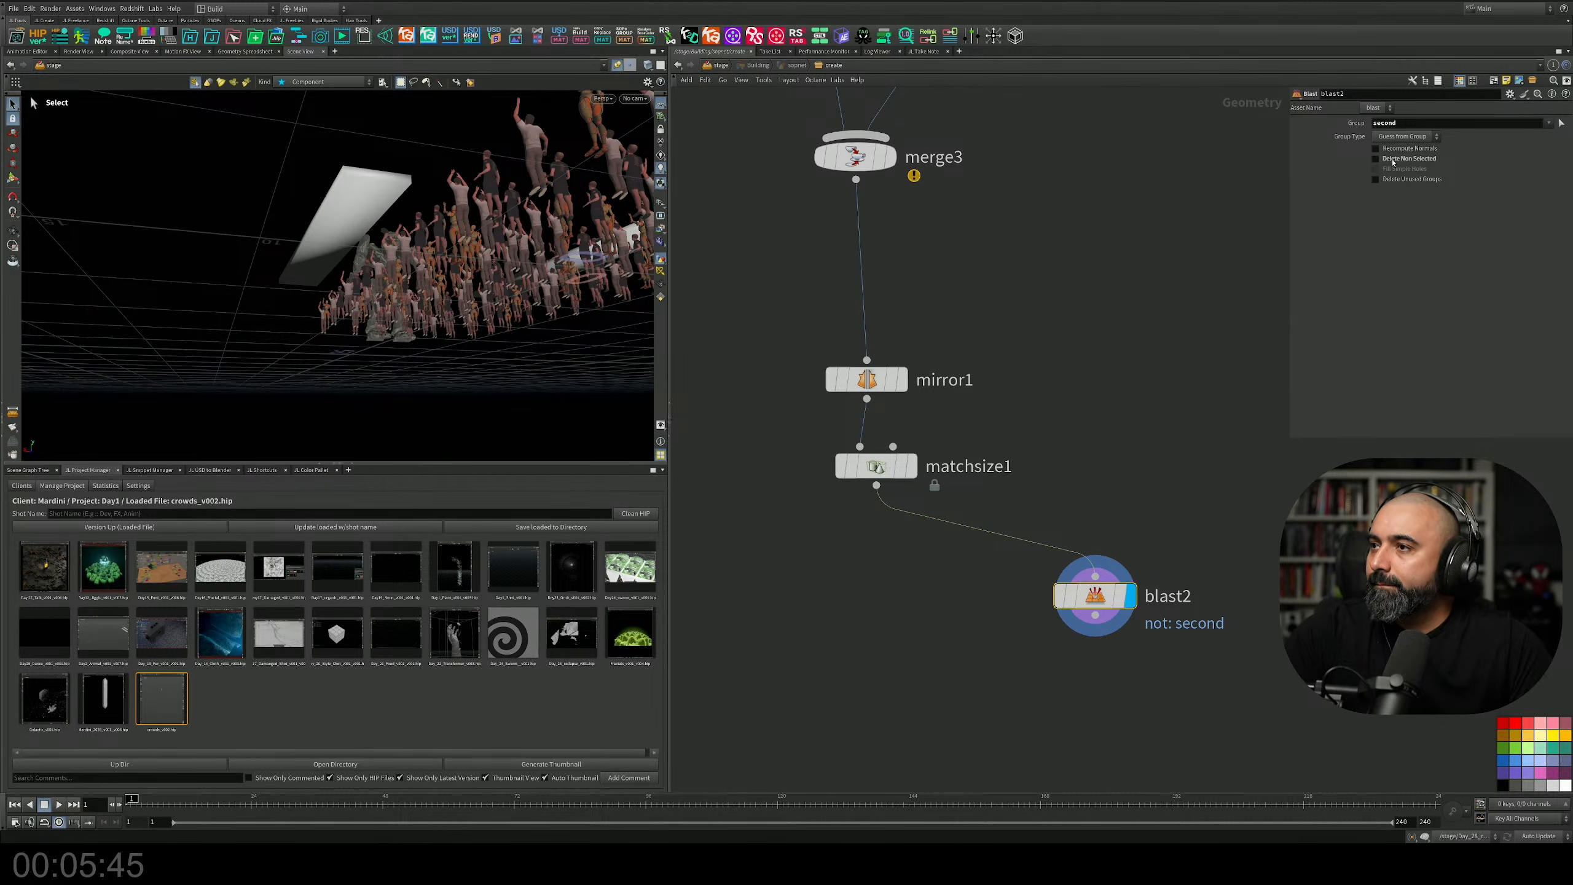
{"action": "left_click", "coordinate": [1392, 160]}
{"action": "middle_click_drag", "start_coordinate": [1038, 282], "coordinate": [1018, 331]}
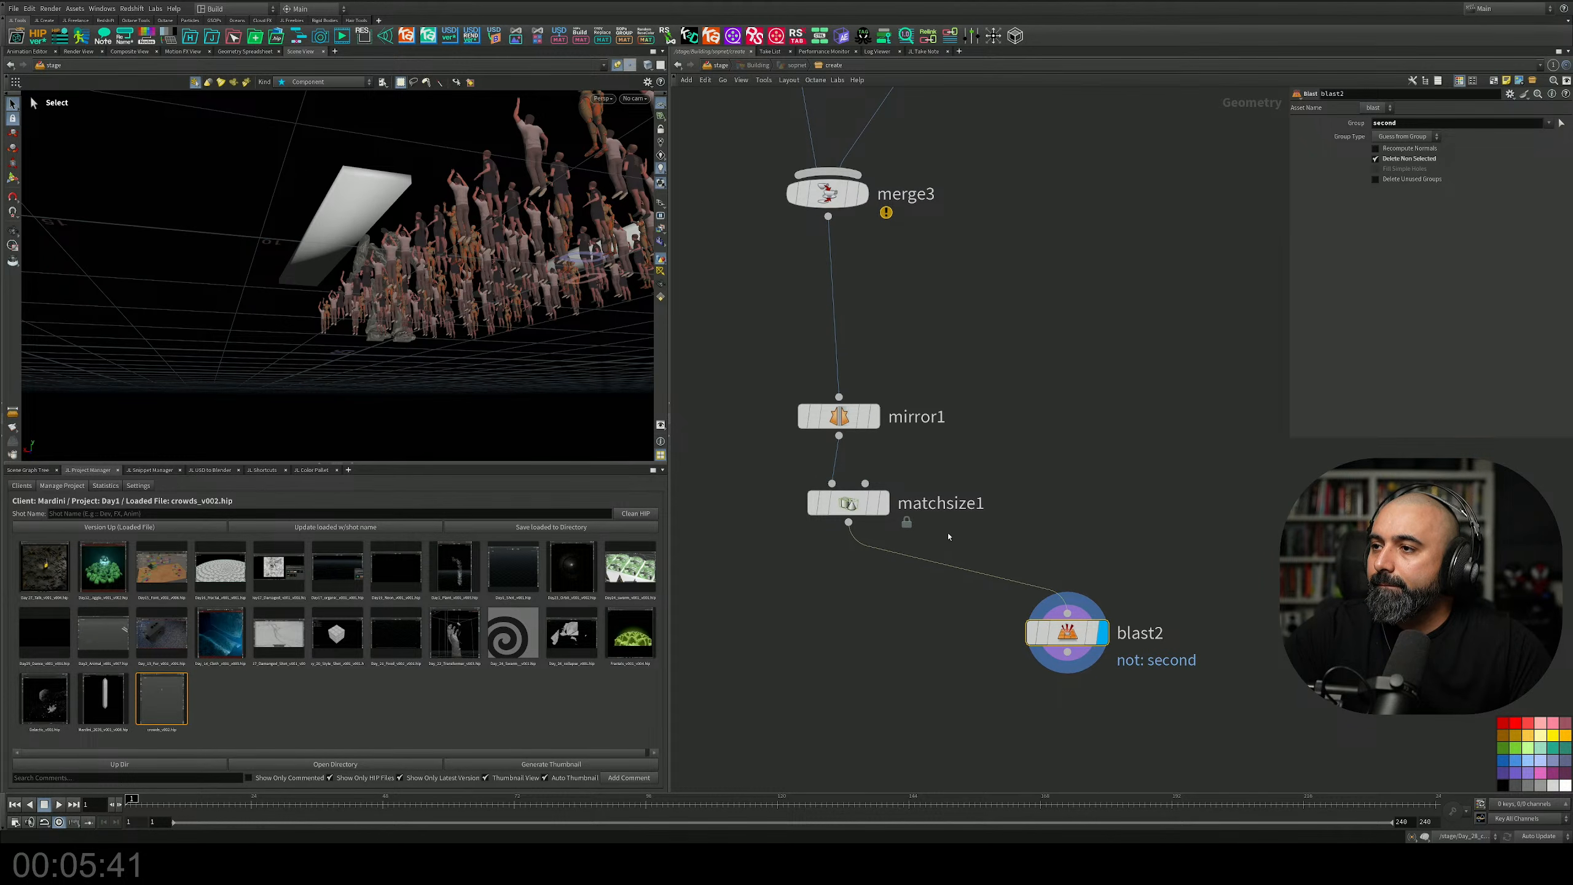
{"action": "middle_click_drag", "start_coordinate": [928, 307], "coordinate": [983, 516]}
{"action": "scroll", "coordinate": [973, 410], "scroll_direction": "down", "scroll_amount": 3}
{"action": "scroll", "coordinate": [907, 319], "scroll_direction": "up", "scroll_amount": 3}
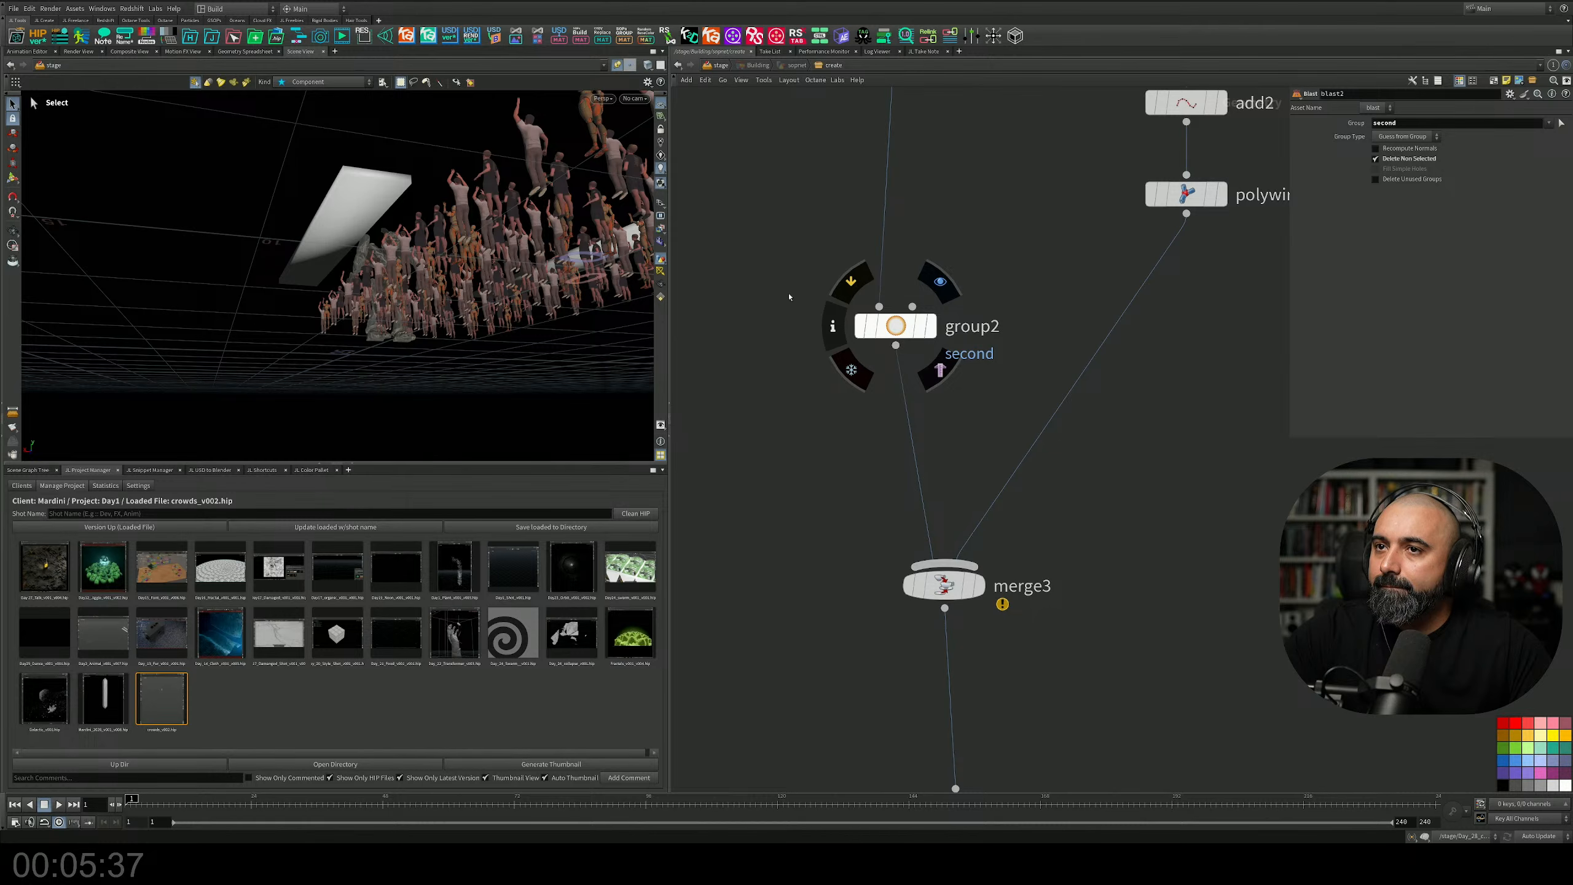
{"action": "key", "text": "Escape"}
{"action": "left_click_drag", "start_coordinate": [434, 261], "coordinate": [487, 262]}
{"action": "key", "text": "s"}
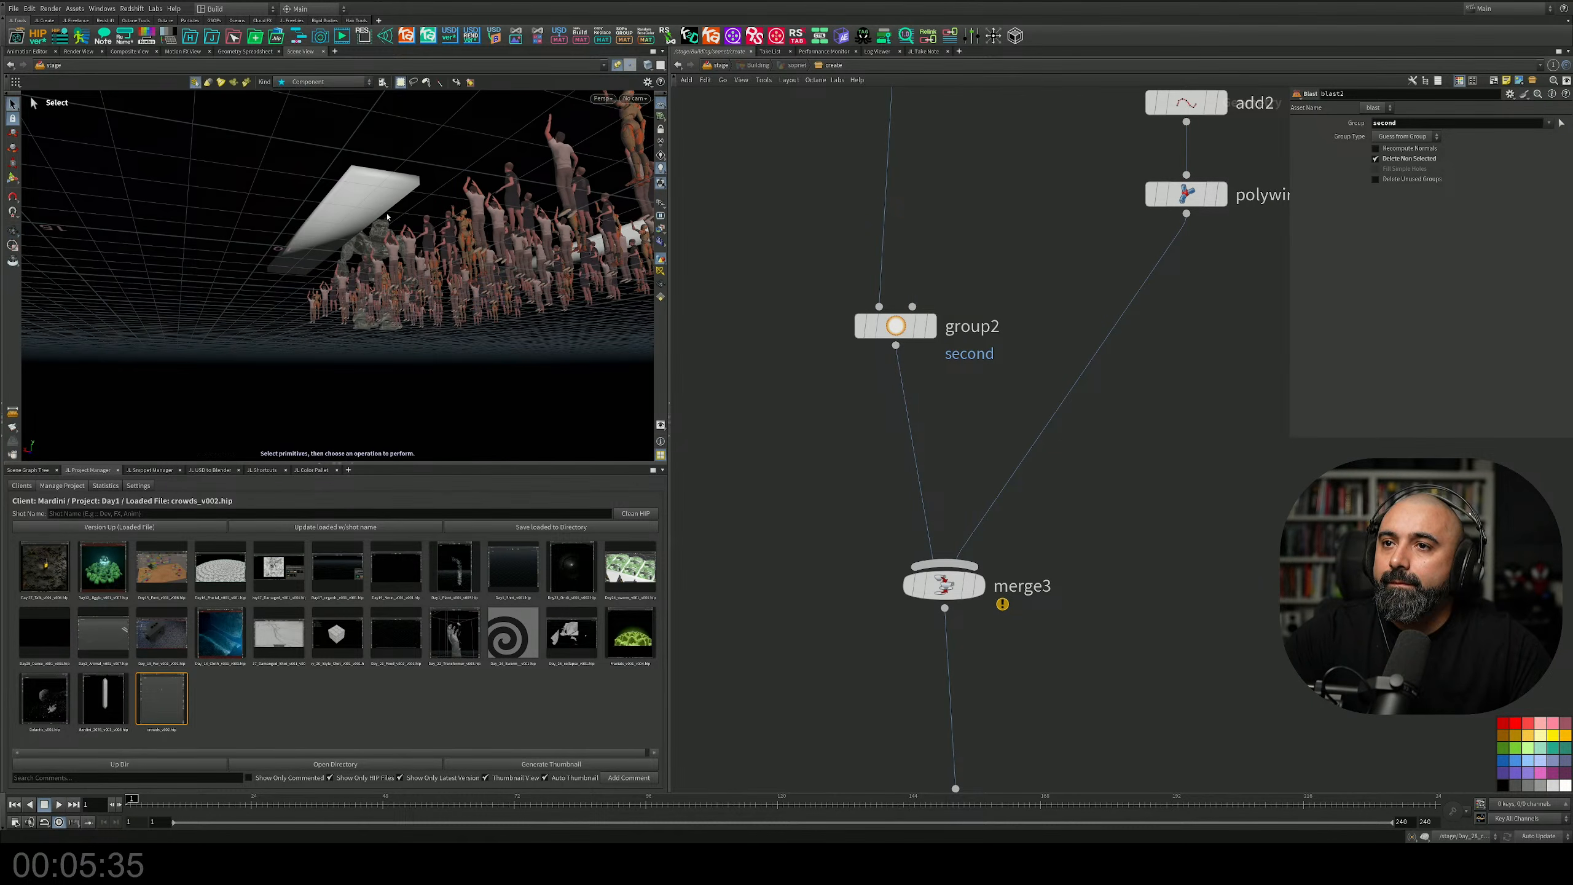
Display group2, mirror1, matchsize1 and blast2 in turn to examine the roof geometry at each stage.
{"action": "left_click", "coordinate": [928, 327]}
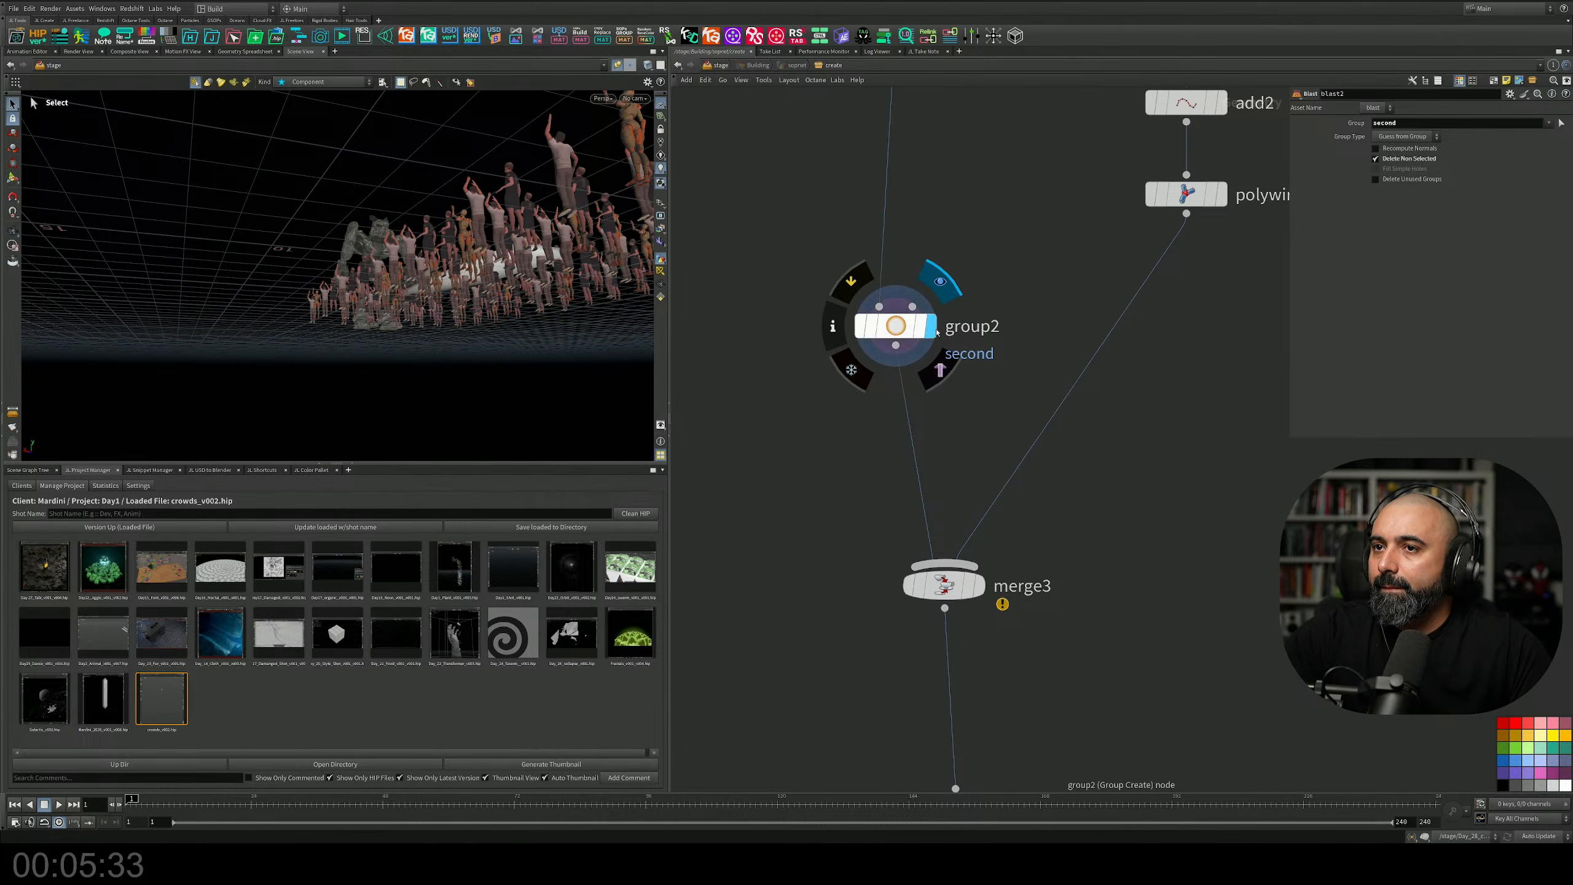
{"action": "middle_click_drag", "start_coordinate": [1118, 592], "coordinate": [1092, 393]}
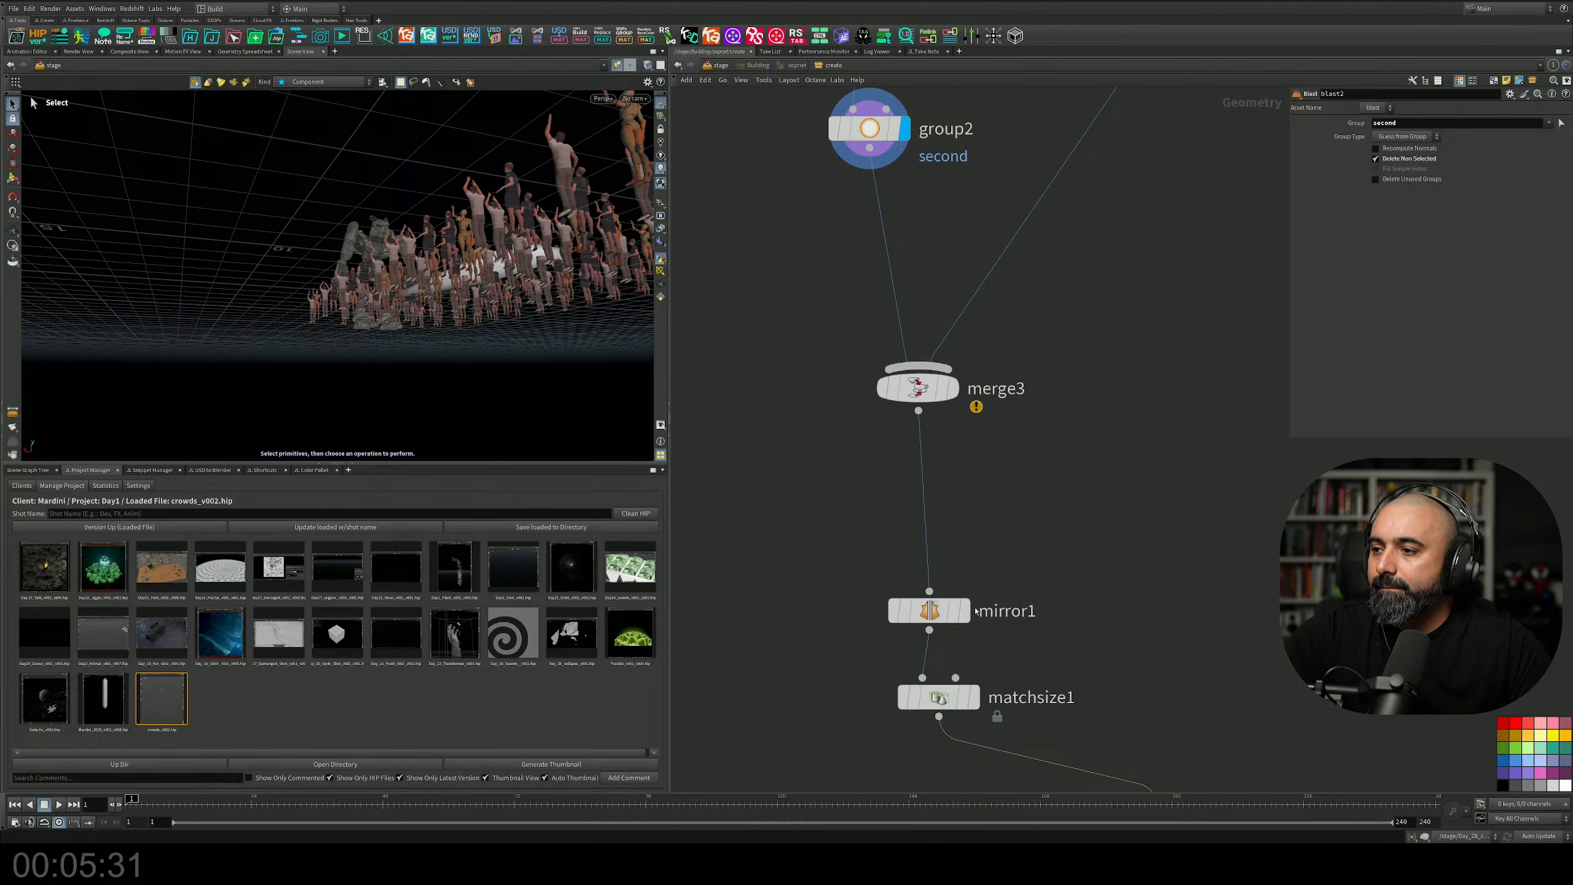
{"action": "left_click", "coordinate": [963, 611]}
{"action": "left_click_drag", "start_coordinate": [941, 611], "coordinate": [939, 538]}
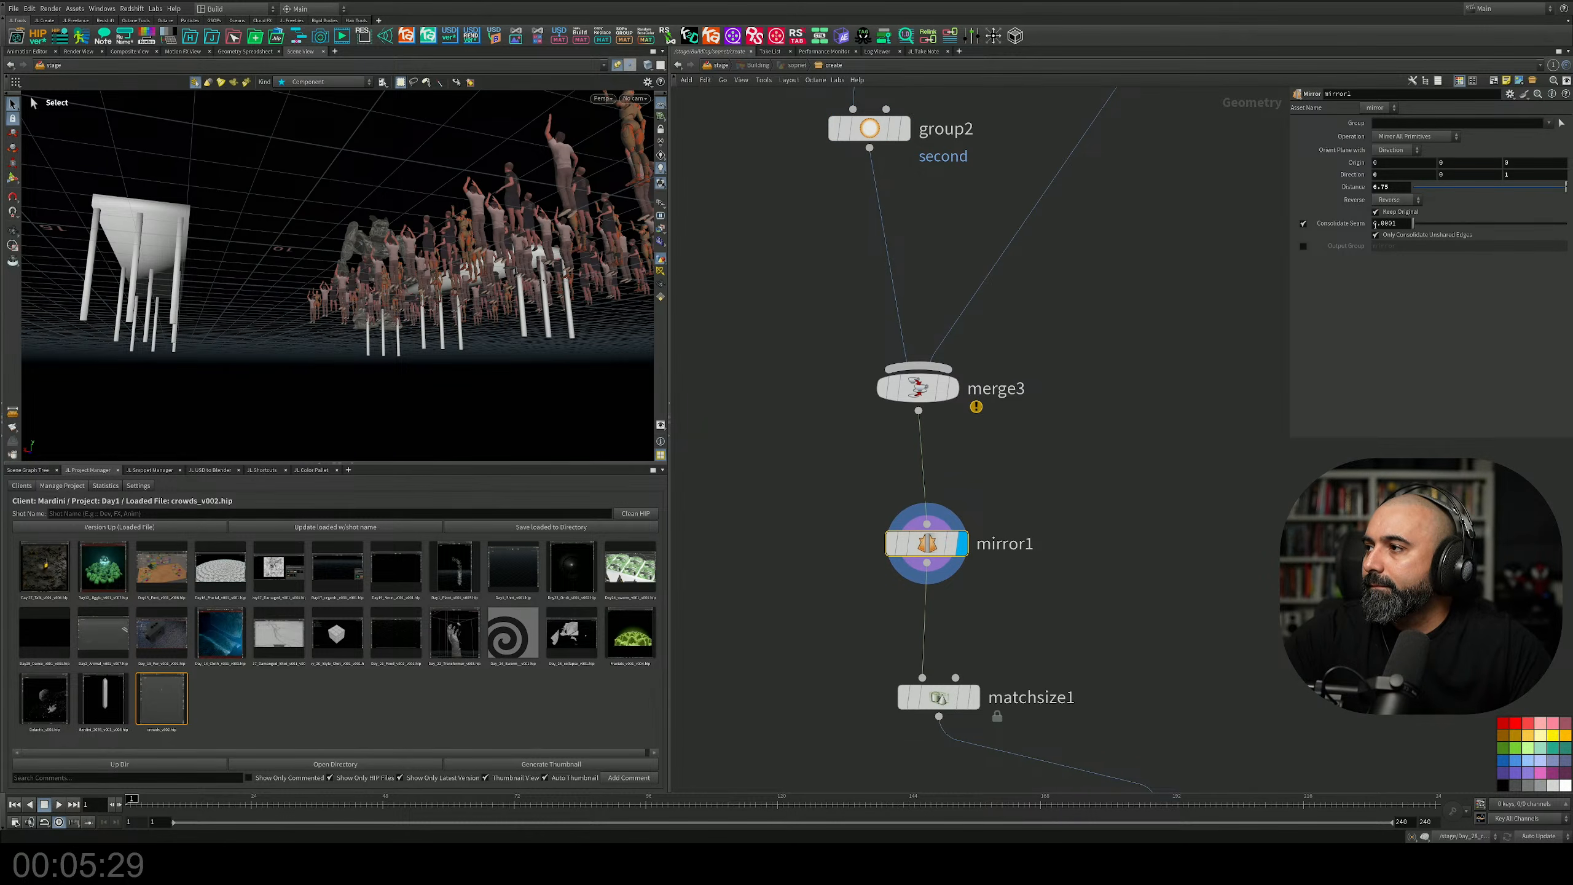
{"action": "left_click", "coordinate": [974, 697]}
{"action": "middle_click_drag", "start_coordinate": [1070, 652], "coordinate": [1064, 520]}
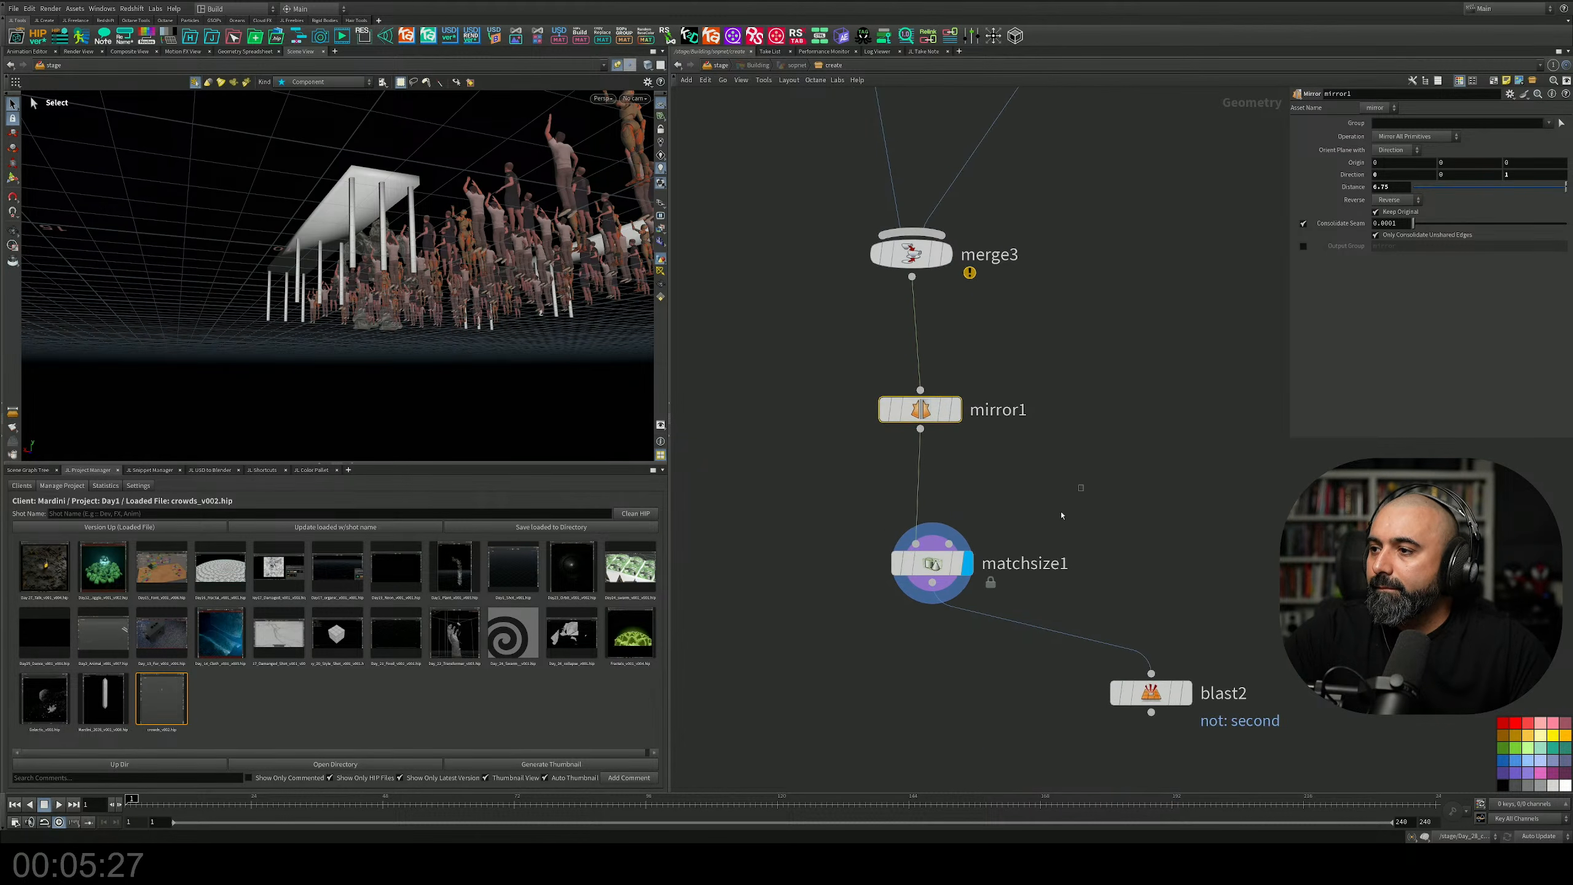
{"action": "middle_click_drag", "start_coordinate": [1236, 434], "coordinate": [1224, 360]}
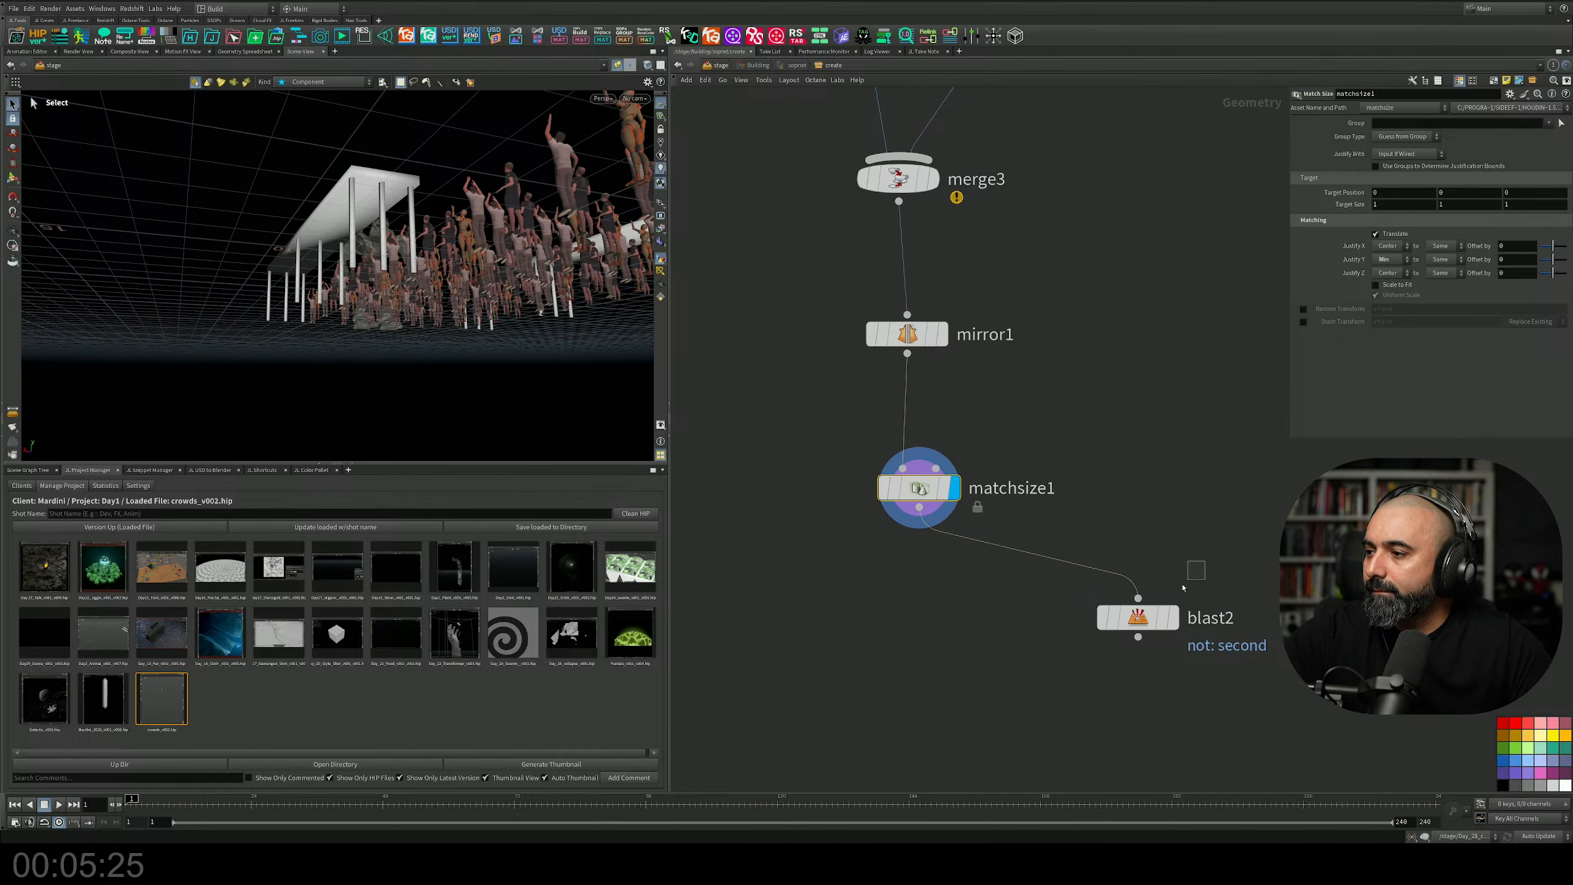
{"action": "left_click", "coordinate": [1145, 618]}
{"action": "left_click", "coordinate": [1176, 623]}
Display group2 and switch the viewport to the create network to view its grouped roof faces from below.
{"action": "middle_click_drag", "start_coordinate": [1087, 428], "coordinate": [1162, 711]}
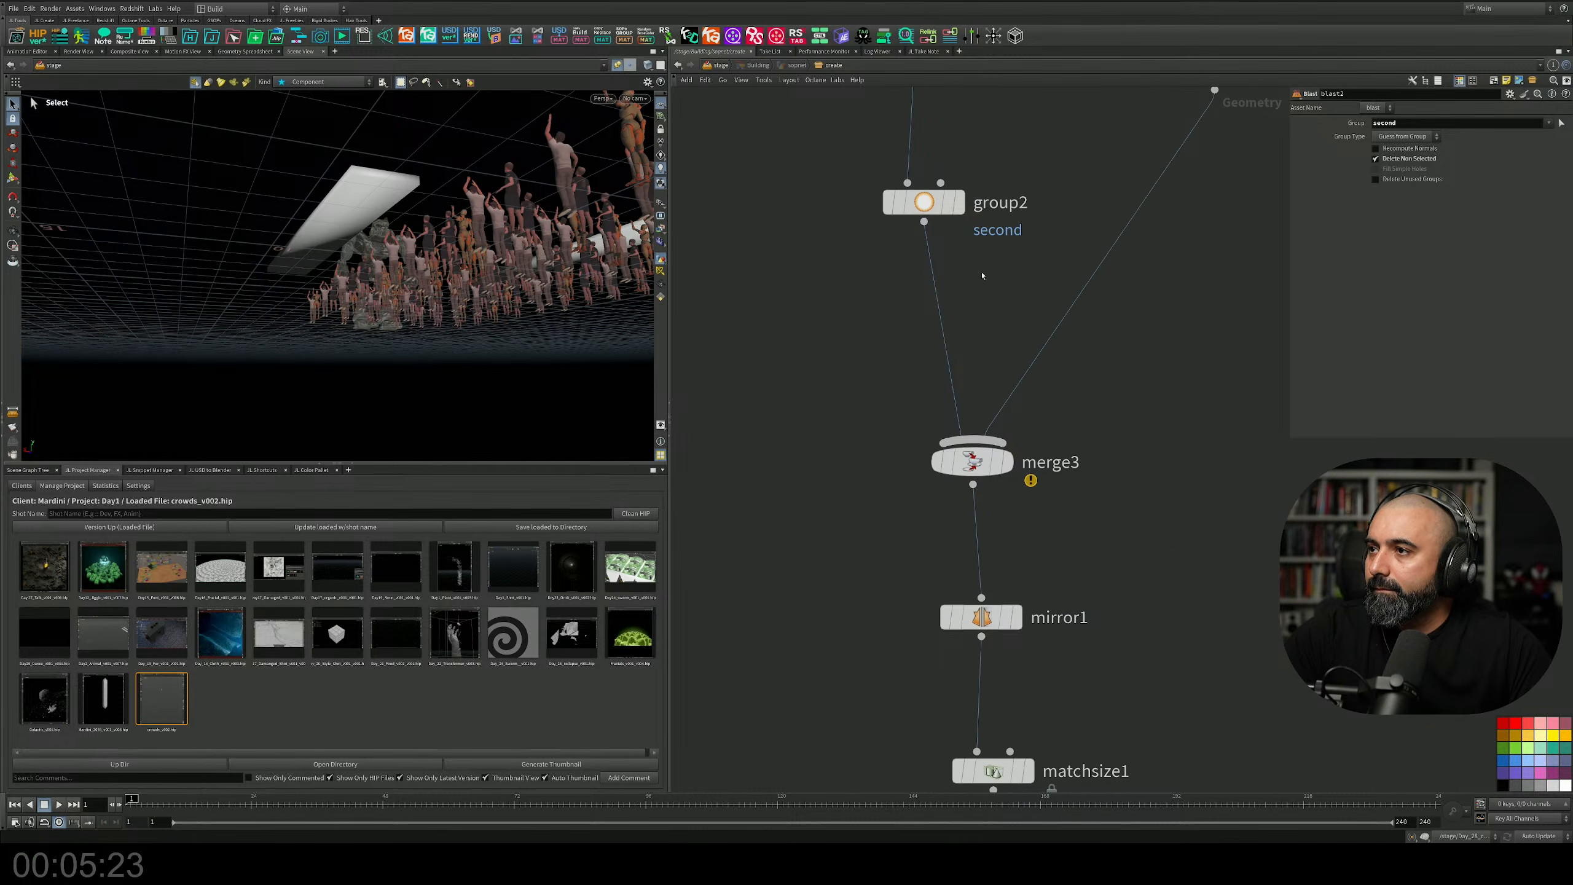
{"action": "middle_click_drag", "start_coordinate": [981, 276], "coordinate": [989, 386]}
{"action": "left_click", "coordinate": [965, 312]}
{"action": "left_click", "coordinate": [935, 313]}
{"action": "key", "text": "space"}
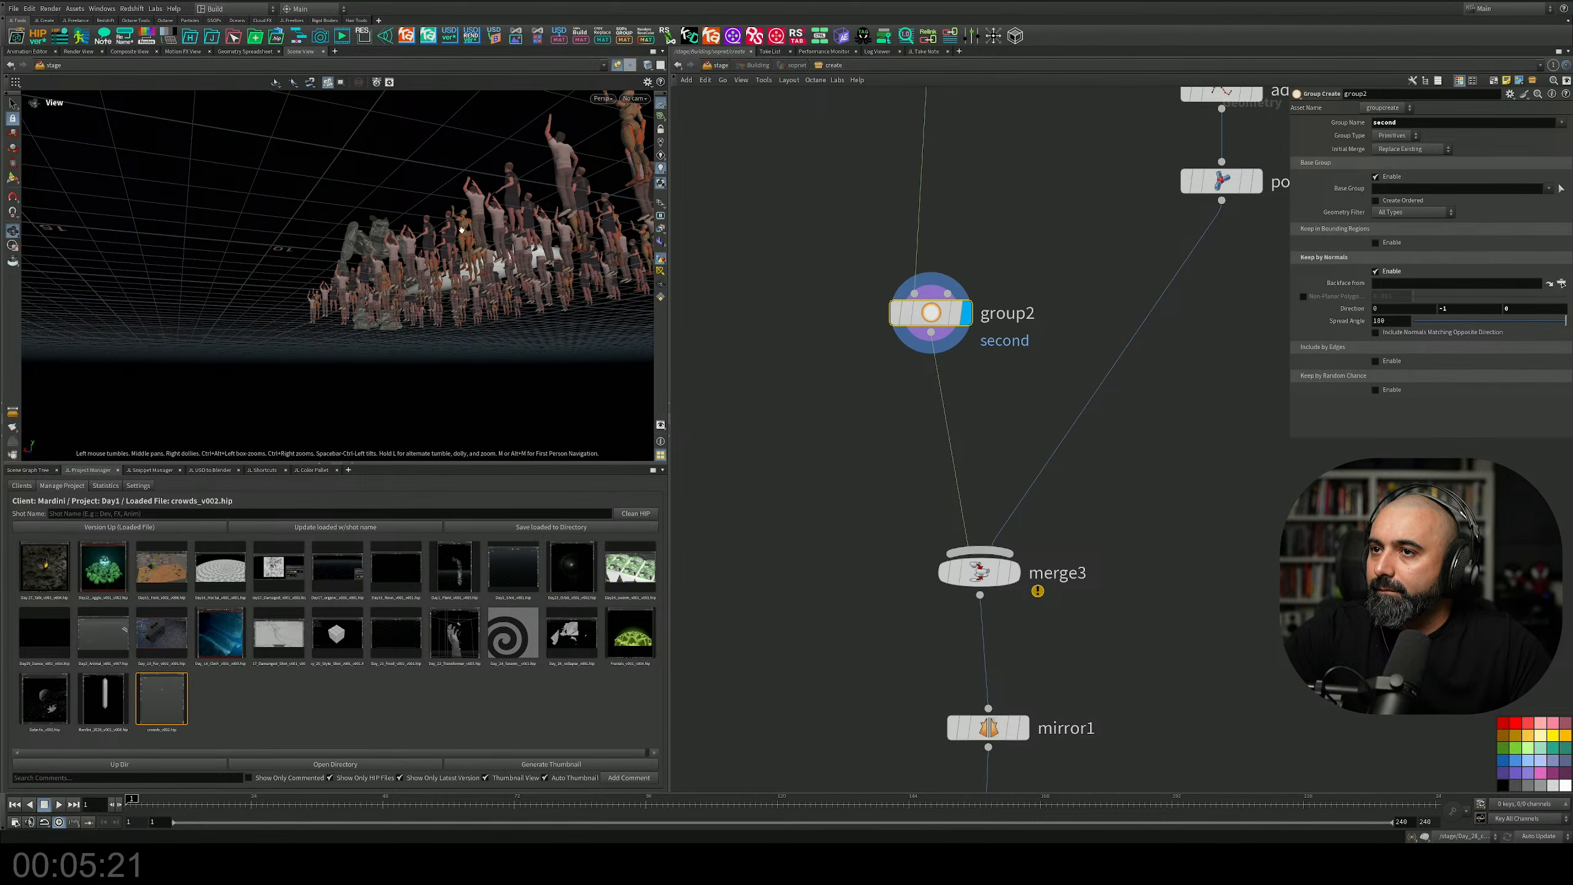
{"action": "left_click_drag", "start_coordinate": [461, 229], "coordinate": [427, 235]}
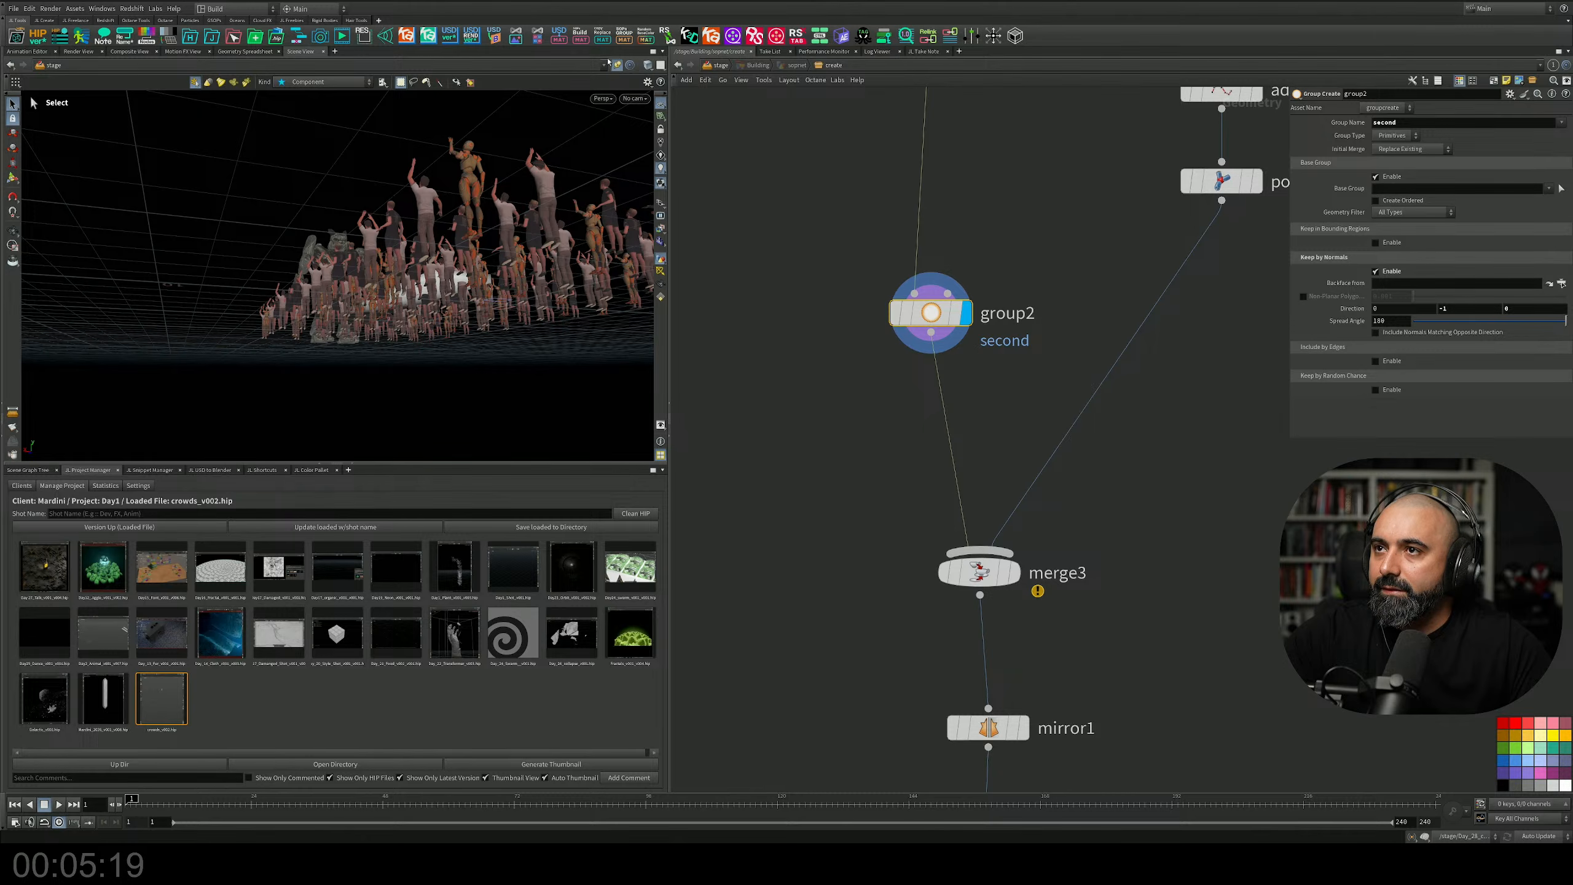
{"action": "left_click", "coordinate": [616, 64]}
{"action": "key", "text": "space"}
{"action": "scroll", "coordinate": [497, 255], "scroll_direction": "up", "scroll_amount": 4}
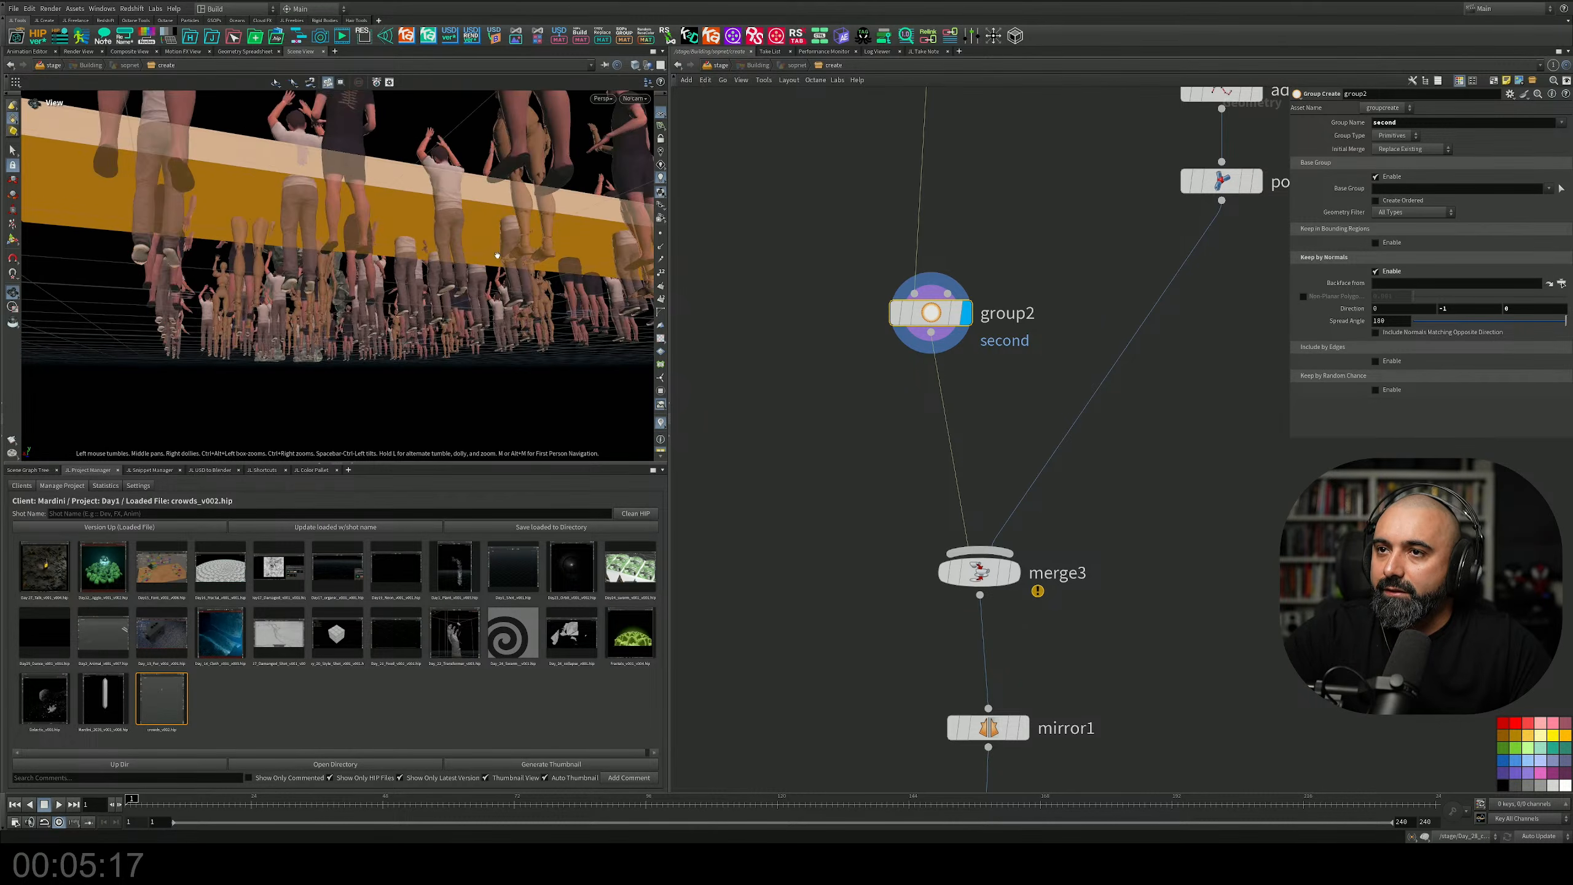
{"action": "left_click_drag", "start_coordinate": [497, 255], "coordinate": [491, 133]}
Reduce group2's normals Spread Angle to 0.
{"action": "left_click", "coordinate": [1448, 322]}
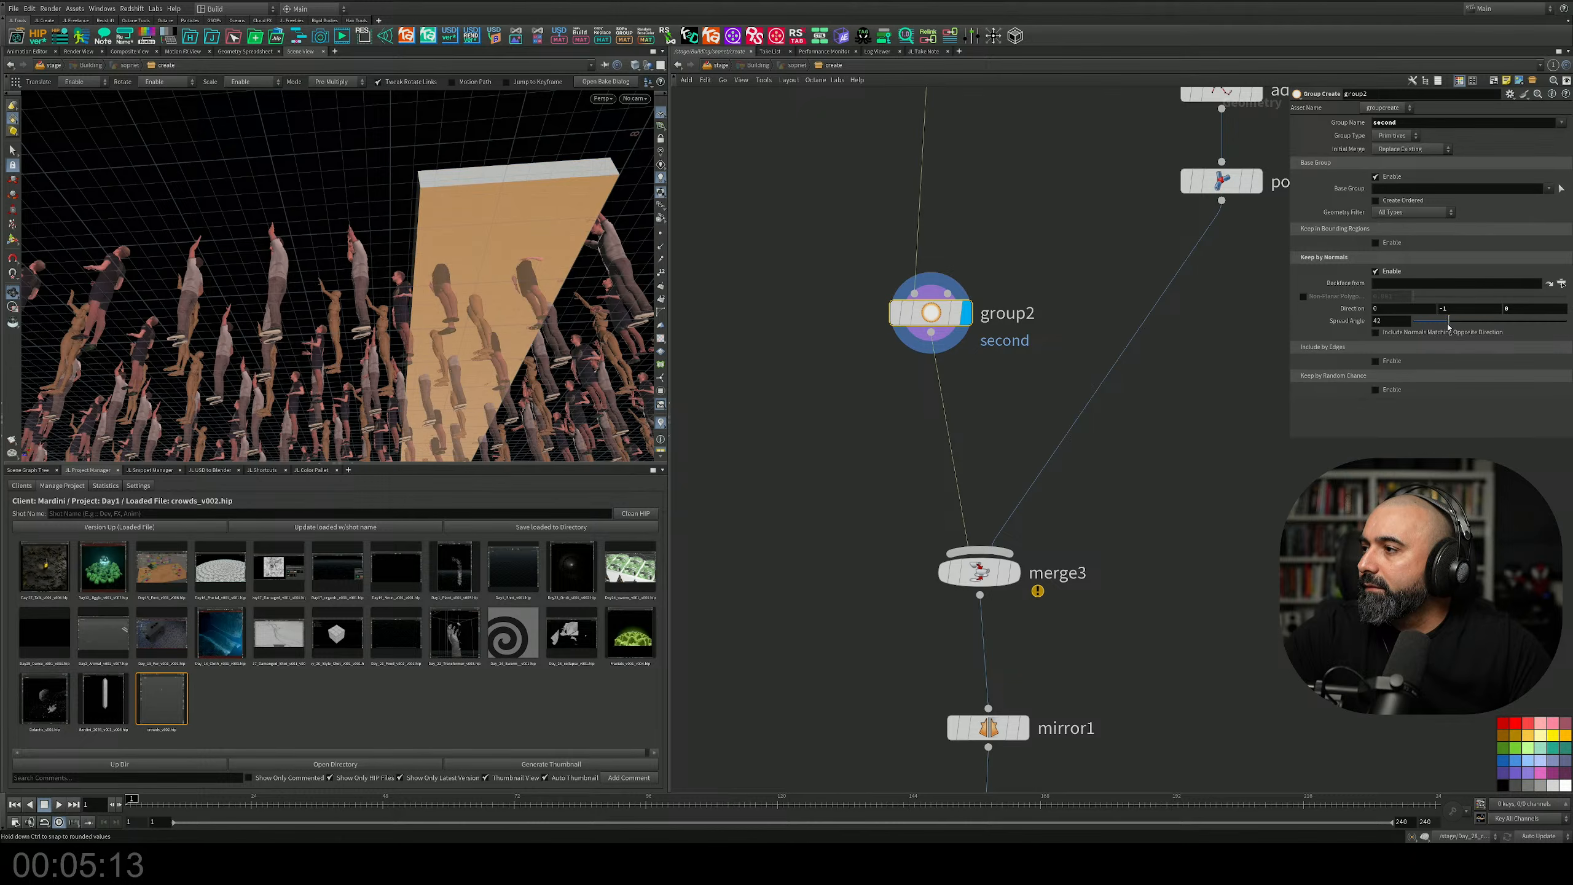
{"action": "left_click_drag", "start_coordinate": [1448, 323], "coordinate": [1410, 323]}
{"action": "left_click_drag", "start_coordinate": [470, 235], "coordinate": [471, 318]}
Display blast2 and set group2's normals direction to 0, 1, 0.
{"action": "middle_click_drag", "start_coordinate": [1173, 593], "coordinate": [1098, 221]}
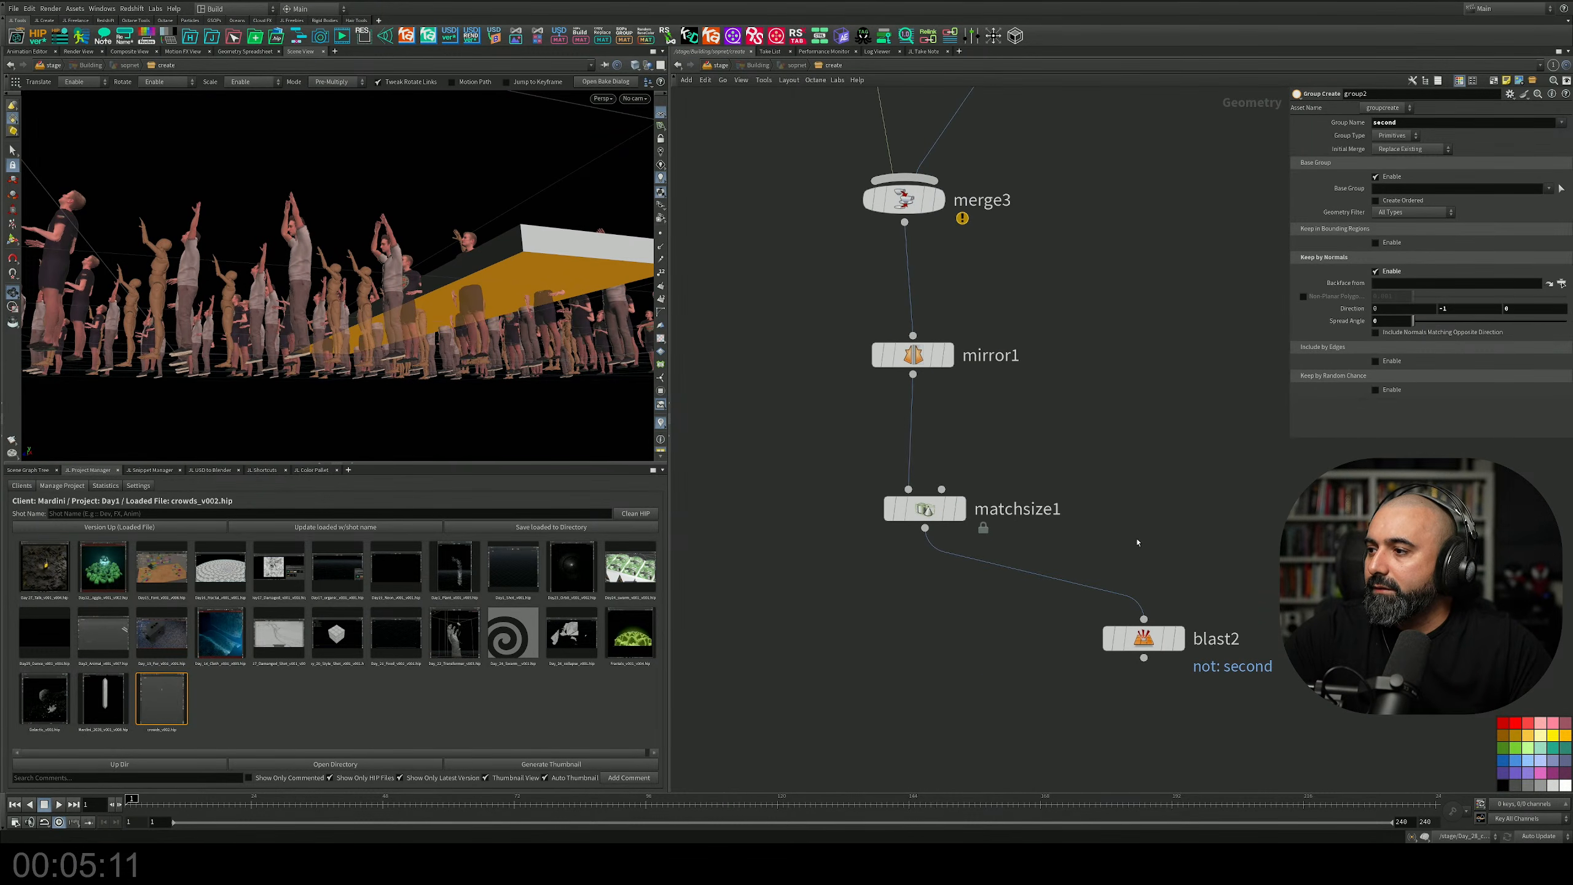
{"action": "left_click", "coordinate": [1178, 638]}
{"action": "left_click_drag", "start_coordinate": [397, 236], "coordinate": [366, 315]}
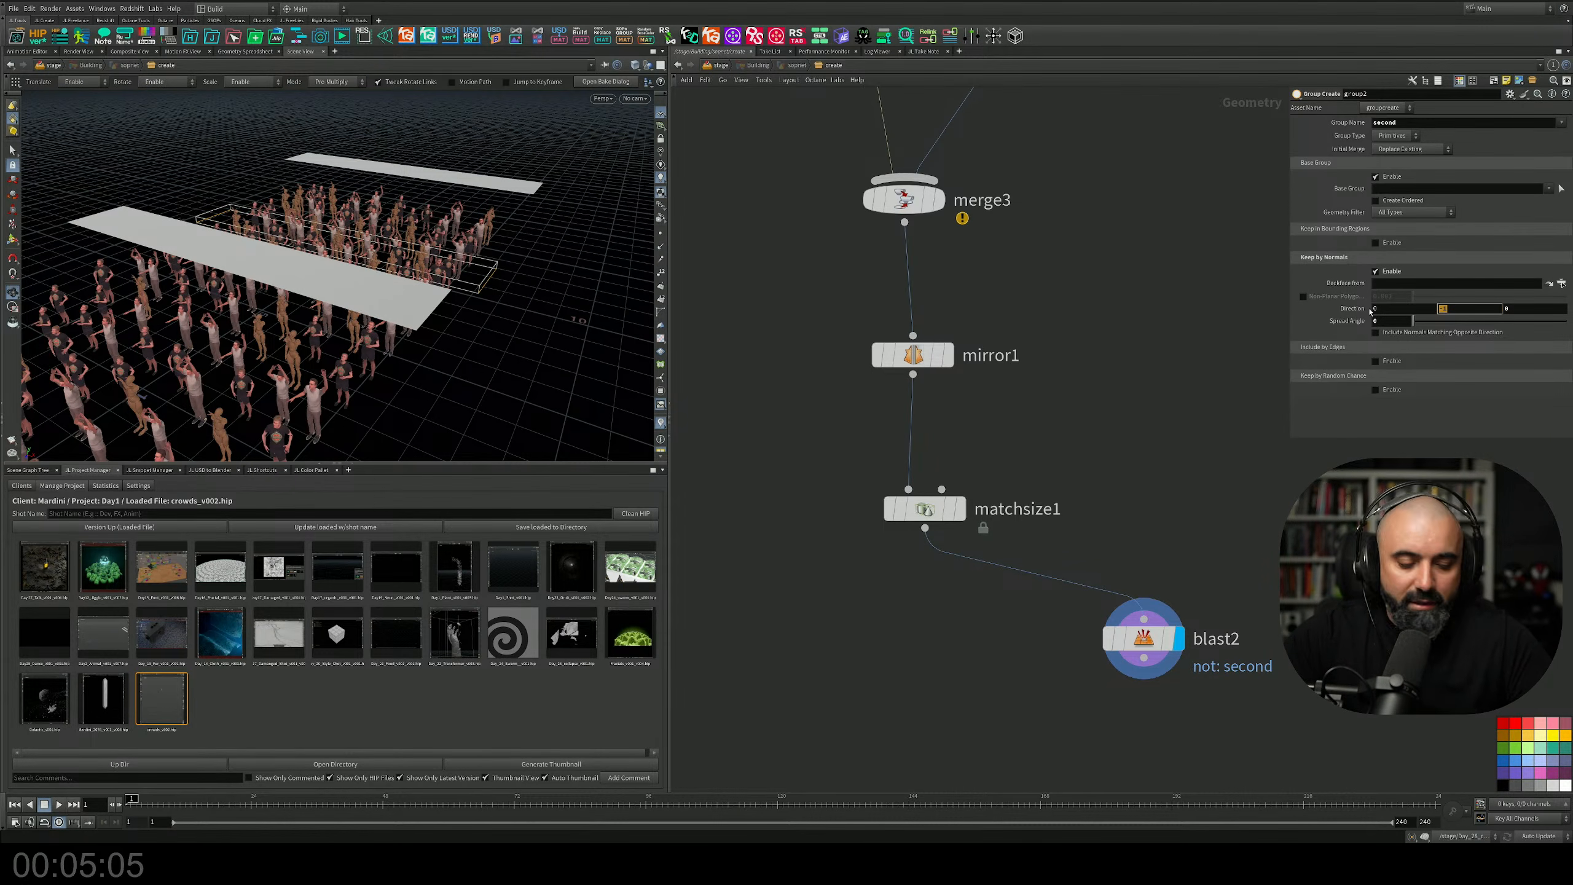
{"action": "scroll", "coordinate": [903, 371], "scroll_direction": "down", "scroll_amount": 4}
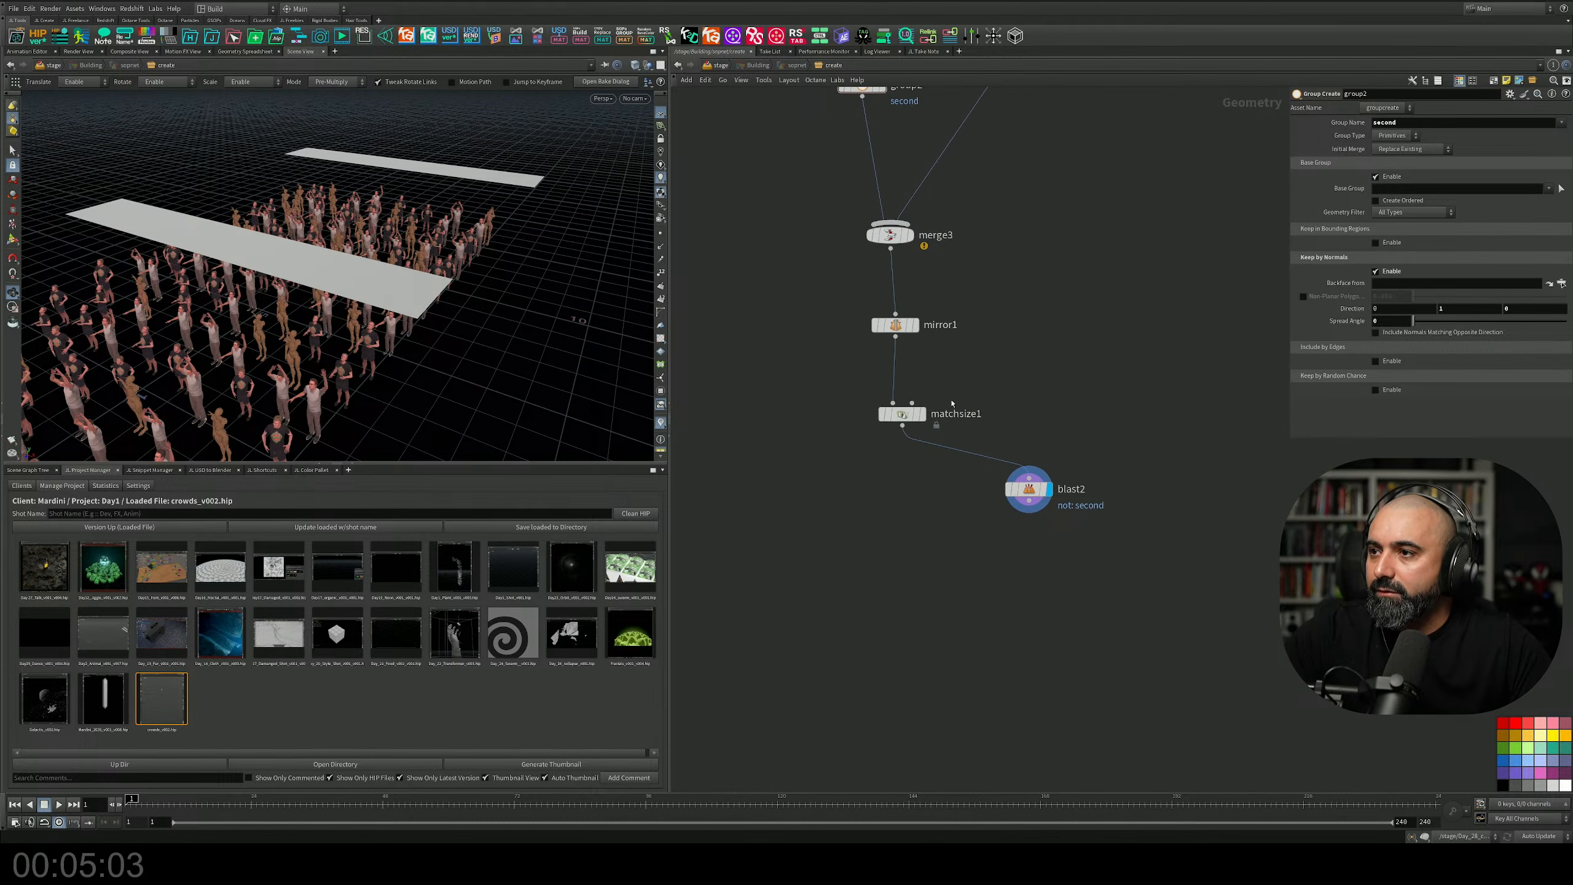
{"action": "left_click_drag", "start_coordinate": [902, 419], "coordinate": [896, 441]}
{"action": "middle_click_drag", "start_coordinate": [1010, 400], "coordinate": [972, 303]}
{"action": "key", "text": "Tab"}
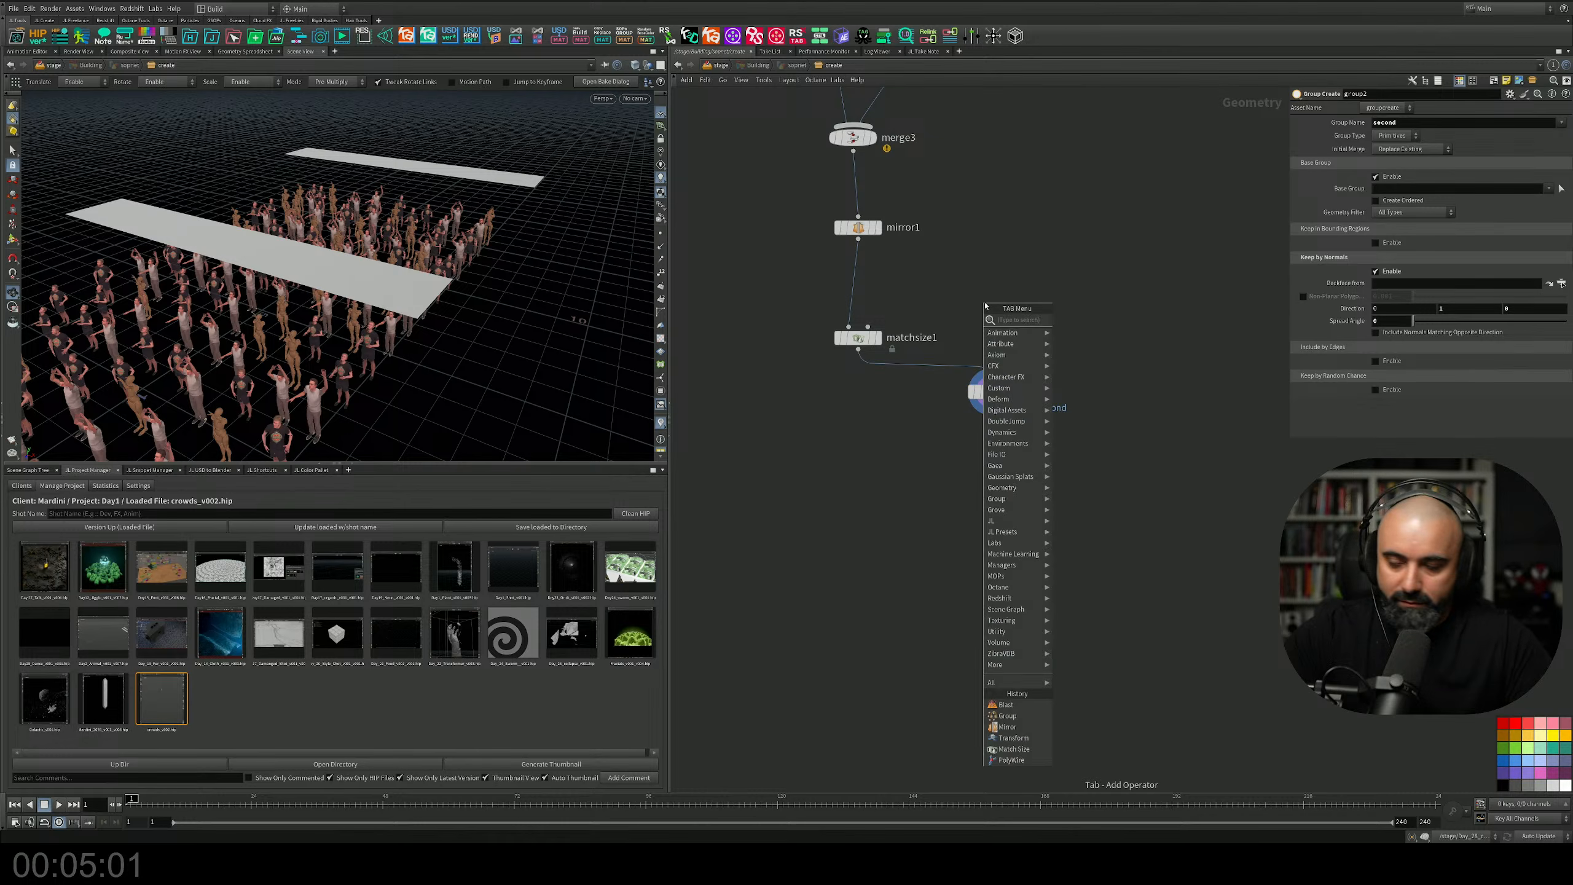
{"action": "type", "text": "blast"}
{"action": "key", "text": "Return"}
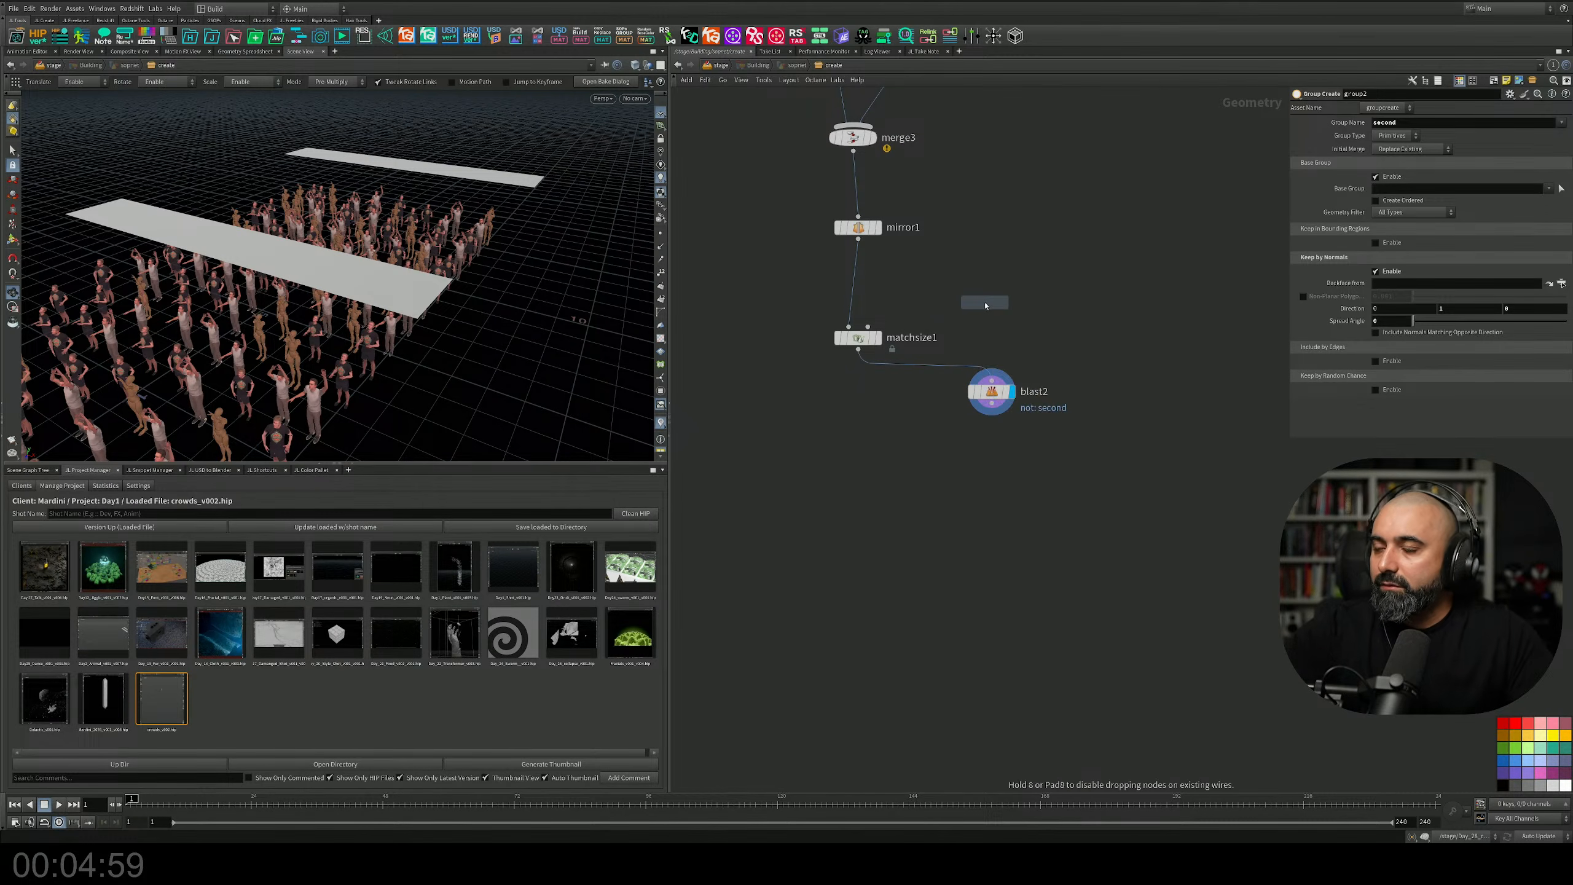
{"action": "type", "text": "scatter"}
{"action": "key", "text": "Return"}
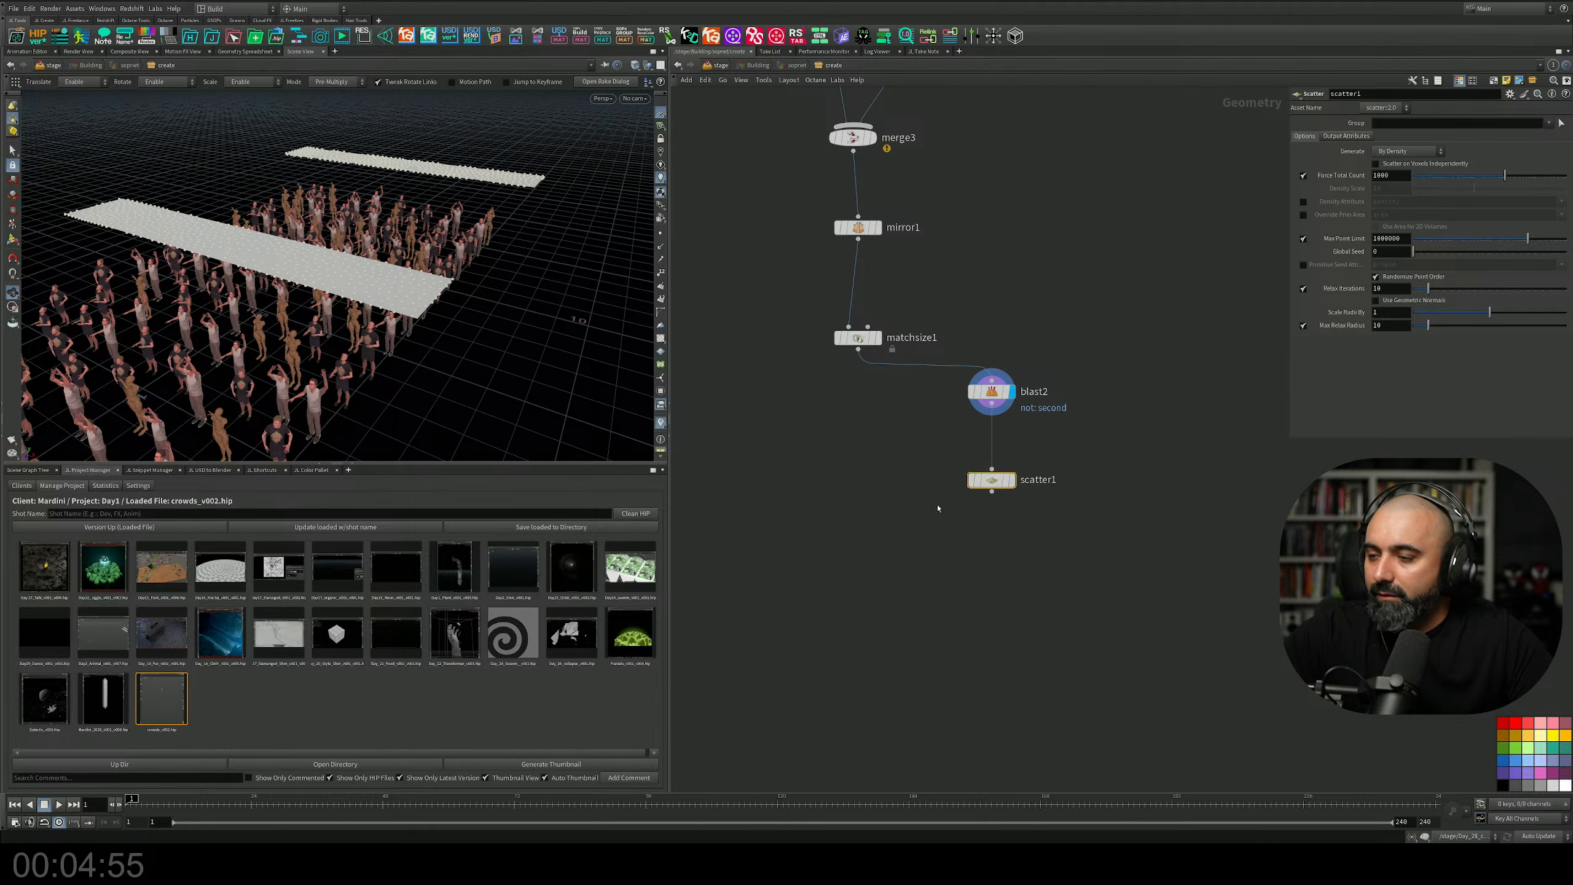
{"action": "key", "text": "Delete"}
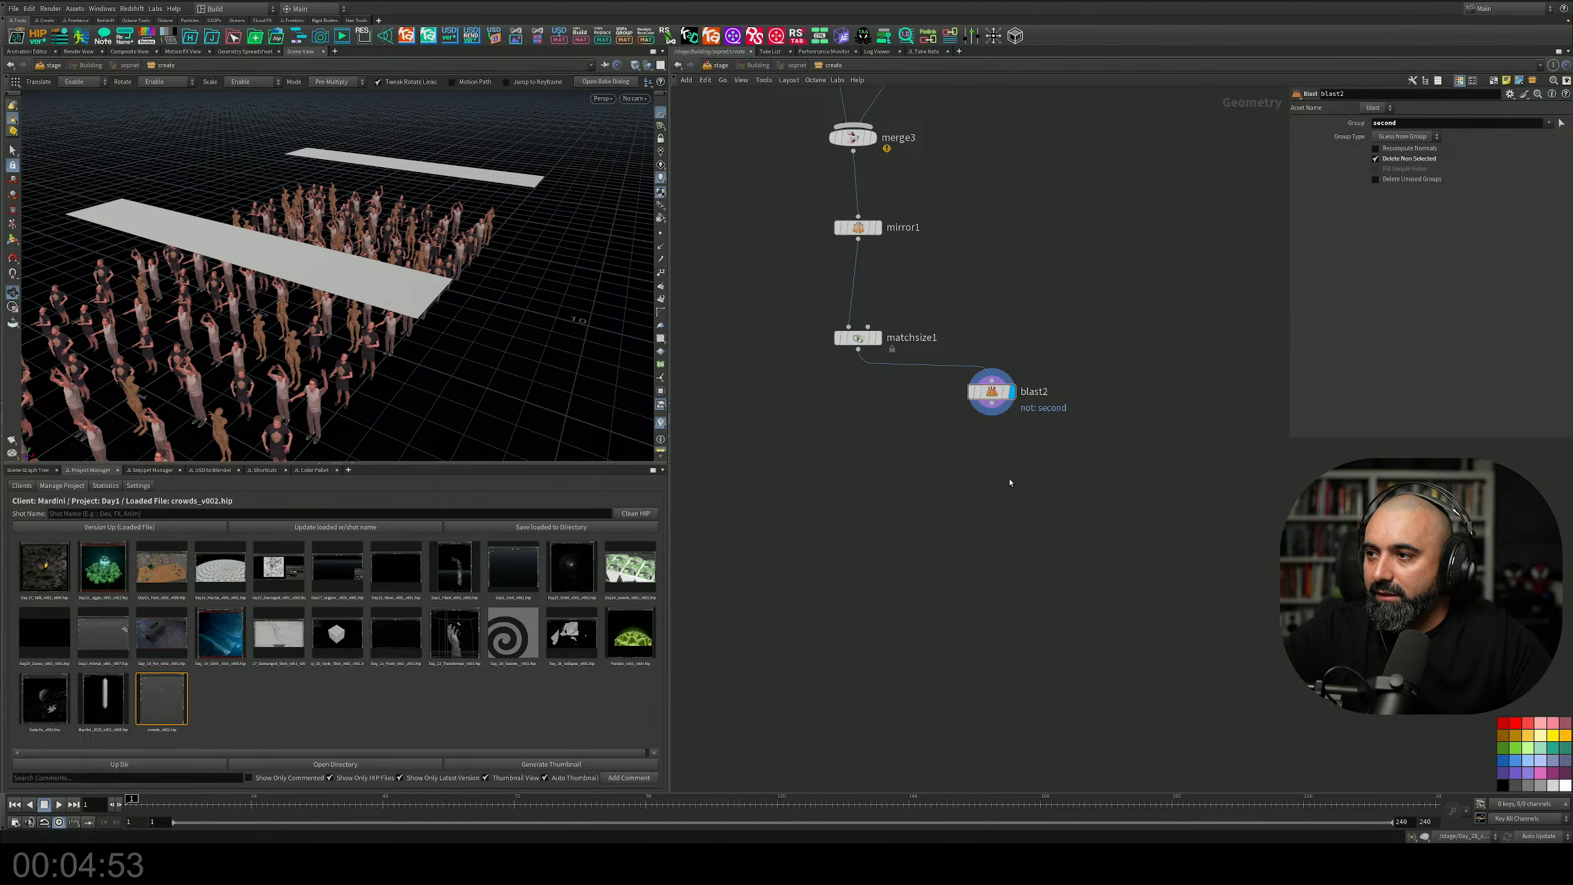
Add a Null node fed by blast2 and name it OUT_secondfloor.
{"action": "key", "text": "Tab"}
{"action": "type", "text": "nul"}
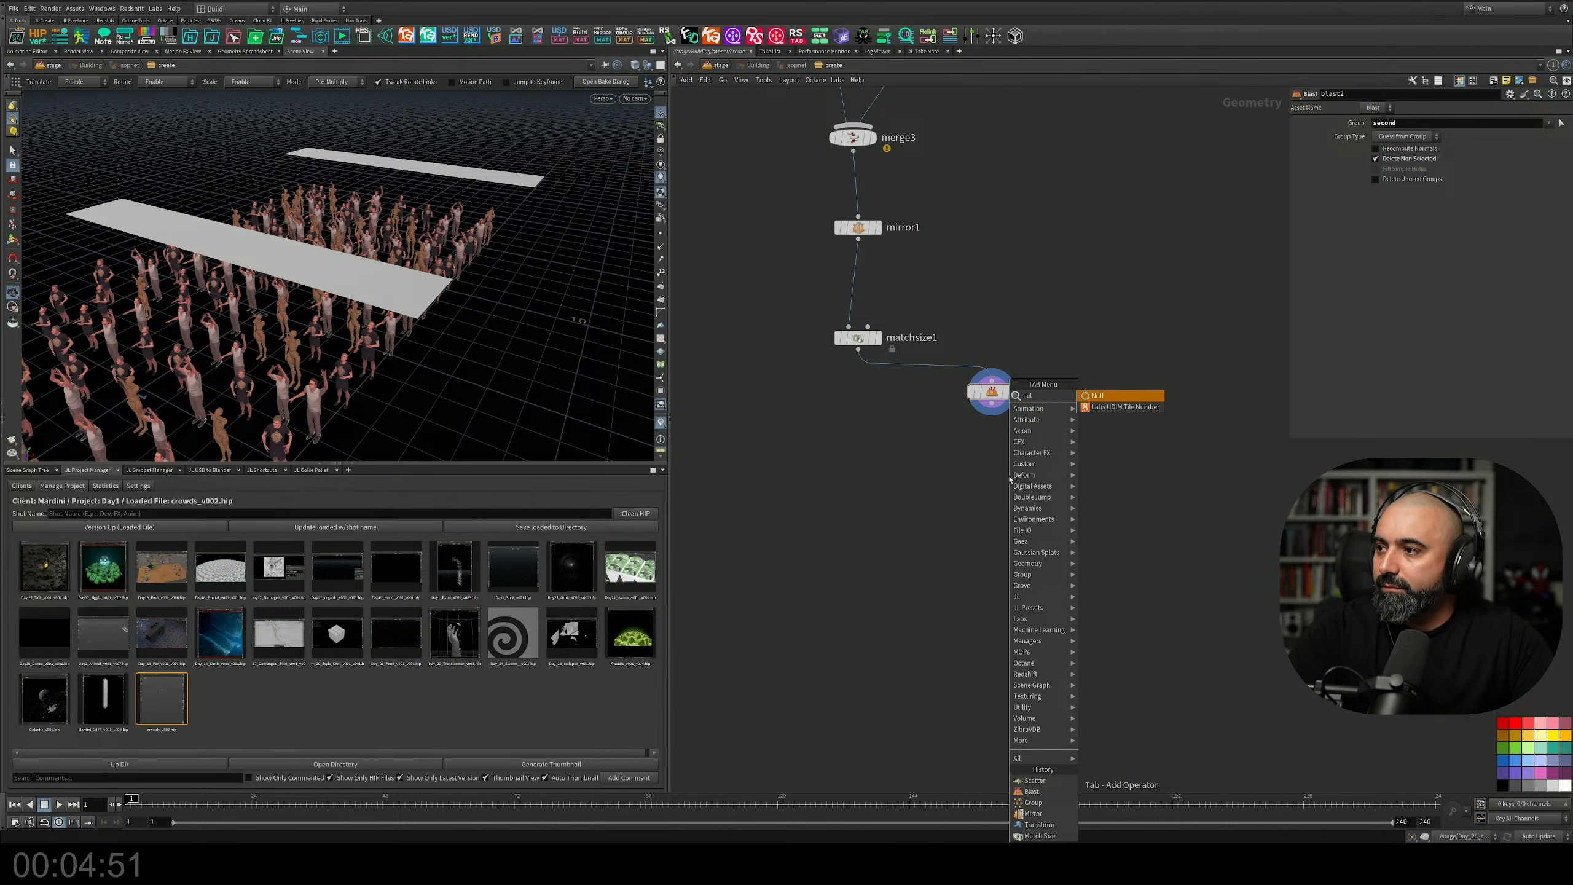
{"action": "key", "text": "Return"}
{"action": "left_click", "coordinate": [1032, 501]}
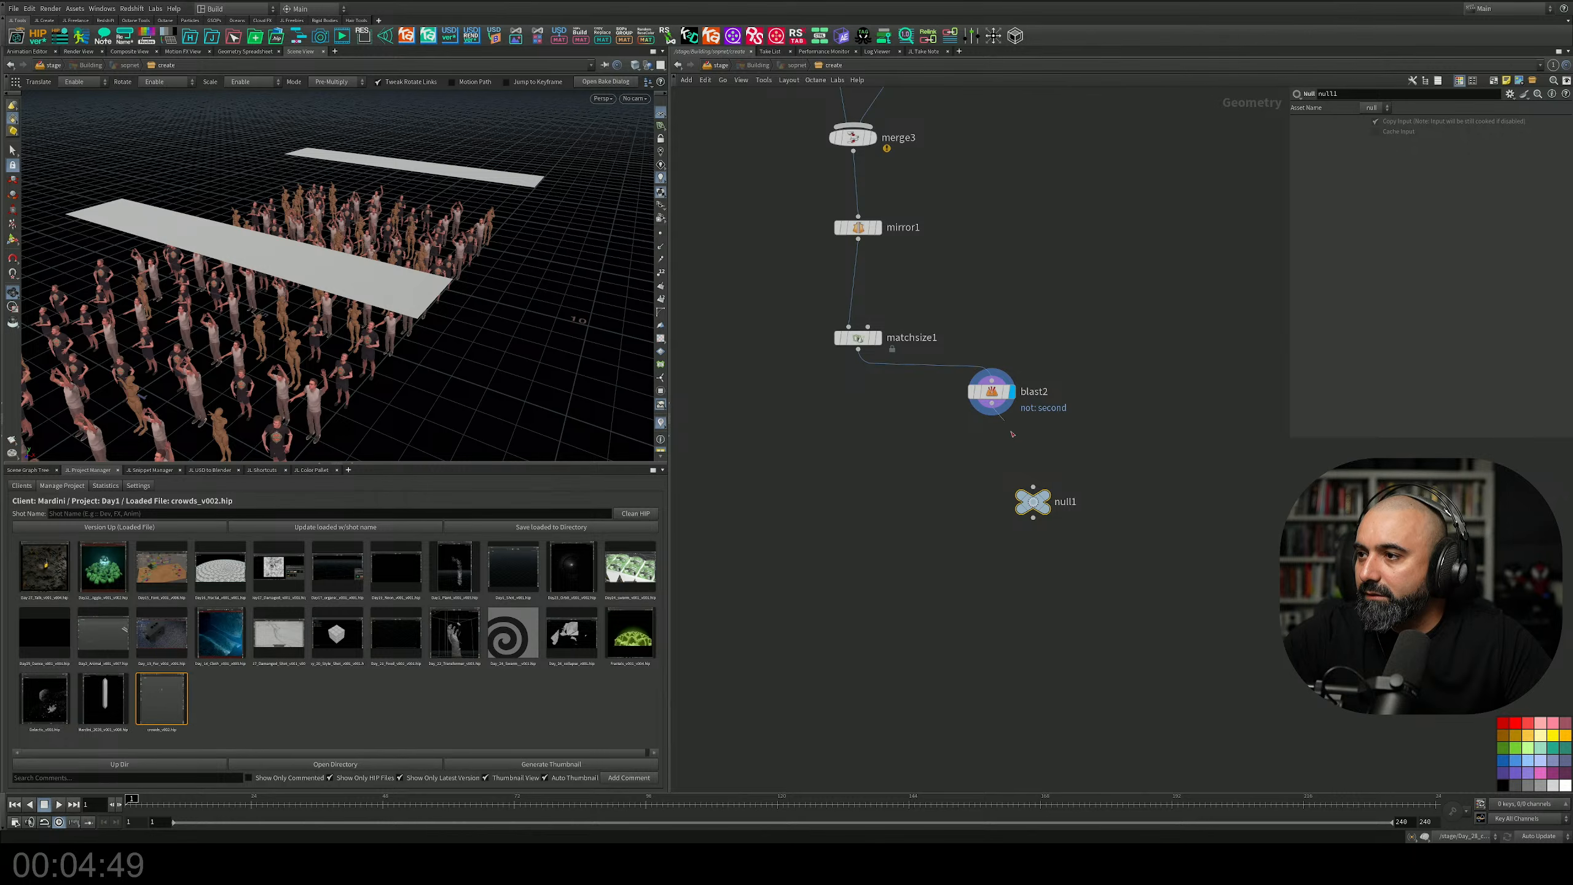
{"action": "left_click_drag", "start_coordinate": [1013, 434], "coordinate": [1033, 487]}
{"action": "double_click", "coordinate": [1078, 502]}
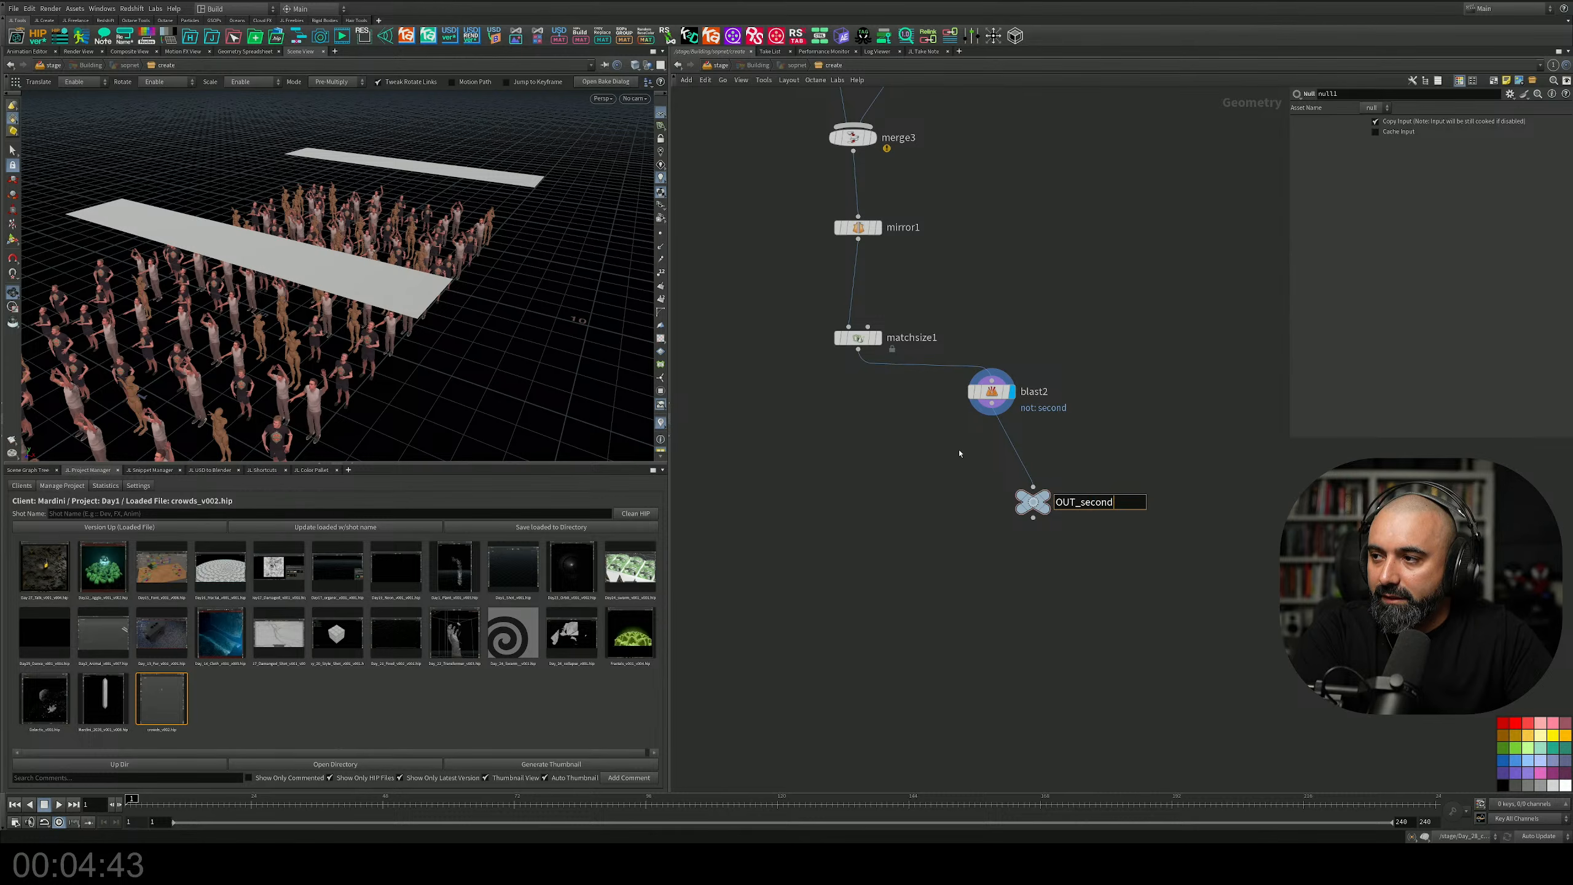
{"action": "type", "text": "OUT_secondfloor"}
{"action": "key", "text": "Return"}
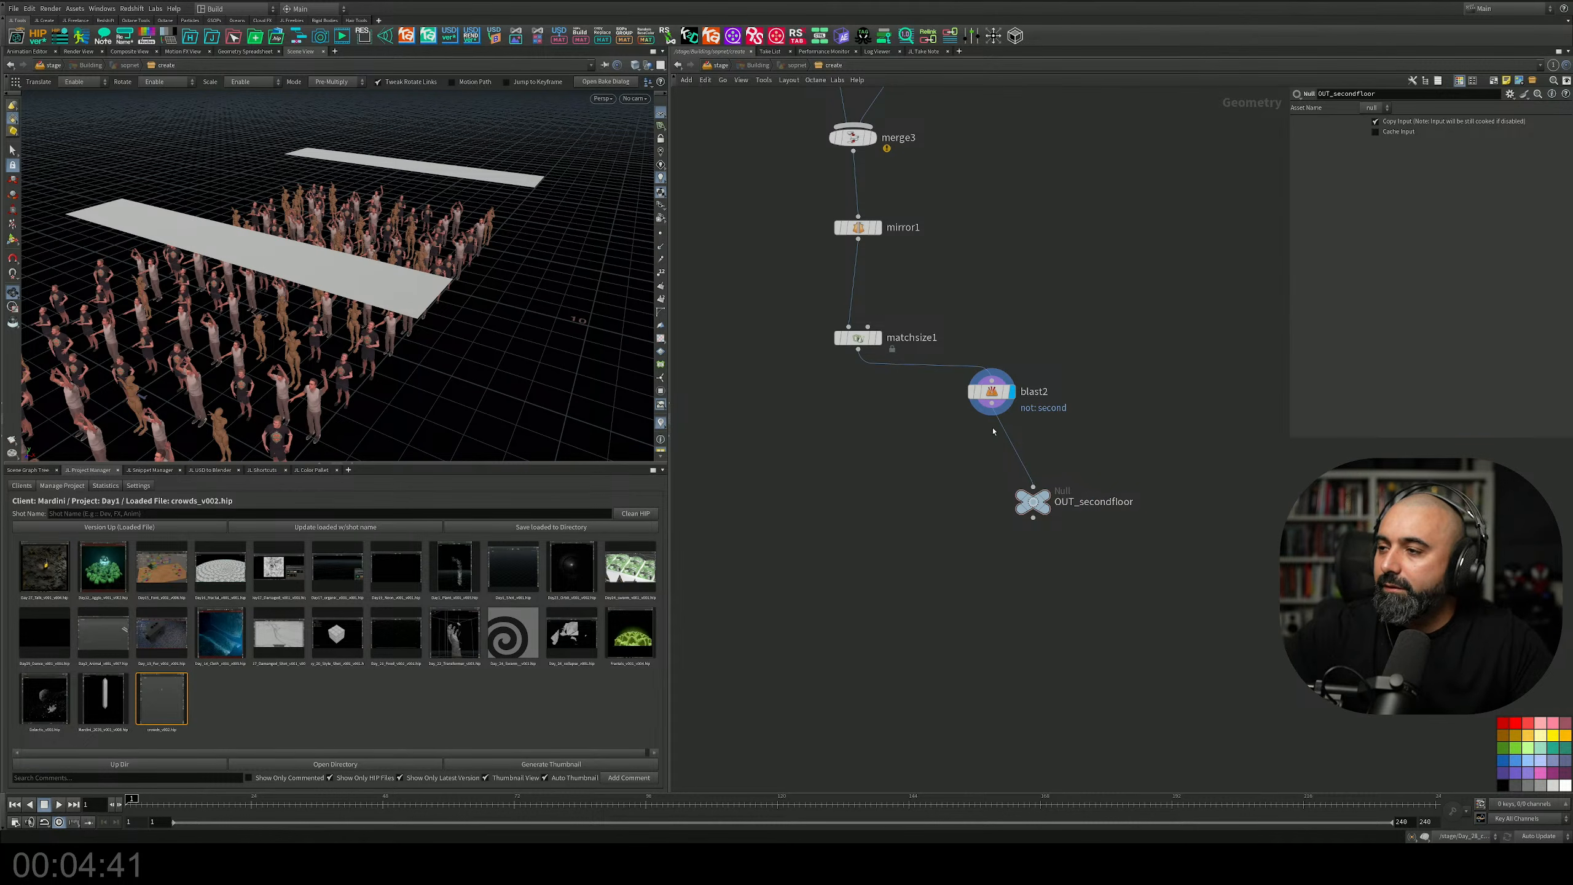
Copy the OUT_secondfloor node and open the Day_28_crowd network from the stage.
{"action": "left_click_drag", "start_coordinate": [1123, 465], "coordinate": [934, 534]}
{"action": "key", "text": "ctrl+c"}
{"action": "middle_click_drag", "start_coordinate": [986, 288], "coordinate": [985, 393]}
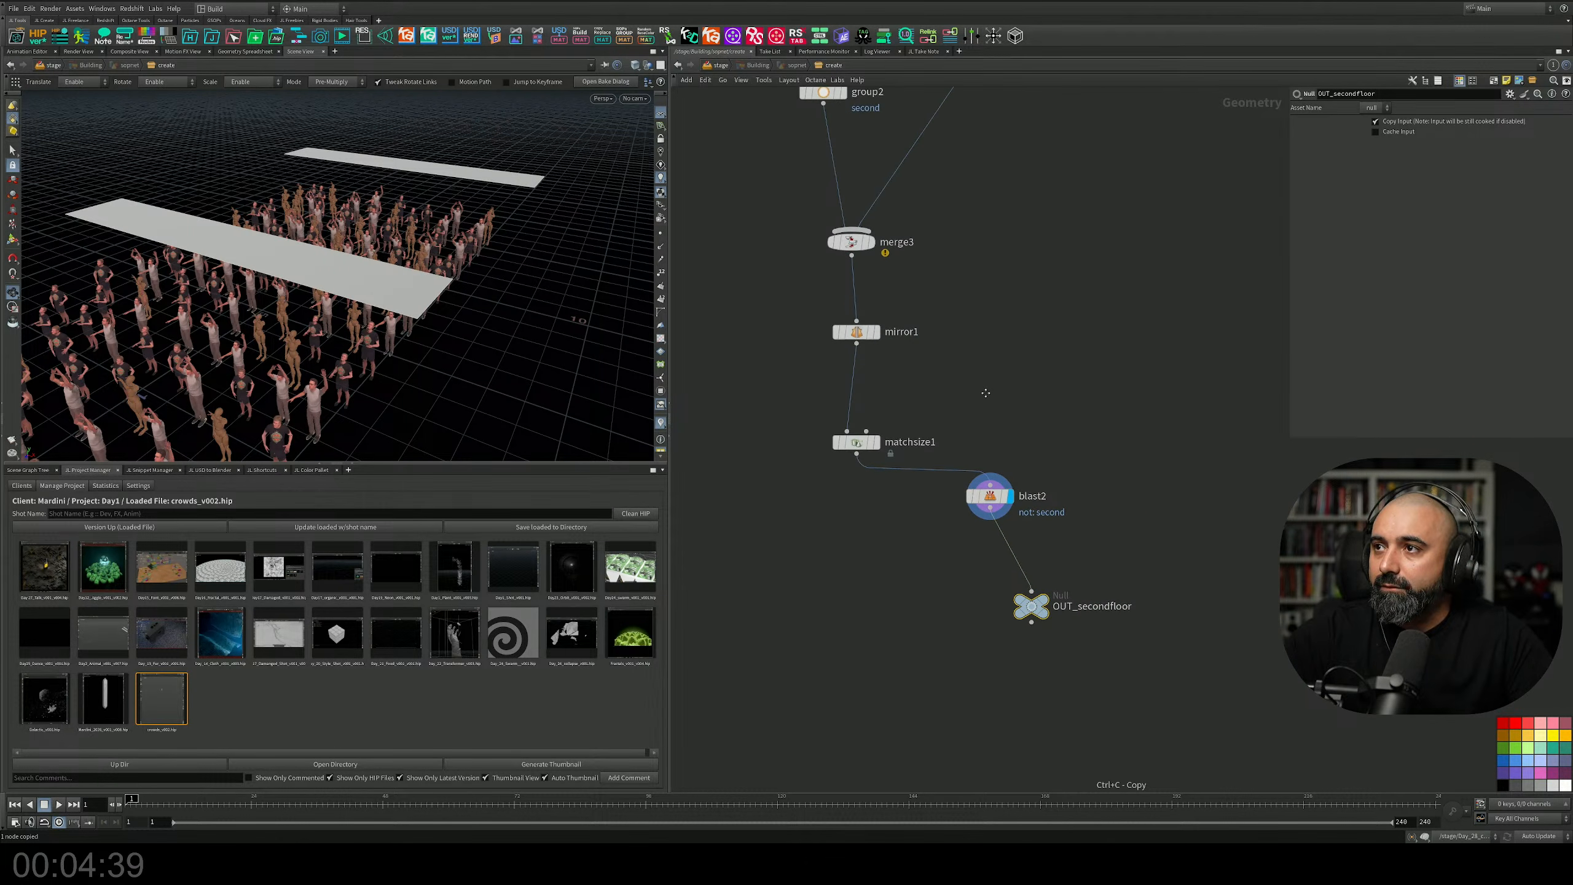
{"action": "left_click", "coordinate": [719, 65]}
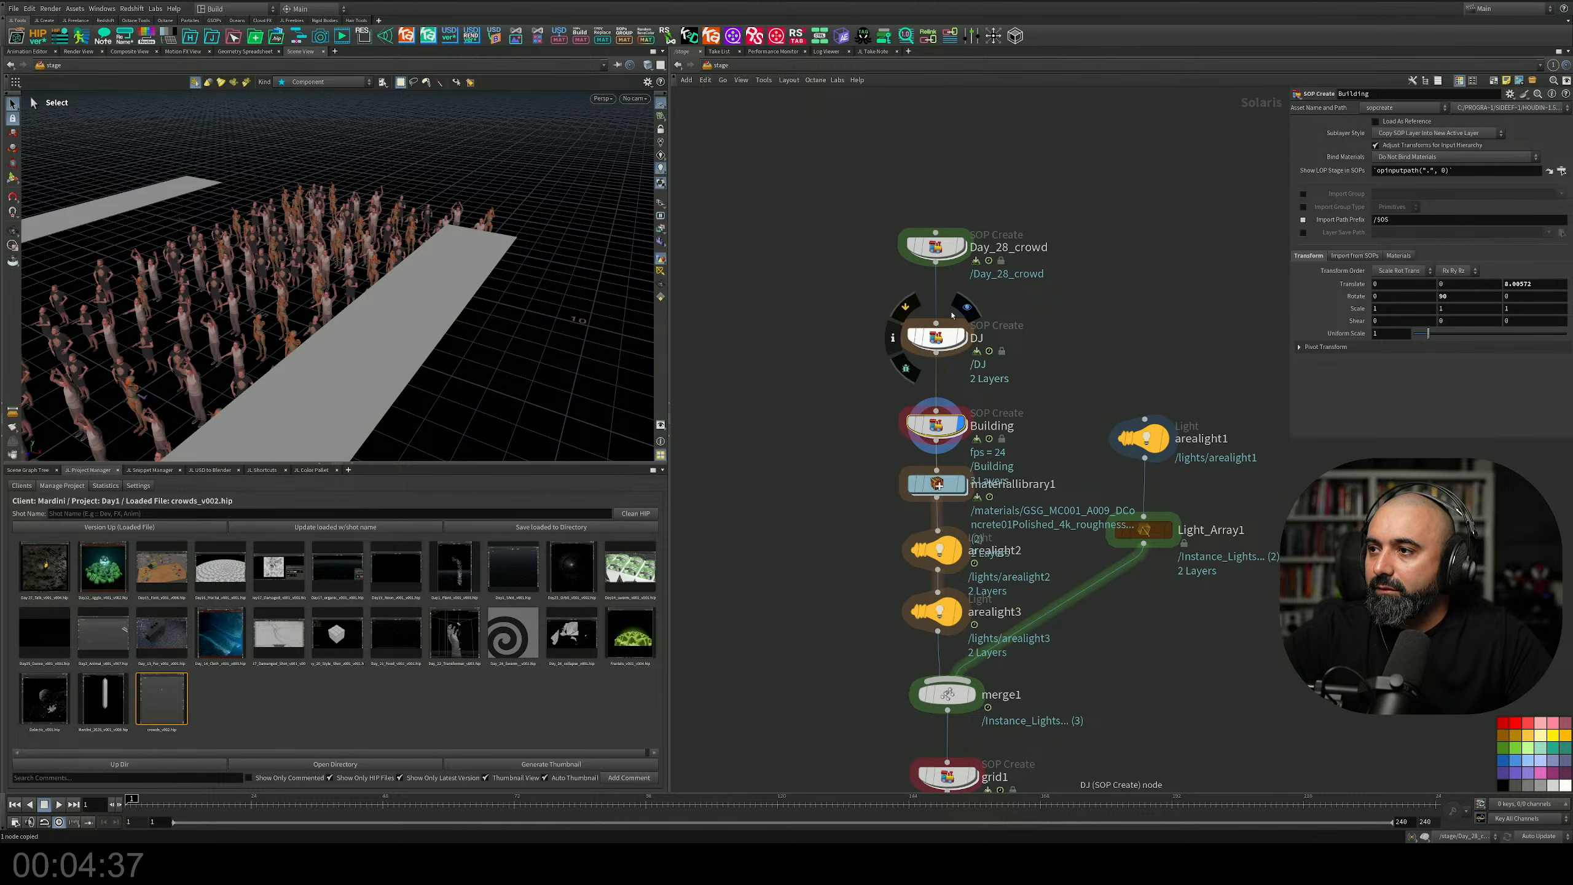
{"action": "double_click", "coordinate": [936, 248]}
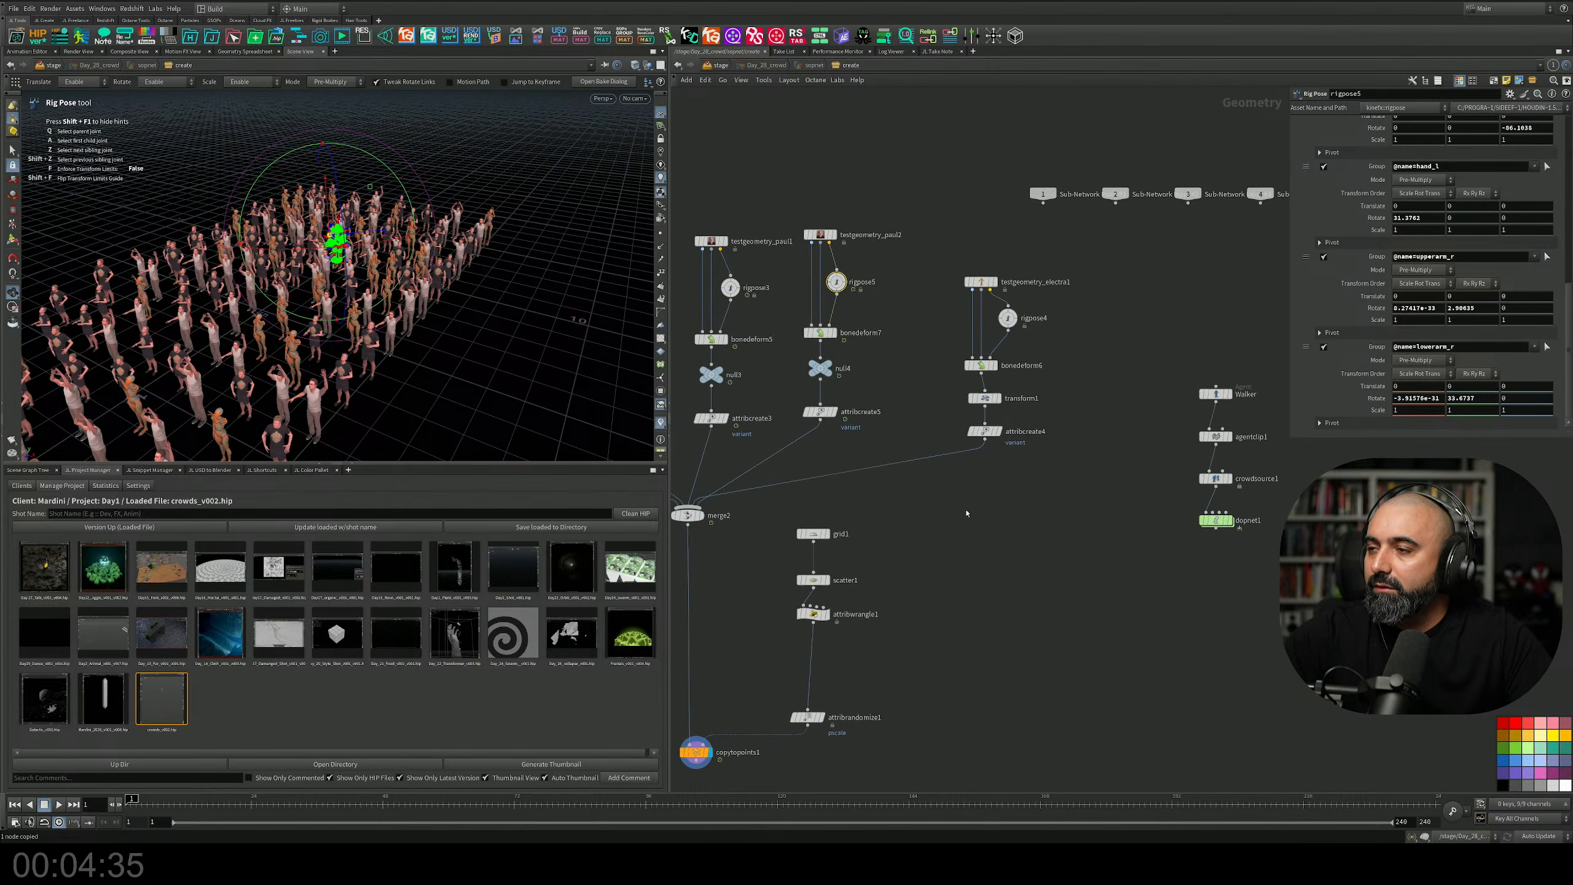
Add an Object Merge node beside grid1 and combine both through a Merge node inserted between grid1 and scatter1.
{"action": "scroll", "coordinate": [905, 544], "scroll_direction": "up", "scroll_amount": 5}
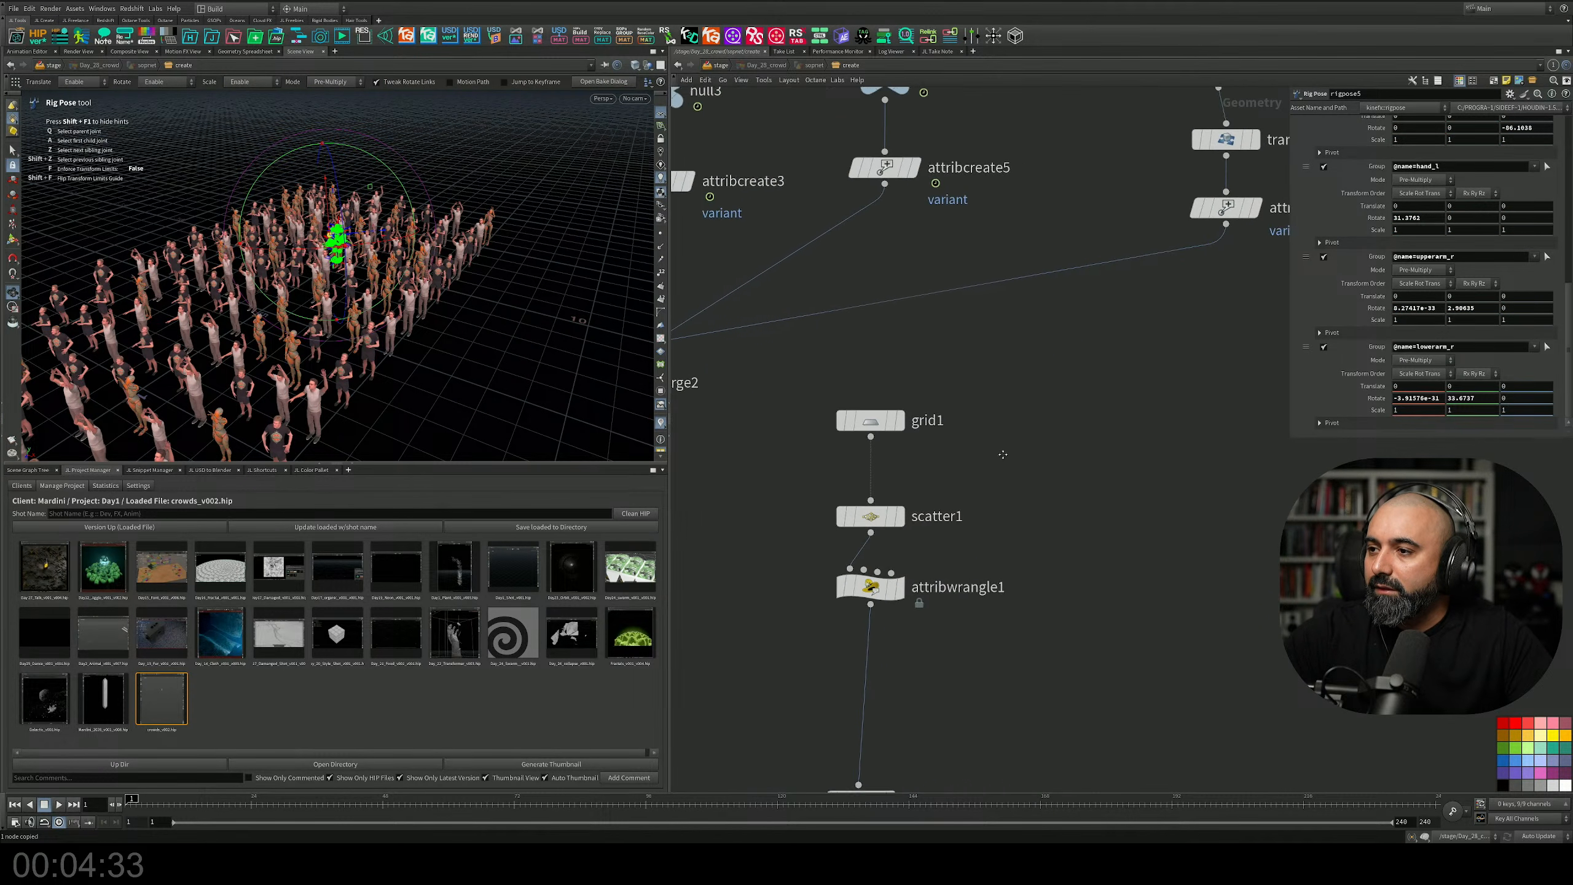
{"action": "key", "text": "Tab"}
{"action": "type", "text": "object merge"}
{"action": "key", "text": "Return"}
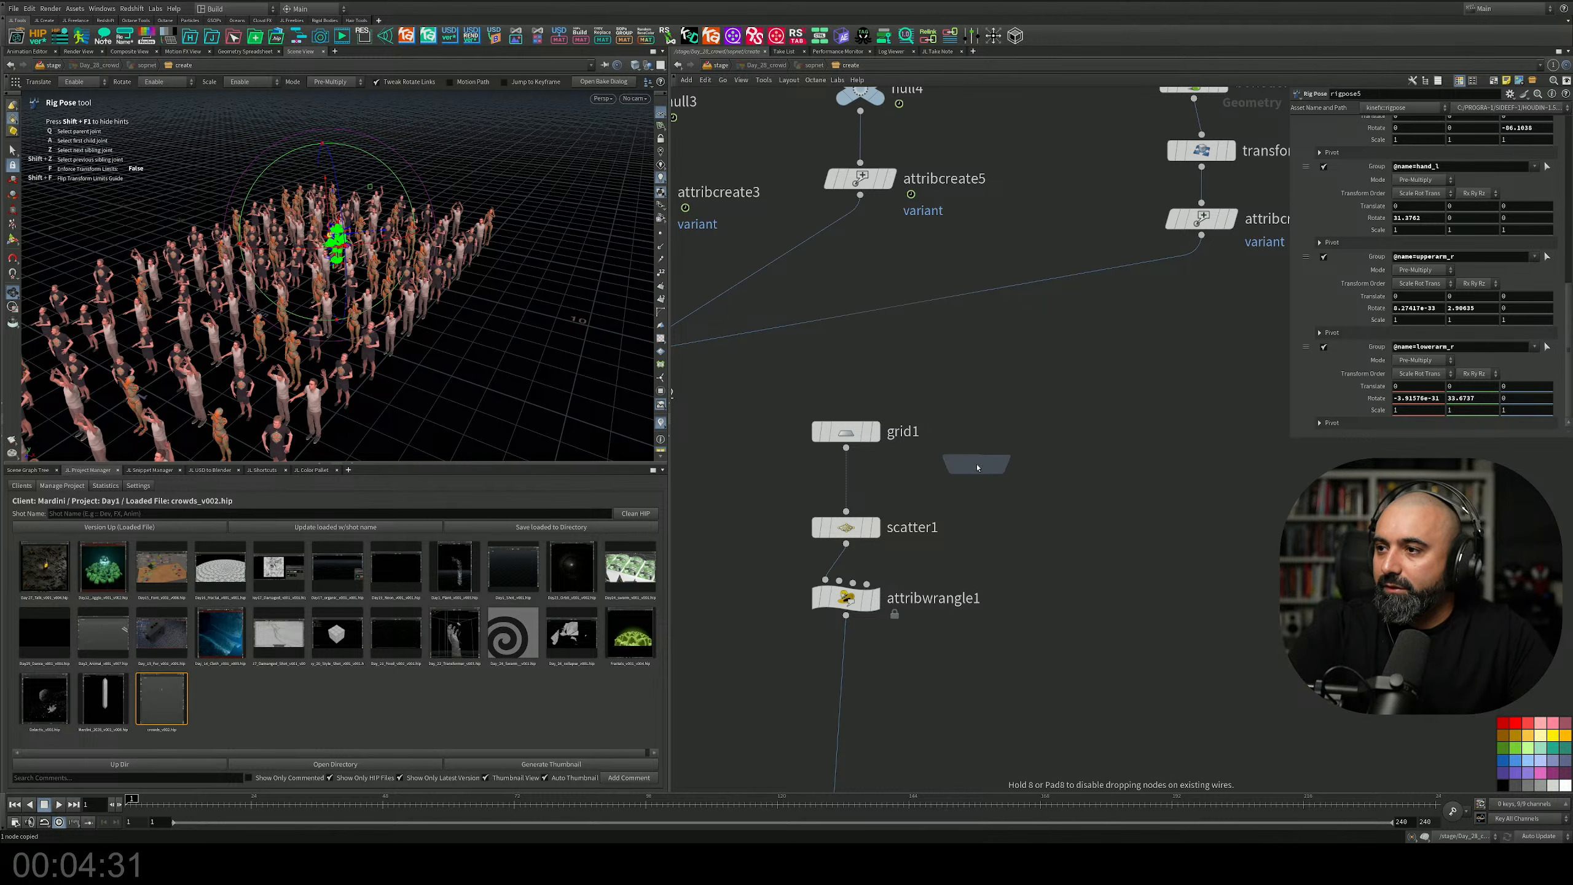
{"action": "left_click", "coordinate": [1018, 456]}
{"action": "key", "text": "Tab"}
{"action": "type", "text": "sw"}
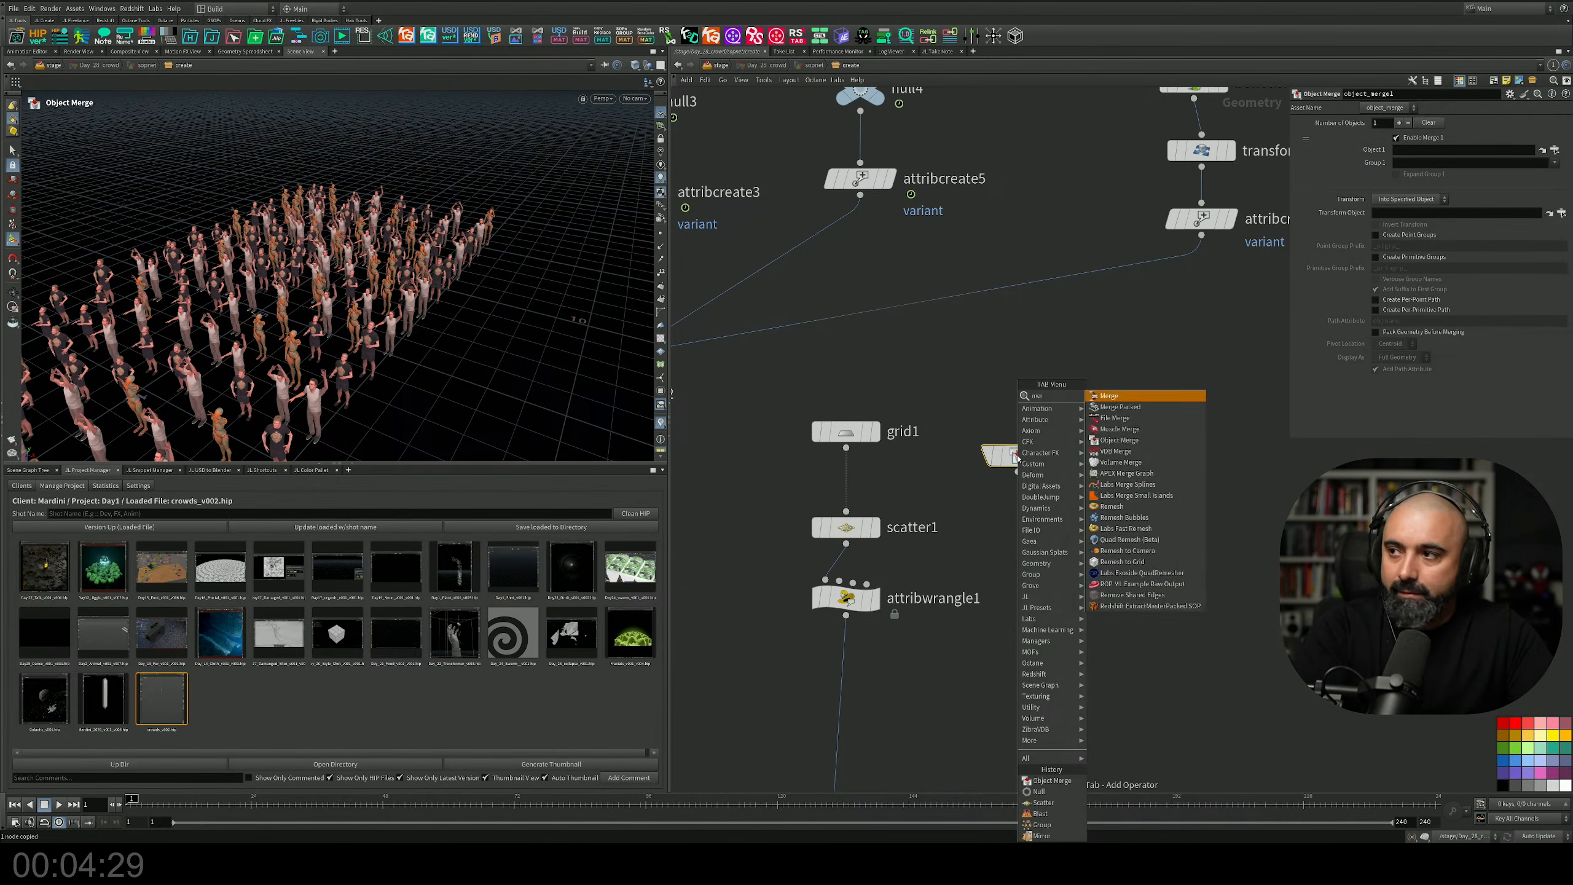
{"action": "key", "text": "Return"}
{"action": "left_click", "coordinate": [830, 496]}
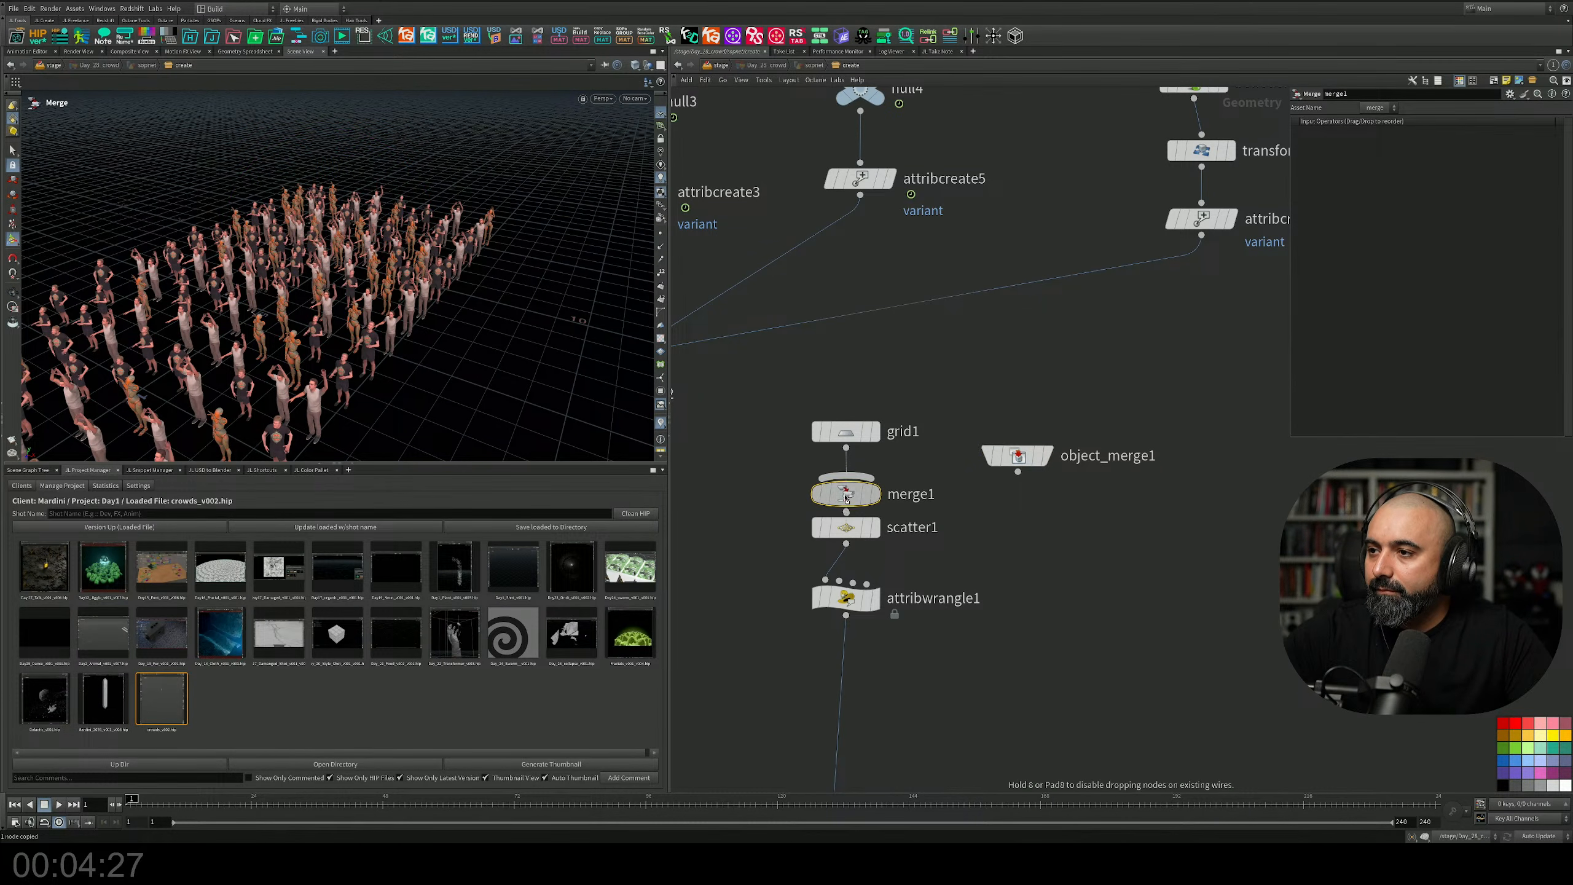
{"action": "left_click_drag", "start_coordinate": [1018, 472], "coordinate": [1018, 431]}
Set object_merge1's Object 1 to the copied path /stage/Building/sopnet/create/OUT_secondfloor and look over the resulting crowd.
{"action": "left_click_drag", "start_coordinate": [1107, 464], "coordinate": [981, 356]}
{"action": "left_click", "coordinate": [1442, 150]}
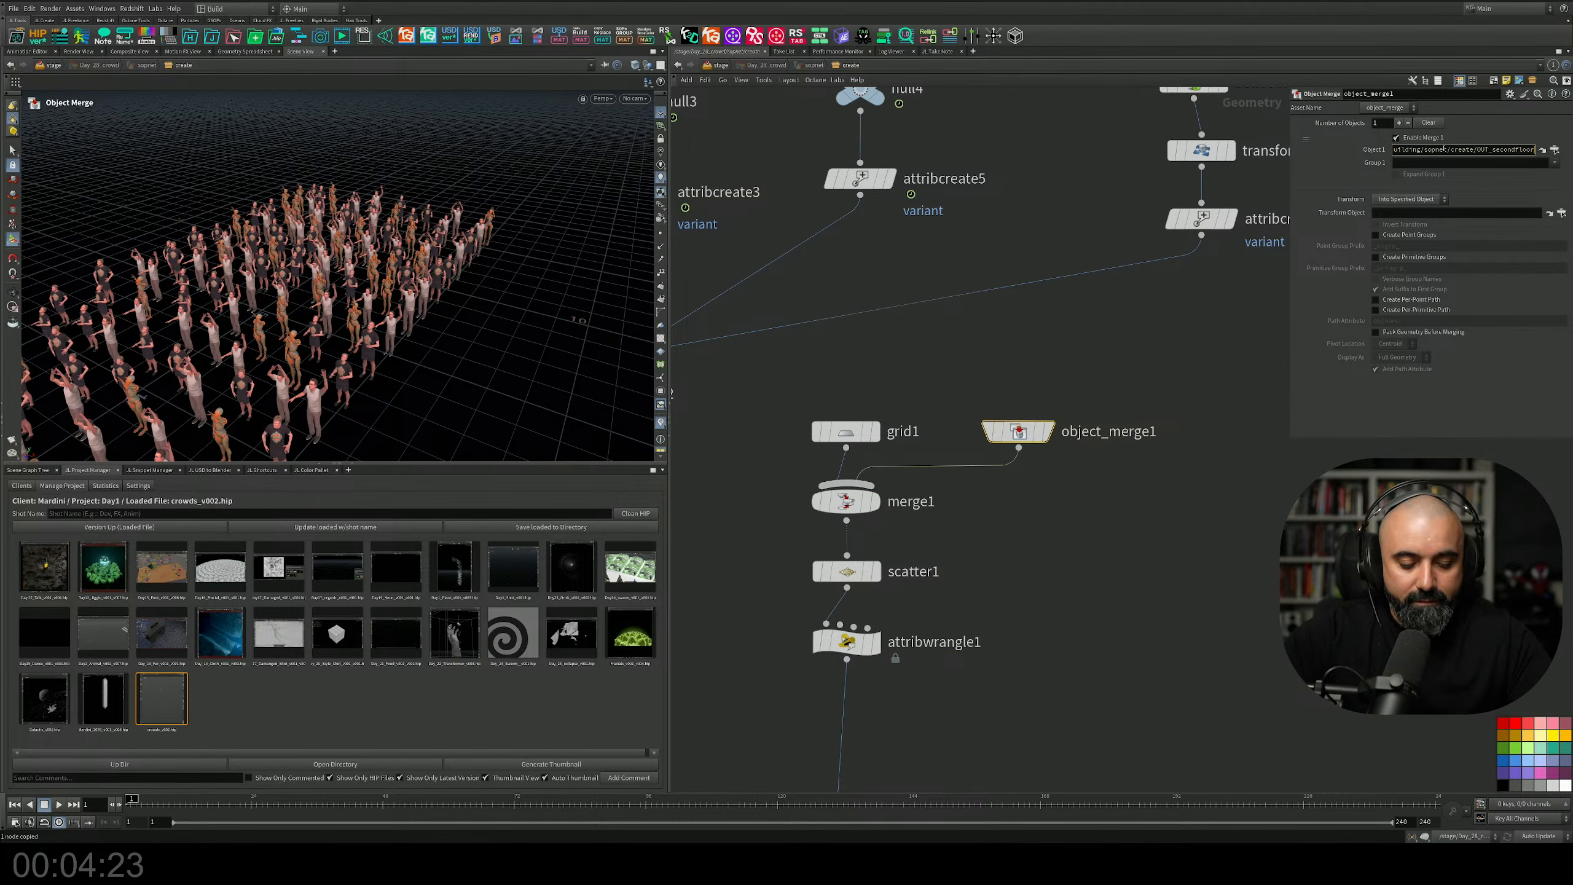
{"action": "key", "text": "Return"}
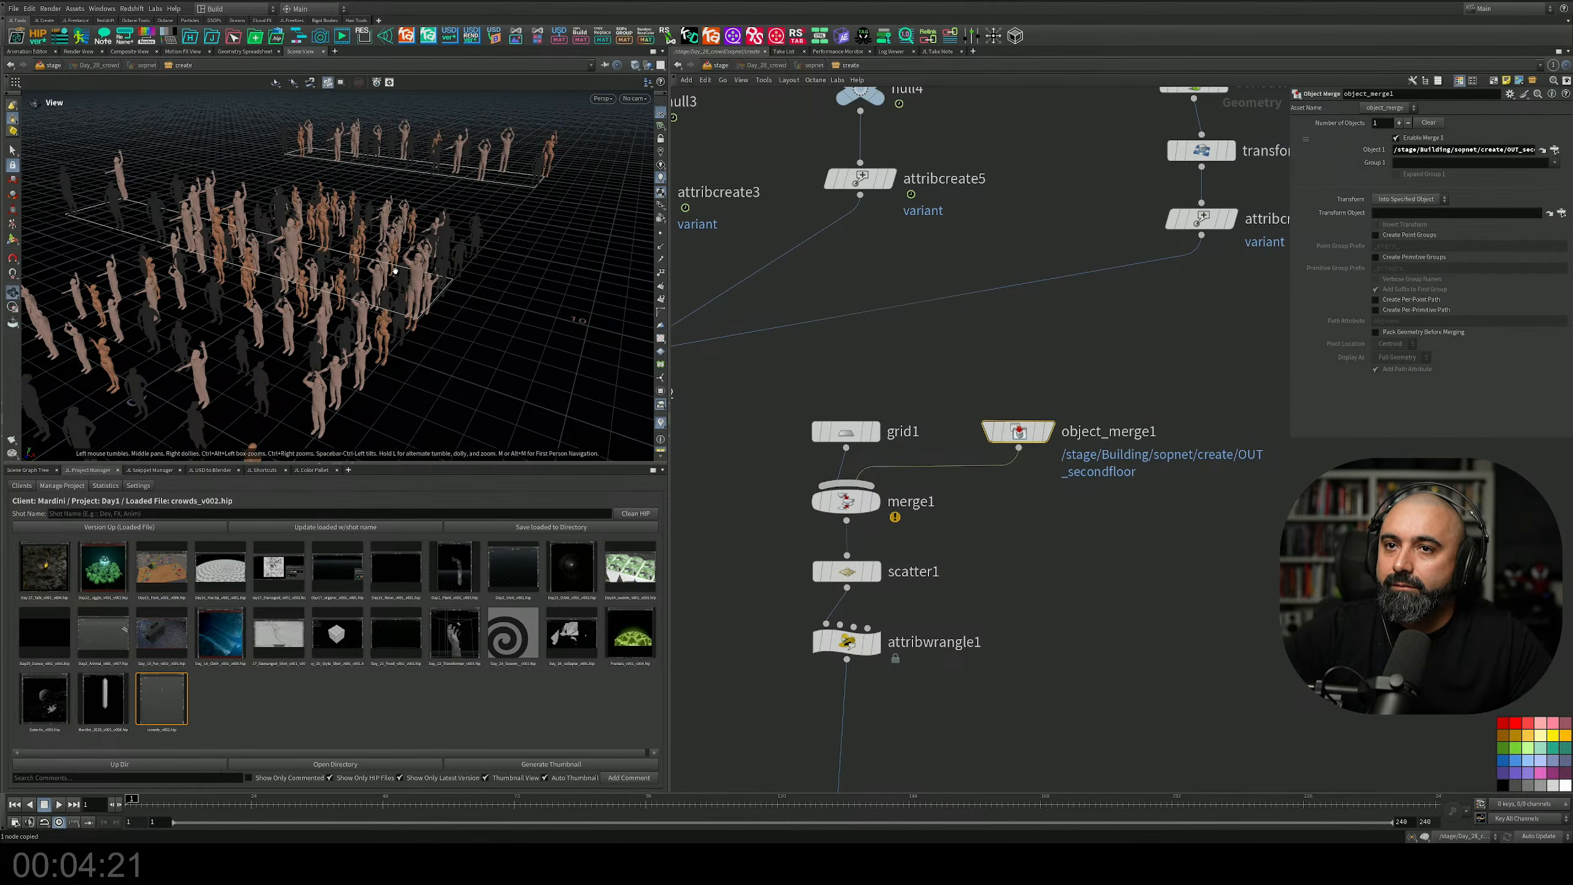
{"action": "left_click_drag", "start_coordinate": [433, 297], "coordinate": [401, 275], "text": "alt"}
{"action": "middle_click_drag", "start_coordinate": [401, 275], "coordinate": [473, 327], "text": "alt"}
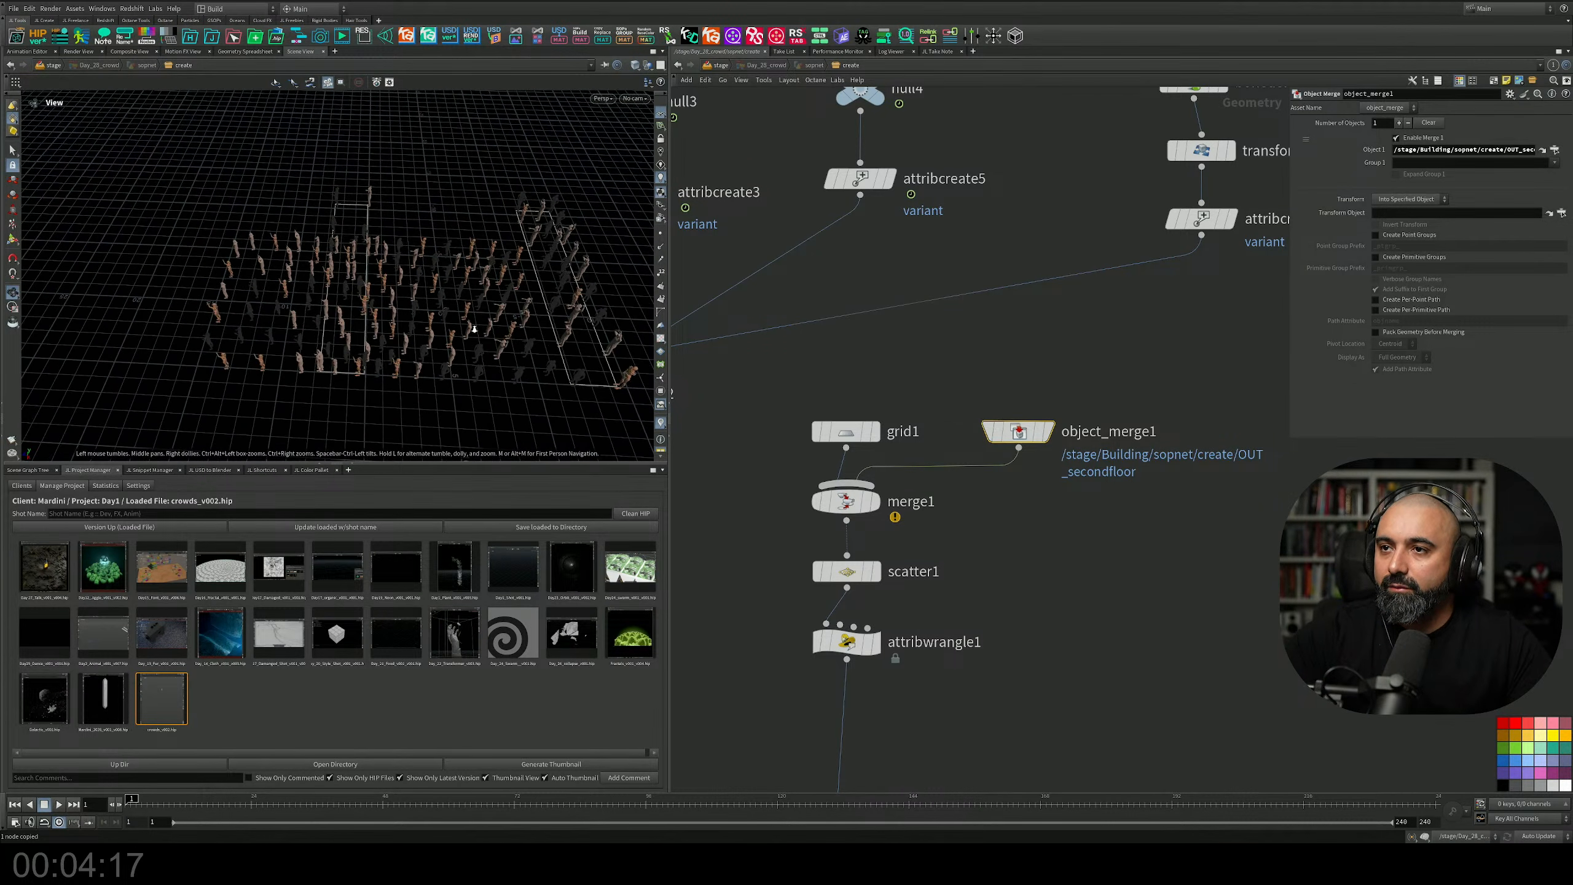
{"action": "scroll", "coordinate": [474, 327], "scroll_direction": "down", "scroll_amount": 2}
{"action": "middle_click_drag", "start_coordinate": [906, 369], "coordinate": [962, 355]}
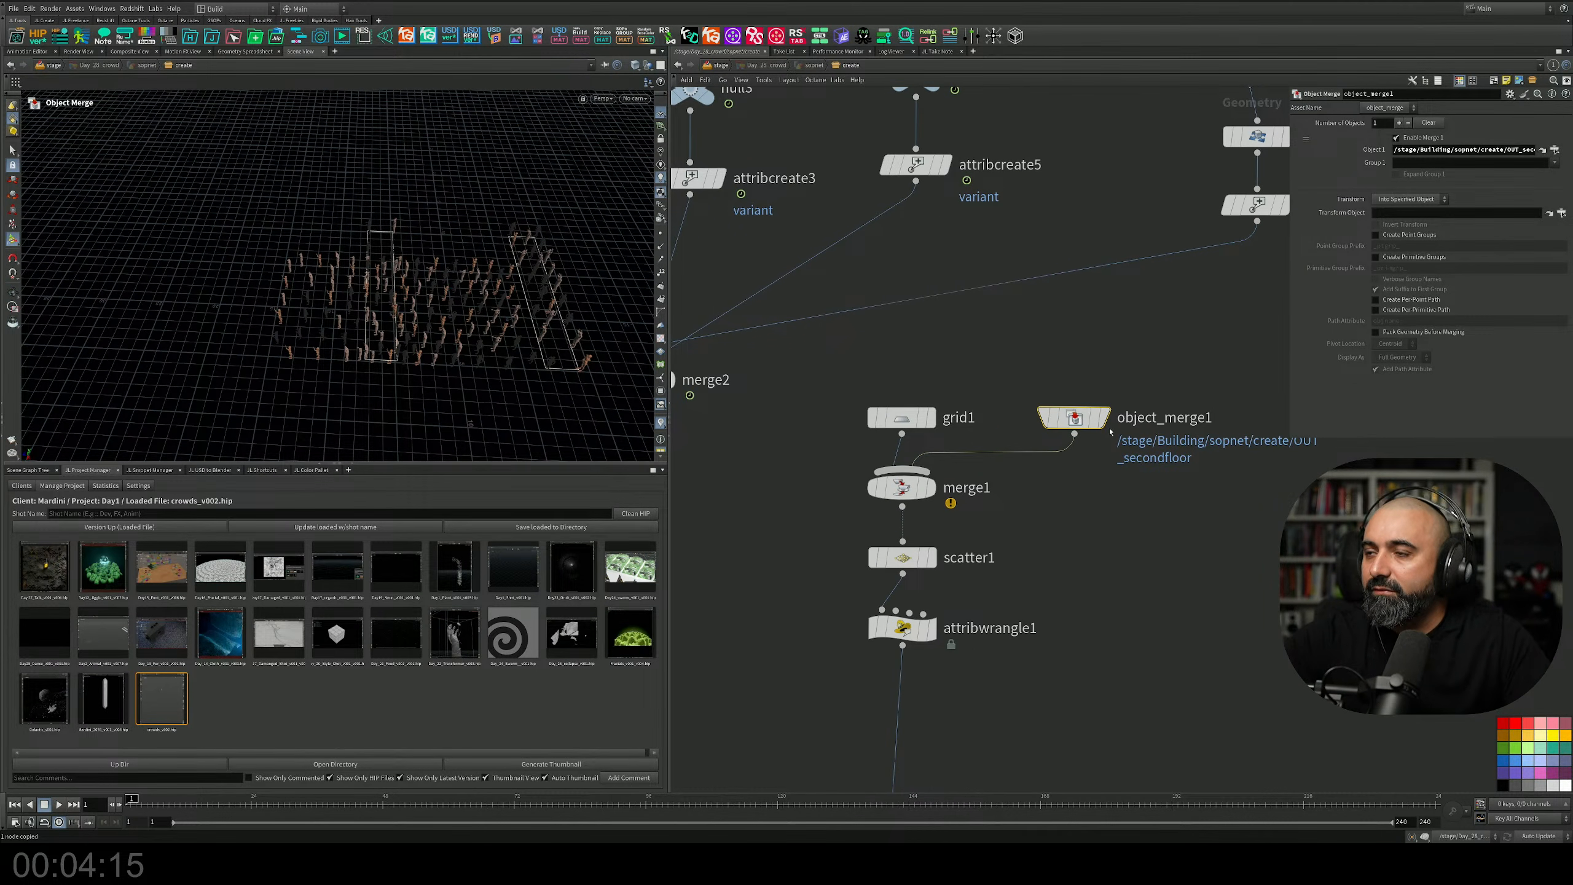
Set the Building node's Y rotation to 0 at stage level.
{"action": "left_click", "coordinate": [720, 65]}
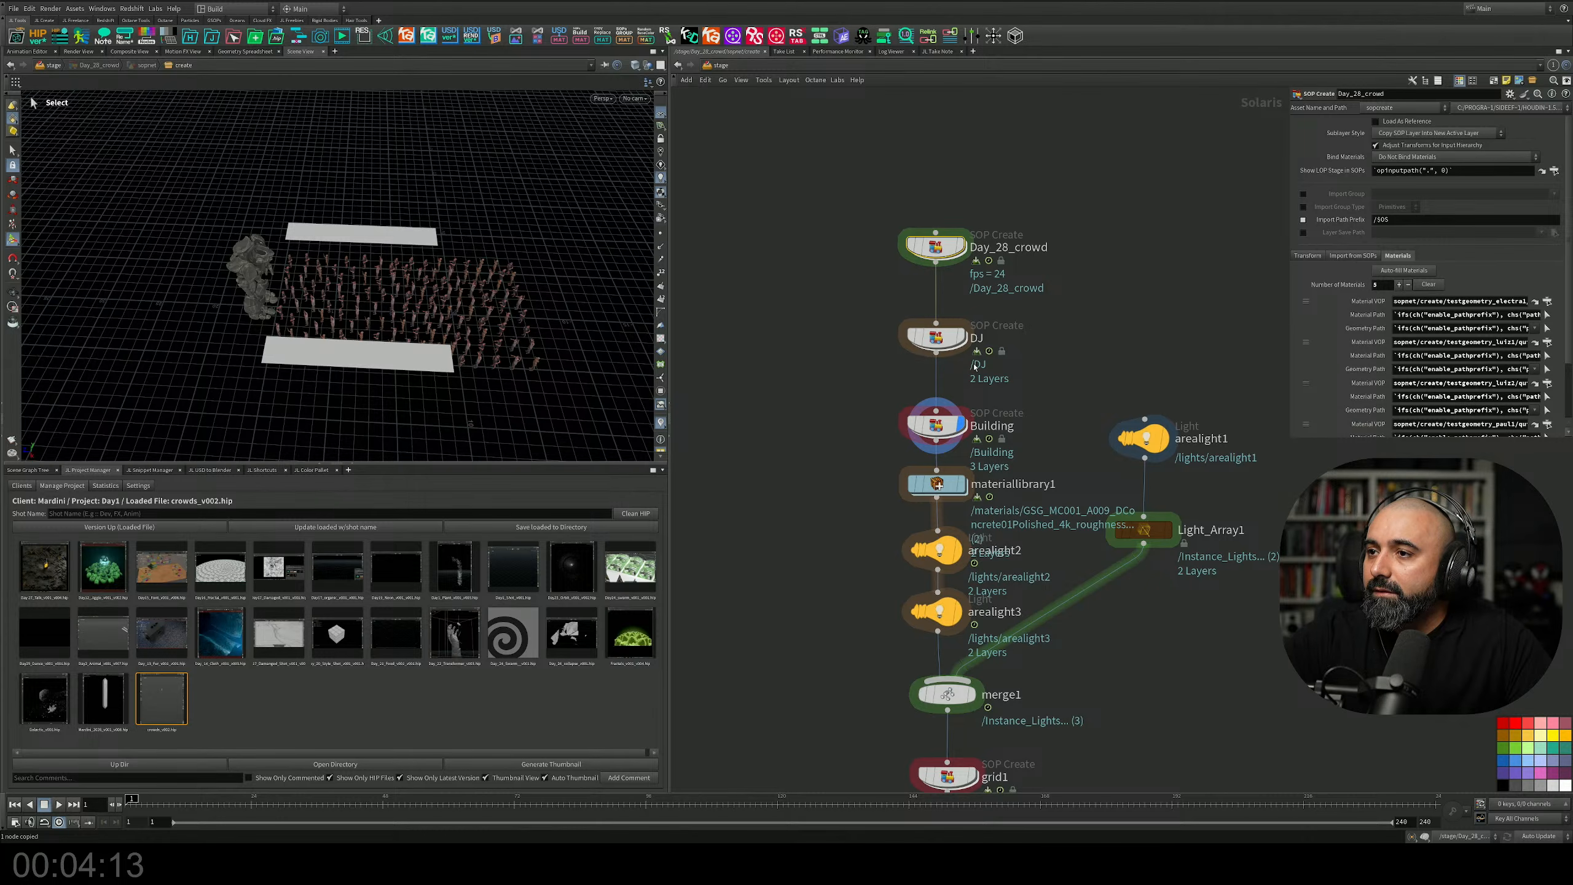
{"action": "left_click", "coordinate": [935, 425]}
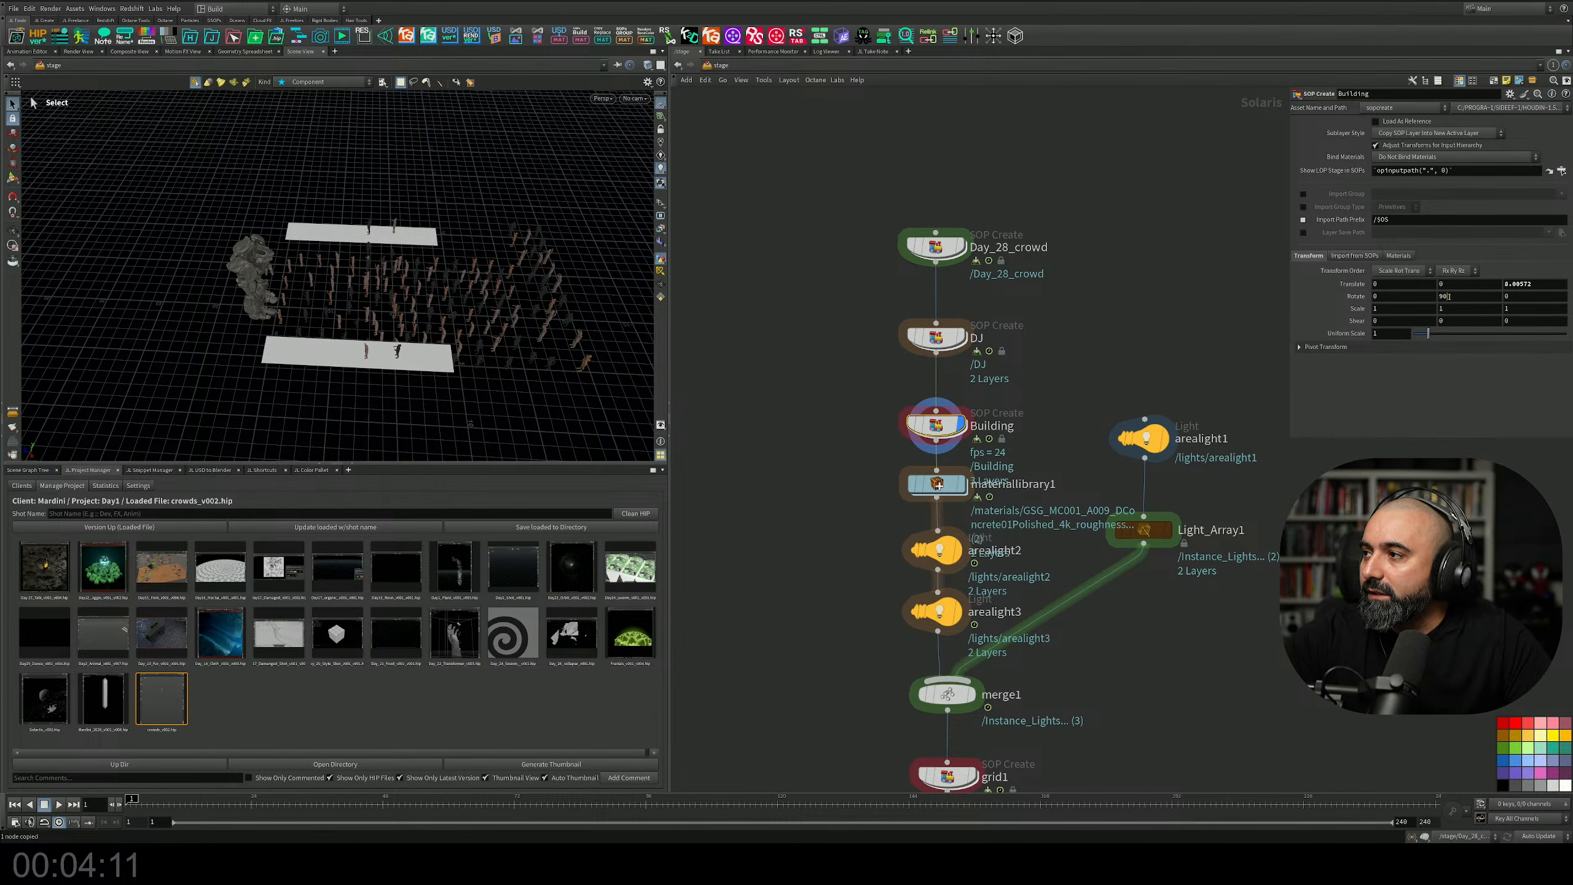
{"action": "key", "text": "Return"}
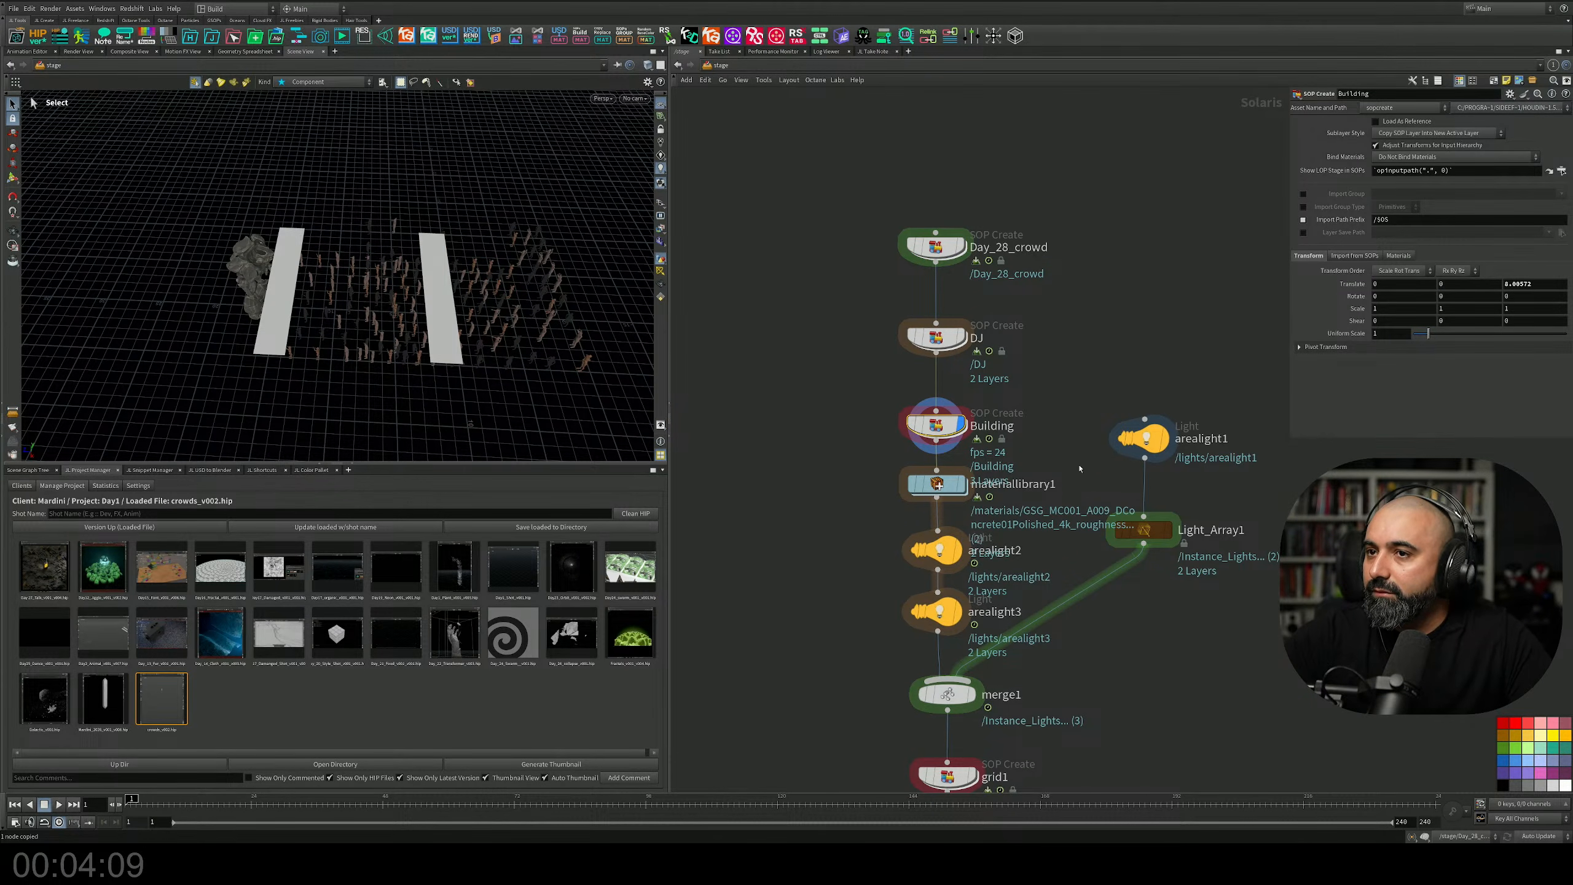
Insert a Transform node between matchsize1 and blast2 in the Building create network and set its Y rotation to 90.
{"action": "scroll", "coordinate": [1079, 469], "scroll_direction": "up", "scroll_amount": 2}
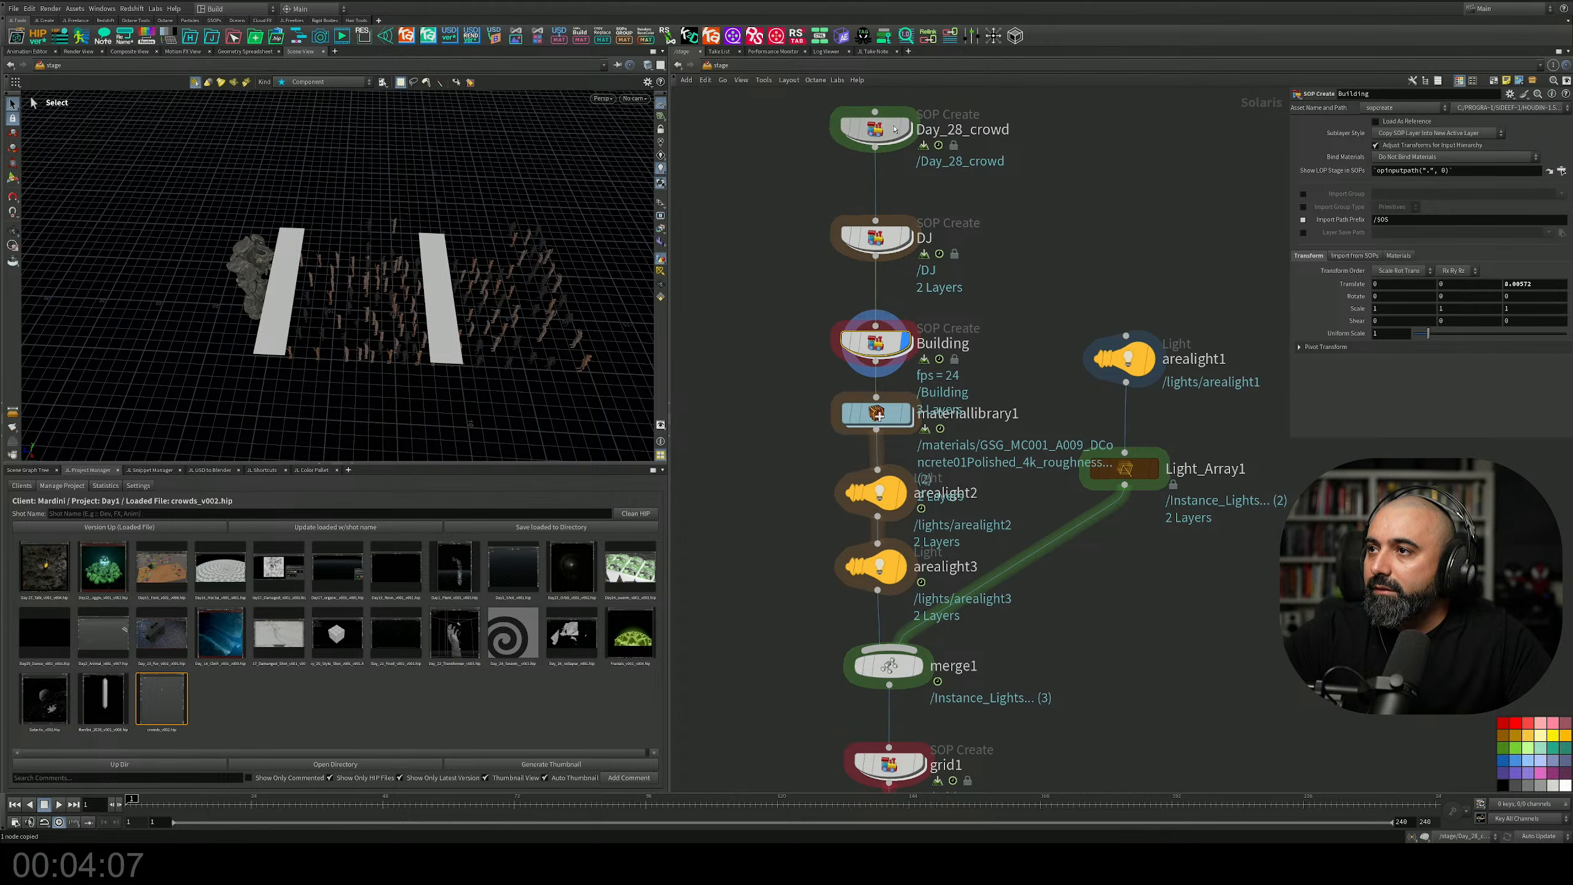
{"action": "double_click", "coordinate": [893, 129]}
{"action": "left_click_drag", "start_coordinate": [1073, 417], "coordinate": [1077, 380]}
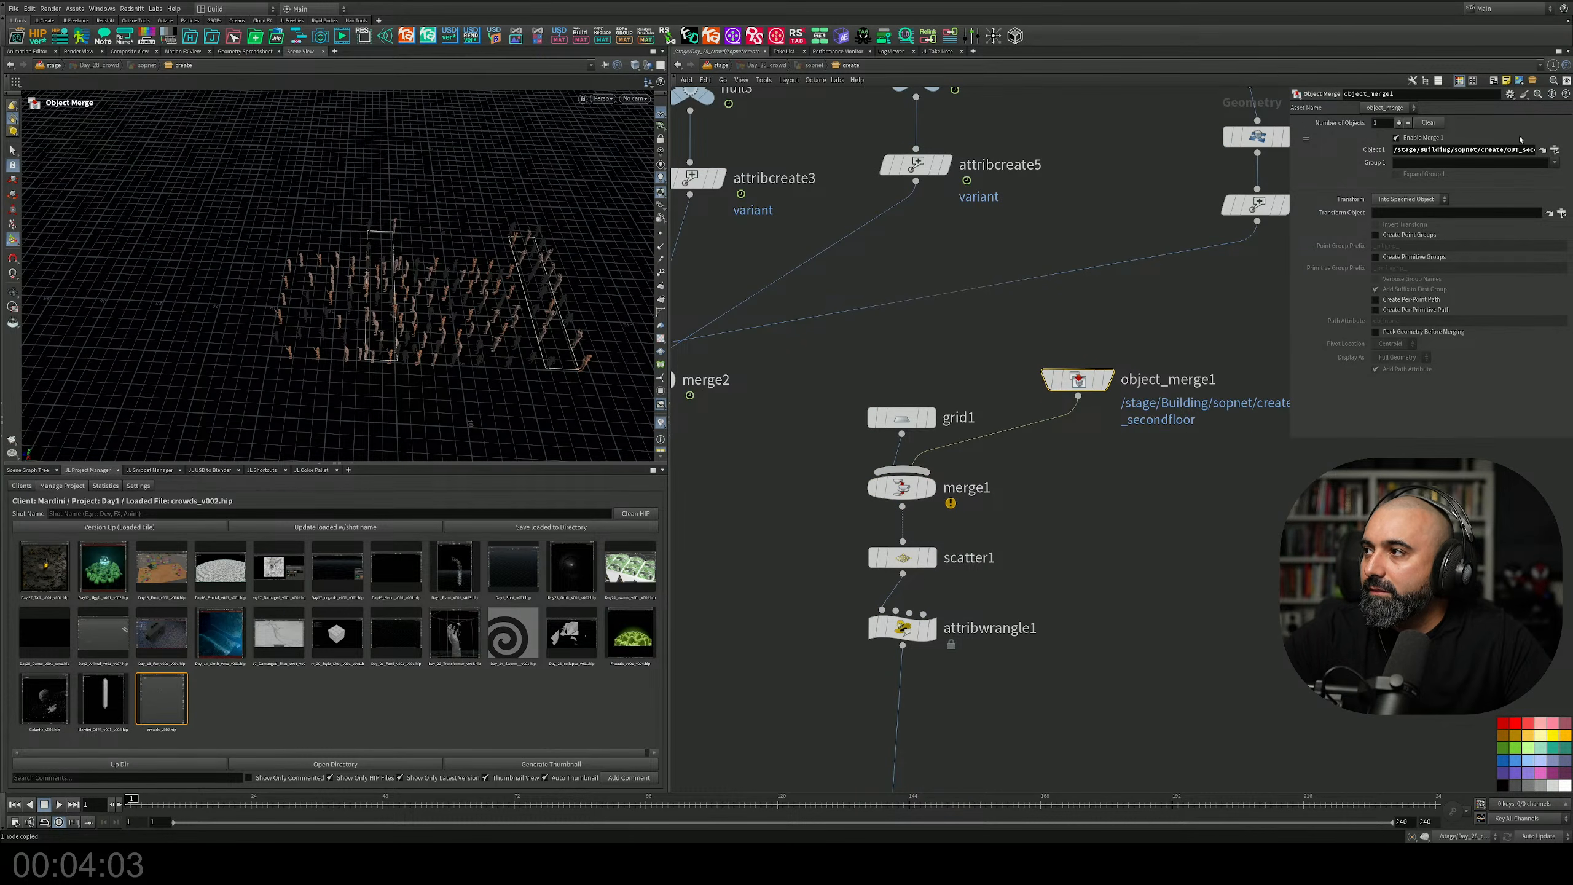
{"action": "left_click", "coordinate": [1541, 151]}
{"action": "key", "text": "Tab"}
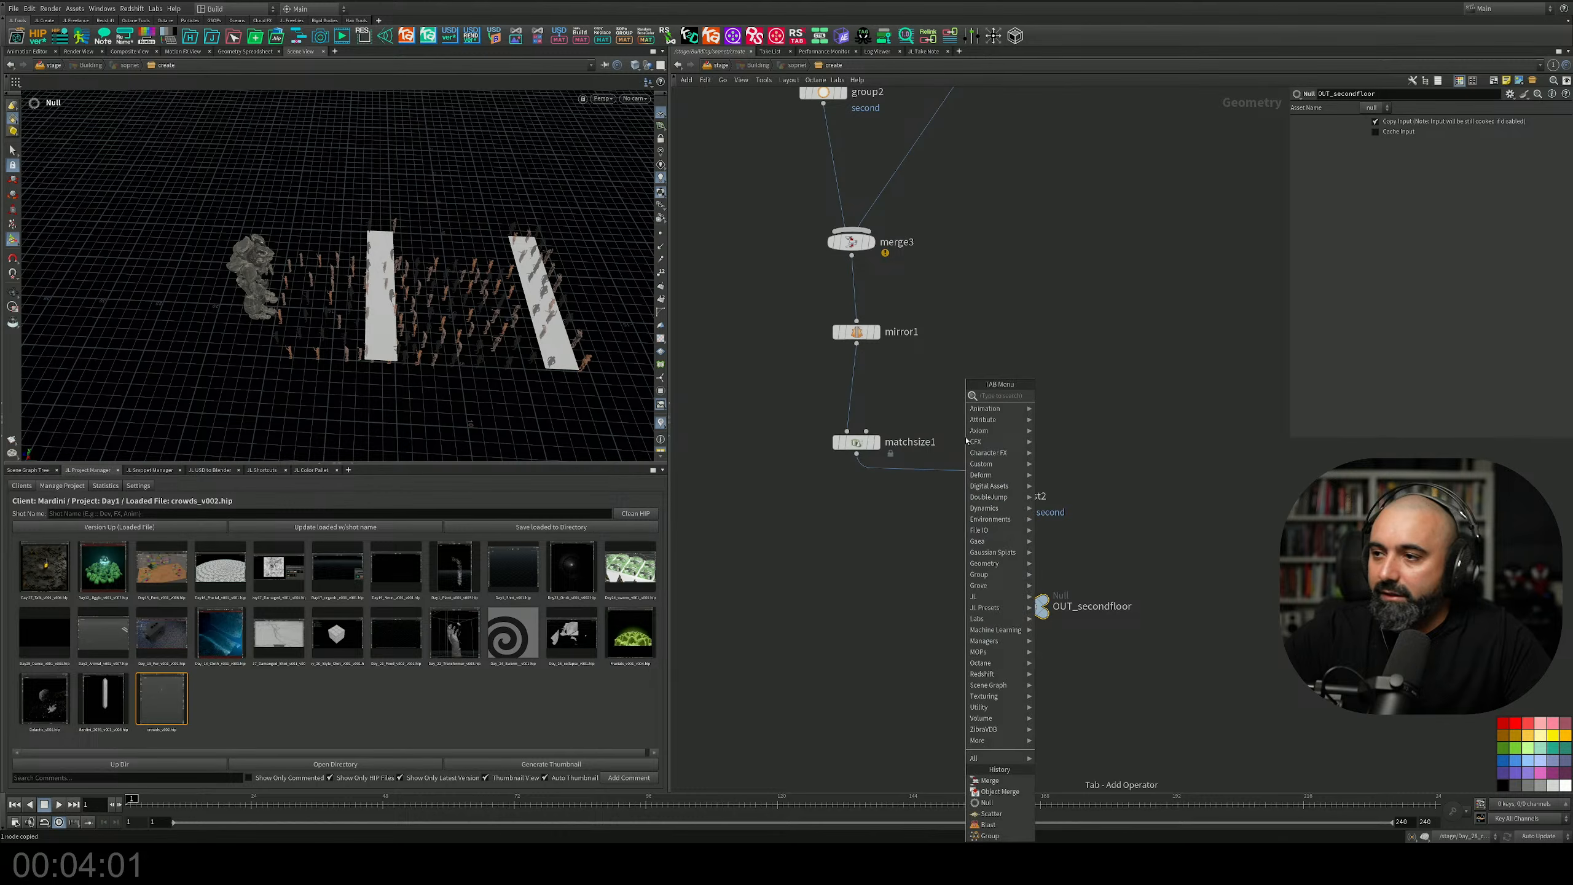
{"action": "type", "text": "trans"}
{"action": "key", "text": "Return"}
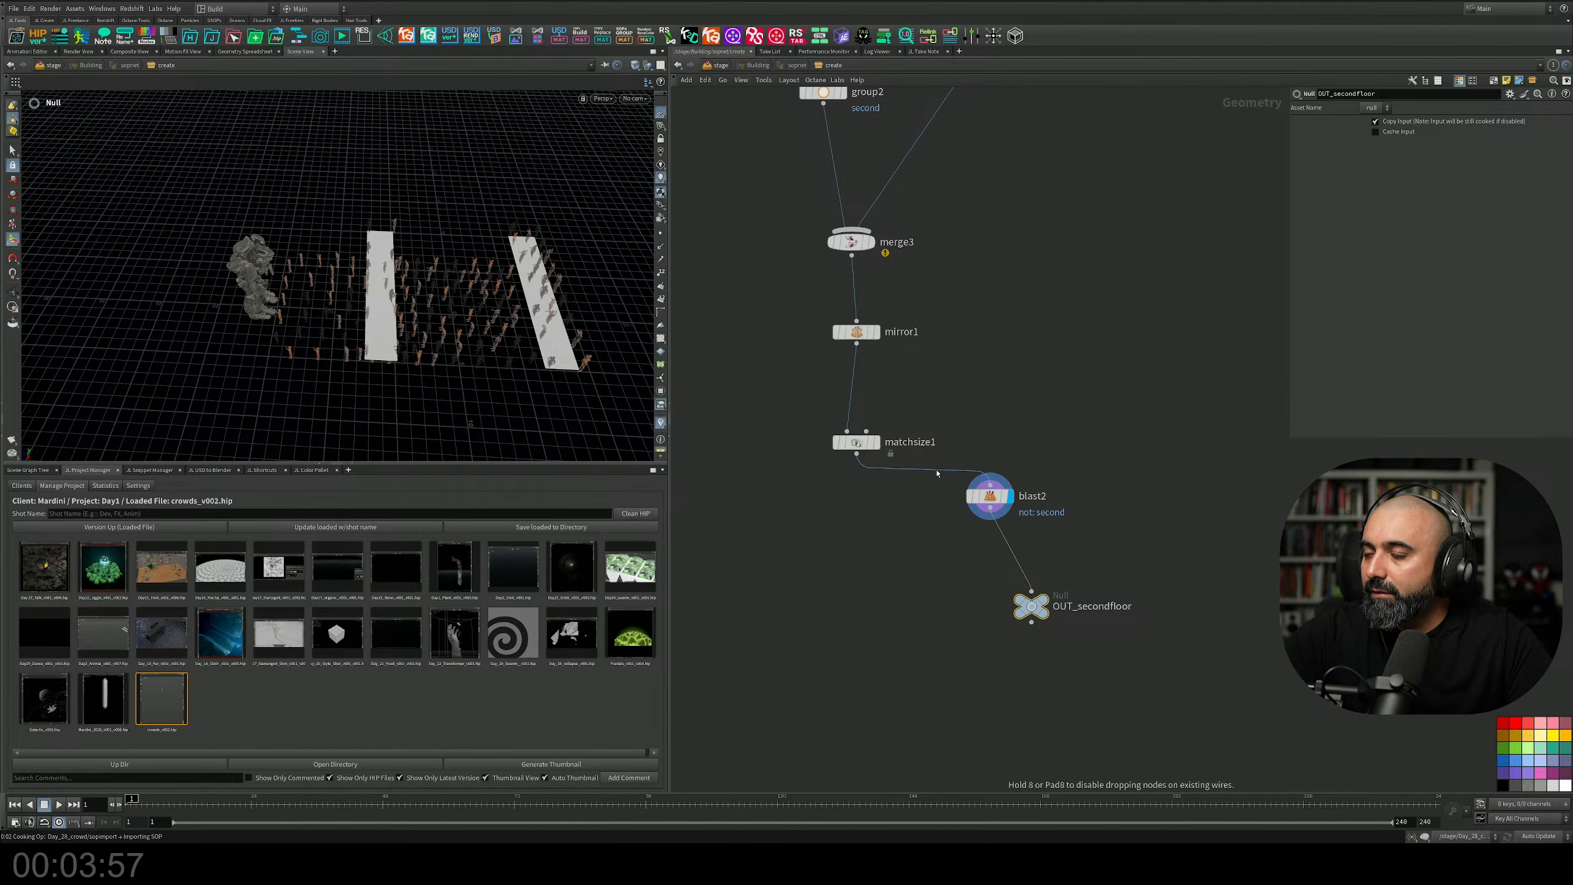
{"action": "left_click", "coordinate": [908, 488]}
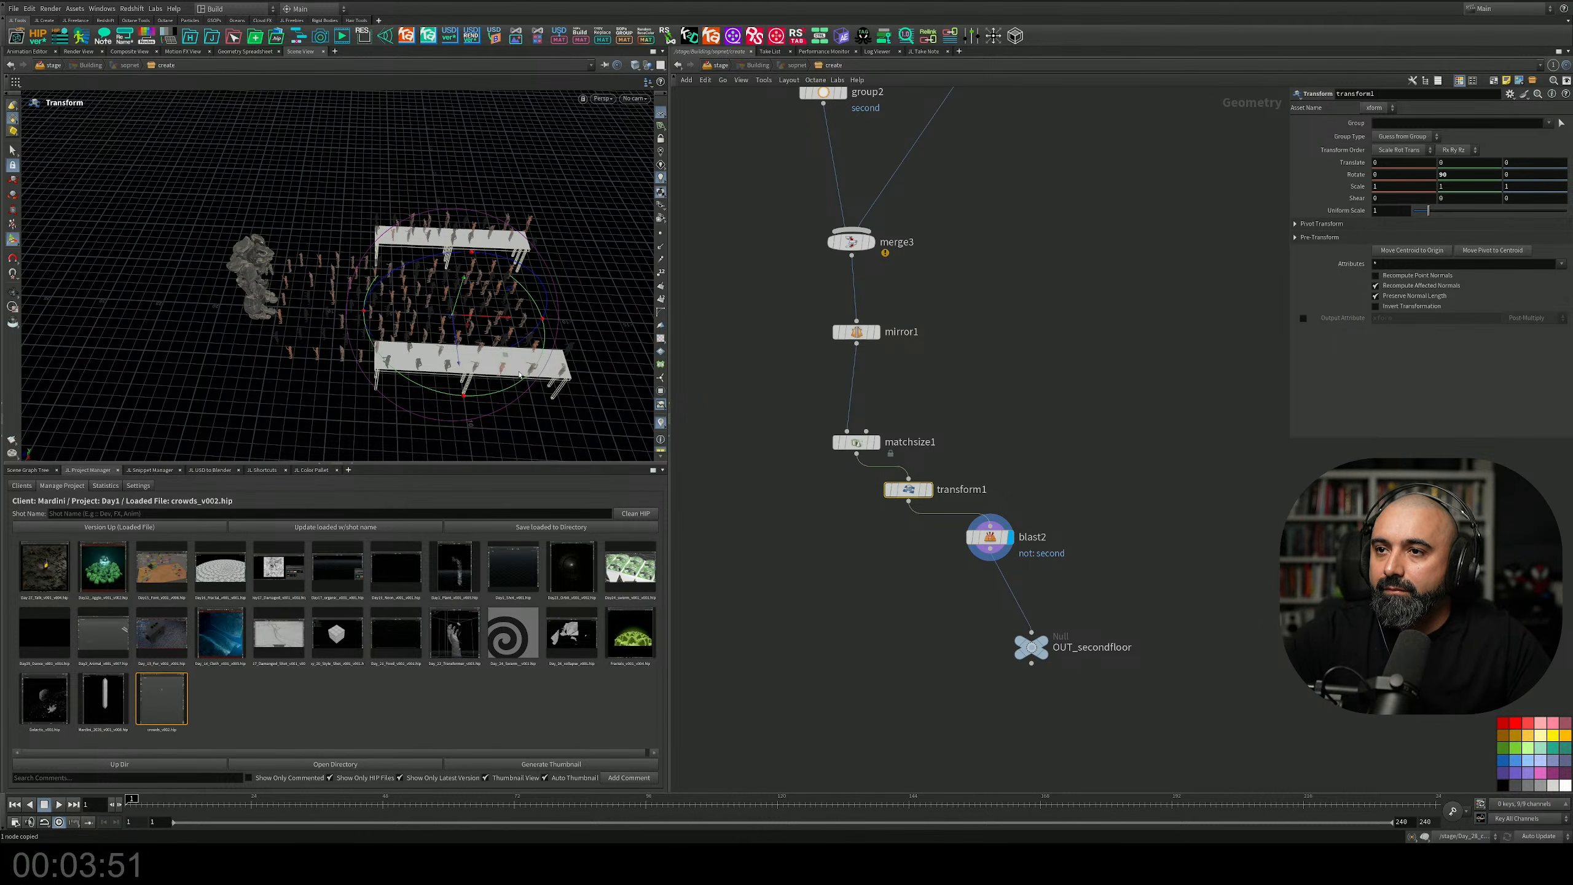
Examine the crowd placement on the two raised platforms and the floor from the front of the scene.
{"action": "key", "text": "Escape"}
{"action": "left_click_drag", "start_coordinate": [519, 374], "coordinate": [358, 256]}
{"action": "middle_click_drag", "start_coordinate": [358, 257], "coordinate": [470, 279]}
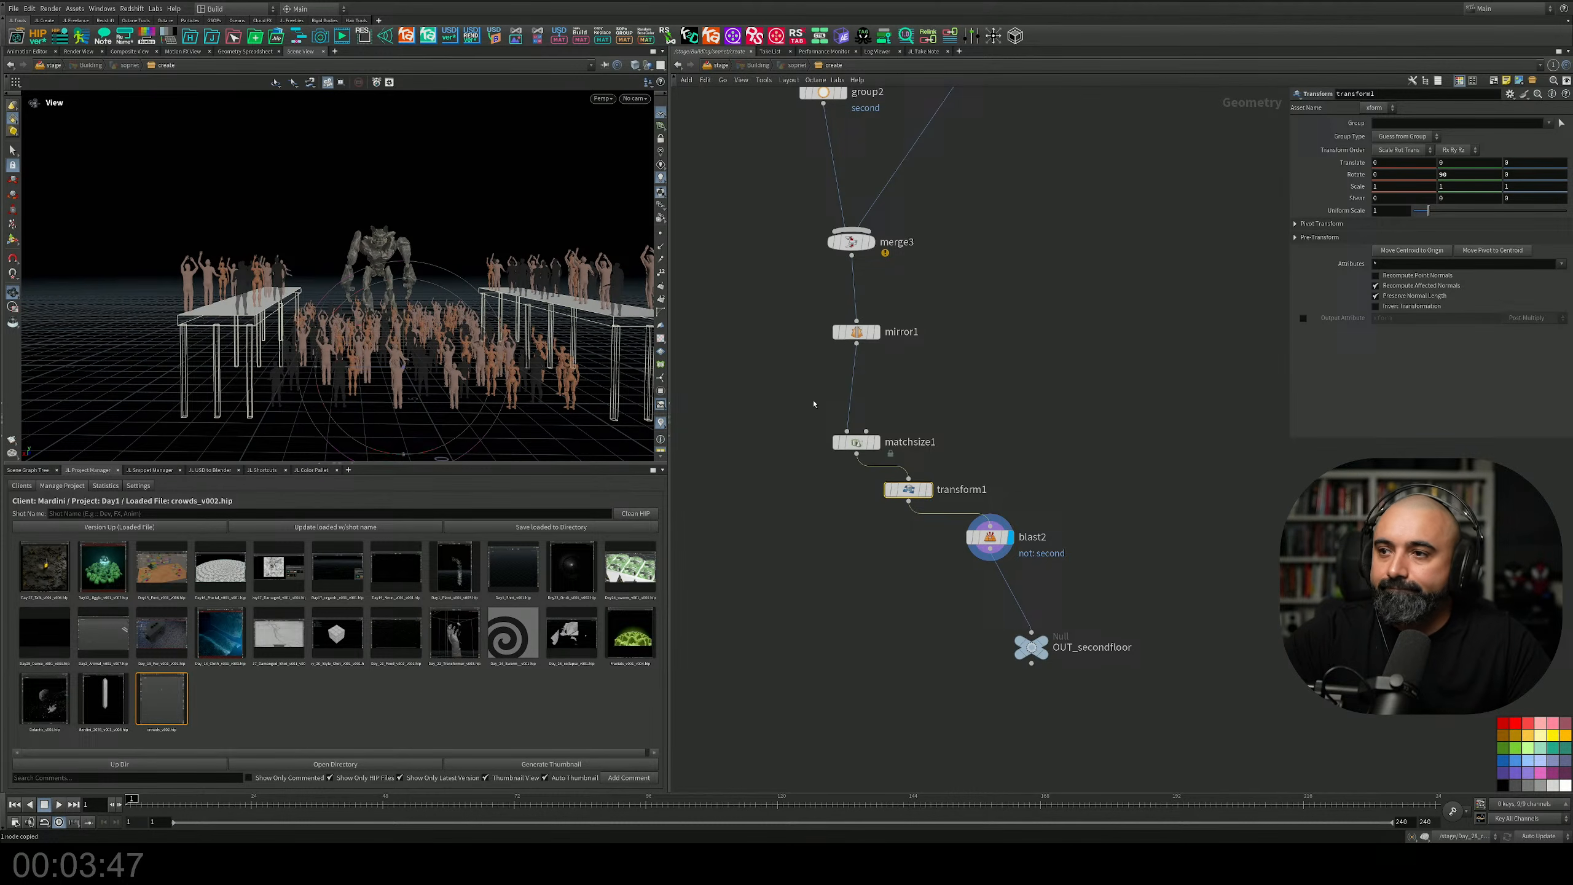
{"action": "left_click", "coordinate": [1073, 432]}
{"action": "key", "text": "Escape"}
{"action": "right_click_drag", "start_coordinate": [452, 335], "coordinate": [488, 309]}
{"action": "middle_click_drag", "start_coordinate": [487, 309], "coordinate": [474, 304]}
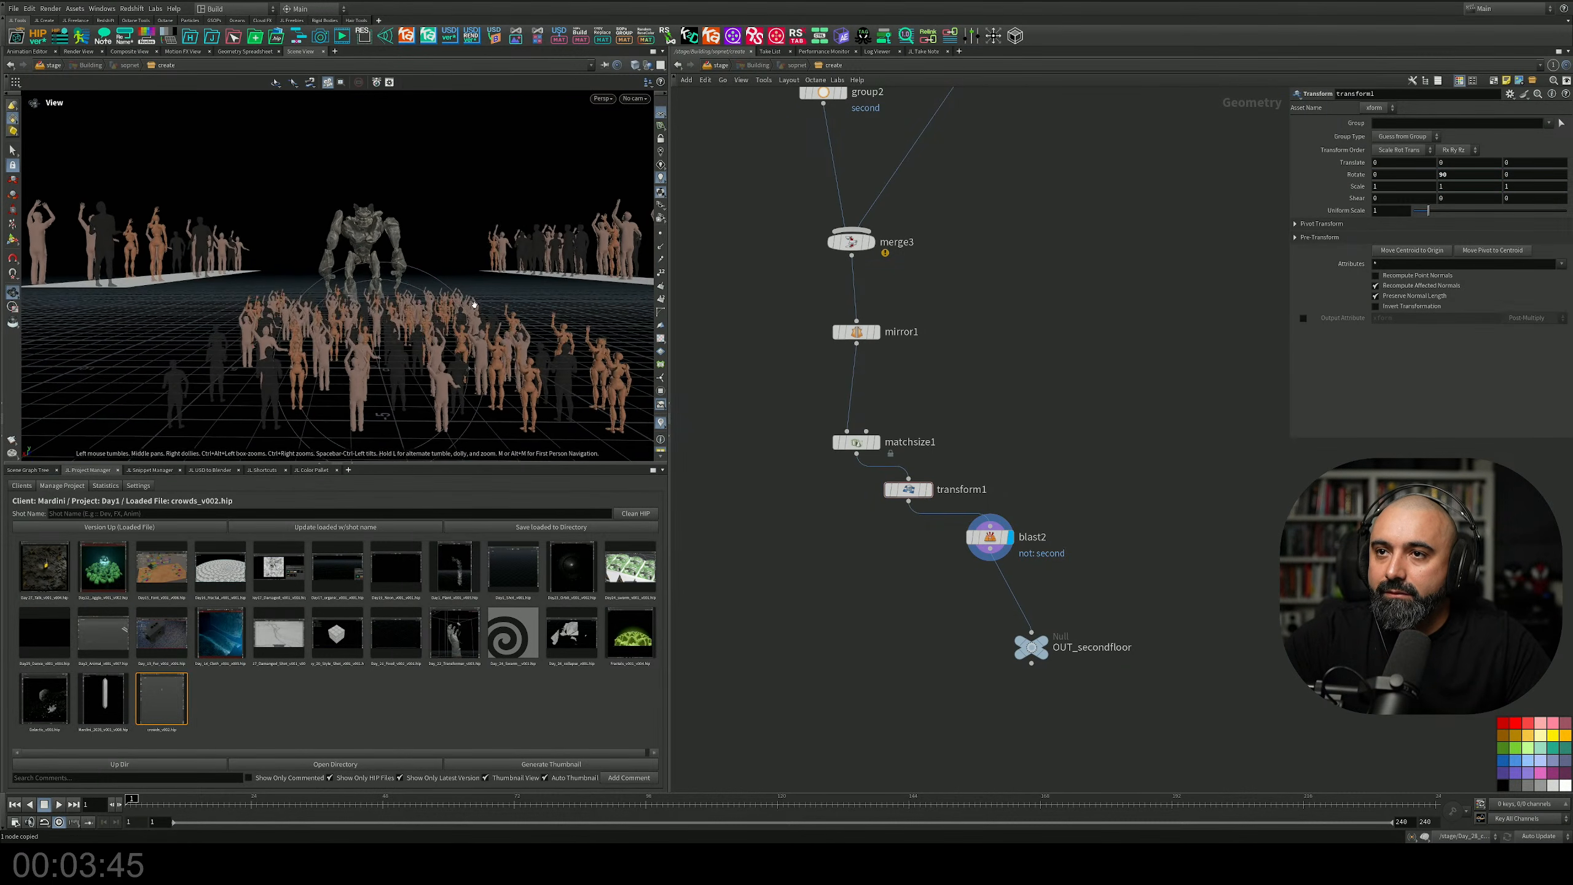
{"action": "left_click_drag", "start_coordinate": [474, 304], "coordinate": [441, 351]}
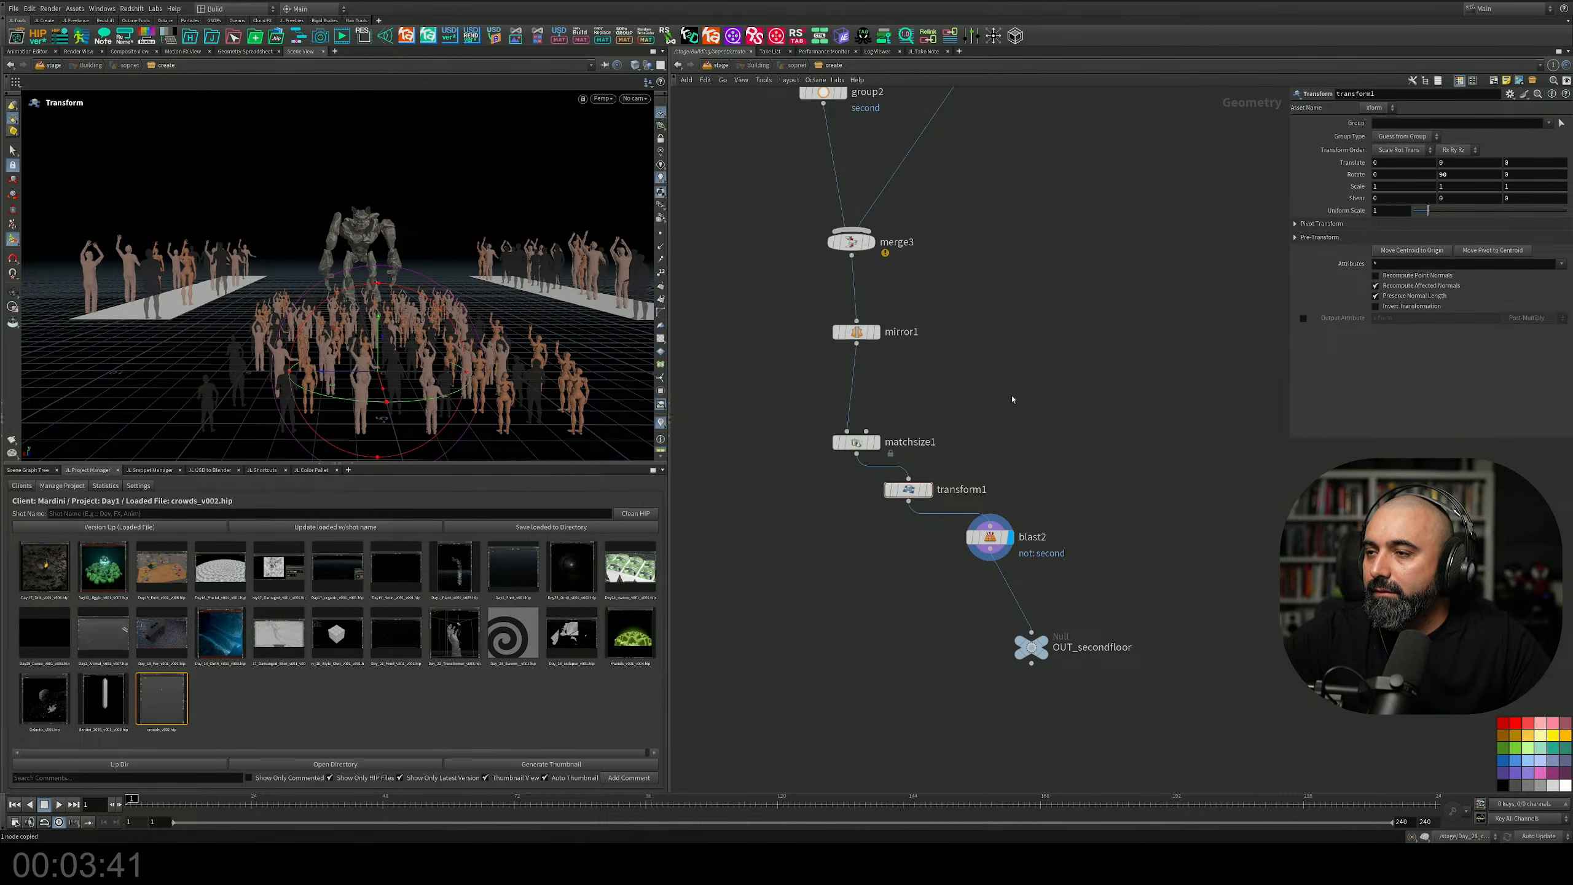
Add an Output node fed by transform1 in the Building create network and display it.
{"action": "left_click", "coordinate": [718, 65]}
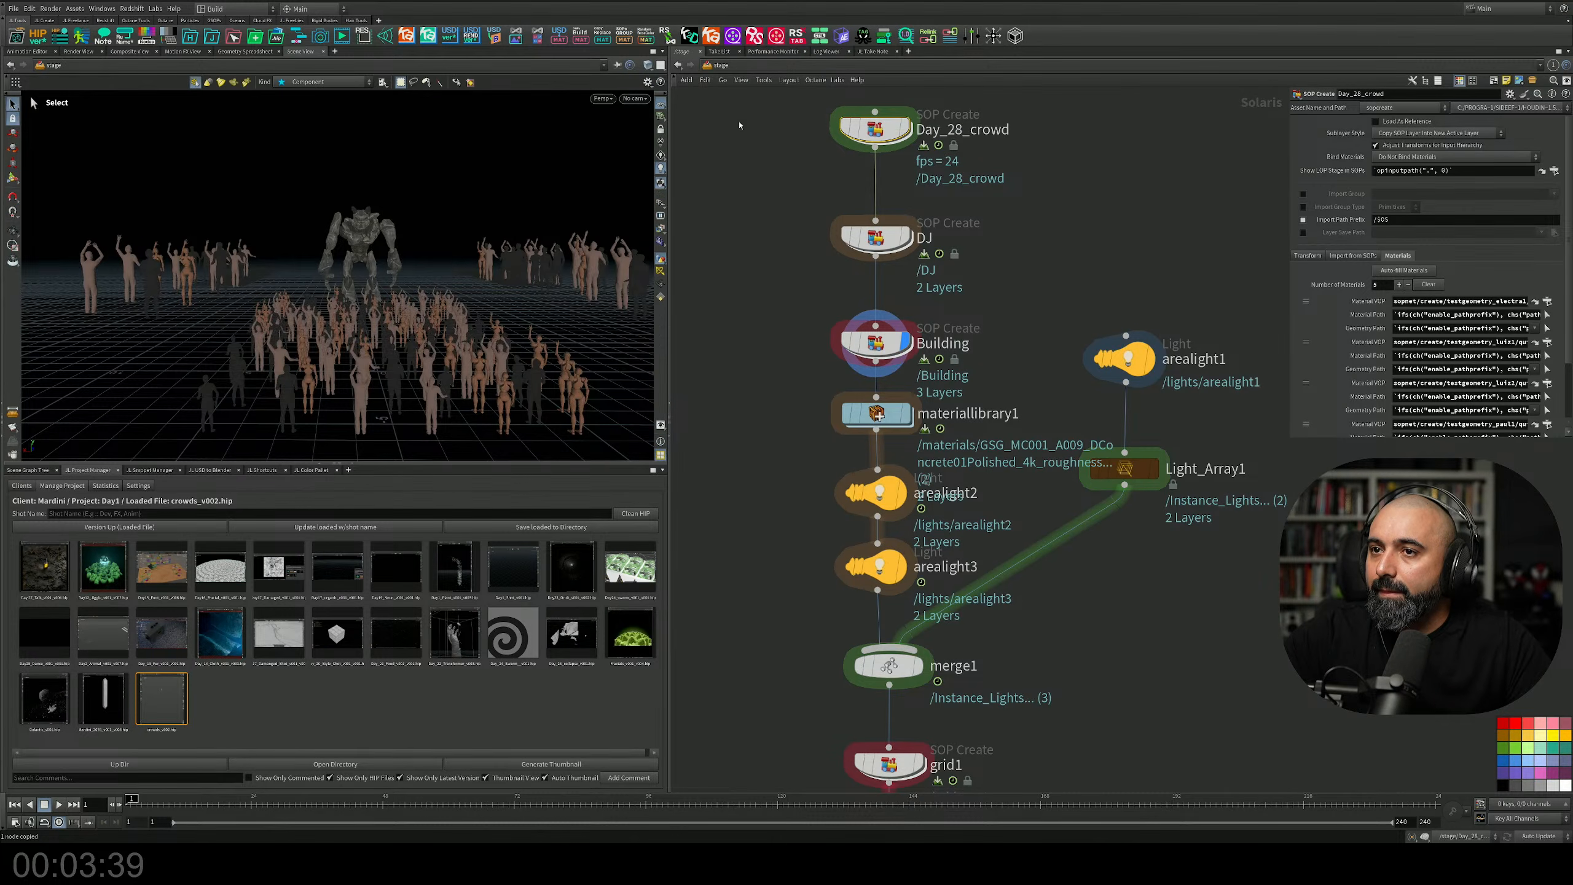
{"action": "double_click", "coordinate": [872, 340]}
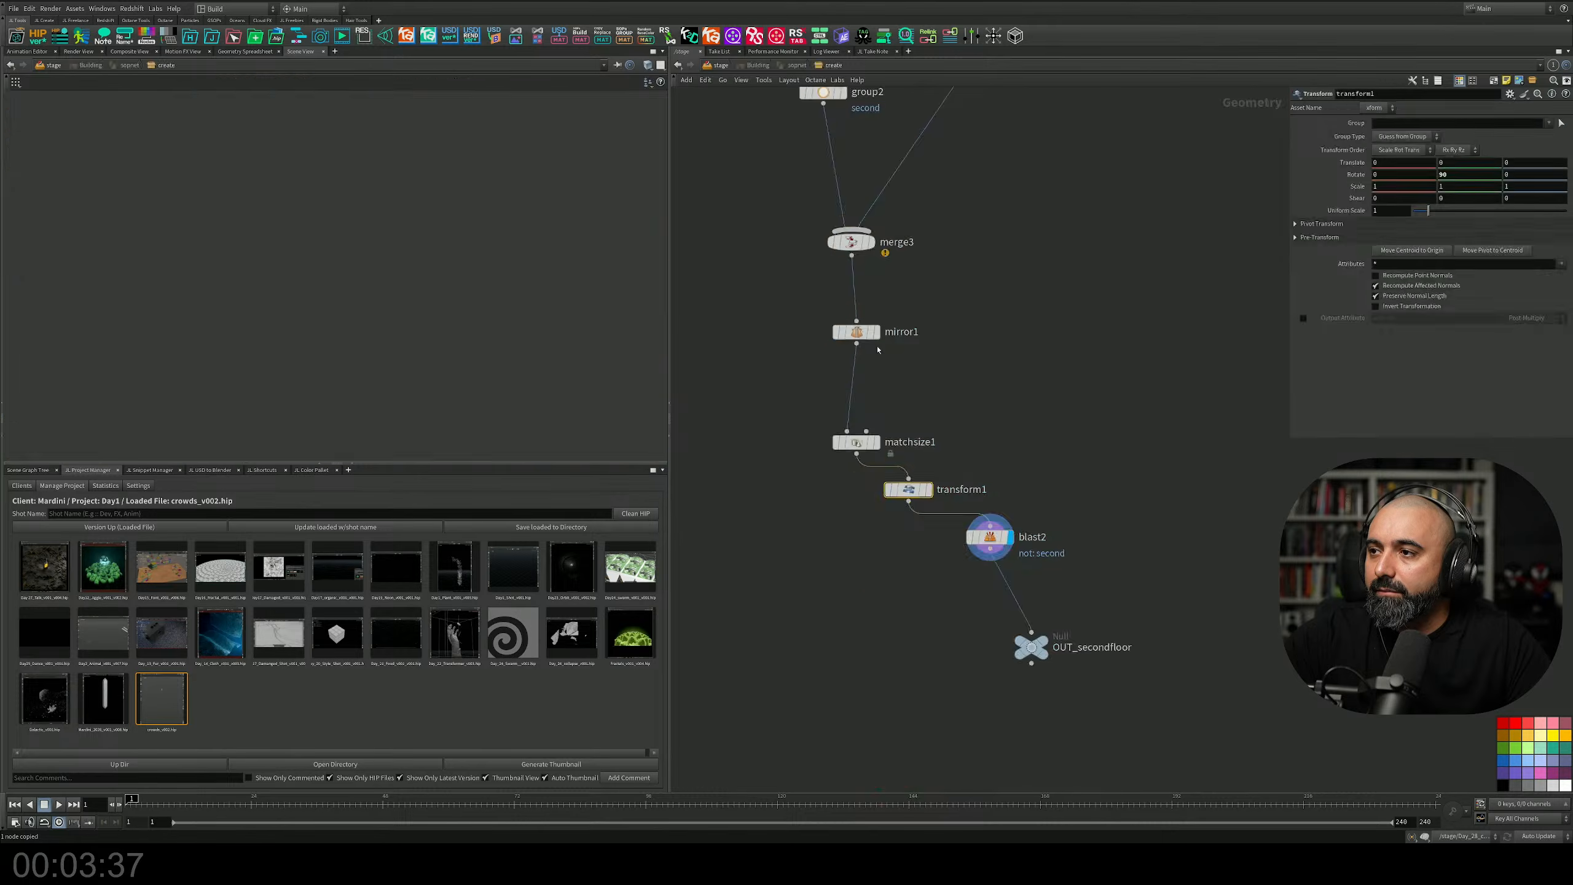
{"action": "key", "text": "Tab"}
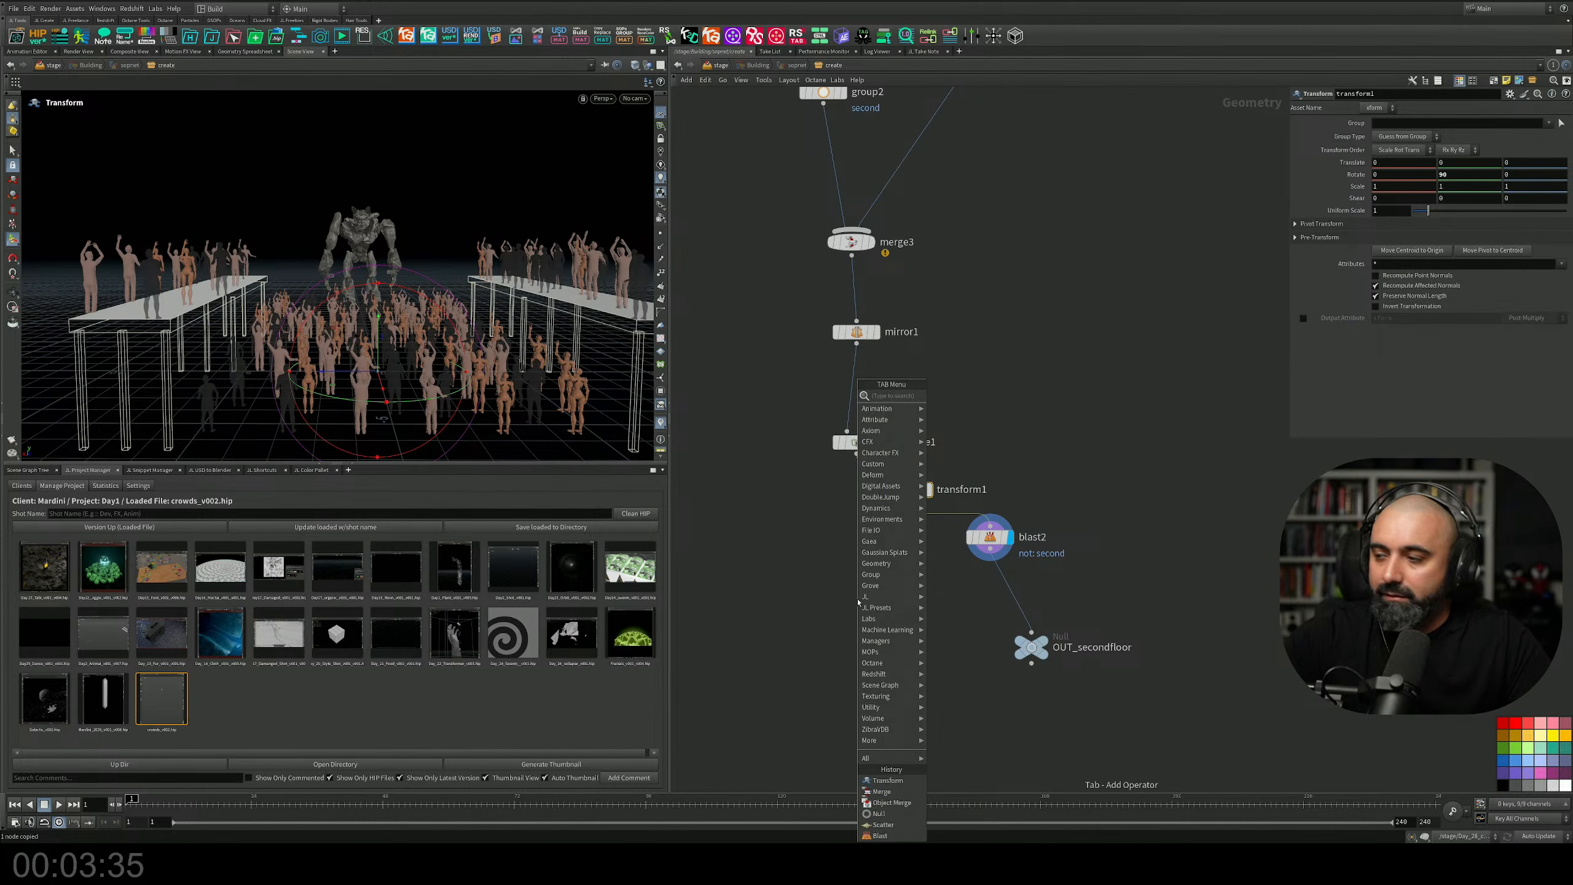
{"action": "type", "text": "out"}
{"action": "key", "text": "Return"}
{"action": "left_click", "coordinate": [829, 589]}
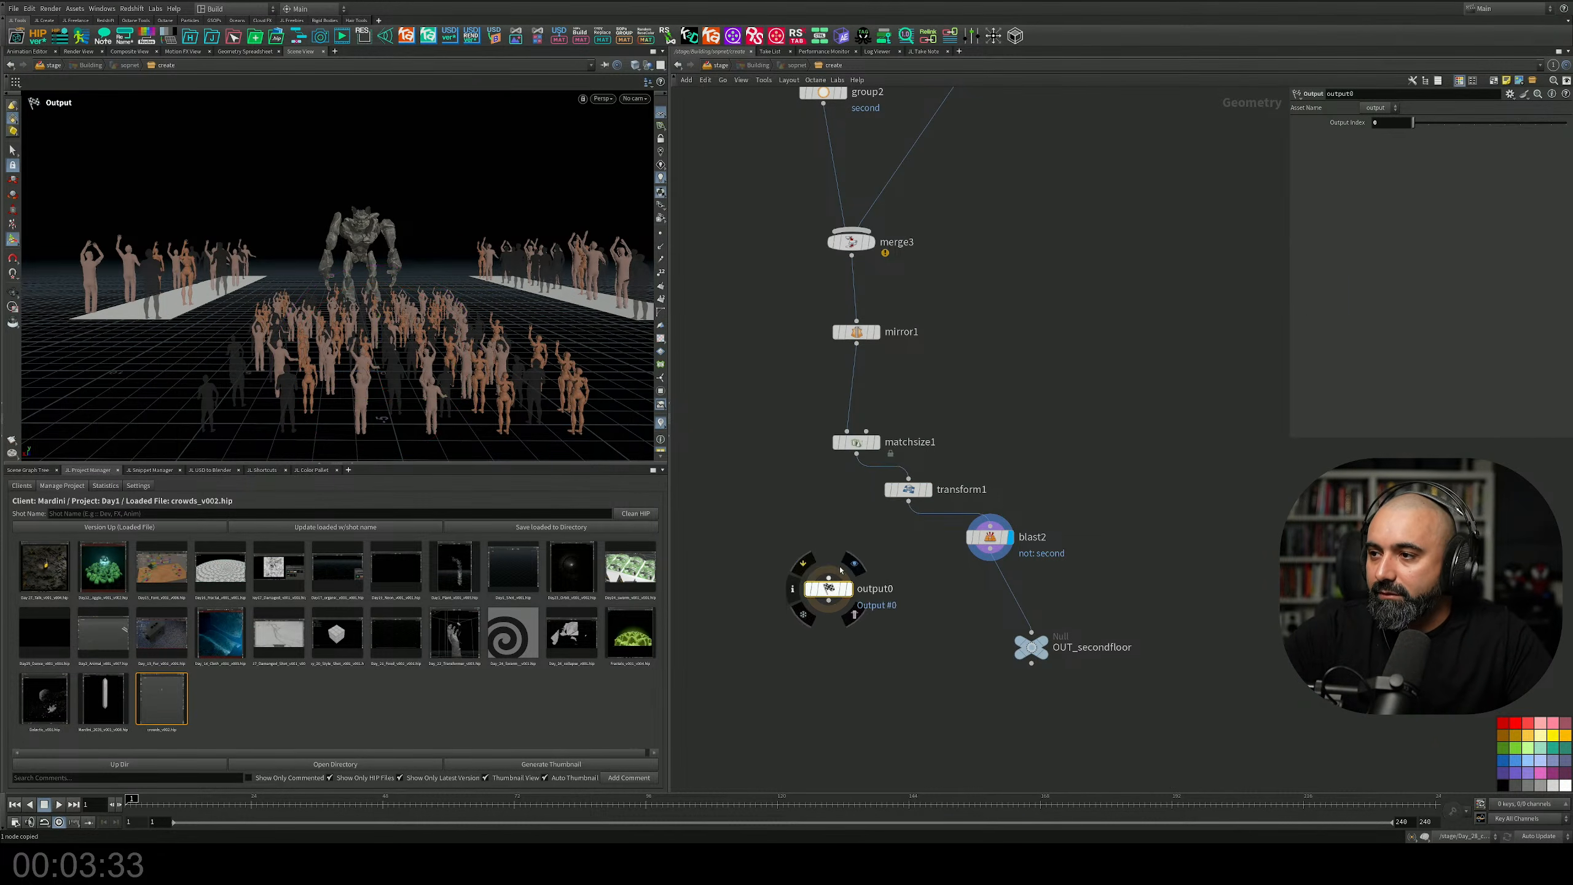
{"action": "key", "text": "r"}
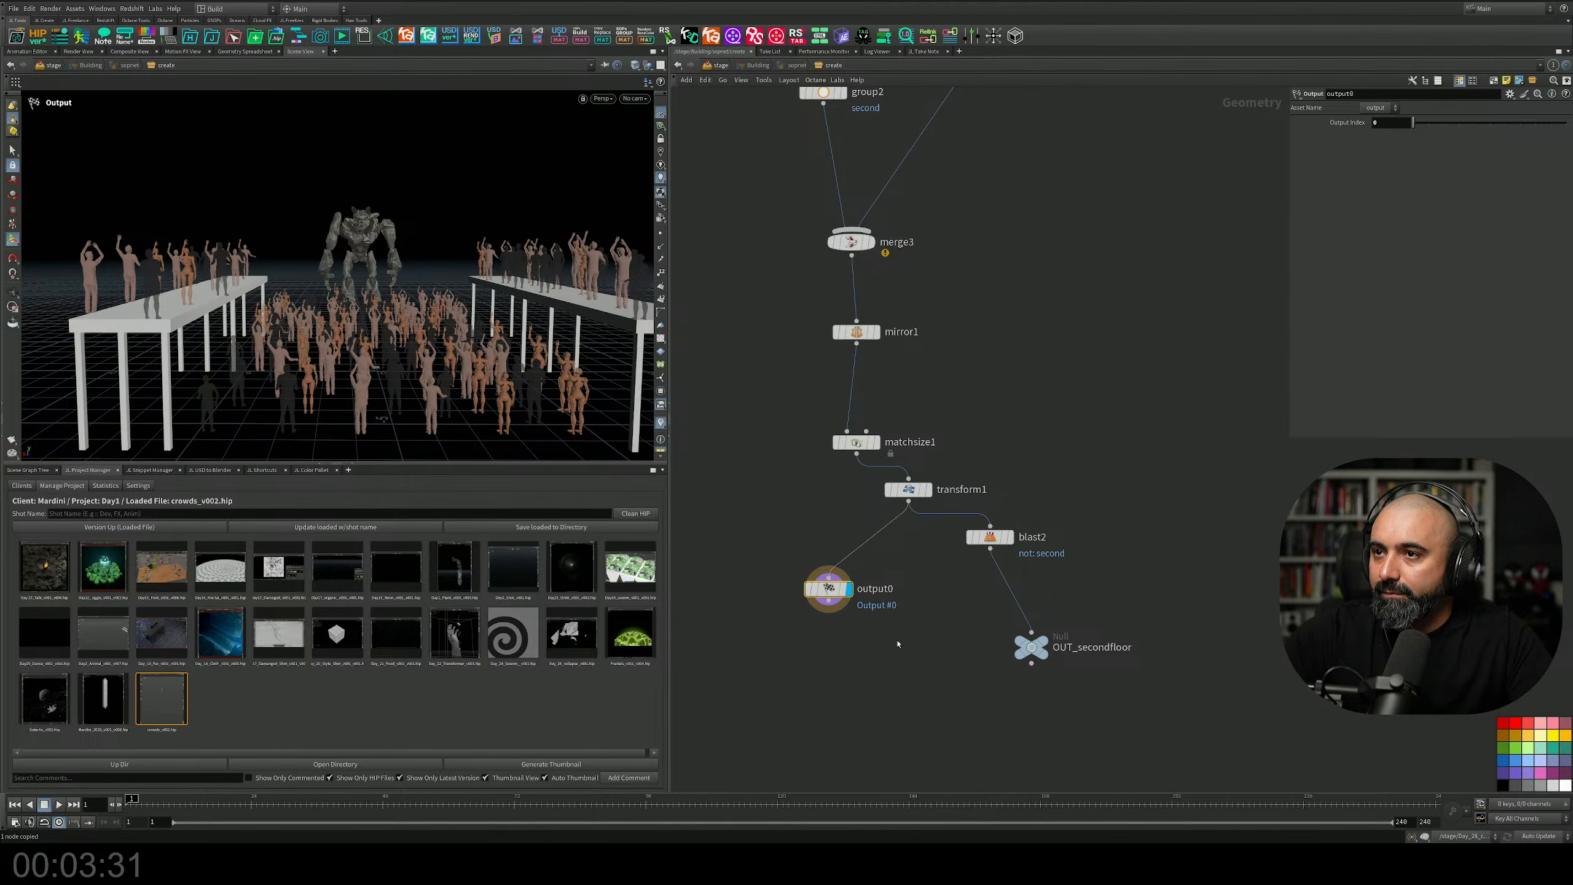
Return to stage level and set the Building node's Z translation to 0.
{"action": "key", "text": "u"}
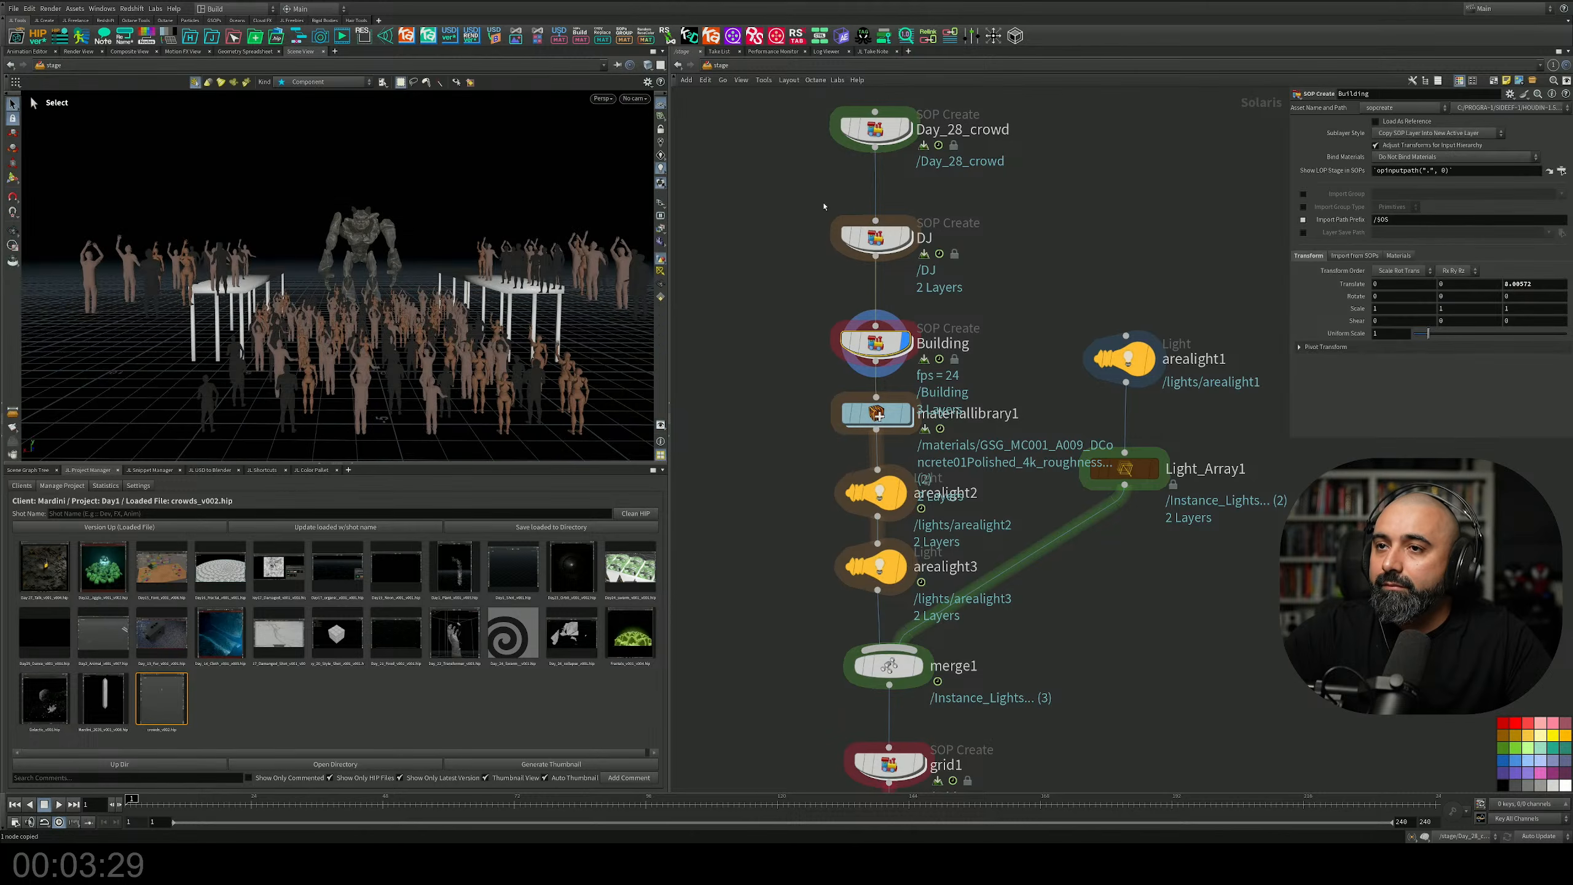
{"action": "left_click_drag", "start_coordinate": [351, 319], "coordinate": [458, 347], "text": "alt"}
{"action": "type", "text": "0"}
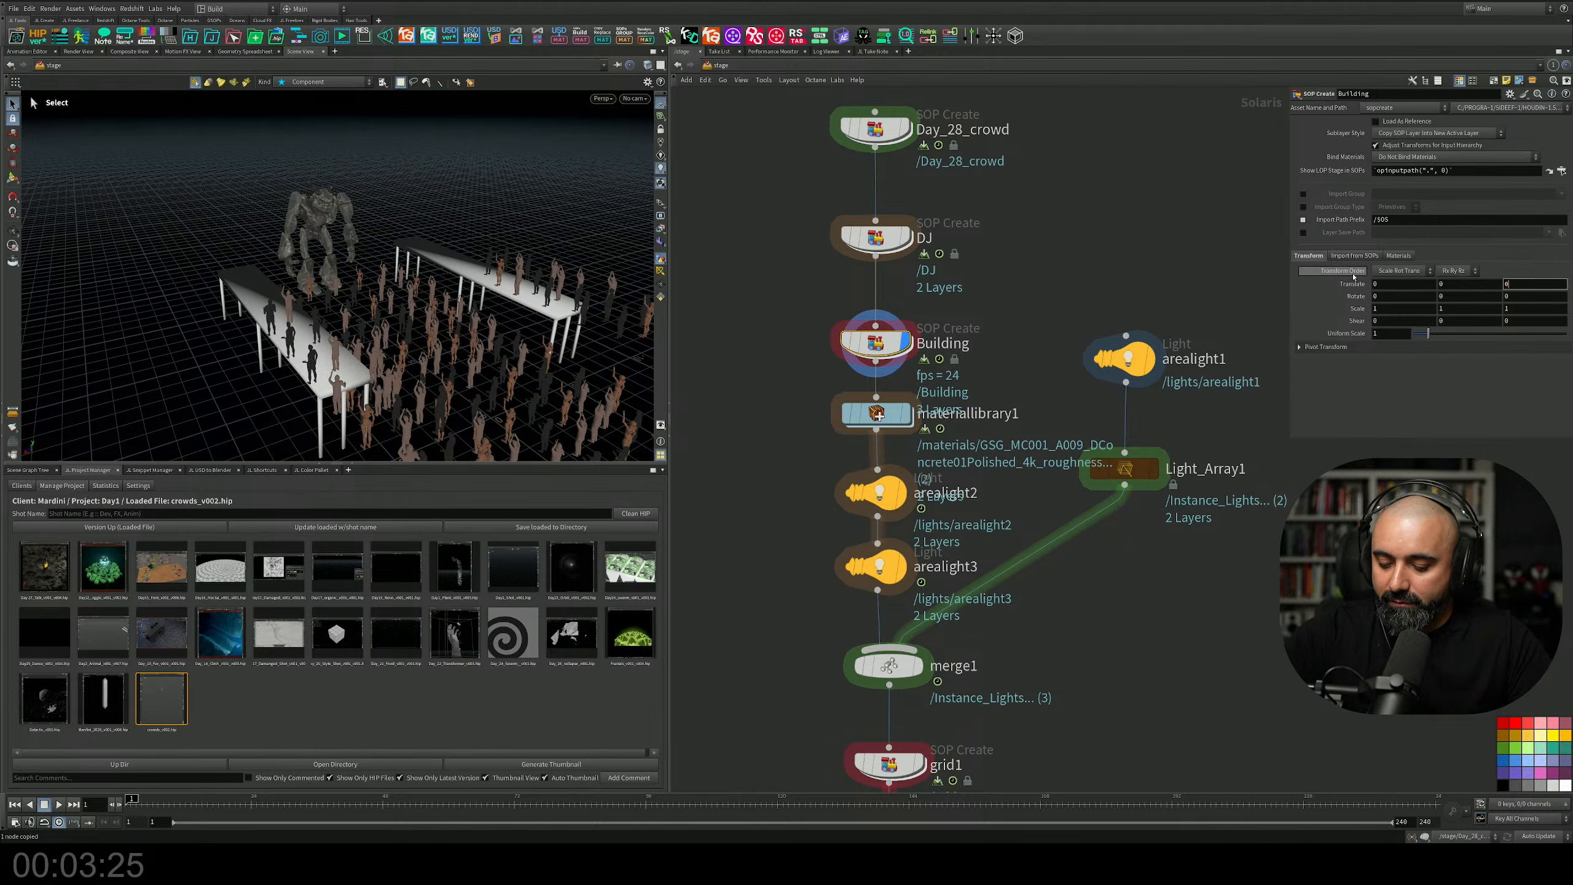
{"action": "key", "text": "Return"}
Inspect how the crowd members stand on the raised platforms, from the front and close up at a platform's end.
{"action": "left_click_drag", "start_coordinate": [454, 328], "coordinate": [350, 267], "text": "alt"}
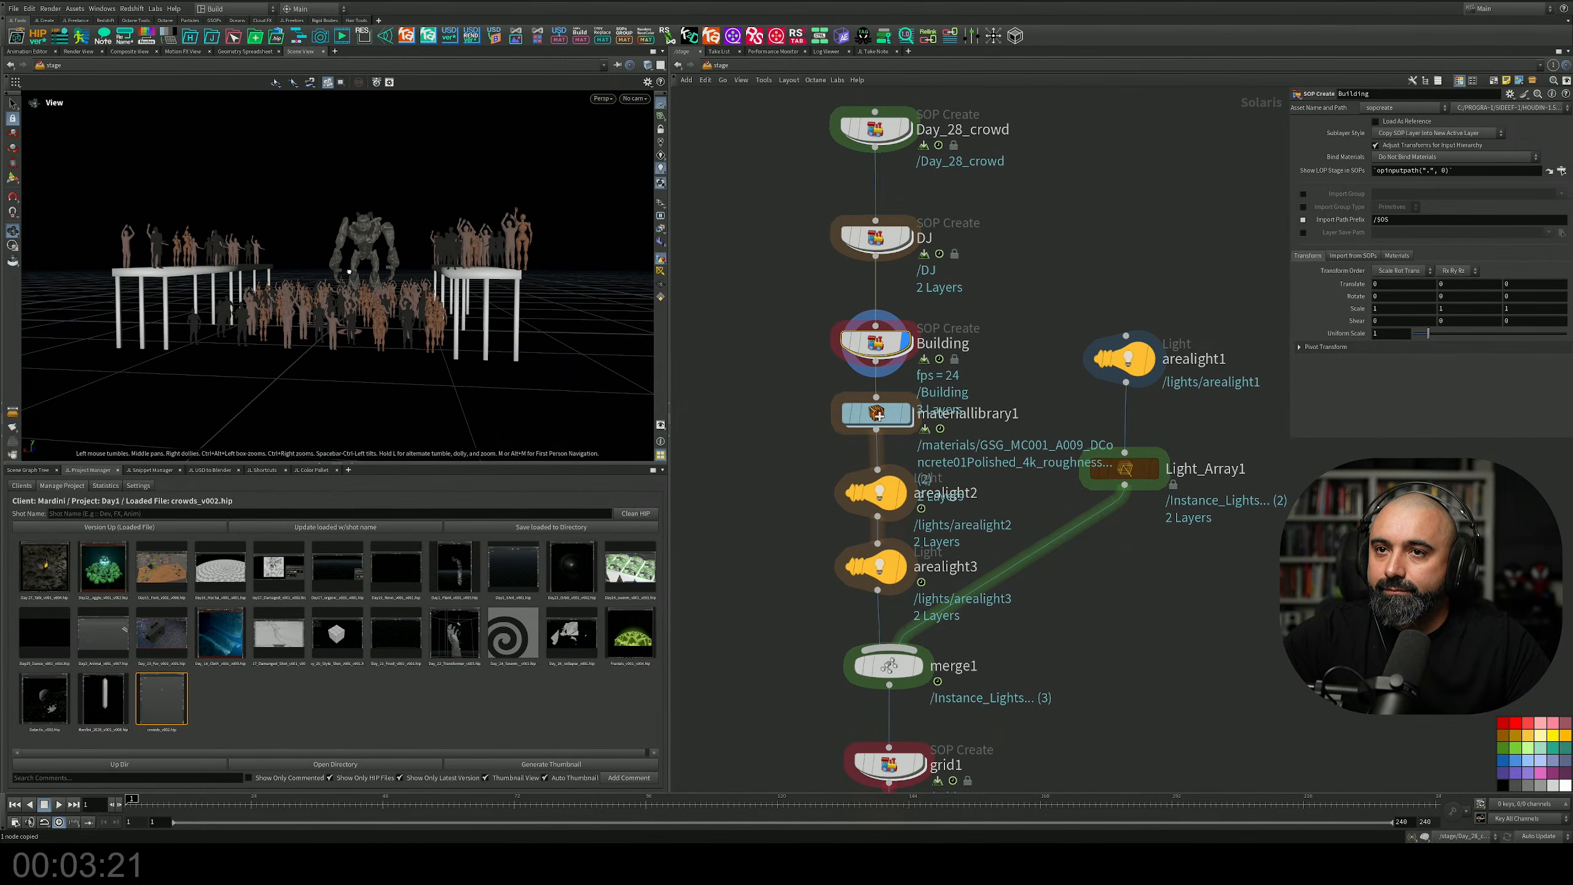
{"action": "right_click_drag", "start_coordinate": [351, 267], "coordinate": [428, 268], "text": "alt"}
{"action": "left_click_drag", "start_coordinate": [427, 267], "coordinate": [400, 287], "text": "alt"}
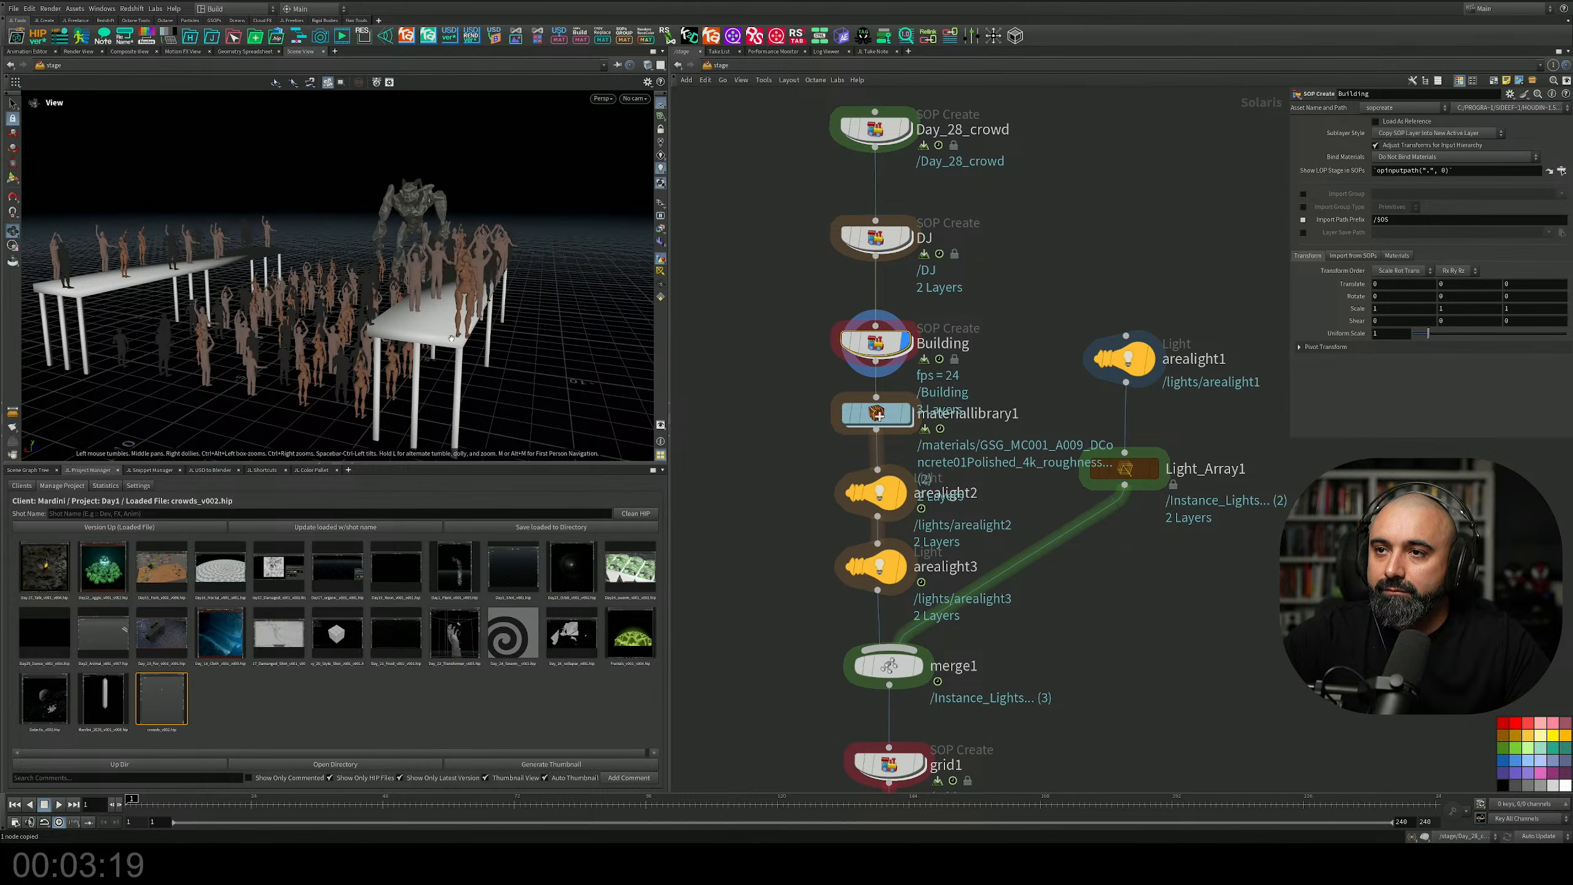
{"action": "mouse_move", "coordinate": [451, 339]}
{"action": "right_mouse_down", "text": "alt"}
{"action": "mouse_move", "coordinate": [551, 294]}
{"action": "mouse_move", "coordinate": [456, 334]}
{"action": "right_mouse_up", "text": "alt"}
{"action": "left_click_drag", "start_coordinate": [456, 334], "coordinate": [474, 302], "text": "alt"}
{"action": "right_click_drag", "start_coordinate": [474, 302], "coordinate": [425, 338], "text": "alt"}
{"action": "left_click_drag", "start_coordinate": [425, 338], "coordinate": [396, 377], "text": "alt"}
{"action": "key", "text": "s"}
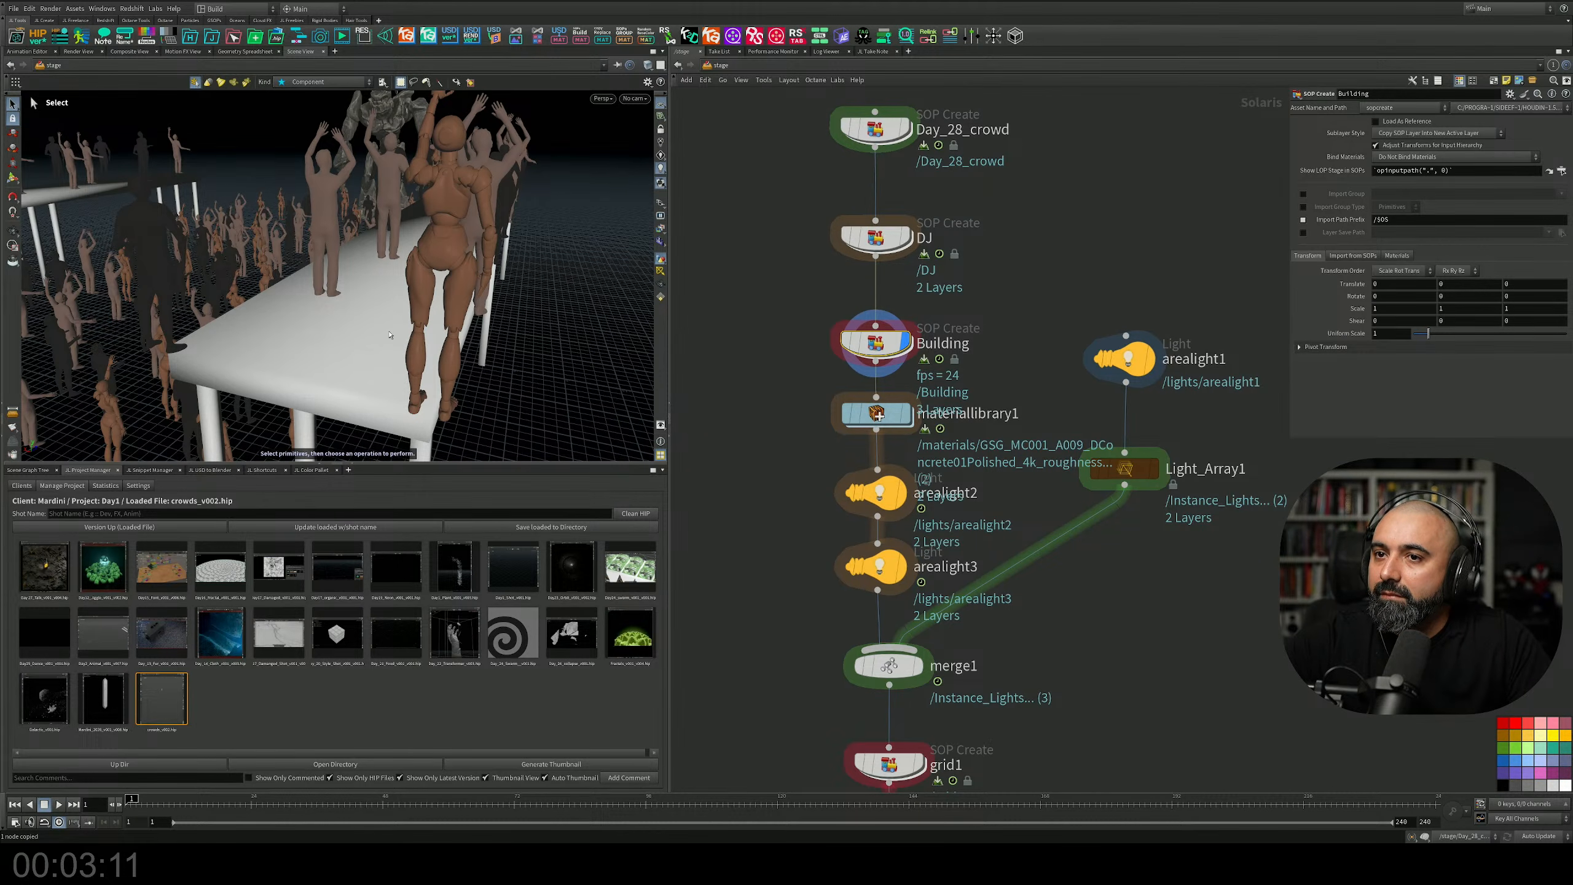
Reopen the Building create network and shift group2 aside above merge3.
{"action": "mouse_move", "coordinate": [907, 409]}
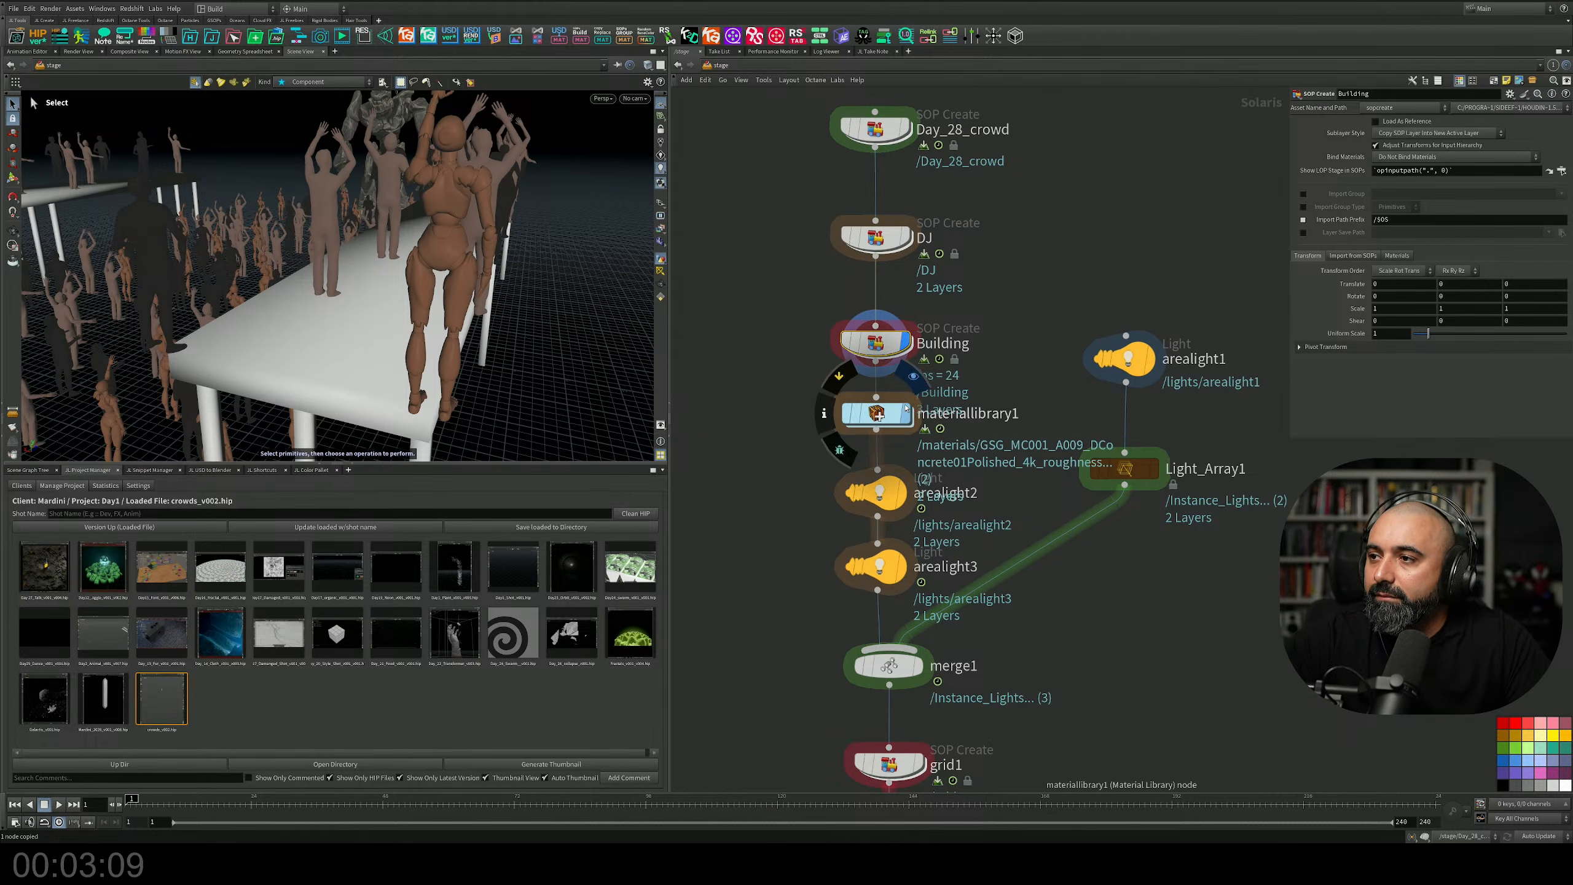
{"action": "mouse_move", "coordinate": [889, 352]}
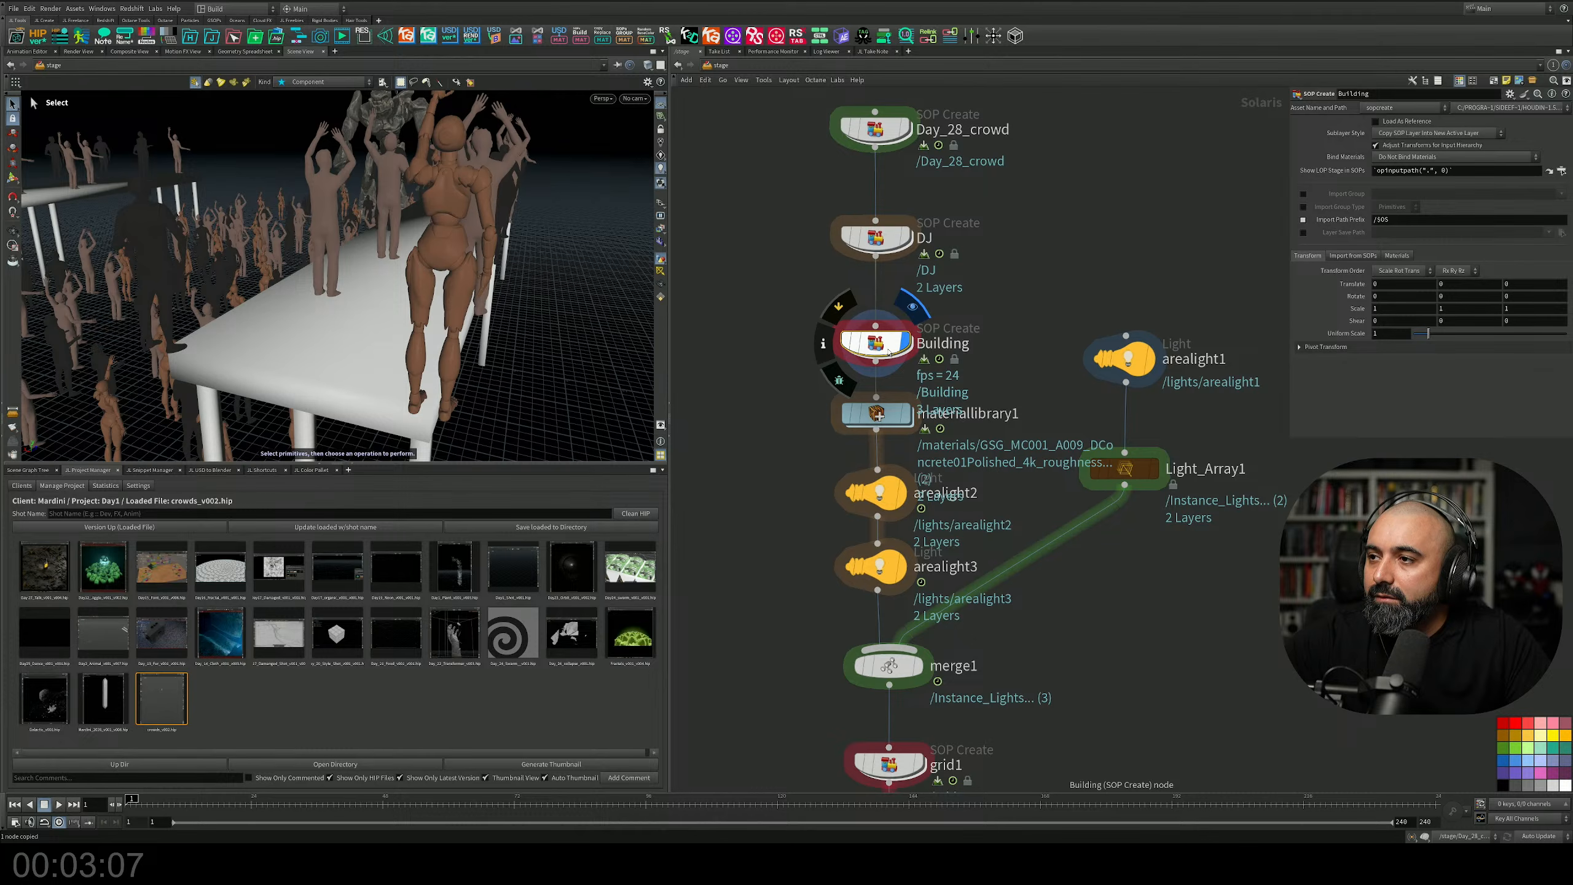
{"action": "middle_click_drag", "start_coordinate": [896, 242], "coordinate": [924, 368]}
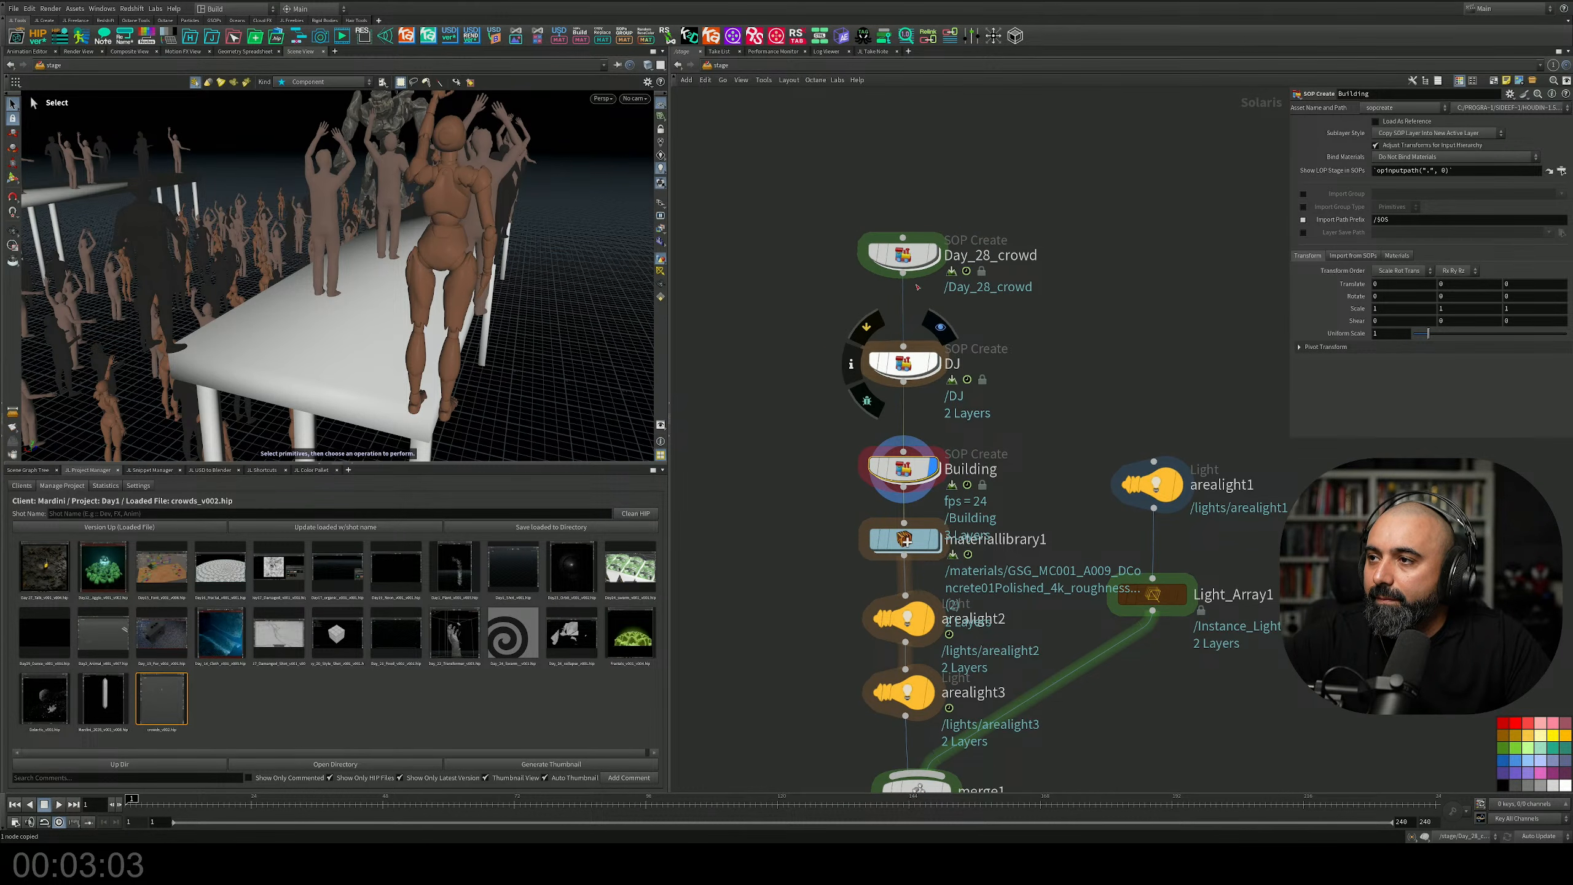
{"action": "double_click", "coordinate": [911, 471]}
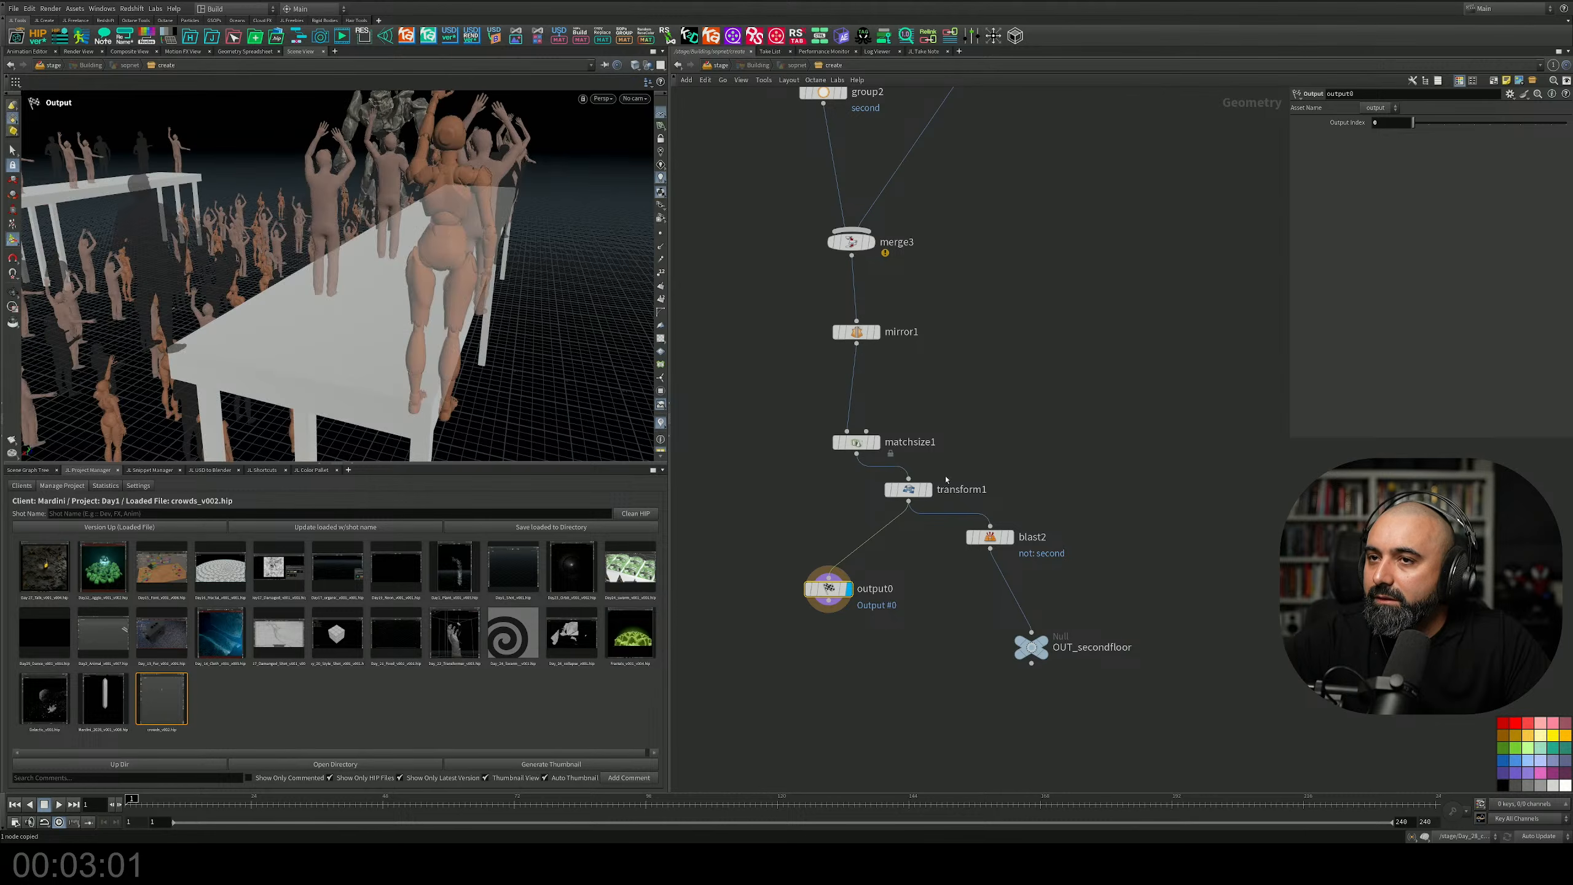
{"action": "middle_click_drag", "start_coordinate": [946, 479], "coordinate": [989, 460]}
{"action": "left_click_drag", "start_coordinate": [973, 491], "coordinate": [1015, 496]}
{"action": "middle_click_drag", "start_coordinate": [990, 373], "coordinate": [1029, 481]}
{"action": "middle_click_drag", "start_coordinate": [881, 240], "coordinate": [944, 404]}
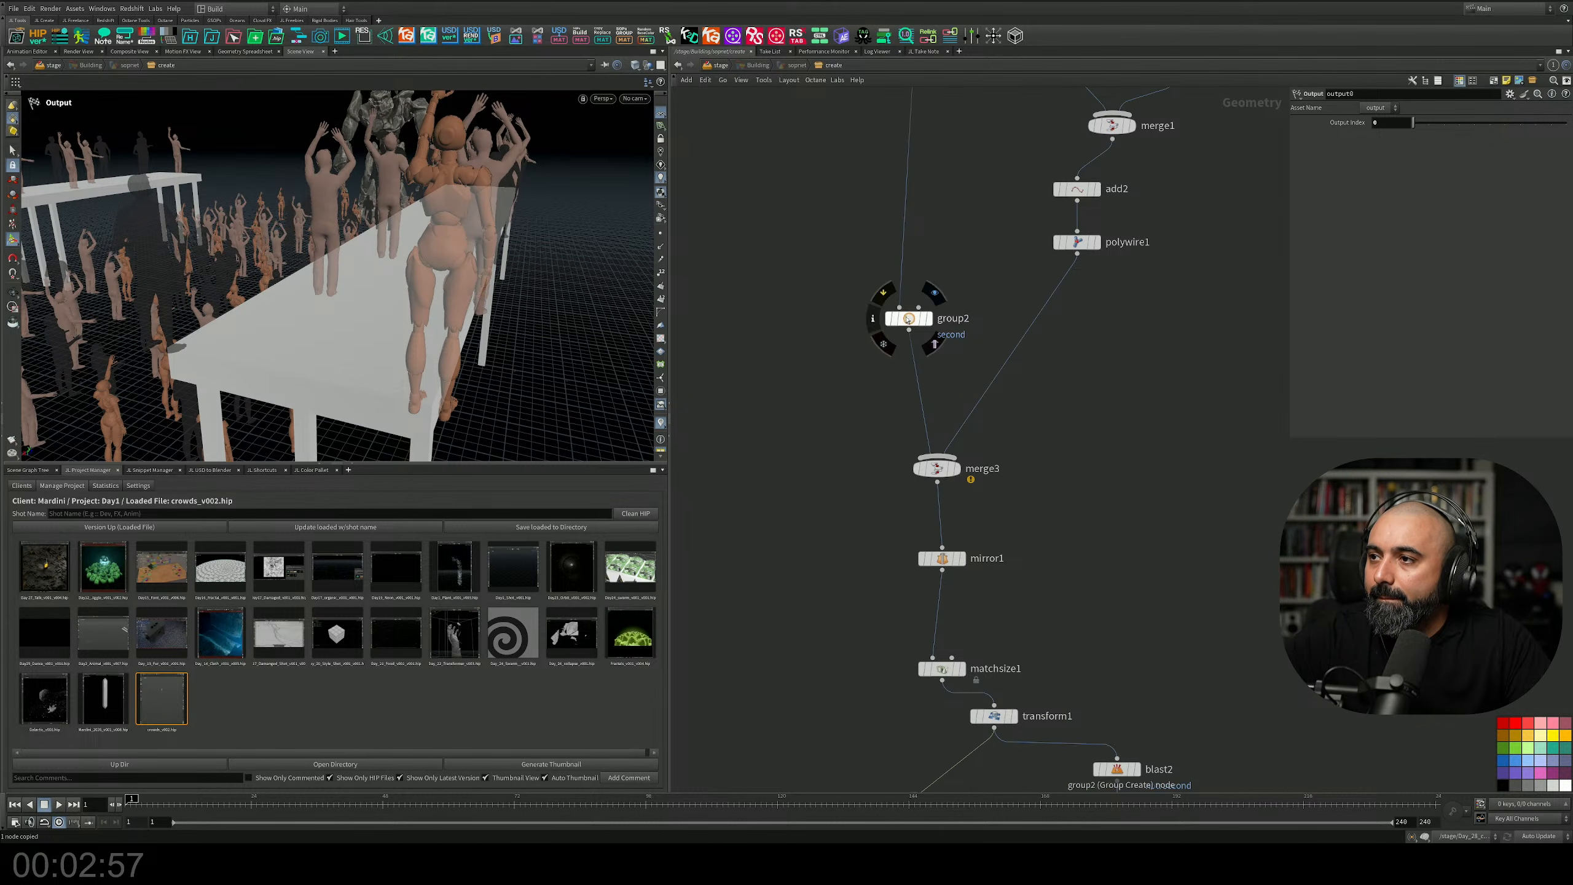
{"action": "left_click_drag", "start_coordinate": [908, 319], "coordinate": [876, 318]}
{"action": "middle_click_drag", "start_coordinate": [855, 377], "coordinate": [865, 422]}
{"action": "key", "text": "Tab"}
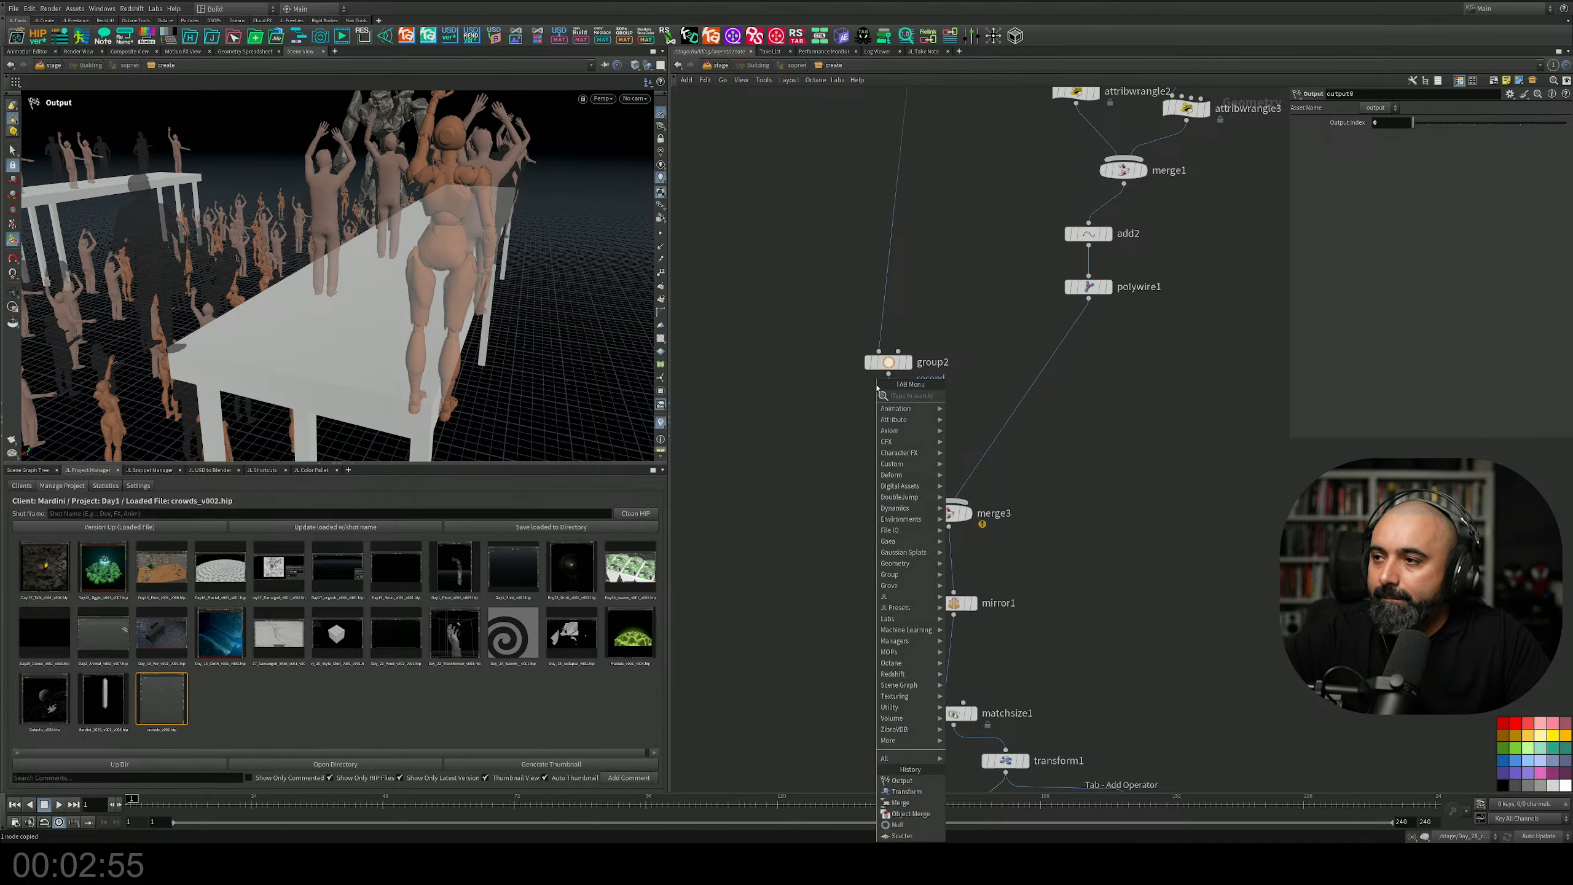
{"action": "type", "text": "blas"}
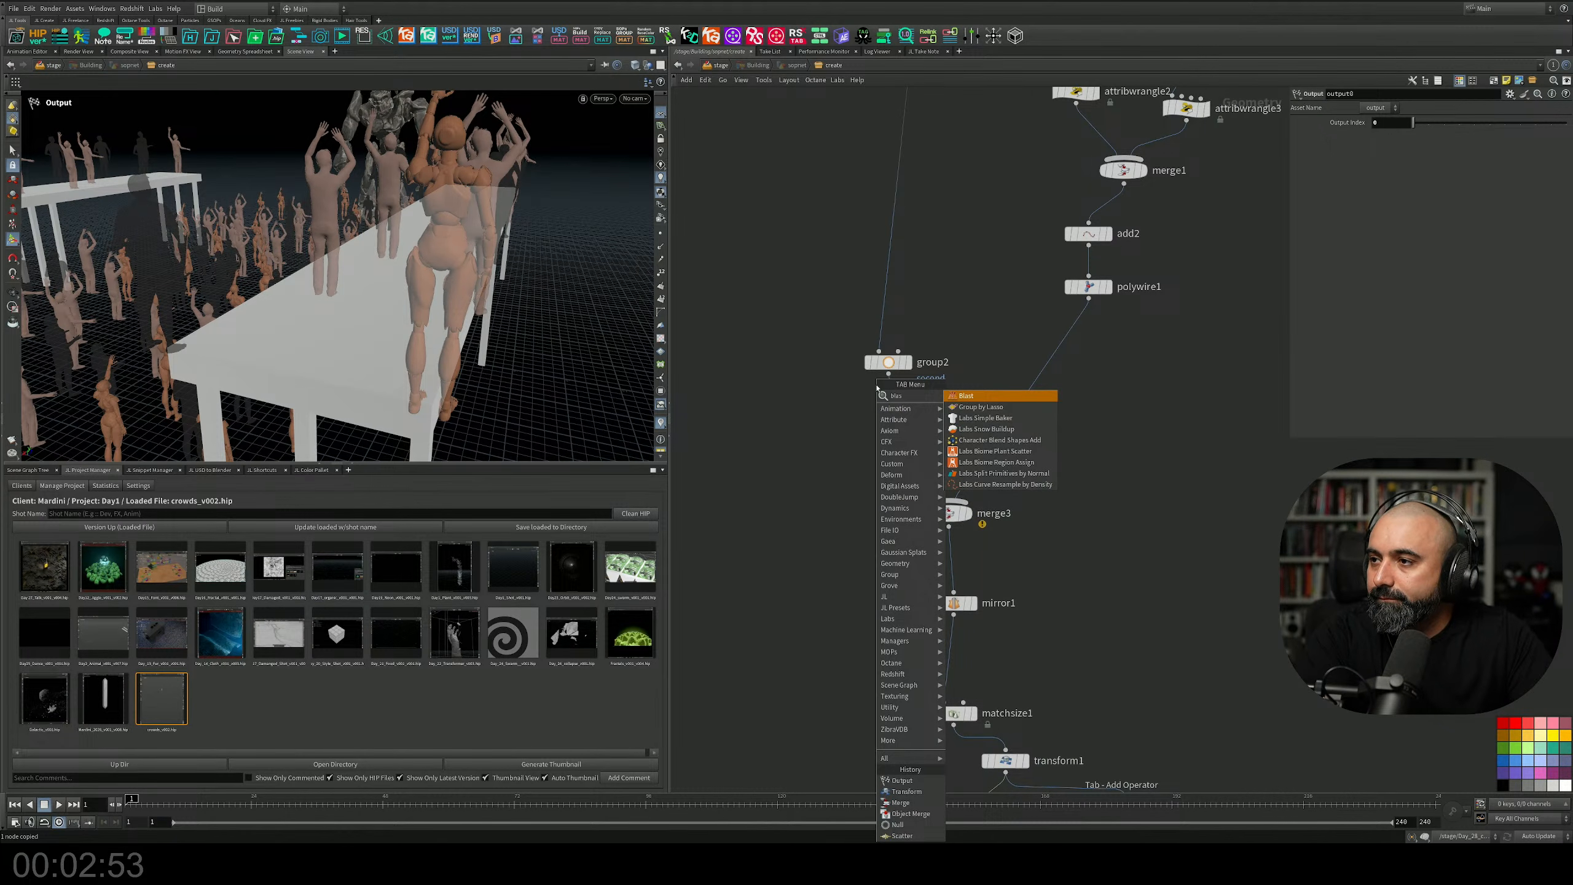
{"action": "key", "text": "Escape"}
Insert a Transform node between group2 and merge3, restrict it to the group second, and set its Z scale to 0.5.
{"action": "key", "text": "Tab"}
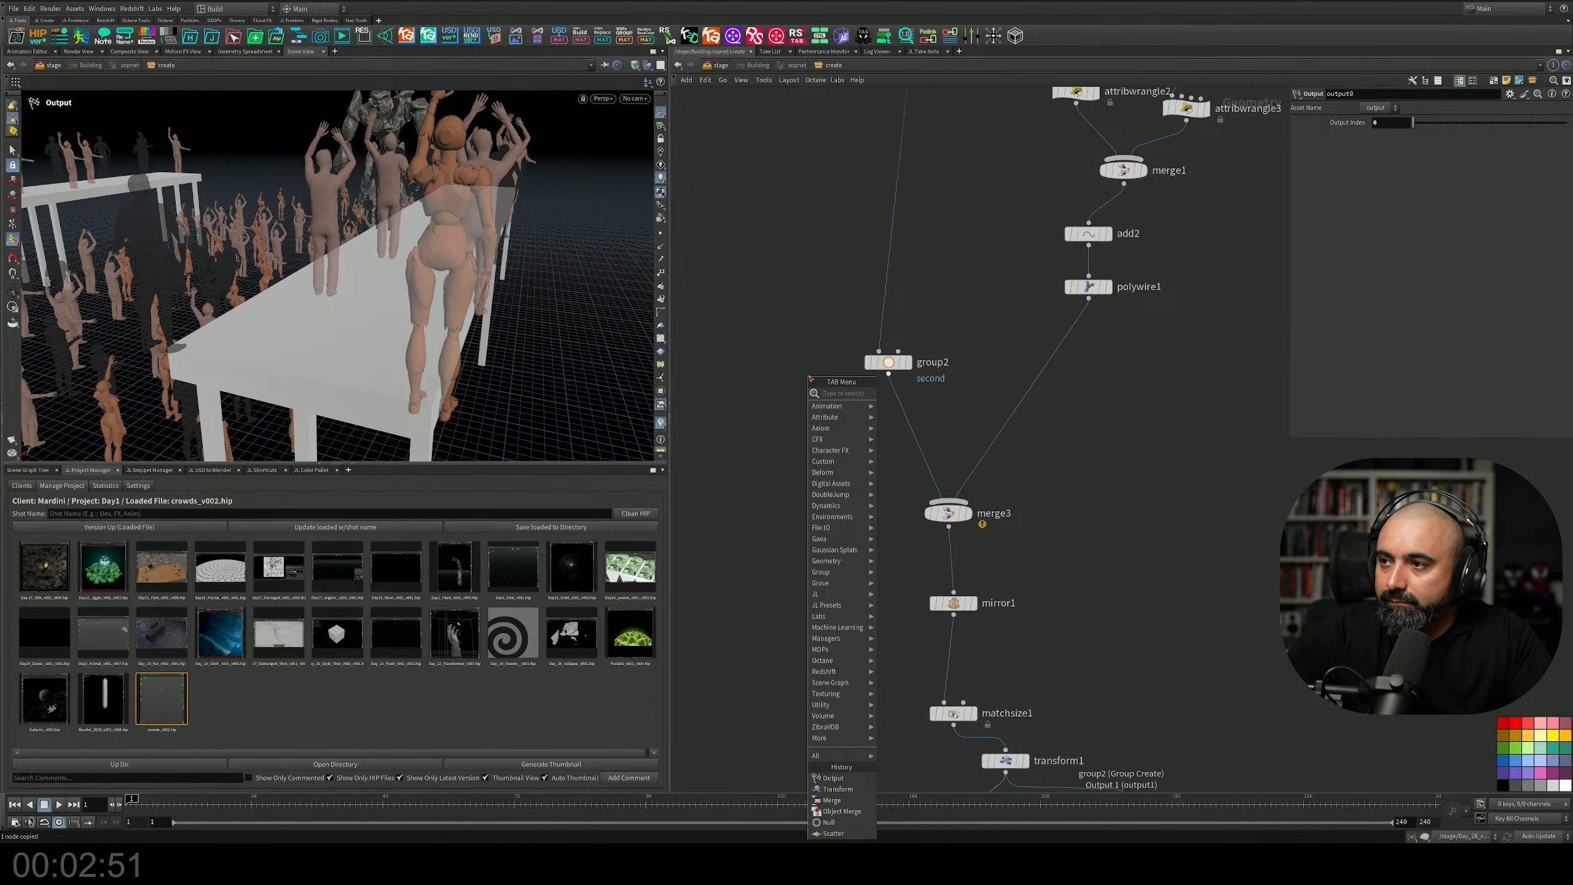
{"action": "type", "text": "blast"}
{"action": "key", "text": "Return"}
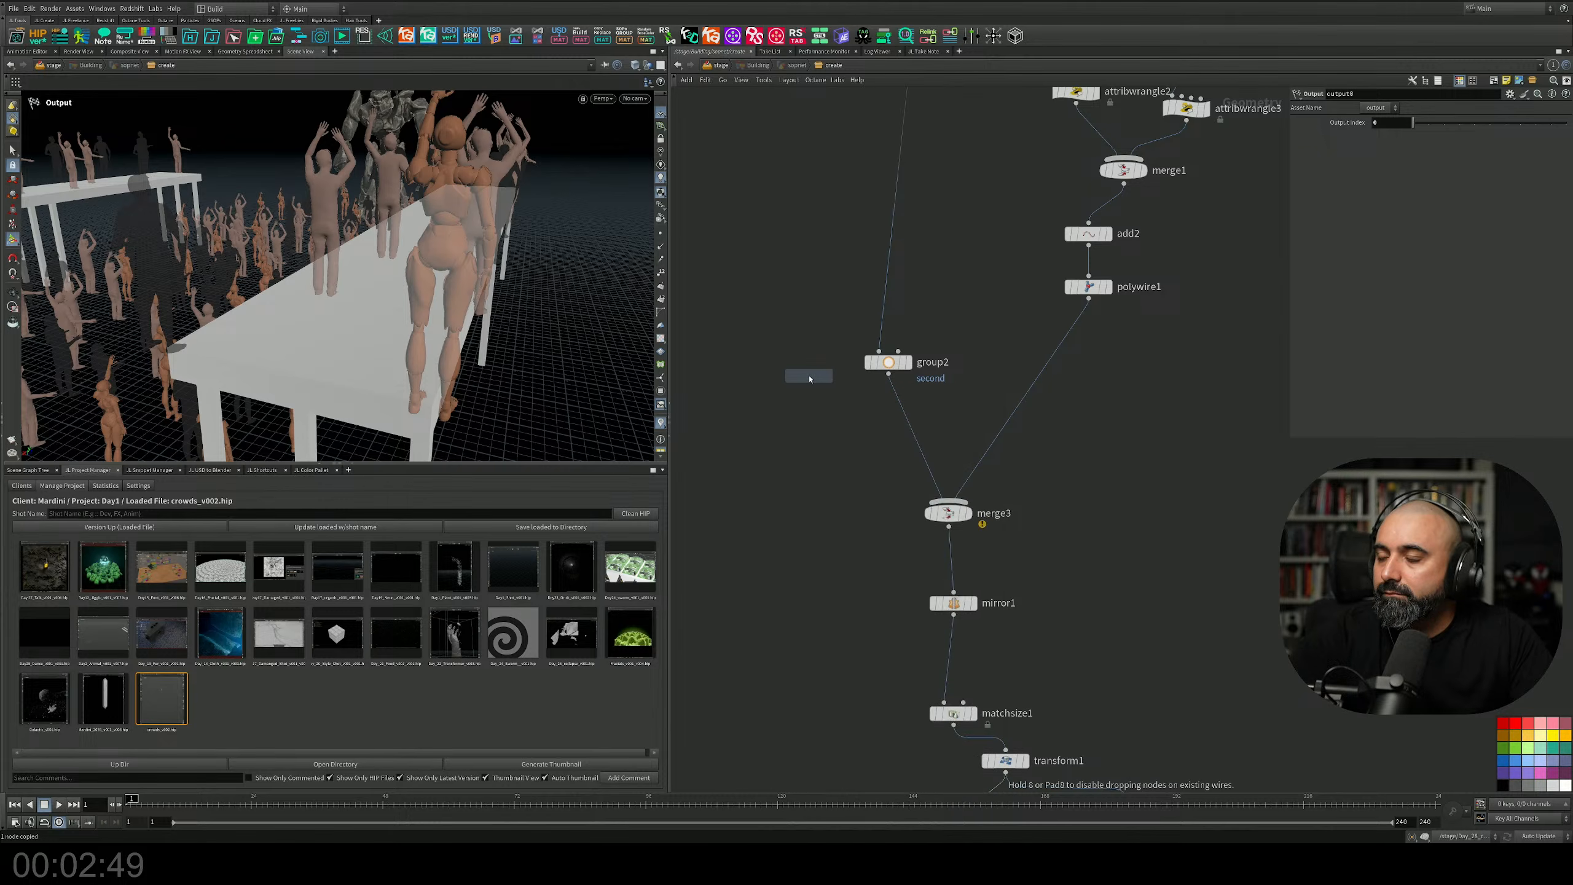
{"action": "left_click", "coordinate": [899, 412]}
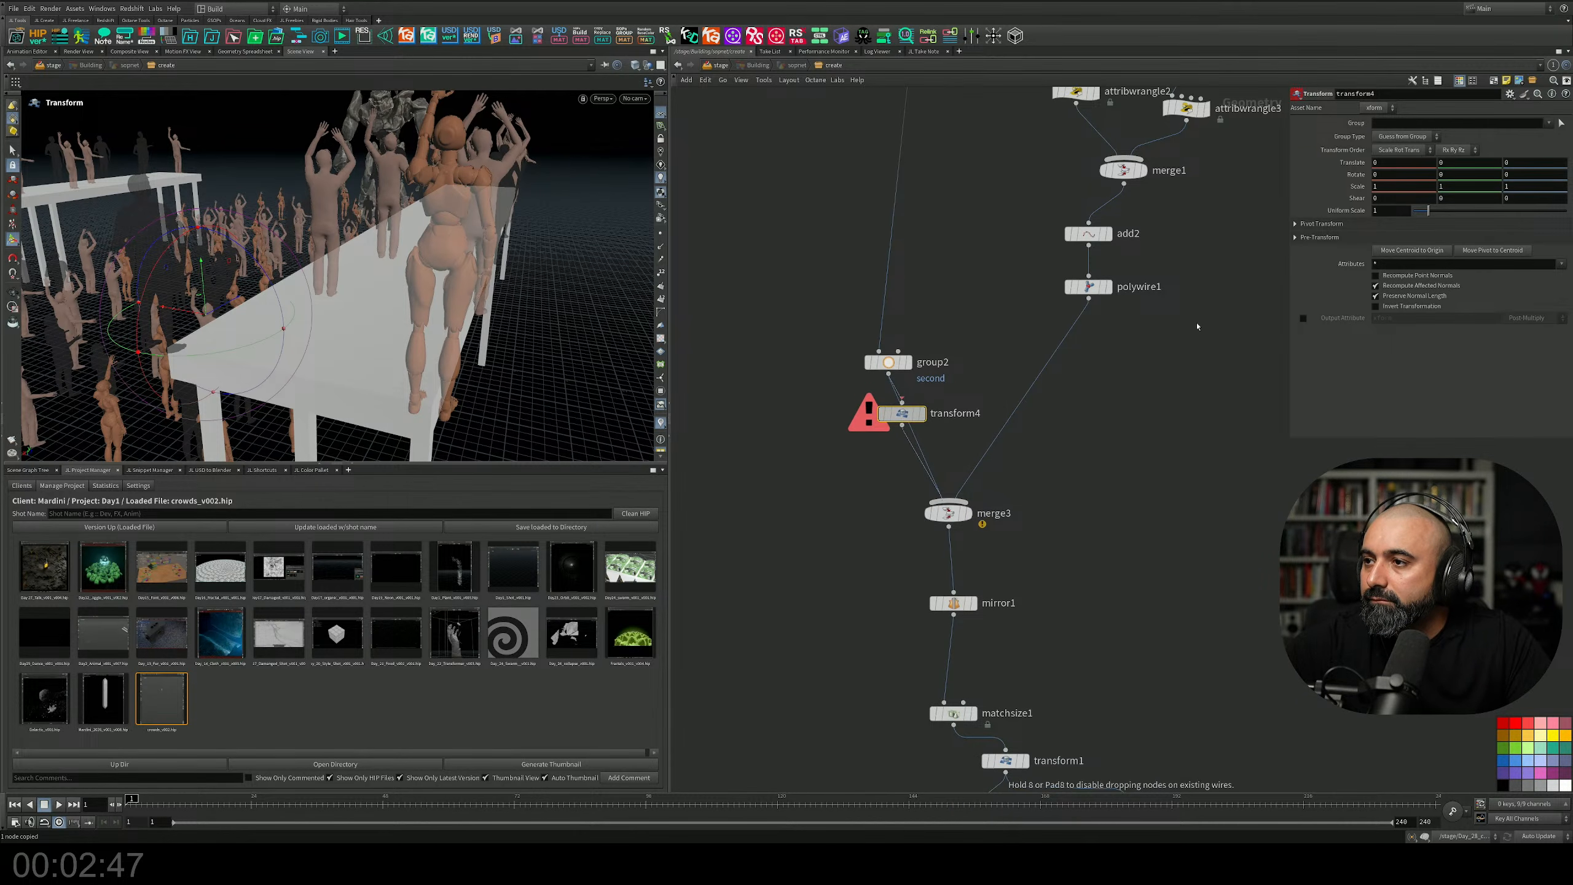
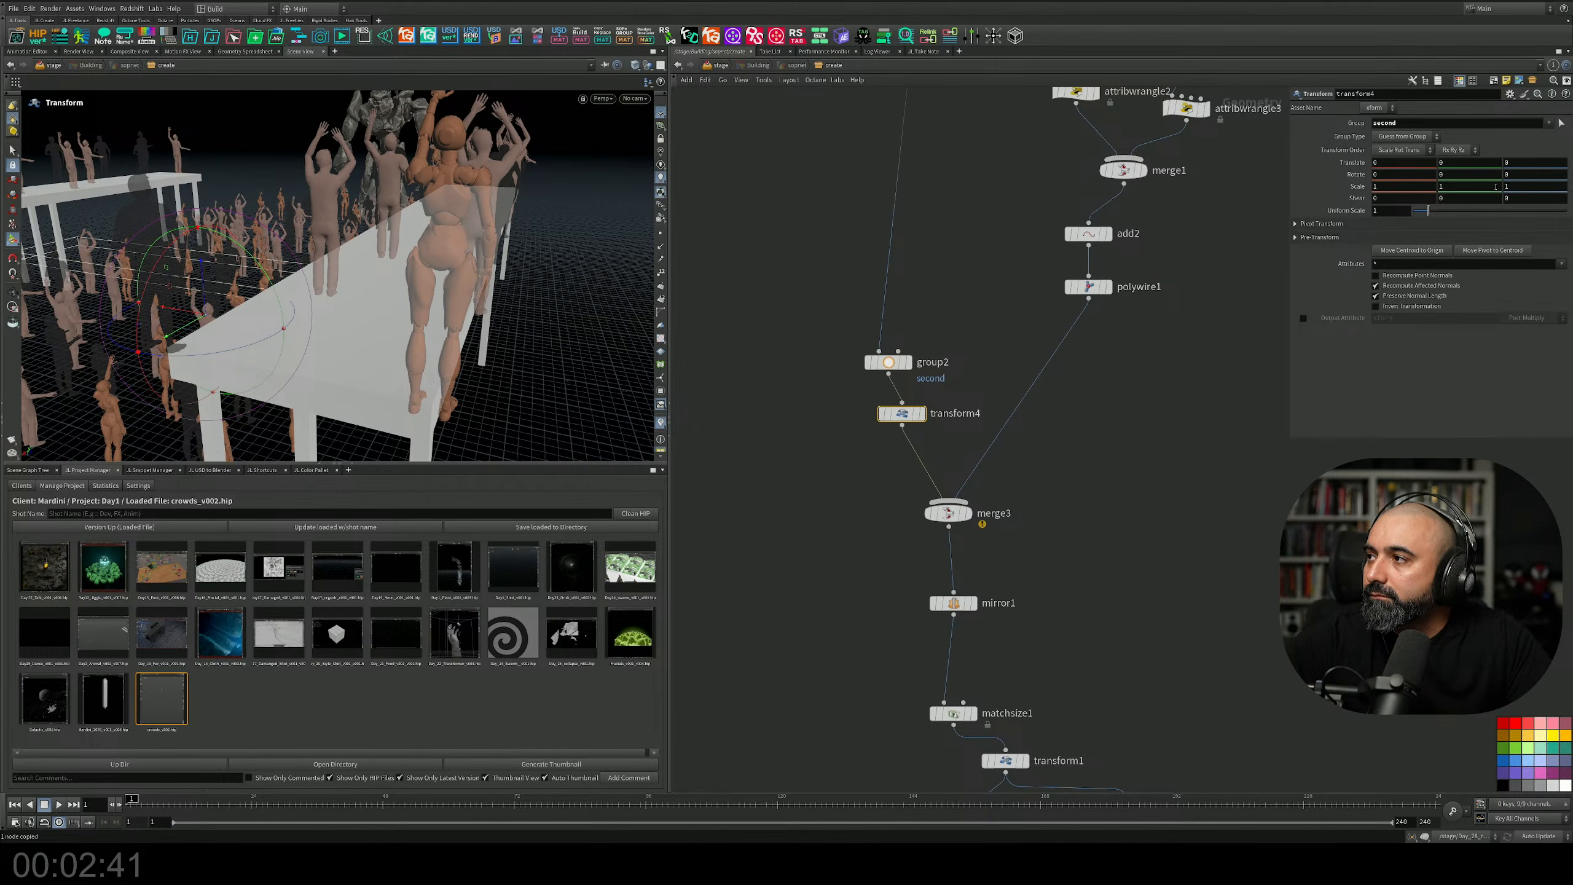
{"action": "mouse_move", "coordinate": [1519, 188]}
{"action": "middle_mouse_down"}
{"action": "mouse_move", "coordinate": [1494, 189]}
{"action": "mouse_move", "coordinate": [1526, 193]}
{"action": "middle_mouse_up"}
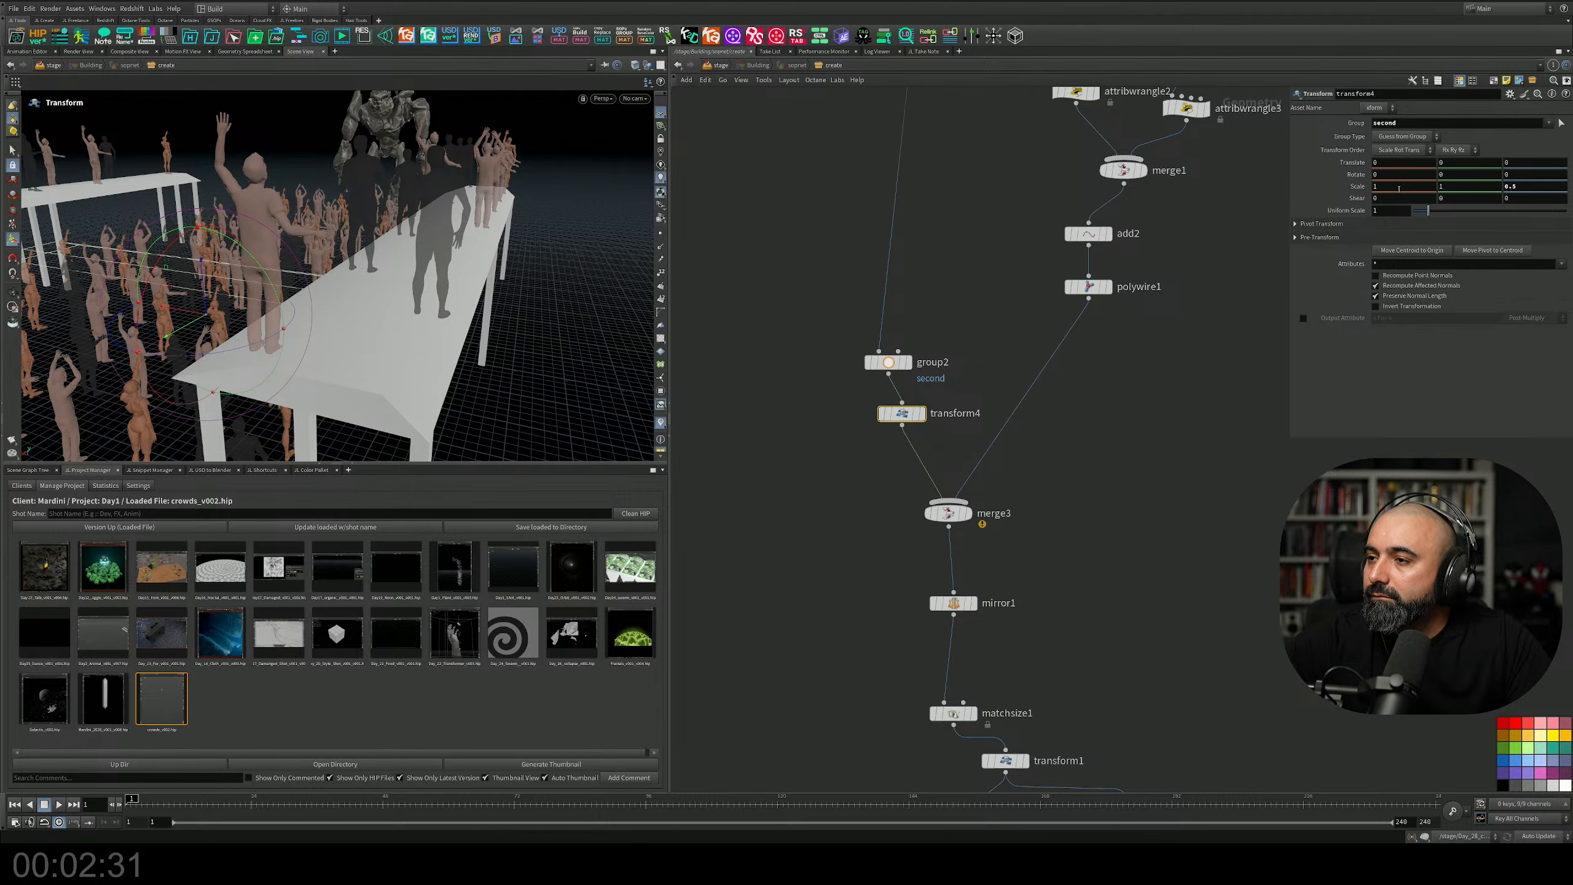
Detach transform4 from the chain into merge3 and make it a separate branch fed by group2.
{"action": "left_click_drag", "start_coordinate": [901, 412], "coordinate": [1088, 448]}
{"action": "left_click_drag", "start_coordinate": [939, 421], "coordinate": [1116, 437]}
{"action": "left_click_drag", "start_coordinate": [888, 374], "coordinate": [1146, 457]}
Place reference copies of mirror1, matchsize1 and transform1 under transform4 and feed blast2 from the copied transform.
{"action": "middle_click_drag", "start_coordinate": [1053, 581], "coordinate": [982, 474]}
{"action": "left_click_drag", "start_coordinate": [982, 474], "coordinate": [823, 662]}
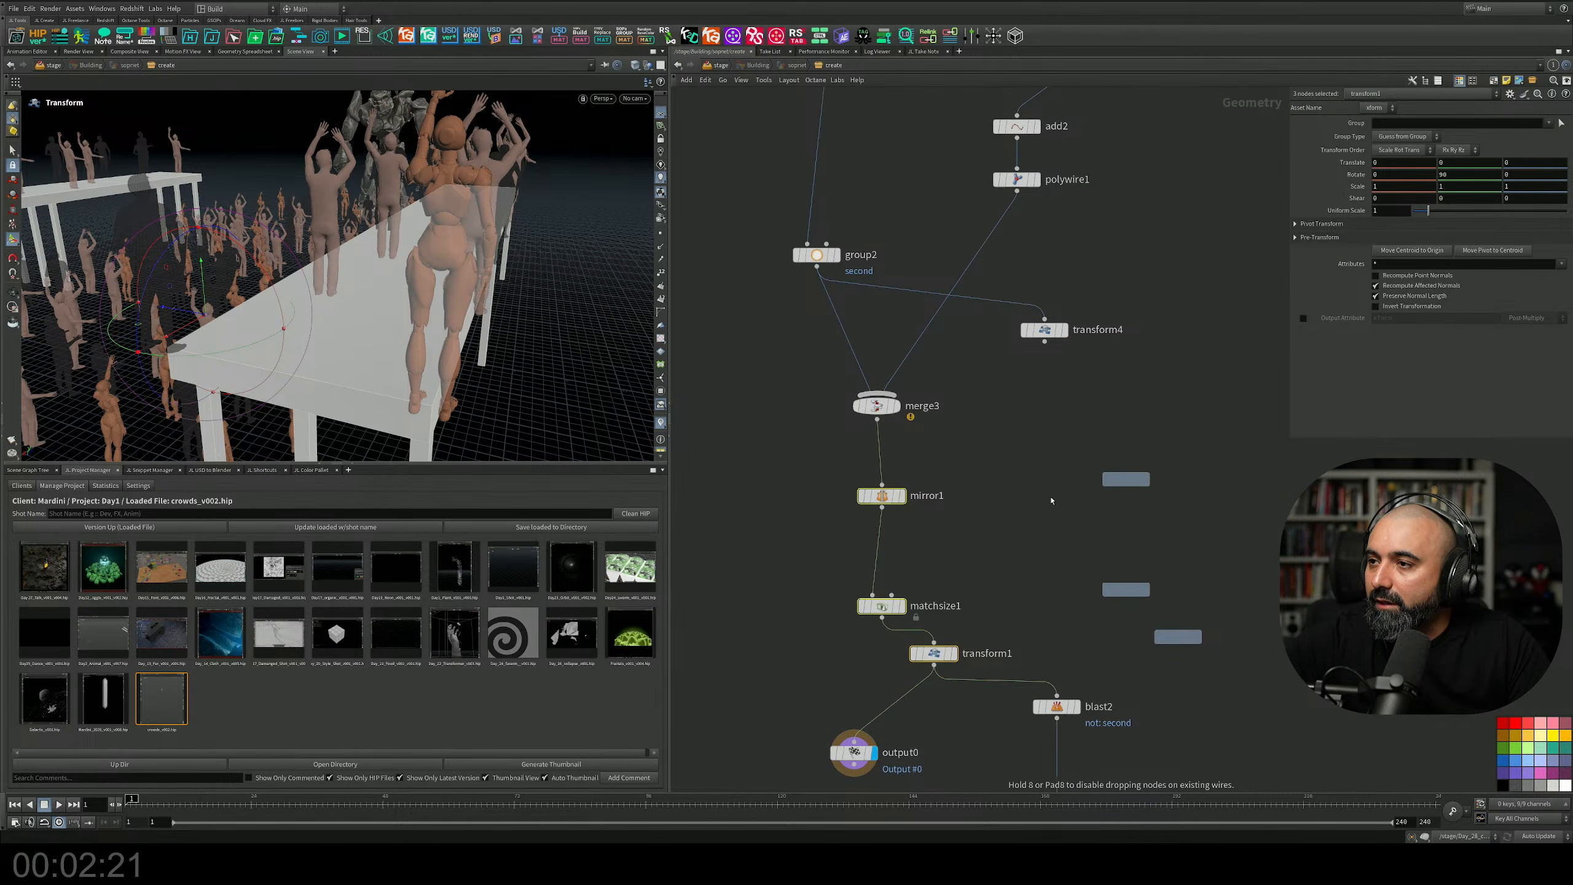
{"action": "left_click", "coordinate": [1043, 341]}
{"action": "left_click", "coordinate": [1125, 468]}
{"action": "middle_click_drag", "start_coordinate": [1183, 418], "coordinate": [1112, 314]}
{"action": "left_click_drag", "start_coordinate": [1105, 545], "coordinate": [1002, 581]}
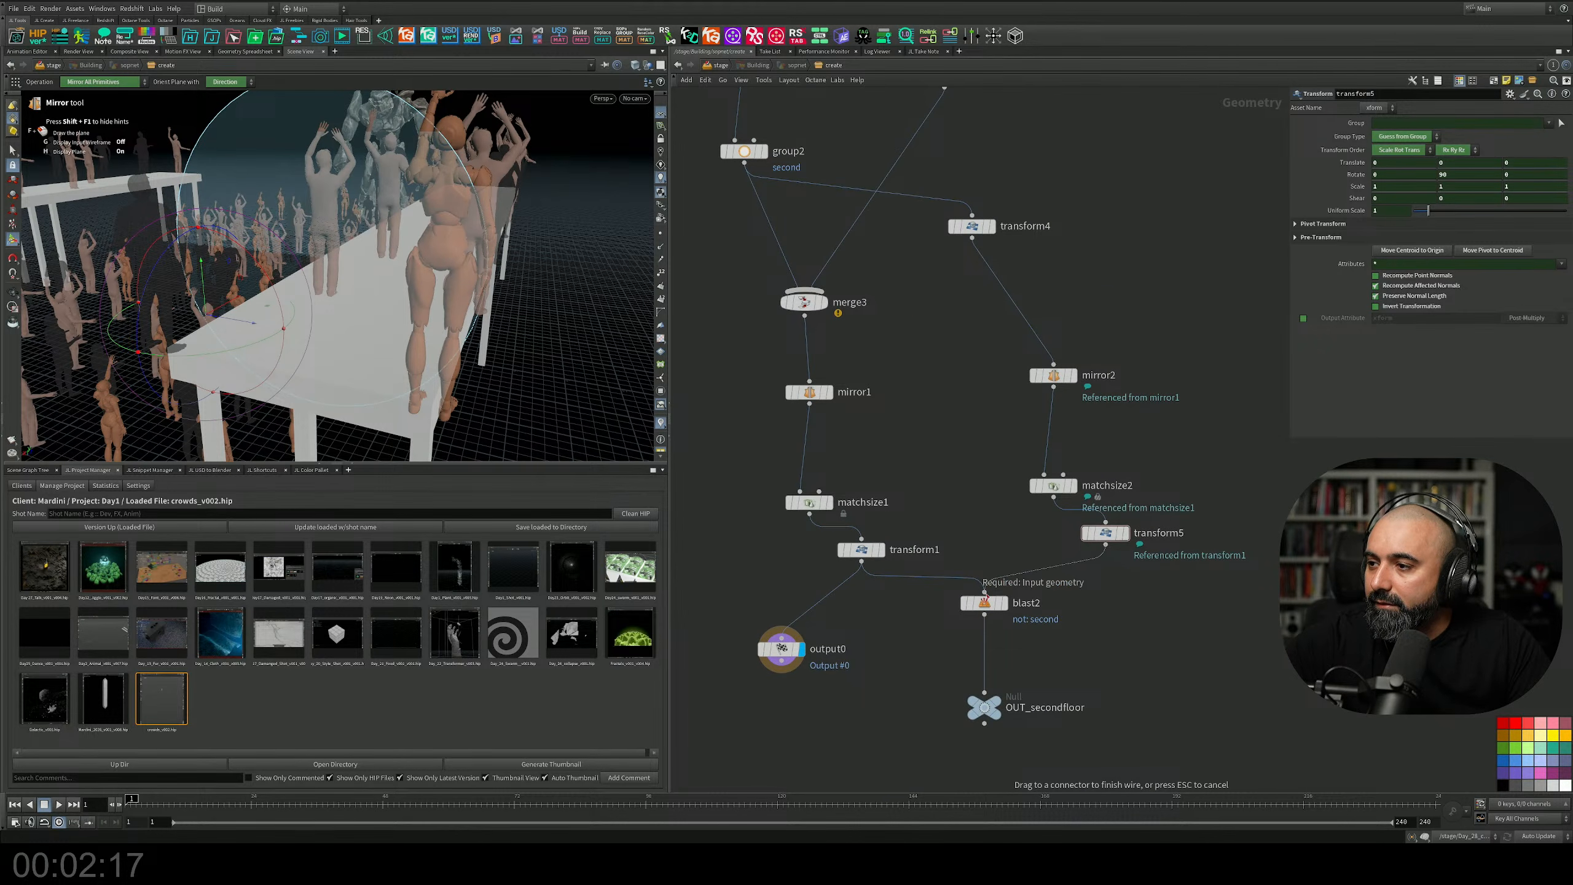
{"action": "left_click", "coordinate": [1036, 674]}
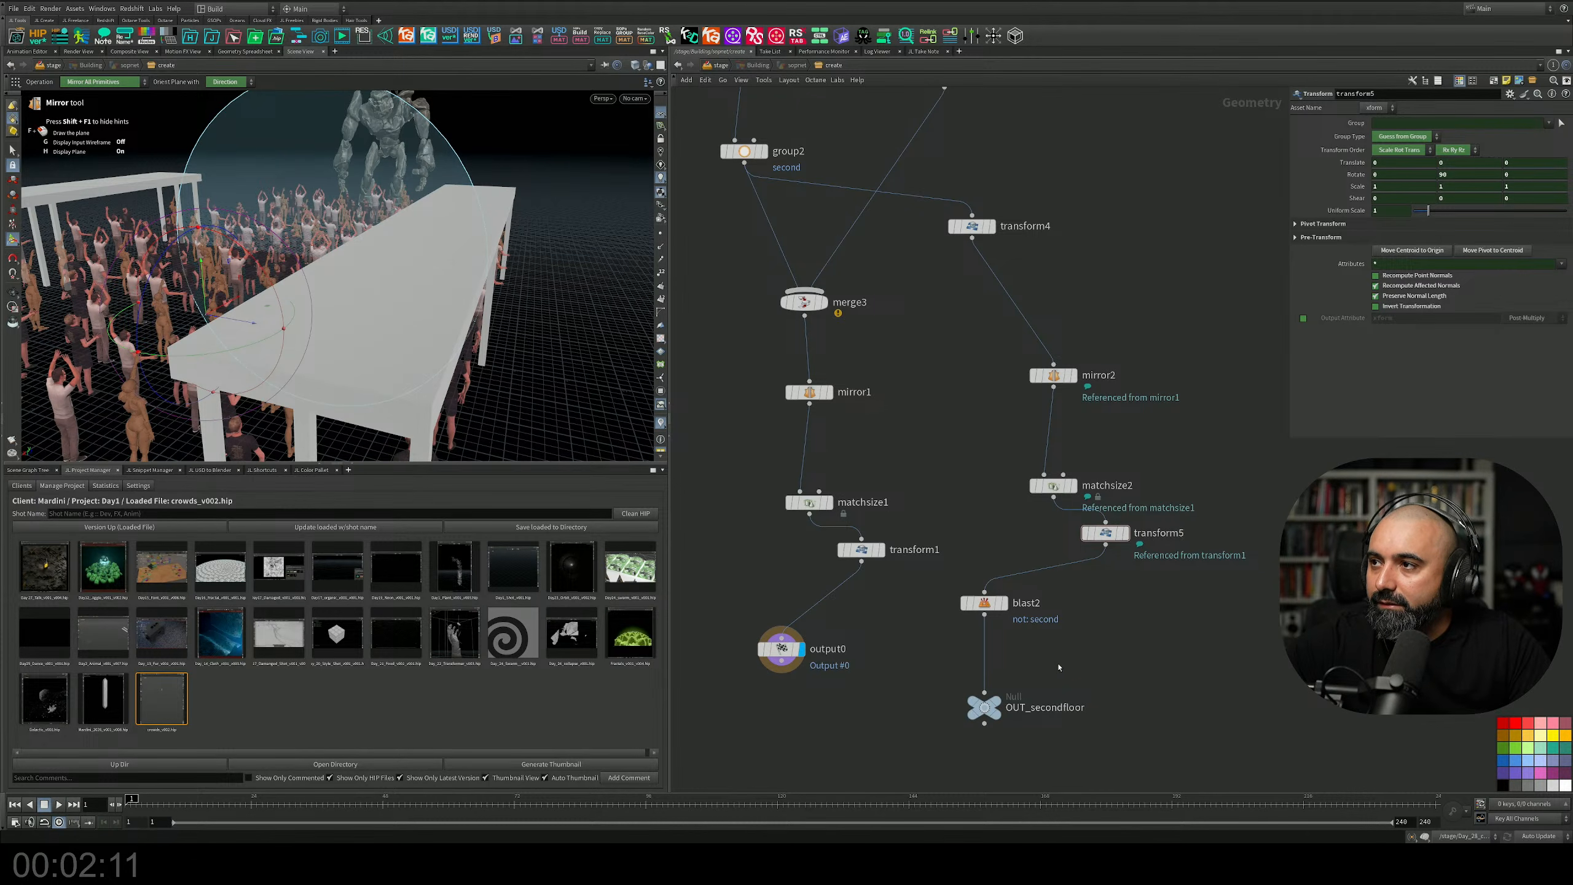
Line up transform5 beneath matchsize2 and select transform4 to show its settings.
{"action": "middle_click_drag", "start_coordinate": [1035, 286], "coordinate": [1058, 371]}
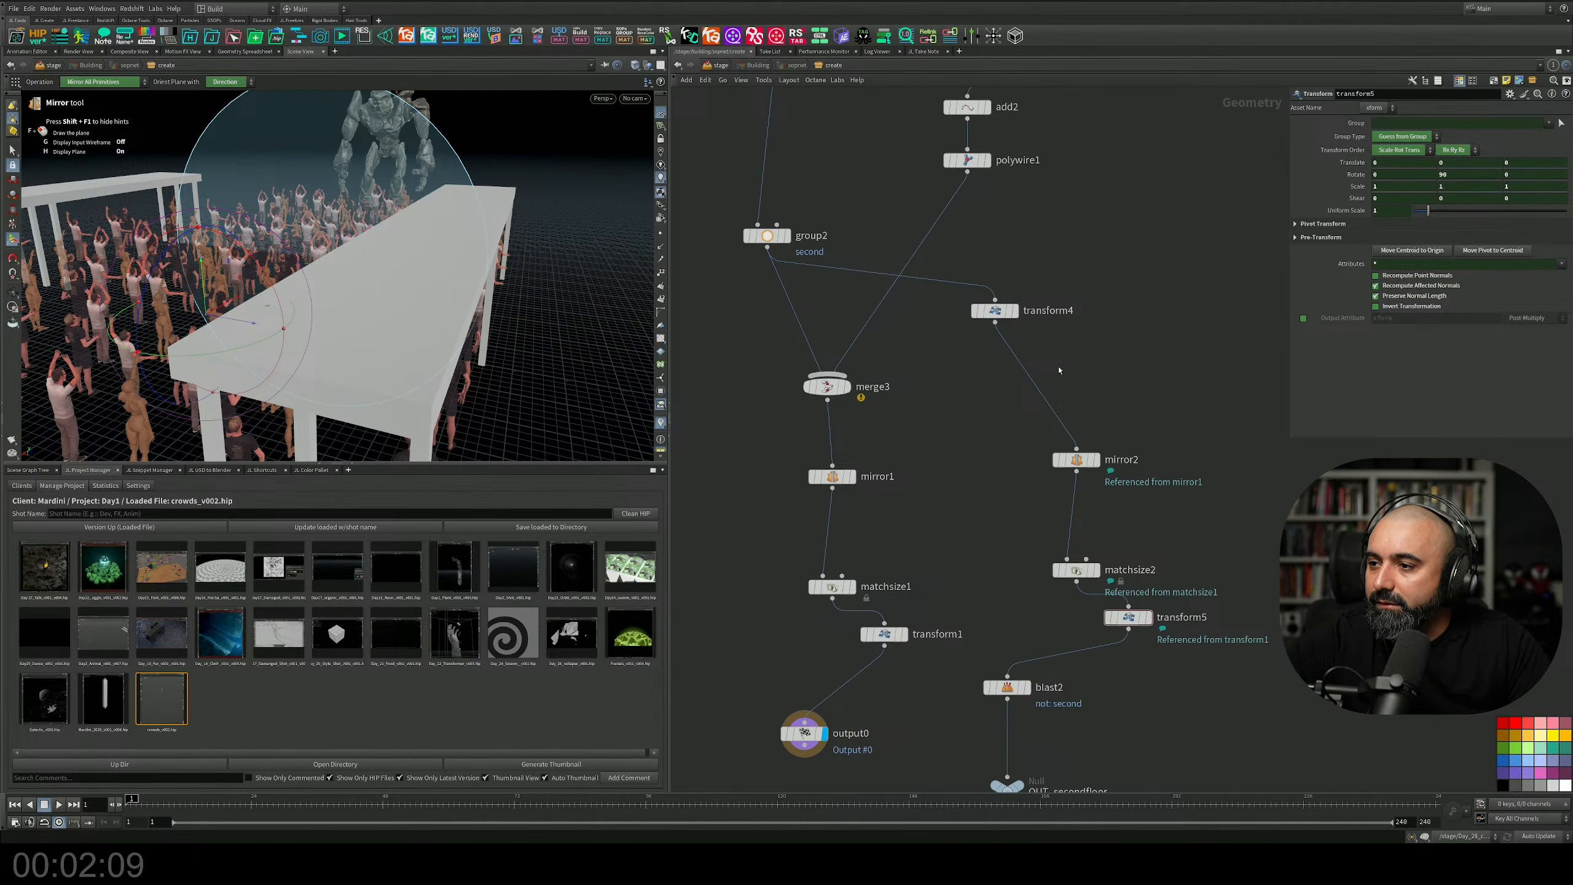
{"action": "left_click_drag", "start_coordinate": [1130, 618], "coordinate": [1078, 618]}
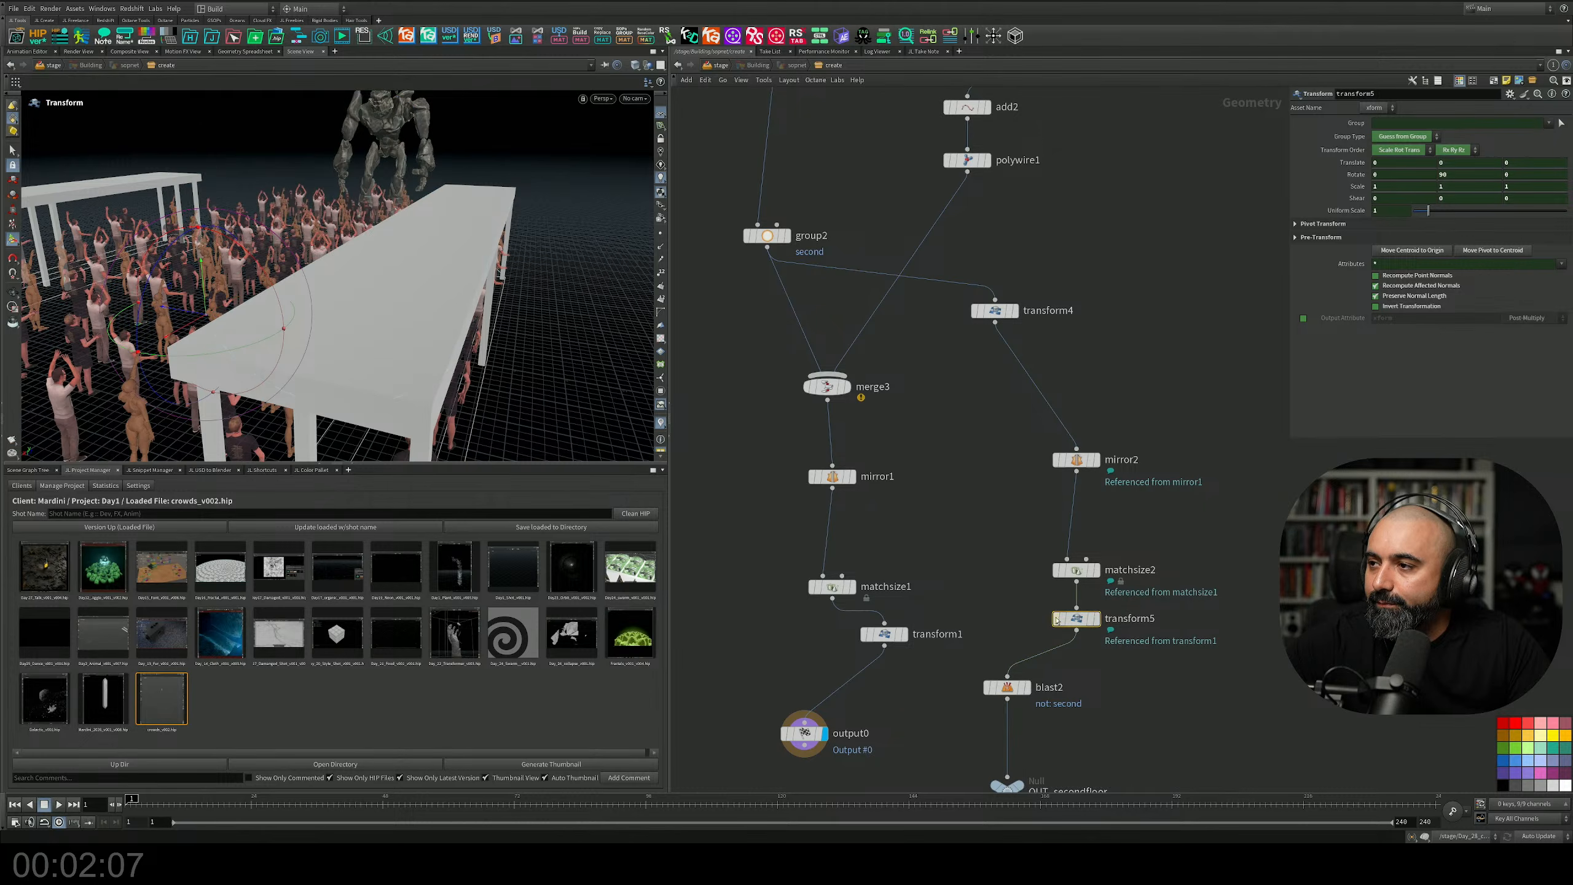
{"action": "left_click_drag", "start_coordinate": [1045, 271], "coordinate": [971, 331]}
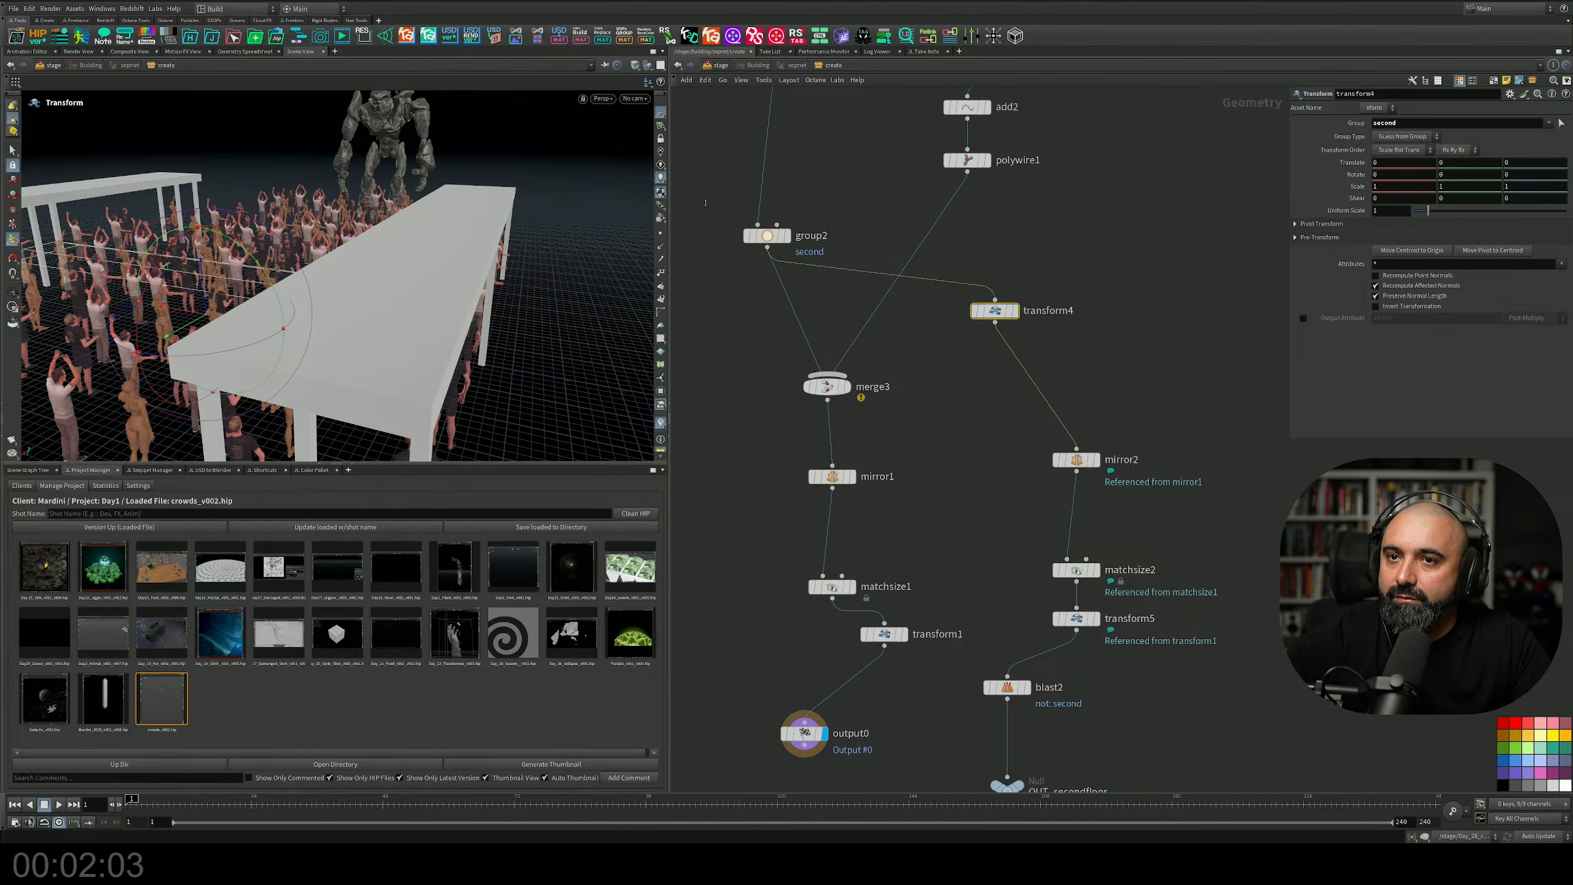
{"action": "middle_click_drag", "start_coordinate": [986, 608], "coordinate": [1014, 536]}
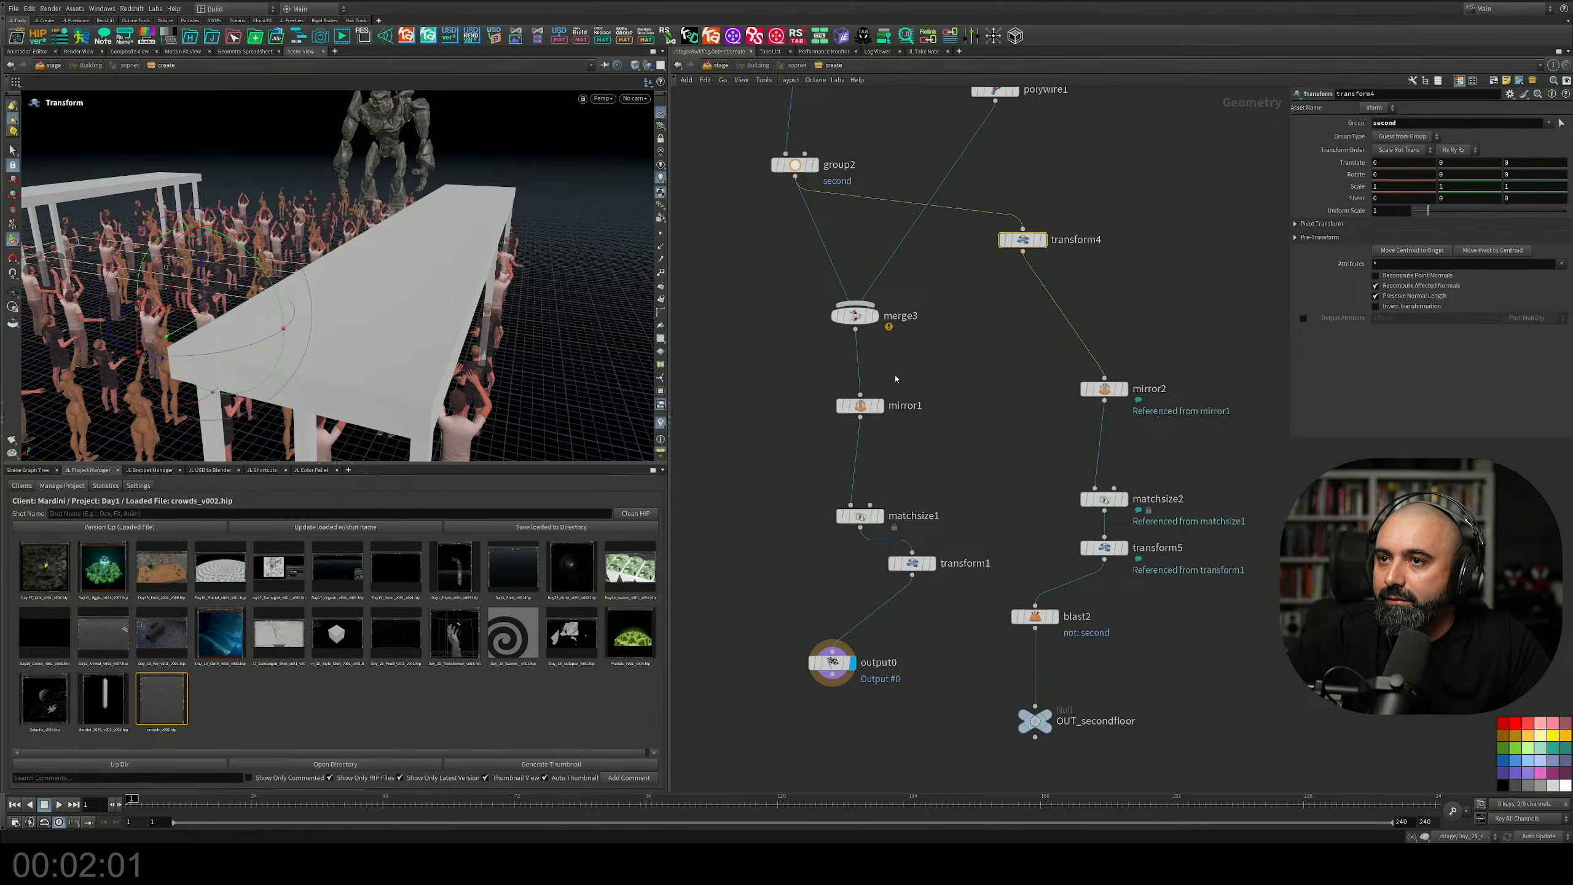
Display the OUT_secondfloor null and select blast2.
{"action": "left_click_drag", "start_coordinate": [508, 282], "coordinate": [434, 278], "text": "alt"}
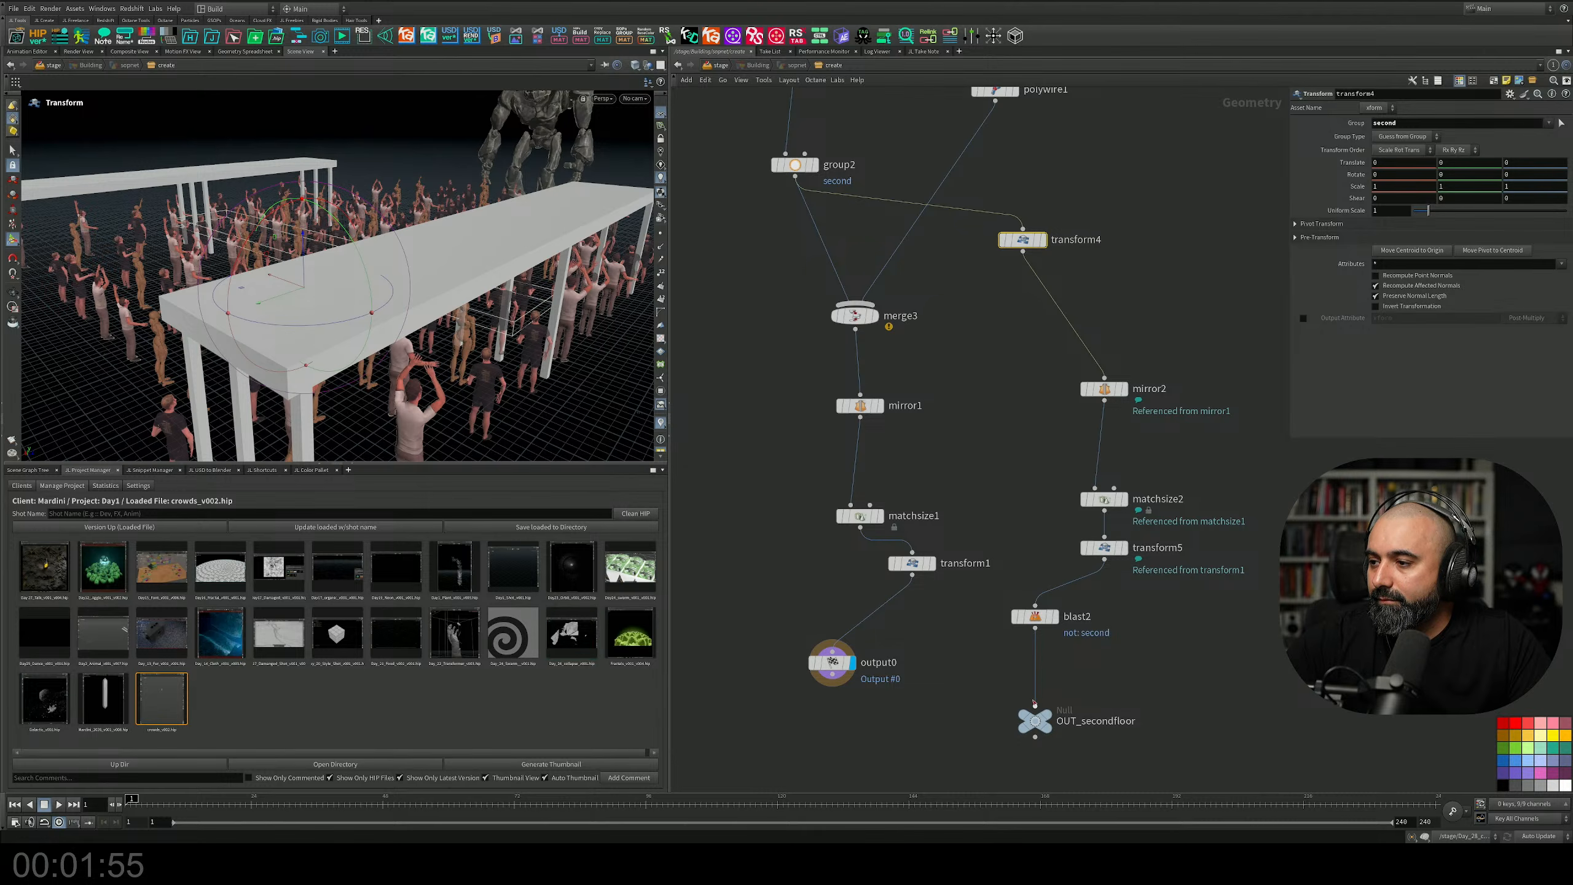
{"action": "left_click", "coordinate": [1059, 712]}
{"action": "left_click", "coordinate": [1040, 616]}
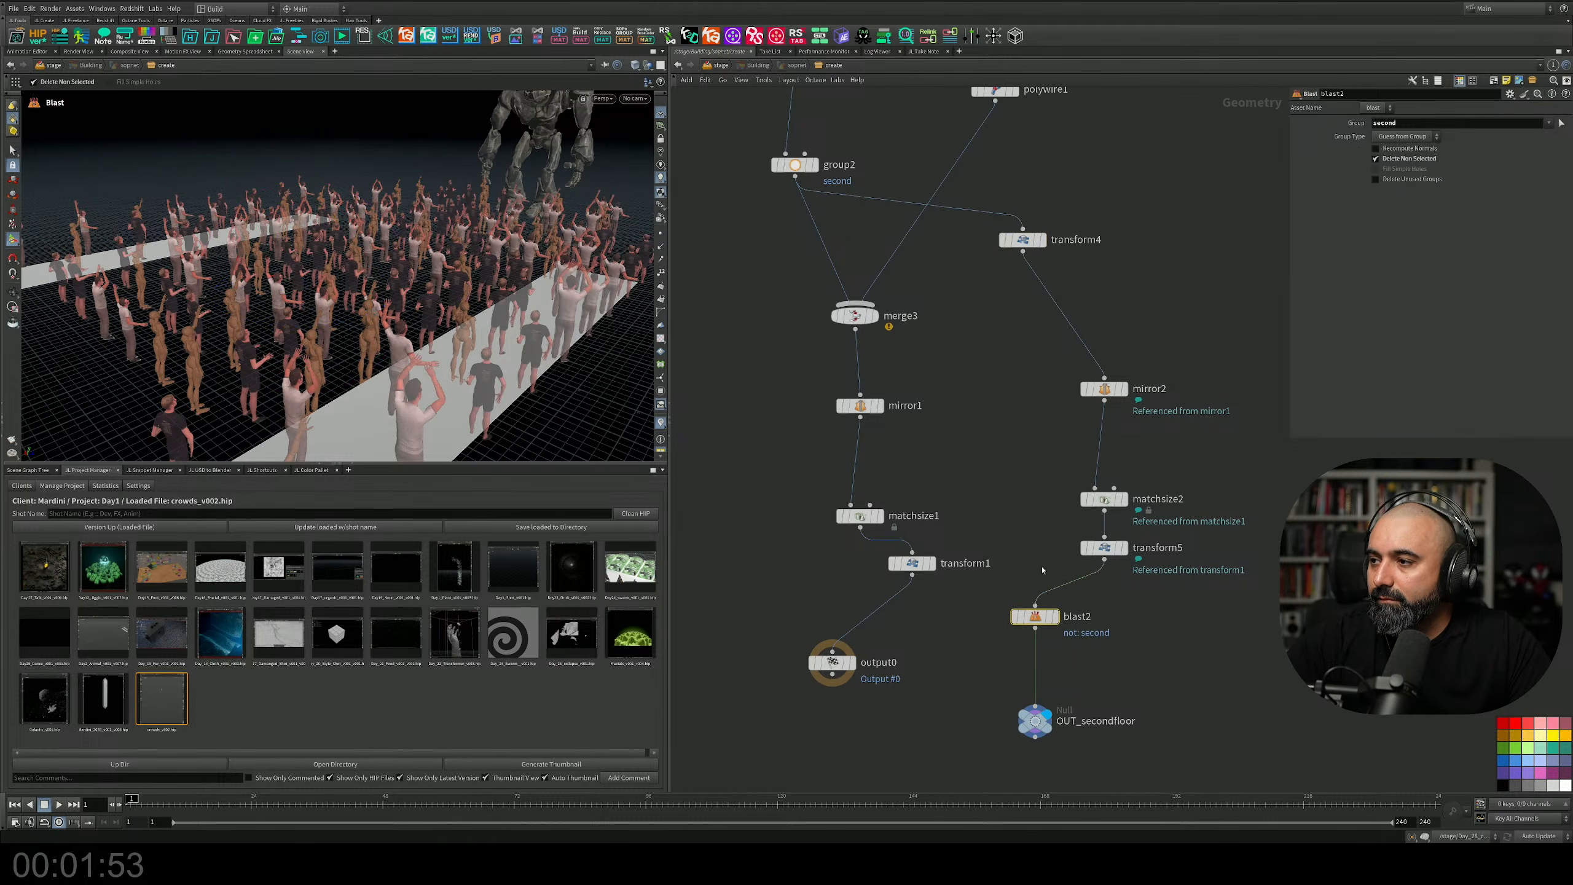
Bypass matchsize2 in the second-floor branch and check the platform surfaces against the crowd.
{"action": "mouse_move", "coordinate": [1086, 501]}
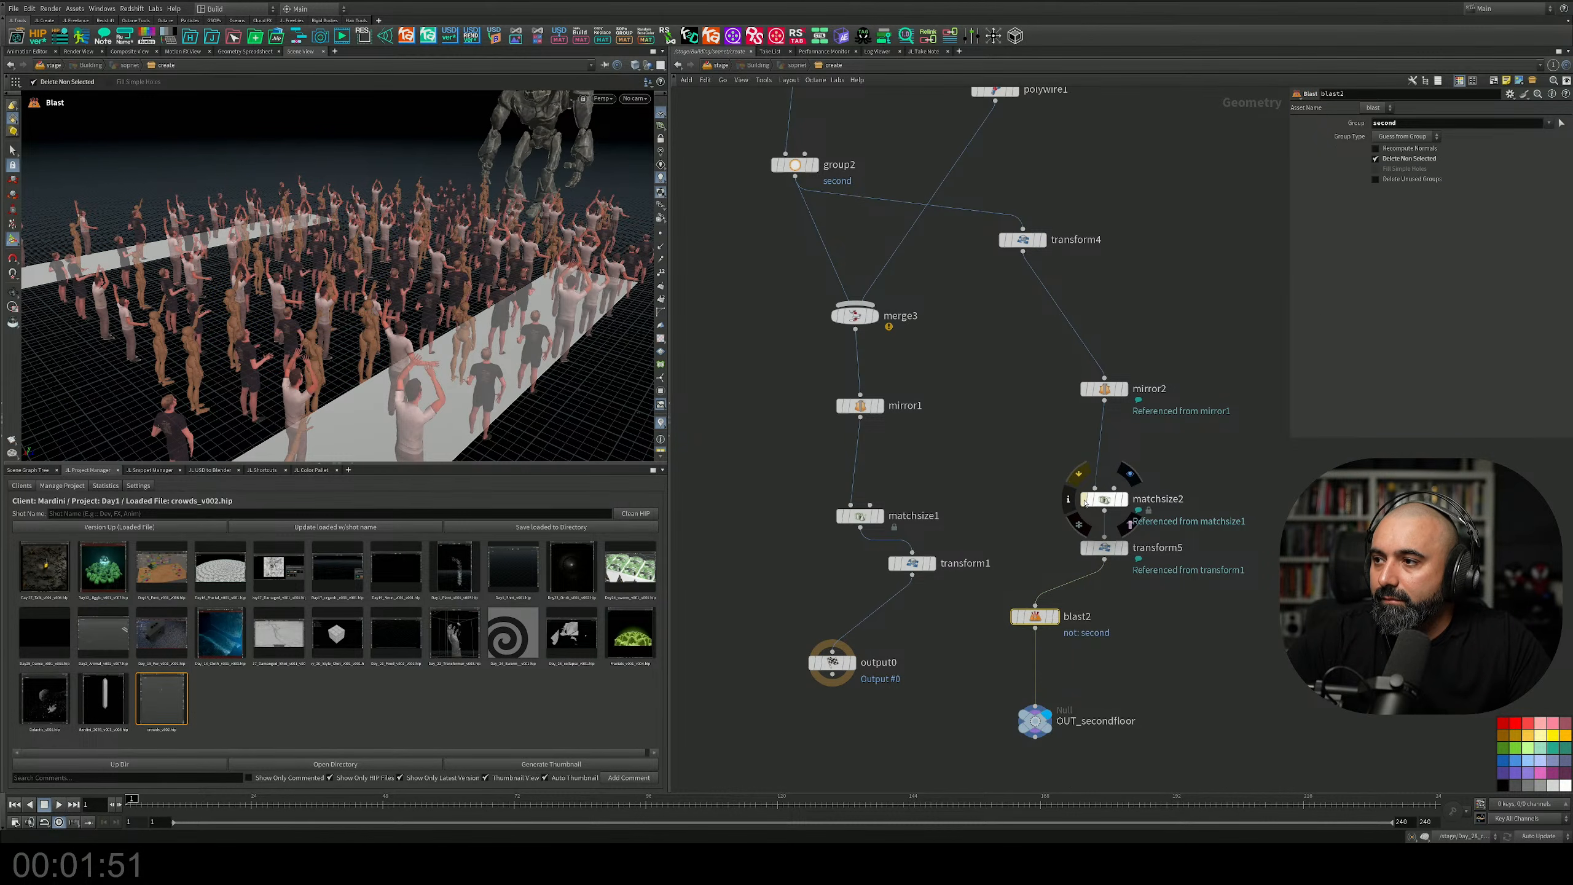
{"action": "left_click", "coordinate": [1084, 500]}
{"action": "left_click_drag", "start_coordinate": [338, 299], "coordinate": [302, 334], "text": "alt"}
{"action": "middle_click_drag", "start_coordinate": [991, 485], "coordinate": [974, 560]}
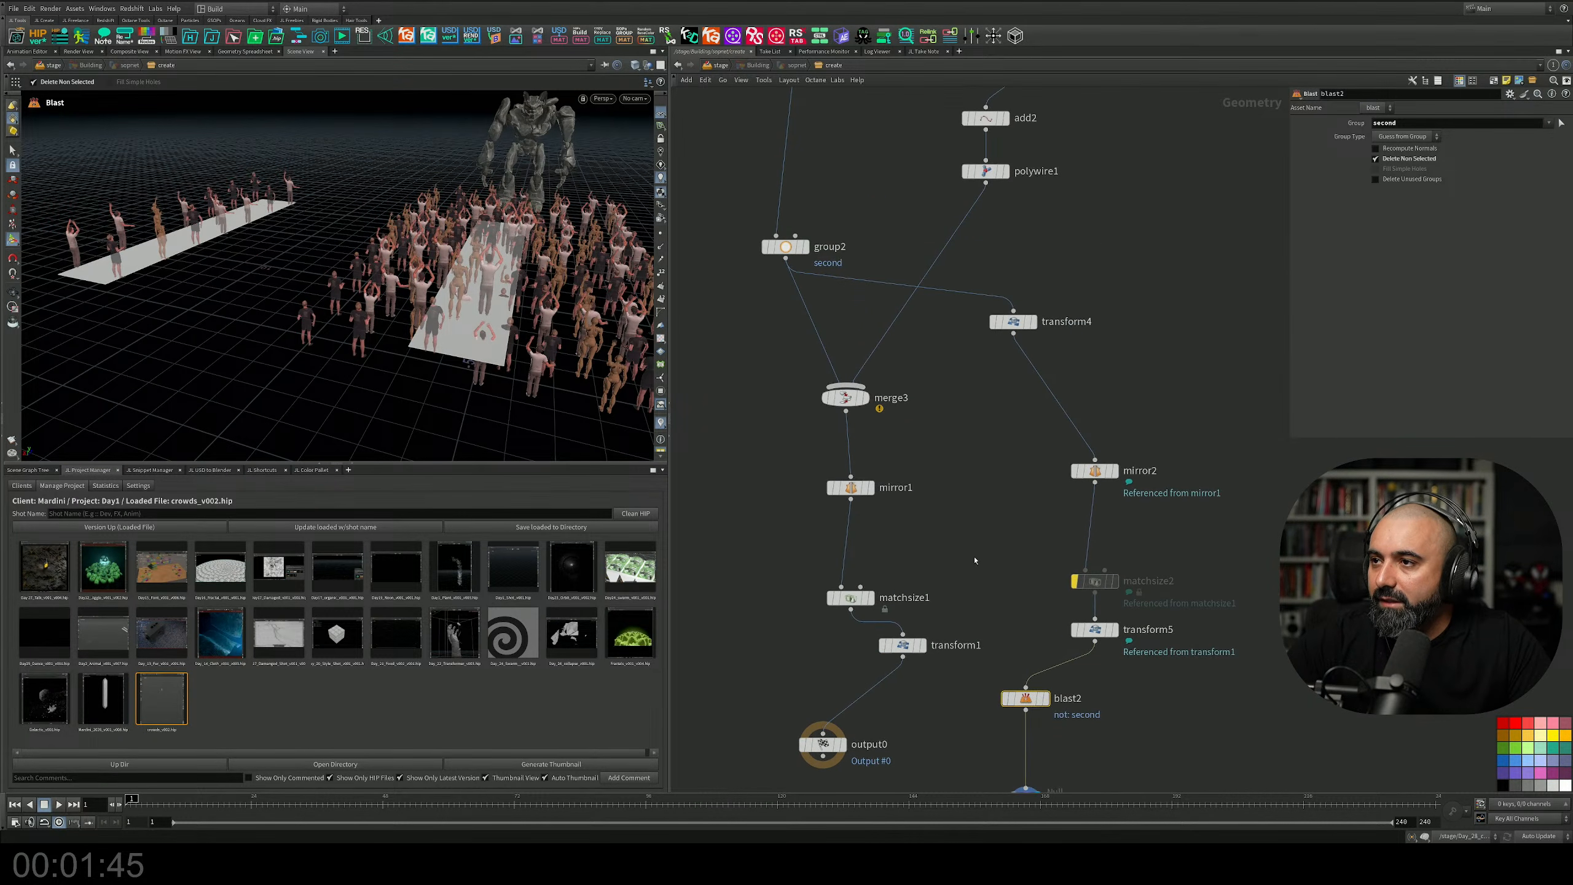
Align matchsize1, transform1 and output0 in a straight column below mirror1.
{"action": "left_click_drag", "start_coordinate": [851, 598], "coordinate": [856, 551]}
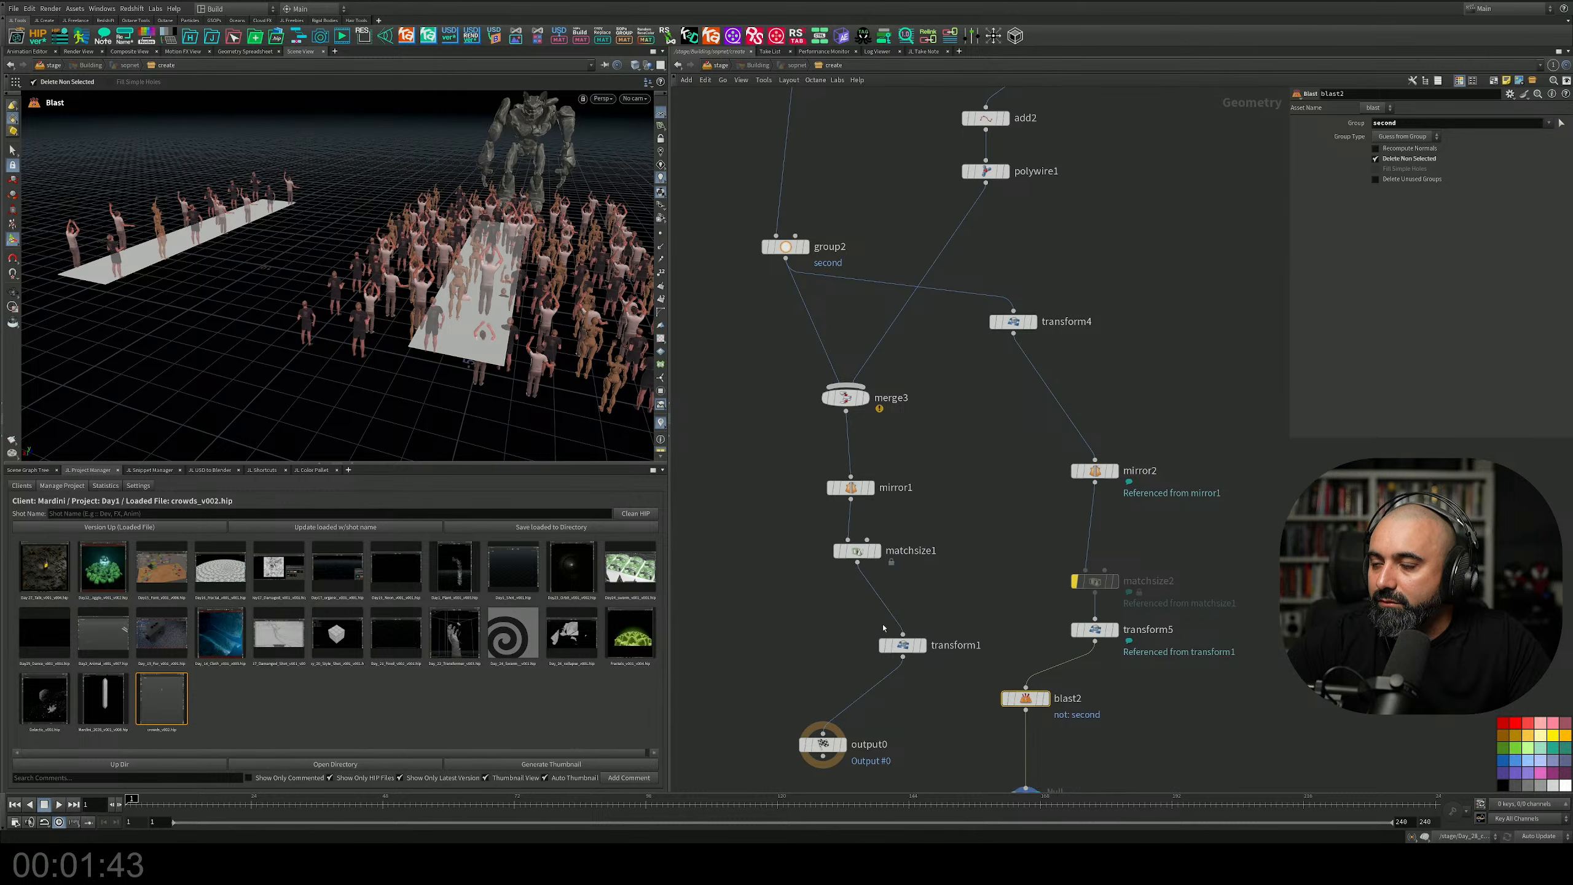
{"action": "left_click_drag", "start_coordinate": [905, 648], "coordinate": [856, 632]}
{"action": "left_click_drag", "start_coordinate": [823, 745], "coordinate": [846, 722]}
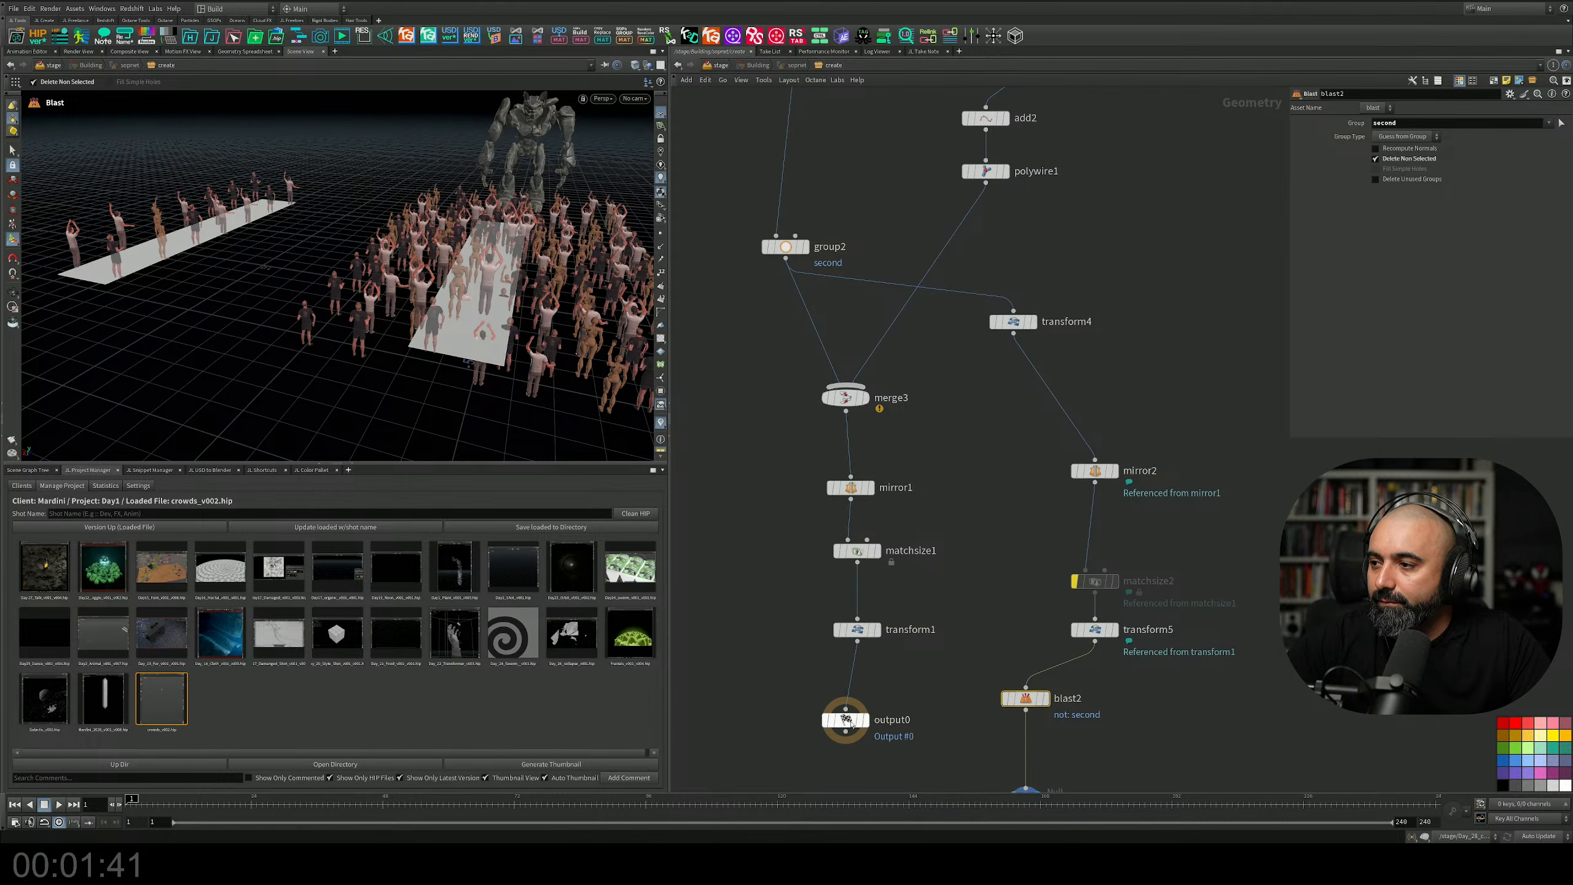
Delete mirror2, matchsize2, transform5 and transform4, and wire transform1 into blast2.
{"action": "middle_click_drag", "start_coordinate": [945, 625], "coordinate": [884, 559]}
{"action": "left_click_drag", "start_coordinate": [934, 378], "coordinate": [1096, 575]}
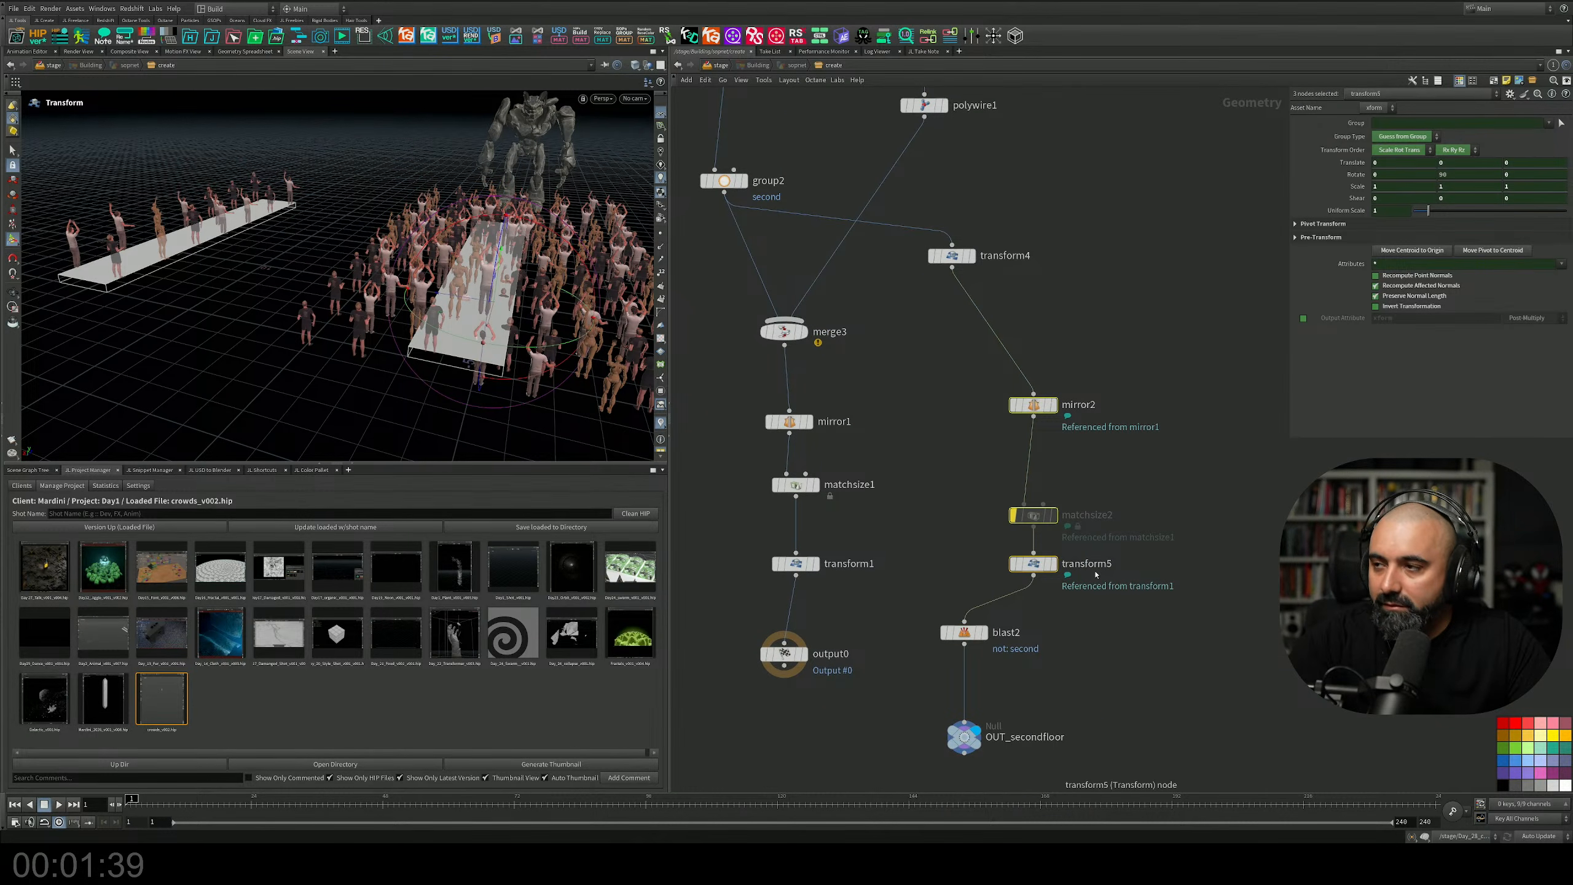
{"action": "key", "text": "Delete"}
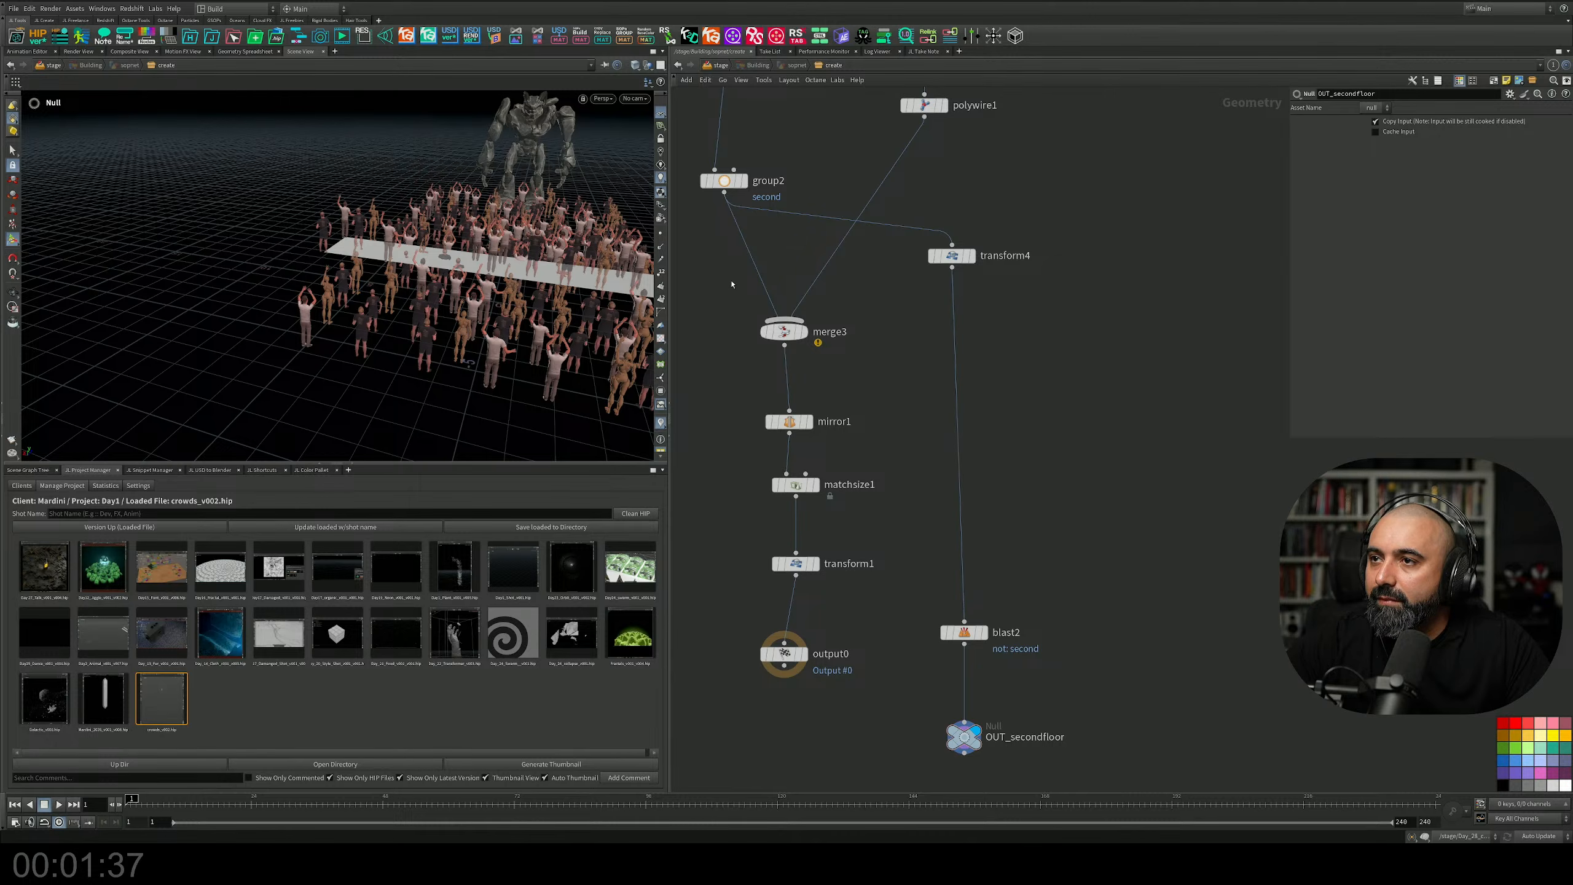
{"action": "left_click", "coordinate": [936, 255]}
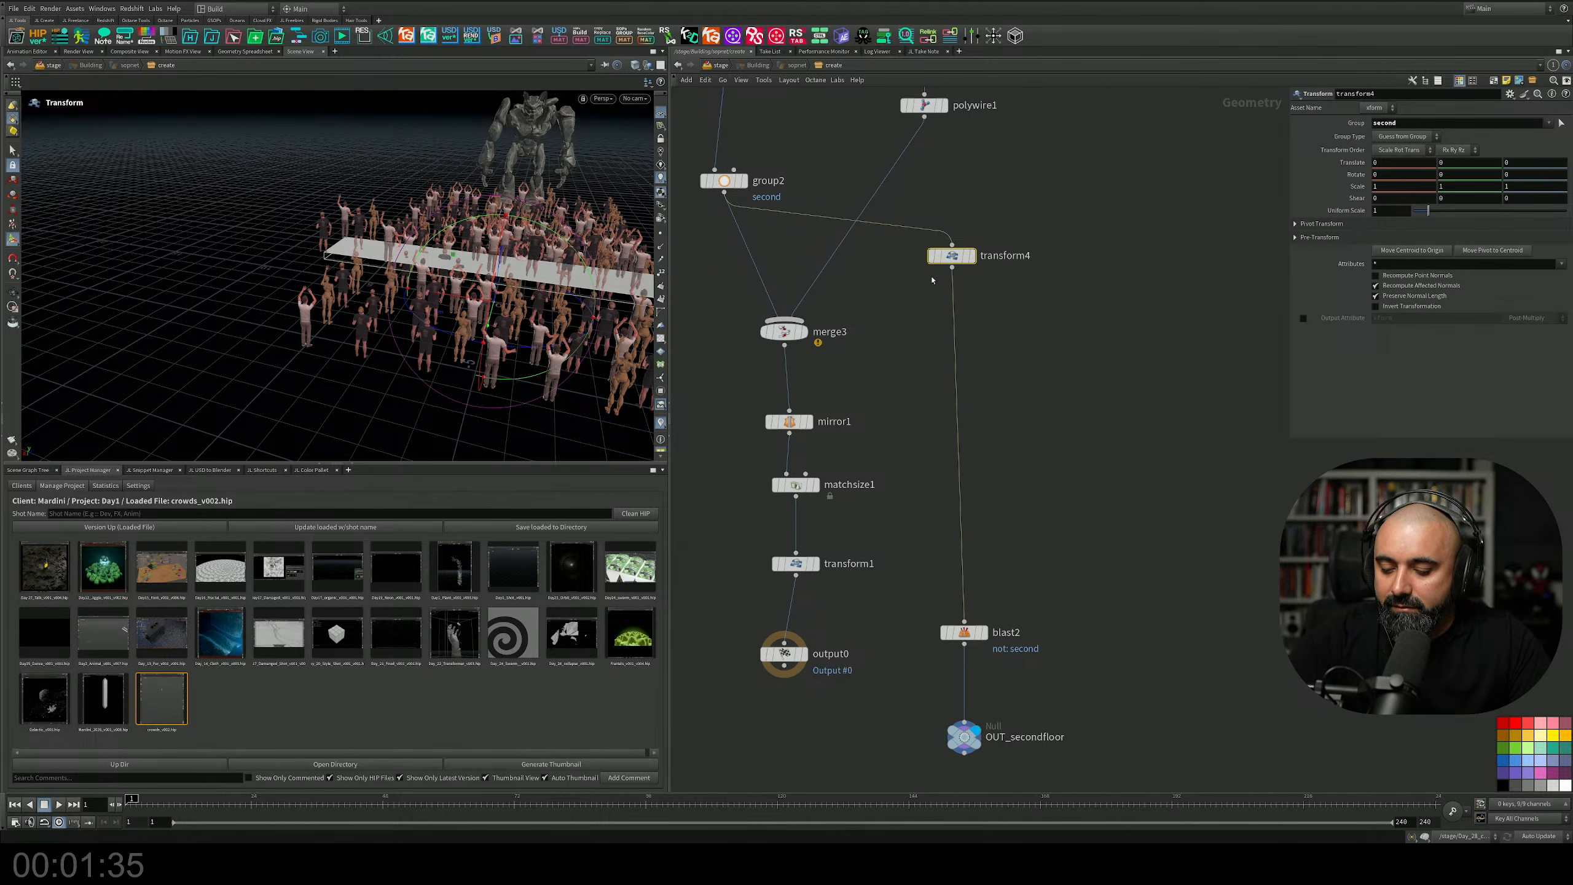
{"action": "key", "text": "Delete"}
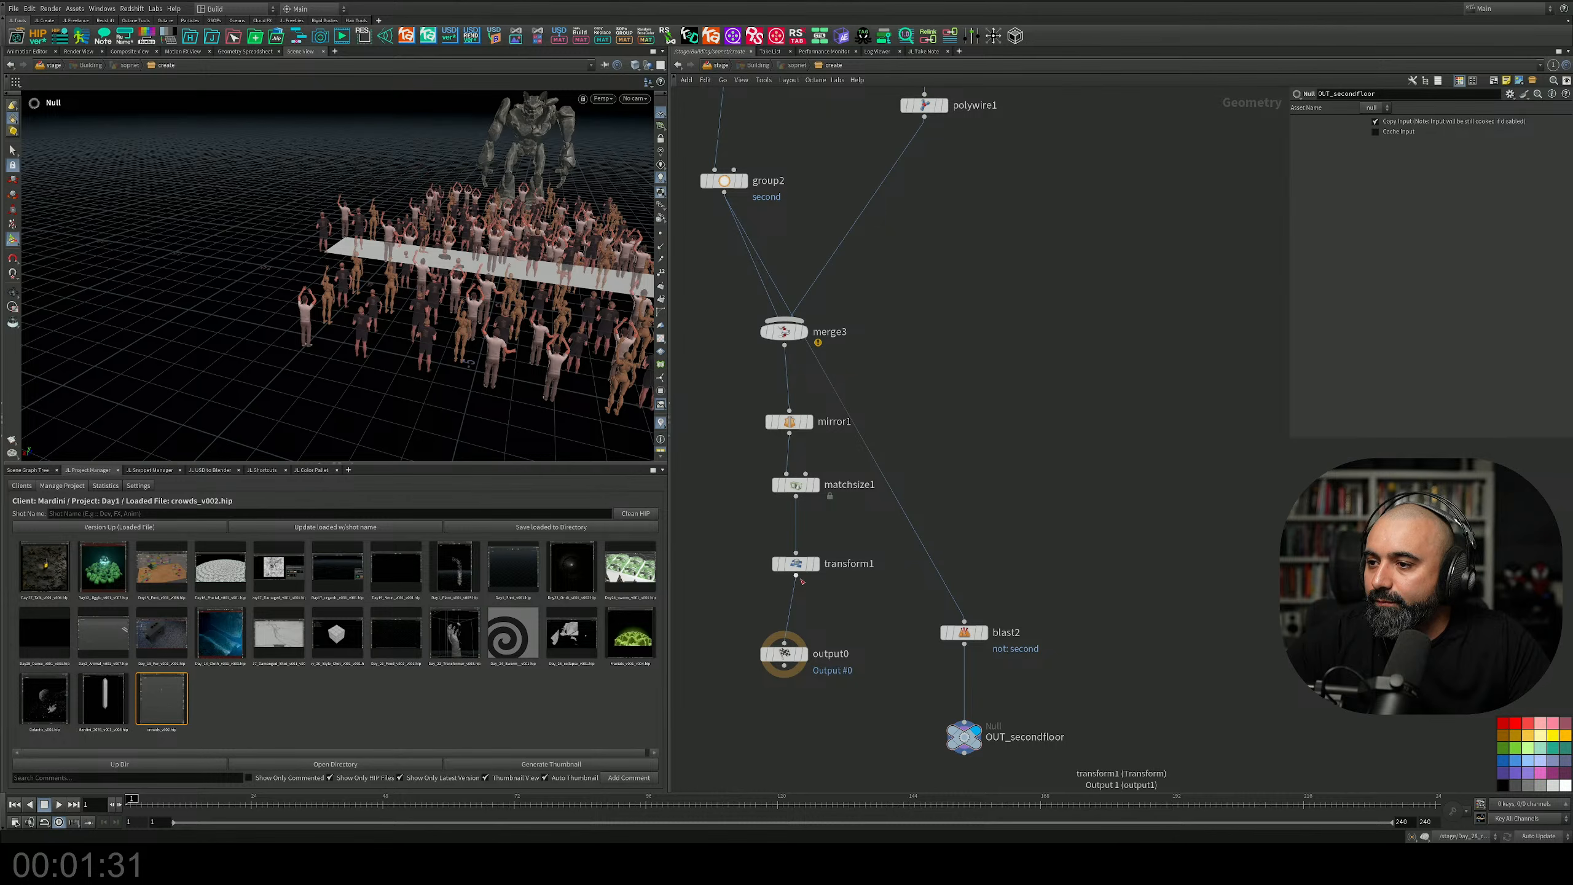
{"action": "left_click_drag", "start_coordinate": [796, 576], "coordinate": [954, 614]}
{"action": "left_click_drag", "start_coordinate": [989, 510], "coordinate": [989, 511]}
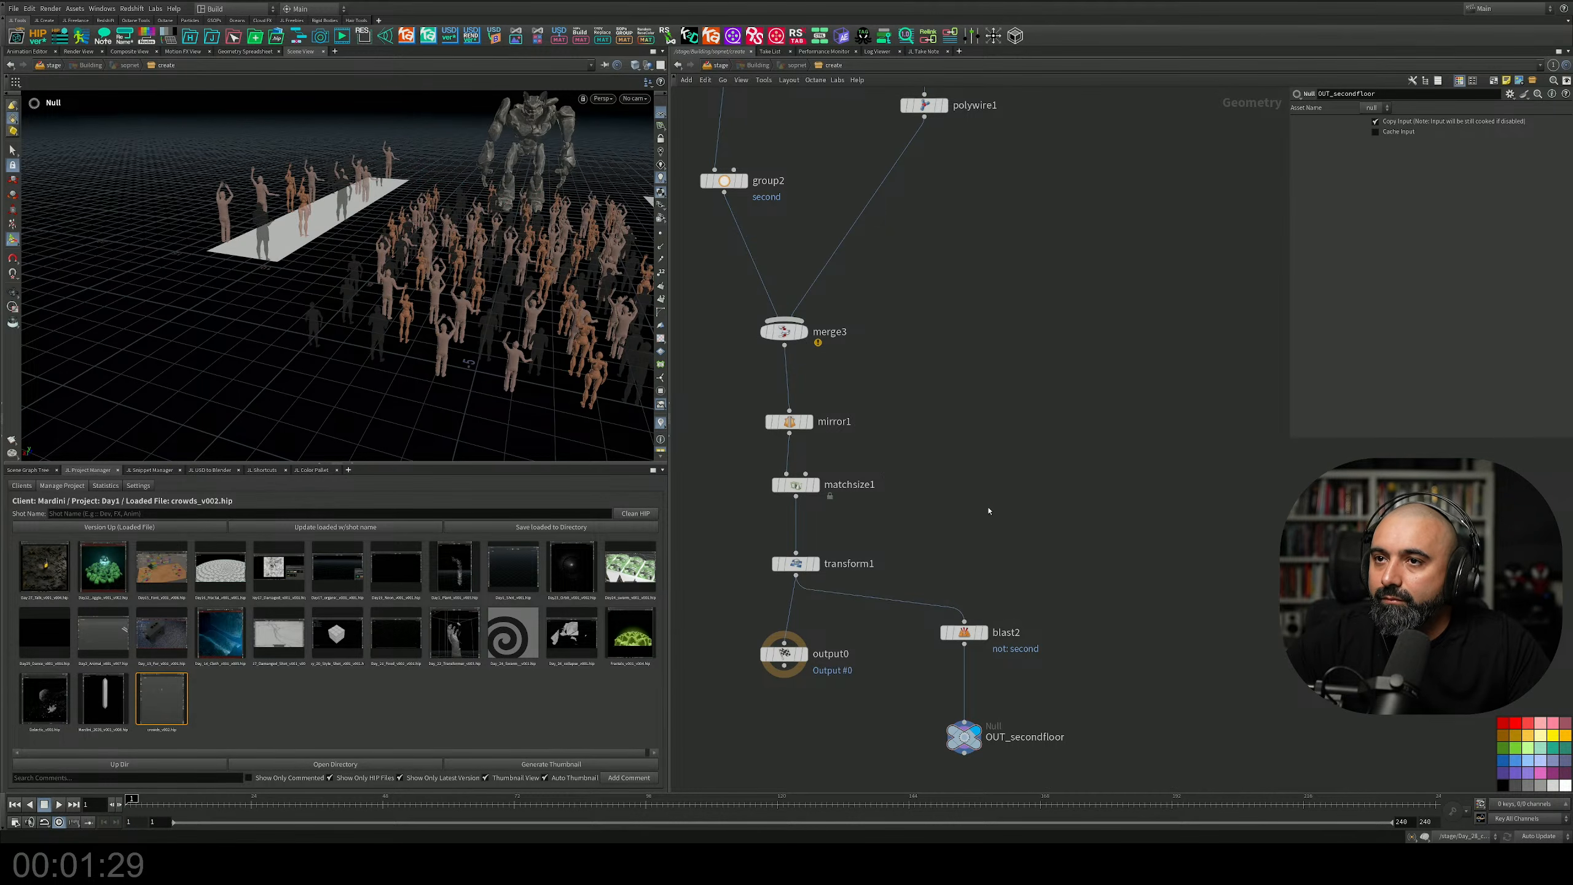
Space out the network by moving group2 slightly up and output0 further down below transform1.
{"action": "key", "text": "Escape"}
{"action": "left_click_drag", "start_coordinate": [489, 333], "coordinate": [480, 271]}
{"action": "middle_click_drag", "start_coordinate": [941, 327], "coordinate": [990, 366]}
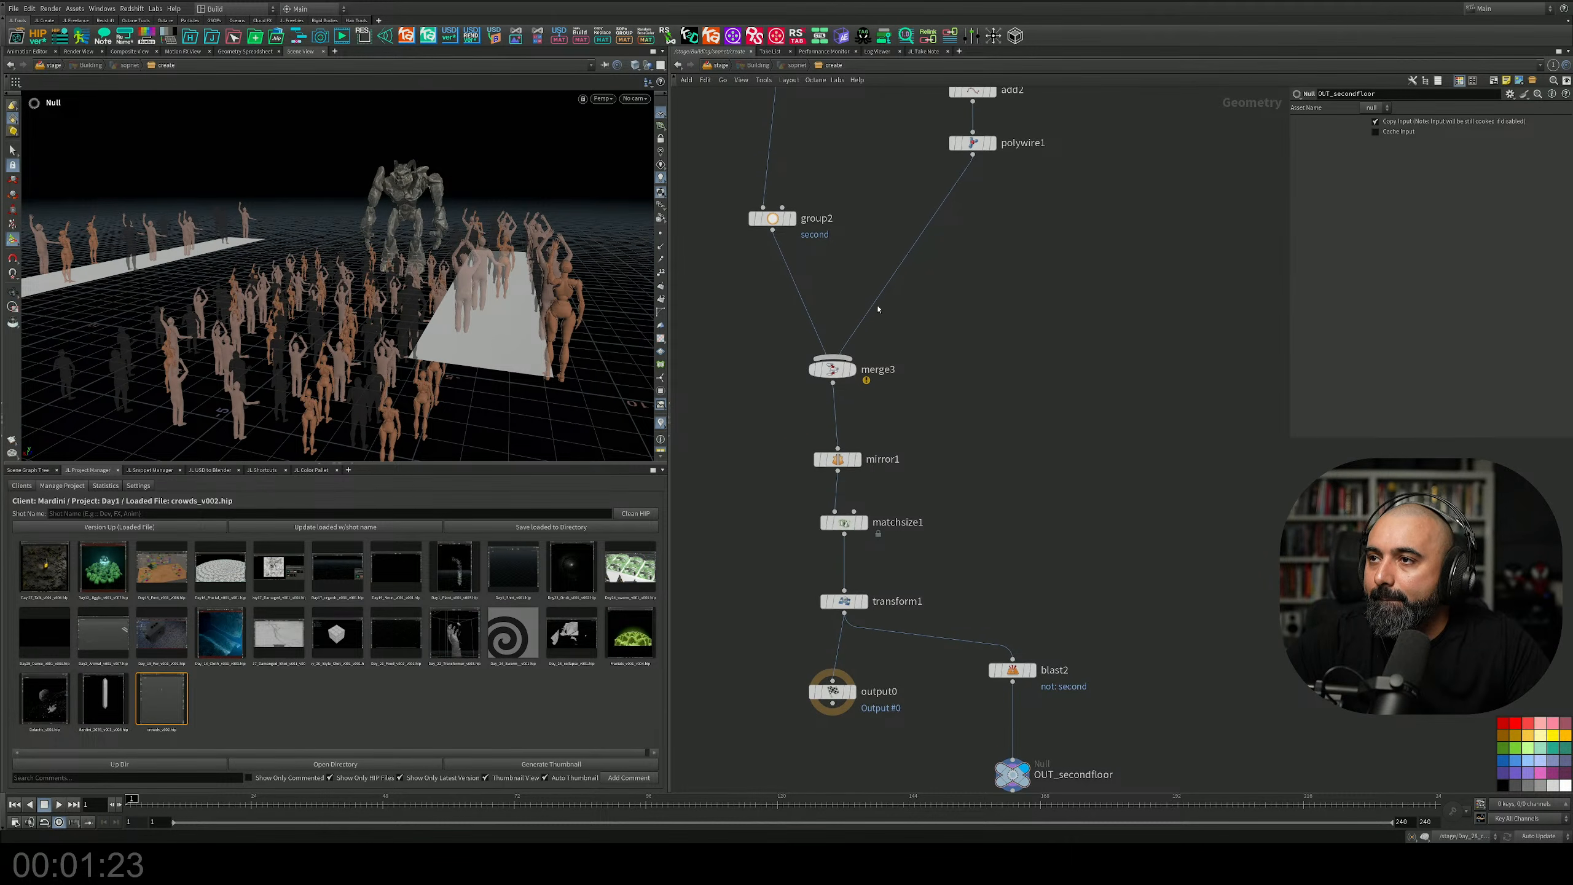
{"action": "left_click_drag", "start_coordinate": [784, 227], "coordinate": [780, 206]}
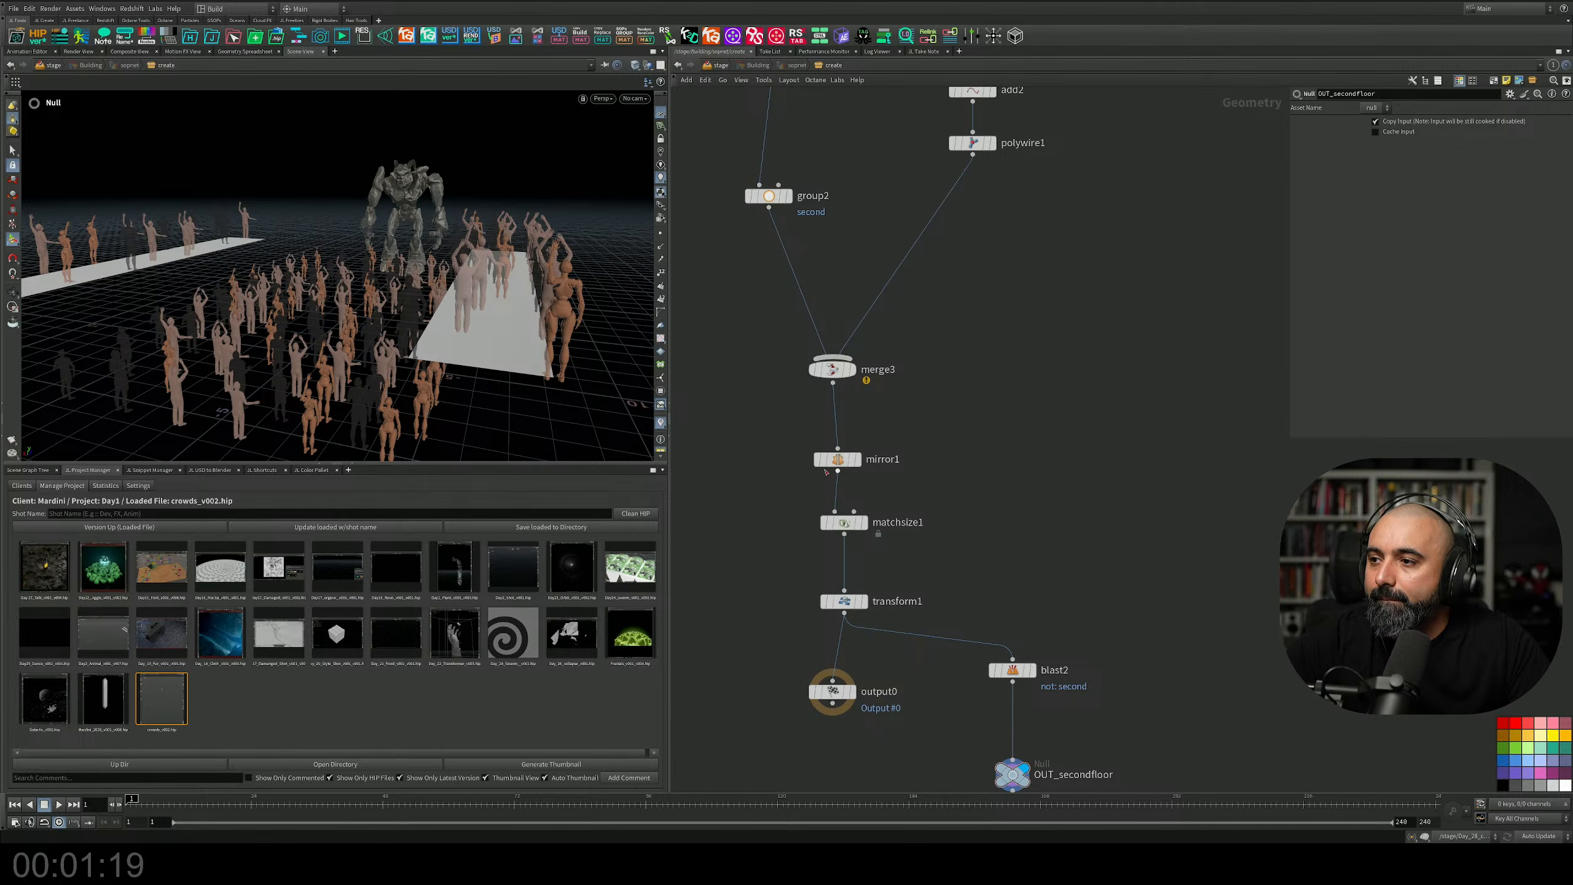
{"action": "middle_click_drag", "start_coordinate": [909, 570], "coordinate": [932, 407]}
{"action": "left_click_drag", "start_coordinate": [856, 528], "coordinate": [866, 612]}
{"action": "middle_click_drag", "start_coordinate": [885, 560], "coordinate": [888, 540]}
Insert a Group node between group2 and merge3, align it below group2, and name its group extend.
{"action": "key", "text": "Tab"}
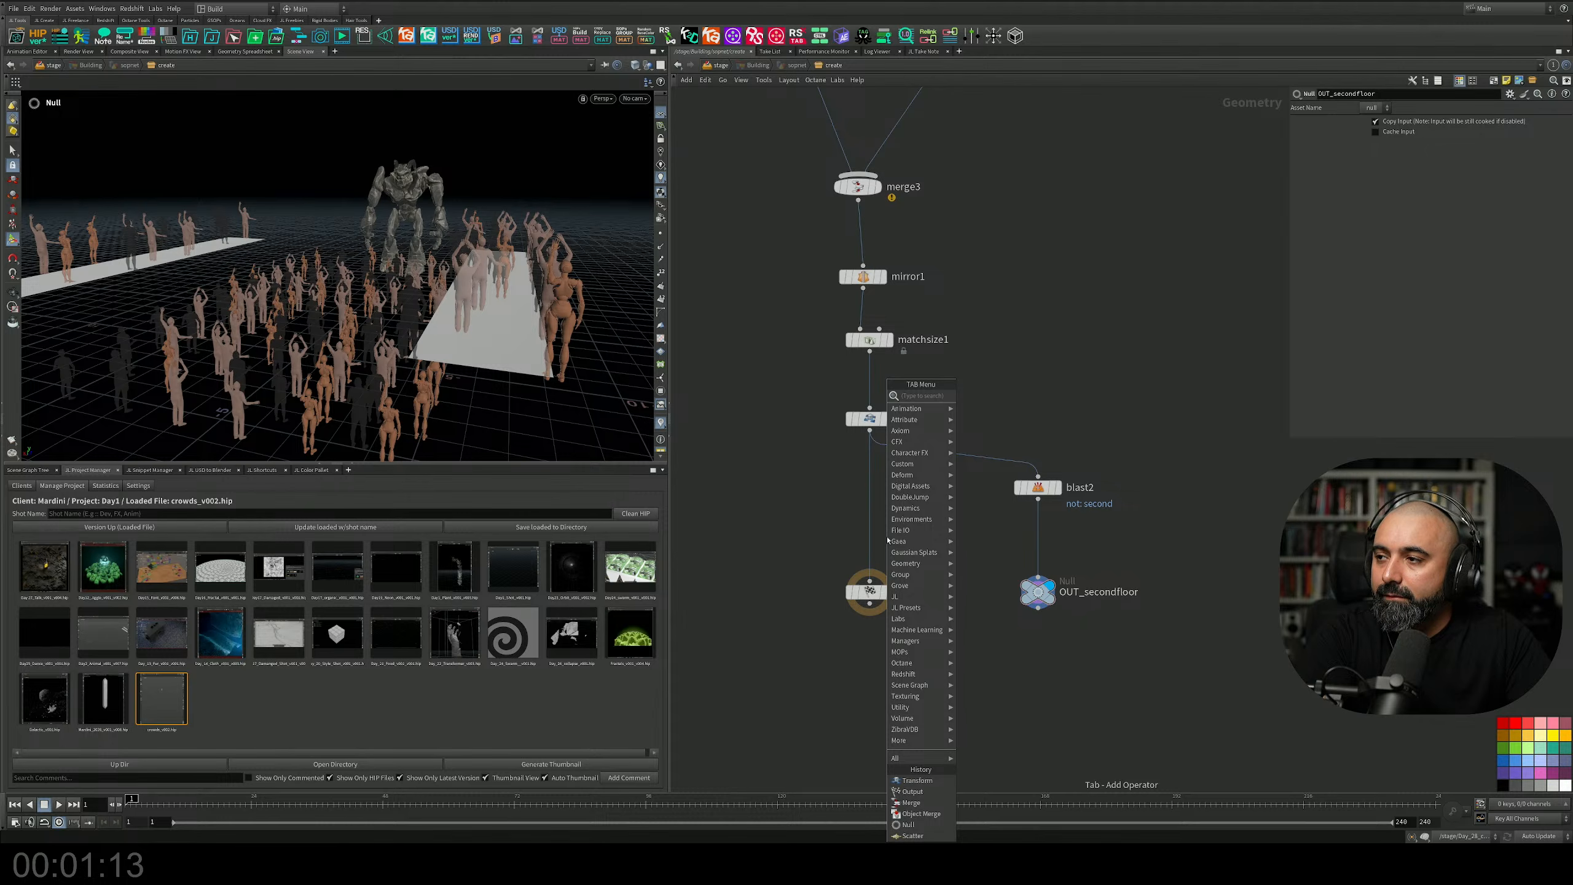
{"action": "middle_click_drag", "start_coordinate": [977, 188], "coordinate": [1008, 523]}
{"action": "key", "text": "Tab"}
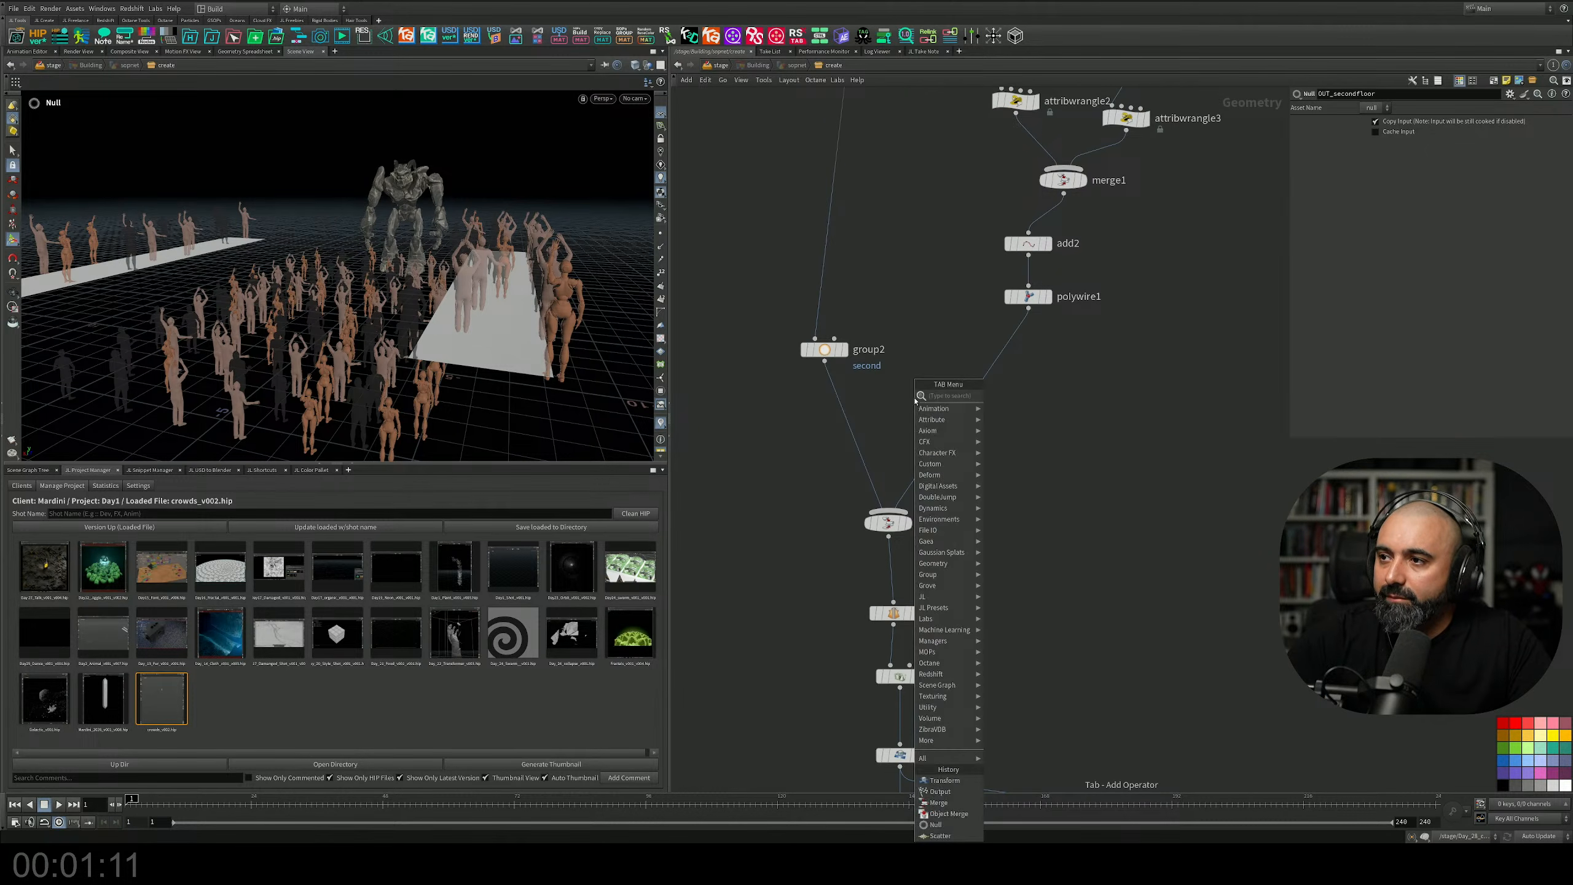
{"action": "type", "text": "group"}
{"action": "key", "text": "Return"}
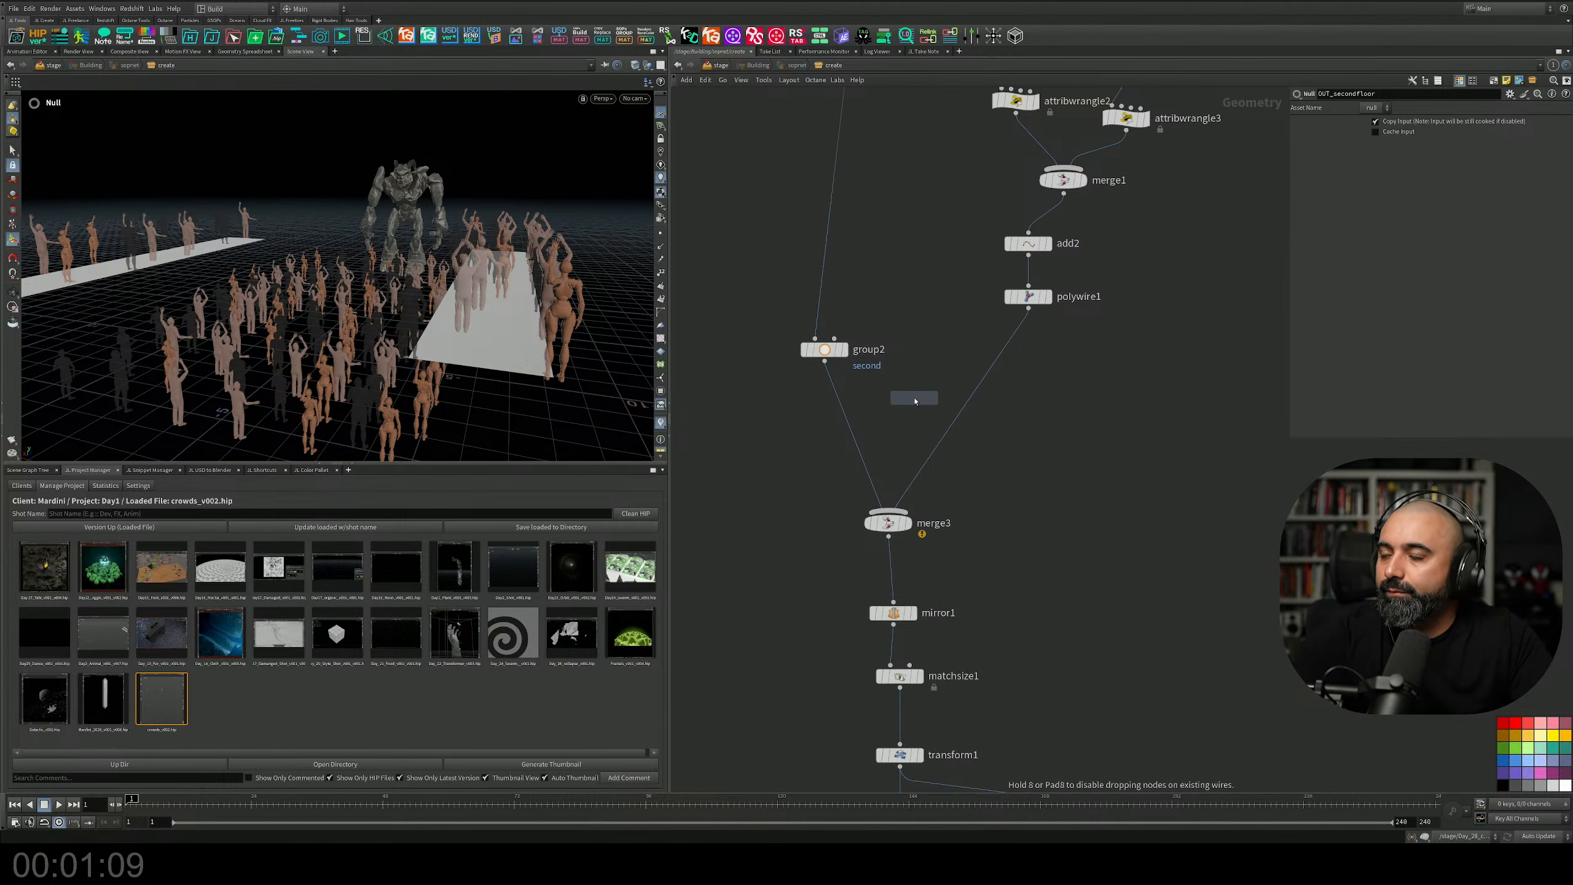
{"action": "left_click", "coordinate": [835, 419]}
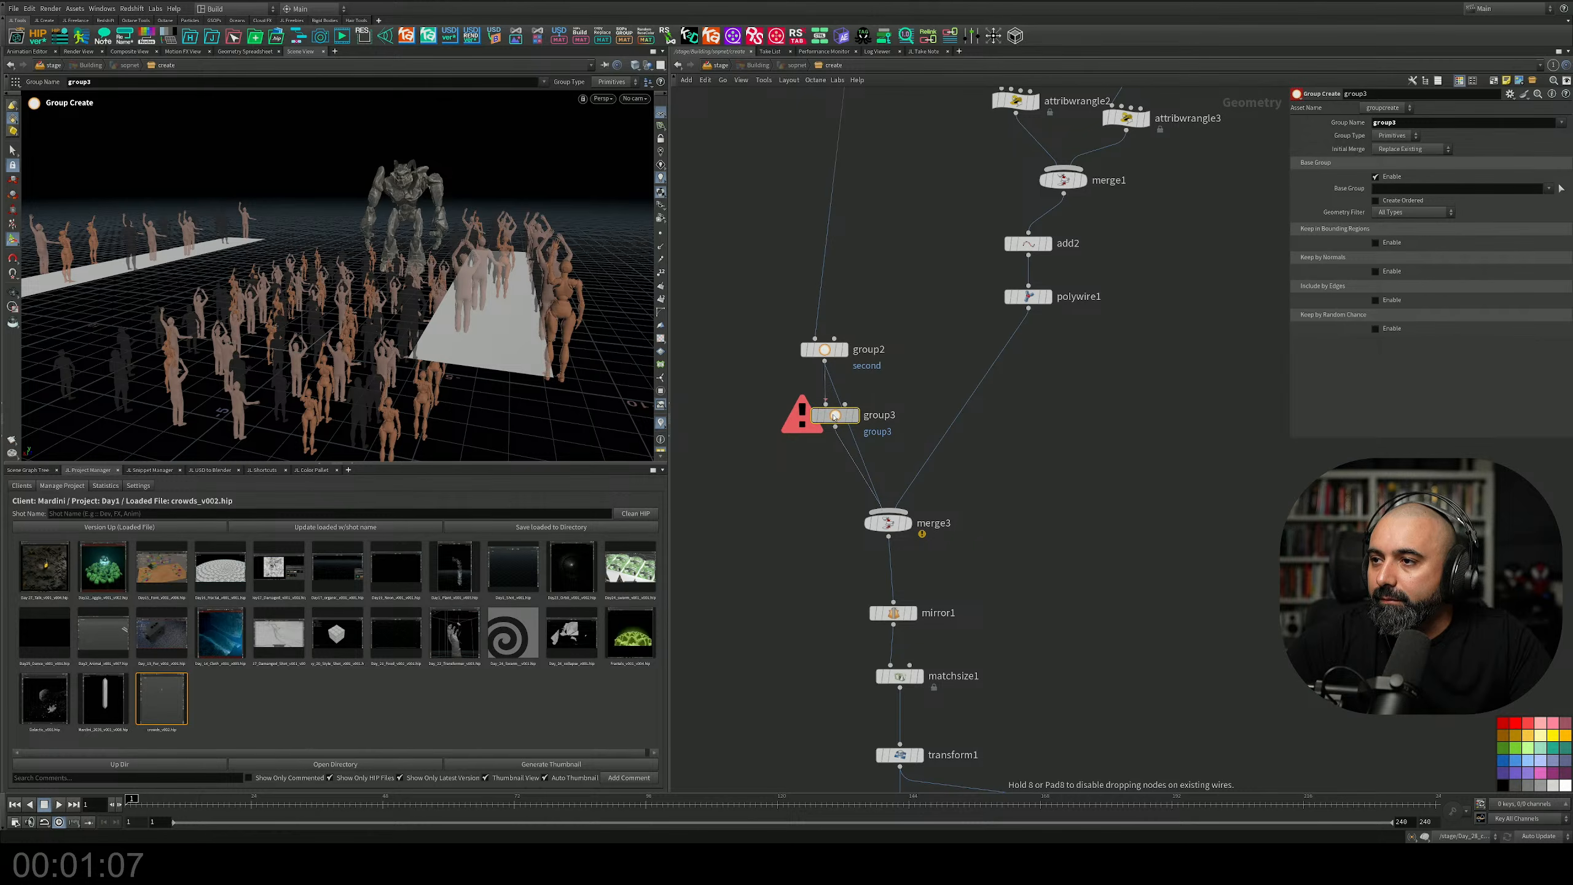
{"action": "mouse_move", "coordinate": [836, 419]}
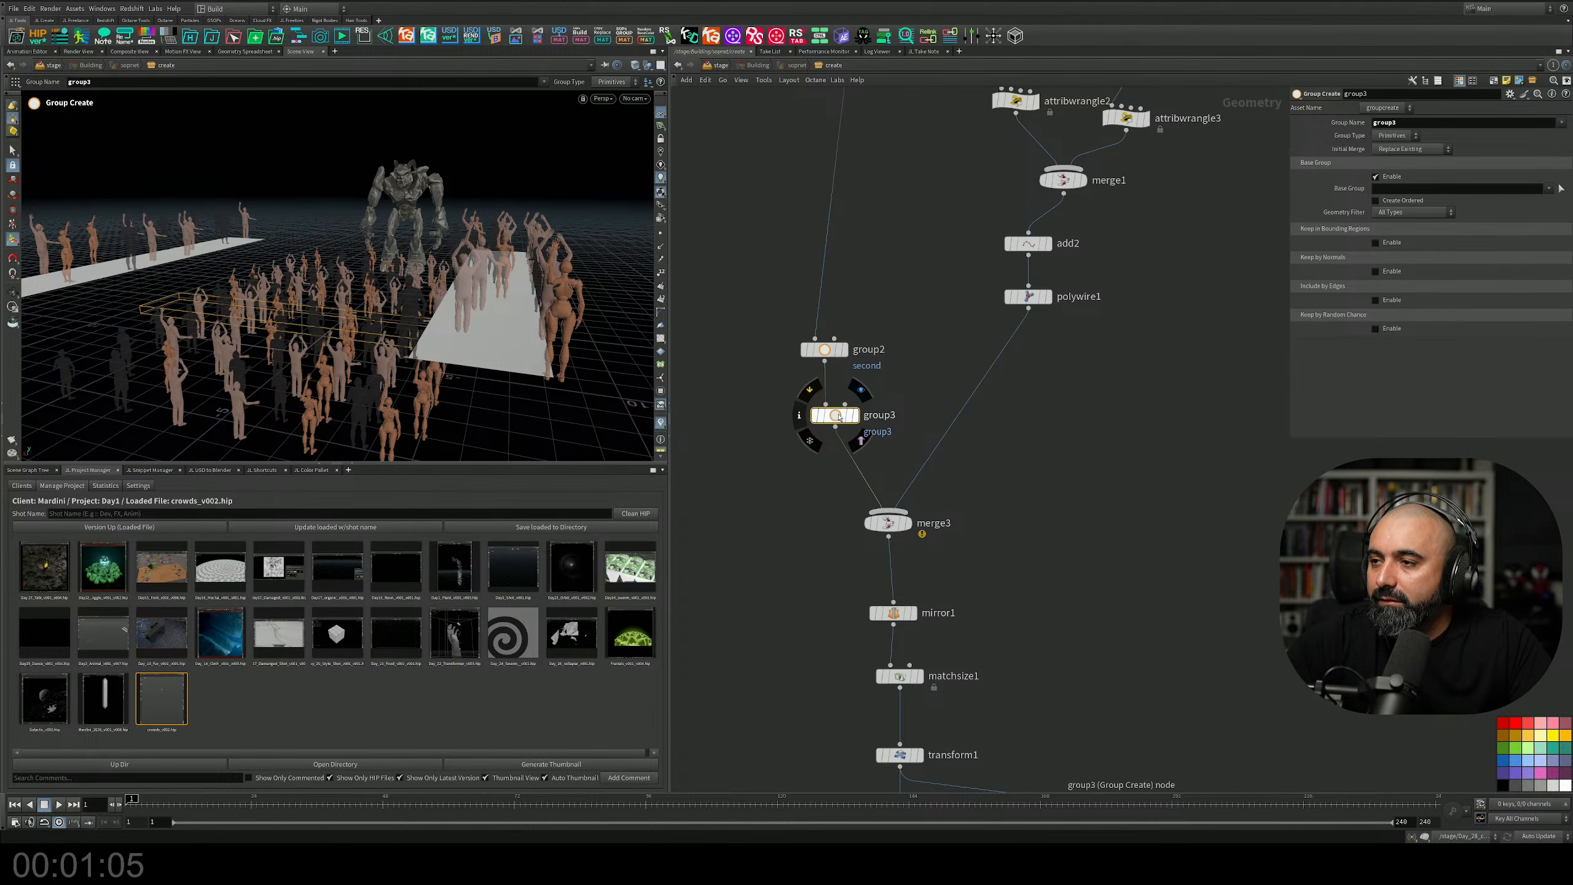
{"action": "left_click_drag", "start_coordinate": [839, 416], "coordinate": [825, 411]}
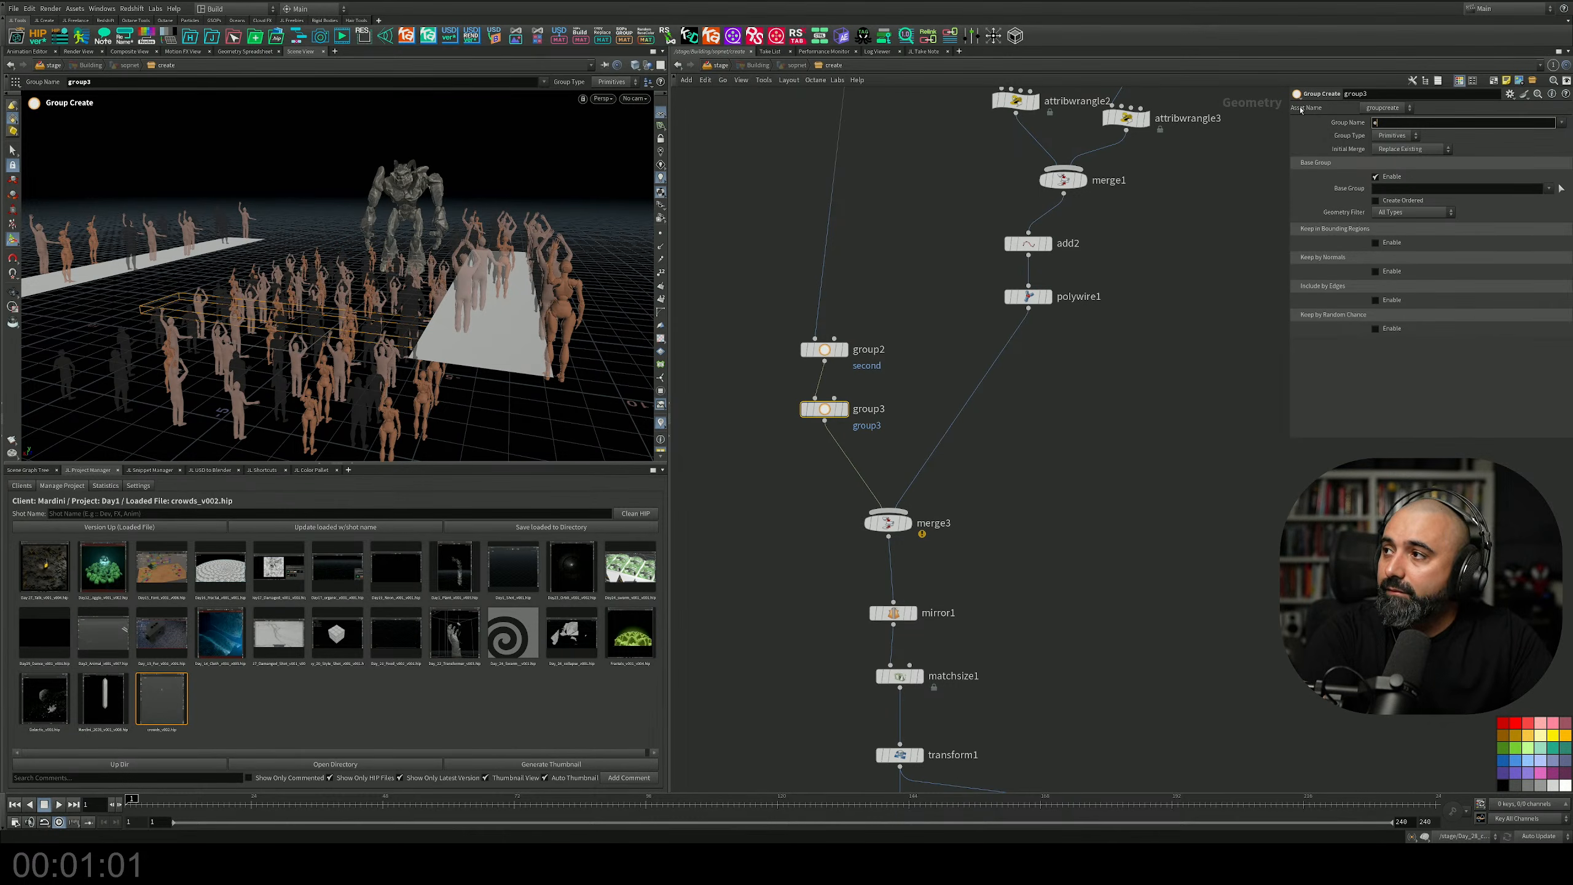
{"action": "type", "text": "nd"}
{"action": "key", "text": "Return"}
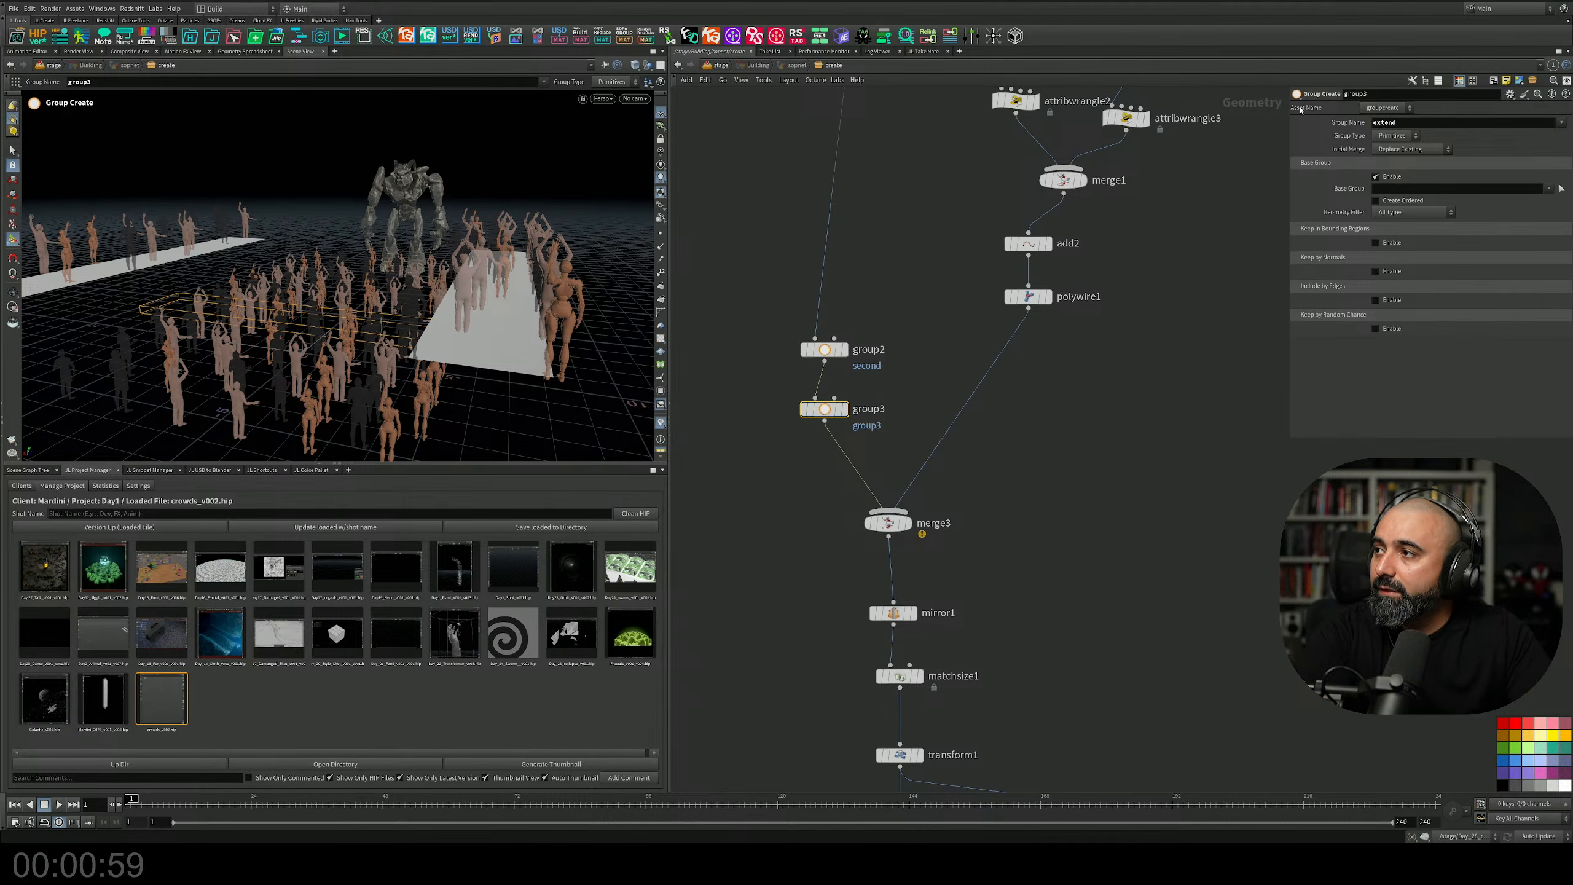
Insert a Transform node between transform1 and output0, limited to the extend group, with X and Z scale set to 1.1.
{"action": "middle_click_drag", "start_coordinate": [1073, 564], "coordinate": [1109, 341]}
{"action": "key", "text": "Tab"}
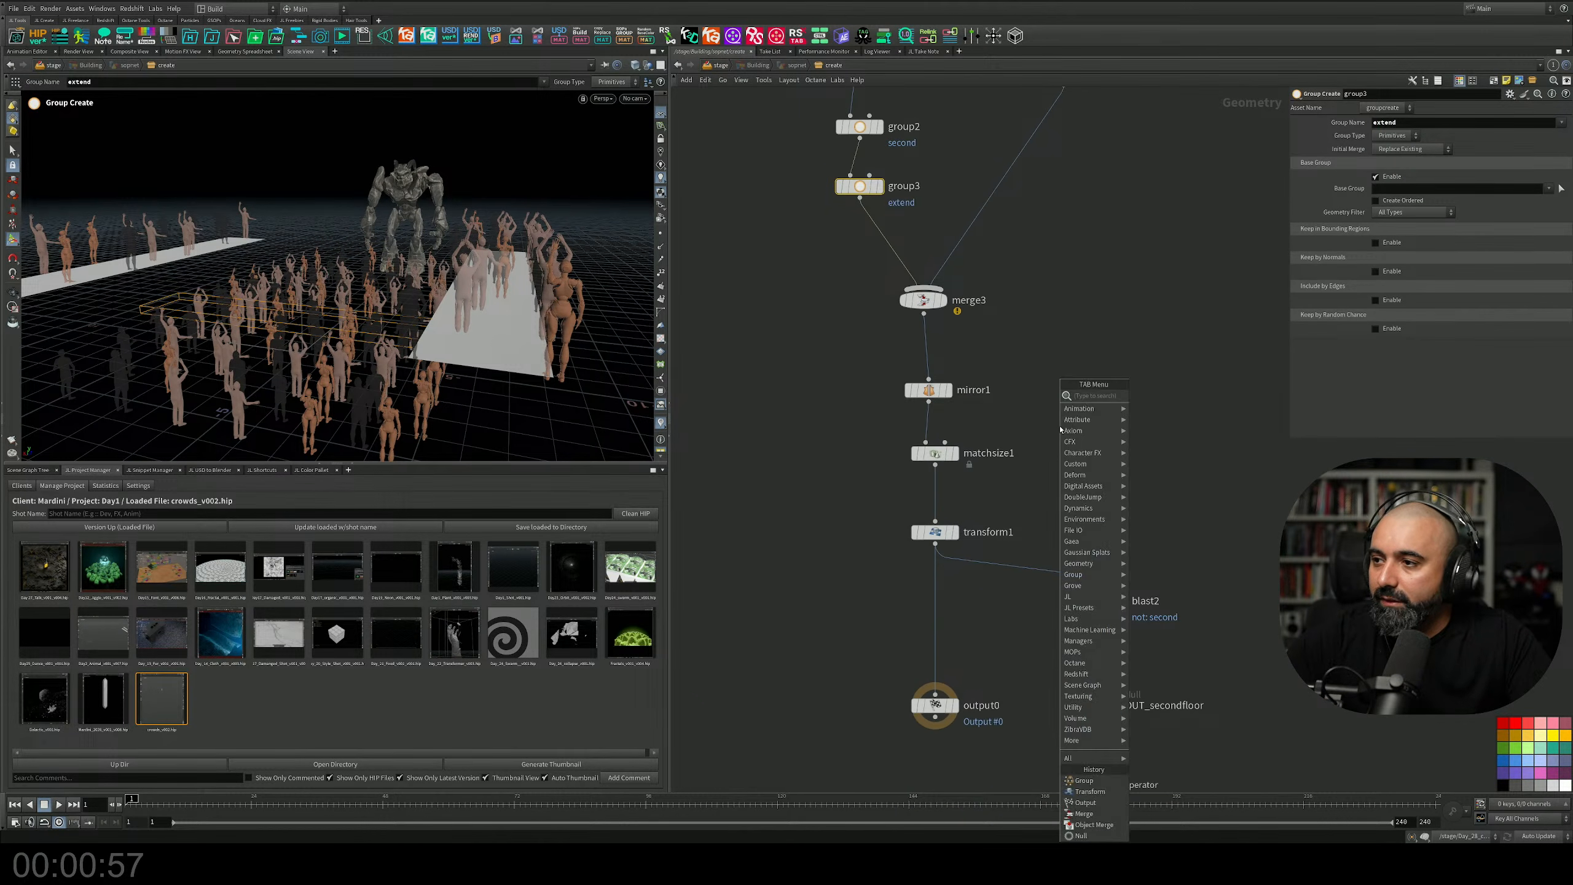
{"action": "type", "text": "pol"}
{"action": "key", "text": "Return"}
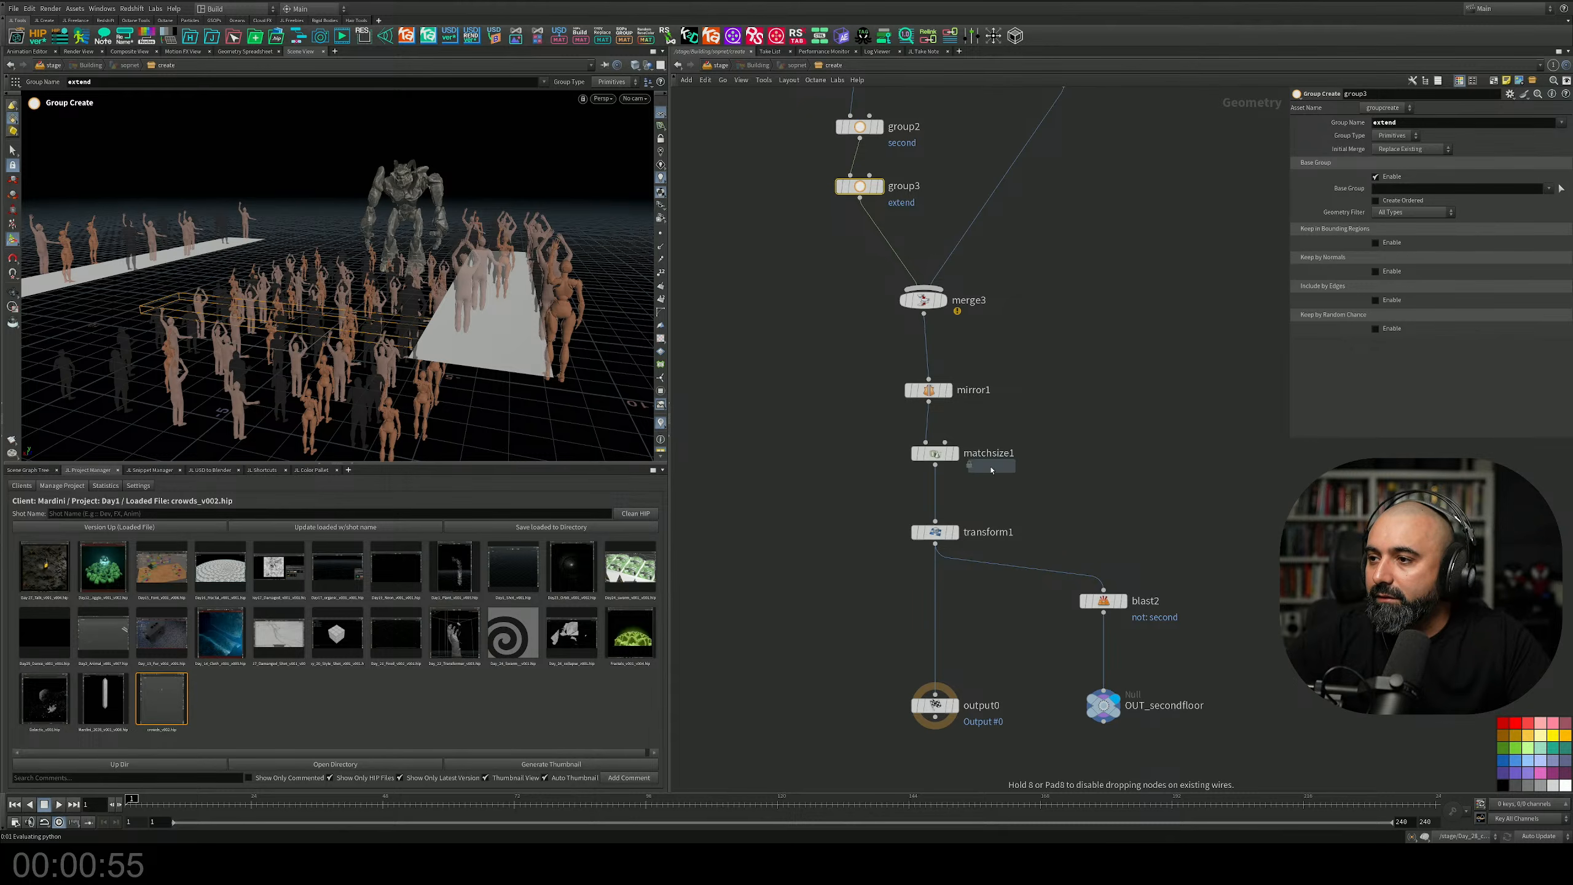
{"action": "left_click", "coordinate": [932, 591]}
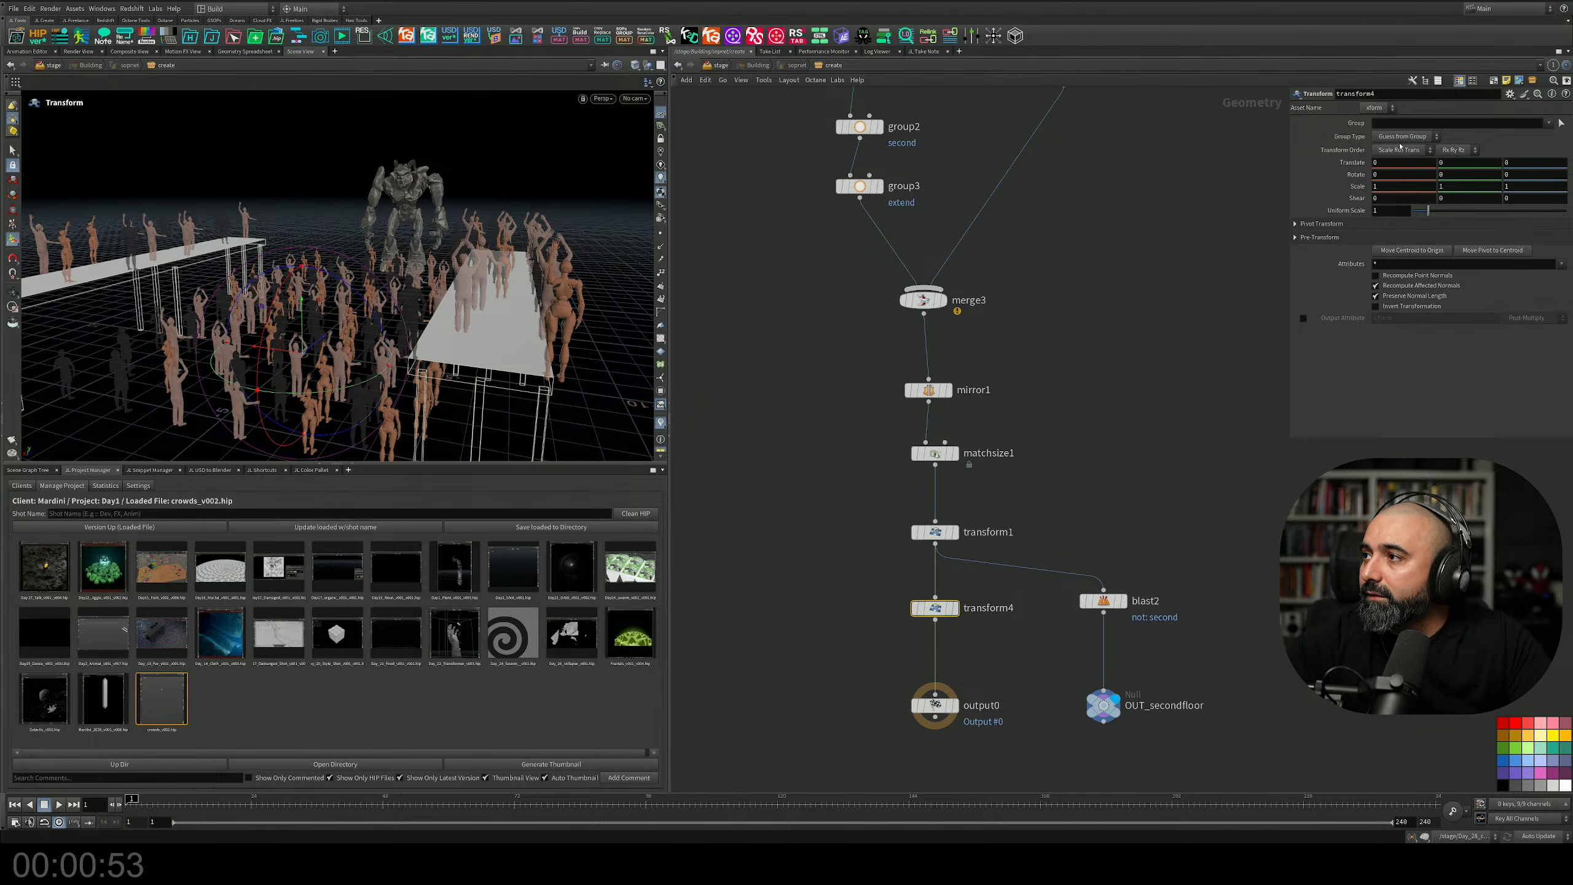
{"action": "left_click", "coordinate": [1548, 124]}
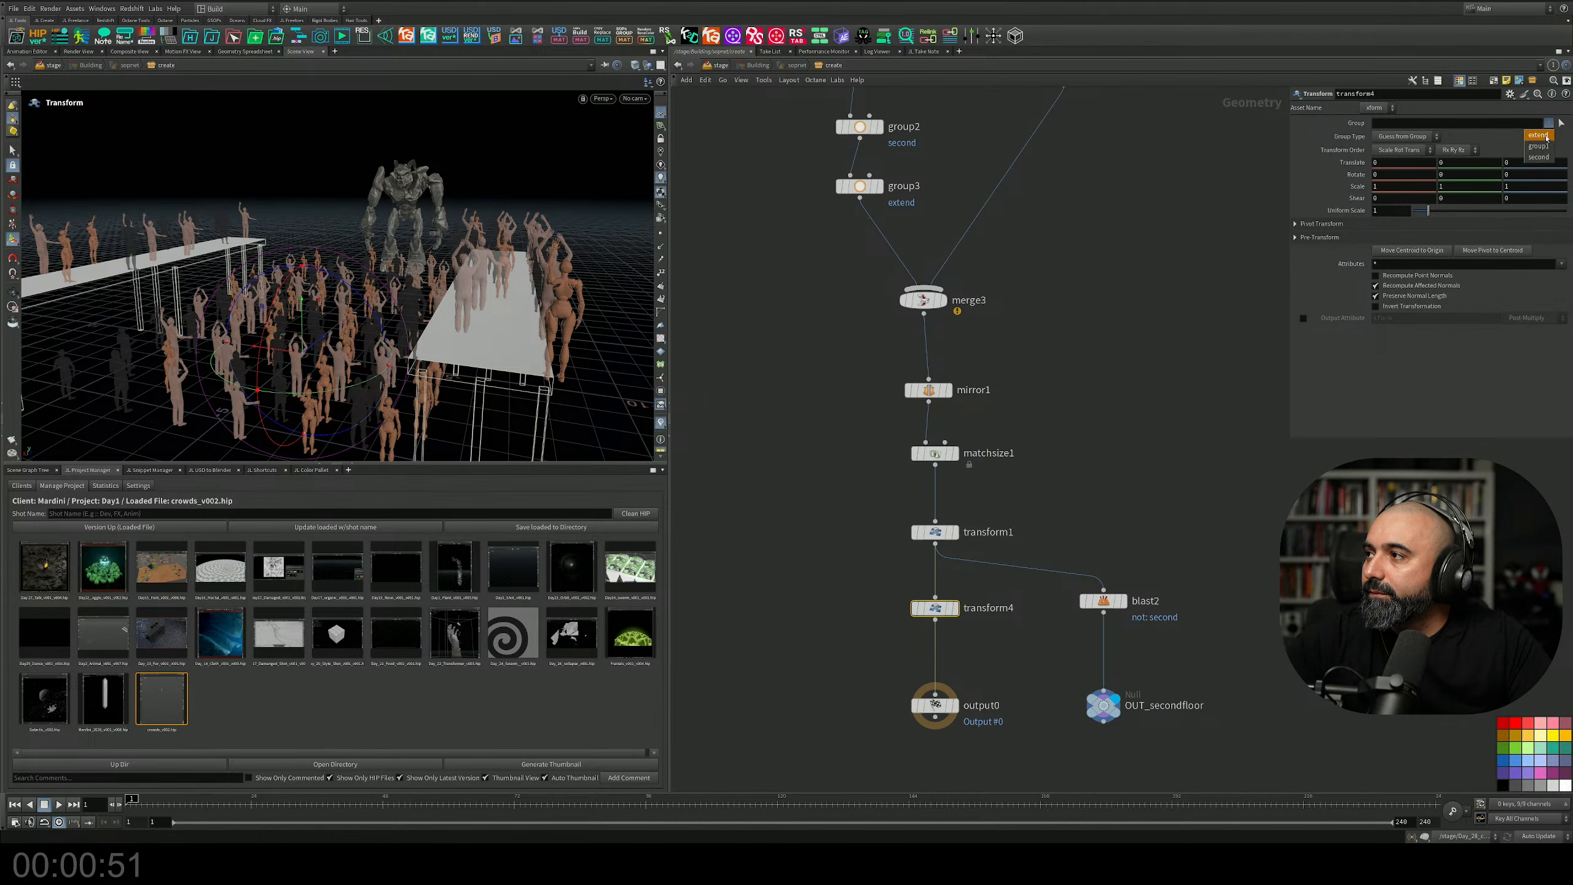
{"action": "left_click", "coordinate": [1539, 150]}
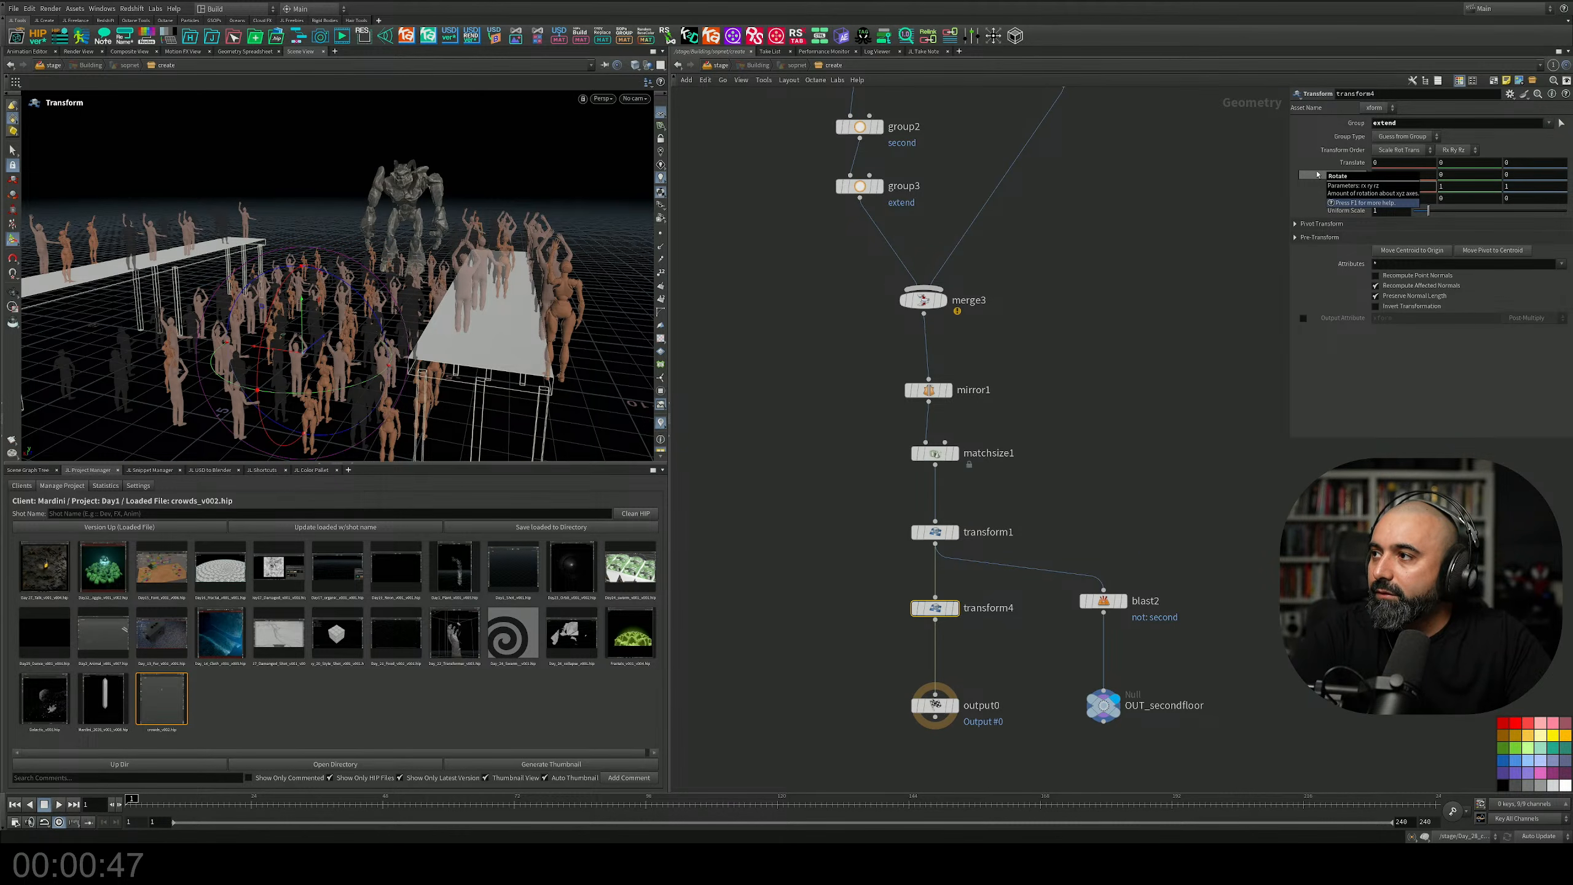
{"action": "key", "text": "Return"}
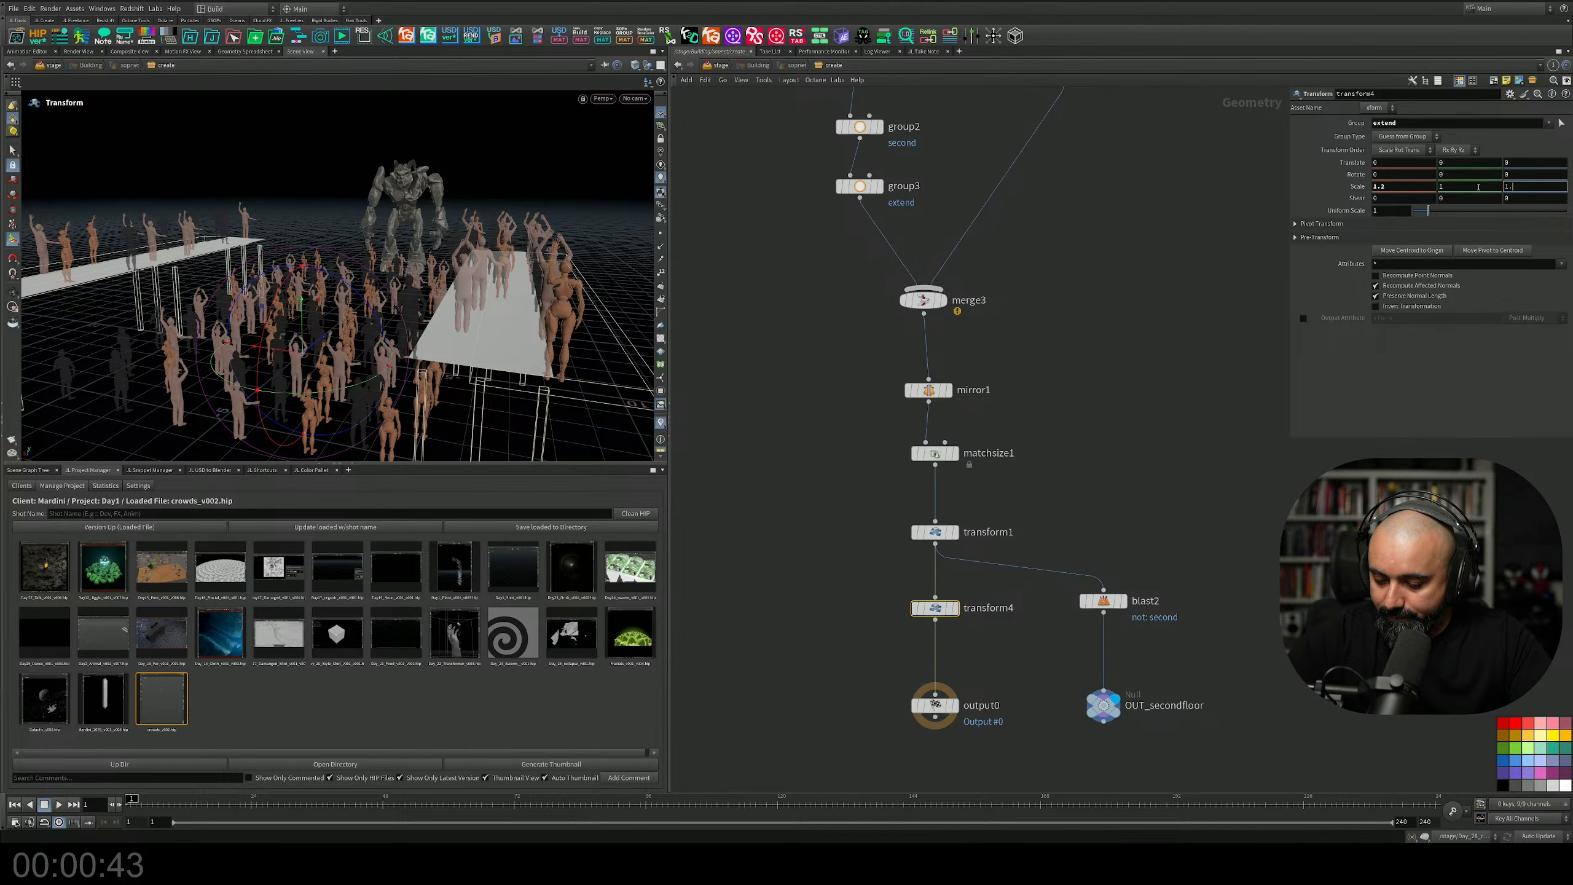
{"action": "left_click", "coordinate": [1099, 450]}
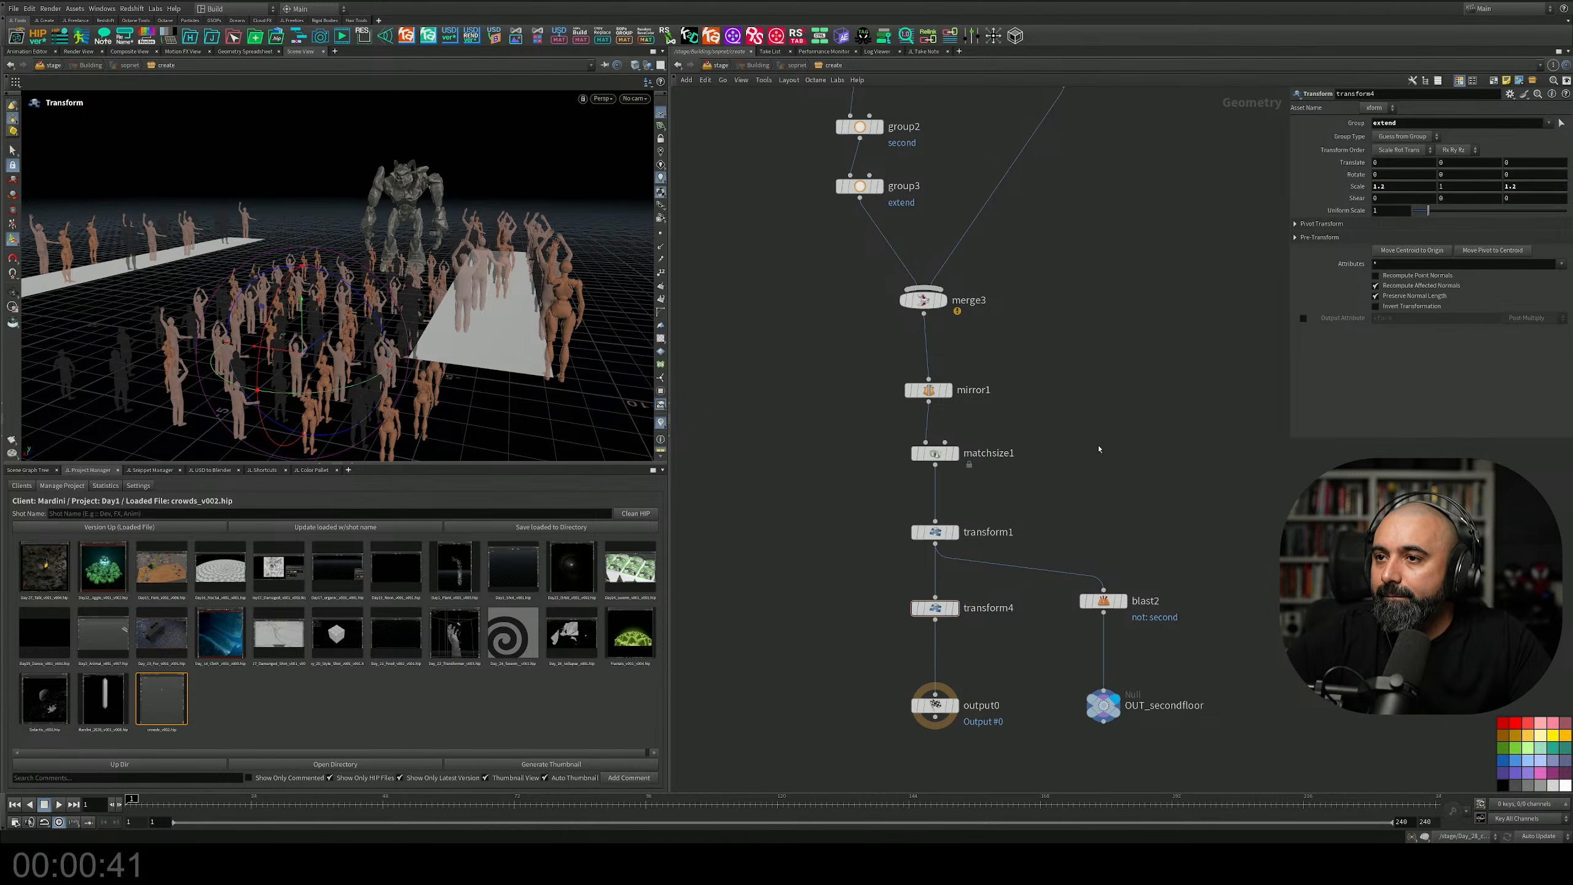
Display output0 and inspect the scaled platforms around the crowd.
{"action": "middle_click_drag", "start_coordinate": [1021, 431], "coordinate": [1010, 411]}
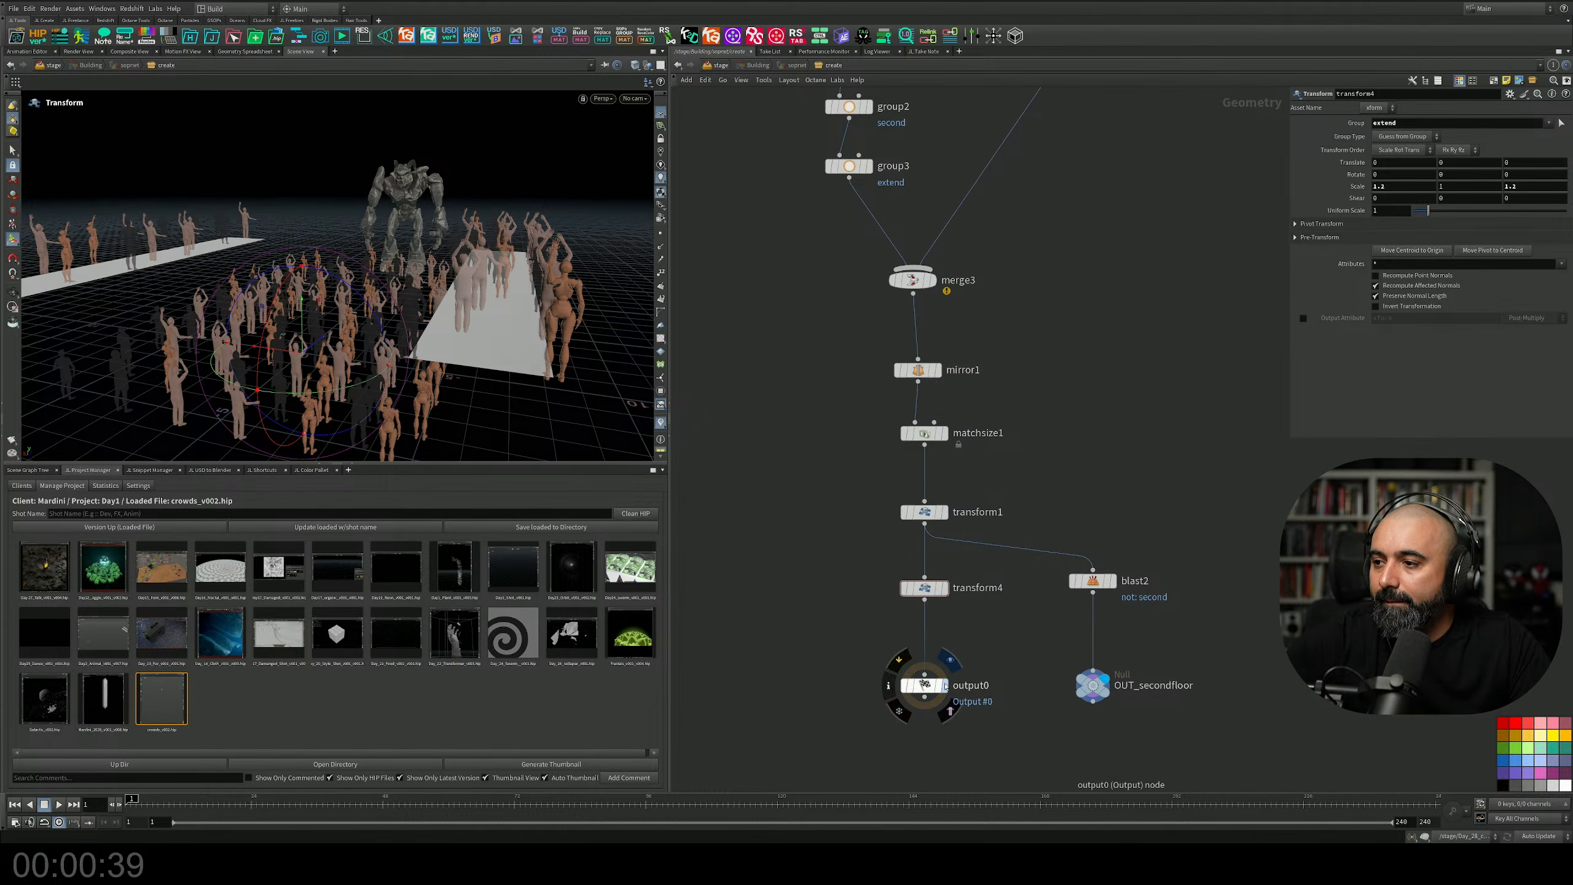
{"action": "left_click", "coordinate": [944, 684]}
{"action": "key", "text": "Escape"}
{"action": "left_click_drag", "start_coordinate": [509, 365], "coordinate": [365, 295]}
{"action": "key", "text": "Escape"}
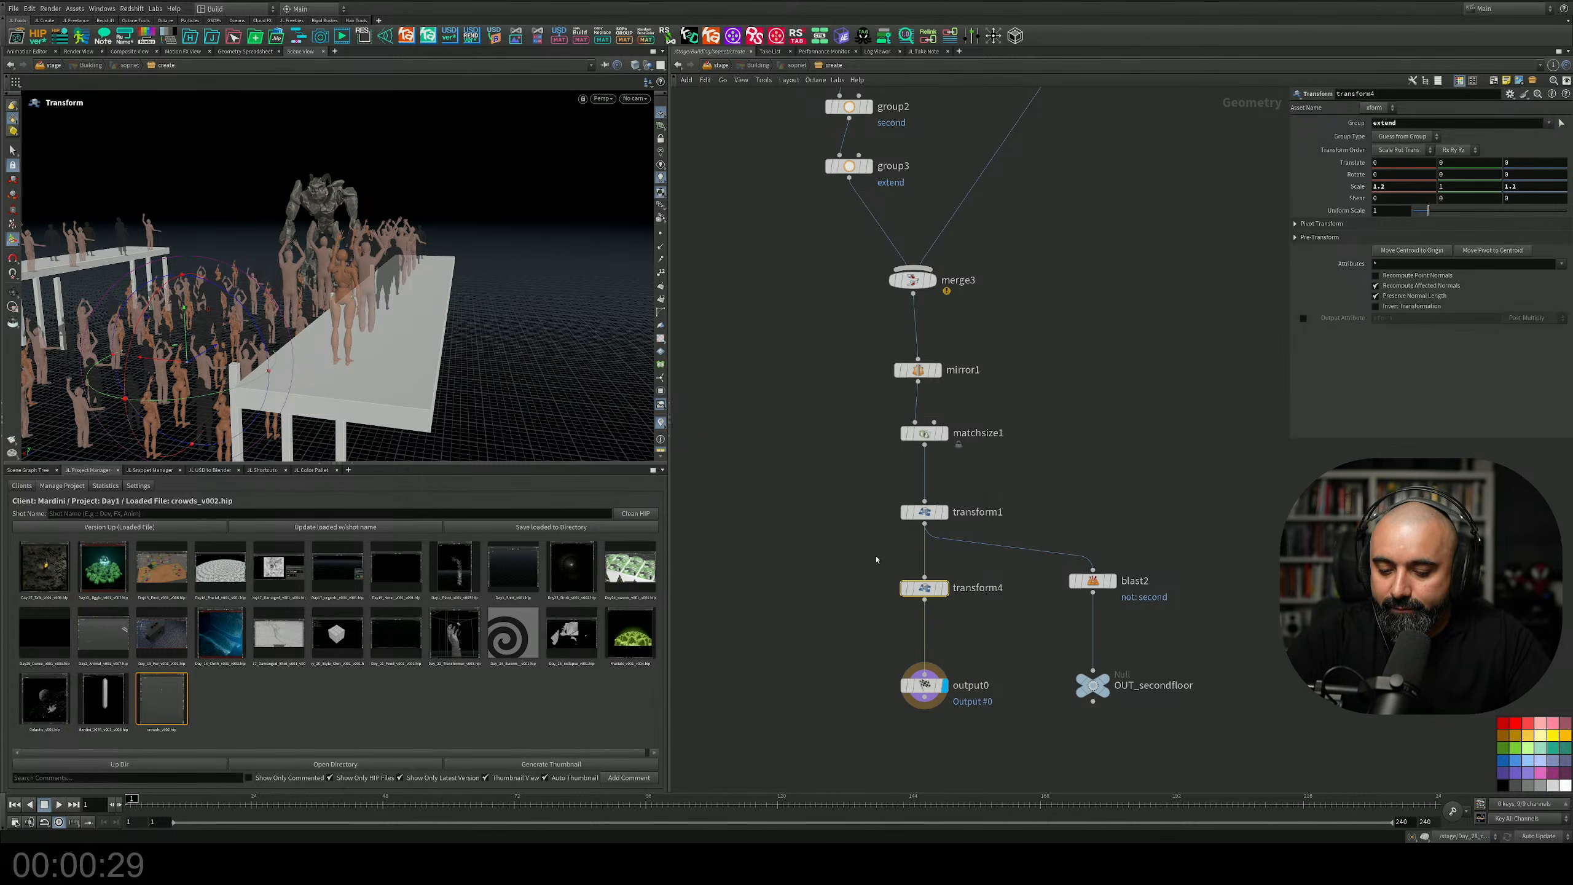
Delete the transform4 node and display transform1.
{"action": "key", "text": "Delete"}
{"action": "scroll", "coordinate": [852, 555], "scroll_direction": "up", "scroll_amount": 3}
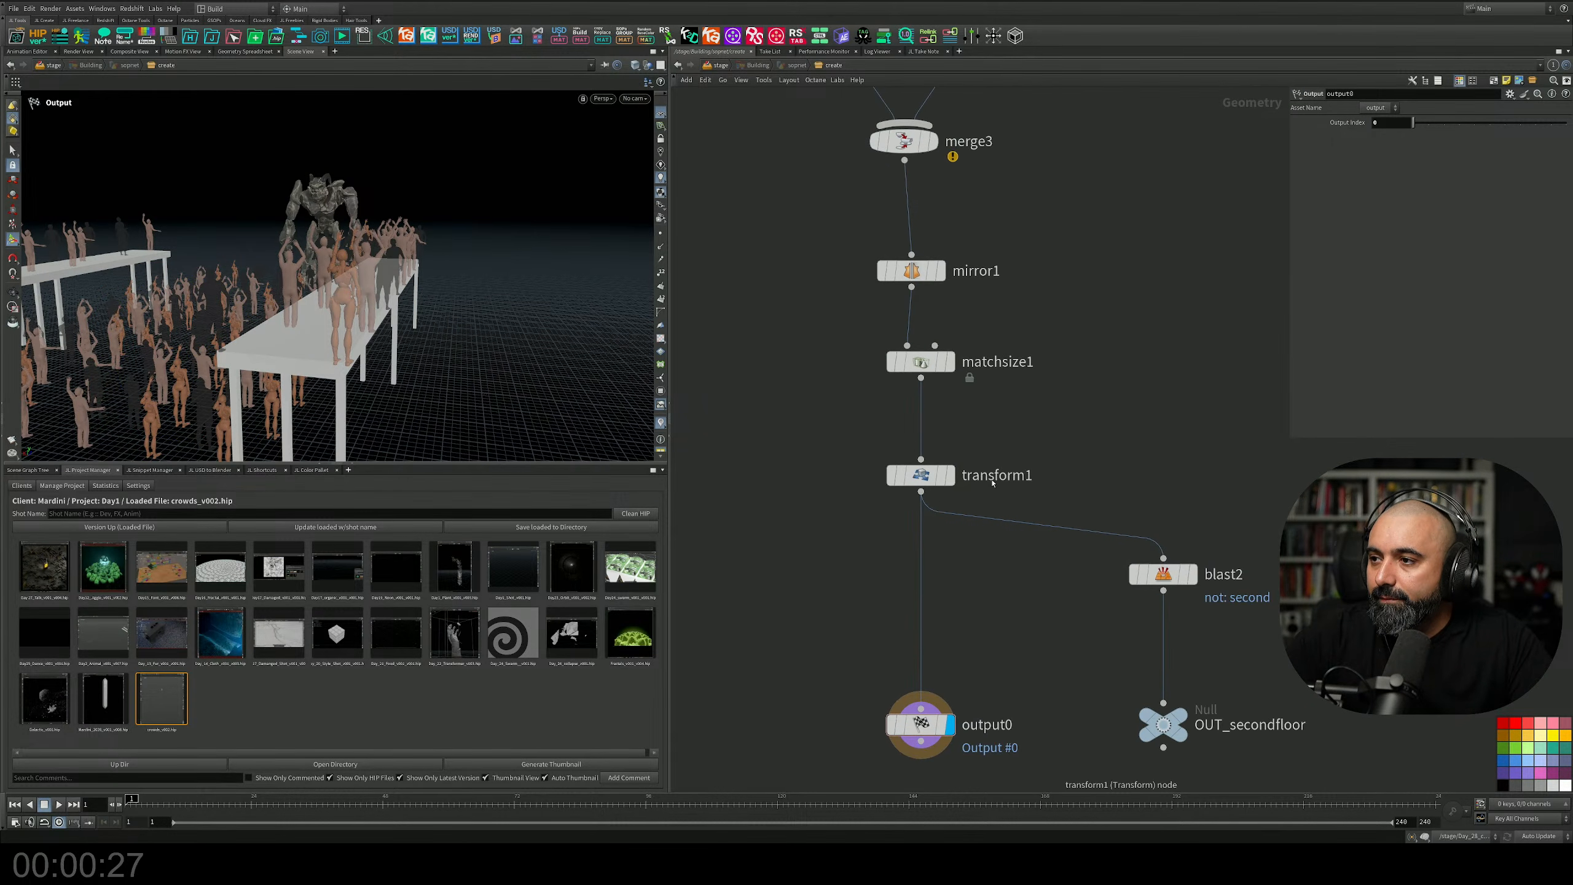
{"action": "mouse_move", "coordinate": [959, 477]}
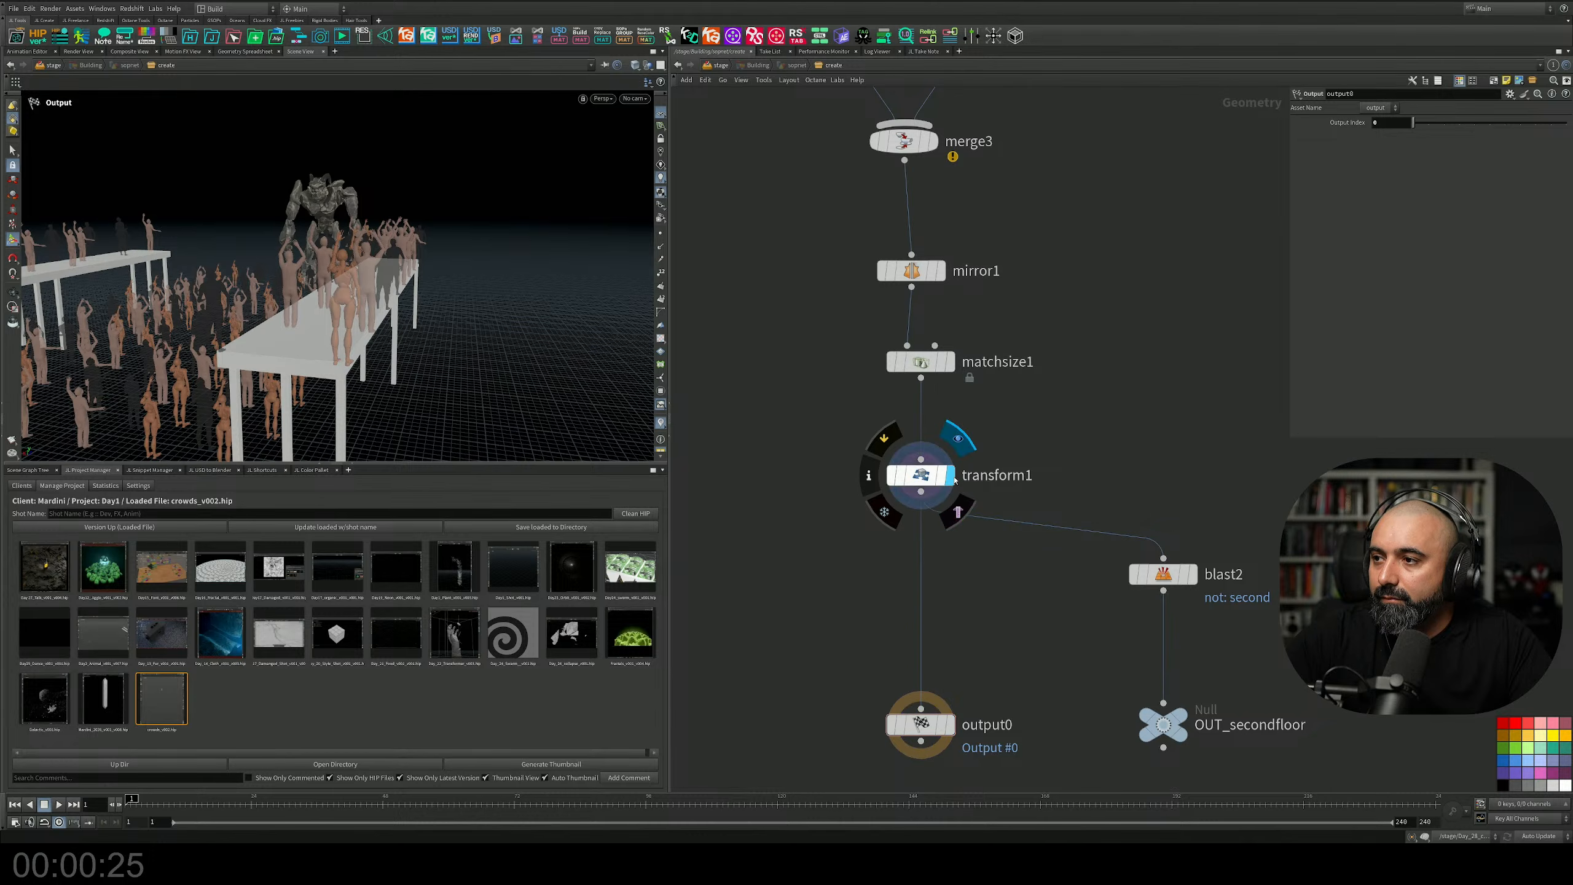
{"action": "left_click", "coordinate": [947, 475]}
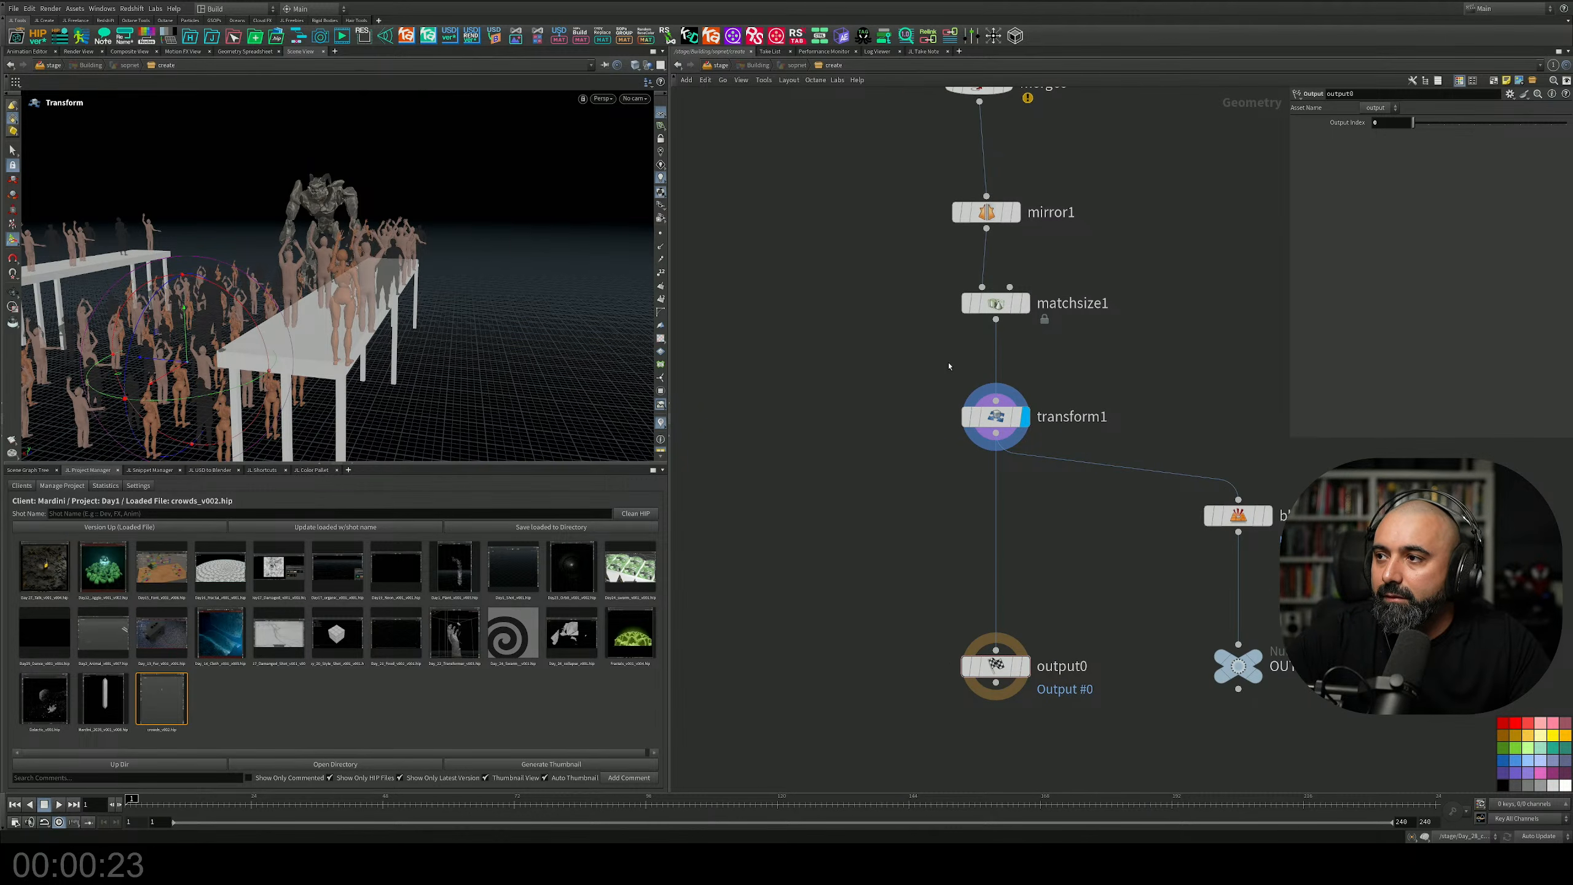
Insert a PolyExtrude node between group3 and merge3.
{"action": "middle_click_drag", "start_coordinate": [852, 103], "coordinate": [871, 481]}
{"action": "scroll", "coordinate": [894, 250], "scroll_direction": "down", "scroll_amount": 3}
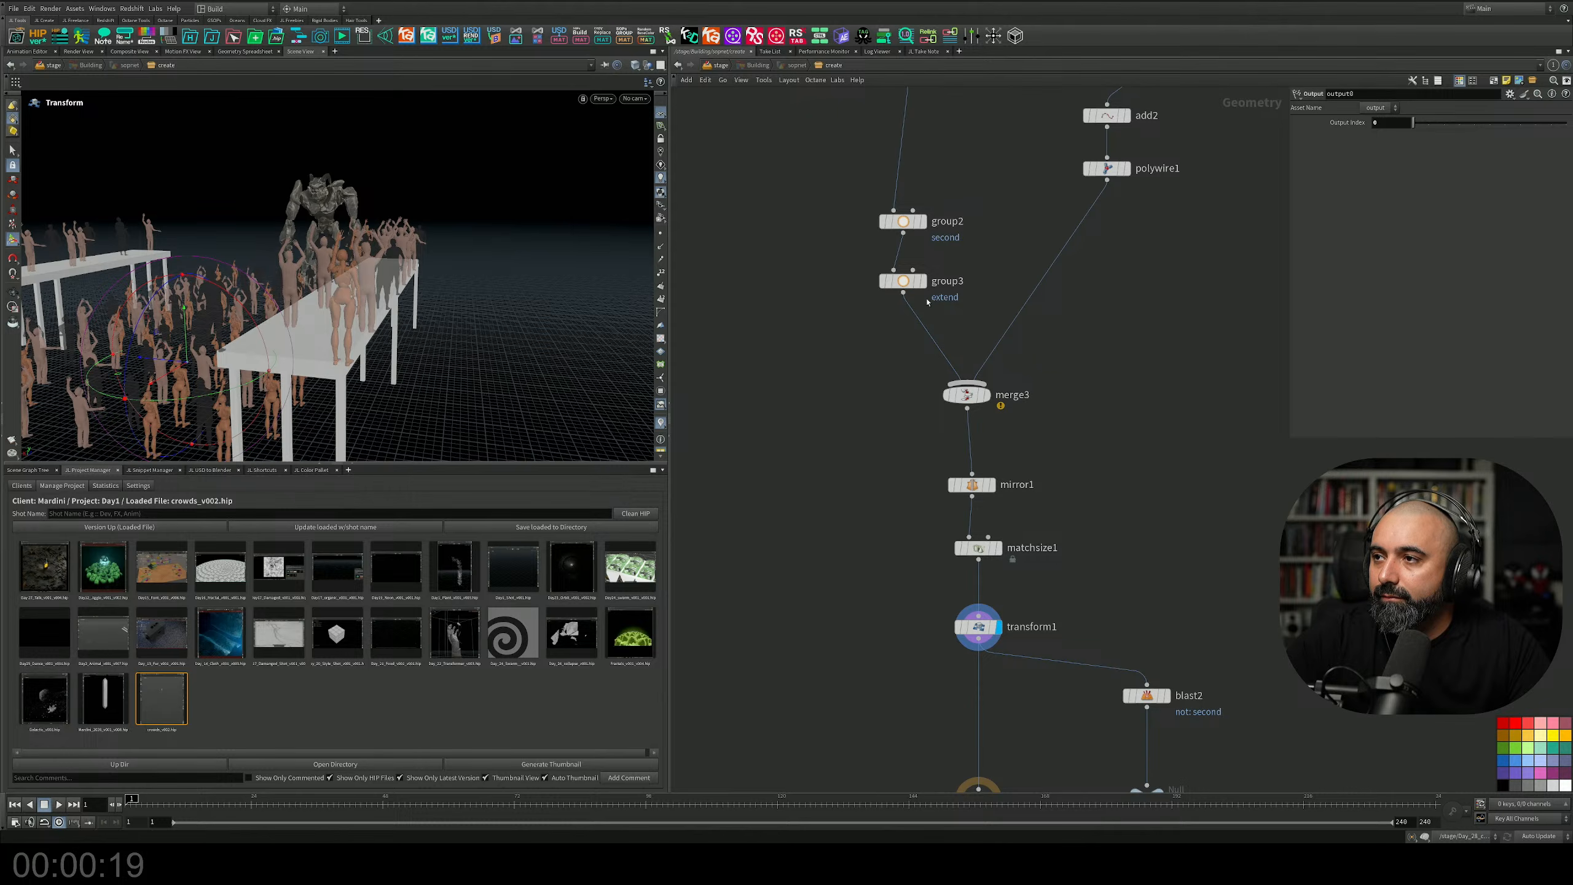
{"action": "middle_click_drag", "start_coordinate": [866, 339], "coordinate": [865, 333]}
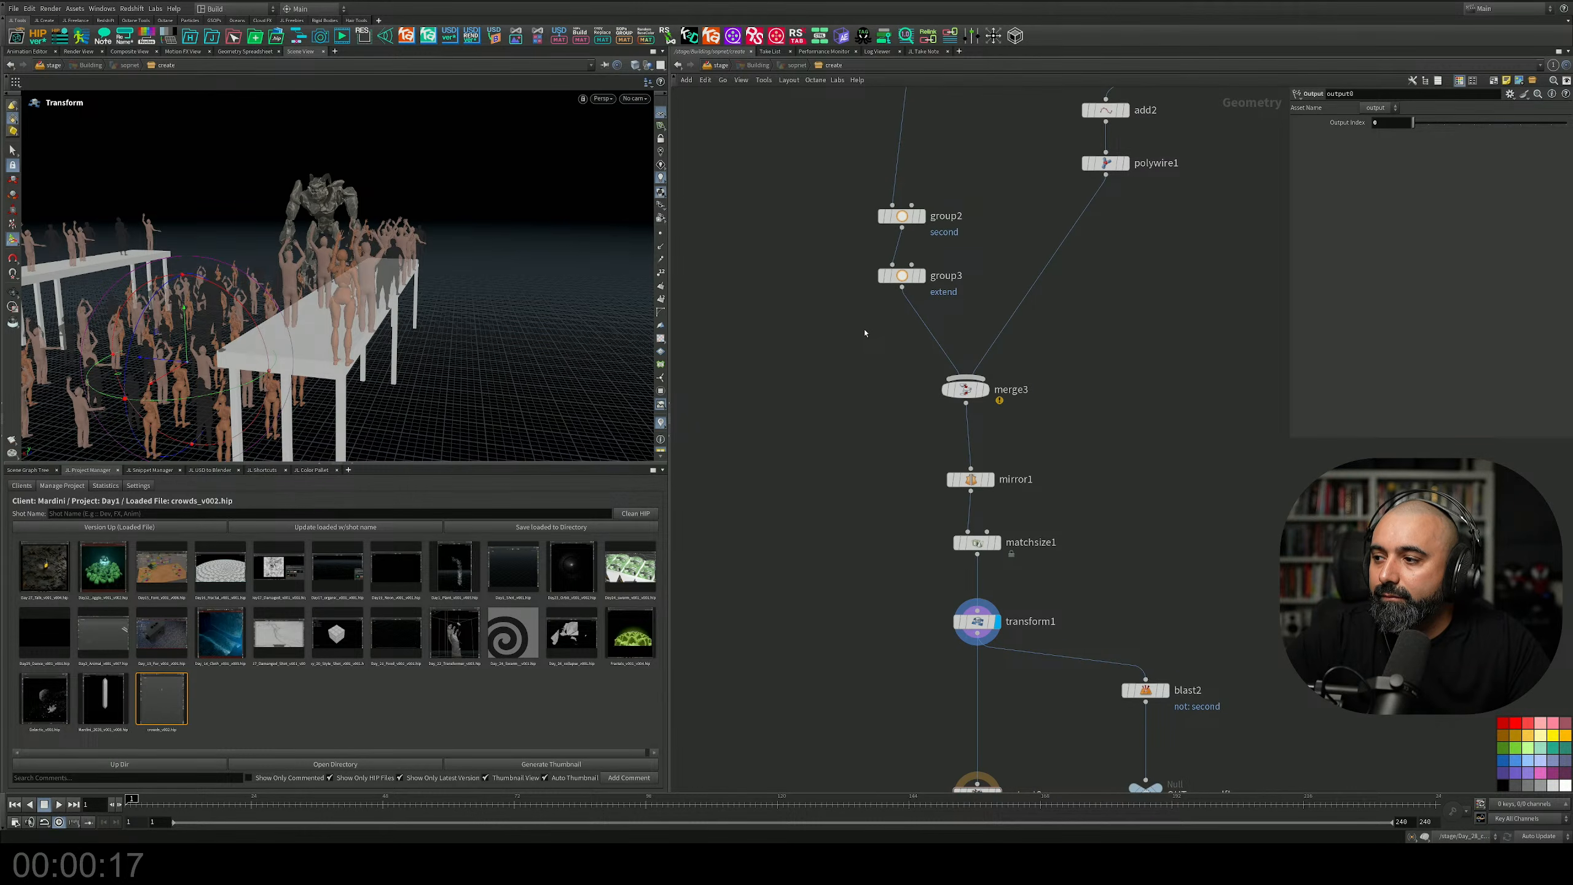
{"action": "key", "text": "Tab"}
{"action": "type", "text": "extr"}
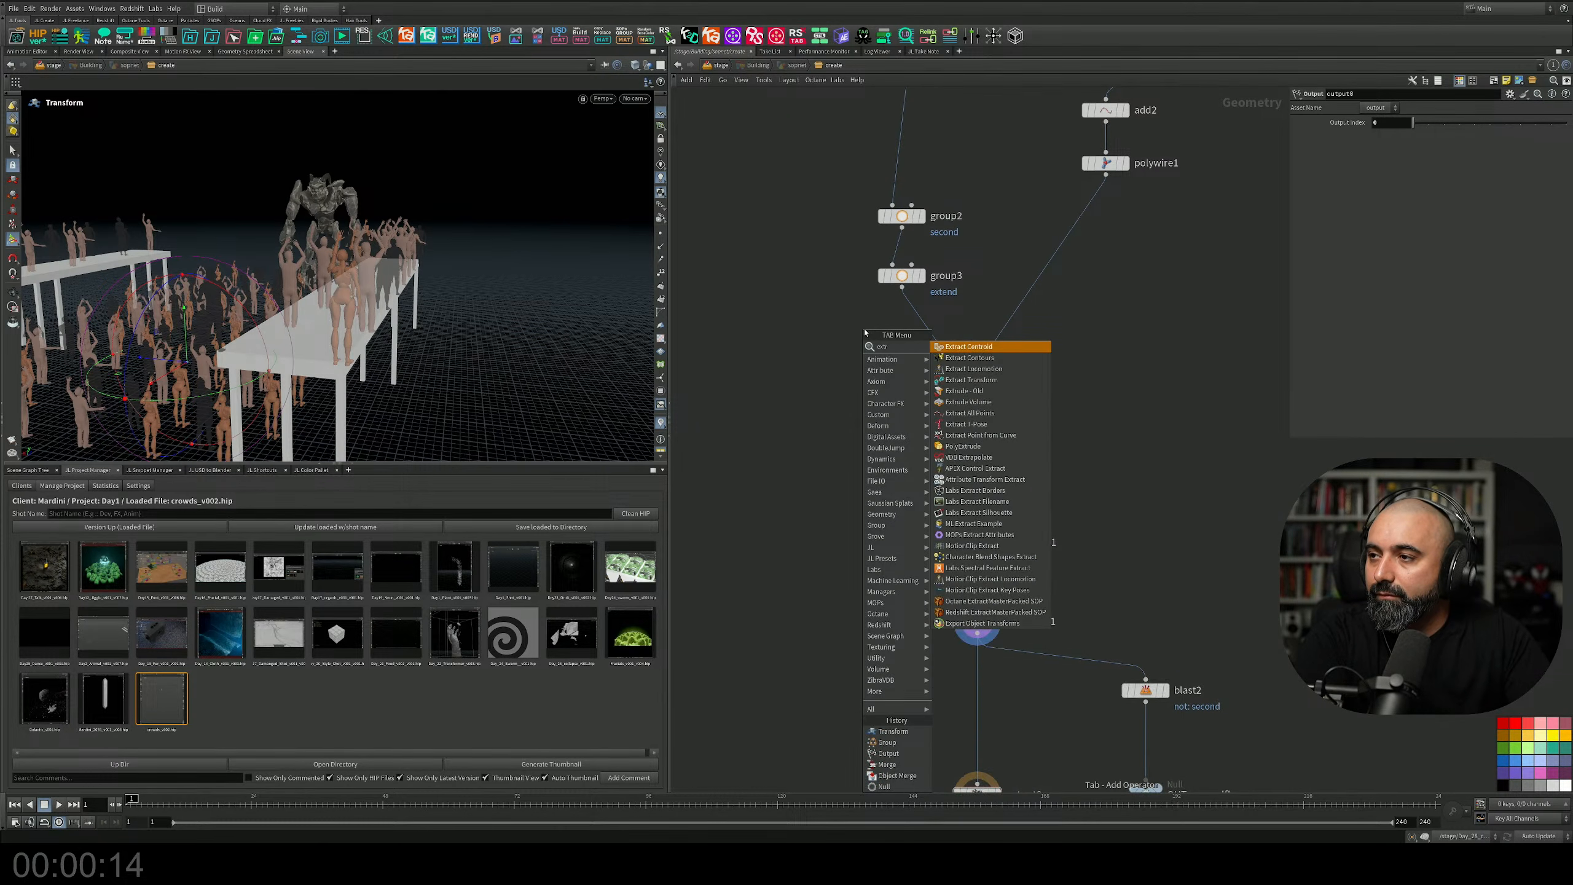
{"action": "key", "text": "BackSpace"}
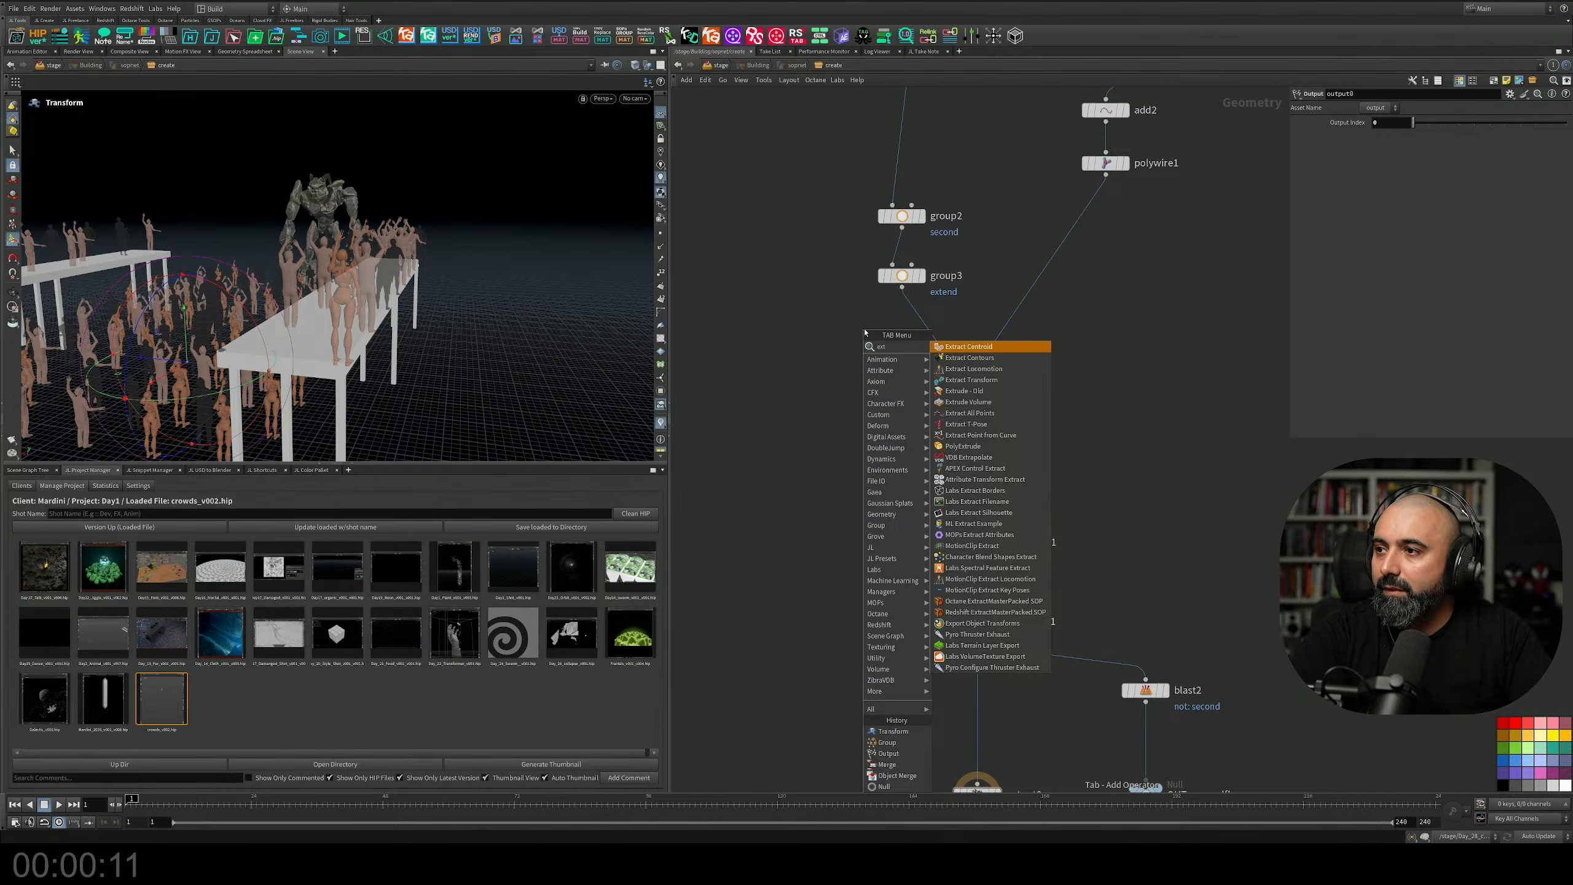
{"action": "key", "text": "Down"}
{"action": "key", "text": "Down"}
{"action": "key", "text": "Down"}
{"action": "key", "text": "Down"}
{"action": "key", "text": "Down"}
{"action": "key", "text": "Down"}
{"action": "key", "text": "Down"}
{"action": "key", "text": "Down"}
{"action": "key", "text": "Down"}
{"action": "key", "text": "Return"}
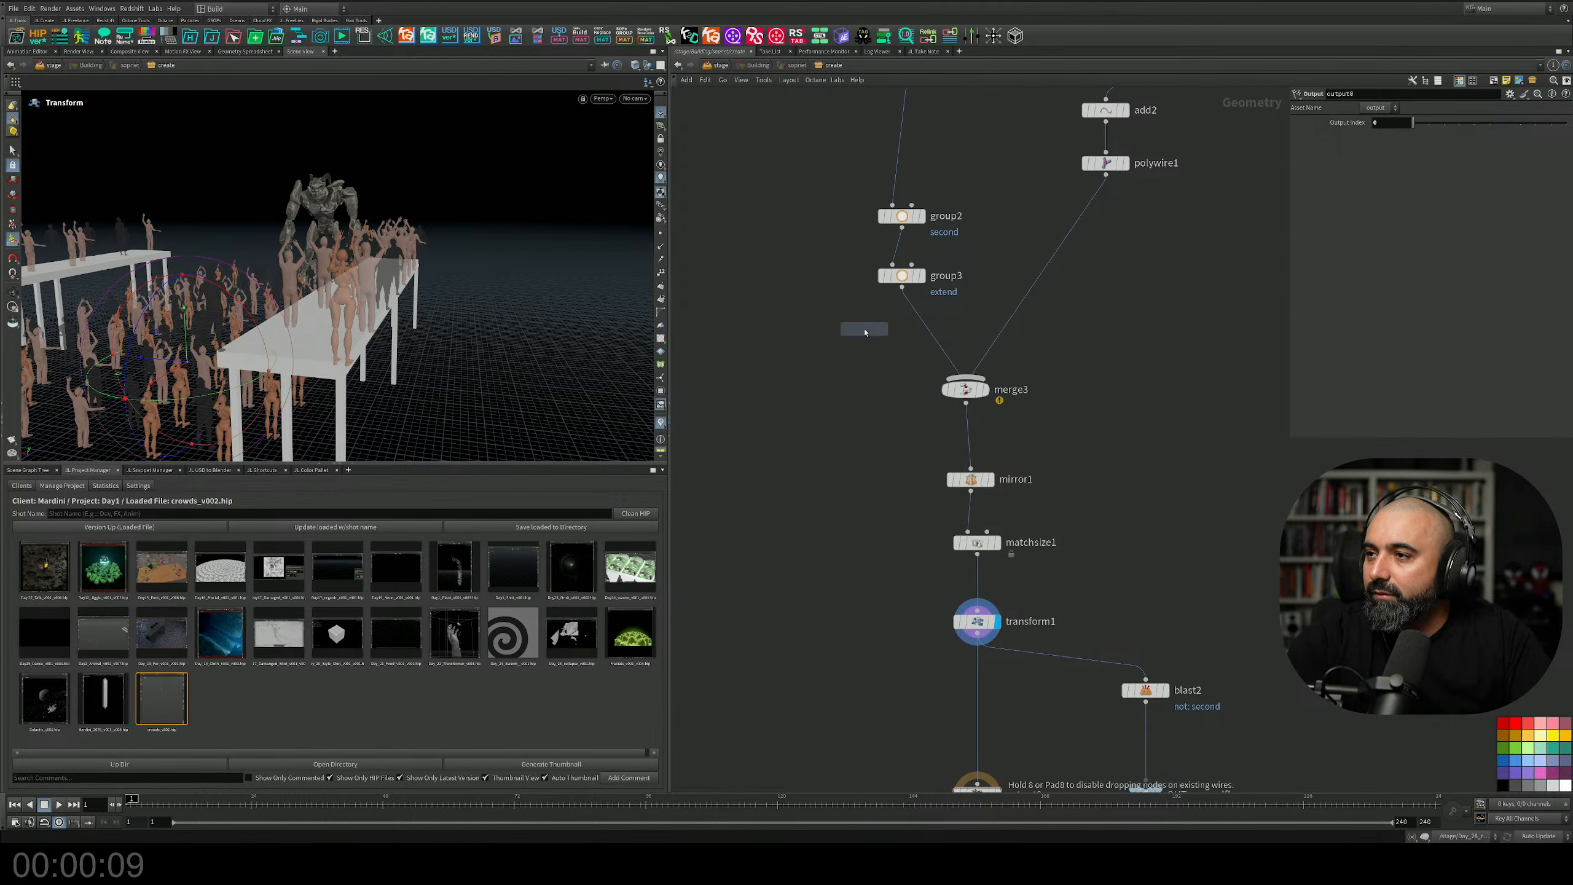
{"action": "left_click", "coordinate": [918, 331]}
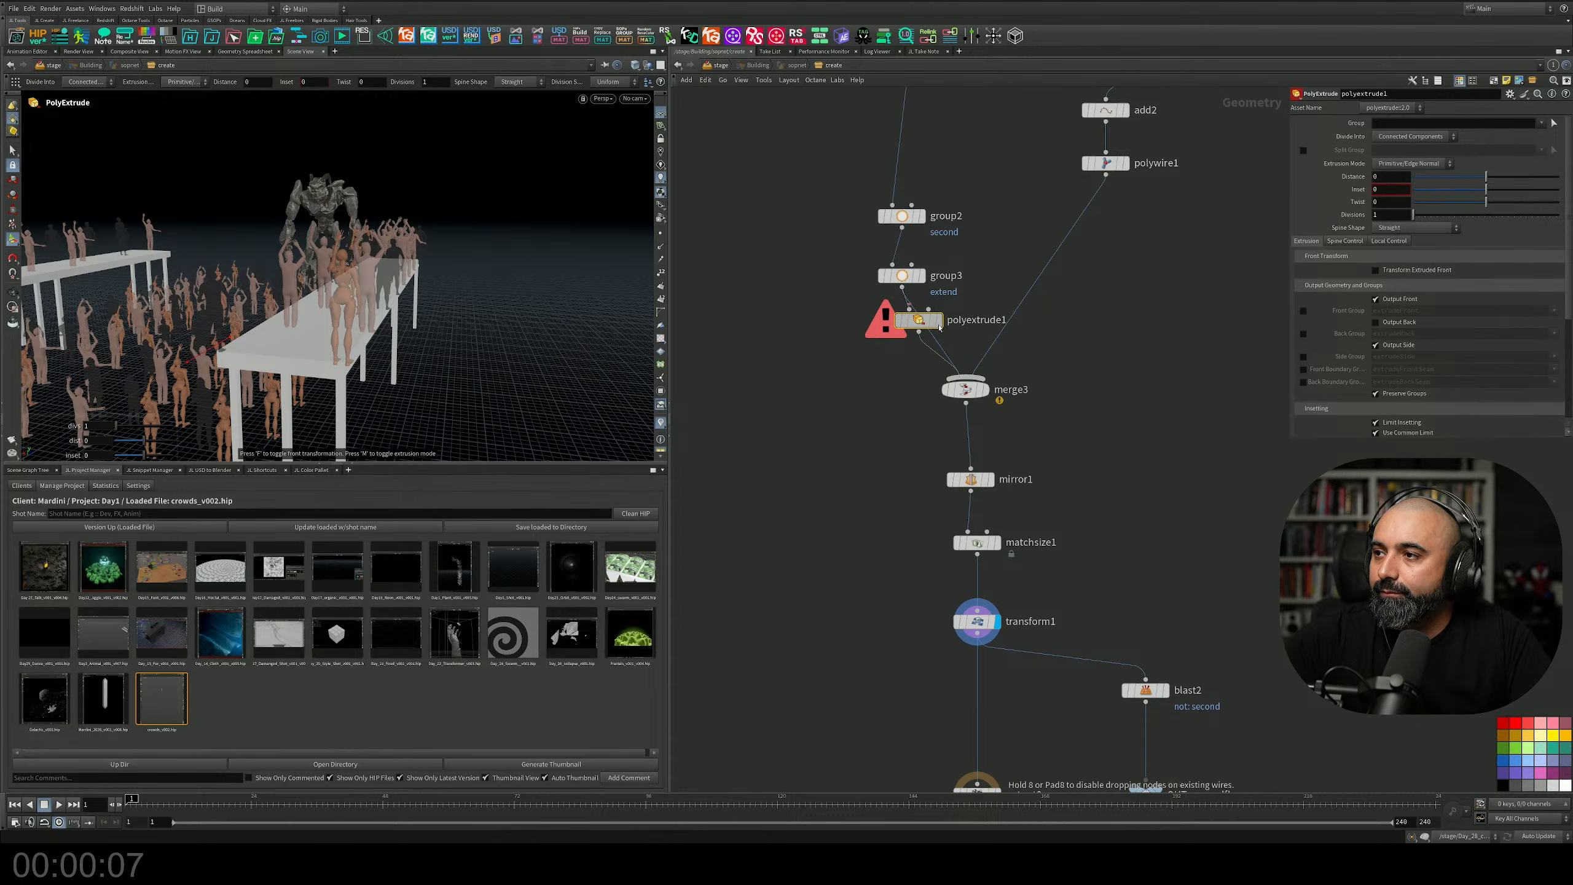
Display polyextrude1 and hide the other objects in the viewport so only the platform slab is shown.
{"action": "left_click_drag", "start_coordinate": [940, 327], "coordinate": [940, 330]}
{"action": "left_click", "coordinate": [938, 322]}
{"action": "left_click_drag", "start_coordinate": [410, 386], "coordinate": [403, 310], "text": "alt"}
{"action": "key", "text": "Return"}
{"action": "left_click", "coordinate": [647, 66]}
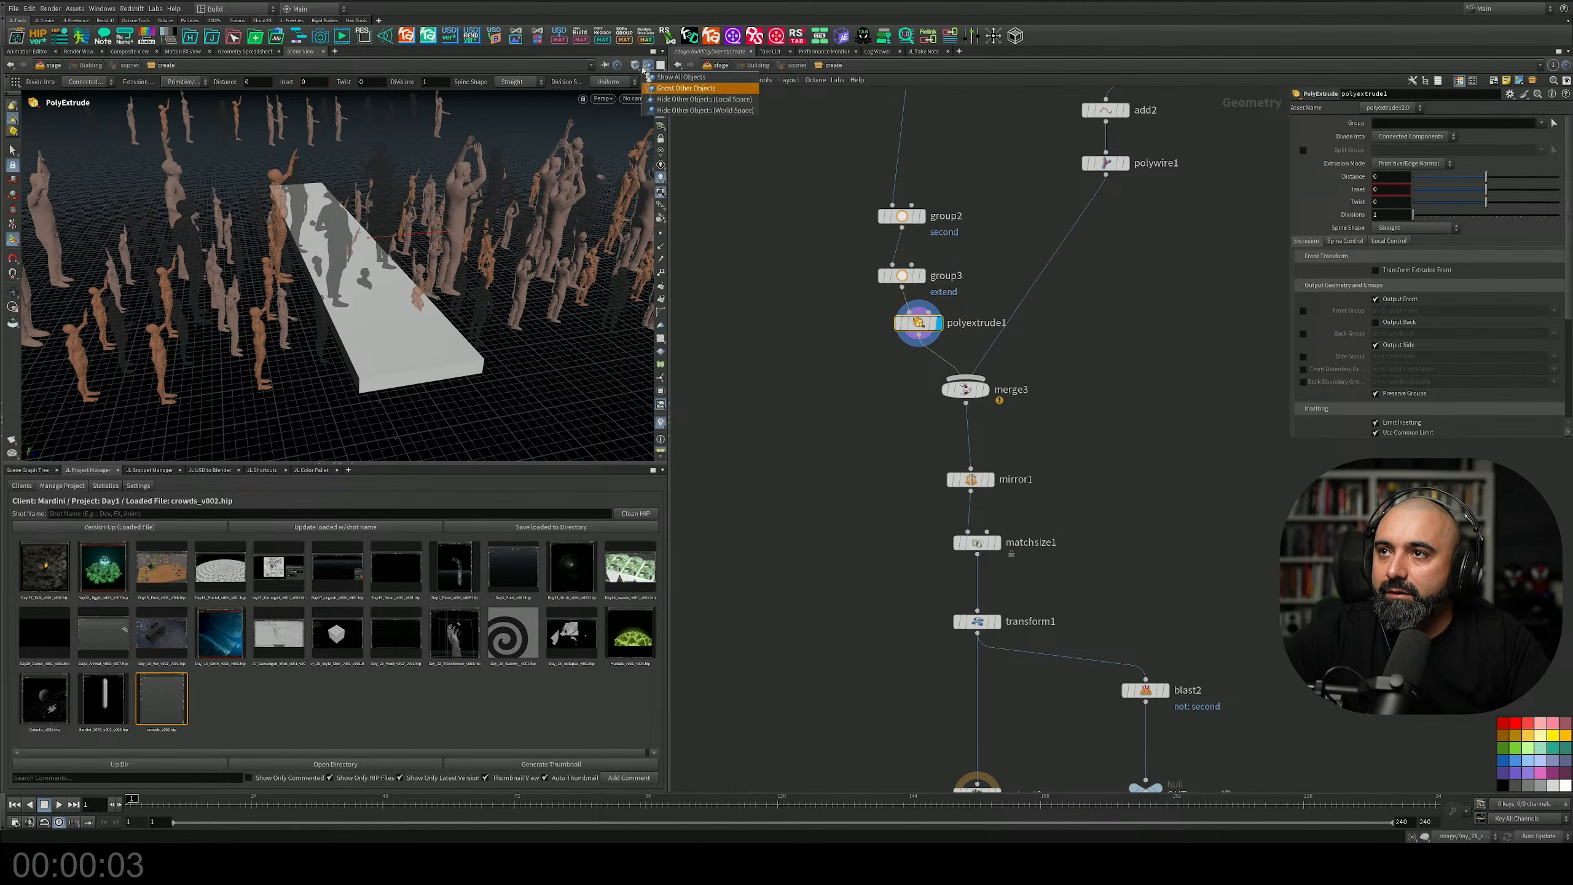
{"action": "left_click", "coordinate": [681, 100]}
{"action": "left_click_drag", "start_coordinate": [410, 270], "coordinate": [404, 246], "text": "alt"}
{"action": "right_click_drag", "start_coordinate": [404, 246], "coordinate": [464, 309], "text": "alt"}
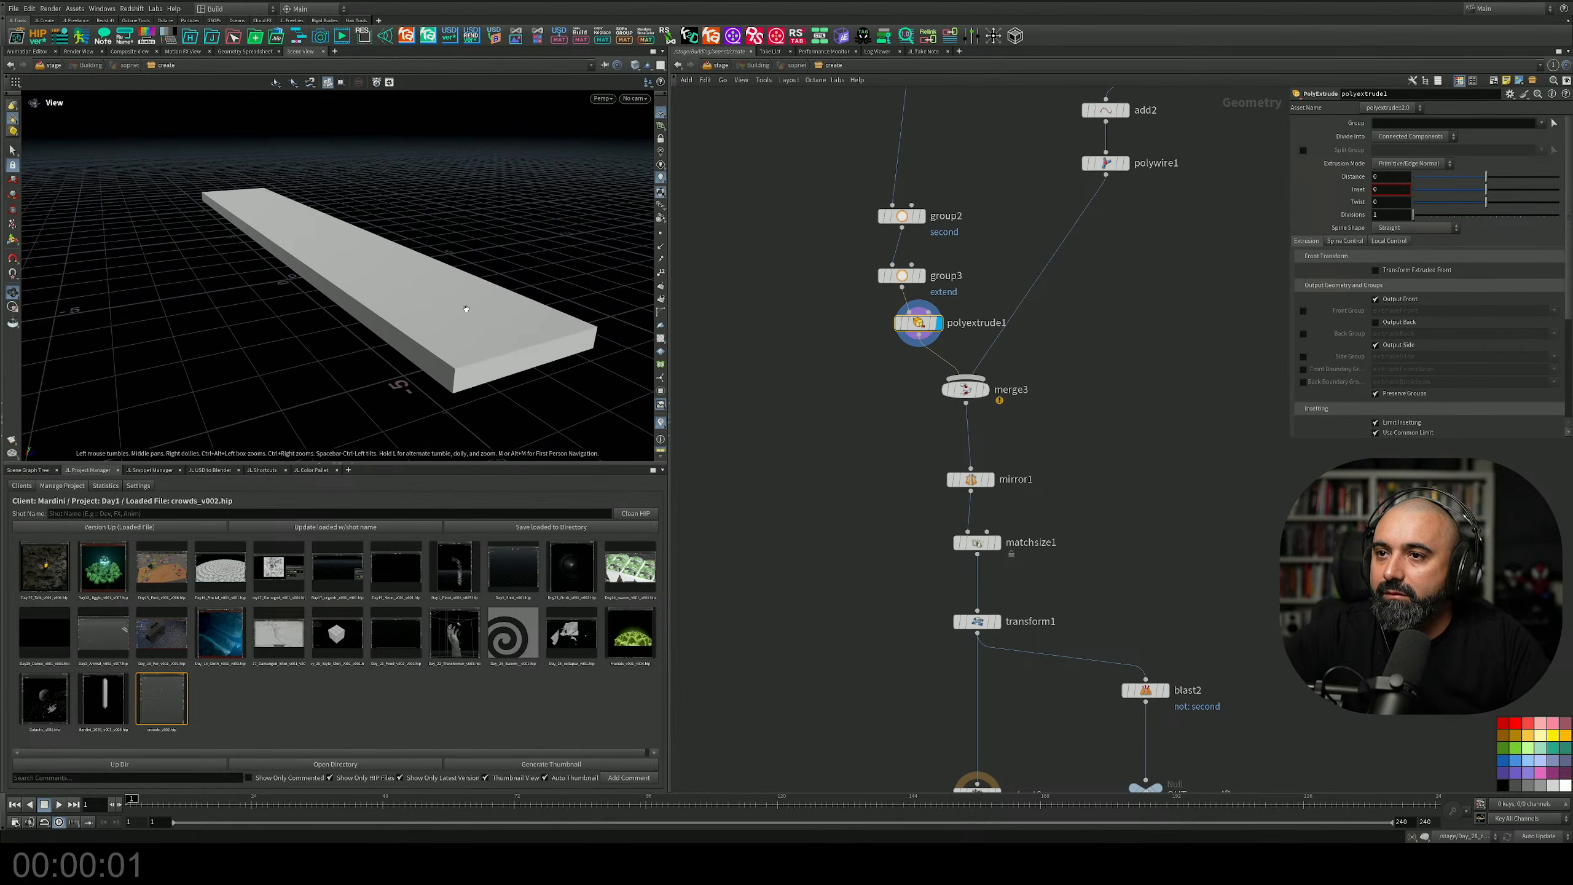
Select the side and end faces around the platform slab with the Select tool.
{"action": "left_click", "coordinate": [12, 149]}
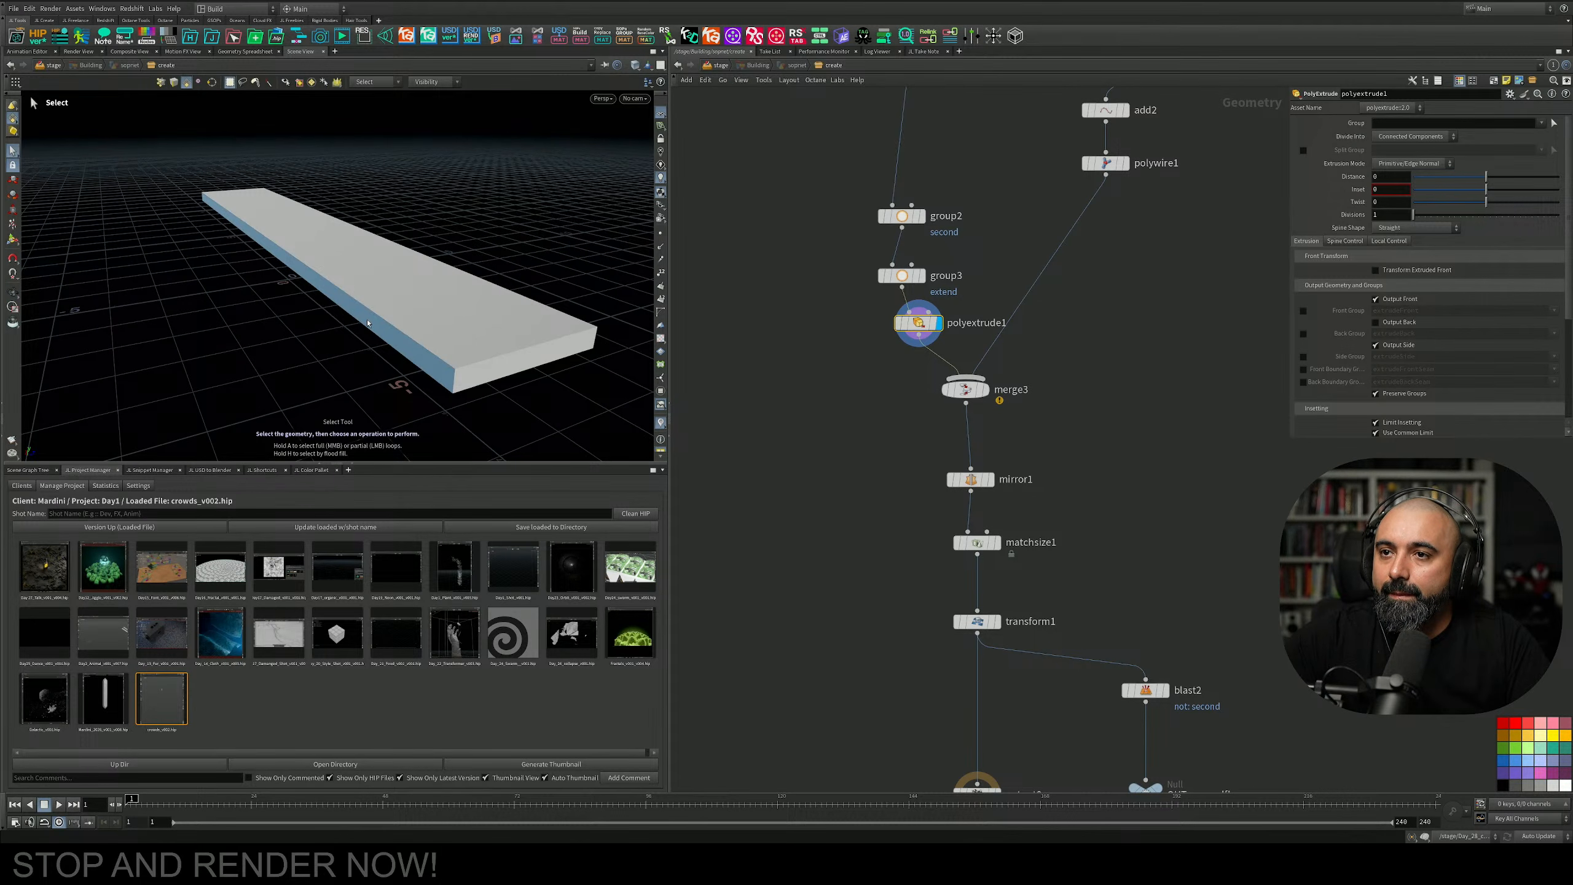
{"action": "left_click", "coordinate": [413, 350]}
{"action": "left_click", "coordinate": [468, 369], "text": "shift"}
{"action": "left_click_drag", "start_coordinate": [468, 369], "coordinate": [425, 319], "text": "alt"}
{"action": "middle_click_drag", "start_coordinate": [426, 319], "coordinate": [167, 313], "text": "alt"}
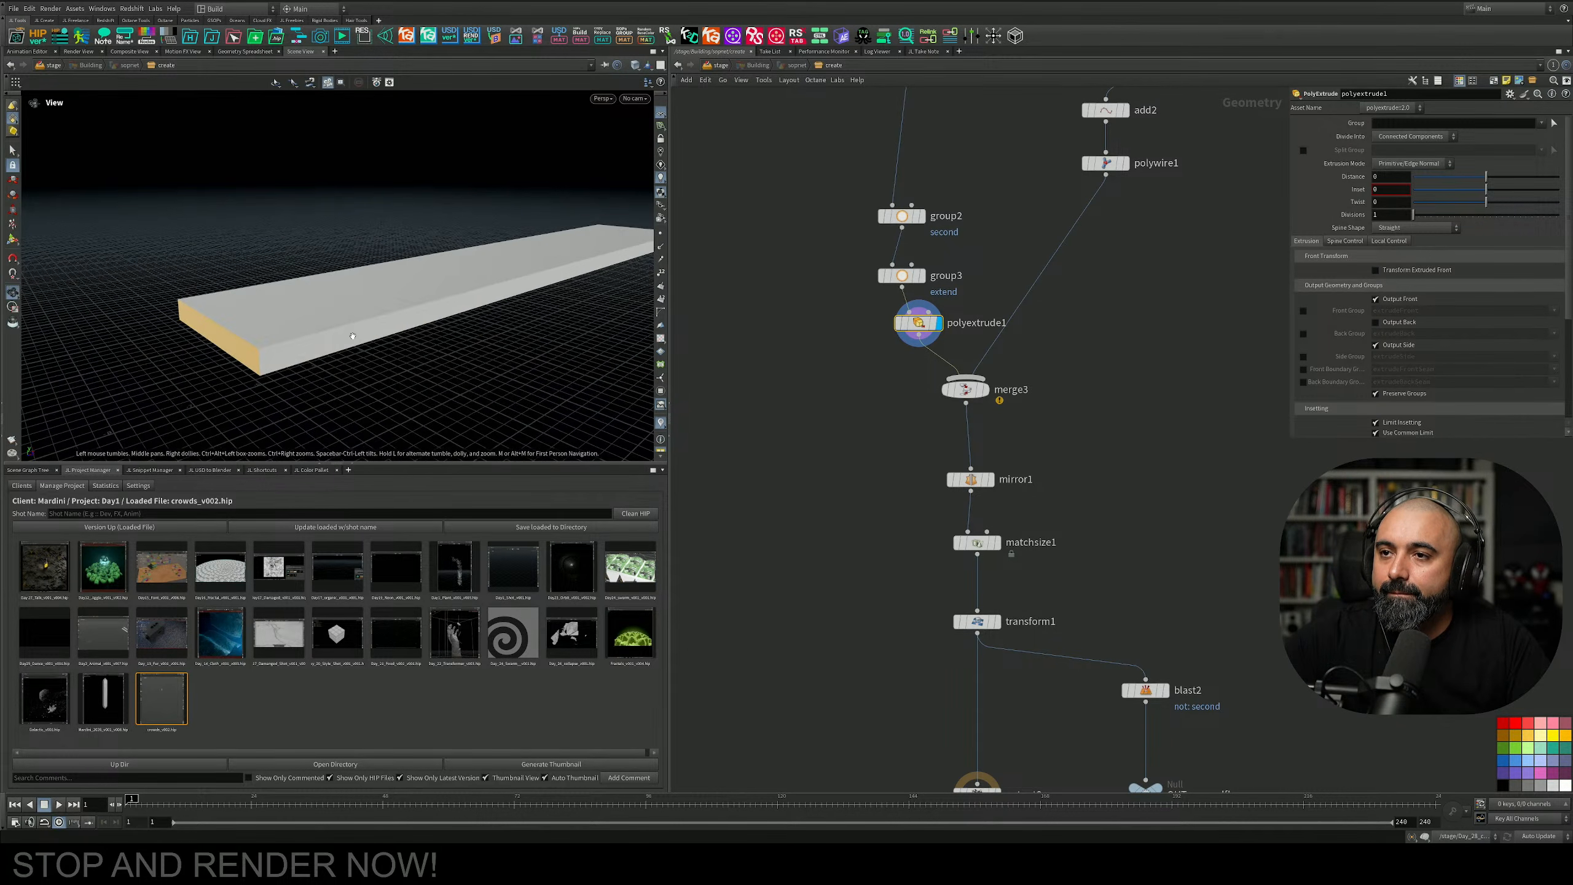
{"action": "left_click", "coordinate": [396, 319], "text": "shift"}
{"action": "middle_click_drag", "start_coordinate": [396, 319], "coordinate": [293, 304], "text": "alt"}
{"action": "left_click_drag", "start_coordinate": [292, 304], "coordinate": [193, 322], "text": "alt"}
{"action": "left_click_drag", "start_coordinate": [366, 286], "coordinate": [3, 263], "text": "alt"}
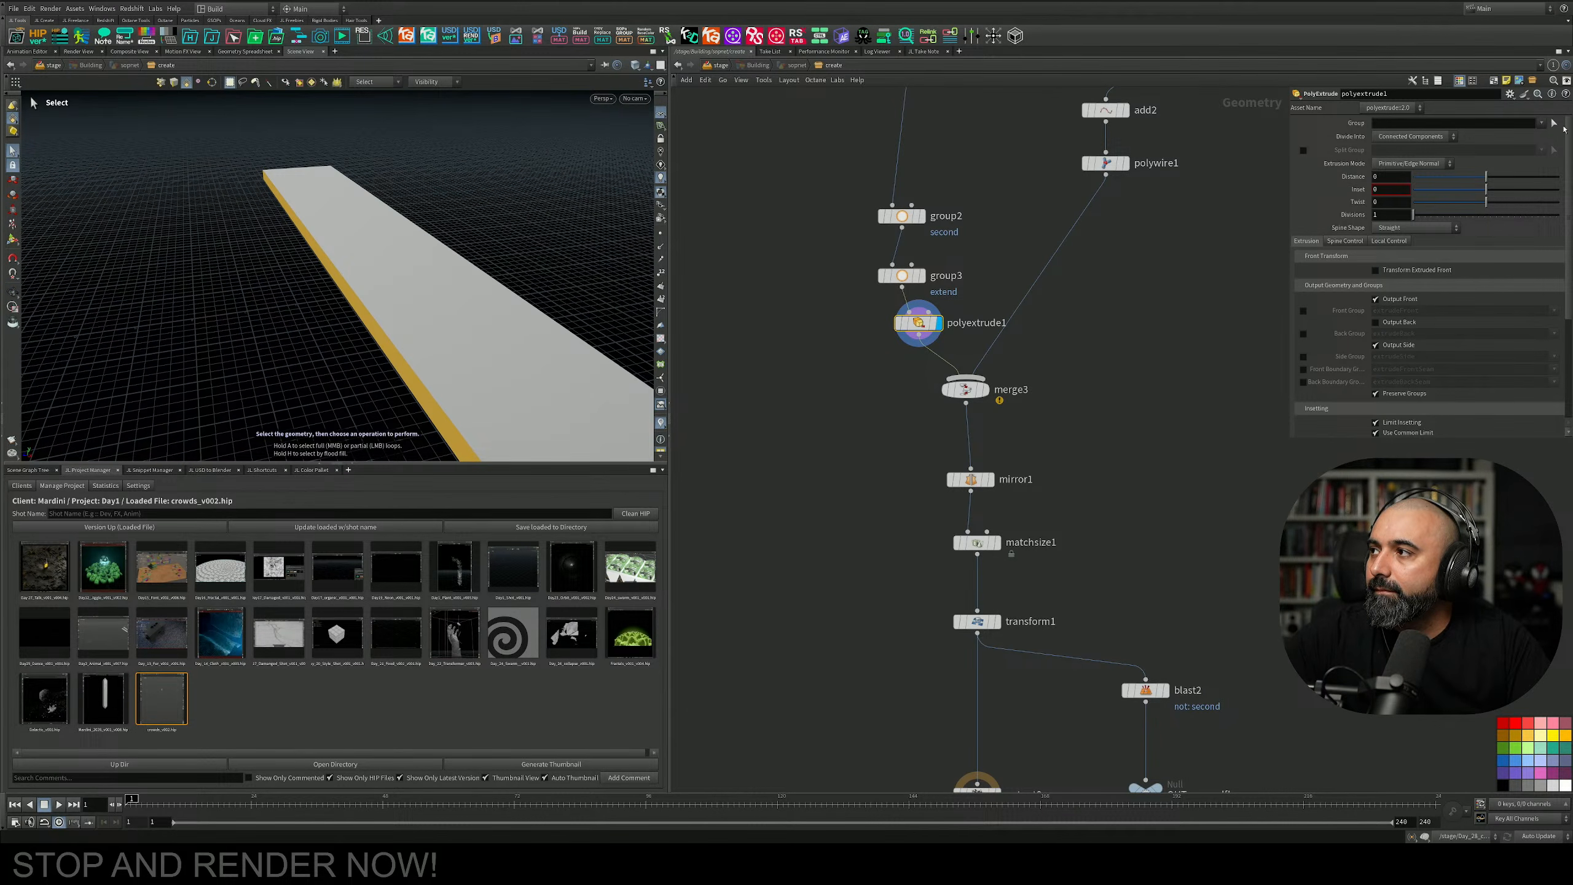
Assign the four side and end faces of the platform slab as the group for polyextrude1.
{"action": "left_click", "coordinate": [1553, 123]}
{"action": "middle_click_drag", "start_coordinate": [443, 274], "coordinate": [340, 132], "text": "alt"}
{"action": "left_click", "coordinate": [323, 250]}
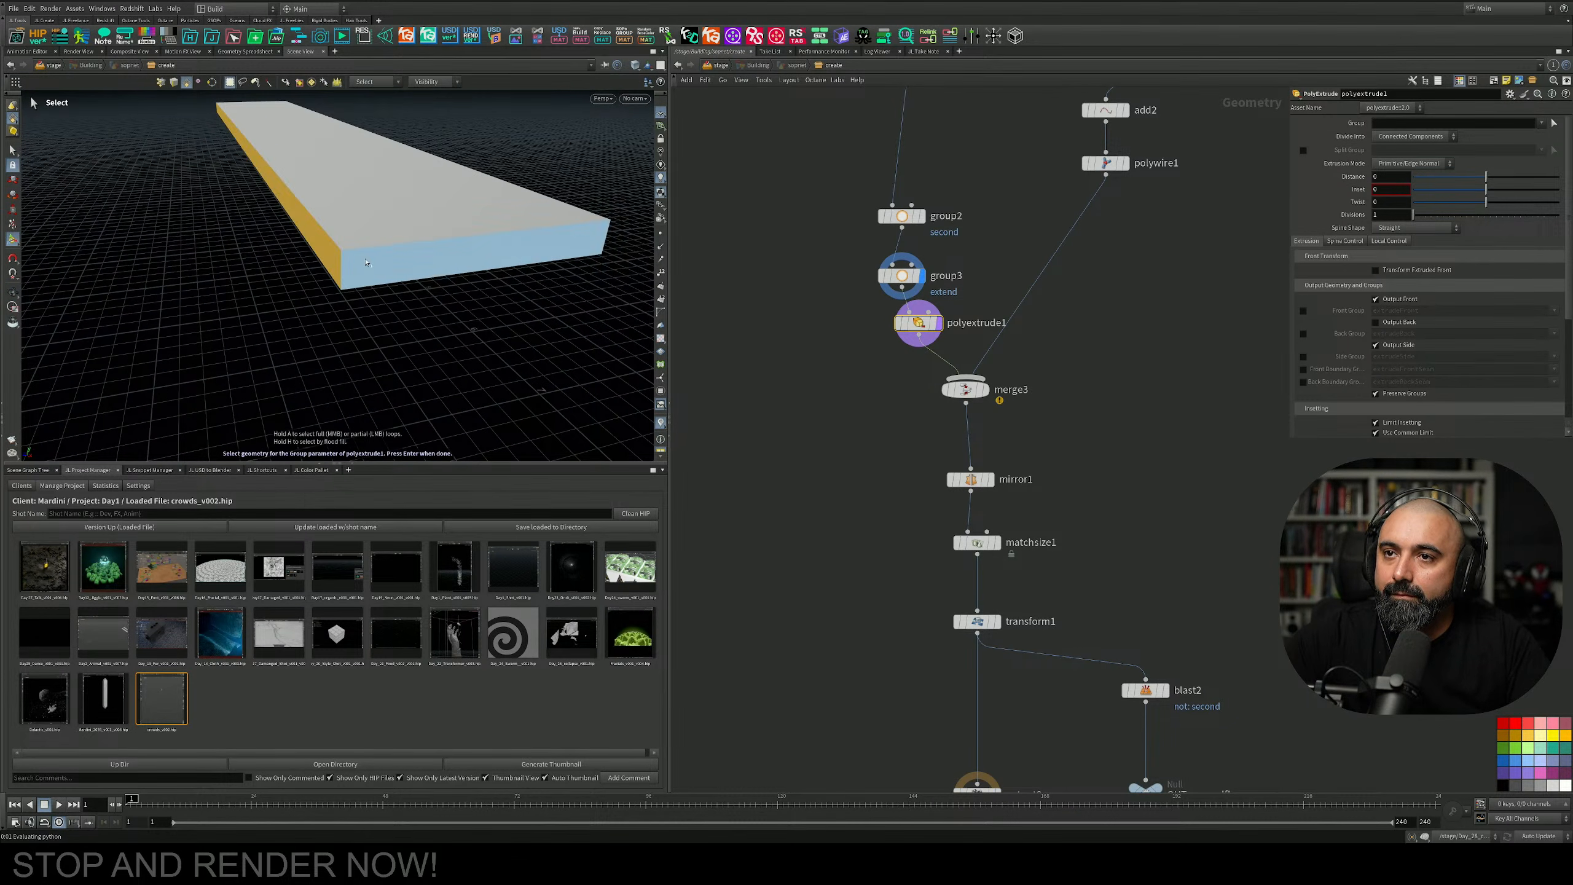
{"action": "left_click", "coordinate": [366, 262], "text": "shift"}
{"action": "left_click_drag", "start_coordinate": [365, 262], "coordinate": [143, 235], "text": "alt"}
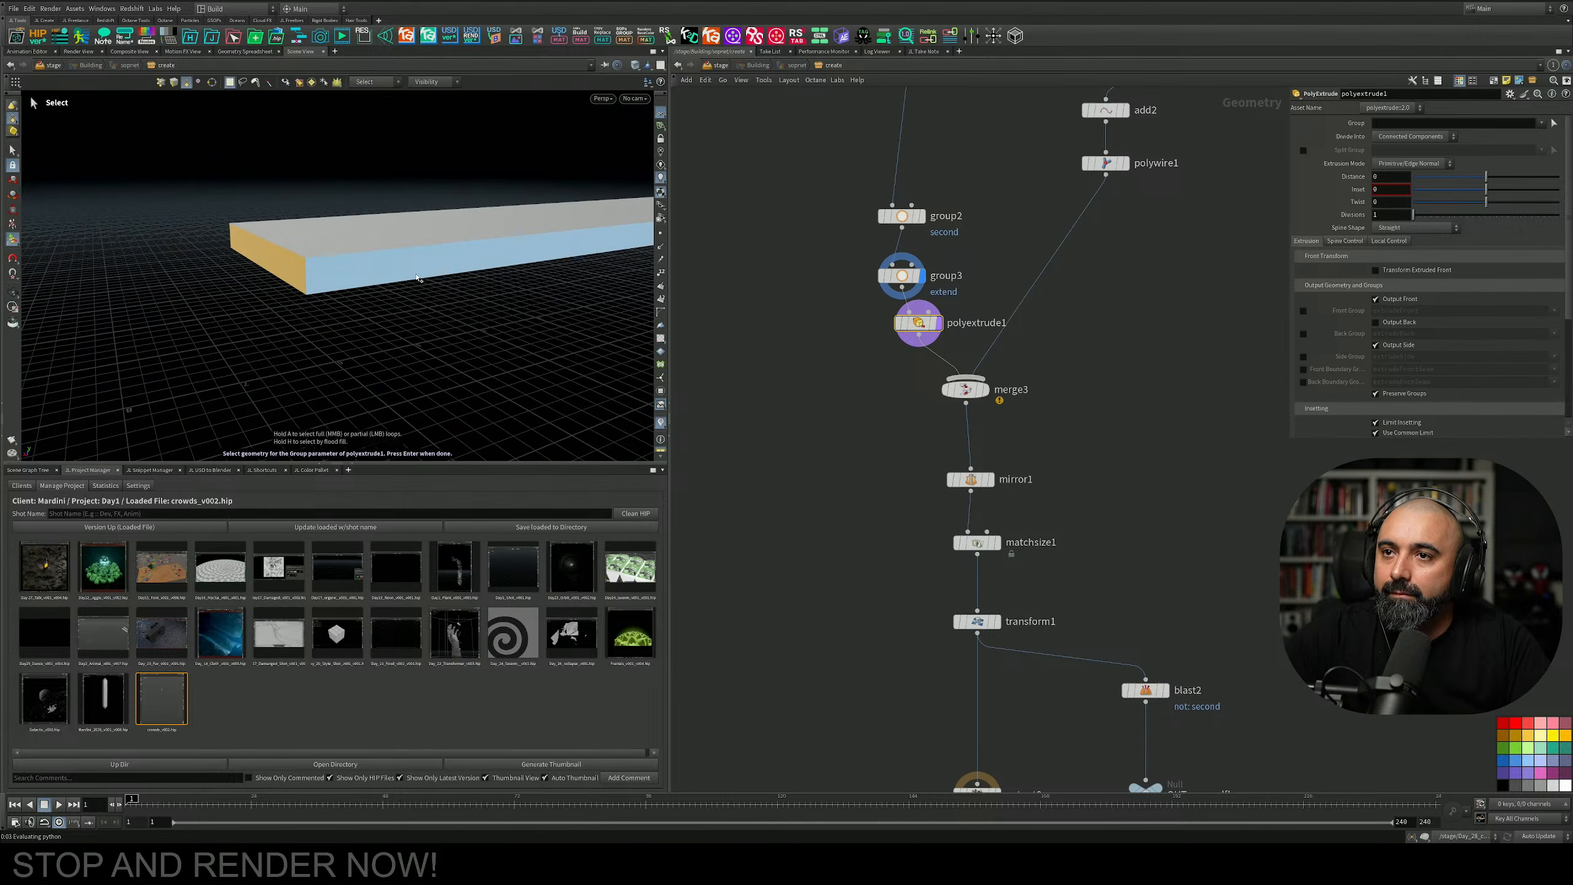
{"action": "left_click", "coordinate": [418, 276], "text": "shift"}
{"action": "middle_click_drag", "start_coordinate": [440, 256], "coordinate": [105, 273], "text": "alt"}
{"action": "left_click_drag", "start_coordinate": [105, 273], "coordinate": [347, 300], "text": "alt"}
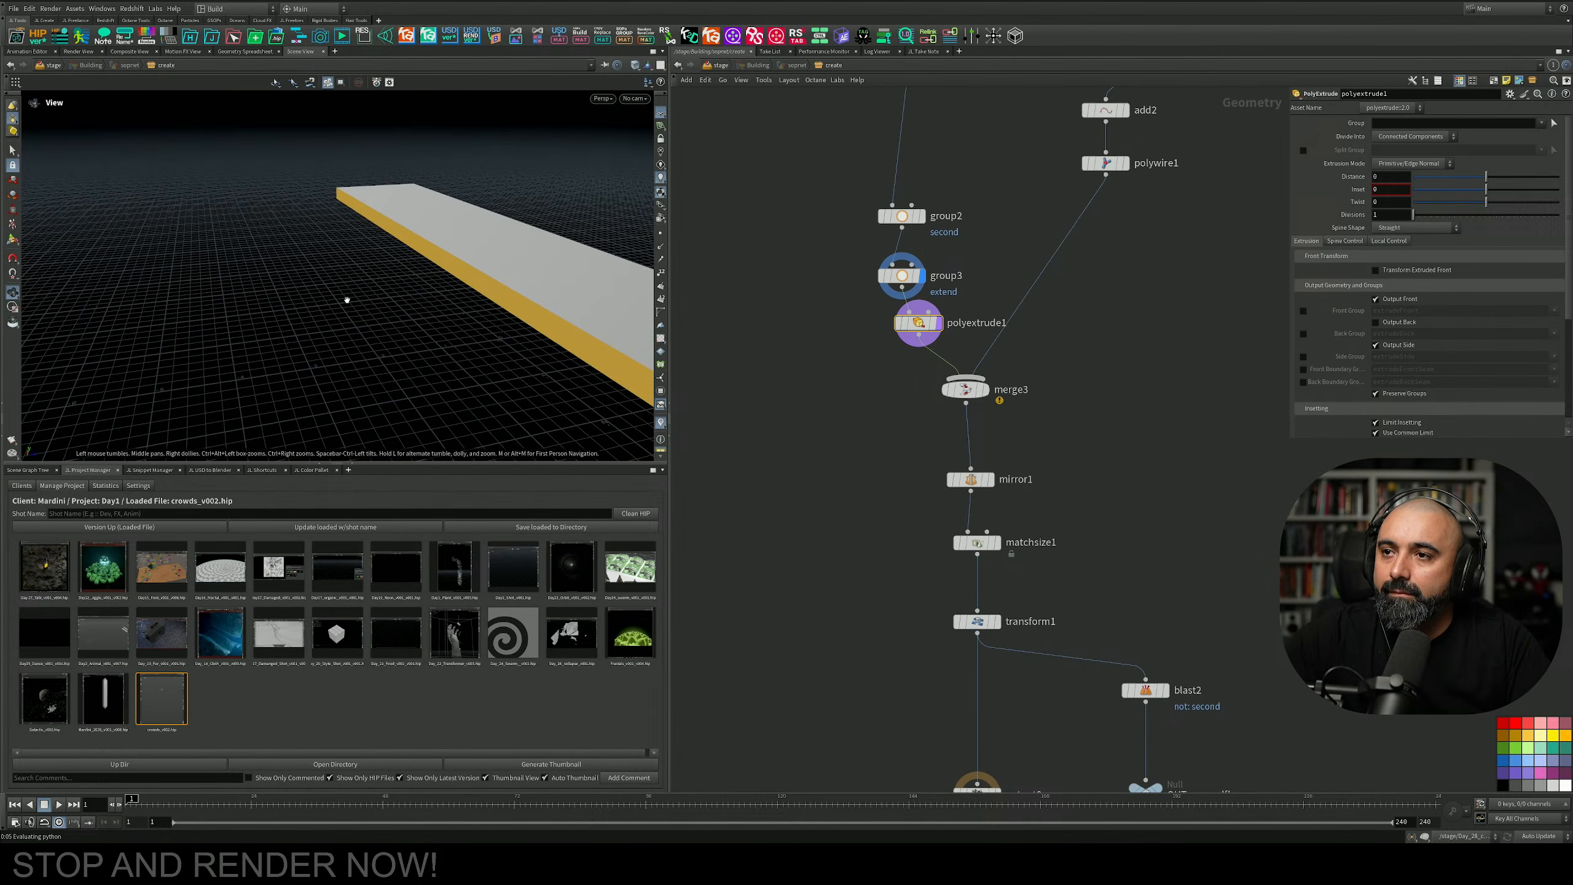
{"action": "middle_click_drag", "start_coordinate": [347, 300], "coordinate": [303, 277], "text": "alt"}
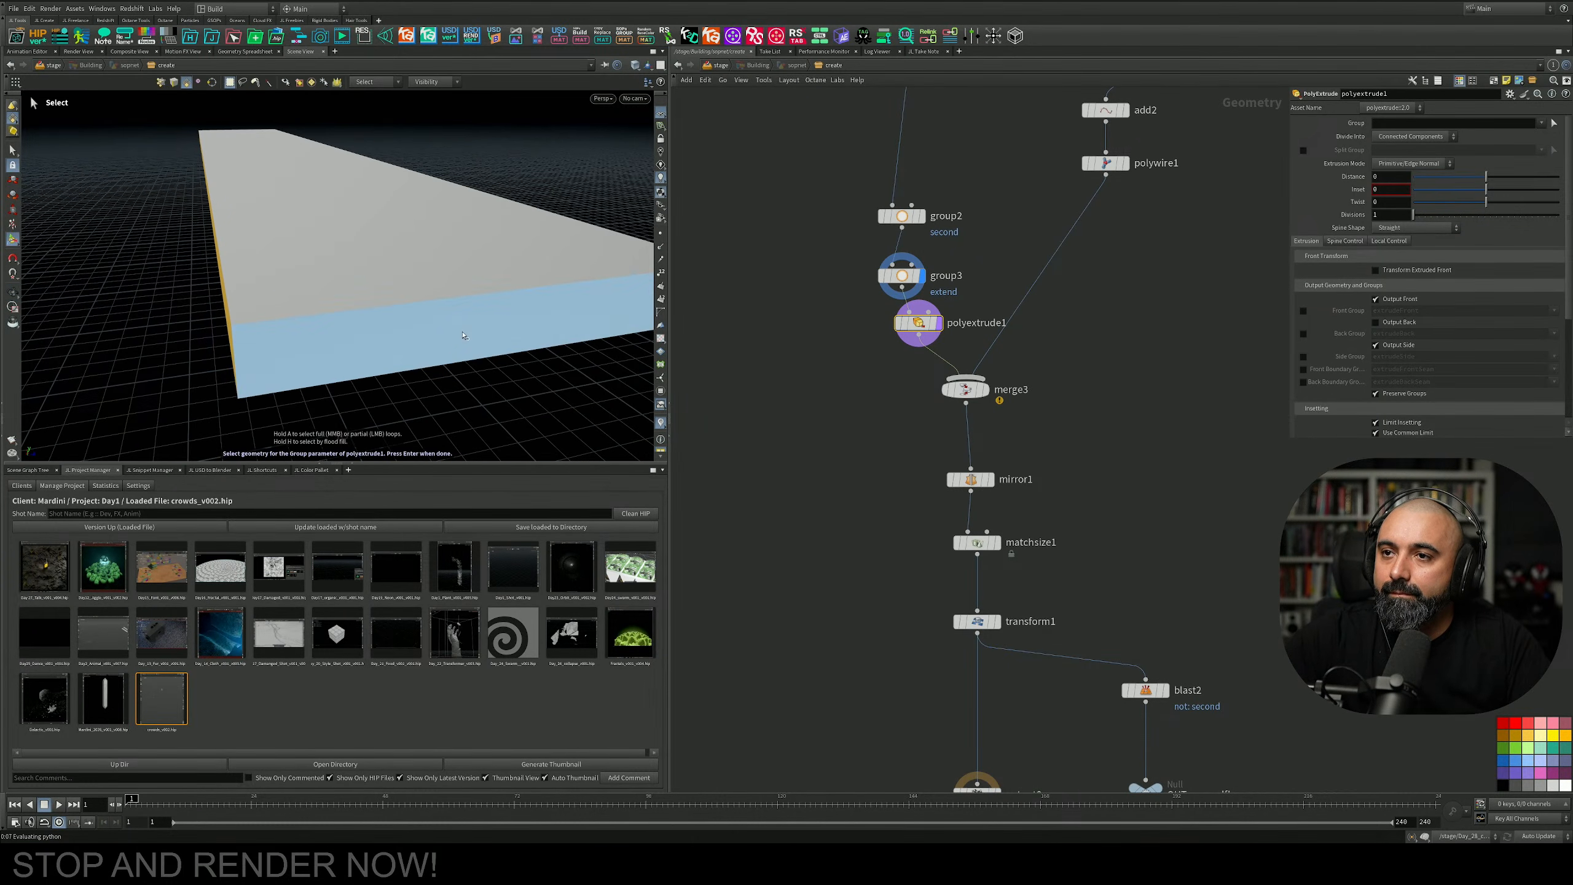
{"action": "left_click", "coordinate": [459, 333], "text": "shift"}
{"action": "key", "text": "Return"}
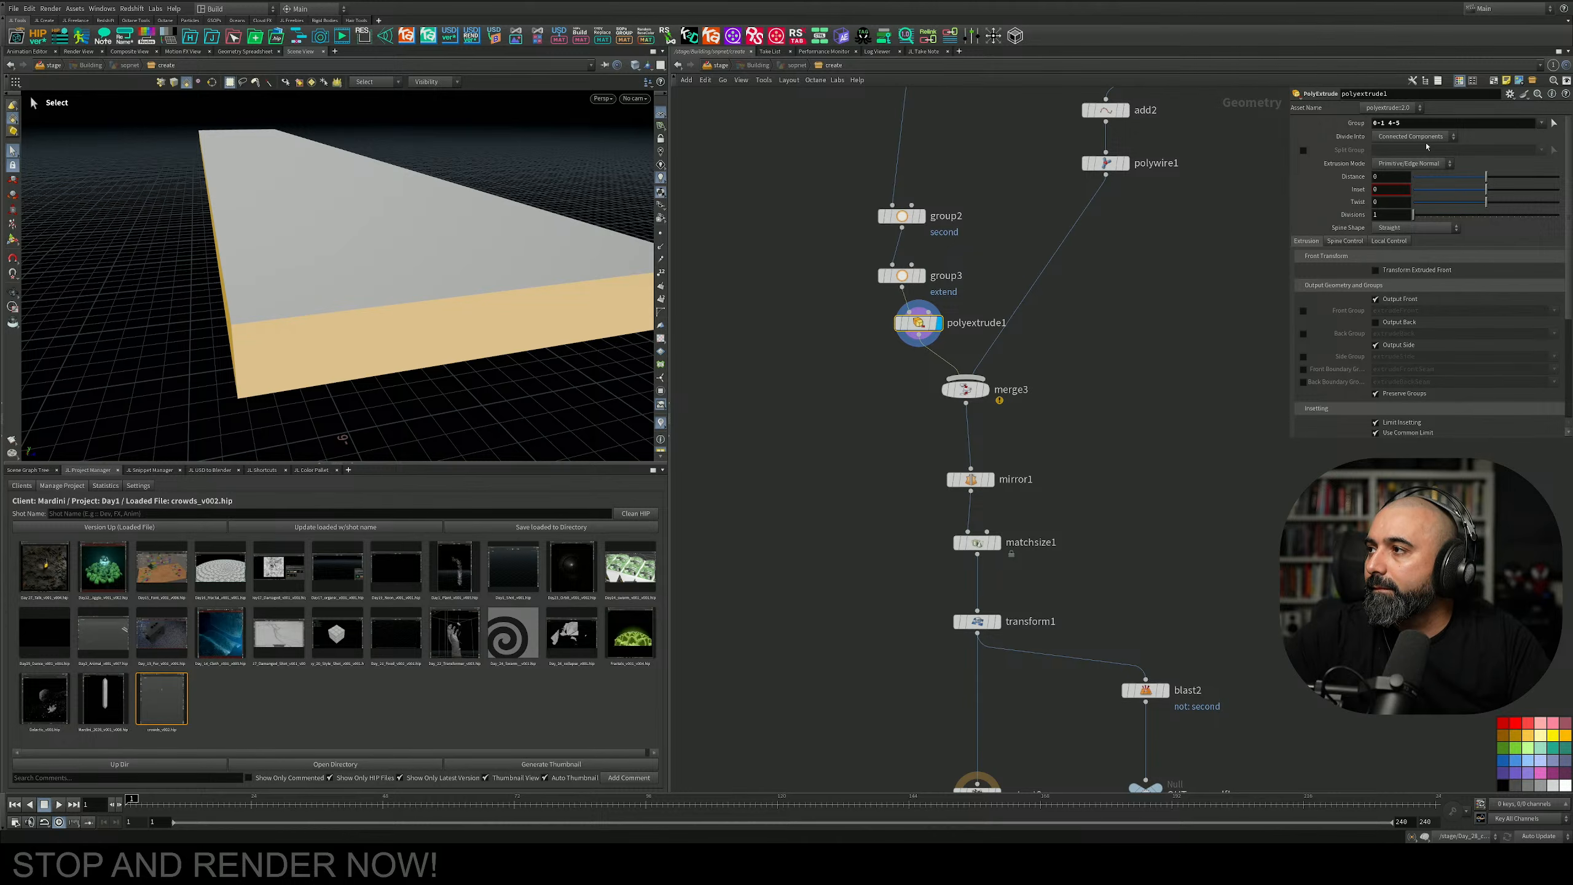
Set polyextrude1's distance to 0.1 and display transform1 to show the full structure with its legs.
{"action": "left_click_drag", "start_coordinate": [1475, 177], "coordinate": [1474, 175]}
{"action": "middle_click_drag", "start_coordinate": [1151, 539], "coordinate": [1100, 335]}
{"action": "scroll", "coordinate": [1099, 335], "scroll_direction": "down", "scroll_amount": 3}
{"action": "scroll", "coordinate": [1018, 436], "scroll_direction": "up", "scroll_amount": 3}
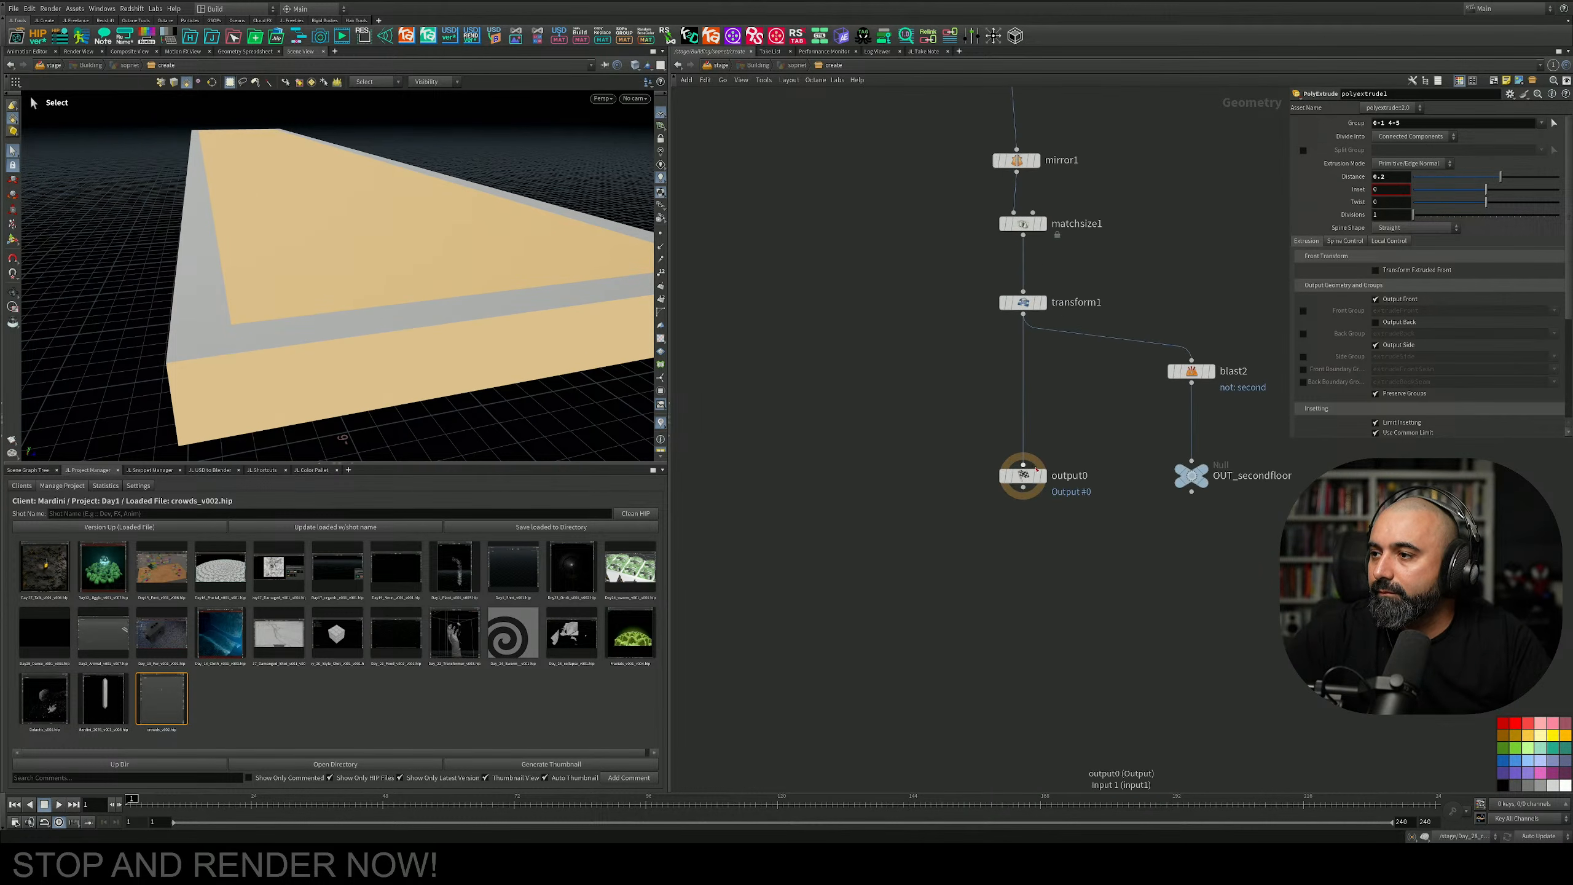
{"action": "left_click", "coordinate": [1207, 372]}
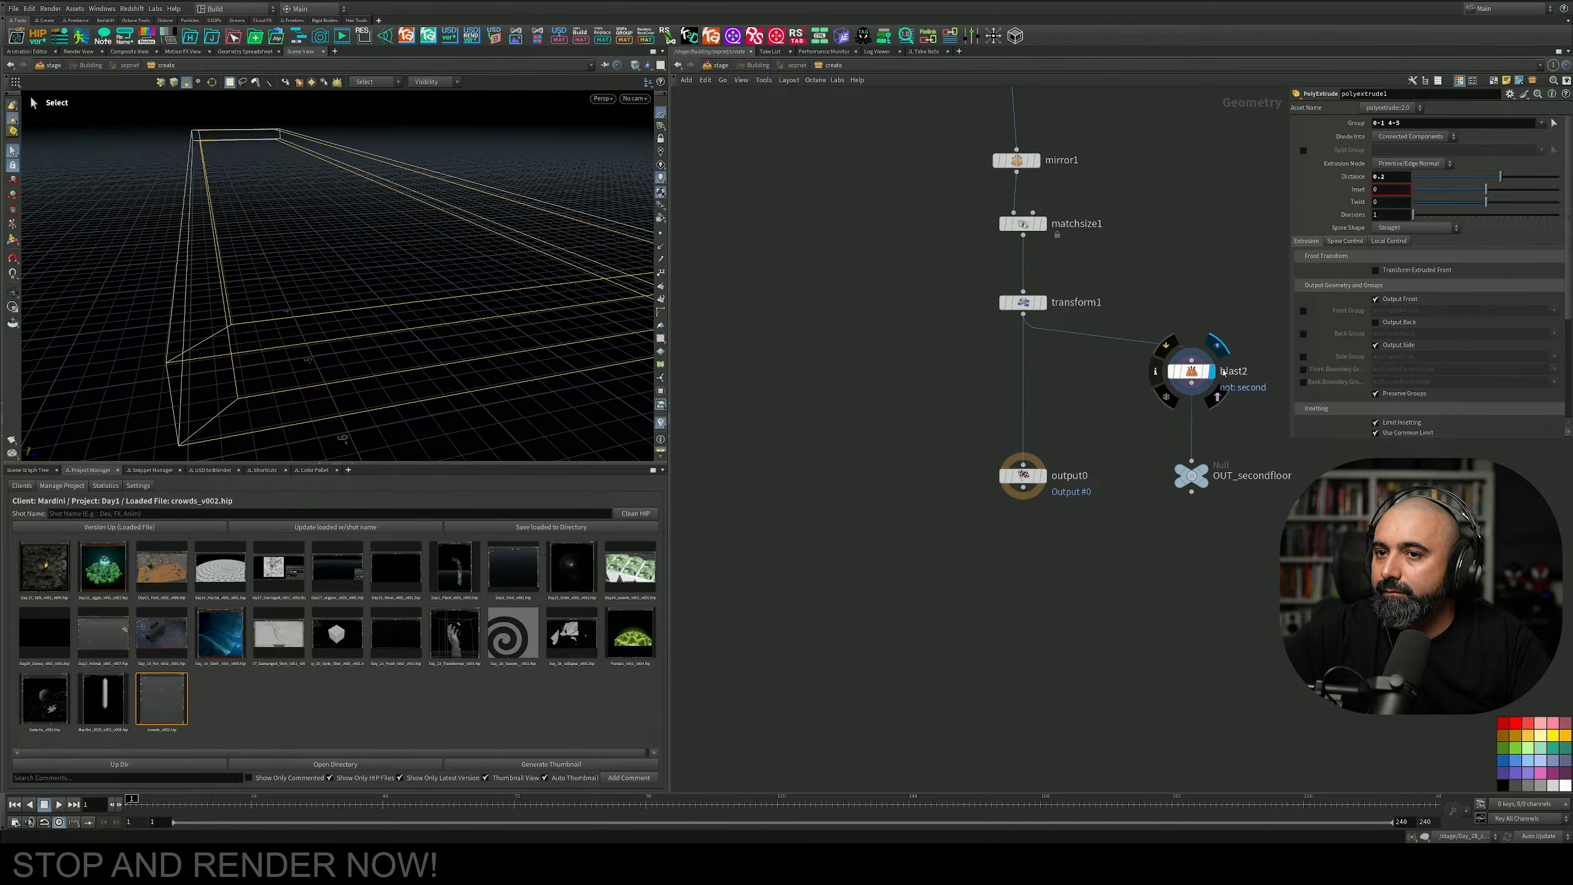
{"action": "left_click", "coordinate": [1191, 371]}
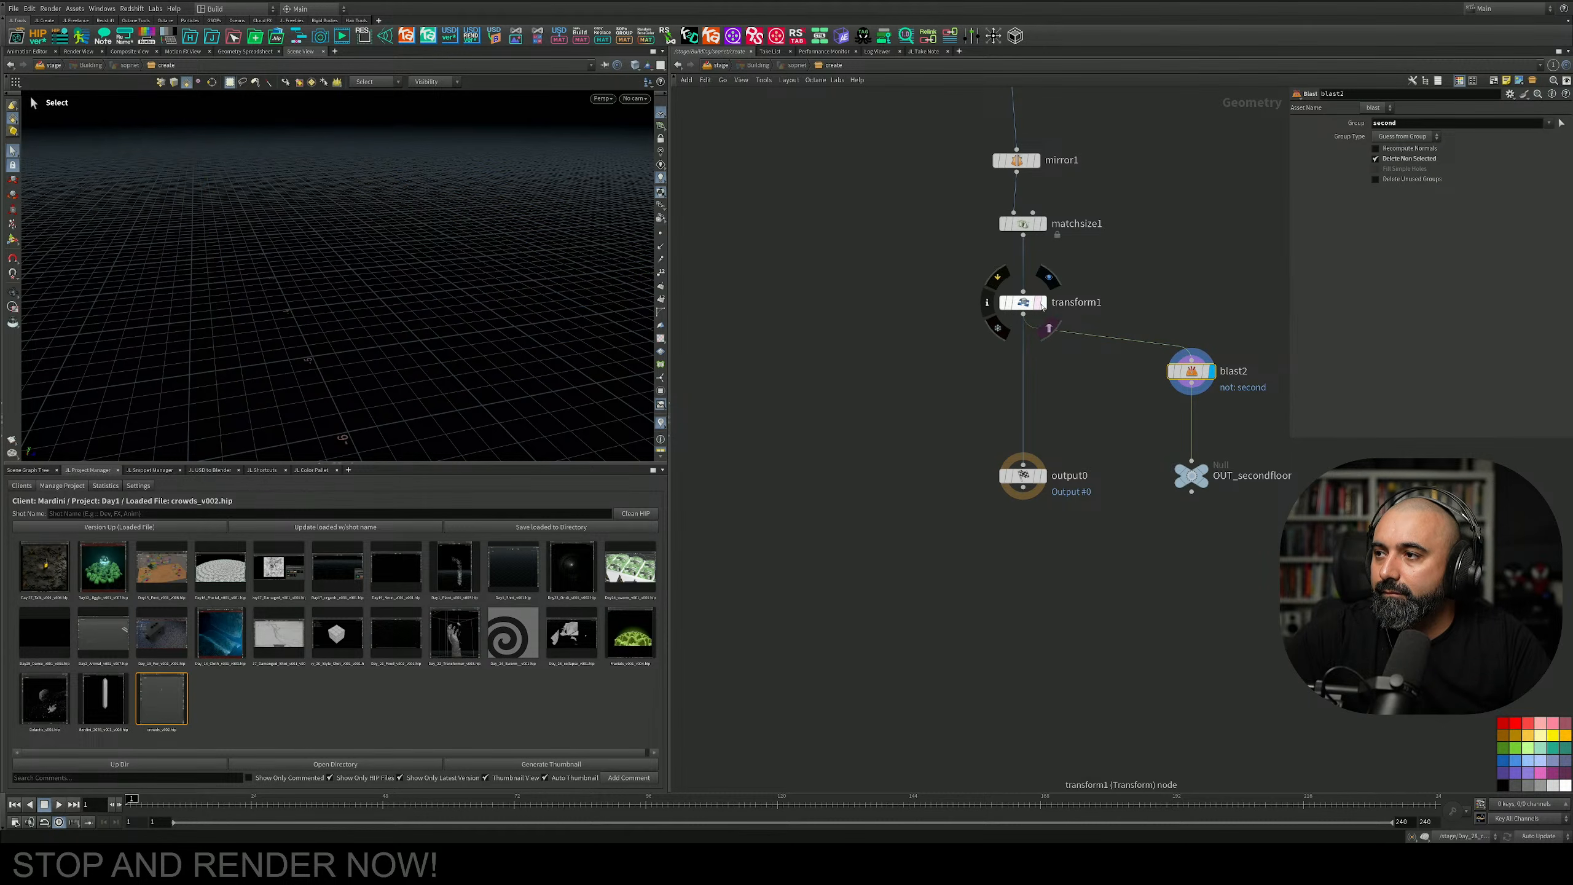
{"action": "left_click", "coordinate": [1049, 279]}
{"action": "right_click_drag", "start_coordinate": [402, 273], "coordinate": [358, 240], "text": "alt"}
{"action": "left_click_drag", "start_coordinate": [358, 240], "coordinate": [470, 250], "text": "alt"}
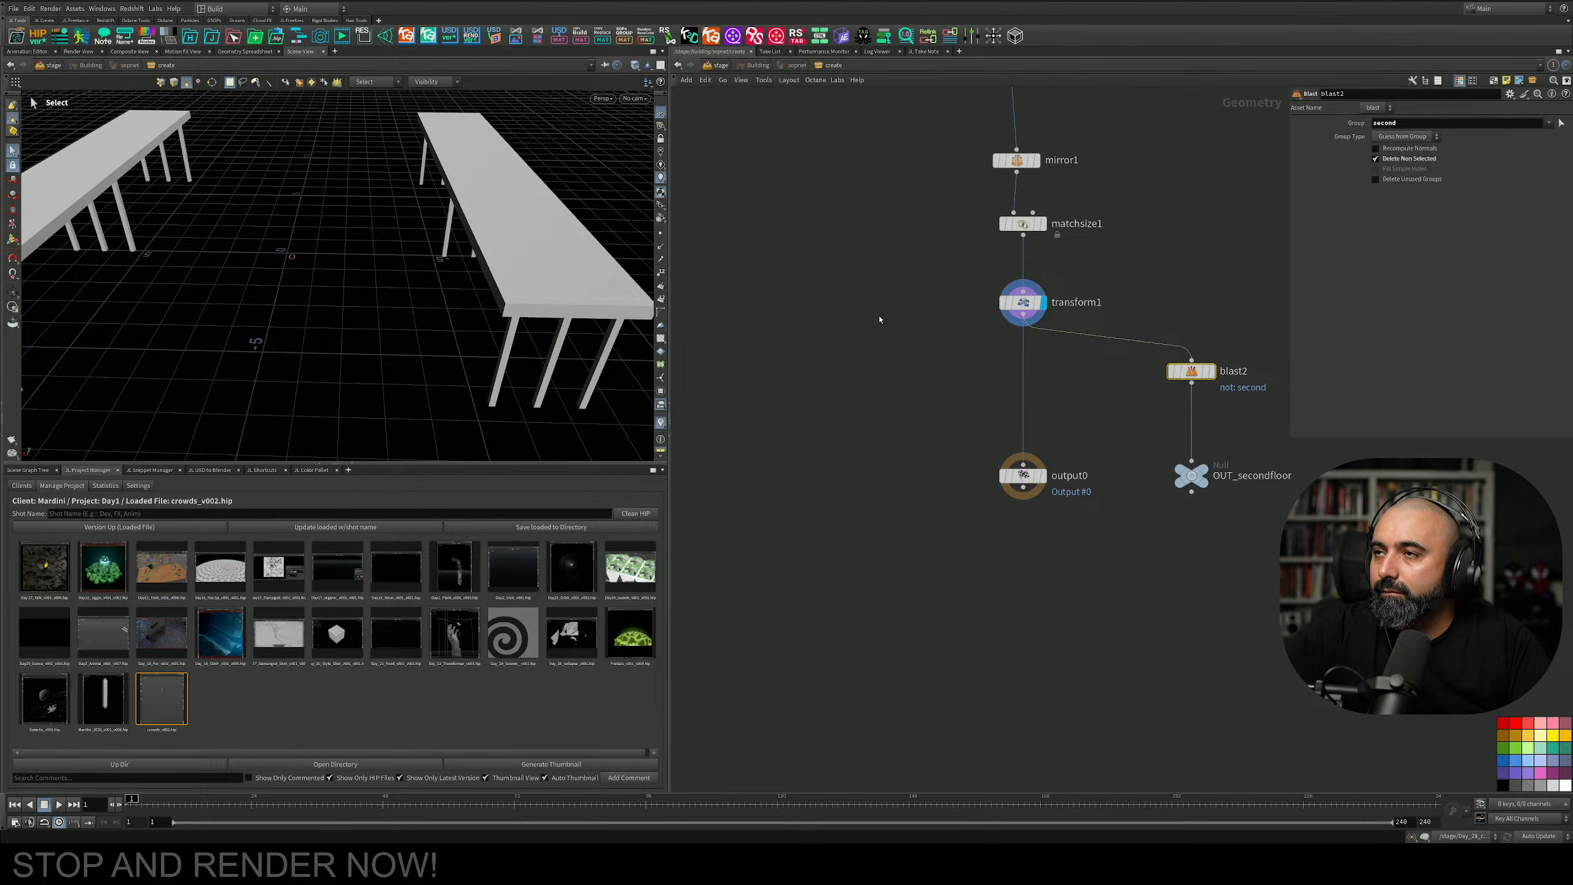
Return to the stage level and examine how the crowd stands on the raised platforms.
{"action": "key", "text": "u"}
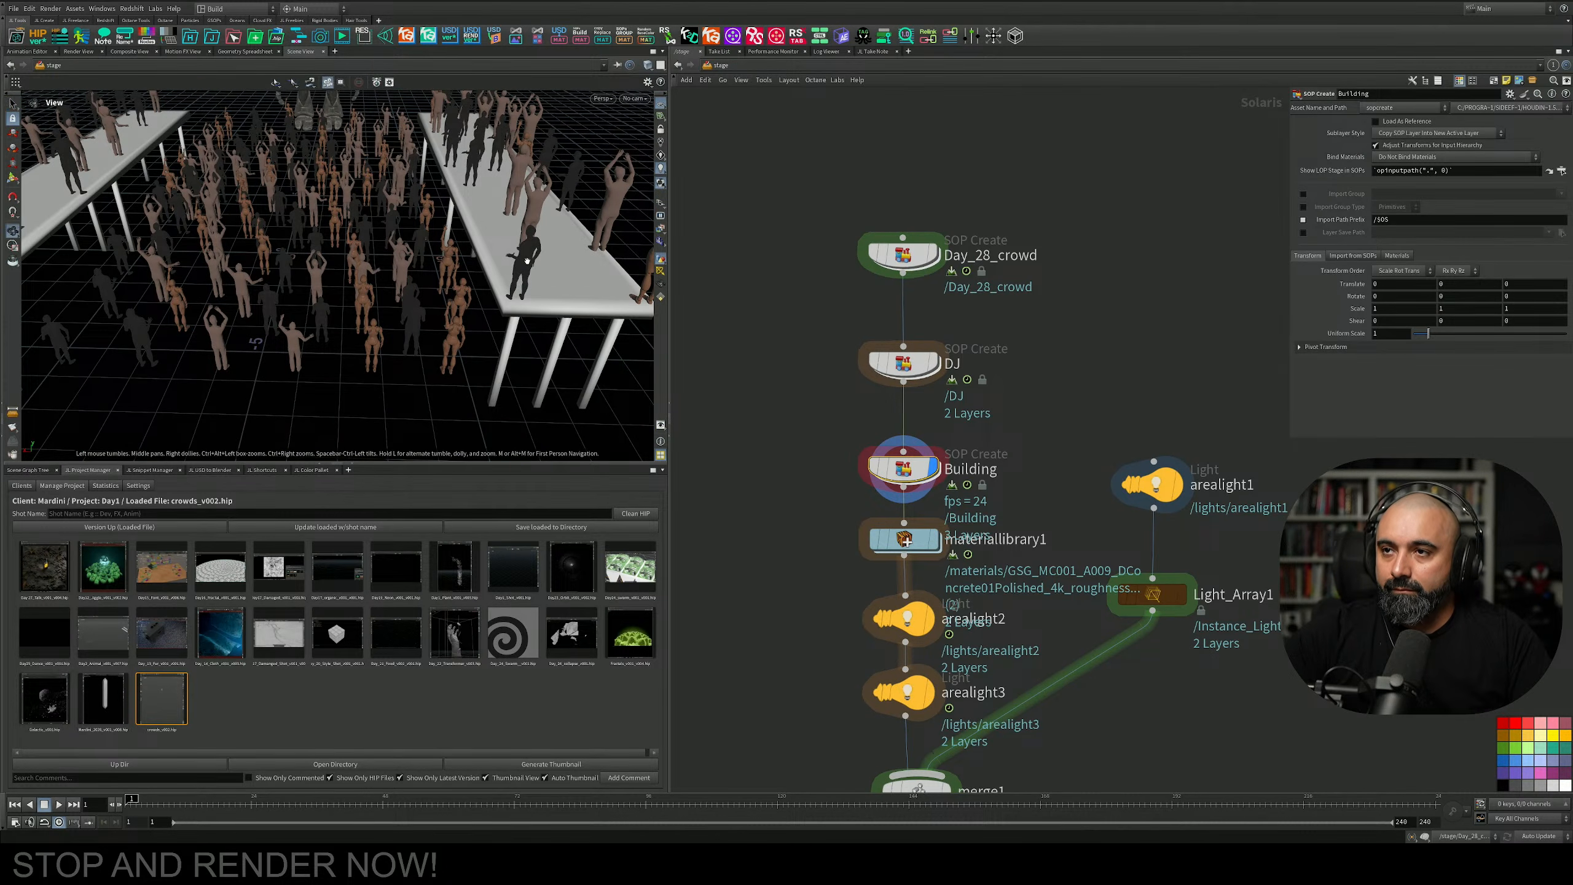
{"action": "middle_click_drag", "start_coordinate": [576, 260], "coordinate": [431, 260], "text": "alt"}
{"action": "left_click_drag", "start_coordinate": [432, 259], "coordinate": [371, 231], "text": "alt"}
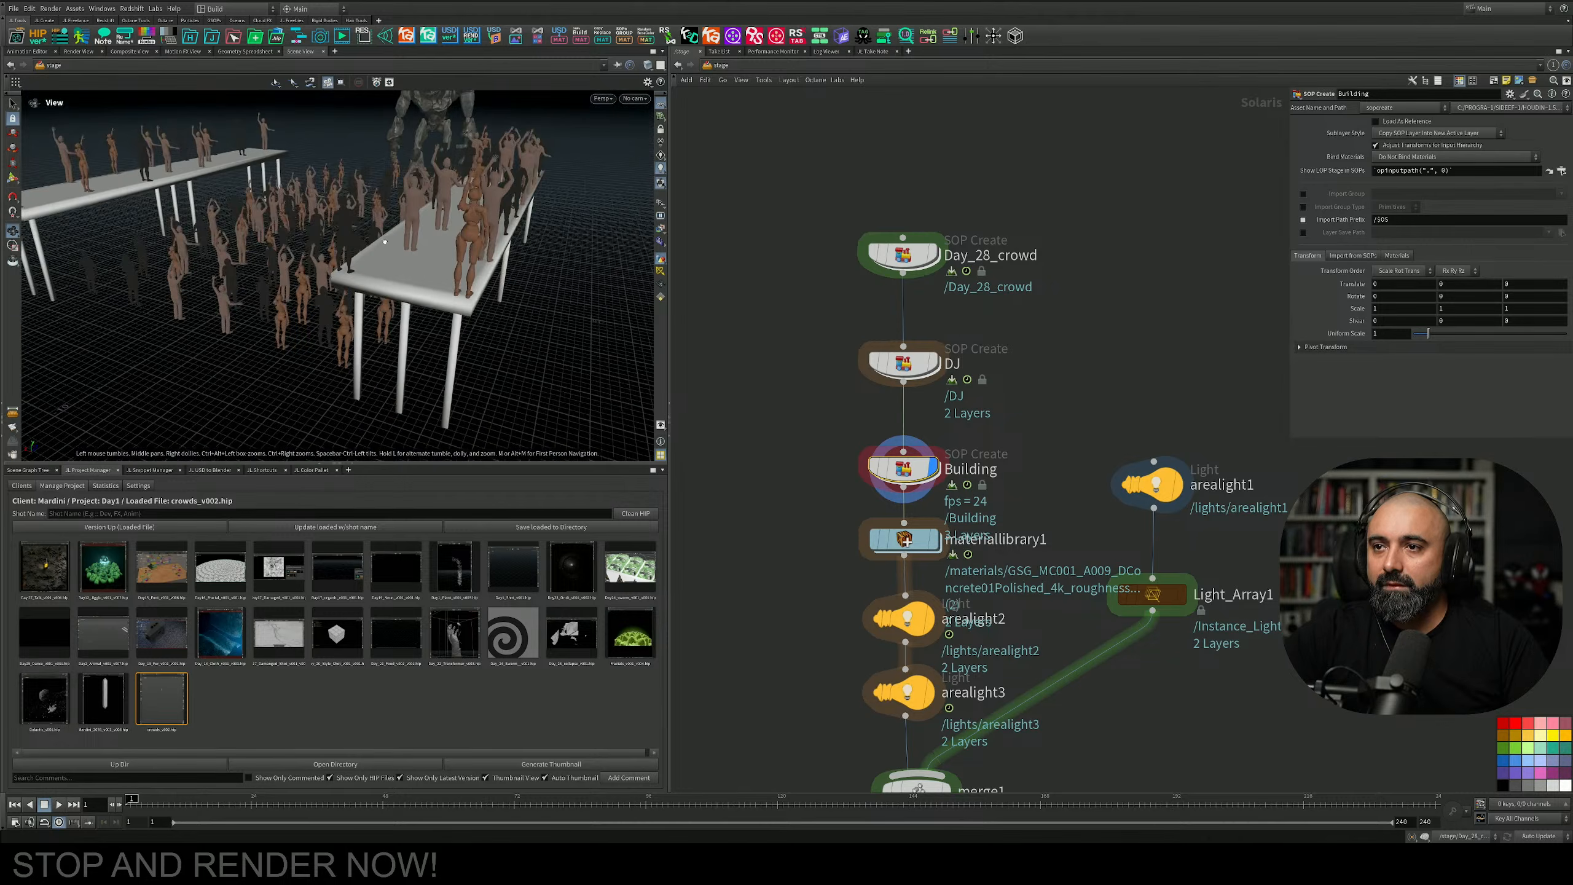
{"action": "right_click_drag", "start_coordinate": [372, 231], "coordinate": [427, 263], "text": "alt"}
{"action": "left_click_drag", "start_coordinate": [427, 264], "coordinate": [458, 291], "text": "alt"}
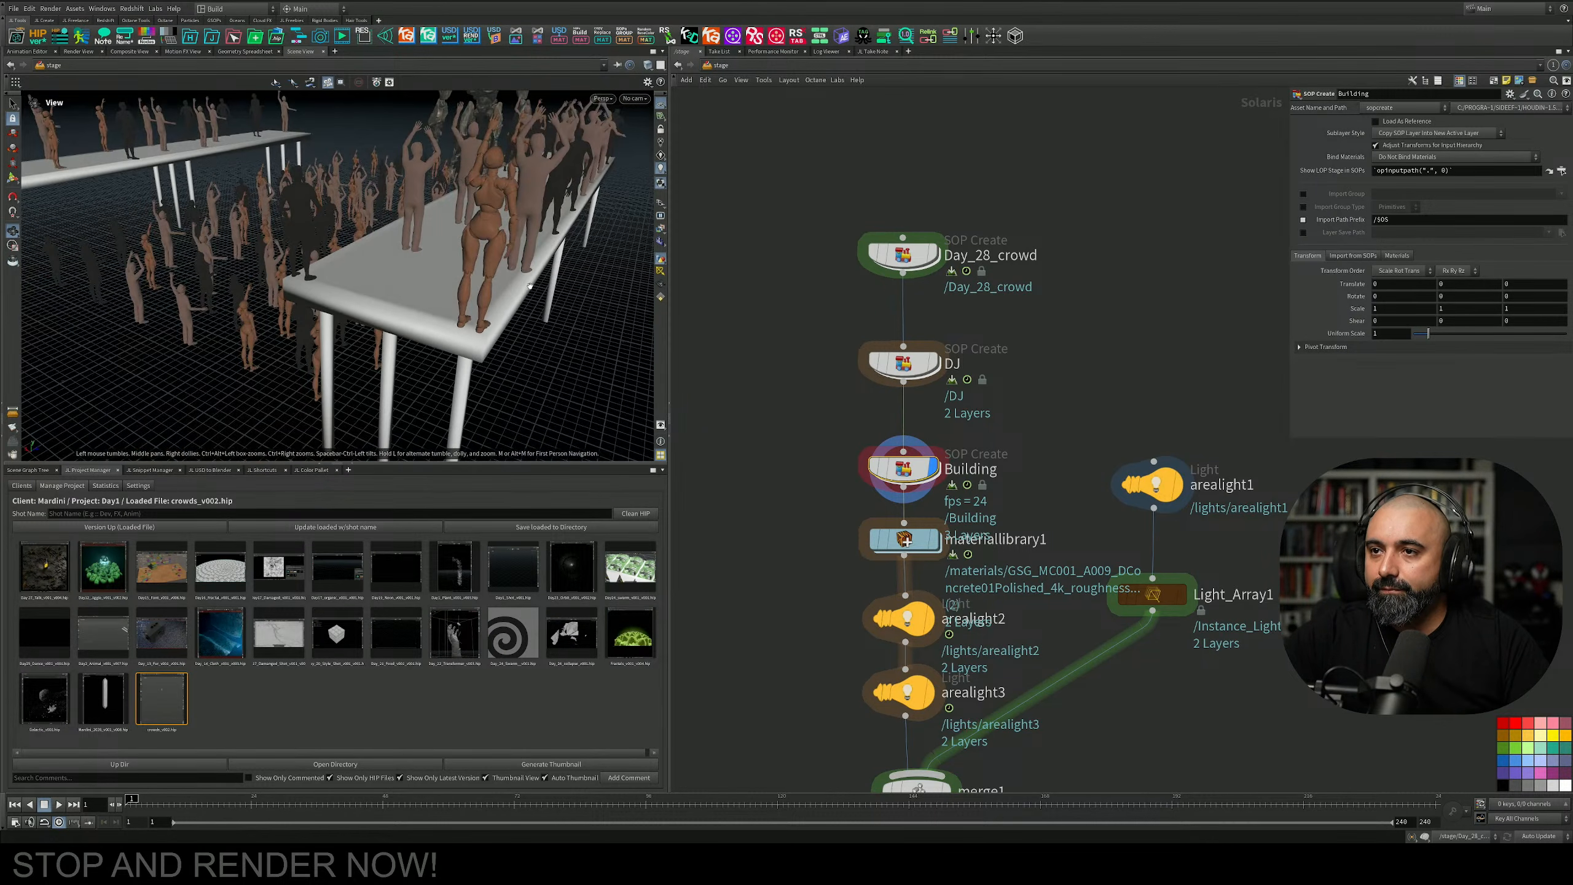
Inside the Building network, bypass group3 and increase the extrusion distance of polyextrude1.
{"action": "double_click", "coordinate": [899, 468]}
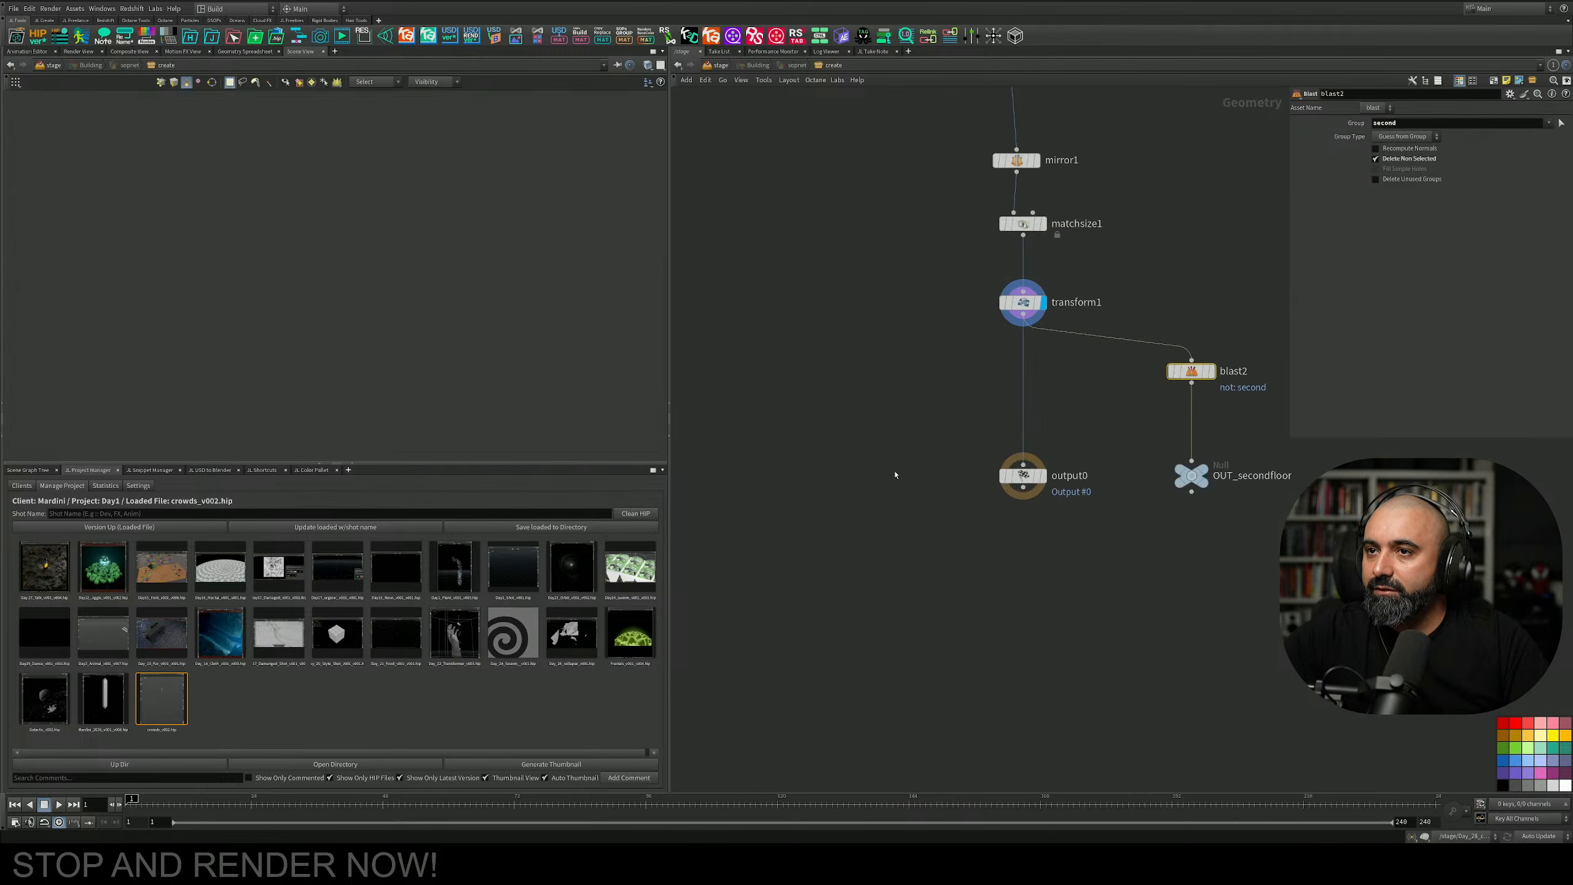
{"action": "middle_click_drag", "start_coordinate": [924, 262], "coordinate": [927, 306]}
{"action": "left_click_drag", "start_coordinate": [951, 328], "coordinate": [886, 350]}
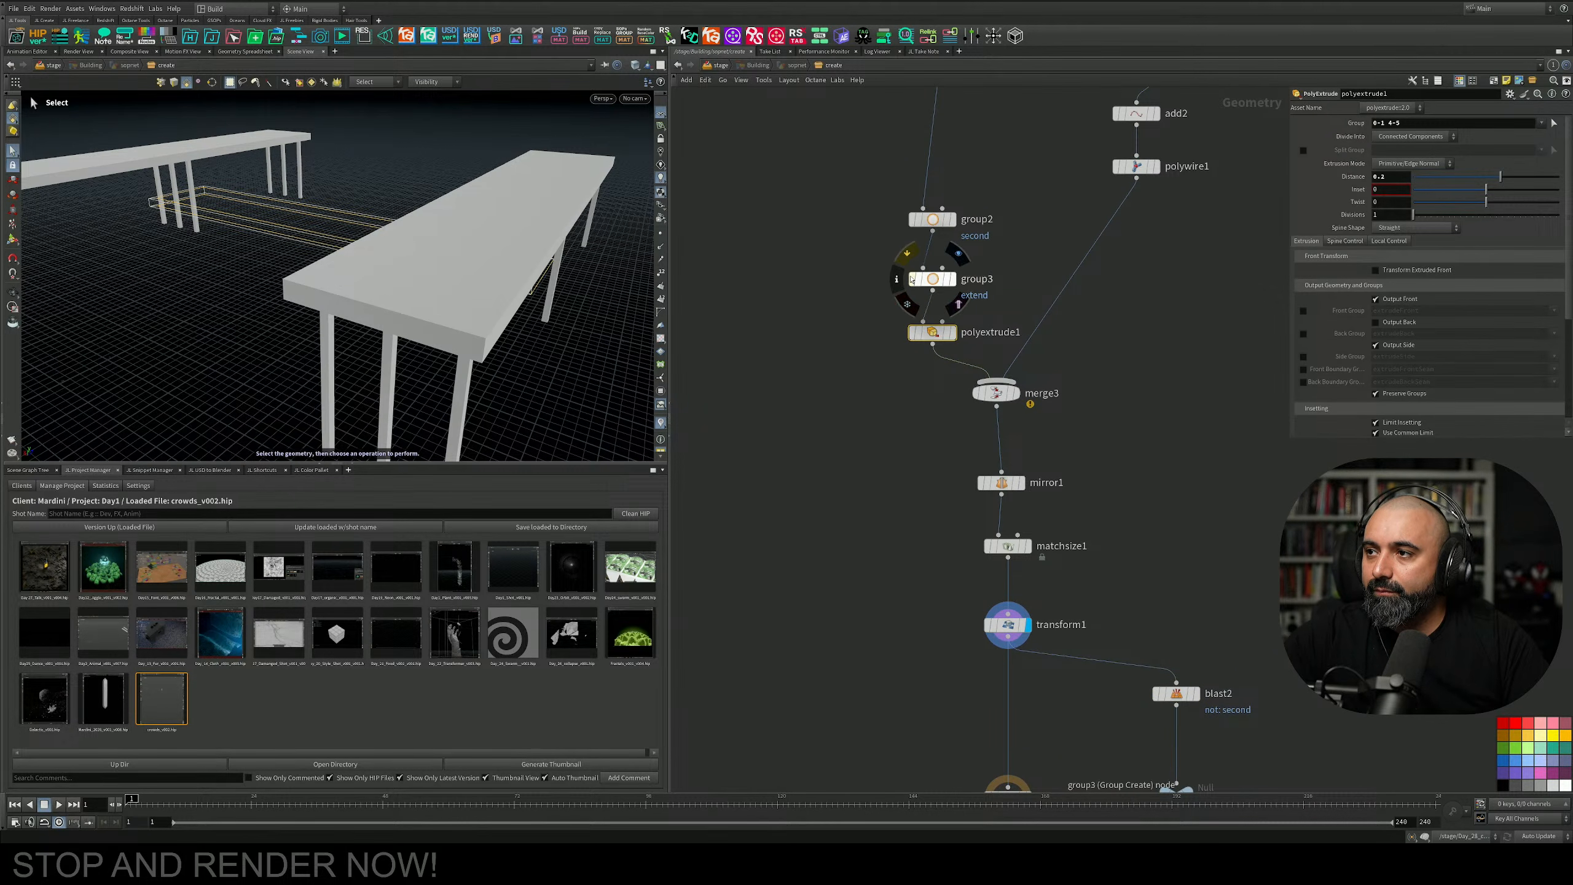
{"action": "left_click", "coordinate": [912, 279]}
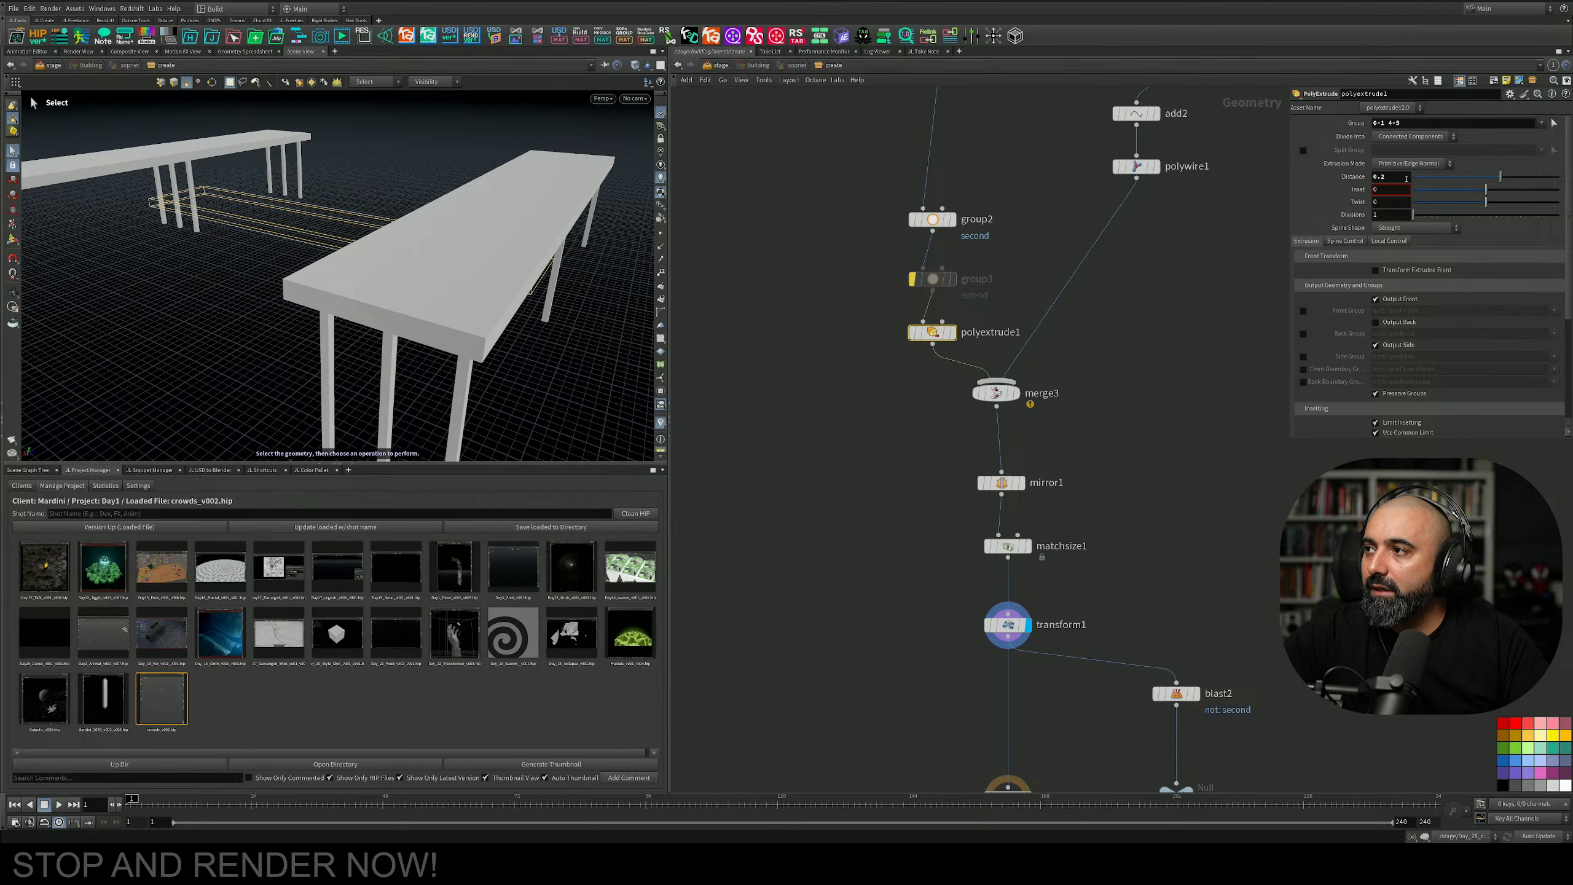
{"action": "left_click_drag", "start_coordinate": [1509, 180], "coordinate": [1519, 176]}
Bypass the transform3 node between group1 and blast1 in the leg branch.
{"action": "middle_click_drag", "start_coordinate": [1162, 261], "coordinate": [1097, 251]}
{"action": "middle_click_drag", "start_coordinate": [1064, 474], "coordinate": [974, 698]}
{"action": "middle_click_drag", "start_coordinate": [1095, 365], "coordinate": [1066, 513]}
{"action": "scroll", "coordinate": [1085, 293], "scroll_direction": "up", "scroll_amount": 3}
{"action": "left_click_drag", "start_coordinate": [1116, 188], "coordinate": [989, 260]}
{"action": "scroll", "coordinate": [1006, 310], "scroll_direction": "down", "scroll_amount": 2}
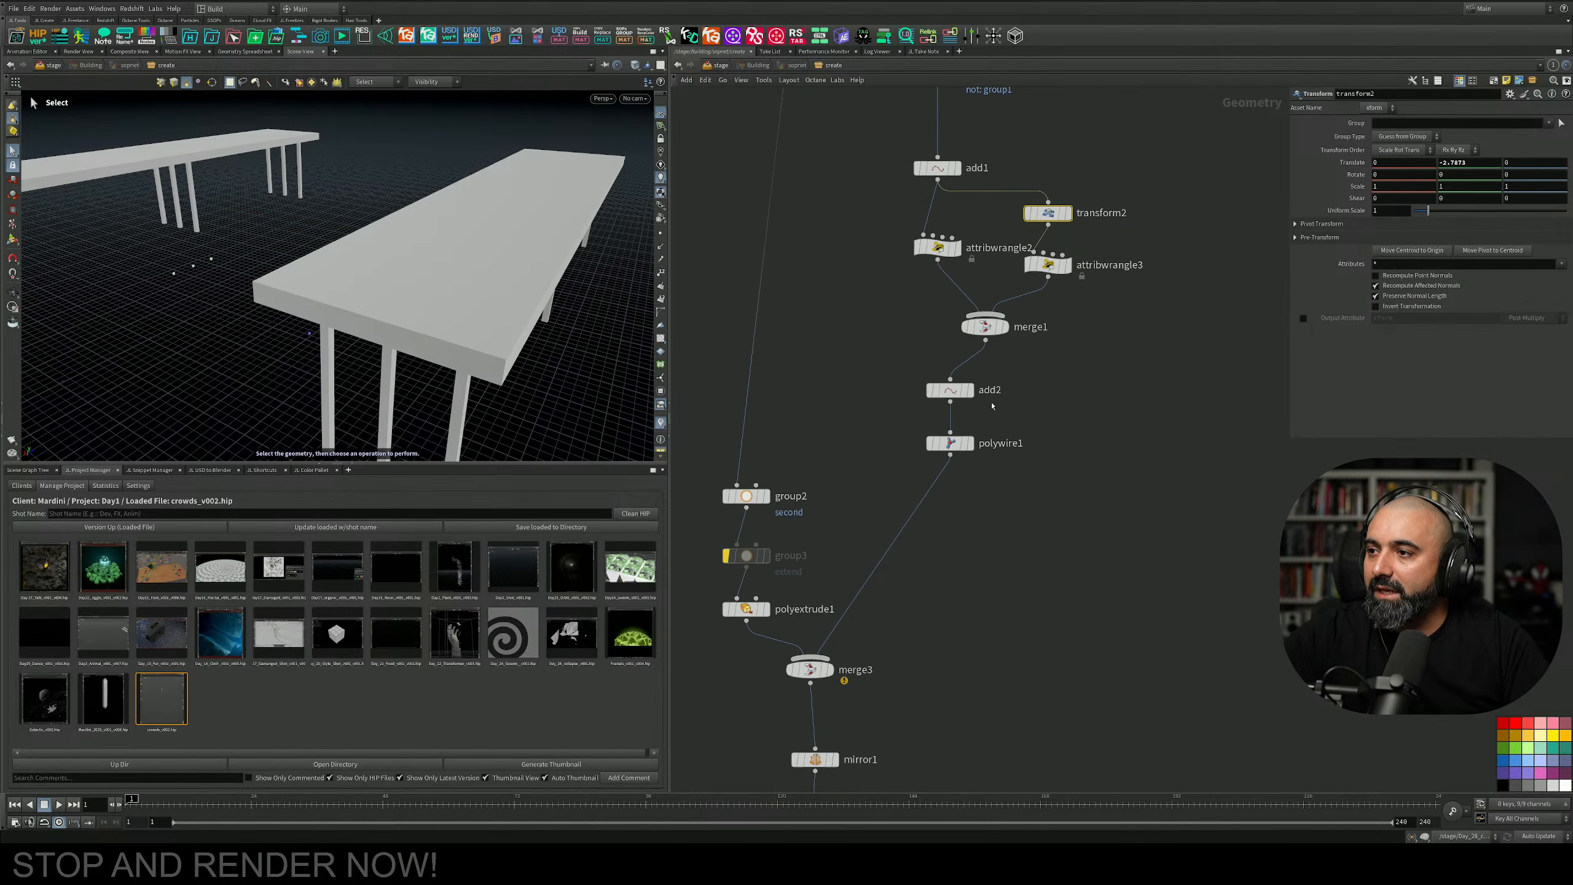
{"action": "scroll", "coordinate": [1007, 296], "scroll_direction": "up", "scroll_amount": 4}
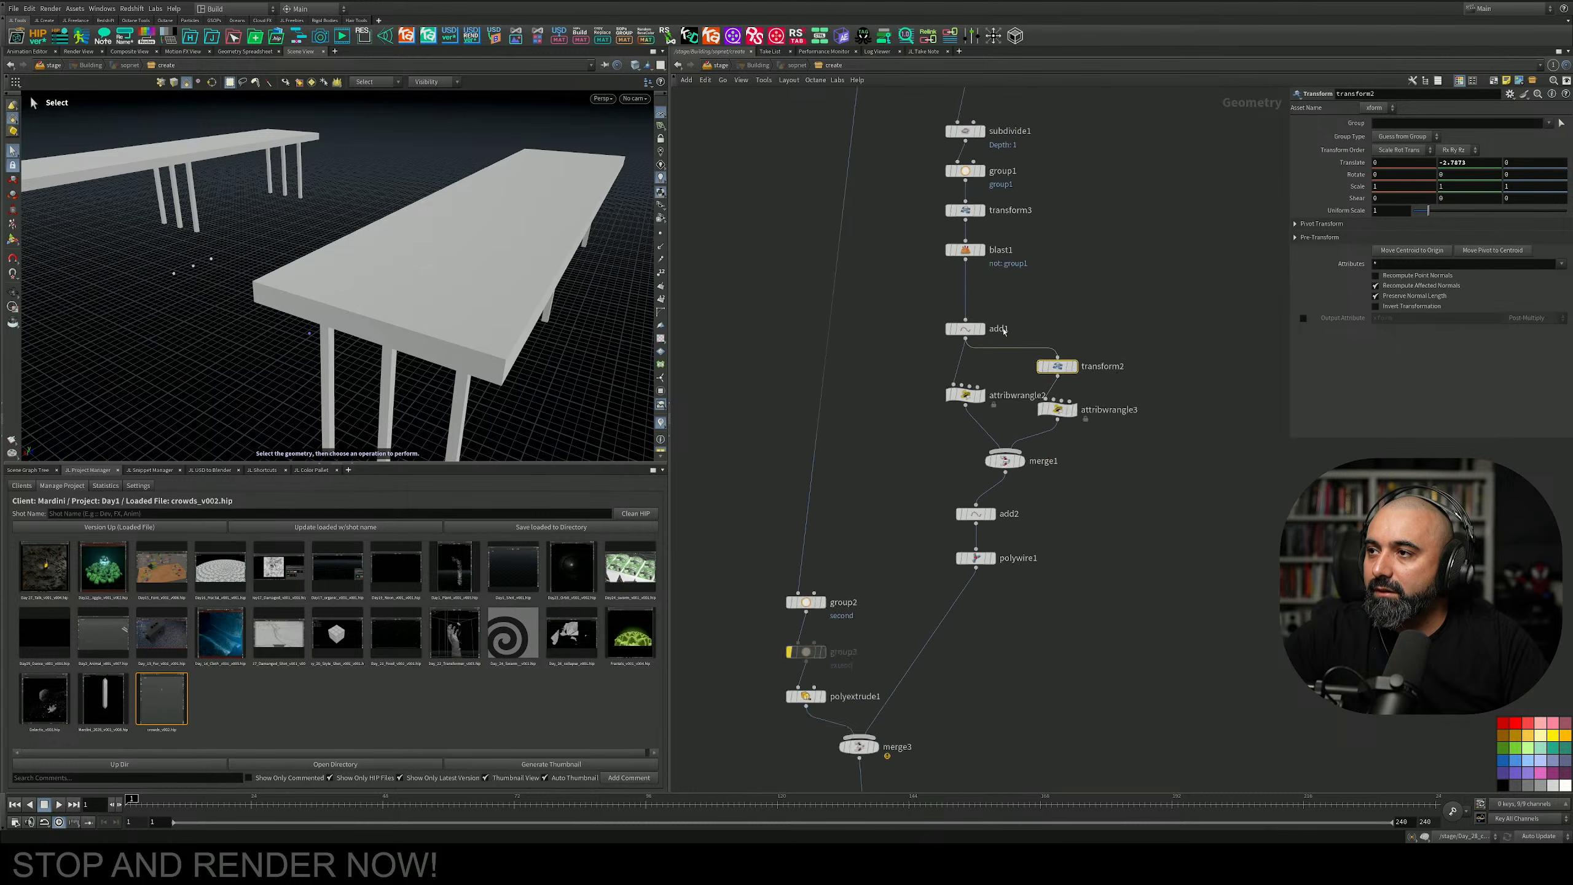
{"action": "left_click", "coordinate": [954, 186]}
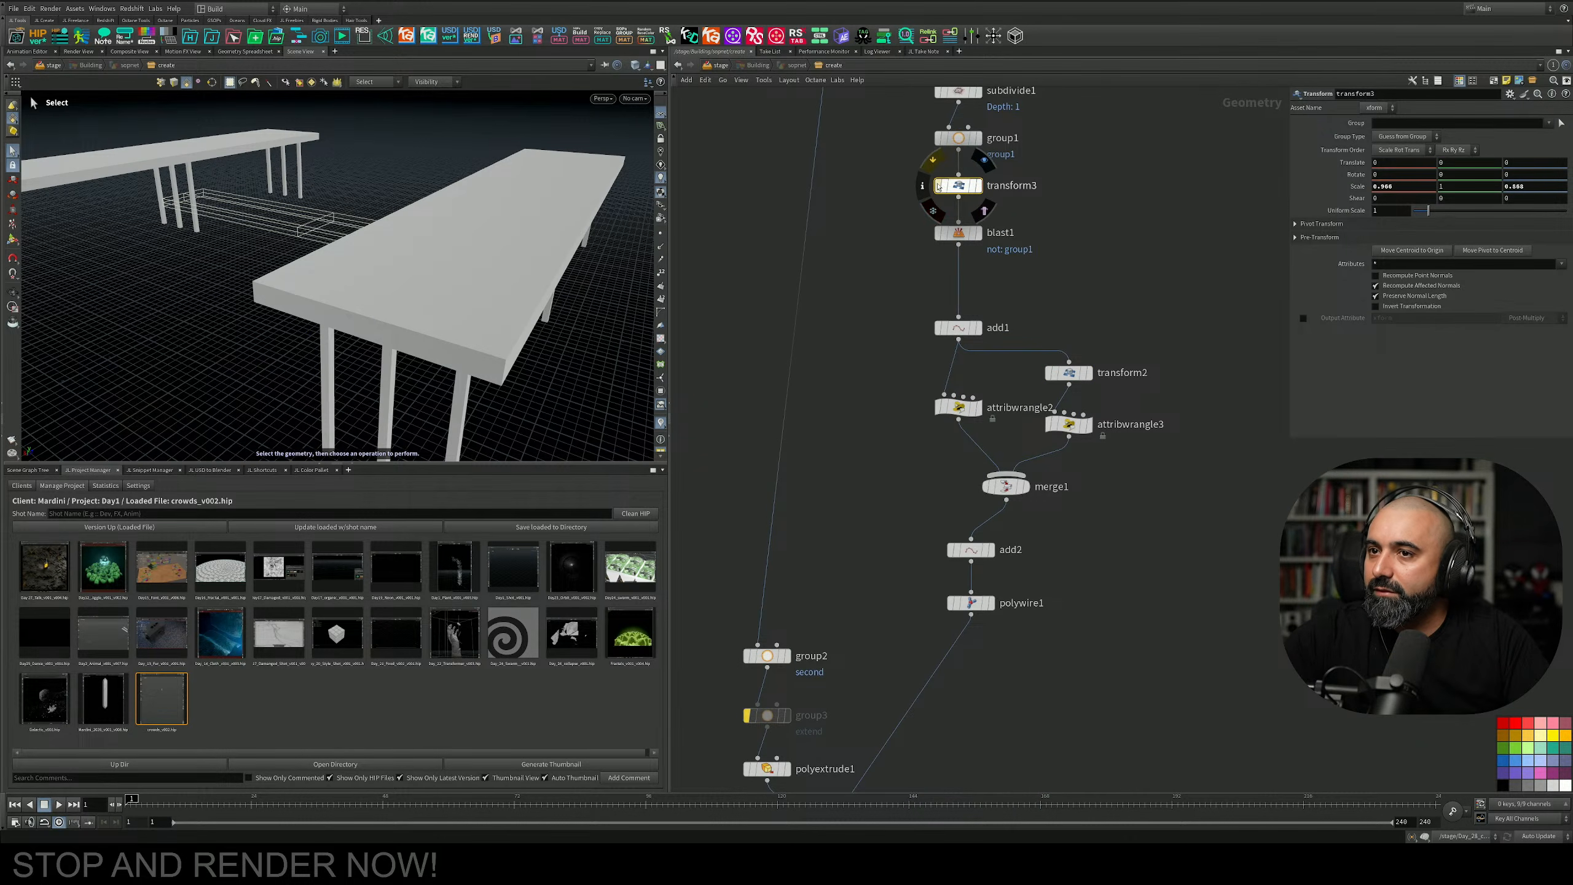
{"action": "left_click", "coordinate": [938, 186]}
{"action": "scroll", "coordinate": [578, 341], "scroll_direction": "down", "scroll_amount": 2}
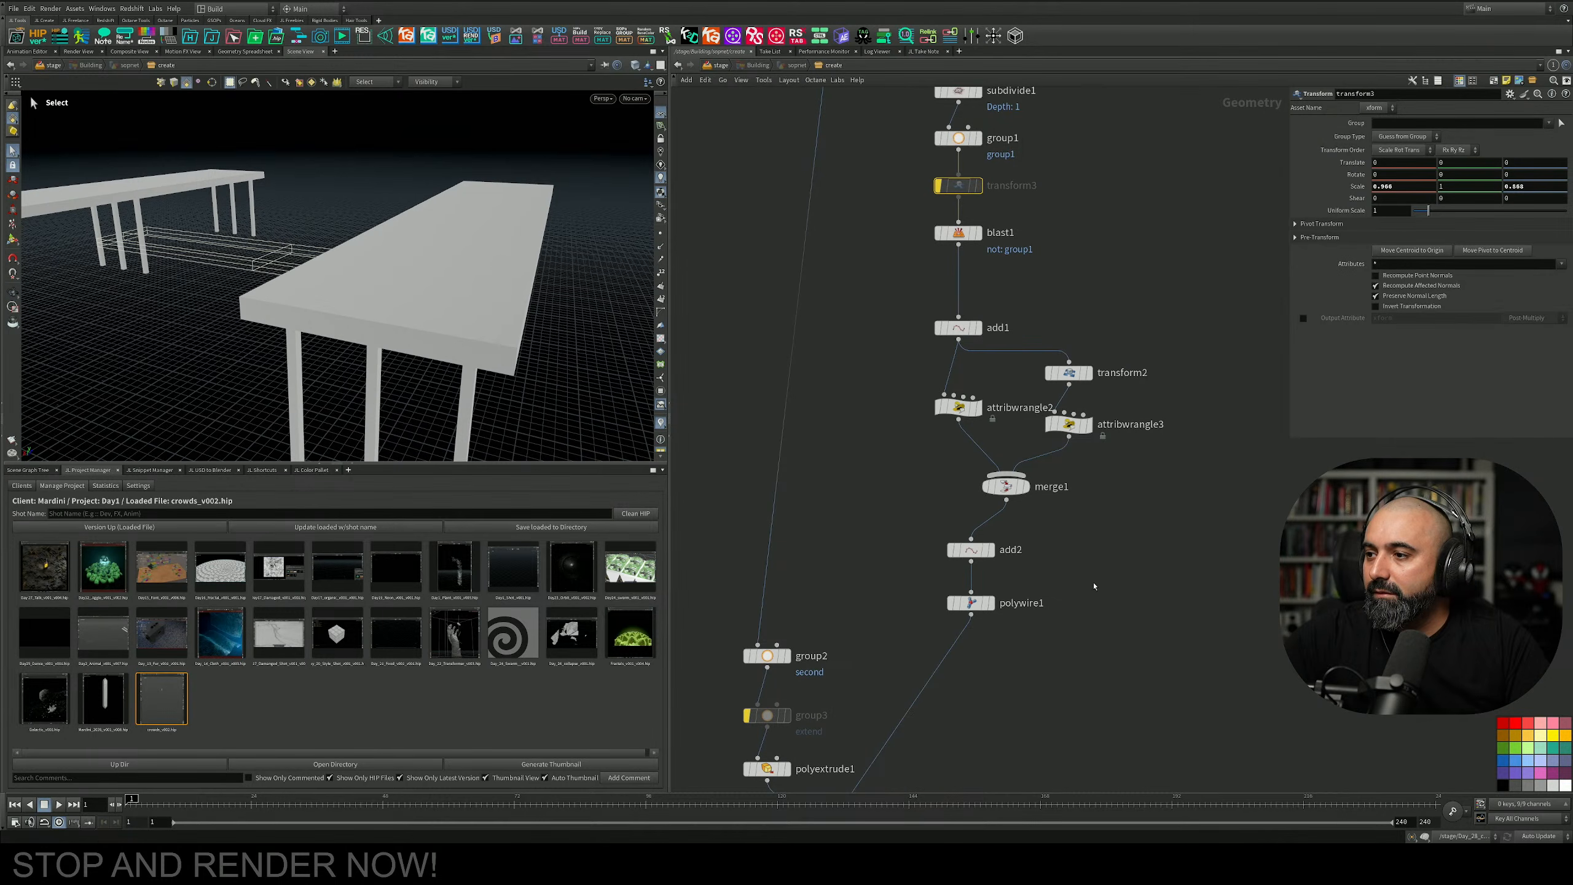
Set polywire1's wire radius to 0.178 and display polywire1 so only the legs are shown.
{"action": "left_click", "coordinate": [971, 602]}
{"action": "middle_click_drag", "start_coordinate": [1396, 140], "coordinate": [1405, 180]}
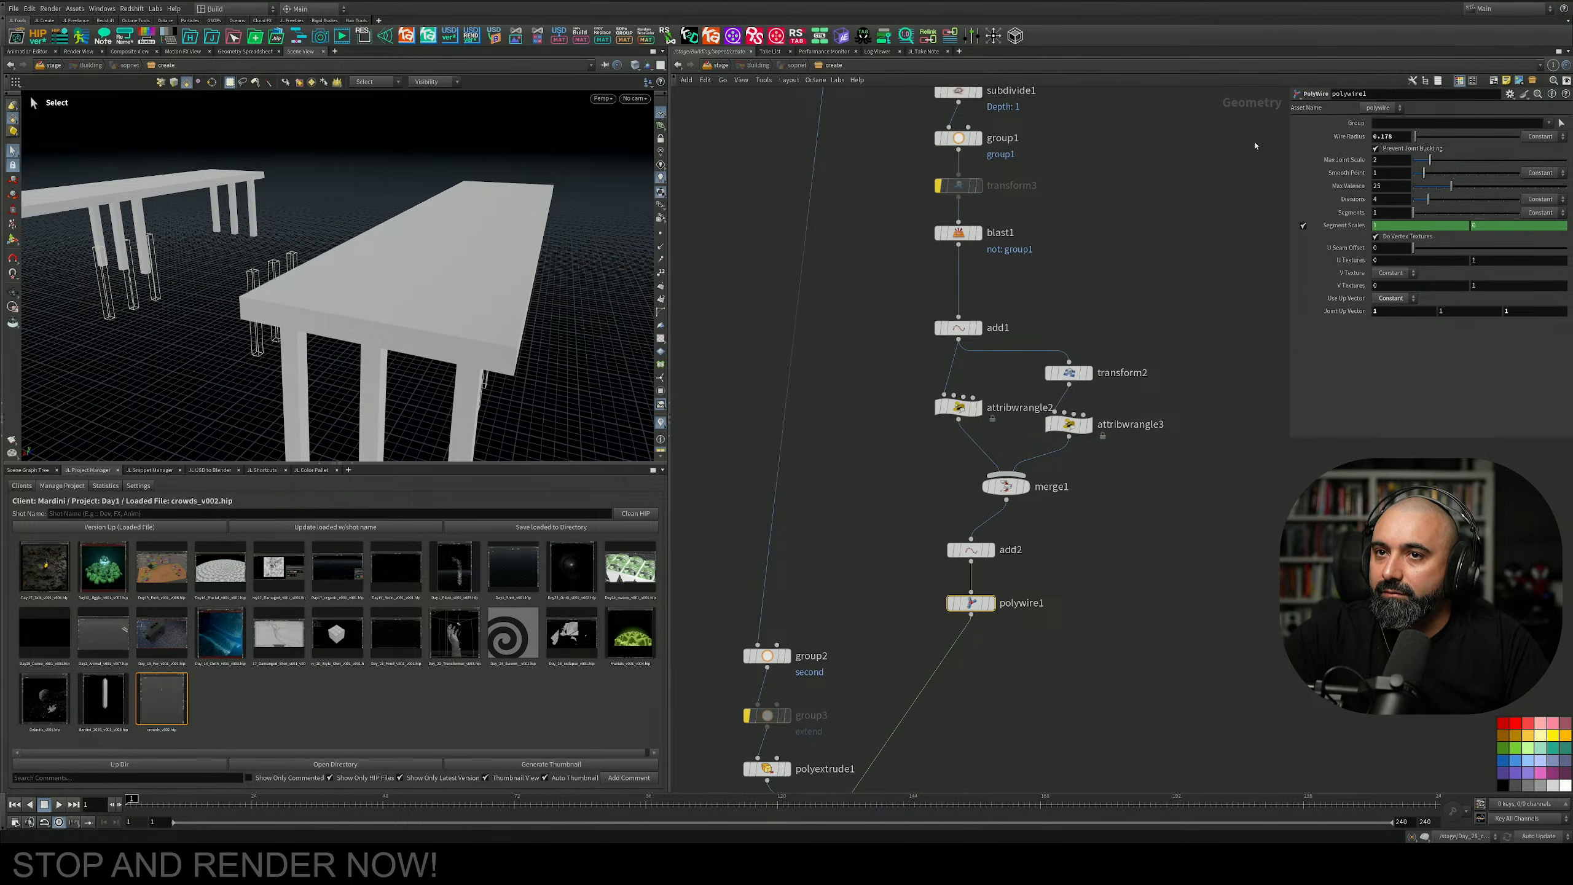
{"action": "left_click_drag", "start_coordinate": [241, 262], "coordinate": [446, 248], "text": "alt"}
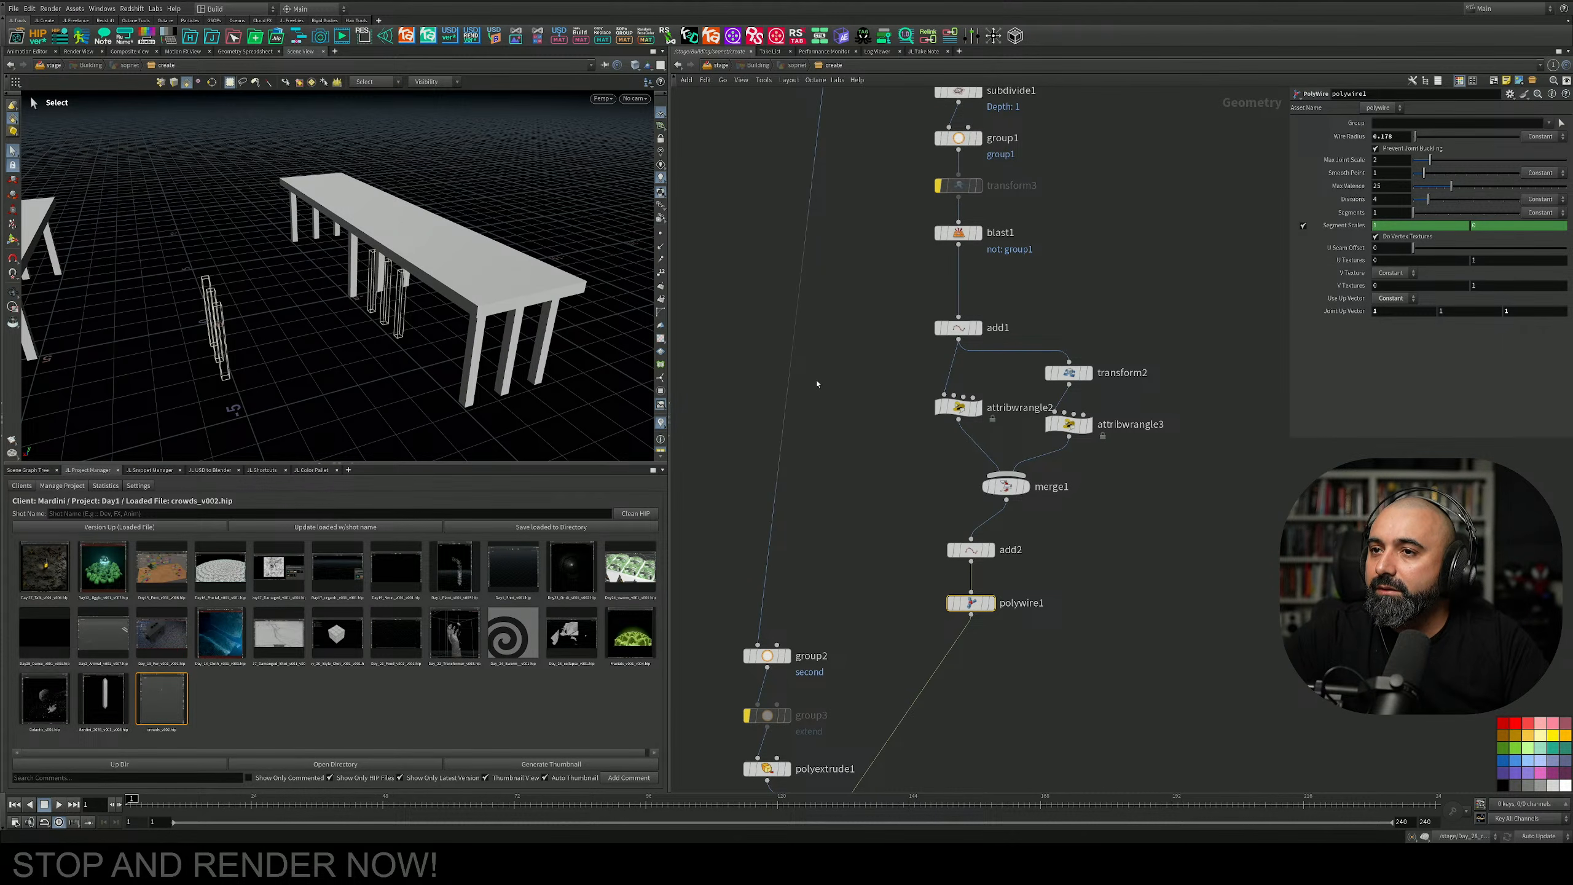
{"action": "middle_click_drag", "start_coordinate": [851, 467], "coordinate": [870, 343]}
{"action": "scroll", "coordinate": [923, 451], "scroll_direction": "up", "scroll_amount": 3}
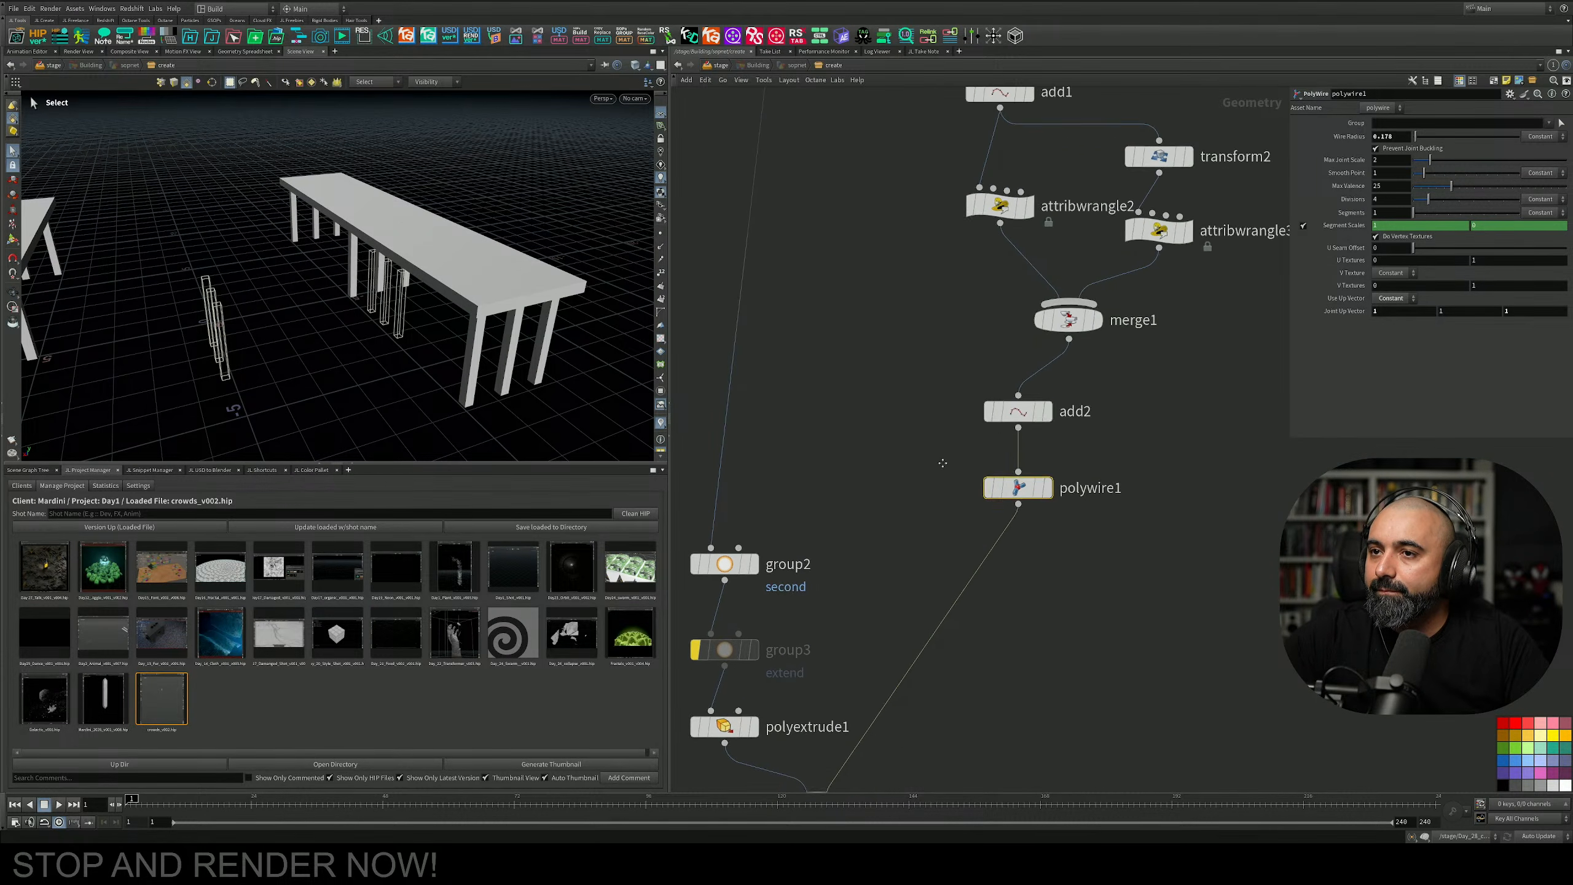
{"action": "middle_click_drag", "start_coordinate": [953, 508], "coordinate": [947, 390]}
{"action": "scroll", "coordinate": [1040, 433], "scroll_direction": "up", "scroll_amount": 2}
{"action": "left_click", "coordinate": [1041, 355]}
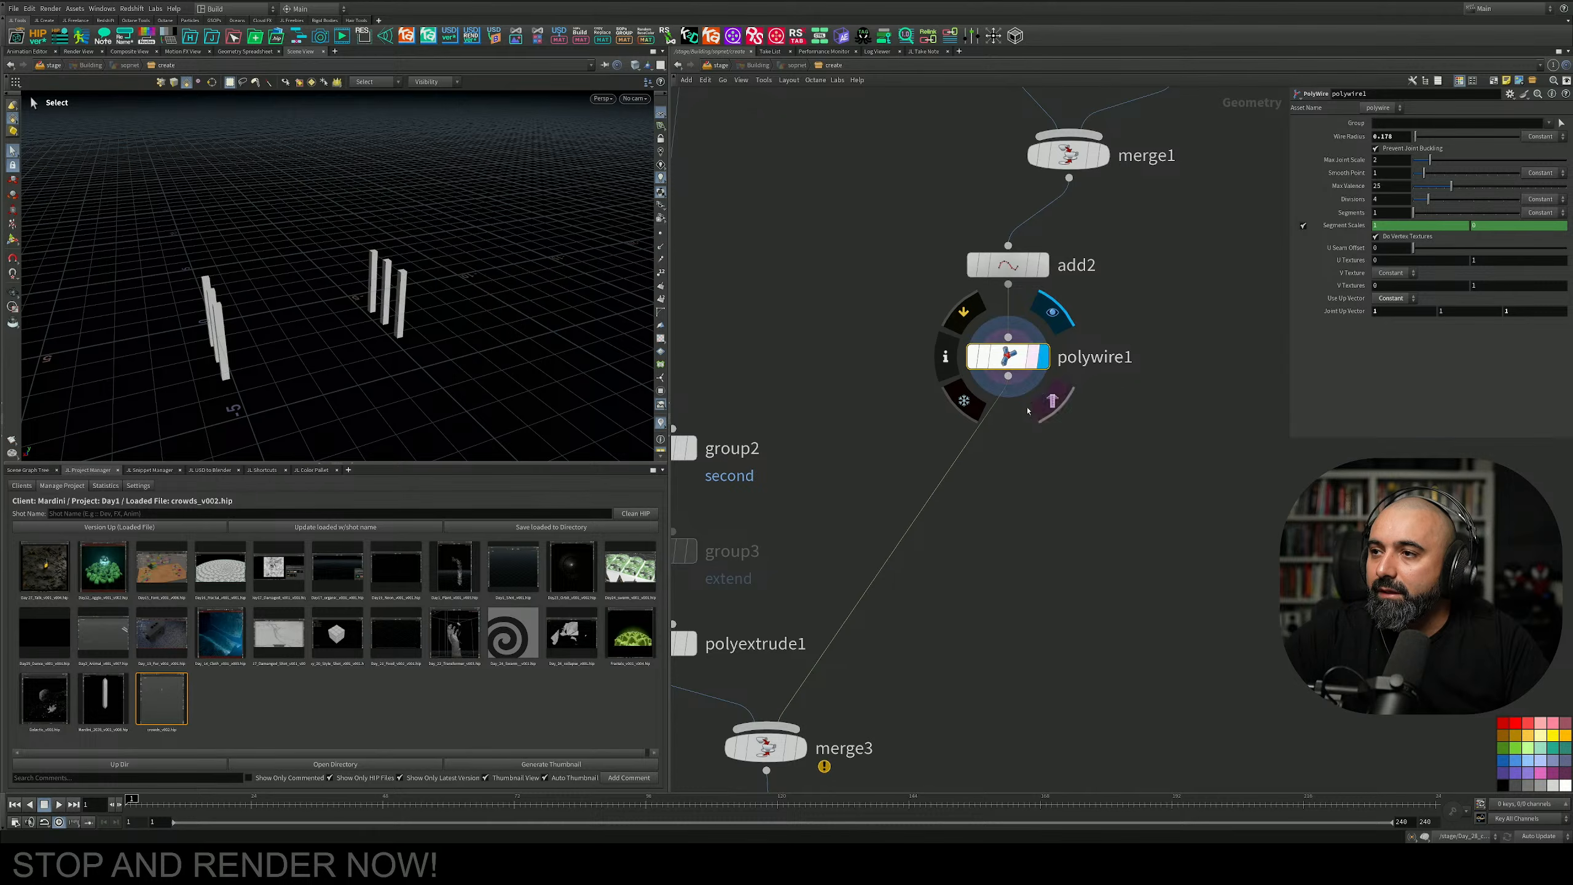
Insert a Subdivide node between polywire1 and merge3 and display it.
{"action": "middle_click_drag", "start_coordinate": [1009, 458], "coordinate": [1009, 418]}
{"action": "key", "text": "Tab"}
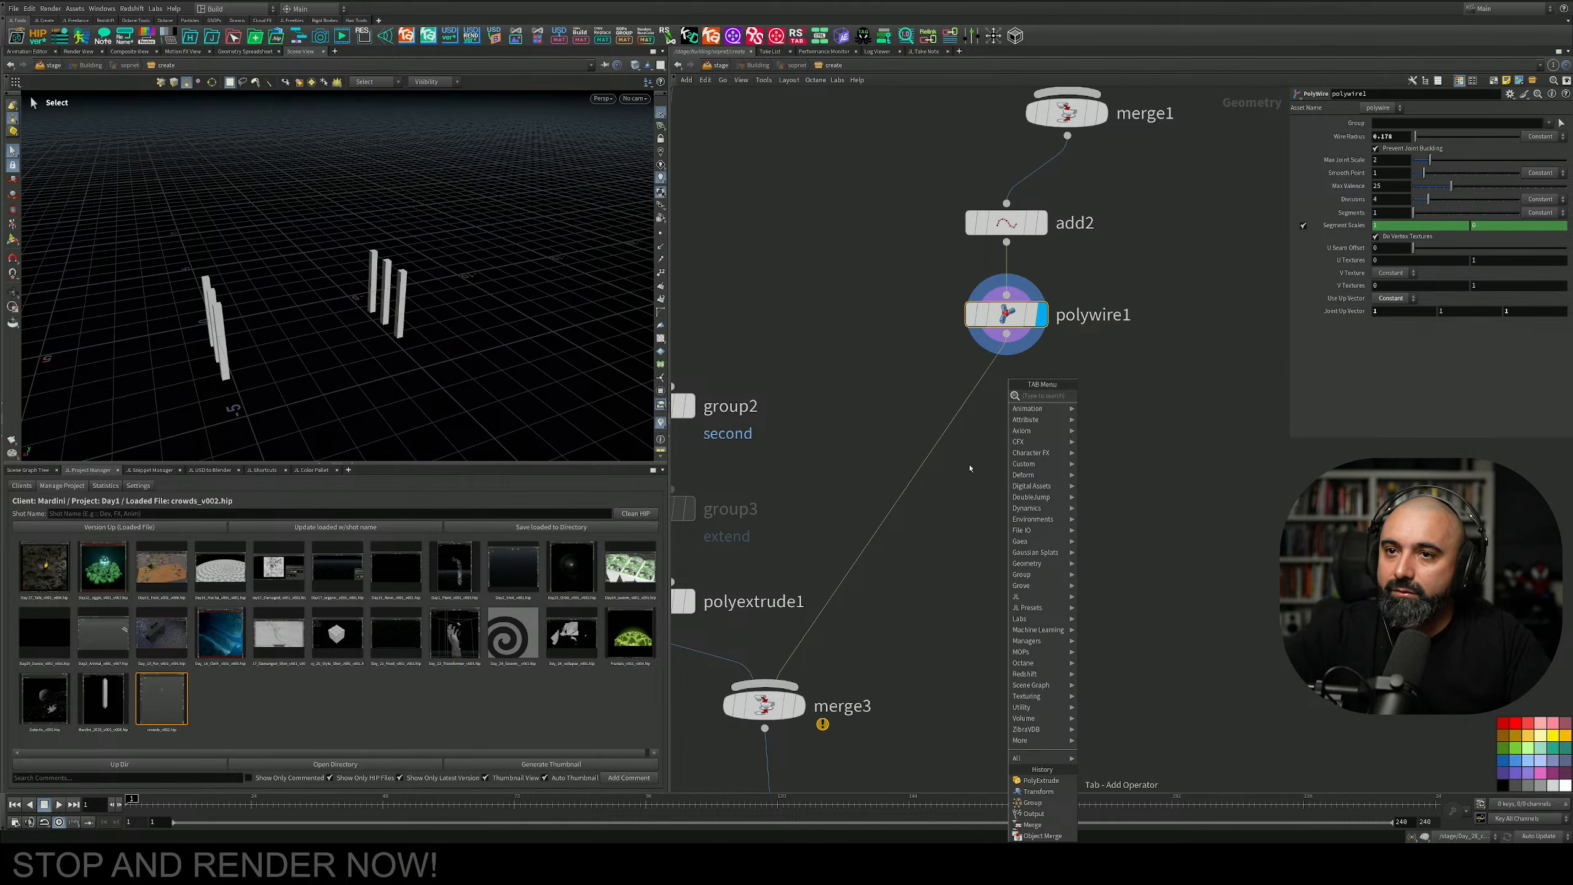
{"action": "type", "text": "su"}
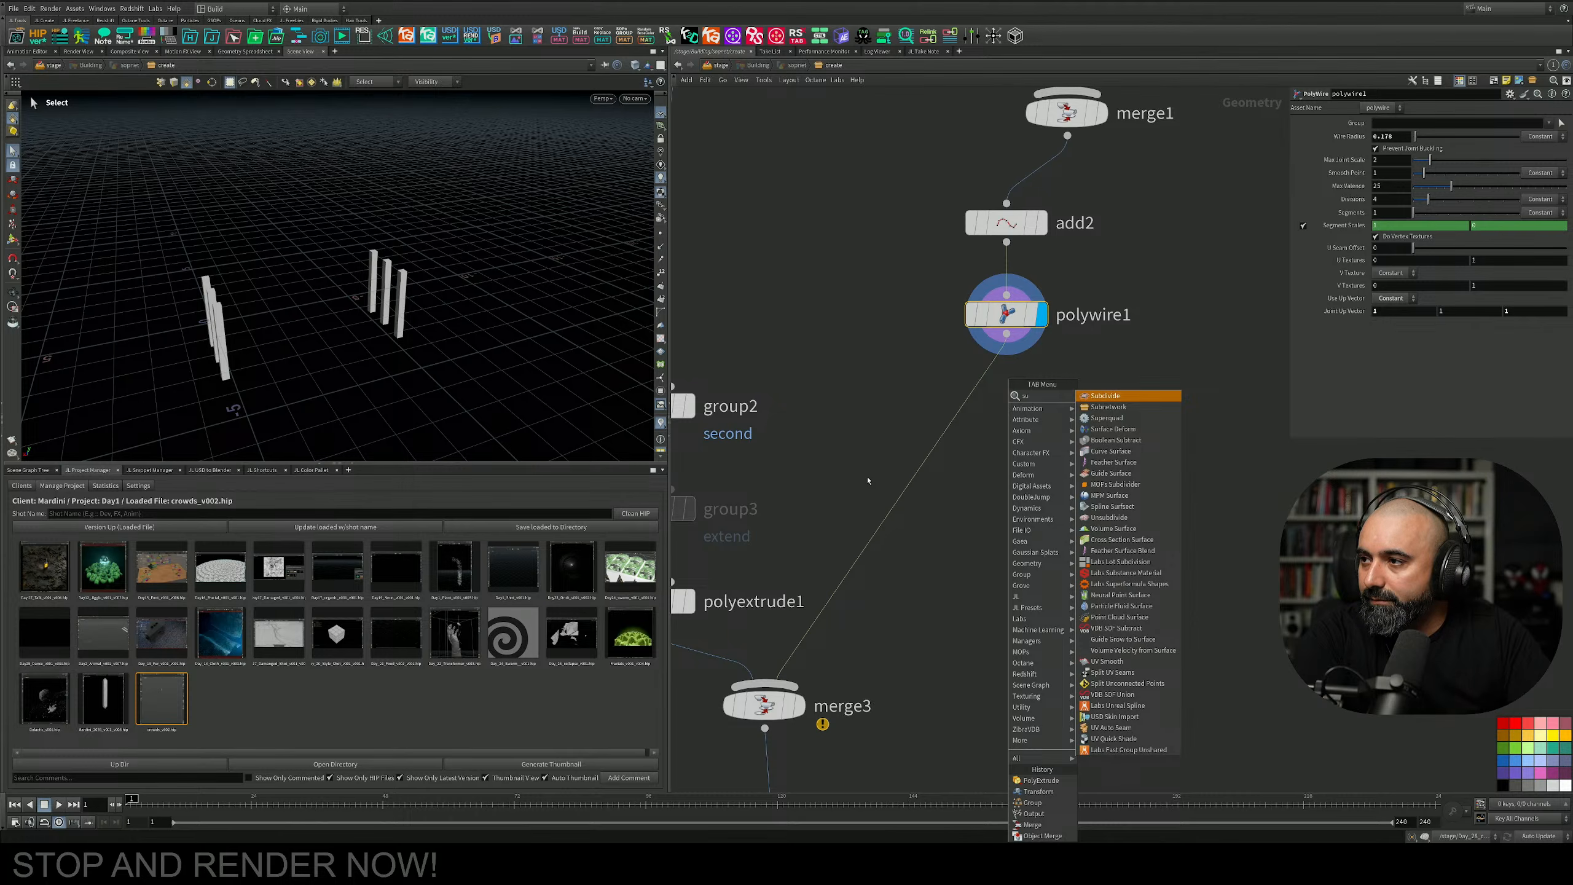
{"action": "key", "text": "Return"}
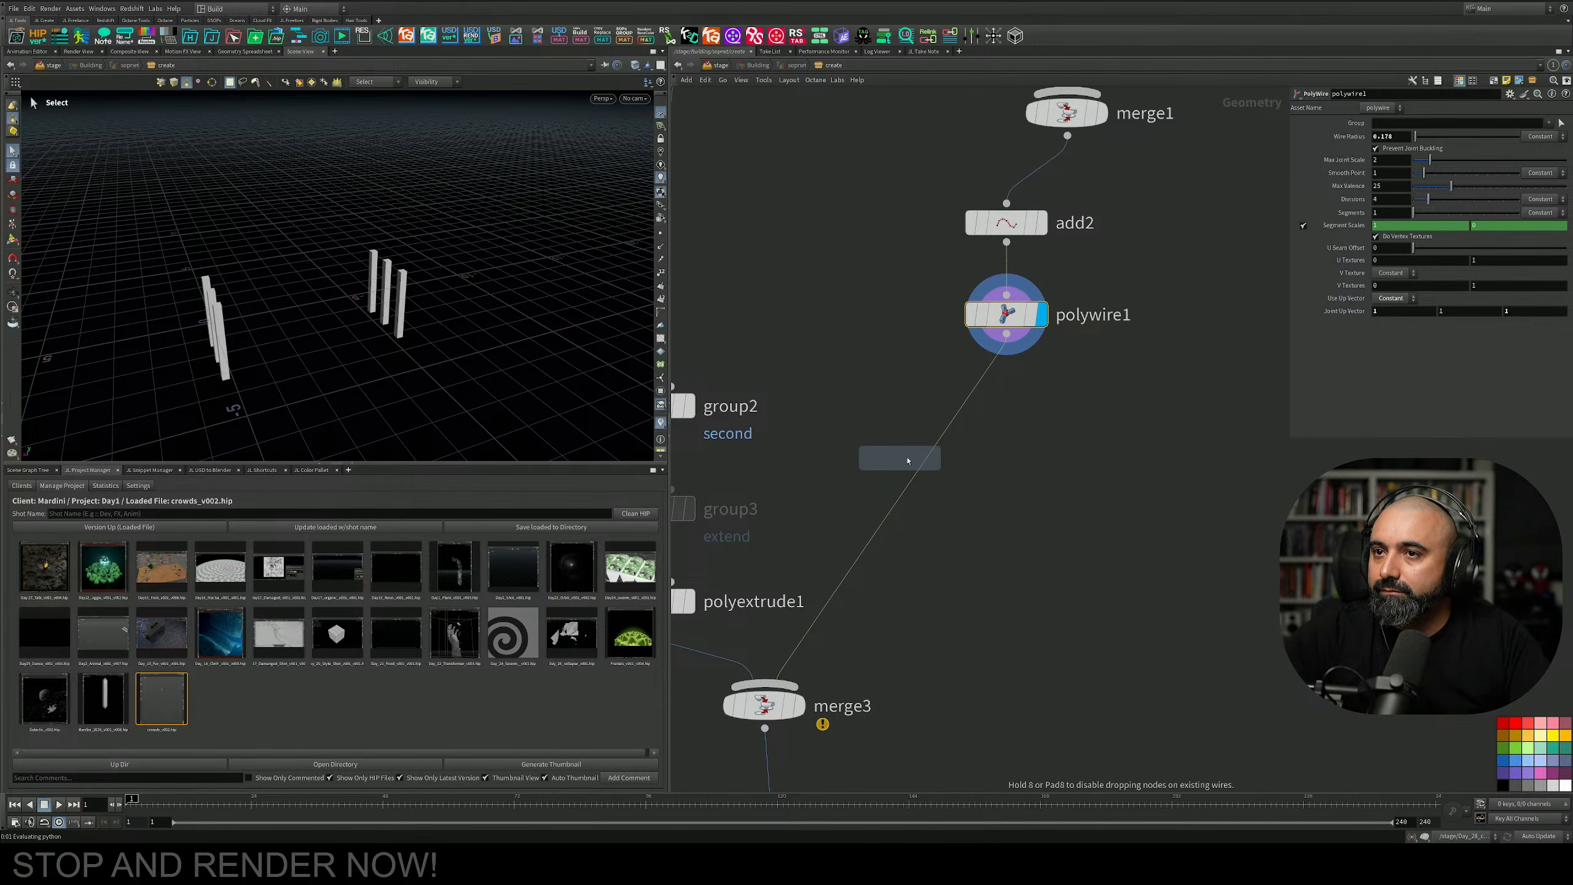
{"action": "left_click", "coordinate": [929, 458]}
{"action": "left_click", "coordinate": [980, 413]}
{"action": "left_click_drag", "start_coordinate": [962, 448], "coordinate": [1033, 432]}
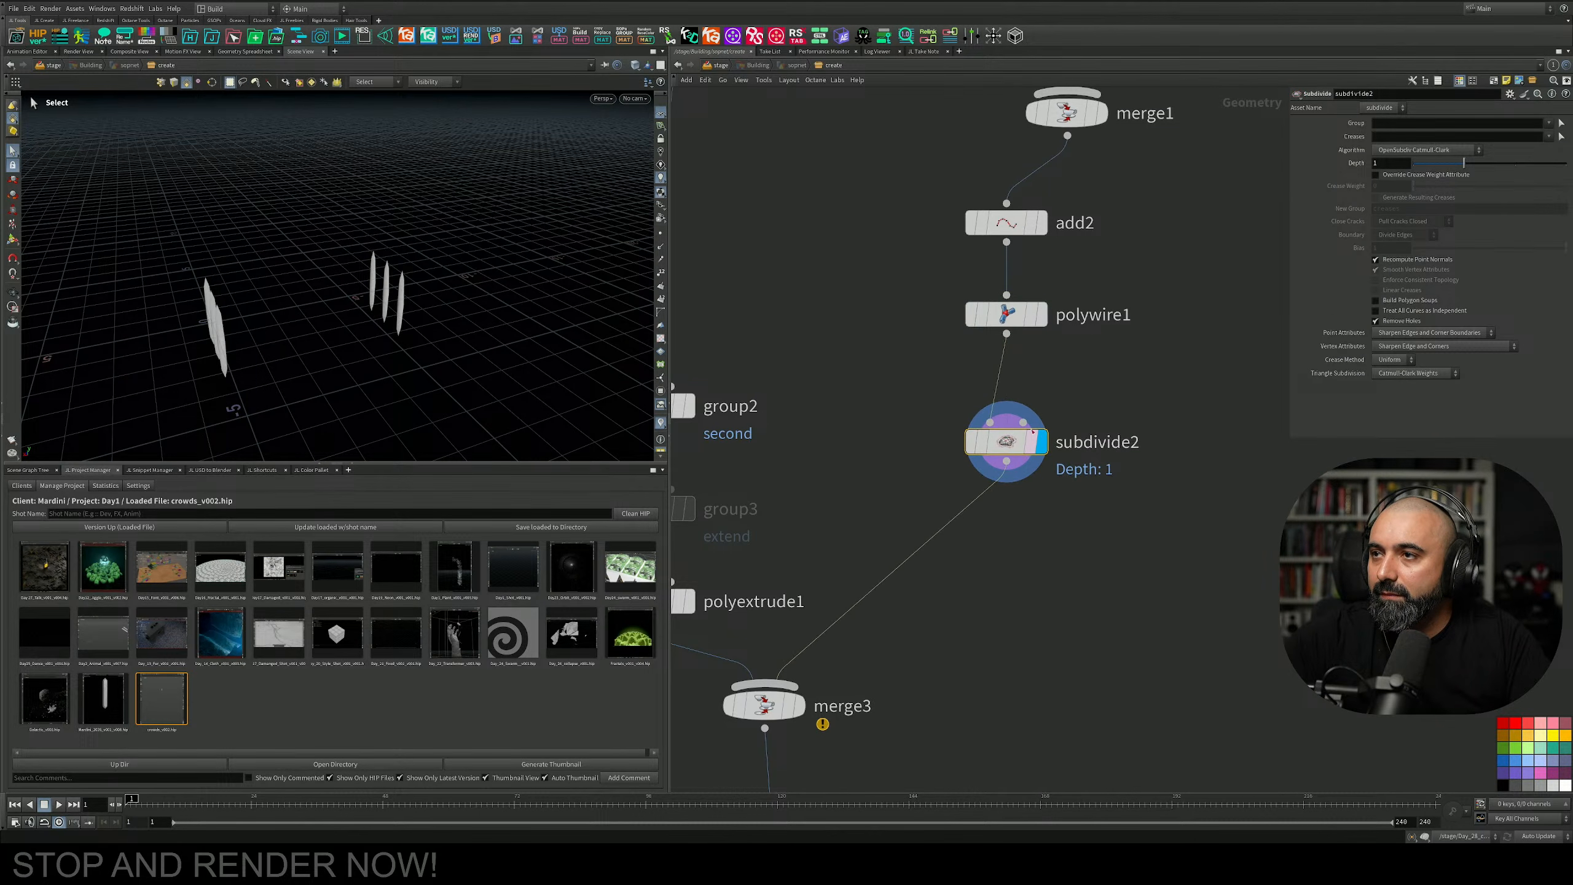
Try the OpenSubdiv Bilinear algorithm on subdivide2 and examine the shape of the legs.
{"action": "left_click", "coordinate": [1429, 151]}
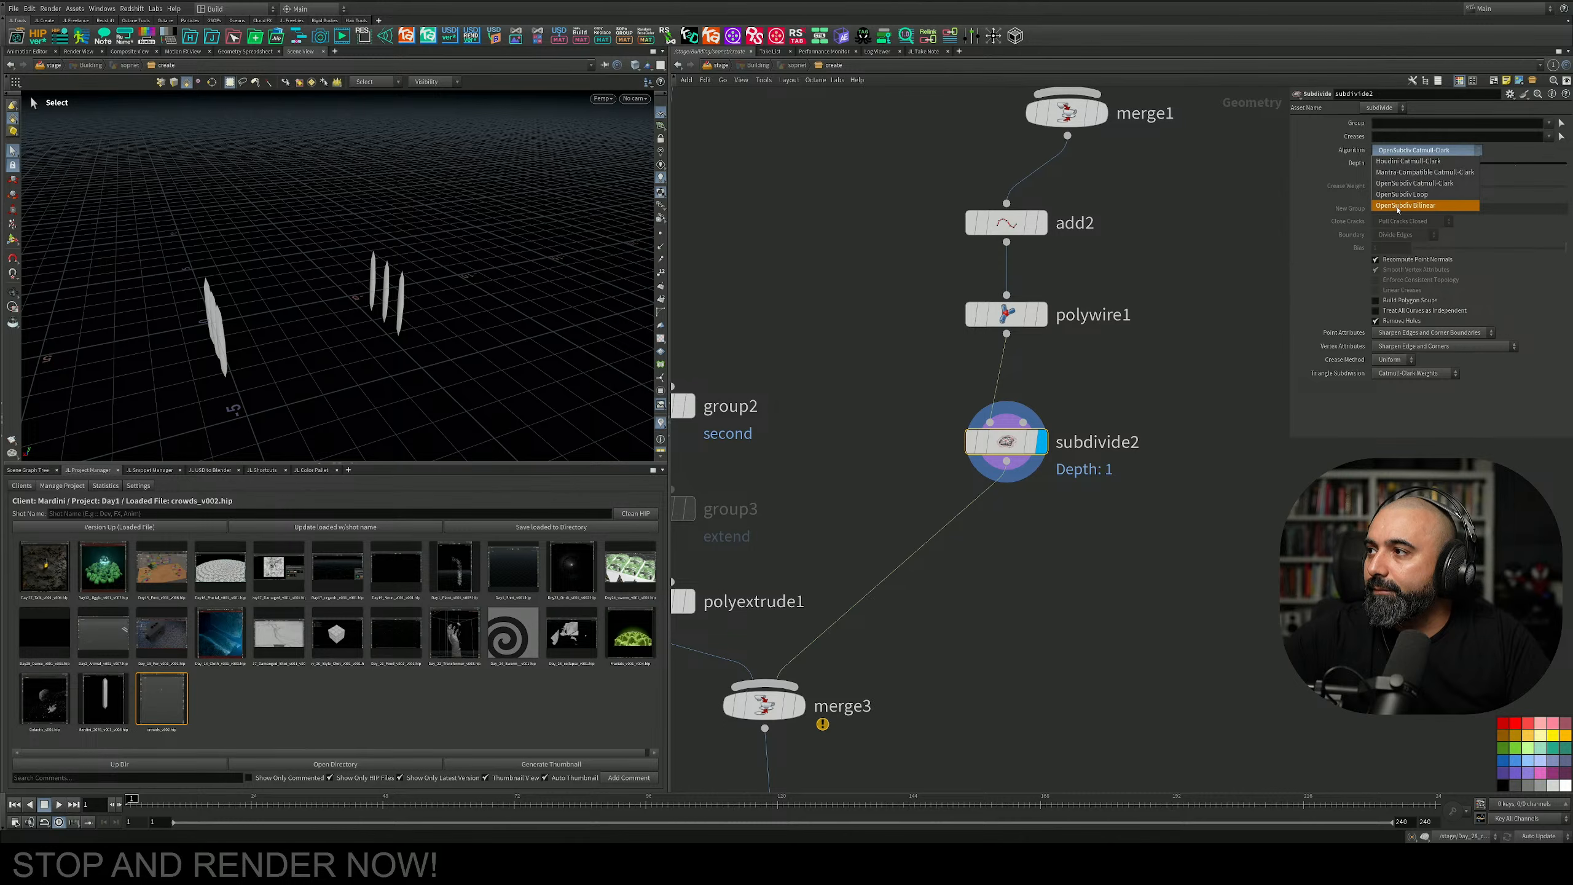
{"action": "left_click", "coordinate": [1398, 205]}
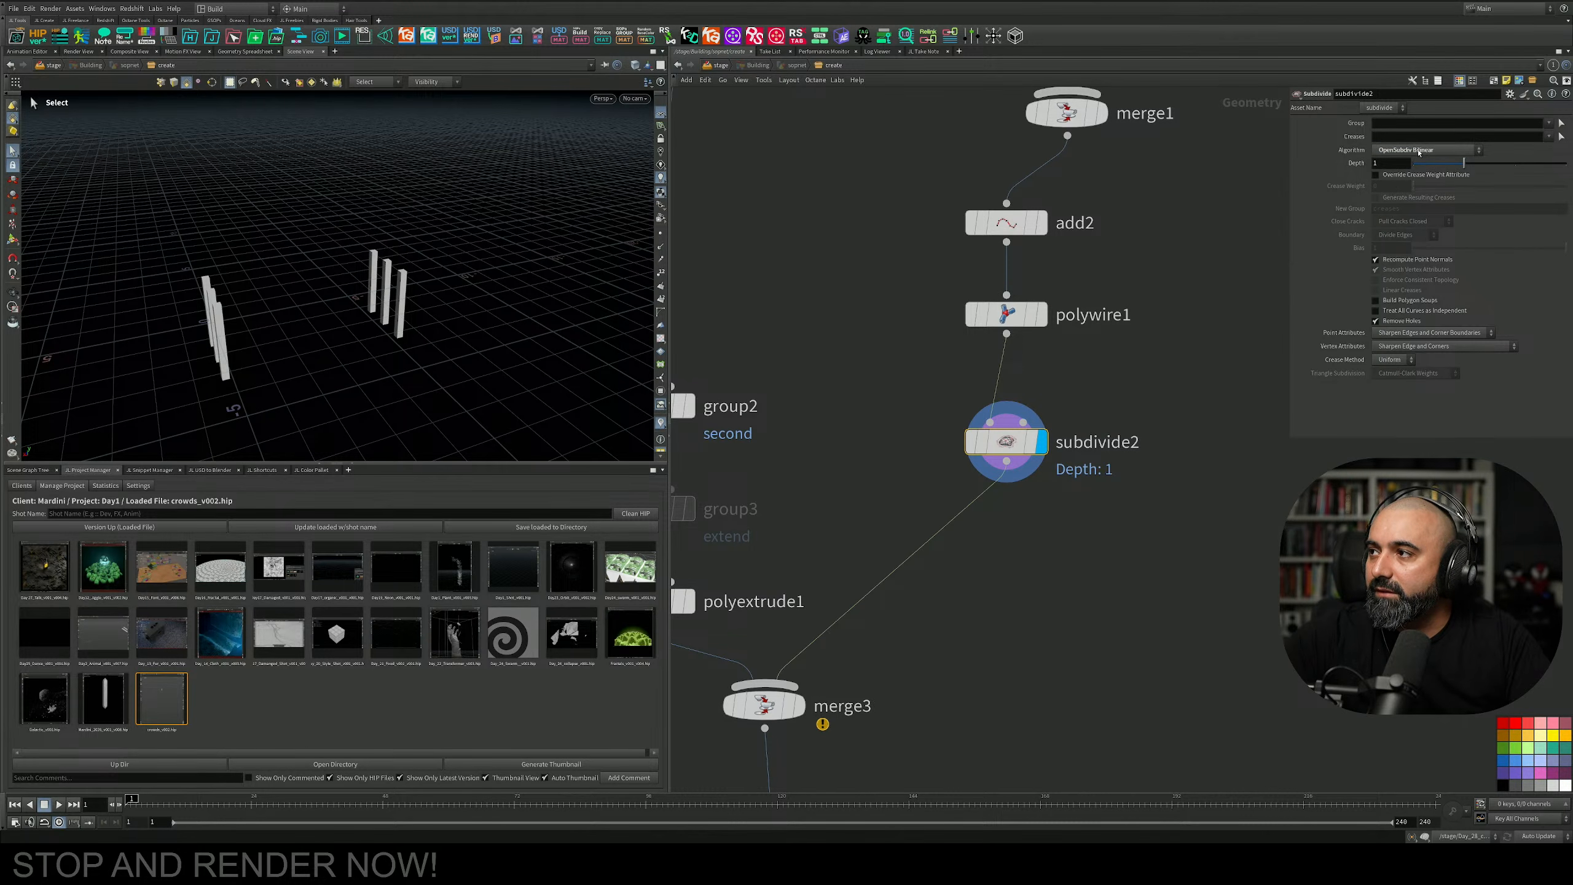
{"action": "left_click_drag", "start_coordinate": [347, 291], "coordinate": [396, 292], "text": "alt"}
{"action": "right_click_drag", "start_coordinate": [396, 291], "coordinate": [458, 279], "text": "alt"}
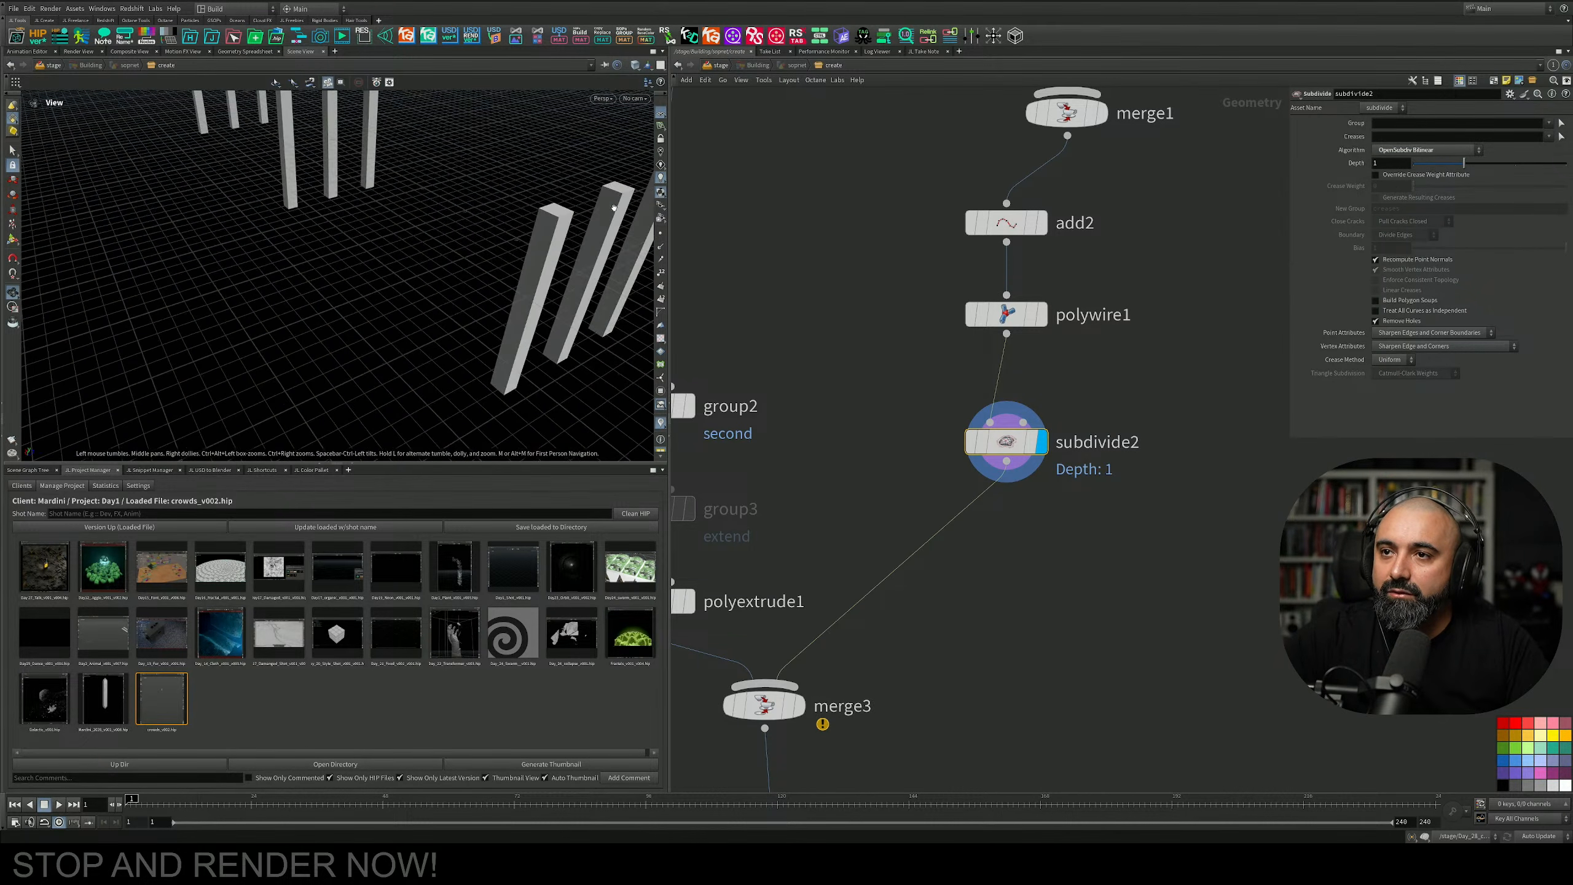
{"action": "left_click_drag", "start_coordinate": [459, 279], "coordinate": [430, 276], "text": "alt"}
{"action": "middle_click_drag", "start_coordinate": [431, 275], "coordinate": [401, 283], "text": "alt"}
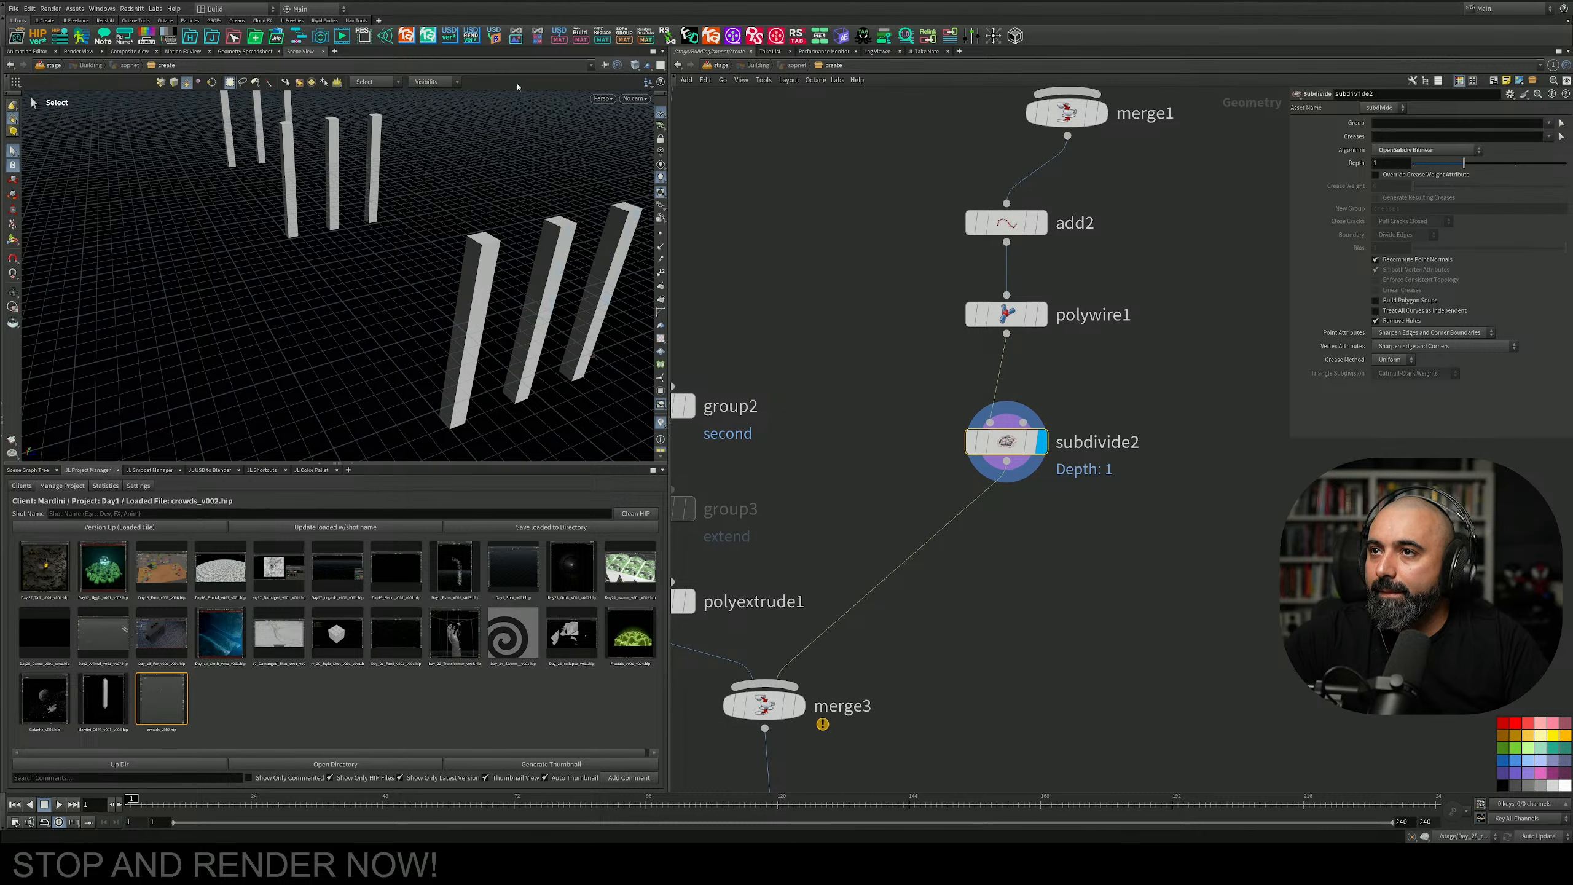
Delete the subdivide2 node from the leg branch.
{"action": "left_click", "coordinate": [634, 66]}
{"action": "left_click", "coordinate": [648, 201]}
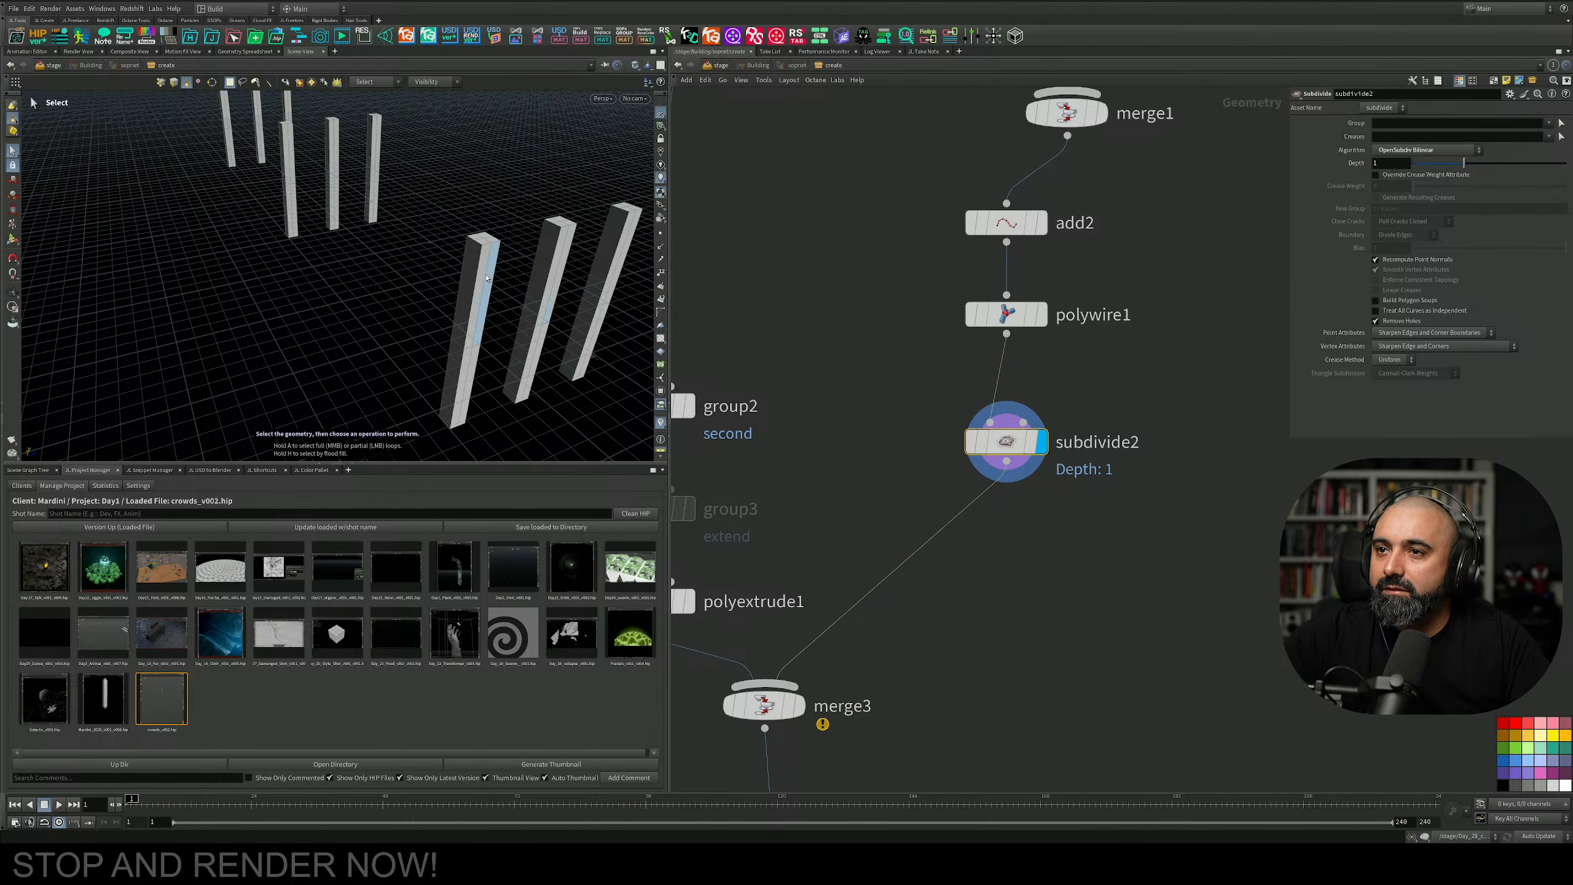
{"action": "mouse_move", "coordinate": [452, 298]}
{"action": "left_mouse_down", "text": "alt"}
{"action": "mouse_move", "coordinate": [470, 245]}
{"action": "mouse_move", "coordinate": [459, 322]}
{"action": "mouse_move", "coordinate": [462, 301]}
{"action": "left_mouse_up", "text": "alt"}
{"action": "key", "text": "Delete"}
Insert a Divide node between polywire1 and merge3.
{"action": "key", "text": "Tab"}
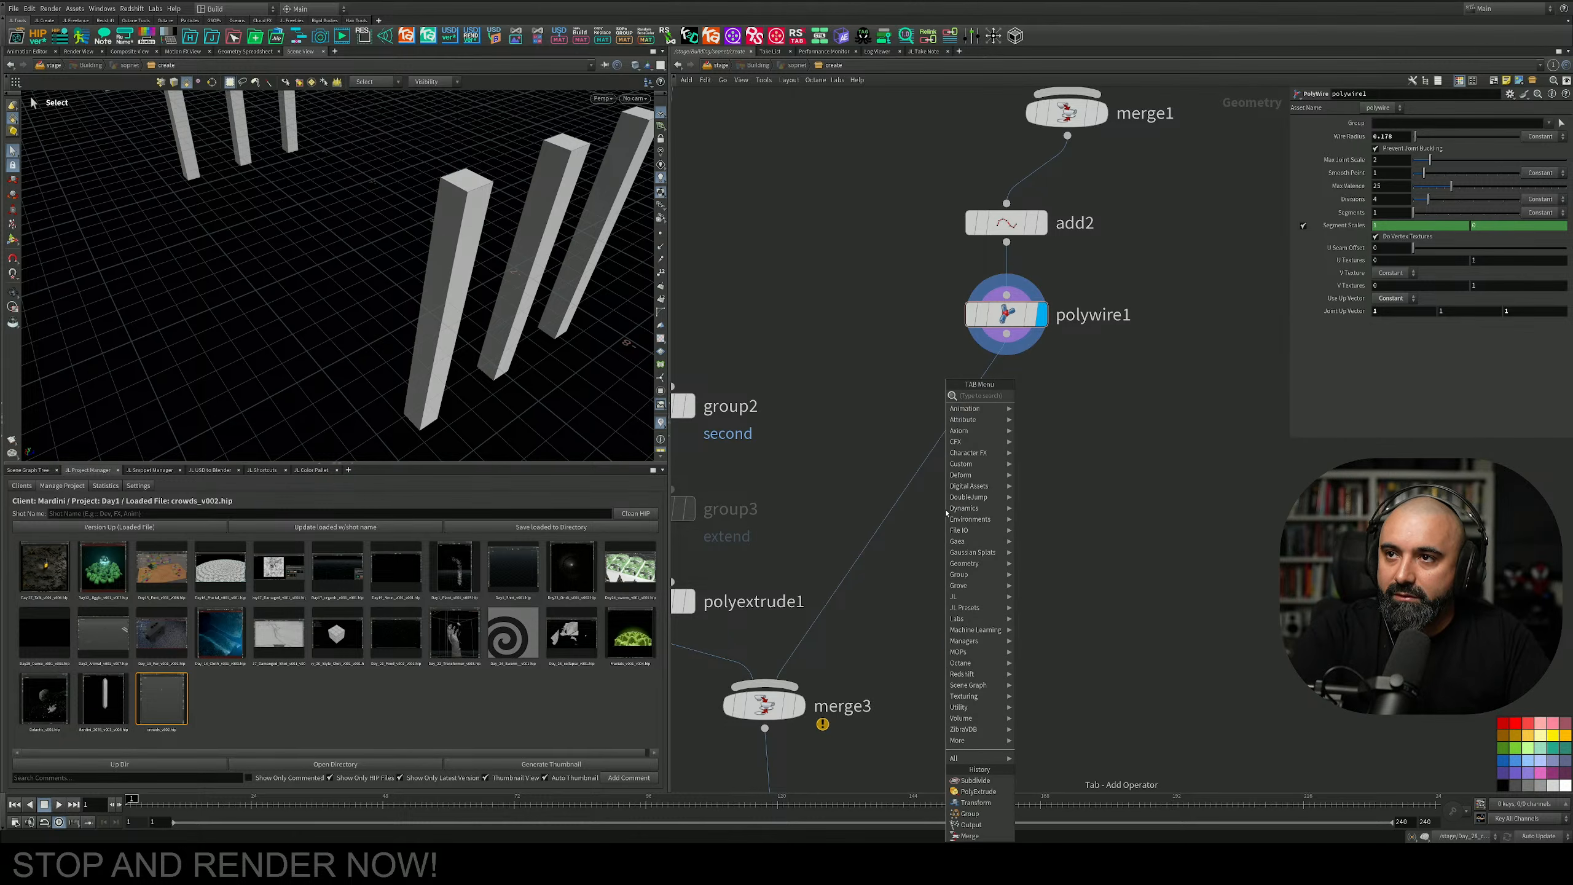
{"action": "type", "text": "de"}
{"action": "key", "text": "BackSpace"}
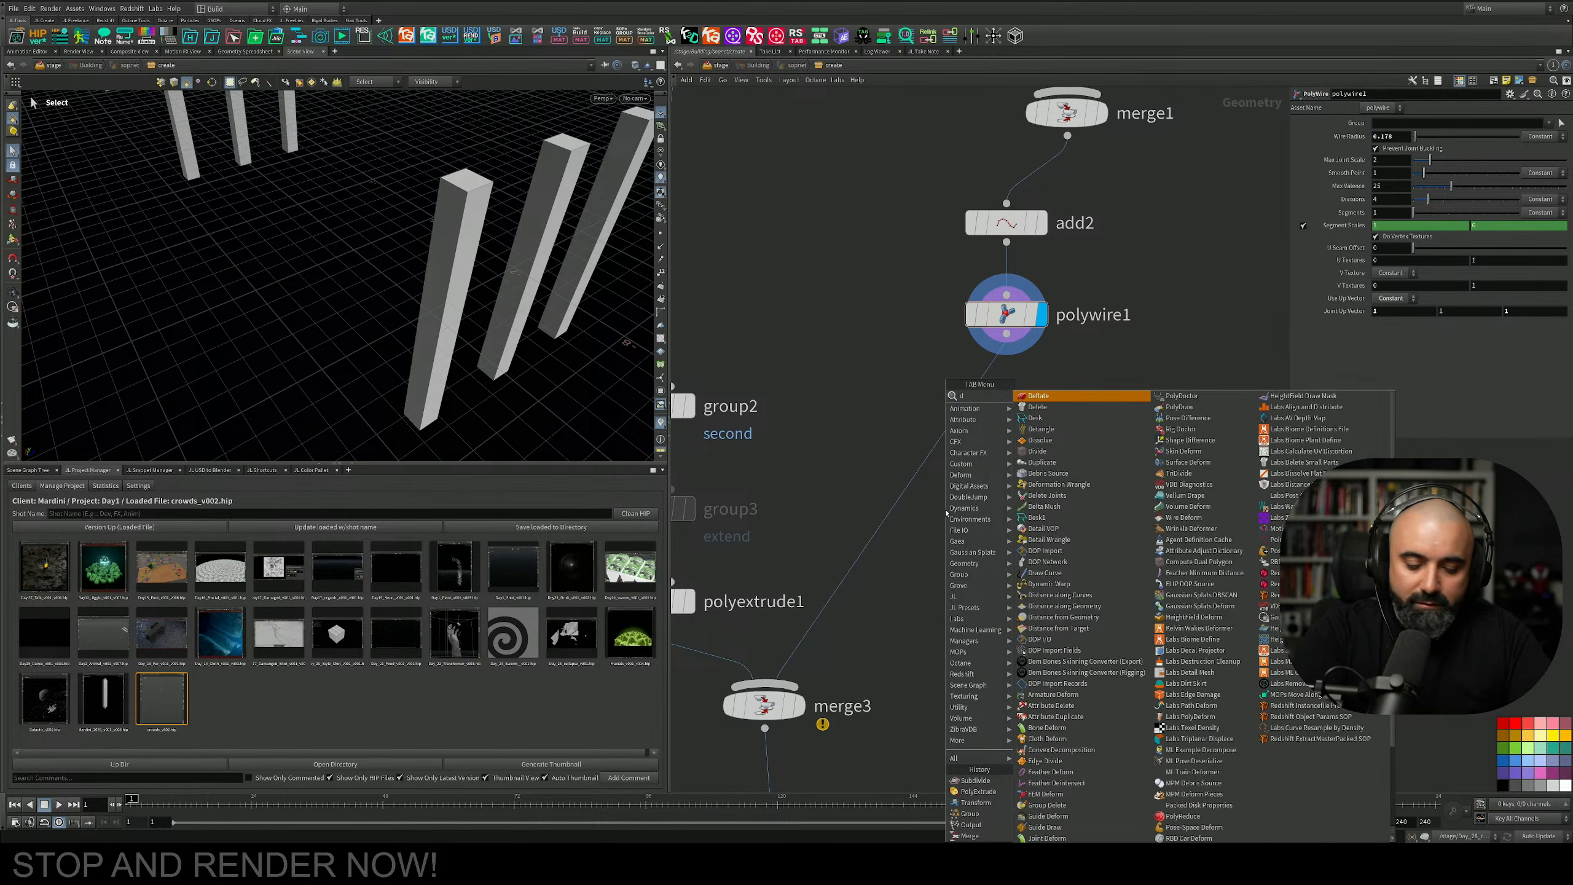
{"action": "type", "text": "ivi"}
{"action": "key", "text": "Return"}
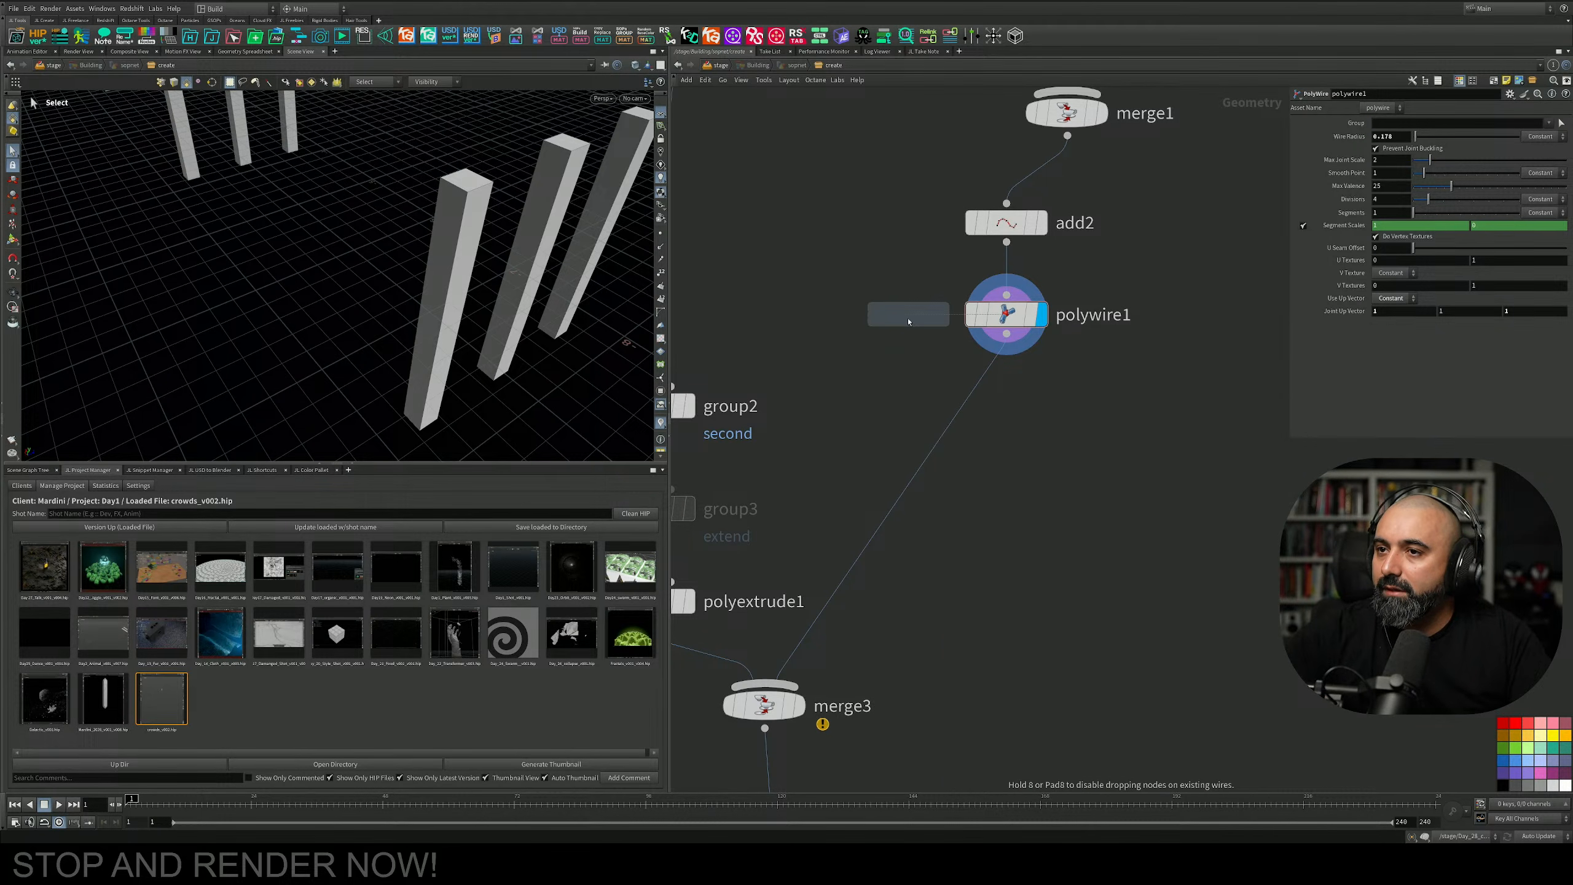
{"action": "left_click", "coordinate": [949, 451]}
{"action": "left_click_drag", "start_coordinate": [949, 454], "coordinate": [1009, 462]}
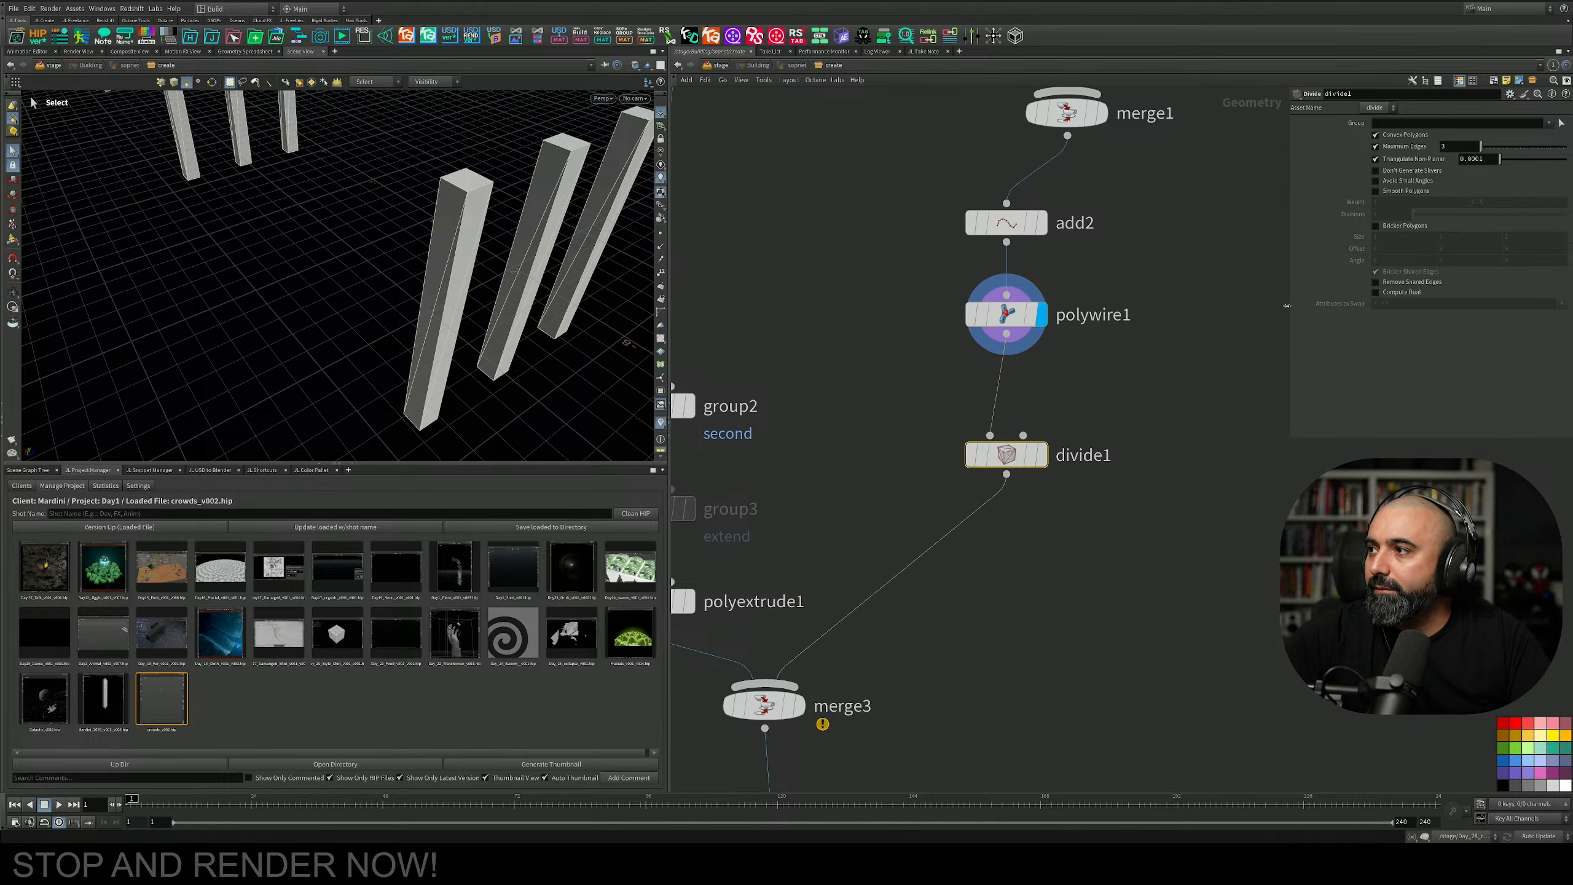
Disable Maximum Edges on divide1, enable Bricker Polygons with a Y size of 0.24, and display the node.
{"action": "left_click", "coordinate": [1375, 147]}
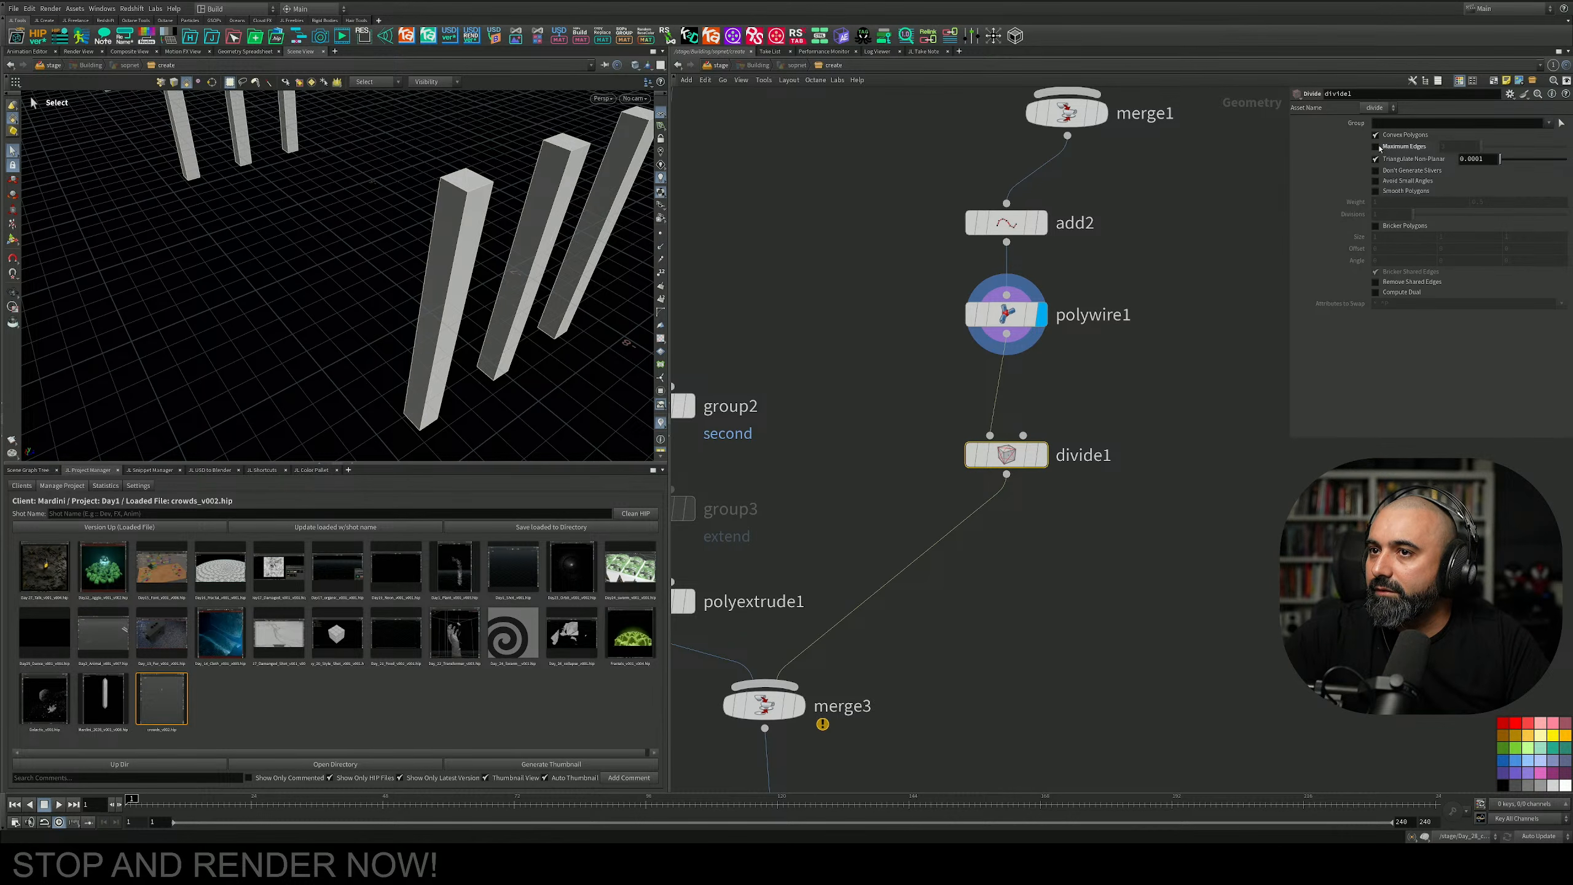
{"action": "left_click", "coordinate": [1375, 226]}
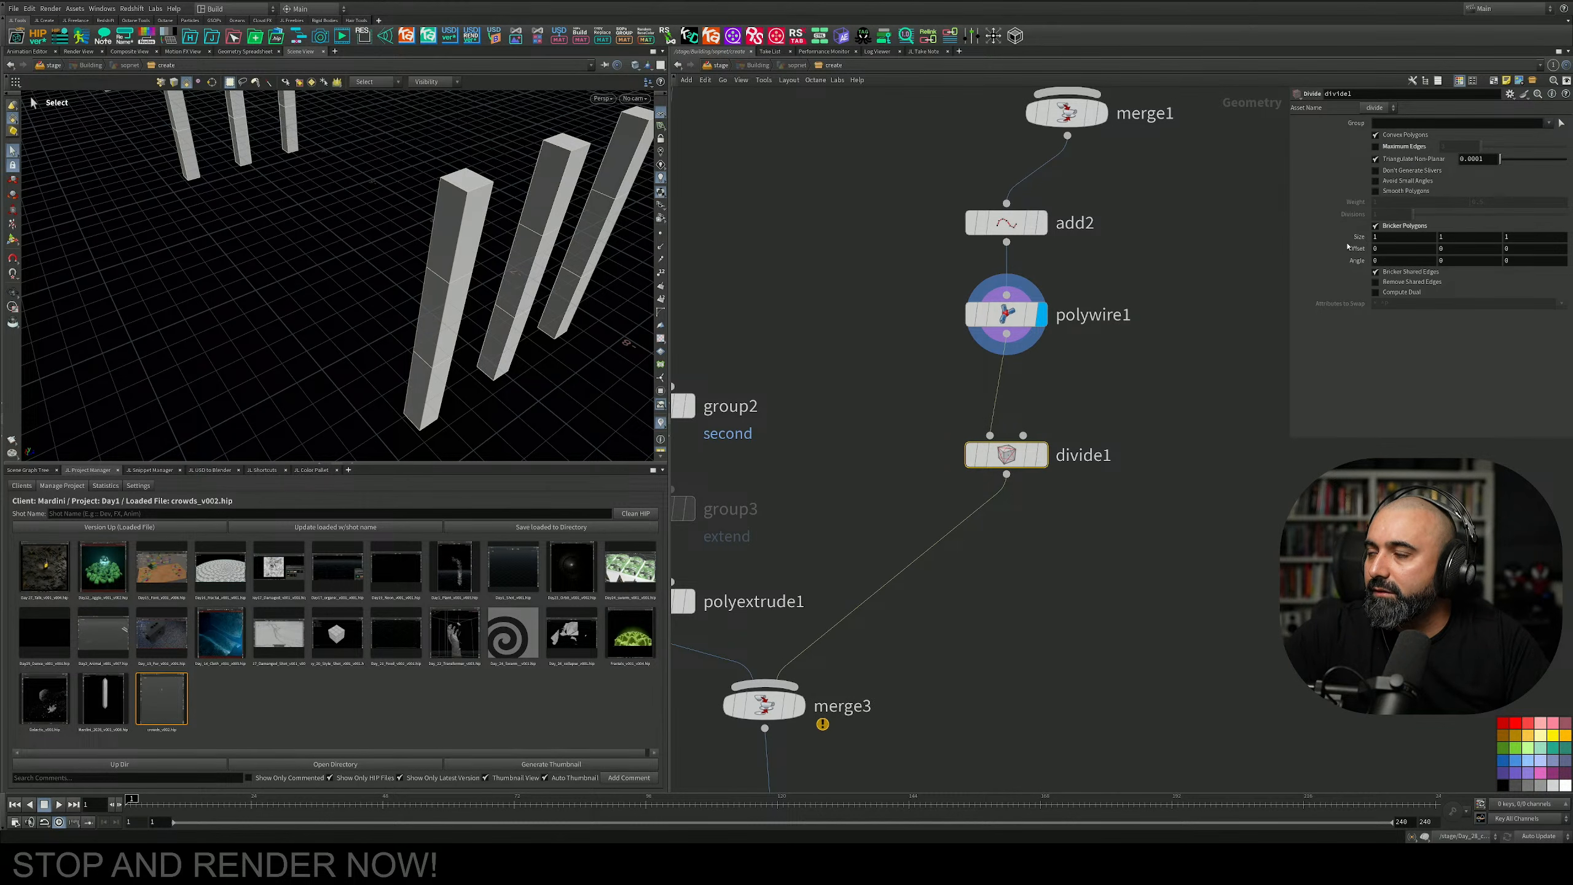
{"action": "middle_click", "coordinate": [1352, 236]}
{"action": "middle_click_drag", "start_coordinate": [1464, 236], "coordinate": [1107, 240]}
{"action": "middle_click_drag", "start_coordinate": [1042, 561], "coordinate": [1042, 432]}
{"action": "left_click", "coordinate": [1063, 389]}
Insert a Convert Line node between divide1 and merge3 and display it.
{"action": "key", "text": "Tab"}
{"action": "type", "text": "conver"}
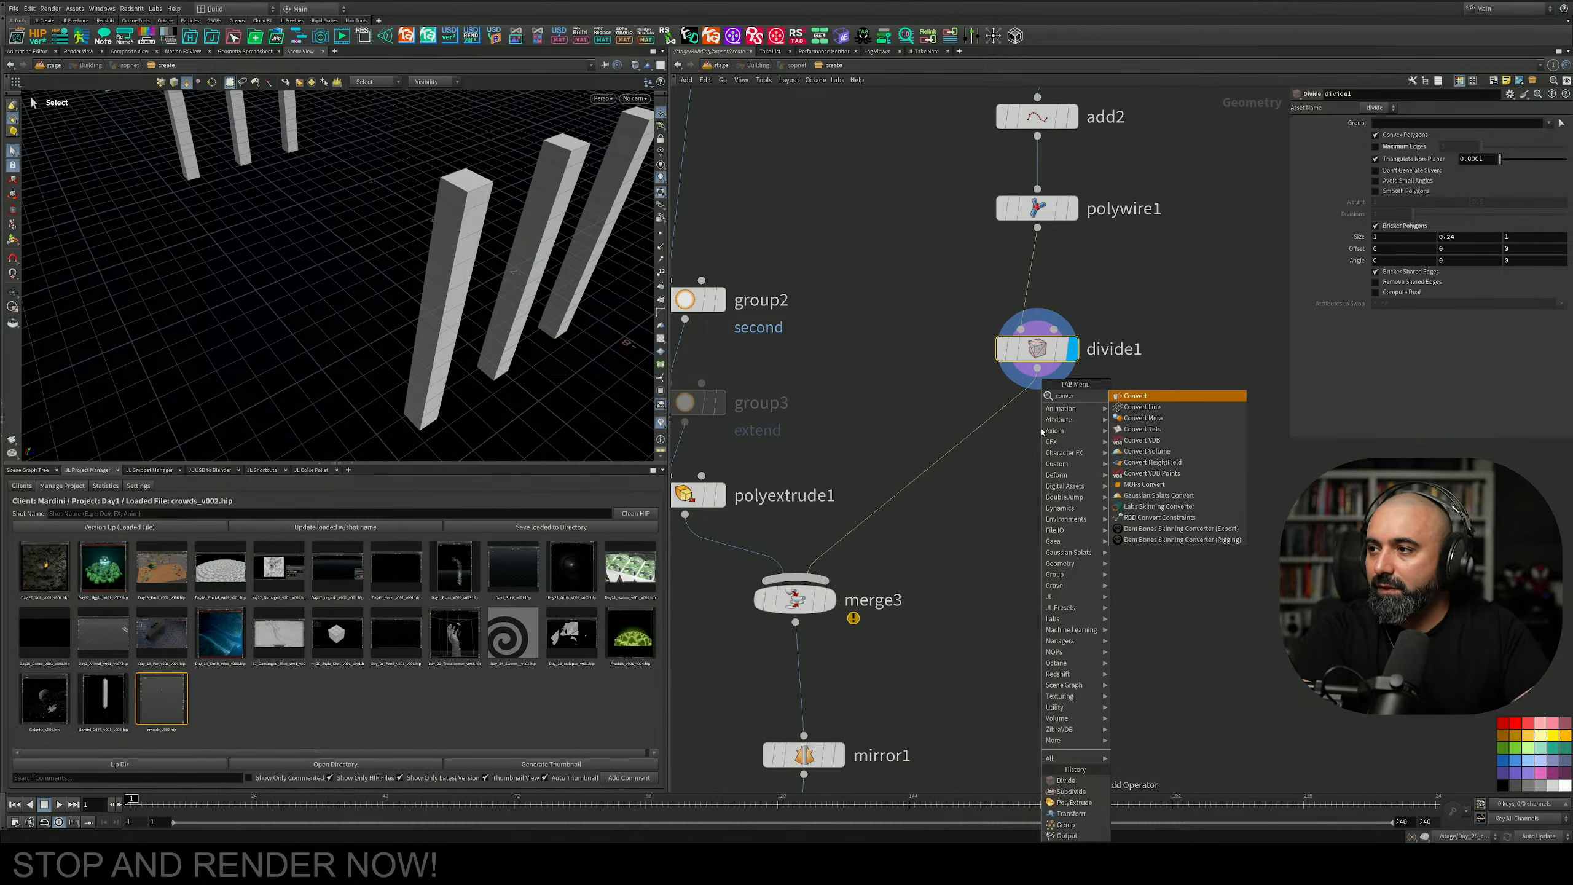
{"action": "key", "text": "Down"}
{"action": "key", "text": "Return"}
{"action": "left_click", "coordinate": [1031, 417]}
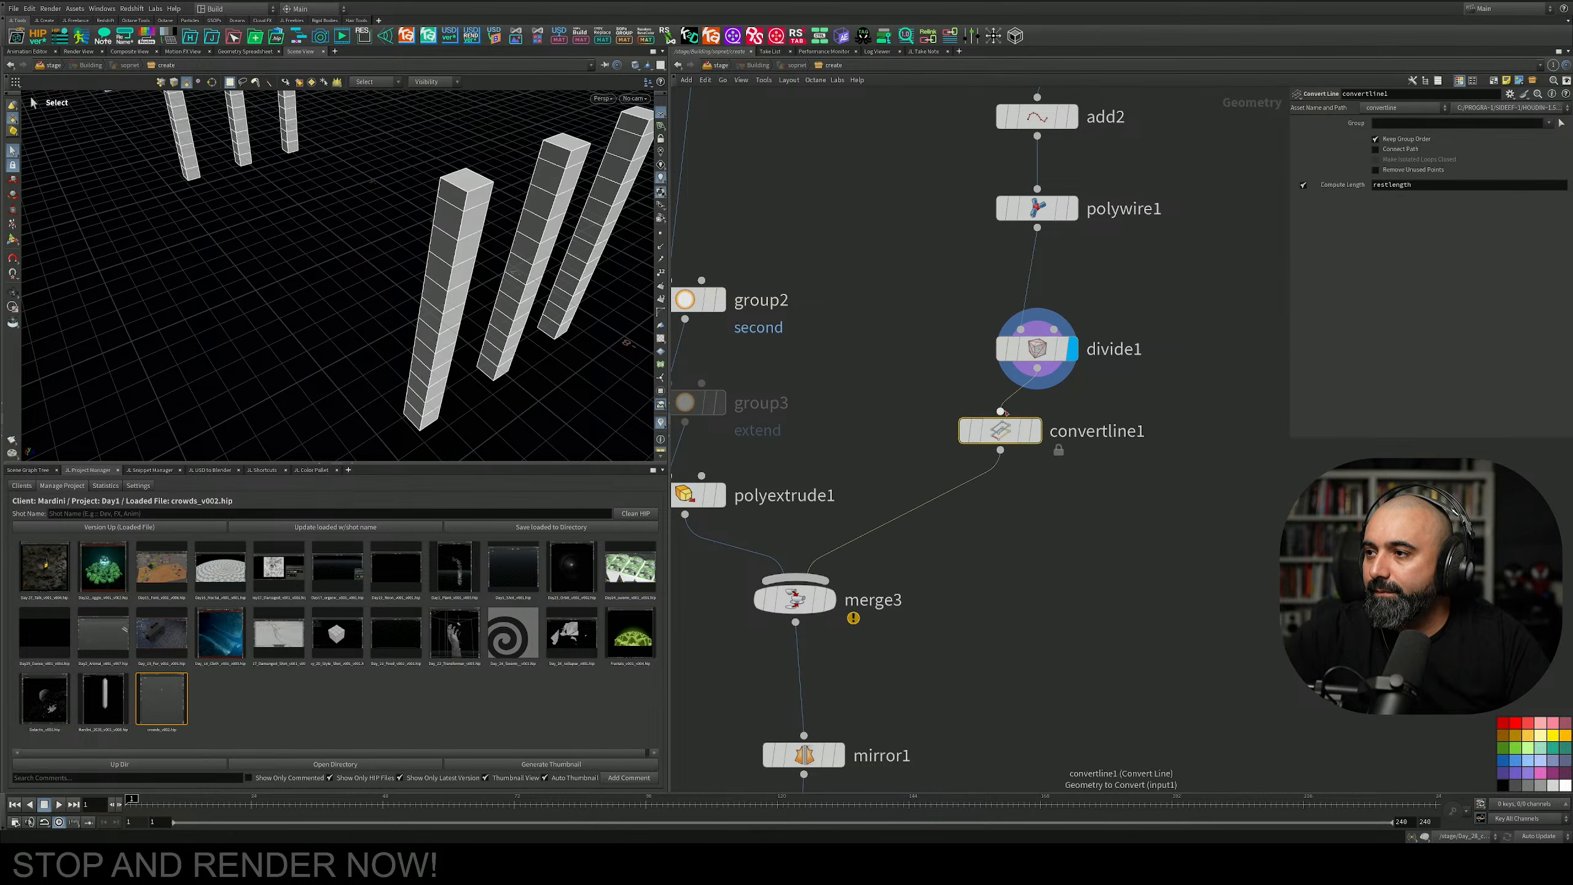
{"action": "mouse_move", "coordinate": [1019, 409]}
{"action": "left_click", "coordinate": [1066, 372]}
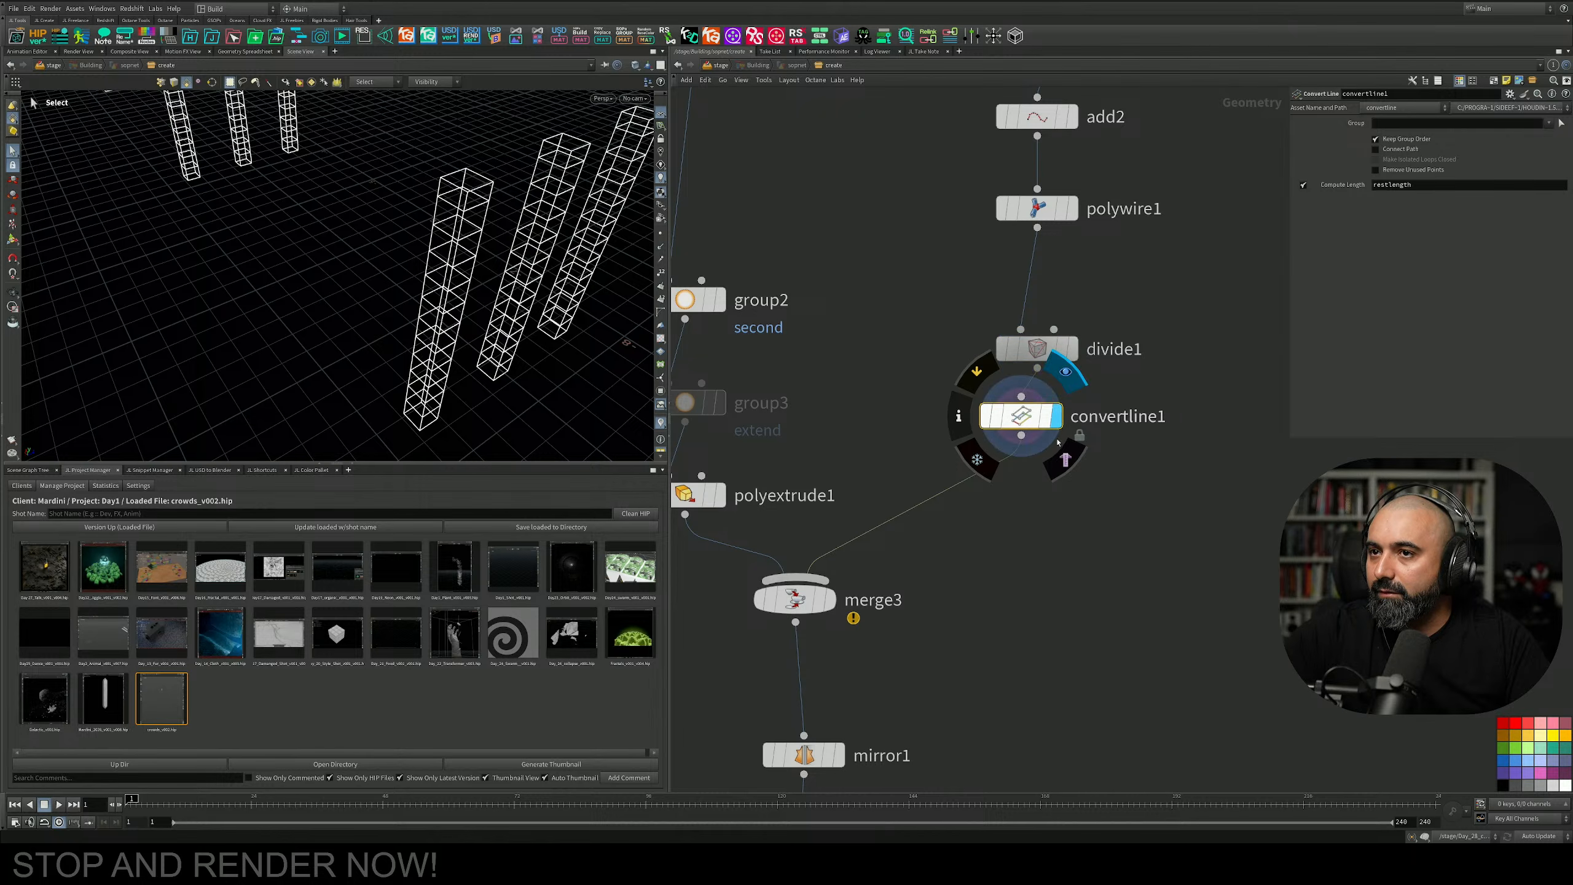
Insert a PolyWire node between convertline1 and merge3 and display it.
{"action": "key", "text": "Tab"}
{"action": "type", "text": "p"}
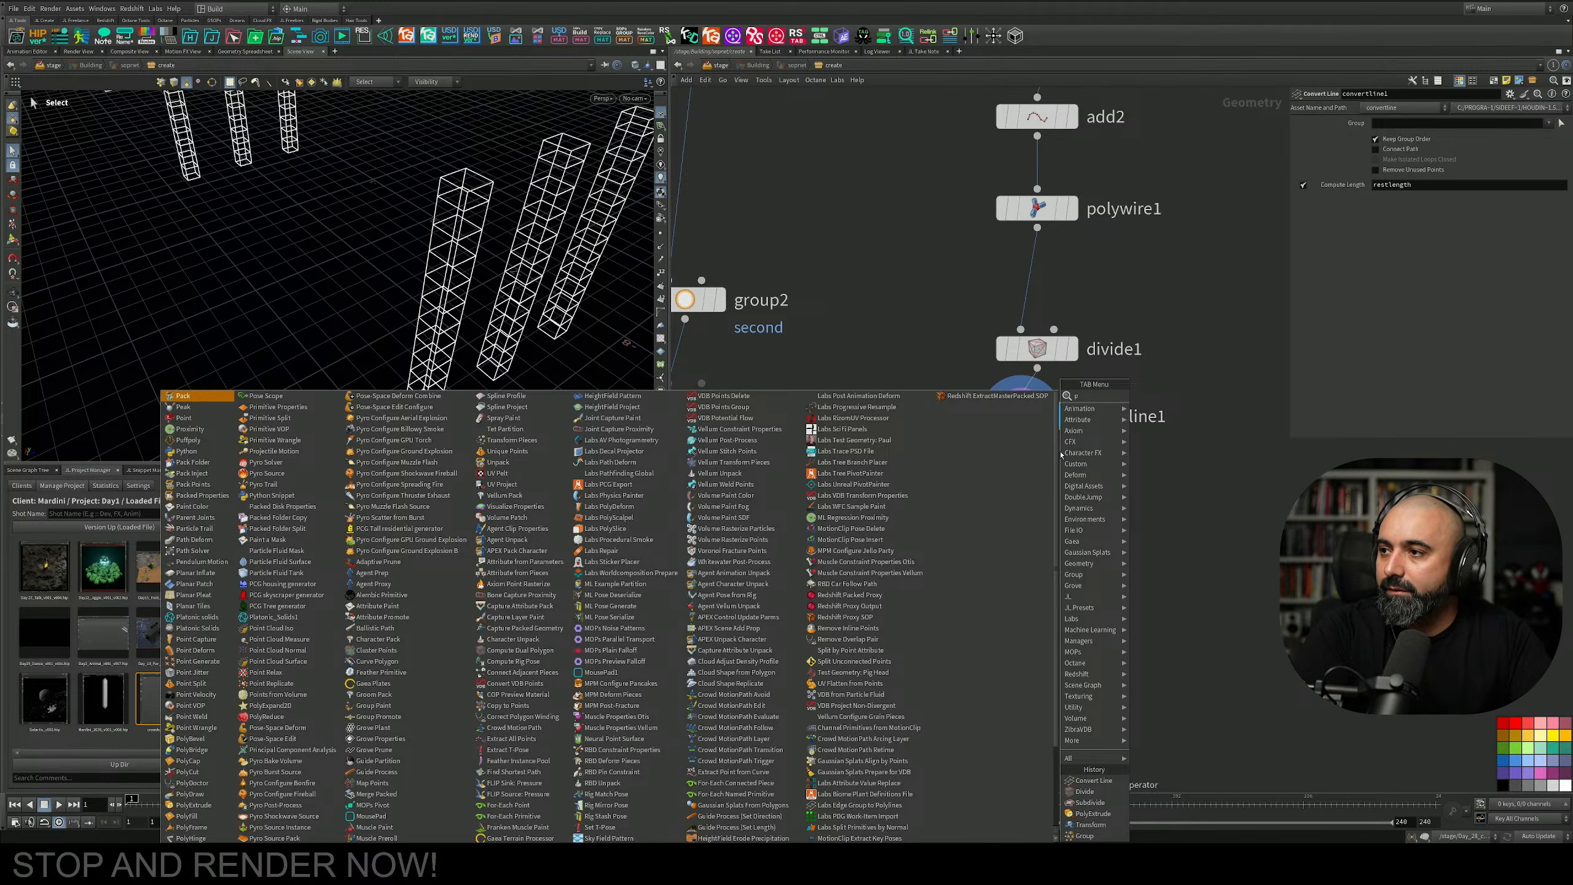
{"action": "key", "text": "BackSpace"}
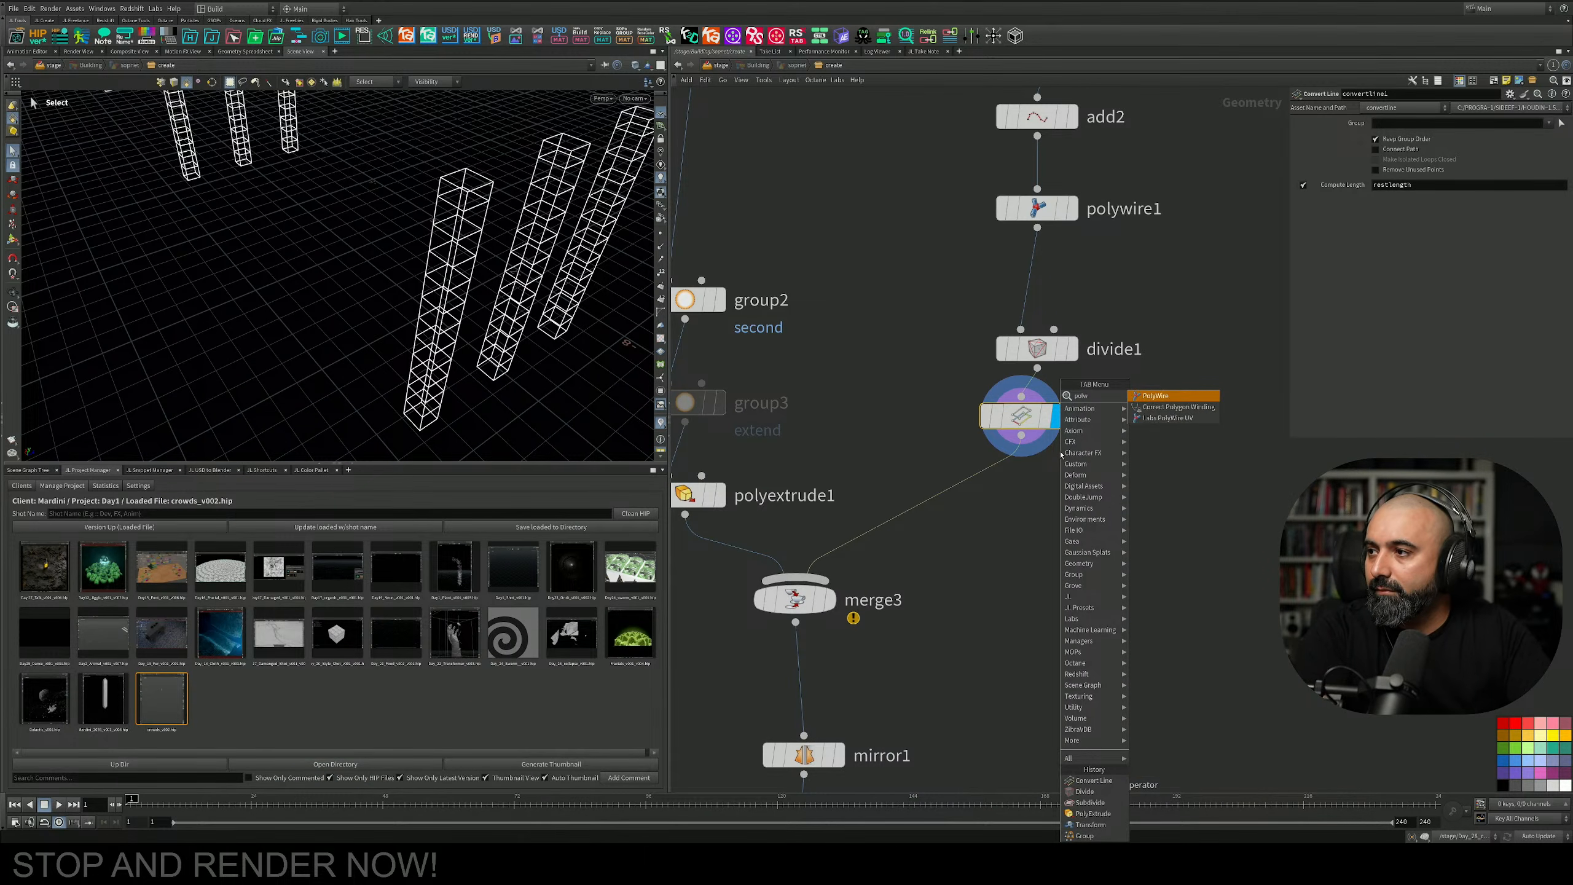
{"action": "key", "text": "Escape"}
{"action": "left_click", "coordinate": [981, 469]}
{"action": "left_click_drag", "start_coordinate": [991, 468], "coordinate": [997, 500]}
{"action": "left_click", "coordinate": [1030, 453]}
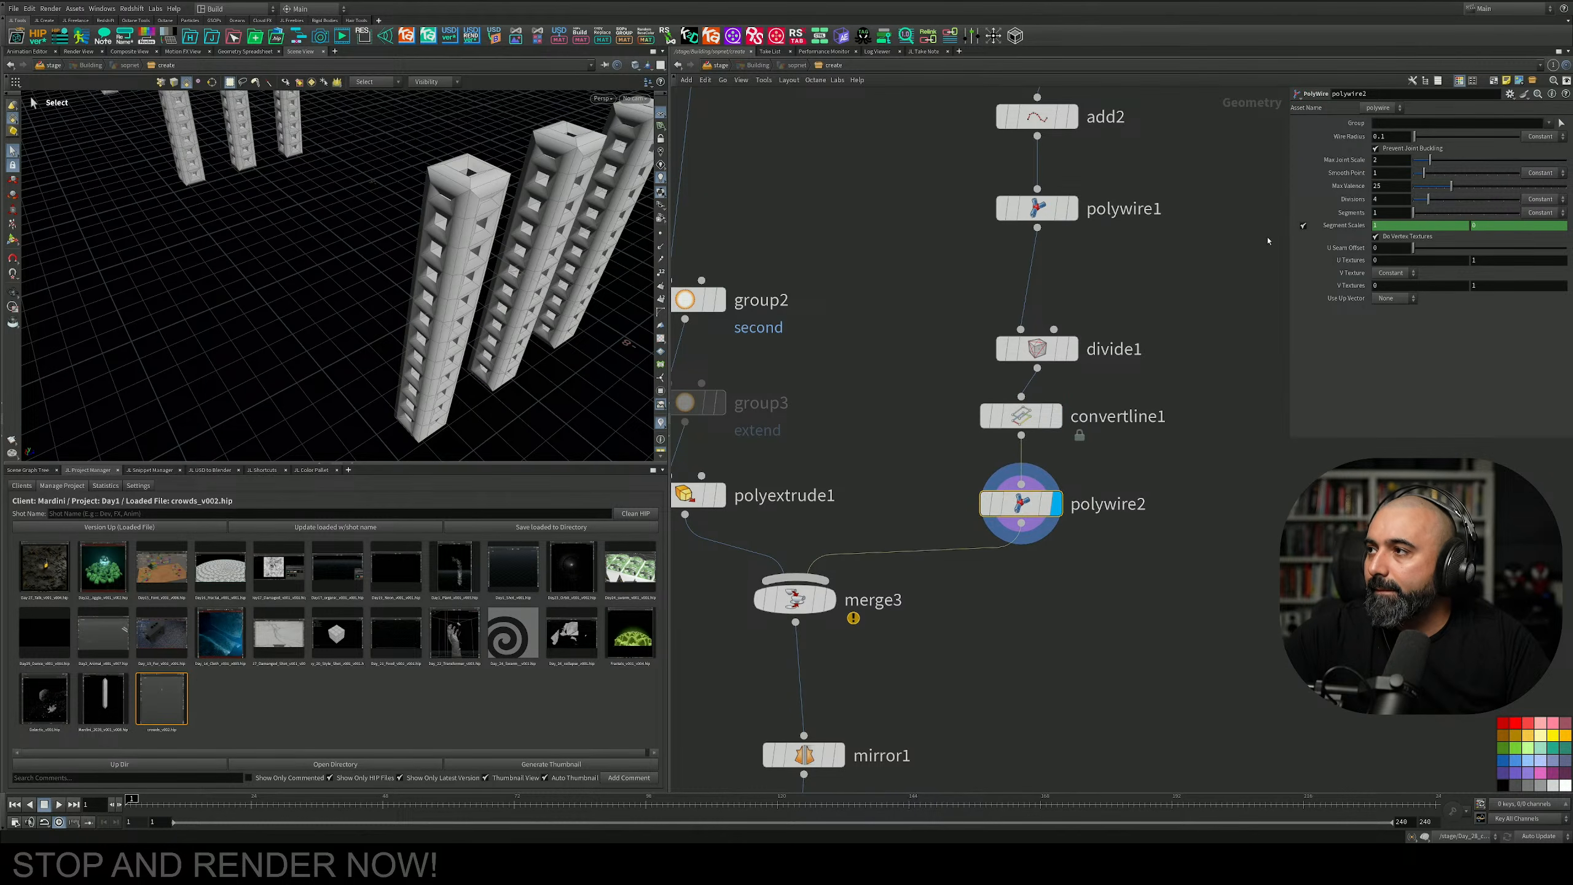
Set polywire2's wire radius to 0.023.
{"action": "middle_click_drag", "start_coordinate": [1403, 136], "coordinate": [1043, 156]}
{"action": "scroll", "coordinate": [978, 365], "scroll_direction": "down", "scroll_amount": 1}
{"action": "middle_click_drag", "start_coordinate": [889, 414], "coordinate": [881, 345]}
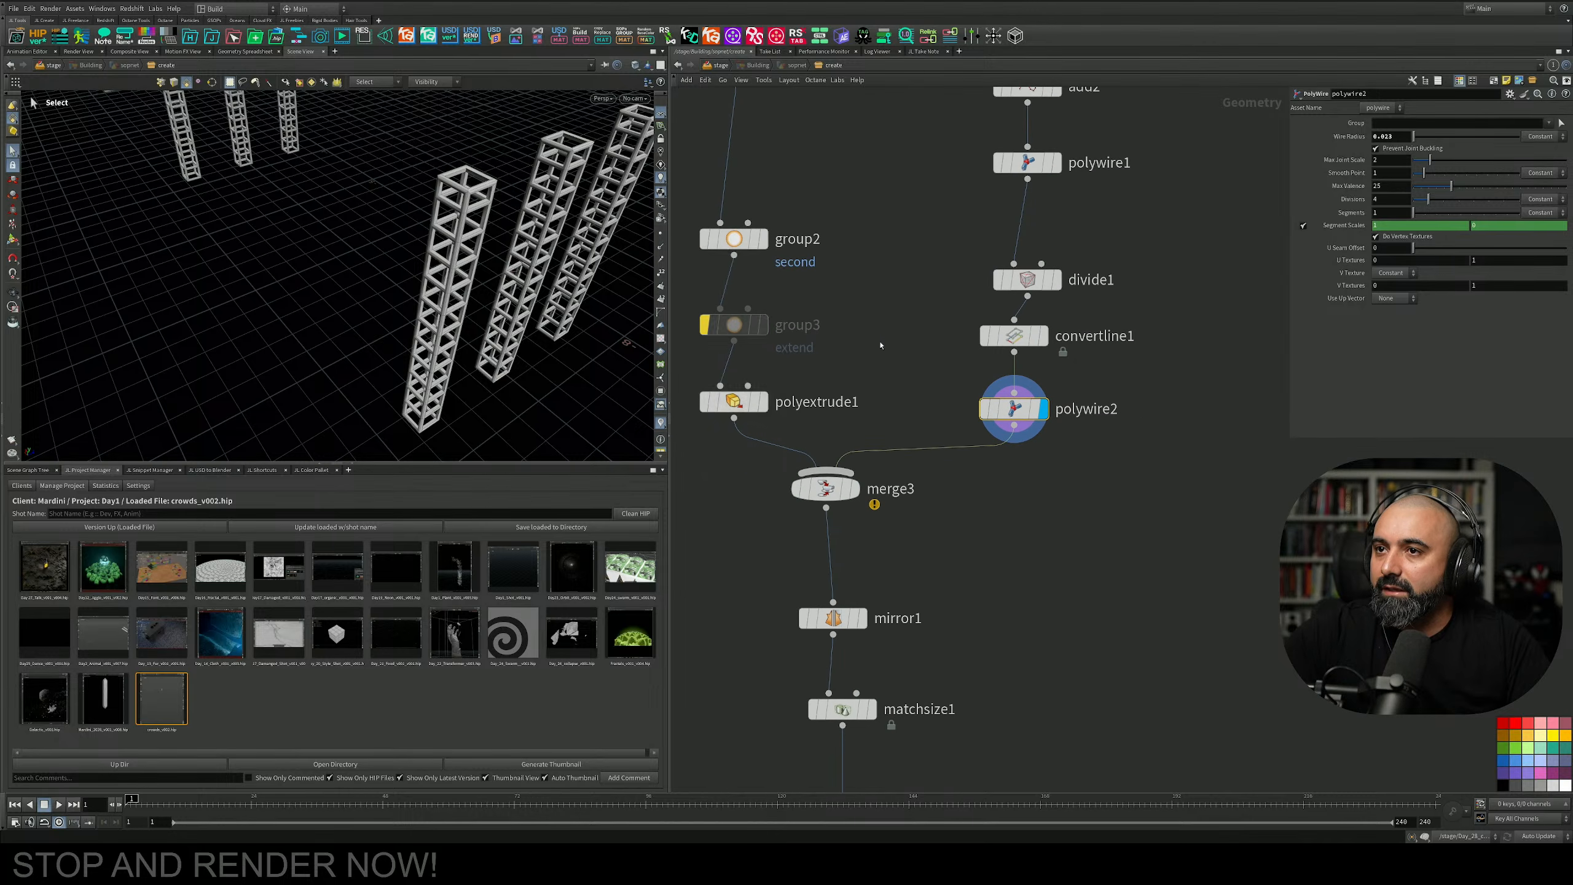
Return to the stage level and examine how the truss legs and platforms look around the crowd.
{"action": "left_click_drag", "start_coordinate": [514, 285], "coordinate": [461, 277], "text": "alt"}
{"action": "scroll", "coordinate": [461, 277], "scroll_direction": "down", "scroll_amount": 1}
{"action": "middle_click_drag", "start_coordinate": [927, 592], "coordinate": [942, 247]}
{"action": "scroll", "coordinate": [942, 247], "scroll_direction": "down", "scroll_amount": 2}
{"action": "scroll", "coordinate": [927, 501], "scroll_direction": "up", "scroll_amount": 2}
{"action": "middle_click_drag", "start_coordinate": [767, 187], "coordinate": [781, 224]}
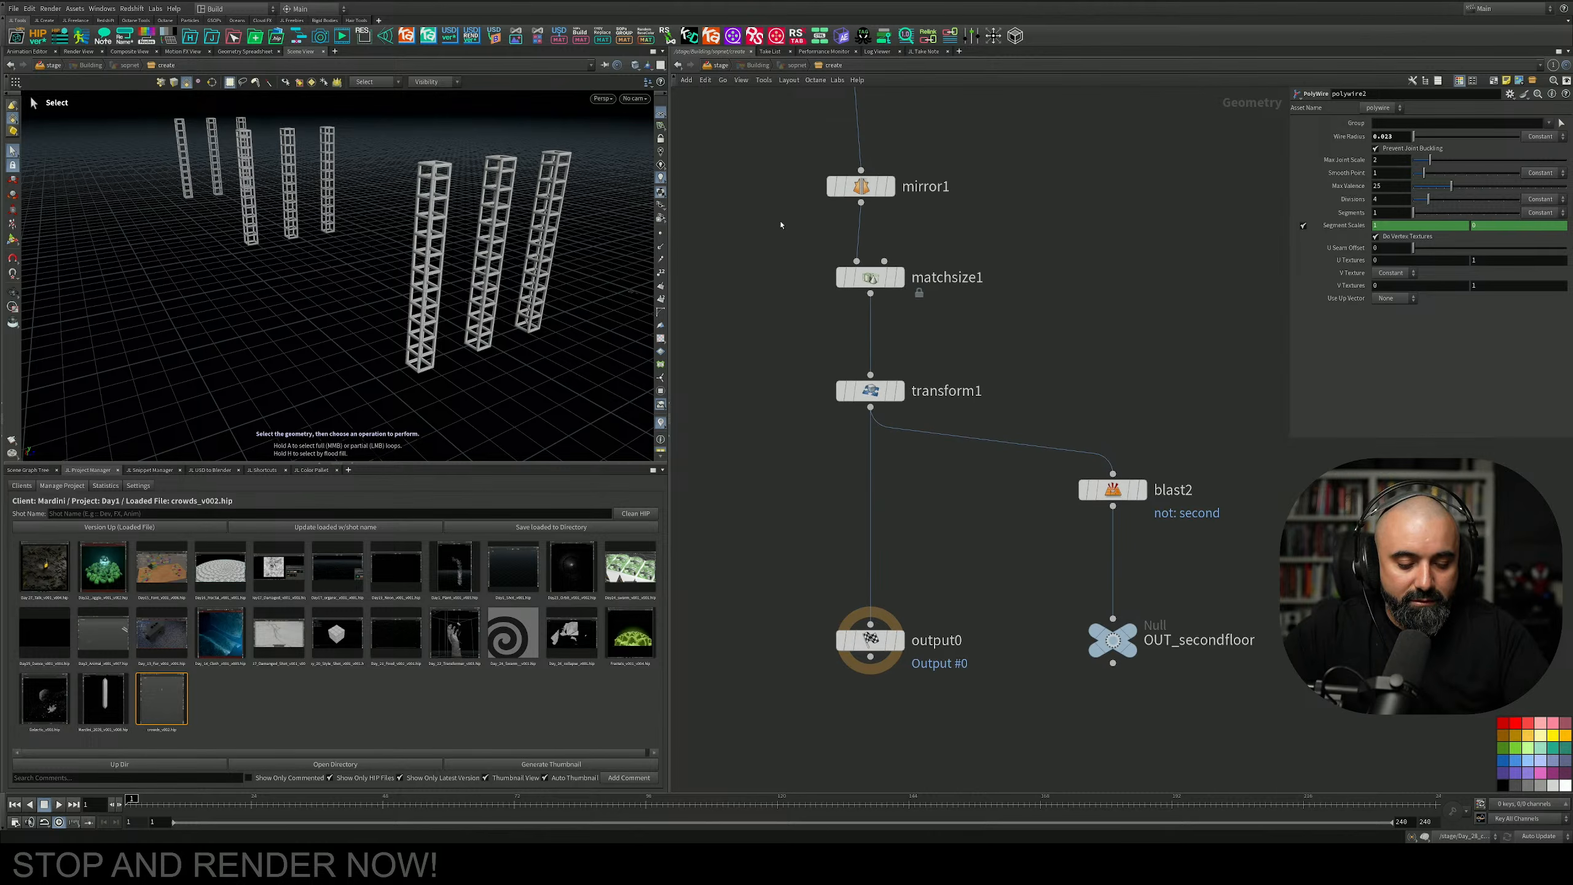
{"action": "key", "text": "u"}
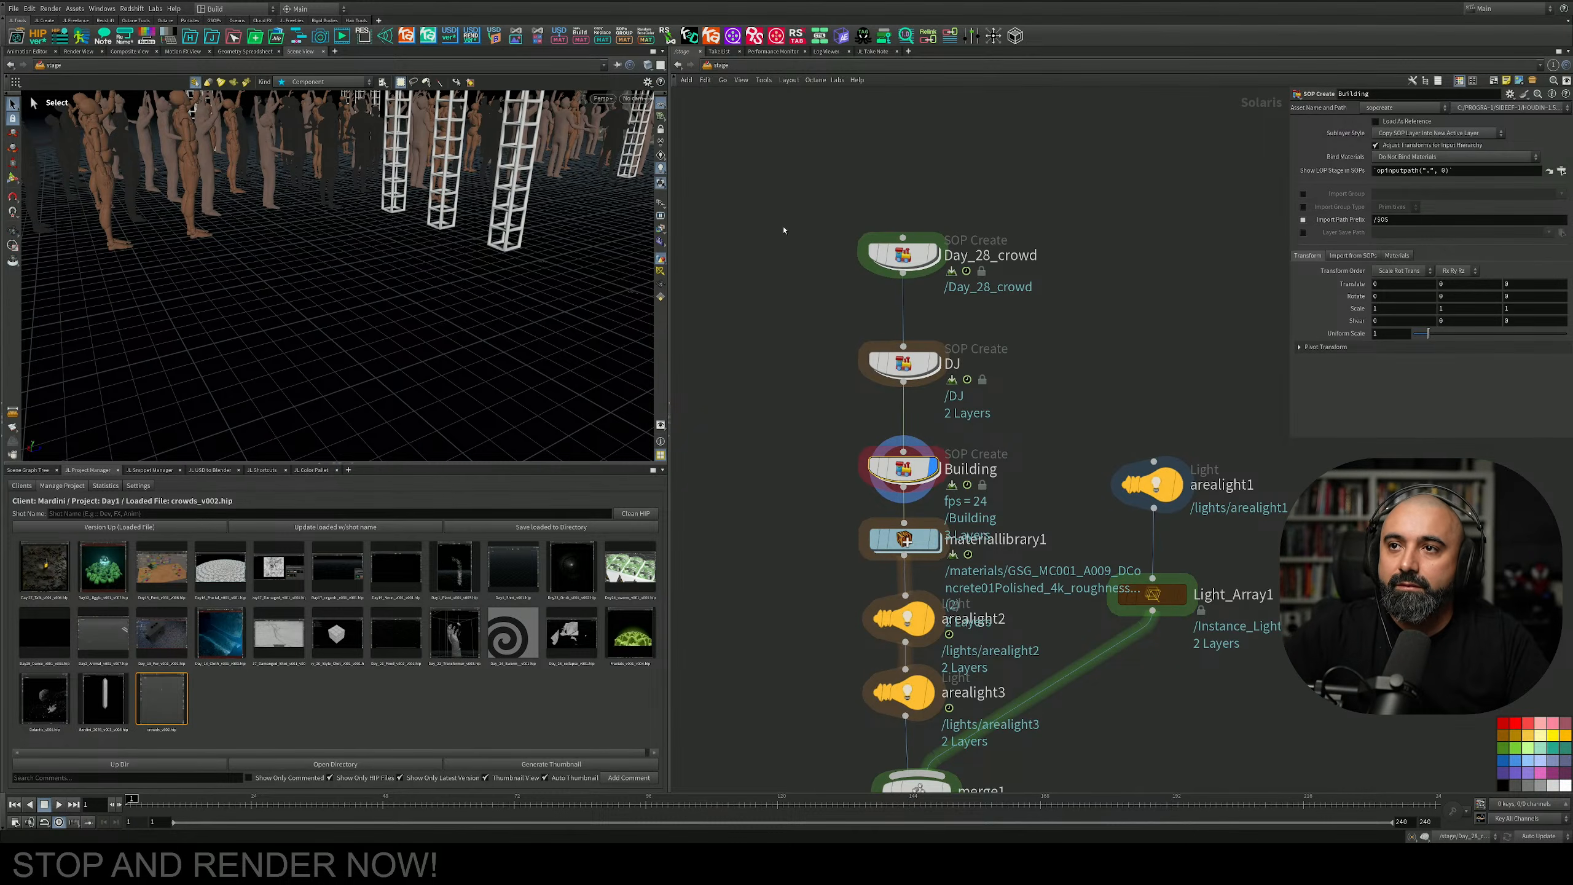
{"action": "left_click_drag", "start_coordinate": [416, 195], "coordinate": [540, 249]}
{"action": "right_click_drag", "start_coordinate": [540, 250], "coordinate": [376, 256]}
{"action": "left_click_drag", "start_coordinate": [376, 256], "coordinate": [477, 256]}
{"action": "right_click_drag", "start_coordinate": [477, 256], "coordinate": [553, 222]}
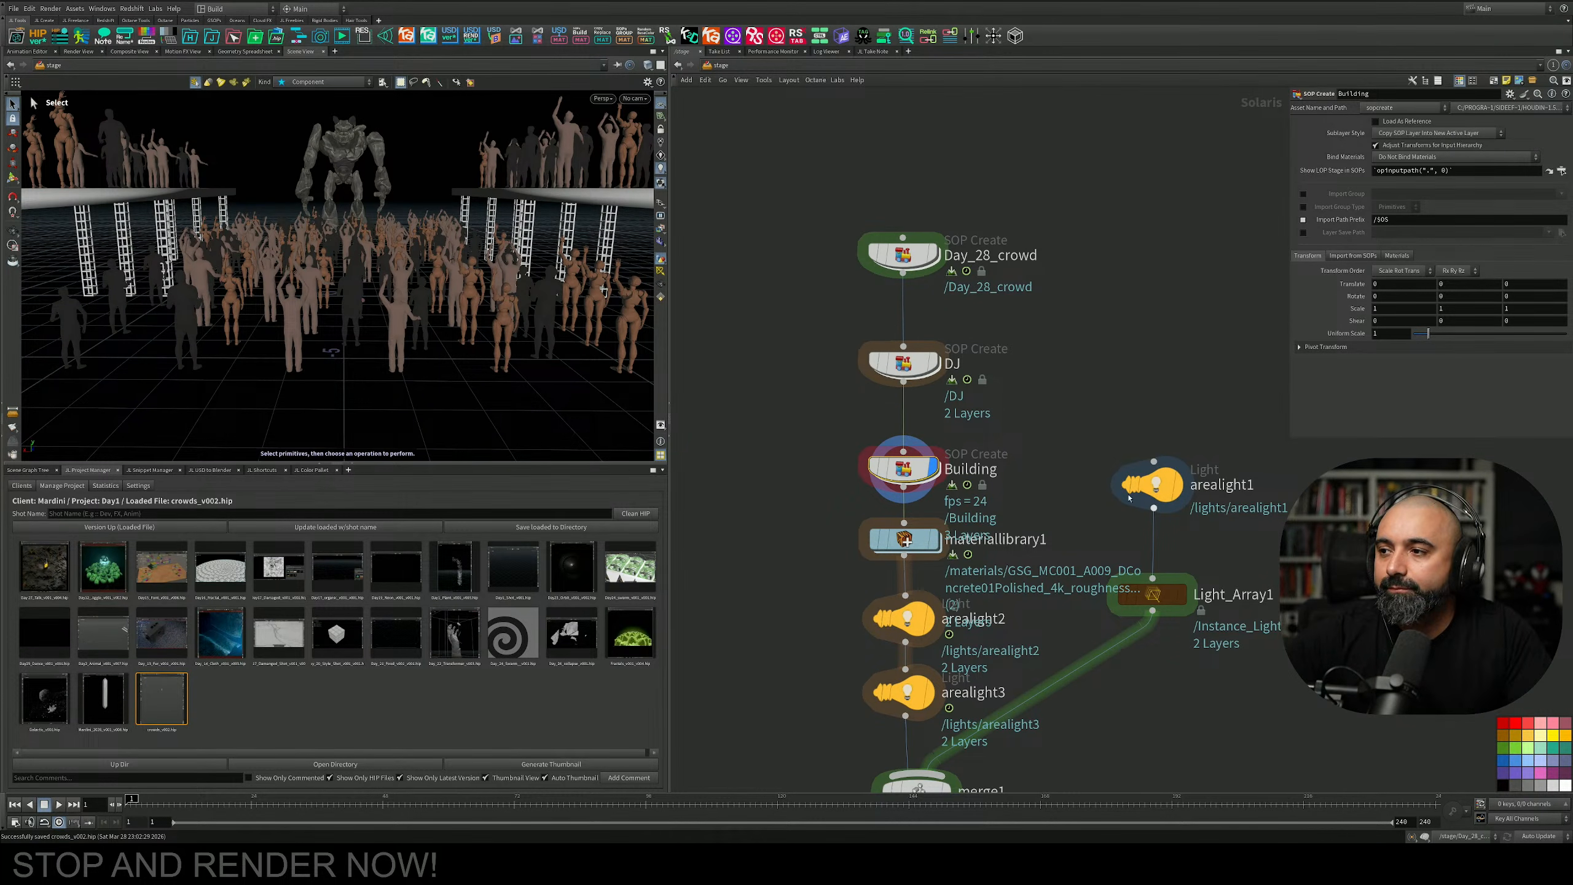
{"action": "middle_click_drag", "start_coordinate": [1128, 498], "coordinate": [1137, 431]}
{"action": "scroll", "coordinate": [993, 346], "scroll_direction": "up", "scroll_amount": 1}
{"action": "scroll", "coordinate": [992, 346], "scroll_direction": "down", "scroll_amount": 2}
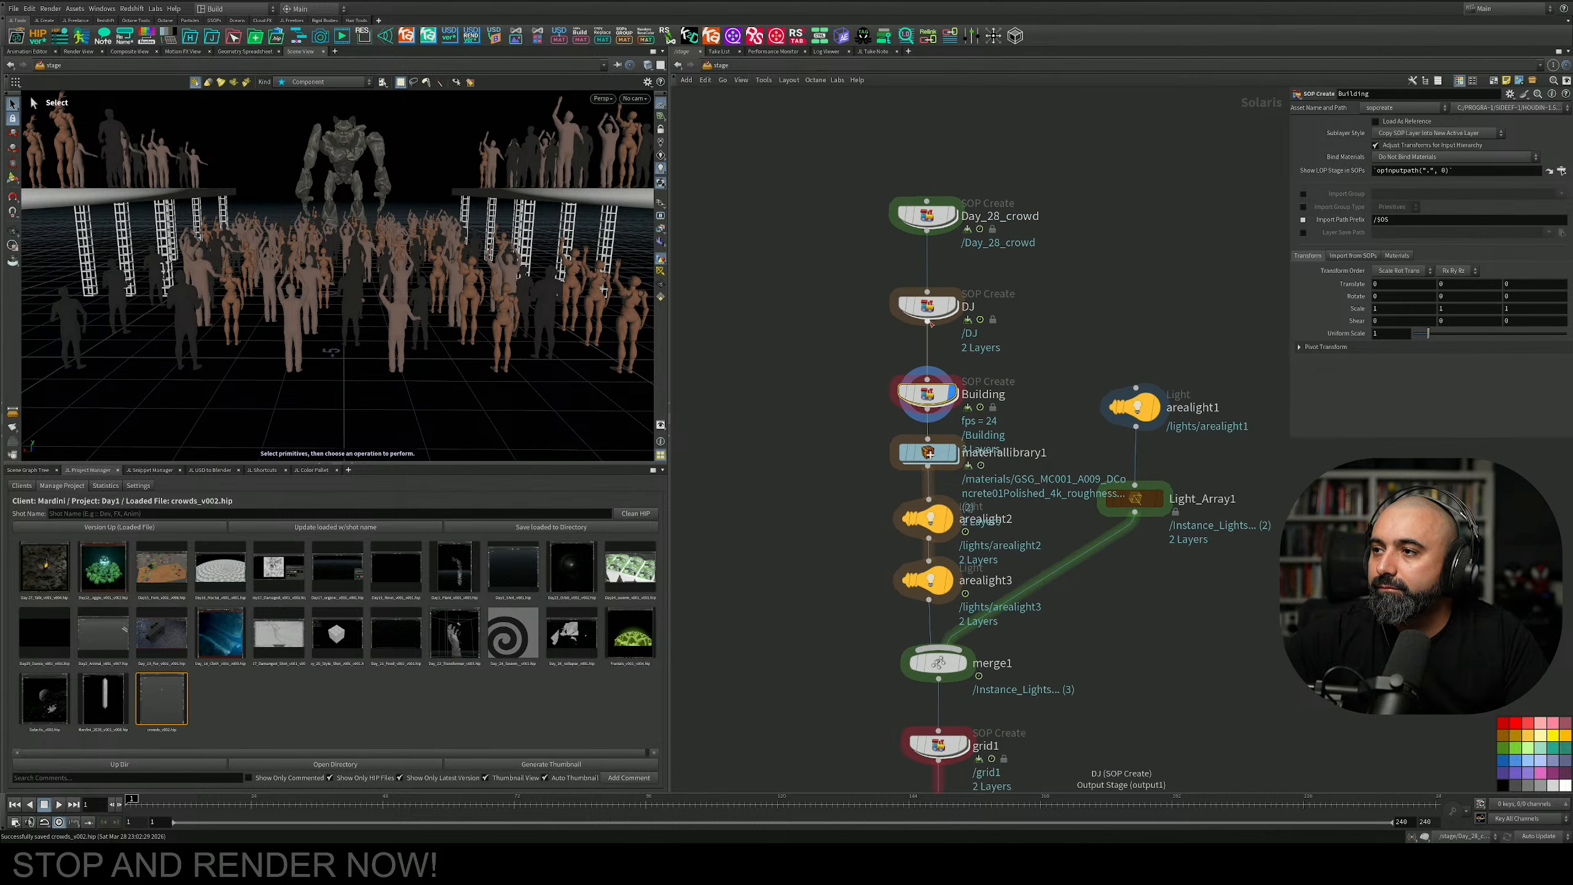
Reopen the Building network and add a Merge node fed by transform1.
{"action": "double_click", "coordinate": [927, 394]}
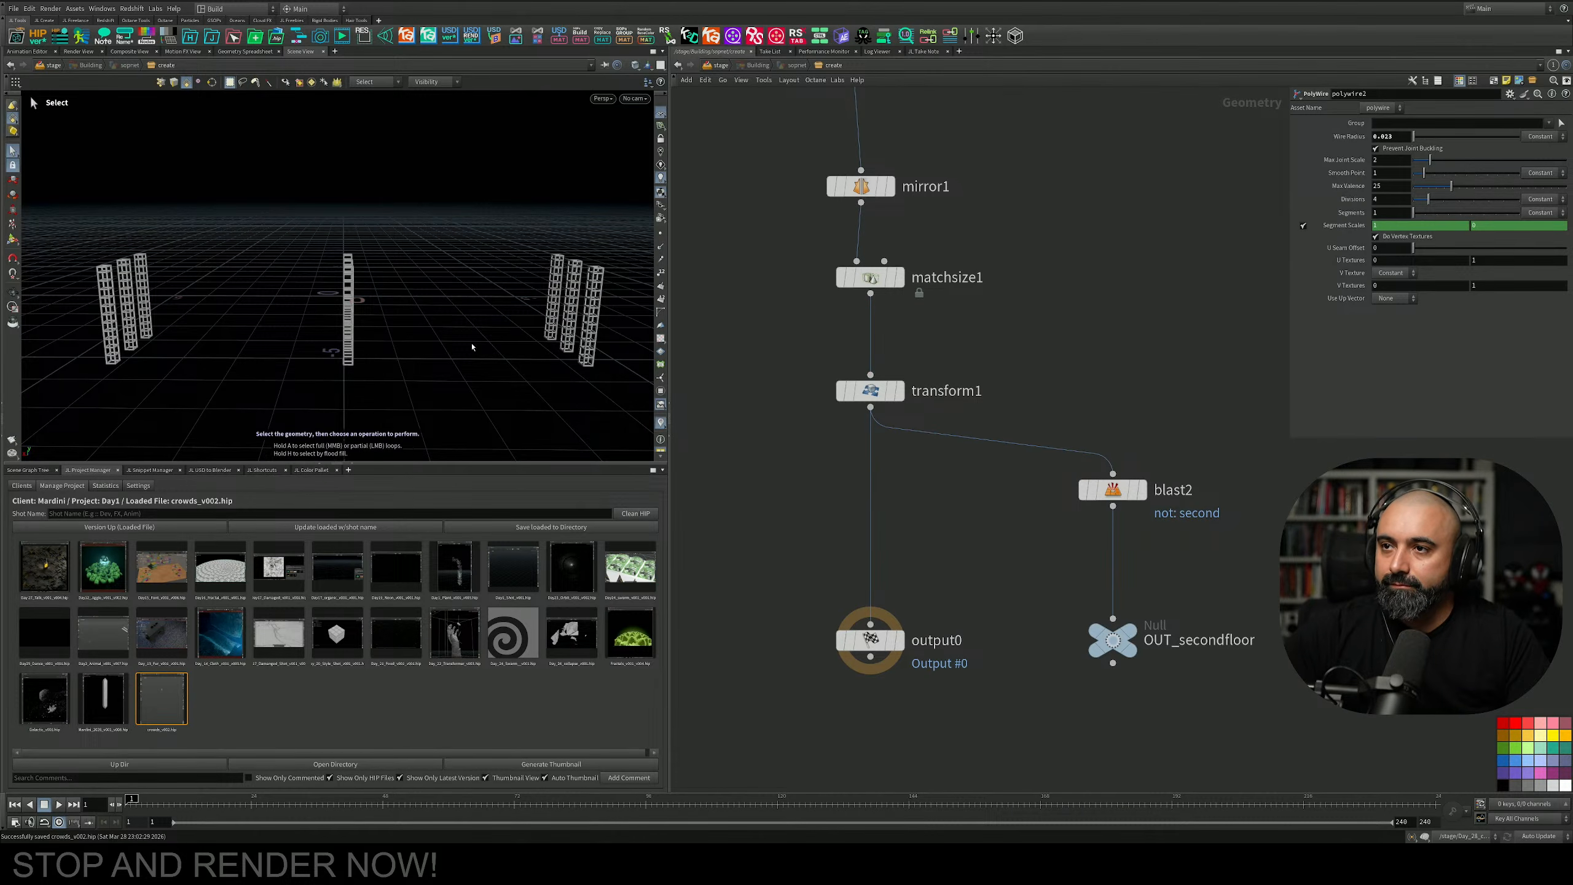
{"action": "left_click_drag", "start_coordinate": [472, 347], "coordinate": [358, 345], "text": "alt"}
{"action": "middle_click_drag", "start_coordinate": [944, 481], "coordinate": [1025, 348]}
{"action": "middle_click_drag", "start_coordinate": [832, 366], "coordinate": [1060, 387]}
{"action": "key", "text": "Tab"}
{"action": "type", "text": "merge"}
{"action": "key", "text": "Return"}
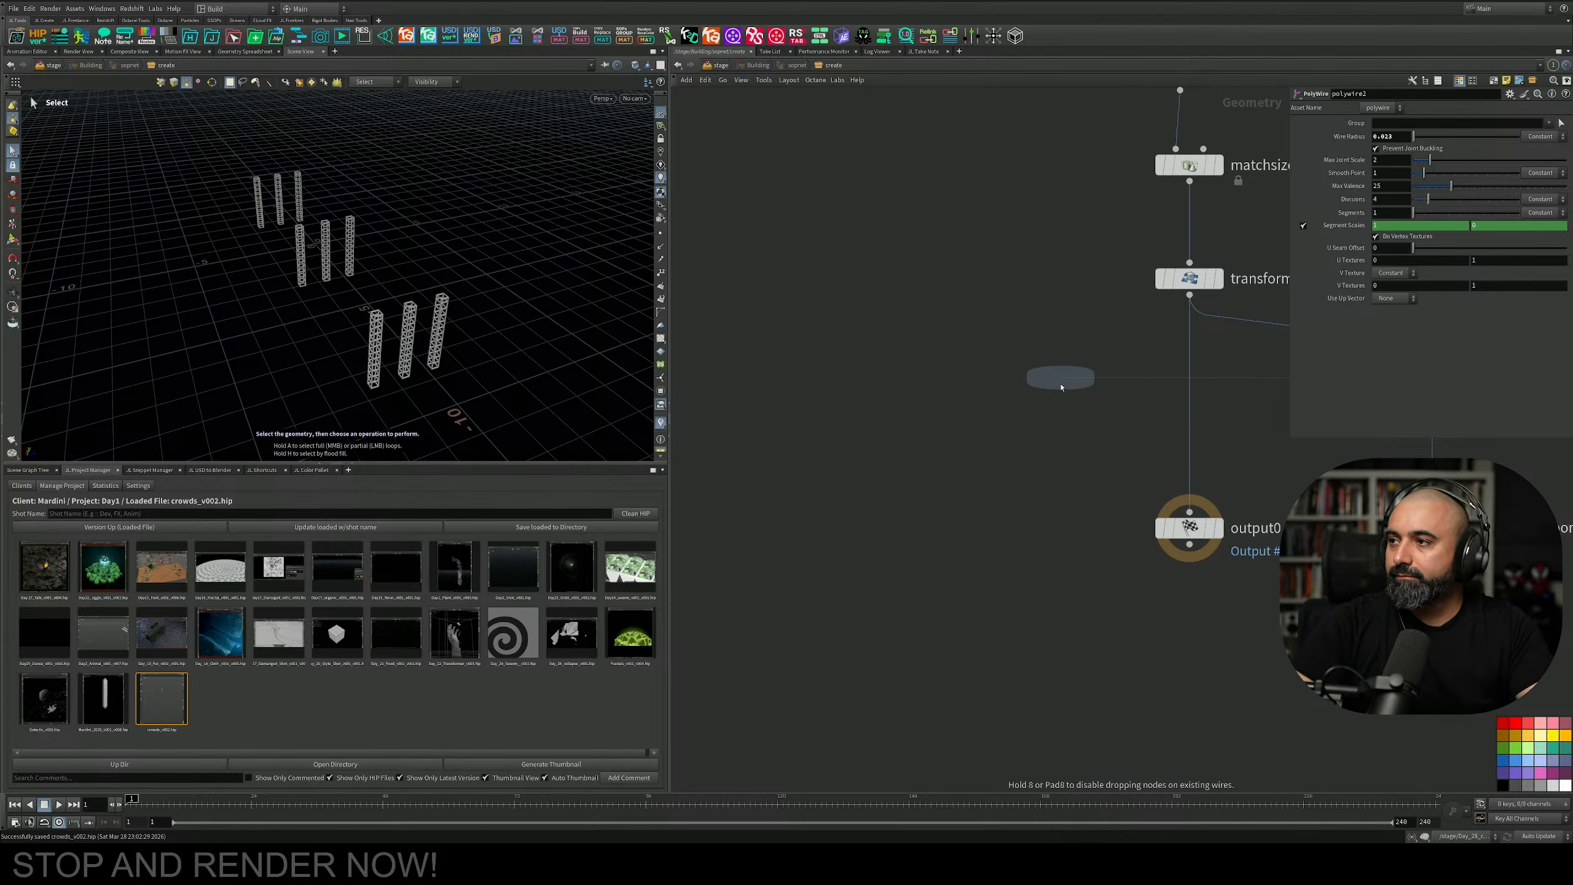
{"action": "left_click", "coordinate": [983, 448]}
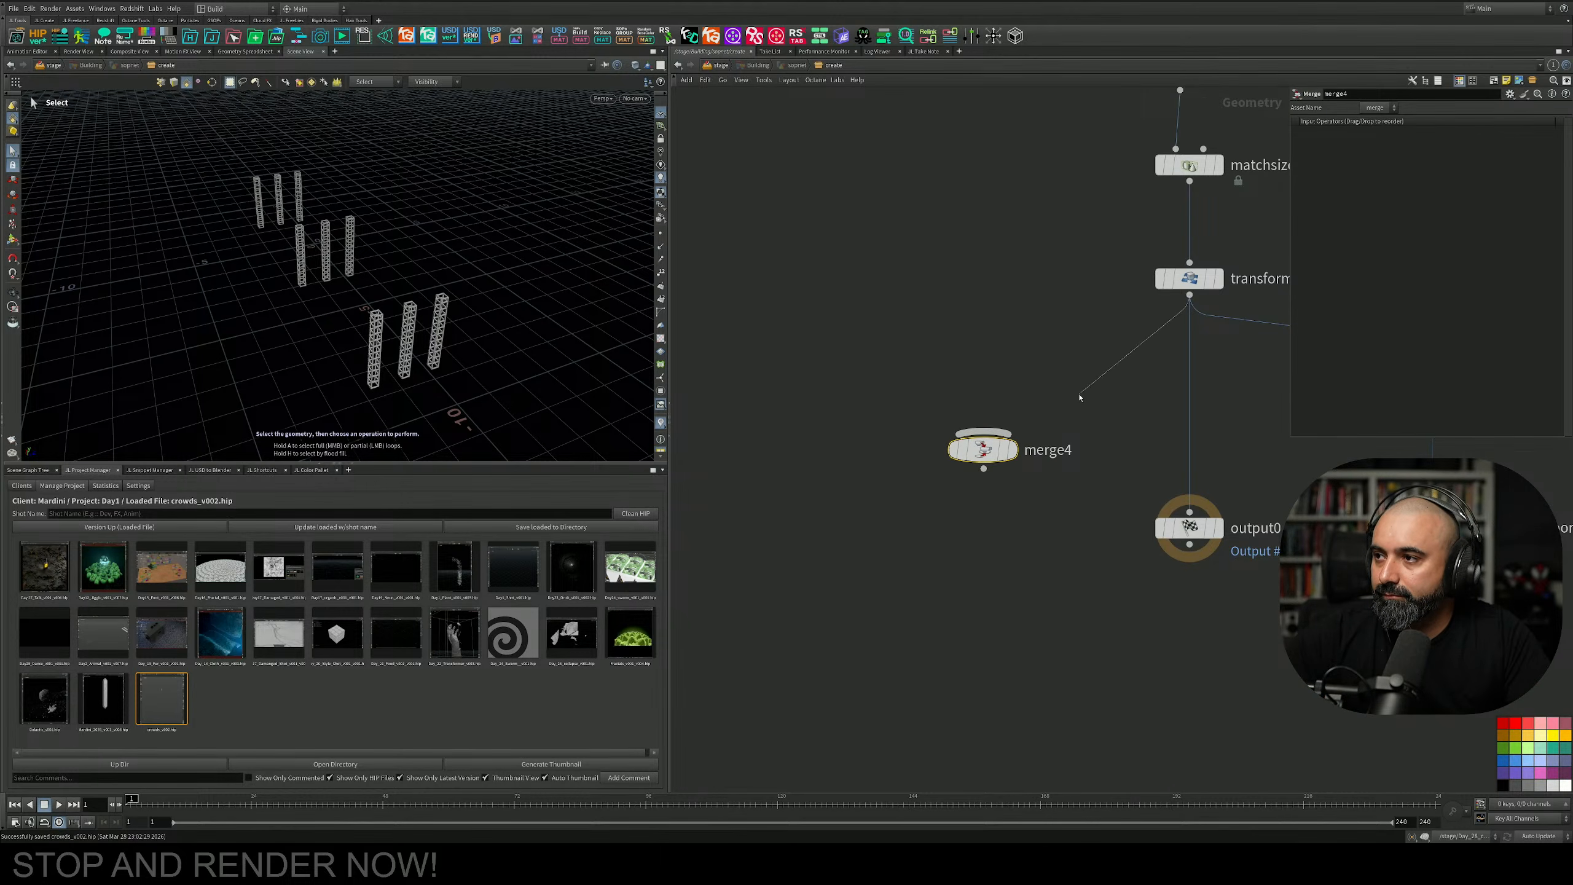
{"action": "left_click_drag", "start_coordinate": [1189, 295], "coordinate": [984, 432]}
Display transform1 and place an unconnected Bound node beside it in the network.
{"action": "scroll", "coordinate": [1088, 415], "scroll_direction": "down", "scroll_amount": 3}
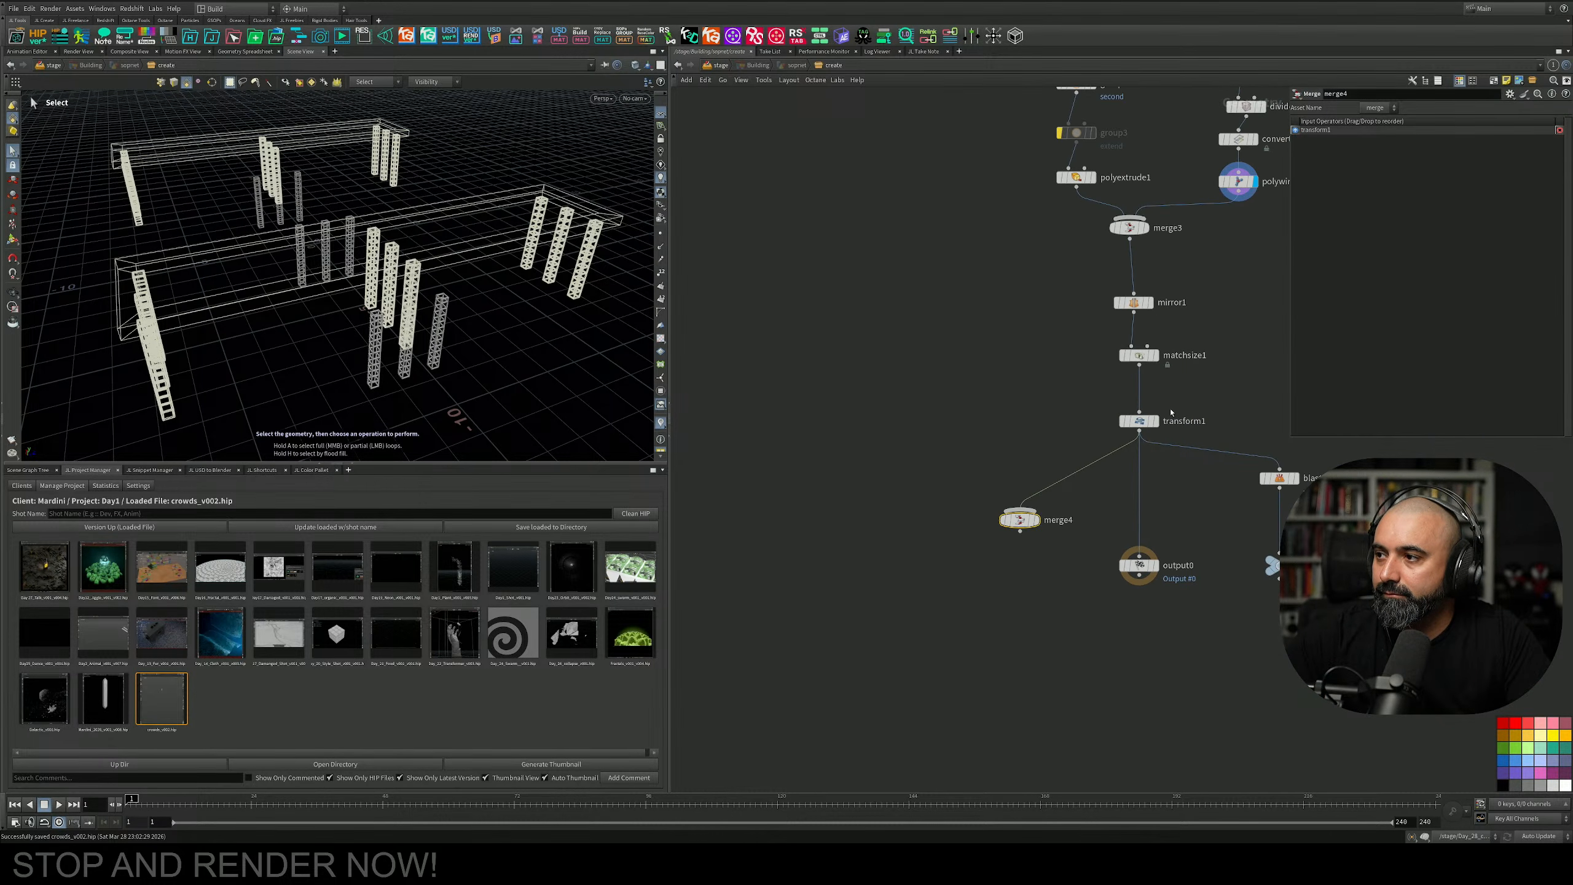
{"action": "left_click", "coordinate": [1156, 421]}
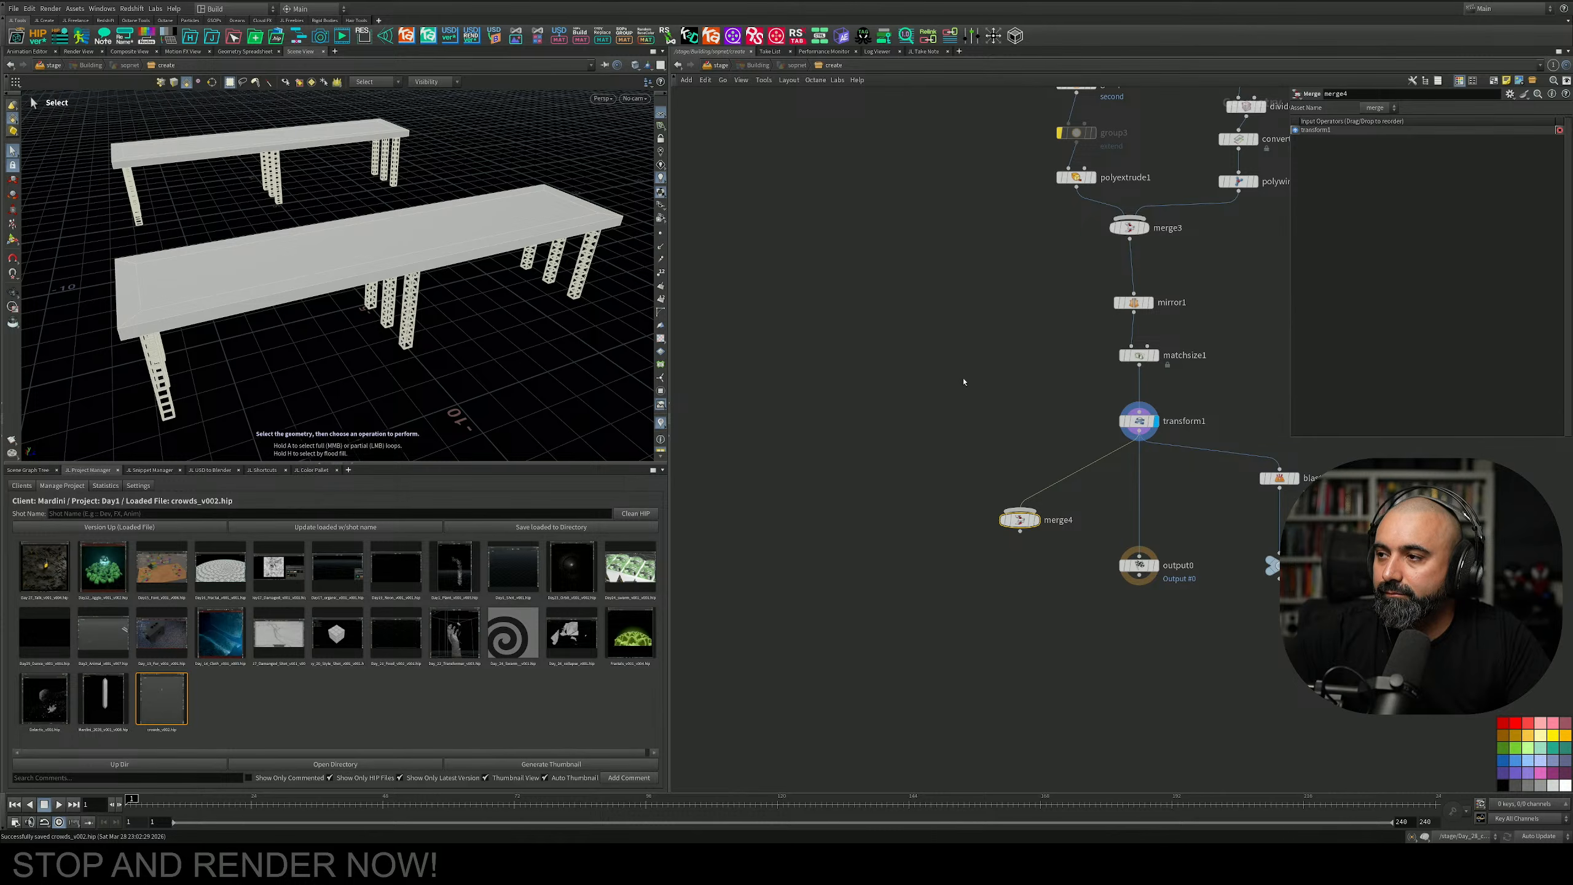
{"action": "middle_click_drag", "start_coordinate": [1009, 371], "coordinate": [1043, 412]}
{"action": "key", "text": "Tab"}
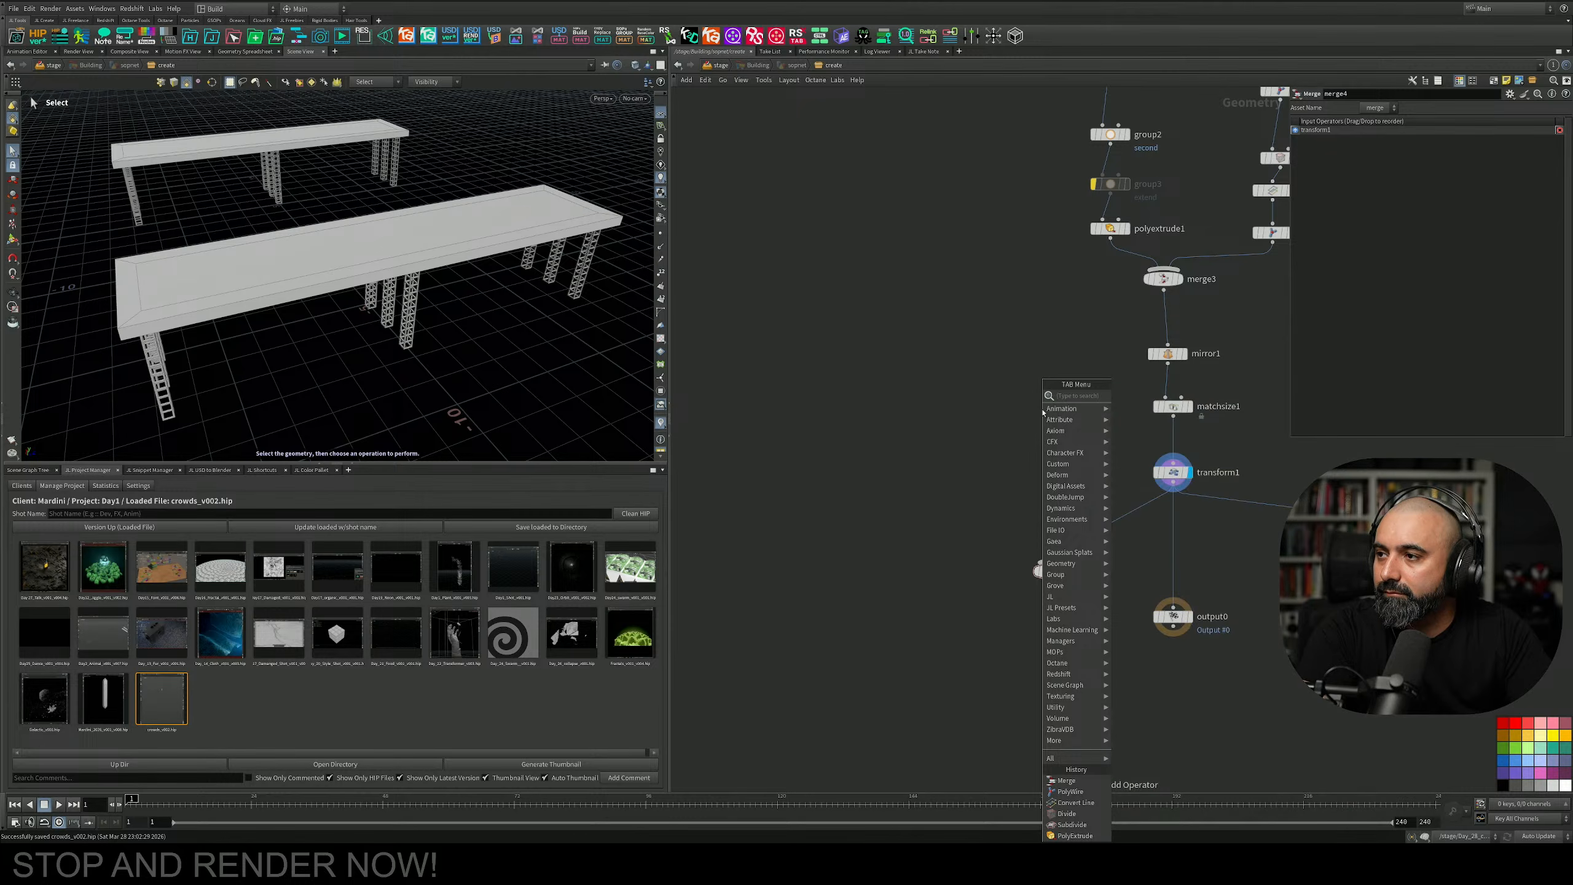
{"action": "type", "text": "bound"}
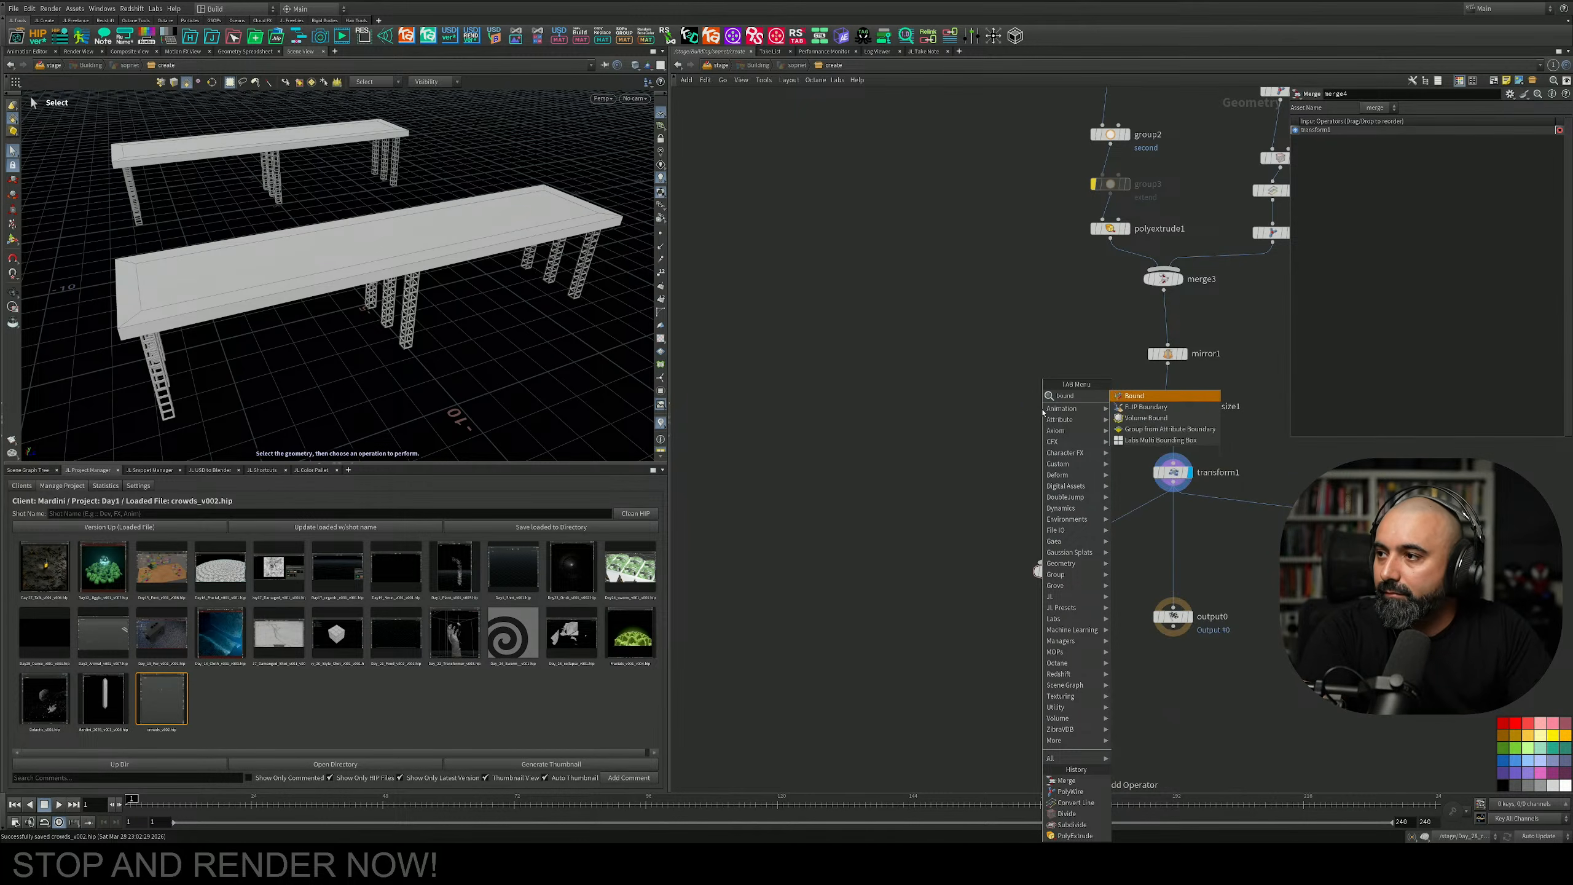
{"action": "key", "text": "Return"}
{"action": "left_click", "coordinate": [1003, 353]}
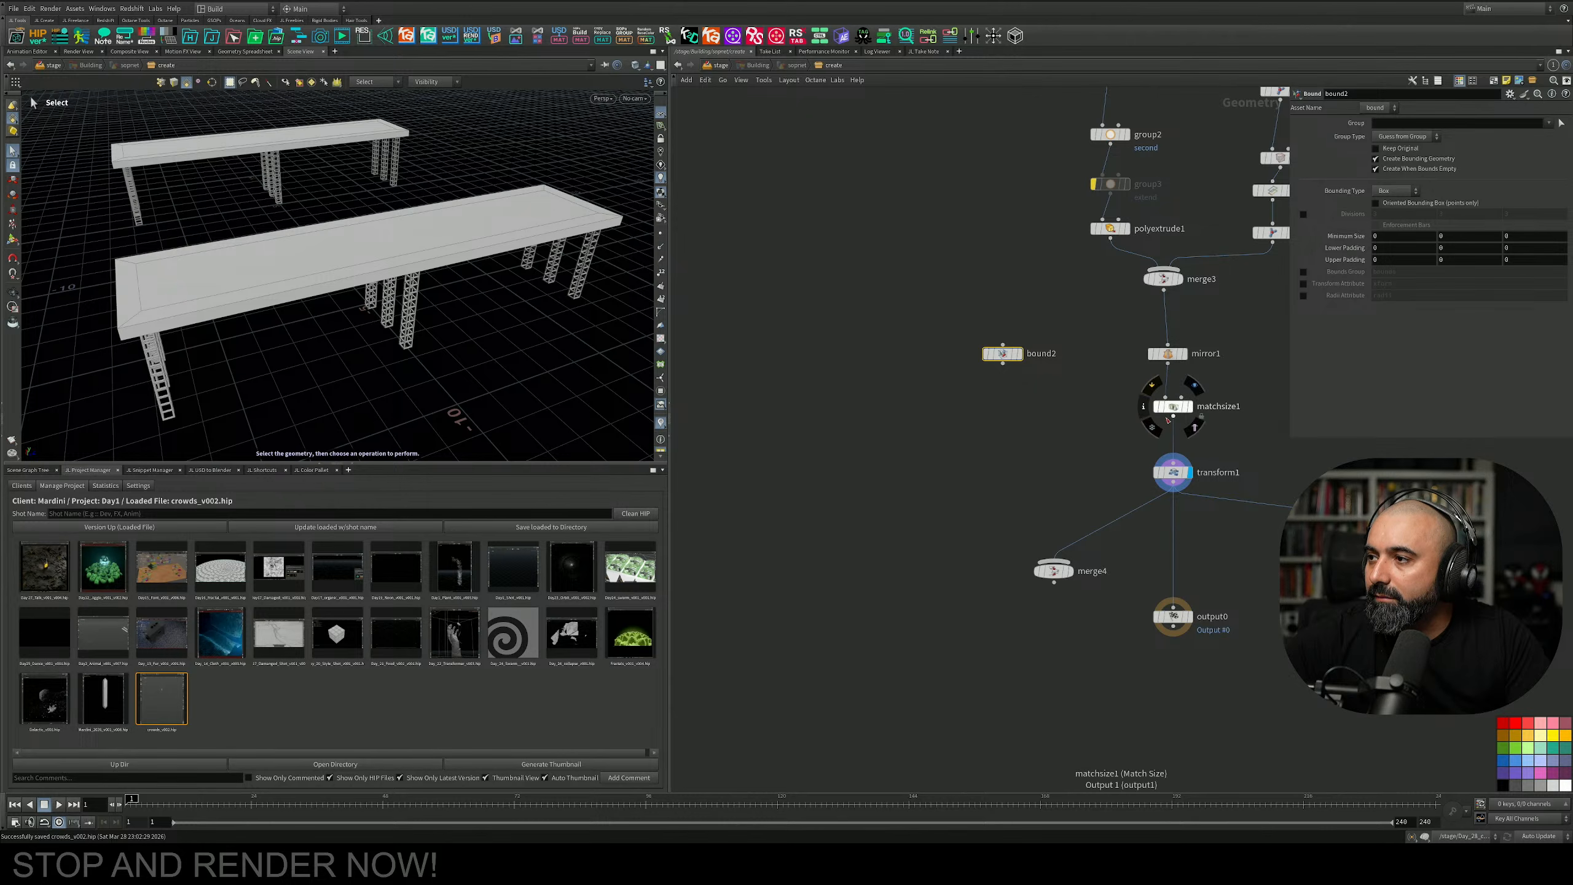
{"action": "left_click_drag", "start_coordinate": [1002, 354], "coordinate": [996, 452]}
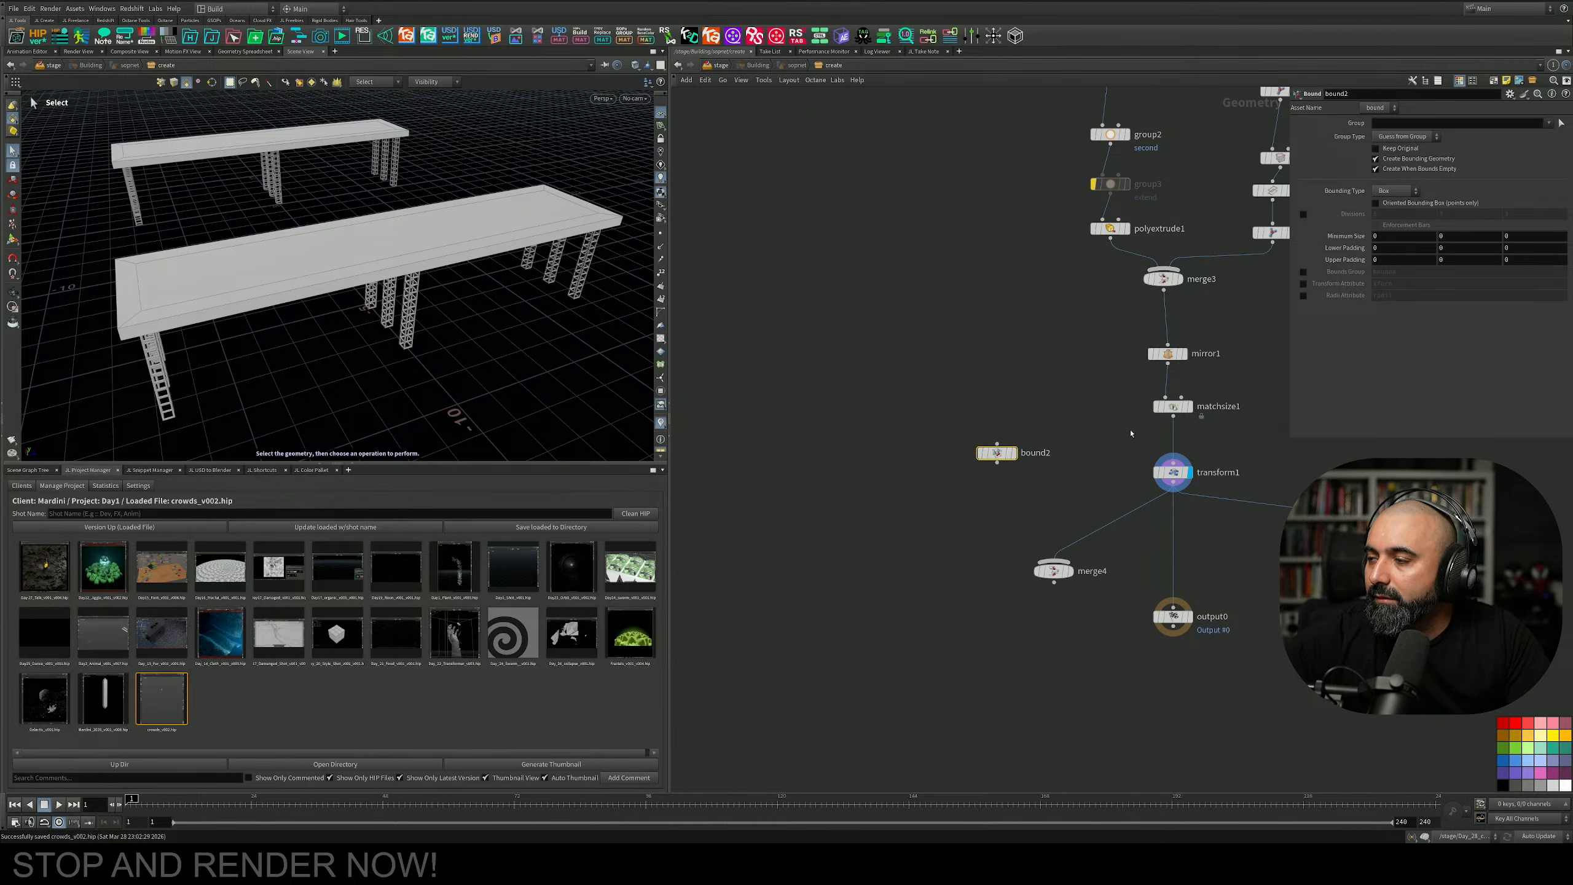
Take the group3 node that creates the extend group out of bypass and select it.
{"action": "left_click", "coordinate": [1093, 183]}
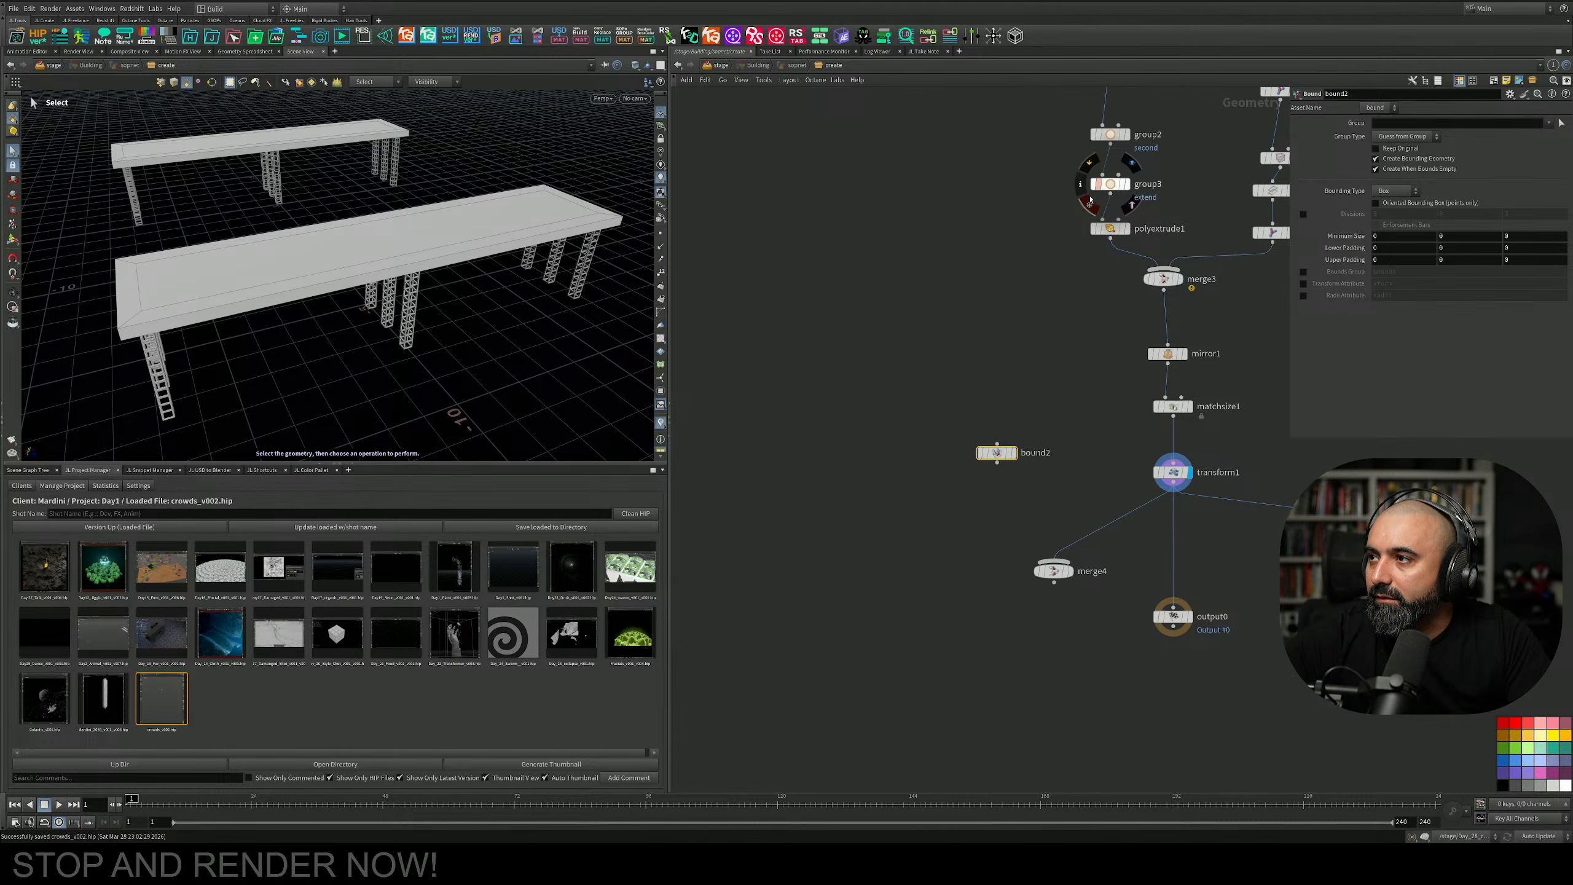
{"action": "left_click", "coordinate": [1118, 184]}
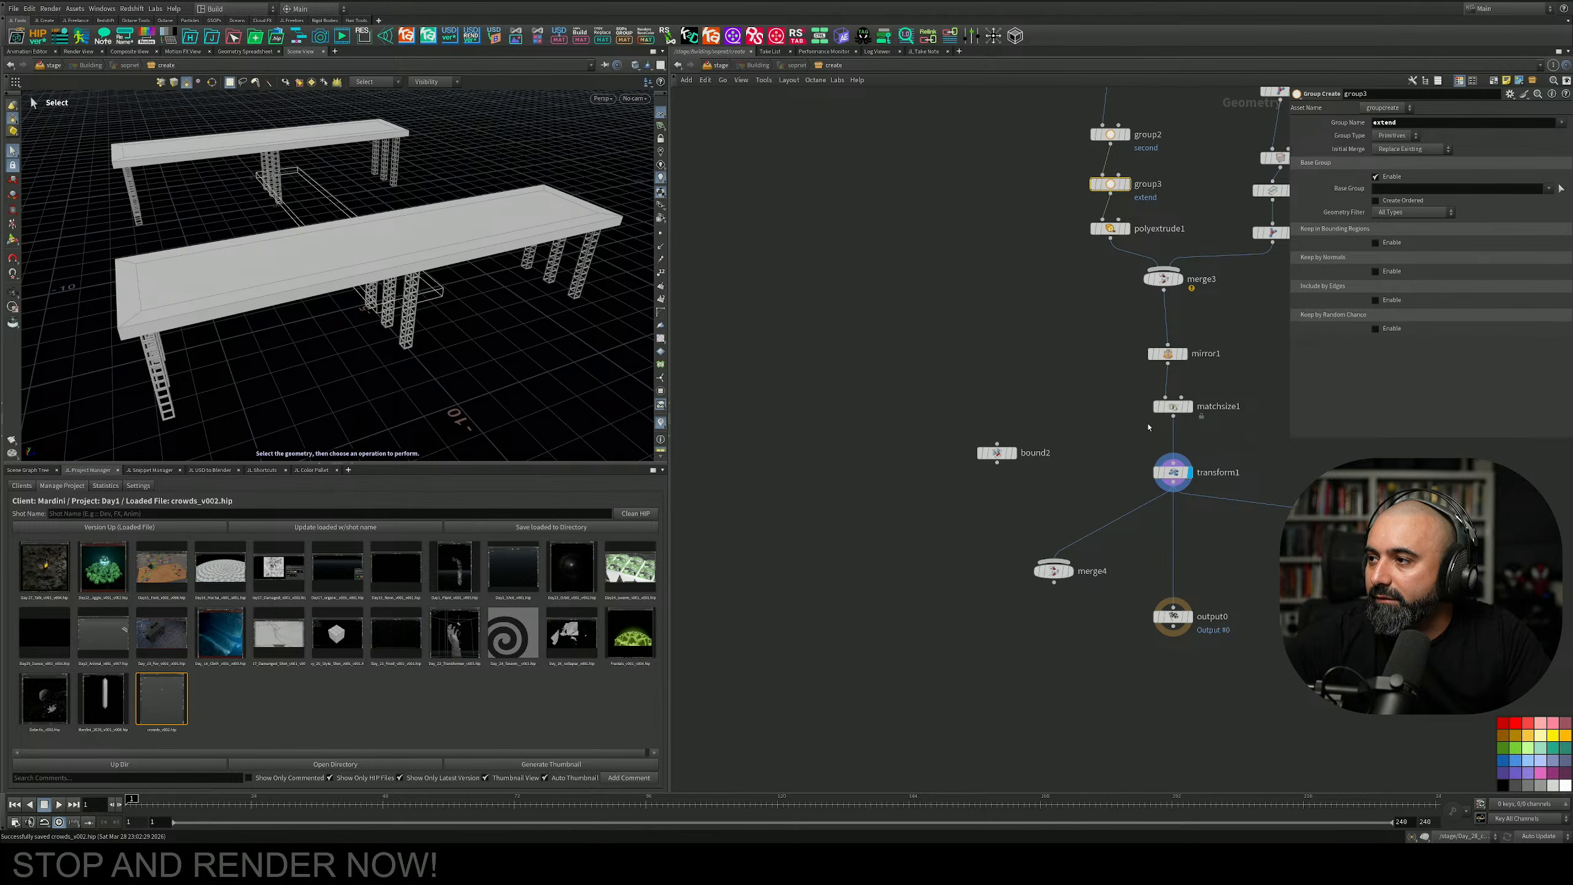
Add a Blast node above bound2, feed it from matchsize1, and display it.
{"action": "scroll", "coordinate": [1148, 427], "scroll_direction": "up", "scroll_amount": 2}
{"action": "key", "text": "Tab"}
{"action": "type", "text": "pas"}
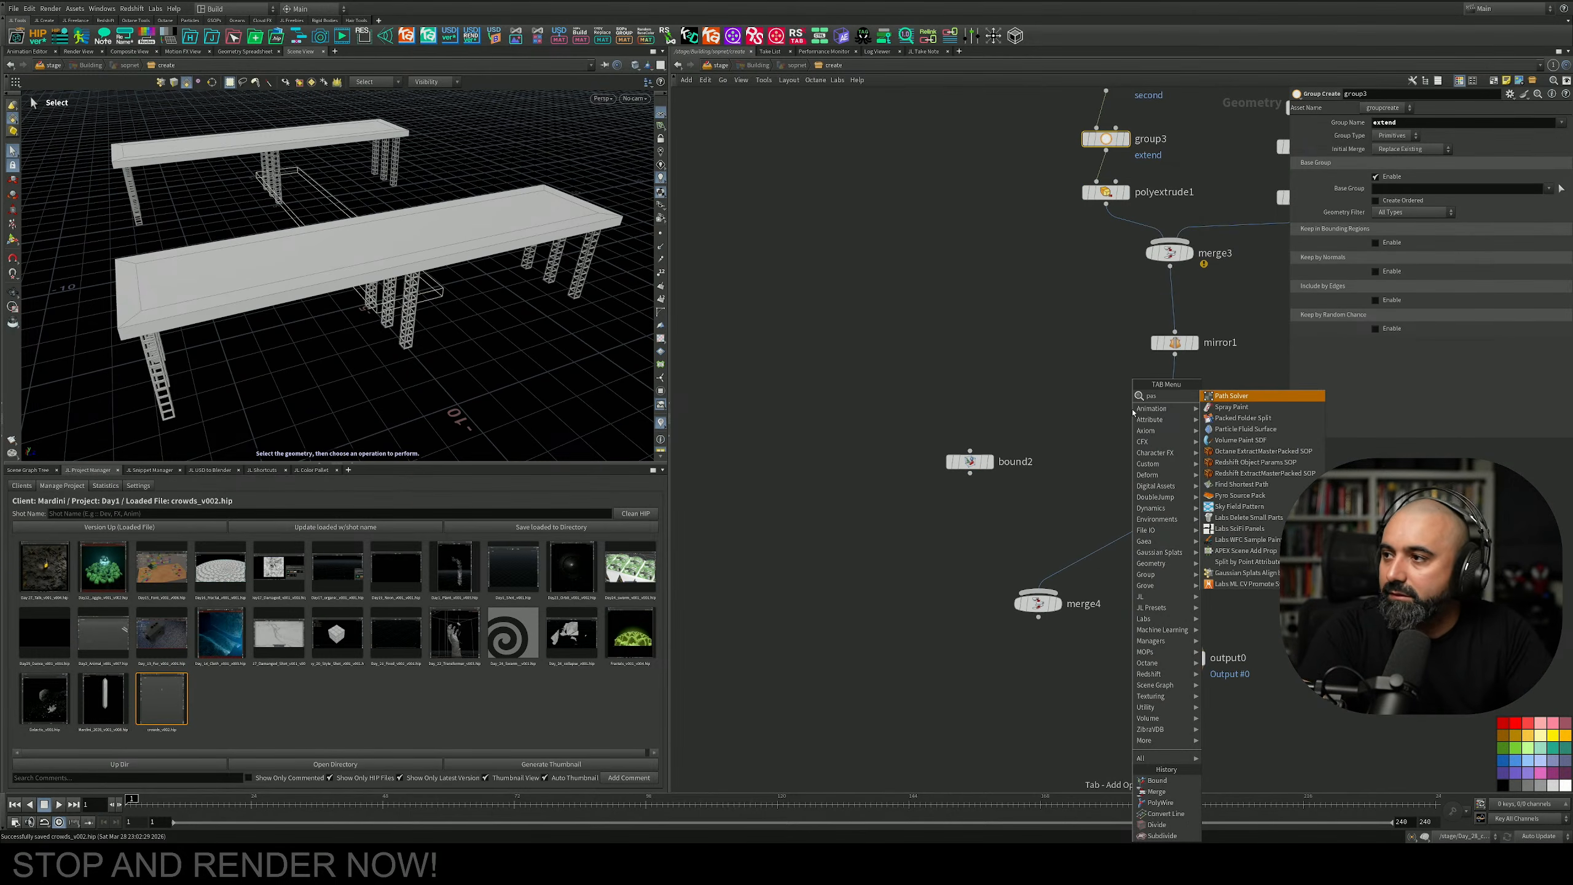
{"action": "key", "text": "BackSpace"}
{"action": "key", "text": "BackSpace"}
{"action": "key", "text": "BackSpace"}
{"action": "type", "text": "bl"}
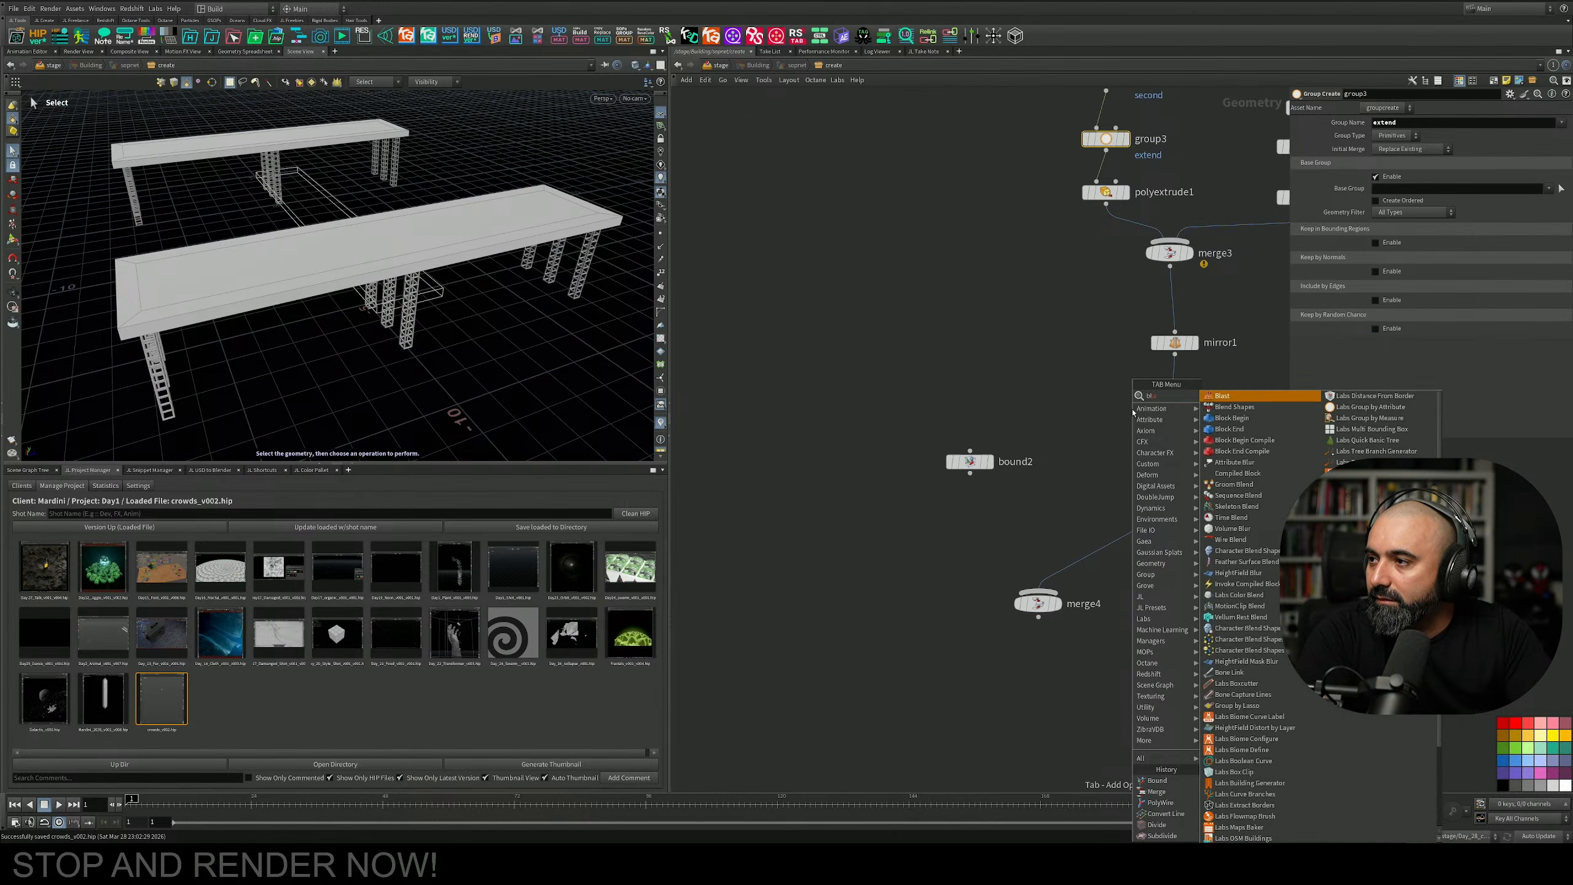
{"action": "type", "text": "as"}
{"action": "key", "text": "Return"}
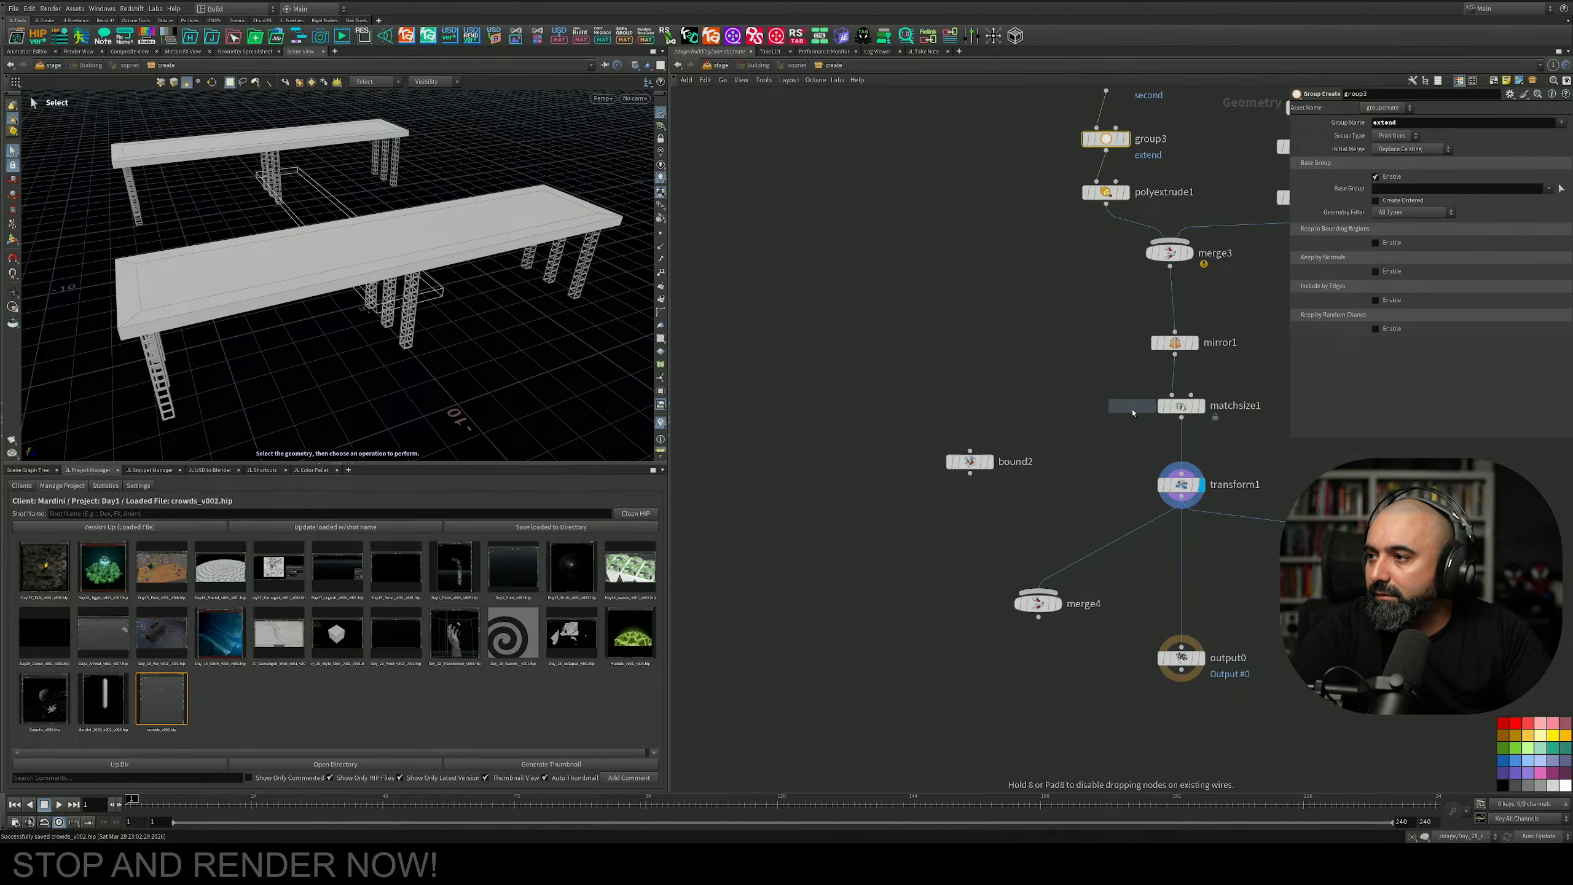
{"action": "left_click", "coordinate": [1057, 432]}
{"action": "left_click_drag", "start_coordinate": [1181, 421], "coordinate": [966, 420]}
{"action": "left_click", "coordinate": [990, 420]}
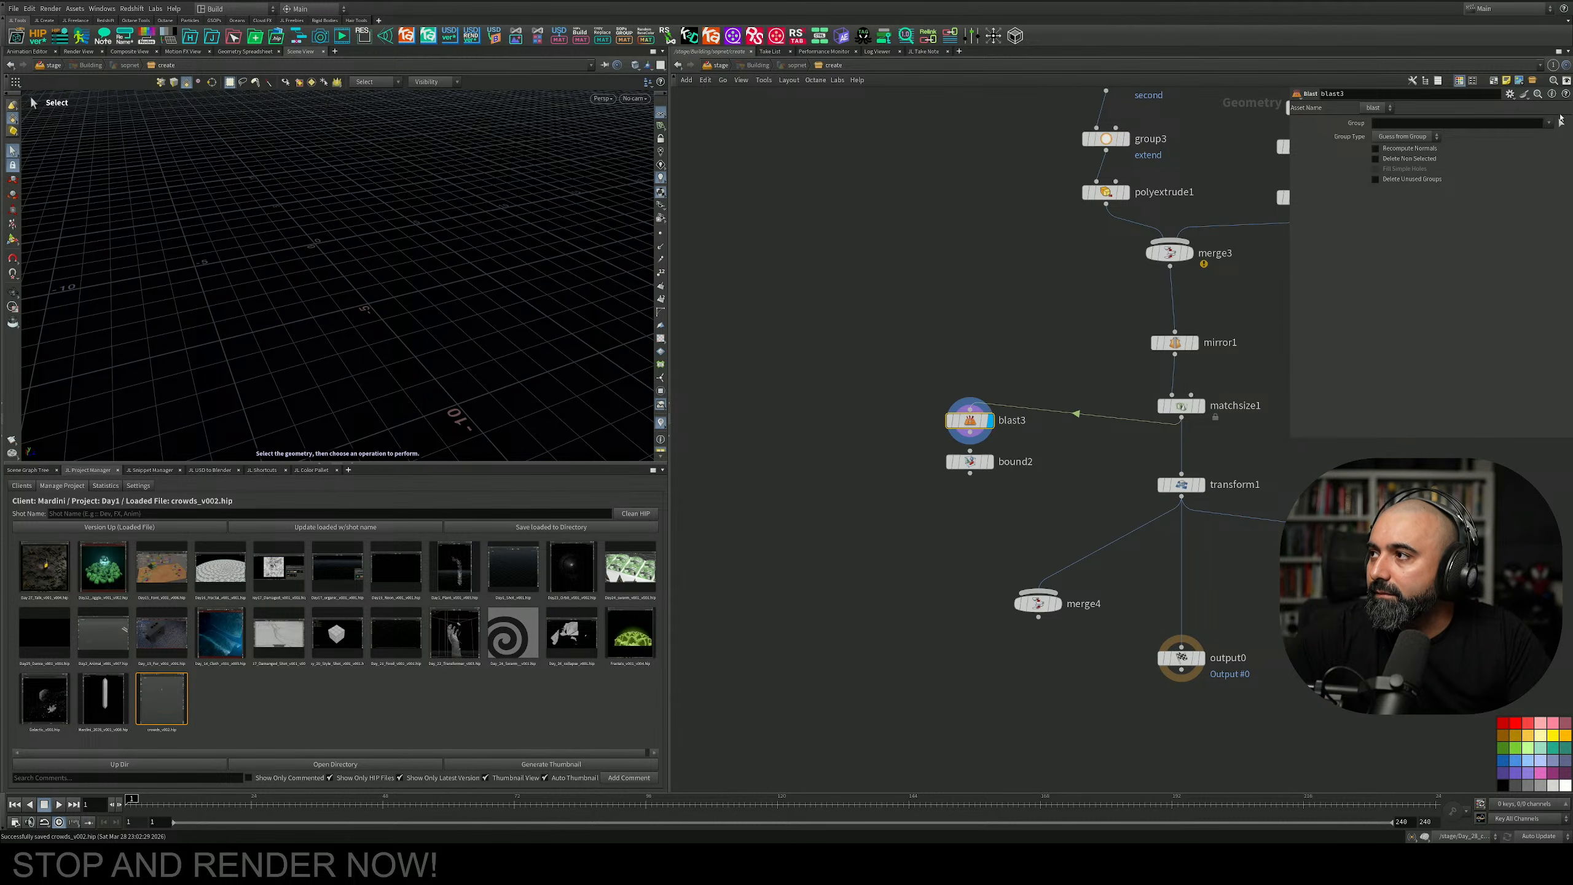
Set blast3's group to extend with Delete Non Selected enabled, and space bound2 further below it.
{"action": "left_click", "coordinate": [1542, 136]}
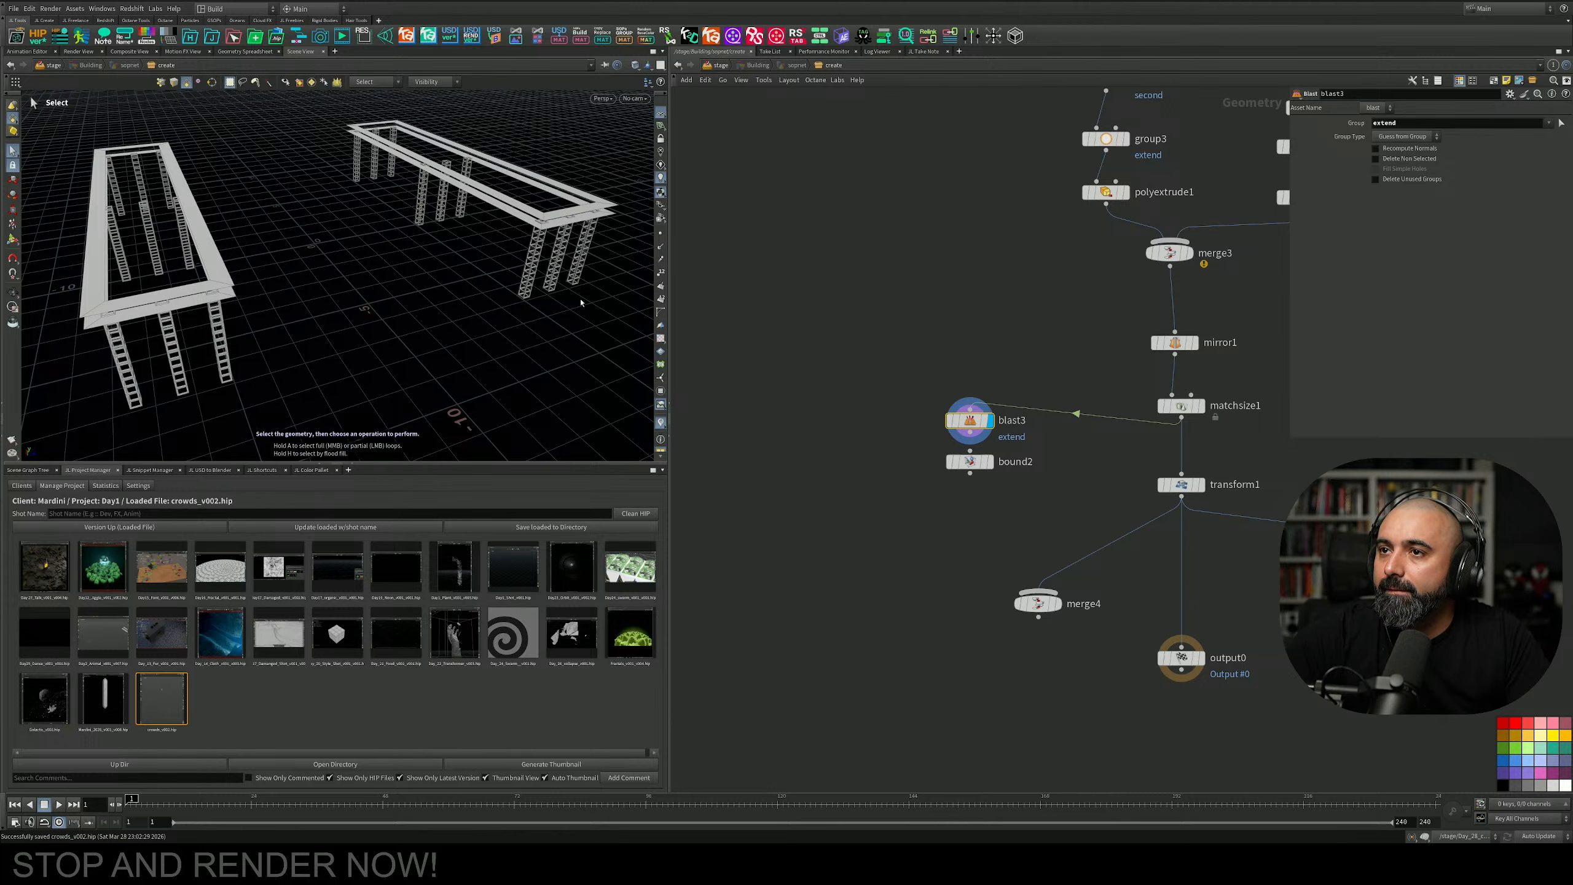
{"action": "left_click", "coordinate": [1421, 159]}
{"action": "left_click_drag", "start_coordinate": [460, 235], "coordinate": [418, 226], "text": "alt"}
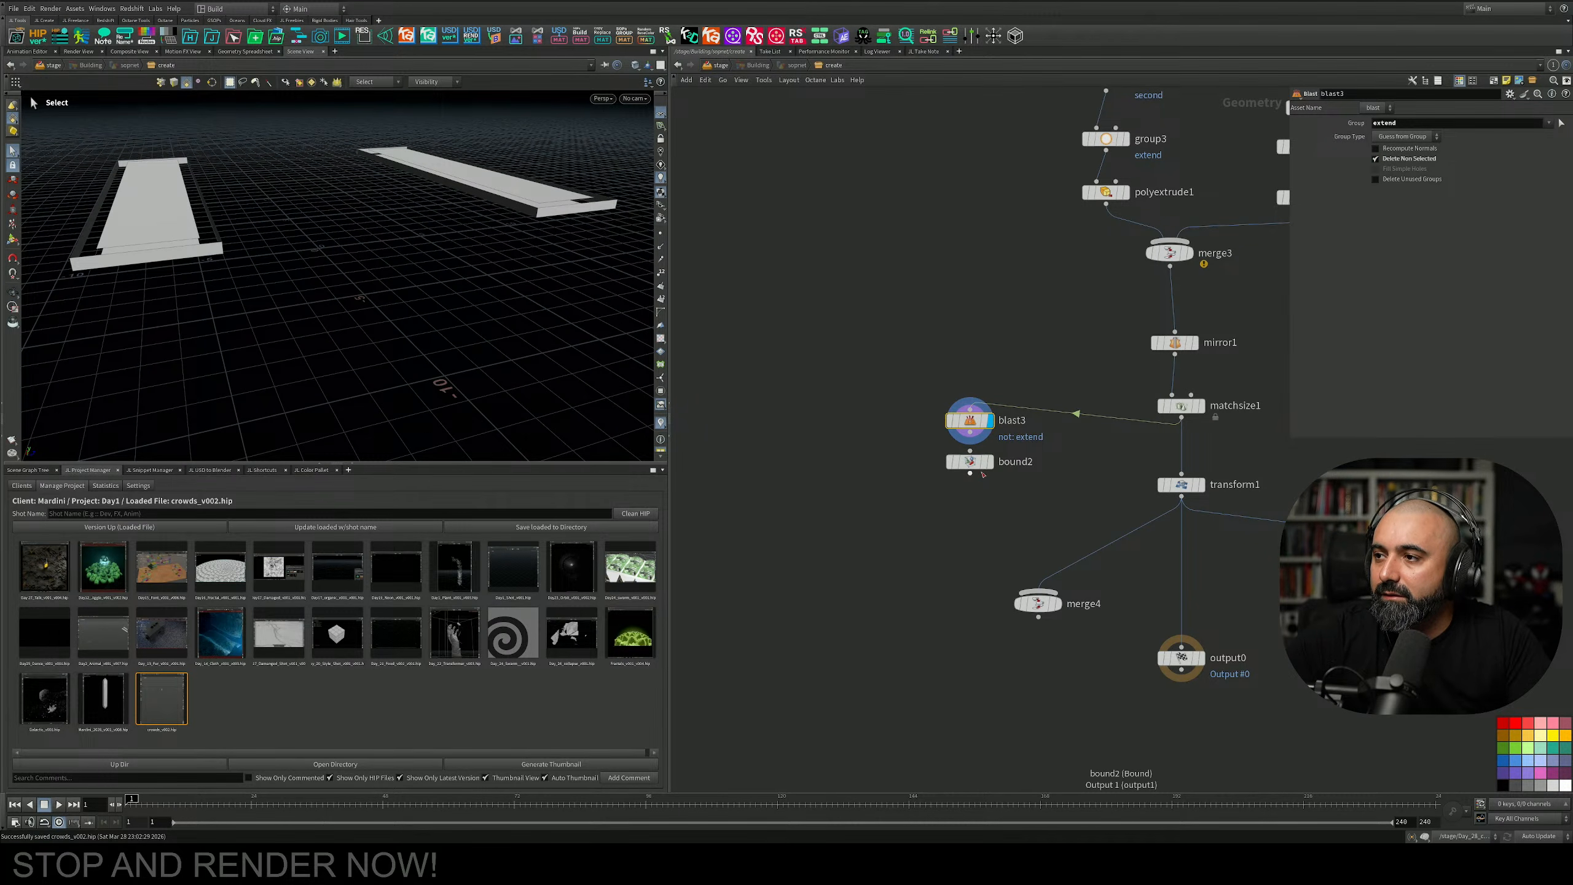
{"action": "left_click_drag", "start_coordinate": [972, 462], "coordinate": [972, 485]}
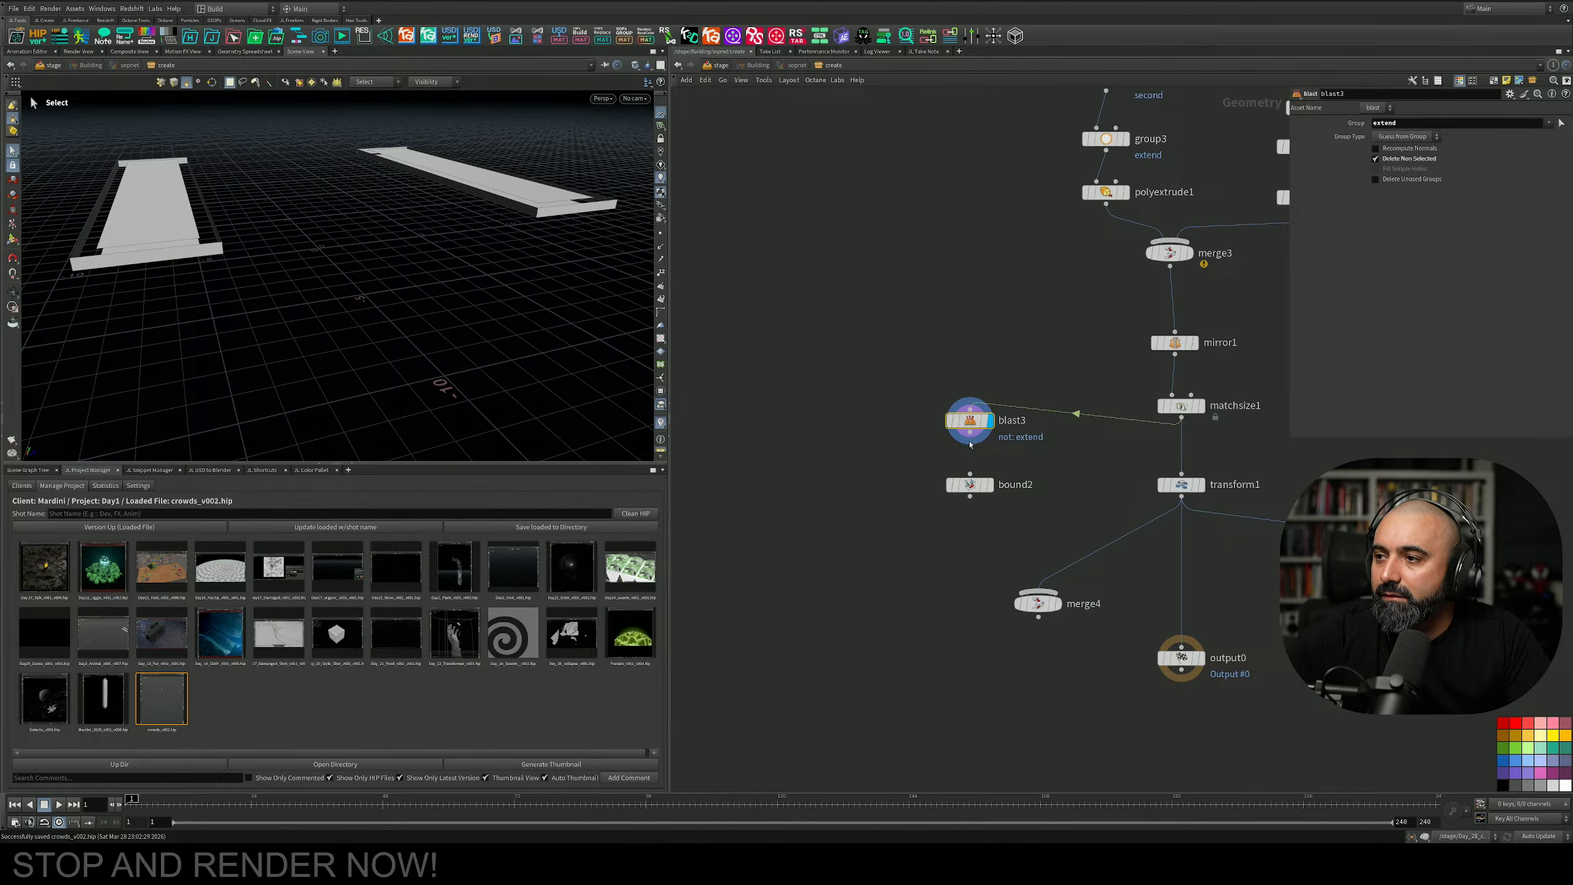
Check bound2's box around the slab extensions, and delete bound2 and blast3 from the network.
{"action": "left_click", "coordinate": [989, 485]}
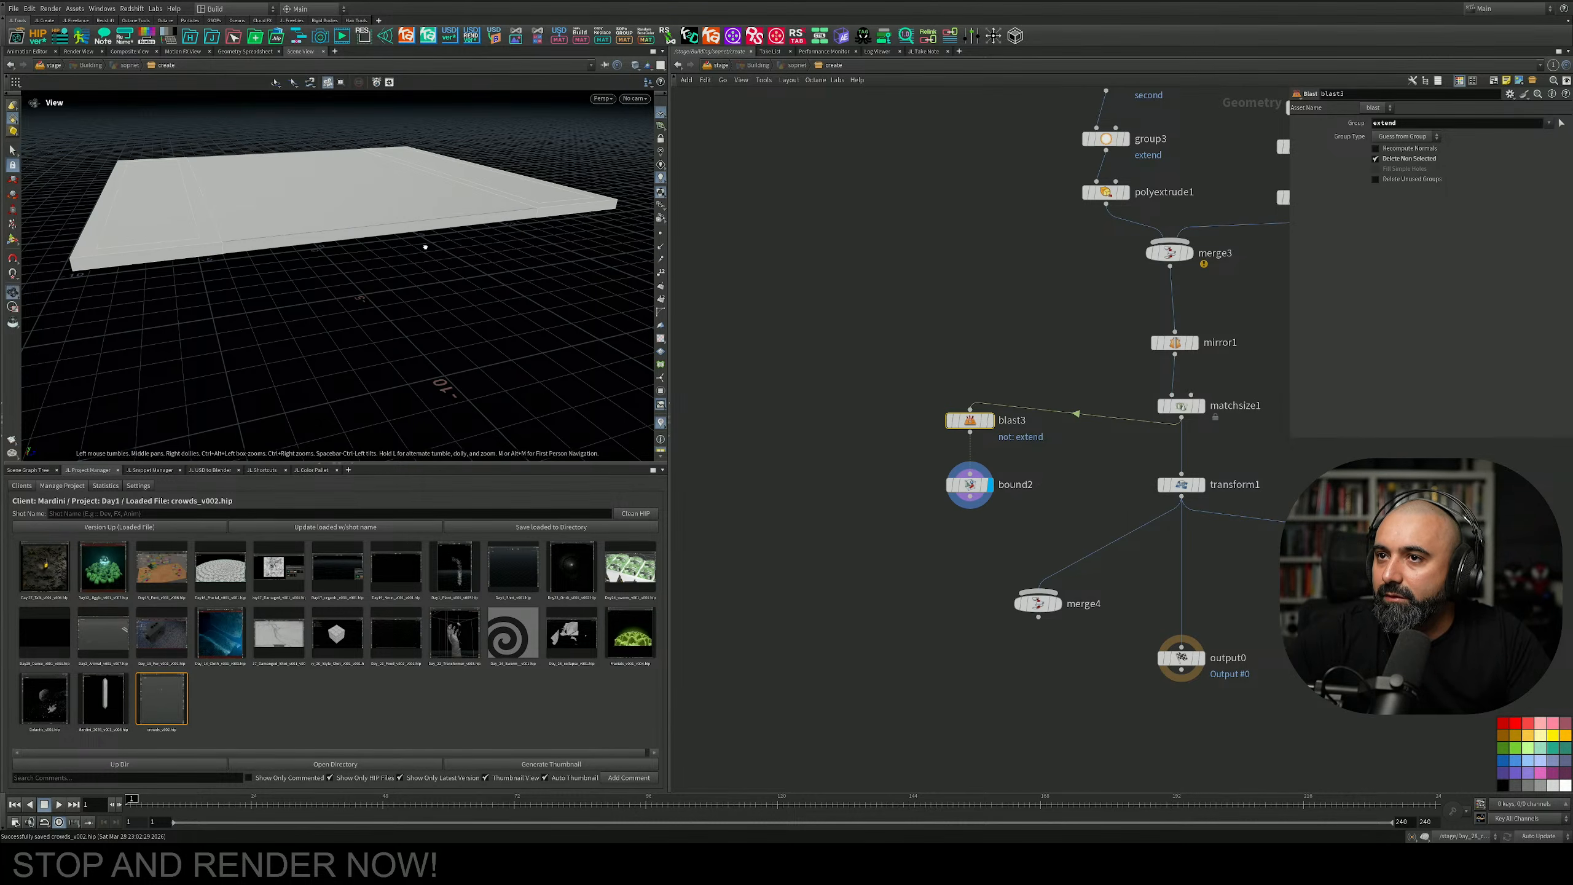
{"action": "mouse_move", "coordinate": [425, 243]}
{"action": "left_mouse_down", "text": "alt"}
{"action": "mouse_move", "coordinate": [495, 252]}
{"action": "mouse_move", "coordinate": [442, 263]}
{"action": "left_mouse_up", "text": "alt"}
{"action": "left_click_drag", "start_coordinate": [1018, 460], "coordinate": [922, 515]}
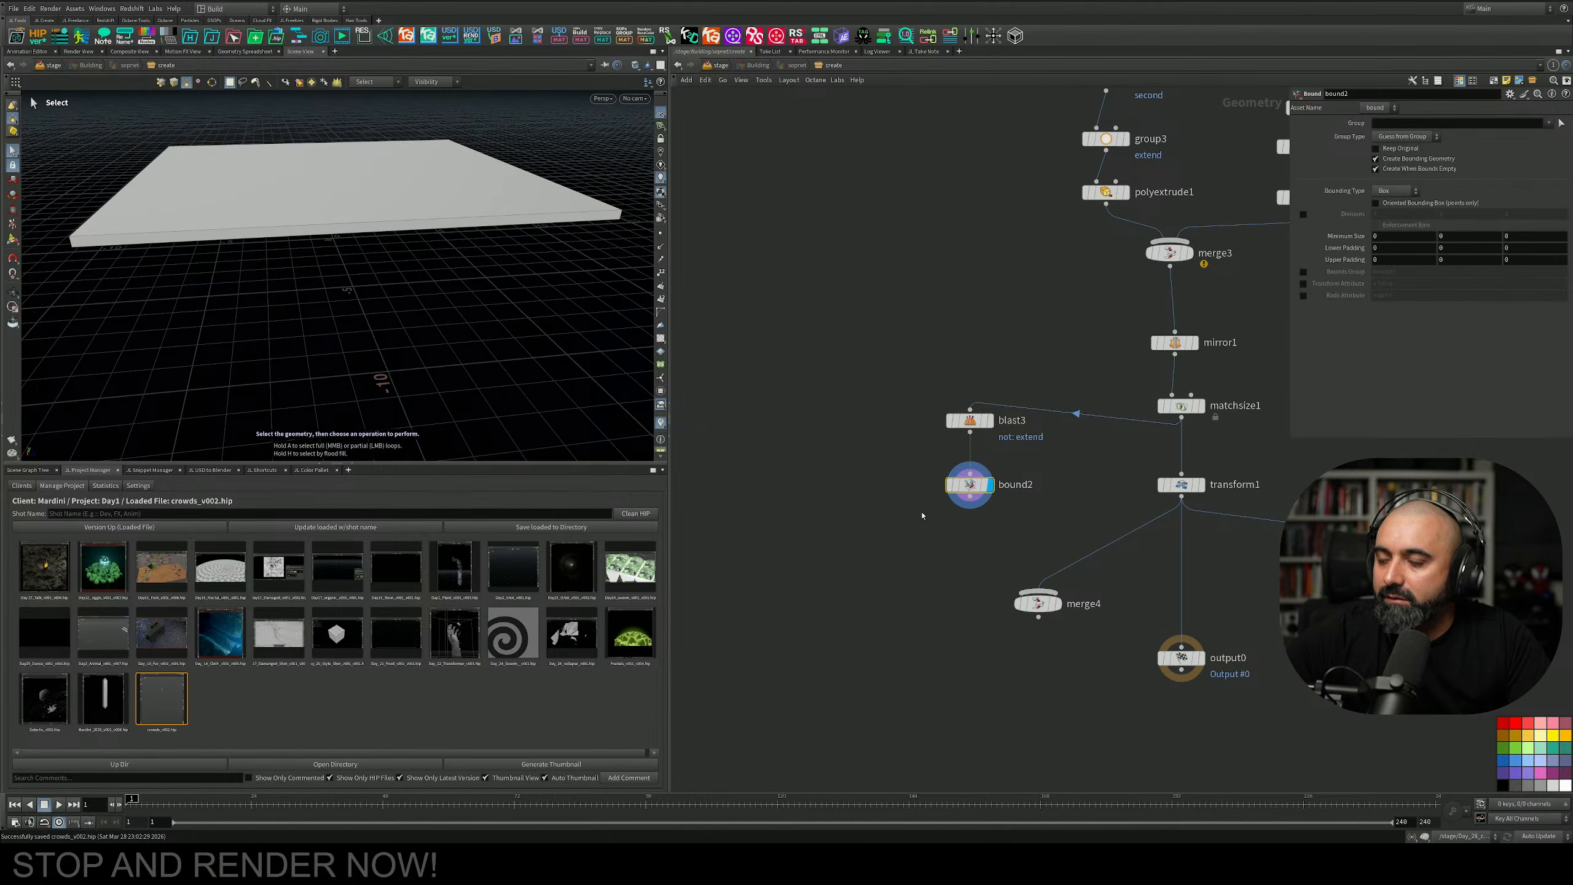
{"action": "key", "text": "Delete"}
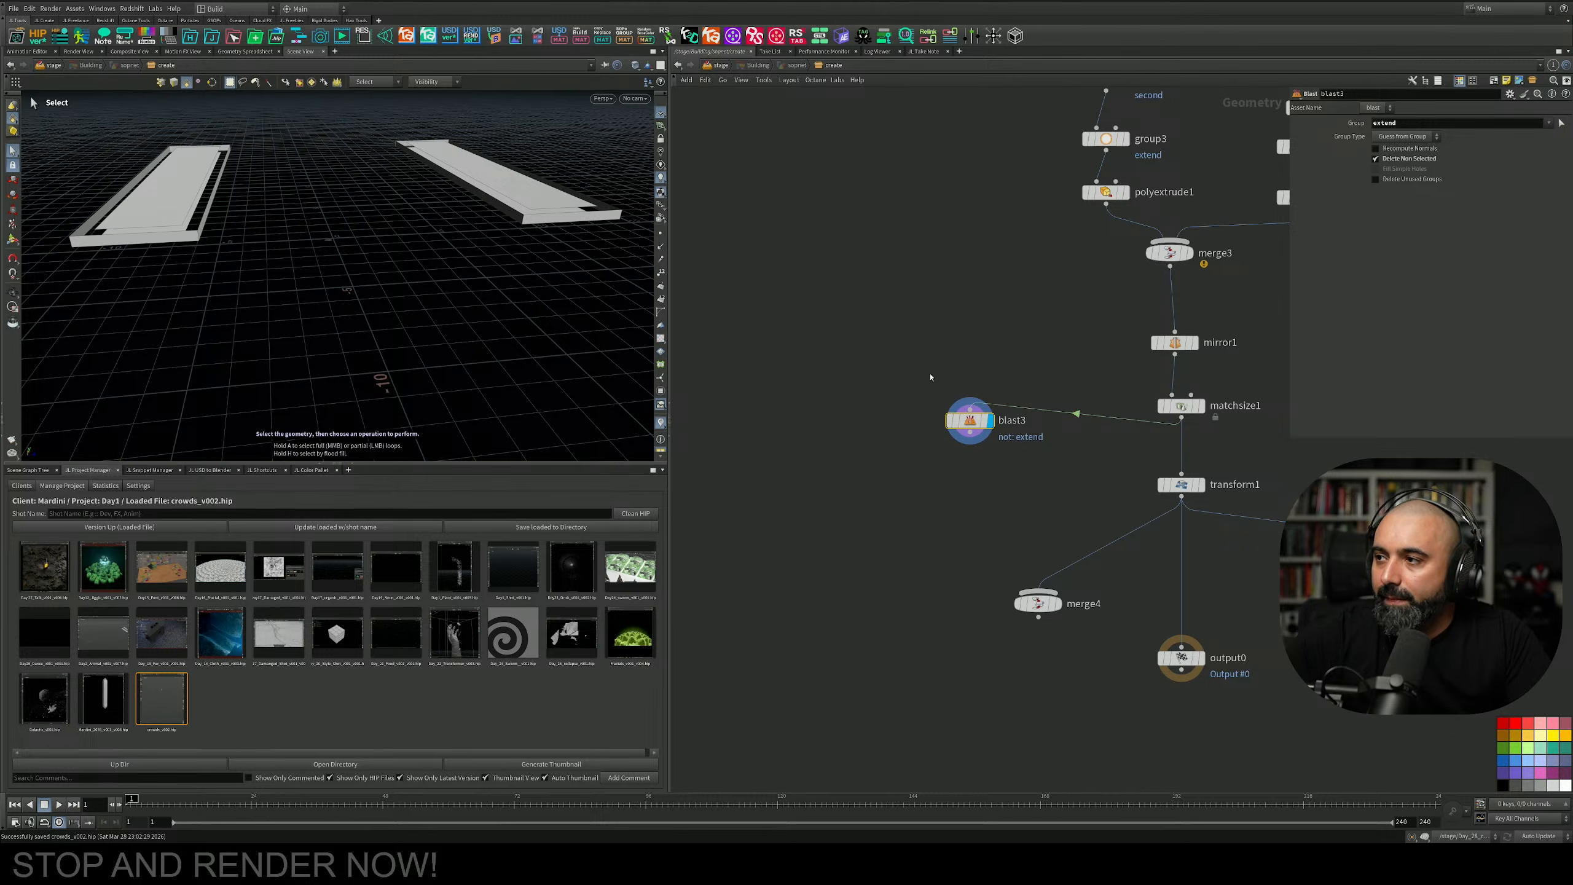
{"action": "key", "text": "Delete"}
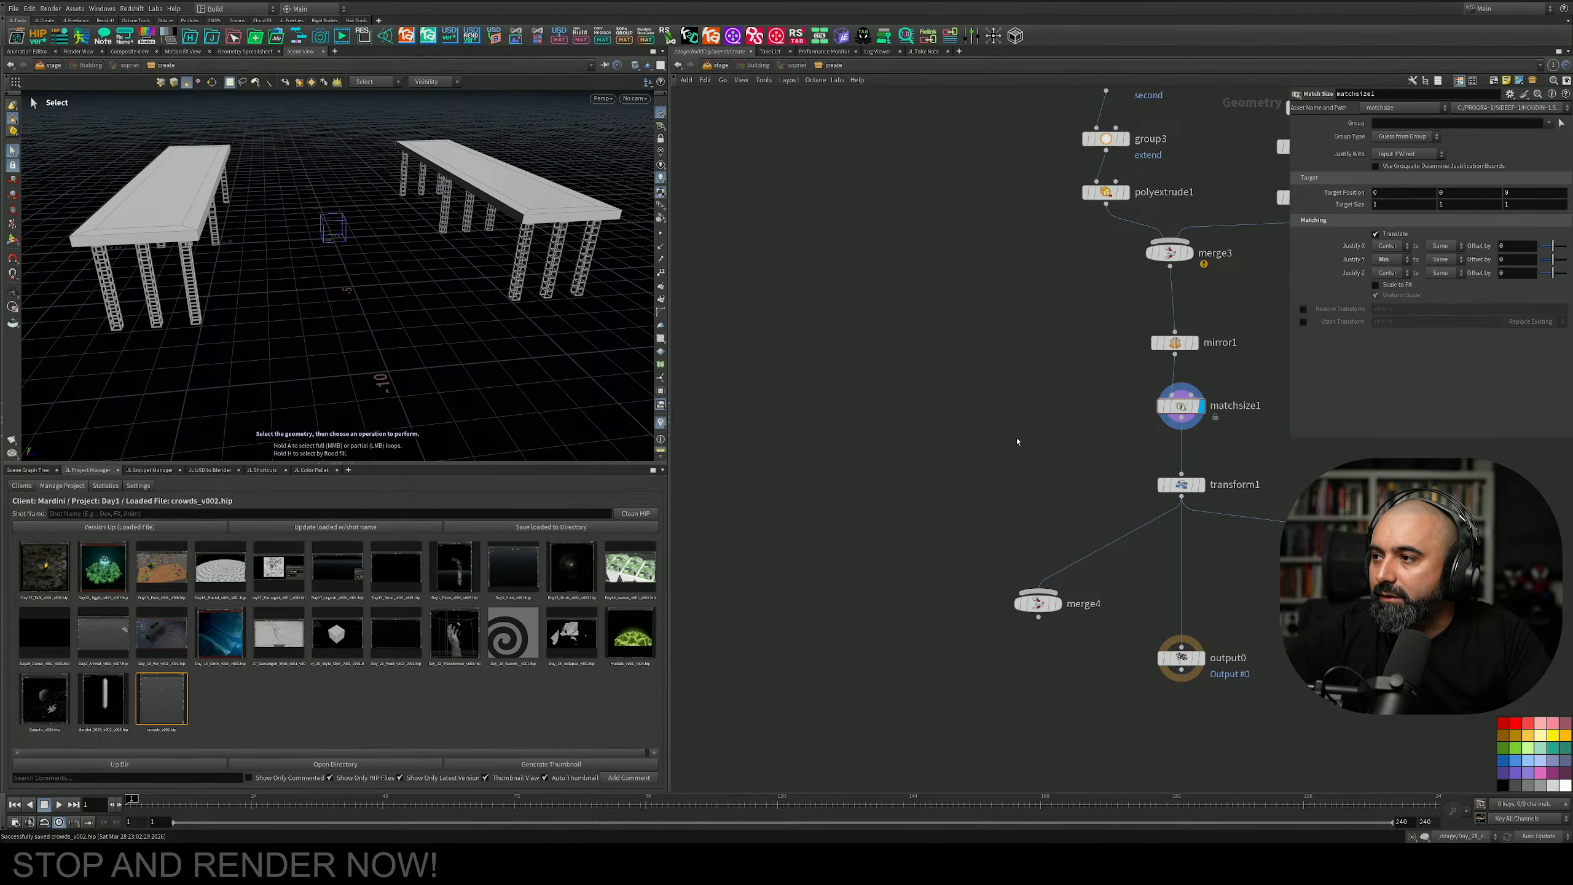
Add a Group Create node beside transform1 and feed its first input from matchsize1.
{"action": "key", "text": "Tab"}
{"action": "type", "text": "grou"}
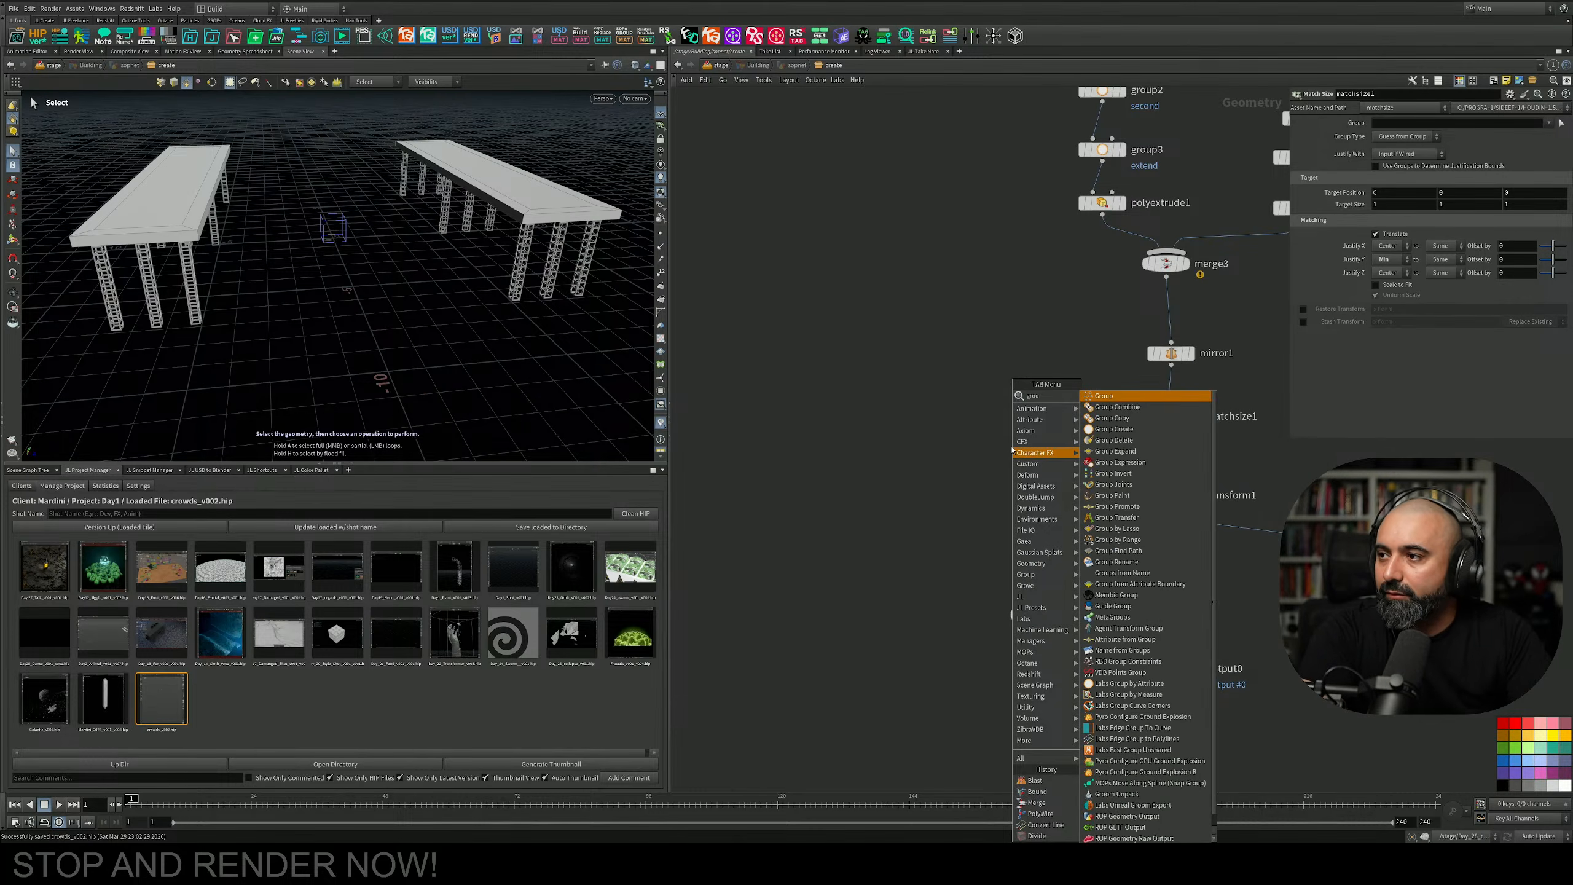
{"action": "key", "text": "Return"}
{"action": "left_click", "coordinate": [950, 463]}
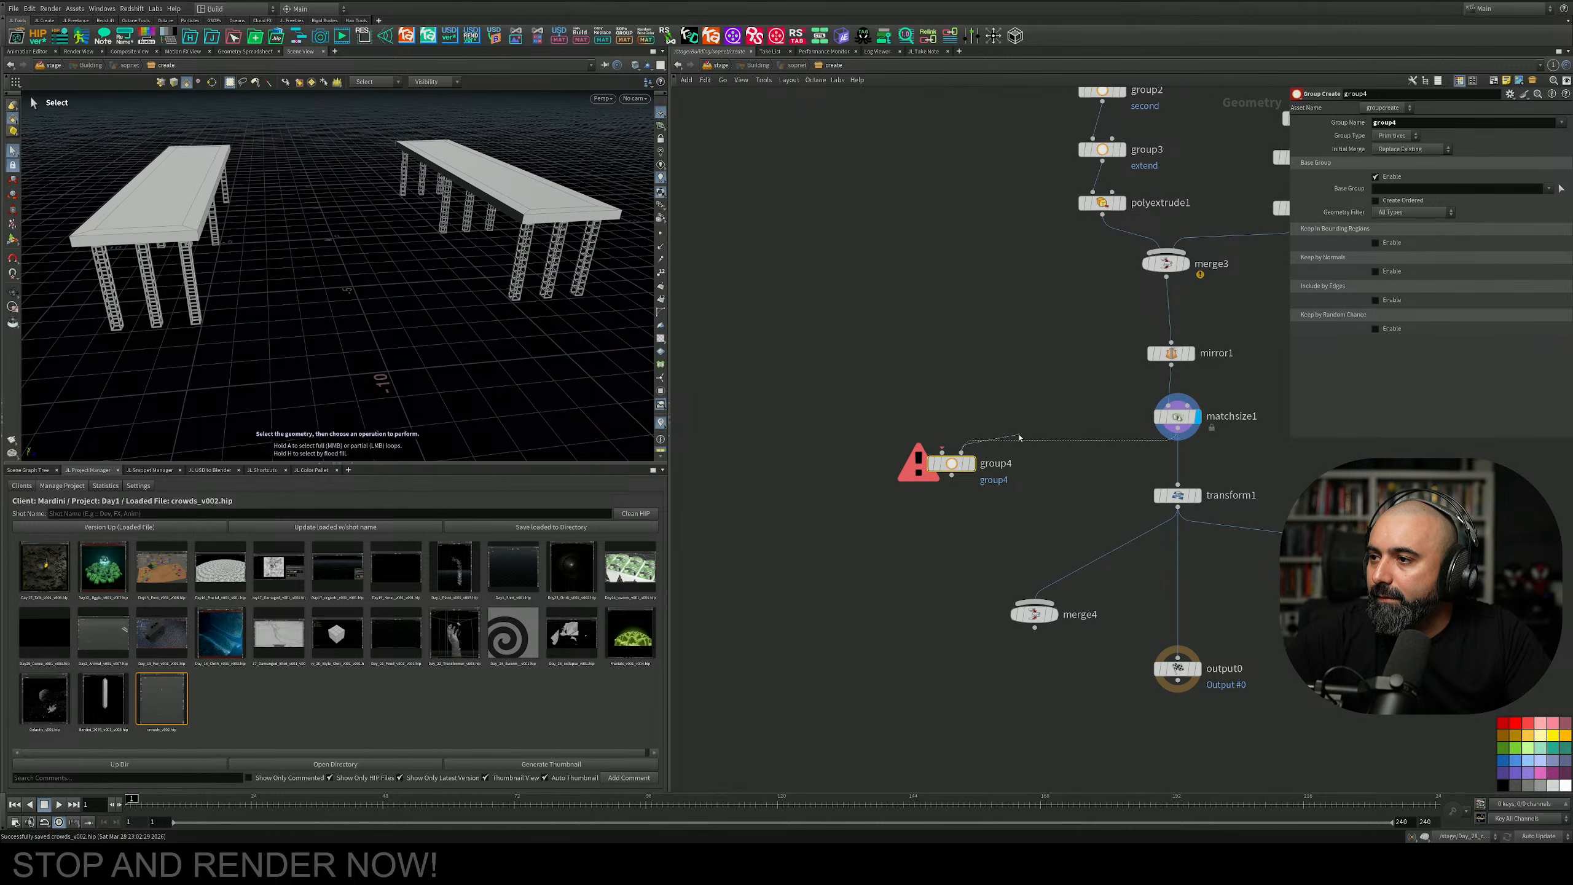
{"action": "left_click_drag", "start_coordinate": [941, 449], "coordinate": [1176, 436]}
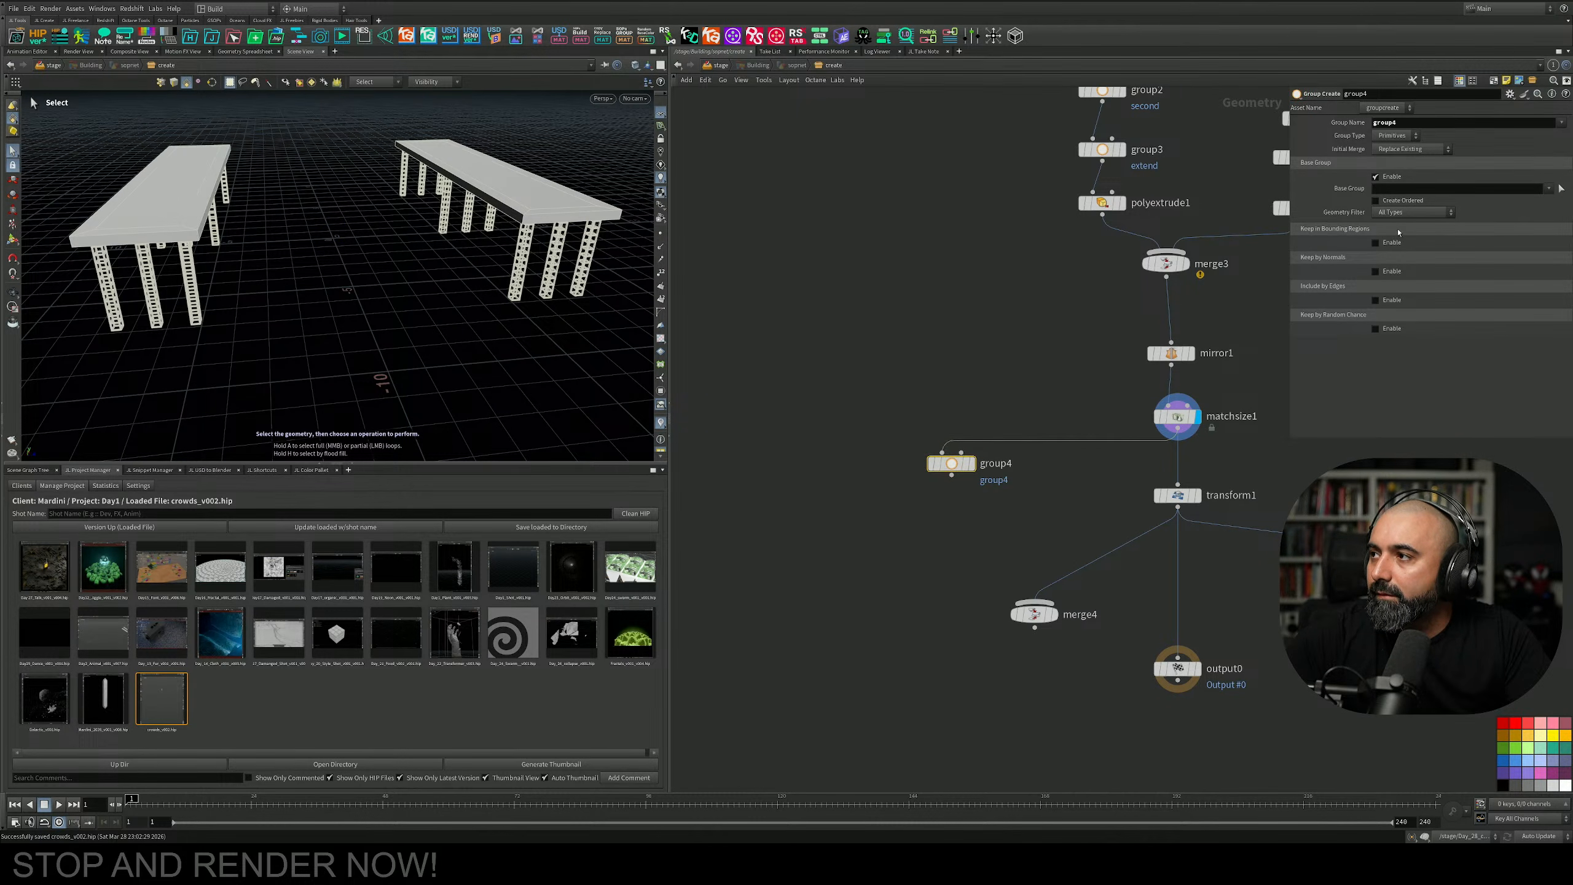
Enable Keep by Normals on group4 with a spread angle of 0, and display the node.
{"action": "left_click", "coordinate": [1374, 271]}
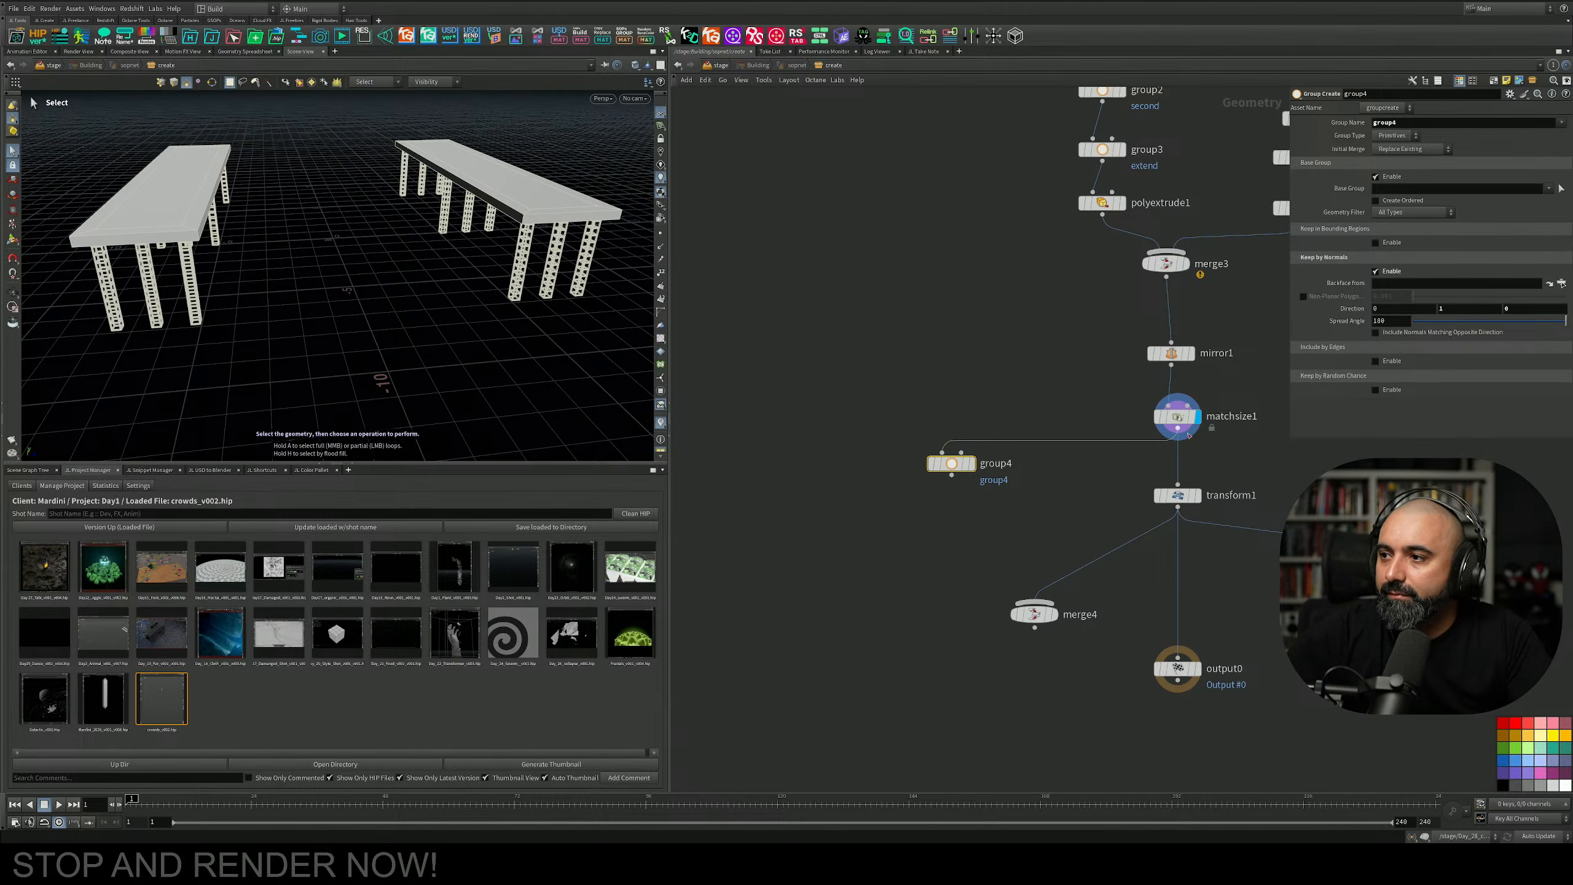
{"action": "middle_click_drag", "start_coordinate": [993, 499], "coordinate": [1011, 459]}
{"action": "left_click", "coordinate": [989, 424]}
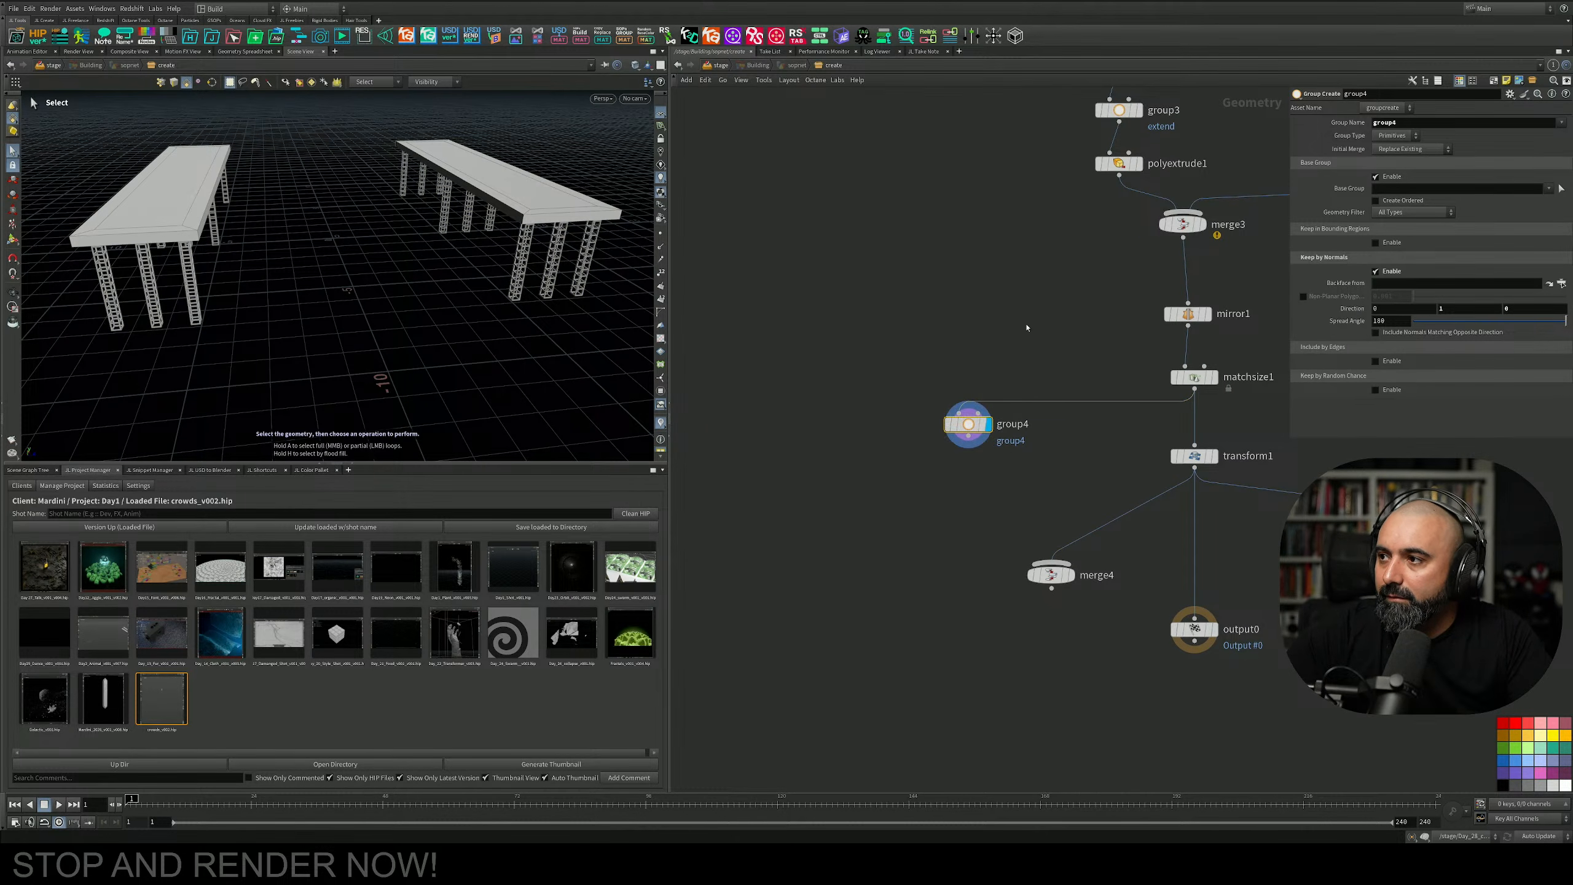
{"action": "middle_click_drag", "start_coordinate": [1101, 465], "coordinate": [1119, 443]}
Add a displayed Blast node below group4, with its group set to group4 and Delete Non Selected enabled.
{"action": "key", "text": "Tab"}
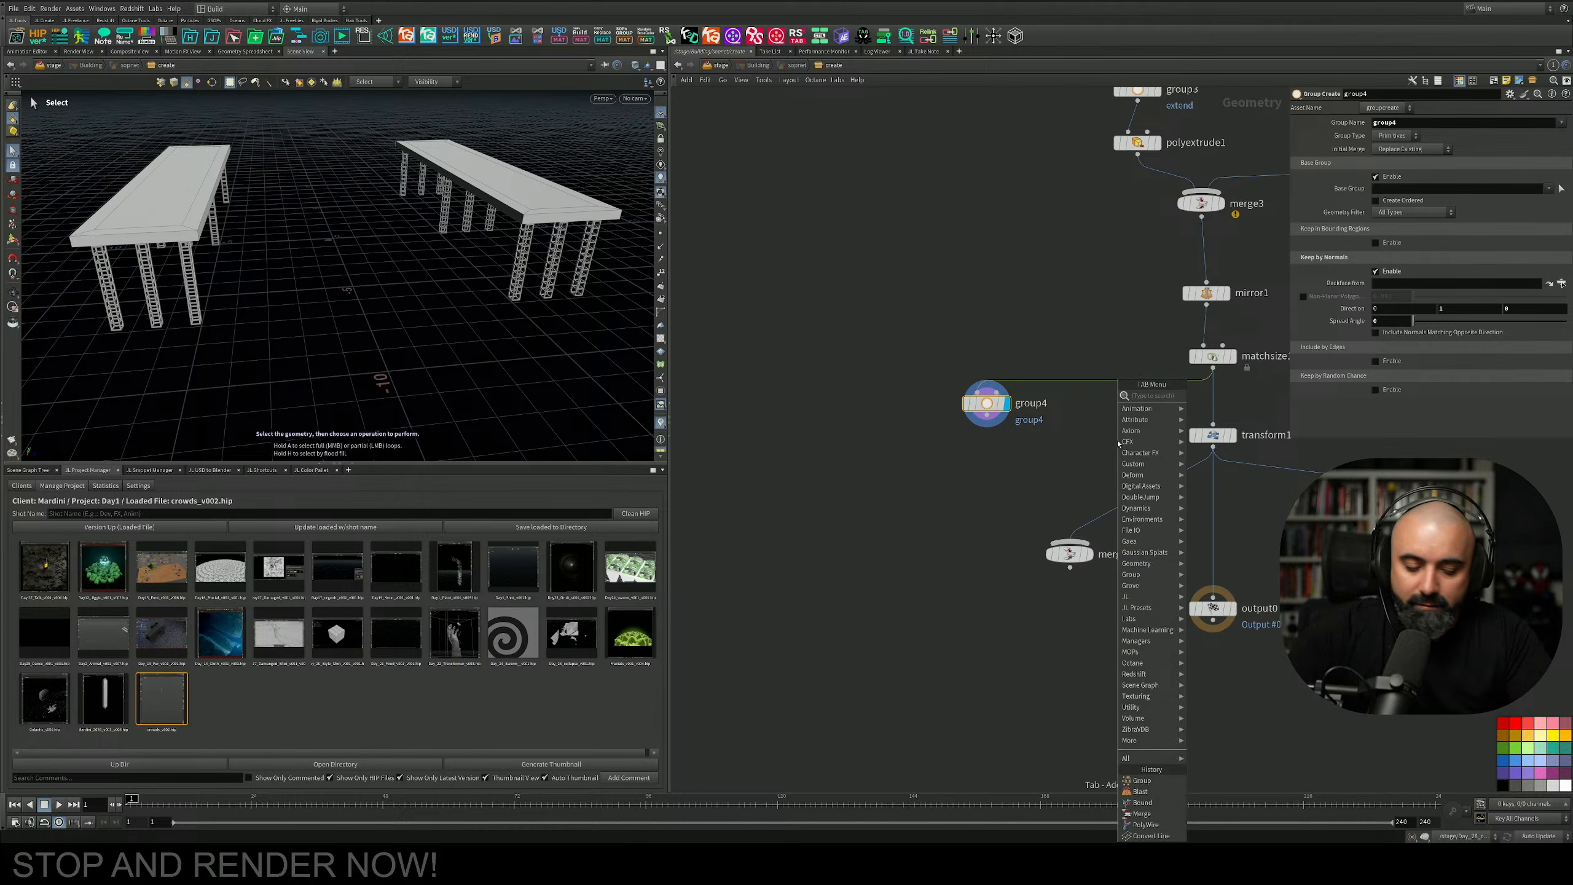
{"action": "type", "text": "blast"}
{"action": "key", "text": "Return"}
{"action": "left_click", "coordinate": [987, 460]}
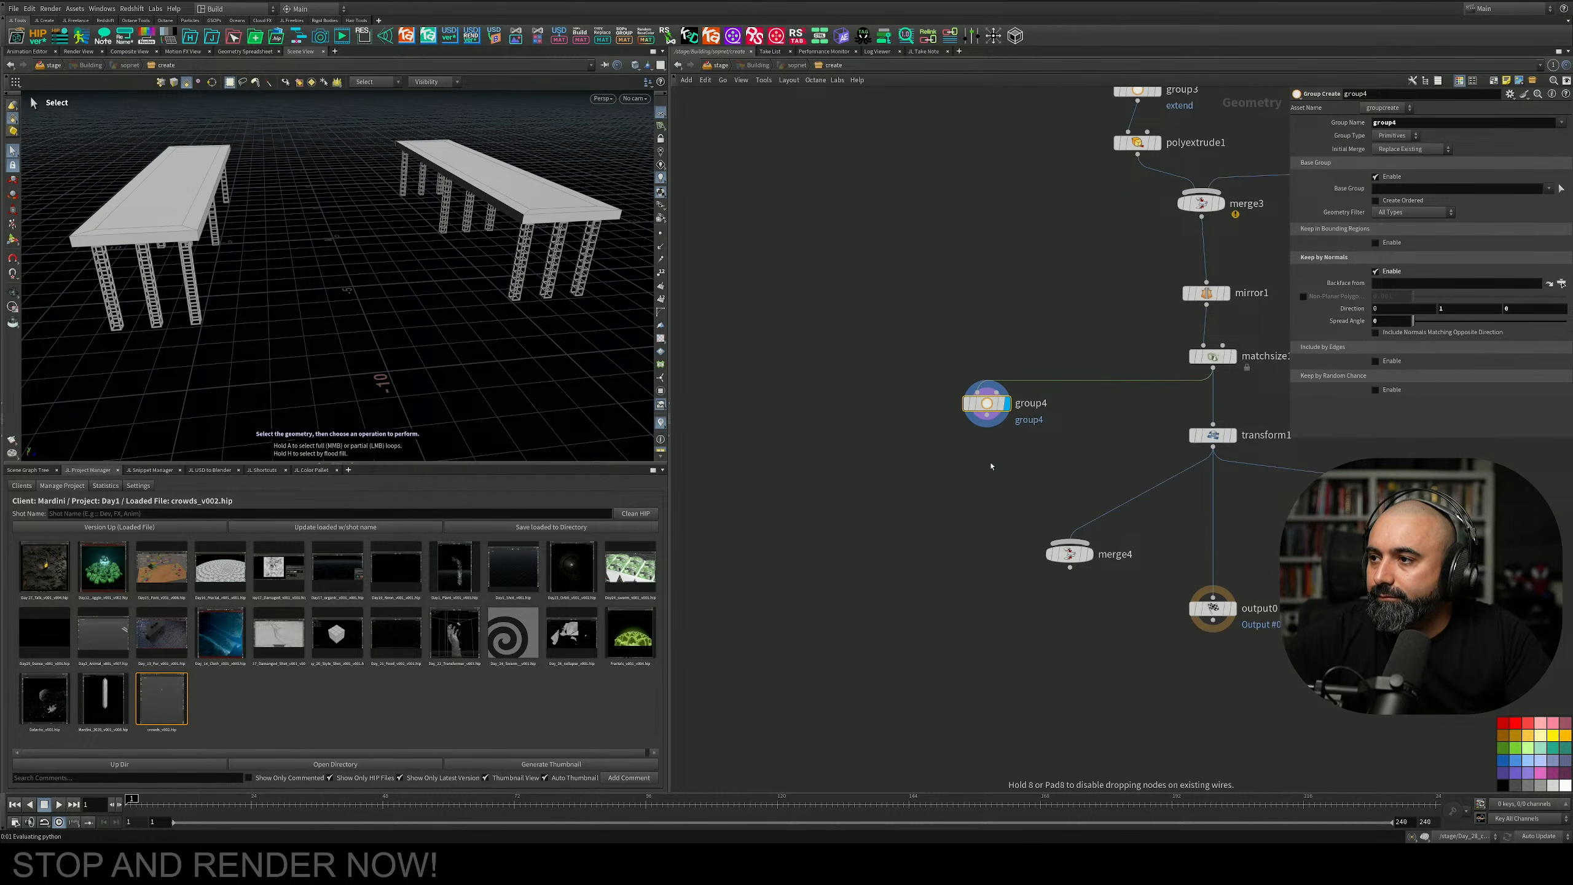
{"action": "left_click", "coordinate": [1008, 464]}
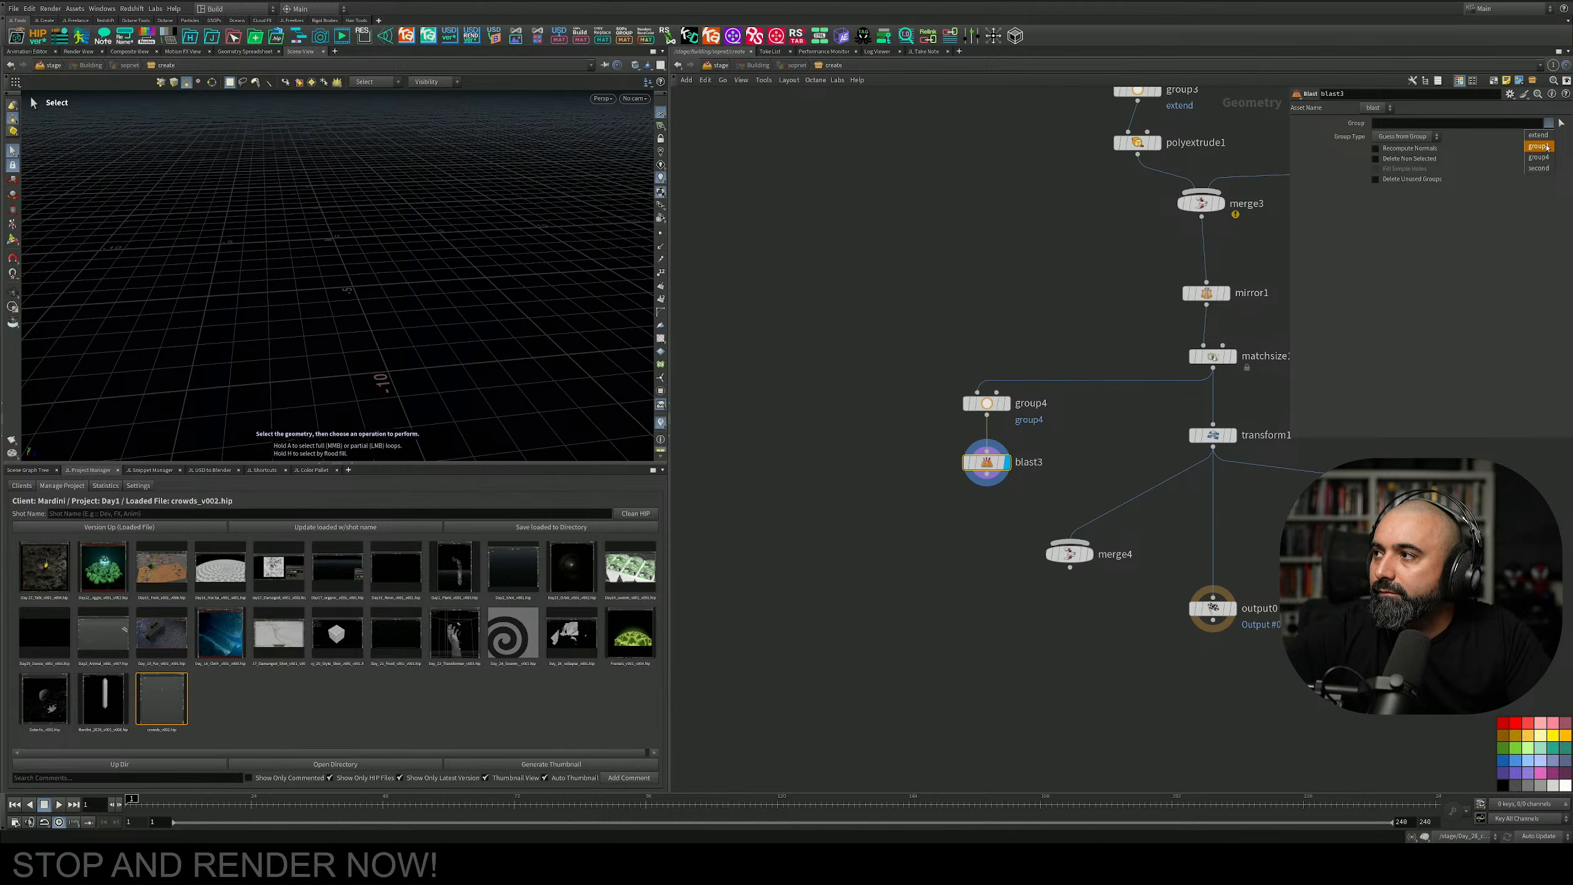
{"action": "left_click", "coordinate": [1538, 156]}
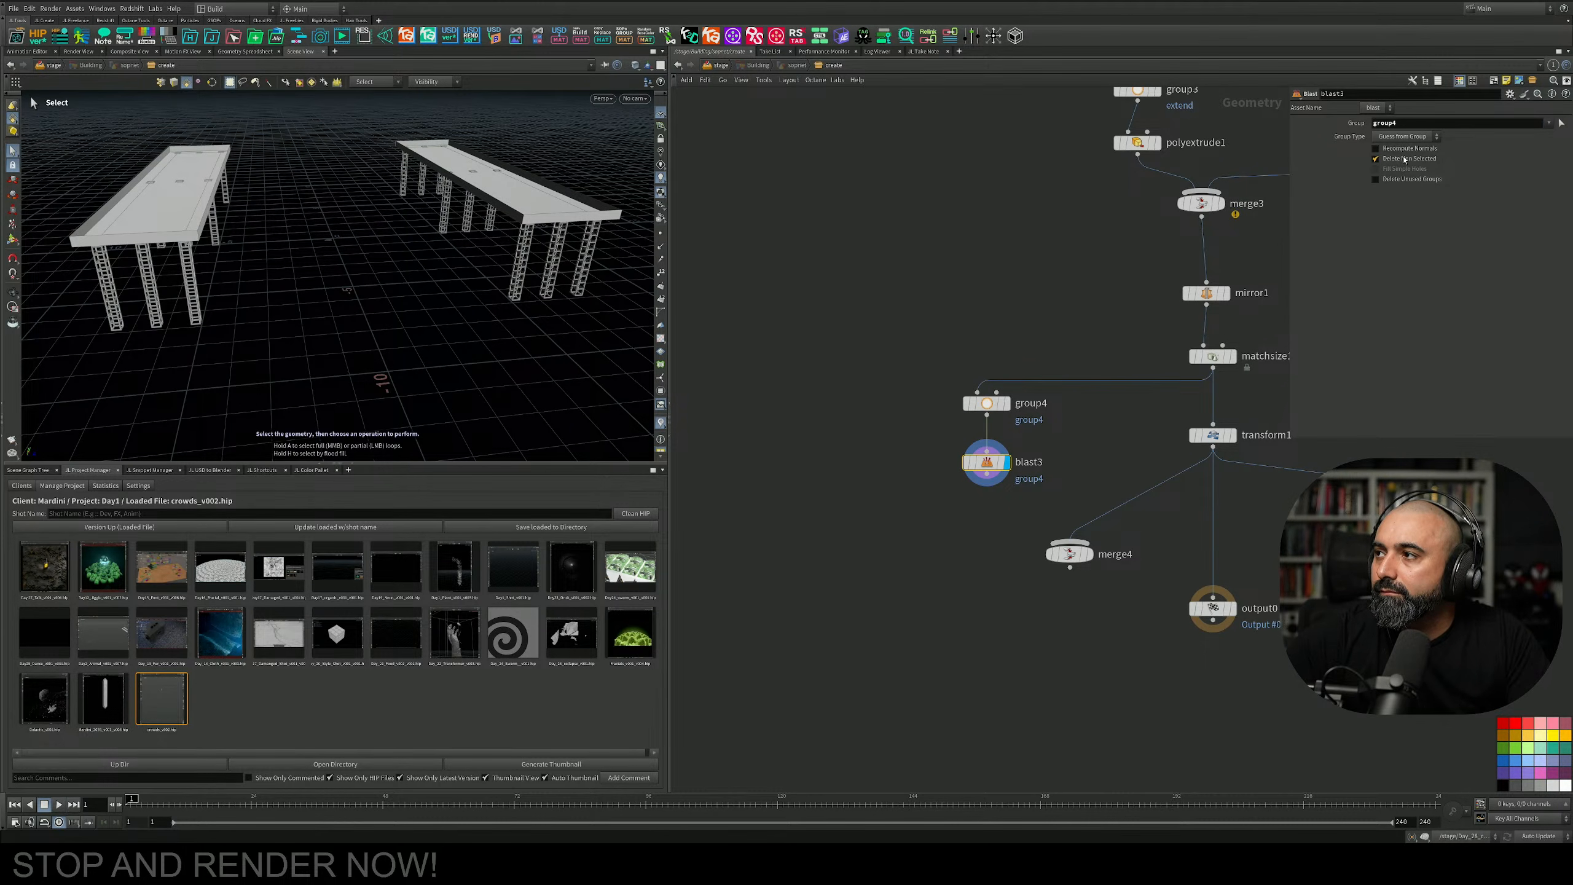
{"action": "left_click", "coordinate": [1404, 159]}
Inspect the isolated upward-facing faces and add a Labs Delete Small Parts node below blast3.
{"action": "left_click_drag", "start_coordinate": [591, 348], "coordinate": [387, 202], "text": "alt"}
{"action": "left_click_drag", "start_coordinate": [343, 211], "coordinate": [530, 263]}
{"action": "key", "text": "s"}
{"action": "middle_click_drag", "start_coordinate": [1001, 461], "coordinate": [1004, 422]}
{"action": "key", "text": "Tab"}
{"action": "type", "text": "dele"}
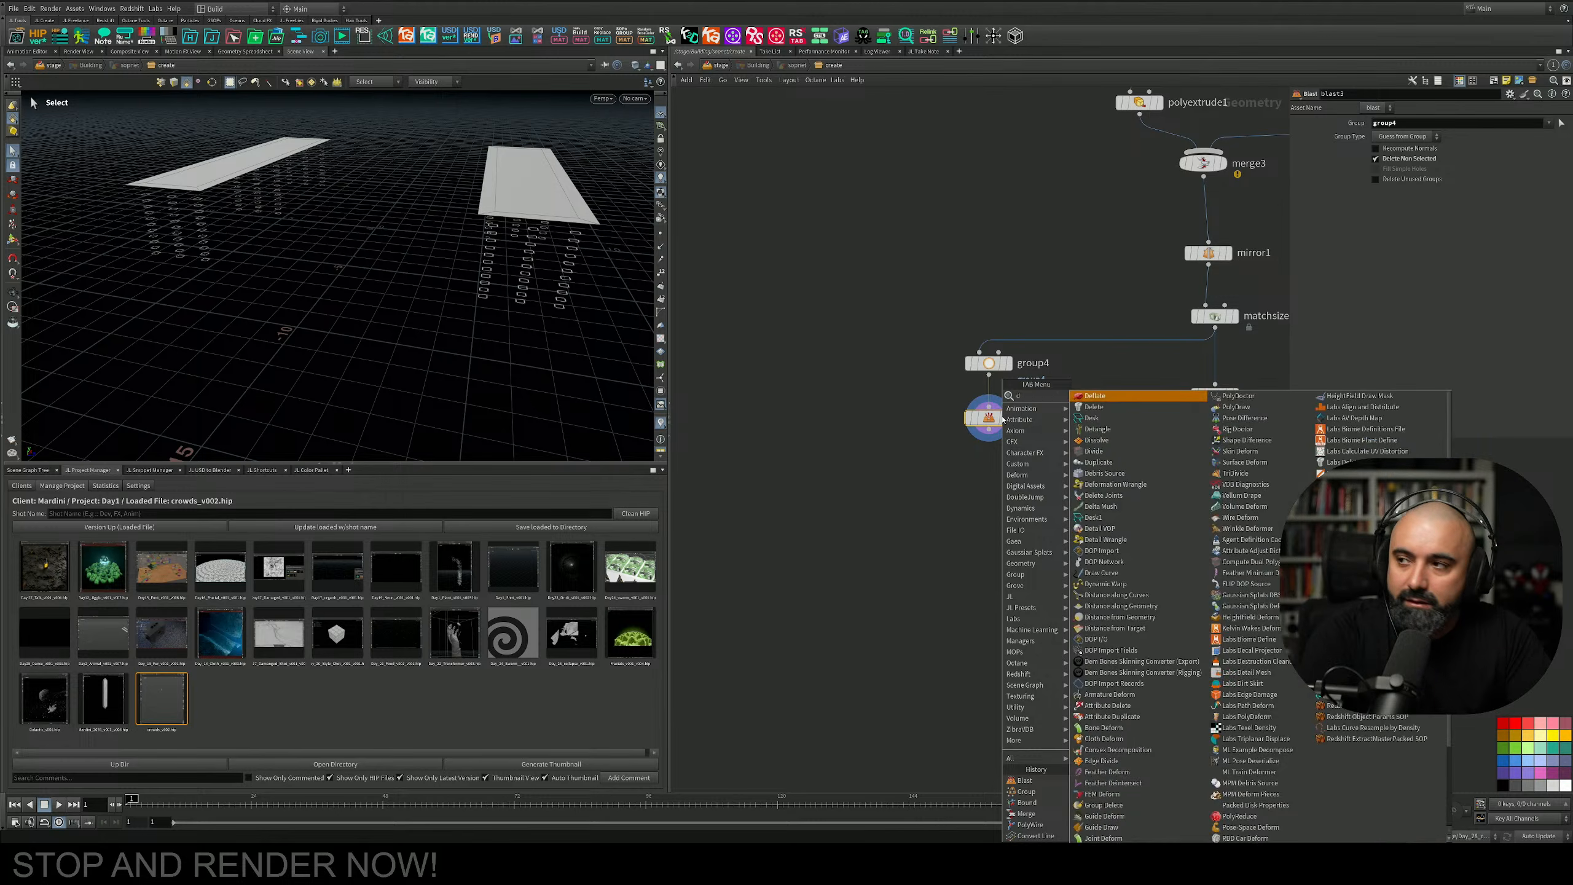
{"action": "key", "text": "Down"}
{"action": "key", "text": "Down"}
{"action": "key", "text": "Down"}
{"action": "key", "text": "Down"}
{"action": "key", "text": "Down"}
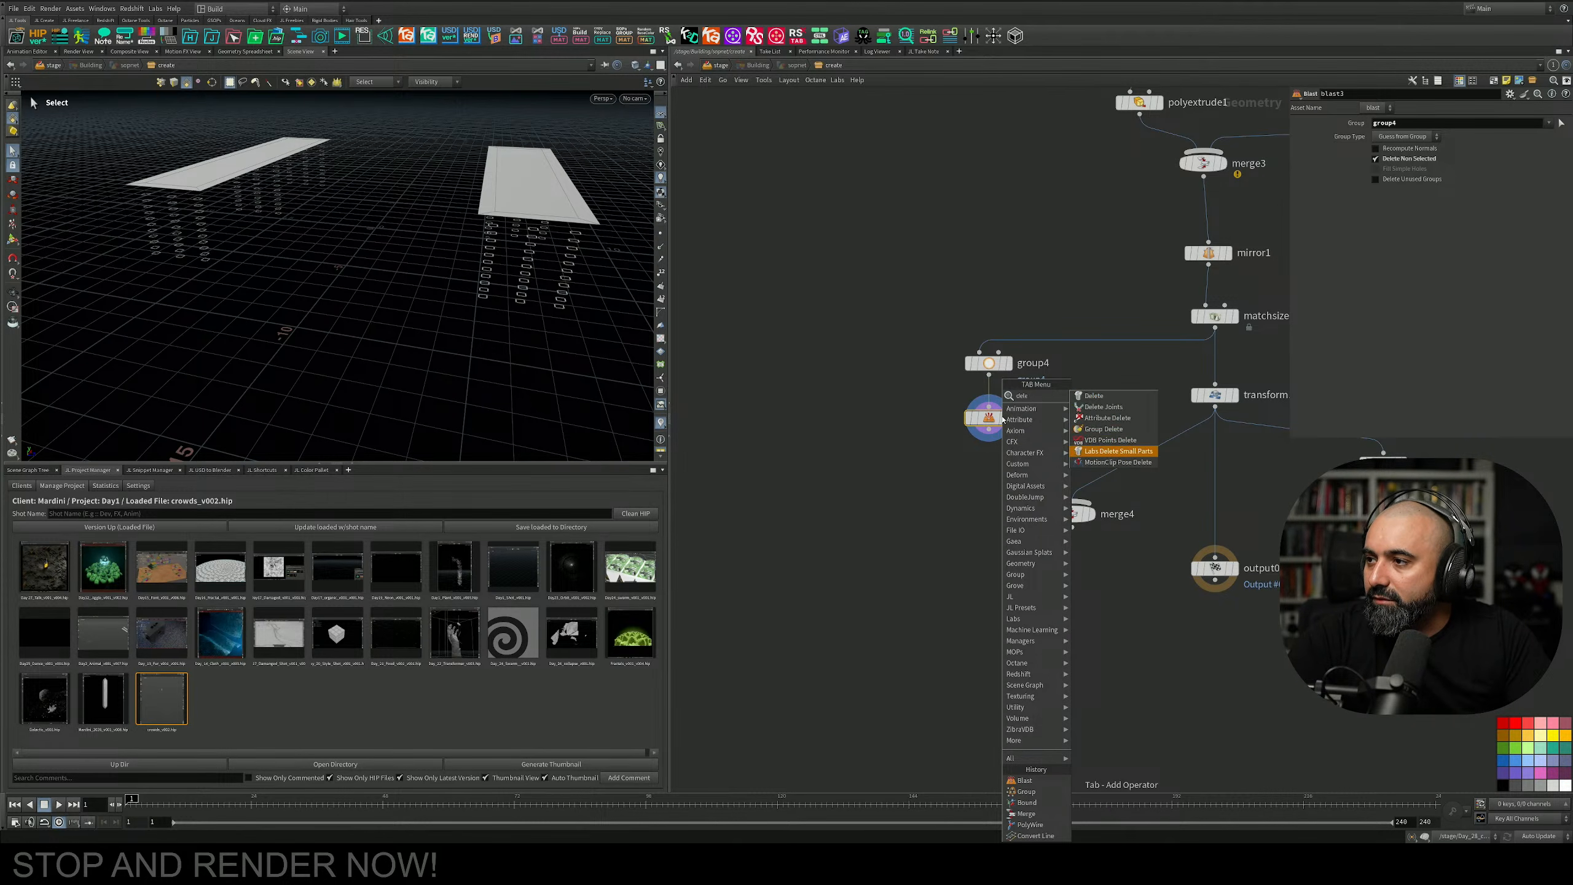
{"action": "key", "text": "Return"}
{"action": "left_click", "coordinate": [978, 456]}
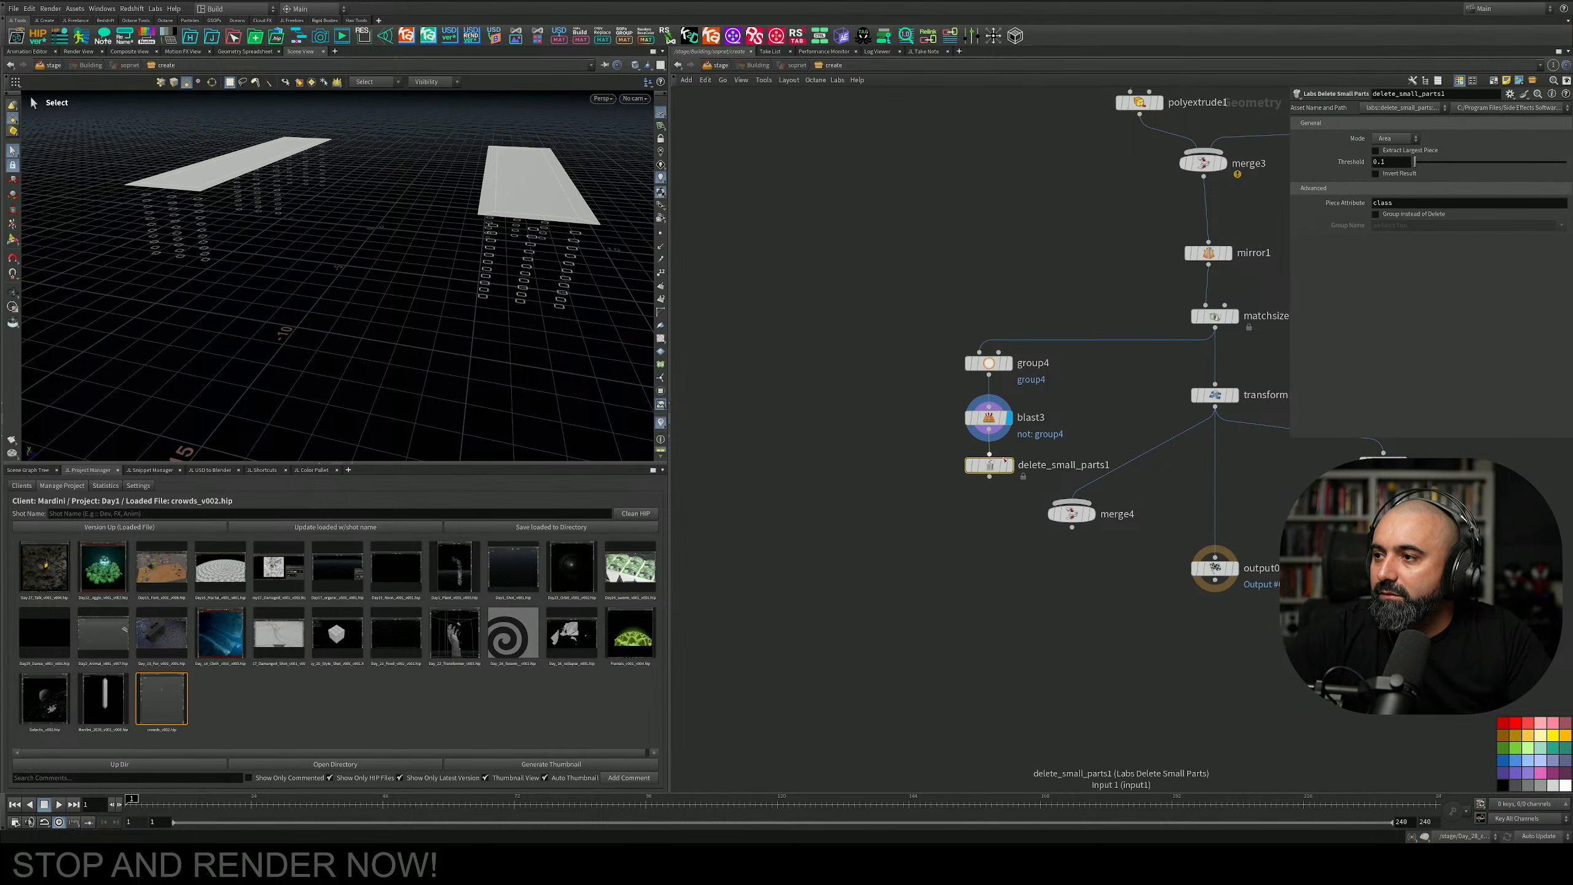
Display delete_small_parts1 and move the chain of group4, blast3 and delete_small_parts1 further from the main branch.
{"action": "left_click_drag", "start_coordinate": [396, 316], "coordinate": [493, 292], "text": "alt"}
{"action": "left_click_drag", "start_coordinate": [1017, 513], "coordinate": [966, 341]}
{"action": "left_click_drag", "start_coordinate": [987, 365], "coordinate": [934, 360]}
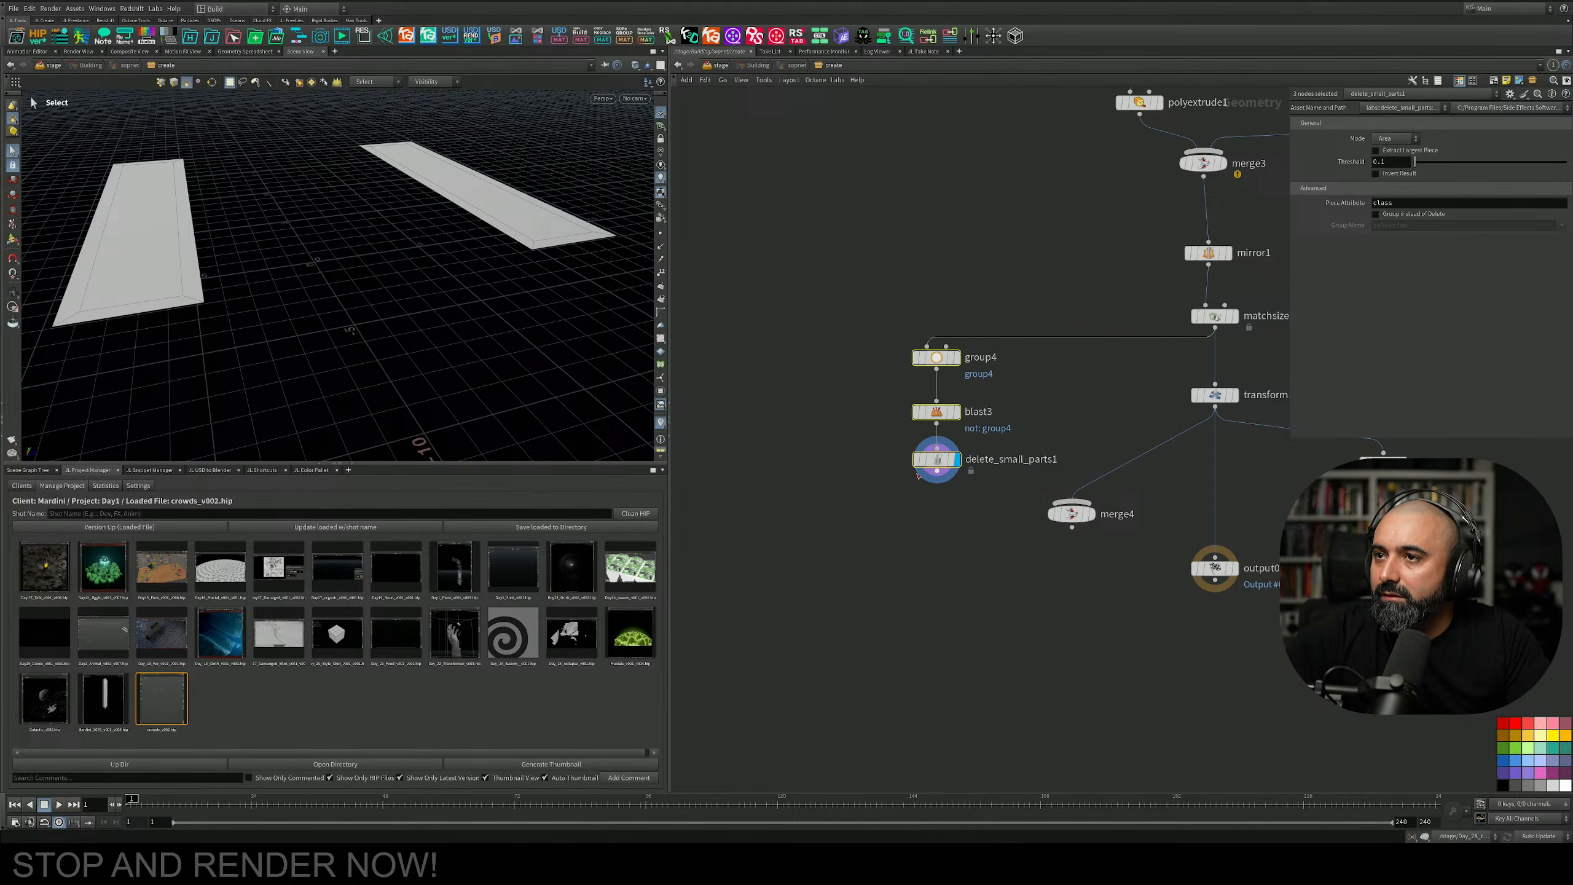
{"action": "left_click", "coordinate": [885, 494]}
{"action": "scroll", "coordinate": [918, 445], "scroll_direction": "up", "scroll_amount": 2}
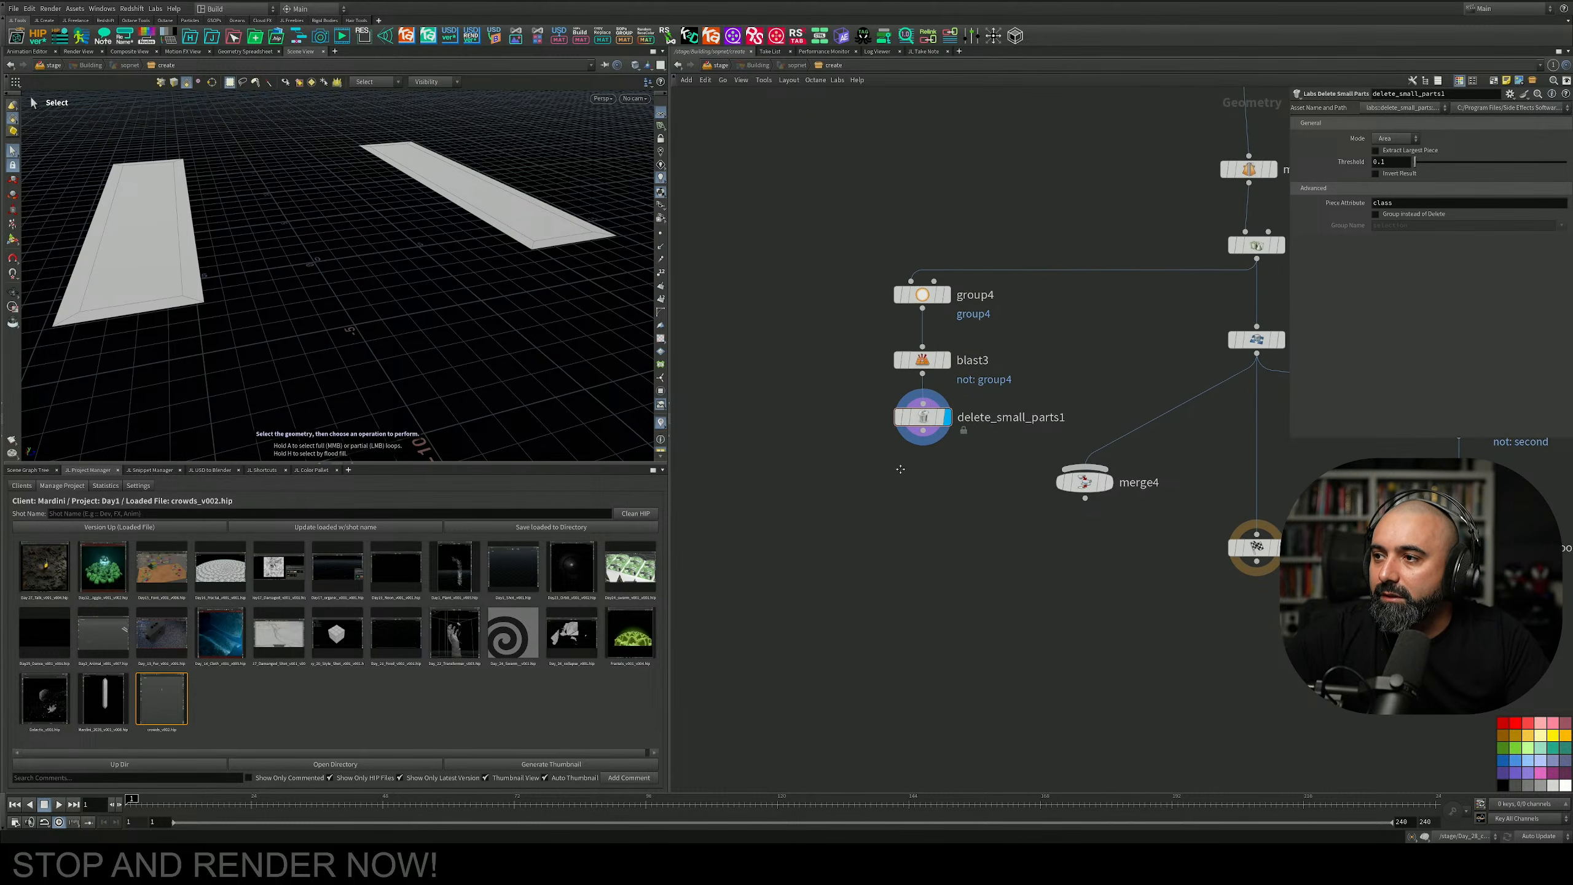
{"action": "key", "text": "Tab"}
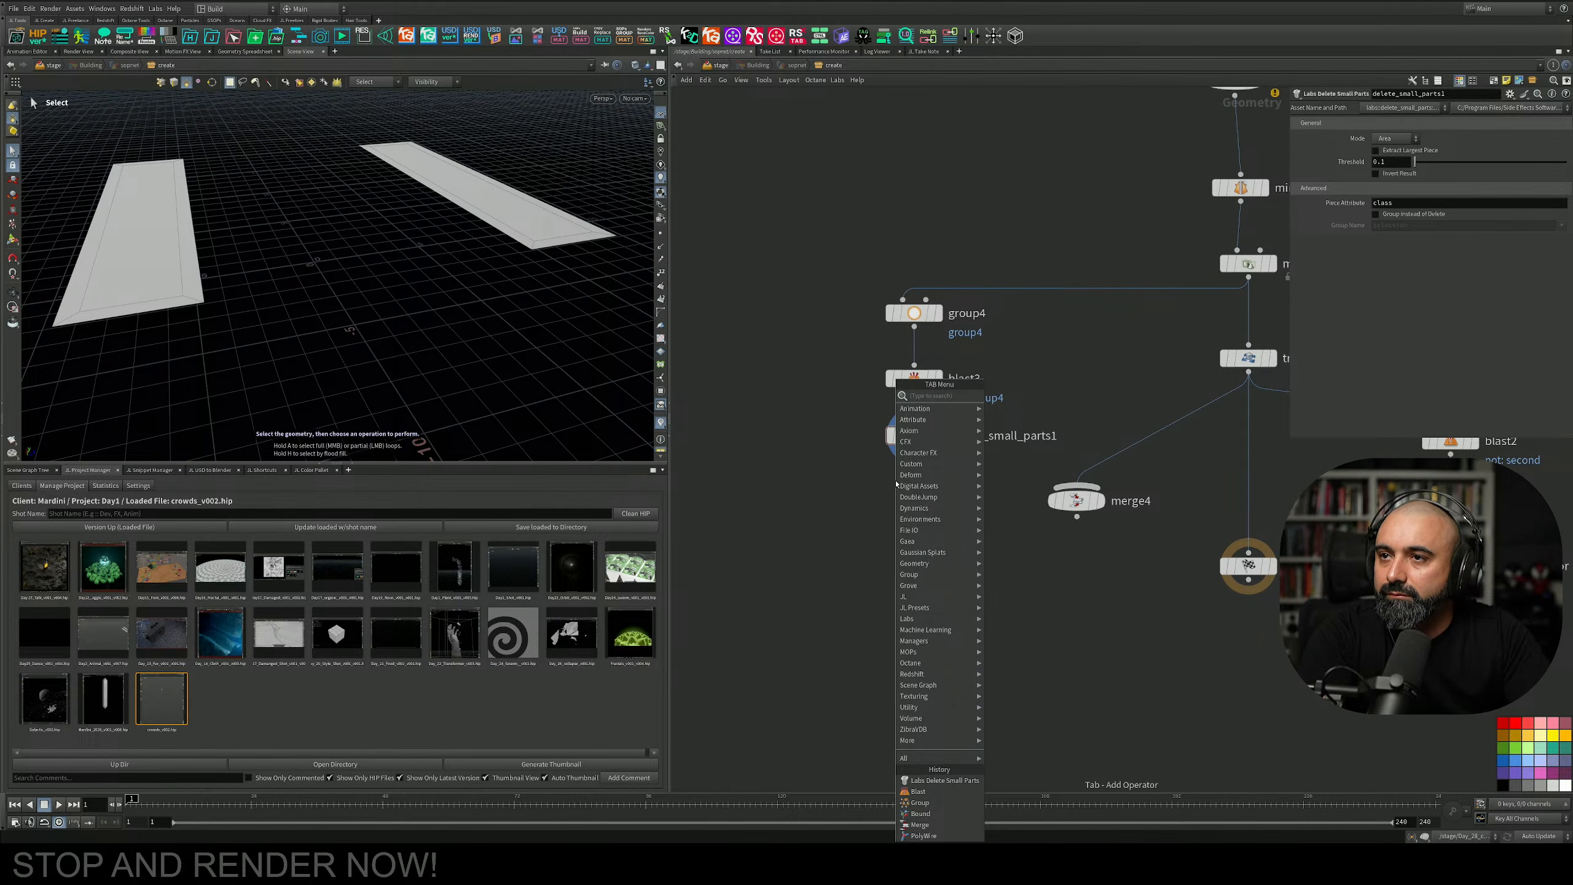
{"action": "middle_click_drag", "start_coordinate": [769, 448], "coordinate": [767, 408]}
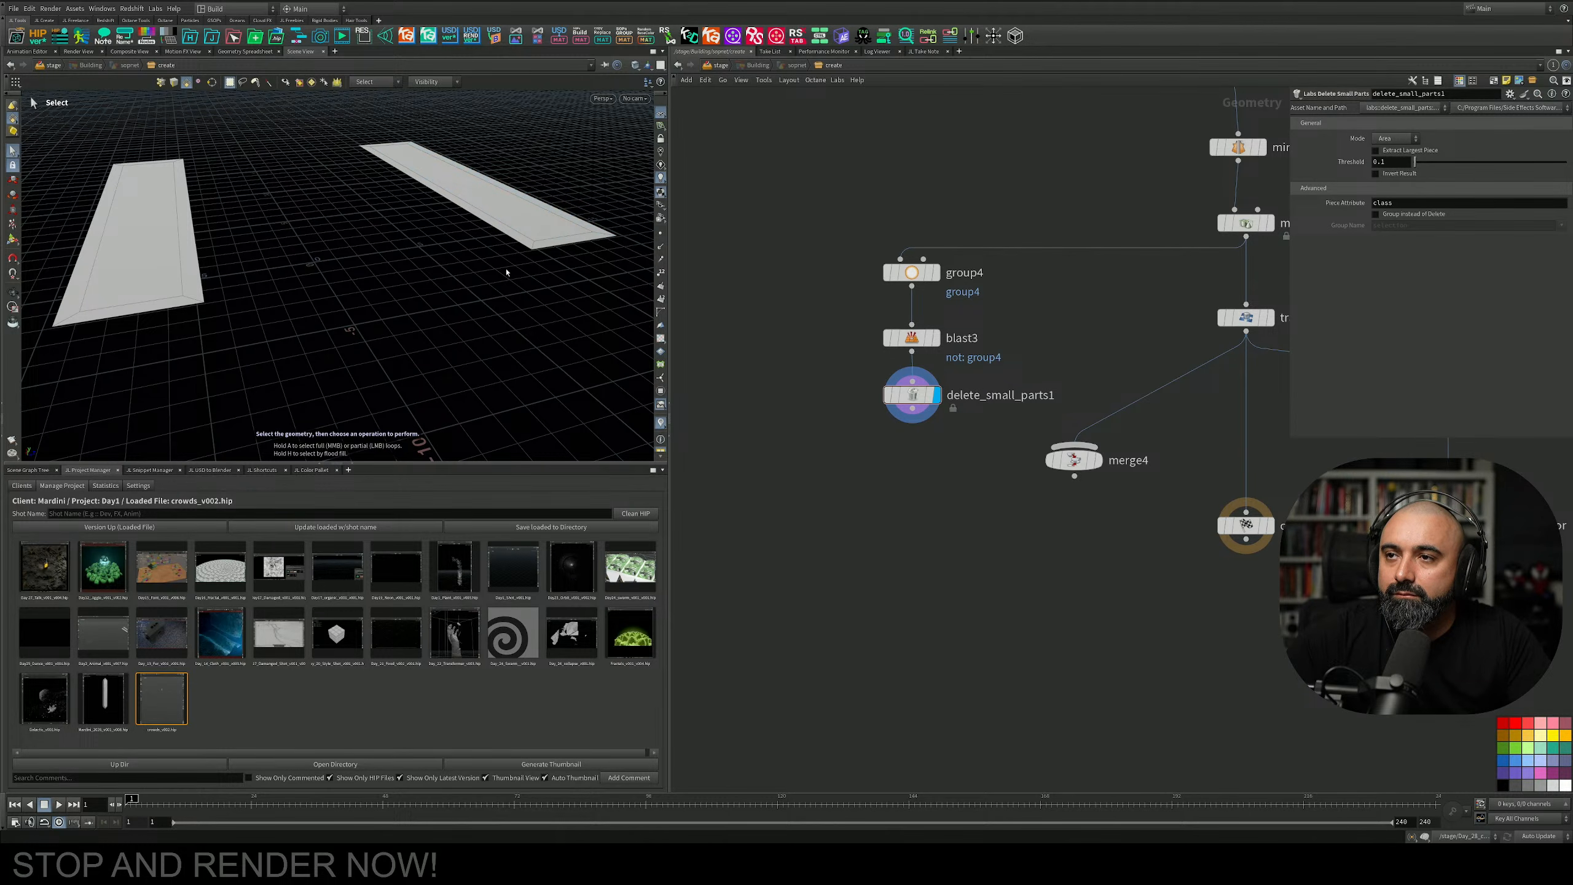
Select the outer boundary edges of both platform surfaces and apply a PolyExtrude to them.
{"action": "key", "text": "3"}
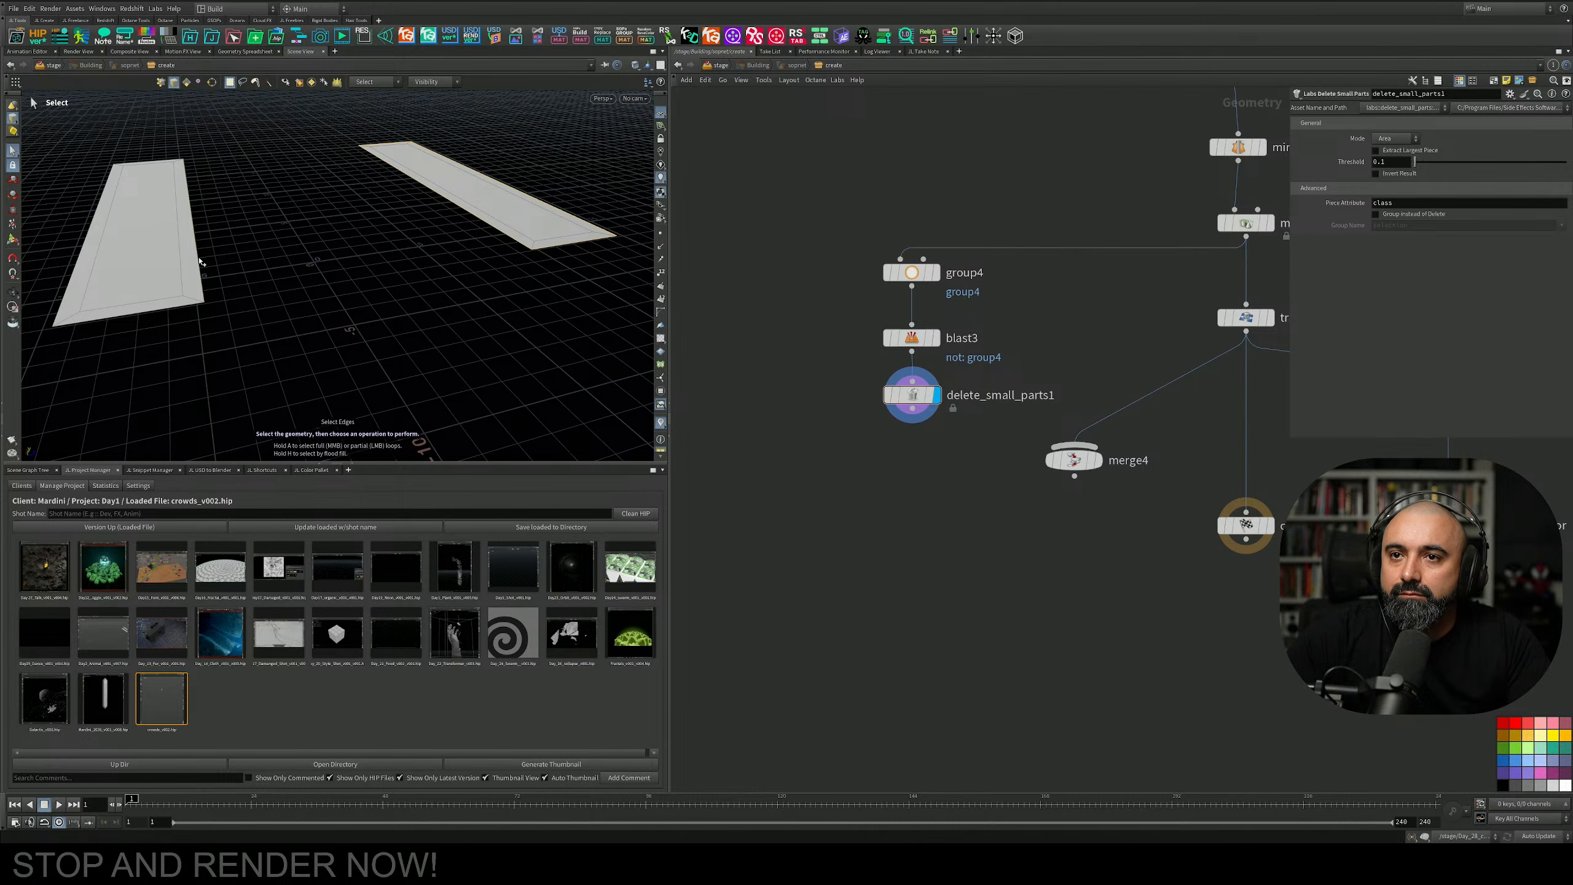
{"action": "key", "text": "Tab"}
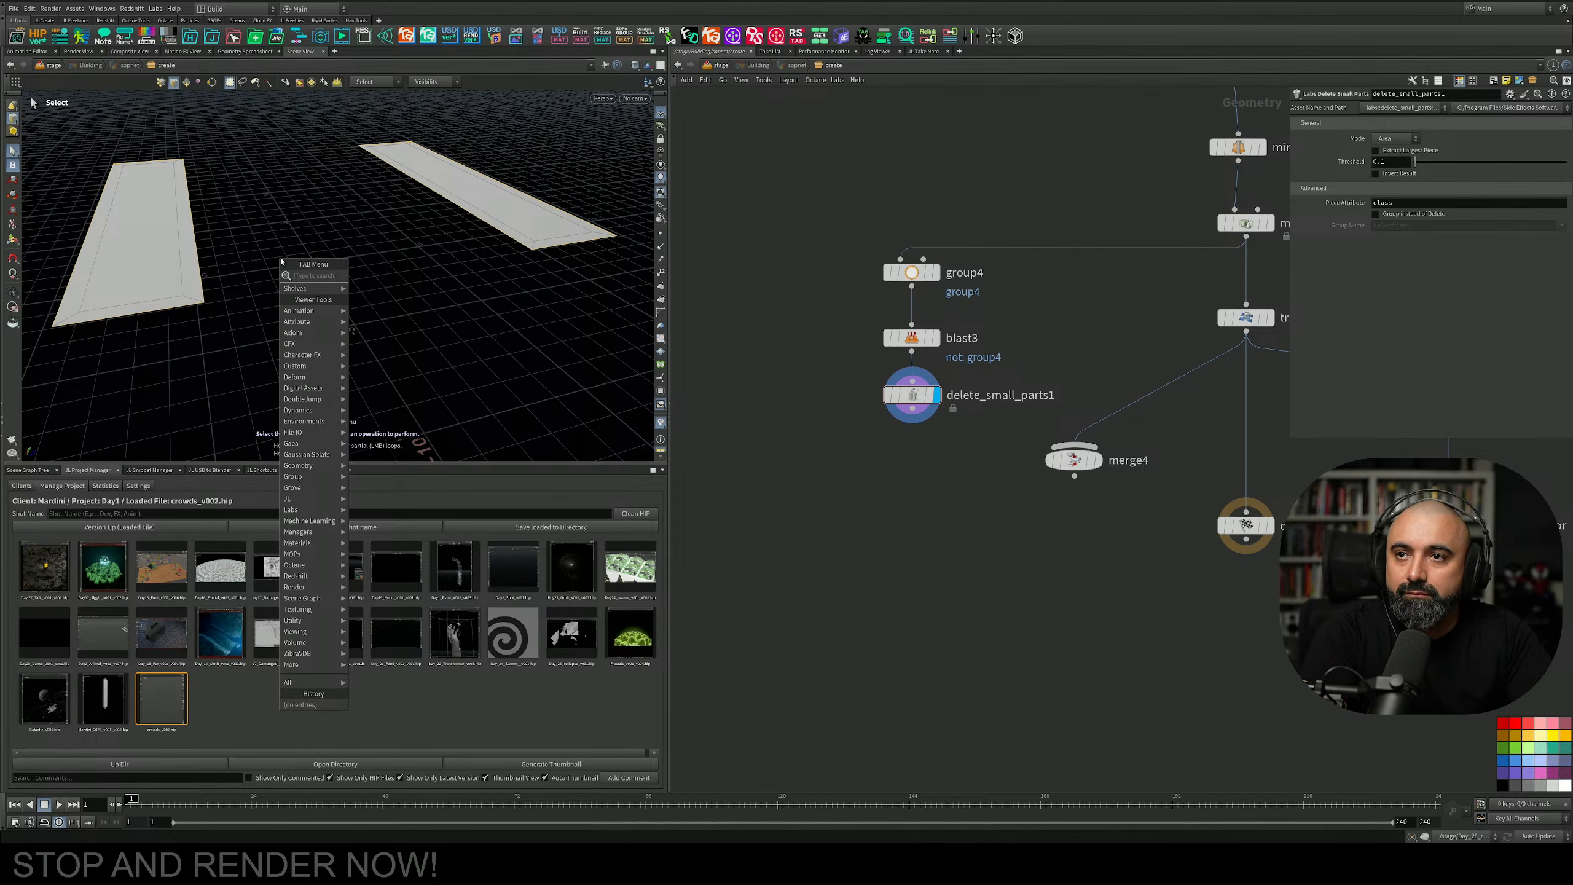
{"action": "type", "text": "e"}
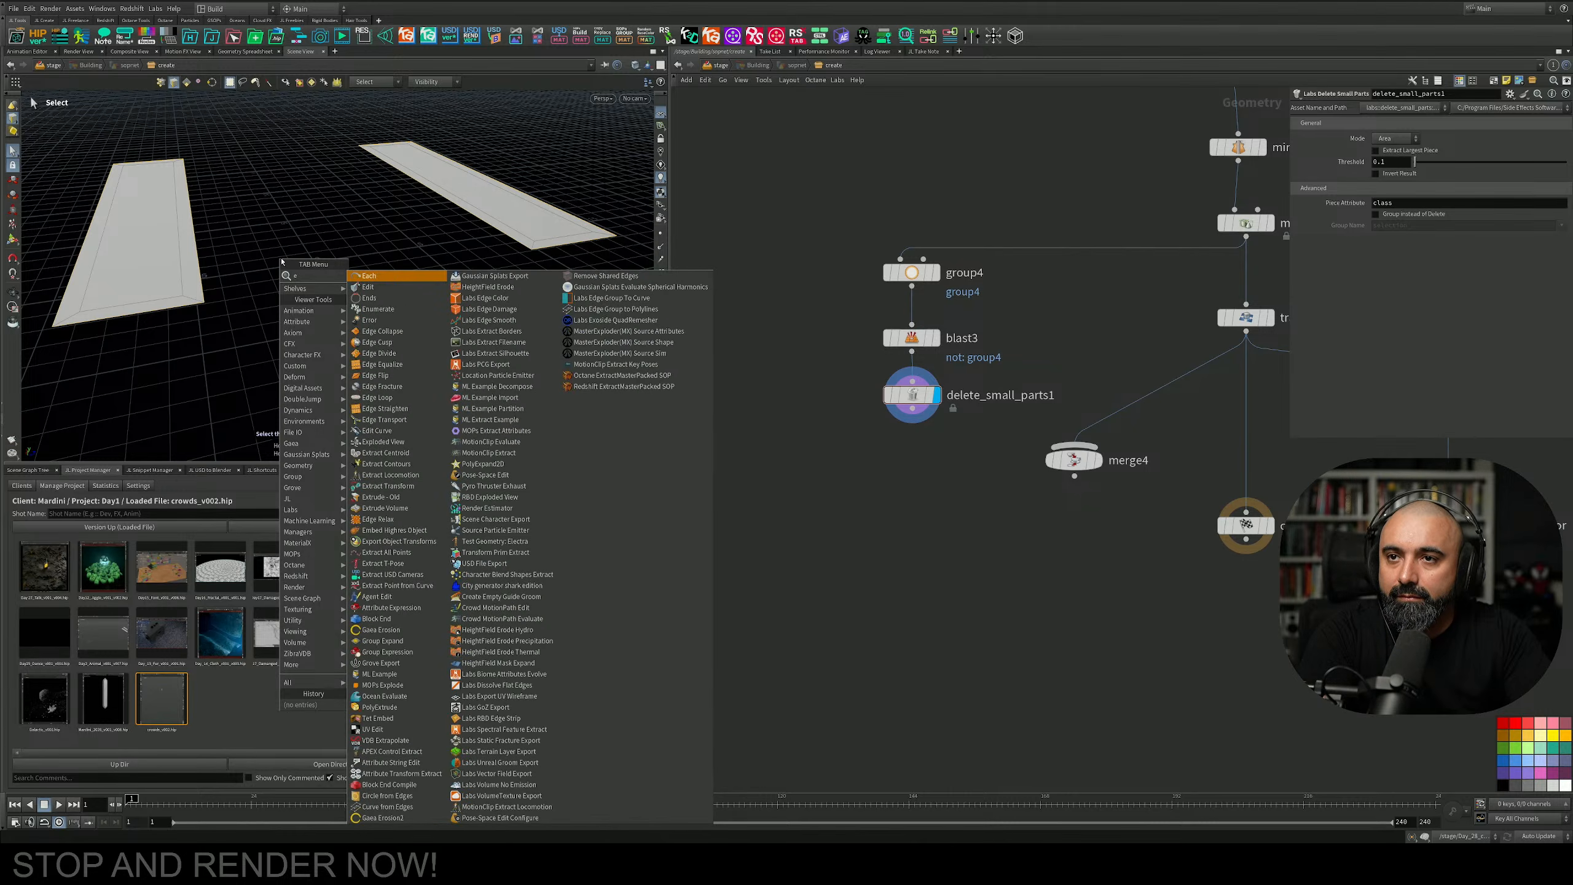
{"action": "type", "text": "xtru"}
{"action": "key", "text": "Down"}
{"action": "key", "text": "Down"}
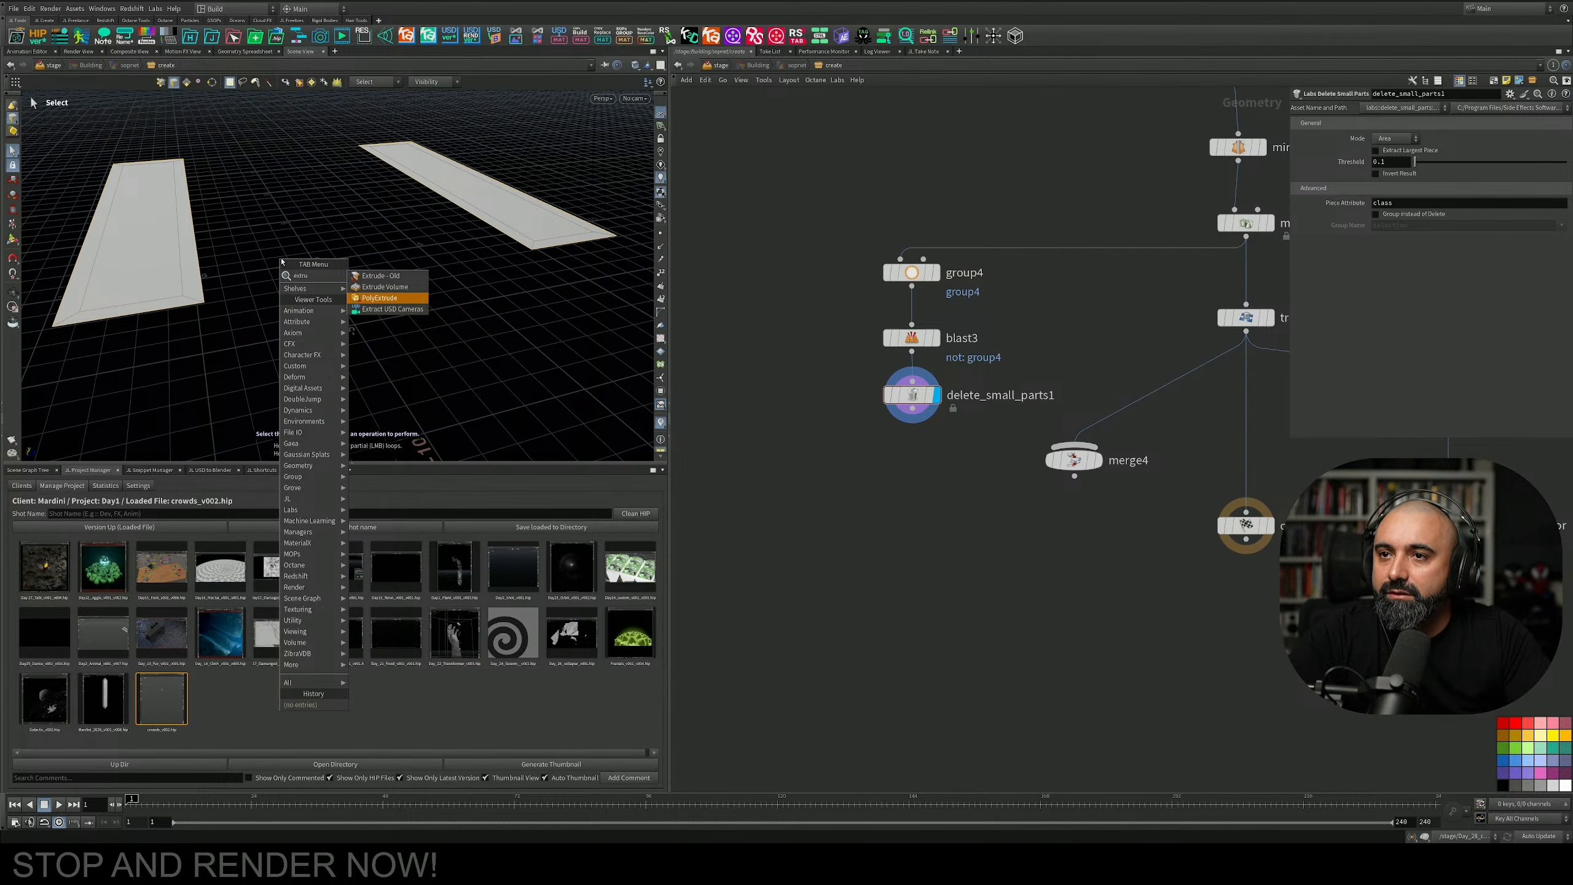
{"action": "key", "text": "Return"}
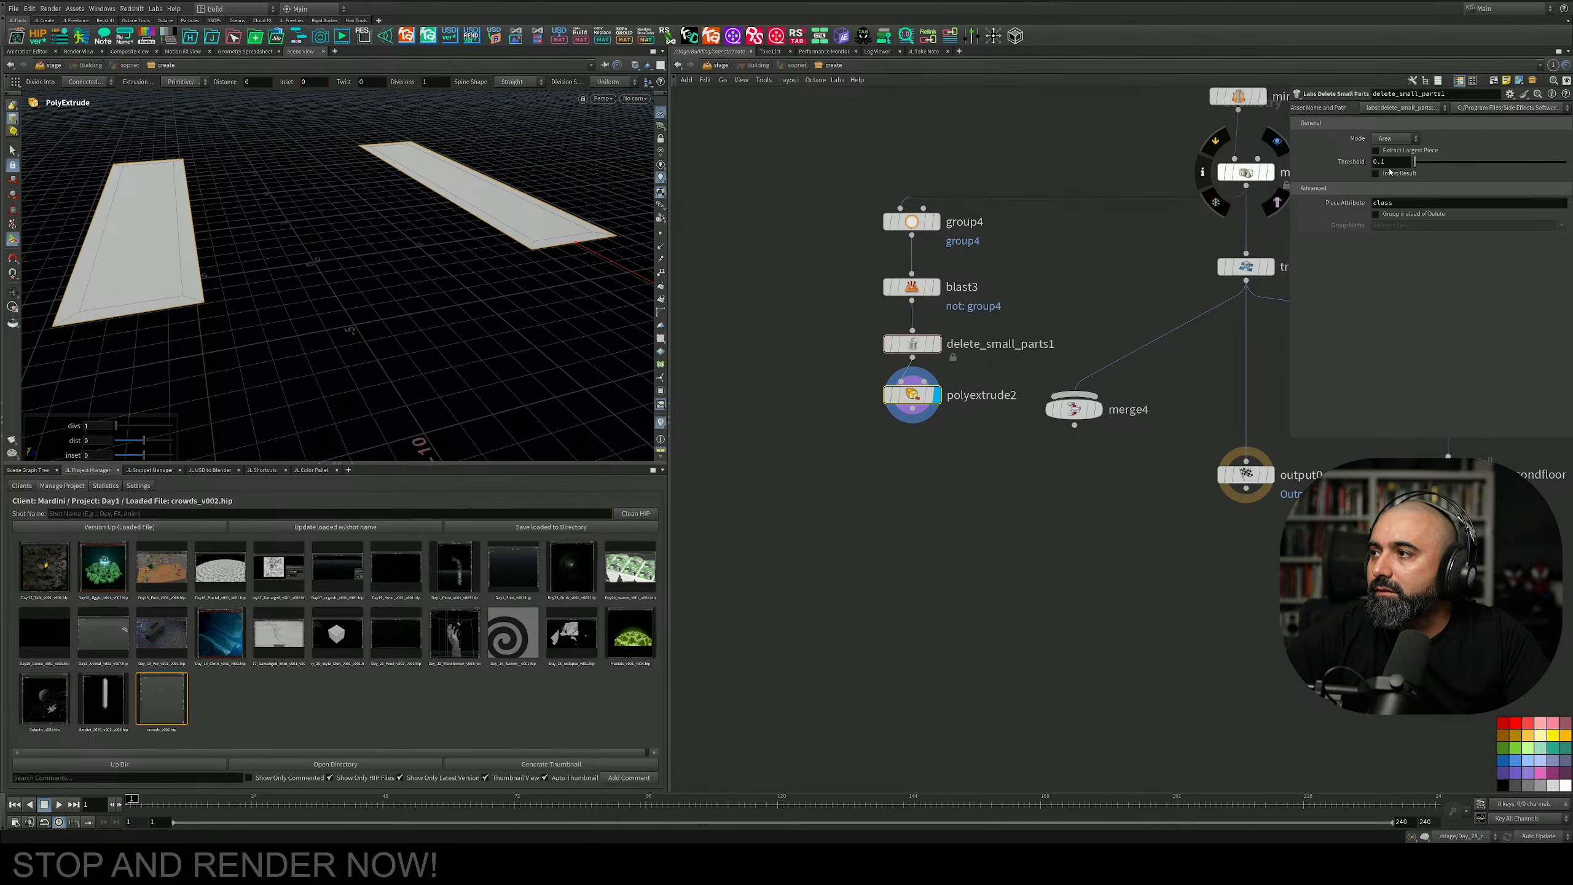
Set polyextrude2's distance to 0.07 and look through its spine and local control settings.
{"action": "left_click_drag", "start_coordinate": [1485, 176], "coordinate": [1491, 177]}
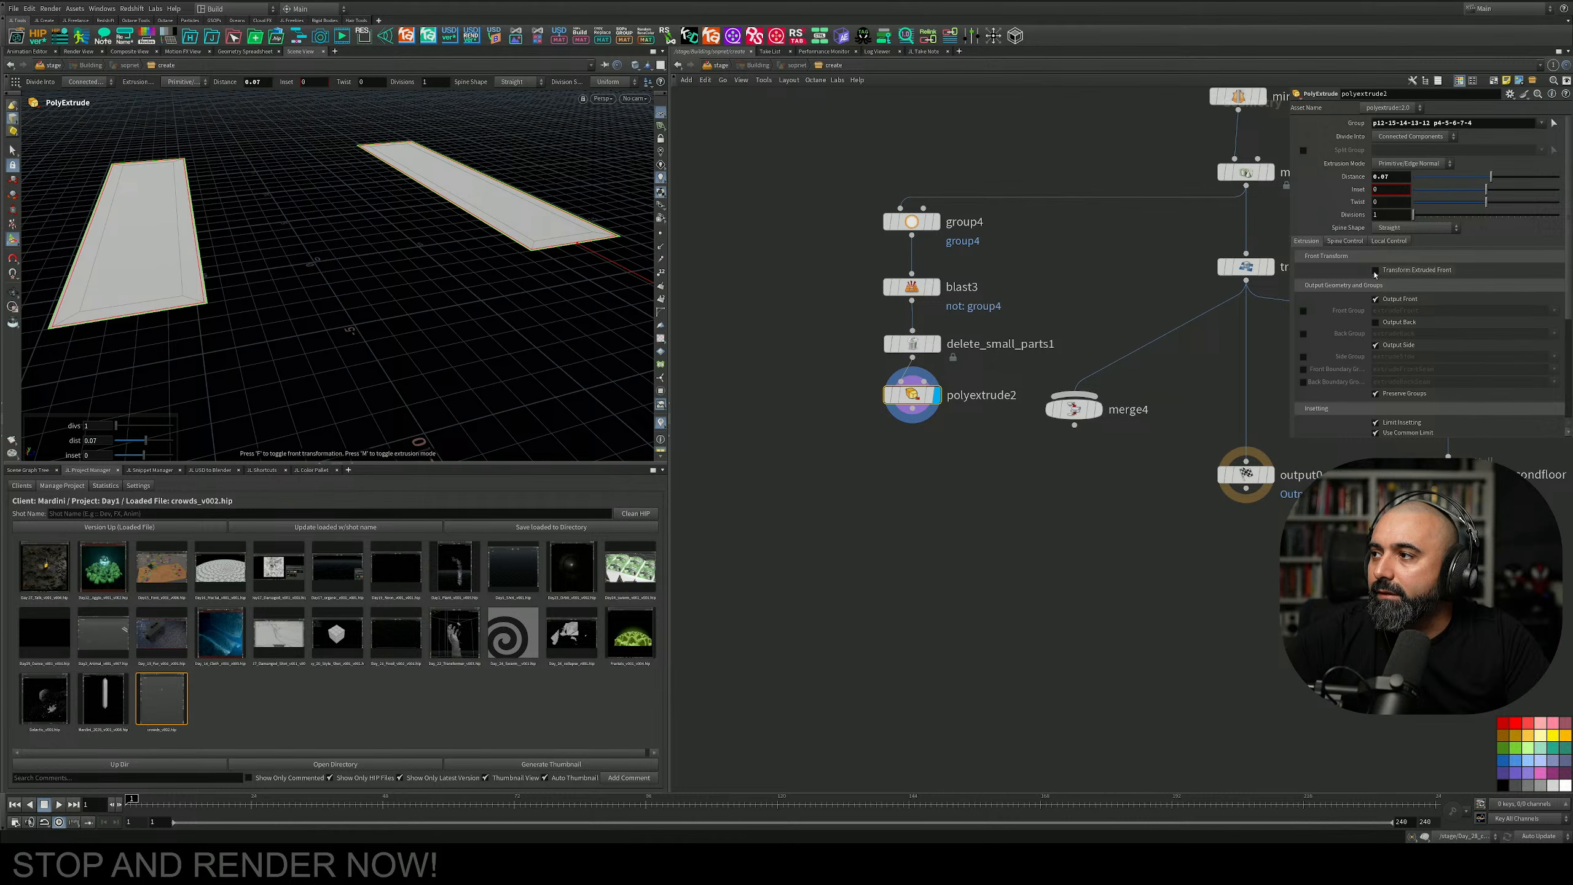
{"action": "left_click", "coordinate": [1345, 240]}
{"action": "left_click", "coordinate": [1389, 240]}
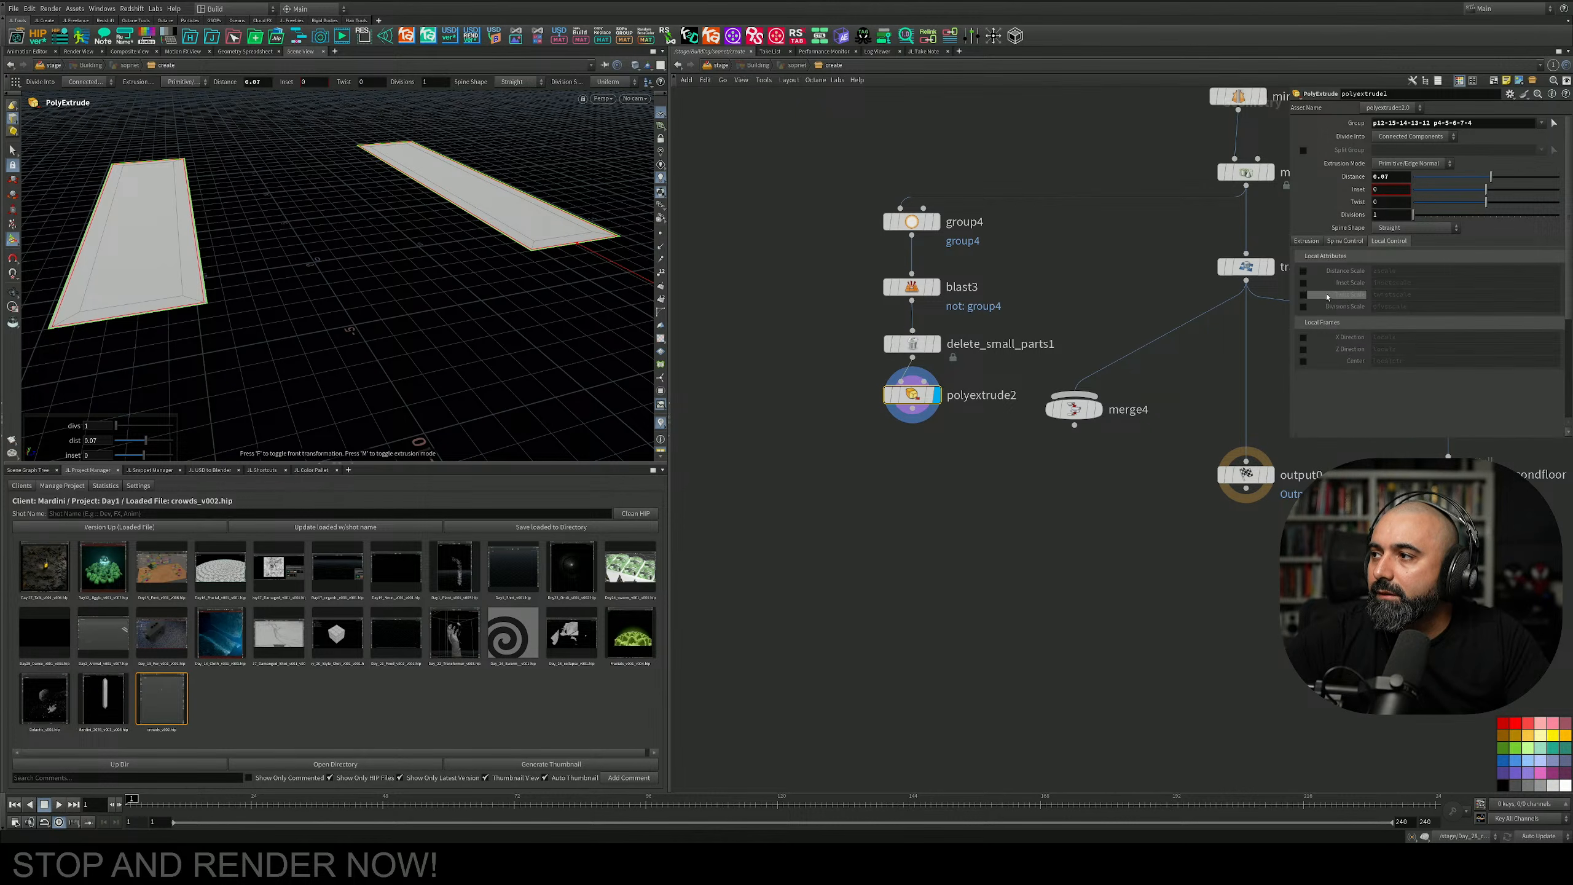
{"action": "left_click", "coordinate": [1346, 241]}
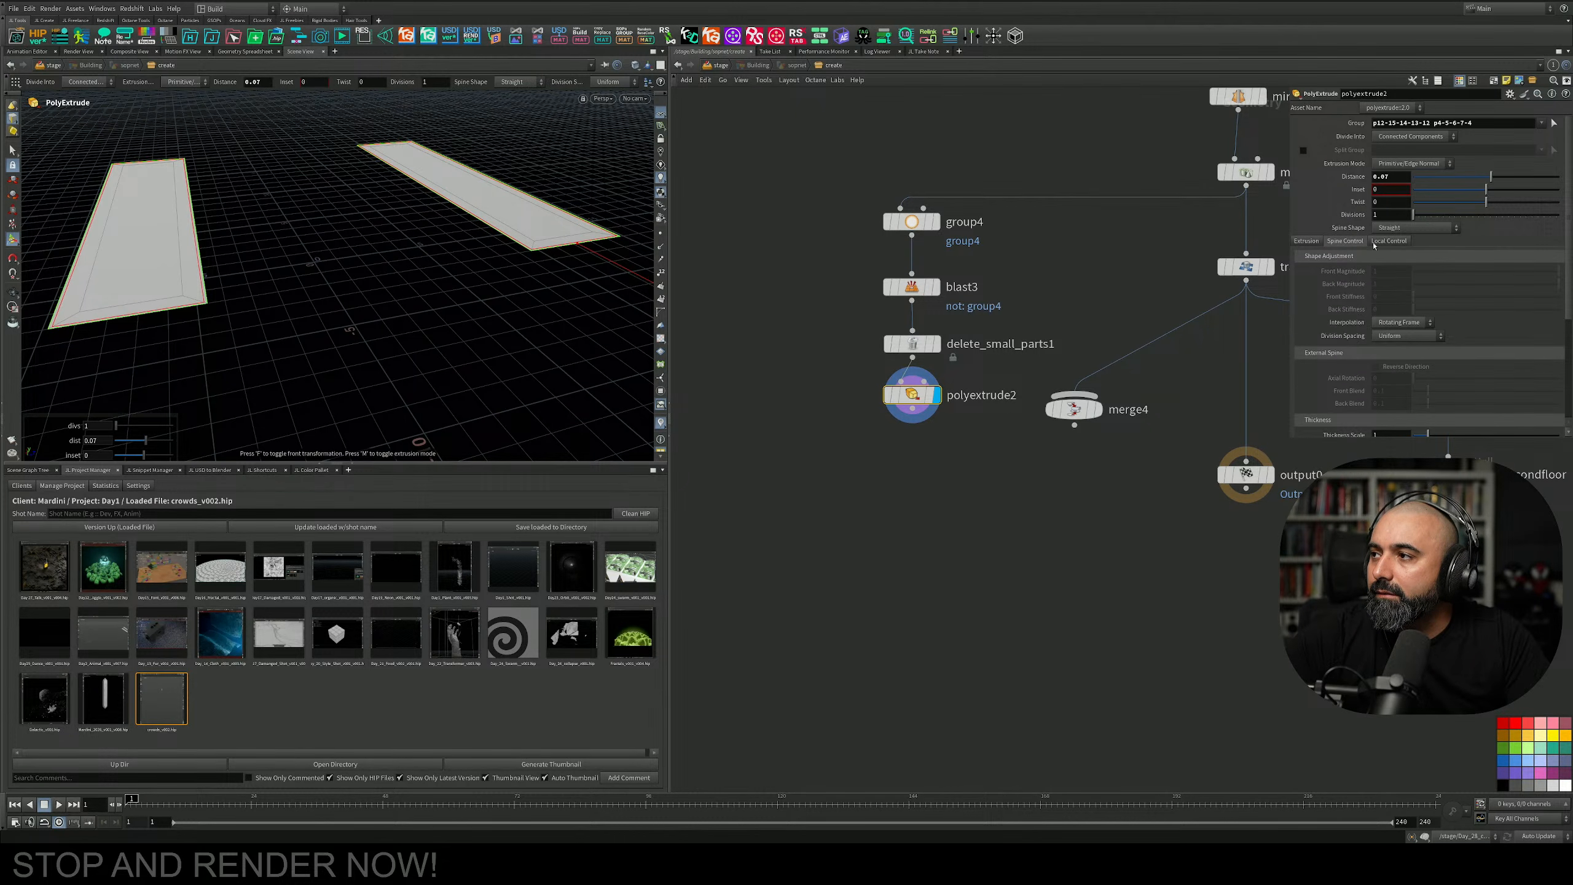
{"action": "left_click", "coordinate": [1396, 230]}
{"action": "left_click", "coordinate": [1335, 239]}
{"action": "left_click", "coordinate": [1305, 240]}
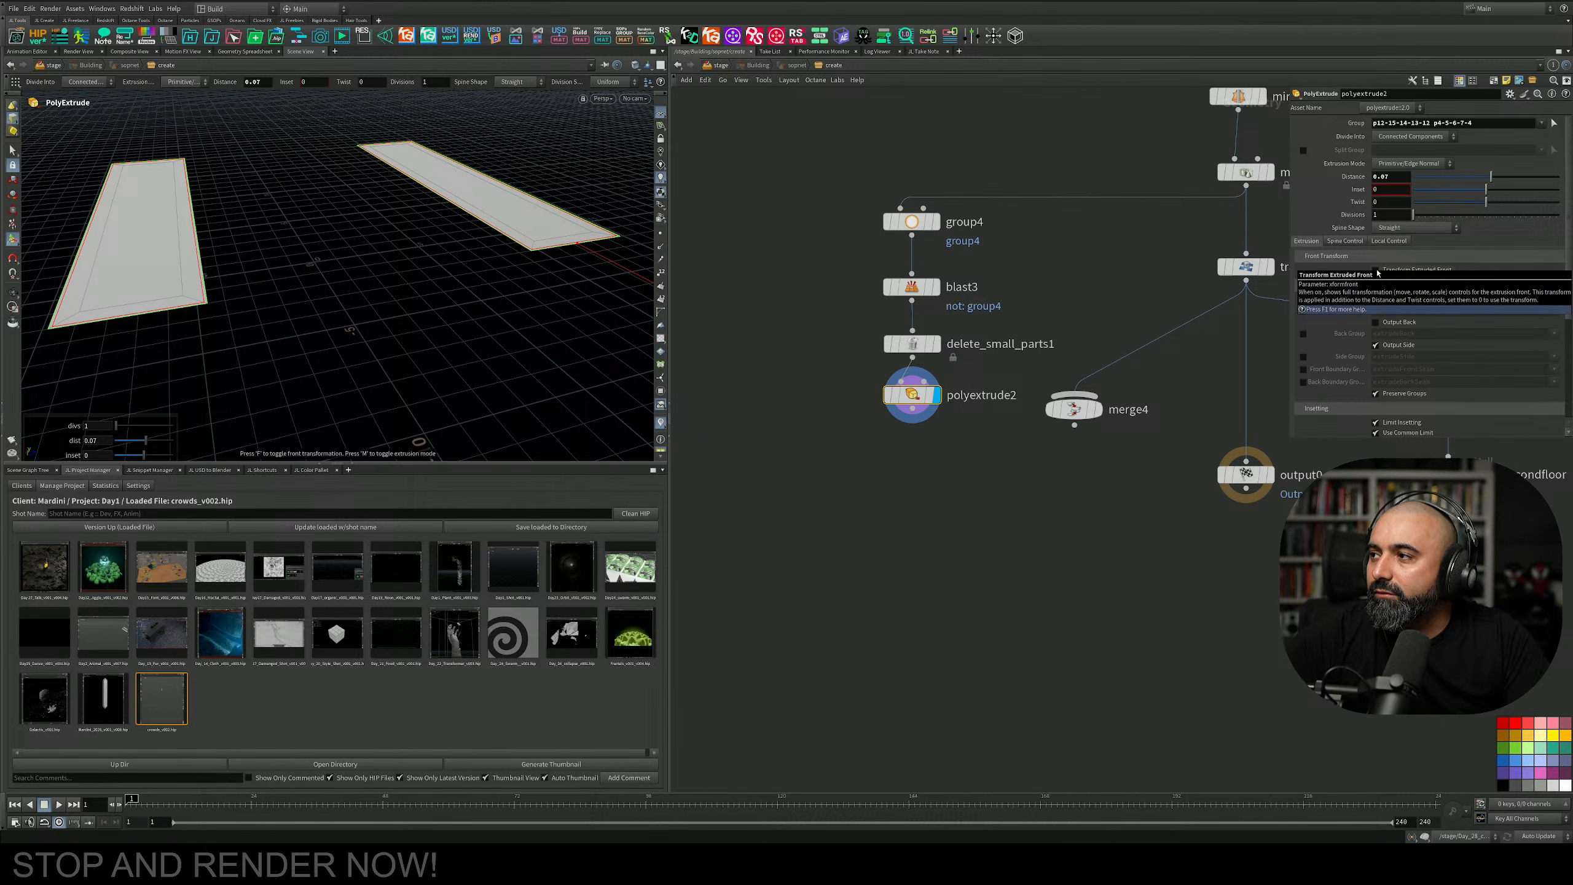
Enable Transform Extruded Front on polyextrude2 and set its Z translation to -1.4 to raise walls around both platforms.
{"action": "left_click", "coordinate": [1376, 270]}
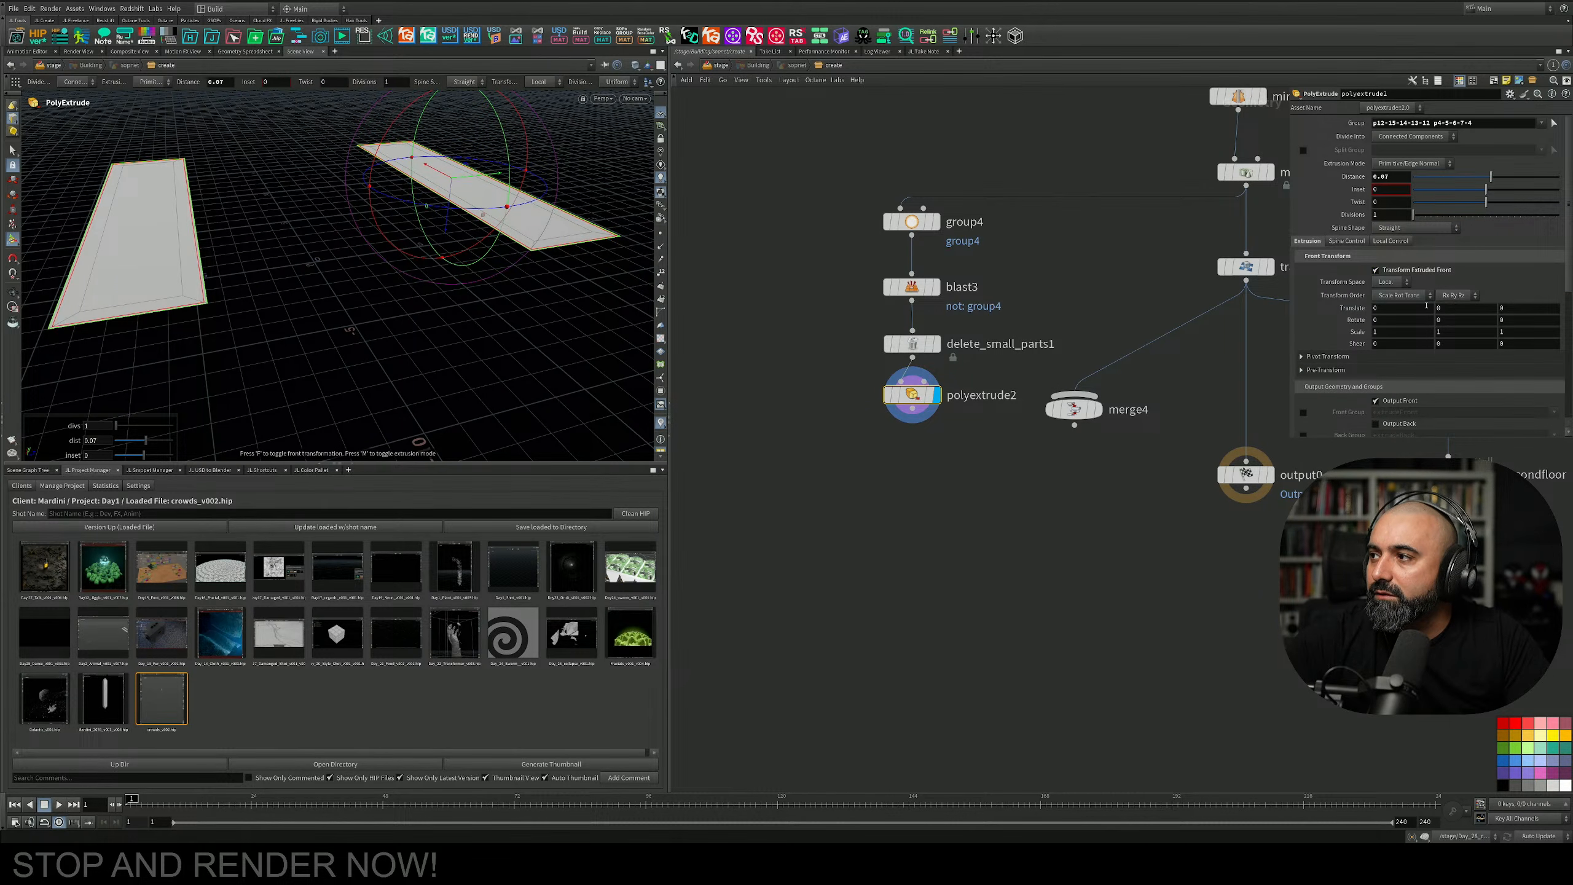
{"action": "middle_click_drag", "start_coordinate": [1447, 307], "coordinate": [1482, 310]}
{"action": "middle_click_drag", "start_coordinate": [903, 454], "coordinate": [927, 433]}
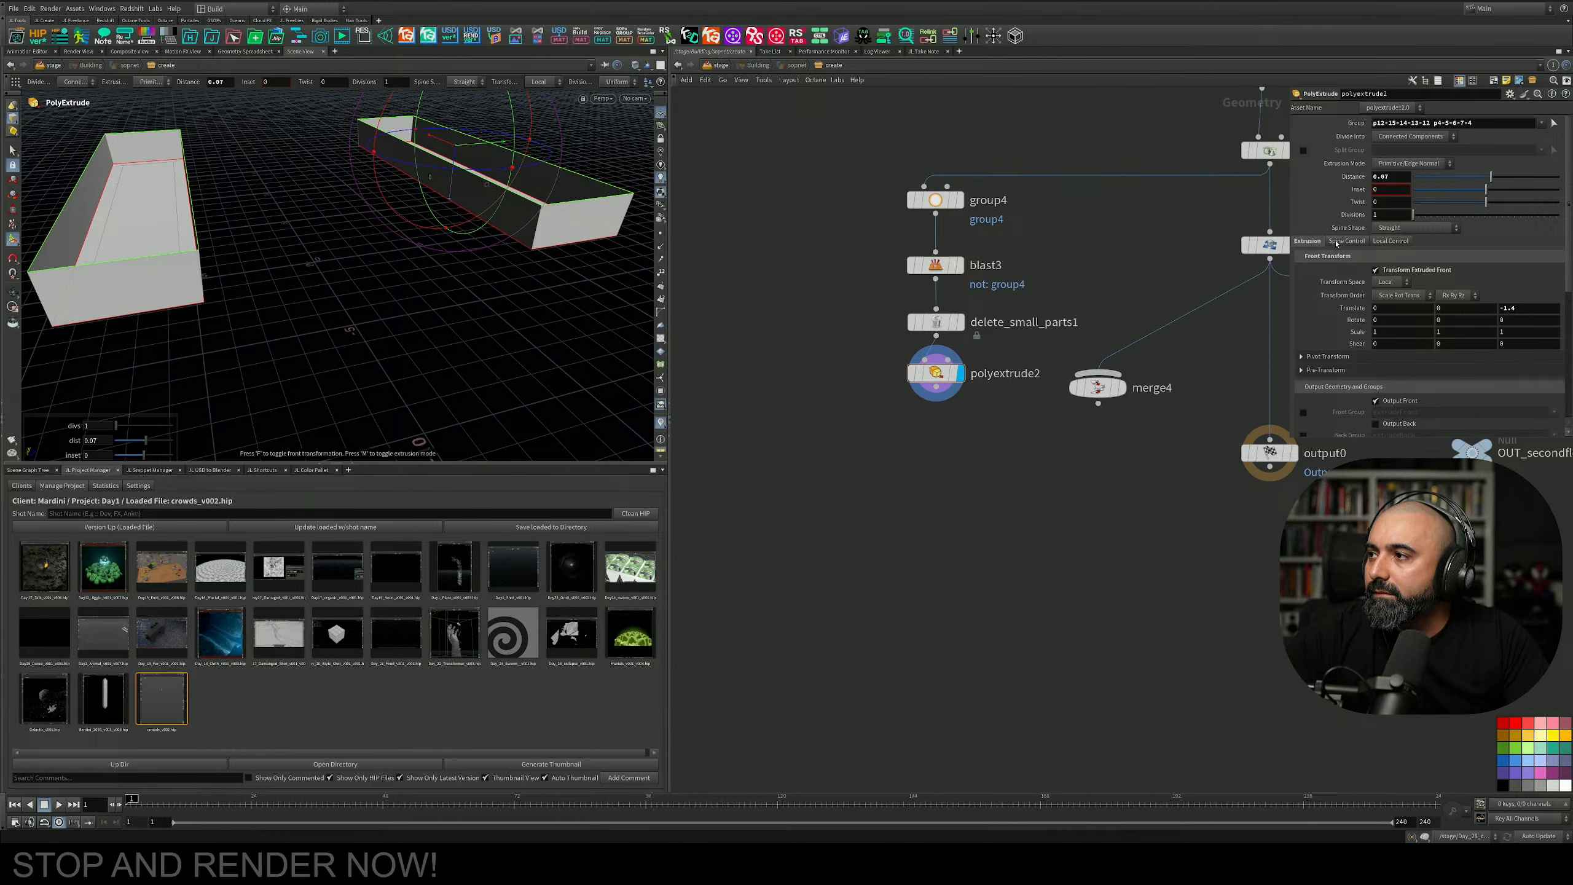
Enable Output Back on polyextrude2 along with the extrudeFront, extrudeBack and extrudeSide output groups.
{"action": "scroll", "coordinate": [1308, 351], "scroll_direction": "down", "scroll_amount": 1}
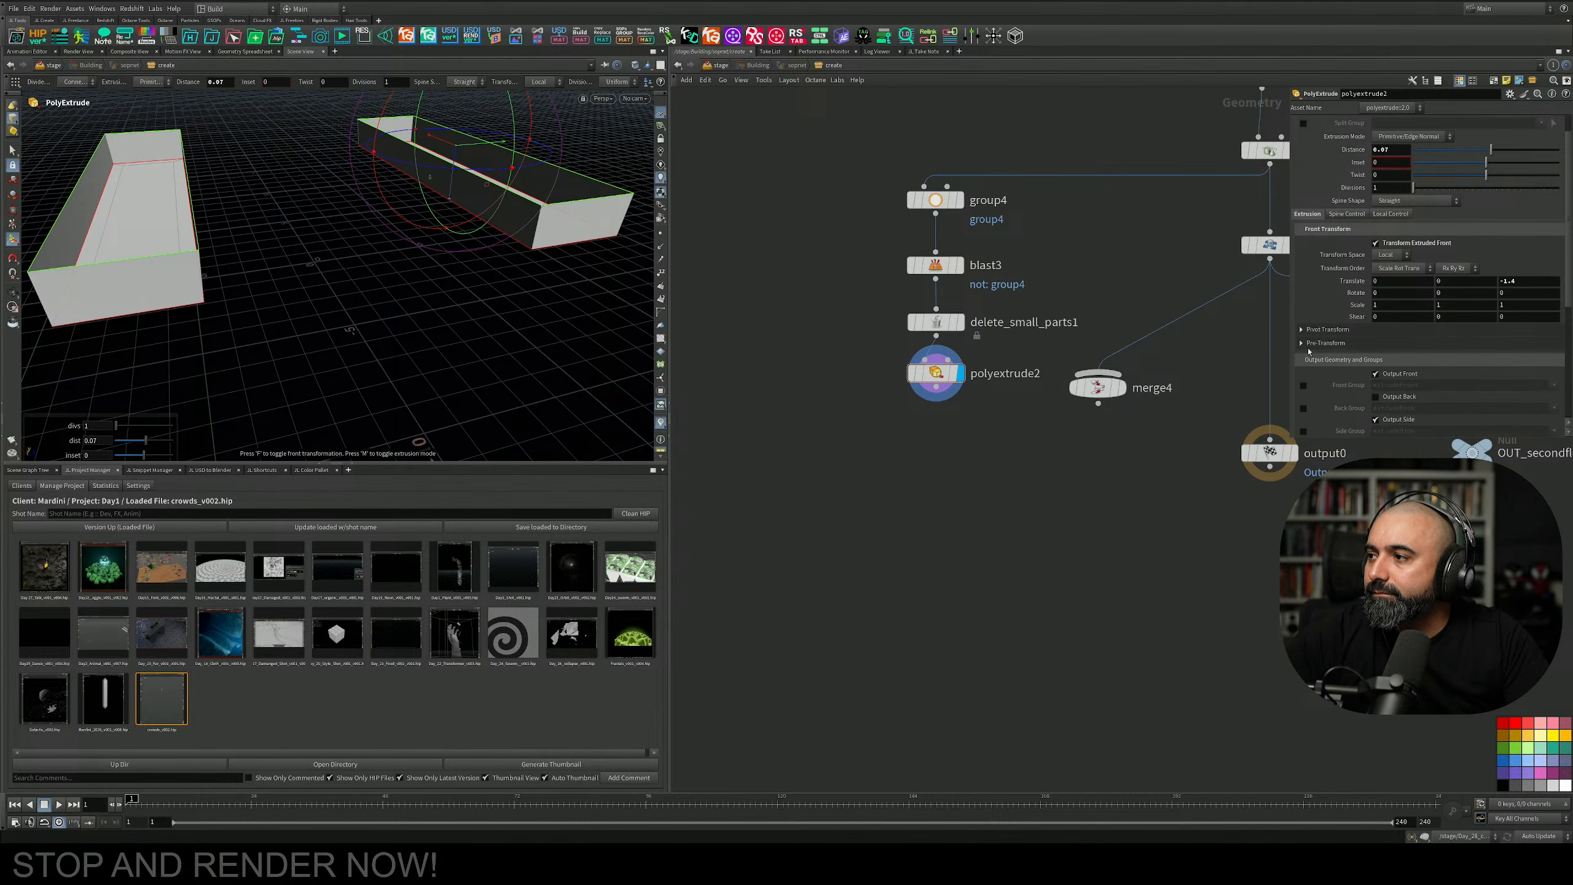
{"action": "scroll", "coordinate": [1308, 351], "scroll_direction": "down", "scroll_amount": 3}
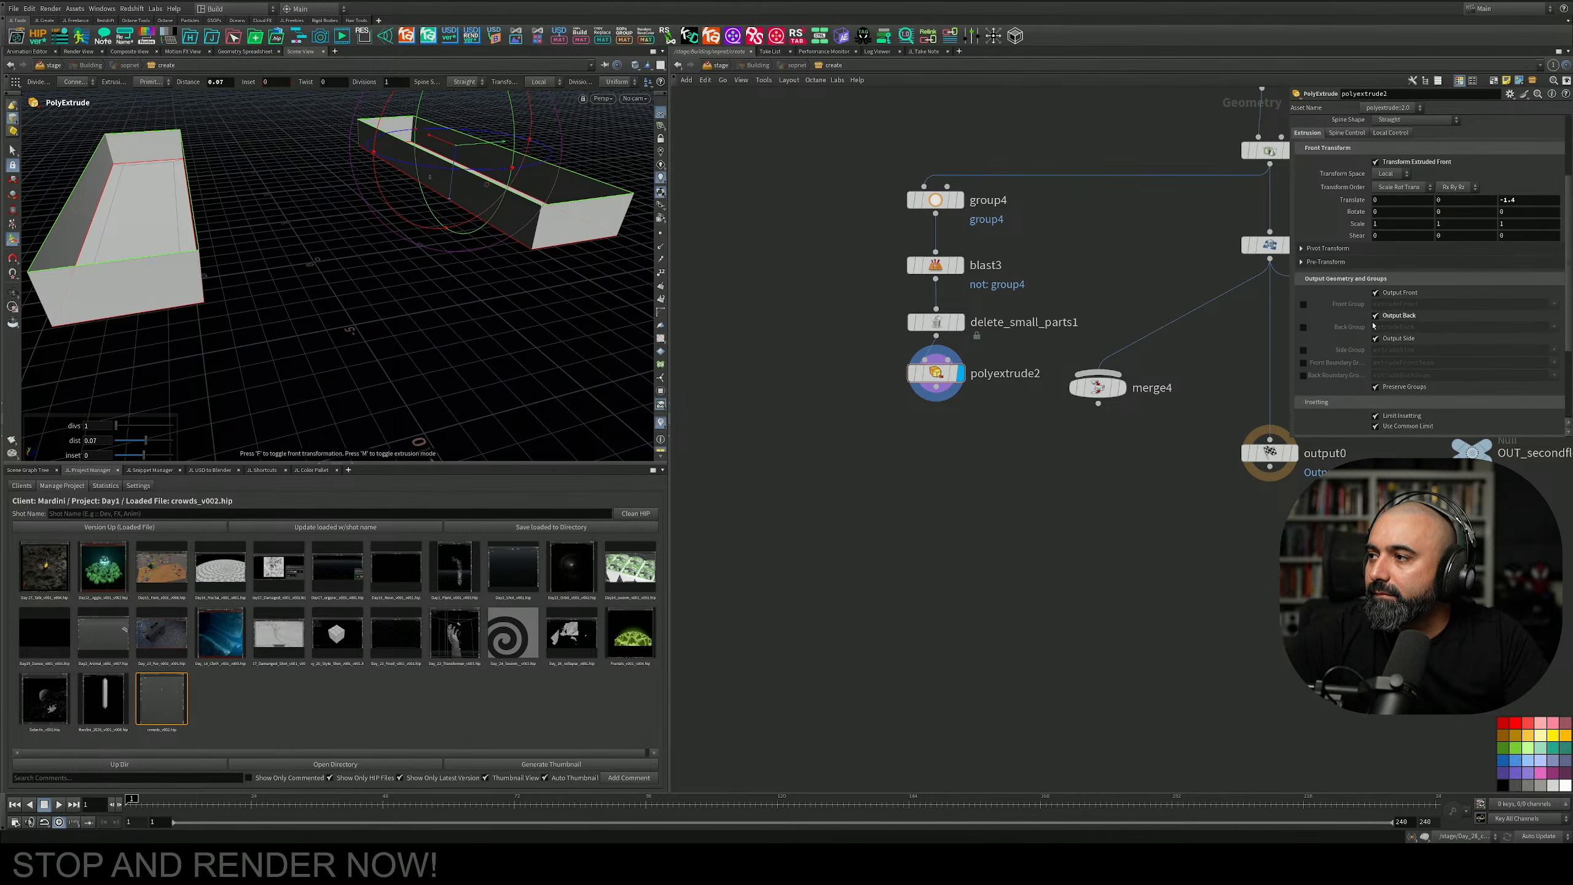
{"action": "left_click", "coordinate": [1303, 326]}
{"action": "left_click", "coordinate": [1303, 350]}
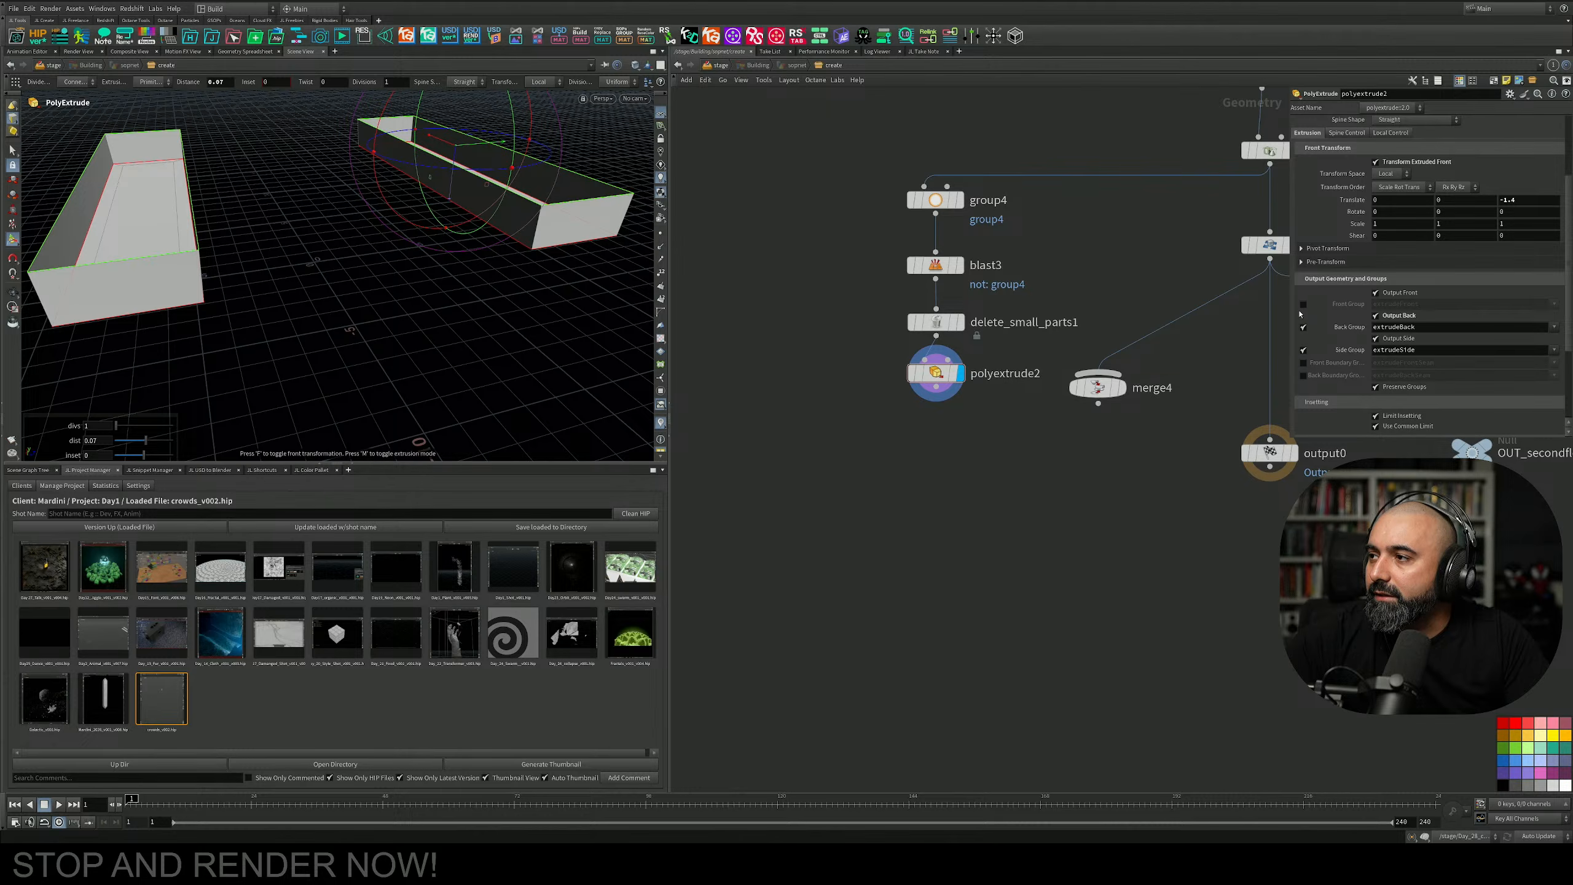
{"action": "left_click", "coordinate": [1303, 304]}
Add a Blast node directly after polyextrude2 in the railing branch.
{"action": "middle_click_drag", "start_coordinate": [945, 447], "coordinate": [985, 436]}
{"action": "key", "text": "Tab"}
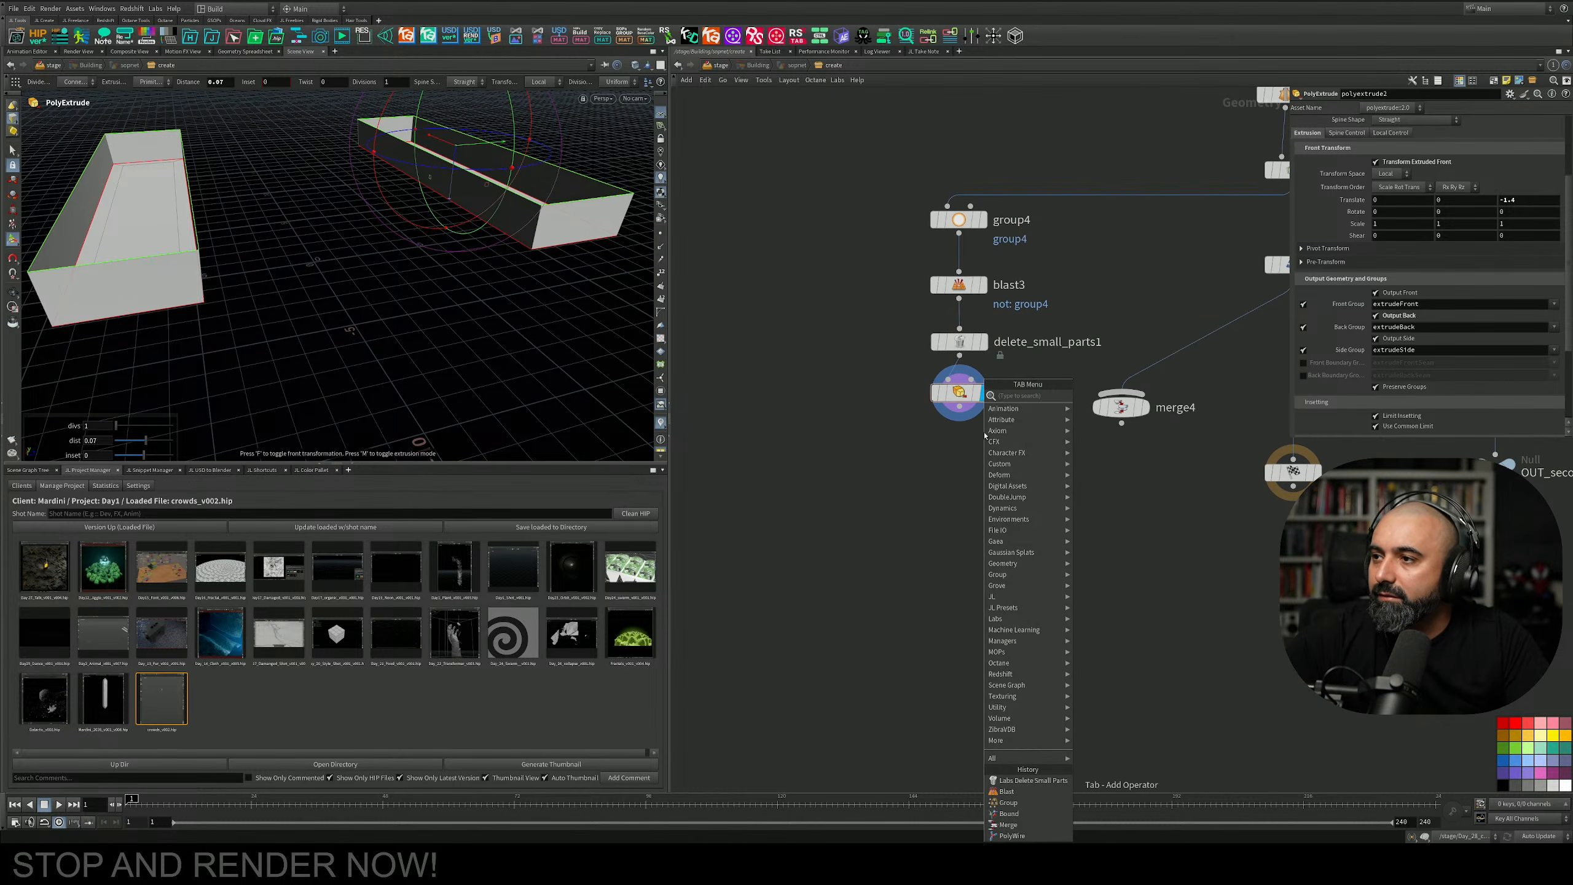
{"action": "type", "text": "blast"}
{"action": "key", "text": "Return"}
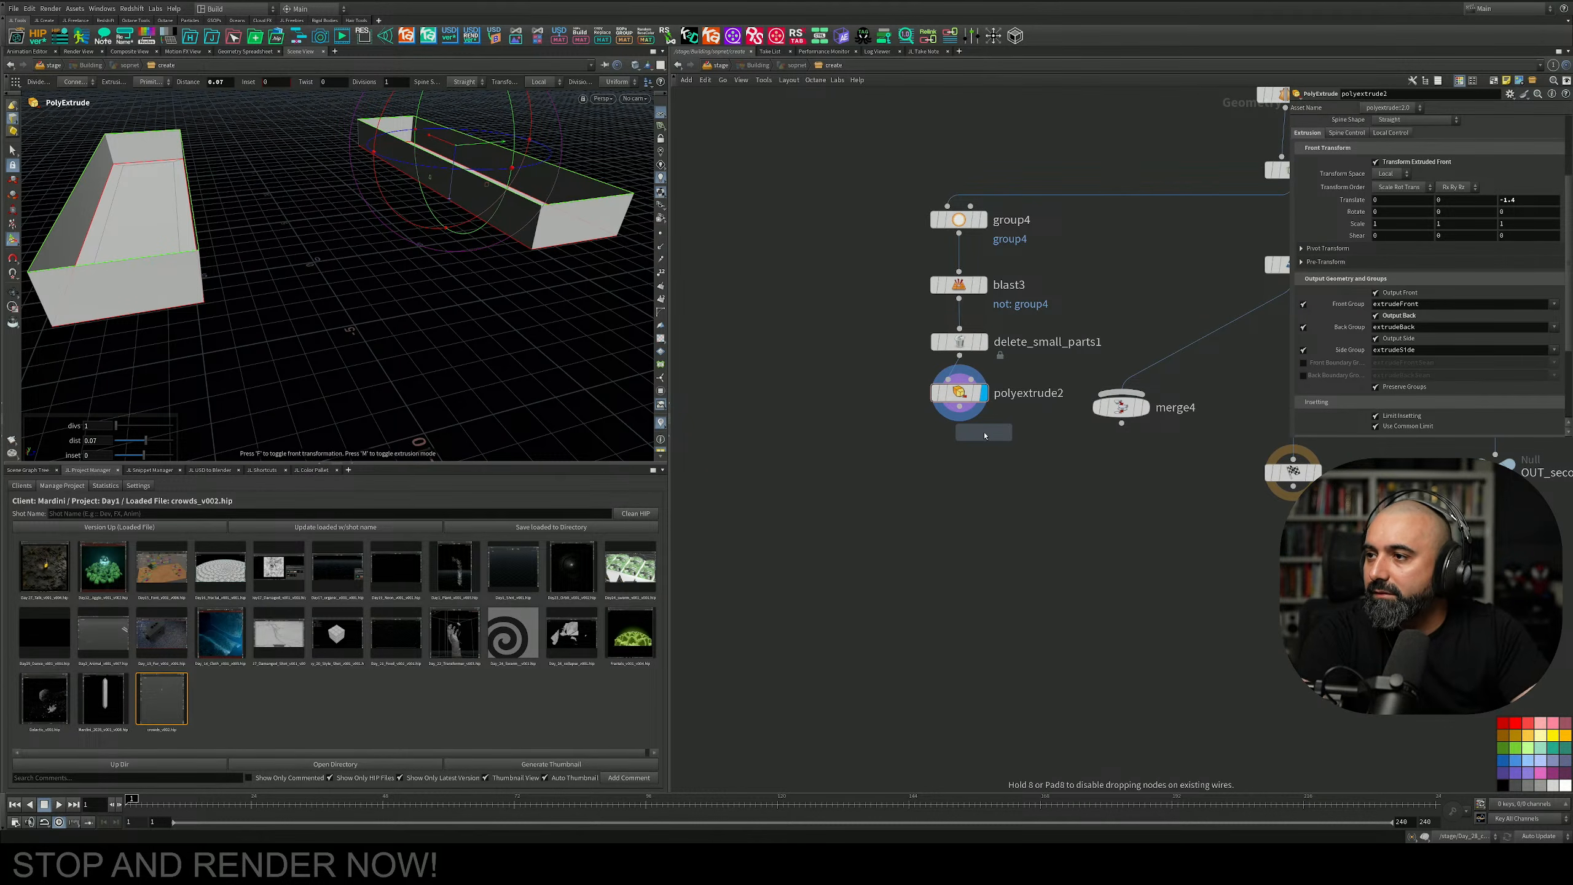
{"action": "left_click", "coordinate": [984, 437]}
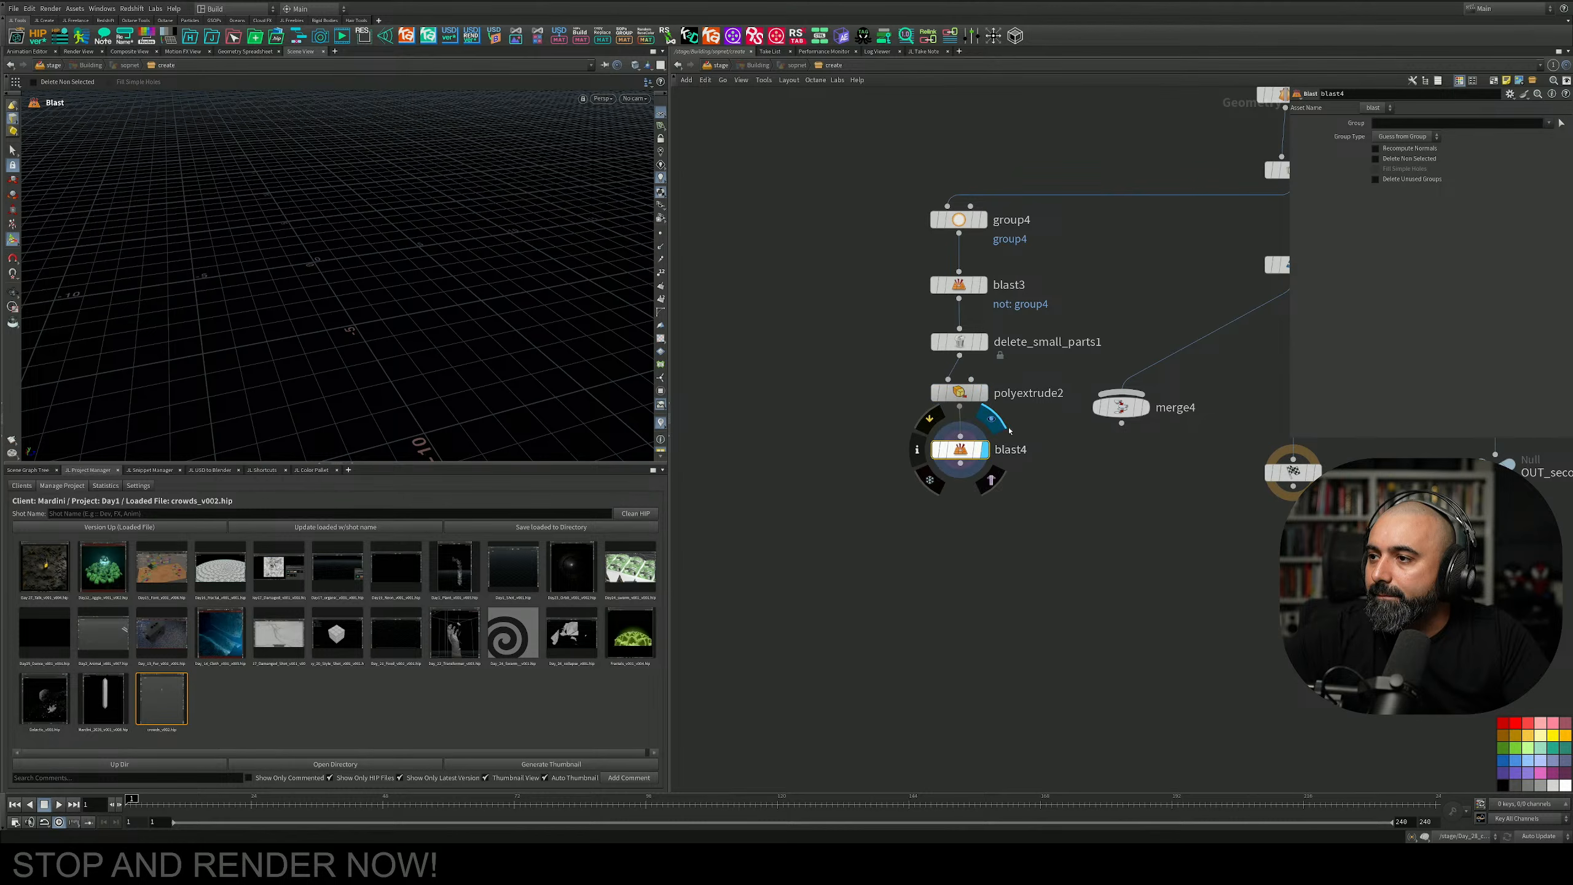
Try blasting combinations of polyextrude2's extrudeSide, extrudeFront and extrudeBack groups, and clear blast4's group.
{"action": "left_click", "coordinate": [1549, 124]}
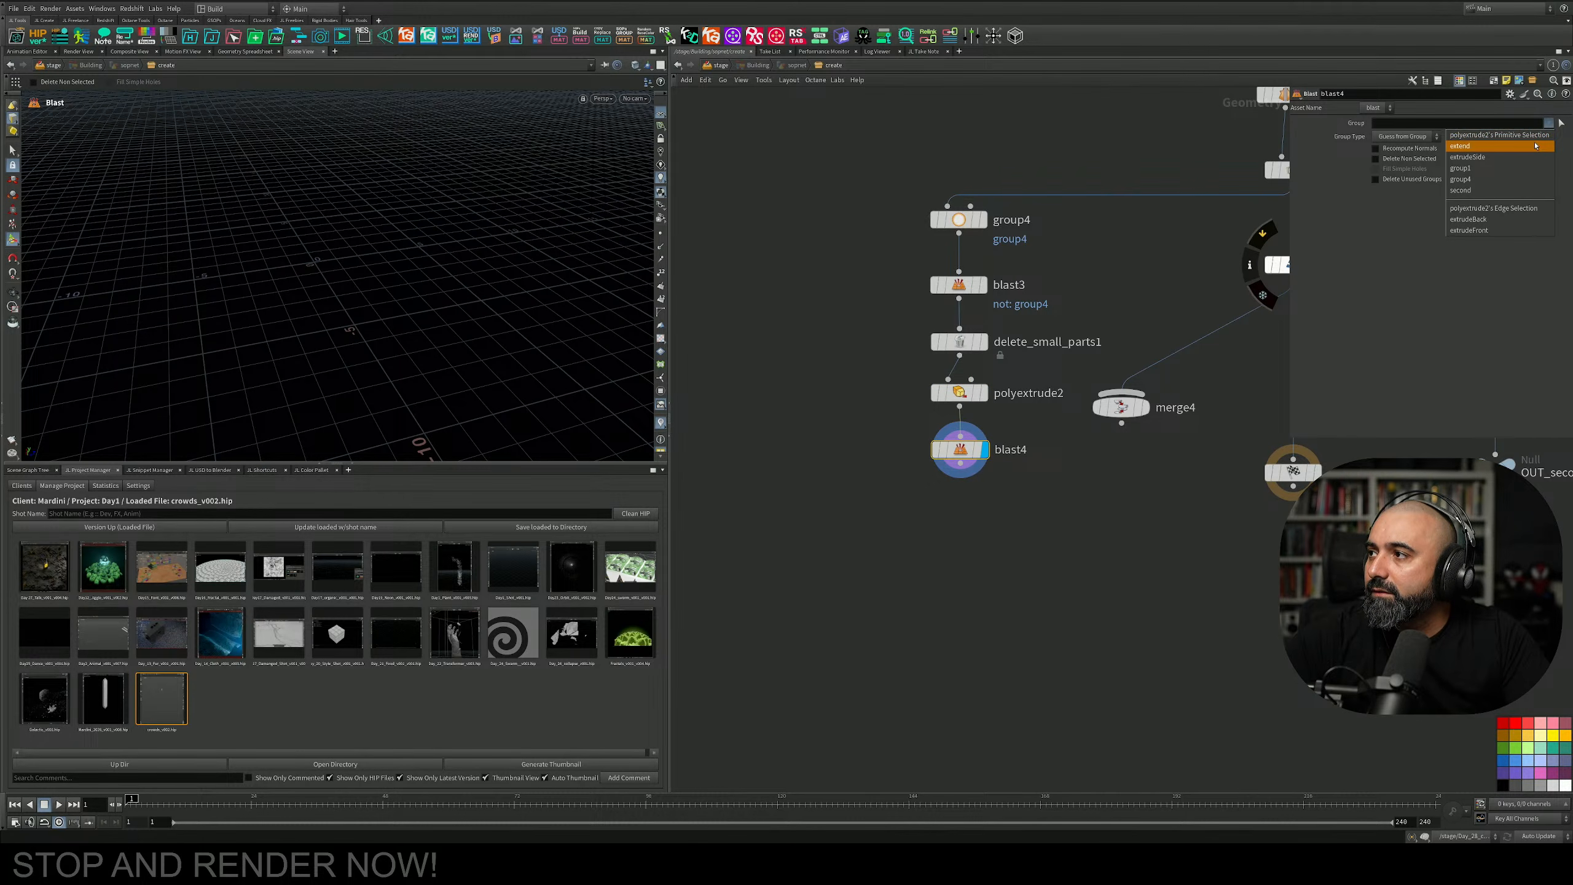
{"action": "left_click", "coordinate": [1530, 159]}
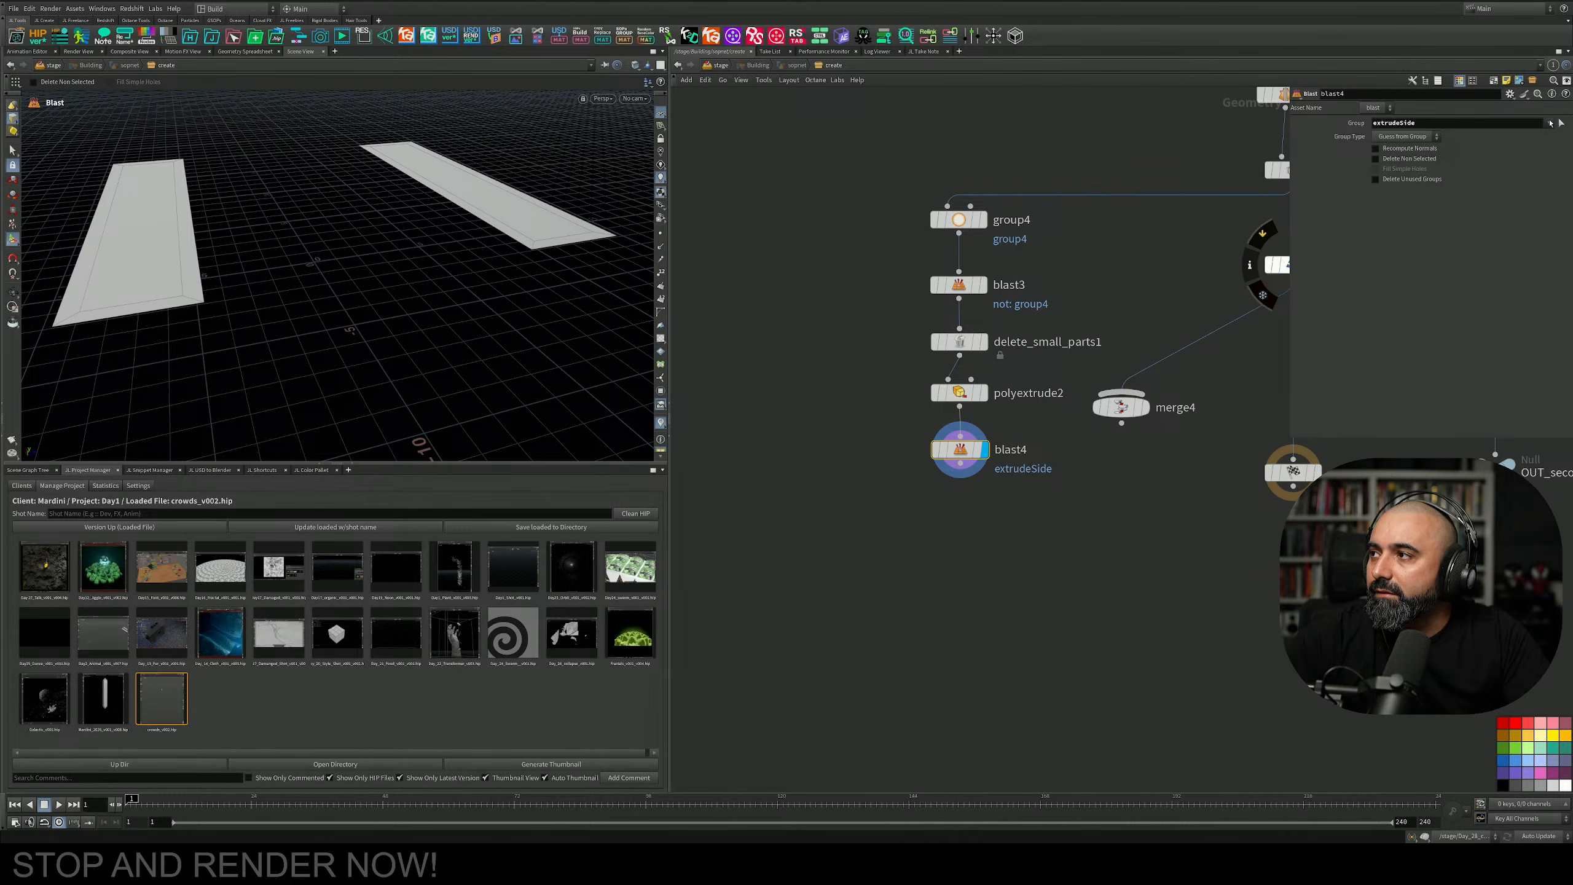
{"action": "left_click", "coordinate": [1550, 124]}
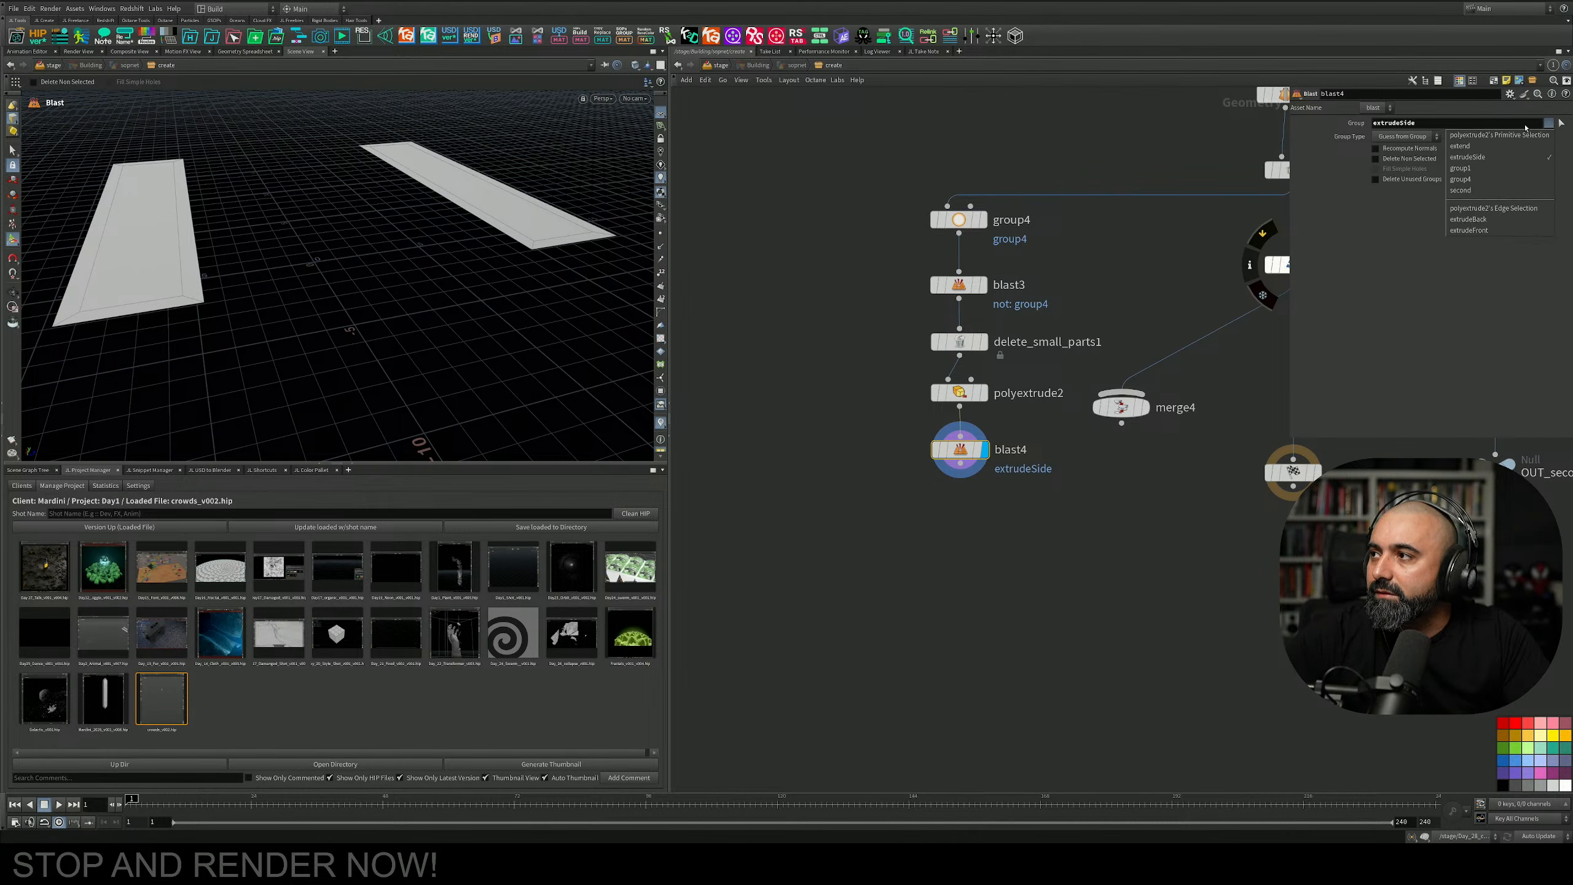
{"action": "left_click", "coordinate": [1485, 146]}
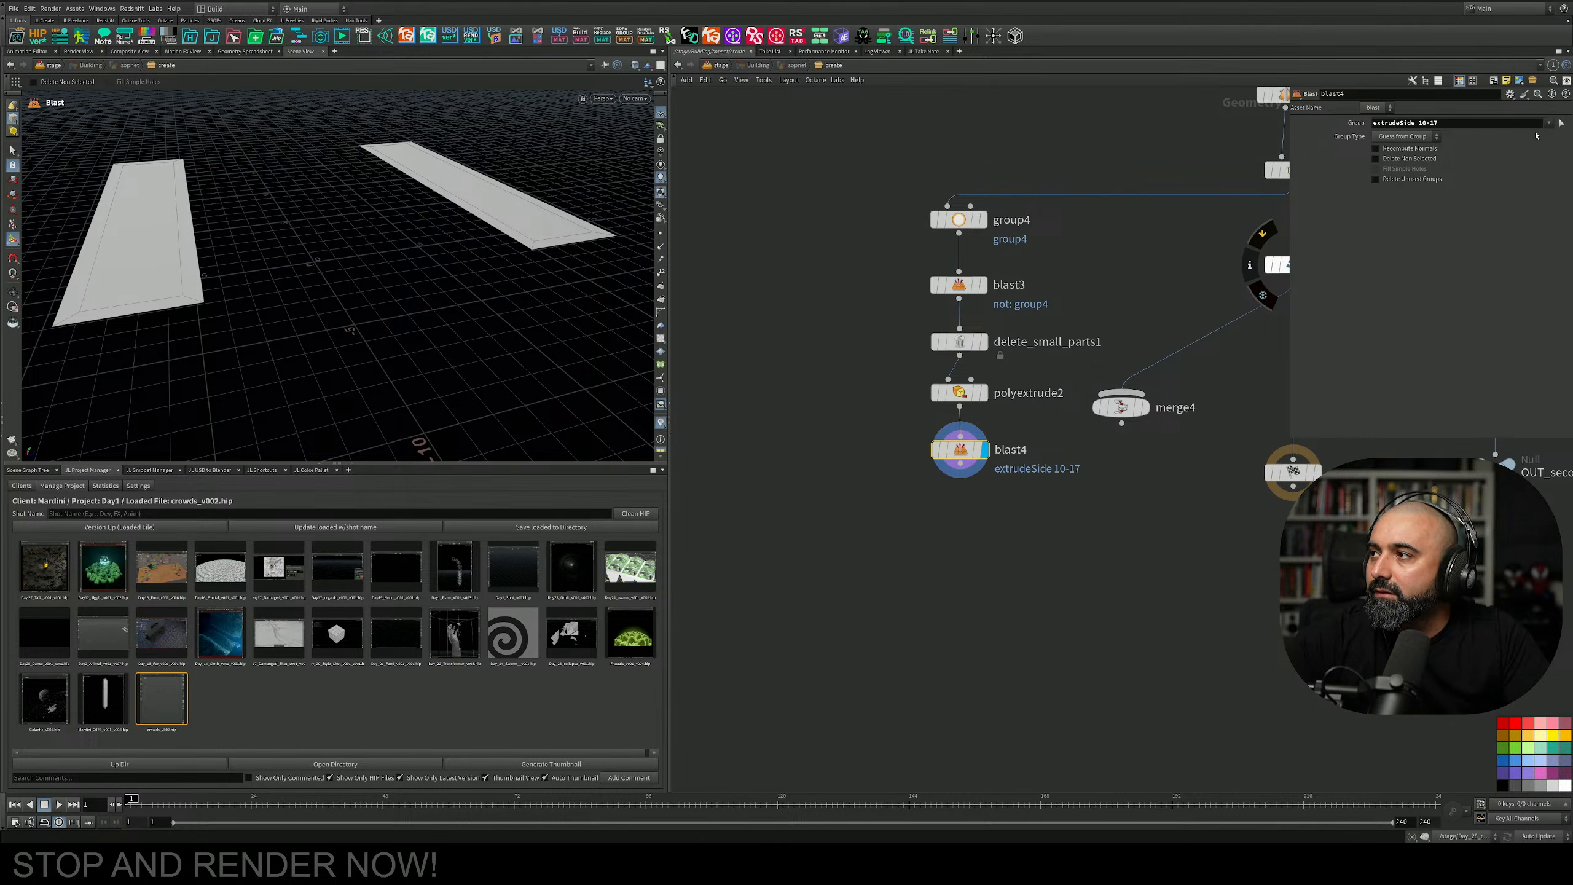
{"action": "left_click", "coordinate": [1552, 124]}
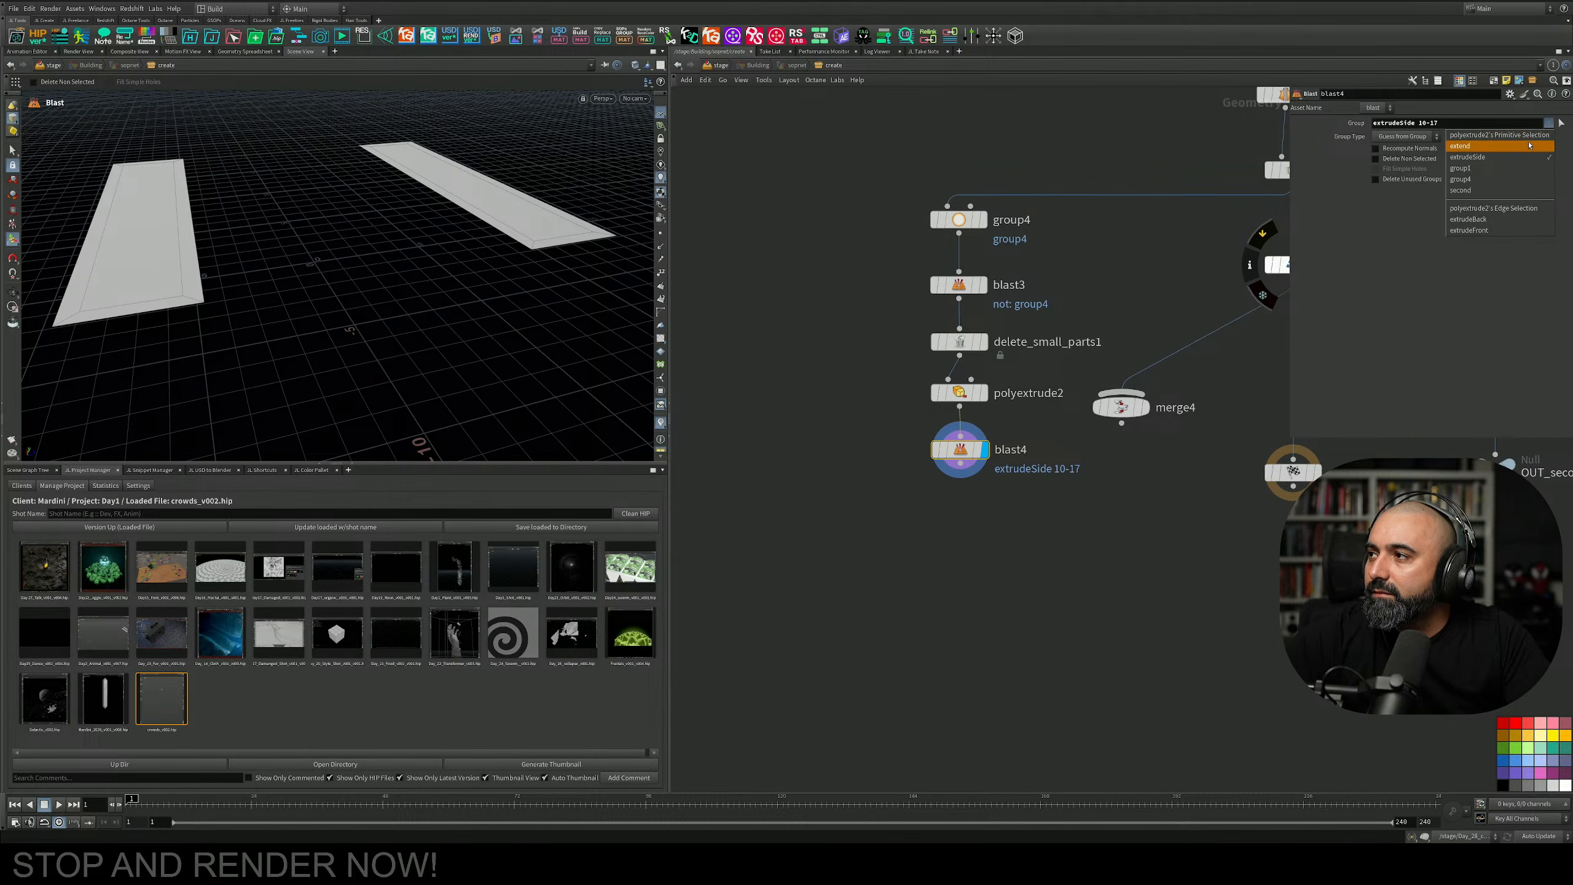
{"action": "left_click", "coordinate": [1492, 231]}
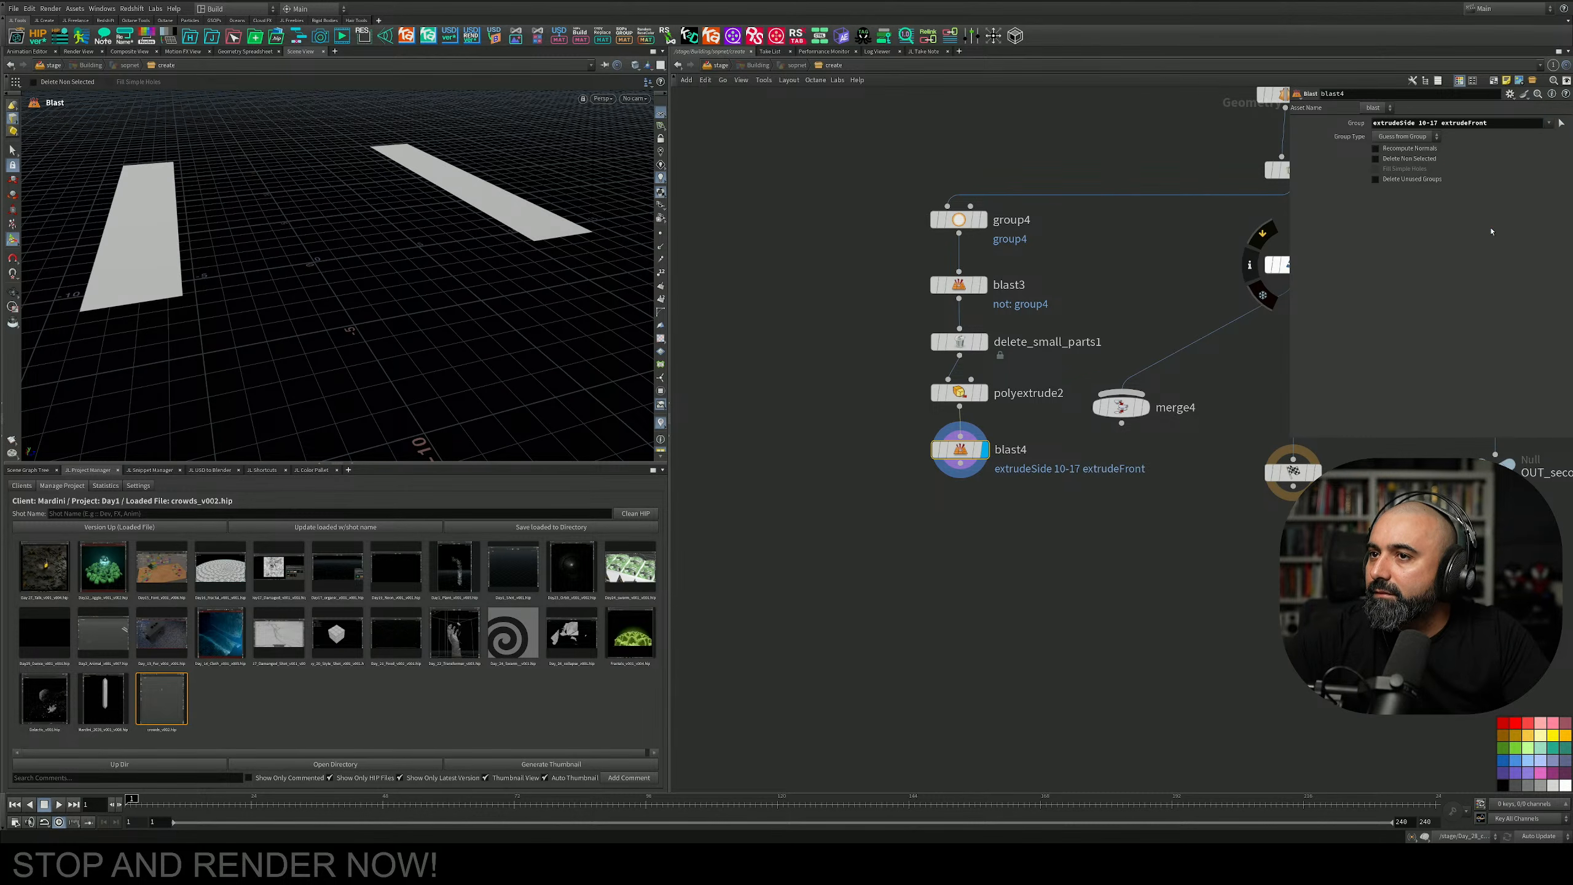
{"action": "left_click", "coordinate": [1550, 124]}
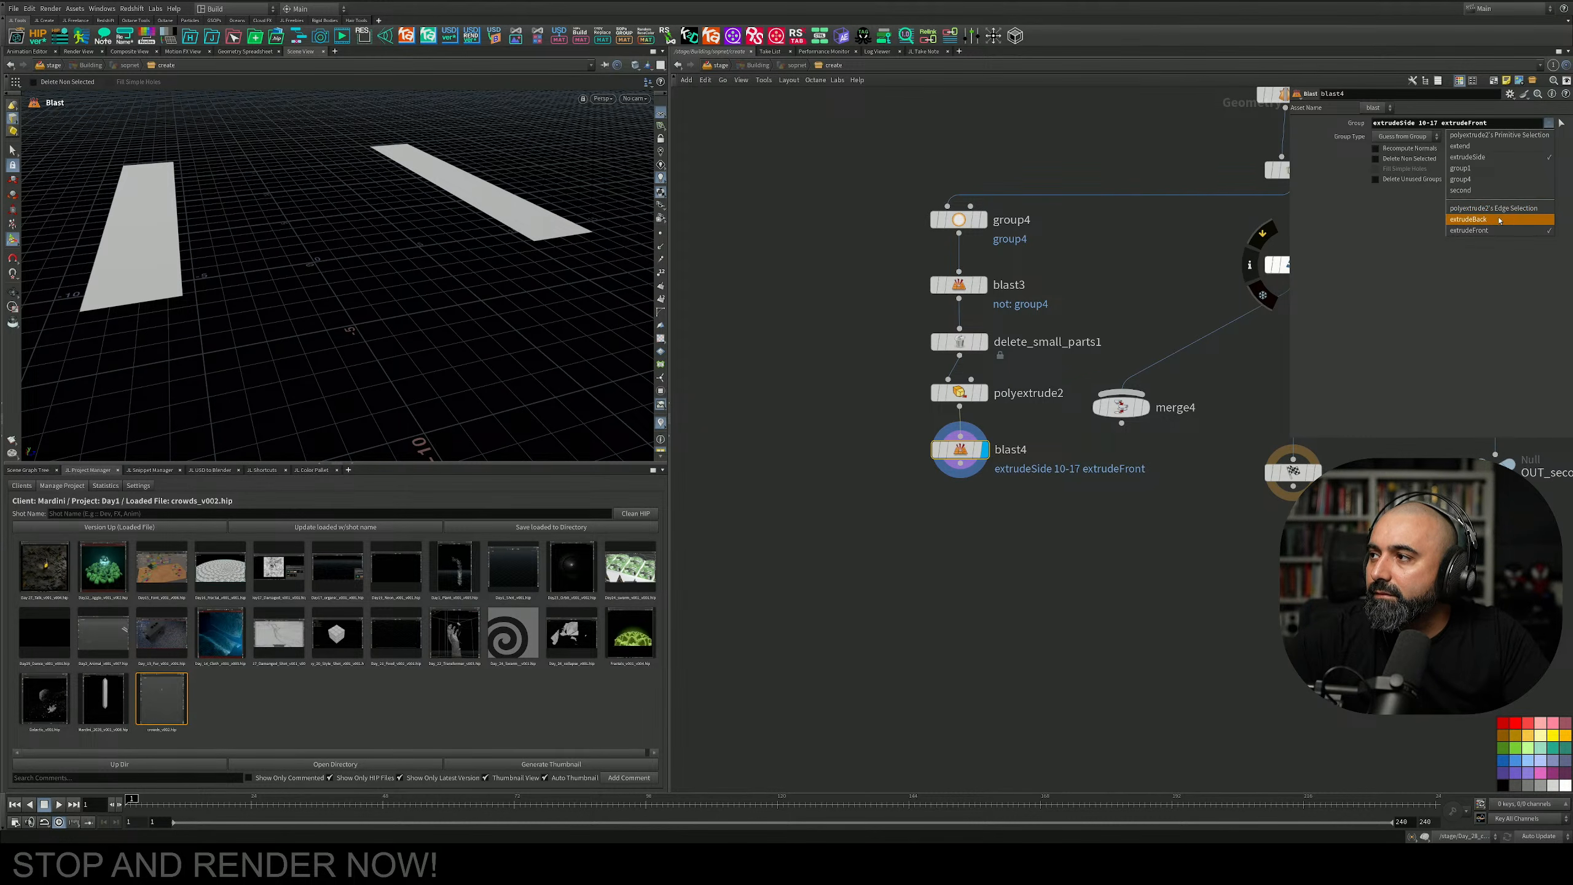
{"action": "left_click", "coordinate": [1501, 219]}
{"action": "left_click", "coordinate": [1549, 125]}
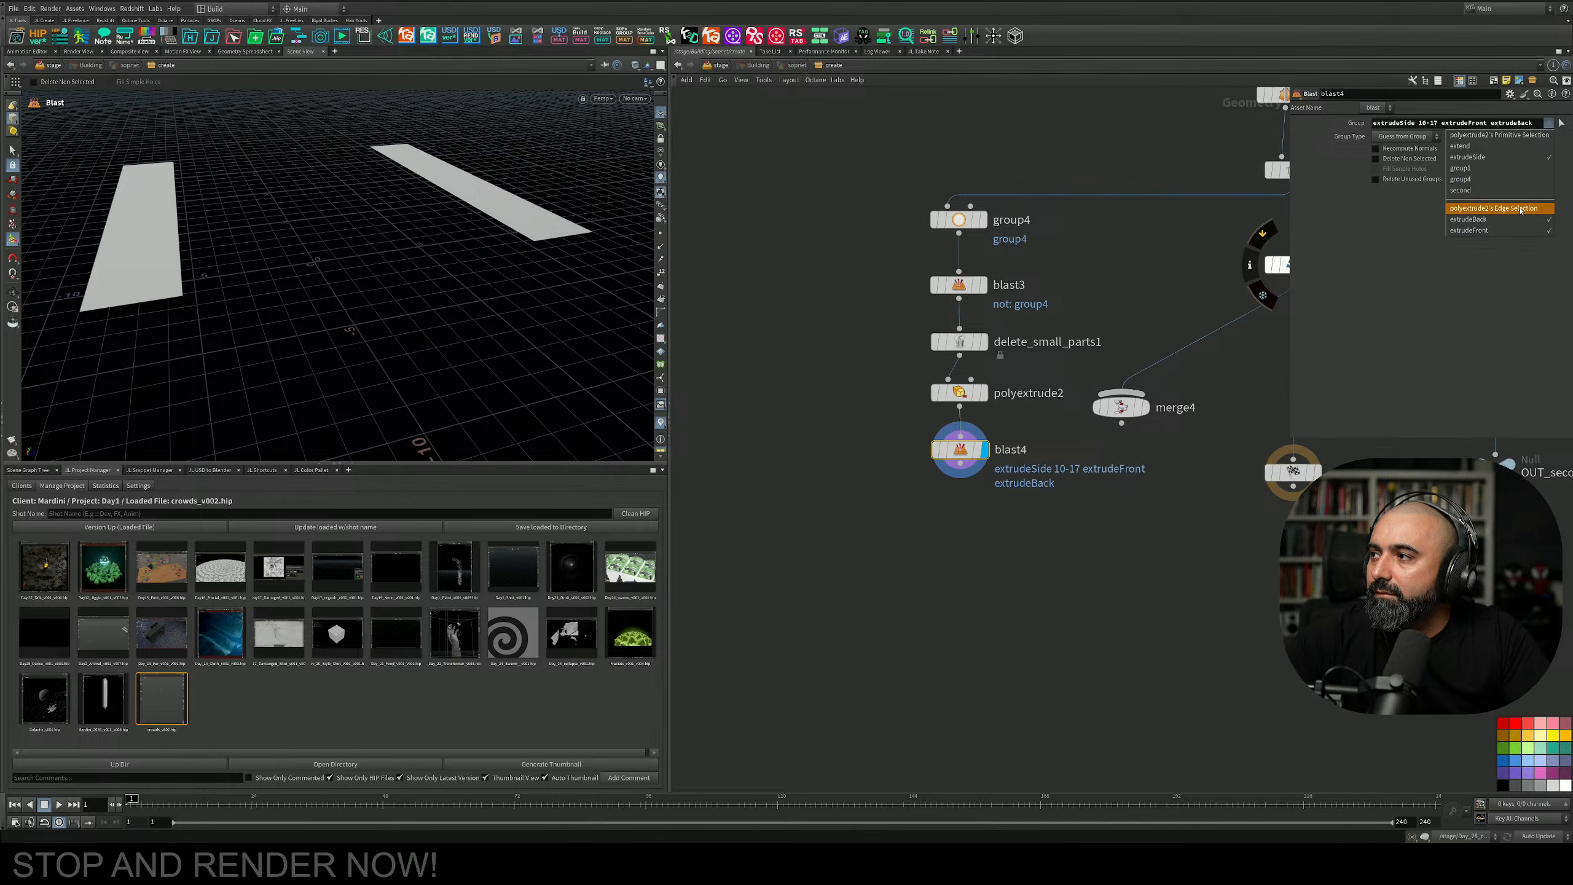
{"action": "left_click", "coordinate": [1517, 209]}
{"action": "left_click", "coordinate": [1440, 126]}
{"action": "key", "text": "ctrl+a"}
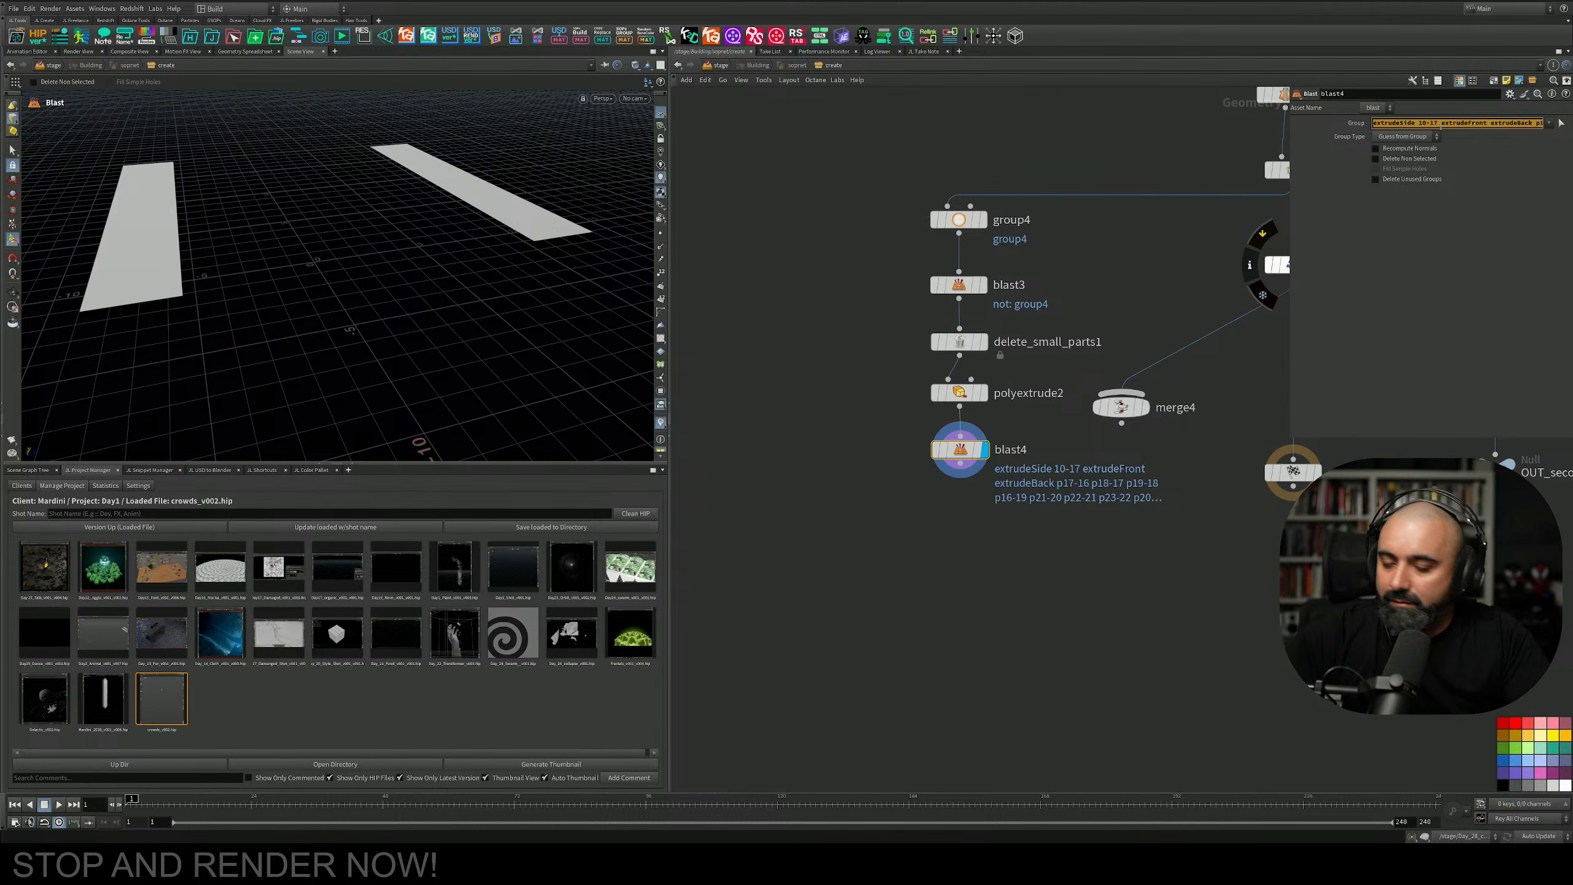
{"action": "key", "text": "BackSpace"}
{"action": "key", "text": "Return"}
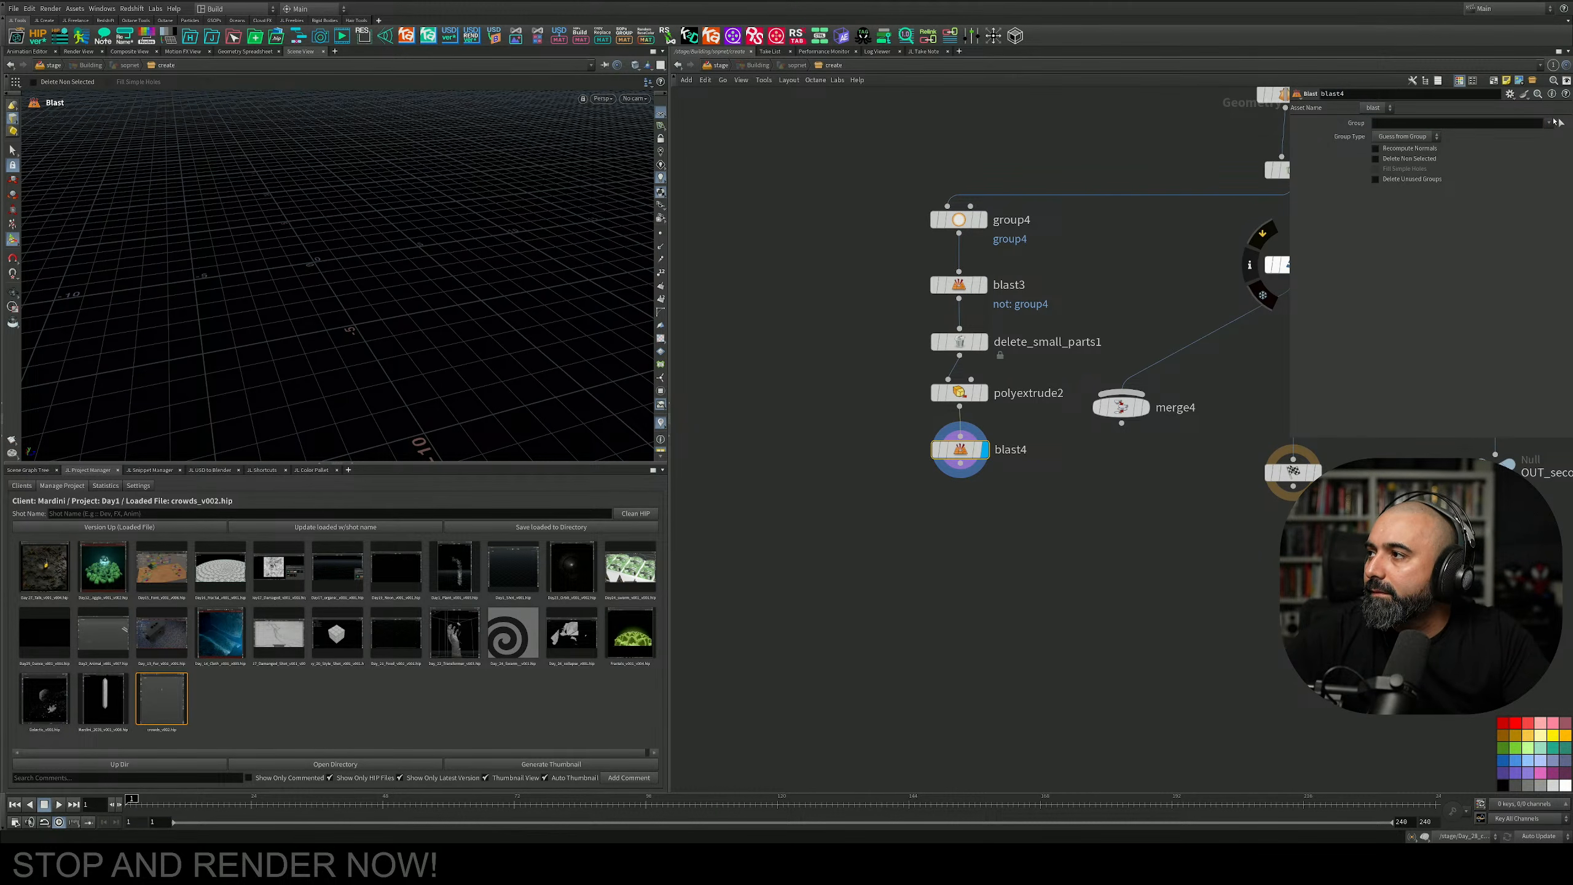
Set blast4's group to extrudeSide and enable Delete Non Selected to keep only the side walls.
{"action": "left_click", "coordinate": [1550, 123]}
{"action": "left_click", "coordinate": [1465, 160]}
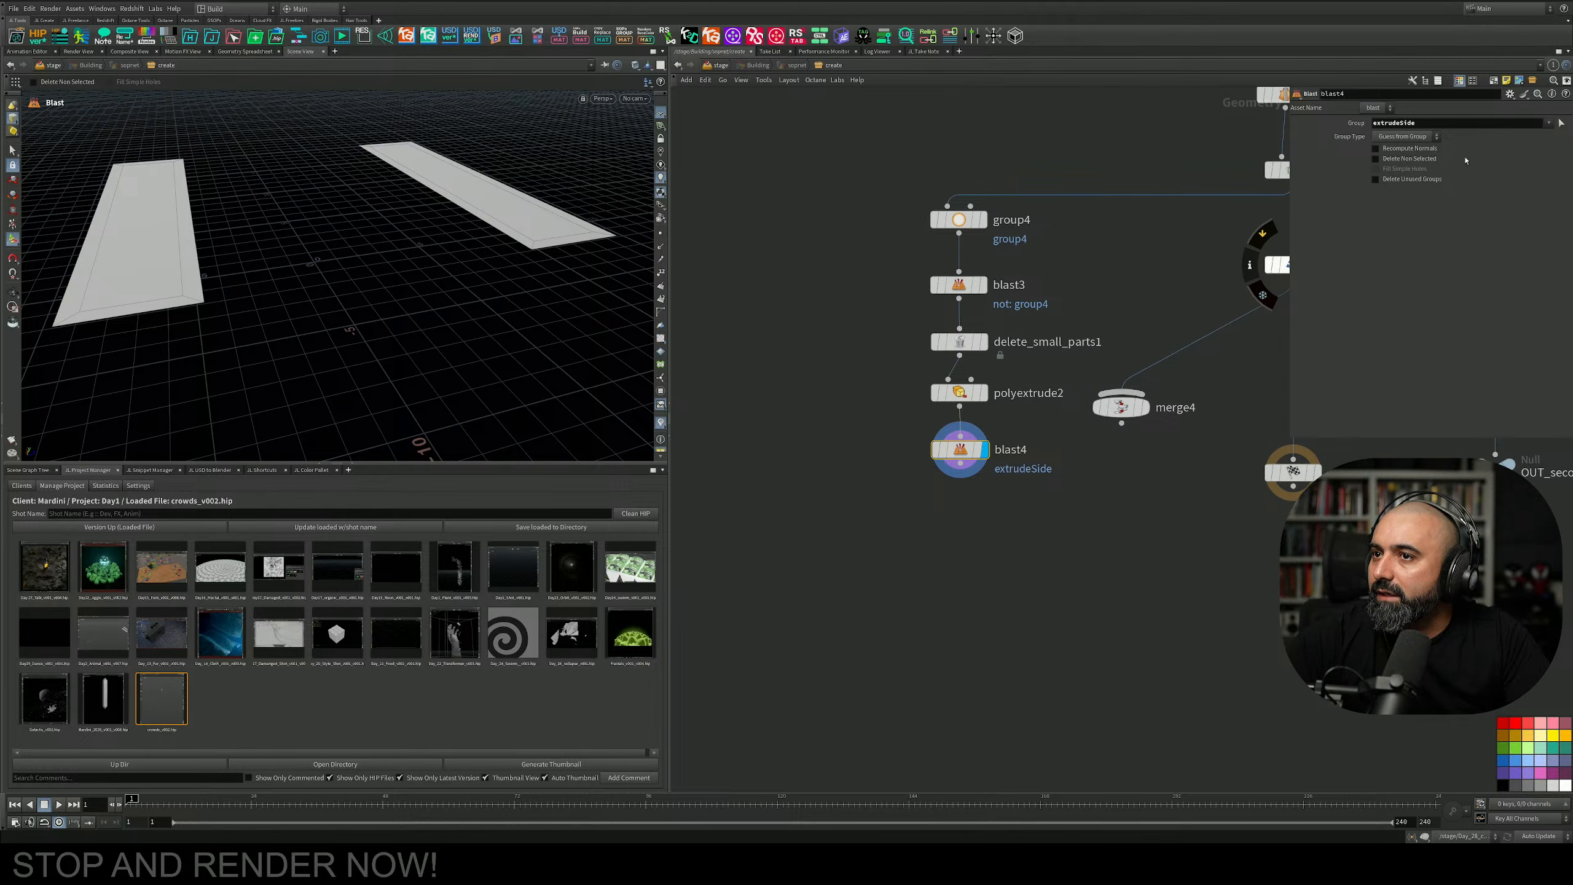
{"action": "left_click", "coordinate": [1375, 159]}
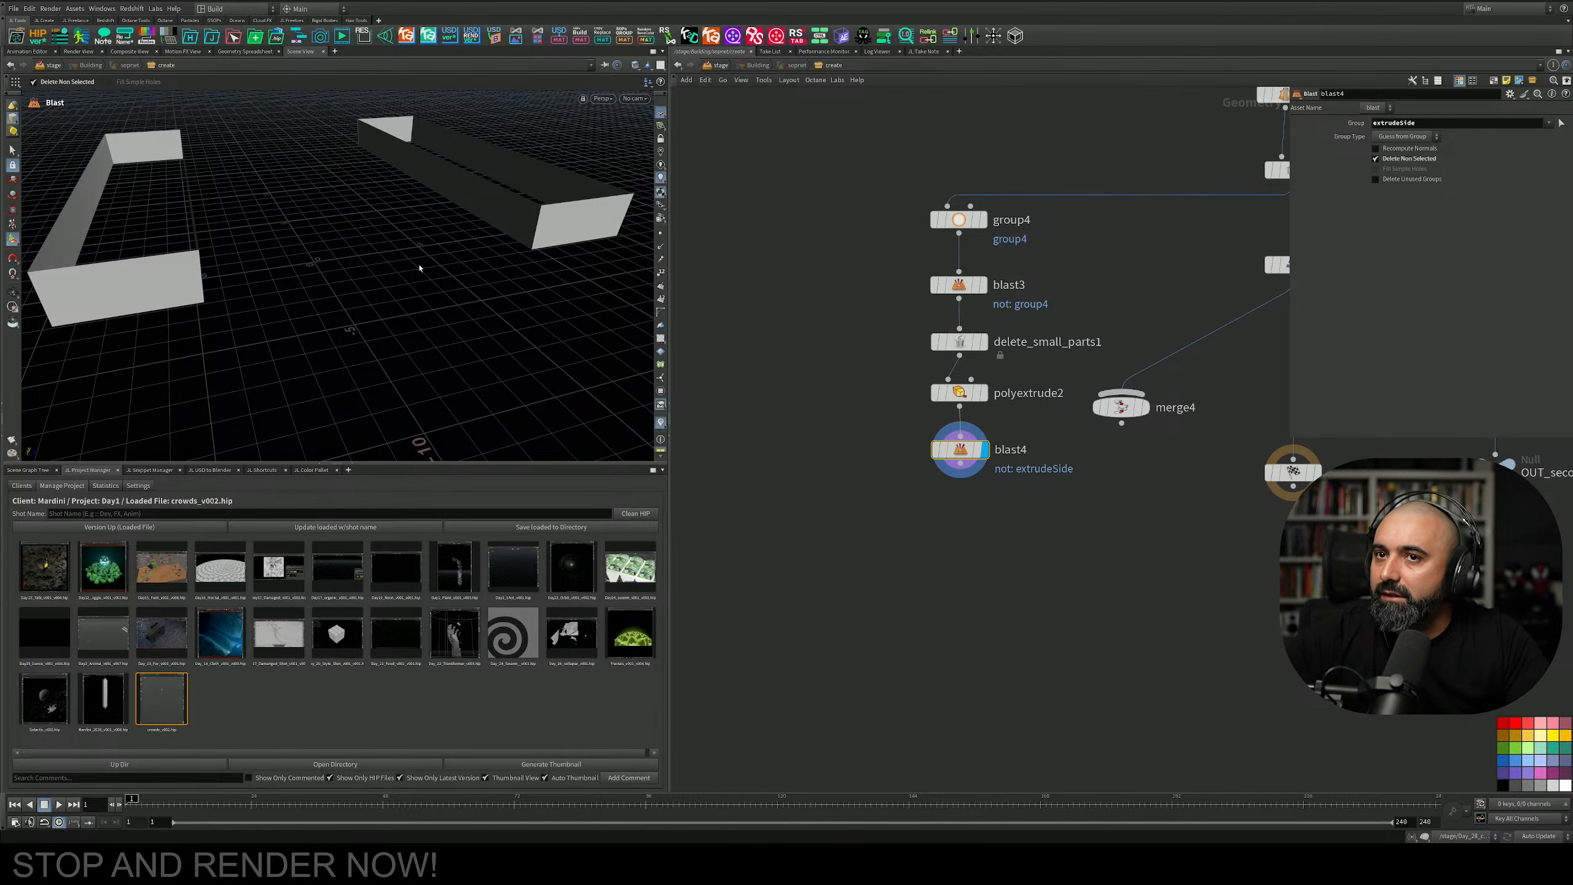
{"action": "left_click_drag", "start_coordinate": [526, 260], "coordinate": [720, 383], "text": "alt"}
Duplicate the divide1, convertline1 and polywire2 chain from the leg branch and place the copy below blast4.
{"action": "scroll", "coordinate": [914, 440], "scroll_direction": "down", "scroll_amount": 4}
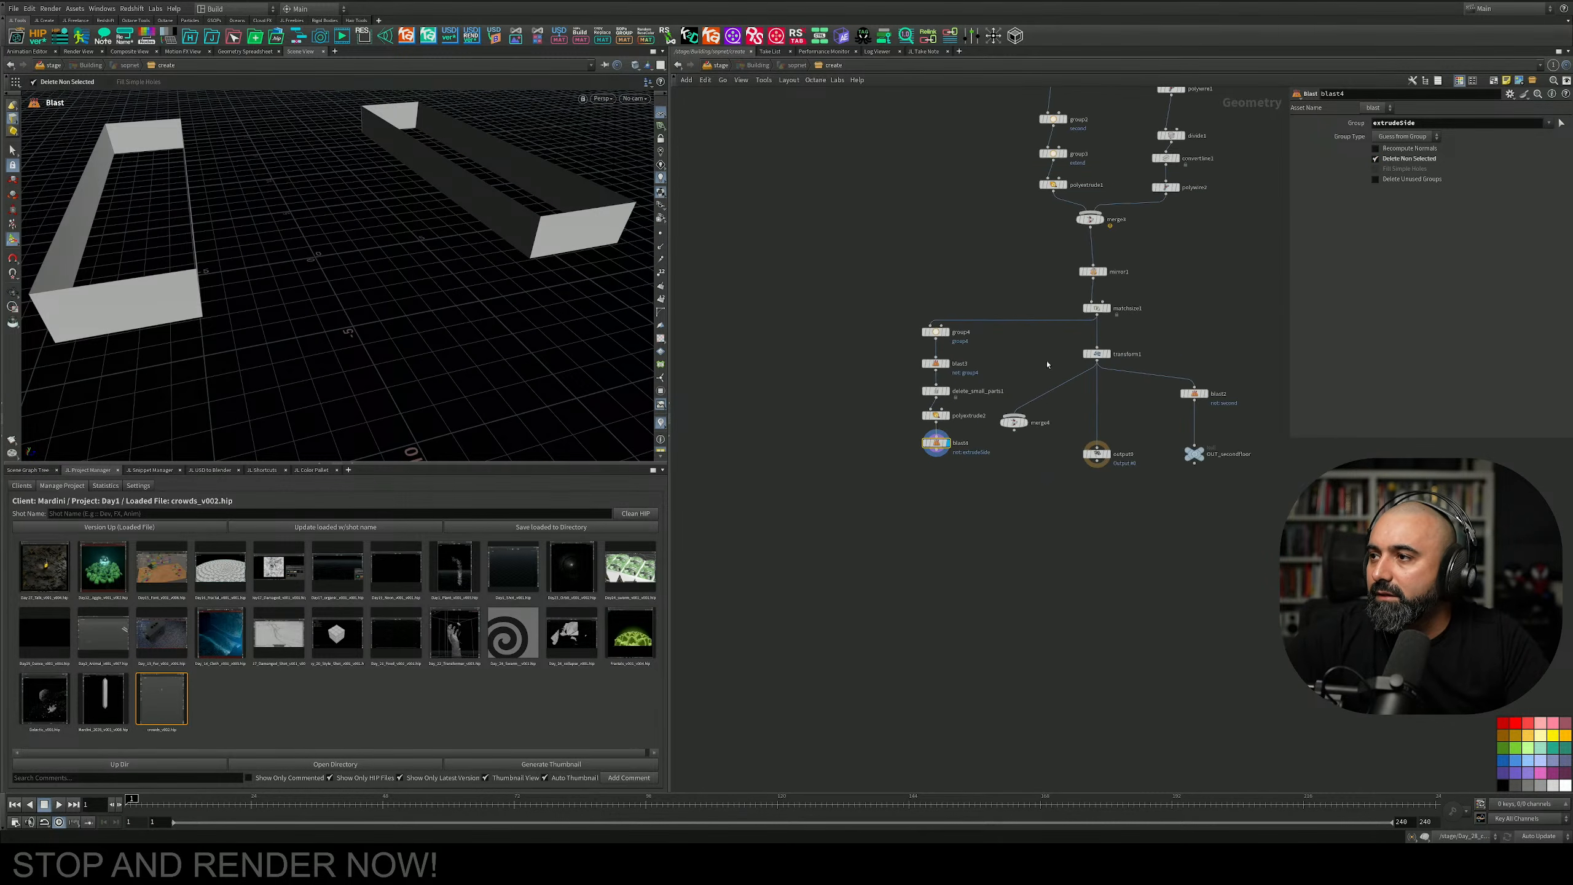
{"action": "middle_click_drag", "start_coordinate": [1046, 365], "coordinate": [969, 442]}
{"action": "scroll", "coordinate": [991, 402], "scroll_direction": "up", "scroll_amount": 3}
{"action": "middle_click_drag", "start_coordinate": [1119, 260], "coordinate": [1064, 471]}
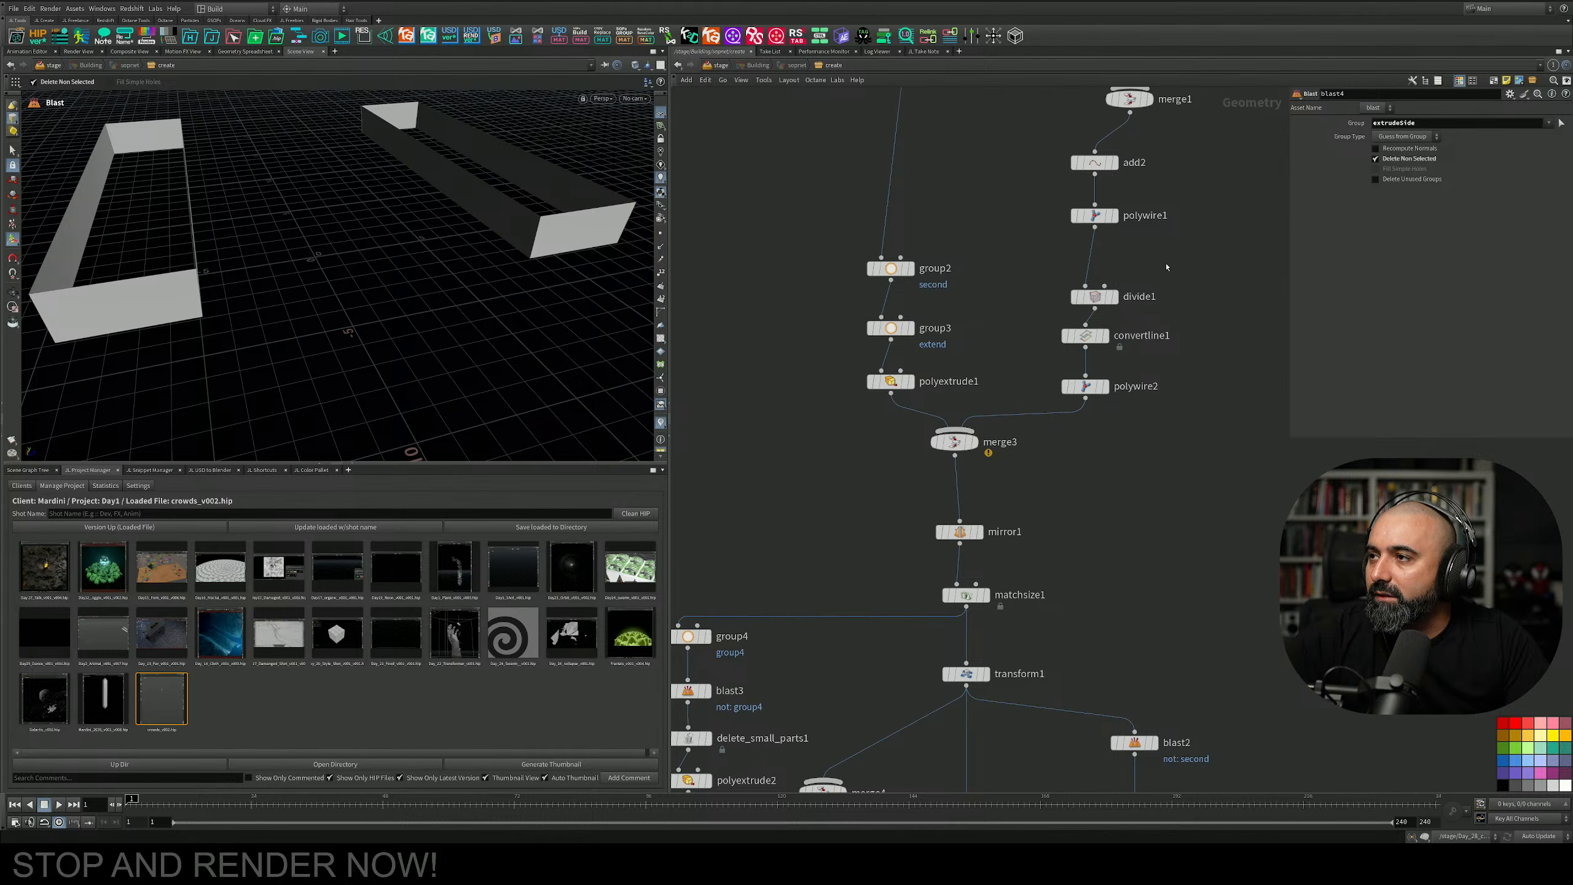
{"action": "left_click_drag", "start_coordinate": [1178, 266], "coordinate": [711, 459]}
{"action": "middle_click_drag", "start_coordinate": [753, 542], "coordinate": [1077, 374]}
{"action": "left_click_drag", "start_coordinate": [1058, 210], "coordinate": [742, 707]}
{"action": "middle_click_drag", "start_coordinate": [742, 707], "coordinate": [801, 458]}
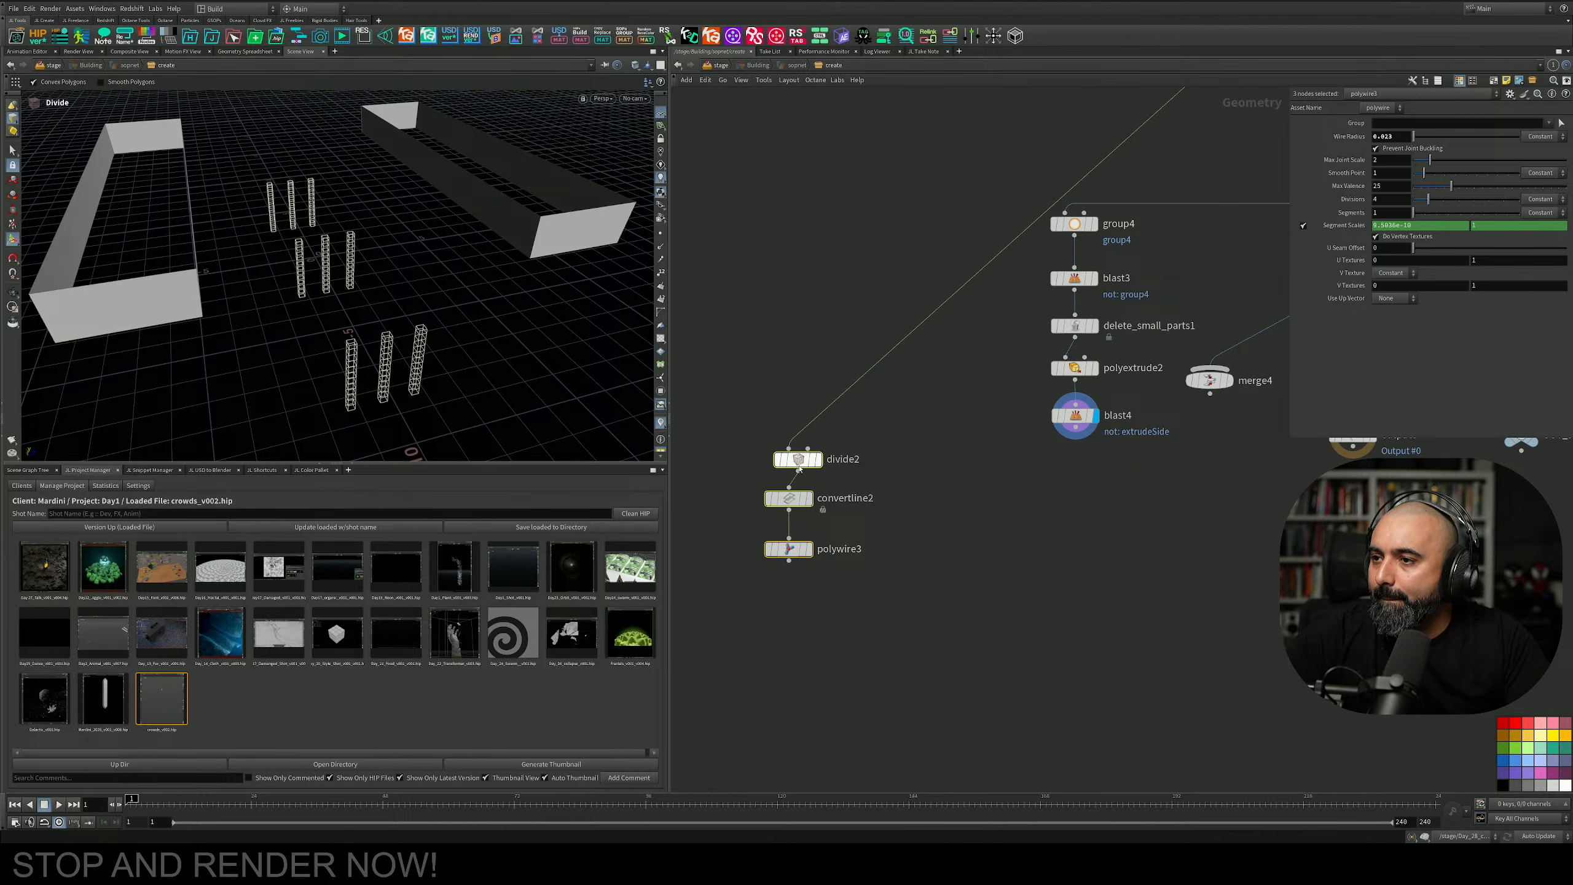
{"action": "left_click_drag", "start_coordinate": [799, 460], "coordinate": [1015, 514]}
Connect blast4's output to divide2 and display divide2 to check the bricked walls.
{"action": "left_click", "coordinate": [1052, 470]}
{"action": "left_click", "coordinate": [1075, 428]}
{"action": "left_click", "coordinate": [1004, 502]}
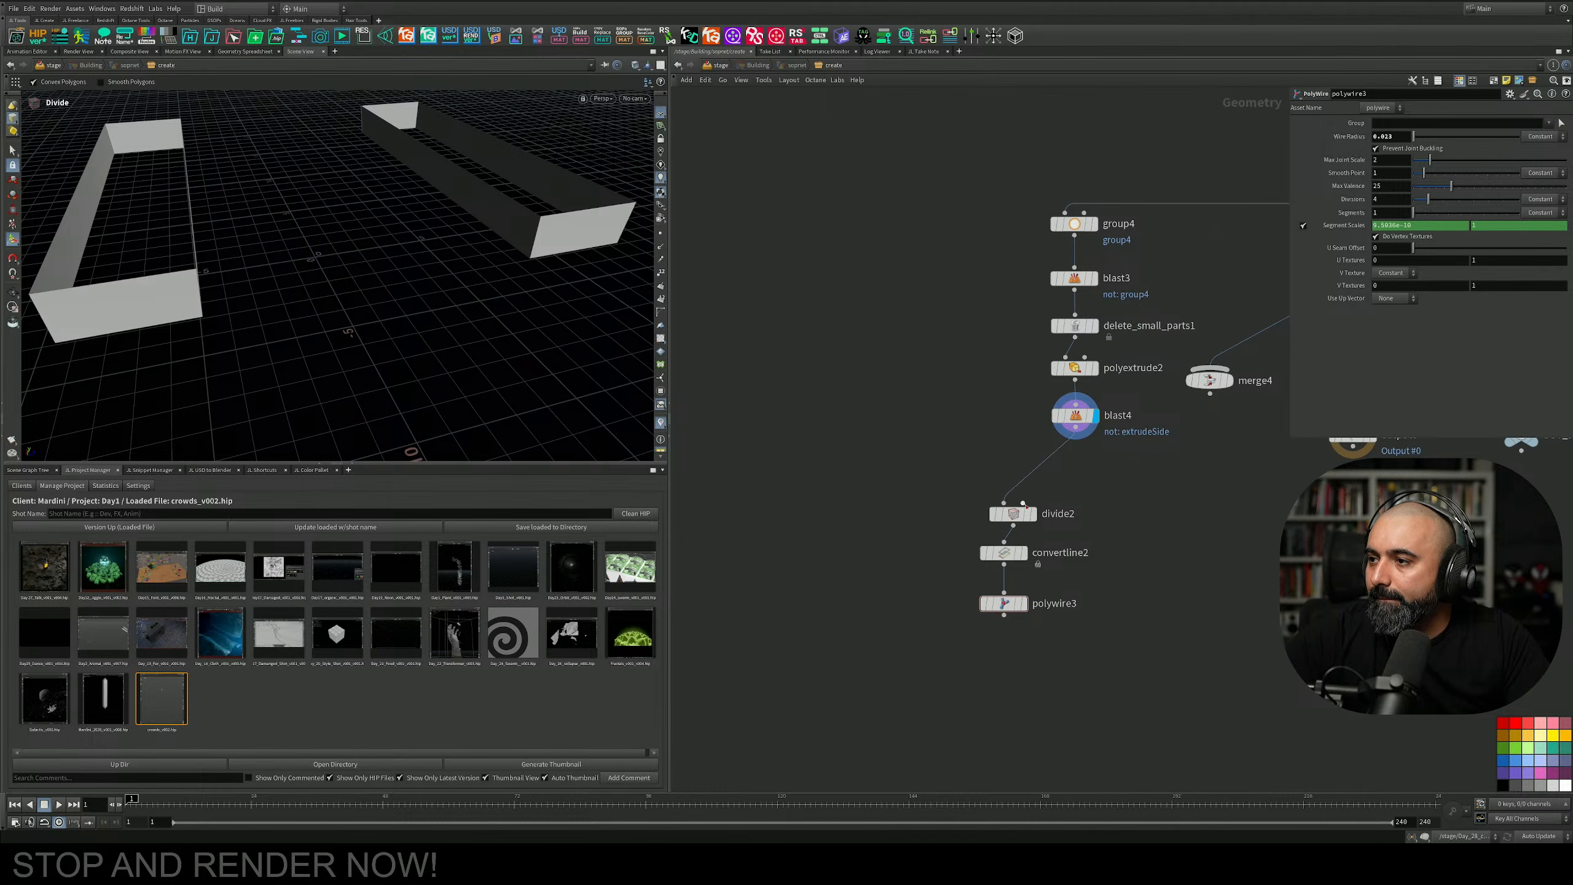
{"action": "left_click", "coordinate": [1033, 514]}
{"action": "key", "text": "Escape"}
{"action": "left_click_drag", "start_coordinate": [534, 291], "coordinate": [585, 167]}
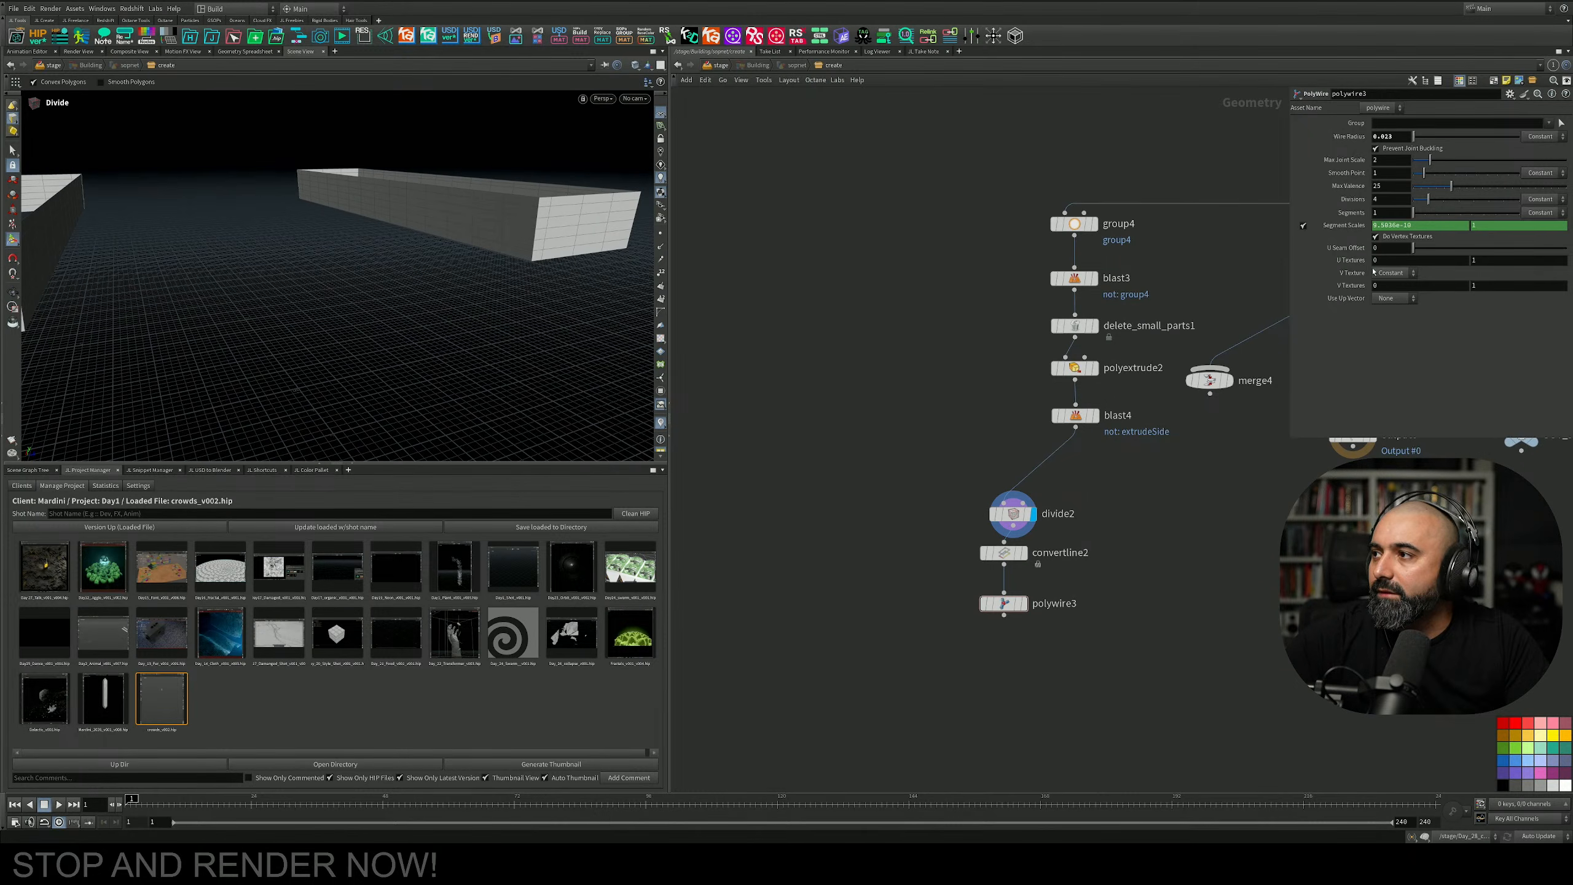
Set divide2's brick Y size to 0.72 and display polywire3 to preview the railing wires.
{"action": "left_click", "coordinate": [1016, 513]}
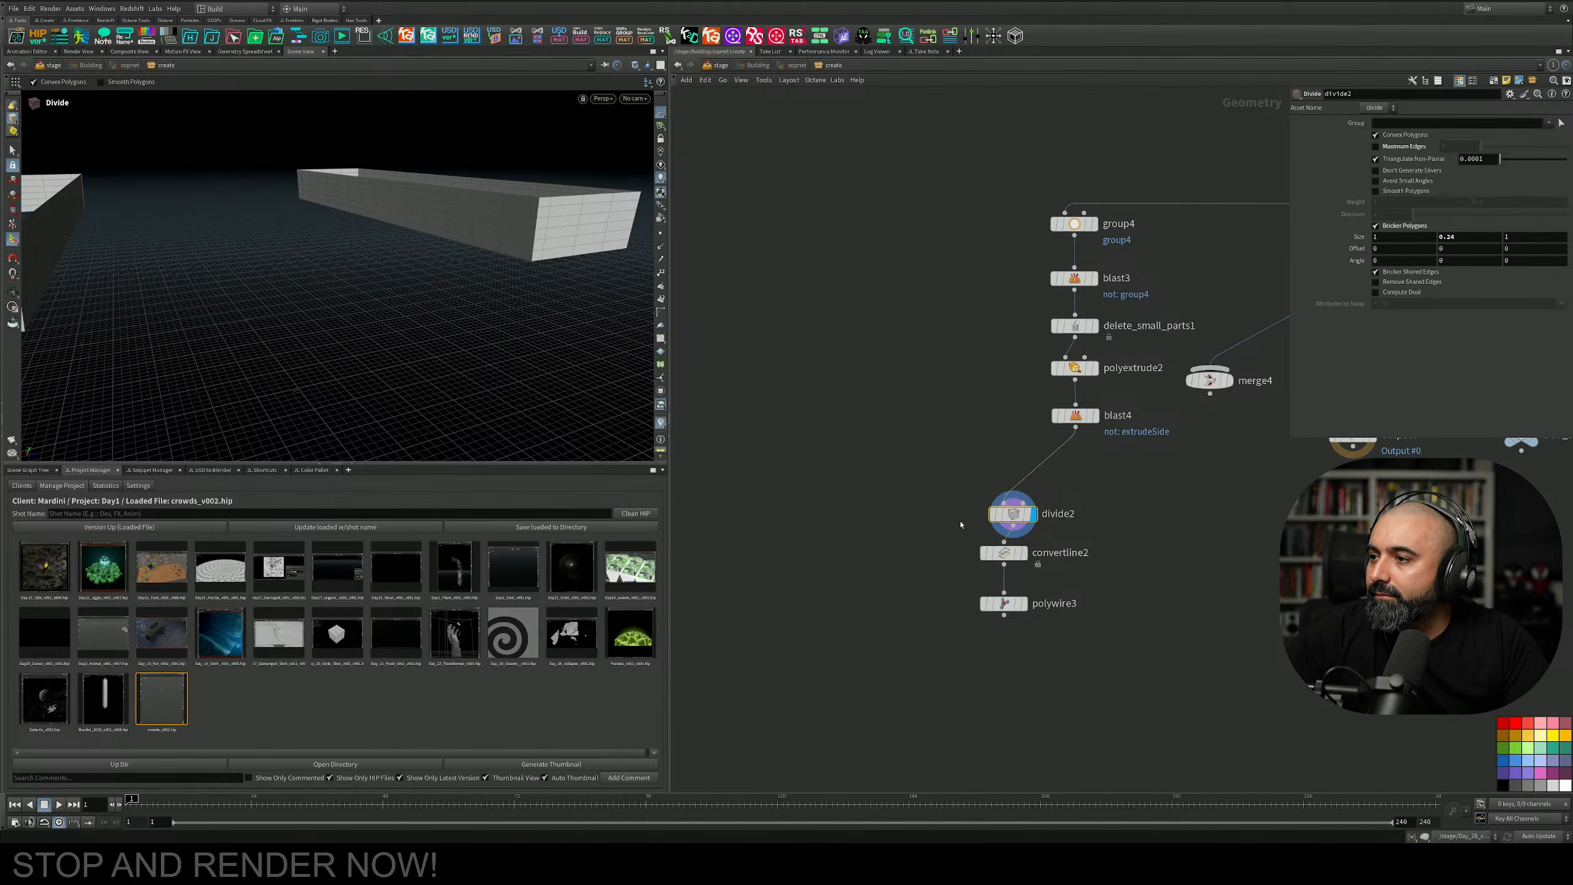
{"action": "middle_click_drag", "start_coordinate": [1464, 240], "coordinate": [1467, 266]}
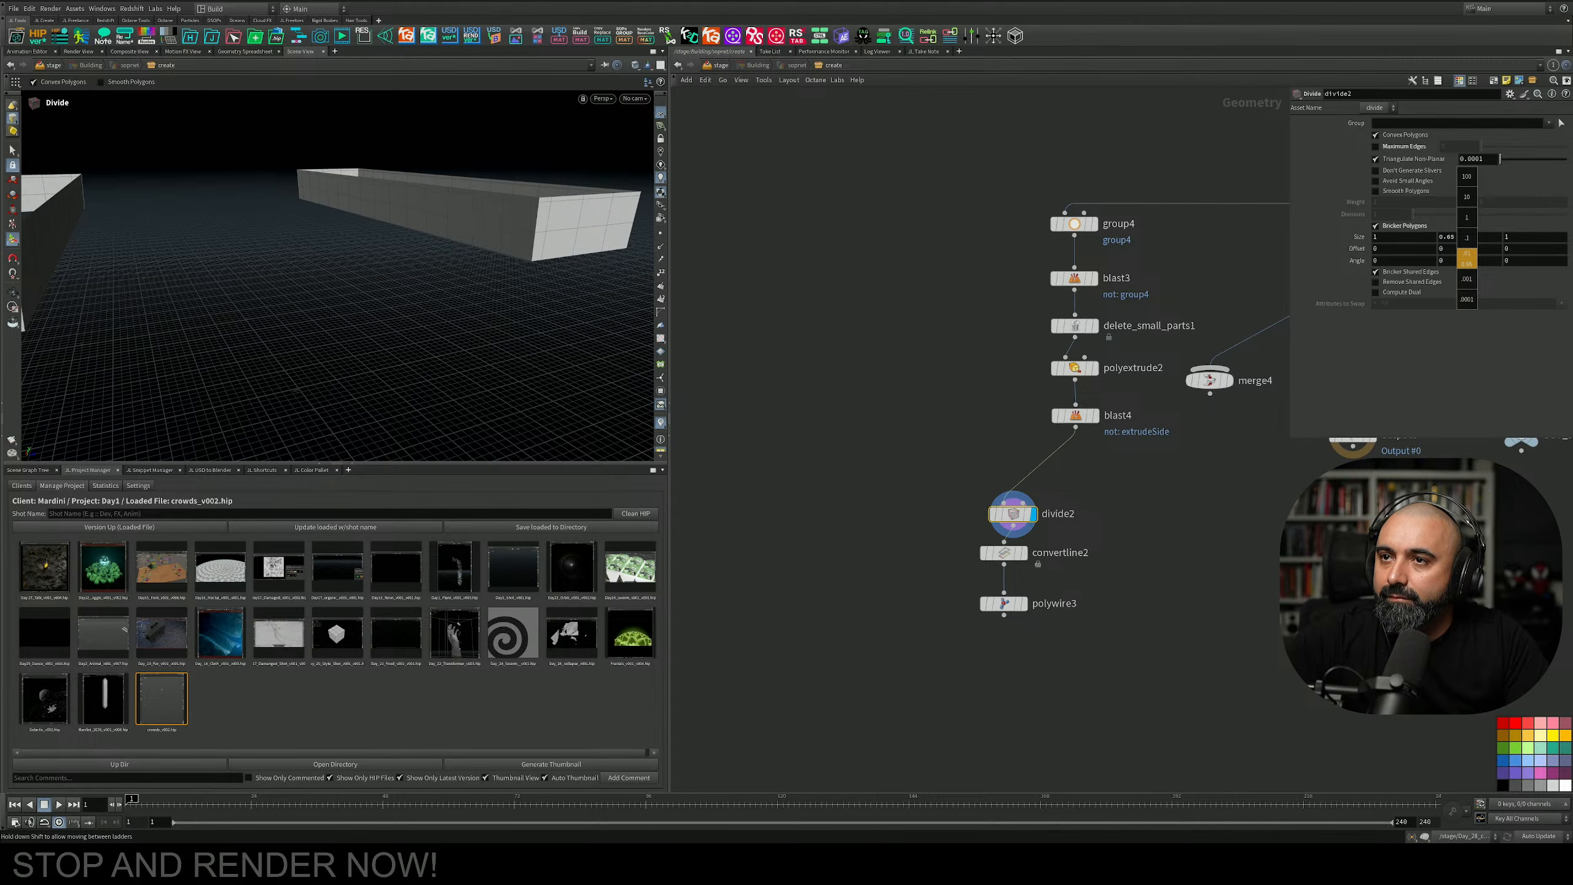
{"action": "middle_click_drag", "start_coordinate": [1466, 263], "coordinate": [1467, 263]}
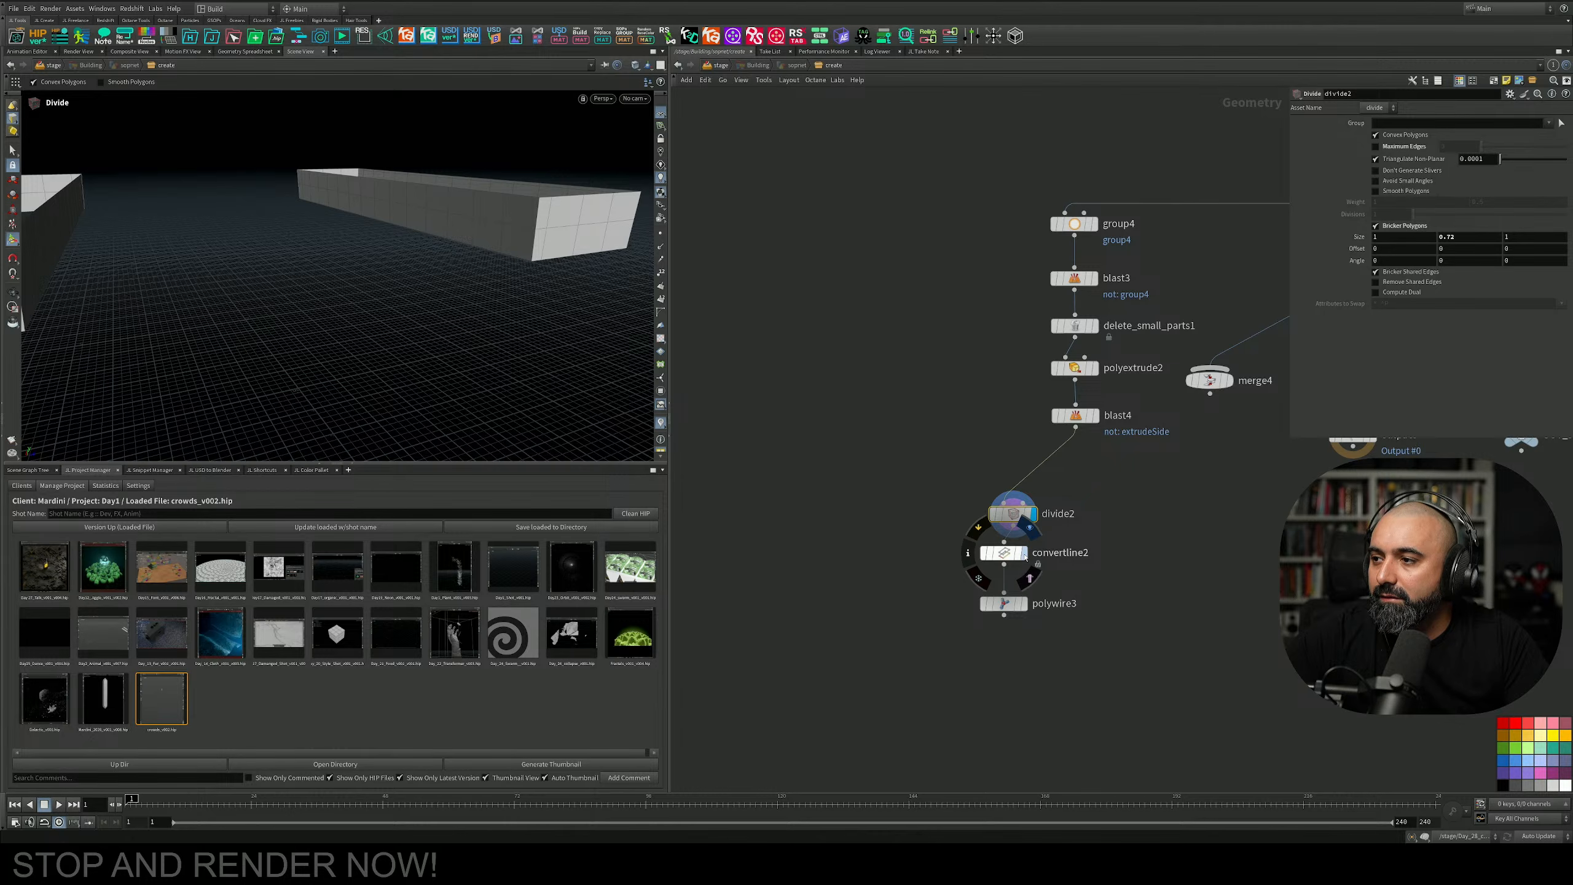
{"action": "left_click", "coordinate": [1023, 554]}
{"action": "left_click", "coordinate": [1024, 603]}
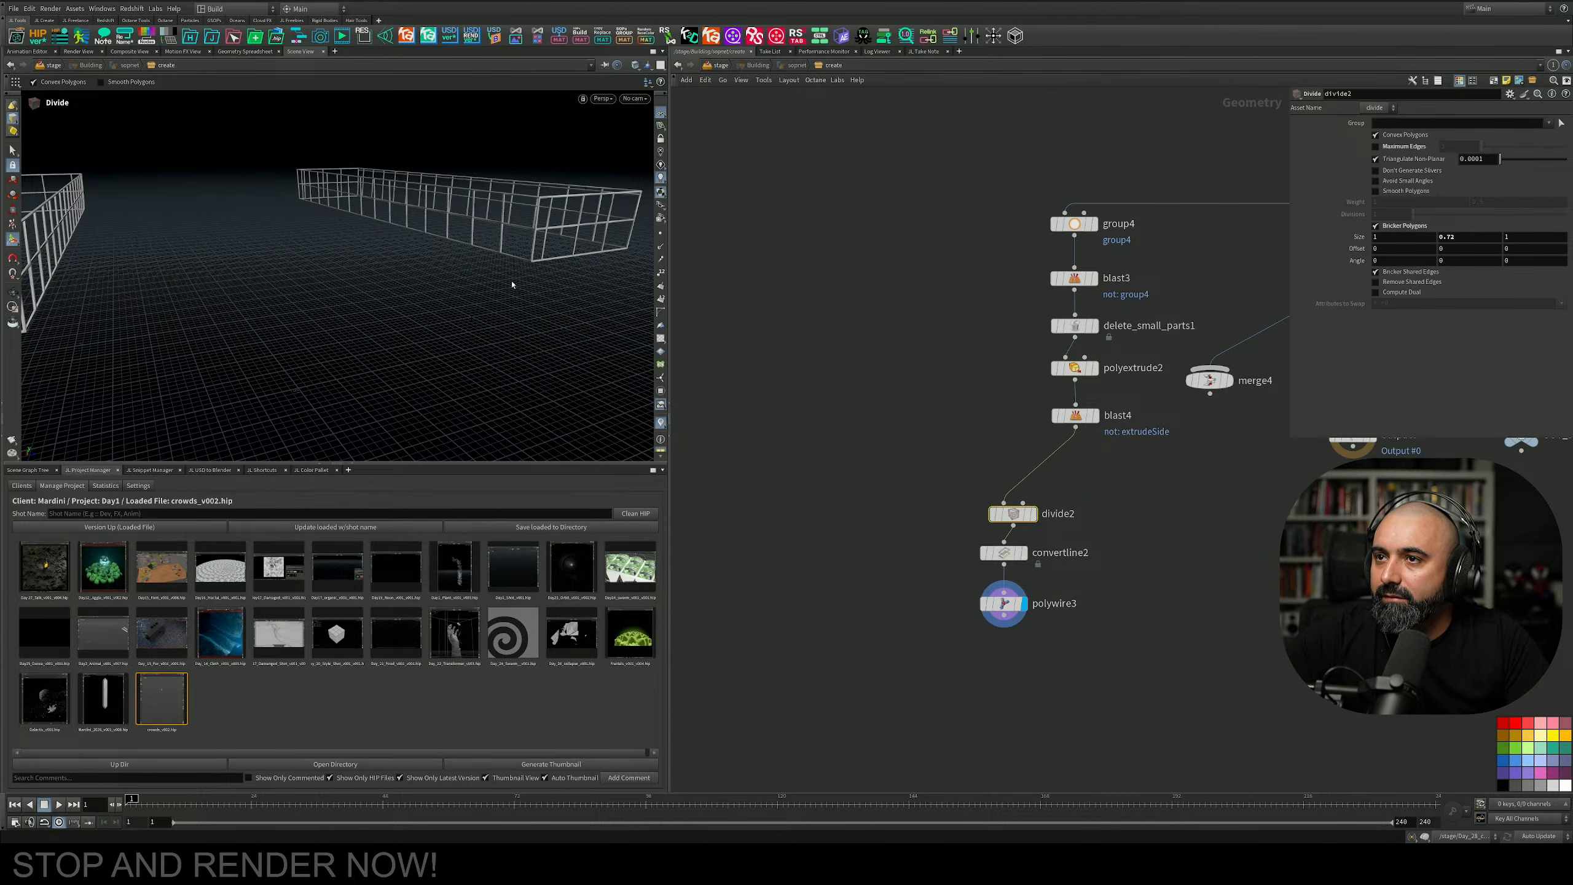
{"action": "left_click_drag", "start_coordinate": [512, 281], "coordinate": [564, 228], "text": "alt"}
Merge polywire3 with the platforms through merge4, feeding output0, and display the full output.
{"action": "middle_click_drag", "start_coordinate": [1178, 474], "coordinate": [1005, 472]}
{"action": "left_click_drag", "start_coordinate": [1036, 378], "coordinate": [832, 613]}
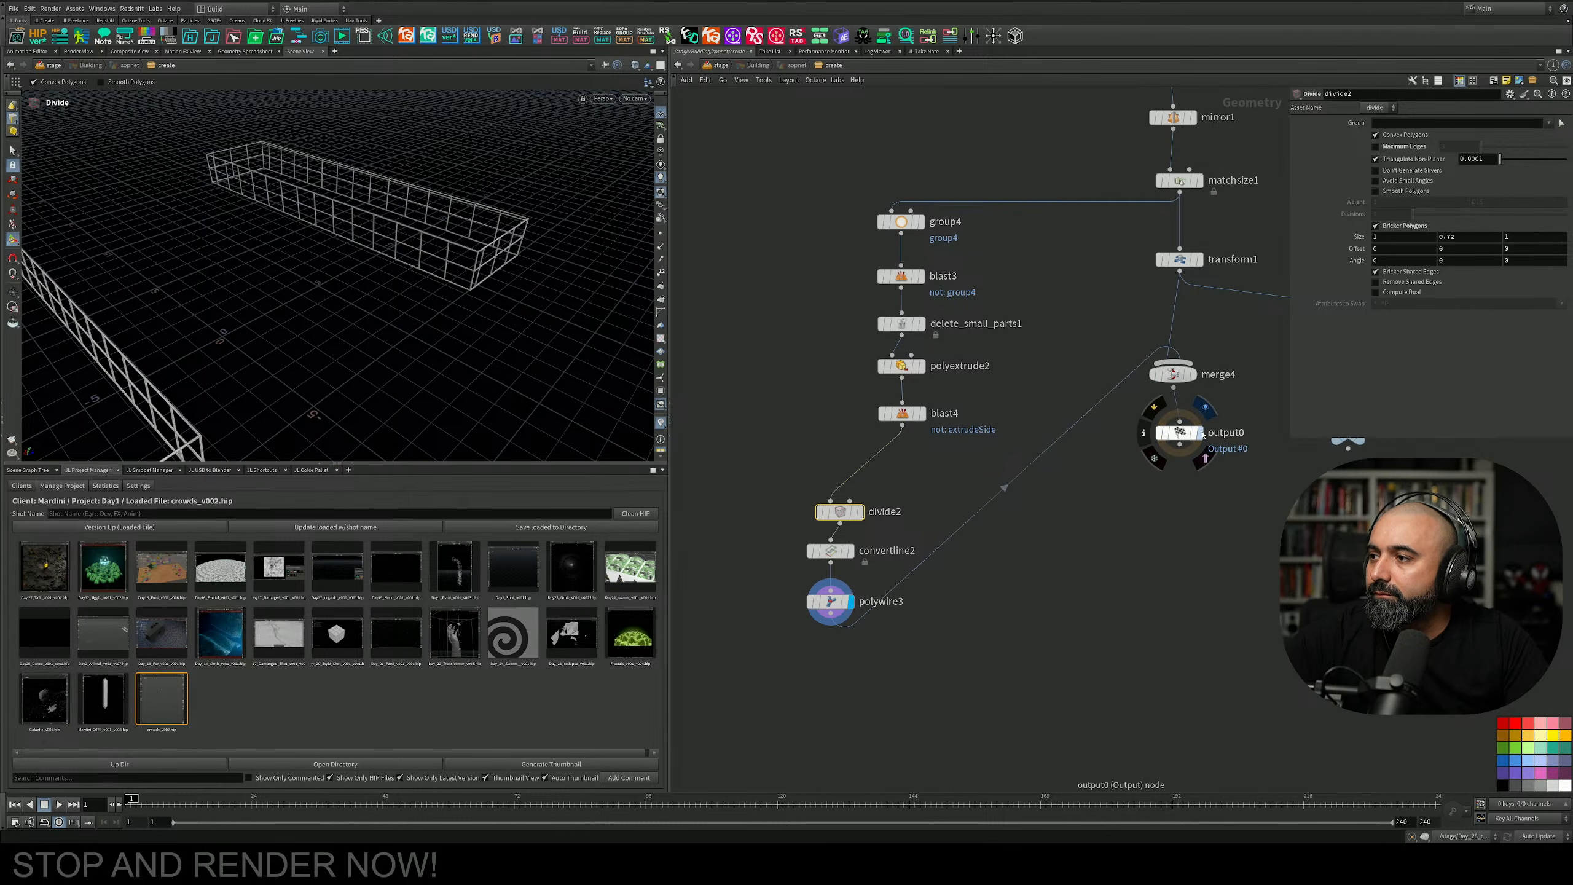
{"action": "left_click", "coordinate": [1197, 432]}
{"action": "key", "text": "h"}
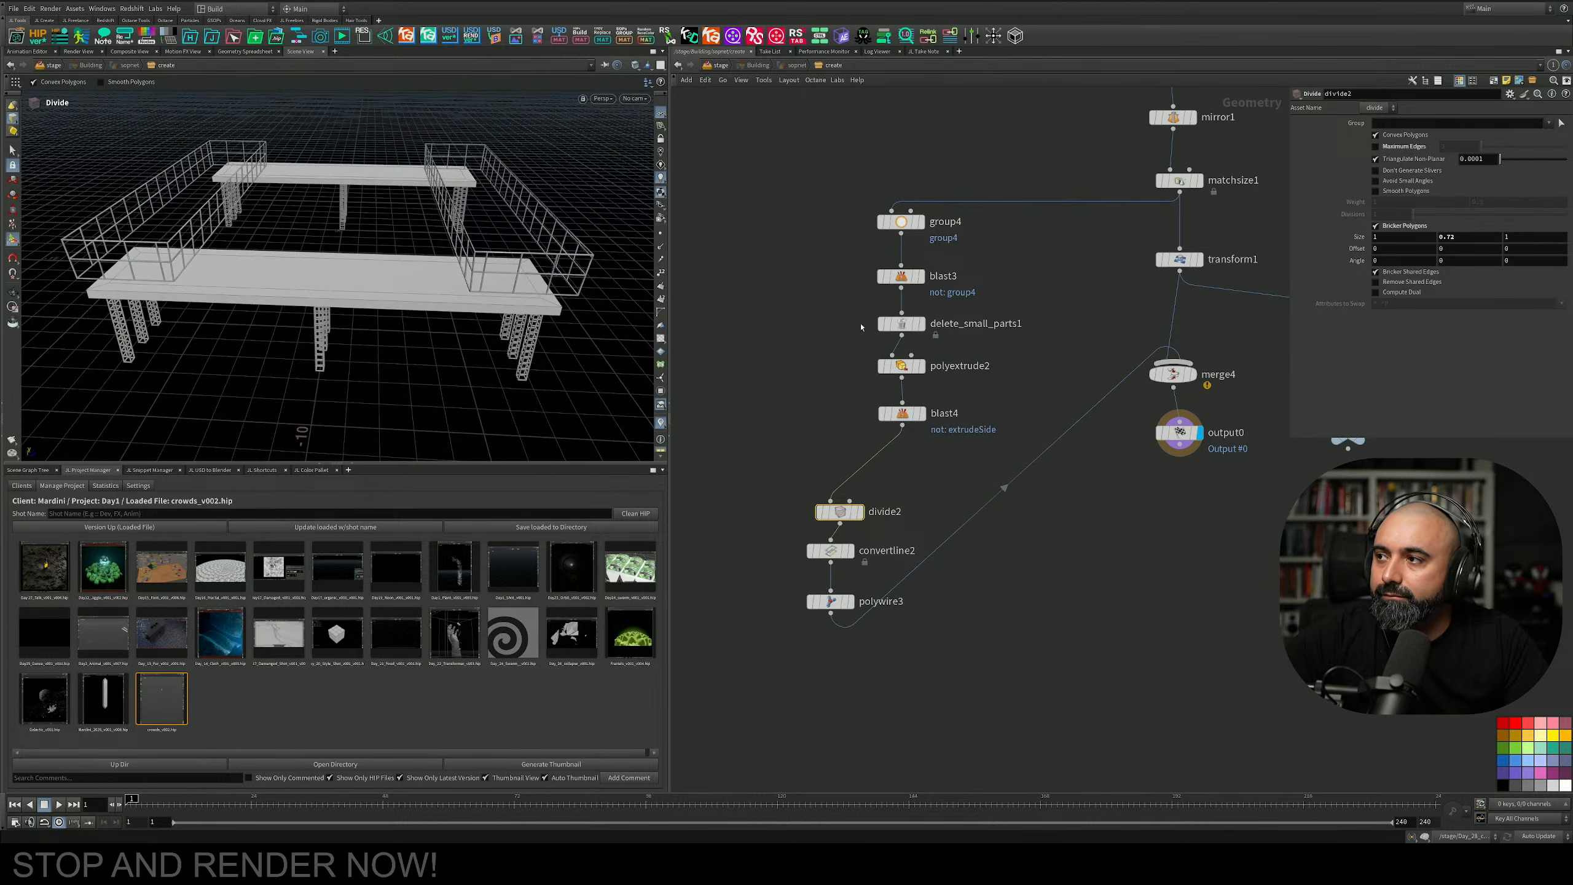
Rewire group4's input to transform1's output so the railings follow the platforms, and inspect their fit from the side.
{"action": "left_click_drag", "start_coordinate": [1119, 201], "coordinate": [1179, 273]}
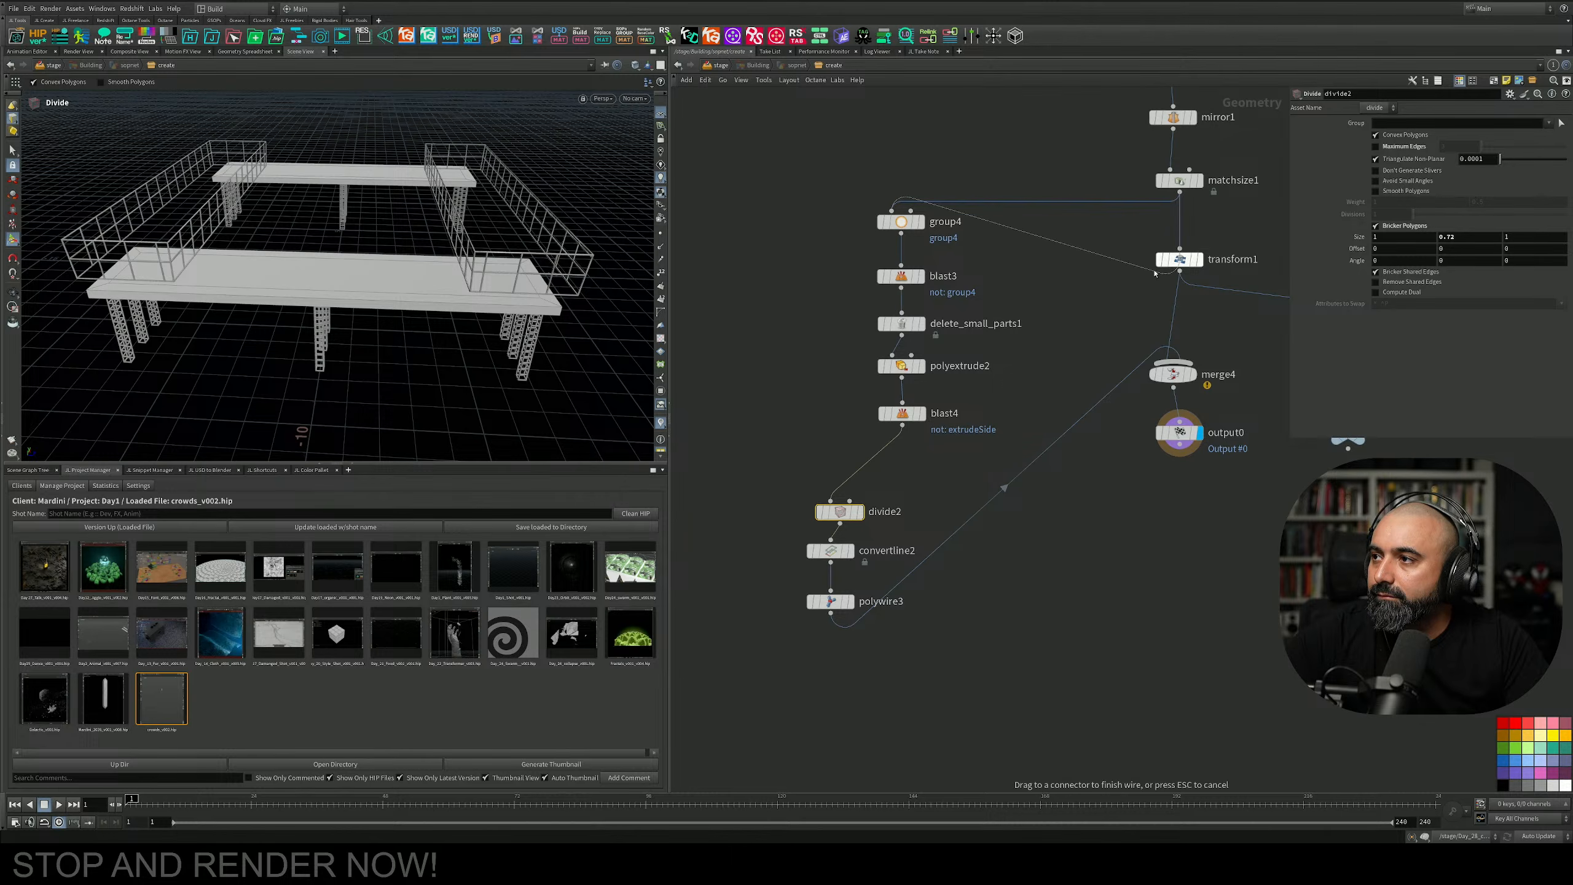
{"action": "left_click_drag", "start_coordinate": [544, 208], "coordinate": [511, 265], "text": "alt"}
{"action": "right_click_drag", "start_coordinate": [511, 265], "coordinate": [596, 245], "text": "alt"}
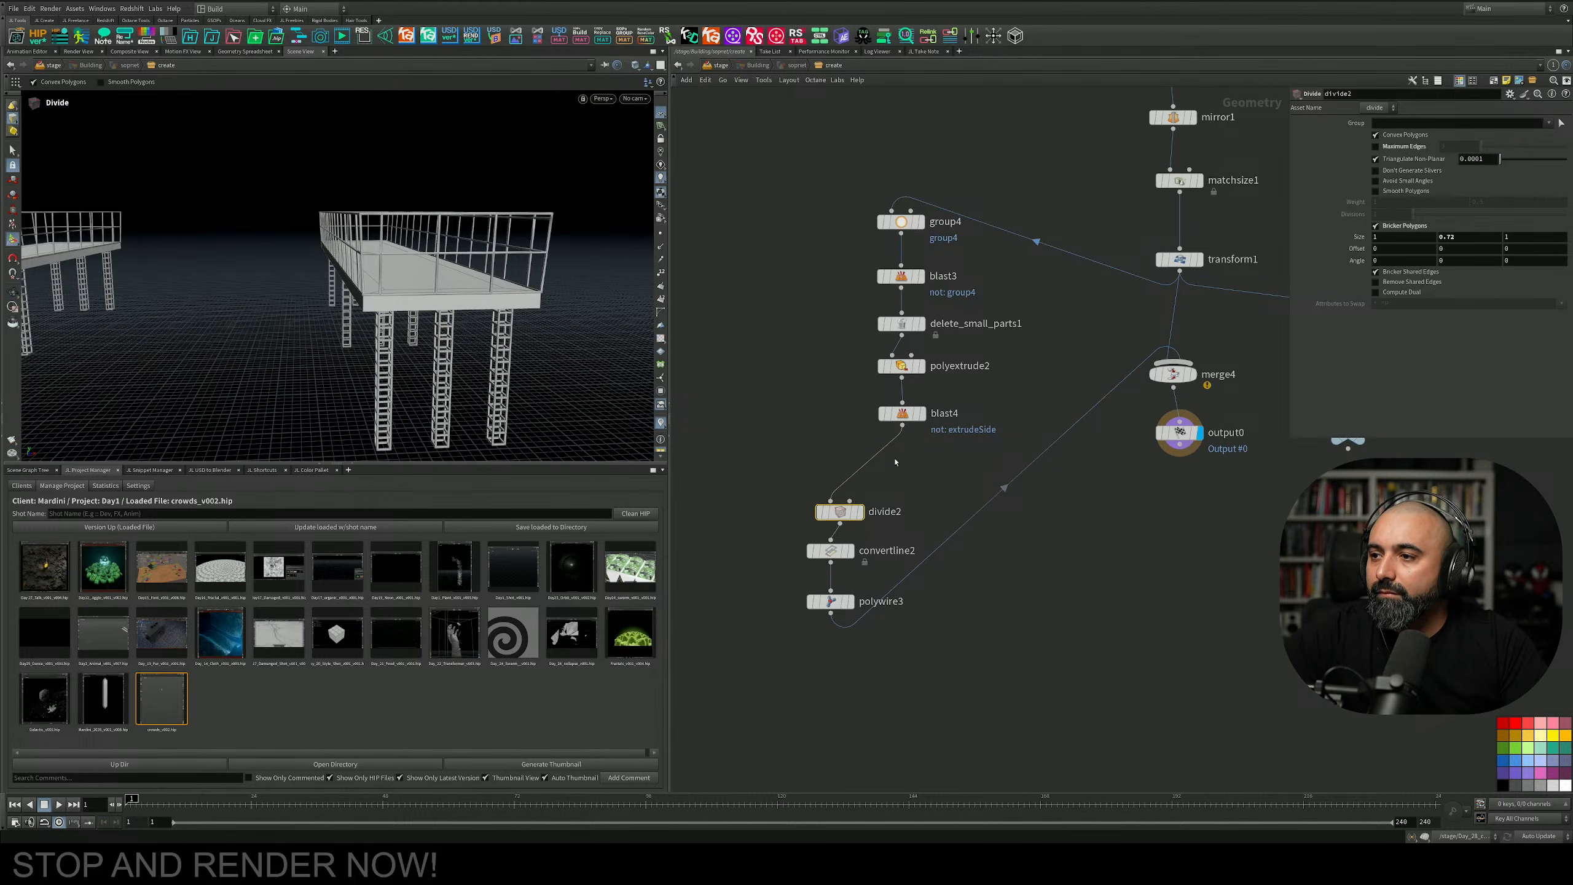
{"action": "scroll", "coordinate": [921, 355], "scroll_direction": "up", "scroll_amount": 3}
{"action": "left_click_drag", "start_coordinate": [396, 267], "coordinate": [362, 269], "text": "alt"}
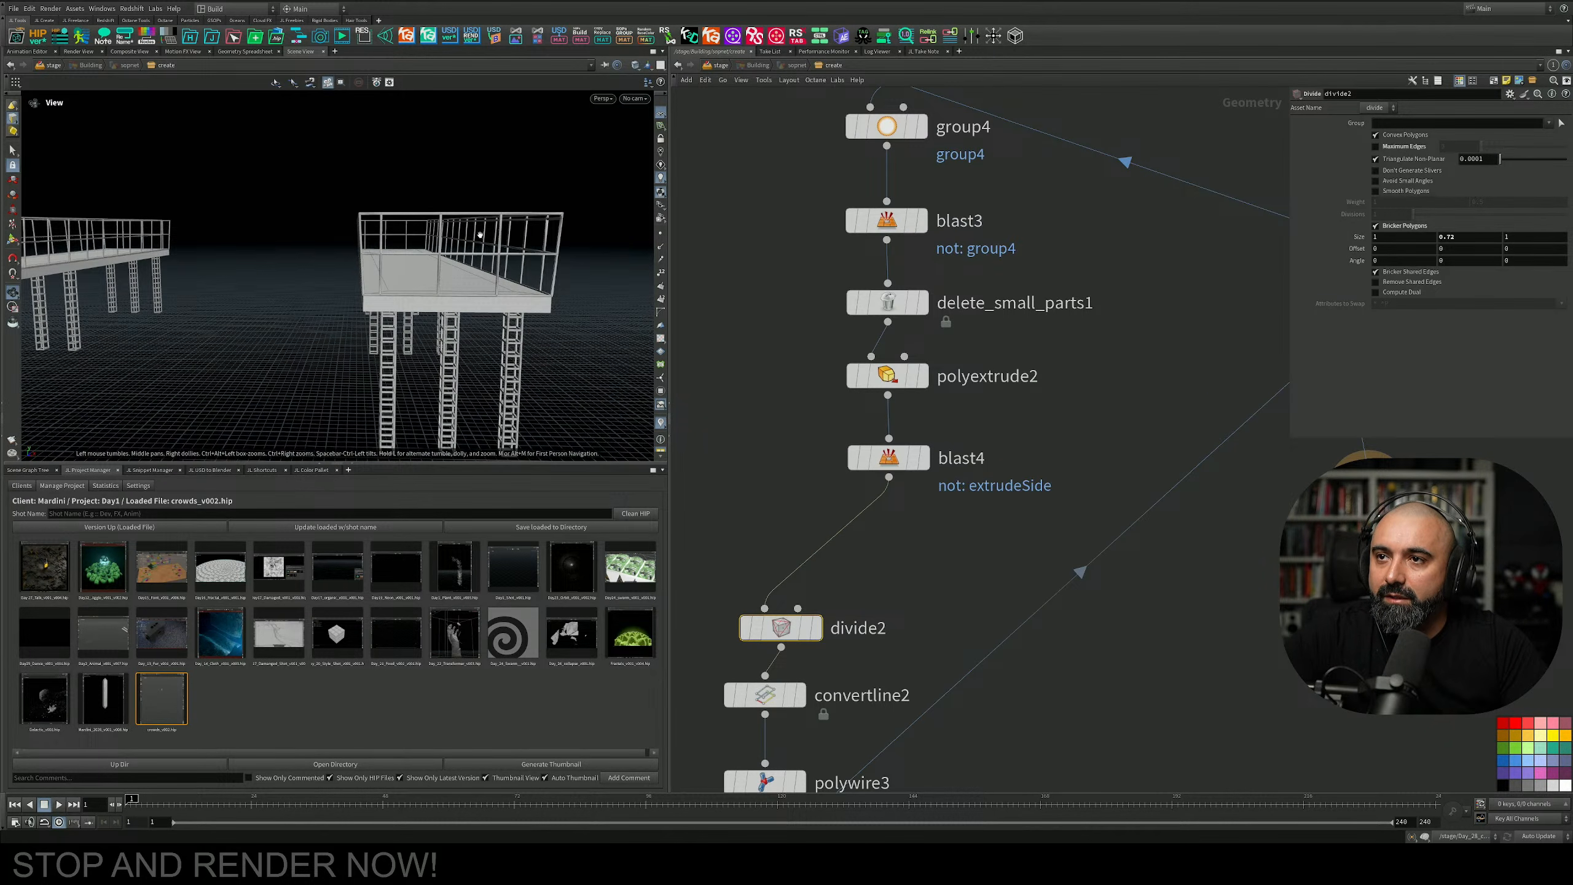
{"action": "left_click_drag", "start_coordinate": [480, 234], "coordinate": [517, 242]}
Set polyextrude2's distance to 0 so the railings align with the platform edges.
{"action": "middle_click_drag", "start_coordinate": [991, 321], "coordinate": [1015, 472]}
{"action": "left_click_drag", "start_coordinate": [1014, 472], "coordinate": [869, 545]}
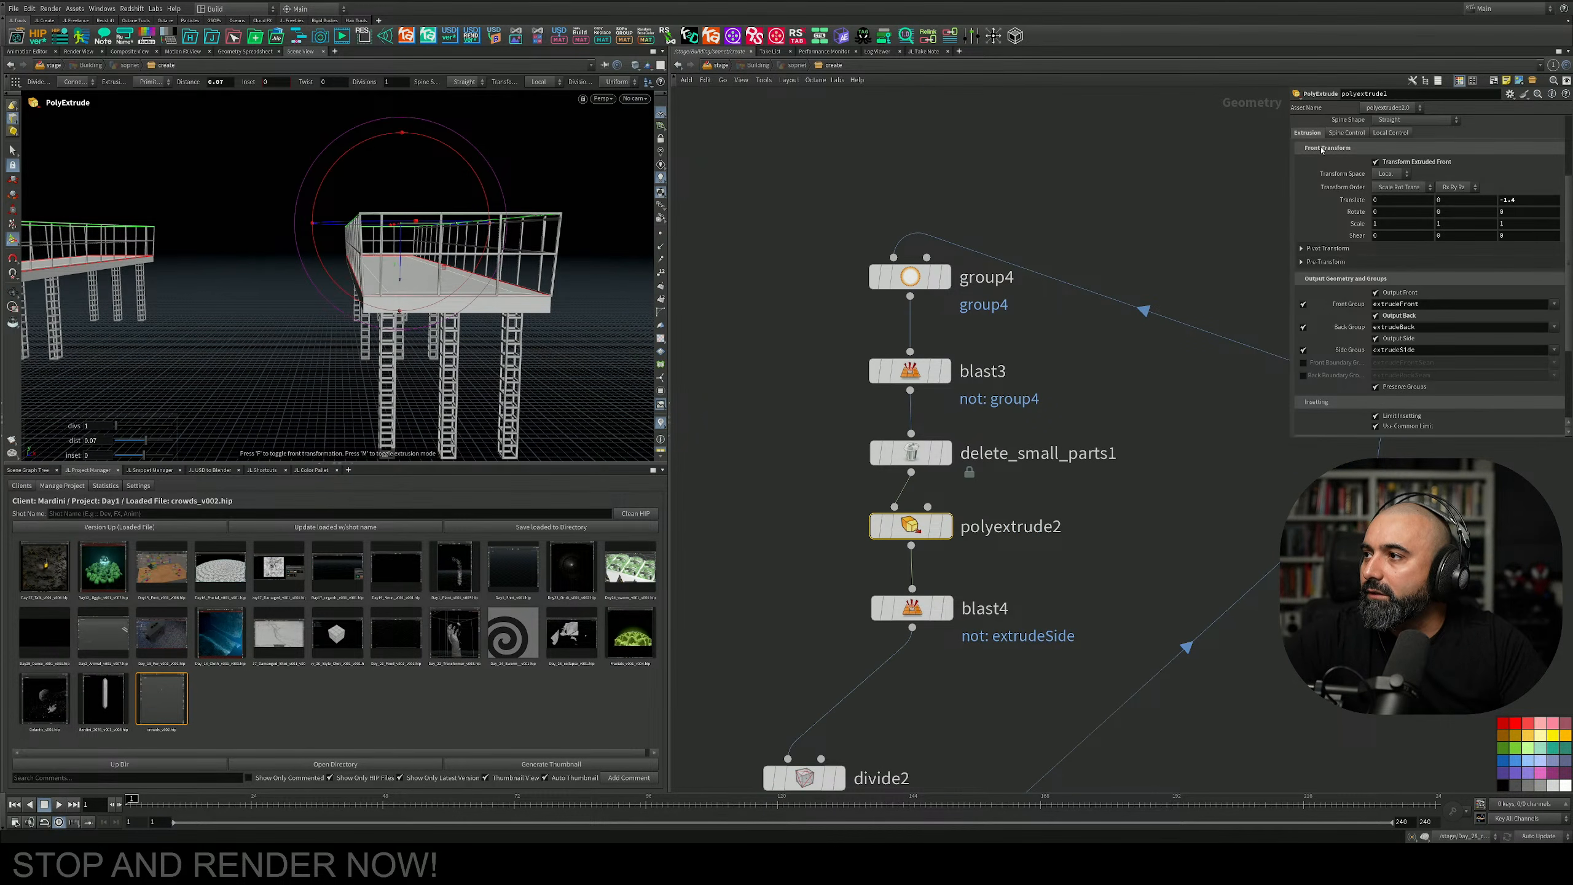
{"action": "scroll", "coordinate": [1430, 162], "scroll_direction": "up", "scroll_amount": 3}
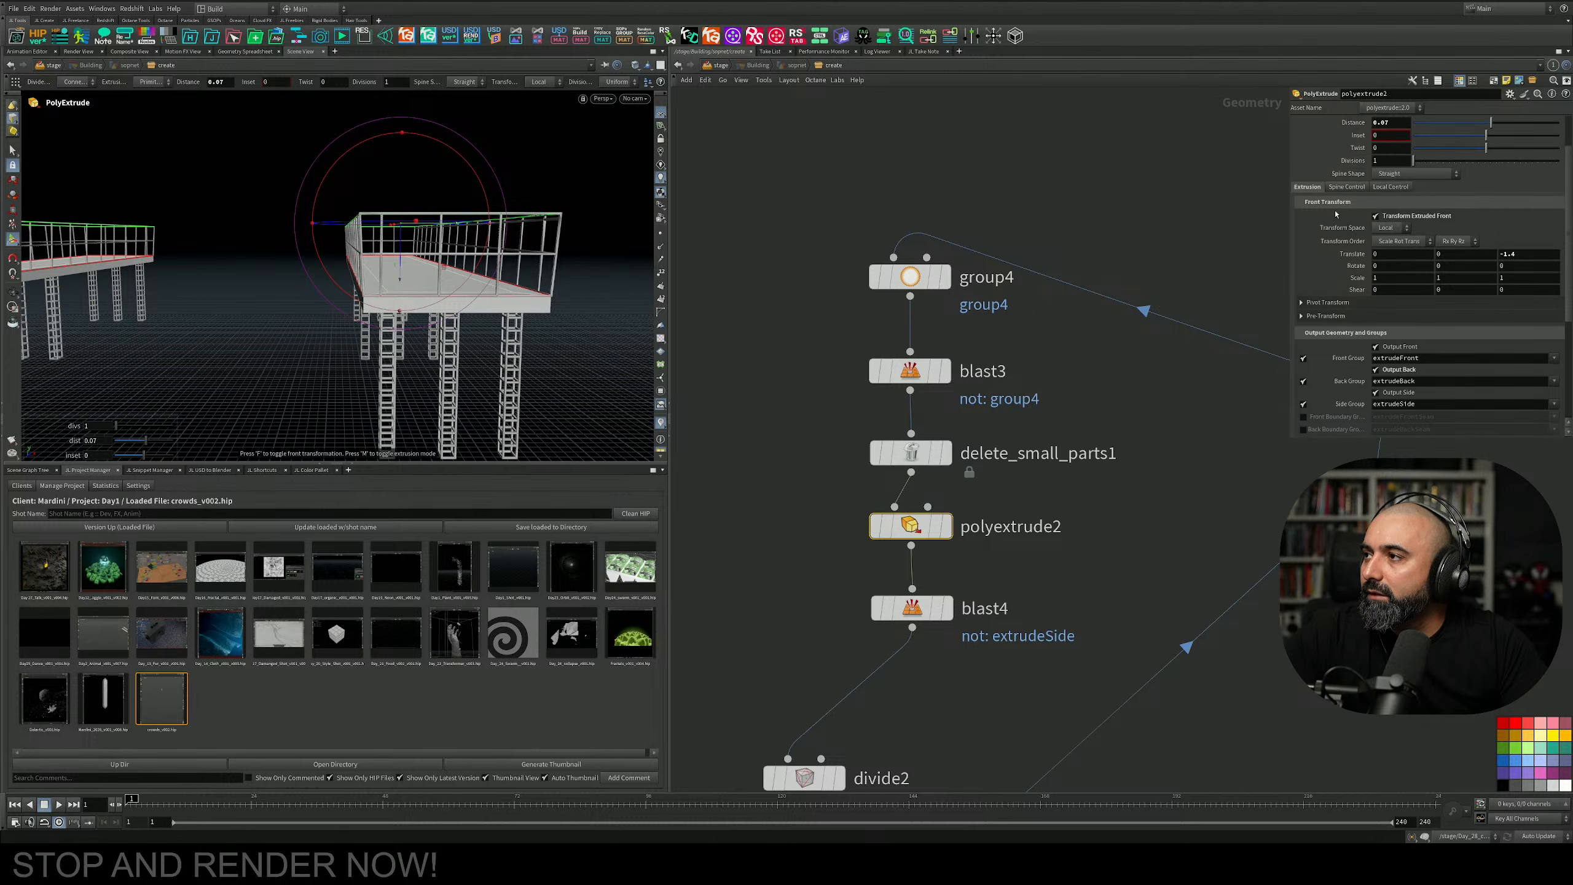
{"action": "mouse_move", "coordinate": [1491, 162]}
{"action": "left_mouse_down"}
{"action": "mouse_move", "coordinate": [1566, 165]}
{"action": "mouse_move", "coordinate": [1485, 163]}
{"action": "left_mouse_up"}
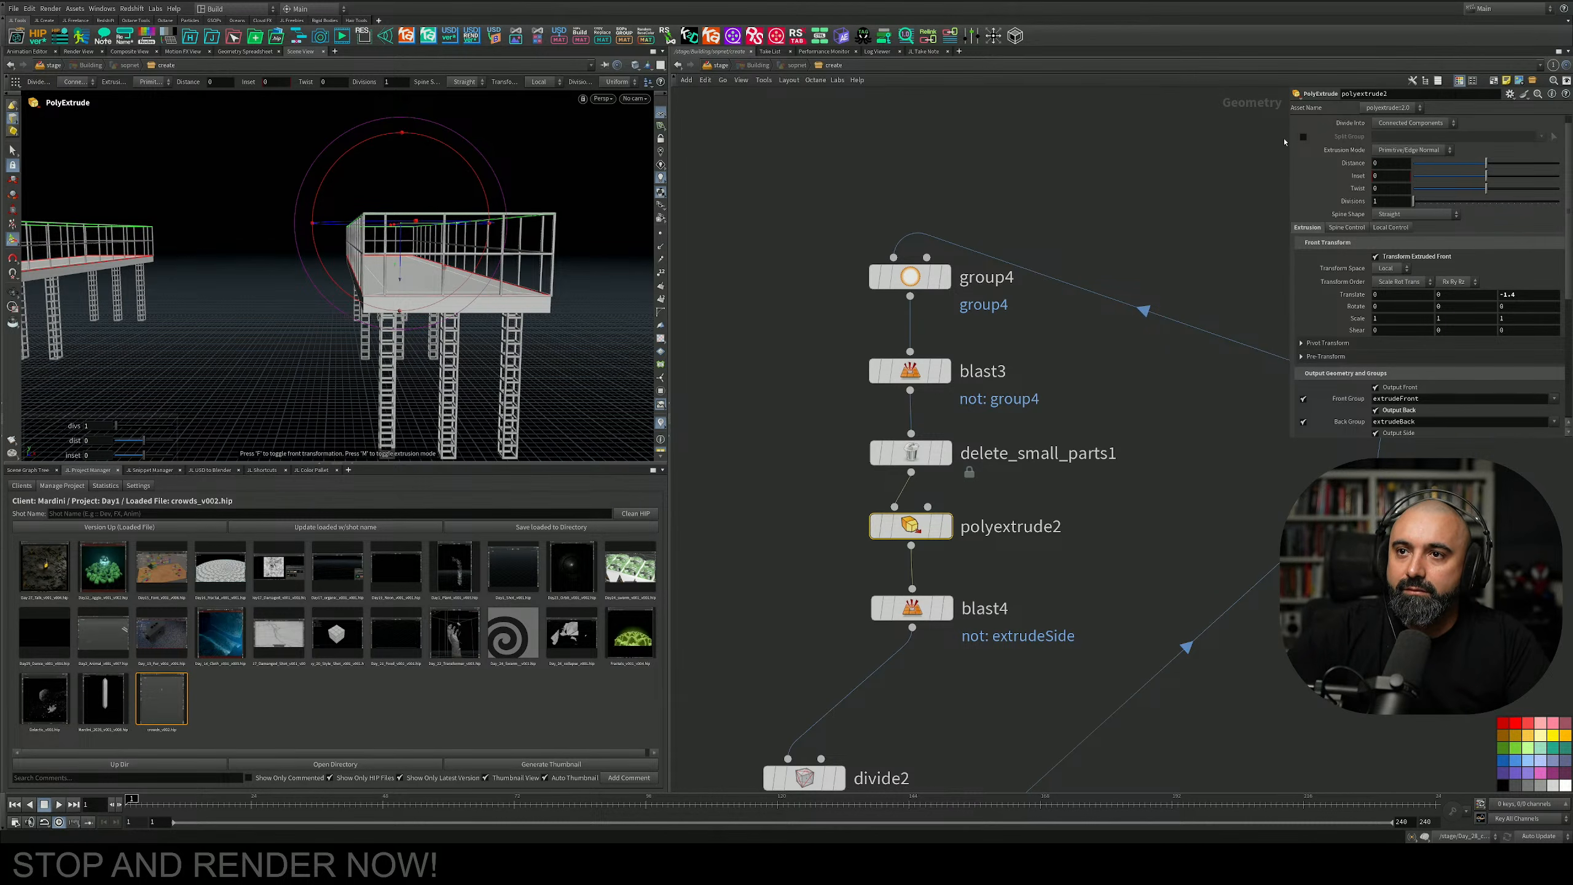
{"action": "key", "text": "Escape"}
{"action": "left_click_drag", "start_coordinate": [495, 220], "coordinate": [366, 308]}
Align the railing nodes in a vertical column above merge4 and output0, and return to the stage network.
{"action": "middle_click_drag", "start_coordinate": [963, 610], "coordinate": [971, 401]}
{"action": "scroll", "coordinate": [1053, 416], "scroll_direction": "down", "scroll_amount": 5}
{"action": "left_click_drag", "start_coordinate": [1166, 472], "coordinate": [1140, 631]}
{"action": "left_click_drag", "start_coordinate": [815, 238], "coordinate": [1010, 521]}
{"action": "key", "text": "a"}
{"action": "left_click_drag", "start_coordinate": [965, 353], "coordinate": [990, 432]}
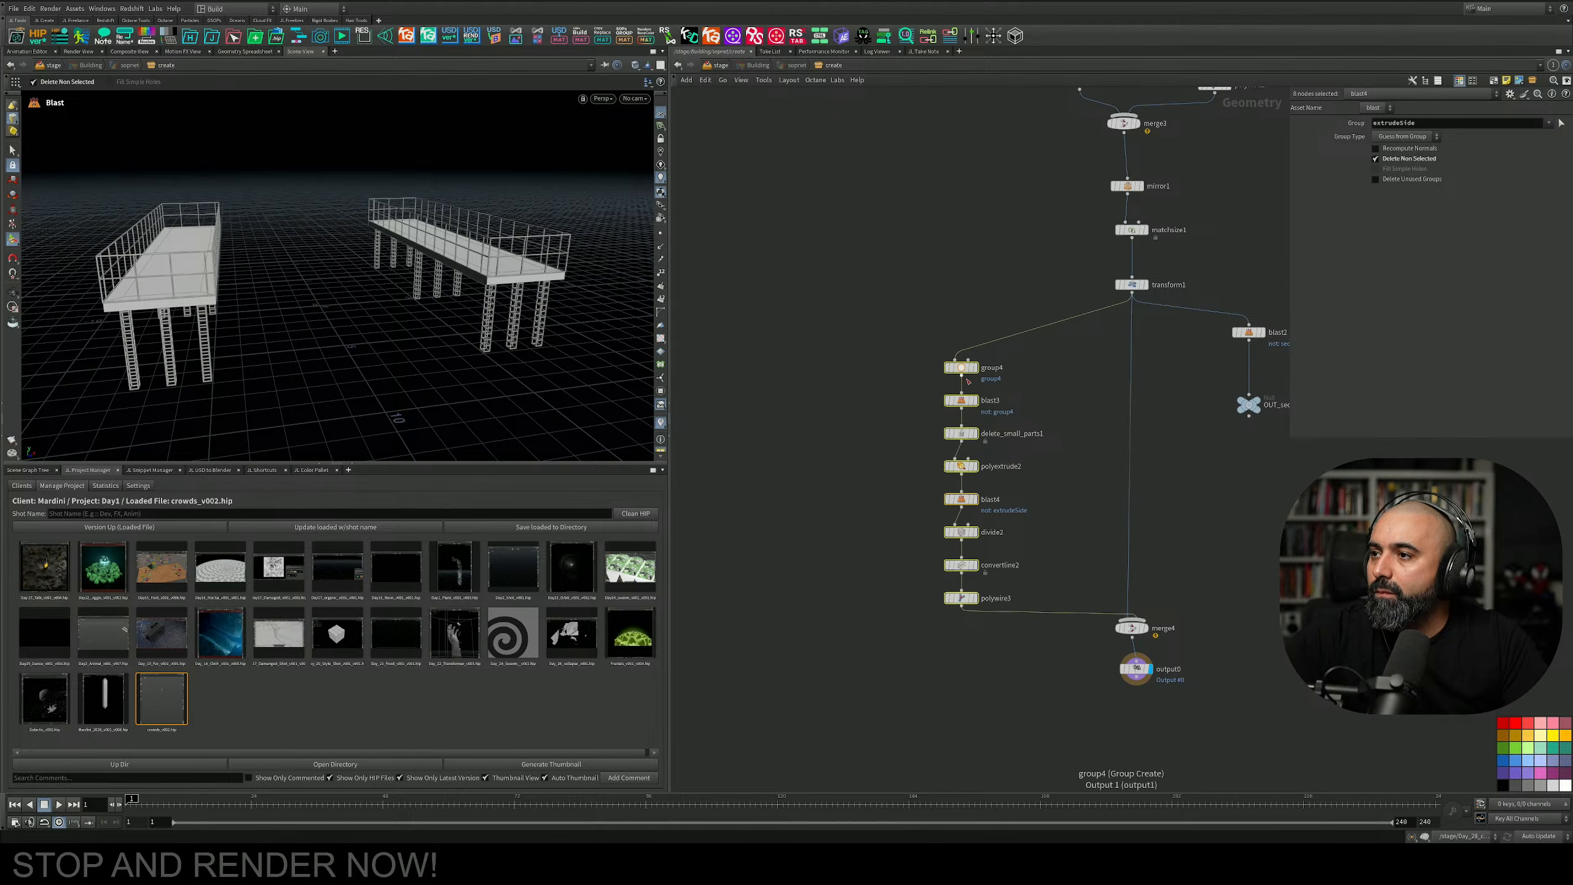
{"action": "left_click_drag", "start_coordinate": [962, 365], "coordinate": [1013, 341]}
{"action": "left_click", "coordinate": [964, 320]}
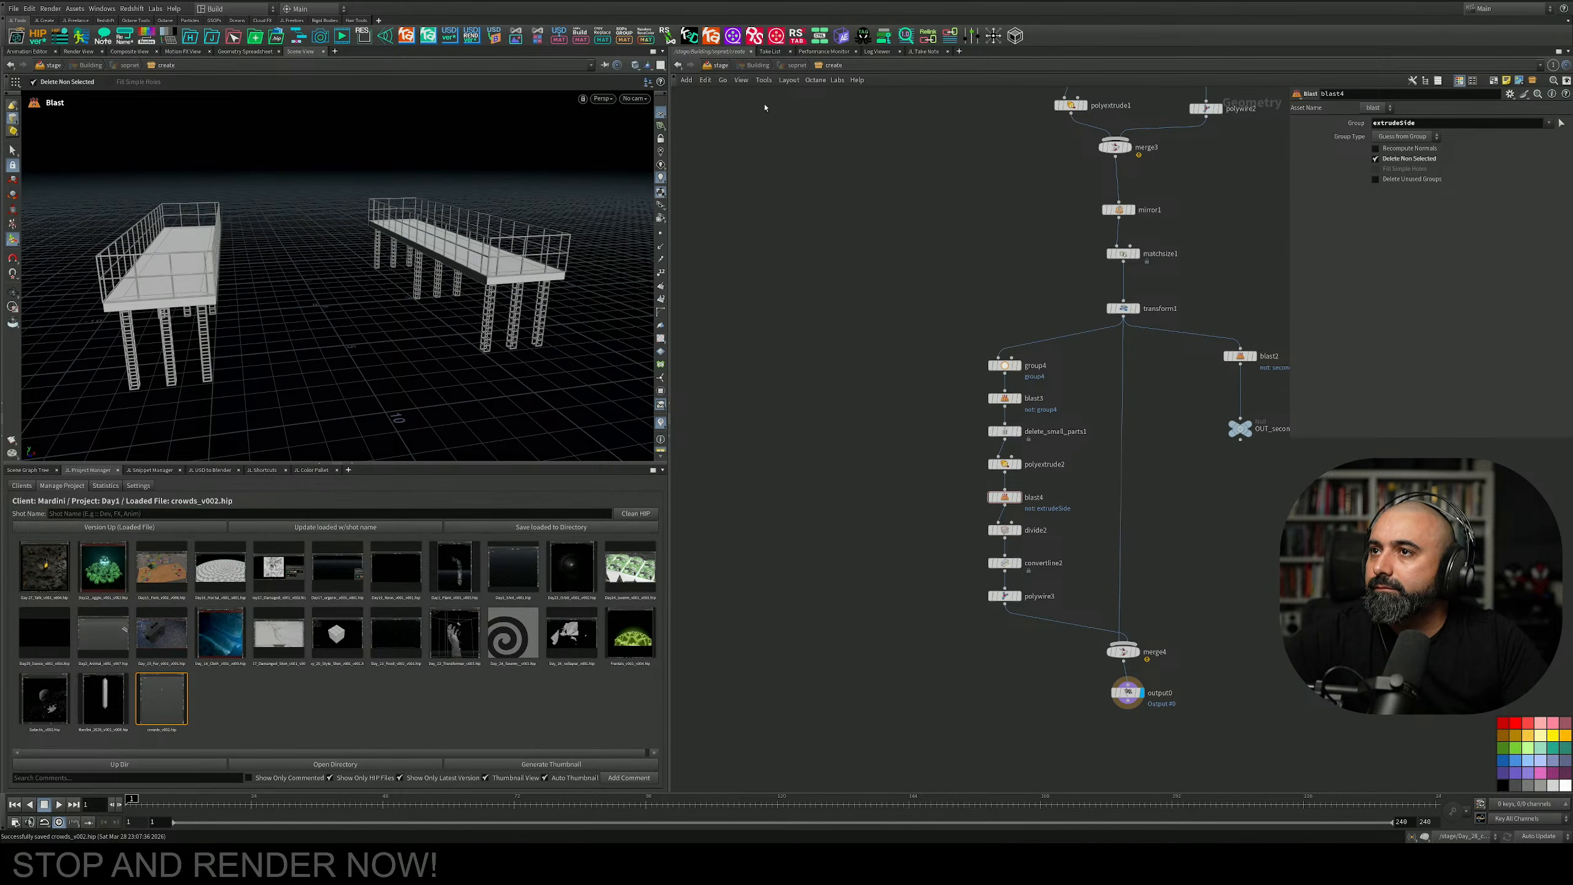
{"action": "left_click", "coordinate": [718, 65]}
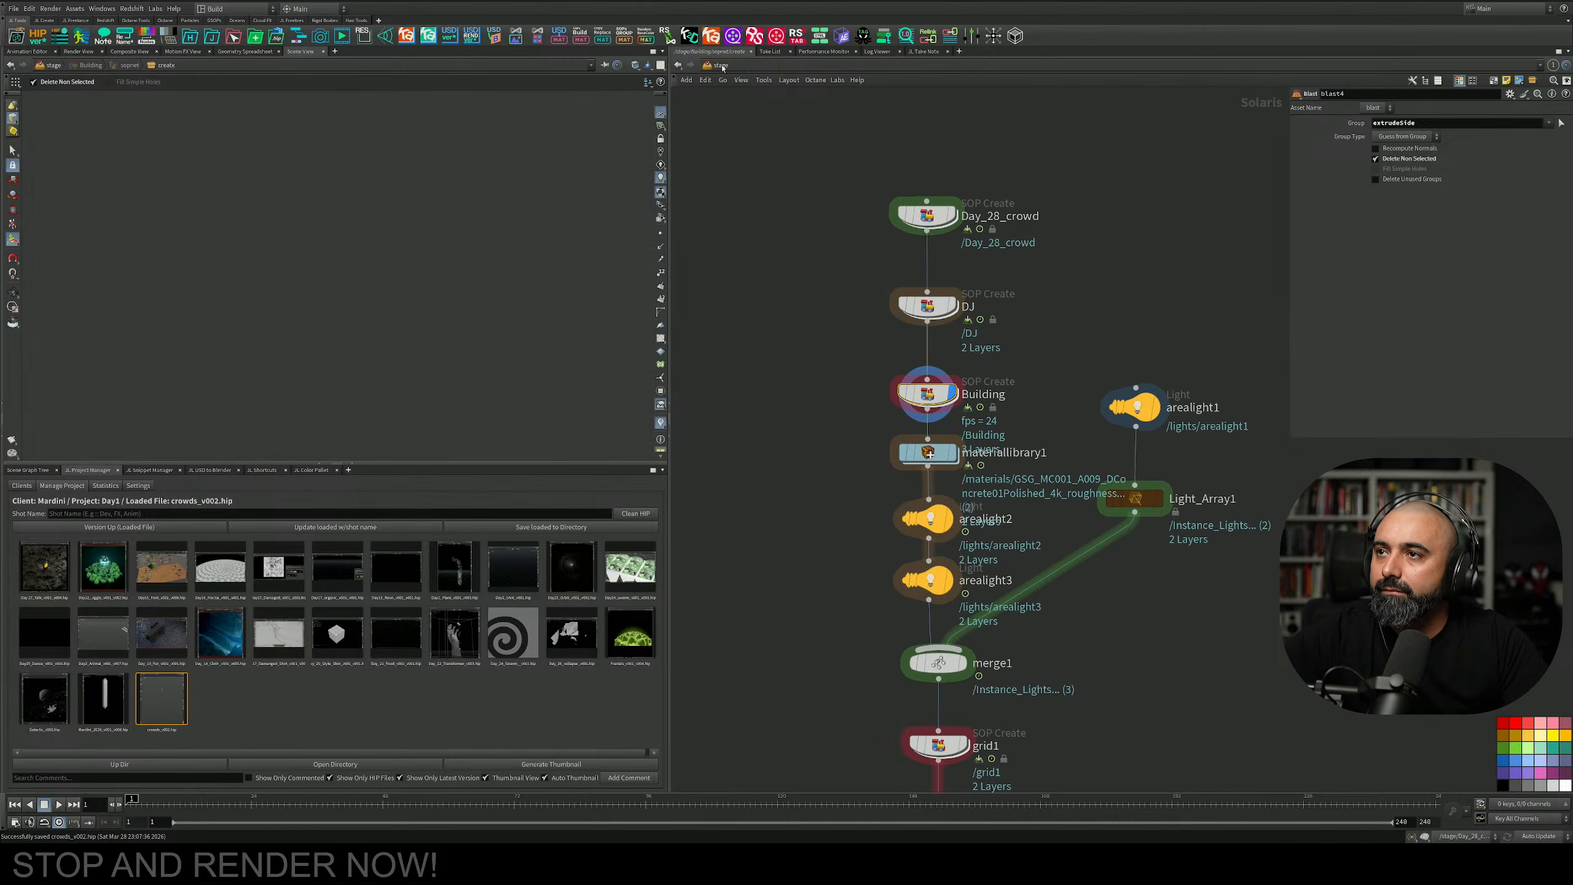
Inspect the white railings and the crowd standing on the raised platforms up close in the stage view.
{"action": "key", "text": "Escape"}
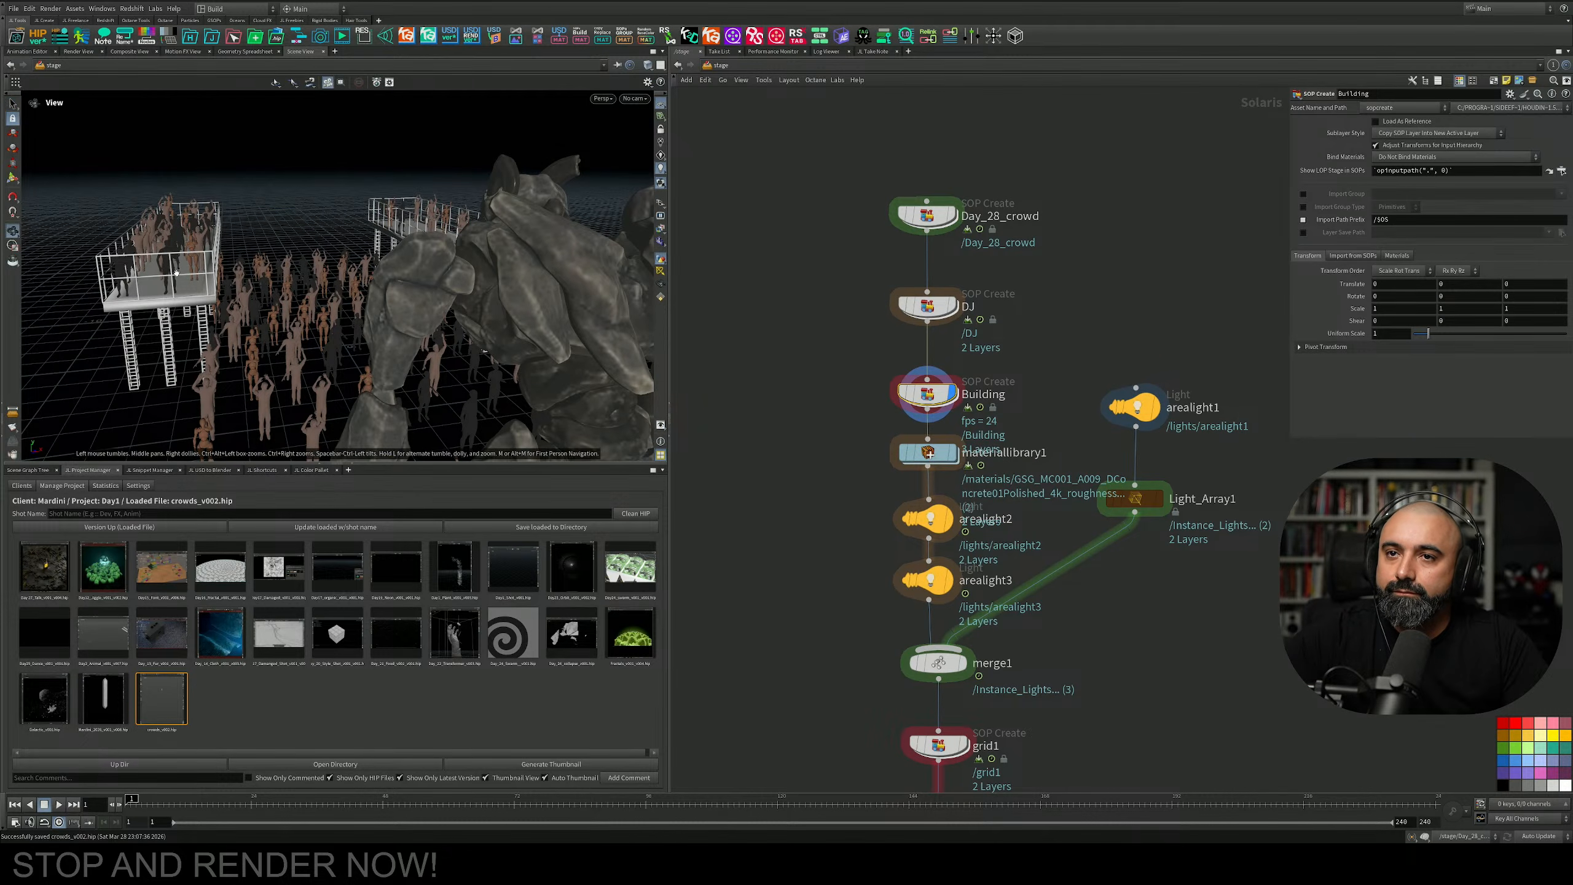
{"action": "left_click_drag", "start_coordinate": [540, 266], "coordinate": [403, 277]}
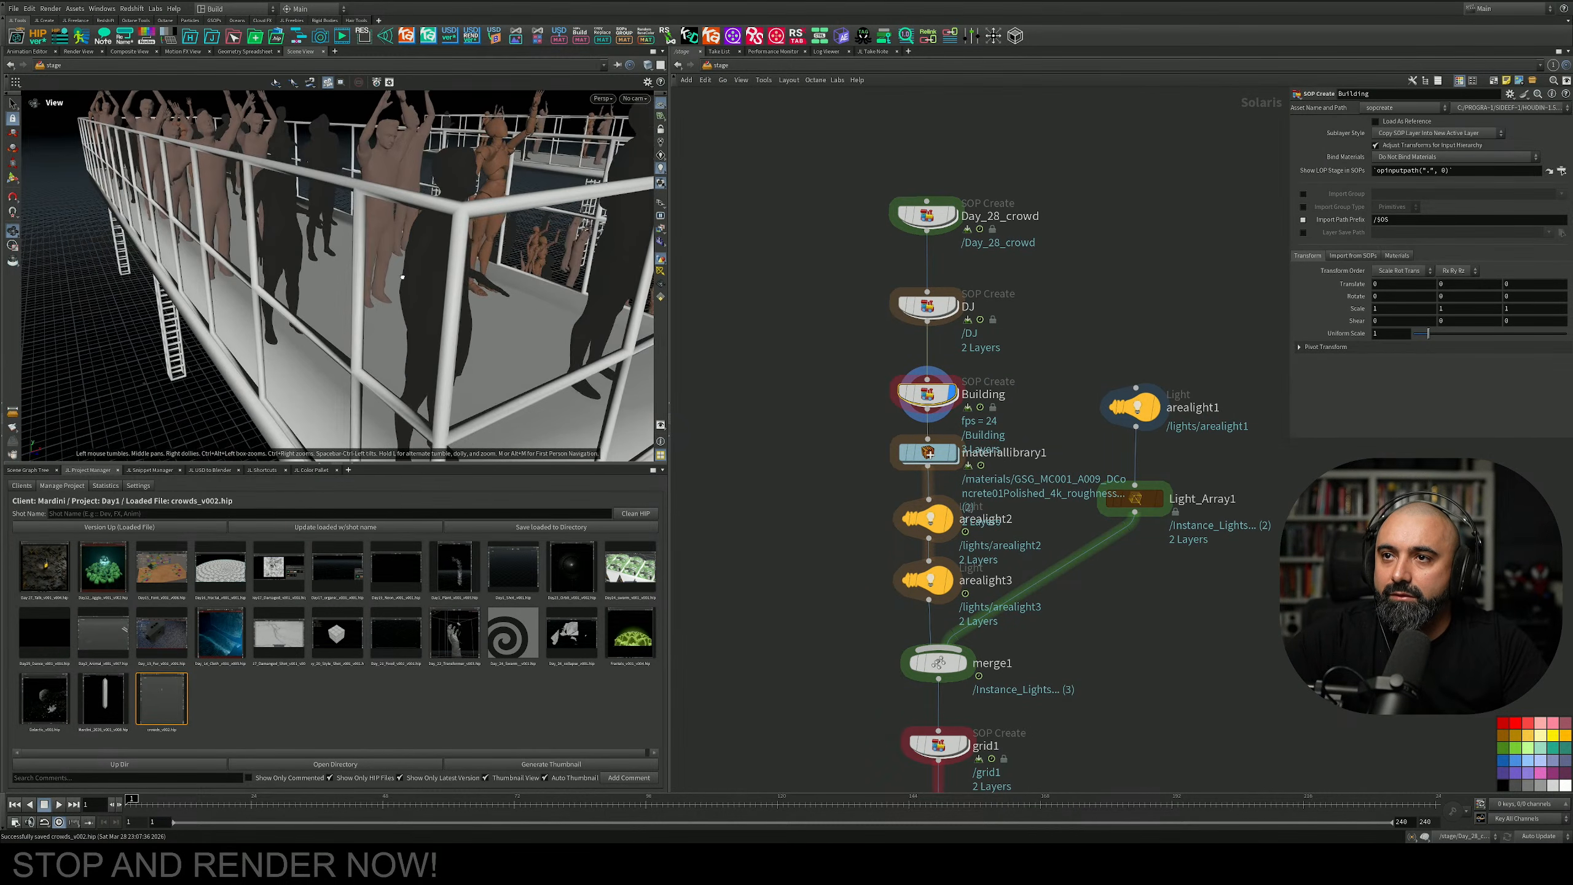
{"action": "scroll", "coordinate": [508, 245], "scroll_direction": "down", "scroll_amount": 2}
{"action": "middle_click_drag", "start_coordinate": [843, 272], "coordinate": [822, 328]}
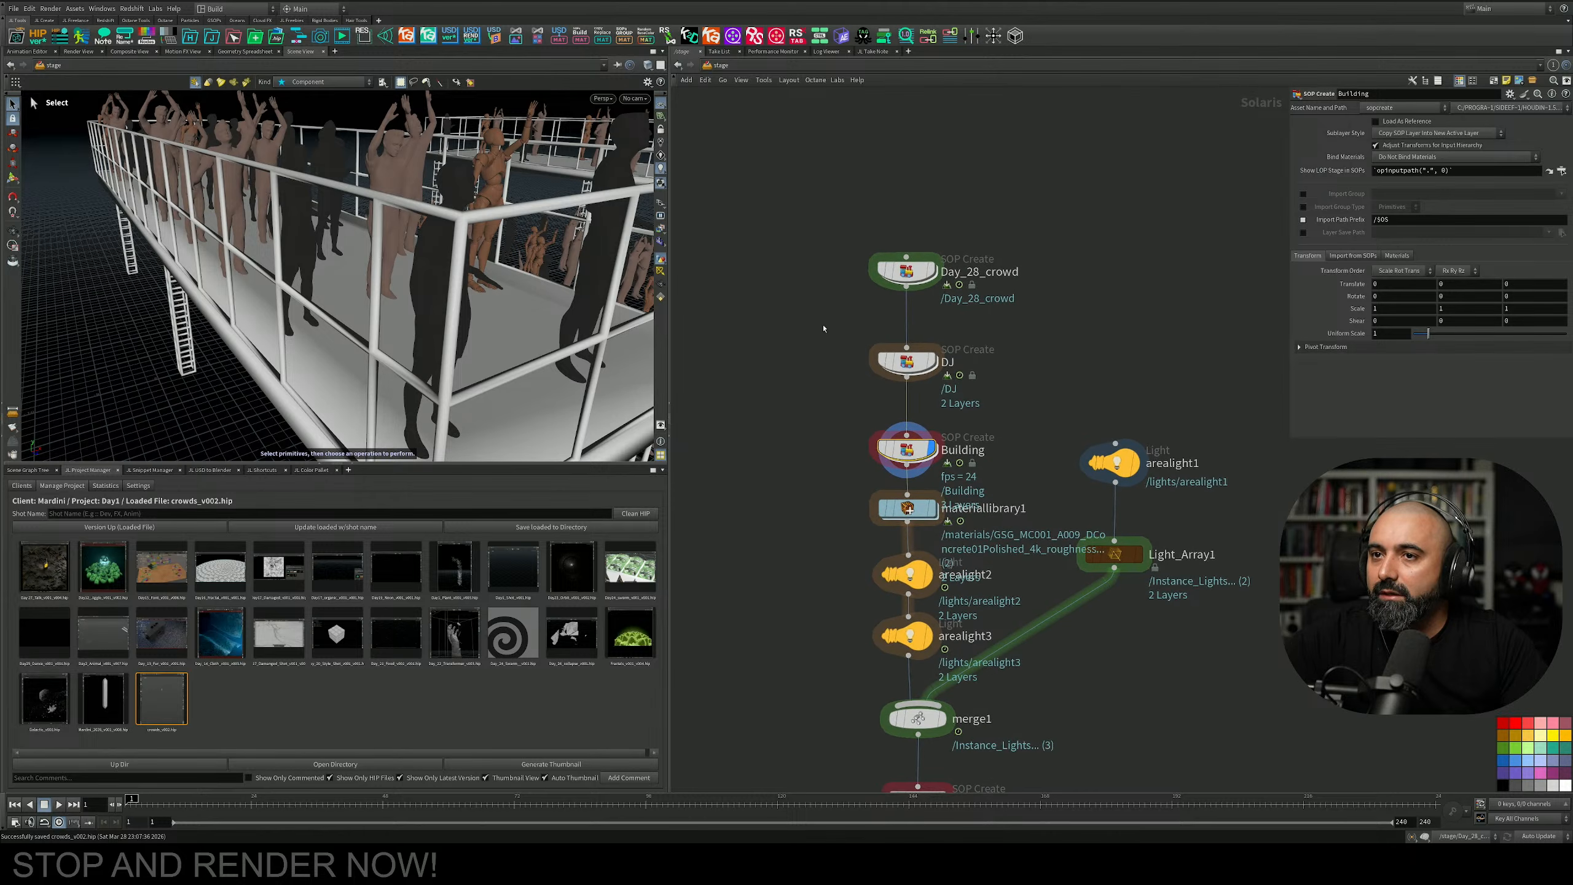
{"action": "scroll", "coordinate": [483, 305], "scroll_direction": "down", "scroll_amount": 1}
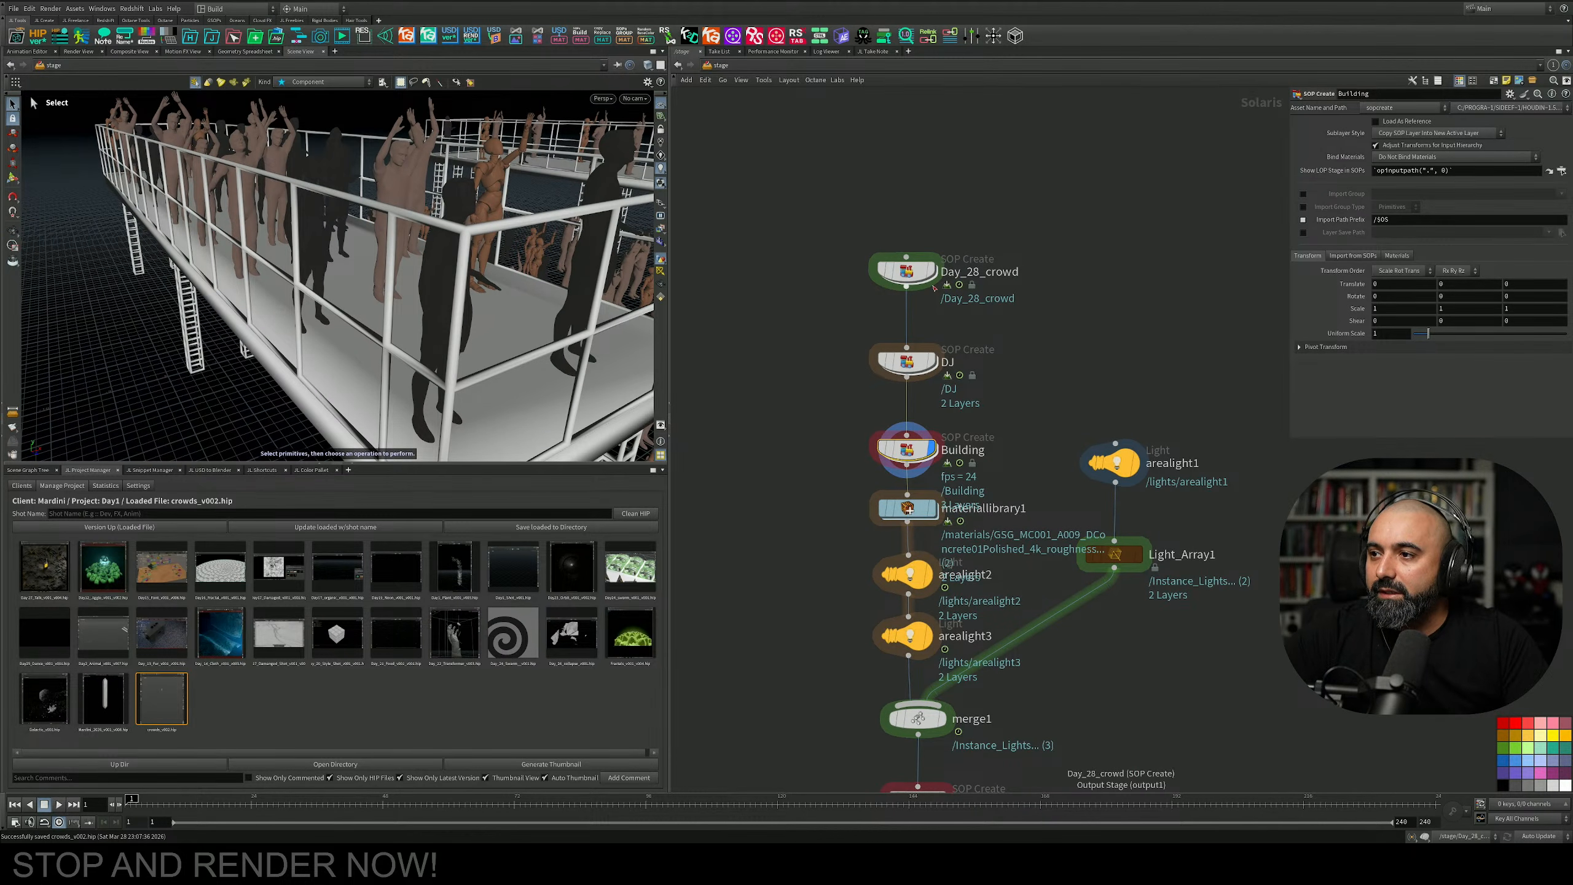
{"action": "left_click_drag", "start_coordinate": [458, 261], "coordinate": [434, 273]}
{"action": "middle_click_drag", "start_coordinate": [434, 273], "coordinate": [414, 298]}
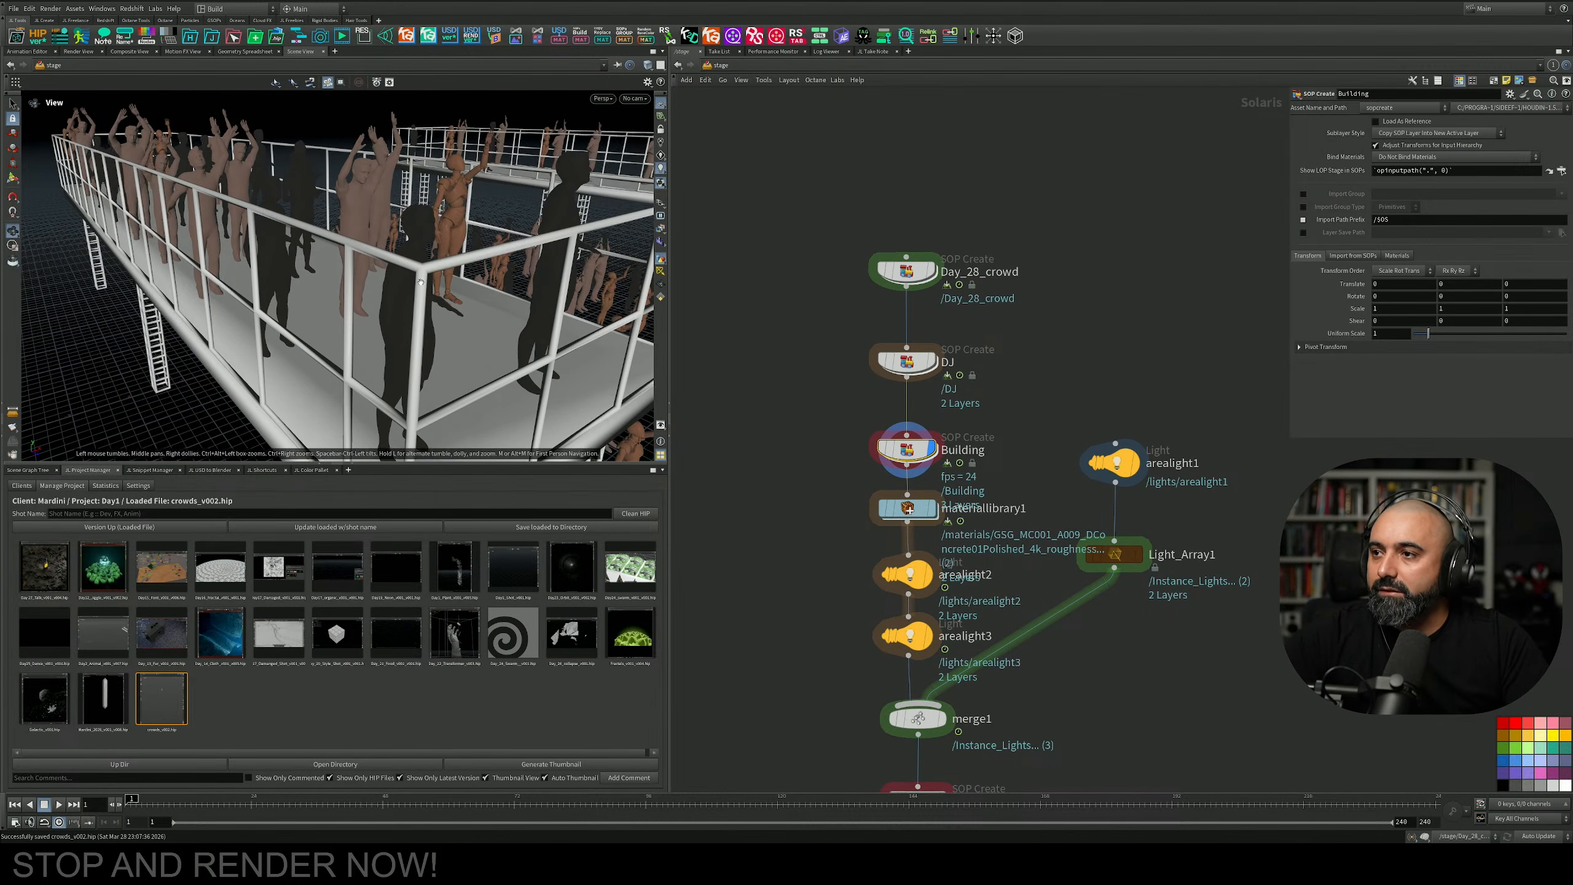
Open the Building node's geometry network at the railing chain while keeping the full stage in the viewport.
{"action": "double_click", "coordinate": [908, 447]}
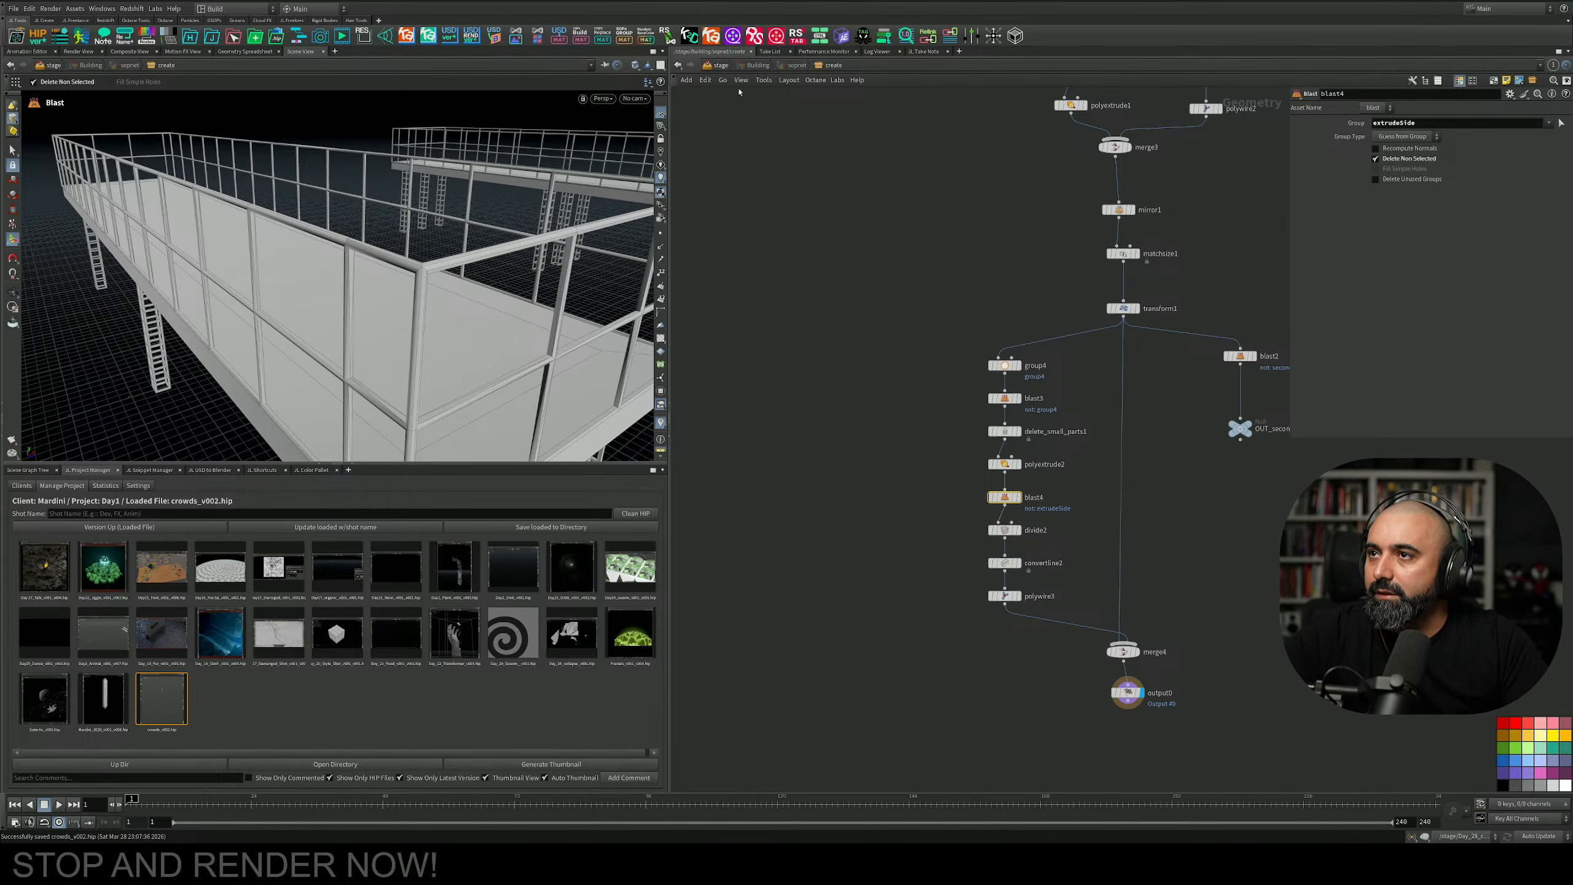
{"action": "left_click", "coordinate": [718, 64]}
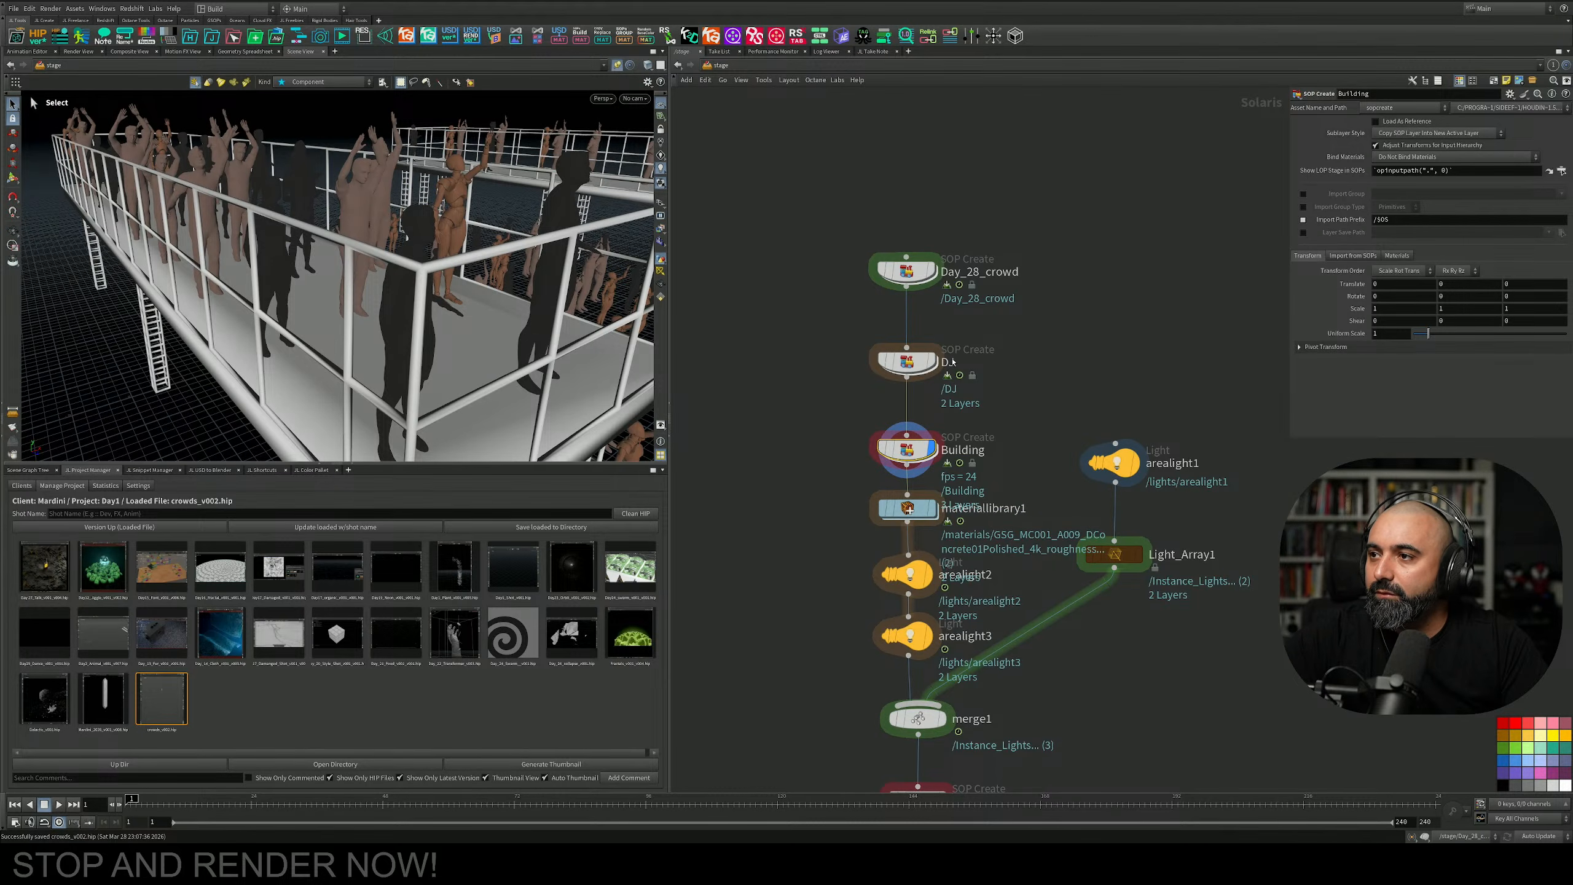
{"action": "double_click", "coordinate": [910, 451]}
{"action": "scroll", "coordinate": [1052, 537], "scroll_direction": "up", "scroll_amount": 4}
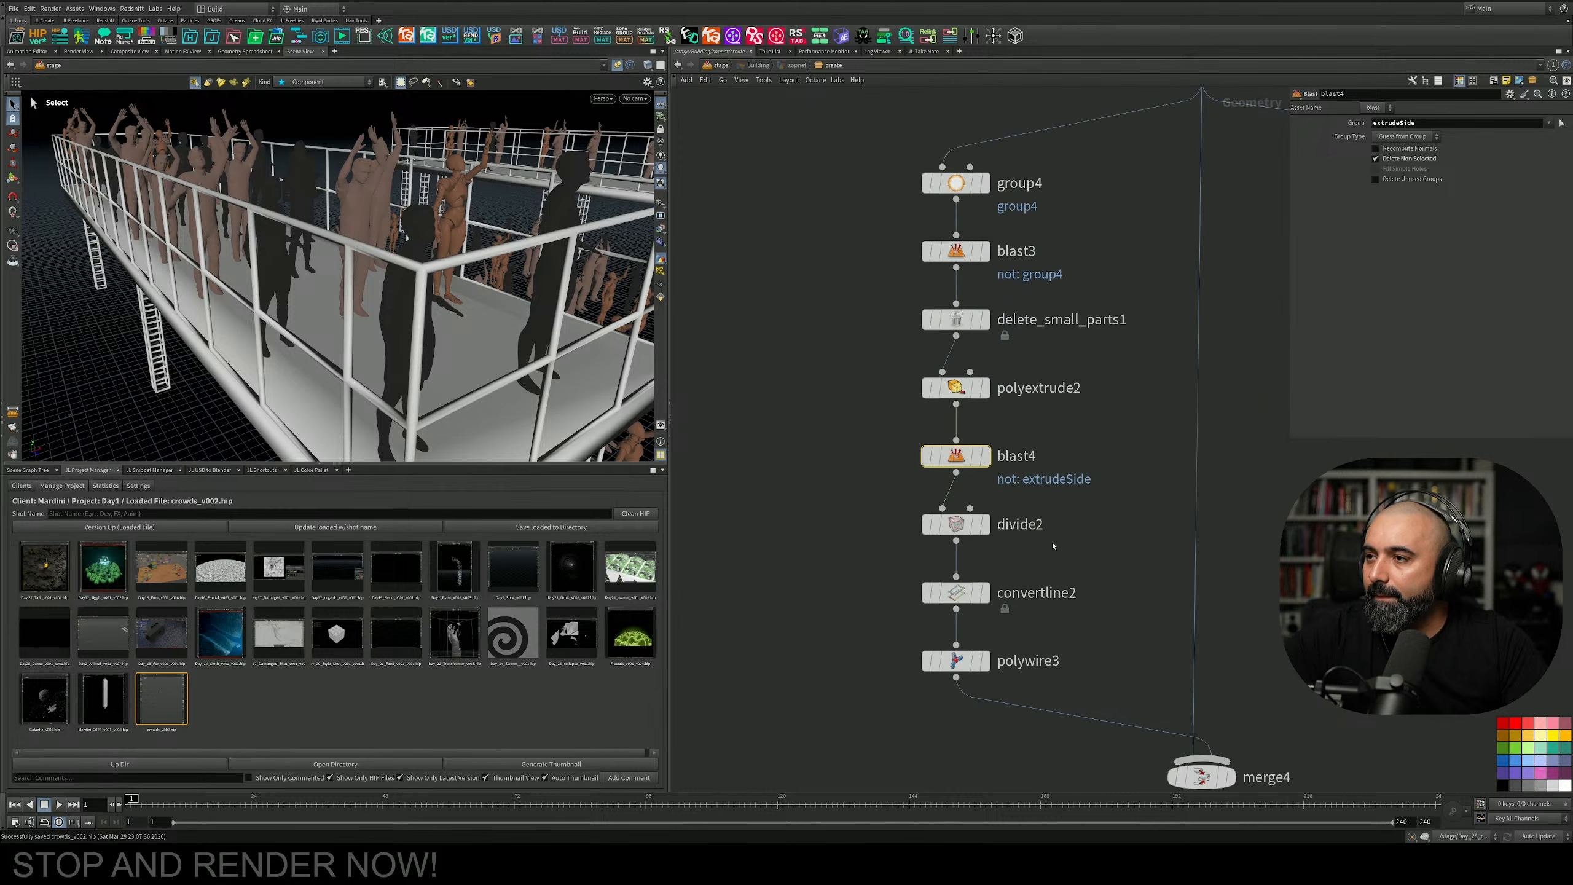
{"action": "middle_click_drag", "start_coordinate": [935, 493], "coordinate": [1029, 207]}
Set polyextrude2's front transform Z translate to -1 to lower the railings, and check their height against the crowd.
{"action": "left_click", "coordinate": [898, 402]}
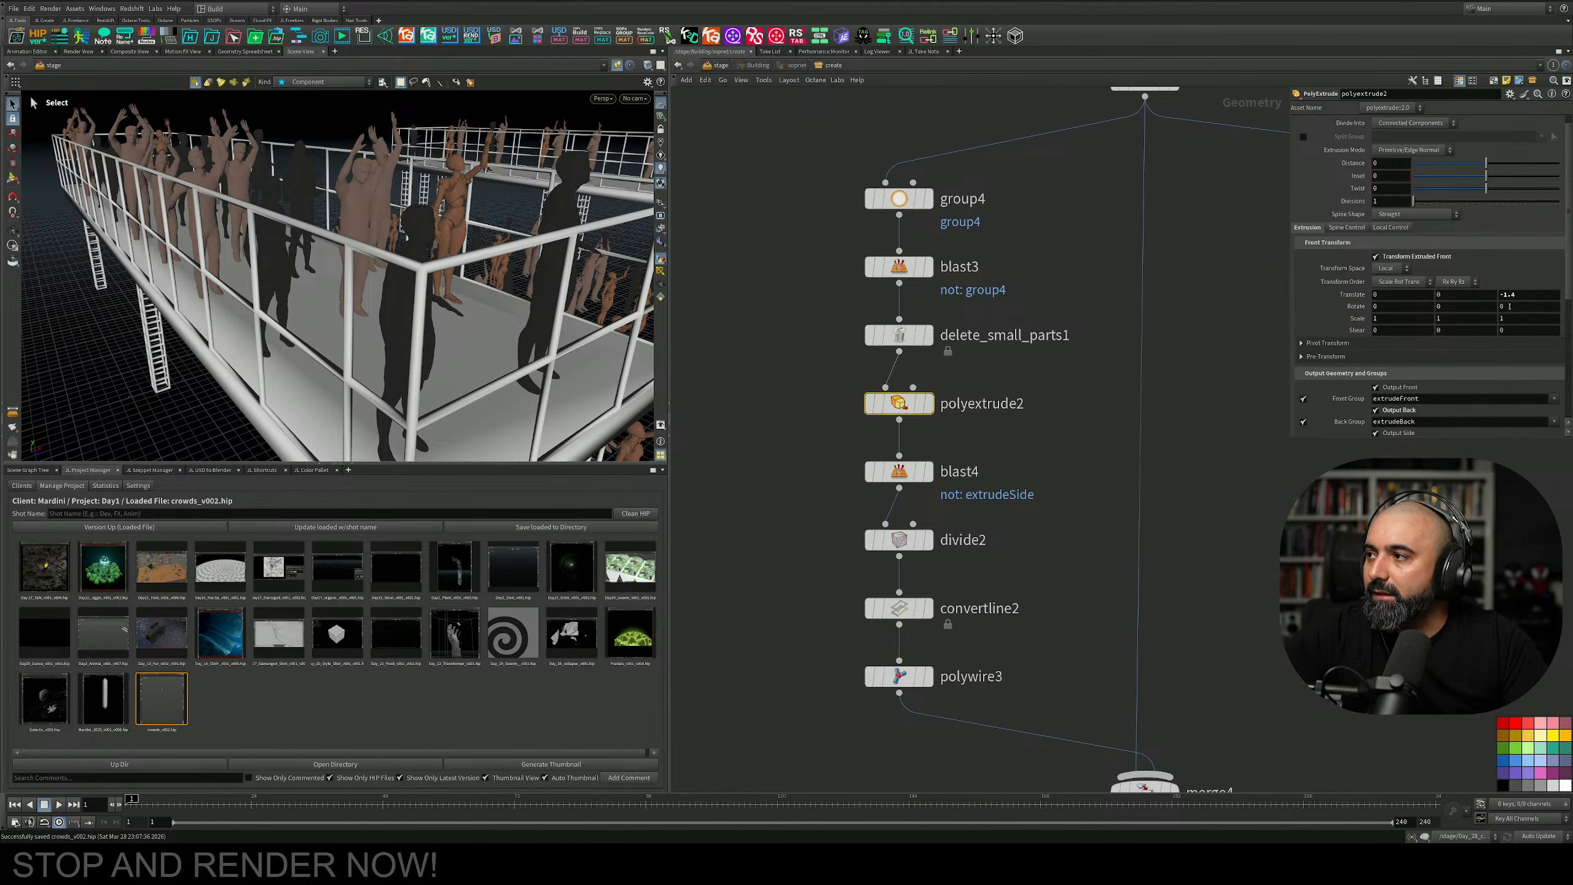
{"action": "left_click_drag", "start_coordinate": [1480, 296], "coordinate": [1425, 289]}
{"action": "type", "text": "*-"}
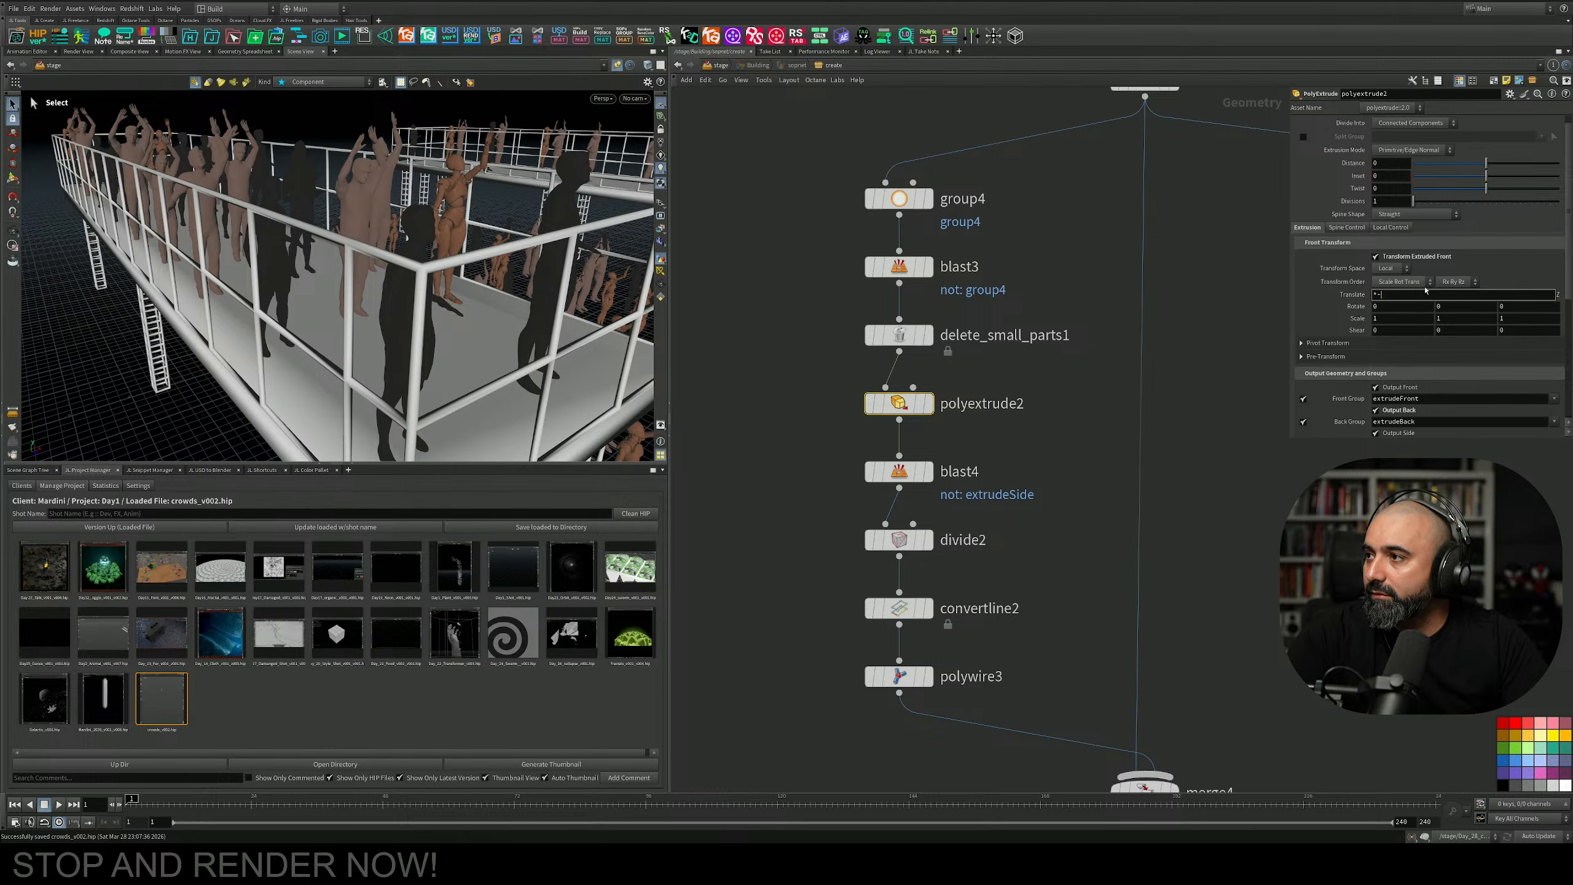
{"action": "type", "text": "1"}
{"action": "key", "text": "Return"}
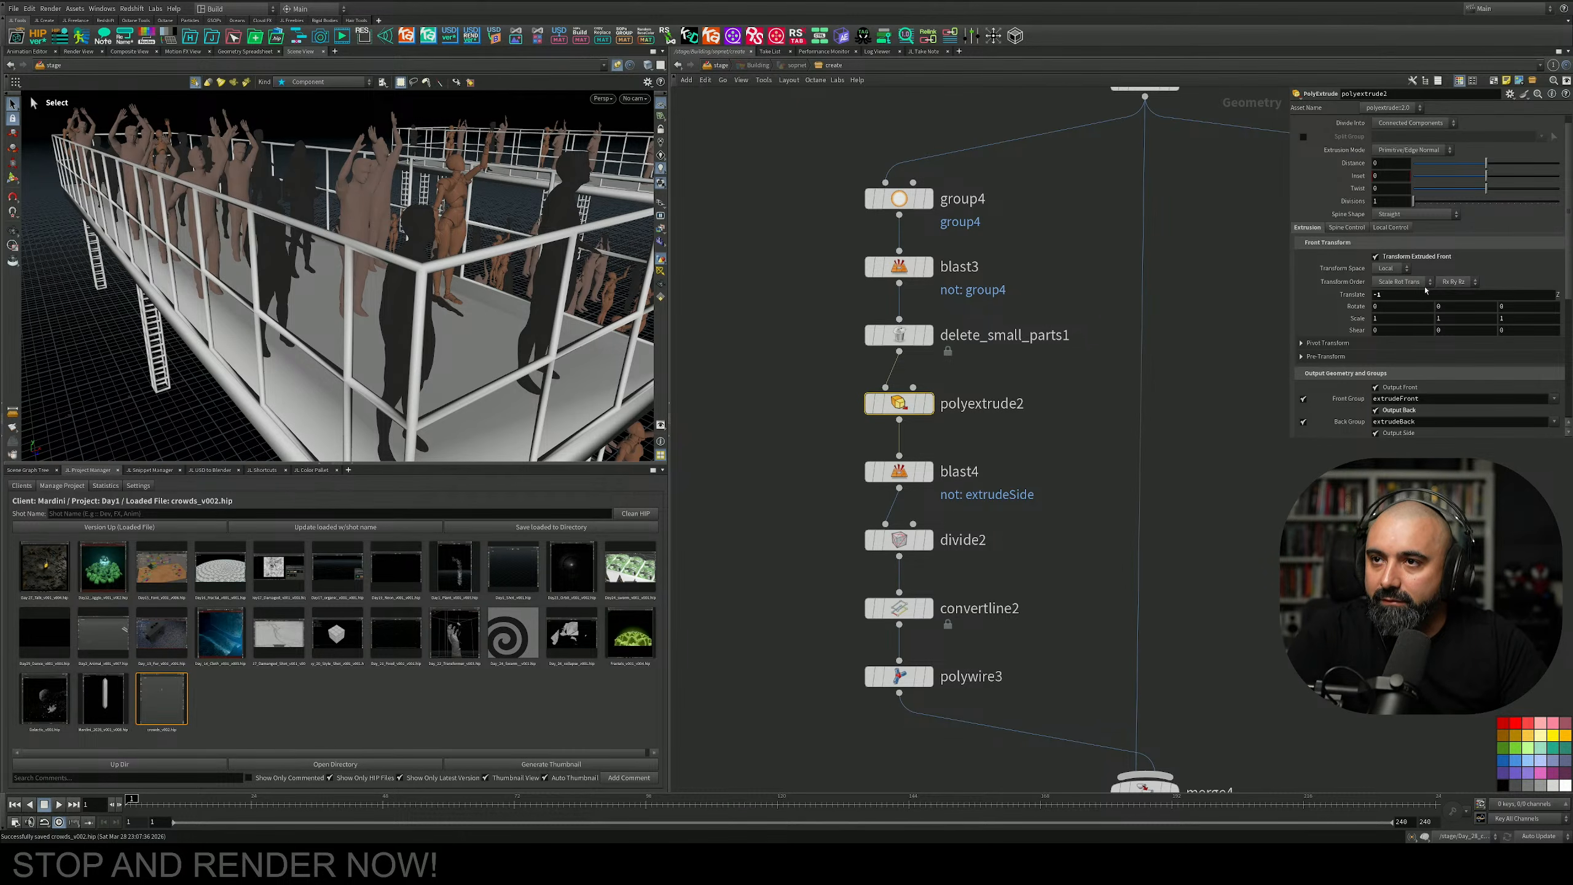
{"action": "key", "text": "Escape"}
{"action": "left_click_drag", "start_coordinate": [534, 304], "coordinate": [315, 261]}
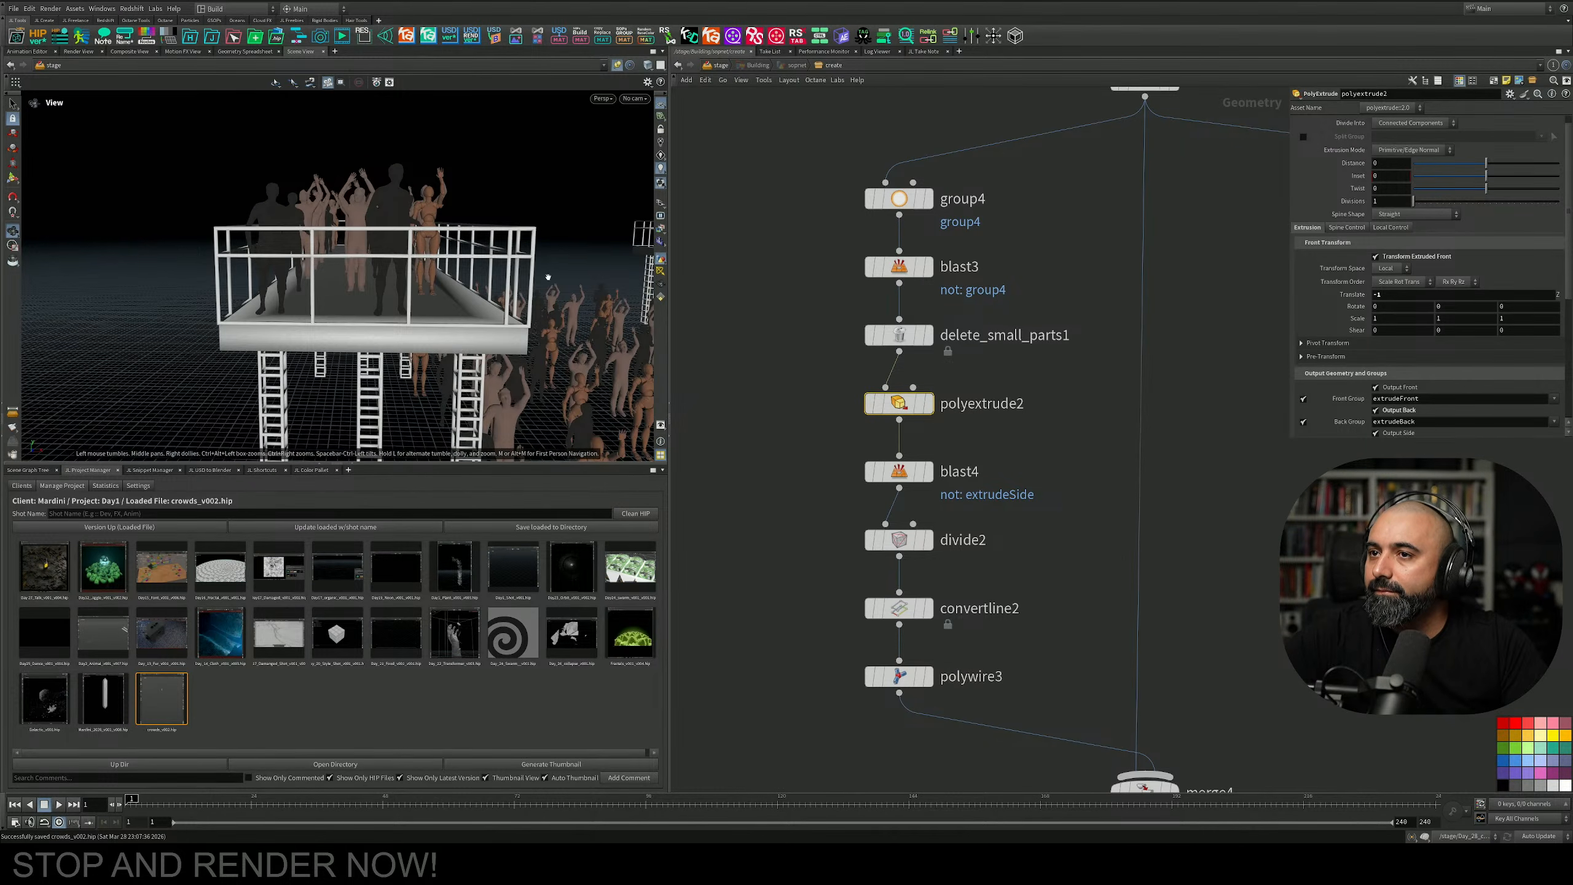
{"action": "left_click_drag", "start_coordinate": [548, 277], "coordinate": [603, 297]}
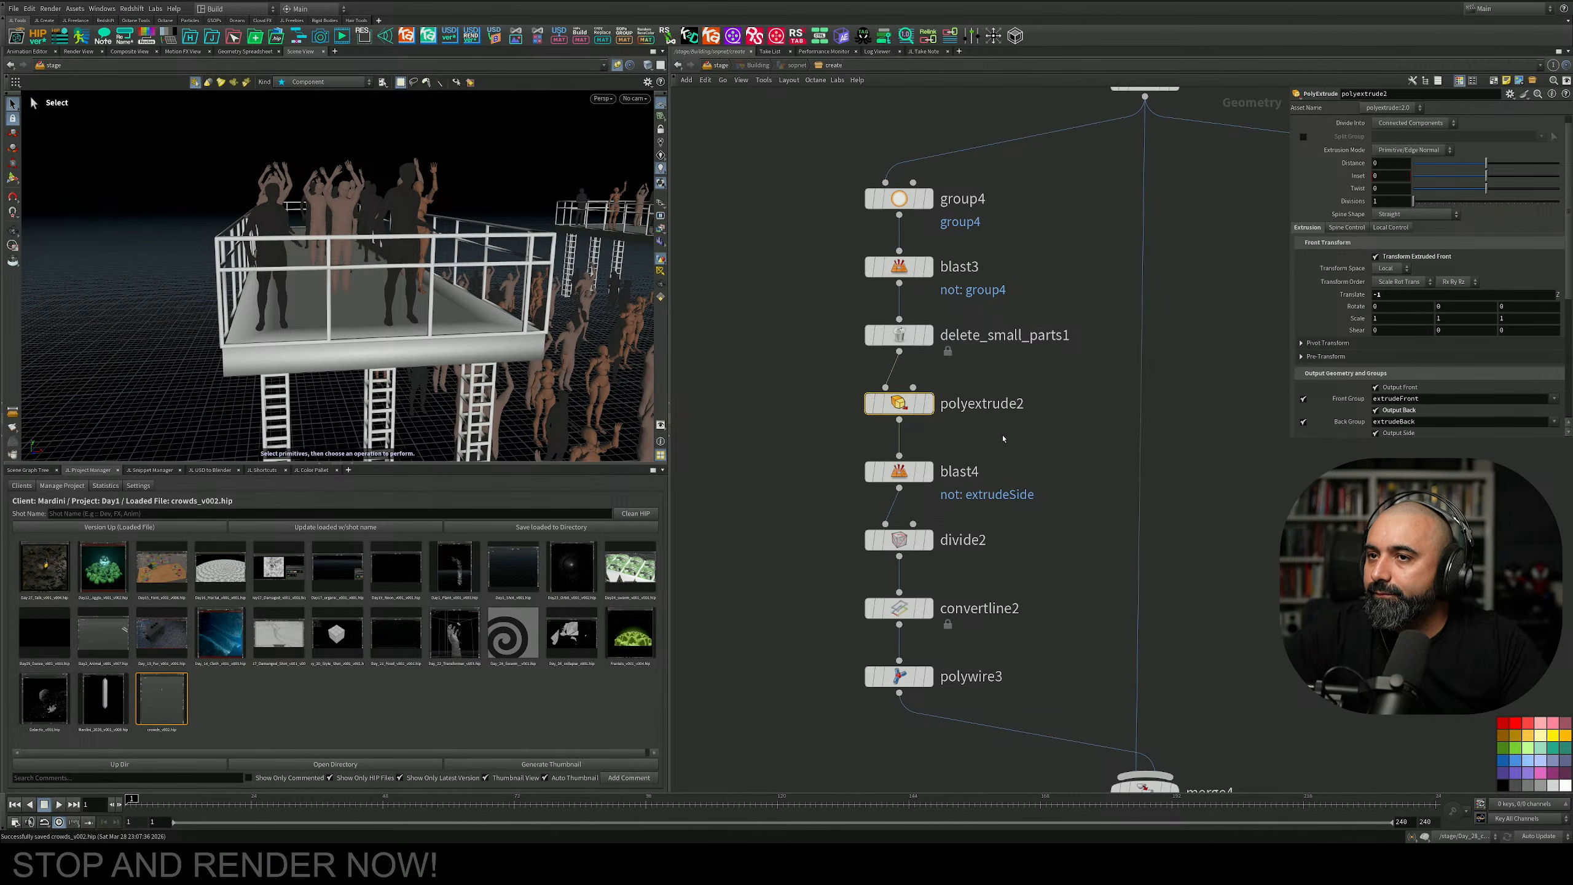
{"action": "middle_click_drag", "start_coordinate": [1003, 439], "coordinate": [1005, 457]}
{"action": "left_click_drag", "start_coordinate": [260, 279], "coordinate": [349, 264], "text": "alt"}
Try a constant up vector of 1, 1, 1 on polywire3 and examine the railing joints up close.
{"action": "middle_click_drag", "start_coordinate": [973, 436], "coordinate": [975, 377]}
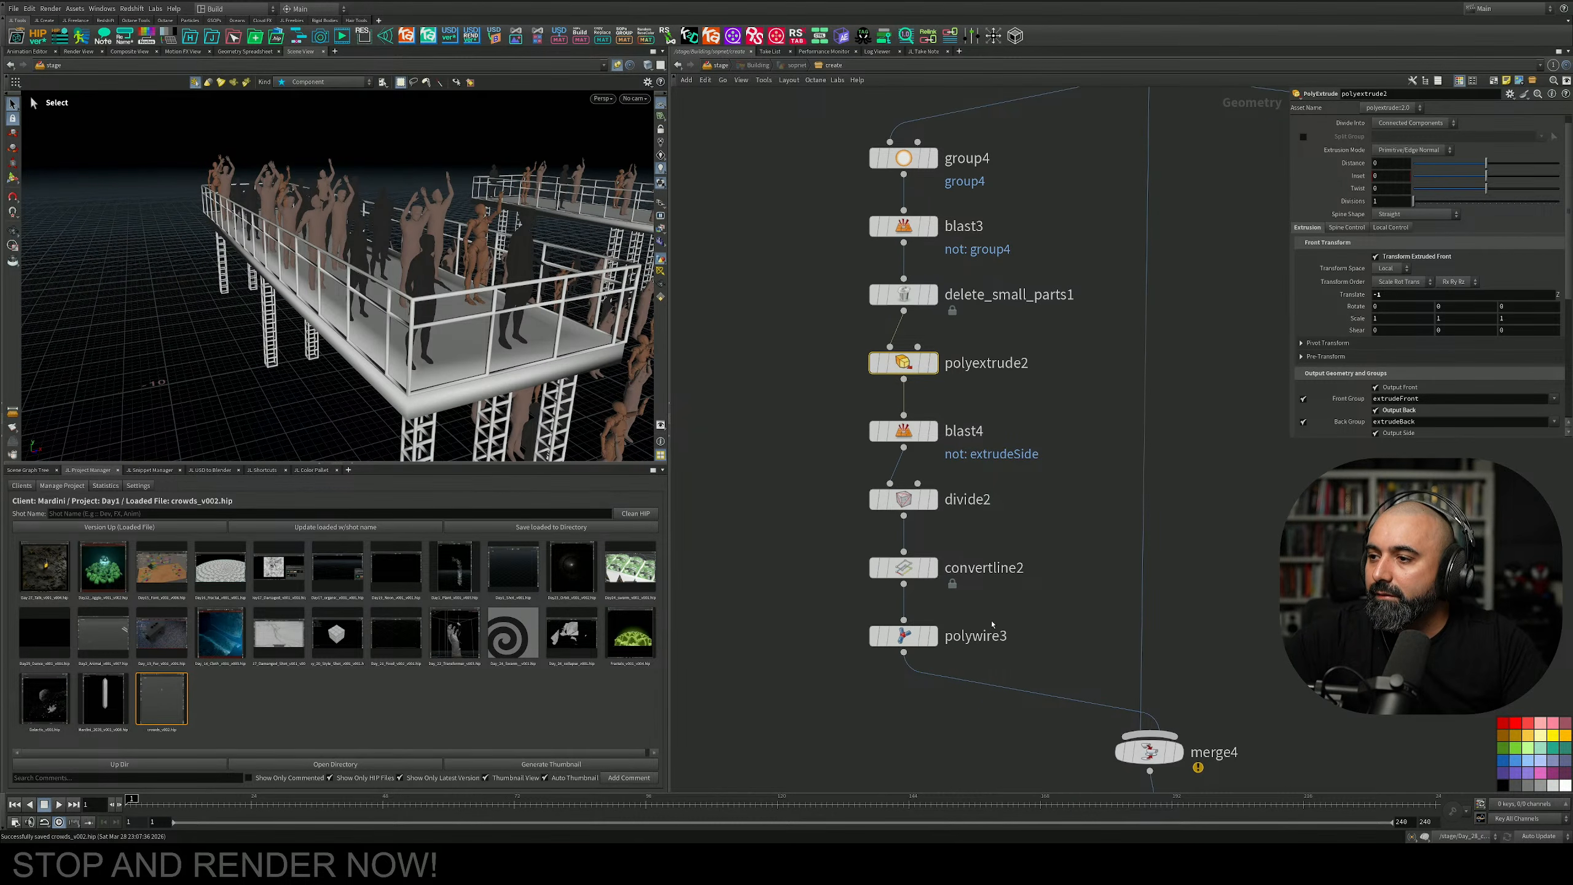
{"action": "left_click", "coordinate": [978, 636]}
{"action": "left_click", "coordinate": [1386, 299]}
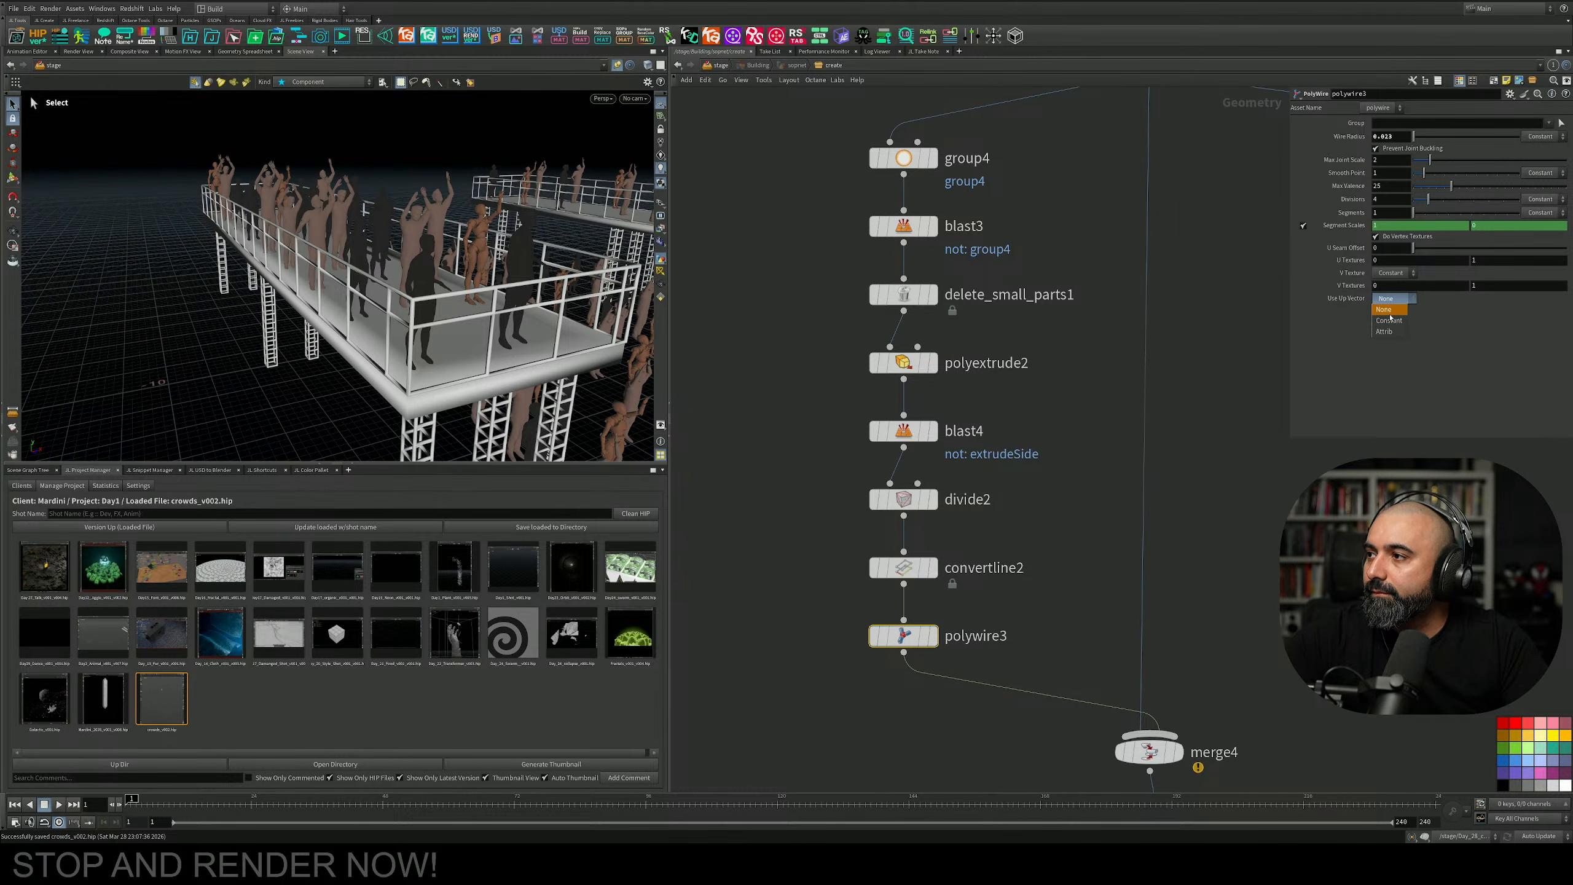
{"action": "left_click", "coordinate": [1392, 311]}
{"action": "left_click_drag", "start_coordinate": [1383, 316], "coordinate": [1315, 318]}
{"action": "type", "text": "1"}
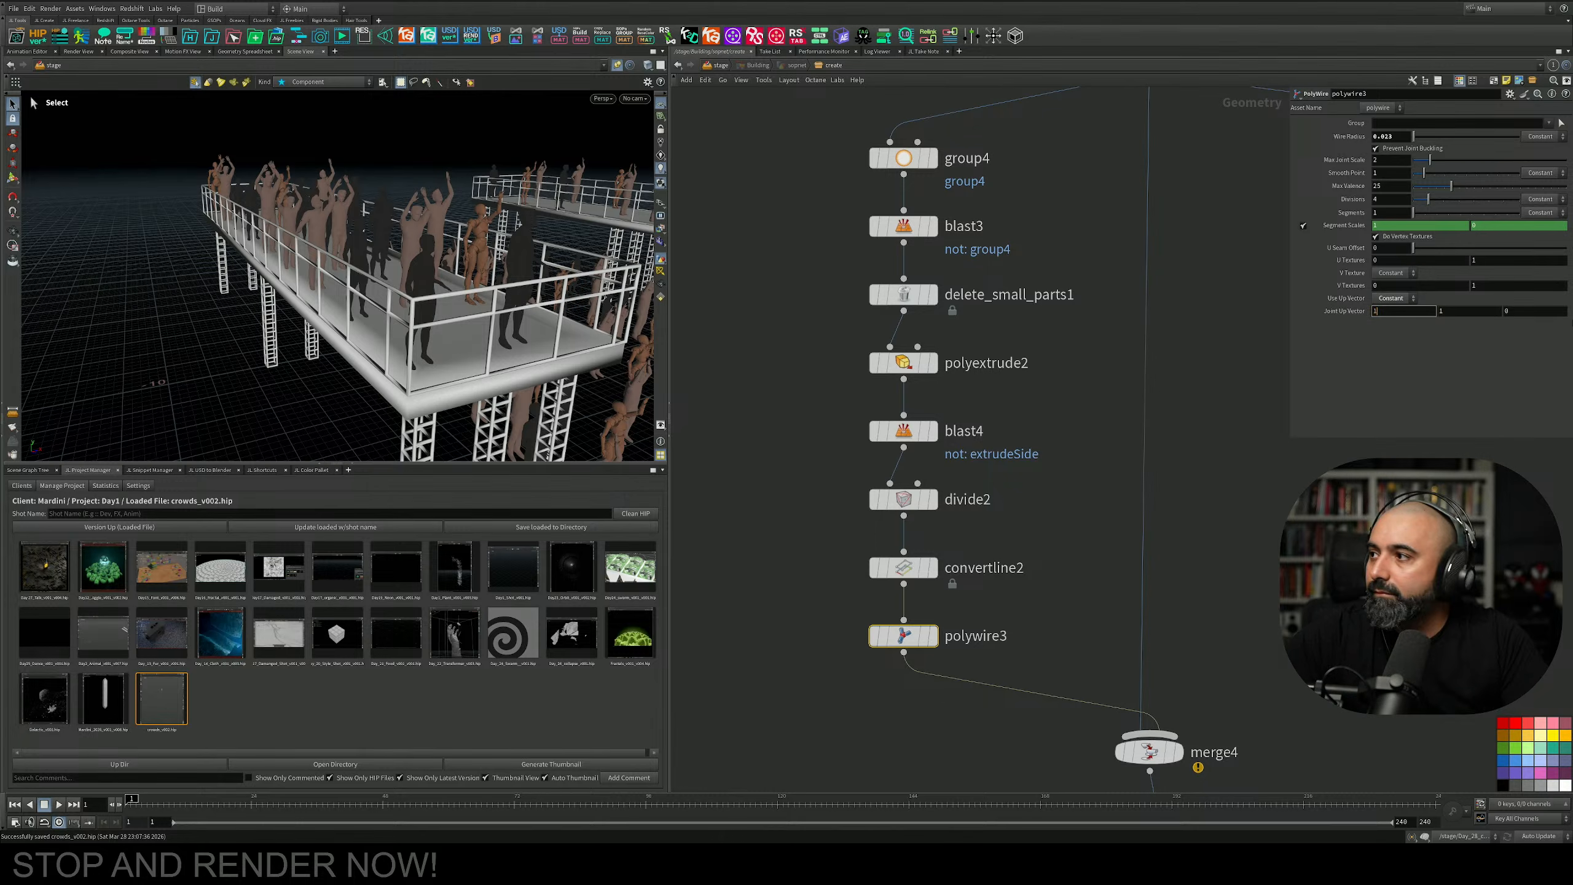
{"action": "key", "text": "Tab"}
{"action": "key", "text": "Tab"}
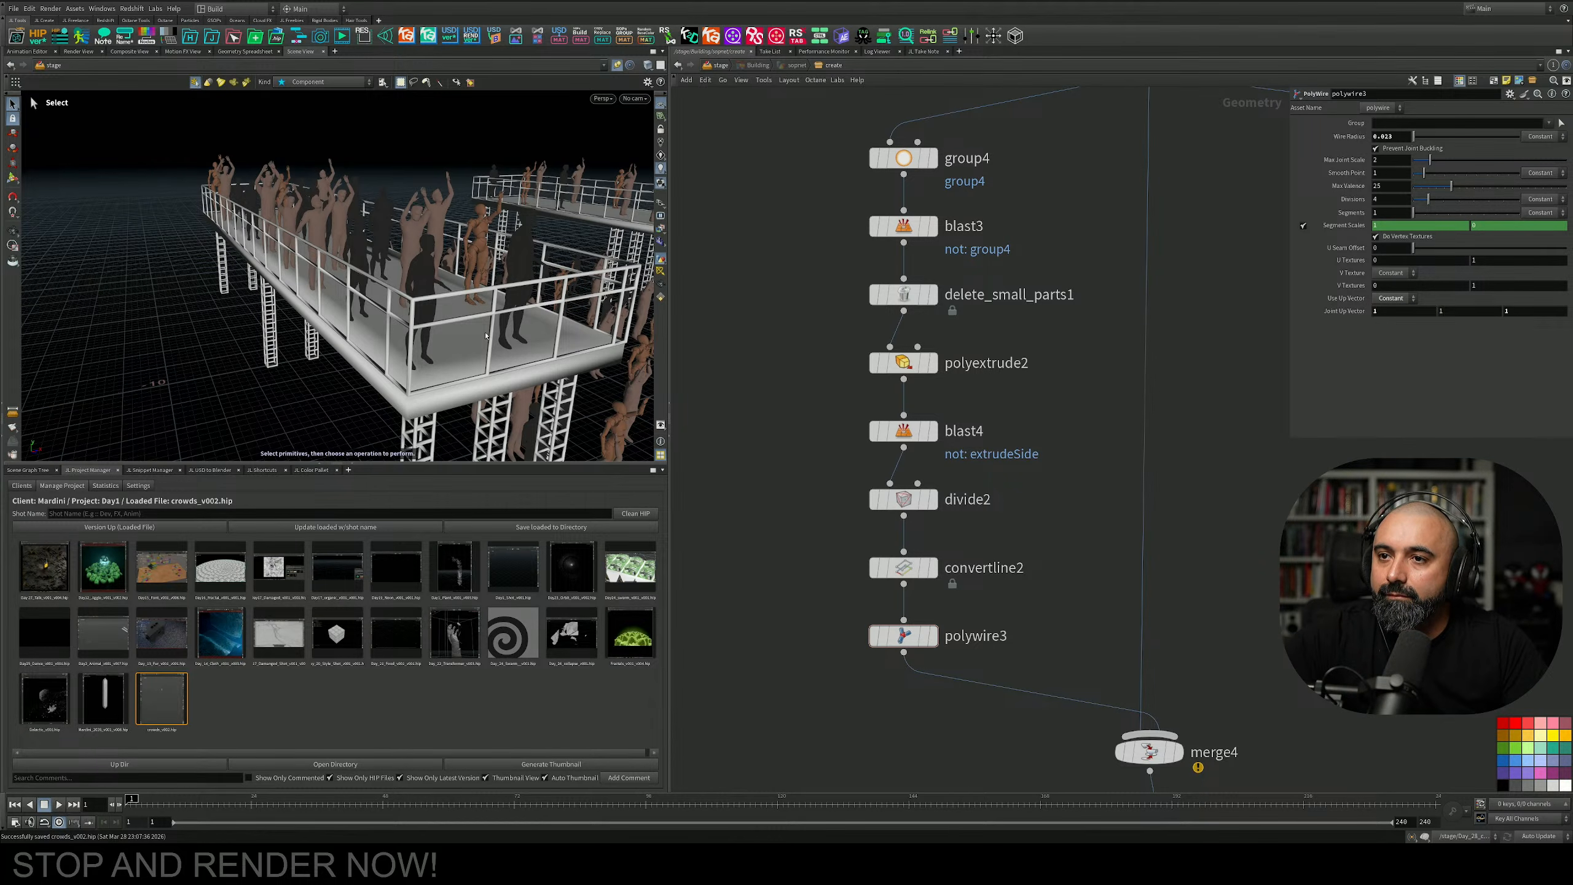
{"action": "left_click_drag", "start_coordinate": [613, 350], "coordinate": [526, 316], "text": "alt"}
{"action": "right_click_drag", "start_coordinate": [526, 316], "coordinate": [396, 267], "text": "alt"}
{"action": "middle_click_drag", "start_coordinate": [396, 267], "coordinate": [355, 238], "text": "alt"}
{"action": "left_click_drag", "start_coordinate": [354, 238], "coordinate": [470, 254], "text": "alt"}
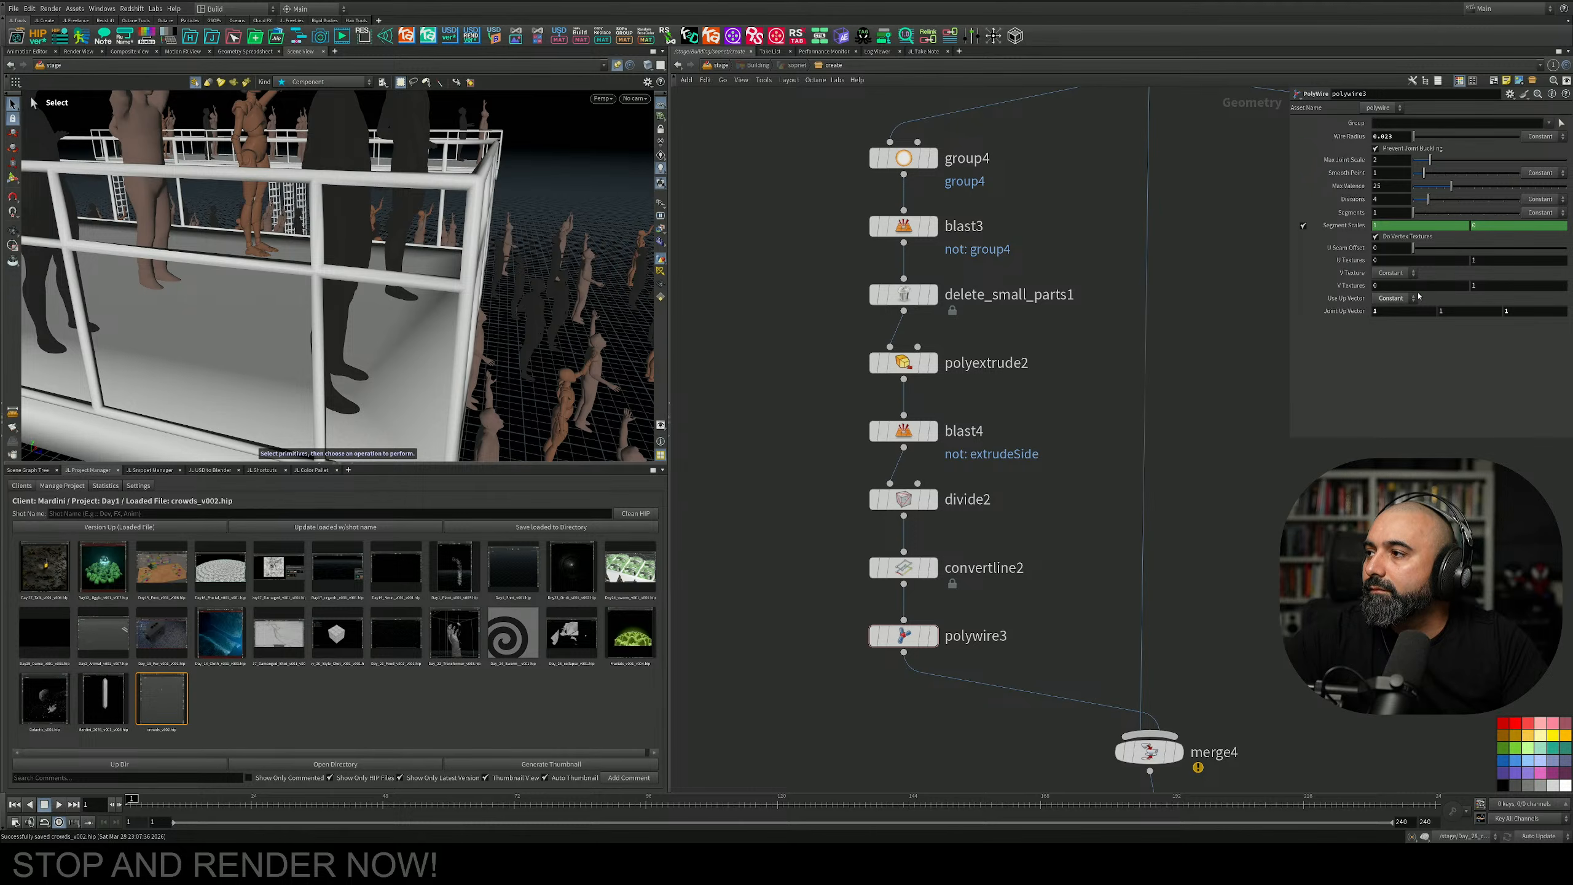
Restore polywire3's up vector option to None and review the railings across the platforms.
{"action": "left_click", "coordinate": [1405, 299]}
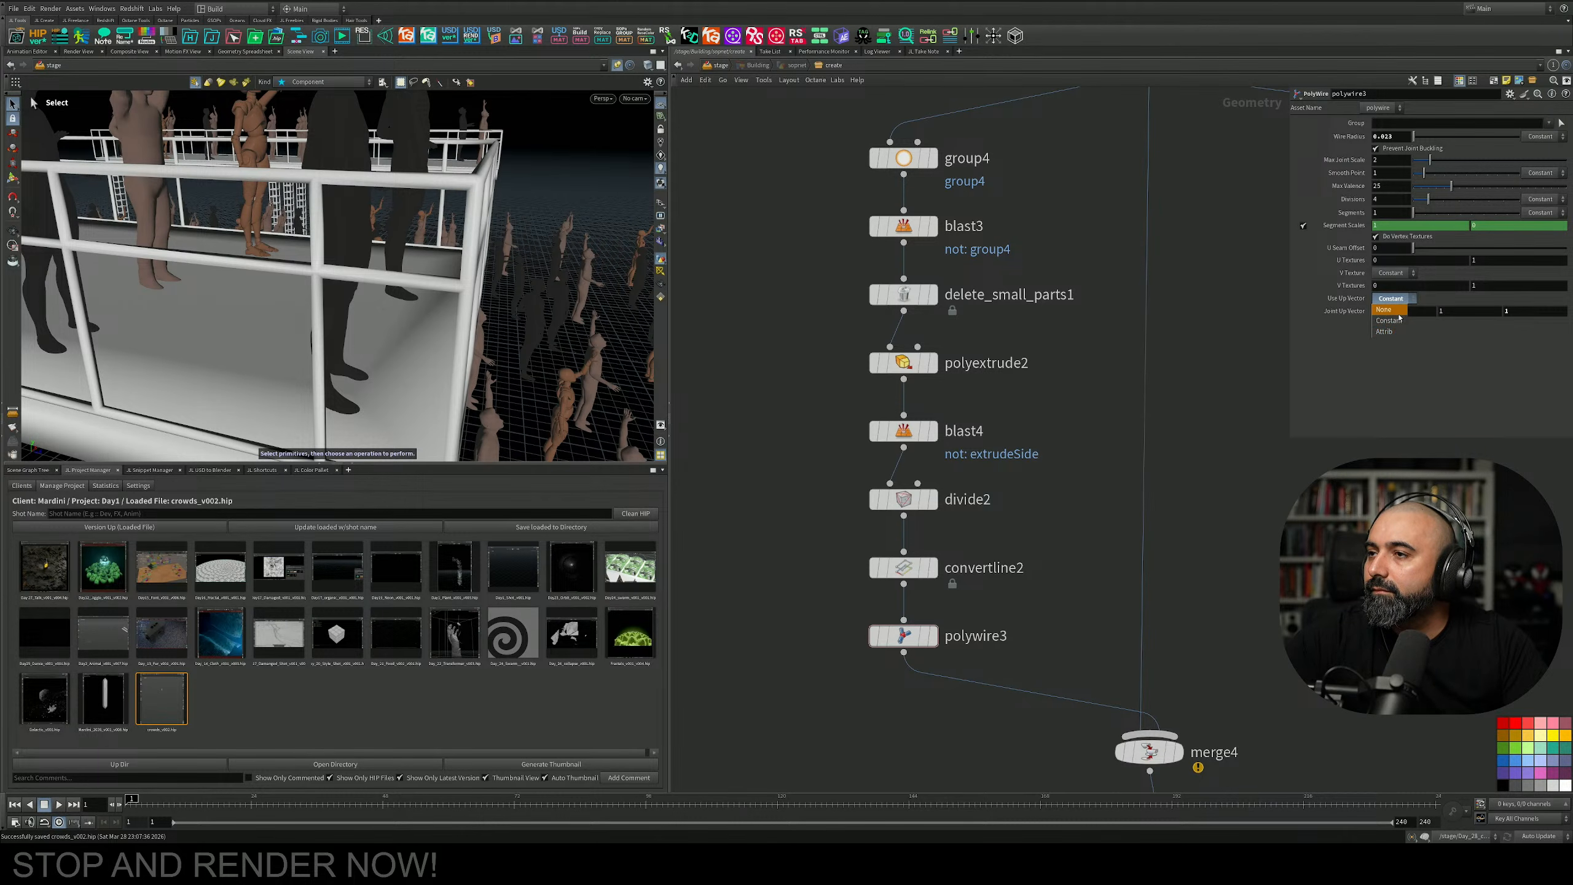
{"action": "left_click", "coordinate": [1397, 314]}
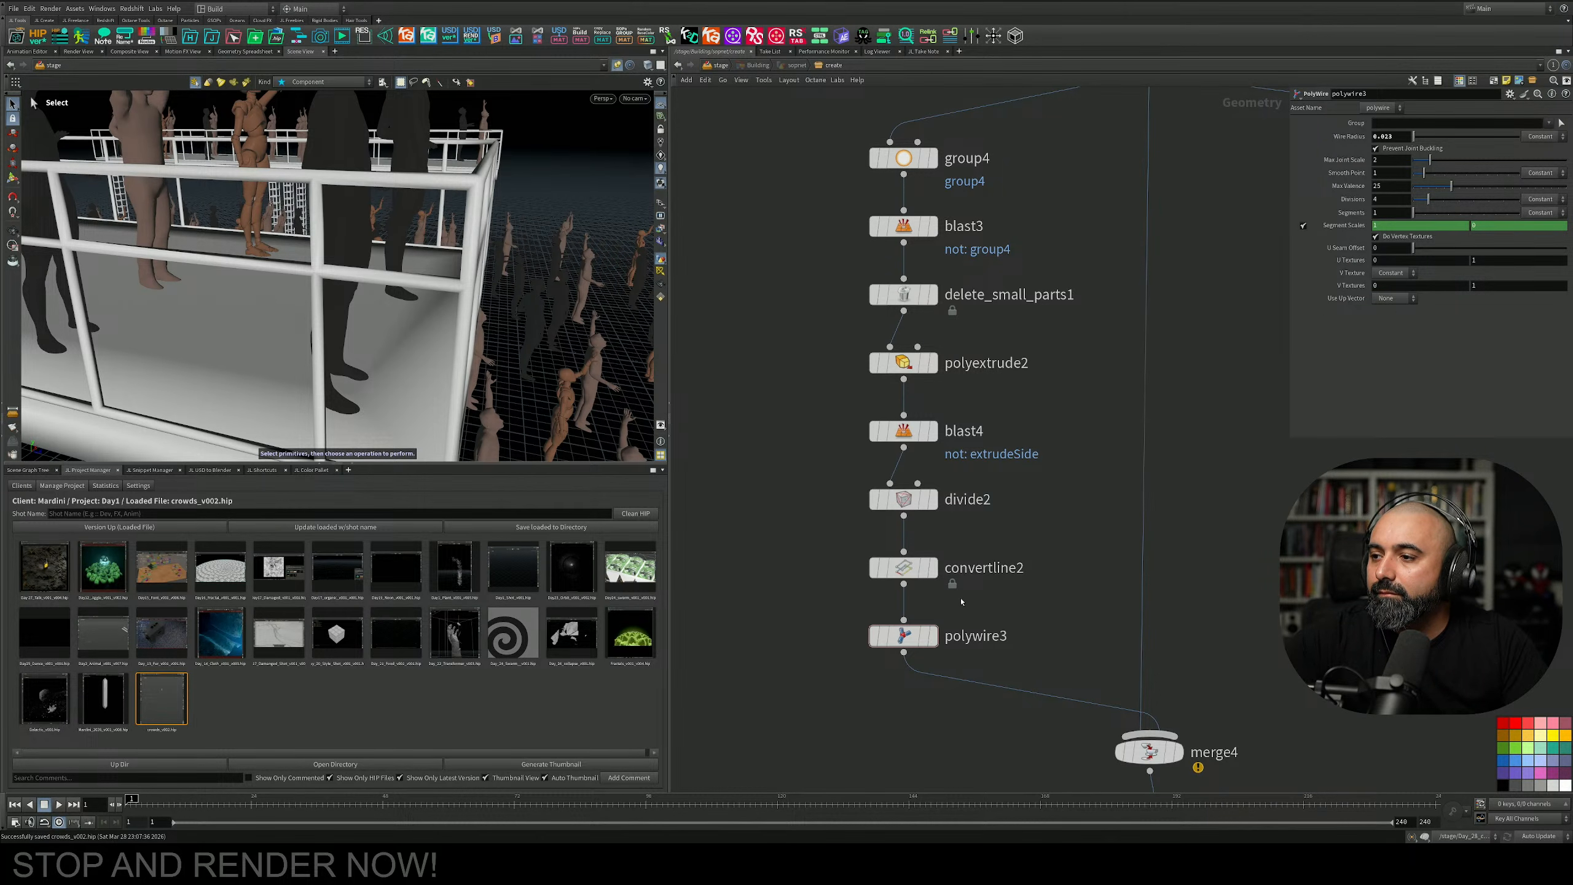
{"action": "left_click_drag", "start_coordinate": [968, 608], "coordinate": [845, 678]}
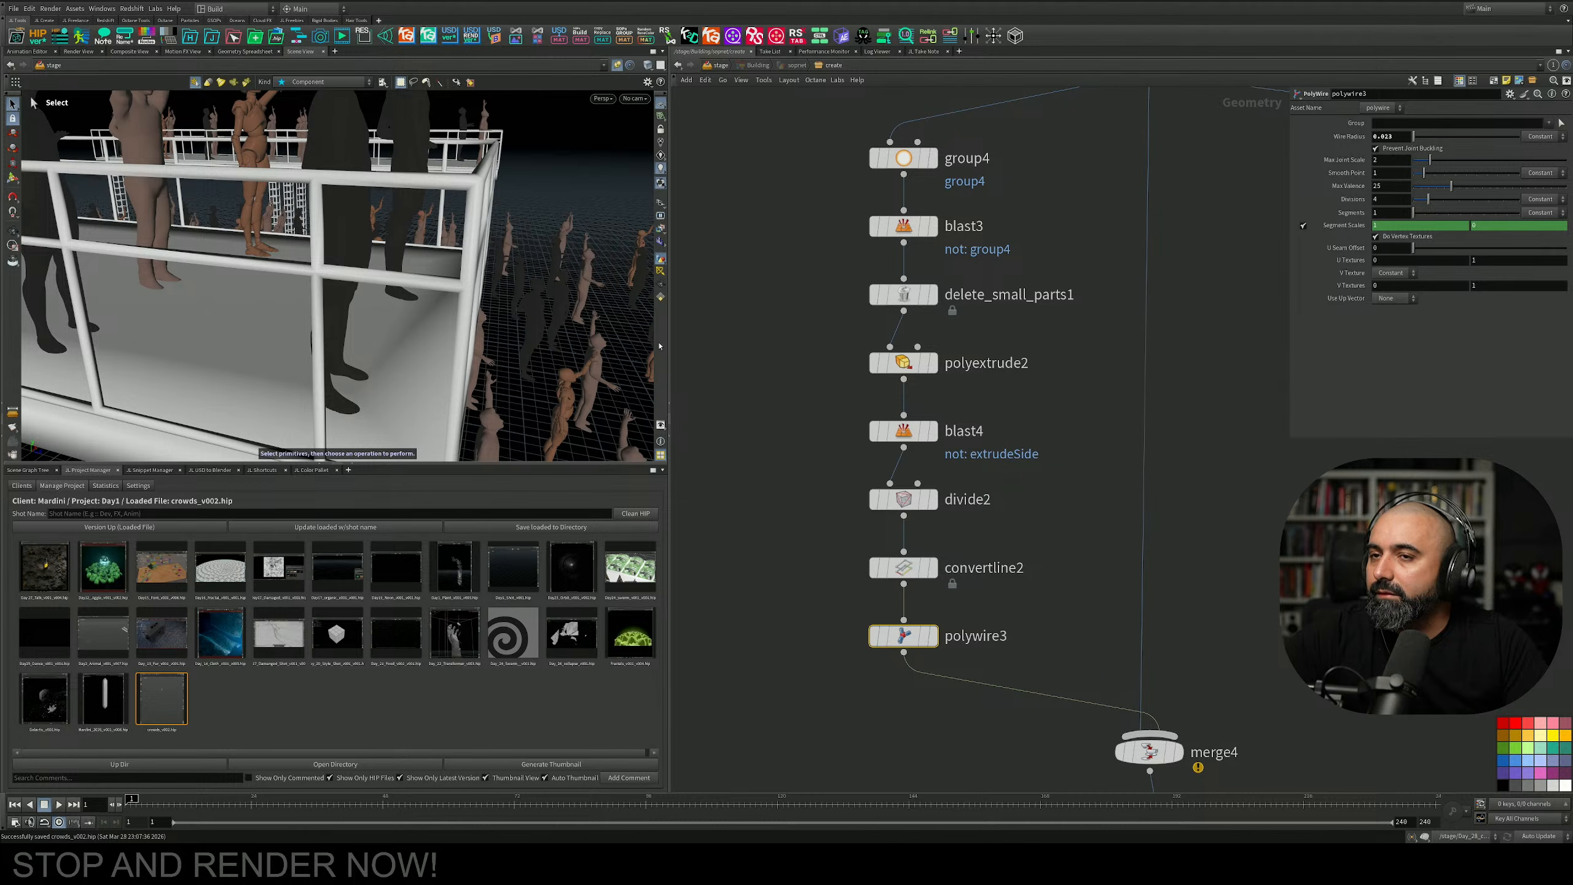
{"action": "right_click_drag", "start_coordinate": [558, 321], "coordinate": [407, 288], "text": "alt"}
{"action": "left_click_drag", "start_coordinate": [407, 288], "coordinate": [431, 254], "text": "alt"}
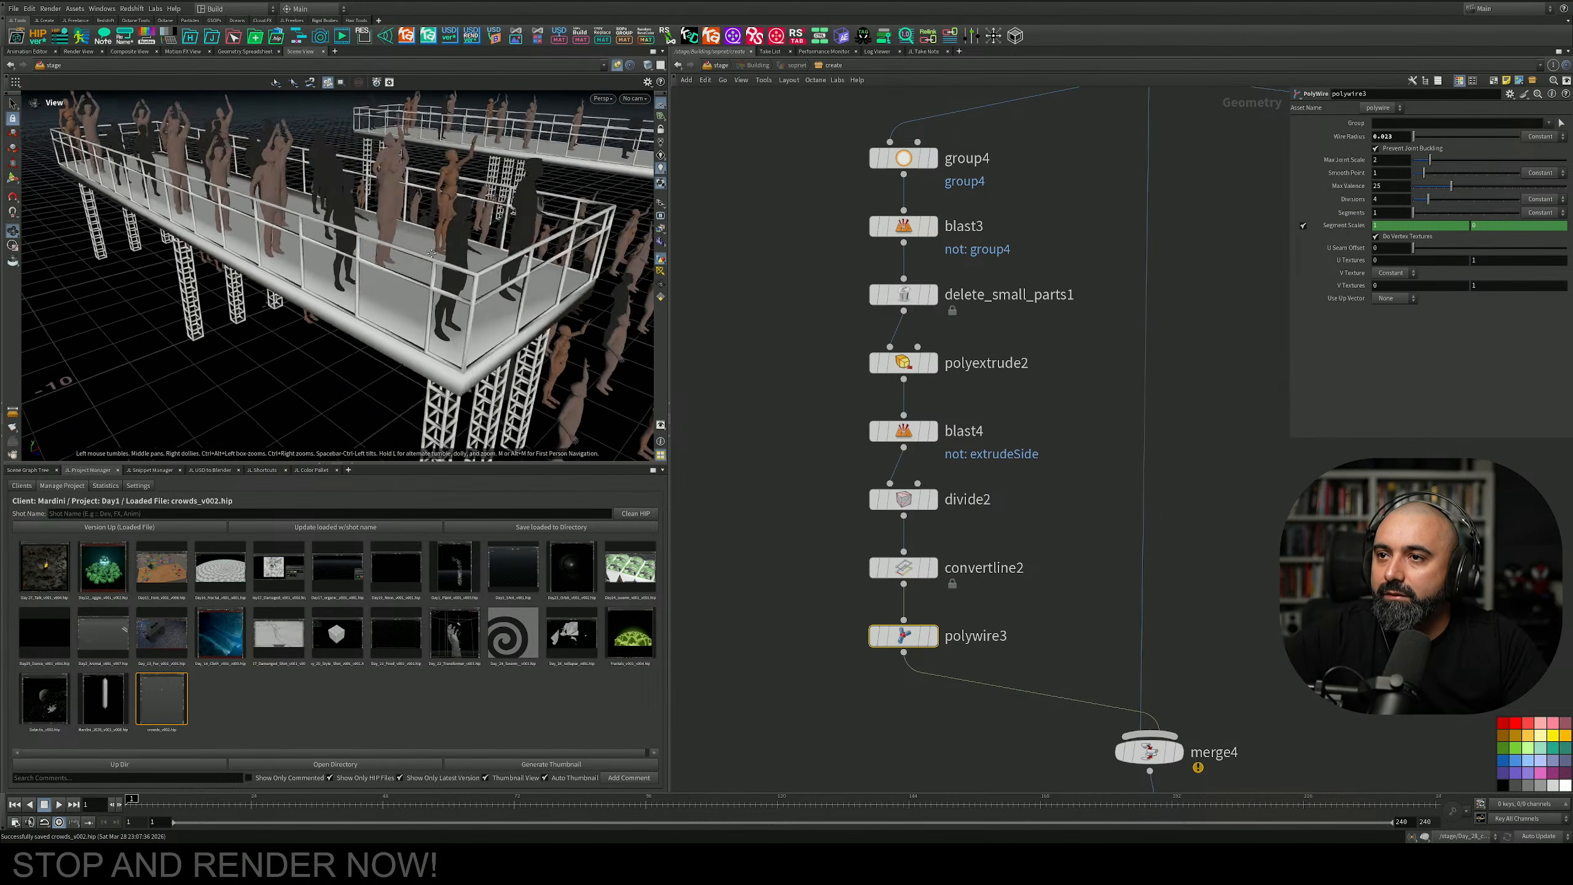
Set polywire3's Use Up Vector option to Constant for the platform railing.
{"action": "middle_click_drag", "start_coordinate": [430, 253], "coordinate": [321, 253], "text": "alt"}
{"action": "right_click_drag", "start_coordinate": [322, 253], "coordinate": [427, 288], "text": "alt"}
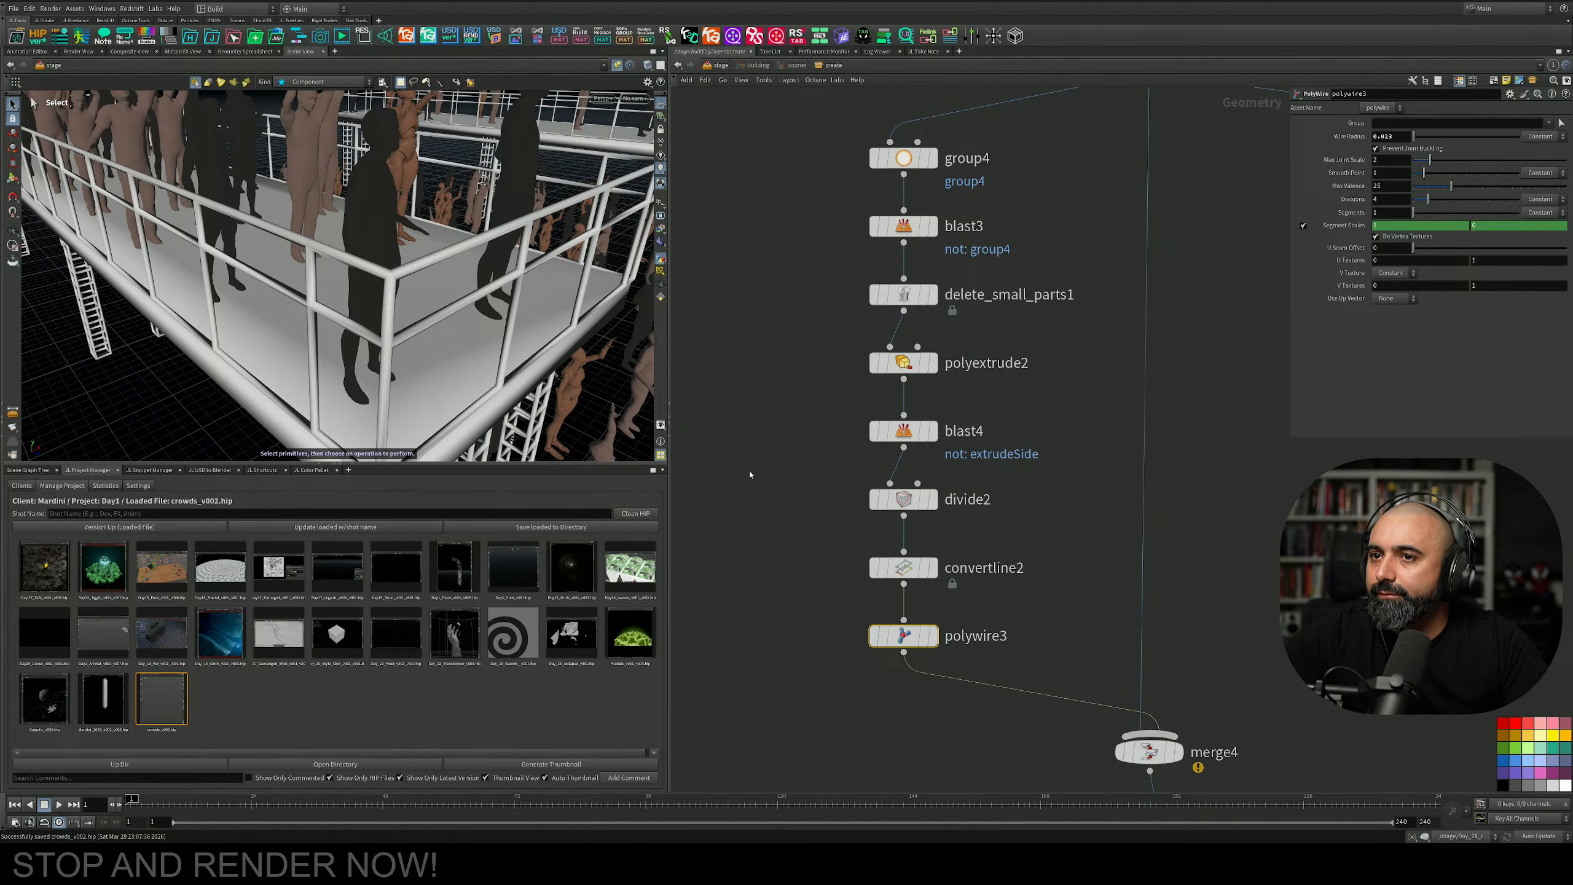
{"action": "left_click", "coordinate": [1393, 298]}
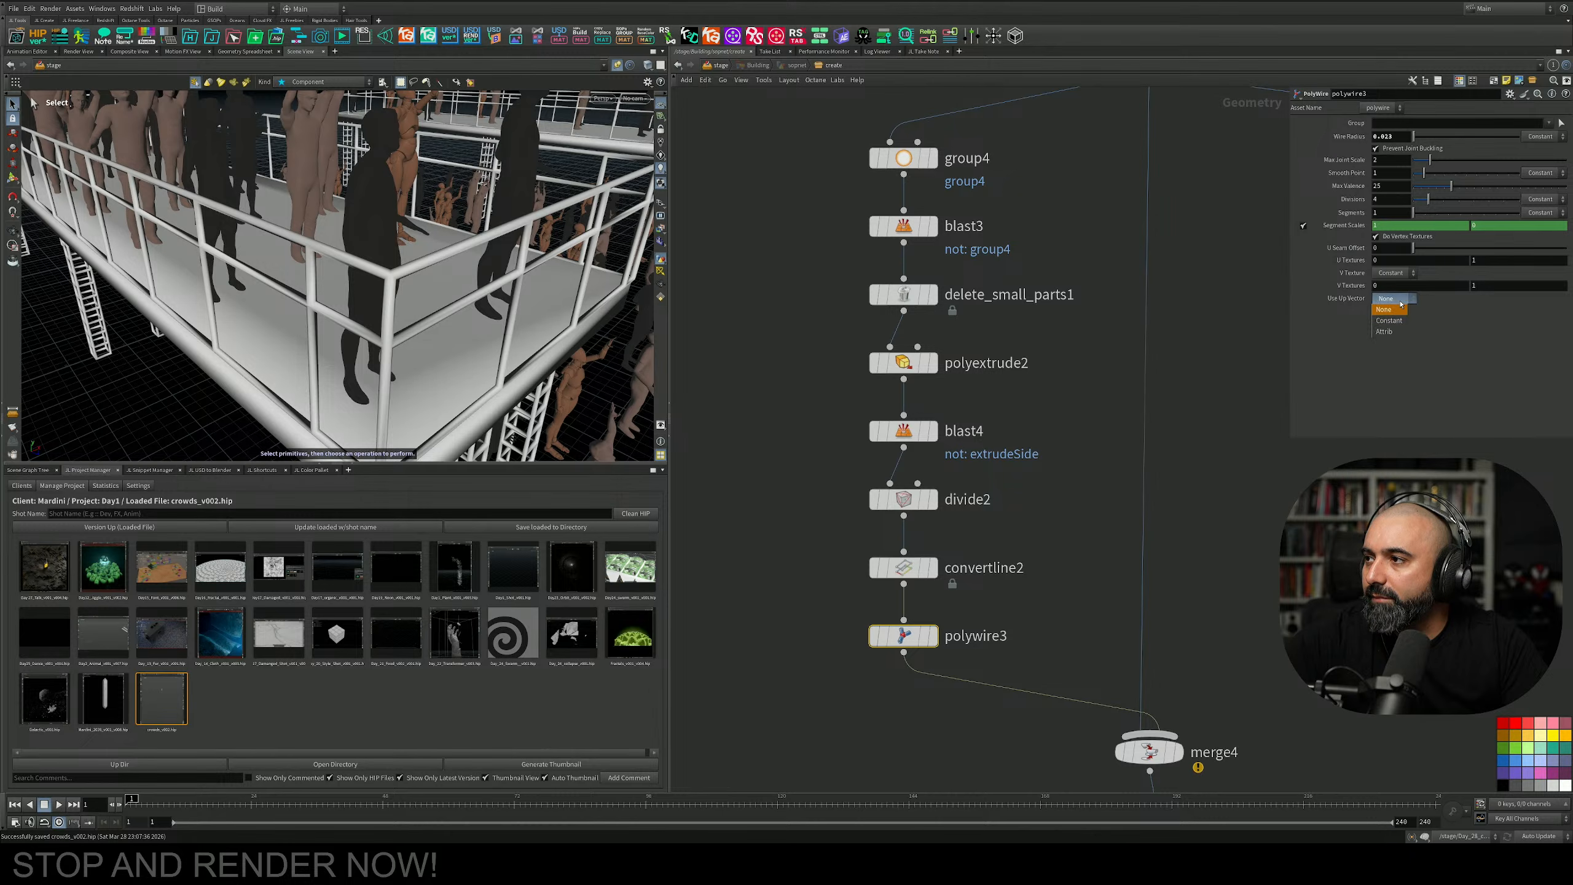
{"action": "left_click", "coordinate": [1401, 313]}
Try 0 in polywire3's Joint Up Vector components and restore them to 1.
{"action": "left_click_drag", "start_coordinate": [1452, 310], "coordinate": [1370, 313]}
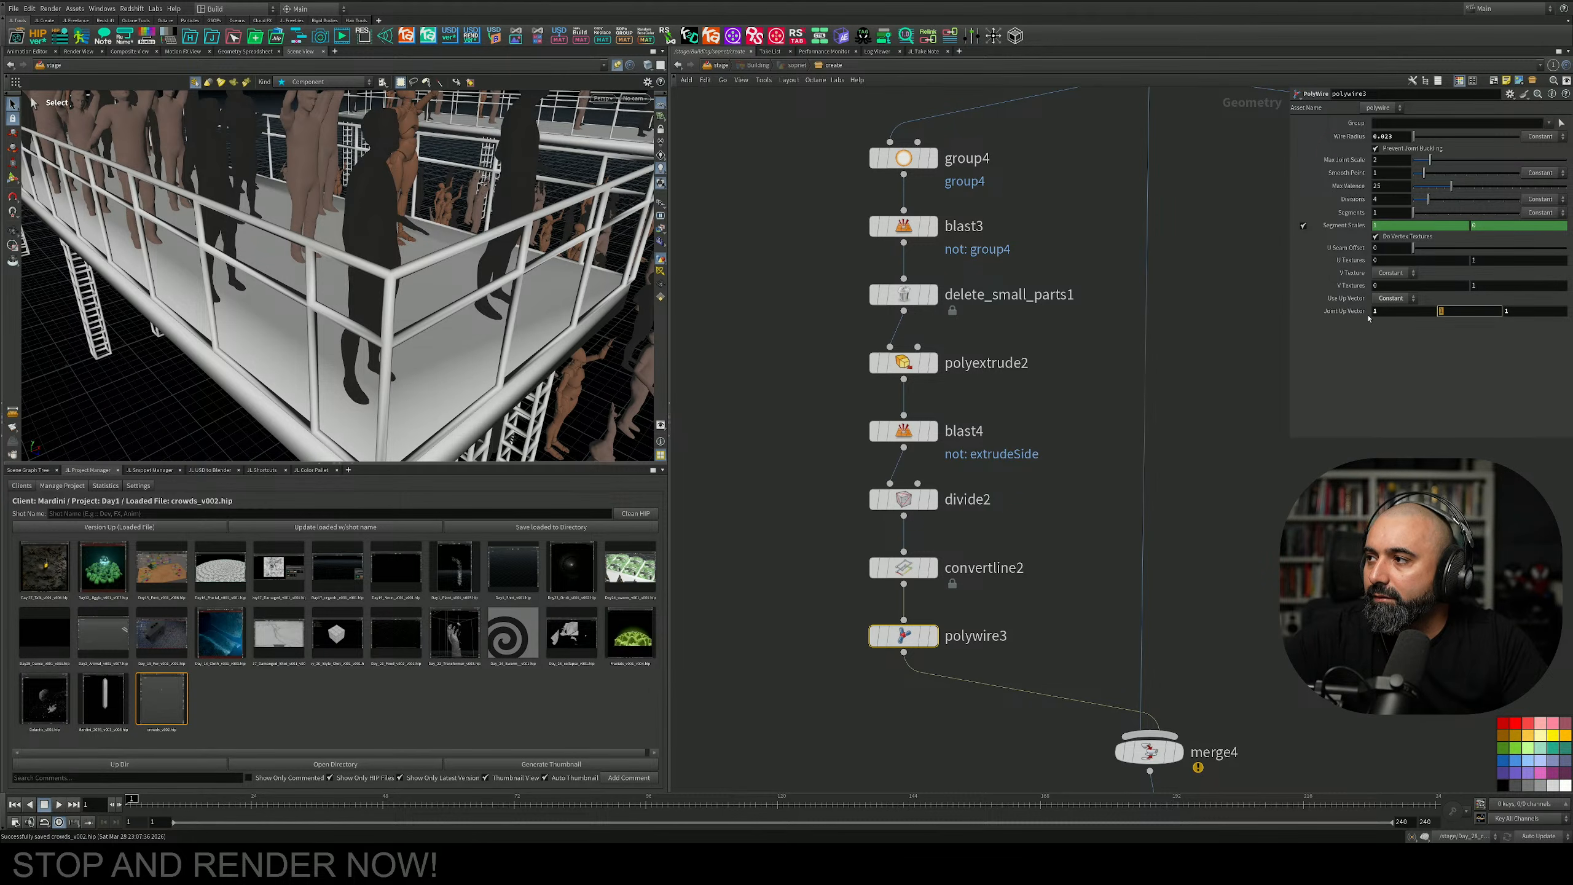
{"action": "type", "text": "0"}
{"action": "key", "text": "Return"}
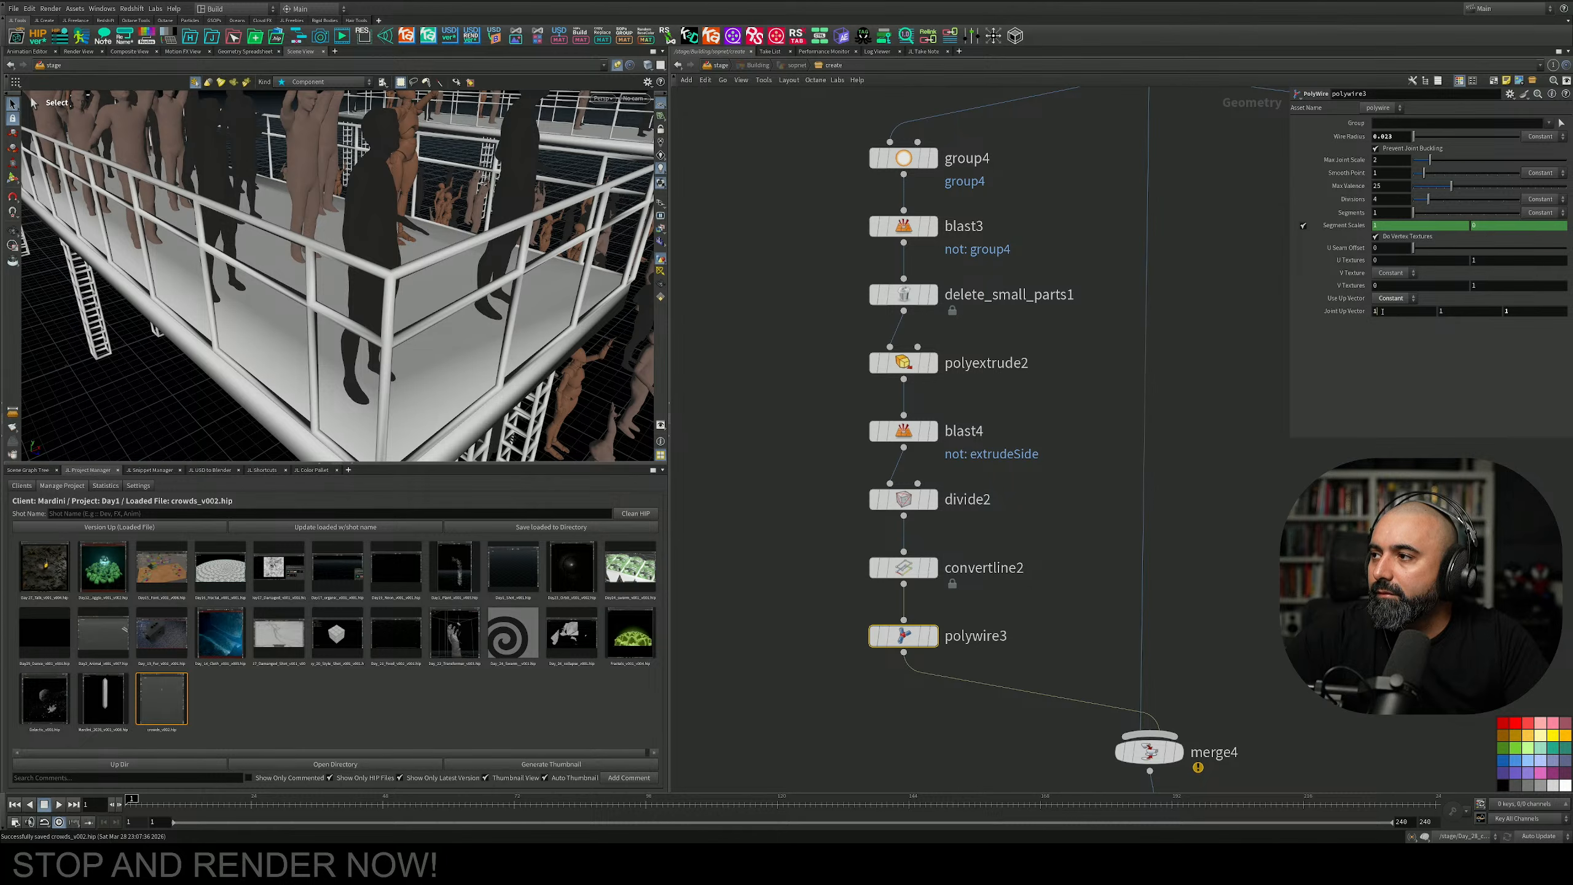
{"action": "left_click", "coordinate": [1383, 311]}
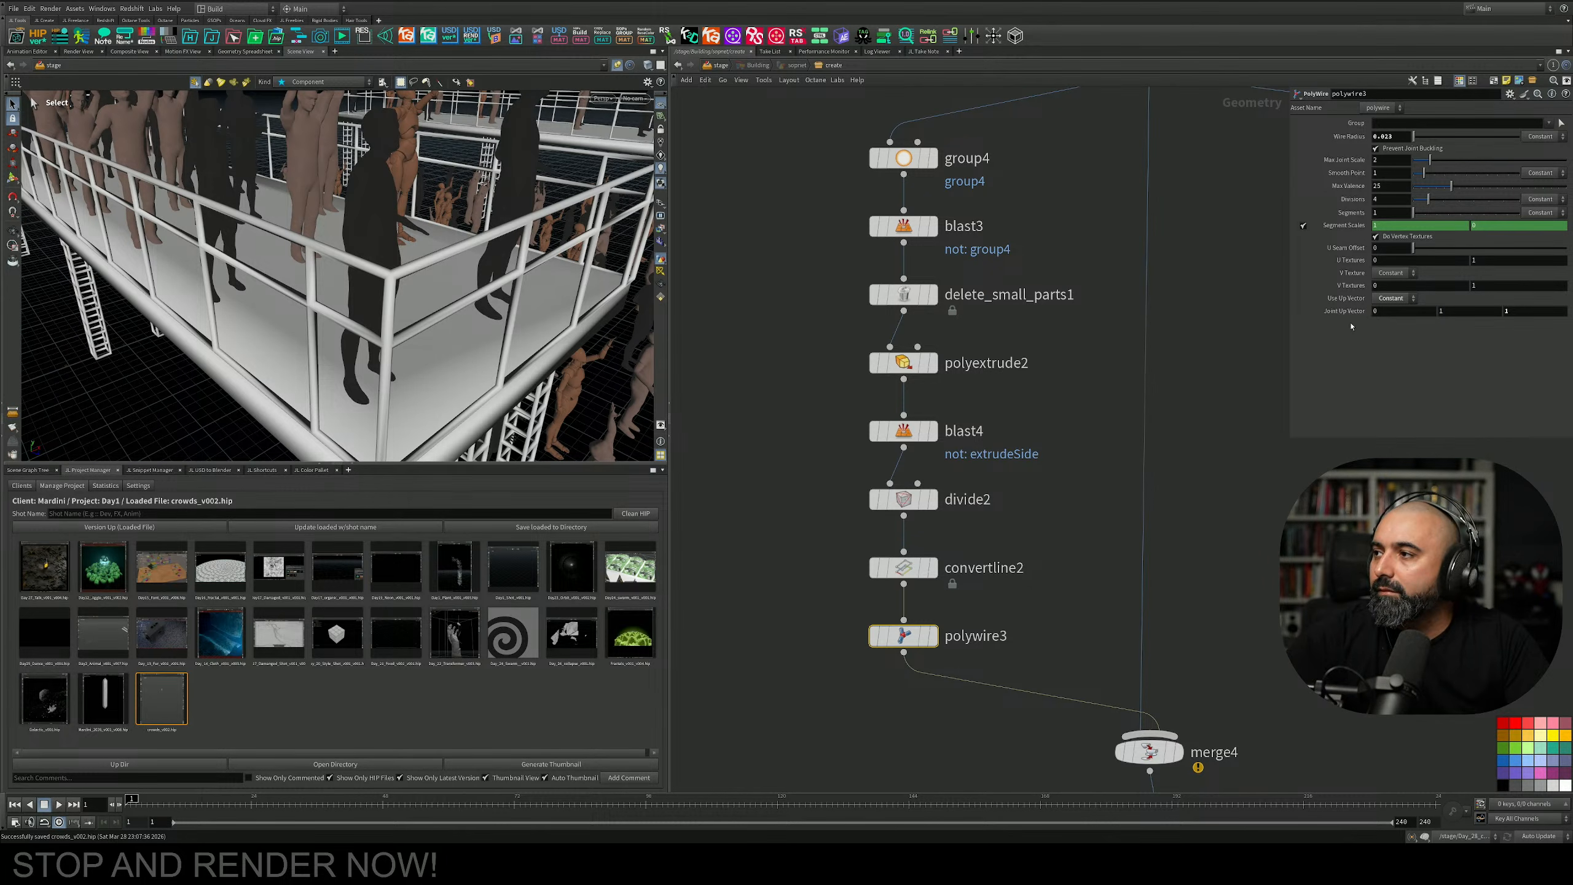
{"action": "type", "text": "1"}
{"action": "key", "text": "Return"}
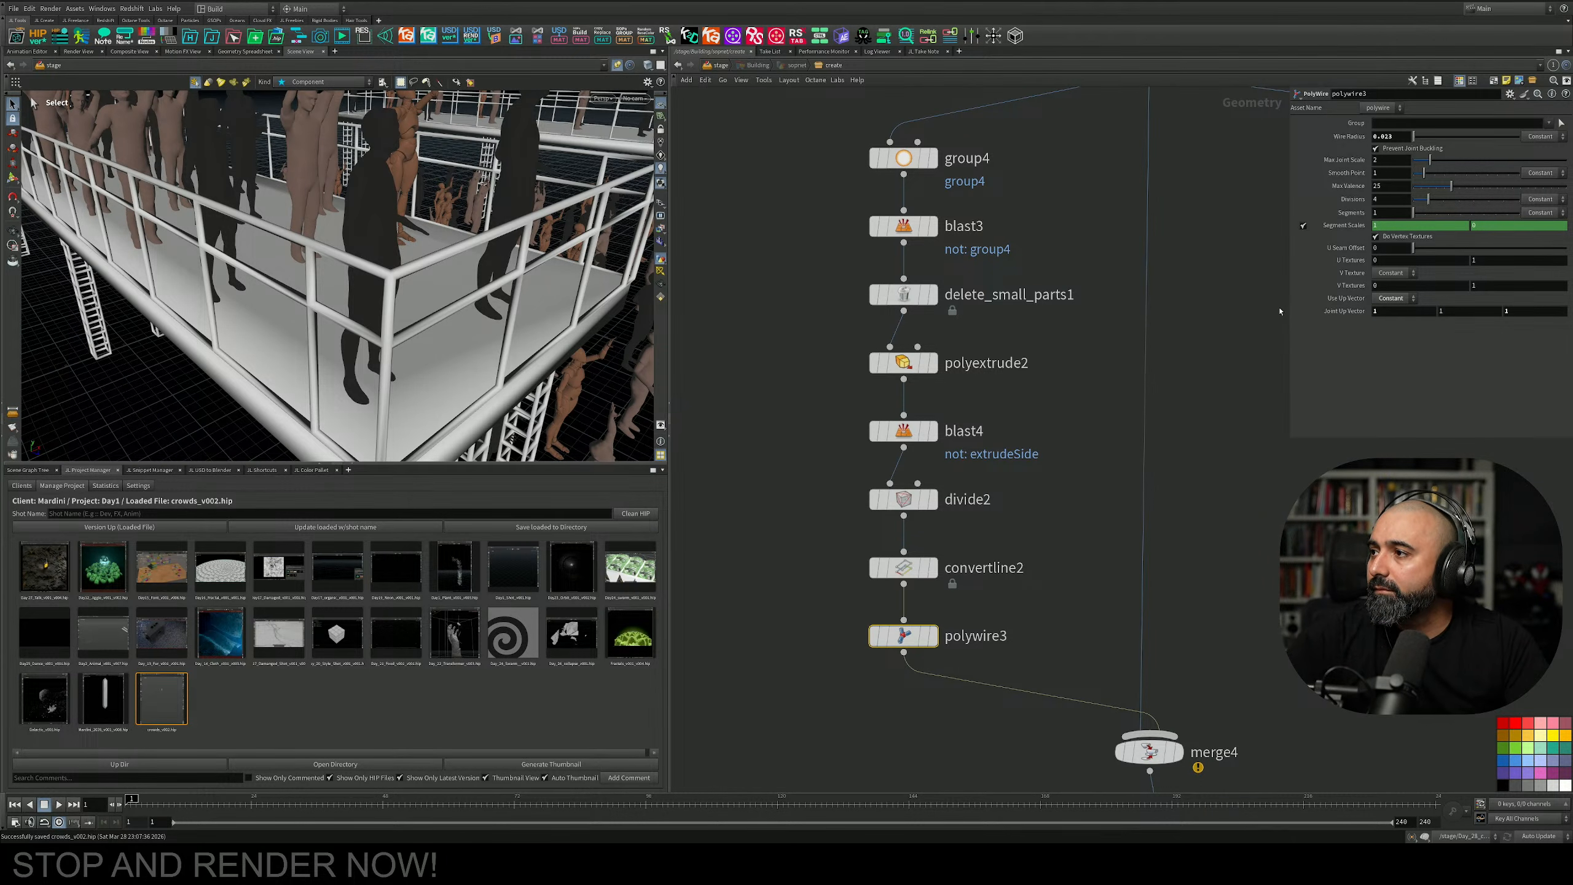
Insert a Normal node on the wire between polywire3 and merge4.
{"action": "middle_click_drag", "start_coordinate": [986, 444], "coordinate": [992, 345]}
{"action": "key", "text": "Tab"}
{"action": "type", "text": "no"}
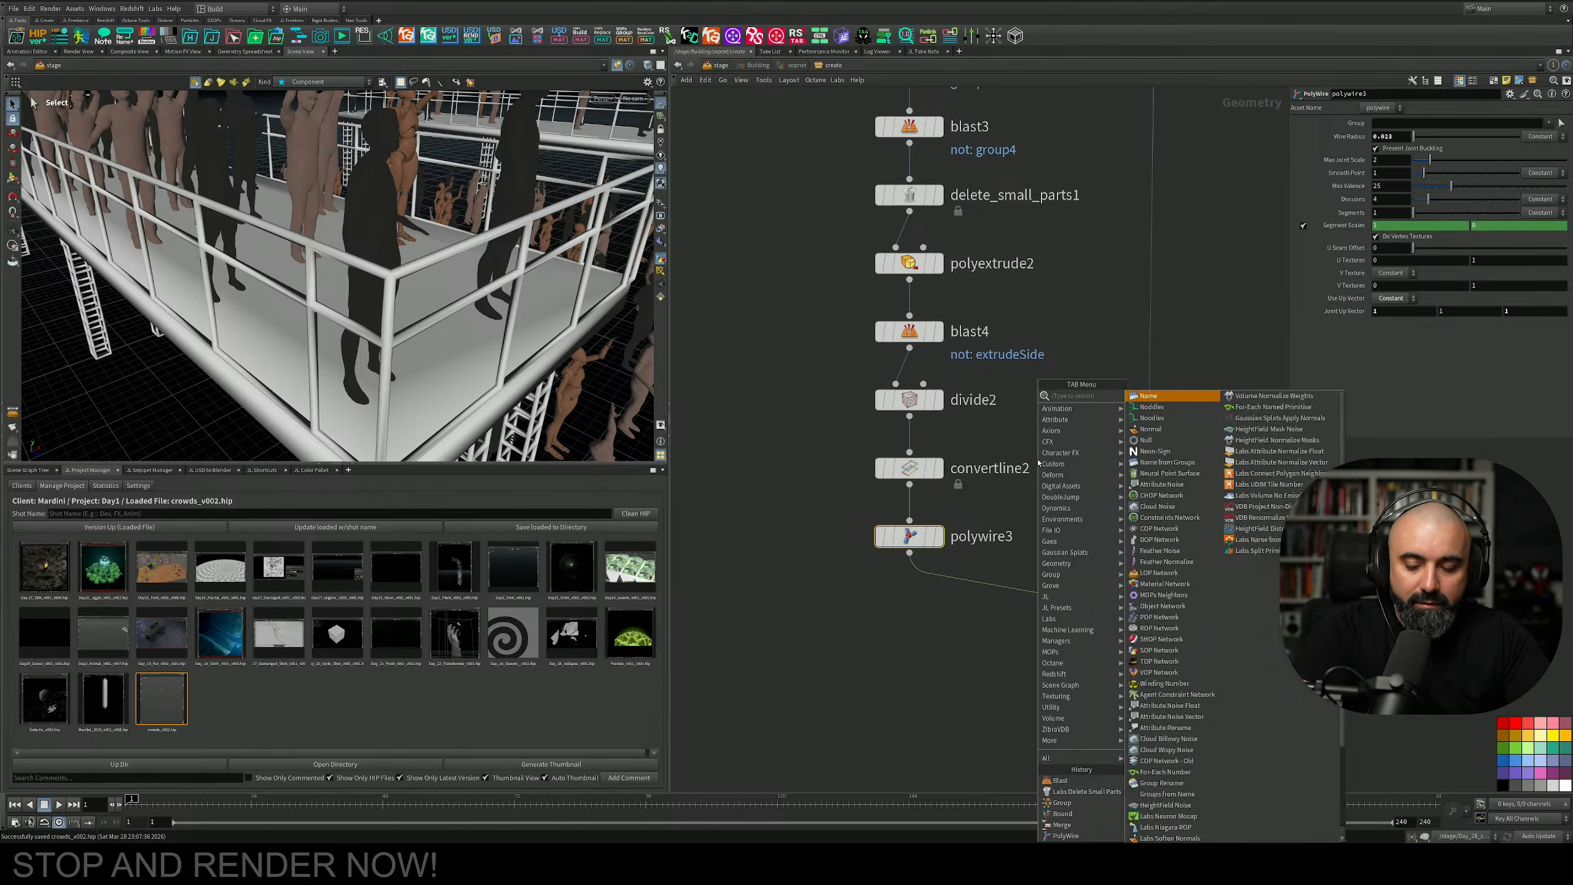
{"action": "key", "text": "BackSpace"}
{"action": "key", "text": "Down"}
{"action": "key", "text": "Down"}
{"action": "key", "text": "Down"}
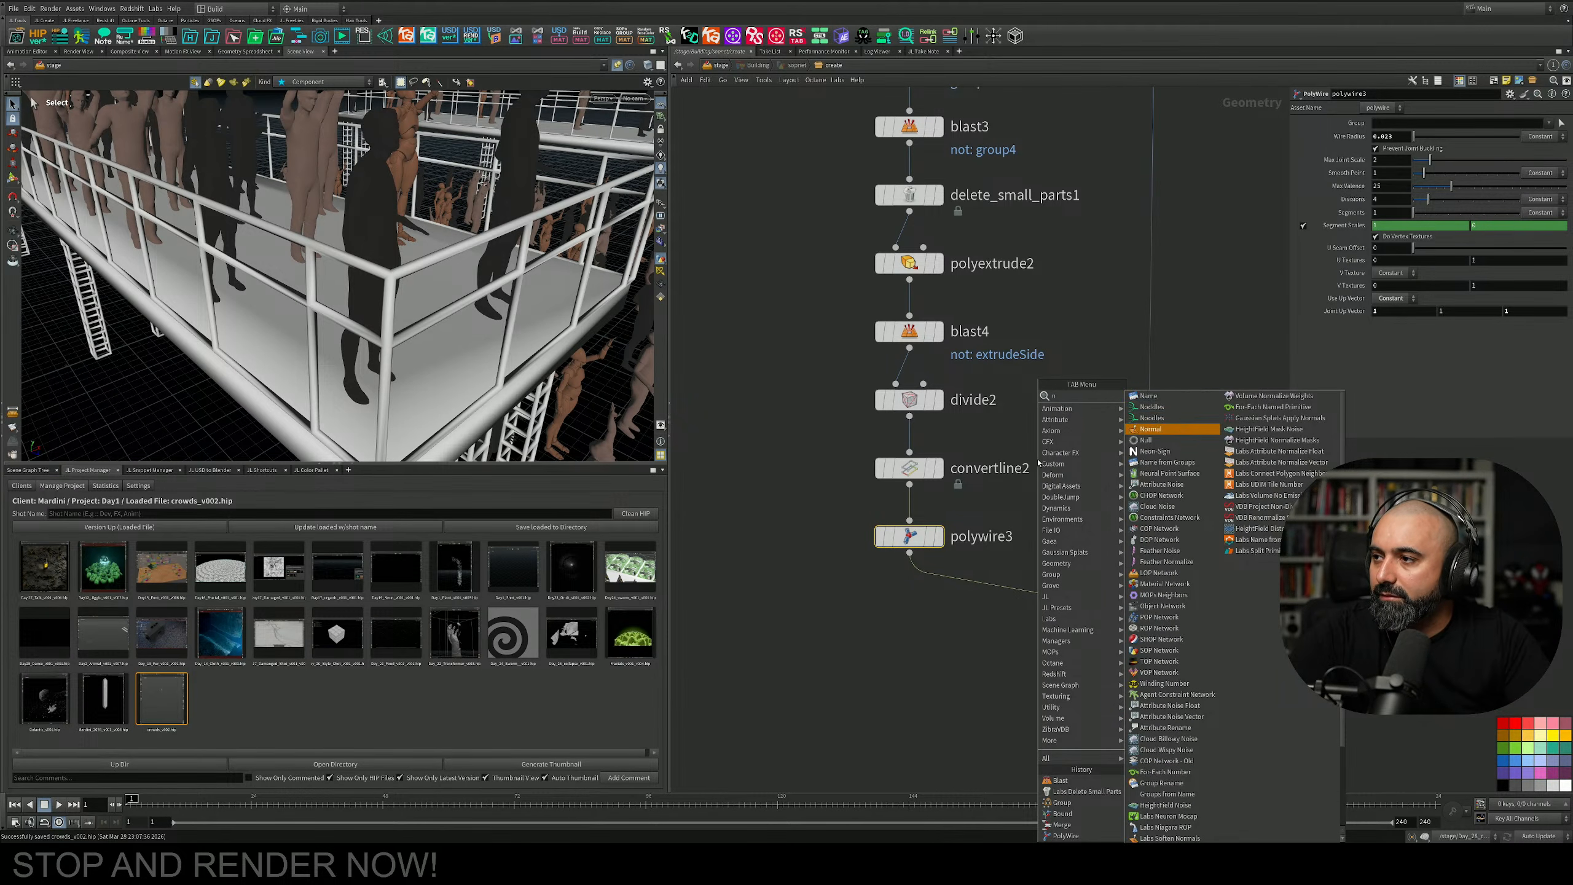
{"action": "key", "text": "Return"}
{"action": "left_click", "coordinate": [1004, 591]}
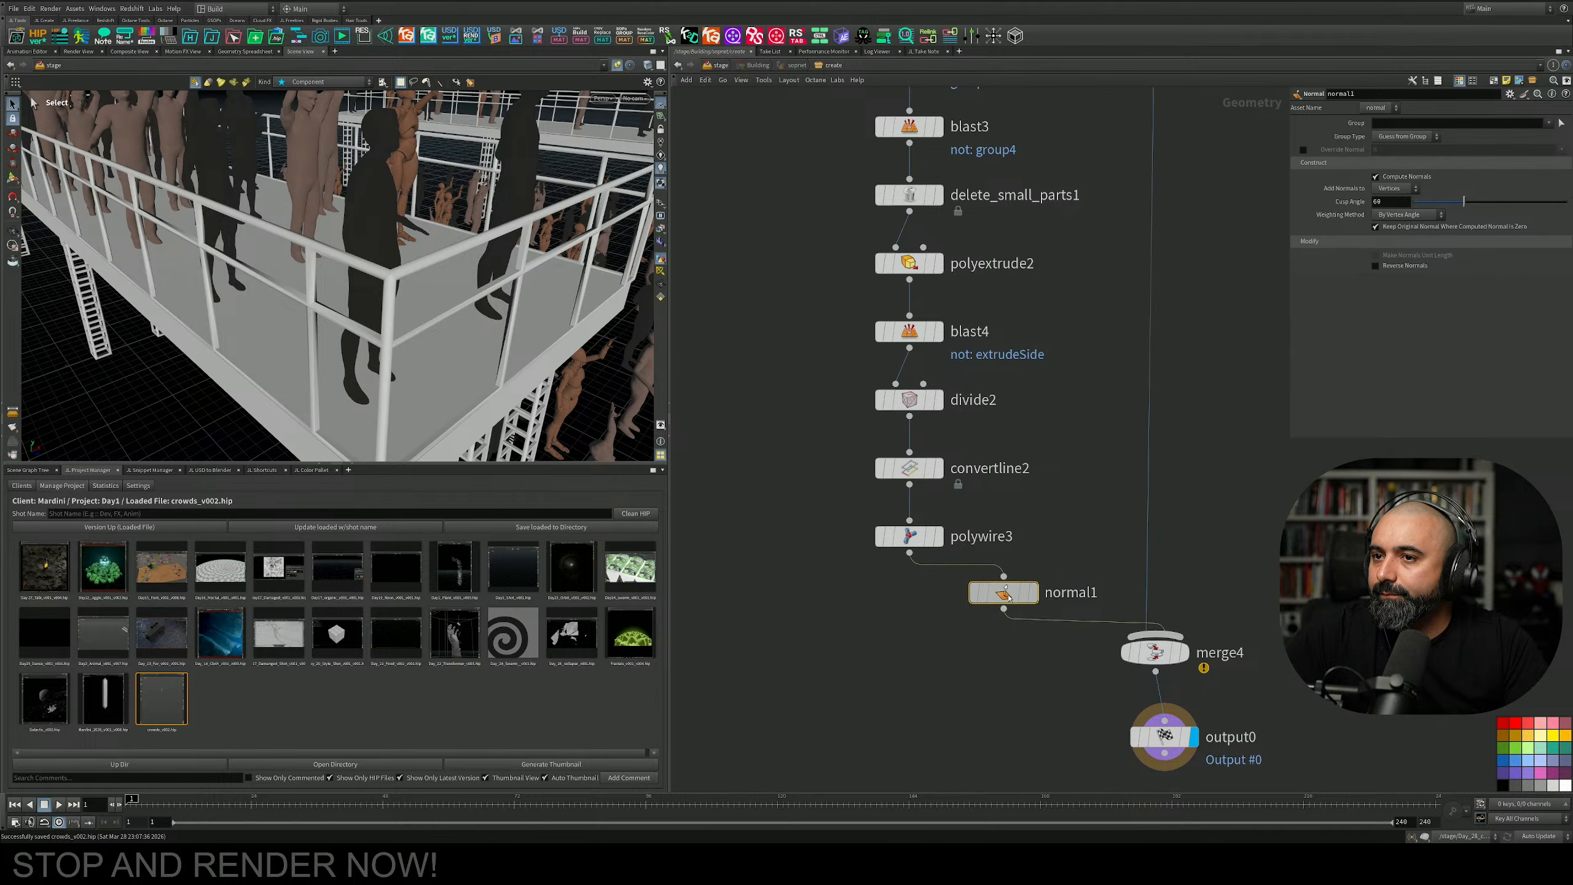
Place a copy of the Normal node on the main branch's wire running straight into merge4.
{"action": "mouse_move", "coordinate": [1006, 591]}
{"action": "left_mouse_down"}
{"action": "mouse_move", "coordinate": [1055, 576]}
{"action": "mouse_move", "coordinate": [1166, 722]}
{"action": "mouse_move", "coordinate": [1055, 704]}
{"action": "mouse_move", "coordinate": [1031, 574]}
{"action": "mouse_move", "coordinate": [1005, 606]}
{"action": "mouse_move", "coordinate": [1153, 552]}
{"action": "left_mouse_up"}
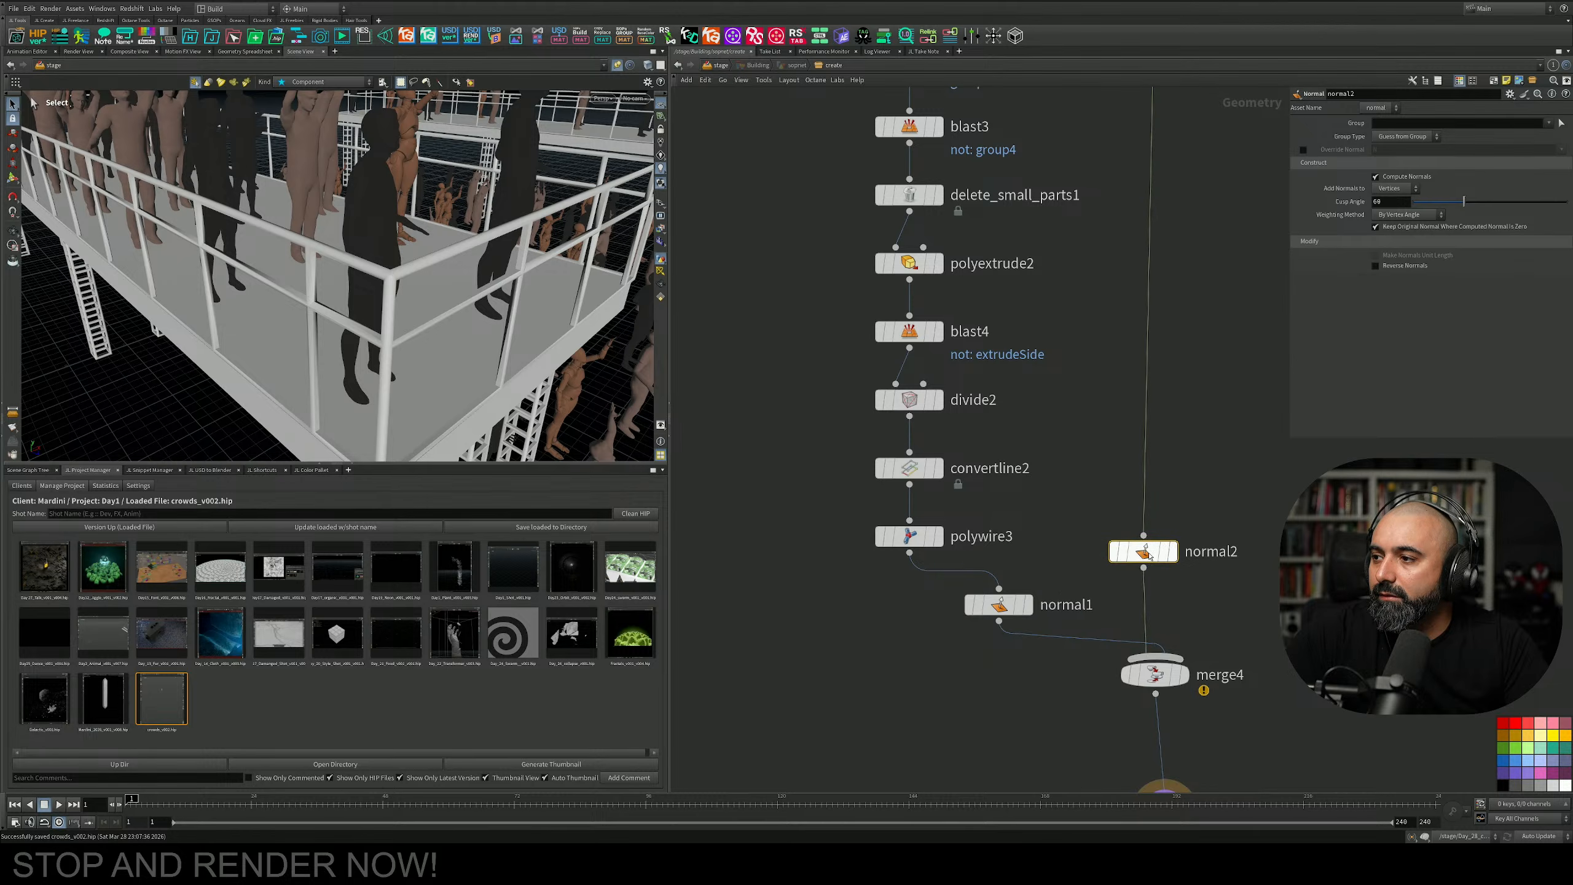
{"action": "right_click_drag", "start_coordinate": [480, 297], "coordinate": [334, 273], "text": "alt"}
{"action": "left_click_drag", "start_coordinate": [335, 272], "coordinate": [464, 261], "text": "alt"}
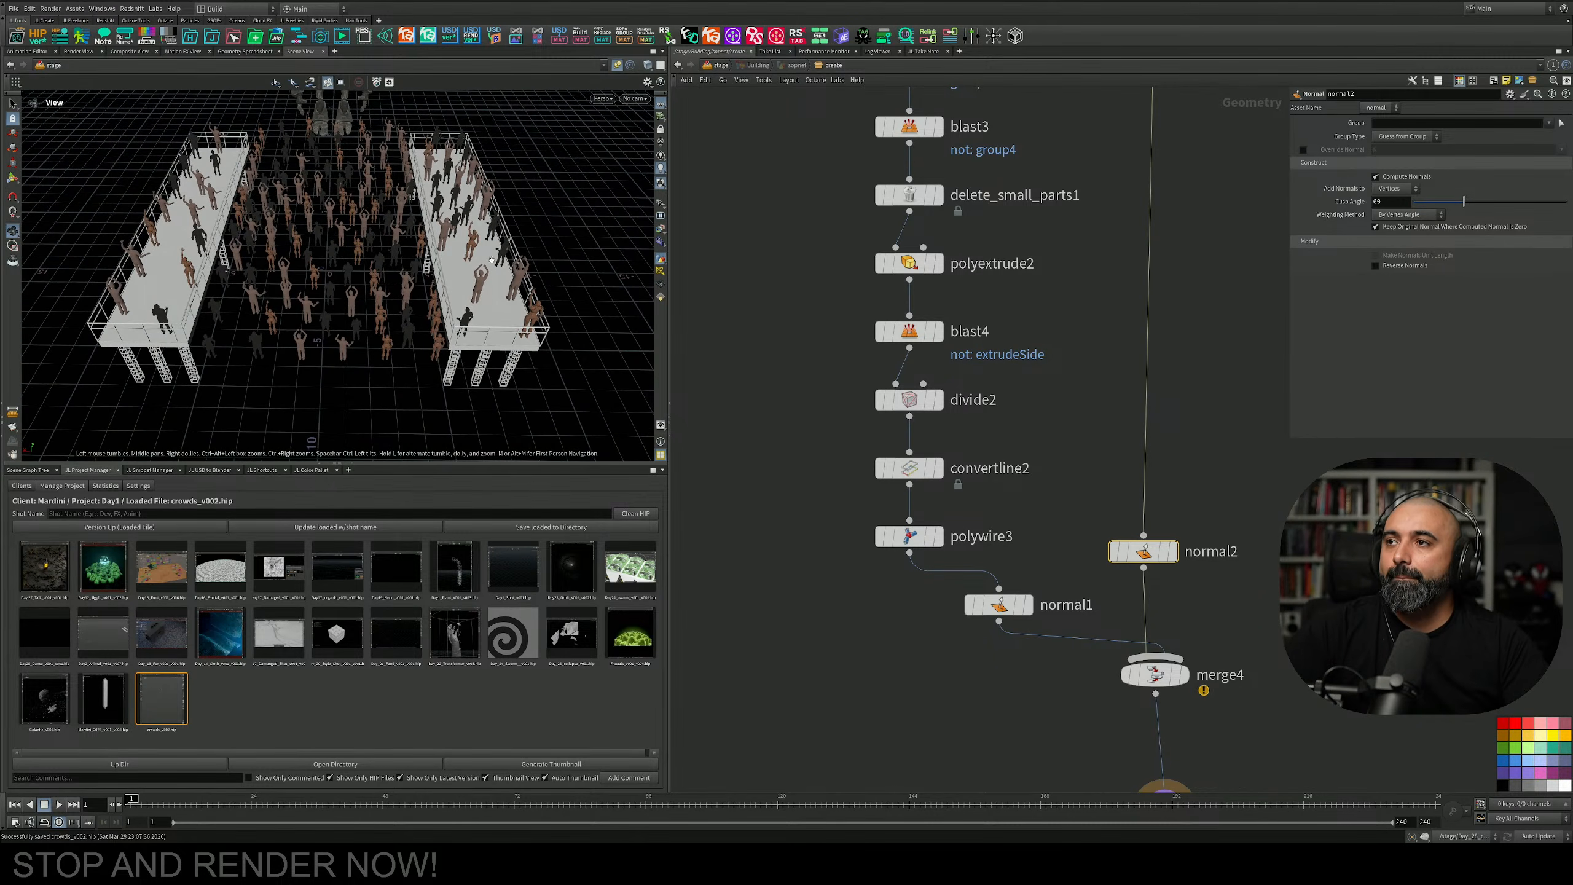
Return from the Building geometry network to the stage level and make materiallibrary1 the displayed node.
{"action": "middle_click_drag", "start_coordinate": [1185, 468], "coordinate": [1108, 344]}
{"action": "scroll", "coordinate": [1108, 344], "scroll_direction": "down", "scroll_amount": 10}
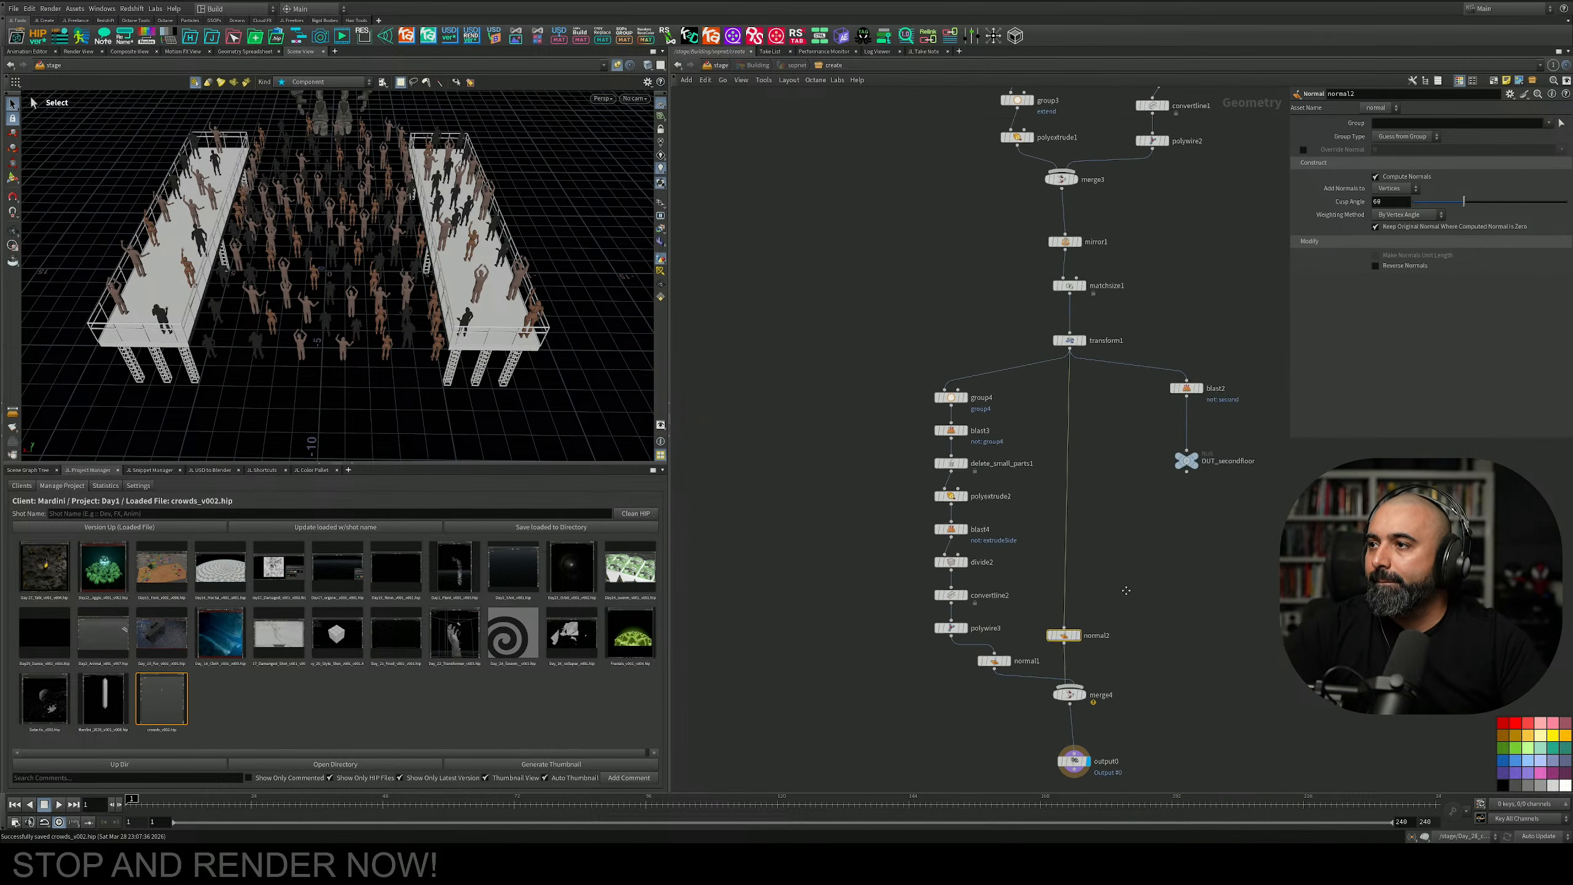
{"action": "middle_click_drag", "start_coordinate": [1163, 398], "coordinate": [1127, 393]}
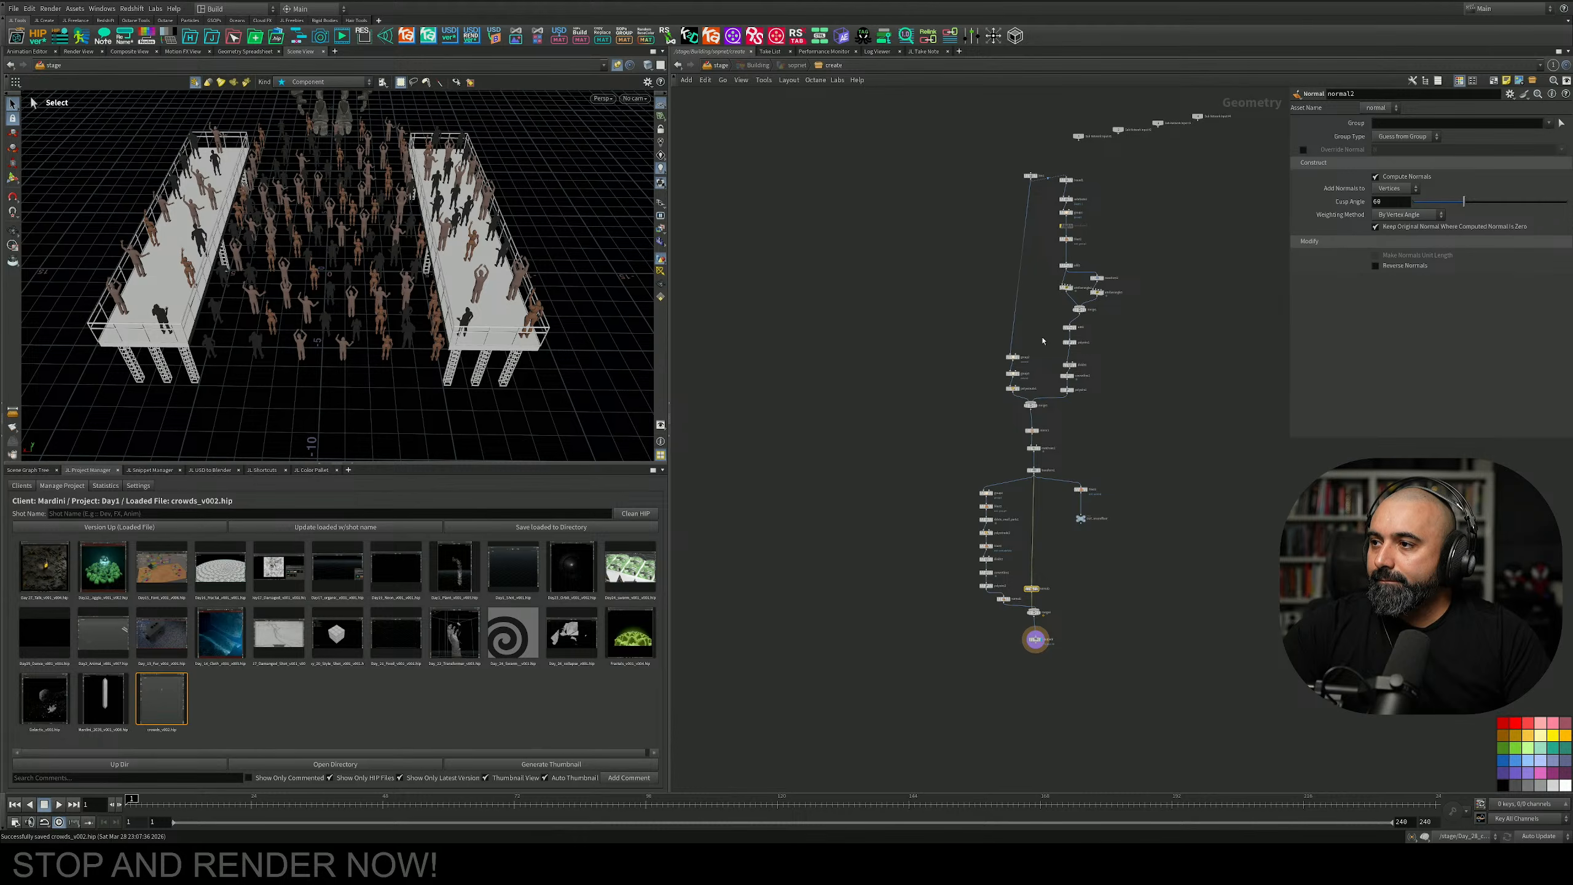
{"action": "left_click", "coordinate": [716, 66]}
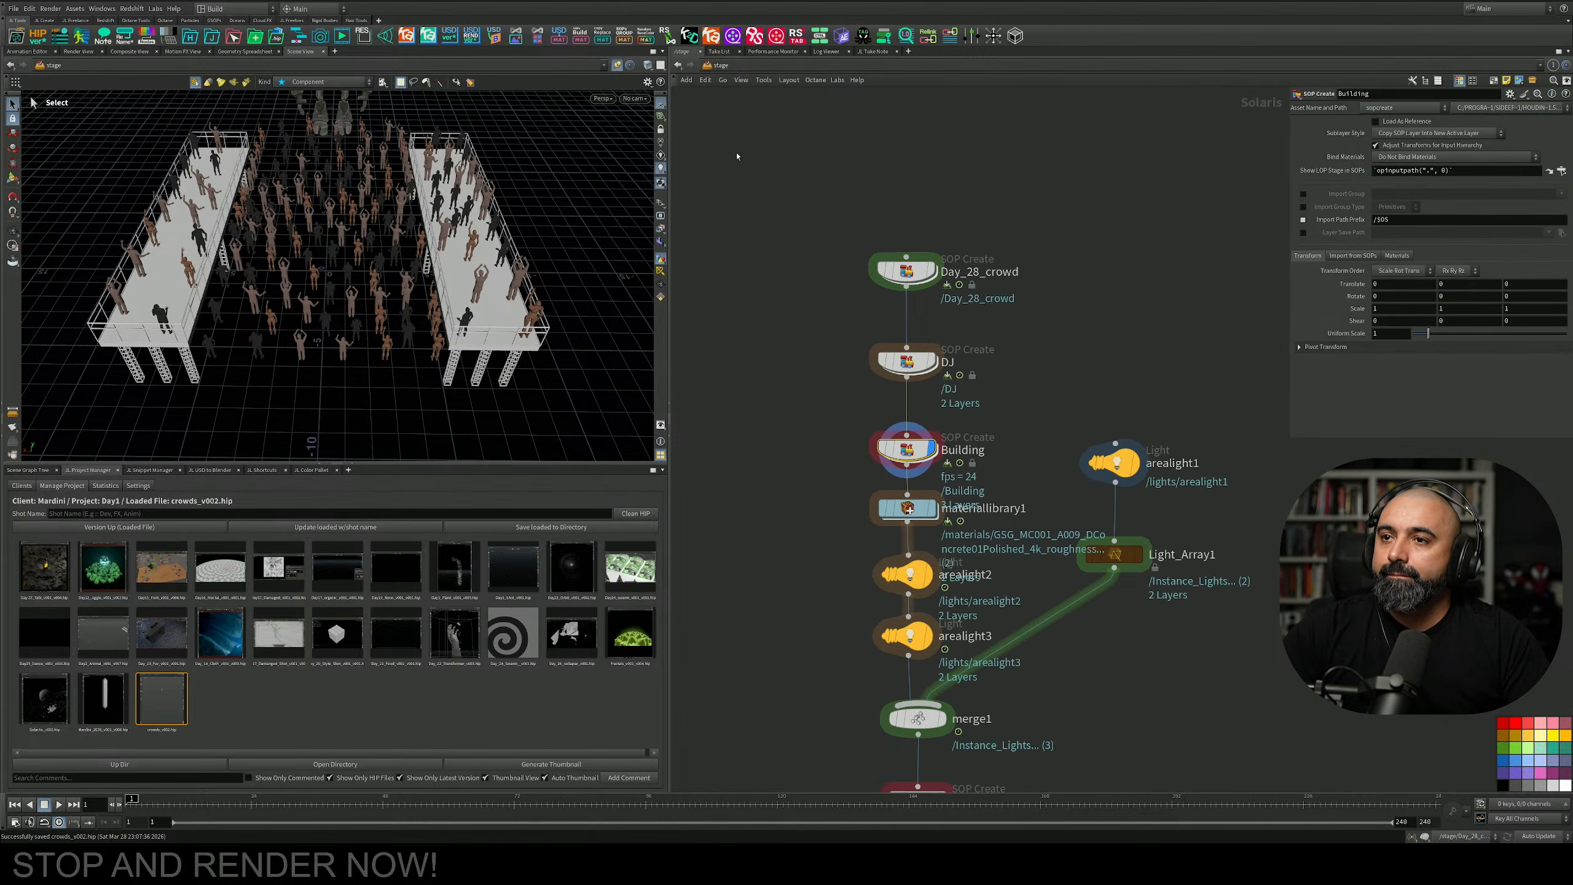
{"action": "double_click", "coordinate": [910, 455]}
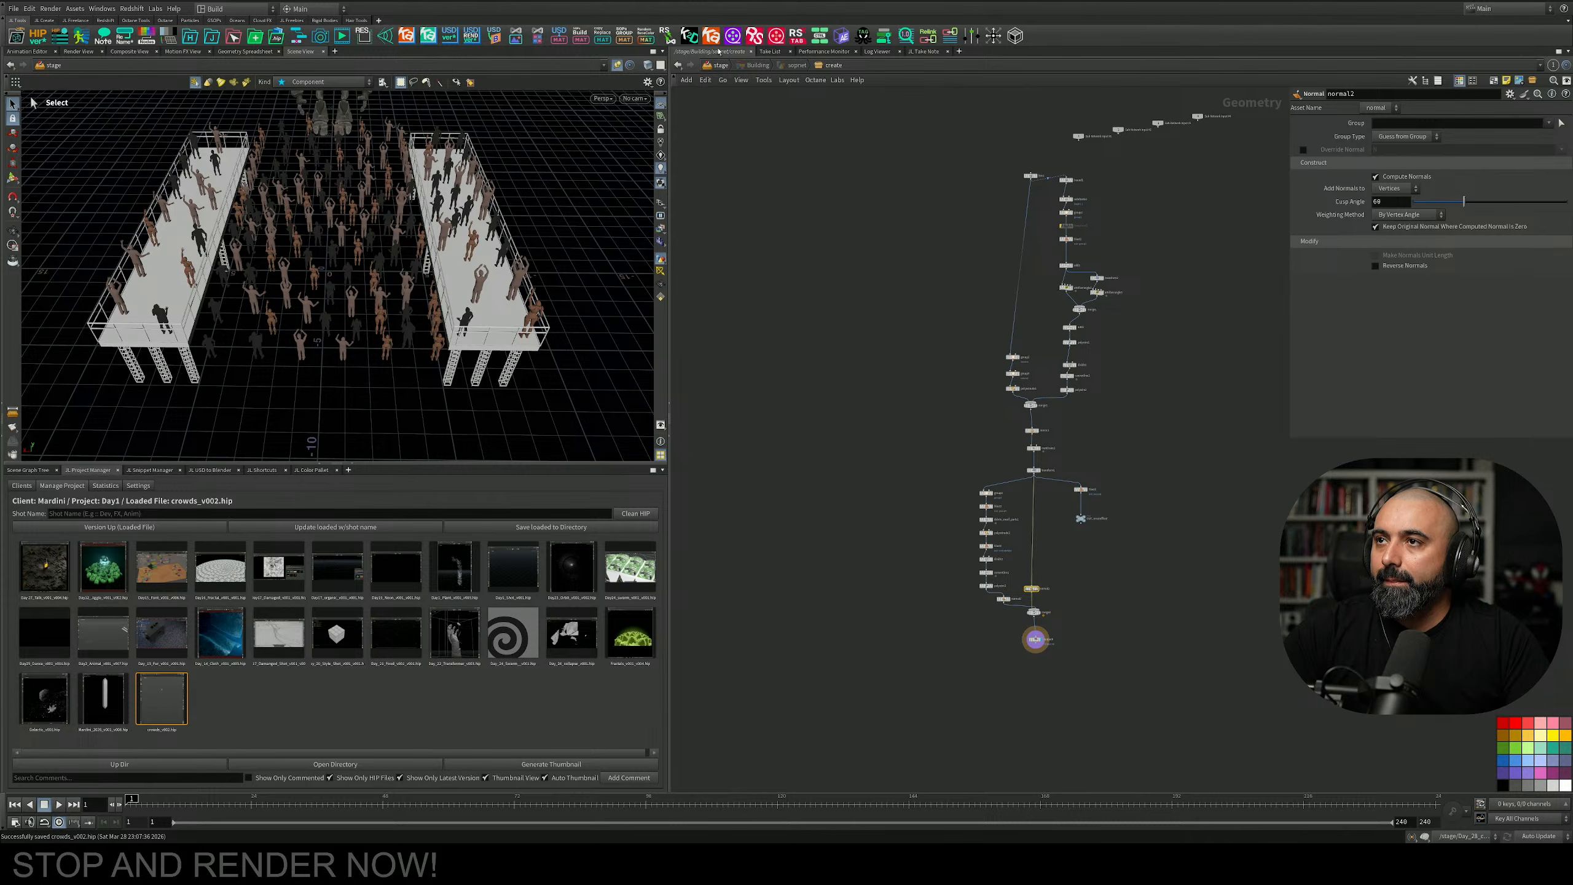
{"action": "left_click", "coordinate": [720, 67]}
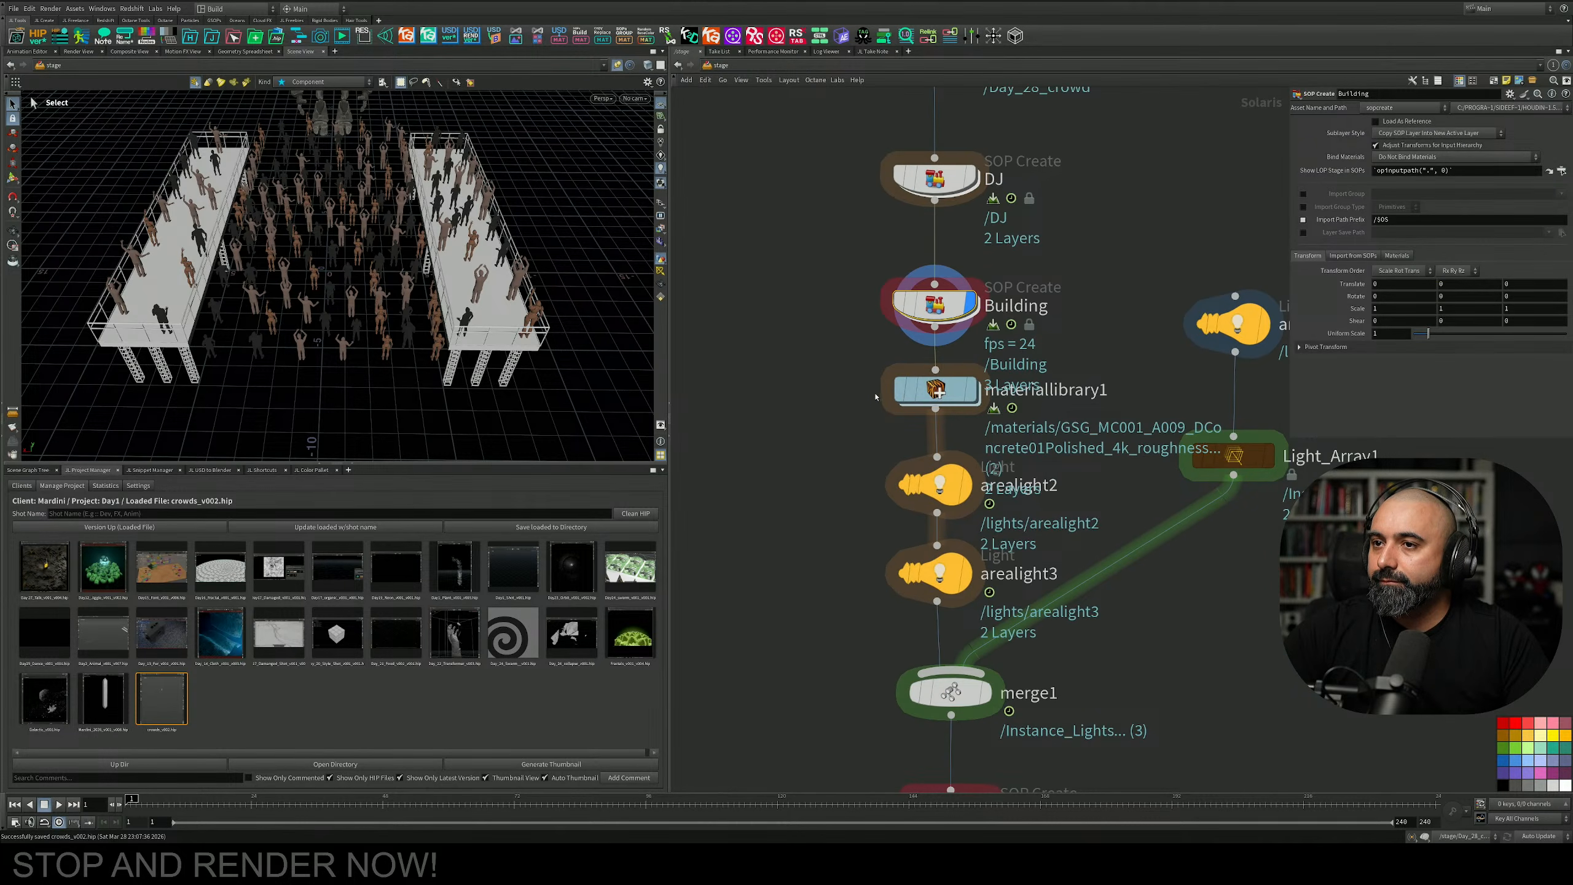
{"action": "left_click", "coordinate": [978, 345]}
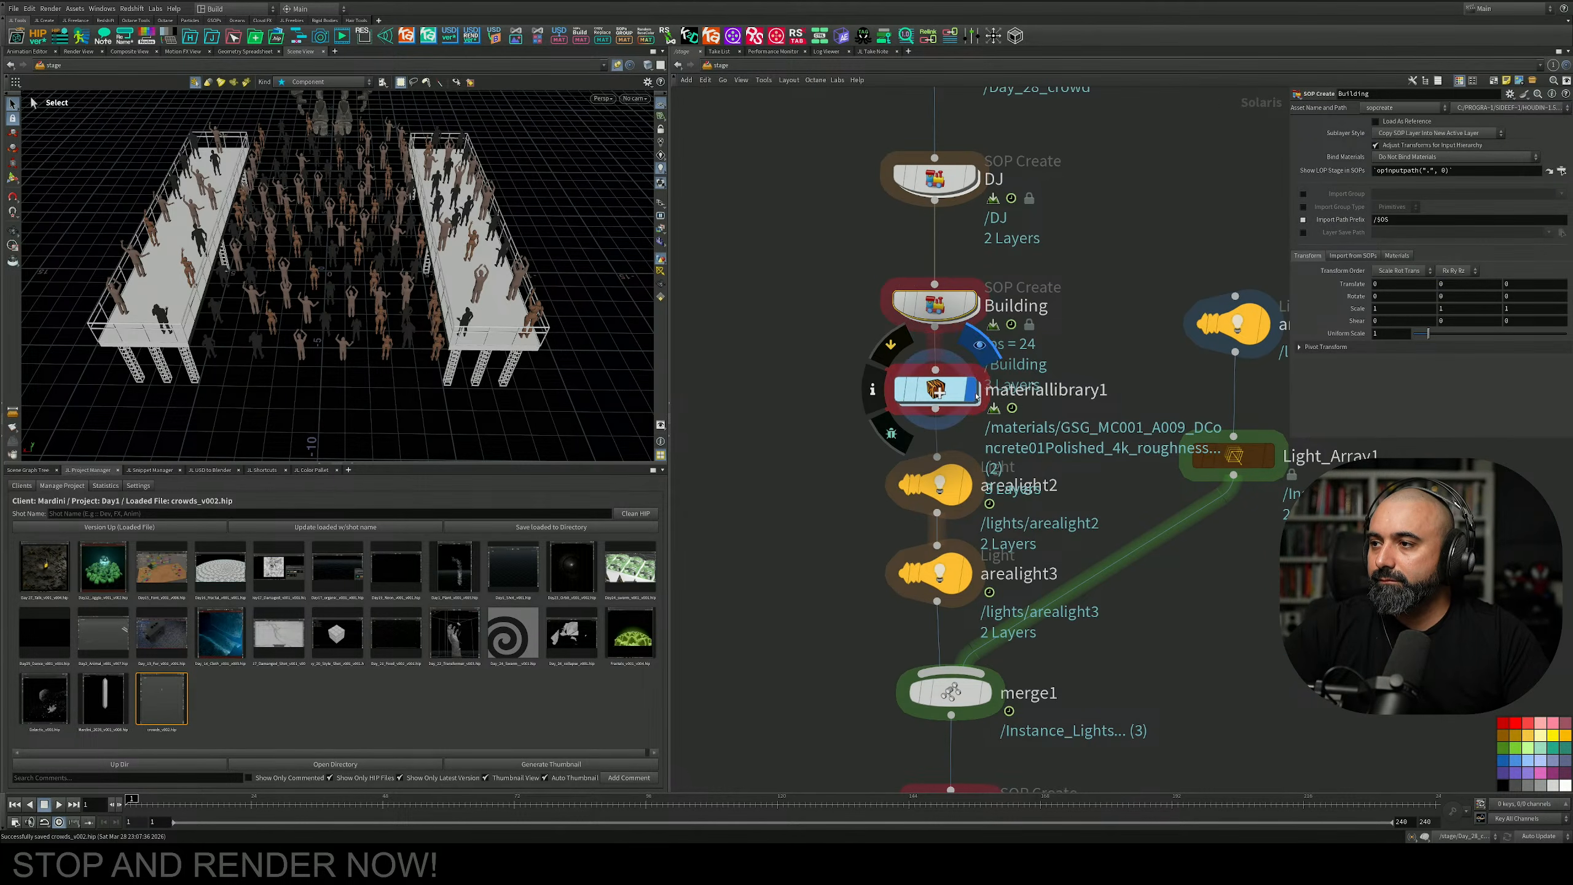
Look inside materiallibrary1 at its available materials and return to the stage level.
{"action": "left_click", "coordinate": [929, 390]}
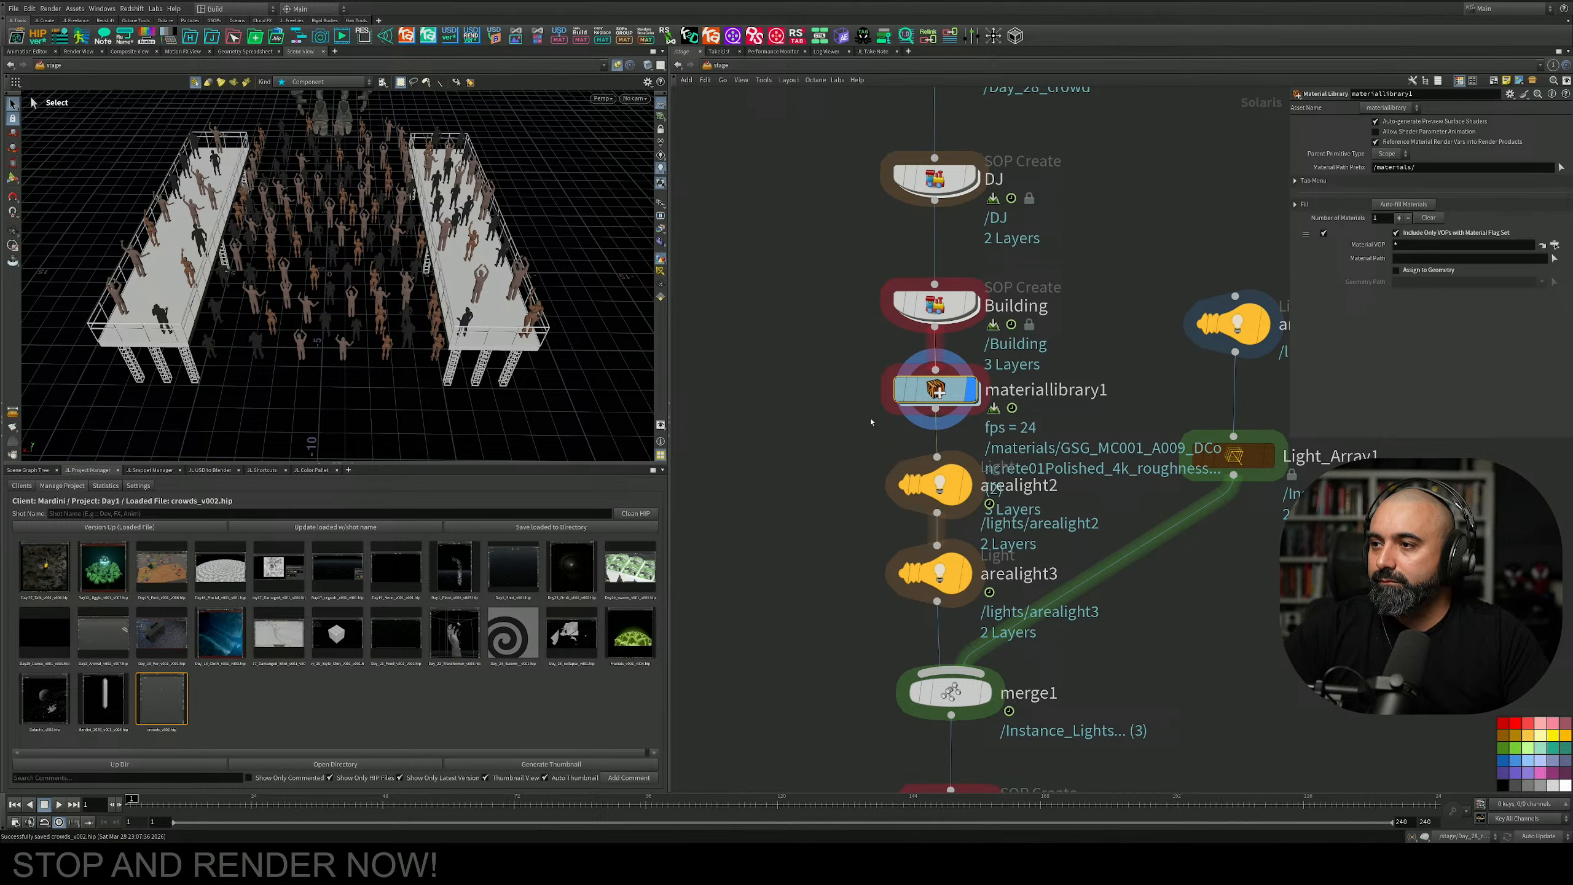
{"action": "double_click", "coordinate": [929, 390]}
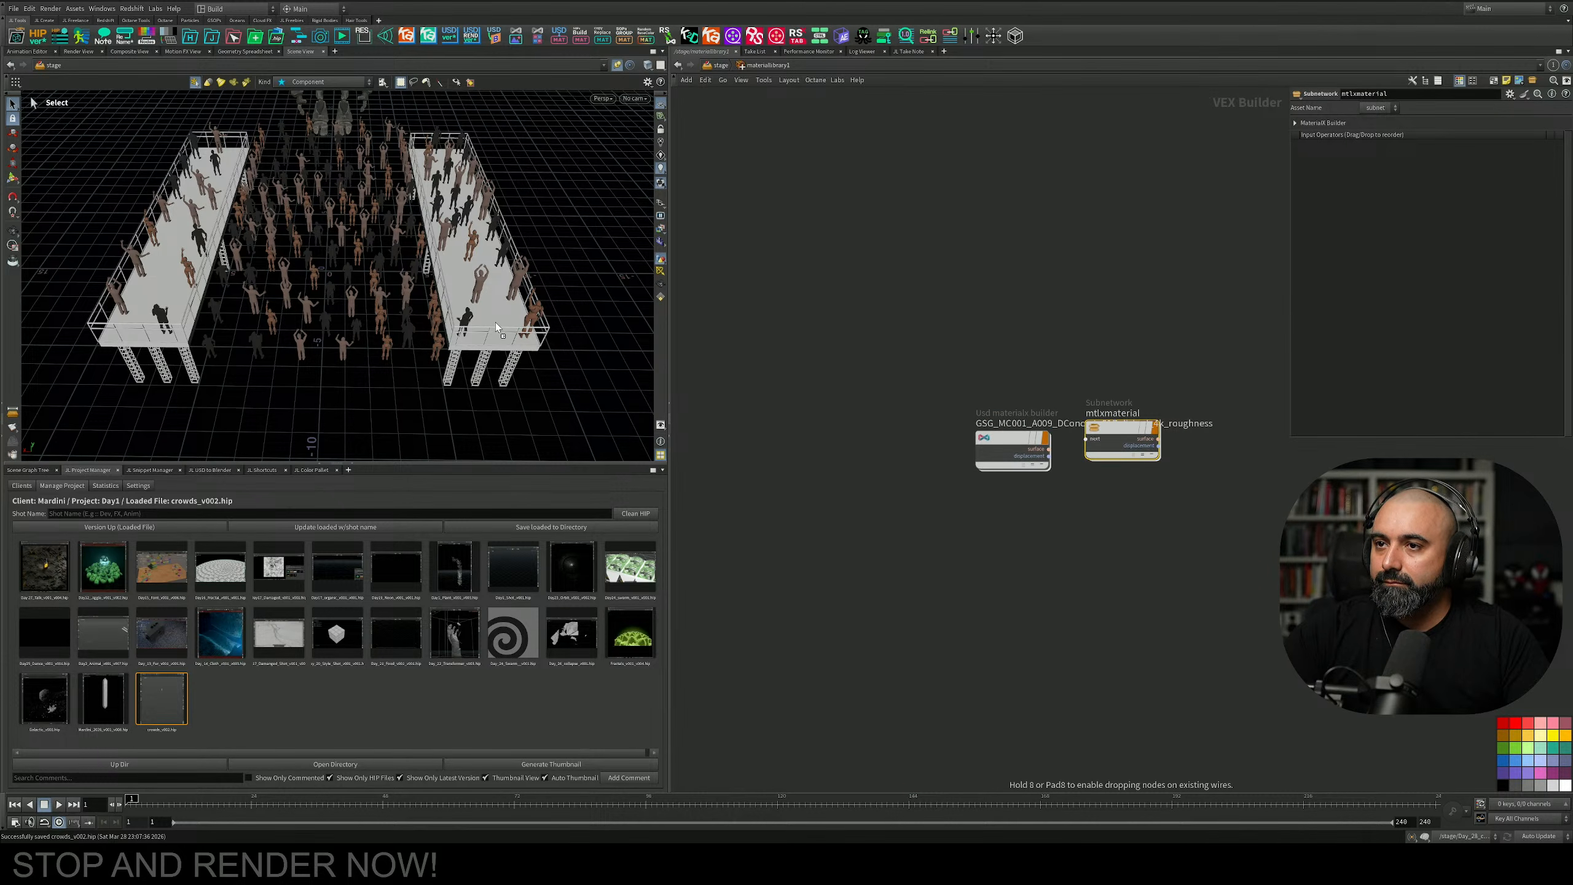
{"action": "key", "text": "u"}
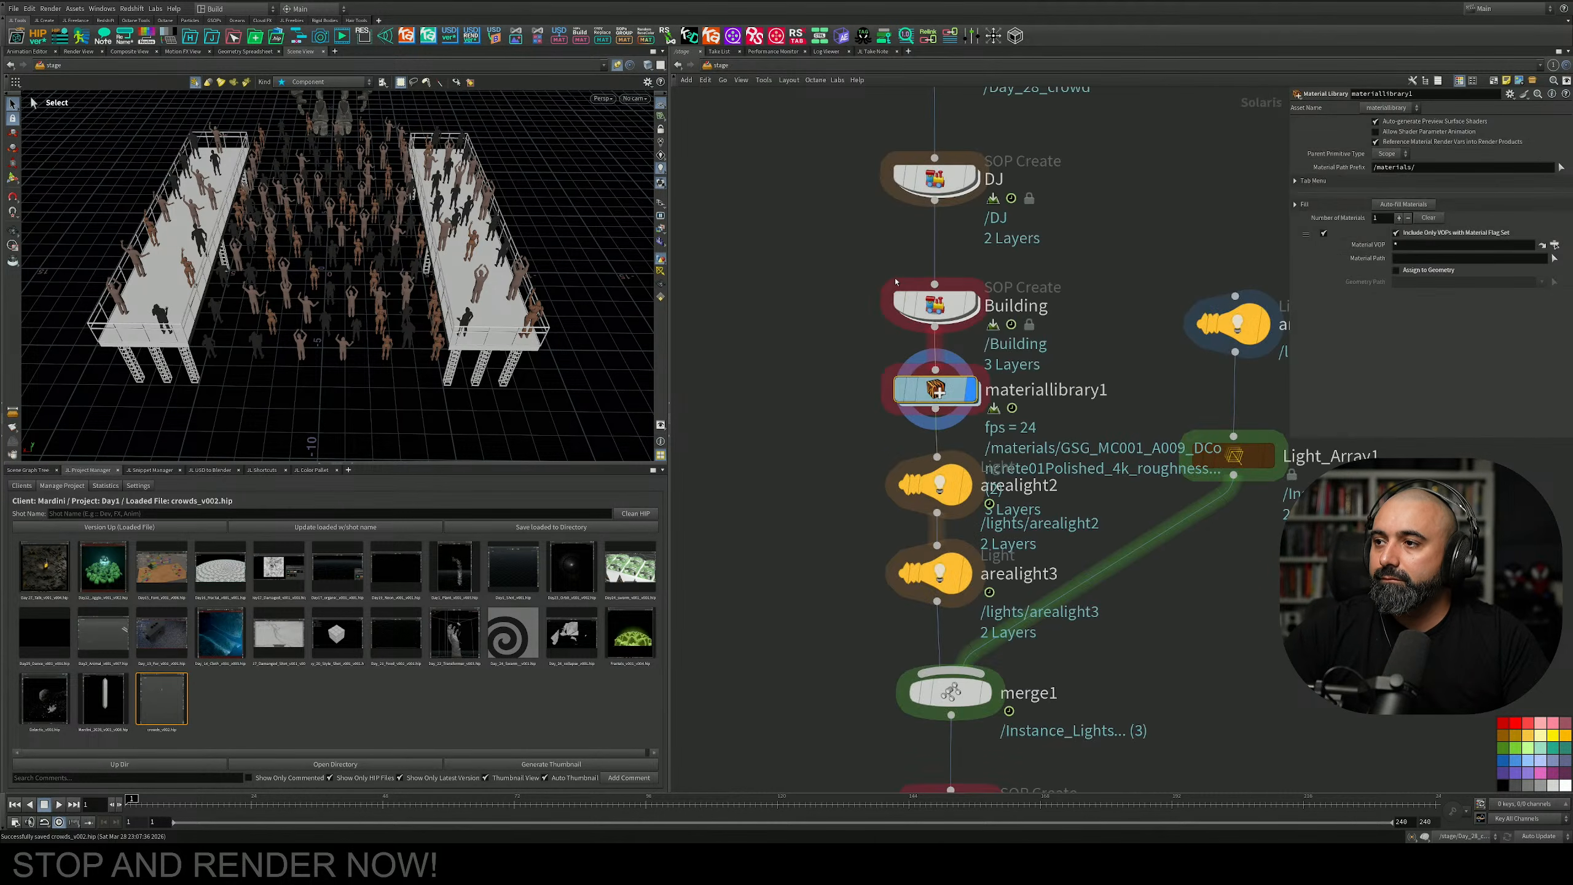
Add a second material entry to the assignmaterial1 node, making the number of materials 2.
{"action": "middle_click_drag", "start_coordinate": [847, 275], "coordinate": [848, 259]}
{"action": "scroll", "coordinate": [916, 416], "scroll_direction": "down", "scroll_amount": 3}
{"action": "middle_click_drag", "start_coordinate": [1021, 514], "coordinate": [1043, 354]}
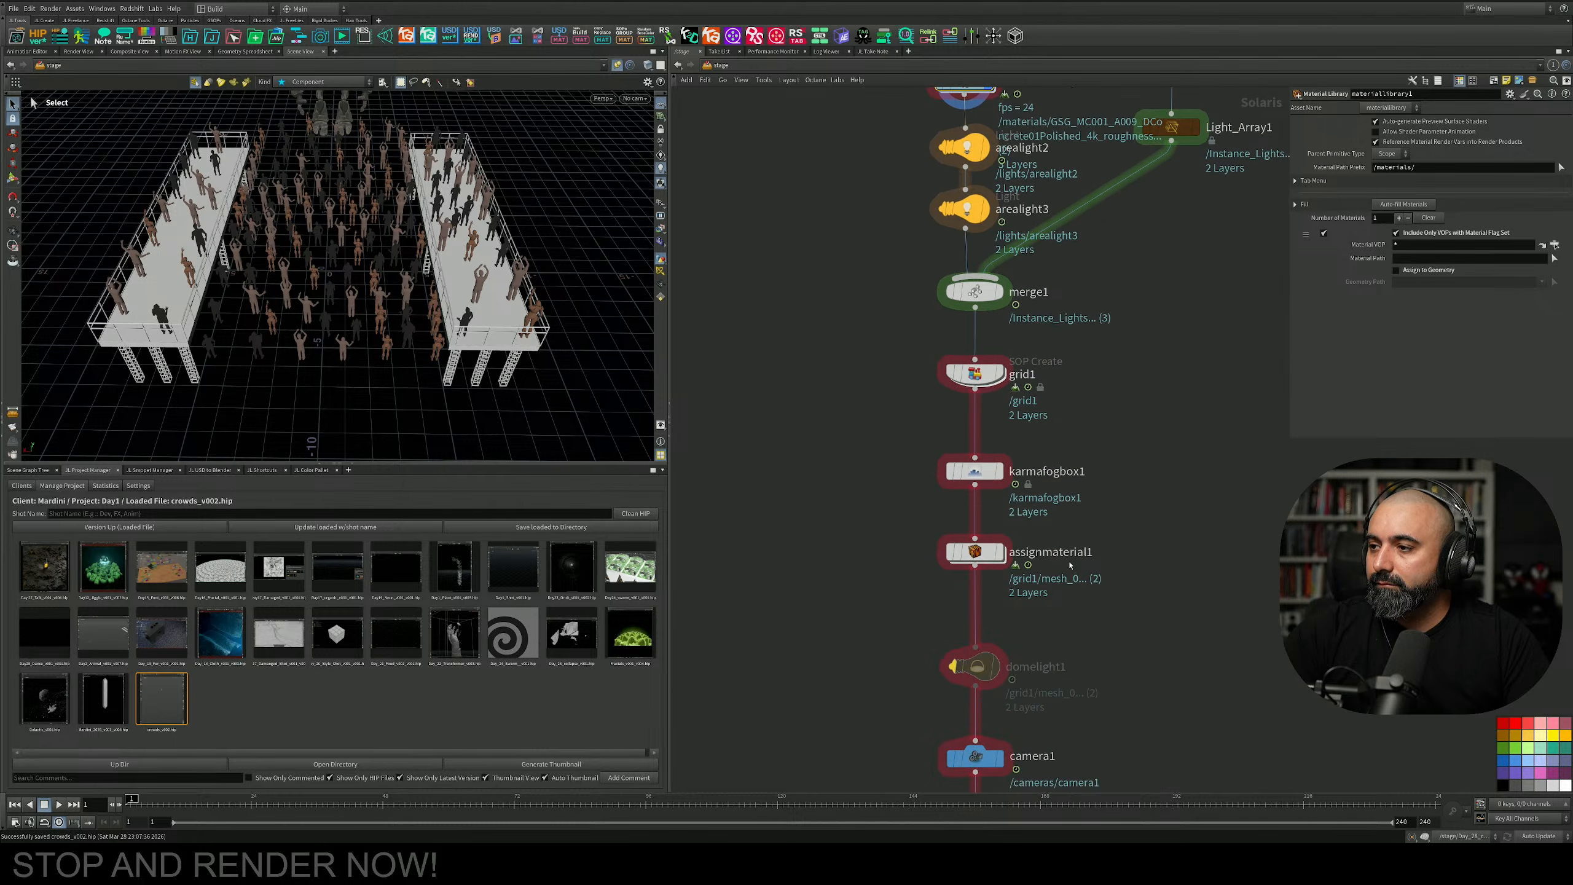
{"action": "middle_click_drag", "start_coordinate": [1063, 700], "coordinate": [1058, 477]}
{"action": "middle_click_drag", "start_coordinate": [1133, 230], "coordinate": [1116, 559]}
{"action": "mouse_move", "coordinate": [1089, 289]}
{"action": "middle_mouse_down"}
{"action": "mouse_move", "coordinate": [1089, 506]}
{"action": "mouse_move", "coordinate": [1097, 264]}
{"action": "middle_mouse_up"}
{"action": "left_click_drag", "start_coordinate": [1017, 598], "coordinate": [971, 606]}
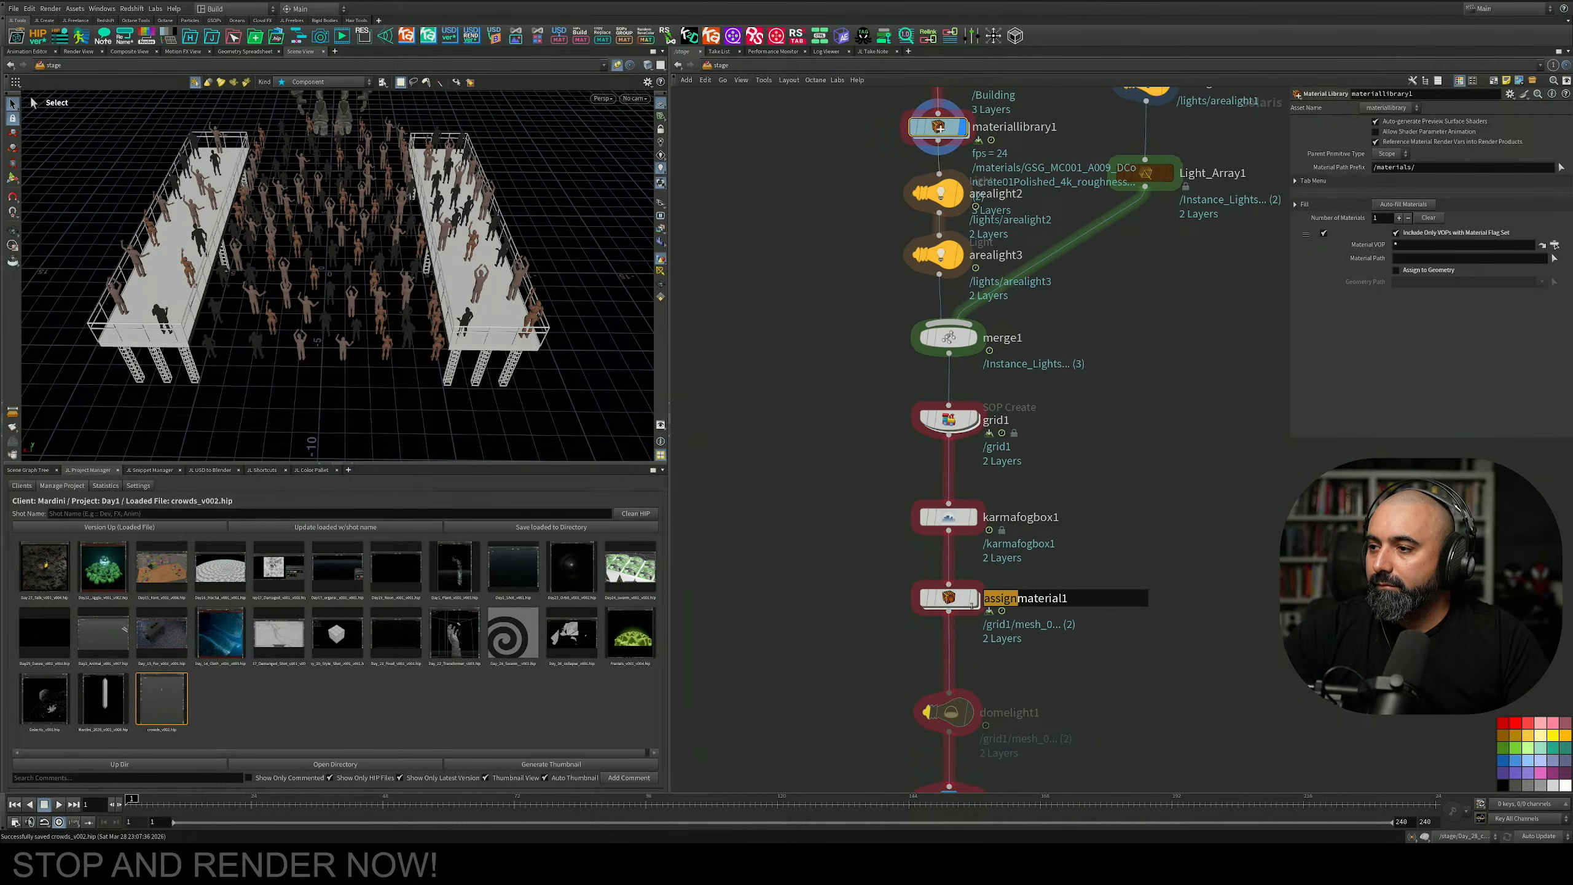
{"action": "left_click", "coordinate": [947, 598]}
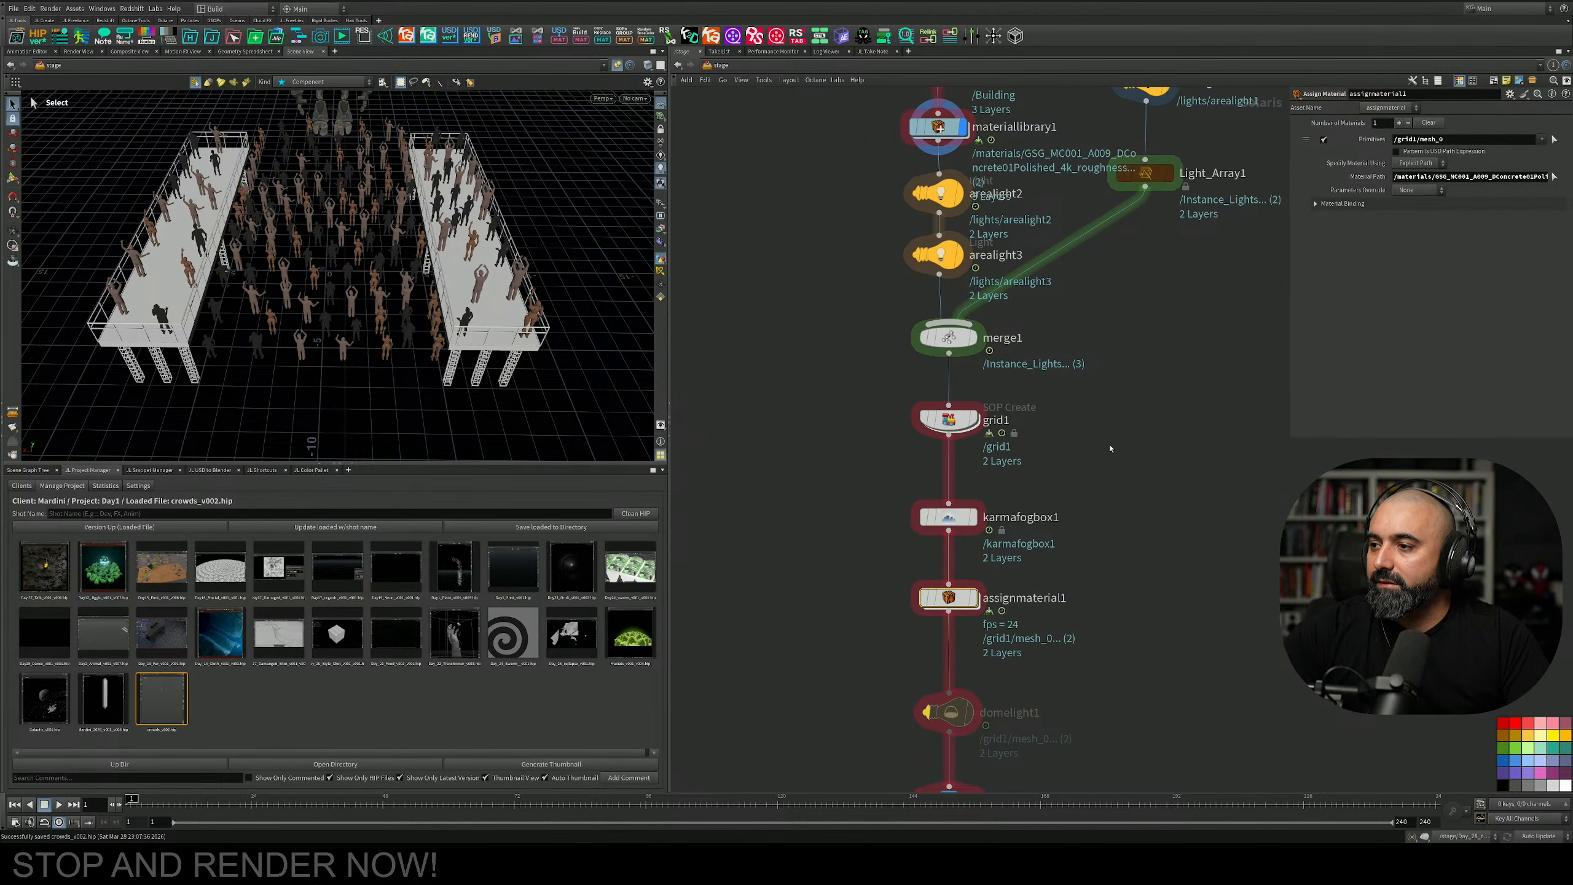
{"action": "left_click", "coordinate": [1400, 123]}
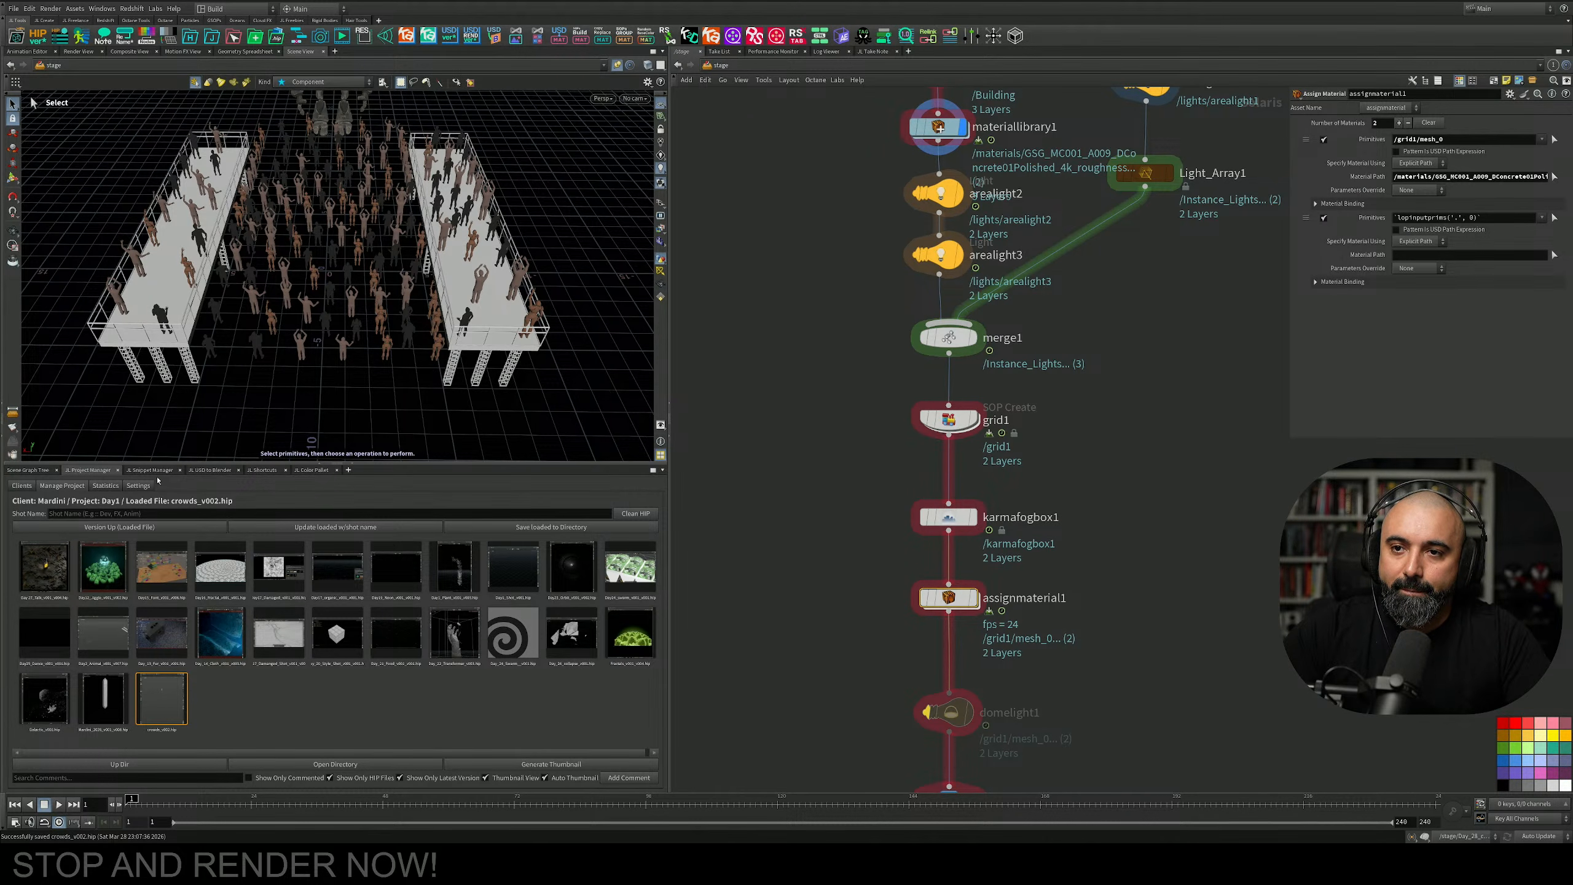
Set the second material entry's primitives to /Building, taken from the scene graph tree.
{"action": "left_click", "coordinate": [27, 469]}
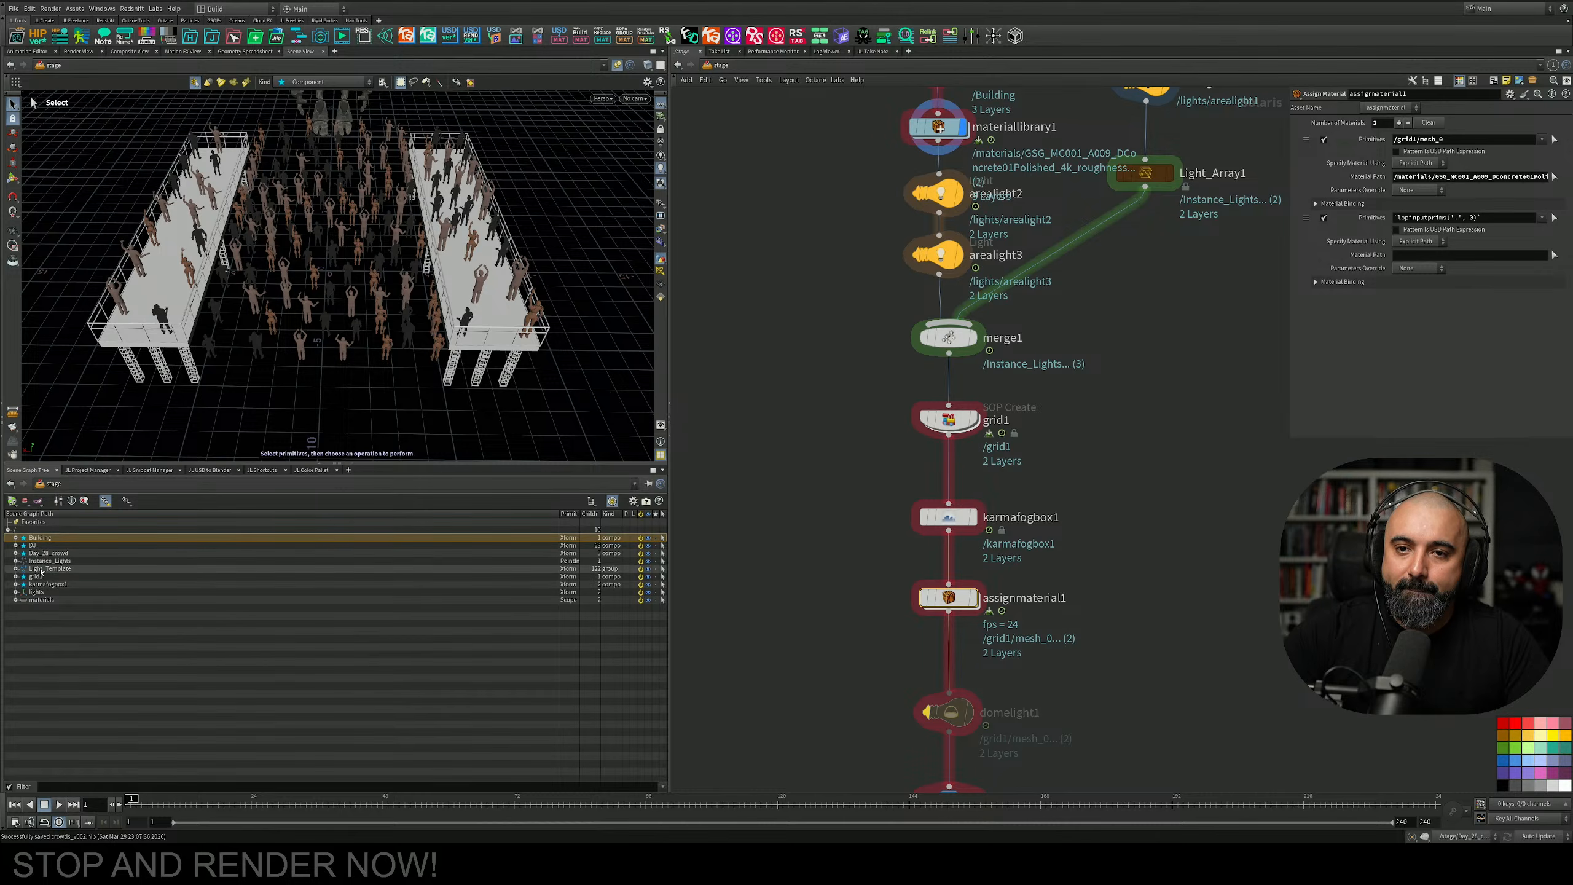
{"action": "middle_click_drag", "start_coordinate": [857, 229], "coordinate": [868, 370]}
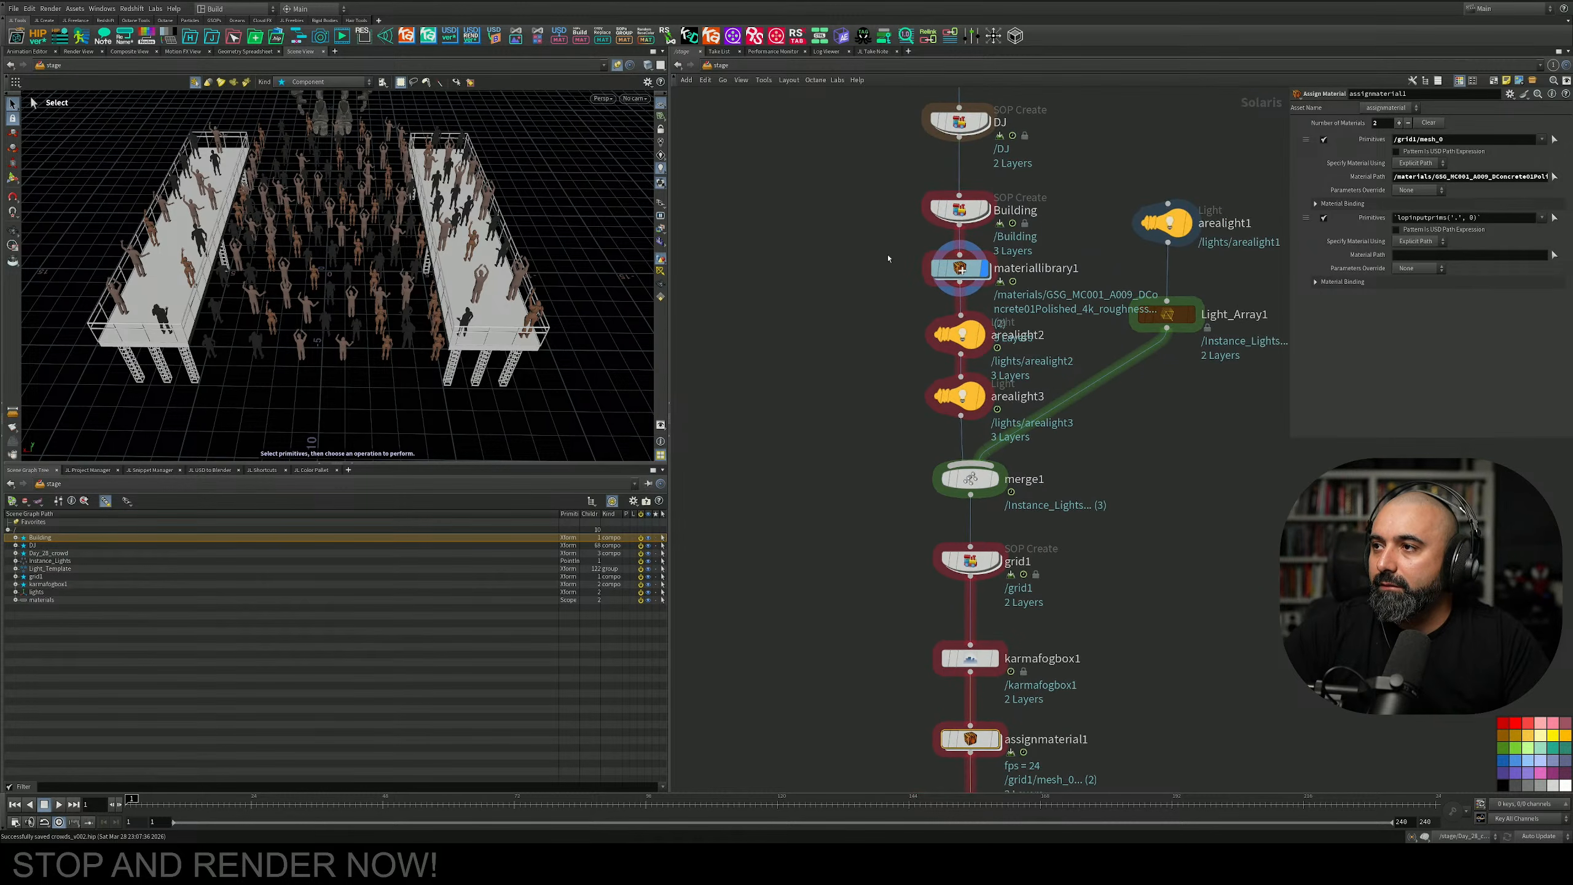
{"action": "middle_click_drag", "start_coordinate": [888, 256], "coordinate": [892, 357]}
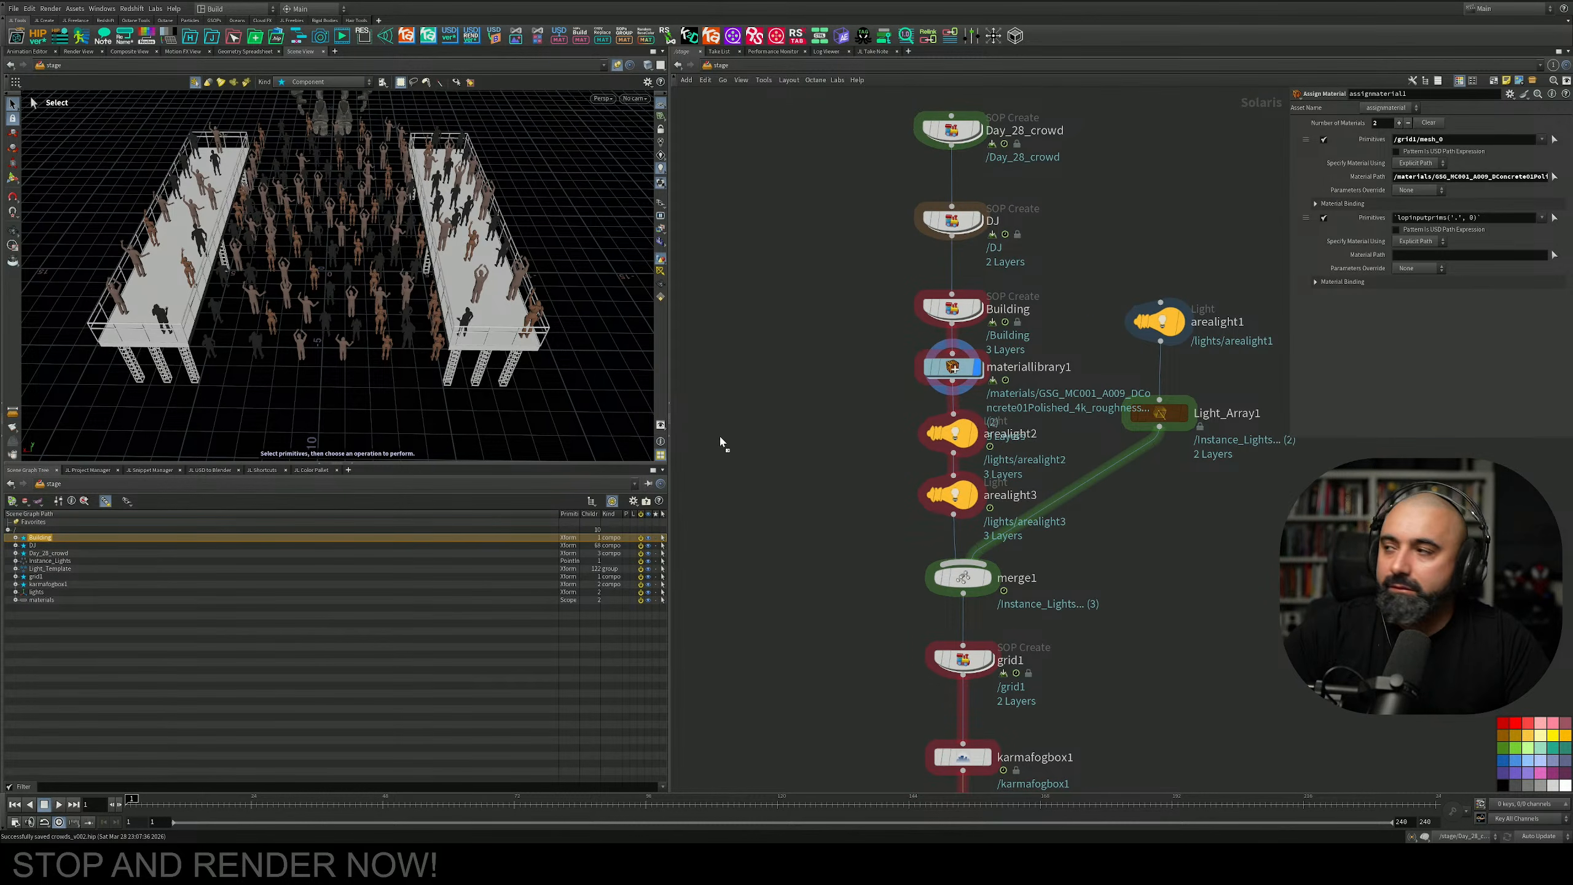
{"action": "left_click_drag", "start_coordinate": [1437, 222], "coordinate": [1439, 219]}
Set the second entry's material path to the GSG_MC001_A009_DConcrete01Polished_4k_roughness material.
{"action": "left_click", "coordinate": [1554, 255]}
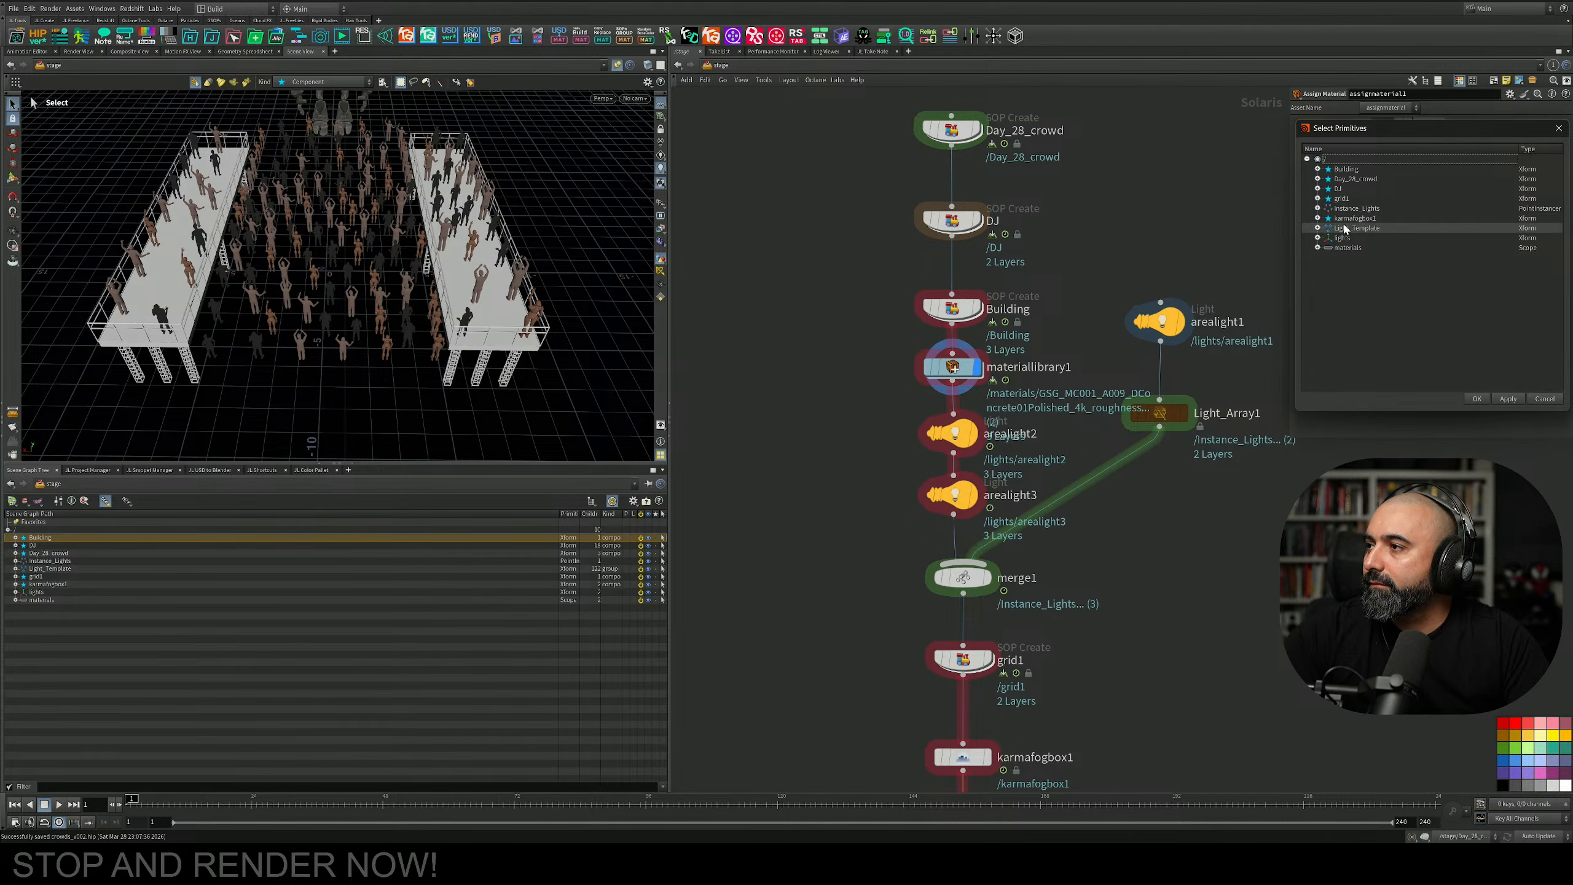
{"action": "double_click", "coordinate": [1347, 248]}
{"action": "left_click", "coordinate": [1353, 256]}
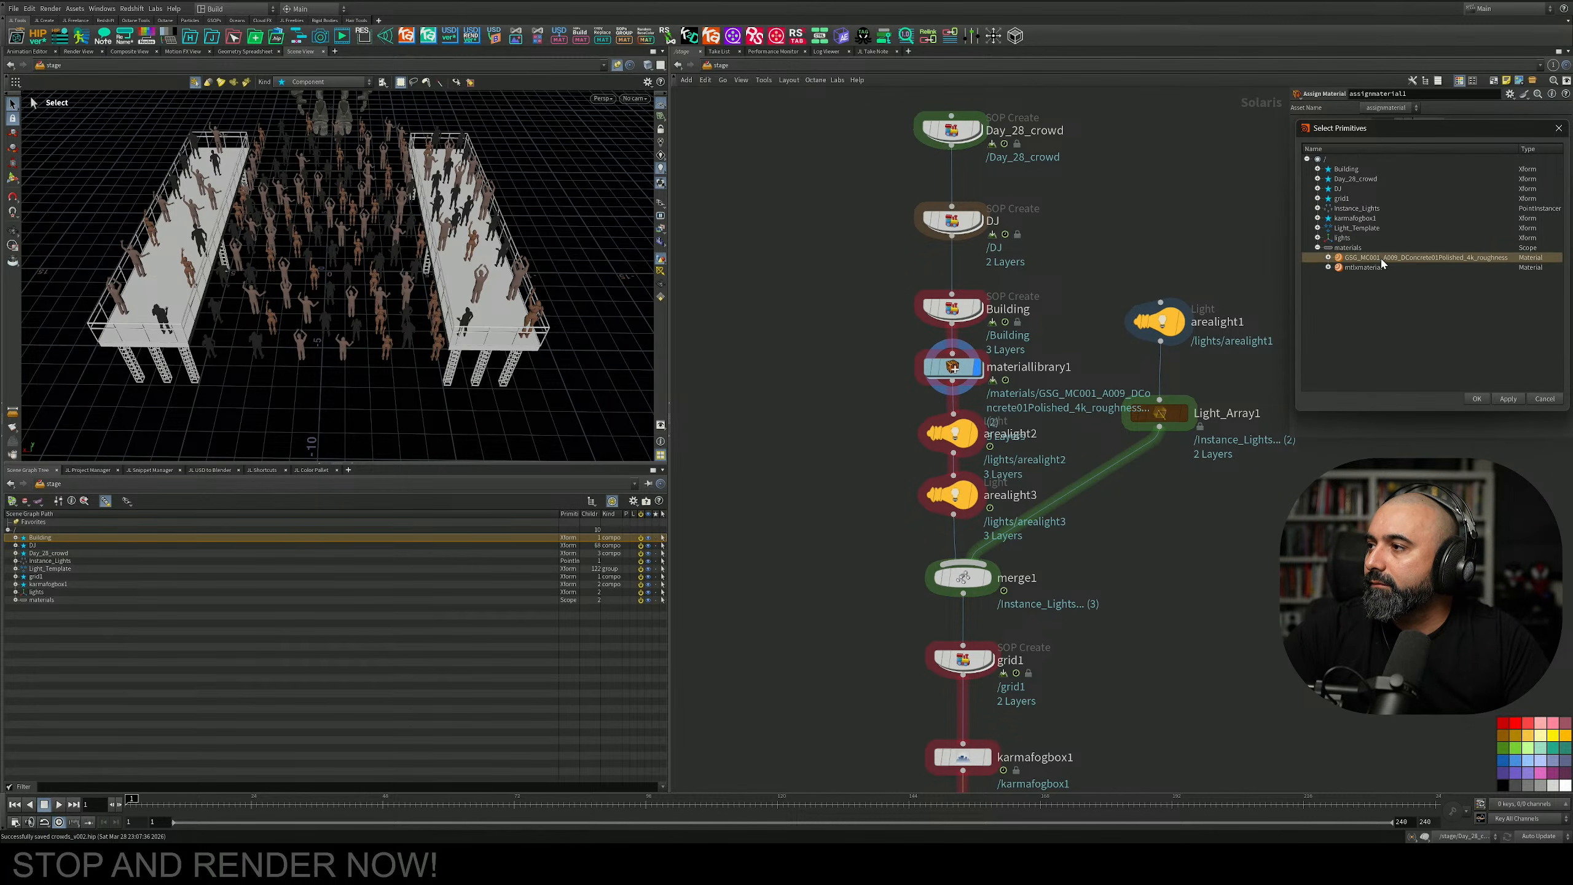
{"action": "left_click", "coordinate": [1477, 398]}
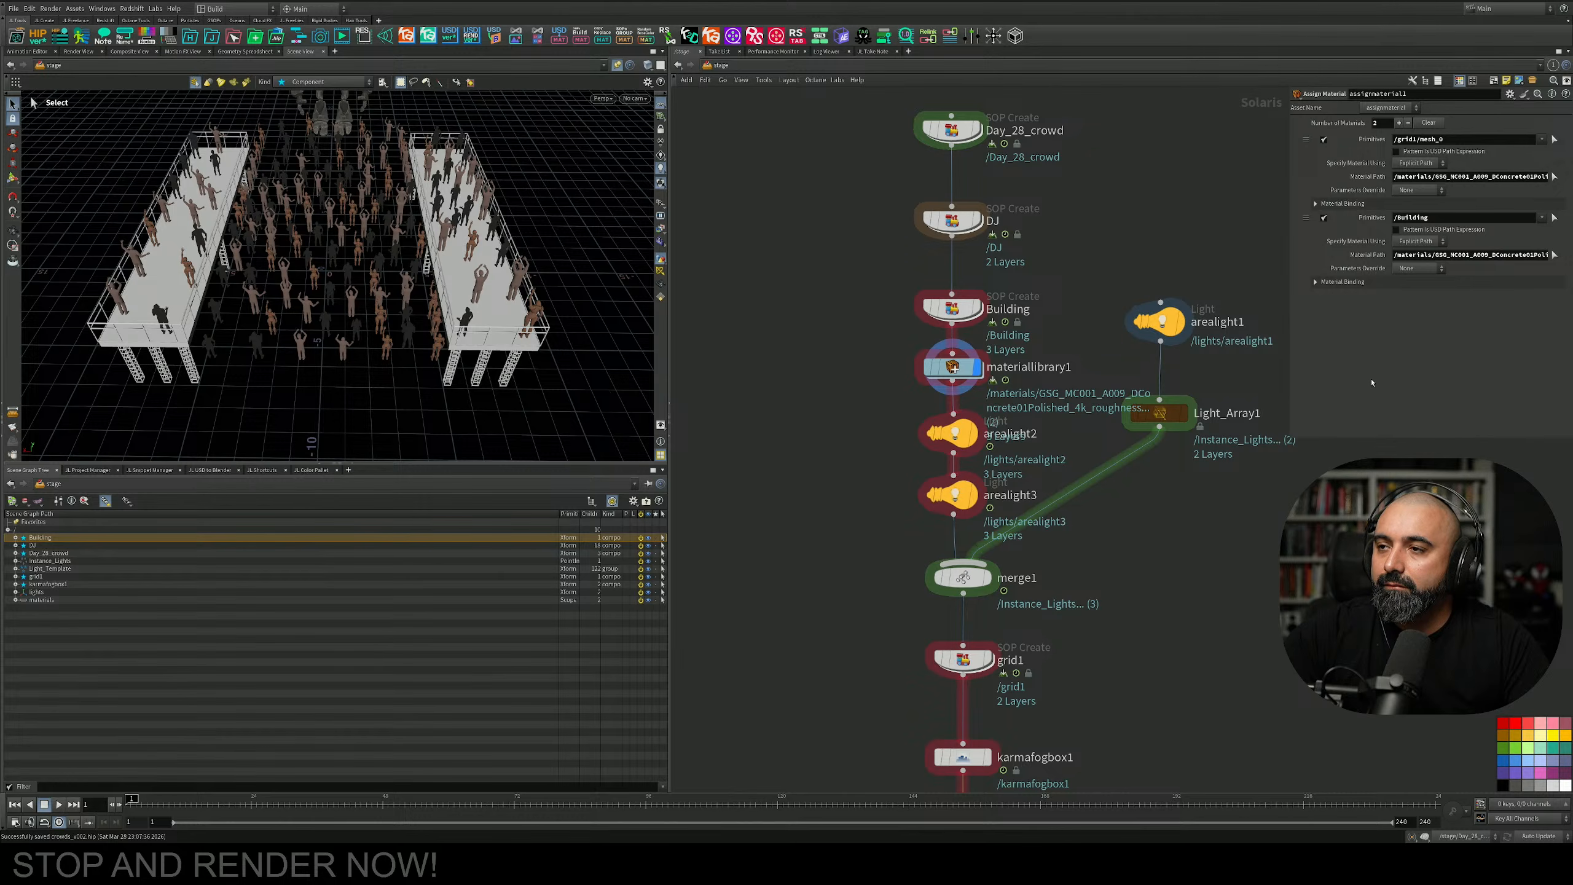
Make assignmaterial1 the displayed node and save the scene.
{"action": "middle_click_drag", "start_coordinate": [1033, 619], "coordinate": [1024, 351]}
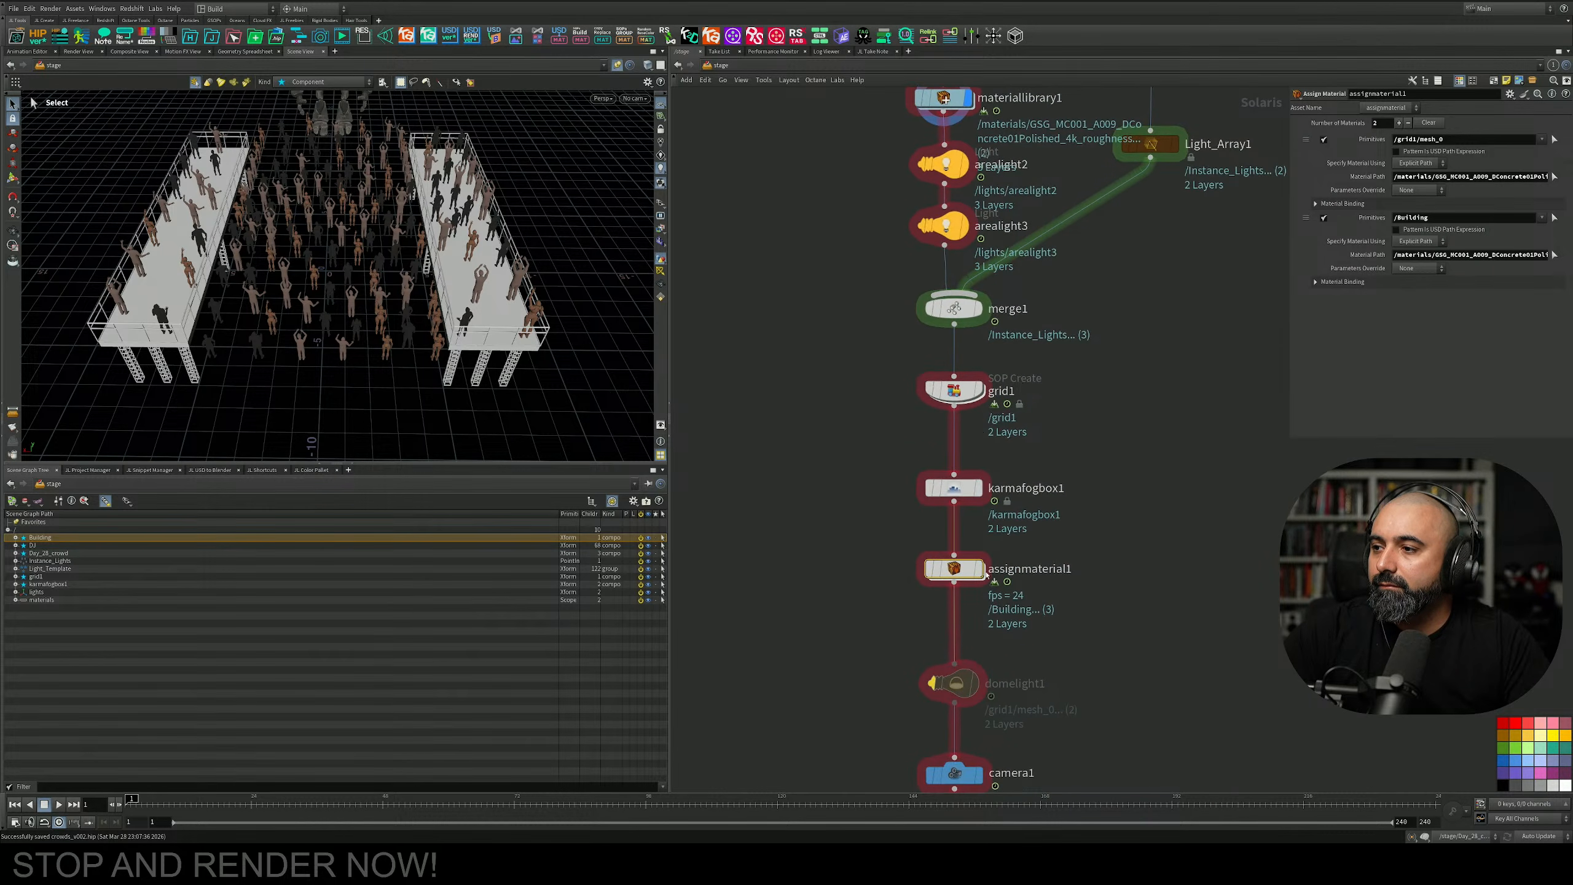
{"action": "left_click", "coordinate": [981, 571]}
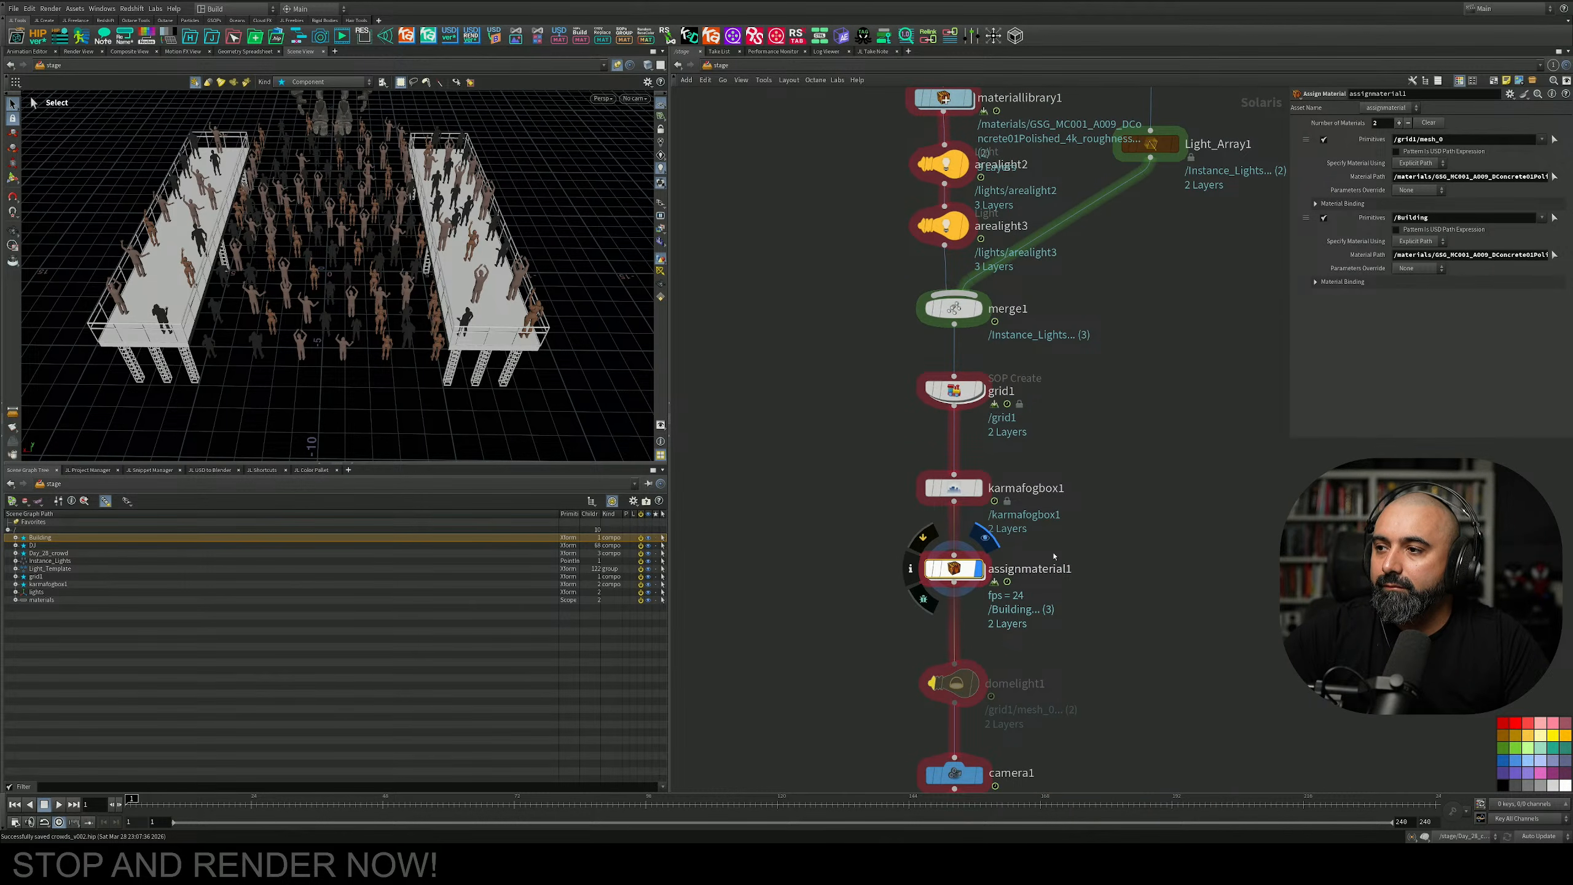
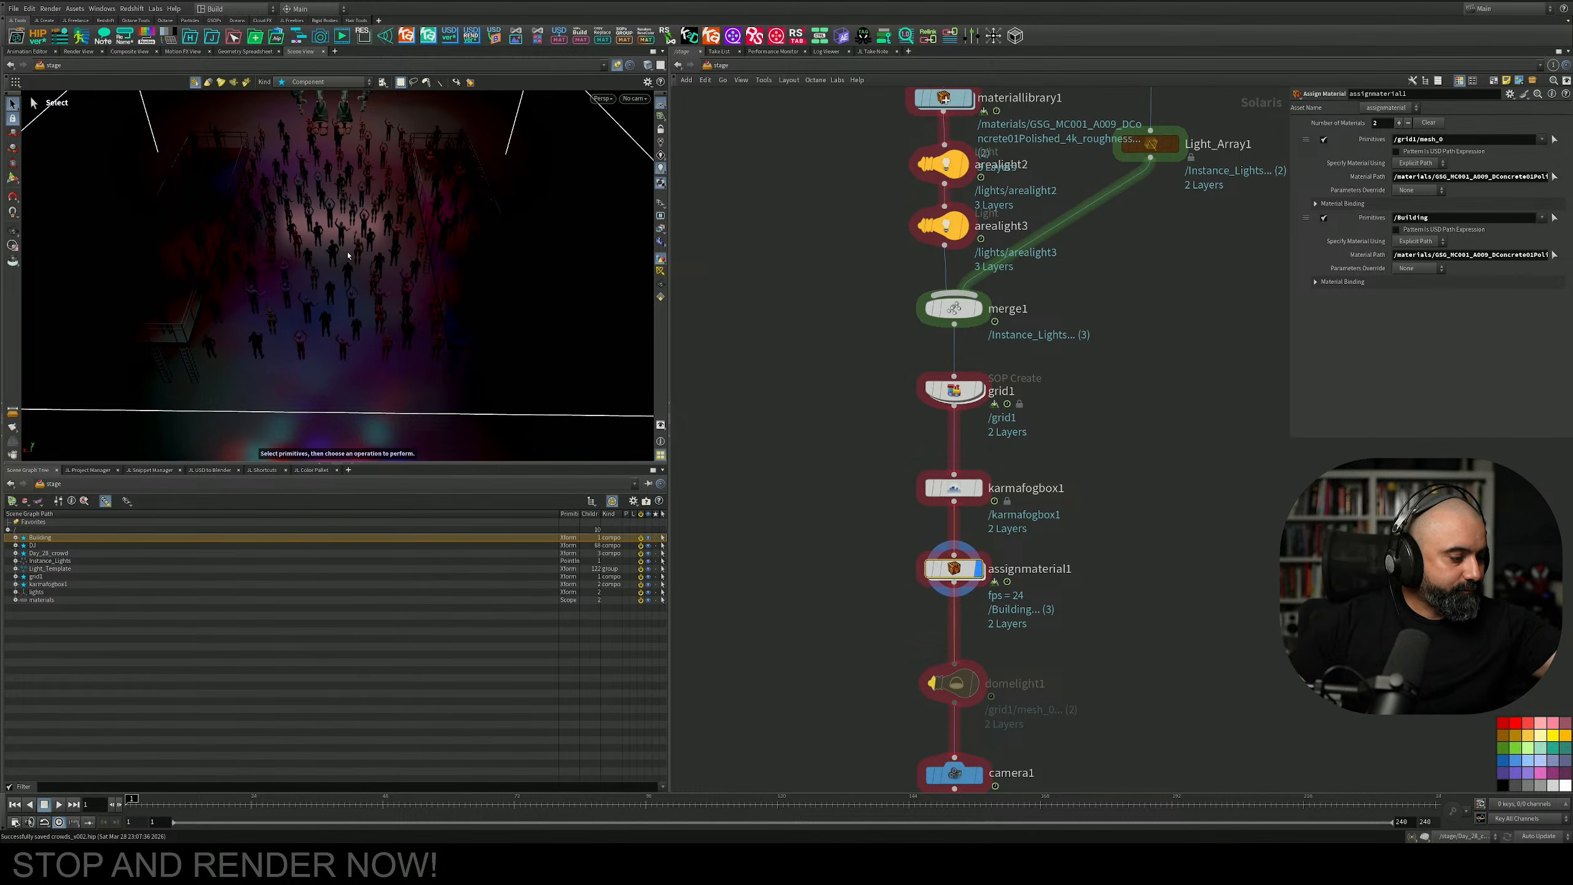
{"action": "middle_click_drag", "start_coordinate": [881, 383], "coordinate": [879, 379]}
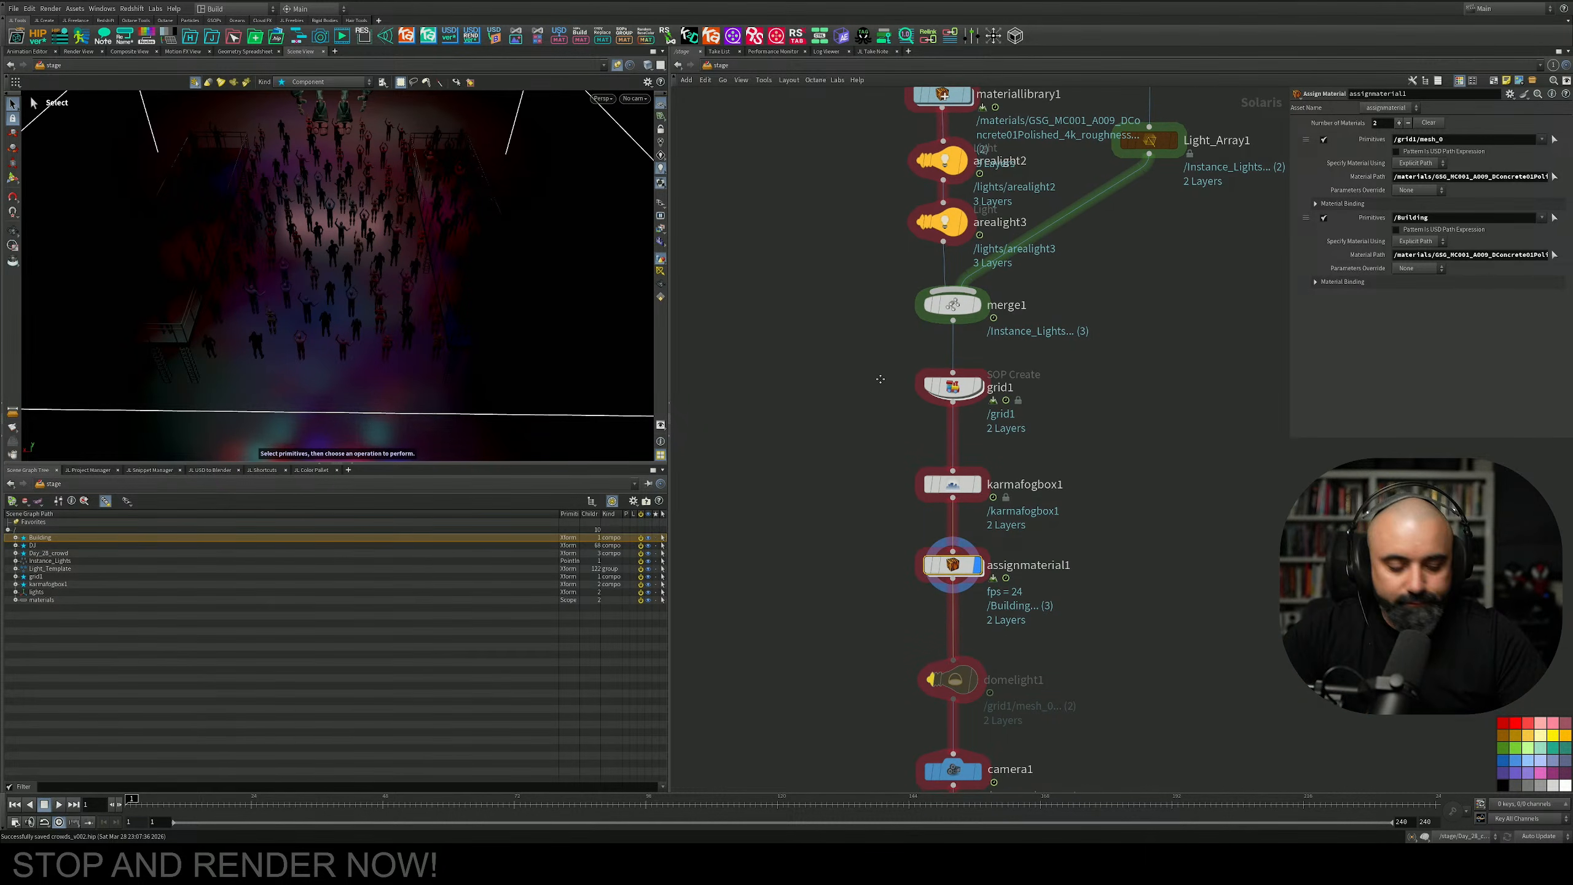
{"action": "key", "text": "ctrl+s"}
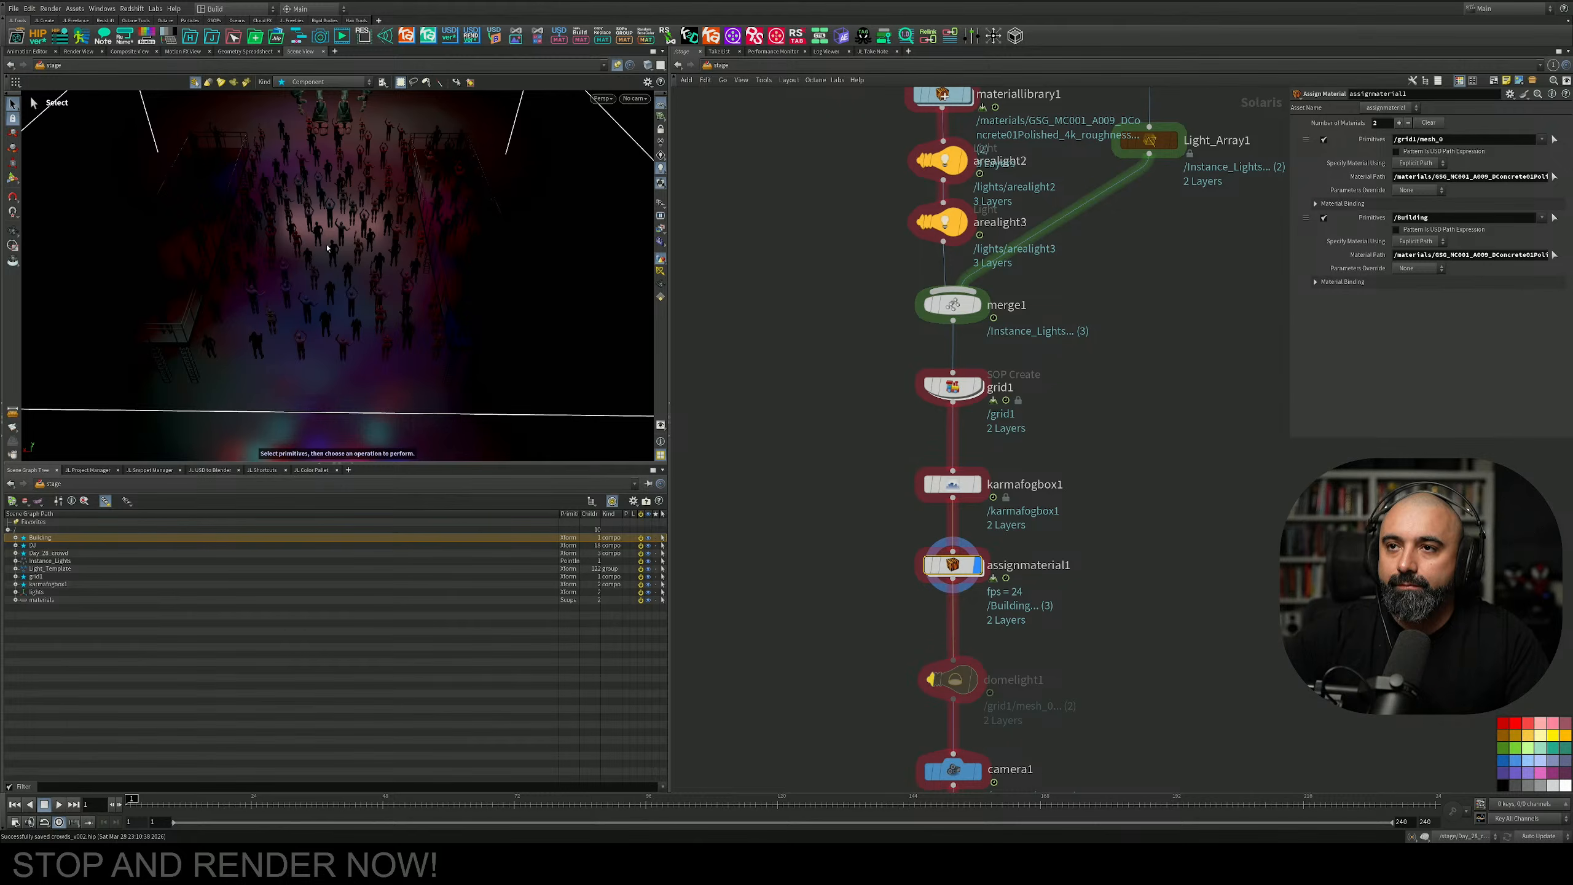
Make camera2 the displayed node of the stage.
{"action": "key", "text": "Escape"}
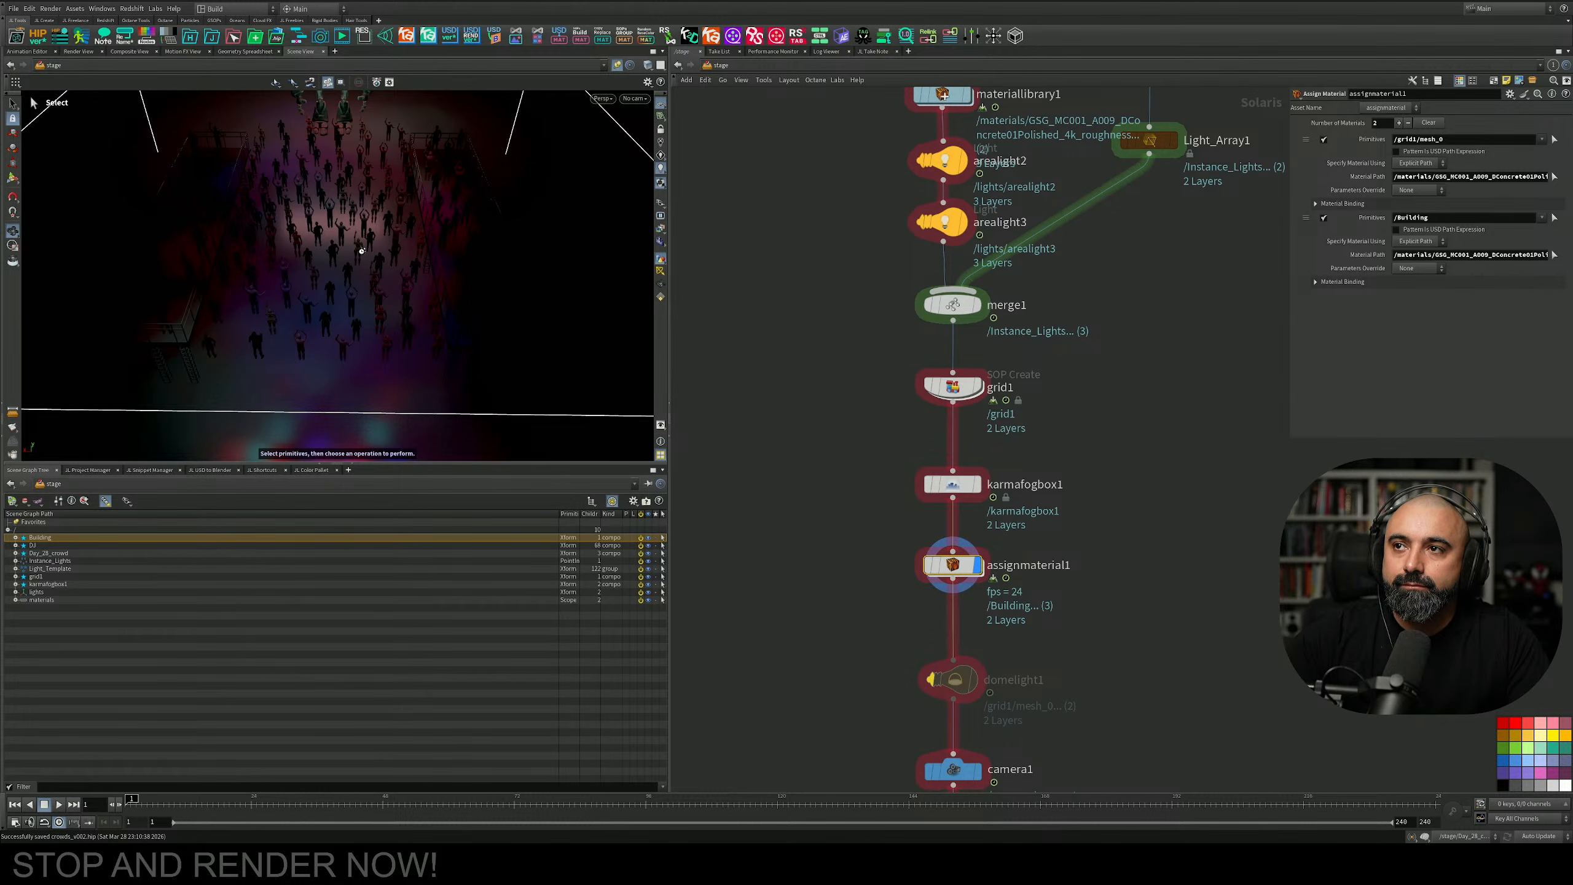
{"action": "key", "text": "Escape"}
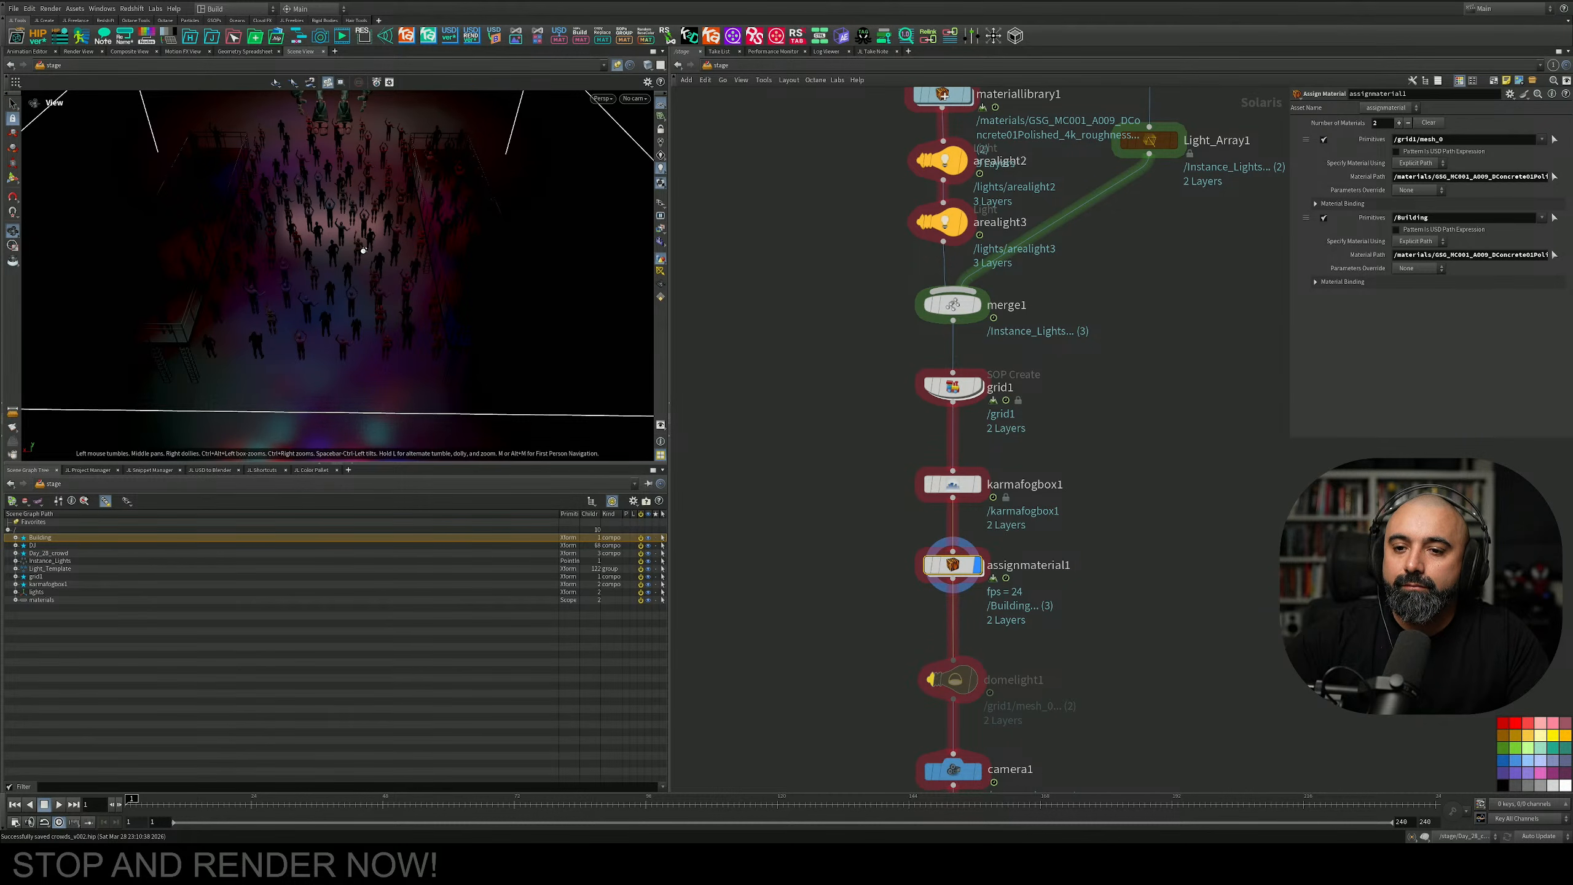
{"action": "left_click_drag", "start_coordinate": [414, 240], "coordinate": [410, 246]}
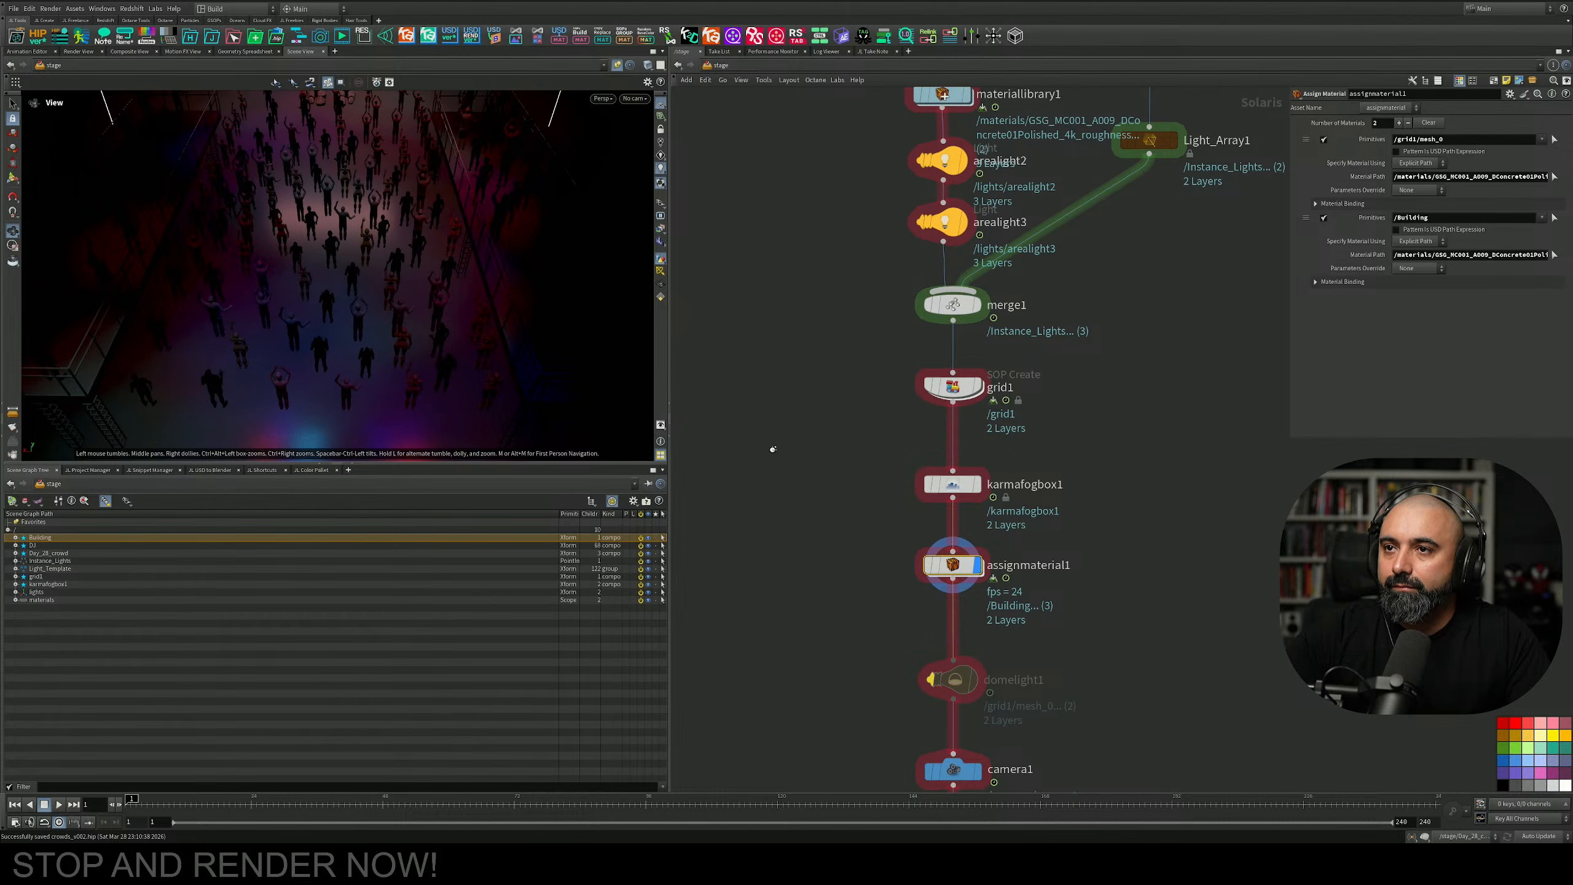
{"action": "middle_click_drag", "start_coordinate": [773, 449], "coordinate": [753, 346]}
{"action": "key", "text": "s"}
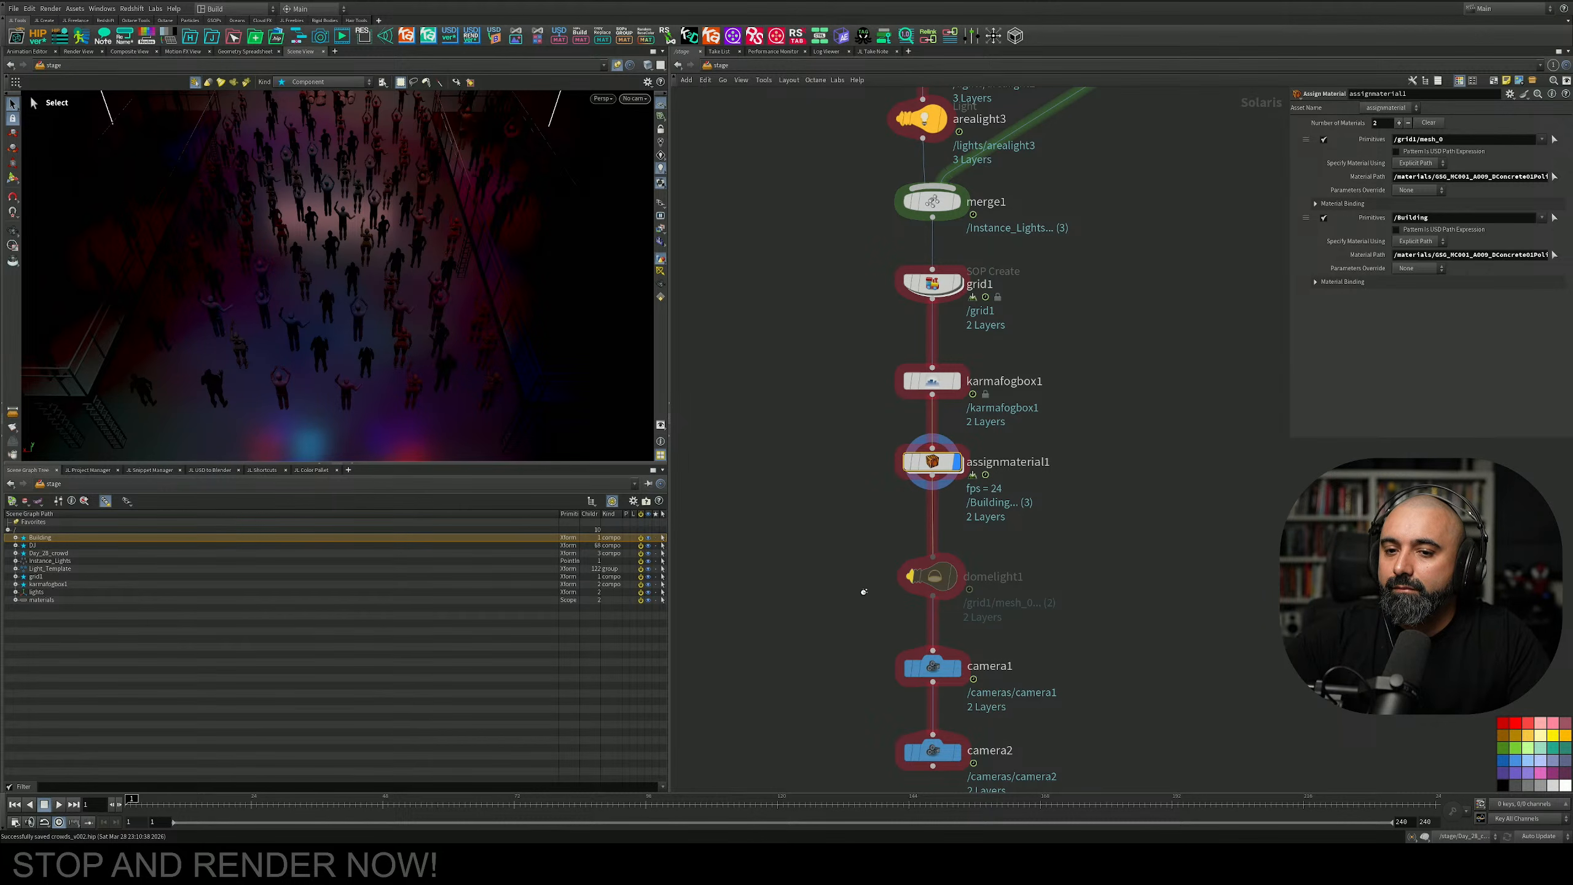
{"action": "middle_click_drag", "start_coordinate": [1079, 579], "coordinate": [1048, 377]}
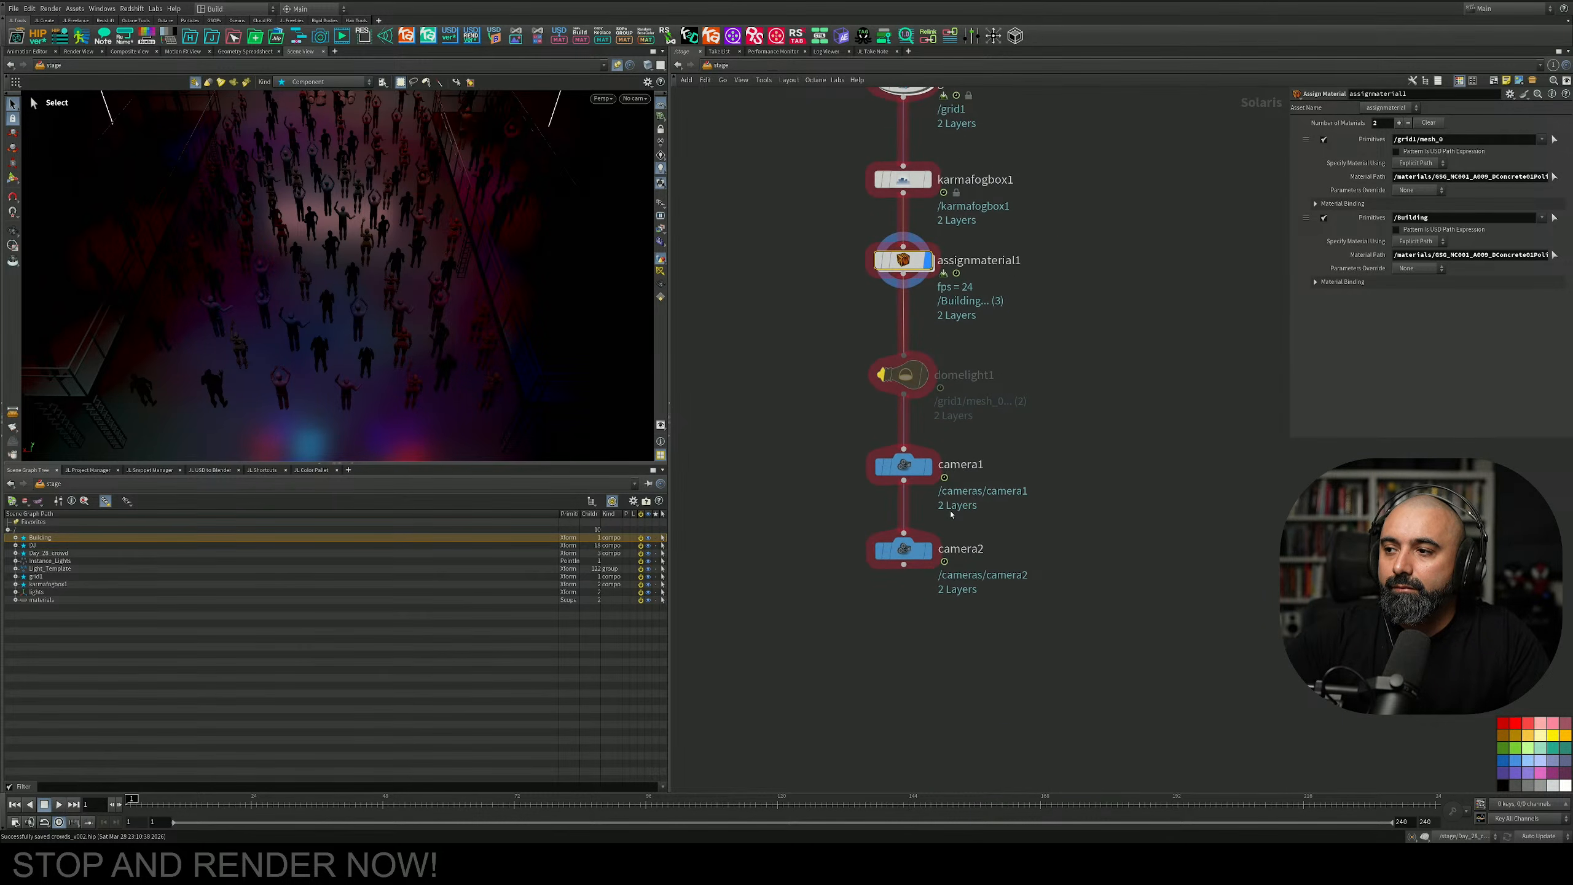
{"action": "left_click", "coordinate": [932, 549]}
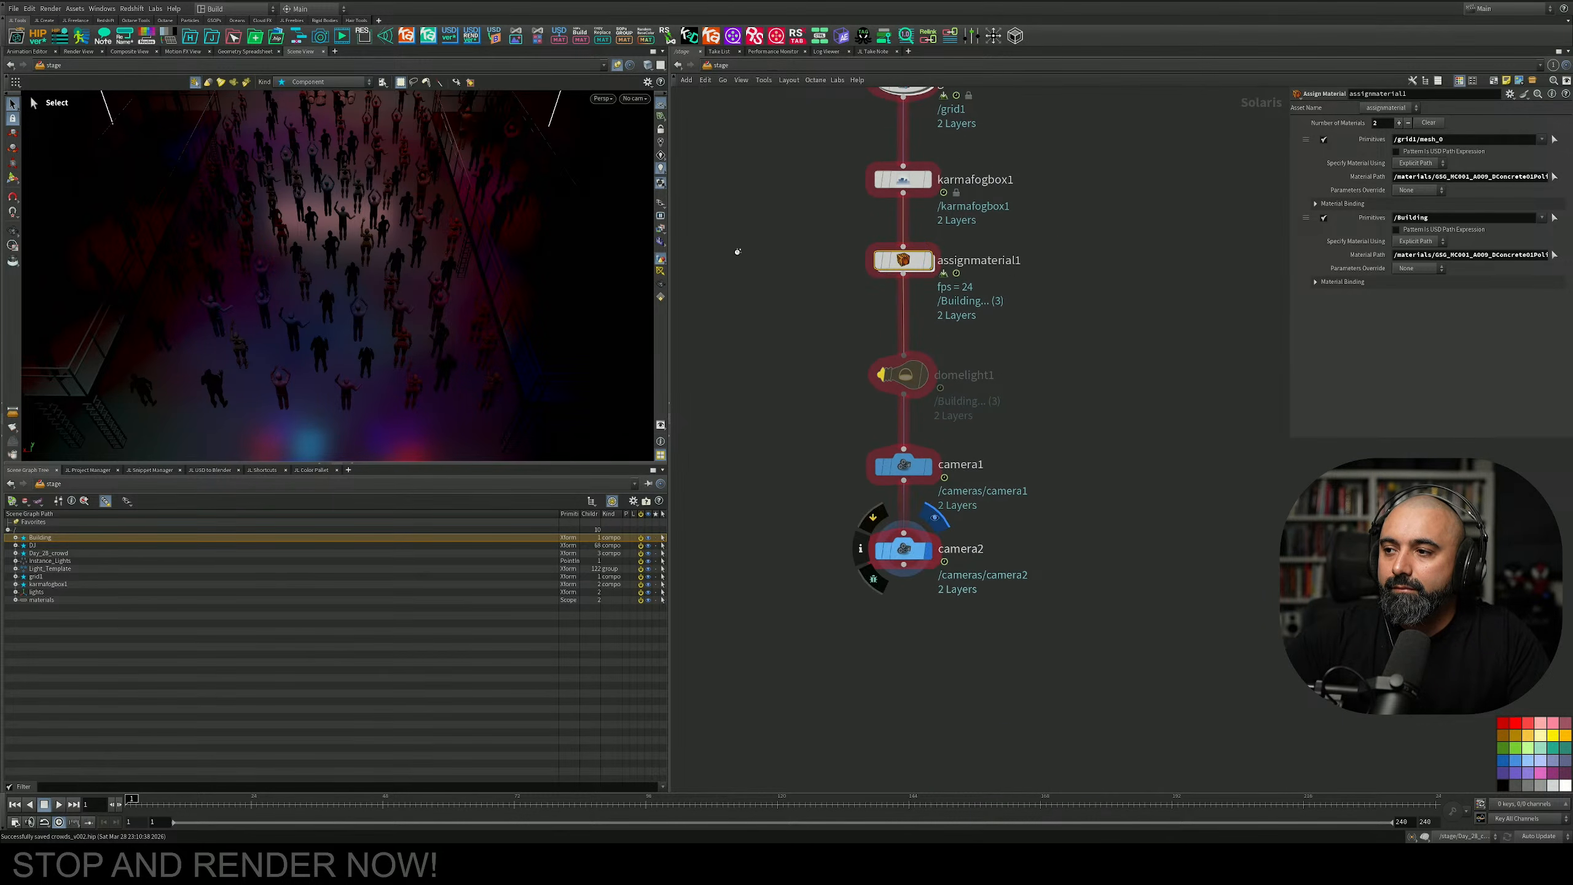
View the scene through /cameras/camera2 and render the viewport with Karma CPU.
{"action": "left_click", "coordinate": [635, 99]}
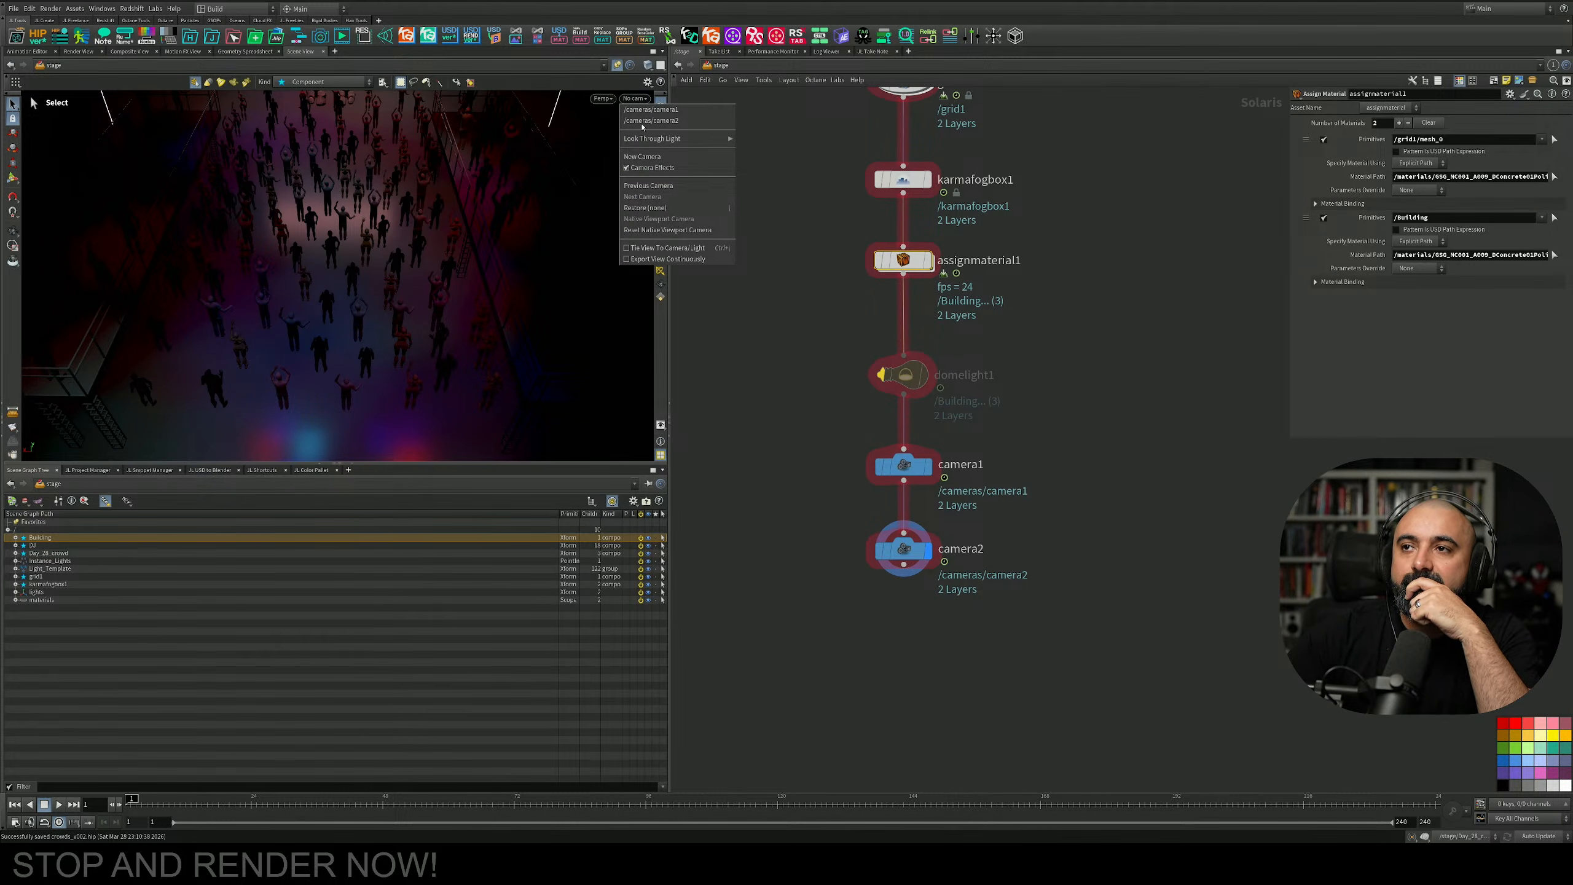
{"action": "left_click", "coordinate": [643, 122]}
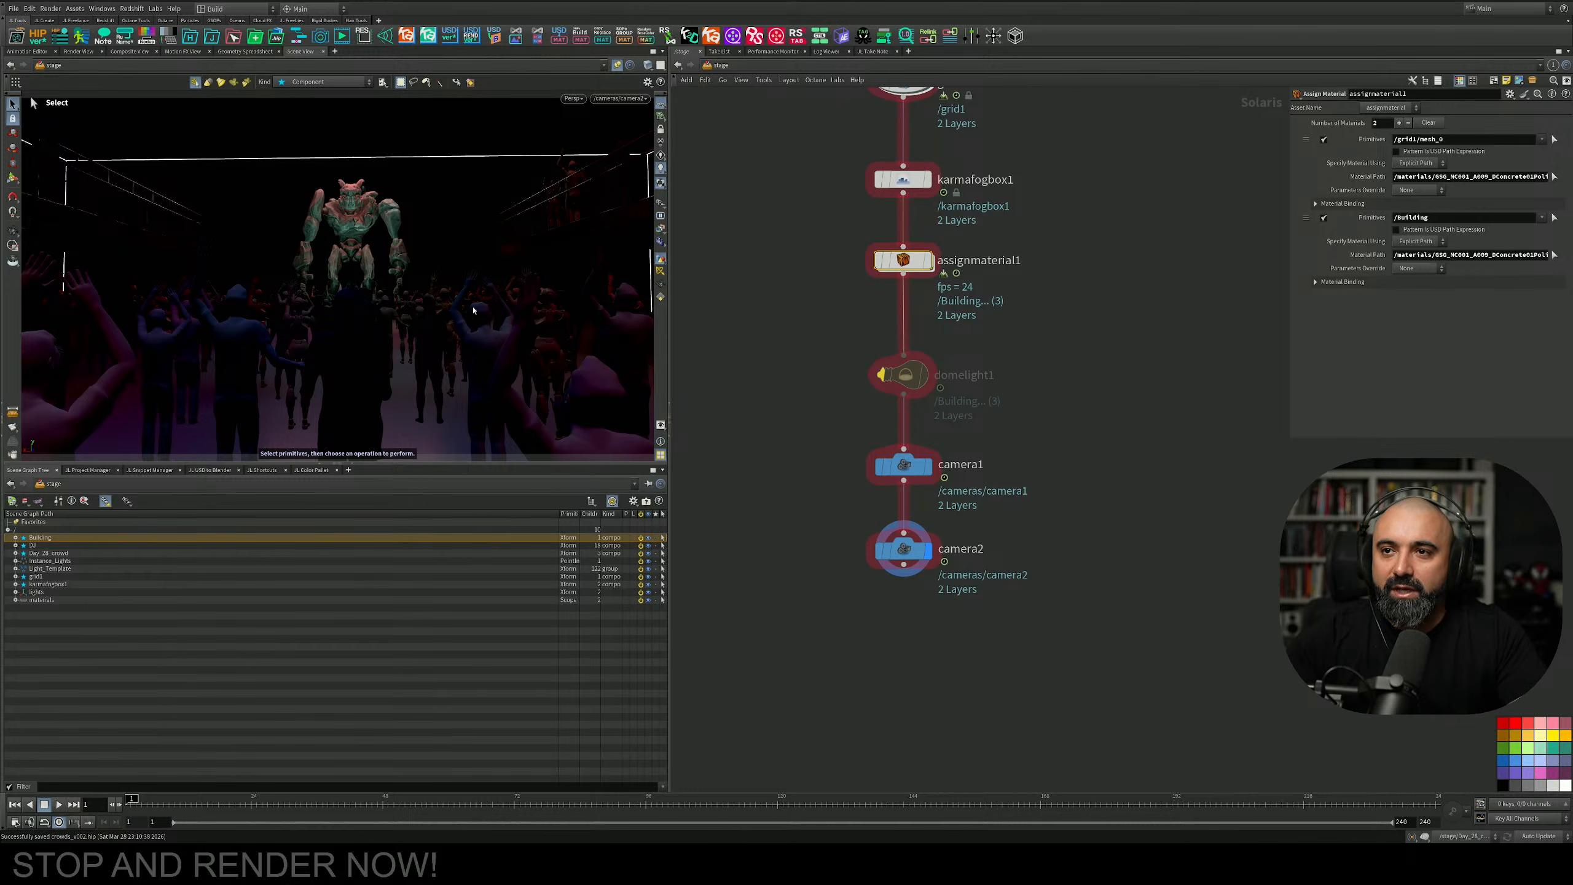
{"action": "left_click", "coordinate": [573, 98]}
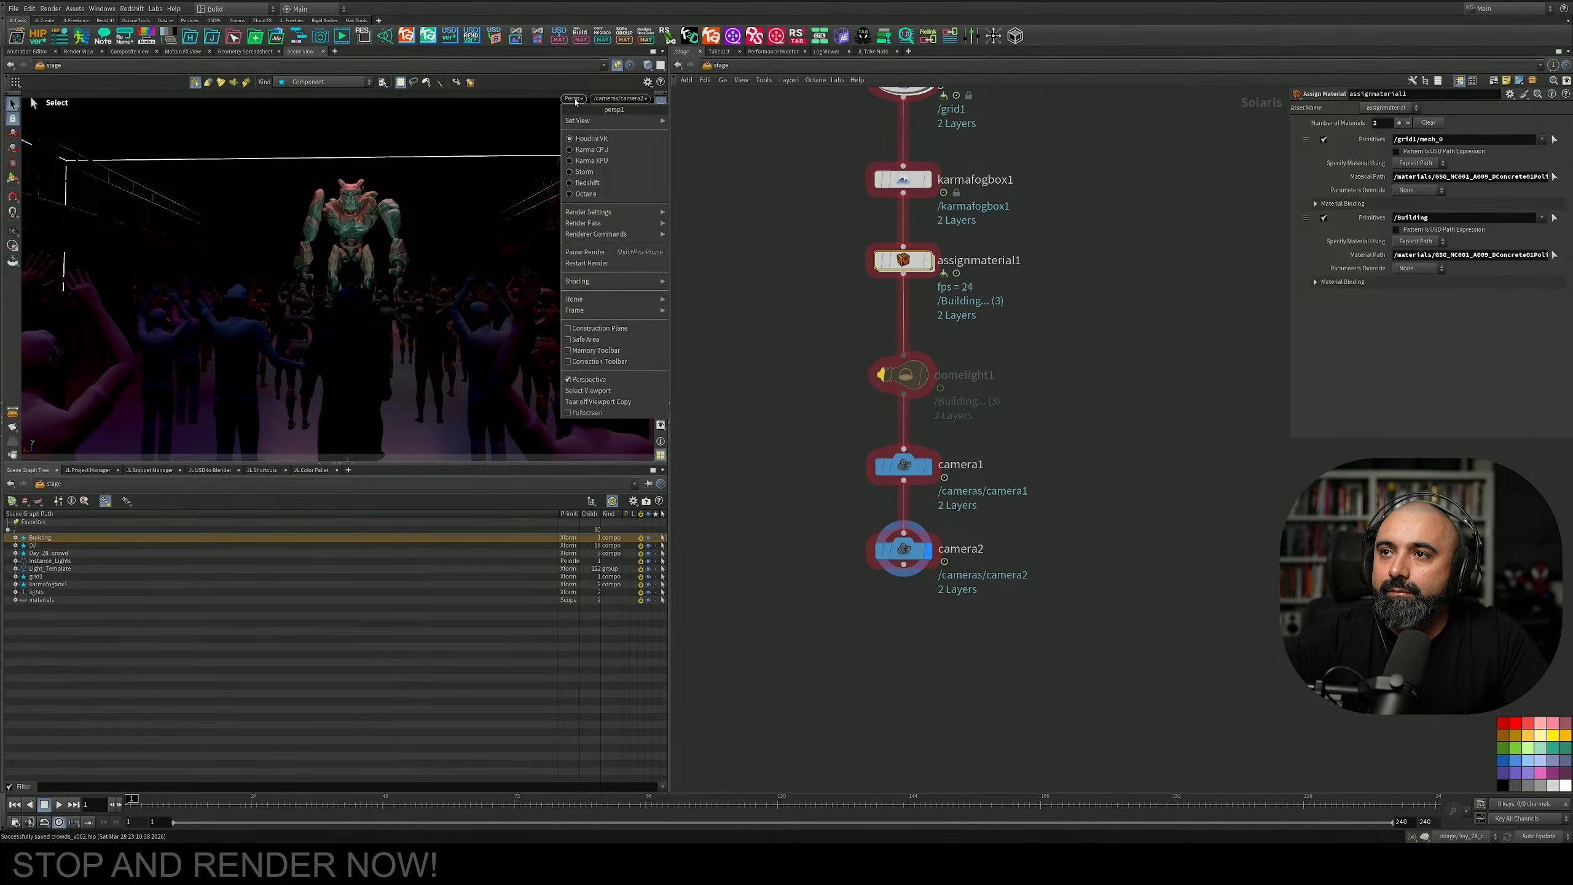
{"action": "left_click", "coordinate": [586, 151]}
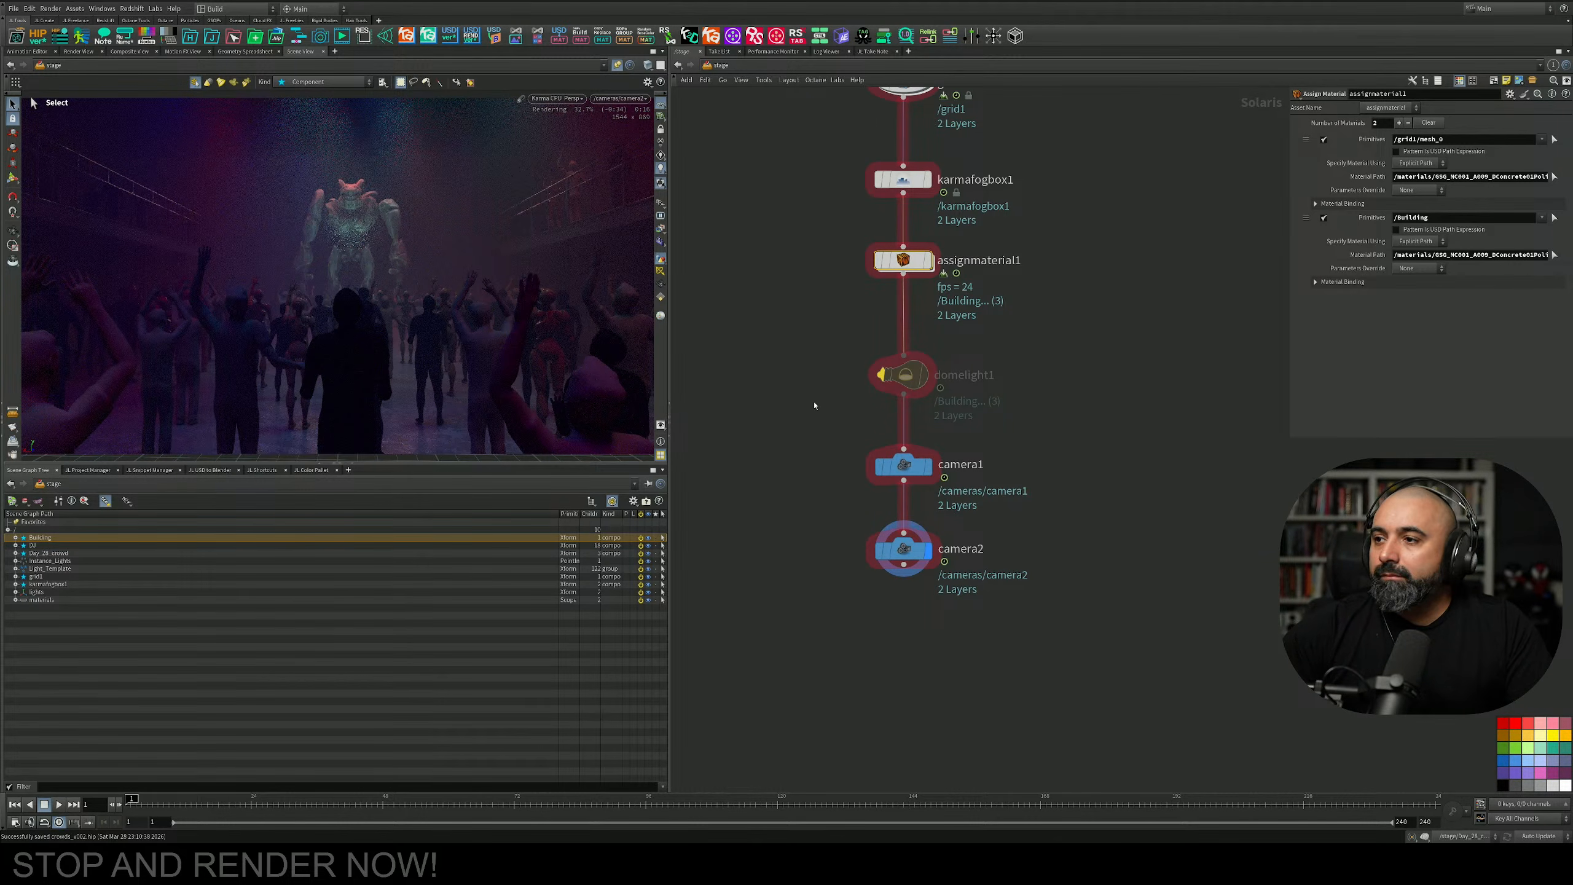
Try a focal length of 24 on camera2 and settle on 16.
{"action": "left_click", "coordinate": [903, 549]}
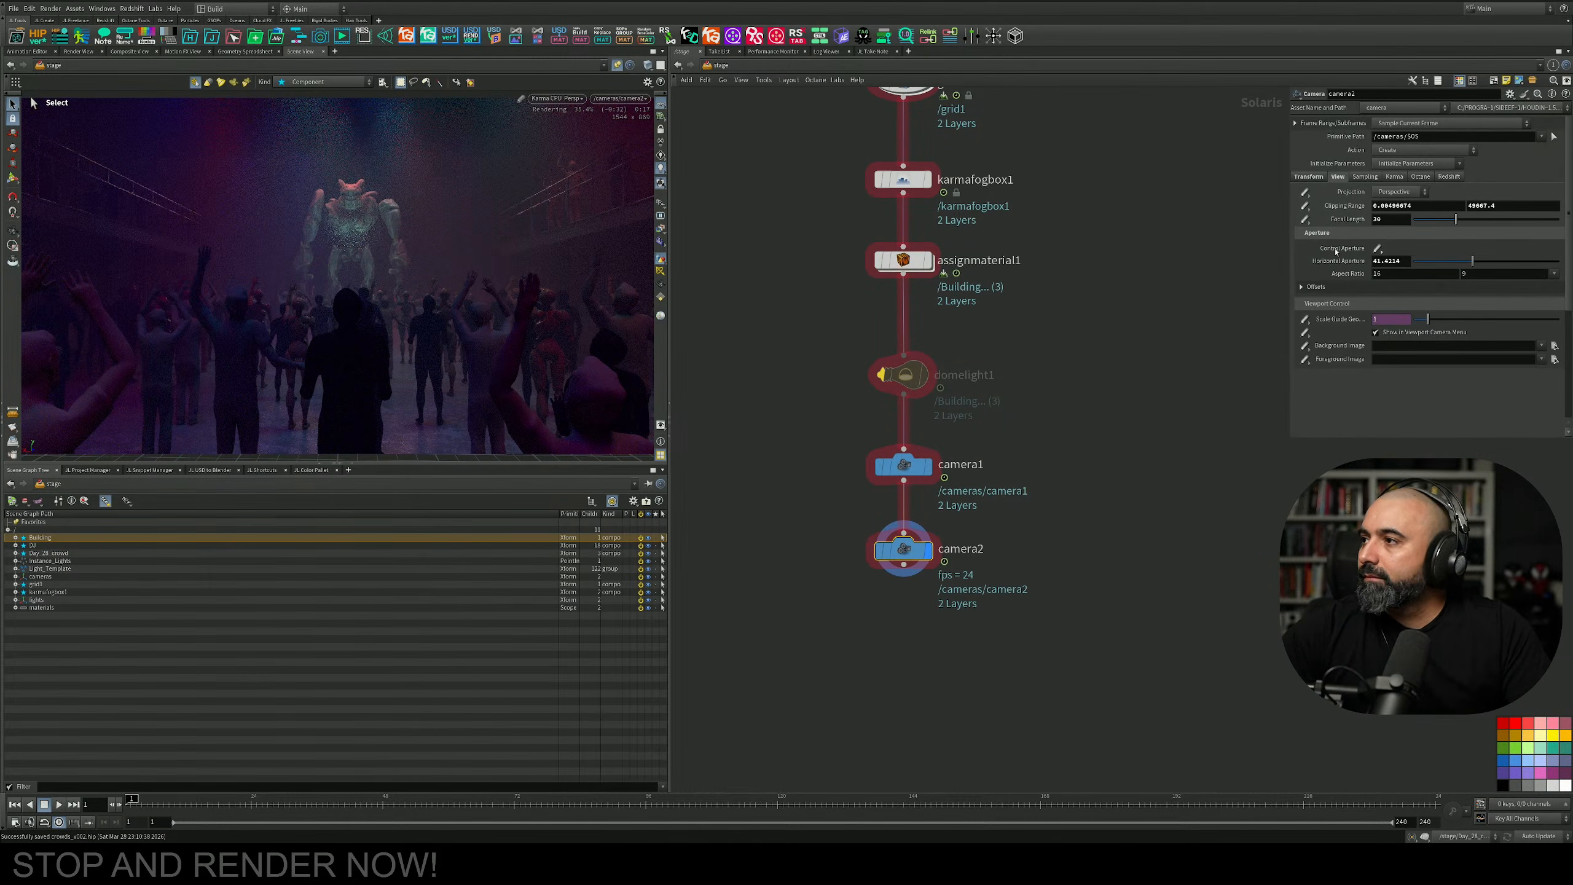
{"action": "left_click", "coordinate": [1390, 219]}
{"action": "type", "text": "24"}
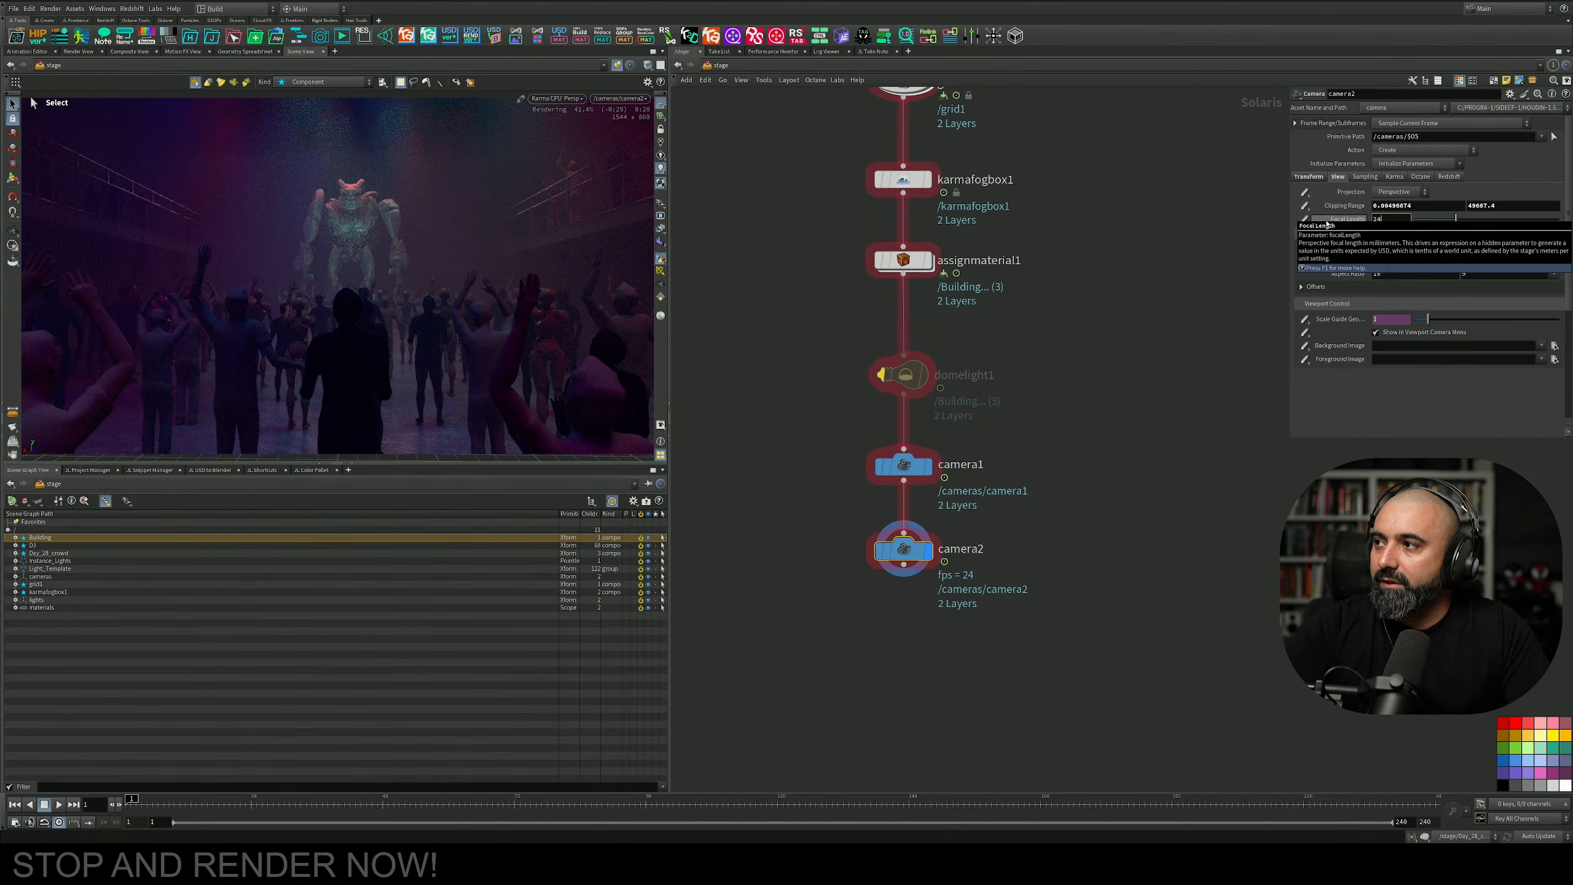
{"action": "key", "text": "Return"}
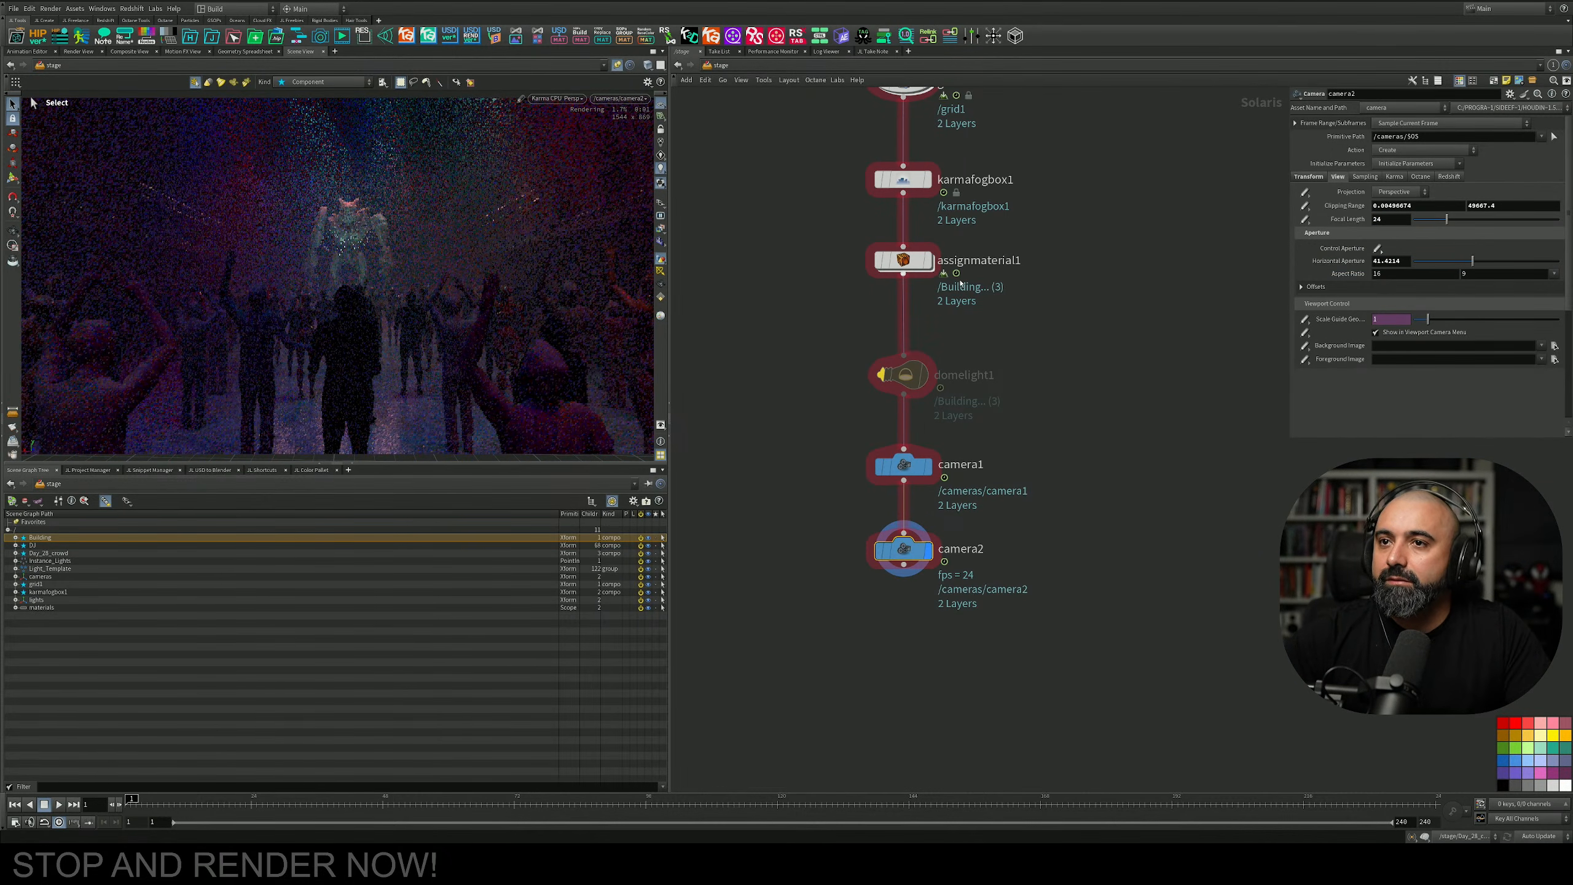
{"action": "double_click", "coordinate": [1380, 219]}
{"action": "type", "text": "16"}
{"action": "key", "text": "Return"}
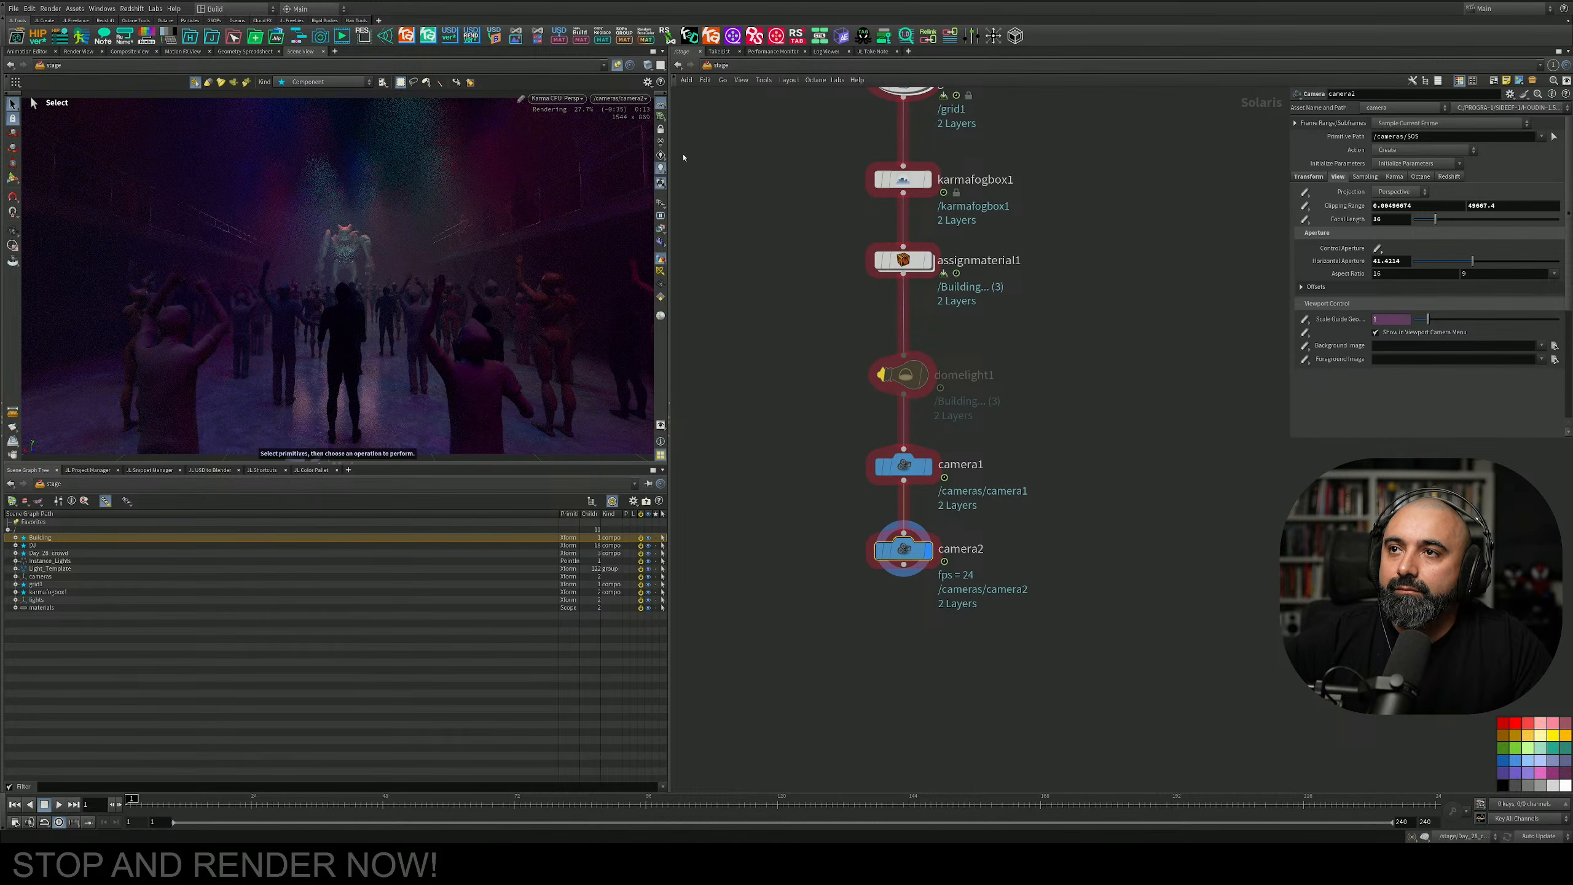
Save the scene and switch the viewport renderer to Karma XPU.
{"action": "key", "text": "ctrl+s"}
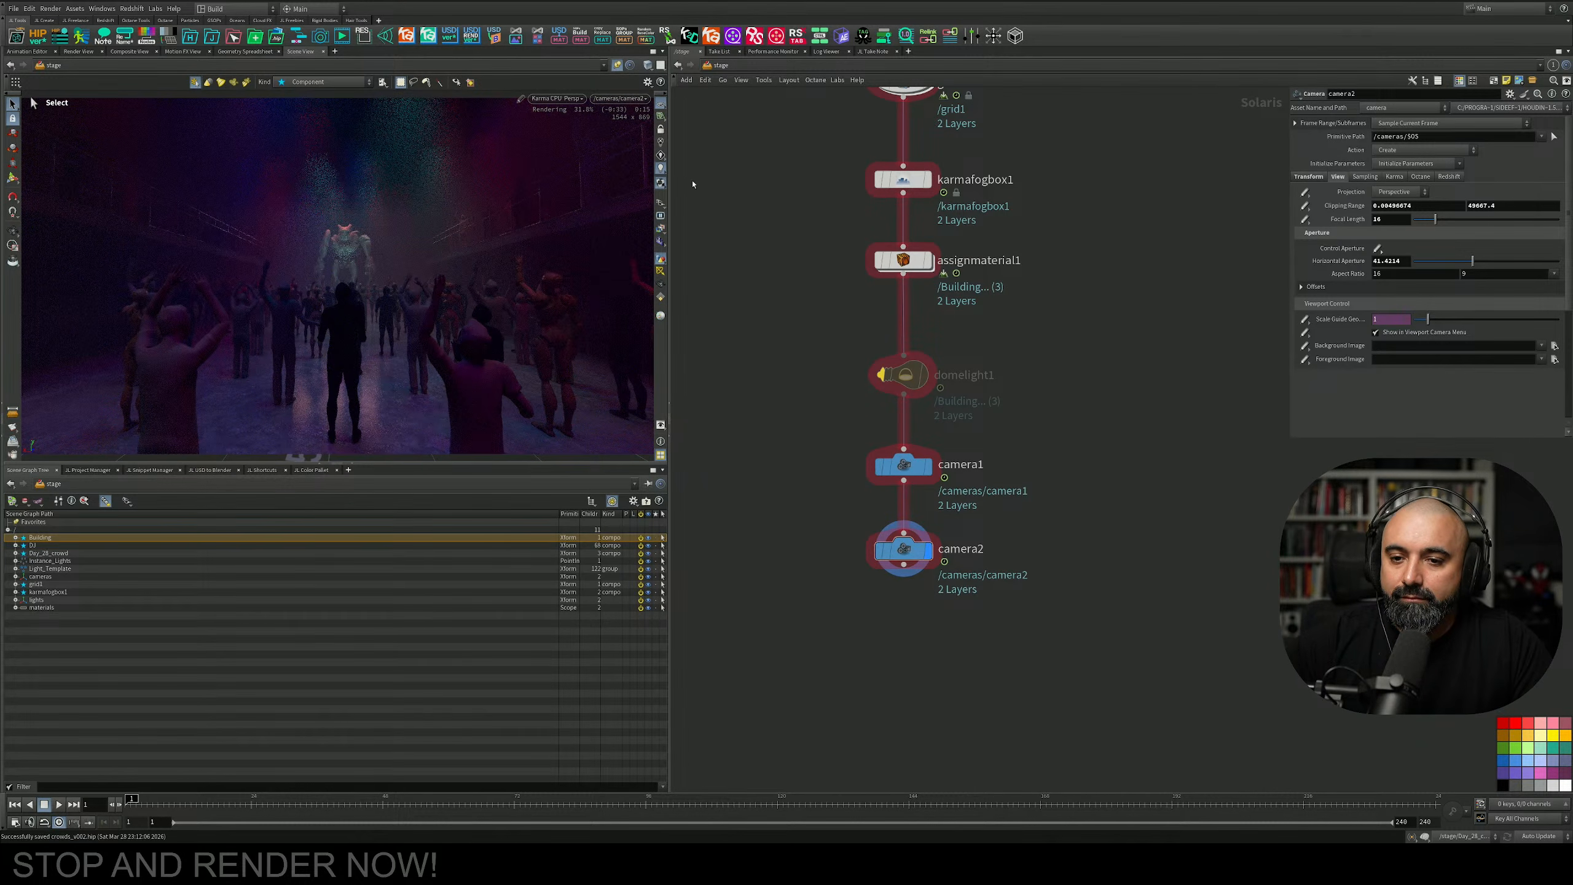
{"action": "left_click", "coordinate": [557, 97]}
{"action": "left_click", "coordinate": [566, 161]}
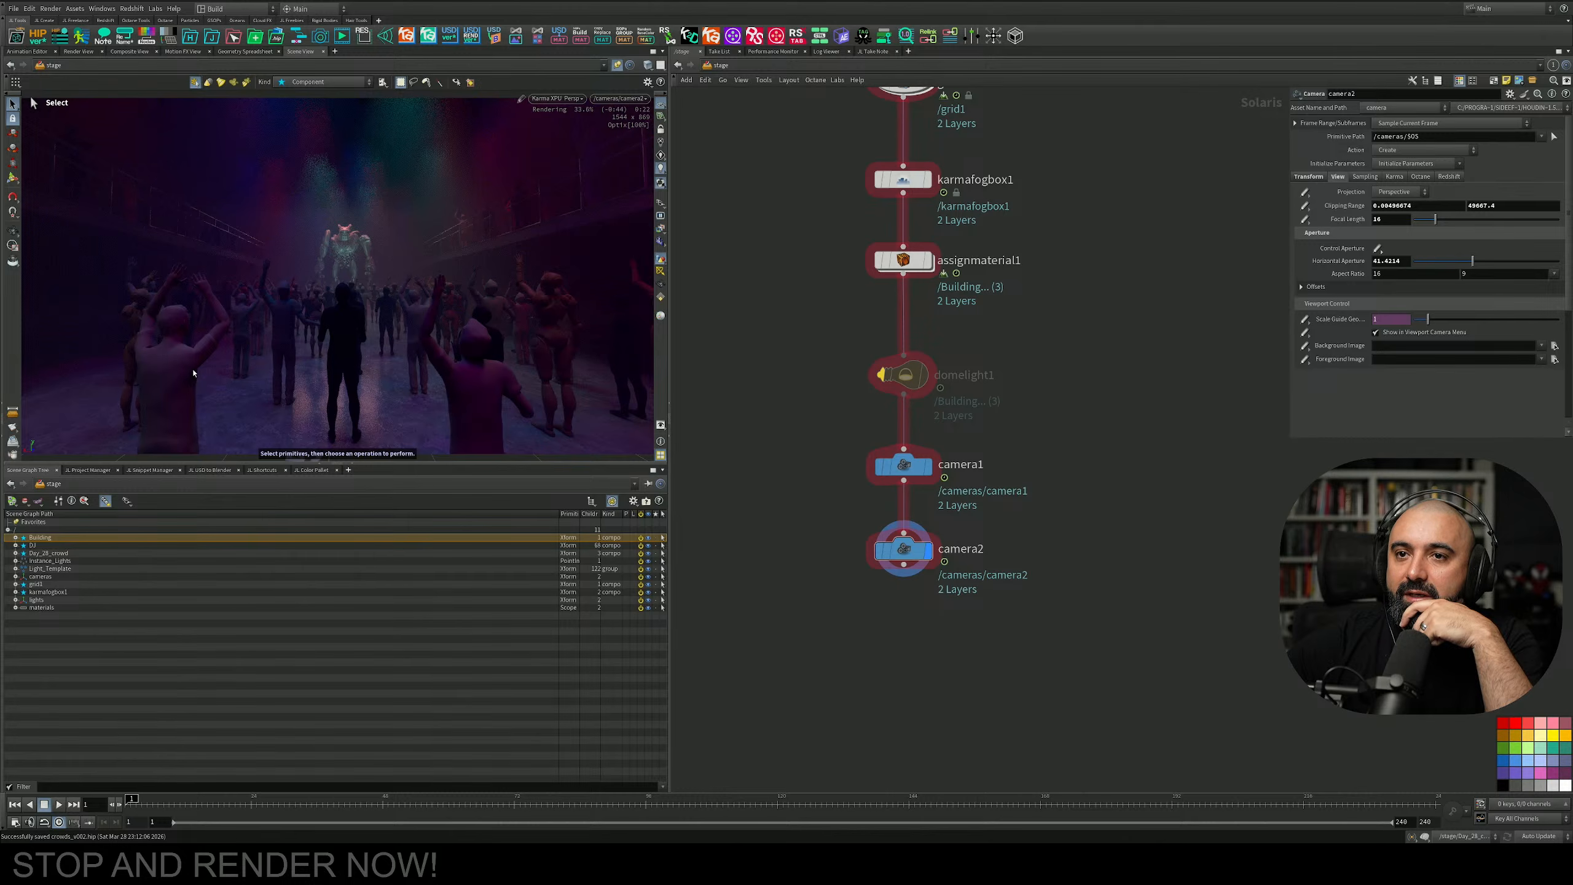
Select the Day_28_crowd node and switch the viewport renderer back to Houdini VK.
{"action": "middle_click_drag", "start_coordinate": [770, 215], "coordinate": [766, 408]}
{"action": "middle_click_drag", "start_coordinate": [773, 264], "coordinate": [775, 571]}
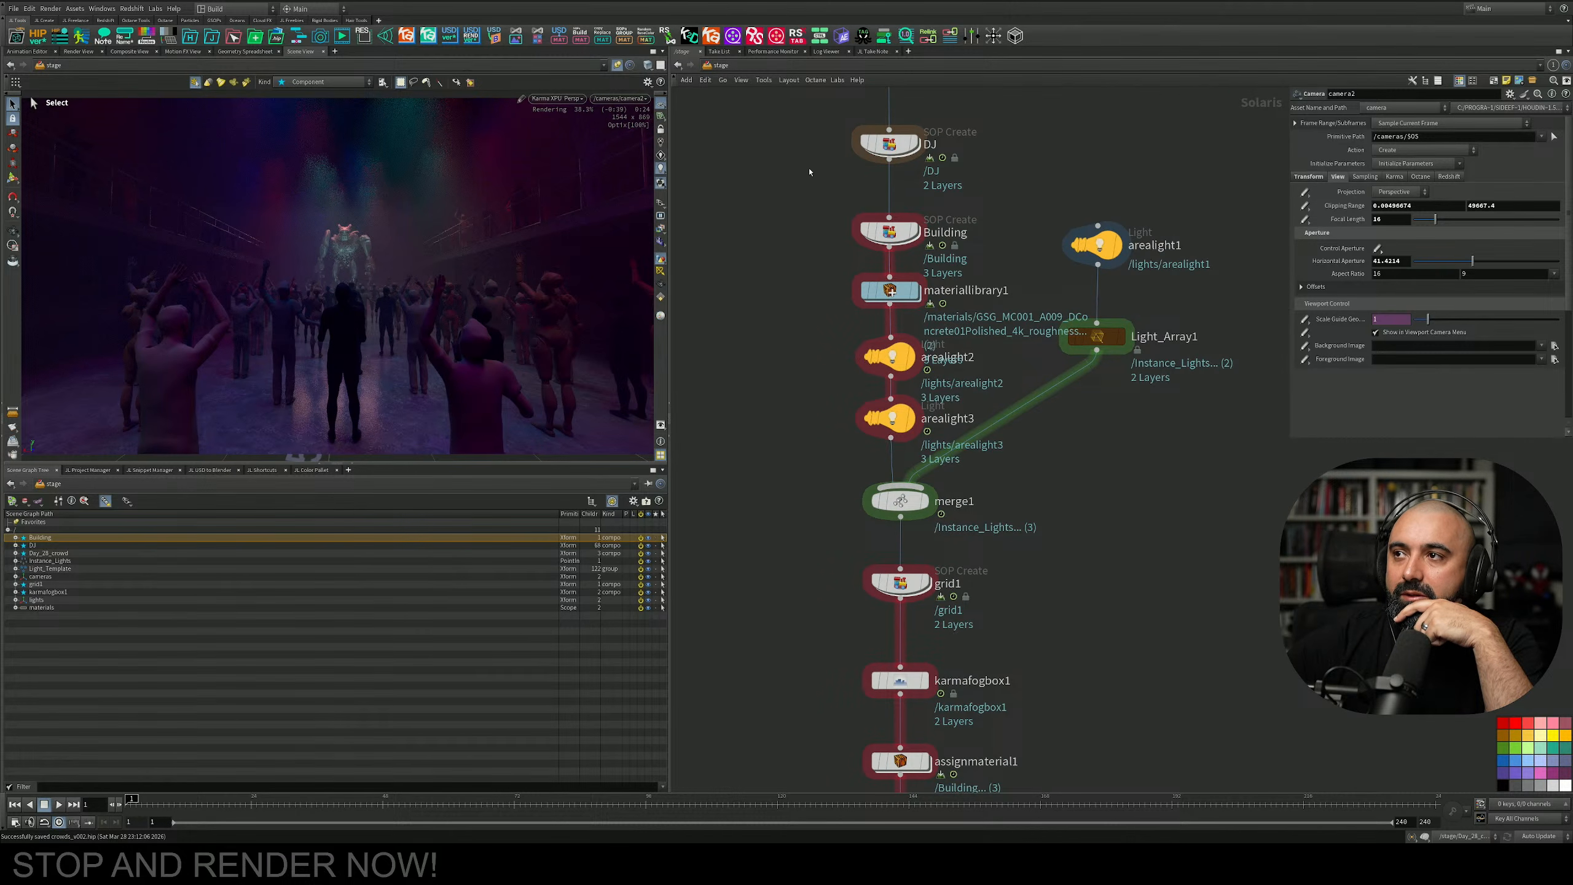
{"action": "middle_click_drag", "start_coordinate": [809, 171], "coordinate": [809, 347]}
{"action": "left_click", "coordinate": [889, 228]}
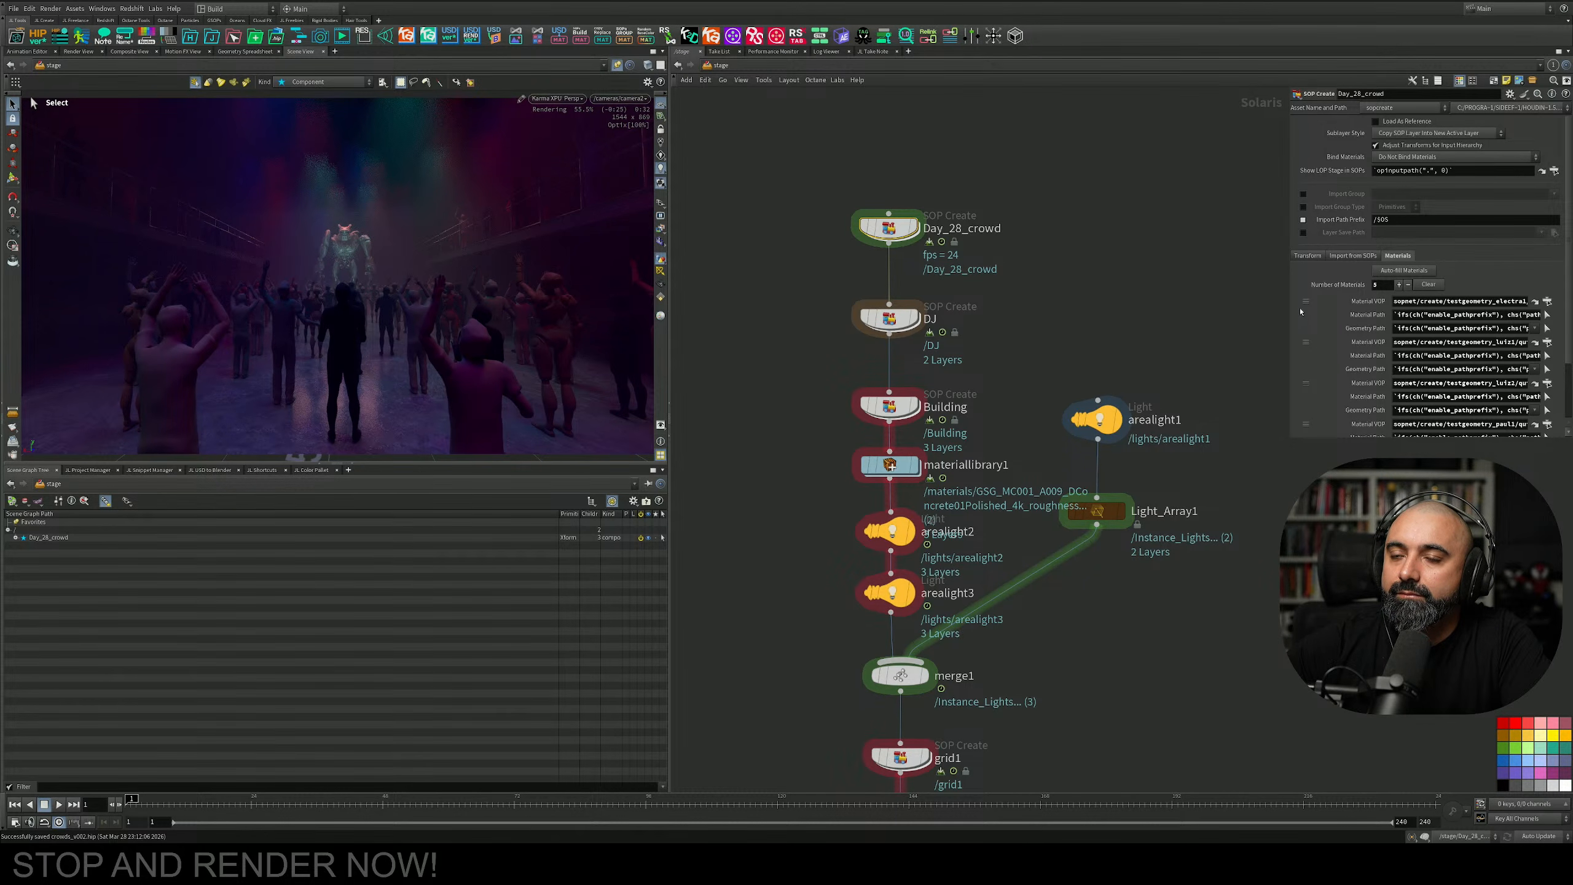
{"action": "left_click", "coordinate": [556, 99]}
{"action": "left_click", "coordinate": [560, 139]}
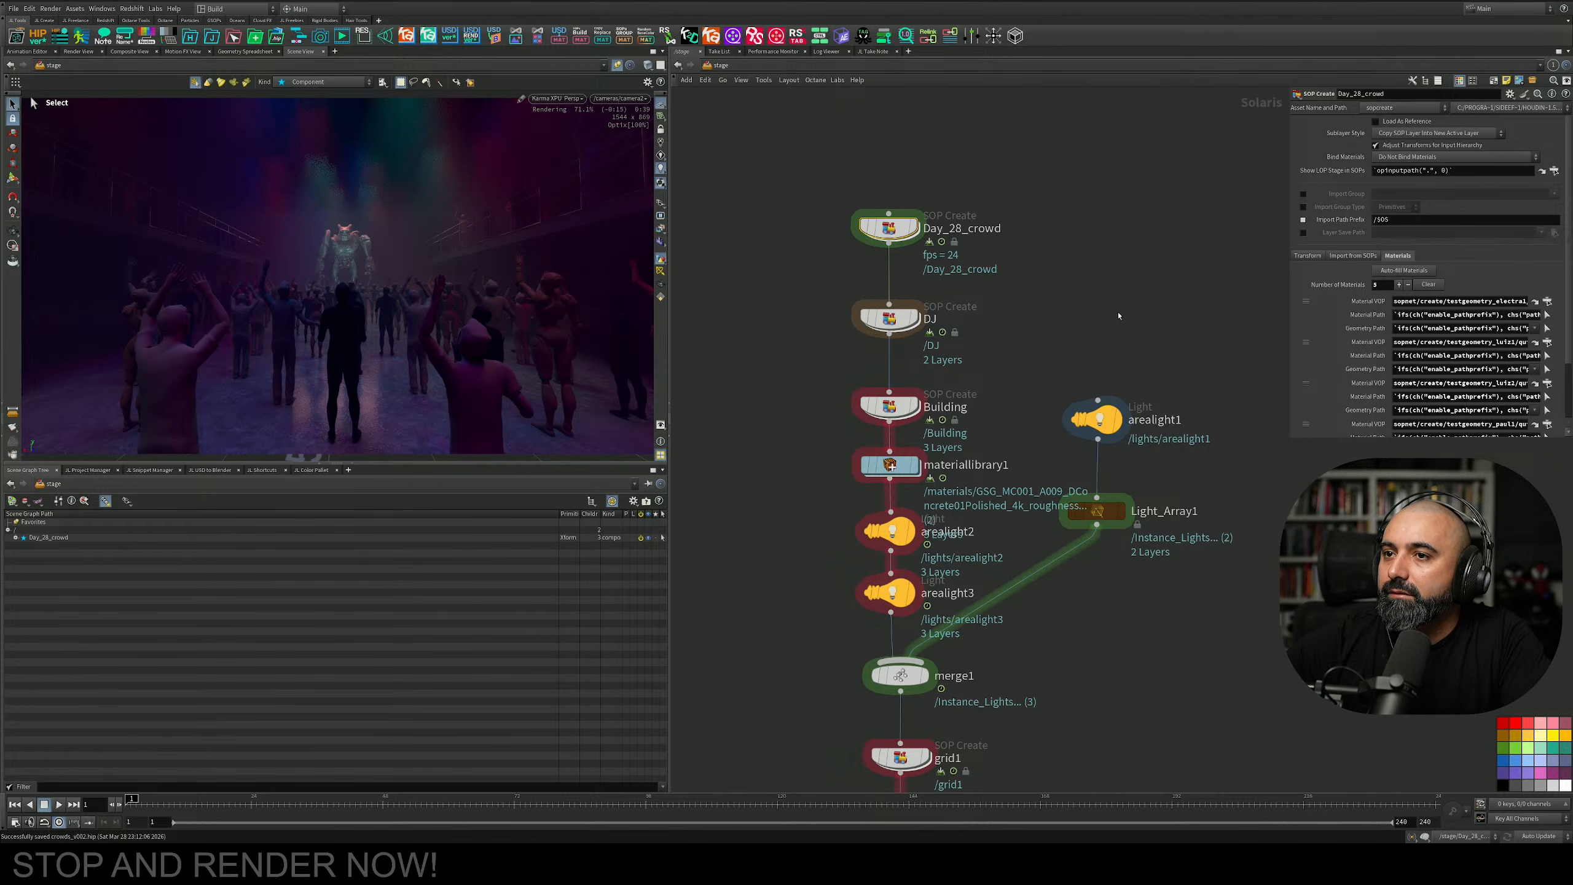
Clear all material entries of Day_28_crowd and fill them again automatically.
{"action": "scroll", "coordinate": [1038, 434], "scroll_direction": "down", "scroll_amount": 2}
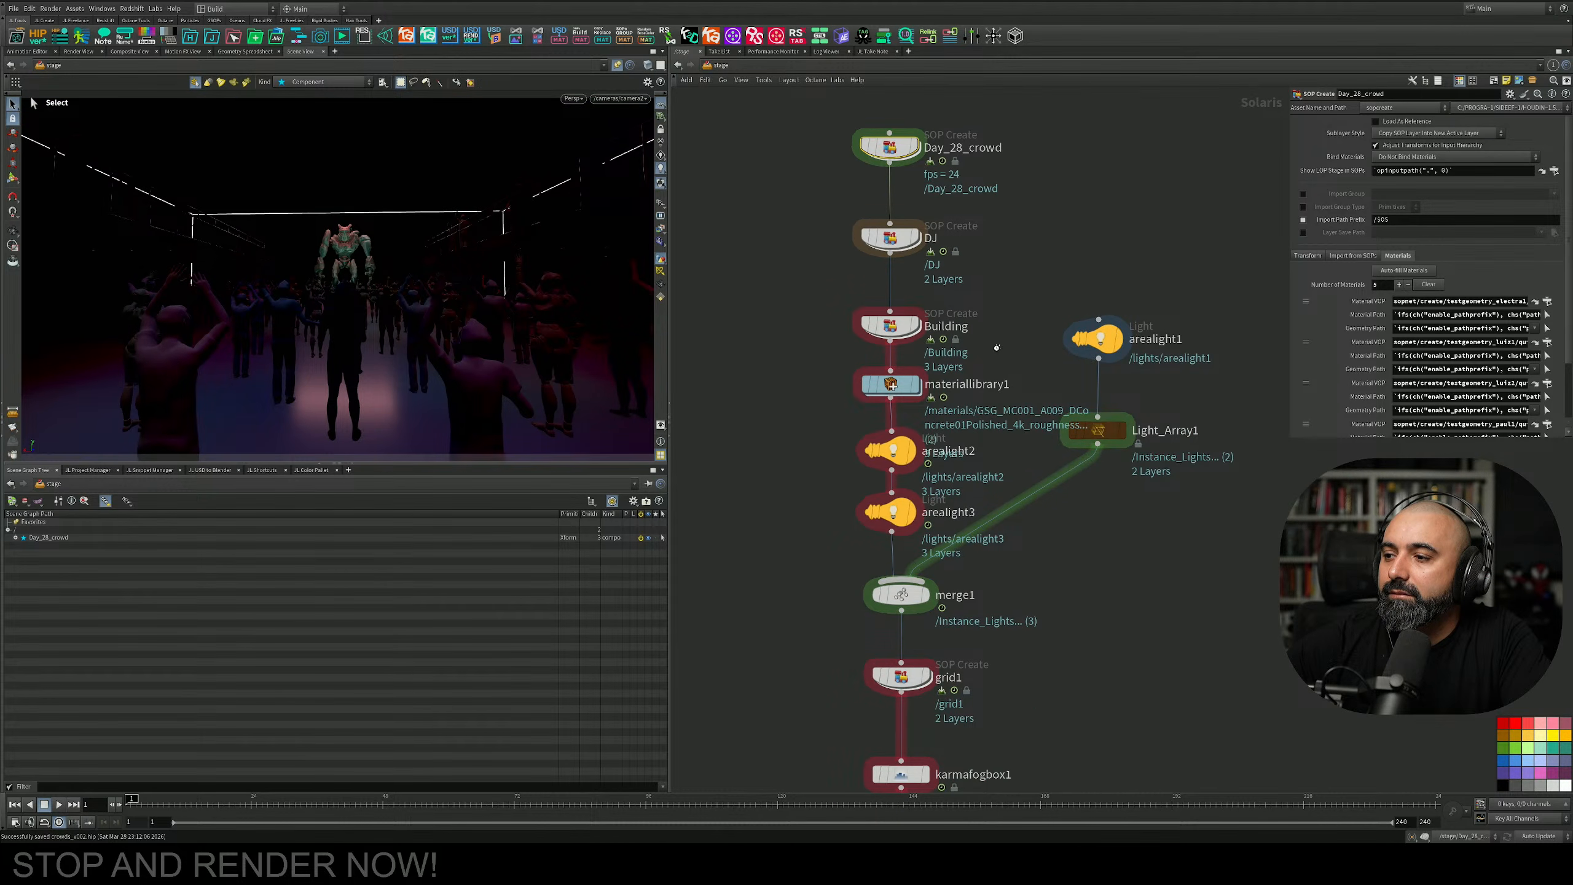
{"action": "scroll", "coordinate": [1038, 157], "scroll_direction": "down", "scroll_amount": 10}
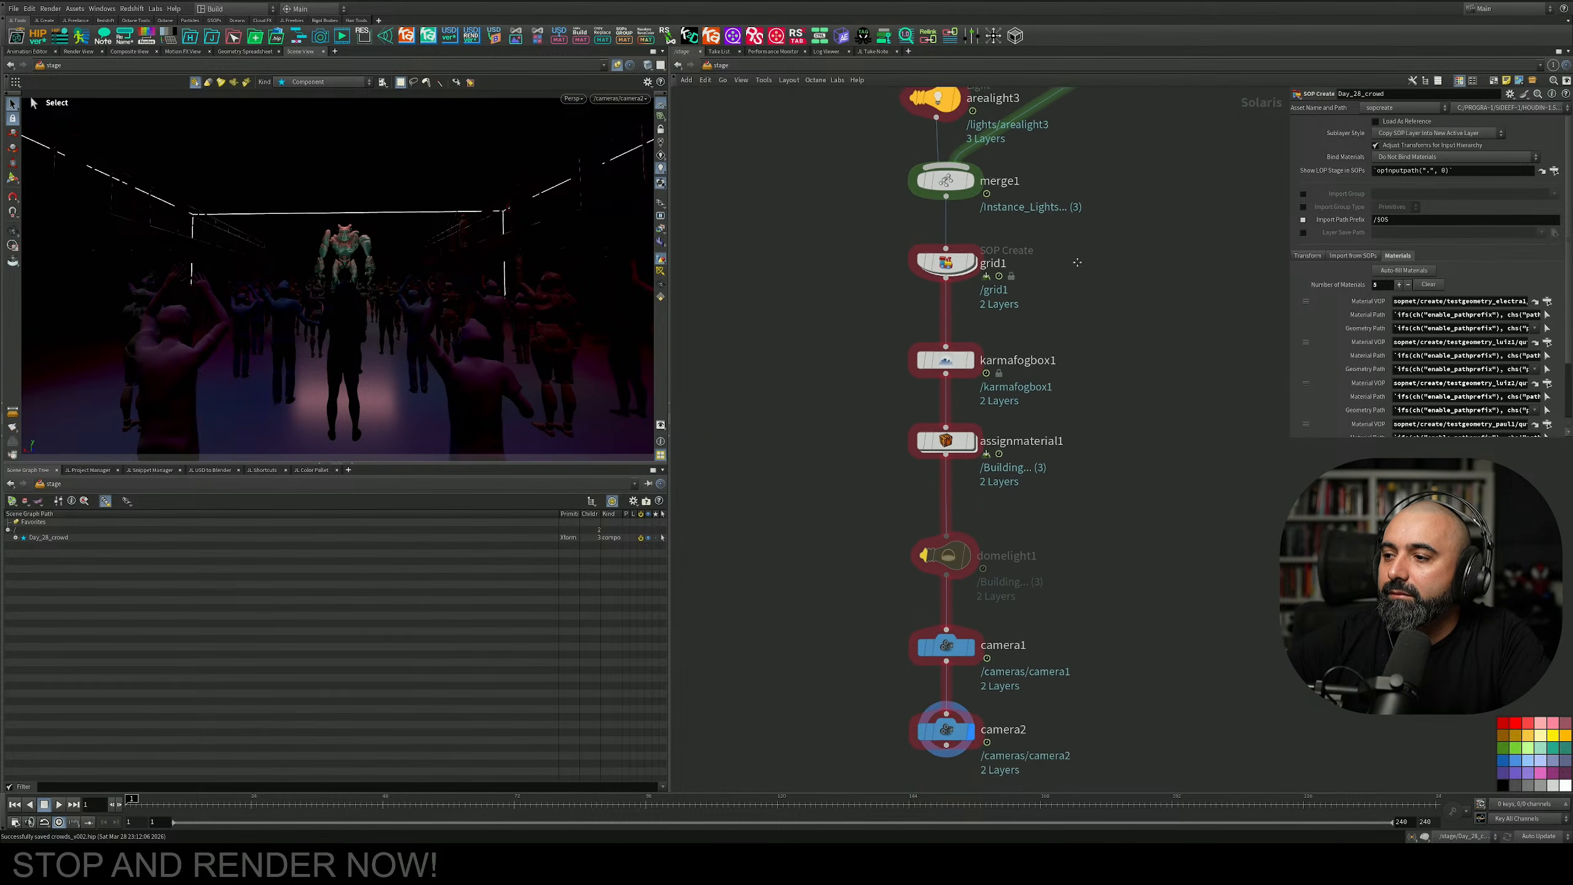
{"action": "middle_click_drag", "start_coordinate": [1068, 283], "coordinate": [1024, 564]}
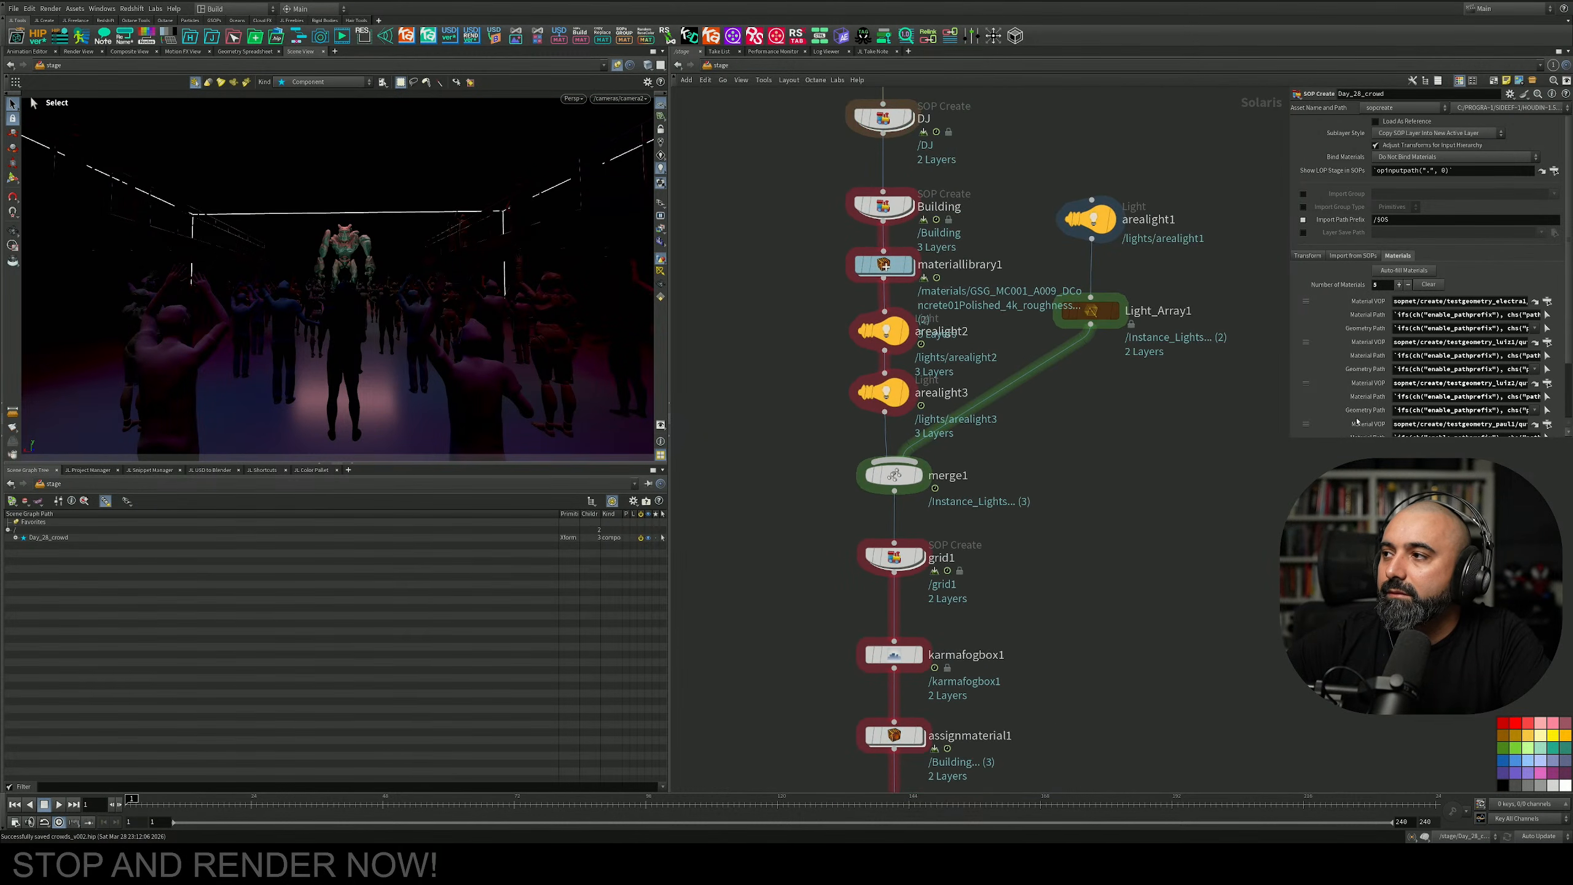
{"action": "left_click", "coordinate": [1427, 283]}
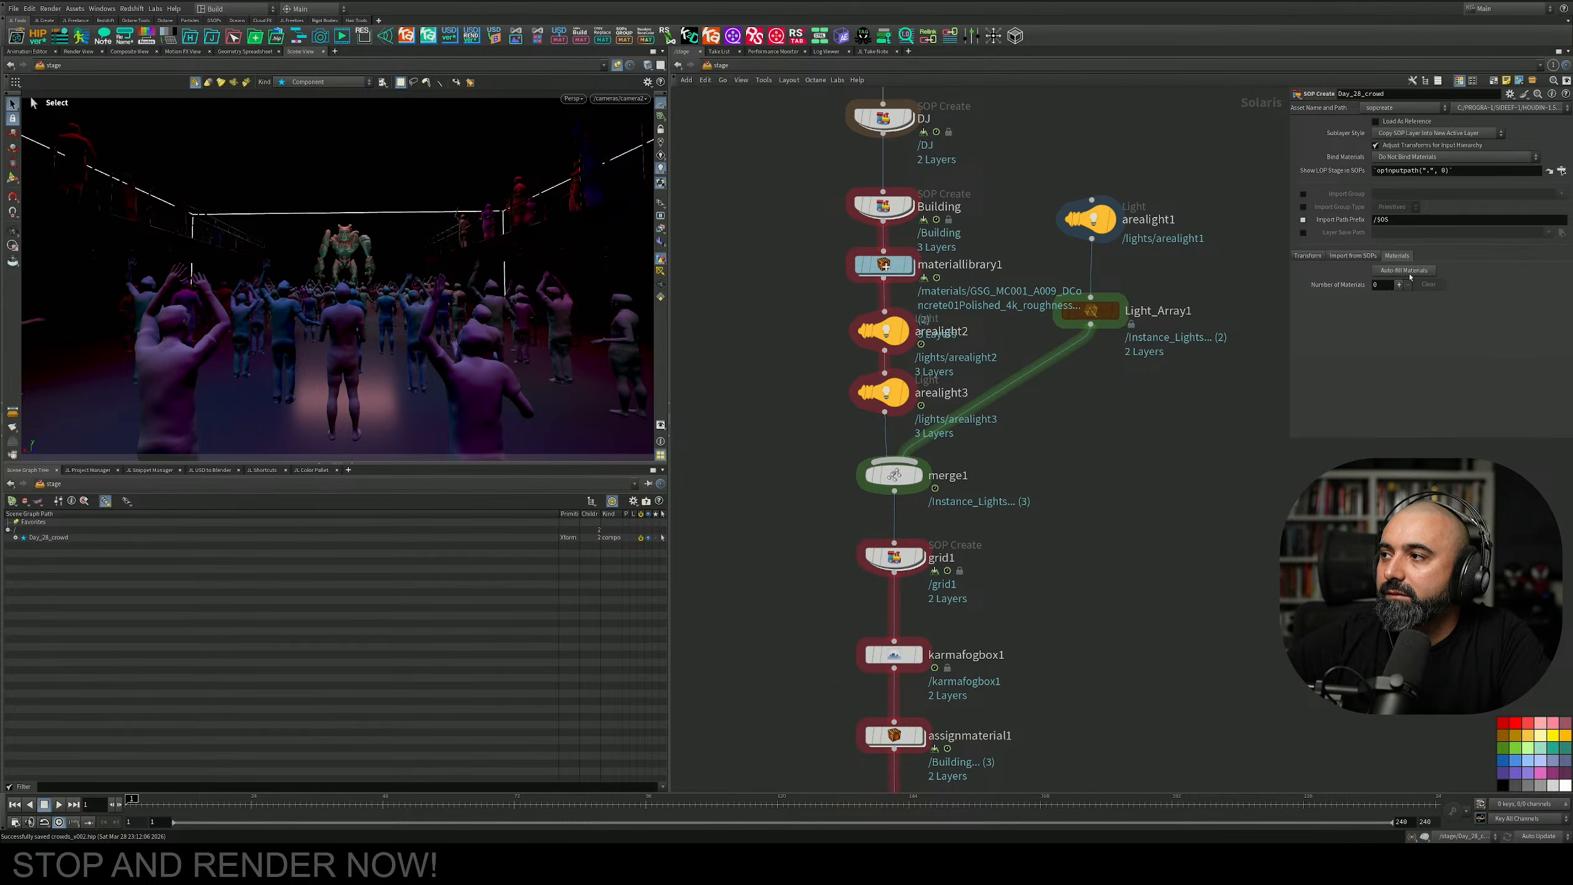
{"action": "left_click", "coordinate": [1403, 271]}
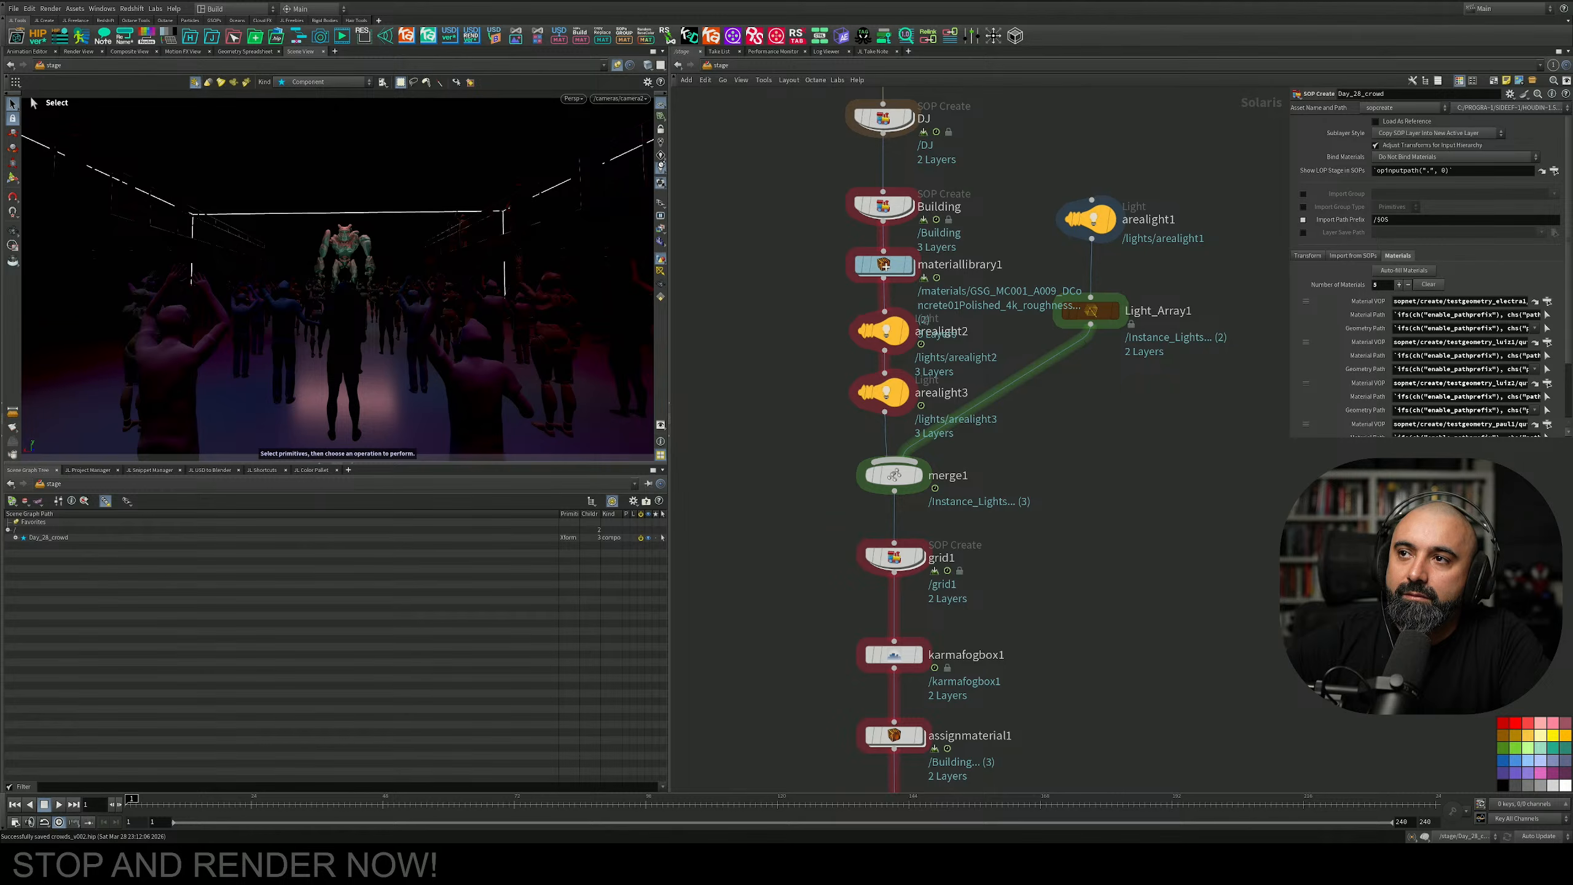
Compare the camera view with lighting disabled, with headlight only and with normal scene lighting.
{"action": "left_click", "coordinate": [661, 143]}
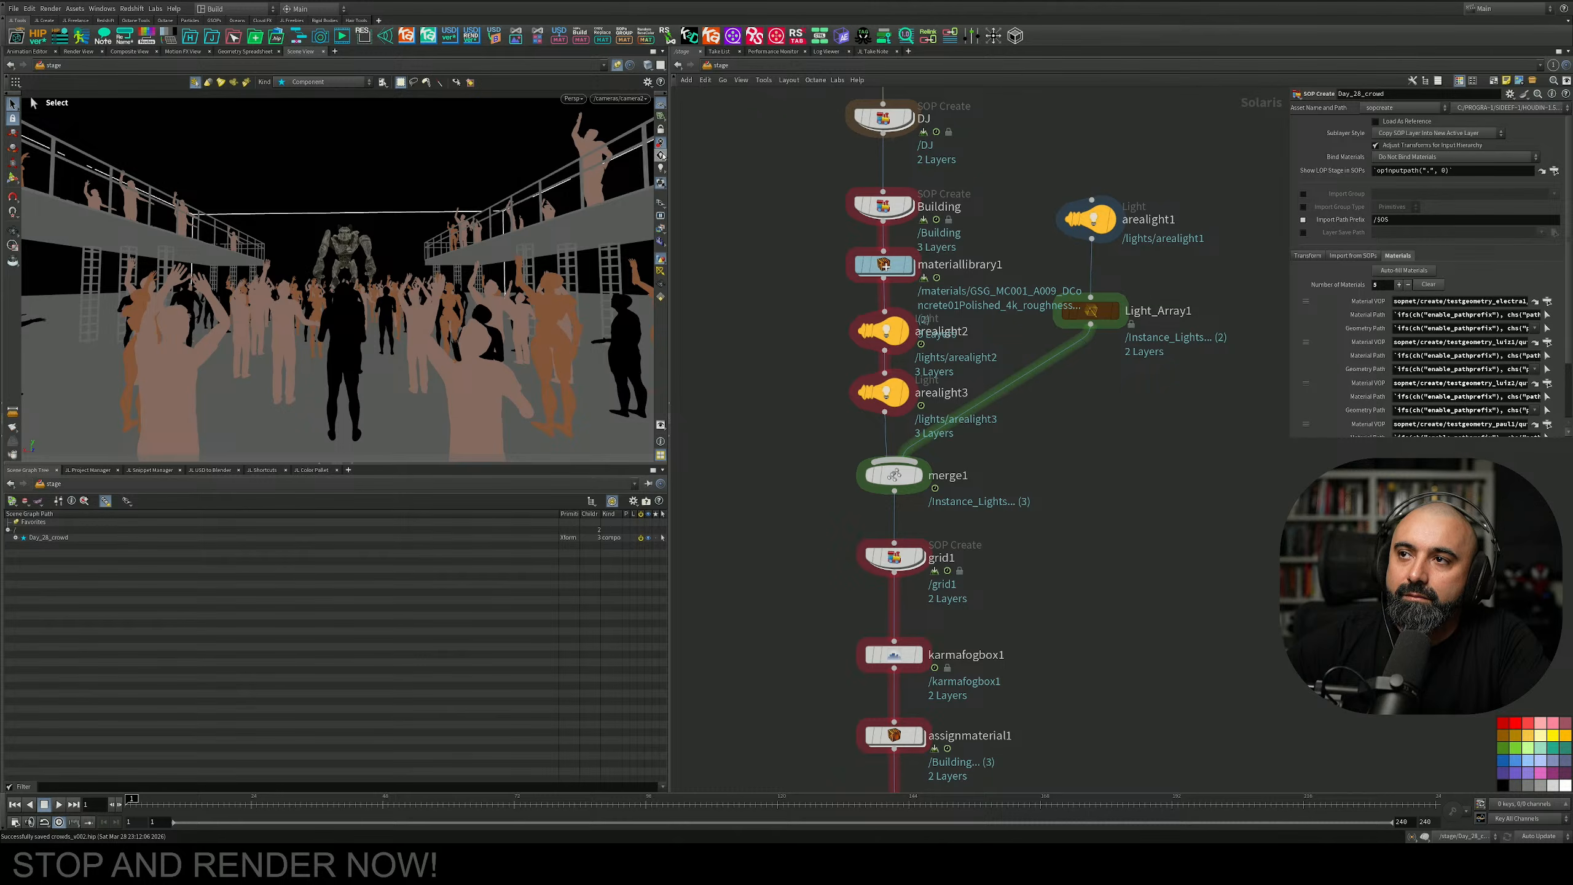
{"action": "left_click", "coordinate": [661, 156]}
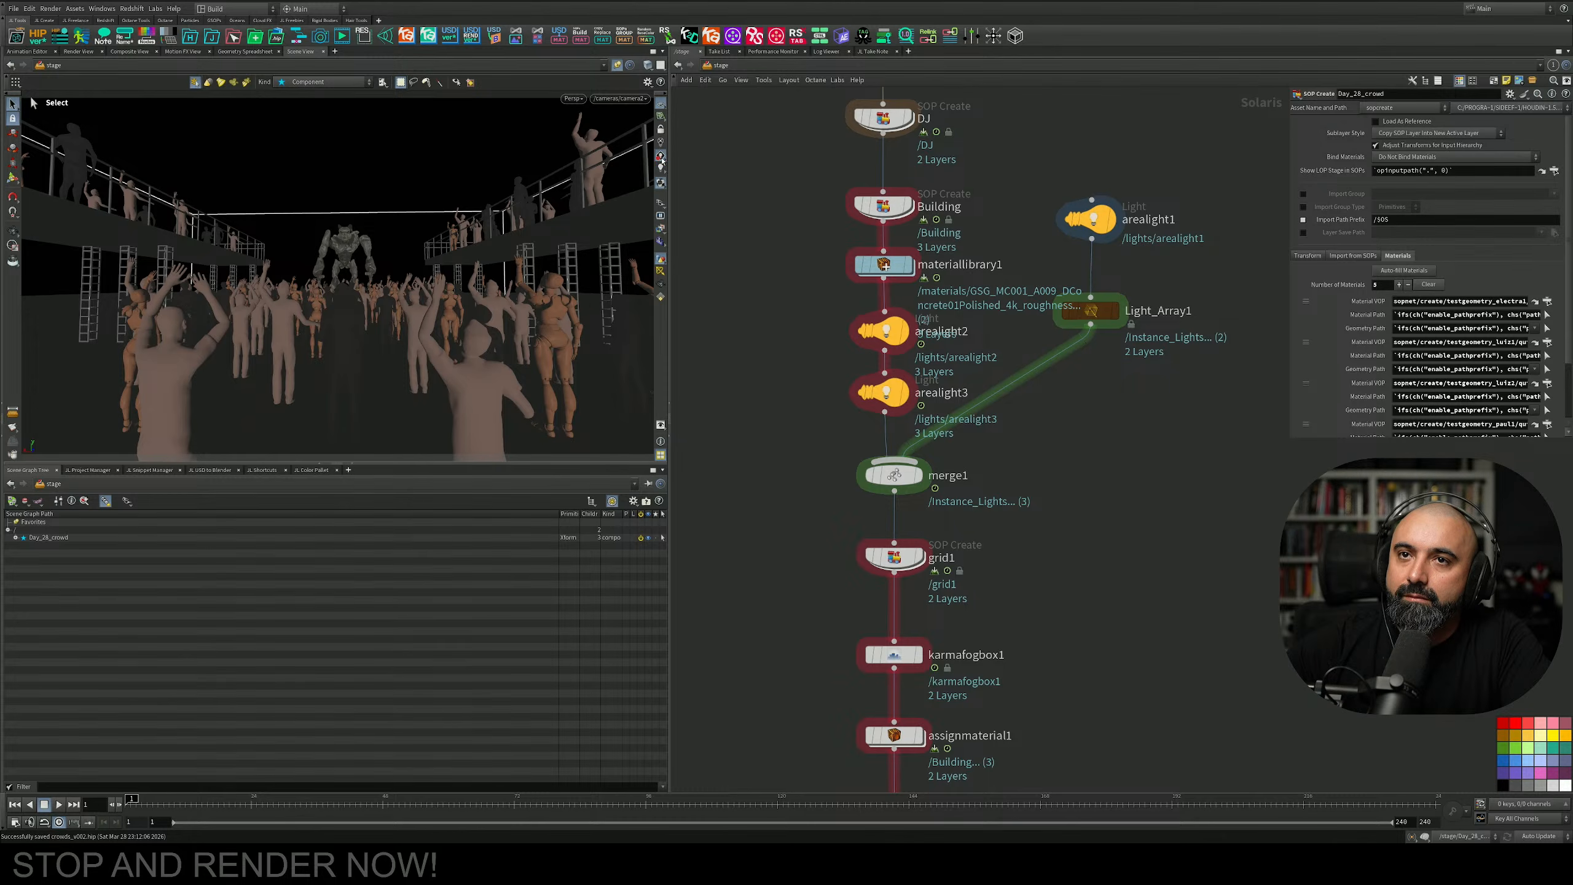
{"action": "left_click", "coordinate": [660, 167]}
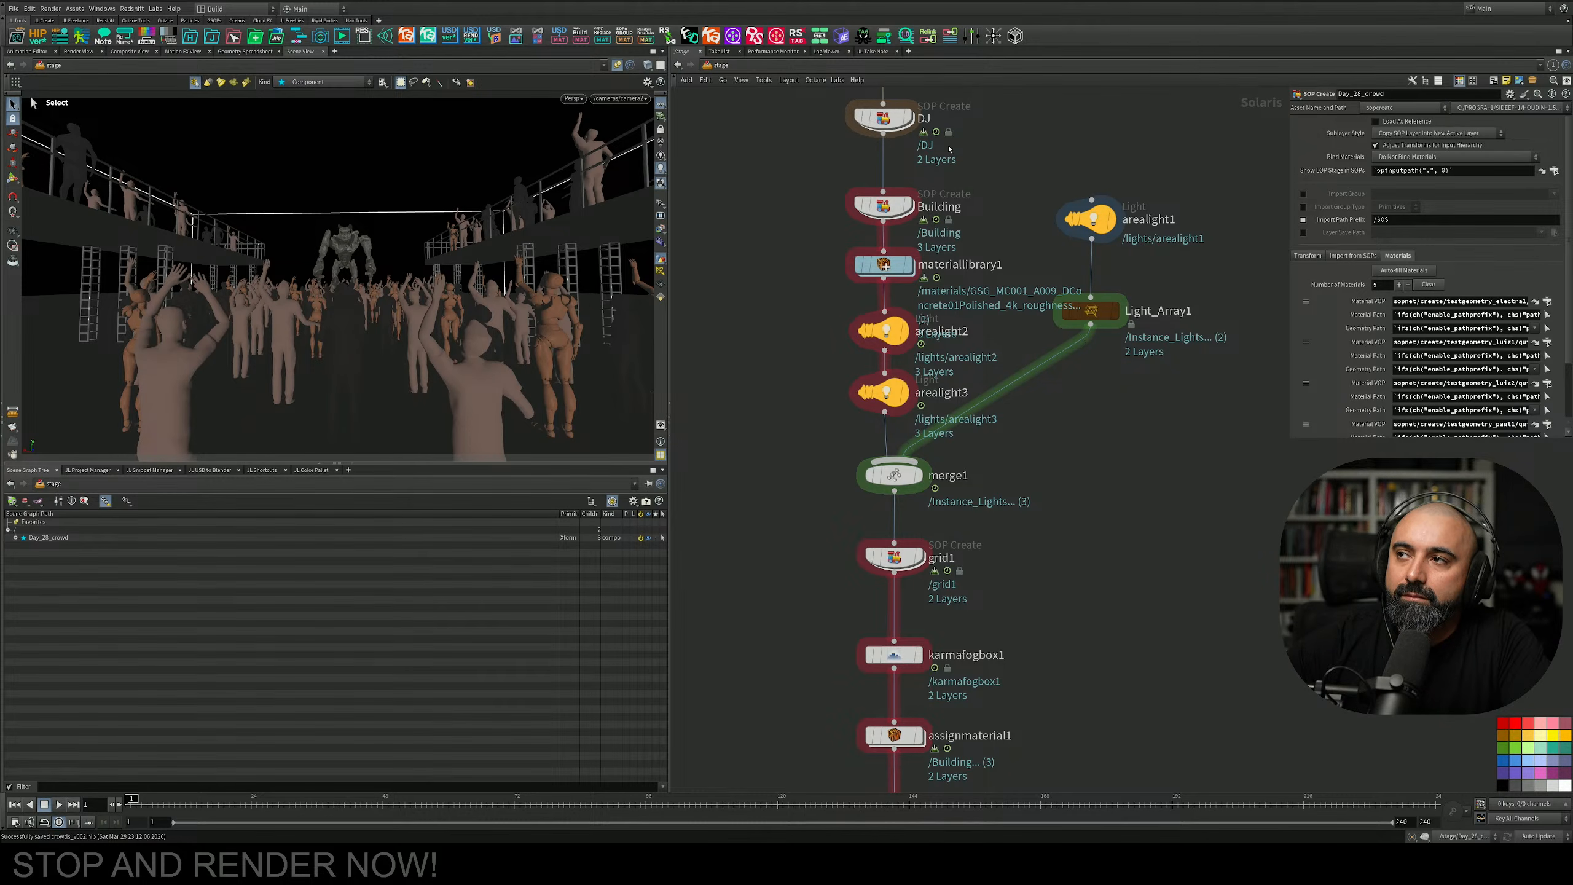
Make Building the displayed node, reset the viewport and frame the crowd and platforms from above.
{"action": "middle_click_drag", "start_coordinate": [962, 139], "coordinate": [984, 316]}
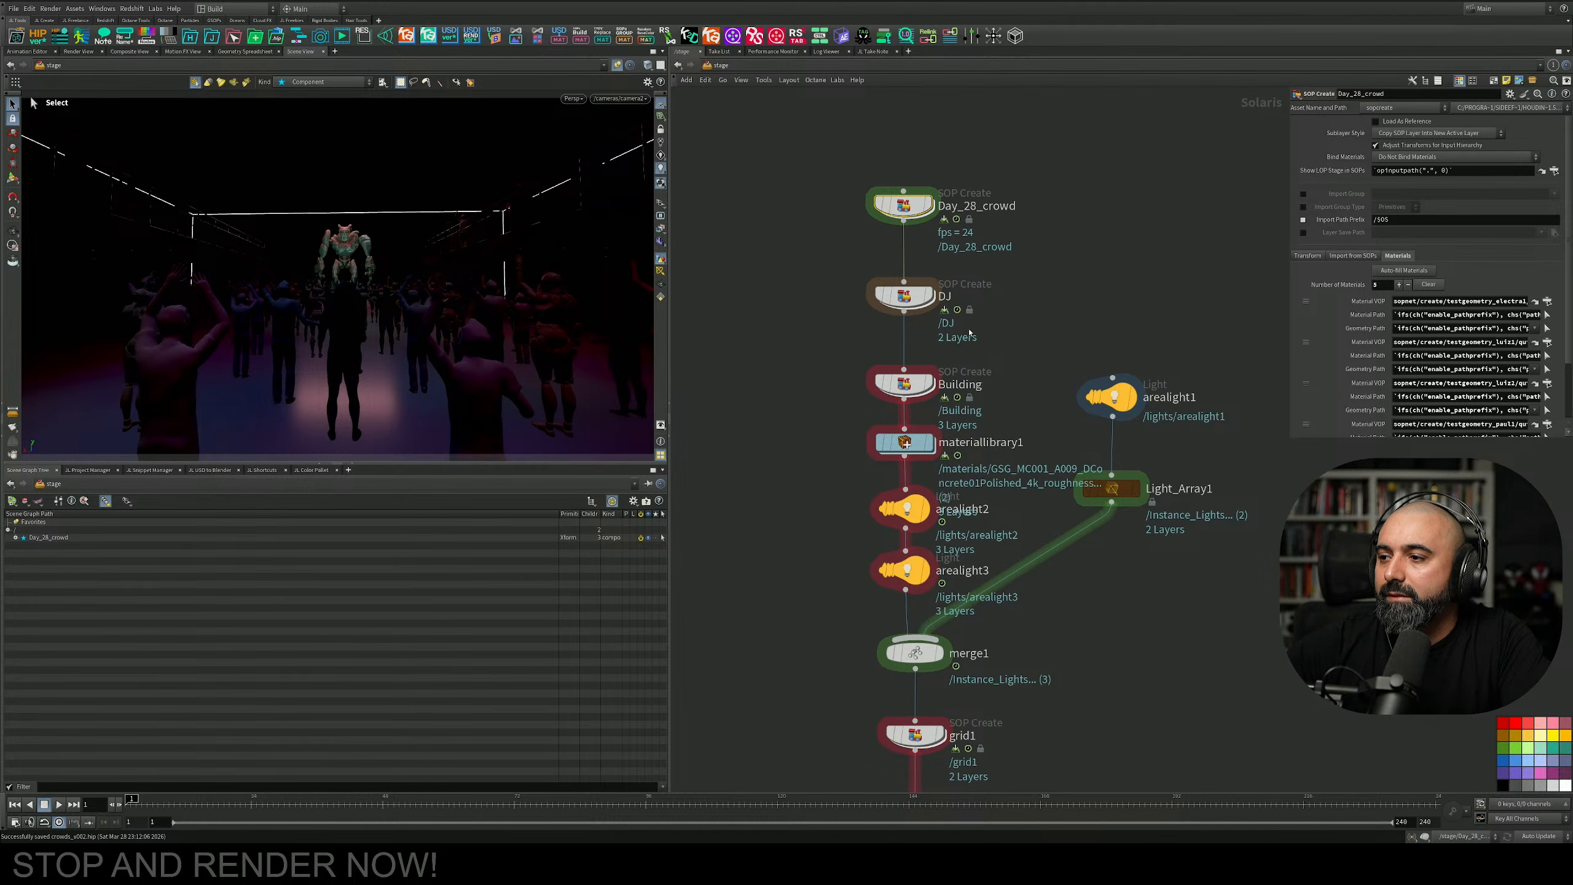
{"action": "left_click", "coordinate": [934, 353]}
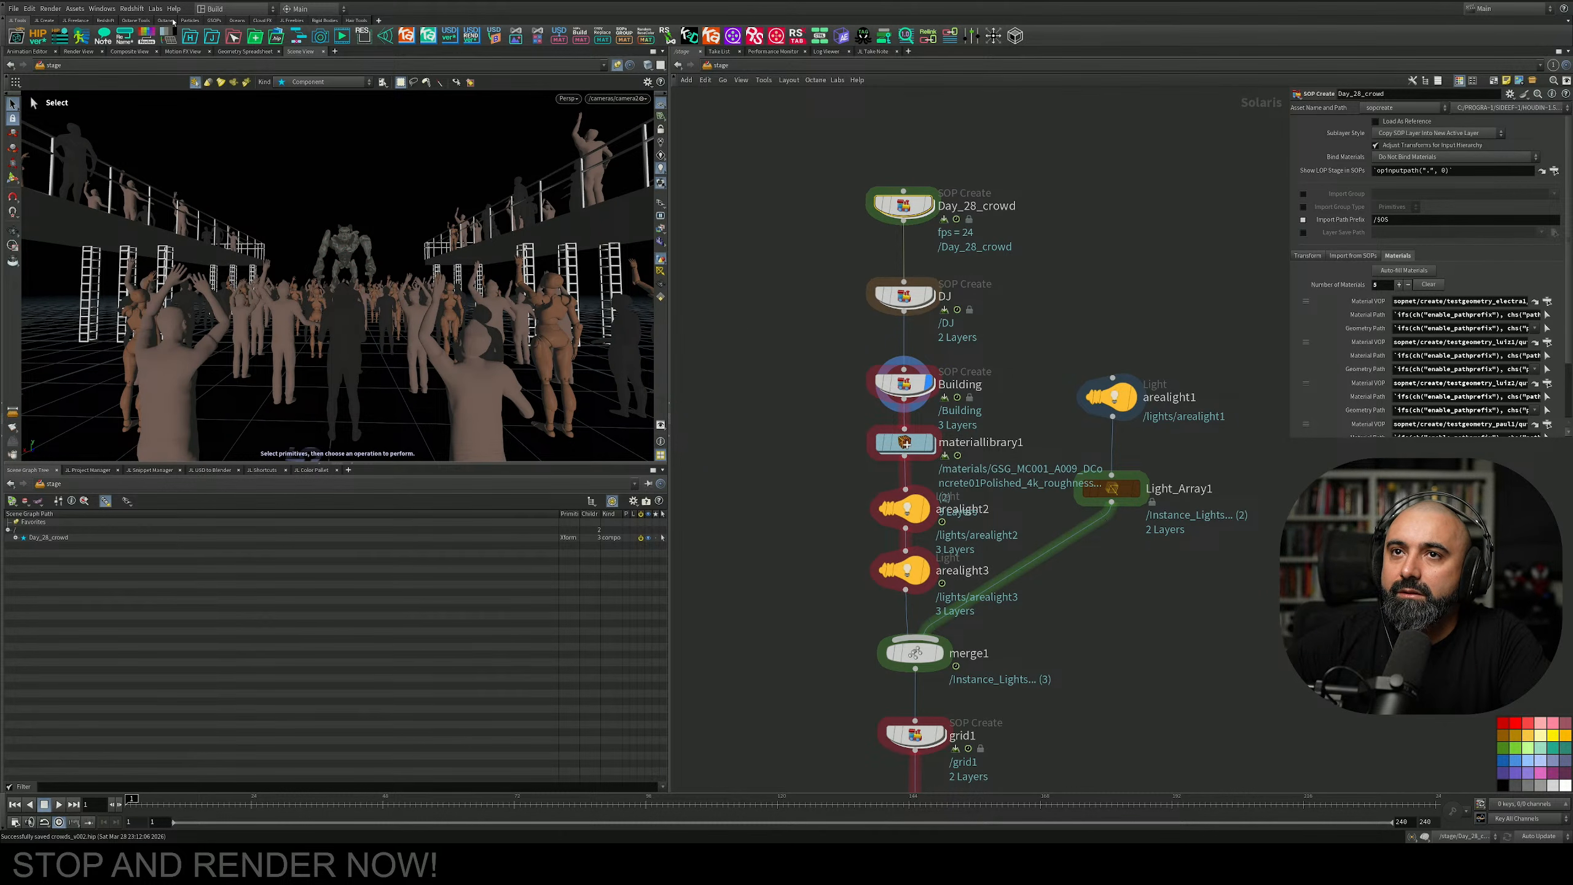
{"action": "left_click", "coordinate": [132, 8]}
{"action": "mouse_move", "coordinate": [156, 13]}
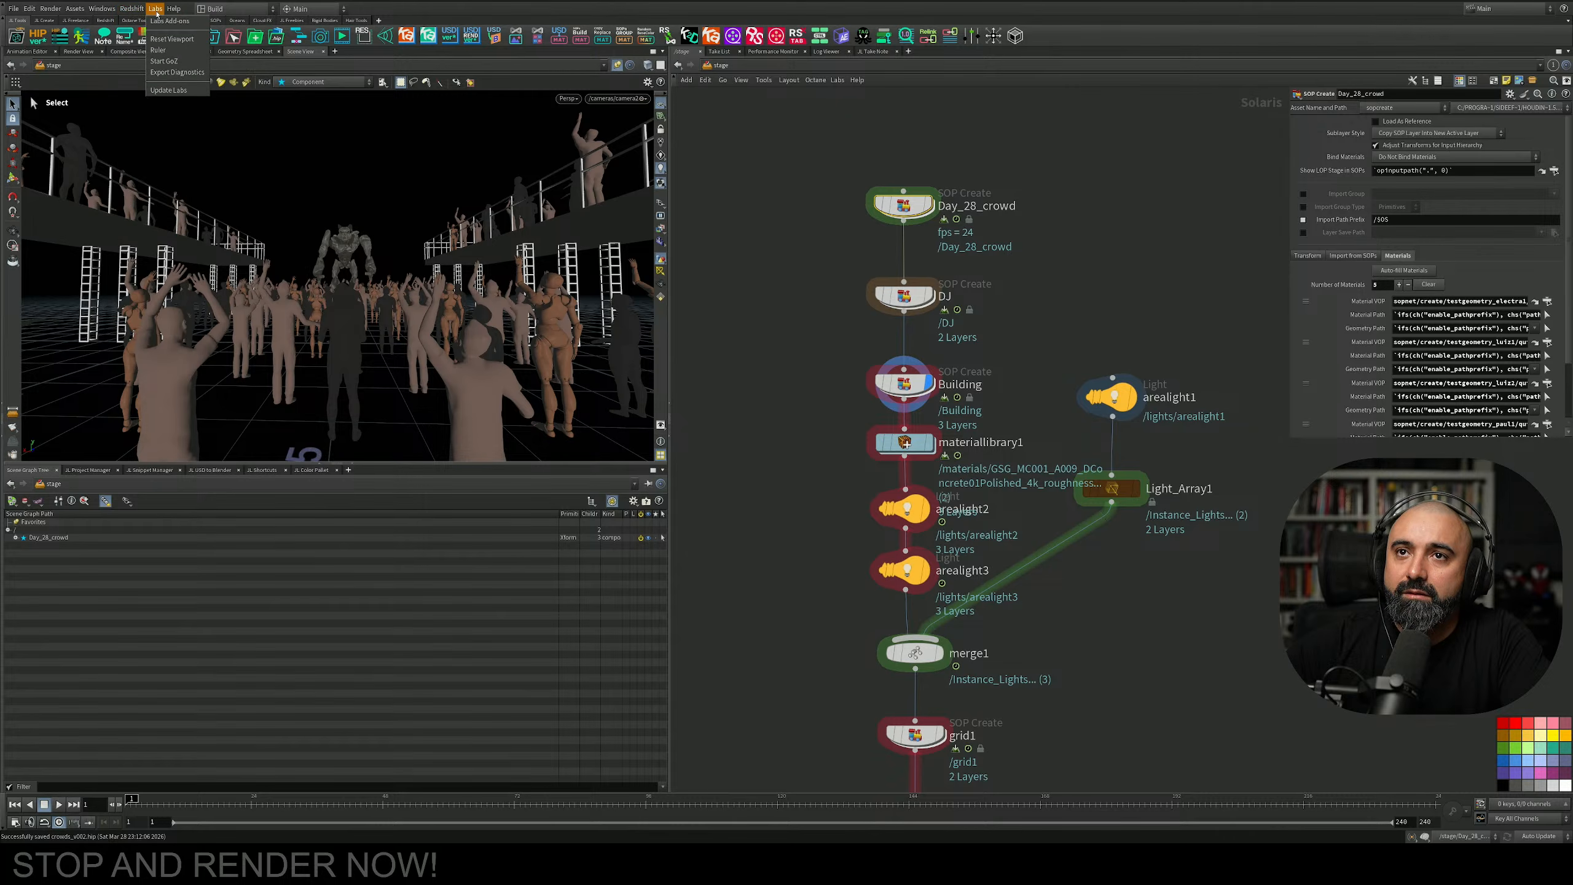
{"action": "left_click", "coordinate": [171, 39]}
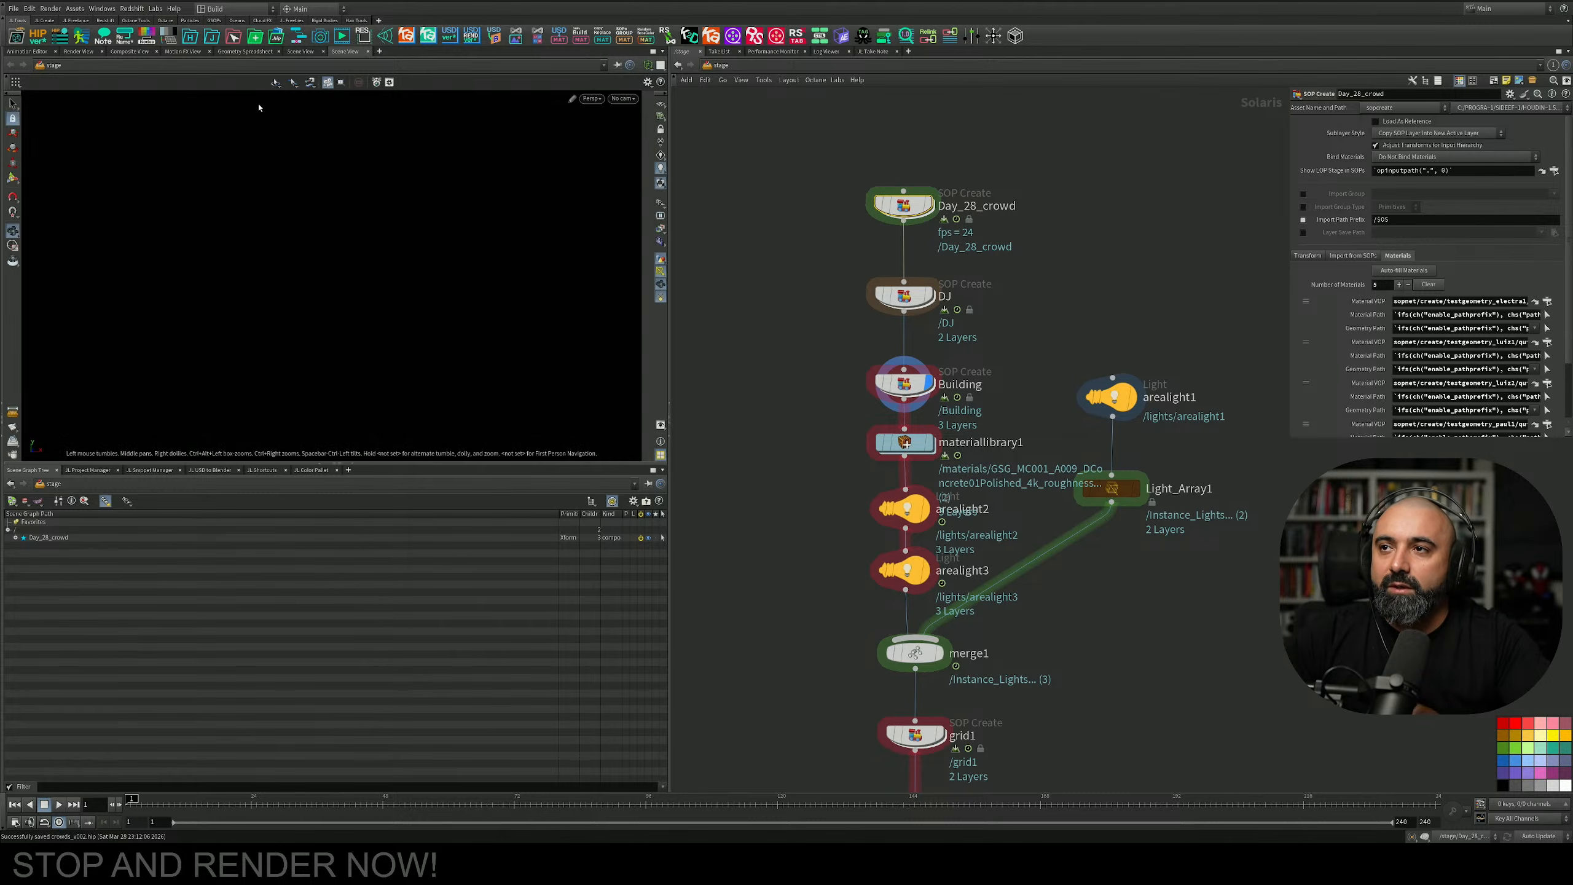
{"action": "right_click_drag", "start_coordinate": [421, 237], "coordinate": [338, 263]}
{"action": "left_click_drag", "start_coordinate": [337, 264], "coordinate": [447, 276]}
Go inside the Day_28_crowd node and select its scatter1 node.
{"action": "double_click", "coordinate": [914, 204]}
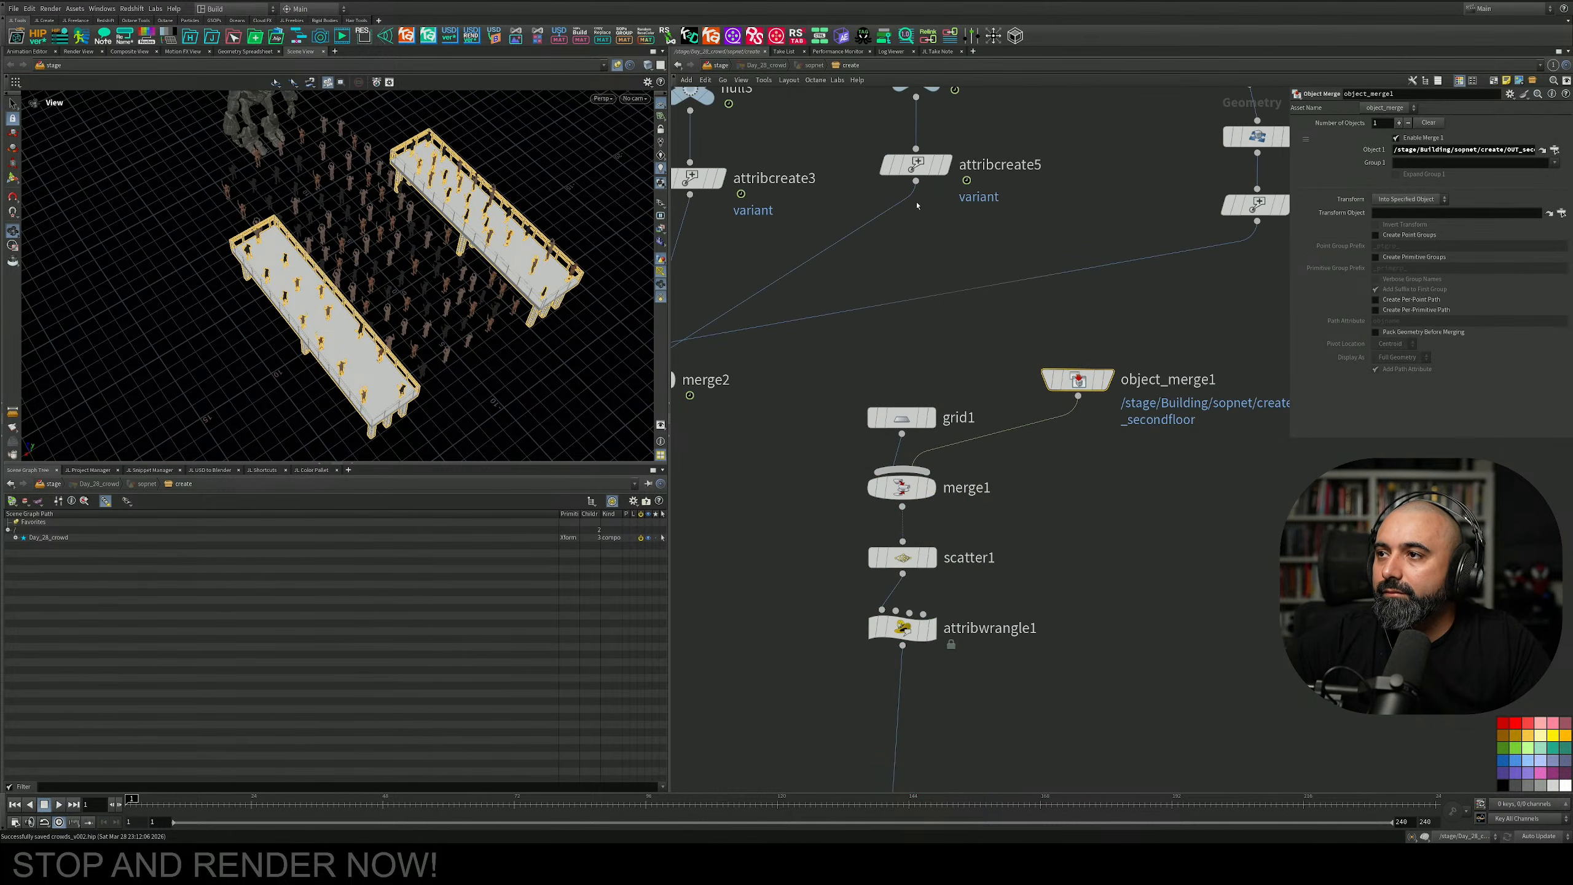
{"action": "scroll", "coordinate": [952, 533], "scroll_direction": "up", "scroll_amount": 3}
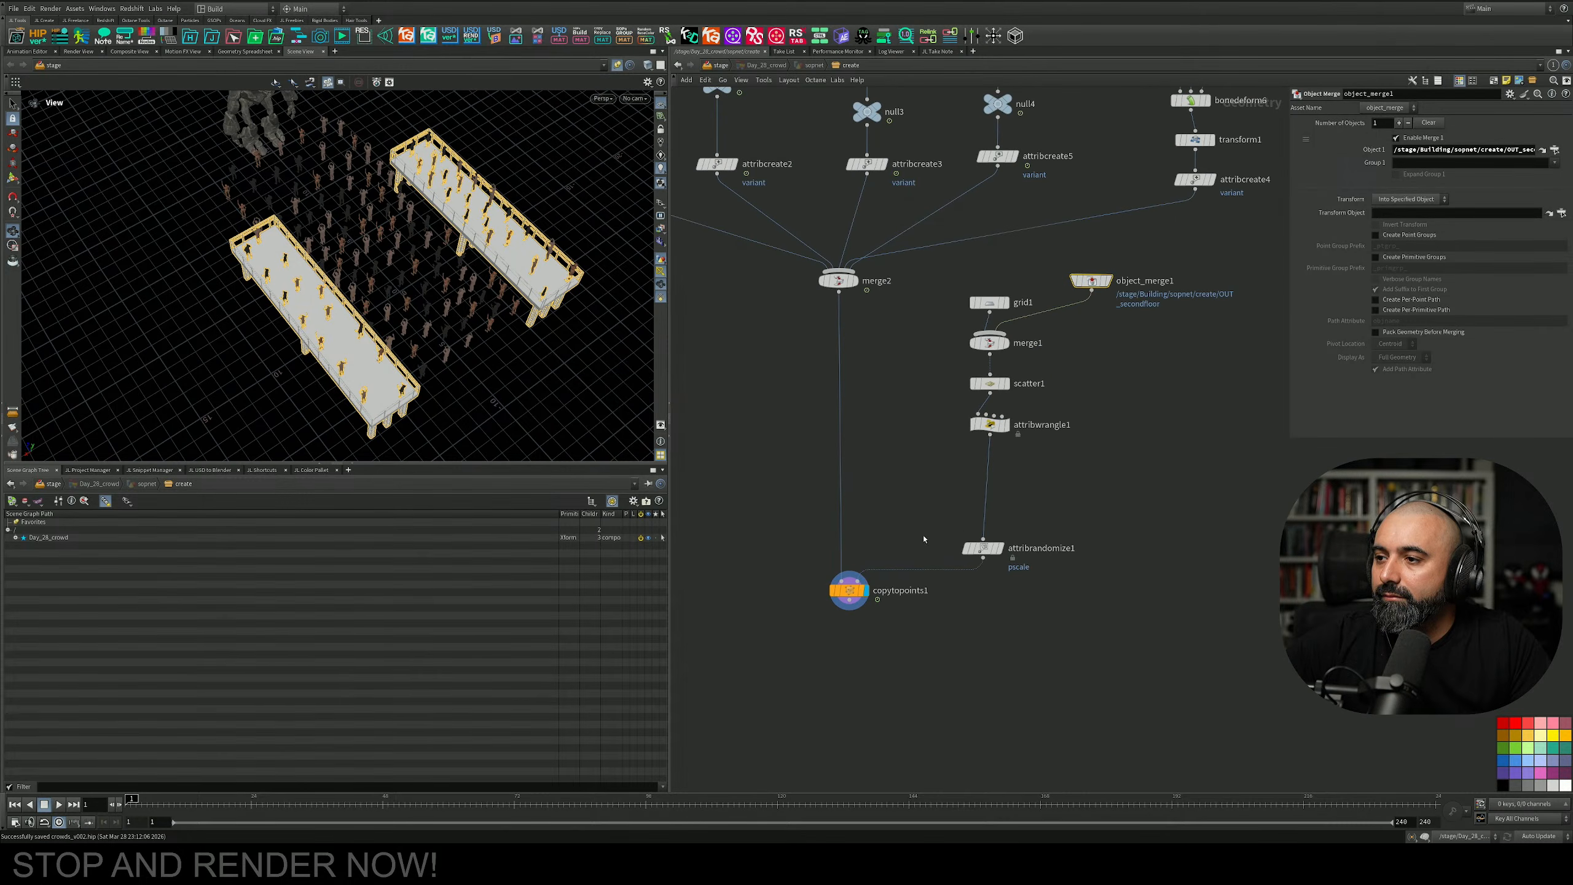
{"action": "left_click", "coordinate": [989, 384]}
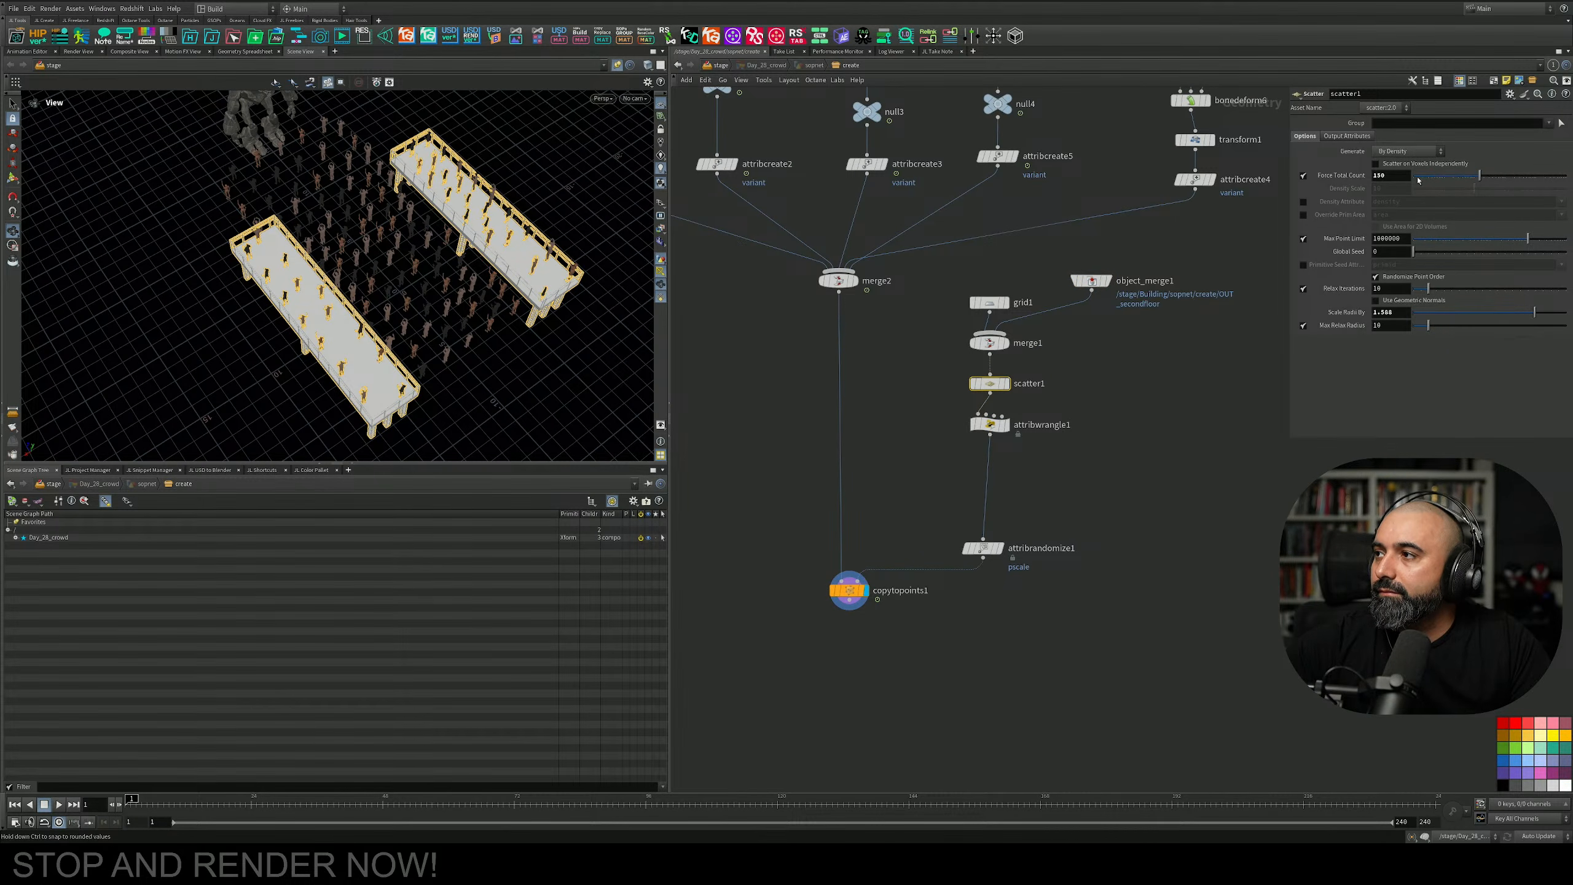
Set scatter1's forced total count to 300 and check the crowd density from above.
{"action": "left_click_drag", "start_coordinate": [1401, 175], "coordinate": [1309, 174]}
{"action": "type", "text": "3"}
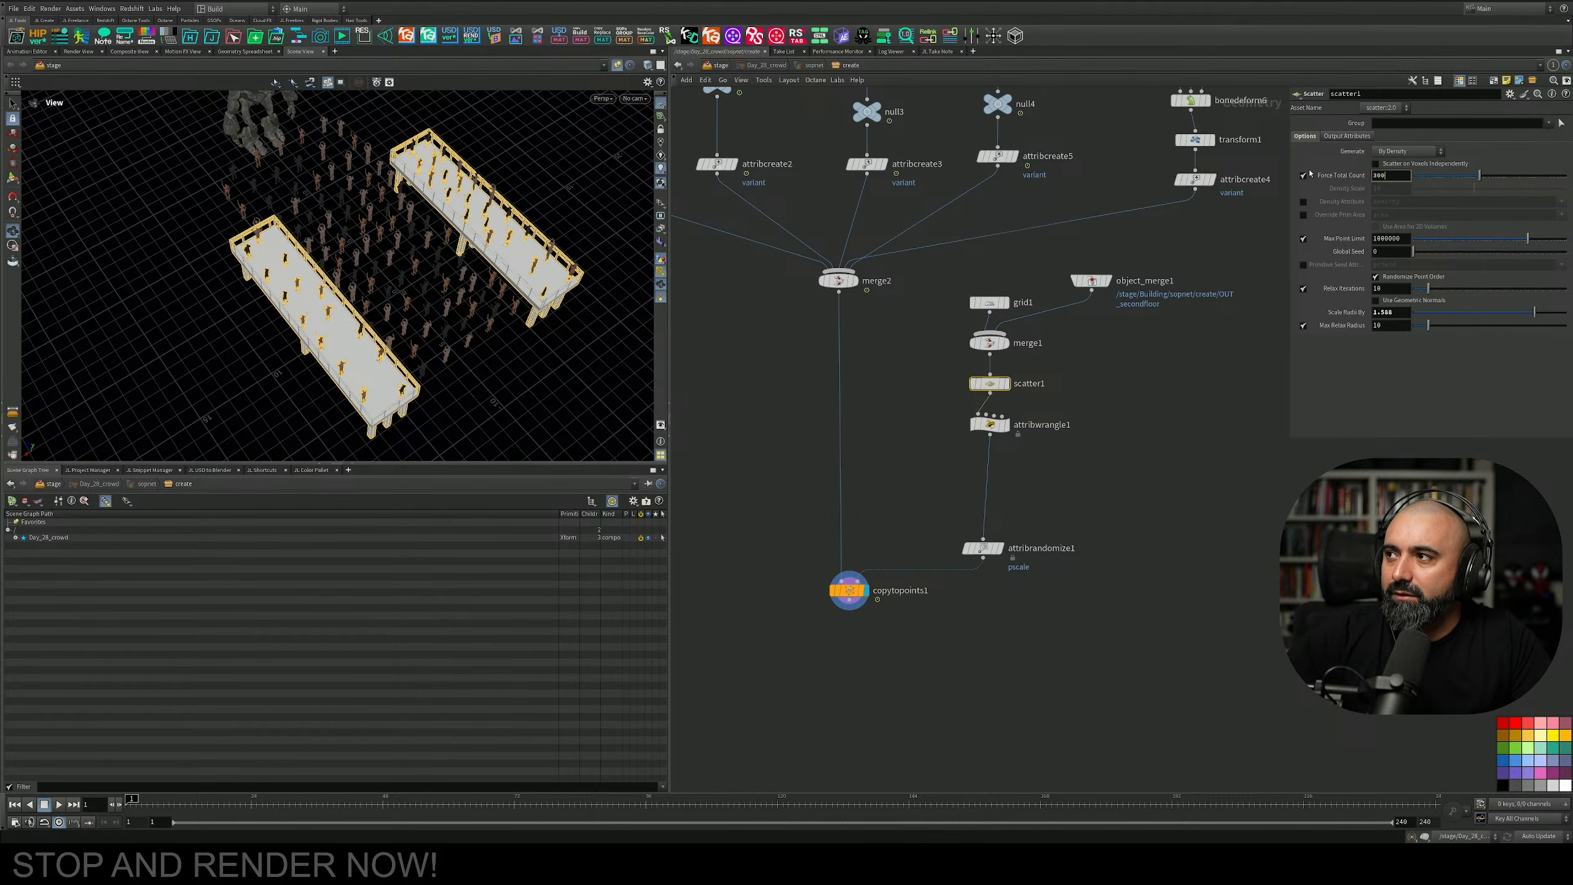
{"action": "type", "text": "00"}
{"action": "key", "text": "Return"}
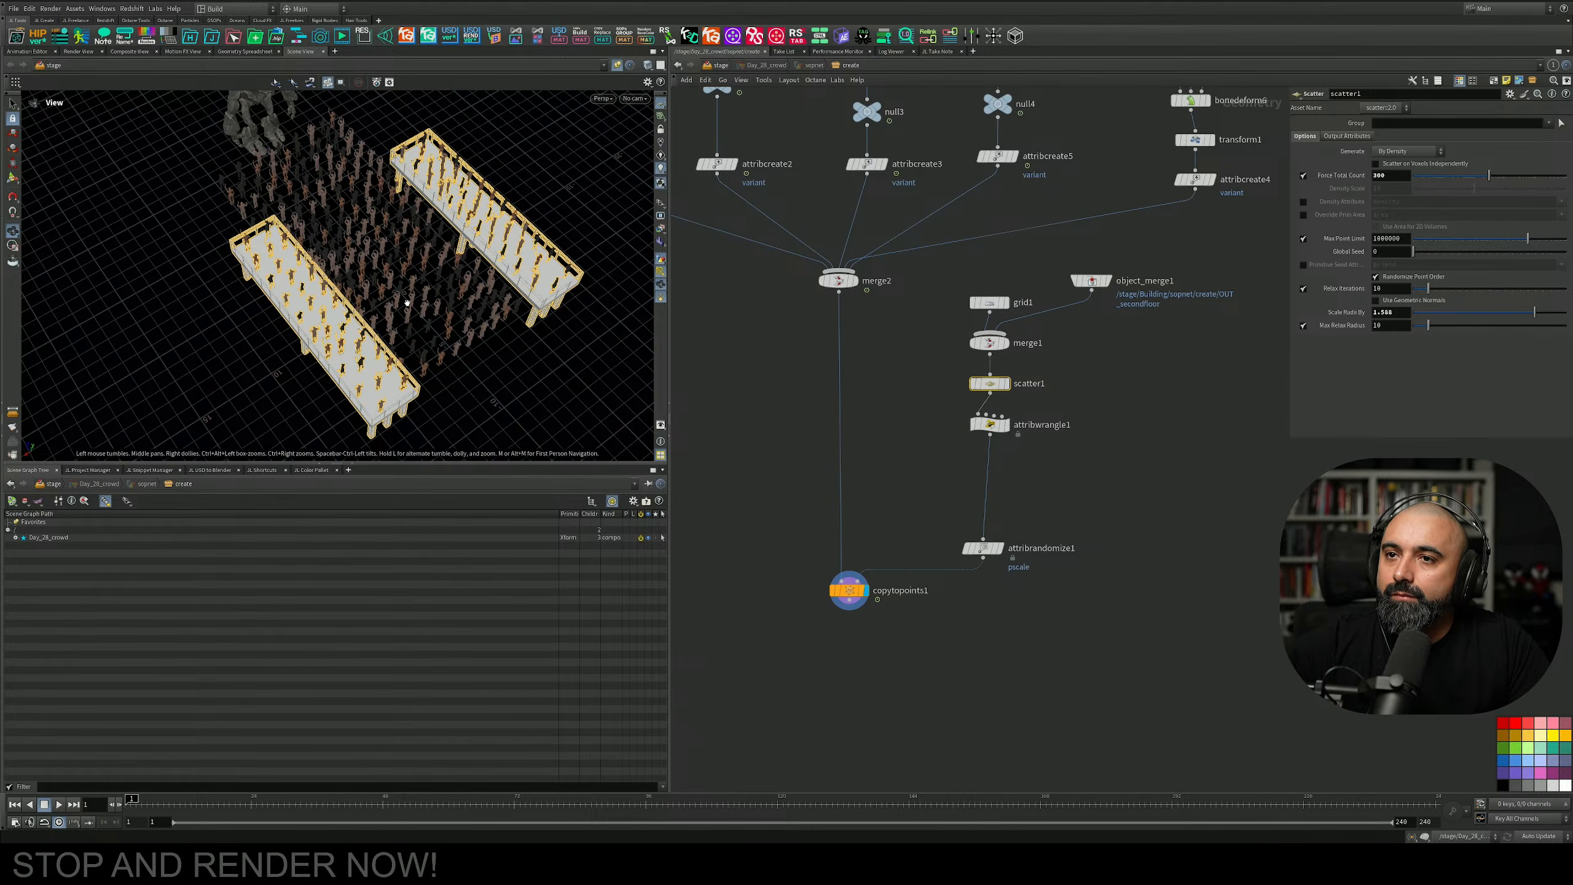
{"action": "left_click_drag", "start_coordinate": [402, 302], "coordinate": [366, 279]}
{"action": "right_click_drag", "start_coordinate": [366, 279], "coordinate": [488, 233]}
{"action": "left_click_drag", "start_coordinate": [488, 233], "coordinate": [501, 351]}
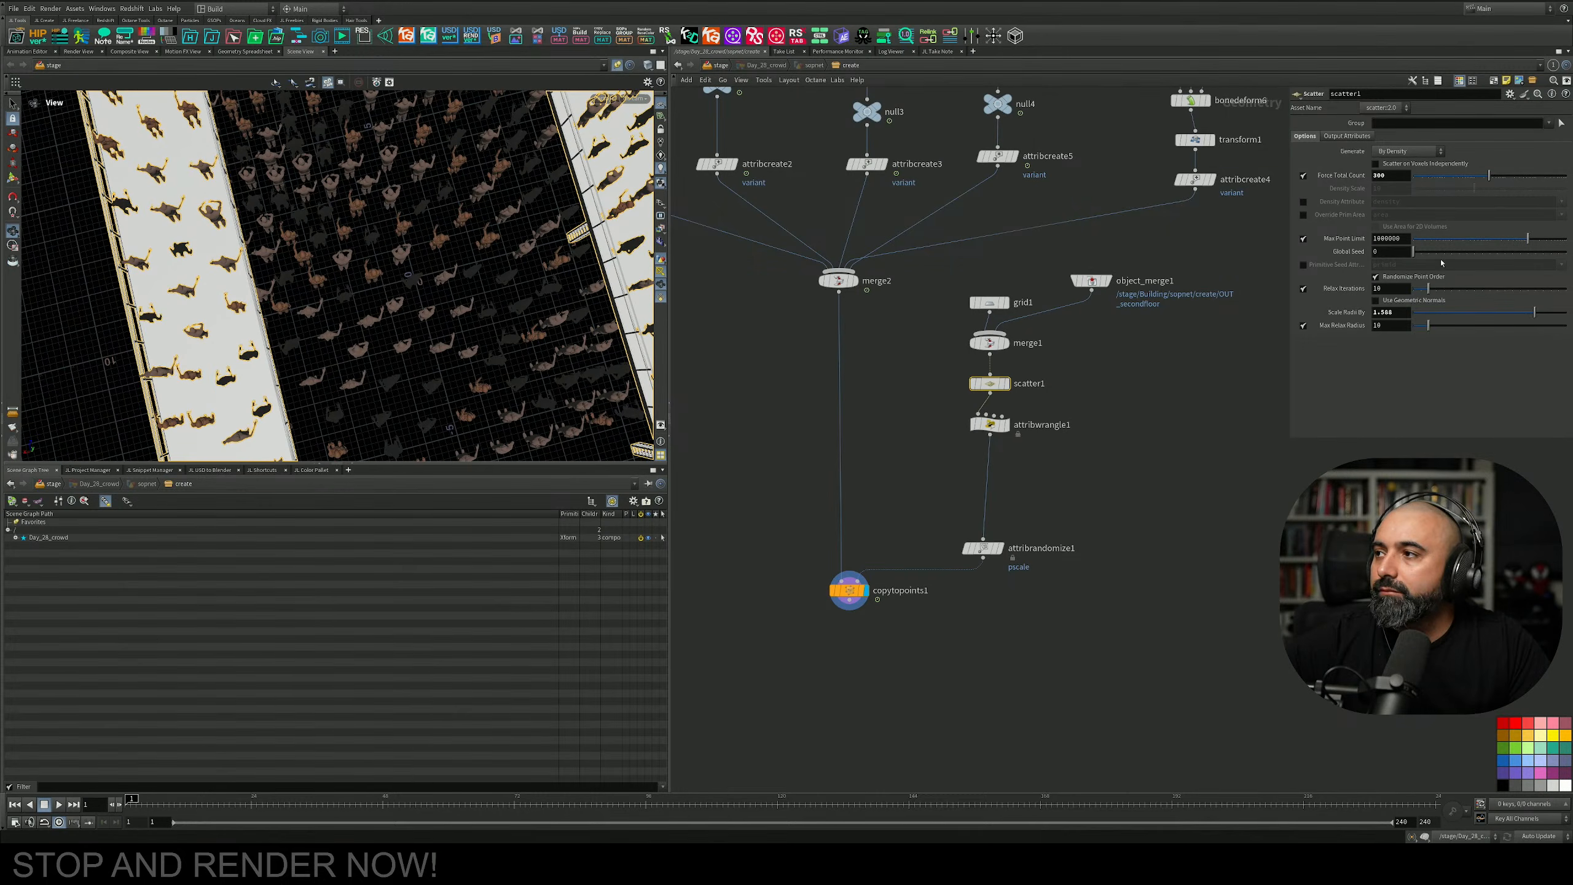
Set scatter1's forced total count to 500 and view the crowd from platform level.
{"action": "left_click_drag", "start_coordinate": [1390, 174], "coordinate": [1180, 155]}
{"action": "type", "text": "50"}
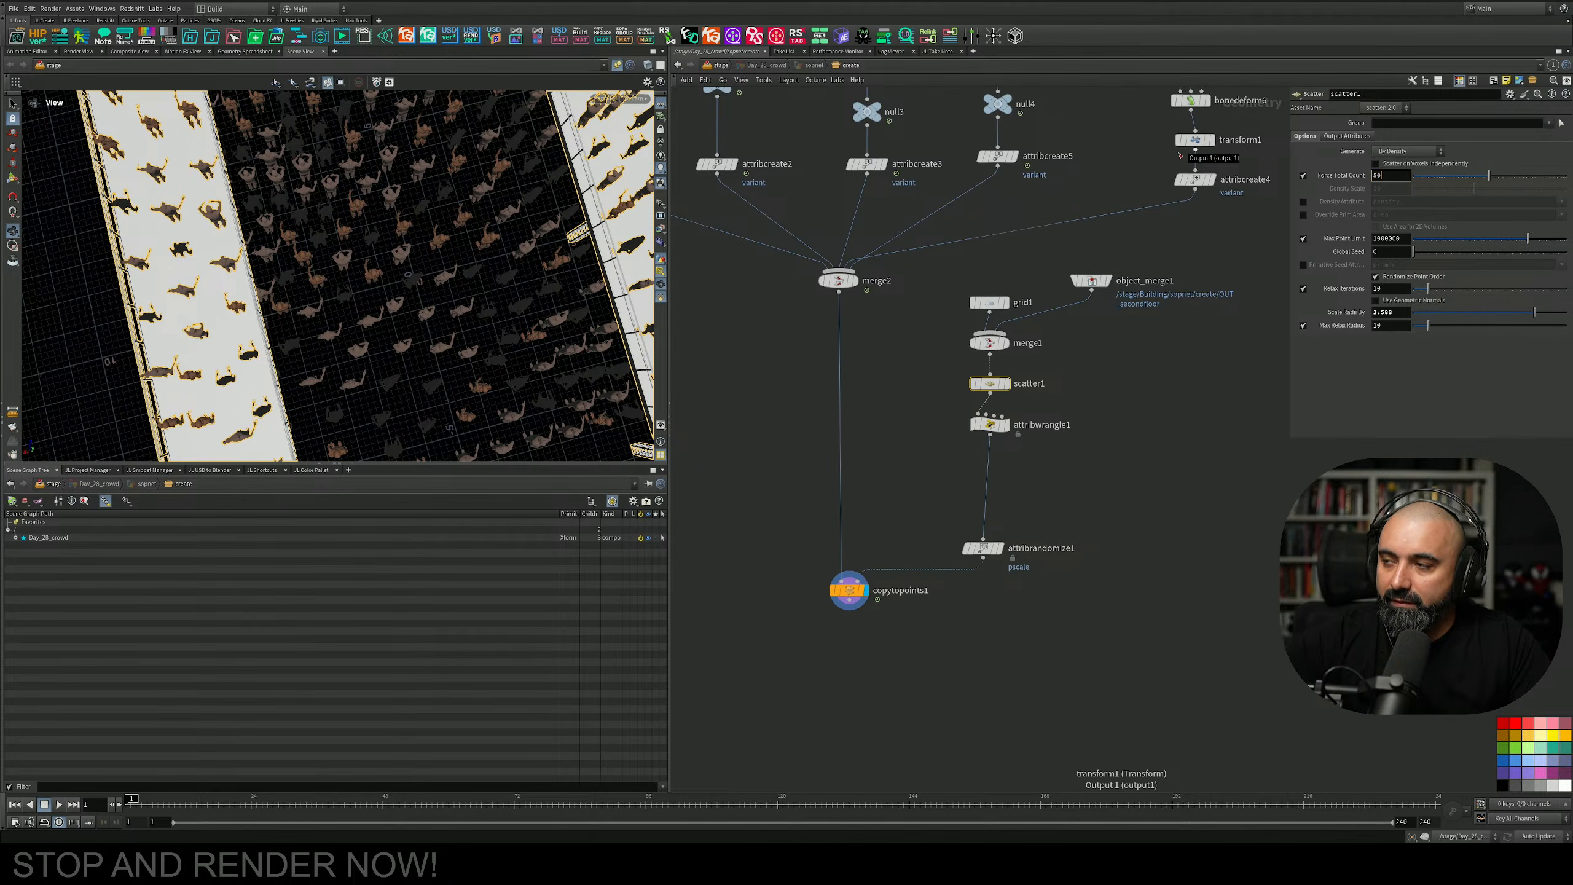
{"action": "key", "text": "Return"}
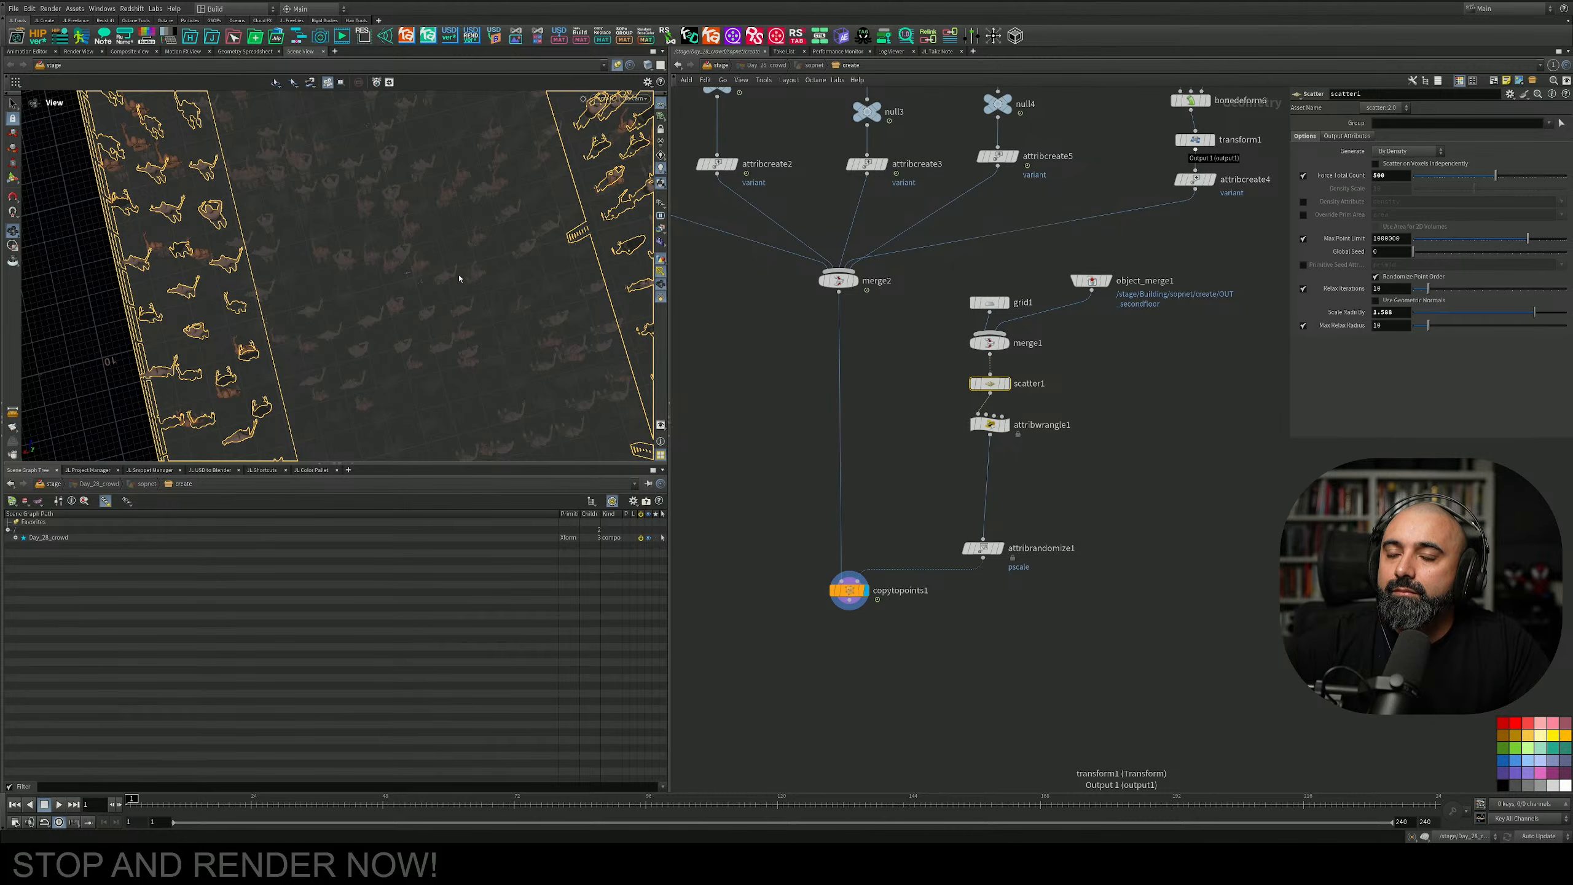
{"action": "left_click_drag", "start_coordinate": [463, 285], "coordinate": [455, 253]}
{"action": "left_click_drag", "start_coordinate": [442, 259], "coordinate": [397, 275]}
Set the viewport's scene polygon limit for packed geometry culling to 15 million and frame the crowd facing the robot.
{"action": "key", "text": "d"}
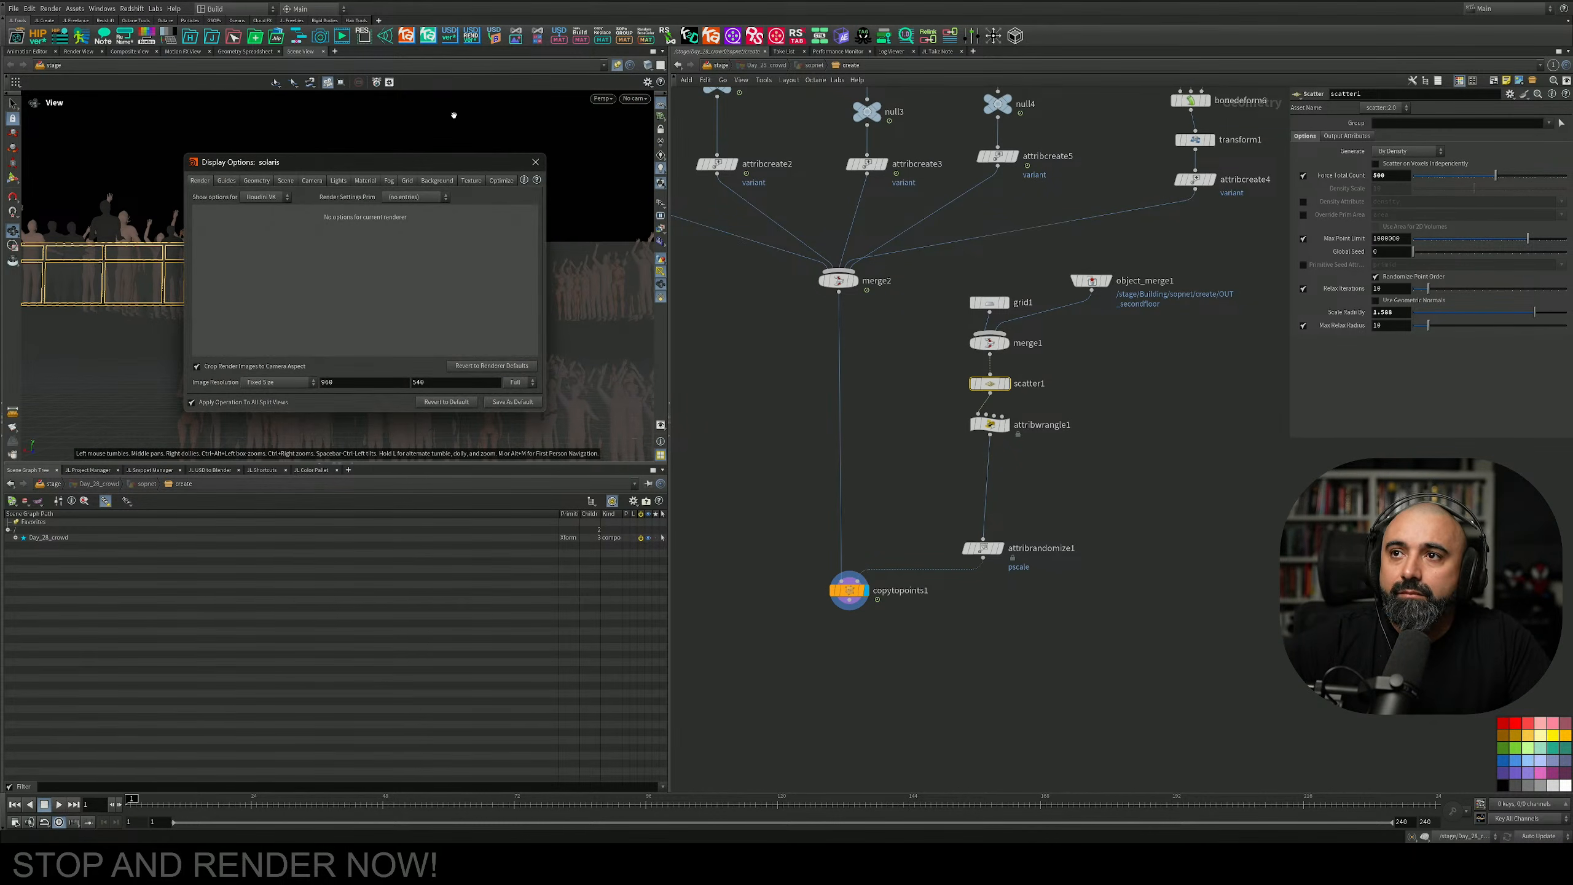
{"action": "left_click", "coordinate": [501, 180]}
{"action": "double_click", "coordinate": [279, 250]}
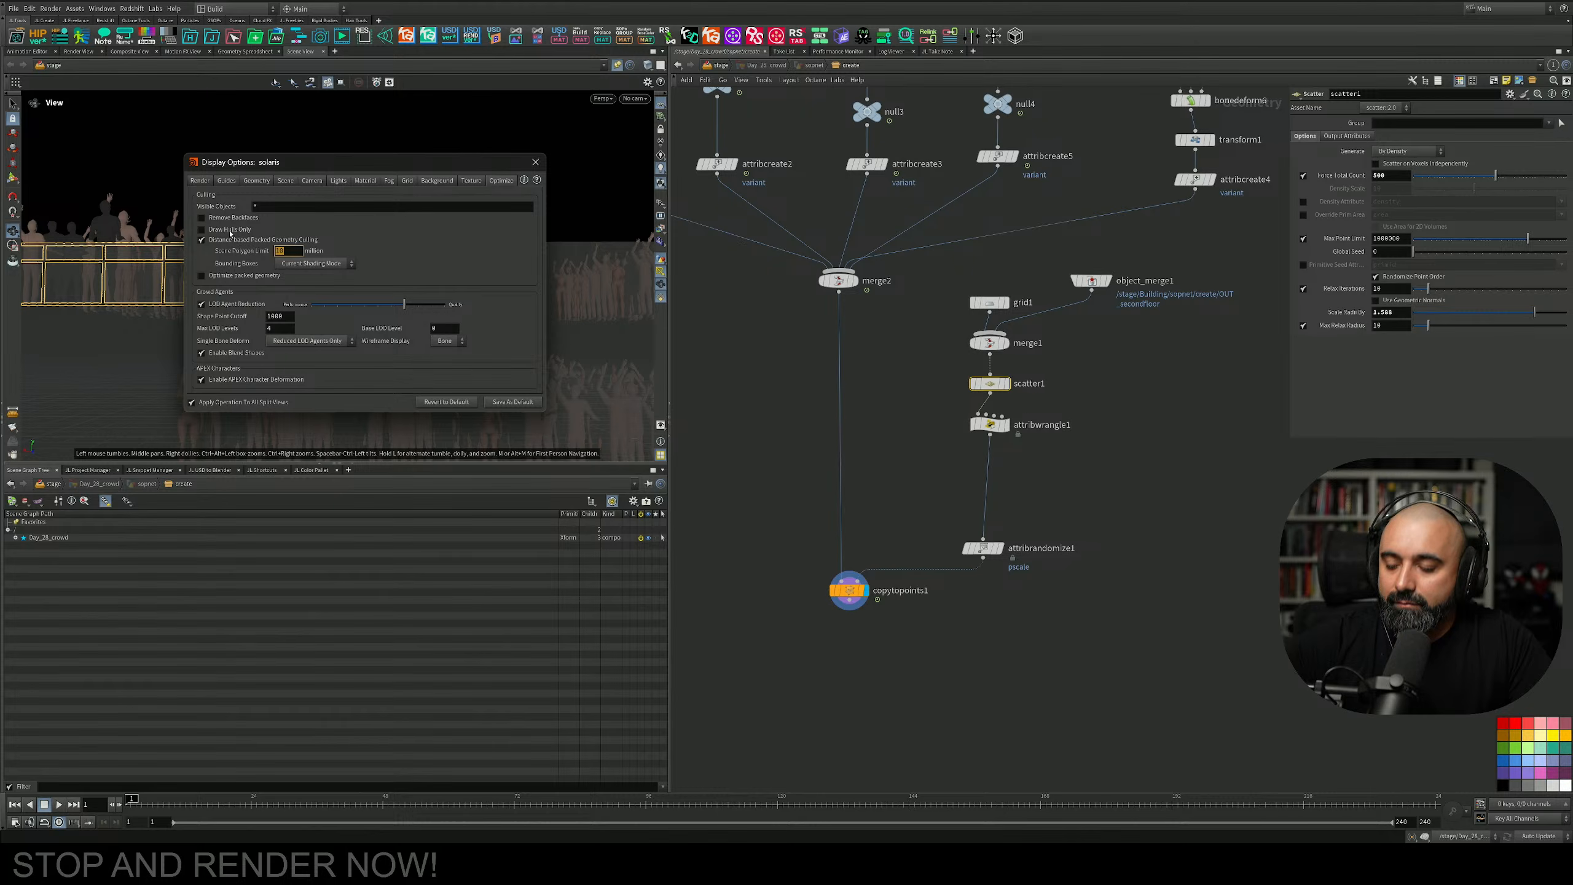
{"action": "type", "text": "15"}
{"action": "key", "text": "Return"}
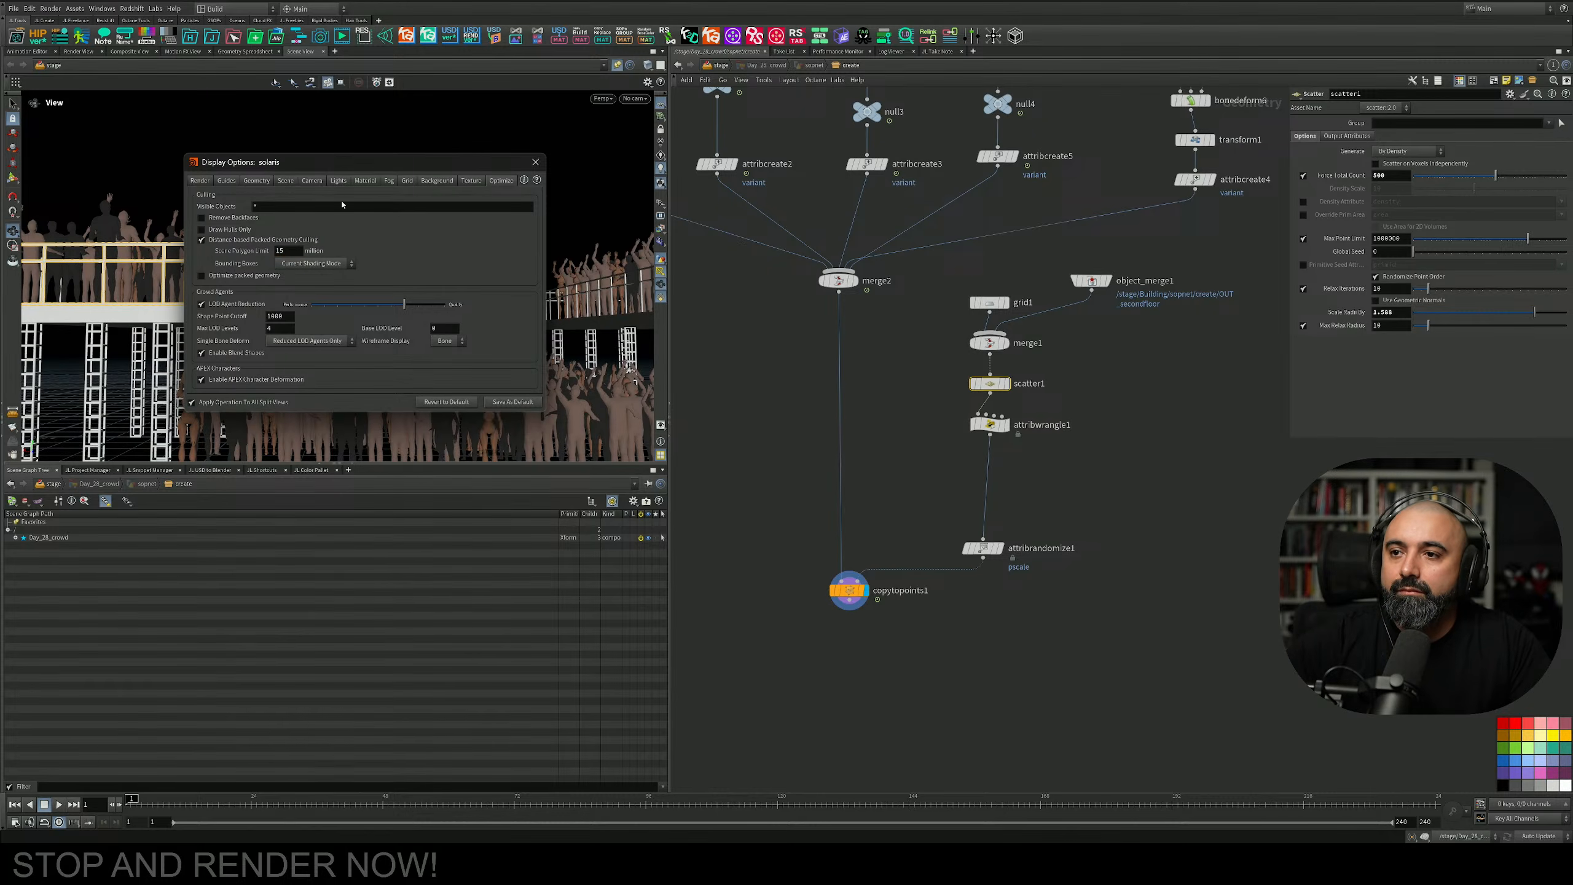
{"action": "left_click", "coordinate": [535, 162]}
{"action": "left_click_drag", "start_coordinate": [505, 197], "coordinate": [369, 246]}
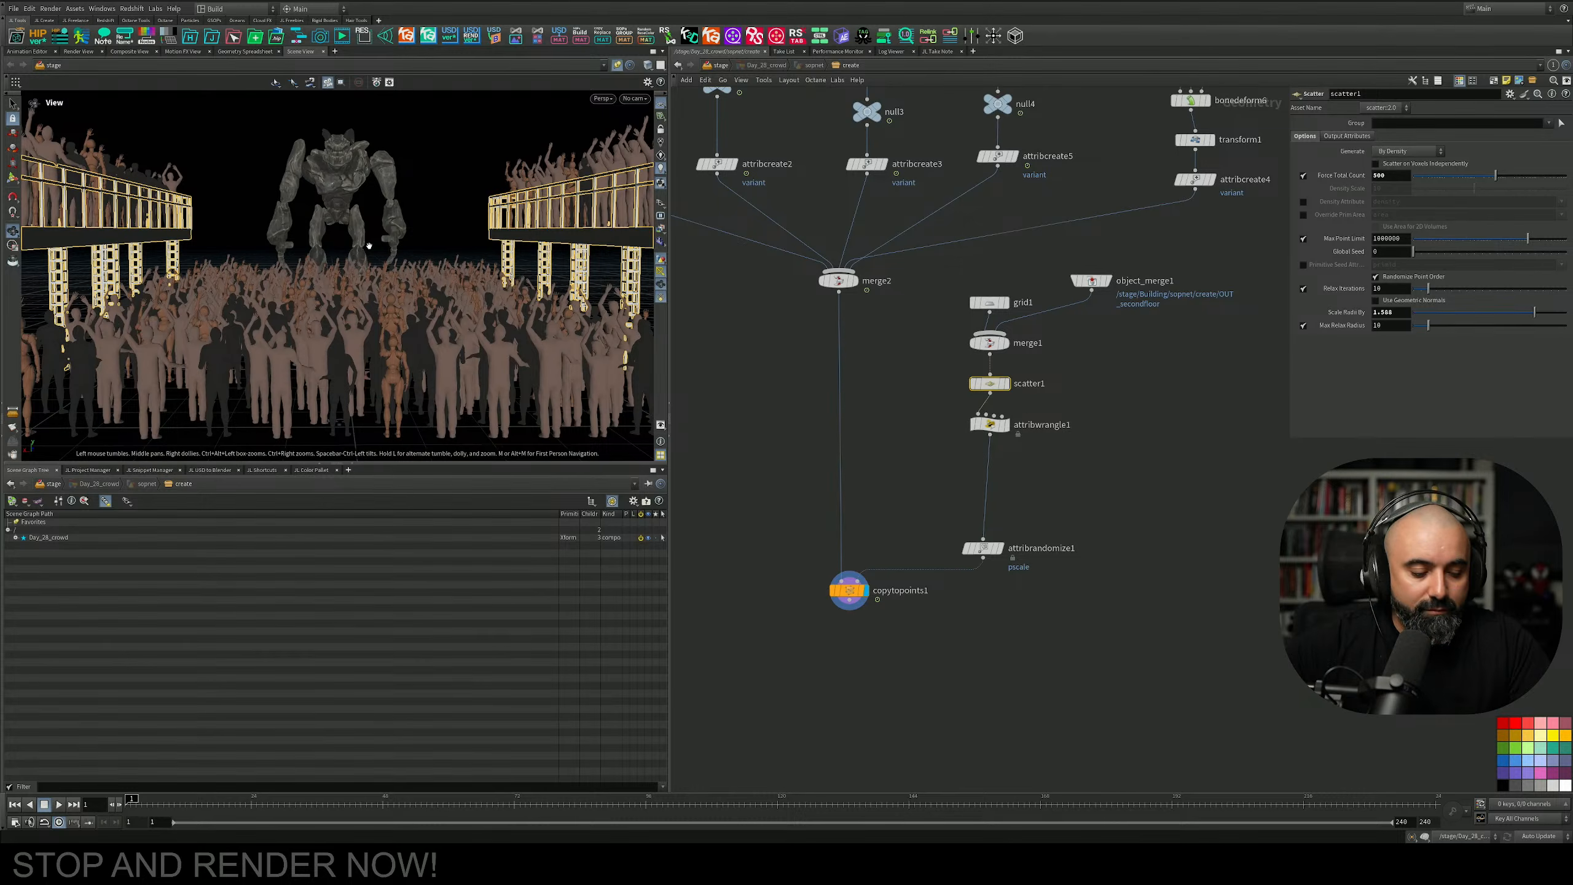
Save the scene file and inspect the denser crowd from beside both platforms.
{"action": "key", "text": "ctrl+s"}
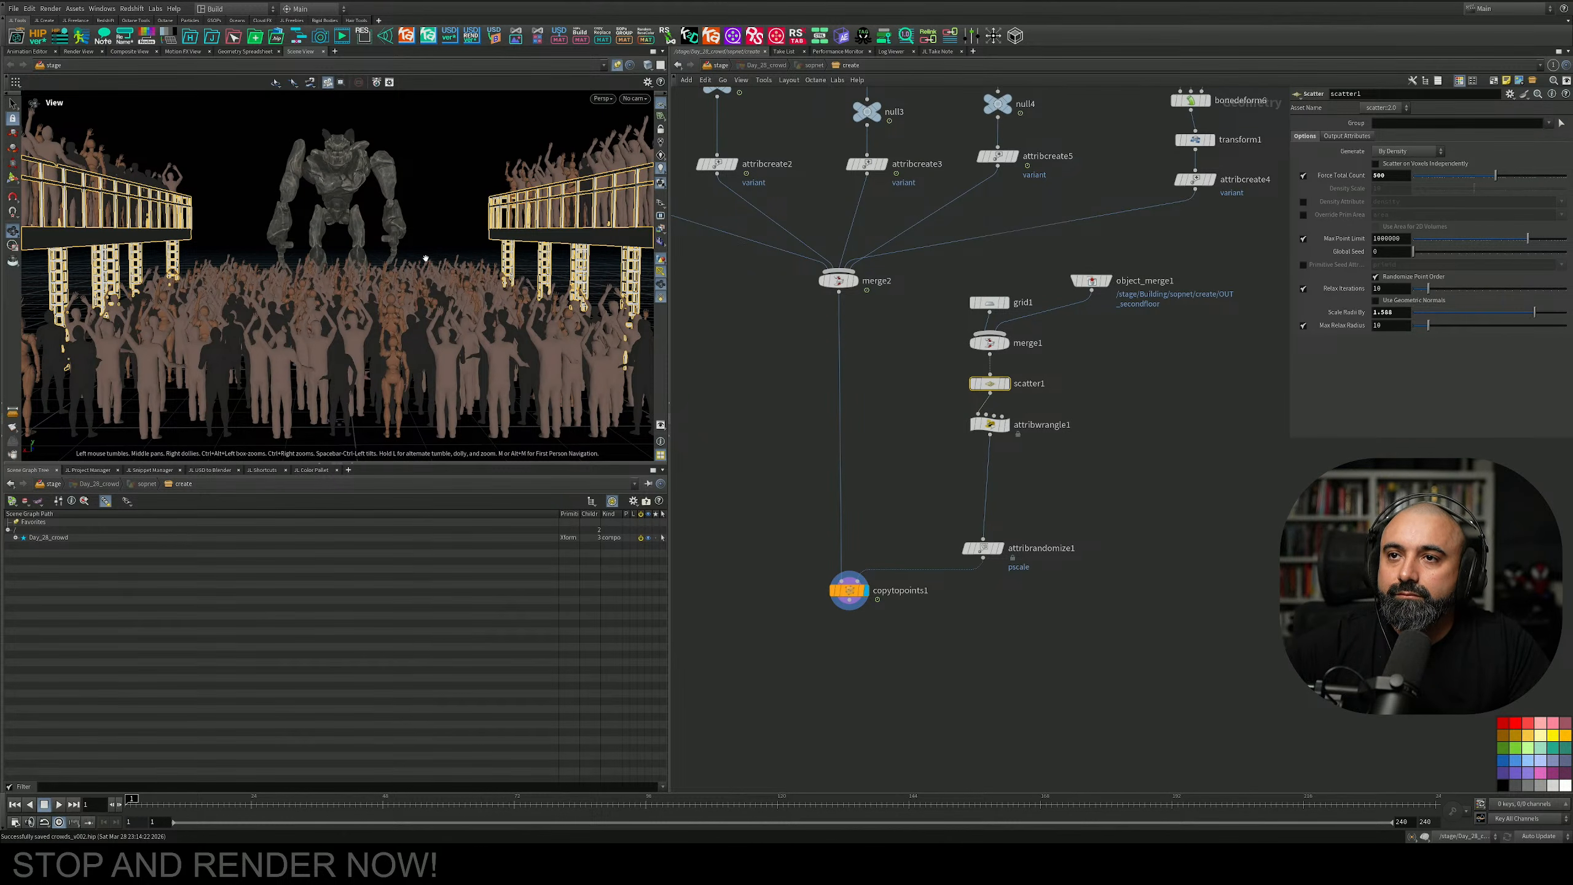
{"action": "left_click_drag", "start_coordinate": [425, 258], "coordinate": [579, 264]}
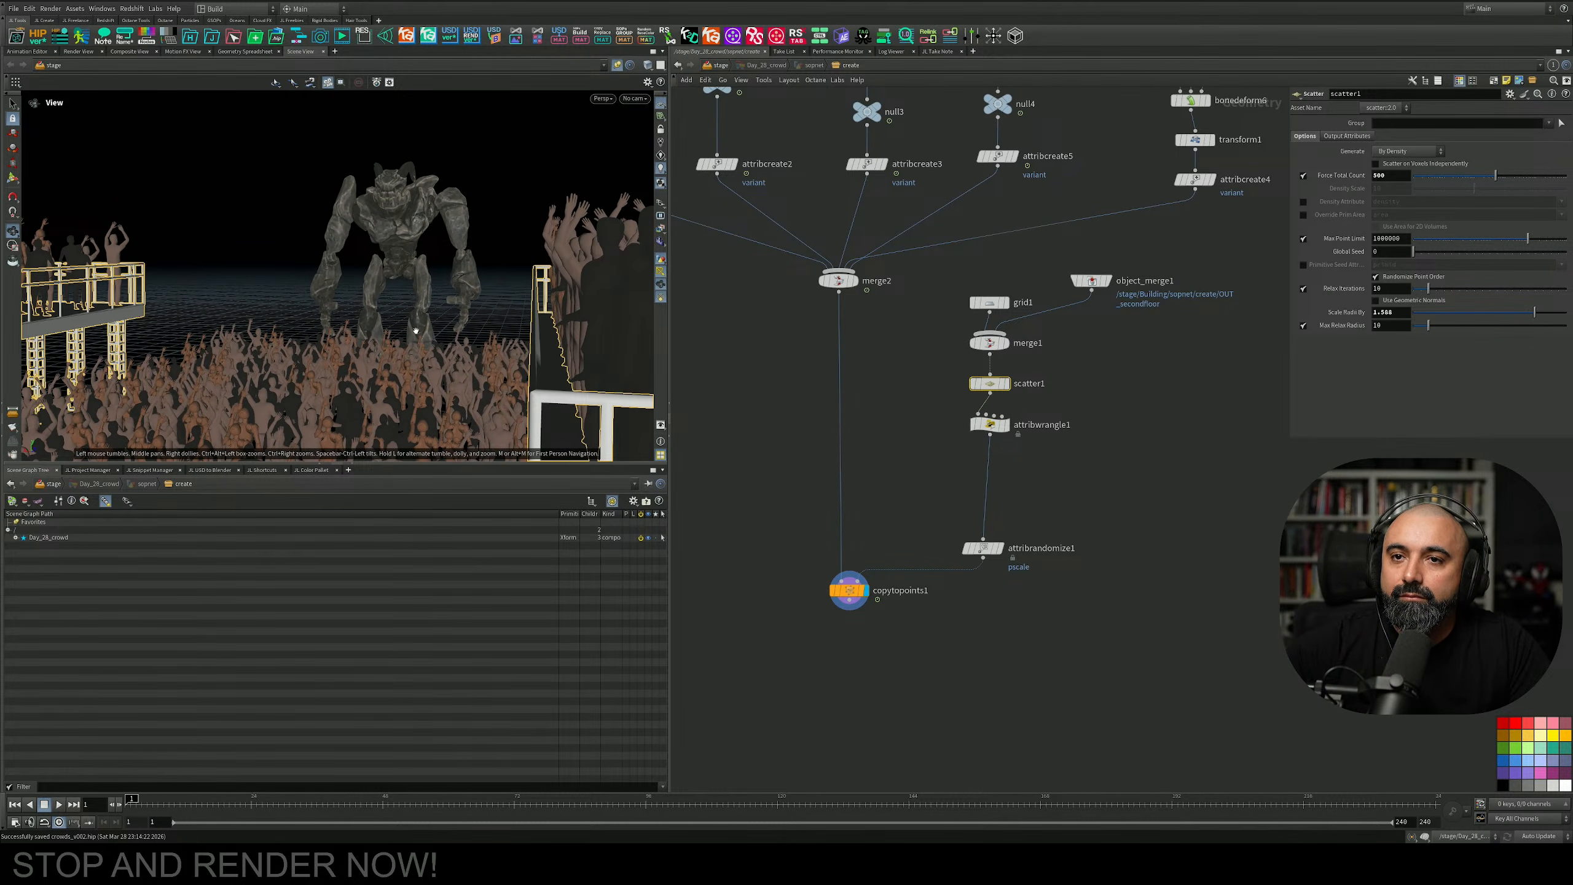
{"action": "left_click_drag", "start_coordinate": [415, 330], "coordinate": [301, 275]}
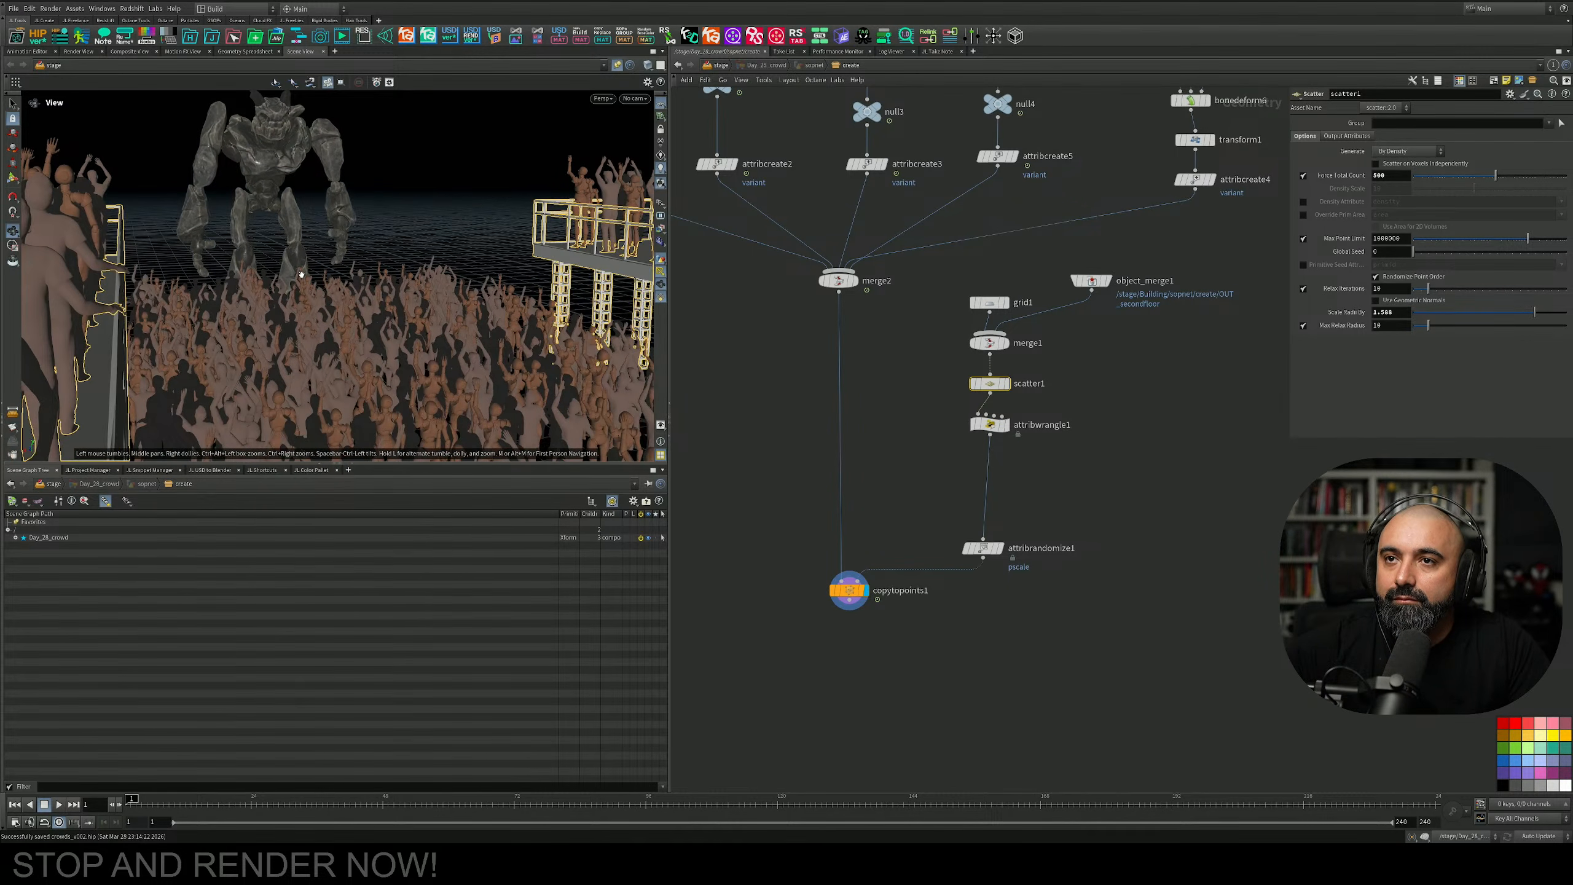
{"action": "right_click_drag", "start_coordinate": [376, 294], "coordinate": [326, 288]}
{"action": "left_click_drag", "start_coordinate": [327, 289], "coordinate": [362, 305]}
Return to the stage network and move the Day_28_crowd, DJ and Building nodes up, away from materiallibrary1.
{"action": "left_click", "coordinate": [721, 65]}
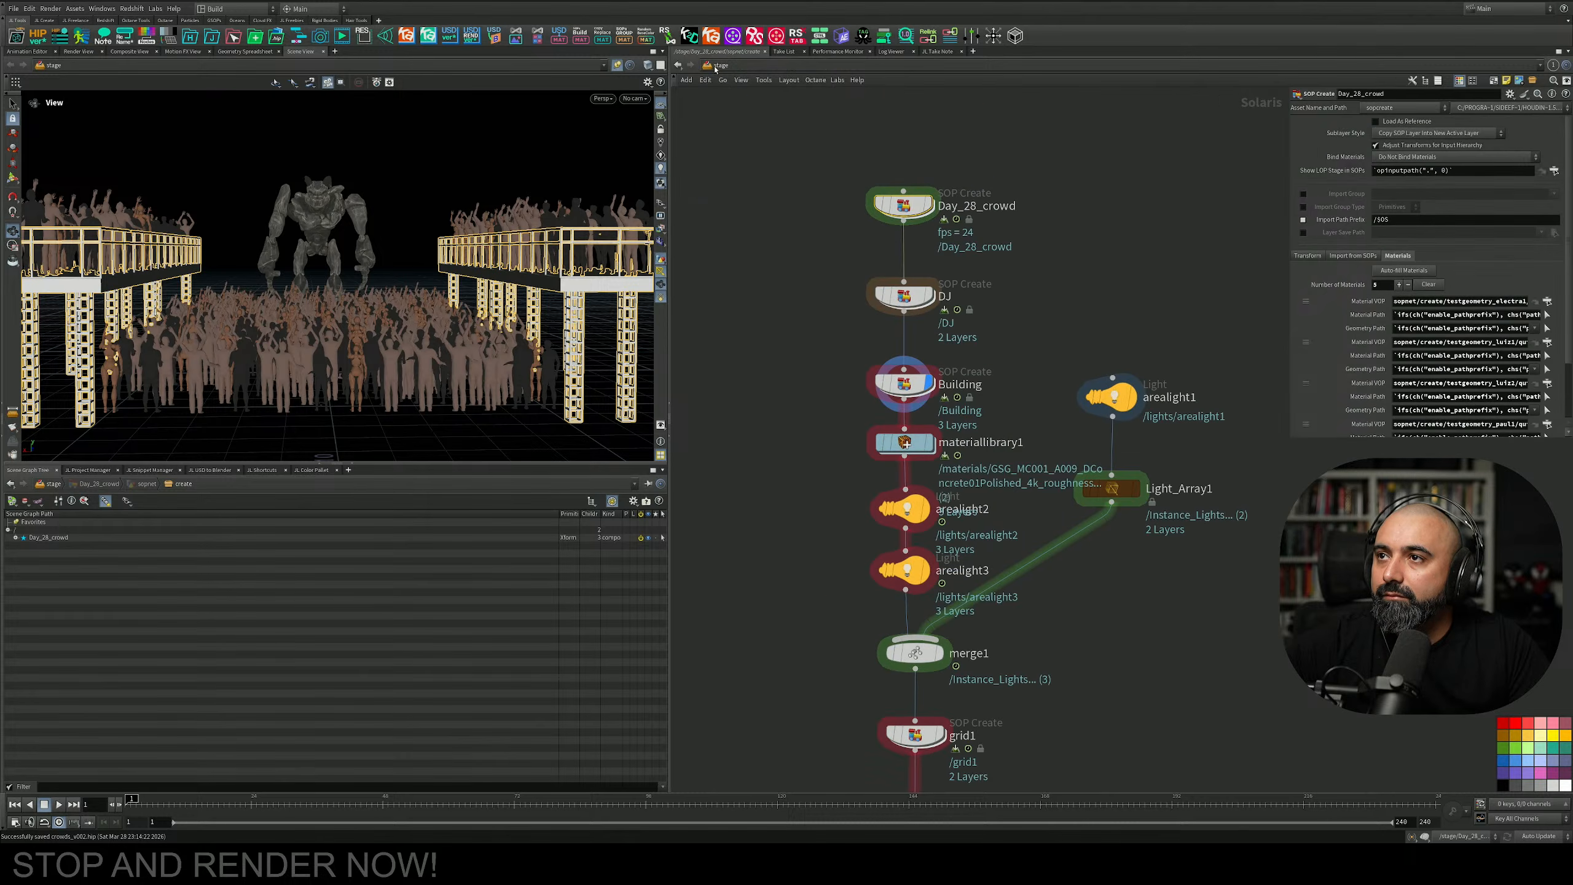
{"action": "scroll", "coordinate": [1064, 514], "scroll_direction": "down", "scroll_amount": 4}
{"action": "middle_click_drag", "start_coordinate": [1063, 520], "coordinate": [1028, 355]}
{"action": "scroll", "coordinate": [1028, 360], "scroll_direction": "up", "scroll_amount": 2}
{"action": "middle_click_drag", "start_coordinate": [932, 223], "coordinate": [932, 383]}
{"action": "left_click_drag", "start_coordinate": [816, 189], "coordinate": [924, 210]}
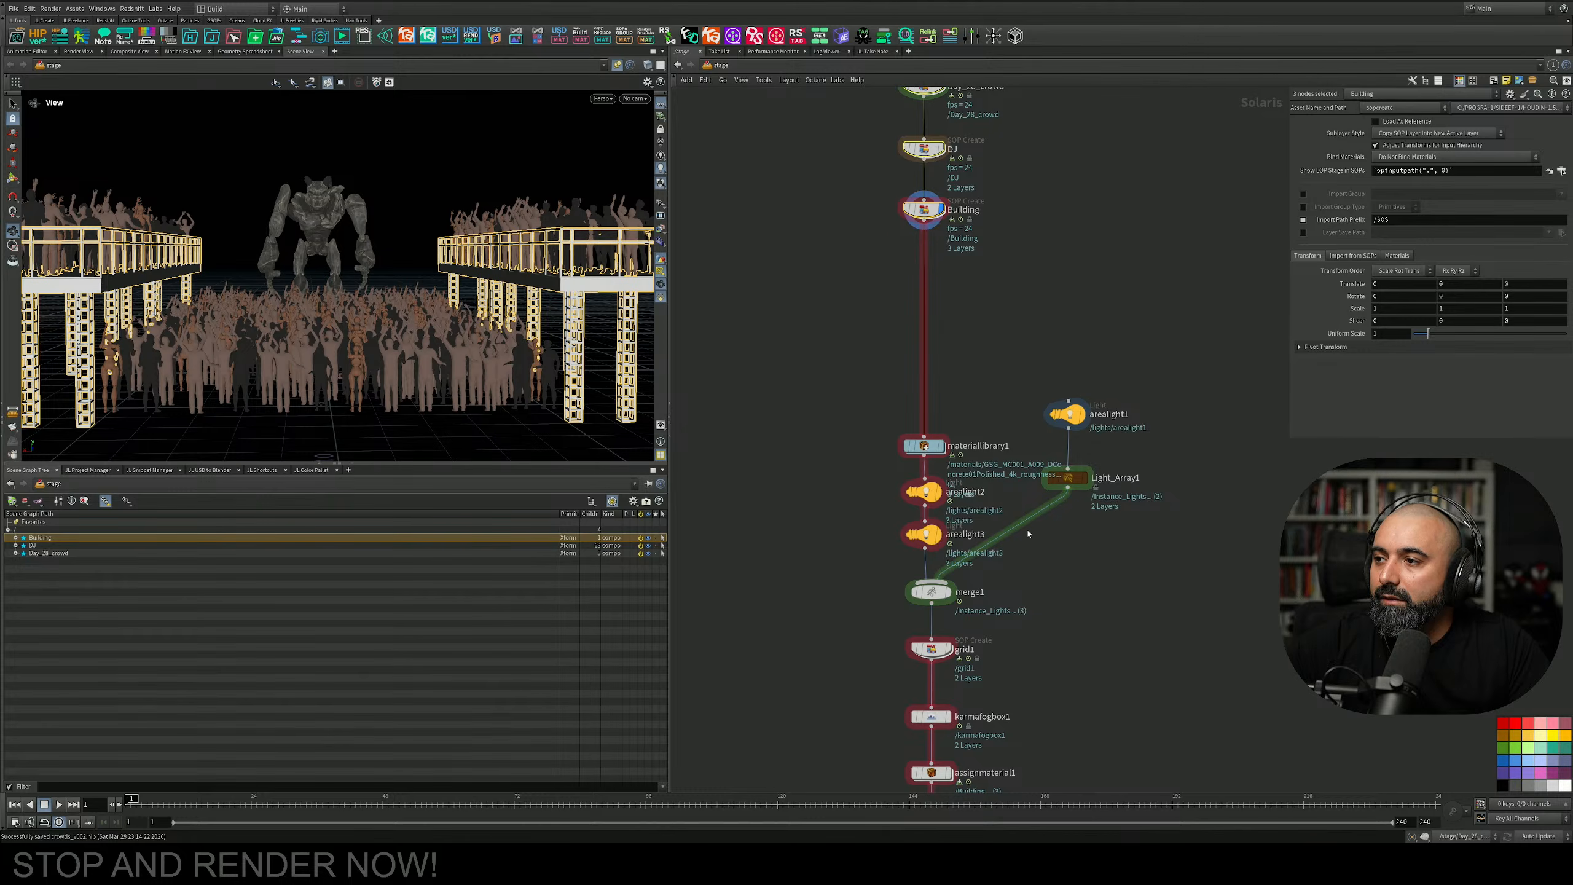
{"action": "middle_click_drag", "start_coordinate": [1028, 533], "coordinate": [1018, 459]}
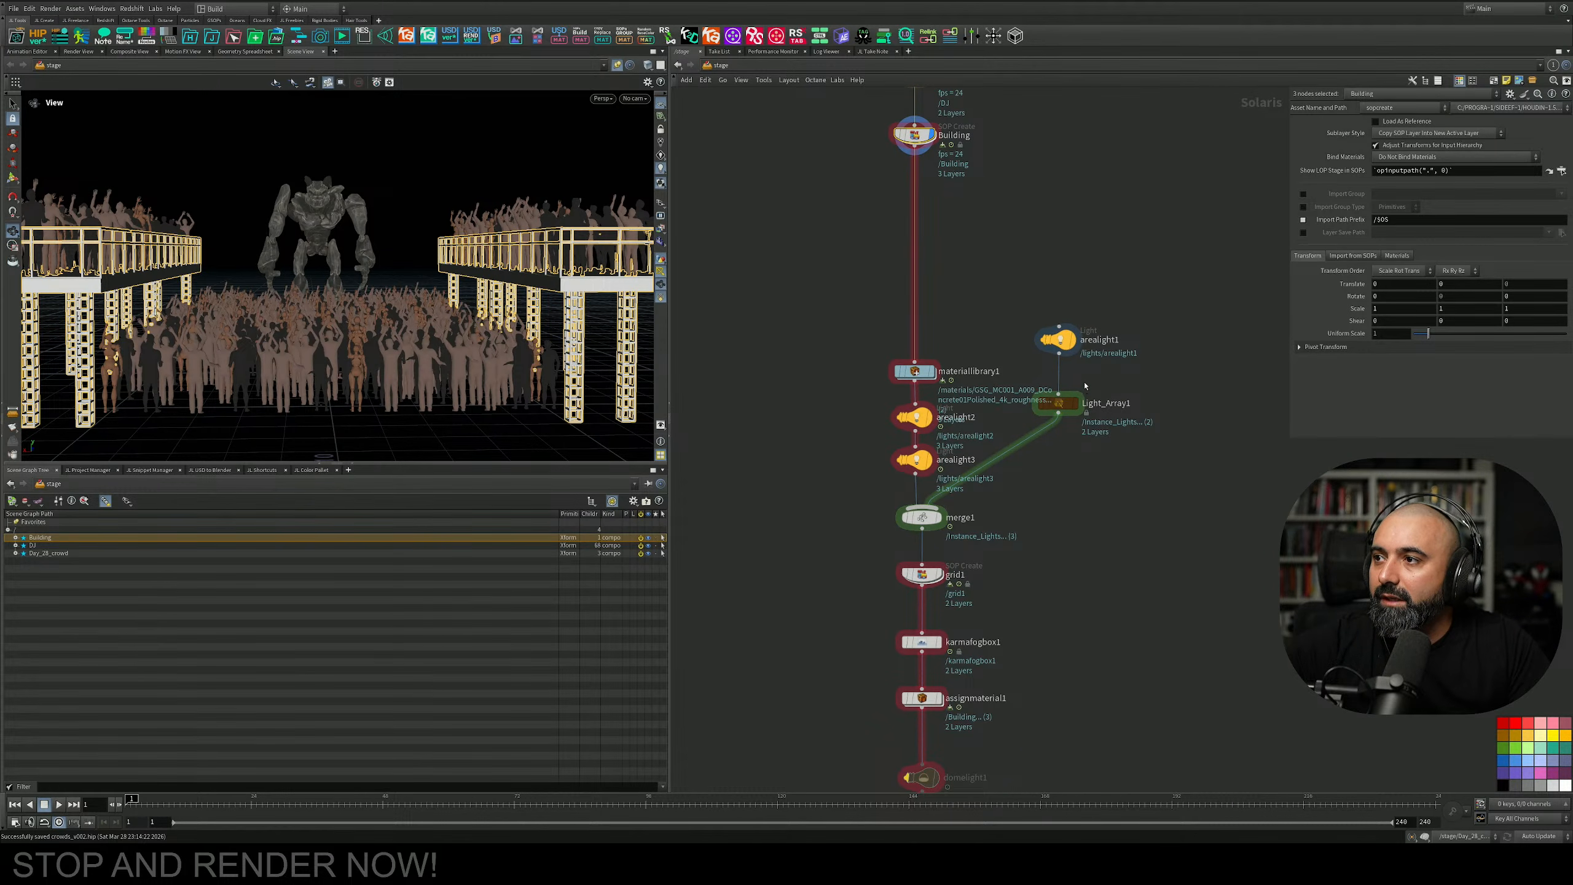
Disconnect Light_Array1 from merge1 and pull karmafogbox1 out of the main node chain.
{"action": "left_click", "coordinate": [1074, 402]}
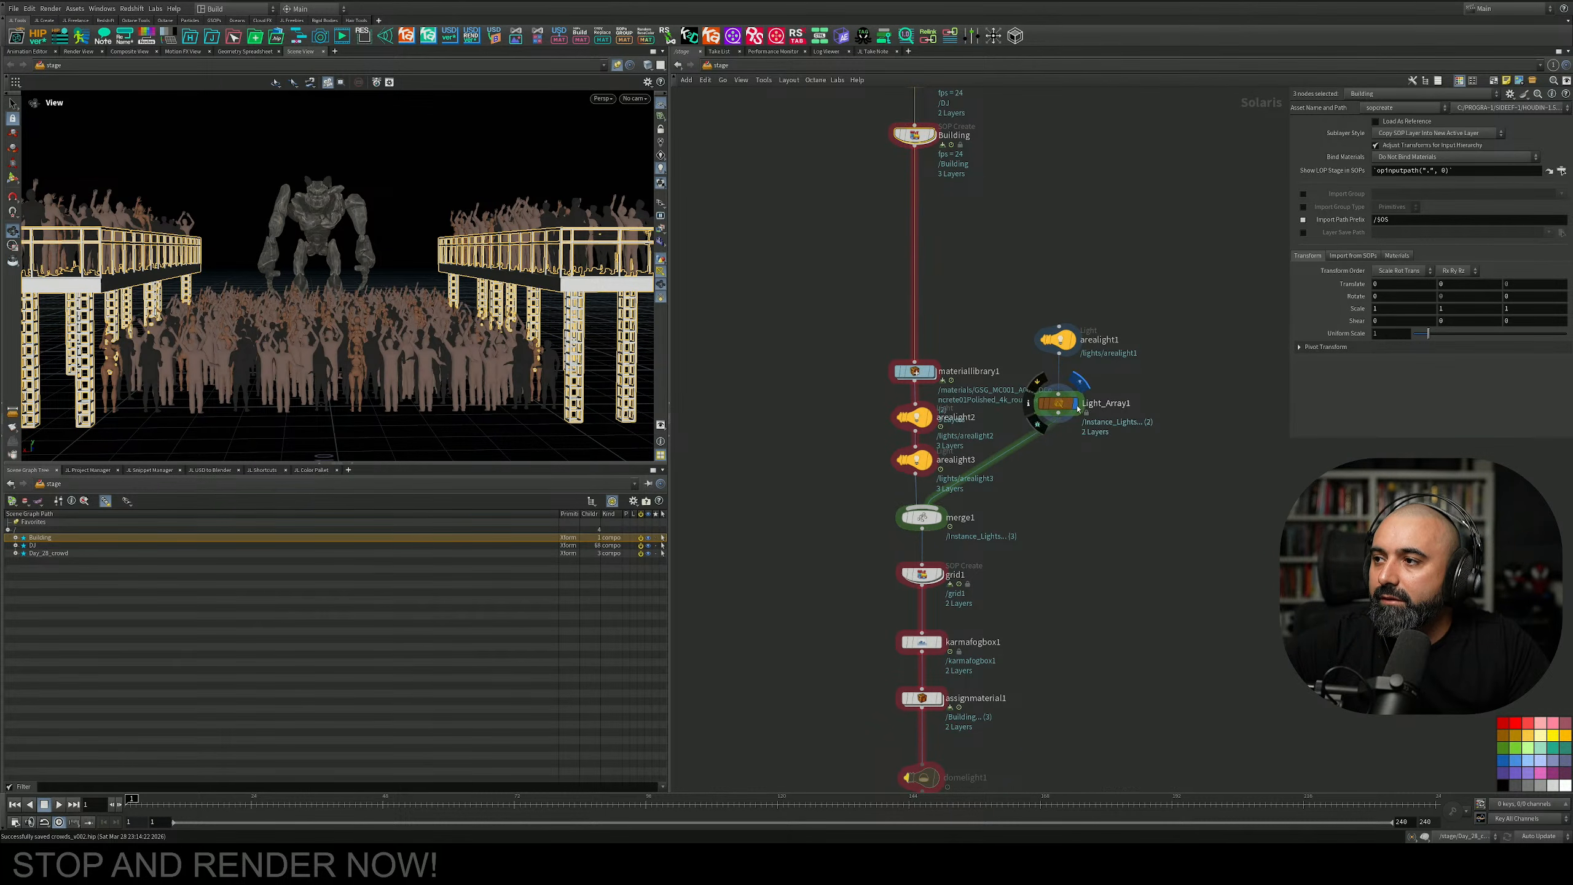
{"action": "left_click", "coordinate": [1058, 403]}
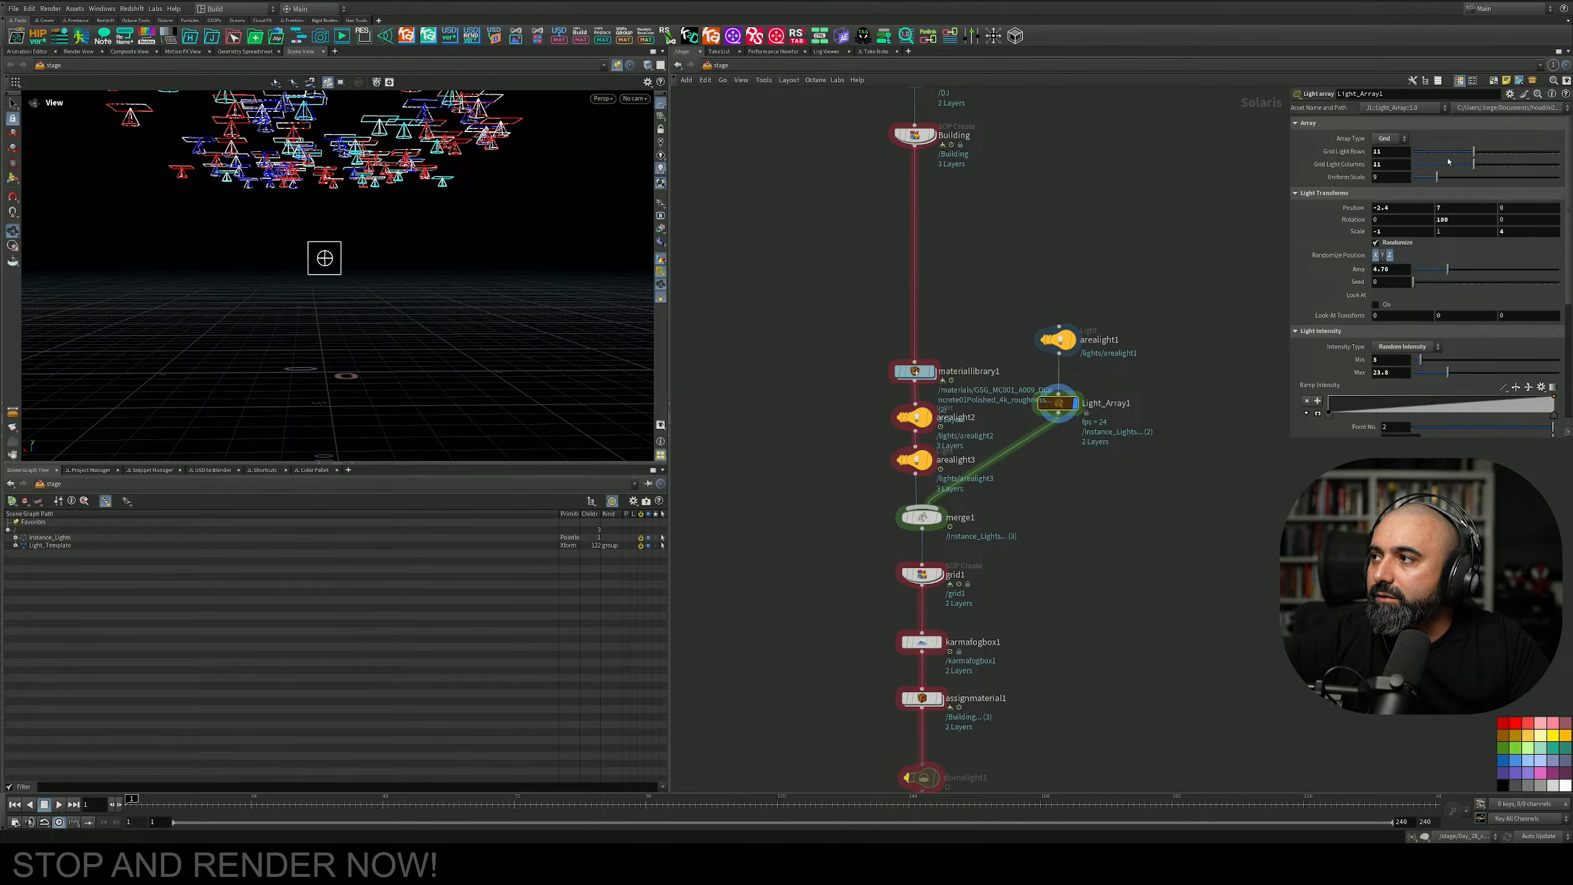
{"action": "scroll", "coordinate": [1044, 448], "scroll_direction": "up", "scroll_amount": 2}
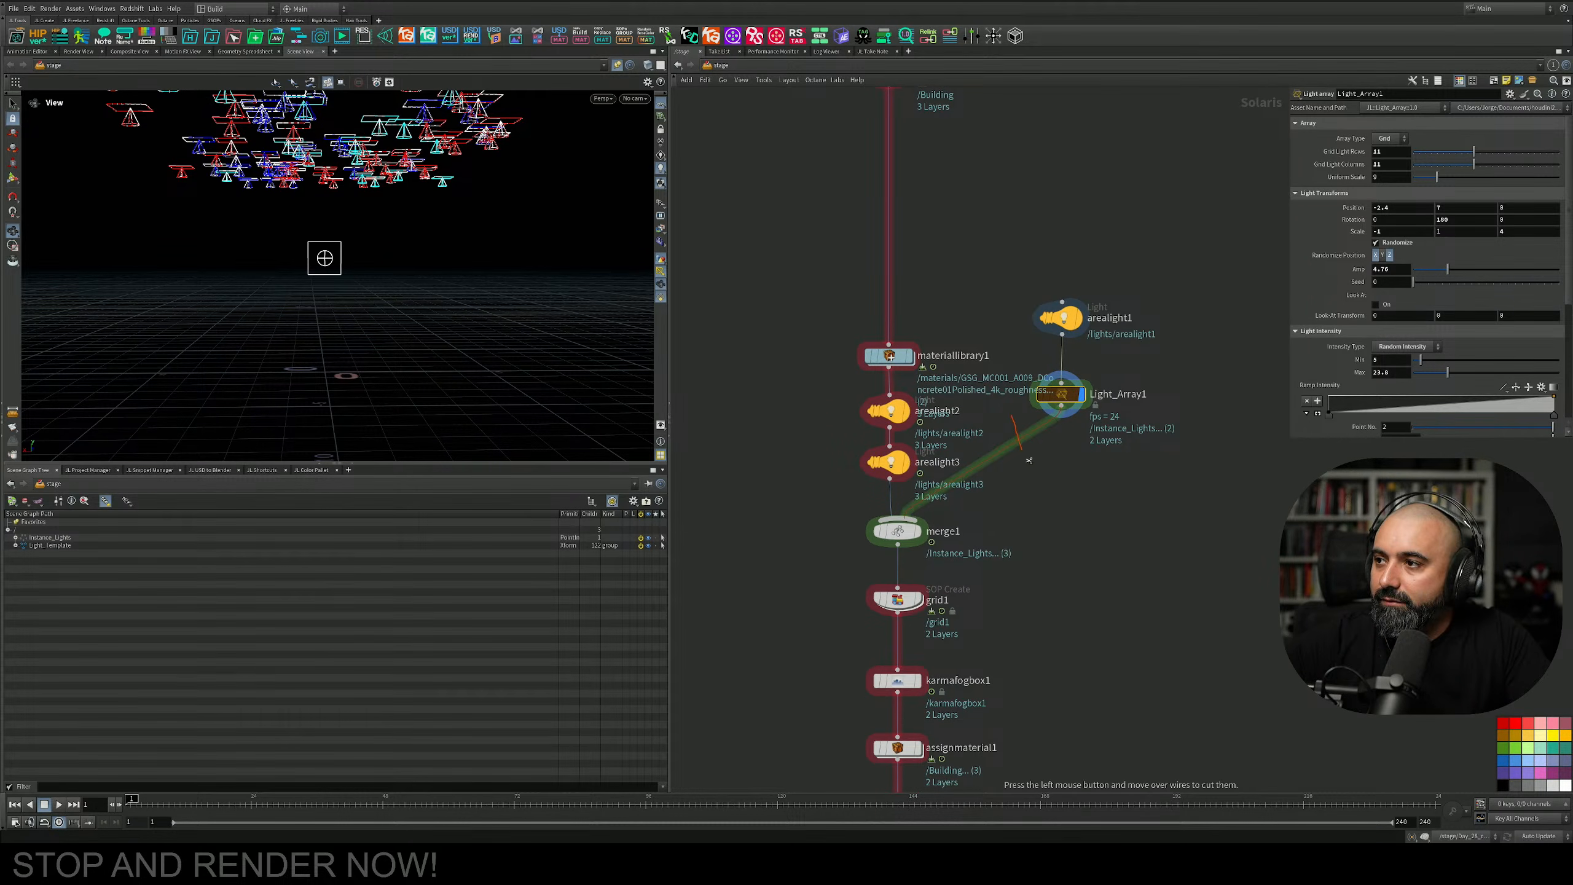
{"action": "middle_click_drag", "start_coordinate": [1022, 518], "coordinate": [1024, 351]}
{"action": "scroll", "coordinate": [997, 428], "scroll_direction": "down", "scroll_amount": 3}
{"action": "scroll", "coordinate": [963, 545], "scroll_direction": "up", "scroll_amount": 3}
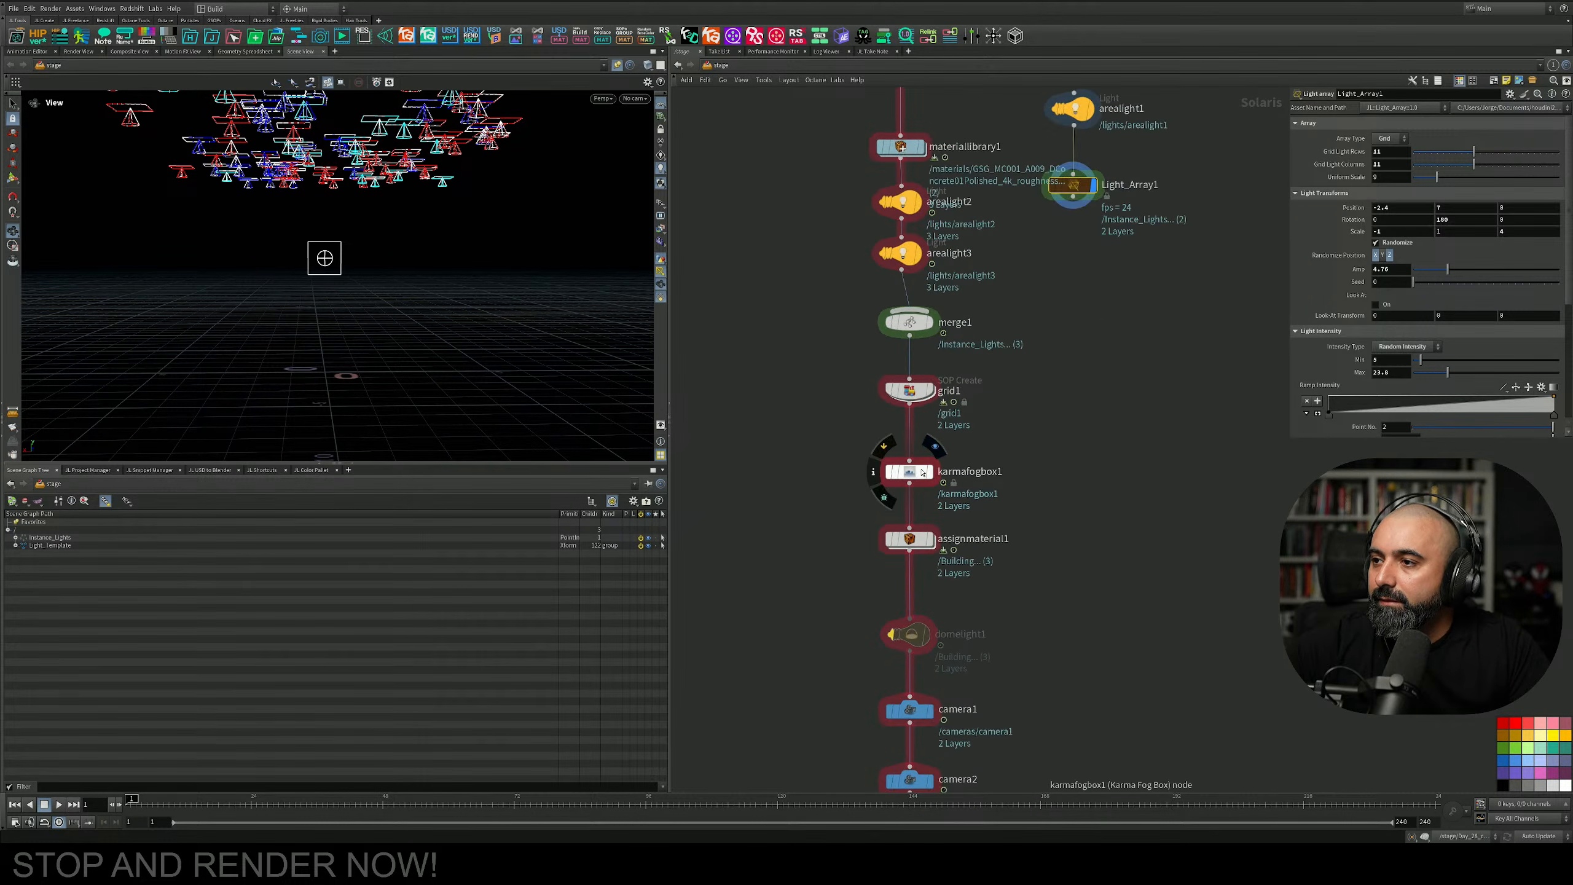
{"action": "left_click_drag", "start_coordinate": [928, 474], "coordinate": [1189, 464]}
Make camera2 the displayed node and render the view through it with Karma CPU.
{"action": "middle_click_drag", "start_coordinate": [1037, 548], "coordinate": [1066, 445]}
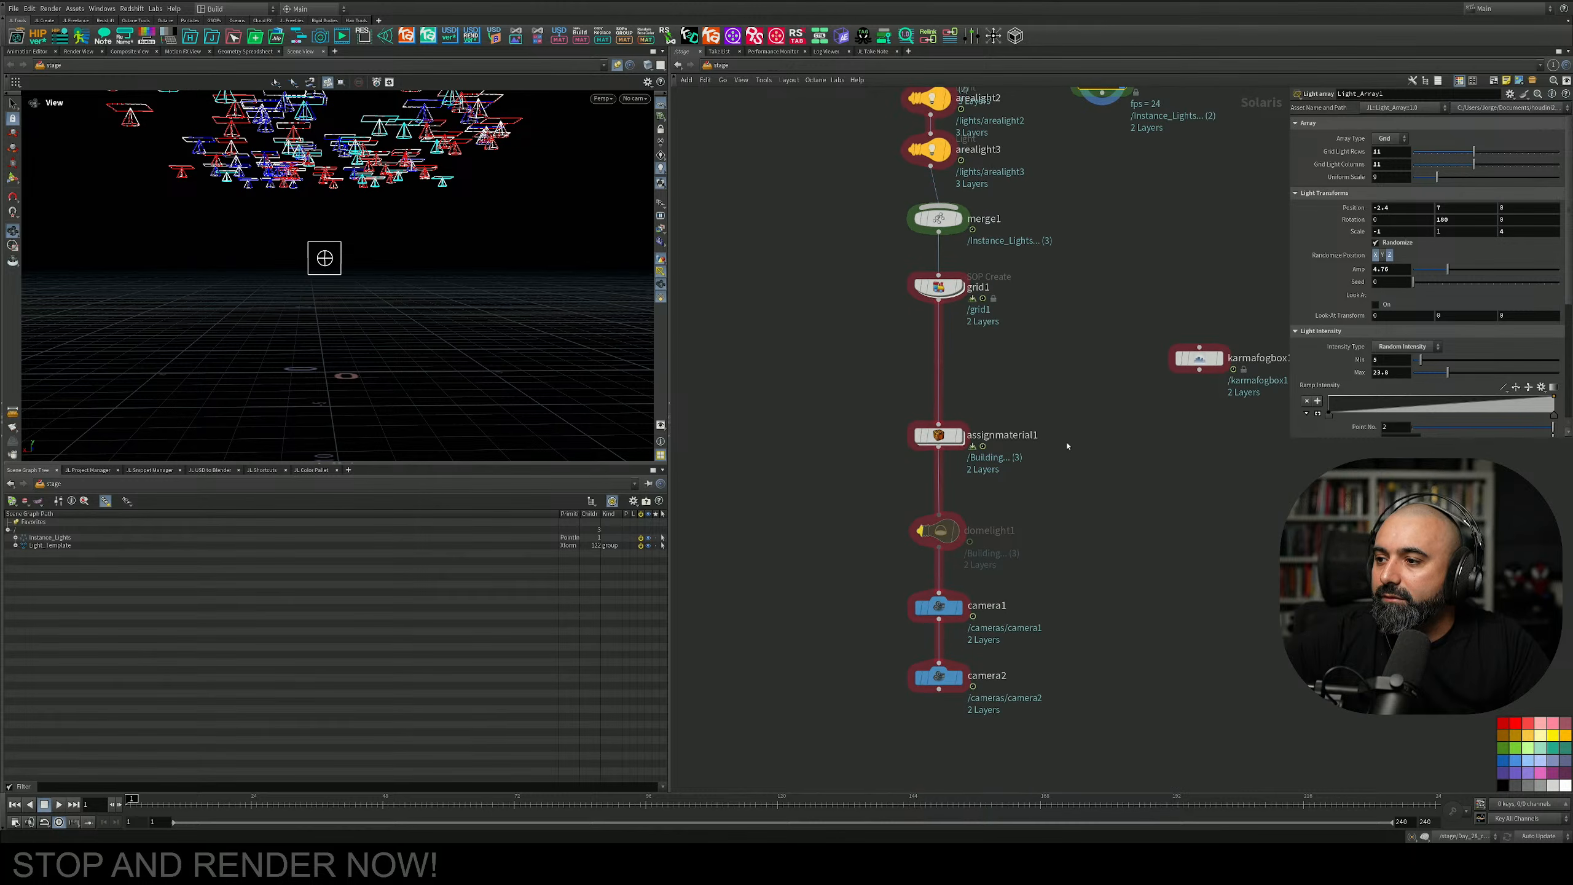
{"action": "mouse_move", "coordinate": [962, 687]}
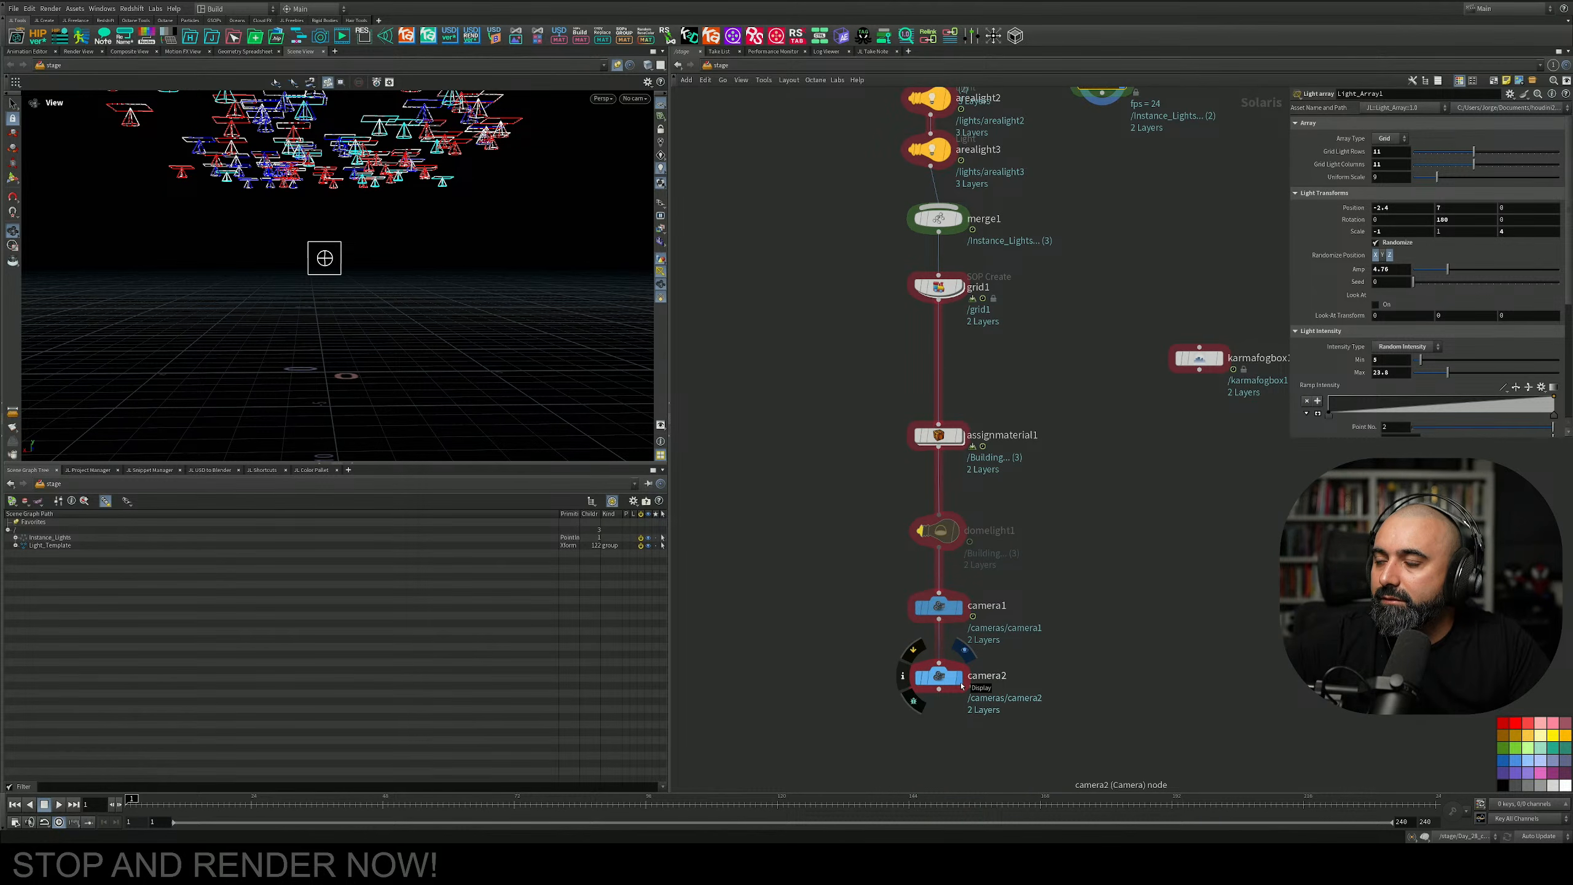
{"action": "left_click", "coordinate": [960, 678]}
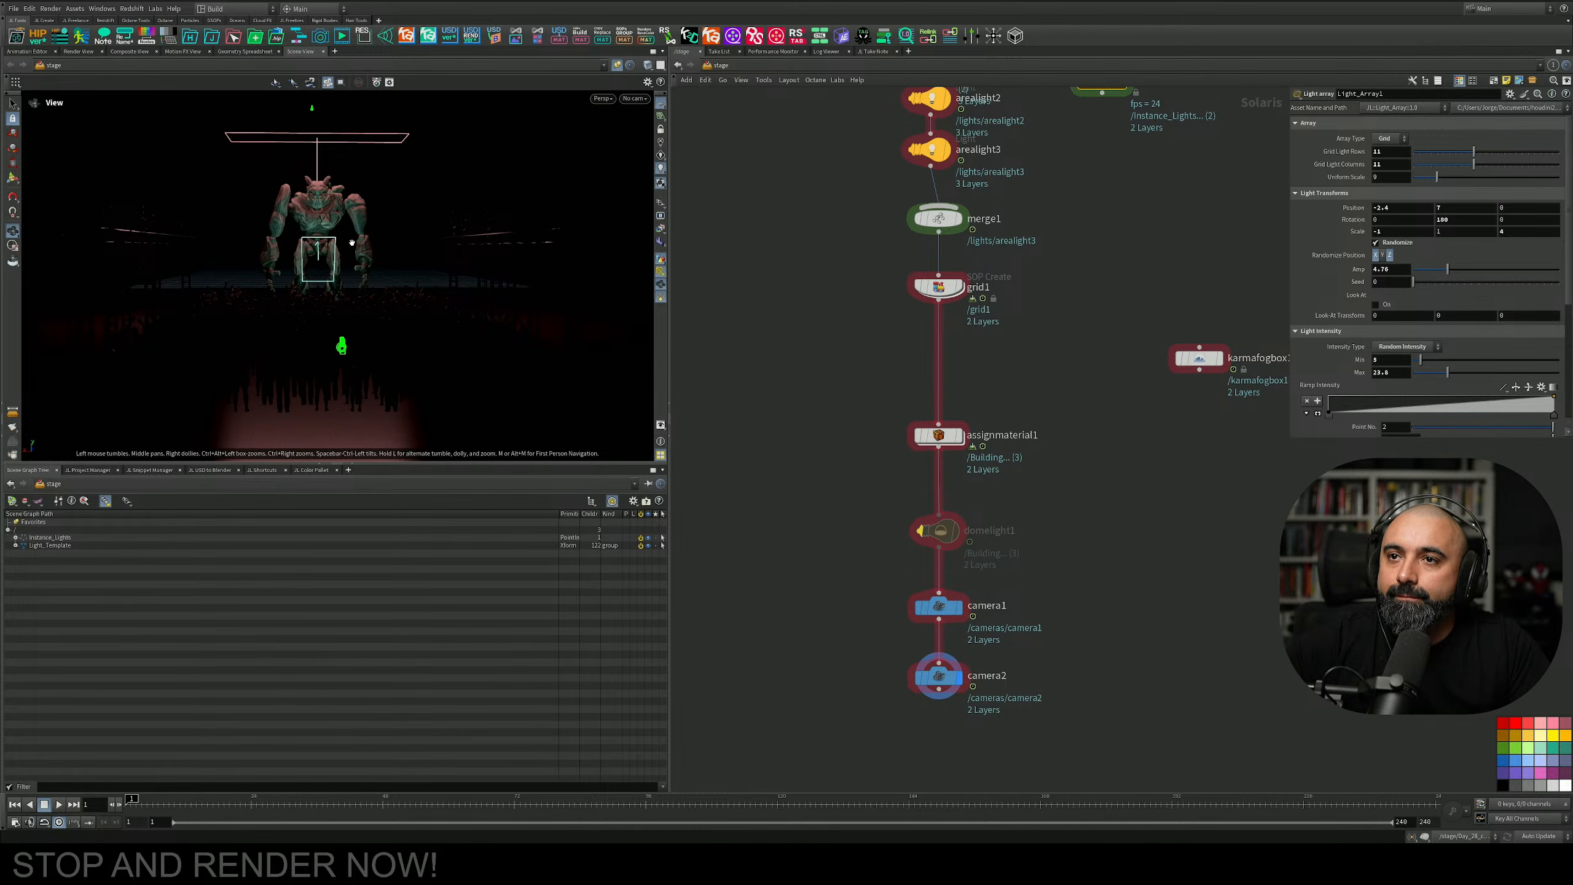
{"action": "left_click", "coordinate": [634, 98]}
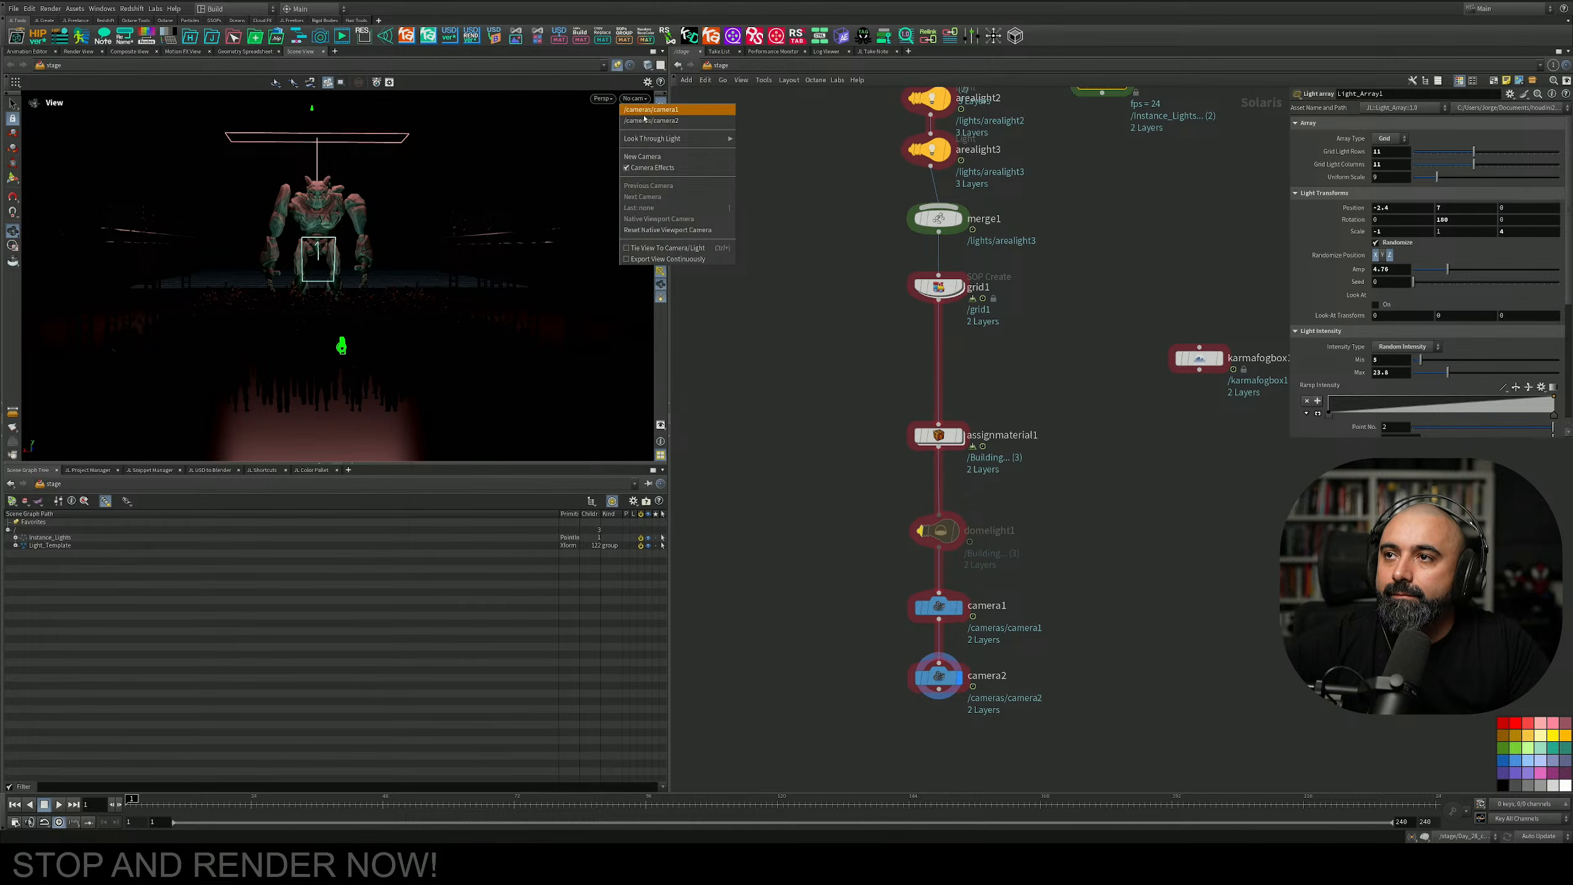
{"action": "left_click", "coordinate": [643, 118]}
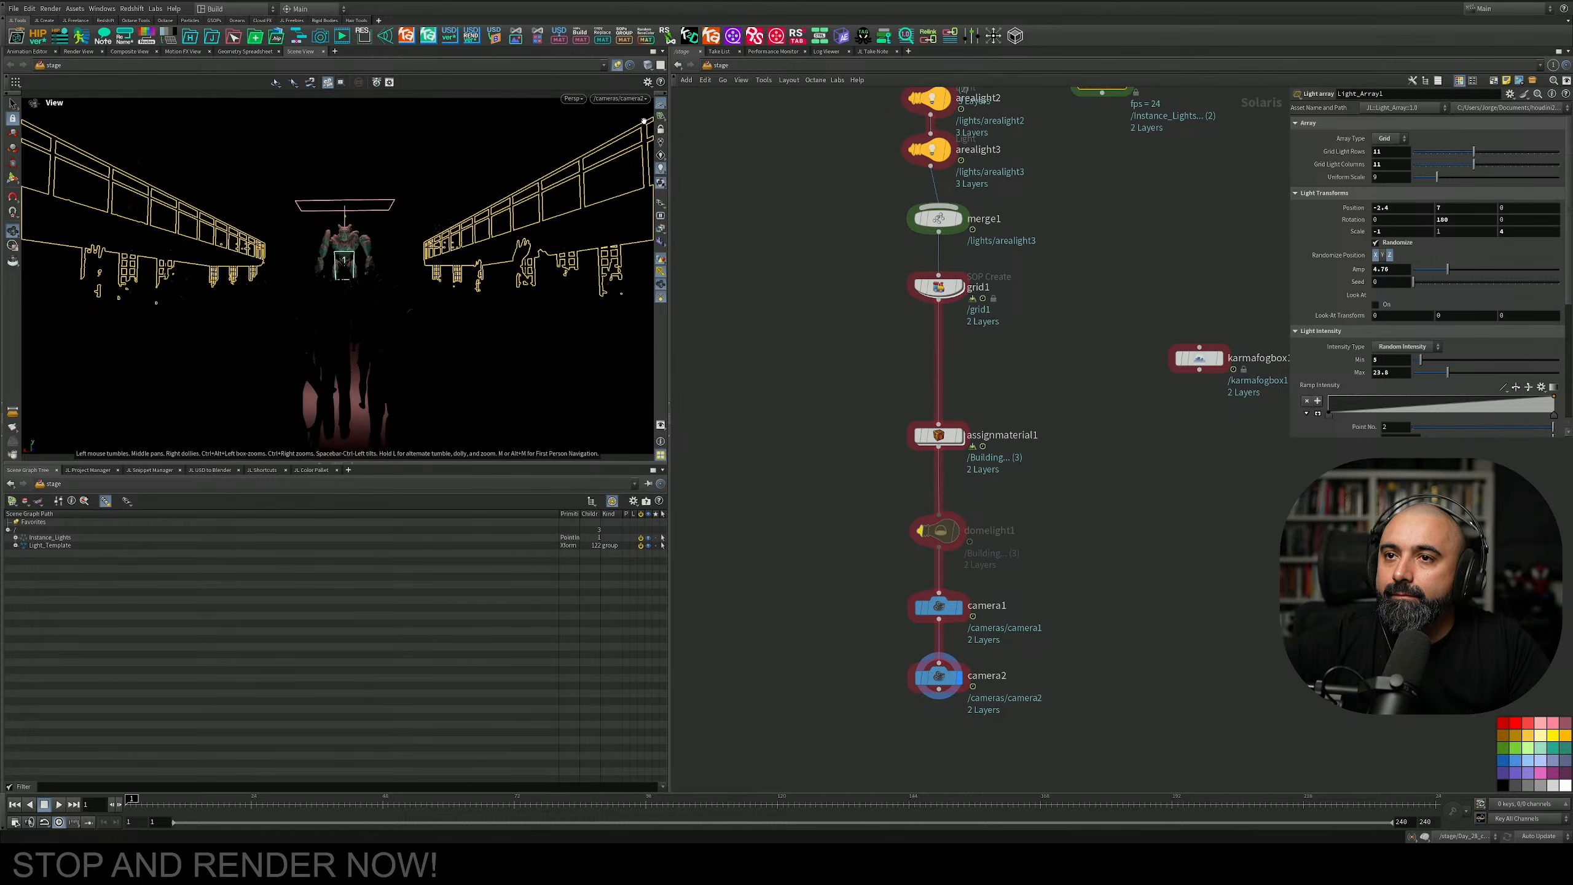
{"action": "left_click", "coordinate": [573, 98]}
{"action": "left_click", "coordinate": [585, 149]}
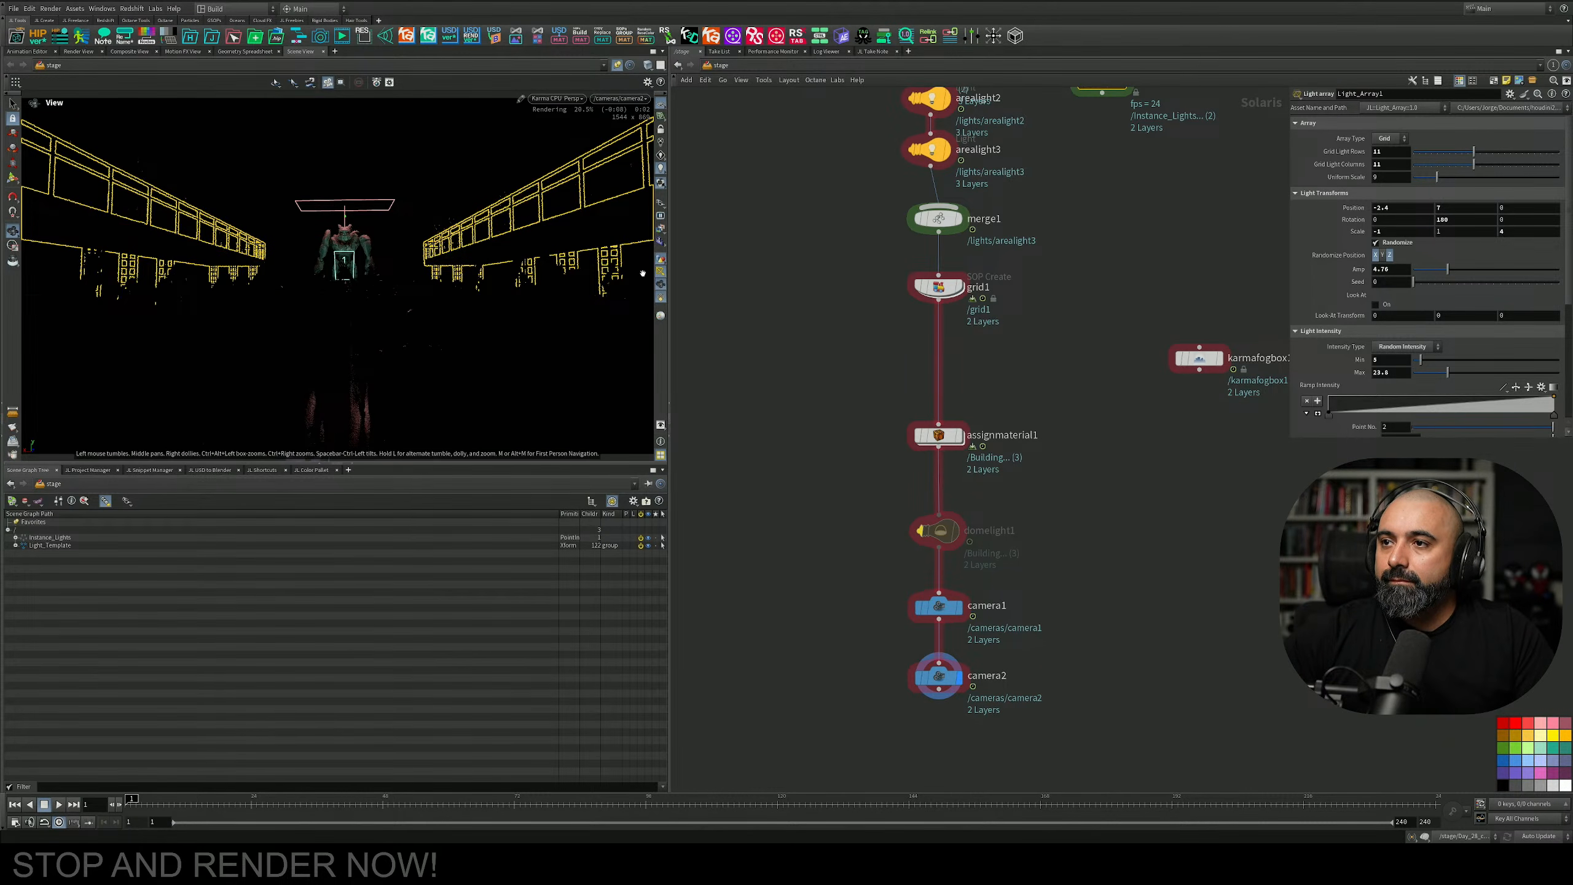
Enable domelight1 and dim it, trying an intensity of 0.05 and raising that slightly.
{"action": "left_click", "coordinate": [921, 530]}
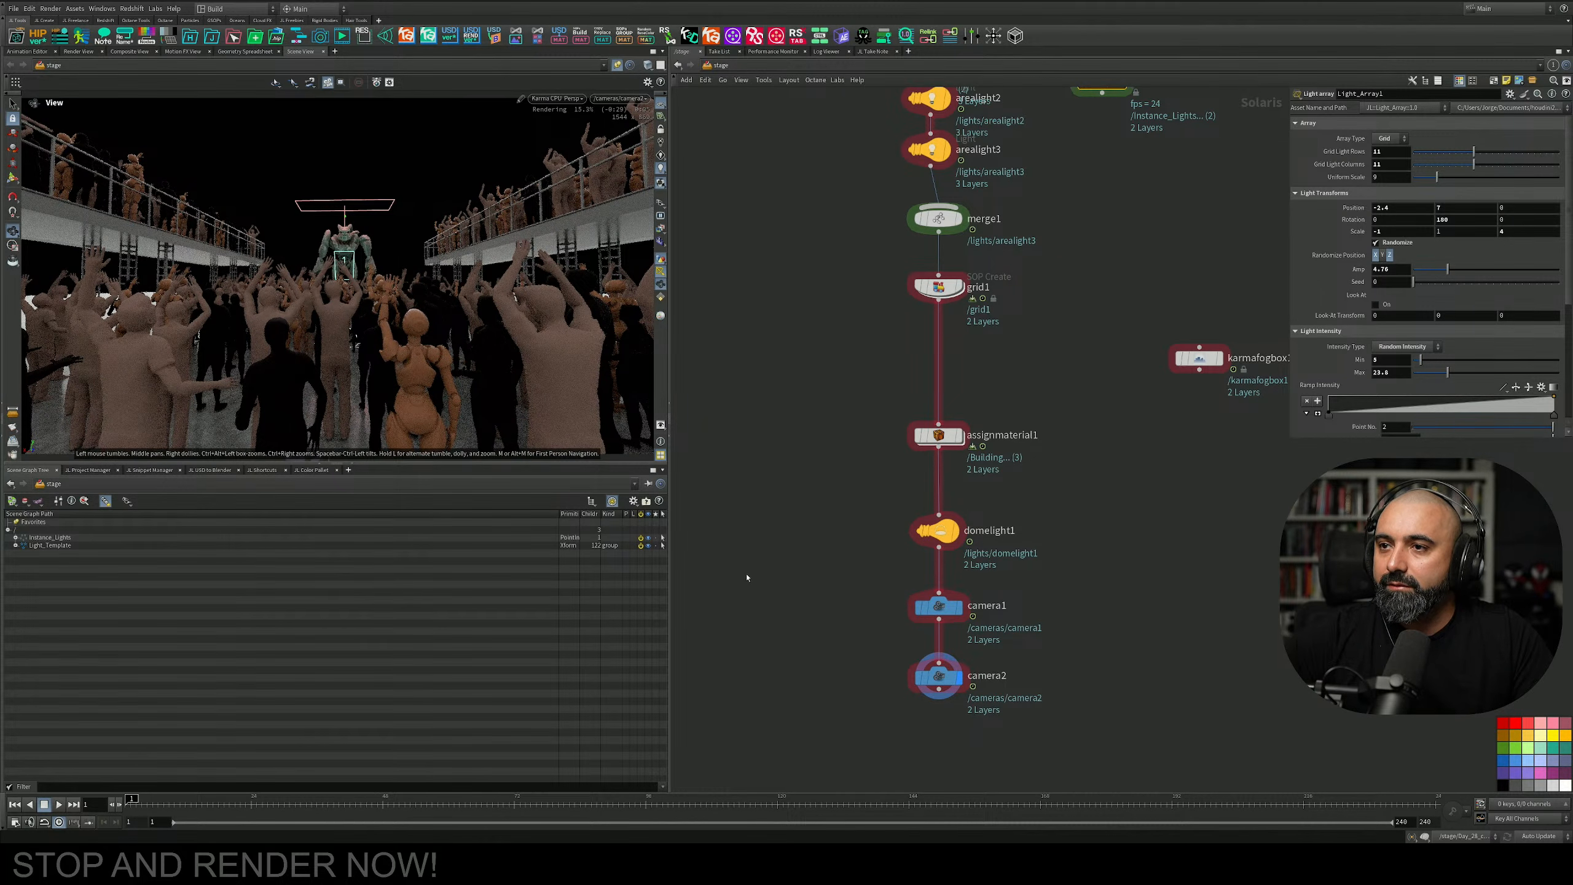
{"action": "middle_click_drag", "start_coordinate": [1040, 514], "coordinate": [1039, 559]}
{"action": "left_click_drag", "start_coordinate": [1005, 551], "coordinate": [885, 607]}
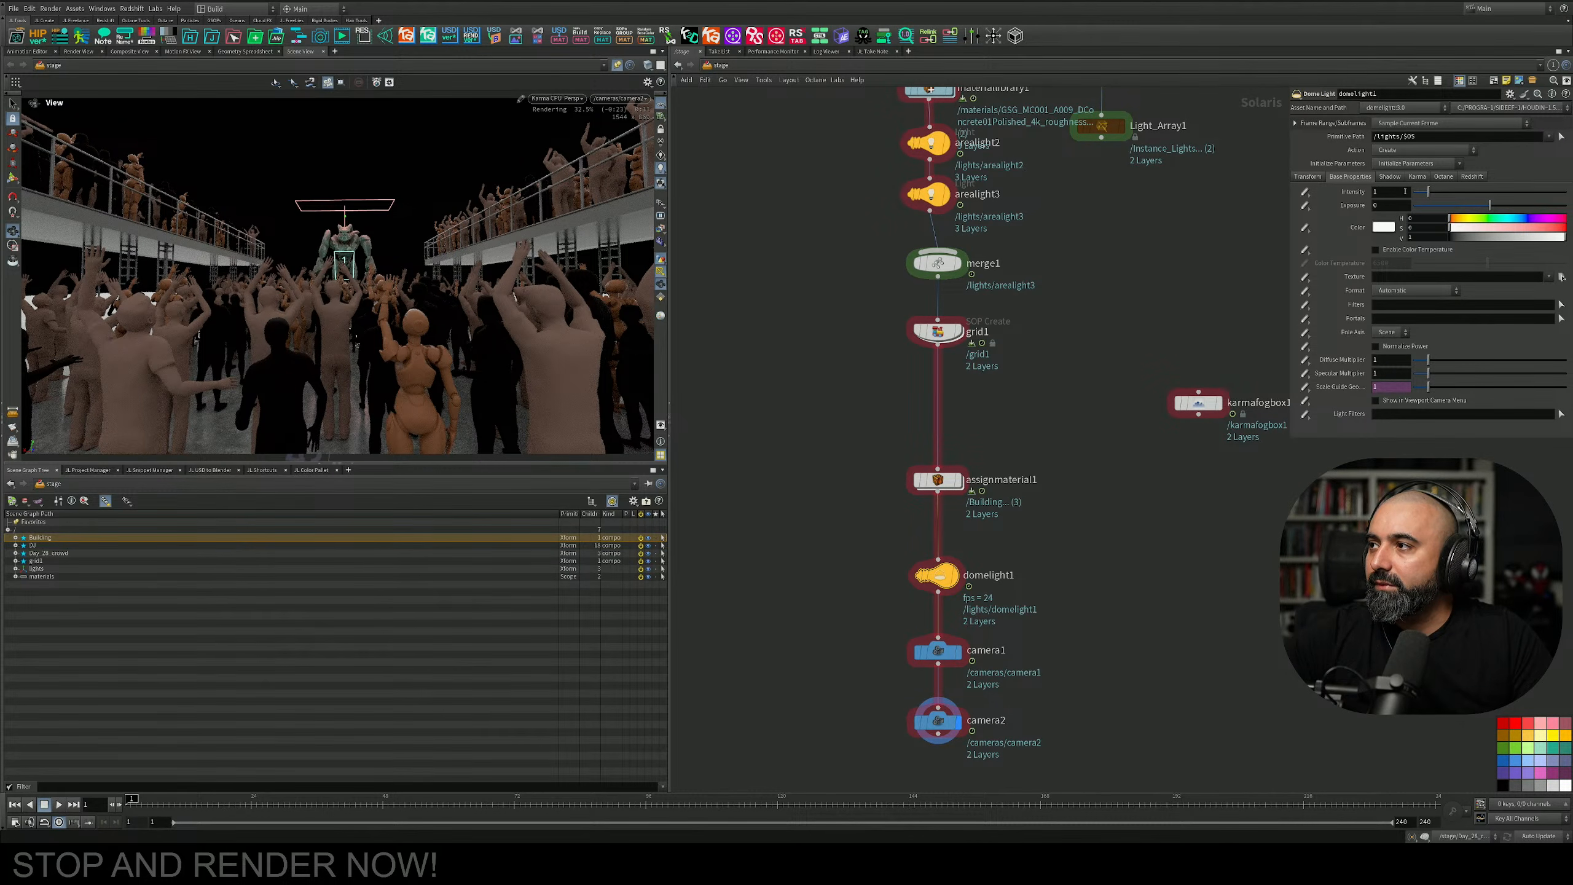
{"action": "left_click_drag", "start_coordinate": [1428, 192], "coordinate": [1276, 186]}
{"action": "type", "text": "0.05"}
{"action": "key", "text": "Return"}
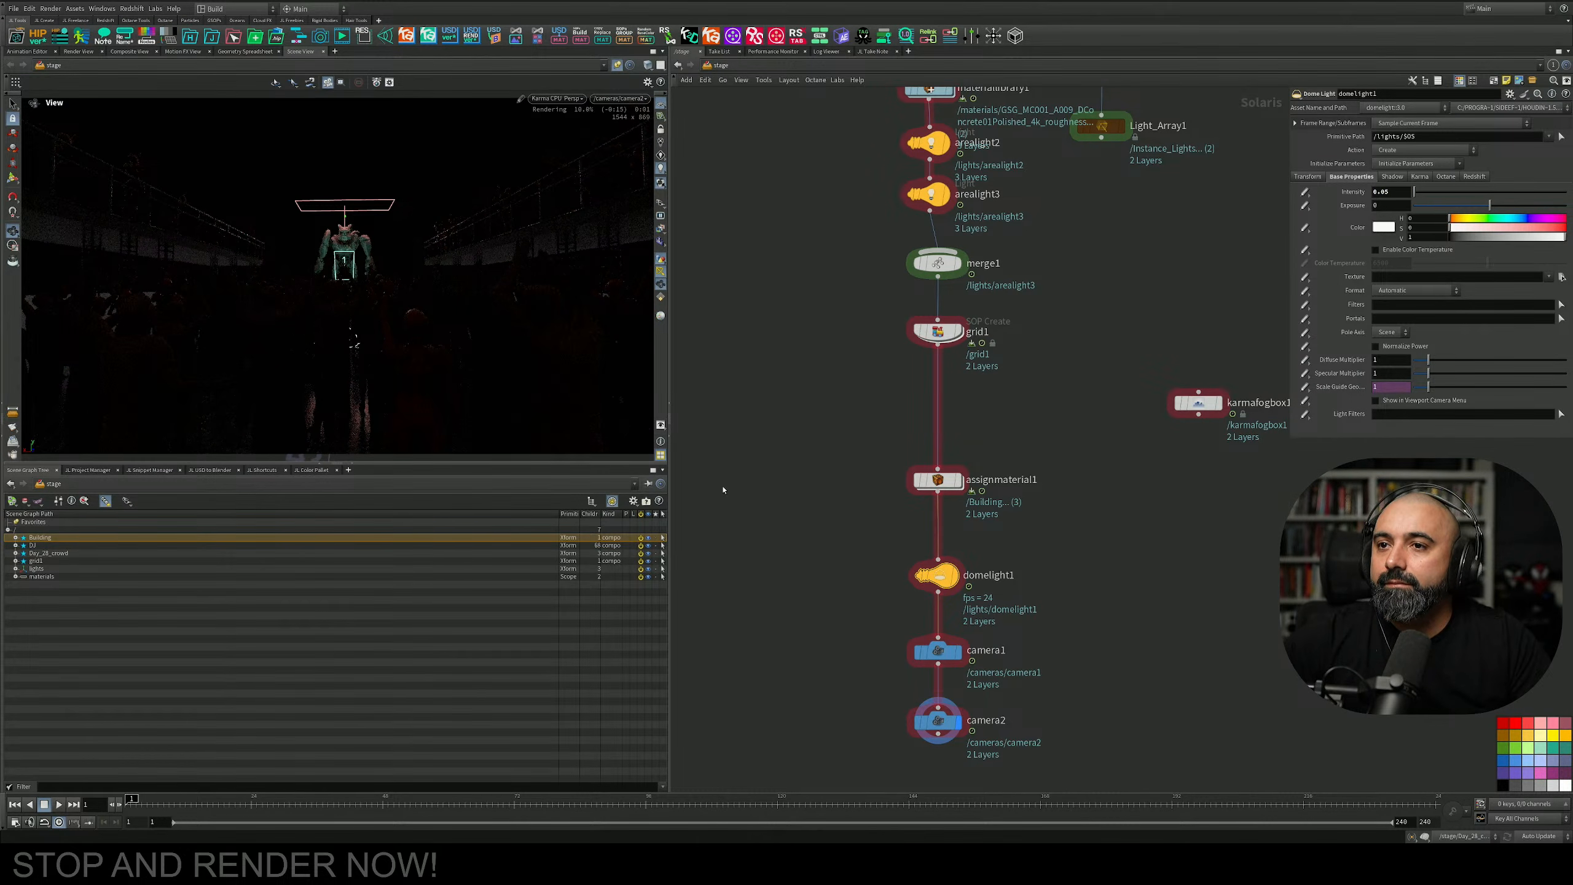
{"action": "key", "text": "ctrl+z"}
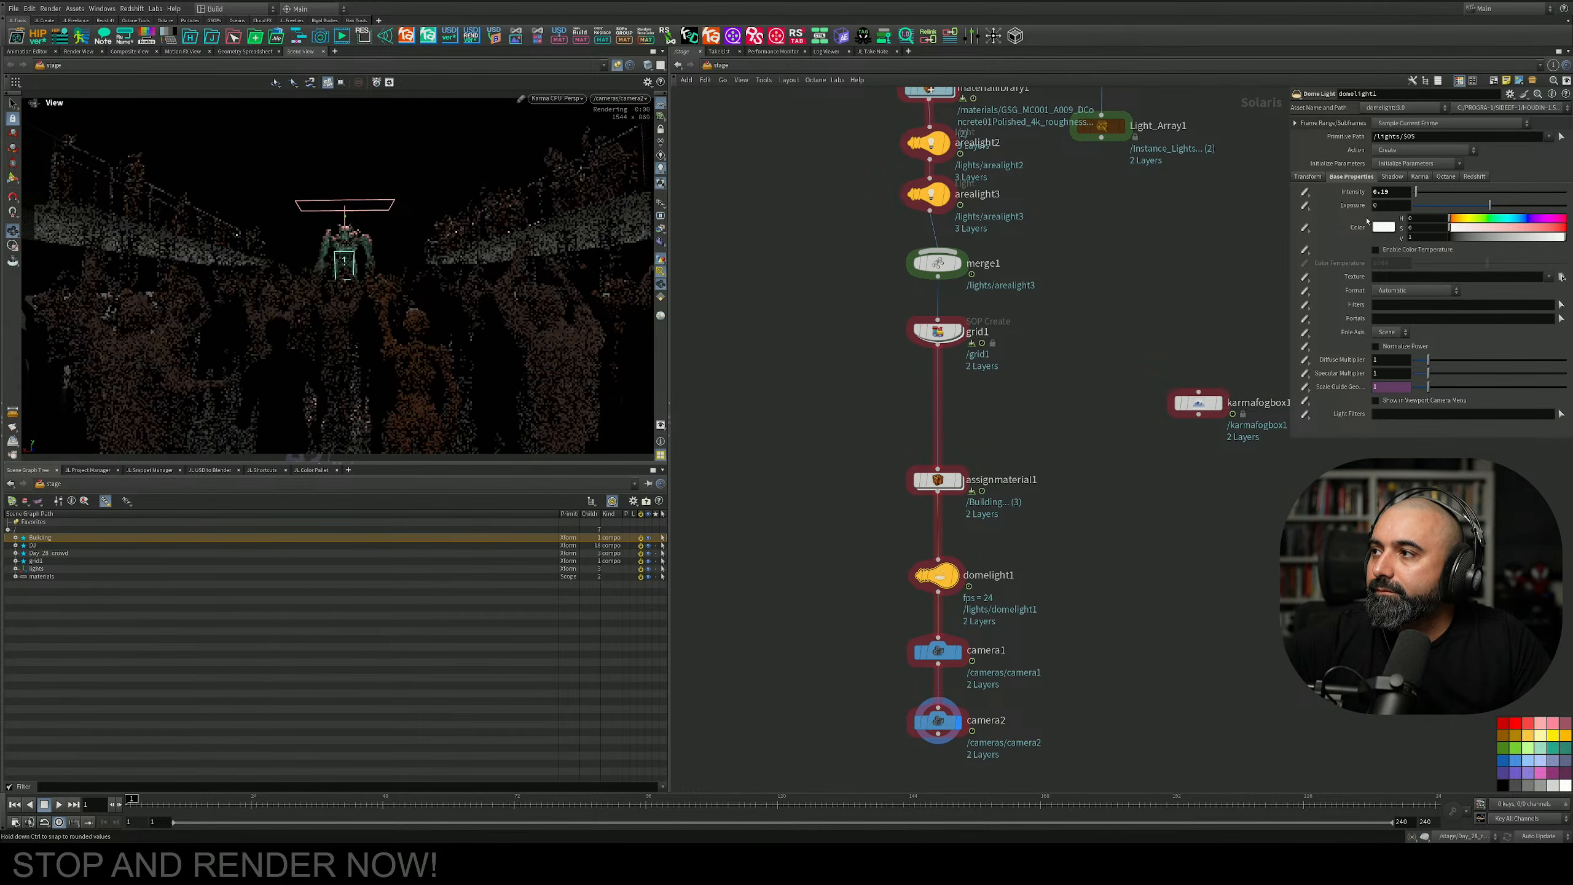
Clear the material entries of the Day_28_crowd node and auto-fill its materials again.
{"action": "middle_click_drag", "start_coordinate": [1125, 318], "coordinate": [1110, 476]}
{"action": "middle_click_drag", "start_coordinate": [994, 425], "coordinate": [997, 565]}
{"action": "middle_click_drag", "start_coordinate": [976, 376], "coordinate": [990, 535]}
{"action": "middle_click_drag", "start_coordinate": [991, 406], "coordinate": [997, 431]}
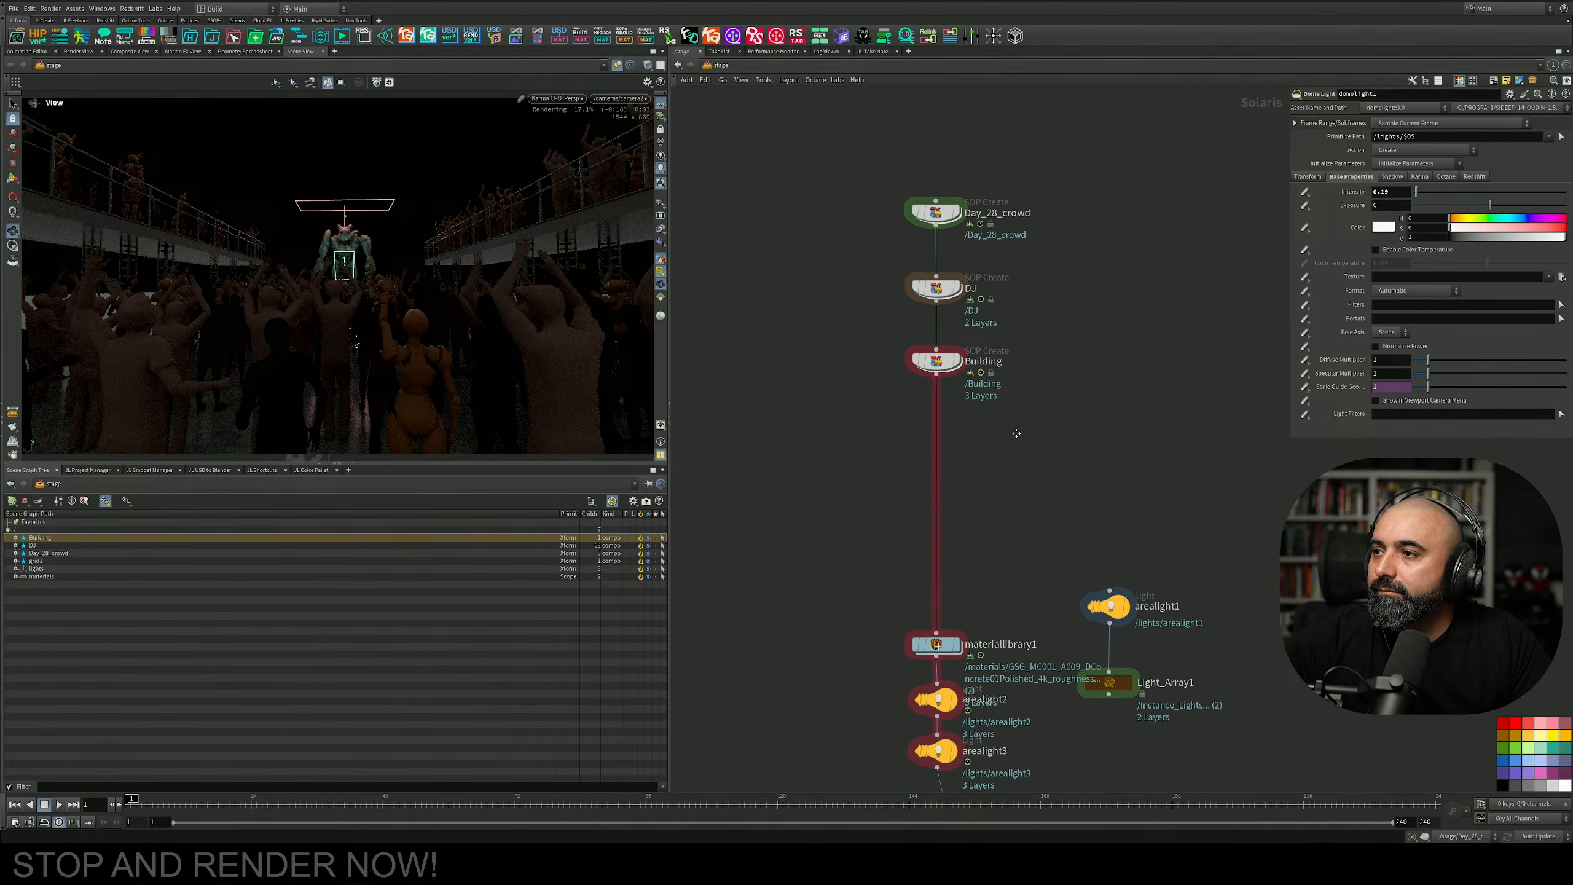
{"action": "middle_click_drag", "start_coordinate": [989, 328], "coordinate": [1010, 434]}
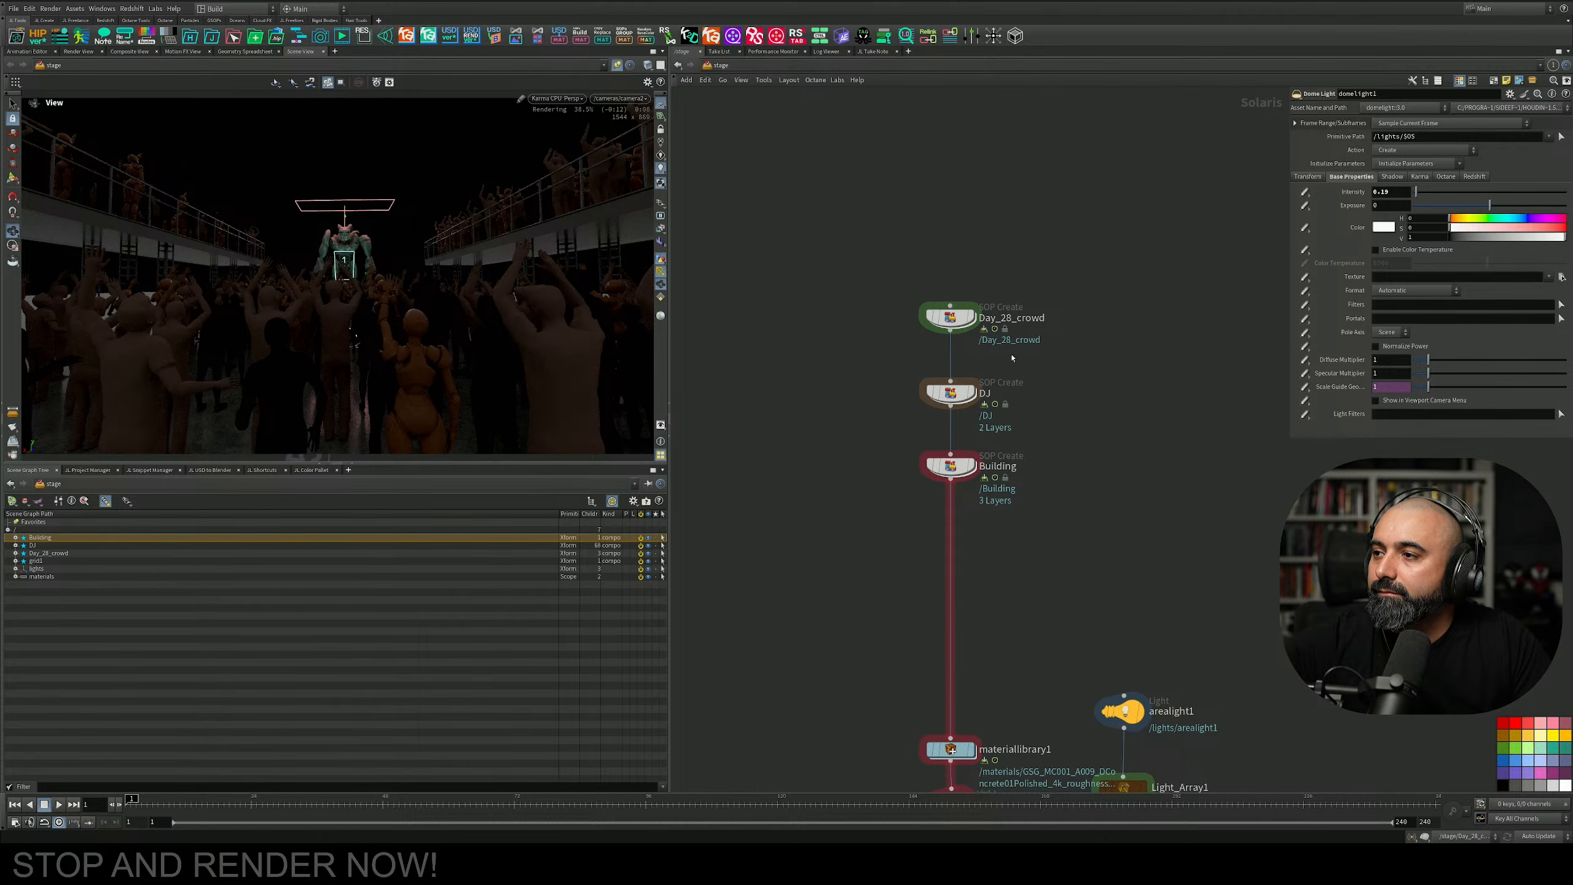
{"action": "left_click", "coordinate": [936, 401]}
{"action": "mouse_move", "coordinate": [947, 395]}
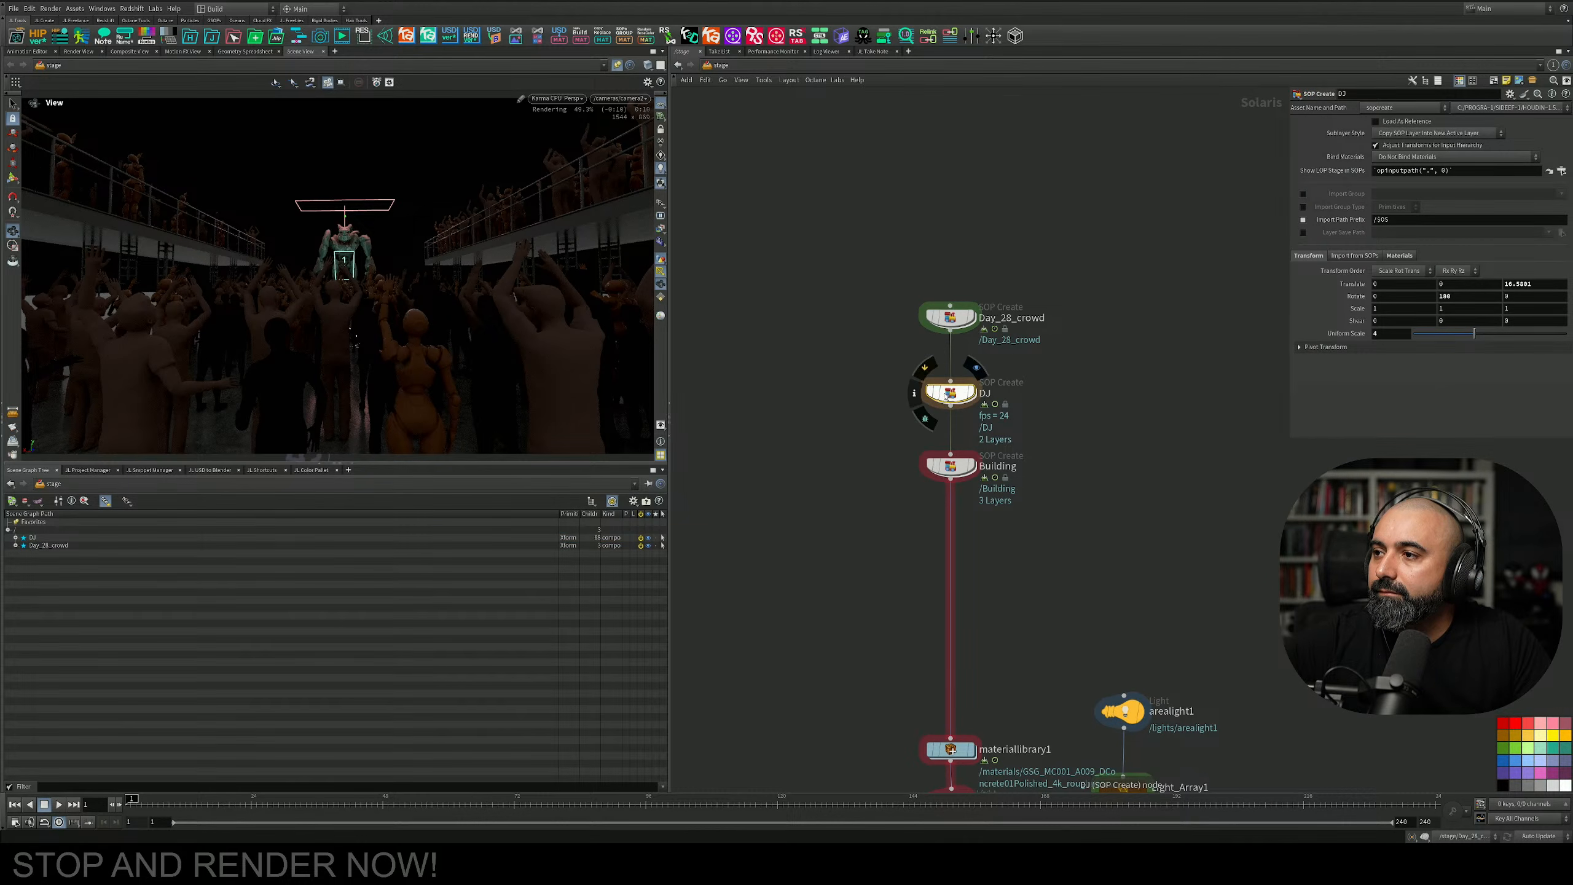
{"action": "left_click", "coordinate": [949, 317]}
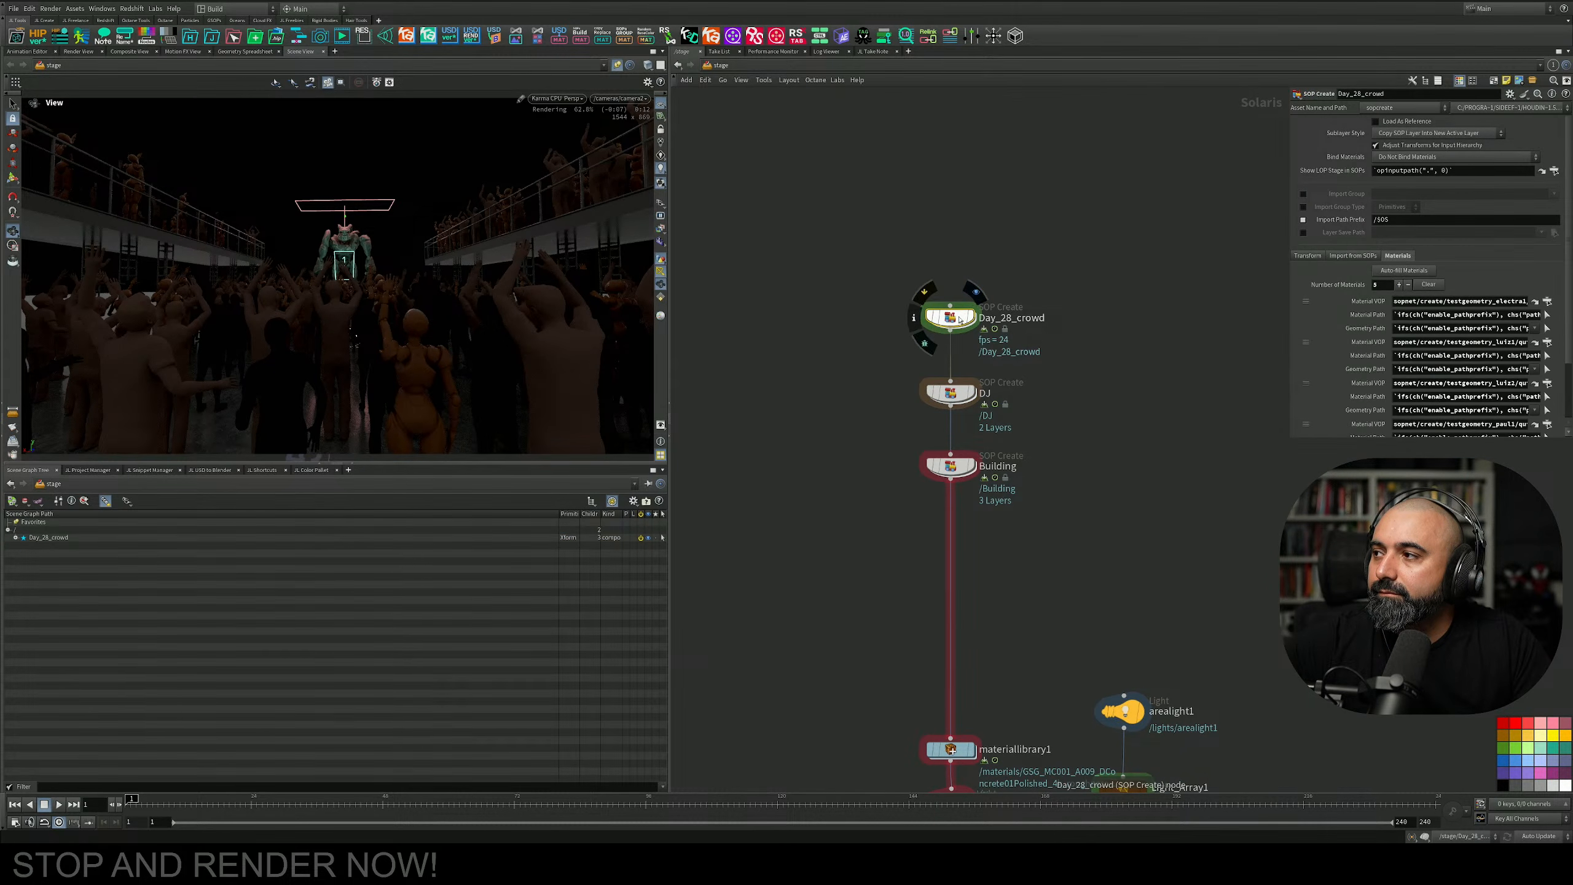
{"action": "left_click", "coordinate": [1426, 286]}
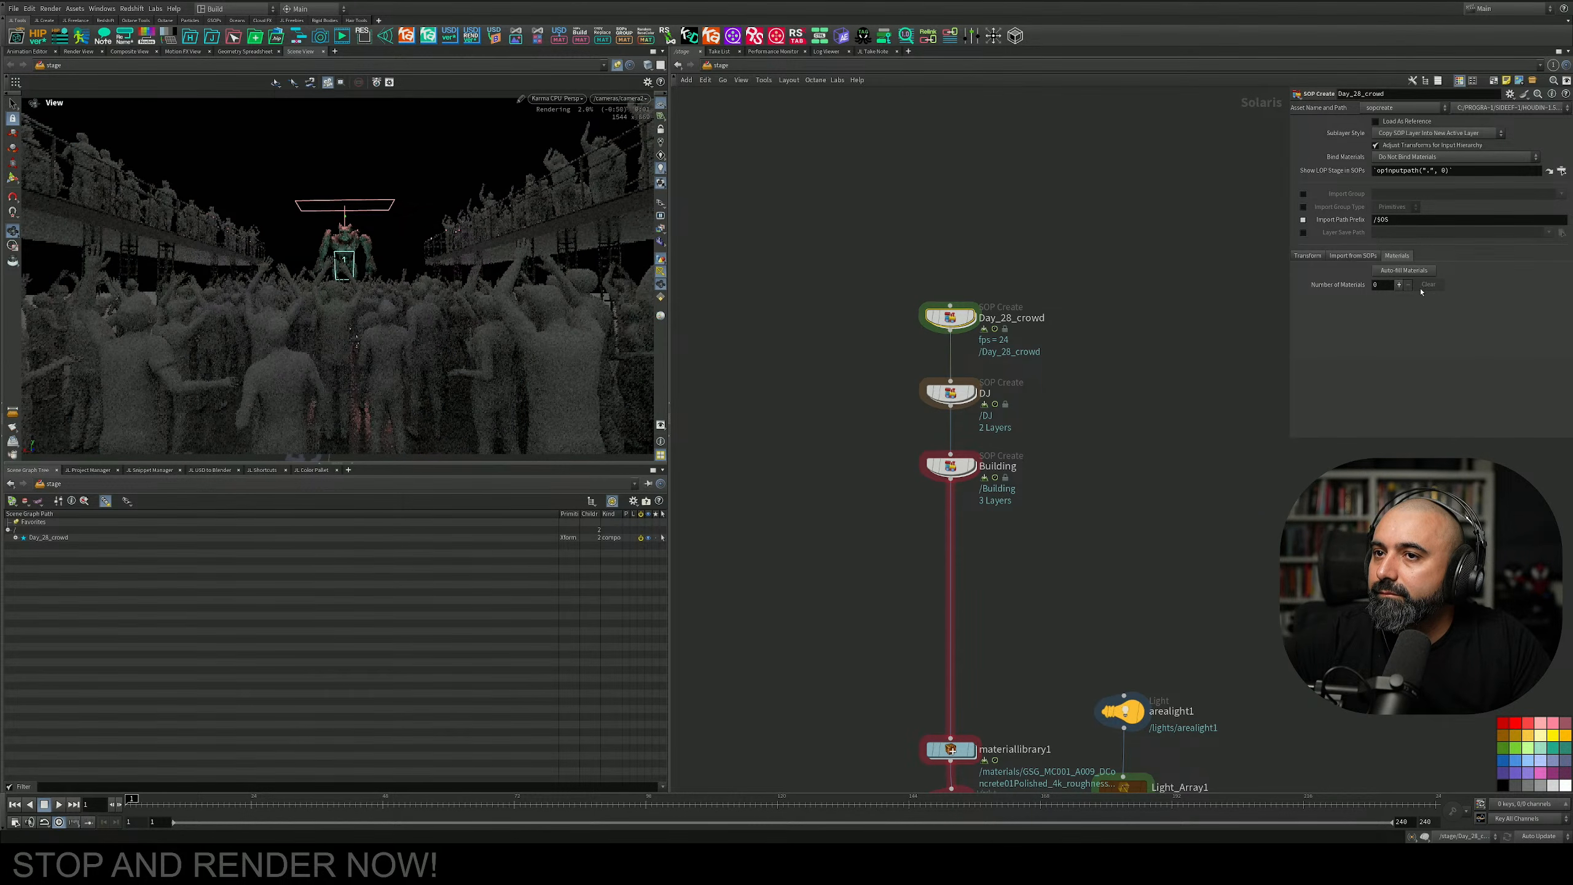
{"action": "left_click", "coordinate": [1402, 272]}
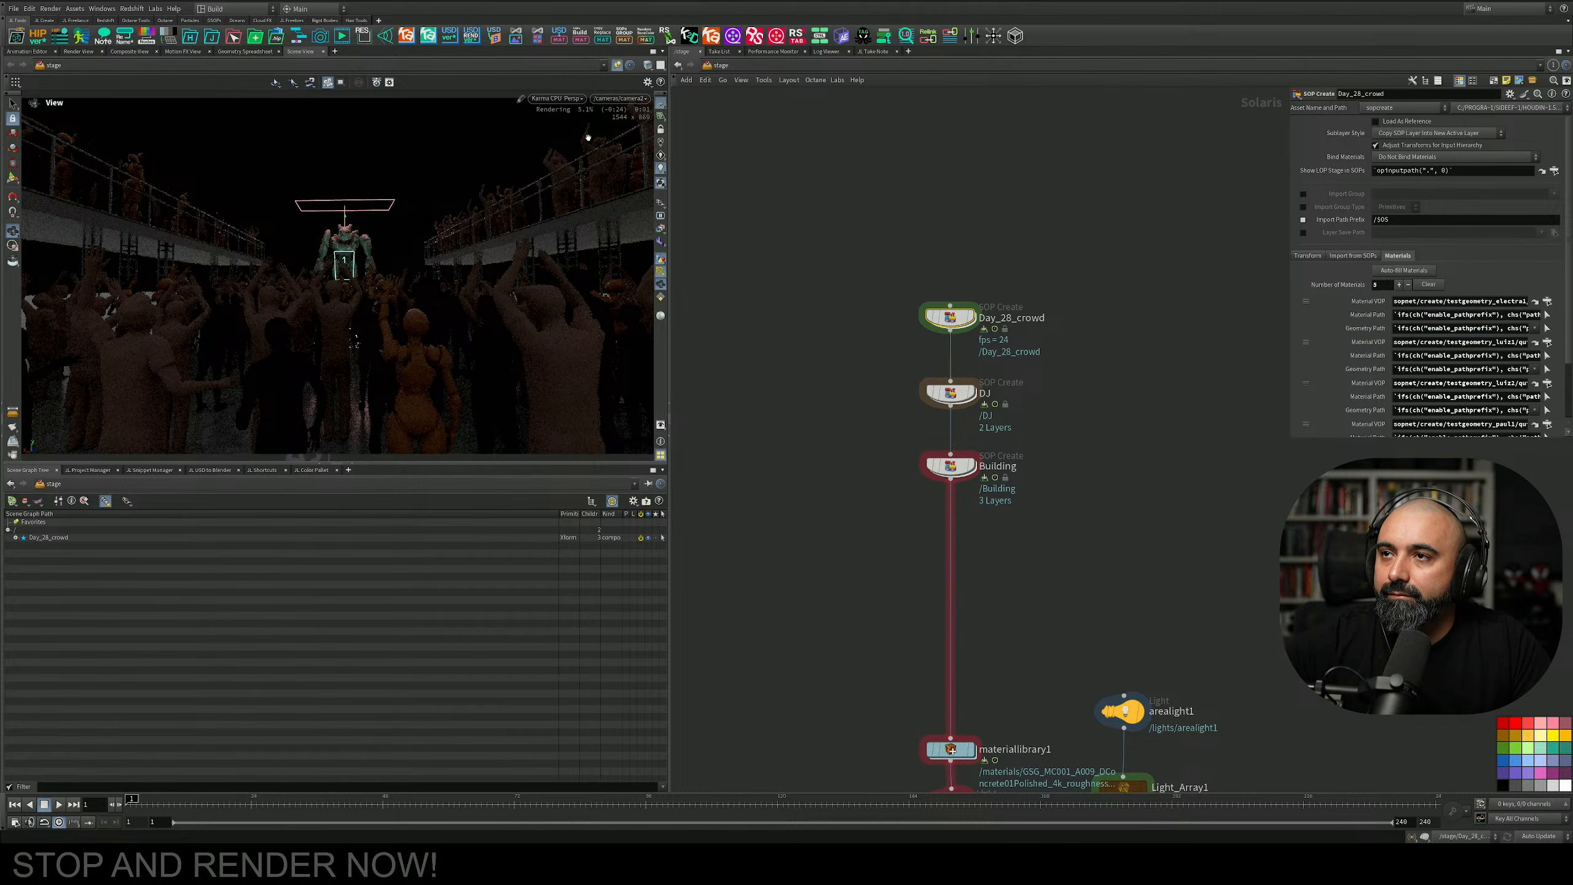
Switch the viewport renderer to Houdini VK and make Day_28_crowd the displayed node.
{"action": "left_click", "coordinate": [538, 101]}
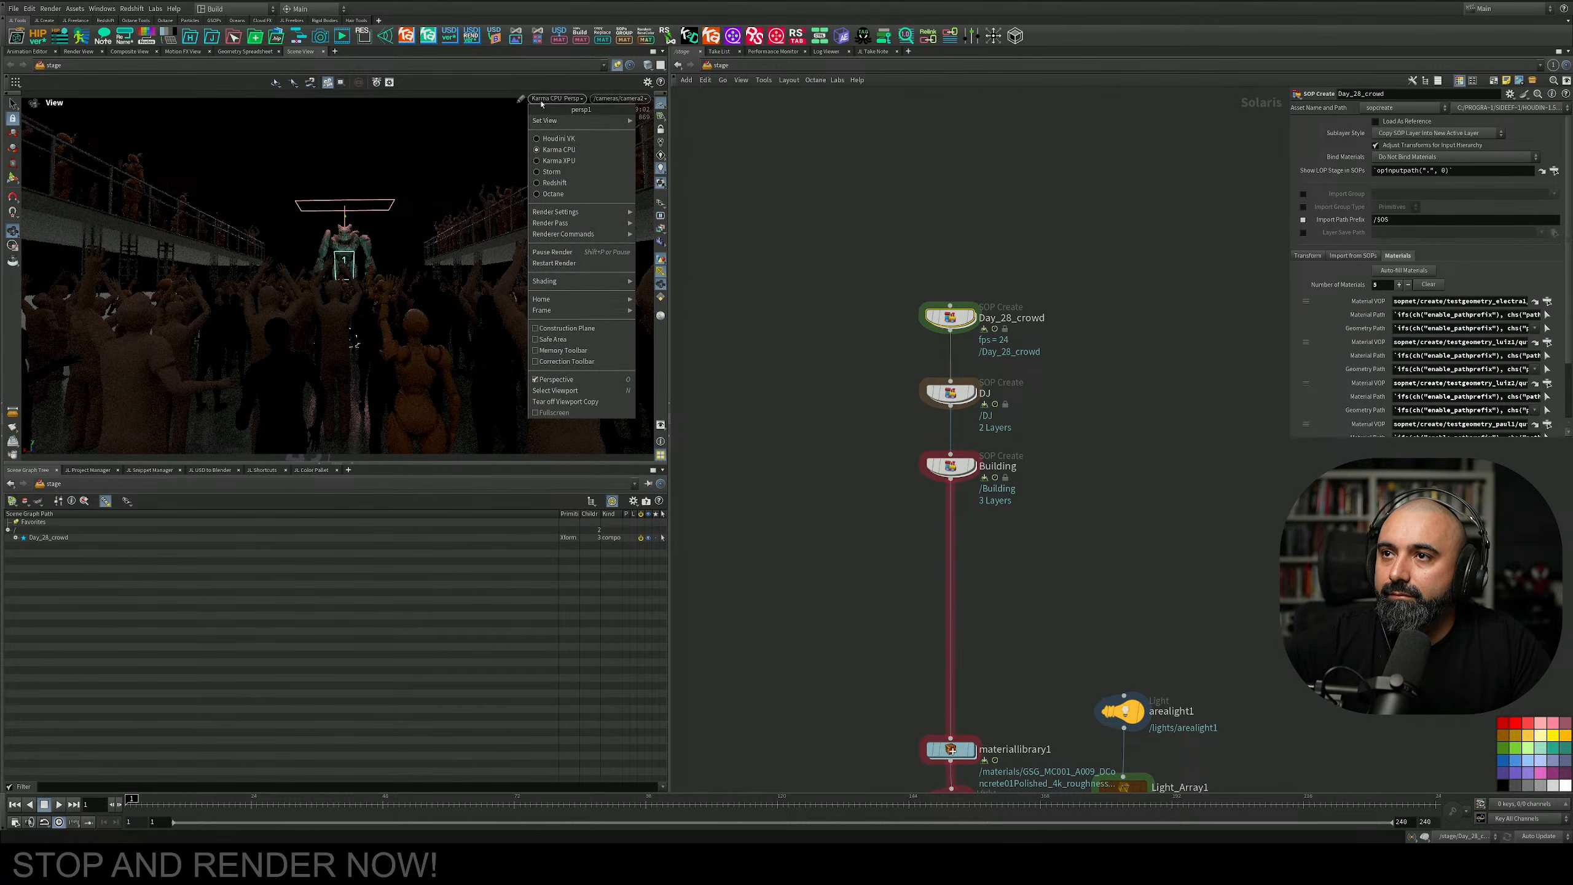
{"action": "left_click", "coordinate": [559, 162]}
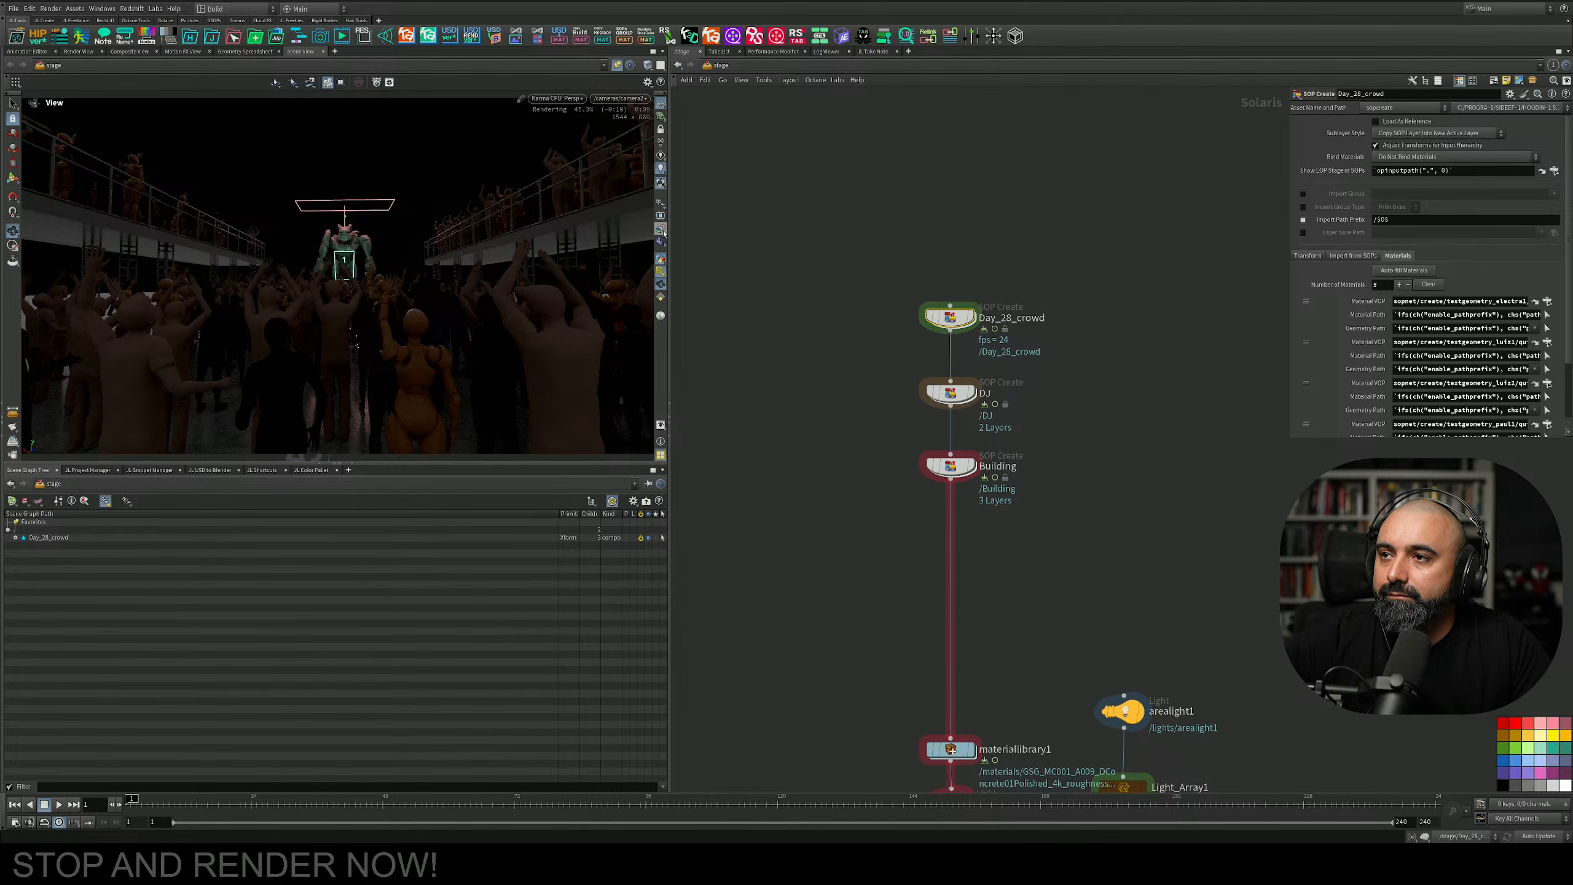
{"action": "left_click", "coordinate": [576, 99]}
{"action": "left_click", "coordinate": [585, 139]}
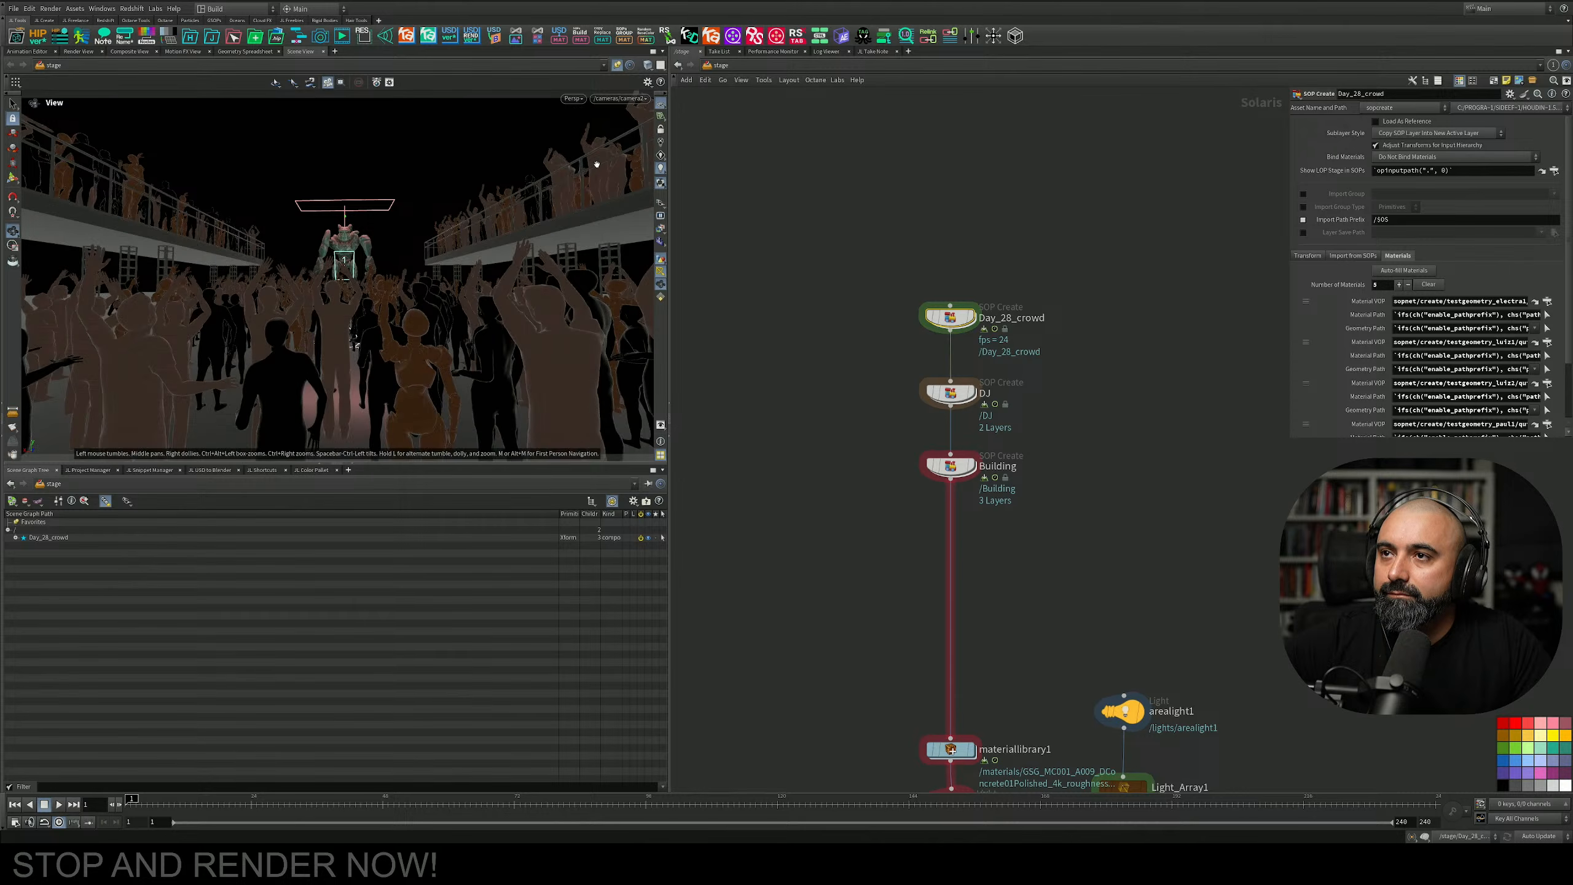
{"action": "left_click", "coordinate": [967, 319]}
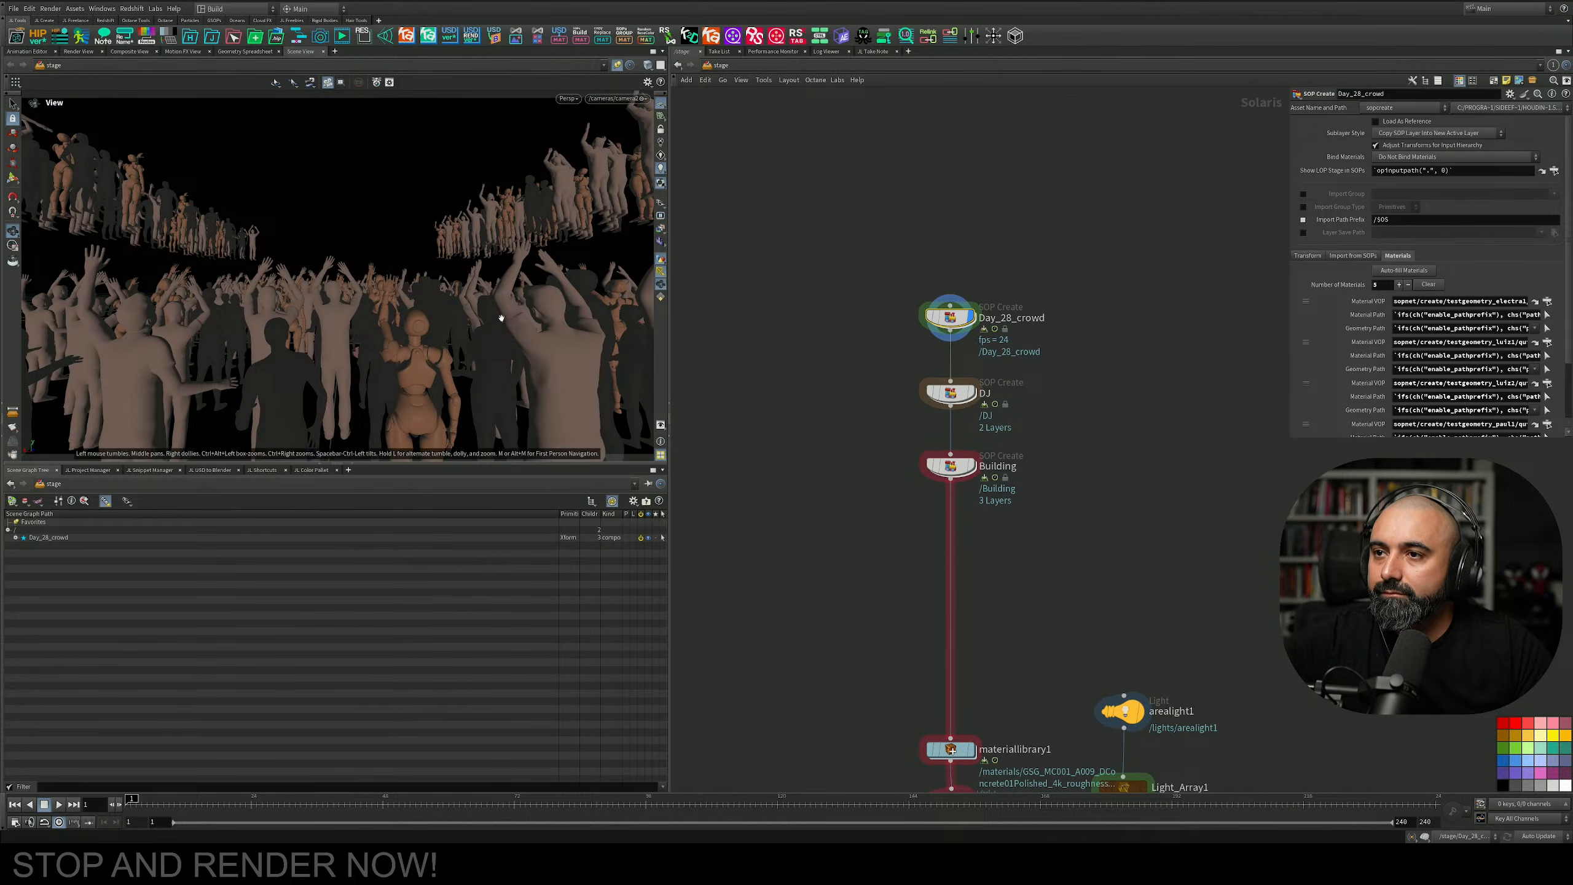
Go inside Day_28_crowd, display merge2 and examine the merged character variants up close.
{"action": "double_click", "coordinate": [949, 338]}
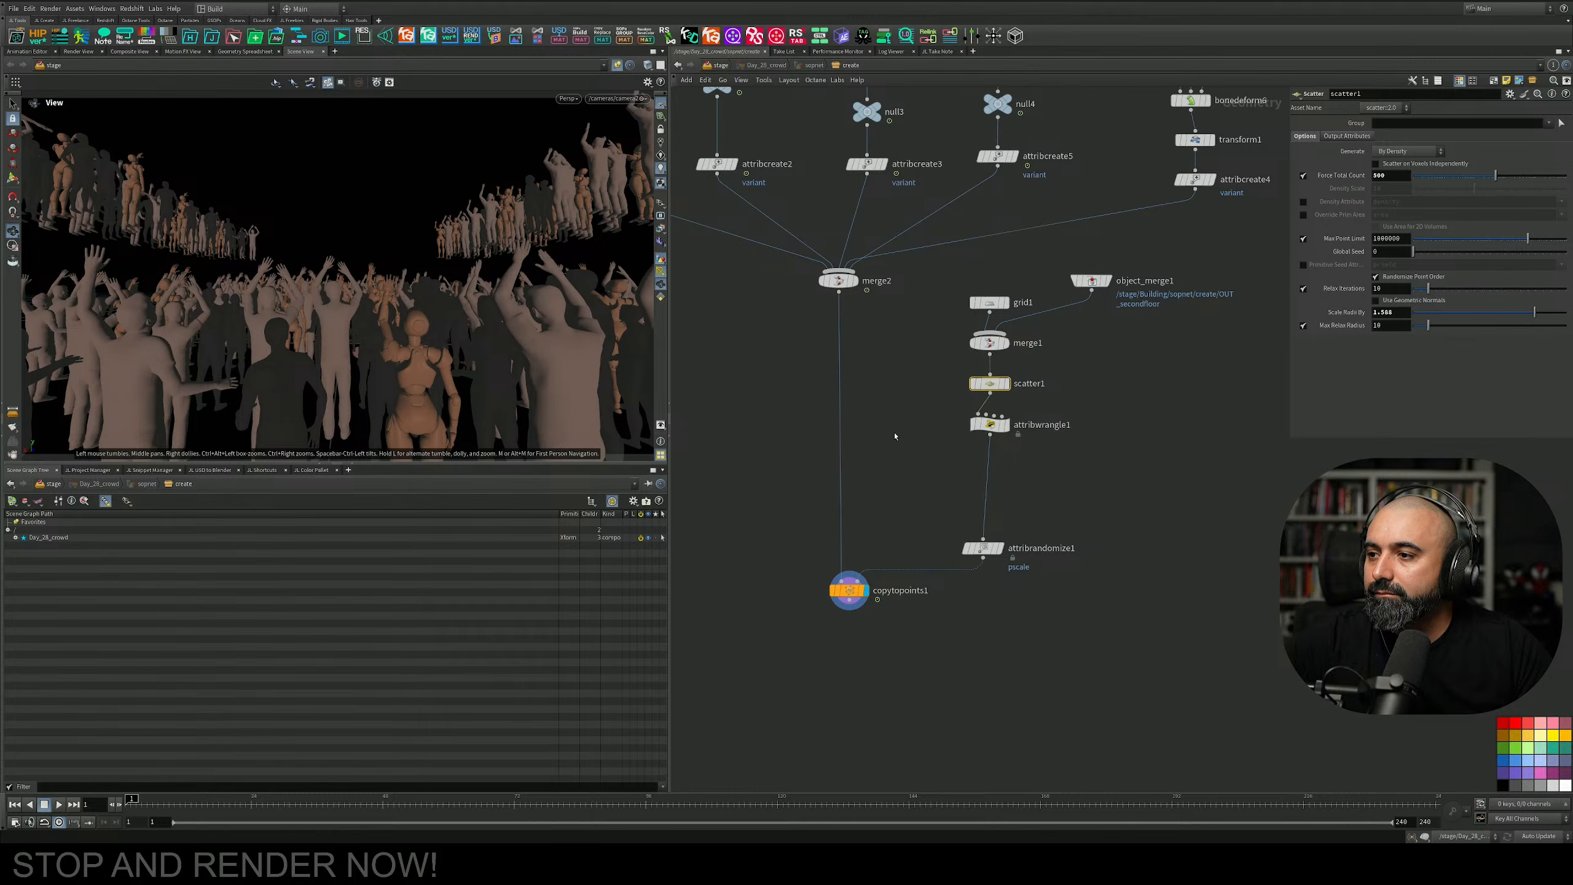
{"action": "middle_click_drag", "start_coordinate": [894, 436], "coordinate": [903, 534]}
{"action": "scroll", "coordinate": [884, 491], "scroll_direction": "up", "scroll_amount": 2}
{"action": "scroll", "coordinate": [885, 484], "scroll_direction": "down", "scroll_amount": 2}
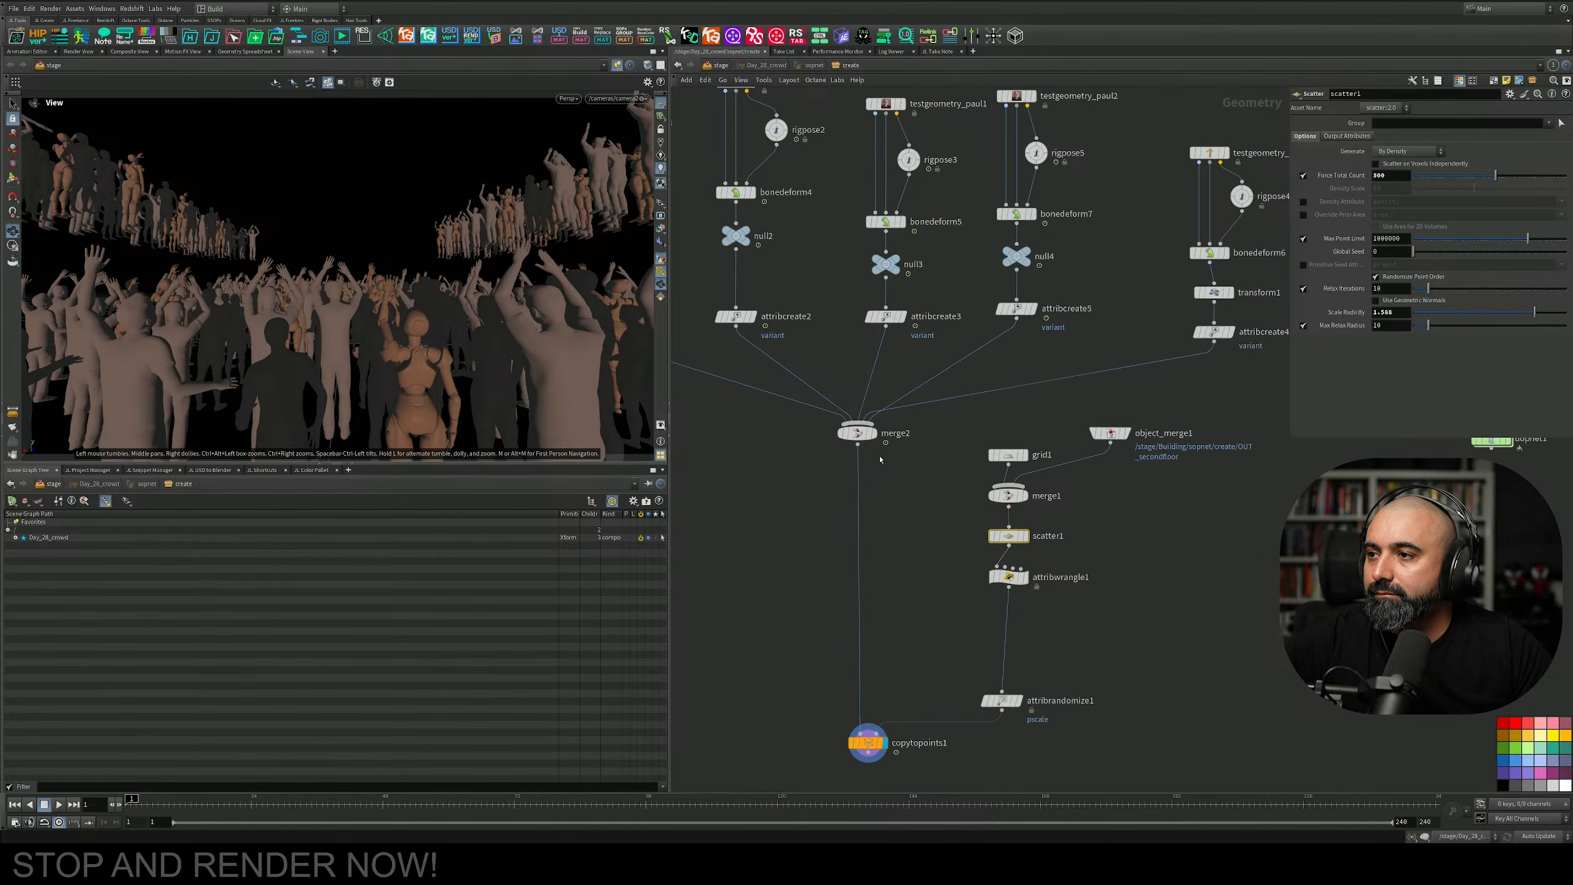
{"action": "left_click", "coordinate": [870, 432]}
{"action": "left_click_drag", "start_coordinate": [409, 339], "coordinate": [388, 222]}
{"action": "right_click_drag", "start_coordinate": [387, 222], "coordinate": [419, 193]}
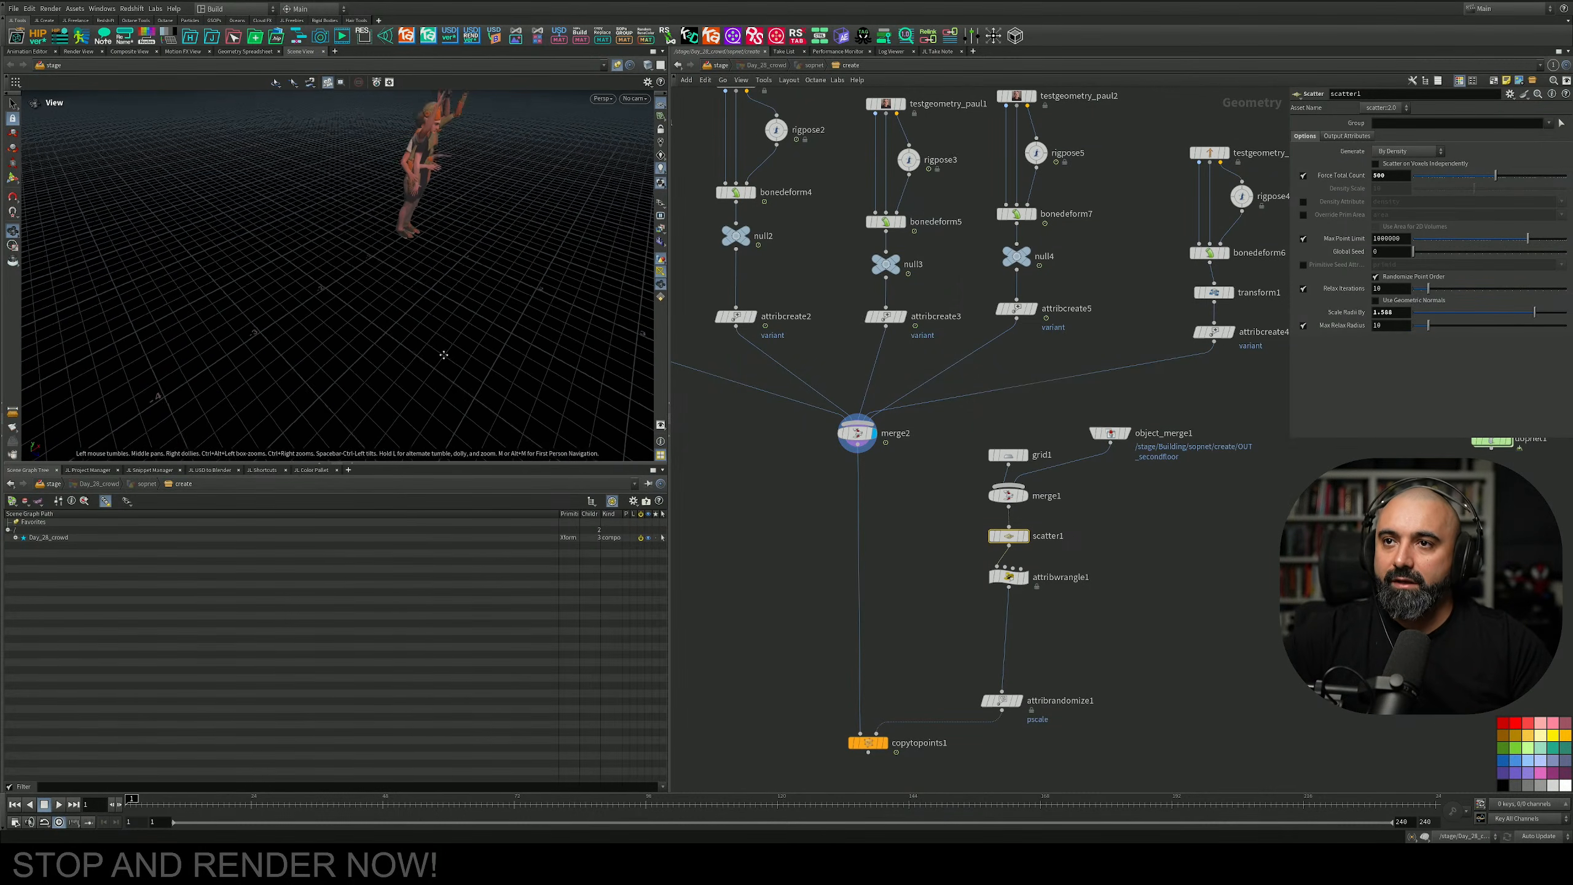
{"action": "middle_click_drag", "start_coordinate": [420, 193], "coordinate": [387, 267]}
{"action": "left_click_drag", "start_coordinate": [386, 267], "coordinate": [424, 228]}
{"action": "middle_click_drag", "start_coordinate": [424, 228], "coordinate": [406, 235]}
{"action": "left_click_drag", "start_coordinate": [406, 235], "coordinate": [434, 197]}
{"action": "right_click_drag", "start_coordinate": [434, 197], "coordinate": [470, 205]}
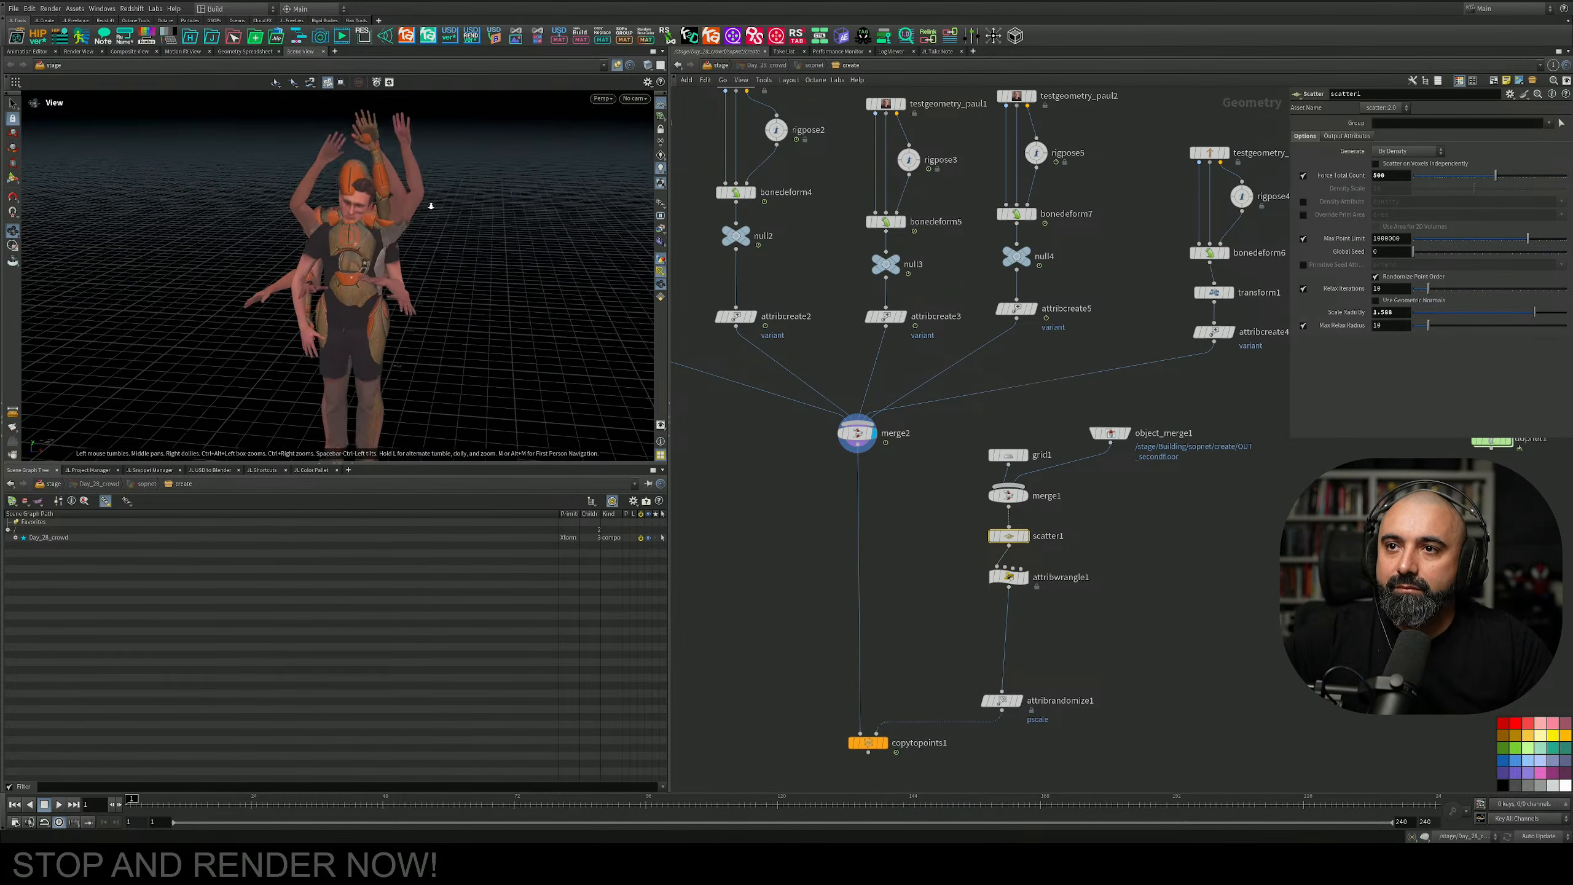
{"action": "left_click_drag", "start_coordinate": [471, 205], "coordinate": [507, 291]}
Display copytopoints1 again and add the texture attribute uv to the attributes it copies from the target points.
{"action": "middle_click_drag", "start_coordinate": [859, 514], "coordinate": [874, 374]}
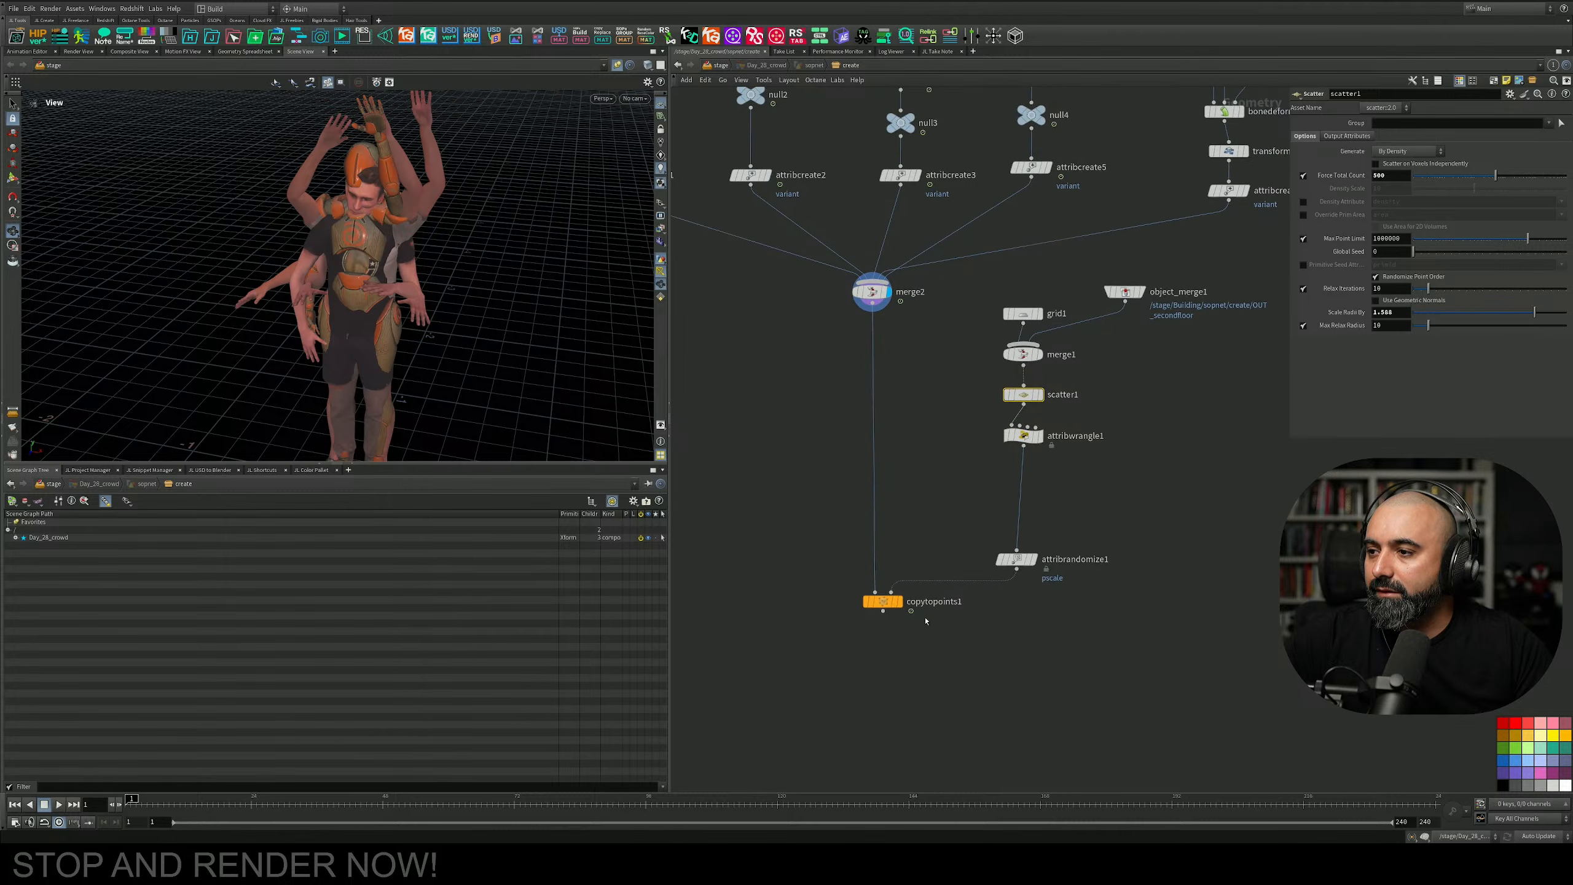
{"action": "mouse_move", "coordinate": [912, 635]}
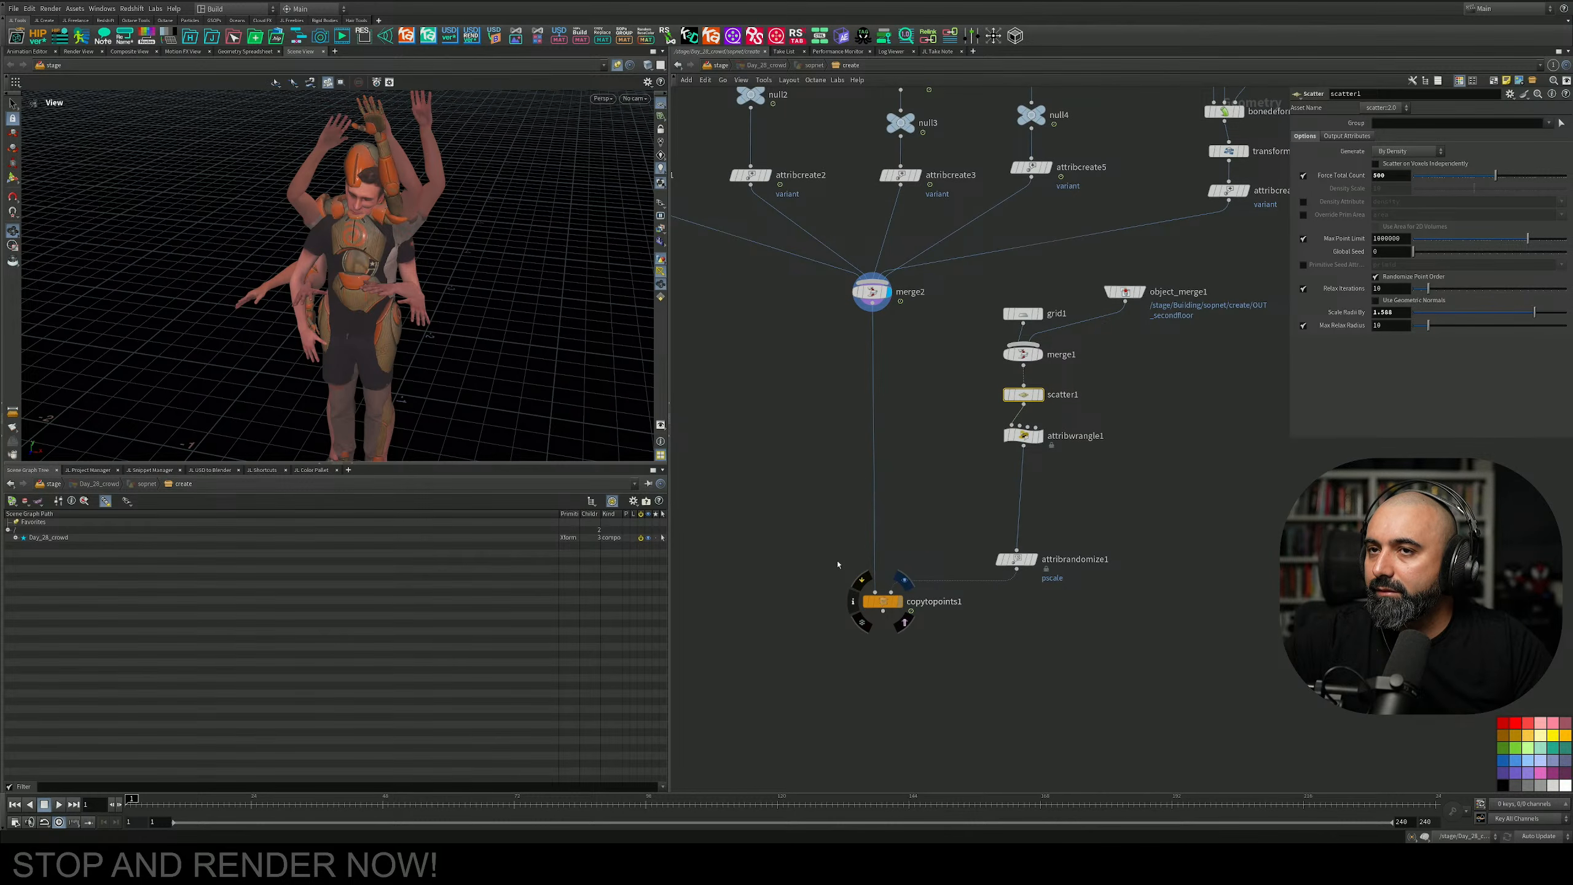
{"action": "key", "text": "r"}
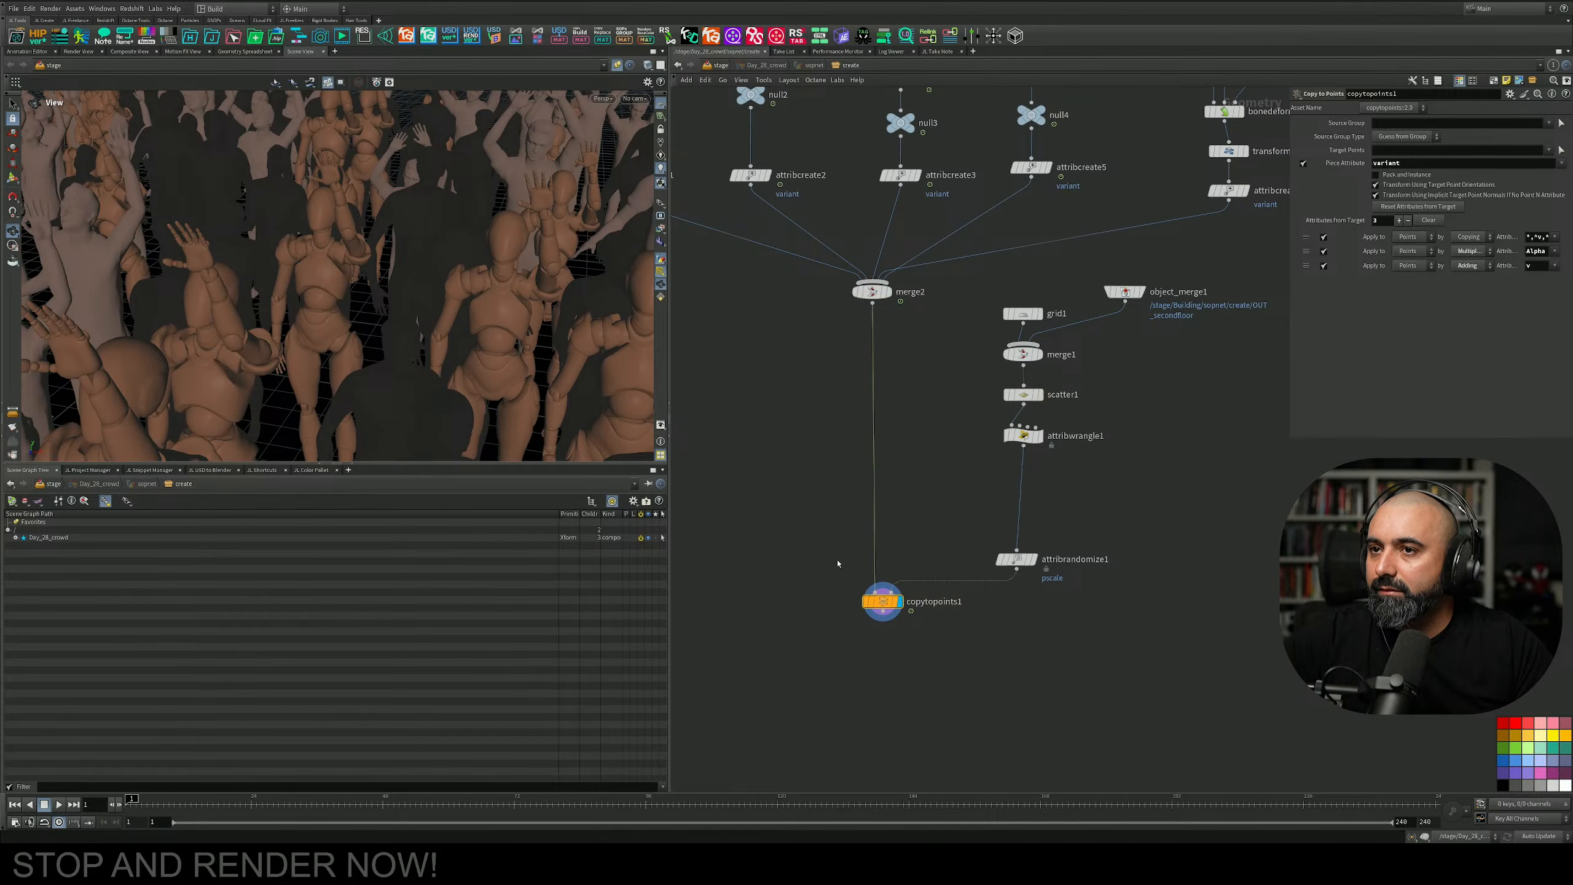
{"action": "middle_click_drag", "start_coordinate": [939, 527], "coordinate": [900, 547]}
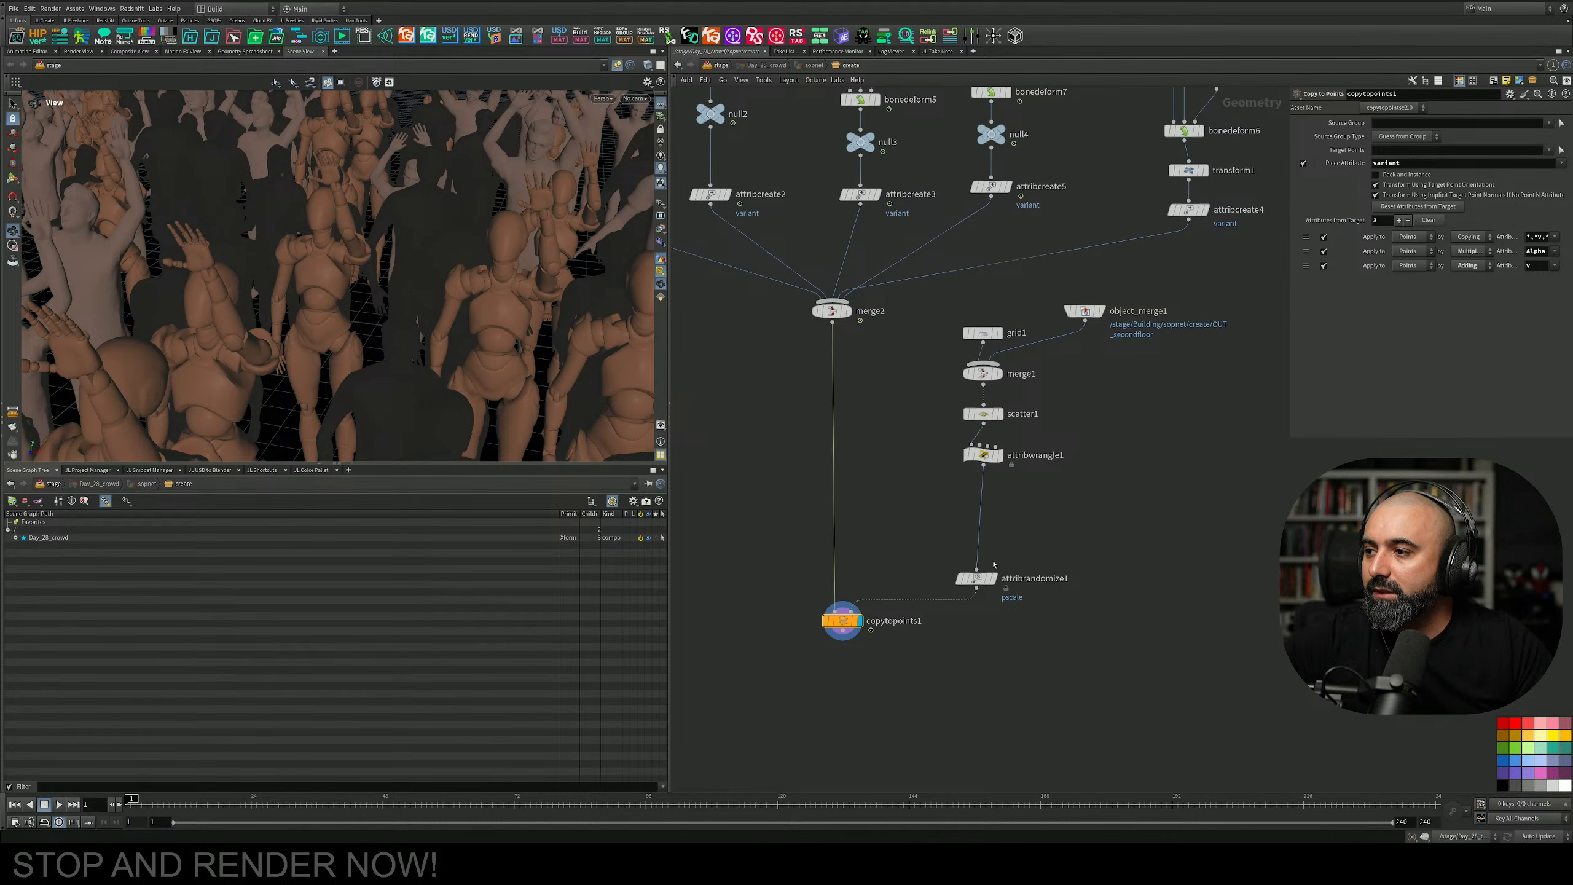
{"action": "scroll", "coordinate": [994, 564], "scroll_direction": "up", "scroll_amount": 3}
{"action": "scroll", "coordinate": [1110, 482], "scroll_direction": "down", "scroll_amount": 3}
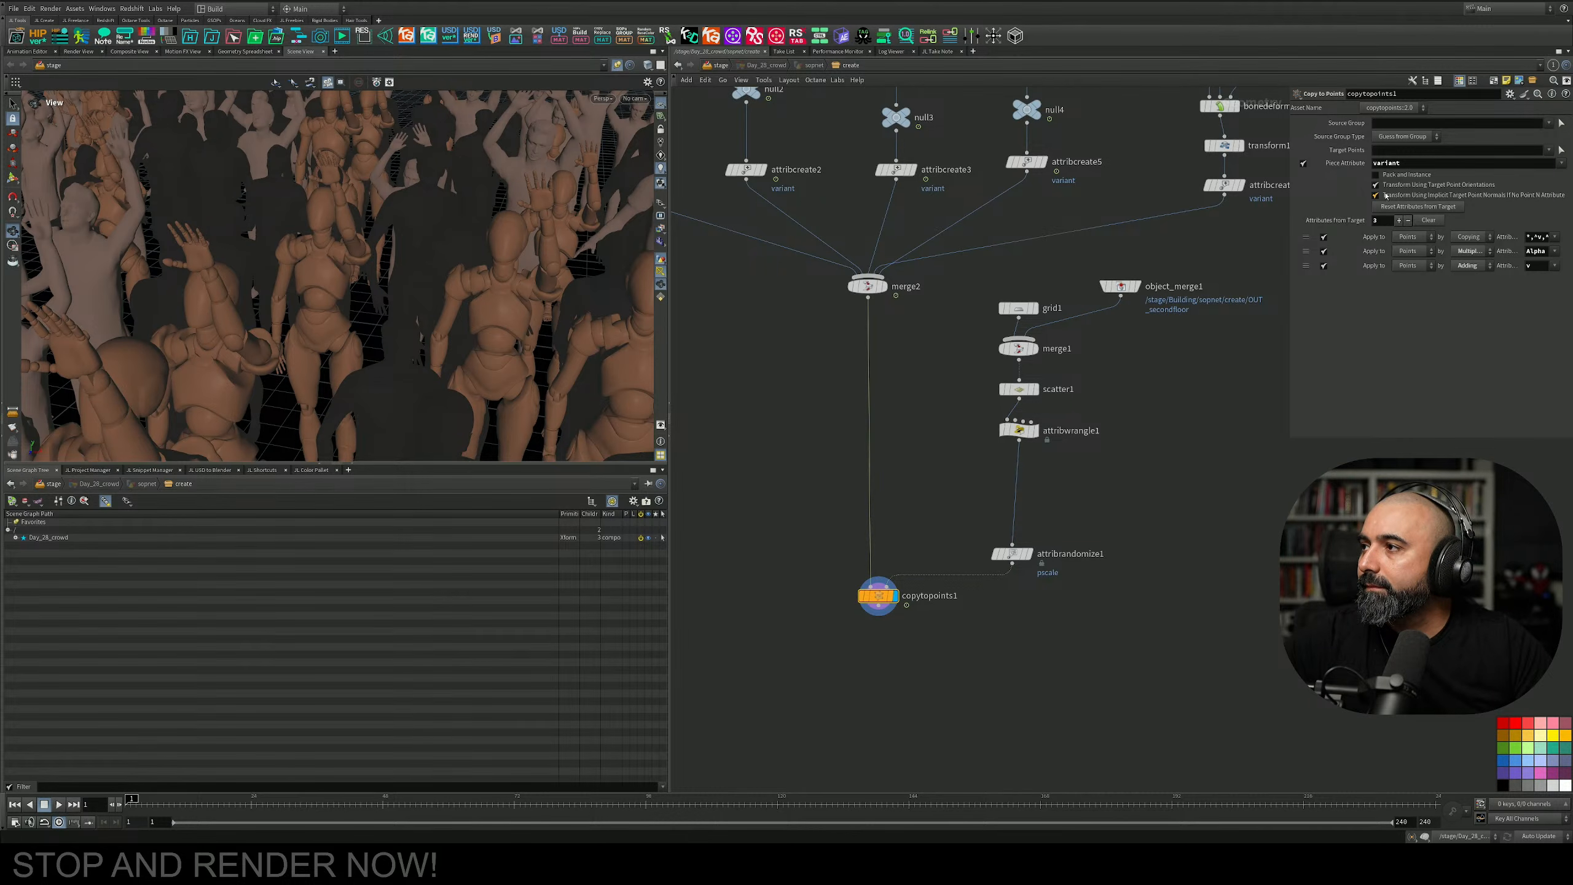
{"action": "left_click", "coordinate": [1555, 237]}
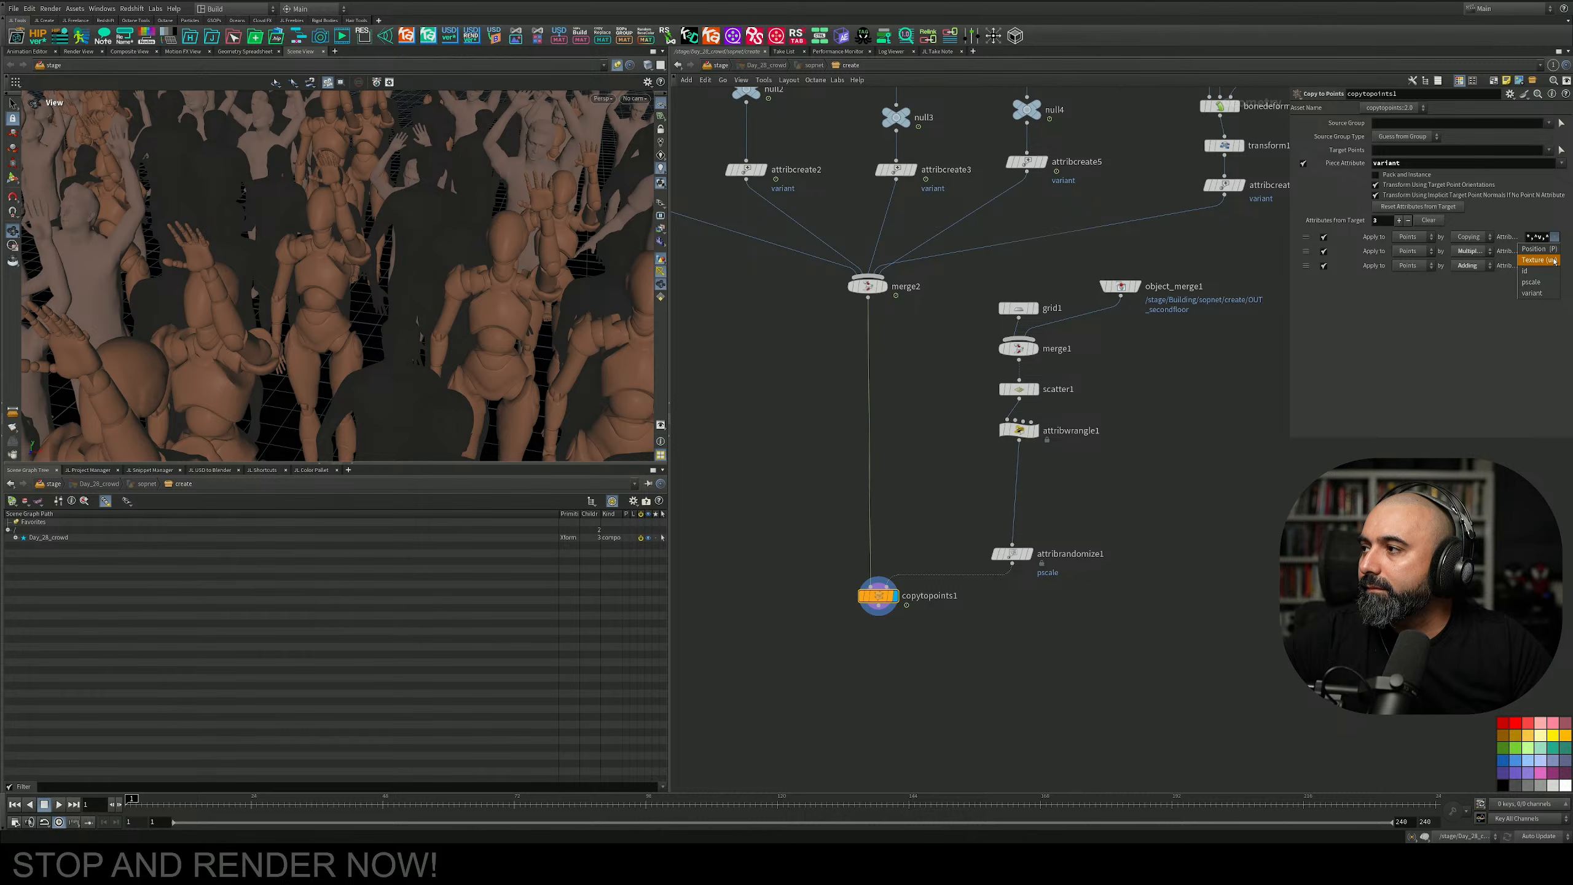
{"action": "left_click", "coordinate": [1555, 260]}
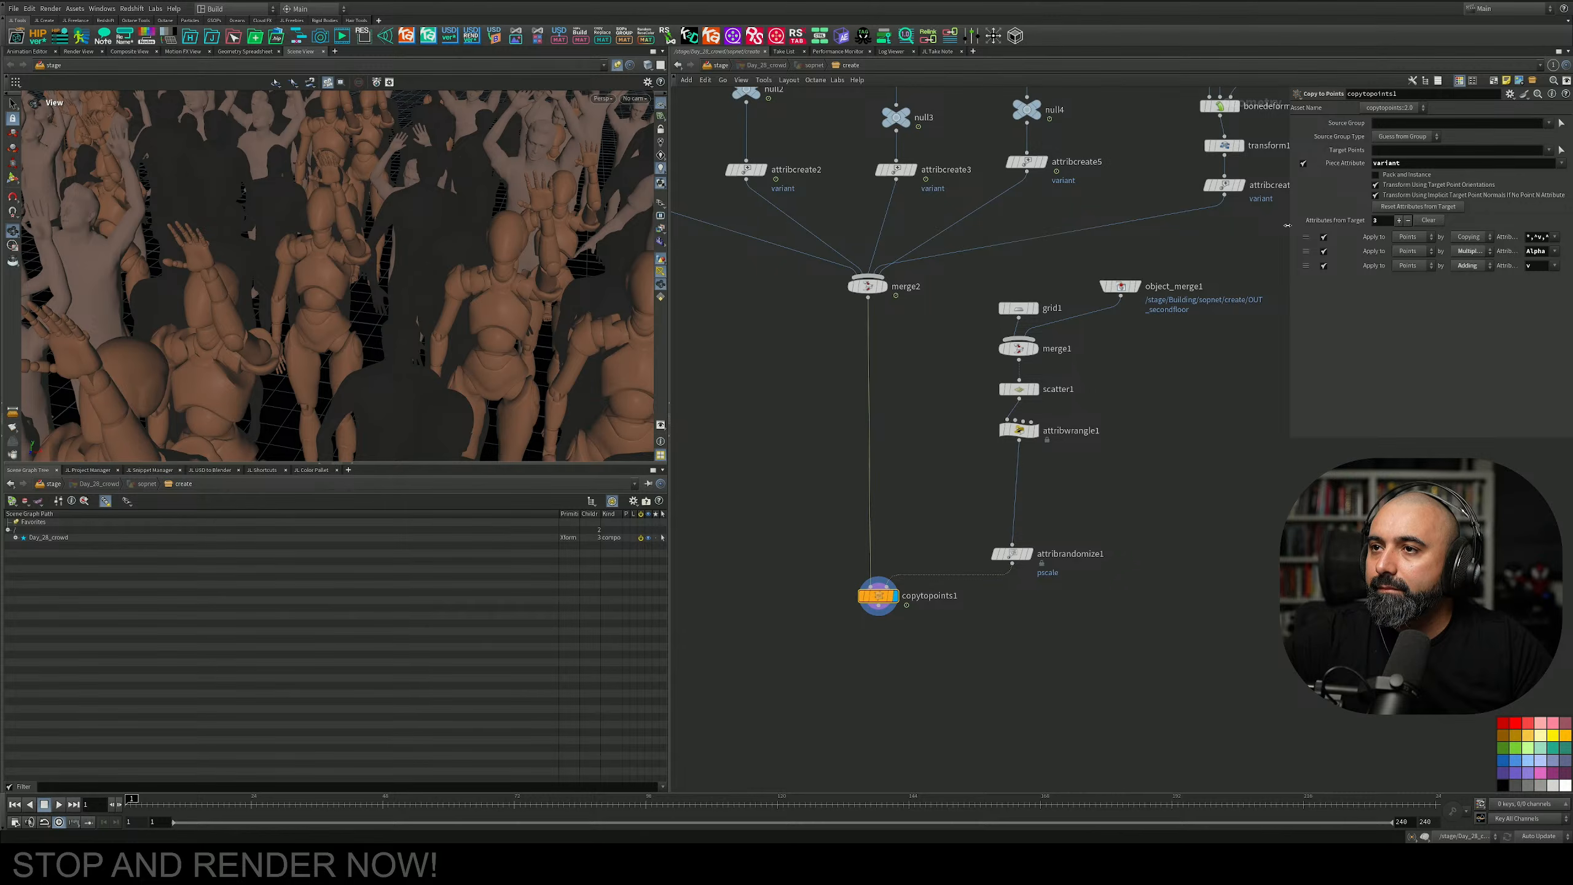
Try copytopoints1 with Pack and Instance enabled, and with its Piece Attribute option turned off.
{"action": "left_click_drag", "start_coordinate": [1287, 225], "coordinate": [971, 195]}
{"action": "left_click", "coordinate": [1059, 174]}
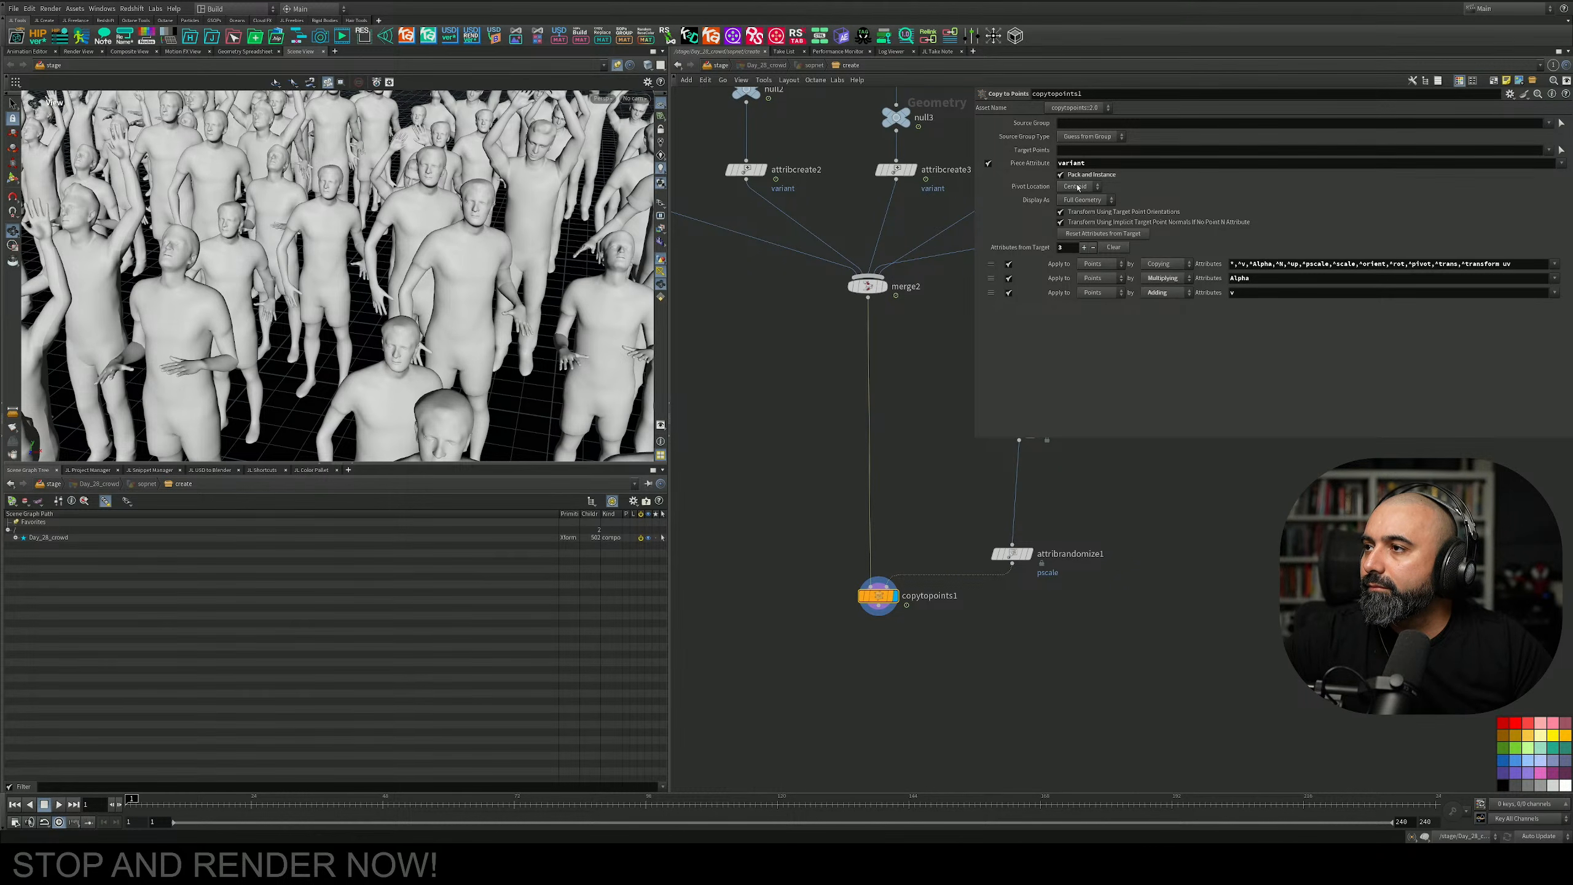
{"action": "left_click", "coordinate": [989, 163]}
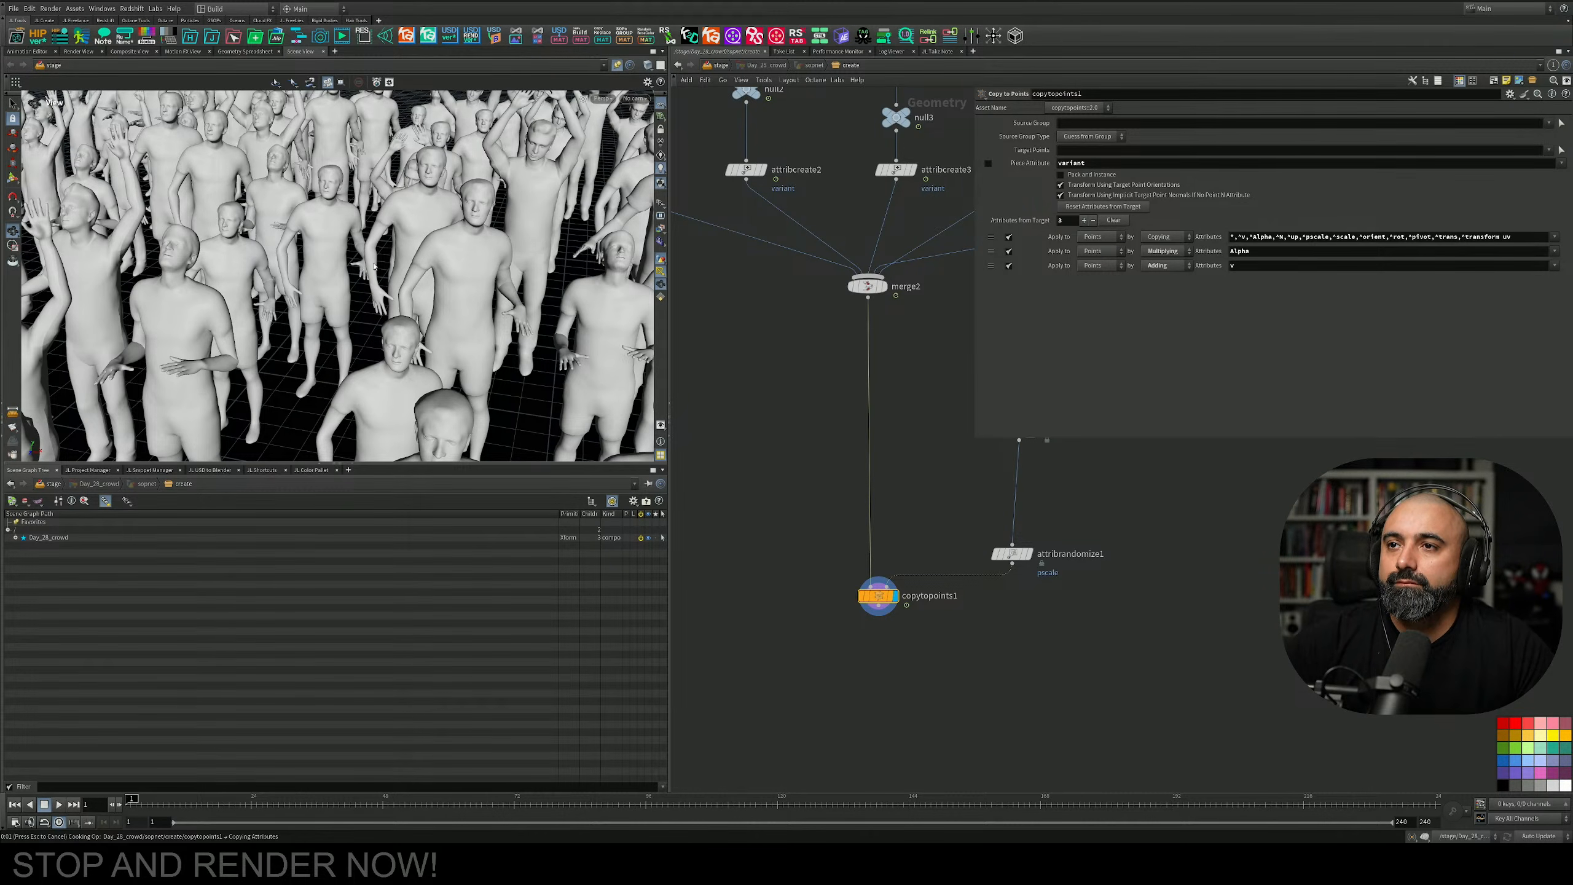
{"action": "key", "text": "Escape"}
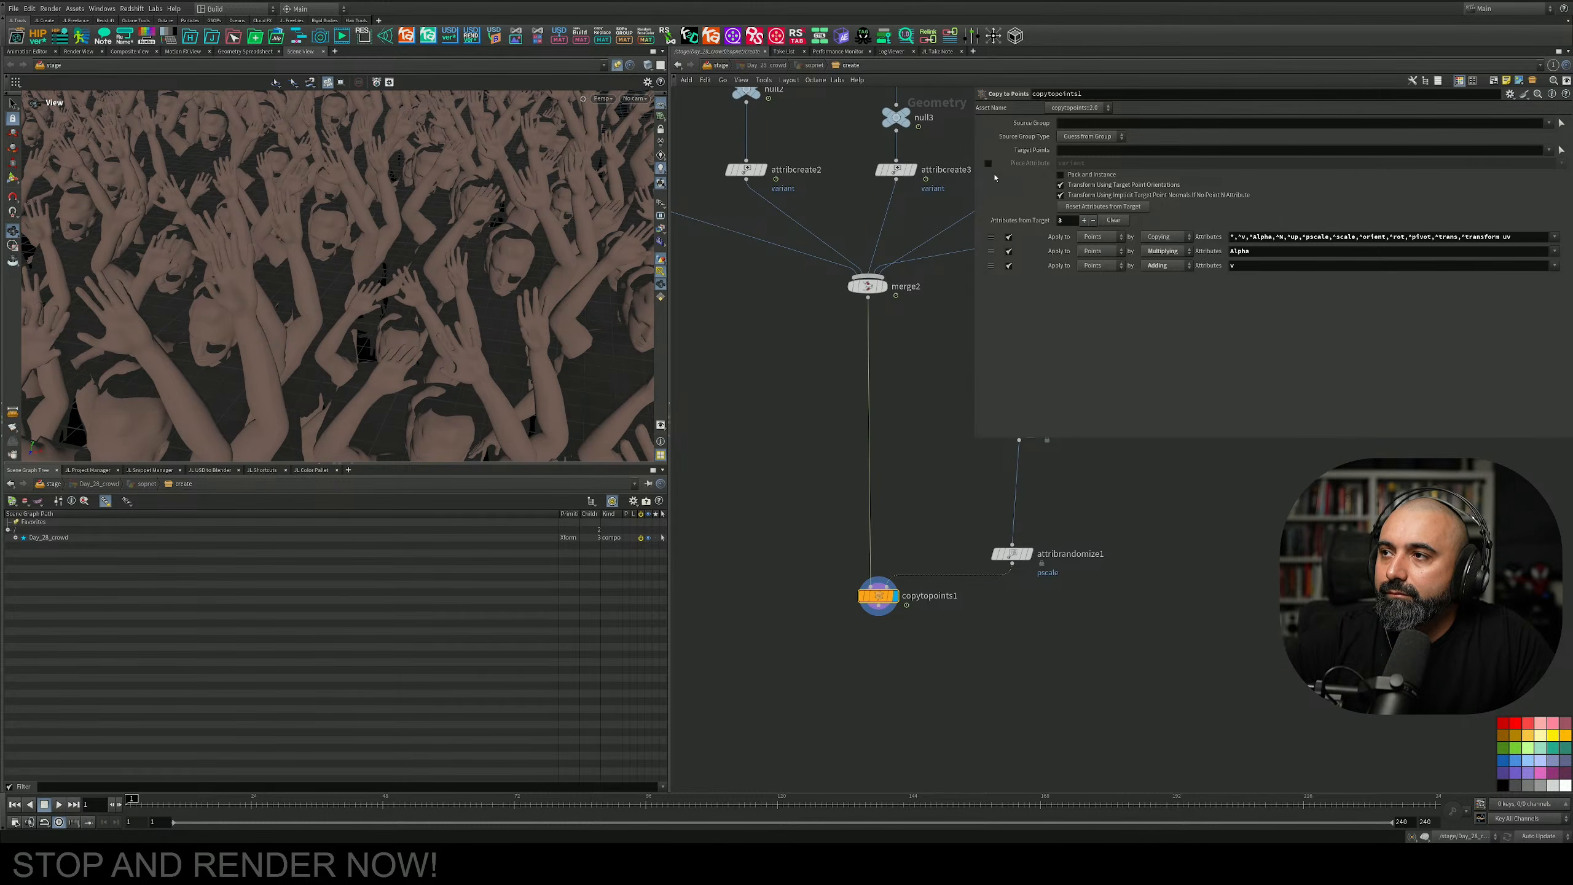
{"action": "left_click", "coordinate": [989, 163]}
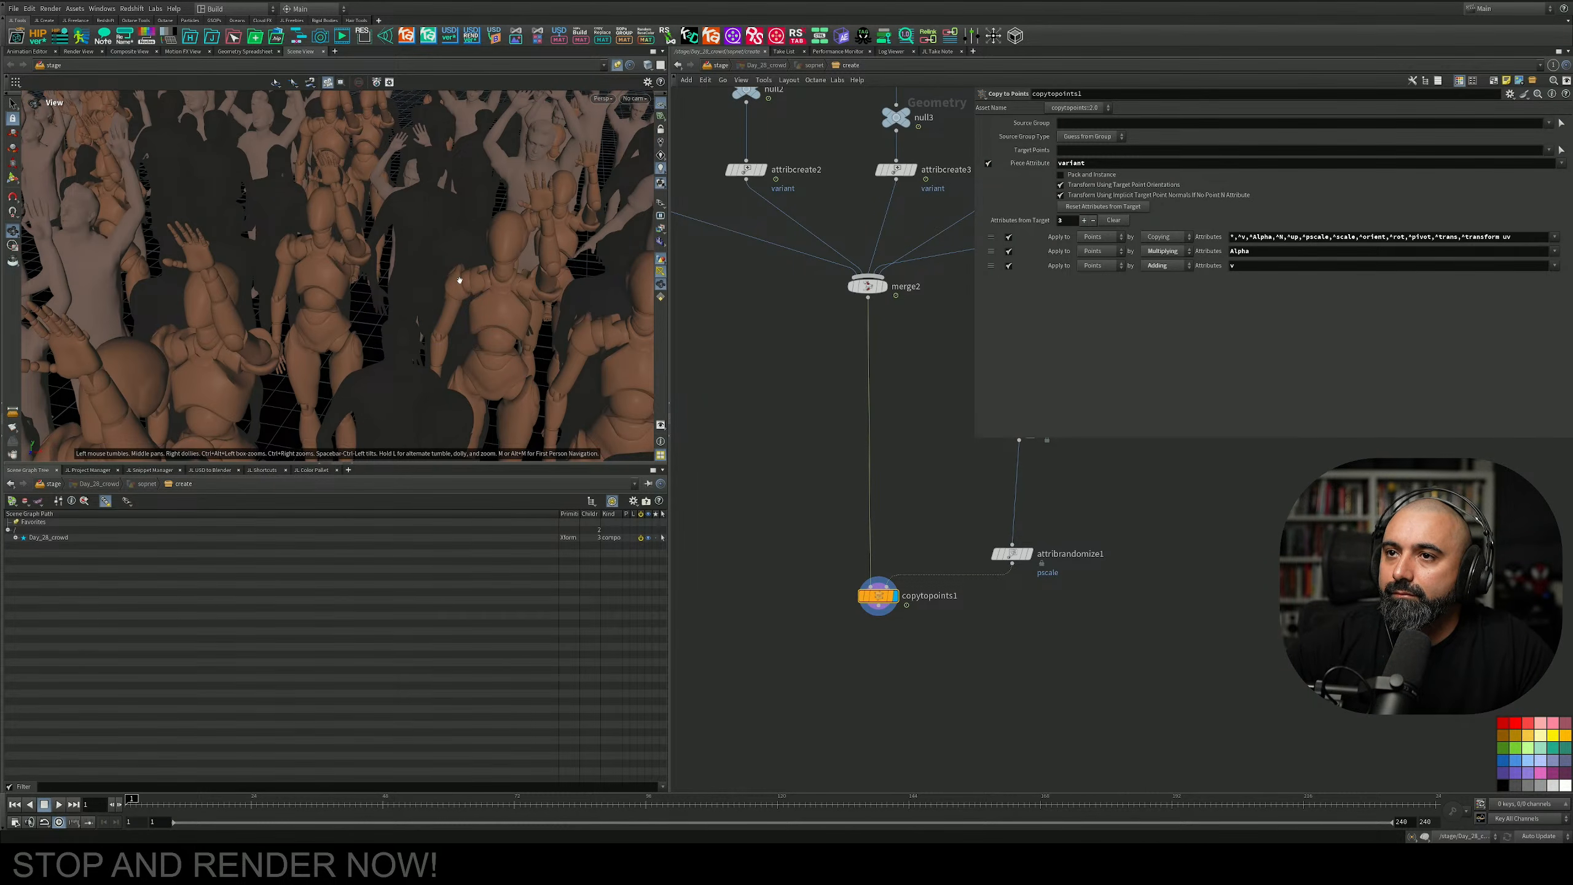
View the whole crowd from farther away, toggling the viewport's material display and its Shadows option.
{"action": "scroll", "coordinate": [315, 256], "scroll_direction": "down", "scroll_amount": 10}
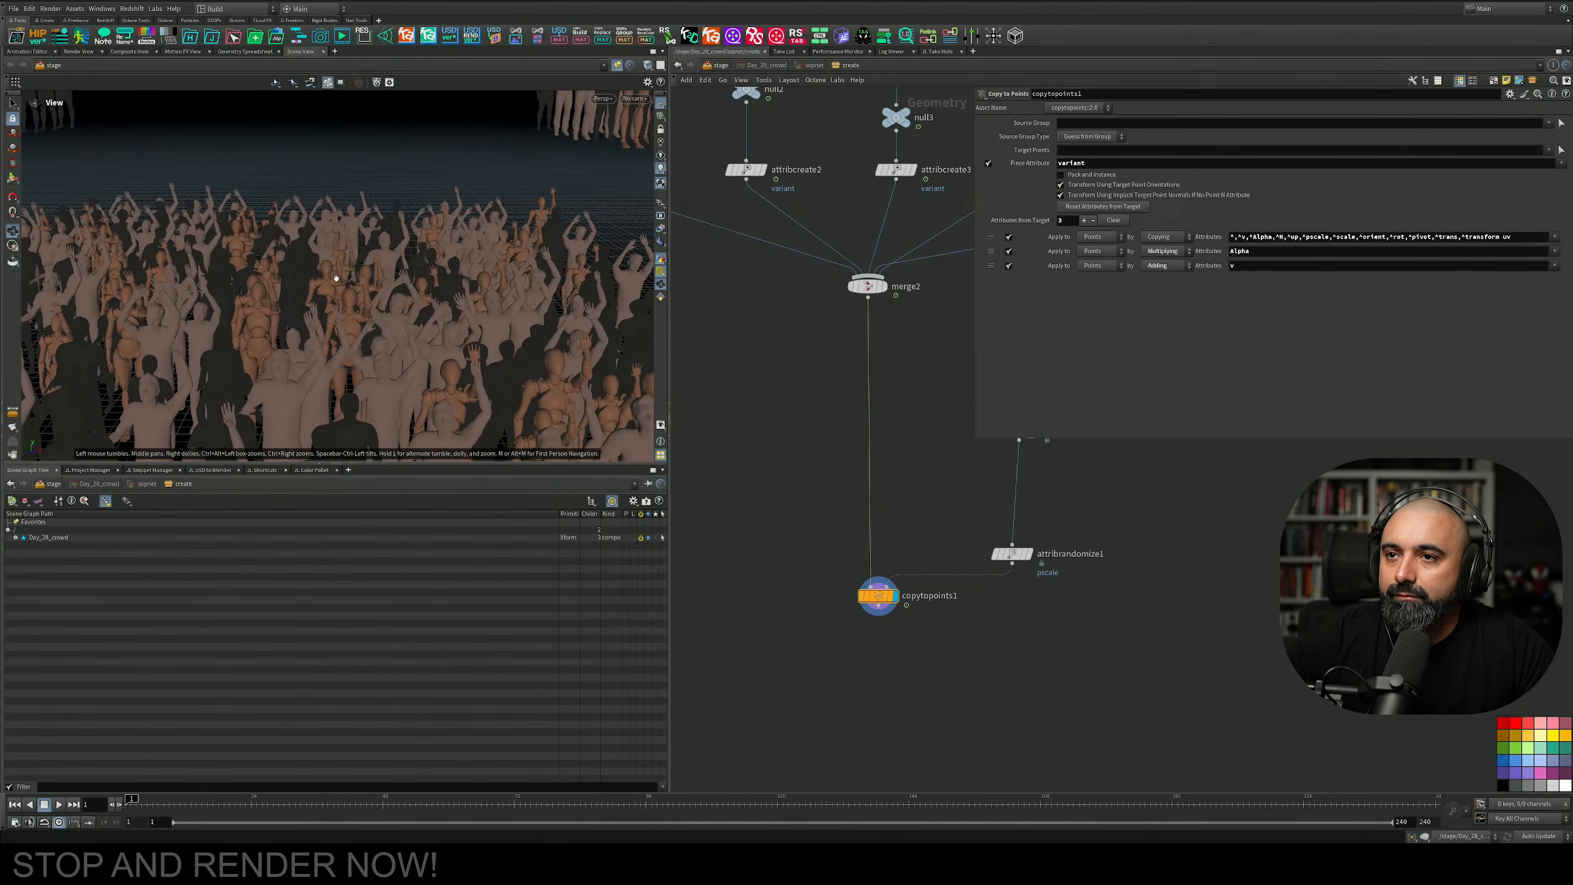
{"action": "left_click_drag", "start_coordinate": [277, 321], "coordinate": [530, 223]}
{"action": "left_click", "coordinate": [661, 182]}
{"action": "left_click", "coordinate": [661, 182]}
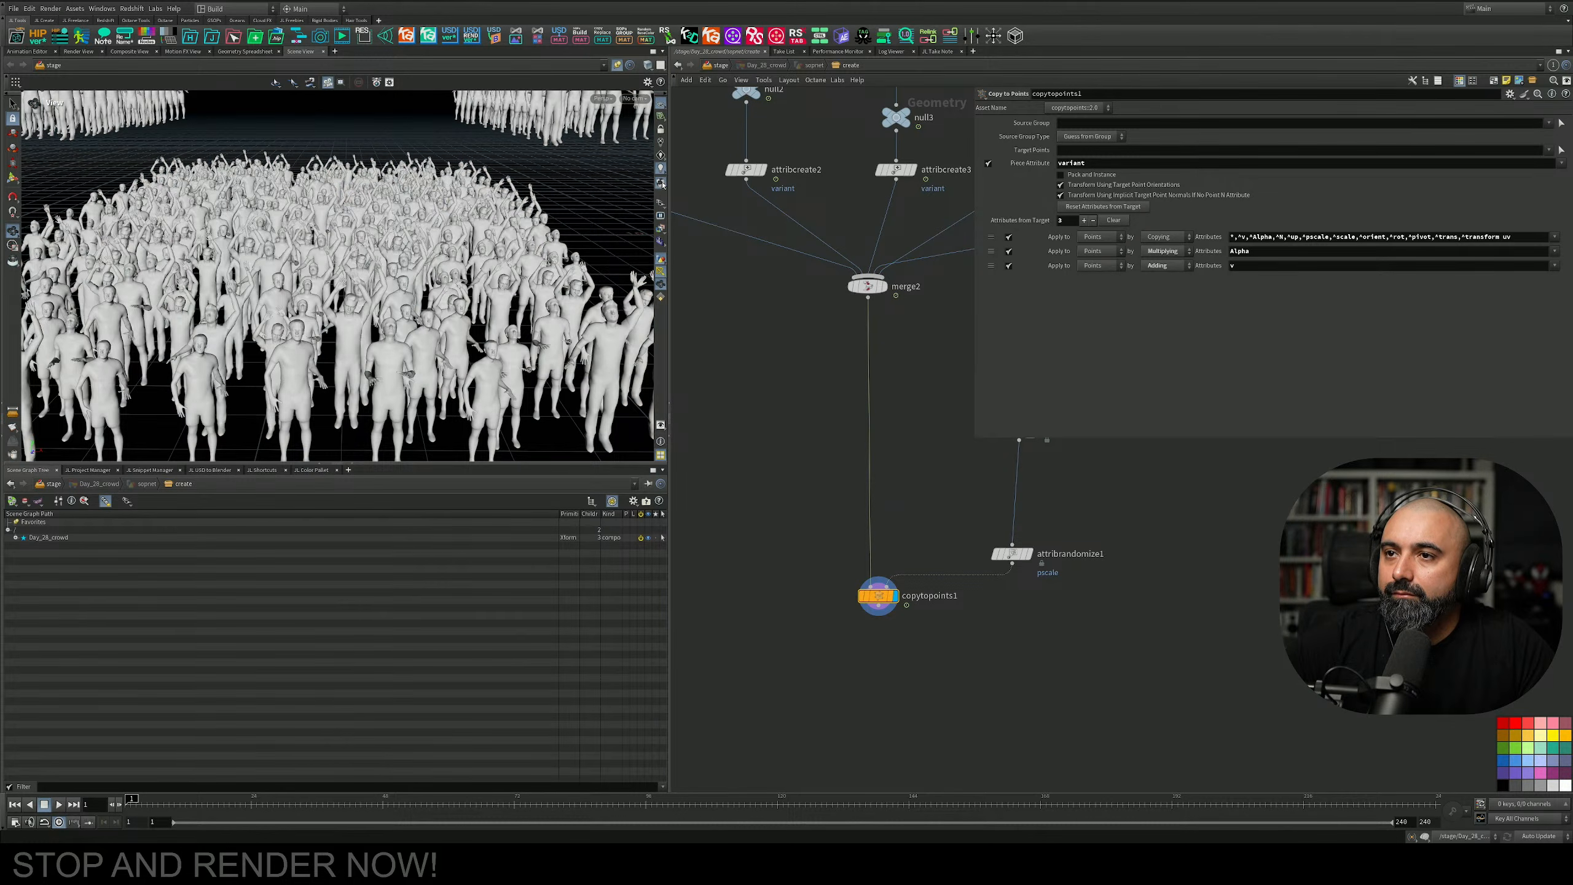
{"action": "right_click", "coordinate": [662, 181]}
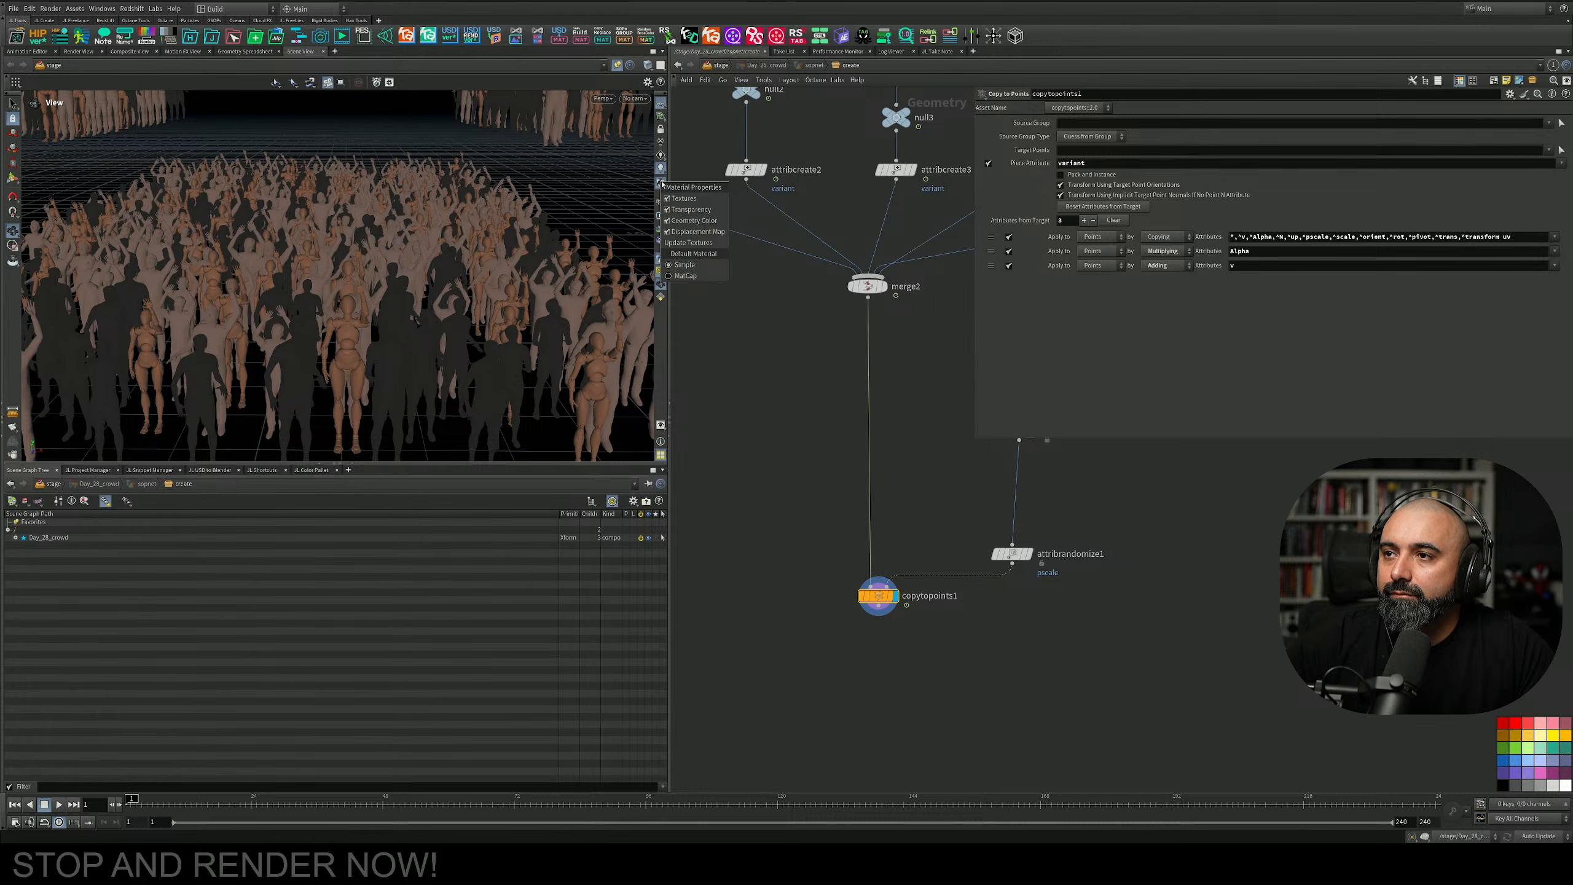
{"action": "left_click", "coordinate": [686, 170]}
{"action": "right_click", "coordinate": [661, 171]}
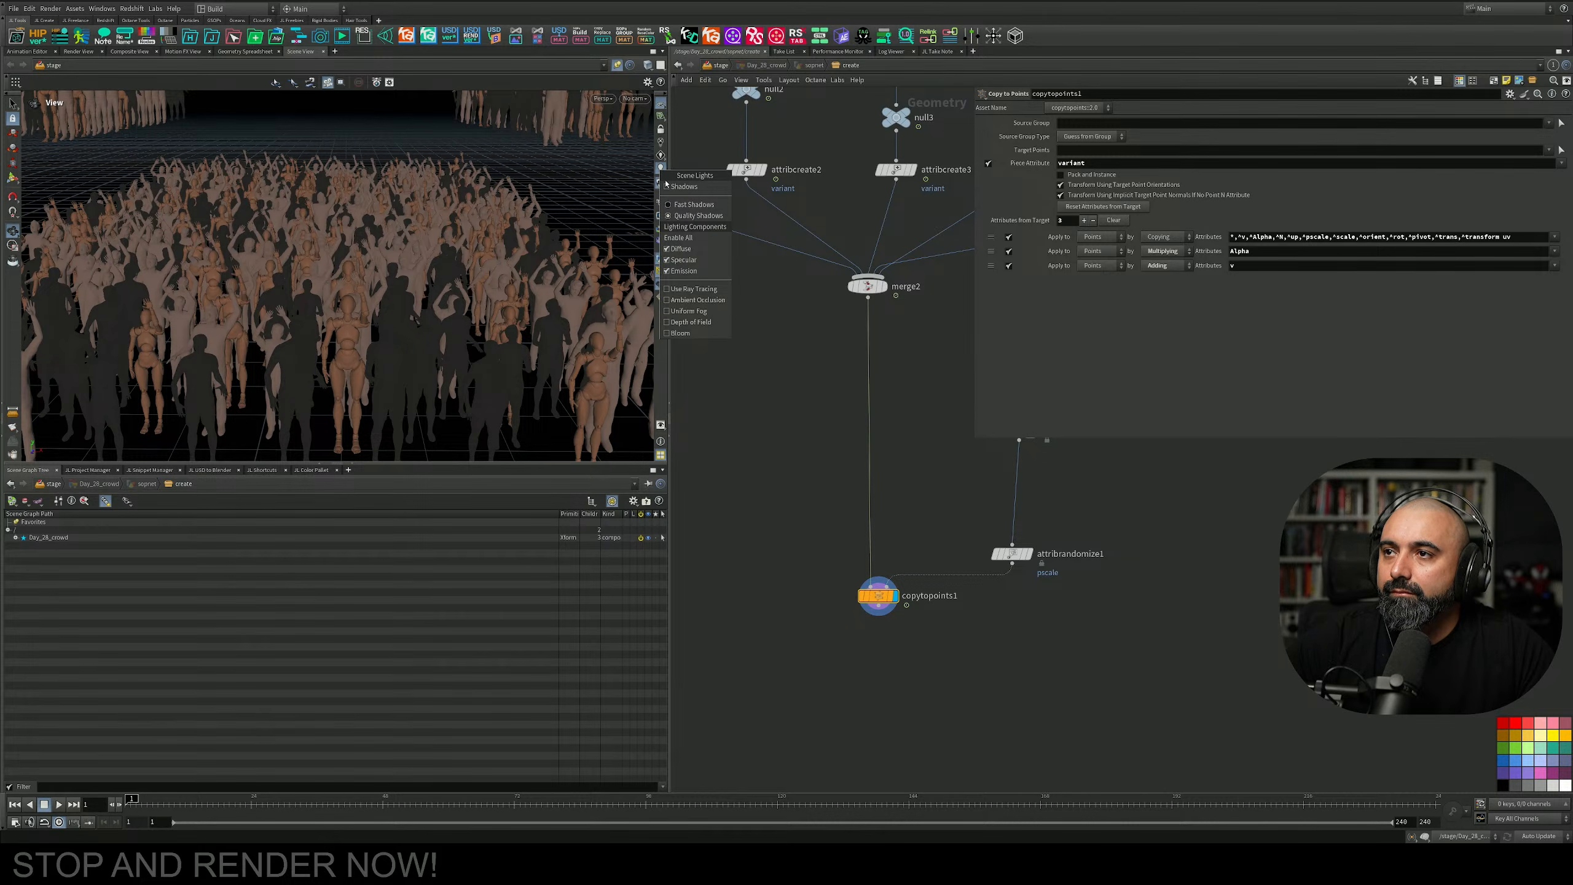
{"action": "left_click", "coordinate": [668, 186]}
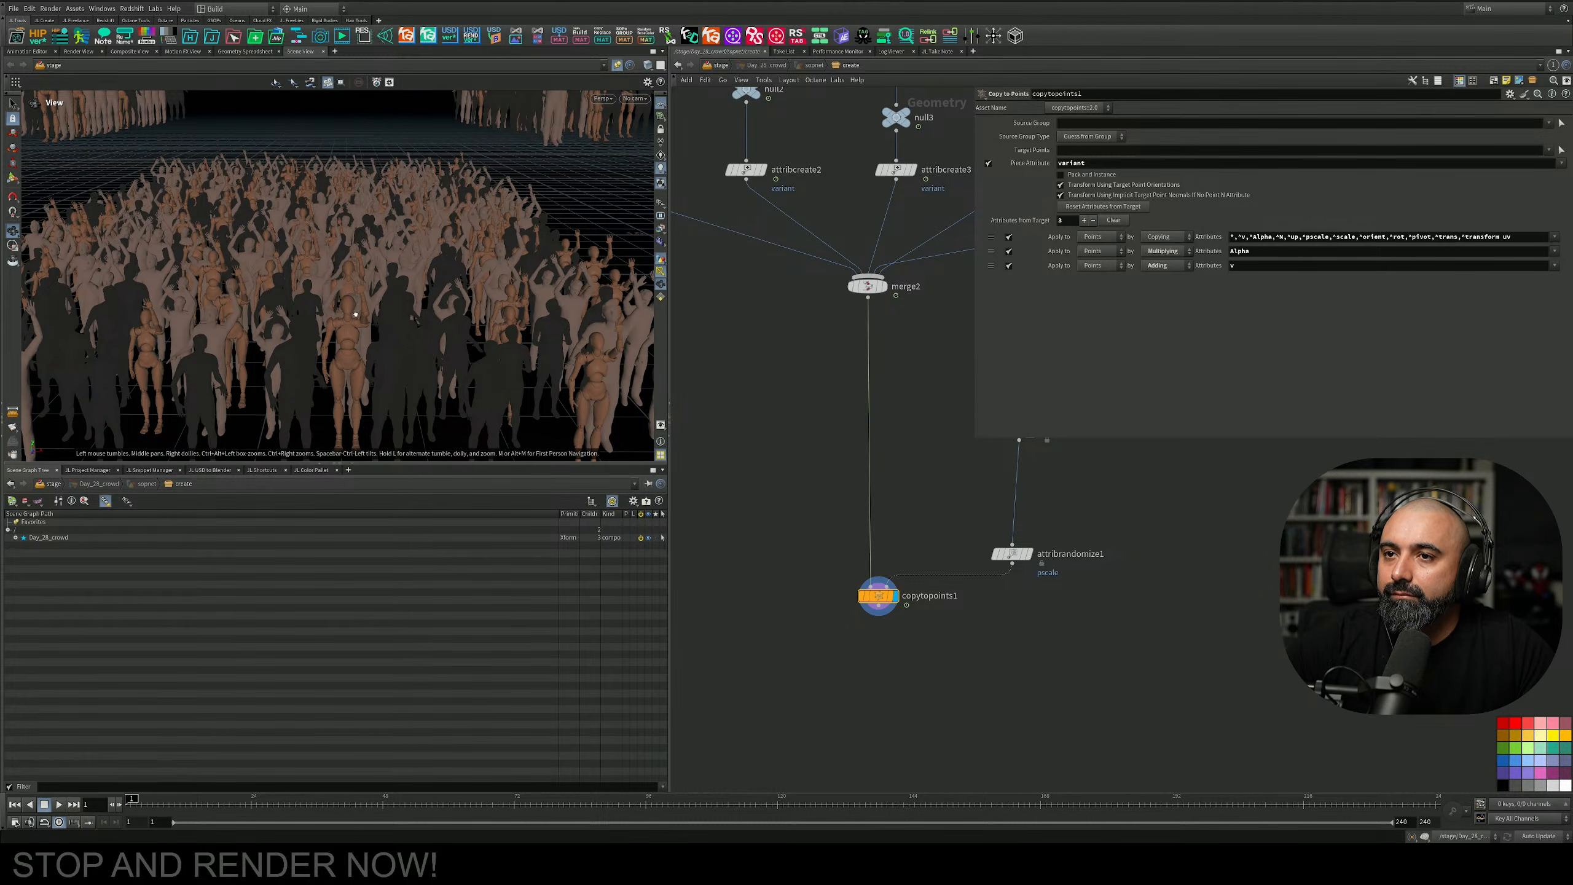
{"action": "left_click_drag", "start_coordinate": [356, 315], "coordinate": [355, 266]}
Add a second Copy to Points node beside copytopoints1 and connect merge2 to its first input.
{"action": "middle_click_drag", "start_coordinate": [978, 491], "coordinate": [894, 557]}
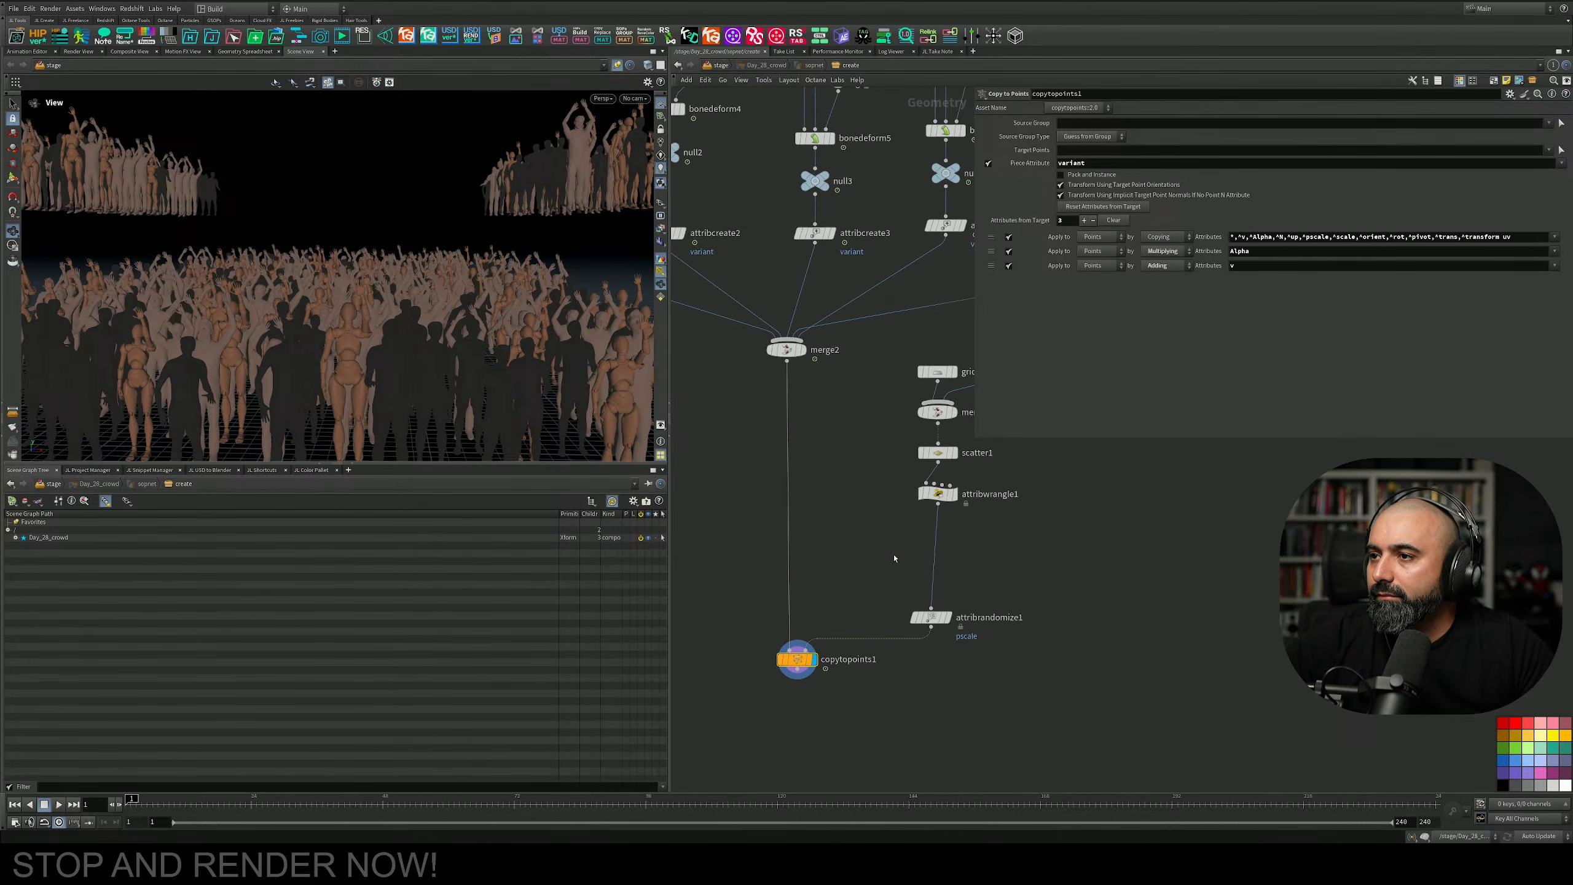
{"action": "scroll", "coordinate": [894, 558], "scroll_direction": "down", "scroll_amount": 3}
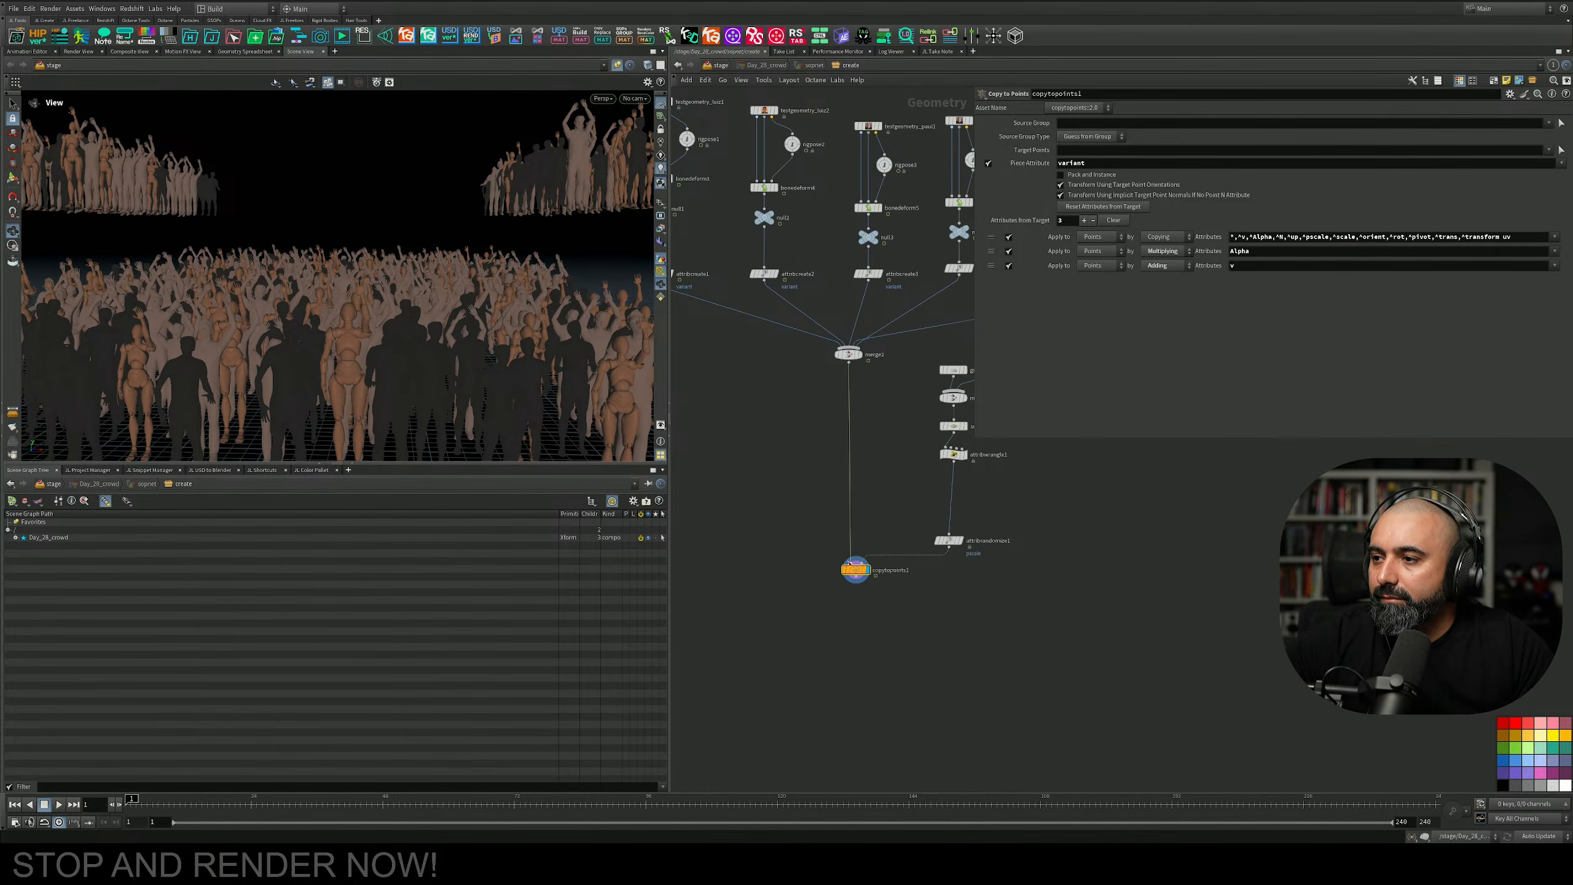
{"action": "middle_click_drag", "start_coordinate": [798, 545], "coordinate": [831, 529]}
{"action": "key", "text": "Tab"}
{"action": "type", "text": "cop"}
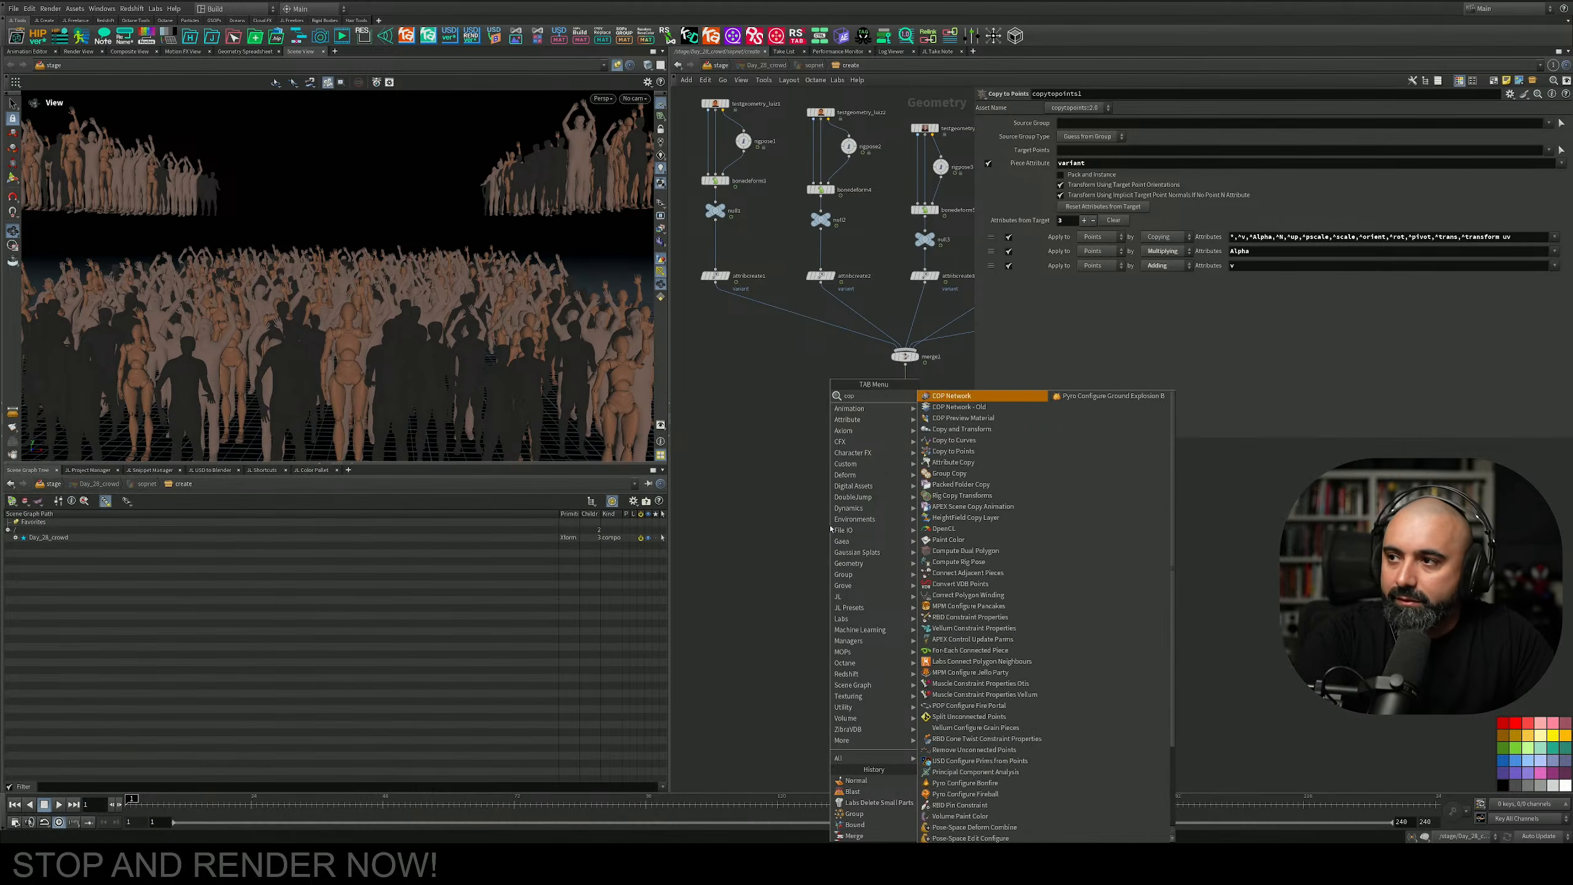
{"action": "key", "text": "Down"}
{"action": "key", "text": "Down"}
{"action": "key", "text": "Down"}
{"action": "key", "text": "Down"}
{"action": "key", "text": "Down"}
{"action": "key", "text": "Return"}
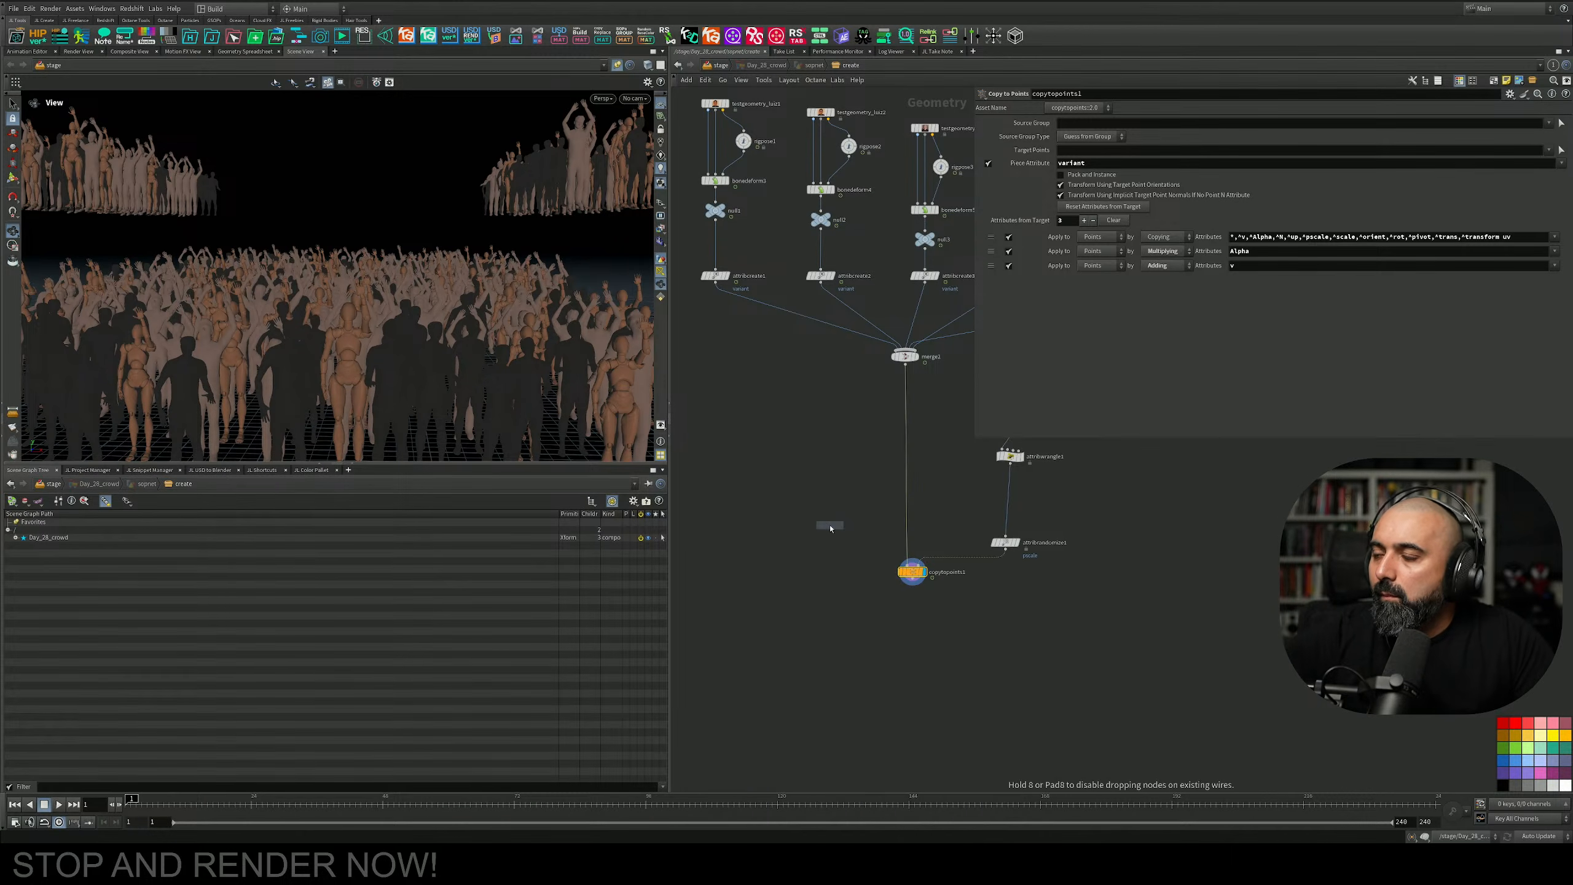
{"action": "left_click", "coordinate": [819, 565]}
{"action": "left_click_drag", "start_coordinate": [902, 371], "coordinate": [963, 541]}
{"action": "key", "text": "Escape"}
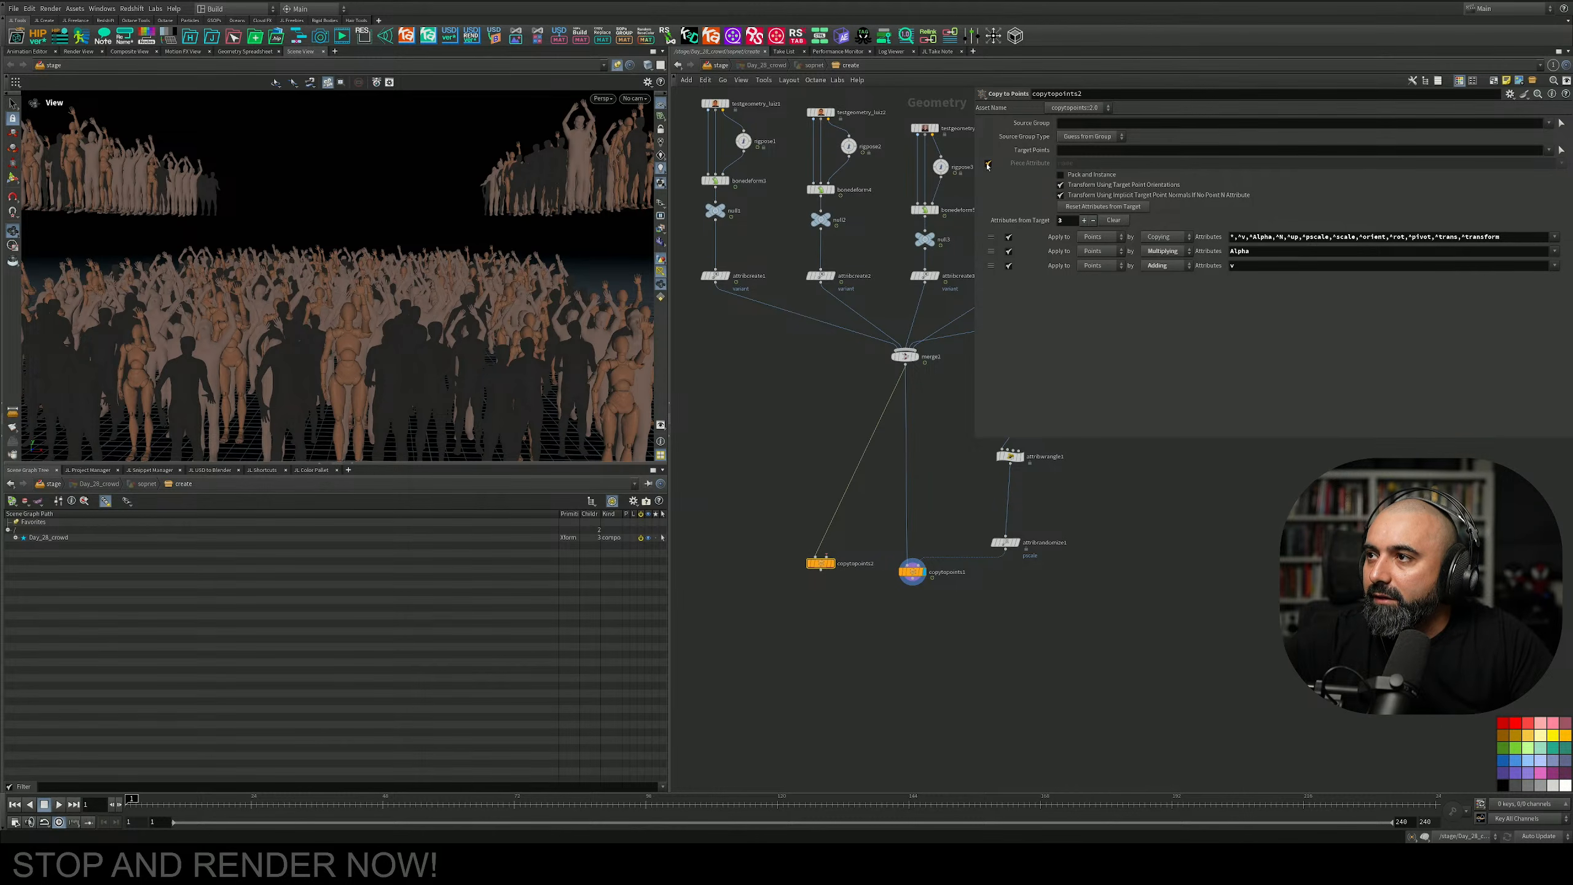
Set copytopoints2's Piece Attribute to variant, connect attribrandomize1 to its second input and display it.
{"action": "left_click", "coordinate": [989, 162]}
{"action": "left_click_drag", "start_coordinate": [1107, 164], "coordinate": [984, 162]}
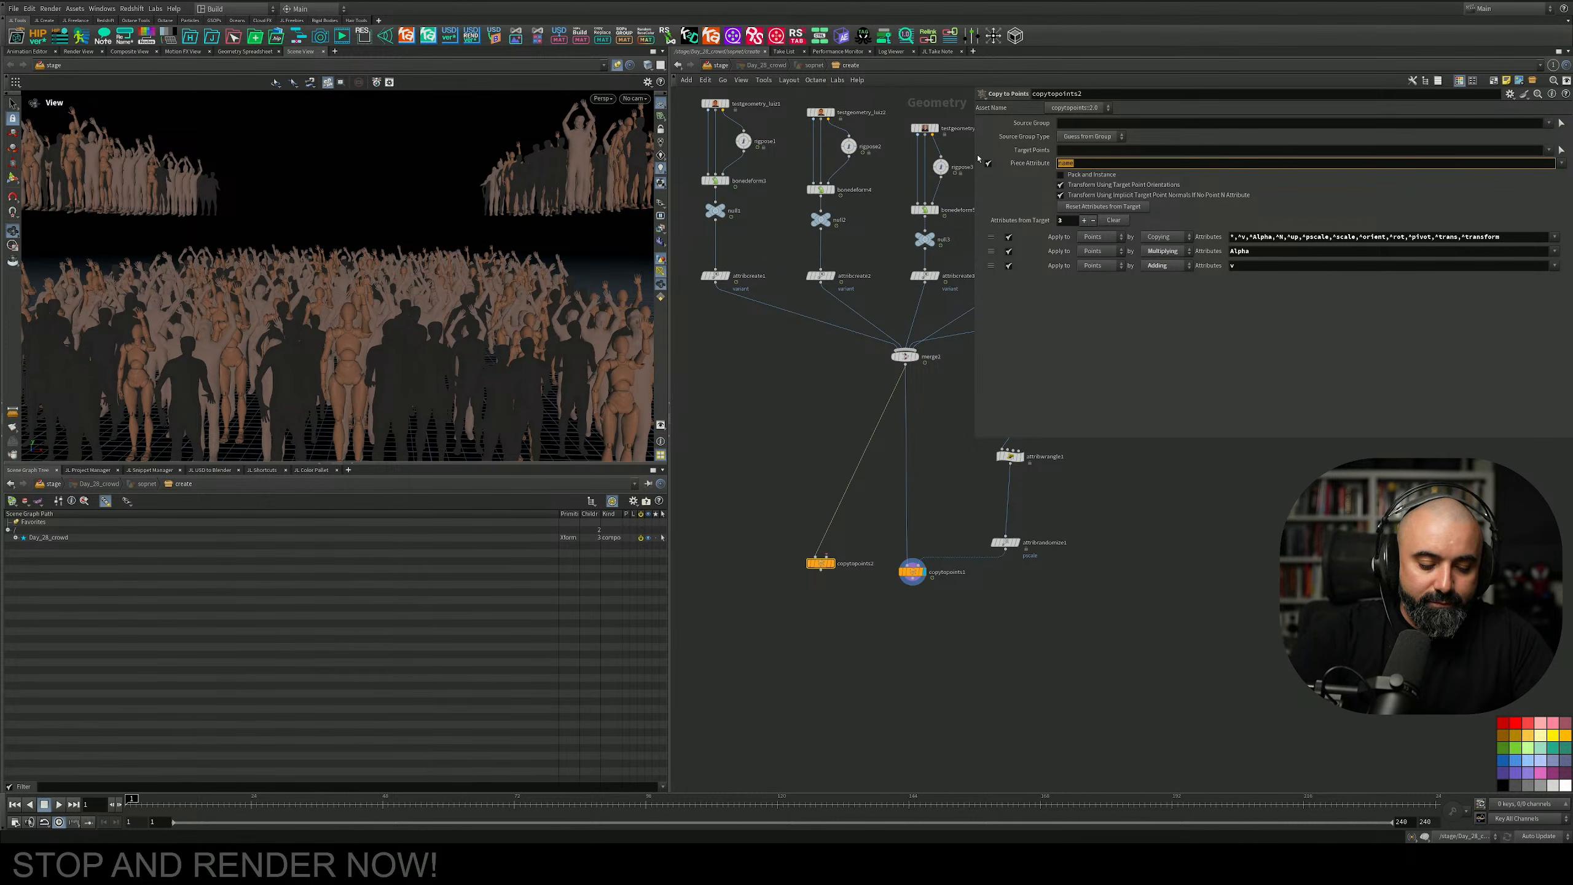
{"action": "type", "text": "variant"}
{"action": "key", "text": "Return"}
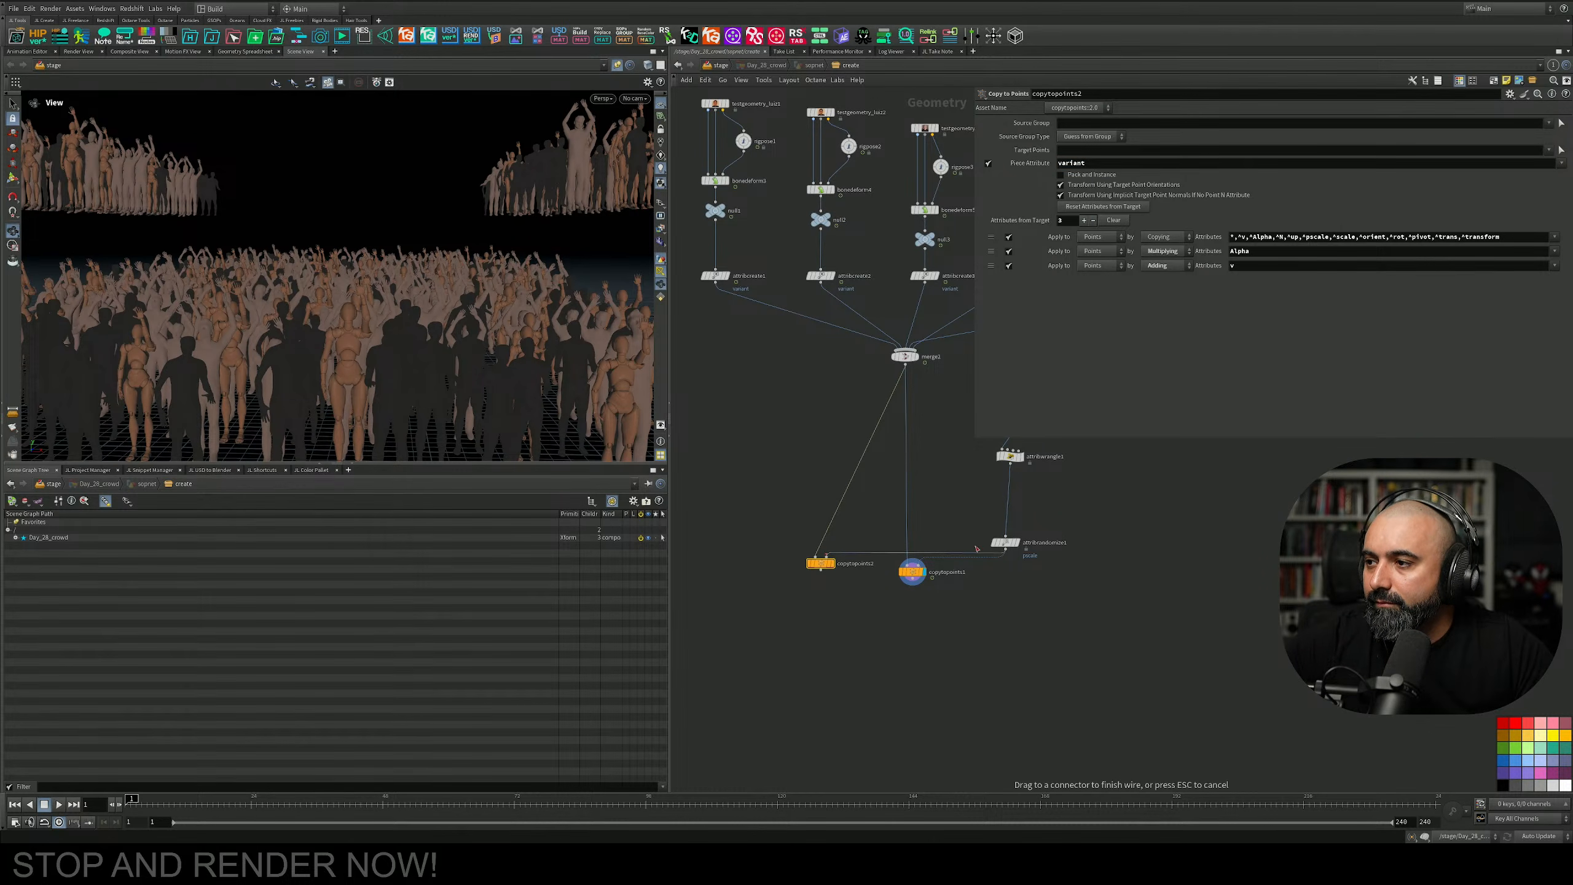
{"action": "mouse_move", "coordinate": [836, 569]}
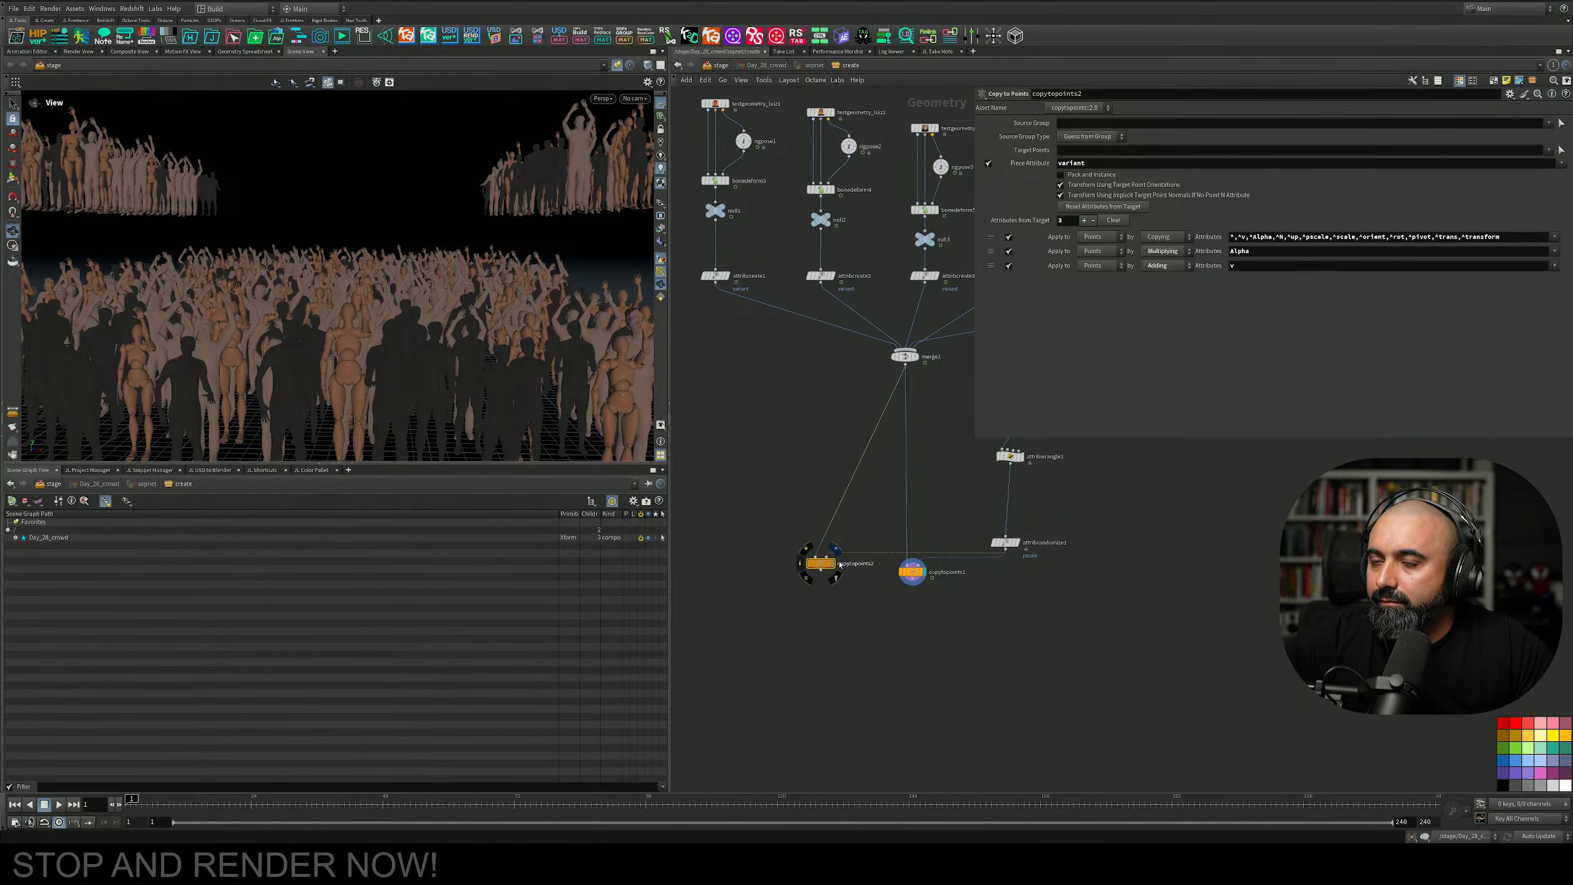
{"action": "left_click", "coordinate": [840, 566]}
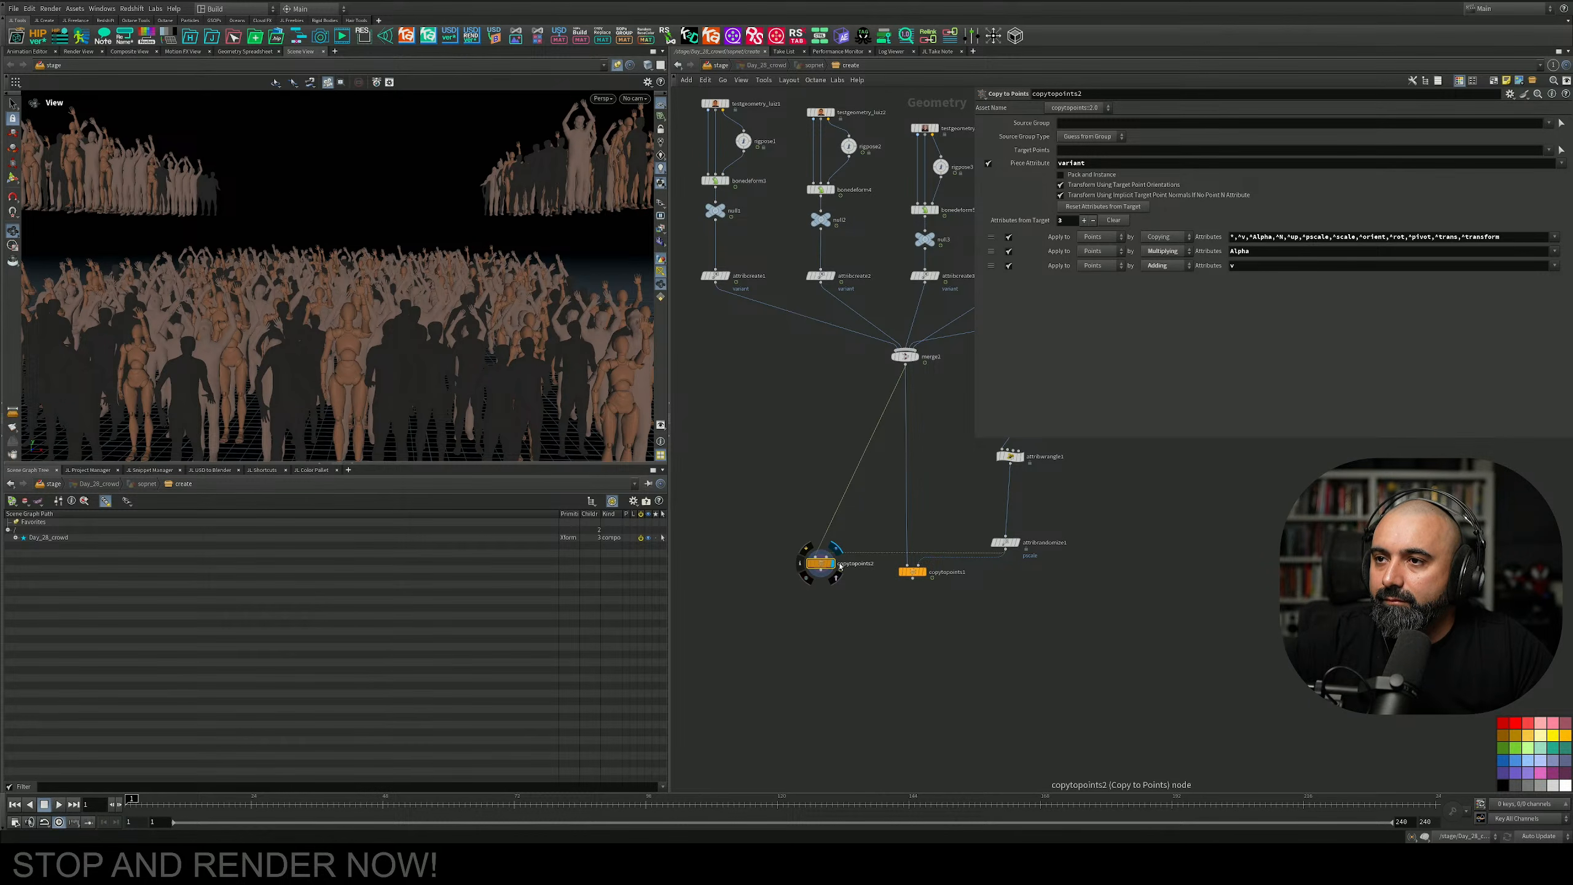
Delete the copytopoints2 node.
{"action": "scroll", "coordinate": [869, 587], "scroll_direction": "up", "scroll_amount": 3}
{"action": "left_click_drag", "start_coordinate": [865, 606], "coordinate": [758, 490]}
{"action": "key", "text": "Delete"}
Cut the wire from object_merge1 to merge1 and display copytopoints1.
{"action": "middle_click_drag", "start_coordinate": [942, 450], "coordinate": [747, 520]}
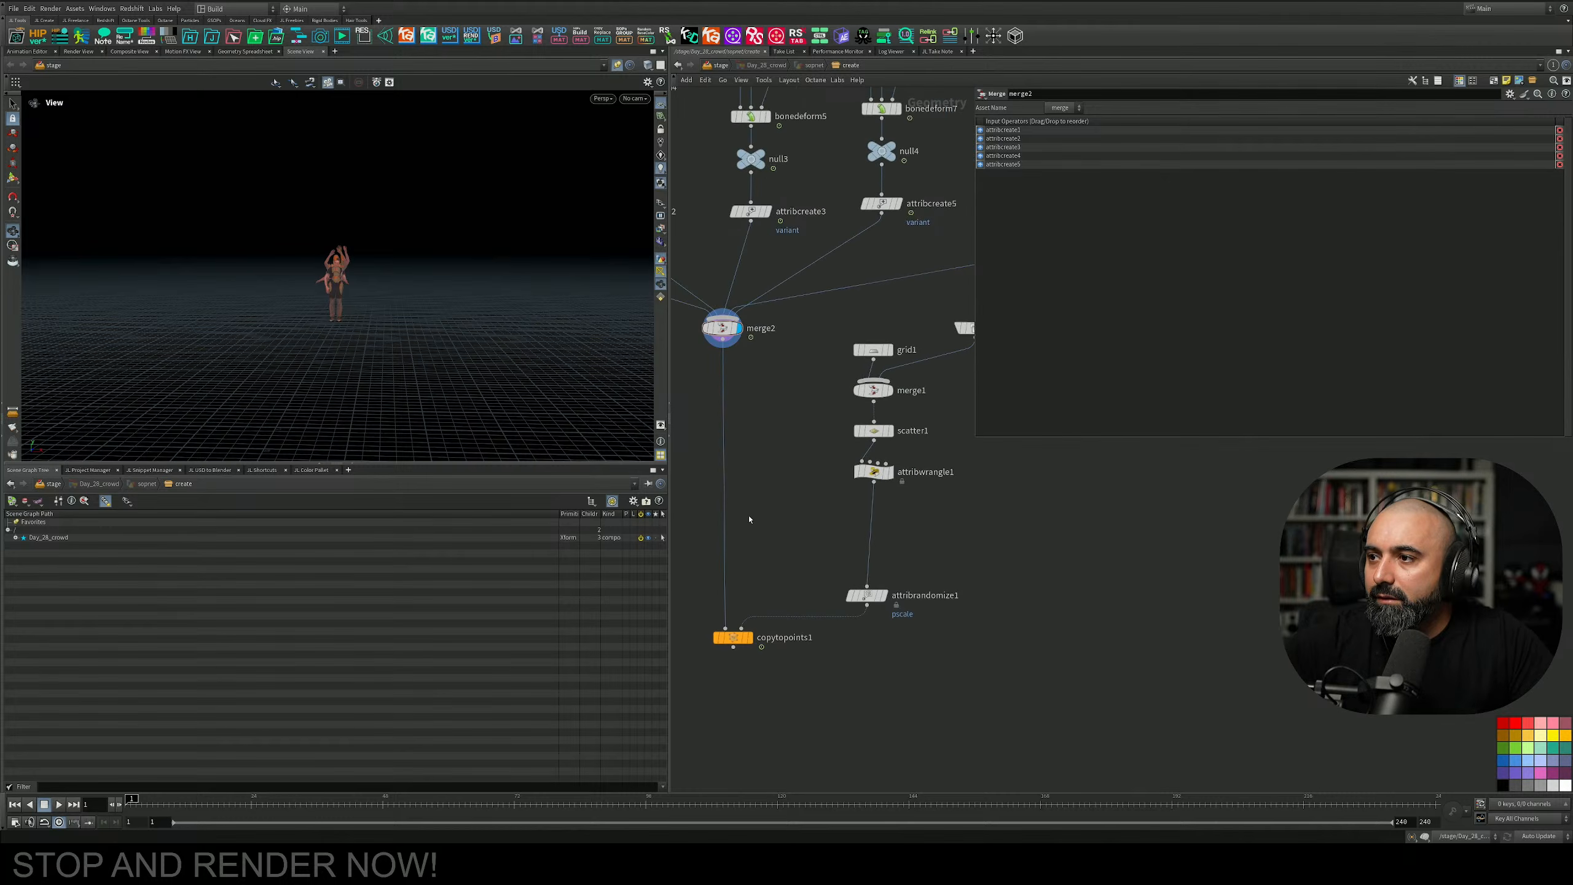
{"action": "middle_click_drag", "start_coordinate": [958, 491], "coordinate": [855, 581]}
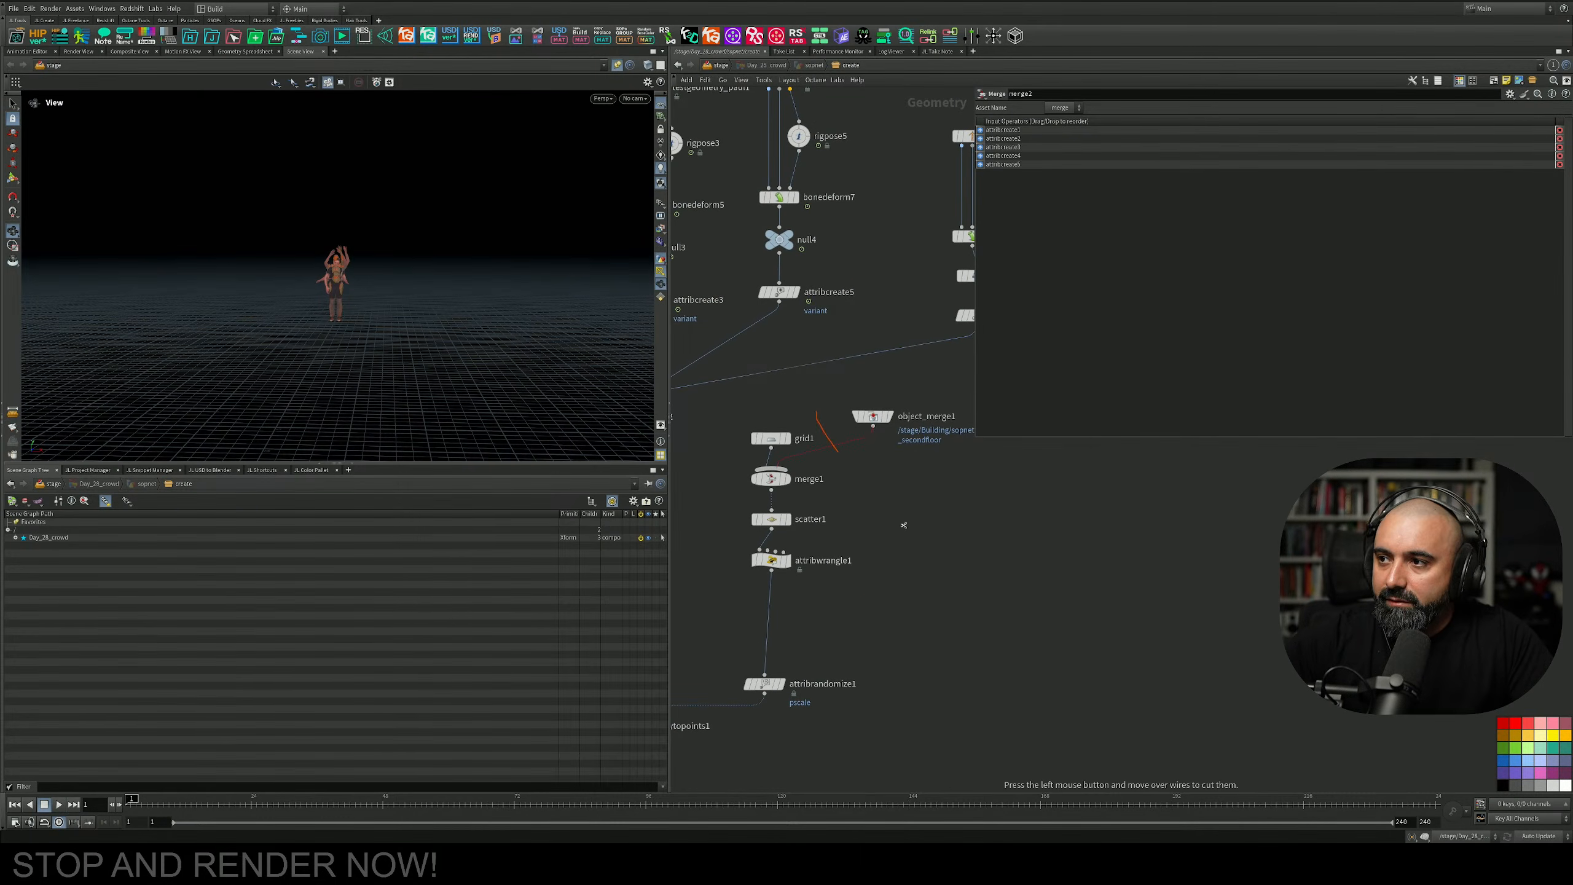
{"action": "middle_click_drag", "start_coordinate": [864, 428], "coordinate": [1015, 255]}
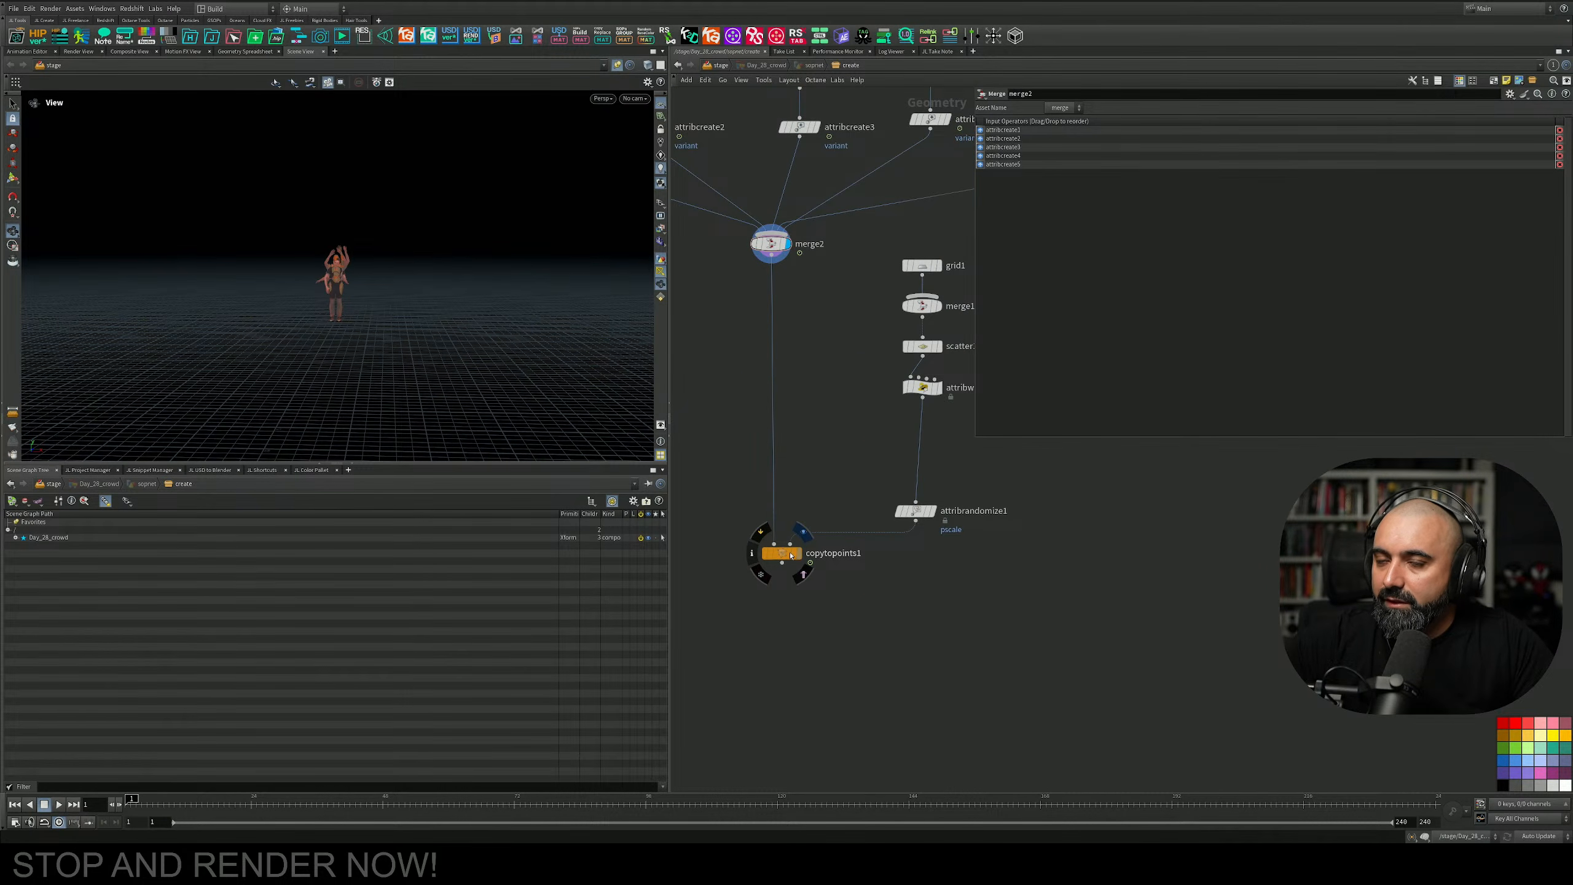
{"action": "left_click", "coordinate": [791, 553]}
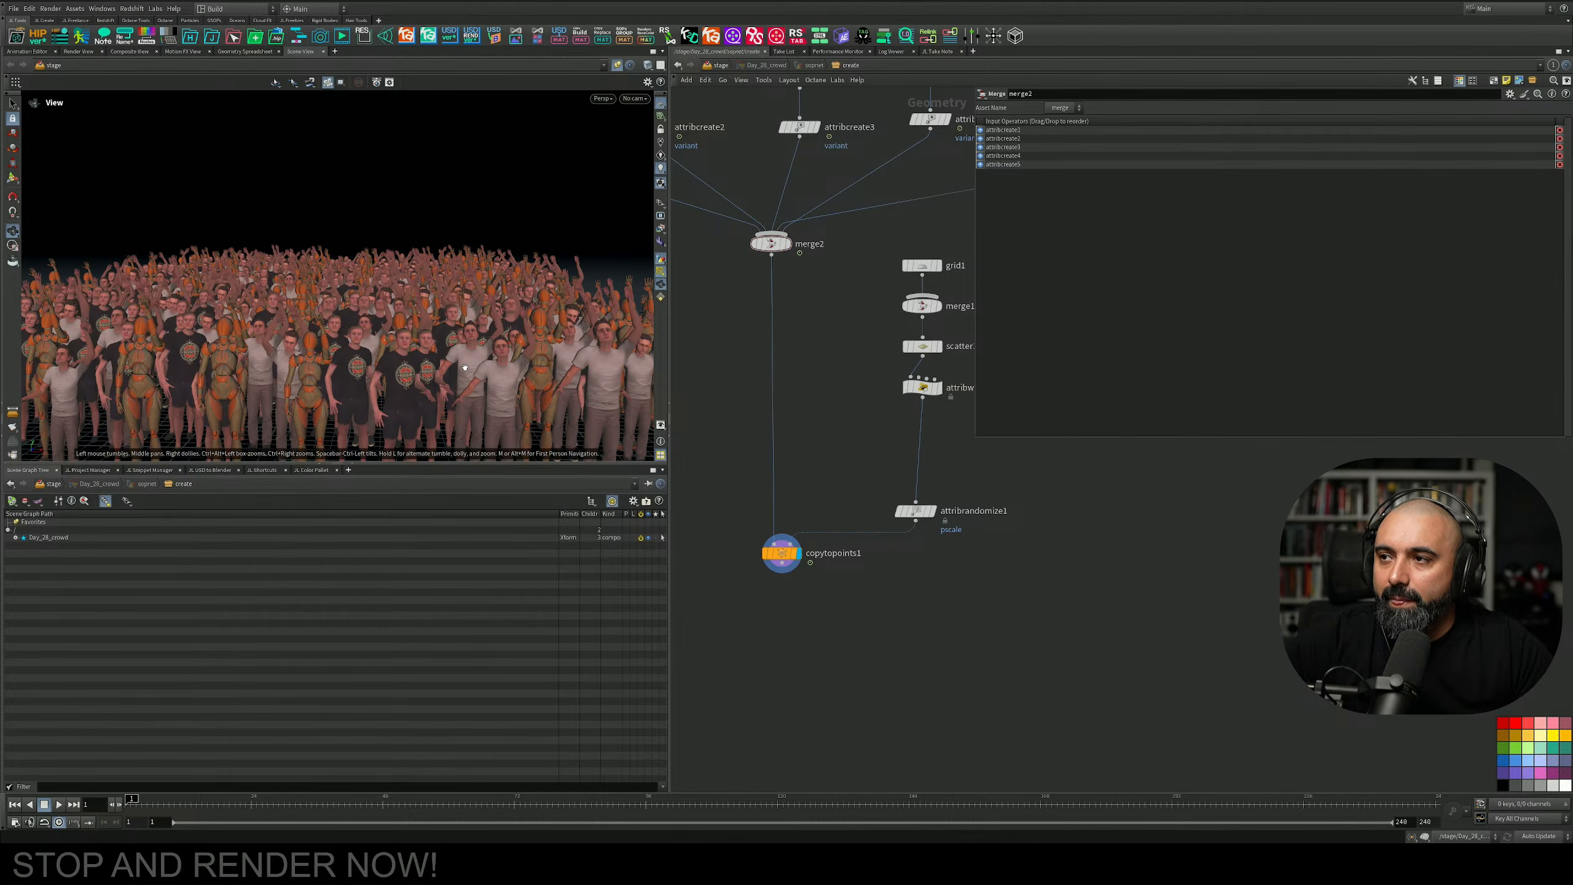
{"action": "middle_click_drag", "start_coordinate": [827, 399], "coordinate": [687, 505]}
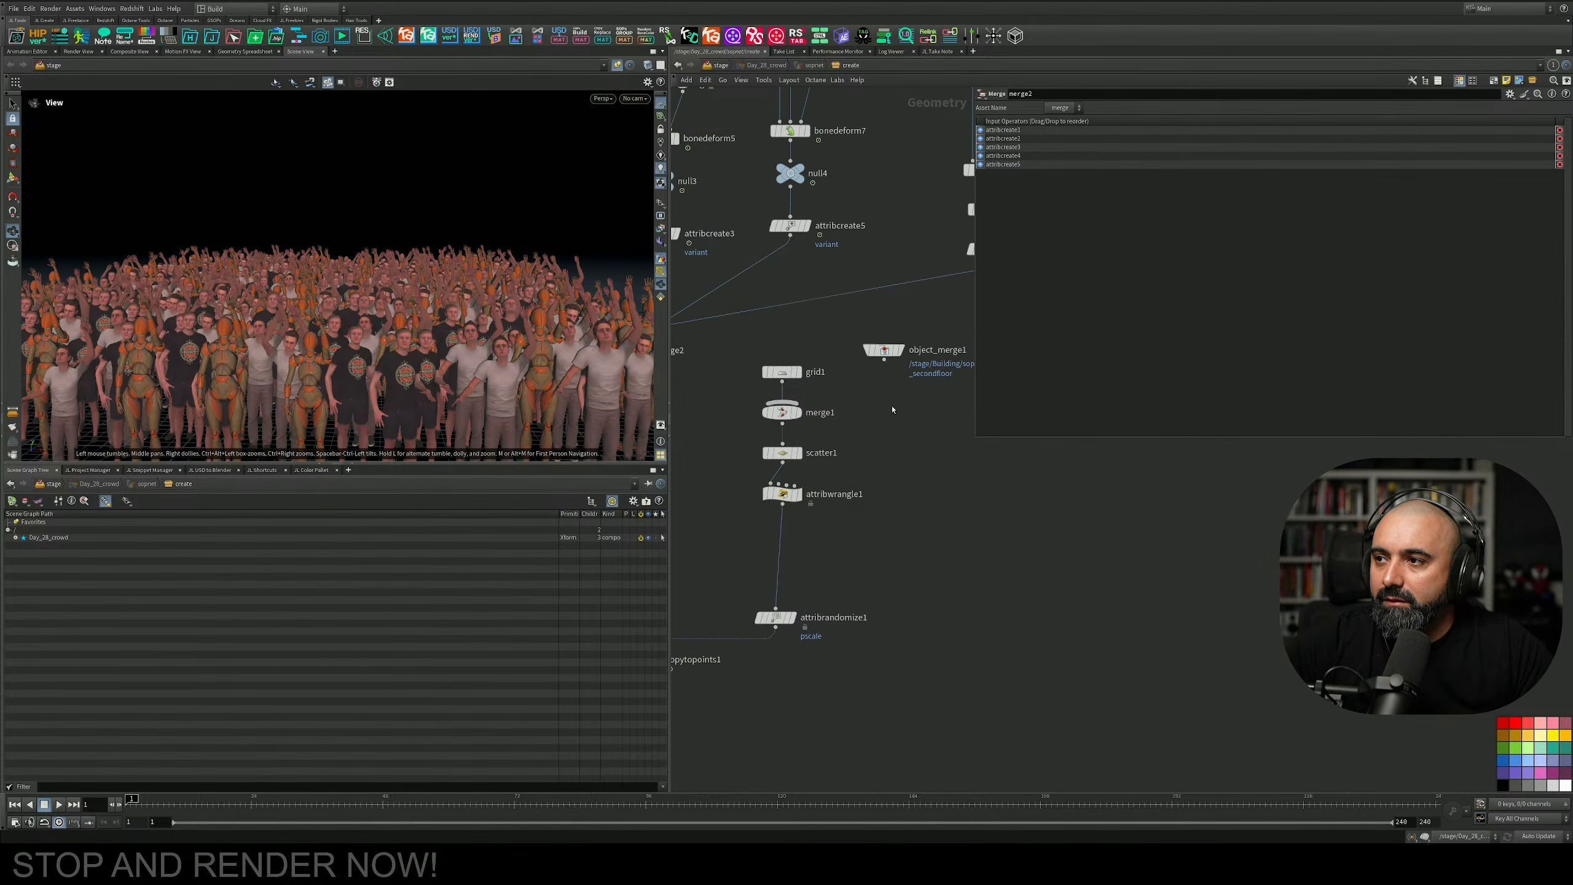
Move grid1 higher above merge1, check object_merge1's attributes and add an Attribute Delete node below object_merge1.
{"action": "left_click_drag", "start_coordinate": [783, 372], "coordinate": [782, 327]}
{"action": "scroll", "coordinate": [870, 354], "scroll_direction": "up", "scroll_amount": 3}
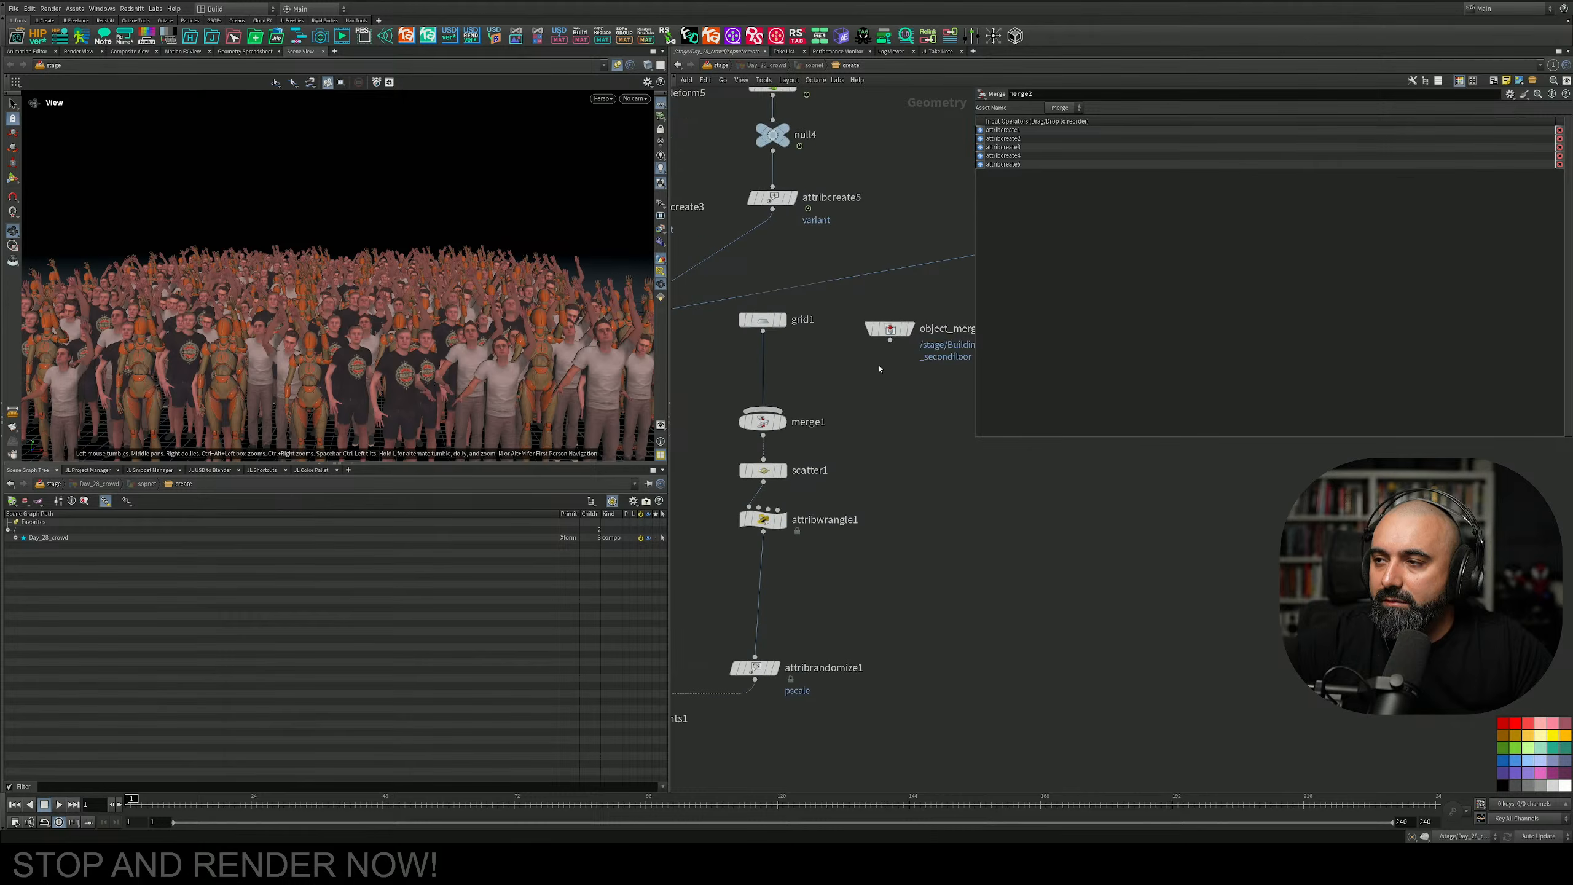
{"action": "middle_click", "coordinate": [872, 361]}
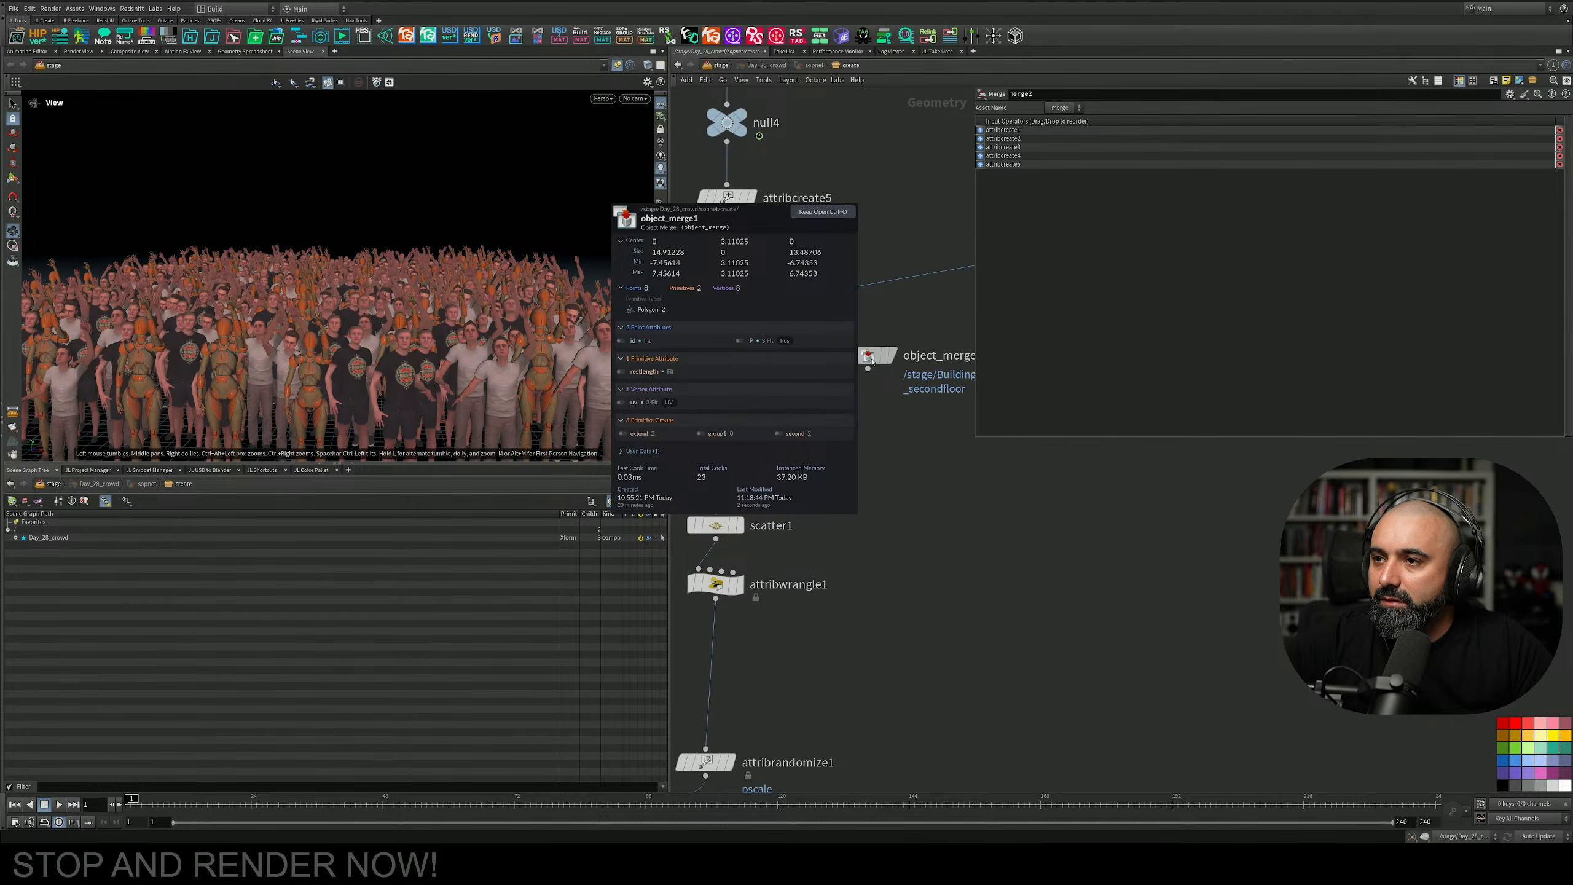
{"action": "key", "text": "Tab"}
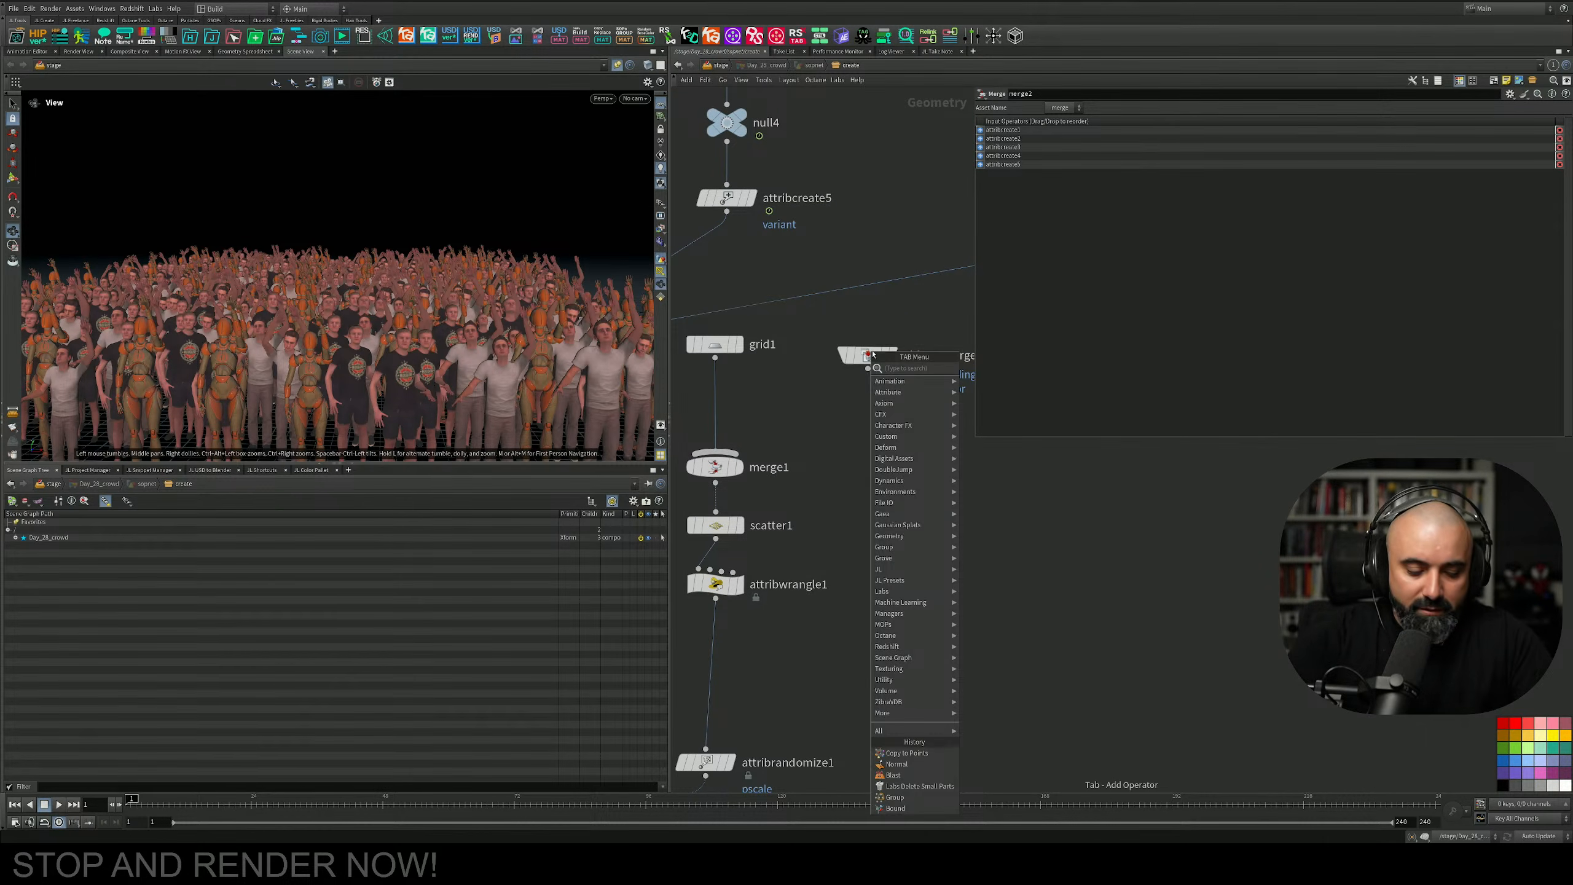
{"action": "type", "text": "attribdel"}
{"action": "key", "text": "Return"}
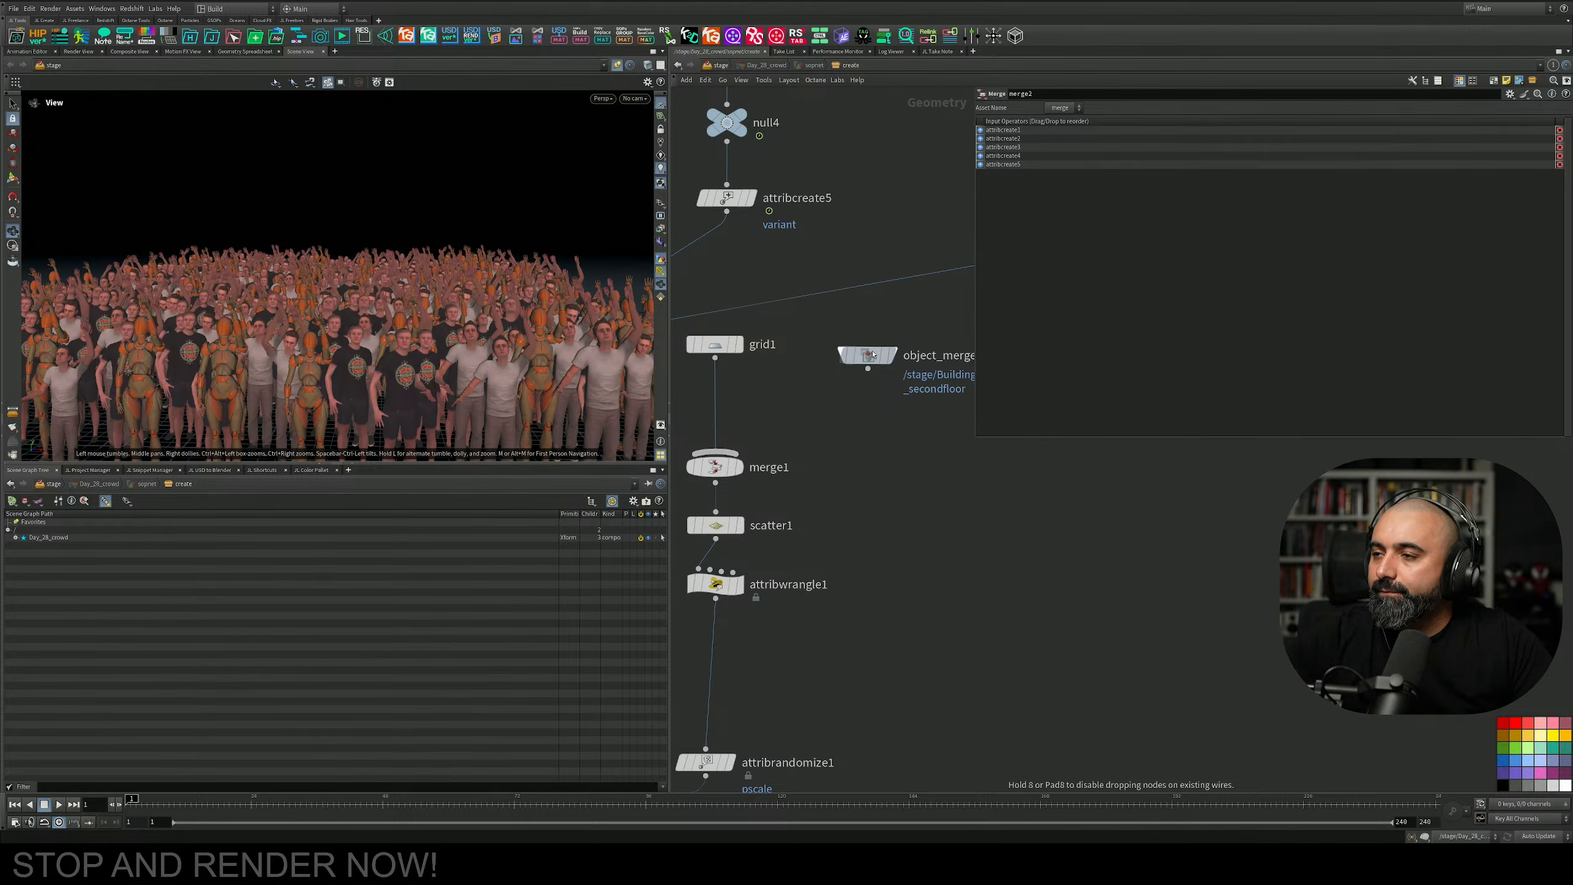
{"action": "left_click", "coordinate": [868, 411]}
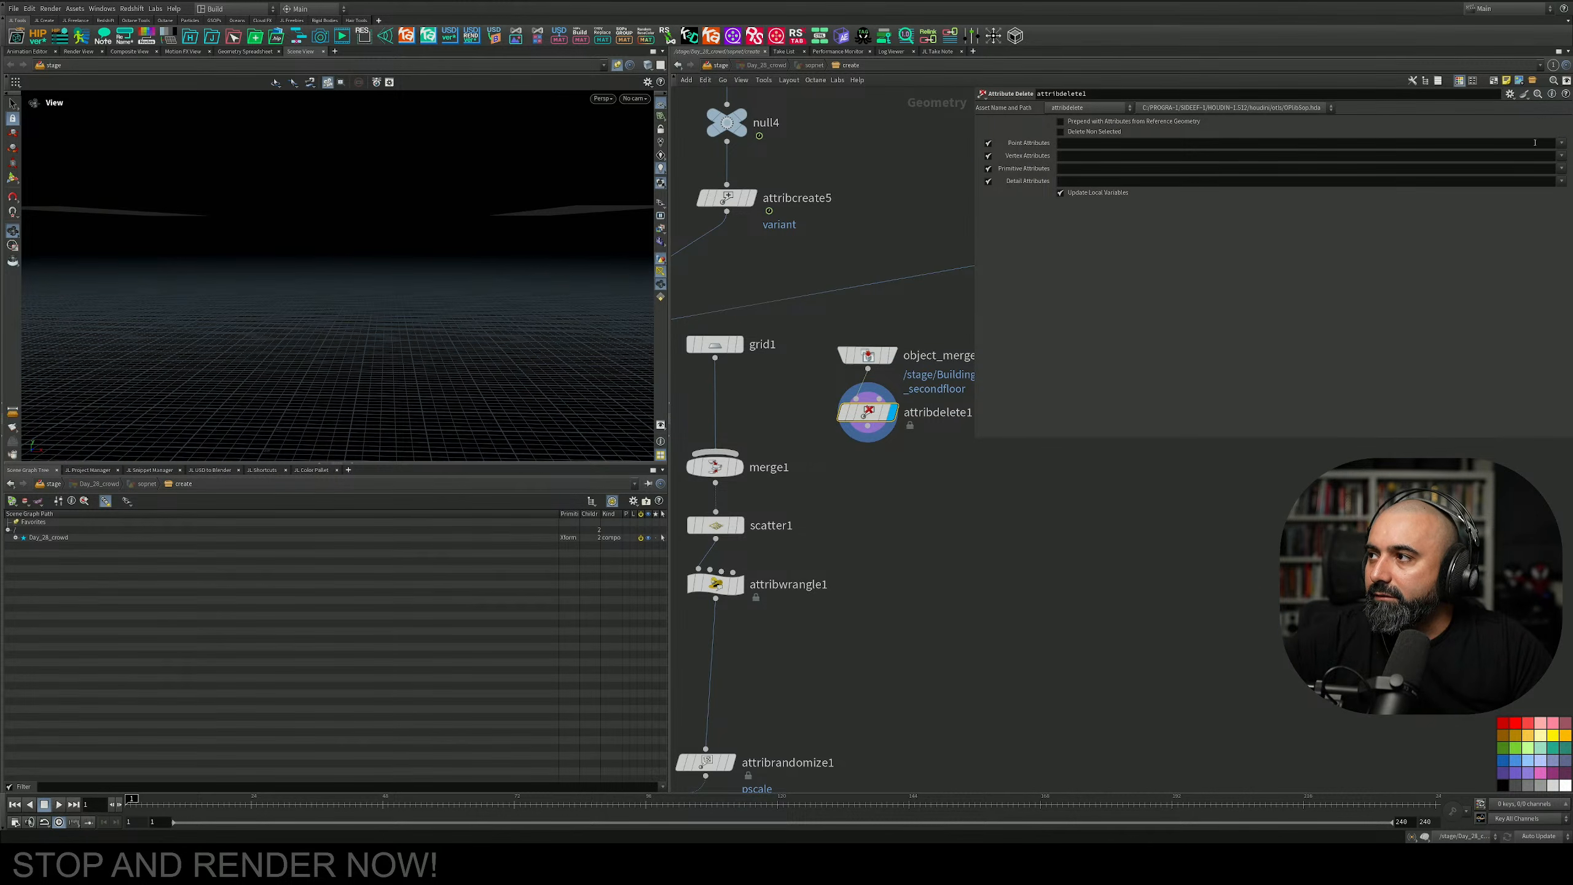
Set attribdelete1's point, vertex, primitive and detail attributes to * so that all attributes are removed.
{"action": "left_click", "coordinate": [1534, 143]}
{"action": "type", "text": "*"}
{"action": "key", "text": "Tab"}
{"action": "type", "text": "*"}
{"action": "key", "text": "Tab"}
{"action": "type", "text": "*"}
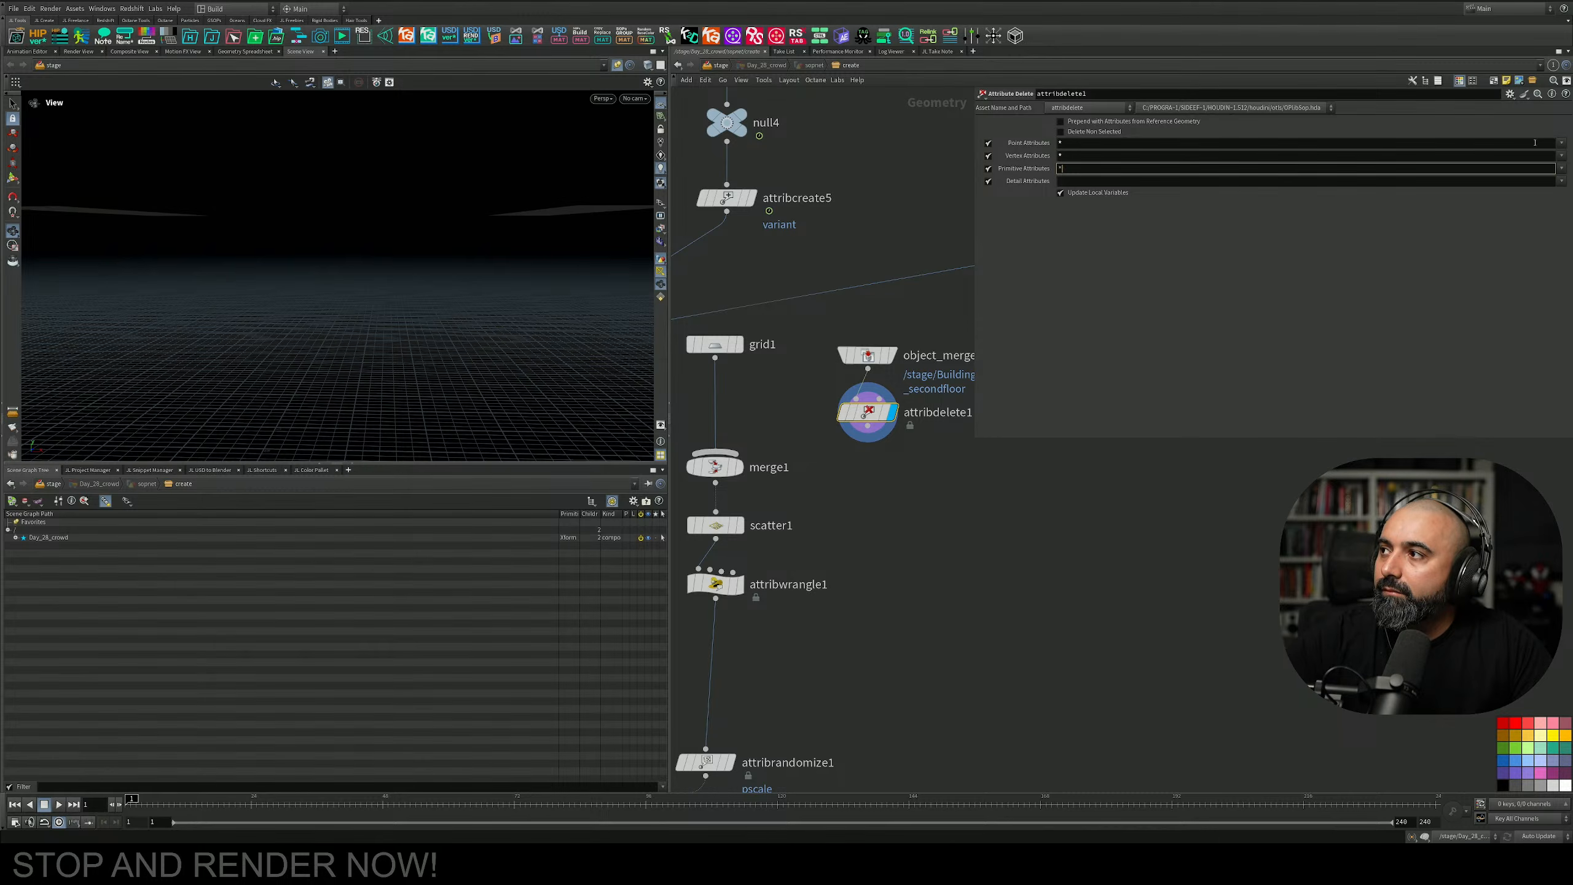
{"action": "key", "text": "Tab"}
{"action": "type", "text": "*"}
{"action": "key", "text": "Tab"}
Connect attribdelete1 to merge1 and display copytopoints1 again.
{"action": "left_click_drag", "start_coordinate": [867, 427], "coordinate": [742, 469]}
{"action": "middle_click_drag", "start_coordinate": [856, 579], "coordinate": [951, 380]}
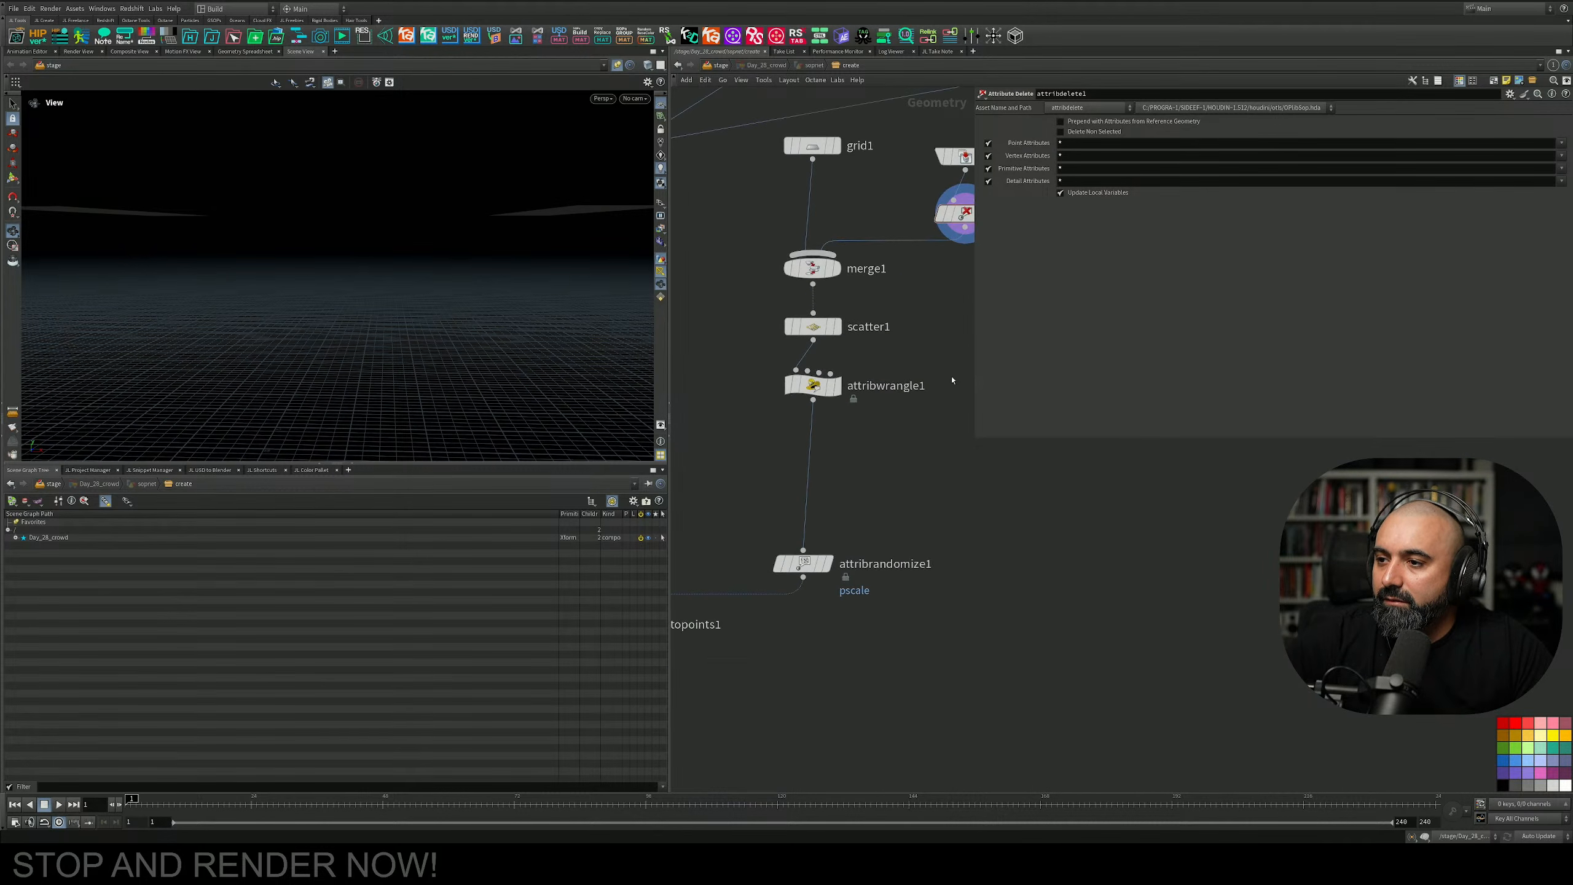
{"action": "scroll", "coordinate": [862, 544], "scroll_direction": "down", "scroll_amount": 4}
{"action": "middle_click_drag", "start_coordinate": [776, 604], "coordinate": [857, 601]}
{"action": "scroll", "coordinate": [817, 591], "scroll_direction": "up", "scroll_amount": 4}
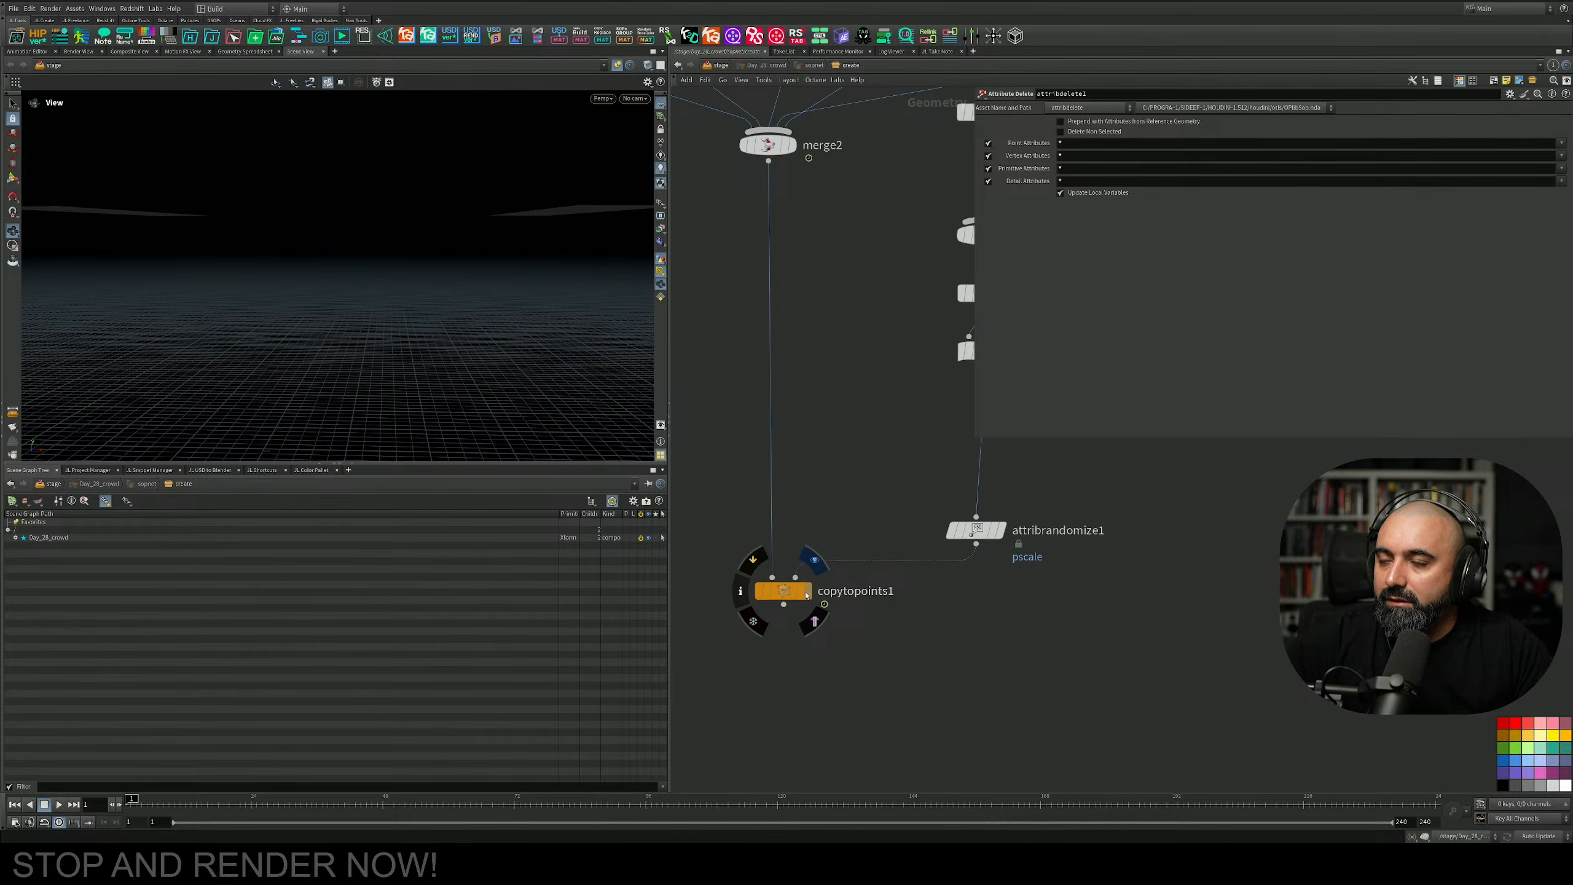
{"action": "left_click", "coordinate": [807, 594]}
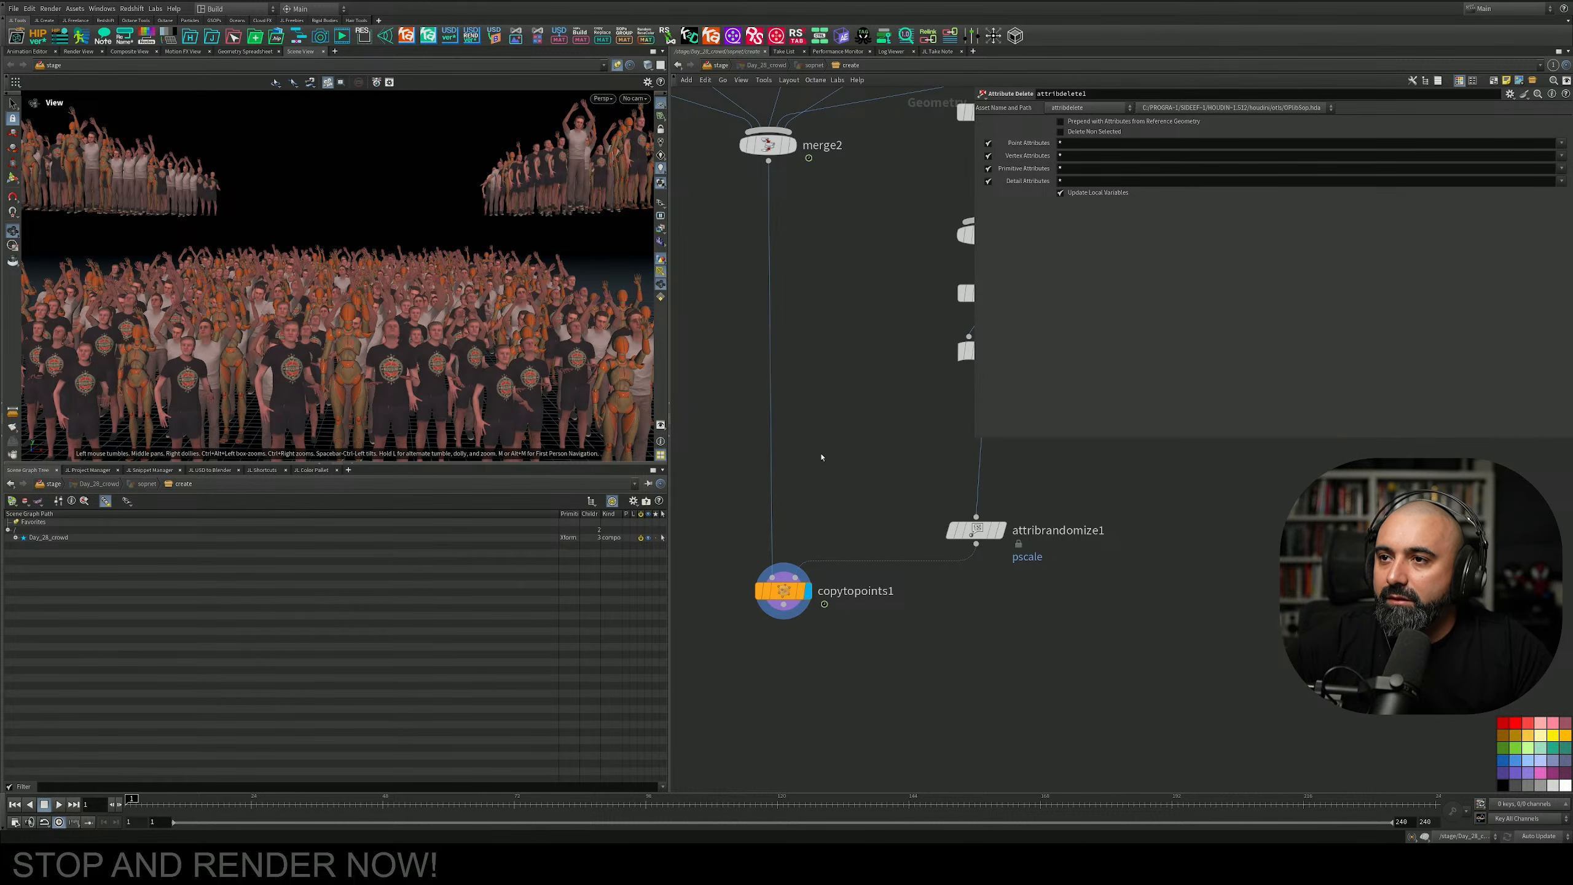
Inspect the floor and balcony crowds from above, then save the scene.
{"action": "middle_click_drag", "start_coordinate": [870, 376], "coordinate": [695, 566]}
{"action": "scroll", "coordinate": [736, 530], "scroll_direction": "down", "scroll_amount": 4}
{"action": "scroll", "coordinate": [854, 419], "scroll_direction": "up", "scroll_amount": 5}
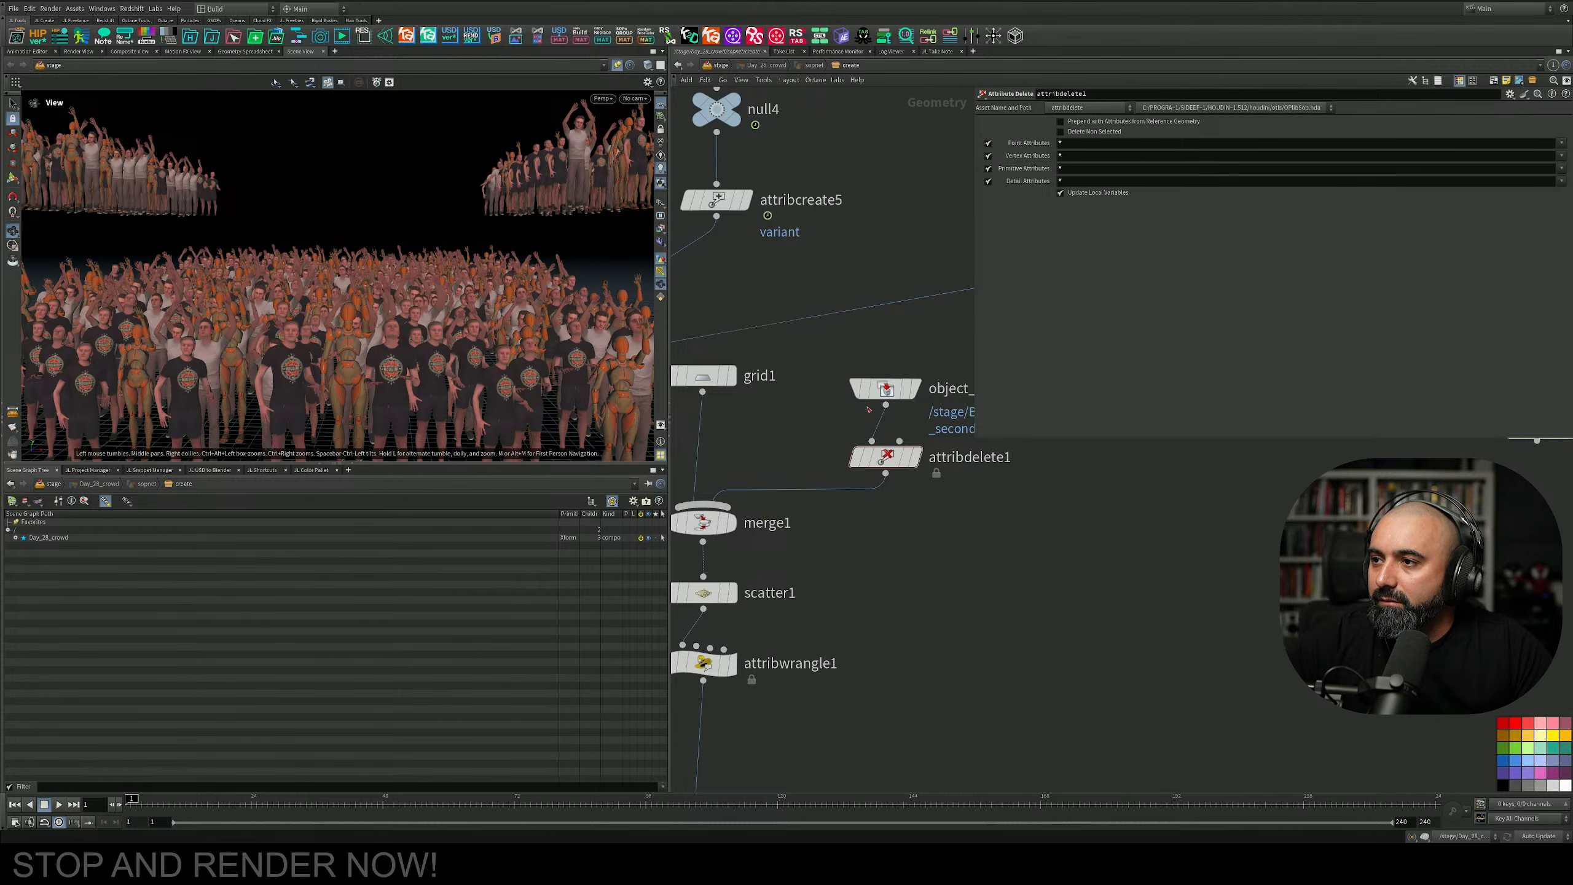
{"action": "middle_click_drag", "start_coordinate": [936, 476], "coordinate": [920, 544]}
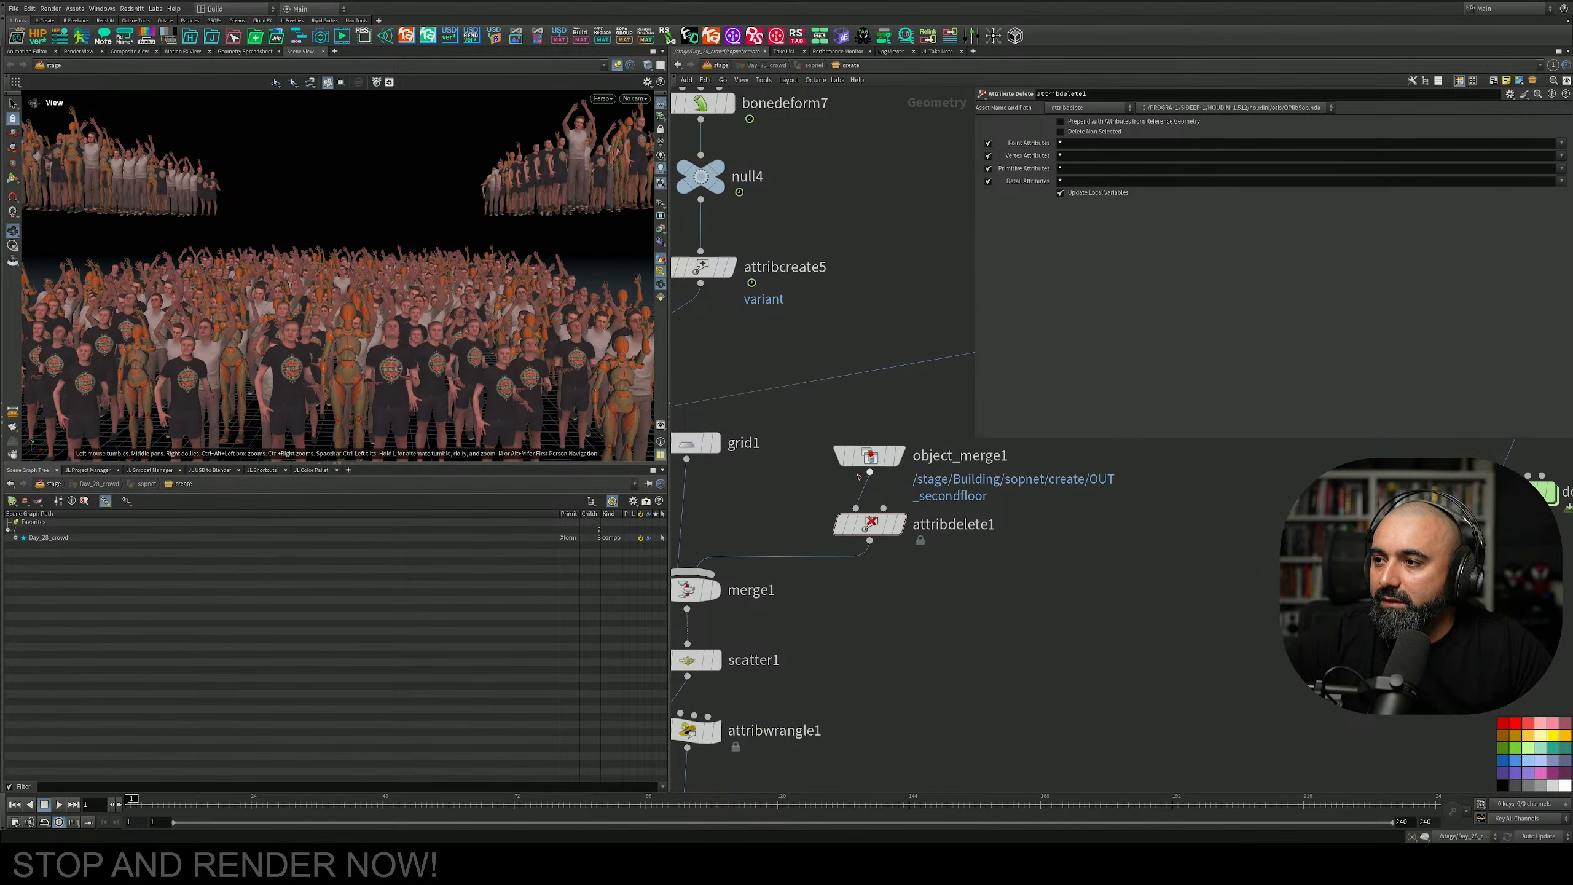
{"action": "scroll", "coordinate": [484, 287], "scroll_direction": "down", "scroll_amount": 2}
{"action": "left_click_drag", "start_coordinate": [484, 287], "coordinate": [354, 312]}
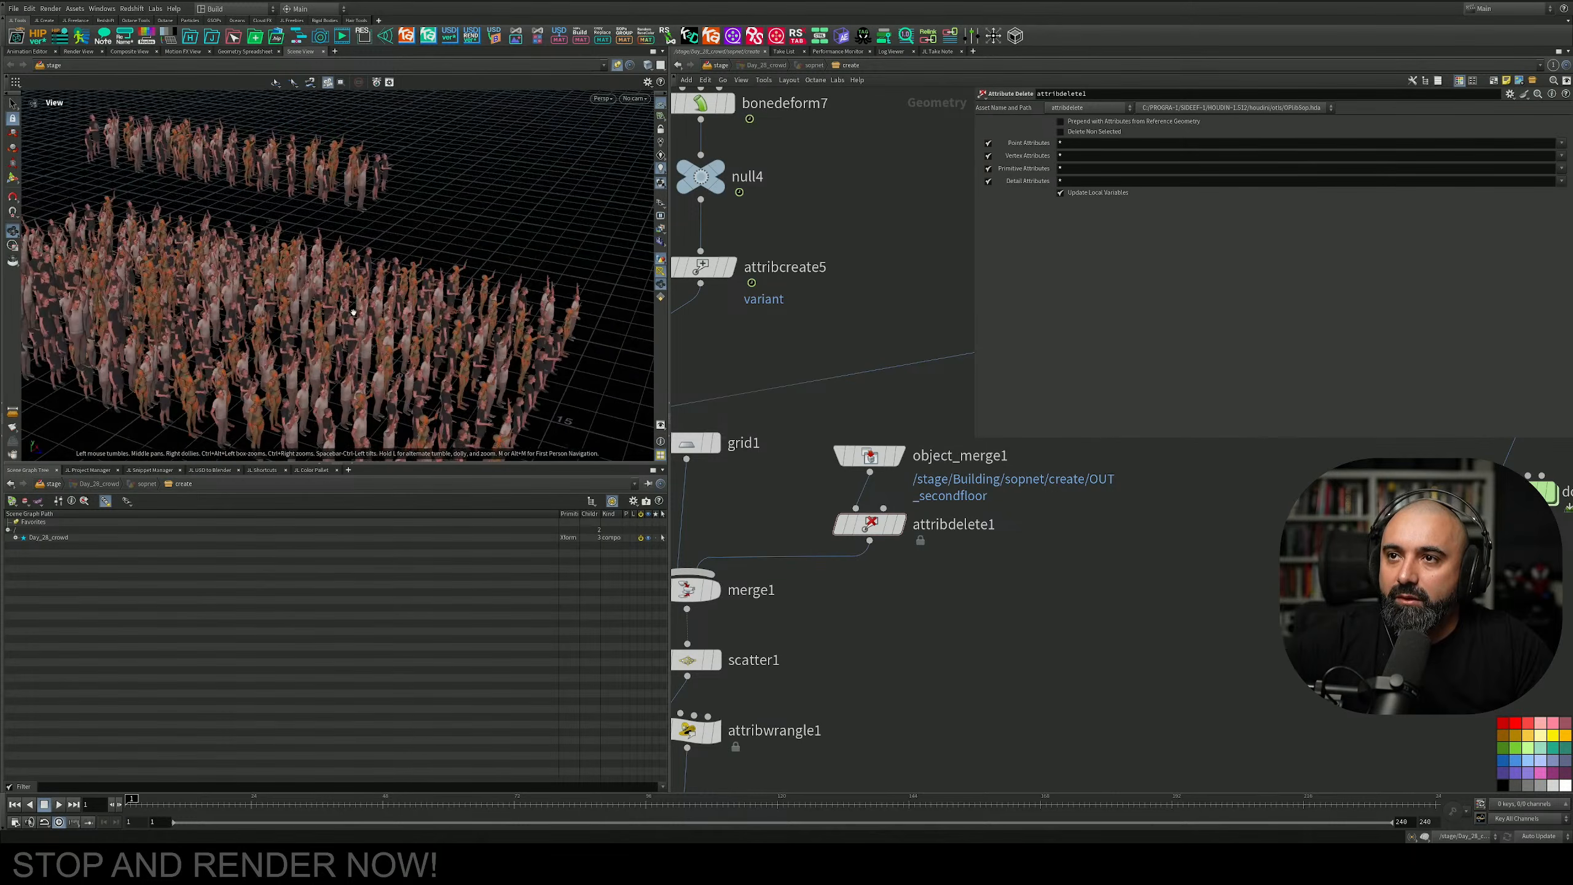
{"action": "middle_click_drag", "start_coordinate": [894, 190], "coordinate": [898, 235]}
{"action": "key", "text": "ctrl+s"}
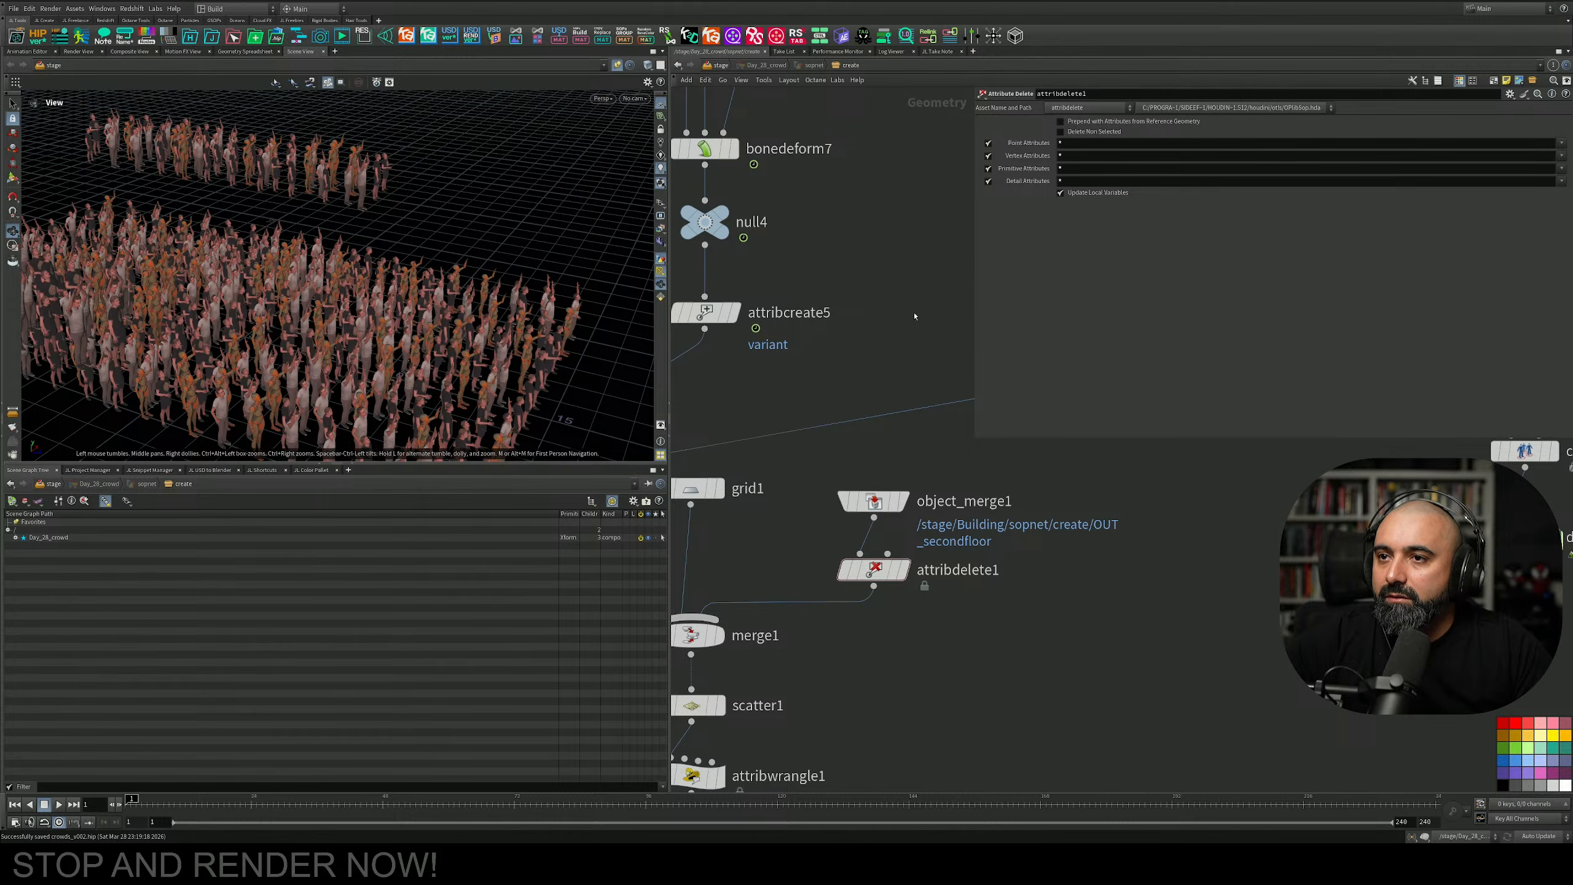
Return to the stage network, display camera2 and look through camera2 in the viewport.
{"action": "middle_click_drag", "start_coordinate": [889, 312], "coordinate": [893, 321]}
{"action": "key", "text": "u"}
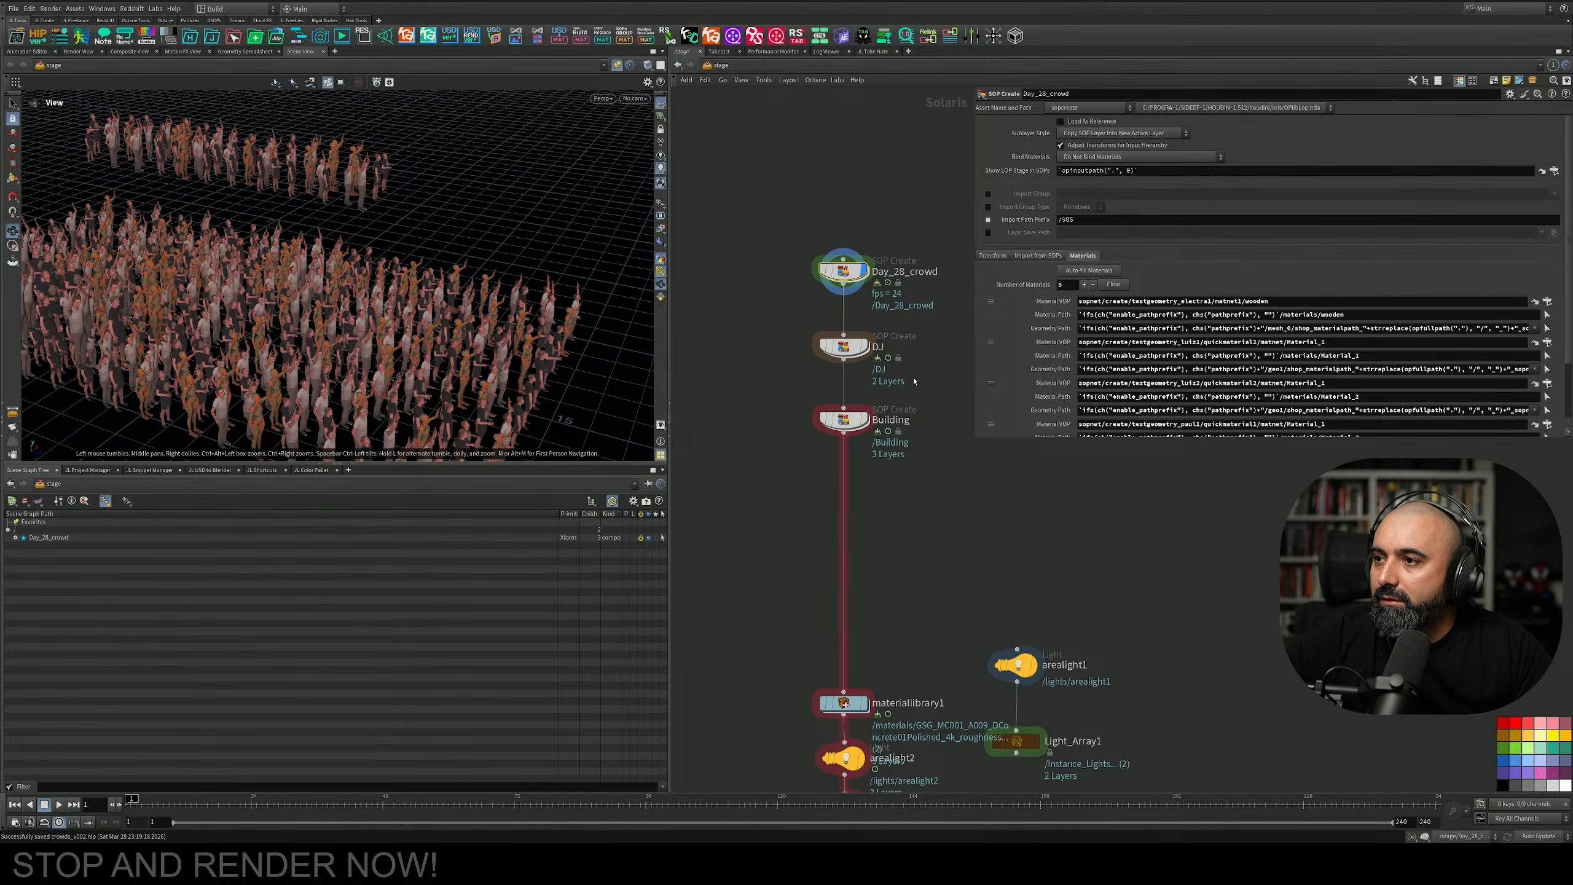
{"action": "key", "text": "h"}
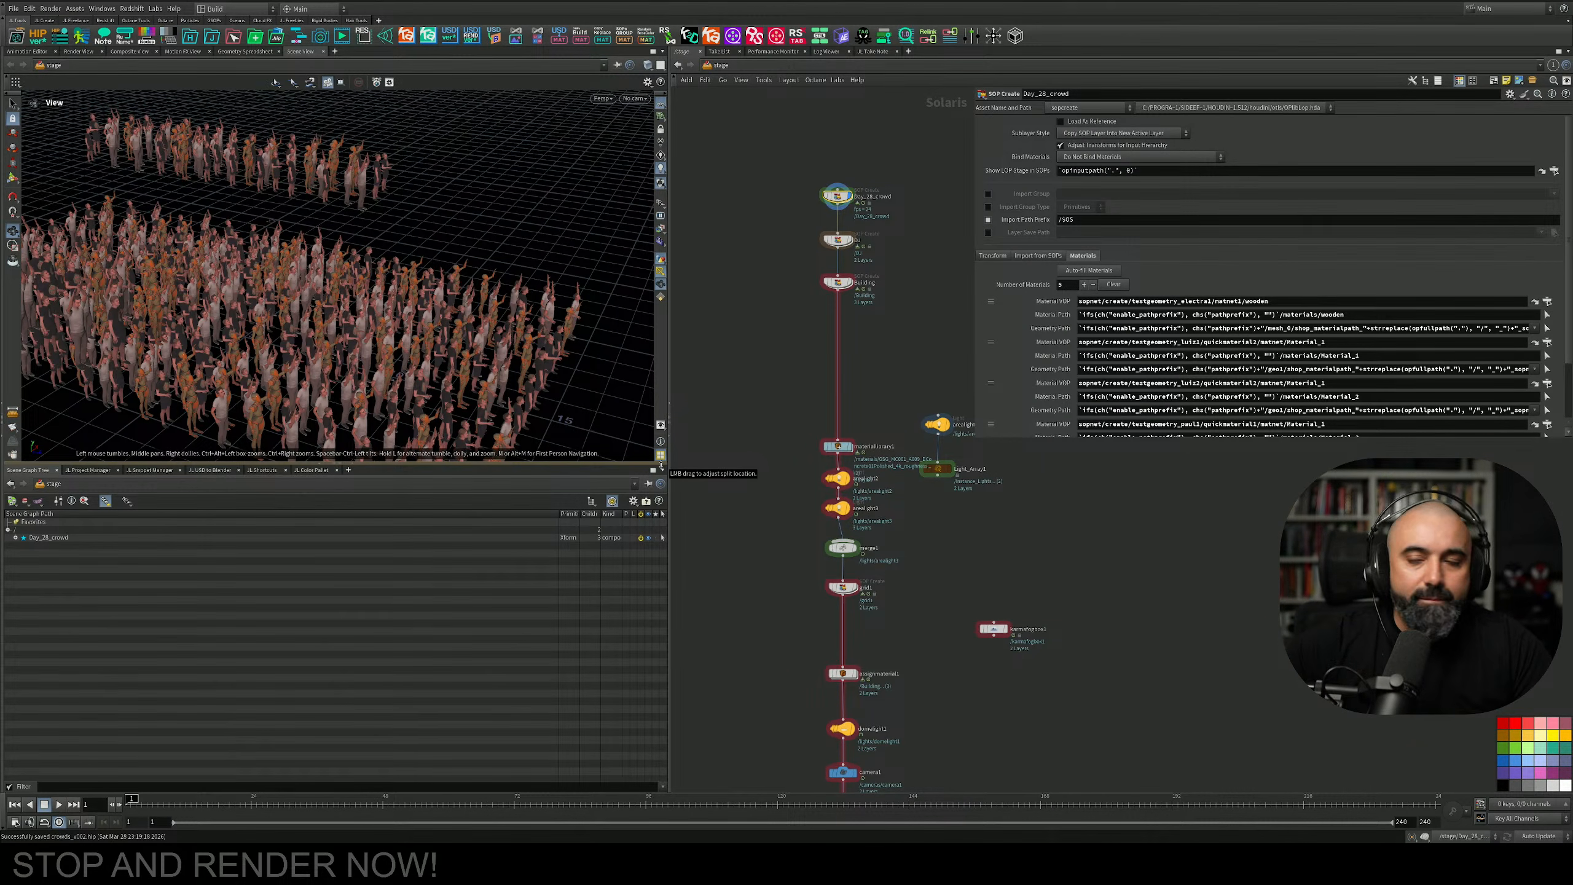
{"action": "middle_click_drag", "start_coordinate": [901, 576], "coordinate": [884, 412]}
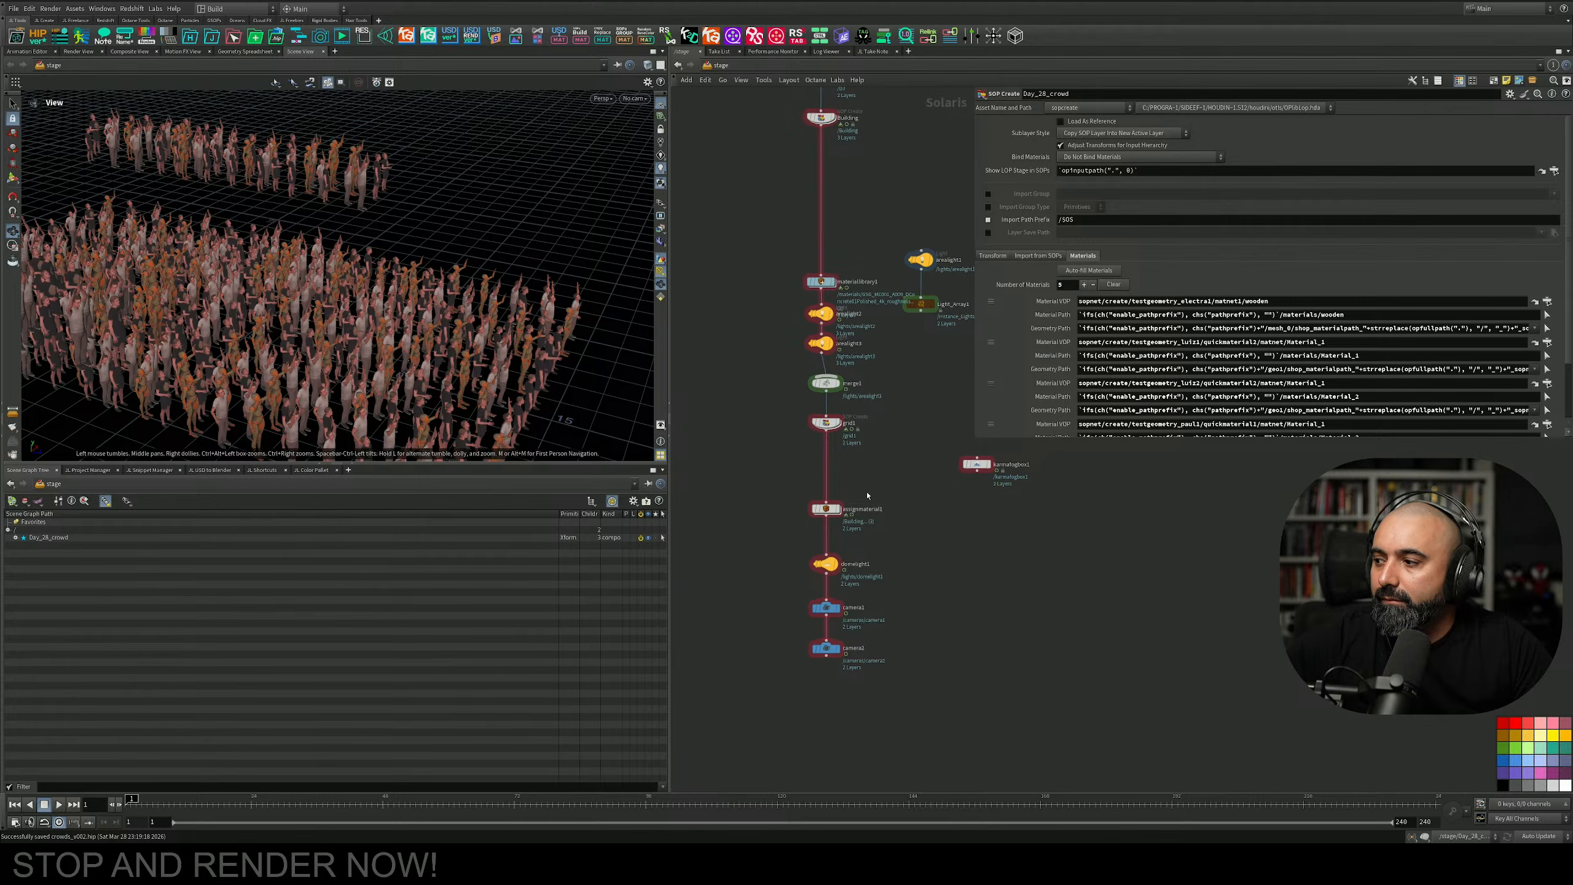
{"action": "scroll", "coordinate": [865, 599], "scroll_direction": "up", "scroll_amount": 3}
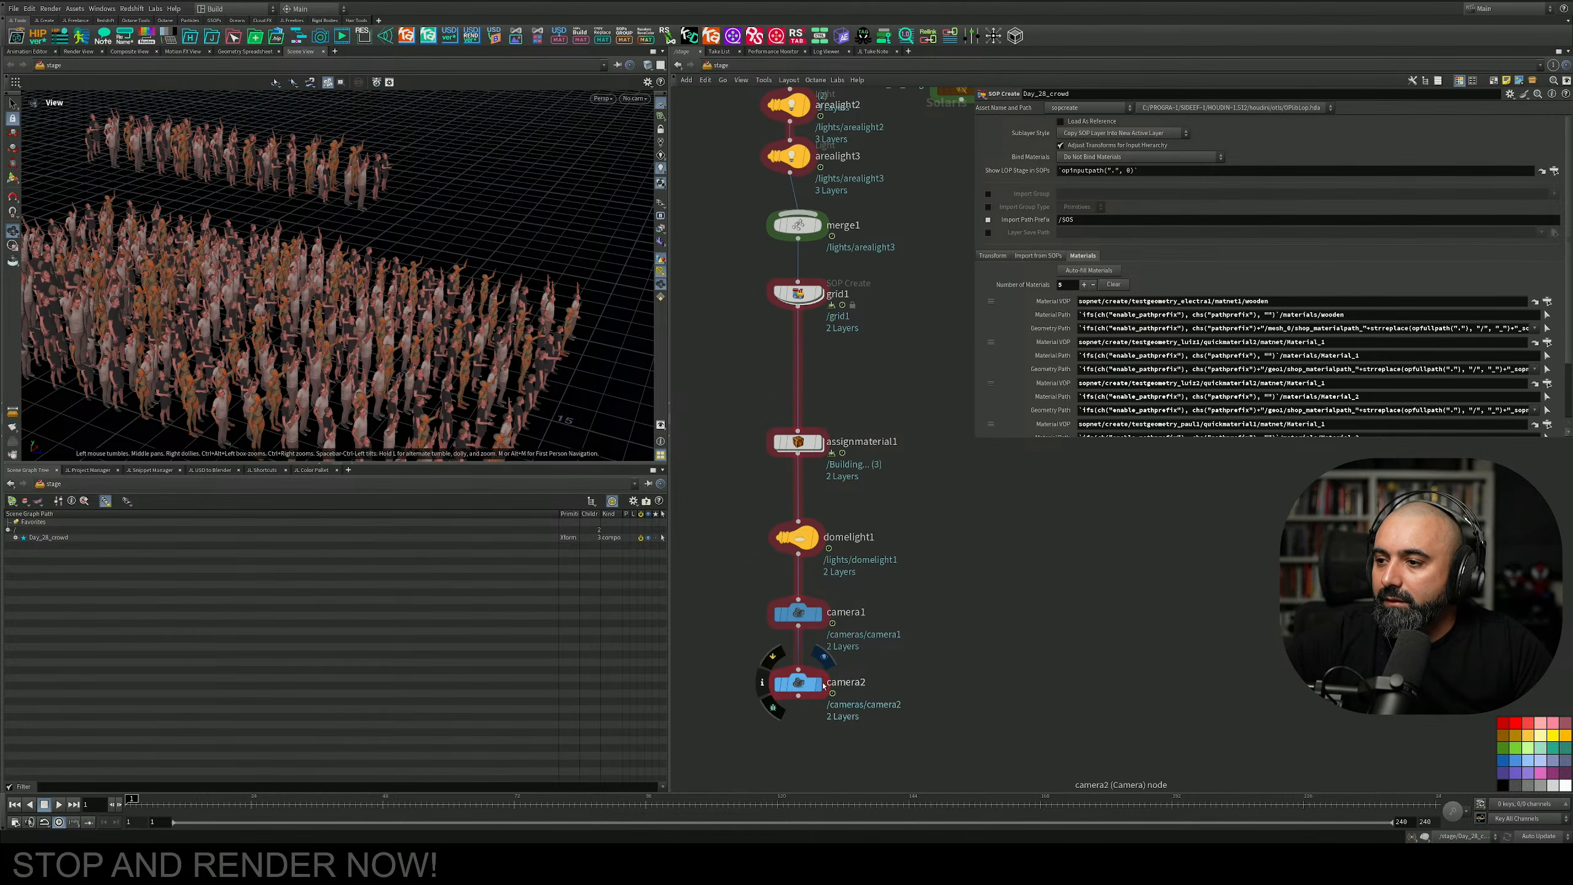
{"action": "left_click", "coordinate": [821, 685]}
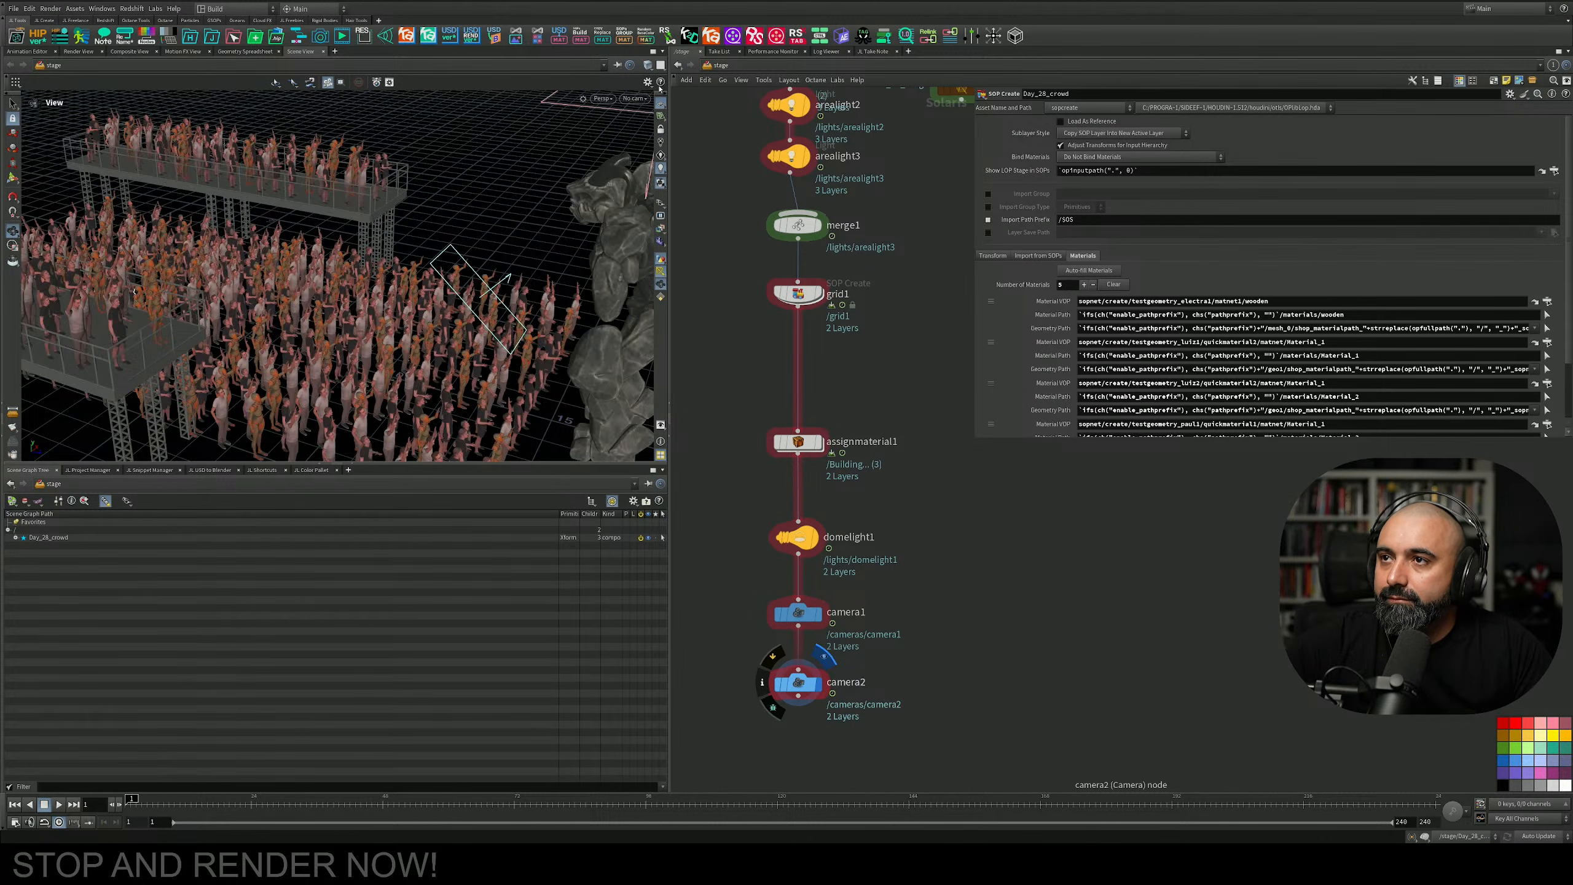
{"action": "left_click", "coordinate": [635, 99]}
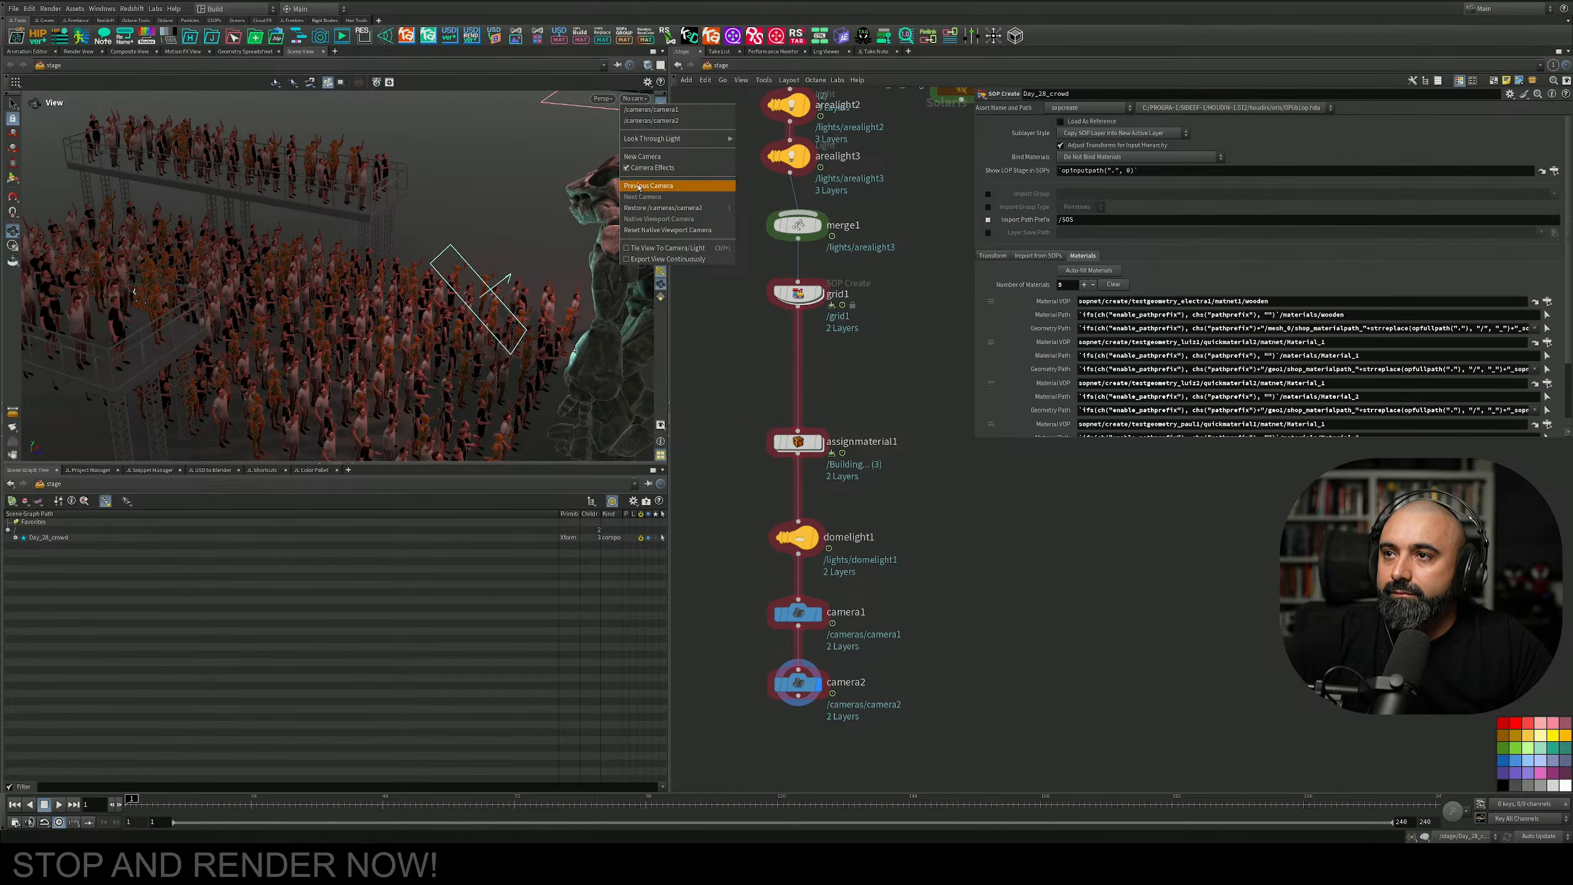
{"action": "left_click", "coordinate": [655, 121]}
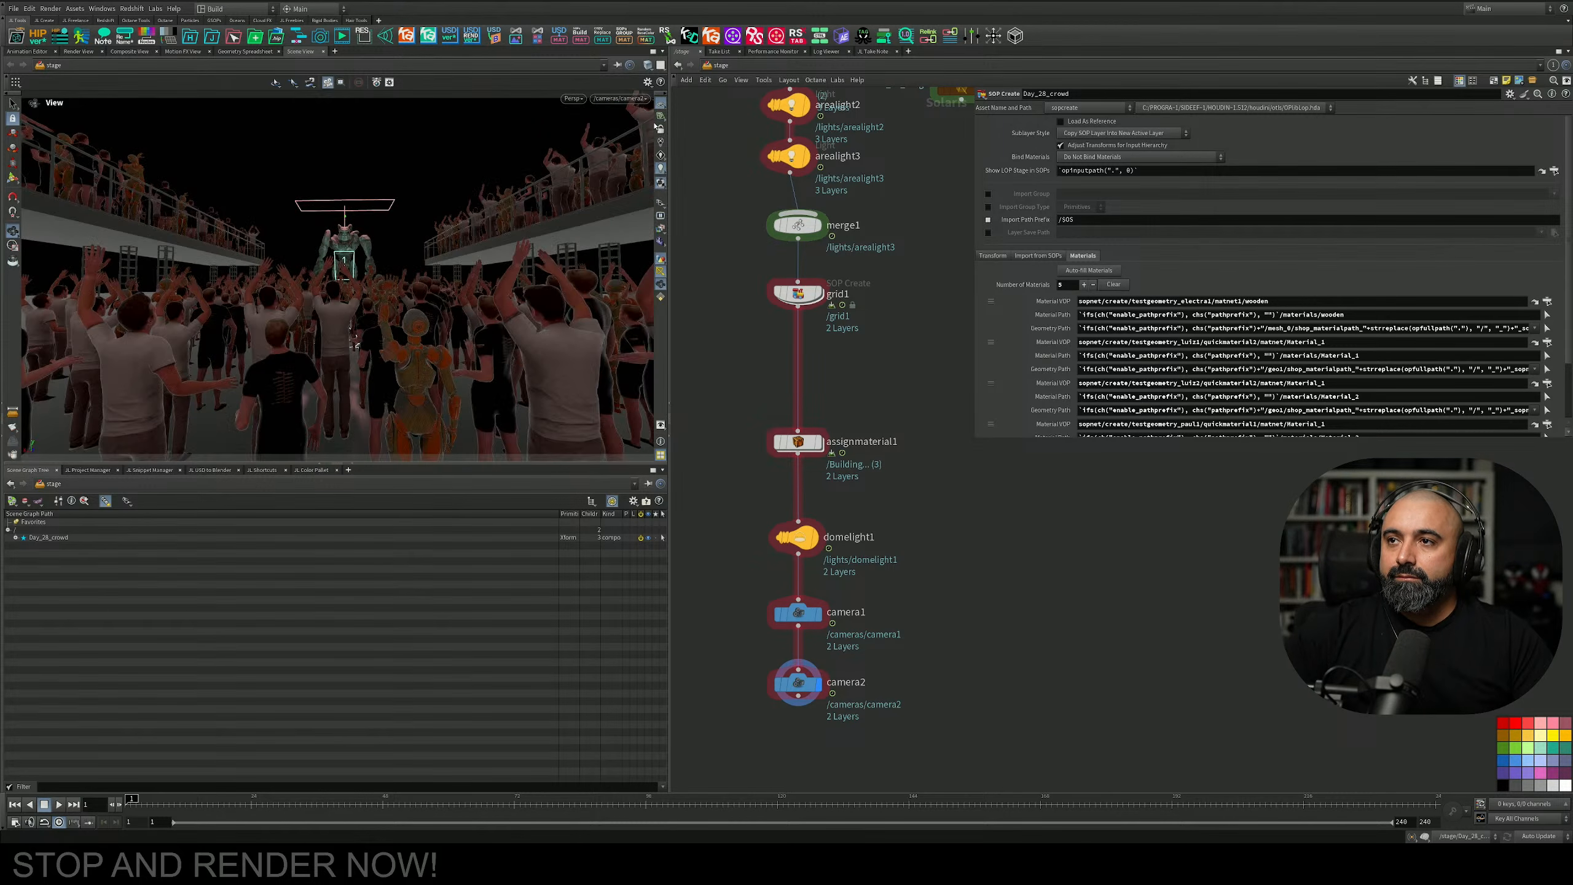
Save the scene again and render the camera2 view with Karma XPU.
{"action": "left_click", "coordinate": [572, 99]}
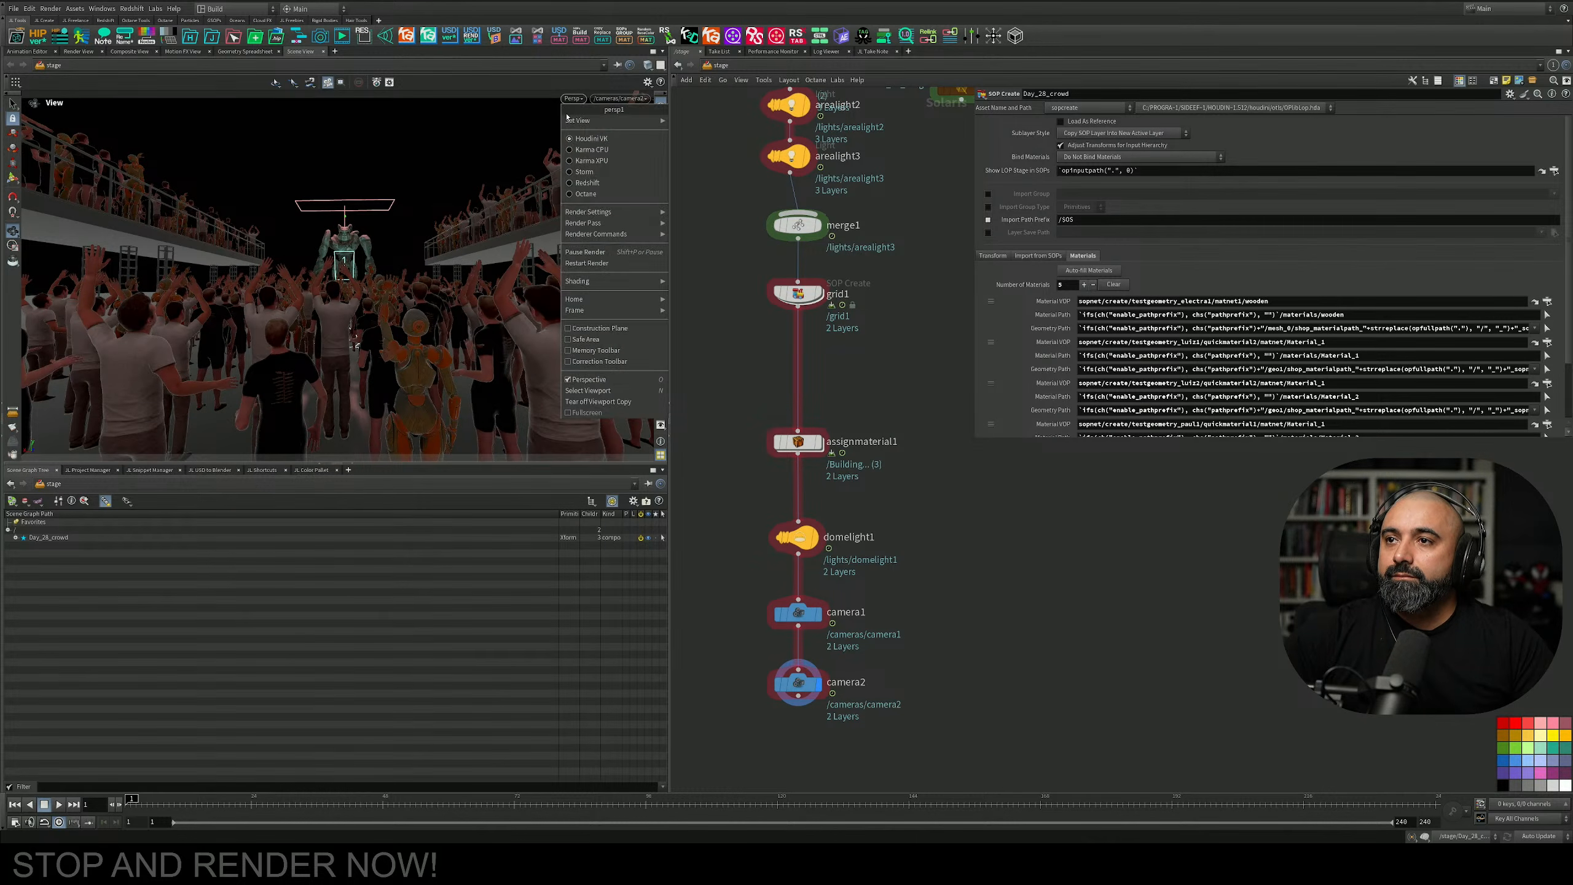
{"action": "left_click", "coordinate": [770, 157]}
{"action": "key", "text": "ctrl+s"}
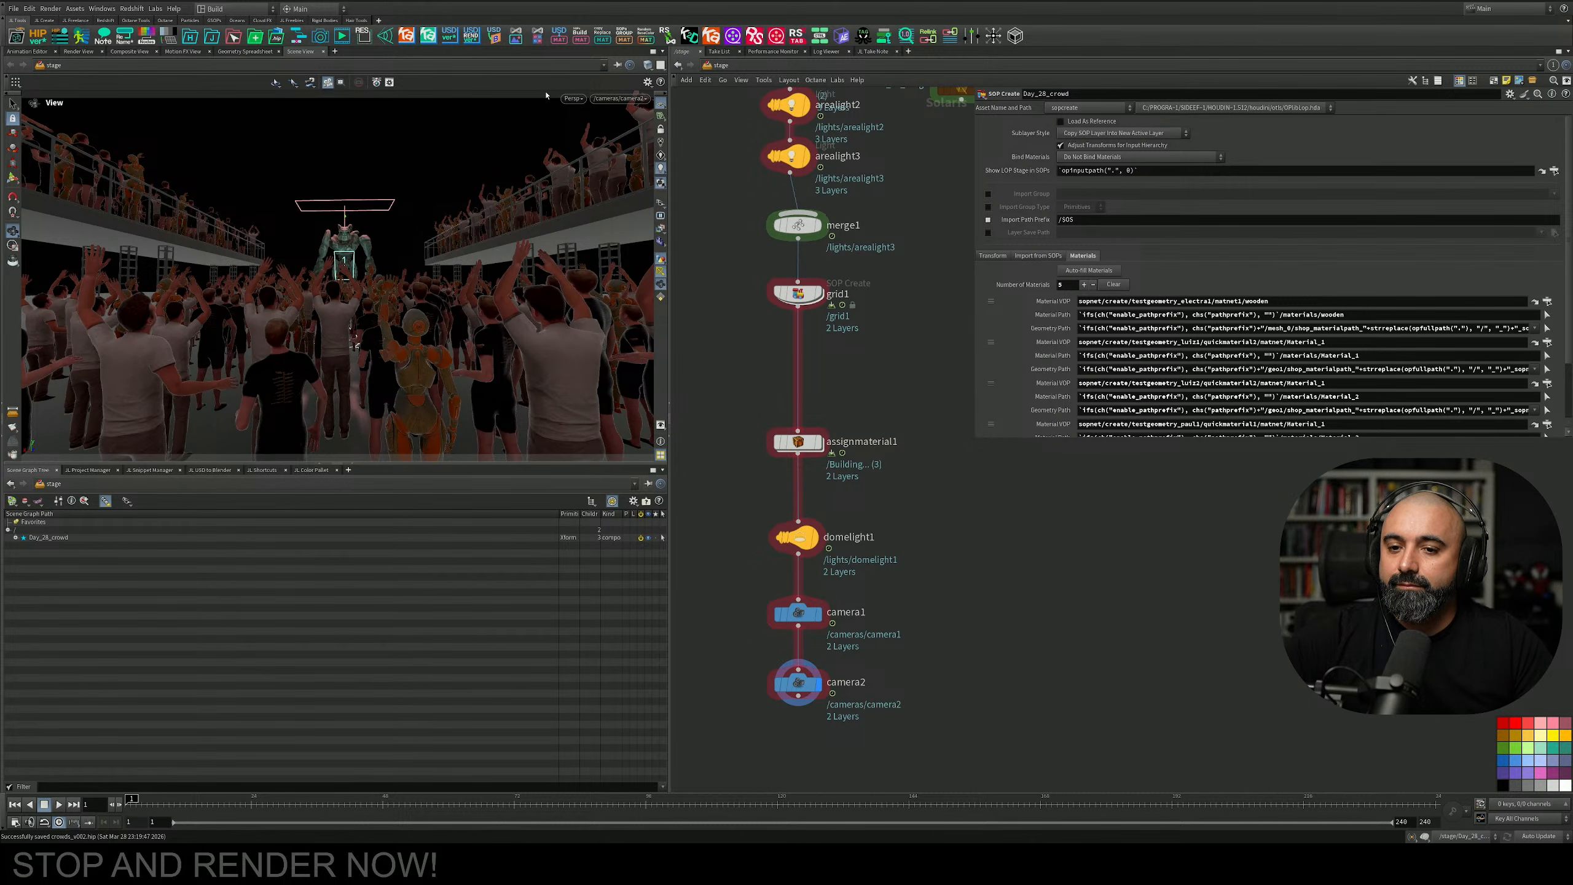
{"action": "left_click", "coordinate": [619, 98]}
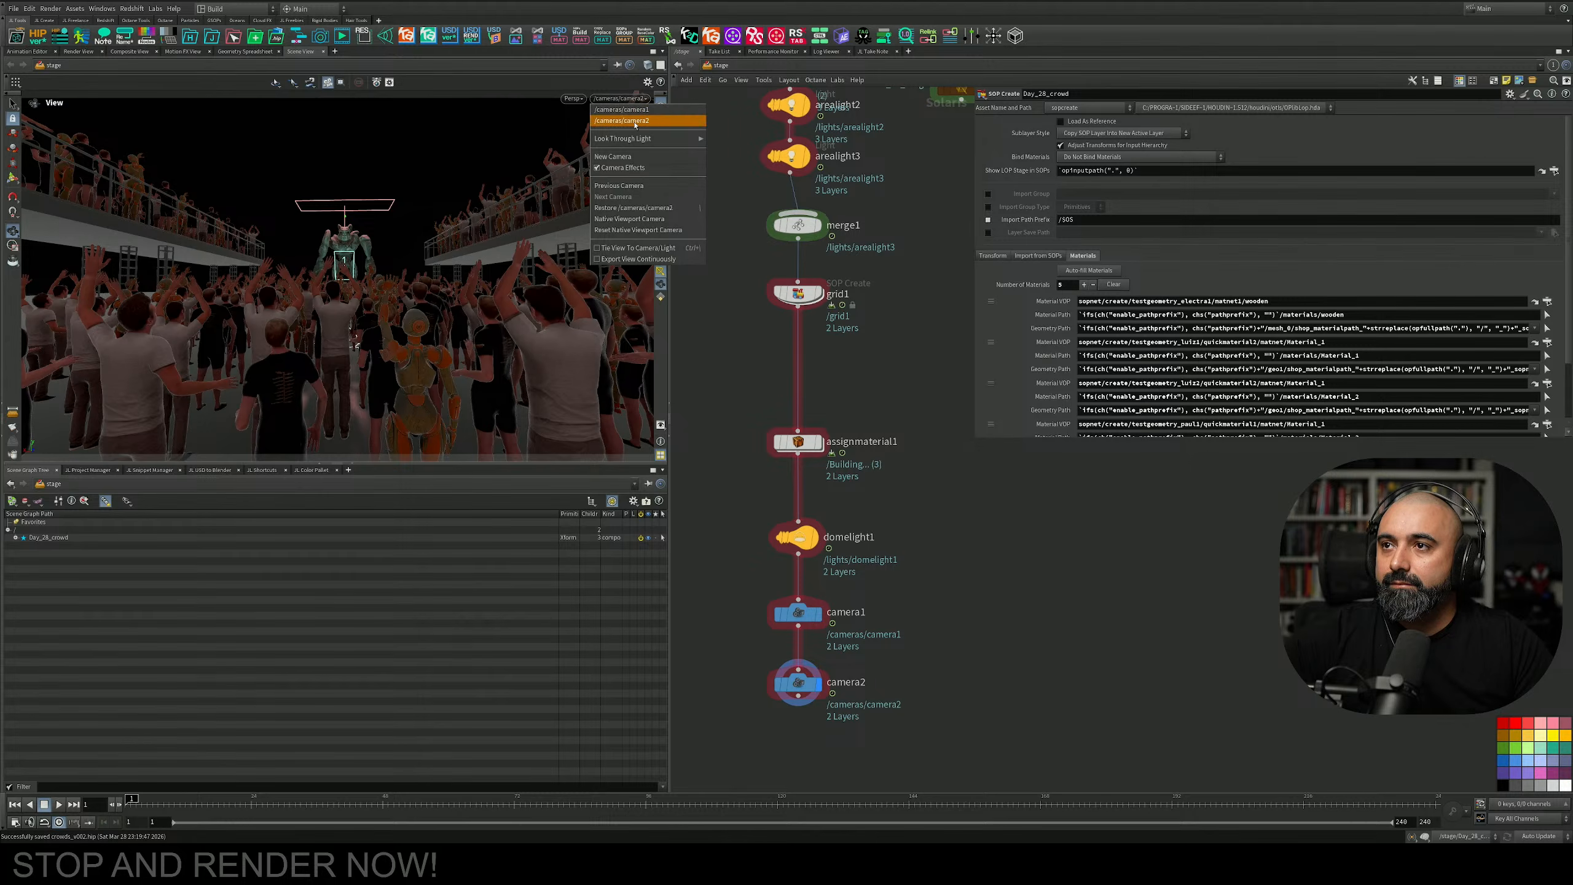
{"action": "left_click", "coordinate": [637, 122]}
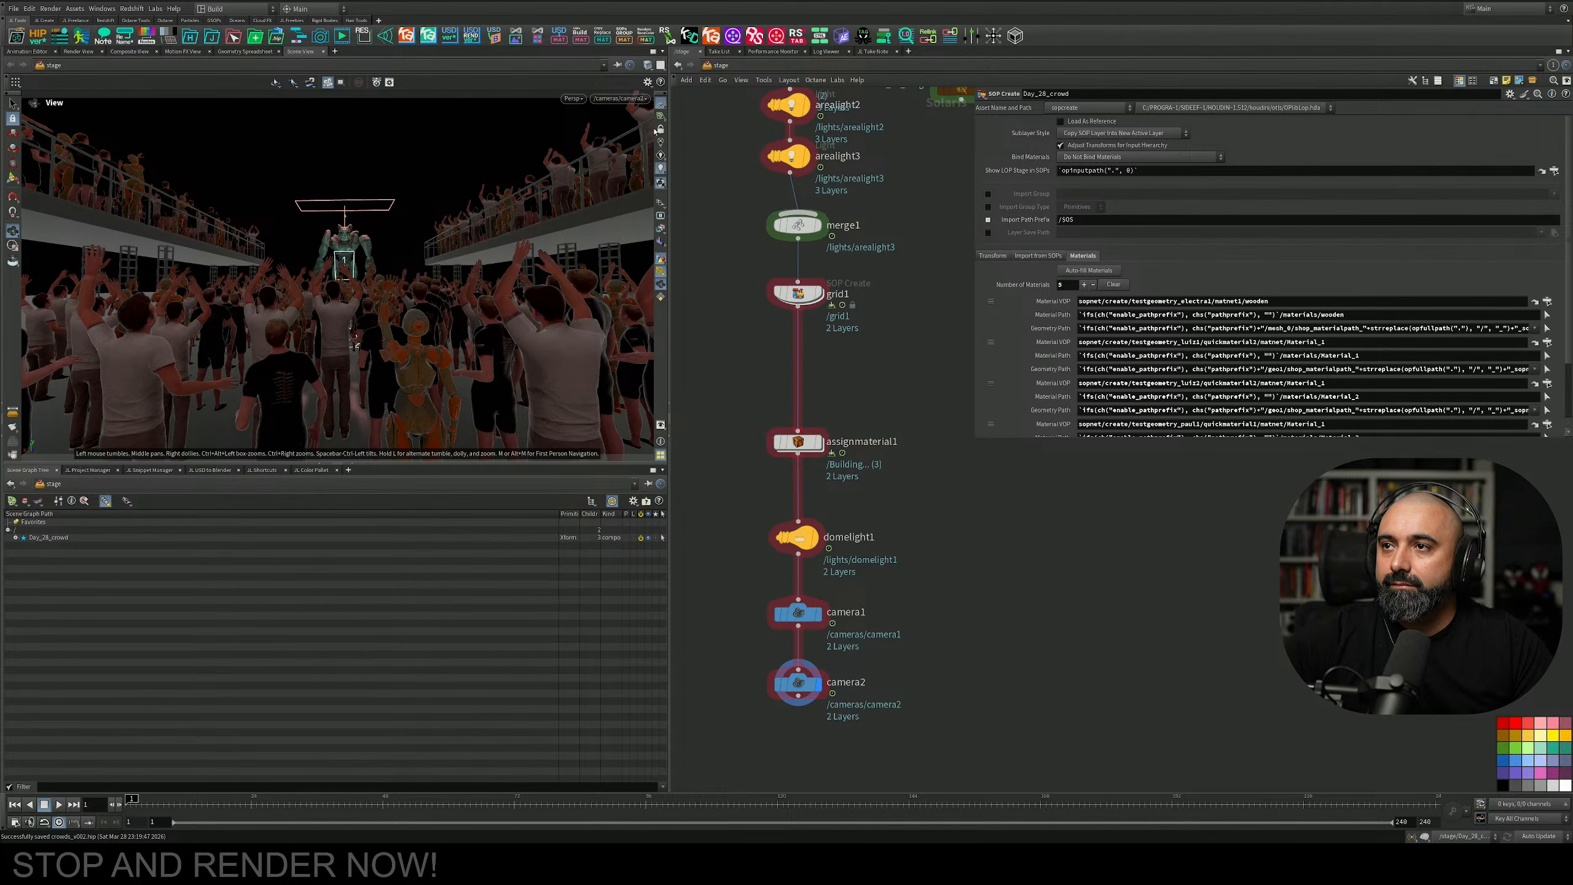
{"action": "left_click", "coordinate": [572, 98]}
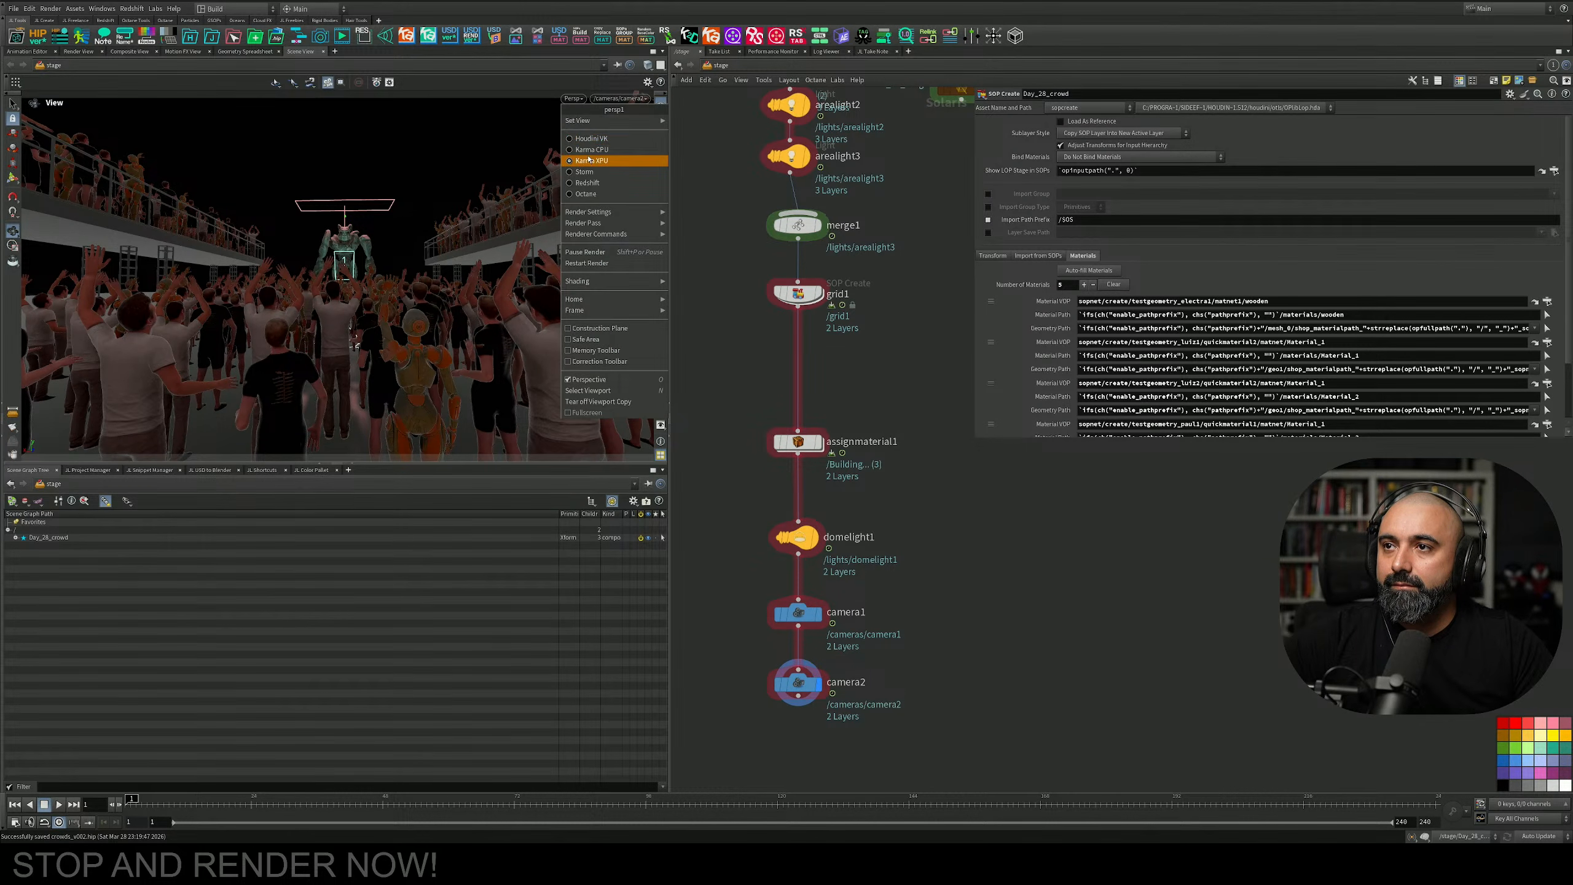
{"action": "left_click", "coordinate": [588, 155]}
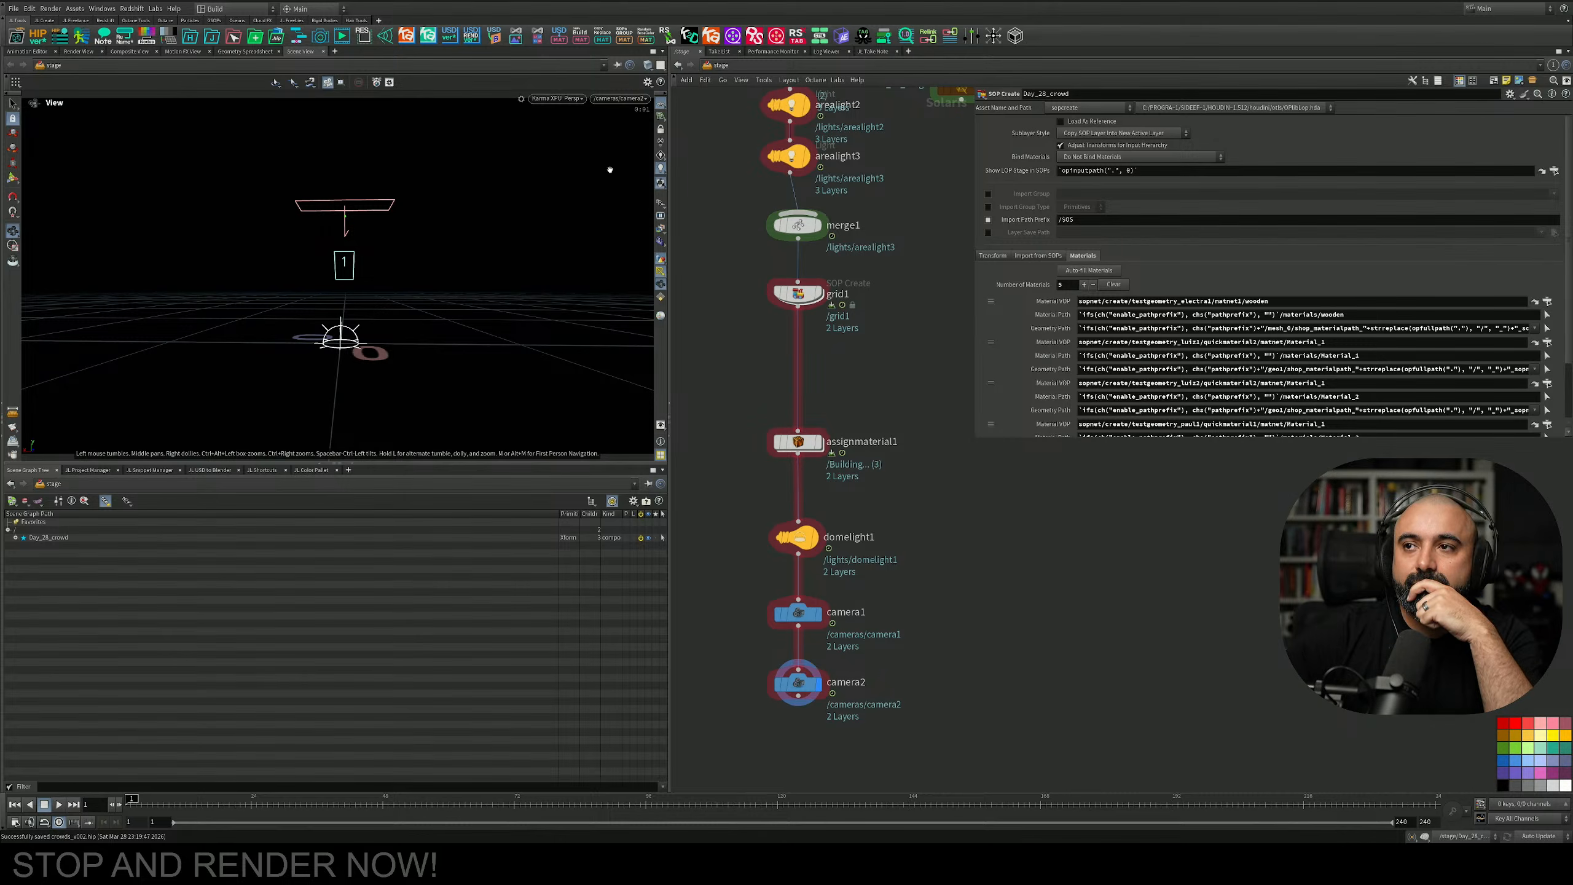
Move materiallibrary1, arealight2 and arealight3 together farther above merge1 in the stage network.
{"action": "left_click", "coordinate": [662, 105]}
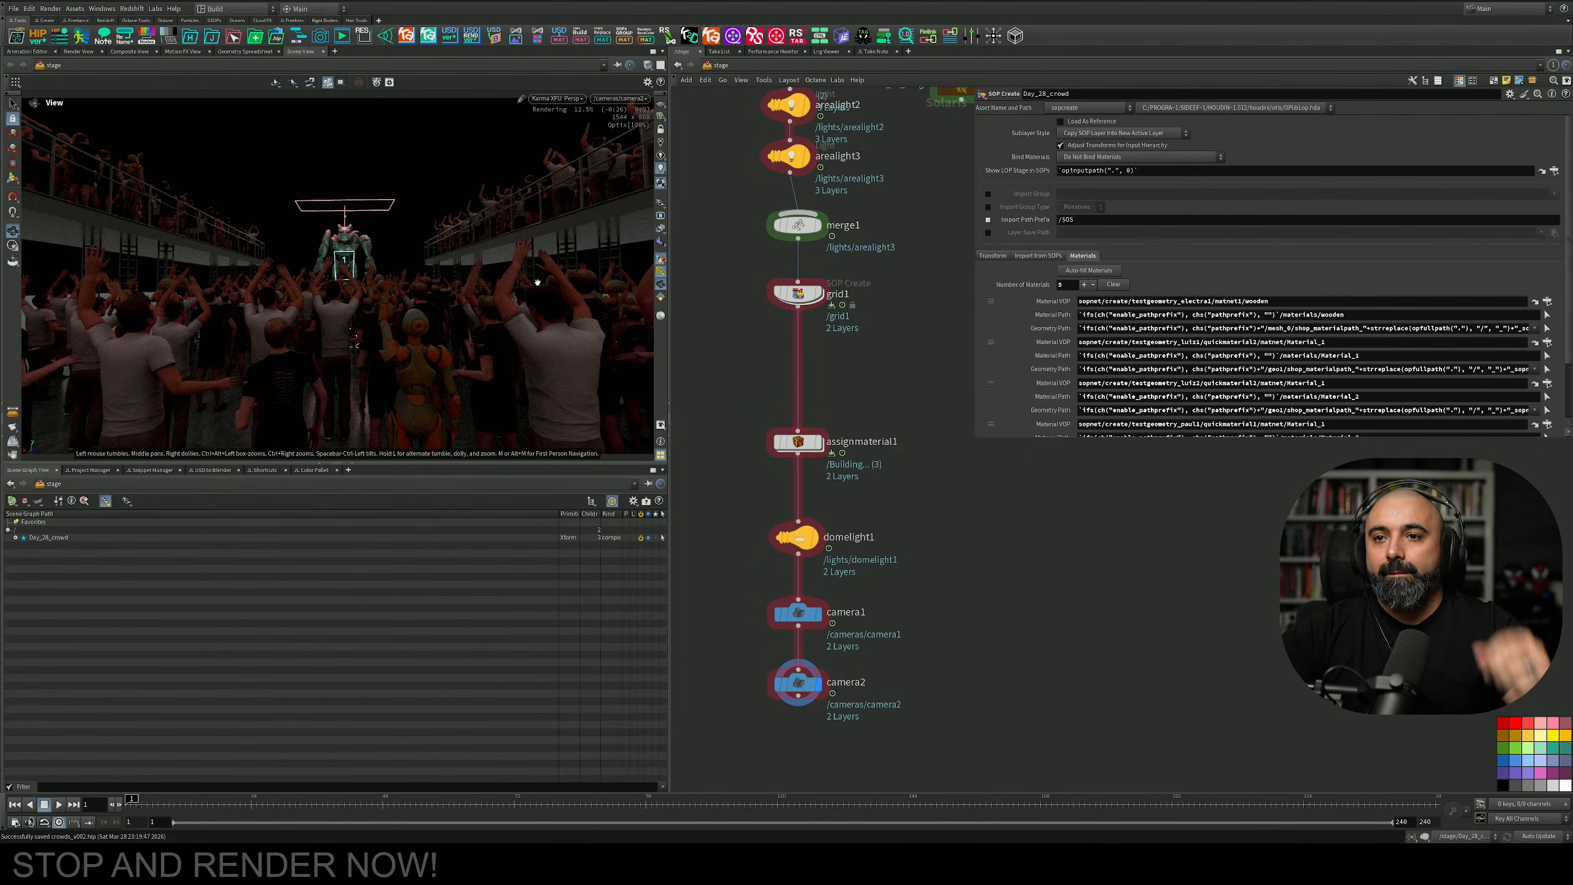
{"action": "middle_click_drag", "start_coordinate": [882, 269], "coordinate": [850, 386]}
{"action": "scroll", "coordinate": [835, 361], "scroll_direction": "down", "scroll_amount": 1}
{"action": "scroll", "coordinate": [780, 347], "scroll_direction": "up", "scroll_amount": 3}
{"action": "middle_click_drag", "start_coordinate": [768, 246], "coordinate": [824, 344]}
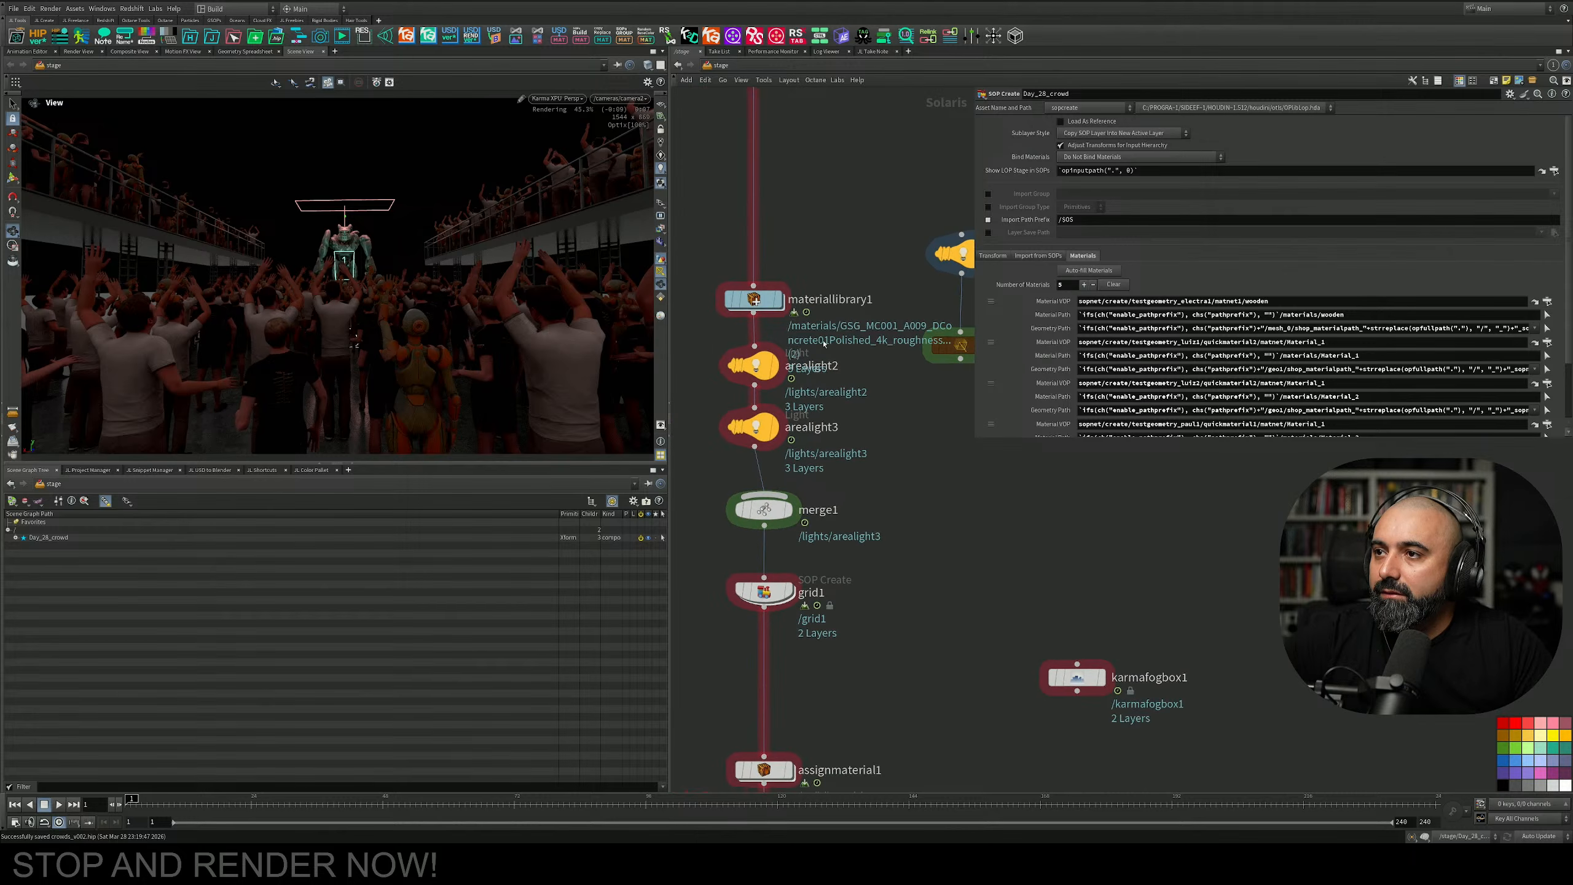
{"action": "left_click_drag", "start_coordinate": [821, 227], "coordinate": [756, 340]}
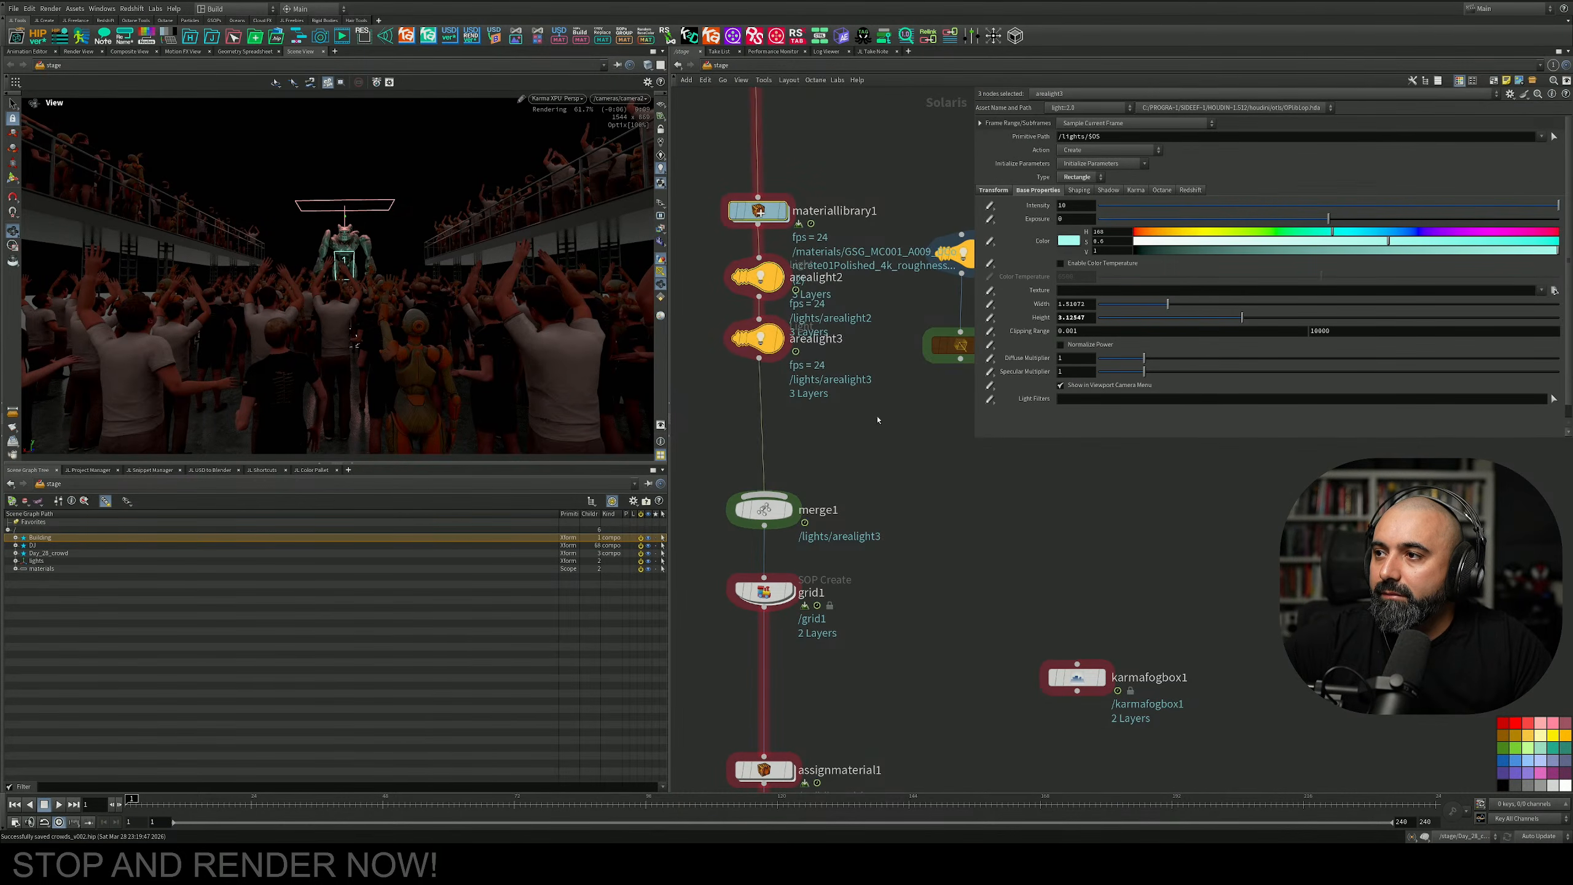
{"action": "left_click", "coordinate": [877, 420]}
Connect Light_Array1 to merge1 and set its light grid to 7 rows and 7 columns.
{"action": "middle_click_drag", "start_coordinate": [876, 419], "coordinate": [795, 414]}
{"action": "left_click_drag", "start_coordinate": [878, 353], "coordinate": [691, 488]}
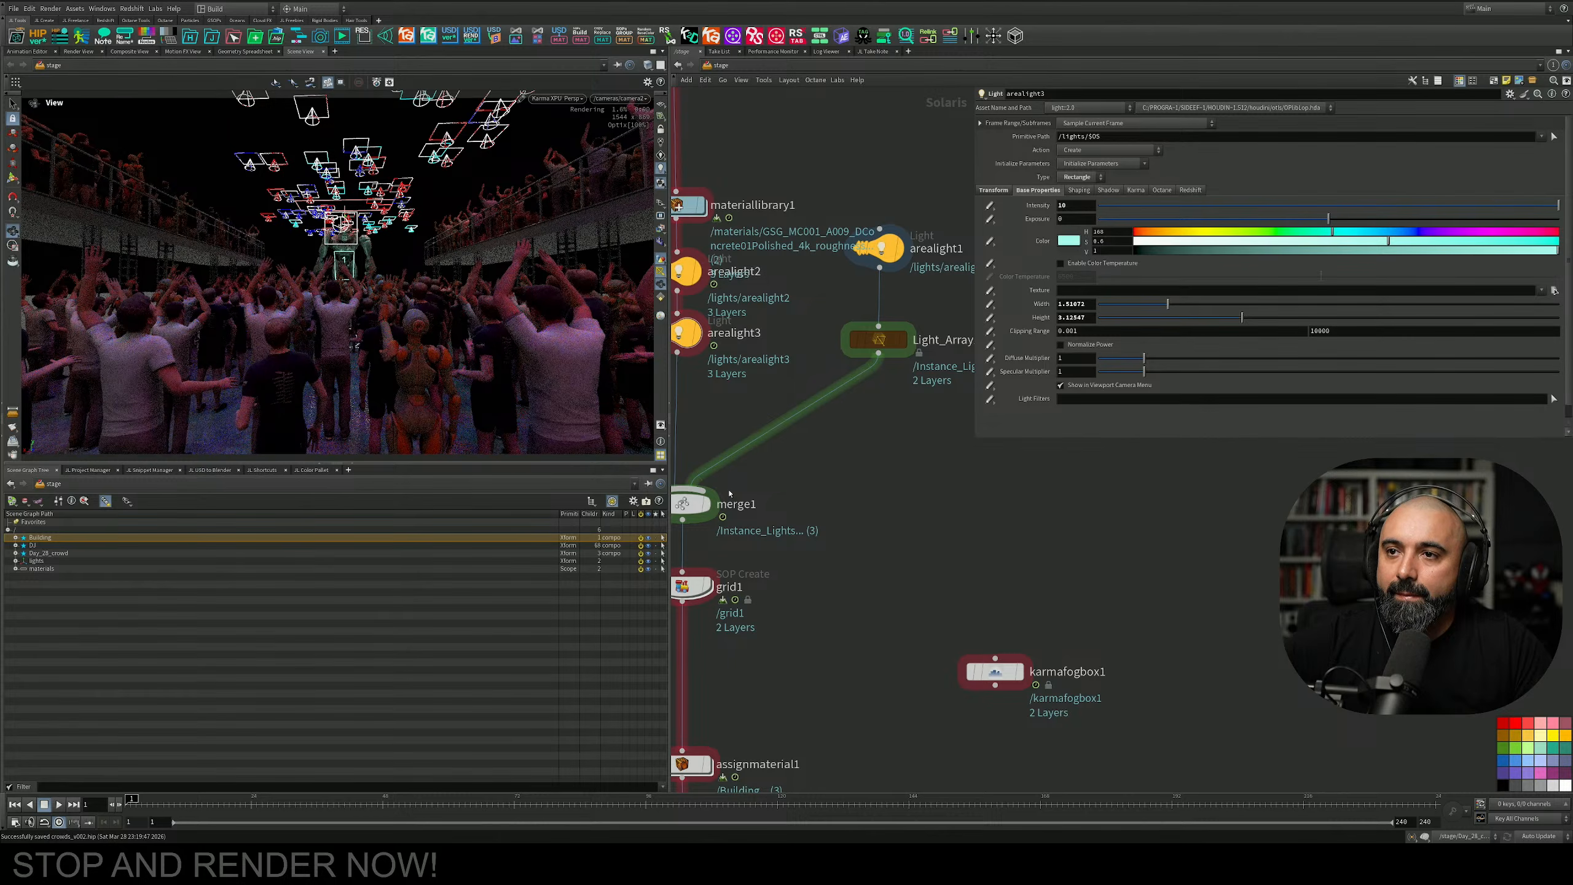
{"action": "middle_click_drag", "start_coordinate": [895, 428], "coordinate": [835, 536]}
{"action": "left_click", "coordinate": [836, 431]}
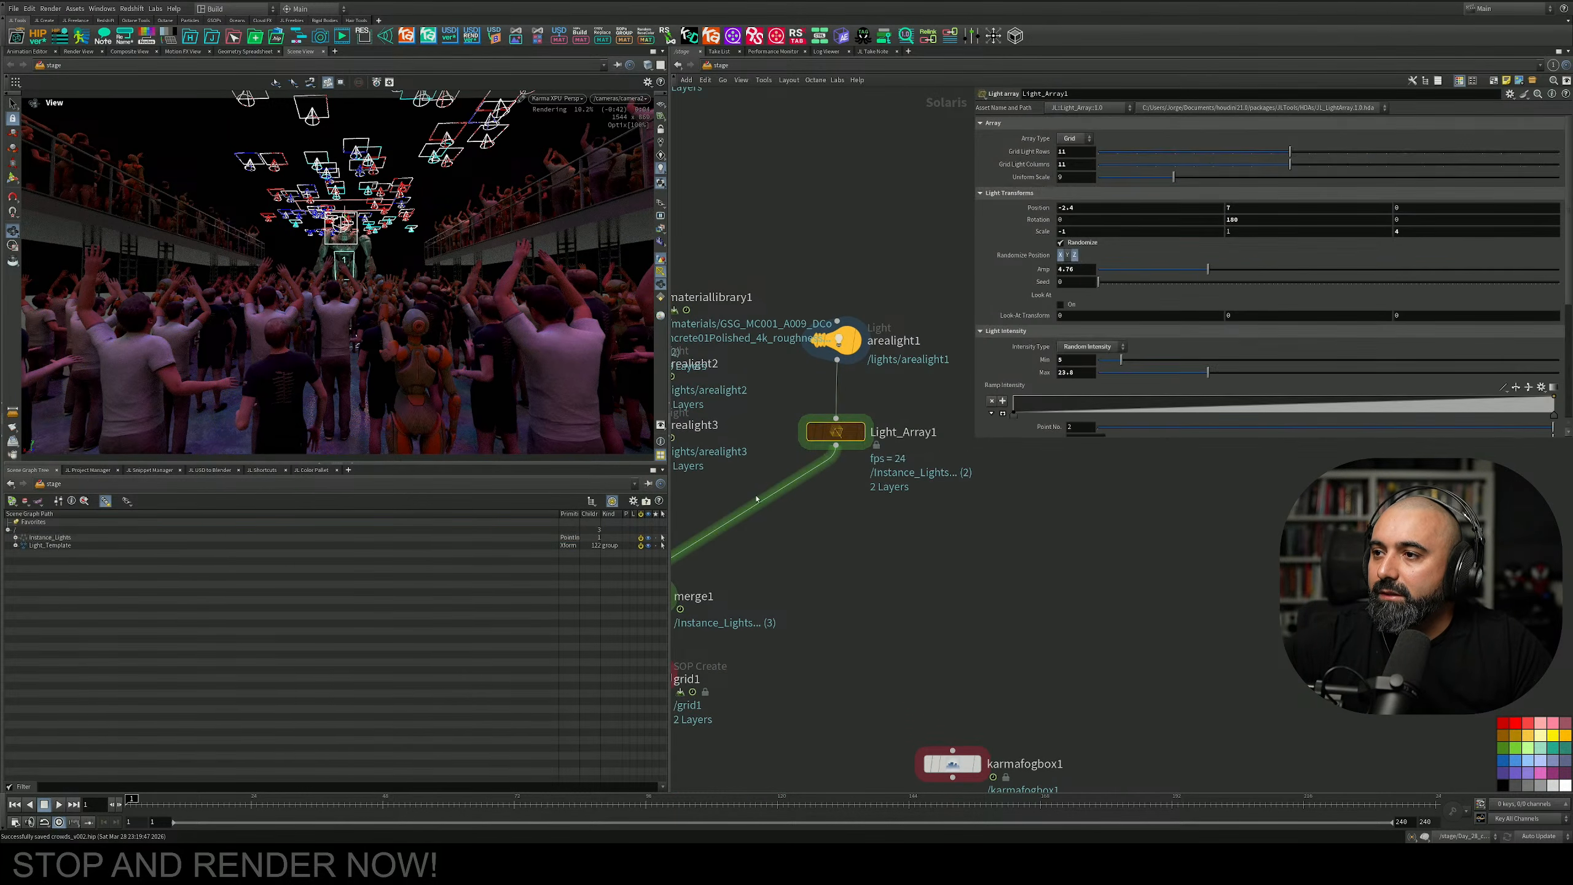
{"action": "left_click", "coordinate": [1212, 151]}
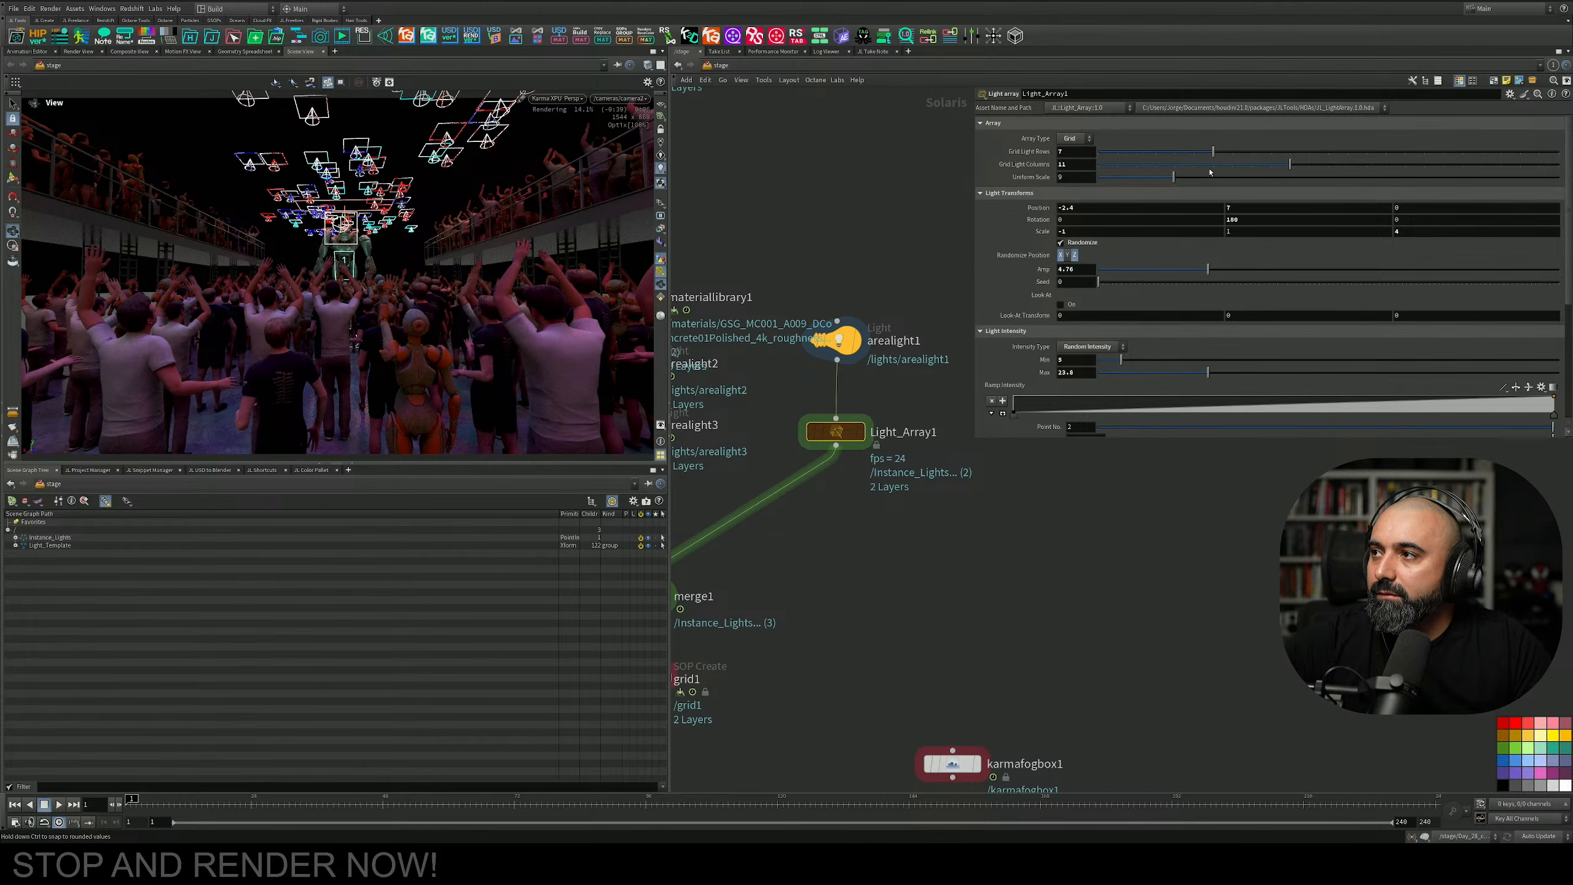
{"action": "left_click", "coordinate": [1212, 164]}
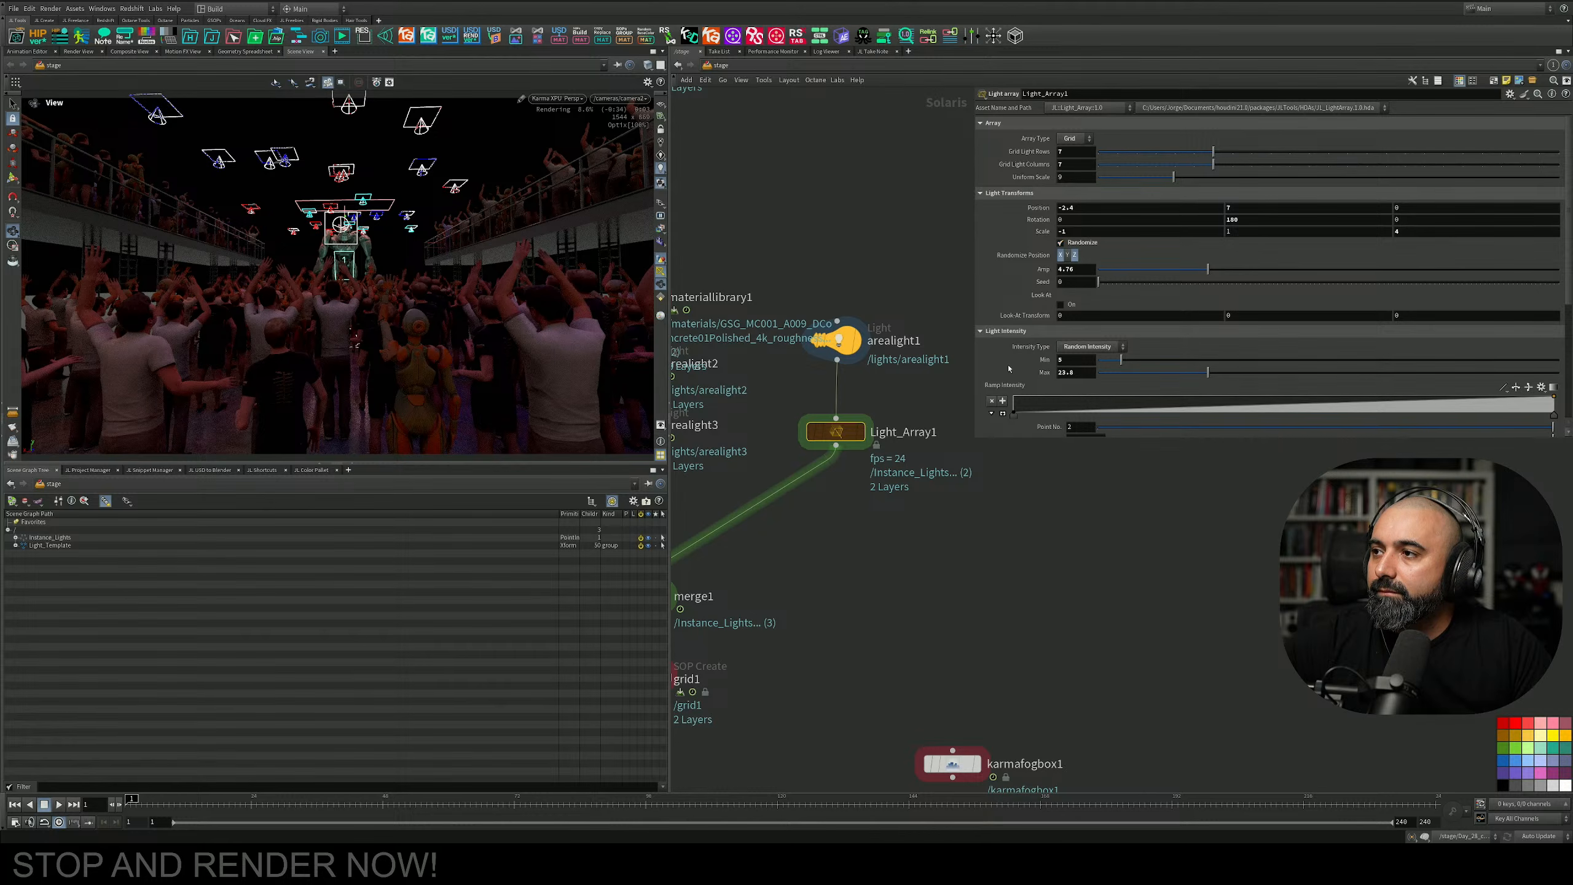
Set Light_Array1's position randomization amplitude to 2 and its minimum random intensity to 20.
{"action": "left_click", "coordinate": [1331, 269]}
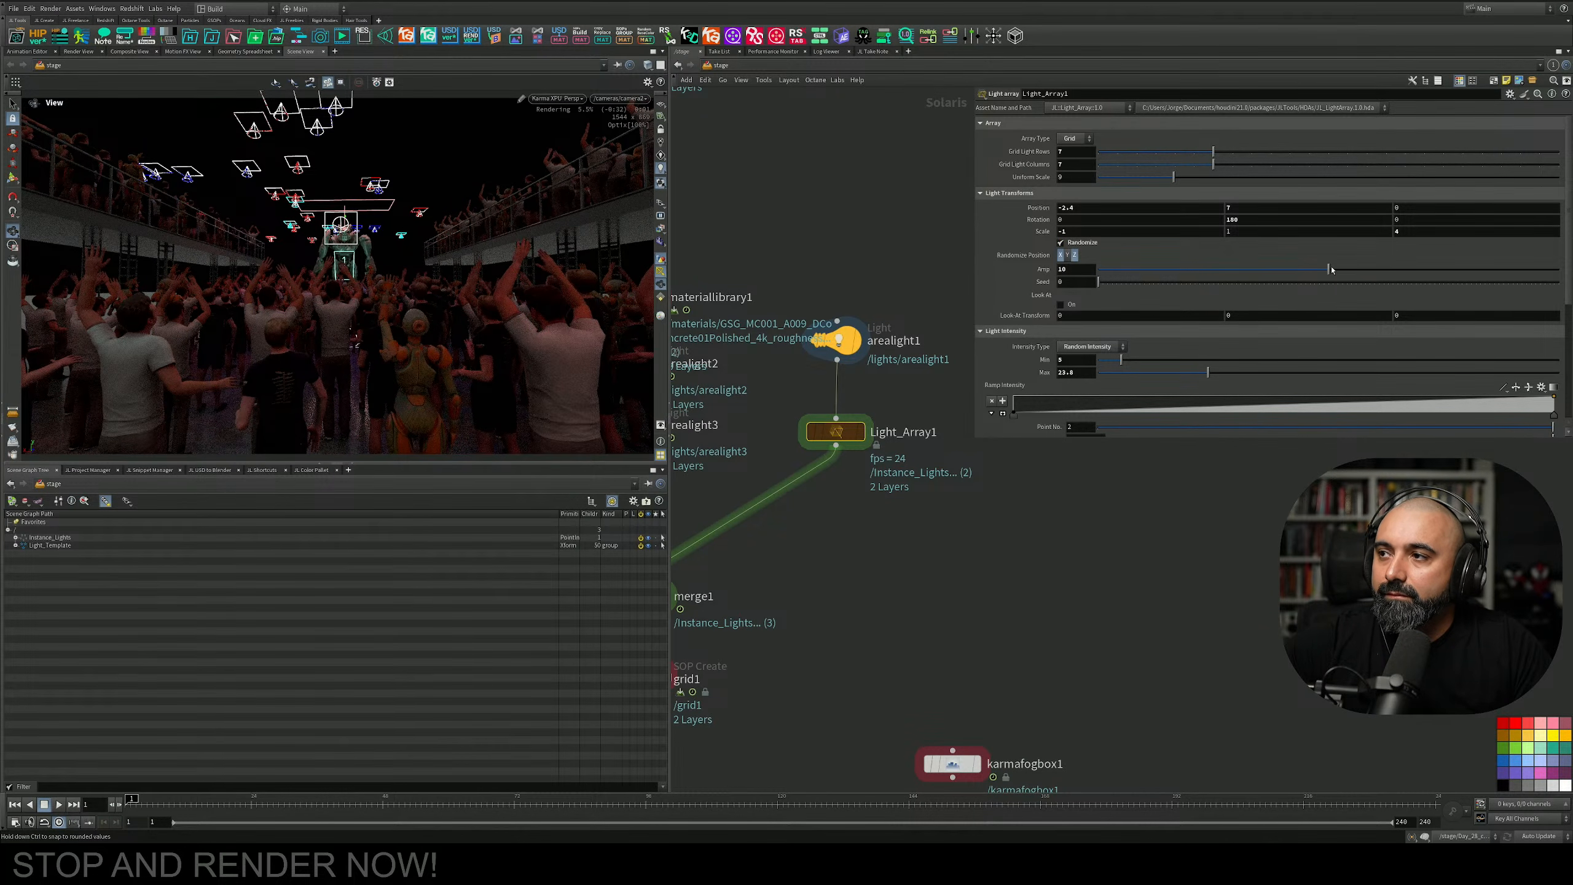
{"action": "left_click", "coordinate": [1152, 273]}
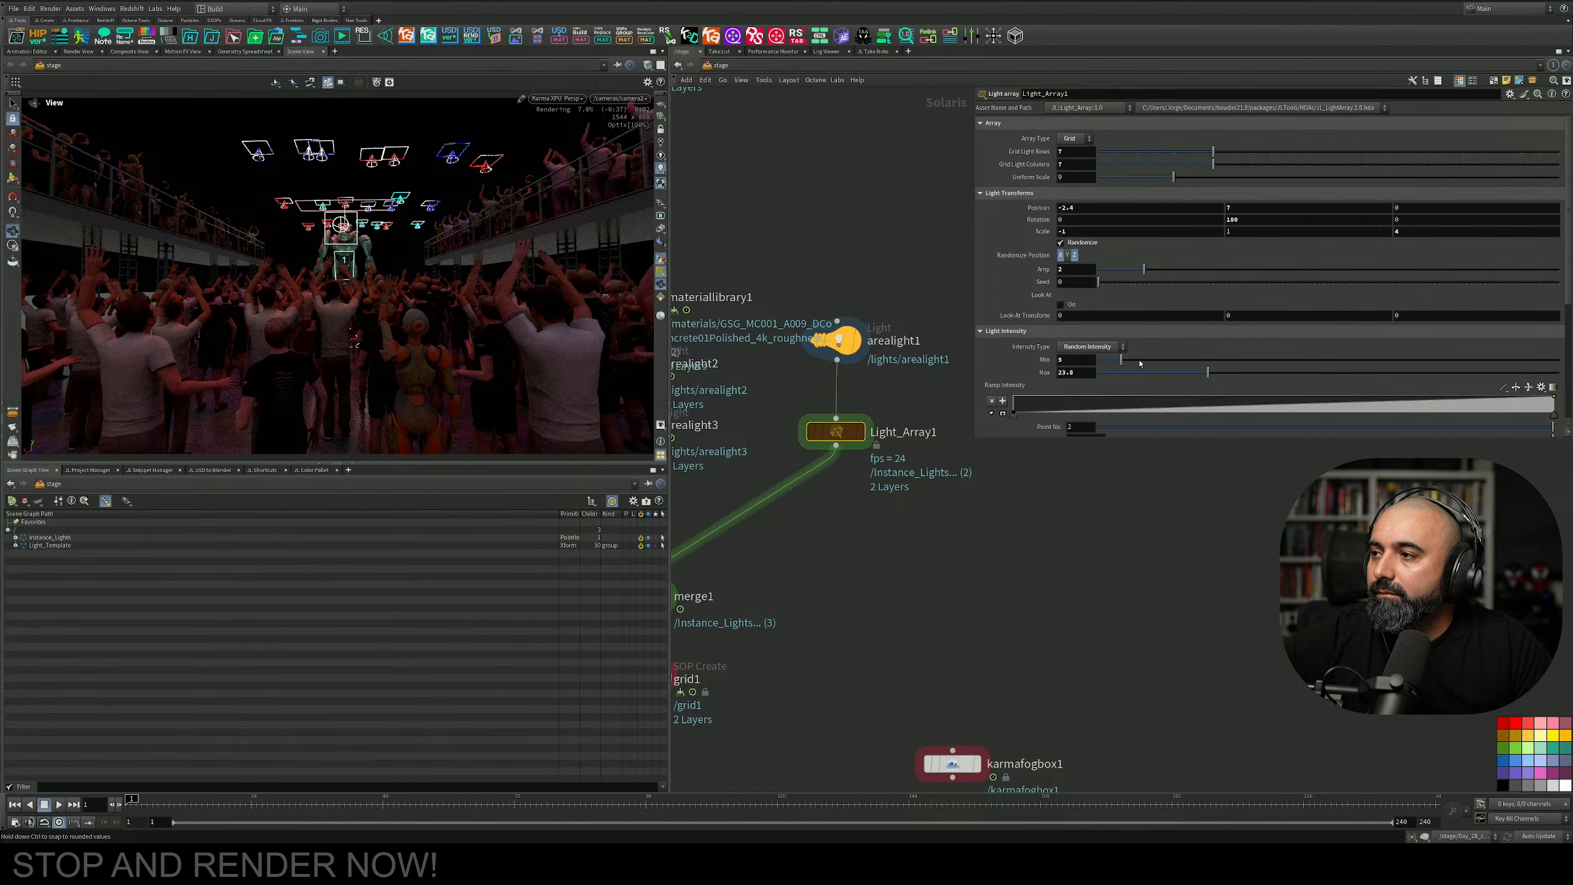
{"action": "left_click", "coordinate": [1169, 360], "text": "ctrl"}
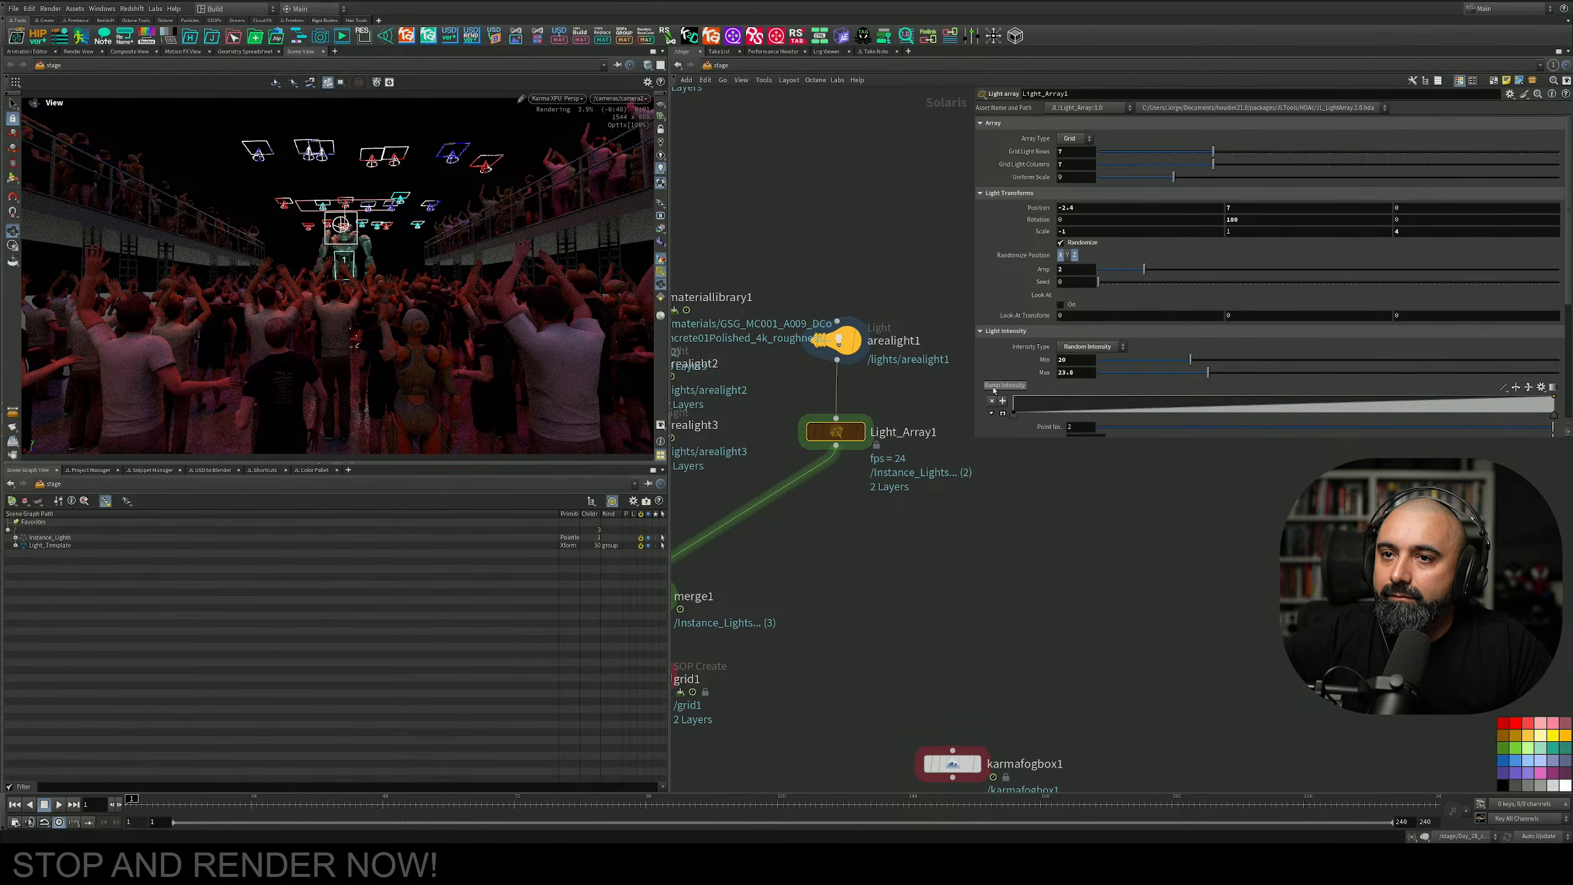
Compare the camera2 render with domelight1 bypassed and enabled.
{"action": "middle_click_drag", "start_coordinate": [814, 643], "coordinate": [1008, 548]}
{"action": "middle_click_drag", "start_coordinate": [912, 704], "coordinate": [888, 507]}
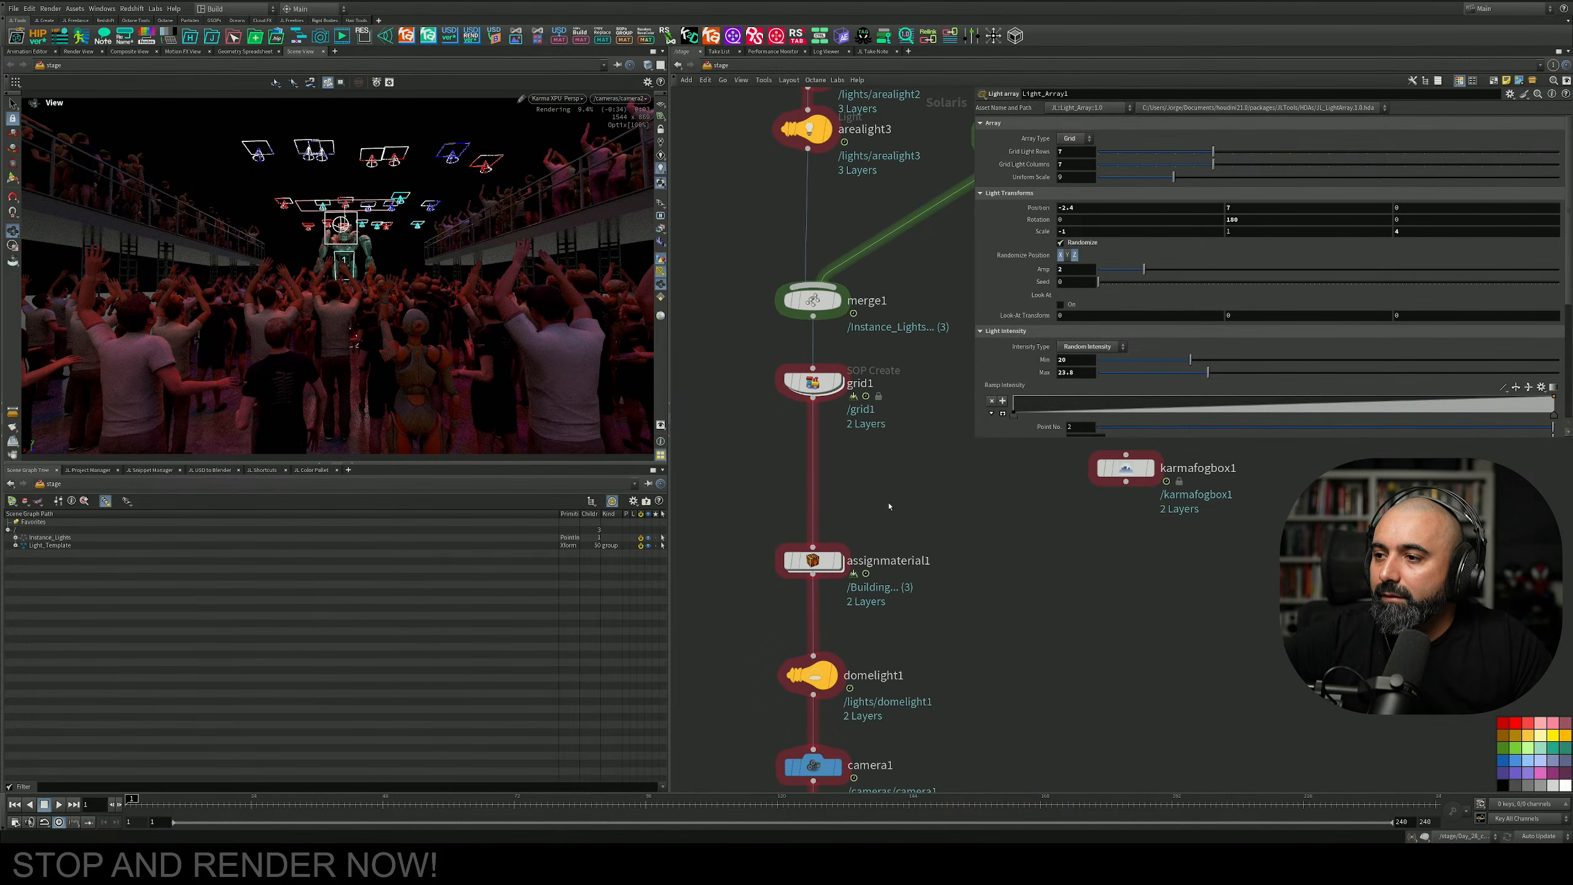
{"action": "left_click", "coordinate": [812, 674]}
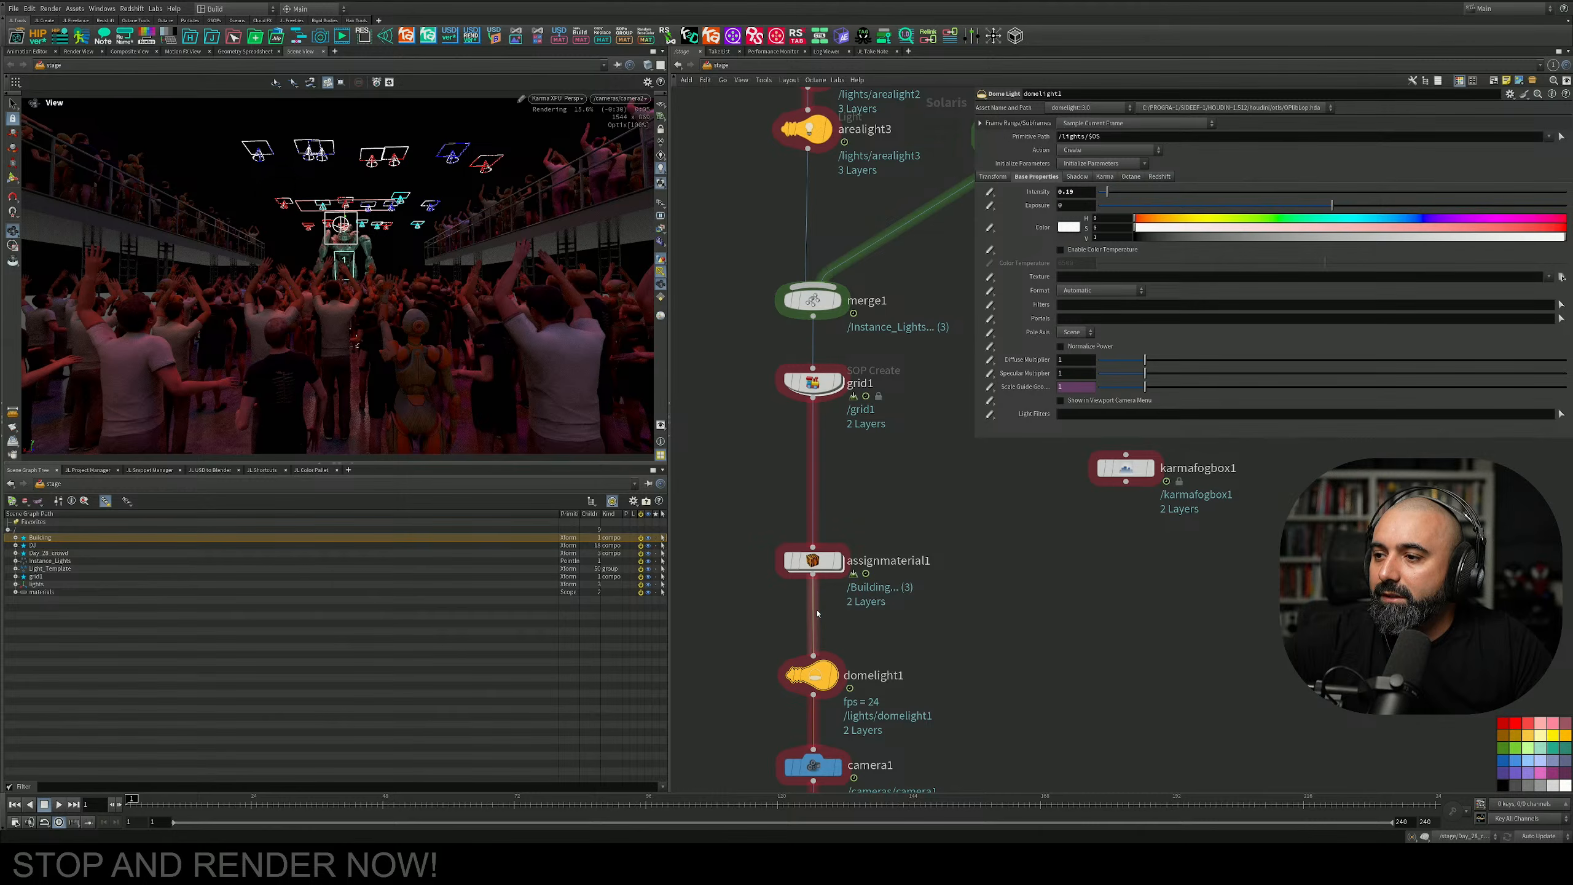
{"action": "left_click", "coordinate": [782, 645]}
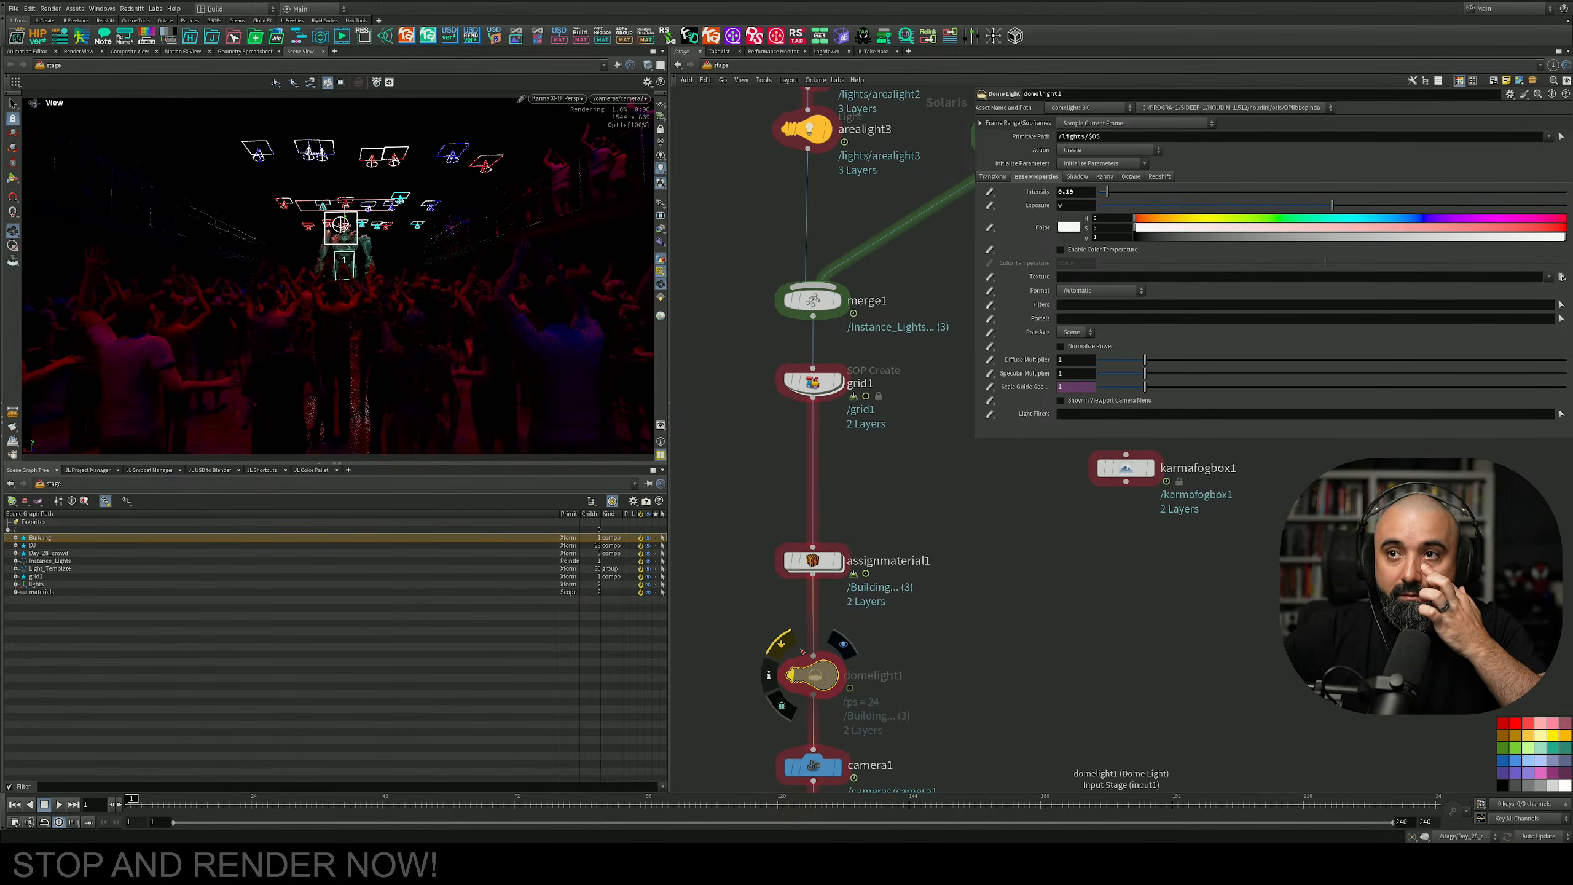
{"action": "left_click", "coordinate": [782, 644]}
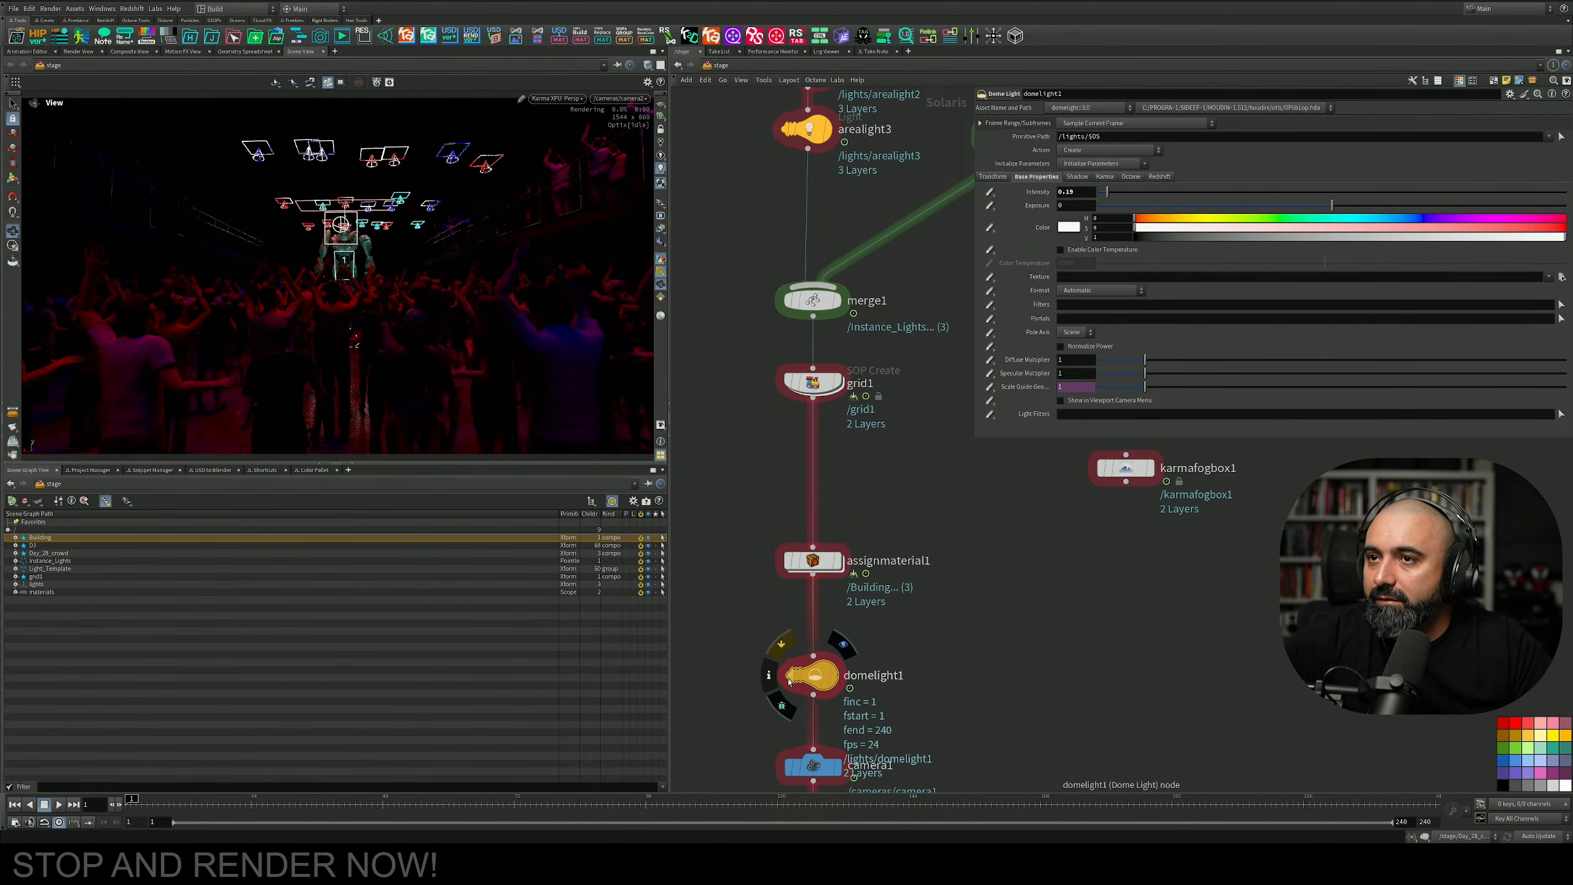
{"action": "middle_click_drag", "start_coordinate": [837, 653], "coordinate": [845, 508]}
{"action": "left_click_drag", "start_coordinate": [877, 484], "coordinate": [782, 564]}
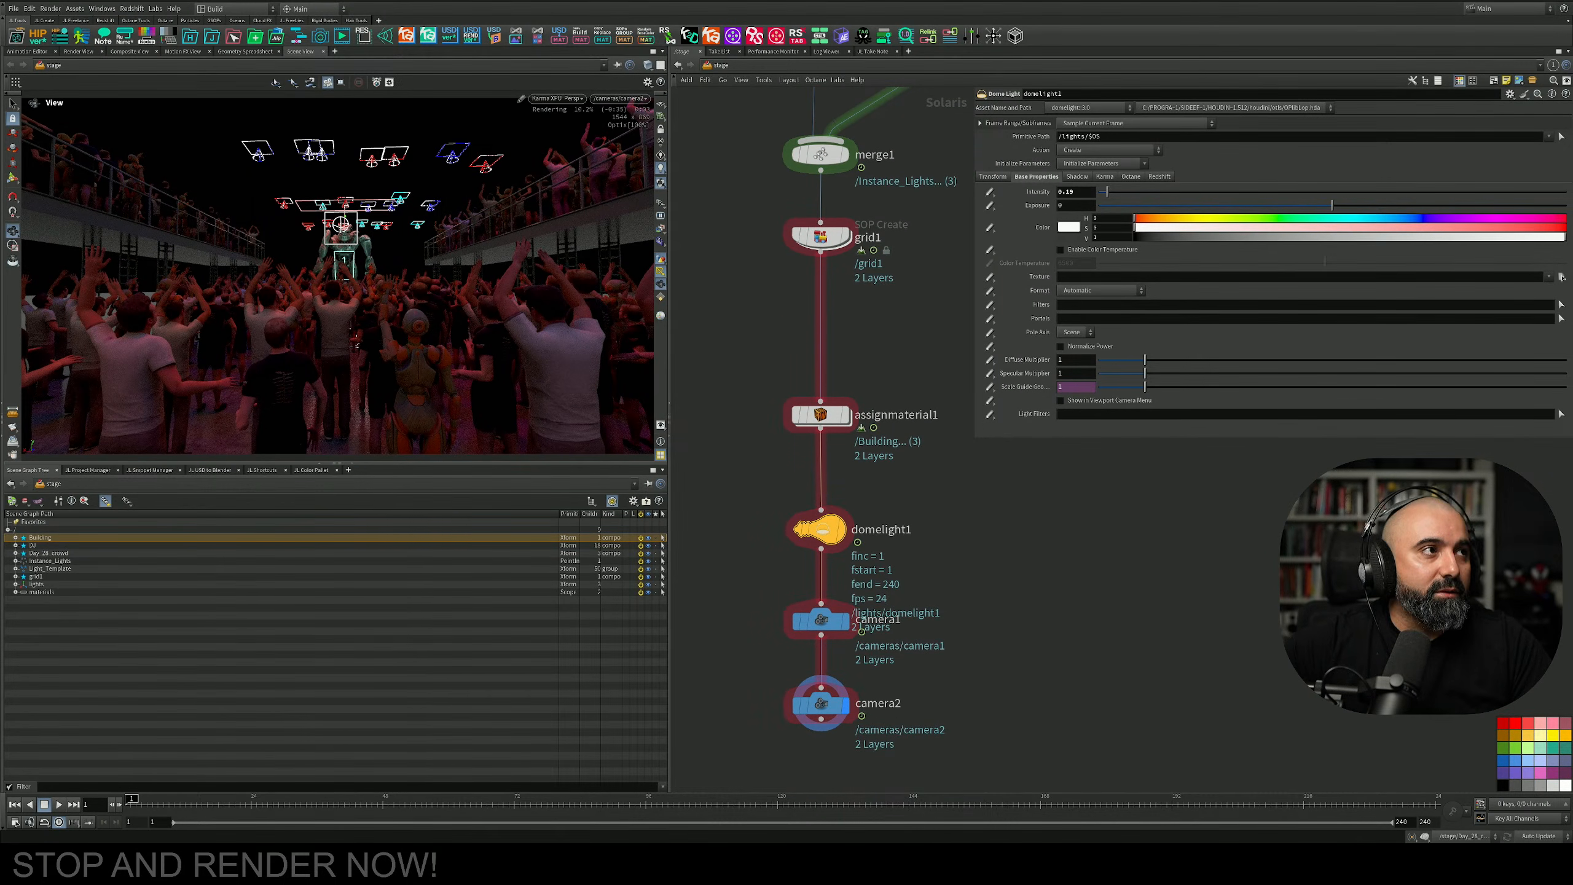
Switch to Greyscalegorilla Studio and show its HDRI assets.
{"action": "key", "text": "alt+Tab"}
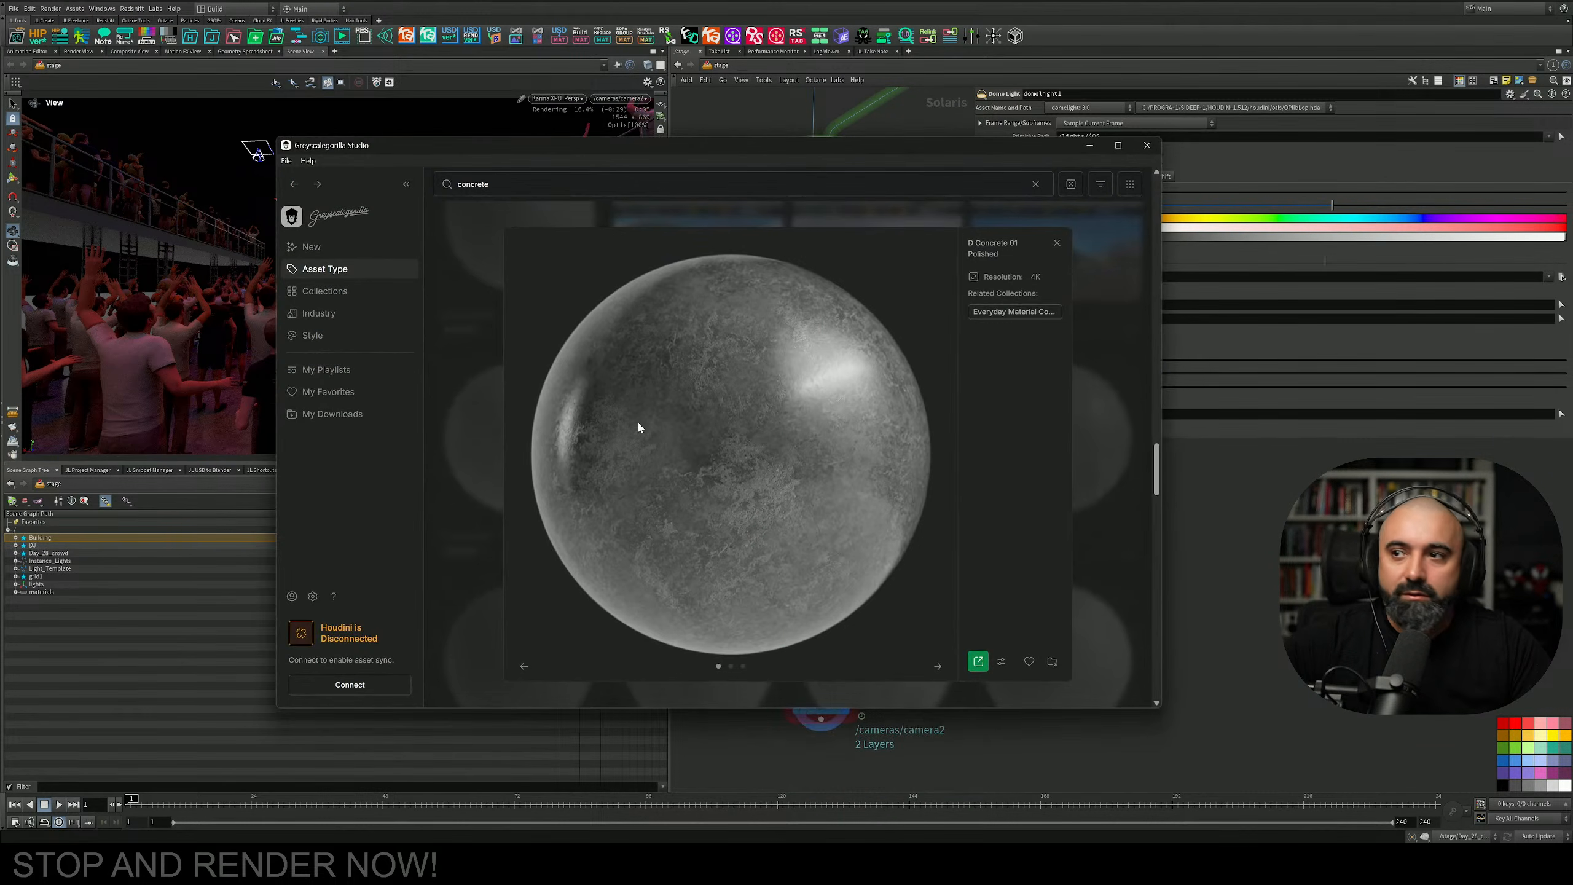
{"action": "left_click", "coordinate": [327, 270]}
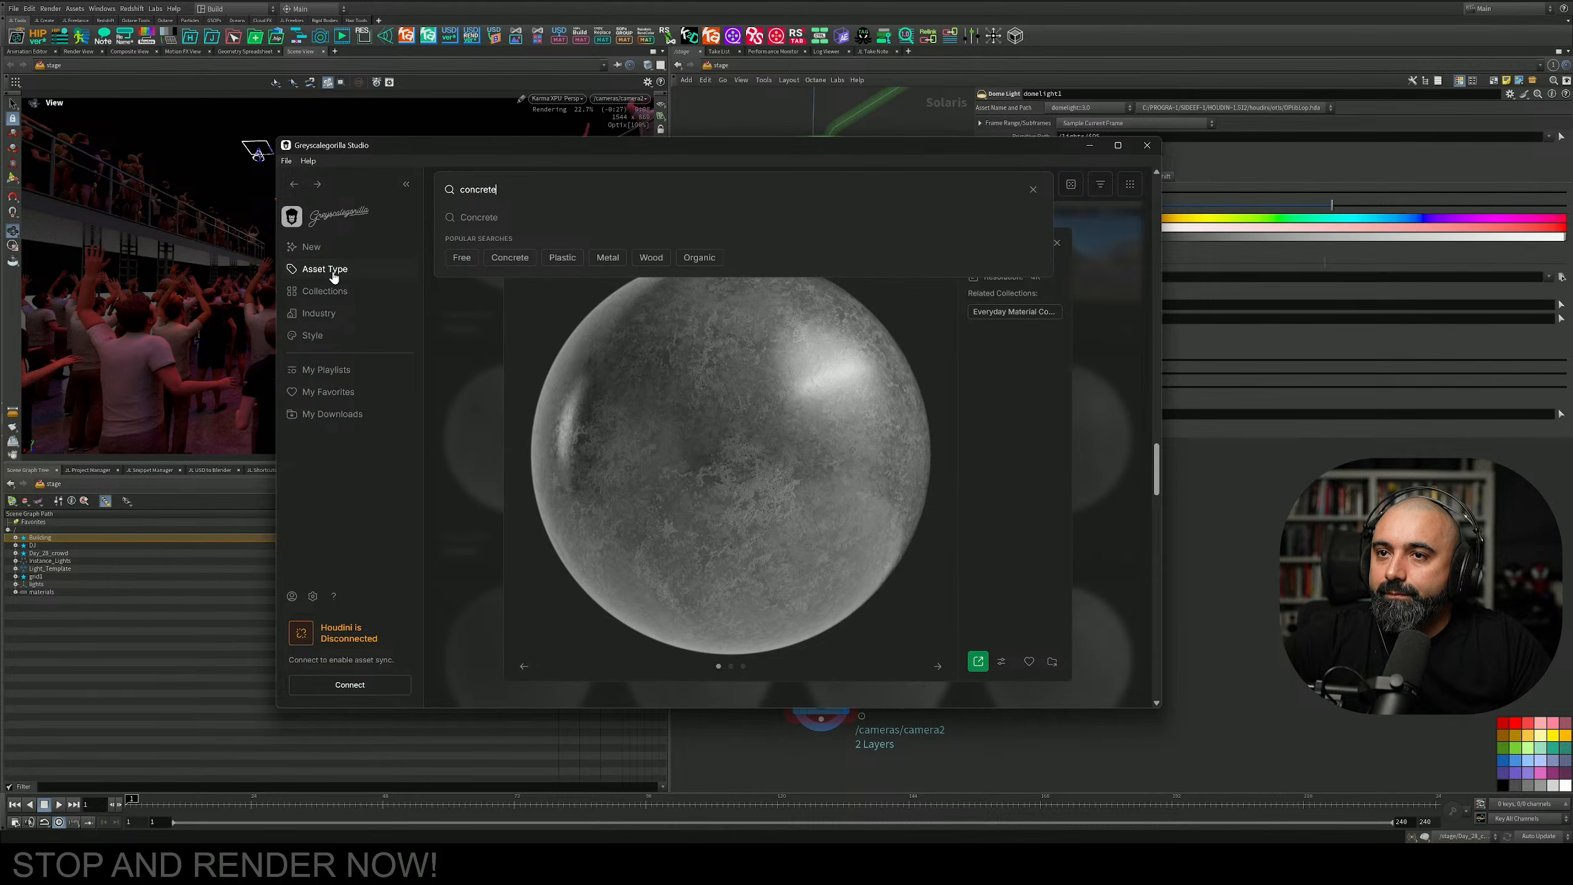
{"action": "left_click", "coordinate": [313, 289]}
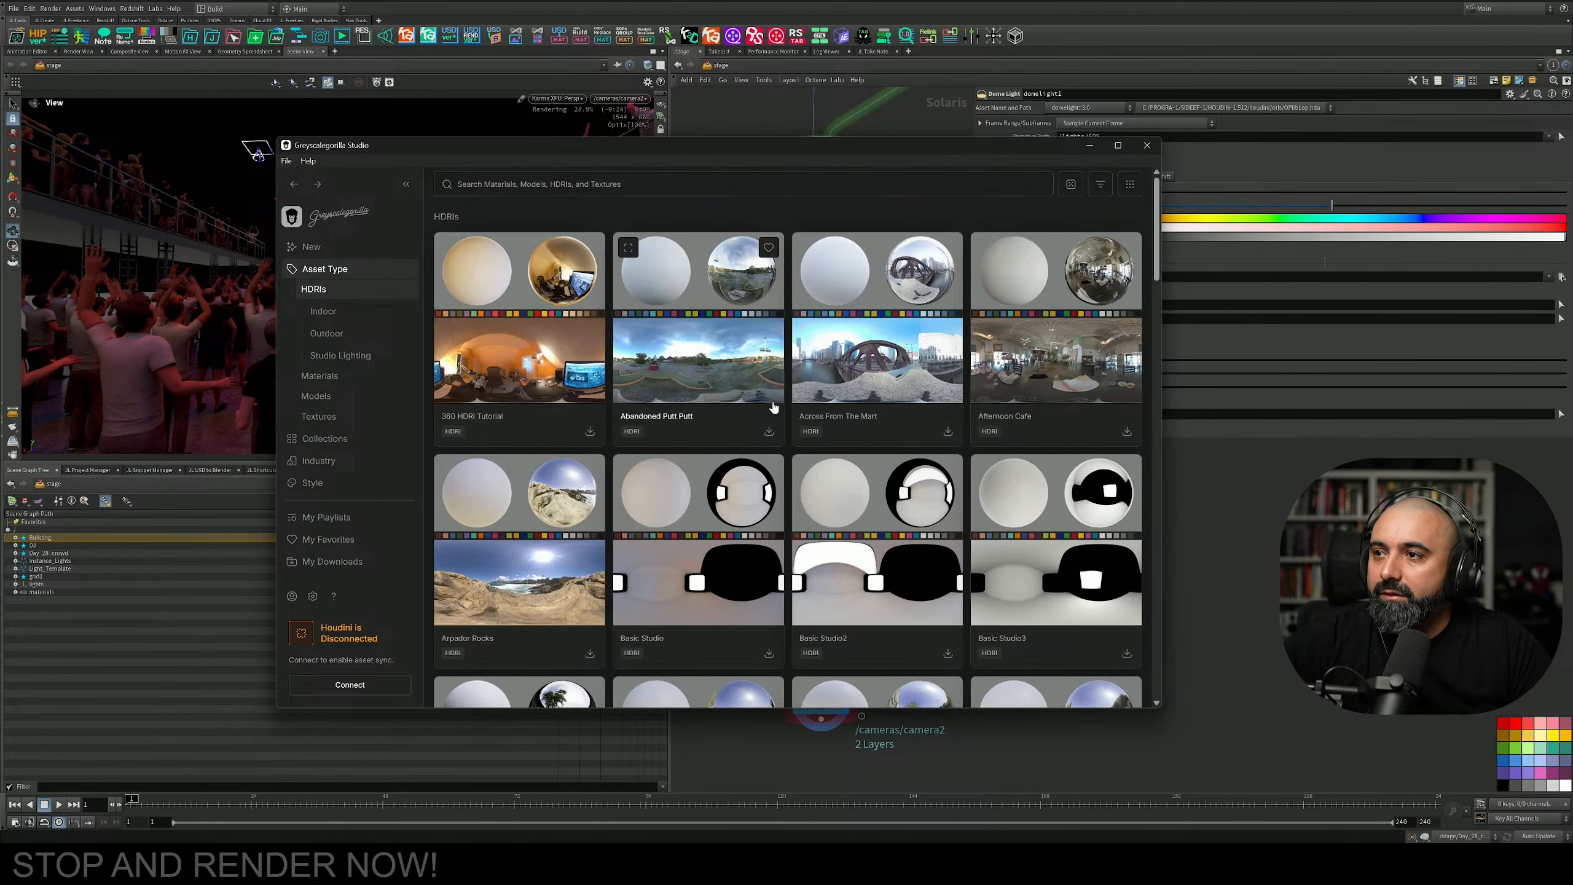
Browse the HDRI library through the interior and Pro Studios Metal maps for one suited to the concert's dome light.
{"action": "scroll", "coordinate": [832, 407], "scroll_direction": "down", "scroll_amount": 1}
{"action": "scroll", "coordinate": [831, 407], "scroll_direction": "down", "scroll_amount": 5}
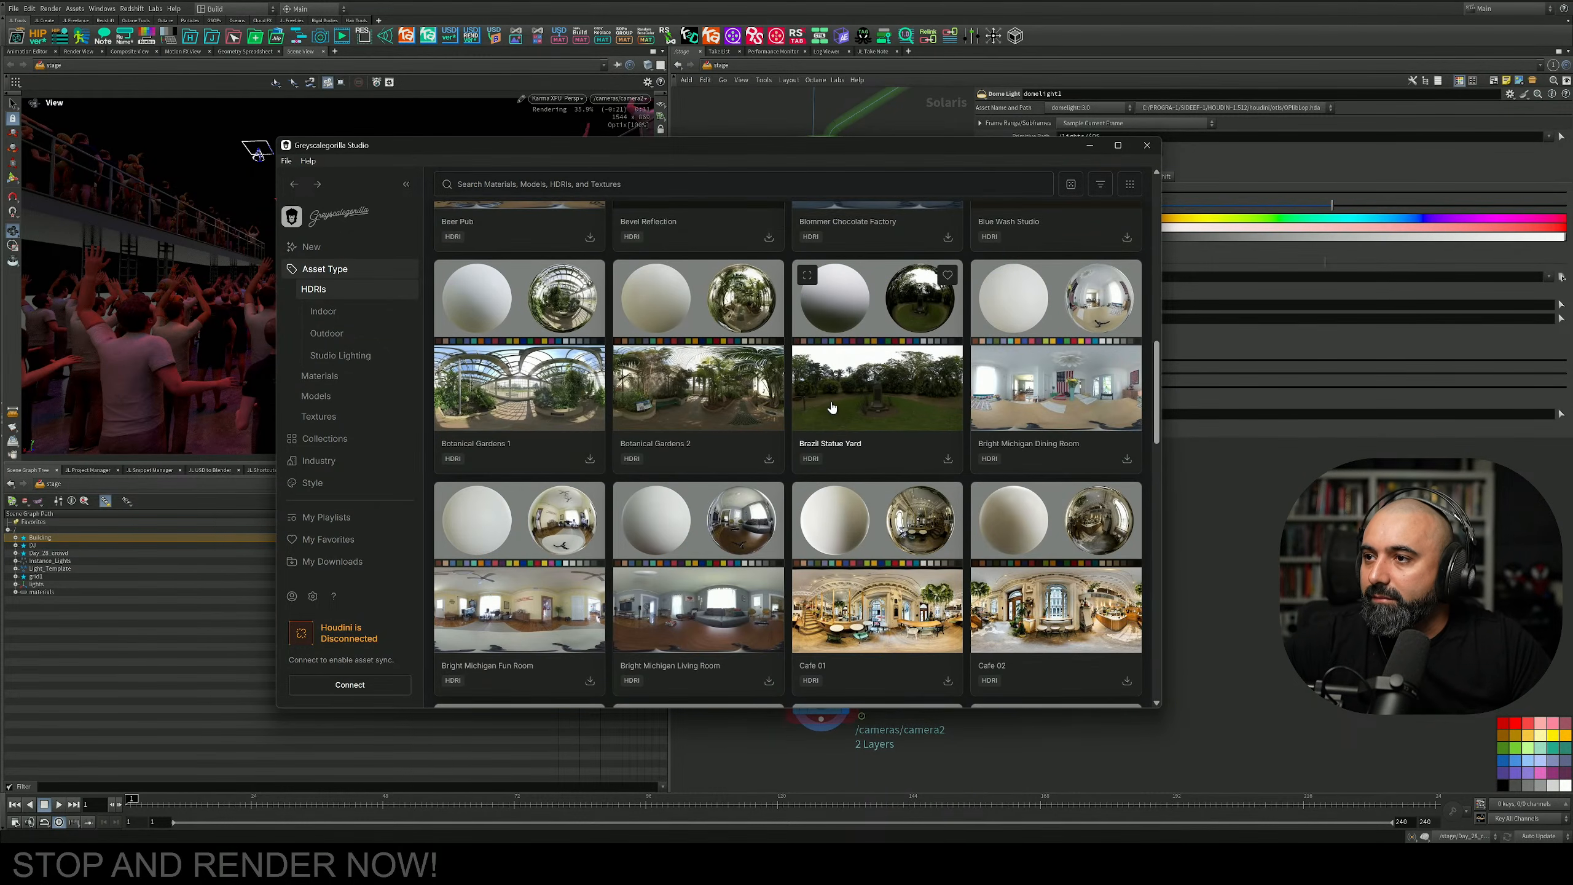
{"action": "scroll", "coordinate": [832, 408], "scroll_direction": "down", "scroll_amount": 6}
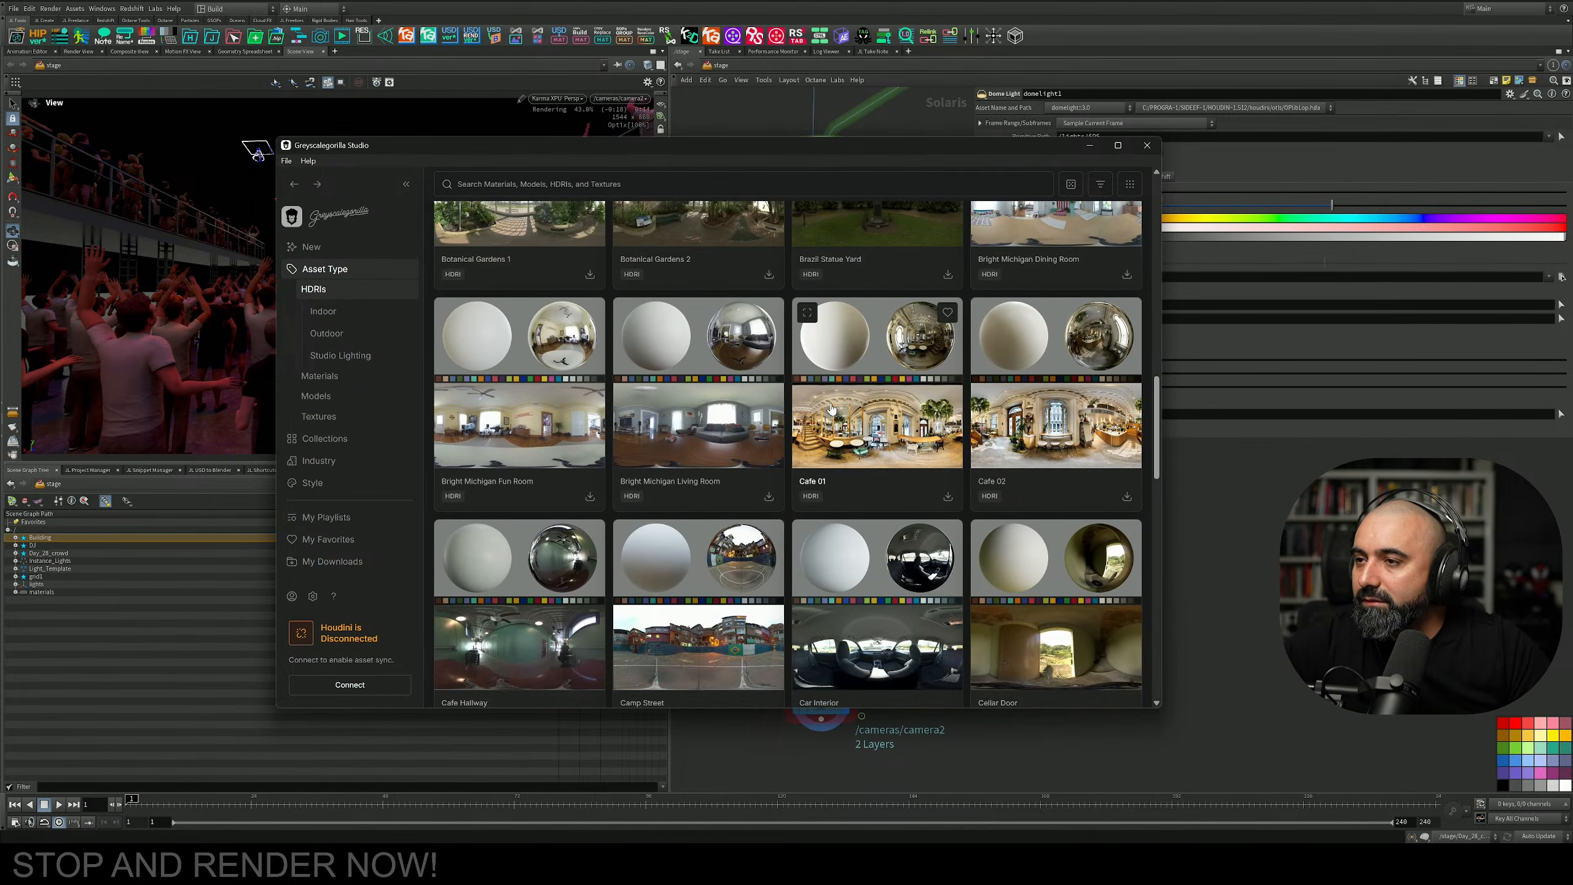
{"action": "scroll", "coordinate": [831, 407], "scroll_direction": "down", "scroll_amount": 6}
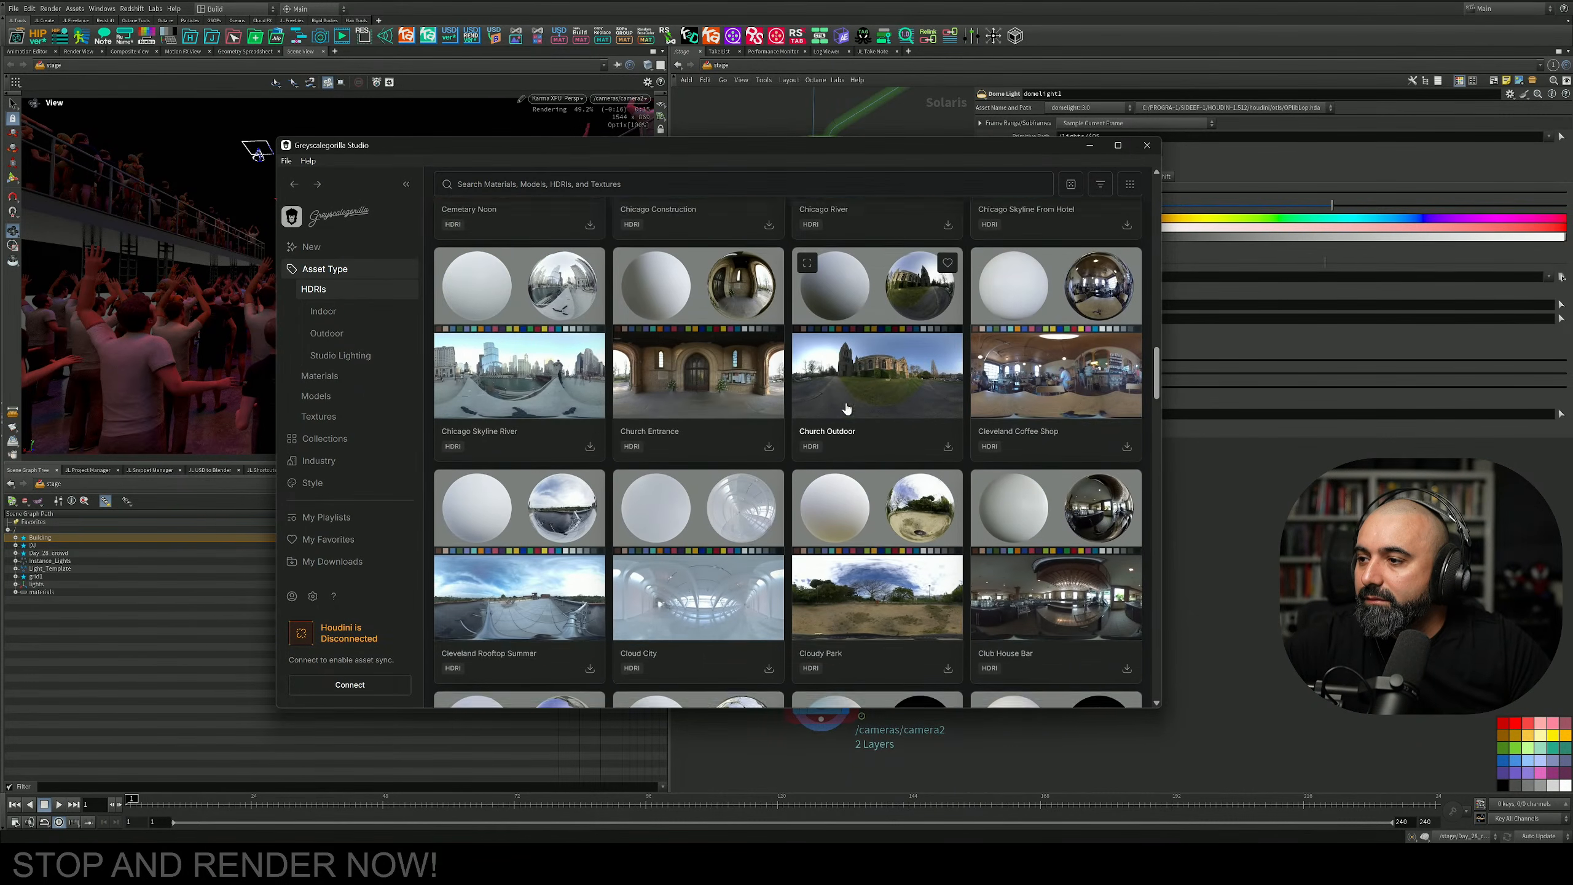
{"action": "scroll", "coordinate": [849, 412], "scroll_direction": "down", "scroll_amount": 5}
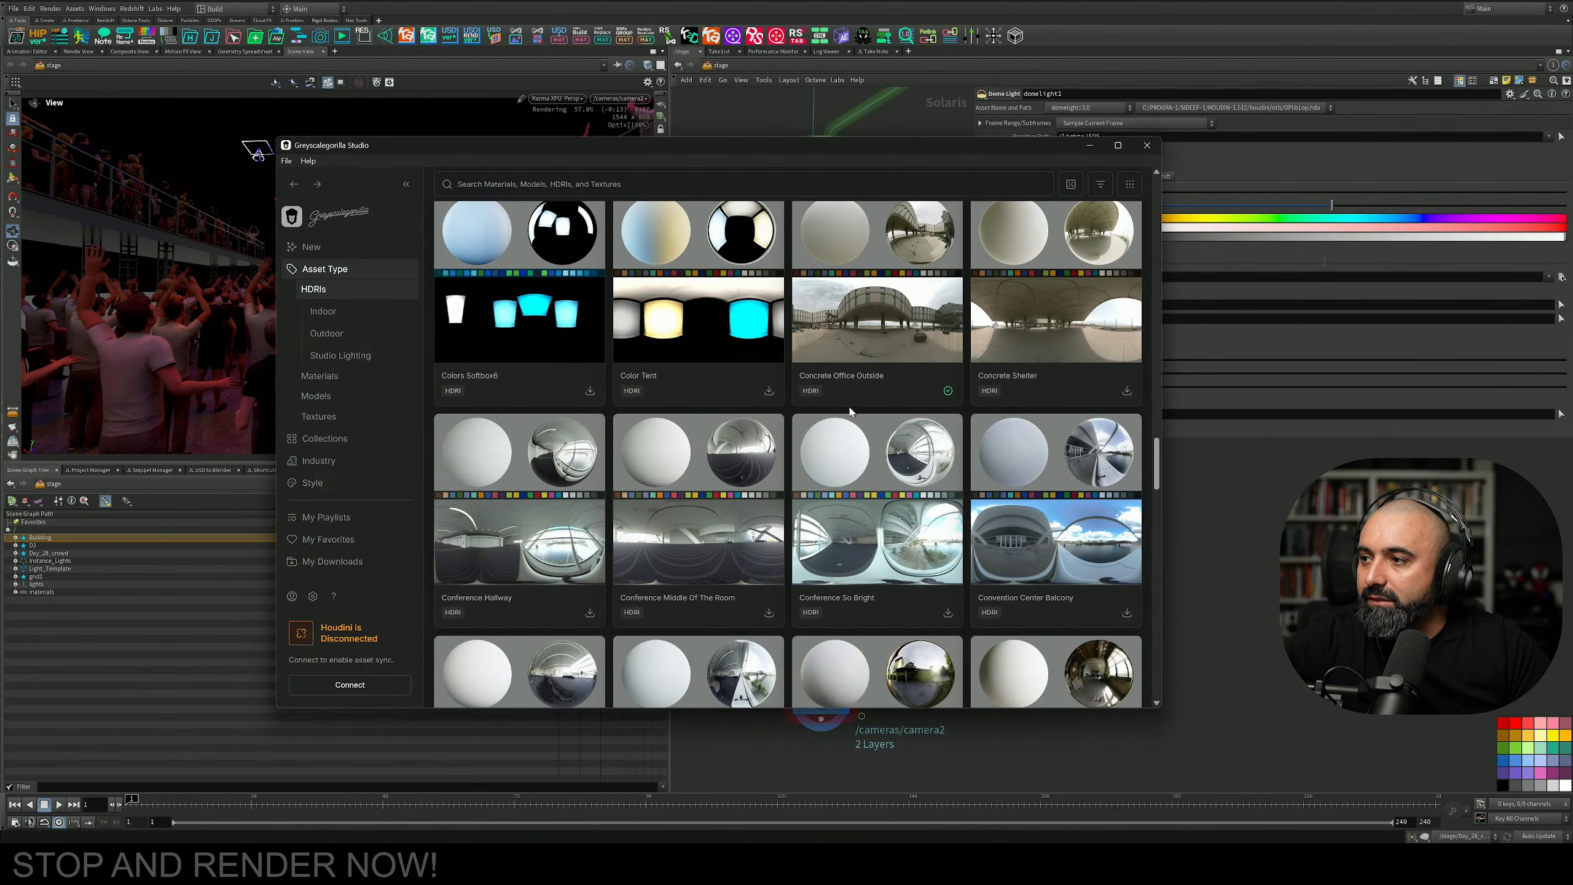
{"action": "scroll", "coordinate": [849, 411], "scroll_direction": "down", "scroll_amount": 3}
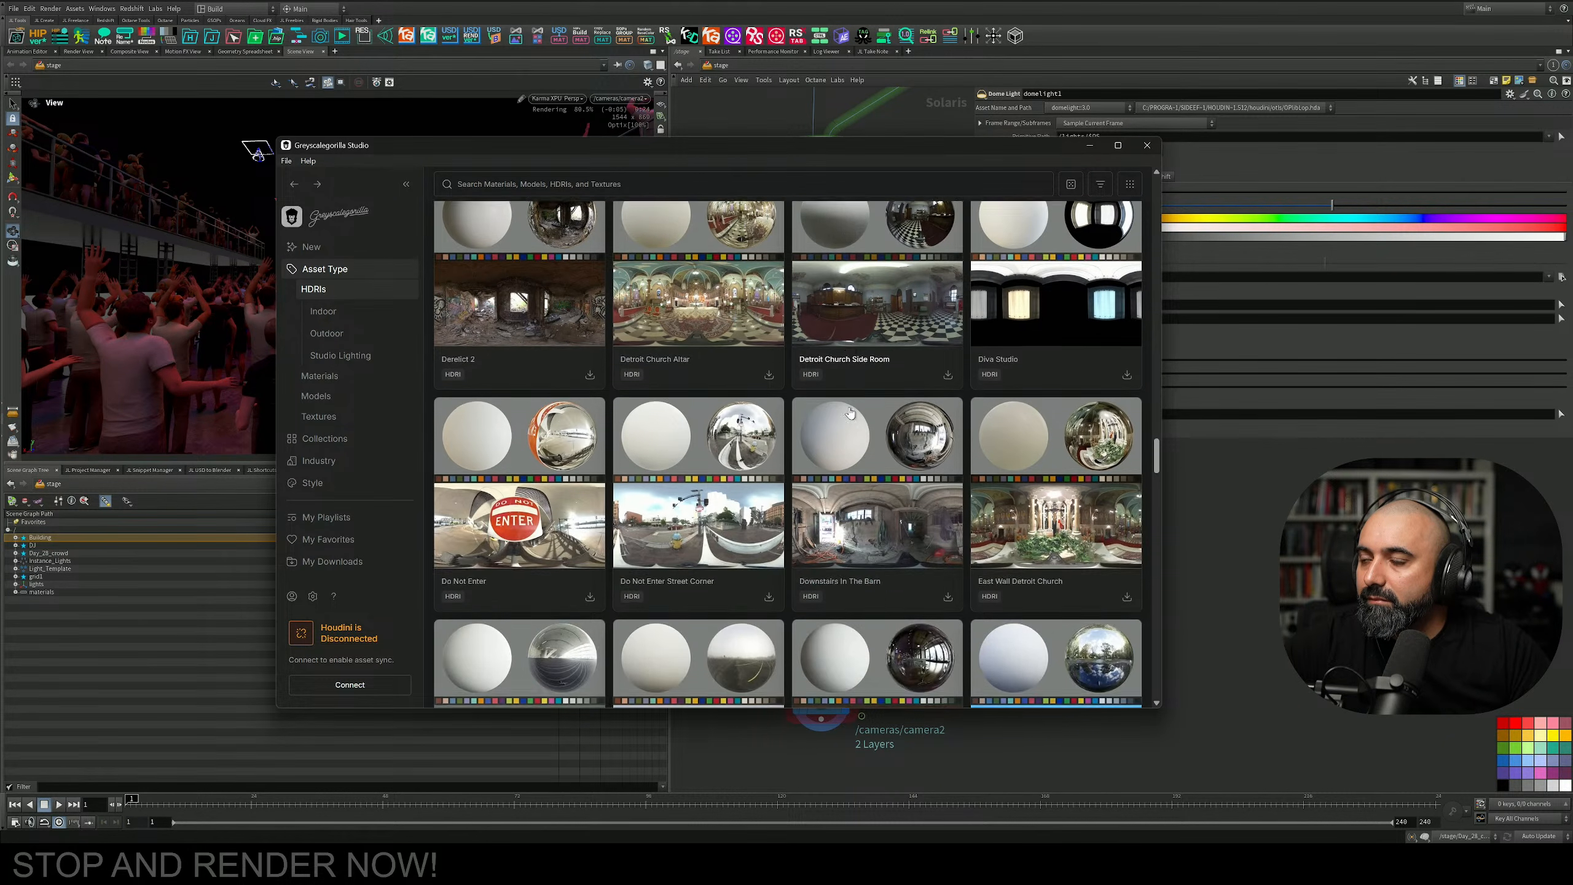
{"action": "scroll", "coordinate": [849, 411], "scroll_direction": "up", "scroll_amount": 3}
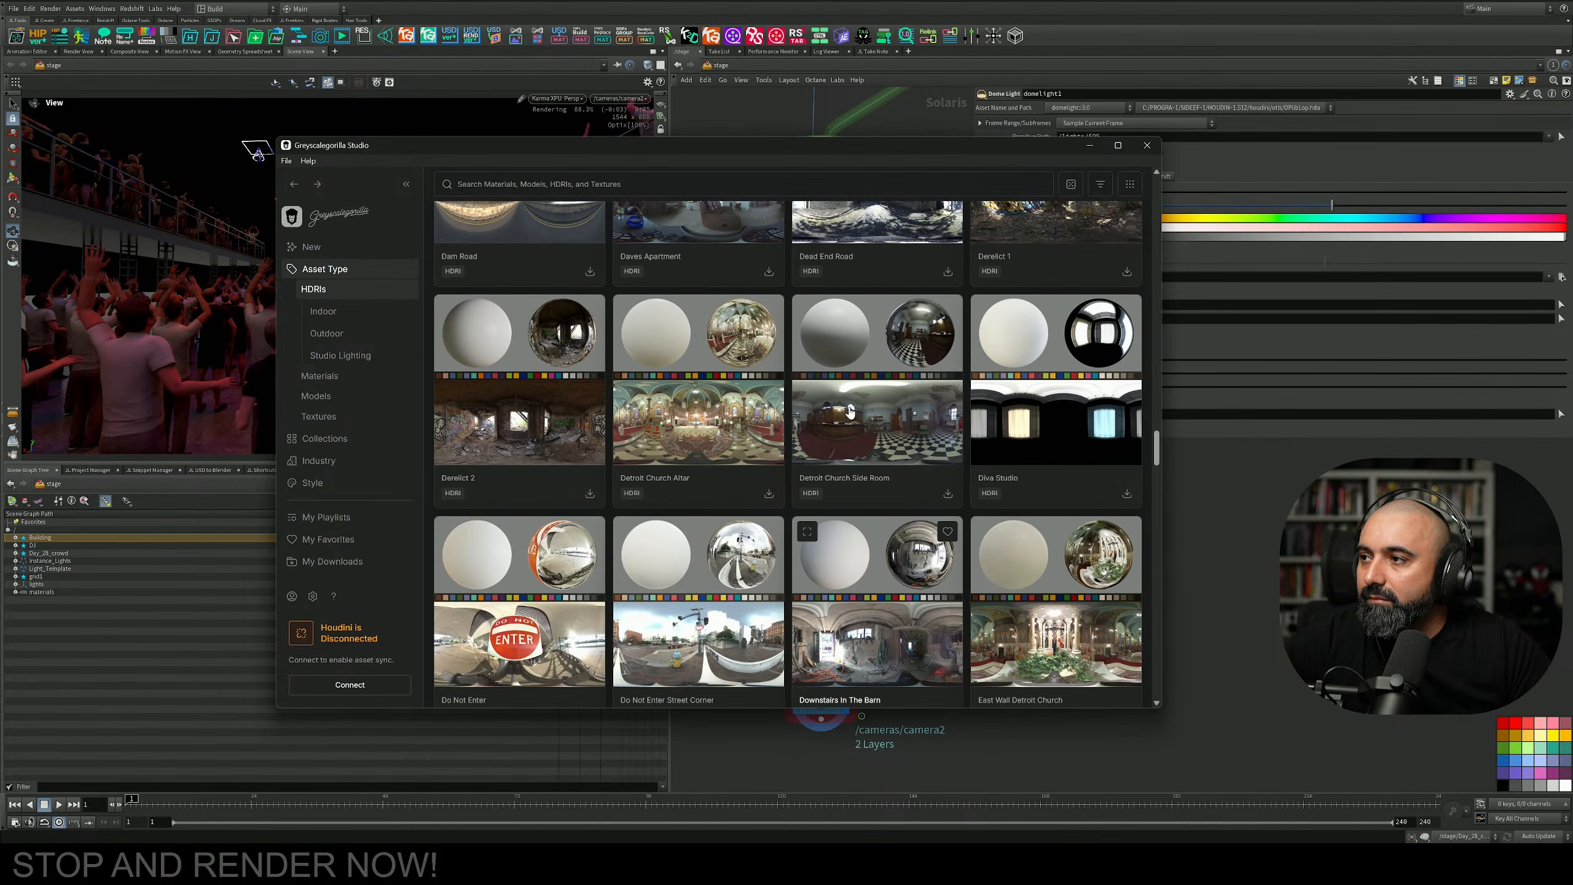
{"action": "scroll", "coordinate": [849, 412], "scroll_direction": "down", "scroll_amount": 1}
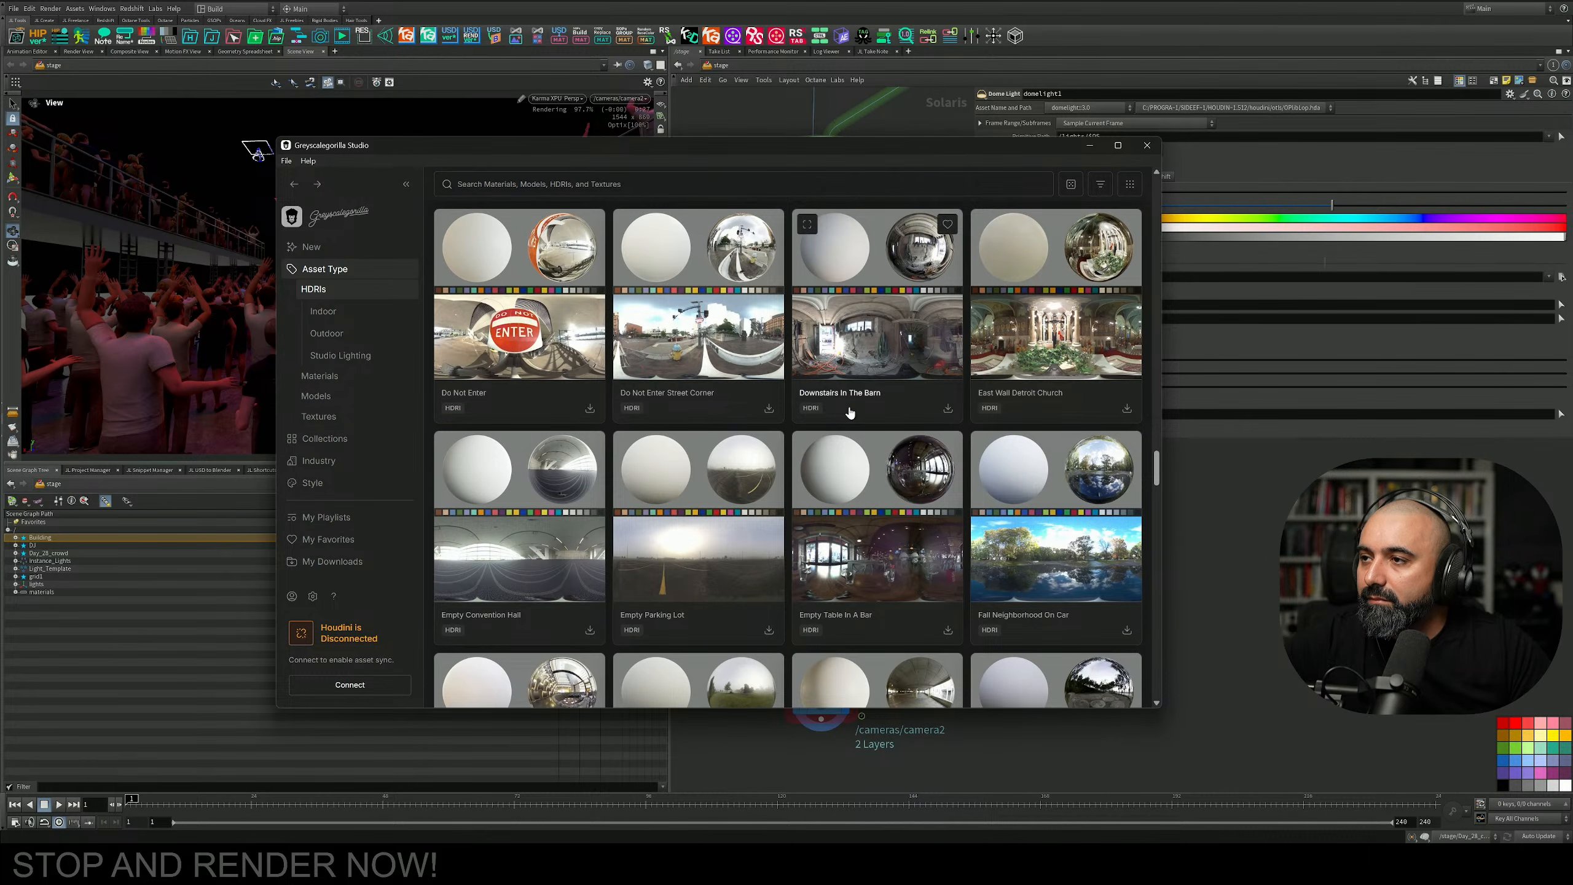
{"action": "scroll", "coordinate": [849, 412], "scroll_direction": "up", "scroll_amount": 3}
{"action": "scroll", "coordinate": [849, 411], "scroll_direction": "down", "scroll_amount": 6}
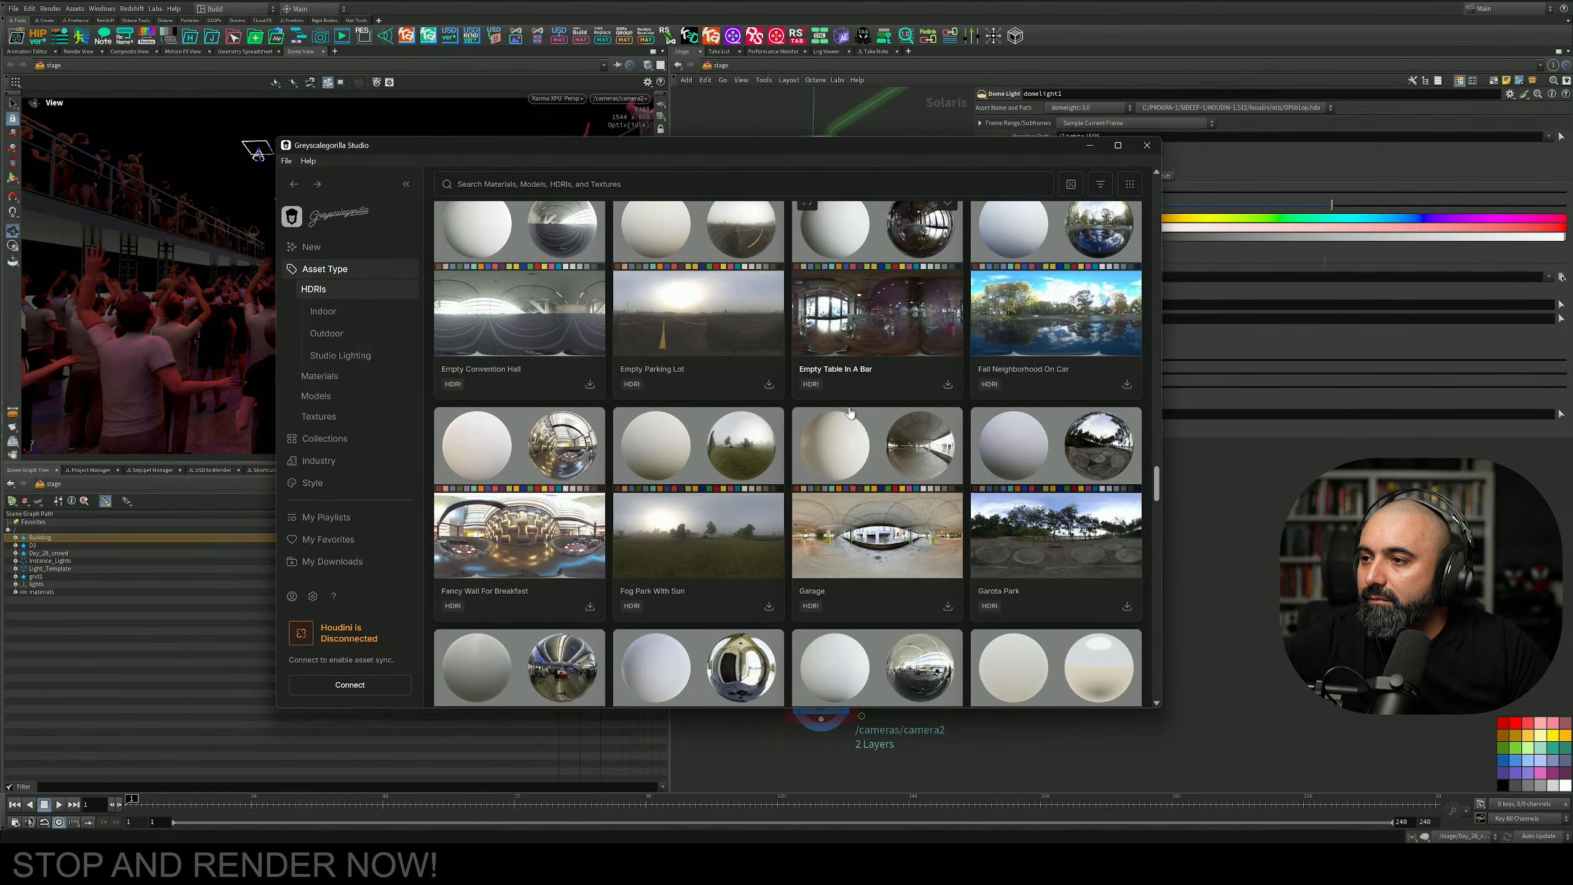
{"action": "scroll", "coordinate": [849, 412], "scroll_direction": "down", "scroll_amount": 15}
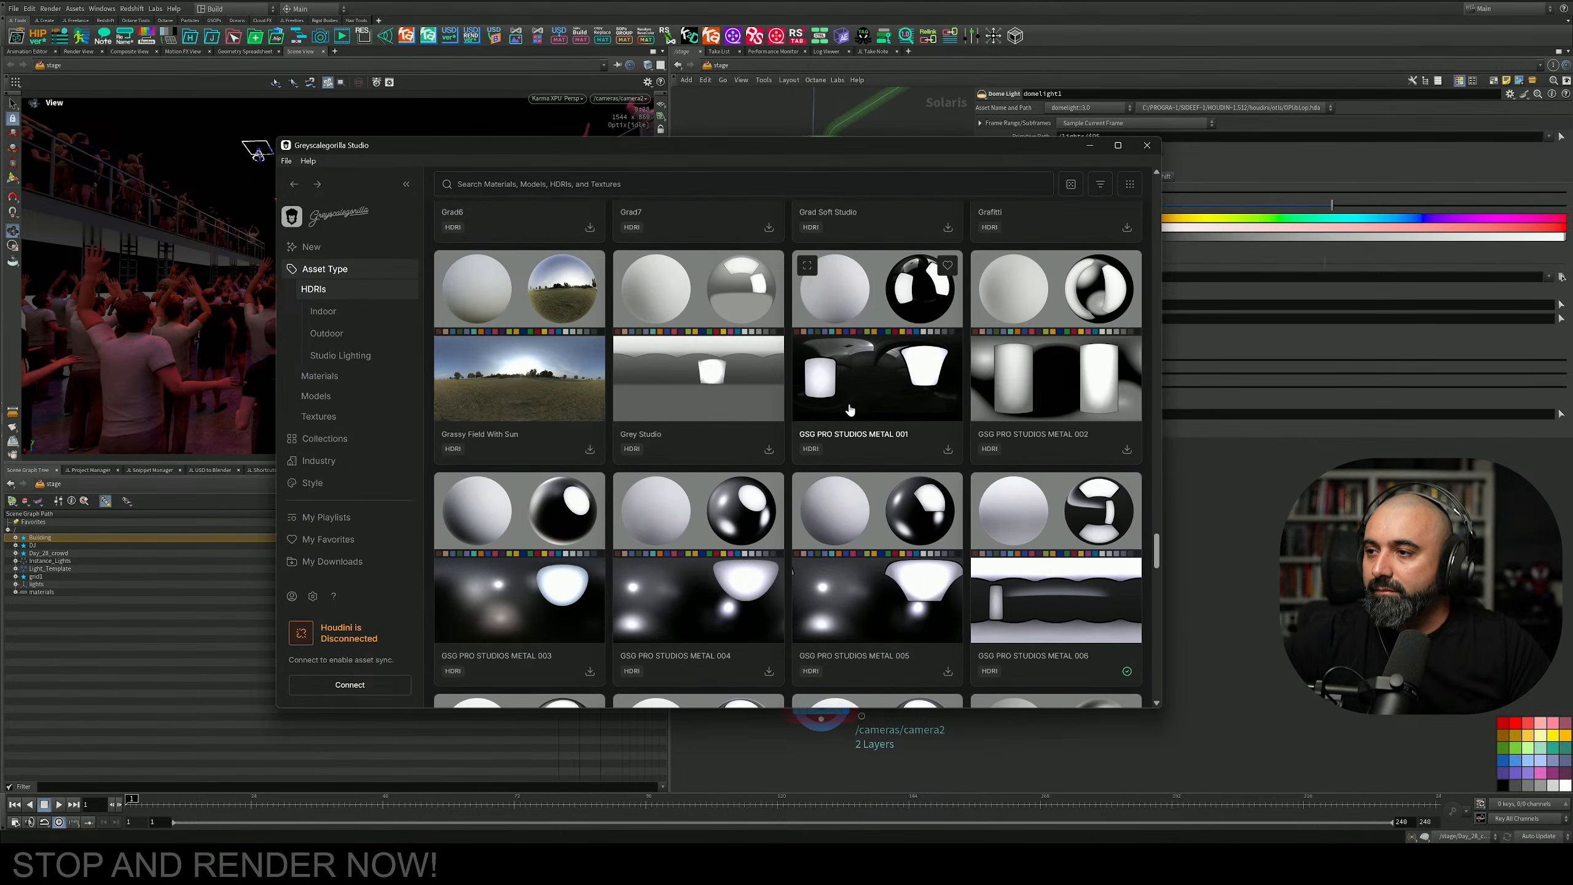
{"action": "scroll", "coordinate": [849, 409], "scroll_direction": "down", "scroll_amount": 5}
{"action": "scroll", "coordinate": [850, 408], "scroll_direction": "down", "scroll_amount": 5}
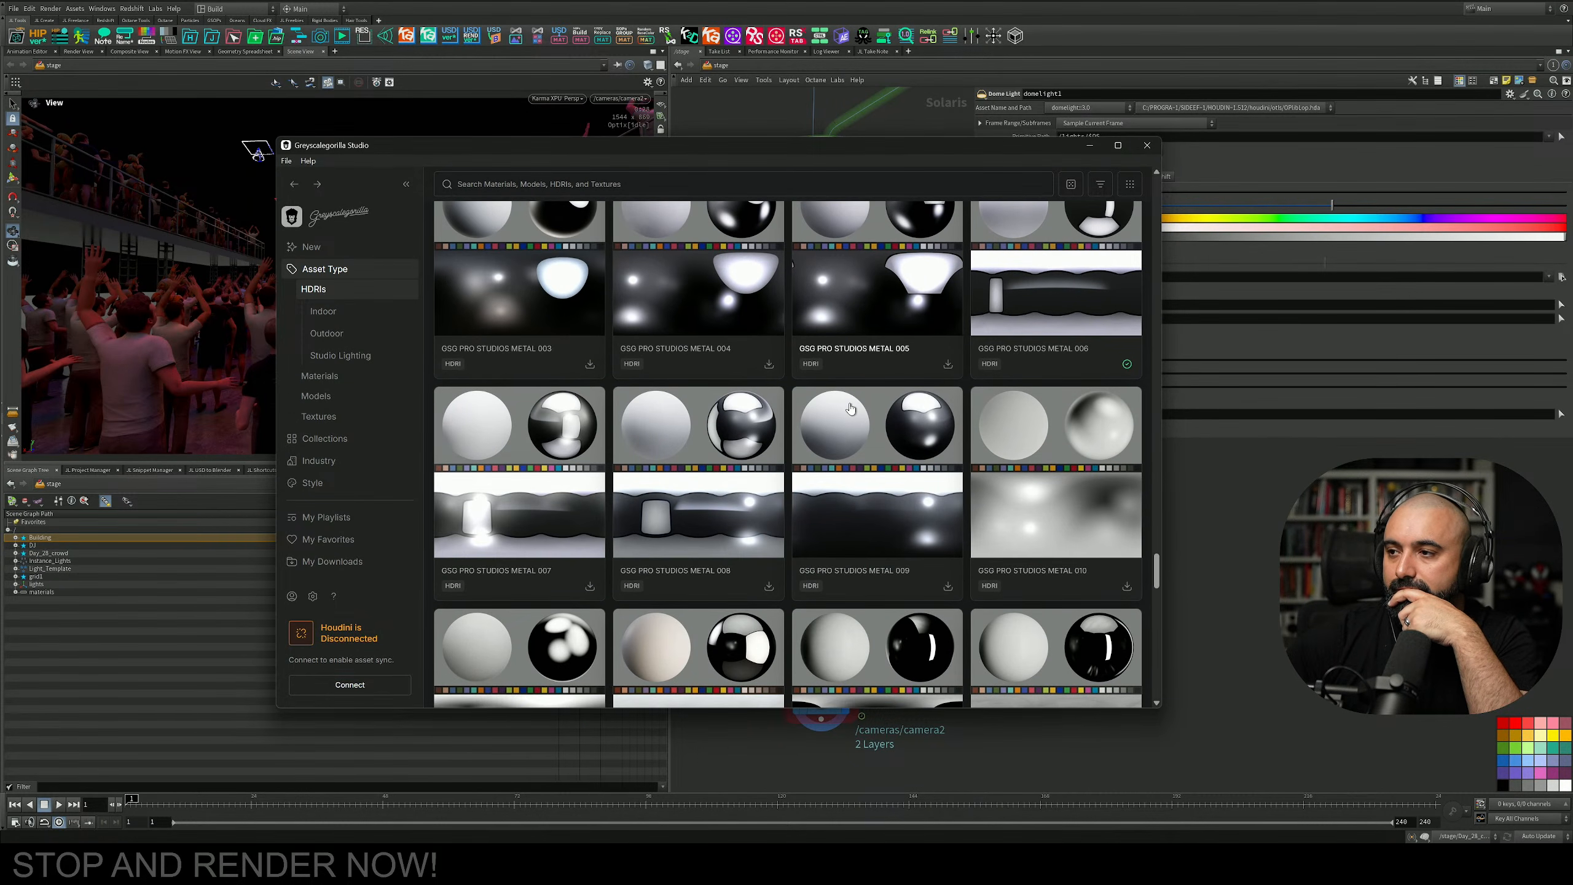
{"action": "scroll", "coordinate": [850, 408], "scroll_direction": "down", "scroll_amount": 15}
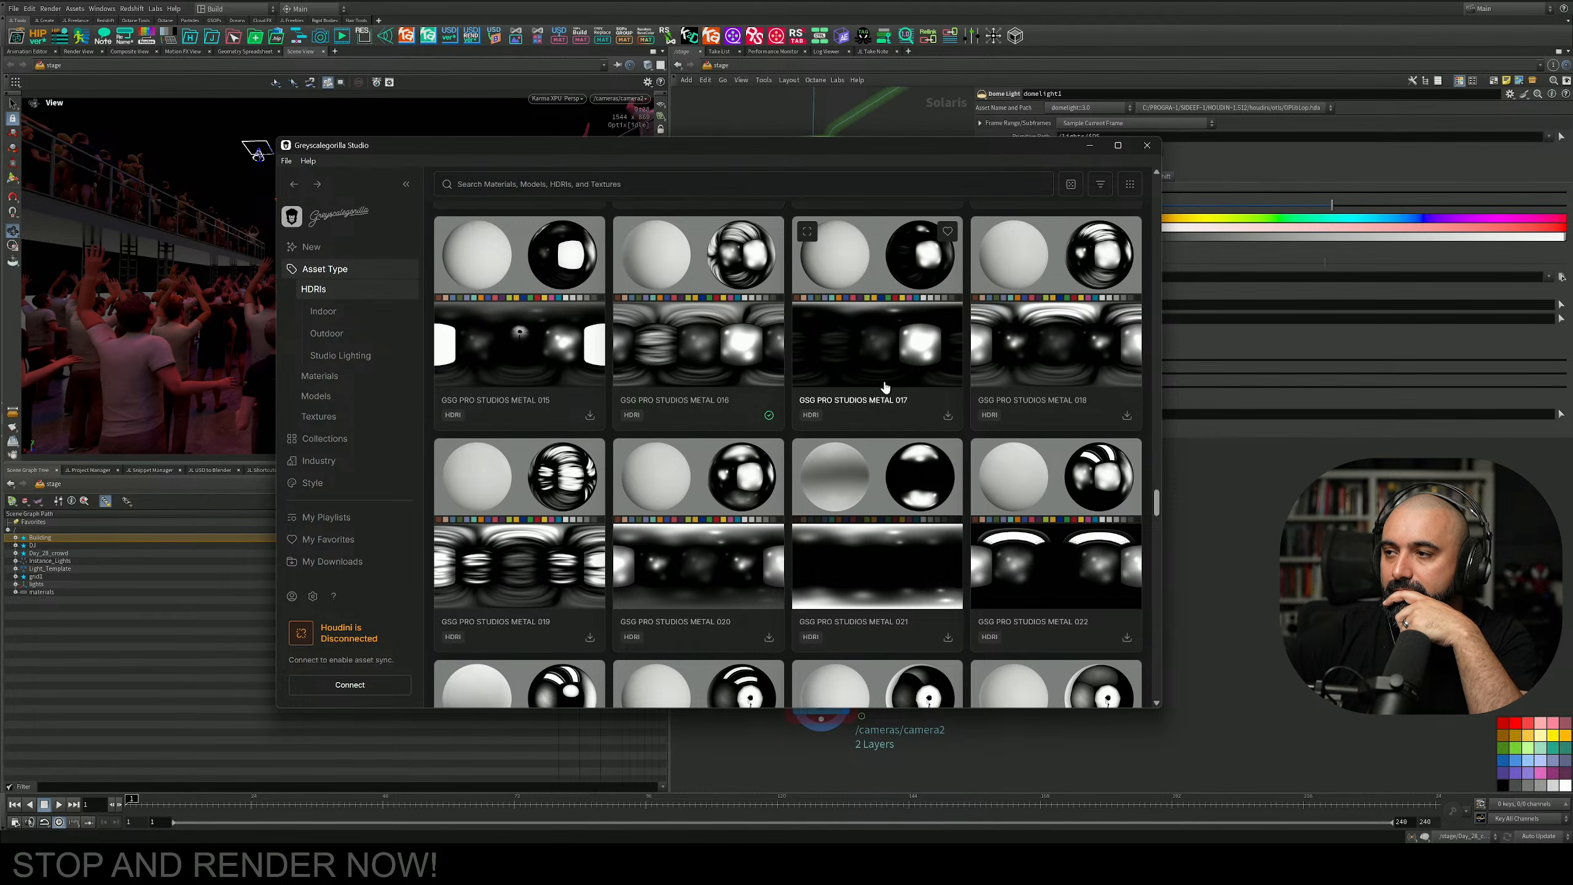
{"action": "scroll", "coordinate": [886, 386], "scroll_direction": "down", "scroll_amount": 5}
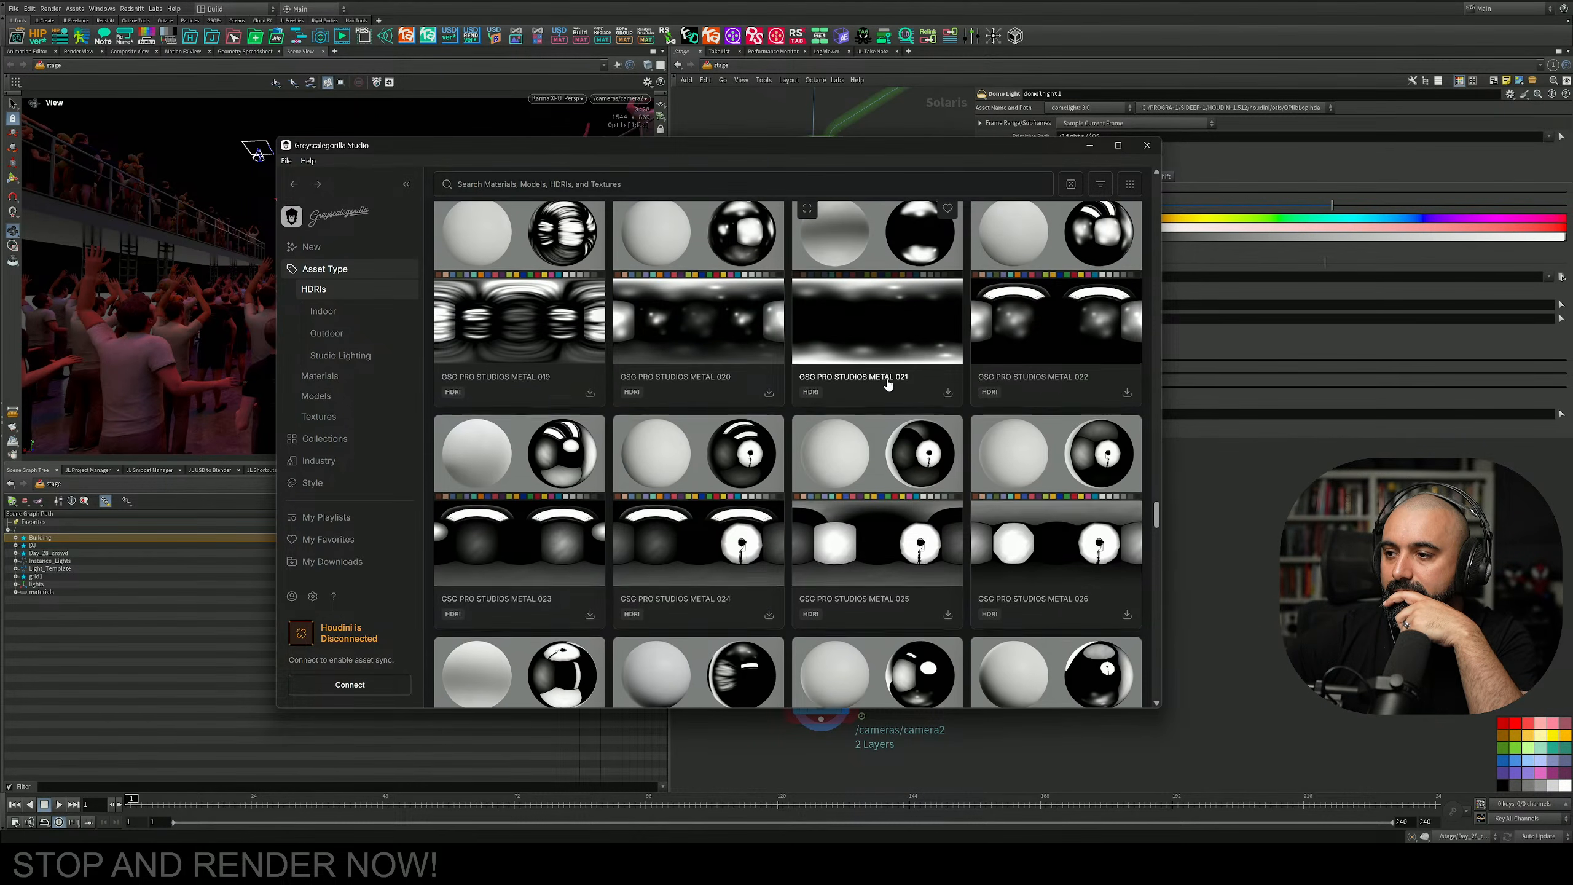
{"action": "scroll", "coordinate": [887, 384], "scroll_direction": "up", "scroll_amount": 3}
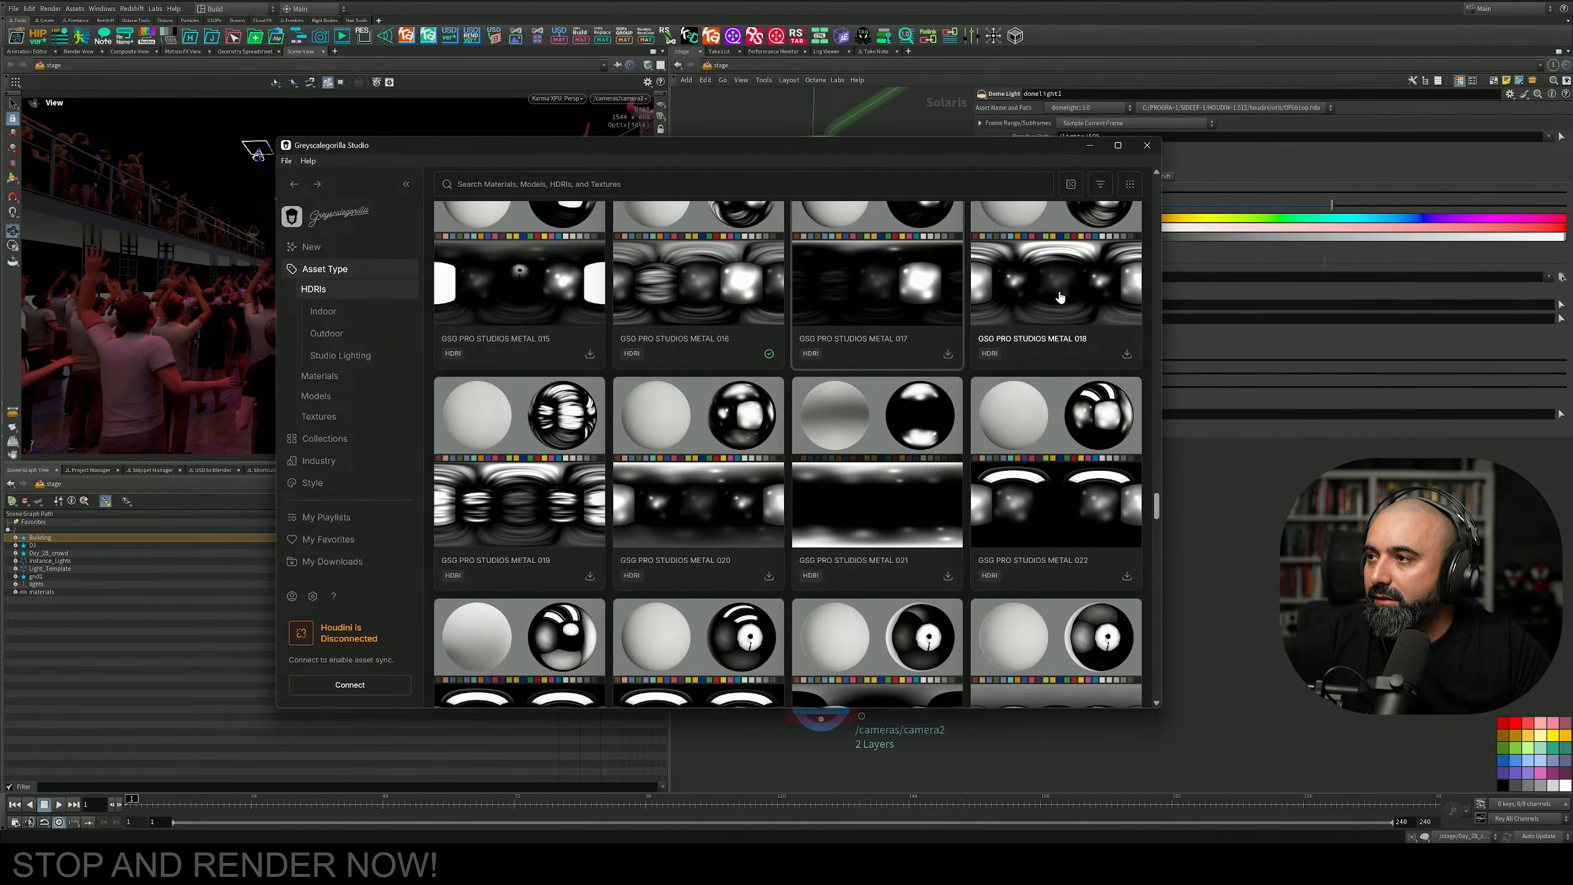
Assign the GSG PRO STUDIOS METAL 017 HDRI as domelight1's texture back in Houdini, and narrow the parameter pane.
{"action": "left_click", "coordinate": [900, 301]}
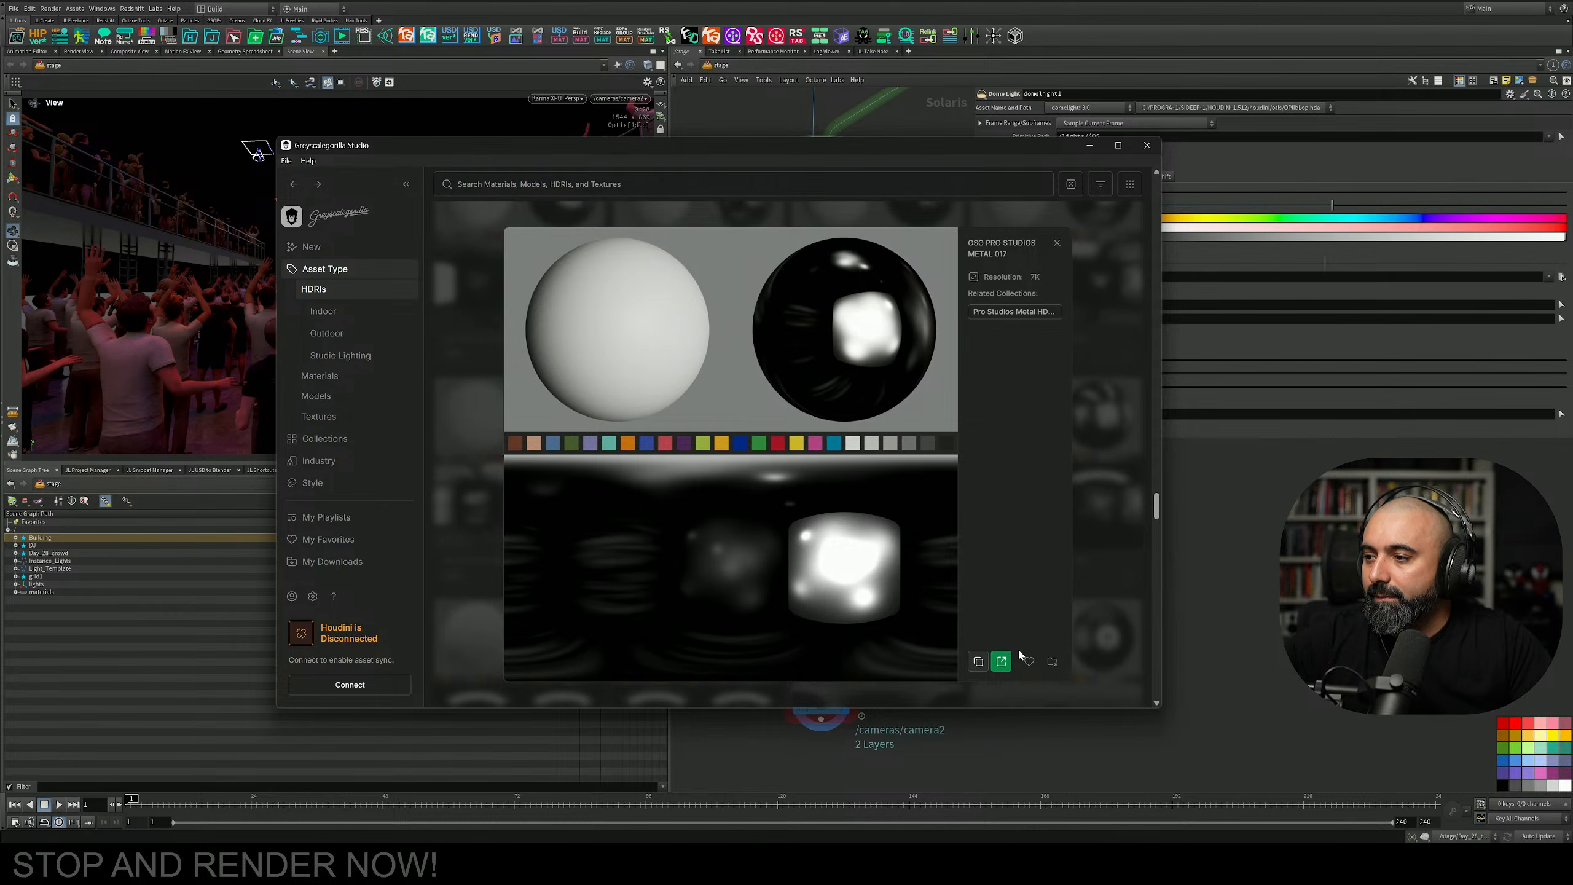
{"action": "left_click", "coordinate": [1088, 146]}
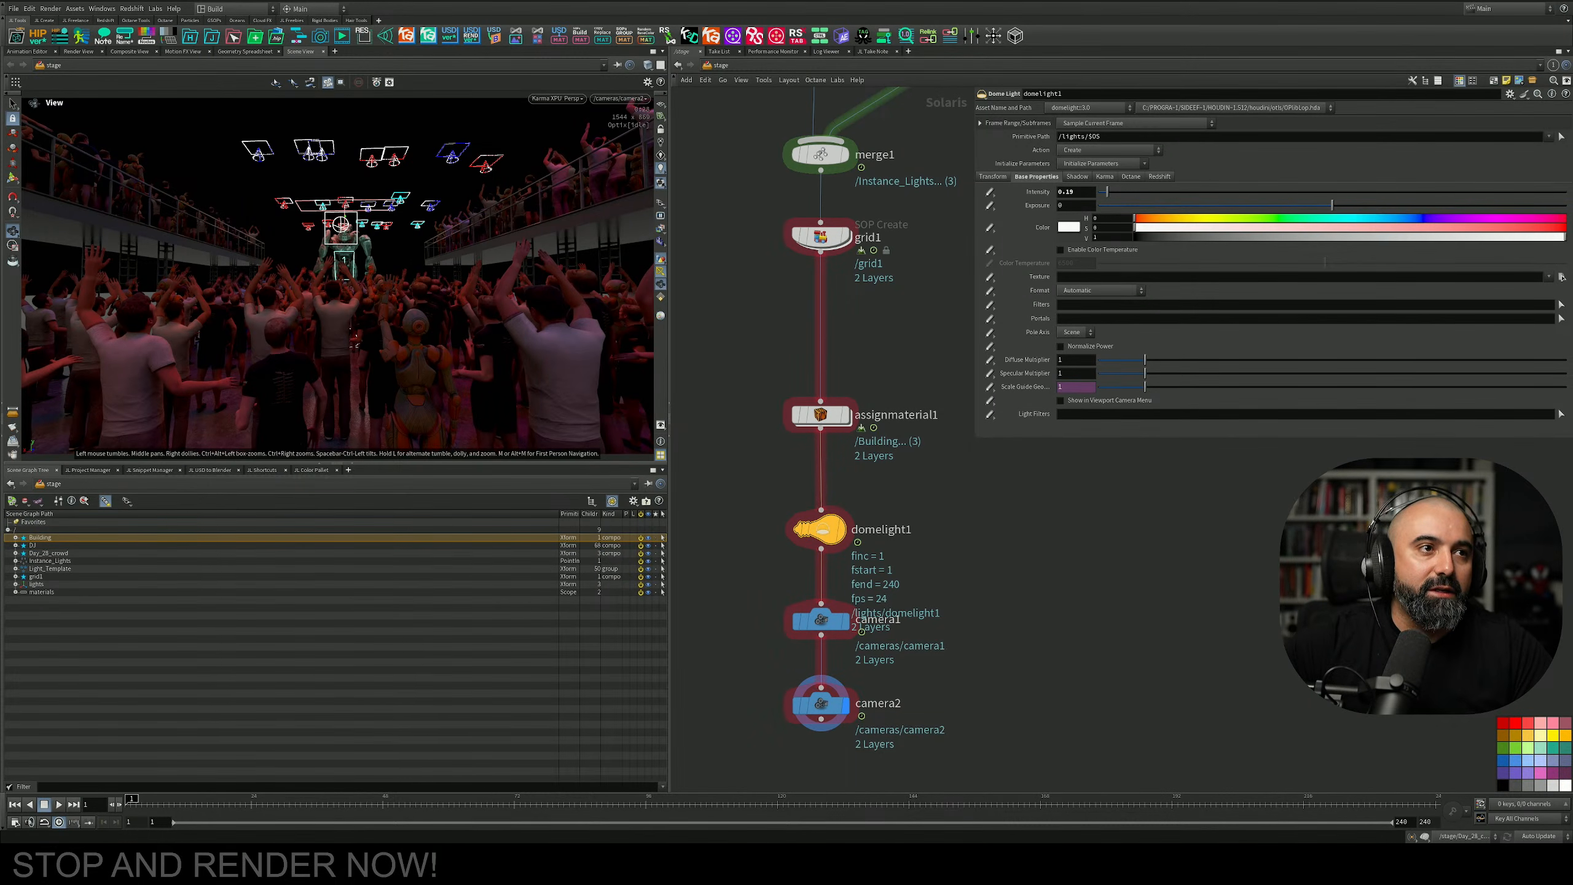
{"action": "left_click_drag", "start_coordinate": [946, 360], "coordinate": [1126, 275]}
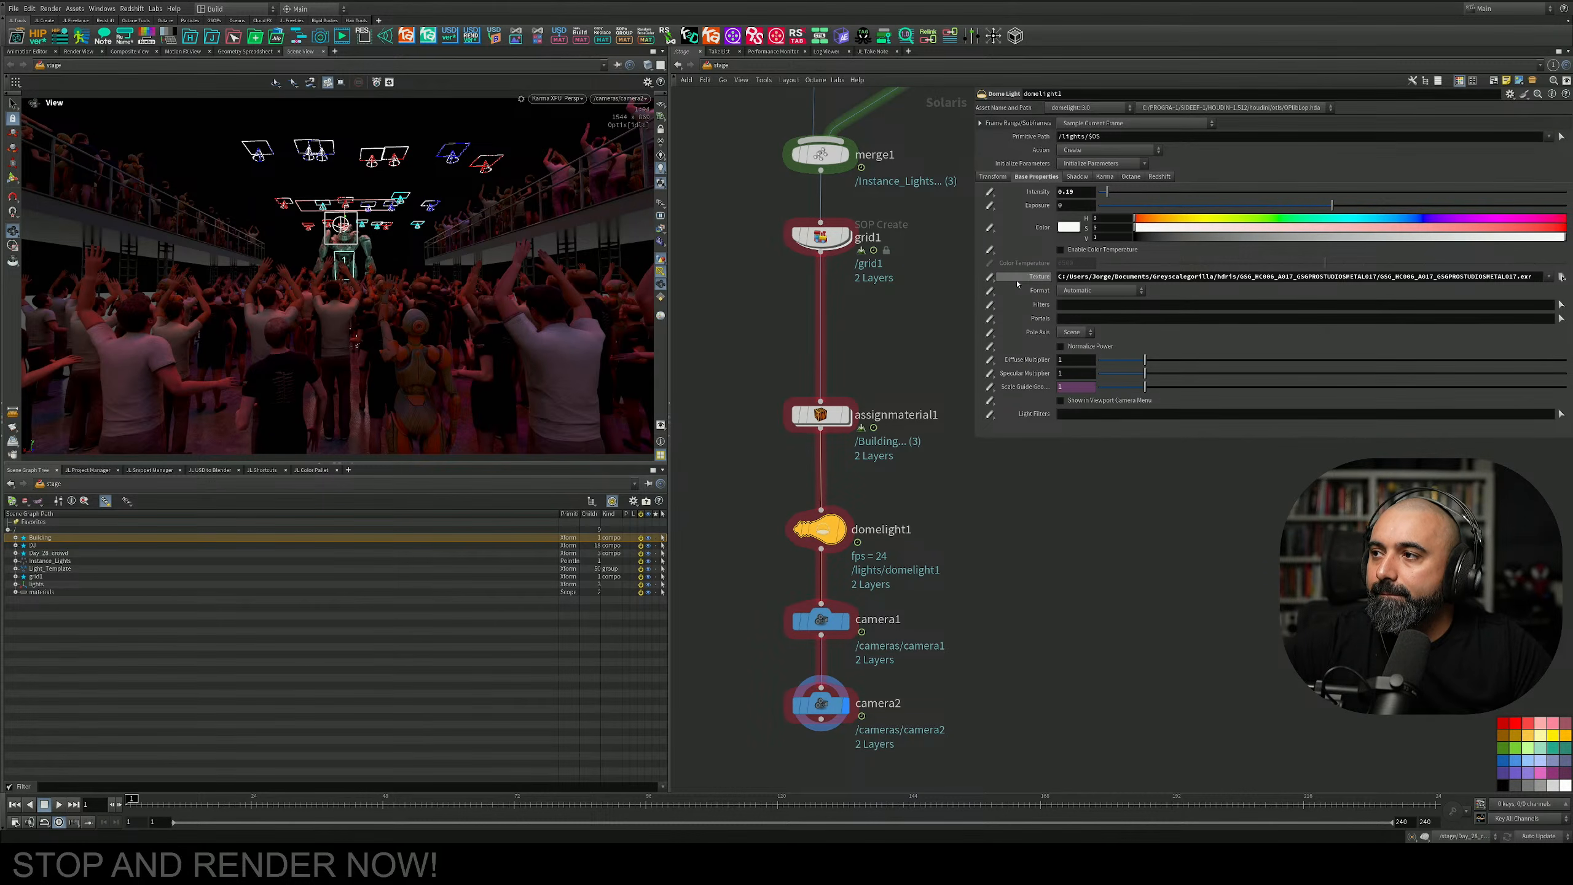
{"action": "left_click_drag", "start_coordinate": [975, 296], "coordinate": [1160, 295]}
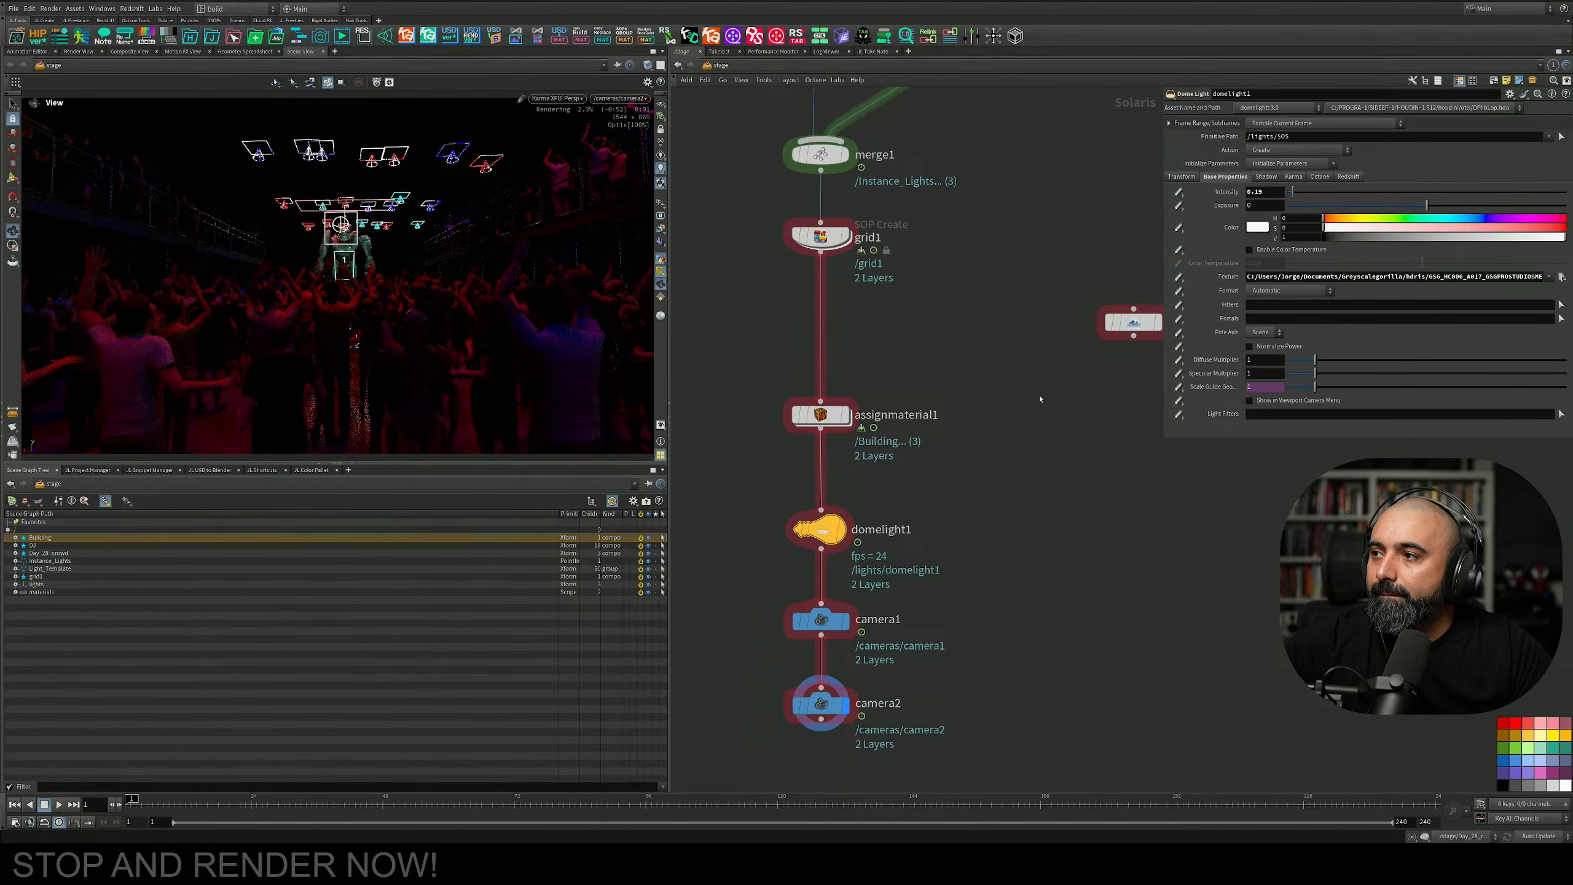
Raise domelight1's intensity to about 2.6.
{"action": "left_click", "coordinate": [821, 415]}
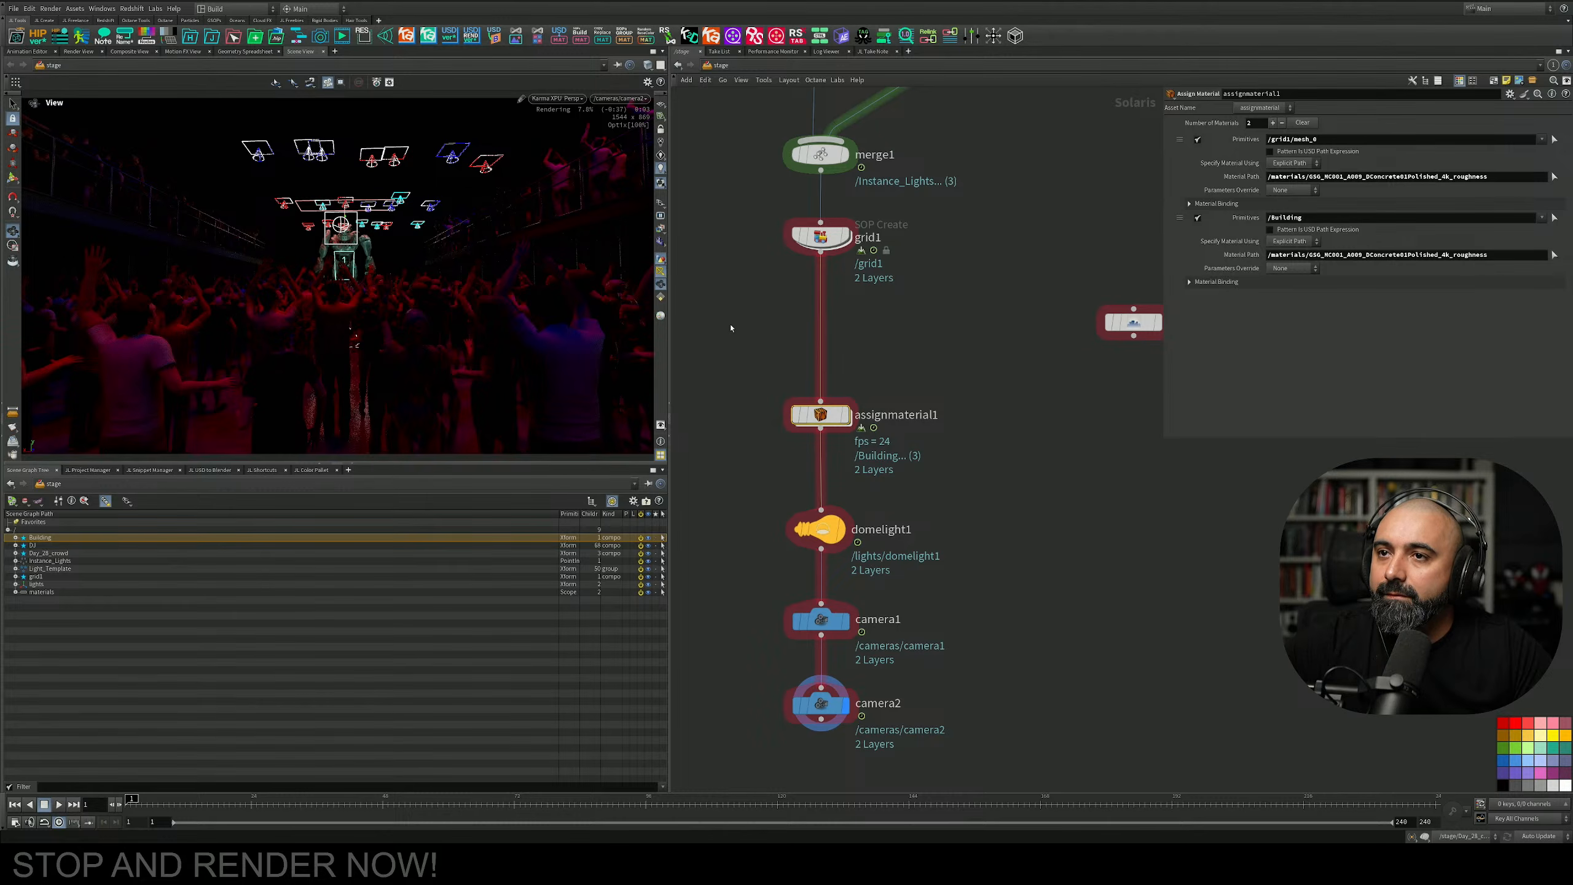
{"action": "left_click", "coordinate": [819, 529]}
{"action": "left_click_drag", "start_coordinate": [1302, 198], "coordinate": [1350, 192]}
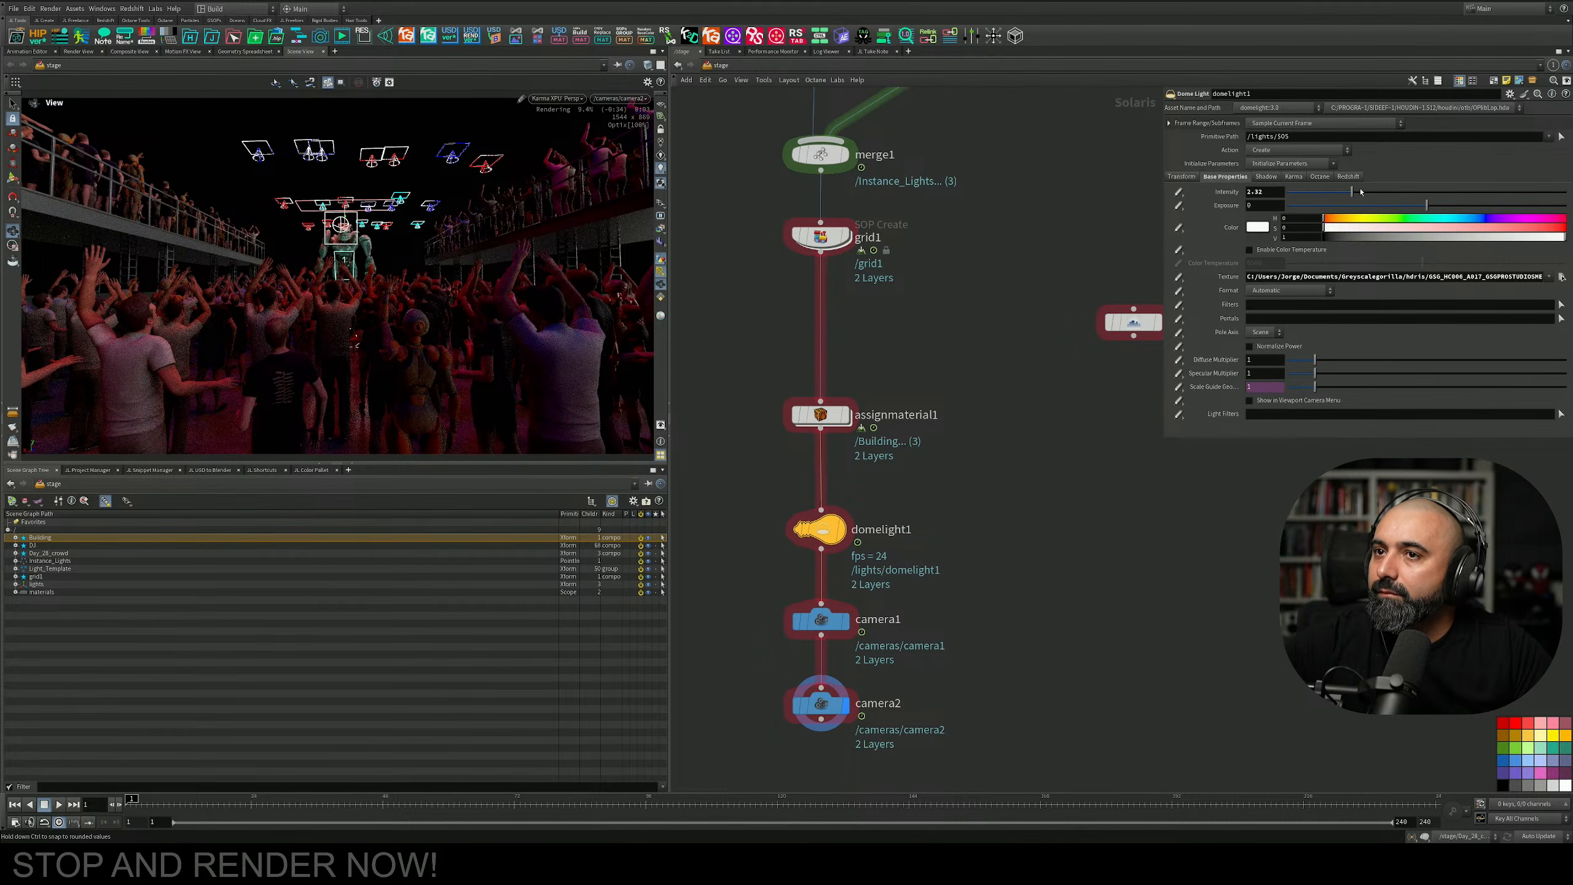
{"action": "left_click_drag", "start_coordinate": [1360, 192], "coordinate": [1361, 192]}
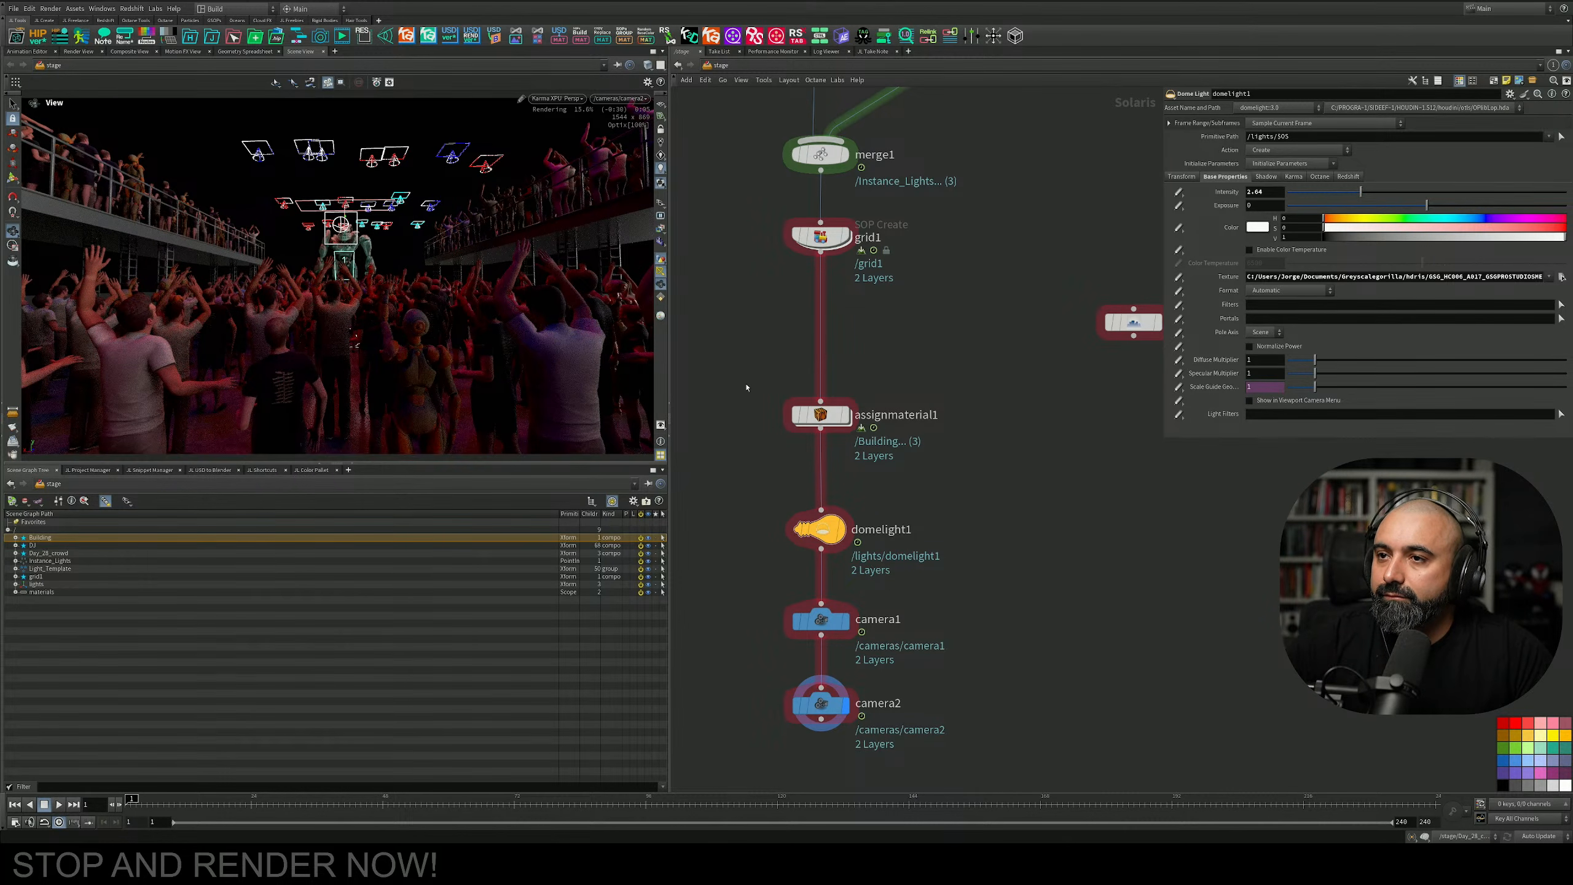
Insert the karmafogbox1 node into the chain between grid1 and assignmaterial1 and show its parameters.
{"action": "middle_click_drag", "start_coordinate": [887, 350], "coordinate": [906, 583]}
{"action": "middle_click_drag", "start_coordinate": [927, 450], "coordinate": [934, 285]}
{"action": "left_click_drag", "start_coordinate": [1160, 395], "coordinate": [857, 389]}
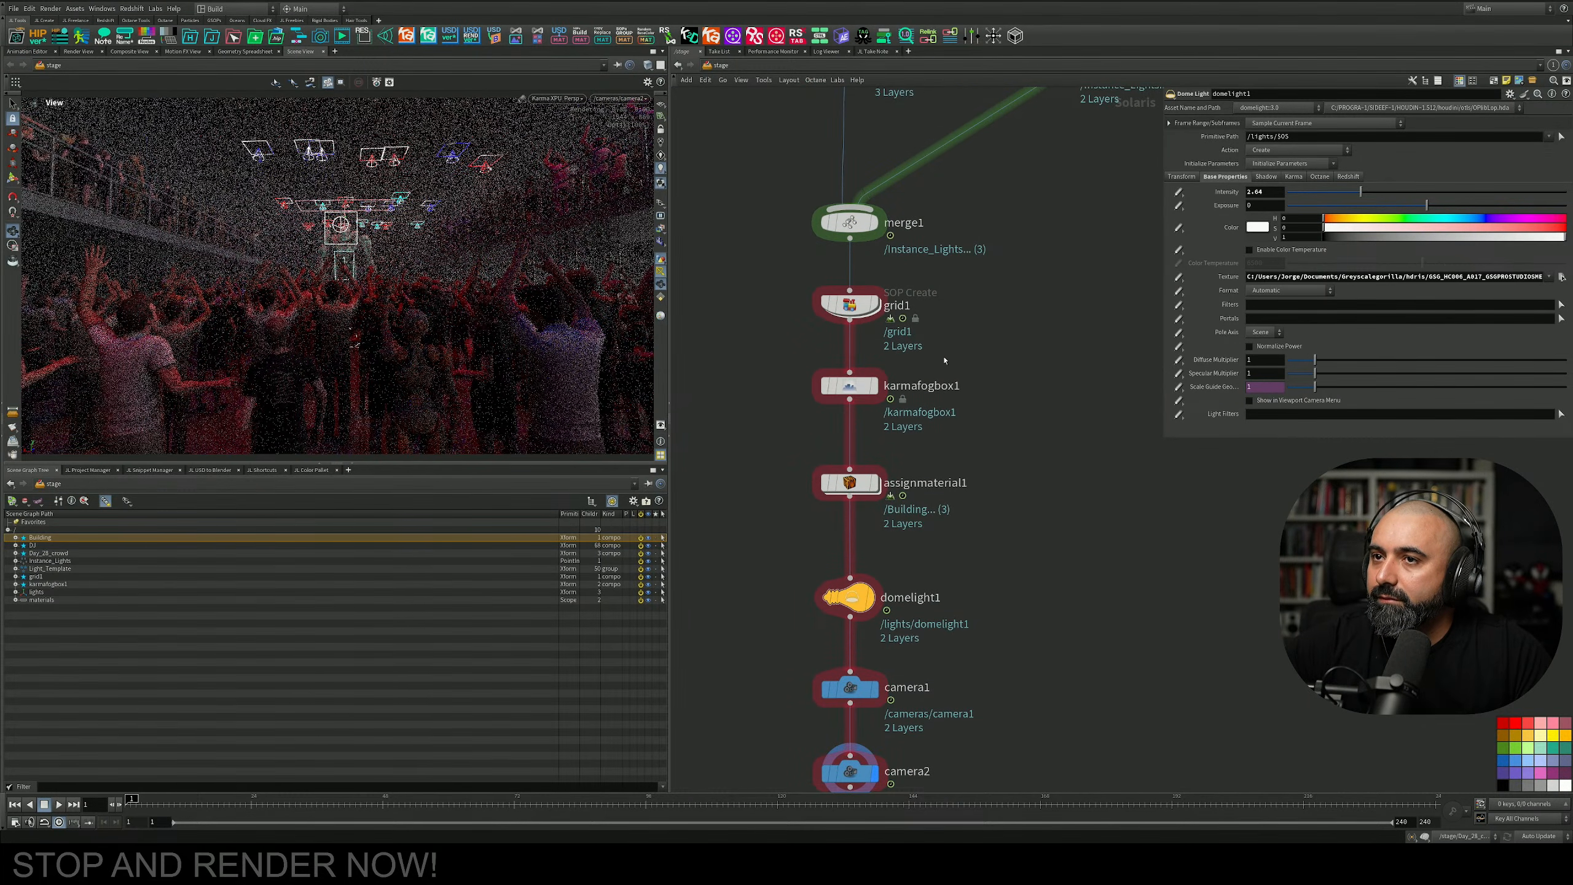
{"action": "left_click", "coordinate": [850, 386]}
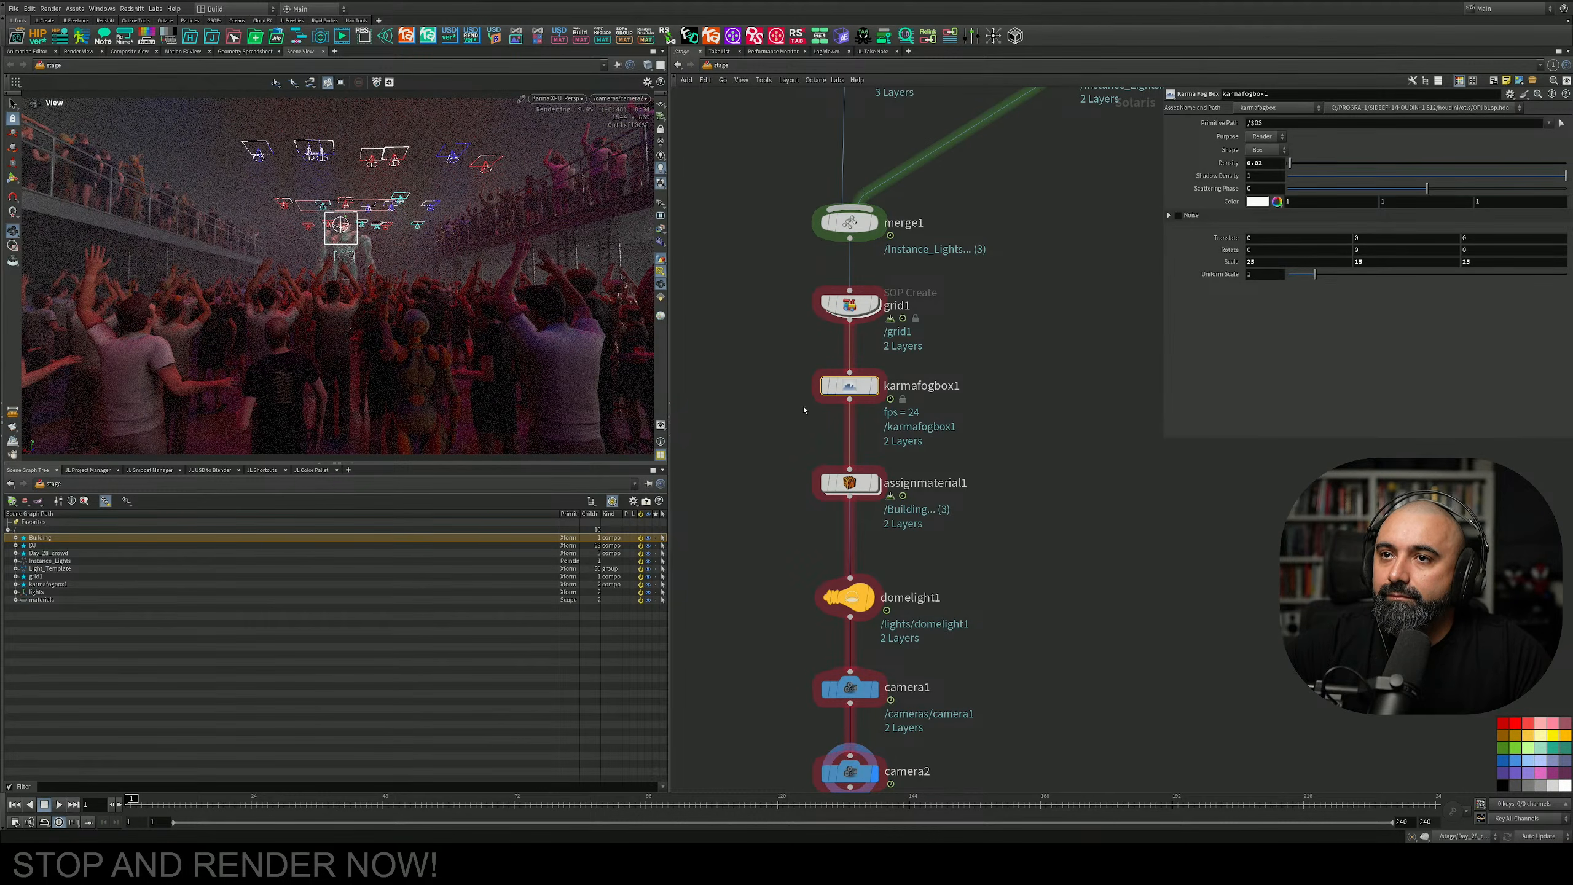
Hide the light guides in the viewport and save the scene.
{"action": "left_click", "coordinate": [661, 271]}
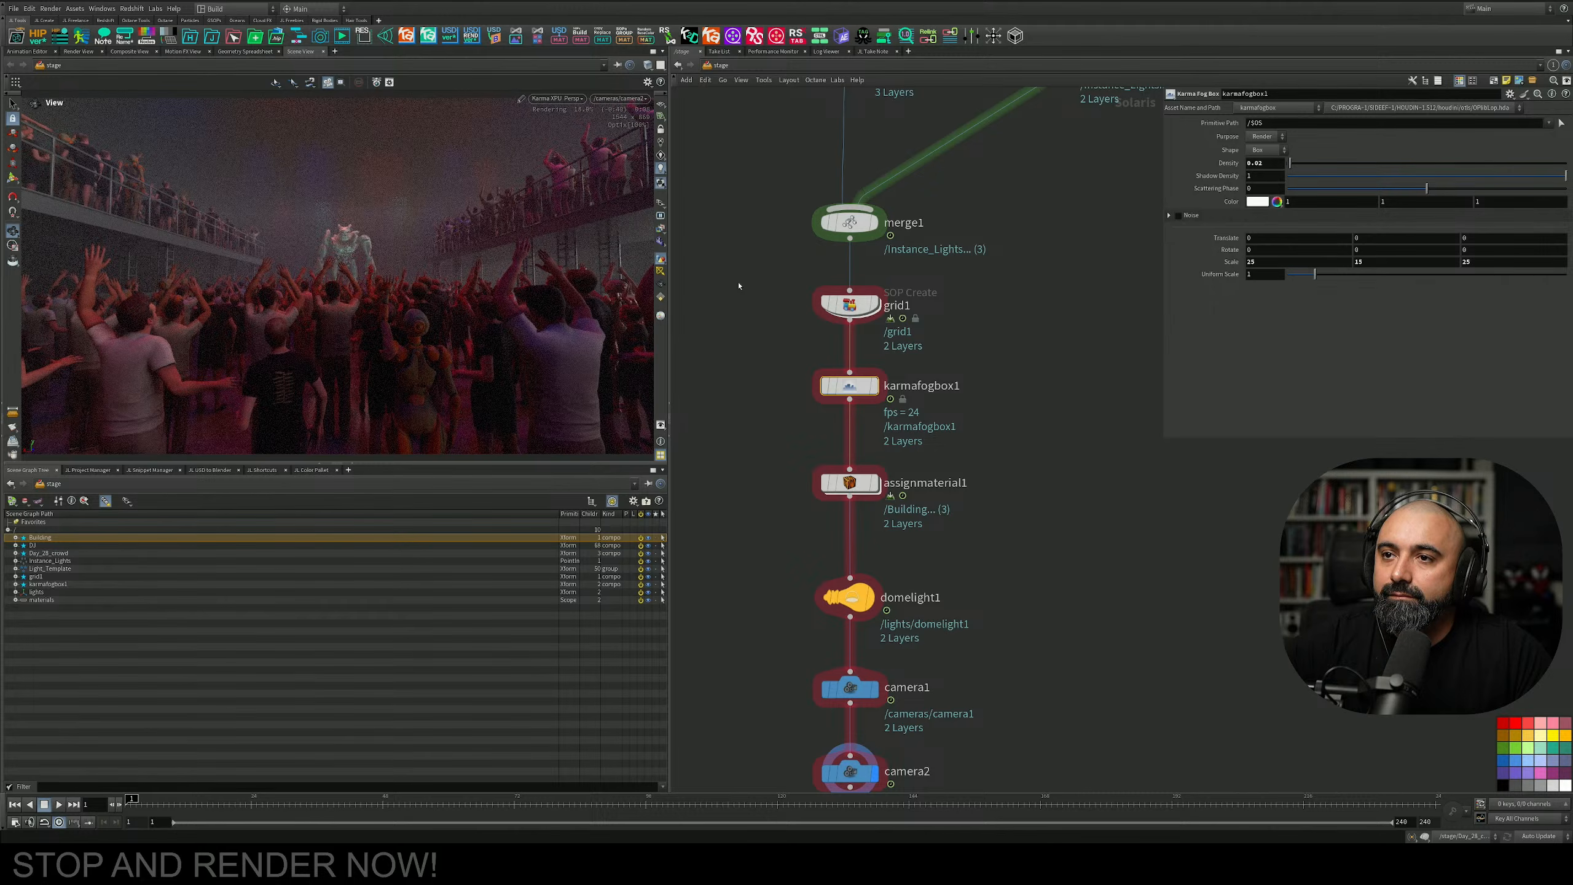
{"action": "key", "text": "ctrl+s"}
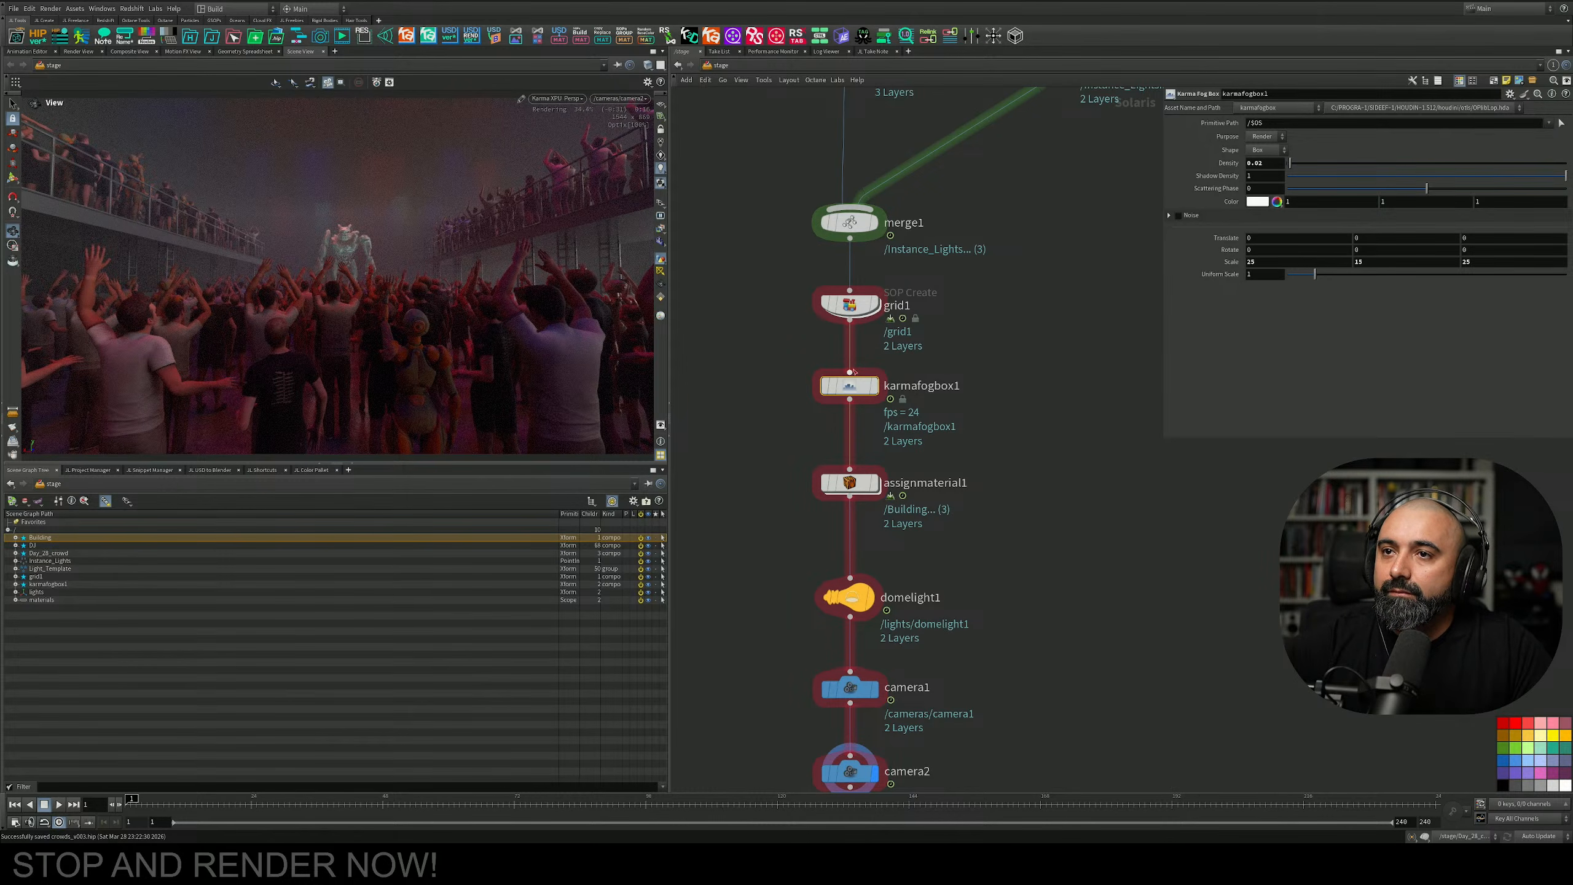
Change the type of arealight1, which feeds Light_Array1, to Point.
{"action": "middle_click_drag", "start_coordinate": [939, 385], "coordinate": [957, 324]}
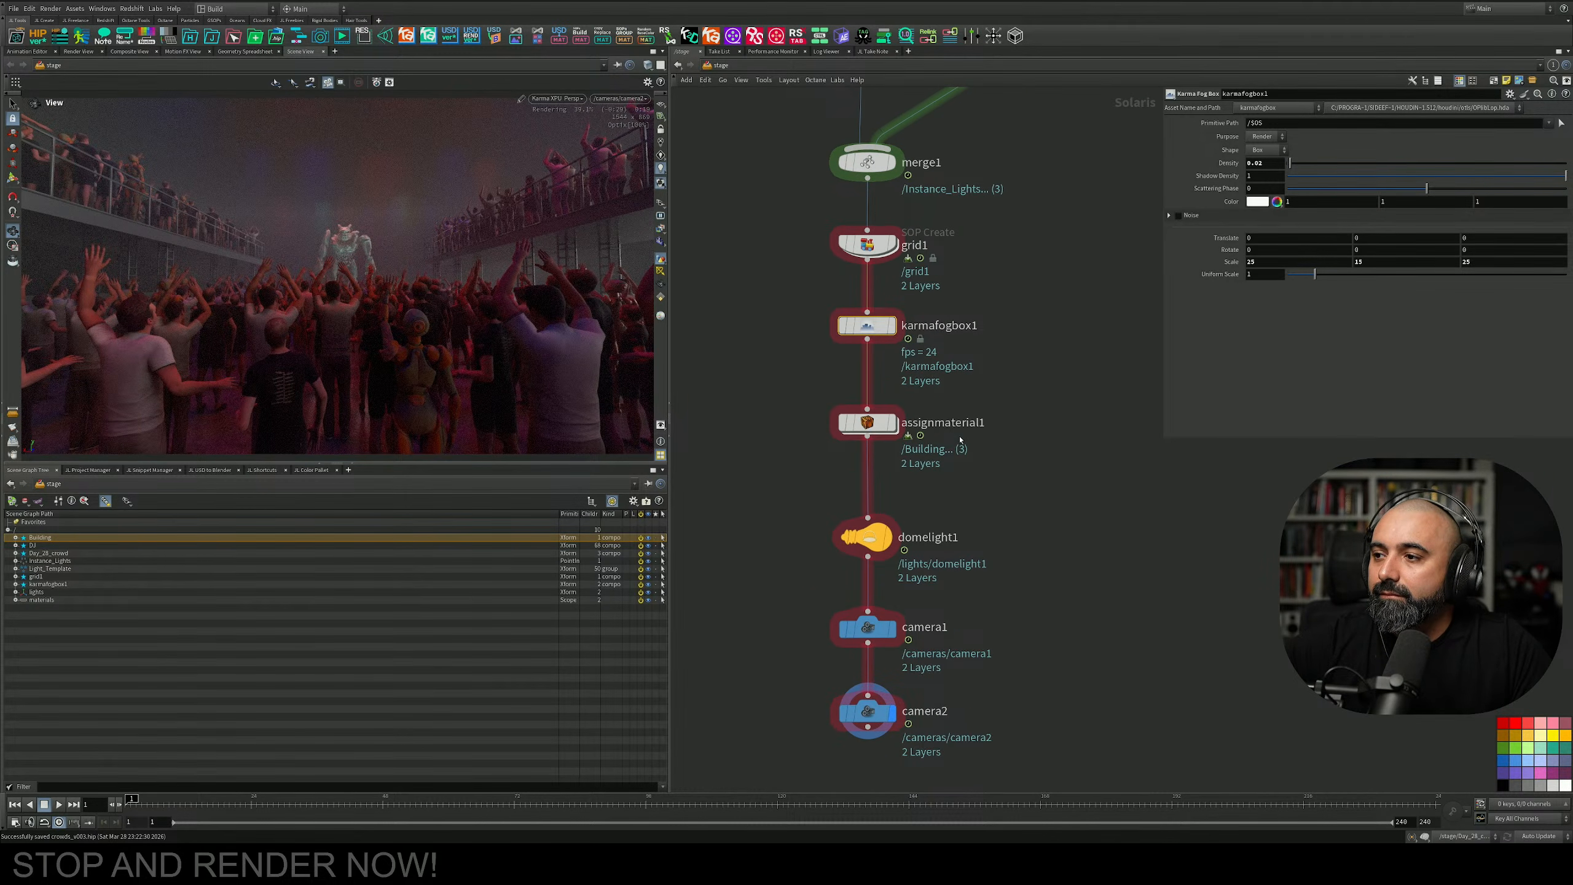
{"action": "middle_click_drag", "start_coordinate": [960, 440], "coordinate": [928, 604]}
{"action": "middle_click_drag", "start_coordinate": [1032, 278], "coordinate": [990, 482]}
{"action": "scroll", "coordinate": [998, 444], "scroll_direction": "up", "scroll_amount": 1}
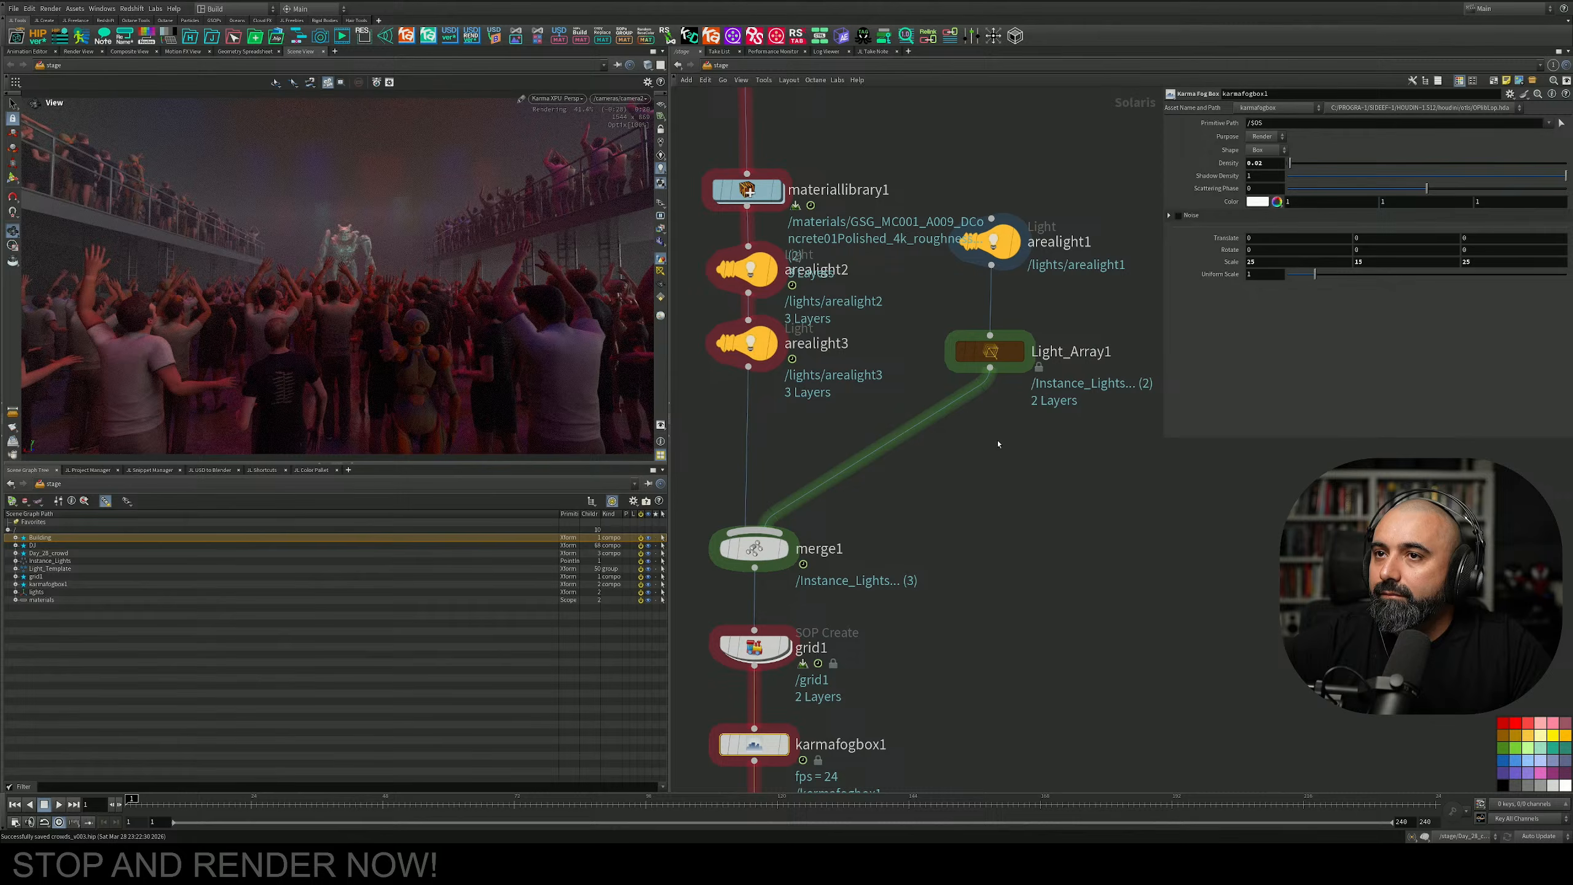
{"action": "left_click", "coordinate": [990, 351]}
{"action": "left_click", "coordinate": [990, 241]}
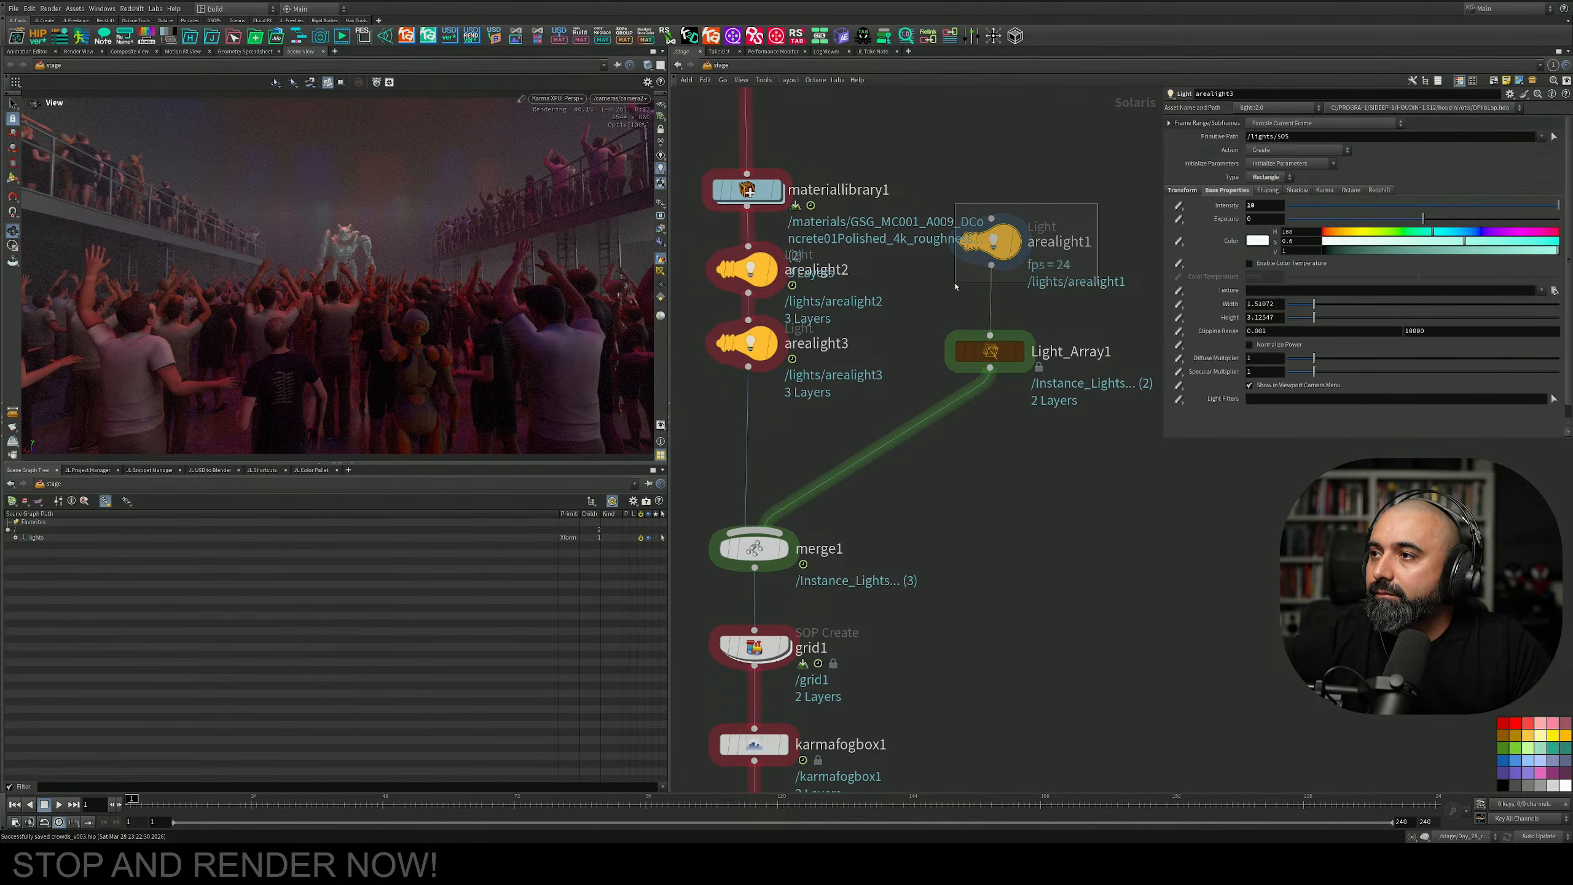
{"action": "left_click", "coordinate": [1266, 177]}
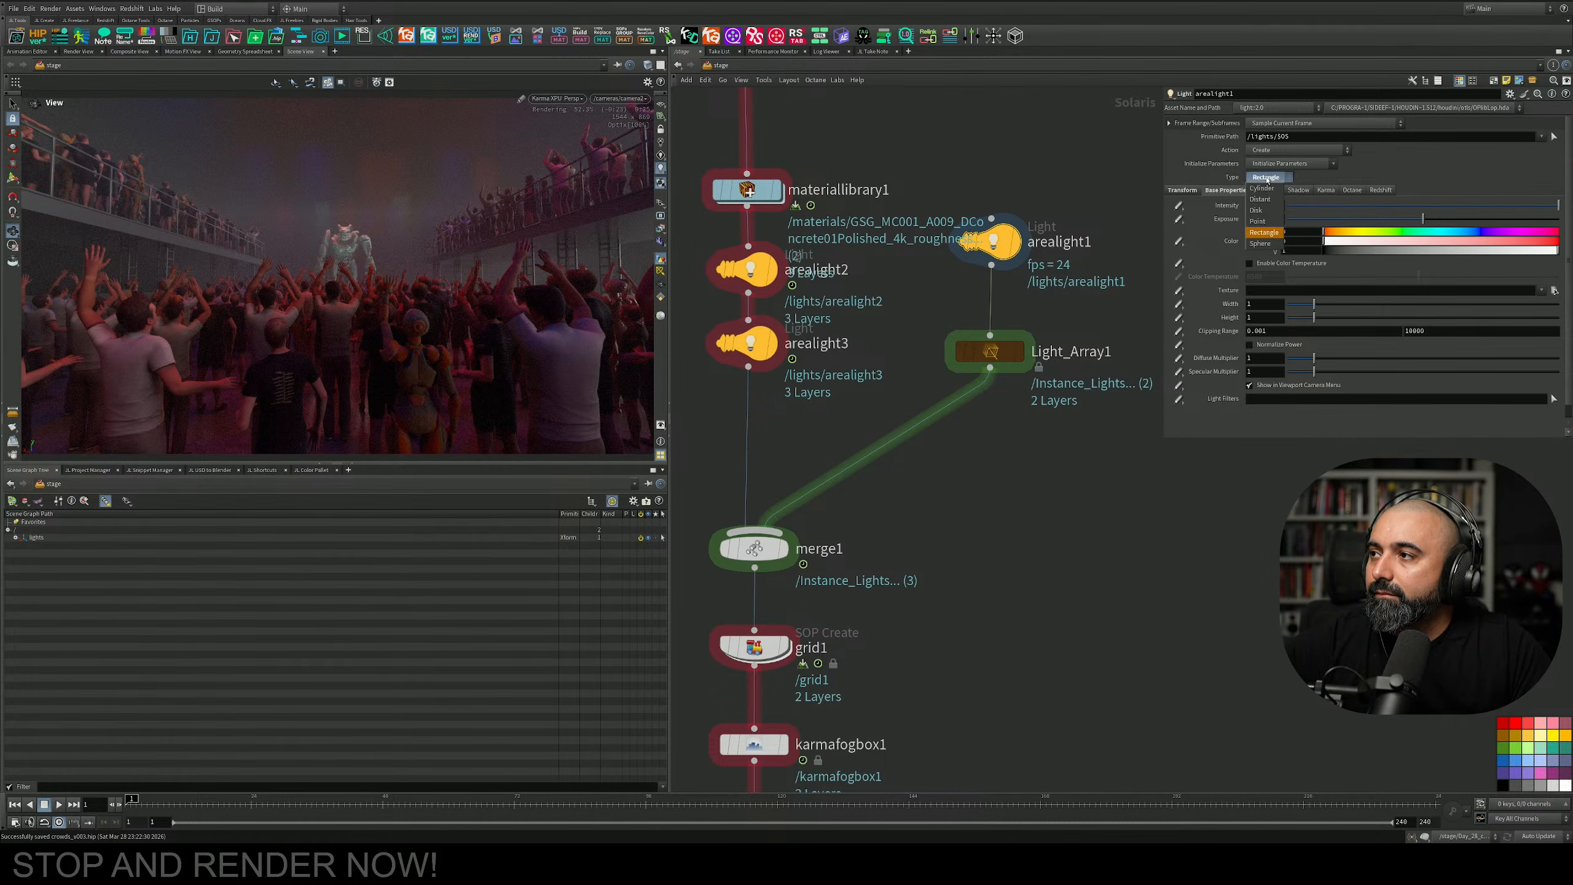
{"action": "left_click", "coordinate": [1257, 220]}
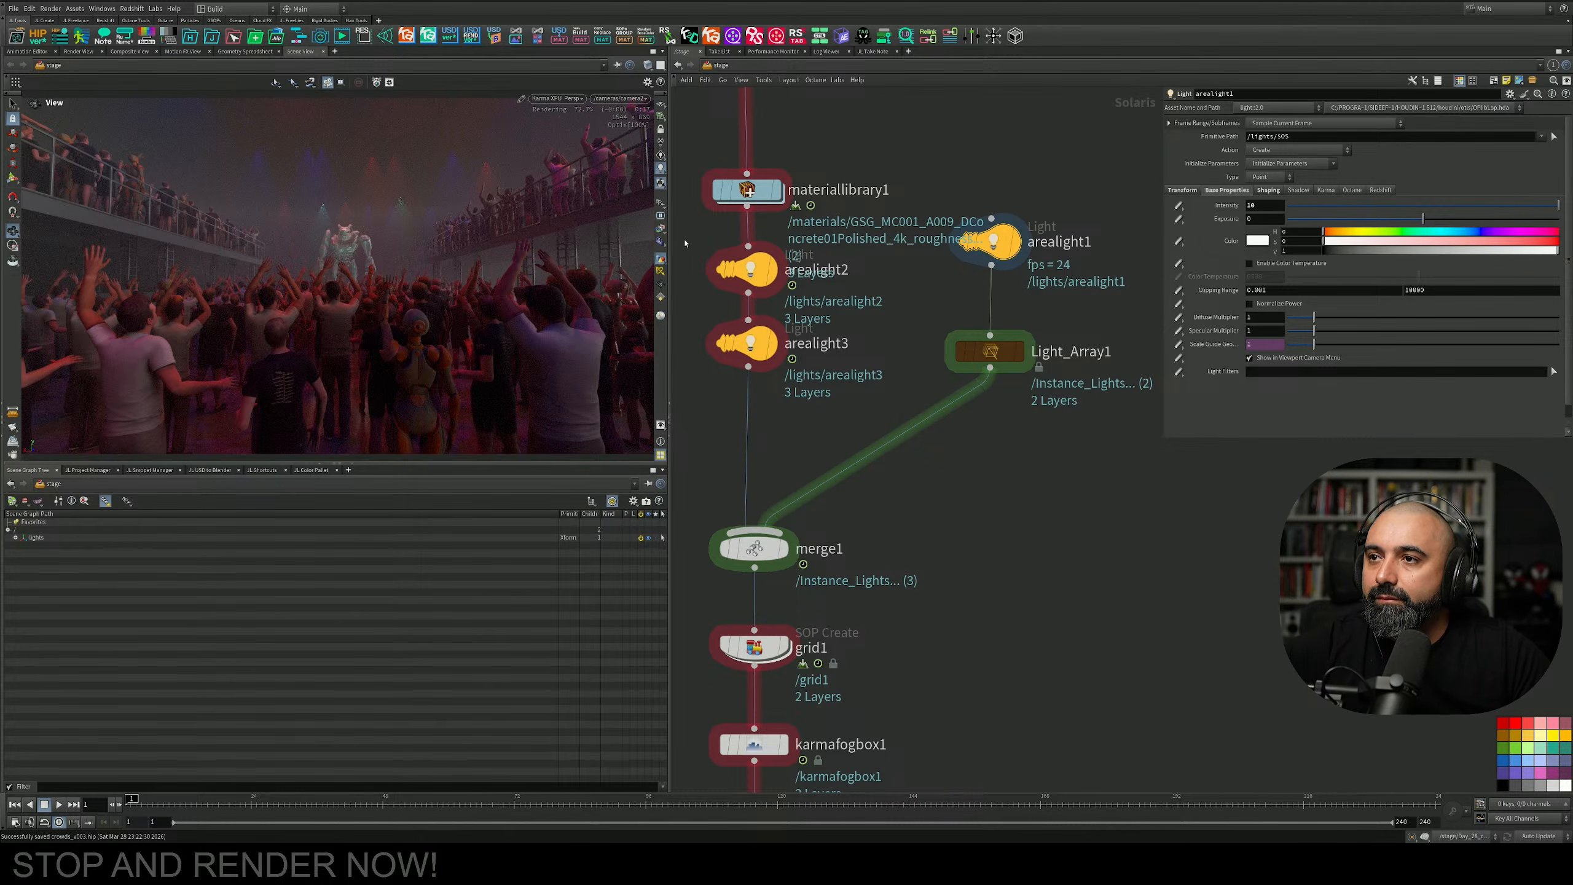
Set domelight1's intensity to 1.
{"action": "middle_click_drag", "start_coordinate": [925, 516], "coordinate": [1010, 143]}
{"action": "left_click", "coordinate": [840, 624]}
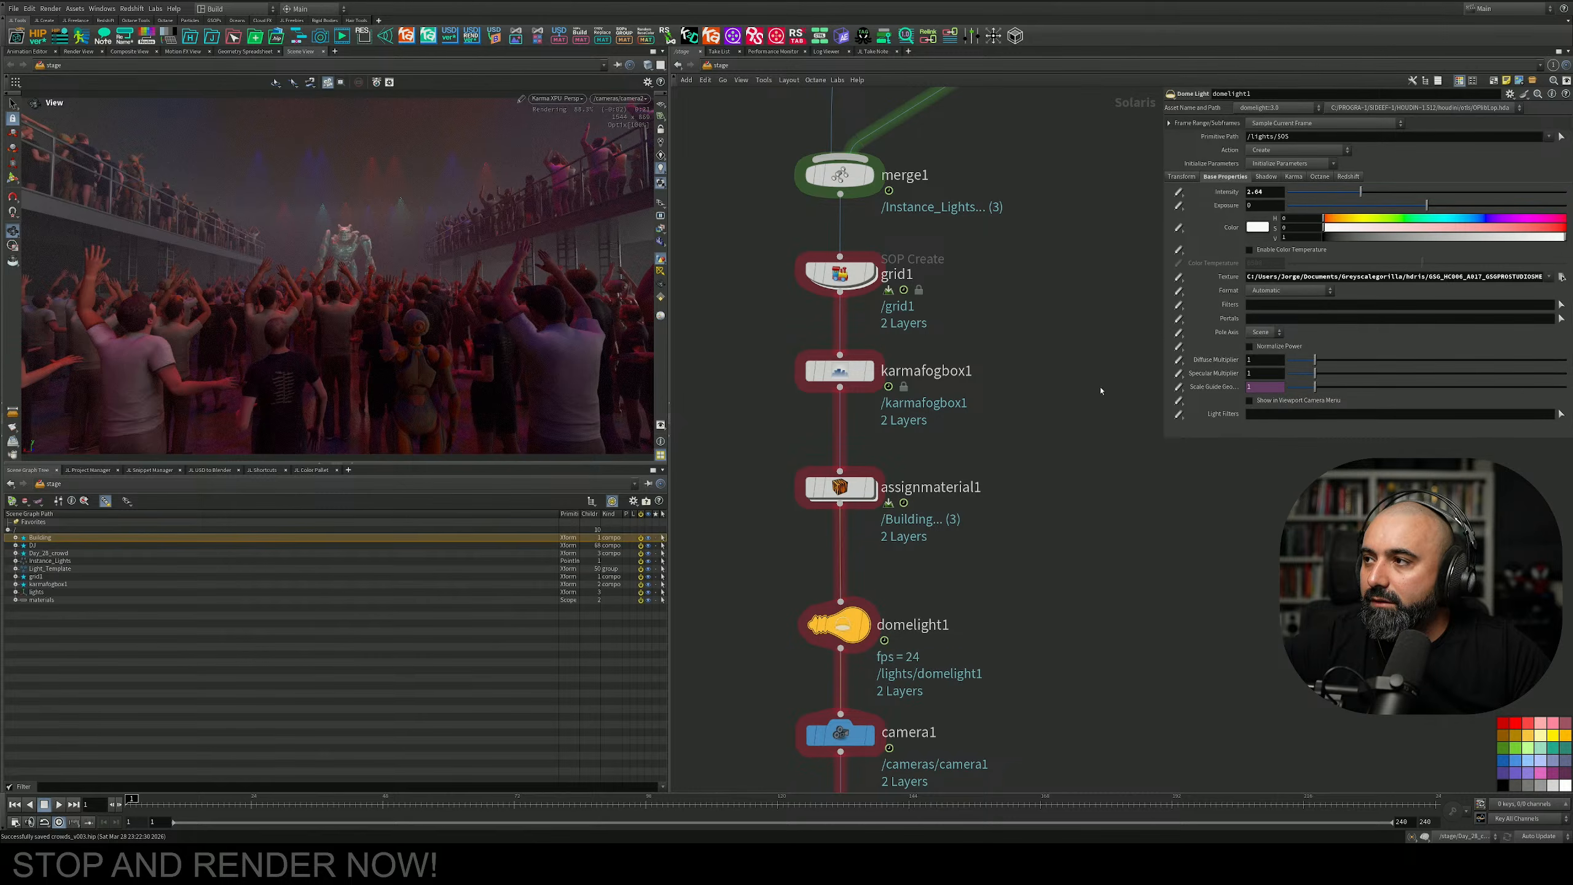
{"action": "left_click", "coordinate": [1315, 192]}
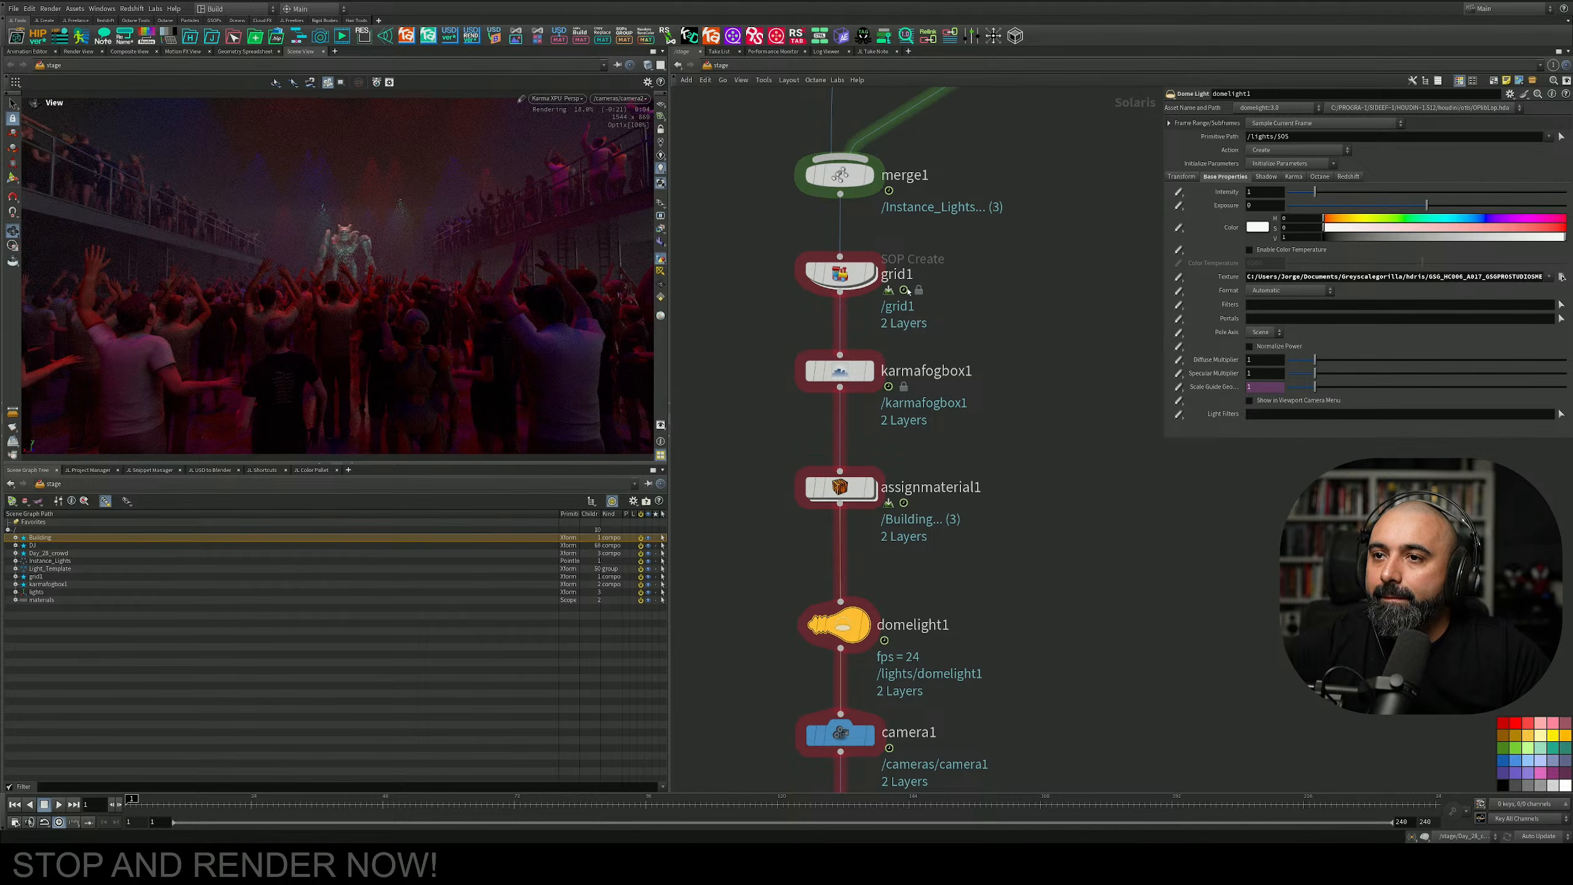
Switch the viewport from camera2 to camera1.
{"action": "middle_click_drag", "start_coordinate": [1067, 512], "coordinate": [1063, 494]}
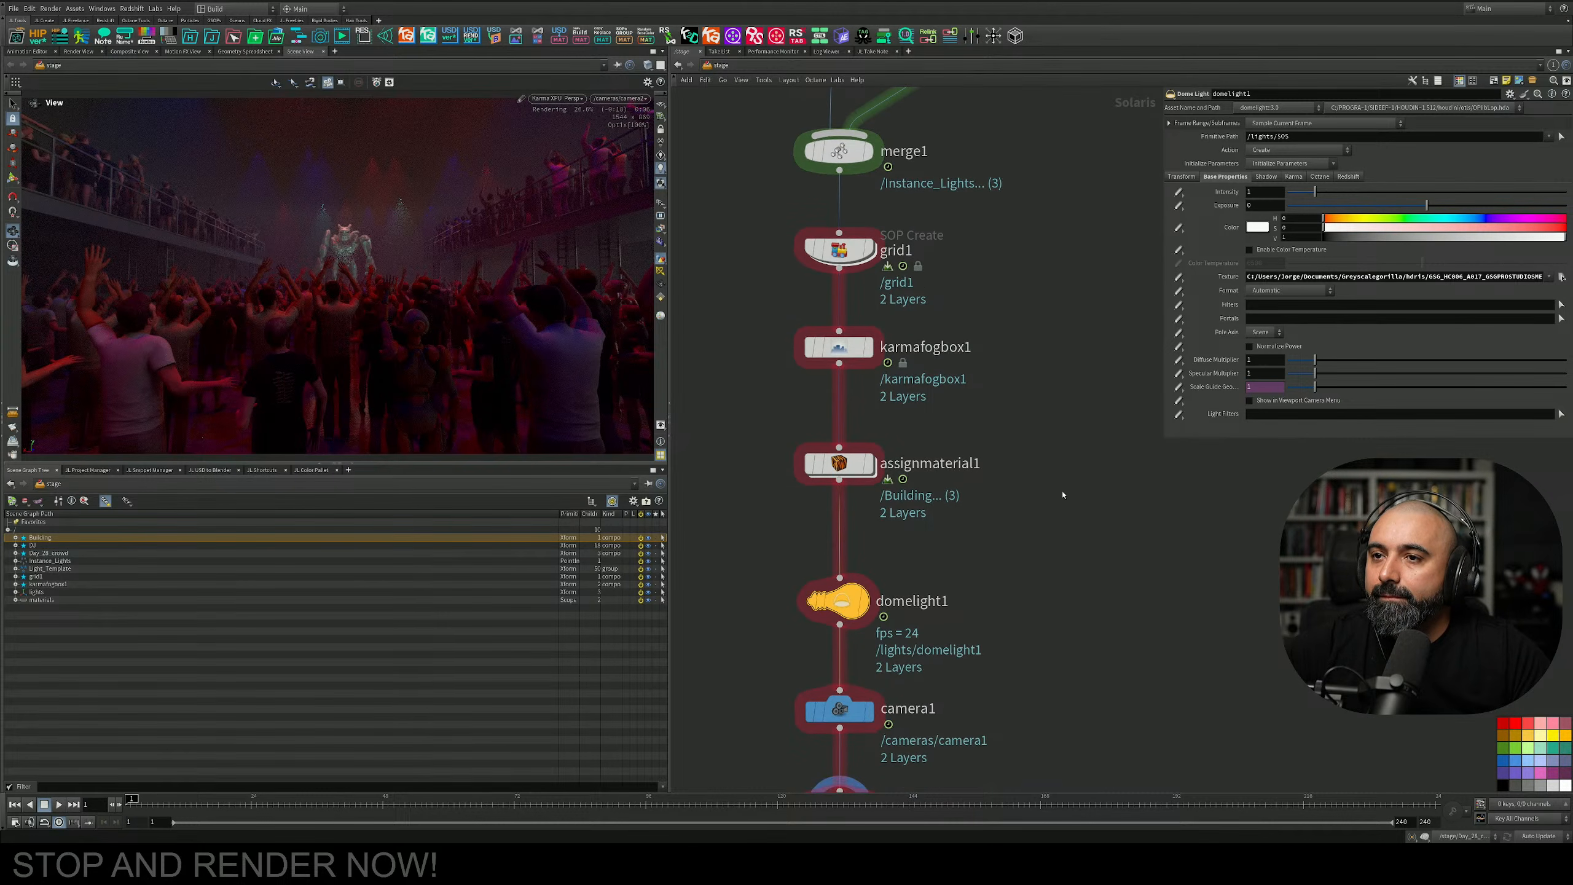
{"action": "middle_click_drag", "start_coordinate": [1042, 328], "coordinate": [1030, 522]}
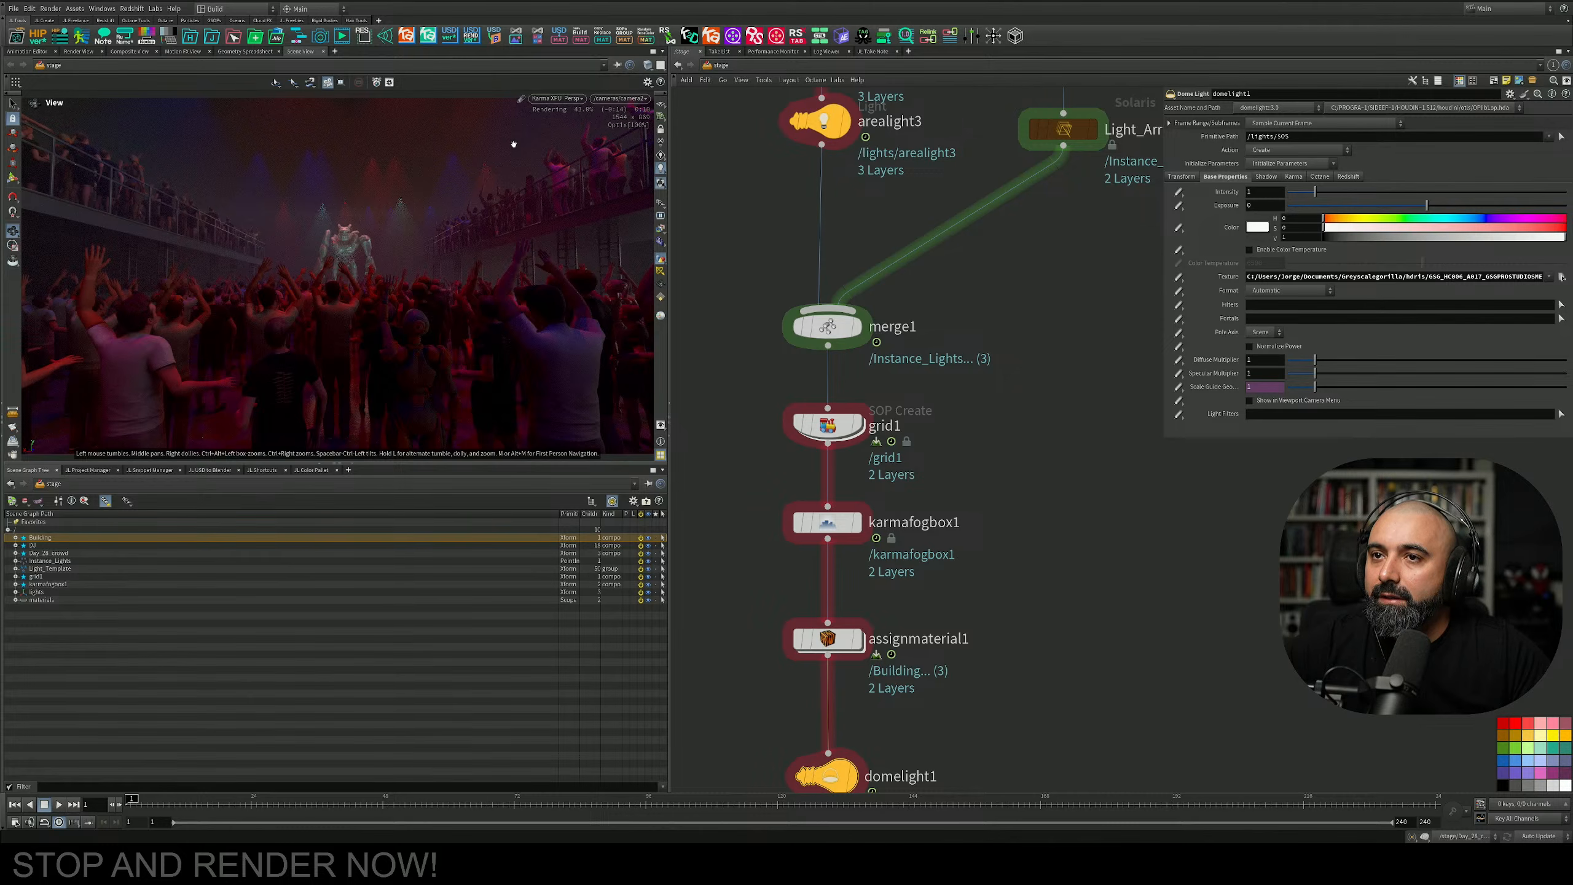
{"action": "middle_click_drag", "start_coordinate": [1062, 474], "coordinate": [1046, 261]}
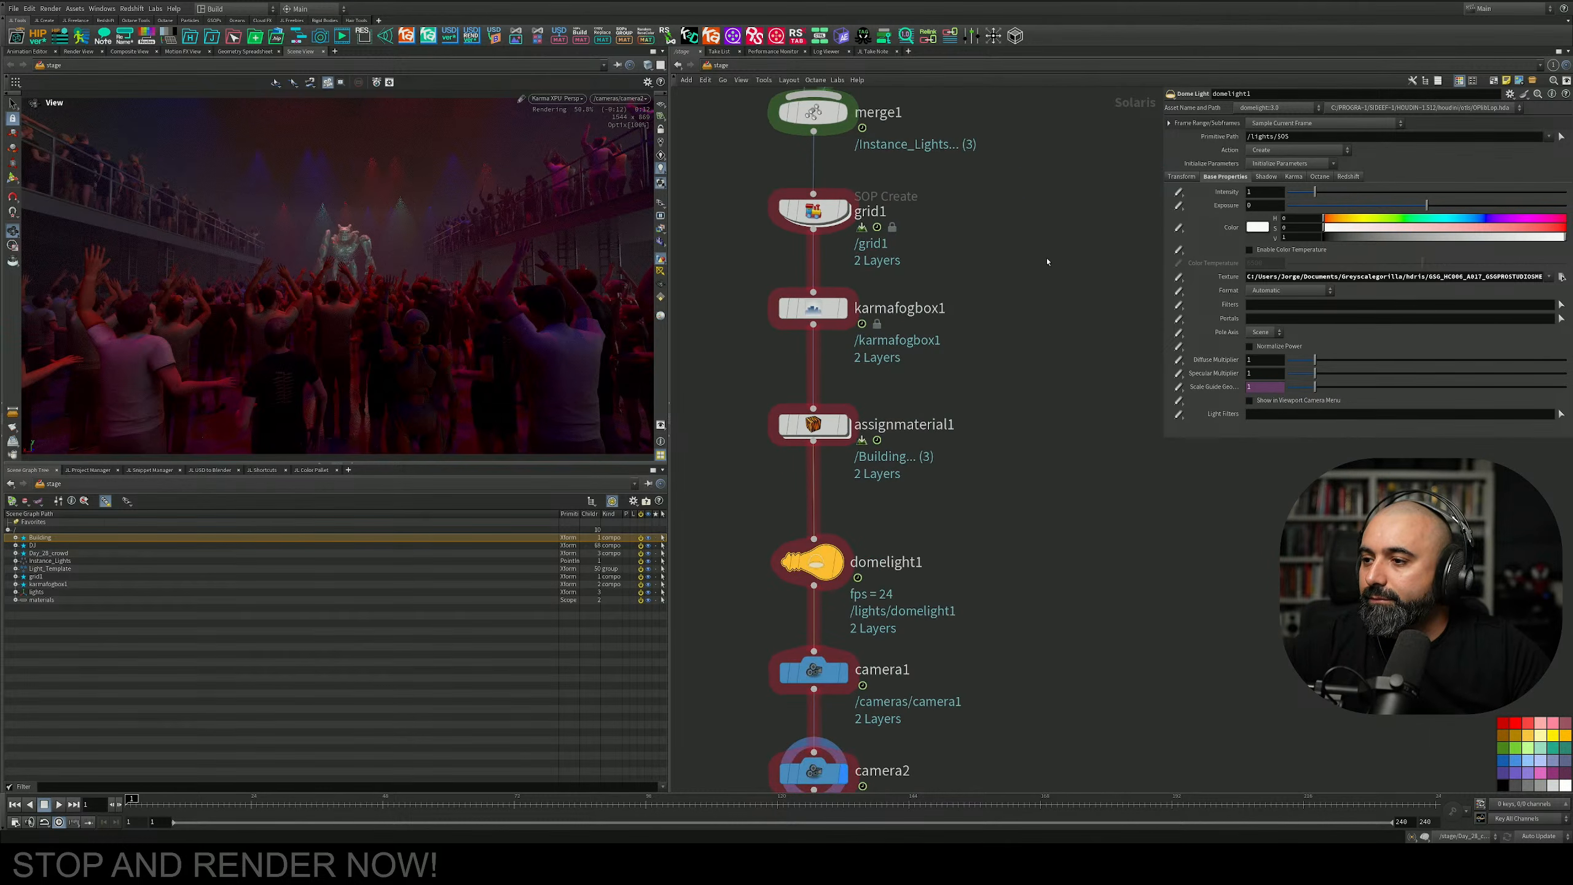
{"action": "middle_click_drag", "start_coordinate": [911, 530], "coordinate": [946, 460]}
{"action": "left_click_drag", "start_coordinate": [946, 653], "coordinate": [805, 759]}
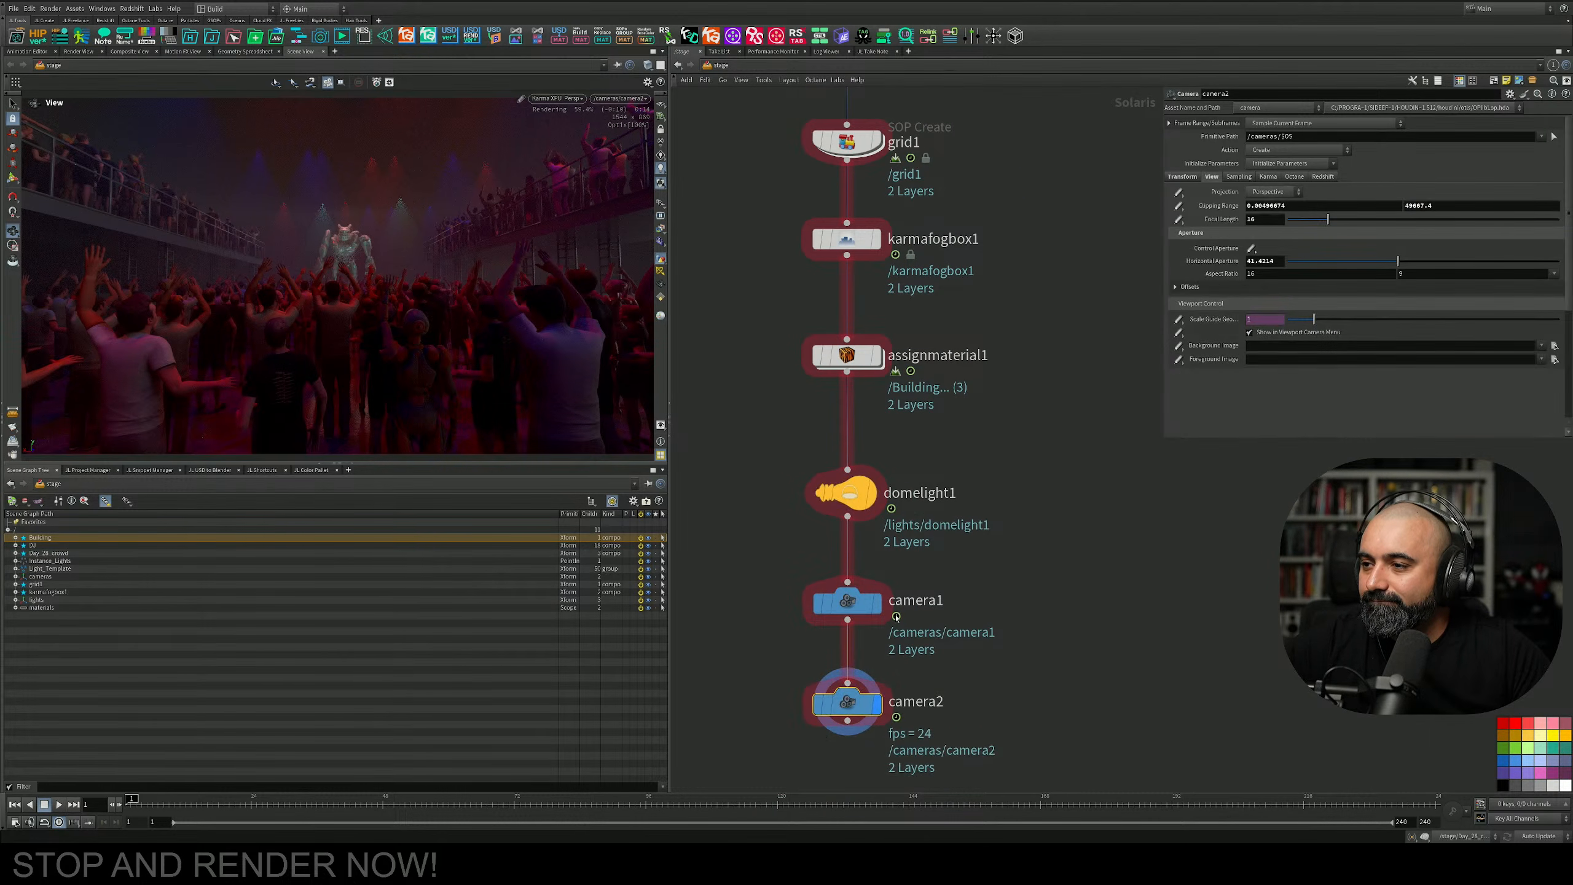
{"action": "left_click", "coordinate": [619, 98]}
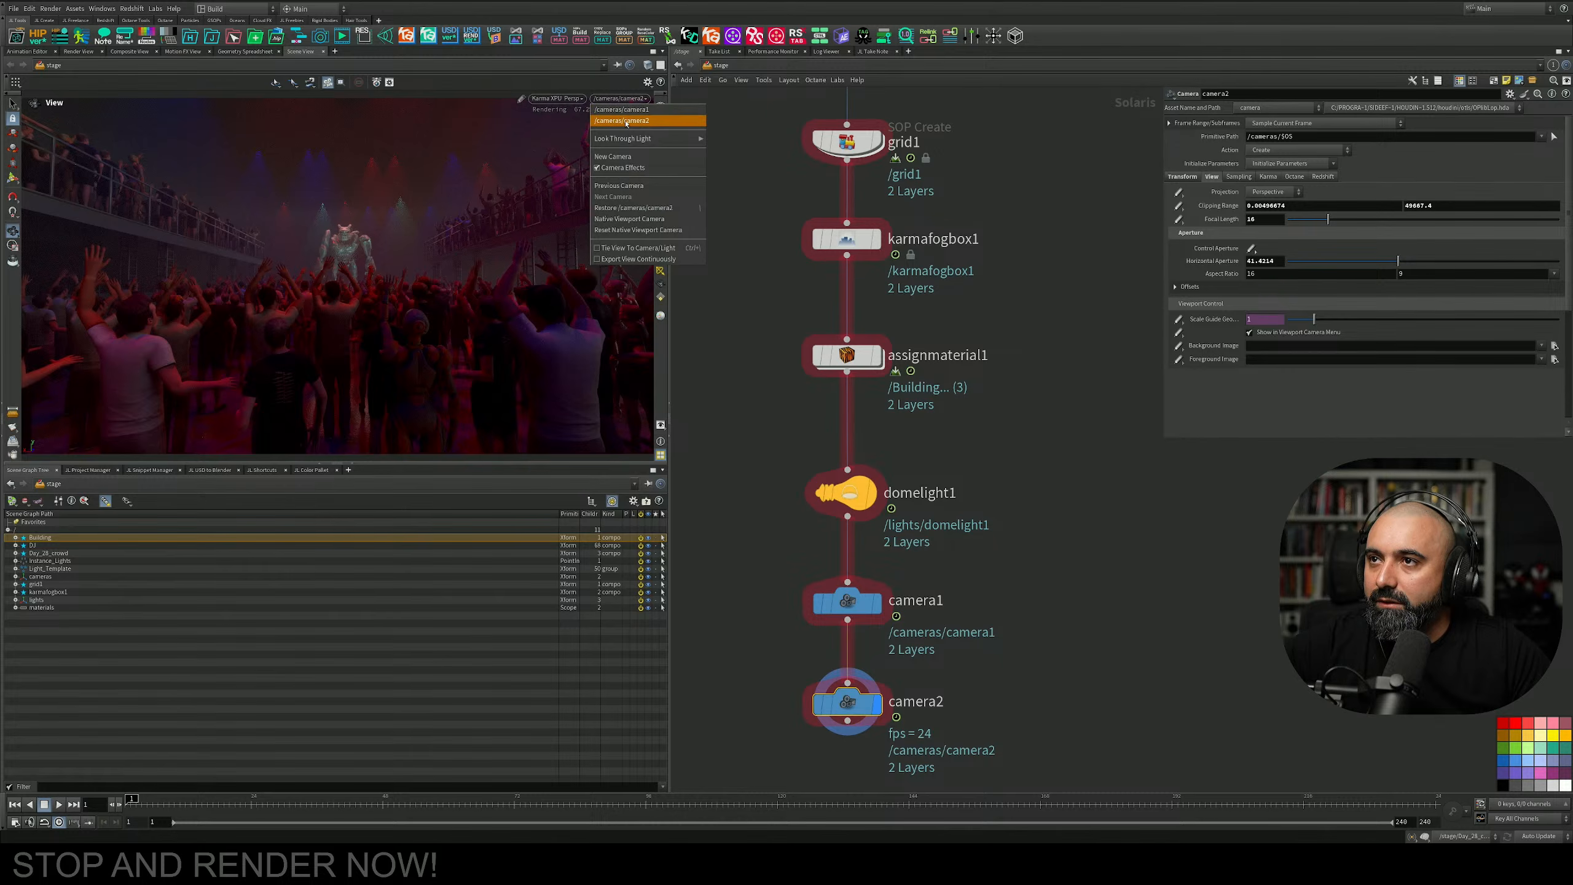
{"action": "left_click", "coordinate": [626, 112]}
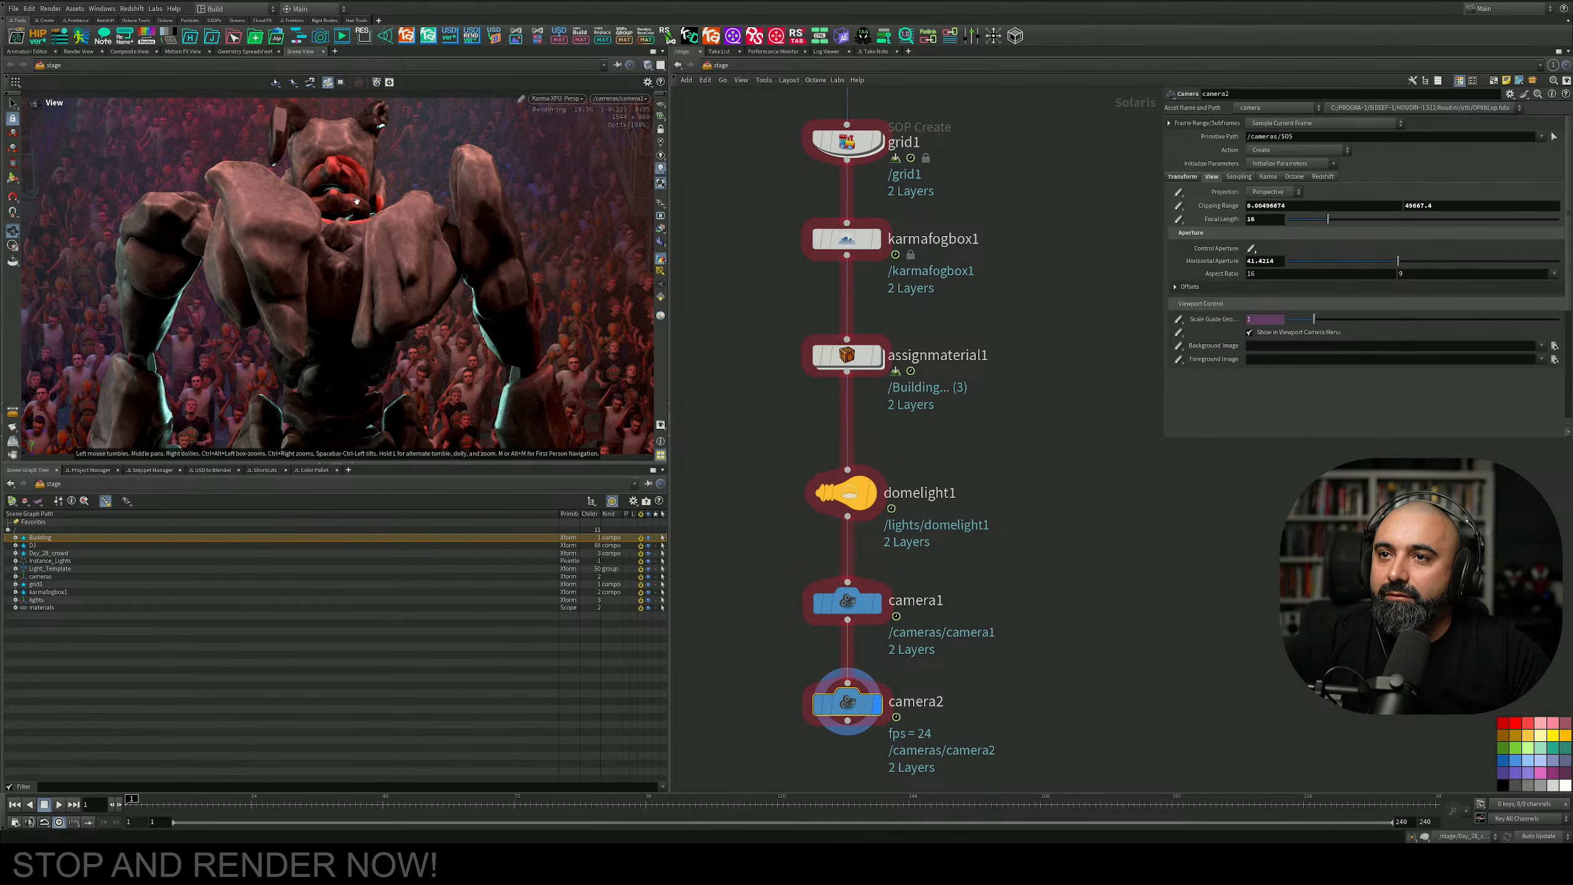
Bring the viewport back to camera1 with the view tied to the camera.
{"action": "right_click_drag", "start_coordinate": [381, 261], "coordinate": [298, 261]}
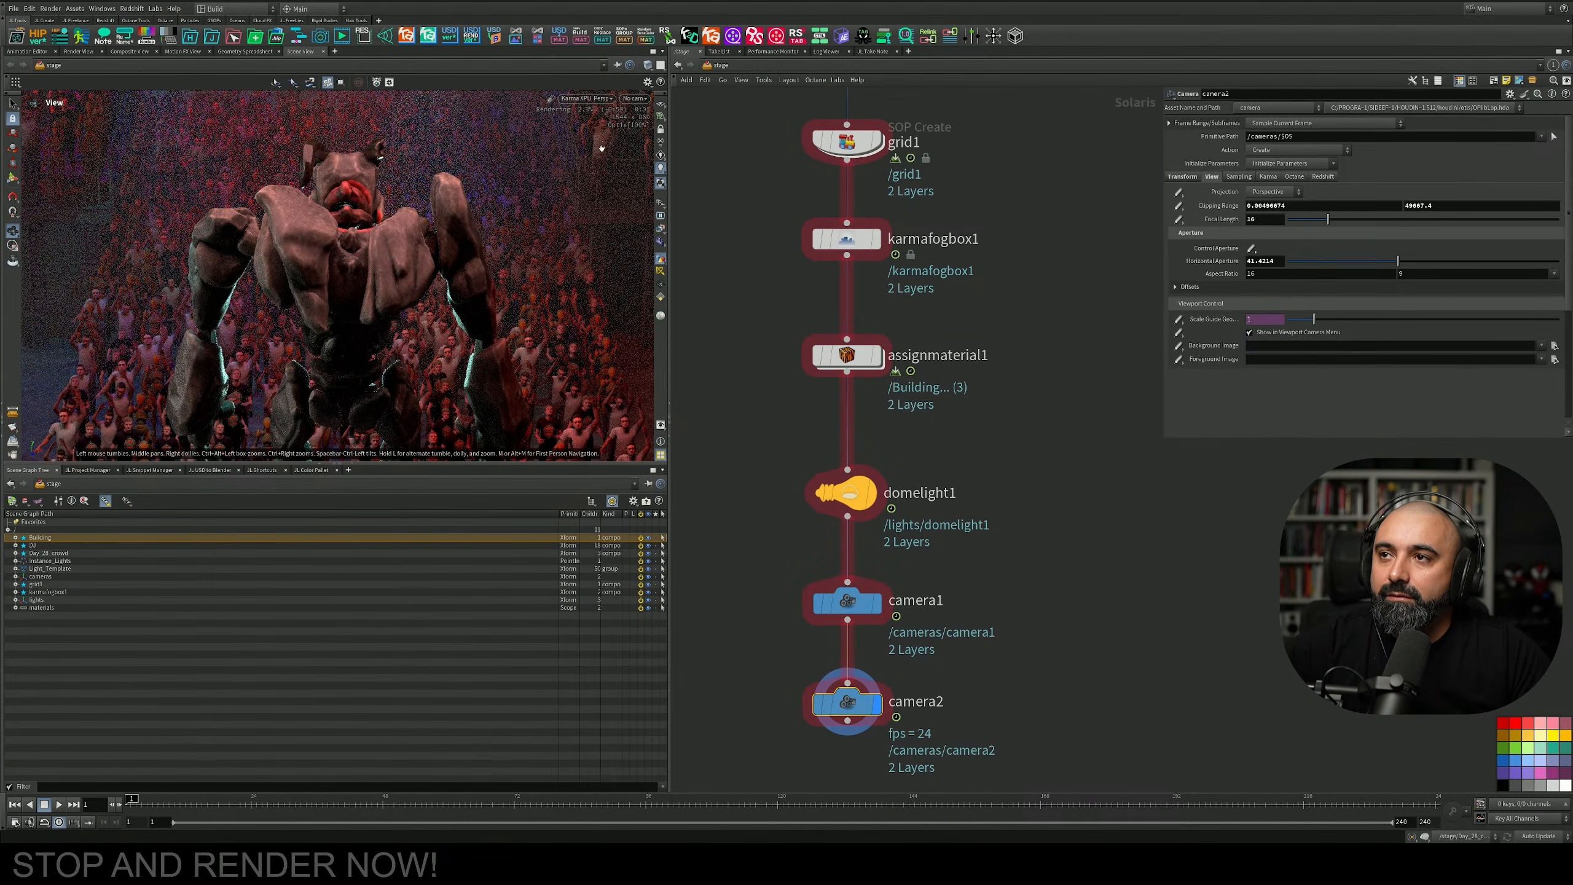
{"action": "left_click", "coordinate": [636, 98]}
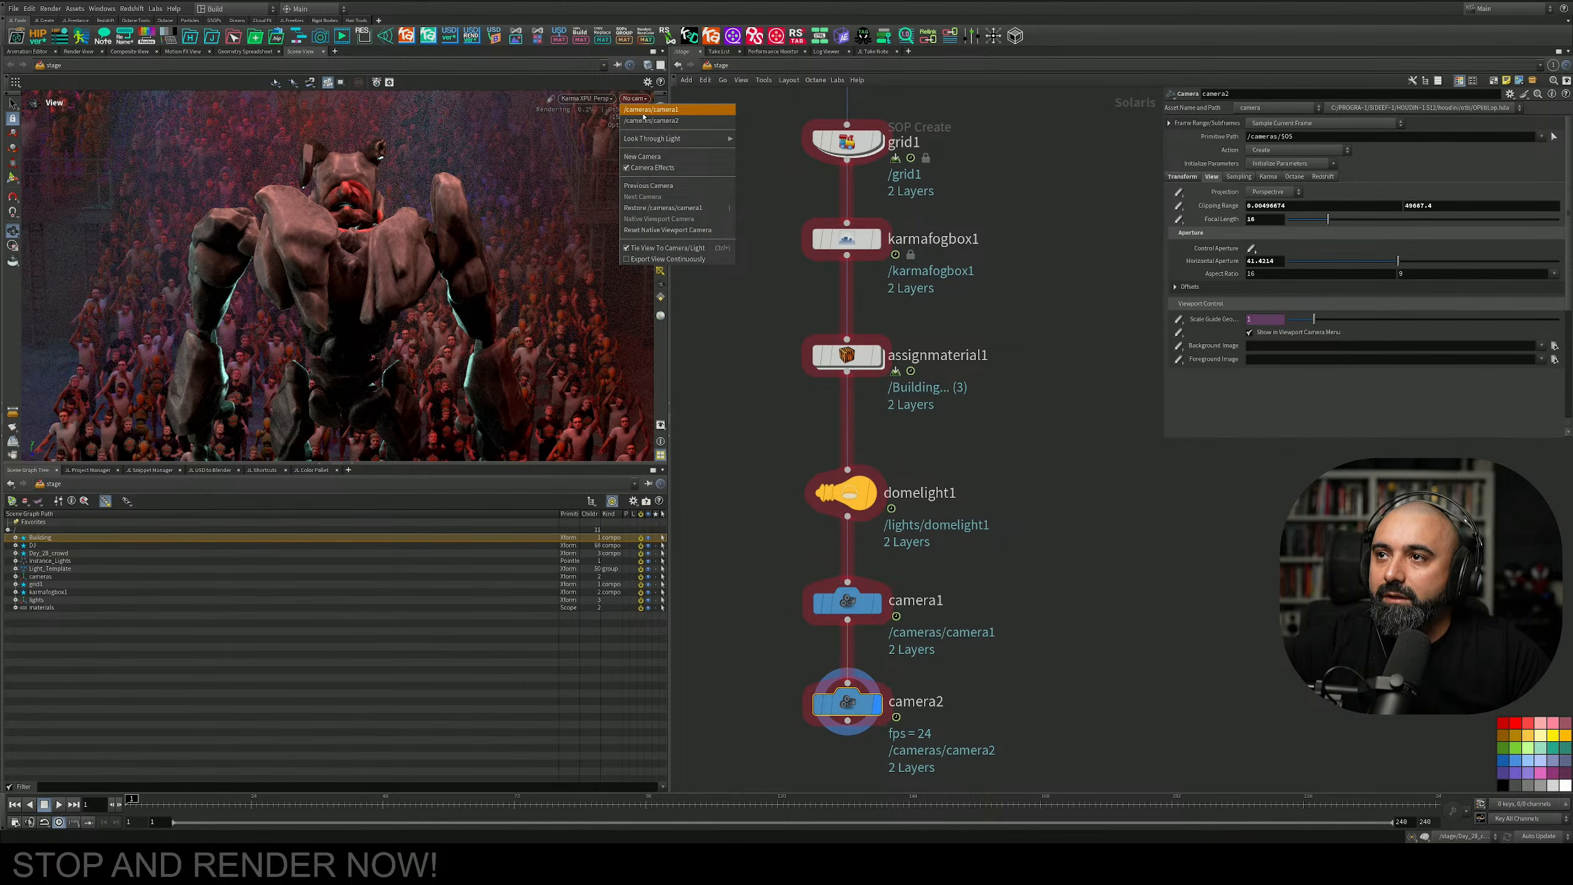
{"action": "left_click", "coordinate": [645, 117]}
Reframe camera1 from the robot's back to a raised view over the crowd and railings, facing the robot.
{"action": "right_click_drag", "start_coordinate": [367, 243], "coordinate": [322, 298]}
{"action": "middle_click_drag", "start_coordinate": [322, 297], "coordinate": [317, 325]}
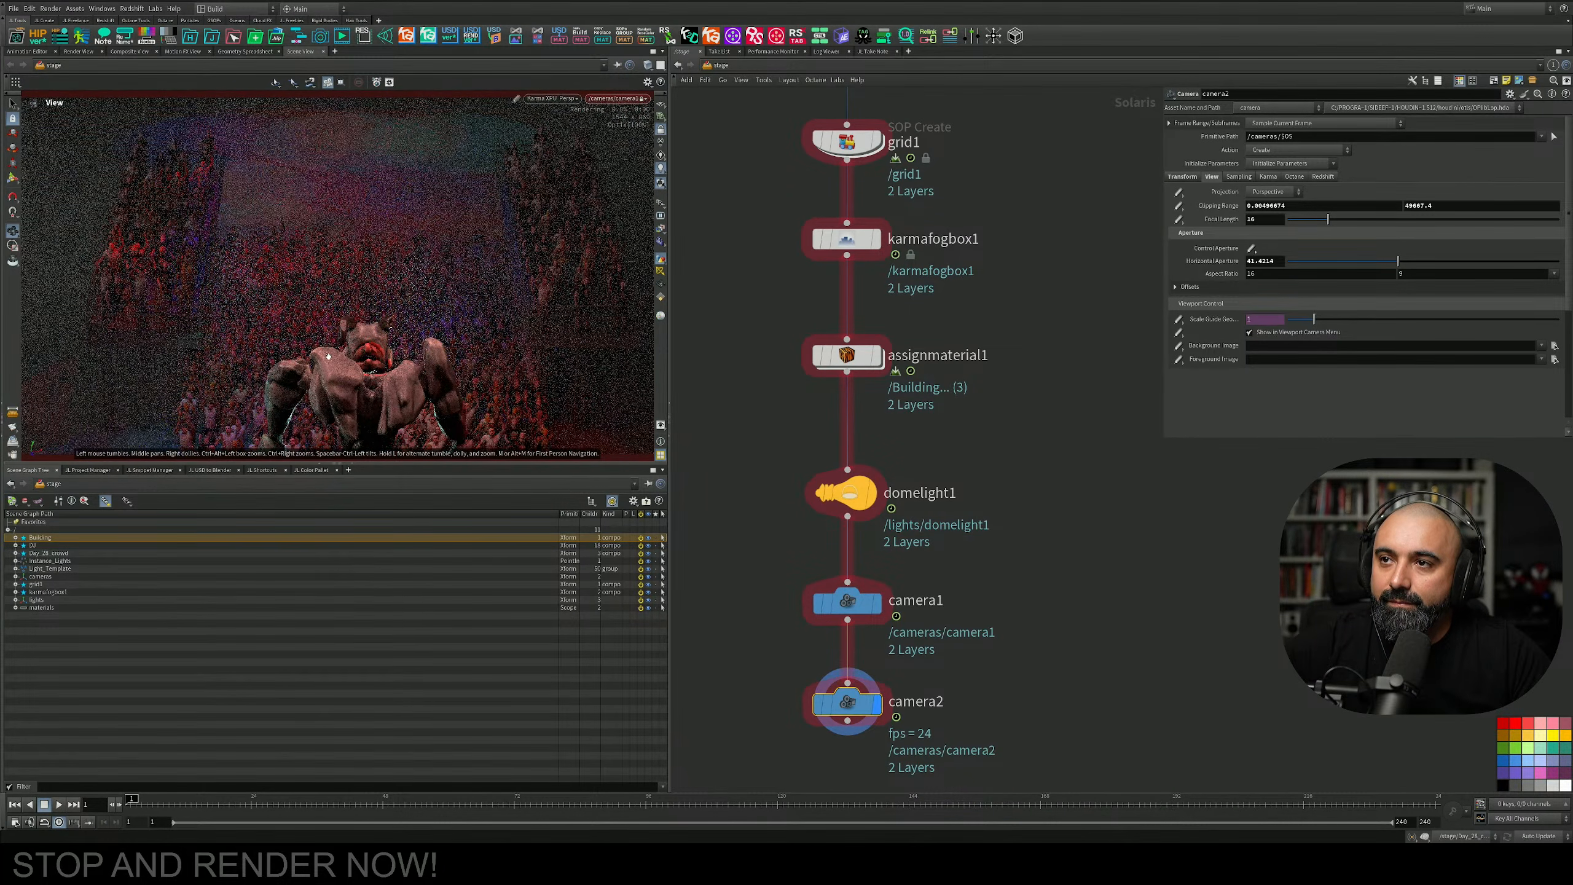
{"action": "right_click_drag", "start_coordinate": [330, 372], "coordinate": [472, 335]}
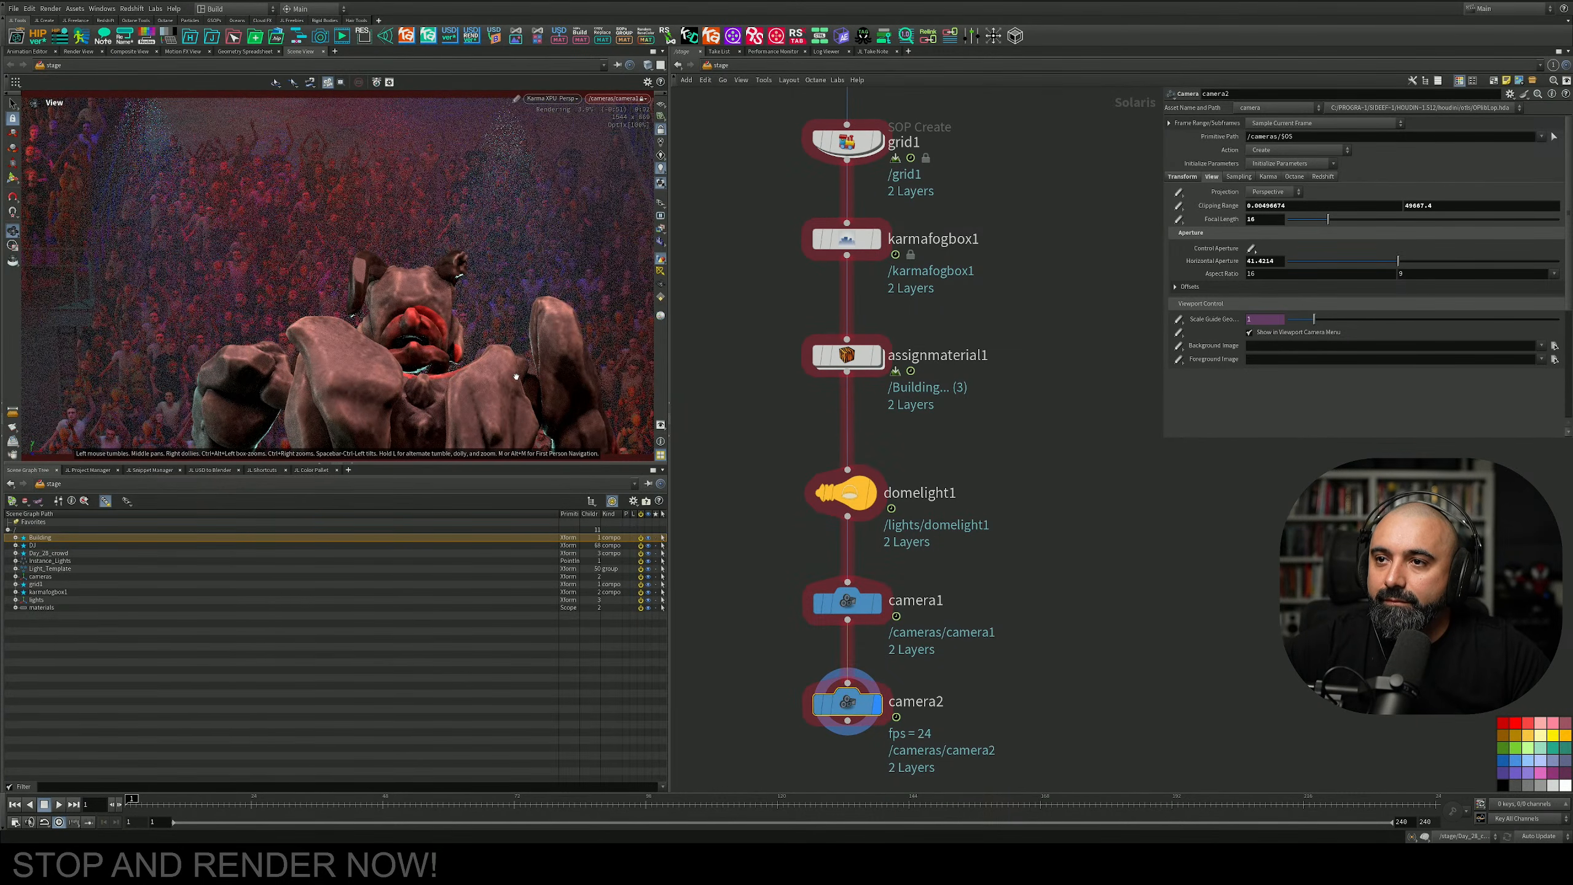
{"action": "middle_click_drag", "start_coordinate": [574, 382], "coordinate": [525, 381]}
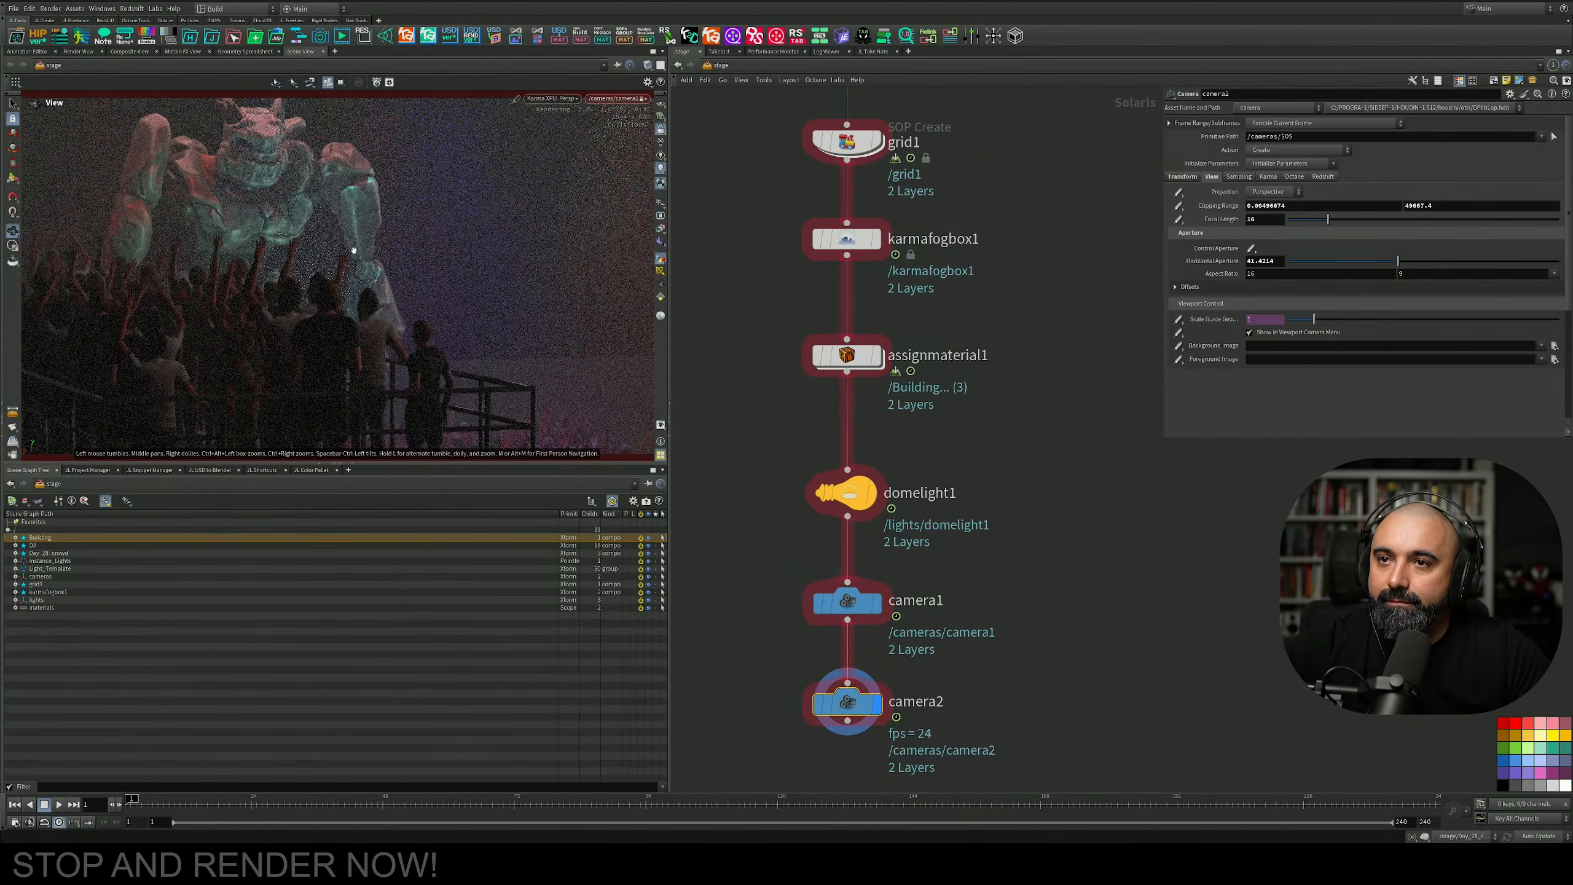
{"action": "left_click_drag", "start_coordinate": [395, 281], "coordinate": [326, 278]}
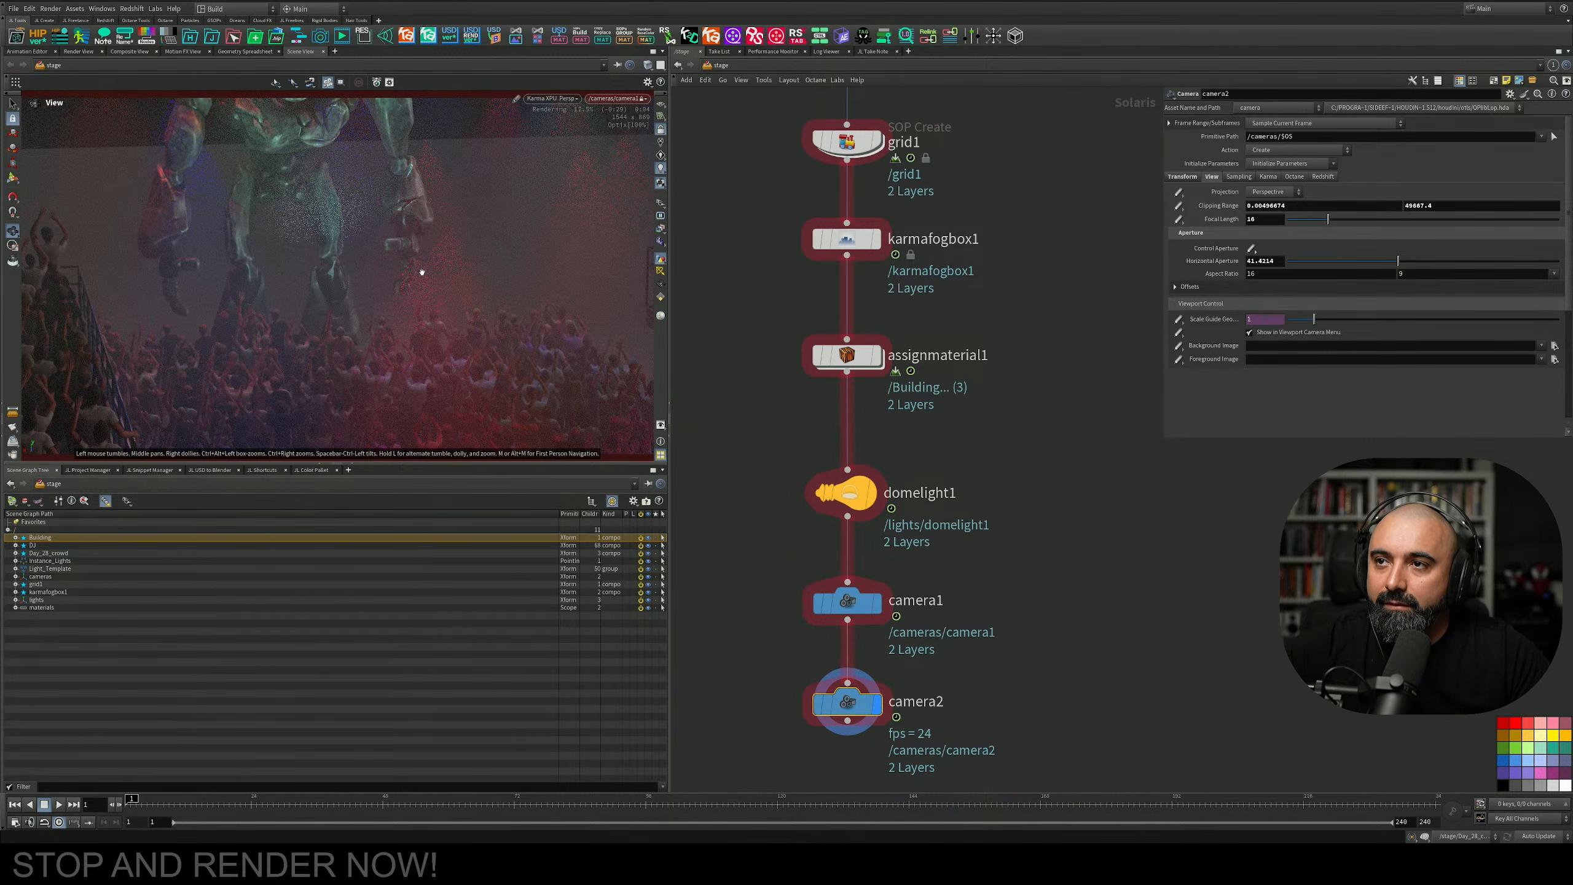
{"action": "left_click_drag", "start_coordinate": [422, 272], "coordinate": [396, 274]}
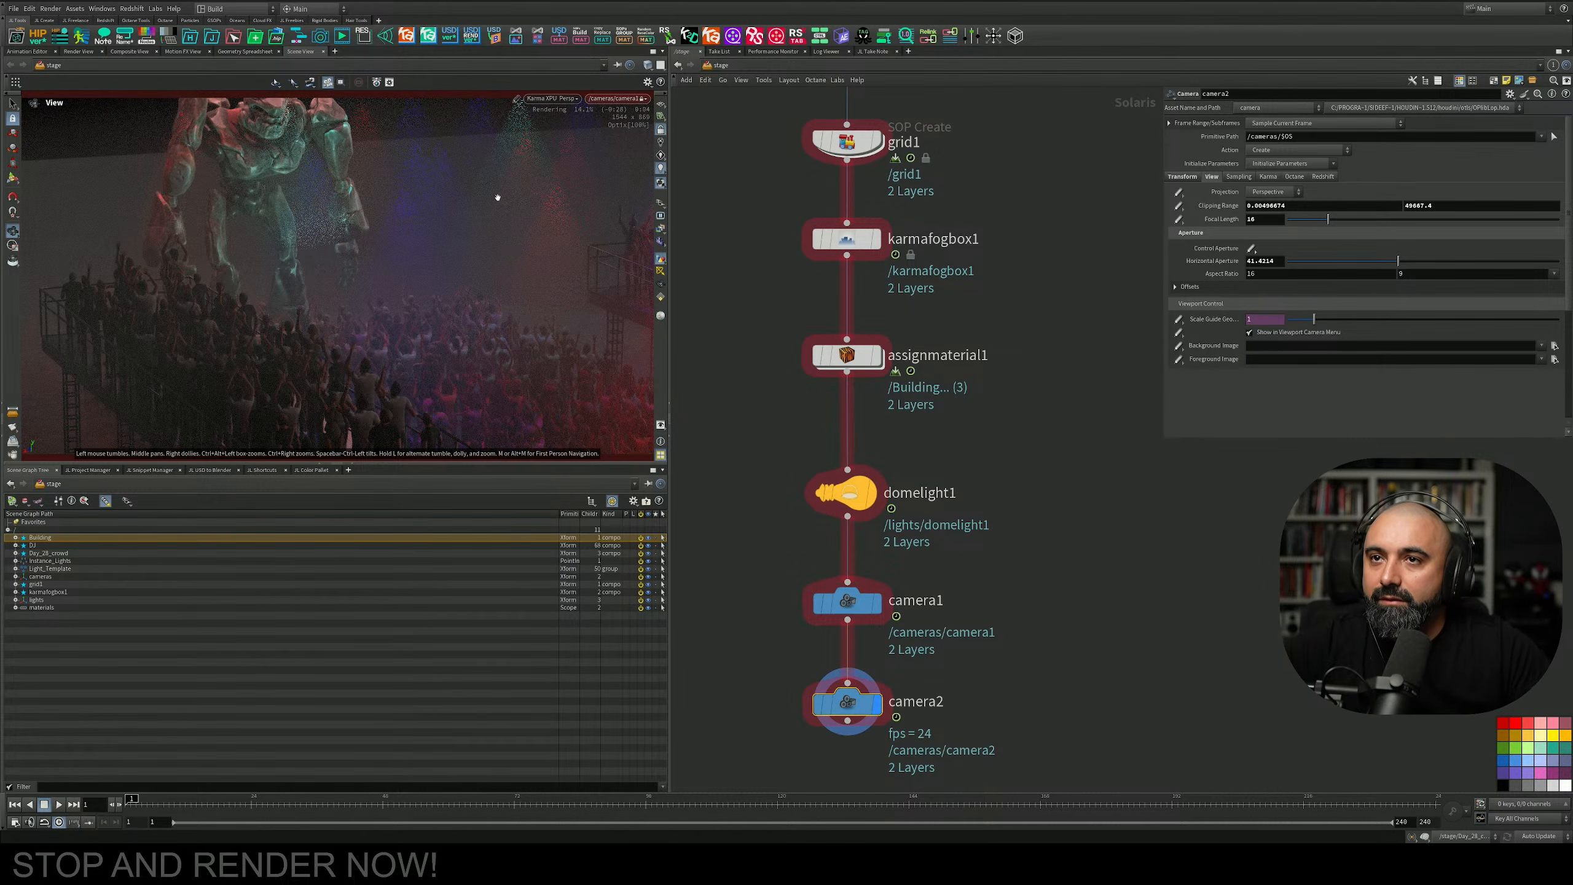
{"action": "left_click", "coordinate": [551, 98]}
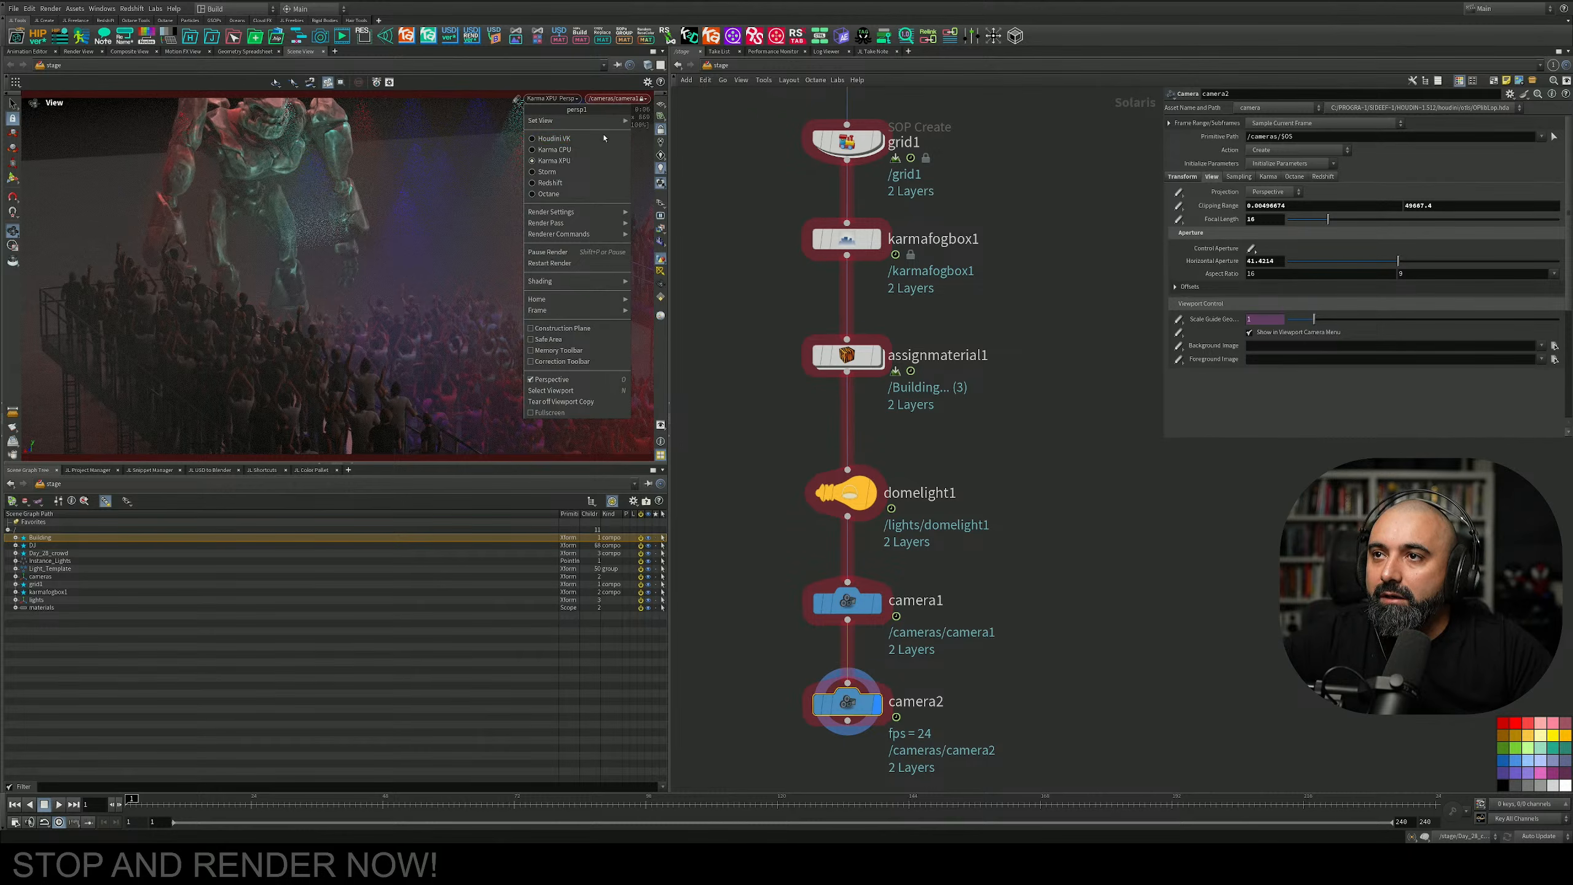
{"action": "left_click", "coordinate": [763, 211]}
Move camera1 and camera2 down the network and insert a Light Linker node between domelight1 and camera1.
{"action": "middle_click_drag", "start_coordinate": [1042, 540], "coordinate": [1032, 375]}
{"action": "left_click_drag", "start_coordinate": [982, 385], "coordinate": [772, 650]}
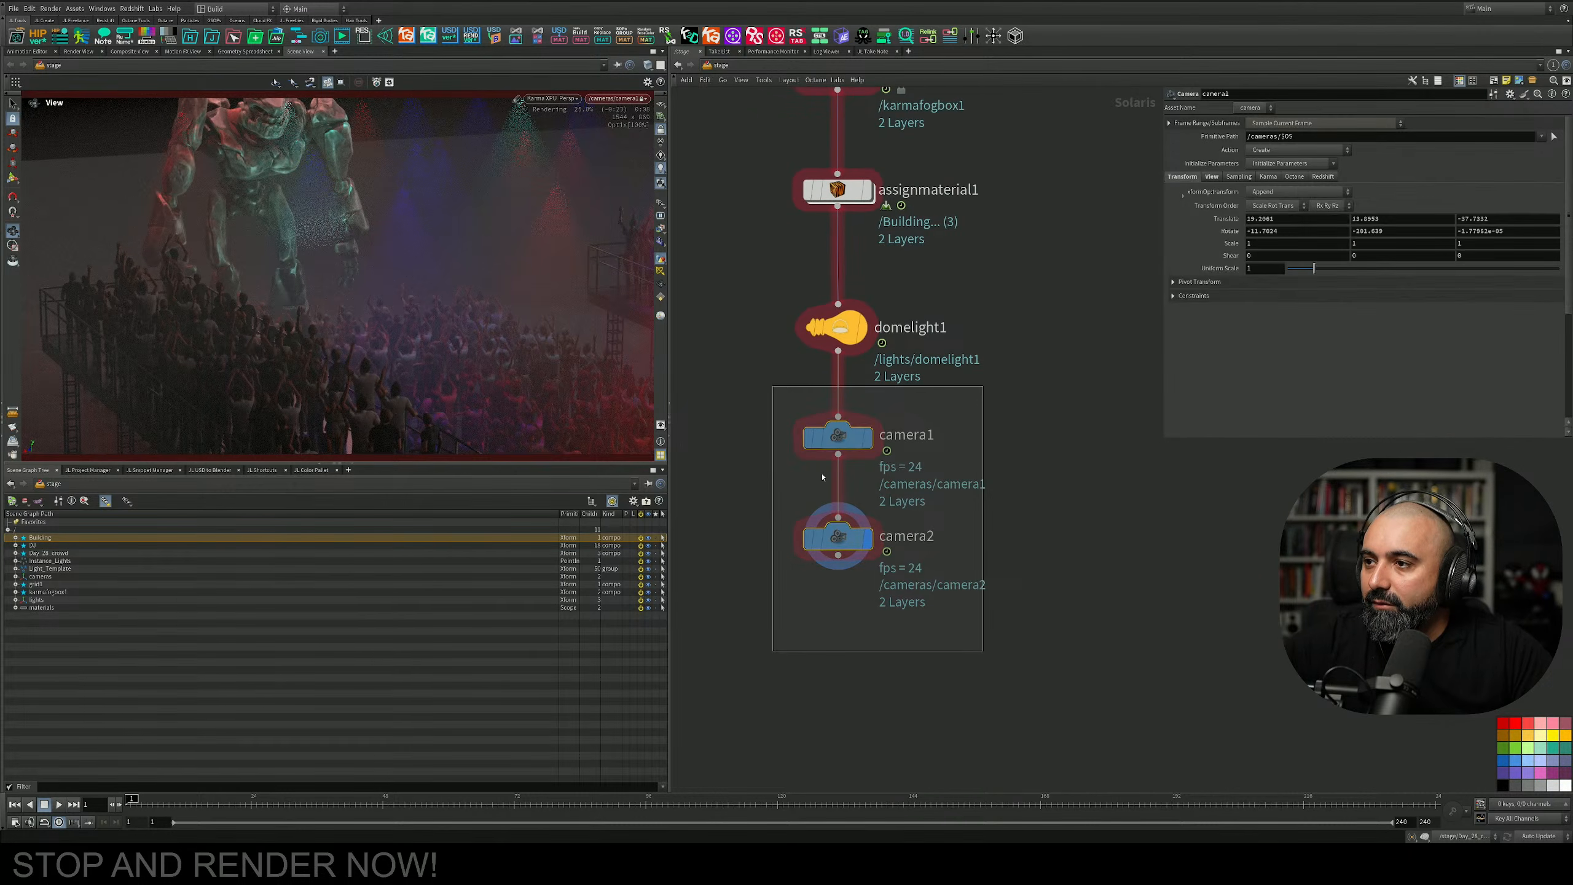
{"action": "left_click_drag", "start_coordinate": [838, 437], "coordinate": [836, 577]}
{"action": "key", "text": "Tab"}
{"action": "type", "text": "l"}
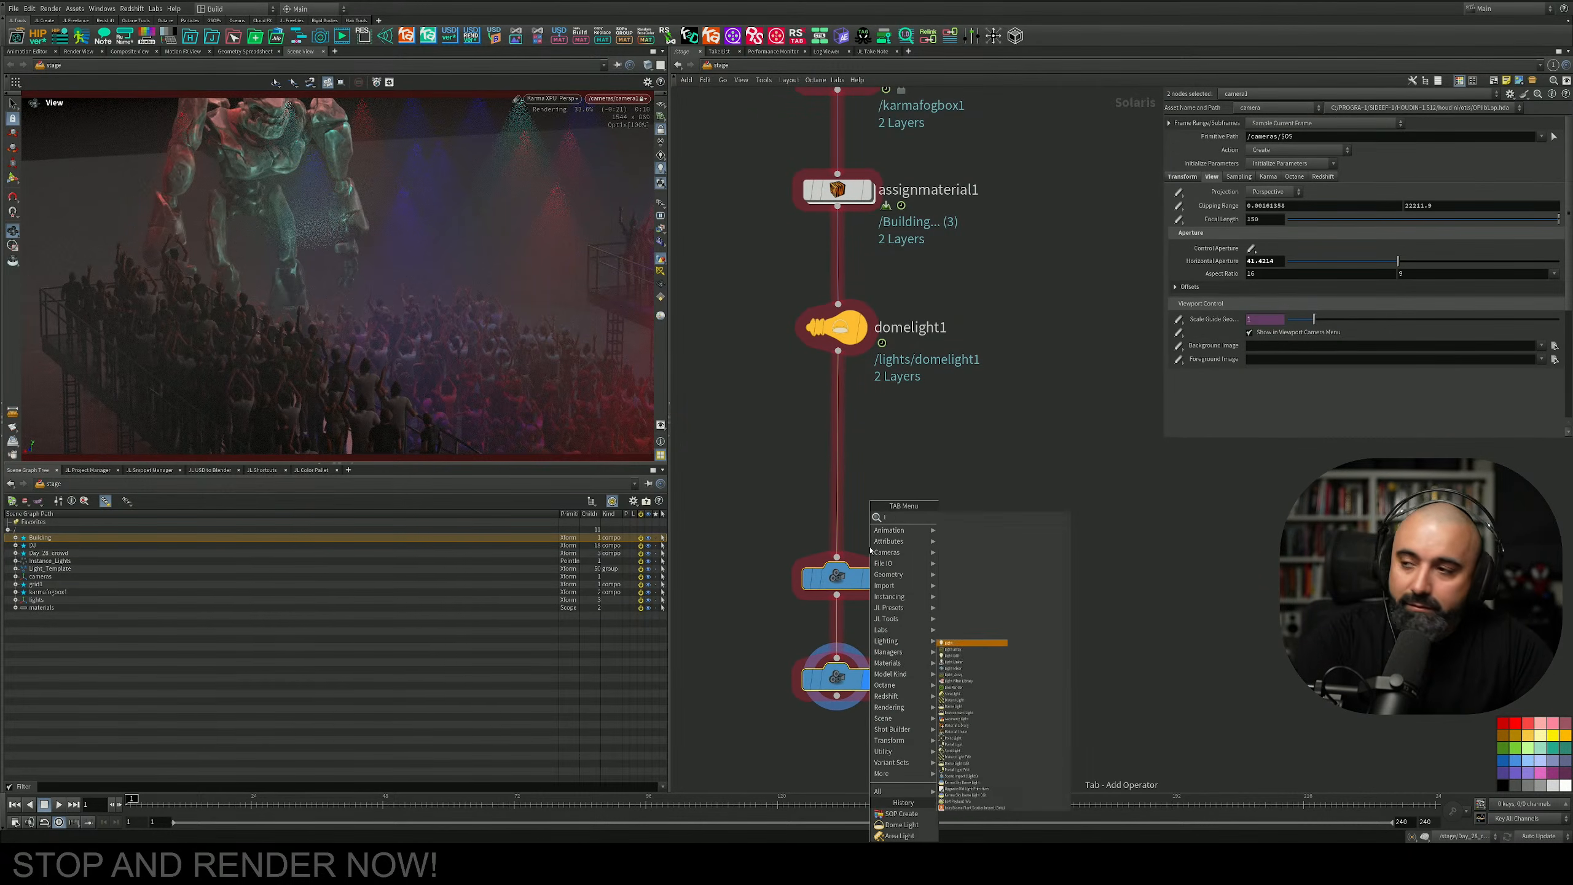
{"action": "type", "text": "in"}
{"action": "key", "text": "Return"}
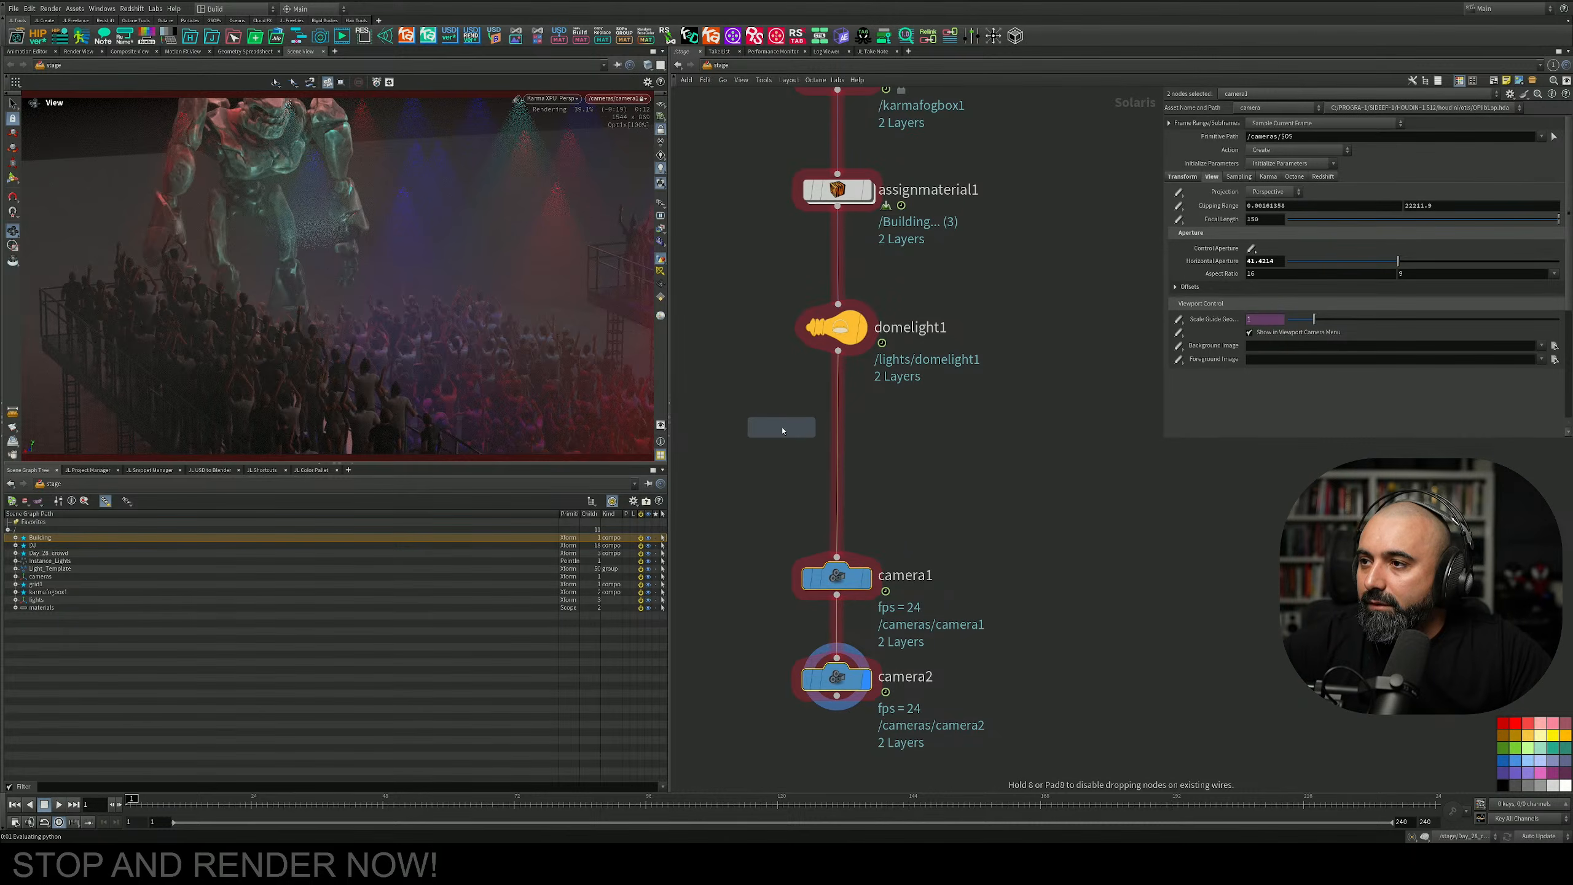
{"action": "left_click", "coordinate": [838, 428]}
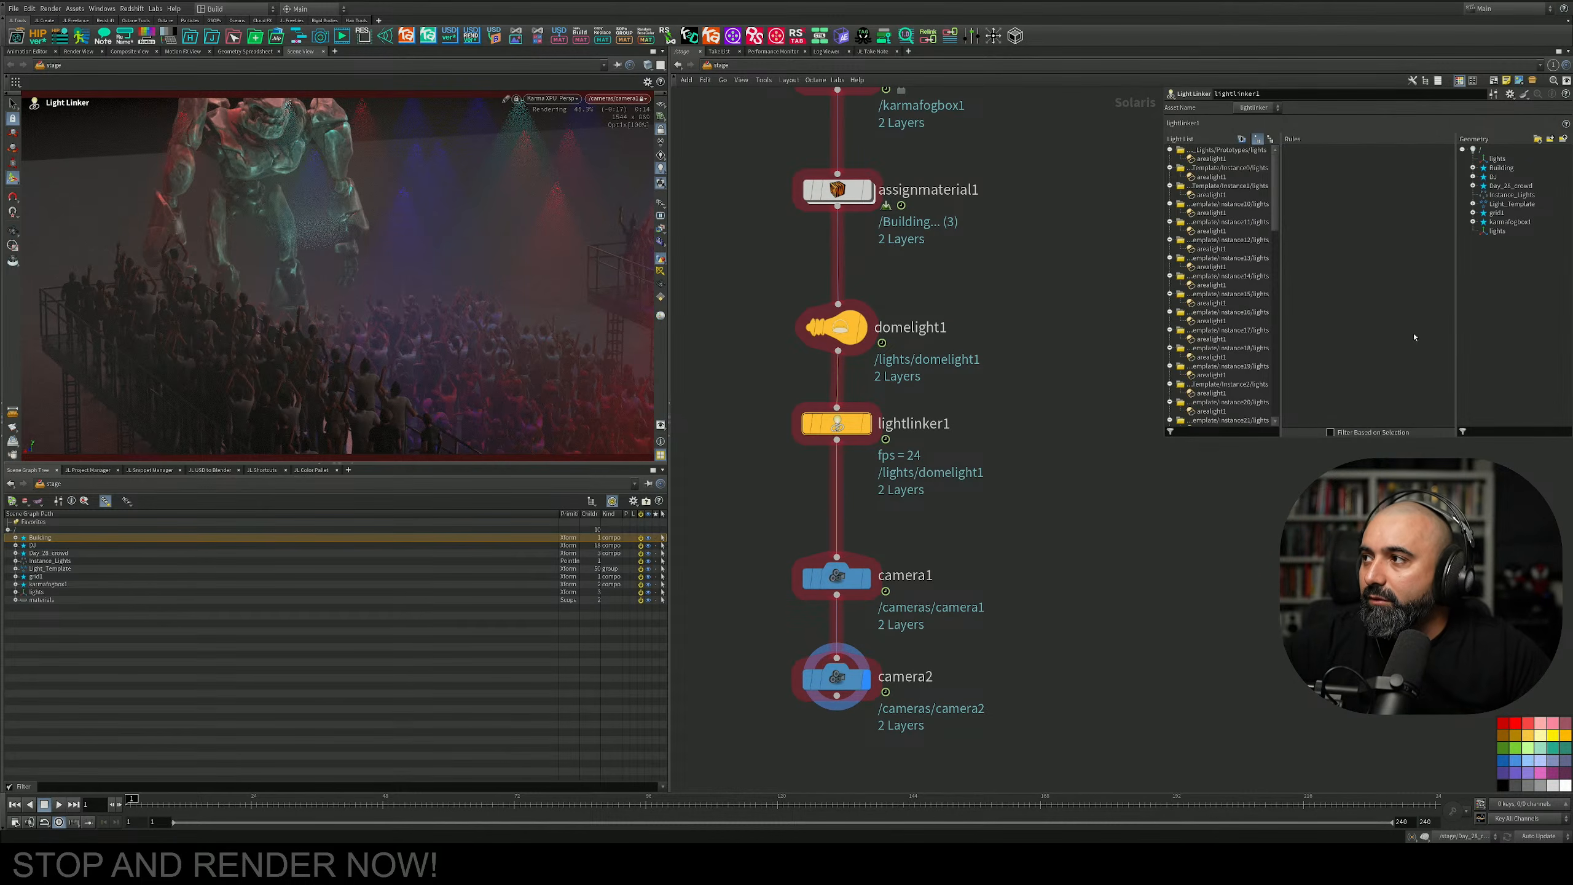
Add a light linking rule in lightlinker1 for grid1 and assign domelight1 to it, filtering the light list by "dome".
{"action": "left_click_drag", "start_coordinate": [1496, 213], "coordinate": [1350, 179]}
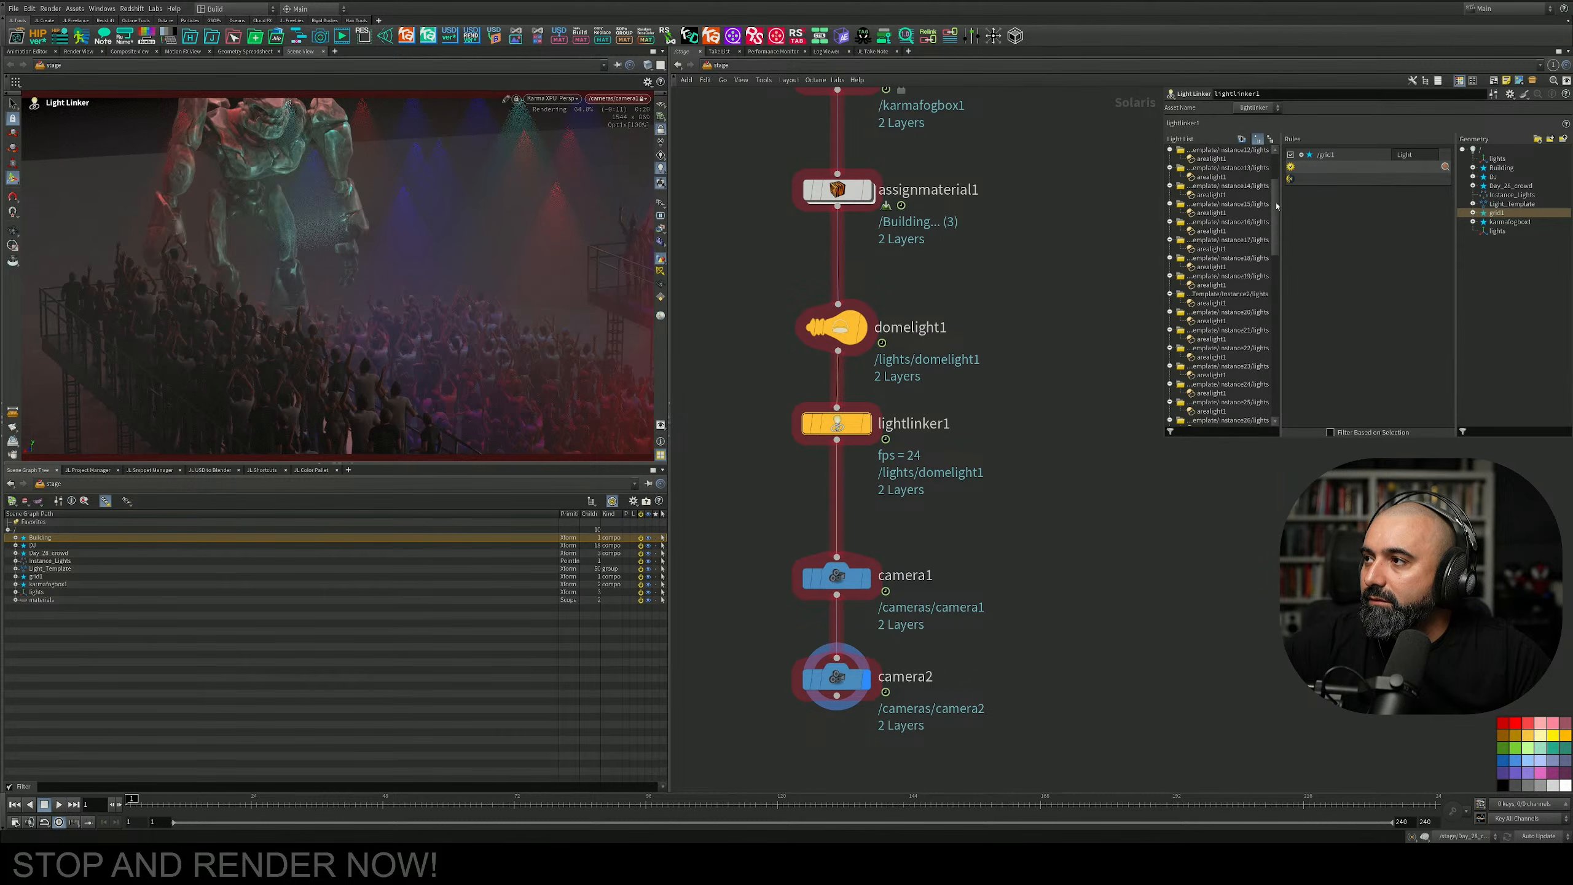
{"action": "mouse_move", "coordinate": [1276, 167]}
{"action": "left_mouse_down"}
{"action": "mouse_move", "coordinate": [1284, 323]}
{"action": "mouse_move", "coordinate": [1277, 162]}
{"action": "left_mouse_up"}
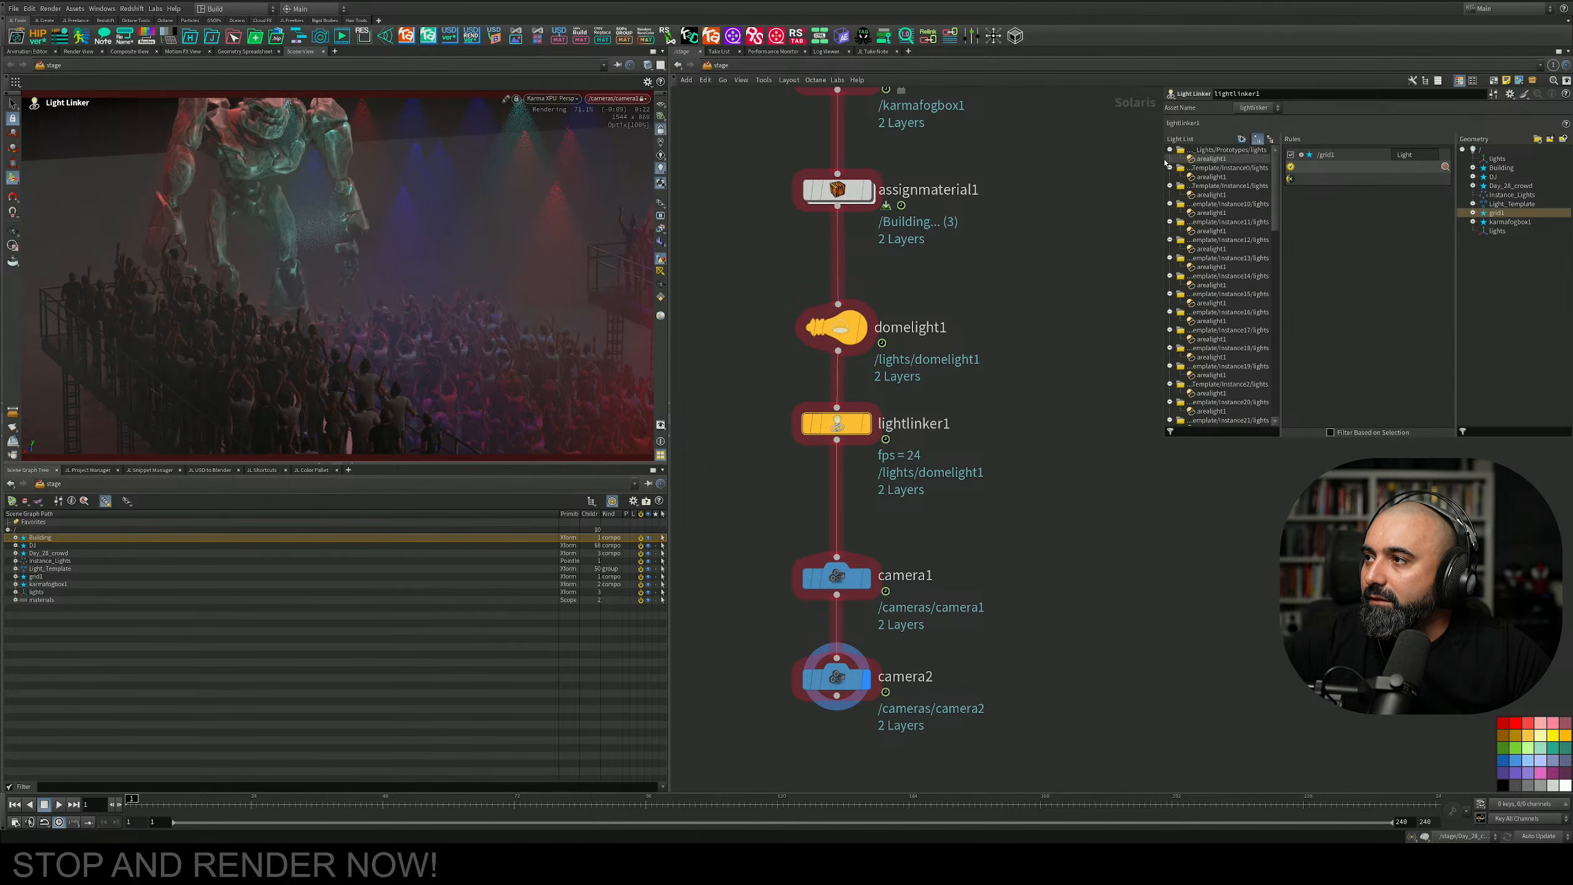
{"action": "left_click_drag", "start_coordinate": [1115, 160], "coordinate": [1040, 160]}
{"action": "left_click", "coordinate": [1141, 430]}
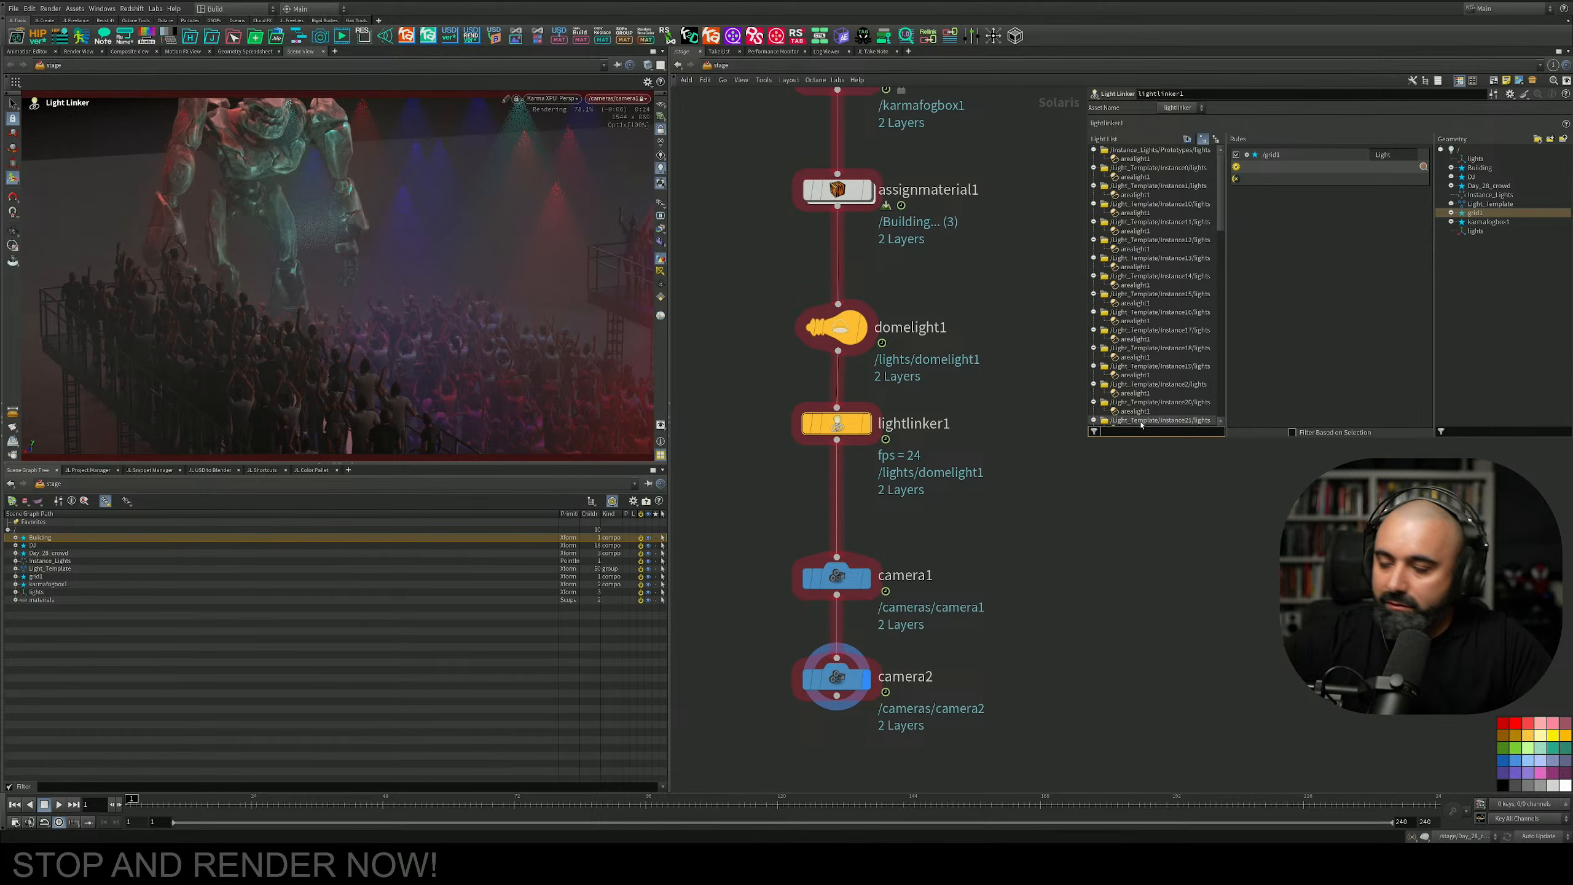
{"action": "type", "text": "dome"}
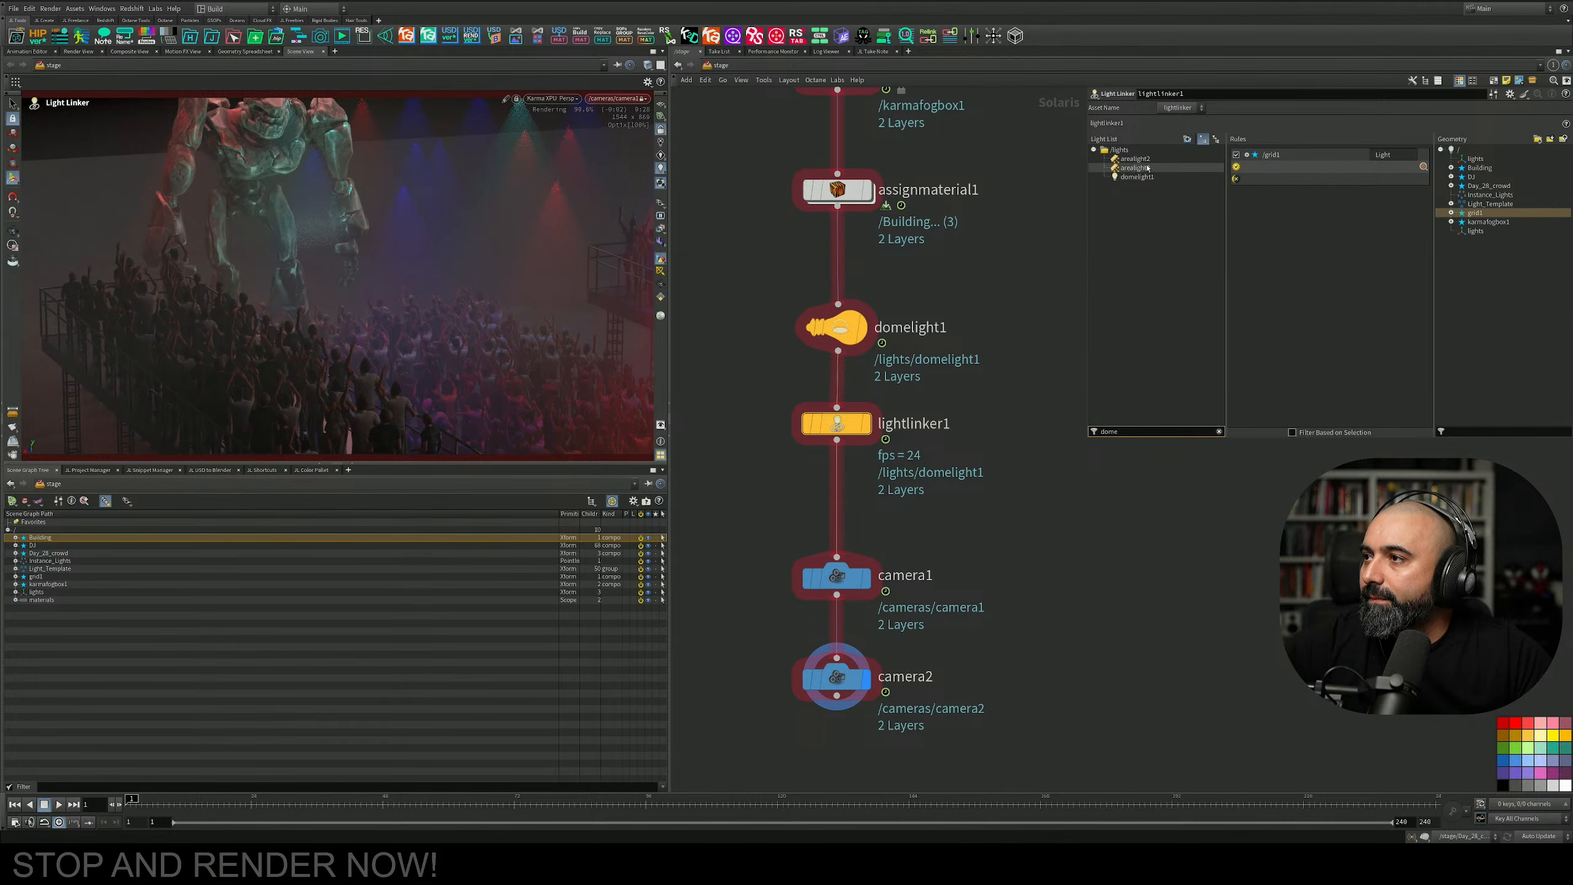
{"action": "left_click_drag", "start_coordinate": [1137, 176], "coordinate": [1271, 183]}
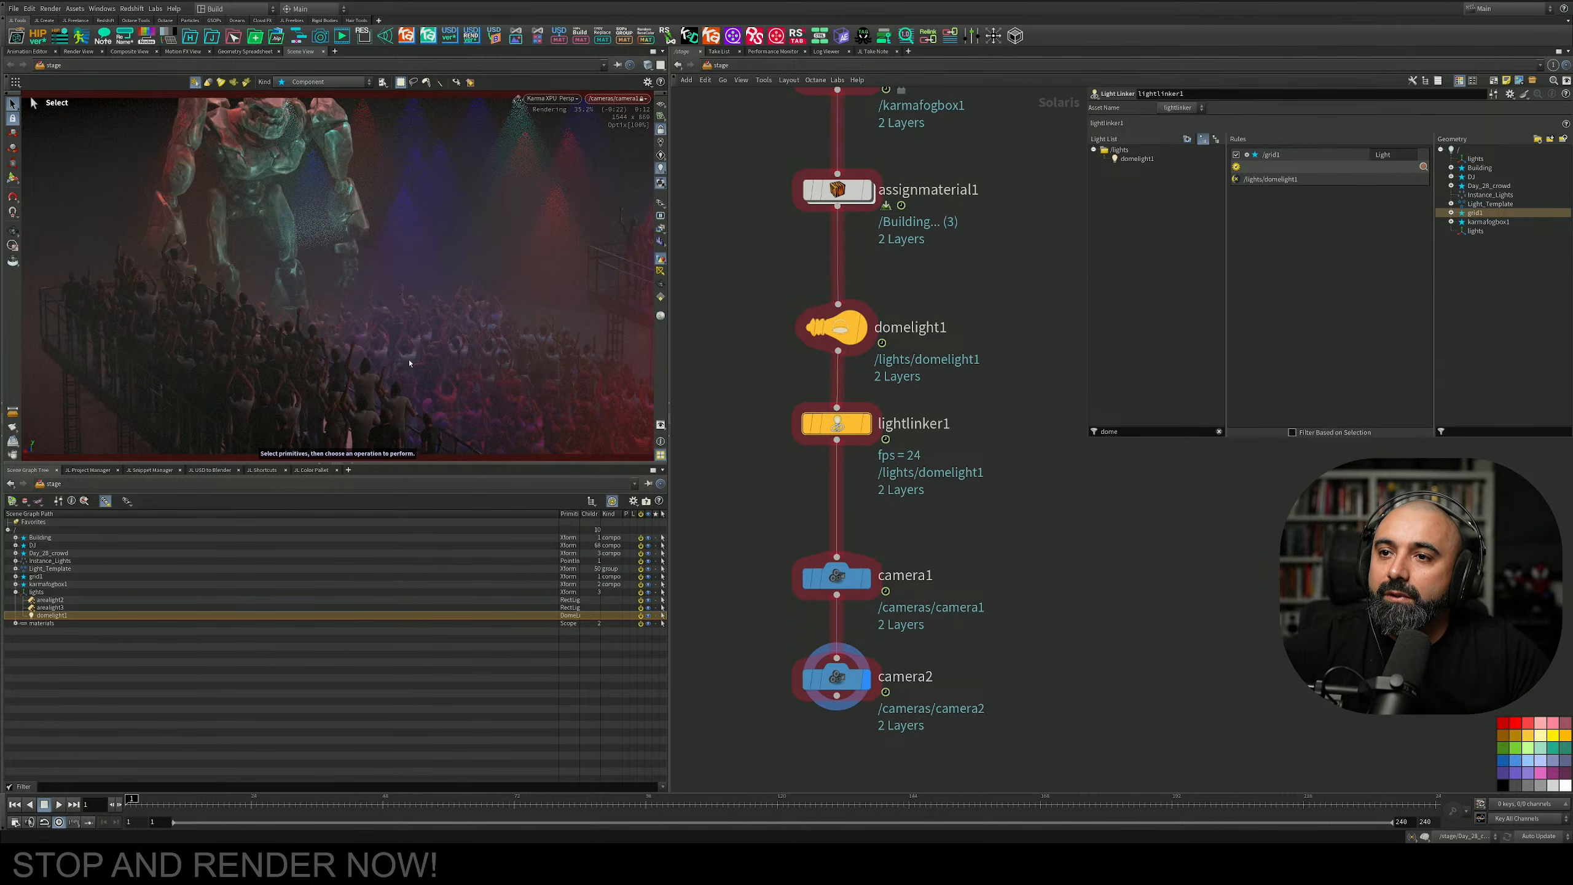
Reframe camera1 to face the robot head-on over the crowd, with the side balconies in frame.
{"action": "key", "text": "Escape"}
{"action": "left_click_drag", "start_coordinate": [389, 370], "coordinate": [353, 338]}
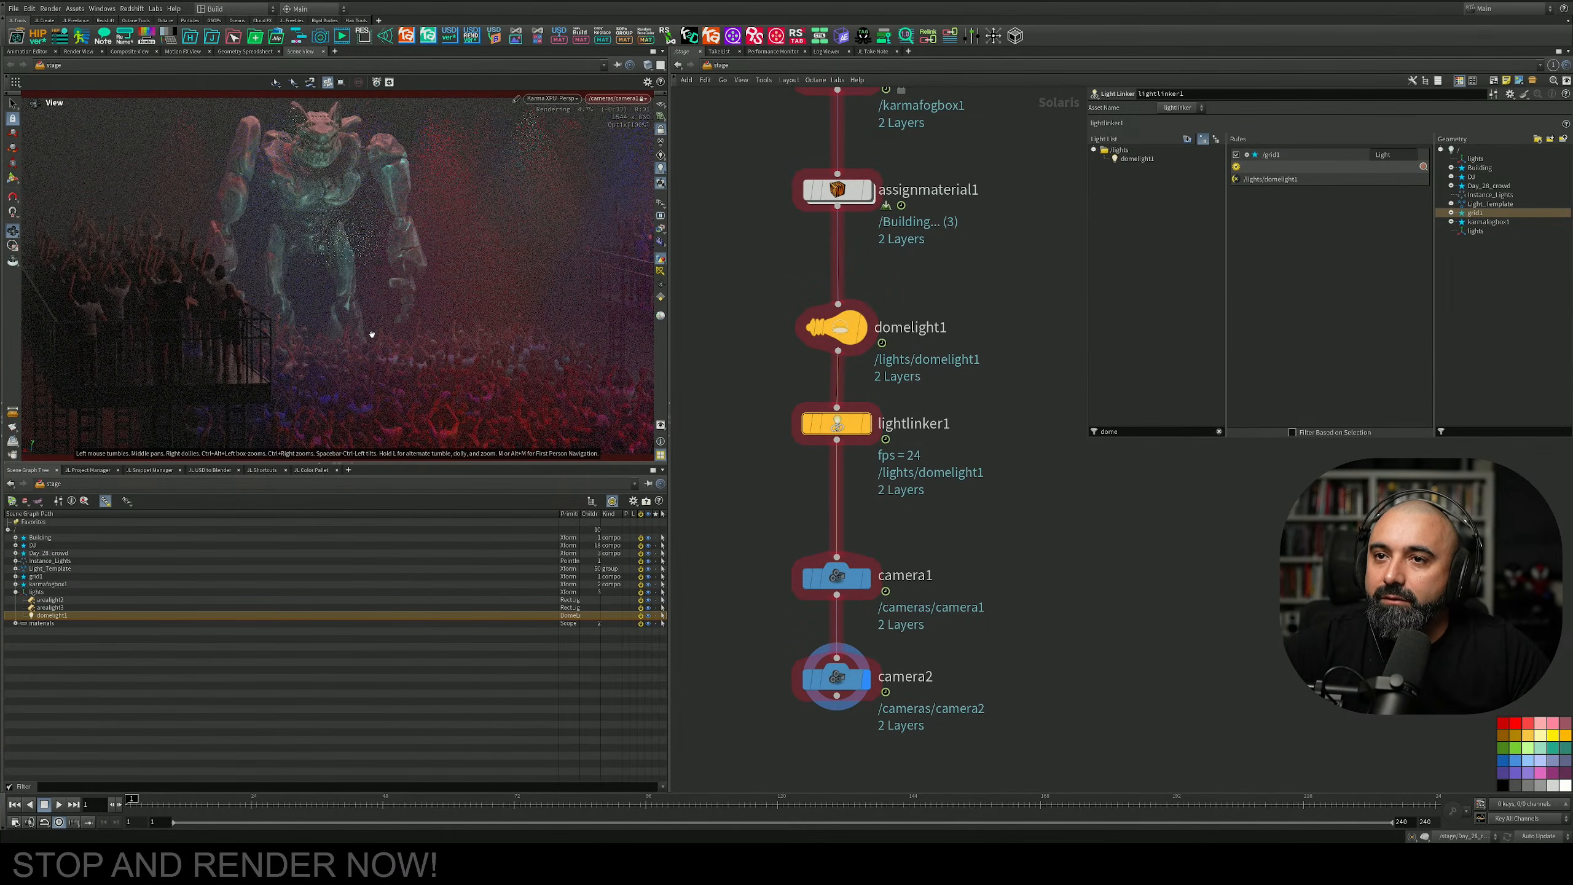
{"action": "mouse_move", "coordinate": [402, 340]}
{"action": "left_mouse_down"}
{"action": "mouse_move", "coordinate": [372, 330]}
{"action": "mouse_move", "coordinate": [385, 325]}
{"action": "left_mouse_up"}
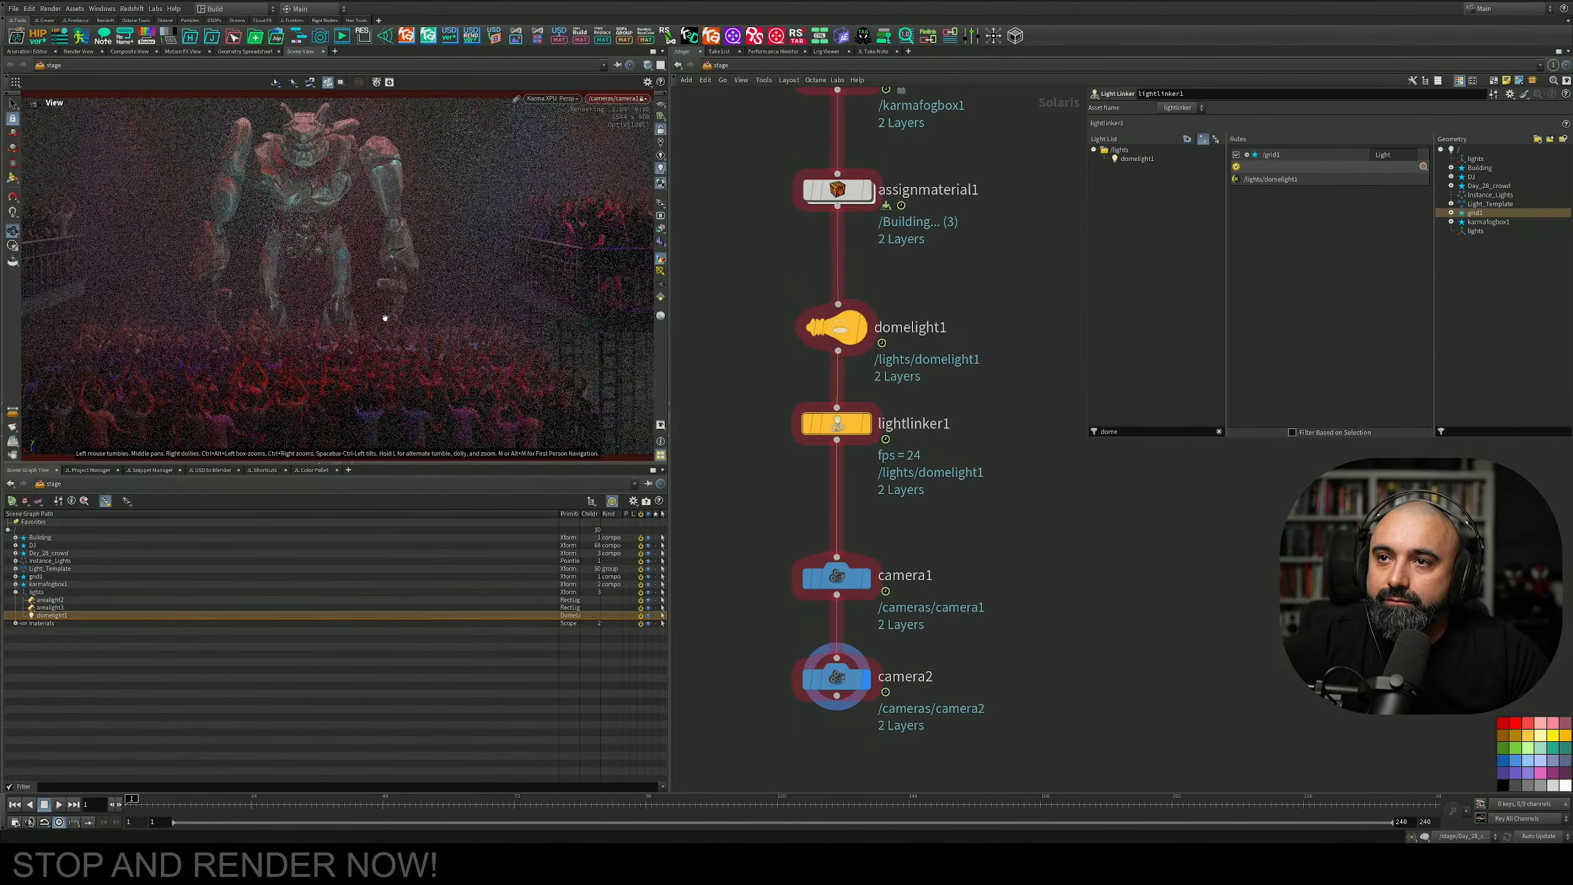
{"action": "key", "text": "s"}
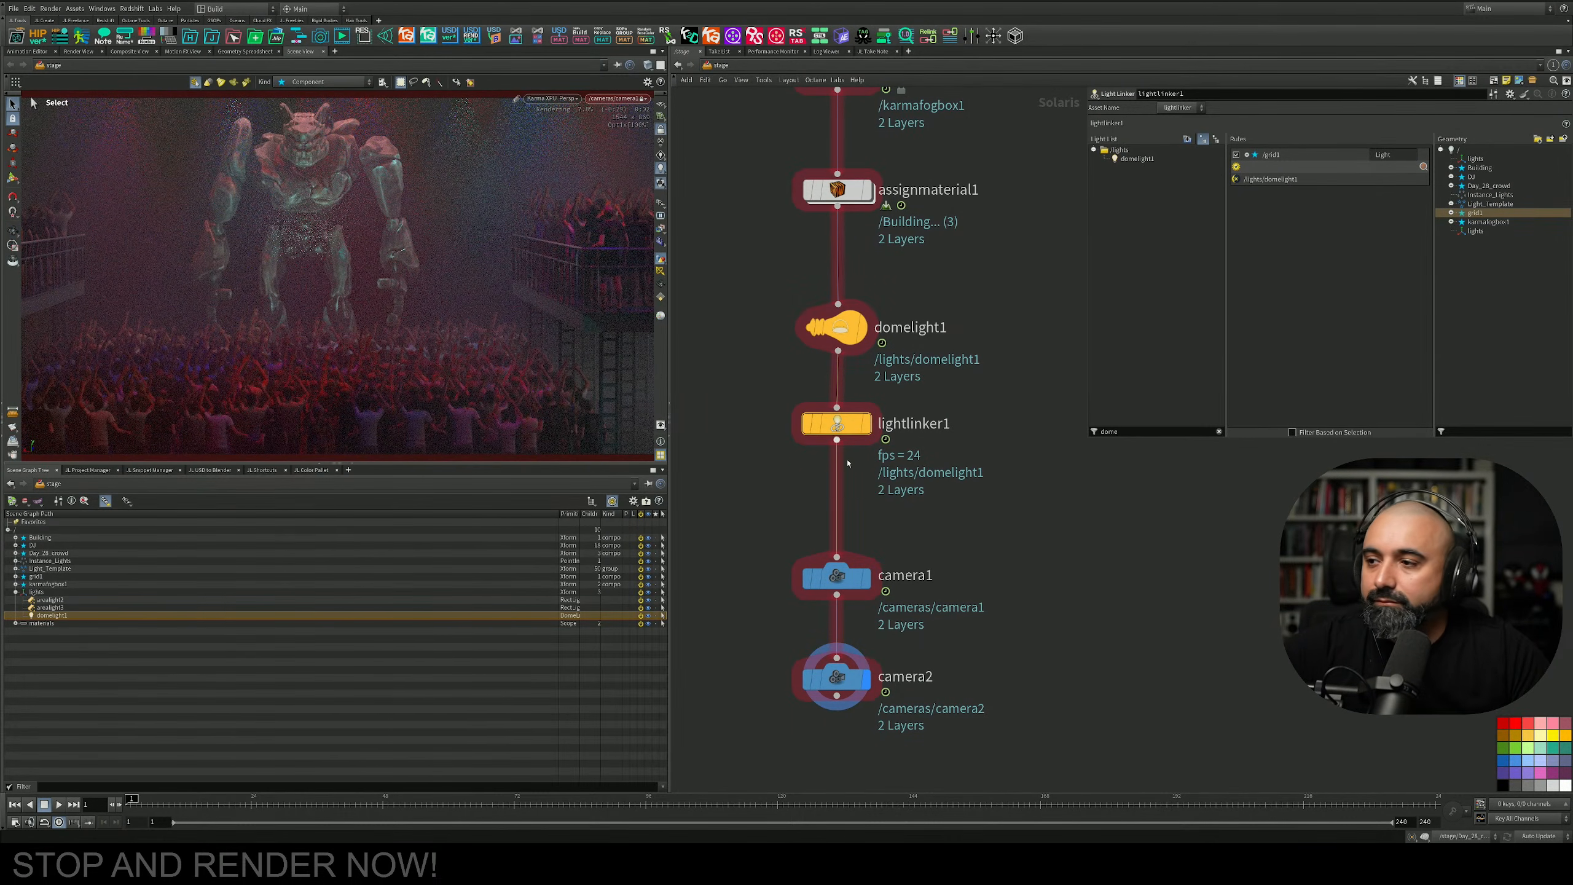
Set camera1's focal length to 50.
{"action": "left_click", "coordinate": [927, 575]}
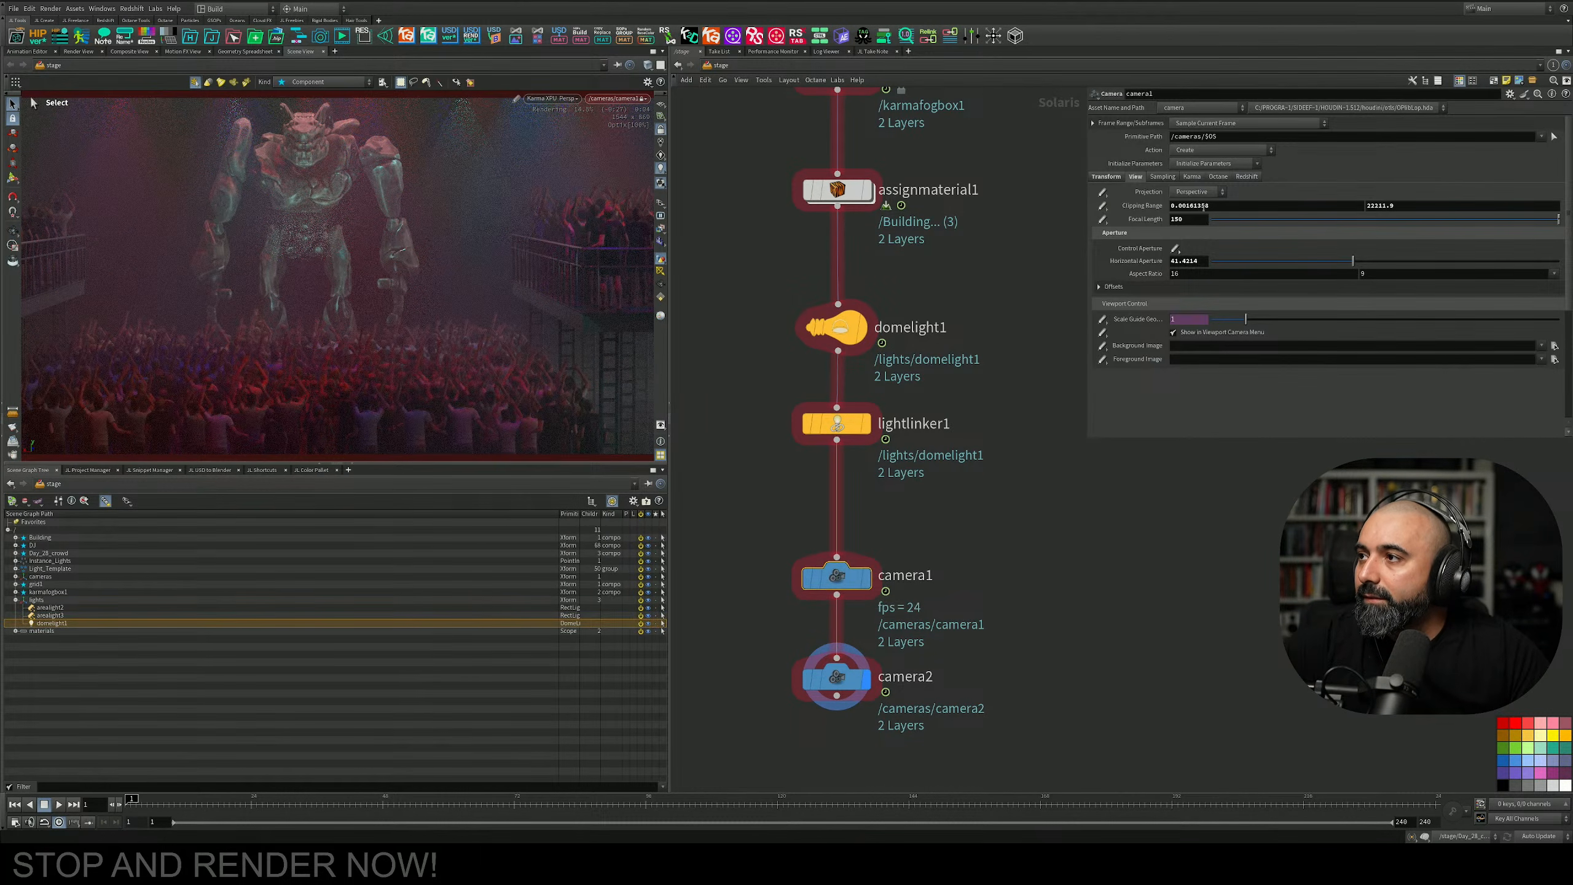
{"action": "left_click_drag", "start_coordinate": [1194, 219], "coordinate": [1117, 222]}
{"action": "type", "text": "50"}
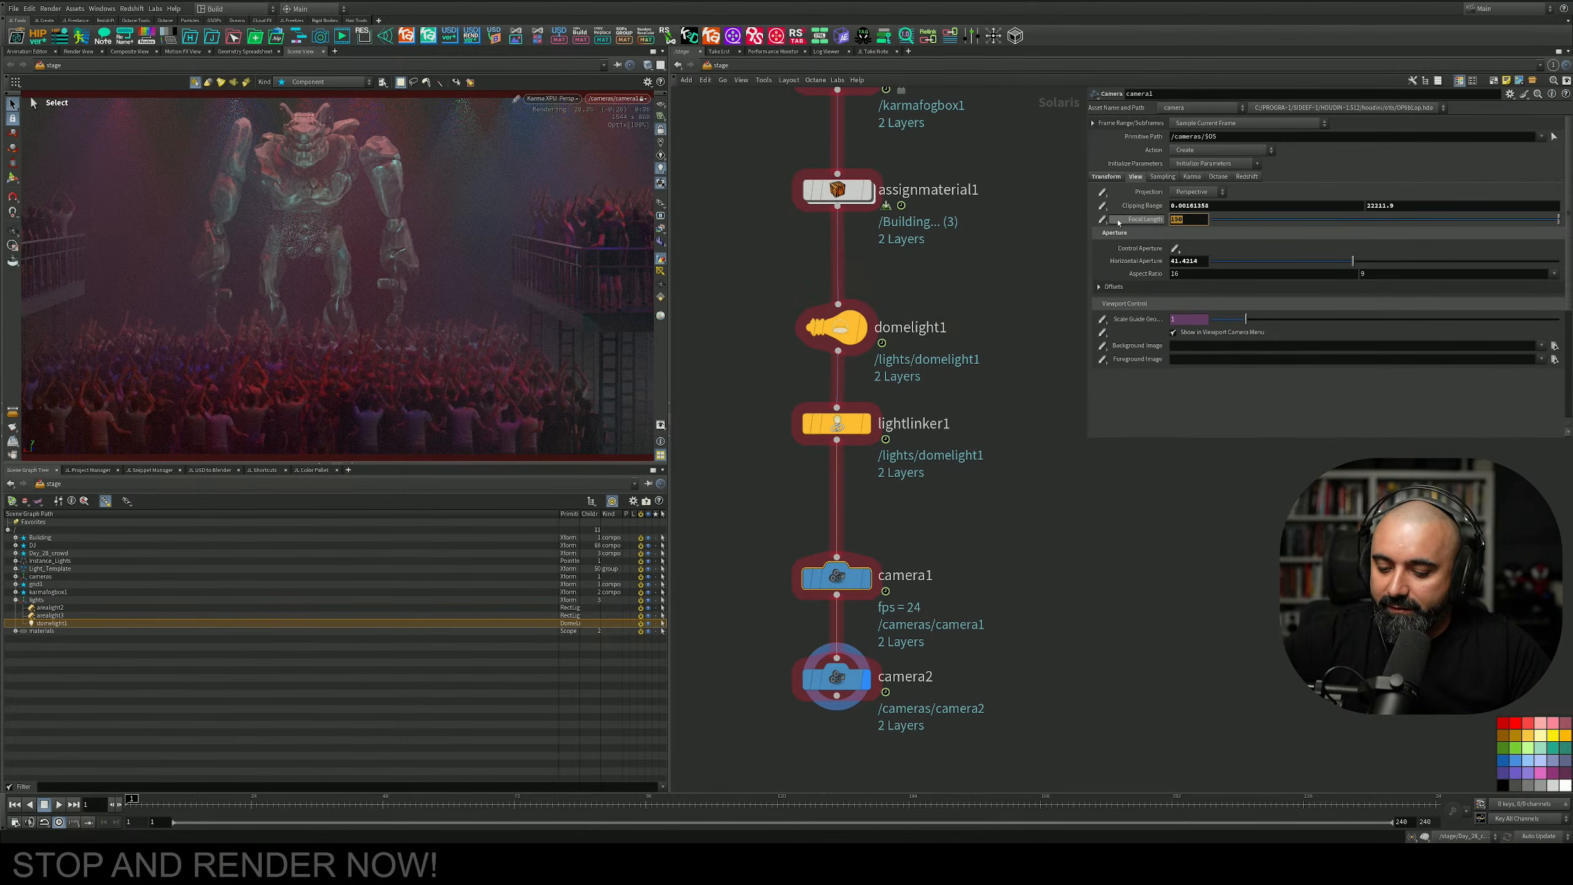
{"action": "key", "text": "Return"}
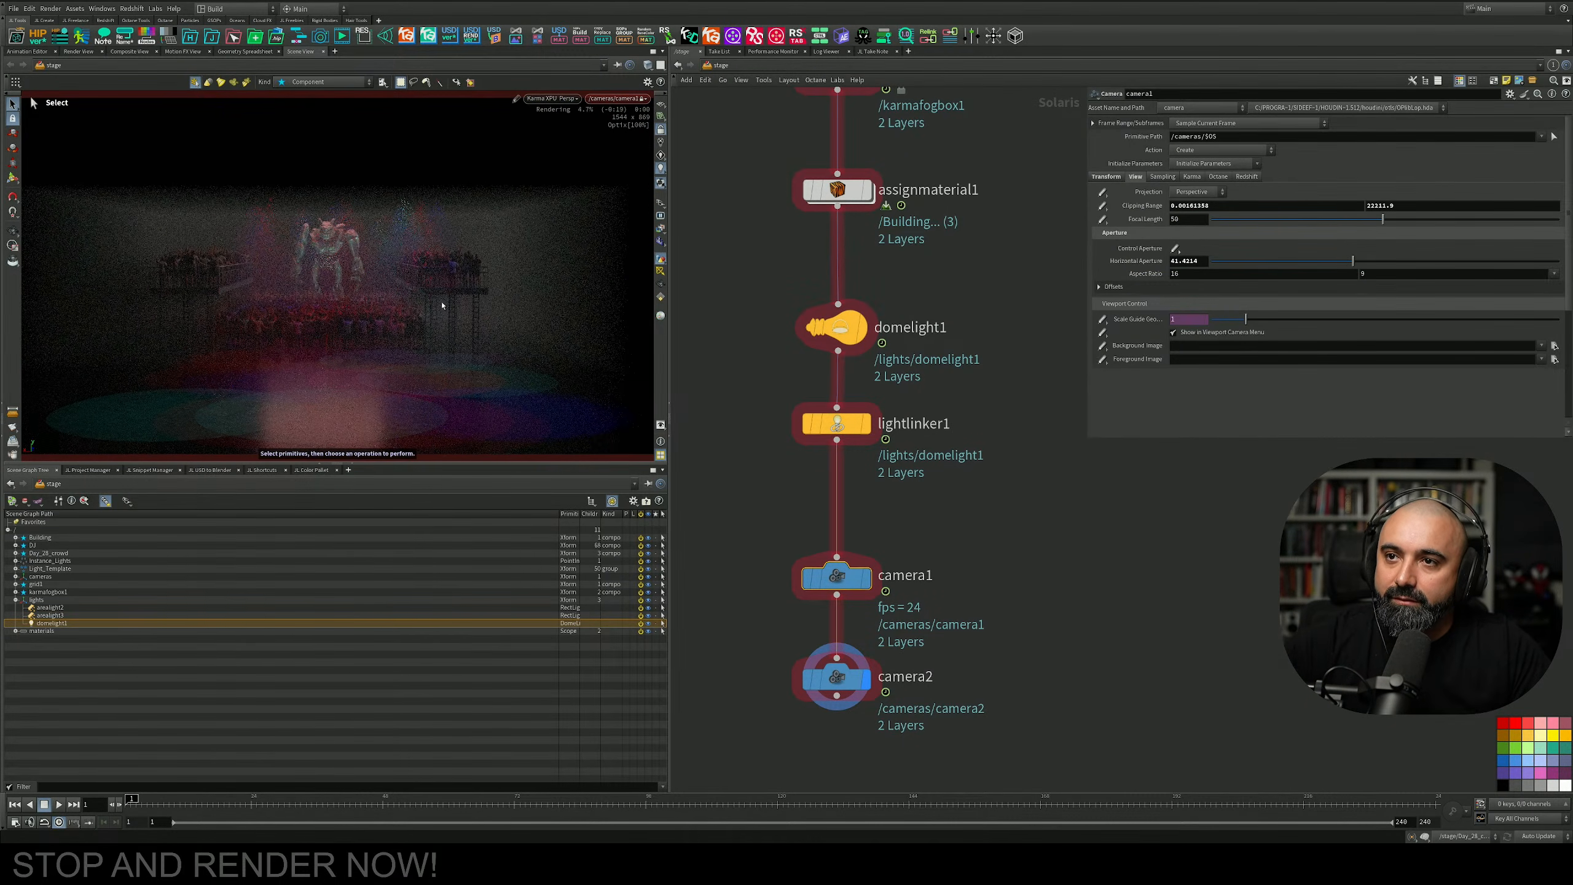
Move camera1 in over the crowd beside a side balcony, keeping the robot in the distance.
{"action": "key", "text": "Escape"}
{"action": "right_click_drag", "start_coordinate": [330, 299], "coordinate": [495, 239]}
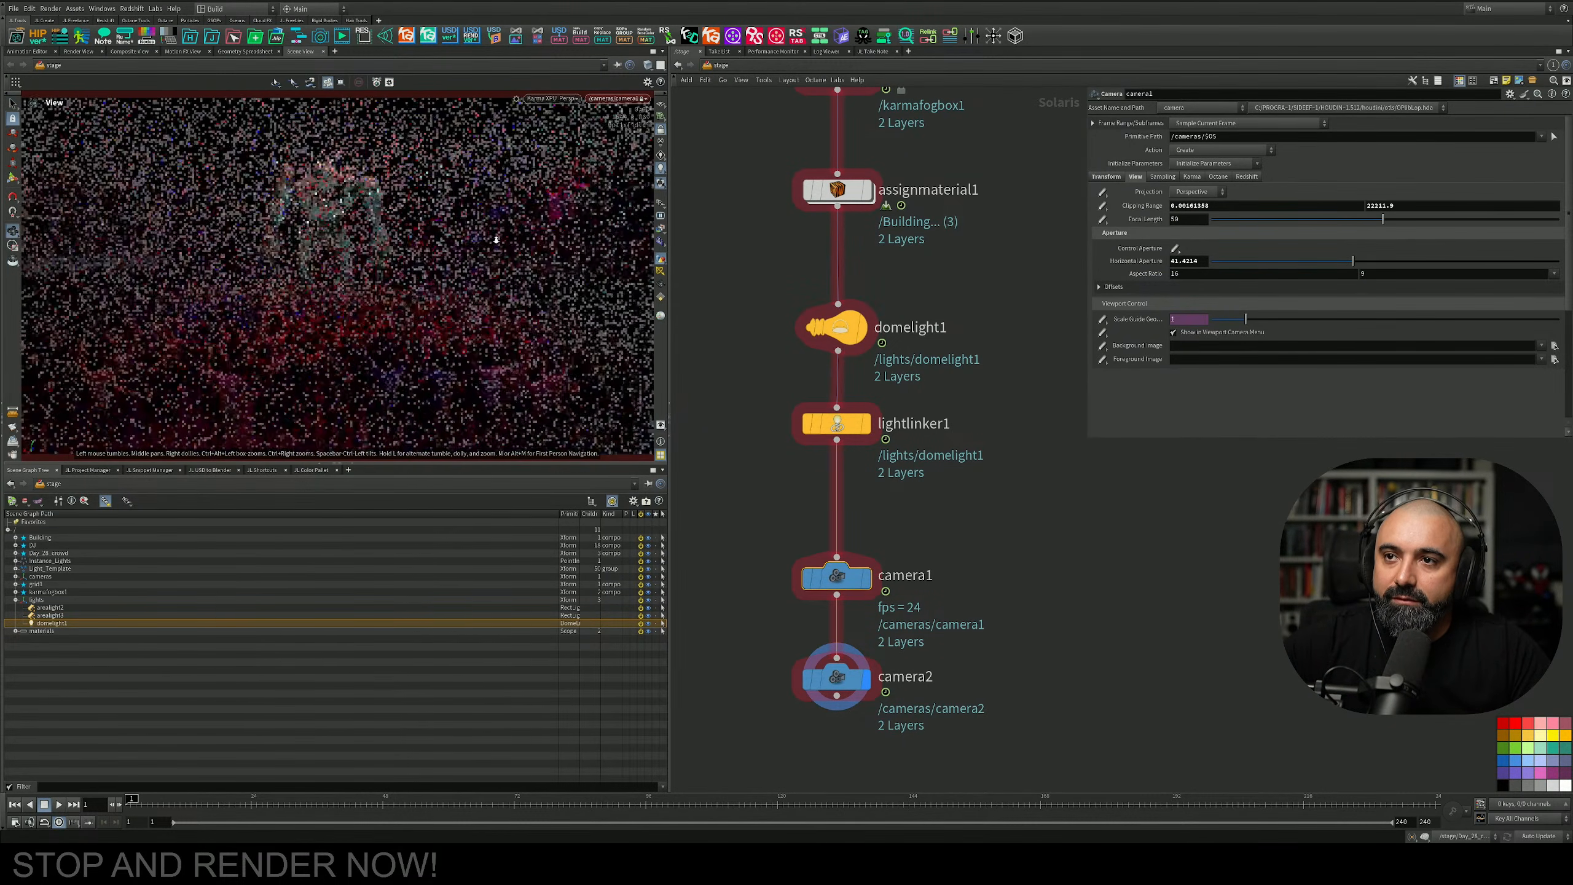
{"action": "middle_click_drag", "start_coordinate": [496, 238], "coordinate": [462, 267]}
{"action": "left_click_drag", "start_coordinate": [461, 266], "coordinate": [425, 308]}
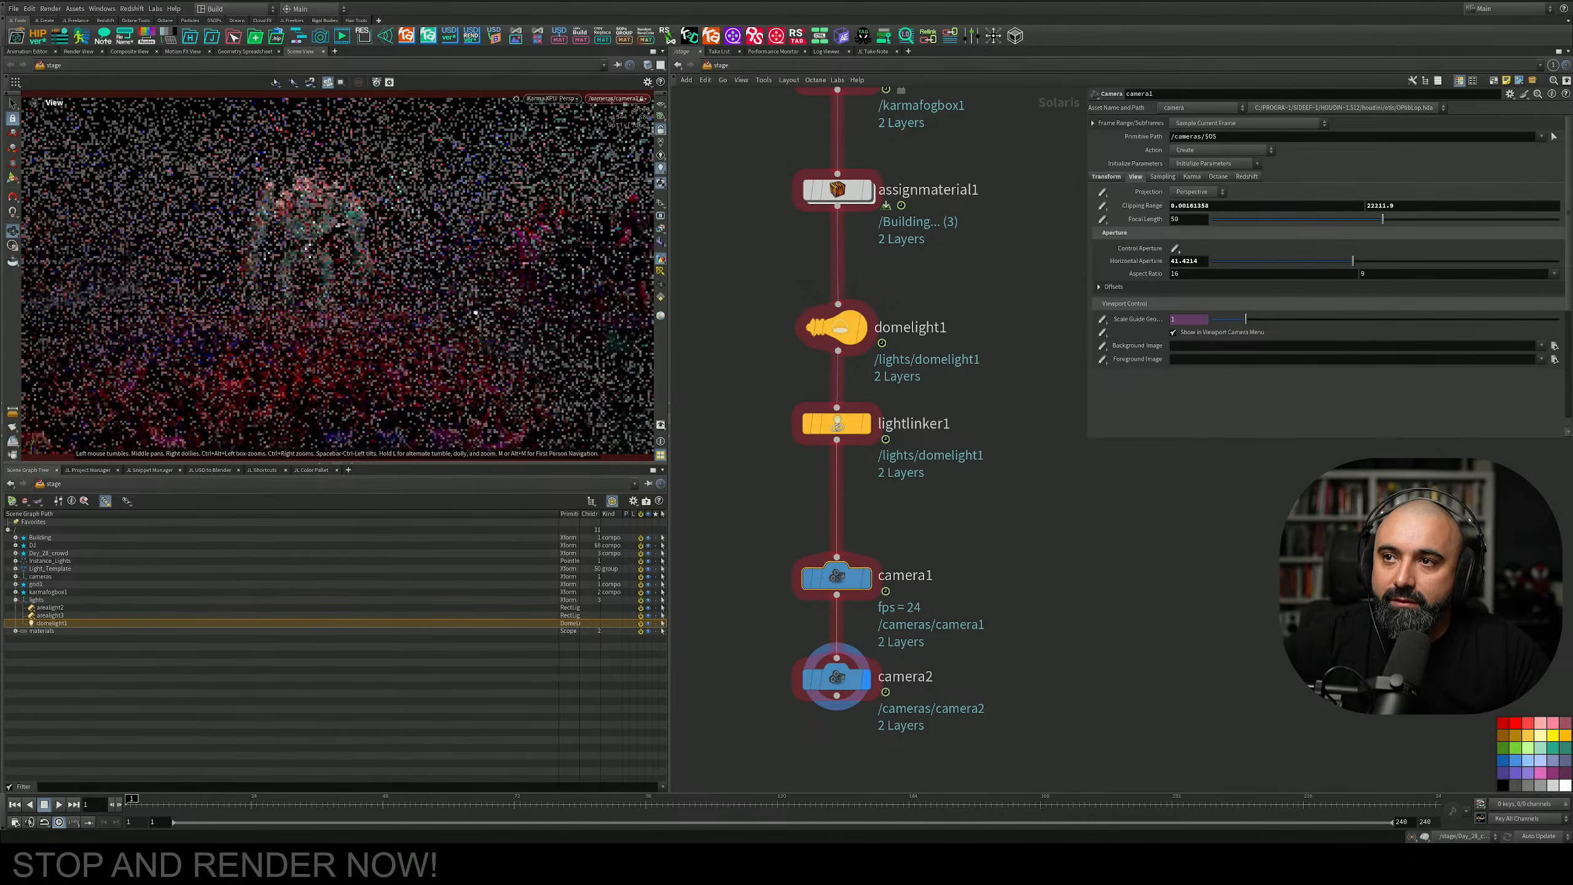
{"action": "middle_click_drag", "start_coordinate": [426, 307], "coordinate": [477, 290]}
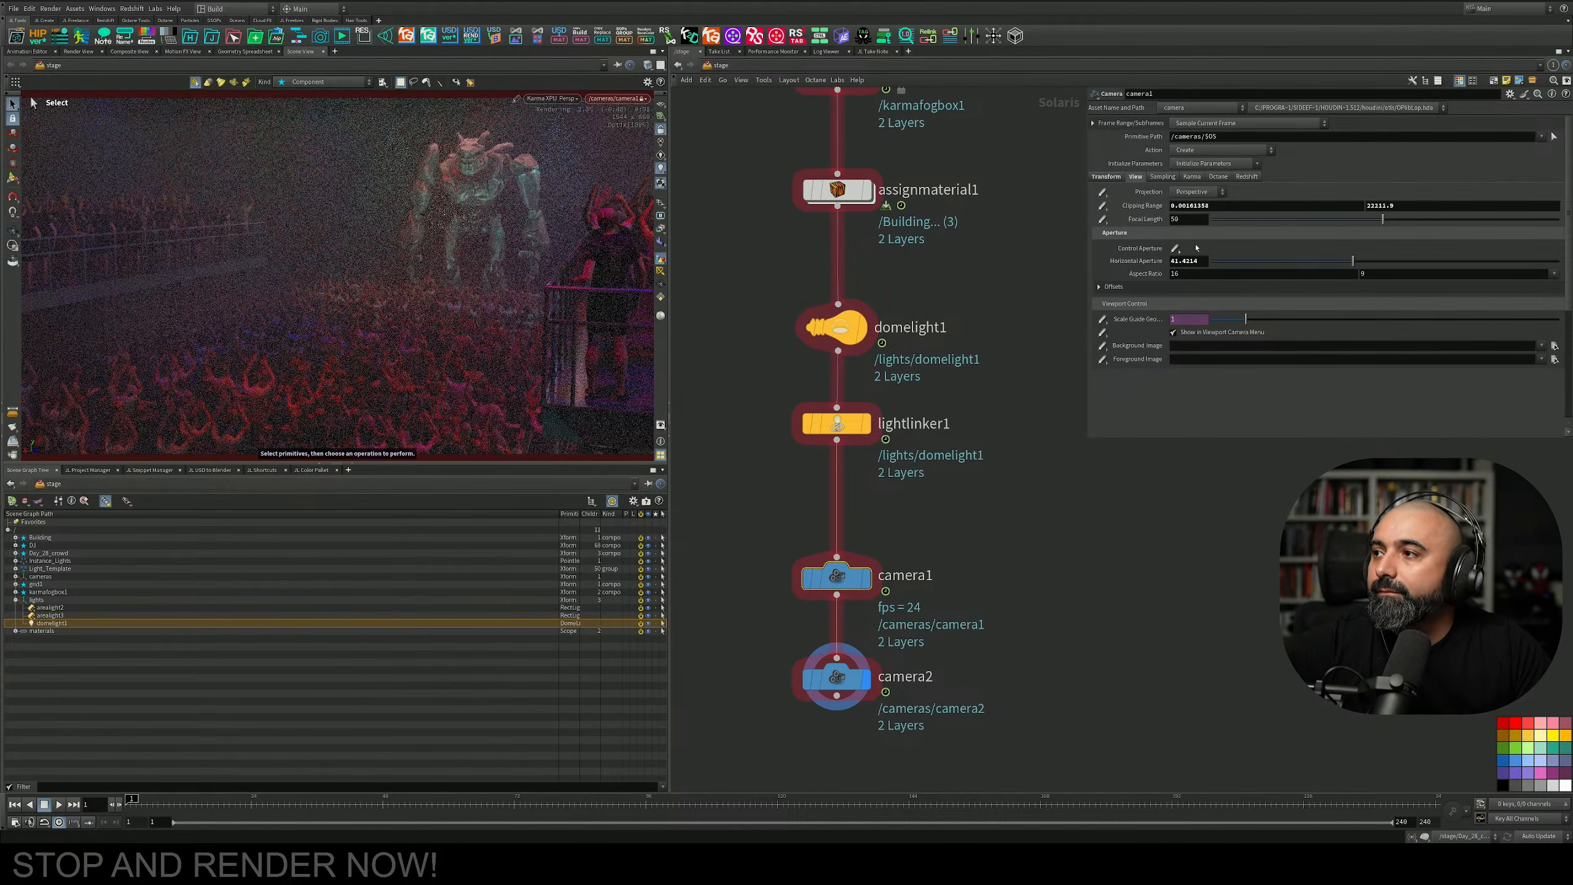
Set camera1's focal length to 24.
{"action": "double_click", "coordinate": [1187, 219]}
{"action": "type", "text": "24"}
{"action": "key", "text": "Return"}
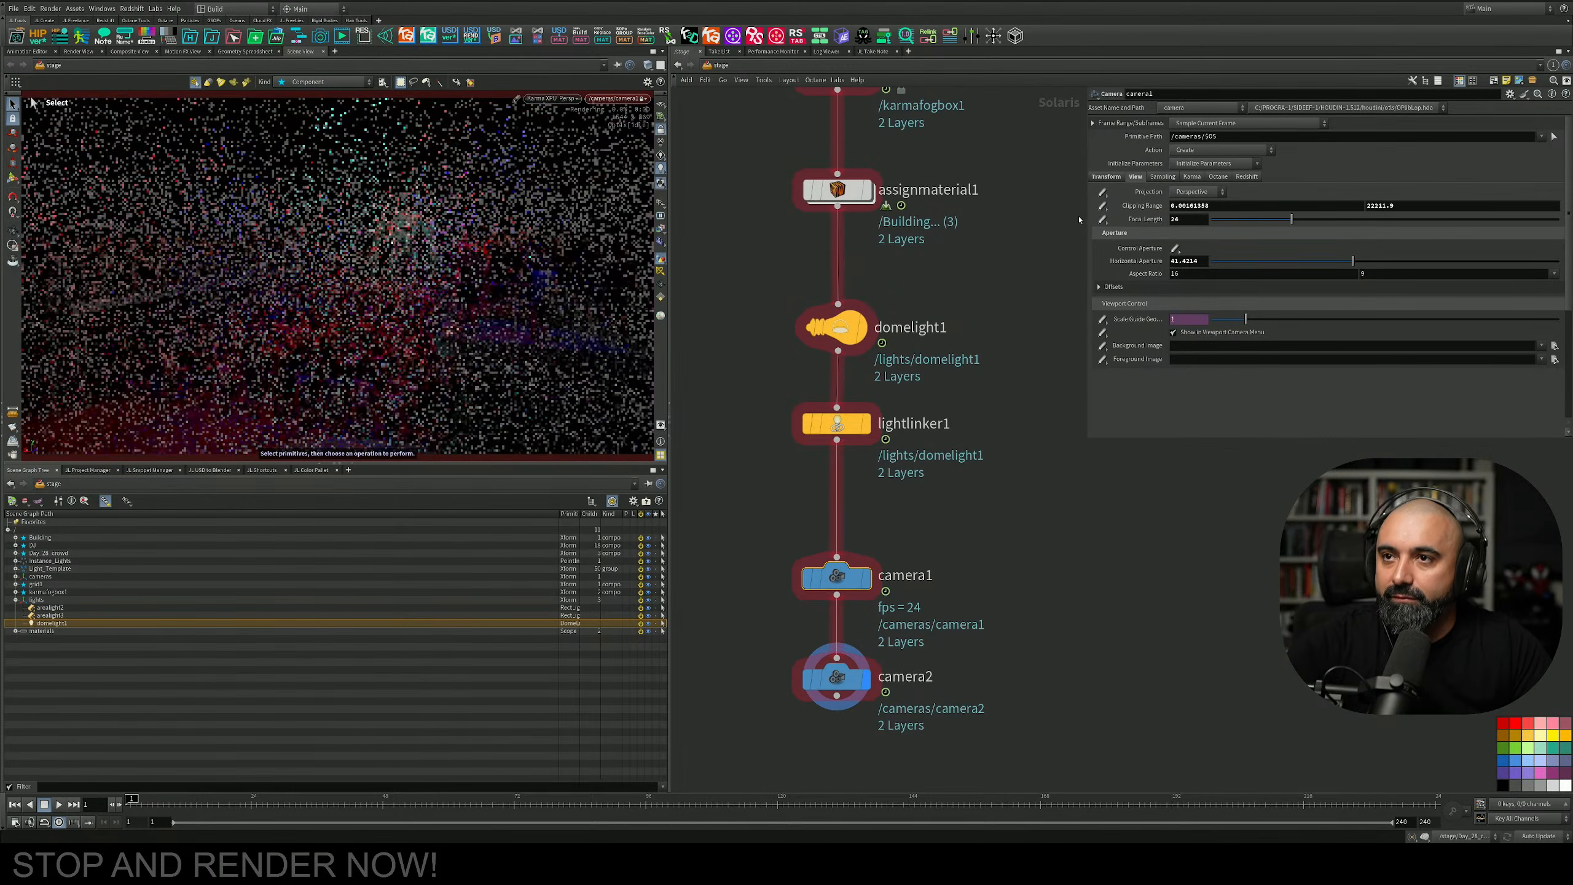
Reframe camera1 for a wide shot just above the crowd, past the side balcony and towards the robot.
{"action": "key", "text": "Escape"}
{"action": "middle_click_drag", "start_coordinate": [479, 272], "coordinate": [496, 297]}
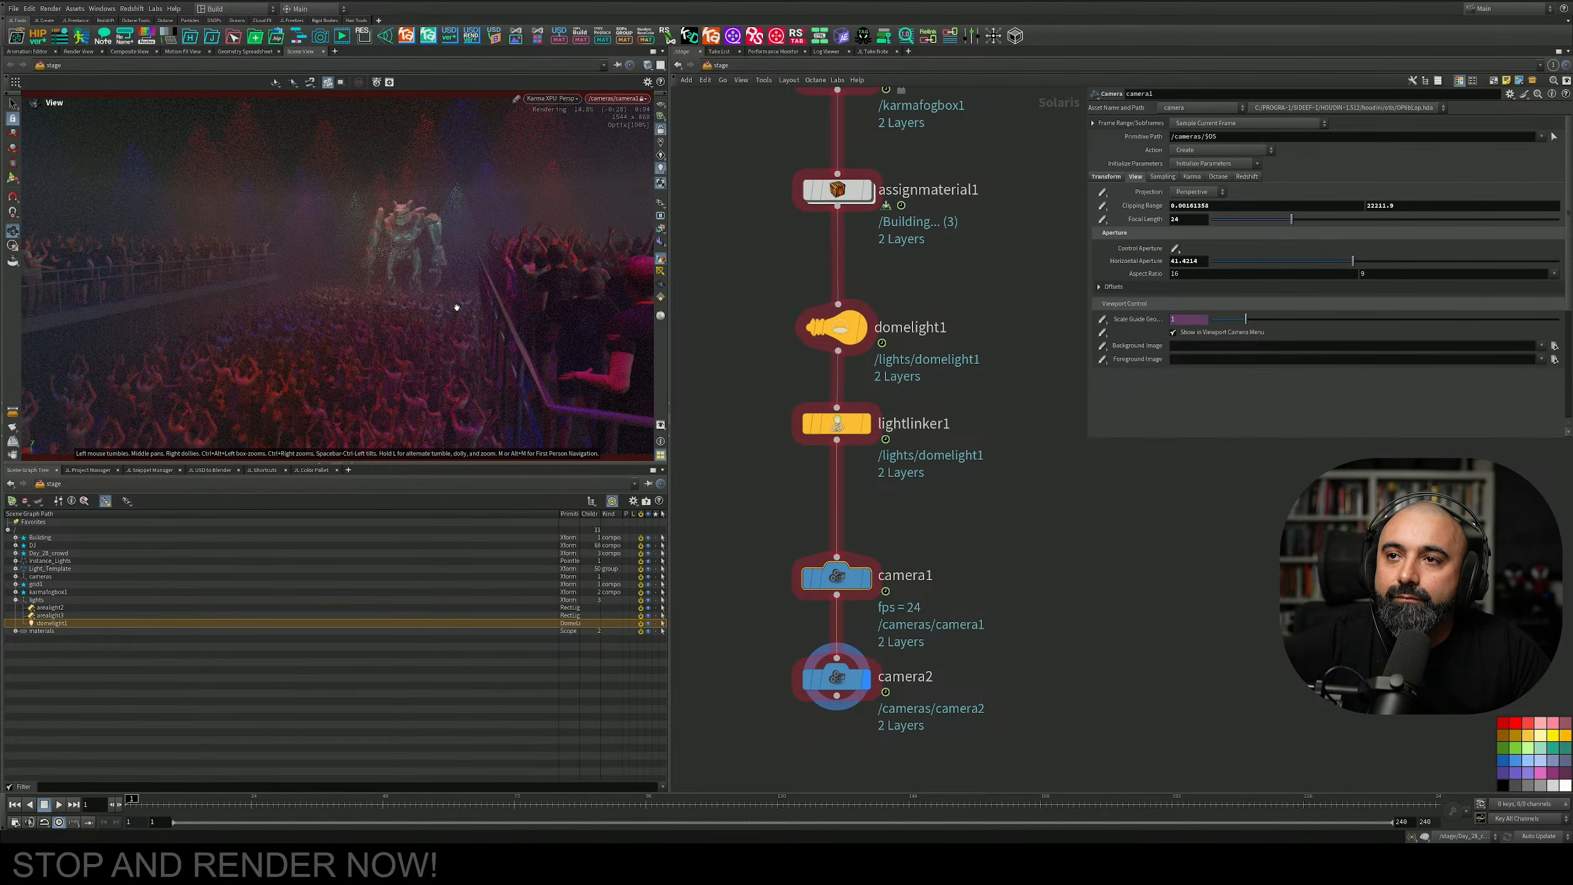
{"action": "middle_click_drag", "start_coordinate": [457, 307], "coordinate": [458, 282]}
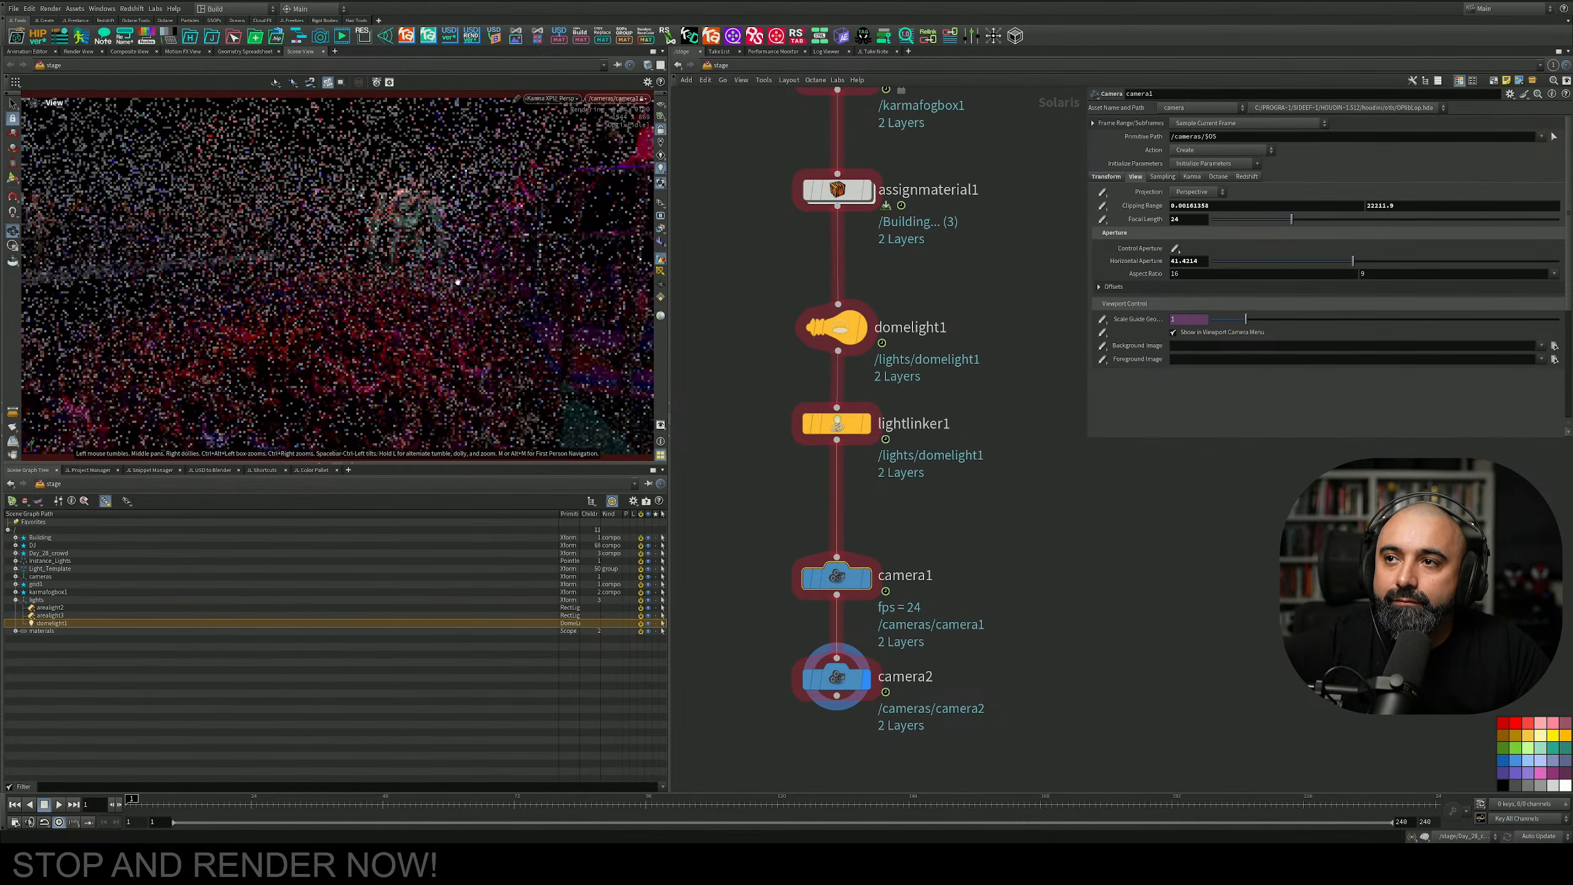
{"action": "right_click", "coordinate": [488, 326]}
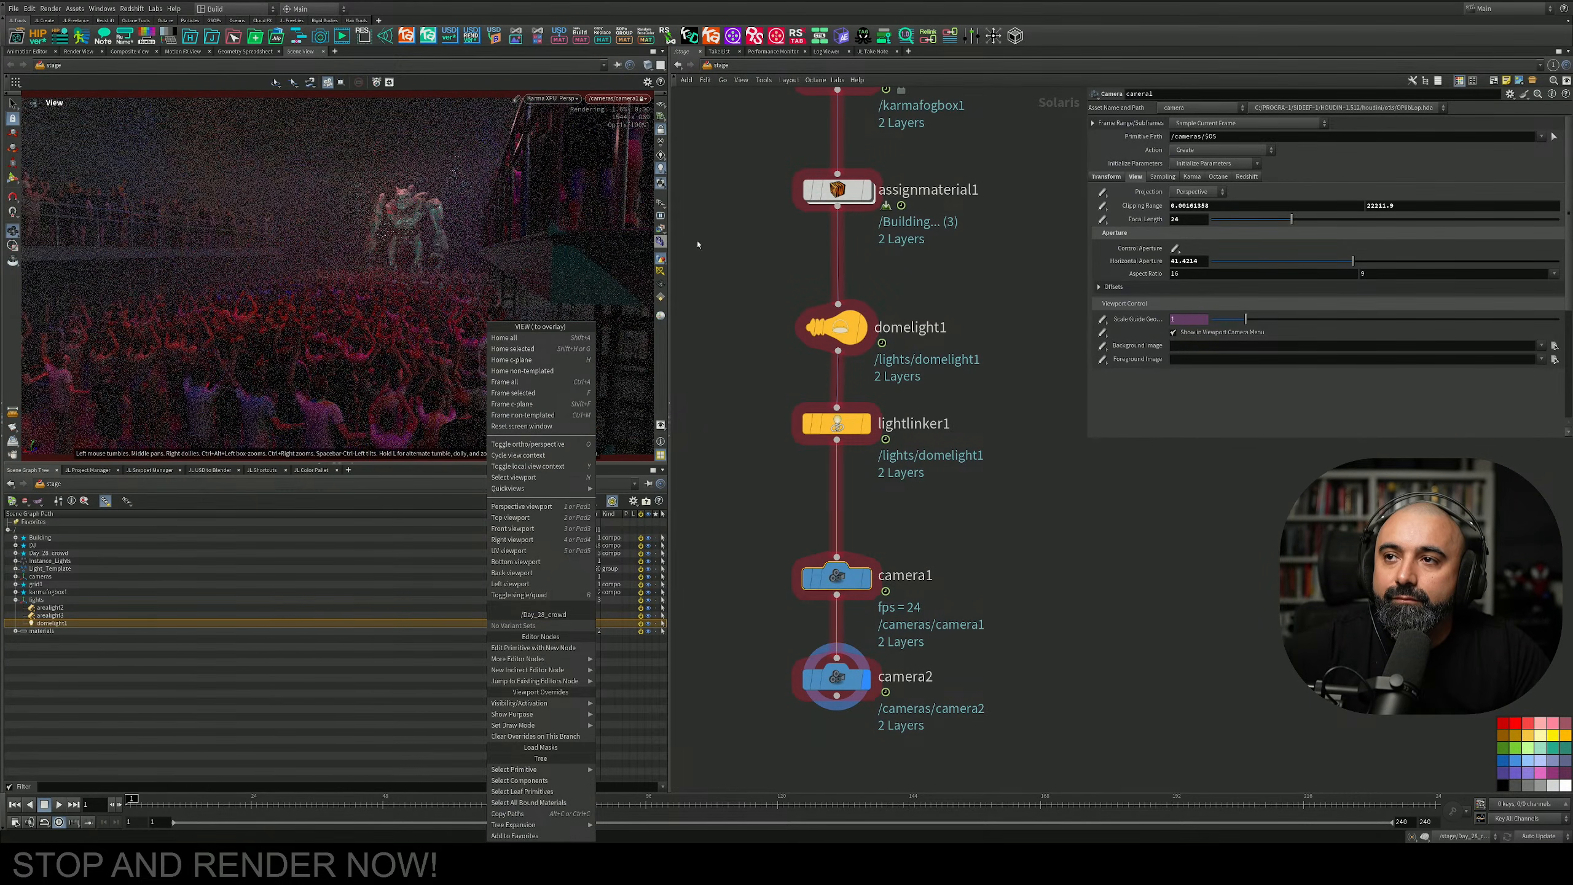
{"action": "left_click", "coordinate": [743, 277]}
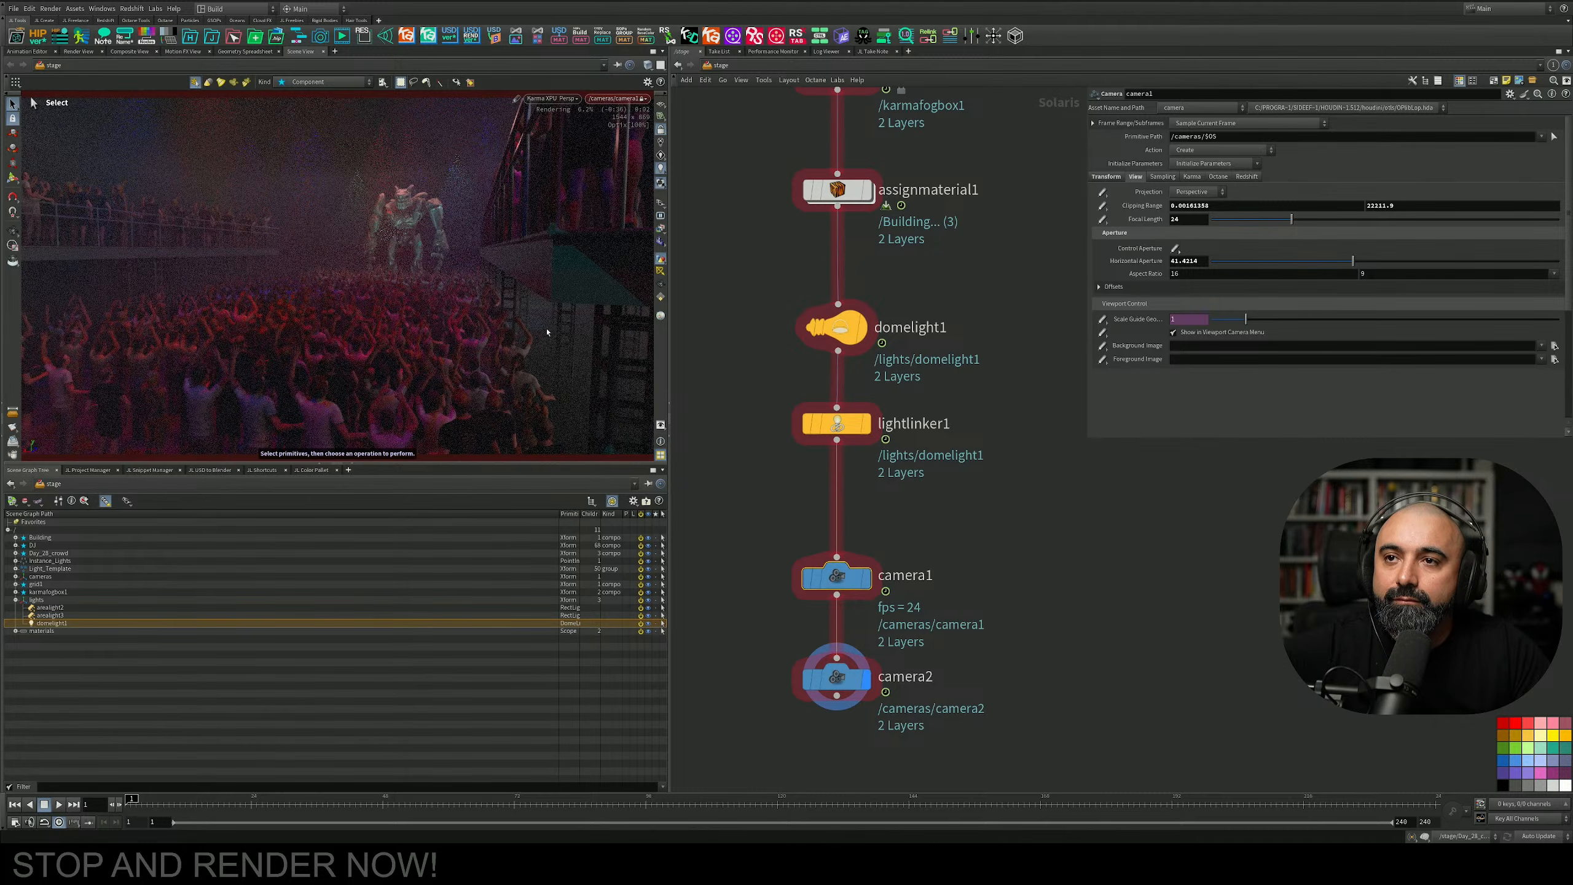
{"action": "key", "text": "Escape"}
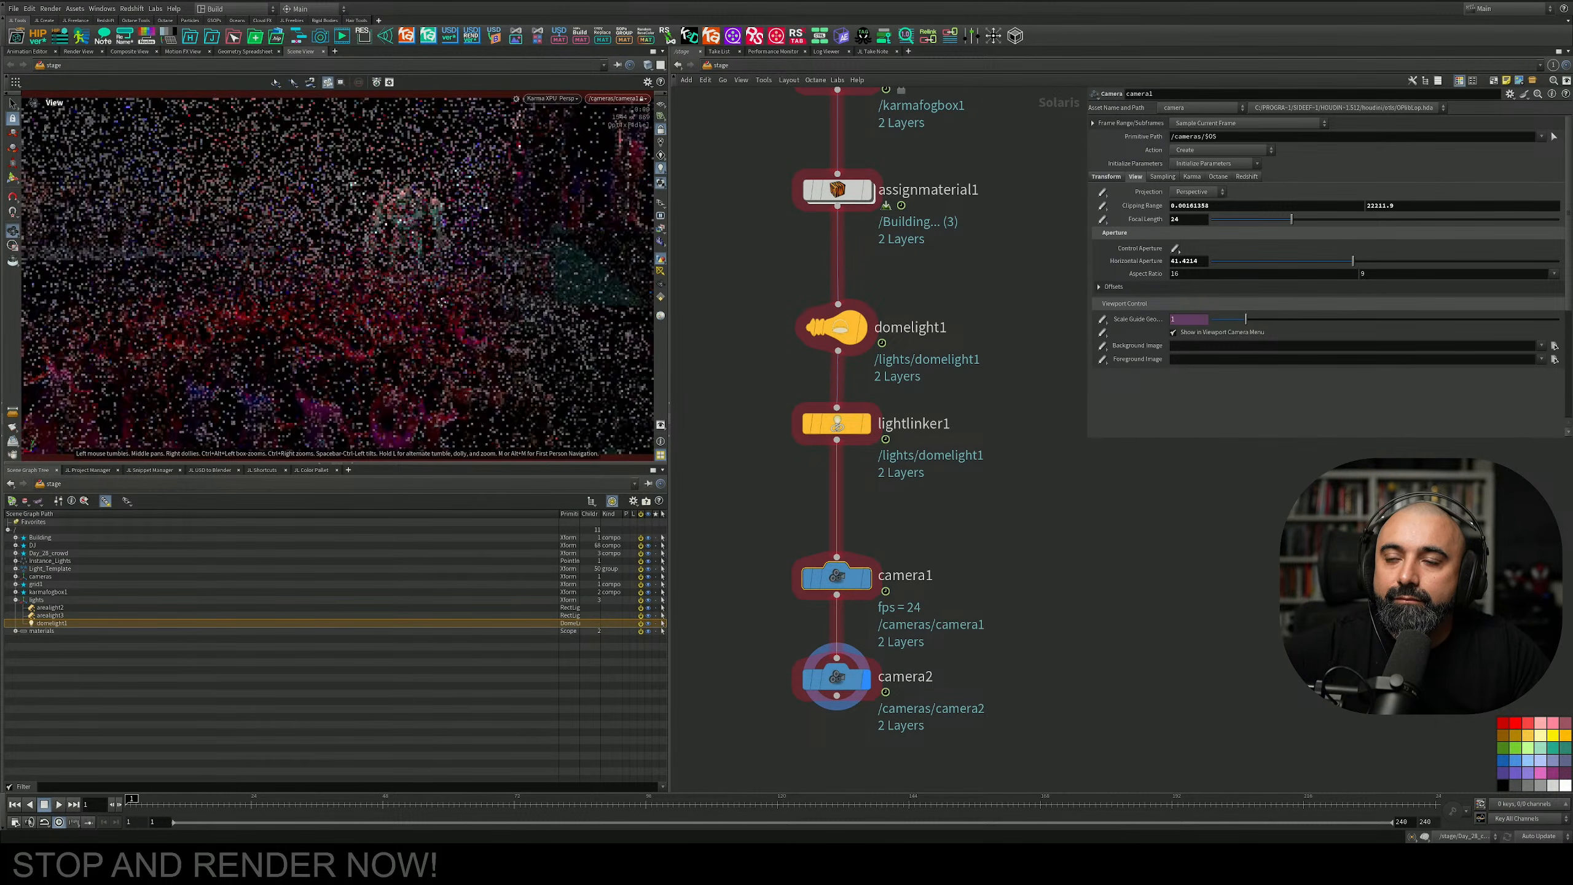
{"action": "left_click_drag", "start_coordinate": [446, 306], "coordinate": [418, 306]}
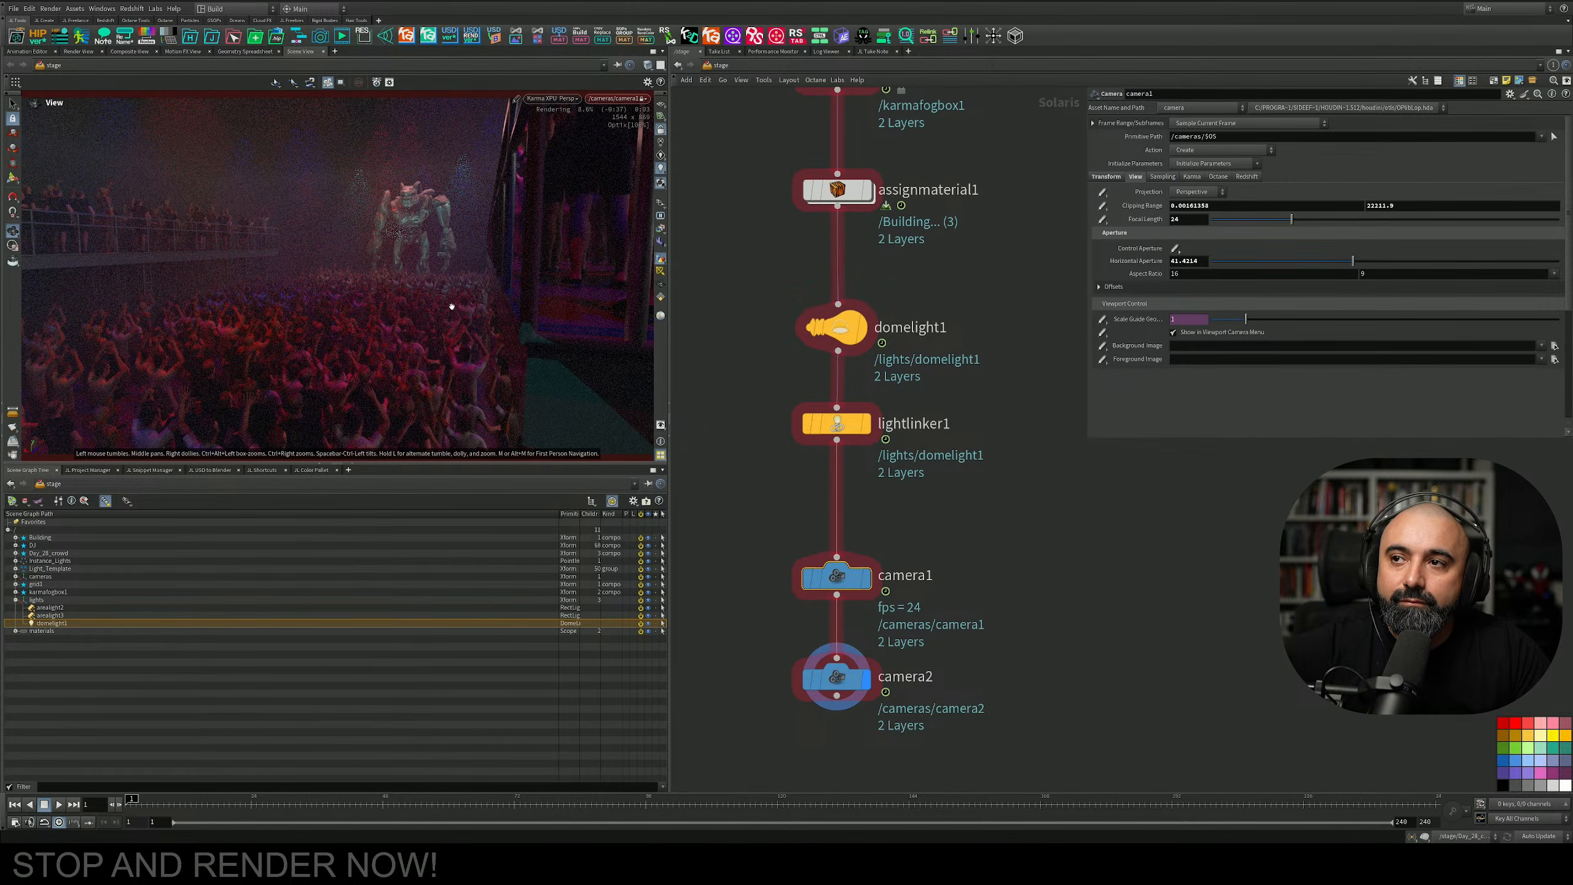
{"action": "key", "text": "s"}
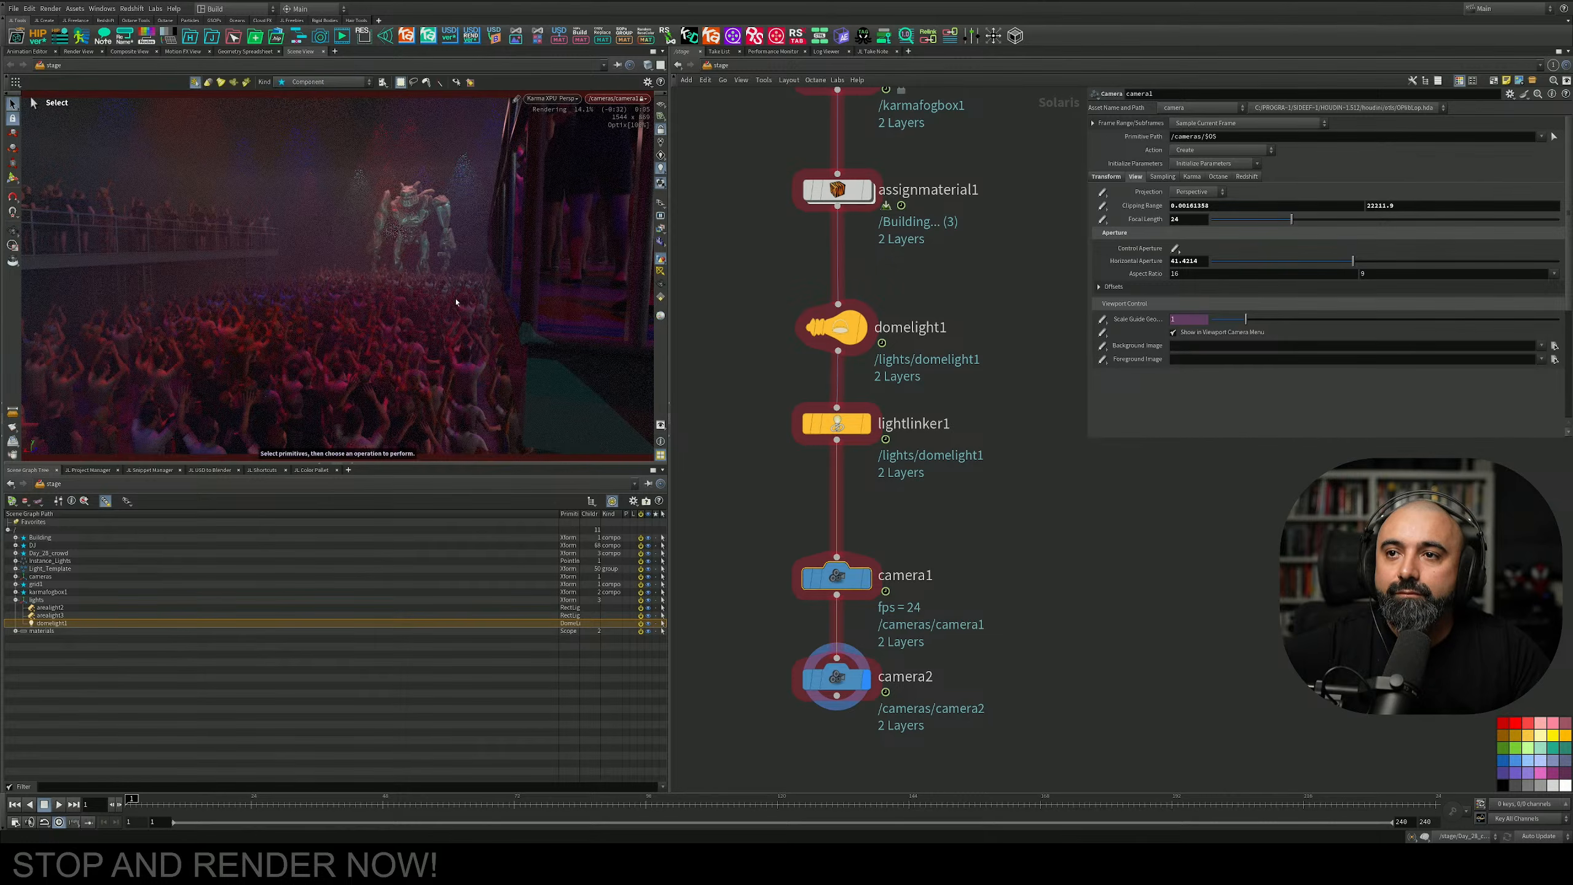
Duplicate camera2 as camera3, wire it after camera2 and look through camera3 in the viewport.
{"action": "middle_click_drag", "start_coordinate": [898, 490], "coordinate": [908, 232]}
{"action": "left_click_drag", "start_coordinate": [861, 420], "coordinate": [861, 549], "text": "alt"}
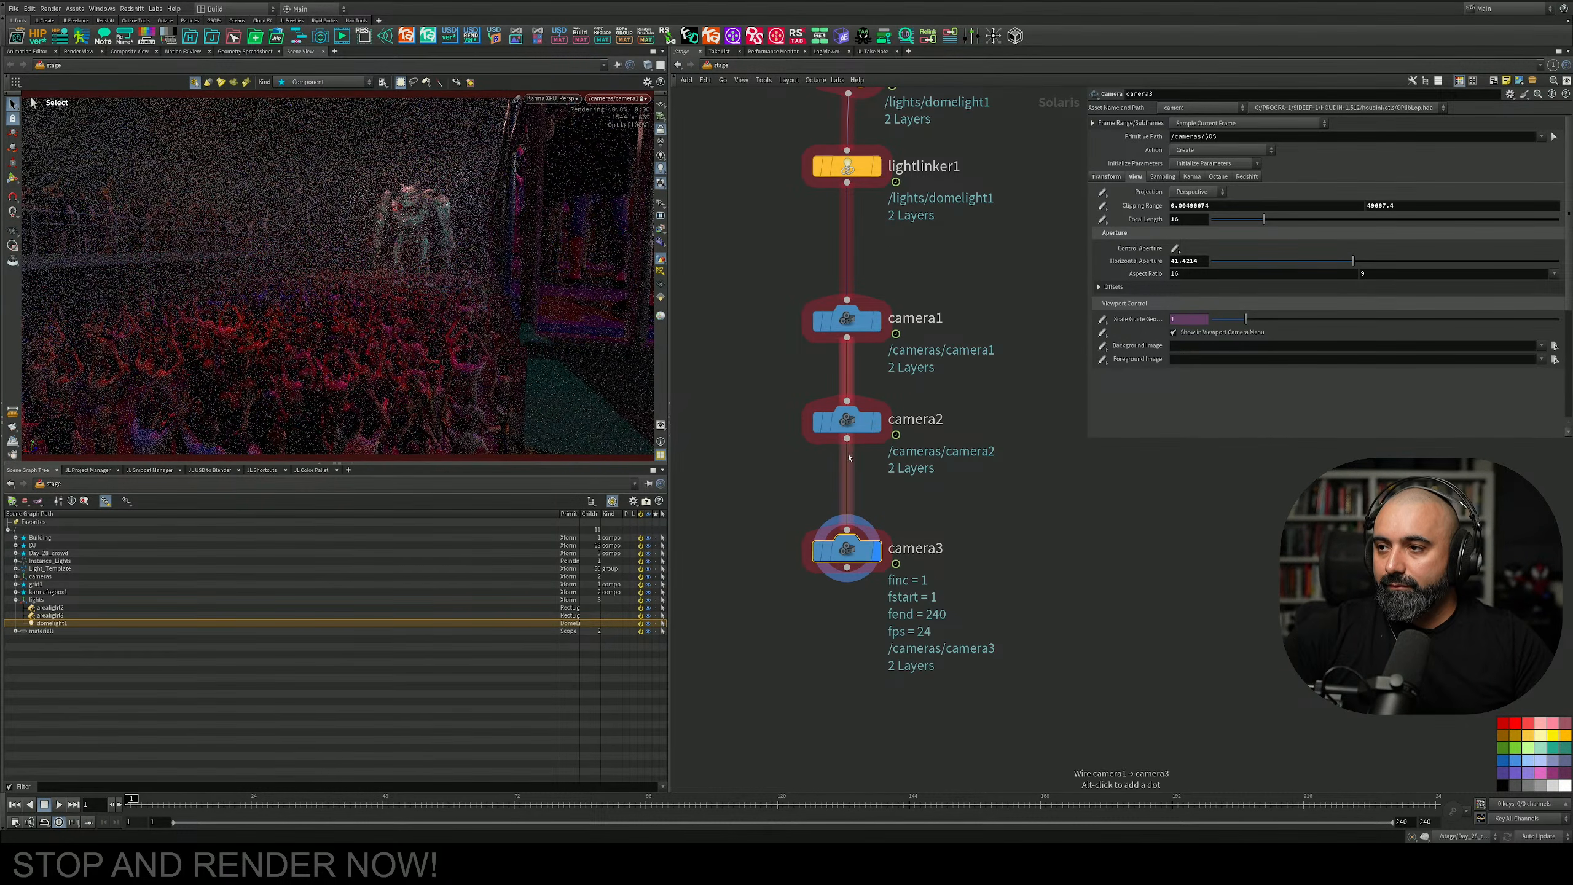
{"action": "left_click_drag", "start_coordinate": [846, 439], "coordinate": [846, 538]}
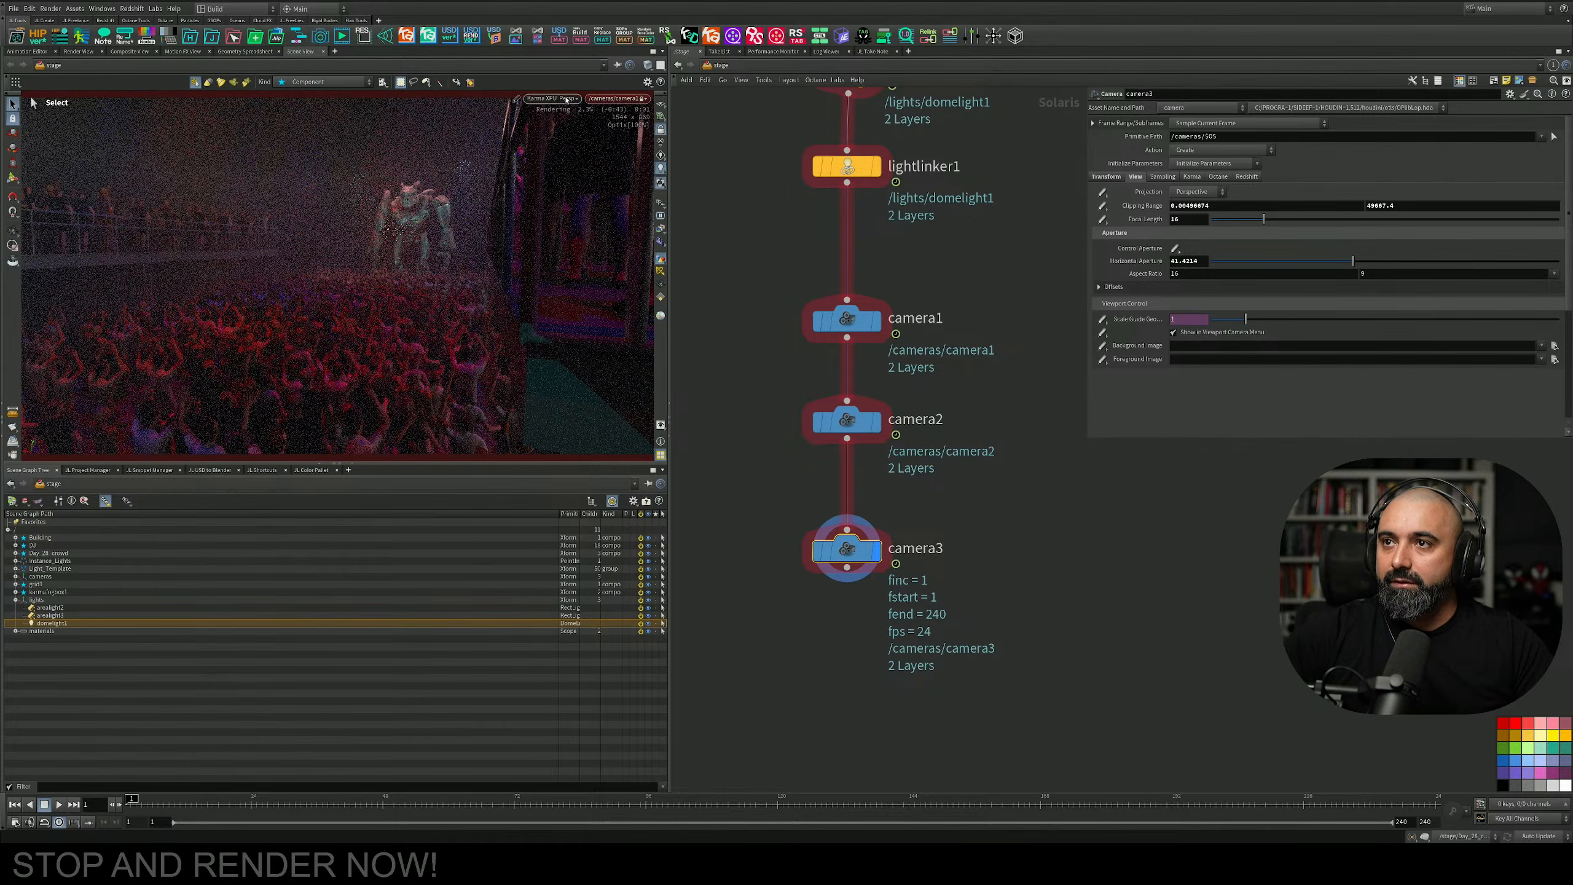
{"action": "left_click", "coordinate": [609, 99]}
{"action": "left_click", "coordinate": [620, 134]}
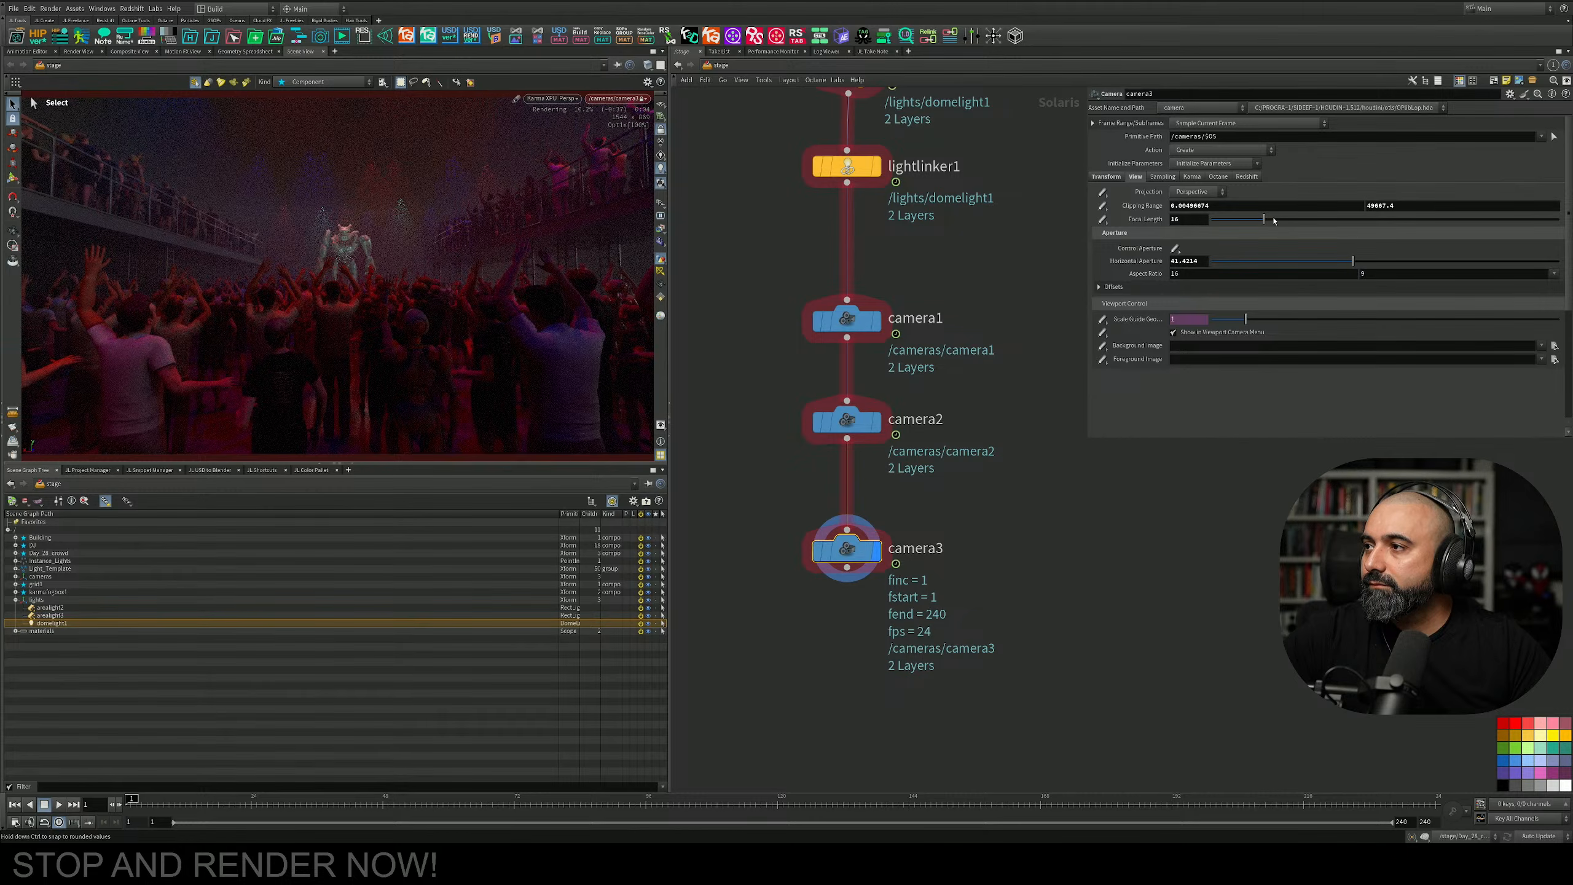
Set camera3's focal length to 100 and reframe it on the full robot above the crowd, with balconies on both sides.
{"action": "left_click_drag", "start_coordinate": [1263, 218], "coordinate": [1558, 222]}
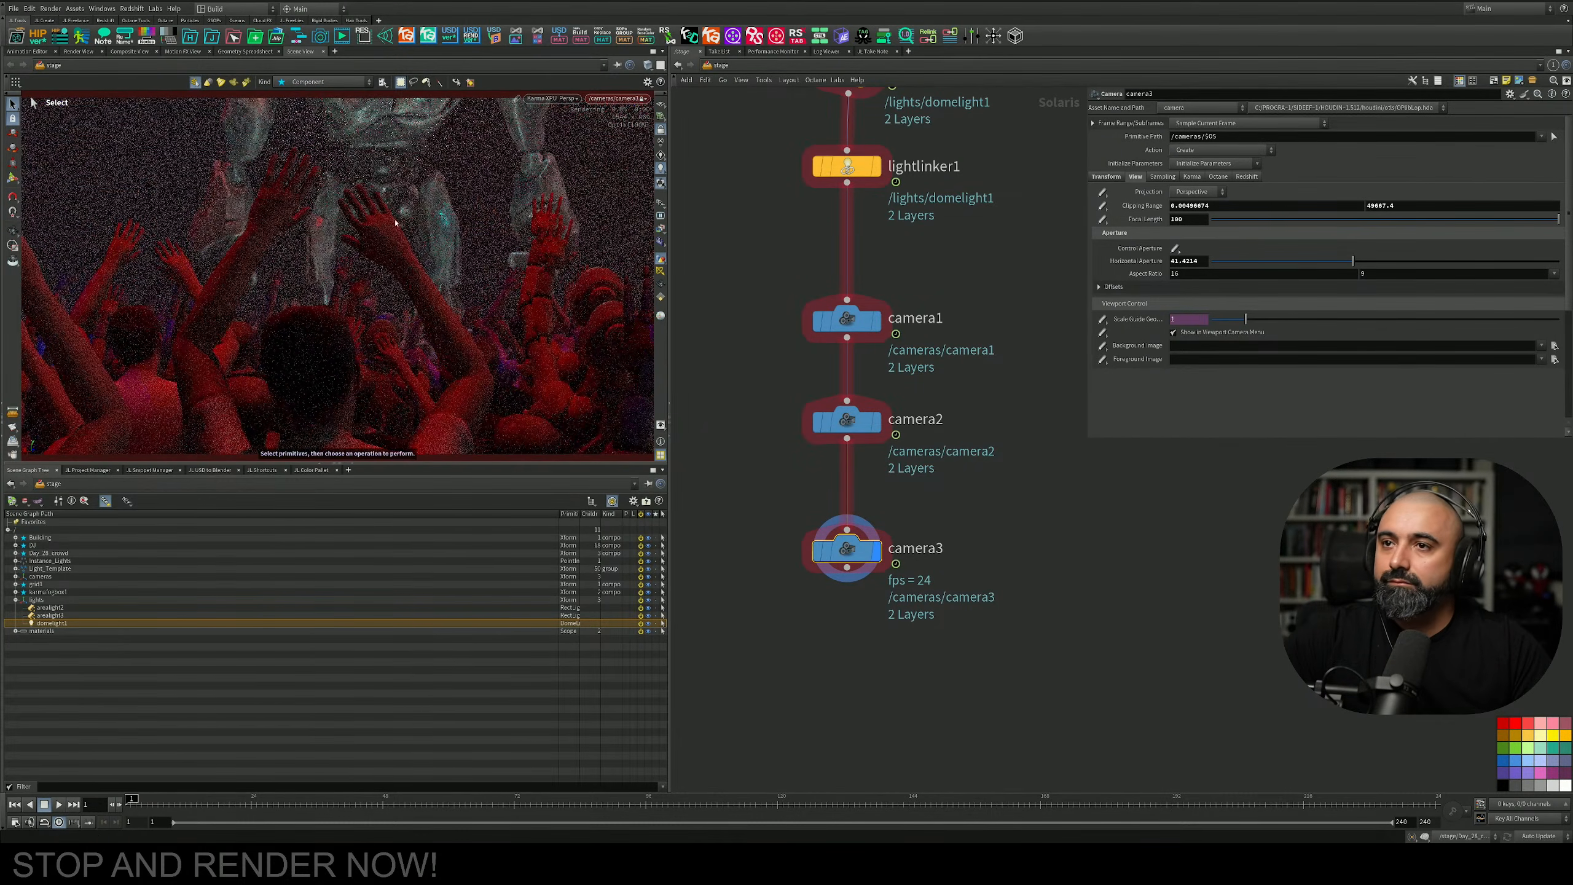
{"action": "key", "text": "Escape"}
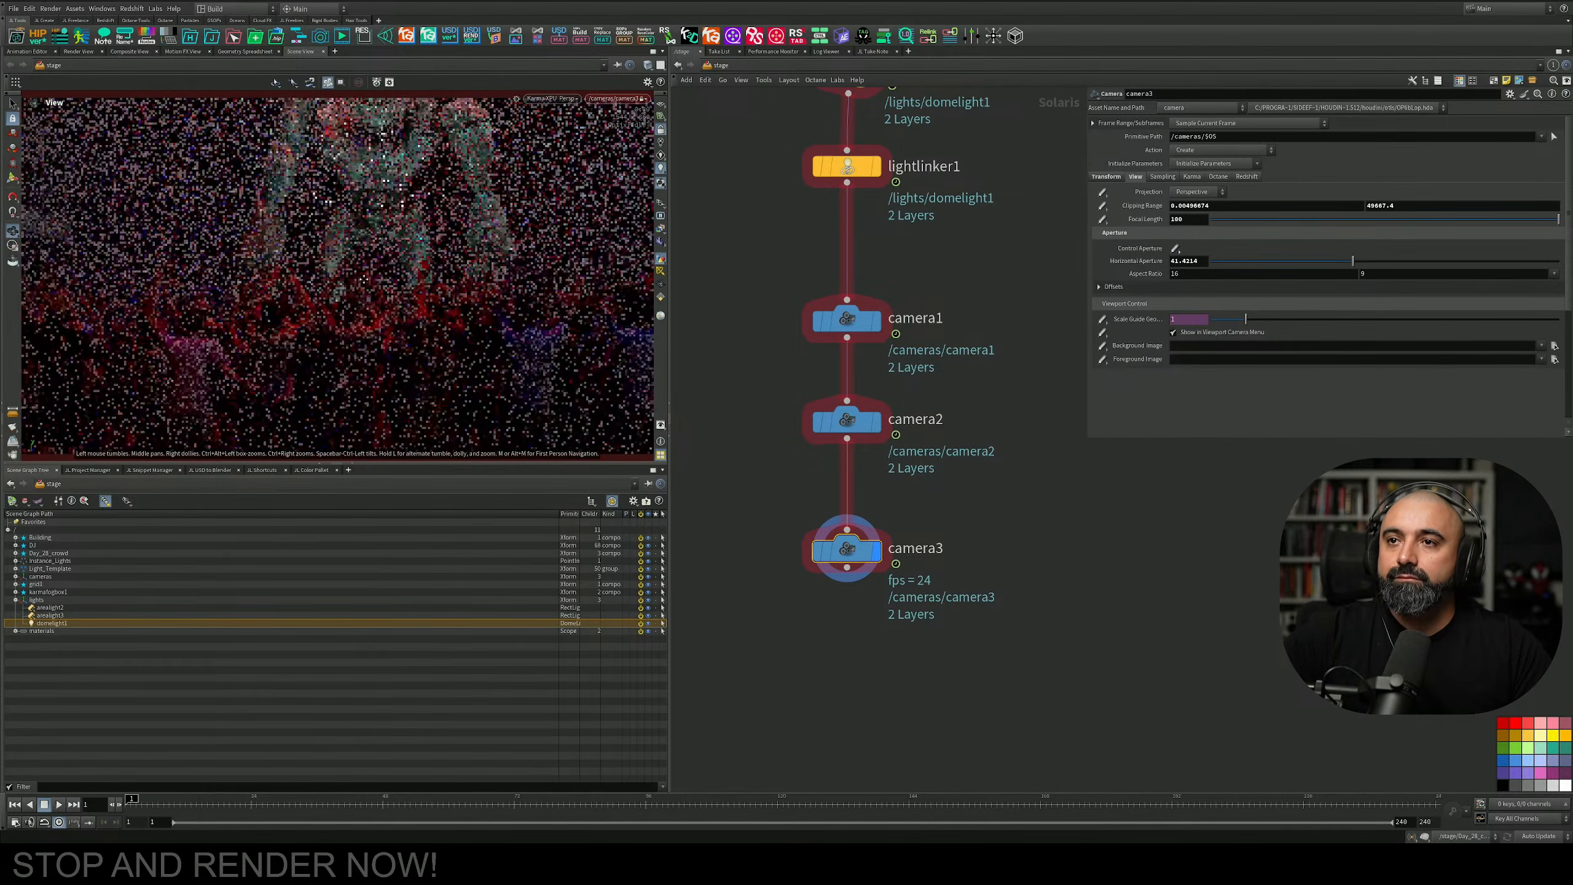
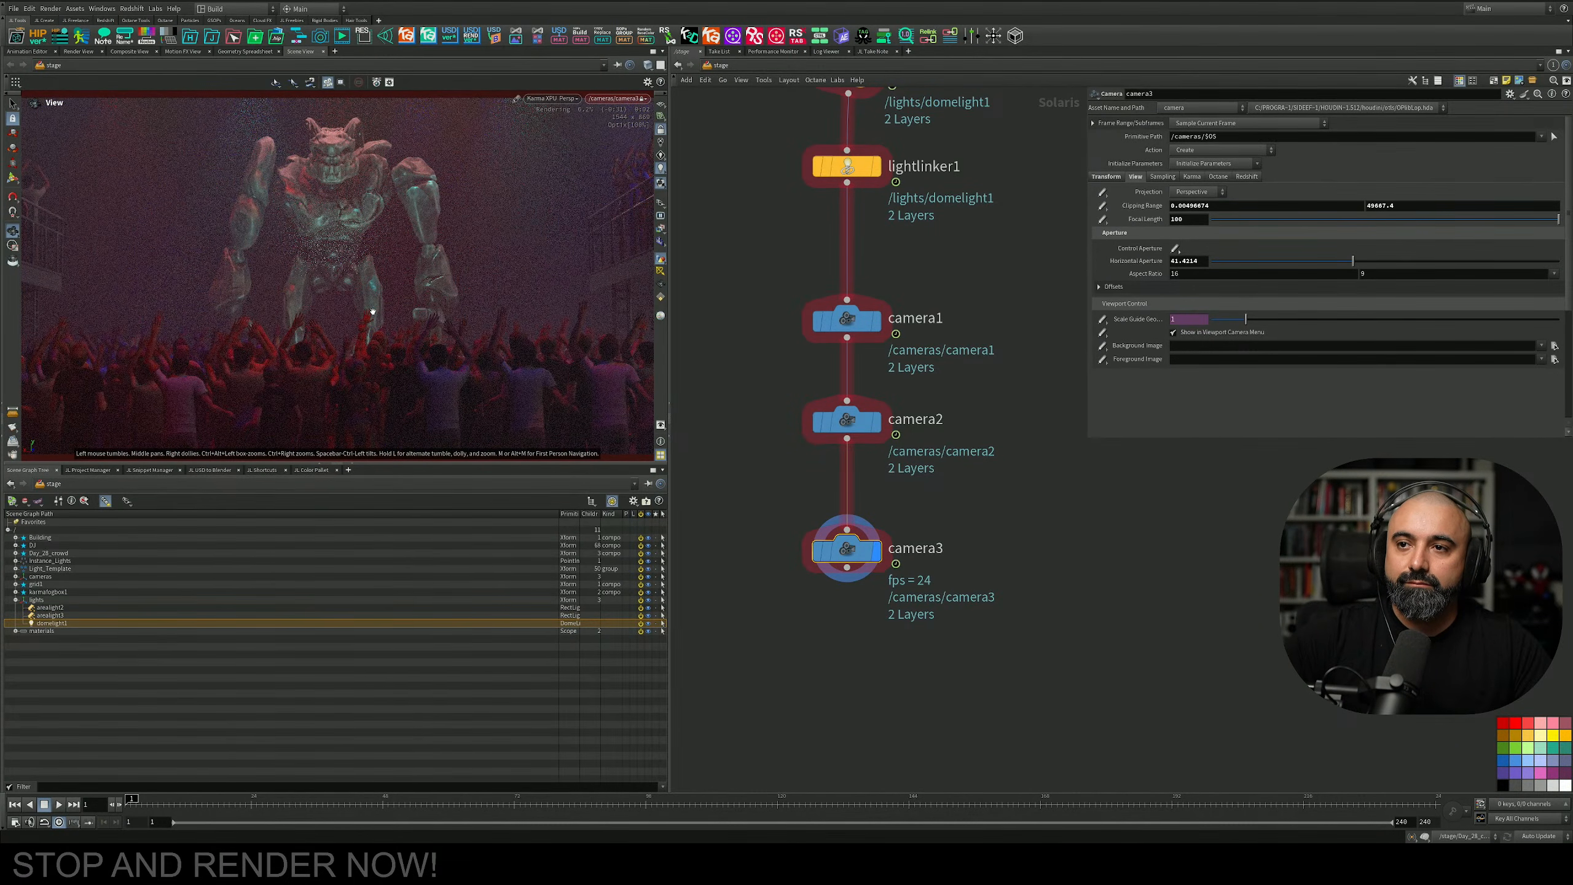
{"action": "right_click_drag", "start_coordinate": [368, 313], "coordinate": [321, 320]}
{"action": "mouse_move", "coordinate": [321, 320]}
{"action": "middle_mouse_down"}
{"action": "mouse_move", "coordinate": [333, 312]}
{"action": "mouse_move", "coordinate": [315, 315]}
{"action": "middle_mouse_up"}
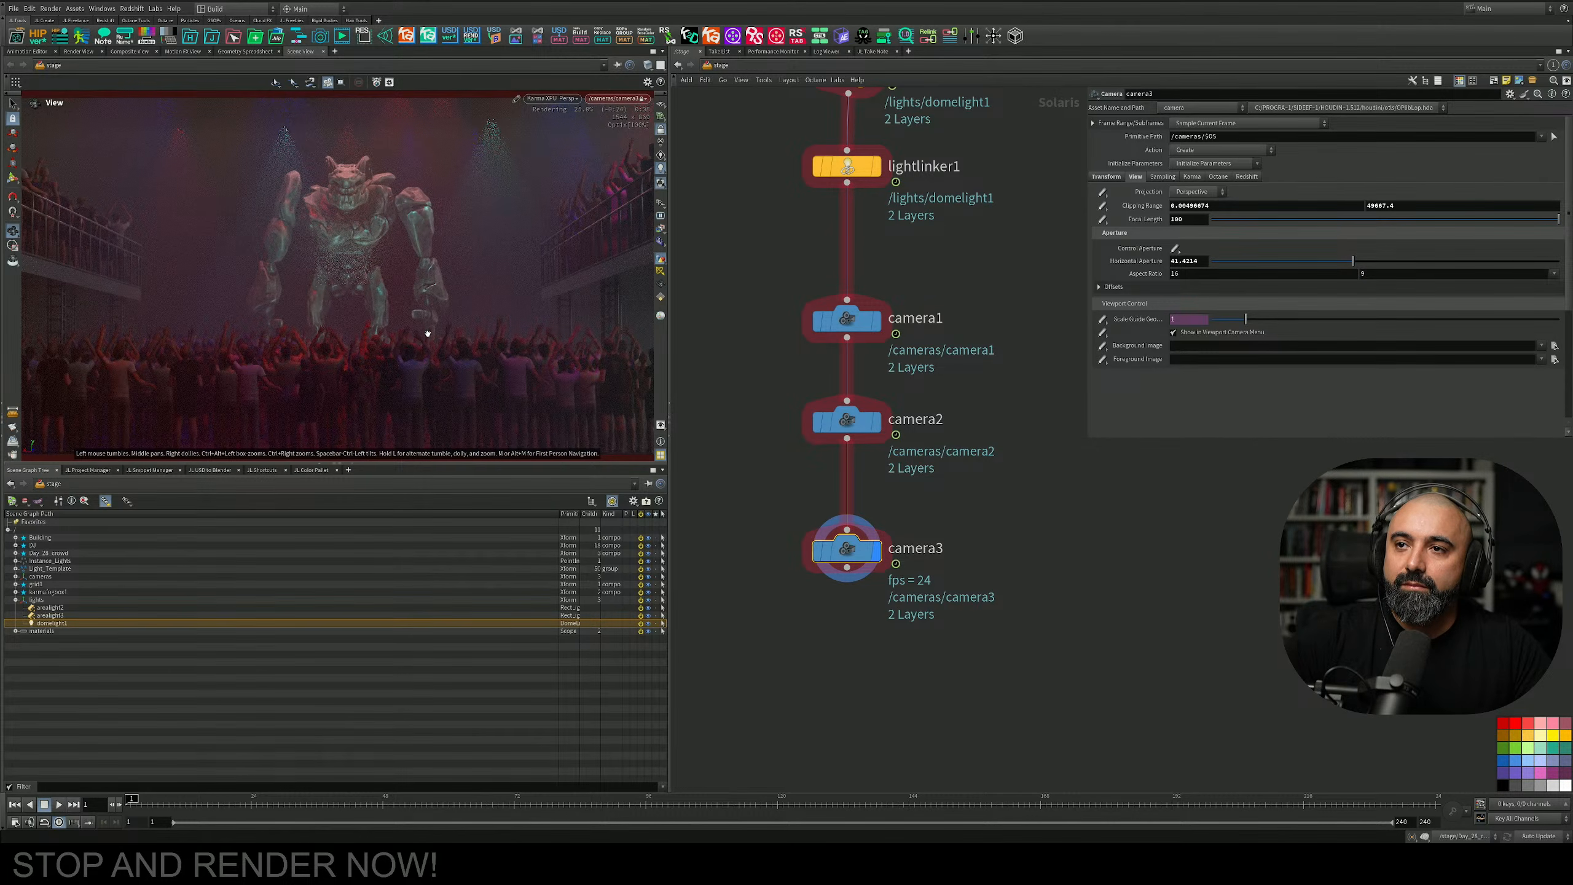
{"action": "key", "text": "s"}
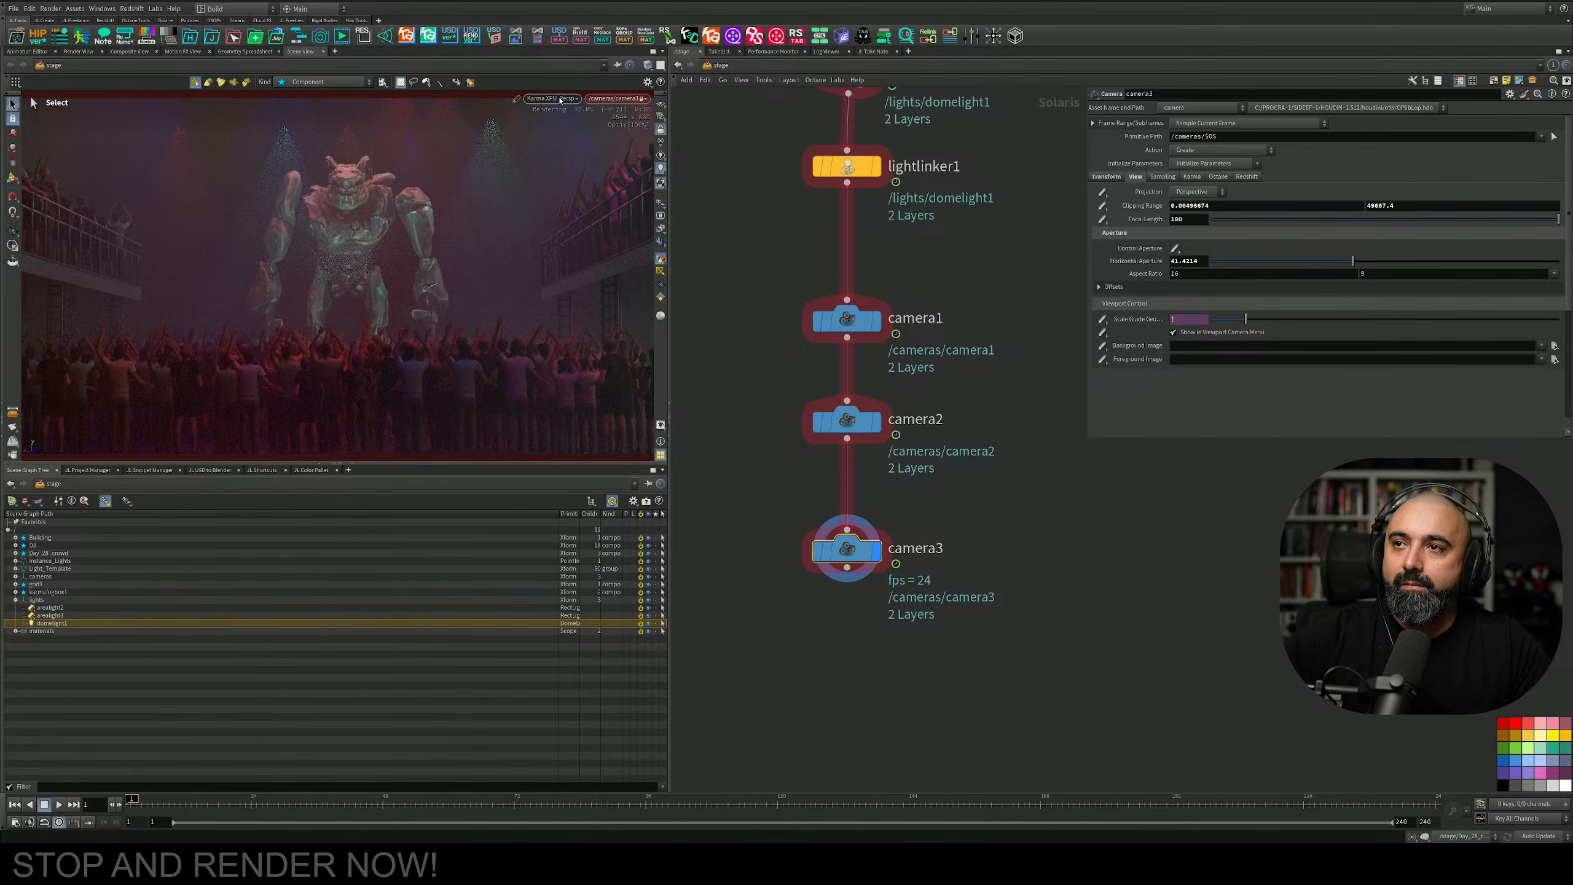
Switch the viewport from Karma XPU to the standard non-rendered display and save the scene.
{"action": "left_click", "coordinate": [551, 99]}
{"action": "left_click", "coordinate": [558, 141]}
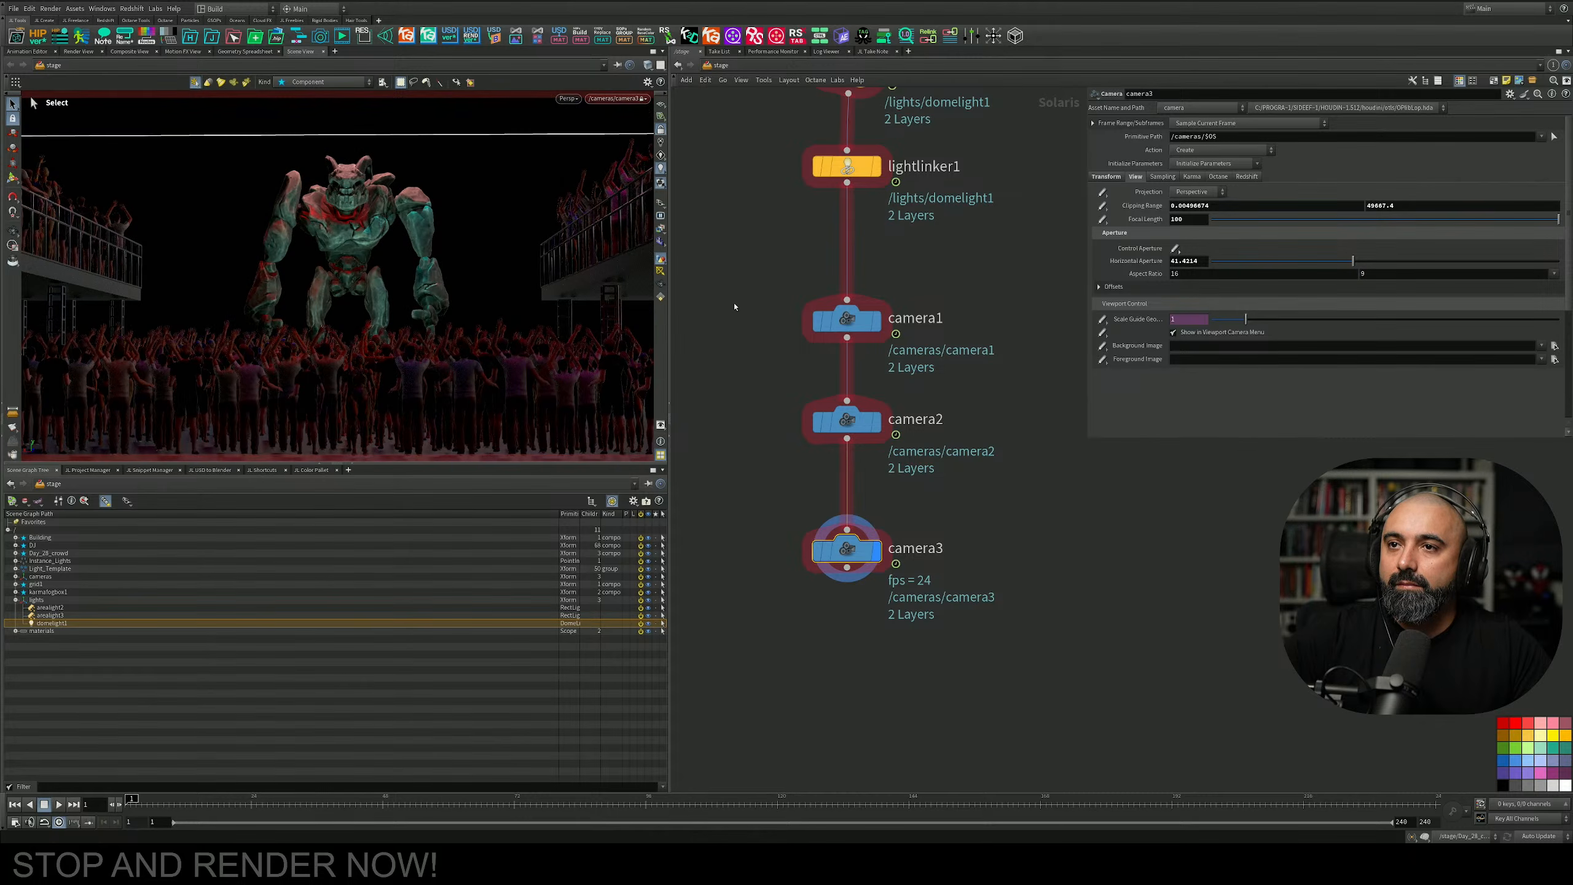
{"action": "middle_click_drag", "start_coordinate": [779, 198], "coordinate": [788, 458]}
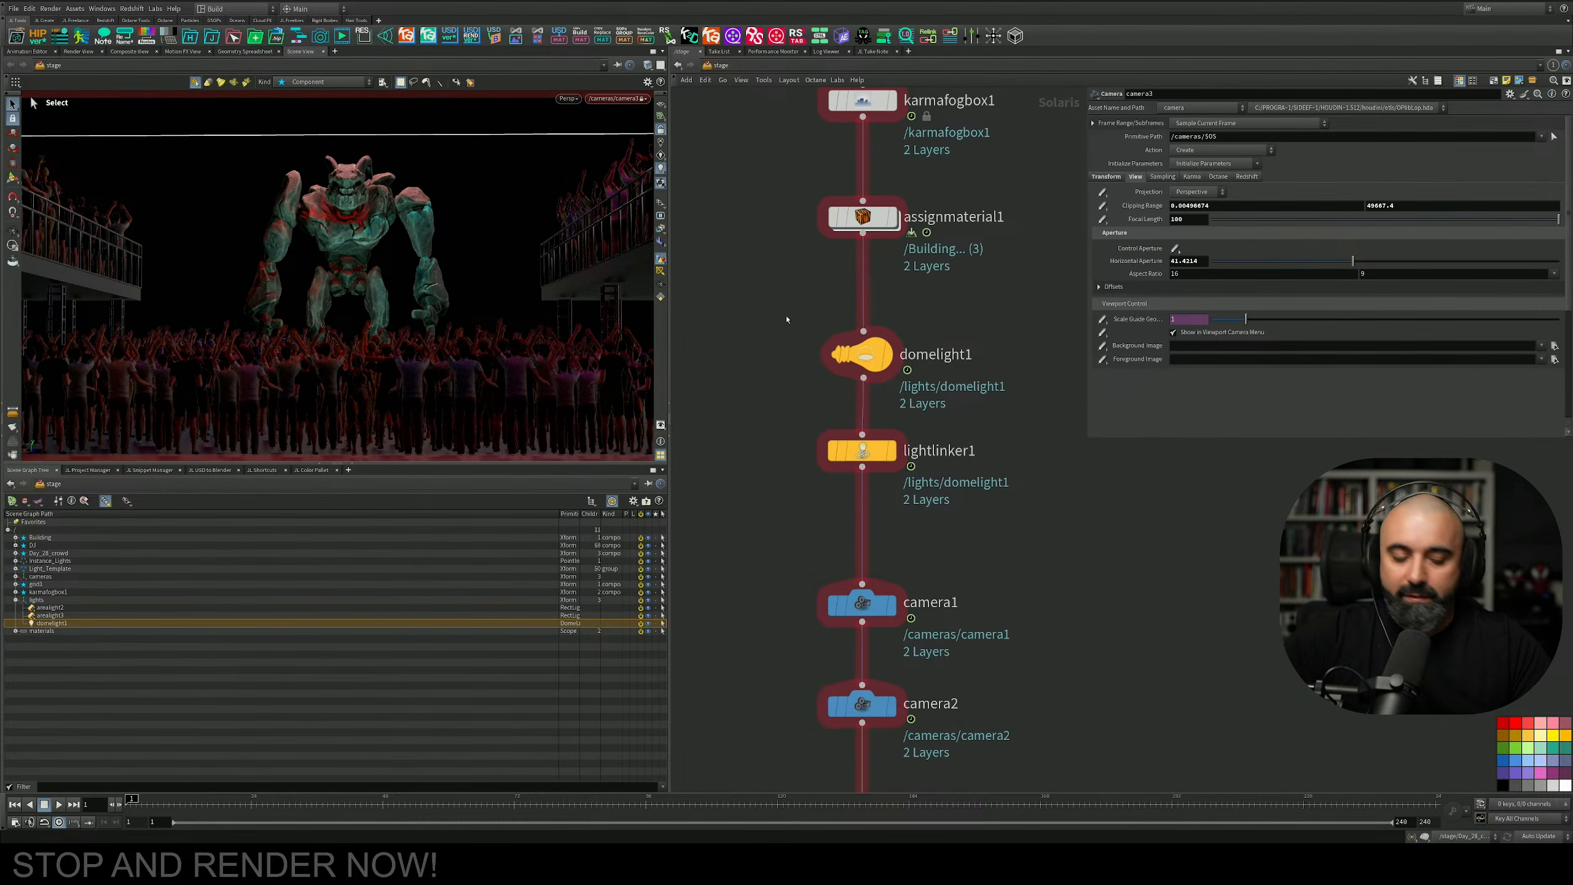
{"action": "key", "text": "ctrl+s"}
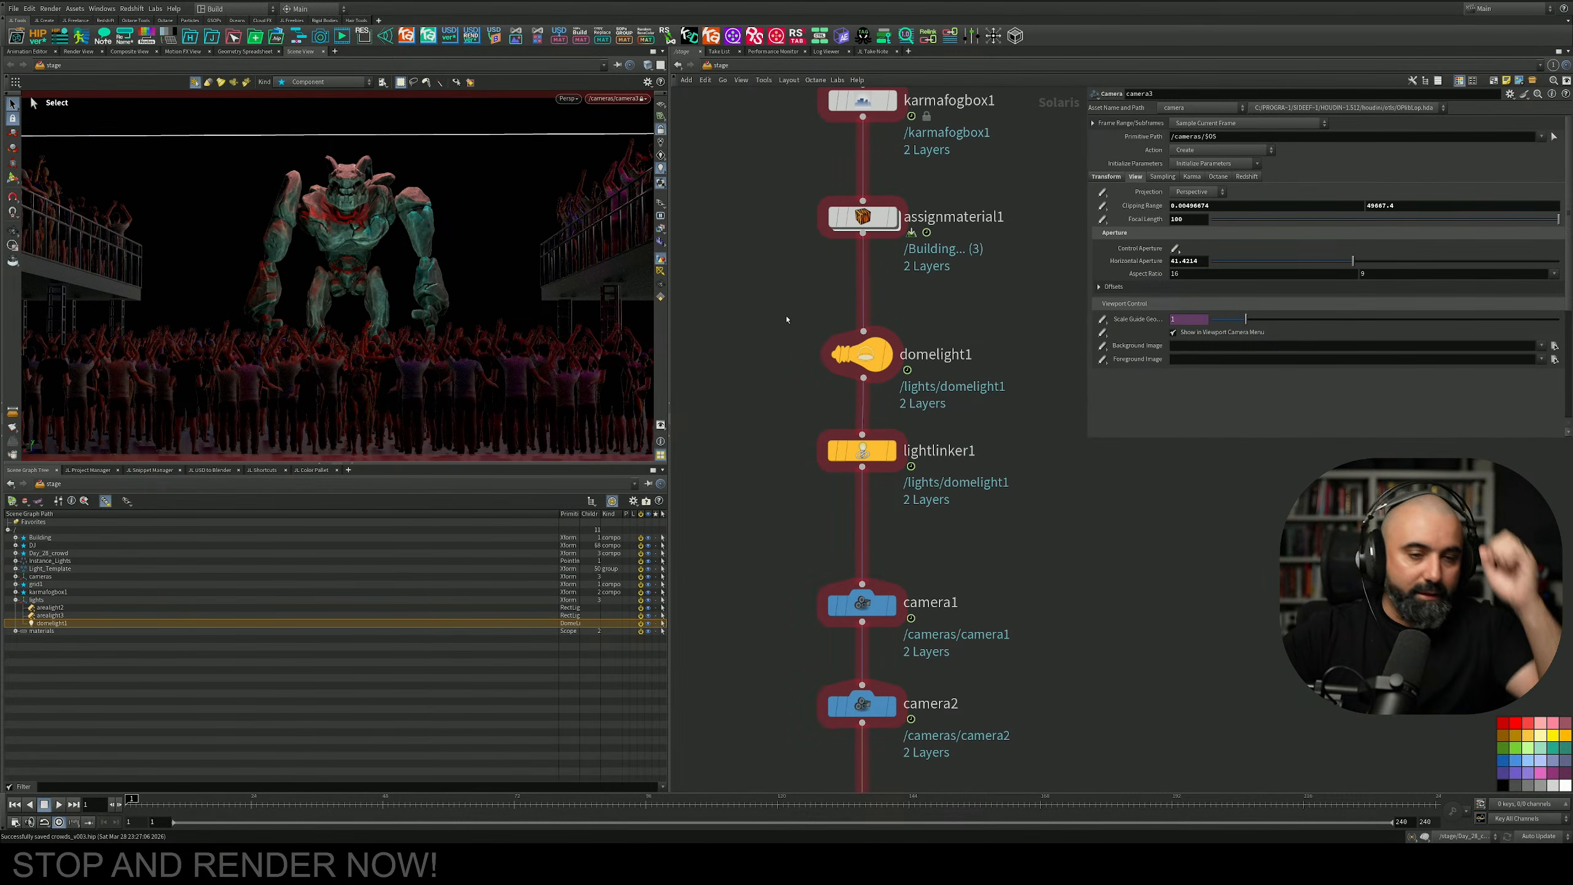
Open the network inside the Day_28_crowd SOP Create node, above the DJ and Building nodes.
{"action": "mouse_move", "coordinate": [797, 157]}
{"action": "middle_mouse_down"}
{"action": "mouse_move", "coordinate": [797, 415]}
{"action": "mouse_move", "coordinate": [774, 545]}
{"action": "middle_mouse_up"}
{"action": "middle_click_drag", "start_coordinate": [748, 141], "coordinate": [752, 514]}
{"action": "middle_click_drag", "start_coordinate": [767, 282], "coordinate": [774, 506]}
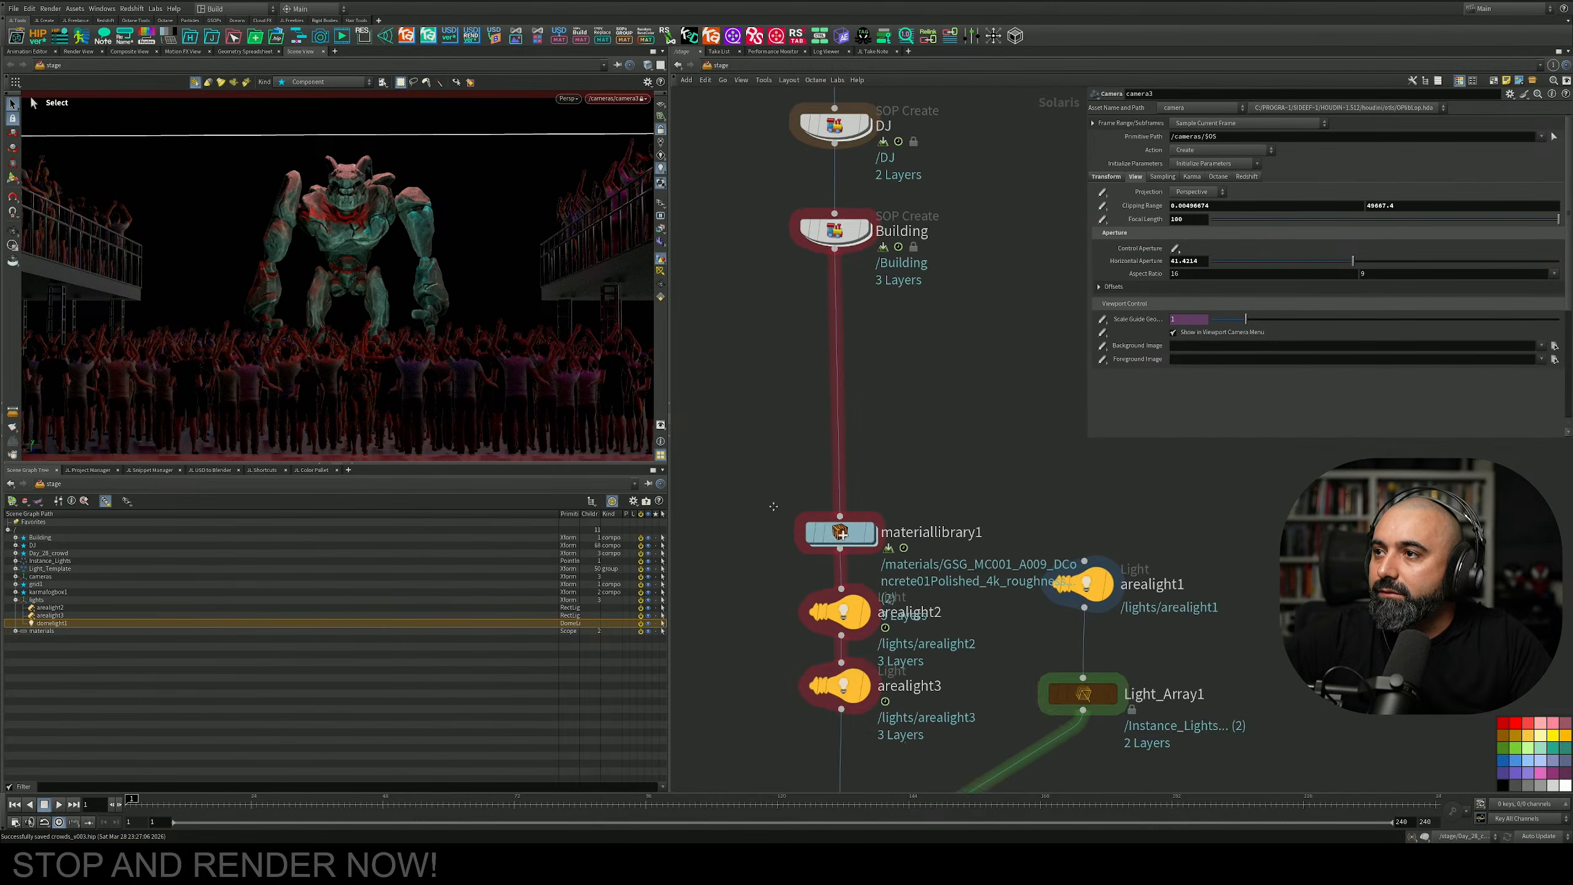
{"action": "middle_click_drag", "start_coordinate": [768, 145], "coordinate": [774, 504]}
{"action": "double_click", "coordinate": [833, 375]}
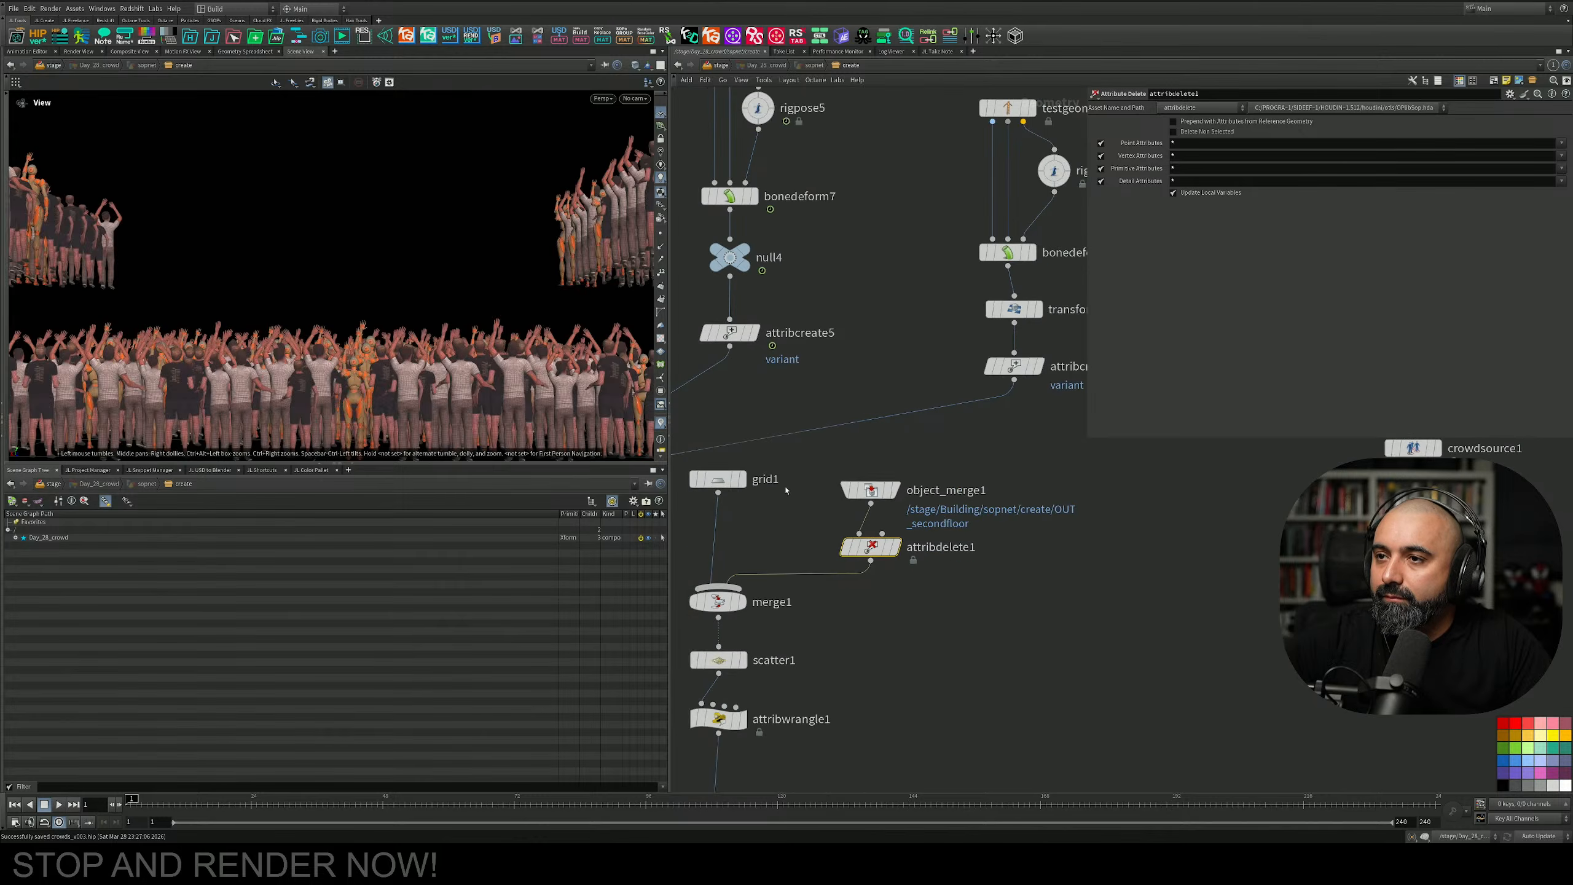
Select grid1 in the crowd network, view the crowd from above, and set the grid's Z center to 0.
{"action": "scroll", "coordinate": [774, 499], "scroll_direction": "down", "scroll_amount": 4}
{"action": "left_click_drag", "start_coordinate": [768, 508], "coordinate": [712, 485]}
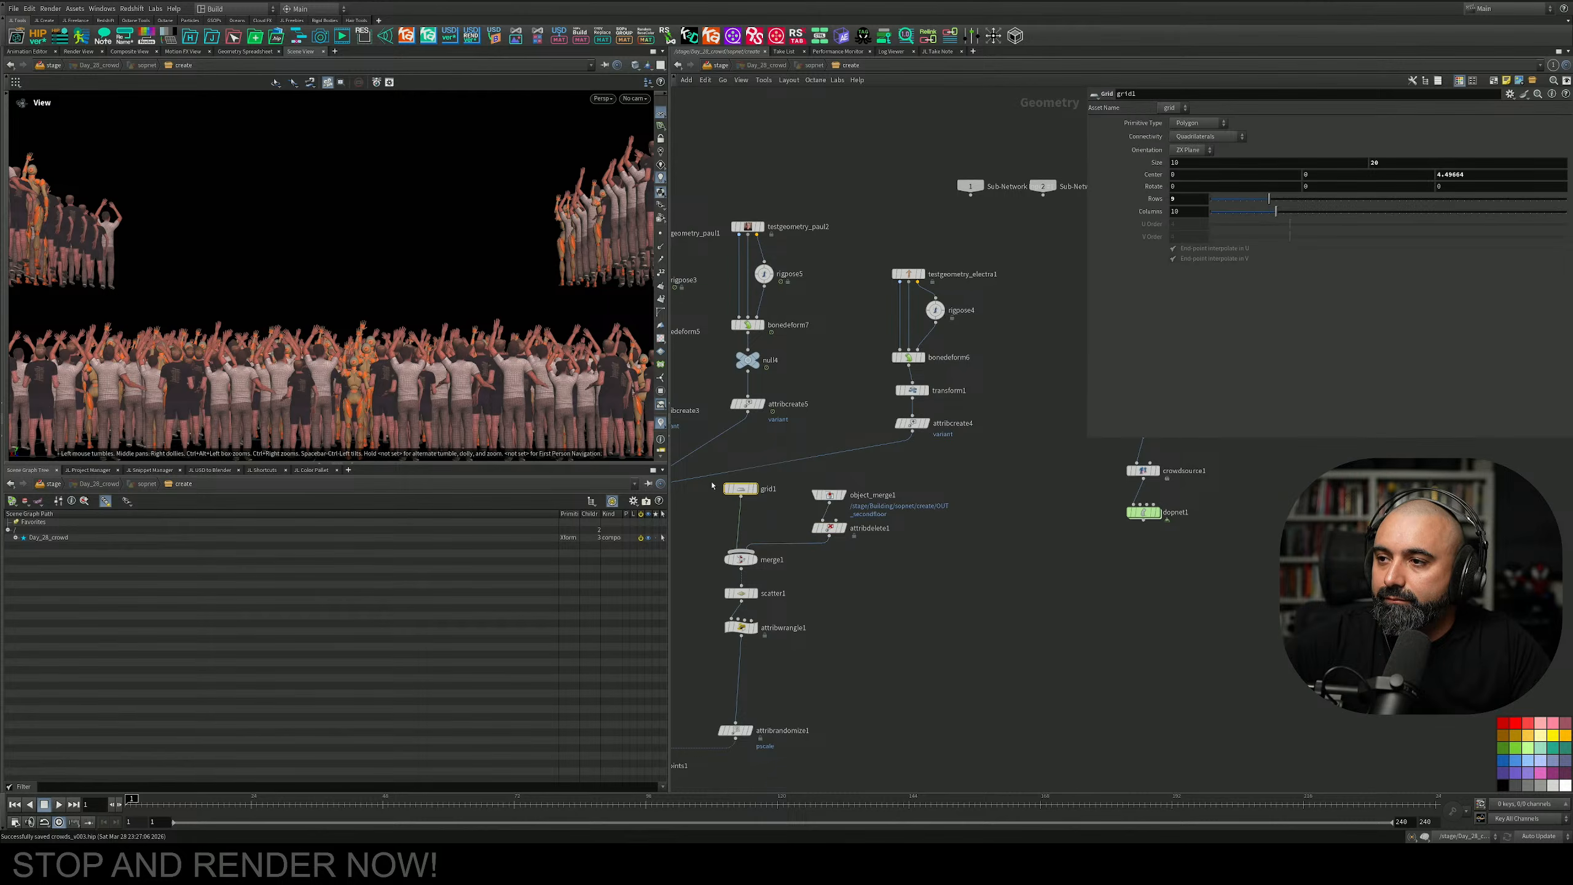
{"action": "left_click_drag", "start_coordinate": [380, 379], "coordinate": [322, 427]}
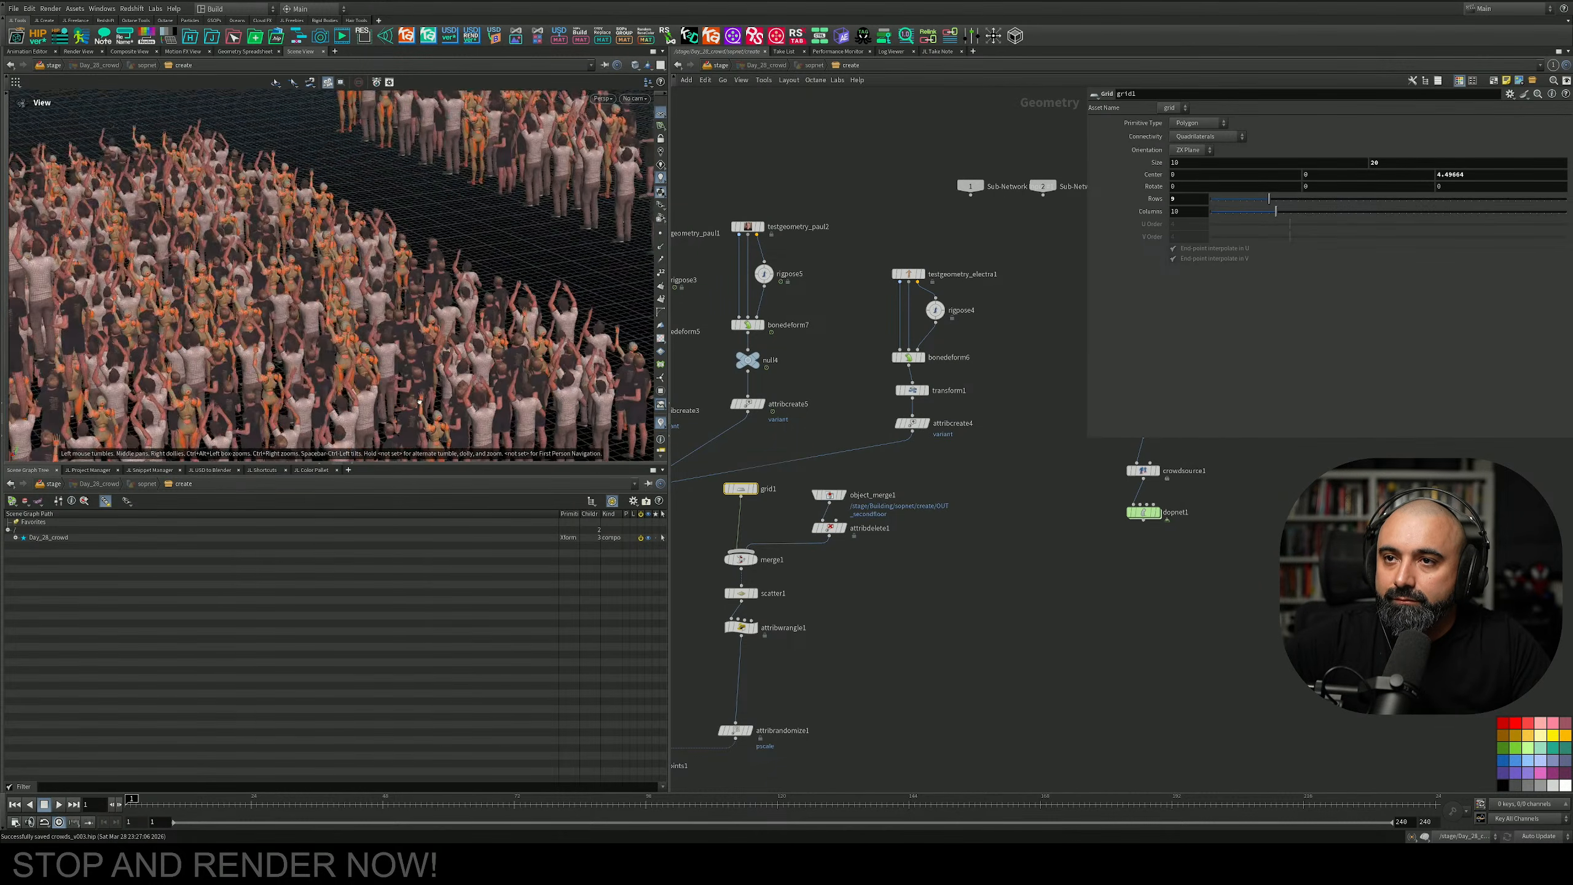
{"action": "right_click_drag", "start_coordinate": [322, 428], "coordinate": [266, 261]}
{"action": "left_click_drag", "start_coordinate": [266, 261], "coordinate": [337, 375]}
{"action": "right_click_drag", "start_coordinate": [337, 375], "coordinate": [220, 198]}
{"action": "left_click_drag", "start_coordinate": [220, 198], "coordinate": [266, 229]}
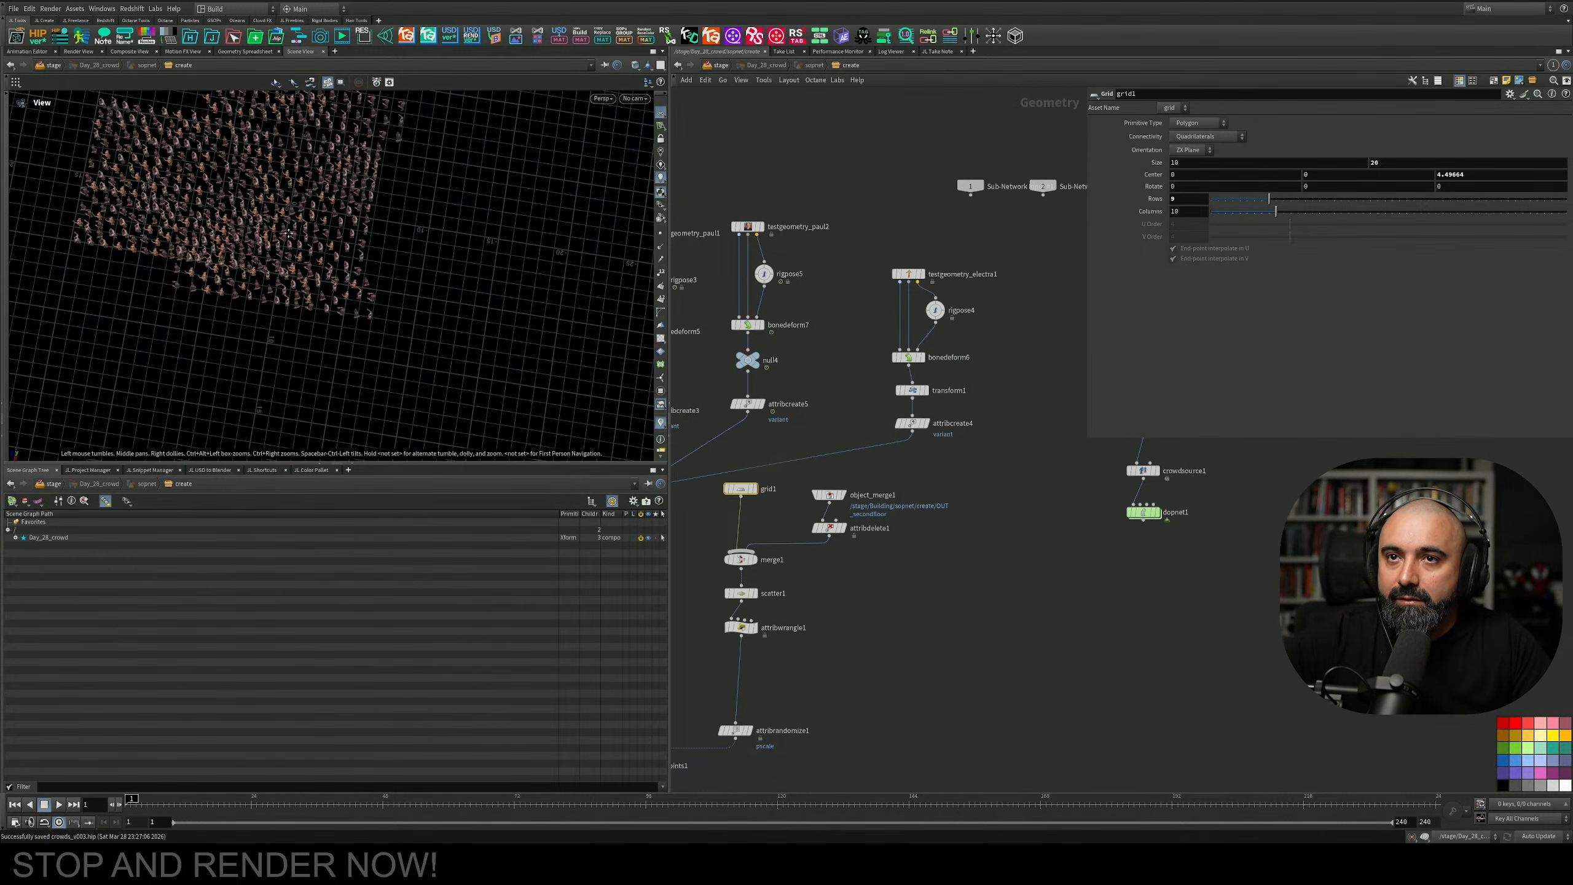
{"action": "middle_click_drag", "start_coordinate": [266, 229], "coordinate": [353, 279]}
{"action": "left_click_drag", "start_coordinate": [352, 279], "coordinate": [366, 316]}
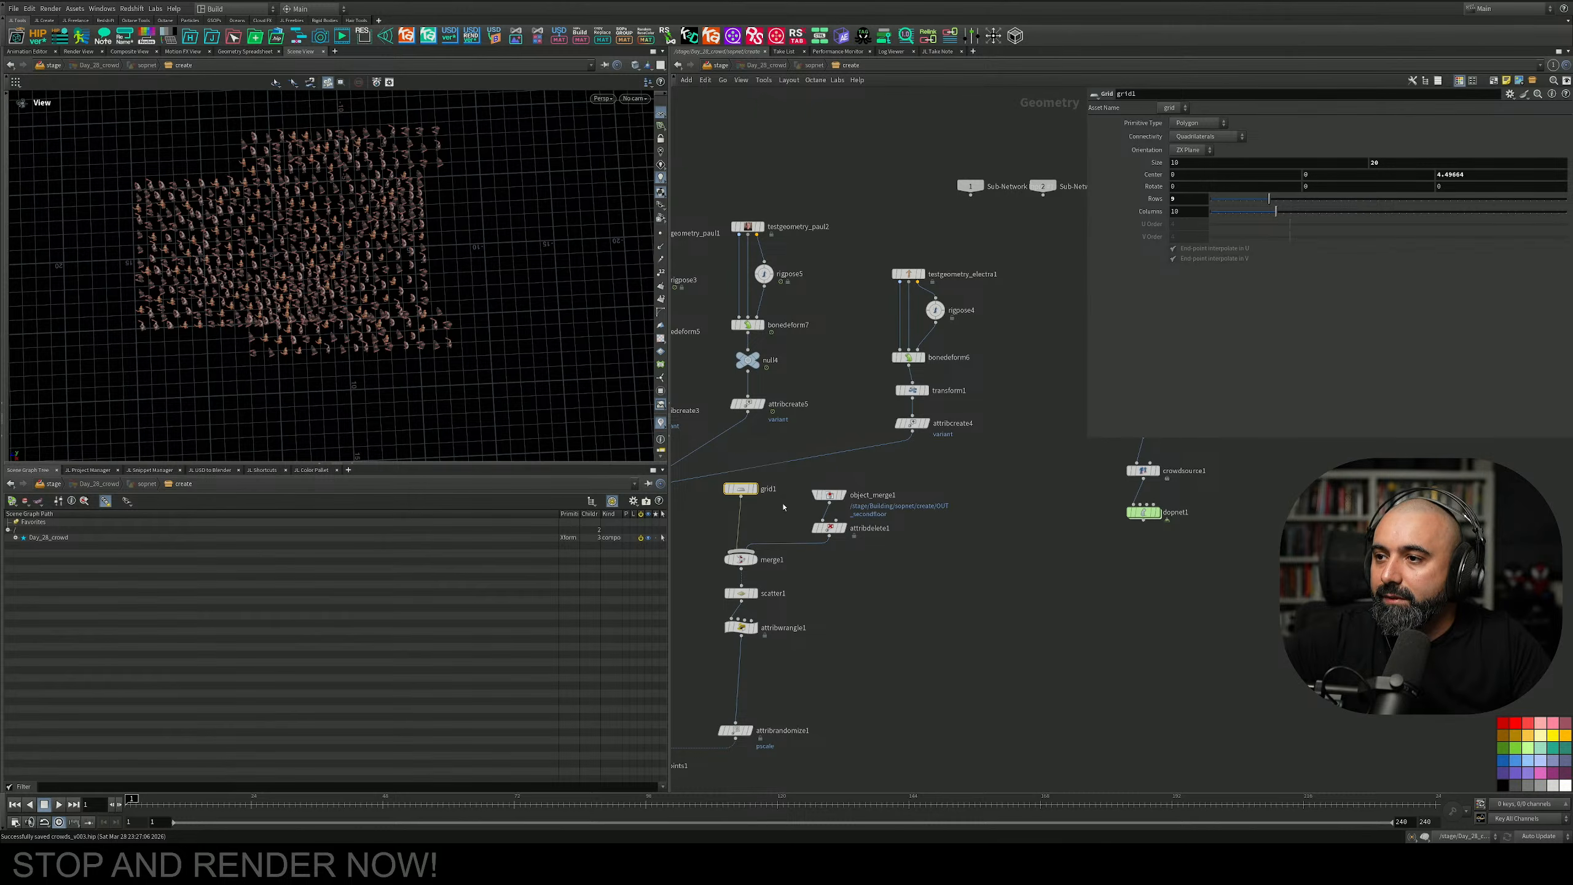
{"action": "left_click", "coordinate": [1417, 164]}
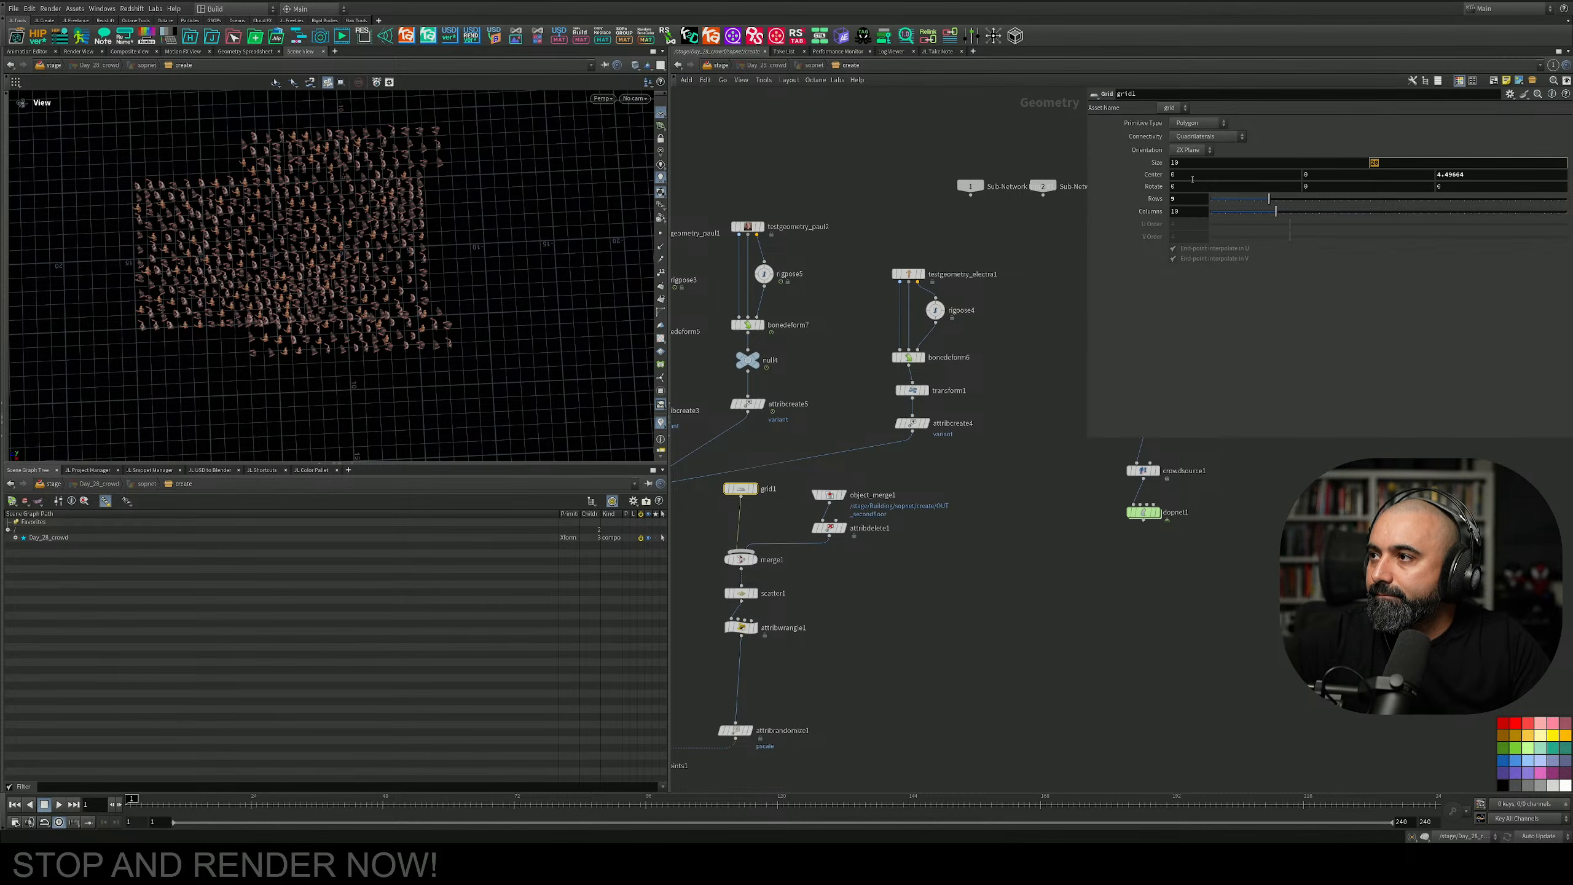
{"action": "left_click", "coordinate": [1202, 176]}
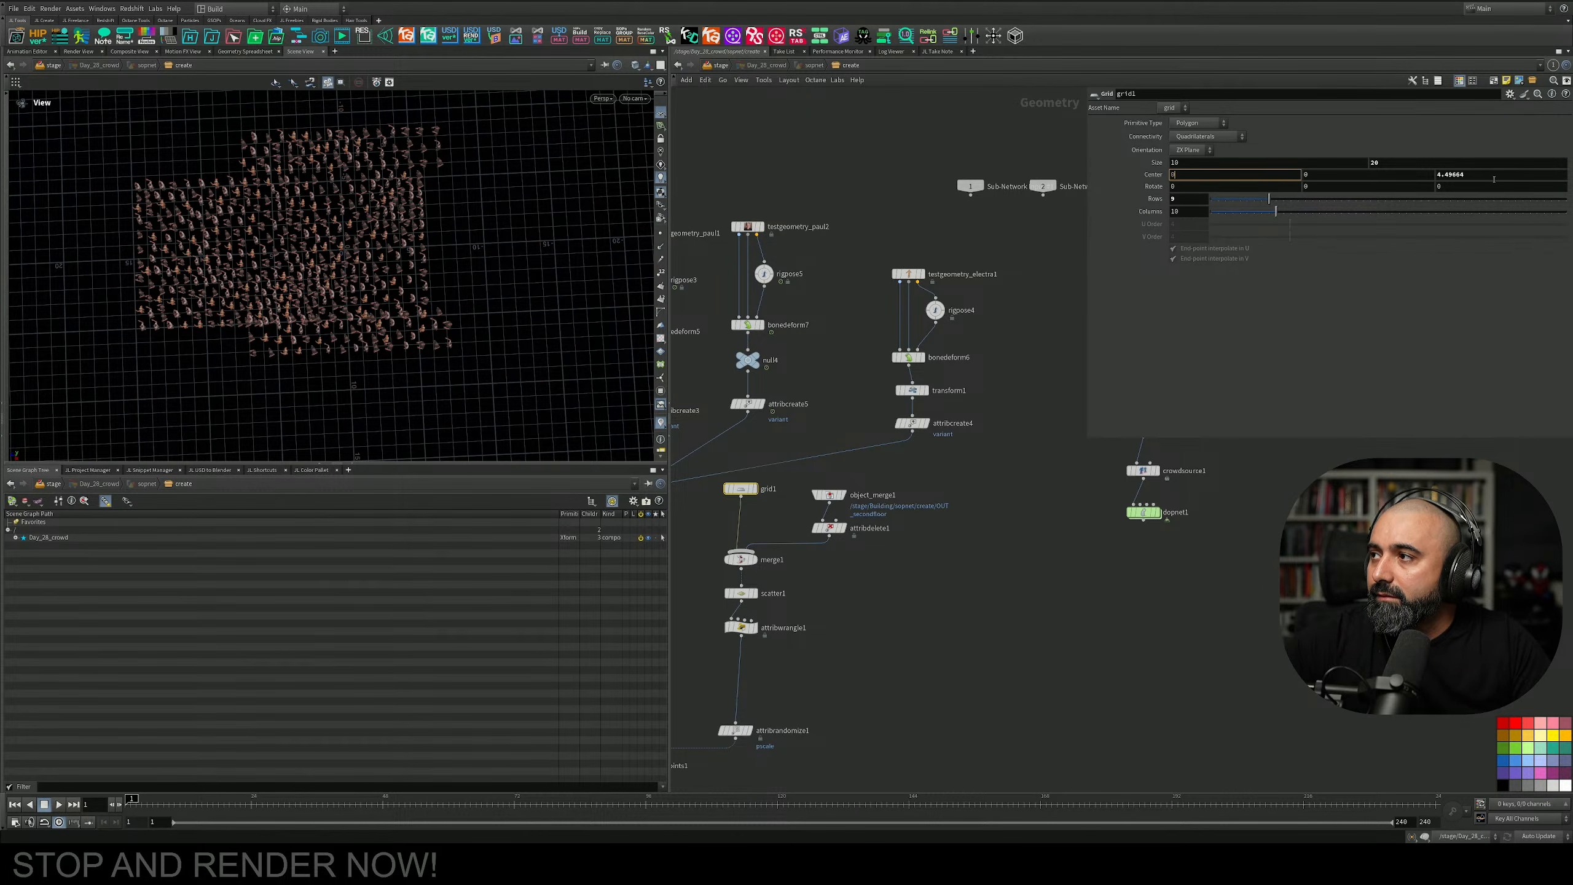
{"action": "left_click", "coordinate": [1493, 178]}
{"action": "type", "text": "0"}
{"action": "key", "text": "Return"}
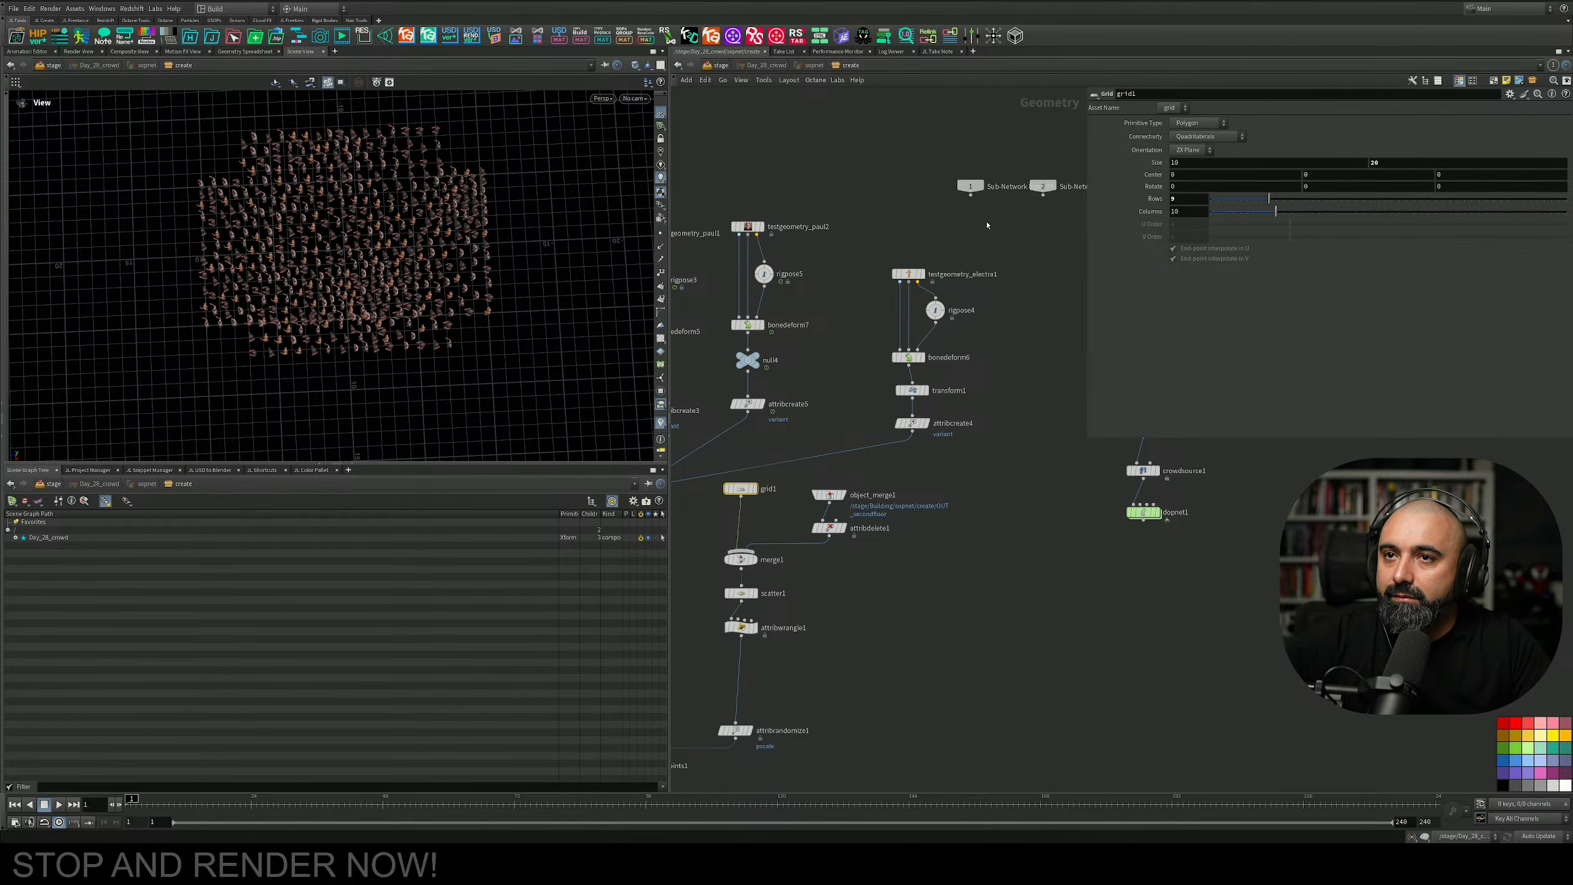
Try a Z center of -25 for grid1, and set it to -5 instead.
{"action": "left_click", "coordinate": [1451, 178]}
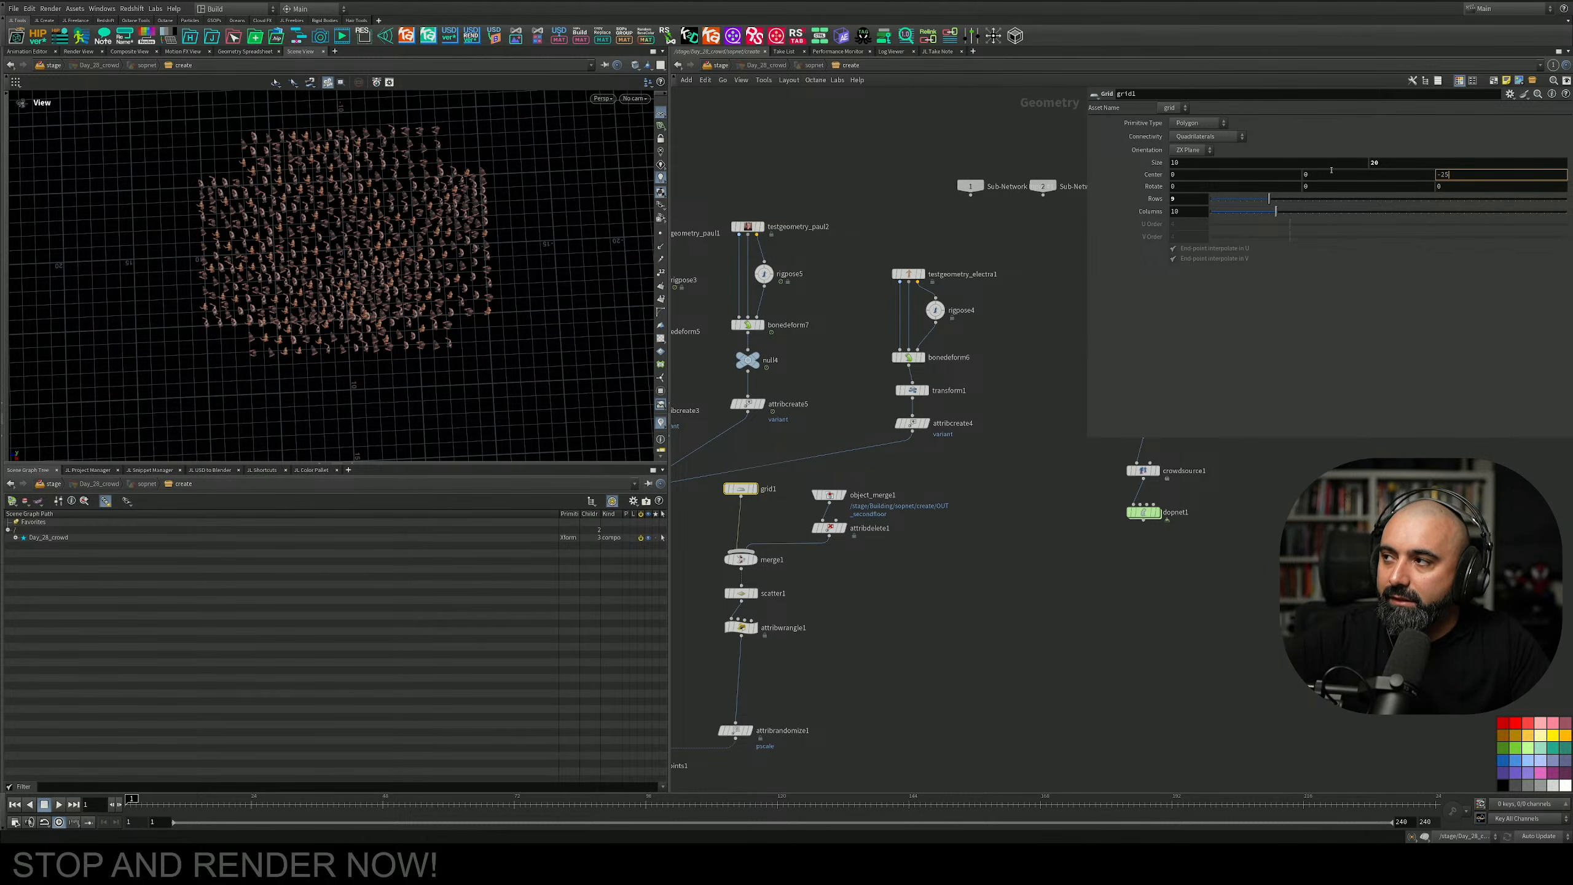
{"action": "type", "text": "-25"}
{"action": "key", "text": "Return"}
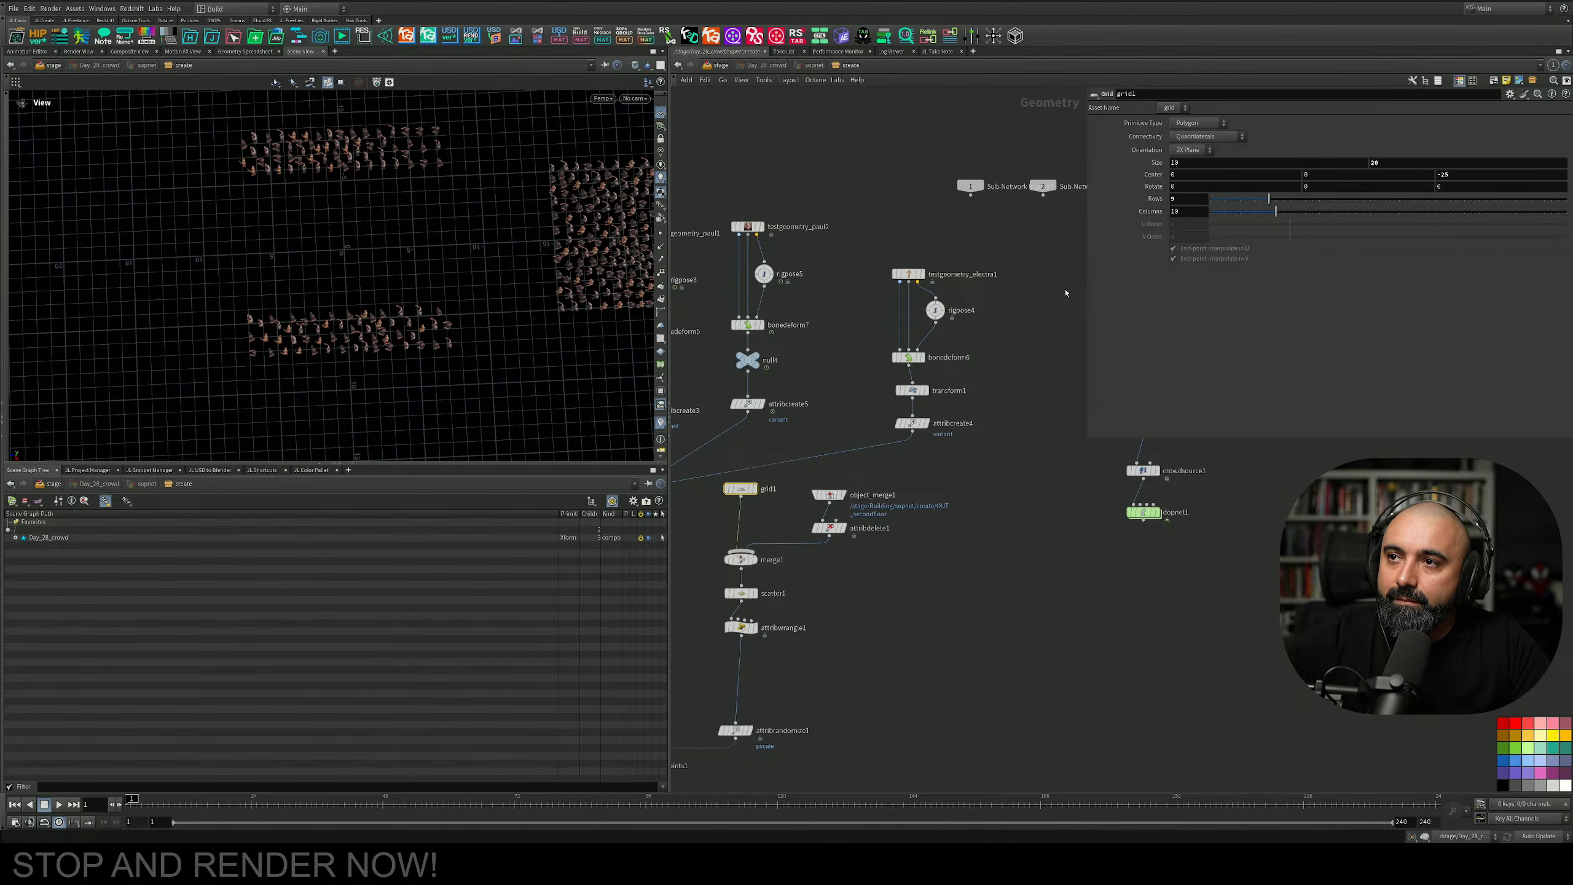
{"action": "left_click", "coordinate": [1469, 174]}
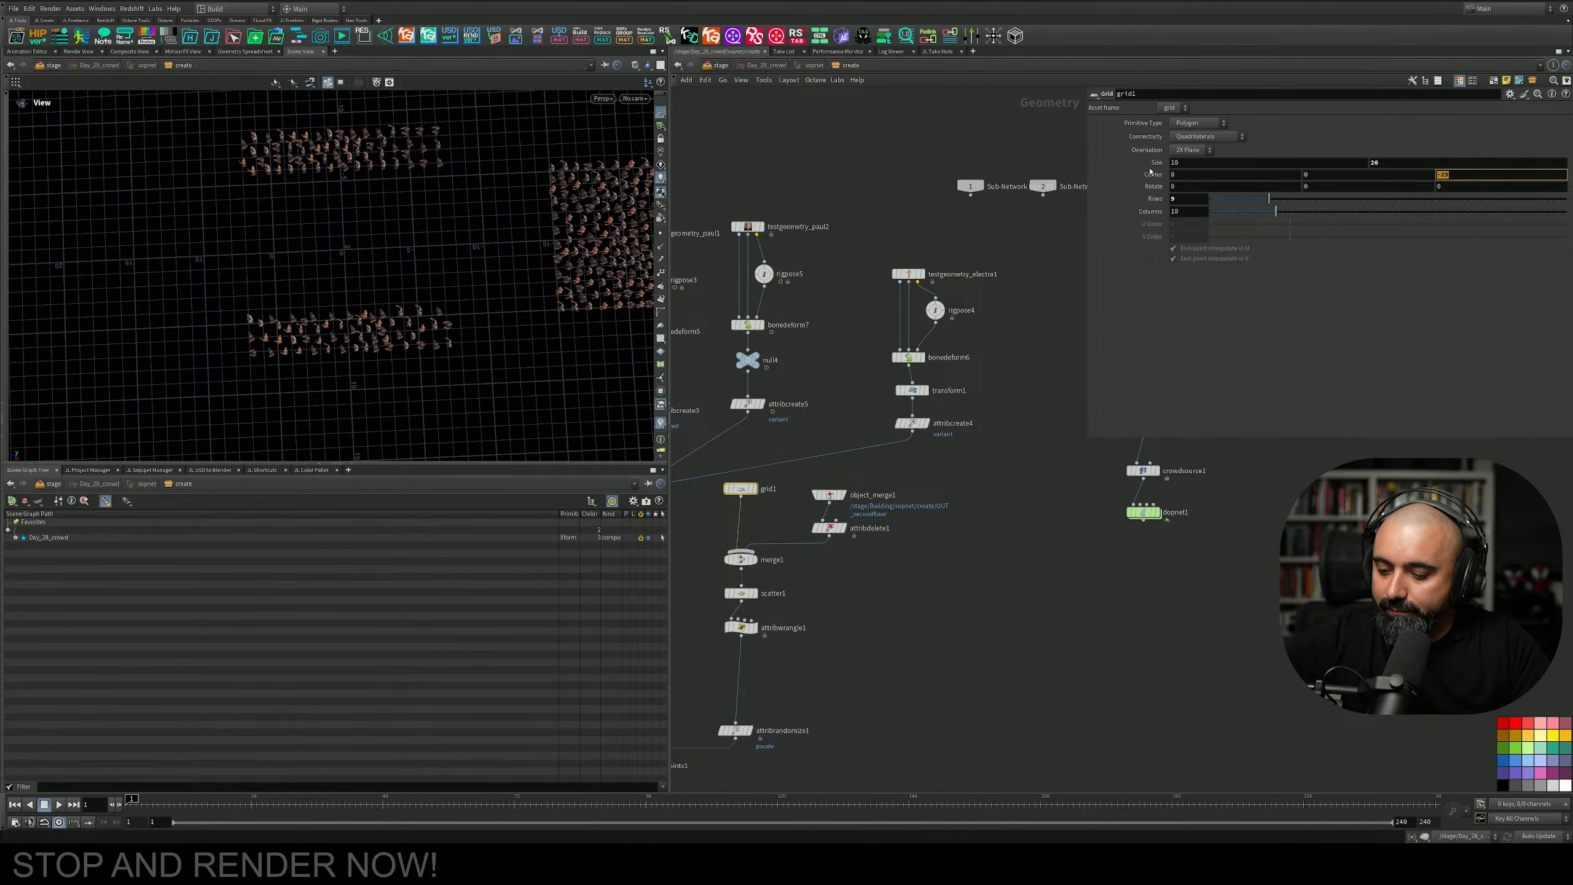
{"action": "type", "text": "-5"}
{"action": "key", "text": "Return"}
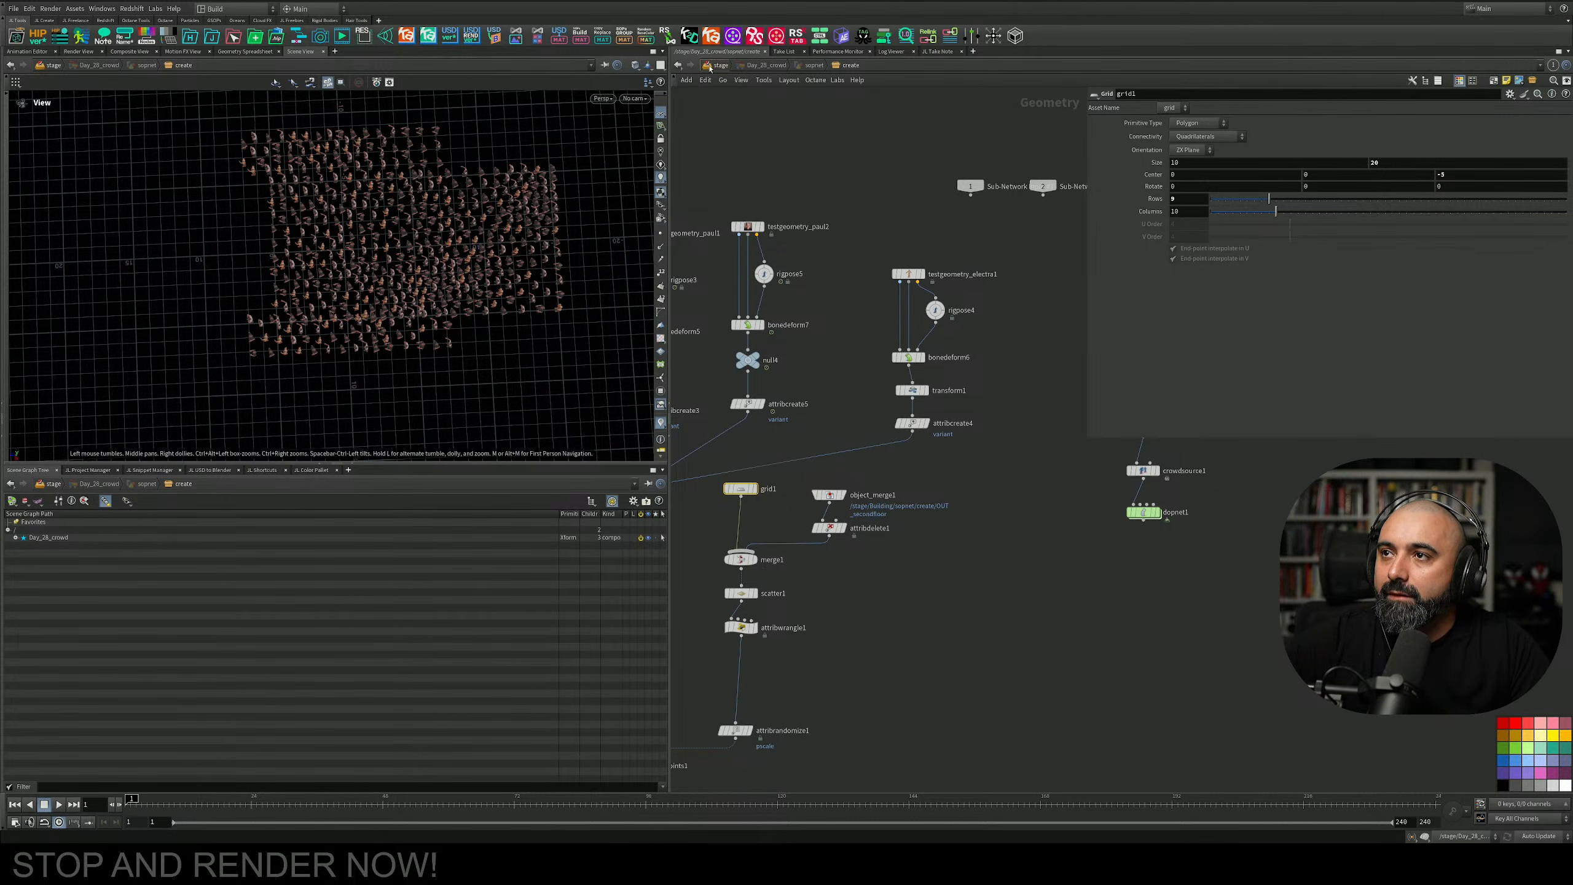
Check the shifted crowd at stage level, and set grid1's second size value to 25 inside the crowd network.
{"action": "left_click", "coordinate": [713, 65]}
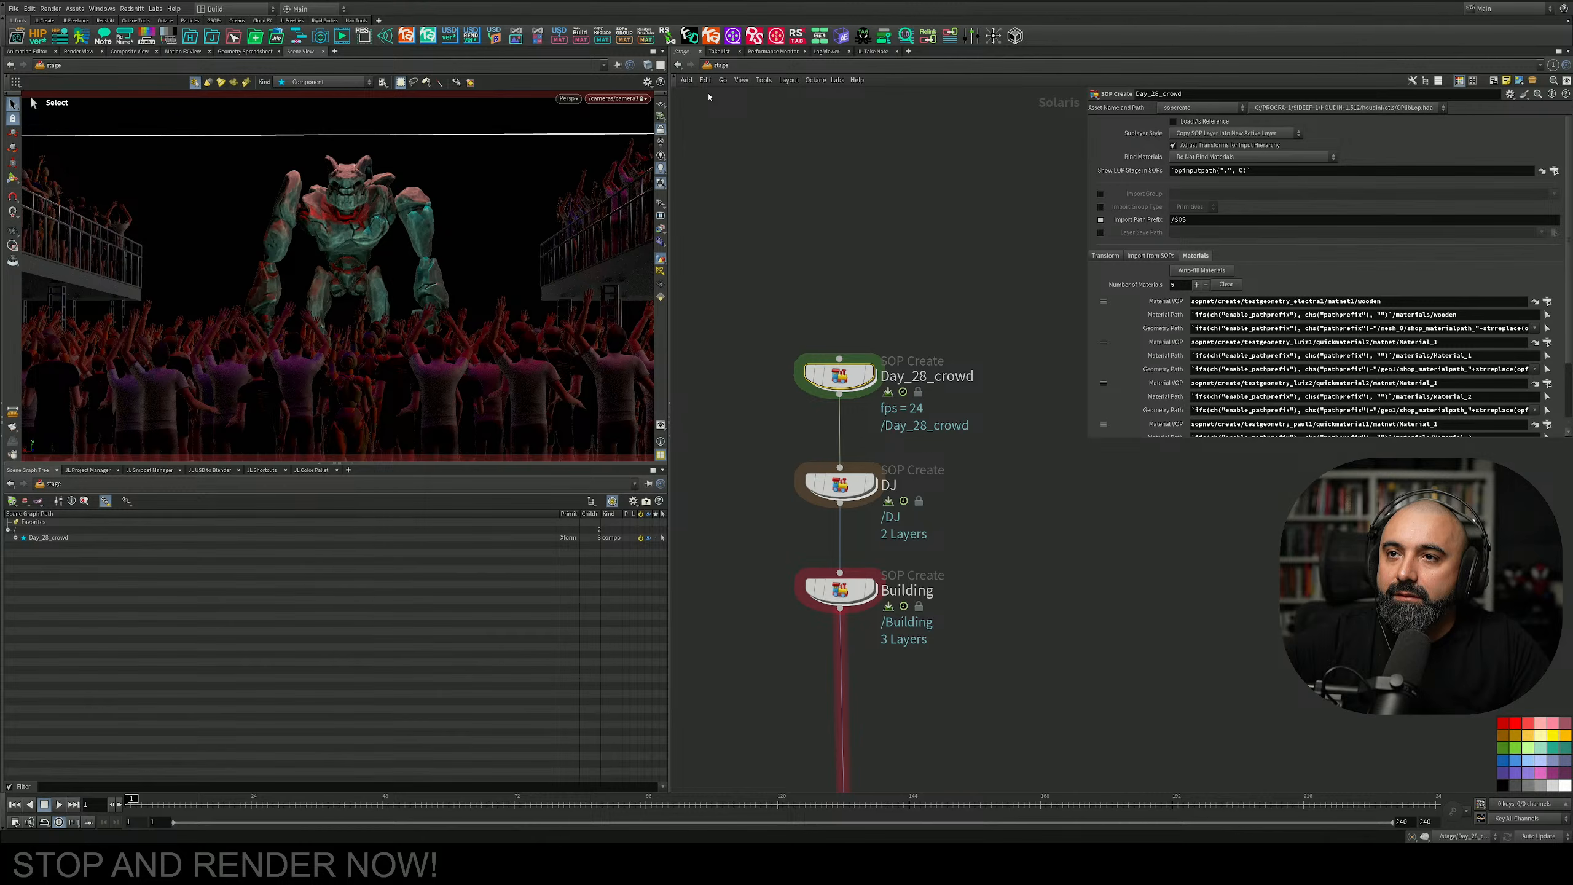
{"action": "key", "text": "i"}
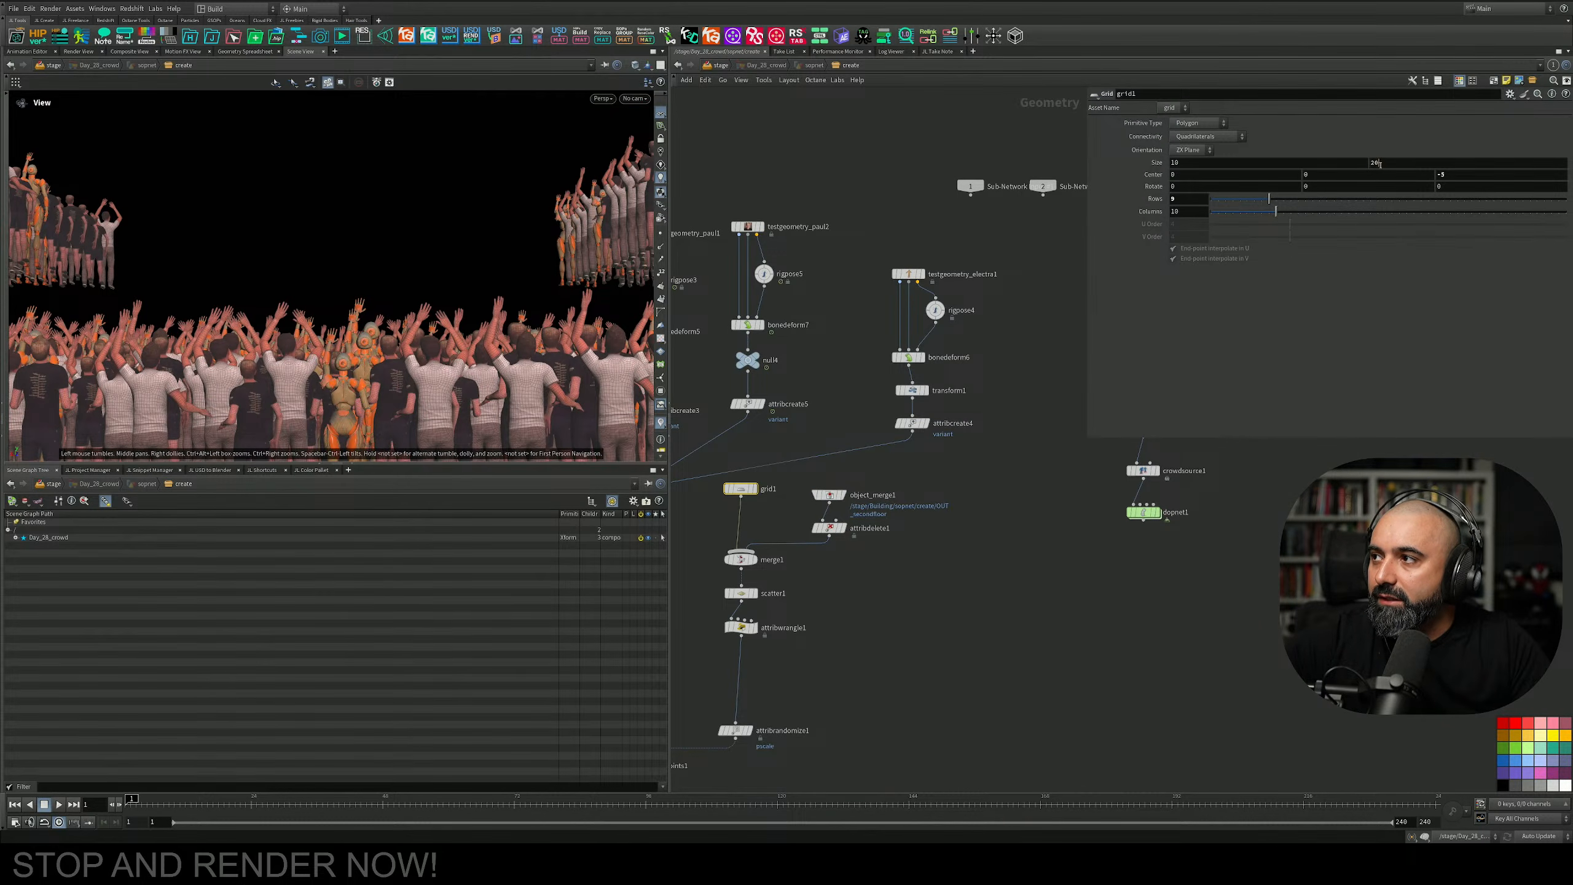
{"action": "left_click_drag", "start_coordinate": [1379, 163], "coordinate": [1258, 159]}
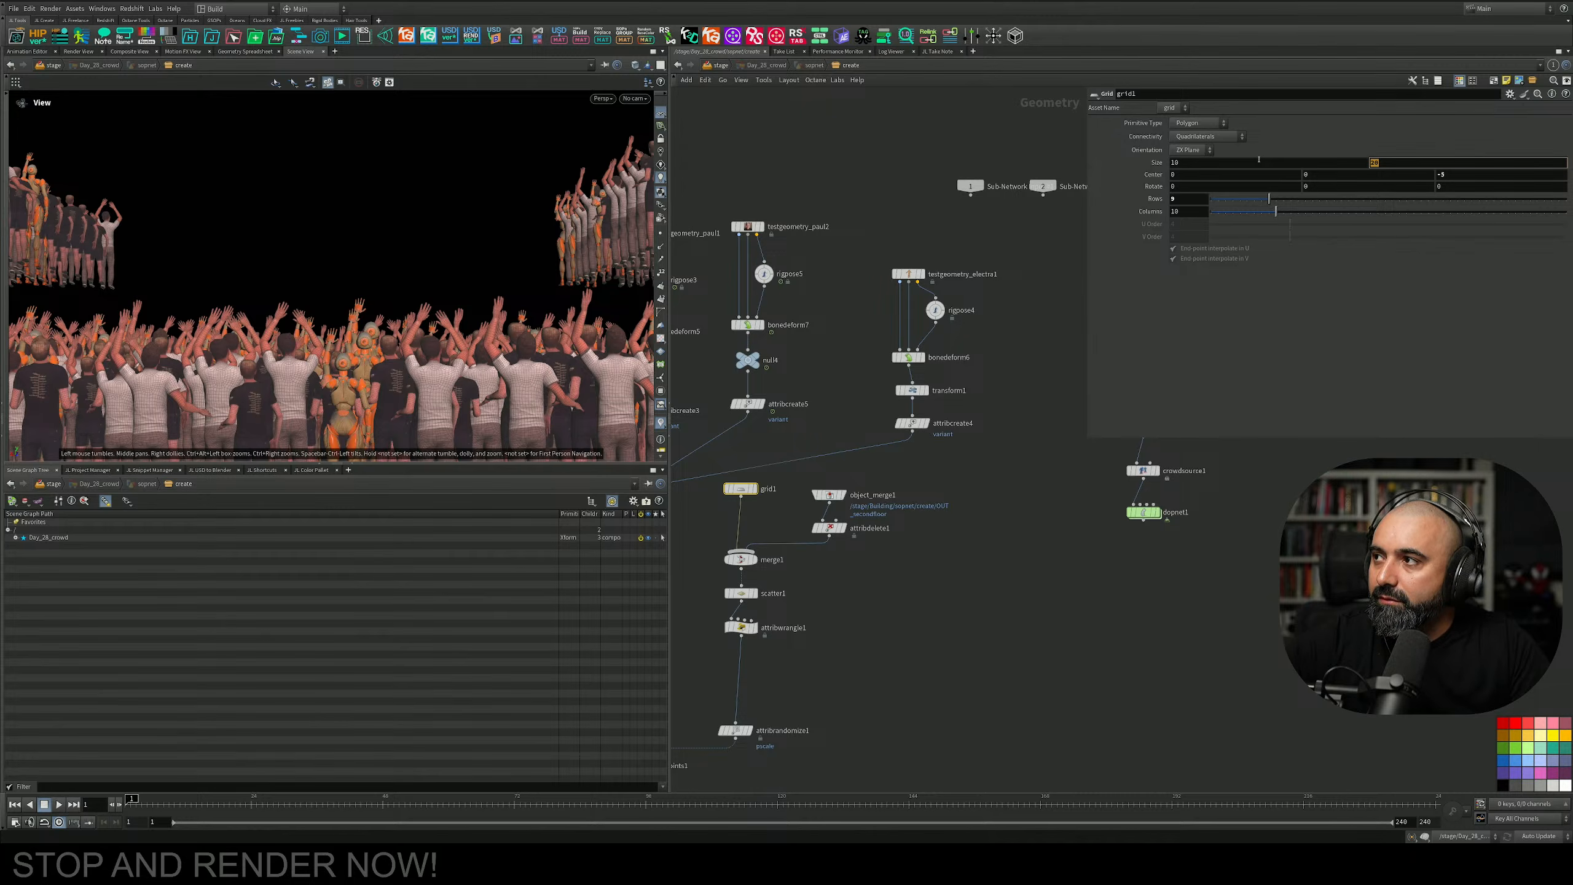
{"action": "type", "text": "25"}
{"action": "key", "text": "Return"}
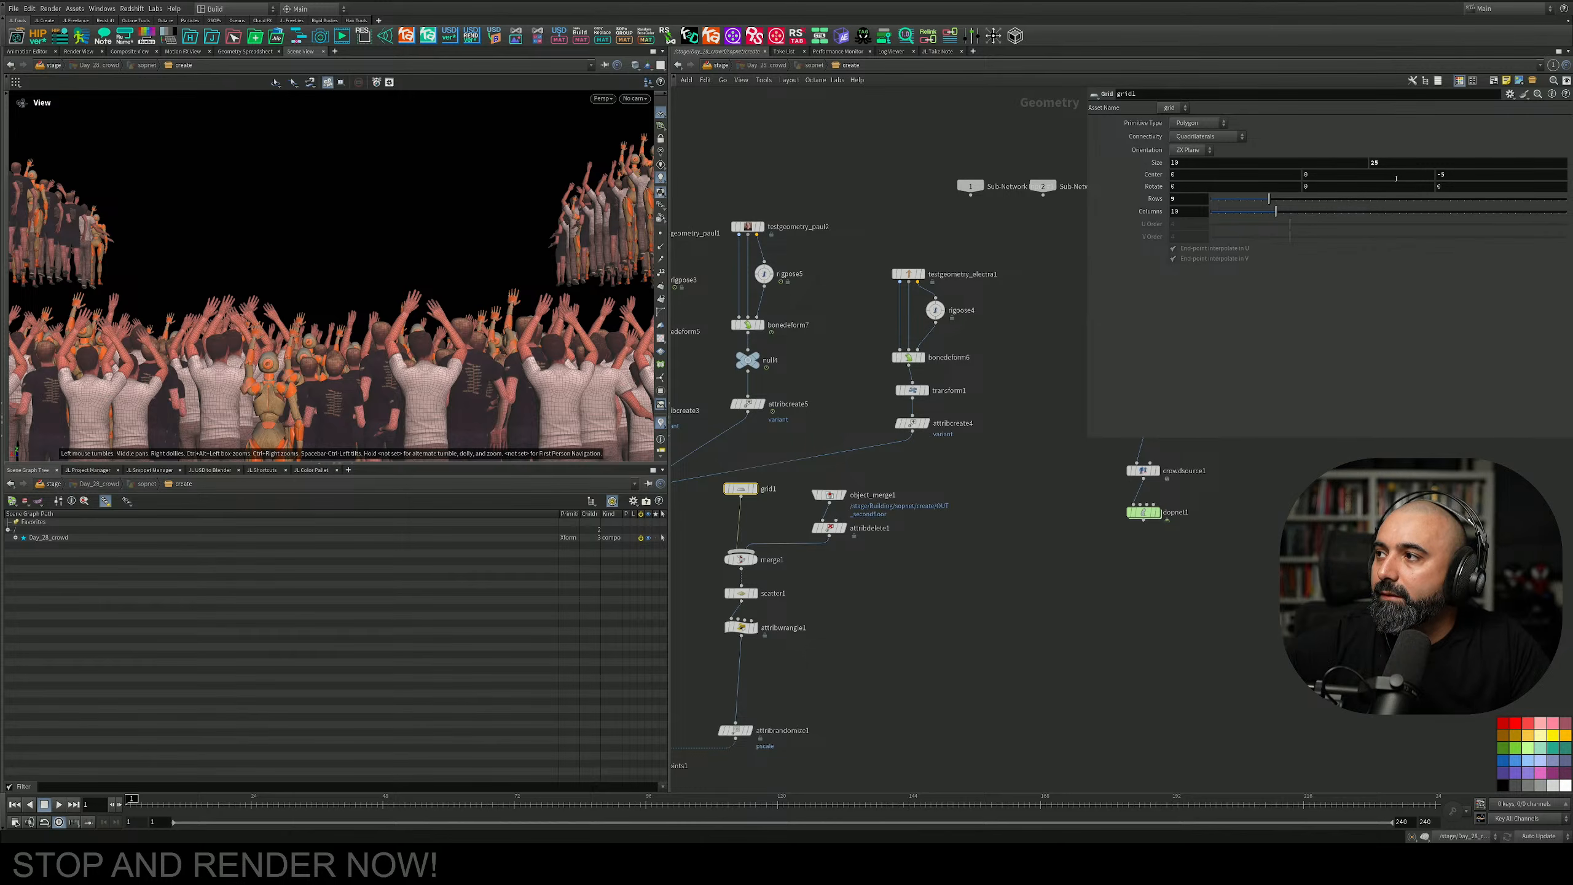
Set grid1's second size value to 35 to lengthen the floor crowd area.
{"action": "left_click", "coordinate": [1373, 163]}
{"action": "type", "text": "35"}
{"action": "key", "text": "Return"}
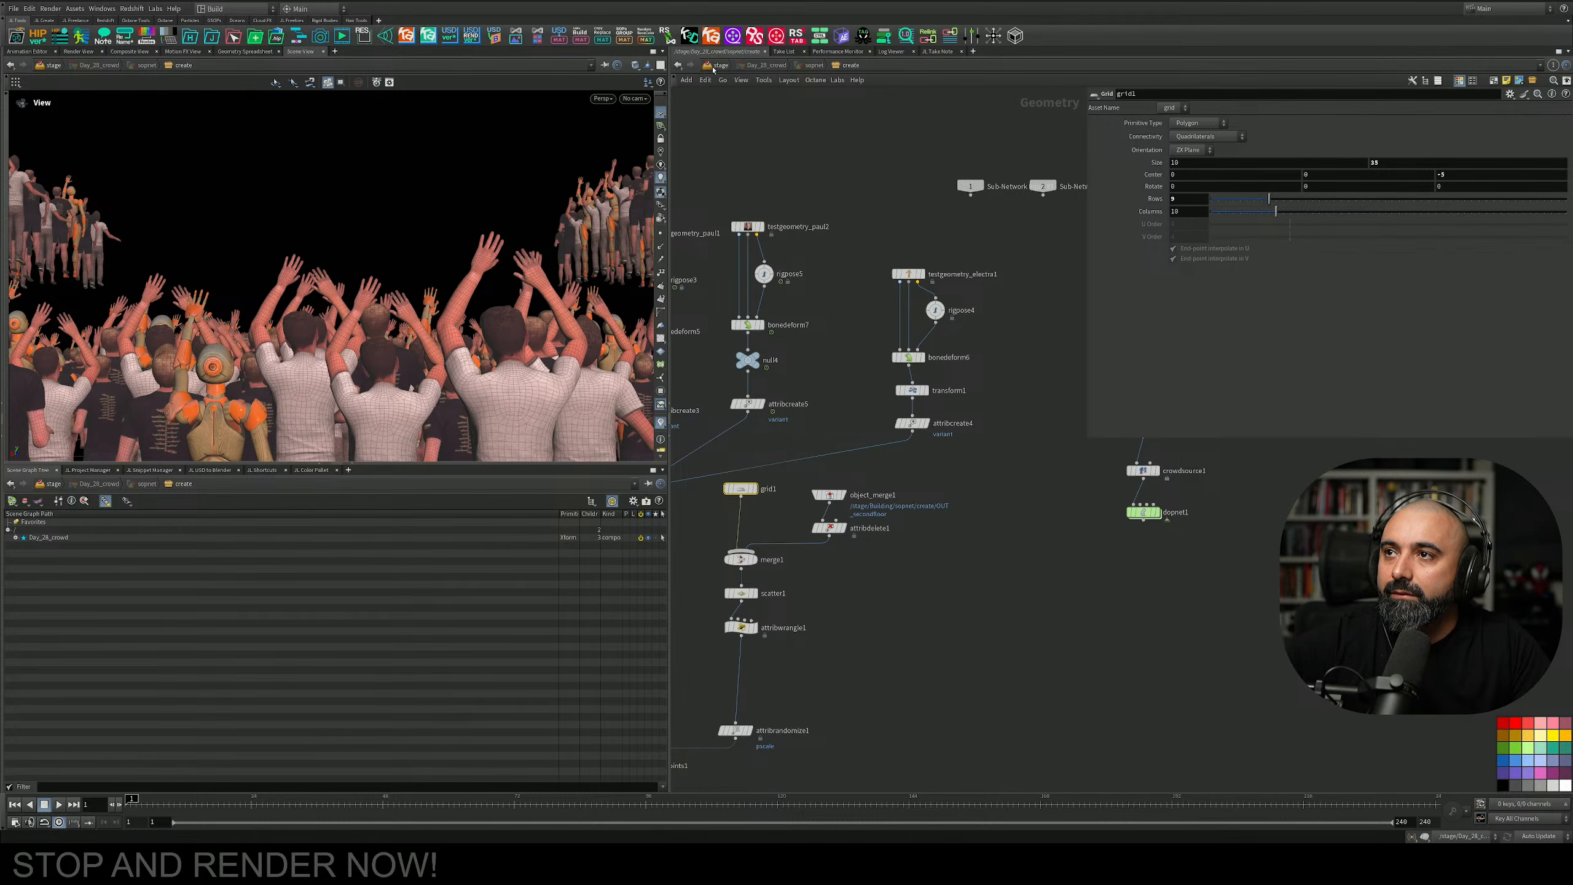
Reframe camera3 at stage level on the robot above the raised hands, and render the viewport with Karma CPU.
{"action": "left_click", "coordinate": [718, 65]}
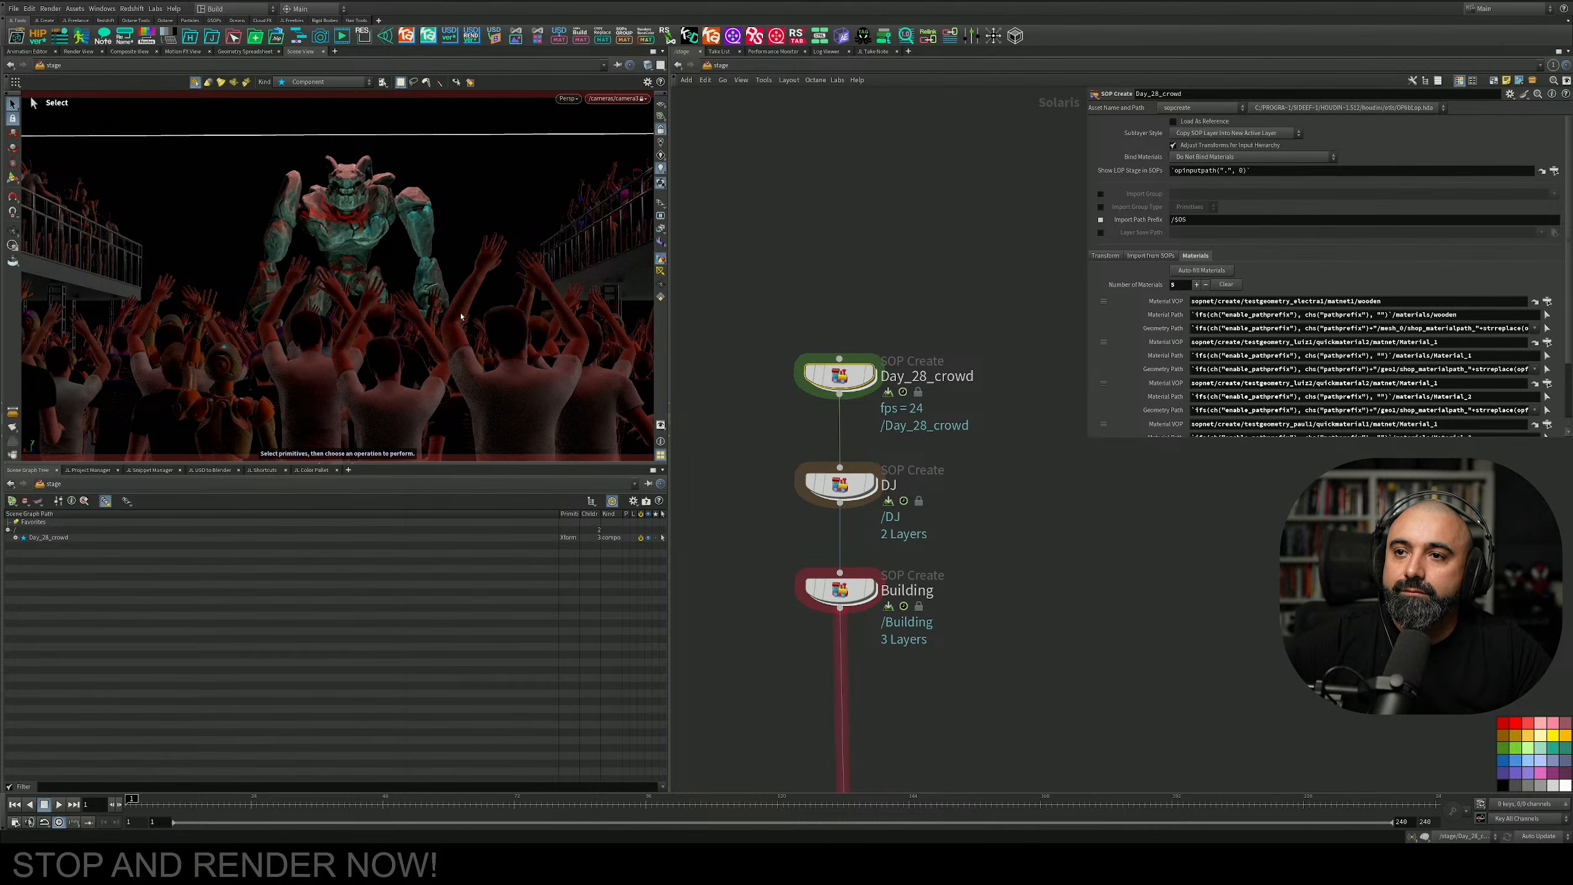
{"action": "key", "text": "Escape"}
{"action": "scroll", "coordinate": [391, 397], "scroll_direction": "down", "scroll_amount": 5}
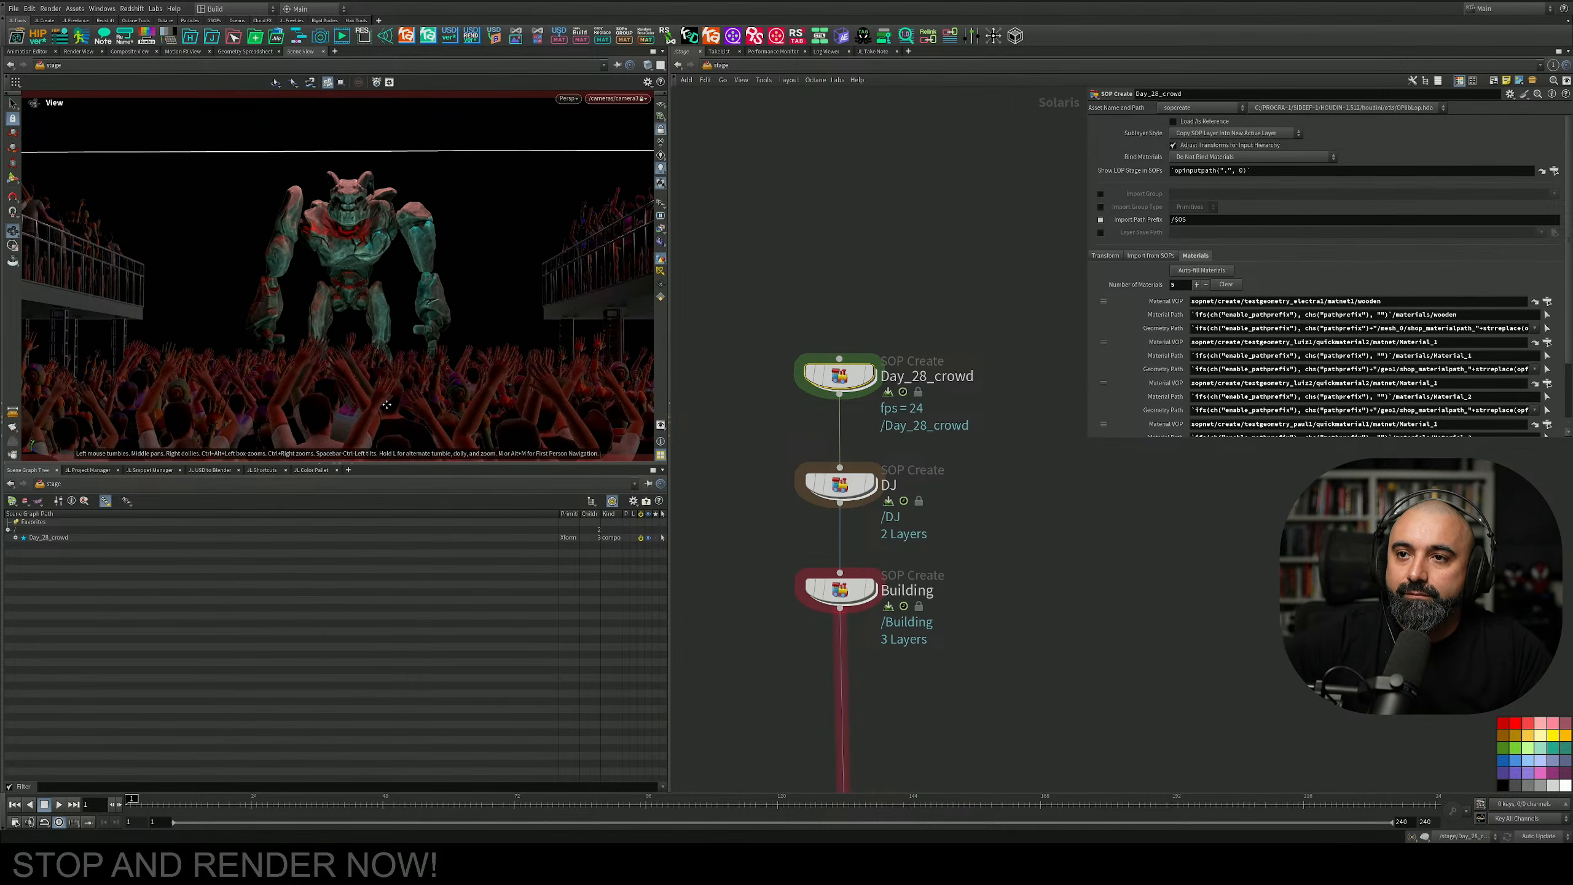
{"action": "mouse_move", "coordinate": [399, 397]}
{"action": "left_mouse_down"}
{"action": "mouse_move", "coordinate": [359, 386]}
{"action": "mouse_move", "coordinate": [374, 380]}
{"action": "left_mouse_up"}
{"action": "middle_click_drag", "start_coordinate": [374, 379], "coordinate": [374, 378]}
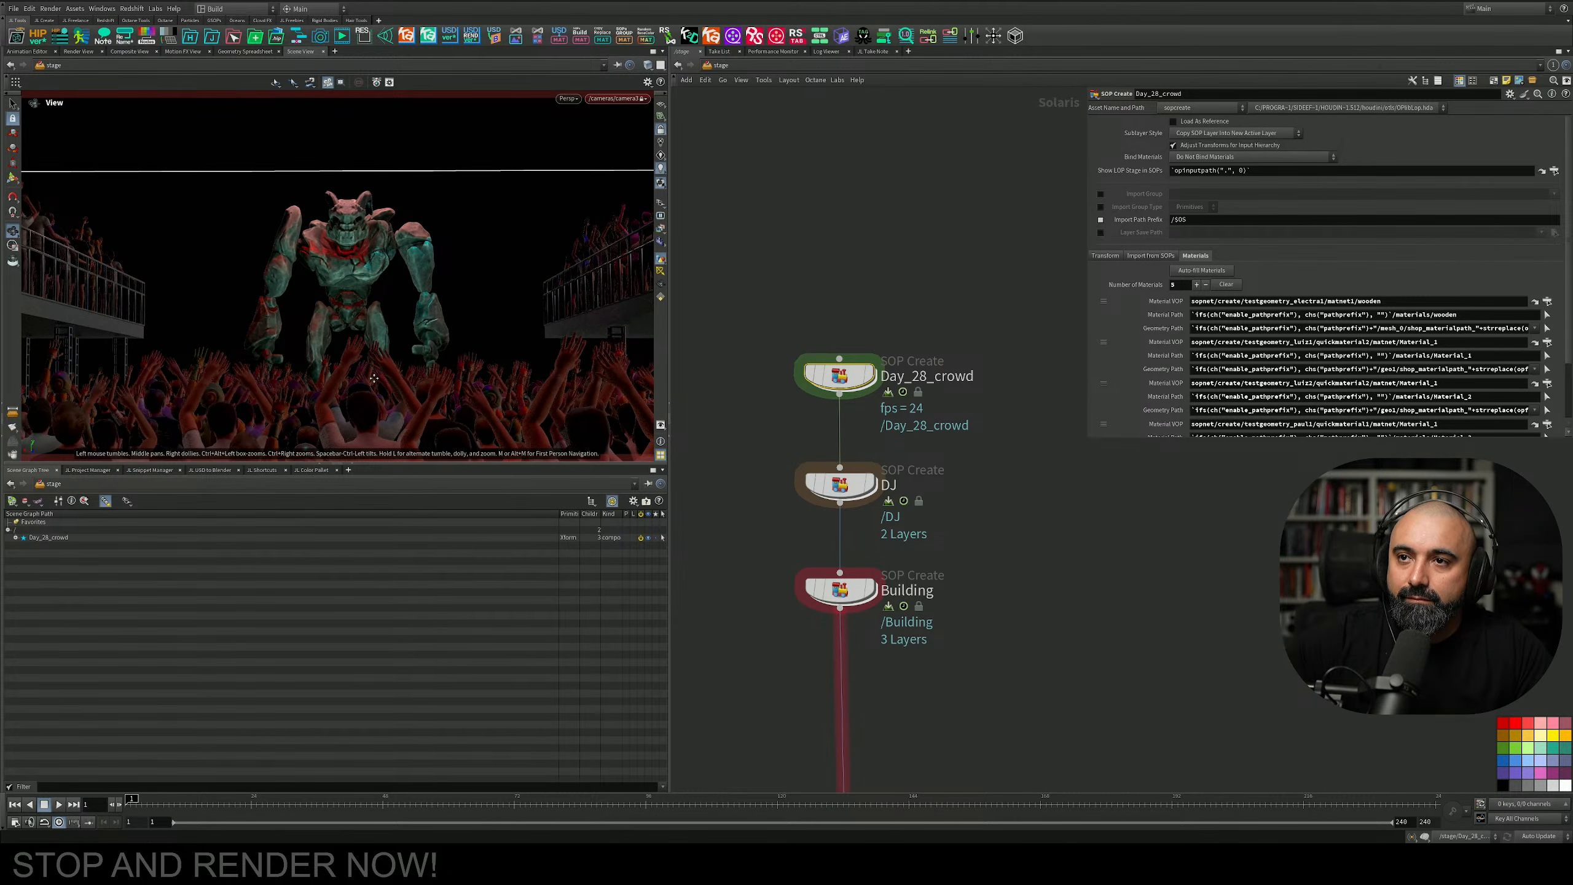
{"action": "left_click", "coordinate": [567, 98]}
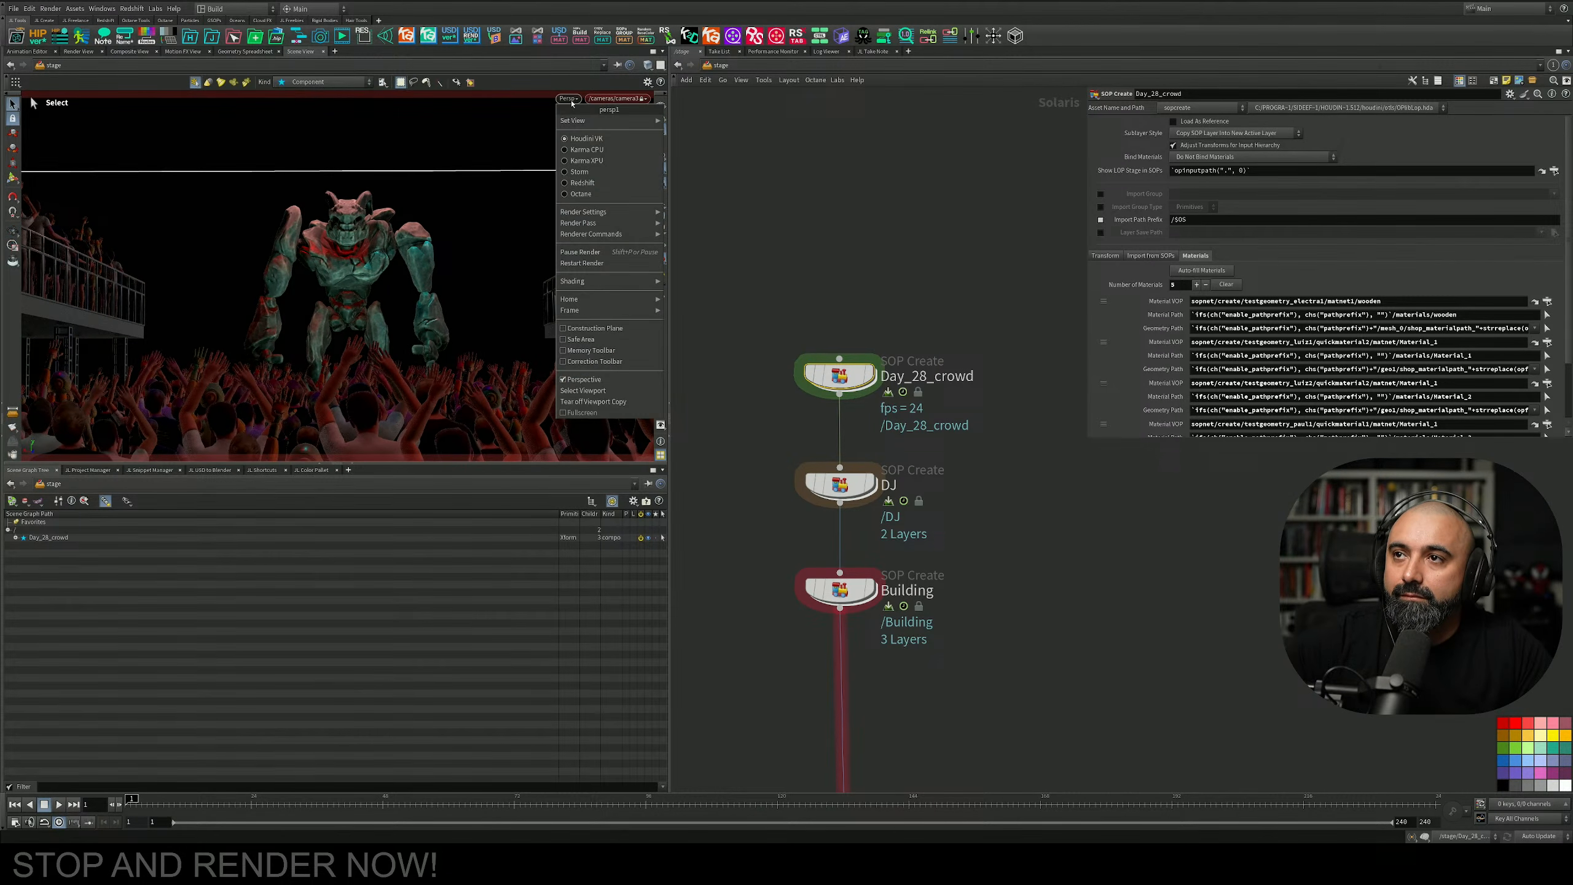
{"action": "left_click", "coordinate": [577, 150]}
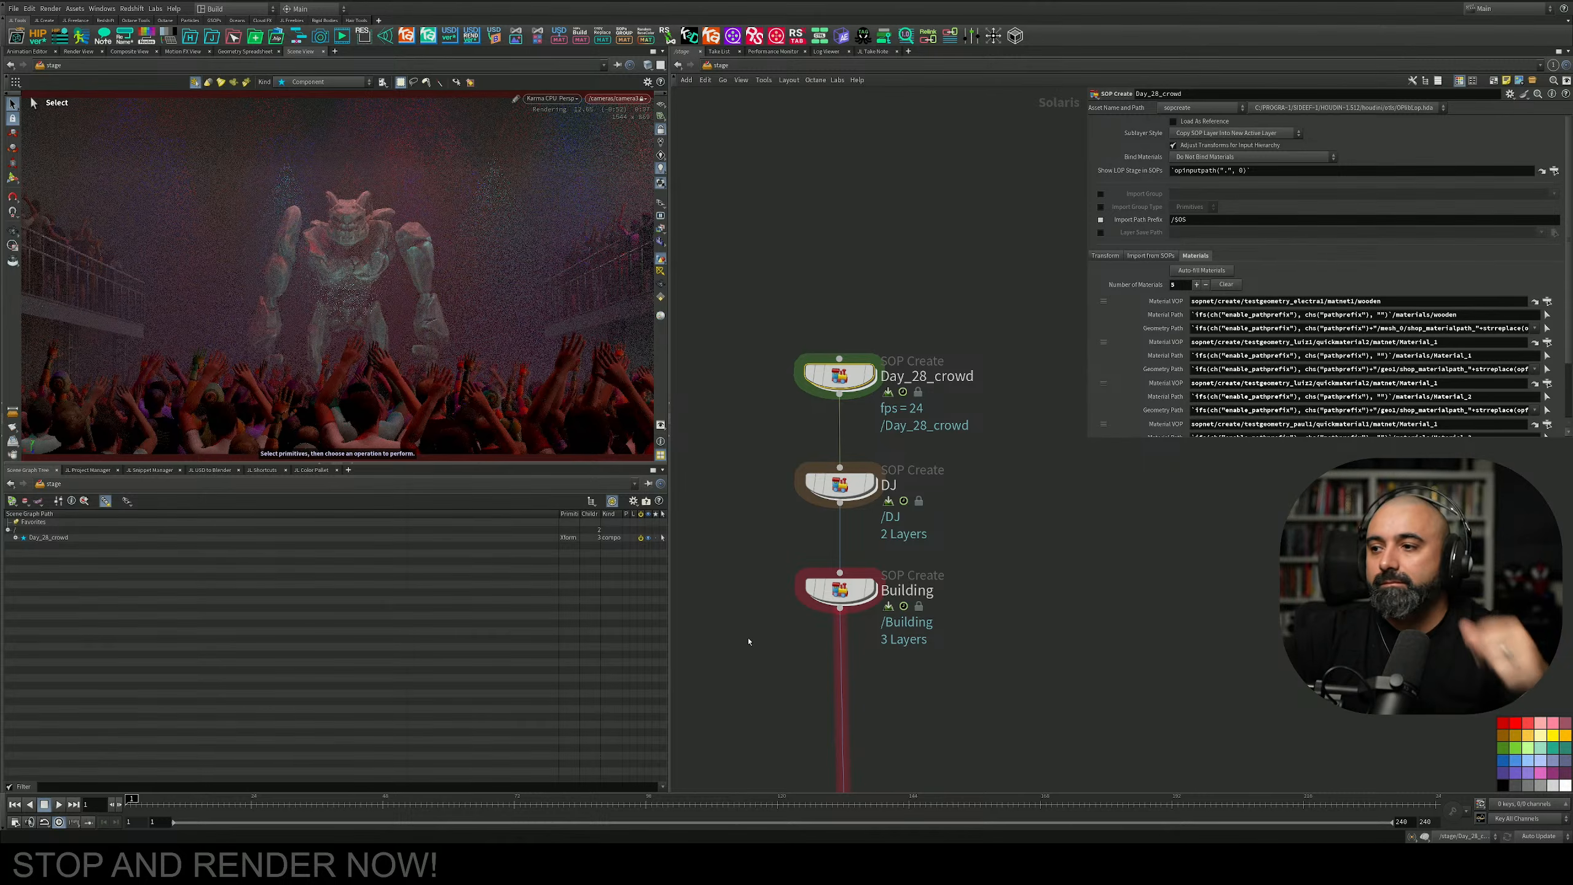
Select camera3 at the end of the stage network and set its focal length to 80.
{"action": "middle_click_drag", "start_coordinate": [1038, 526], "coordinate": [1007, 168]}
{"action": "middle_click_drag", "start_coordinate": [965, 513], "coordinate": [1024, 103]}
{"action": "middle_click_drag", "start_coordinate": [1003, 558], "coordinate": [939, 105]}
{"action": "middle_click_drag", "start_coordinate": [935, 527], "coordinate": [974, 255]}
{"action": "left_click_drag", "start_coordinate": [942, 658], "coordinate": [803, 745]}
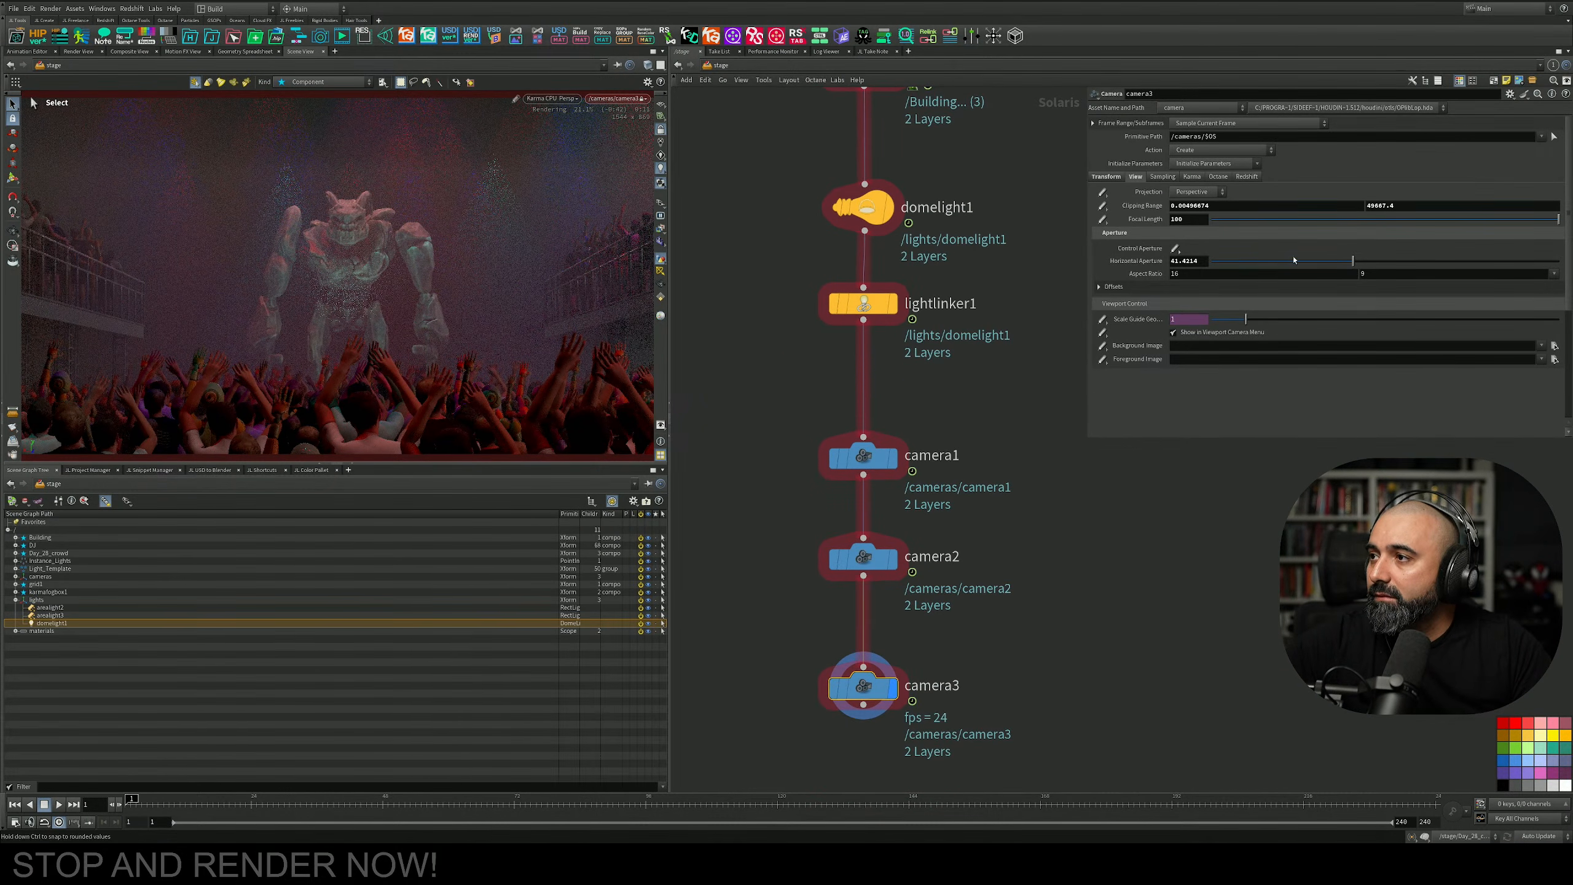
{"action": "left_click_drag", "start_coordinate": [1525, 218], "coordinate": [1486, 223]}
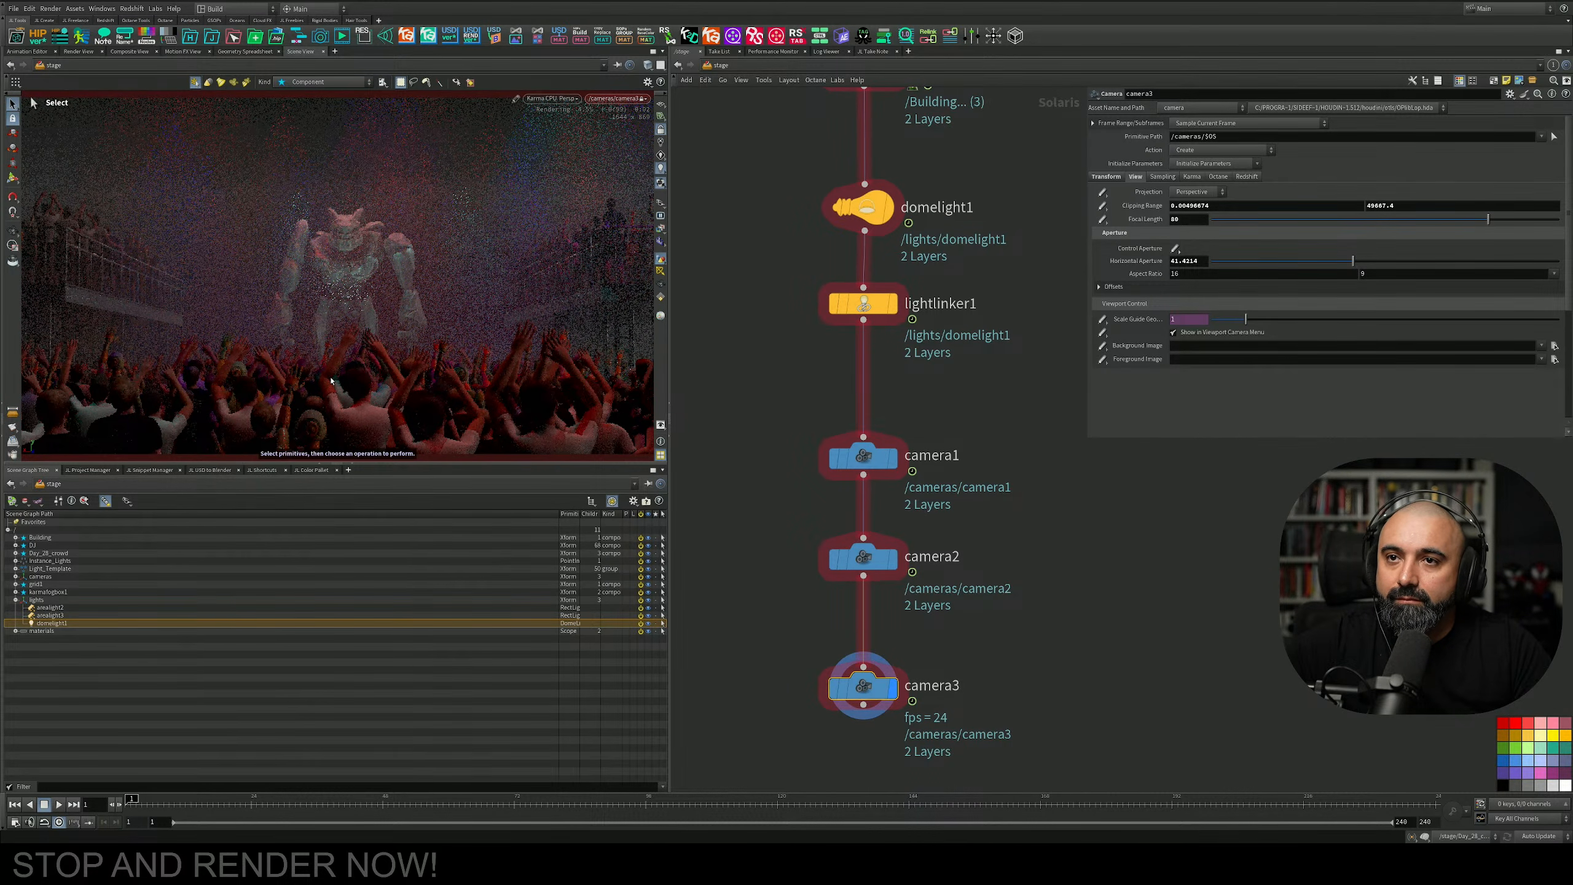
{"action": "key", "text": "Escape"}
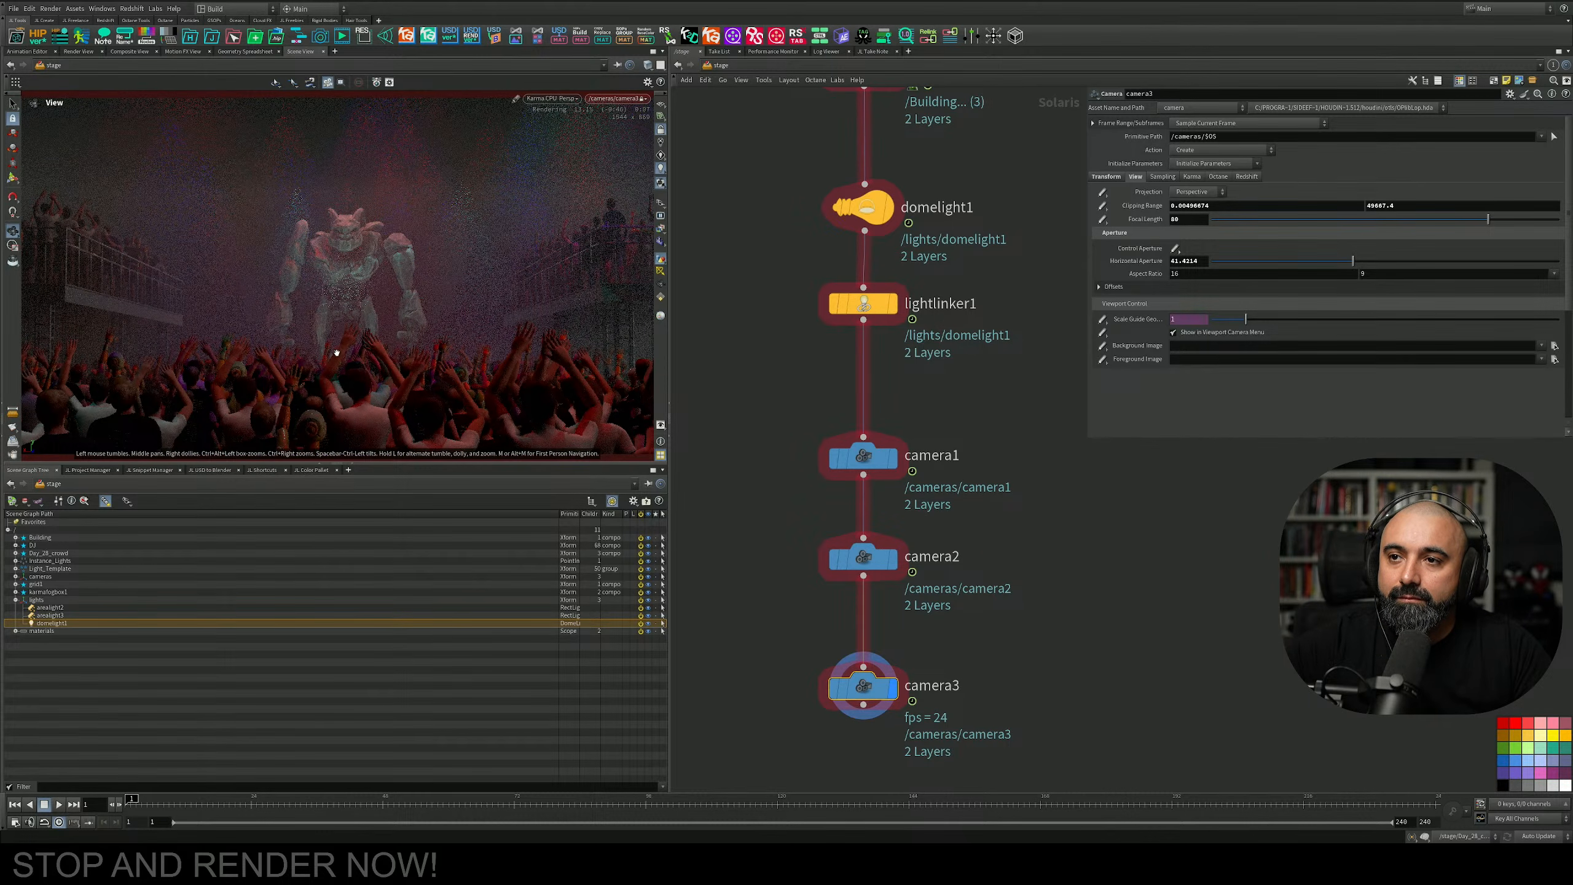
{"action": "key", "text": "s"}
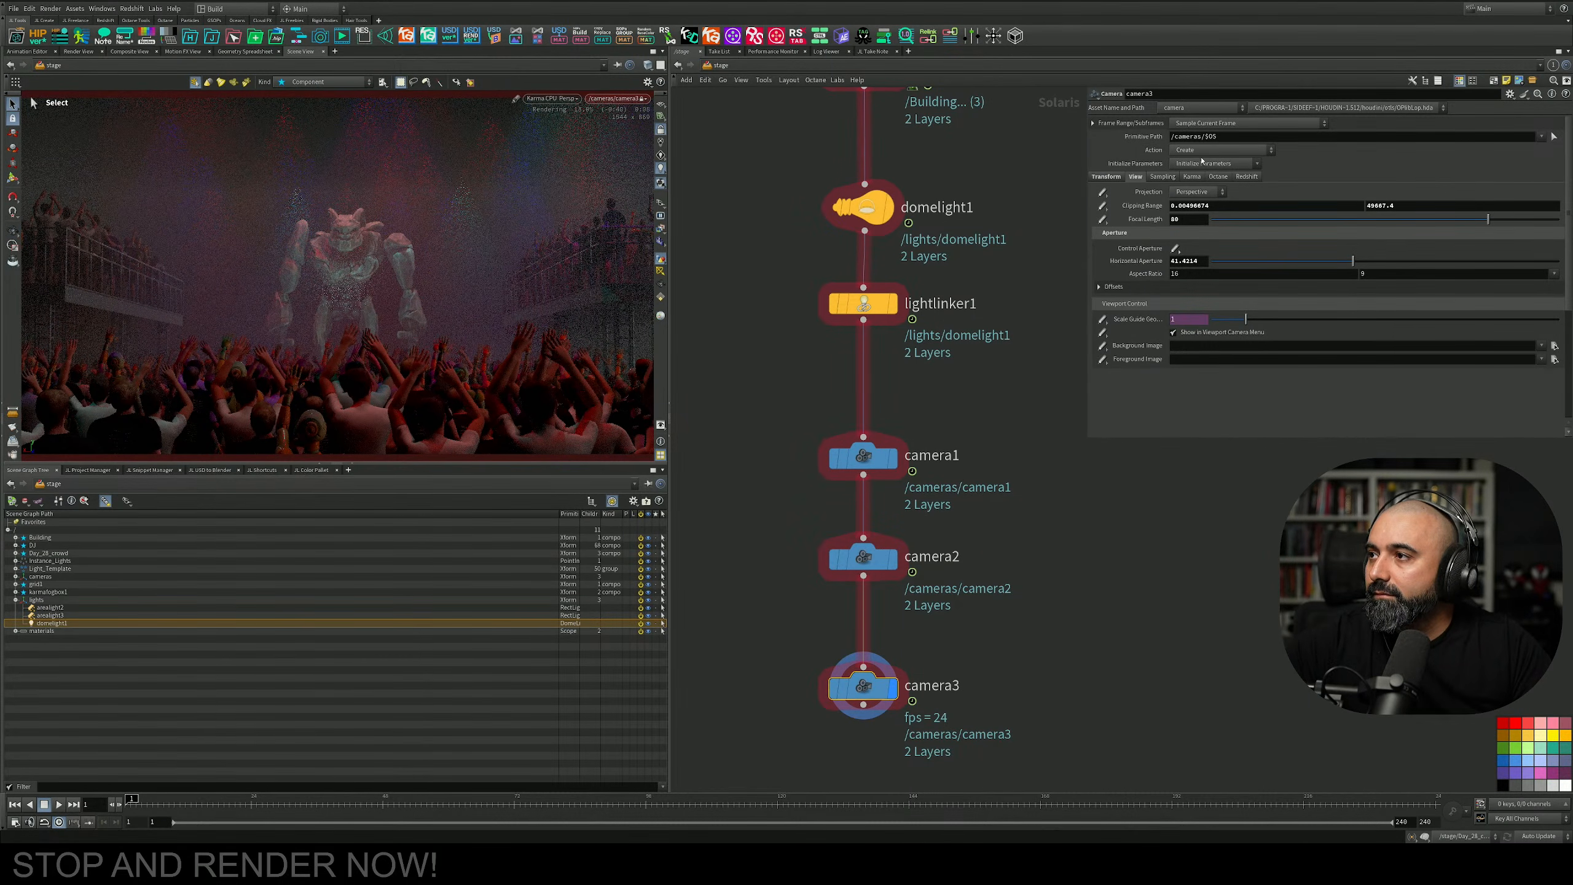
Set camera3's F-Stop to 1.5 in its sampling settings to enable depth of field.
{"action": "left_click", "coordinate": [1163, 177]}
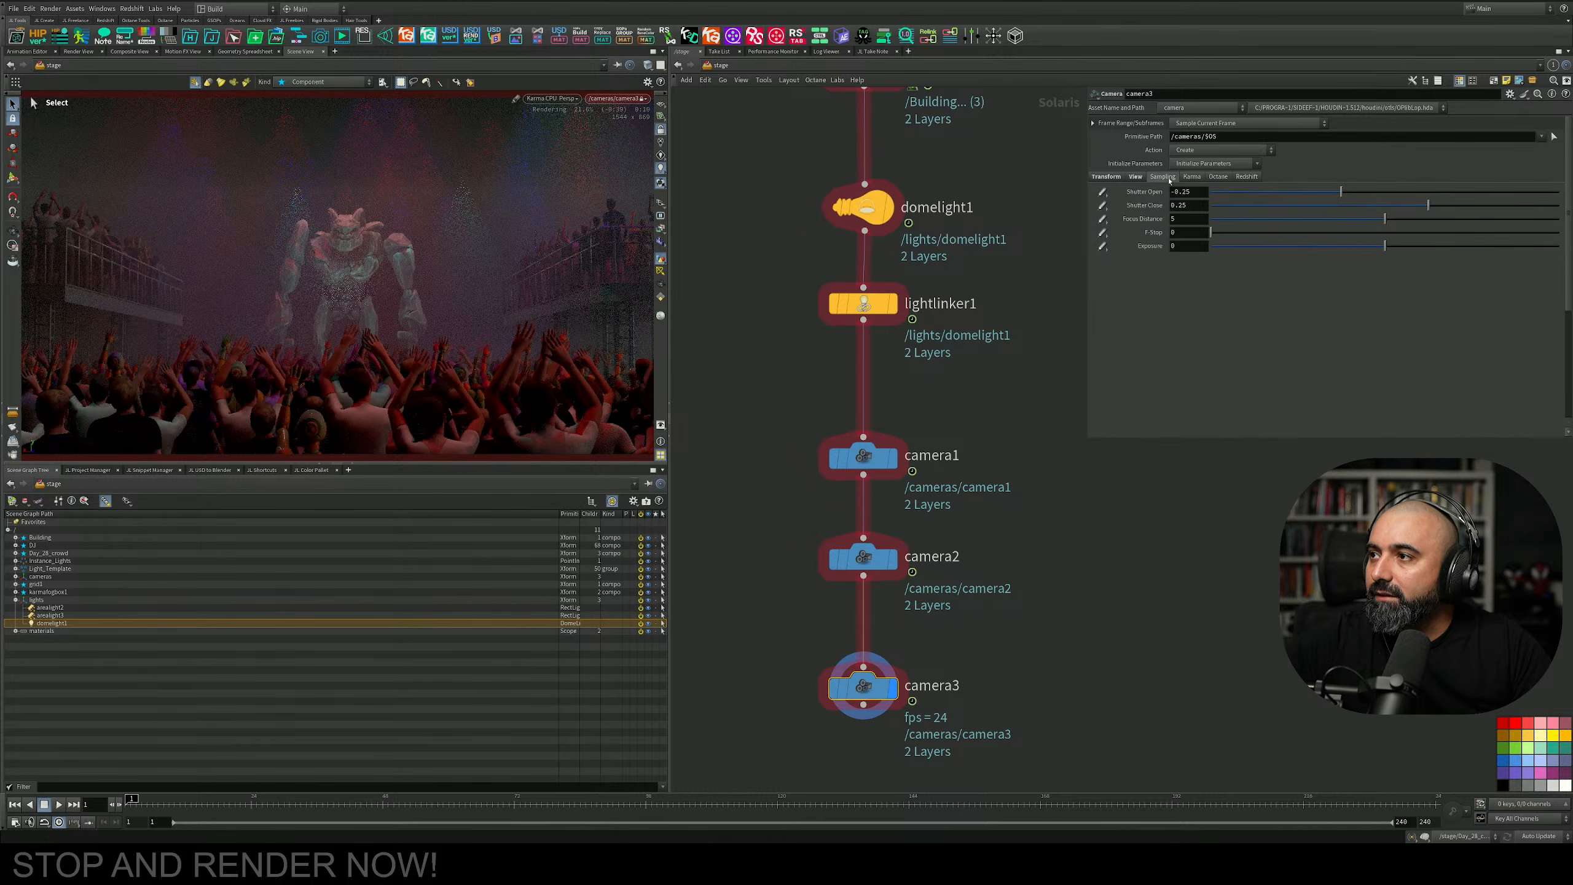
{"action": "type", "text": "1."}
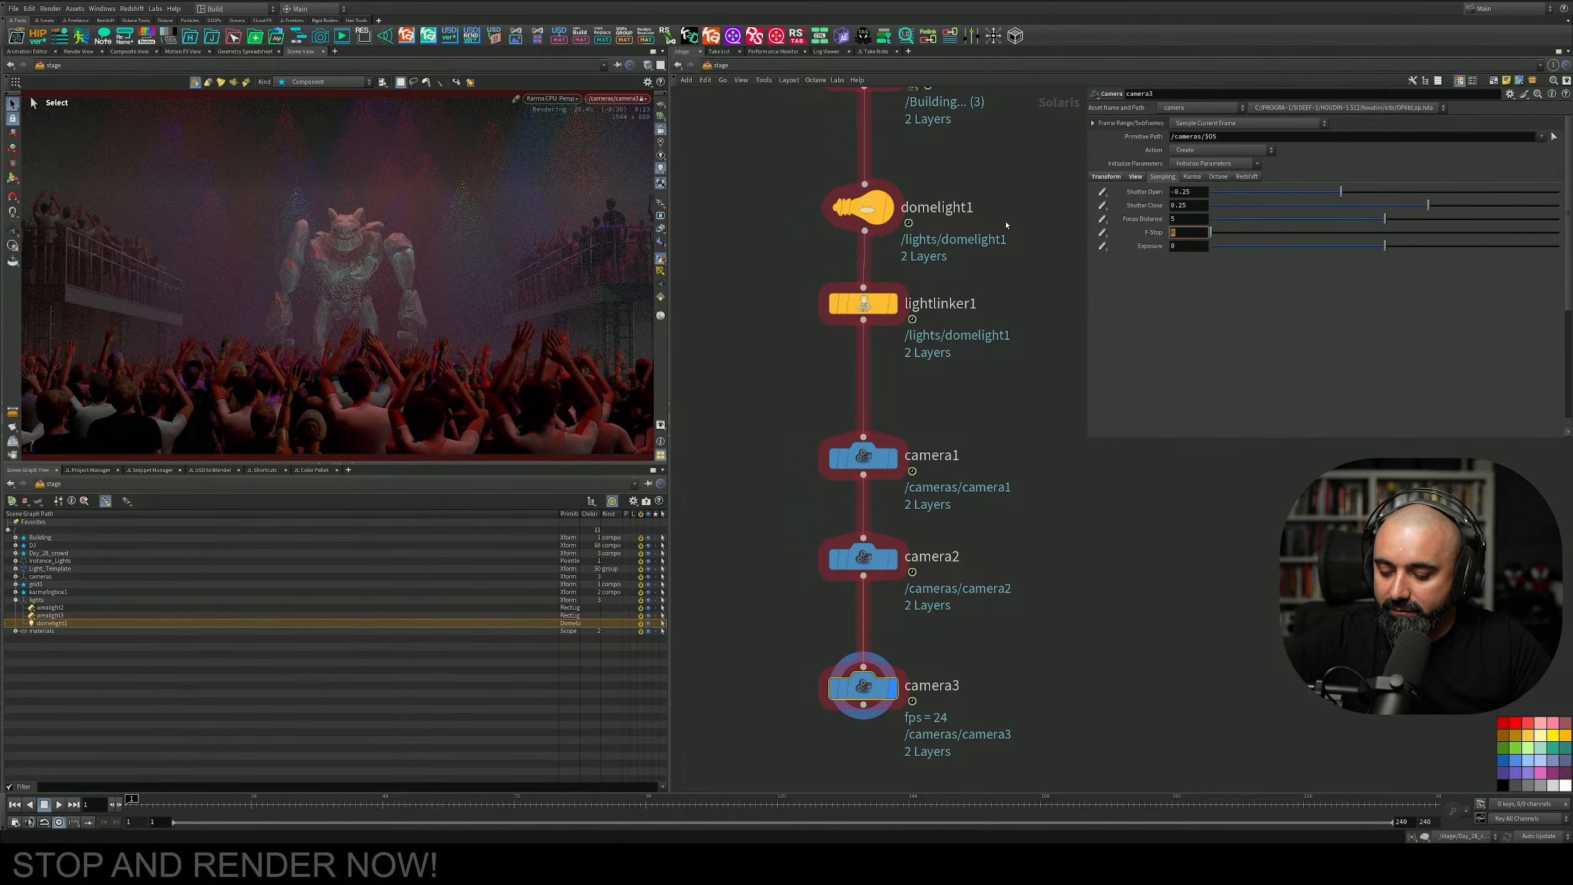
{"action": "type", "text": "5"}
{"action": "key", "text": "Return"}
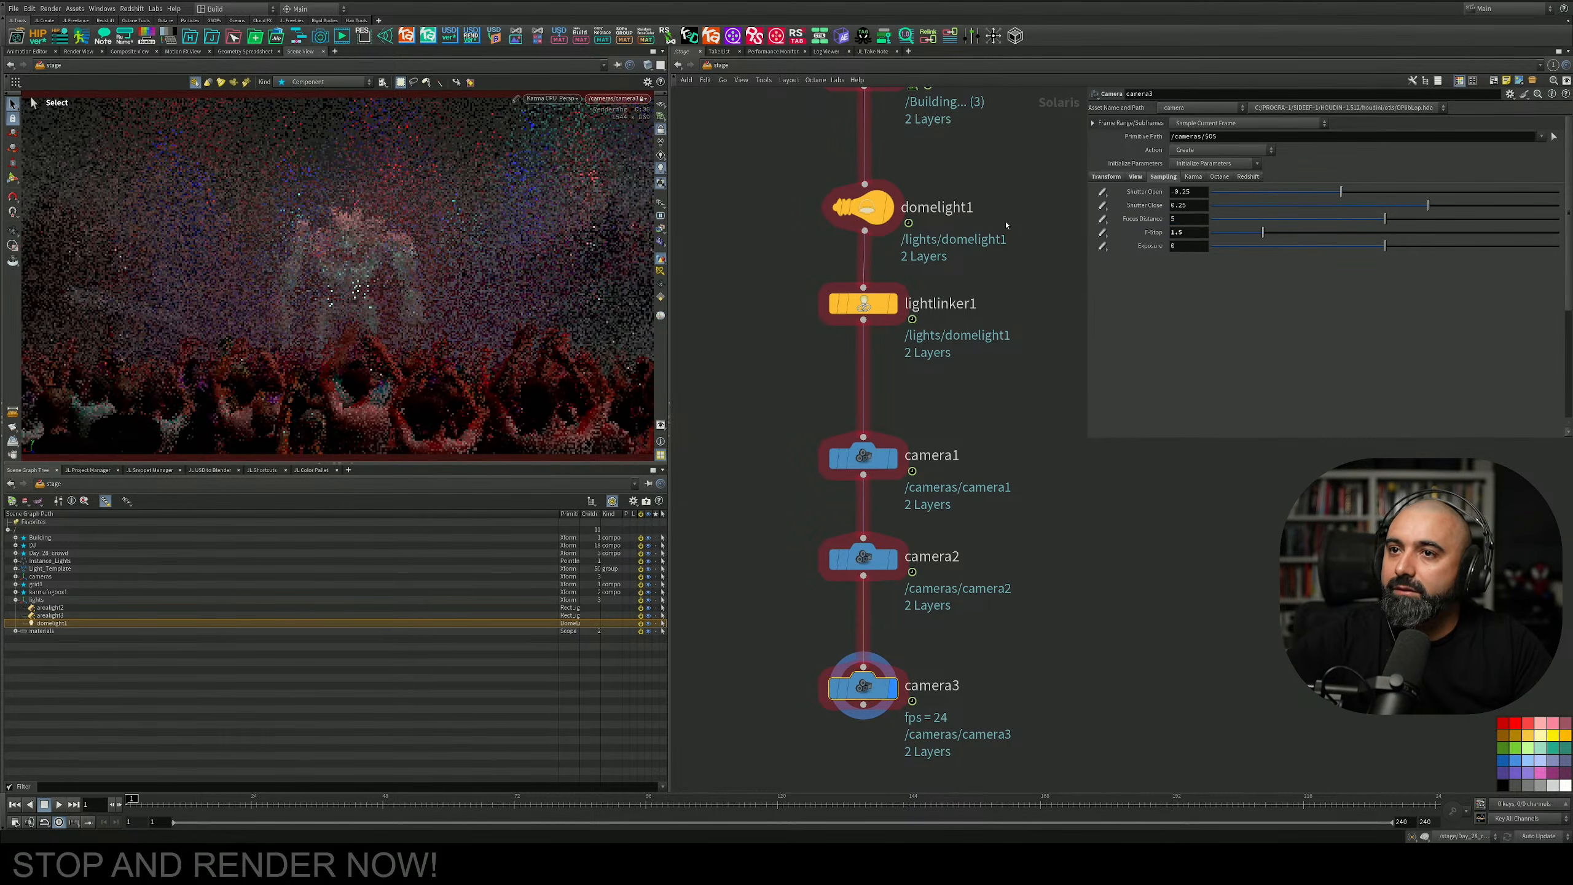
Set camera3's focus distance by picking the robot's chest with the Camera tool, and return to selection mode.
{"action": "left_click", "coordinate": [12, 177]}
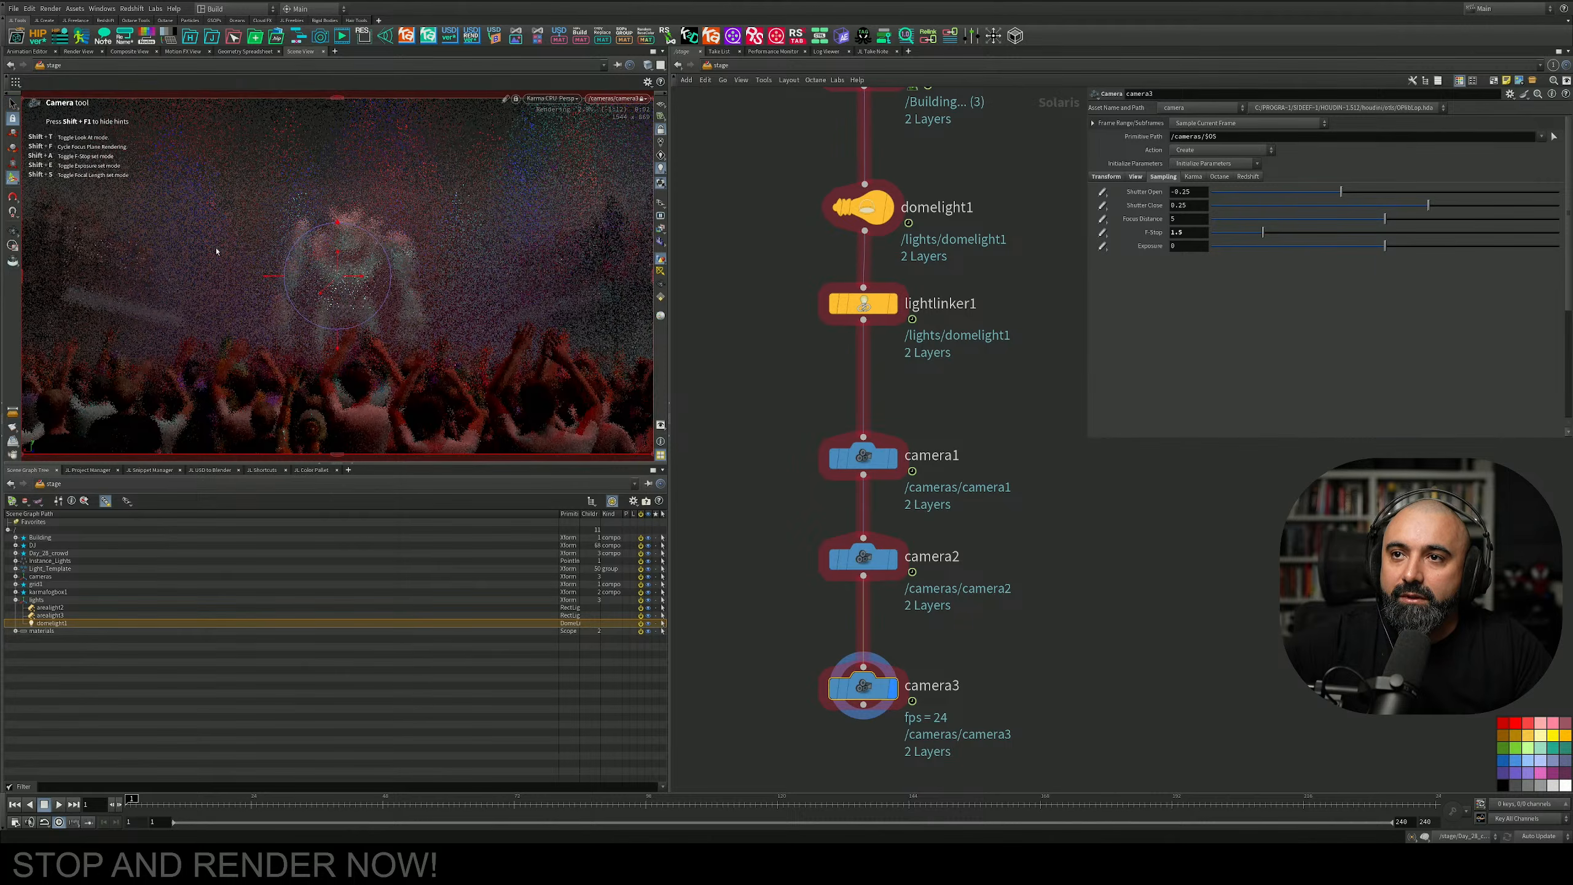
{"action": "left_click", "coordinate": [353, 256], "text": "shift"}
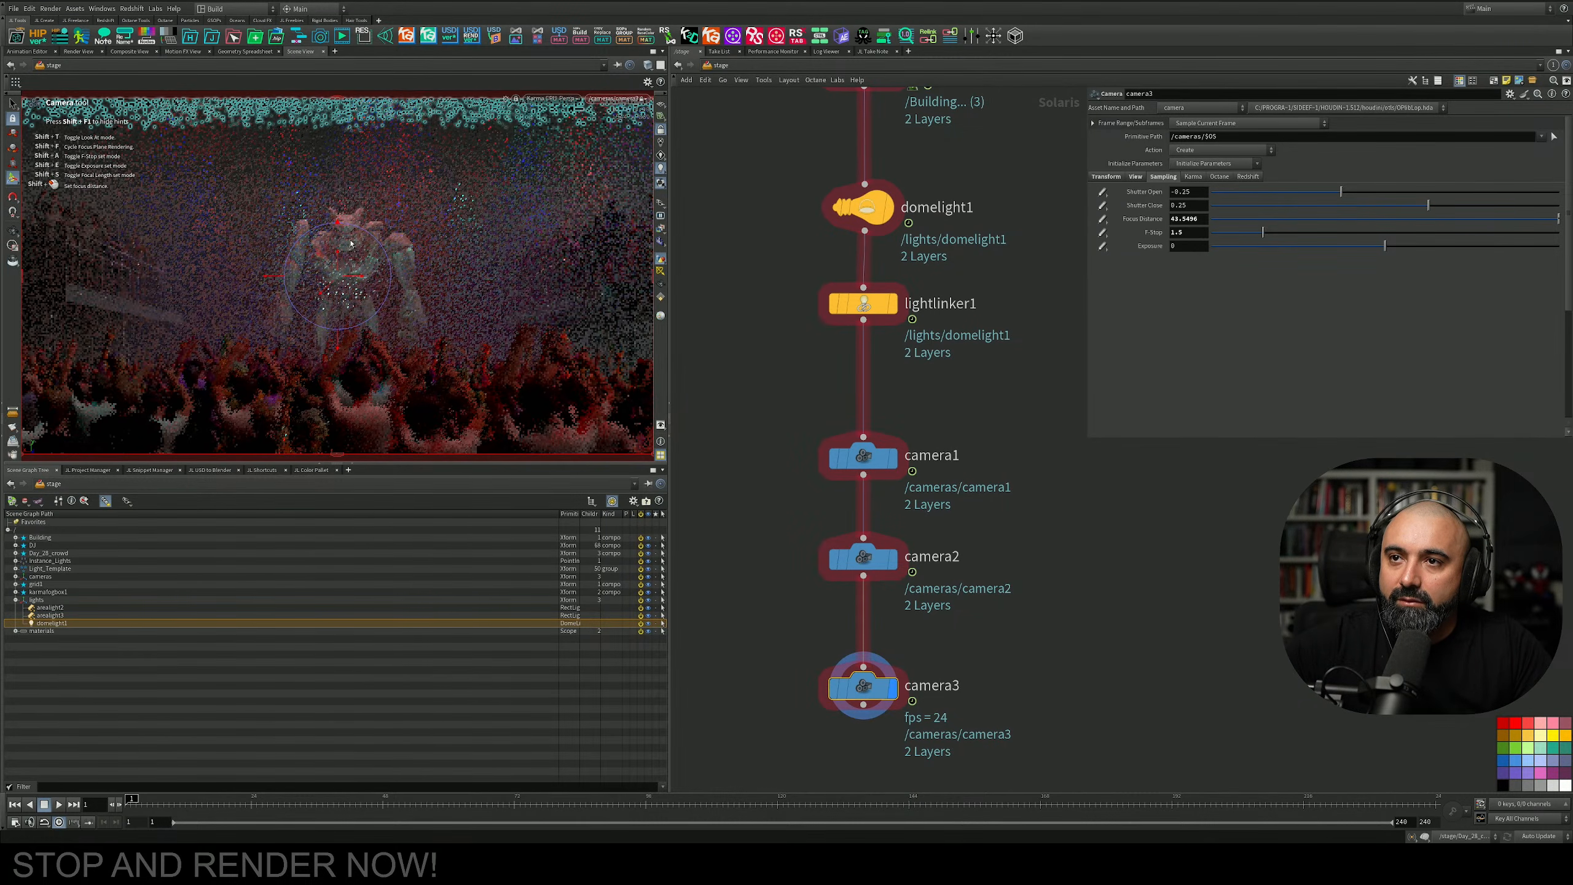
{"action": "left_click", "coordinate": [351, 244], "text": "shift"}
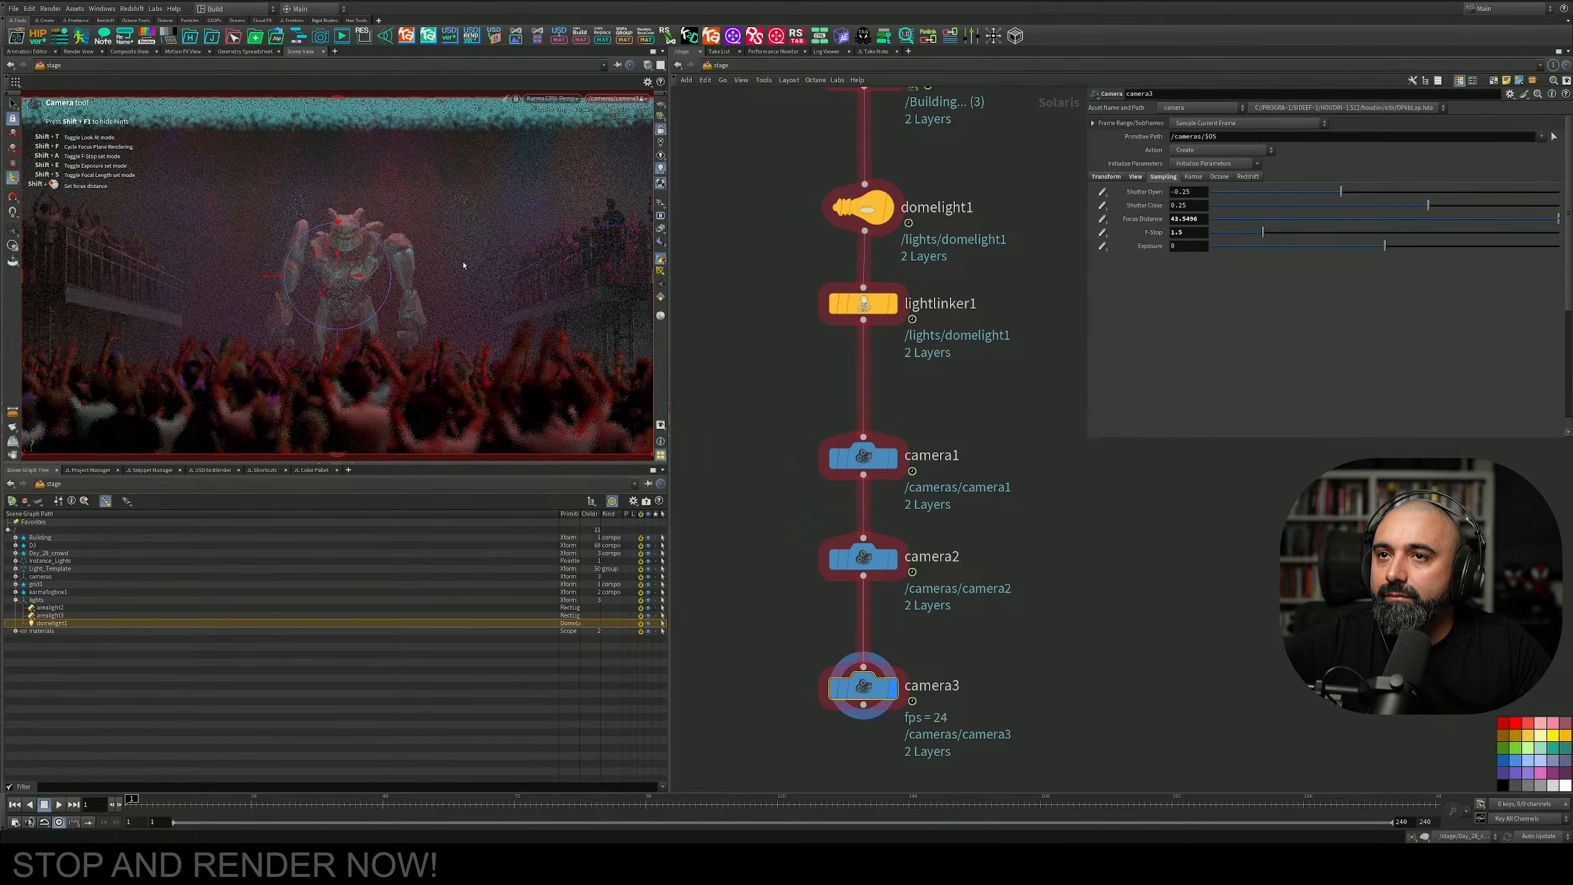
{"action": "left_click", "coordinate": [12, 104]}
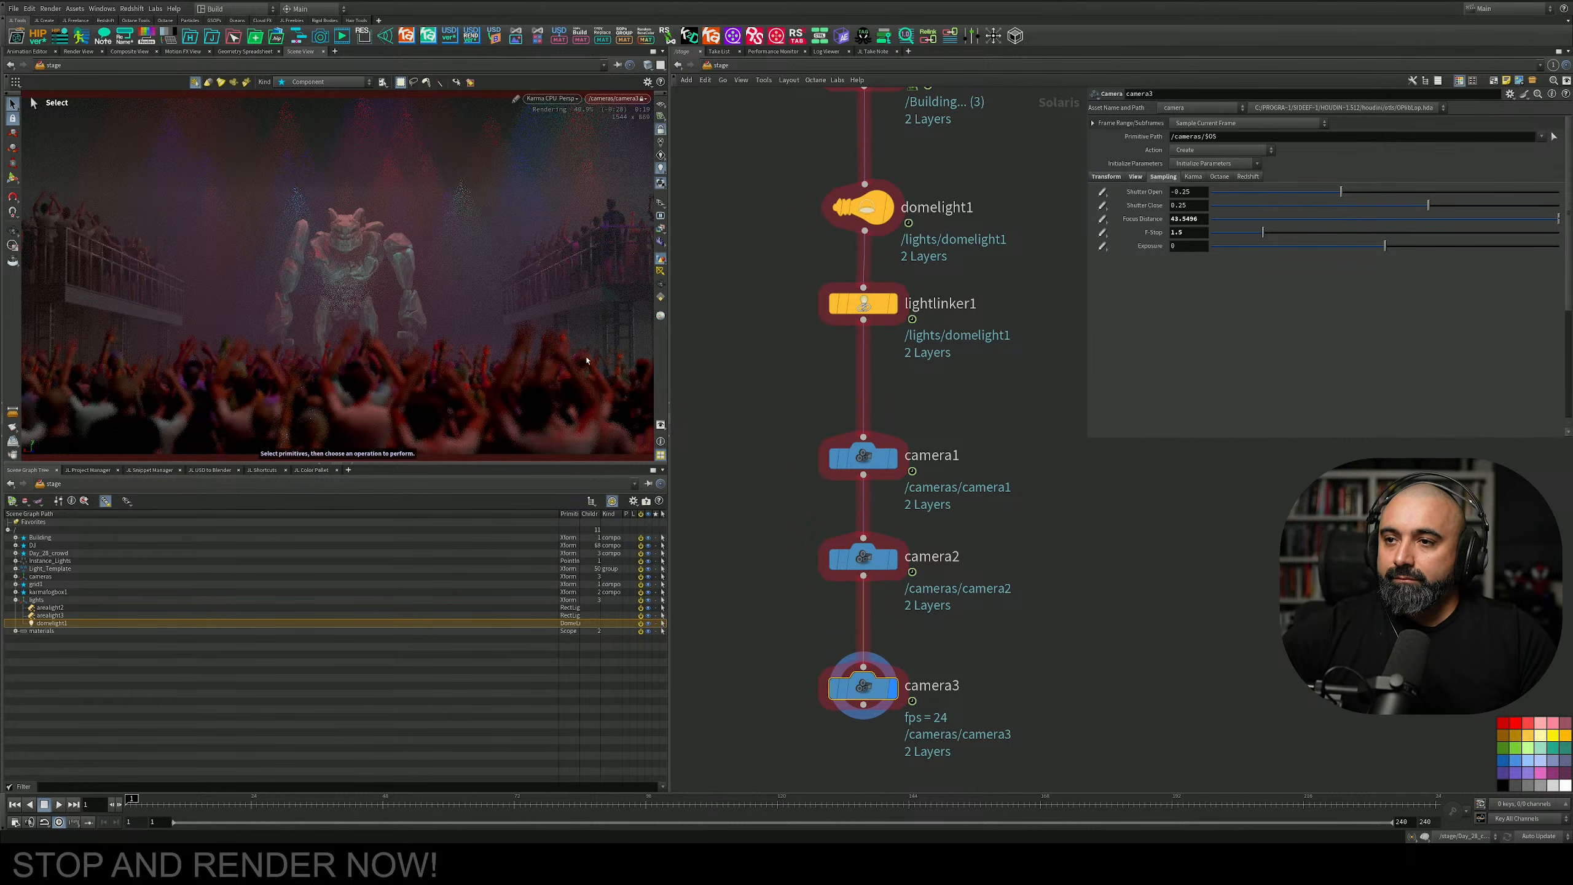
Duplicate camera3 as camera4 at the end of the stage network and look through camera4 in the viewport.
{"action": "middle_click_drag", "start_coordinate": [799, 641], "coordinate": [774, 470]}
{"action": "left_click_drag", "start_coordinate": [845, 514], "coordinate": [847, 679], "text": "alt"}
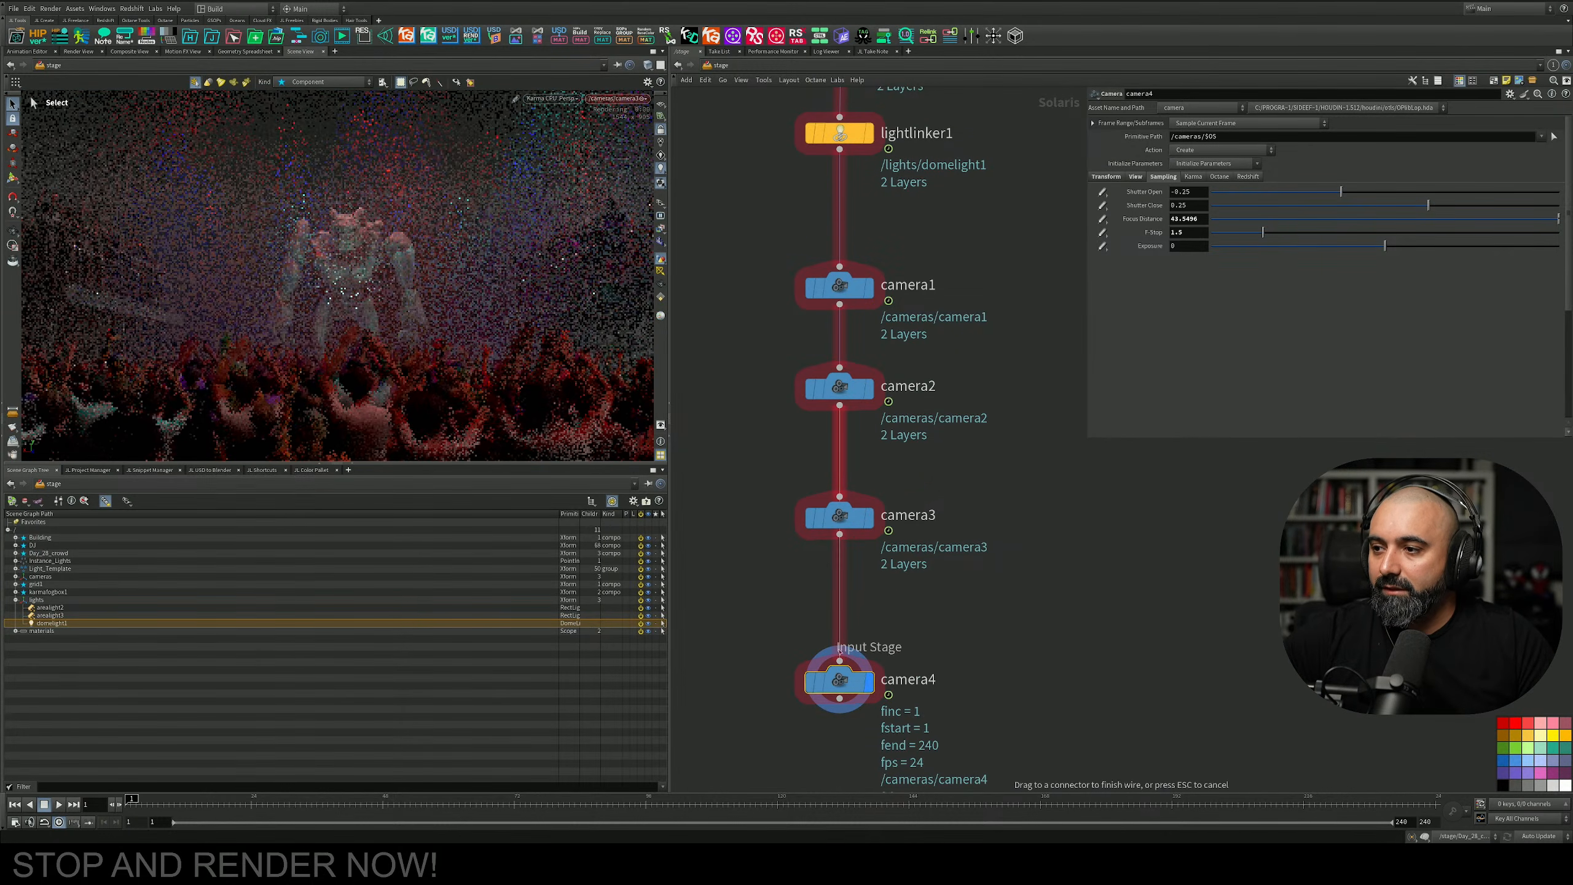
{"action": "left_click_drag", "start_coordinate": [840, 680], "coordinate": [864, 667]}
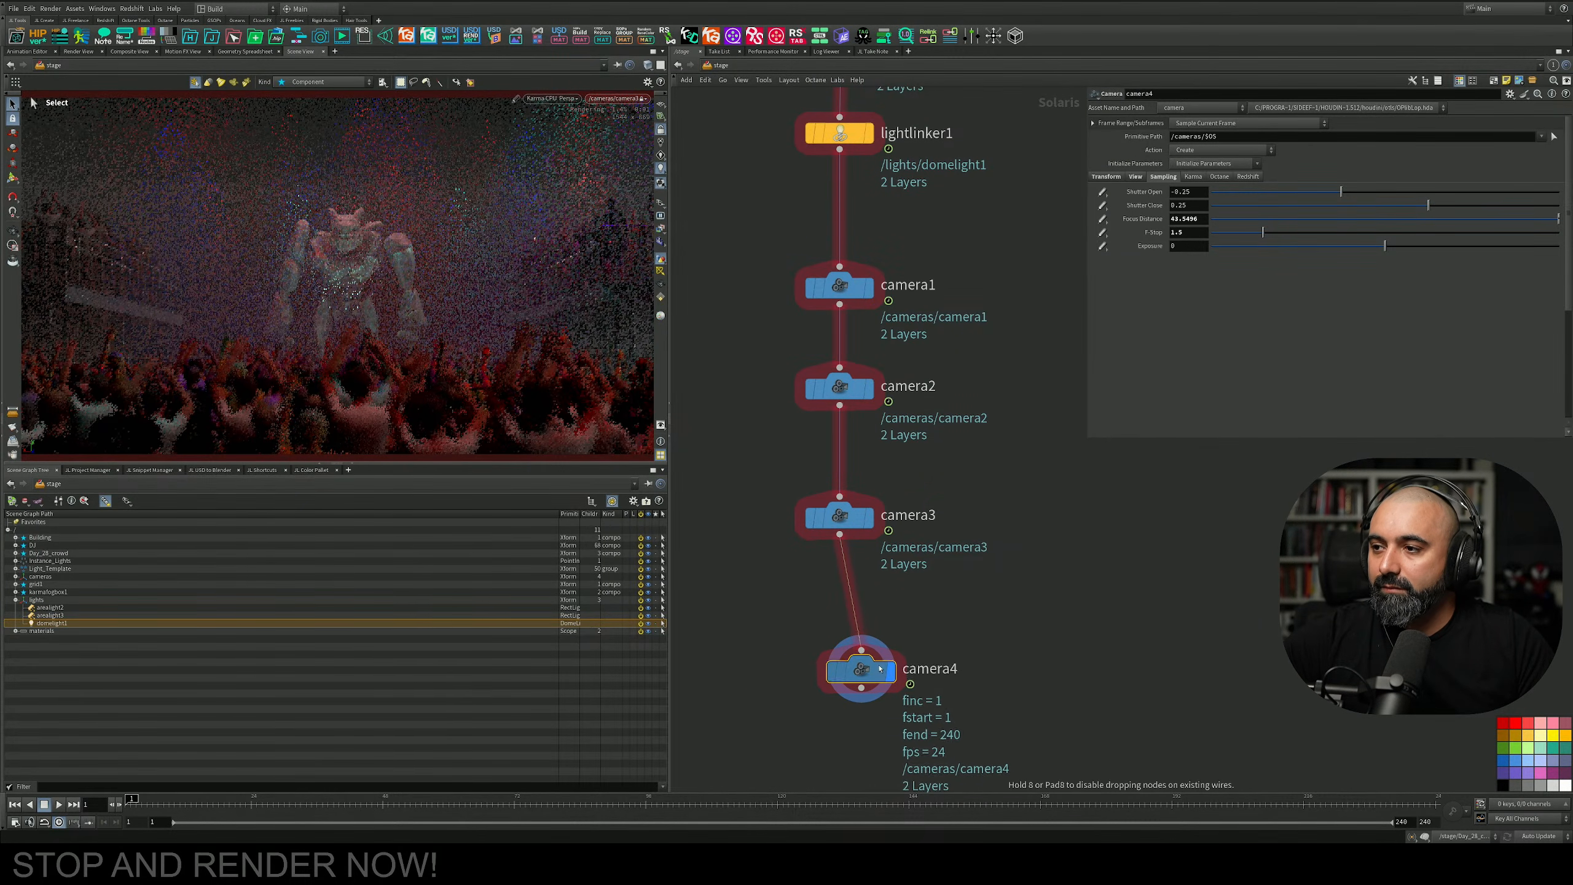
{"action": "left_click", "coordinate": [617, 97]}
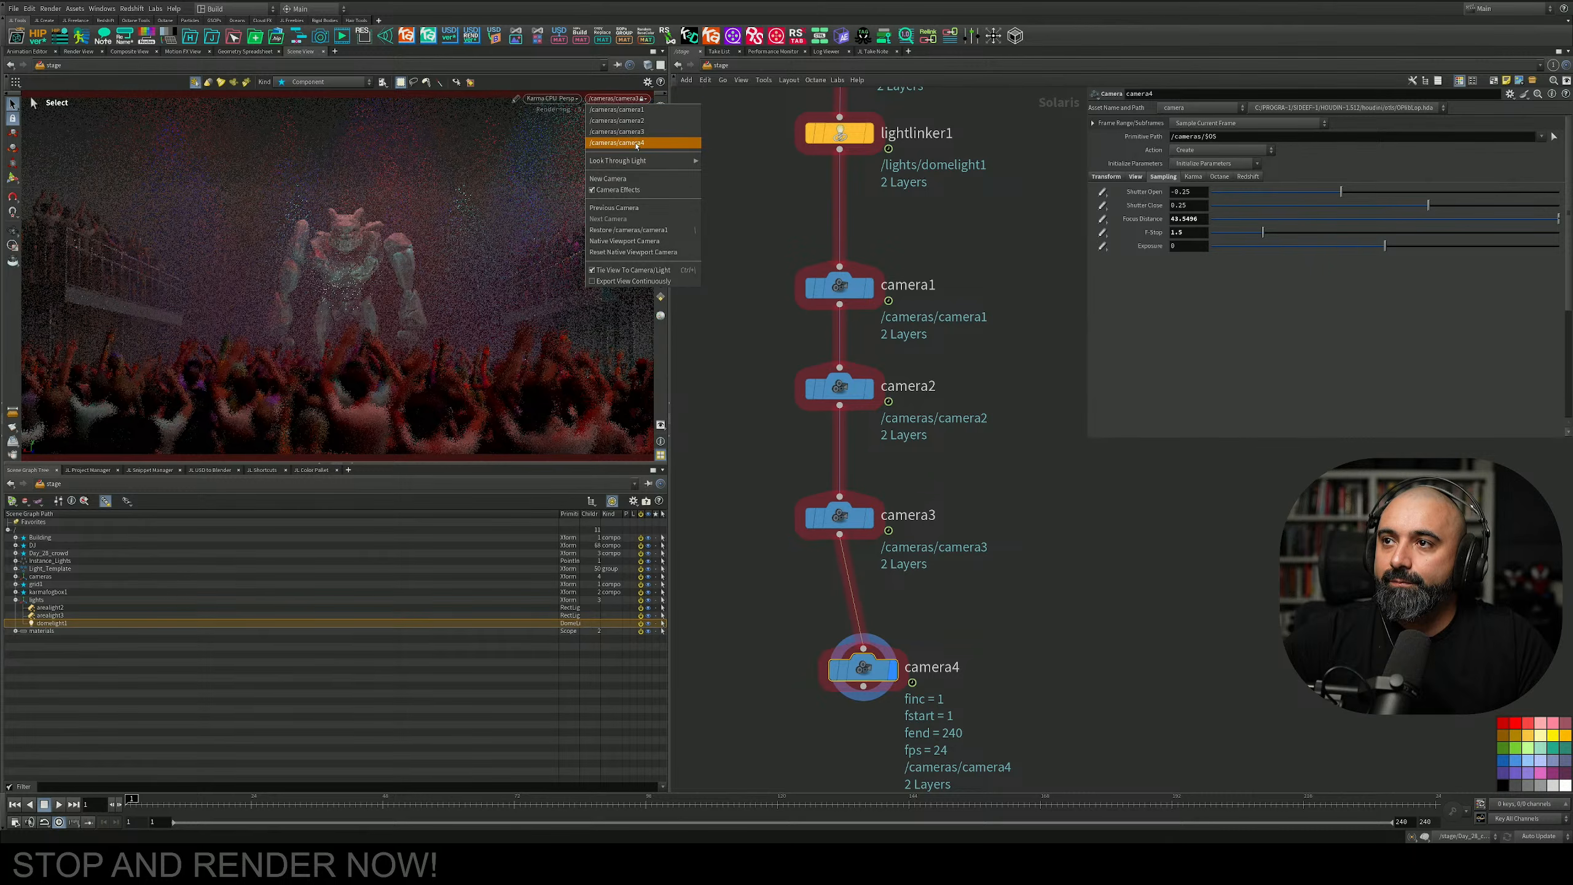
{"action": "left_click", "coordinate": [615, 160]}
Reframe camera4 with the robot right of centre above a wider crowd, and align the camera4 node below camera3.
{"action": "key", "text": "space"}
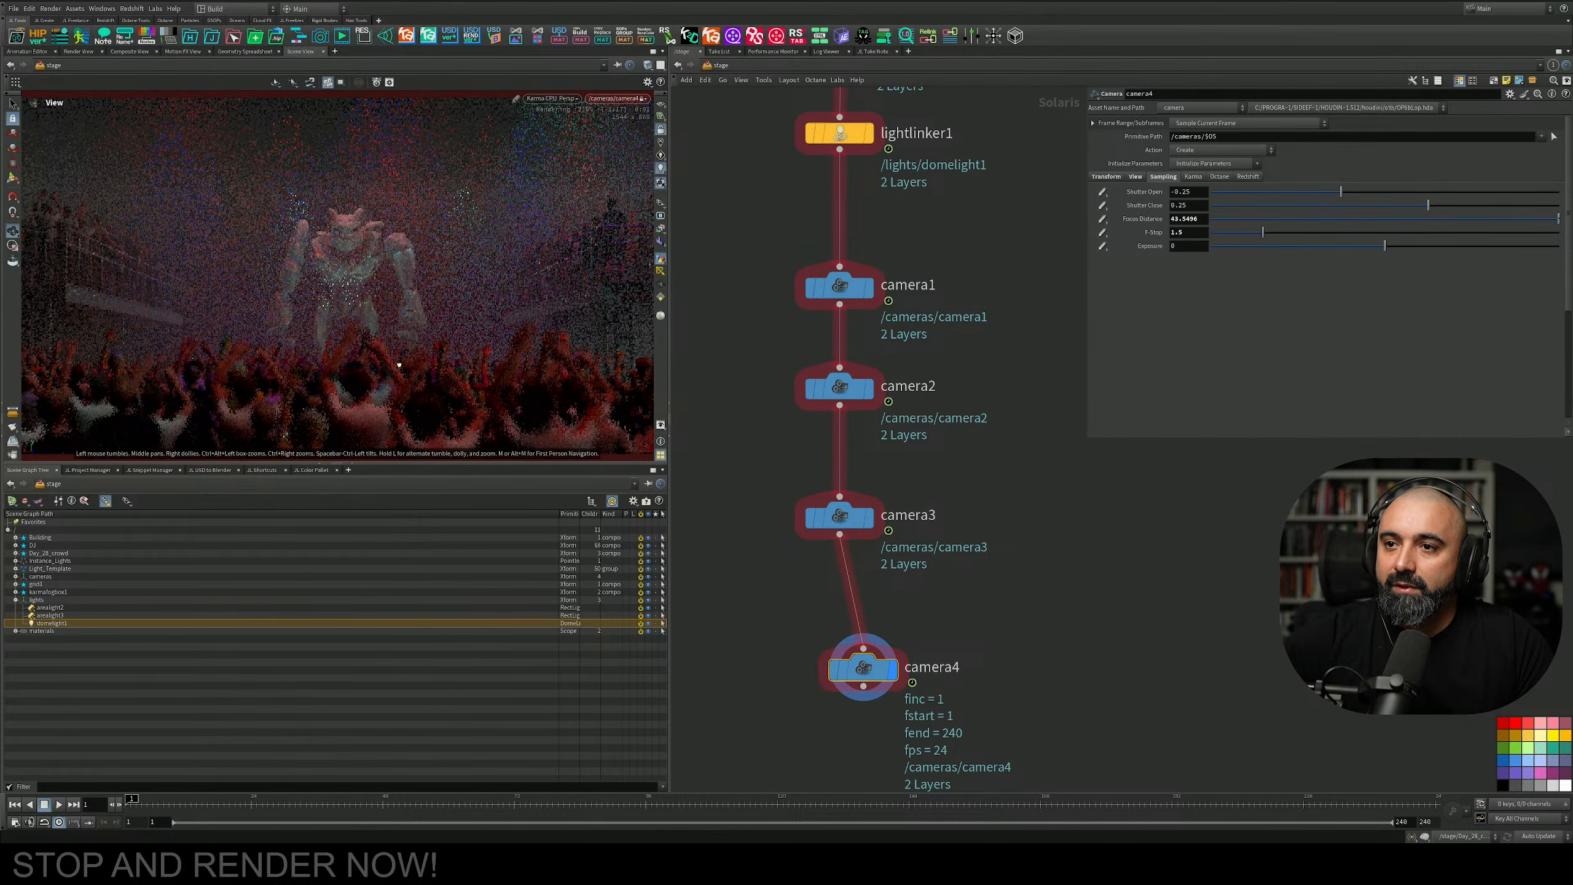
{"action": "mouse_move", "coordinate": [398, 335]}
{"action": "left_mouse_down"}
{"action": "mouse_move", "coordinate": [481, 204]}
{"action": "mouse_move", "coordinate": [414, 353]}
{"action": "left_mouse_up"}
{"action": "left_click_drag", "start_coordinate": [481, 306], "coordinate": [454, 358]}
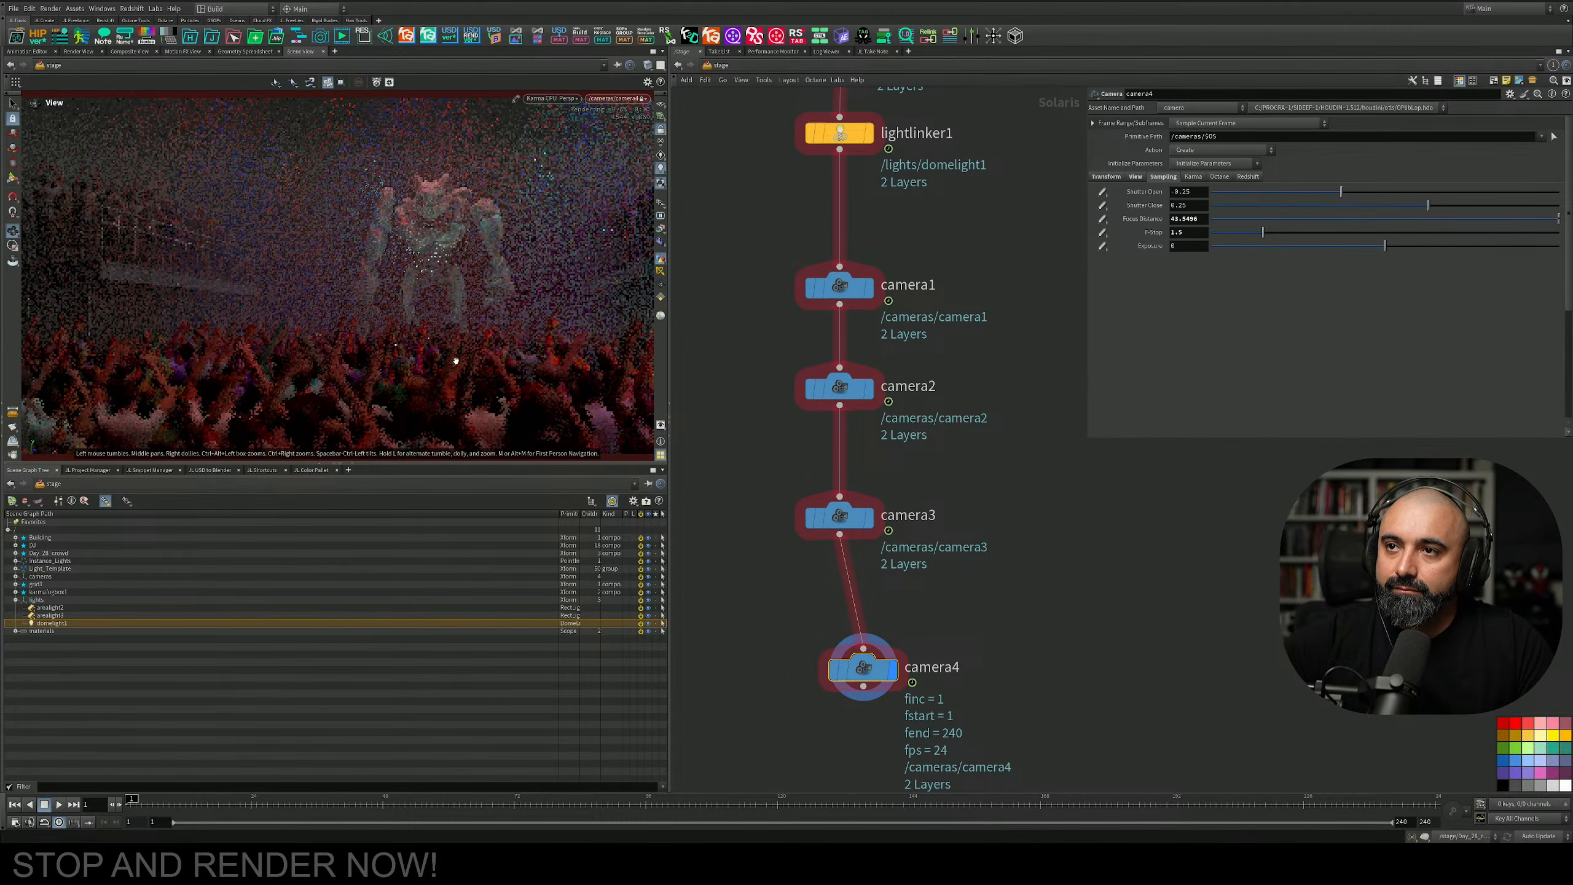
{"action": "right_click_drag", "start_coordinate": [454, 359], "coordinate": [491, 345]}
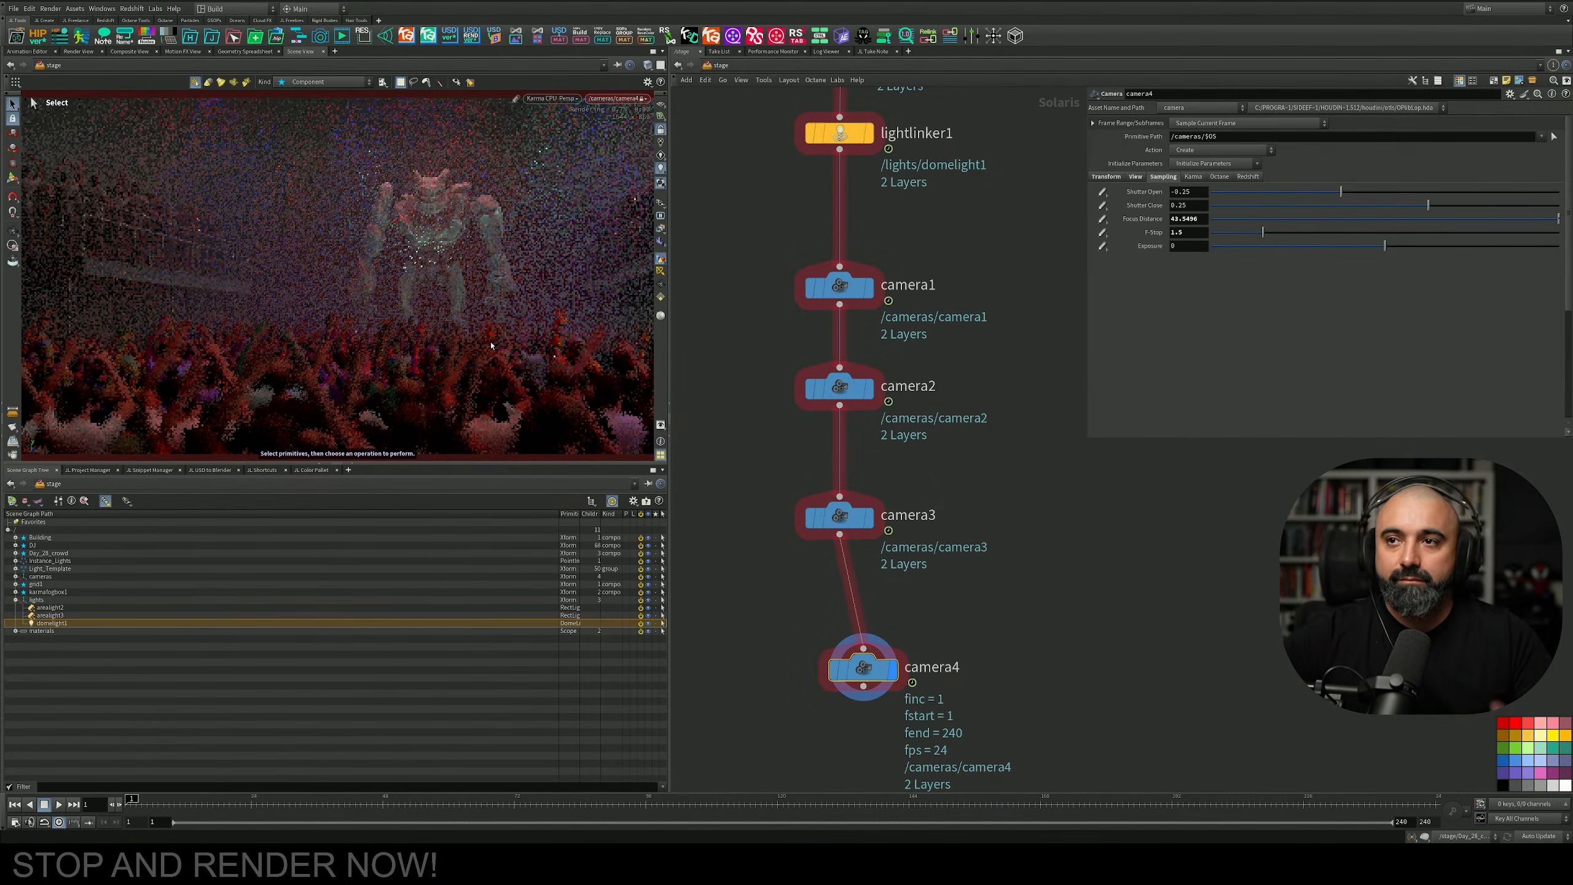
{"action": "middle_click_drag", "start_coordinate": [888, 581], "coordinate": [878, 416]}
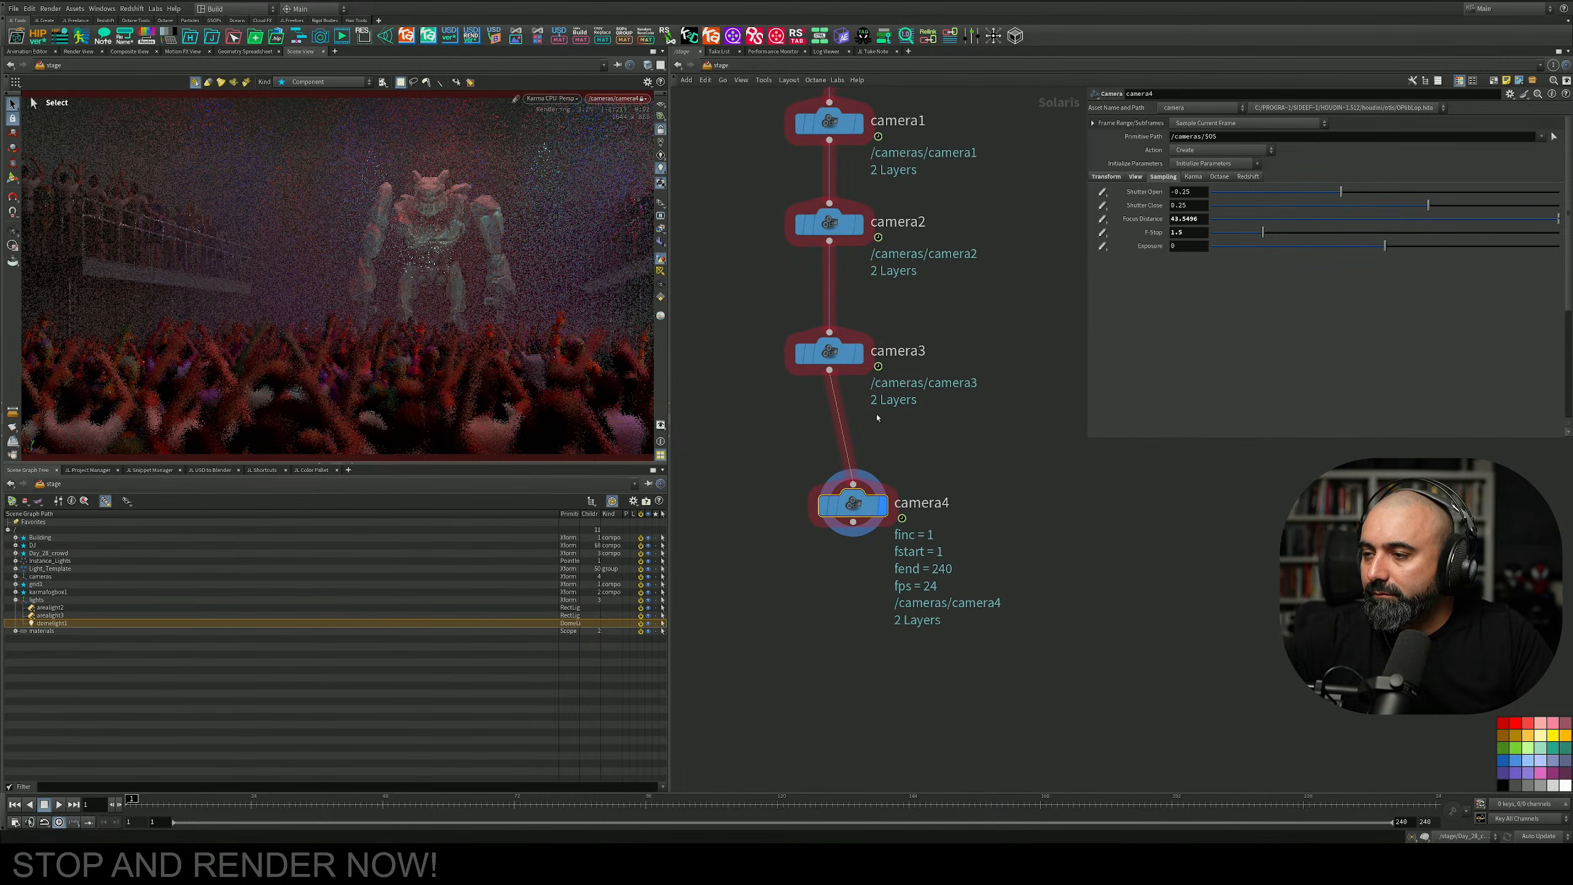
{"action": "left_click_drag", "start_coordinate": [857, 503], "coordinate": [834, 541]}
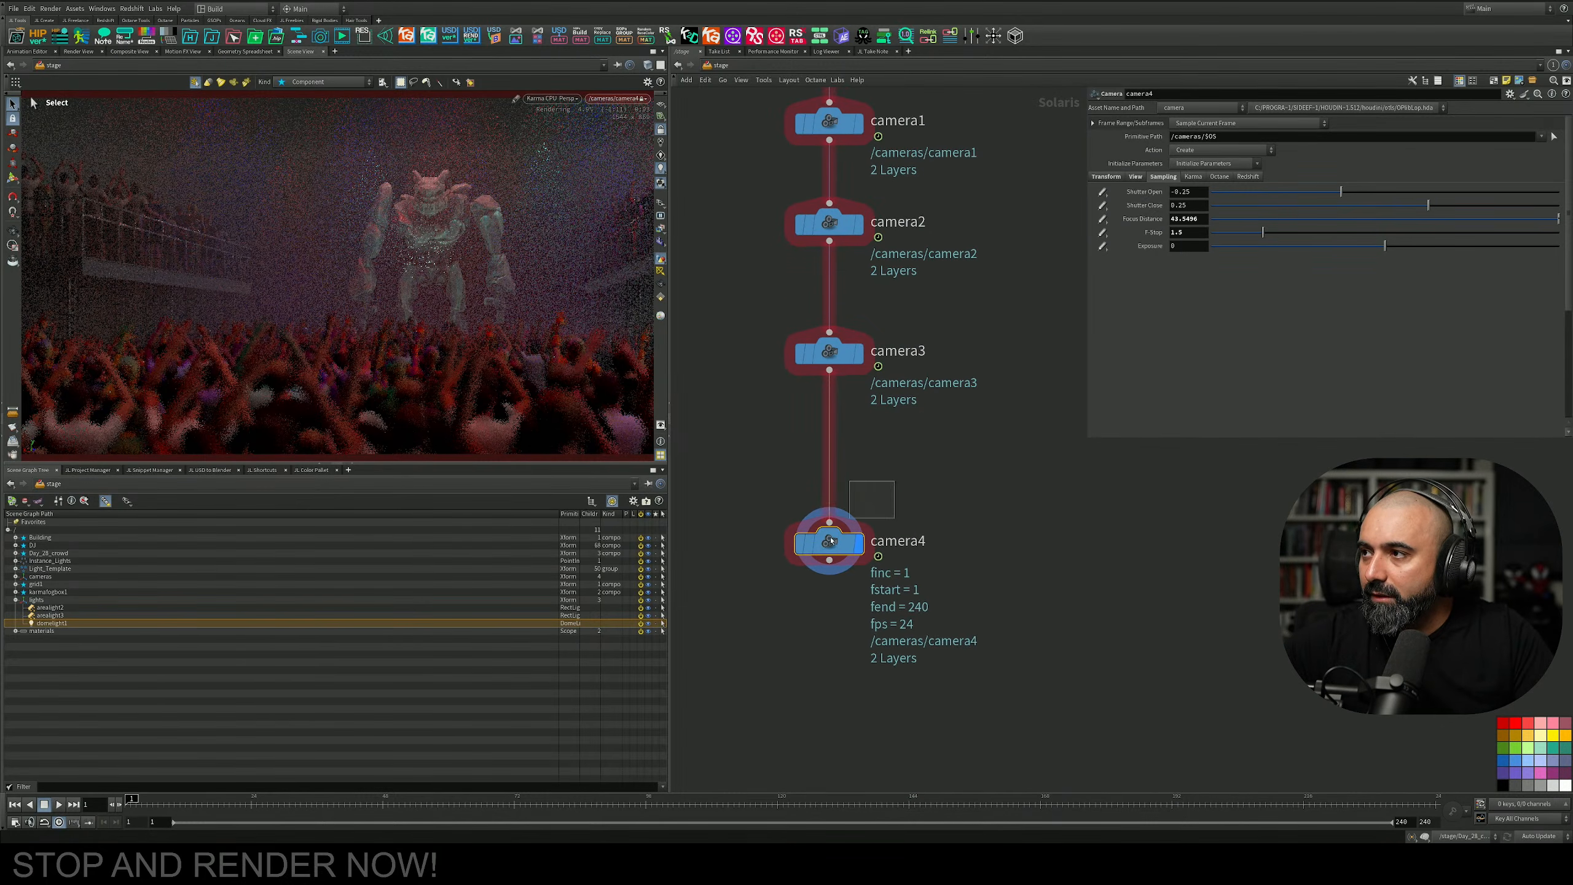
Enable Use Lens Shader and Lens Material in camera4's Karma settings, and create a Karma lens material for it.
{"action": "left_click", "coordinate": [1195, 177]}
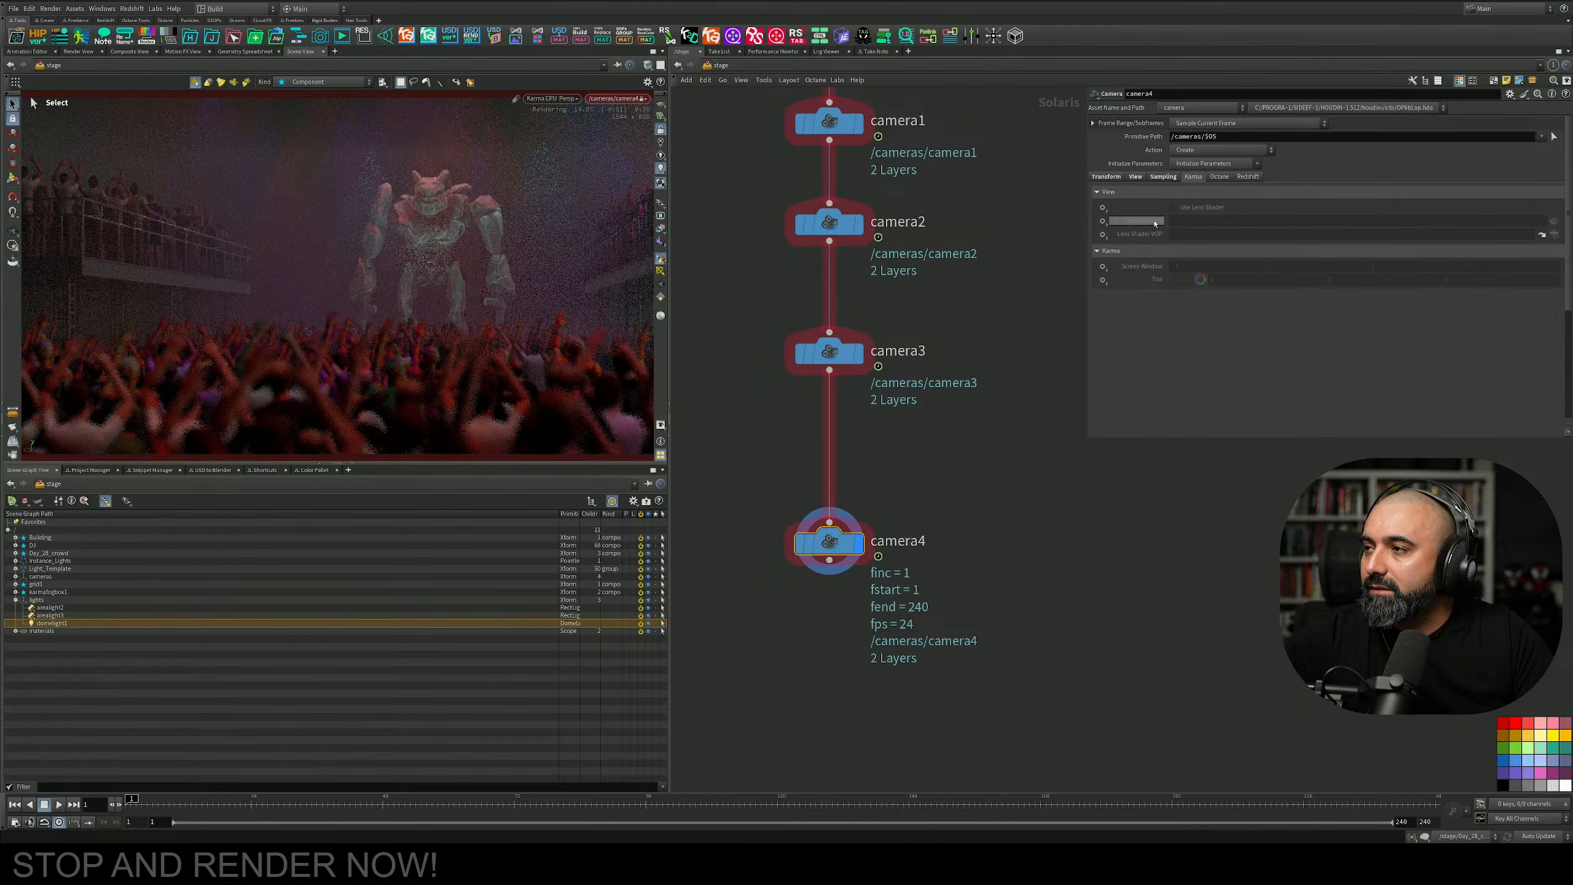
{"action": "left_click", "coordinate": [1102, 207]}
{"action": "left_click", "coordinate": [1109, 220]}
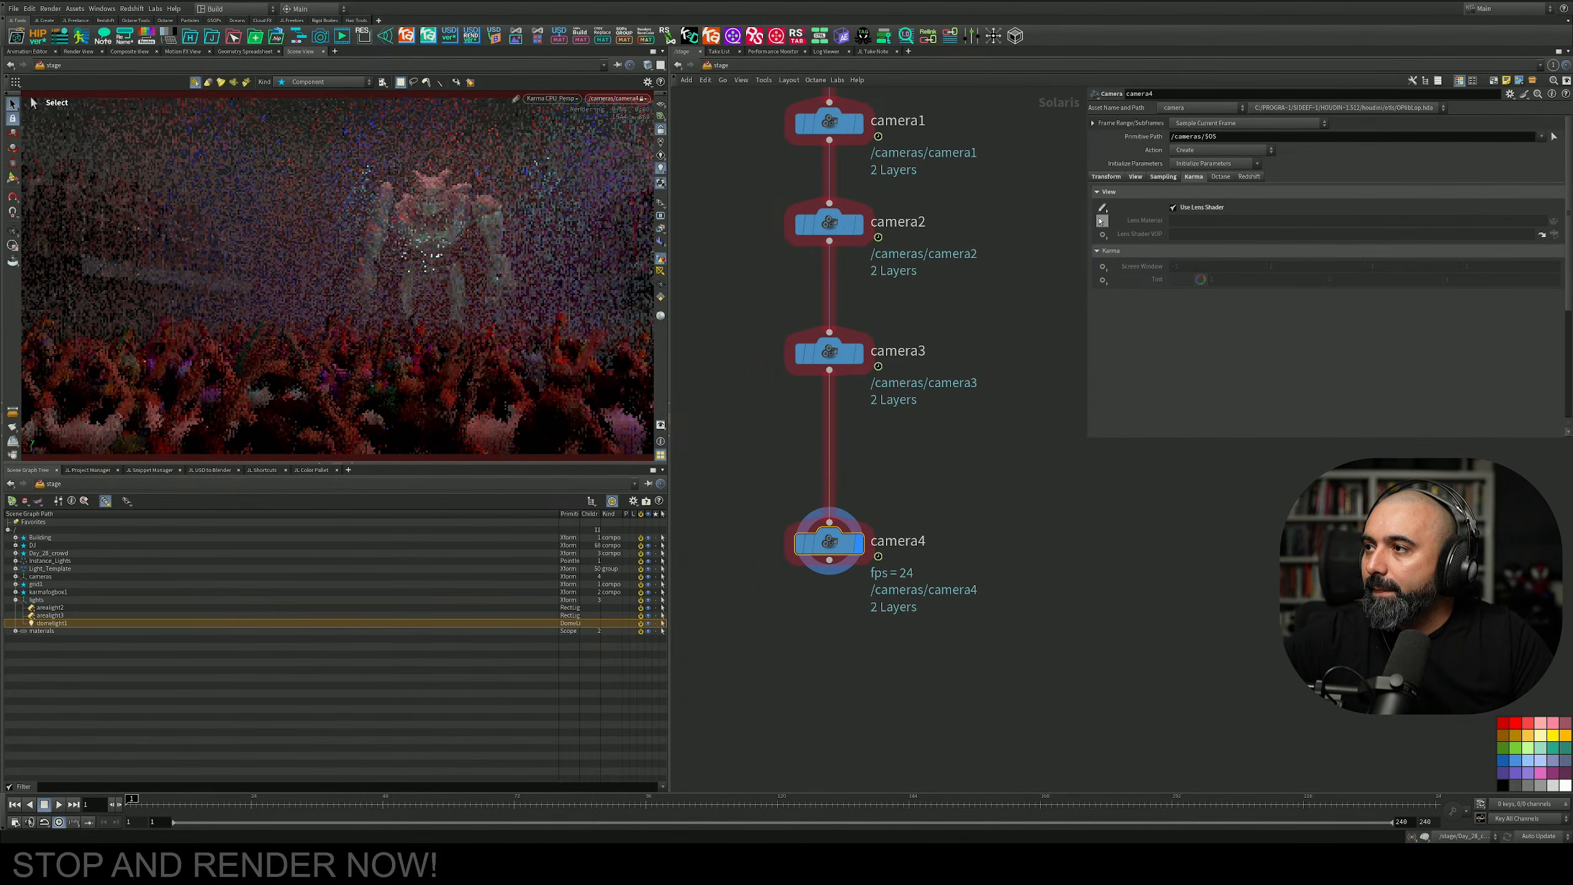
{"action": "left_click", "coordinate": [1182, 210]}
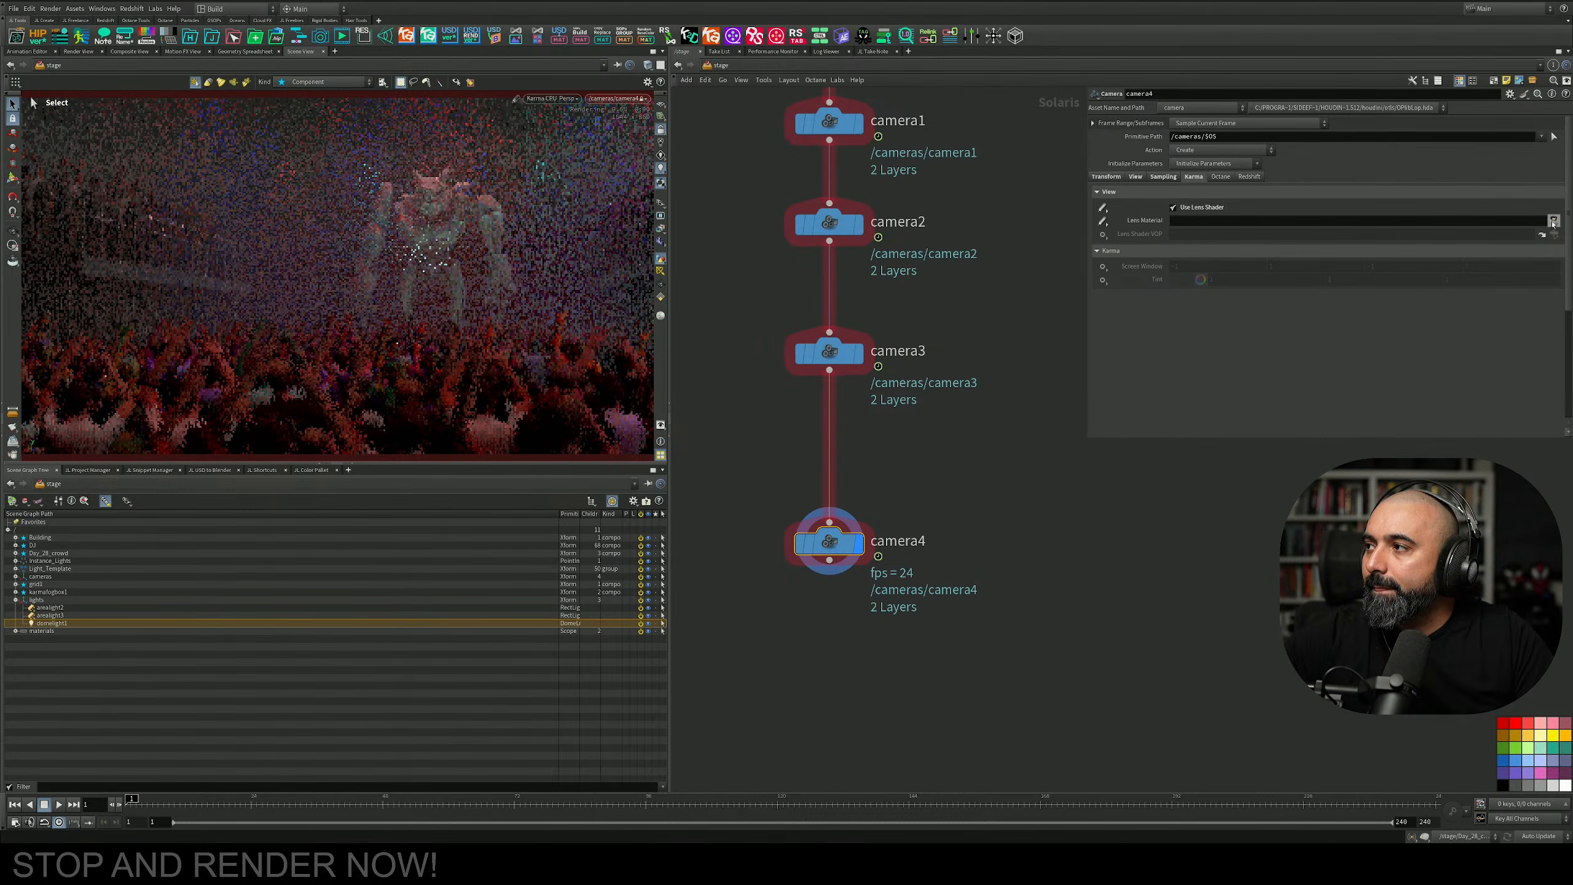
{"action": "left_click", "coordinate": [1553, 221]}
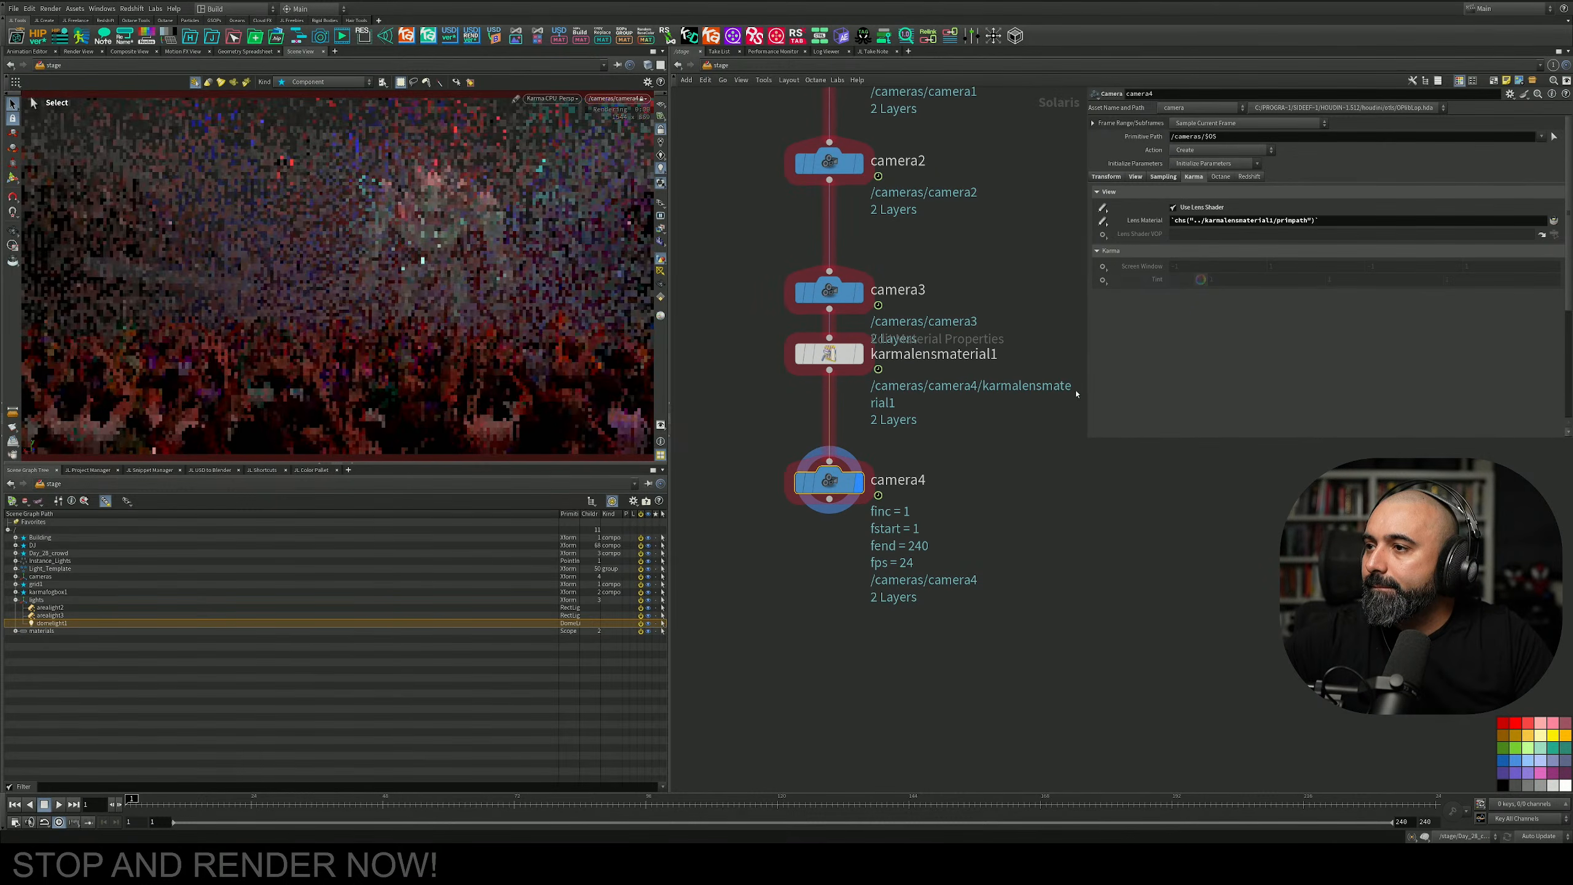
In karmalensmaterial1's lens distortion settings, switch Projection and Type of Curvature to Set If No Authored Value.
{"action": "left_click", "coordinate": [847, 366]}
{"action": "left_click", "coordinate": [1136, 163]}
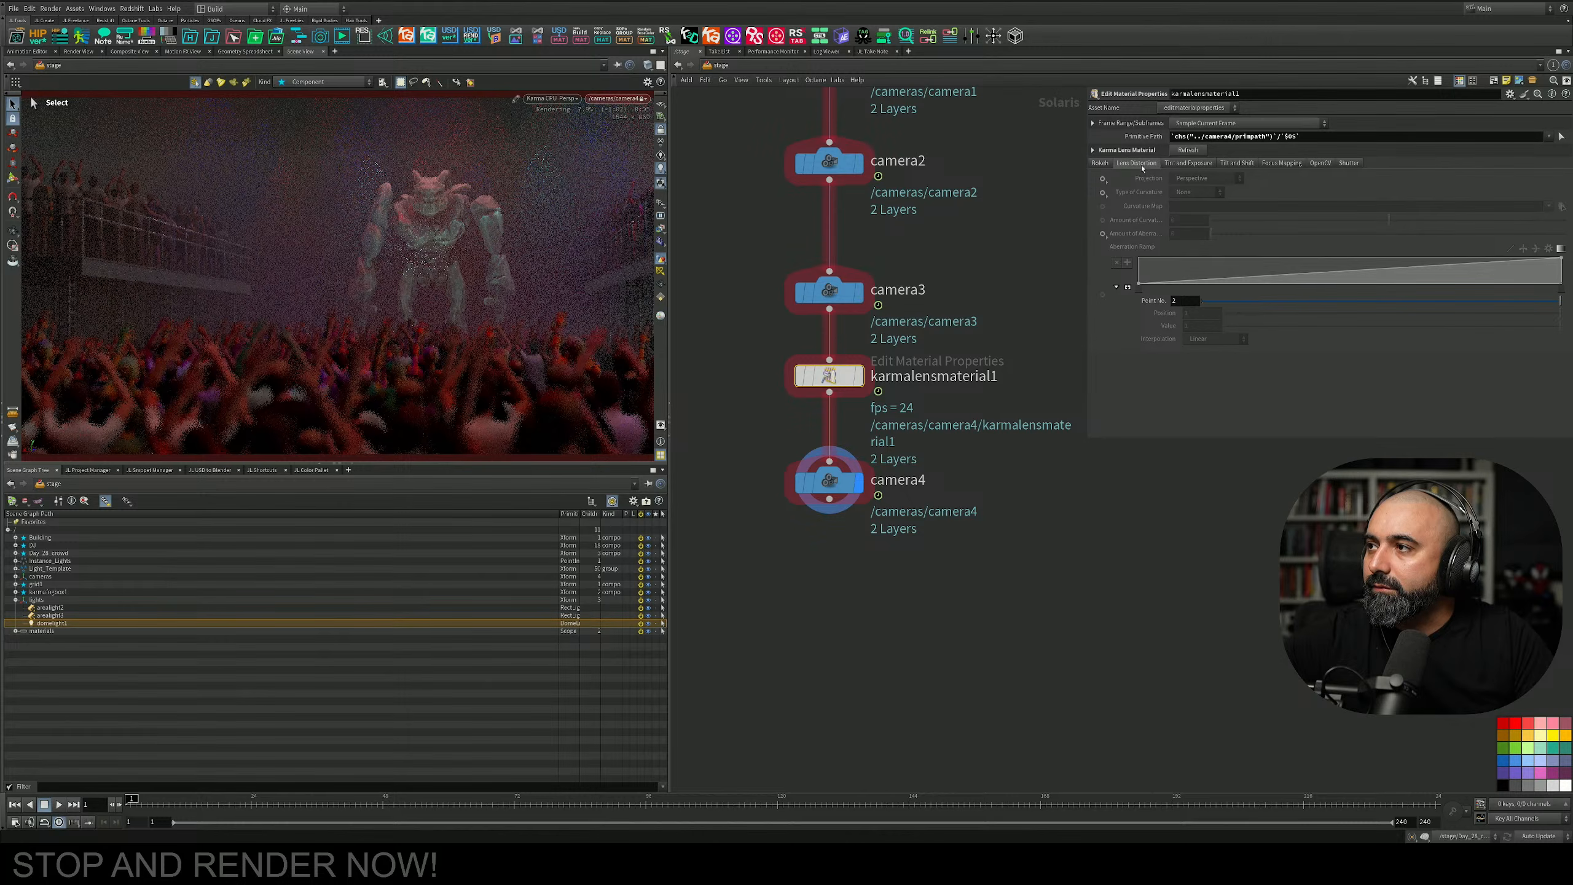
{"action": "left_click", "coordinate": [1178, 127]}
{"action": "left_click", "coordinate": [1179, 124]}
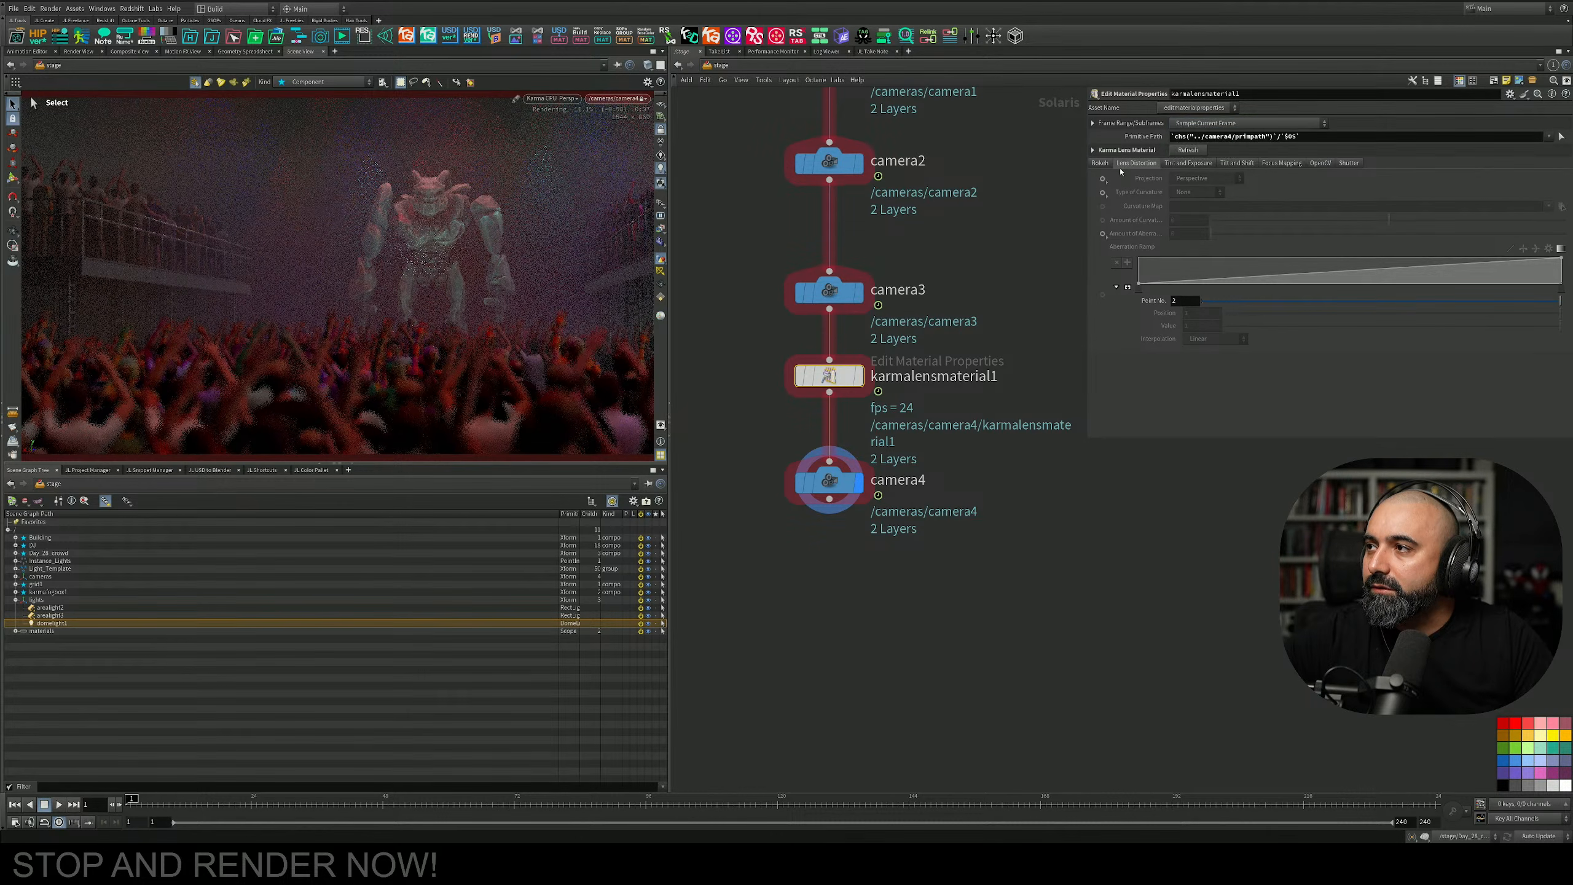
{"action": "left_click", "coordinate": [1102, 179]}
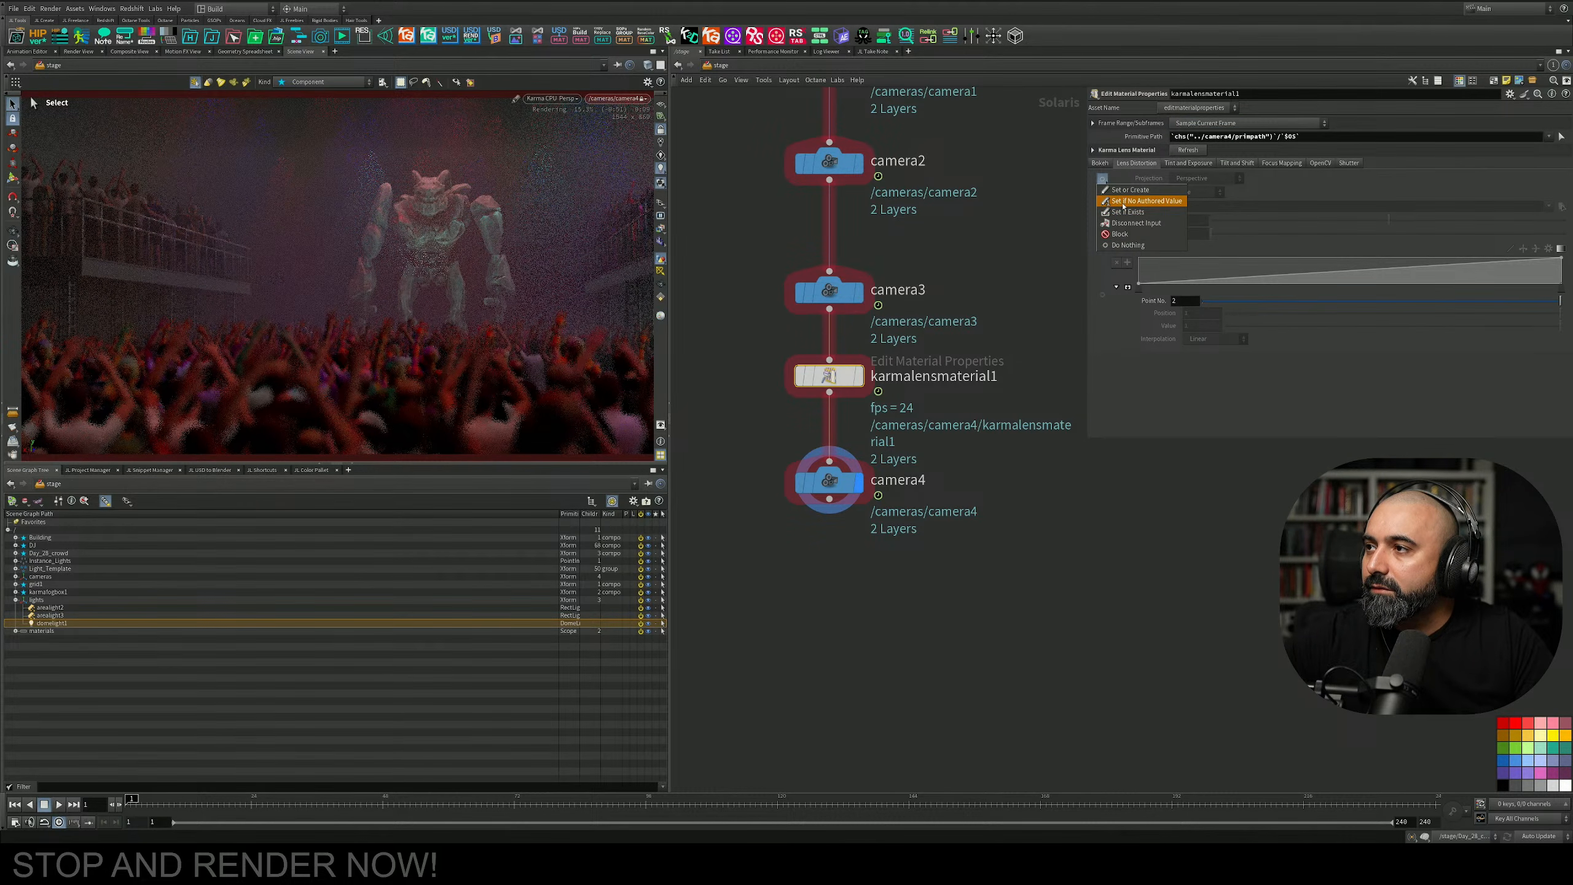
{"action": "left_click", "coordinate": [1122, 203]}
{"action": "left_click", "coordinate": [1102, 192]}
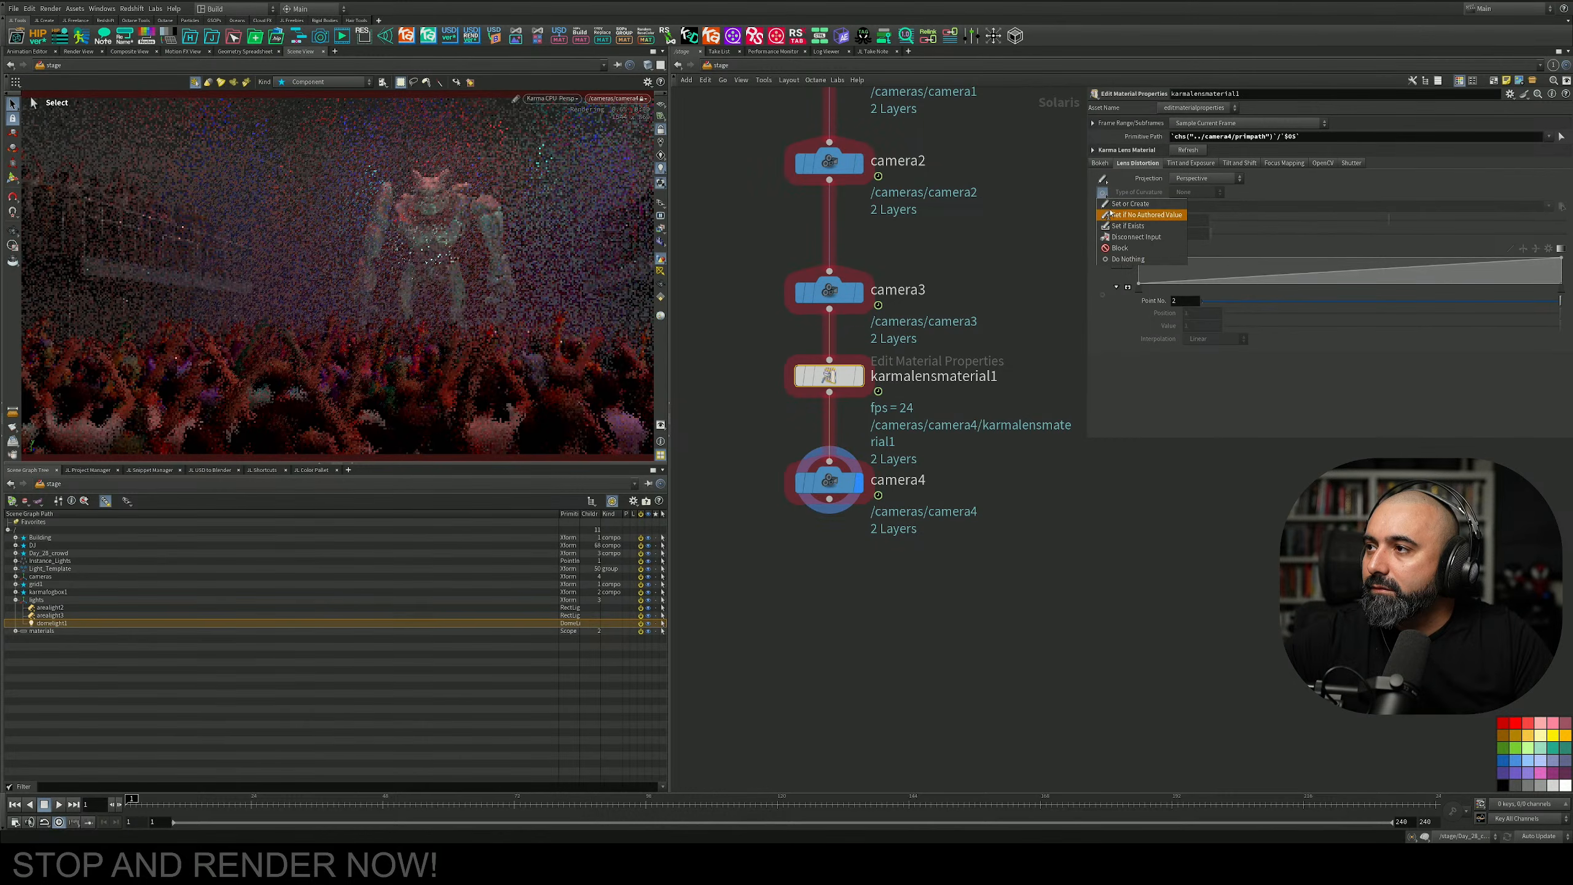
{"action": "left_click", "coordinate": [1122, 215]}
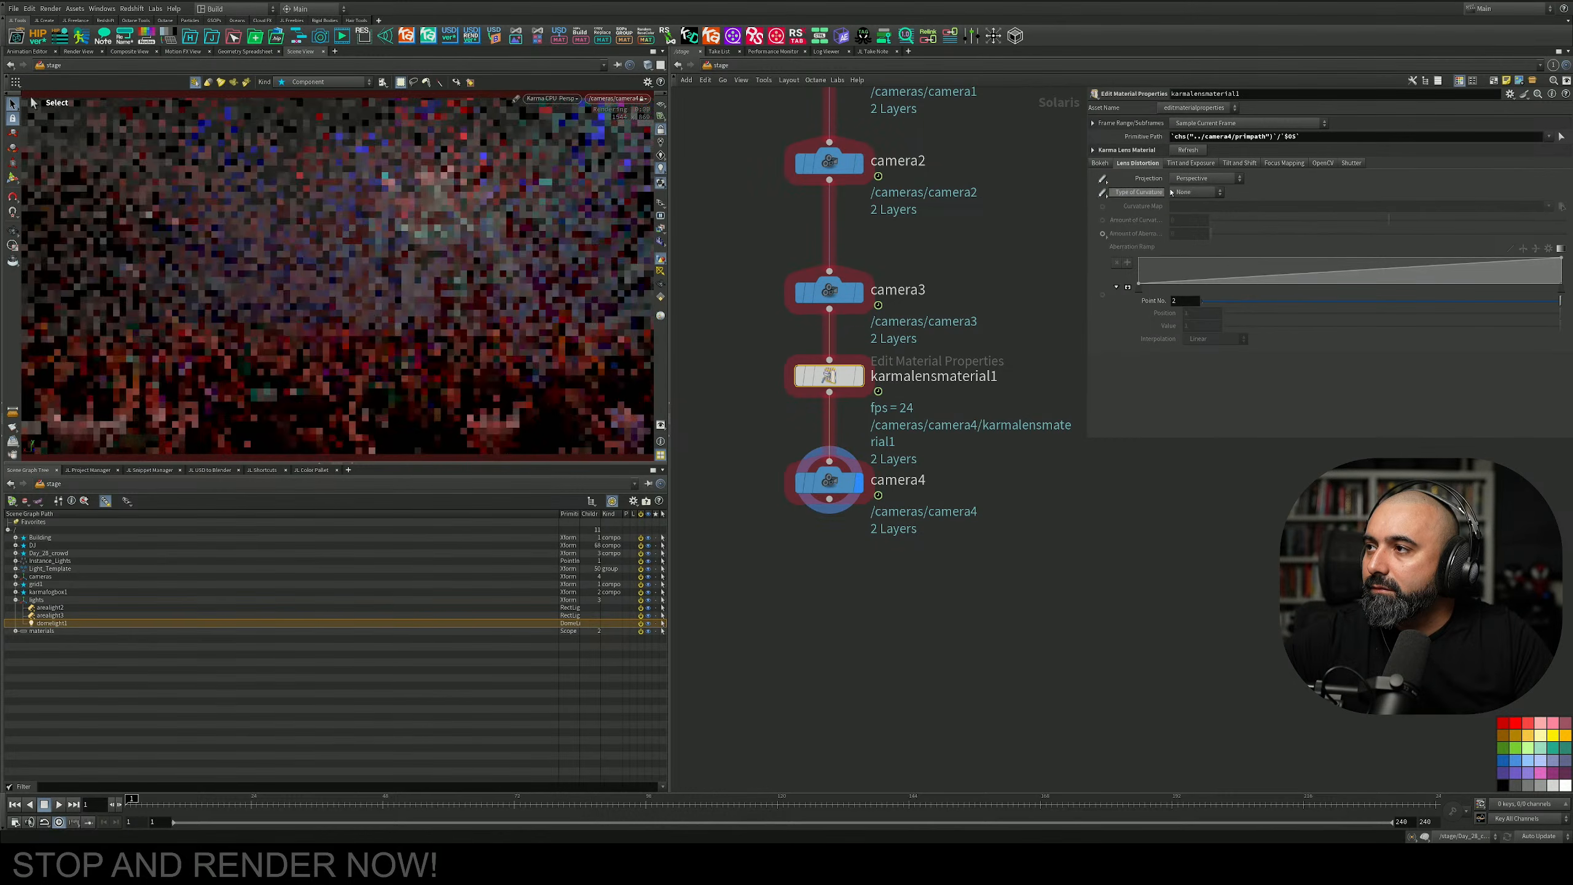
Set karmalensmaterial1's Projection to Orthographic and its Type of Curvature to Quadratic.
{"action": "left_click", "coordinate": [1216, 183]}
{"action": "left_click", "coordinate": [1210, 188]}
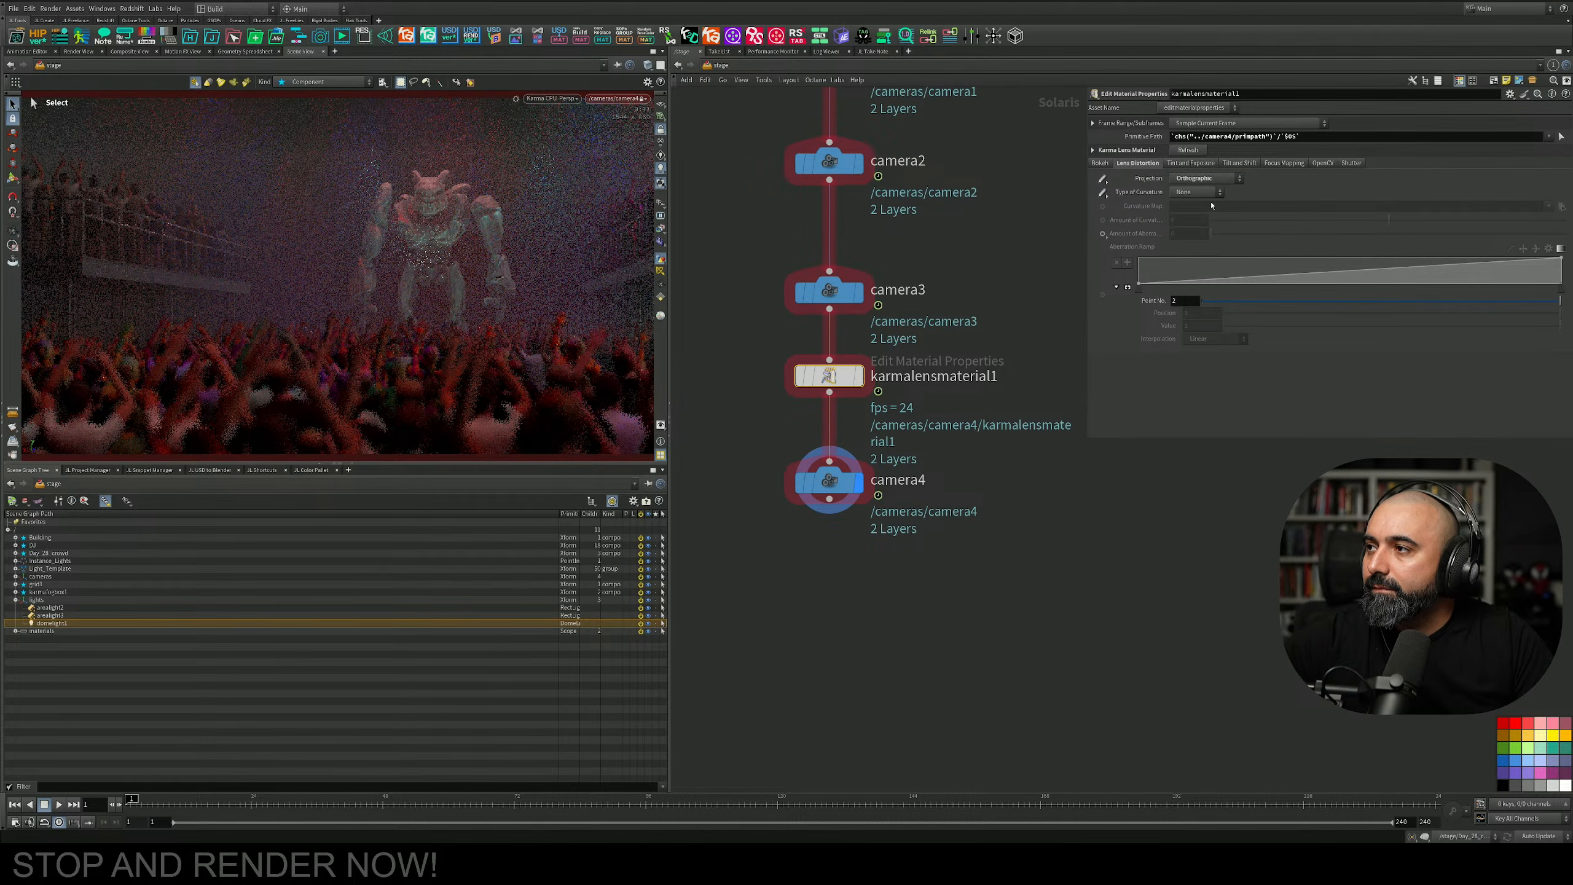
{"action": "left_click", "coordinate": [1198, 192]}
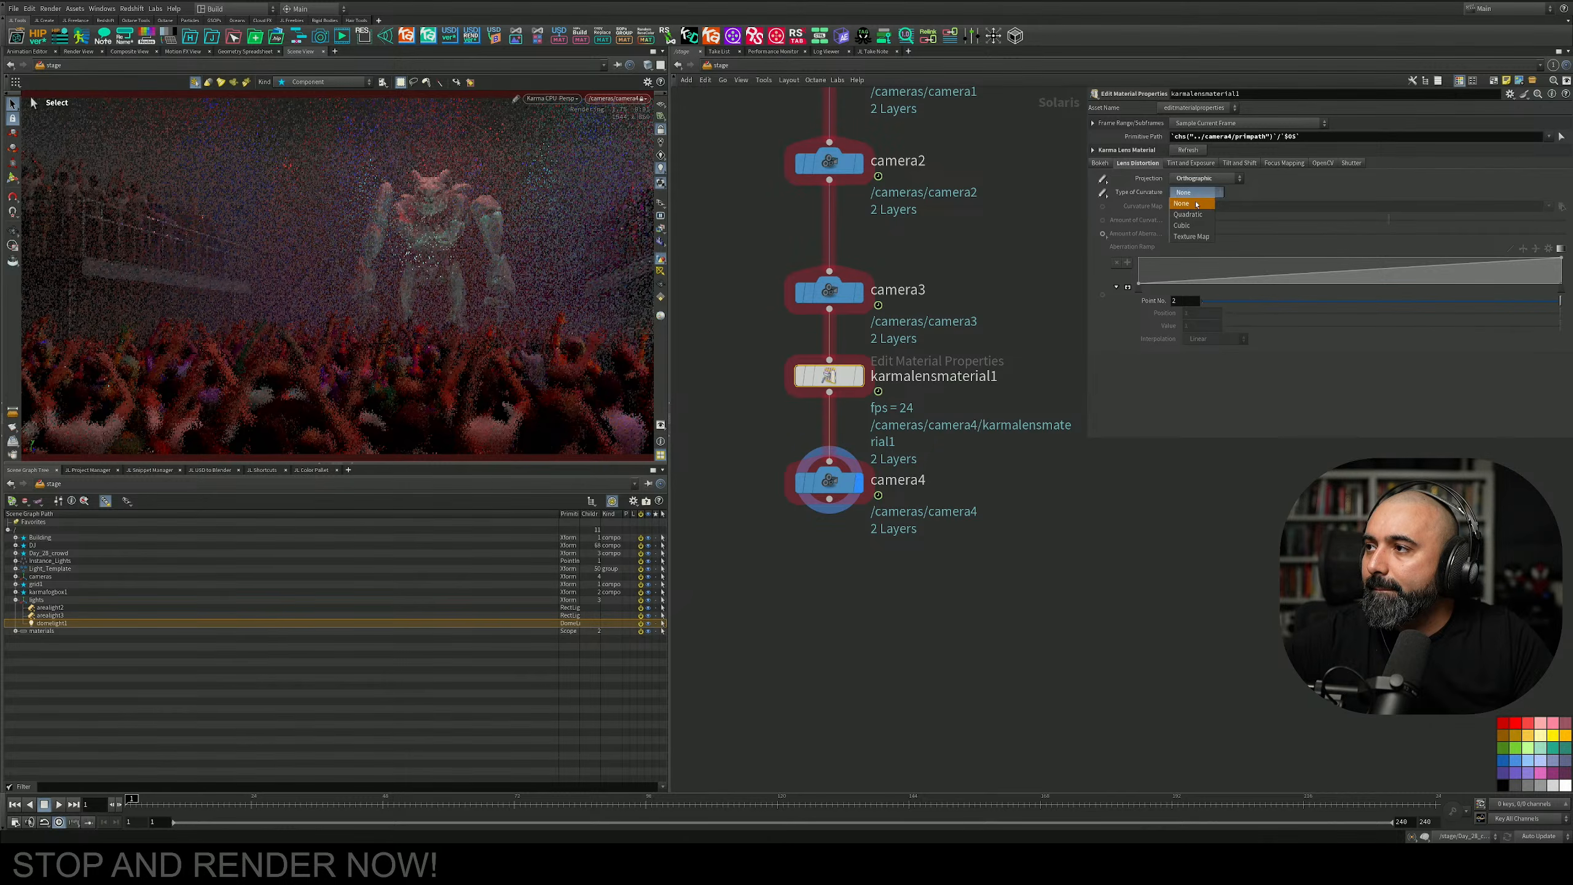
{"action": "left_click", "coordinate": [1187, 215]}
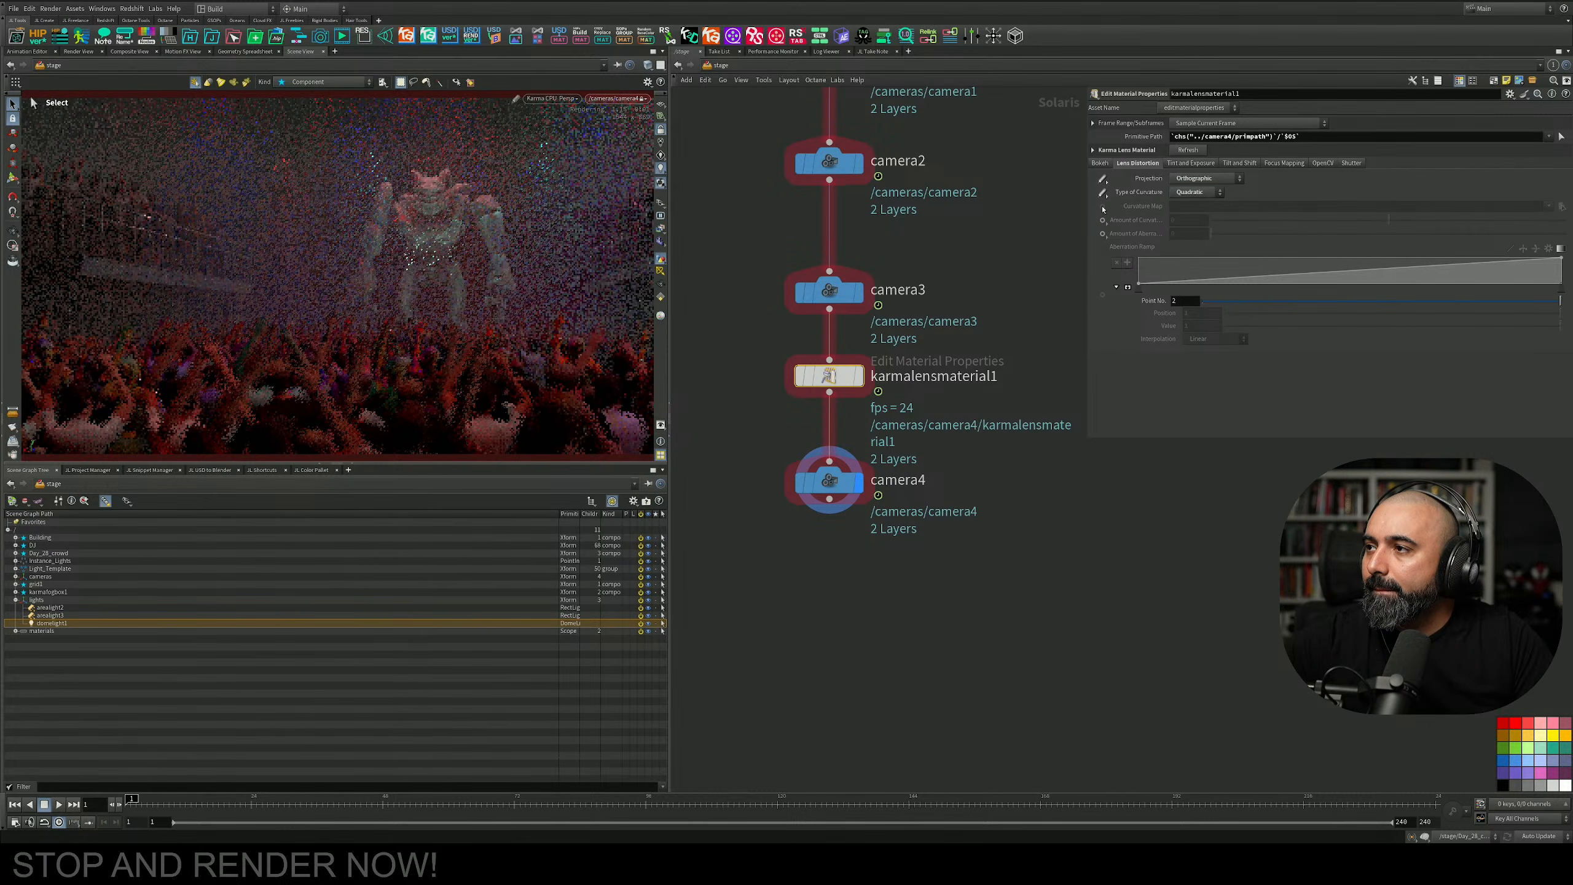
Try the Polar Rectilinear projection on the lens material, and return it to Orthographic.
{"action": "left_click", "coordinate": [1202, 180]}
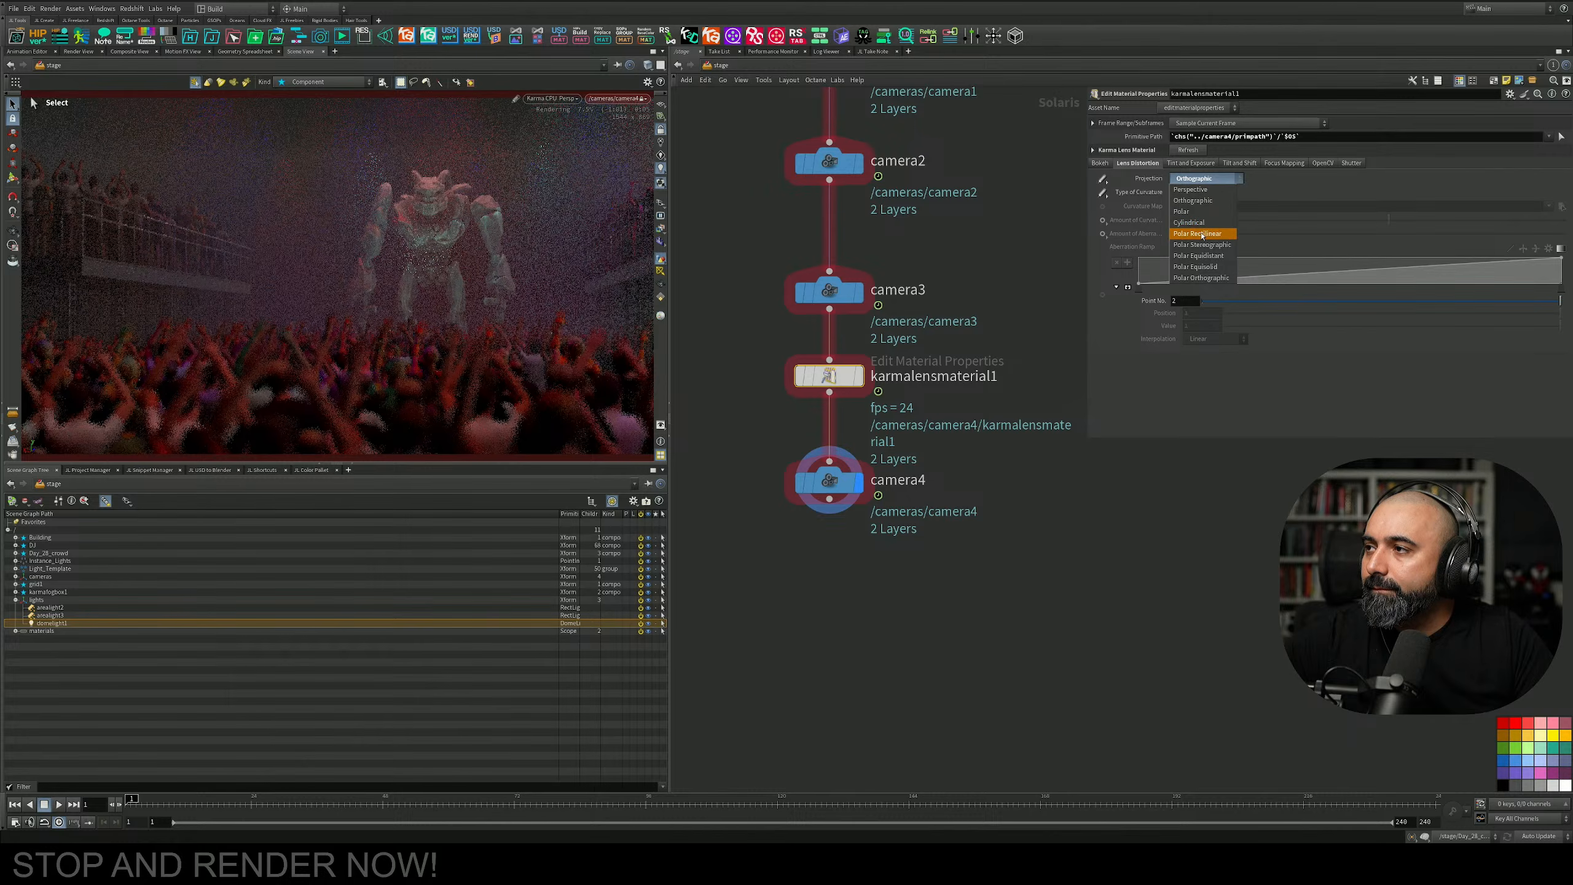
{"action": "left_click", "coordinate": [1198, 233]}
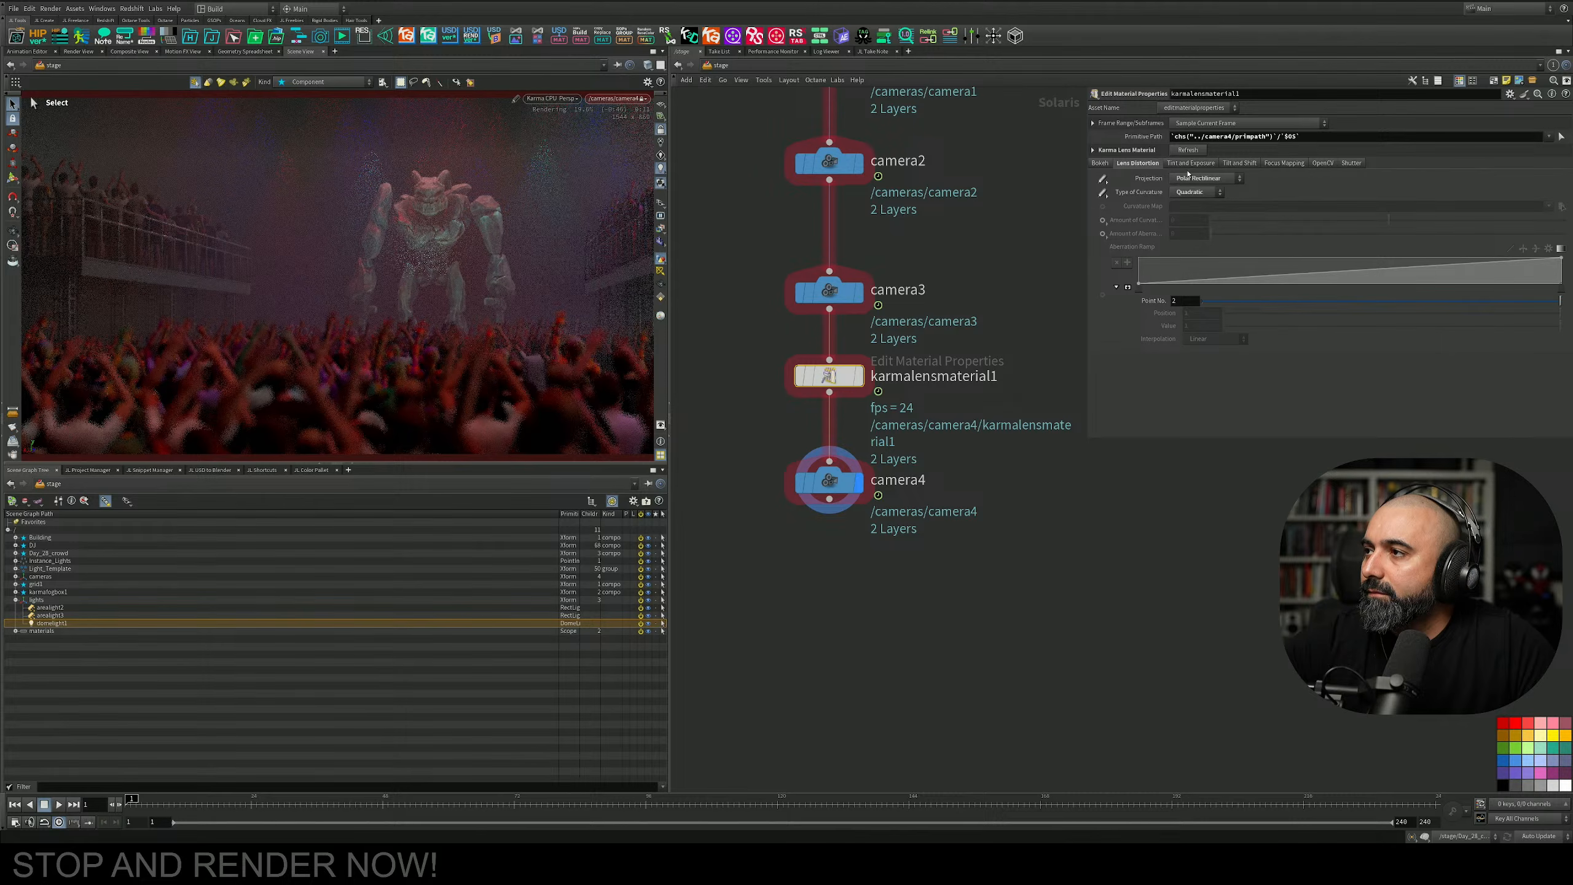
{"action": "left_click", "coordinate": [1206, 178]}
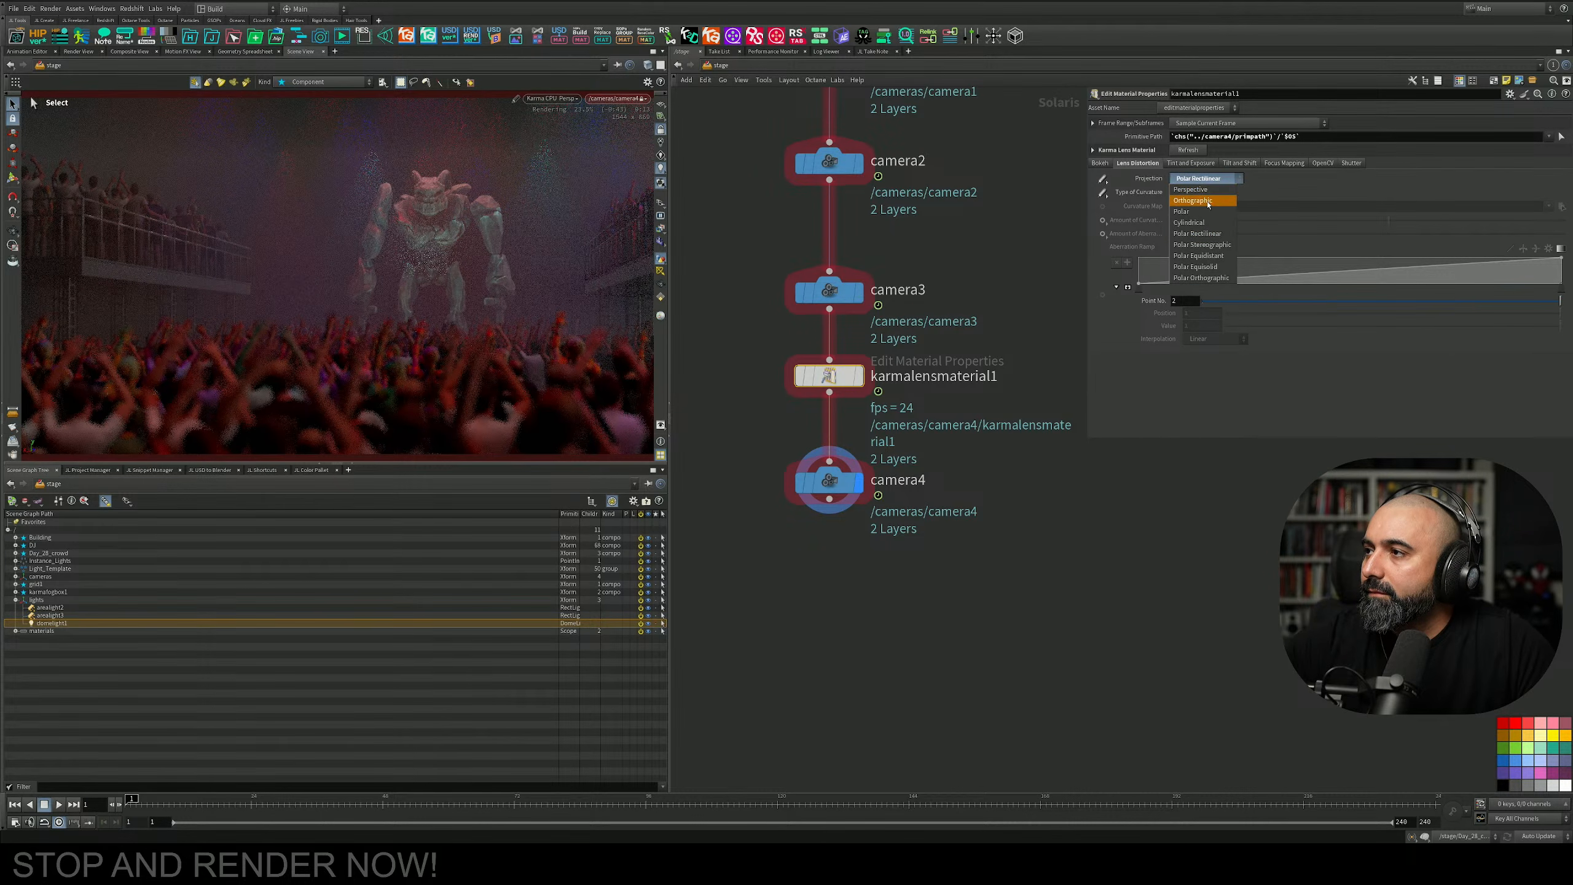
{"action": "left_click", "coordinate": [1209, 202]}
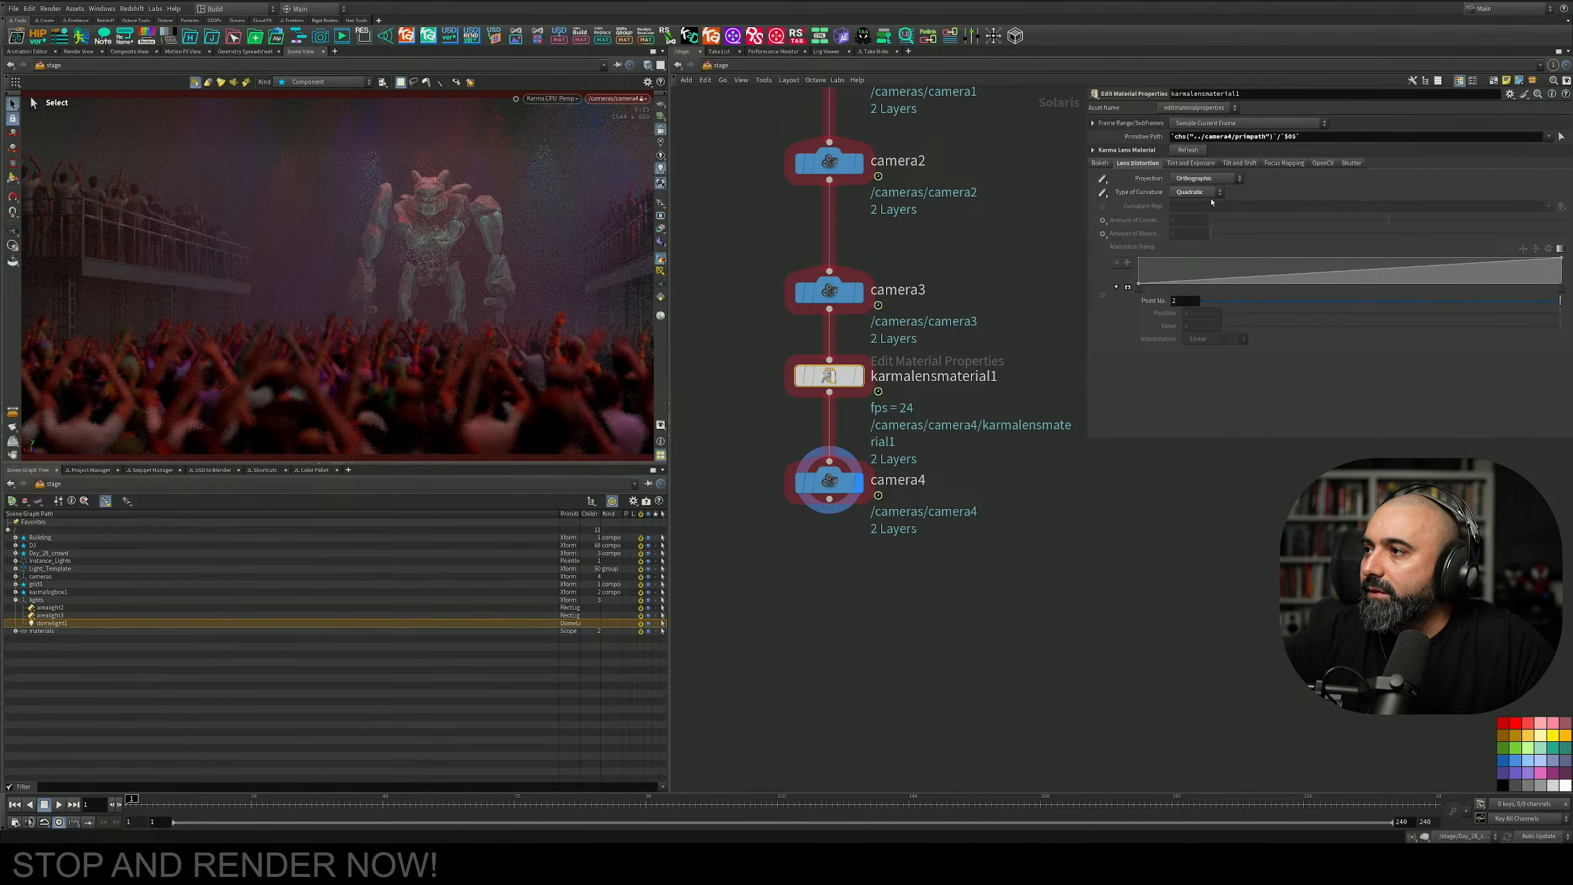
Enable the lens material's curvature and aberration amounts, setting curvature to -0.211 and aberration to 0.072.
{"action": "left_click", "coordinate": [1102, 220]}
{"action": "left_click", "coordinate": [1101, 233]}
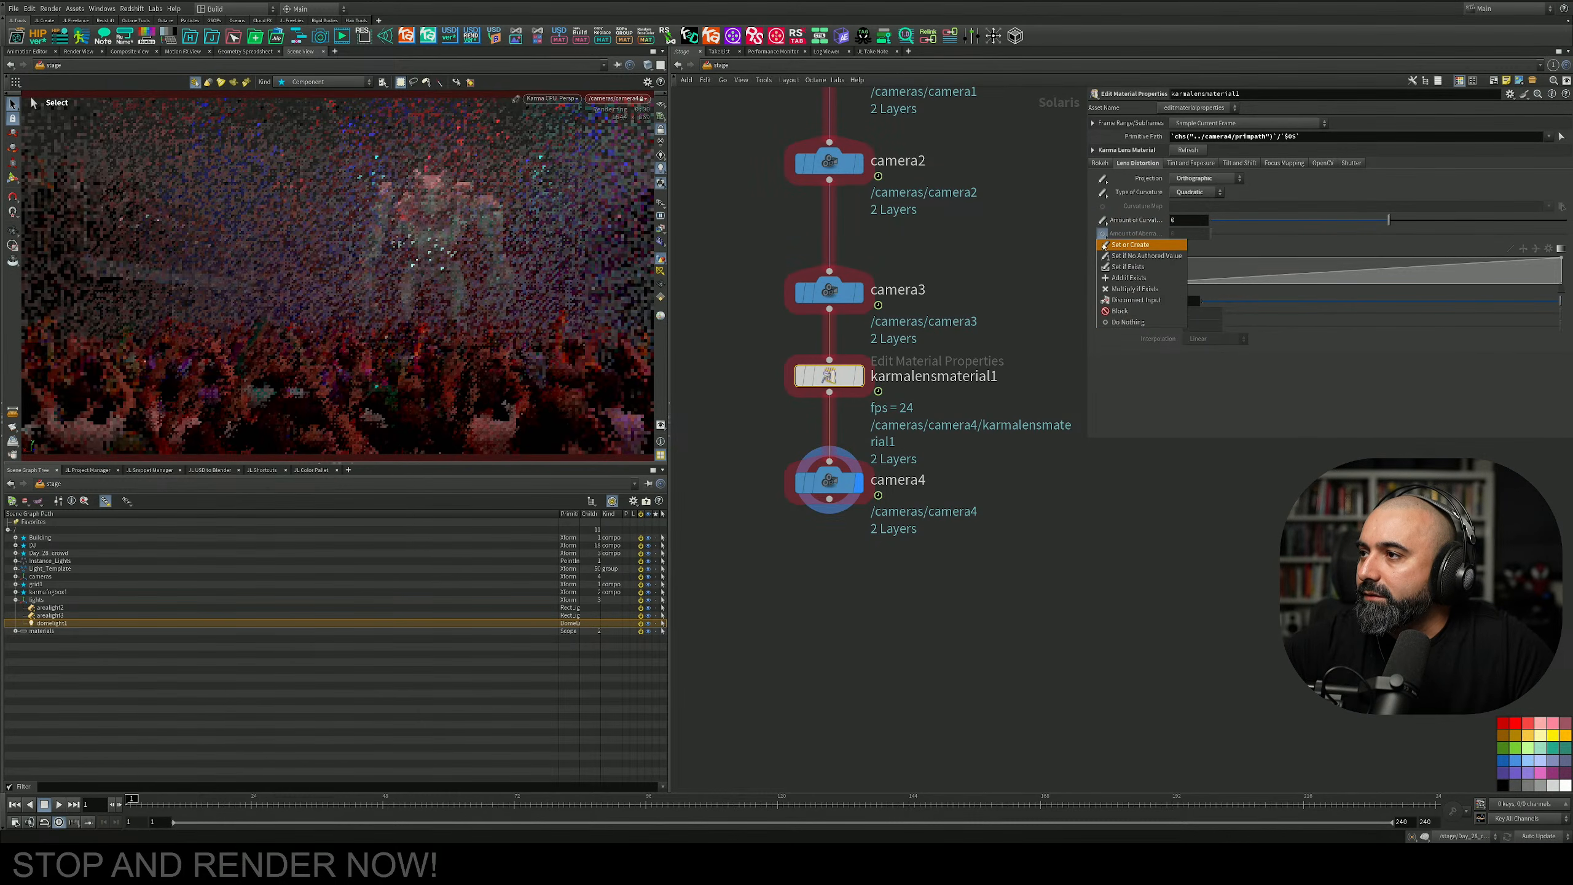
{"action": "left_click_drag", "start_coordinate": [1388, 220], "coordinate": [1414, 219]}
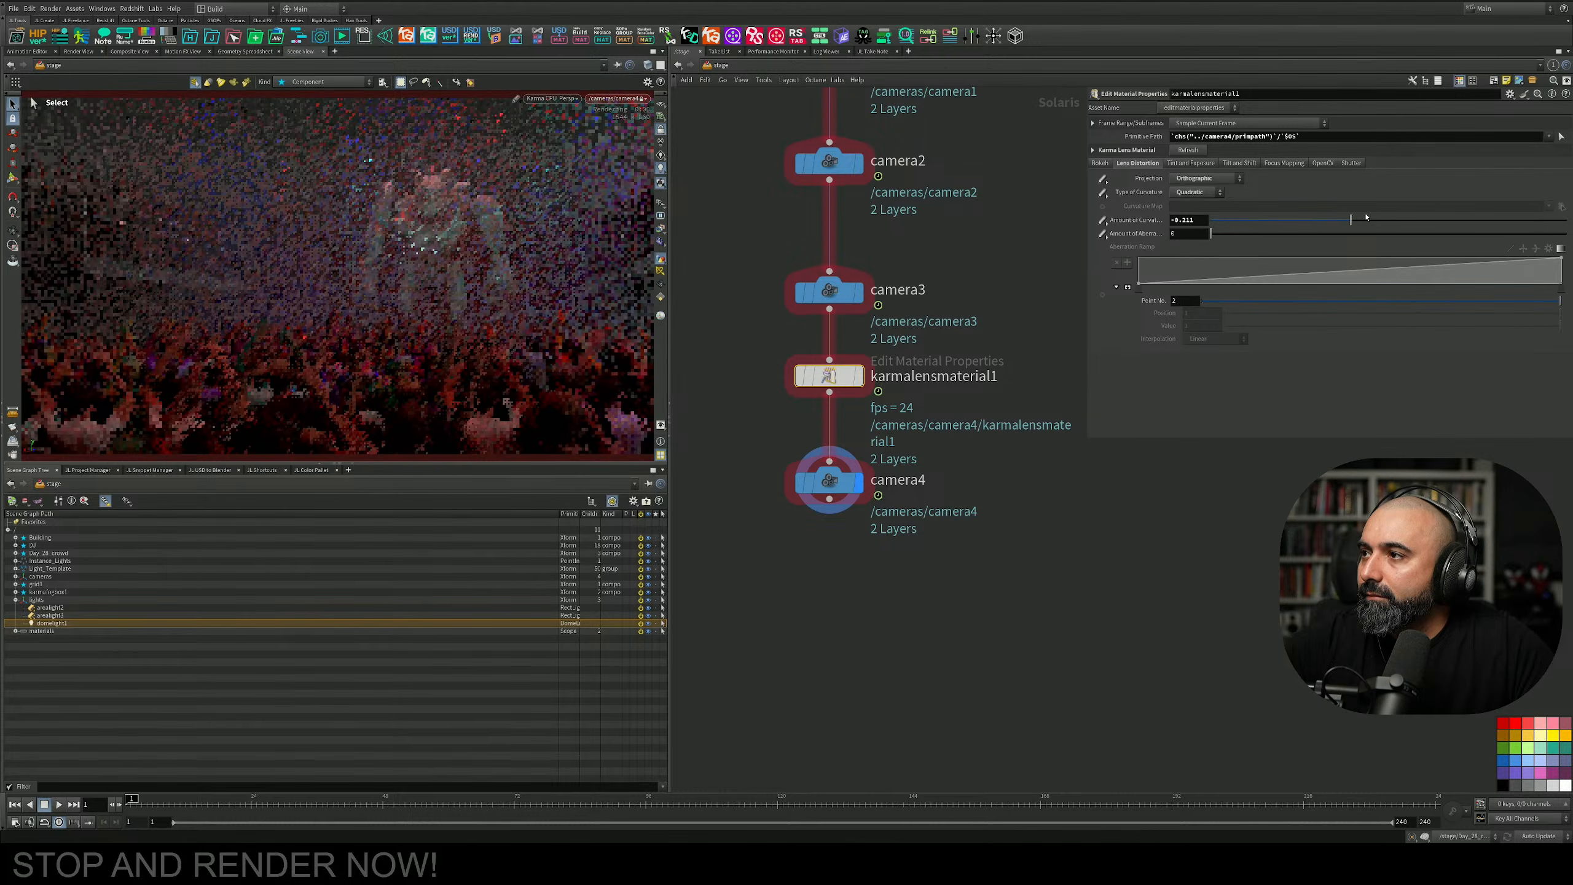
{"action": "left_click", "coordinate": [1236, 233]}
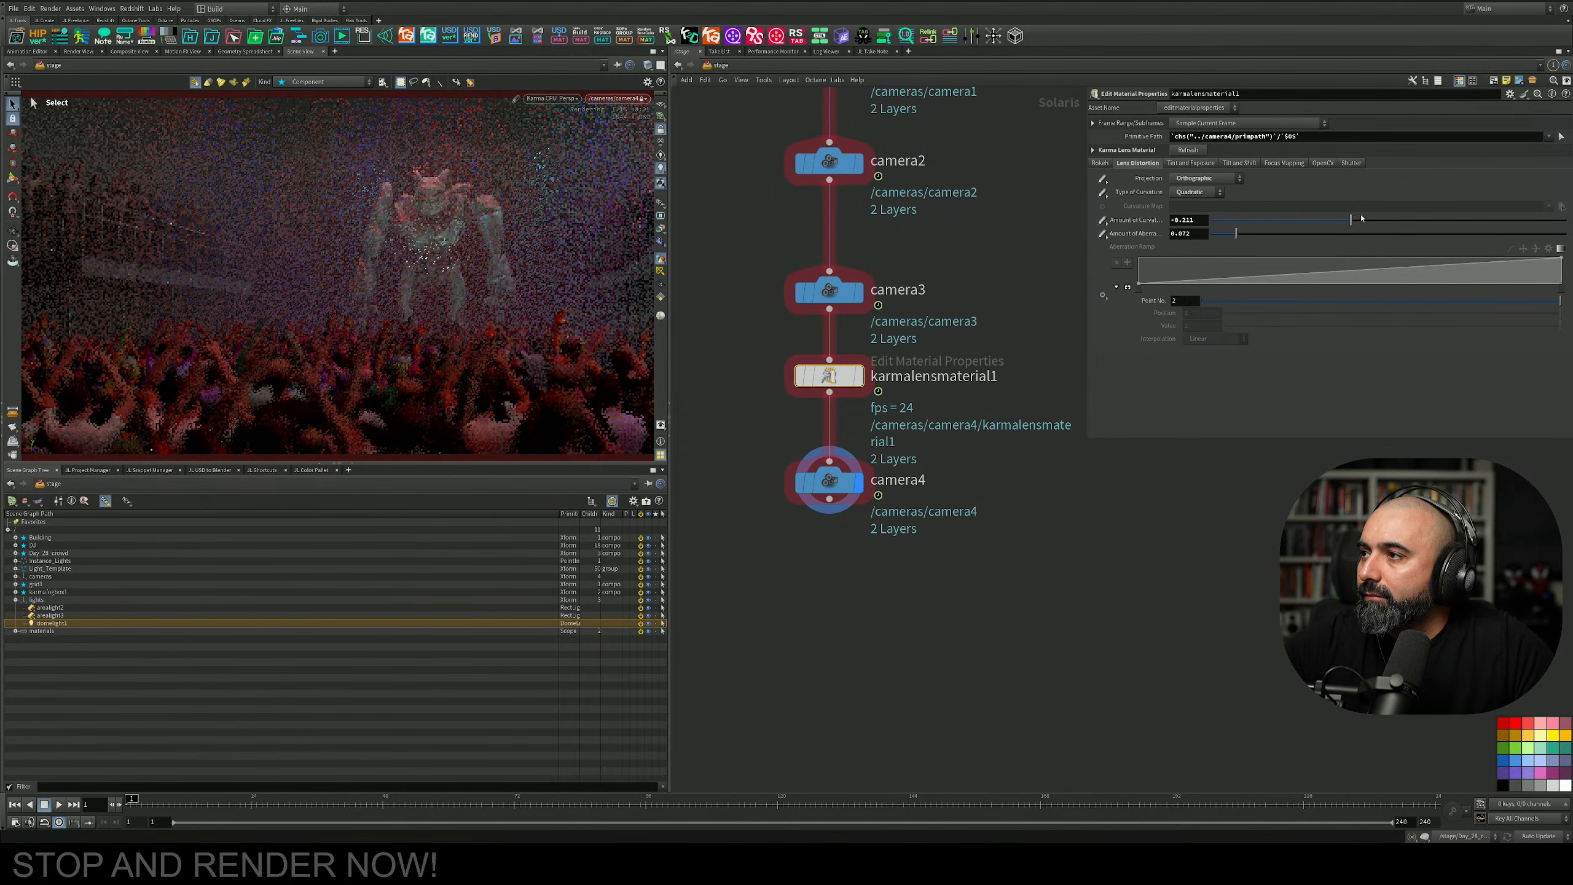
Set the lens material's amount of curvature to -0.1 and its projection to Polar, and open the viewport's camera options.
{"action": "left_click_drag", "start_coordinate": [1359, 220], "coordinate": [1377, 220], "text": "ctrl"}
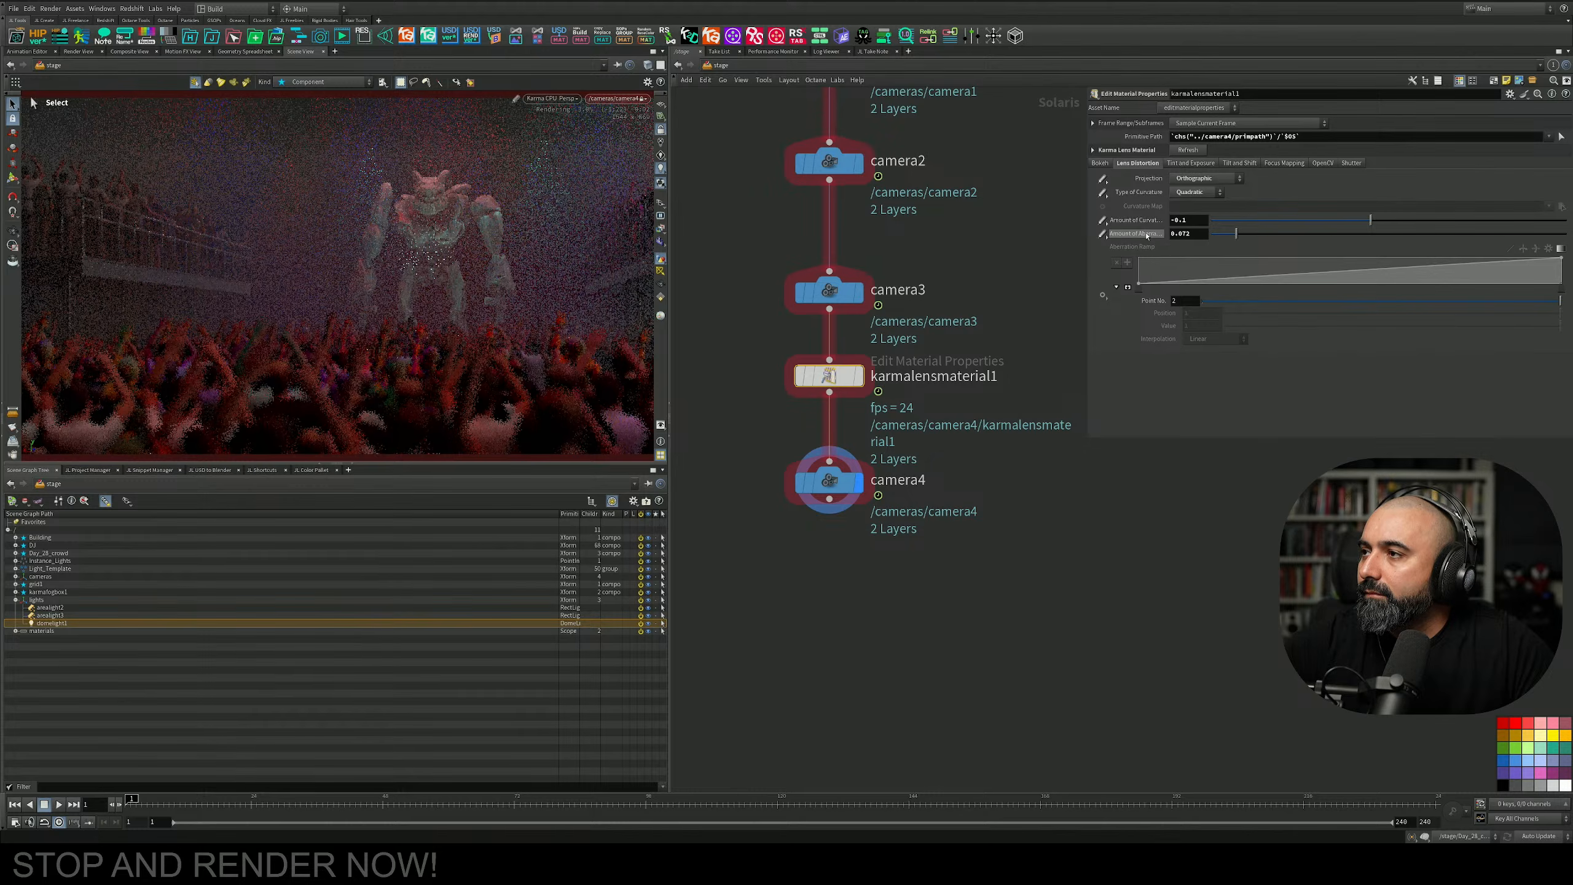
{"action": "left_click", "coordinate": [1204, 178]}
{"action": "left_click", "coordinate": [1196, 212]}
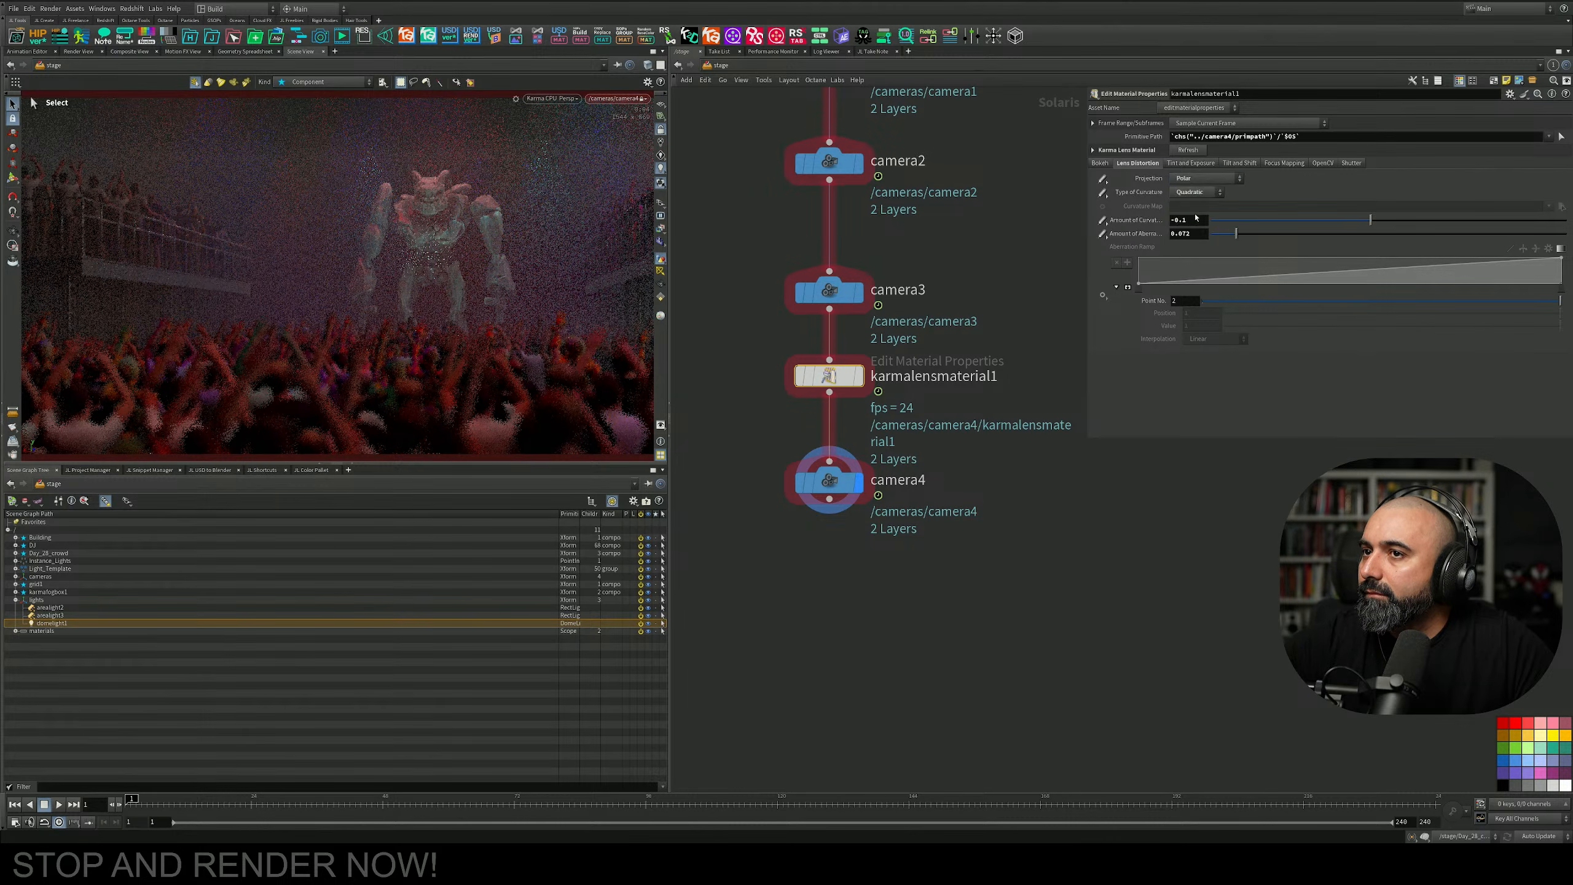
{"action": "left_click", "coordinate": [618, 98]}
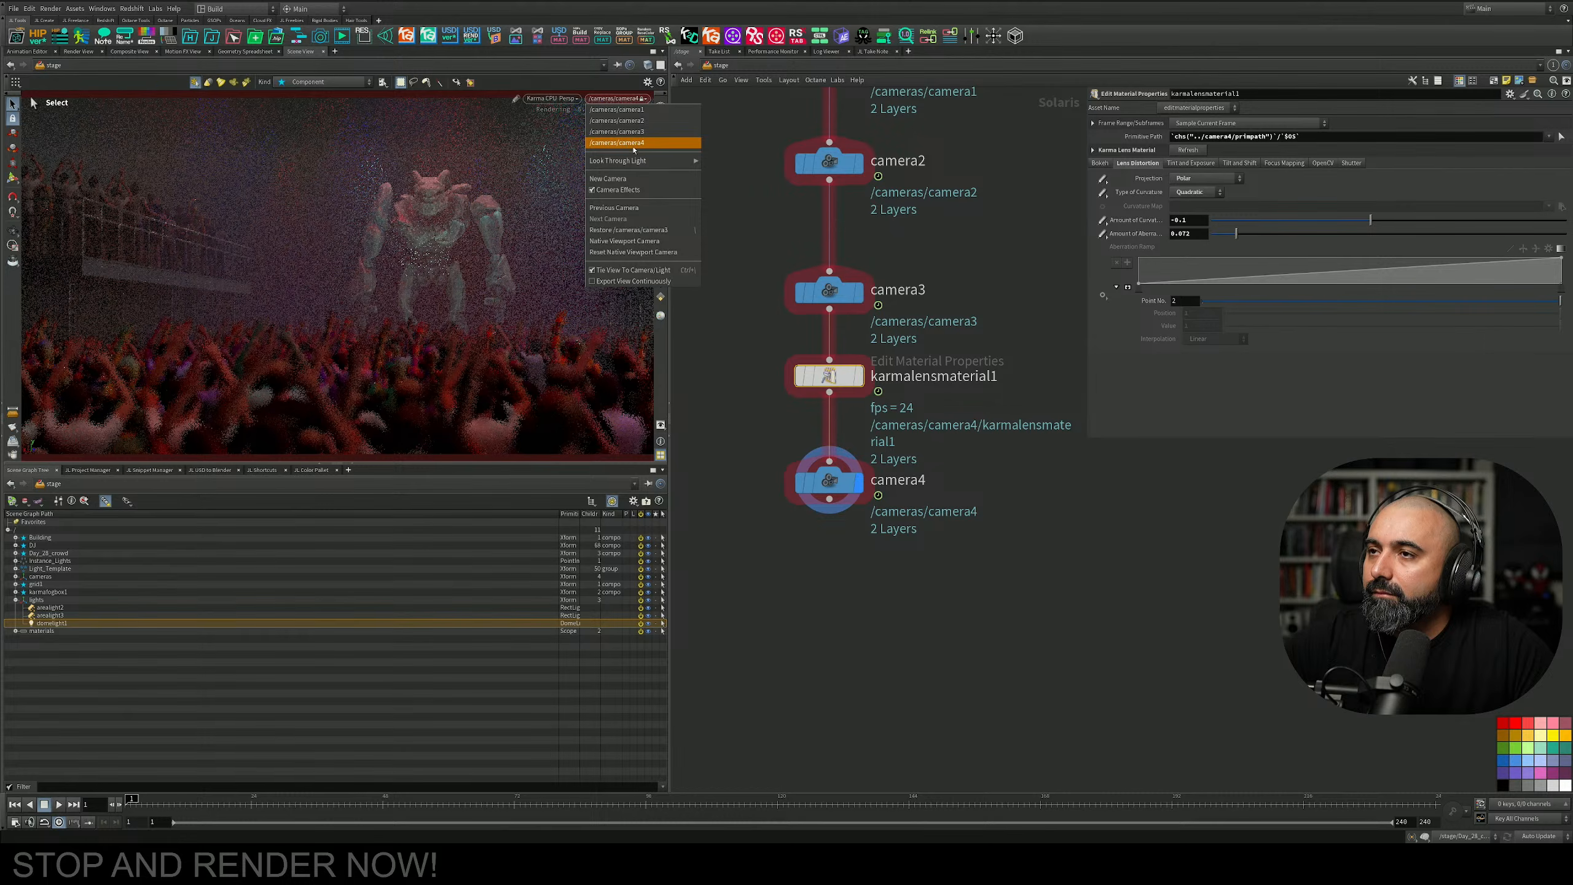
Refresh the lens result by displaying karmalensmaterial1 and switching the display back to camera4, and lay out the nodes neatly.
{"action": "mouse_move", "coordinate": [836, 384]}
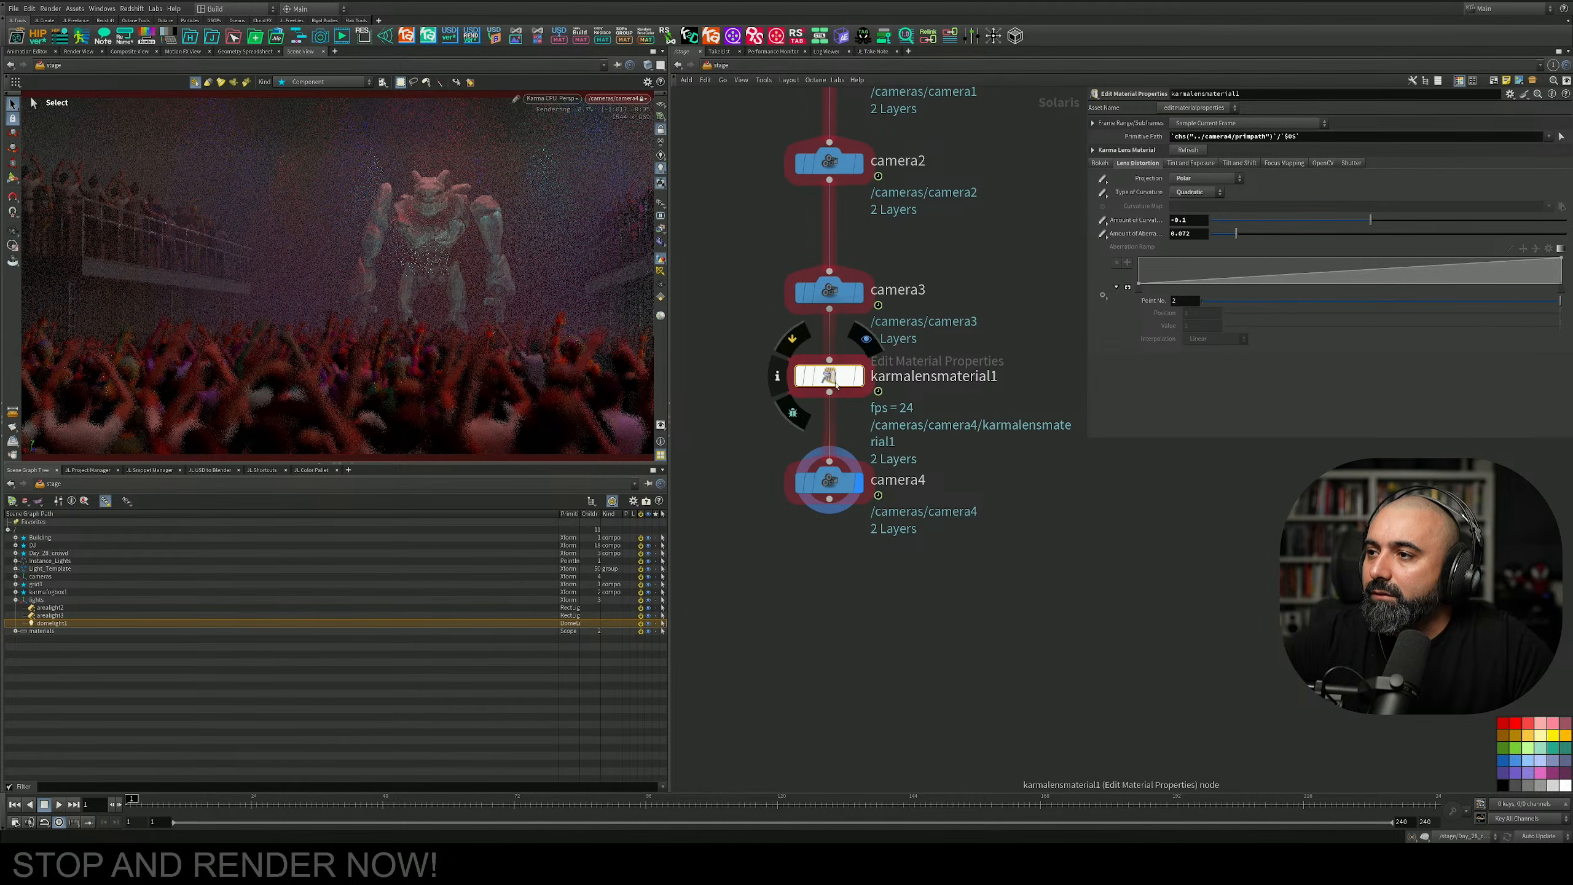
{"action": "mouse_move", "coordinate": [836, 384]}
{"action": "left_mouse_down"}
{"action": "mouse_move", "coordinate": [955, 417]}
{"action": "mouse_move", "coordinate": [792, 613]}
{"action": "mouse_move", "coordinate": [852, 593]}
{"action": "mouse_move", "coordinate": [841, 412]}
{"action": "left_mouse_up"}
{"action": "mouse_move", "coordinate": [791, 613]}
{"action": "left_click", "coordinate": [847, 566]}
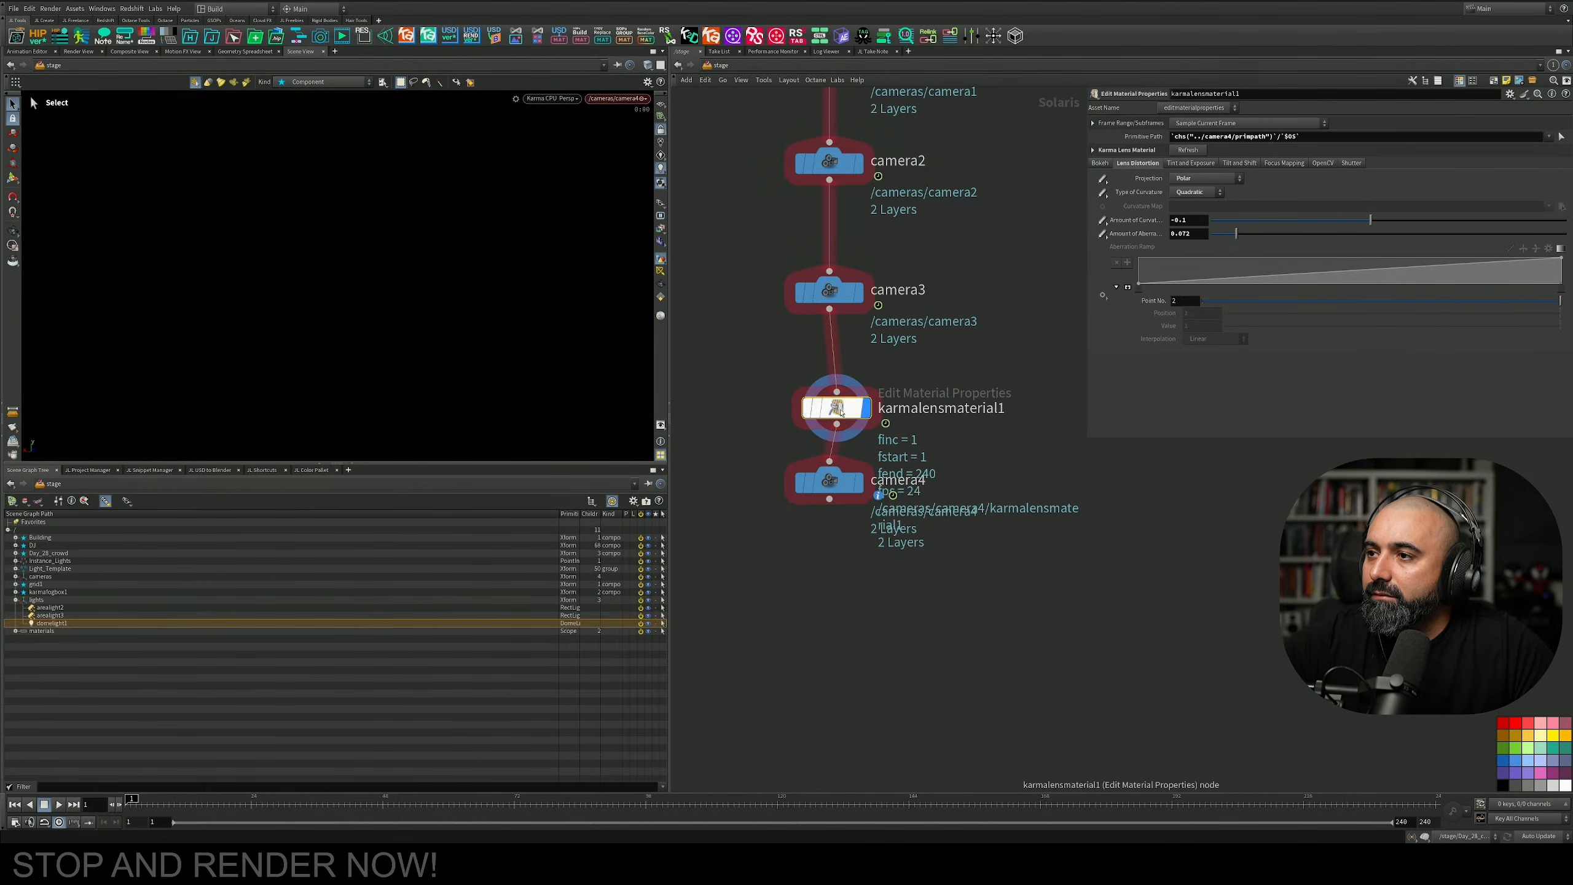
{"action": "left_click", "coordinate": [860, 482]}
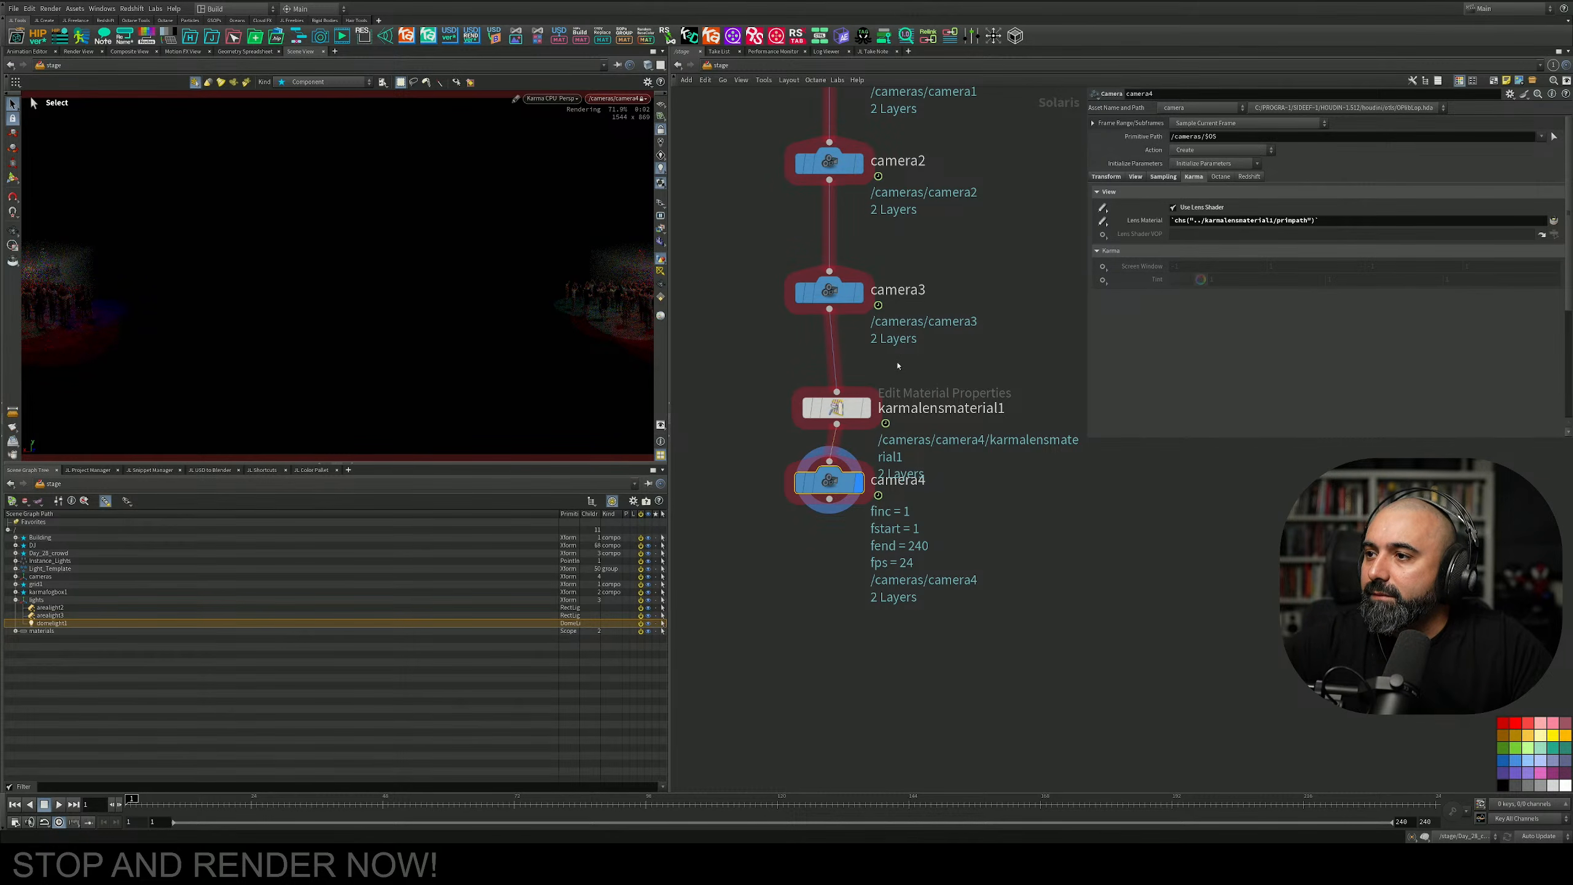
{"action": "key", "text": "l"}
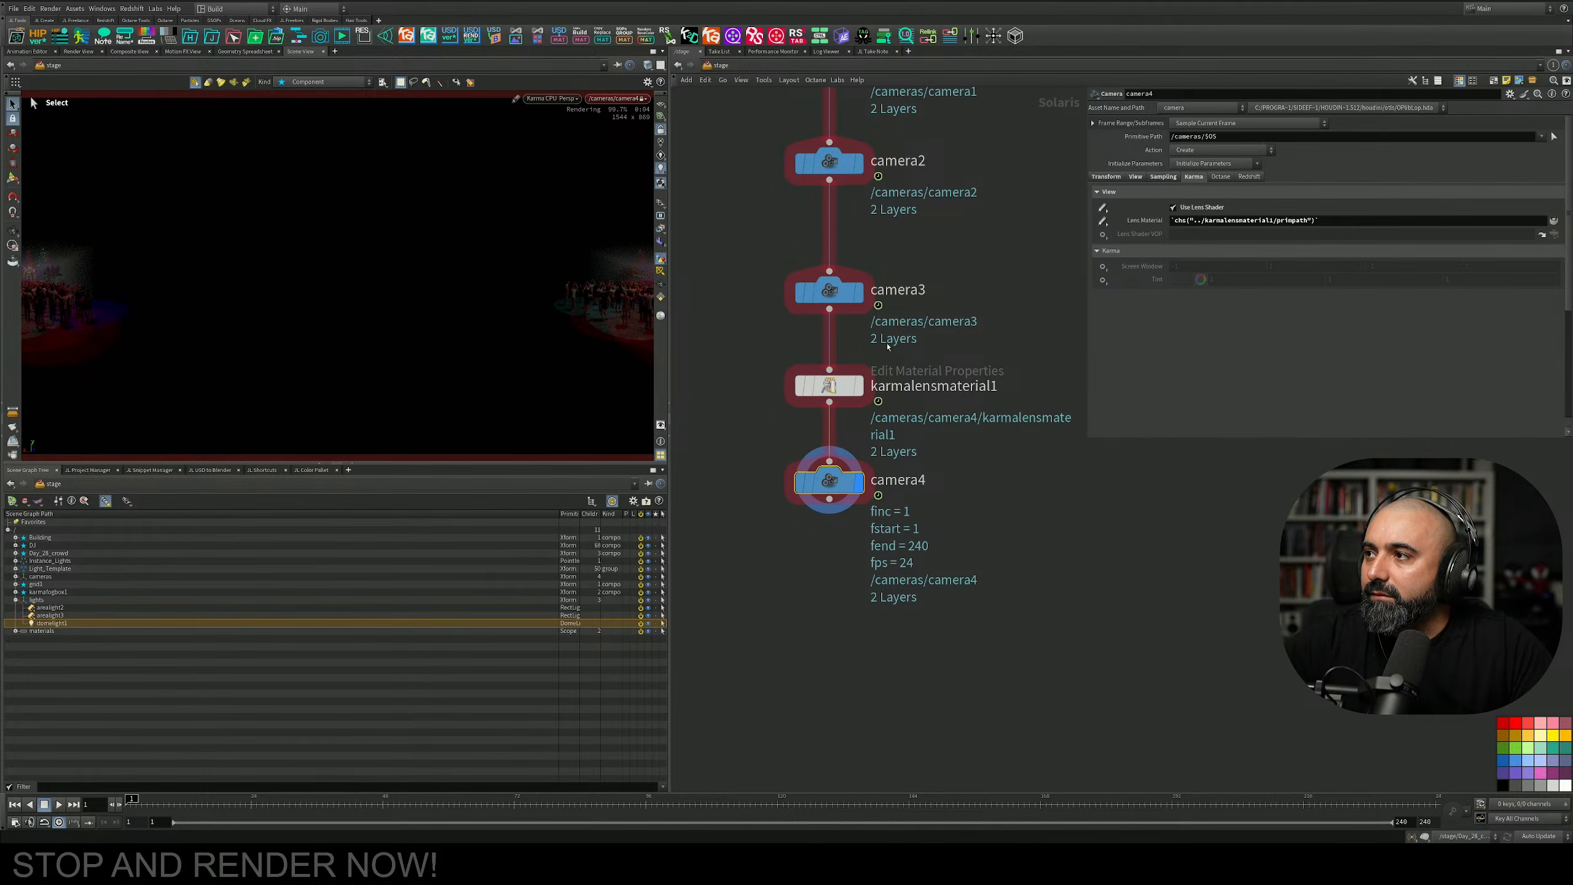
Set the projection of karmalensmaterial1 to Perspective and switch the viewport renderer to Karma XPU.
{"action": "left_click", "coordinate": [830, 385]}
{"action": "left_click", "coordinate": [1204, 177]}
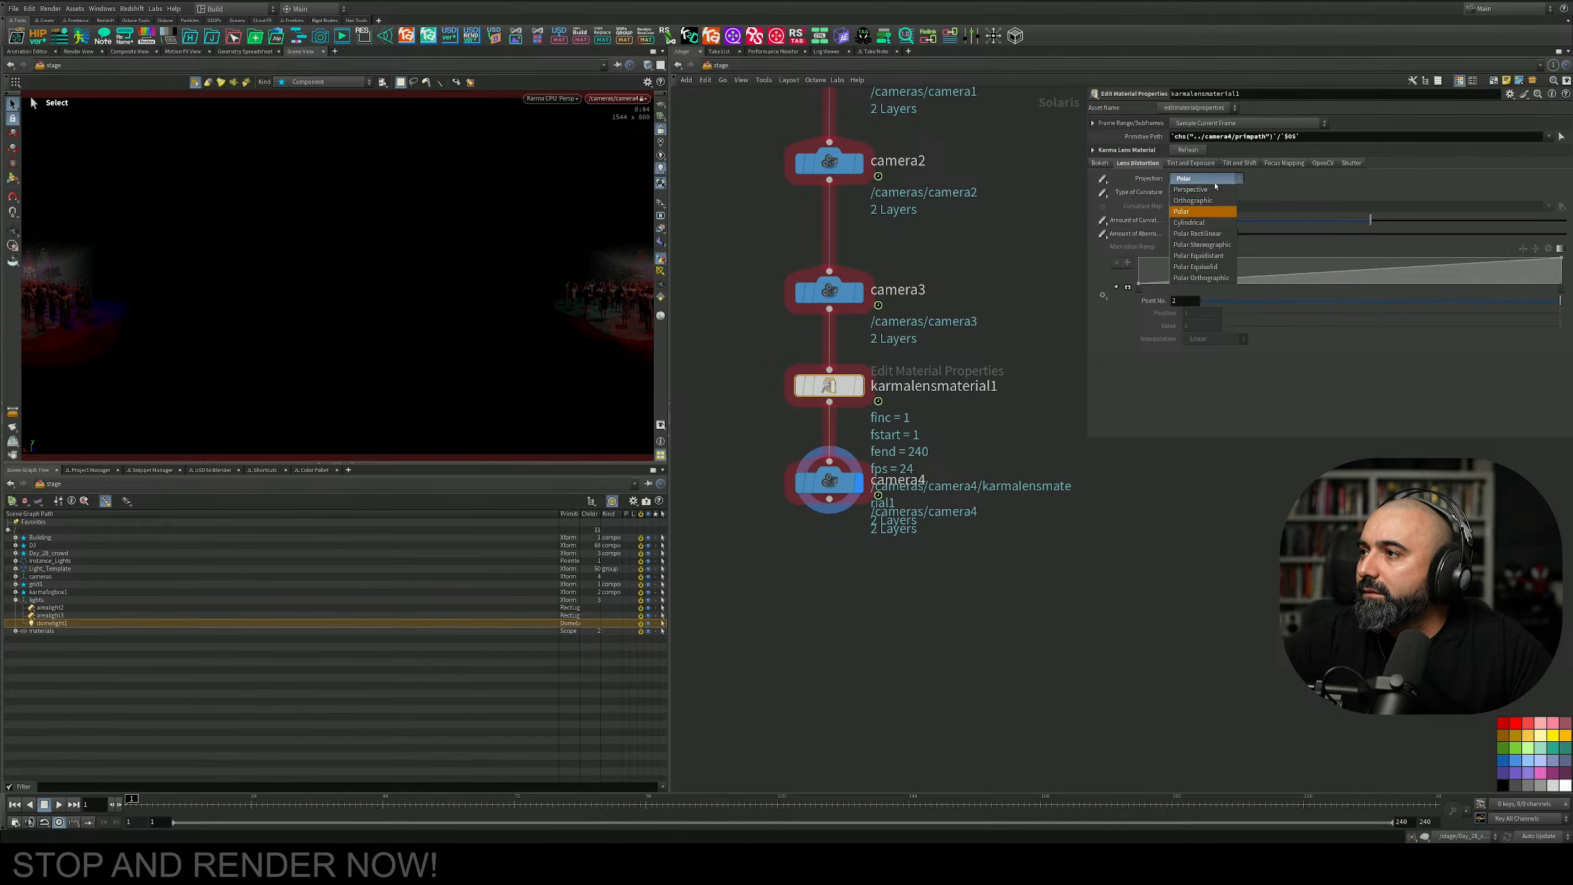
{"action": "left_click", "coordinate": [1205, 192]}
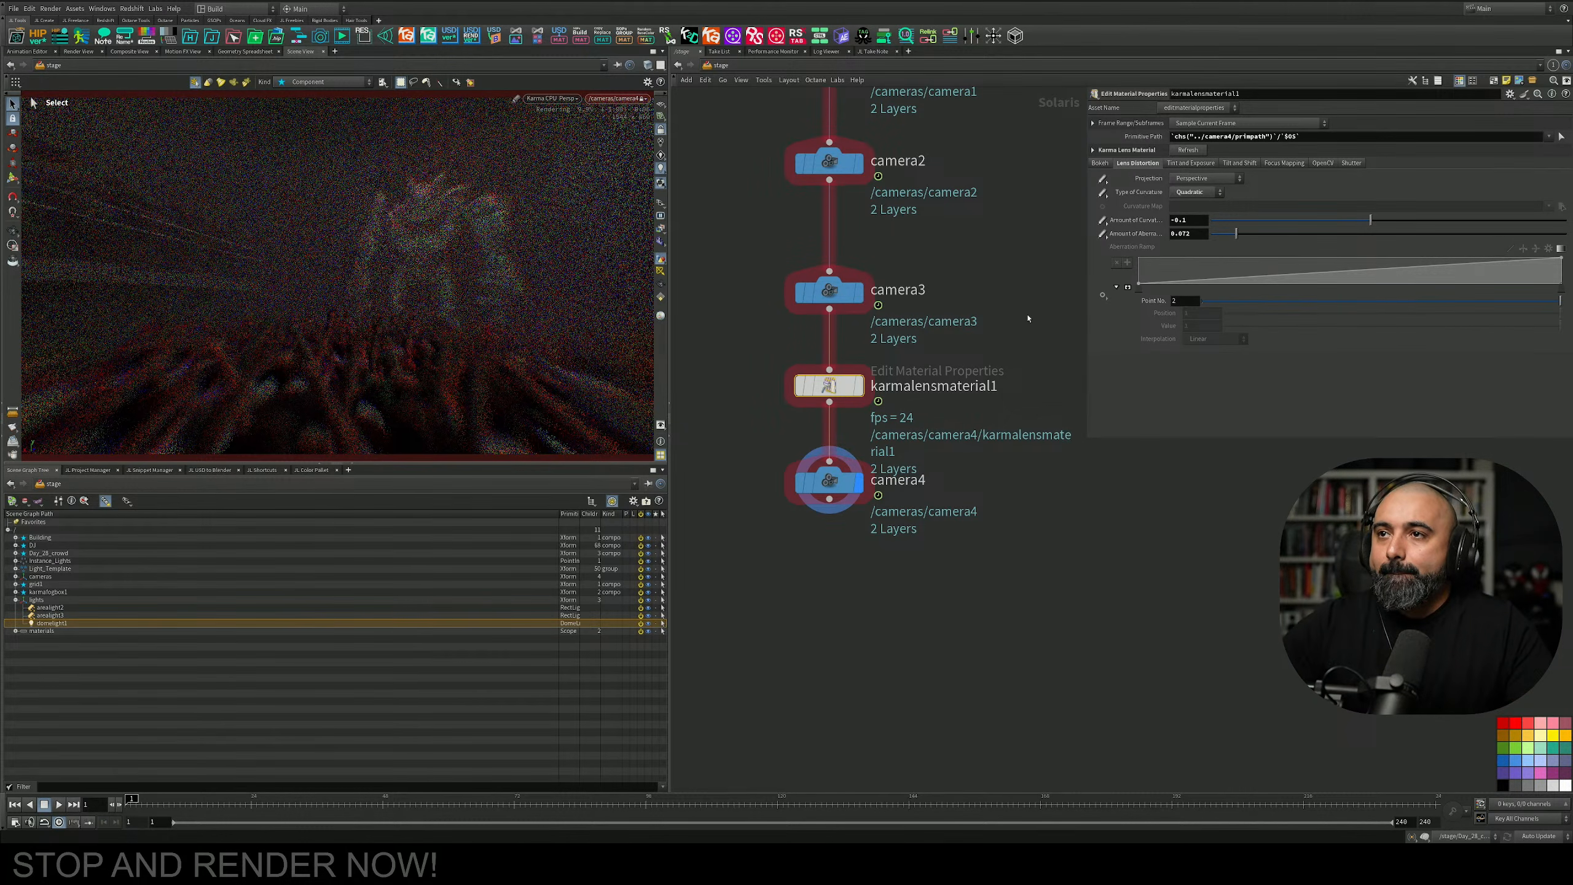
{"action": "left_click", "coordinate": [557, 99]}
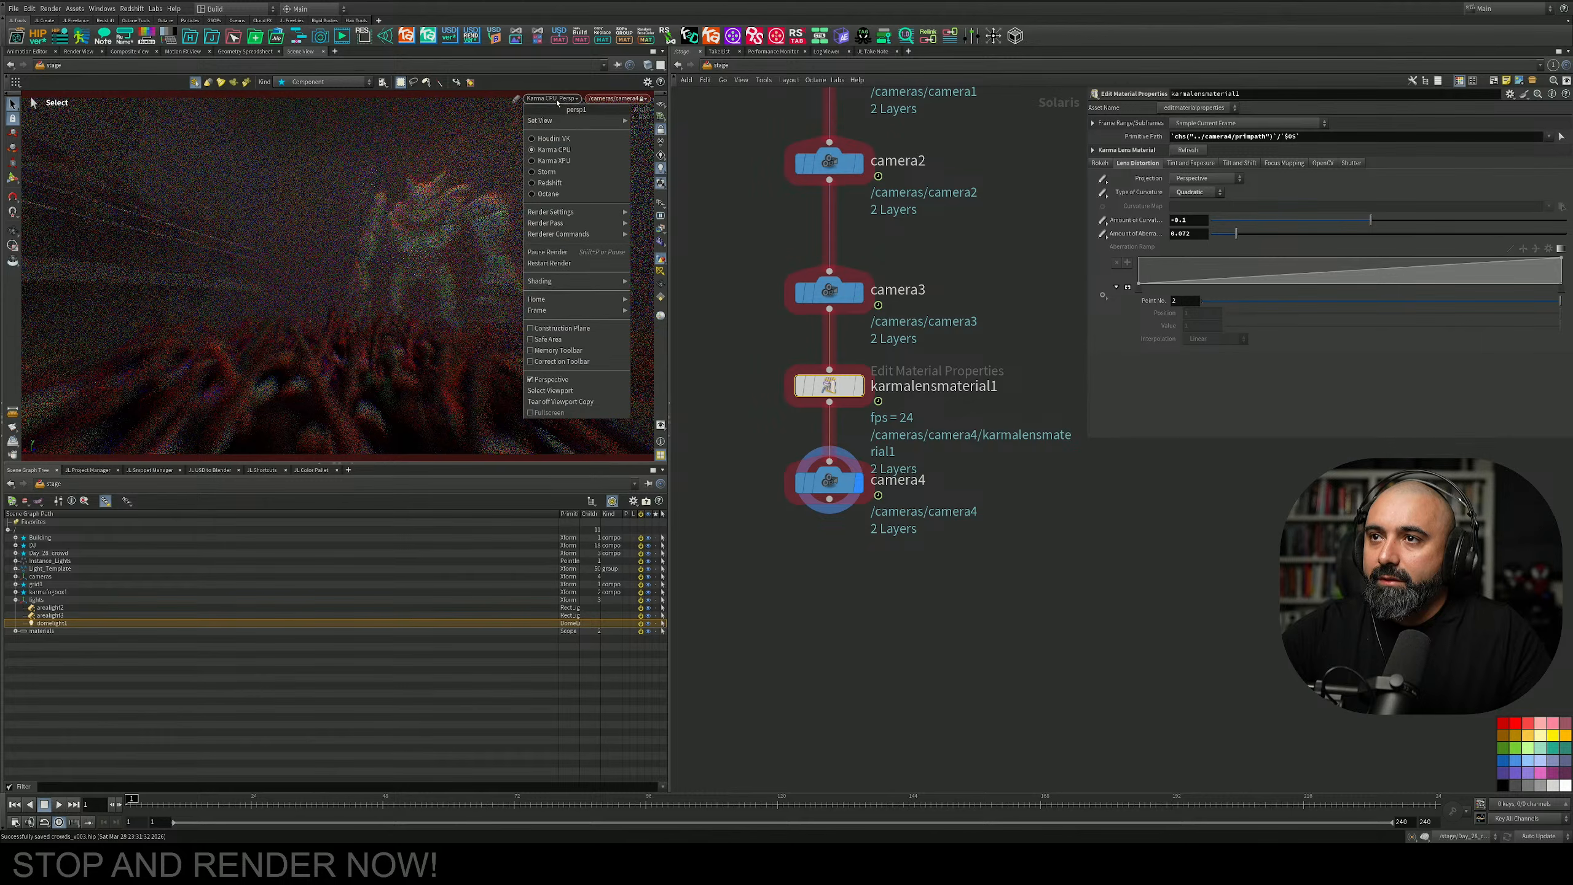
{"action": "left_click", "coordinate": [558, 166]}
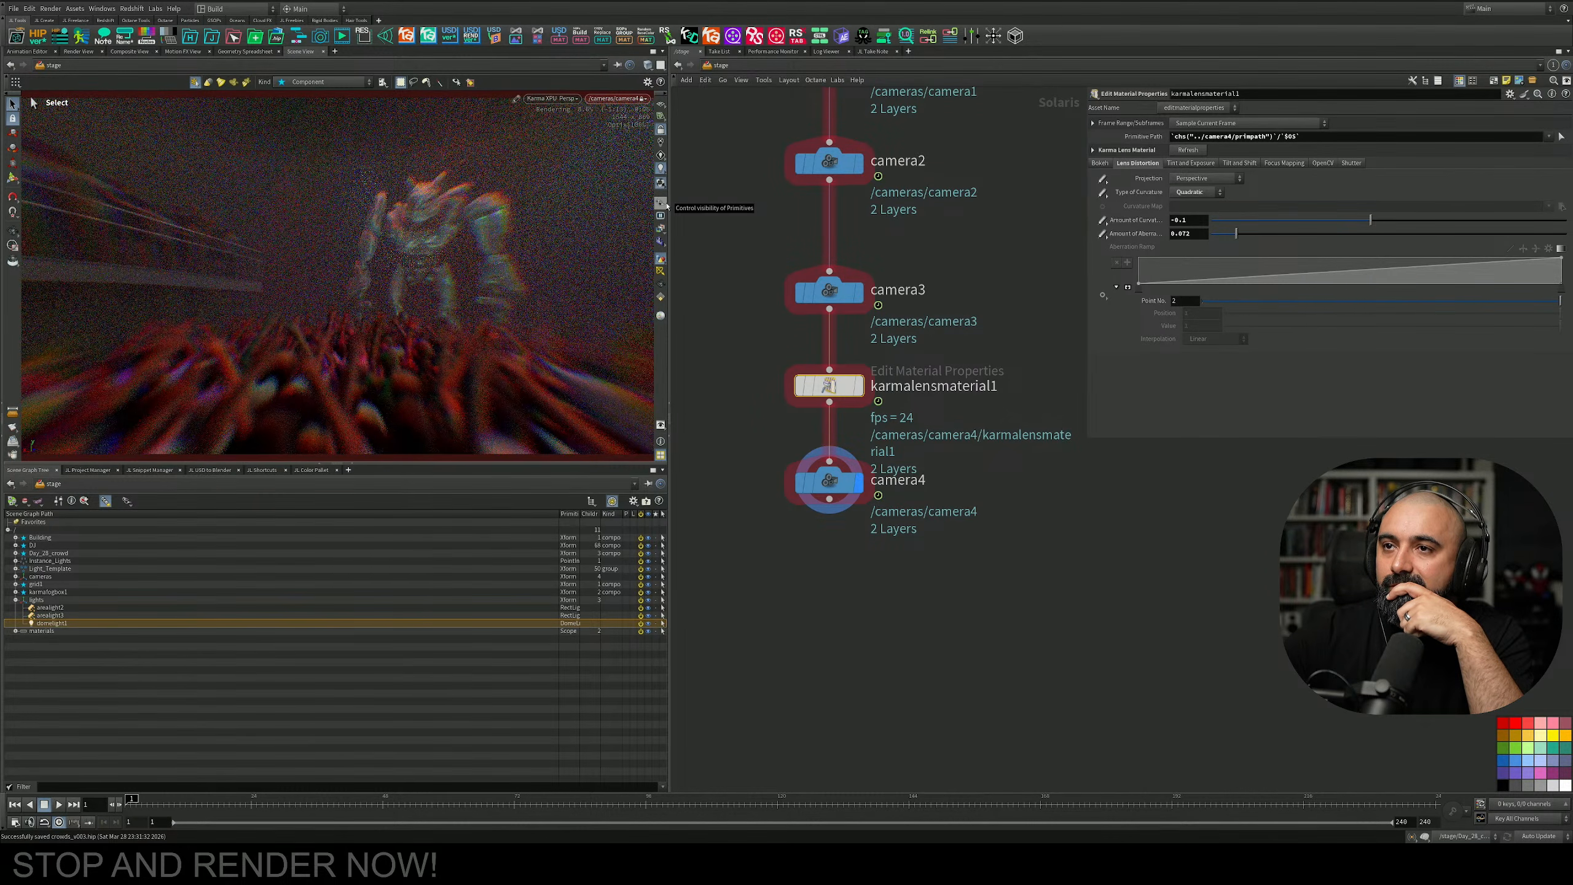
Try lens curvature amounts of -0.07, 0.209 and -0.073, with the amount of aberration lowered to 0.017.
{"action": "left_click_drag", "start_coordinate": [1335, 223], "coordinate": [1375, 219]}
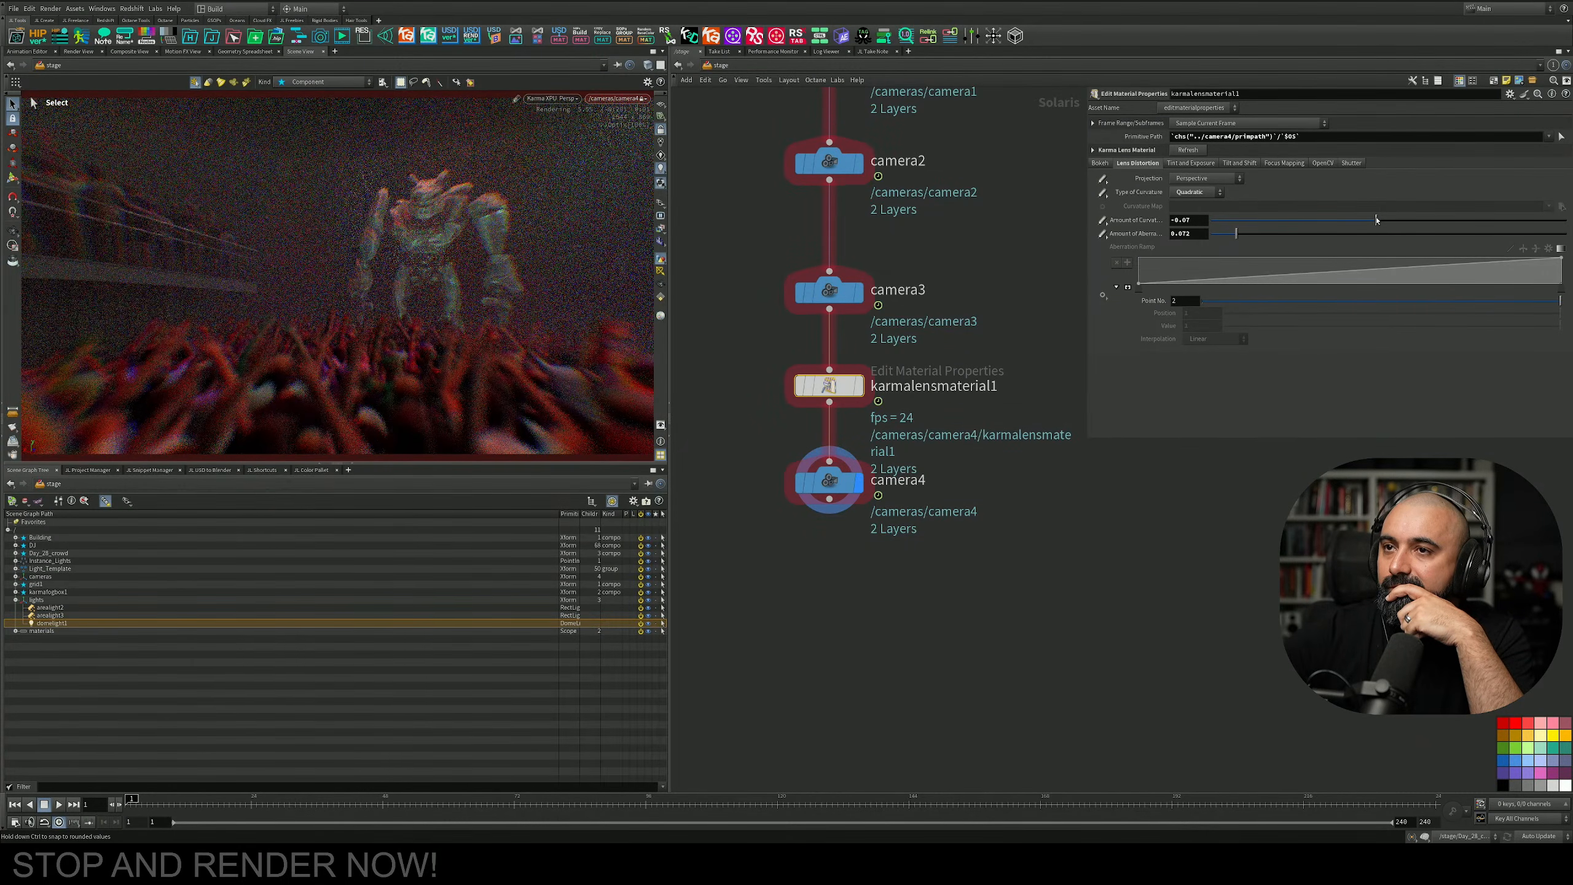
{"action": "left_click_drag", "start_coordinate": [1423, 221], "coordinate": [1426, 220]}
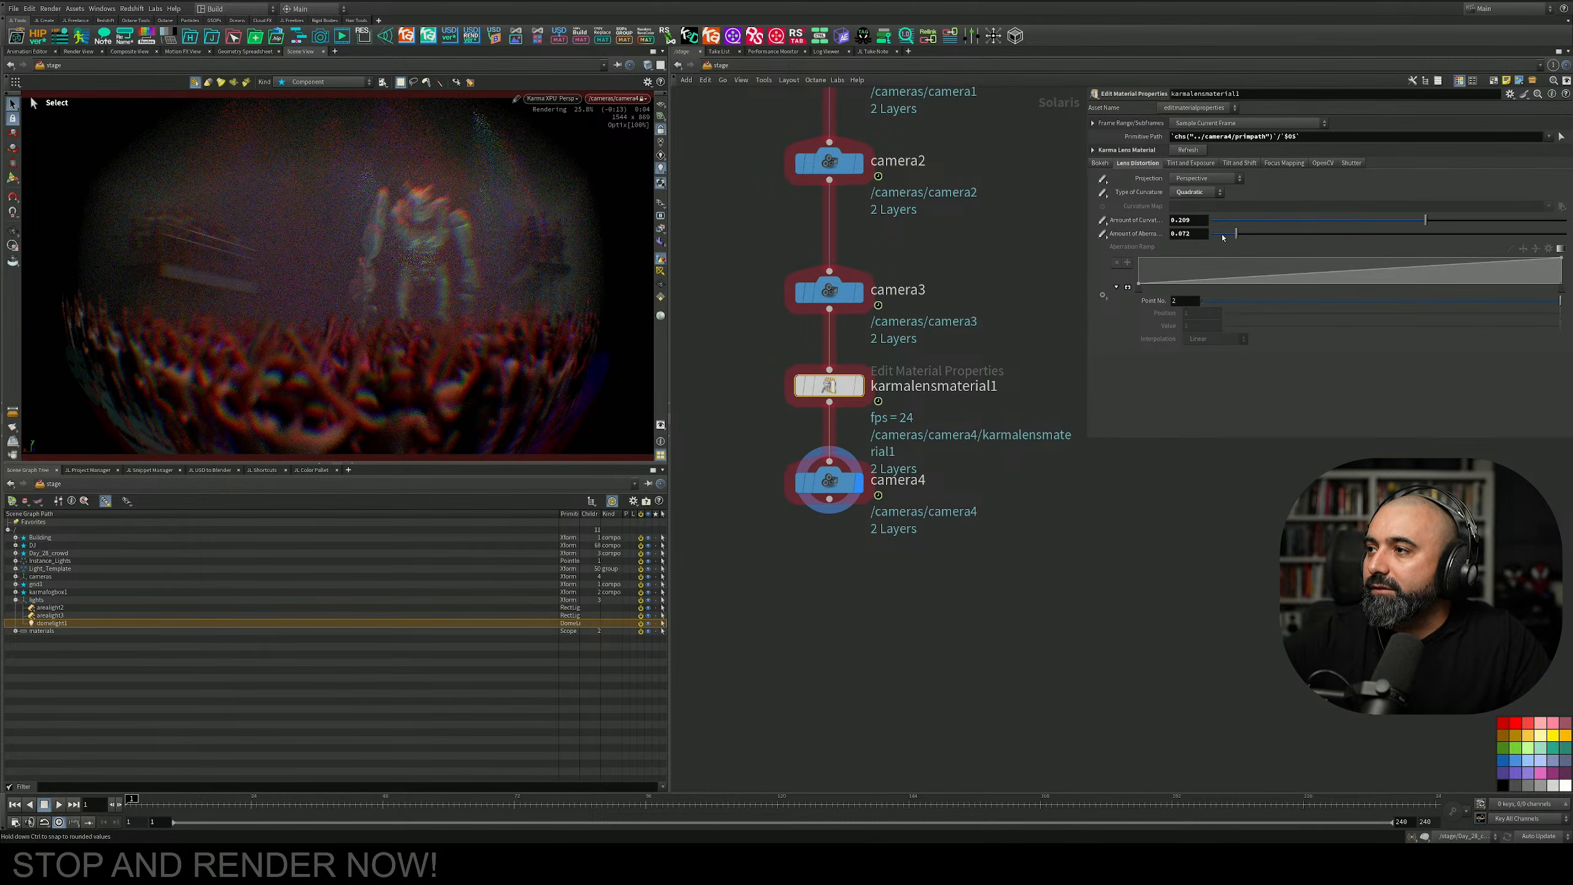
{"action": "left_click_drag", "start_coordinate": [1229, 240], "coordinate": [1217, 238]}
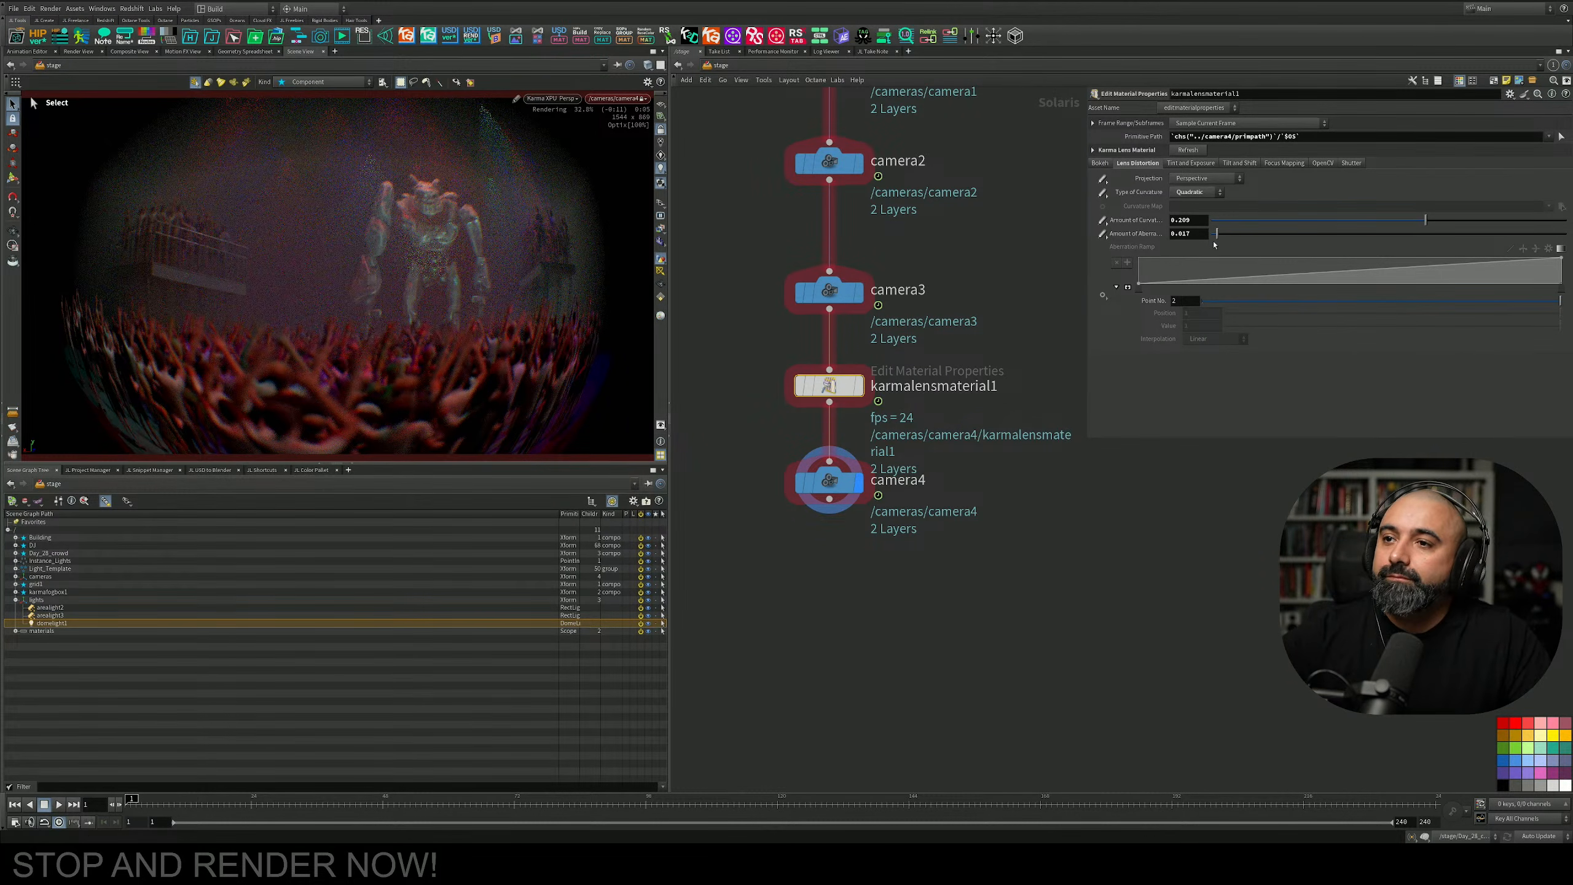
{"action": "left_click_drag", "start_coordinate": [1444, 226], "coordinate": [1350, 225]}
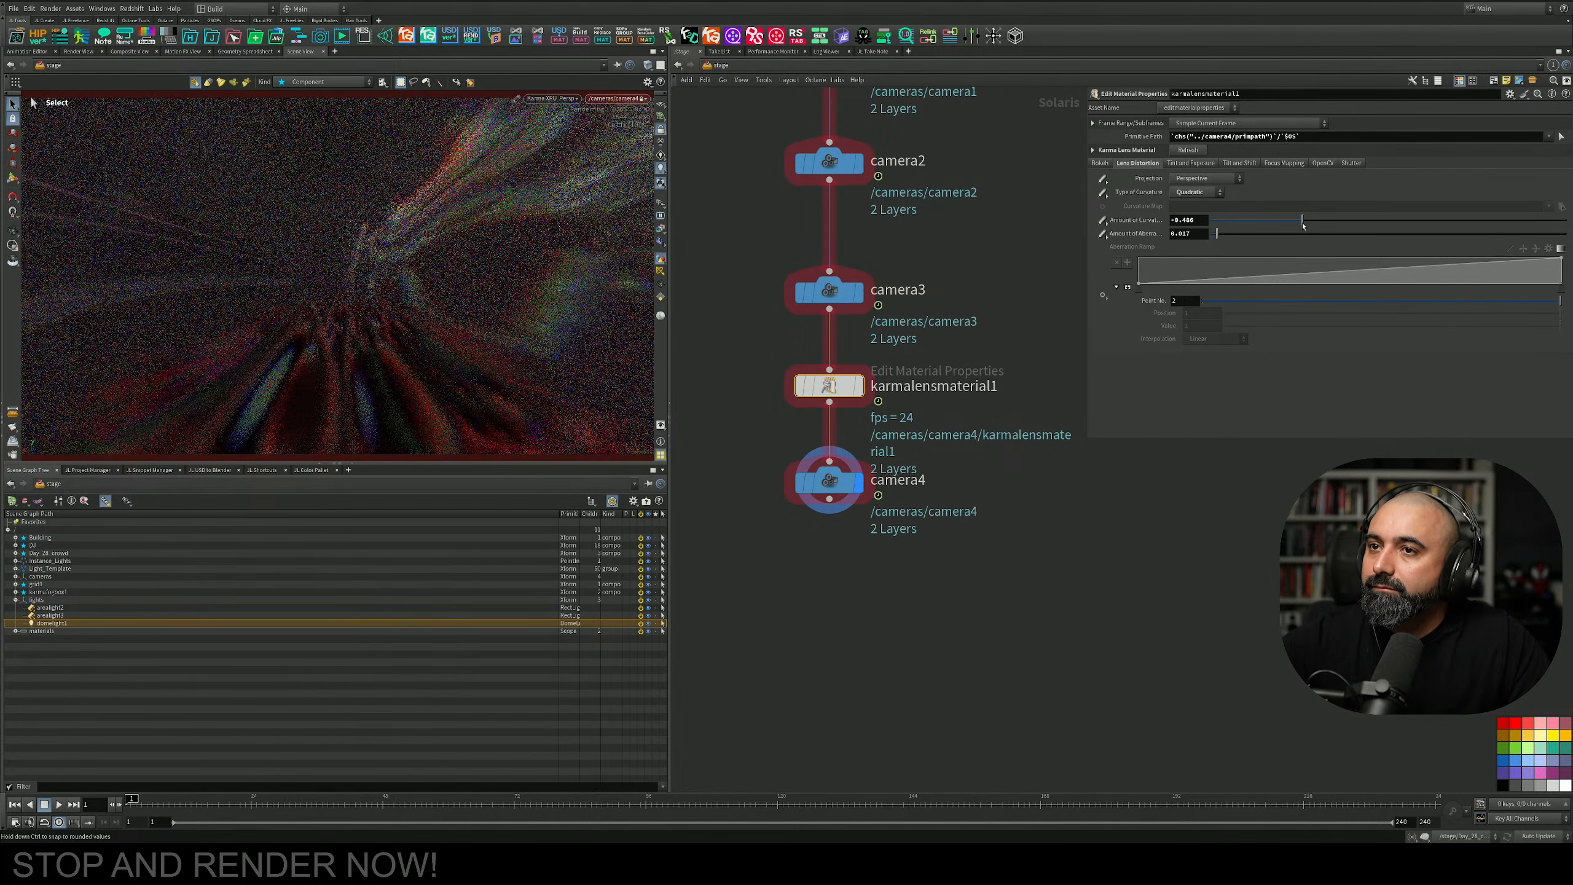
Compare the Cubic and None types of curvature on the lens material, and return it to Quadratic.
{"action": "left_click", "coordinate": [1193, 192]}
{"action": "left_click", "coordinate": [1189, 225]}
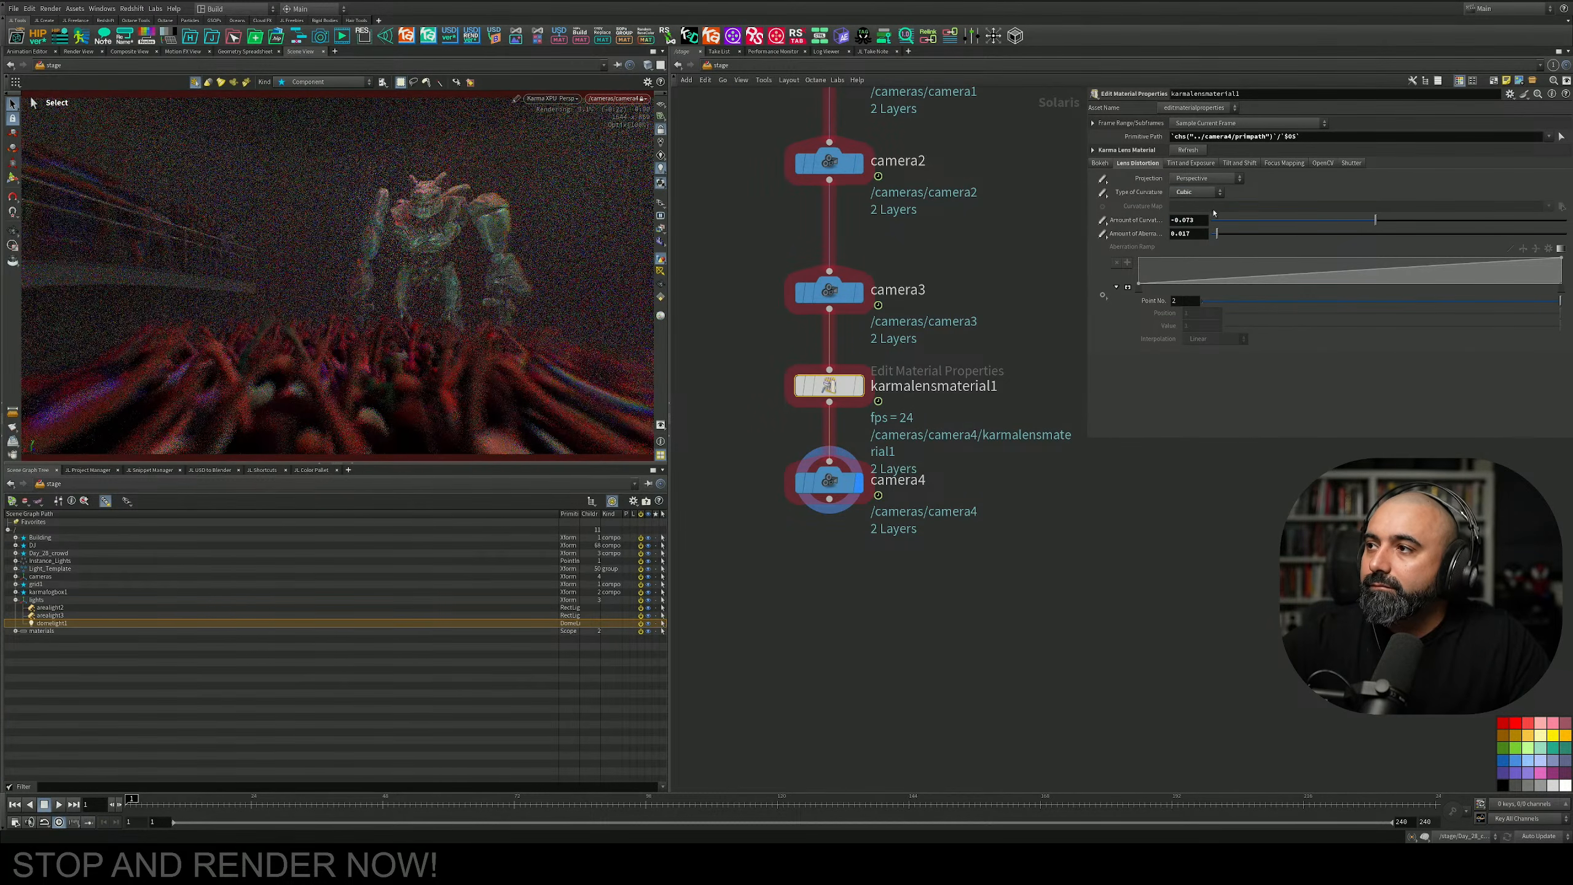
{"action": "left_click", "coordinate": [1201, 194]}
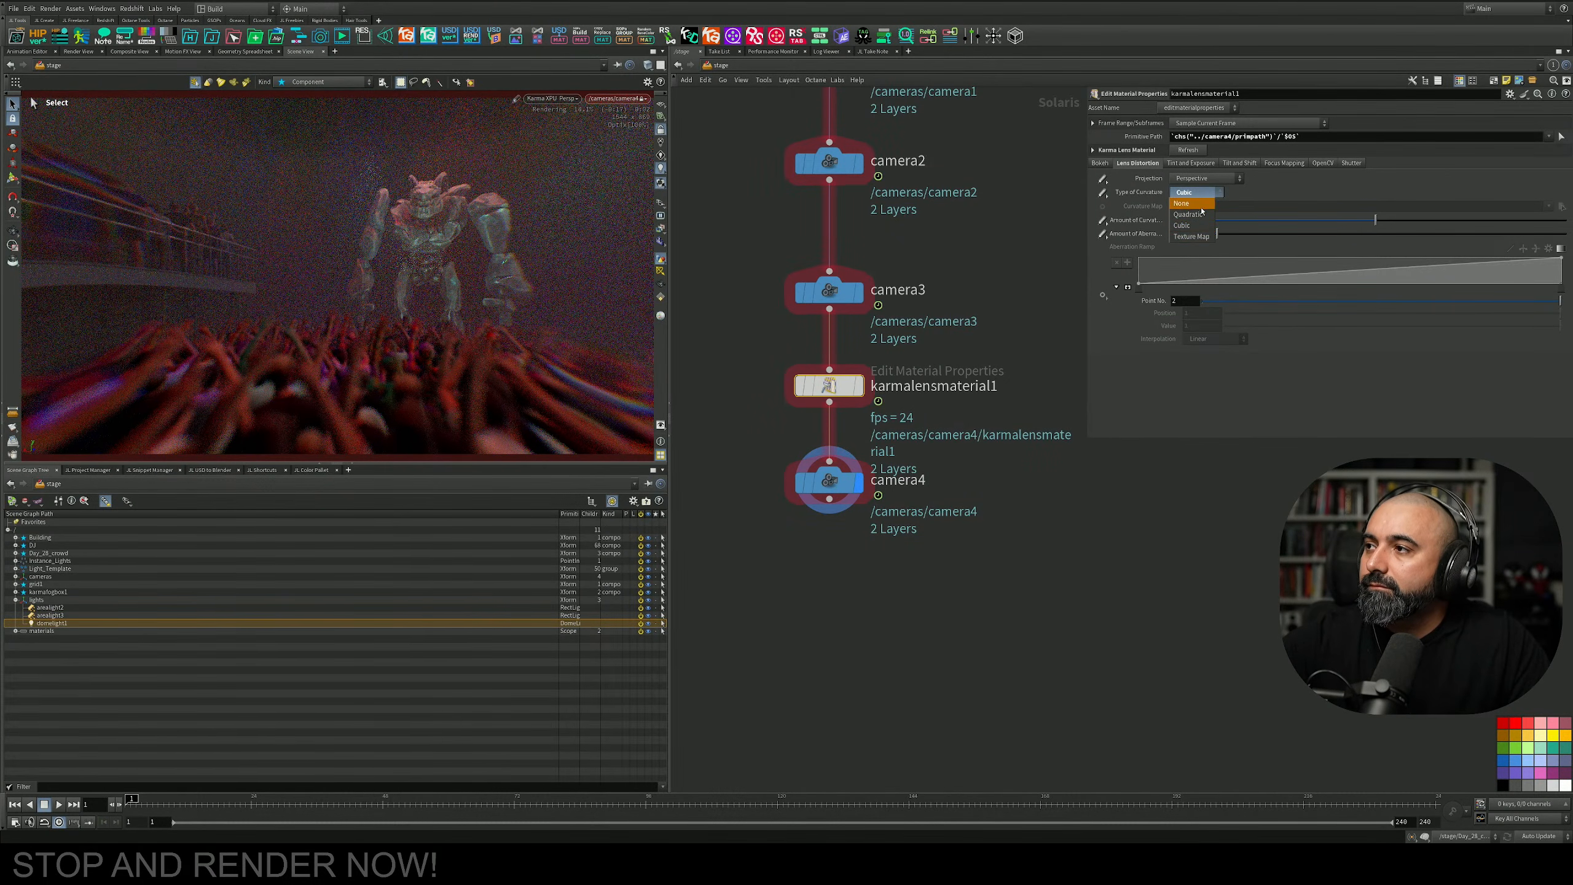
{"action": "left_click", "coordinate": [1201, 209]}
{"action": "left_click", "coordinate": [1198, 192]}
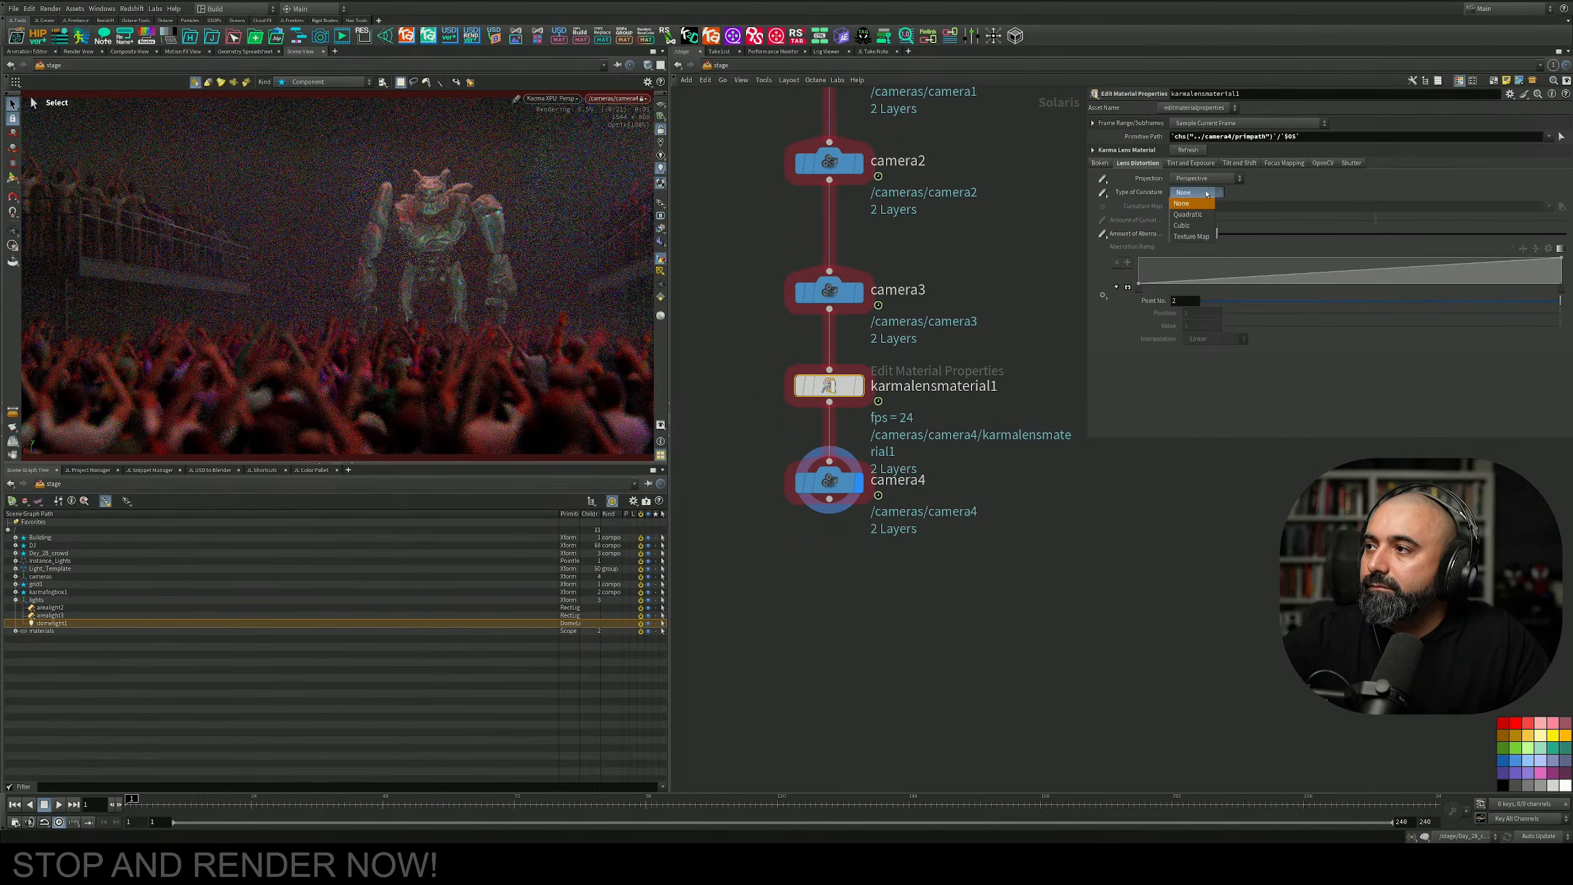
{"action": "left_click", "coordinate": [1201, 219]}
Try the Orthographic and Polar projections, setting the amount of curvature to -0.714 and the amount of aberration to 0.
{"action": "left_click", "coordinate": [1204, 178]}
{"action": "left_click", "coordinate": [1208, 202]}
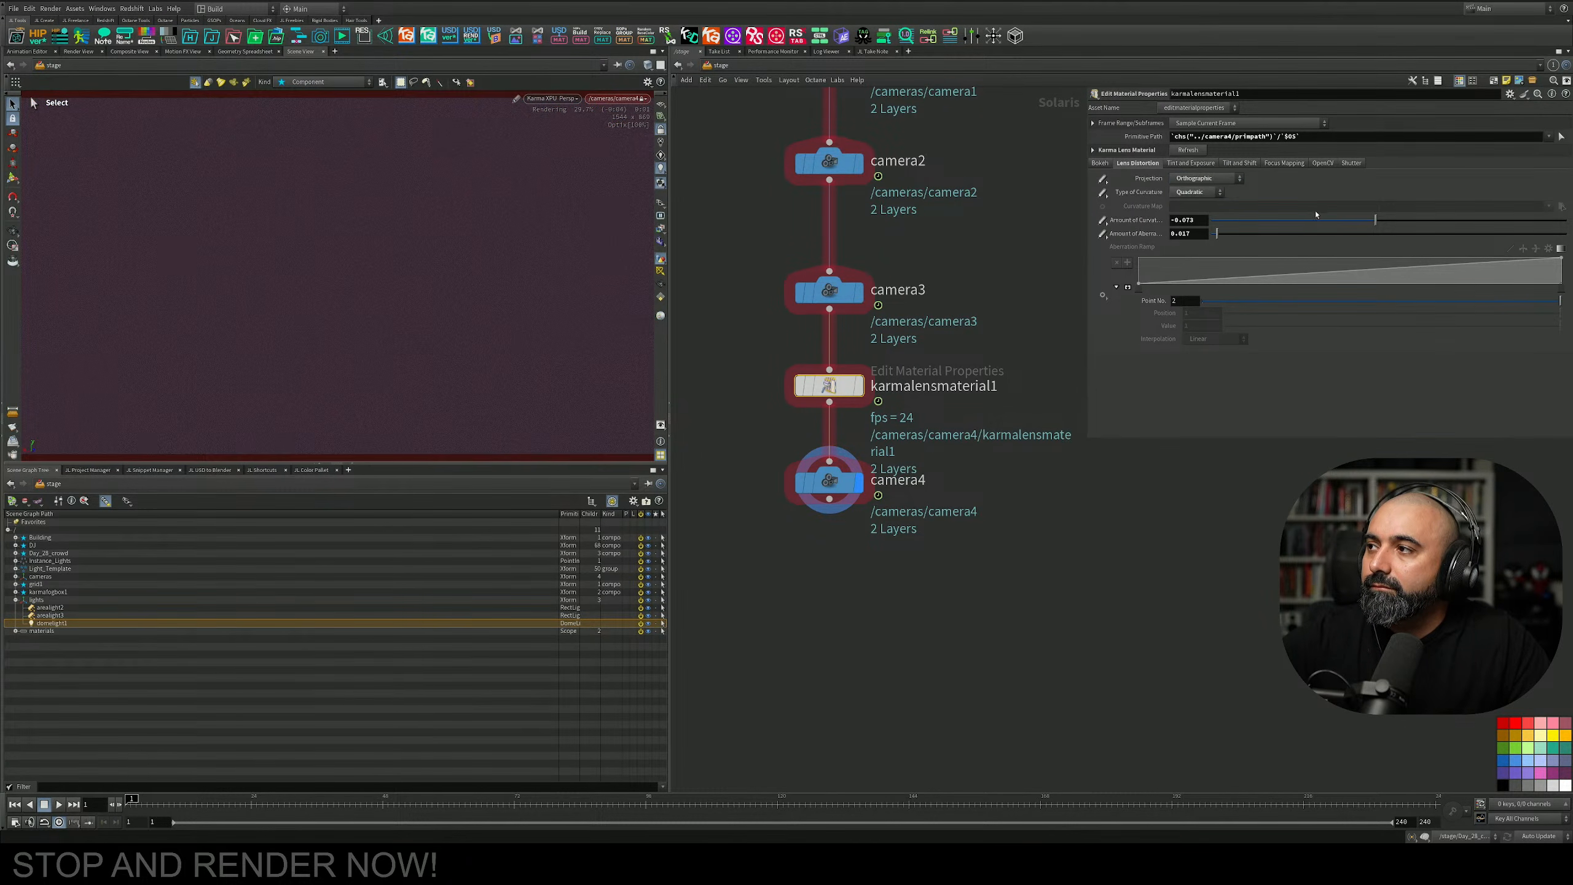
{"action": "mouse_move", "coordinate": [1295, 223]}
{"action": "left_mouse_down"}
{"action": "mouse_move", "coordinate": [1533, 222]}
{"action": "mouse_move", "coordinate": [1310, 221]}
{"action": "left_mouse_up"}
{"action": "left_click", "coordinate": [1204, 178]}
{"action": "left_click", "coordinate": [1188, 216]}
{"action": "left_click_drag", "start_coordinate": [1309, 220], "coordinate": [1170, 238]}
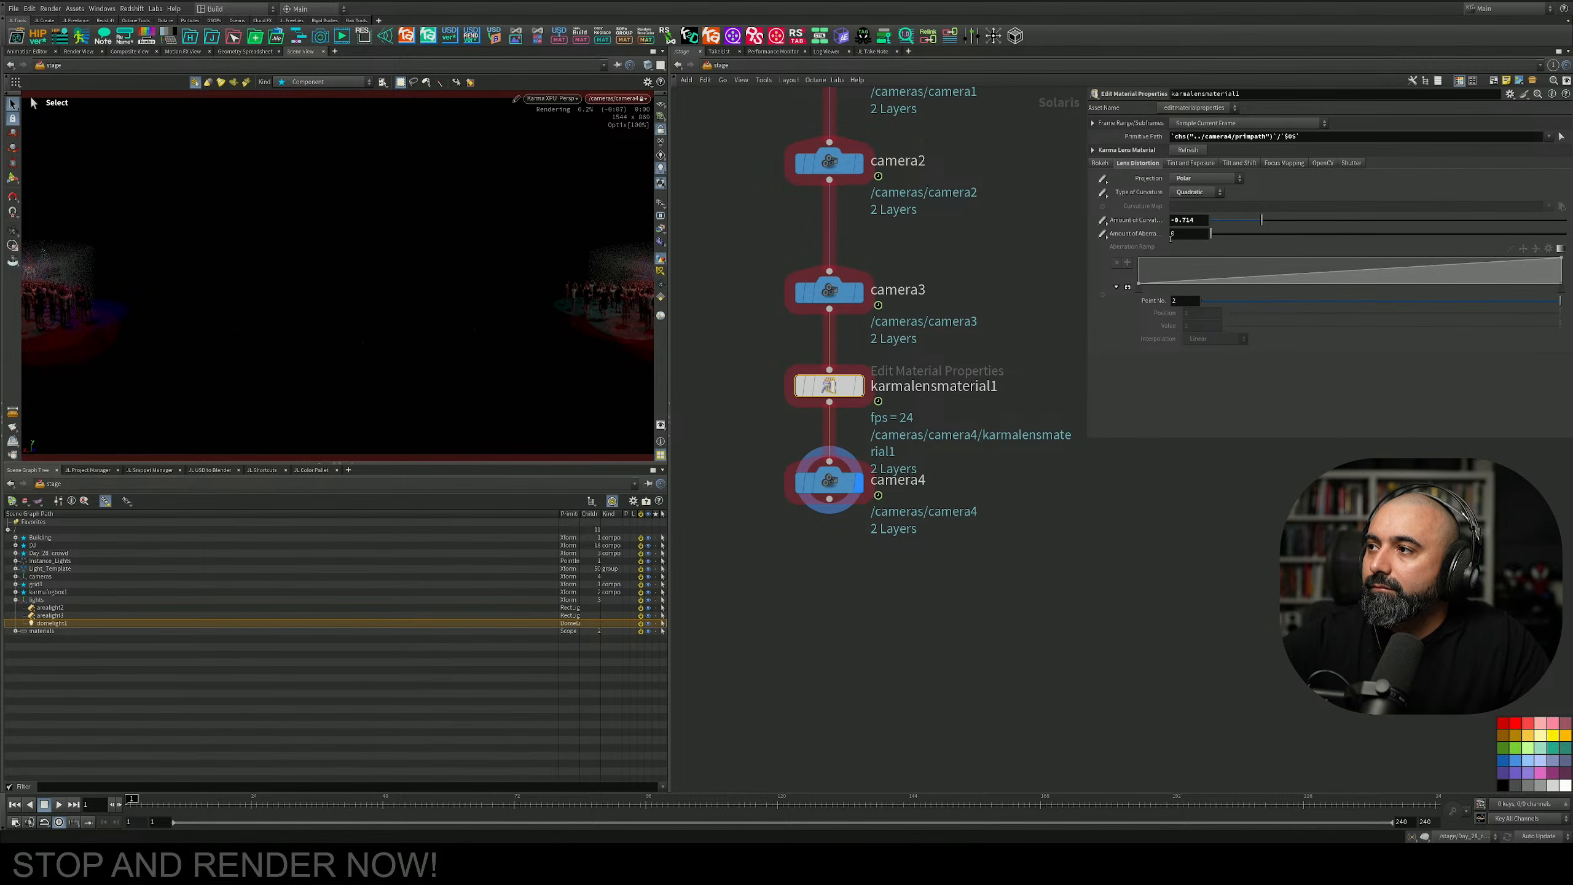
Try the Cylindrical projection and Polar Rectilinear, setting curvature to 0.093 and aberration to 0.129 for the latter.
{"action": "left_click", "coordinate": [1211, 178]}
{"action": "left_click", "coordinate": [1191, 225]}
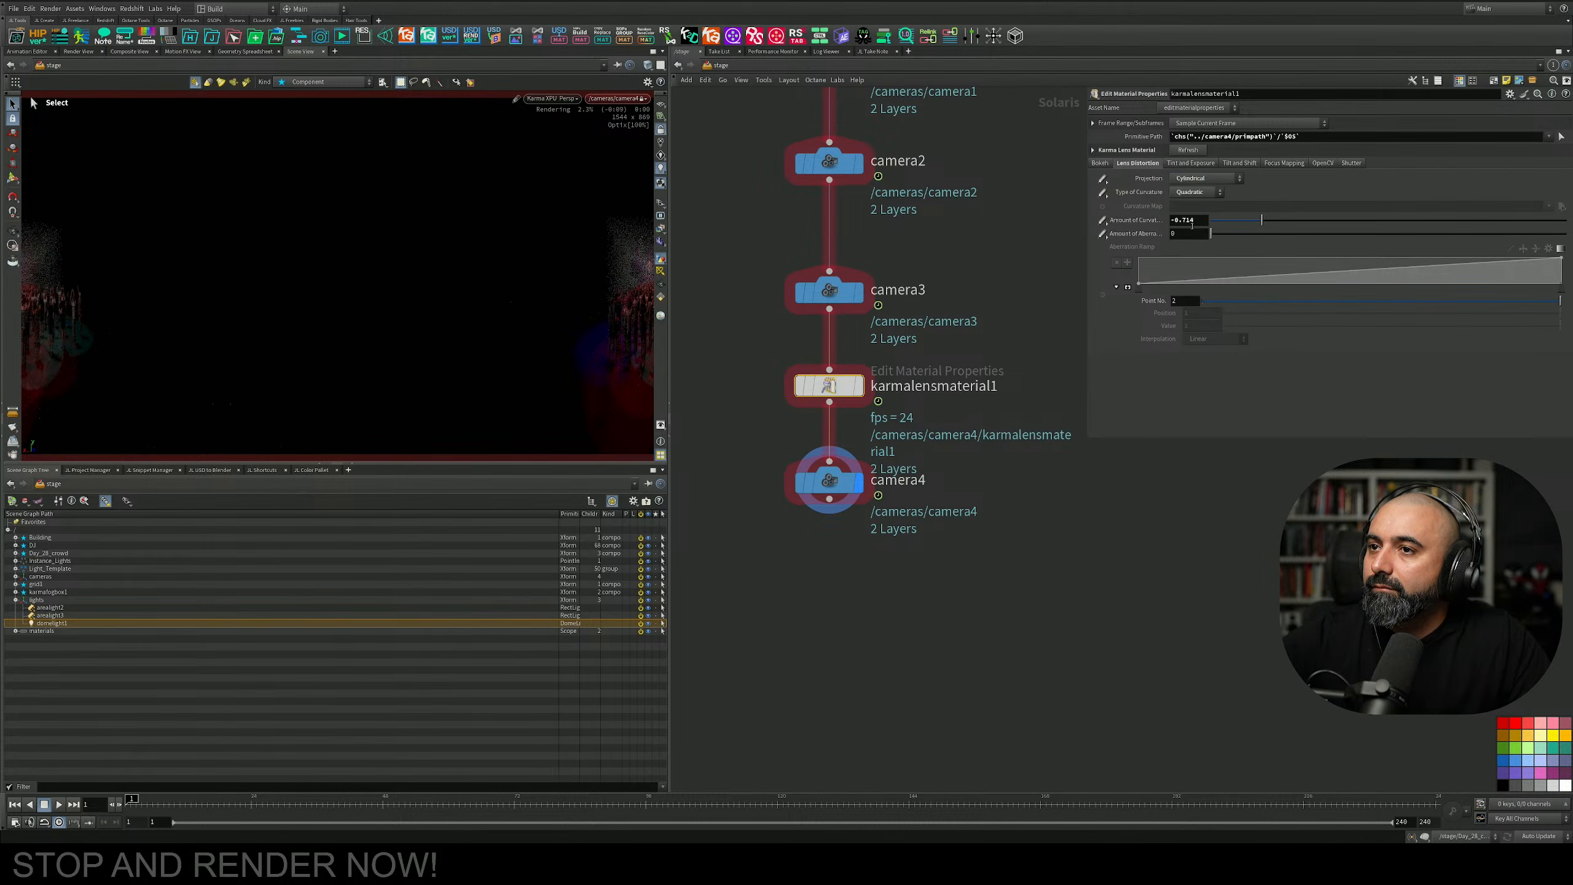
{"action": "left_click", "coordinate": [1207, 178]}
{"action": "left_click", "coordinate": [1190, 233]}
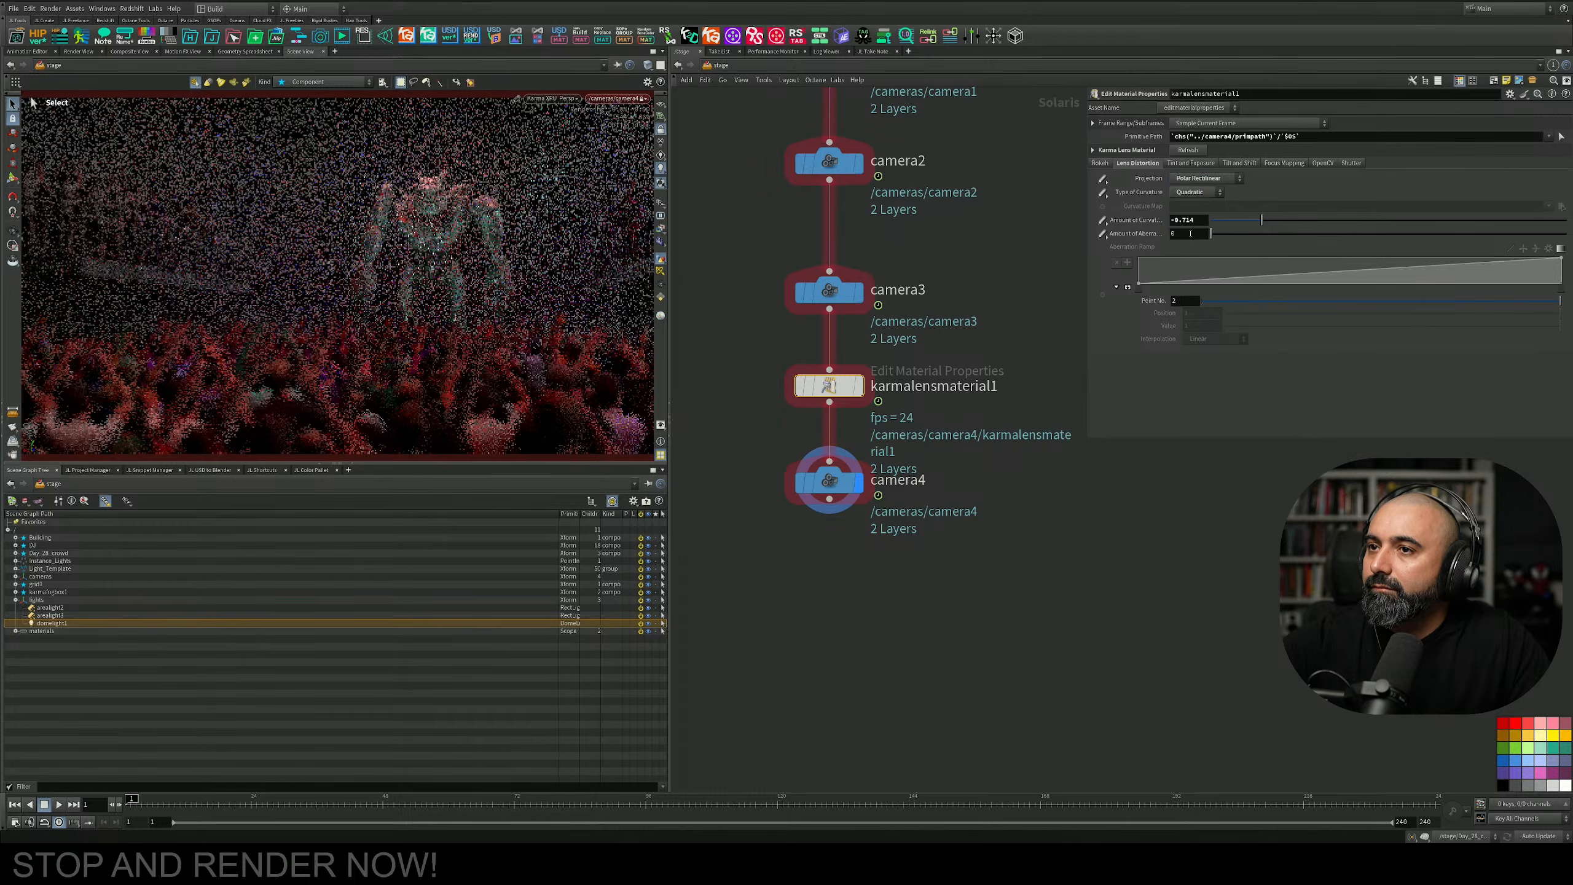
{"action": "left_click_drag", "start_coordinate": [1274, 218], "coordinate": [1406, 220]}
{"action": "left_click_drag", "start_coordinate": [1222, 236], "coordinate": [1256, 233]}
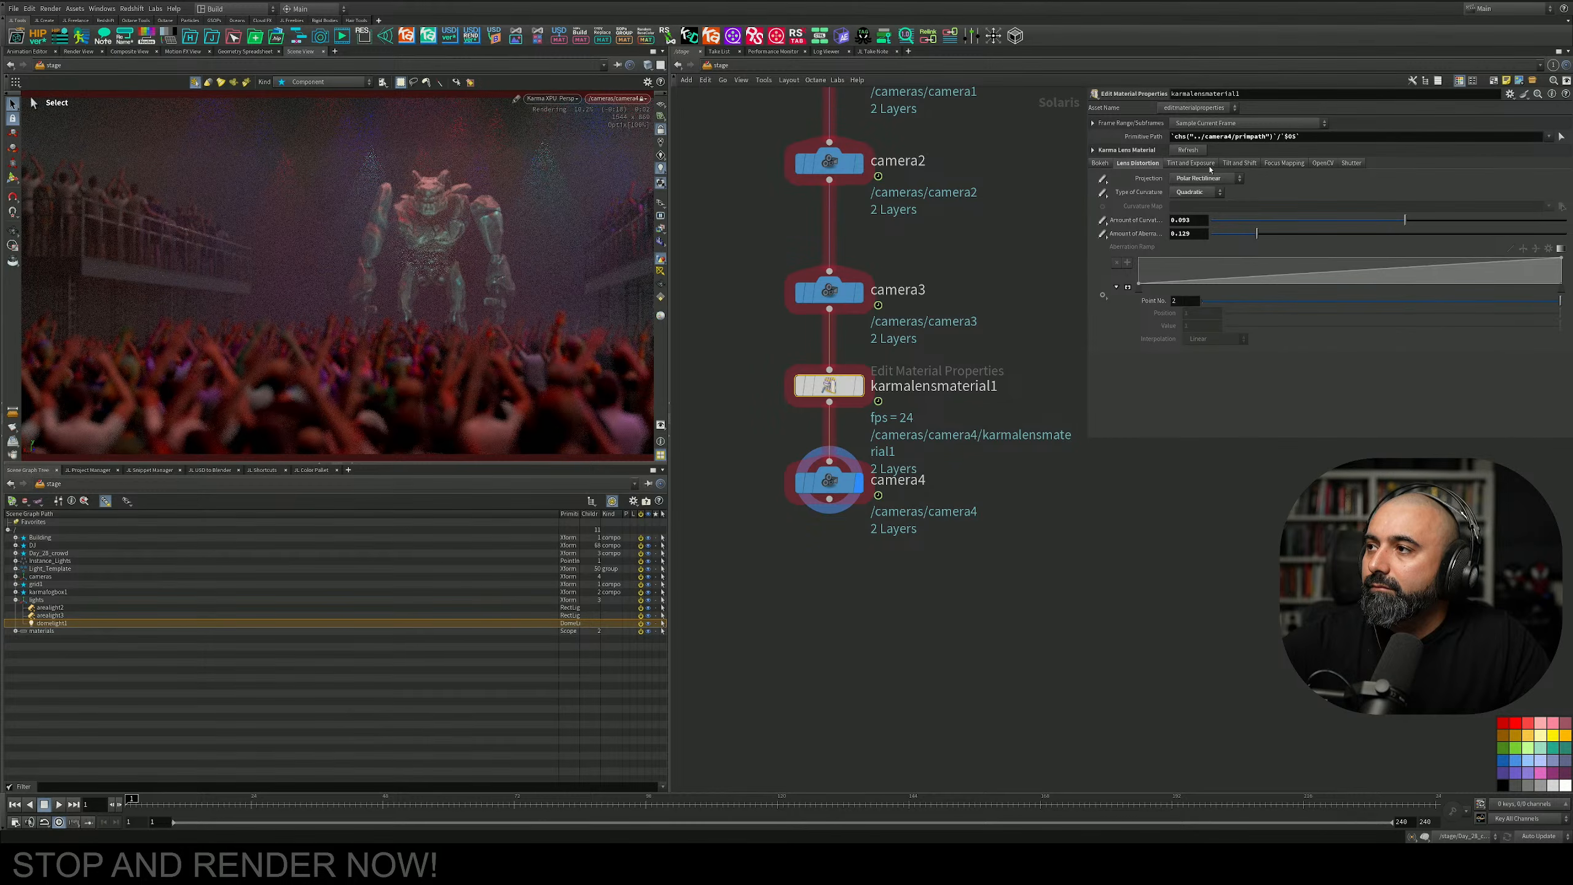
Try the Polar Stereographic projection with the amount of curvature set to -0.779.
{"action": "left_click", "coordinate": [1207, 178]}
{"action": "left_click", "coordinate": [1201, 245]}
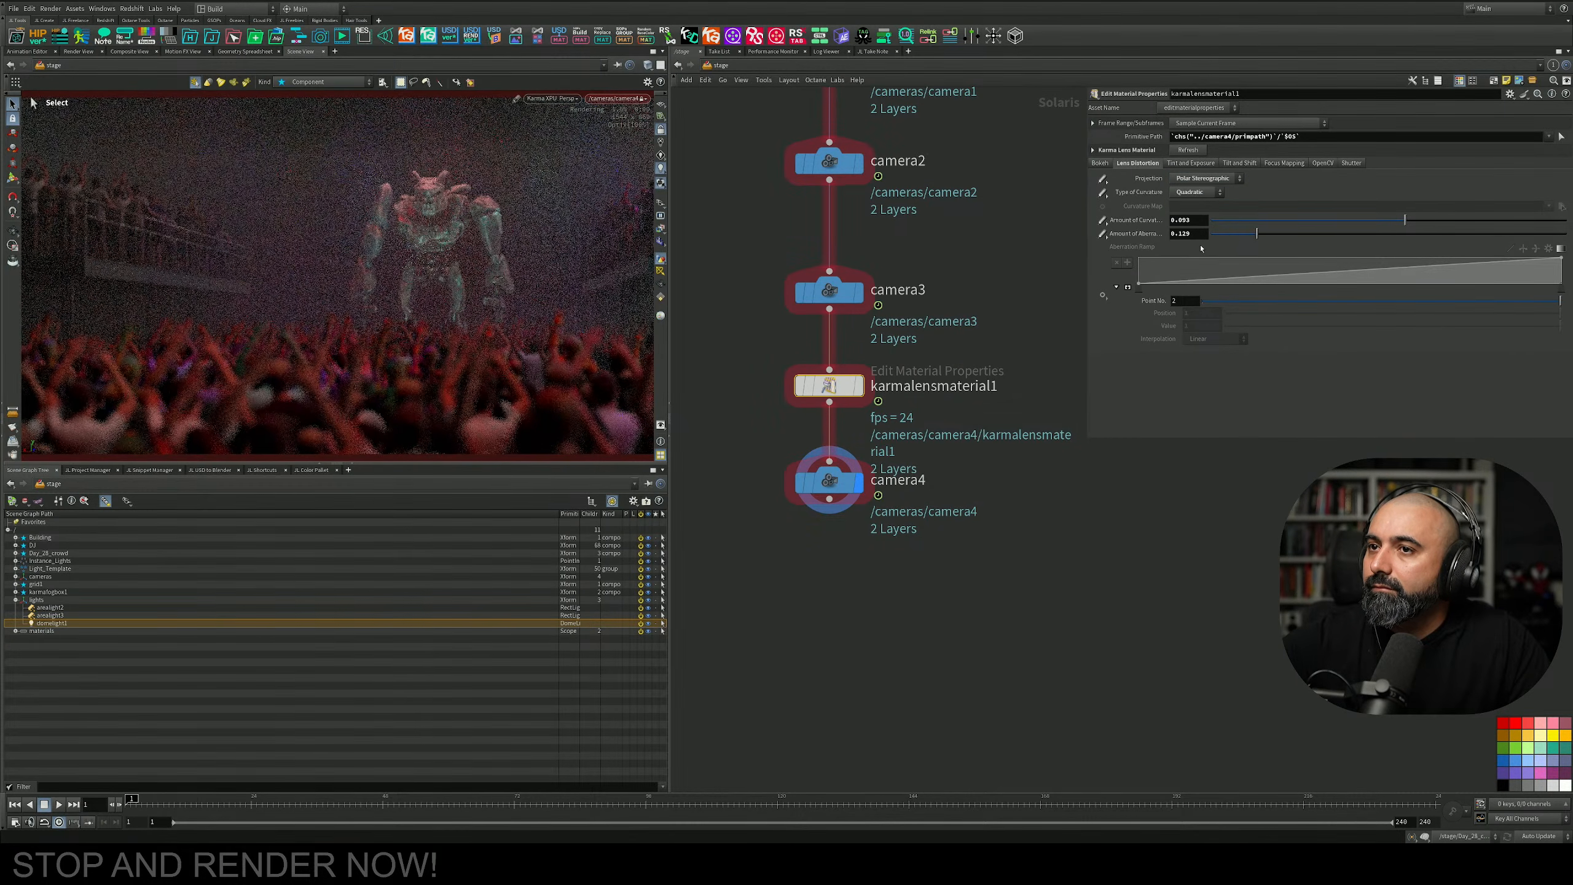
{"action": "left_click_drag", "start_coordinate": [1404, 220], "coordinate": [1119, 224]}
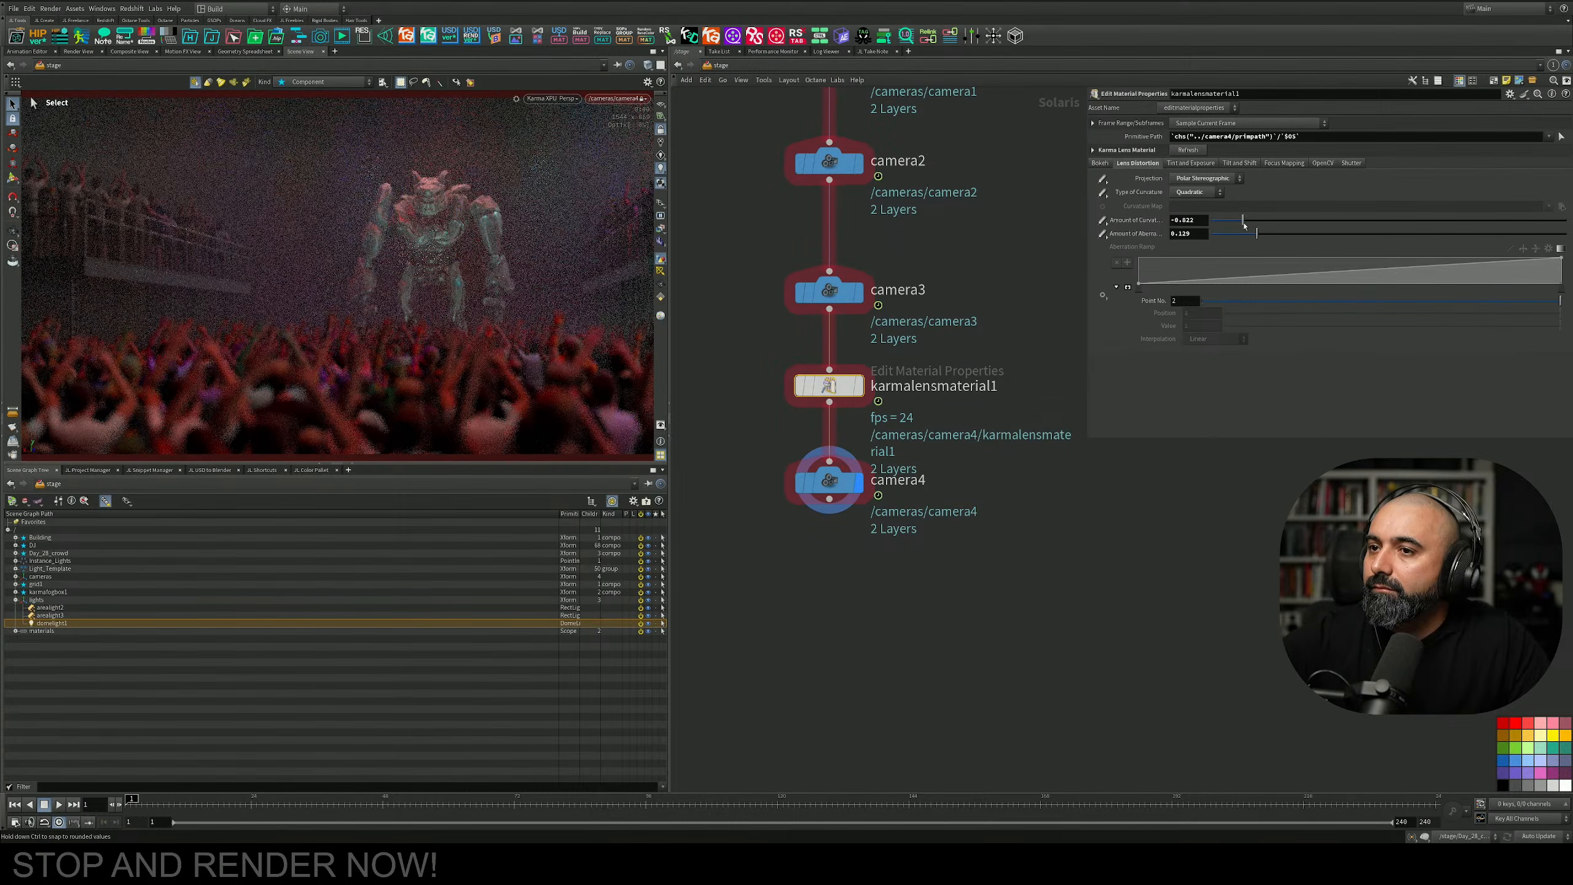
{"action": "left_click_drag", "start_coordinate": [1244, 225], "coordinate": [1250, 222]}
Try the Polar Equidistant projection with the amount of curvature raised to 0.516.
{"action": "left_click", "coordinate": [1207, 178]}
{"action": "left_click", "coordinate": [1193, 261]}
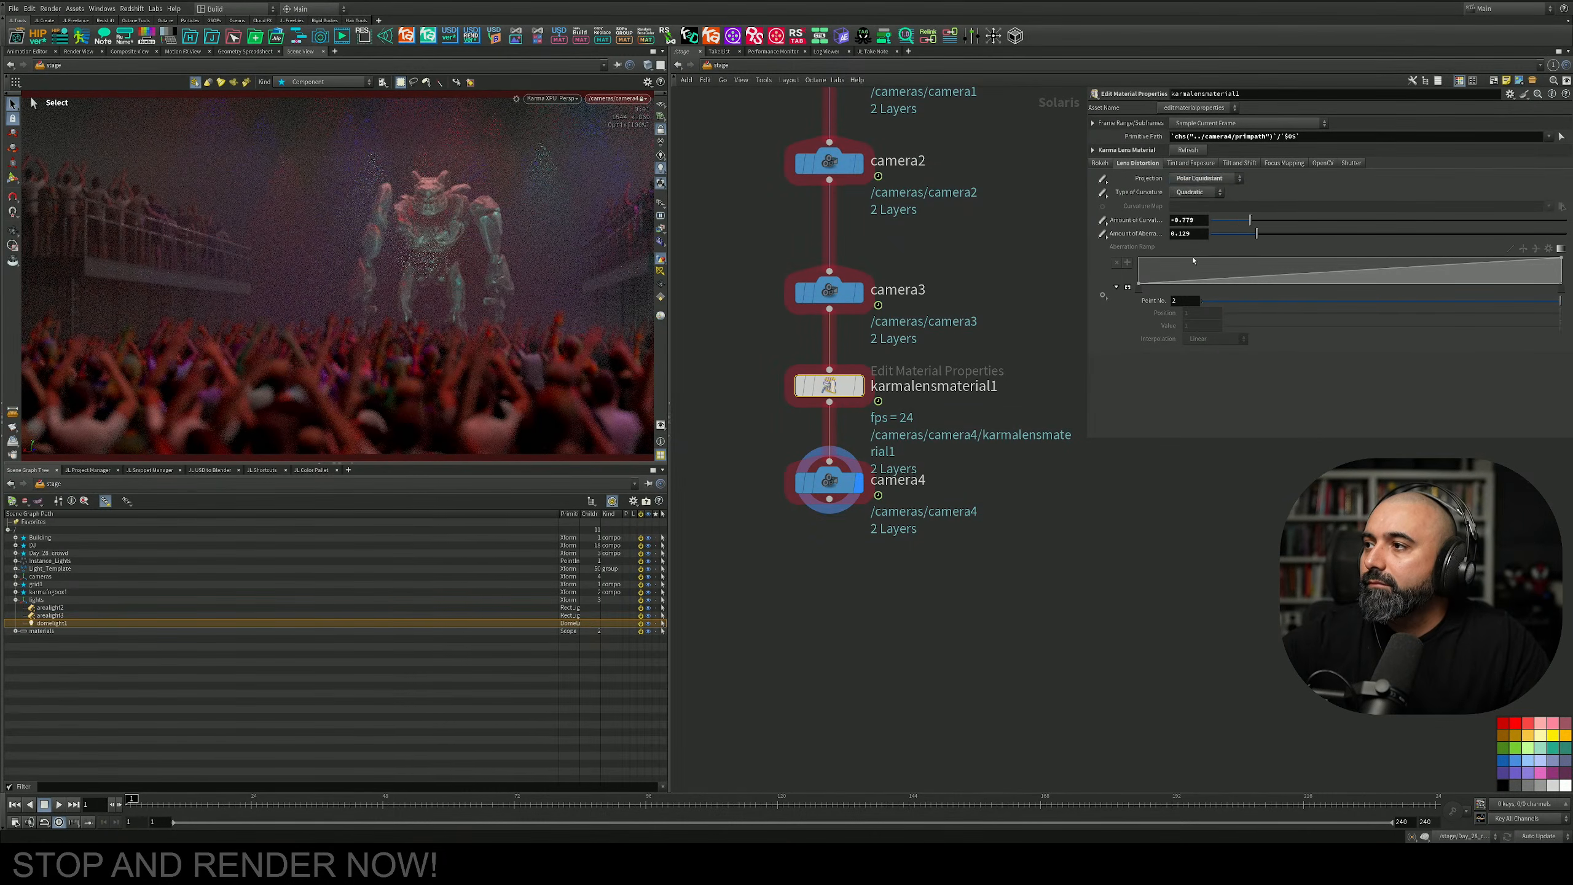
{"action": "left_click_drag", "start_coordinate": [1253, 220], "coordinate": [1479, 220]}
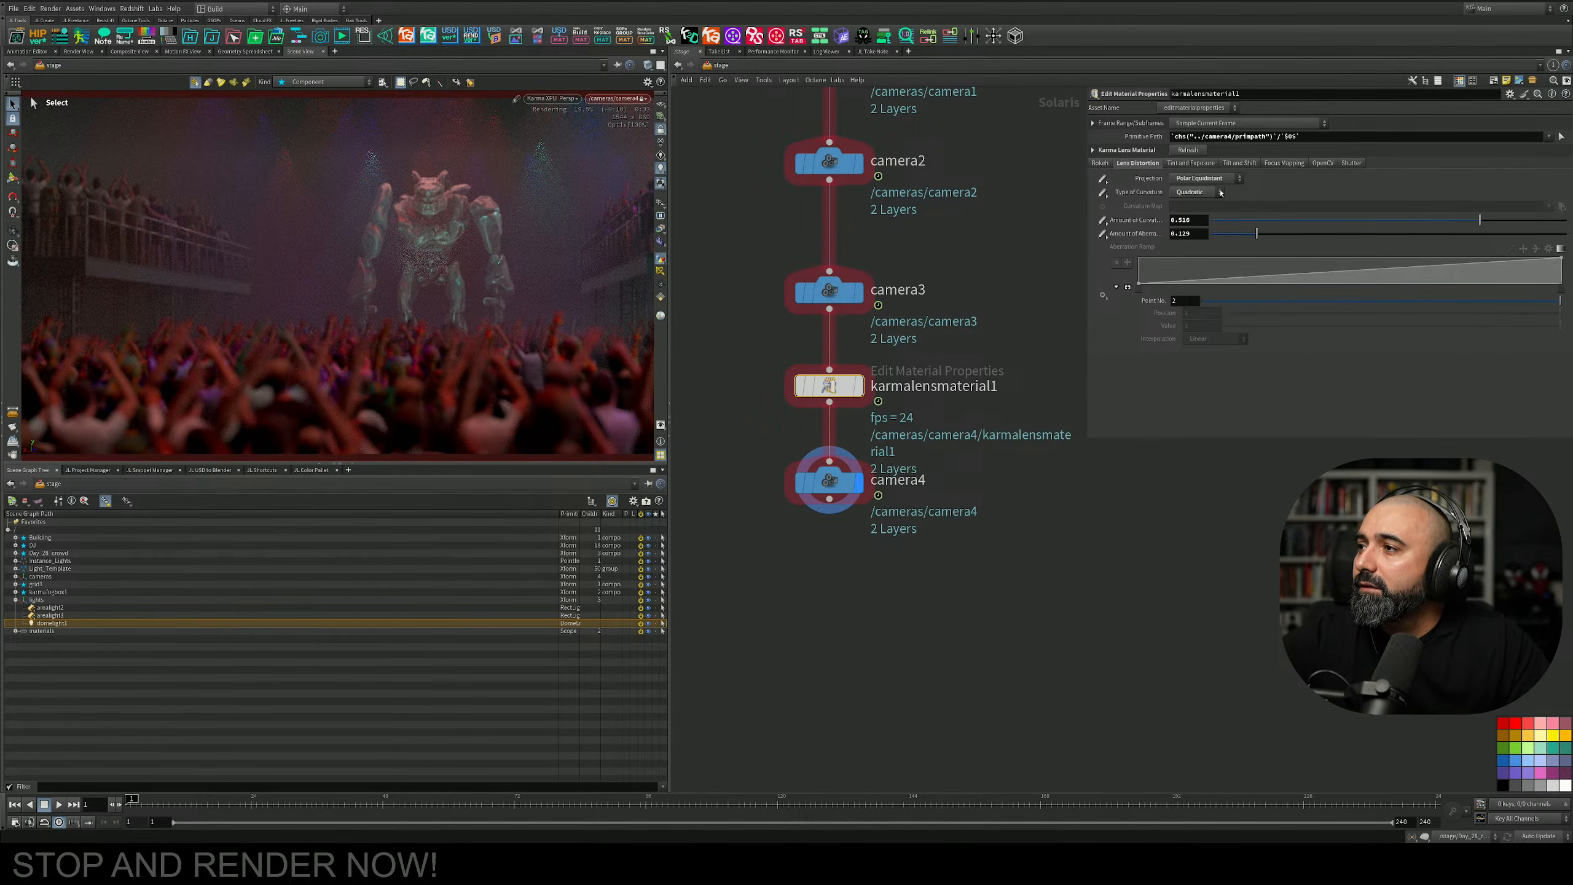
Set the curvature type to Cubic and projection to Polar Orthographic, with curvature -0.606 and aberration 0.226.
{"action": "left_click", "coordinate": [1220, 193]}
{"action": "left_click", "coordinate": [1198, 205]}
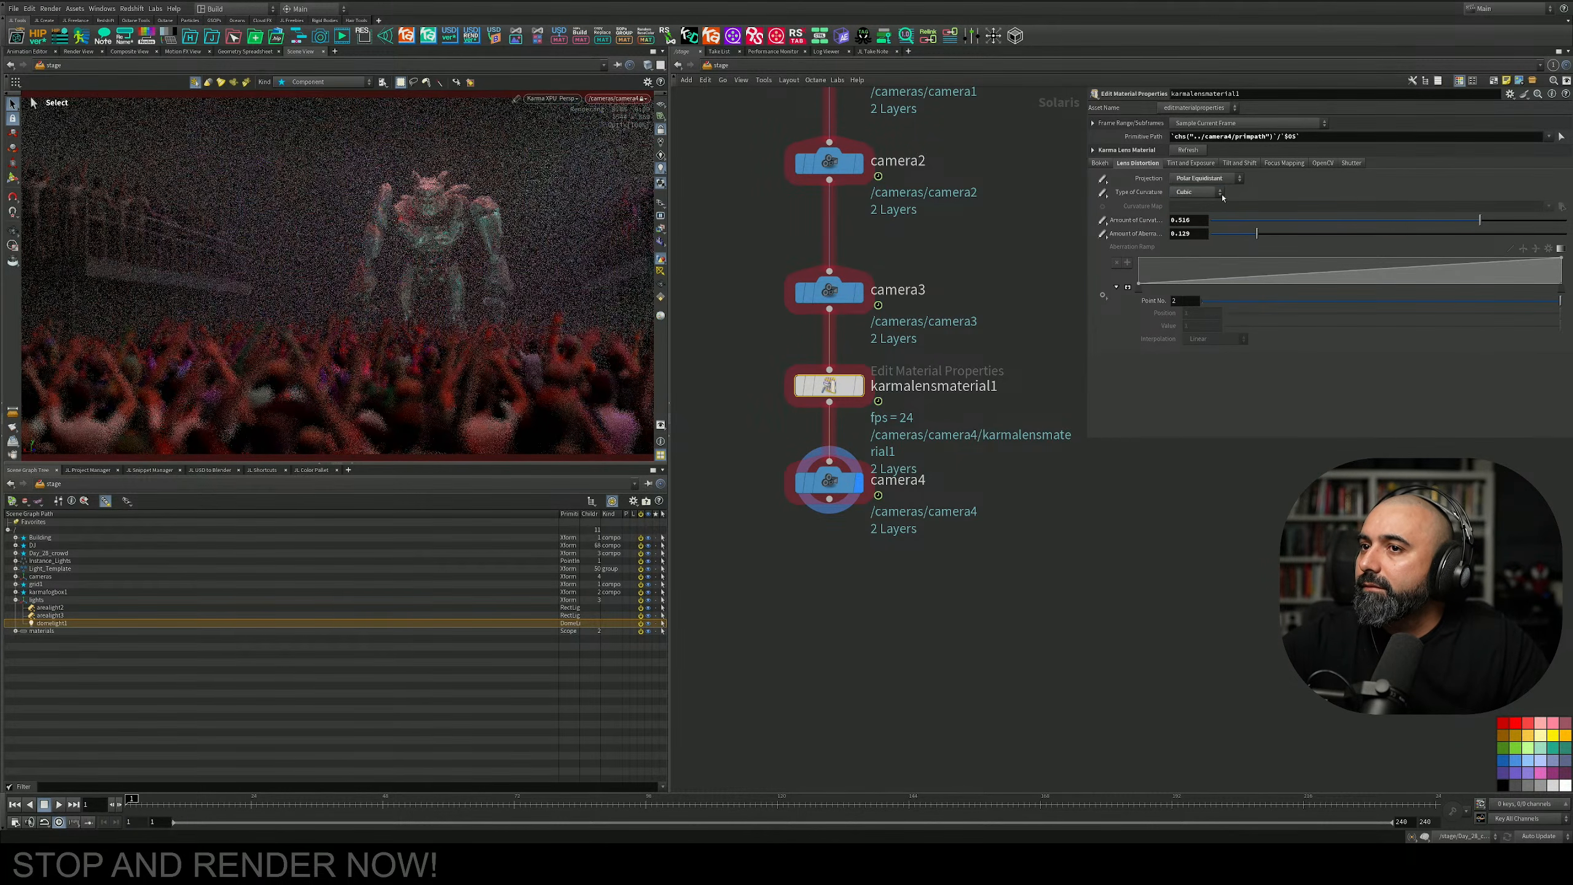
{"action": "left_click", "coordinate": [1207, 178]}
{"action": "left_click", "coordinate": [1198, 273]}
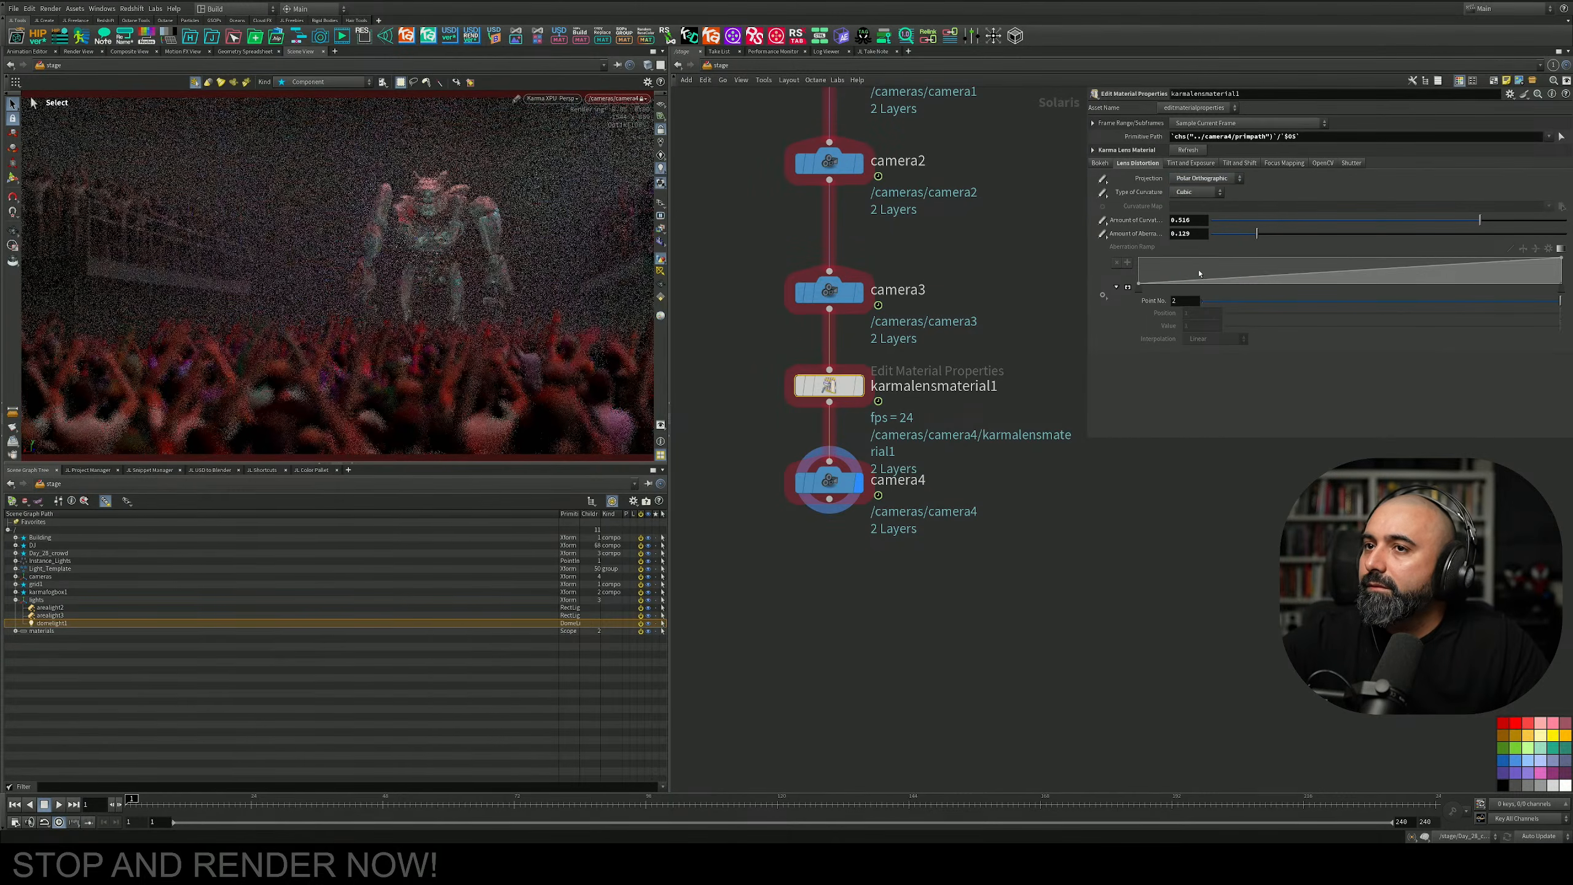
{"action": "left_click", "coordinate": [1280, 220]}
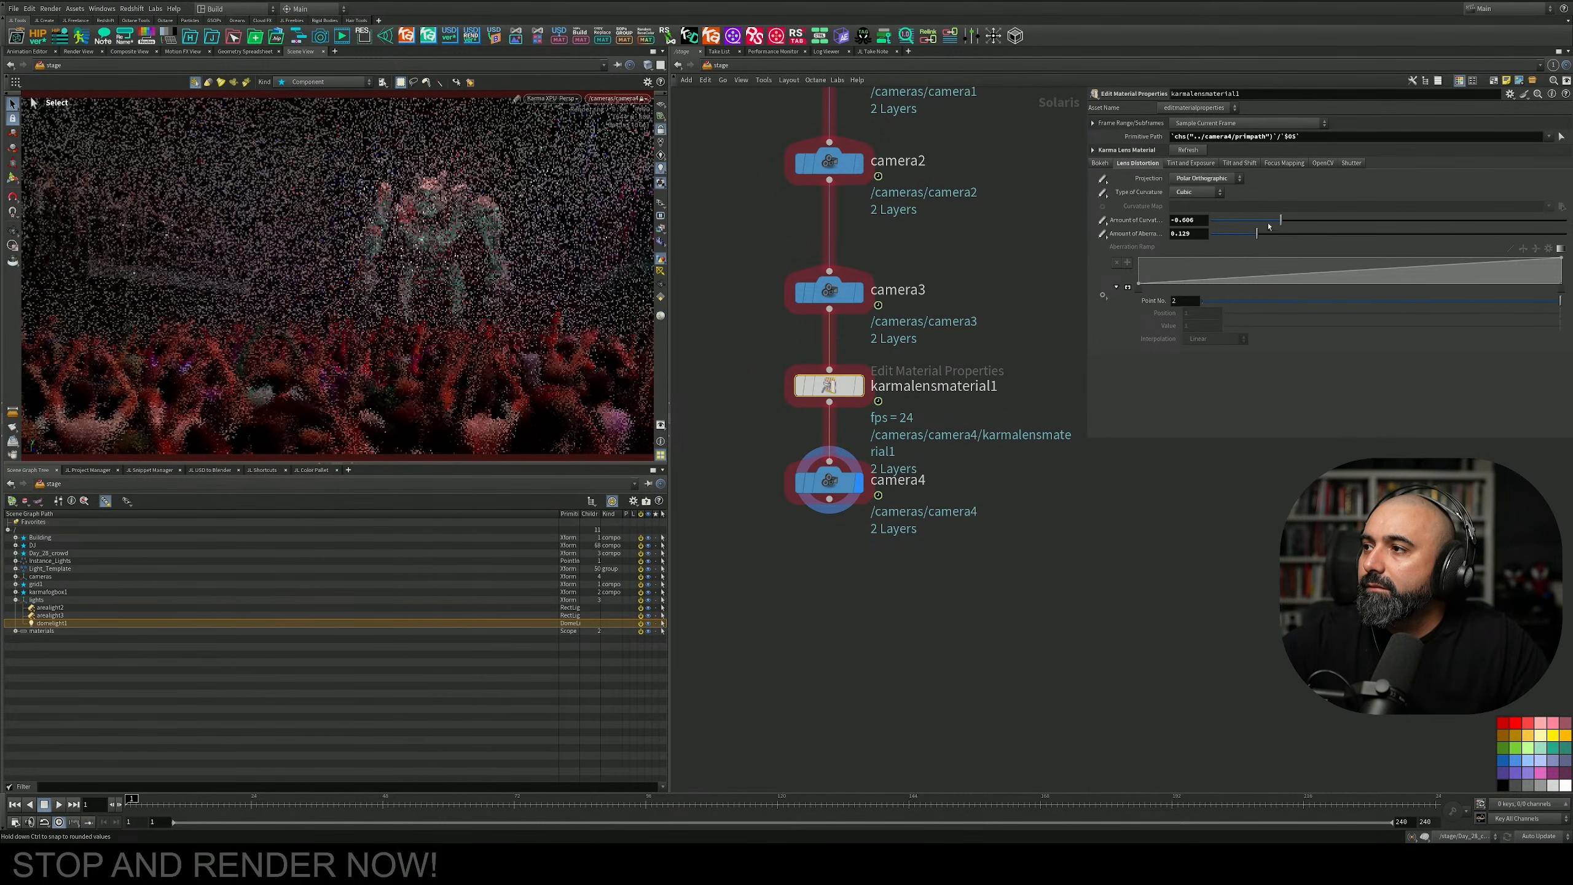
{"action": "left_click", "coordinate": [1290, 234]}
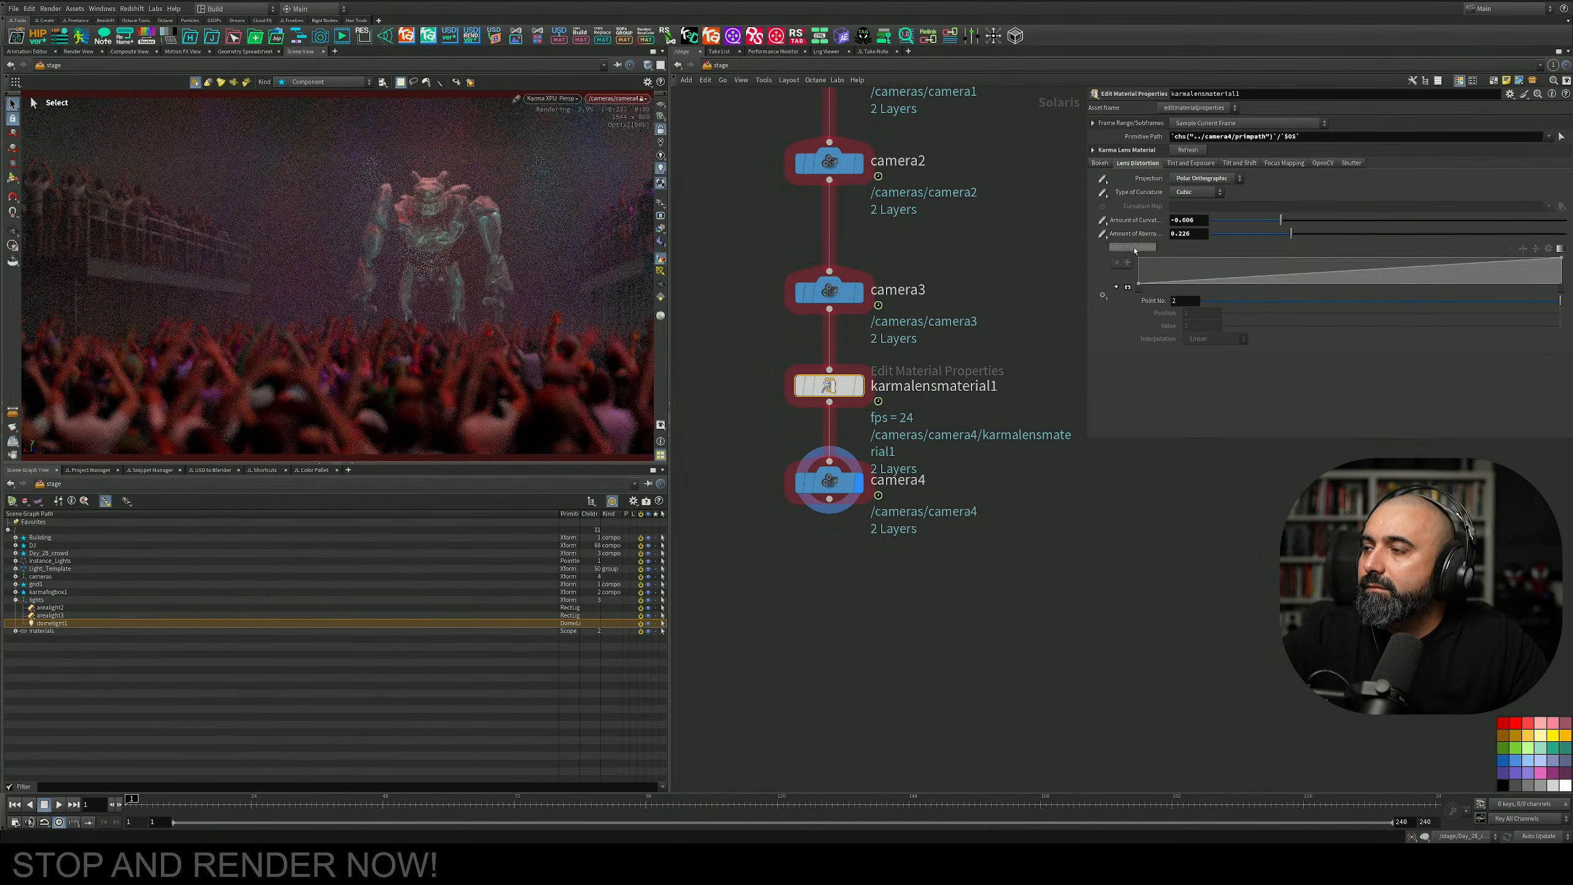
Set the lens projection to Perspective and the amount of curvature to 1.
{"action": "left_click", "coordinate": [1197, 180]}
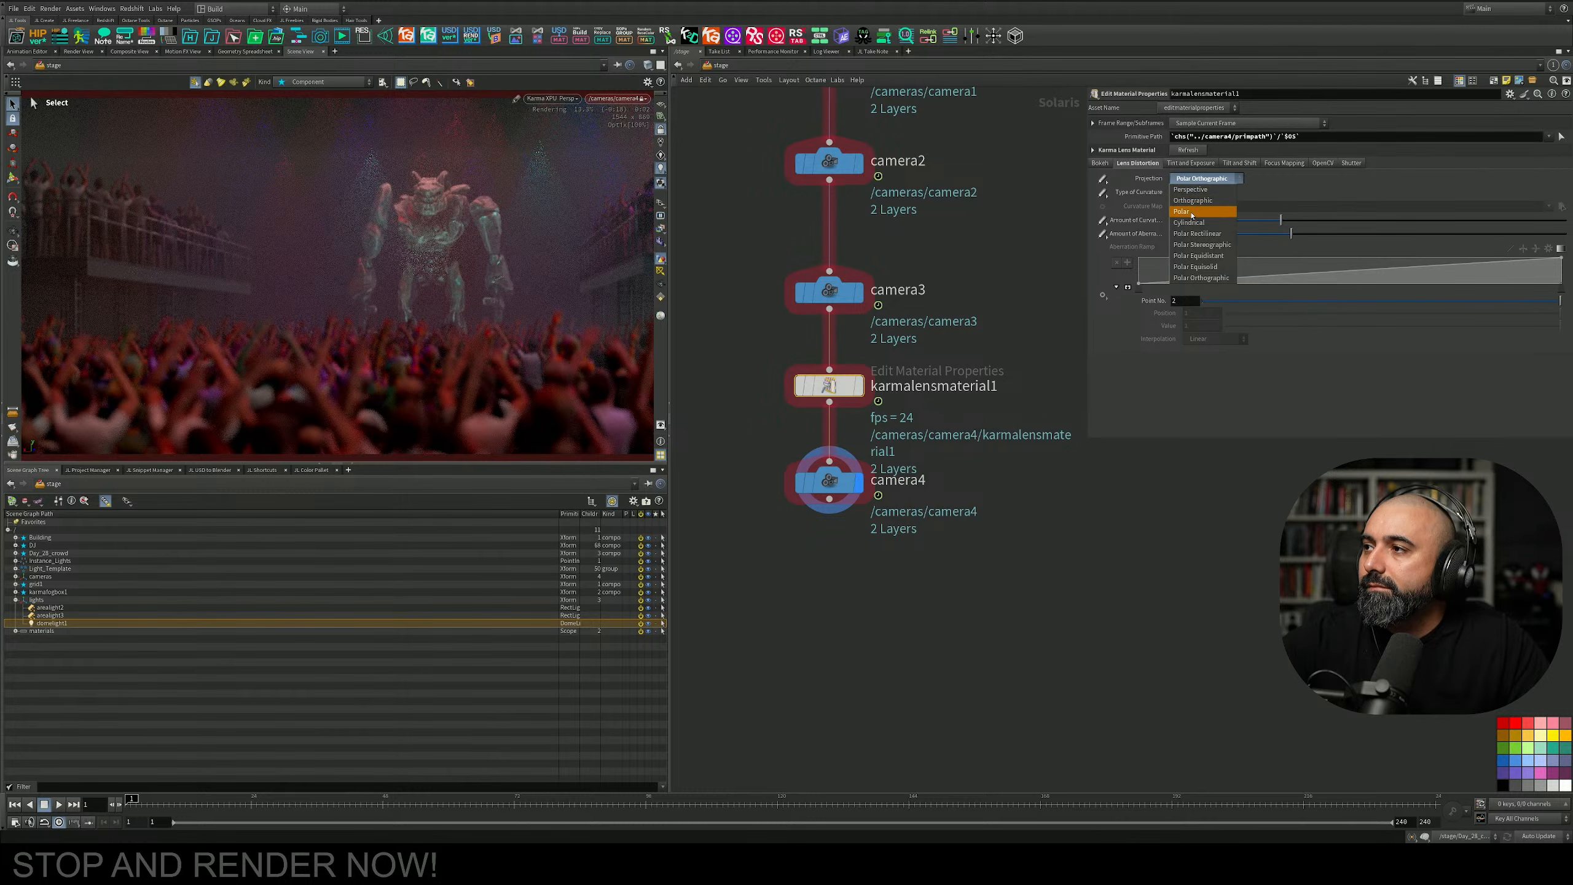
{"action": "left_click", "coordinate": [1190, 190]}
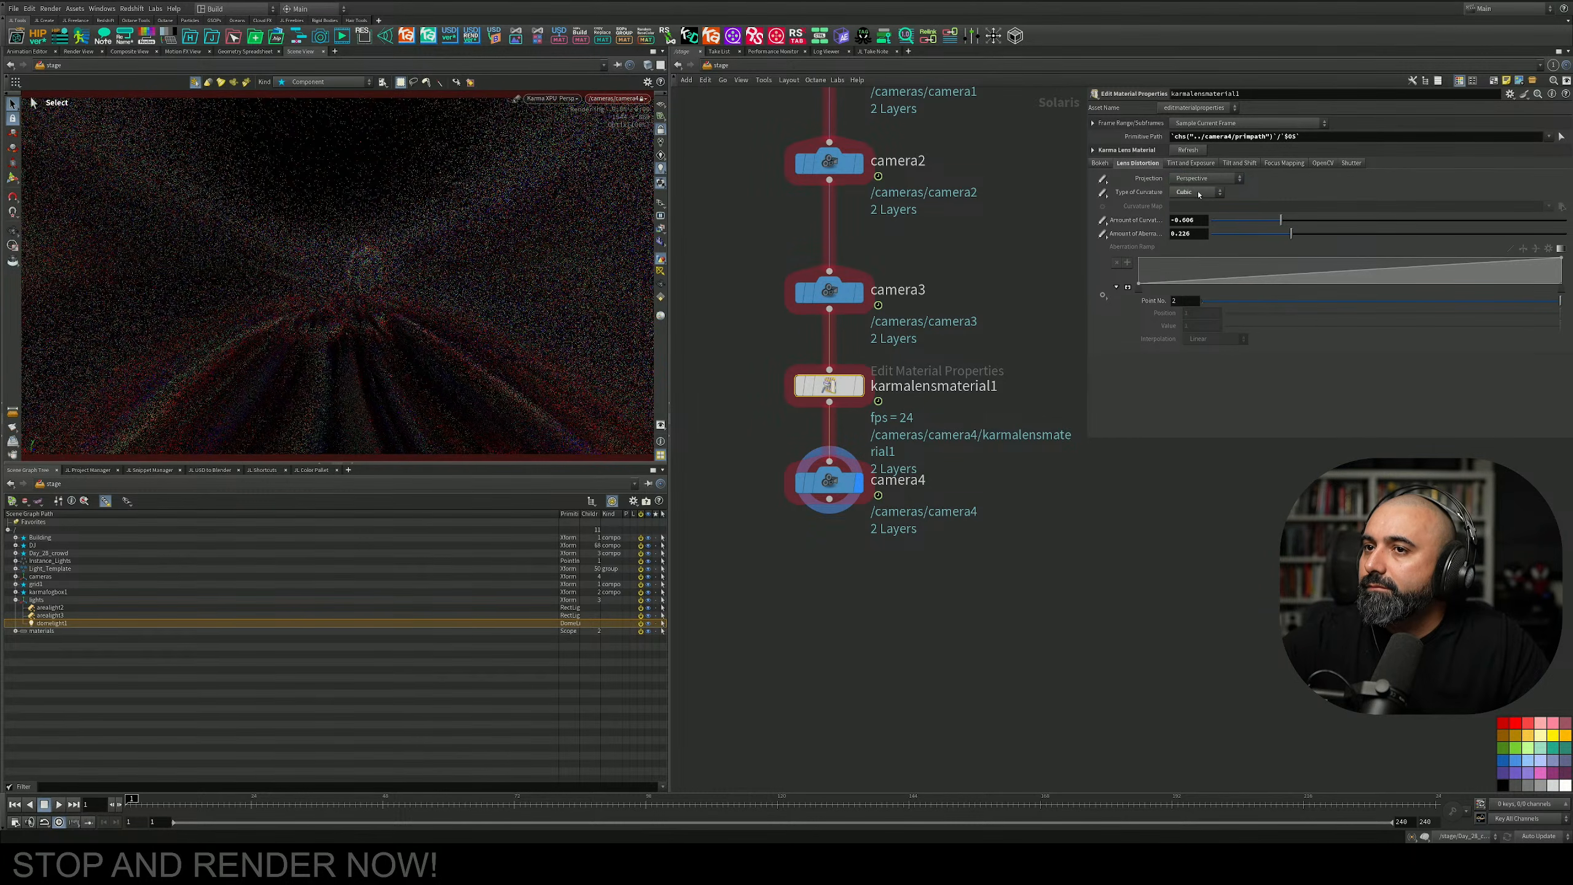
{"action": "left_click_drag", "start_coordinate": [1278, 220], "coordinate": [1565, 220]}
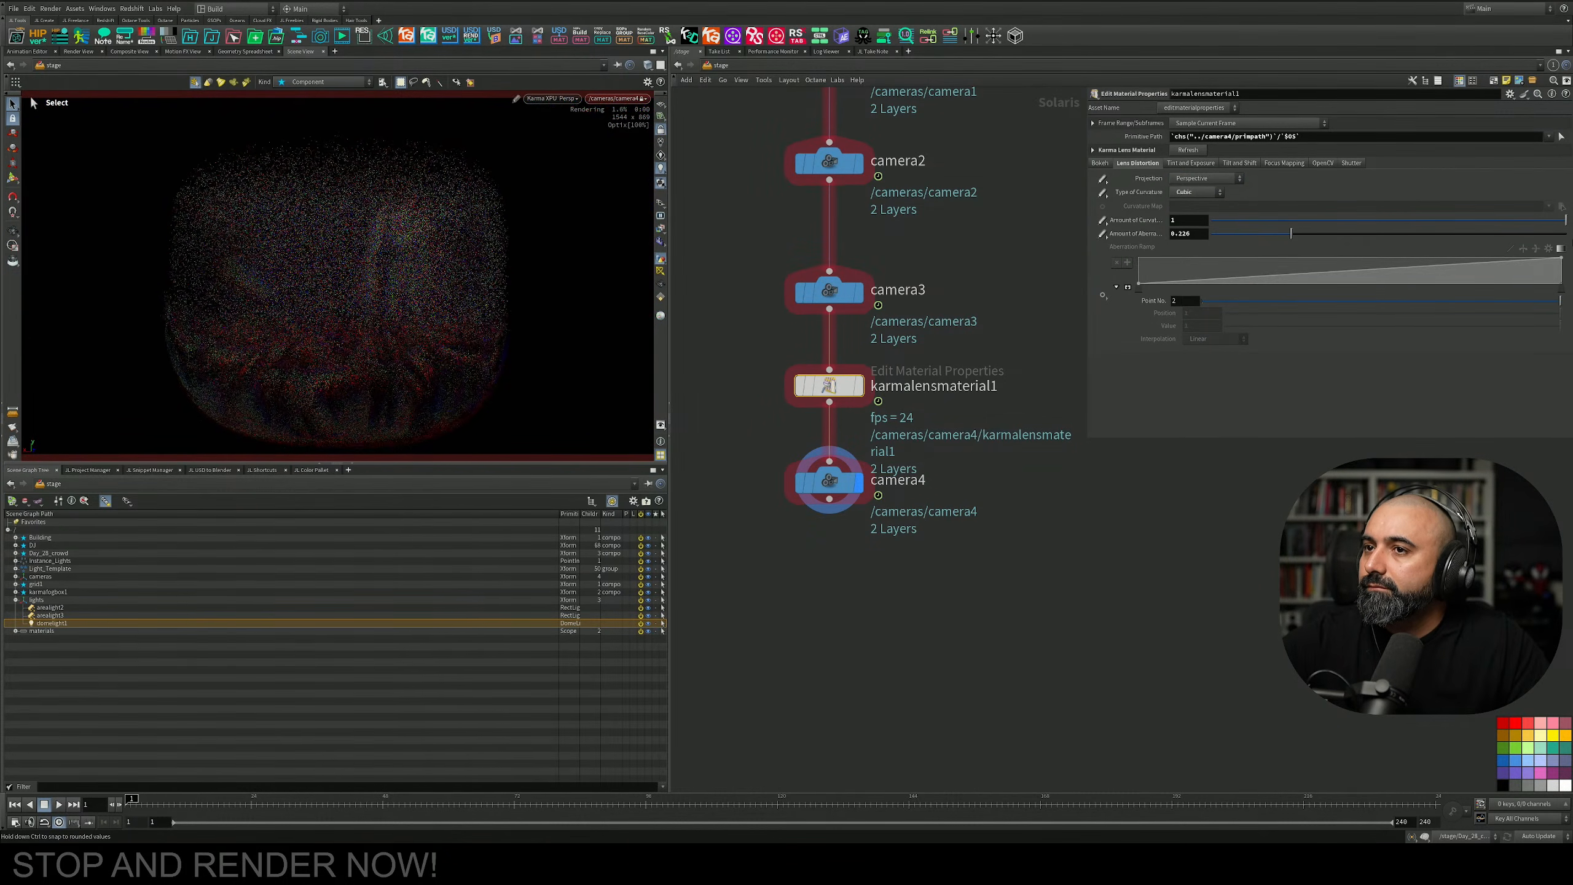
Set the lens curvature type to Quadratic, with the amount of curvature at 0.11 and the amount of aberration at 0.
{"action": "left_click", "coordinate": [1196, 193]}
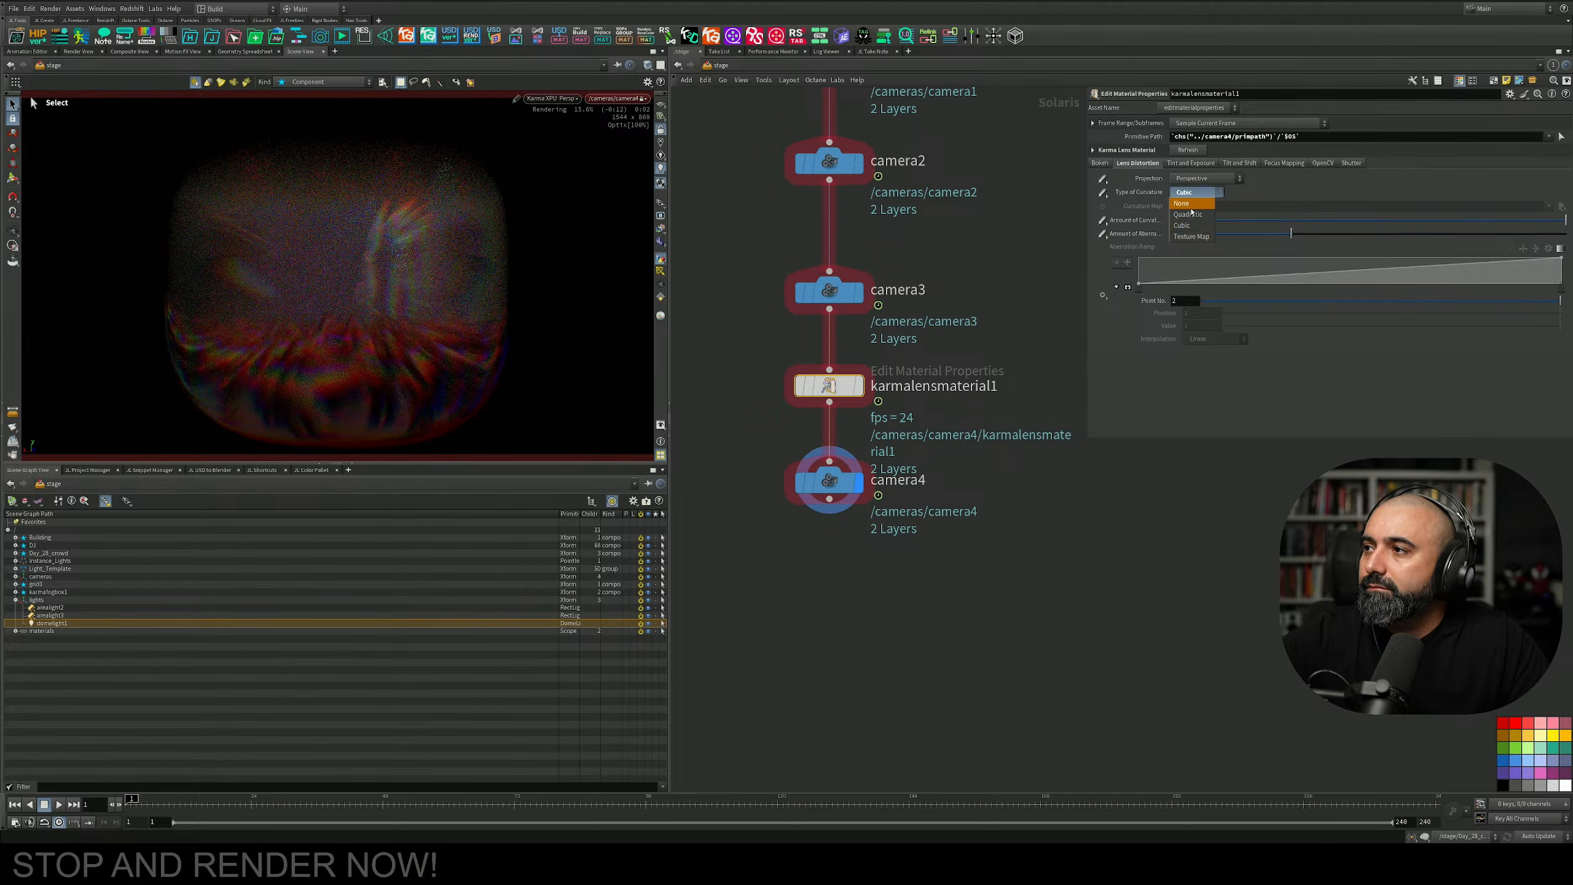
{"action": "left_click", "coordinate": [1190, 217]}
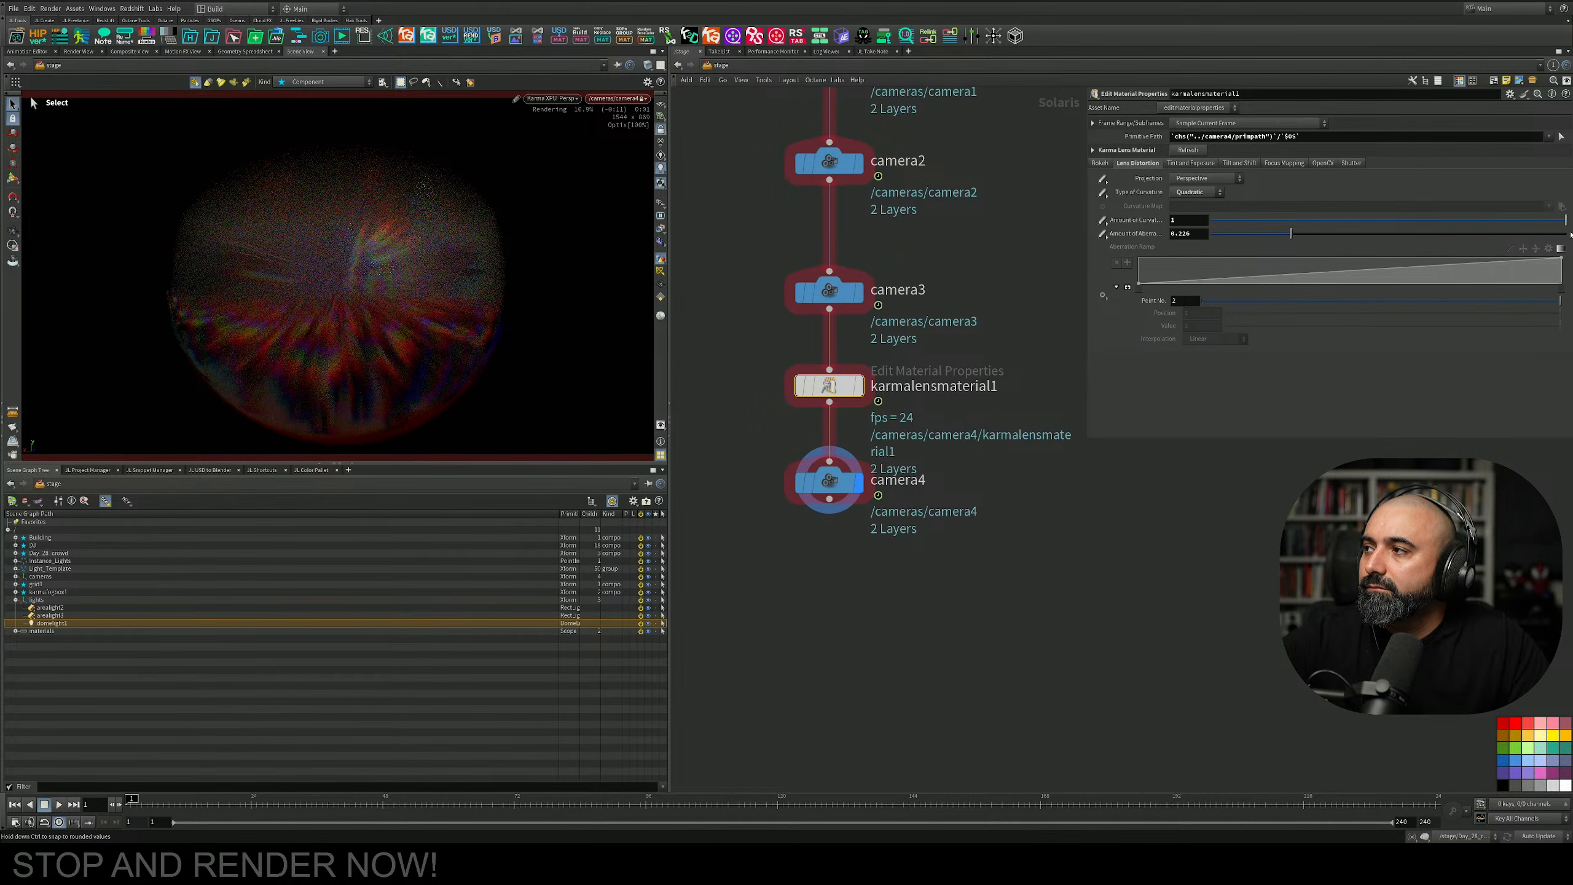
{"action": "left_click_drag", "start_coordinate": [1559, 226], "coordinate": [1409, 232]}
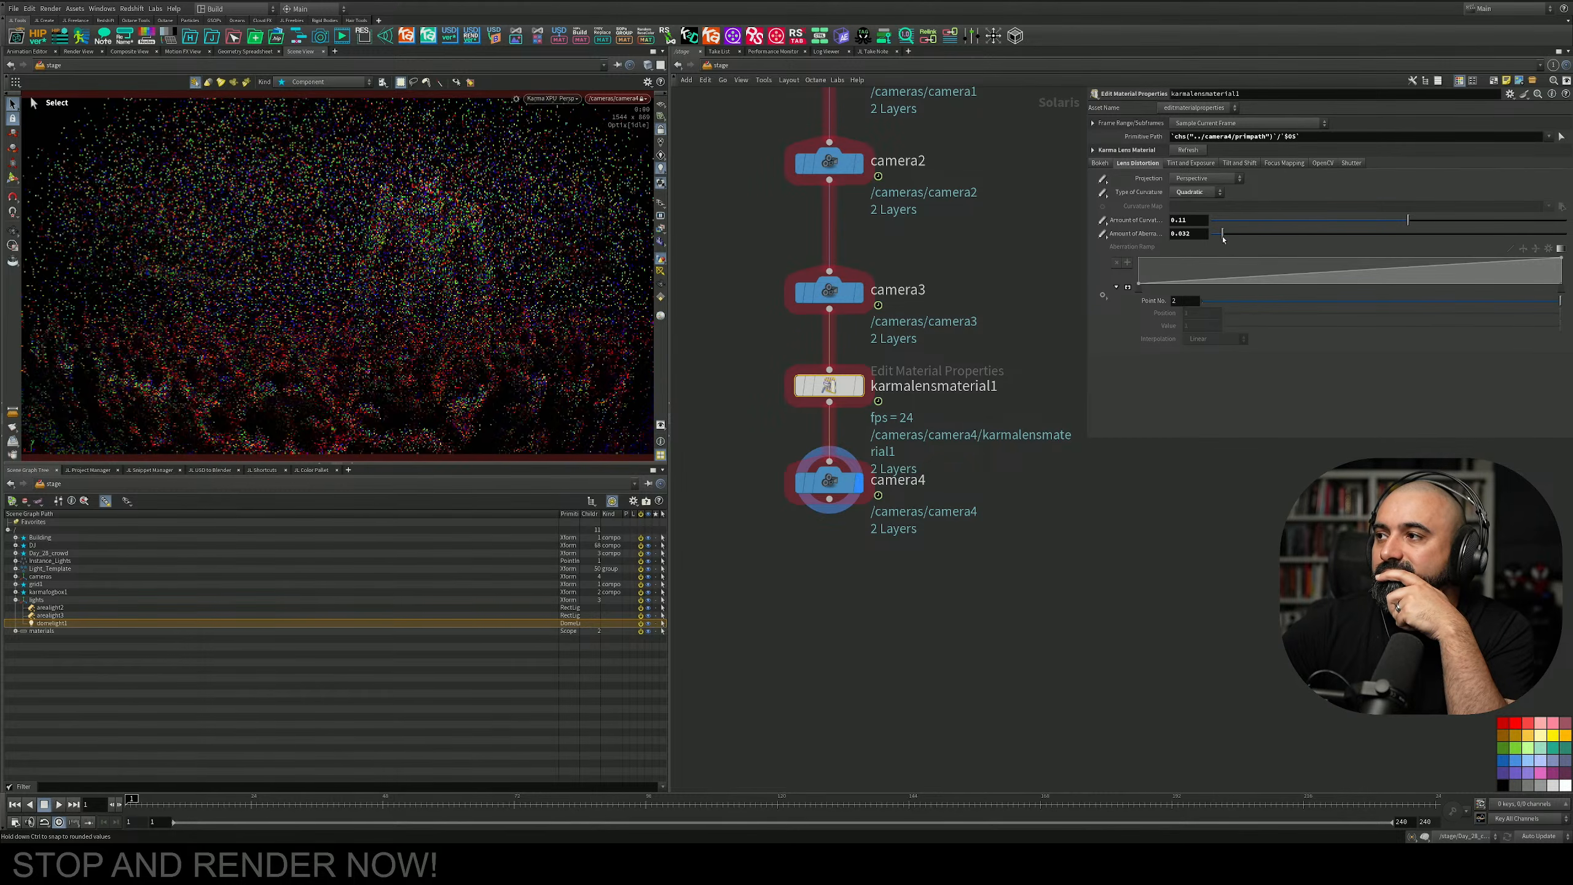
{"action": "left_click_drag", "start_coordinate": [1291, 233], "coordinate": [1216, 236]}
{"action": "left_click_drag", "start_coordinate": [1338, 245], "coordinate": [1182, 251]}
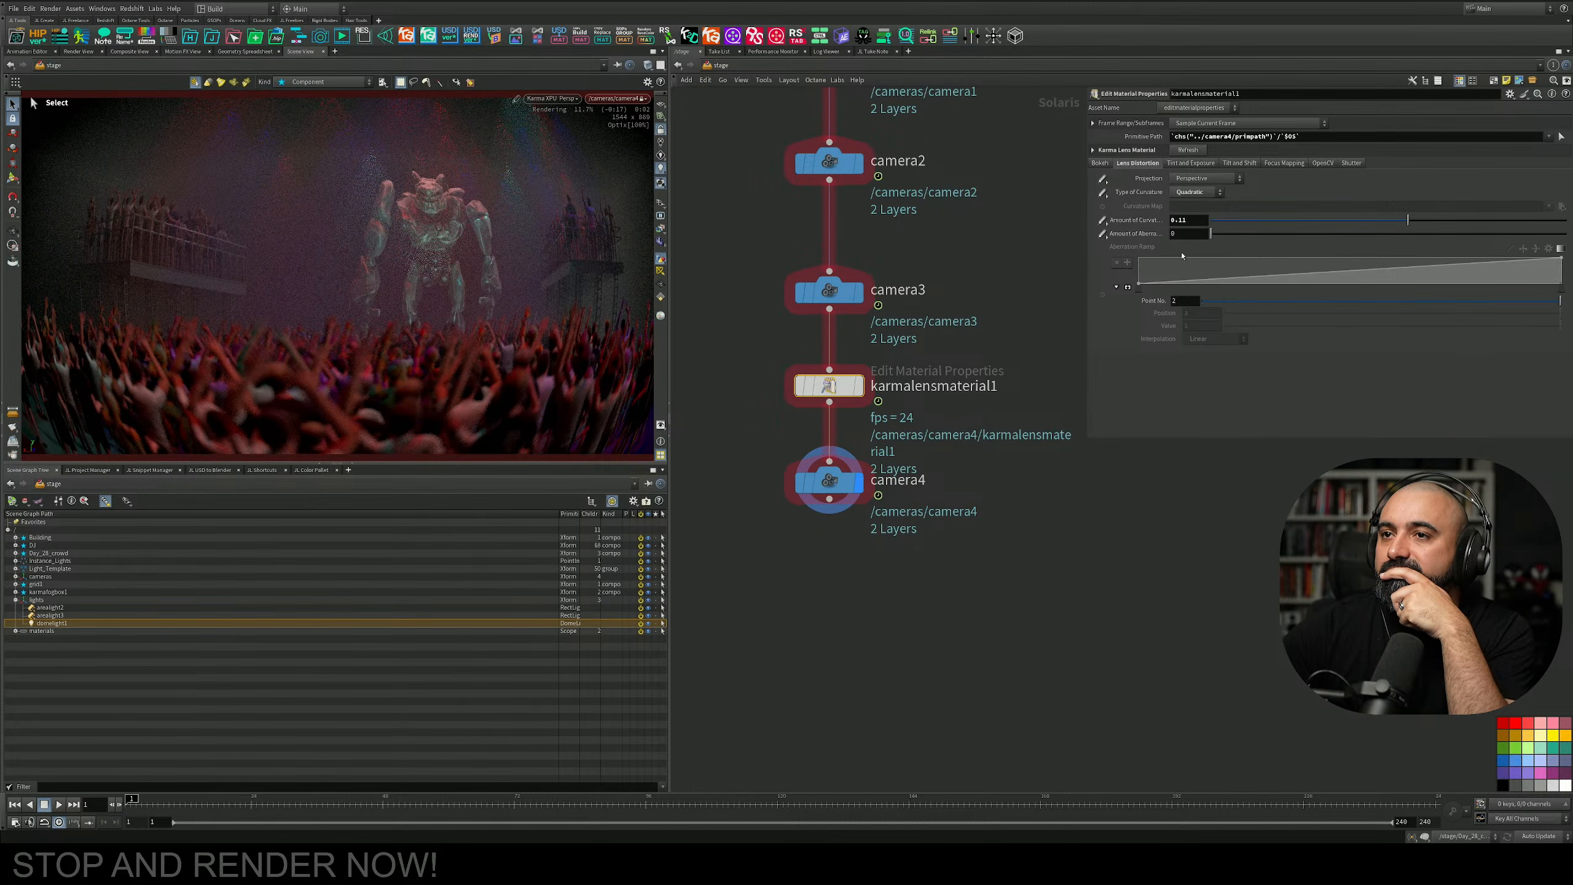
Keep the lens projection at Perspective and reset the amount of curvature to 0.
{"action": "left_click", "coordinate": [1204, 179]}
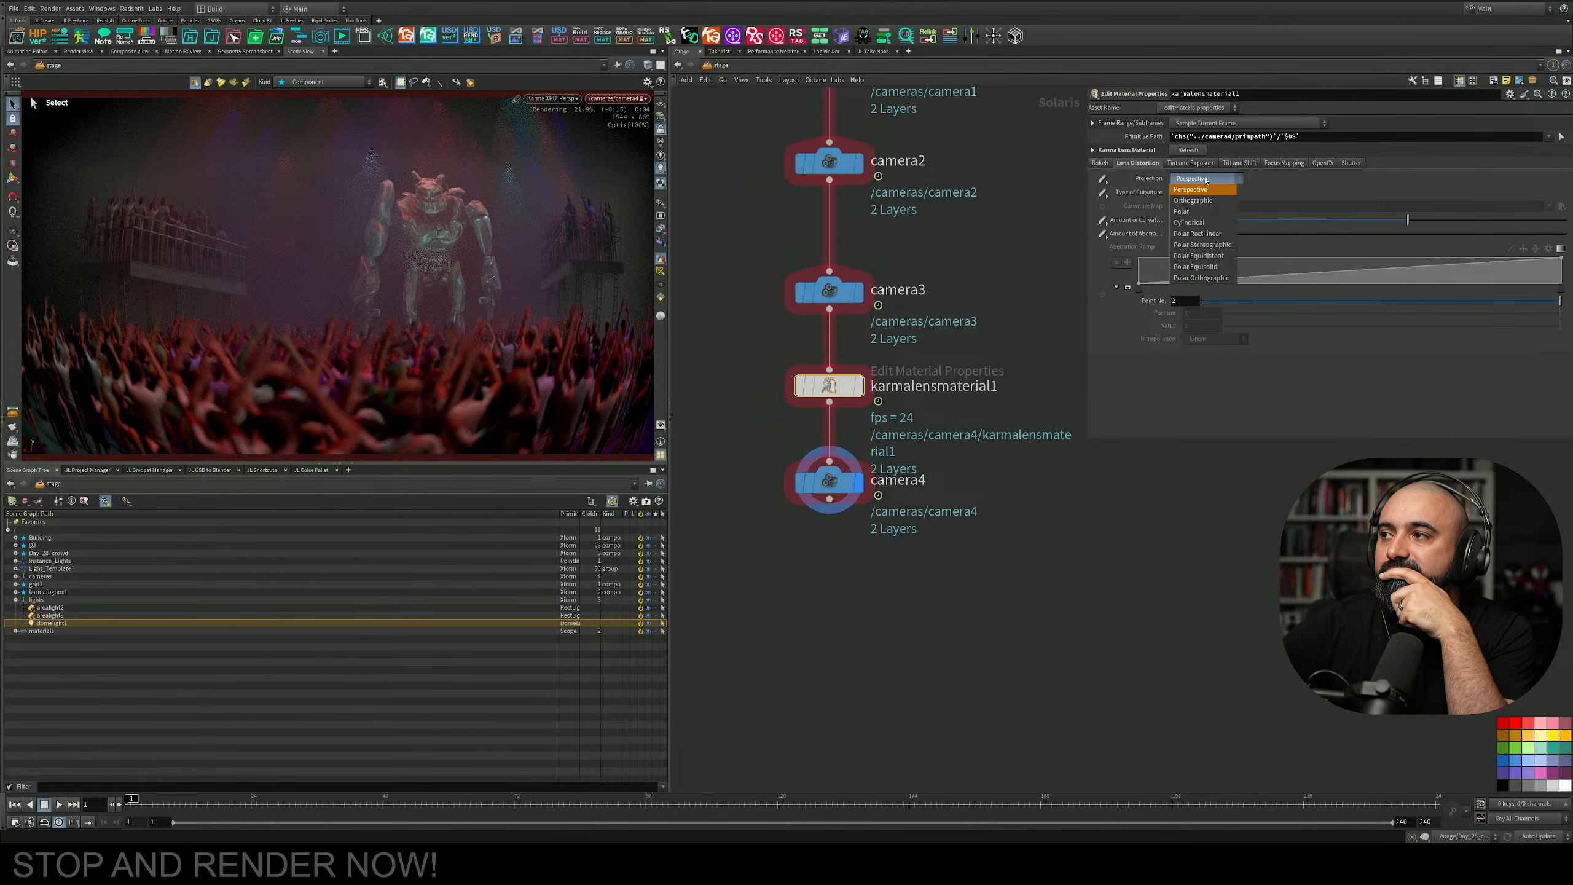
{"action": "left_click", "coordinate": [1195, 189]}
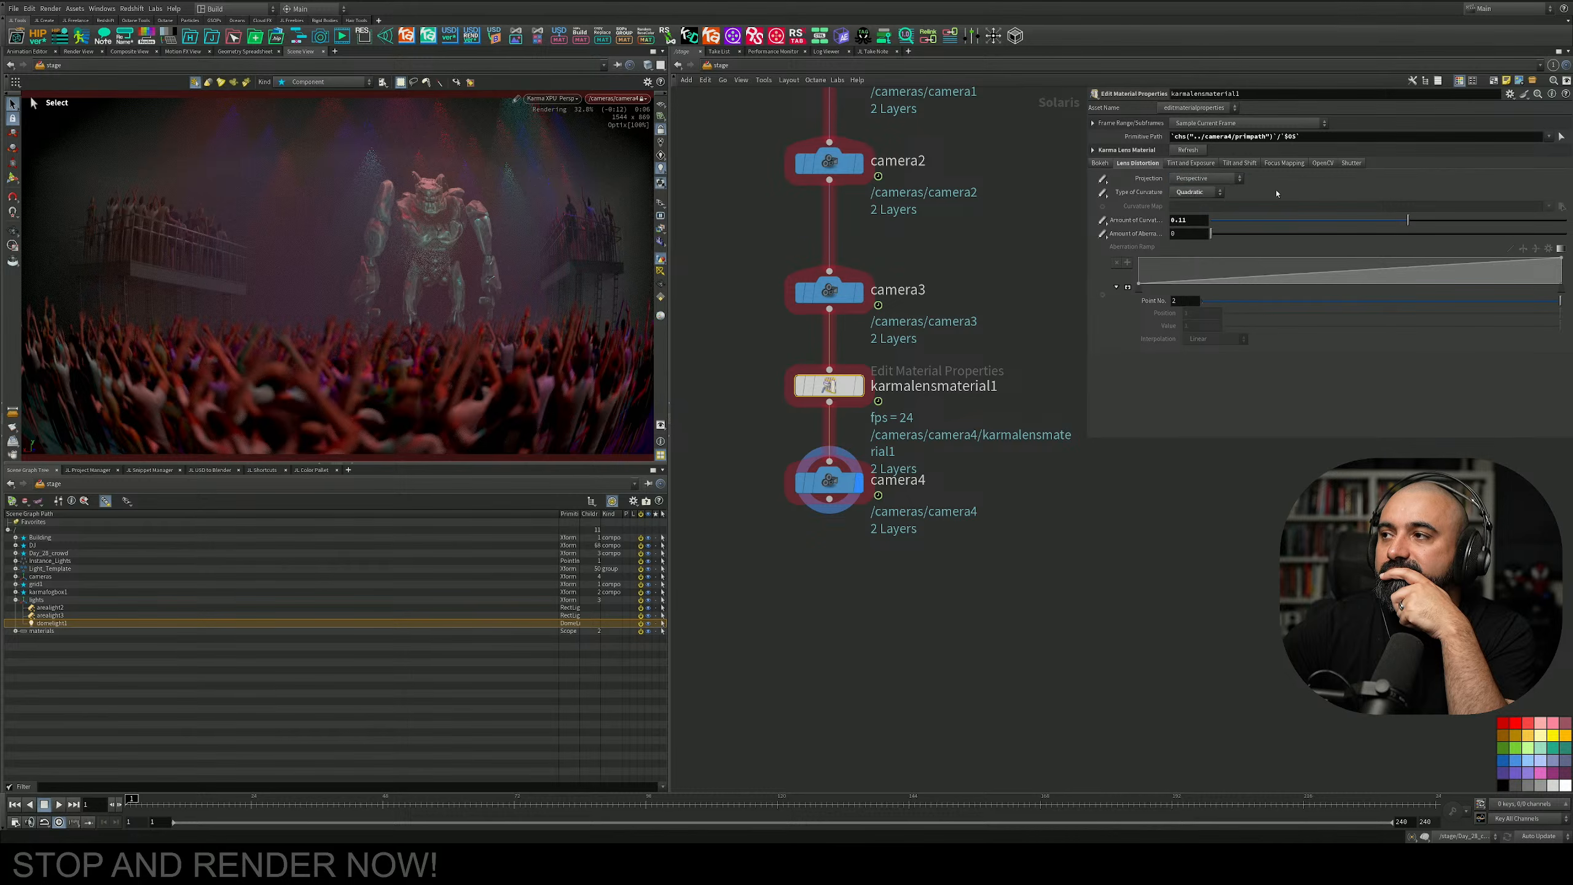
{"action": "left_click", "coordinate": [1388, 220]}
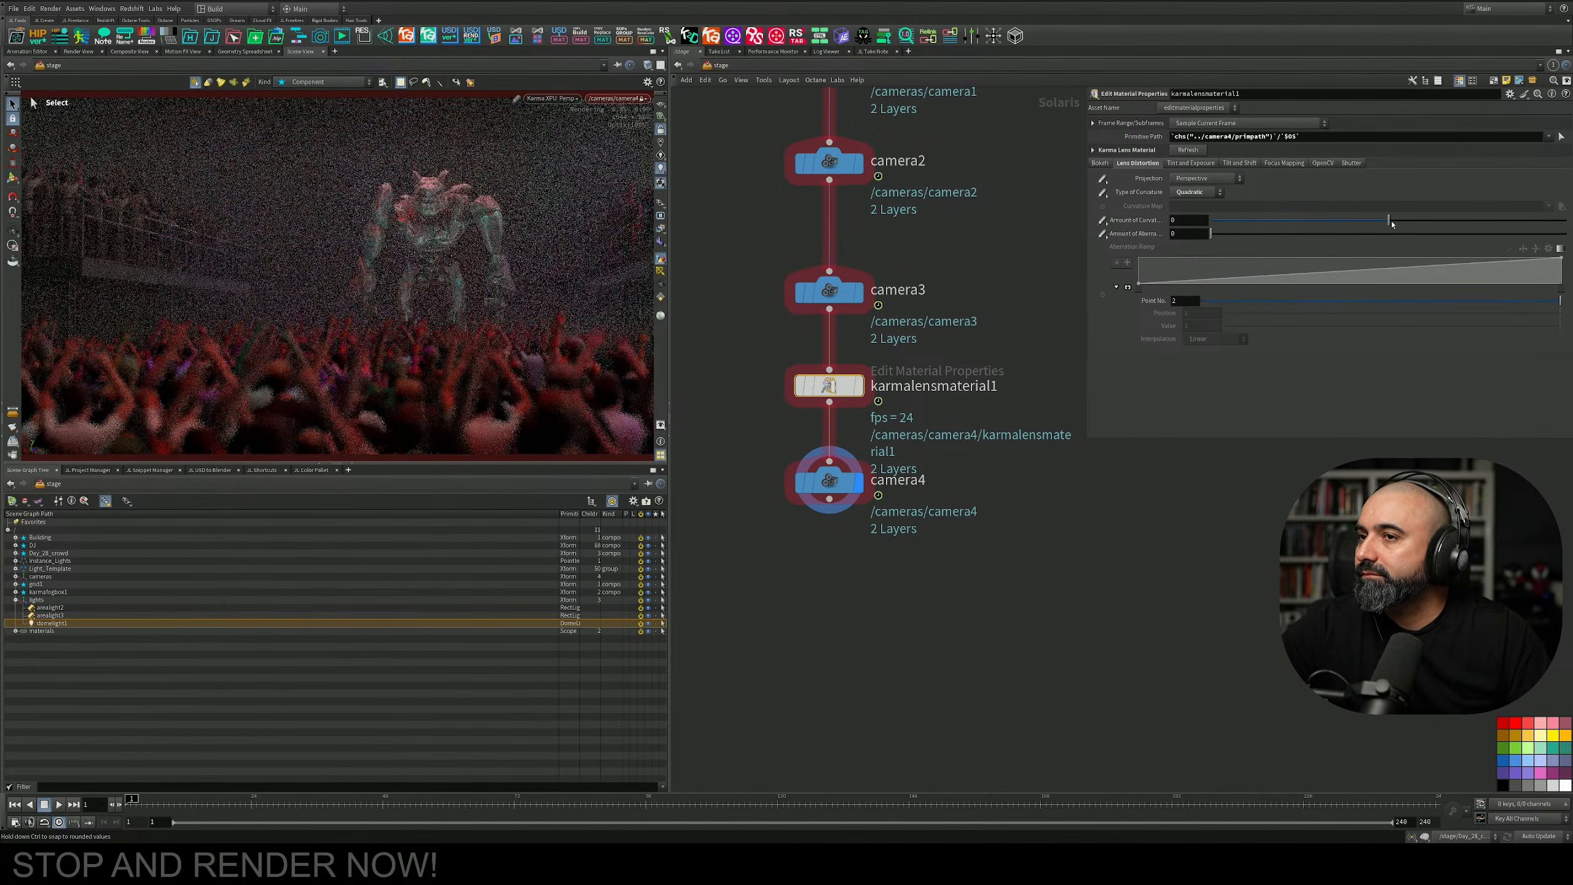
Enable the lens material's bokeh shape with Set or Create and make it Polygonal.
{"action": "left_click", "coordinate": [1208, 164]}
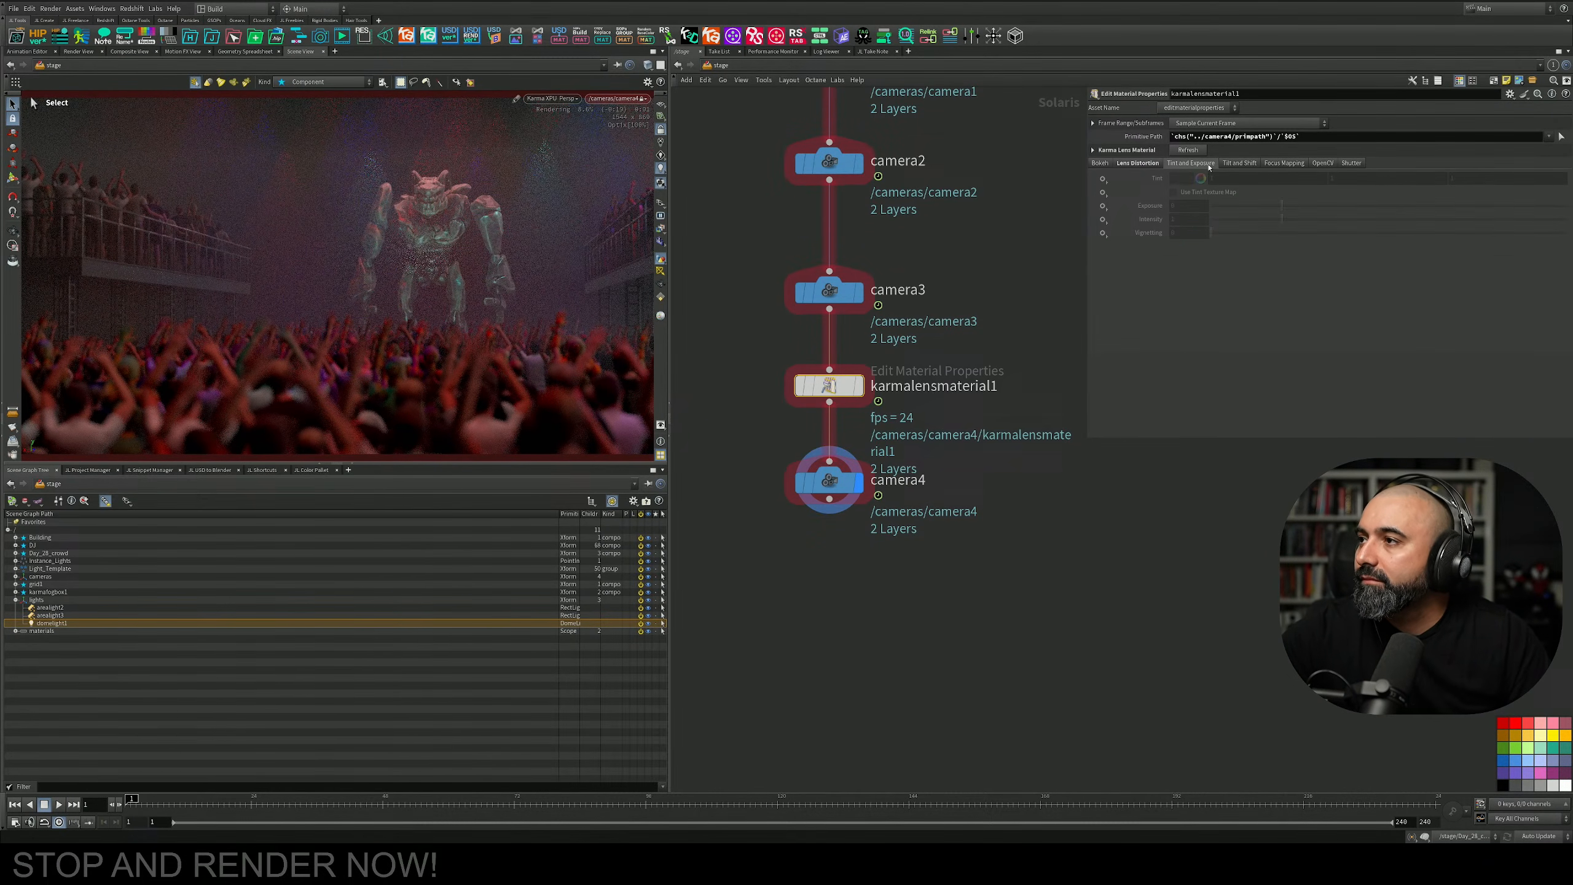
{"action": "left_click", "coordinate": [1240, 165]}
{"action": "left_click", "coordinate": [1201, 164]}
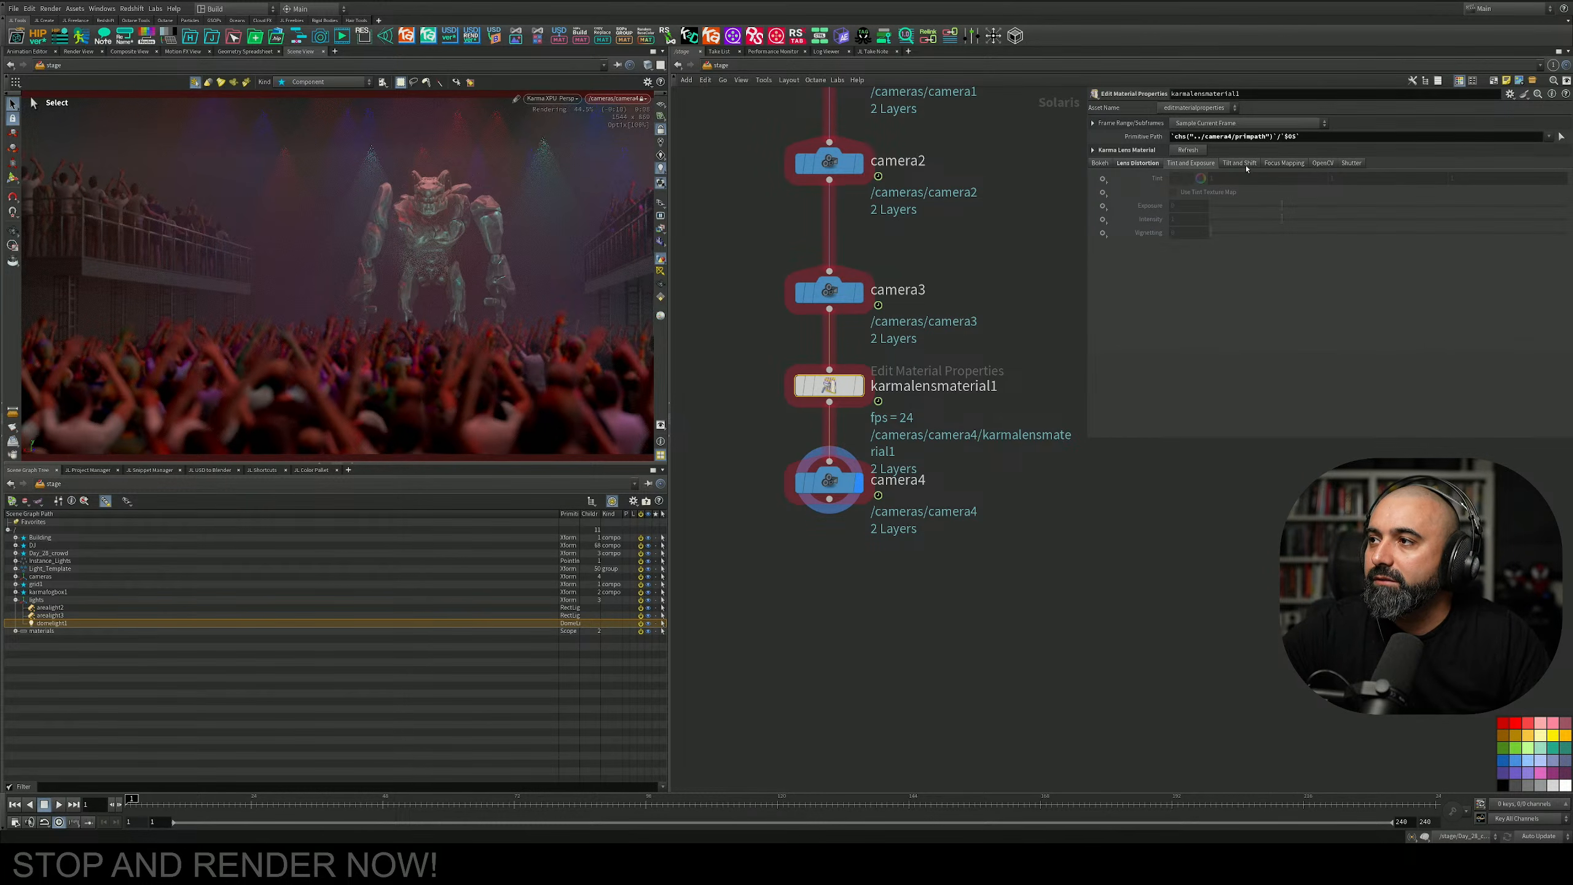
{"action": "left_click", "coordinate": [1100, 163]}
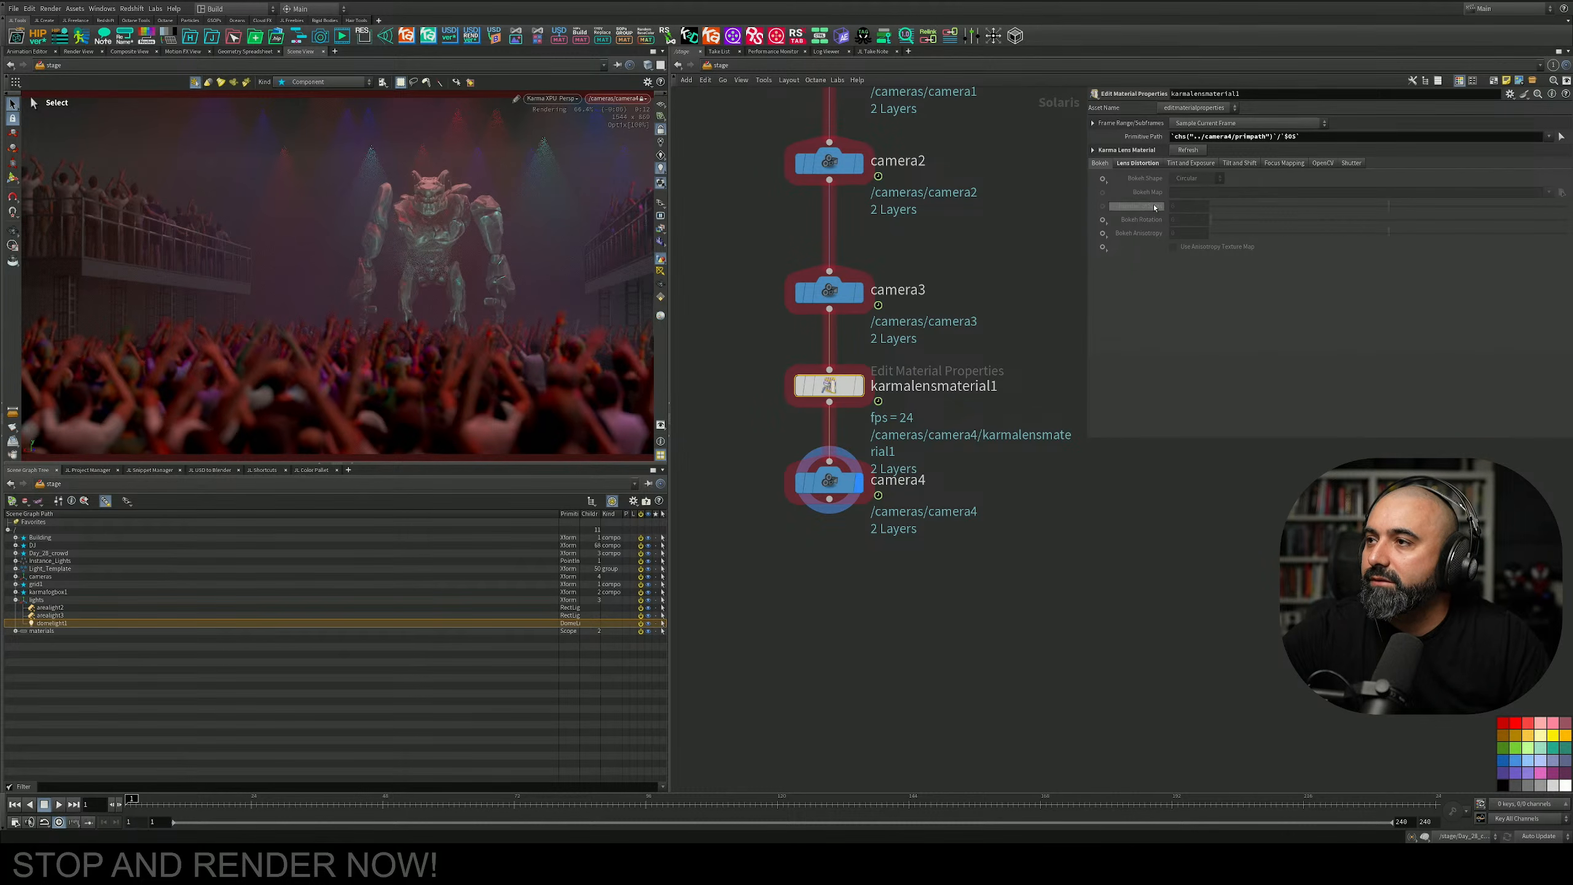
{"action": "left_click", "coordinate": [1102, 178]}
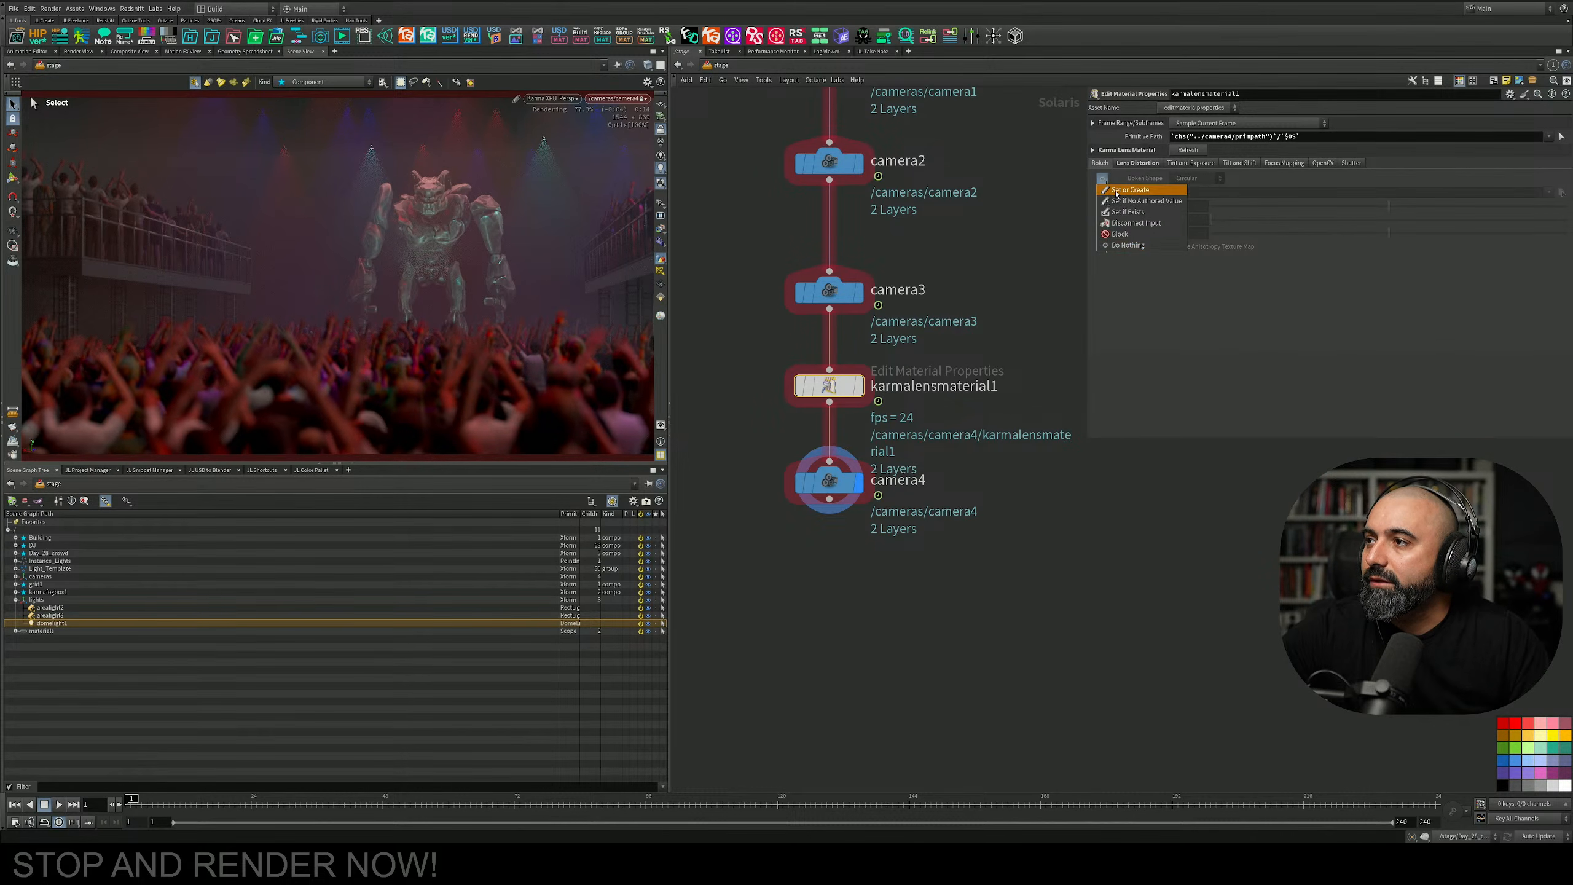
{"action": "left_click", "coordinate": [1122, 190]}
{"action": "left_click", "coordinate": [1195, 179]}
{"action": "left_click", "coordinate": [1187, 200]}
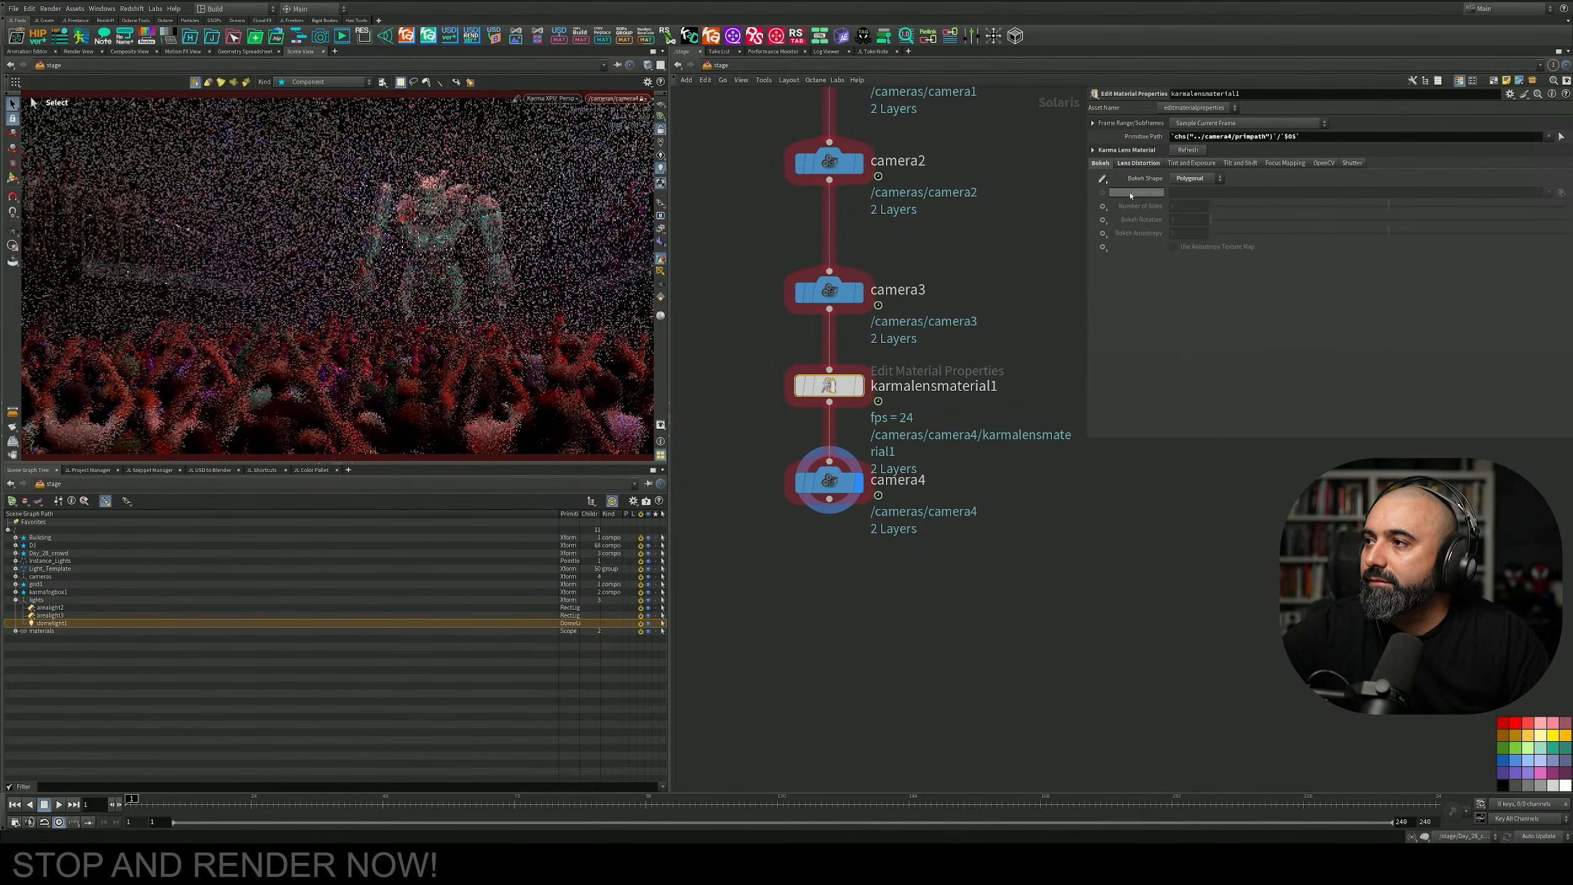
Enable the bokeh's number of sides with Set or Create and lower its value.
{"action": "left_click", "coordinate": [1102, 207]}
{"action": "left_click", "coordinate": [1123, 217]}
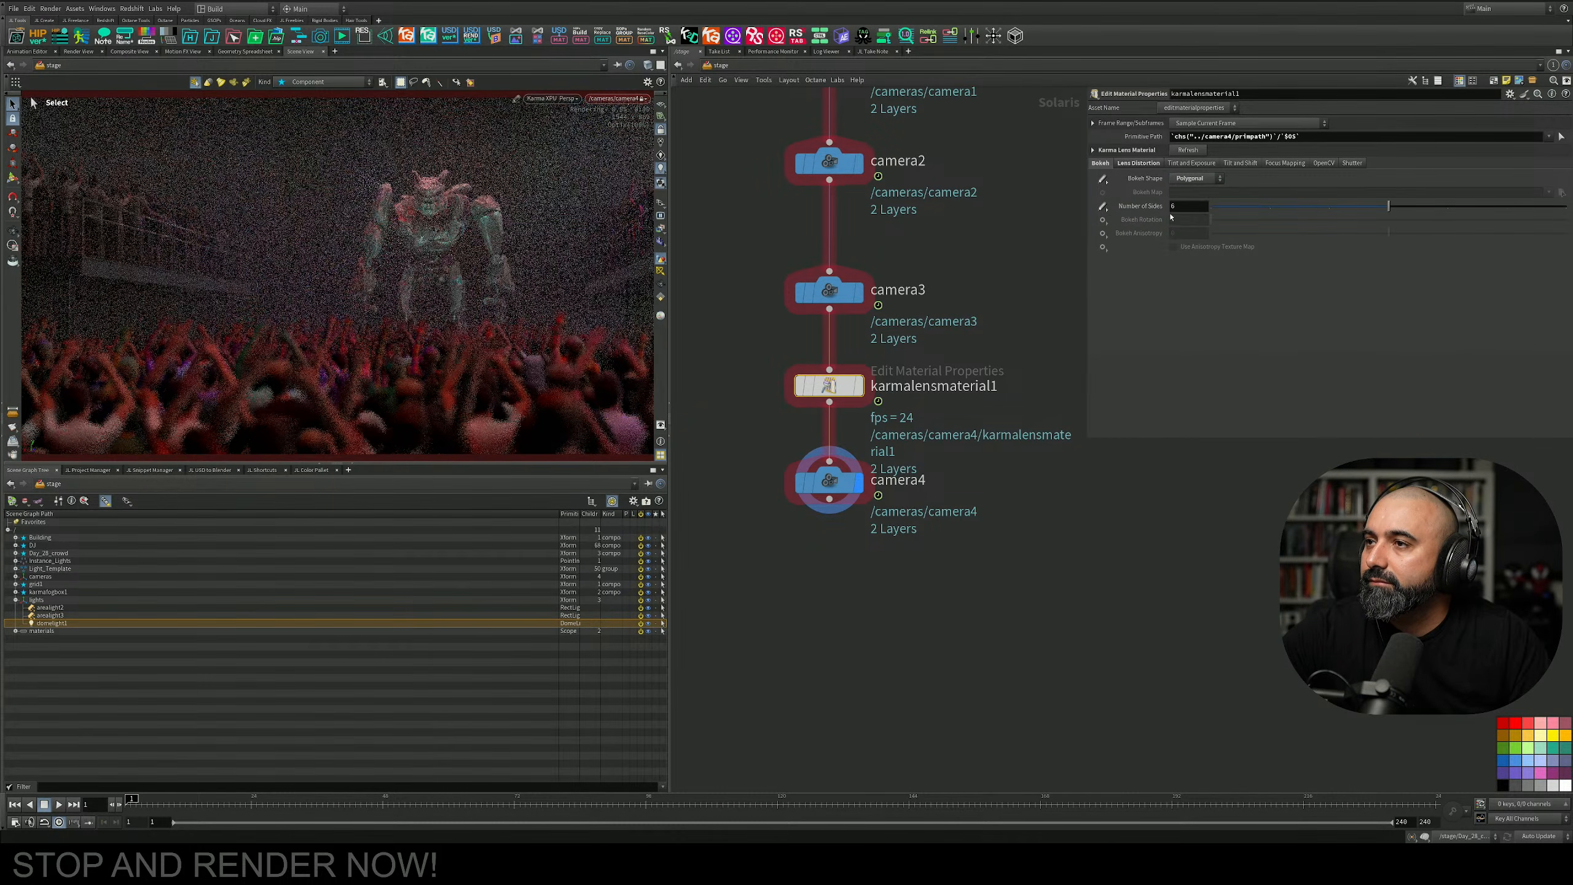
{"action": "left_click", "coordinate": [1270, 207]}
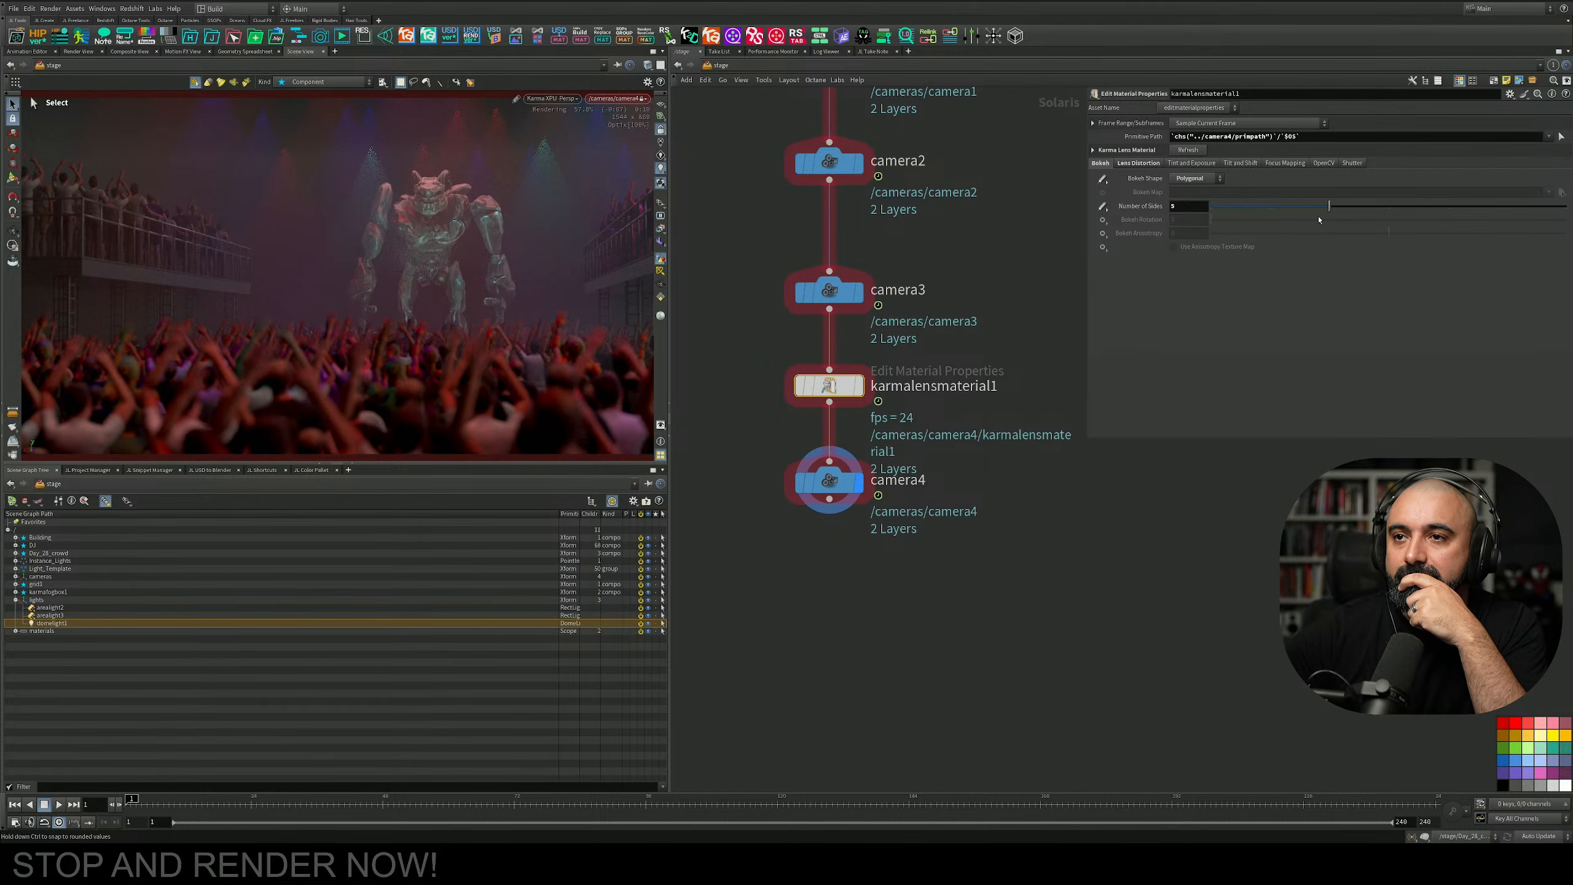
Select the karmafogbox1 node upstream in the network and enable its noise.
{"action": "scroll", "coordinate": [993, 460], "scroll_direction": "up", "scroll_amount": 8}
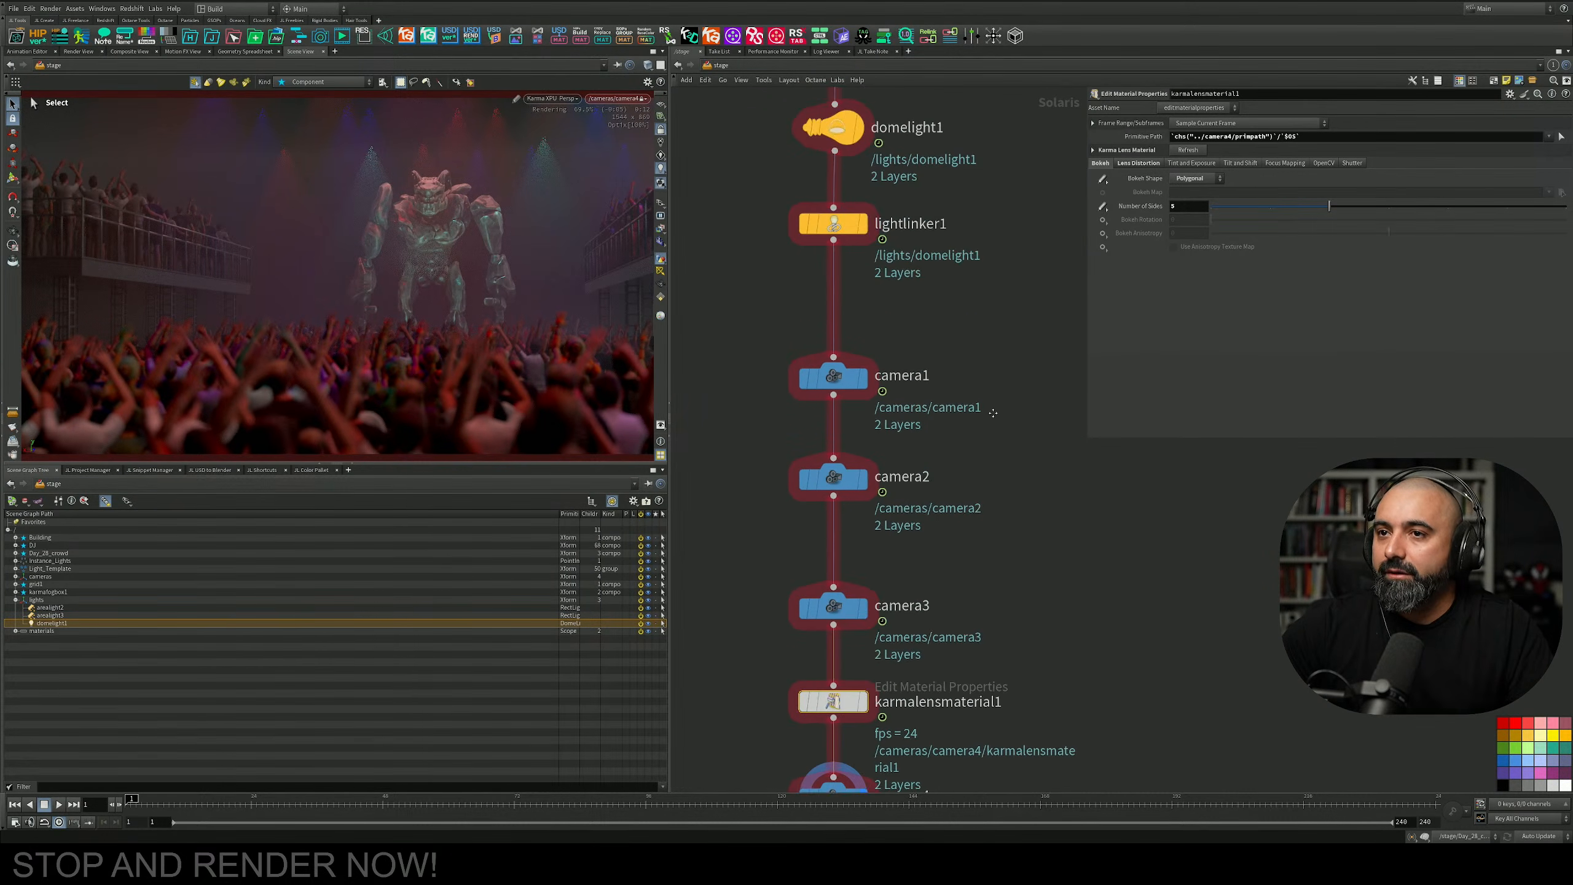
{"action": "middle_click_drag", "start_coordinate": [973, 324], "coordinate": [972, 400]}
{"action": "middle_click_drag", "start_coordinate": [959, 236], "coordinate": [945, 424]}
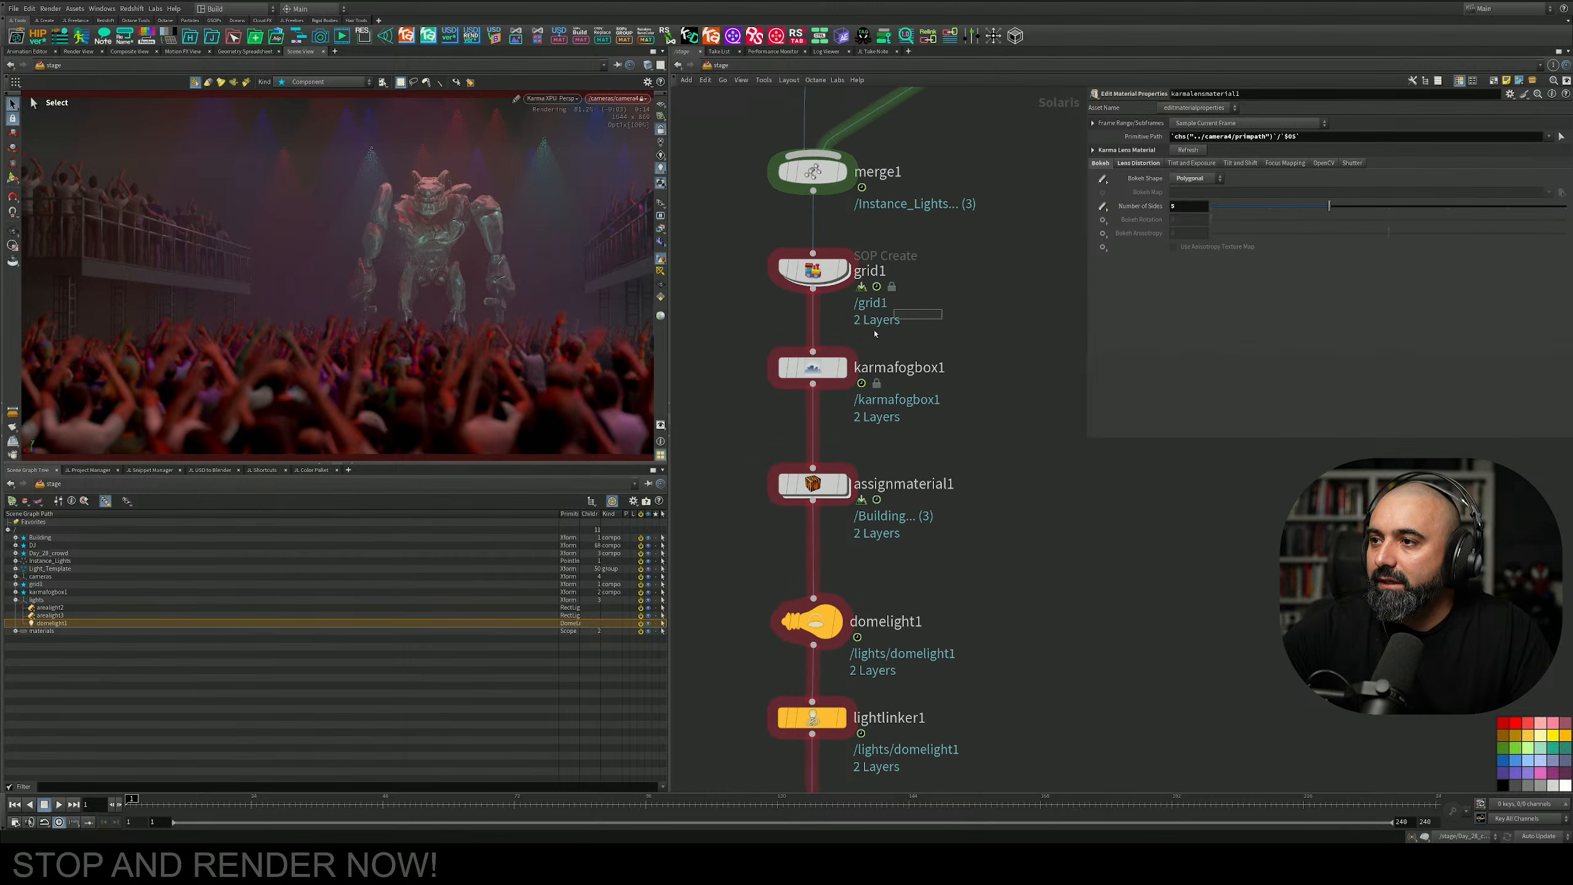
{"action": "left_click", "coordinate": [812, 368]}
{"action": "left_click", "coordinate": [1101, 215]}
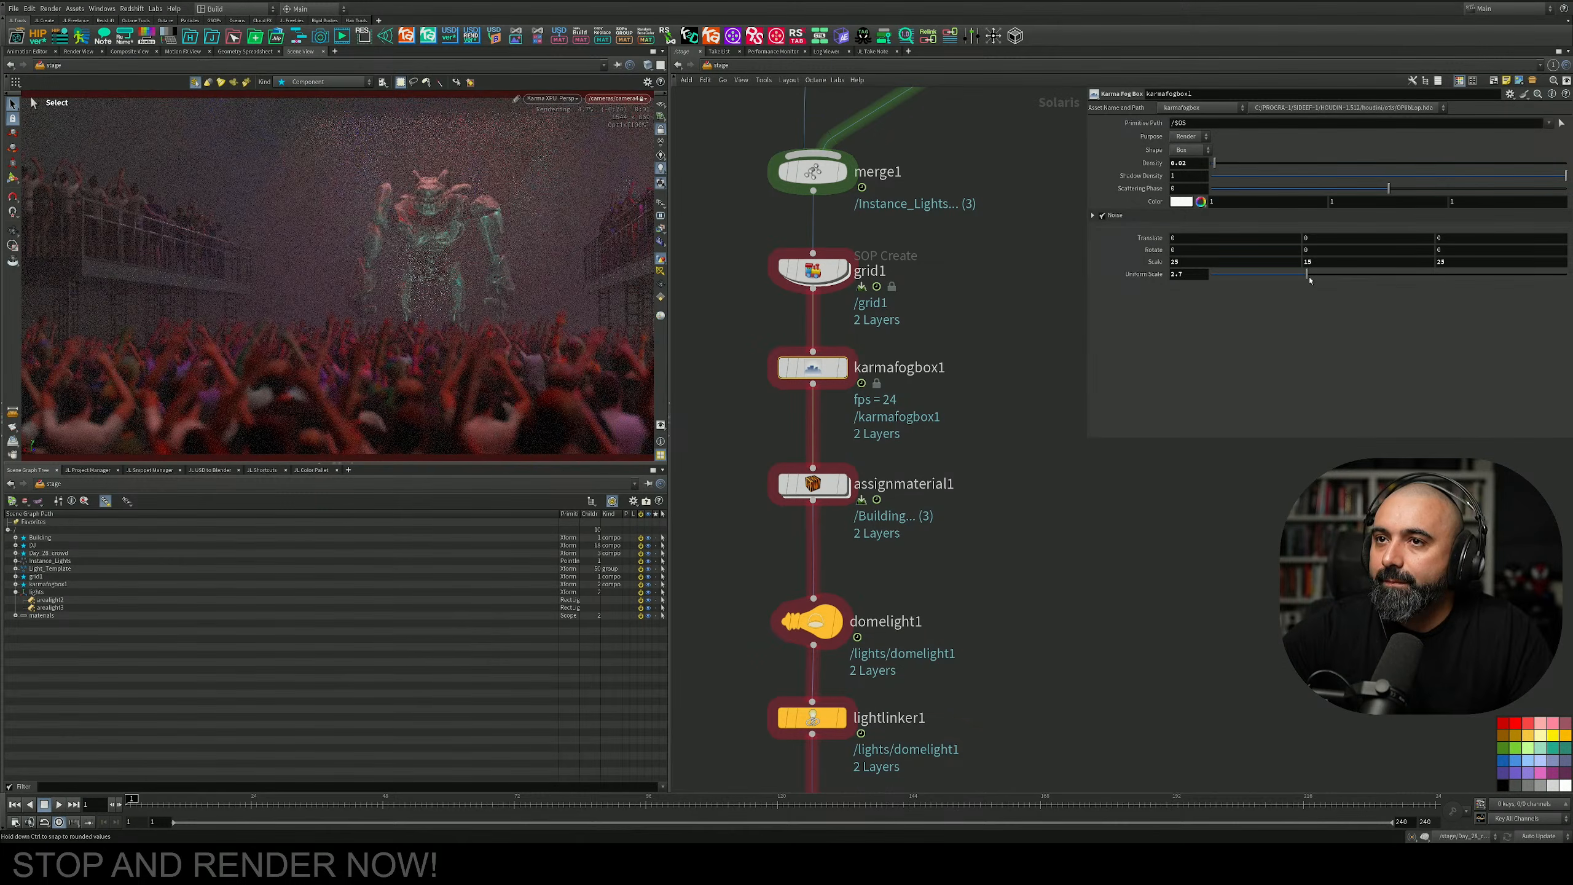
Adjust the fog box's scale, with a uniform scale of 1.25, and raise the noise minimum to 0.623.
{"action": "mouse_move", "coordinate": [1246, 274]}
{"action": "left_mouse_down"}
{"action": "mouse_move", "coordinate": [1281, 275]}
{"action": "mouse_move", "coordinate": [1255, 280]}
{"action": "left_mouse_up"}
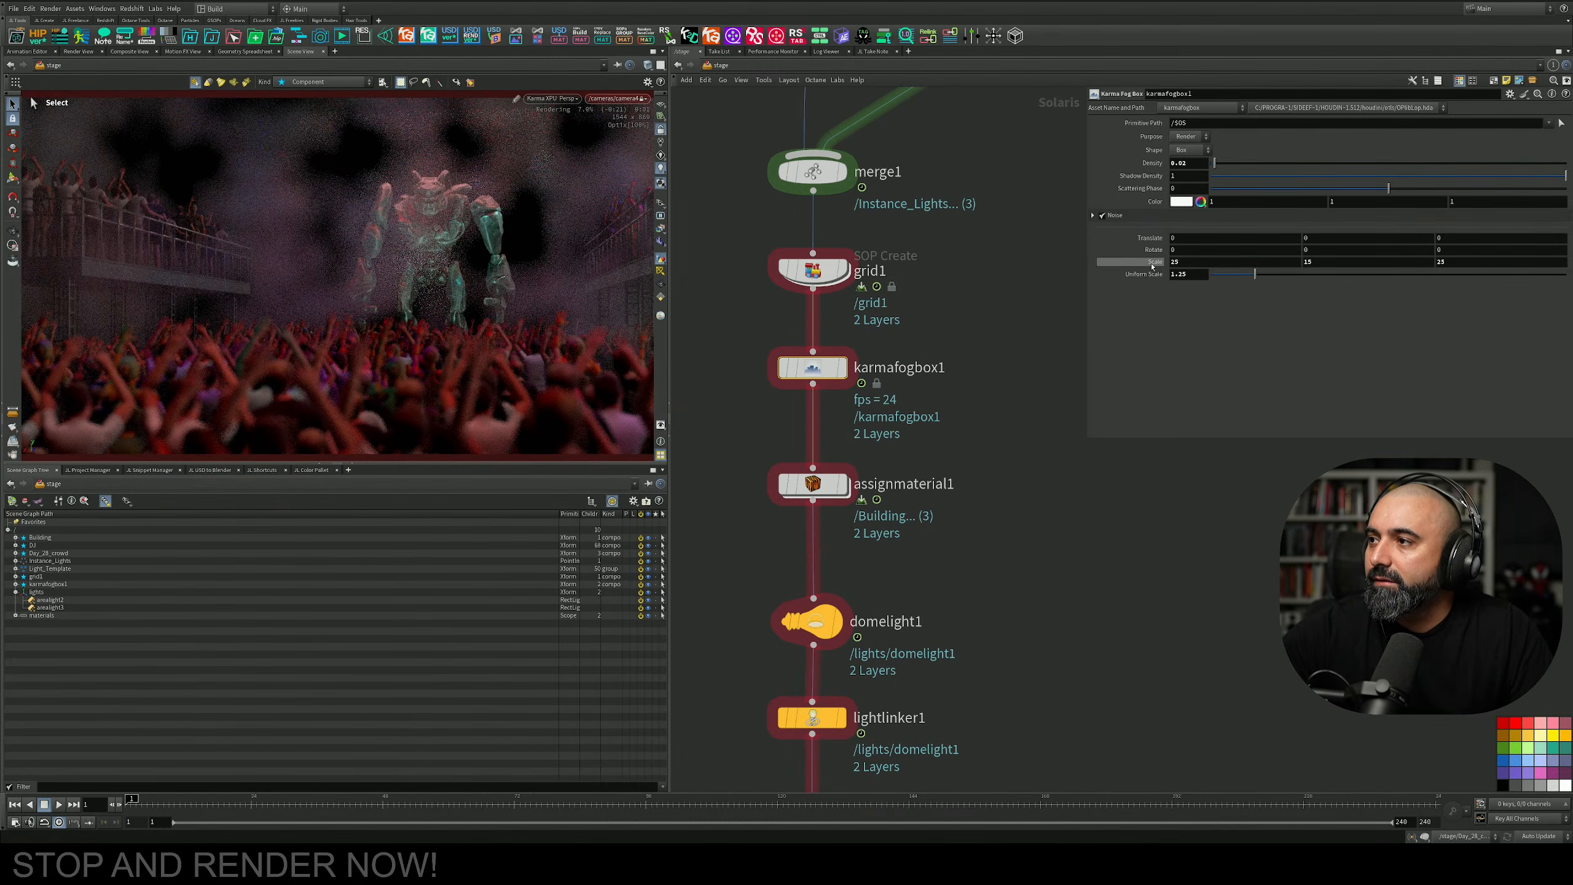
{"action": "mouse_move", "coordinate": [1151, 265]}
{"action": "middle_mouse_down"}
{"action": "mouse_move", "coordinate": [1150, 240]}
{"action": "mouse_move", "coordinate": [1262, 242]}
{"action": "mouse_move", "coordinate": [1098, 249]}
{"action": "mouse_move", "coordinate": [1167, 247]}
{"action": "middle_mouse_up"}
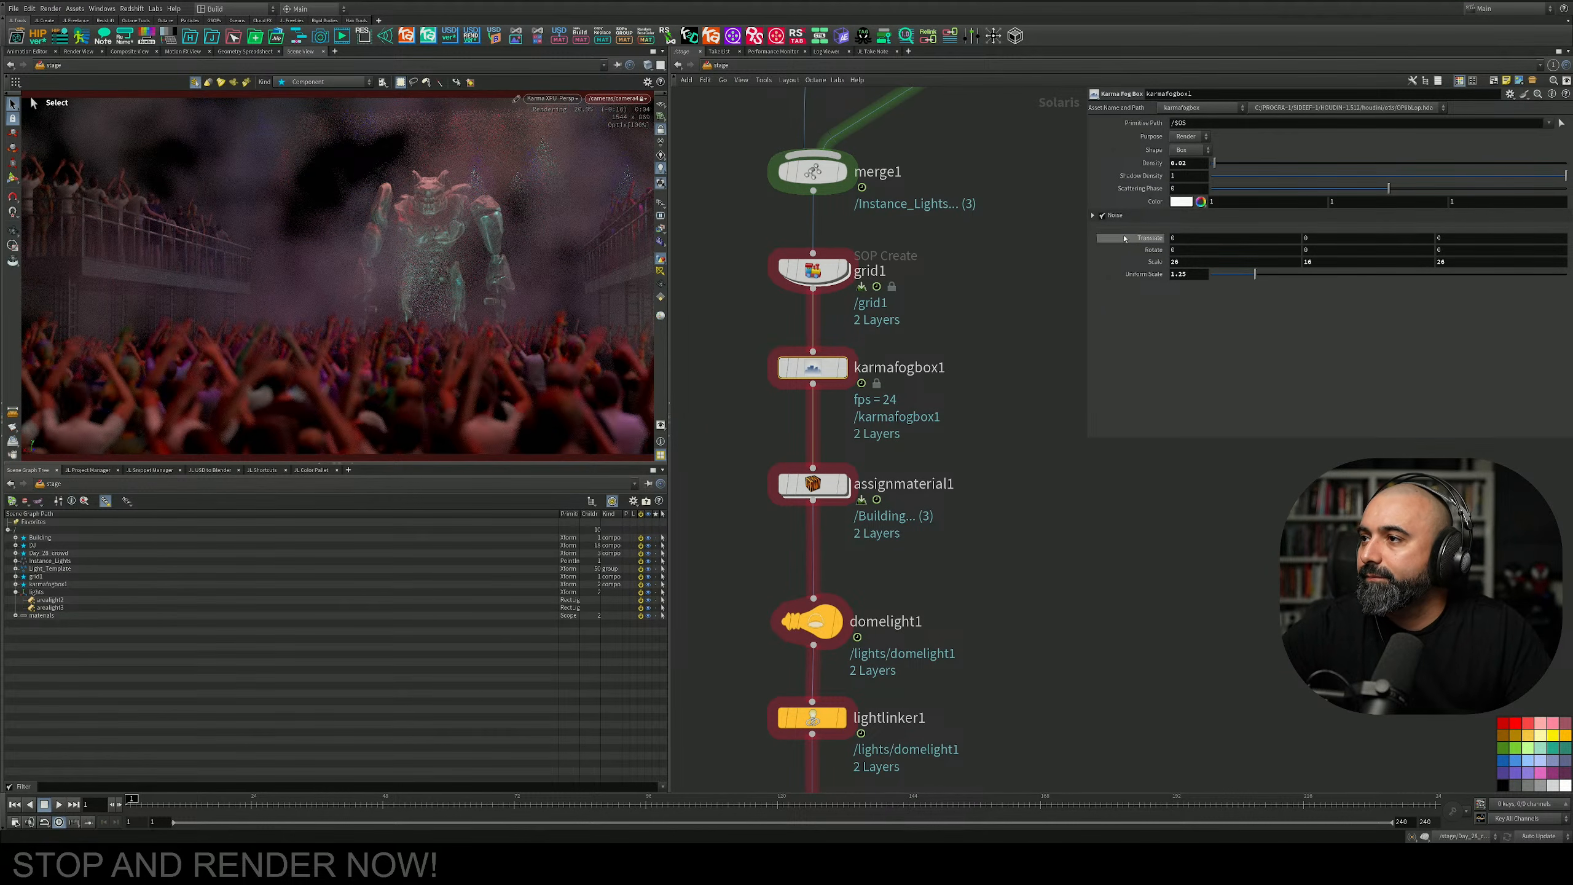
{"action": "left_click", "coordinate": [1111, 215]}
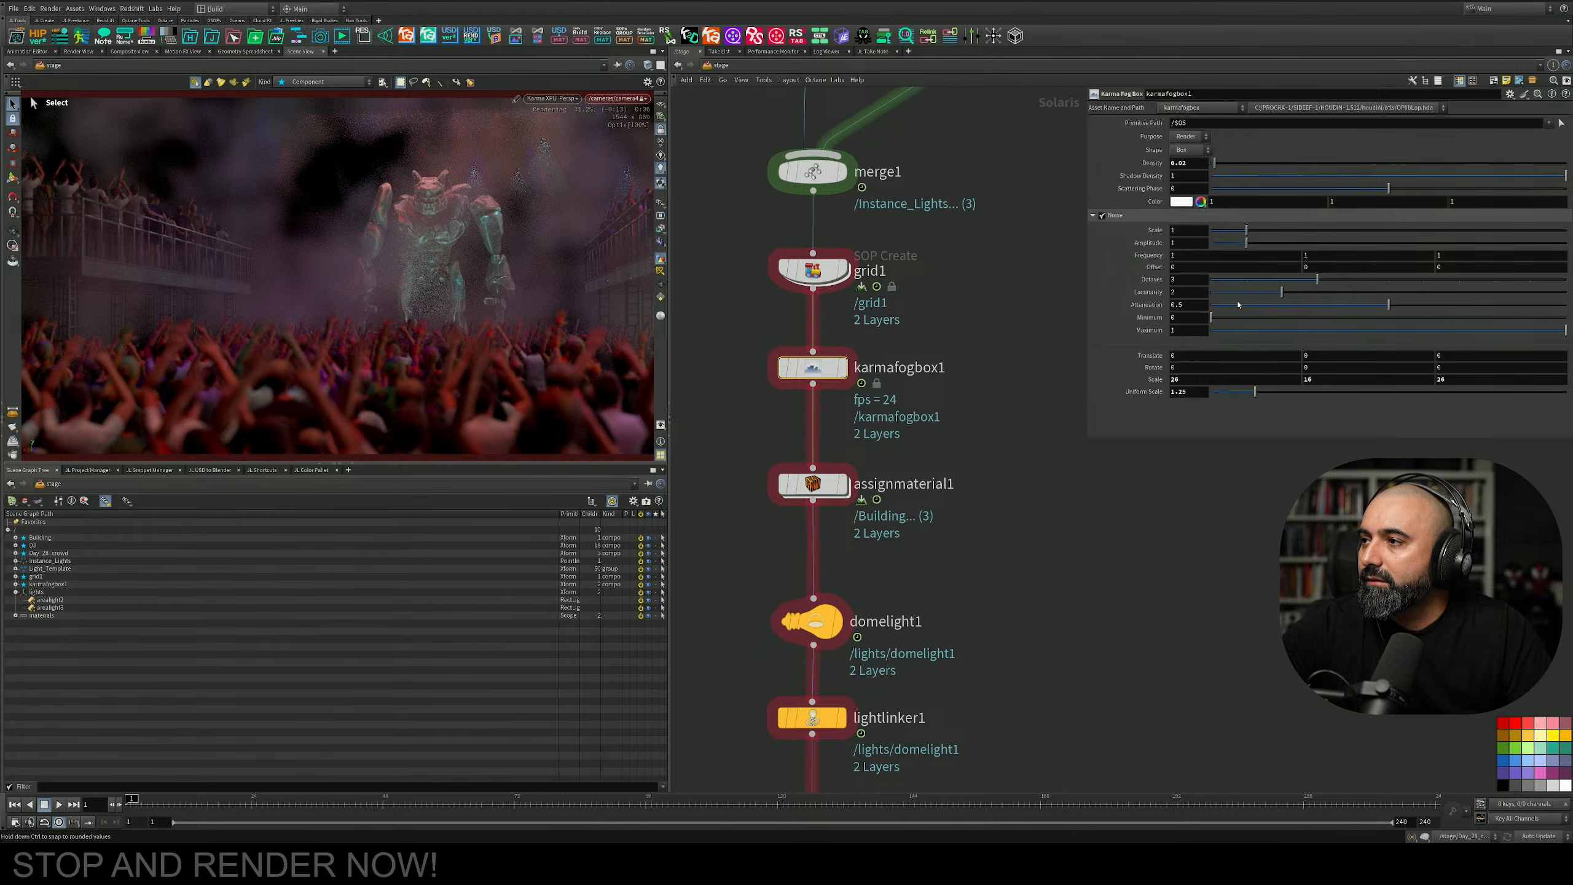
{"action": "left_click_drag", "start_coordinate": [1210, 317], "coordinate": [1433, 330]}
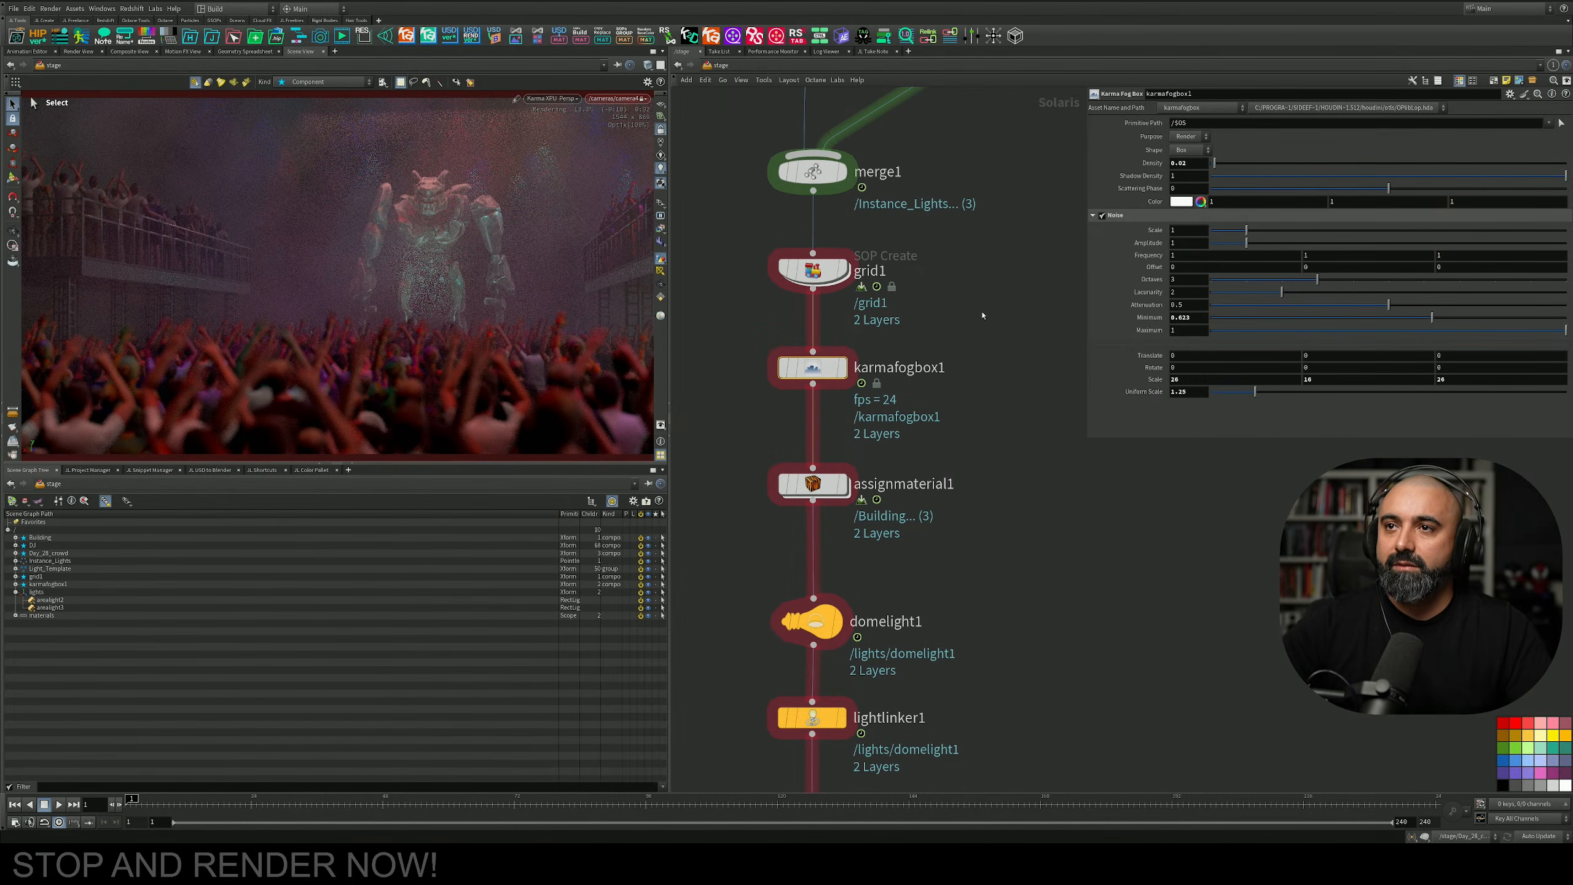
Select the arealight2 node above the merge and show its handles in the viewport.
{"action": "middle_click_drag", "start_coordinate": [921, 283], "coordinate": [956, 323]}
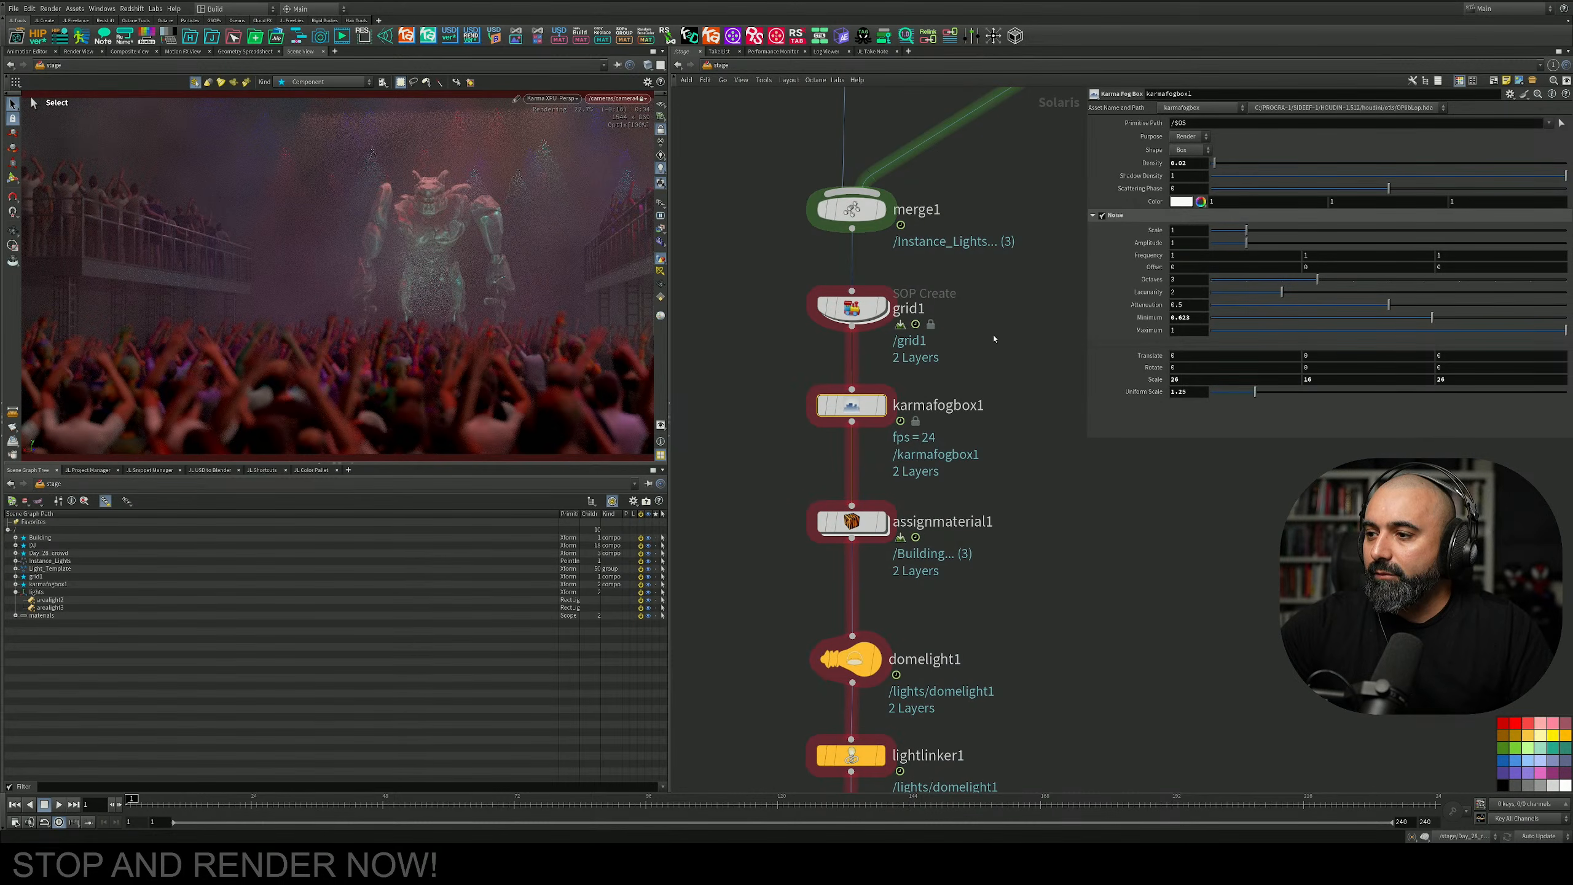
{"action": "middle_click_drag", "start_coordinate": [891, 105], "coordinate": [889, 434]}
{"action": "left_click", "coordinate": [865, 256]}
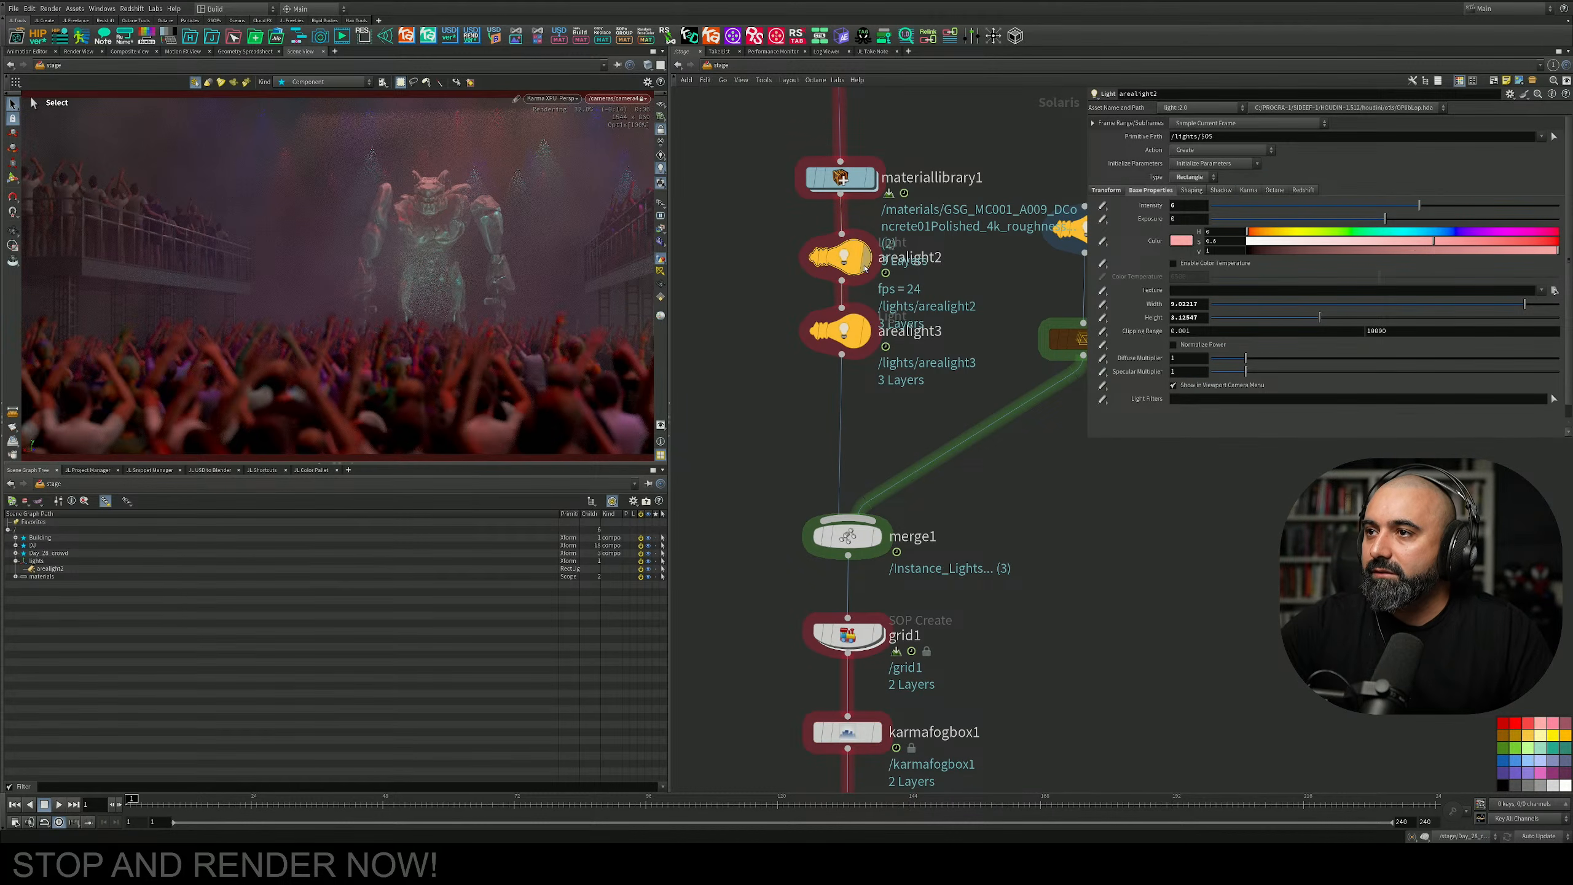
{"action": "left_click_drag", "start_coordinate": [852, 261], "coordinate": [852, 267]}
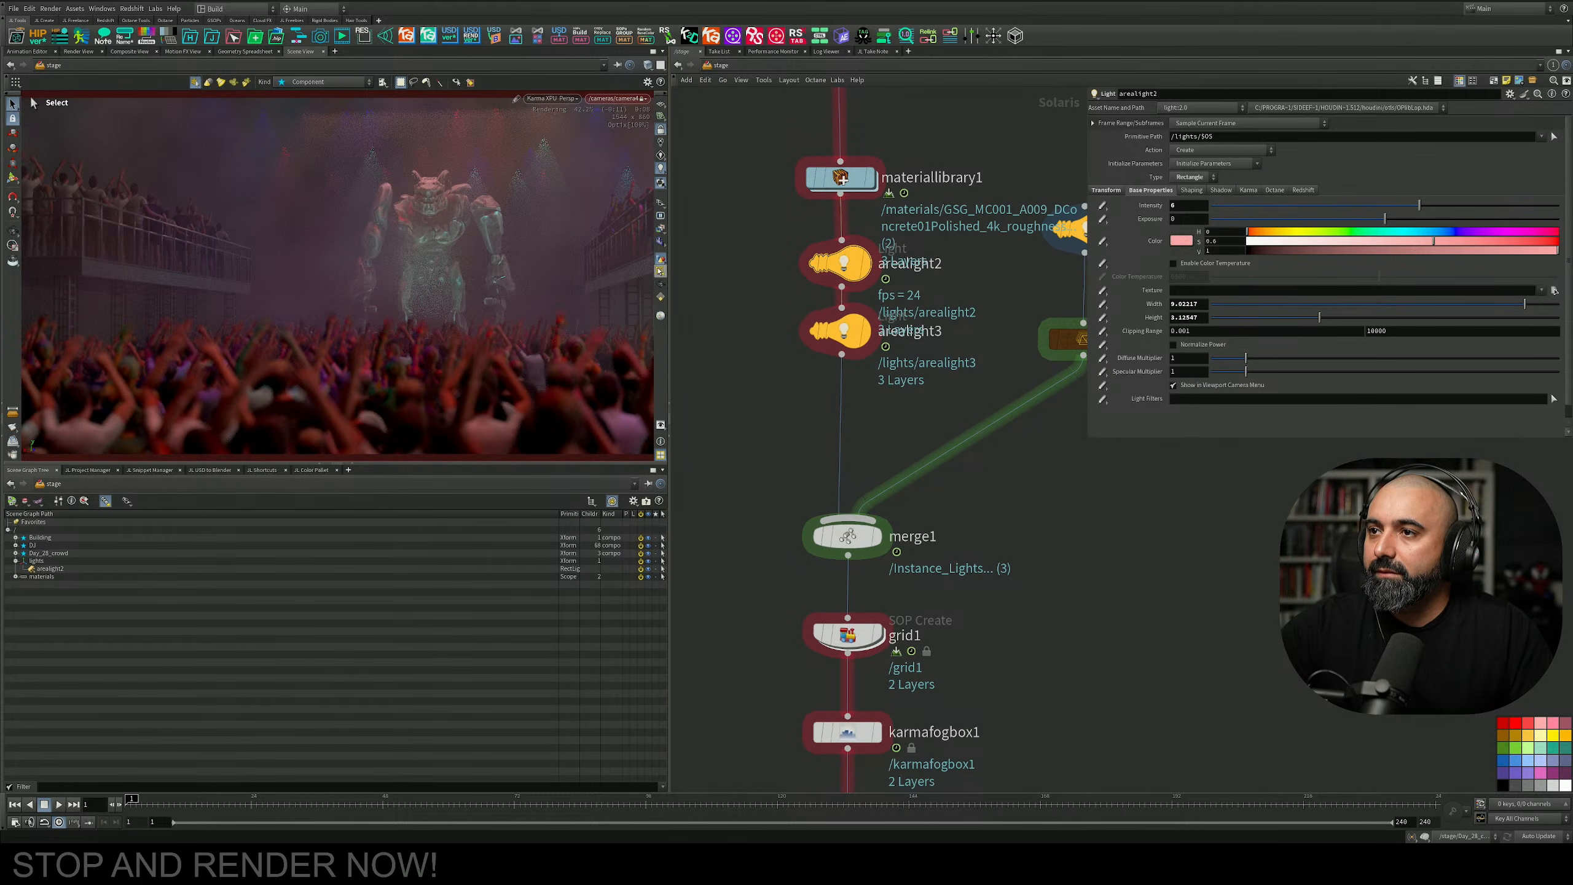
{"action": "key", "text": "Return"}
Try a small nudge of arealight3's Y translation.
{"action": "left_click", "coordinate": [841, 331]}
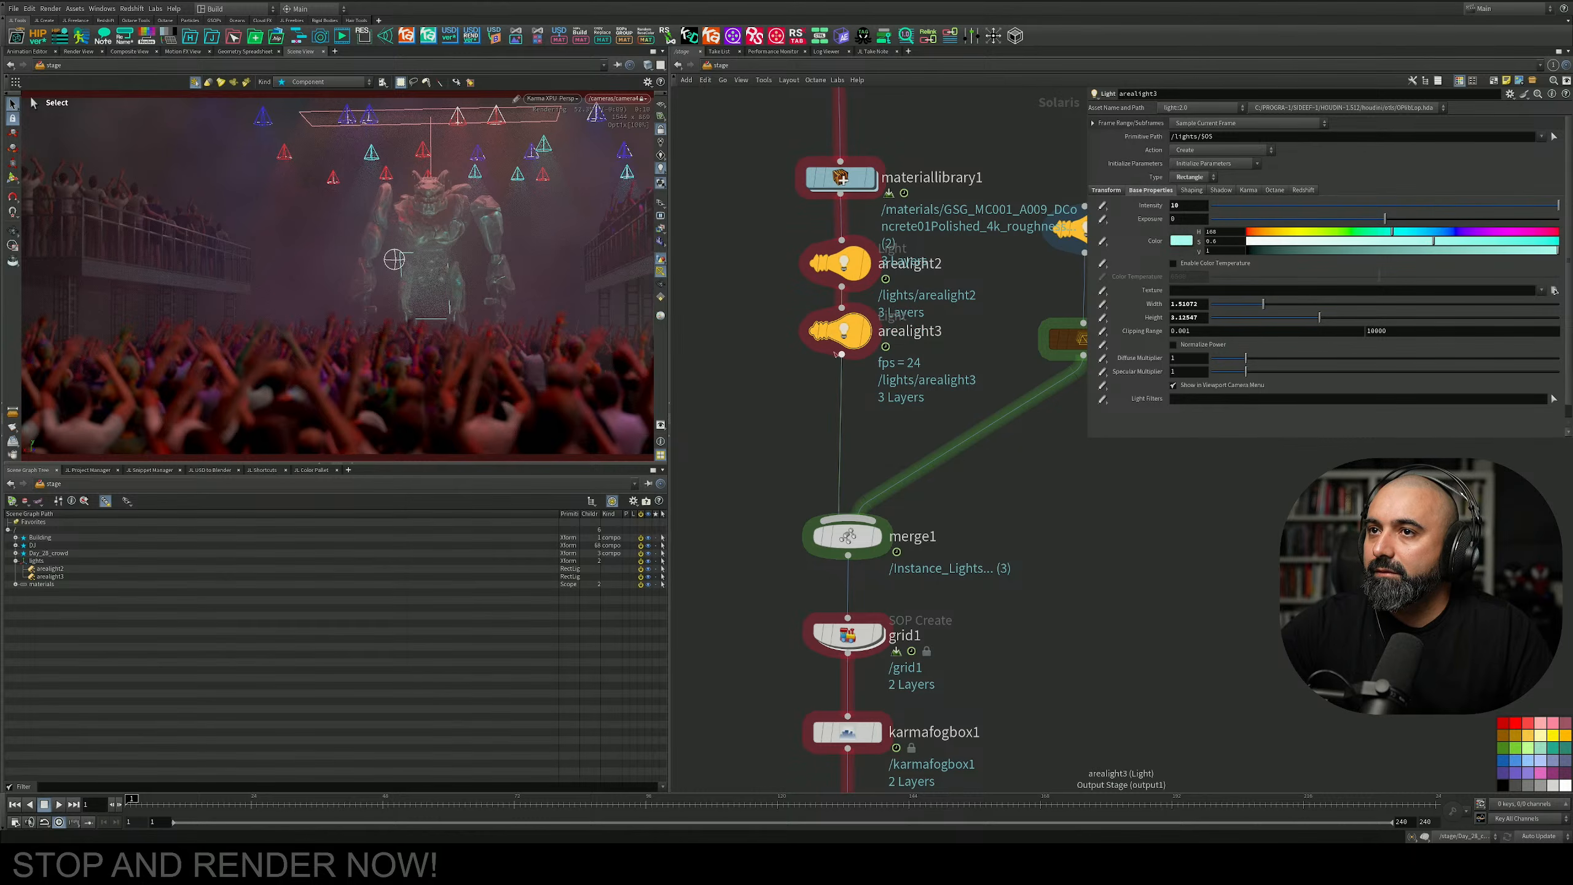
{"action": "left_click", "coordinate": [1105, 190]}
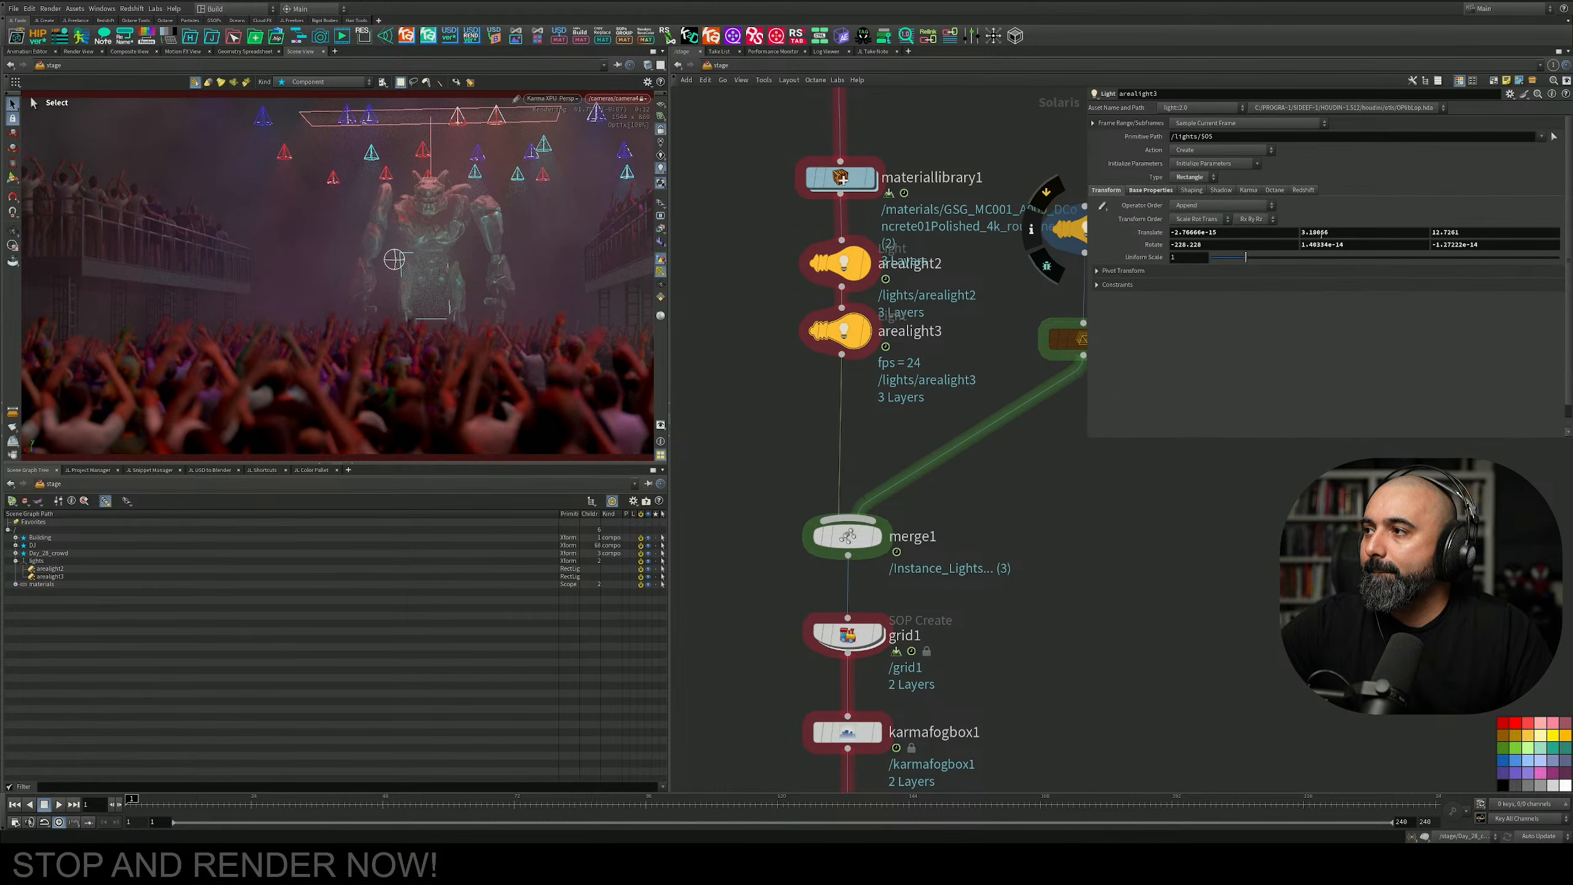
{"action": "left_click", "coordinate": [1369, 234]}
{"action": "scroll", "coordinate": [1369, 233], "scroll_direction": "up", "scroll_amount": 1}
{"action": "scroll", "coordinate": [1370, 234], "scroll_direction": "down", "scroll_amount": 1}
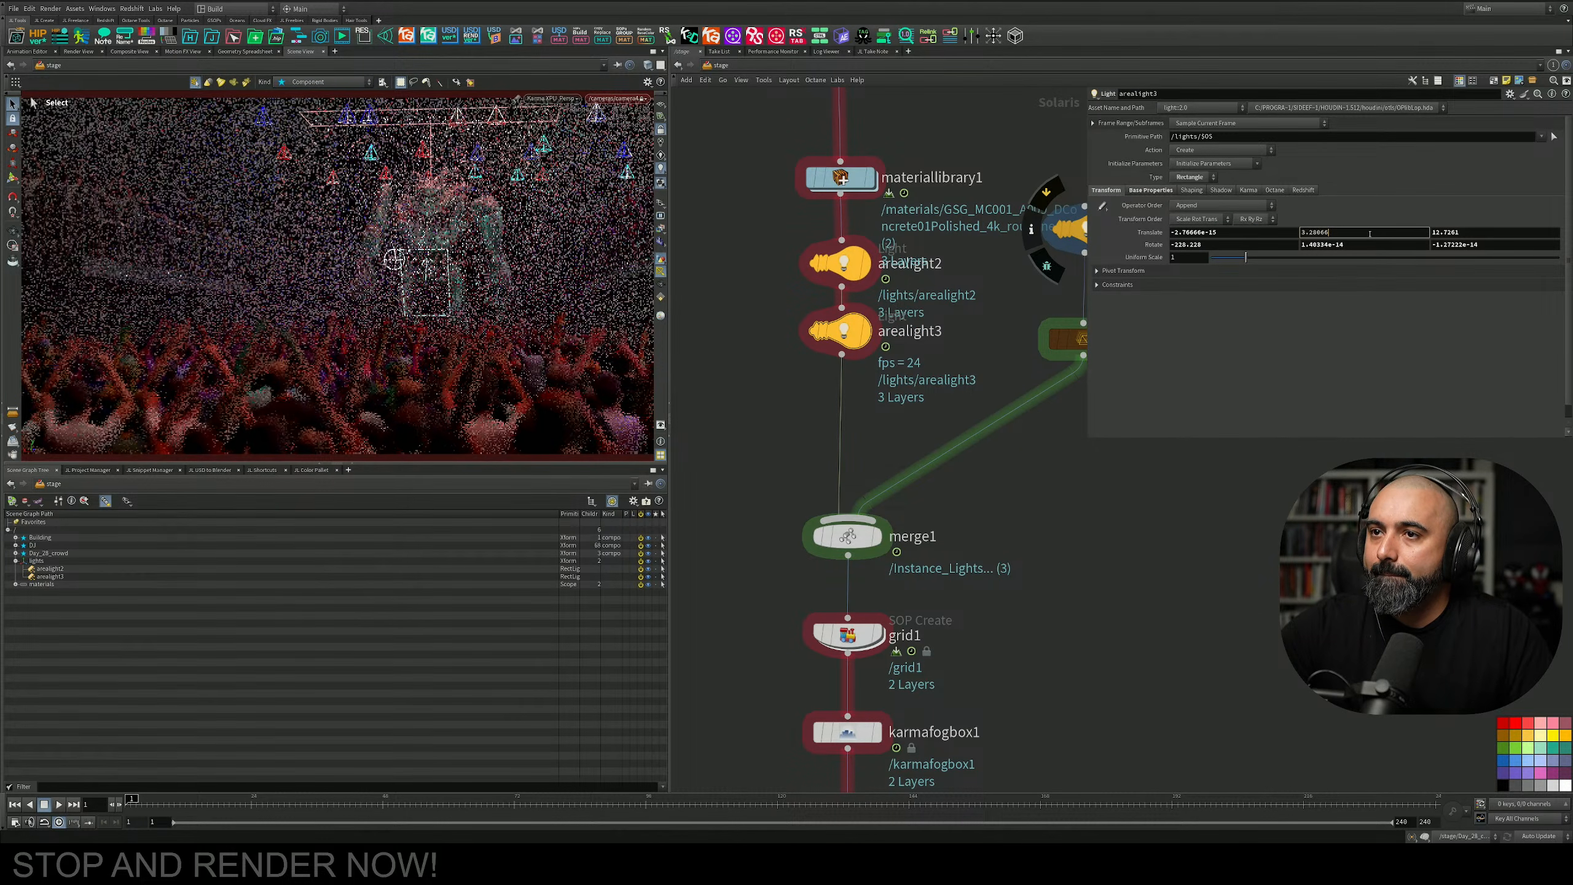
Raise the arealight2 light by setting its Y translation to about 10.36.
{"action": "left_click", "coordinate": [843, 264]}
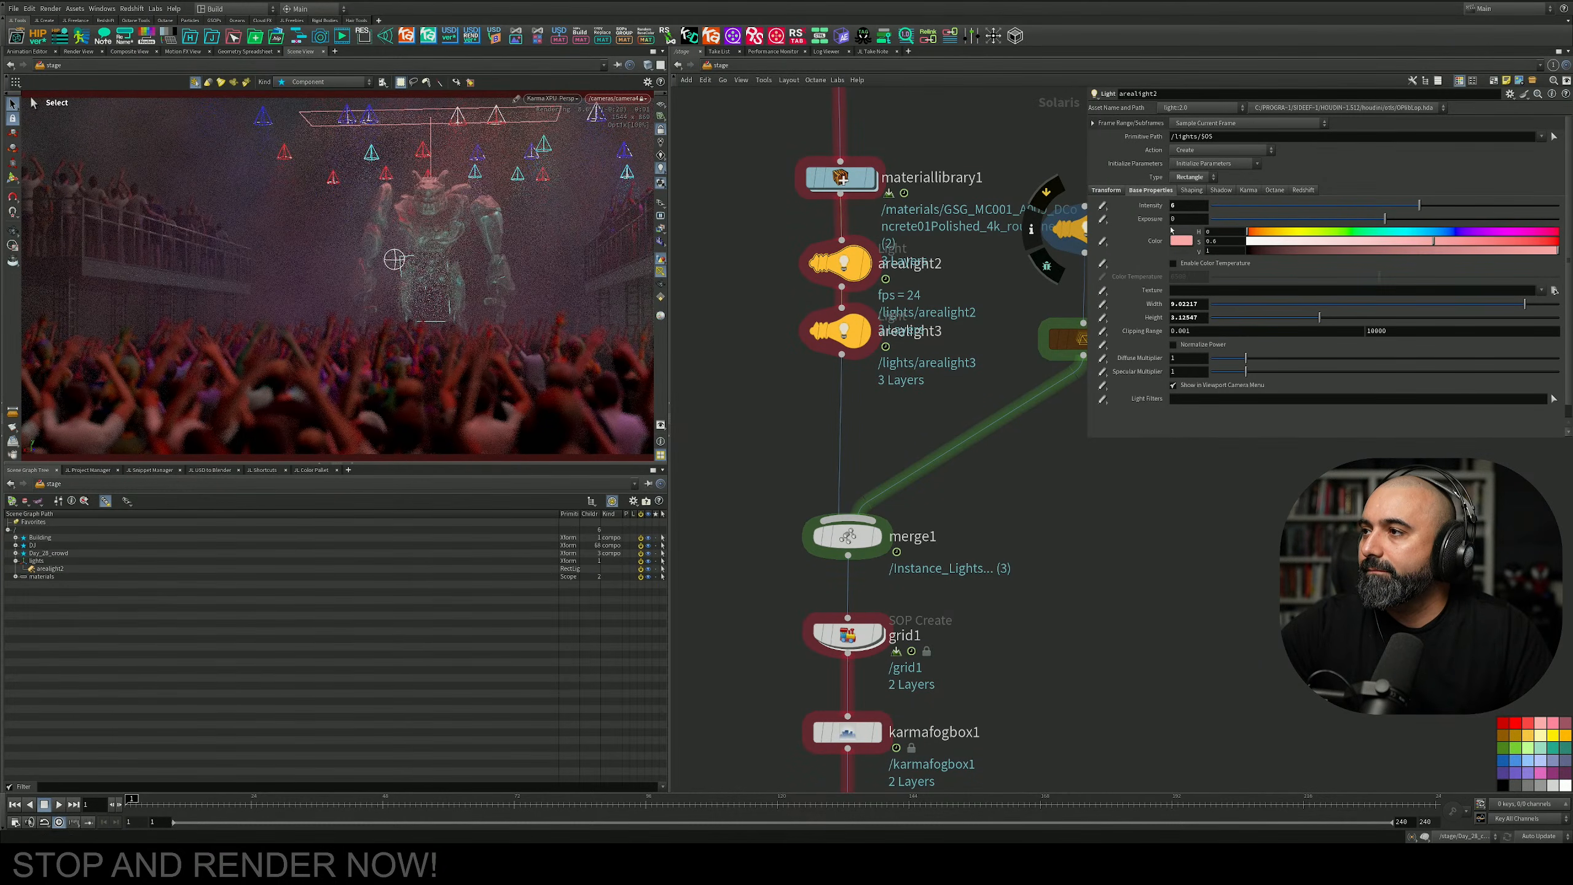
{"action": "left_click", "coordinate": [1106, 190]}
{"action": "left_click", "coordinate": [1343, 237]}
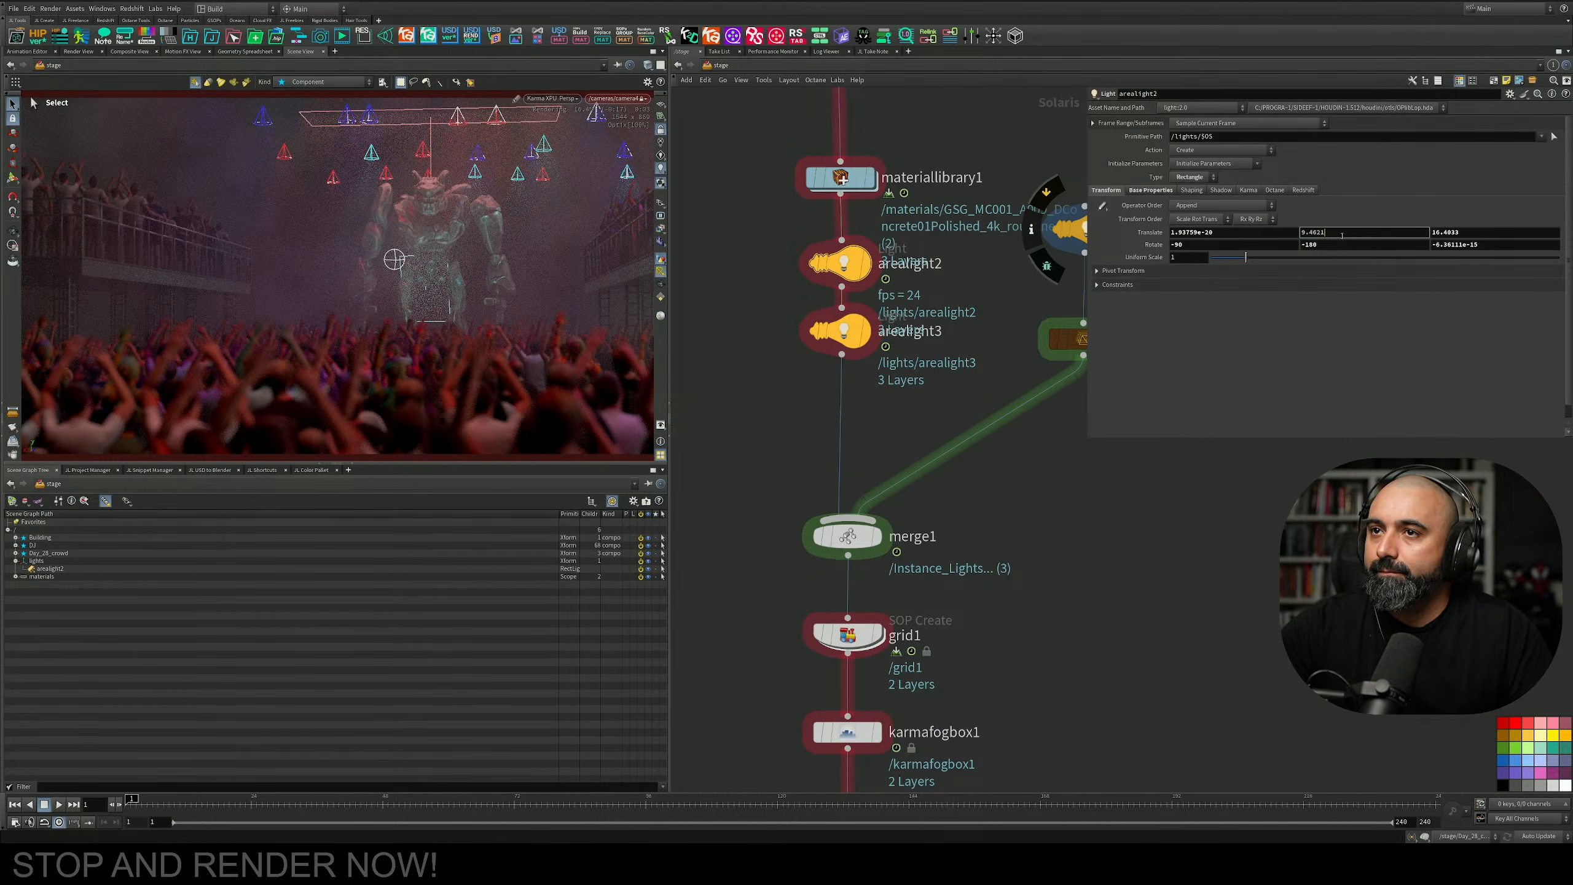
{"action": "scroll", "coordinate": [1341, 236], "scroll_direction": "up", "scroll_amount": 1}
{"action": "scroll", "coordinate": [1342, 236], "scroll_direction": "up", "scroll_amount": 1}
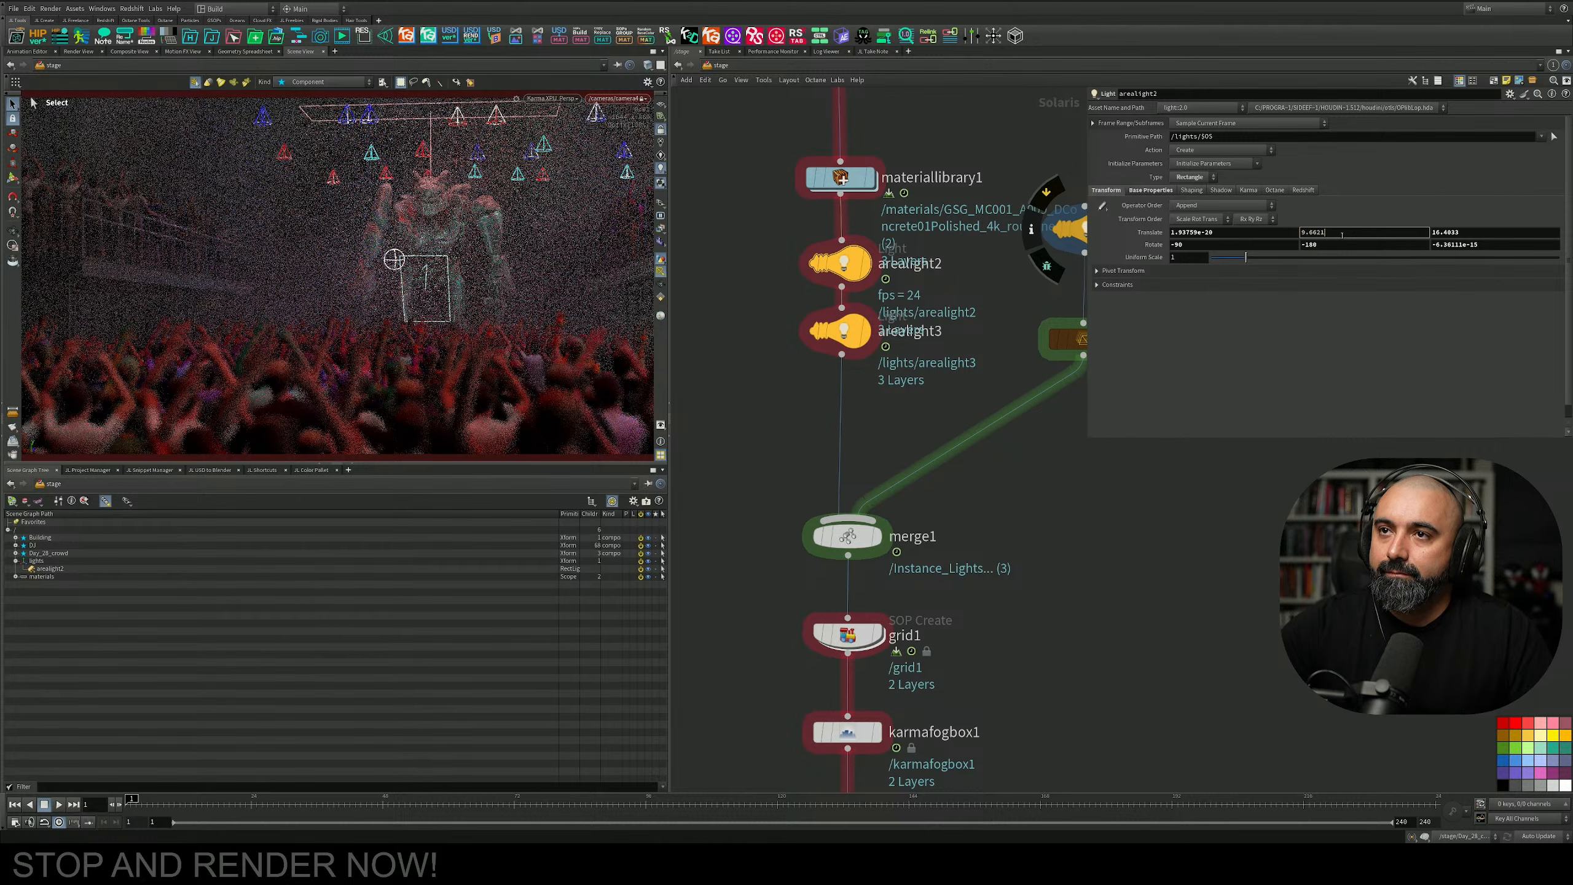
{"action": "scroll", "coordinate": [1342, 235], "scroll_direction": "up", "scroll_amount": 3}
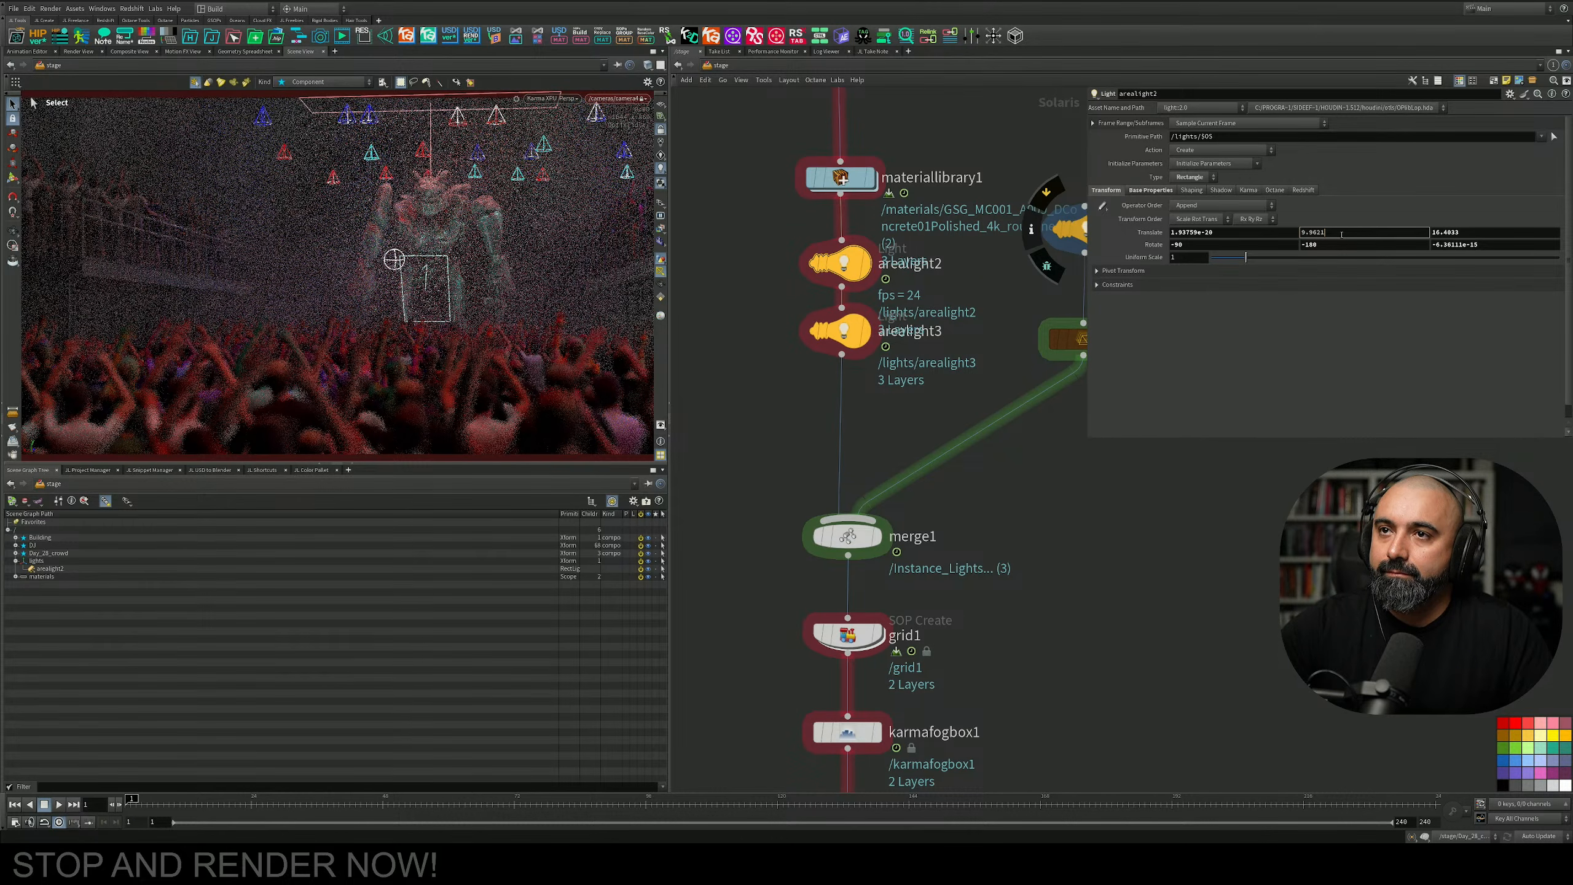
{"action": "scroll", "coordinate": [1341, 234], "scroll_direction": "up", "scroll_amount": 4}
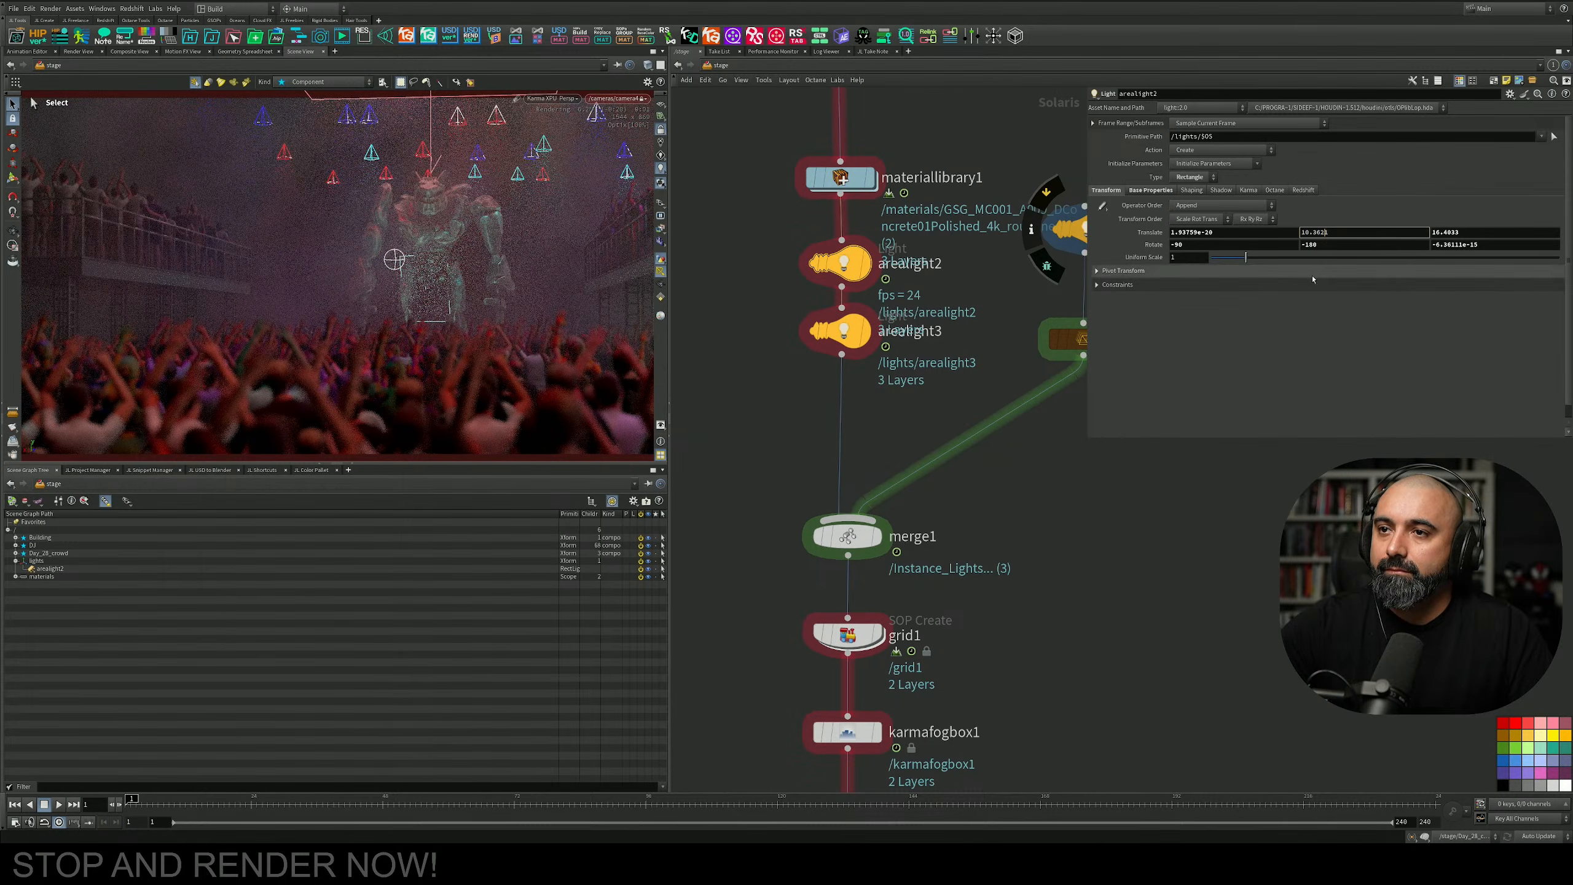
Select the camera4 node at the end of the network and hide the light guides in the viewport.
{"action": "middle_click_drag", "start_coordinate": [1070, 641], "coordinate": [1053, 414]}
{"action": "middle_click_drag", "start_coordinate": [962, 567], "coordinate": [1010, 167]}
{"action": "middle_click_drag", "start_coordinate": [984, 539], "coordinate": [982, 253]}
{"action": "middle_click_drag", "start_coordinate": [975, 618], "coordinate": [976, 425]}
{"action": "left_click_drag", "start_coordinate": [978, 482], "coordinate": [827, 587]}
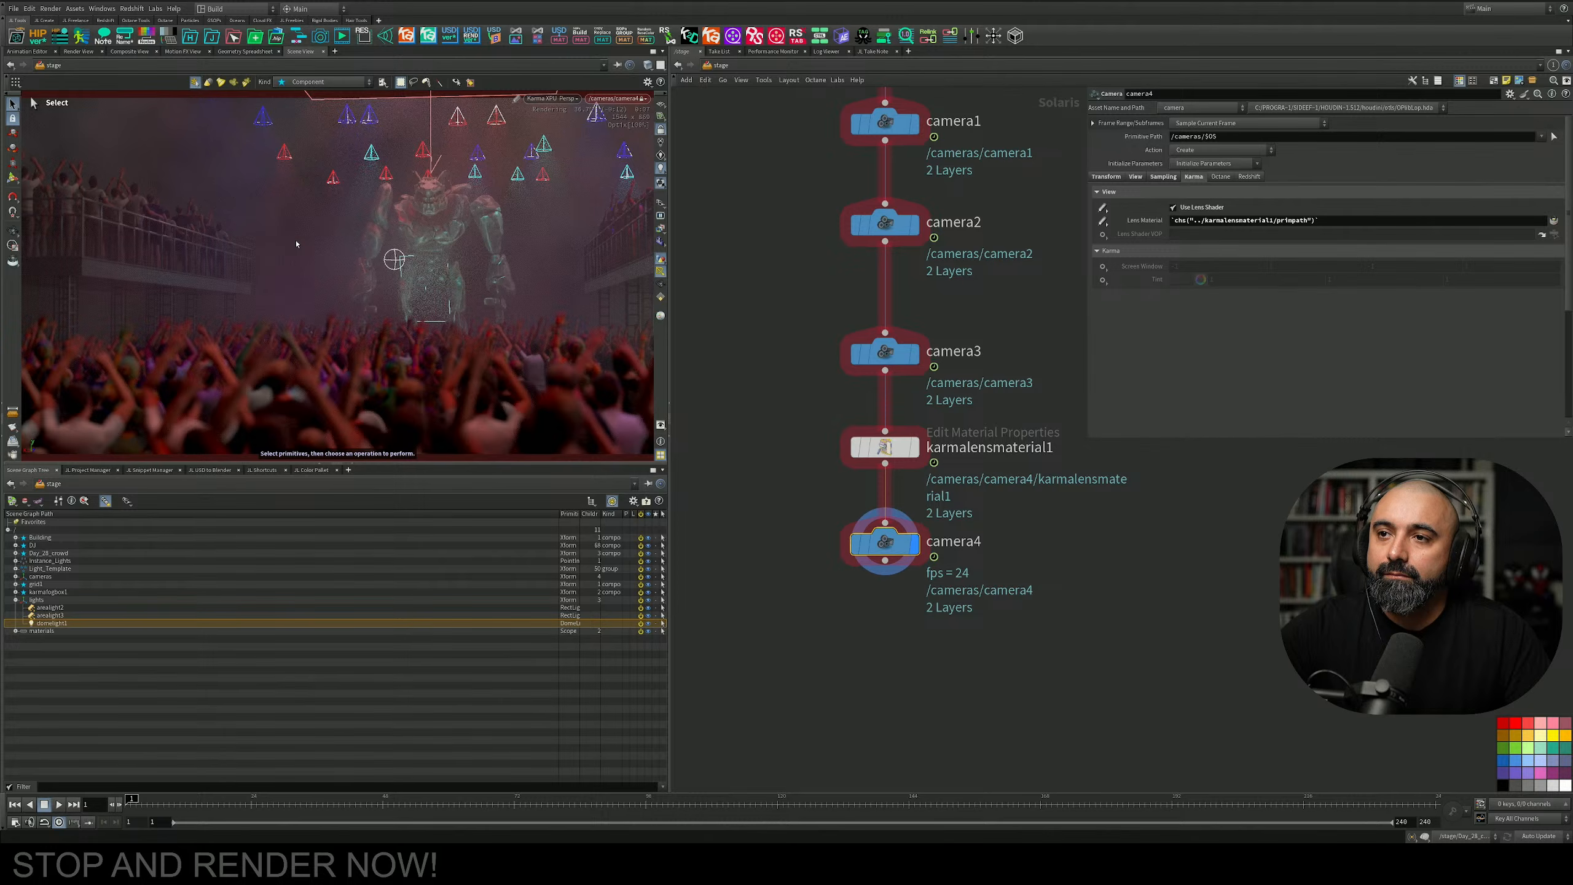
{"action": "left_click", "coordinate": [551, 99]}
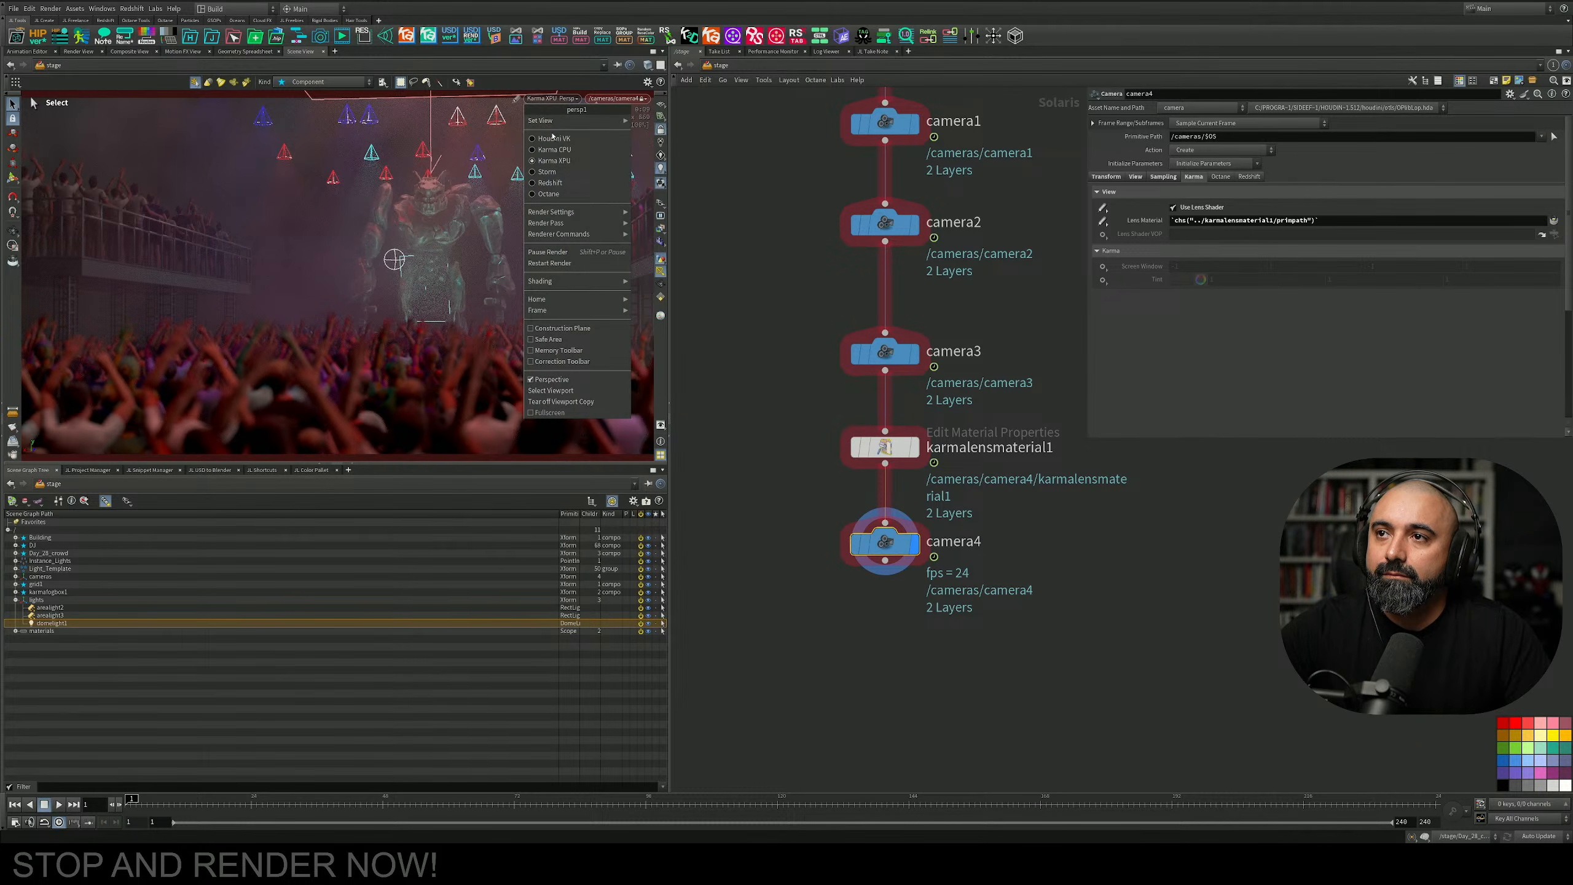
{"action": "left_click", "coordinate": [660, 271]}
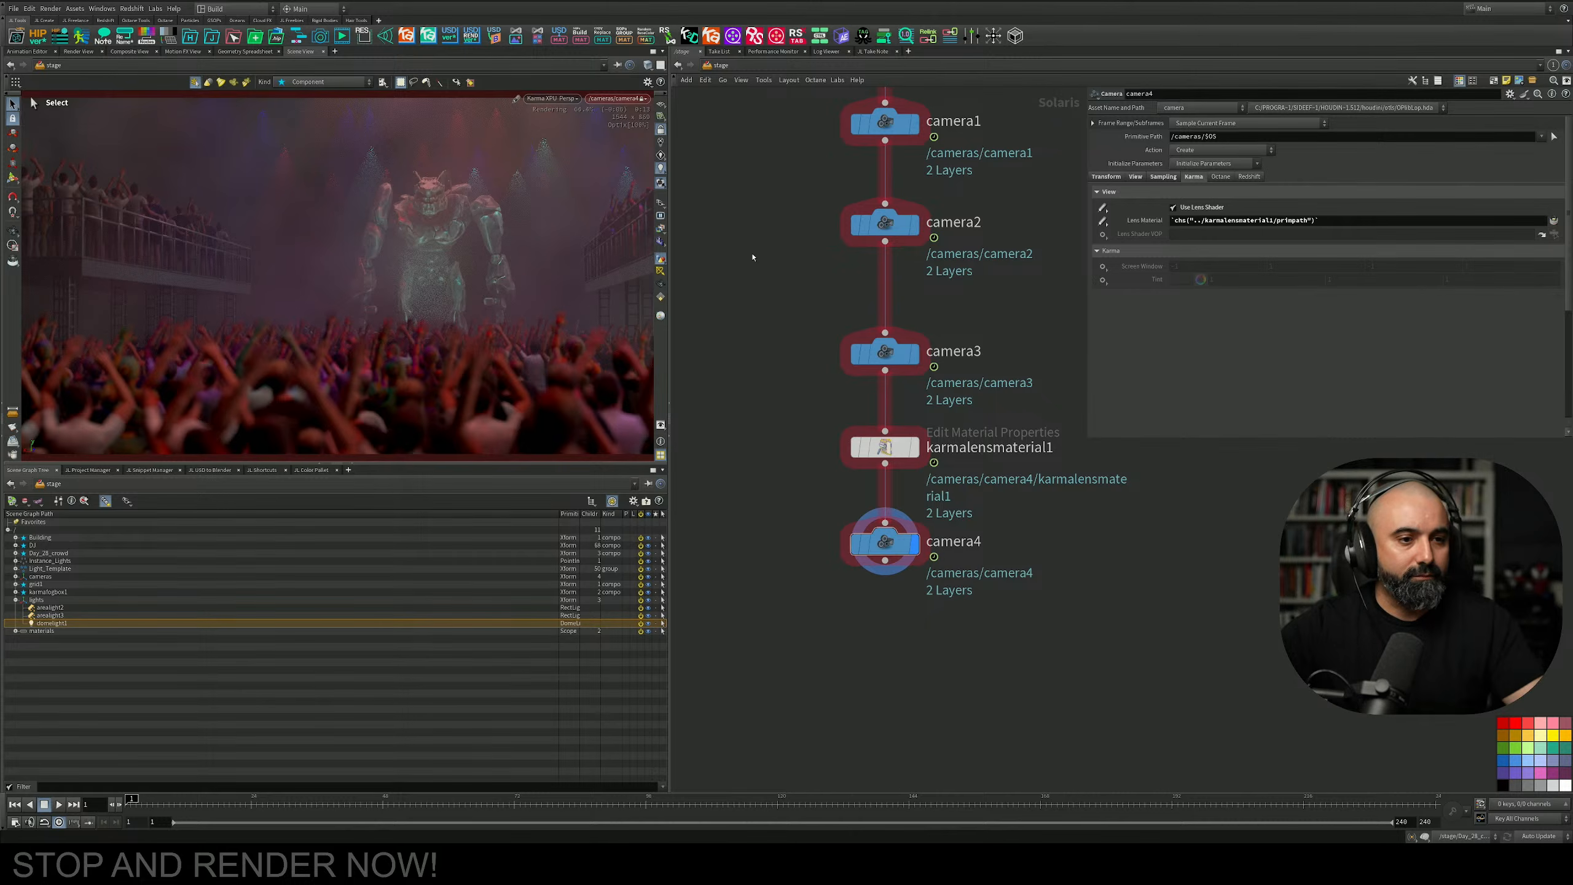
Save the scene, and lower the domelight1 intensity to about 0.38.
{"action": "key", "text": "ctrl+s"}
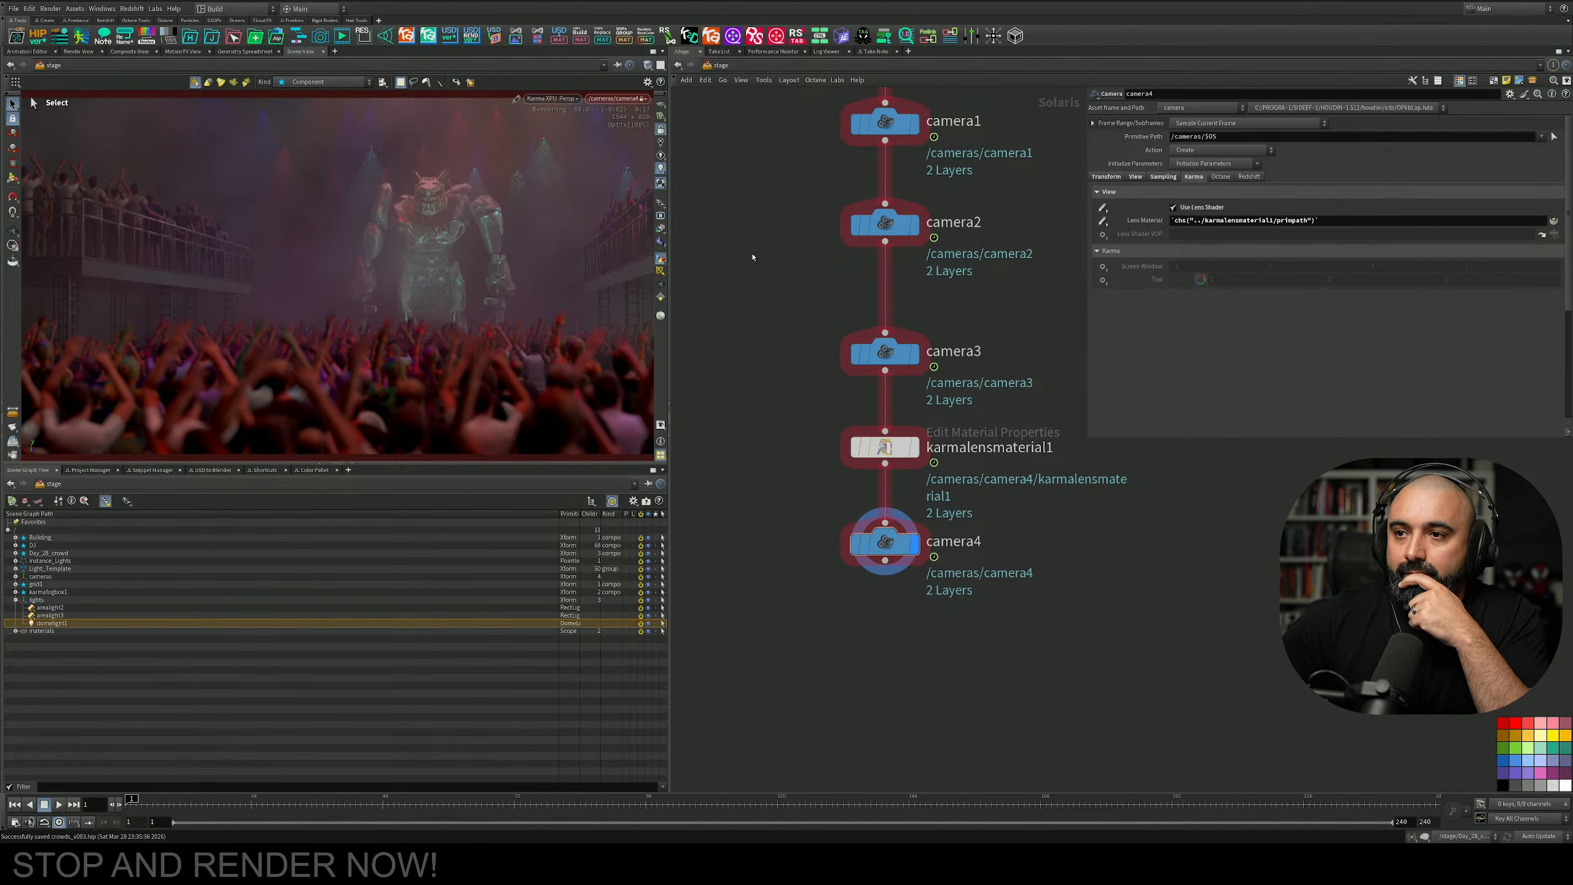
{"action": "middle_click_drag", "start_coordinate": [747, 241], "coordinate": [700, 577]}
{"action": "left_click_drag", "start_coordinate": [762, 253], "coordinate": [884, 352]}
{"action": "left_click", "coordinate": [835, 211]}
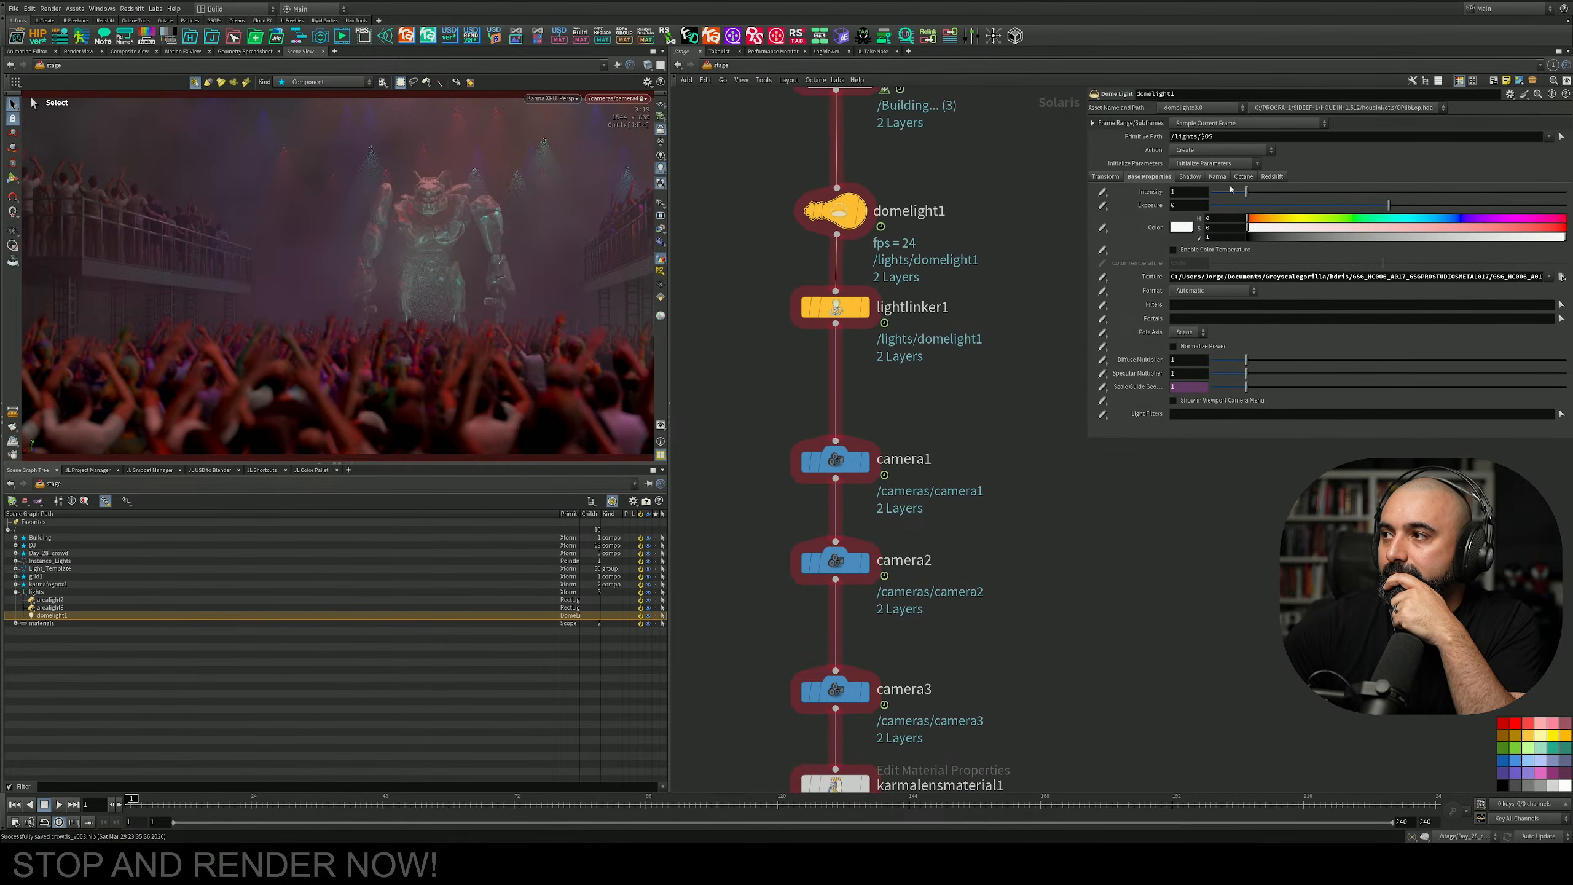
{"action": "left_click_drag", "start_coordinate": [1244, 192], "coordinate": [1224, 195]}
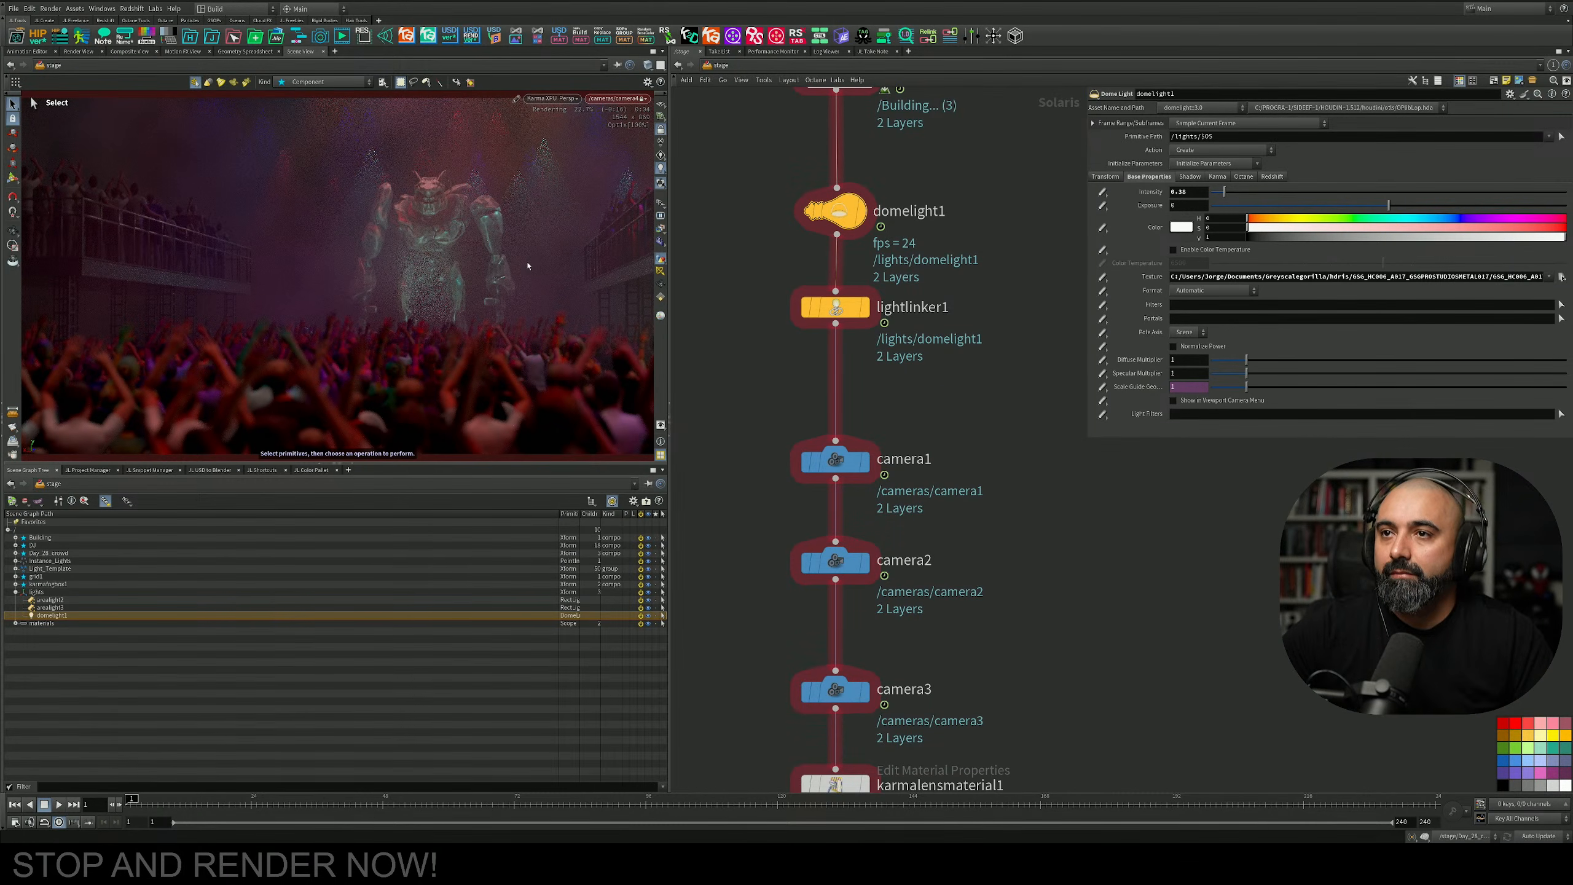
{"action": "key", "text": "Escape"}
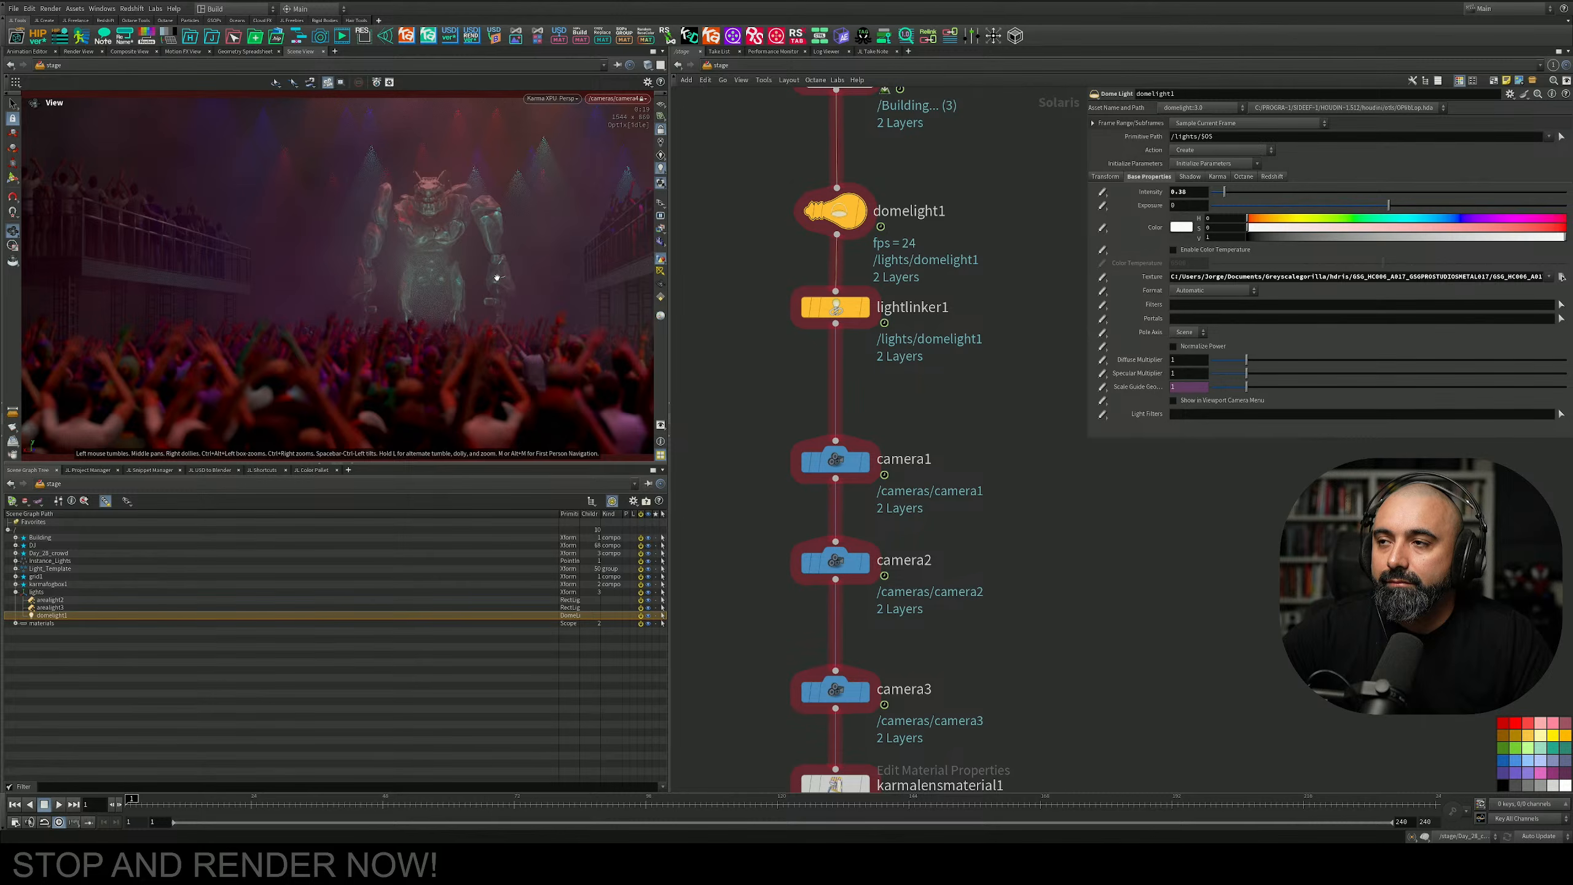
{"action": "key", "text": "s"}
Select the Light_Array1 node, show the light guides in the viewport and unlock the view from camera4.
{"action": "middle_click_drag", "start_coordinate": [958, 260], "coordinate": [924, 482]}
{"action": "middle_click_drag", "start_coordinate": [1018, 155], "coordinate": [940, 757]}
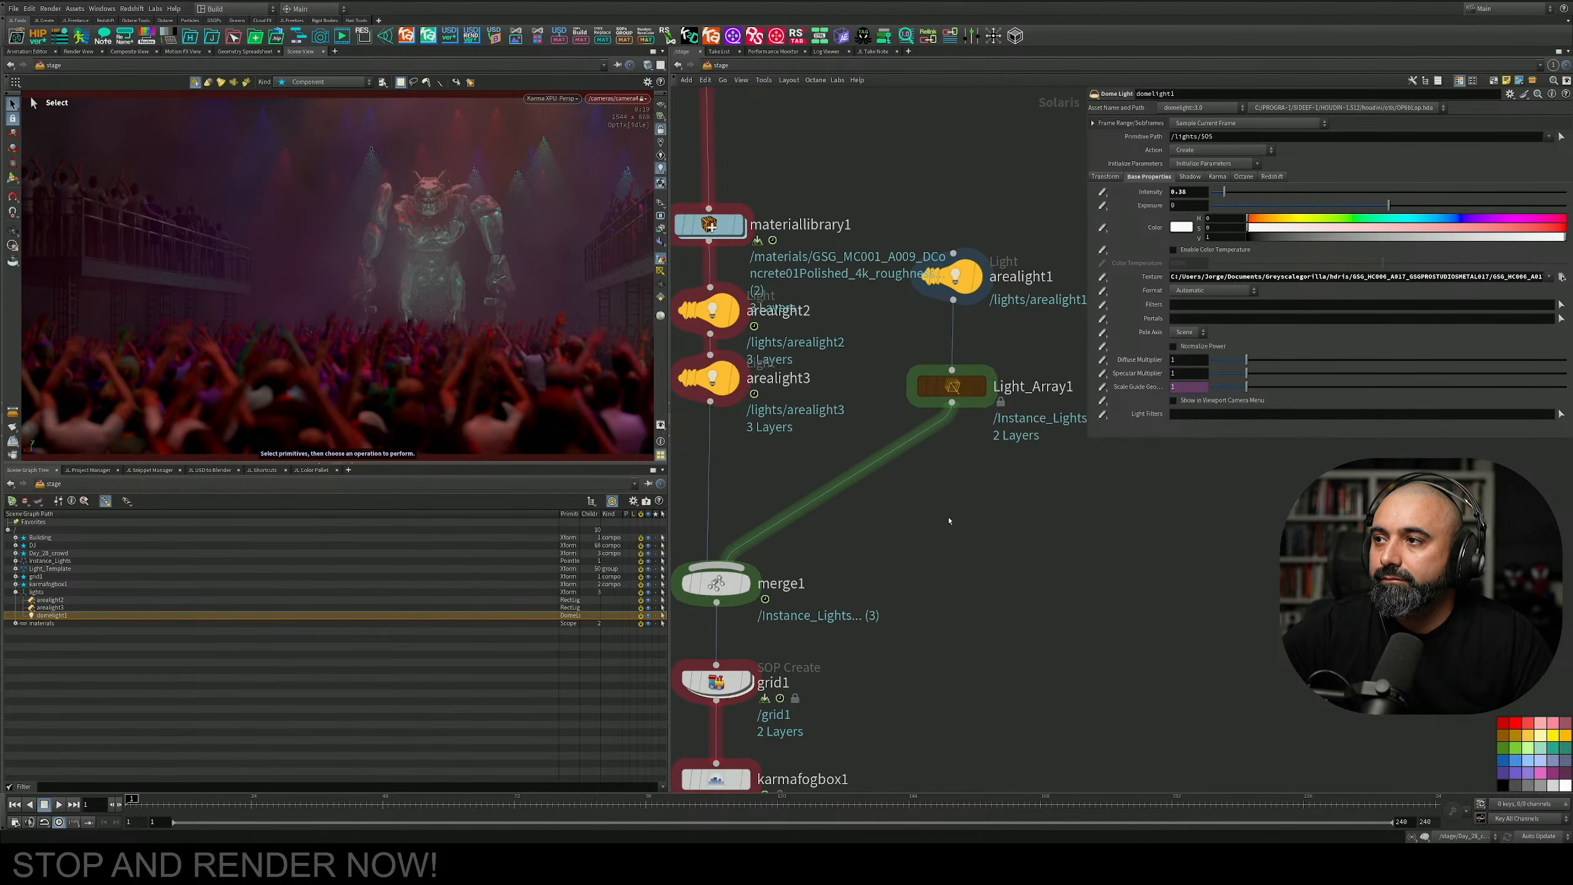
{"action": "left_click", "coordinate": [951, 385]}
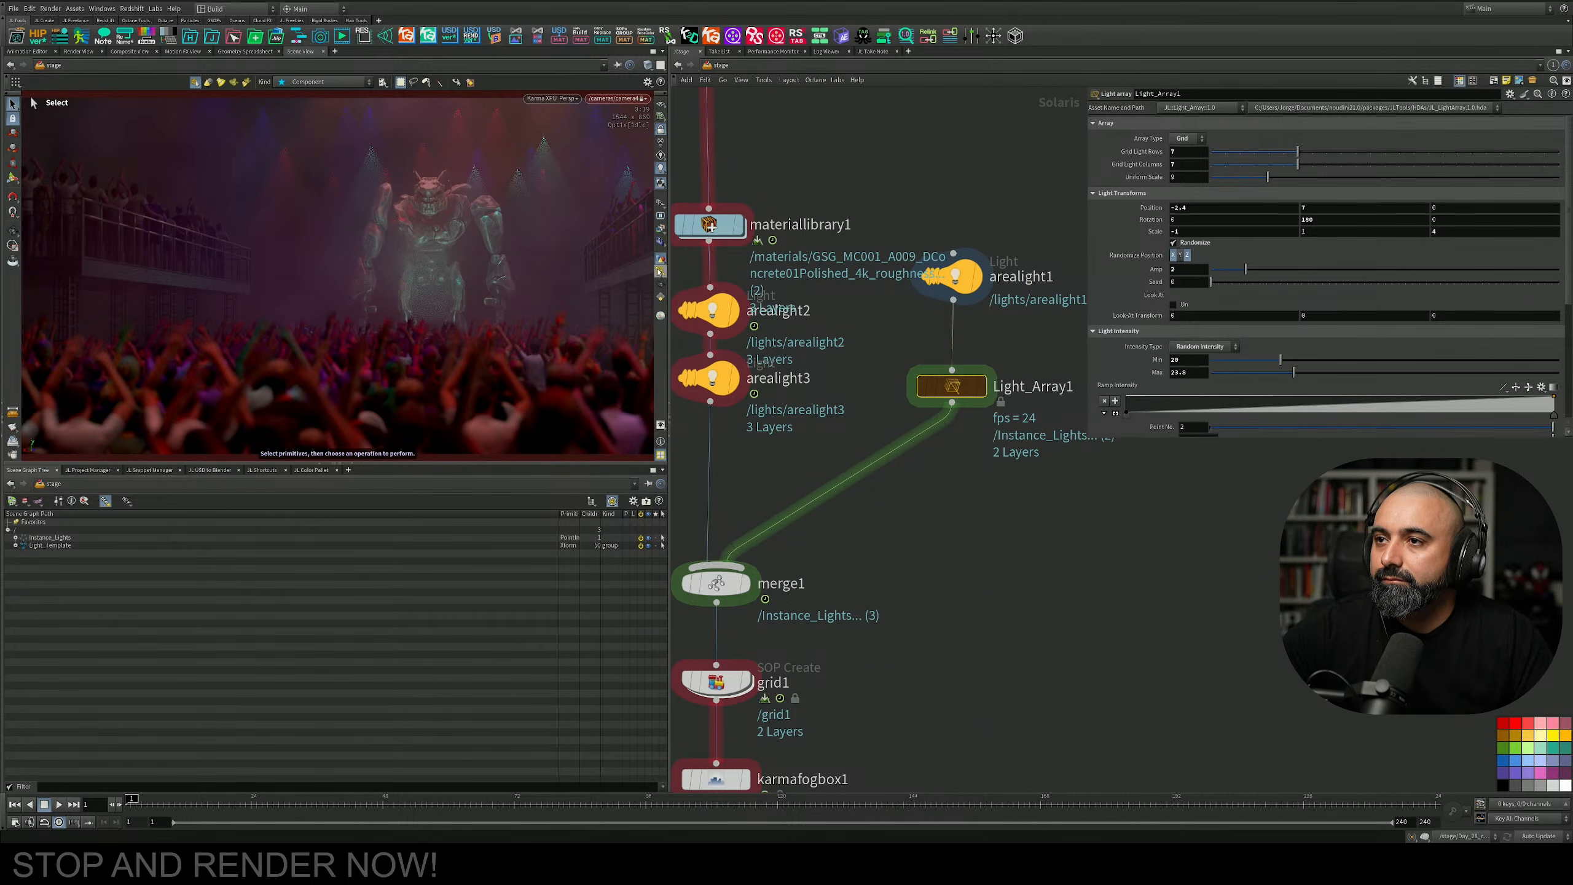
{"action": "left_click", "coordinate": [660, 271]}
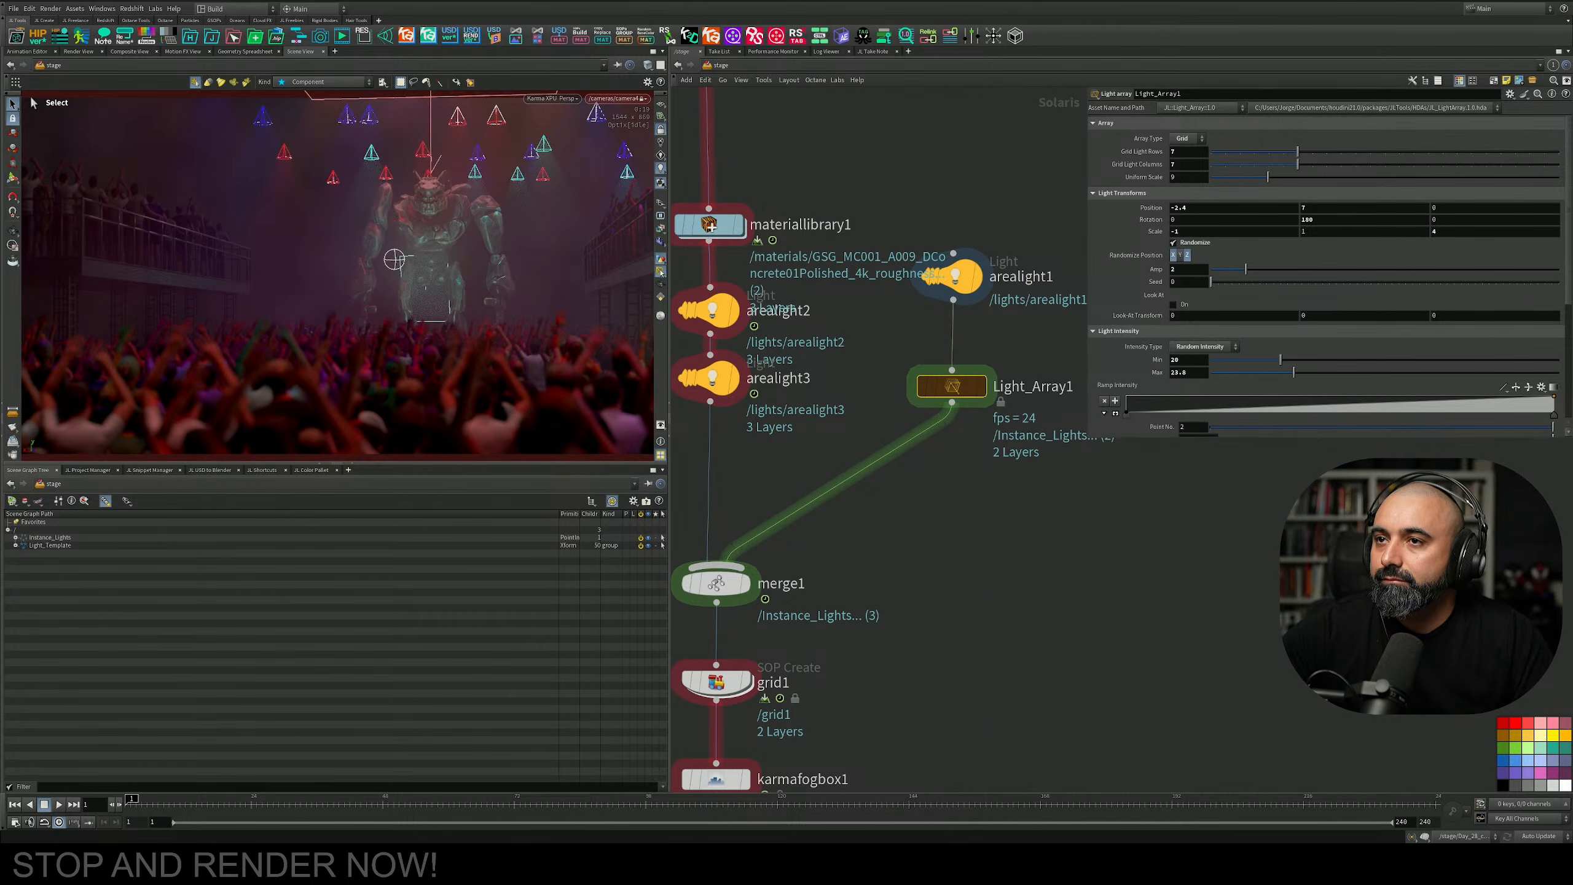
{"action": "left_click", "coordinate": [659, 129]}
Set the Light_Array1 grid to 16 light rows and 6 light columns to cover the crowd.
{"action": "right_click_drag", "start_coordinate": [471, 236], "coordinate": [355, 337], "text": "alt"}
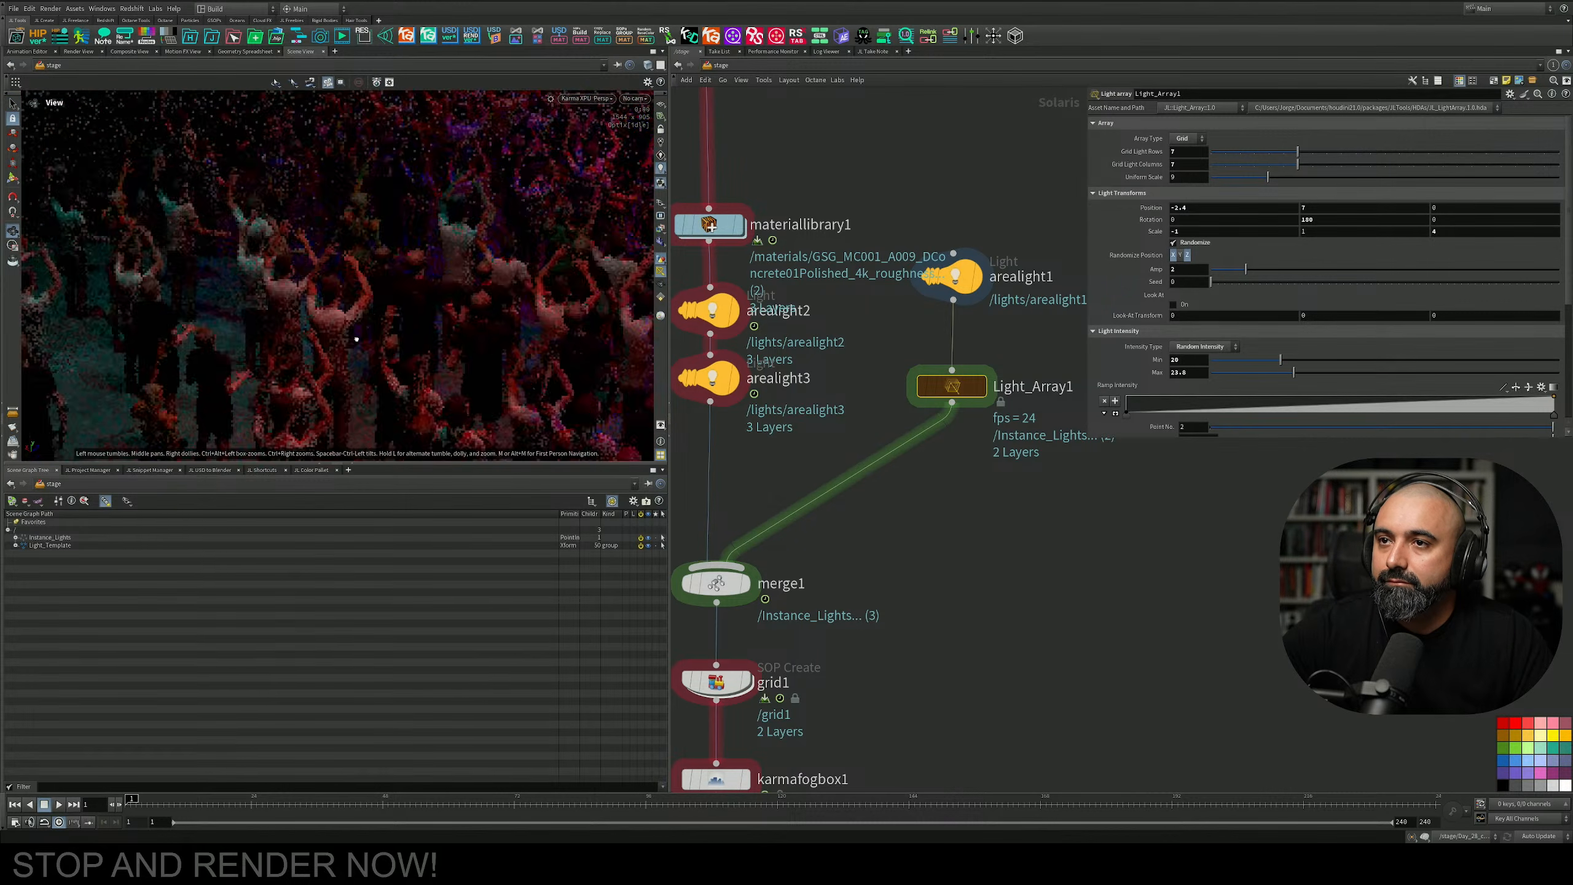
{"action": "left_click_drag", "start_coordinate": [355, 337], "coordinate": [130, 323]}
{"action": "right_click_drag", "start_coordinate": [130, 323], "coordinate": [281, 330]}
{"action": "left_click_drag", "start_coordinate": [281, 330], "coordinate": [154, 361]}
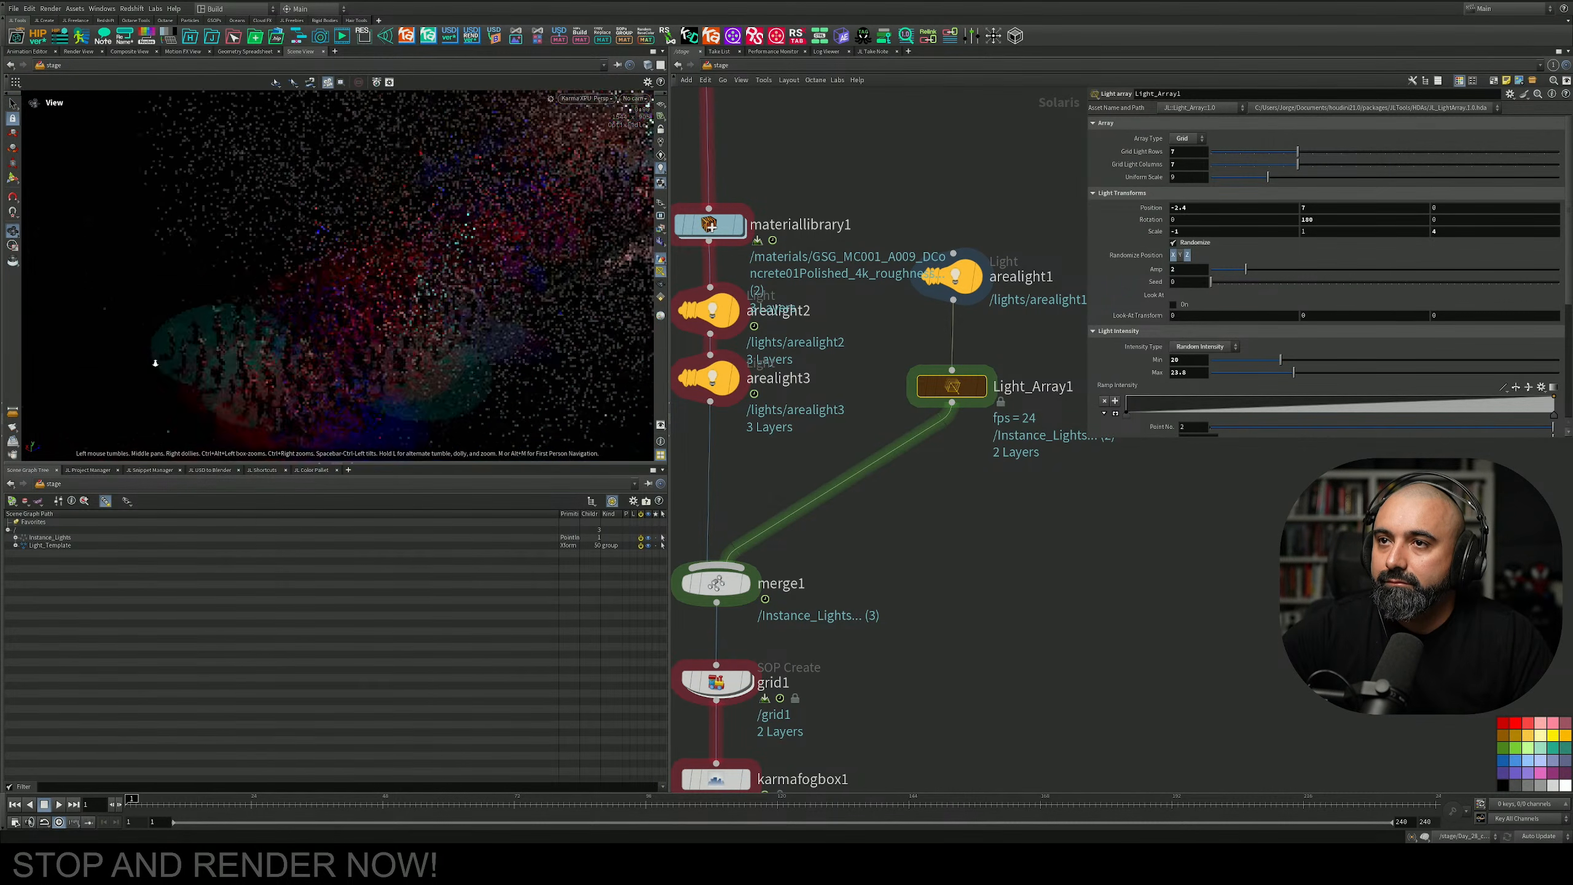
{"action": "right_click_drag", "start_coordinate": [154, 362], "coordinate": [291, 347]}
{"action": "left_click_drag", "start_coordinate": [291, 347], "coordinate": [211, 353]}
{"action": "right_click_drag", "start_coordinate": [211, 353], "coordinate": [363, 333]}
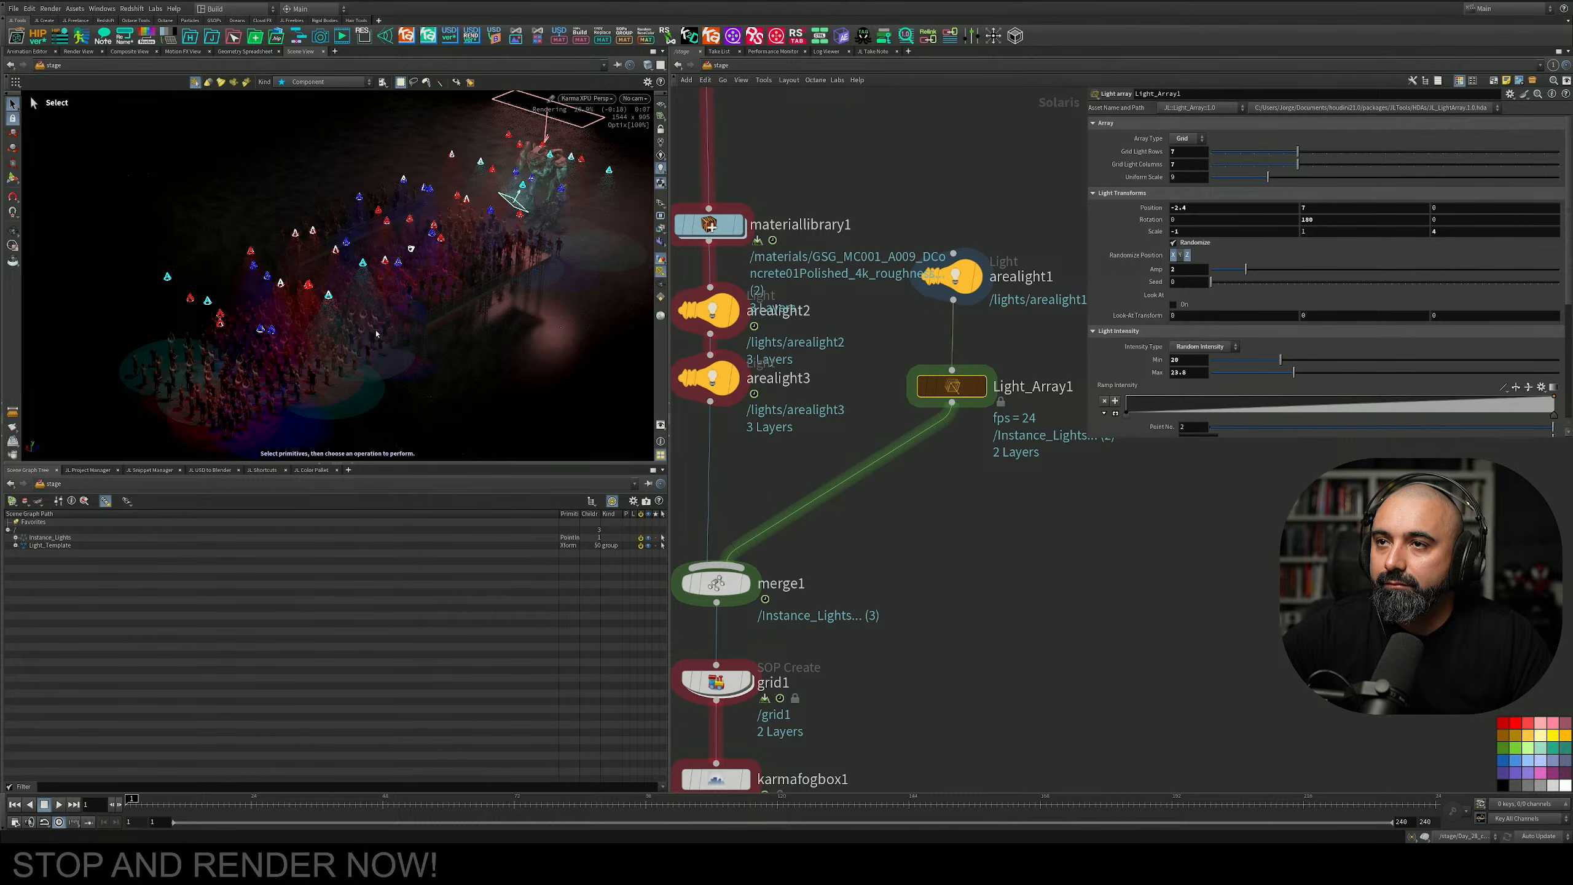
{"action": "left_click_drag", "start_coordinate": [376, 333], "coordinate": [282, 375], "text": "alt"}
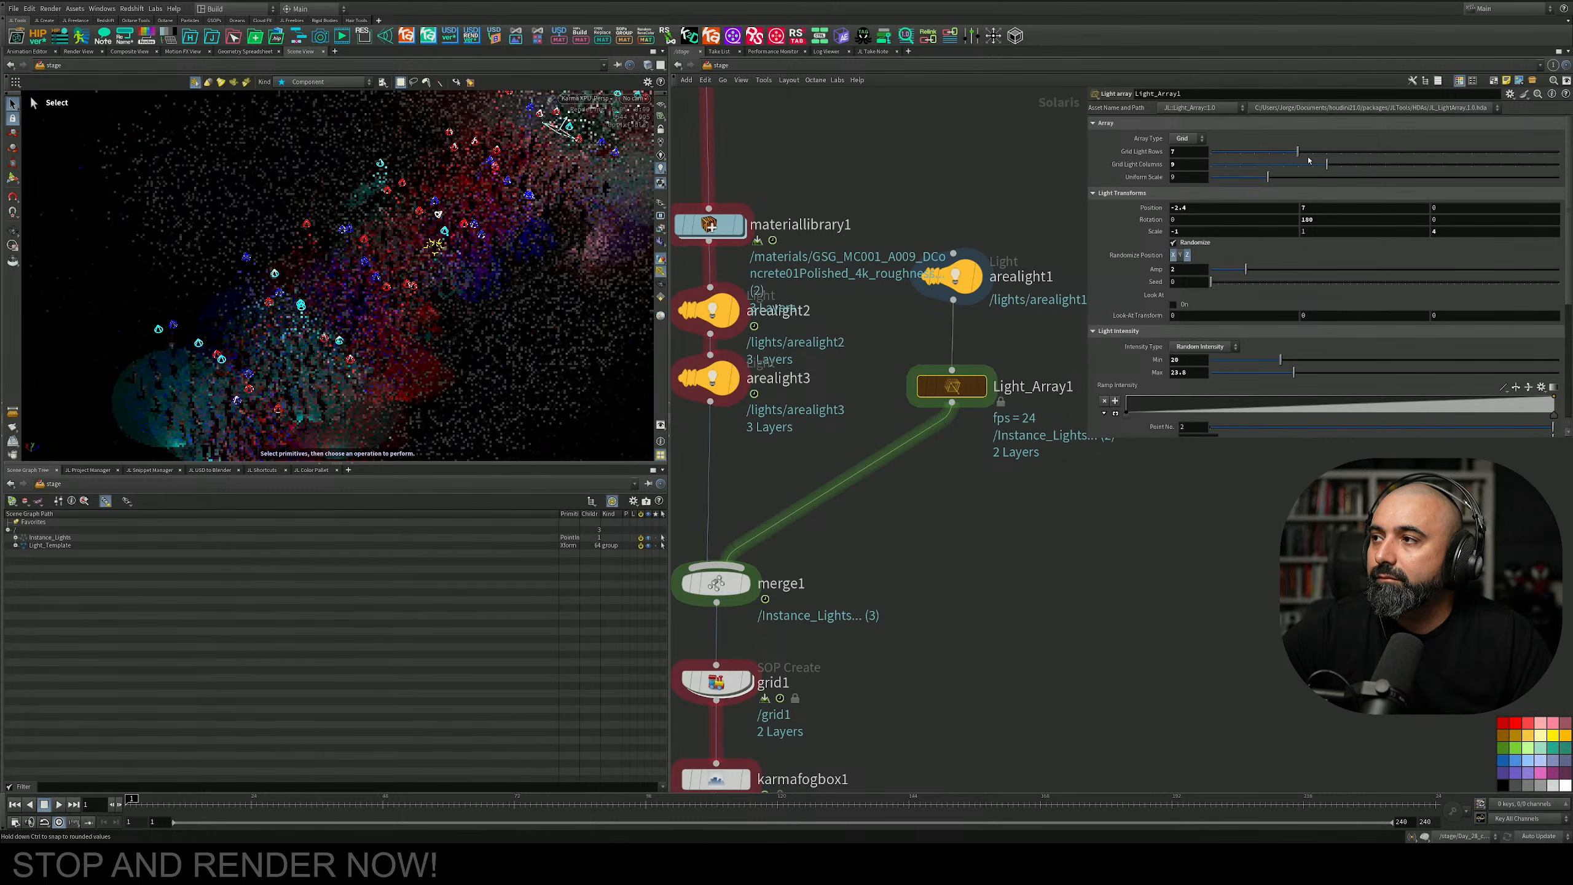
{"action": "left_click_drag", "start_coordinate": [1328, 167], "coordinate": [1369, 152]}
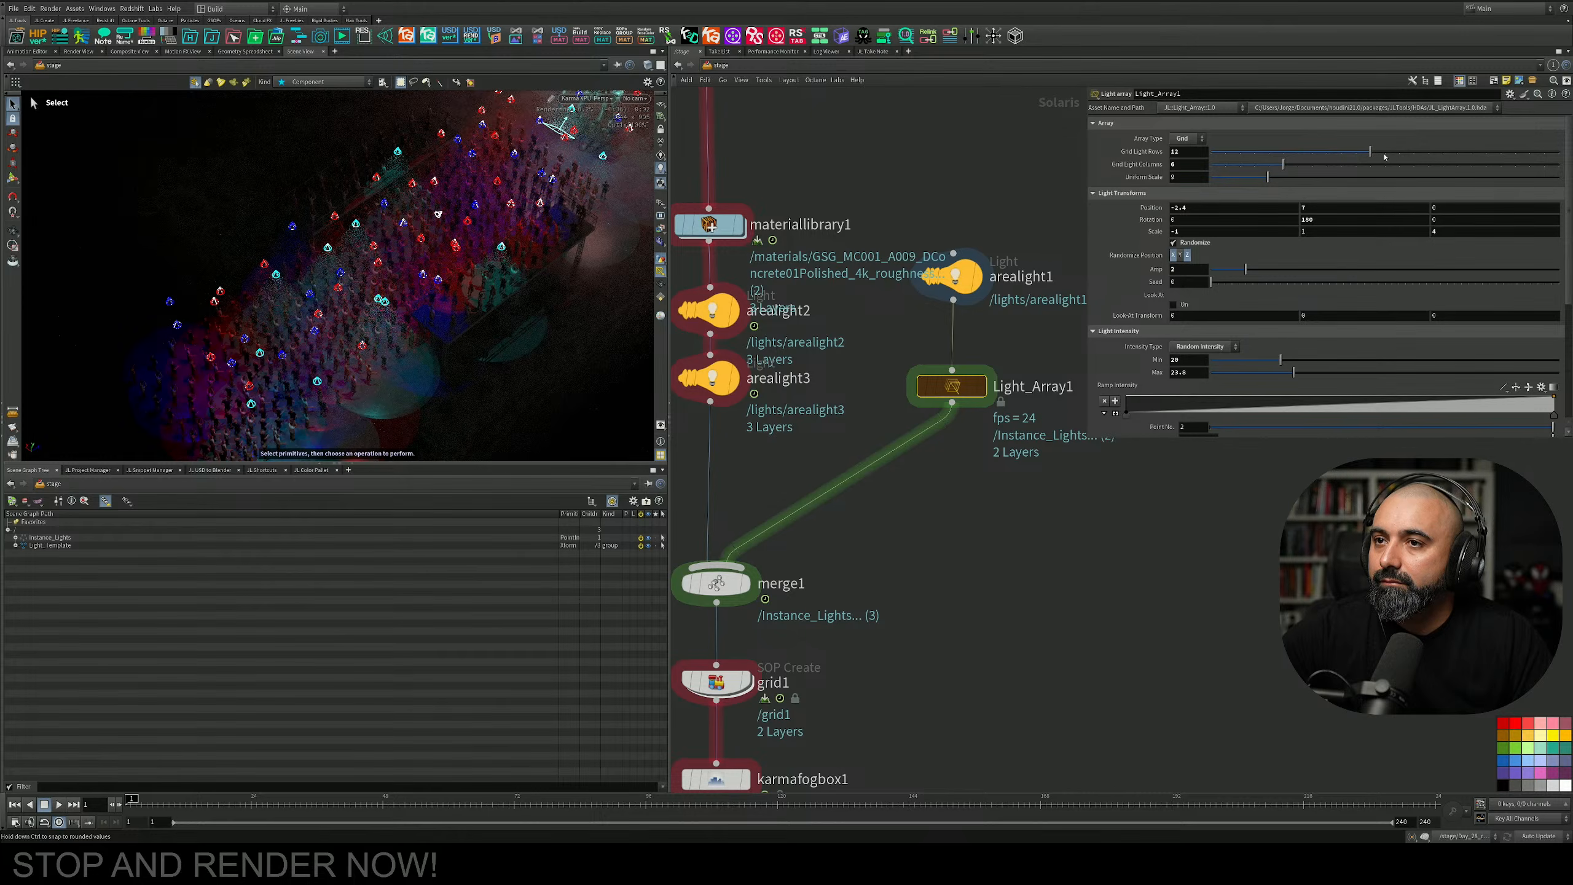
{"action": "left_click_drag", "start_coordinate": [1370, 152], "coordinate": [1429, 152]}
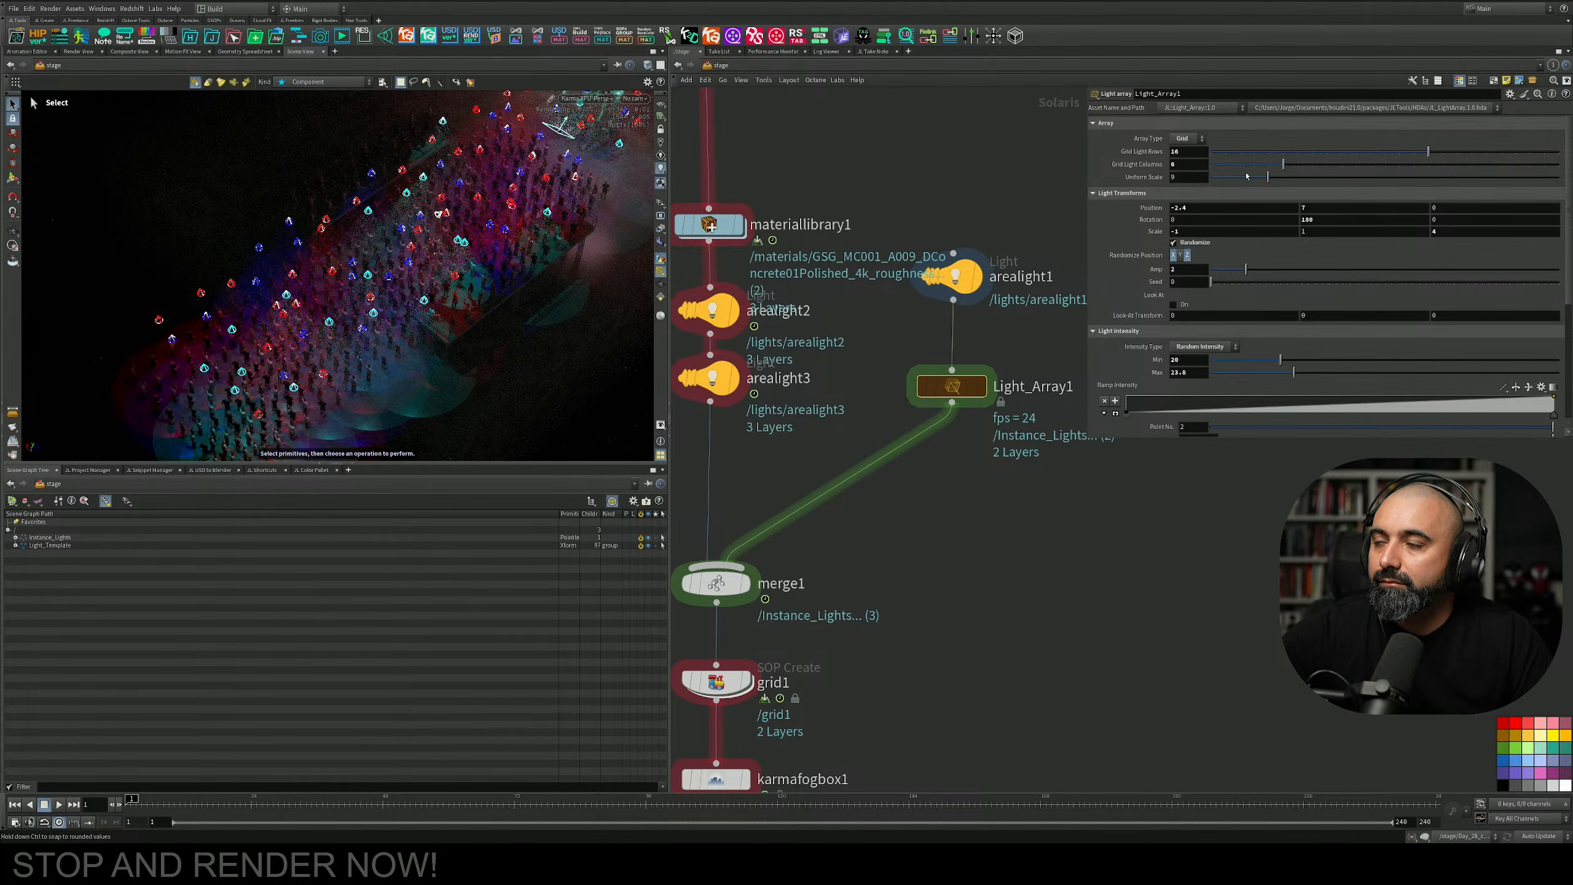
Narrow the arealight1 spotlight angle to about 10.6 and set its softness to about 0.464.
{"action": "left_click", "coordinate": [962, 275]}
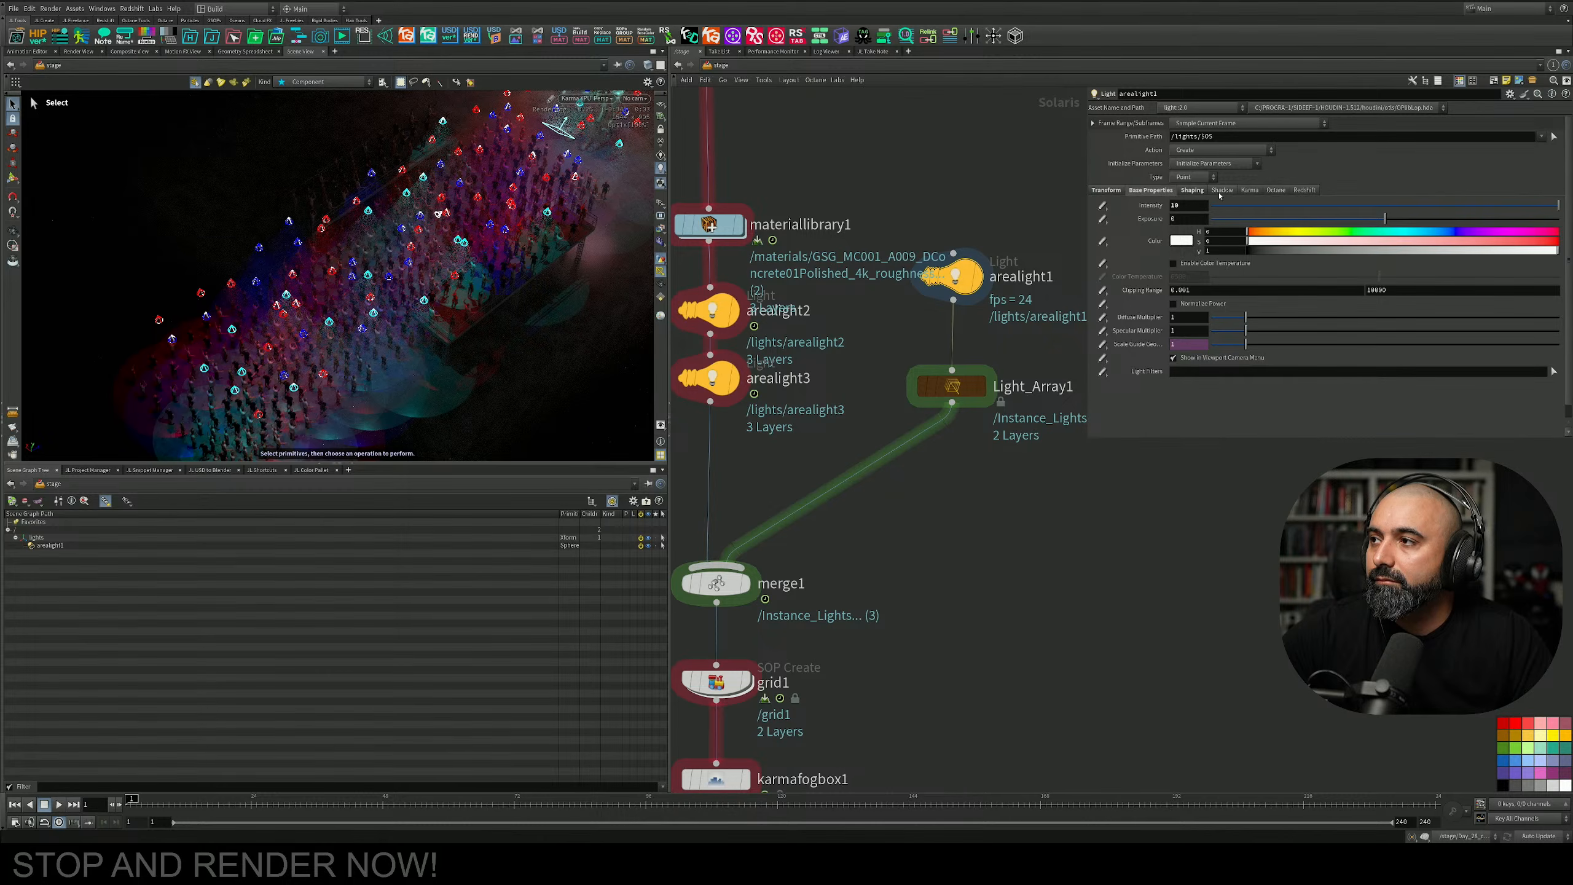
{"action": "left_click", "coordinate": [1191, 189]}
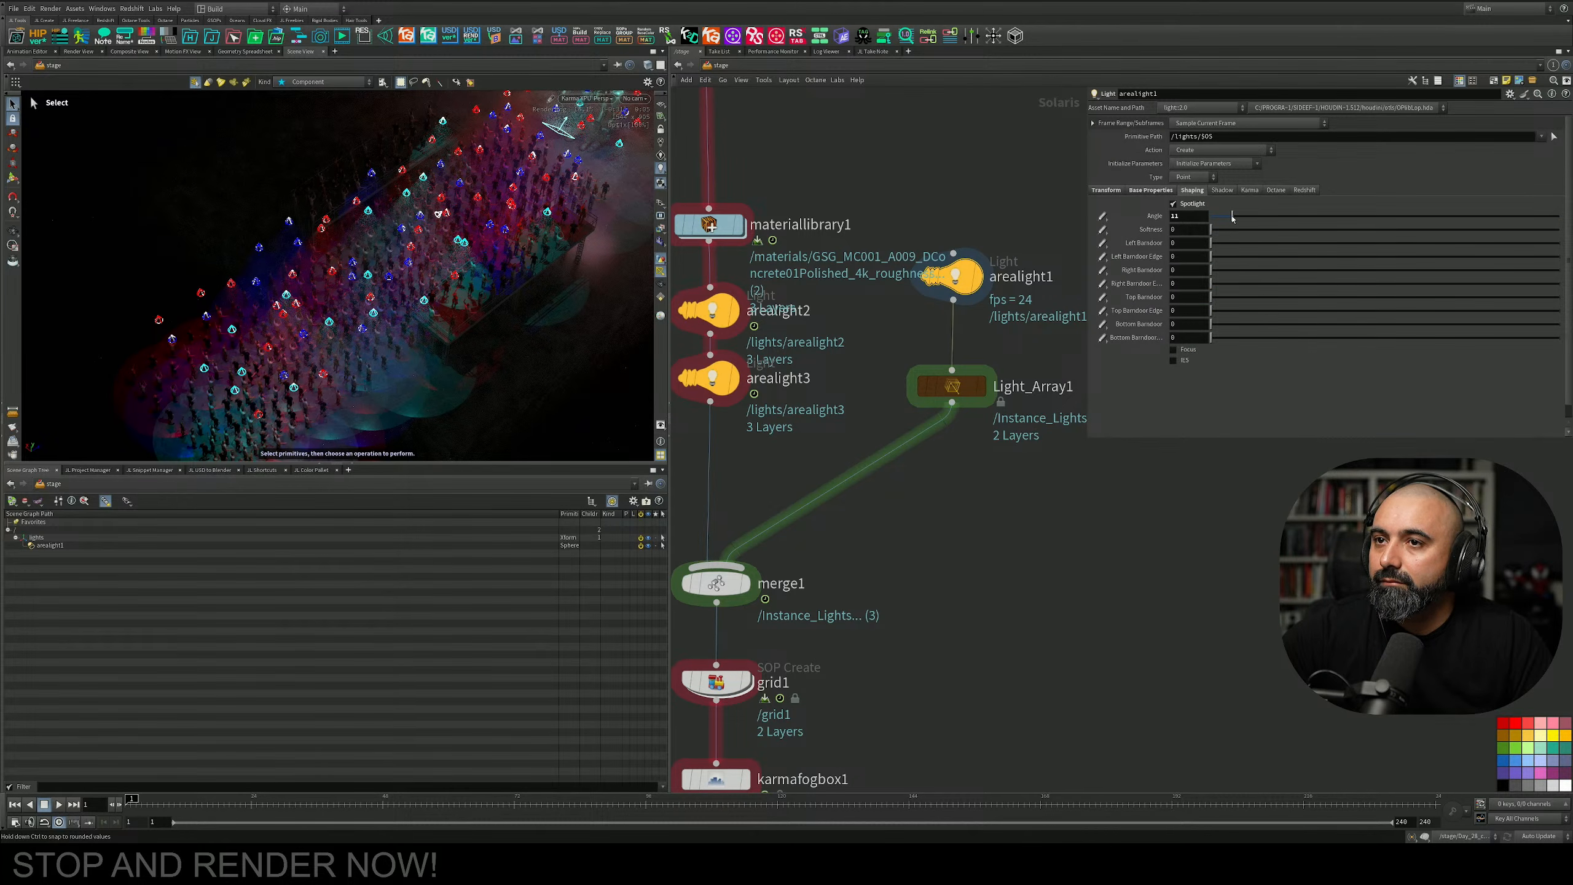
{"action": "left_click_drag", "start_coordinate": [1232, 218], "coordinate": [1231, 218]}
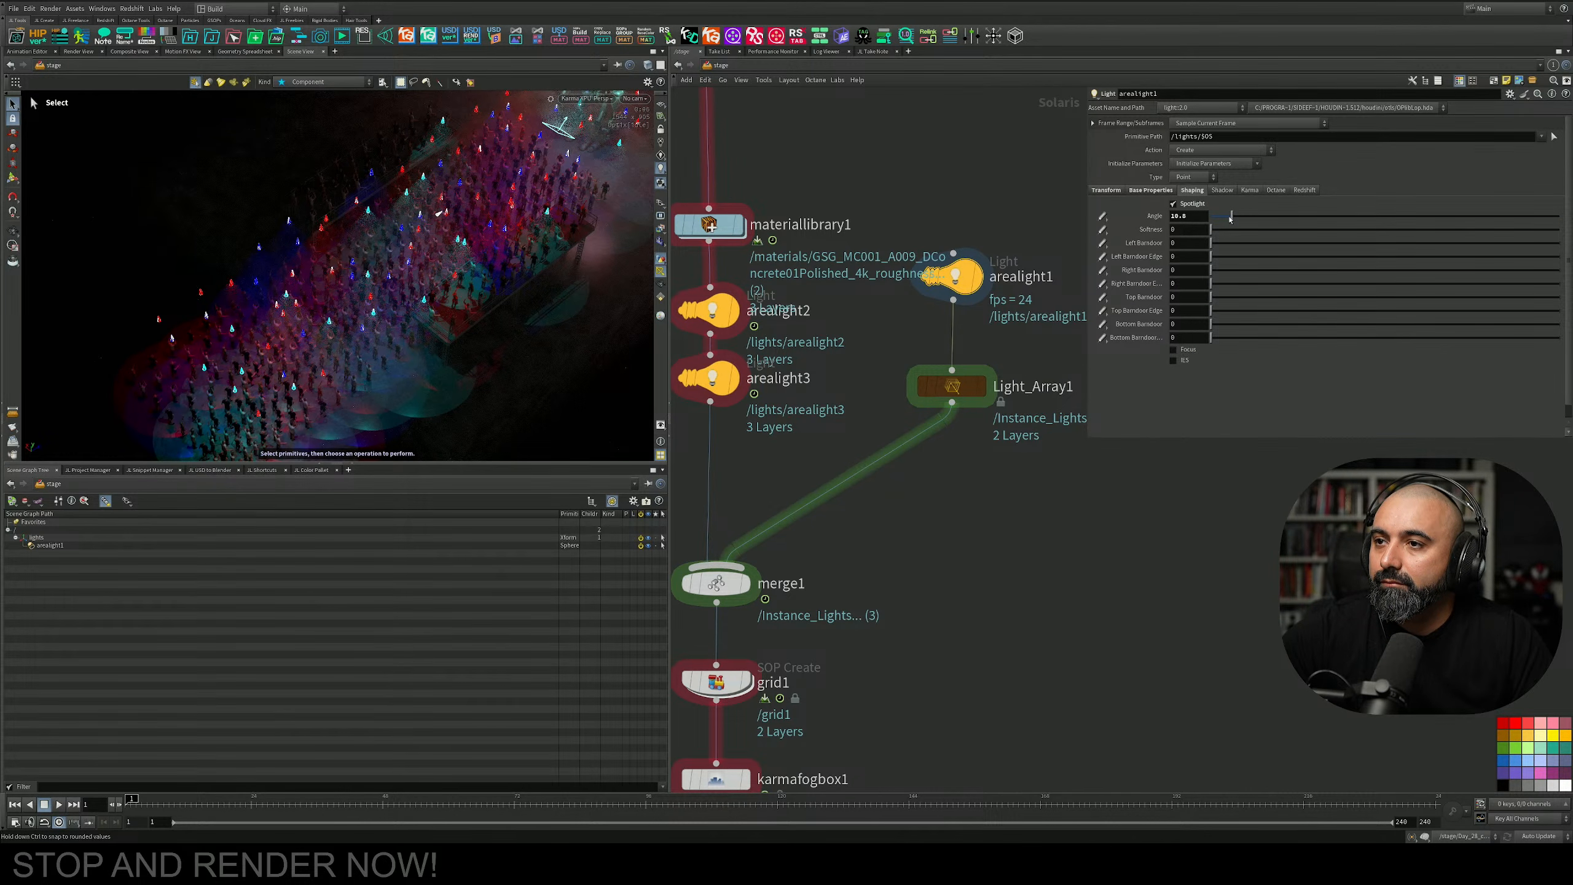
{"action": "left_click_drag", "start_coordinate": [1243, 229], "coordinate": [1250, 230]}
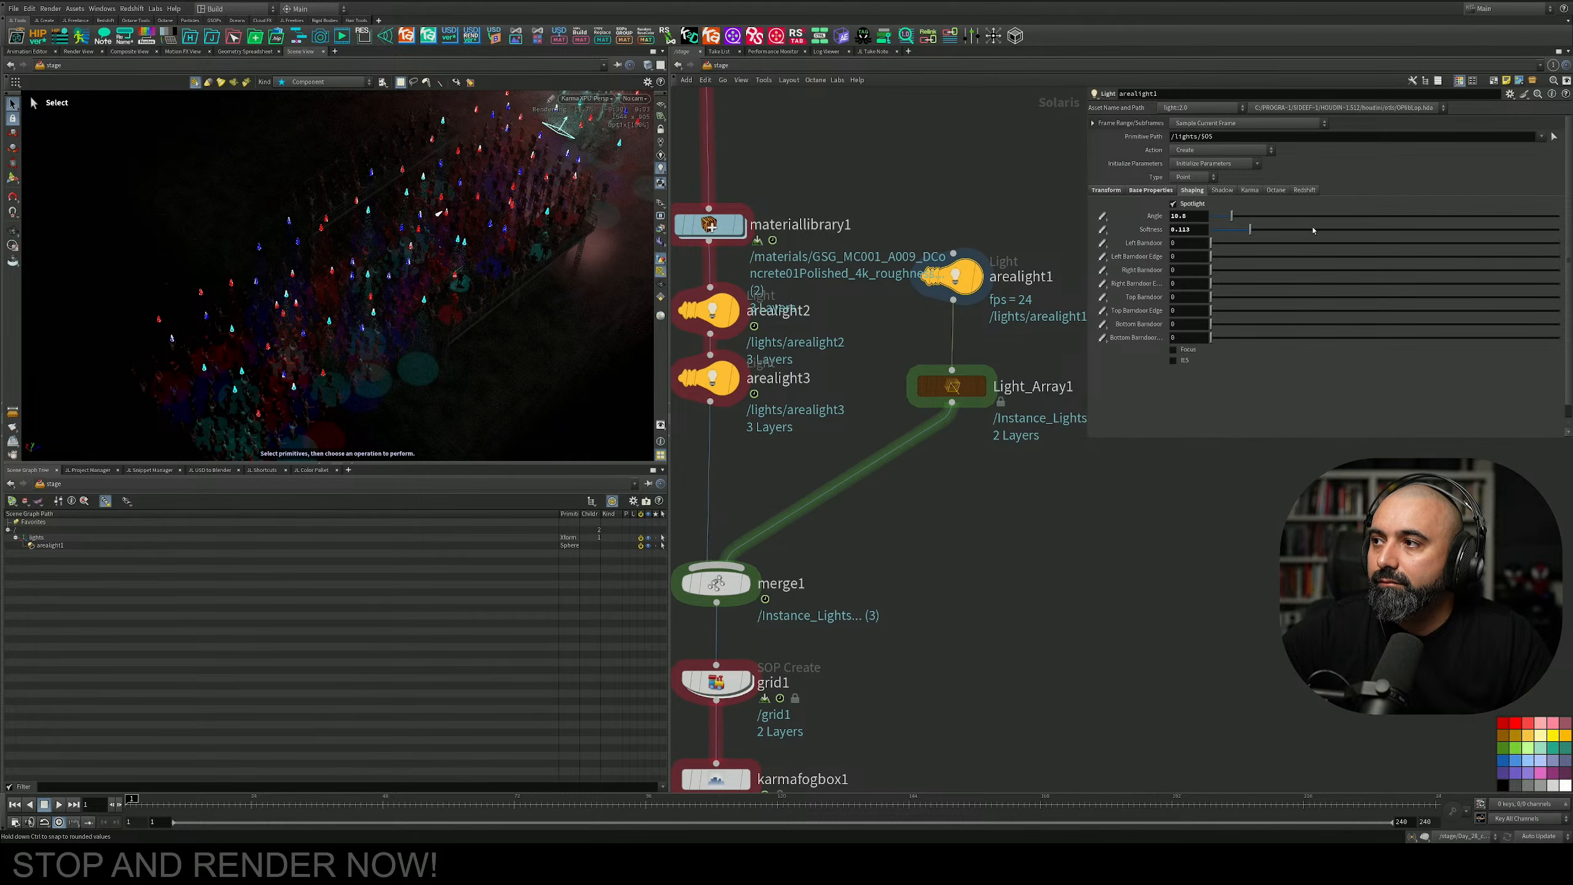
{"action": "left_click_drag", "start_coordinate": [1313, 231], "coordinate": [1372, 230]}
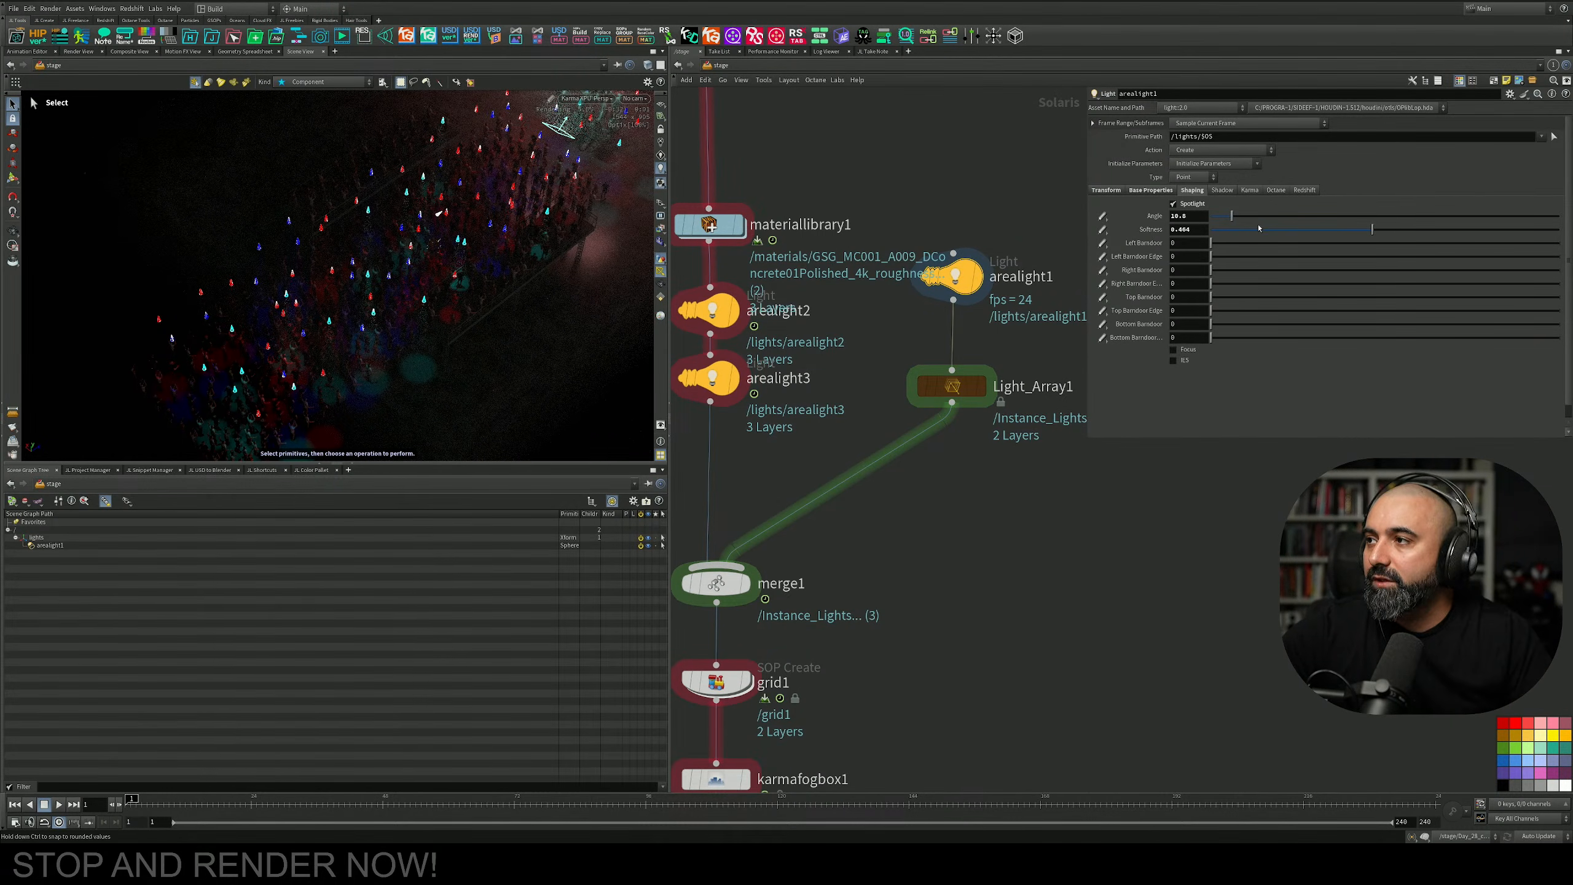
Look through camera4 and raise the arealight1 exposure to 2.
{"action": "left_click", "coordinate": [649, 95]}
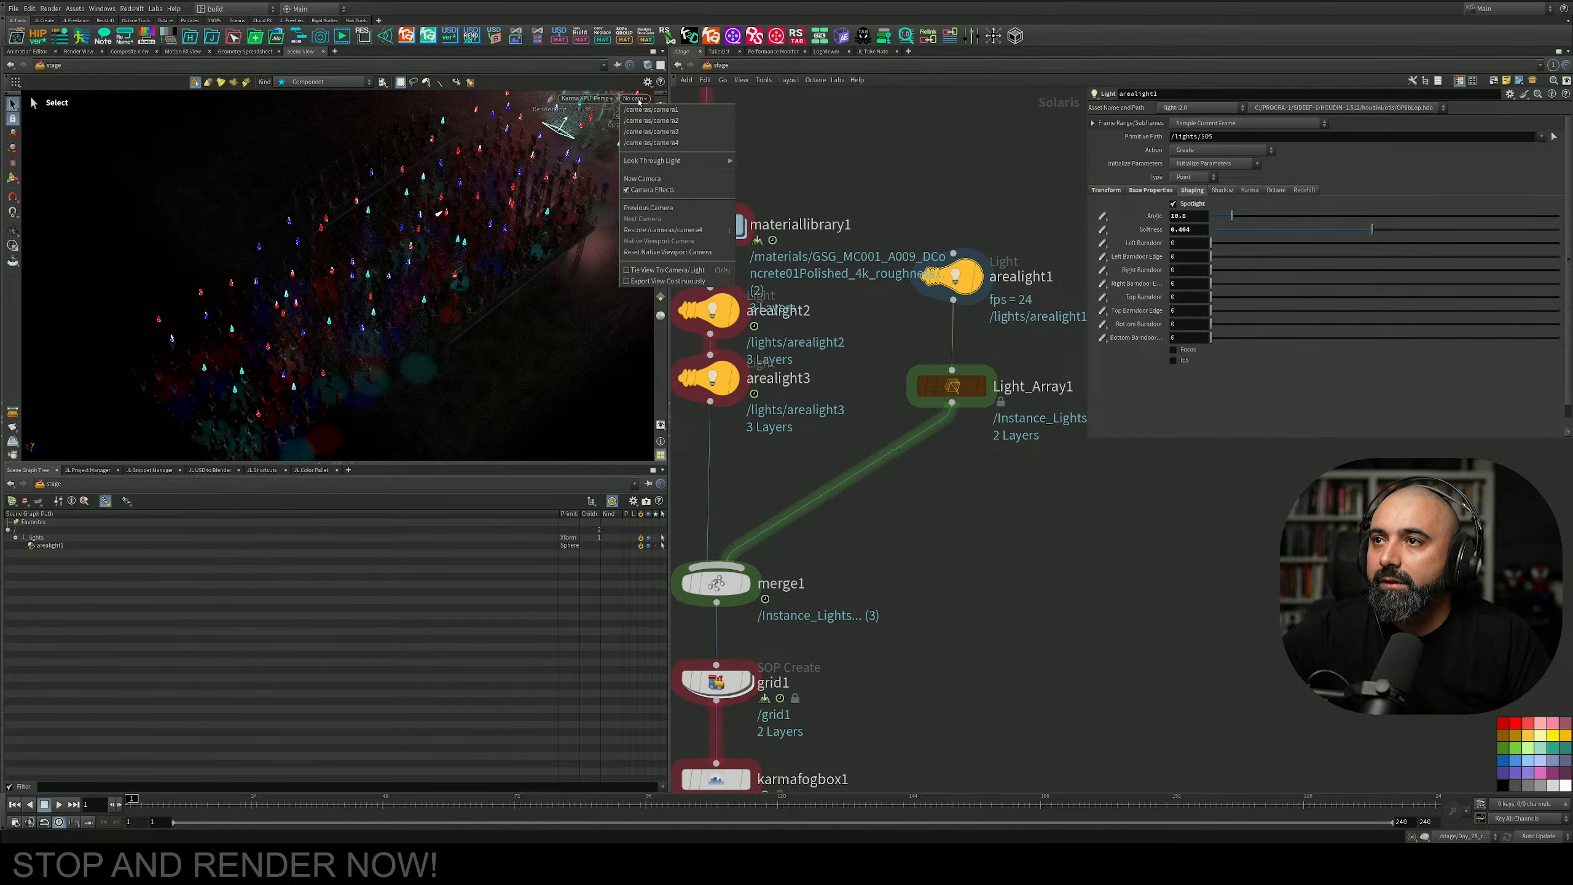
{"action": "left_click", "coordinate": [646, 148]}
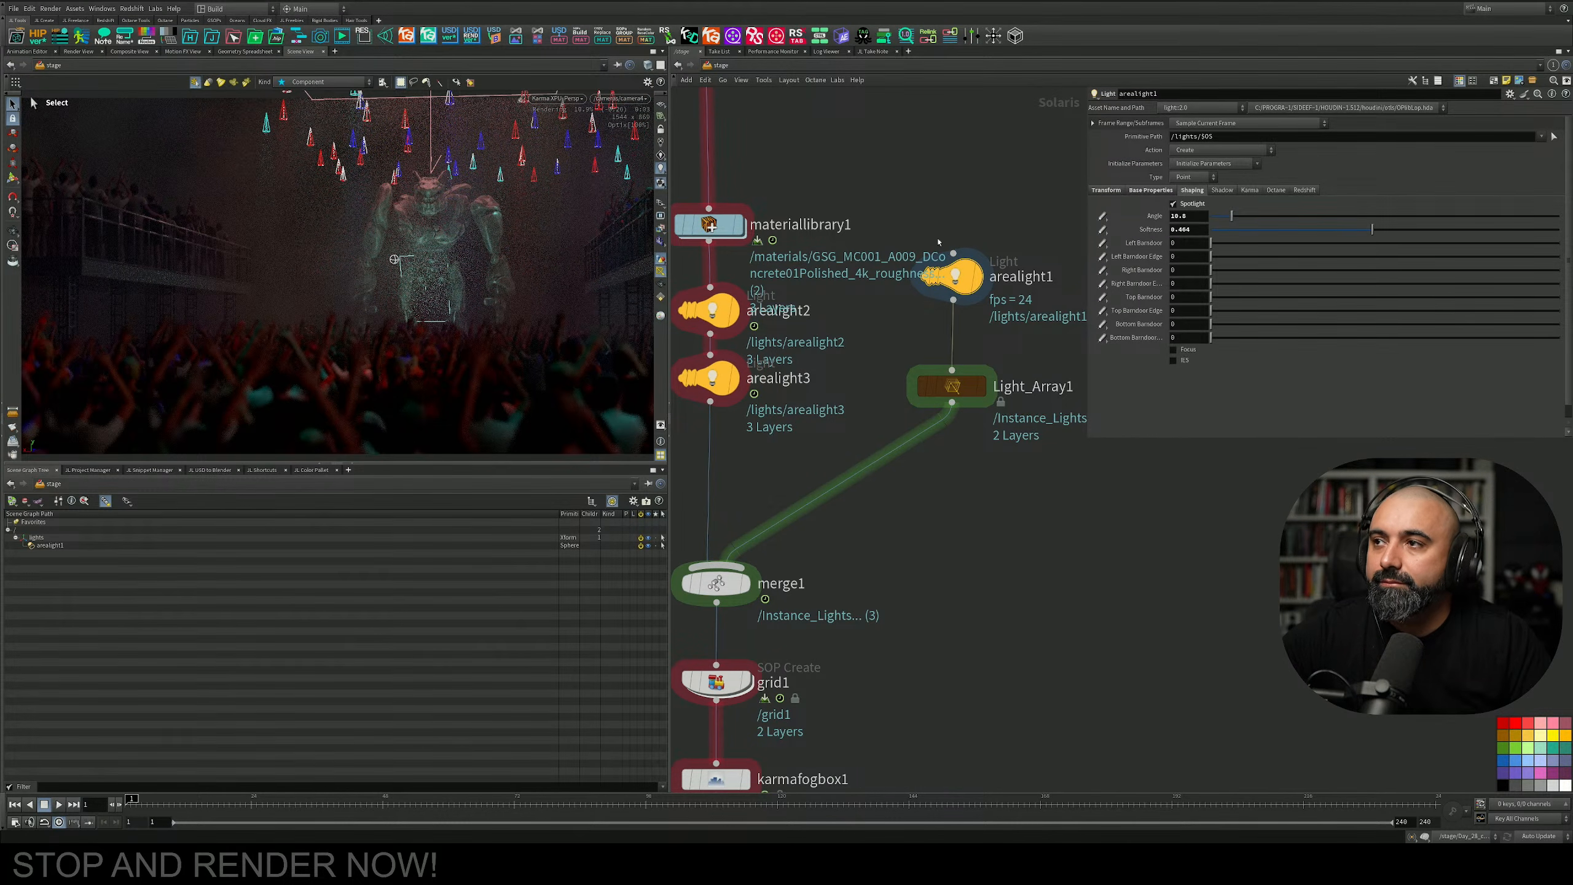
{"action": "left_click", "coordinate": [1145, 191]}
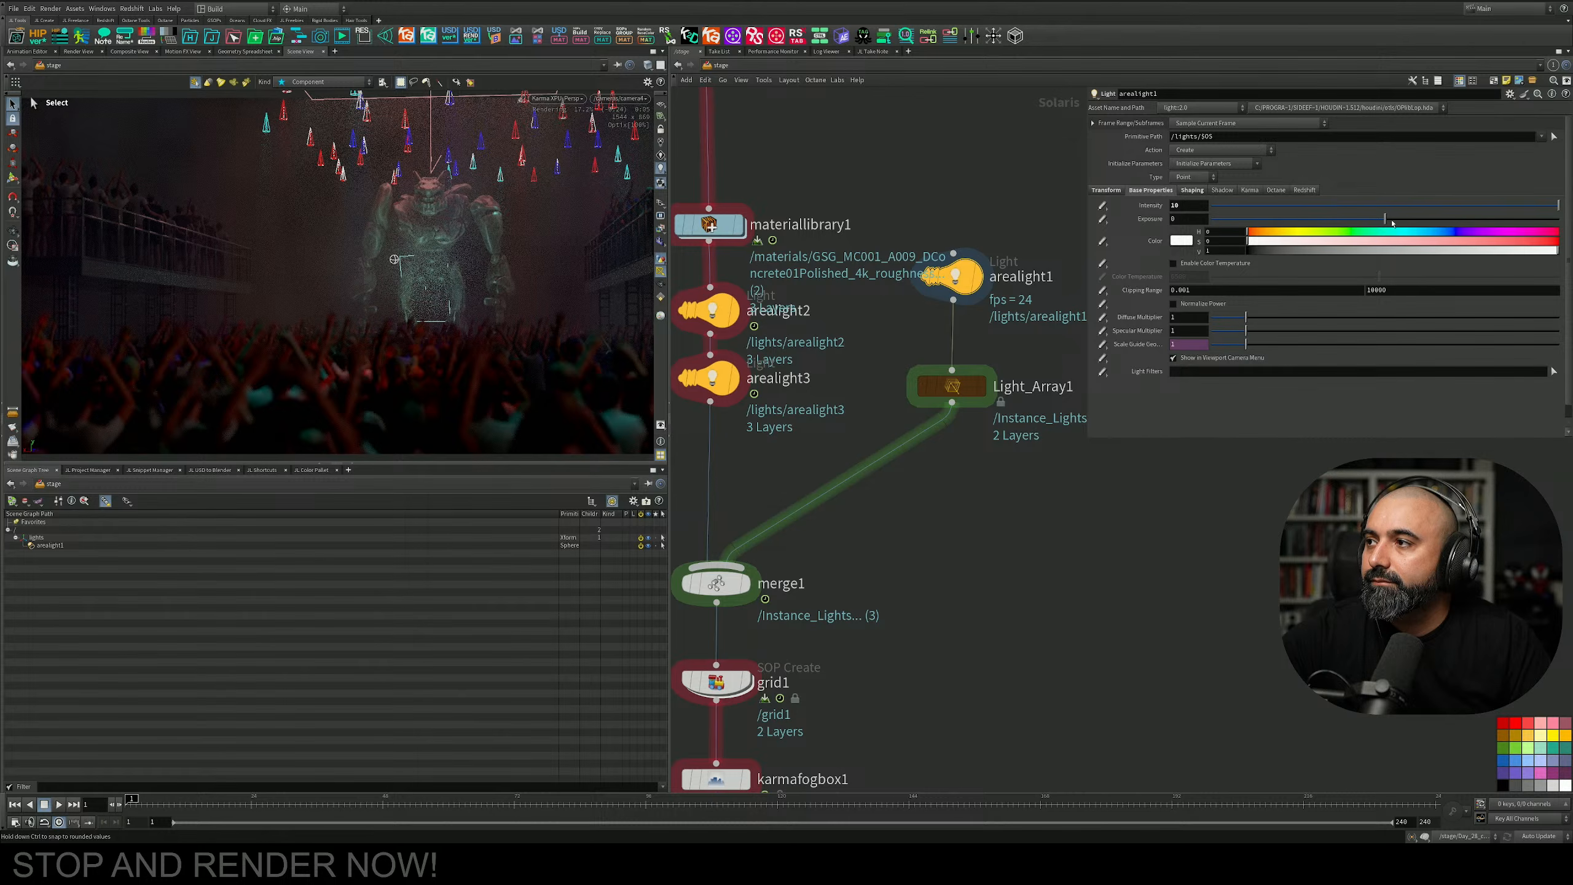
{"action": "left_click_drag", "start_coordinate": [1413, 220], "coordinate": [1421, 219]}
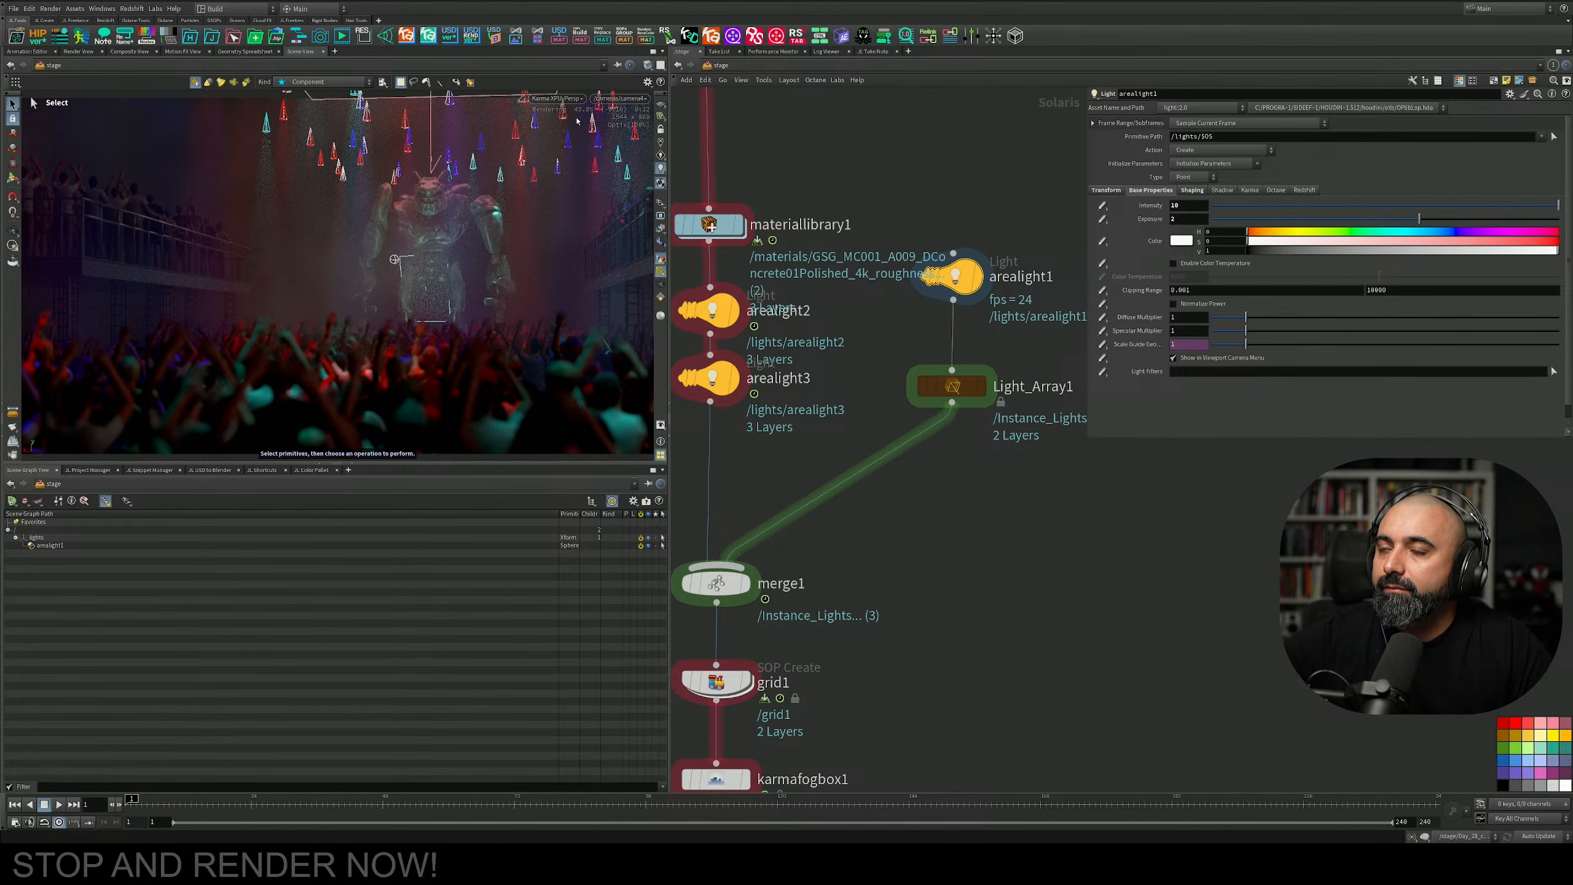
Hide the light guides in the viewport and select the camera4 node at the end of the network.
{"action": "left_click", "coordinate": [561, 102]}
{"action": "left_click", "coordinate": [592, 127]}
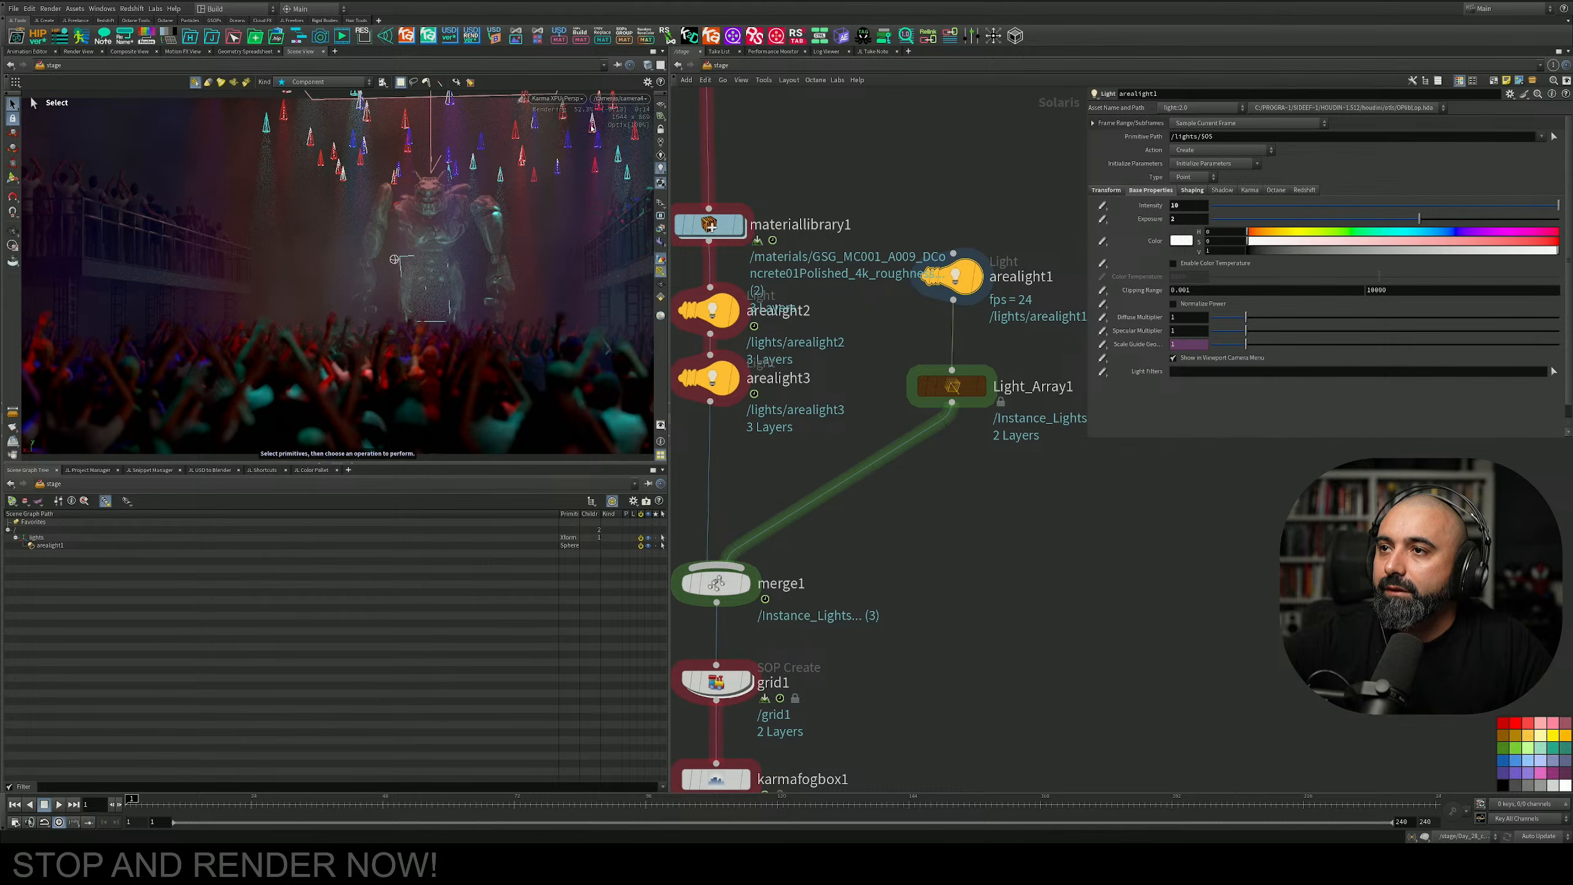
{"action": "left_click", "coordinate": [659, 271]}
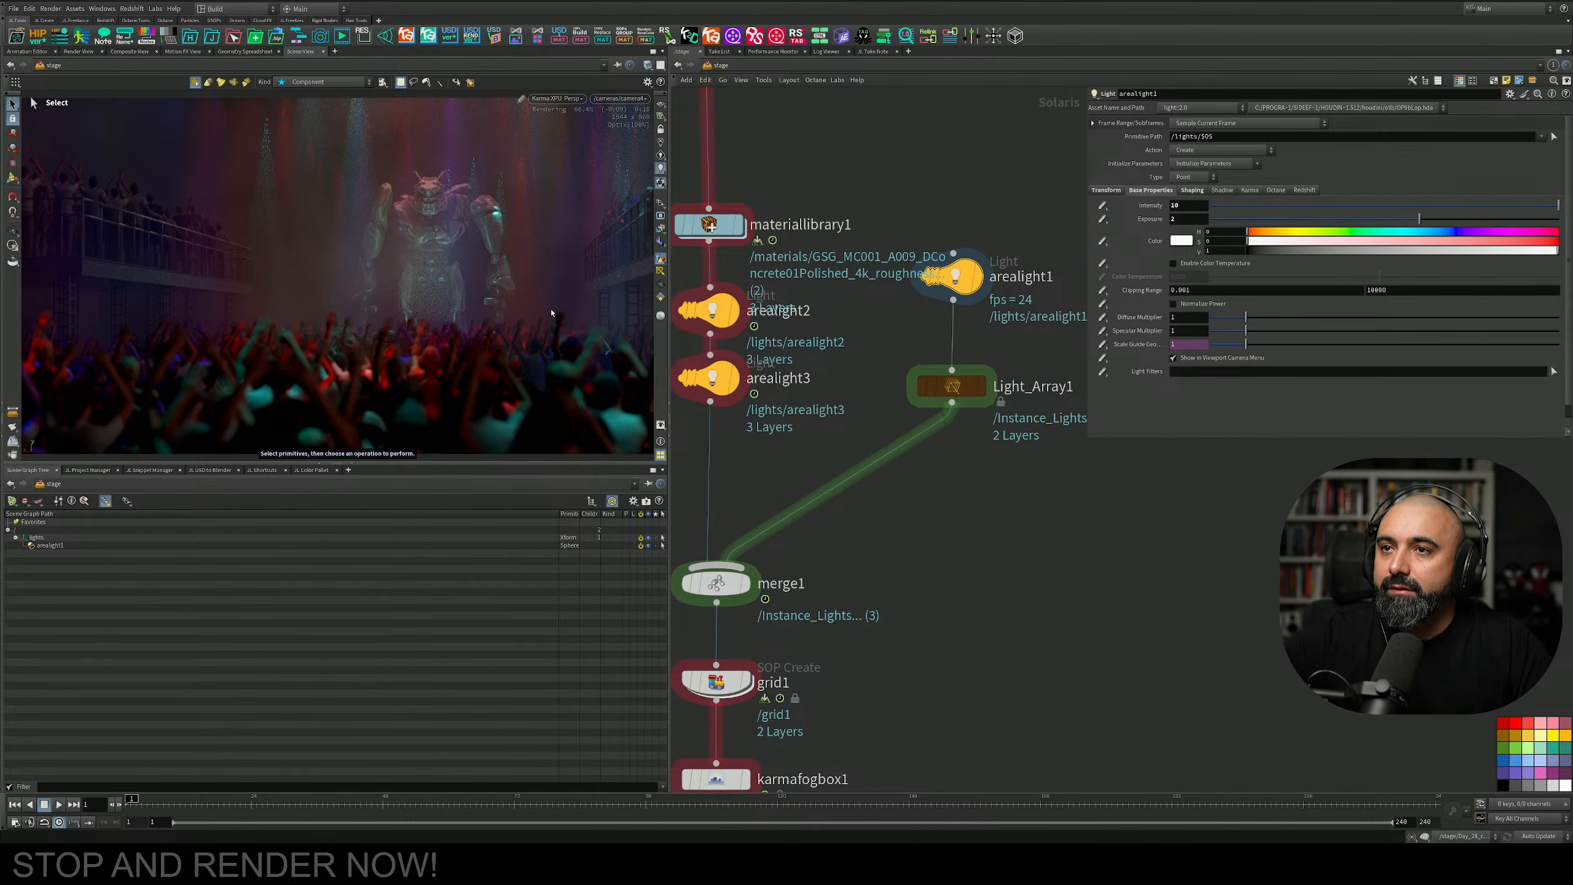
{"action": "mouse_move", "coordinate": [811, 465]}
{"action": "middle_mouse_down"}
{"action": "mouse_move", "coordinate": [819, 159]}
{"action": "mouse_move", "coordinate": [906, 246]}
{"action": "middle_mouse_up"}
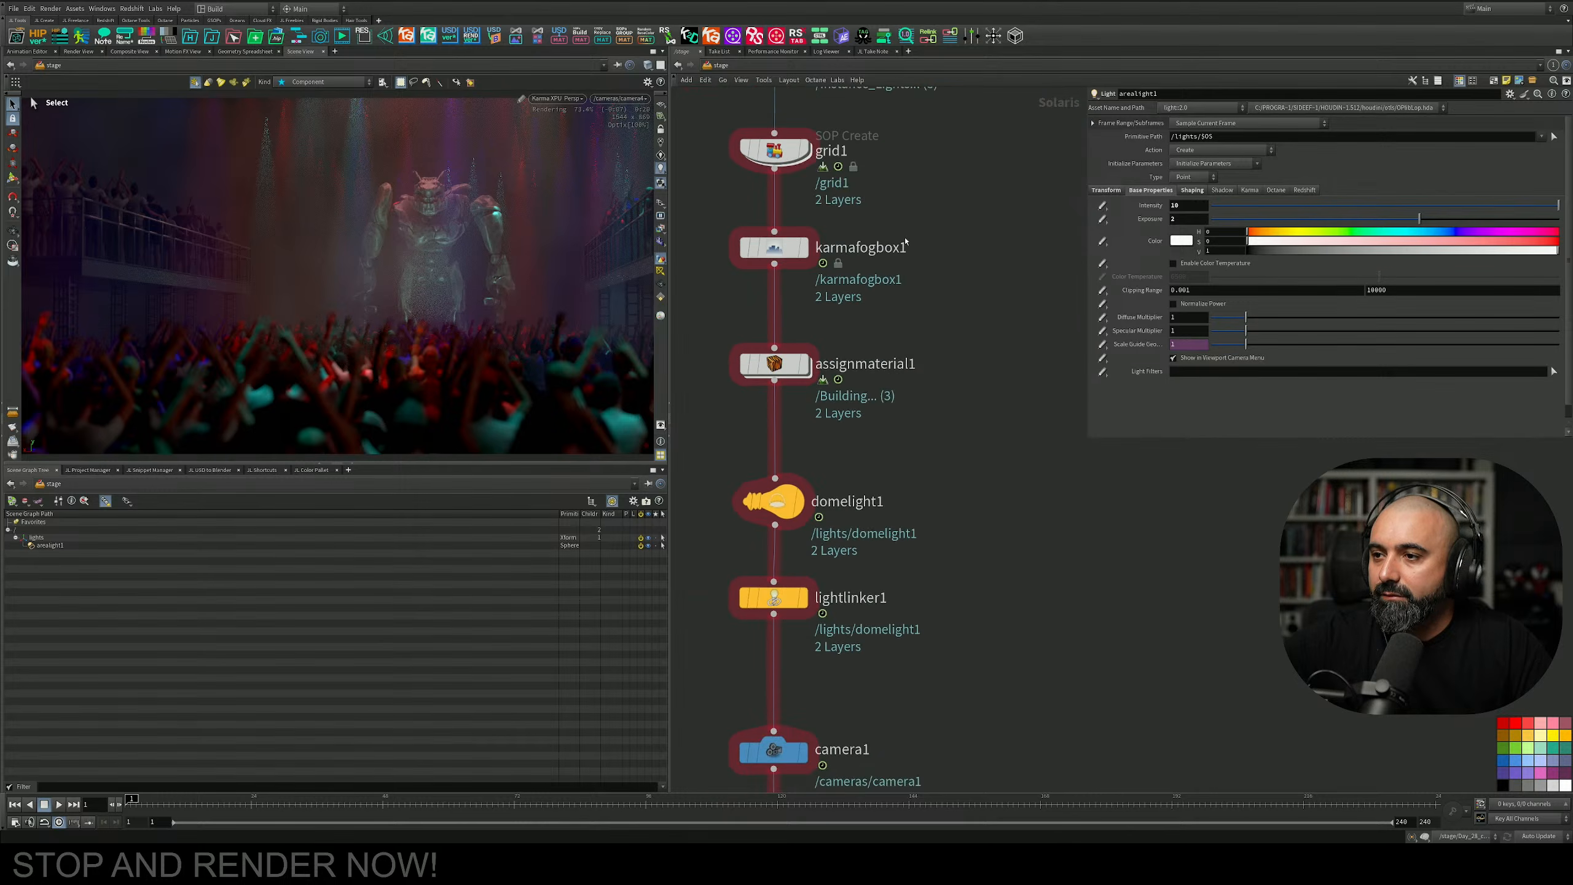
{"action": "mouse_move", "coordinate": [879, 596]}
{"action": "middle_mouse_down"}
{"action": "mouse_move", "coordinate": [893, 394]}
{"action": "mouse_move", "coordinate": [888, 421]}
{"action": "middle_mouse_up"}
{"action": "middle_click_drag", "start_coordinate": [863, 544], "coordinate": [875, 327]}
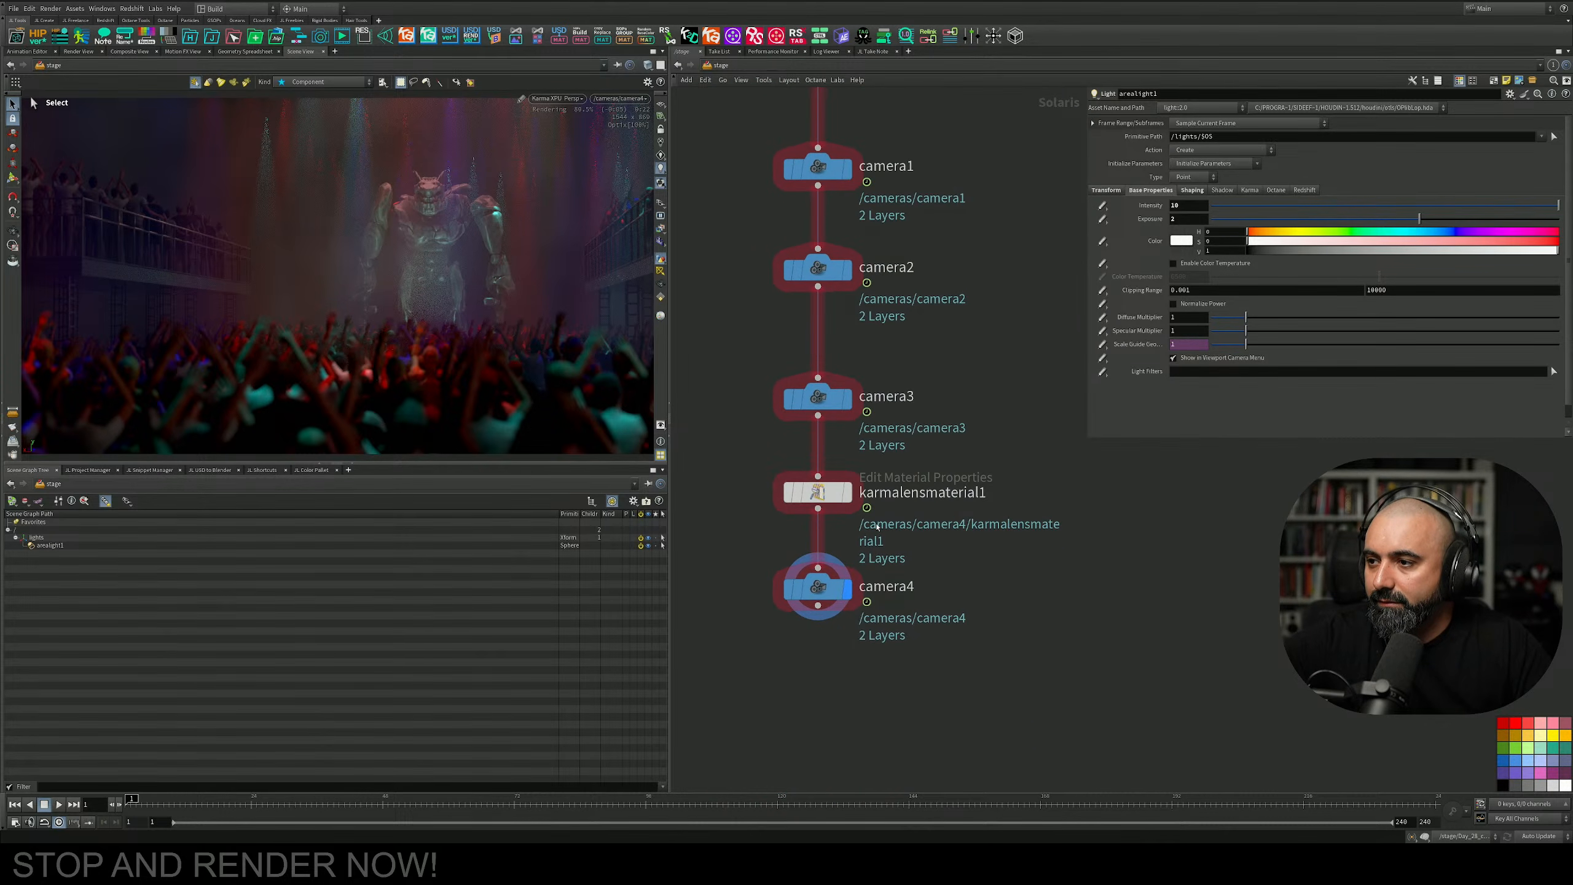
{"action": "left_click_drag", "start_coordinate": [872, 531], "coordinate": [757, 601]}
Check the crowd lighting through camera3, camera2 and camera1, and return to camera4.
{"action": "left_click", "coordinate": [619, 98]}
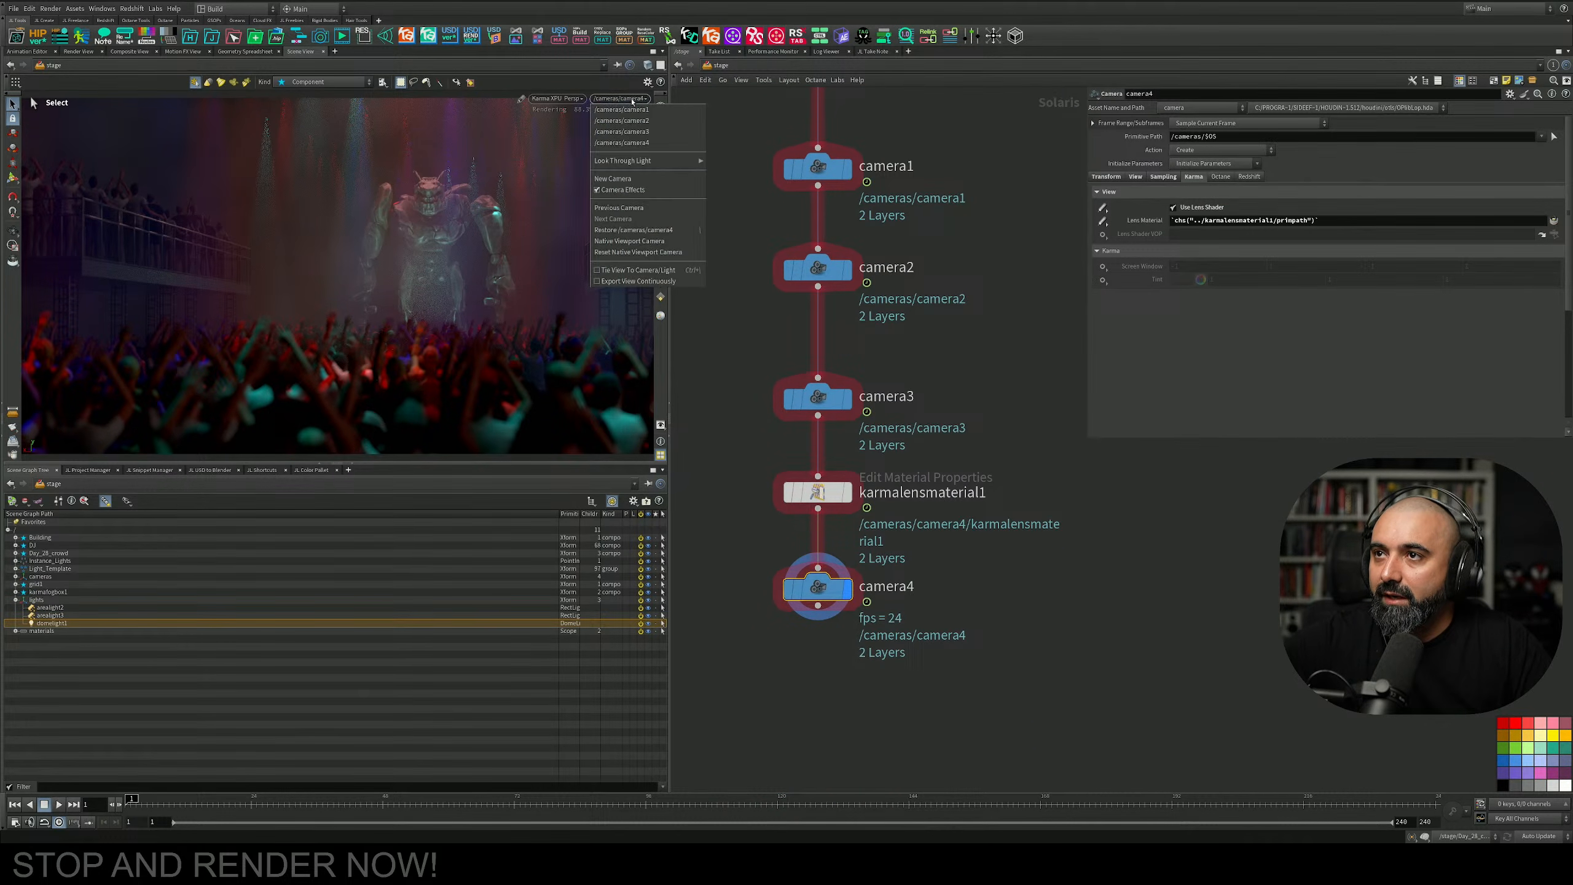
{"action": "left_click", "coordinate": [635, 136]}
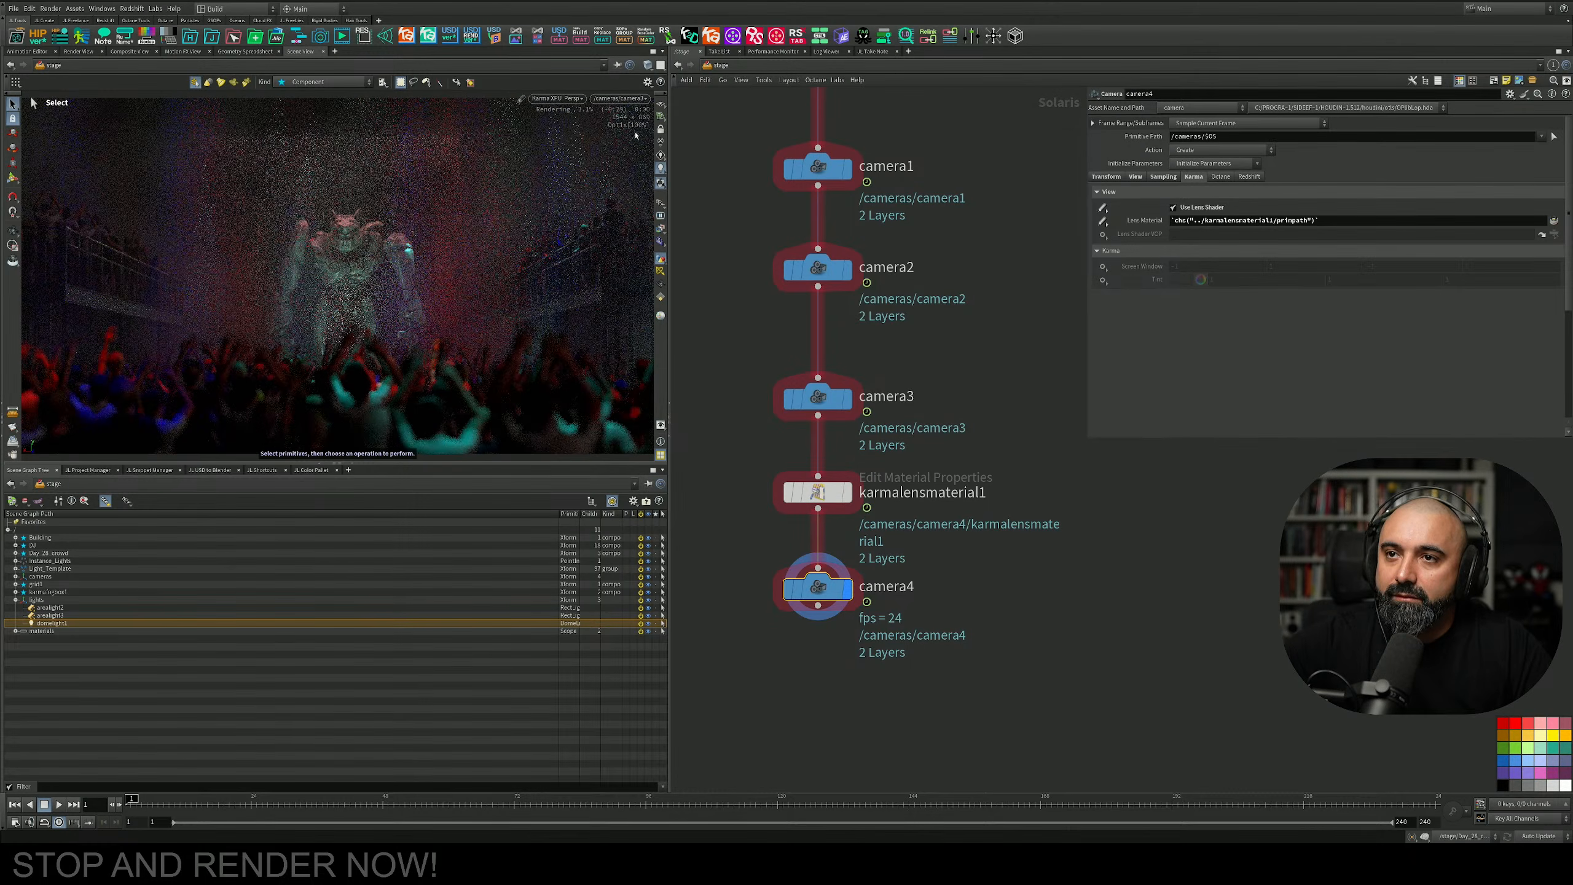
{"action": "left_click", "coordinate": [617, 98]}
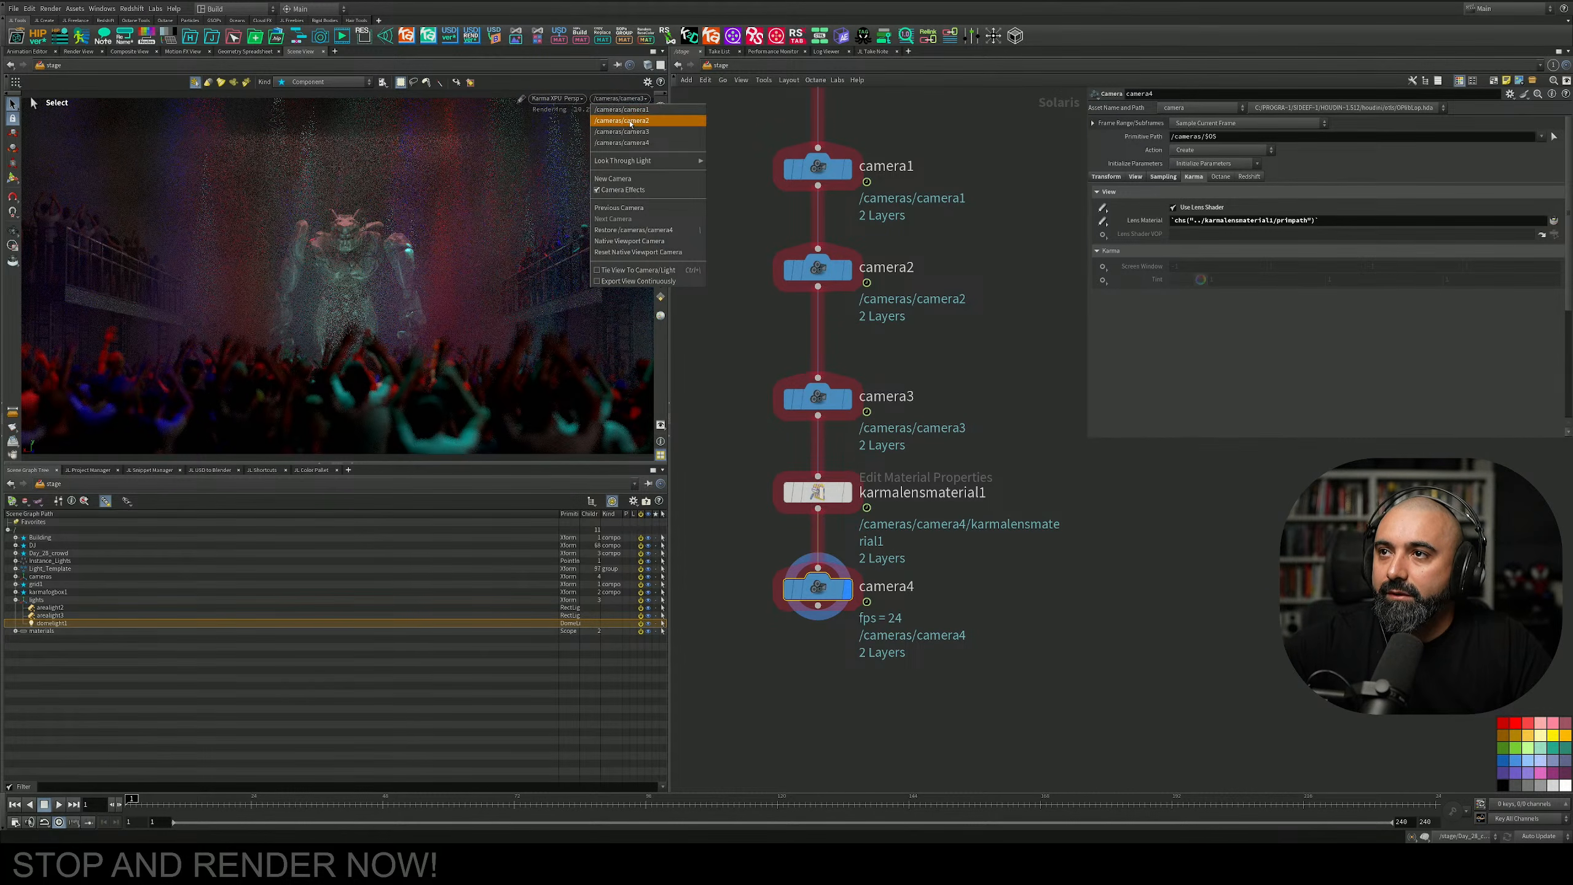
{"action": "left_click", "coordinate": [630, 121]}
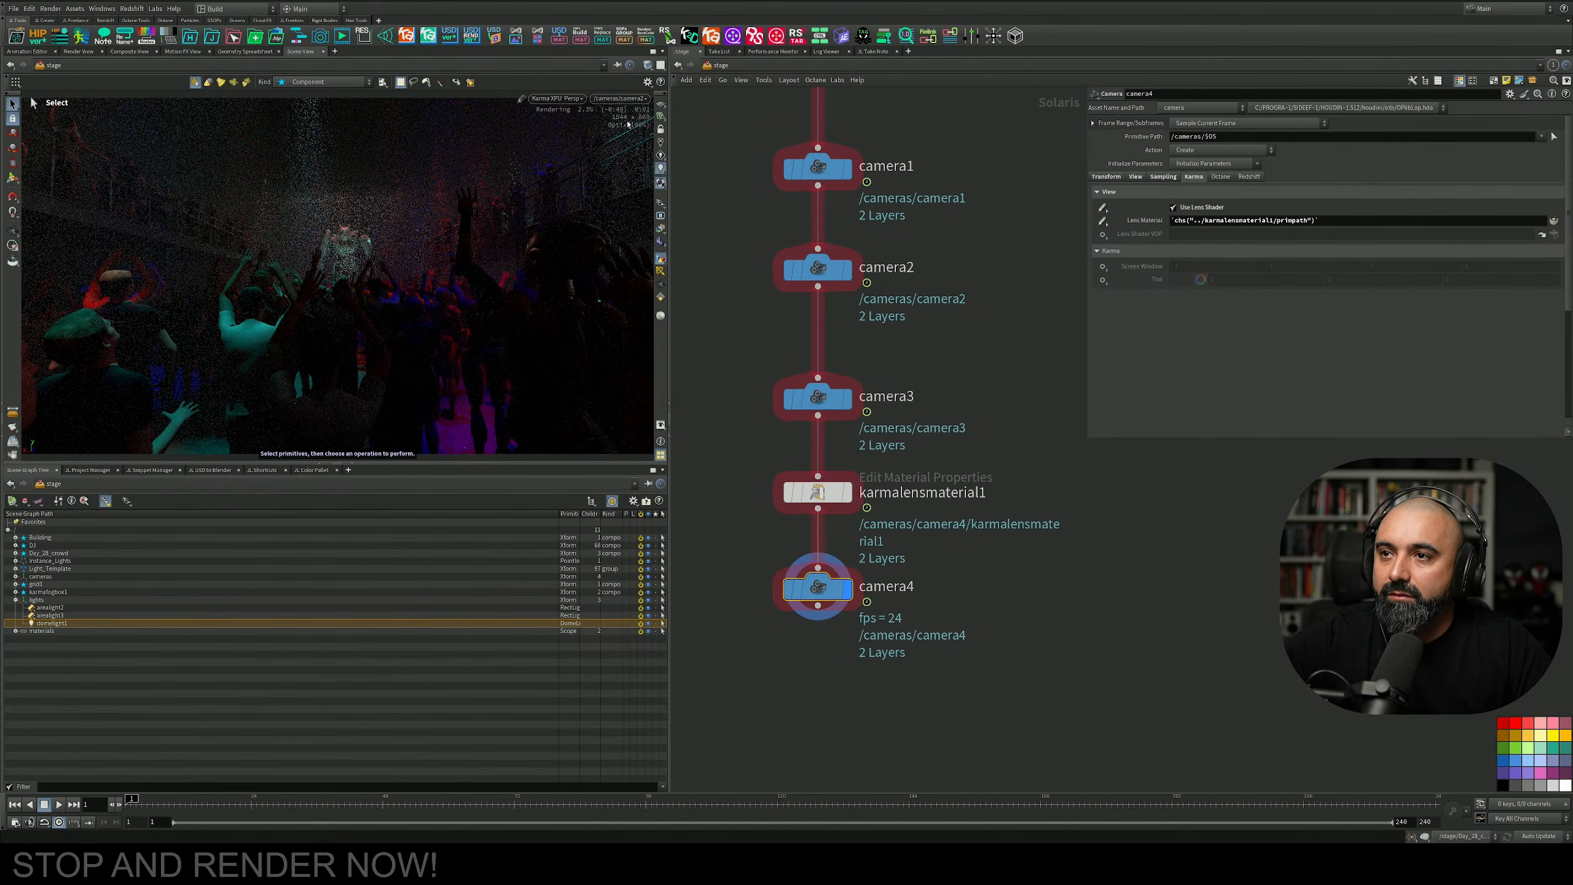
{"action": "left_click", "coordinate": [620, 99]}
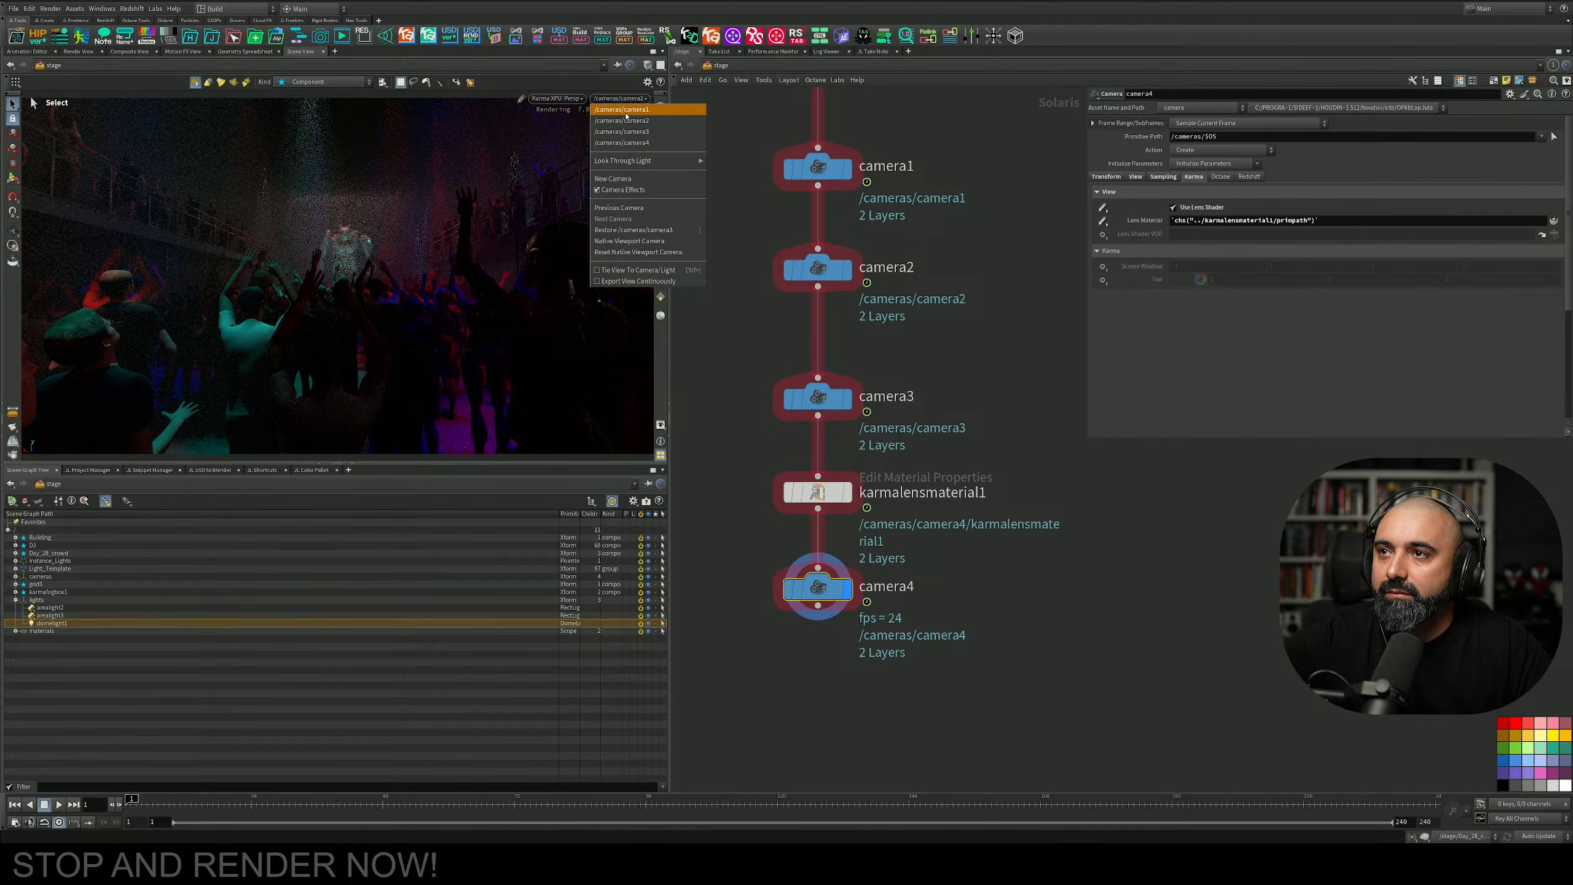
{"action": "left_click", "coordinate": [626, 113]}
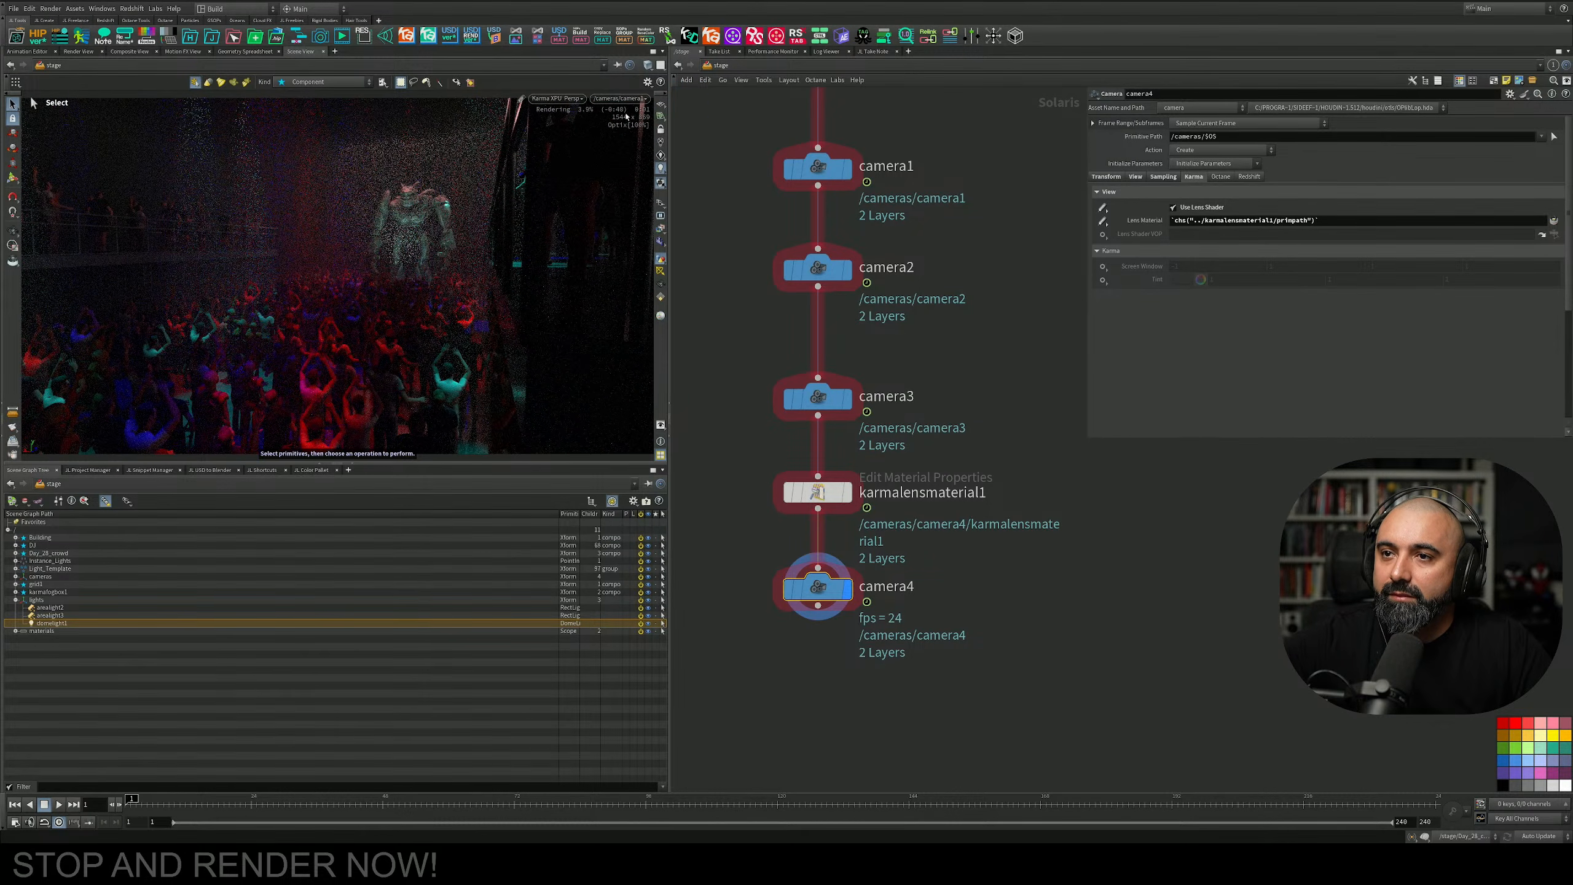
{"action": "left_click", "coordinate": [620, 99]}
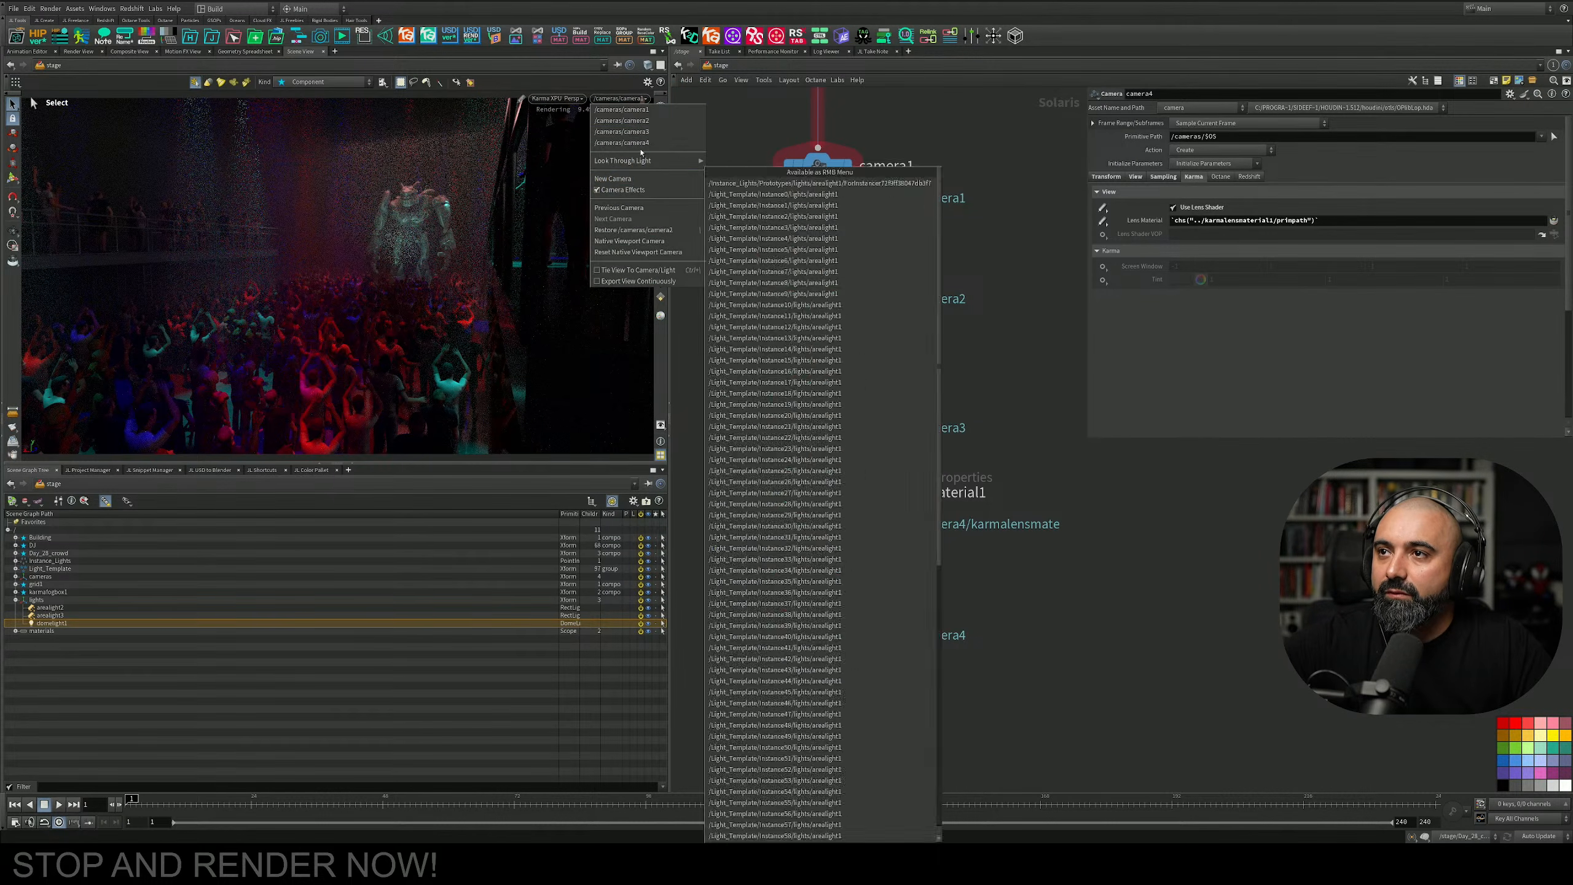
{"action": "left_click", "coordinate": [642, 144]}
Look through camera4 again and lock the camera to the view so that navigation moves it.
{"action": "key", "text": "Escape"}
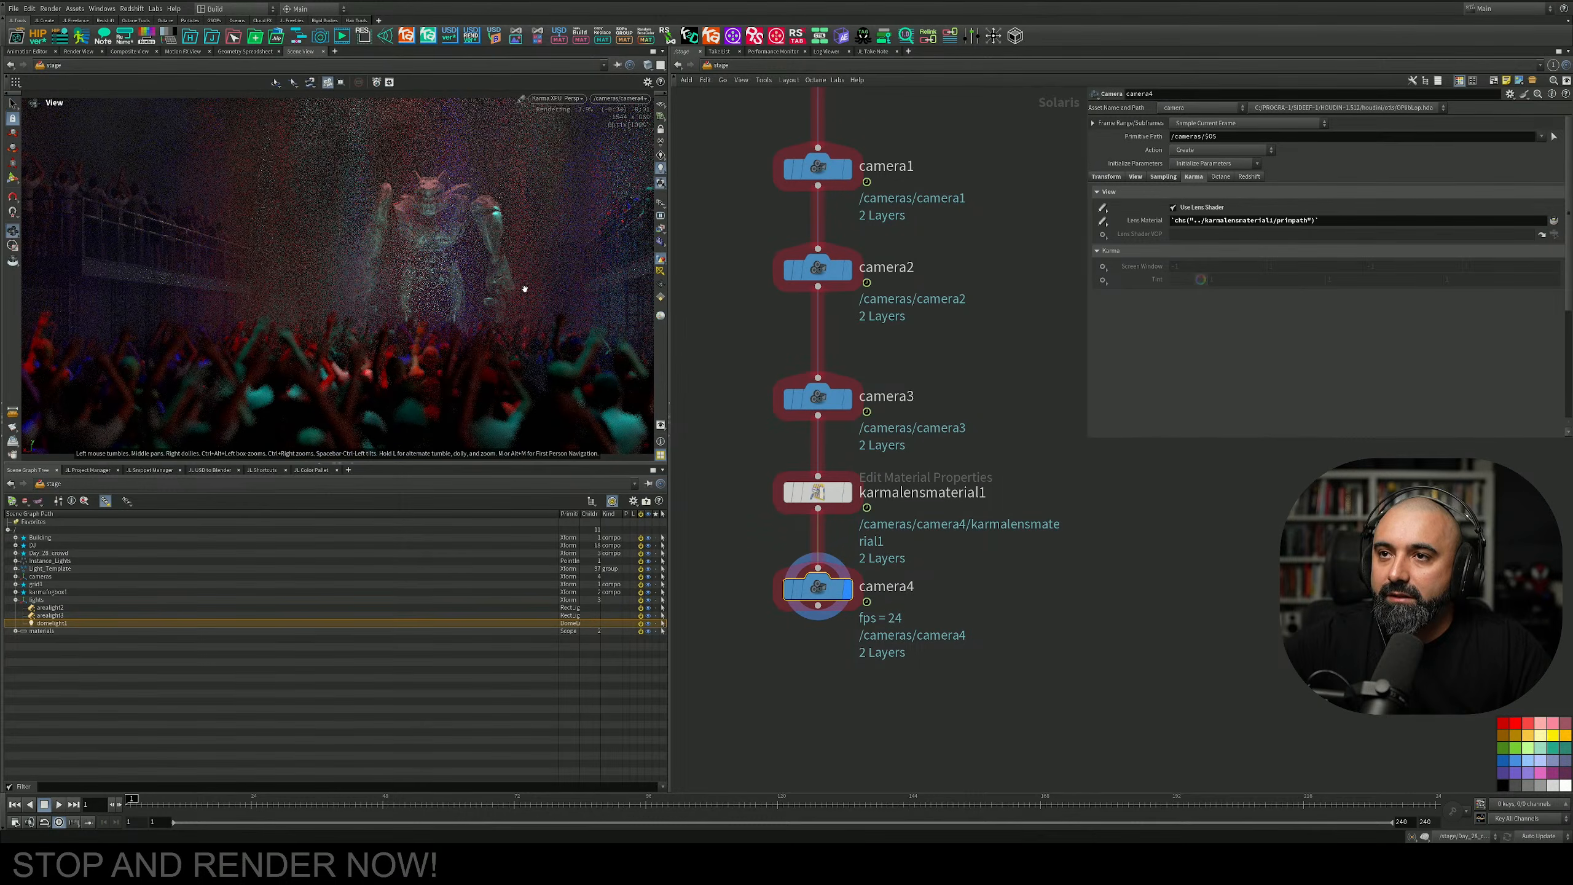
{"action": "left_click_drag", "start_coordinate": [519, 301], "coordinate": [486, 323]}
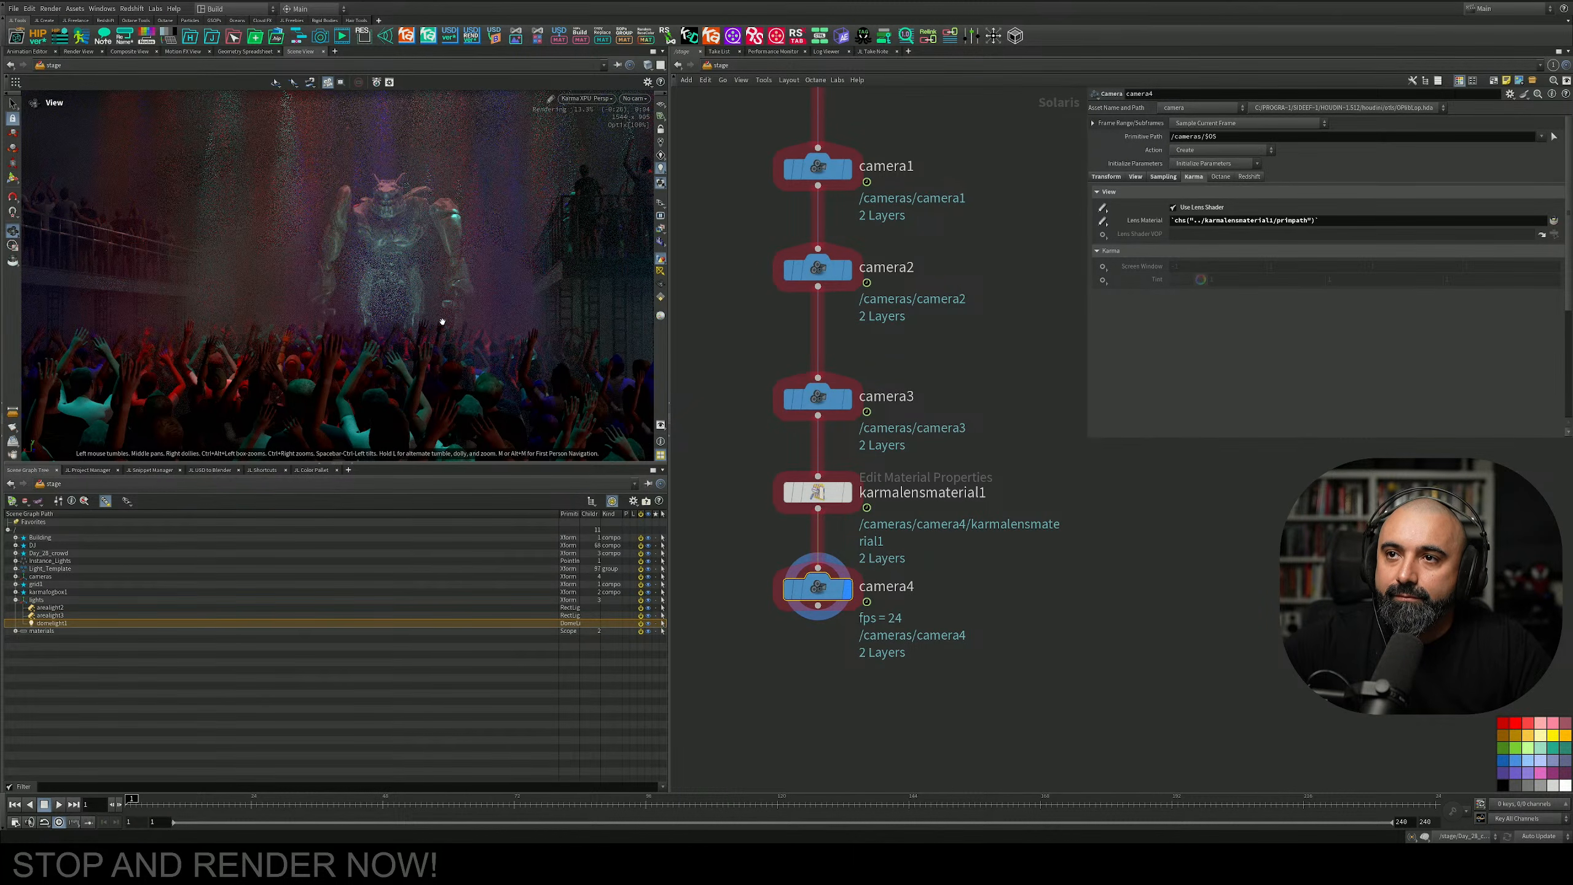
{"action": "key", "text": "s"}
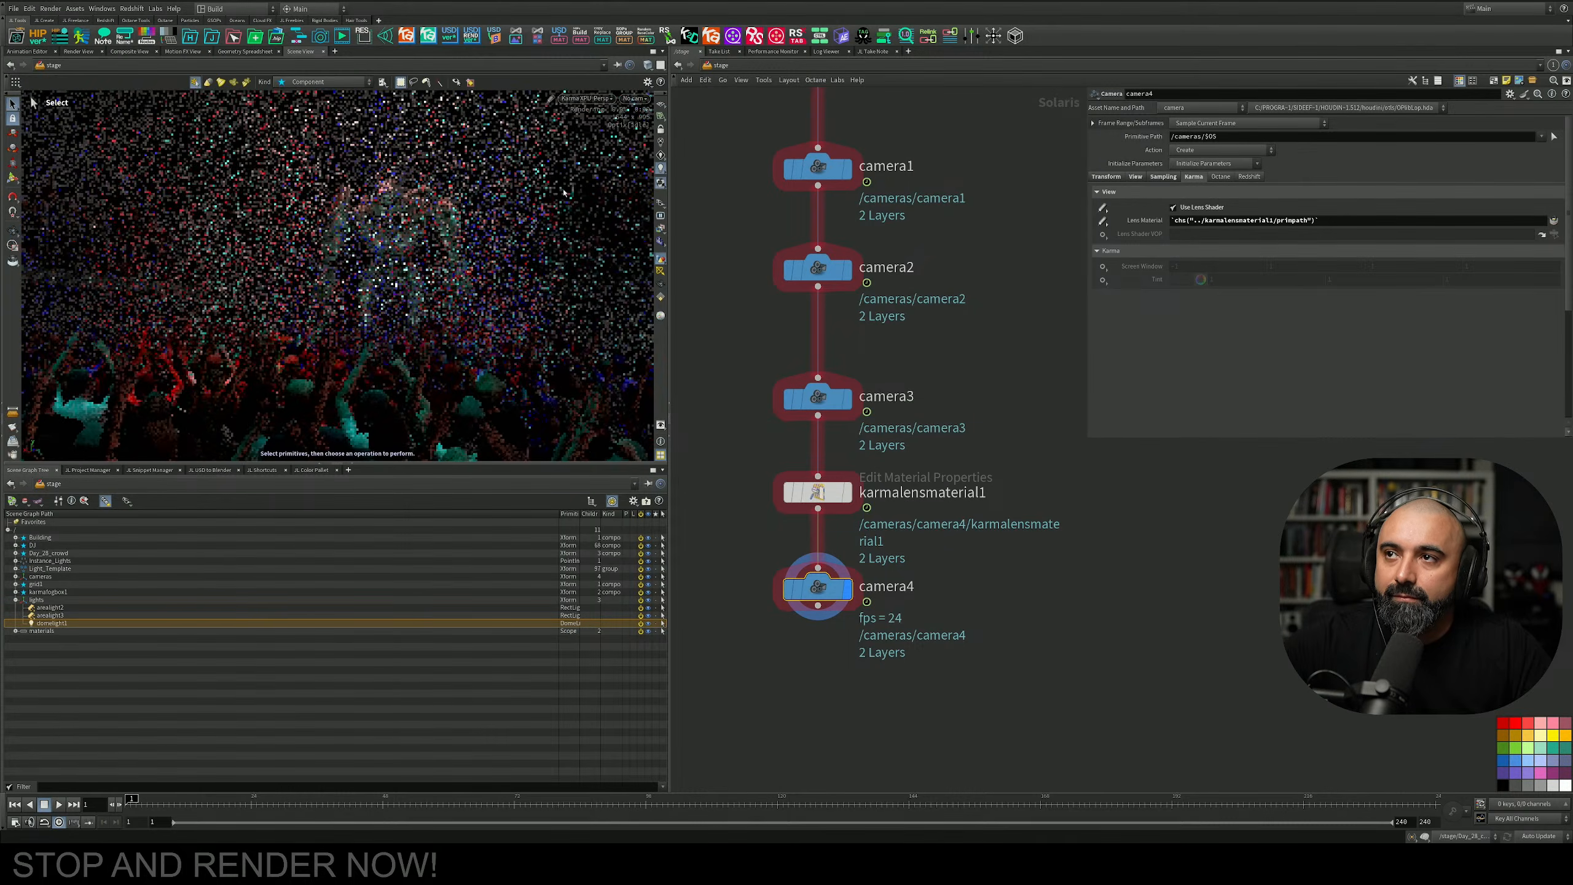
{"action": "left_click", "coordinate": [302, 321]}
{"action": "left_click", "coordinate": [634, 99]}
{"action": "left_click", "coordinate": [663, 143]}
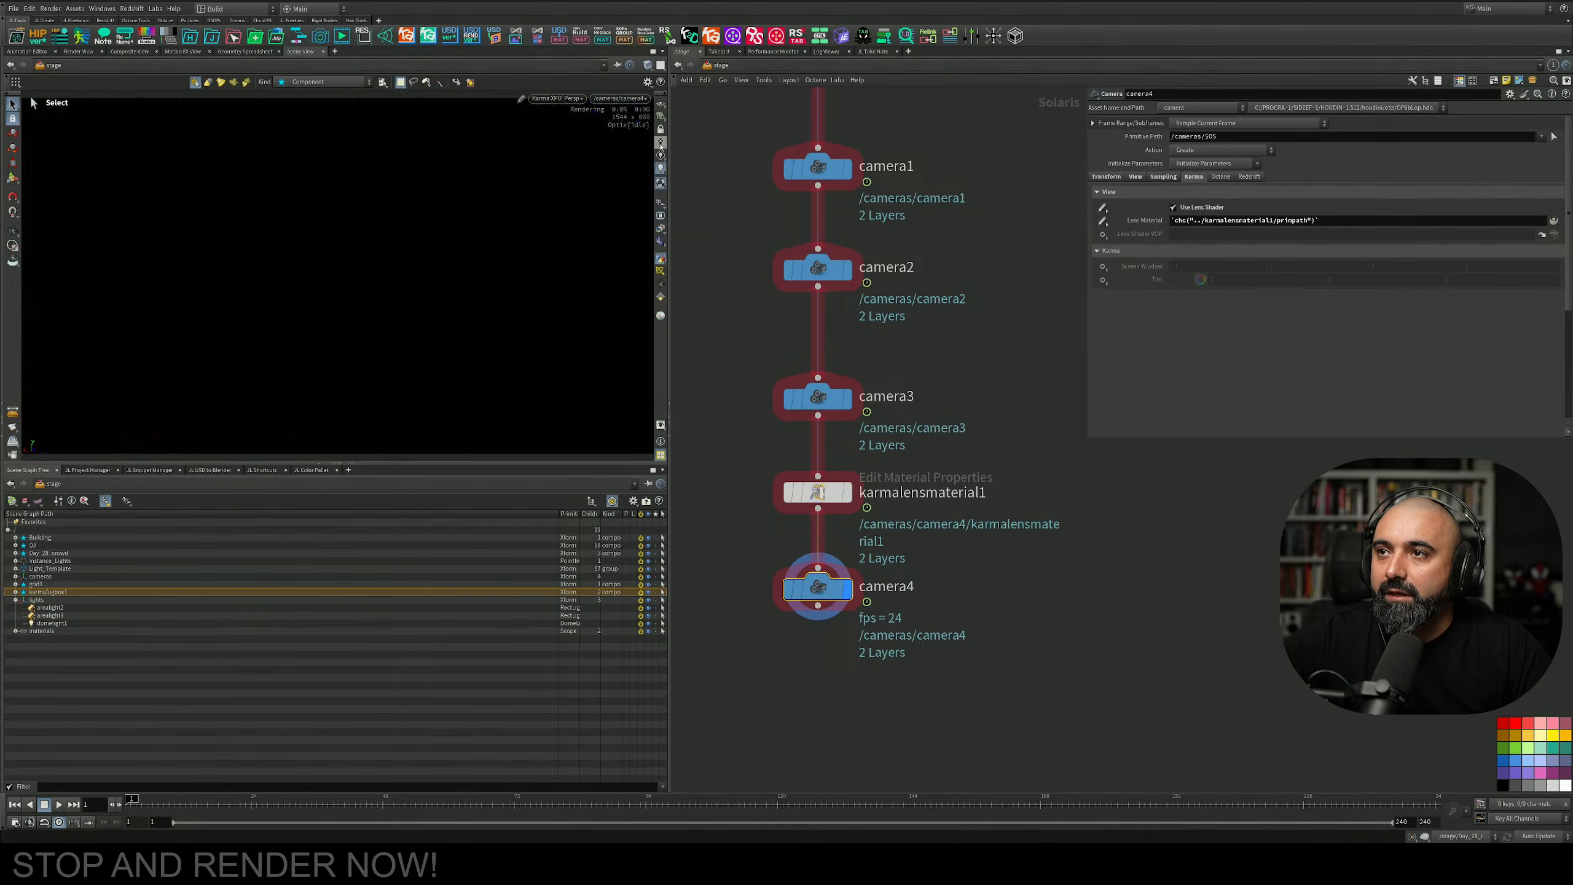
{"action": "left_click", "coordinate": [661, 130]}
Reframe camera4 to a raised view over the crowd with the giant robot centred in the upper part of the frame.
{"action": "key", "text": "Escape"}
{"action": "middle_click_drag", "start_coordinate": [502, 260], "coordinate": [484, 273]}
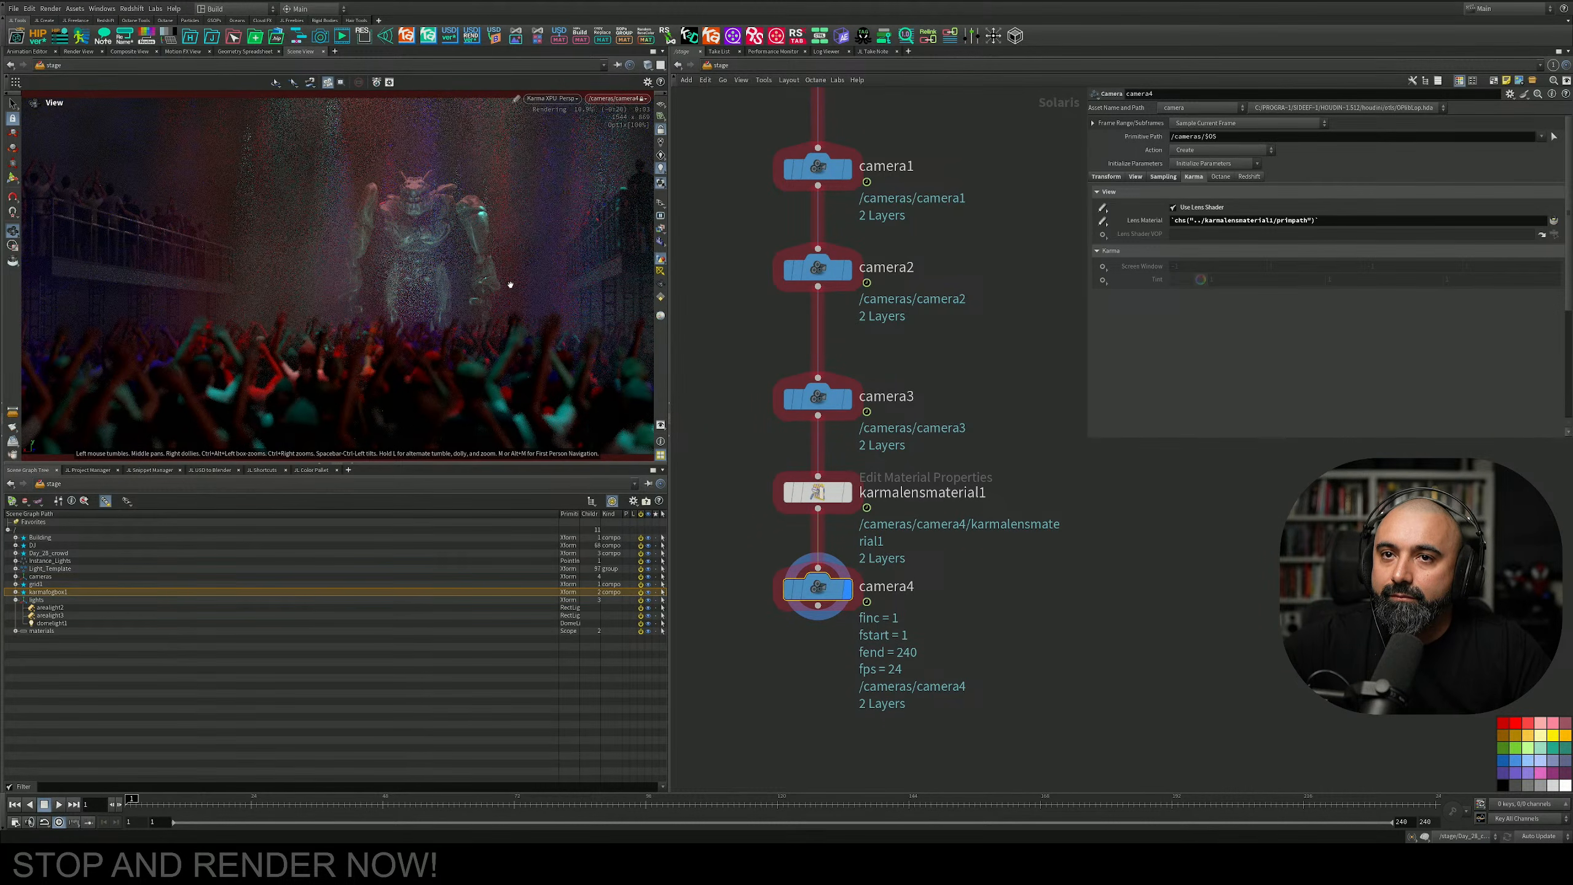
{"action": "middle_click_drag", "start_coordinate": [510, 285], "coordinate": [497, 284]}
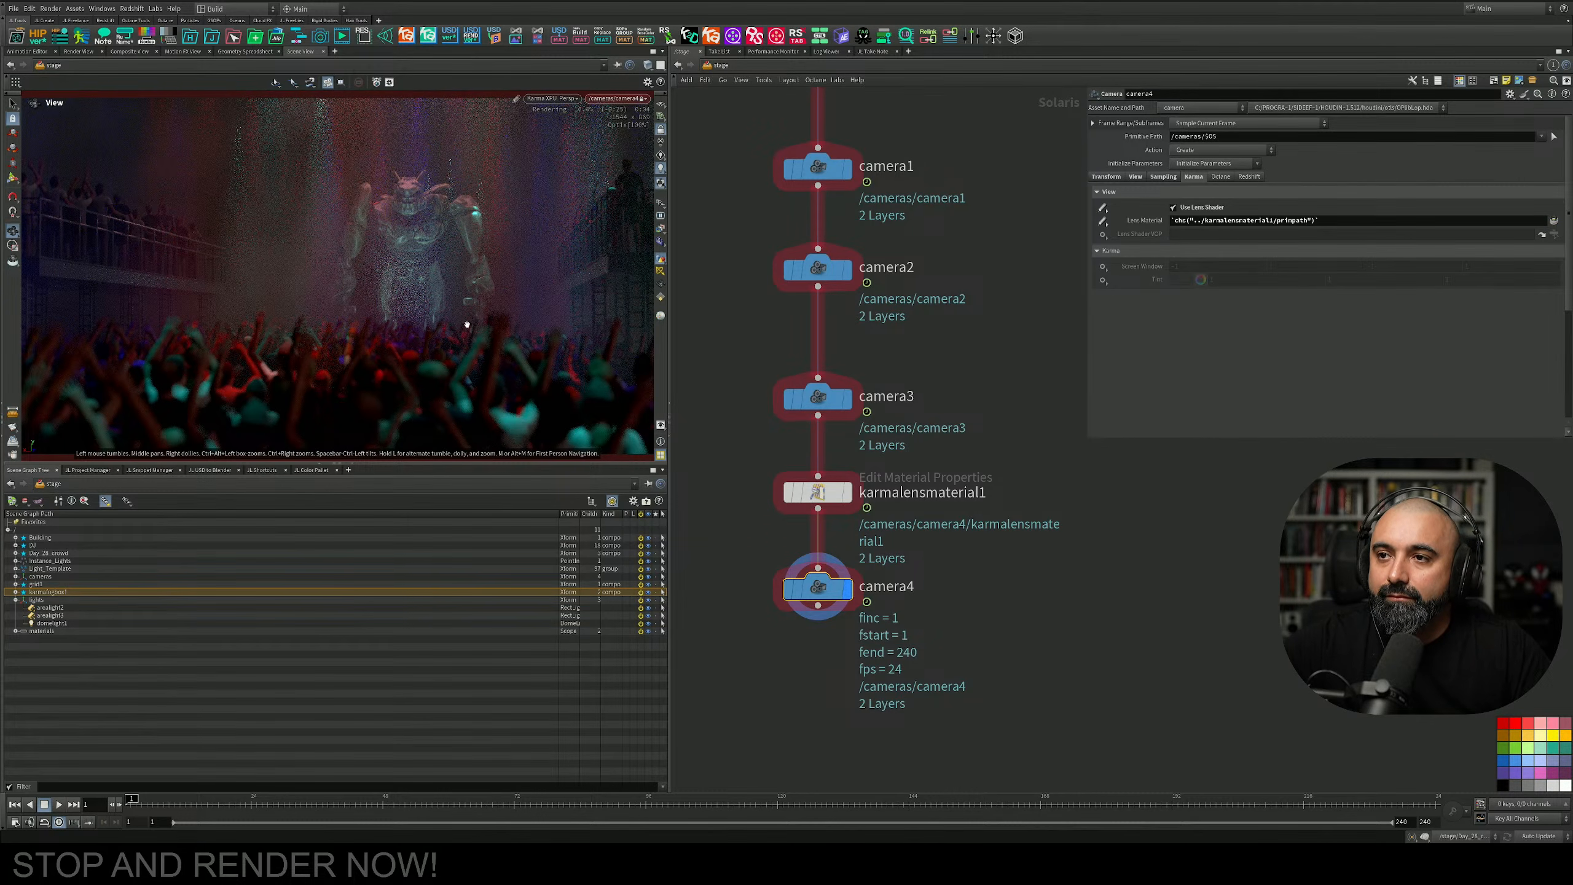
{"action": "mouse_move", "coordinate": [467, 321]}
{"action": "middle_mouse_down"}
{"action": "mouse_move", "coordinate": [465, 348]}
{"action": "mouse_move", "coordinate": [474, 330]}
{"action": "middle_mouse_up"}
{"action": "left_click_drag", "start_coordinate": [474, 329], "coordinate": [478, 351]}
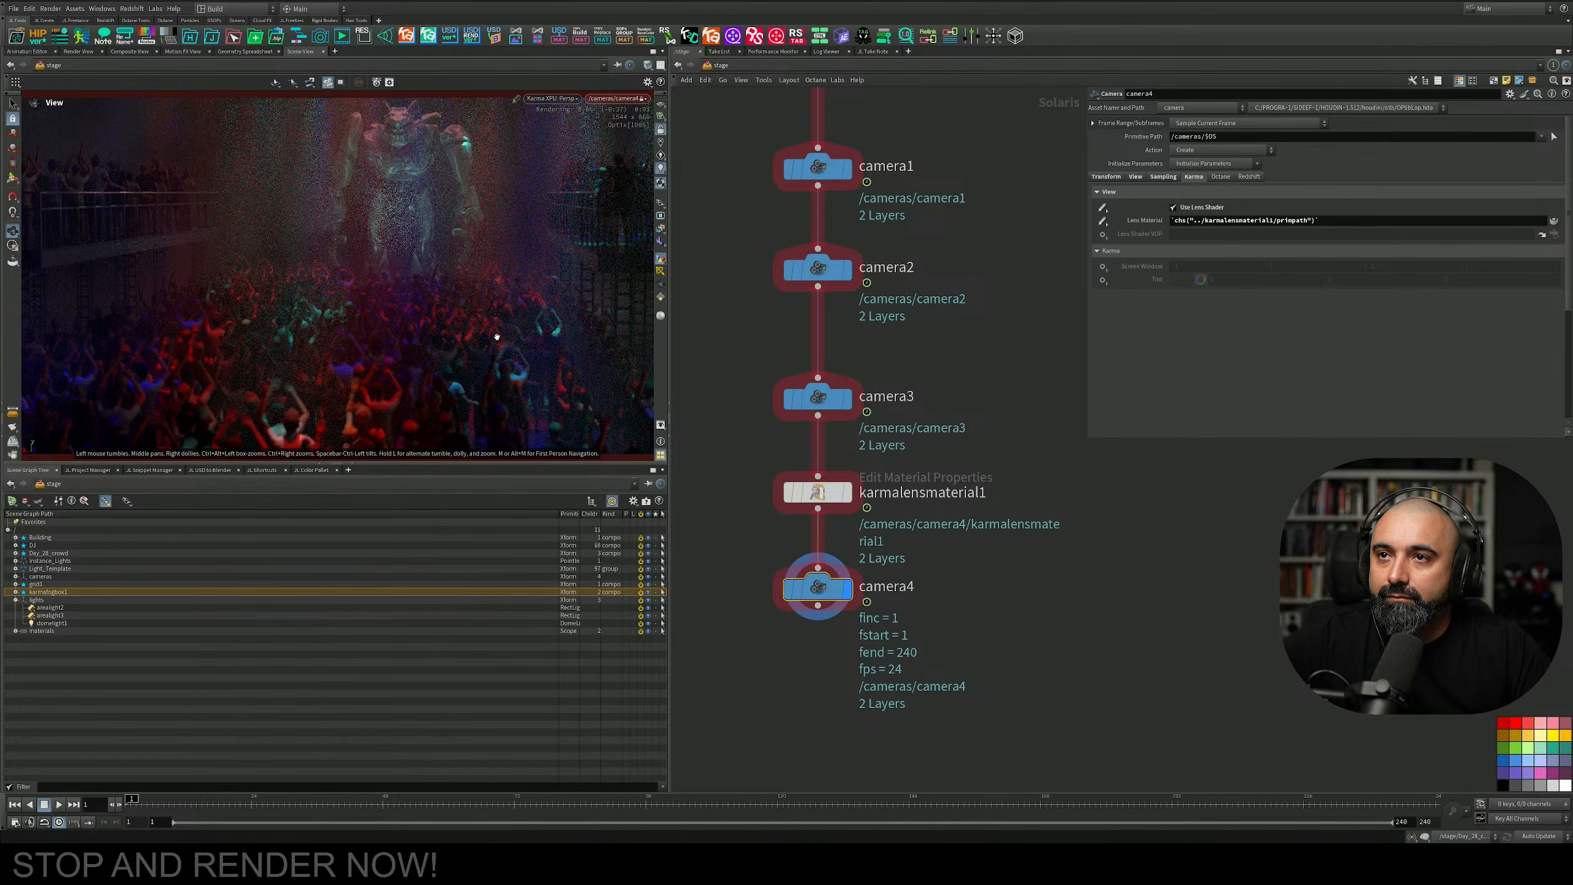
{"action": "mouse_move", "coordinate": [495, 301]}
{"action": "middle_mouse_down"}
{"action": "mouse_move", "coordinate": [519, 323]}
{"action": "mouse_move", "coordinate": [502, 314]}
{"action": "middle_mouse_up"}
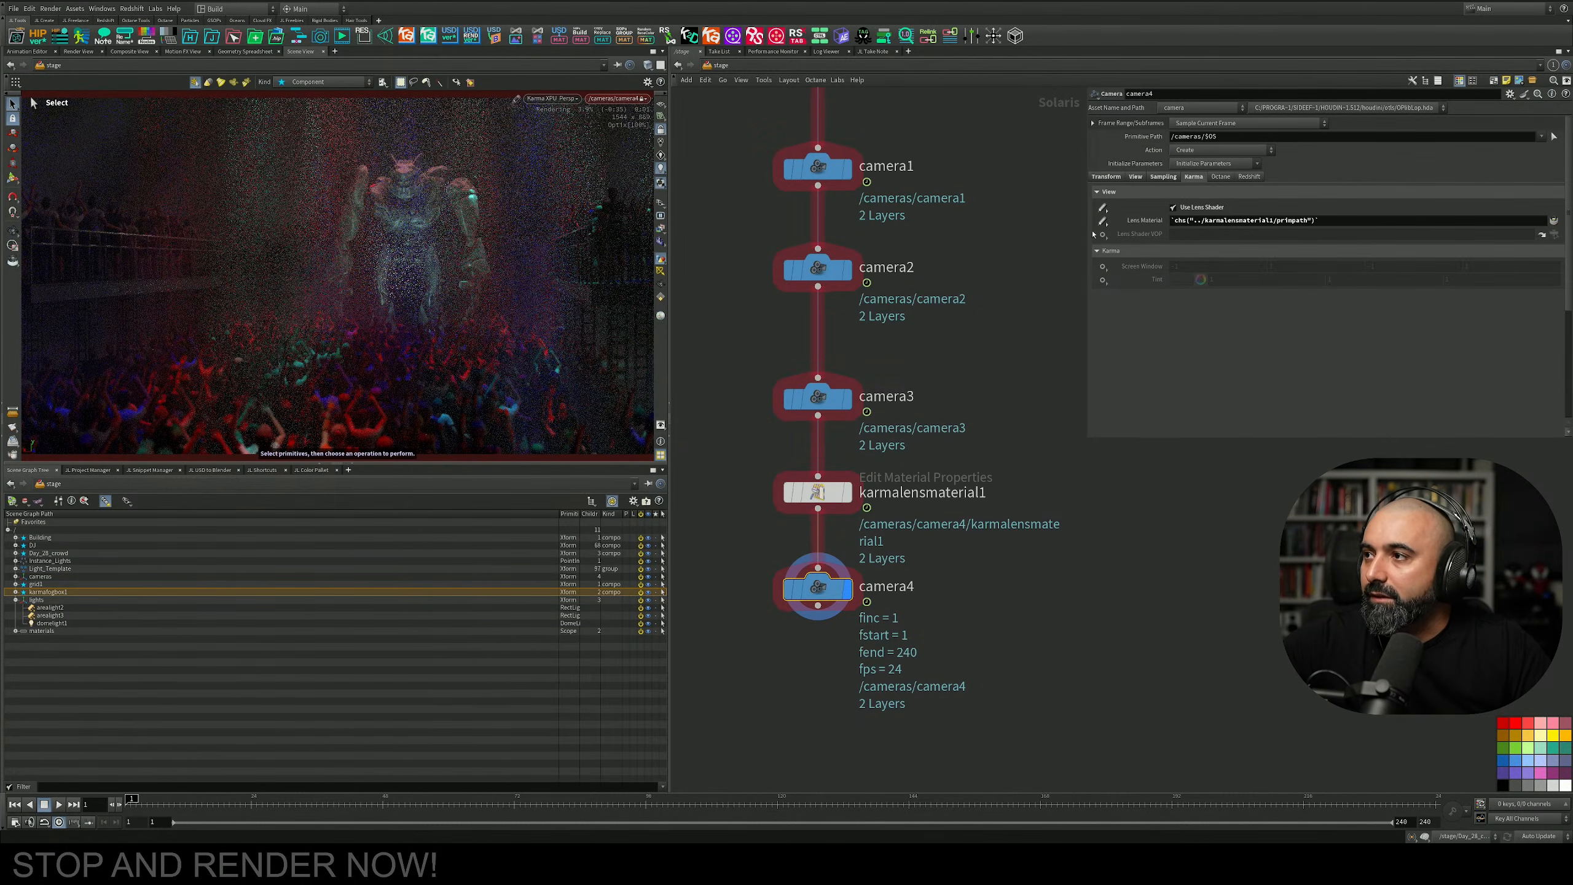
Set camera4's aspect ratio to 1:1.
{"action": "left_click", "coordinate": [1113, 176]}
{"action": "left_click", "coordinate": [1134, 177]}
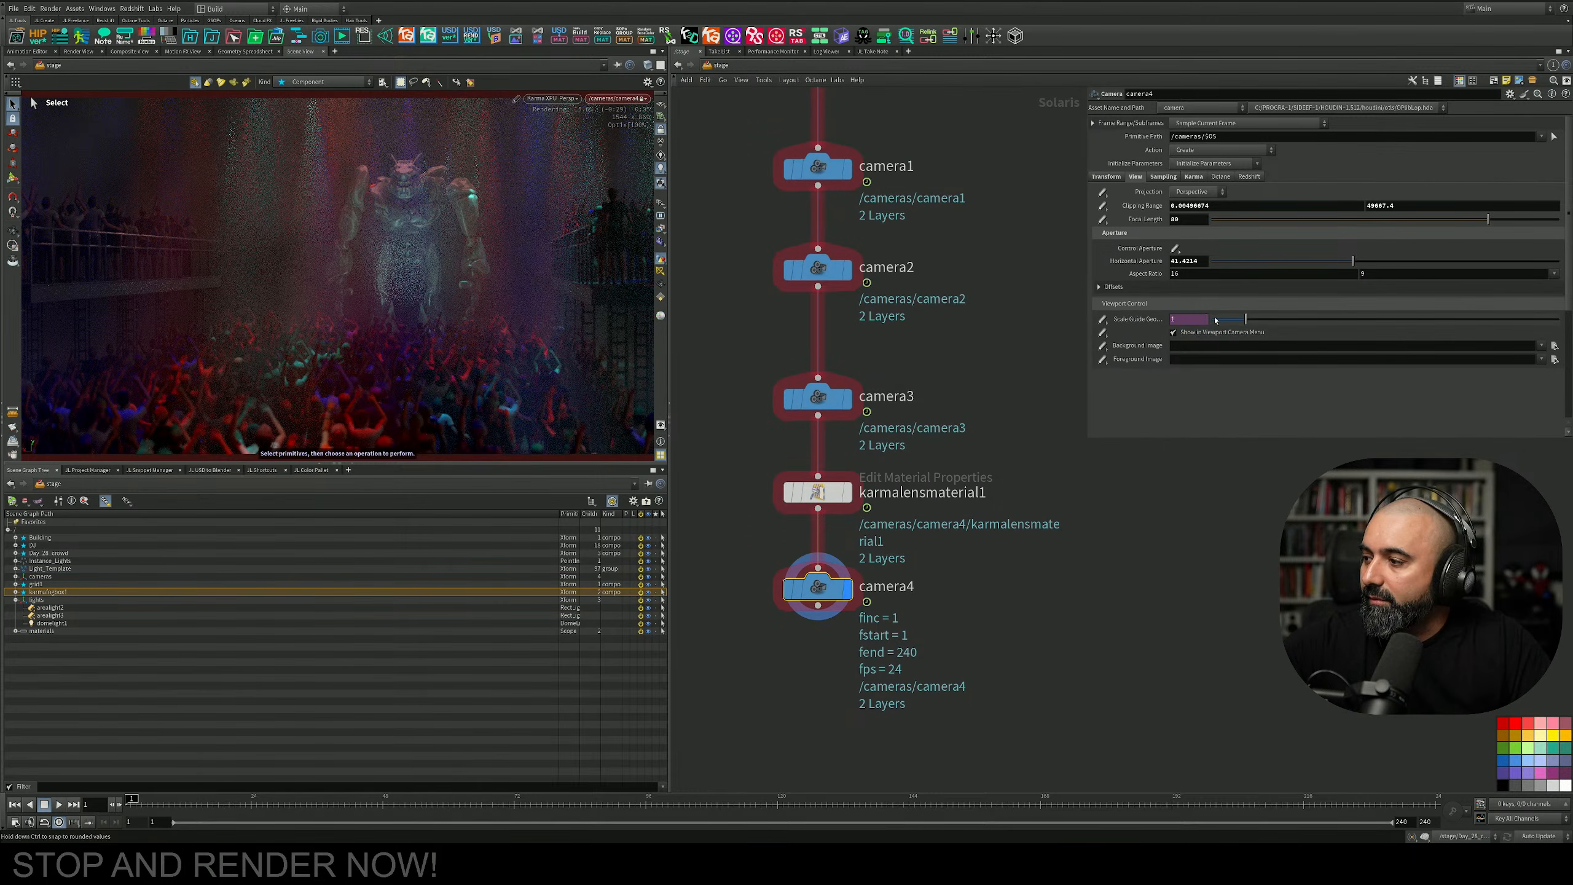
{"action": "left_click", "coordinate": [1237, 275]}
{"action": "key", "text": "BackSpace"}
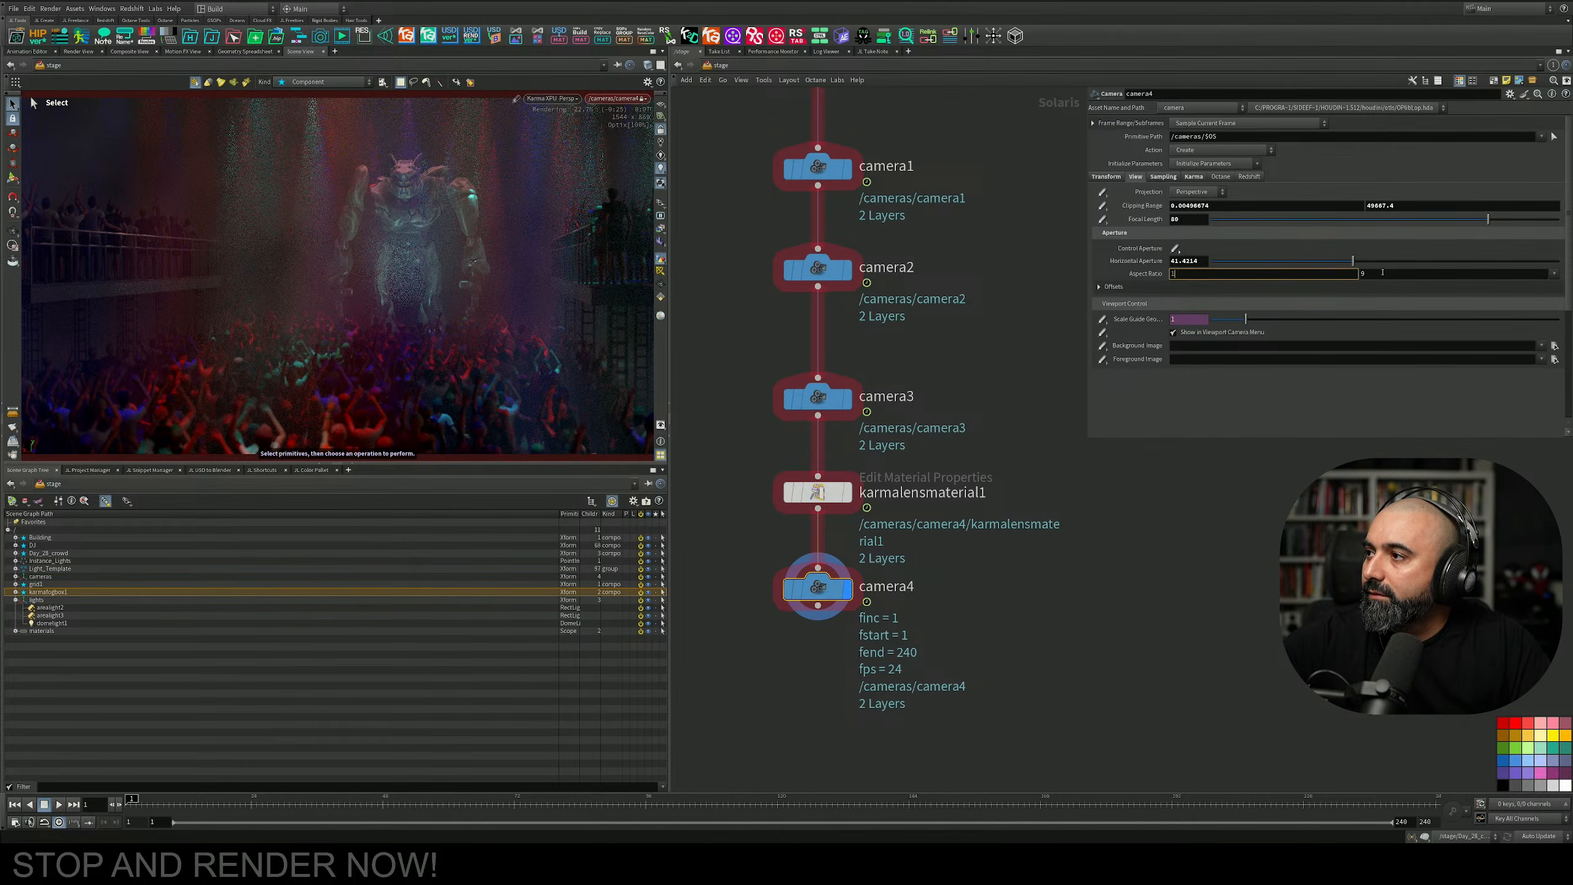
{"action": "left_click", "coordinate": [1382, 272]}
{"action": "key", "text": "BackSpace"}
{"action": "type", "text": "1"}
{"action": "left_click", "coordinate": [1102, 478]}
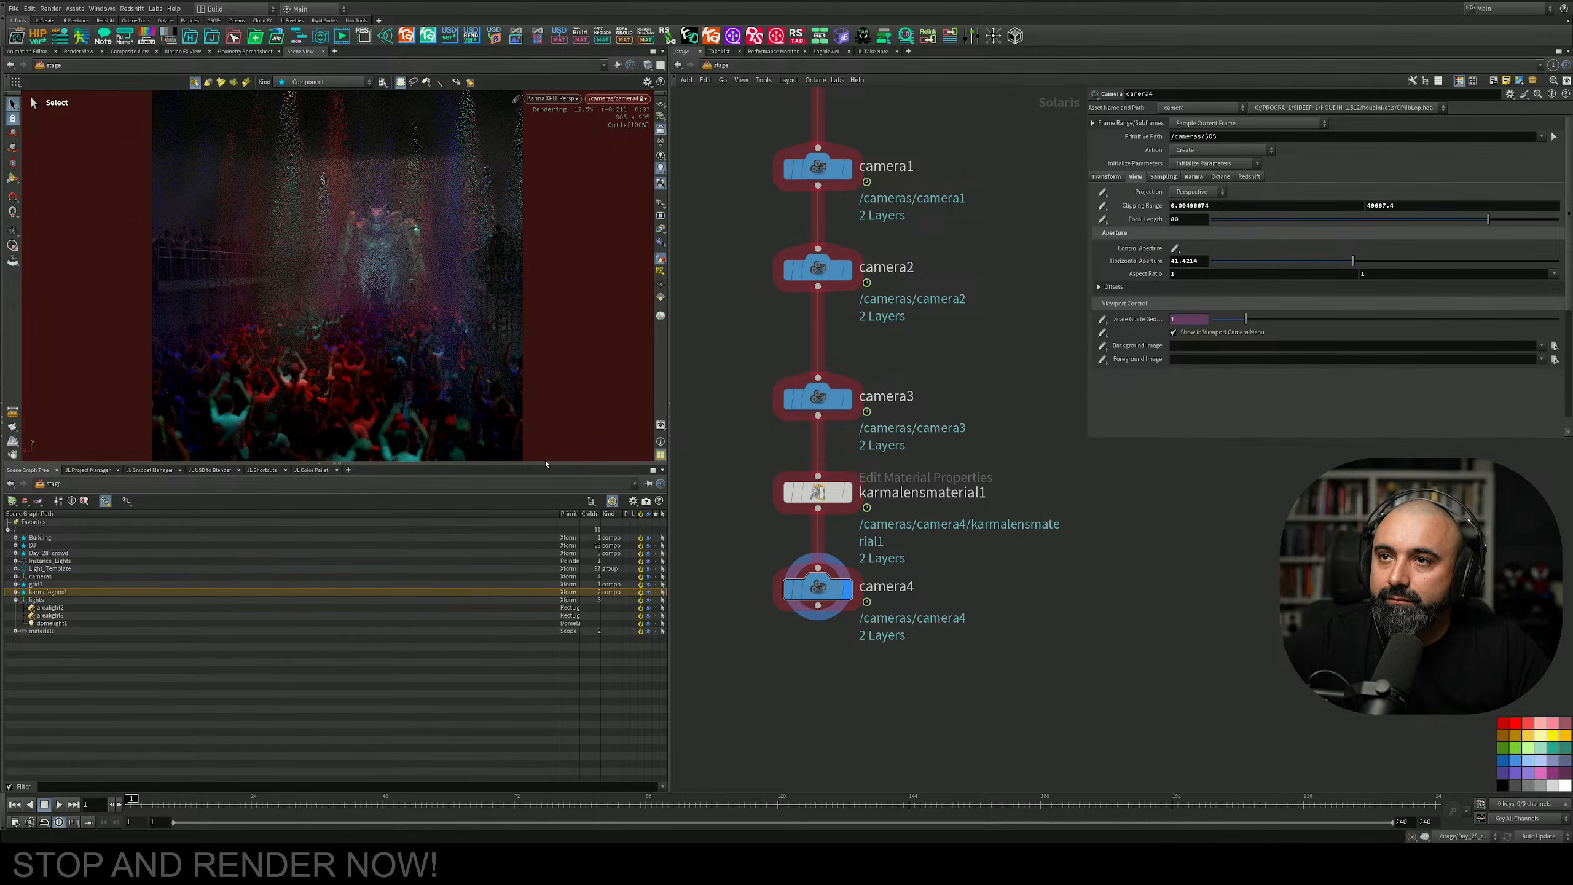
Select the arealight2 node and set its Y translation to 15.
{"action": "middle_click_drag", "start_coordinate": [948, 345], "coordinate": [965, 544]}
{"action": "middle_click_drag", "start_coordinate": [948, 422], "coordinate": [969, 540]}
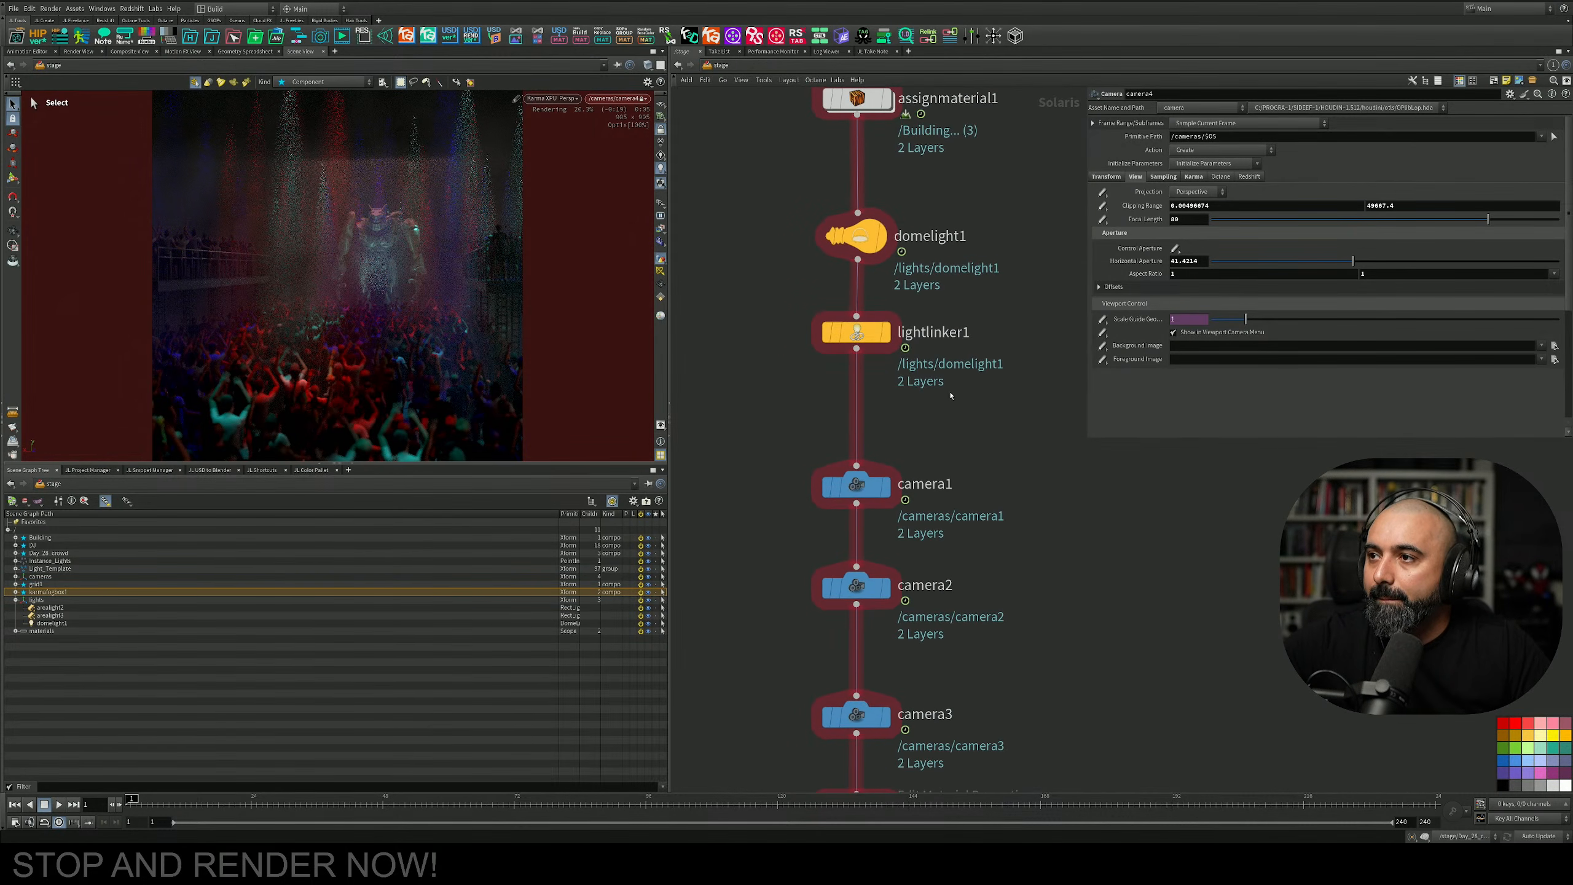
{"action": "middle_click_drag", "start_coordinate": [978, 146], "coordinate": [992, 504]}
{"action": "middle_click_drag", "start_coordinate": [965, 261], "coordinate": [983, 497]}
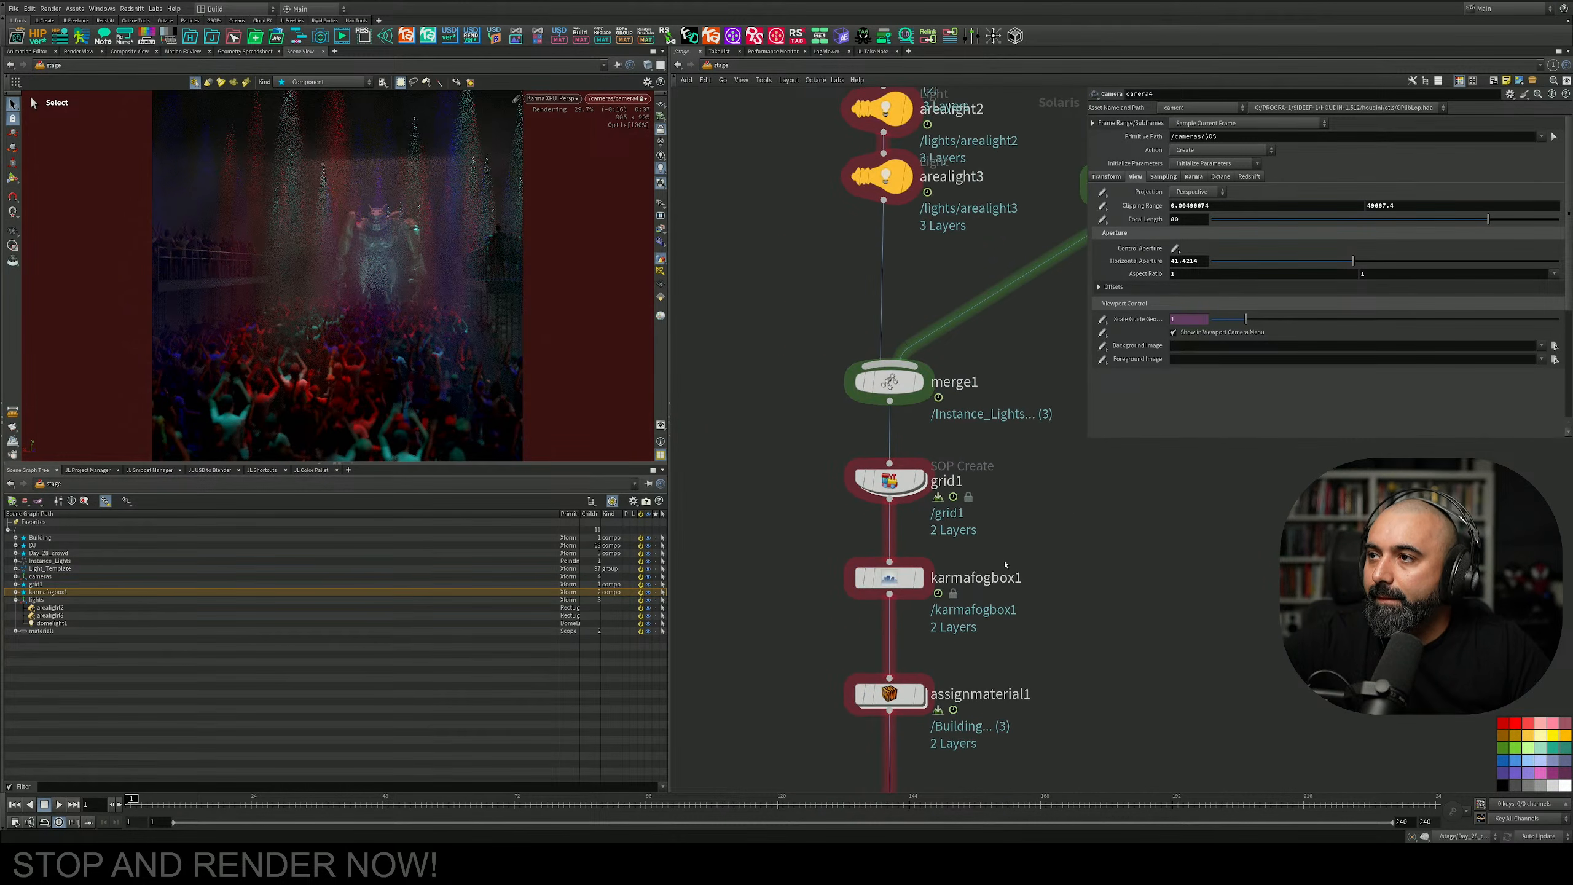
{"action": "middle_click_drag", "start_coordinate": [940, 88], "coordinate": [949, 250]}
{"action": "left_click", "coordinate": [872, 281]}
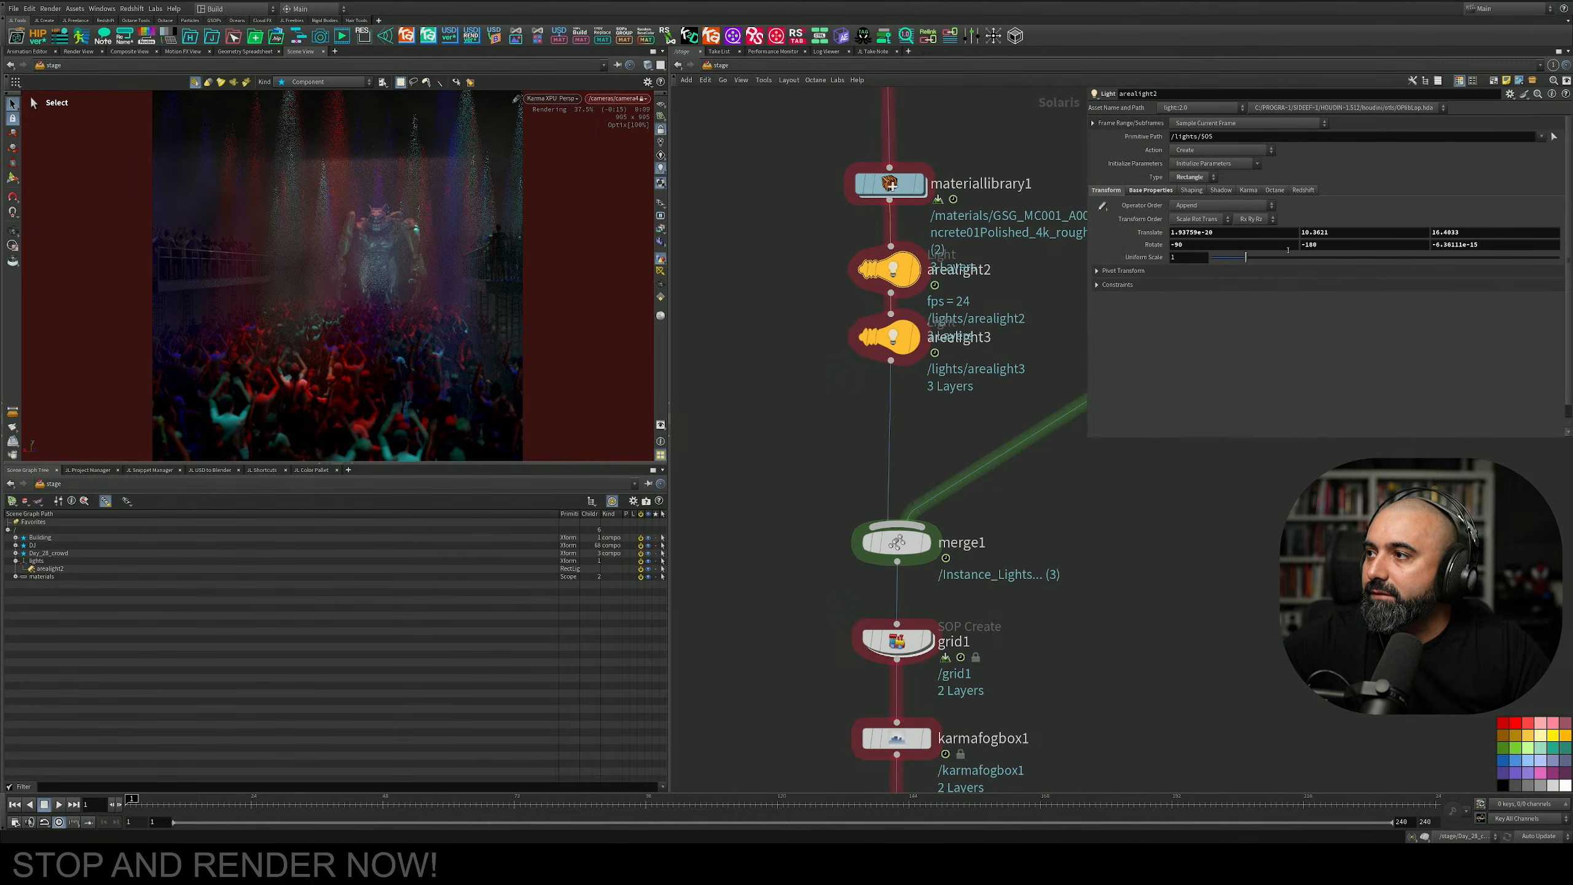
{"action": "left_click", "coordinate": [1338, 233]}
{"action": "type", "text": "15"}
{"action": "key", "text": "Return"}
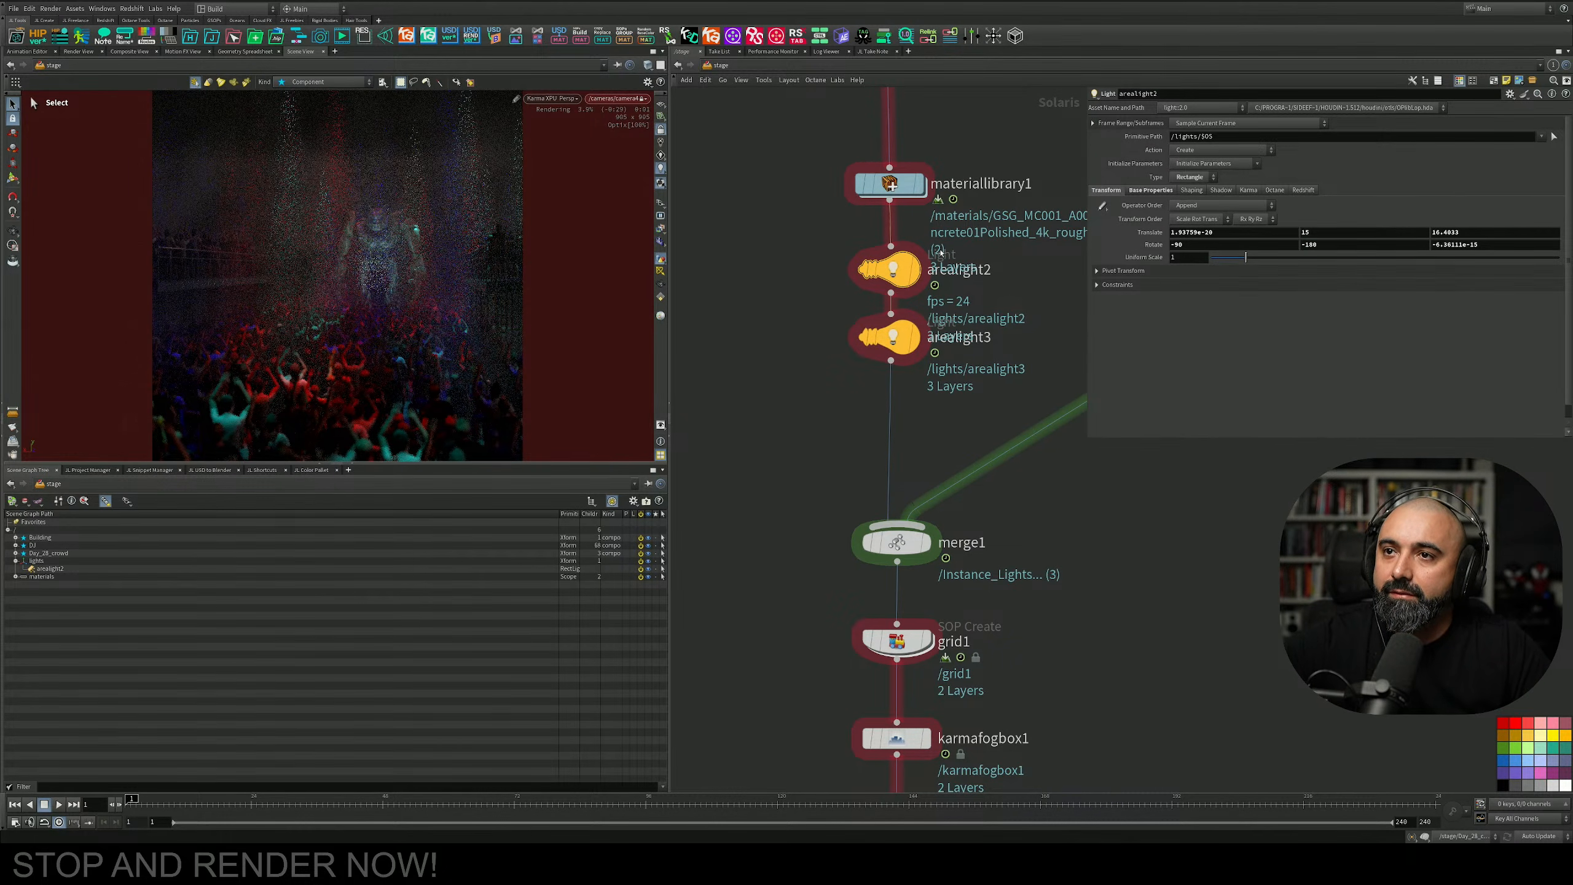
Raise the arealight2 intensity to 10 and its exposure to 2.
{"action": "left_click", "coordinate": [1150, 190]}
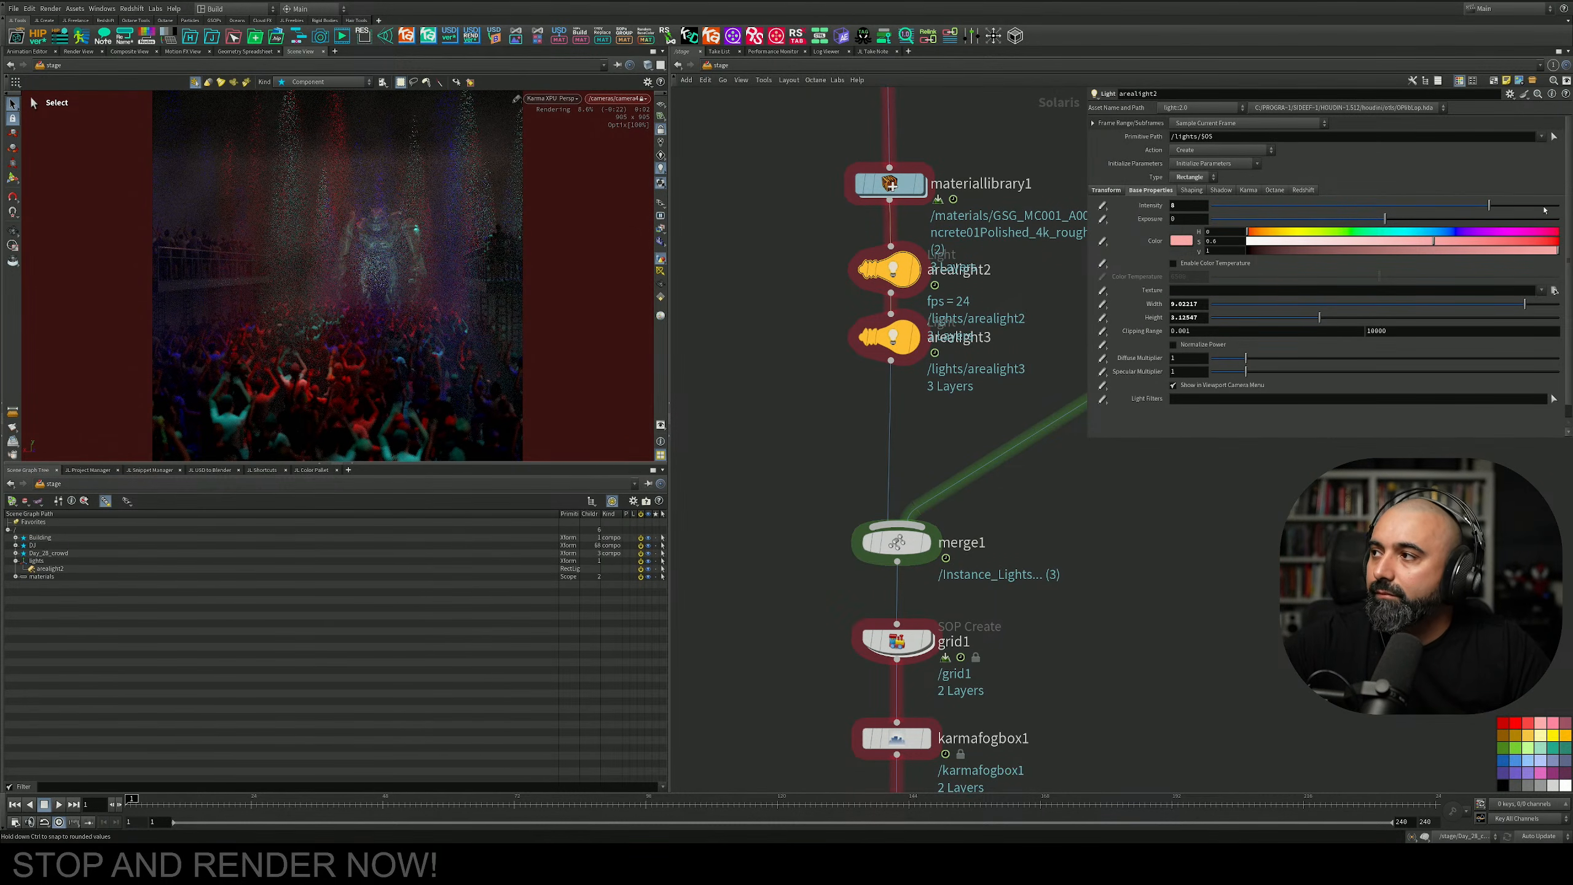
{"action": "left_click_drag", "start_coordinate": [1544, 210], "coordinate": [1555, 209]}
{"action": "left_click_drag", "start_coordinate": [1386, 219], "coordinate": [1422, 221]}
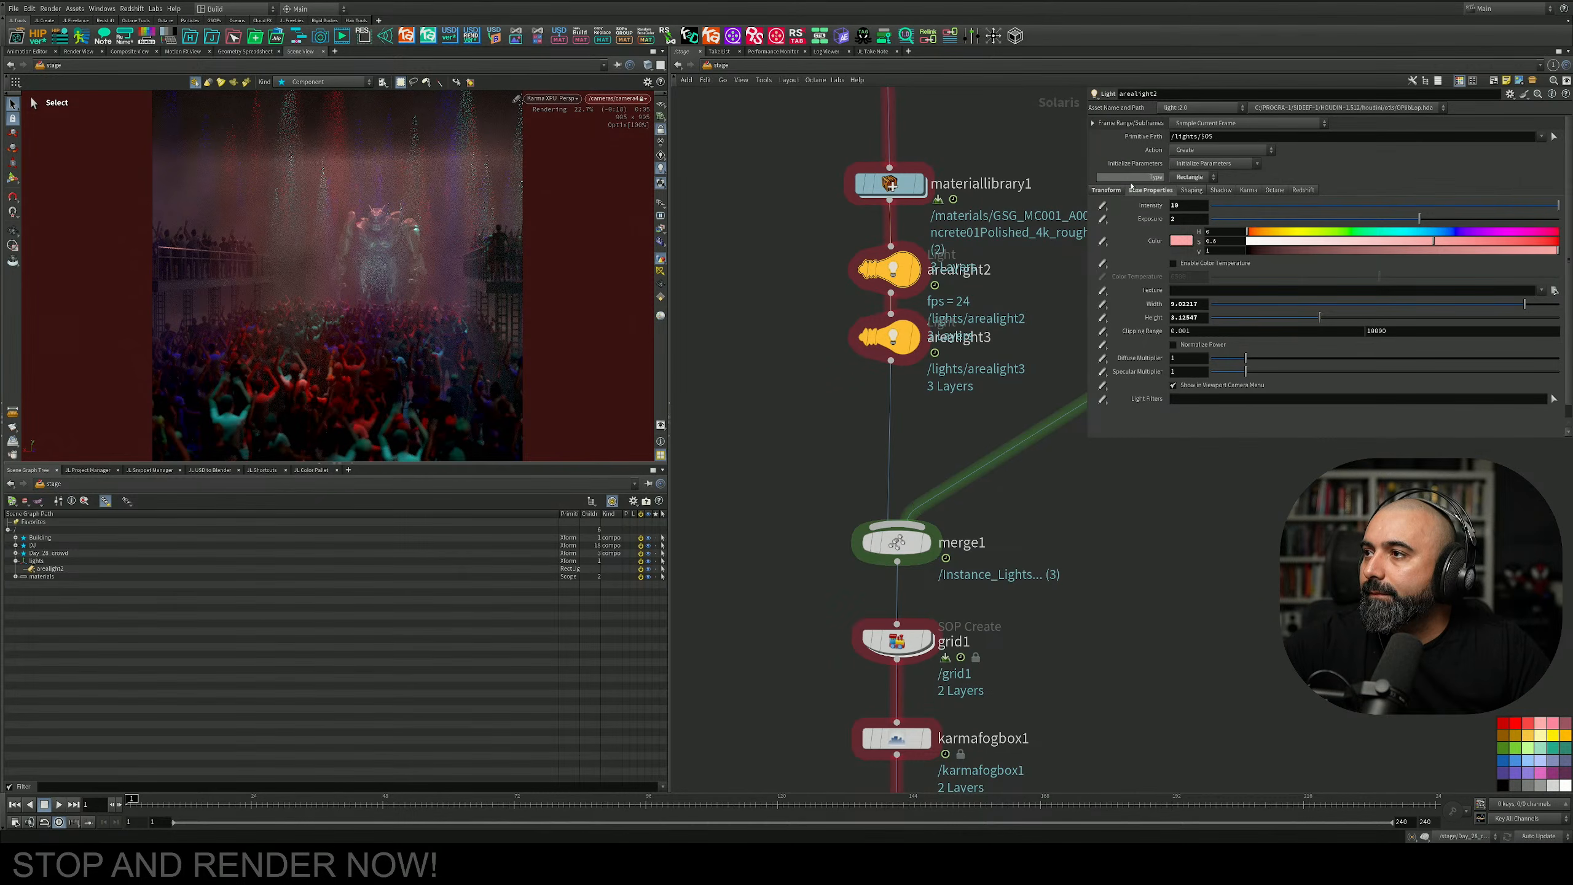
Set the arealight2 Y translation to 20.
{"action": "left_click", "coordinate": [1105, 189]}
{"action": "left_click_drag", "start_coordinate": [1310, 231], "coordinate": [1191, 229]}
{"action": "type", "text": "20"}
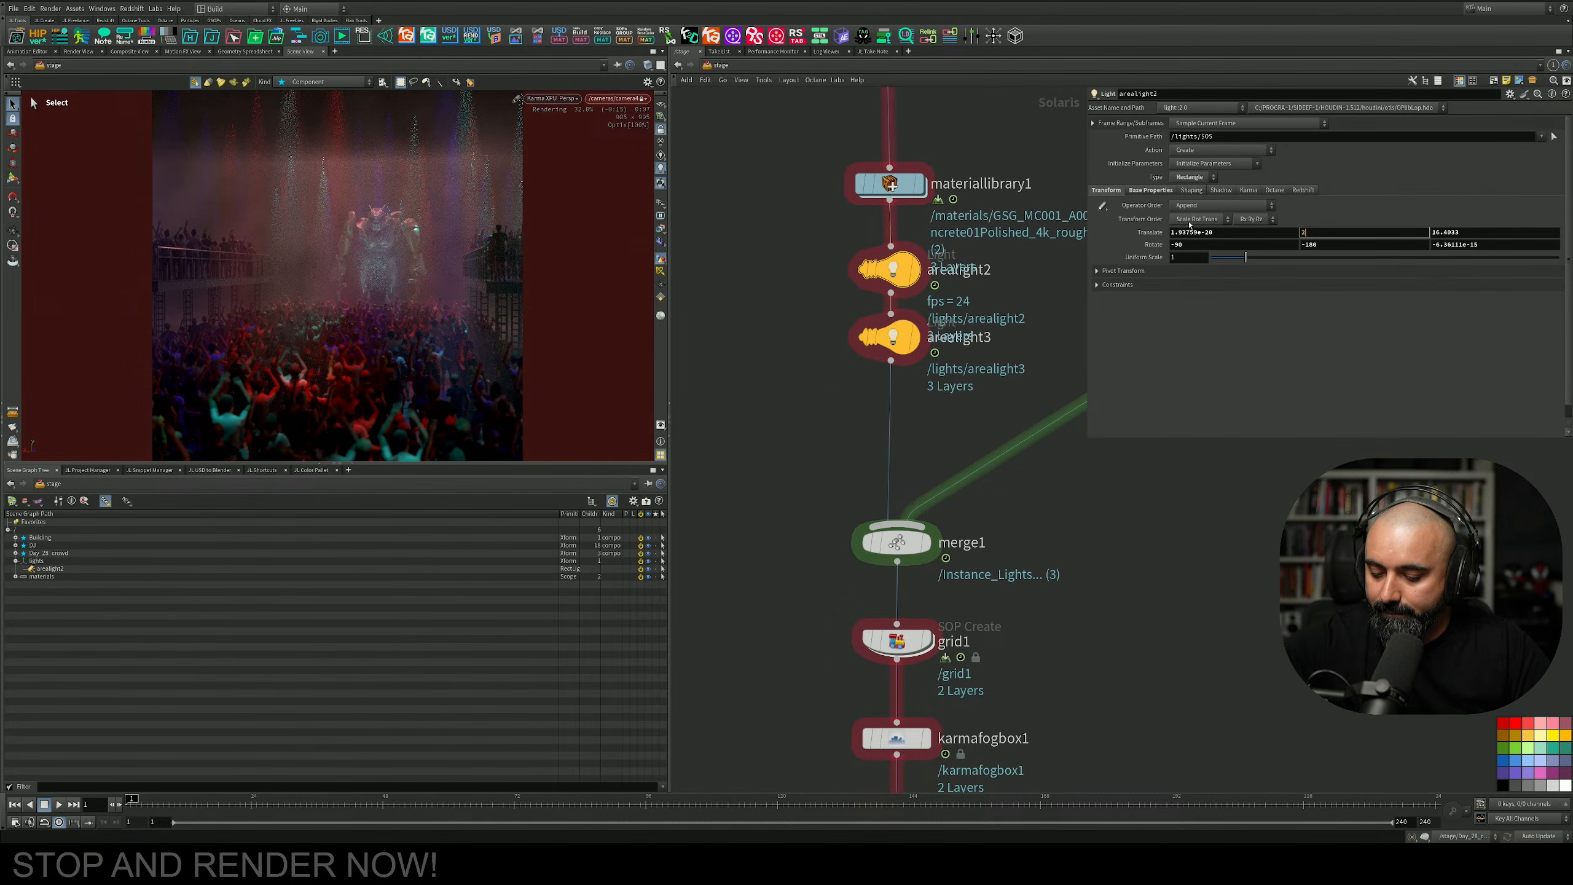
{"action": "key", "text": "Return"}
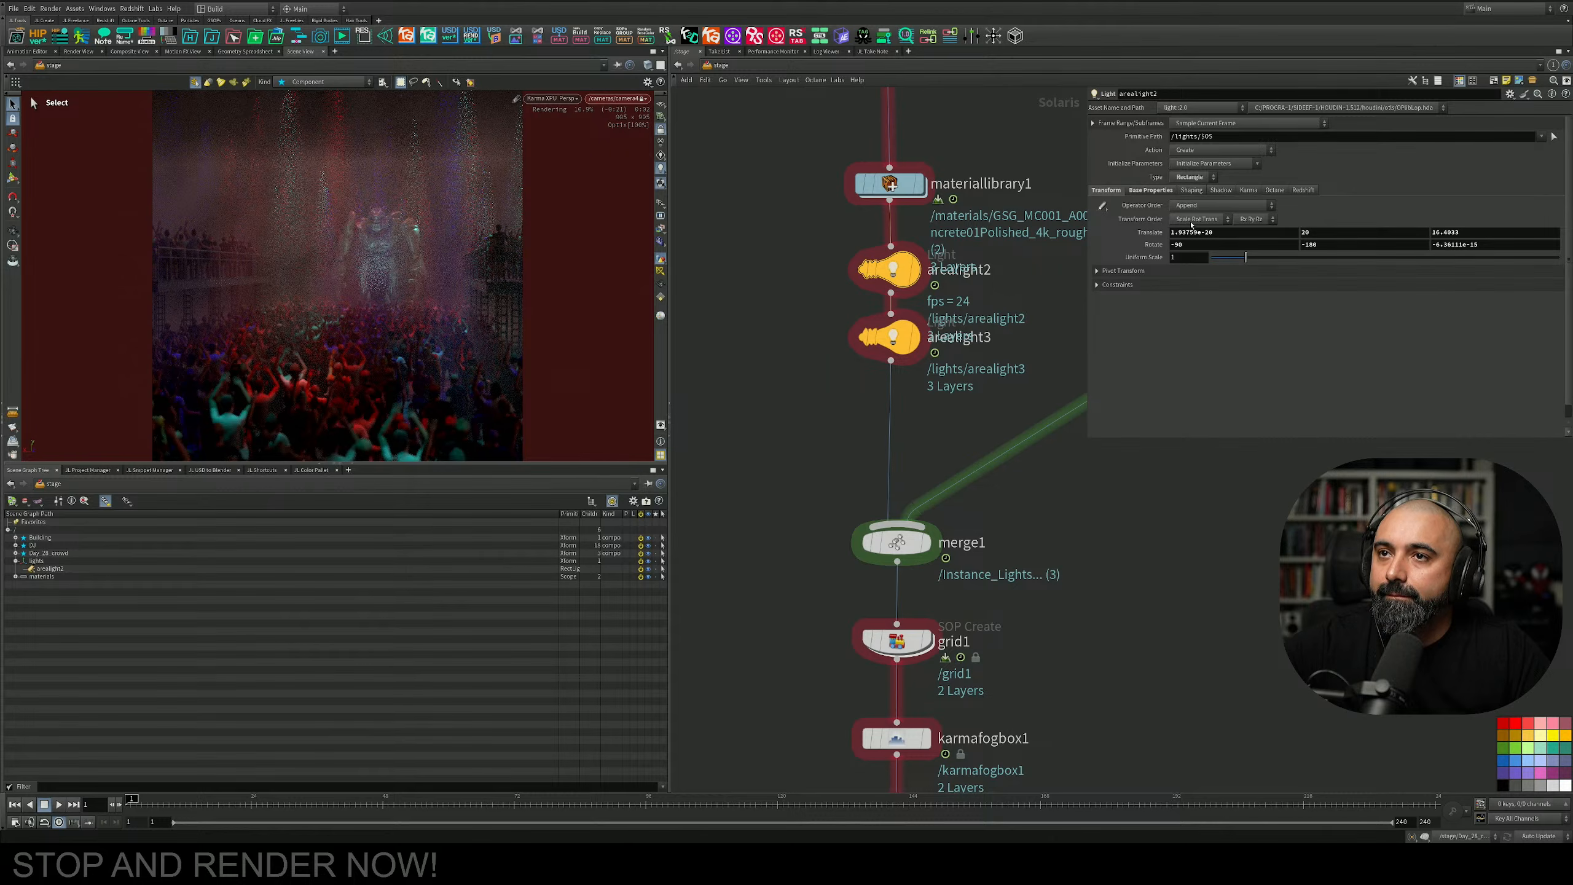
Reframe the square camera4 shot lower behind the crowd, with the robot in the upper part of the frame.
{"action": "key", "text": "Escape"}
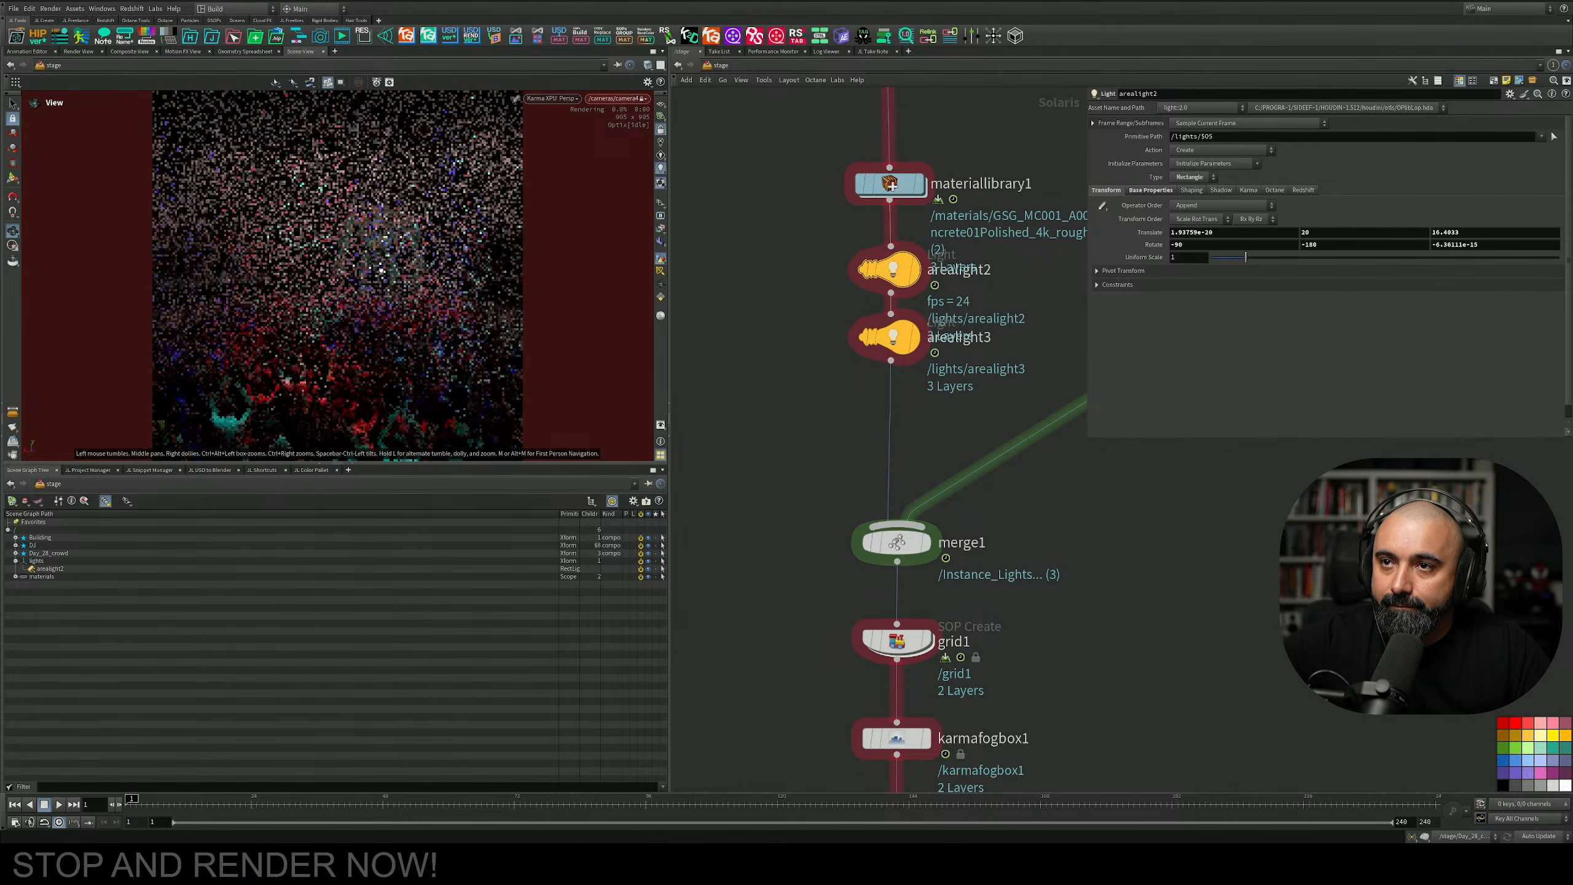
{"action": "middle_click_drag", "start_coordinate": [380, 274], "coordinate": [419, 274]}
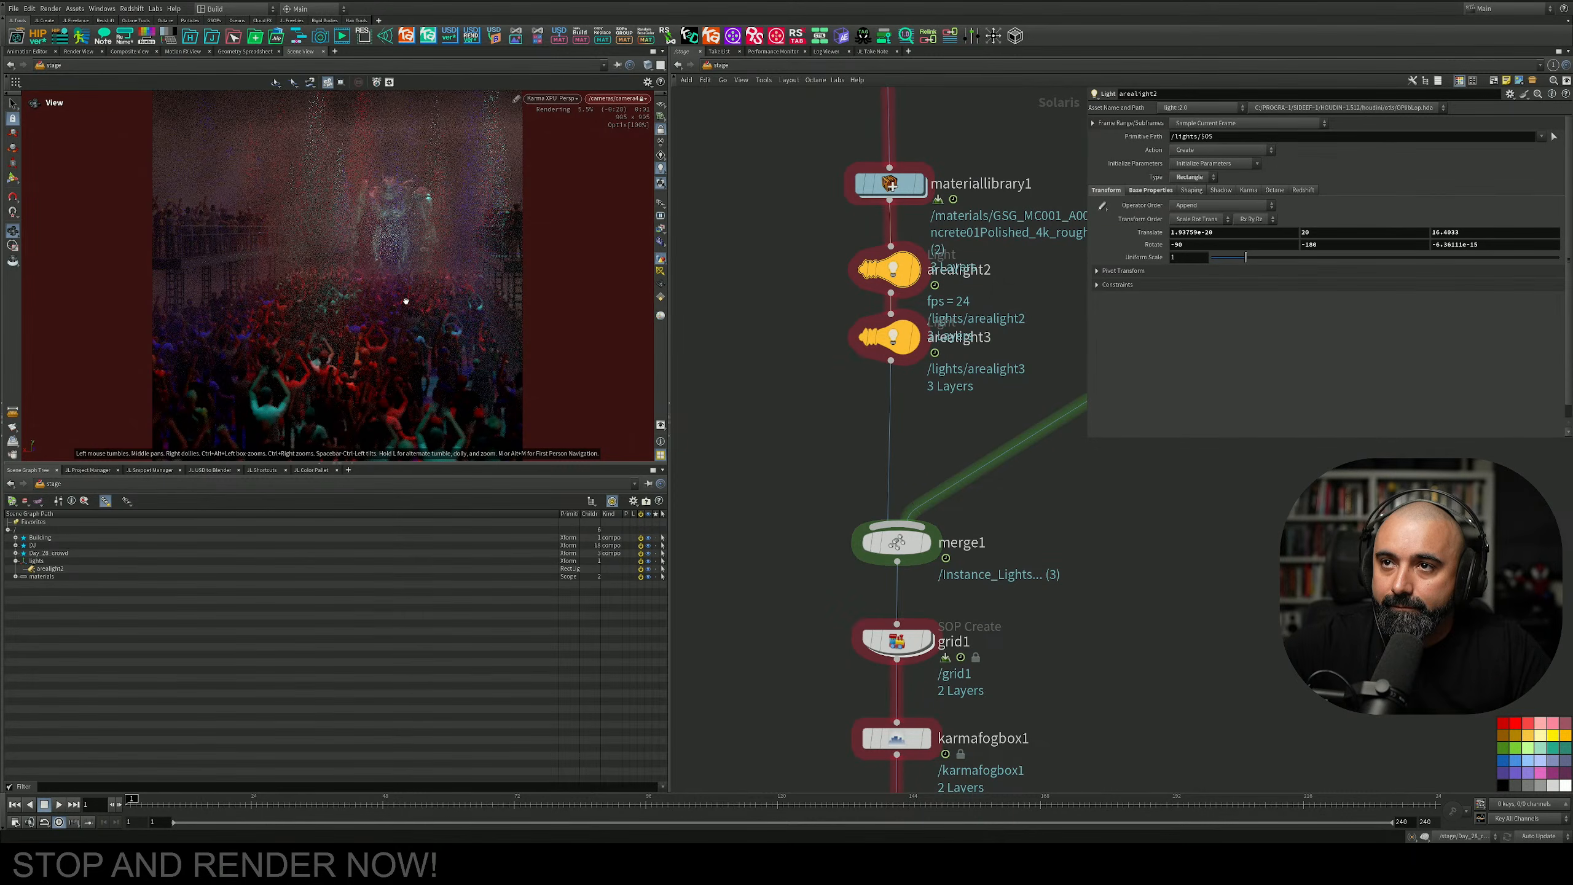
{"action": "mouse_move", "coordinate": [410, 299]}
{"action": "right_mouse_down"}
{"action": "mouse_move", "coordinate": [404, 281]}
{"action": "mouse_move", "coordinate": [428, 282]}
{"action": "right_mouse_up"}
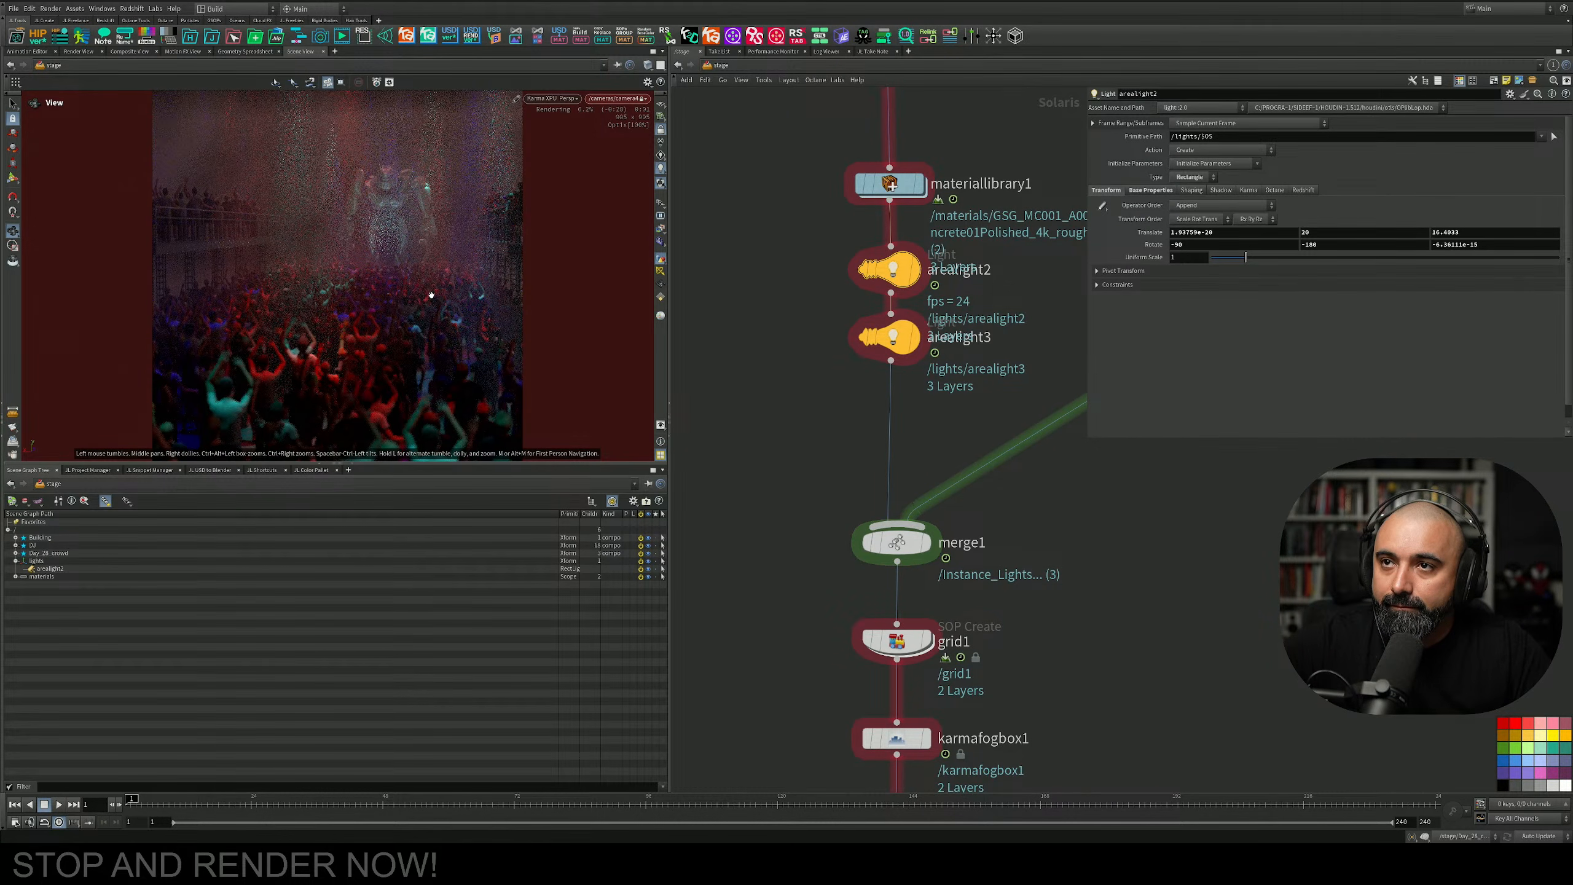
{"action": "right_click_drag", "start_coordinate": [434, 297], "coordinate": [442, 291]}
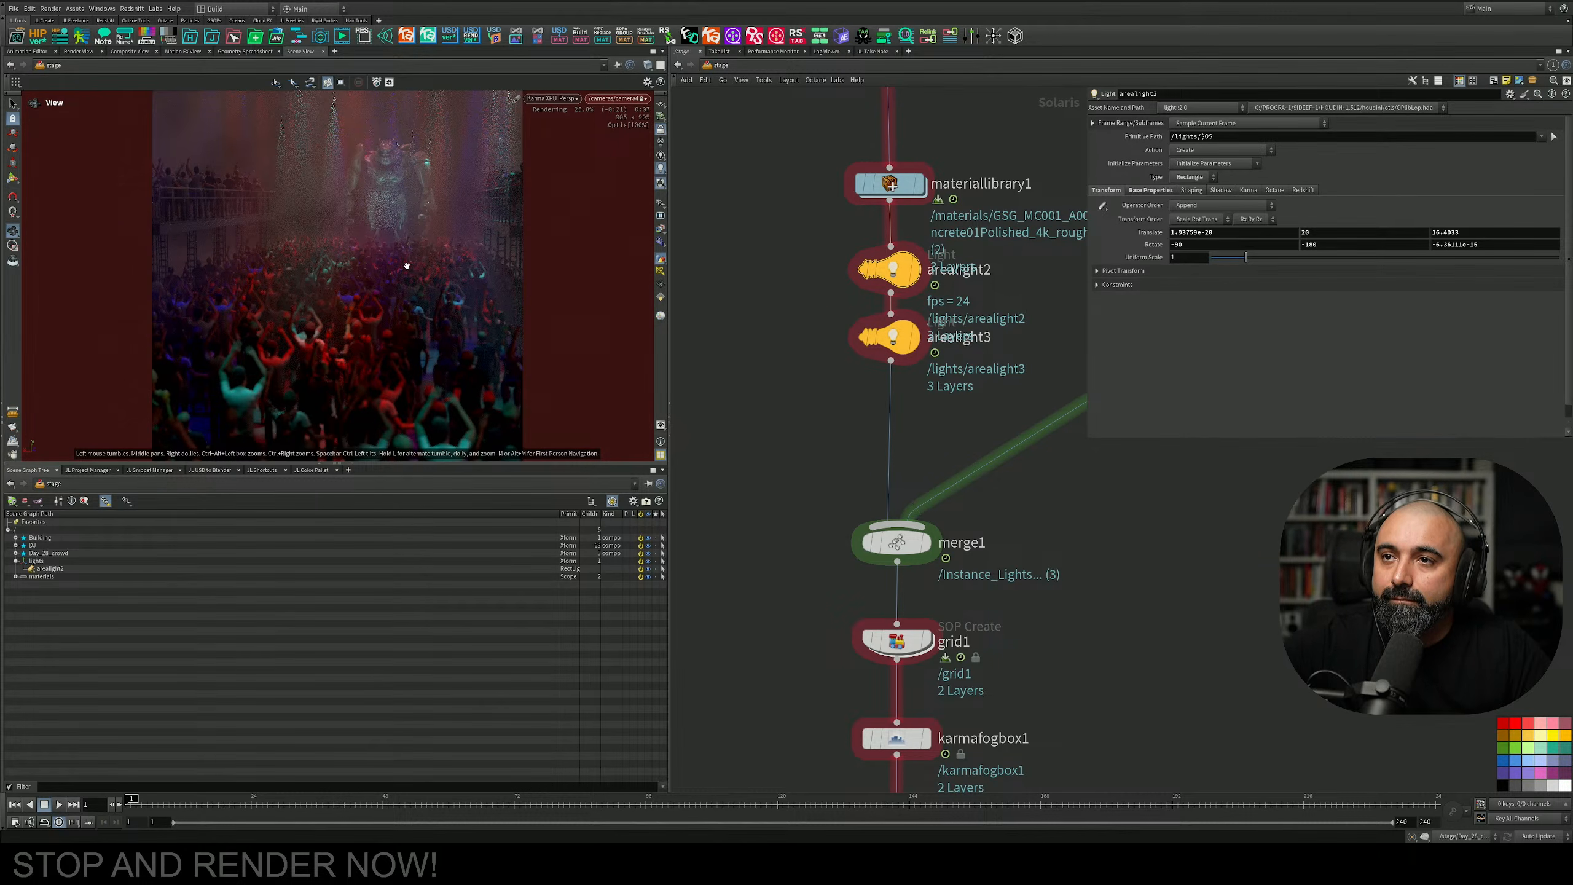
{"action": "left_click_drag", "start_coordinate": [403, 266], "coordinate": [401, 268]}
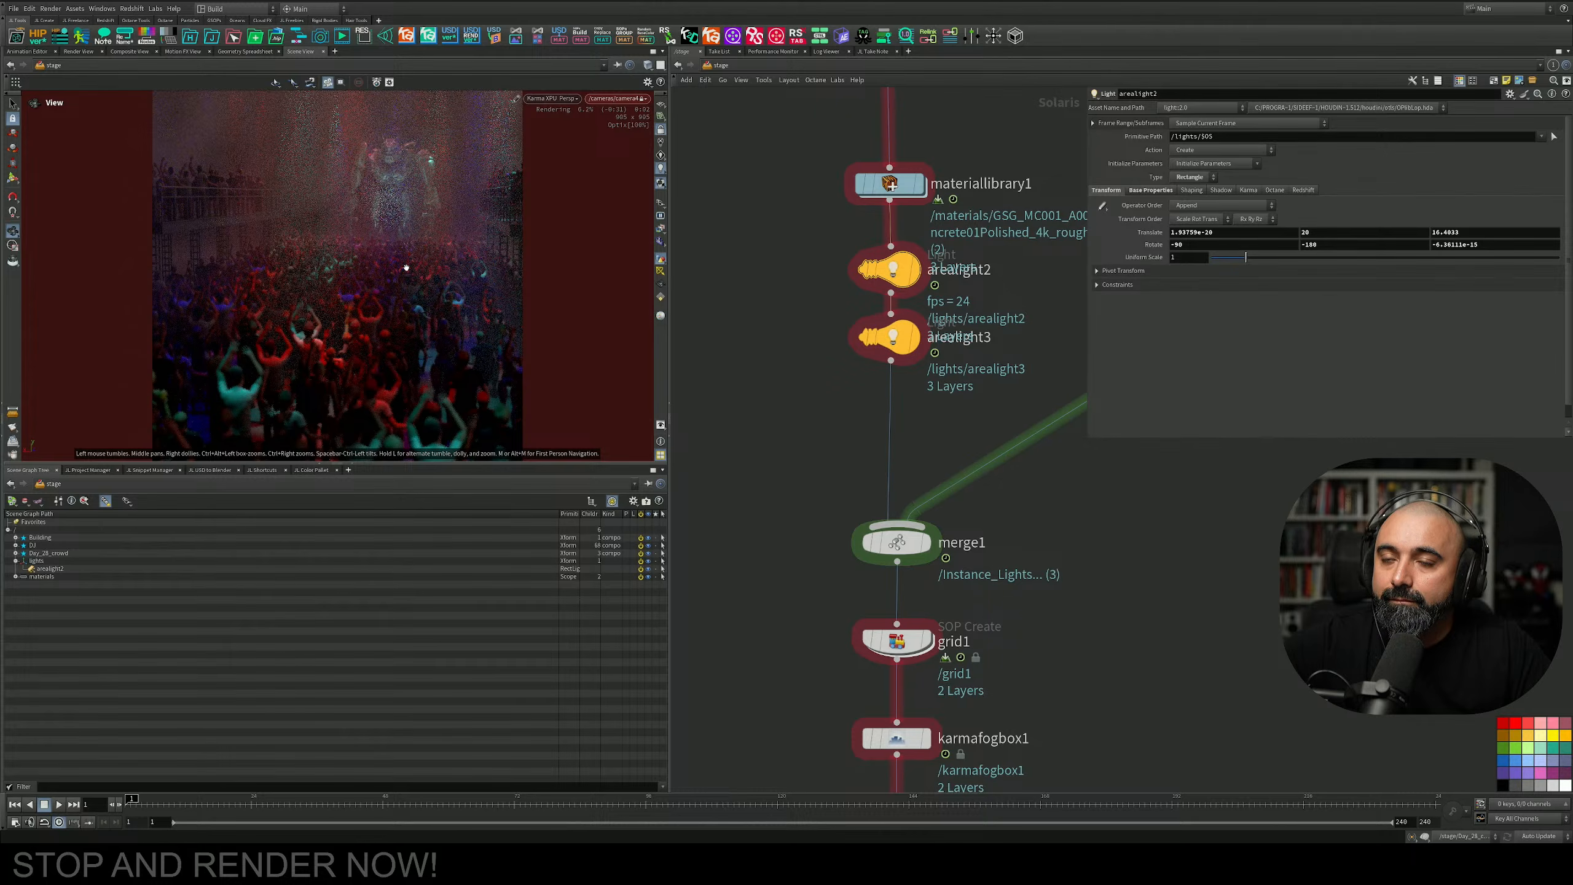
{"action": "mouse_move", "coordinate": [408, 266]}
{"action": "left_mouse_down"}
{"action": "mouse_move", "coordinate": [437, 238]}
{"action": "mouse_move", "coordinate": [459, 266]}
{"action": "mouse_move", "coordinate": [435, 272]}
{"action": "left_mouse_up"}
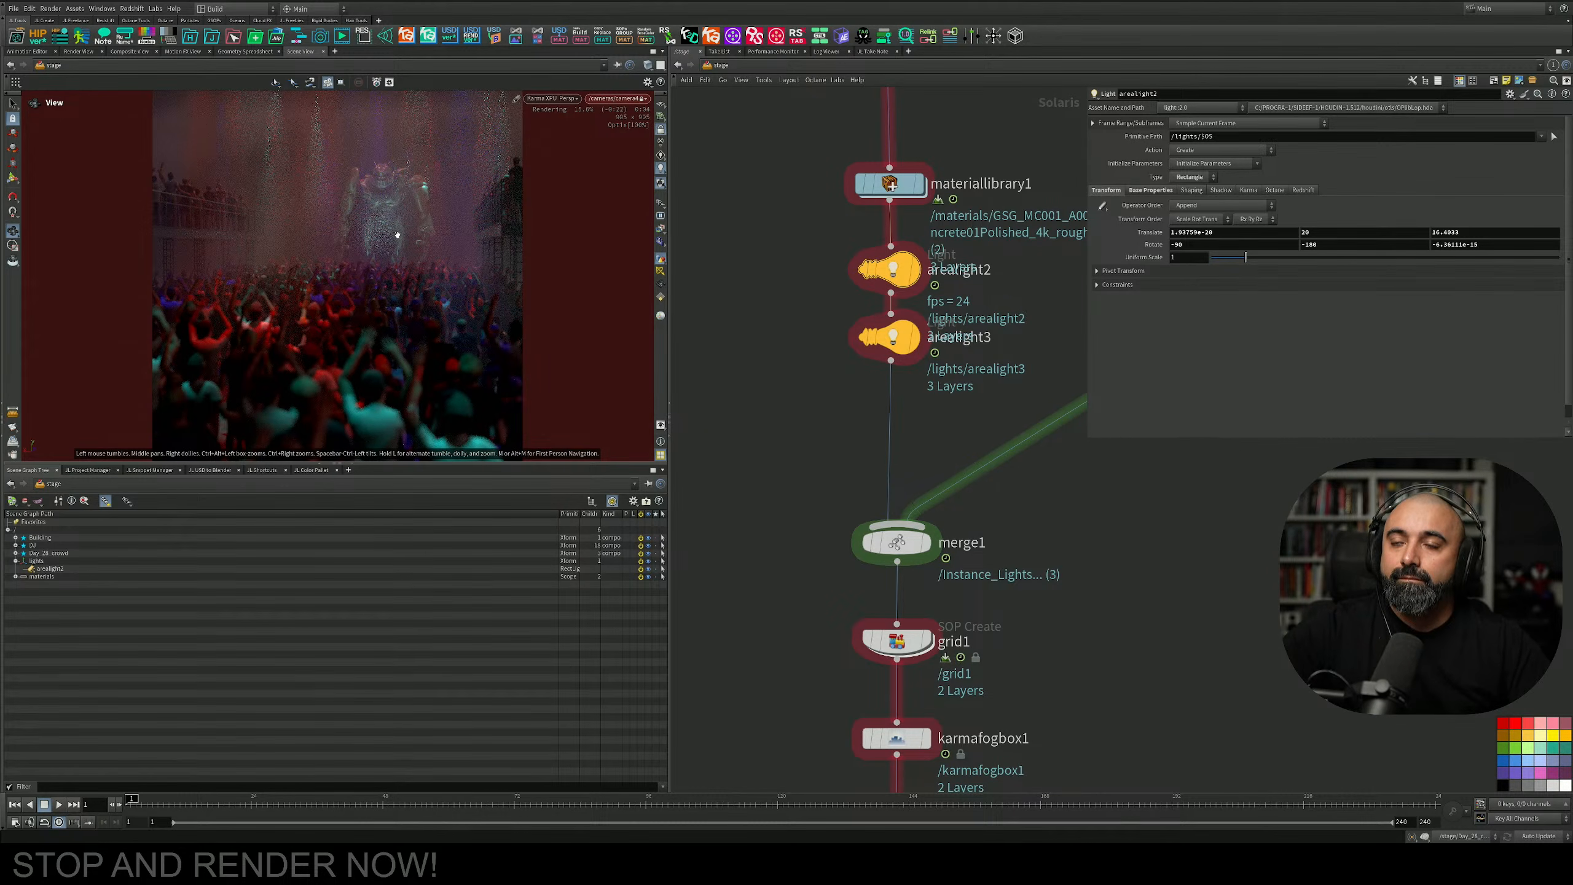
{"action": "key", "text": "s"}
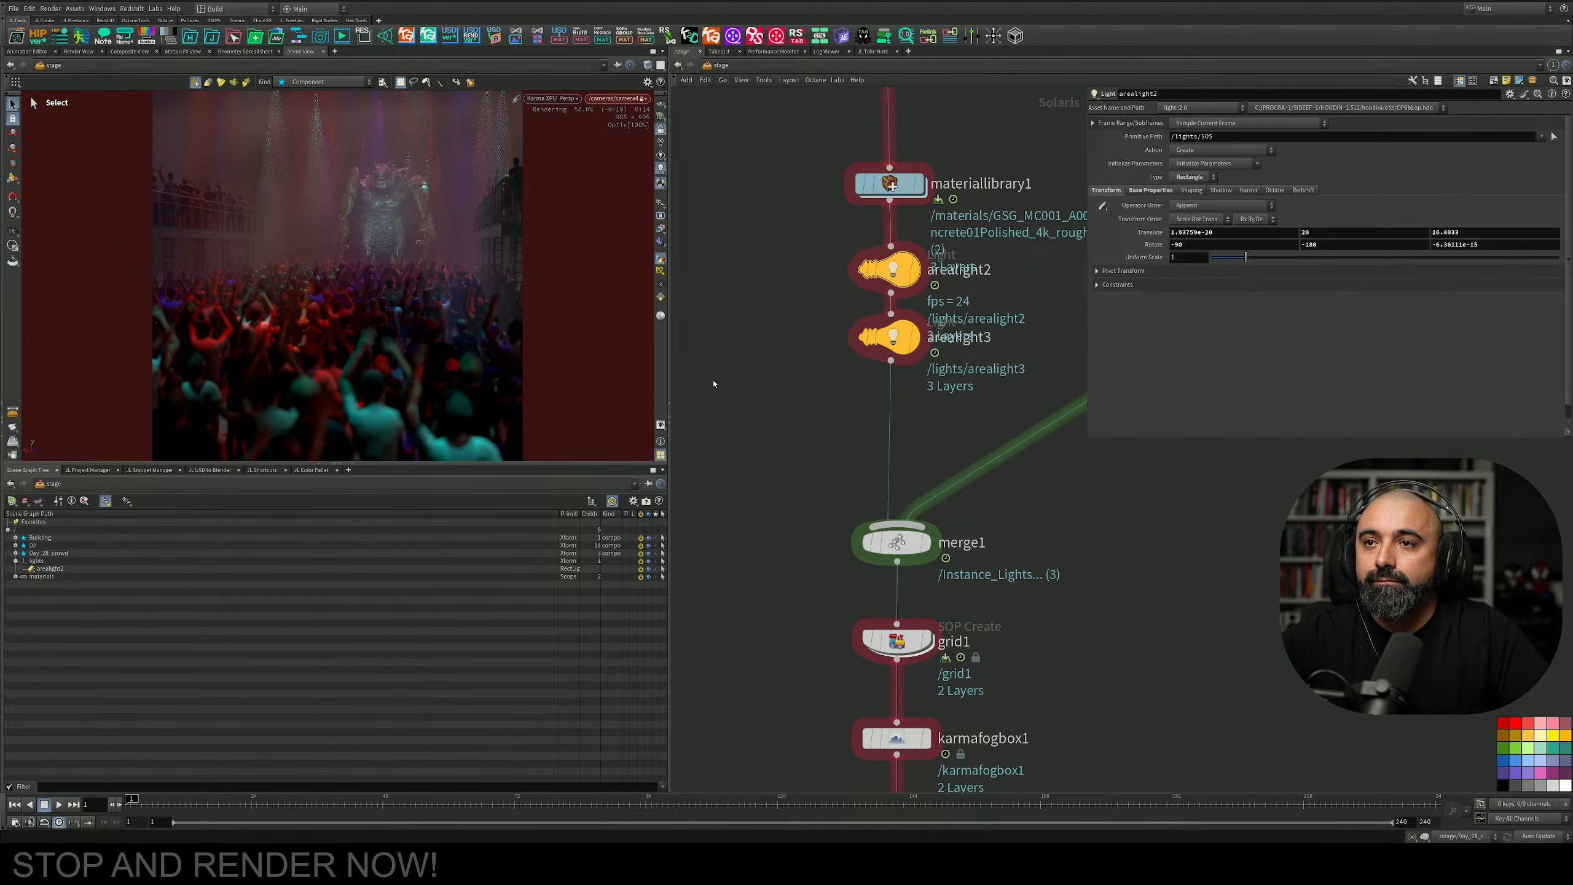
Select the arealight3 node and raise its exposure to 3.
{"action": "middle_click_drag", "start_coordinate": [904, 451], "coordinate": [885, 334]}
{"action": "middle_click_drag", "start_coordinate": [1007, 503], "coordinate": [972, 326]}
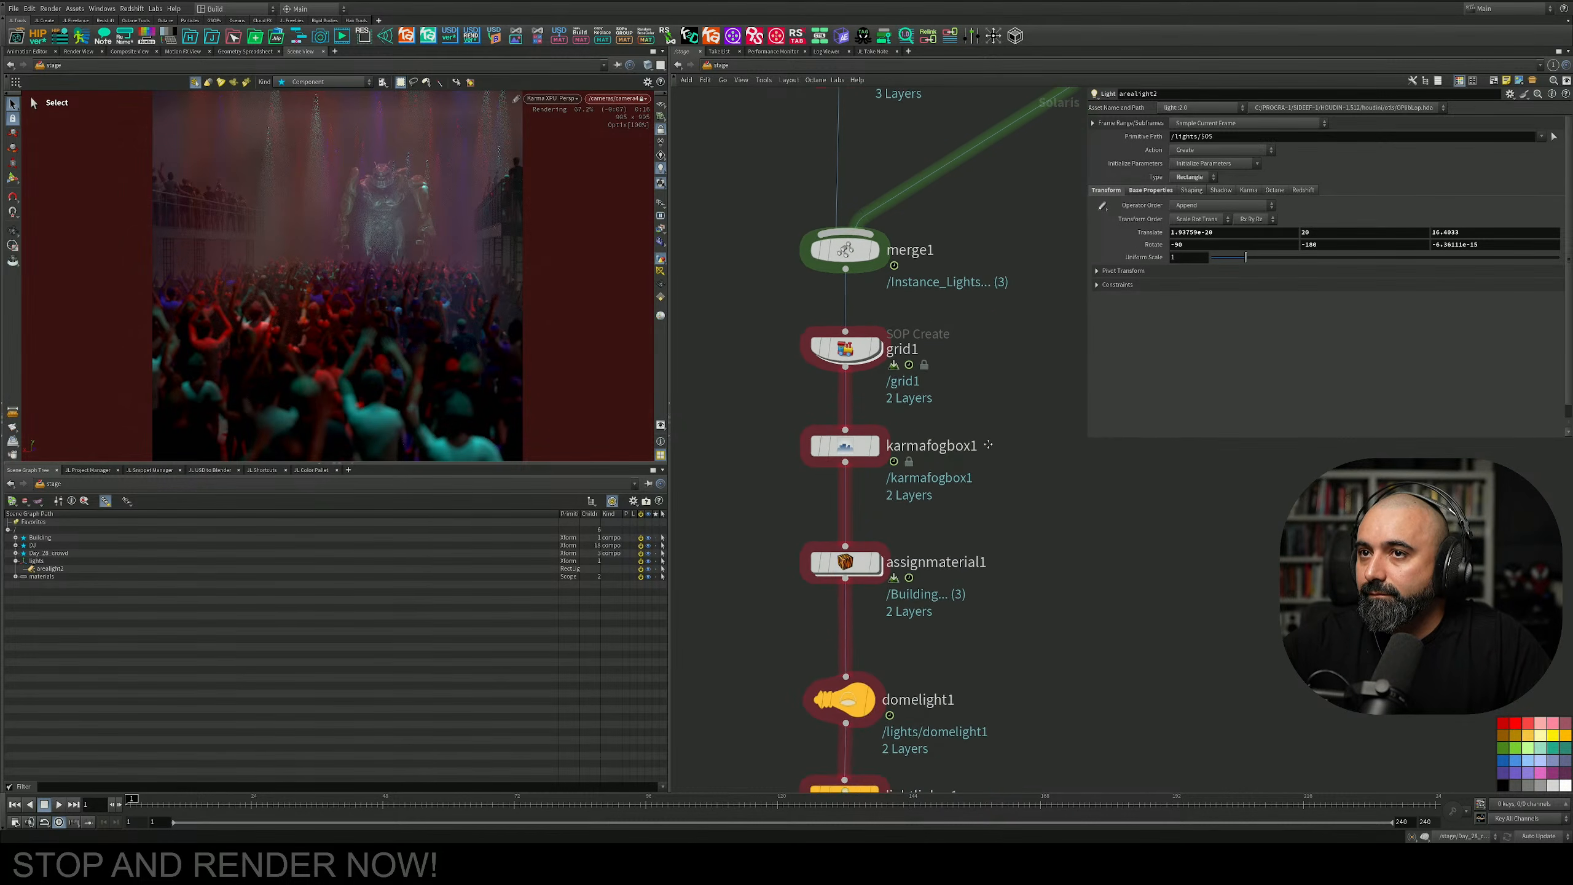
{"action": "middle_click_drag", "start_coordinate": [998, 171], "coordinate": [986, 432]}
{"action": "middle_click_drag", "start_coordinate": [937, 362], "coordinate": [969, 509]}
{"action": "left_click", "coordinate": [879, 451]}
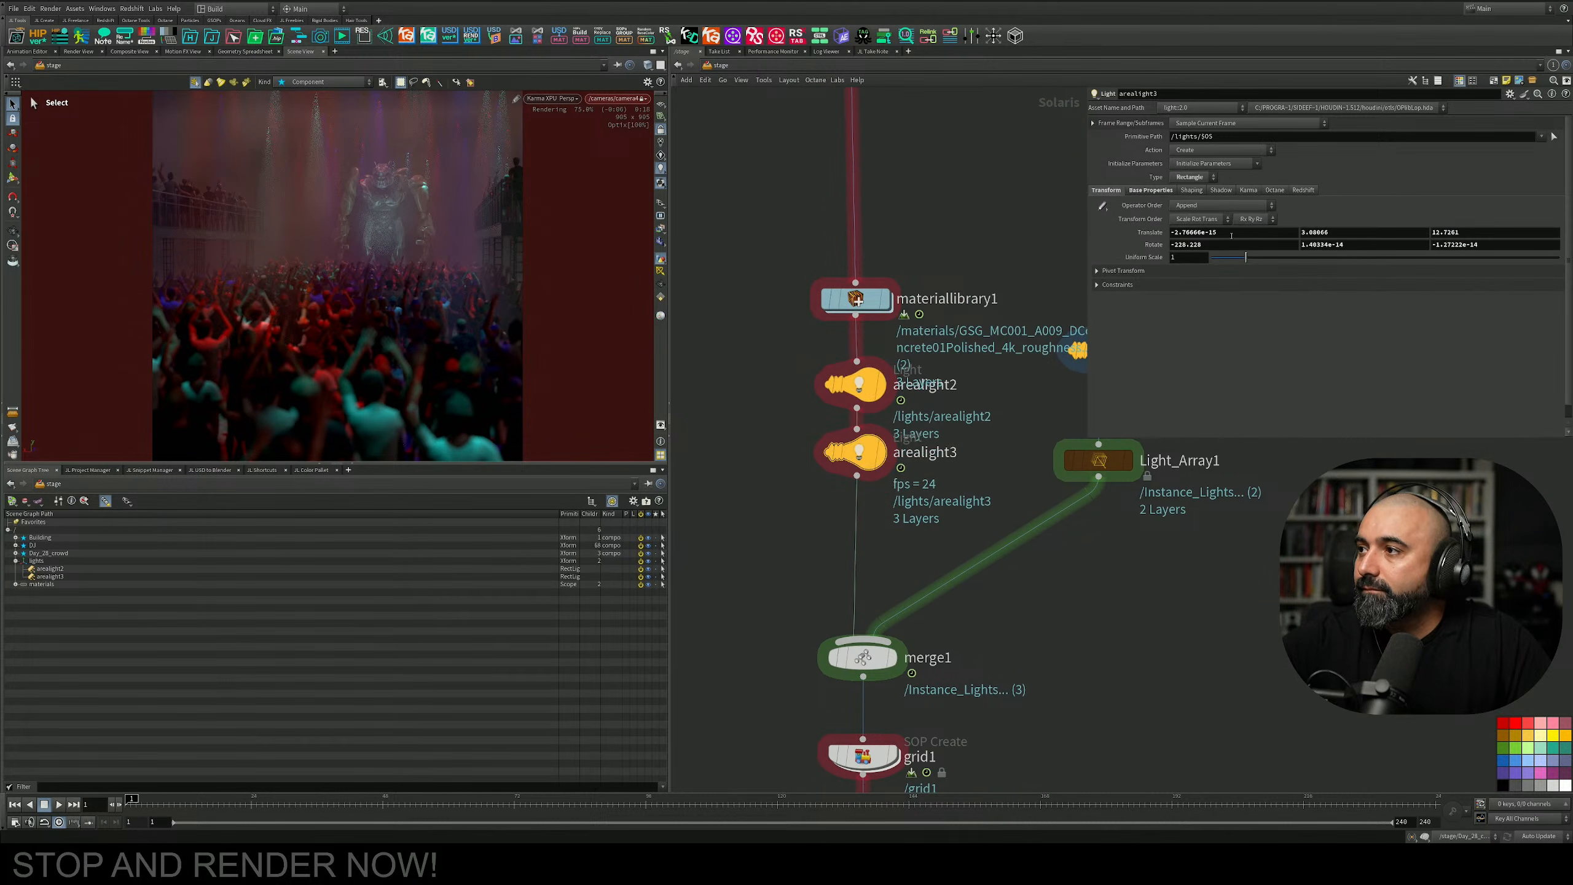
{"action": "left_click", "coordinate": [1150, 190]}
{"action": "left_click_drag", "start_coordinate": [1385, 219], "coordinate": [1406, 219]}
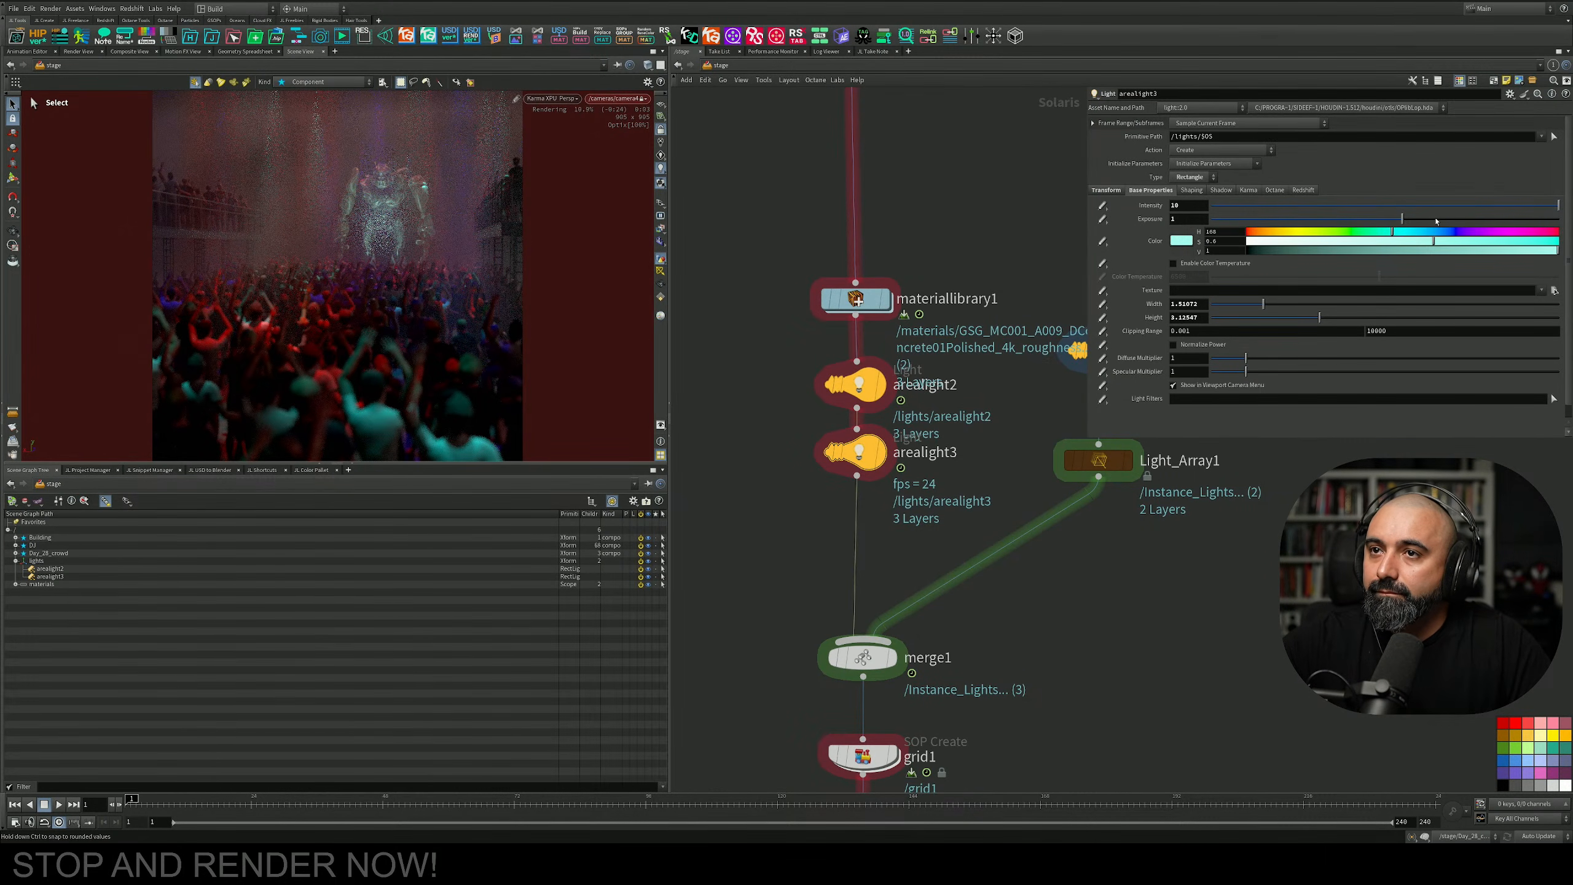
{"action": "left_click", "coordinate": [1436, 219]}
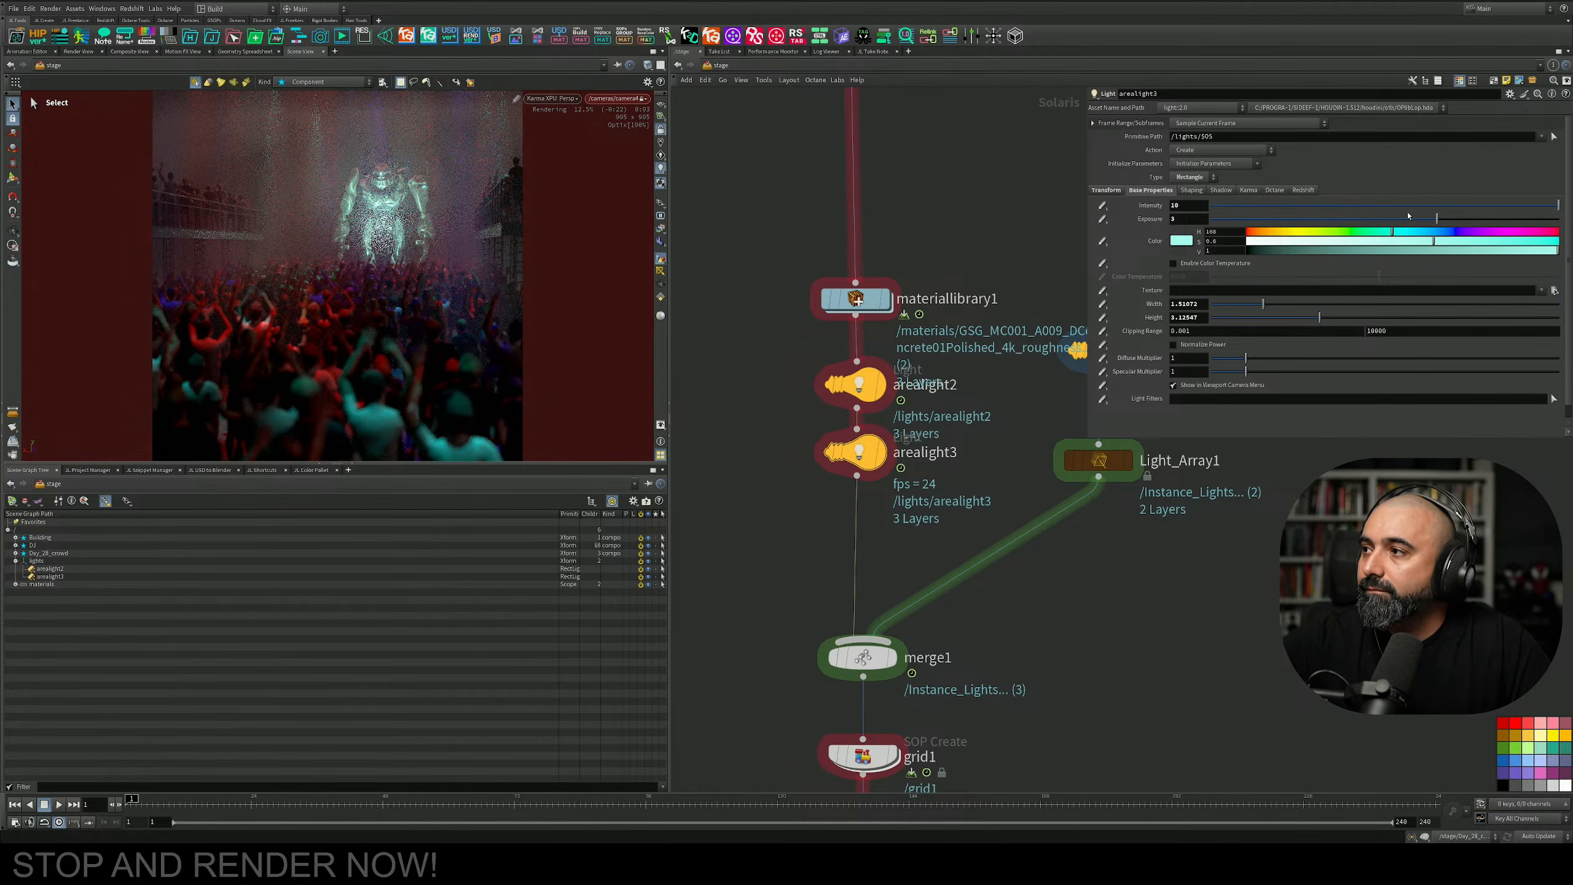
Try green and purple hues on arealight3, and settle on a cyan light colour with hue 176.
{"action": "left_click", "coordinate": [1360, 233]}
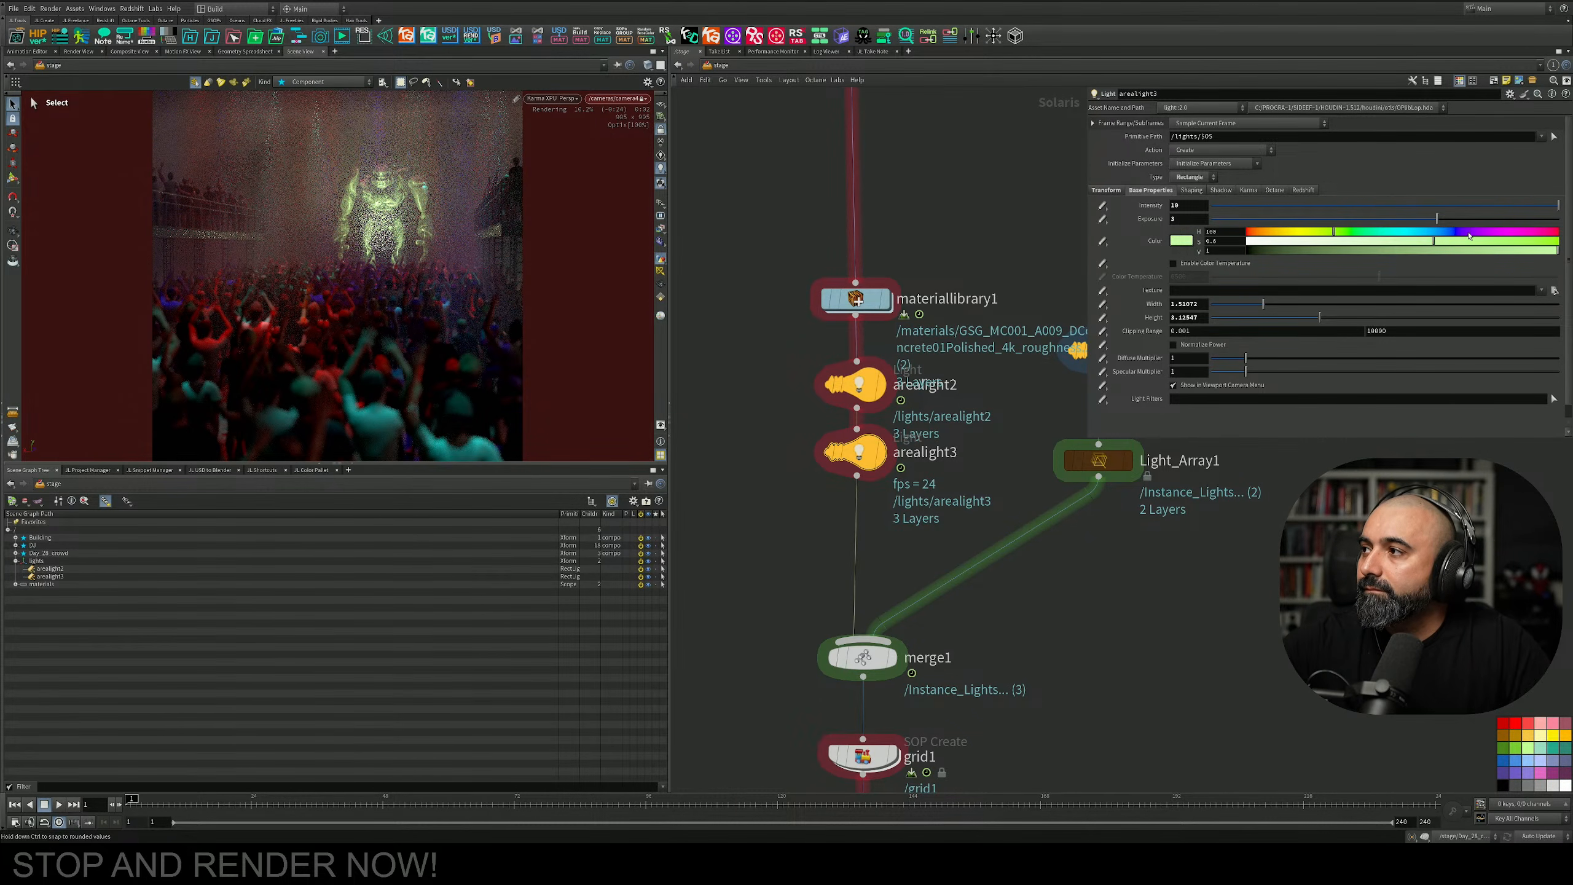
{"action": "left_click", "coordinate": [1399, 232]}
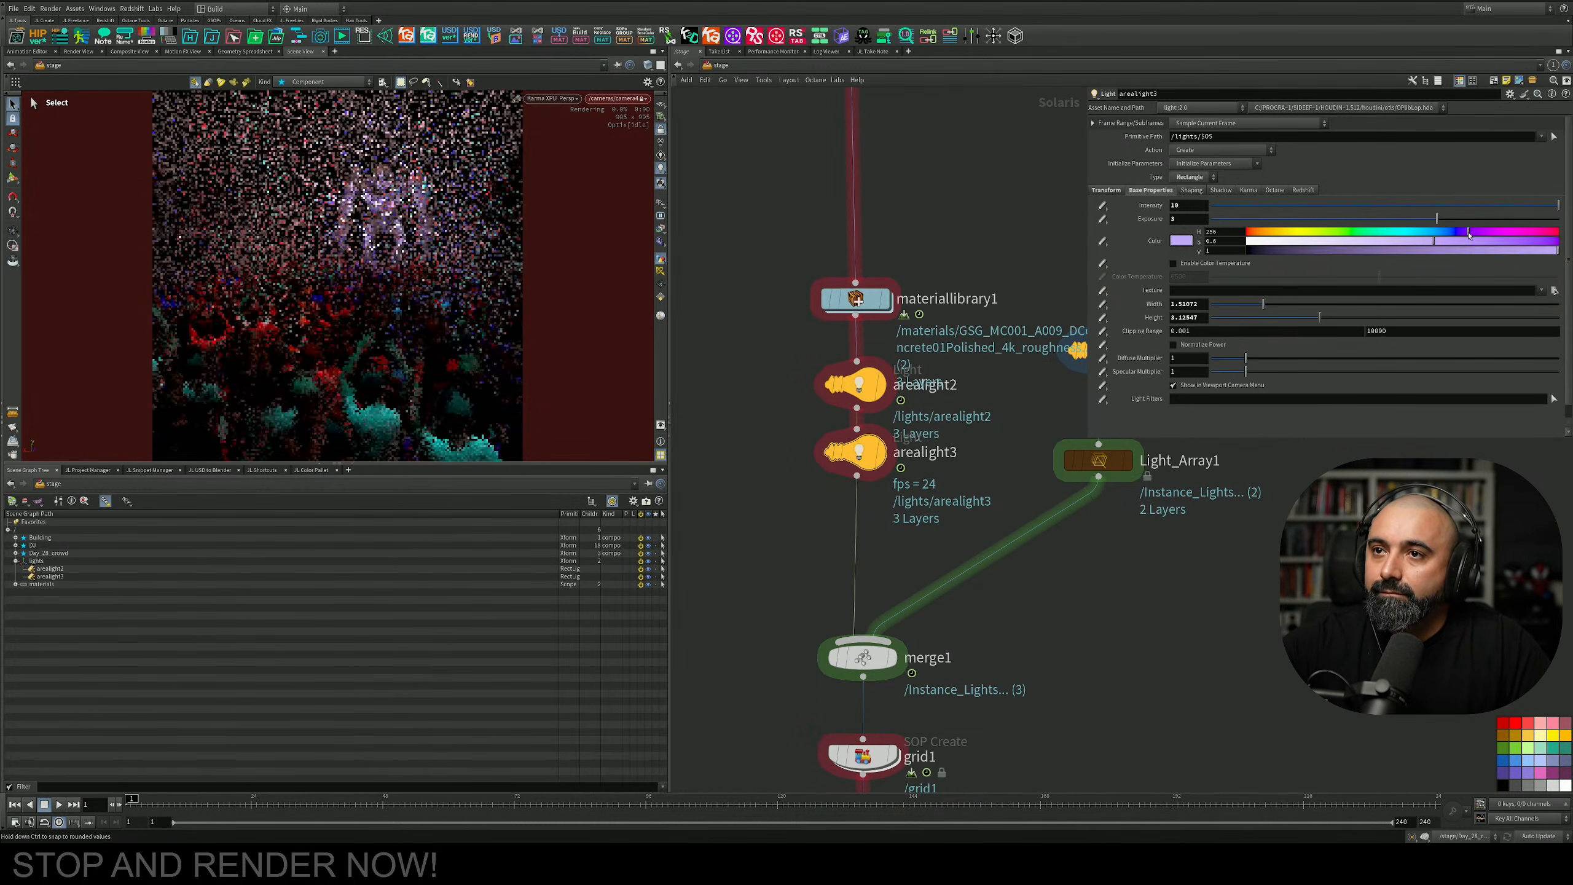
{"action": "left_click", "coordinate": [1398, 232]}
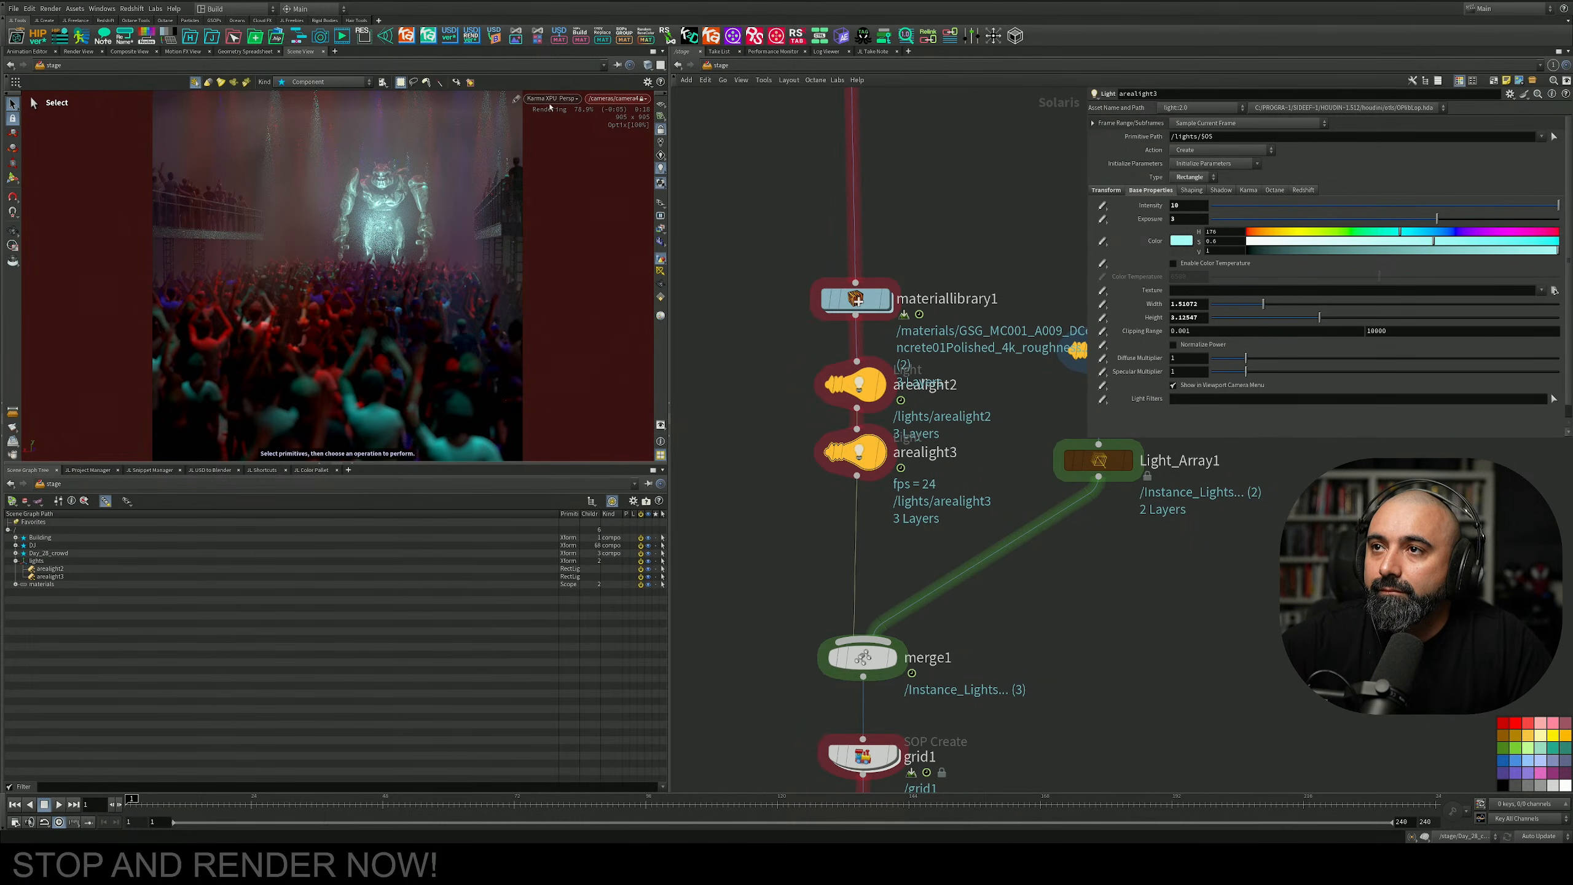
Resize the arealight3 rectangle in a free side view to about 3.6 wide and 3.3 high, in front of the robot.
{"action": "left_click", "coordinate": [659, 226]}
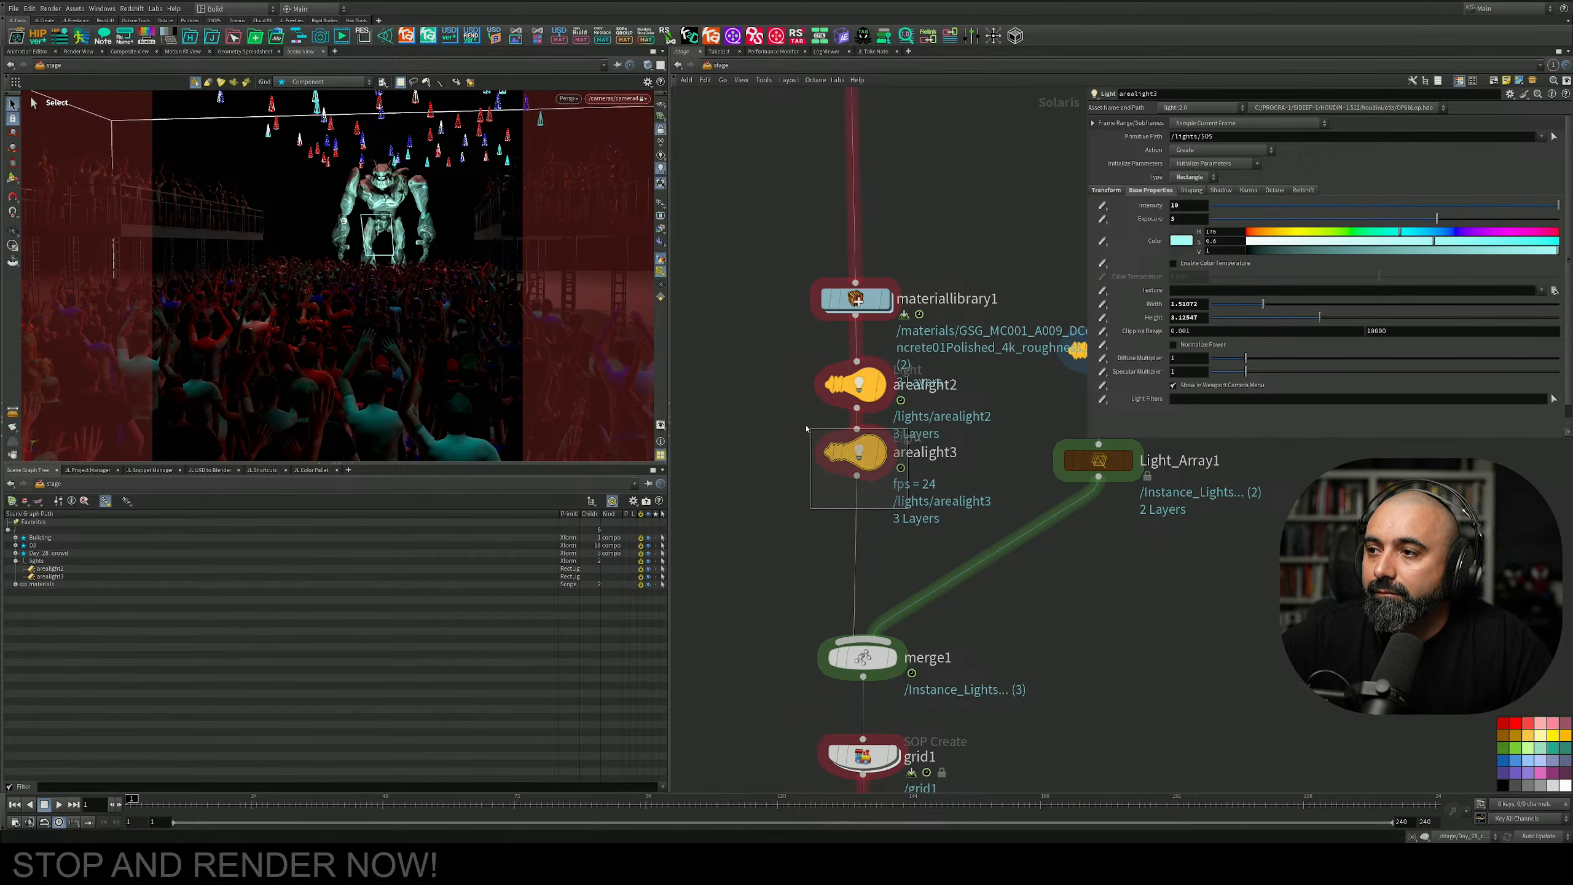
{"action": "left_click", "coordinate": [15, 179]}
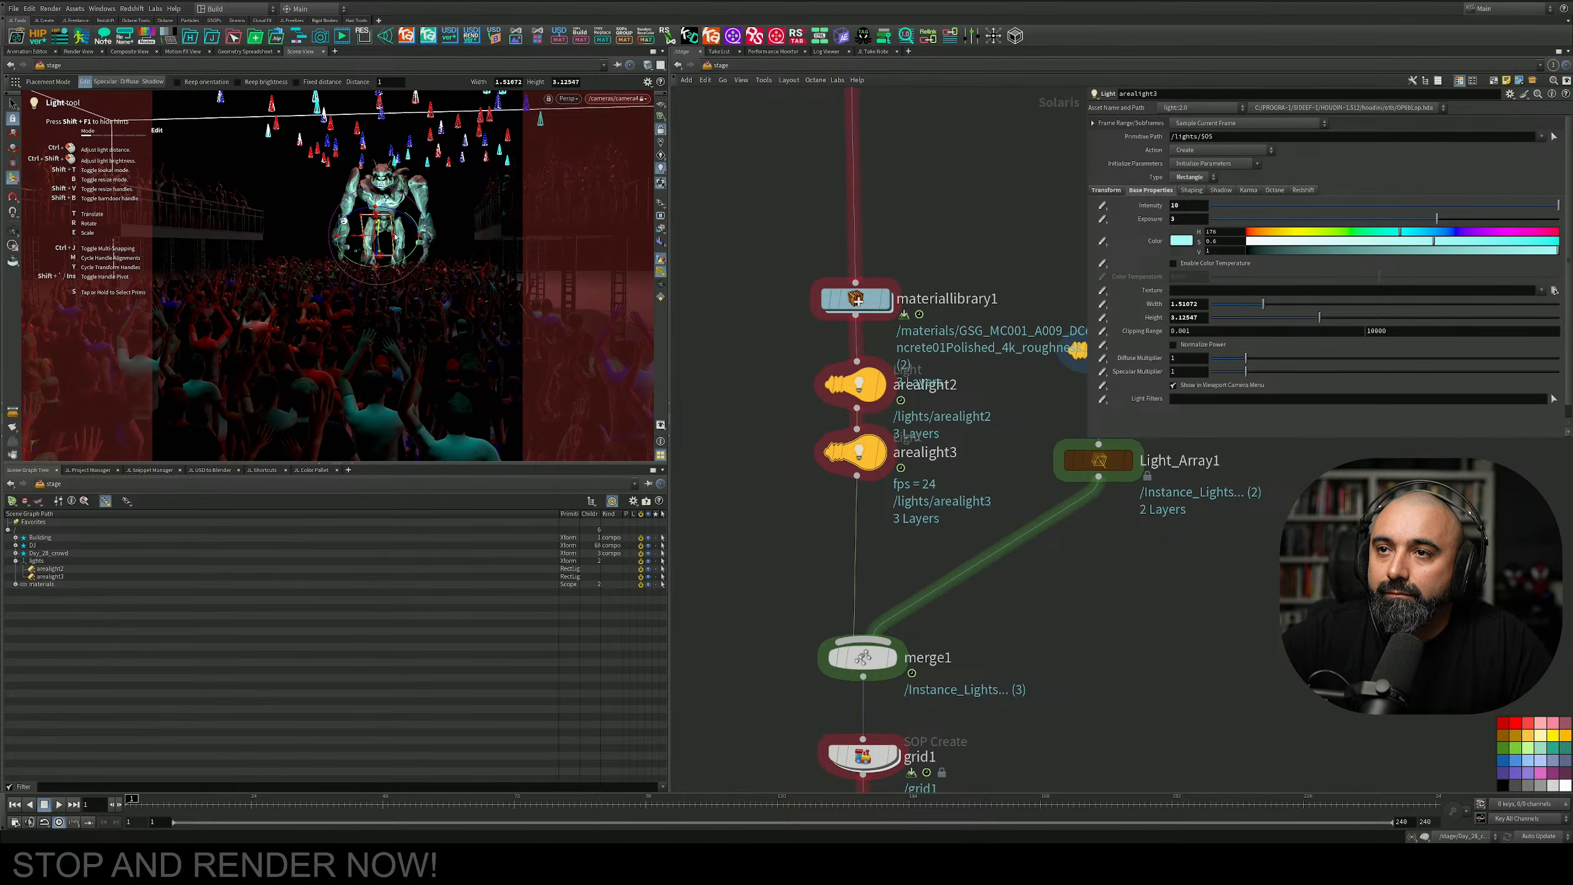
{"action": "left_click_drag", "start_coordinate": [404, 236], "coordinate": [397, 235]}
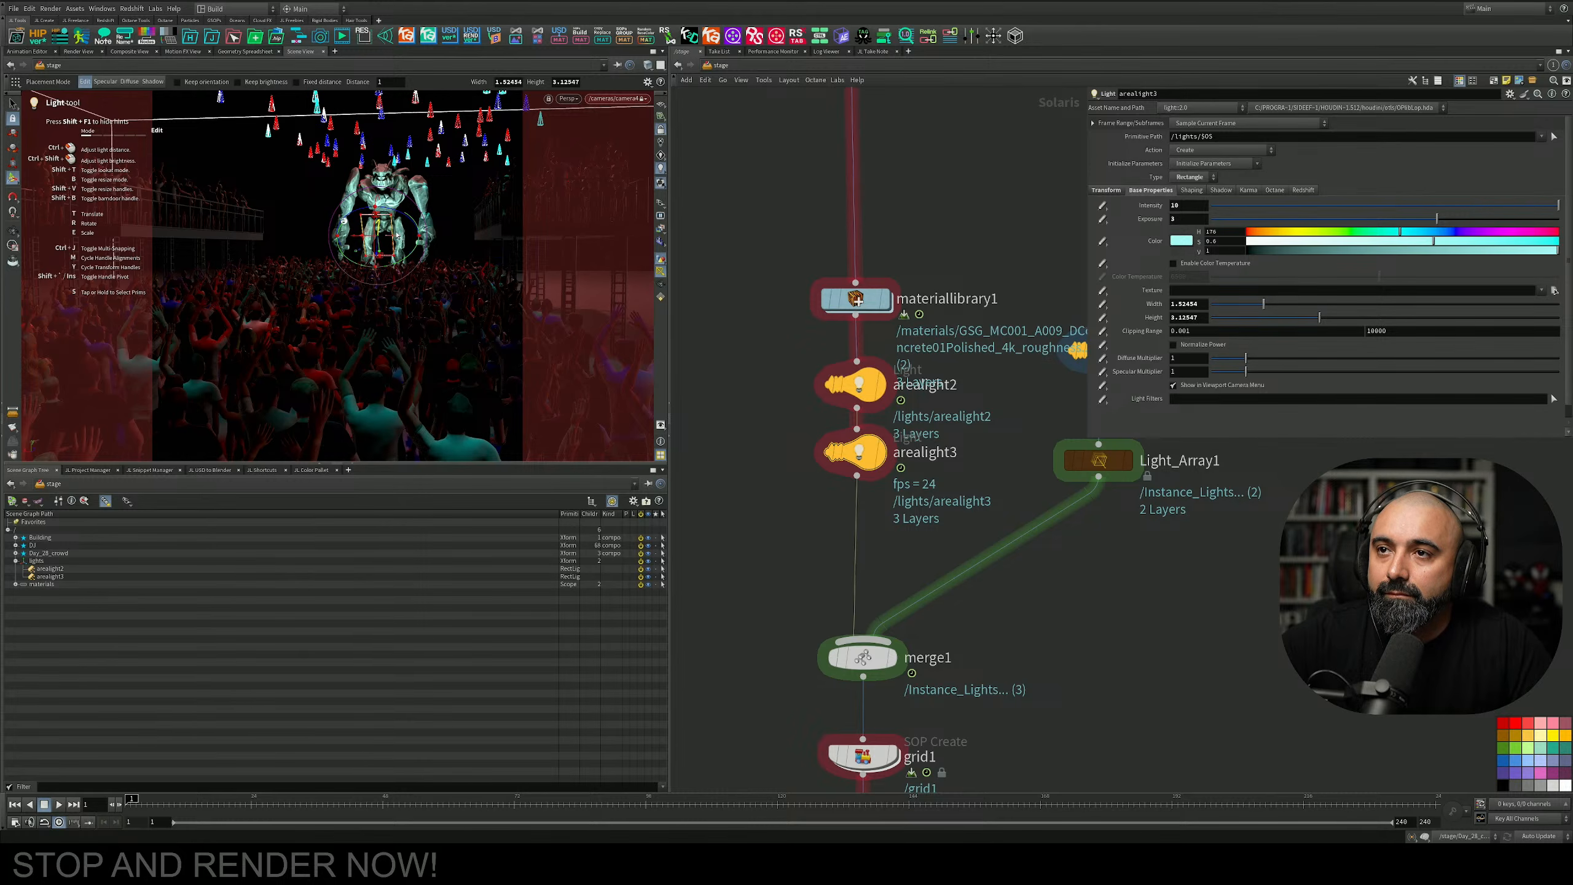
{"action": "left_click", "coordinate": [660, 129]}
{"action": "left_click_drag", "start_coordinate": [297, 279], "coordinate": [439, 249], "text": "alt"}
{"action": "right_click_drag", "start_coordinate": [440, 249], "coordinate": [375, 277], "text": "alt"}
{"action": "left_click_drag", "start_coordinate": [375, 277], "coordinate": [467, 311], "text": "alt"}
{"action": "key", "text": "Return"}
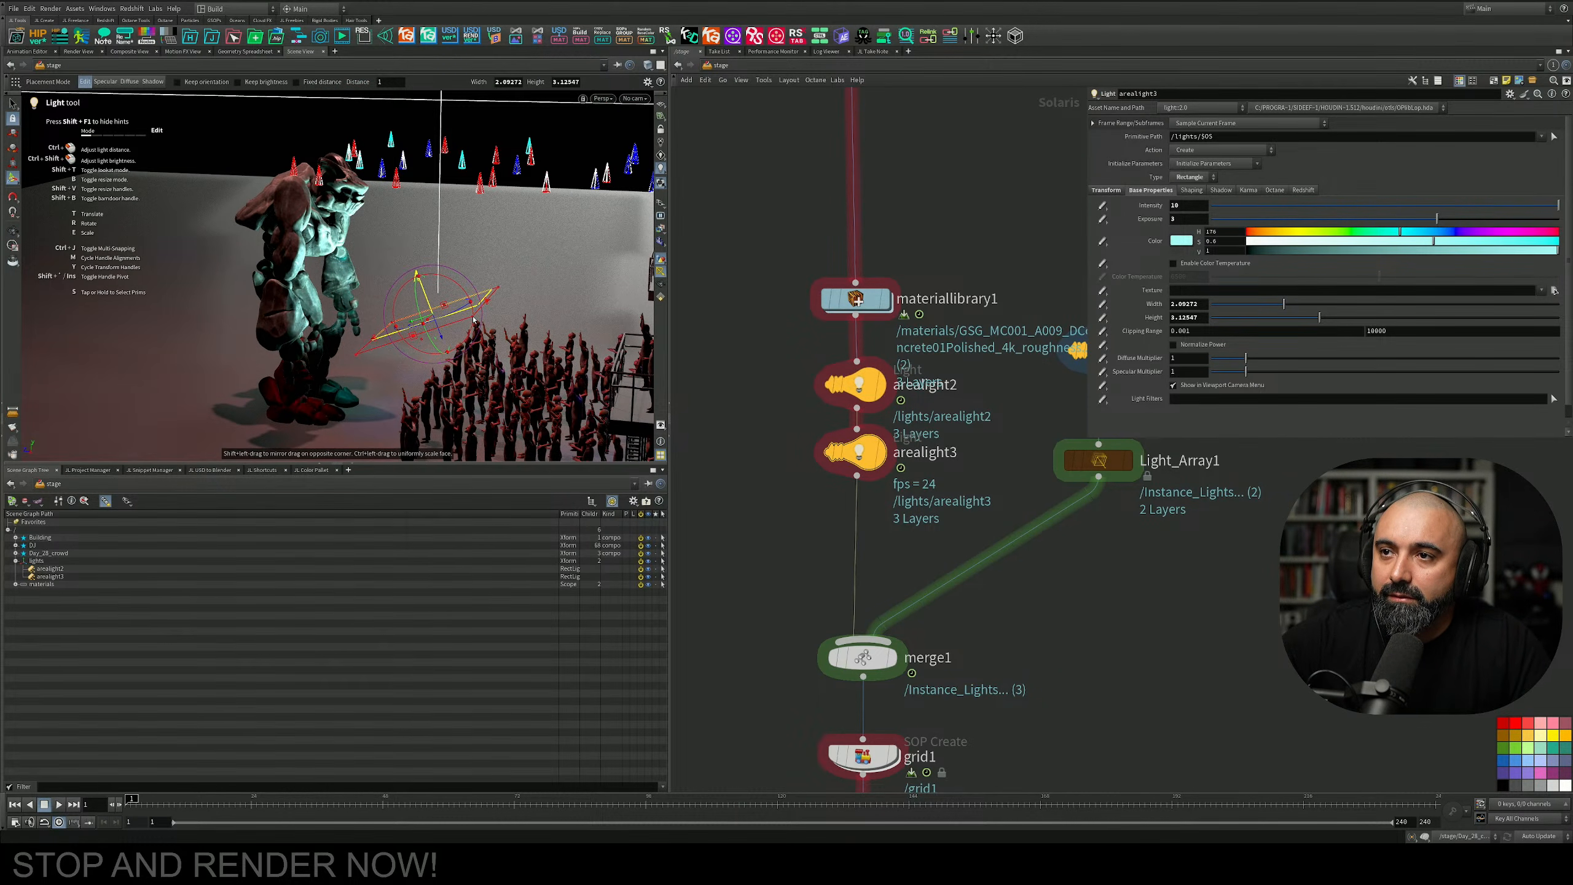
{"action": "left_click_drag", "start_coordinate": [430, 308], "coordinate": [454, 370]}
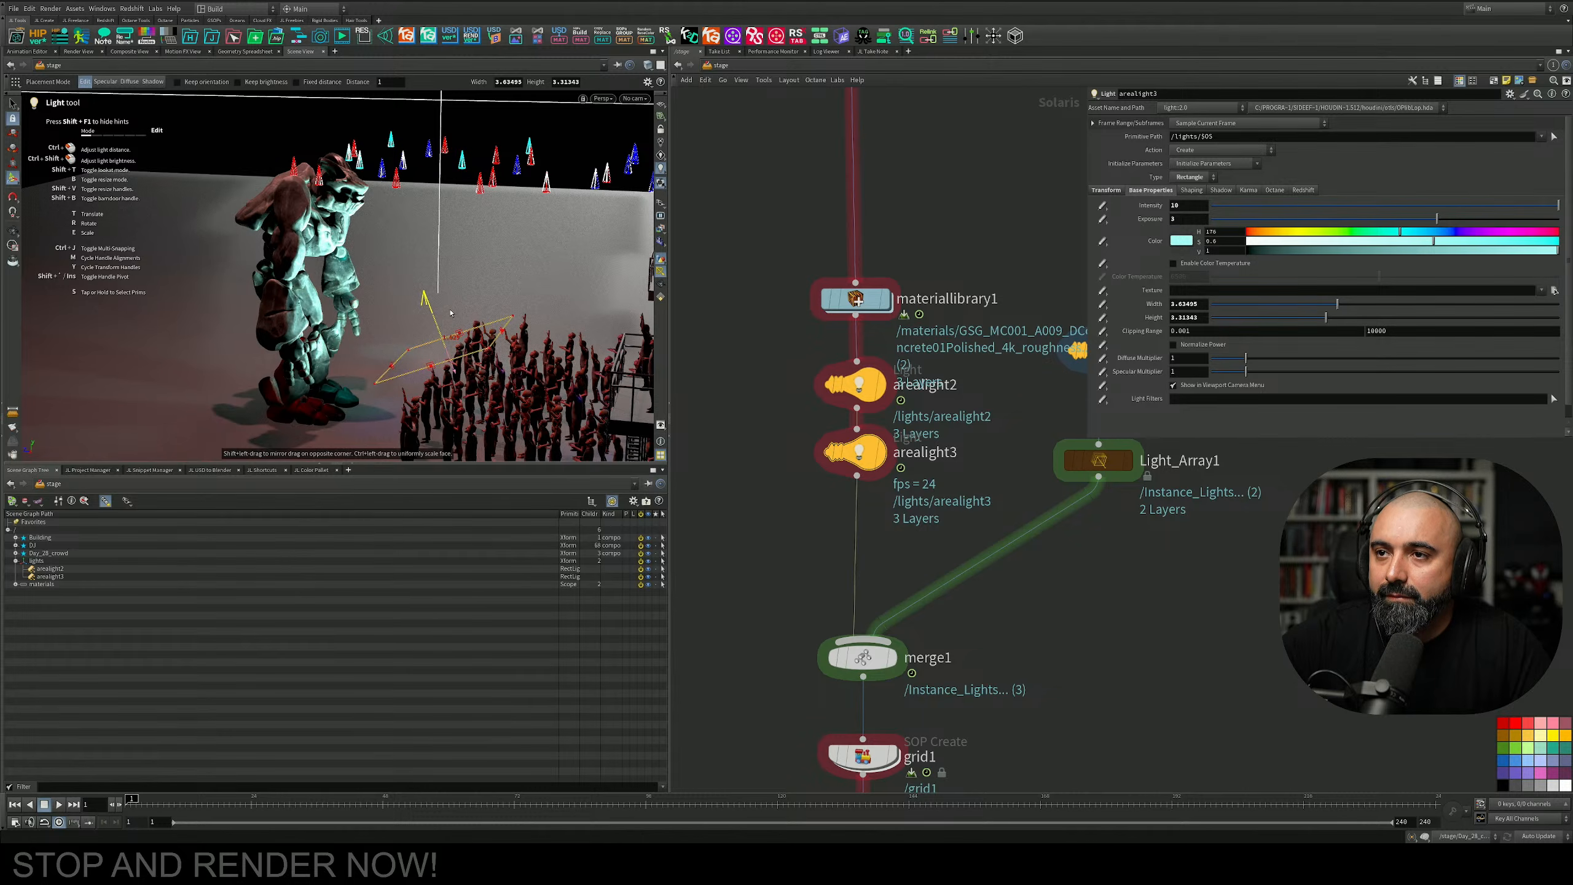
Return to the camera4 view with Karma XPU rendering and save the scene.
{"action": "left_click", "coordinate": [634, 98]}
{"action": "left_click", "coordinate": [640, 147]}
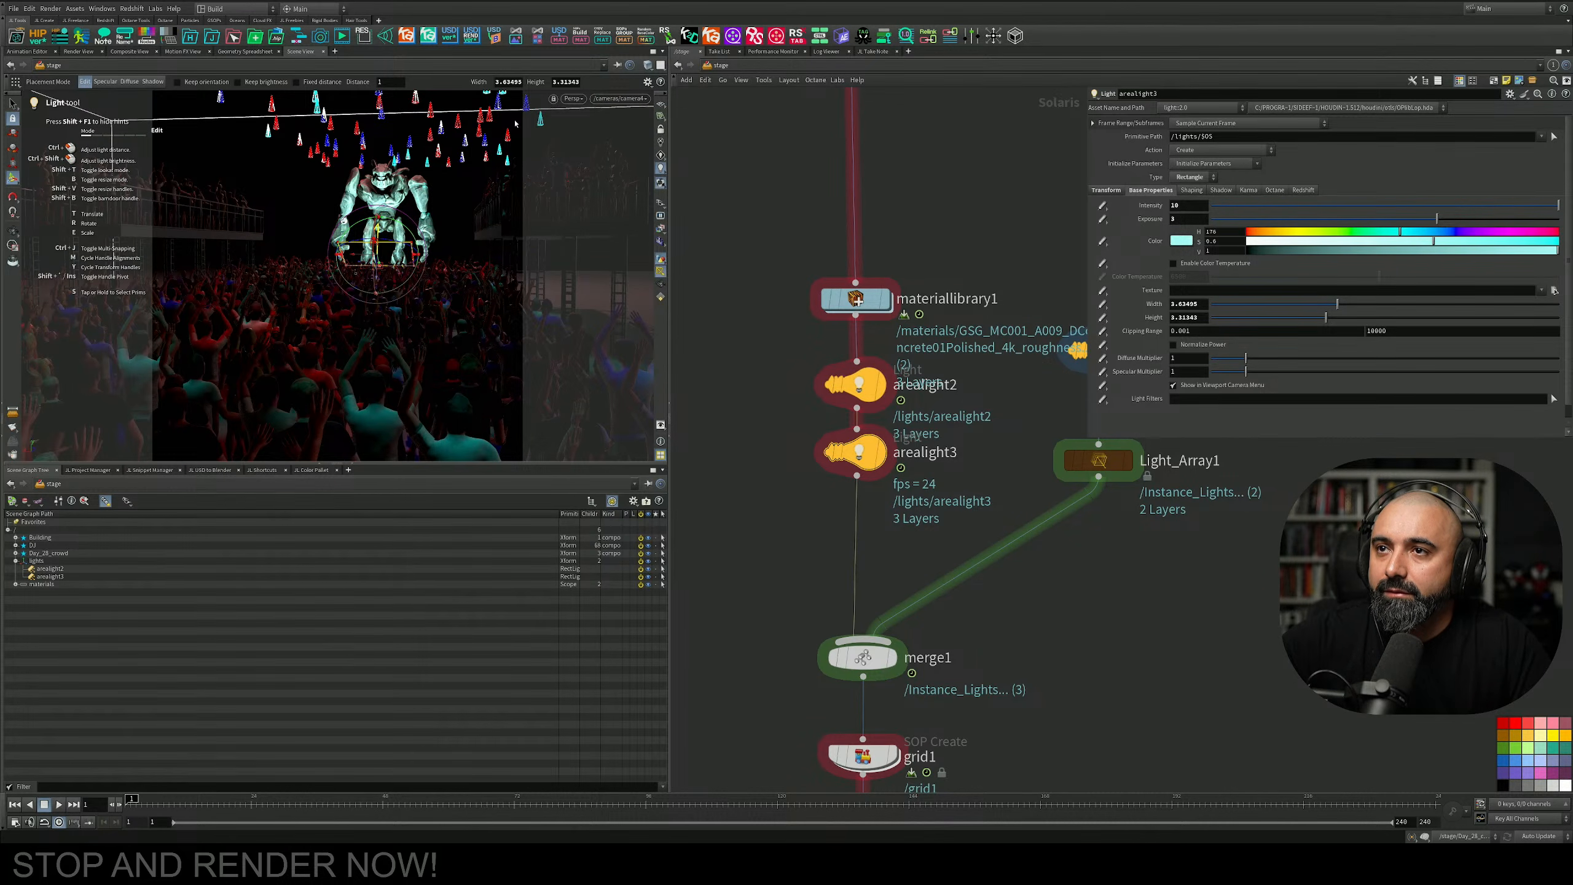
{"action": "left_click", "coordinate": [572, 98]}
{"action": "left_click", "coordinate": [591, 160]}
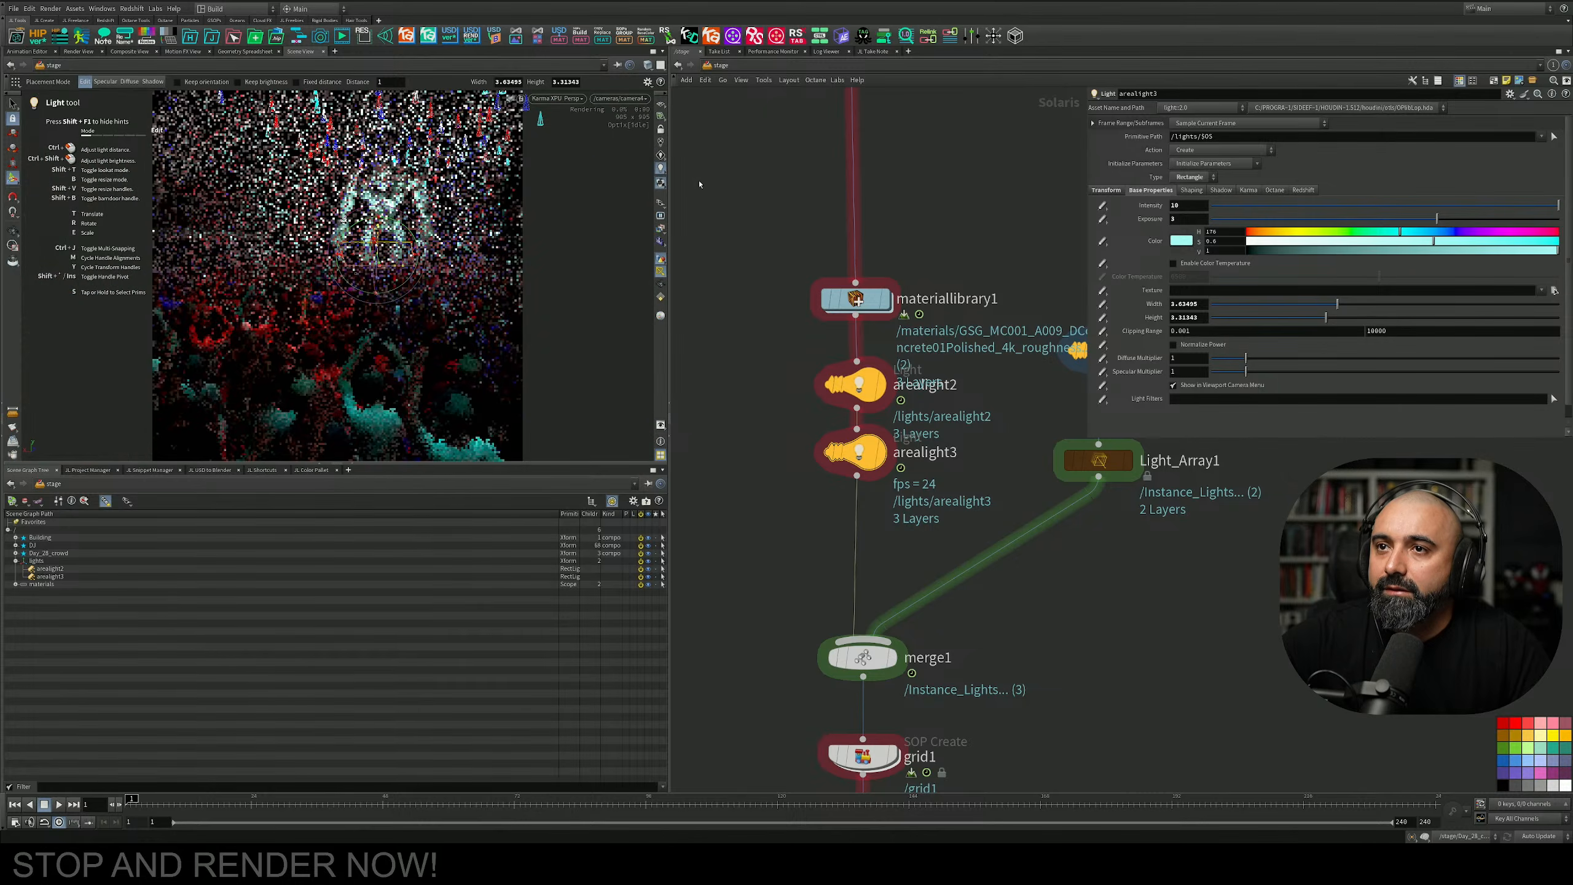
{"action": "key", "text": "ctrl+s"}
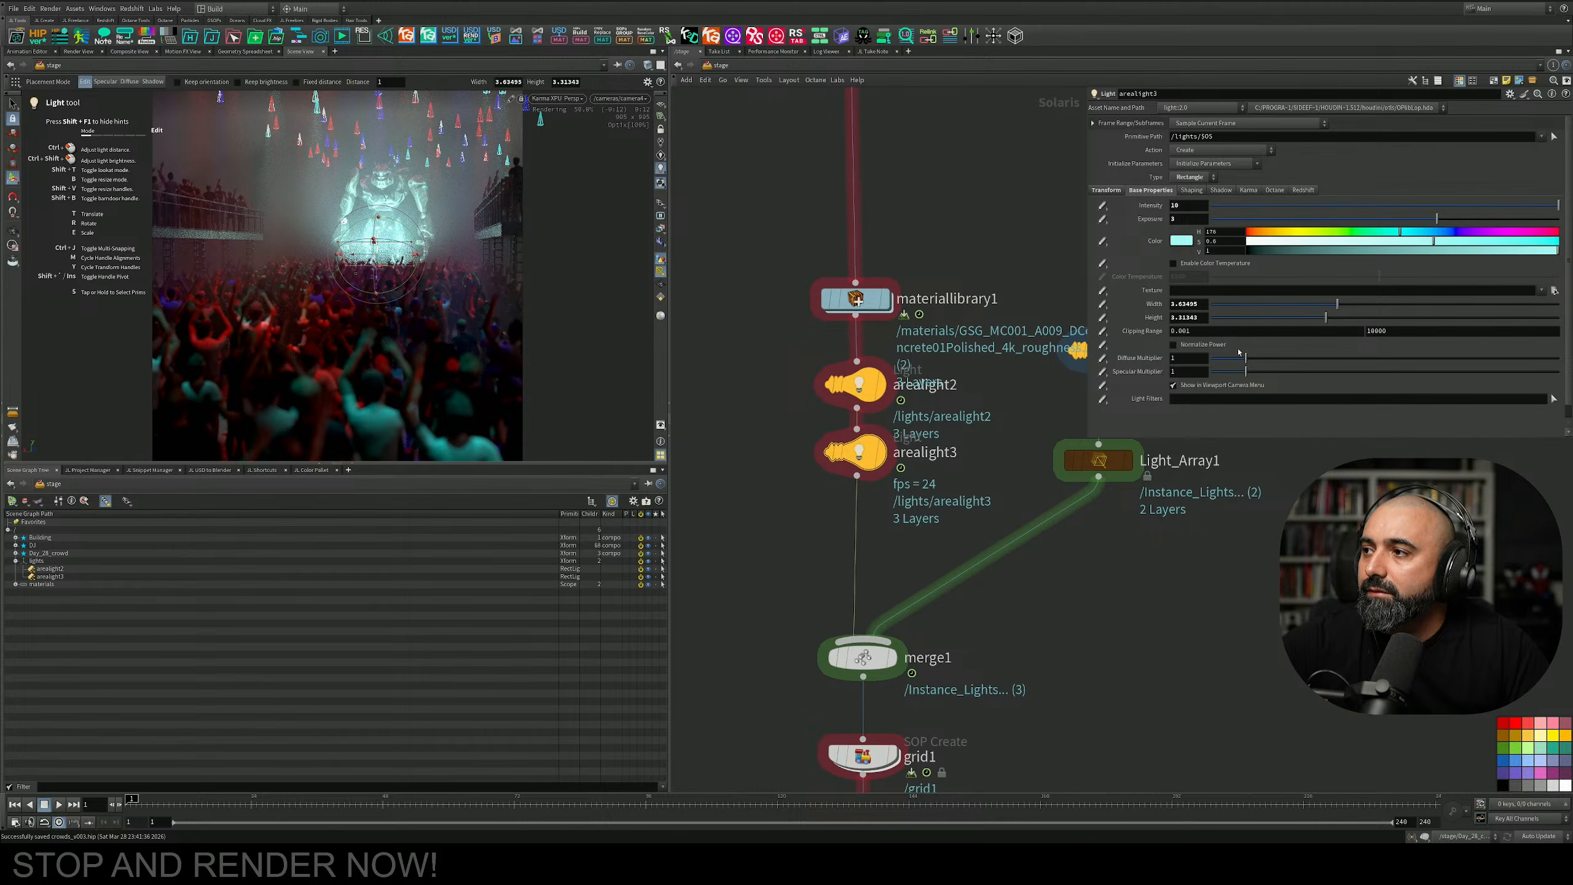
Reduce the arealight3 width to 1.93, and change its light type to Point.
{"action": "left_click_drag", "start_coordinate": [1337, 303], "coordinate": [1278, 303]}
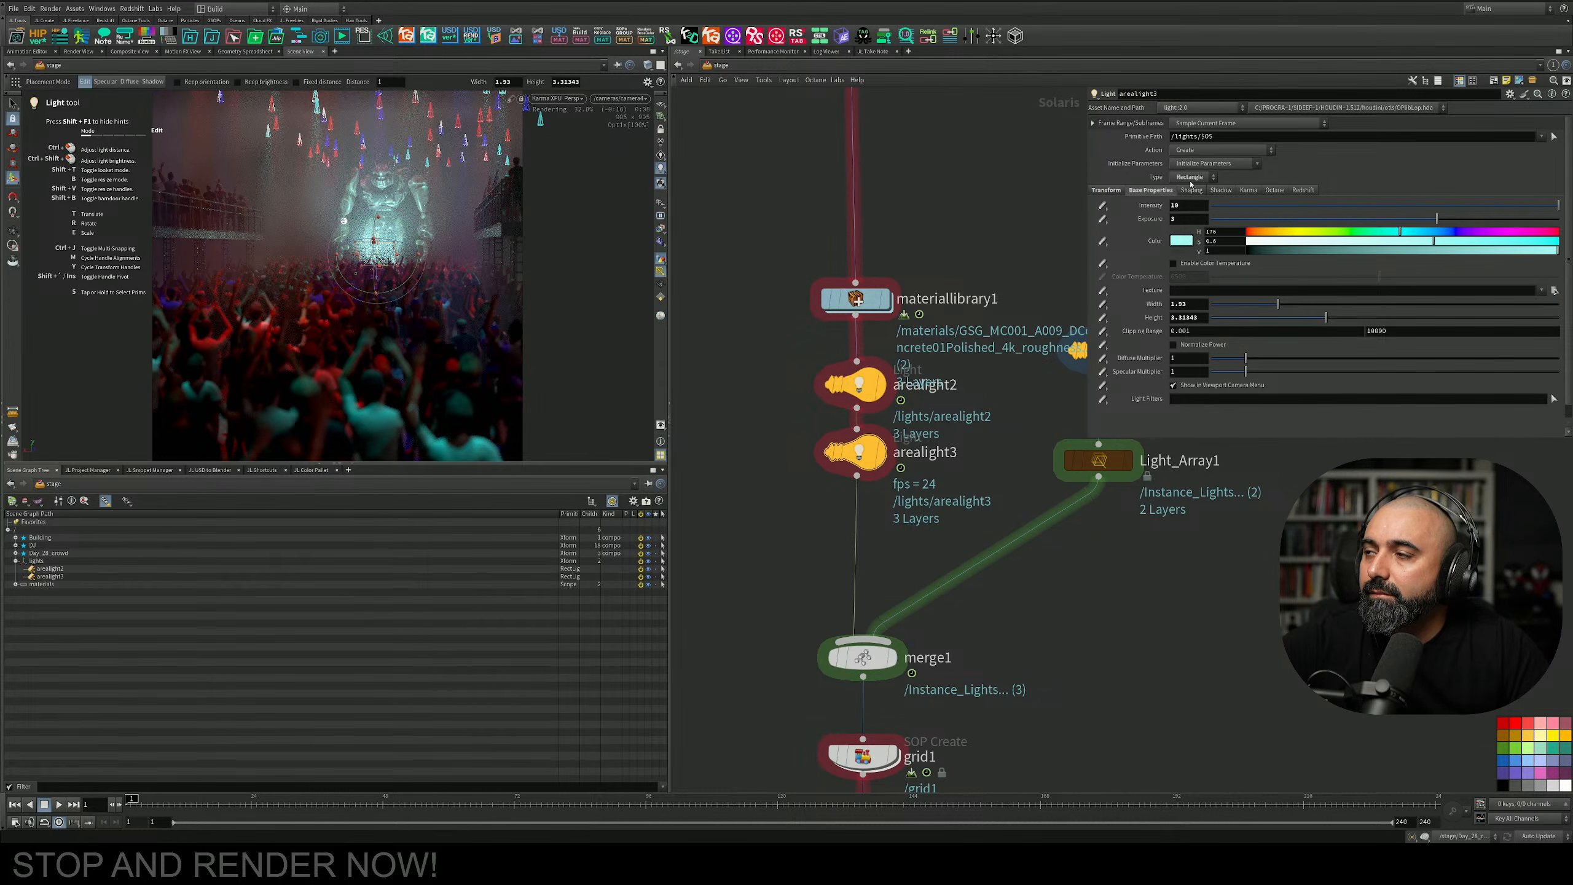
{"action": "left_click", "coordinate": [1190, 178]}
{"action": "left_click", "coordinate": [1188, 221]}
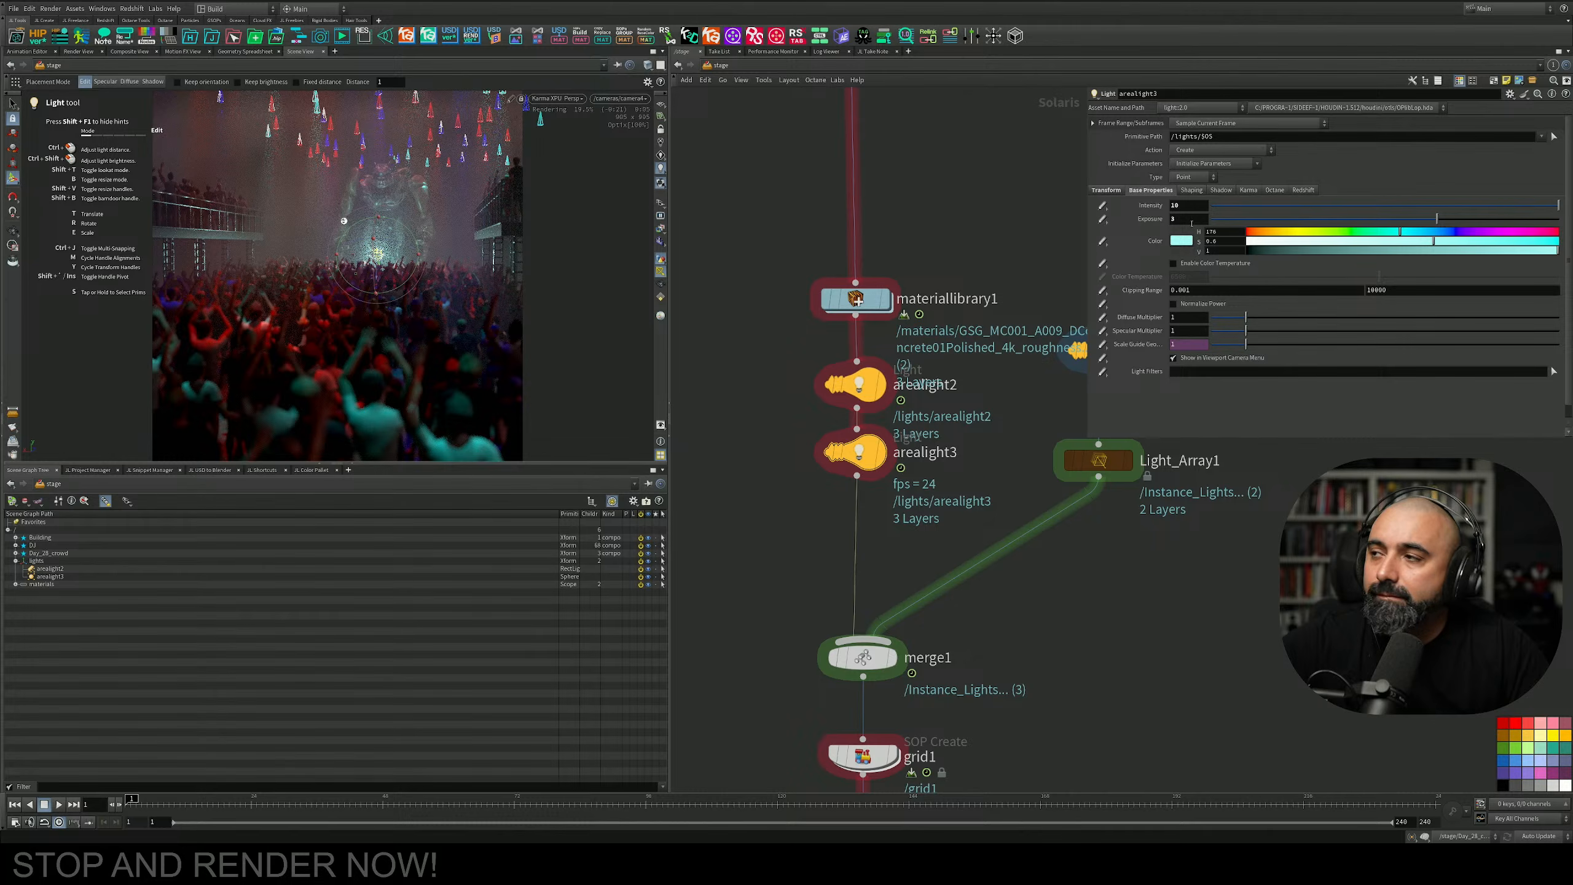
{"action": "left_click", "coordinate": [1192, 178]}
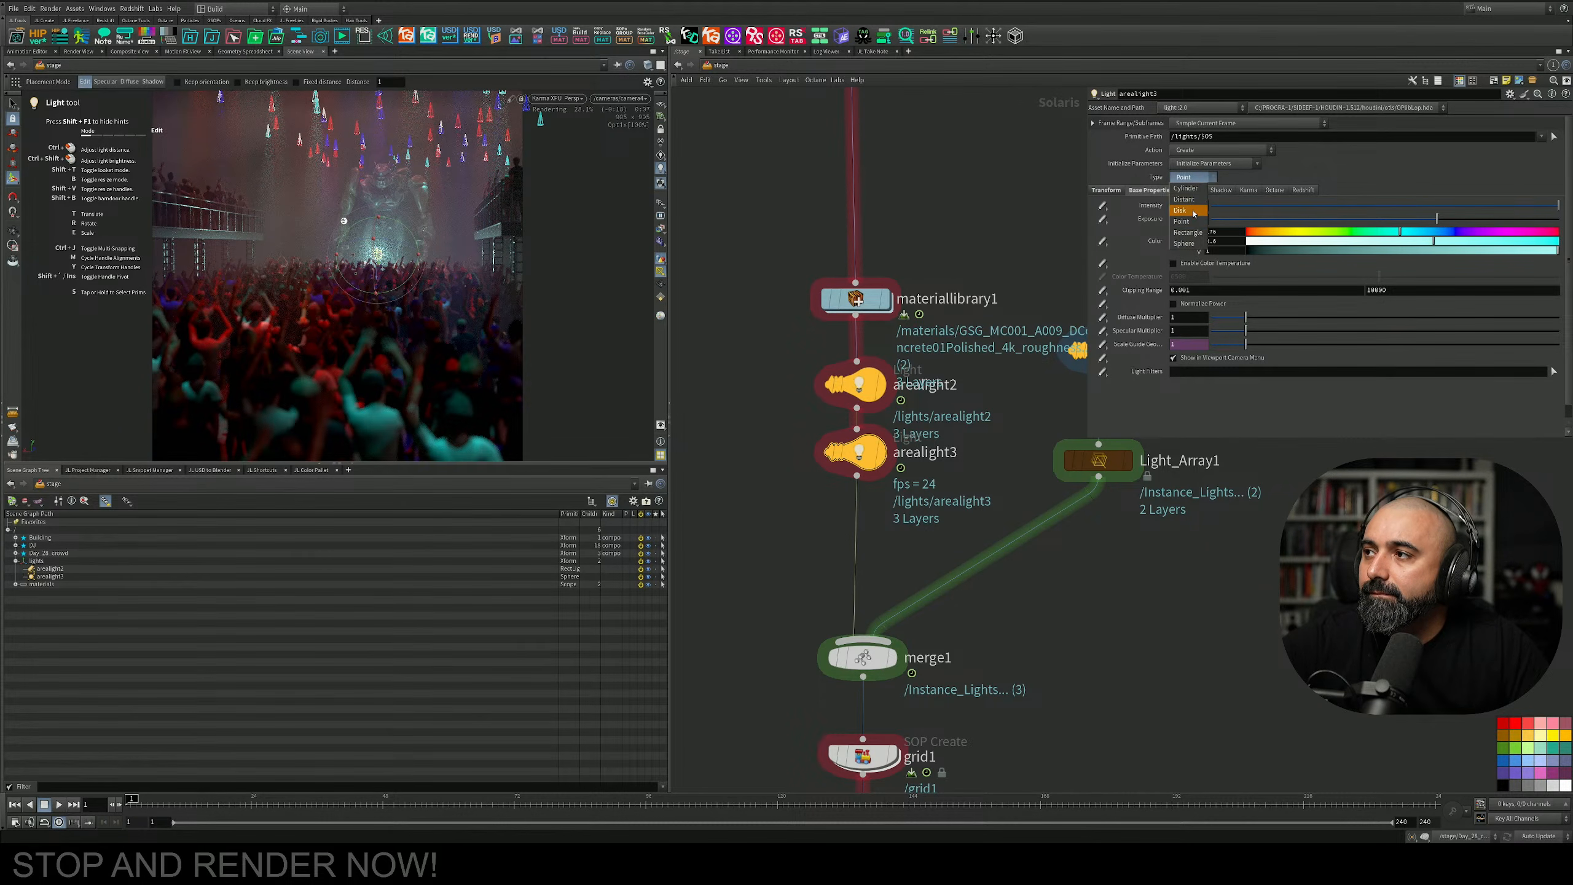
{"action": "left_click", "coordinate": [1305, 188]}
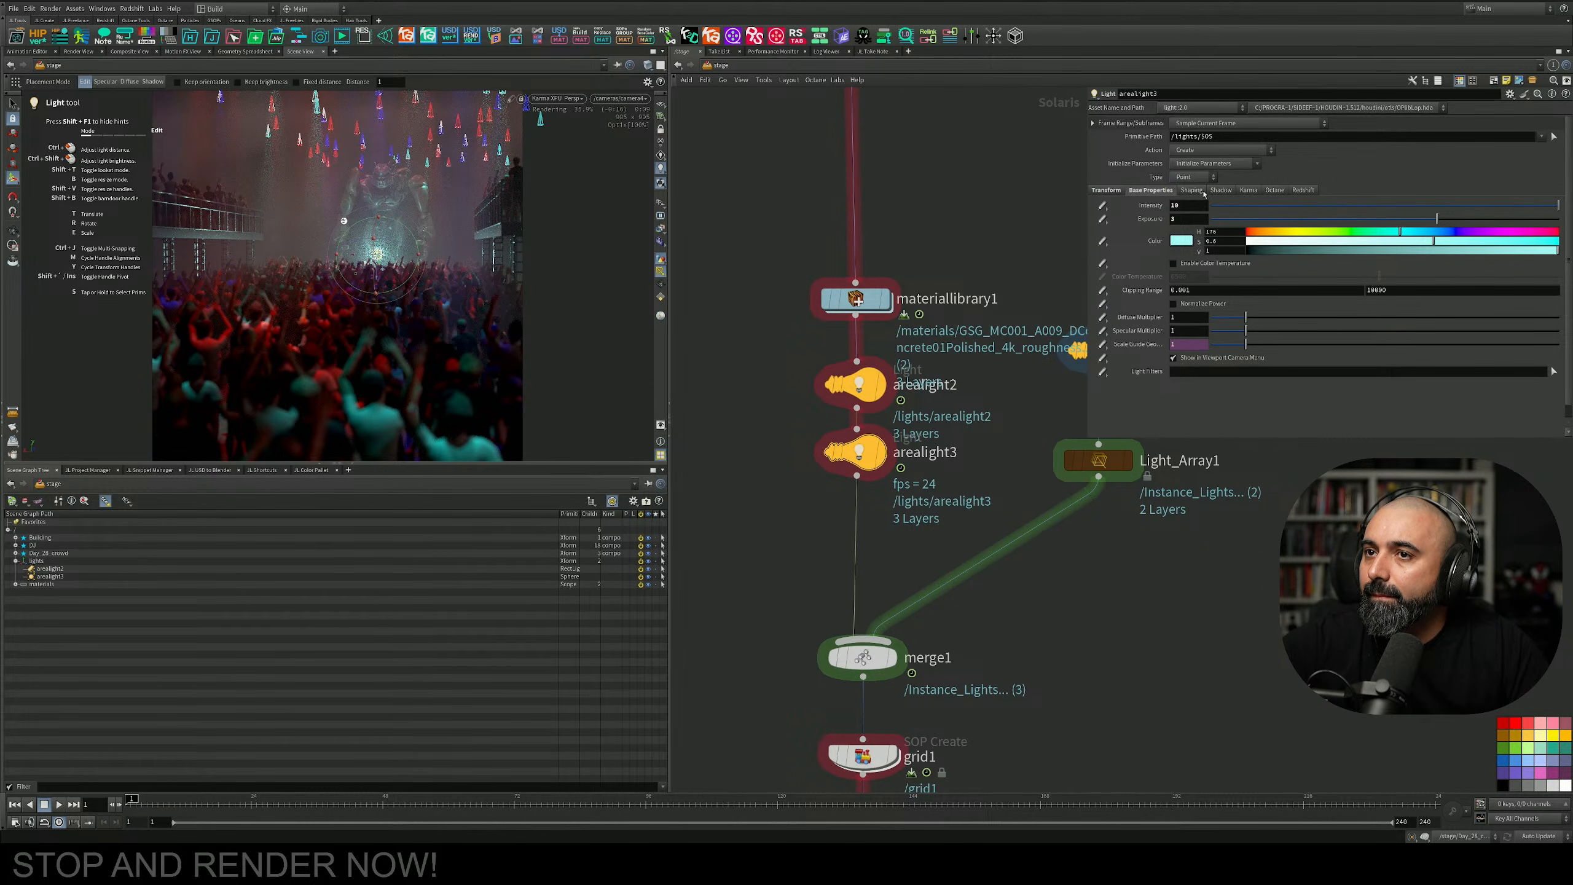
Turn arealight3 into a spotlight and narrow its angle to about 22.
{"action": "left_click", "coordinate": [1183, 191]}
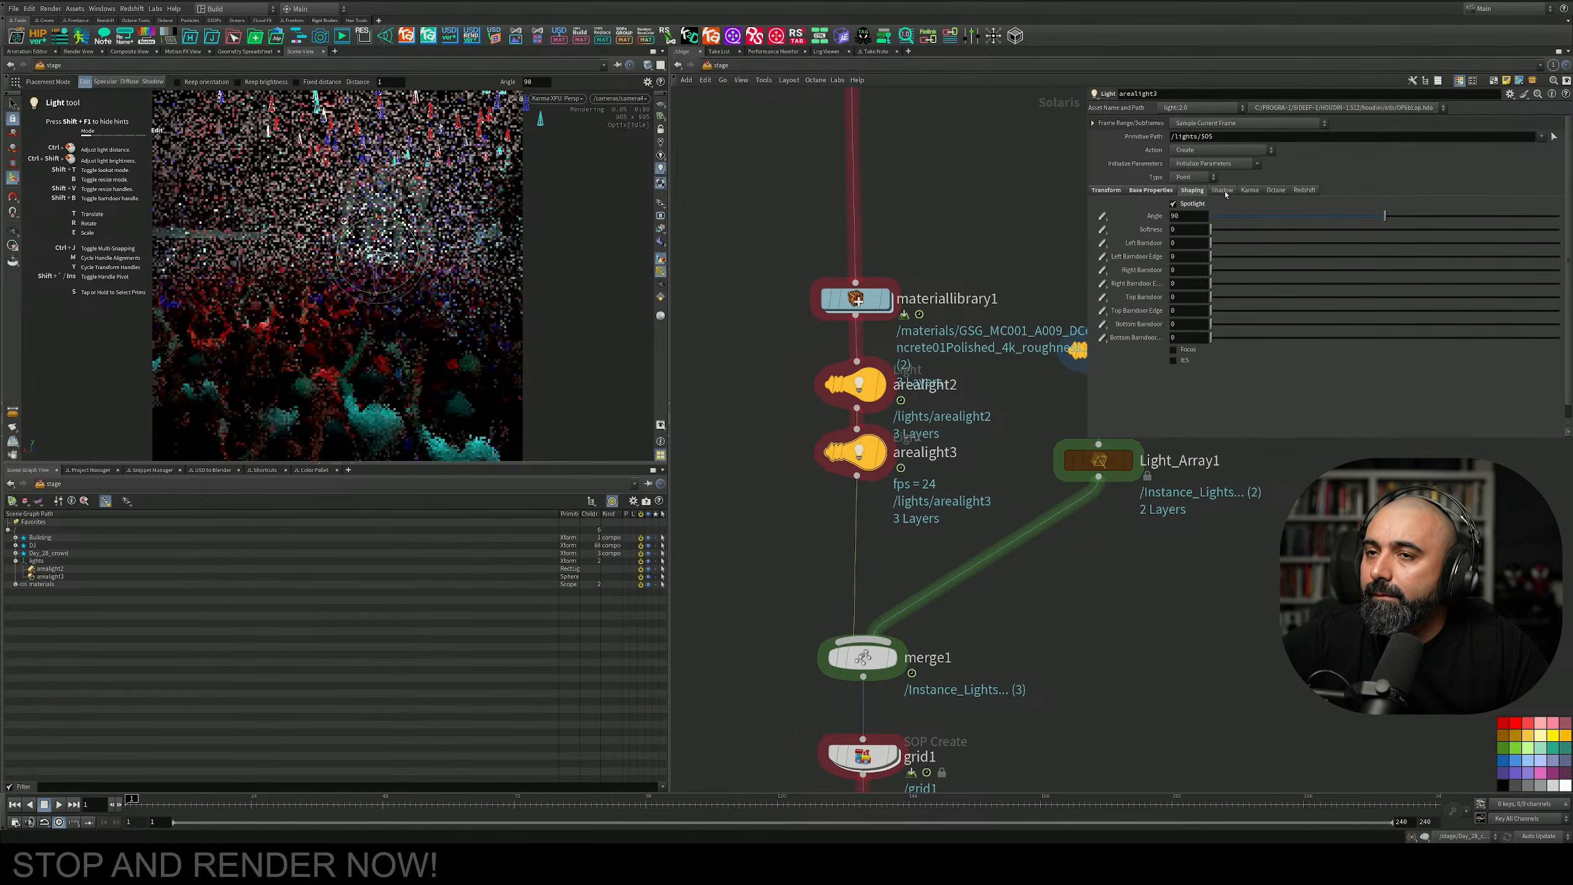
{"action": "left_click", "coordinate": [1222, 191]}
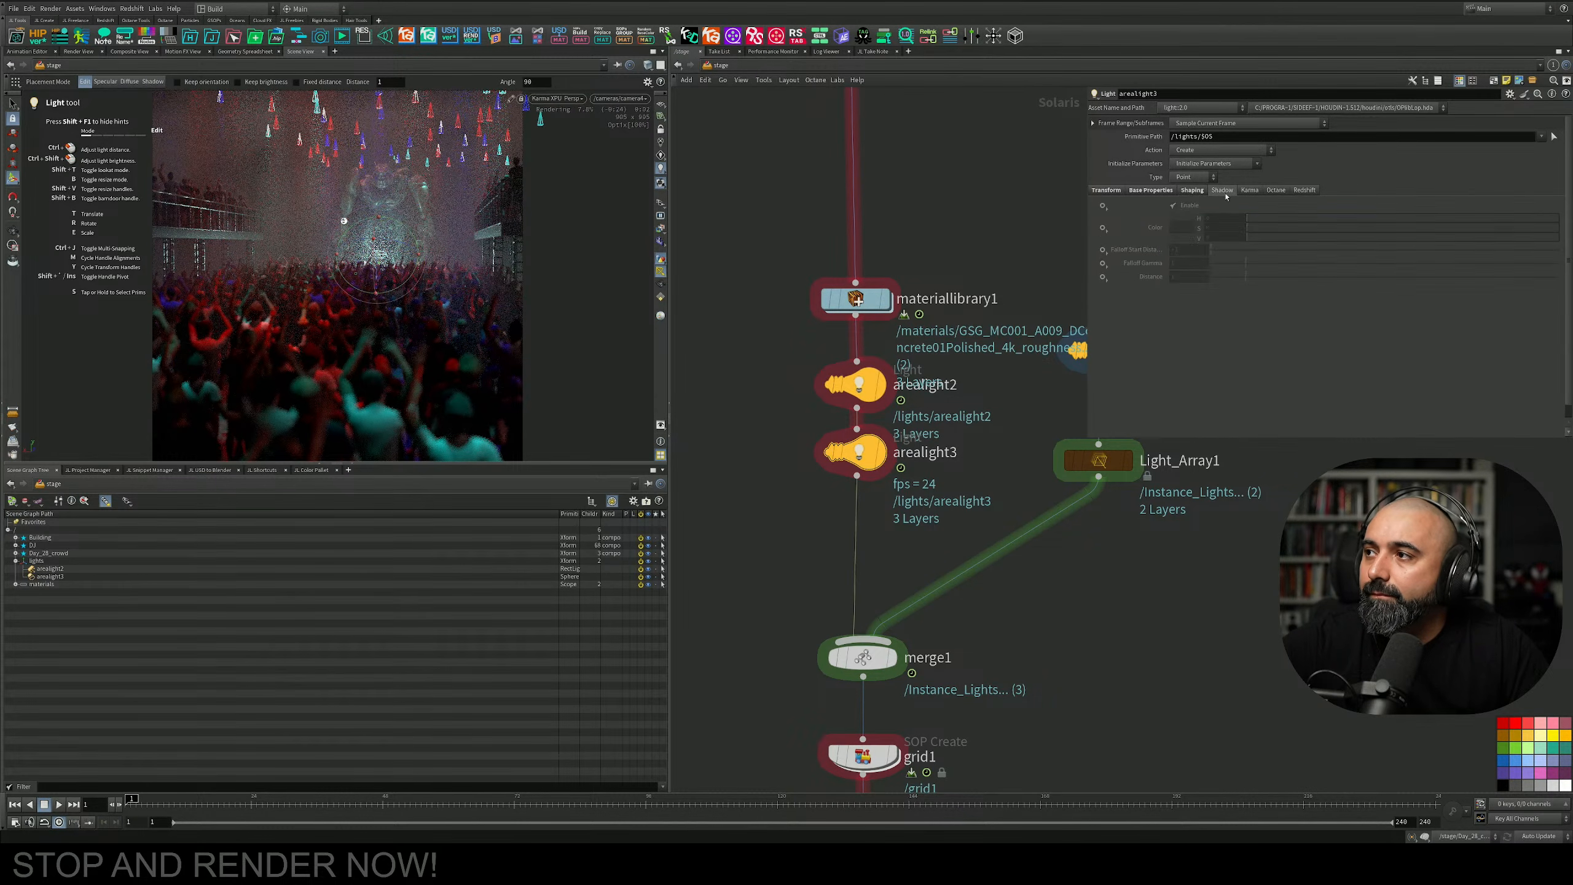
{"action": "left_click", "coordinate": [1190, 190]}
{"action": "left_click", "coordinate": [1252, 216]}
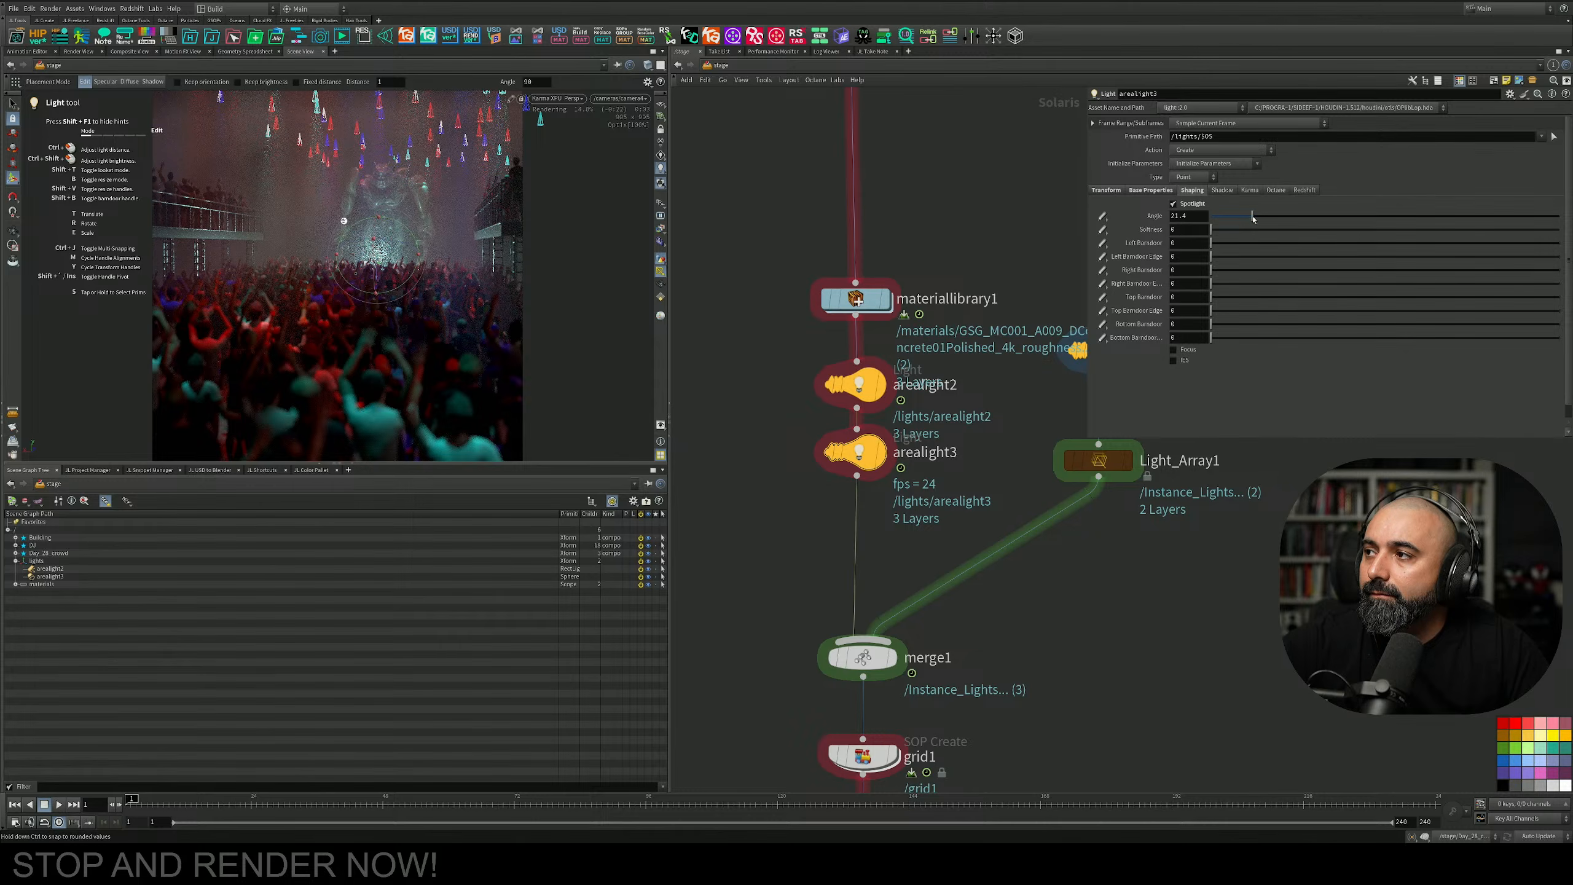
{"action": "left_click_drag", "start_coordinate": [1252, 218], "coordinate": [1253, 218]}
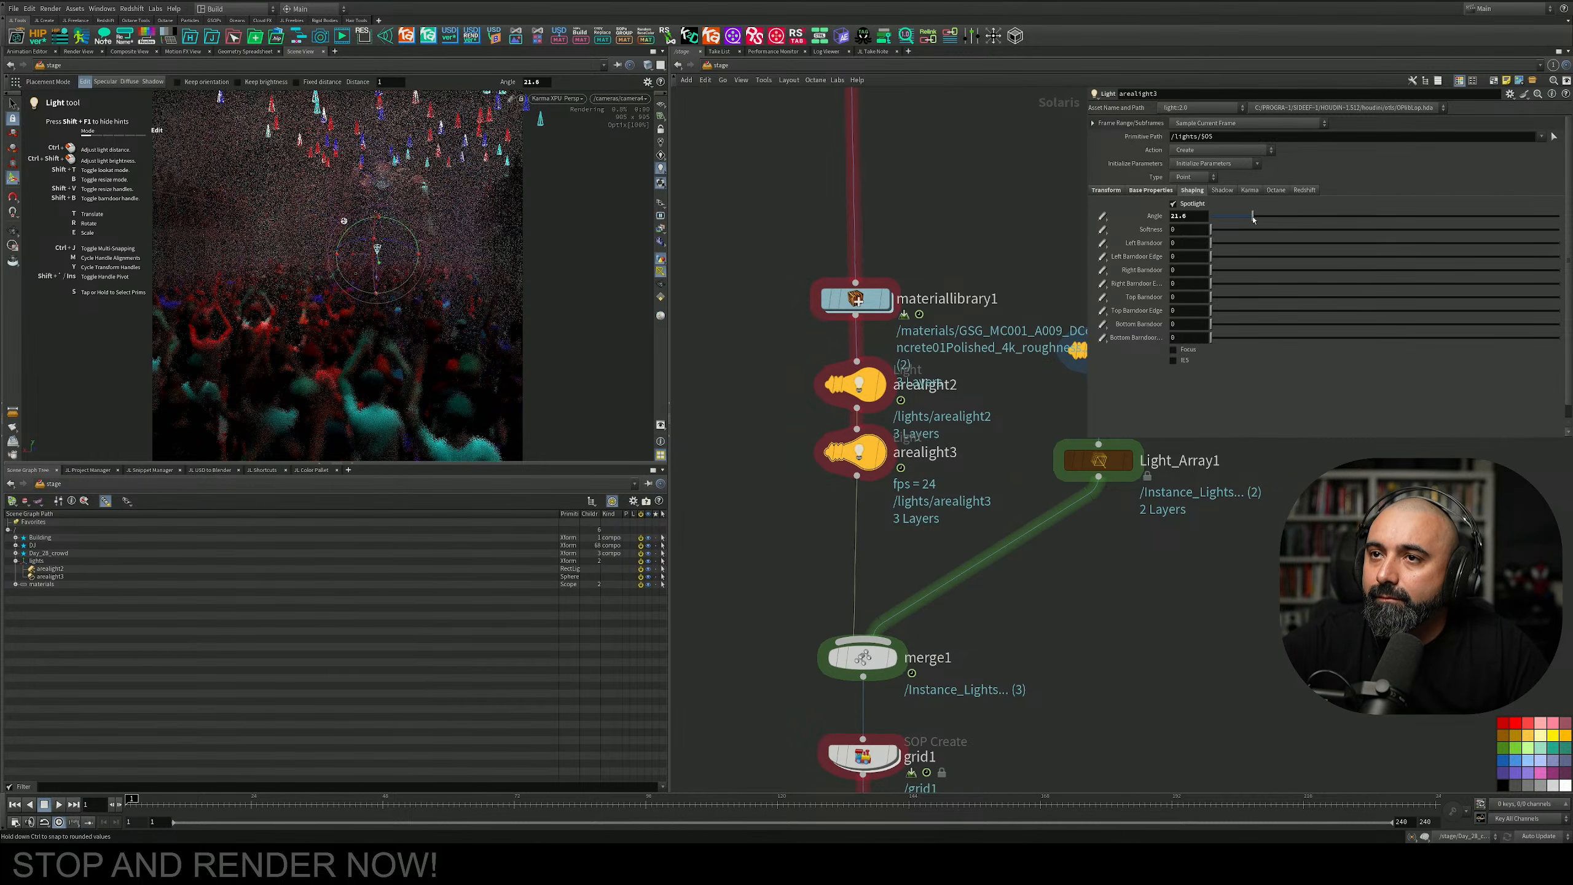
Try an exposure of 10 on arealight3, settle on 6, and adjust the light's placement slightly in front of the robot.
{"action": "left_click", "coordinate": [1159, 191]}
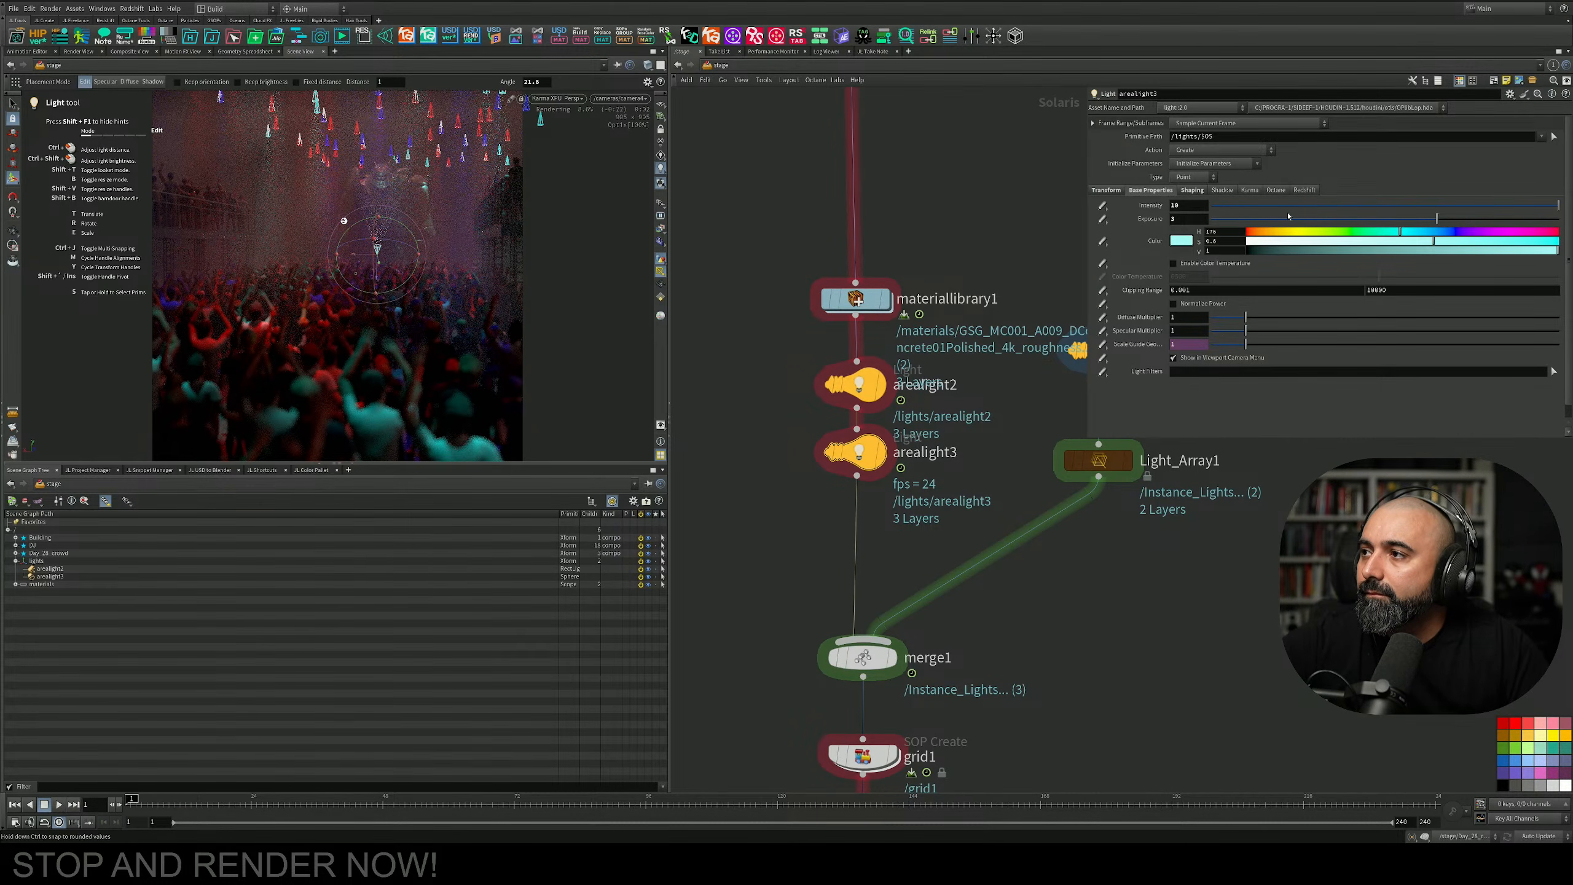
{"action": "left_click_drag", "start_coordinate": [1550, 227], "coordinate": [1555, 227]}
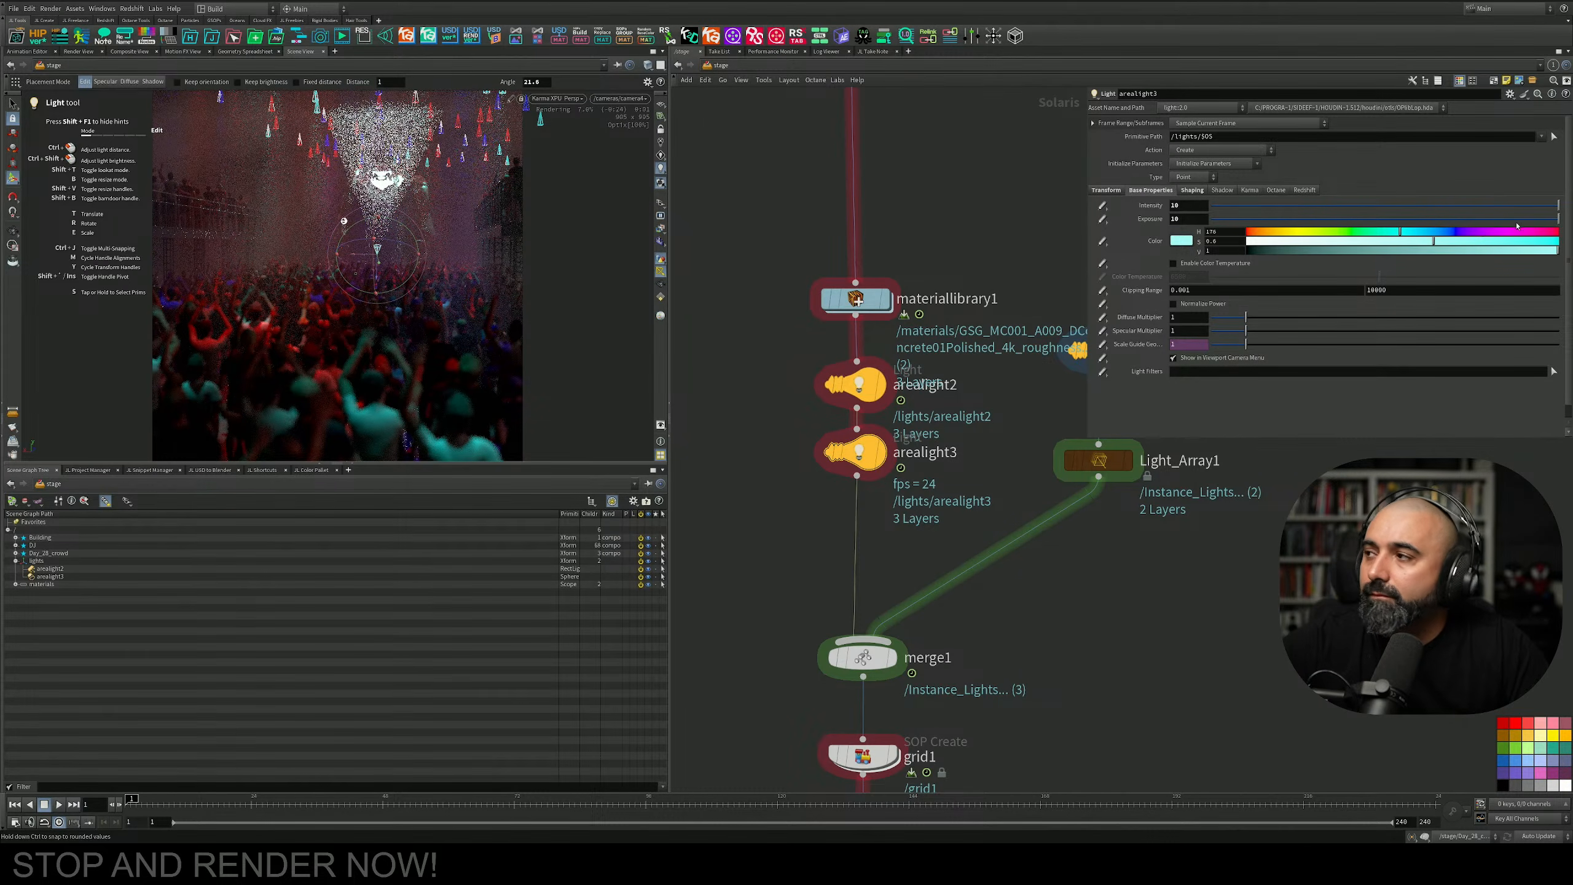
{"action": "left_click", "coordinate": [1487, 221]}
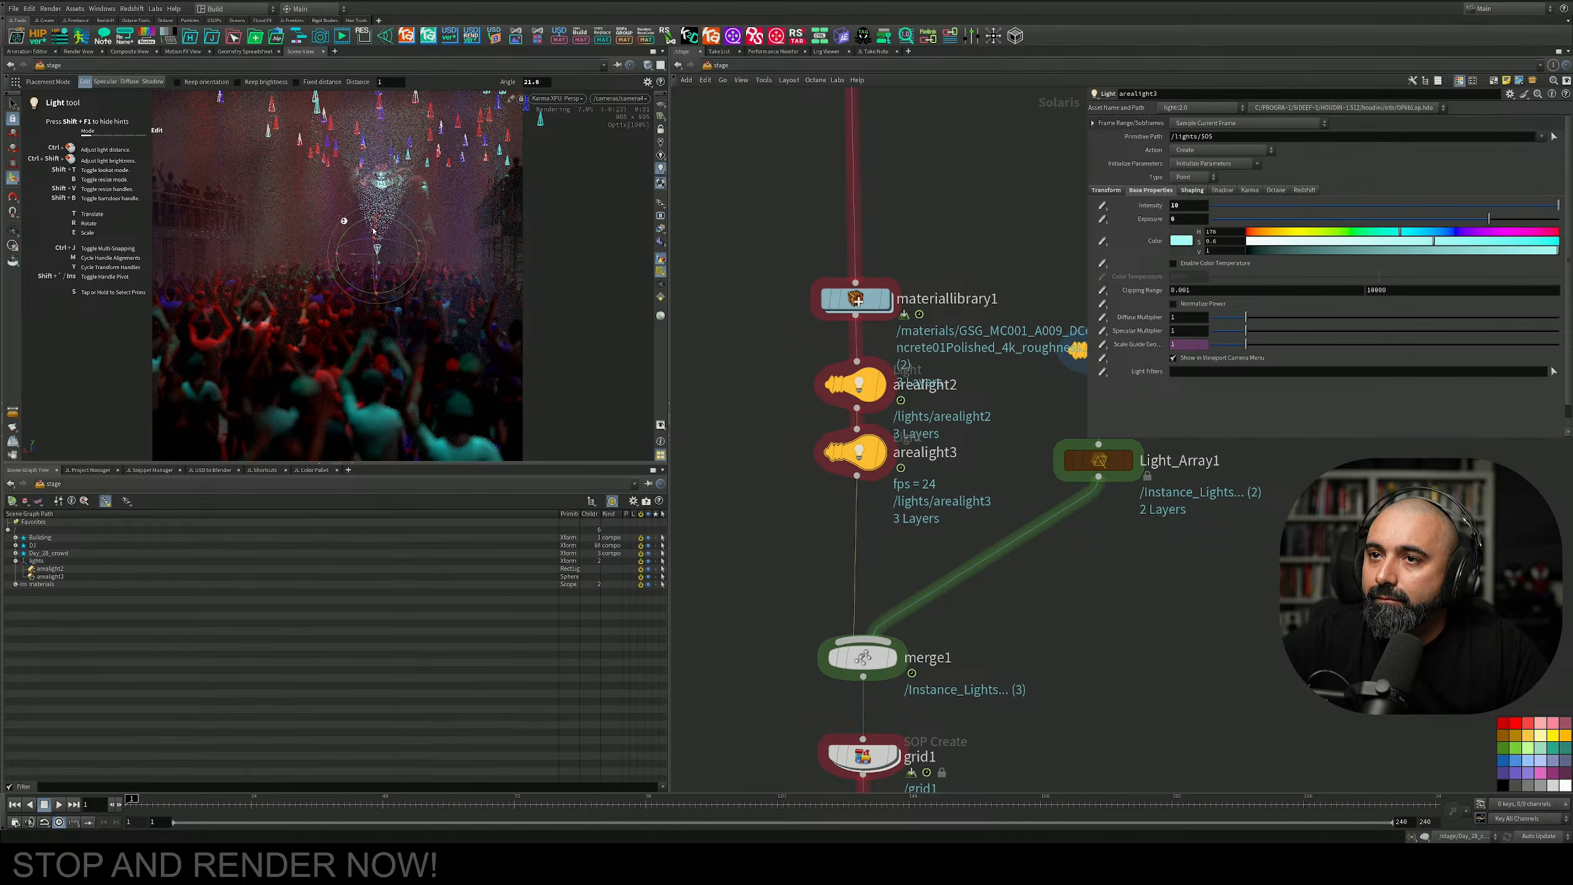
{"action": "left_click_drag", "start_coordinate": [375, 221], "coordinate": [376, 220]}
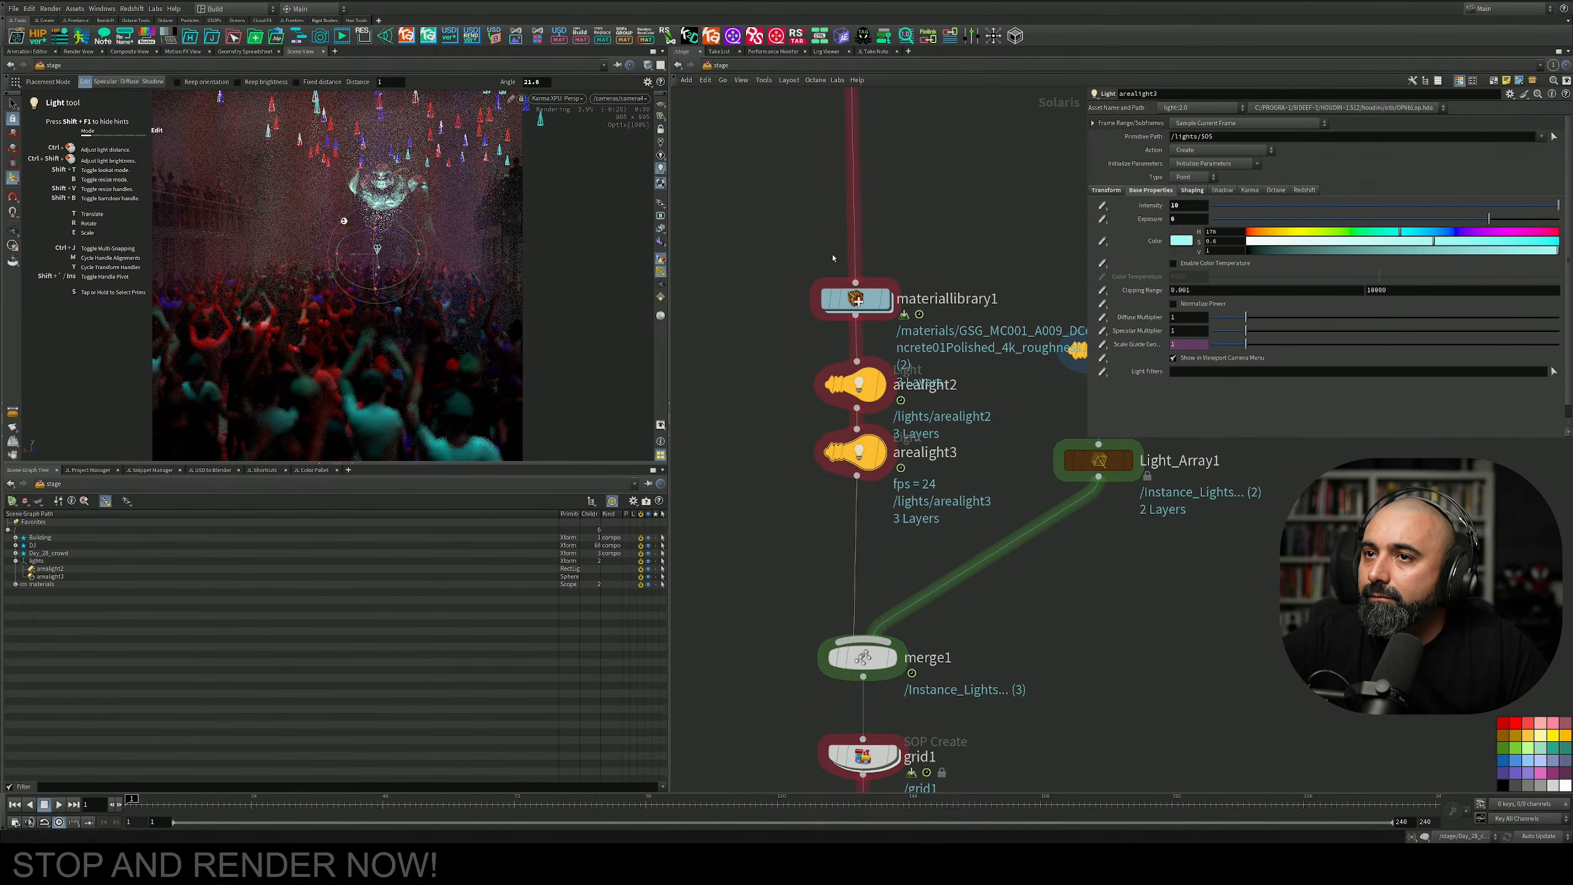
Try several spotlight shaping values on arealight3, setting the angle to 35.6 and the softness to 0.662.
{"action": "left_click", "coordinate": [1191, 190]}
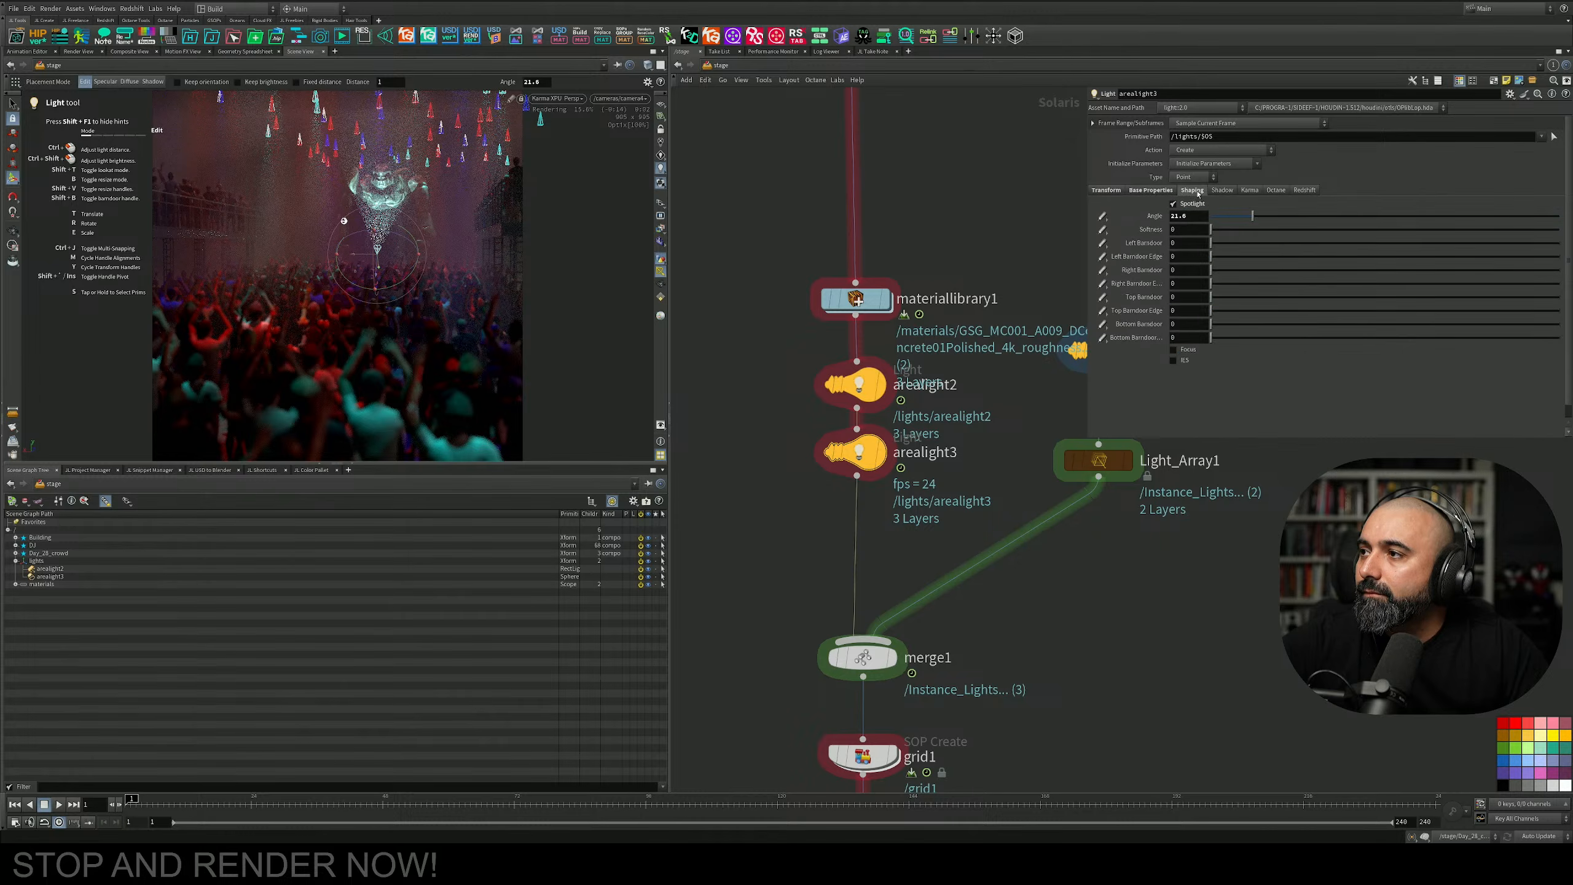
{"action": "left_click", "coordinate": [1294, 230]}
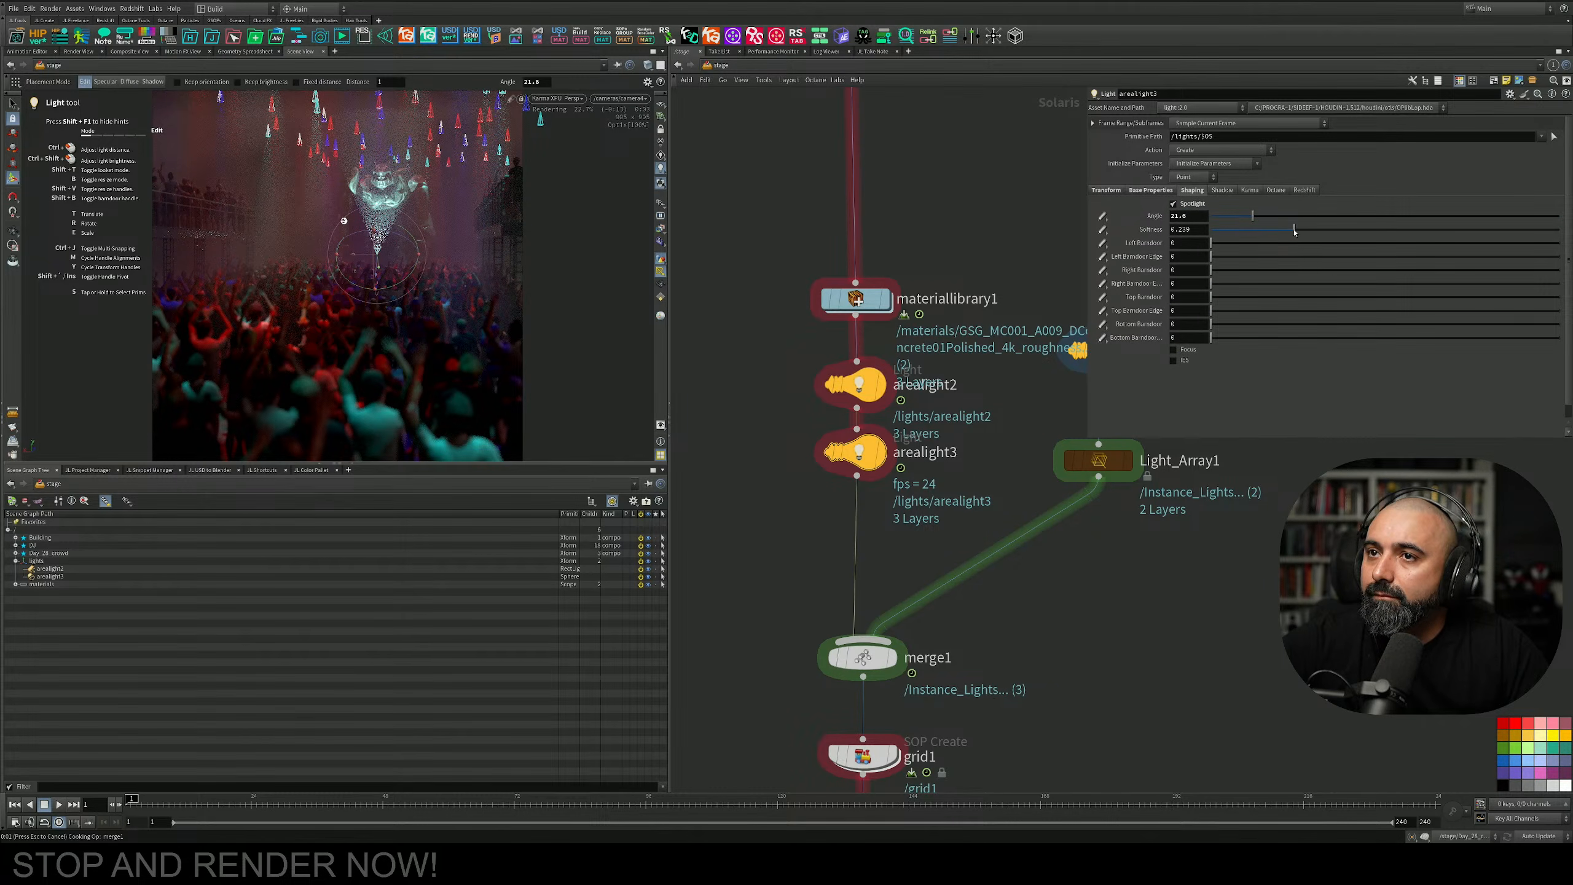
{"action": "left_click", "coordinate": [1340, 216]}
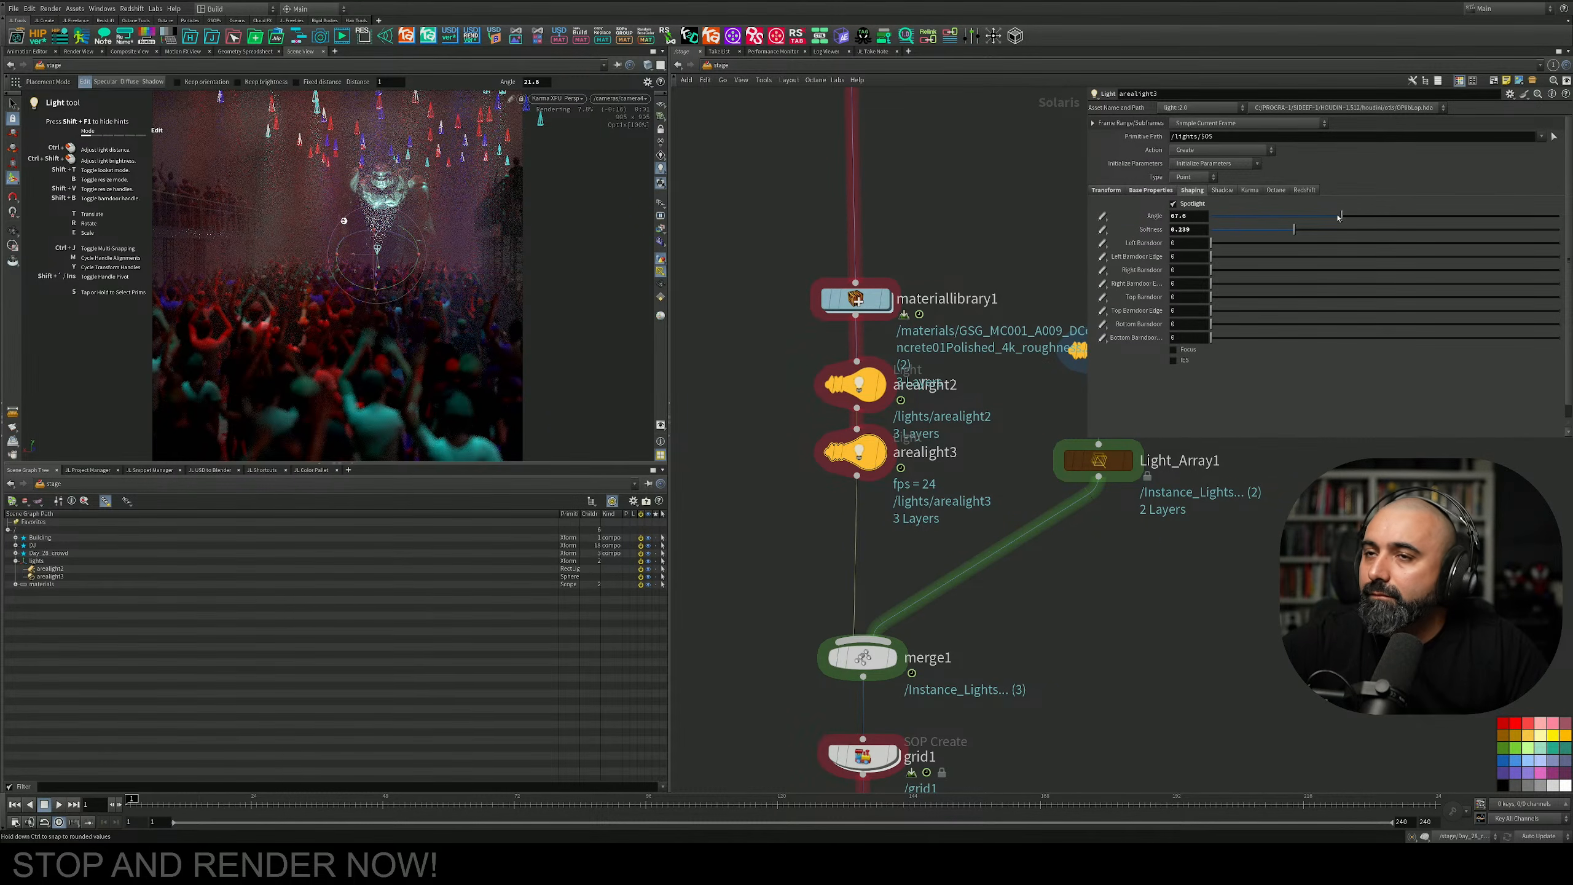
{"action": "left_click", "coordinate": [1279, 217]}
{"action": "left_click", "coordinate": [1365, 229]}
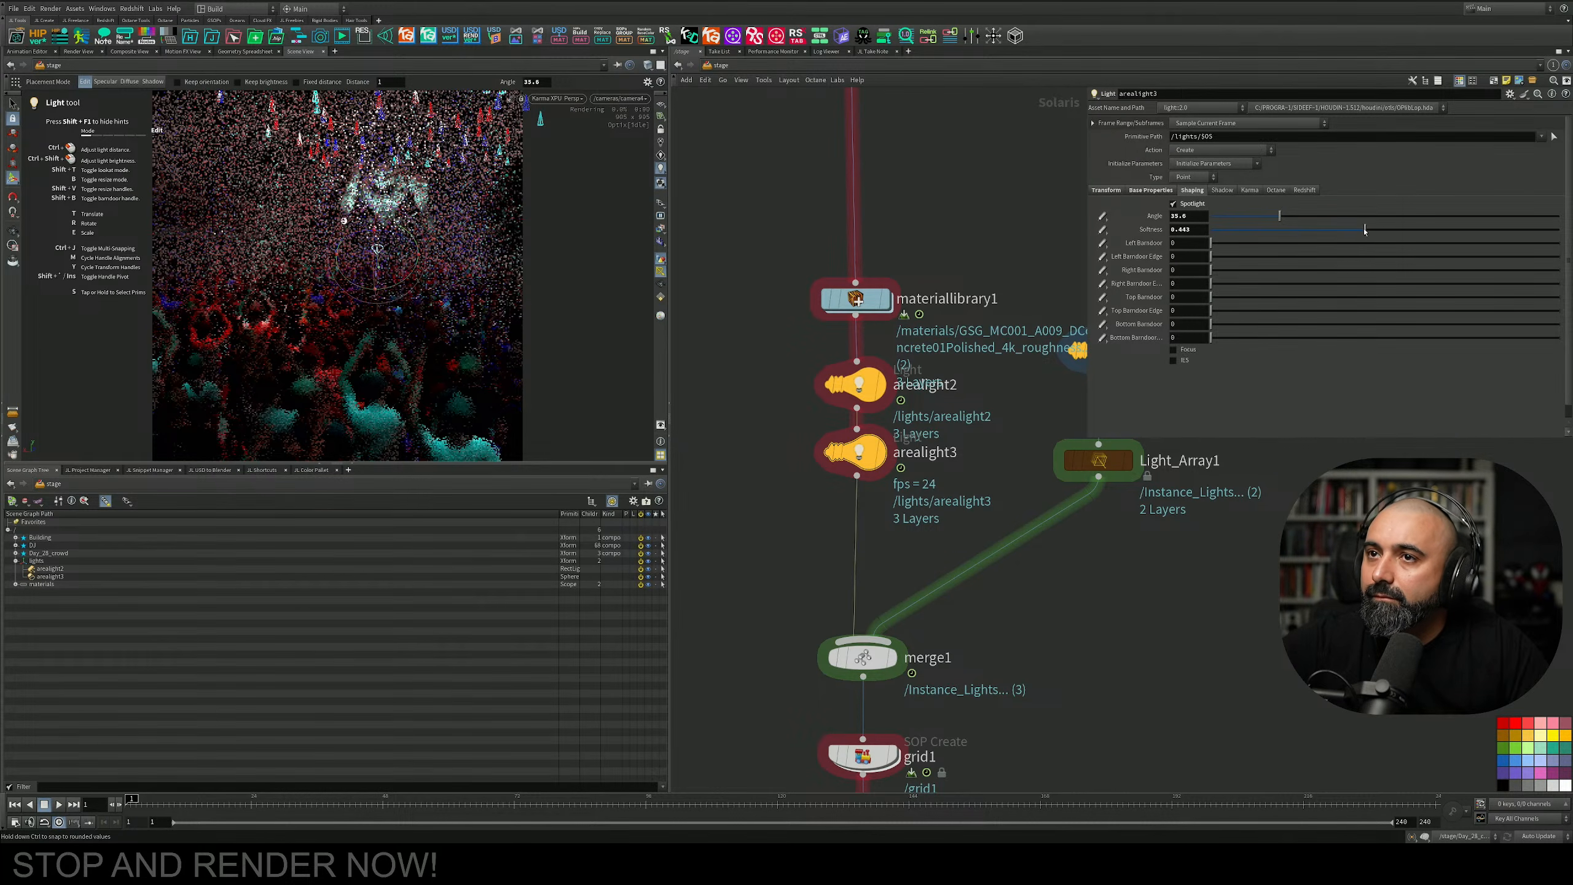
{"action": "left_click", "coordinate": [1364, 230]}
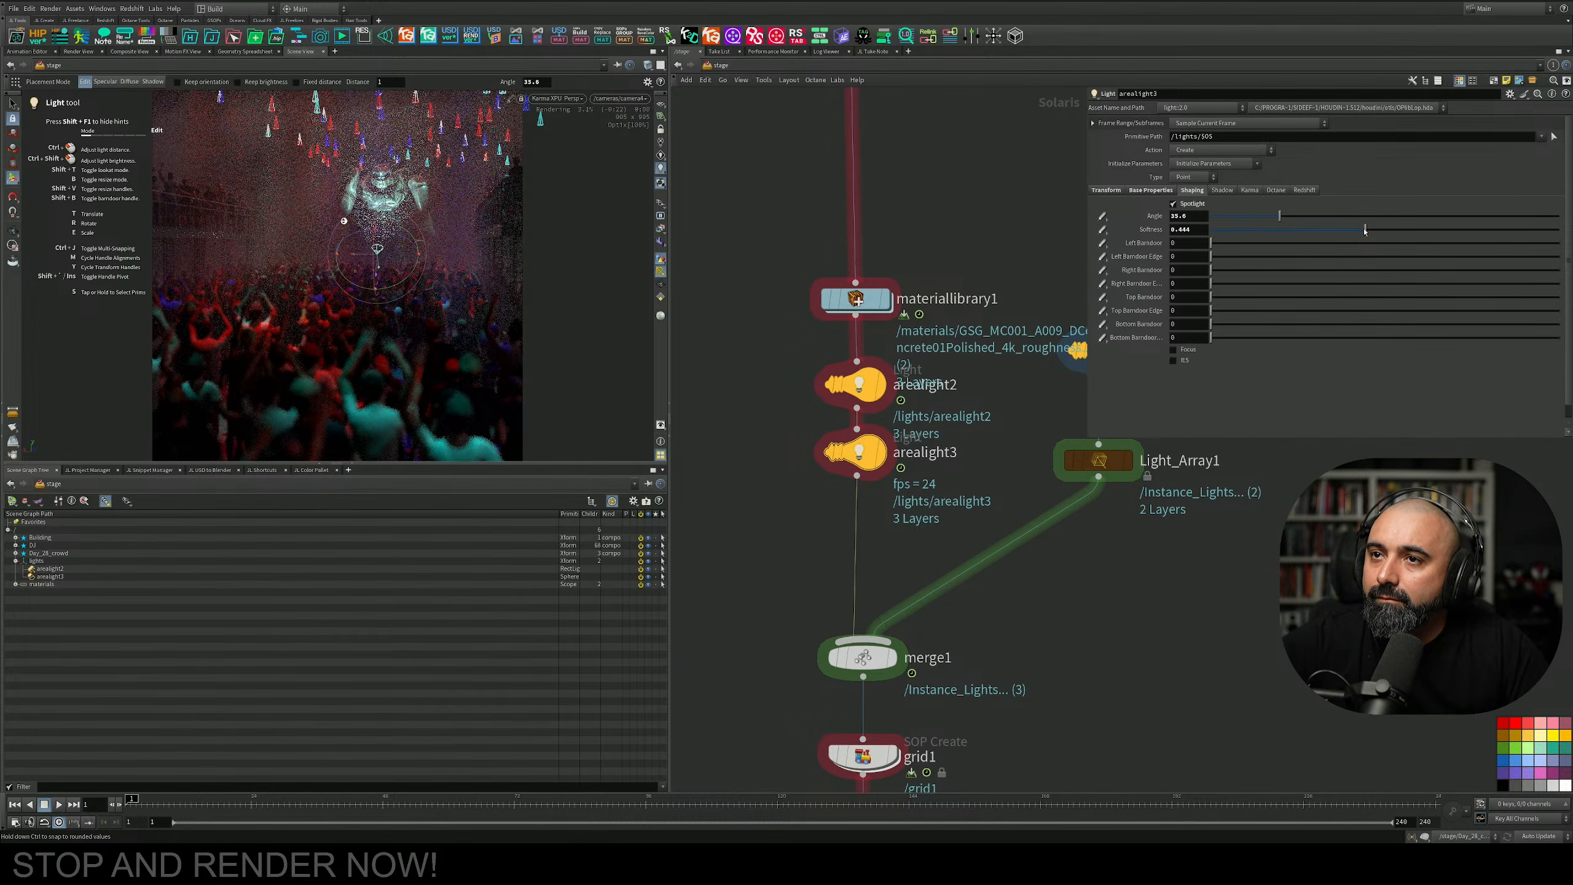
{"action": "left_click", "coordinate": [1440, 230]}
{"action": "left_click", "coordinate": [1440, 230]}
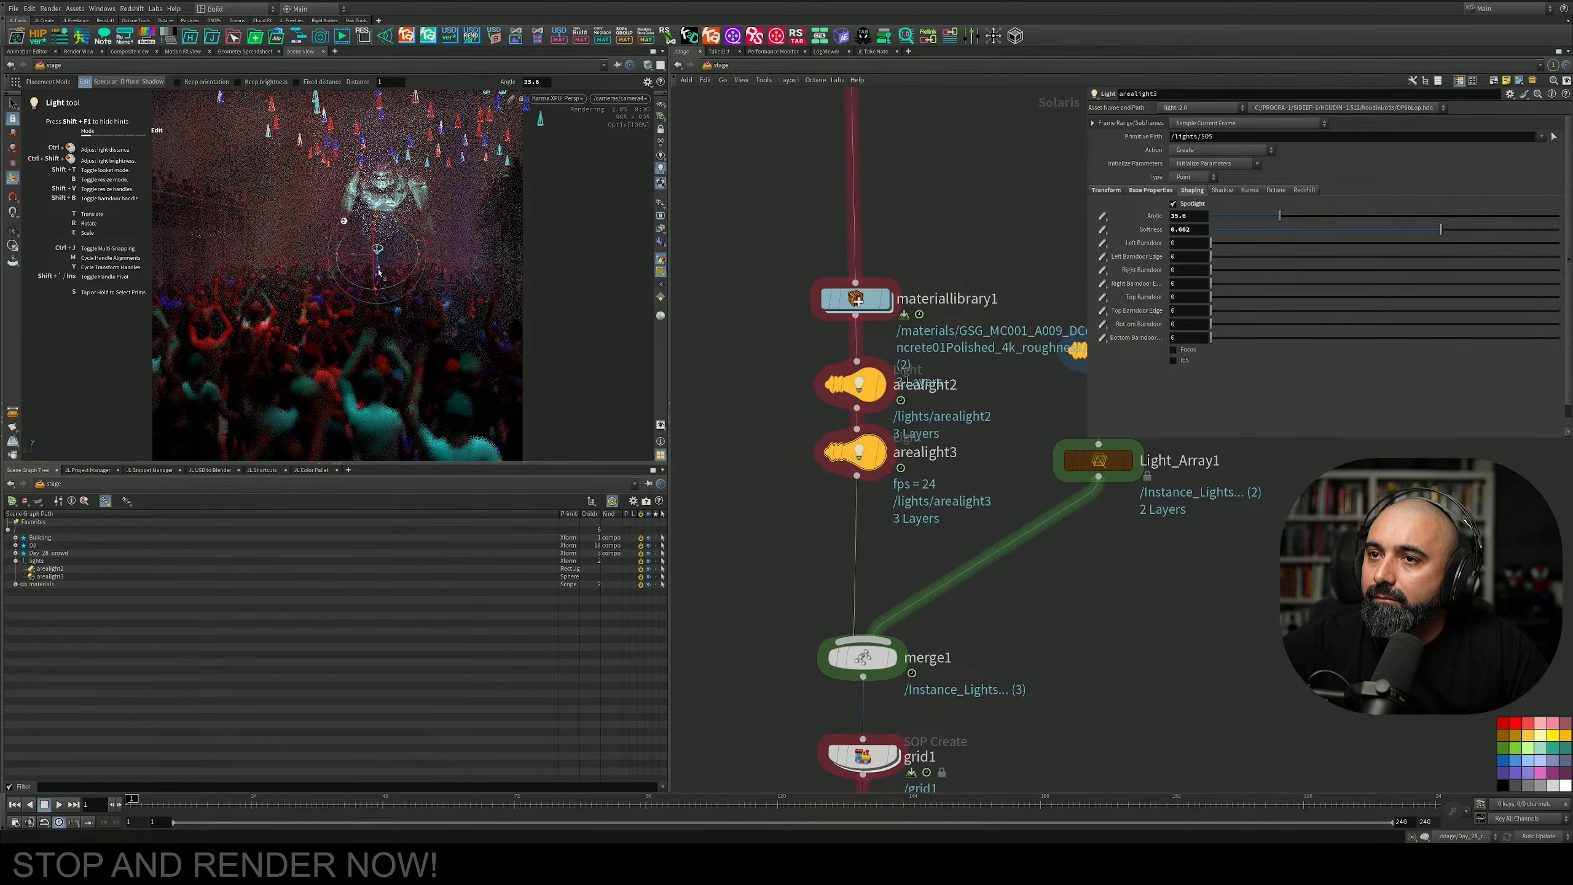
Widen the arealight3 spotlight angle to 67 and nudge the light slightly lower in front of the robot.
{"action": "left_click", "coordinate": [1300, 216]}
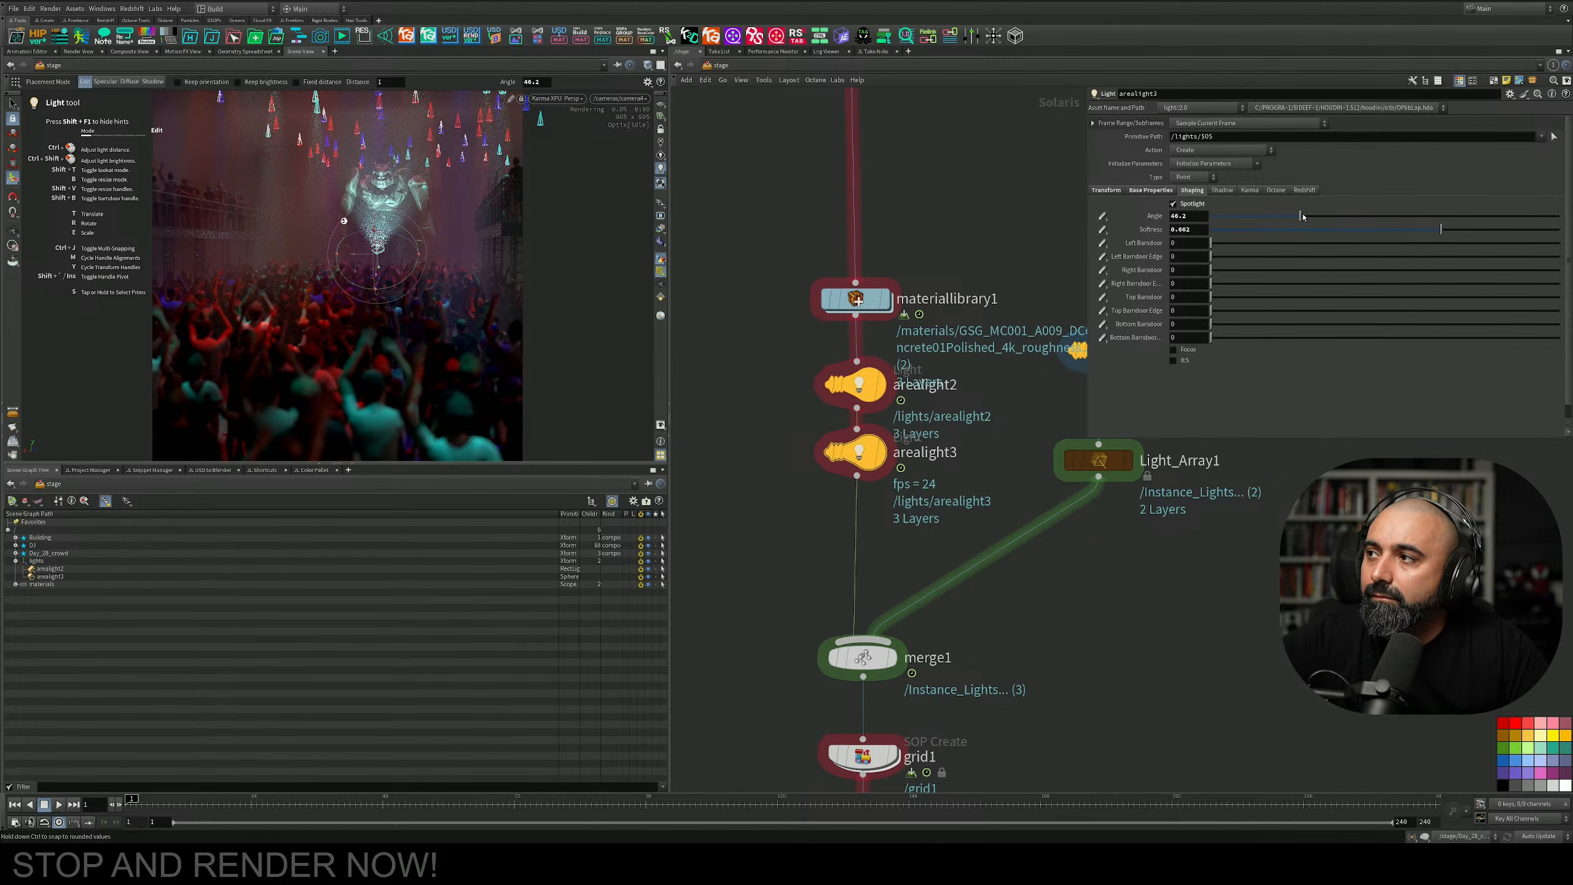
{"action": "left_click", "coordinate": [1339, 217]}
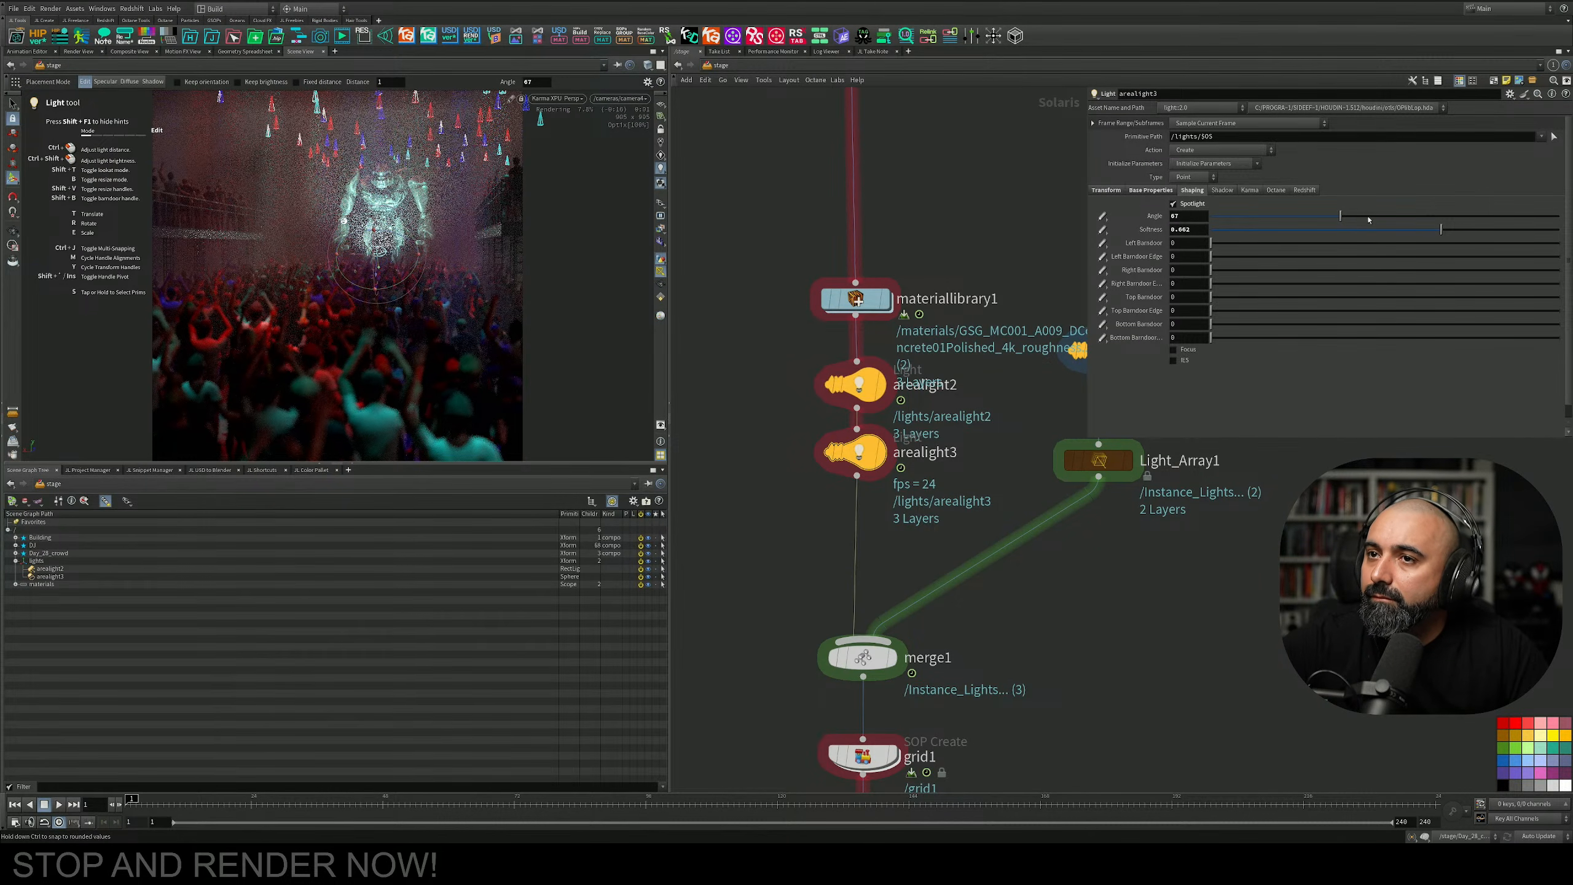
{"action": "left_click", "coordinate": [382, 275]}
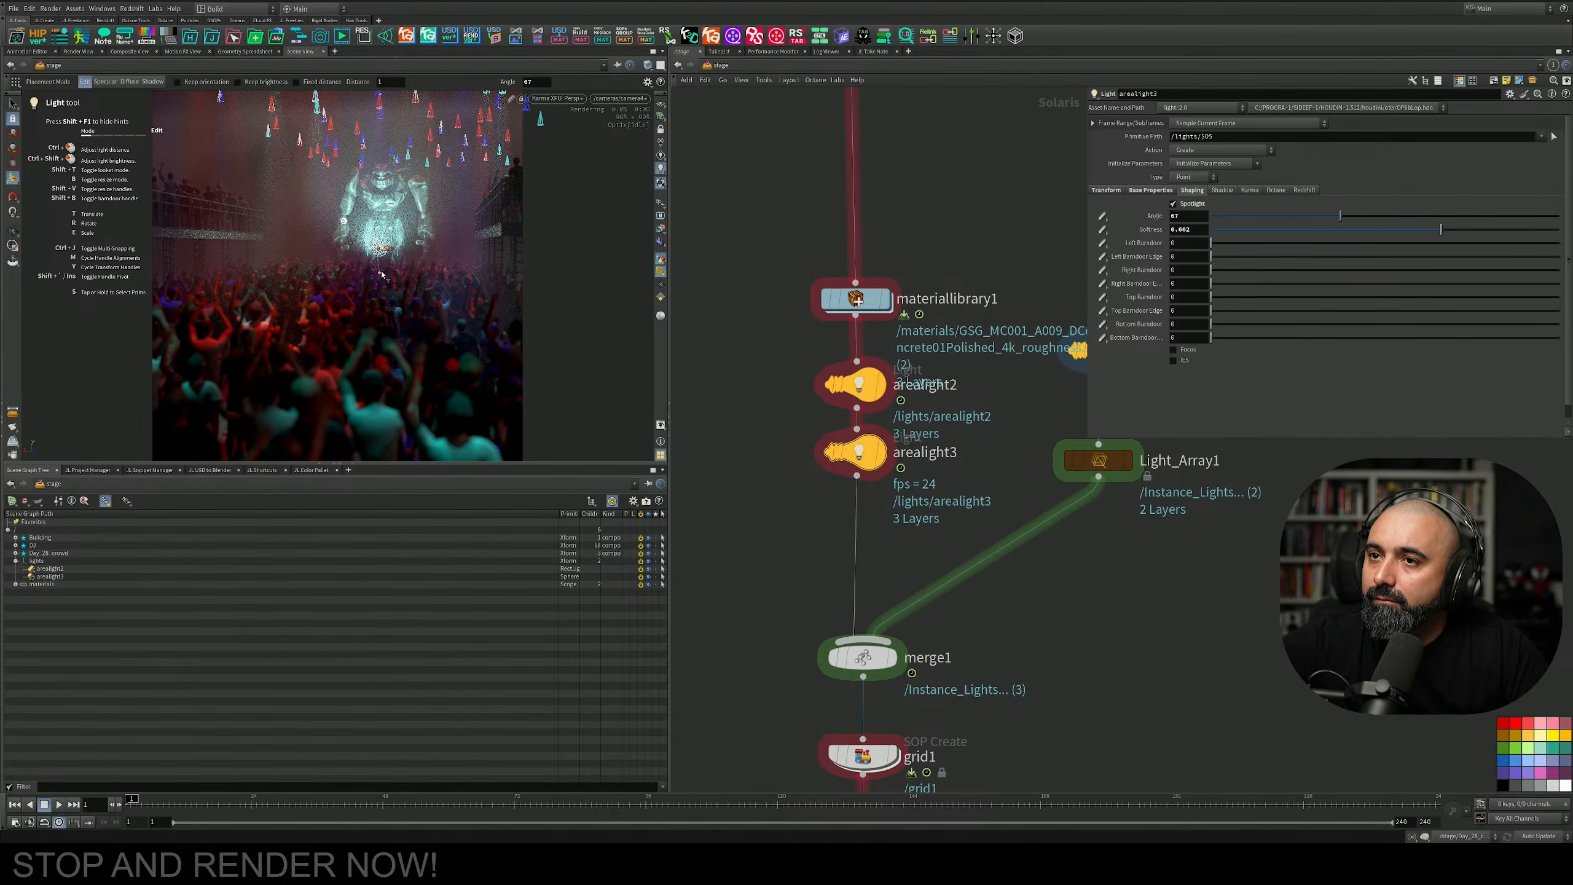
{"action": "left_click_drag", "start_coordinate": [383, 275], "coordinate": [381, 278]}
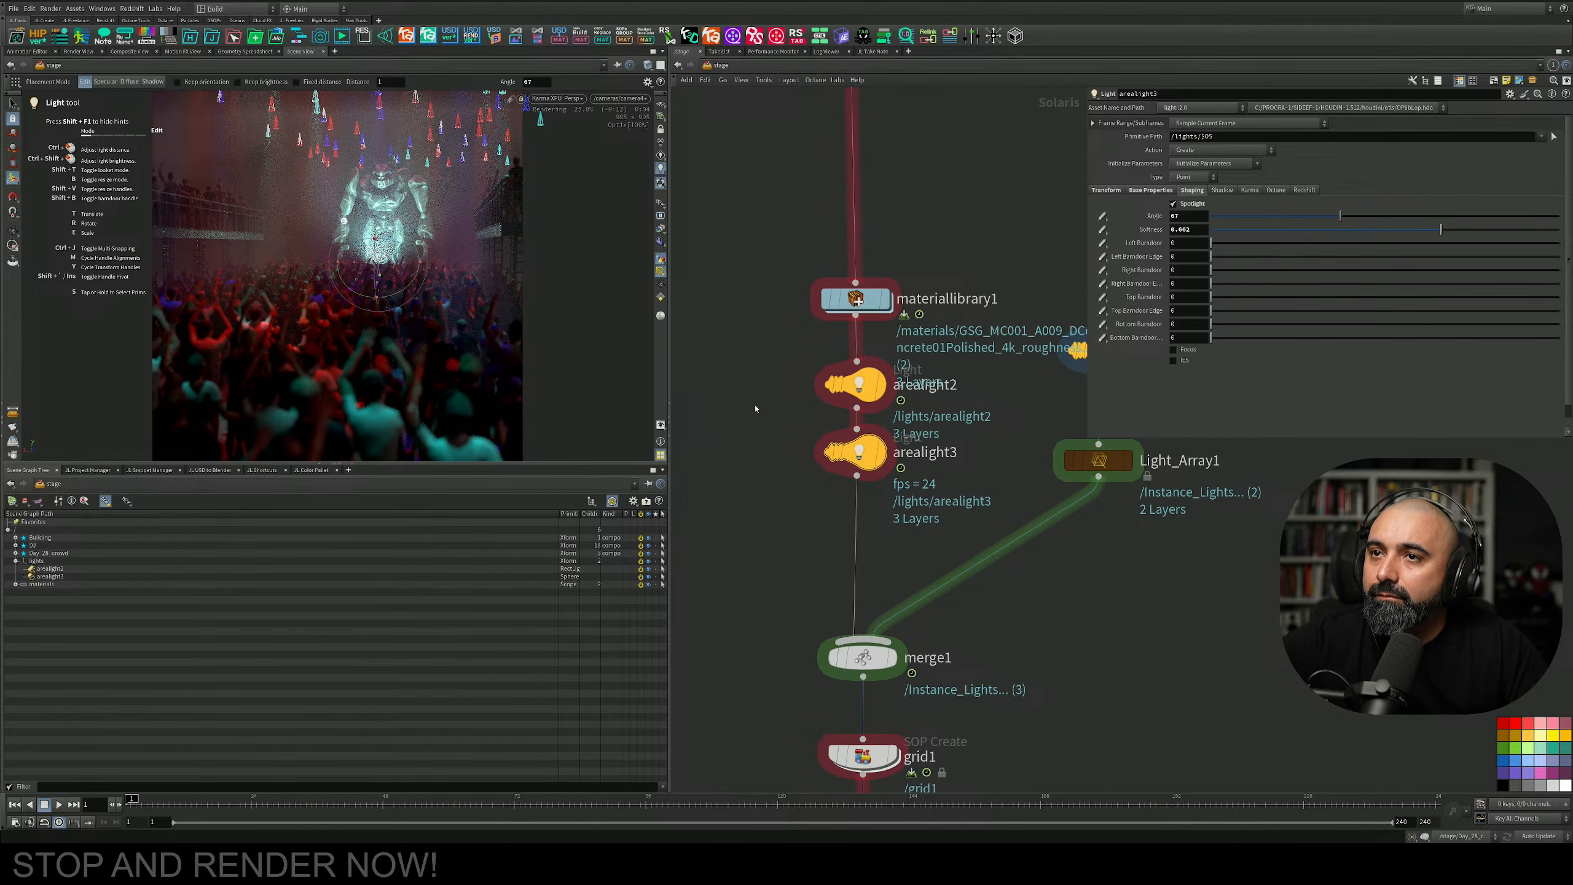
Lower the arealight3 exposure to 4 and leave the Light tool to check the clean render.
{"action": "left_click", "coordinate": [1158, 190]}
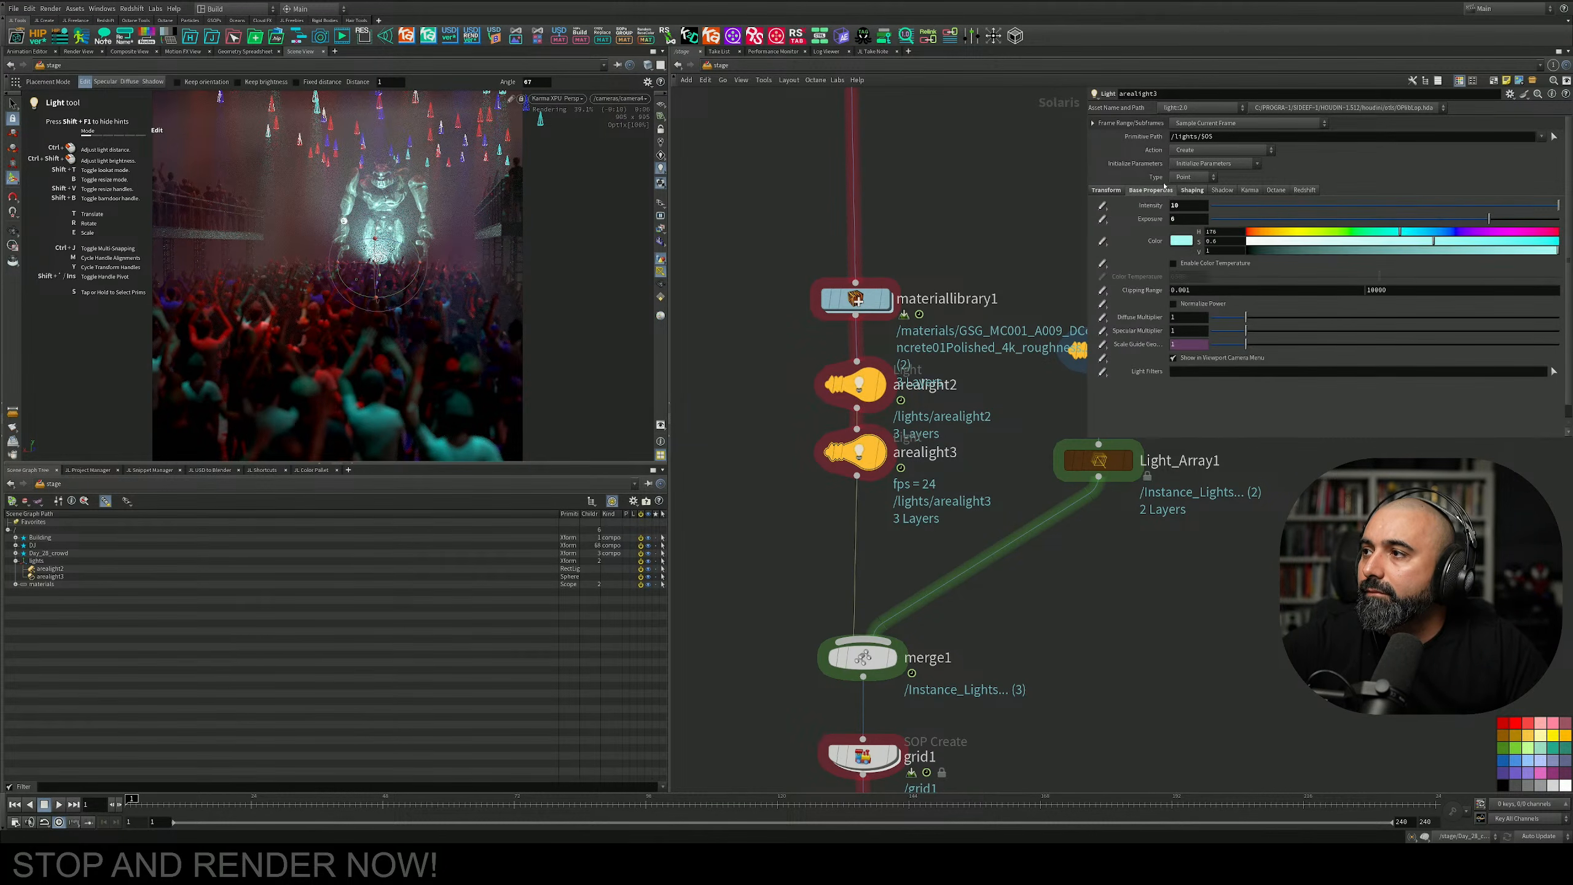
{"action": "mouse_move", "coordinate": [1488, 218]}
{"action": "left_mouse_down"}
{"action": "mouse_move", "coordinate": [1425, 221]}
{"action": "mouse_move", "coordinate": [1468, 223]}
{"action": "left_mouse_up"}
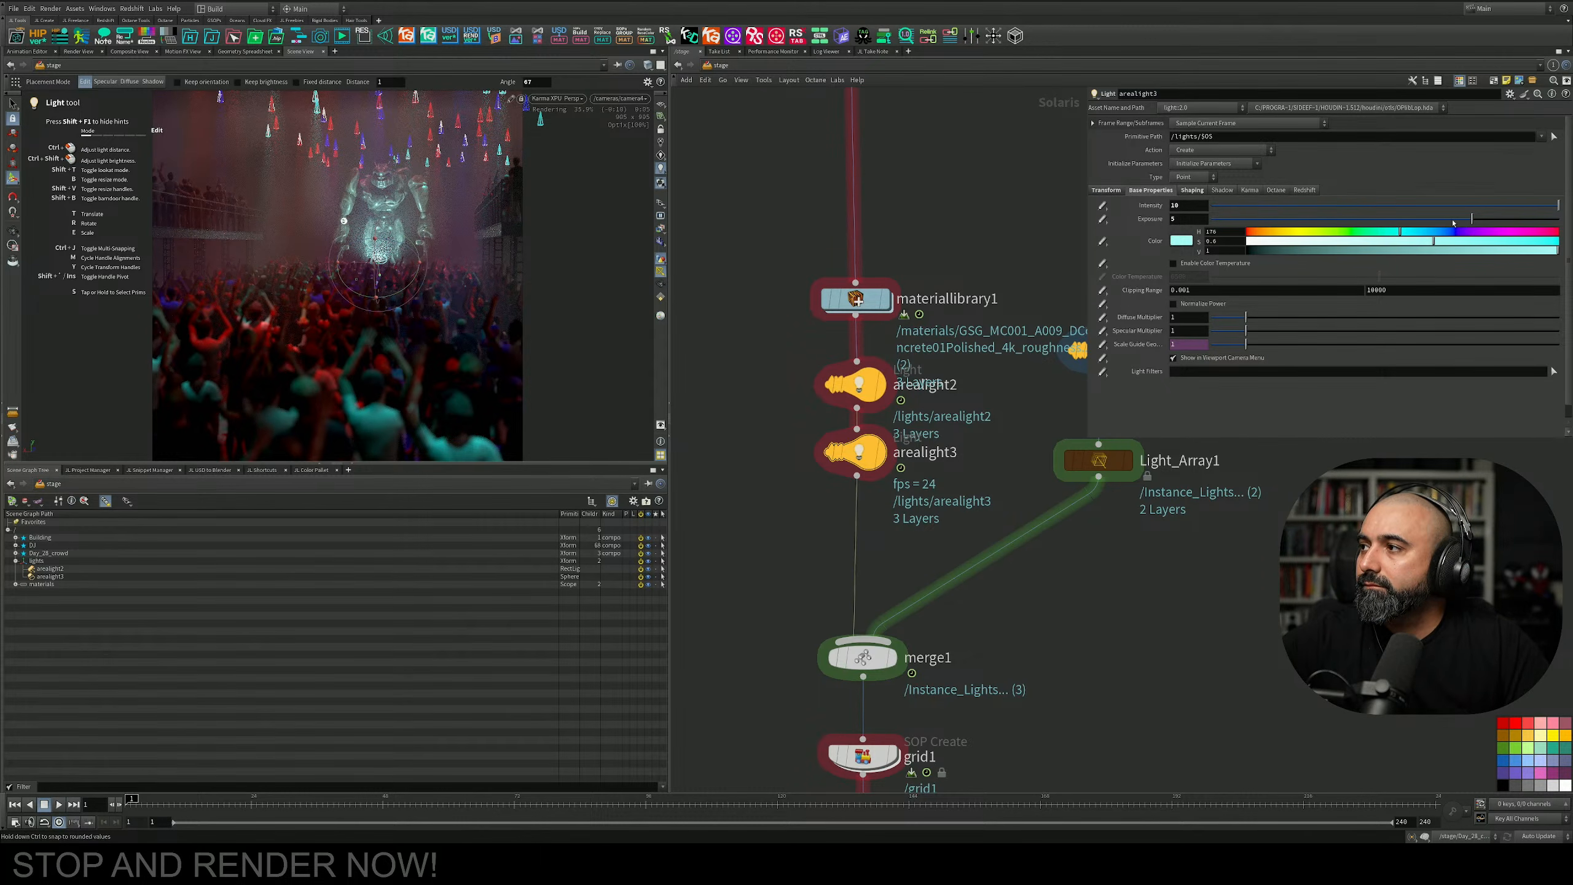
{"action": "left_click_drag", "start_coordinate": [1452, 221], "coordinate": [1449, 219]}
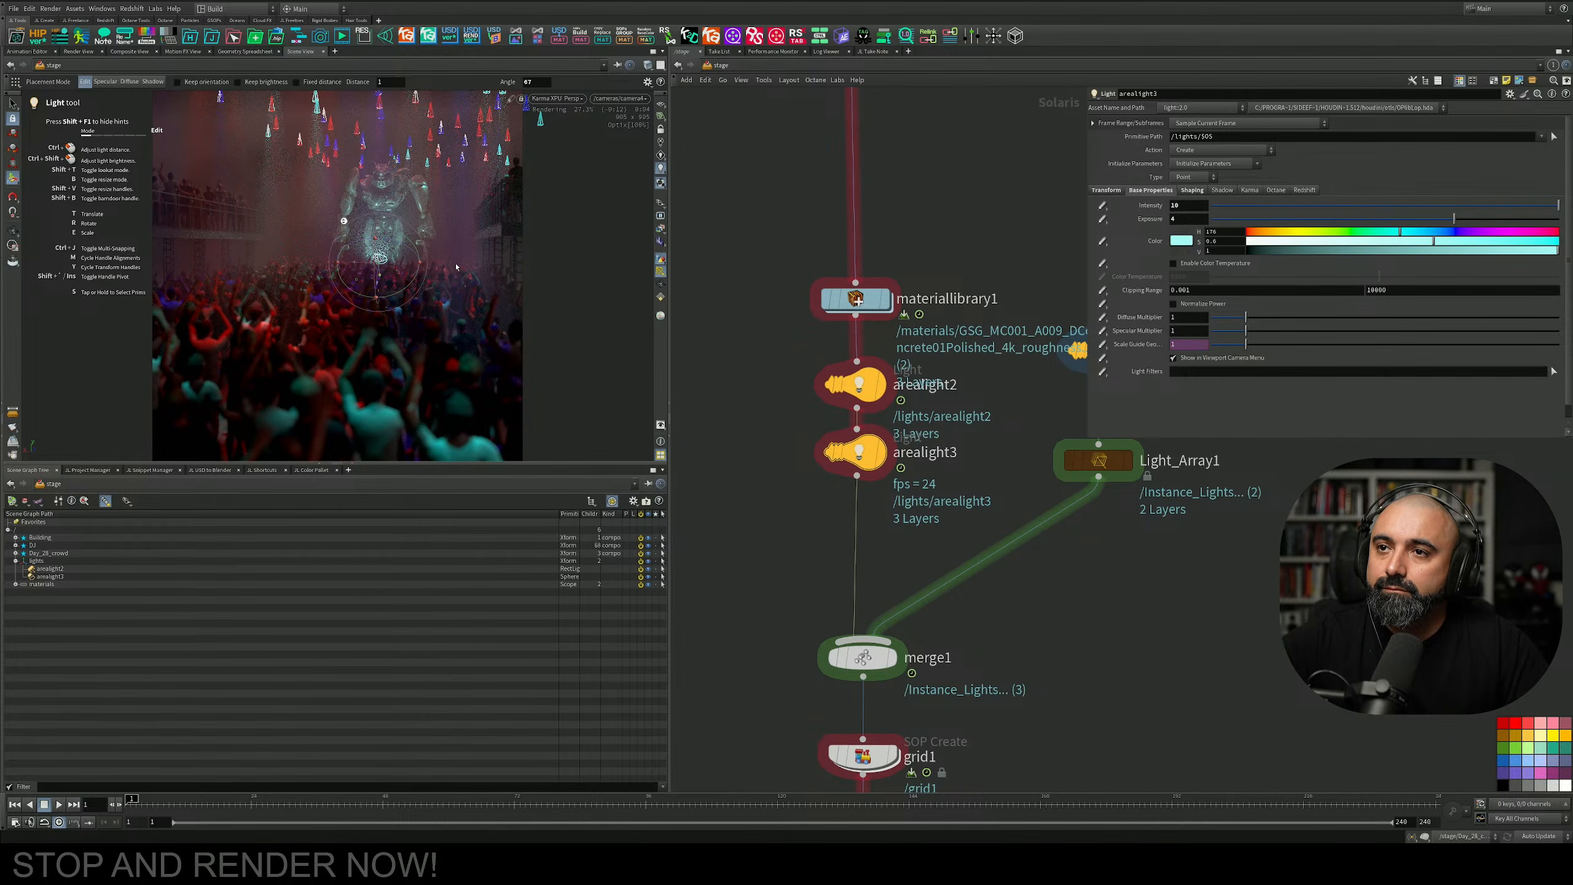
{"action": "left_click", "coordinate": [12, 103]}
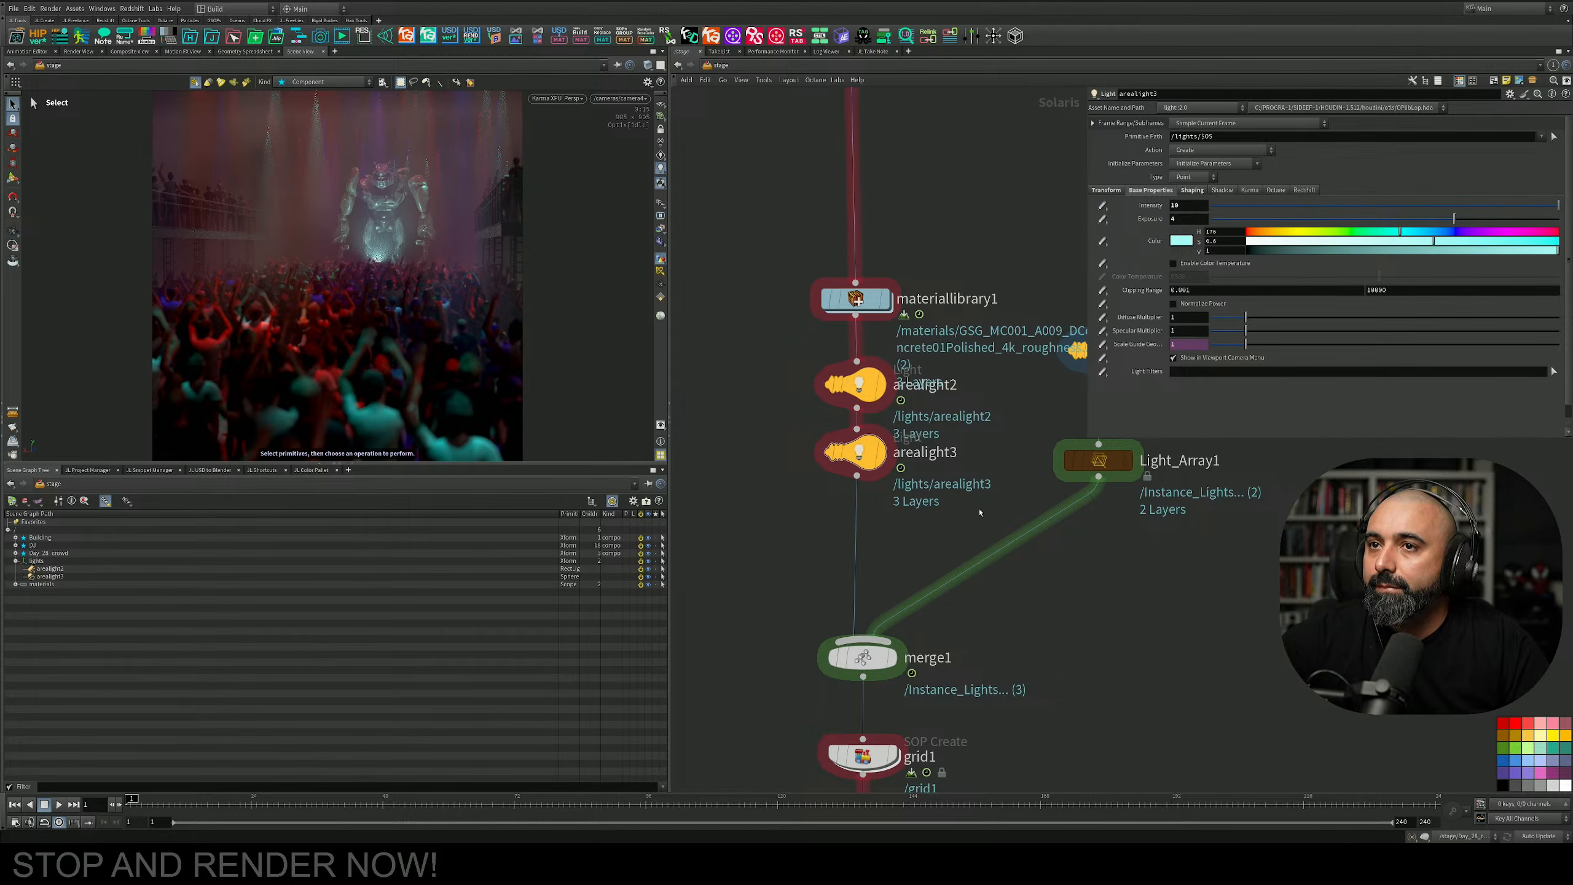
{"action": "scroll", "coordinate": [980, 511], "scroll_direction": "down", "scroll_amount": 5}
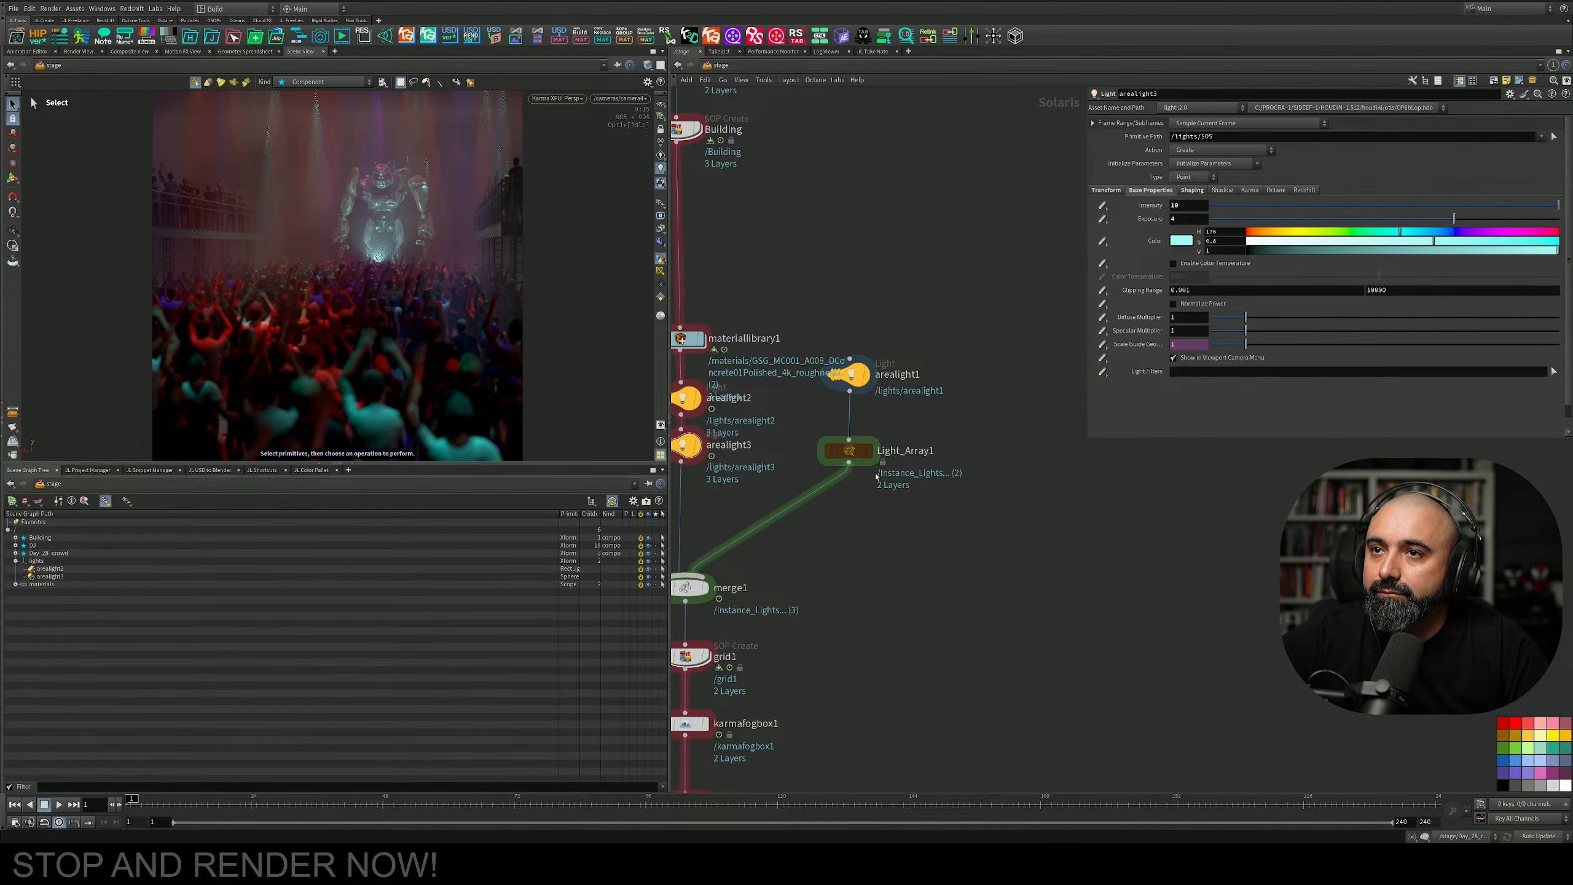
Duplicate arealight3 into the chain just above merge1 and switch the viewport renderer to Houdini VK.
{"action": "middle_click_drag", "start_coordinate": [799, 272], "coordinate": [1094, 341]}
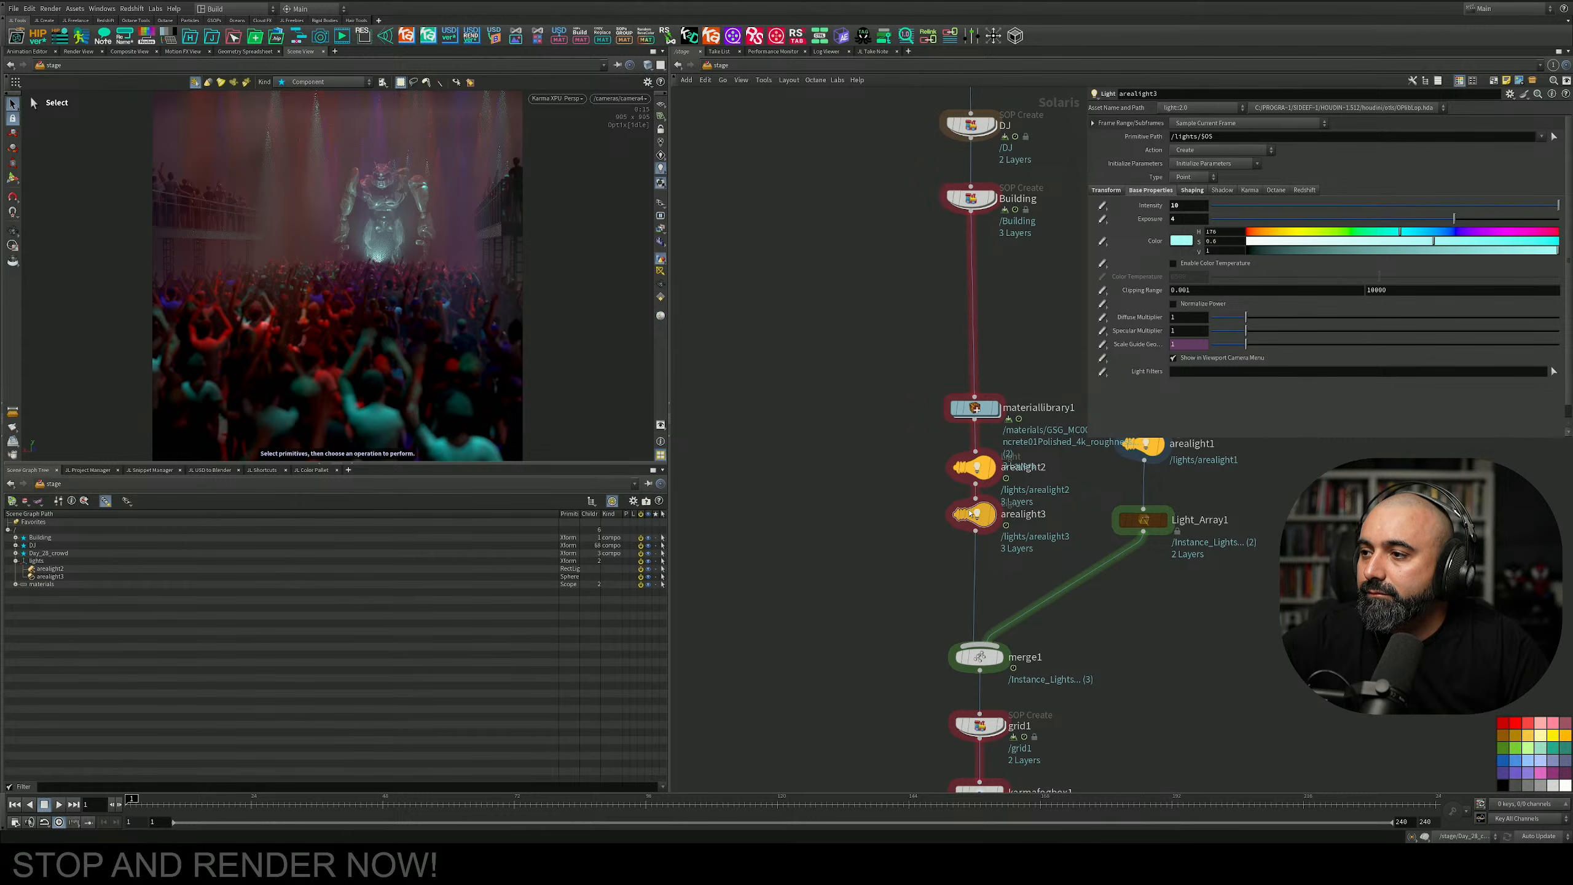
{"action": "left_click_drag", "start_coordinate": [982, 518], "coordinate": [978, 587]}
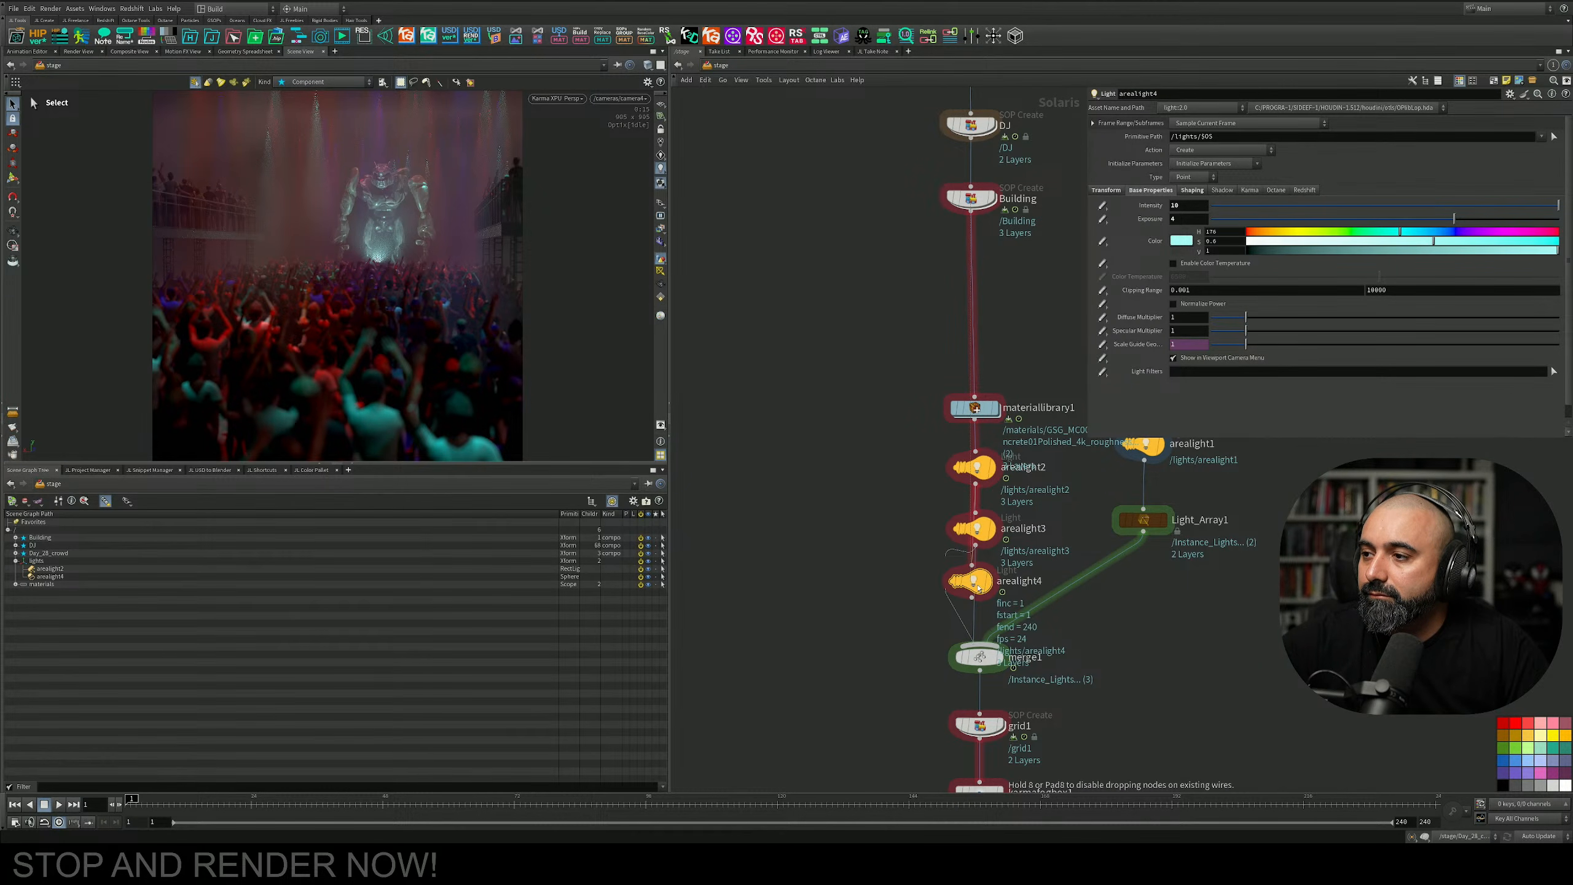
{"action": "left_click", "coordinate": [557, 98]}
{"action": "left_click", "coordinate": [558, 138]}
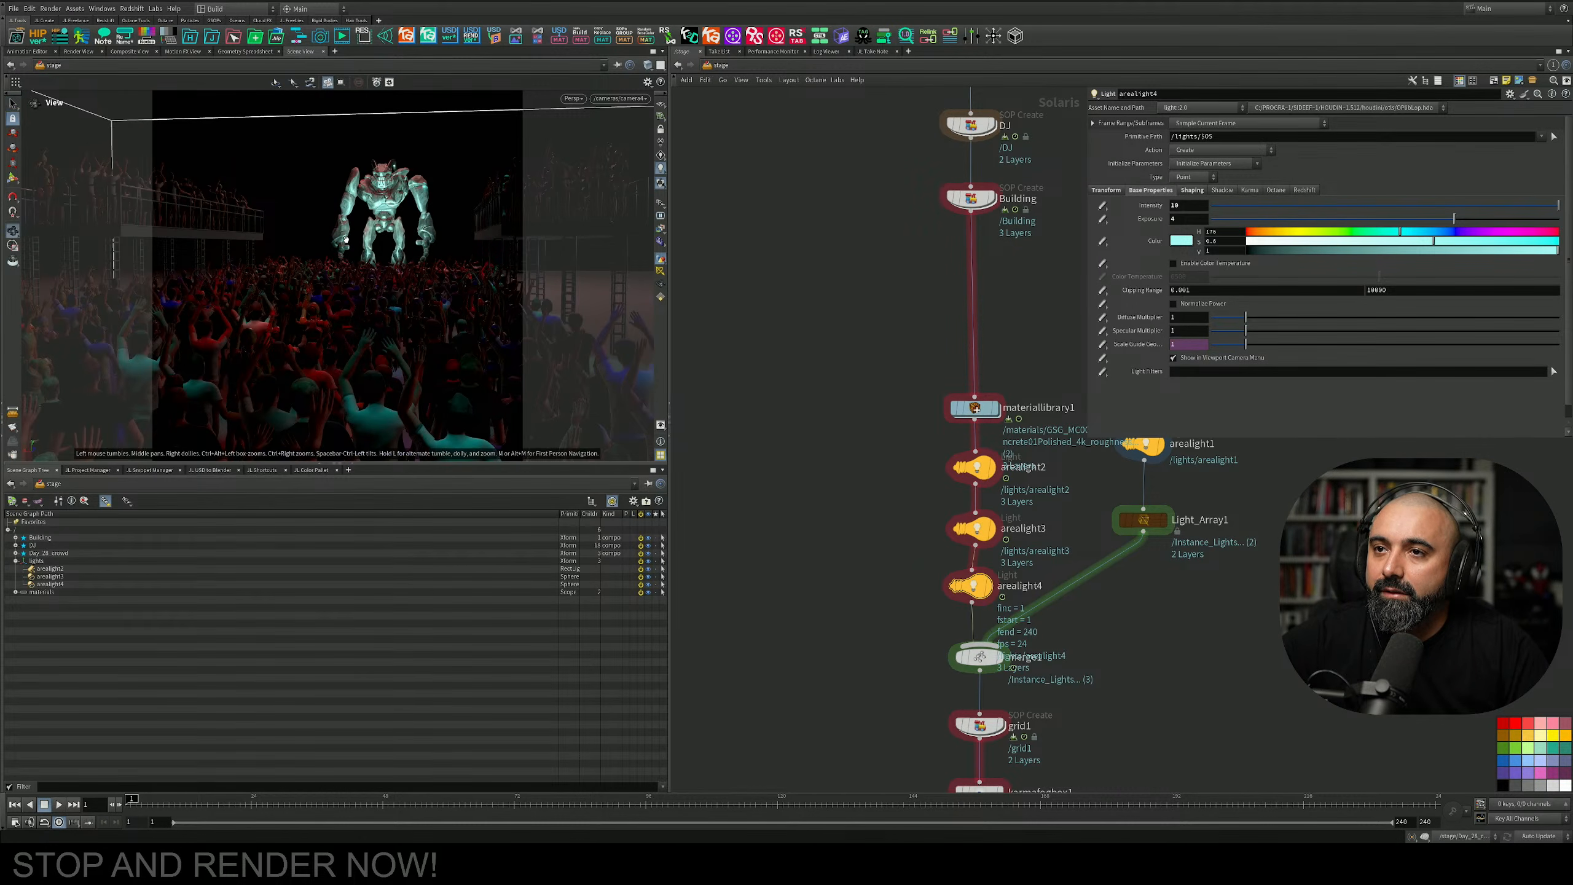
Use the Light tool on the duplicated arealight4 to move it from in front of the robot to high behind it.
{"action": "left_click_drag", "start_coordinate": [428, 274], "coordinate": [490, 313], "text": "alt"}
{"action": "middle_click_drag", "start_coordinate": [489, 313], "coordinate": [470, 316], "text": "alt"}
{"action": "left_click", "coordinate": [661, 271]}
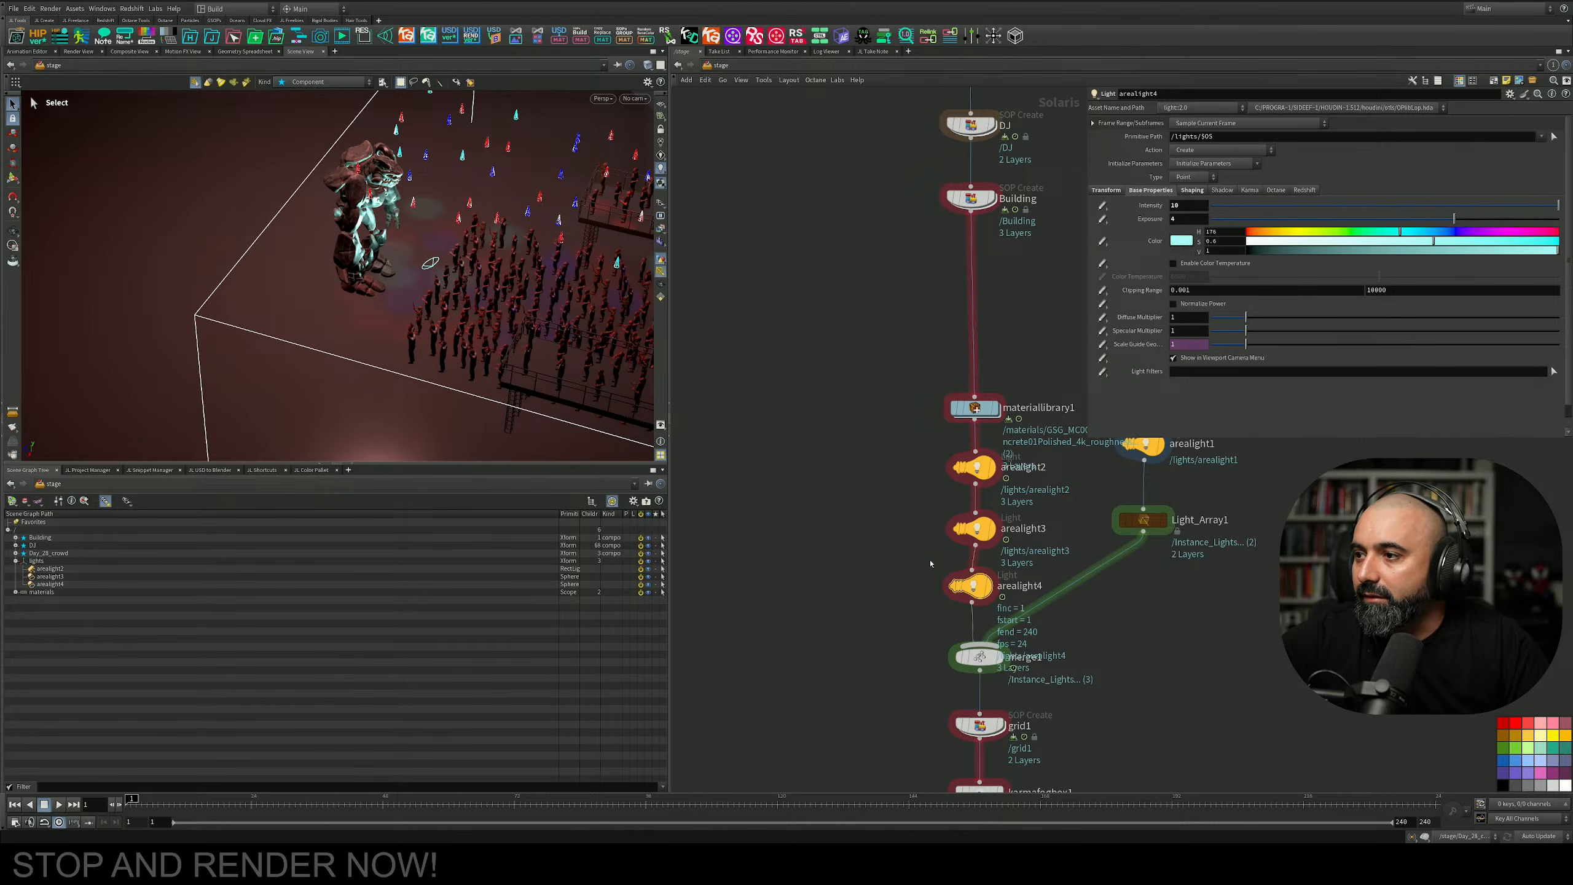
{"action": "left_click", "coordinate": [12, 177]}
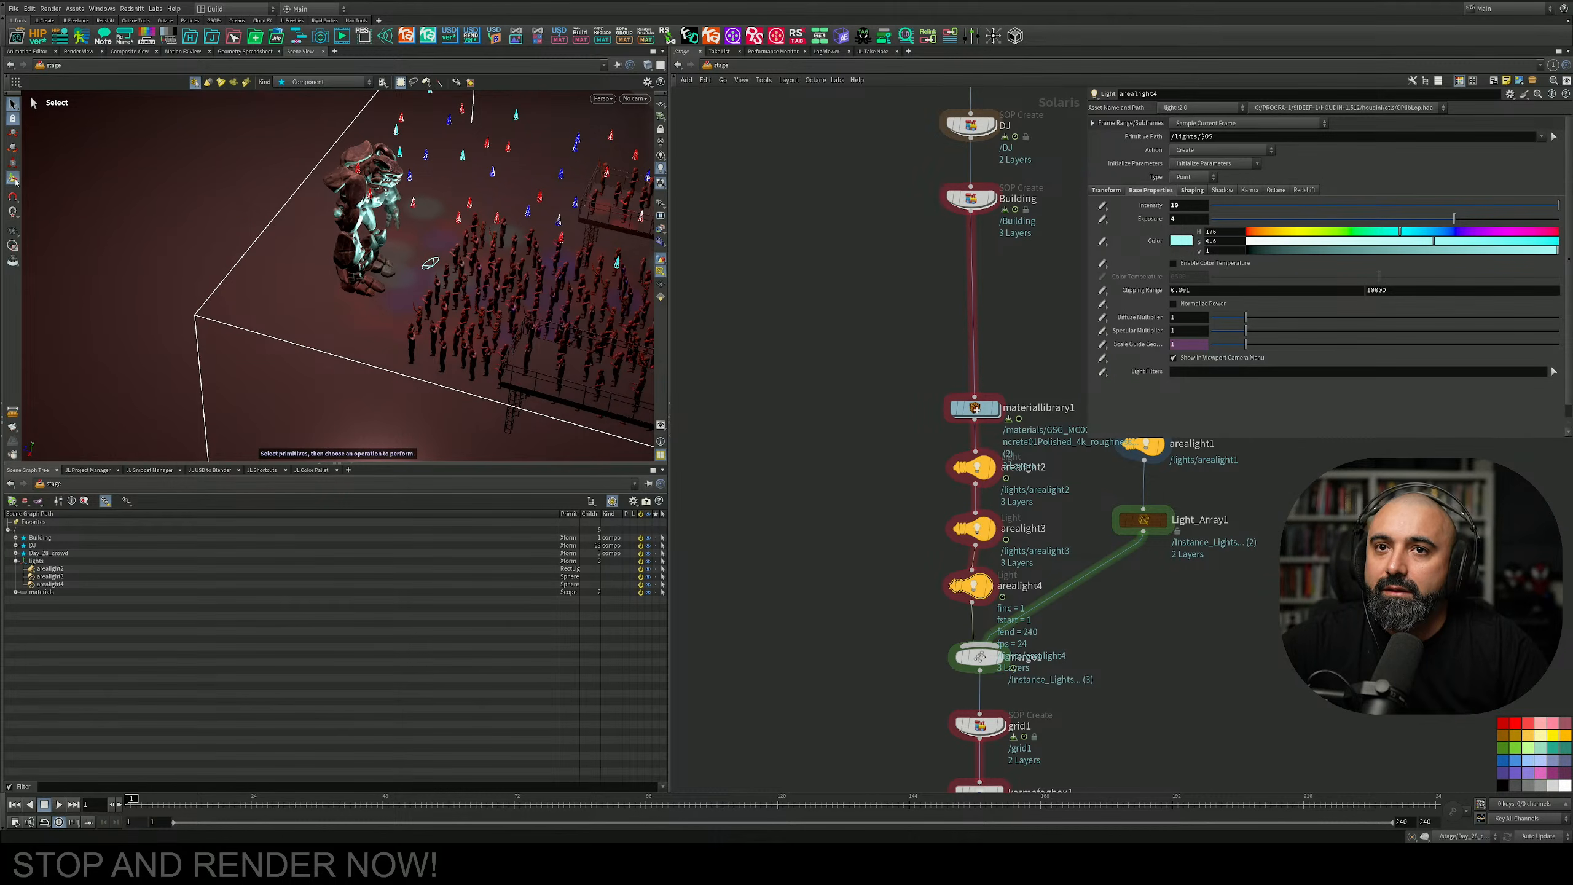
{"action": "left_click_drag", "start_coordinate": [440, 309], "coordinate": [468, 227], "text": "alt"}
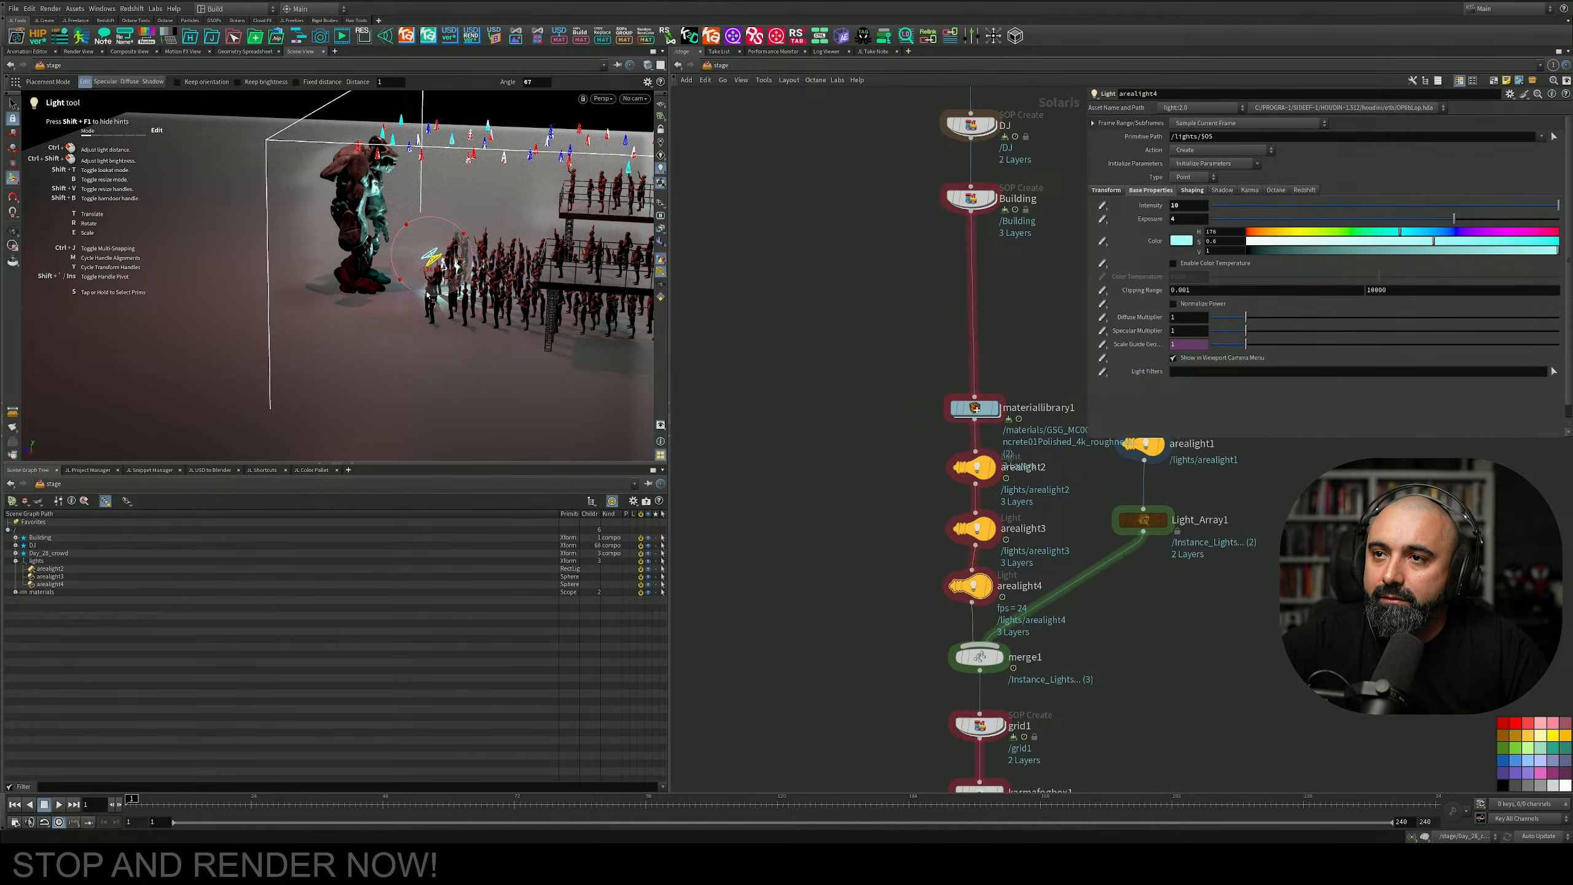
{"action": "left_click_drag", "start_coordinate": [429, 274], "coordinate": [430, 275]}
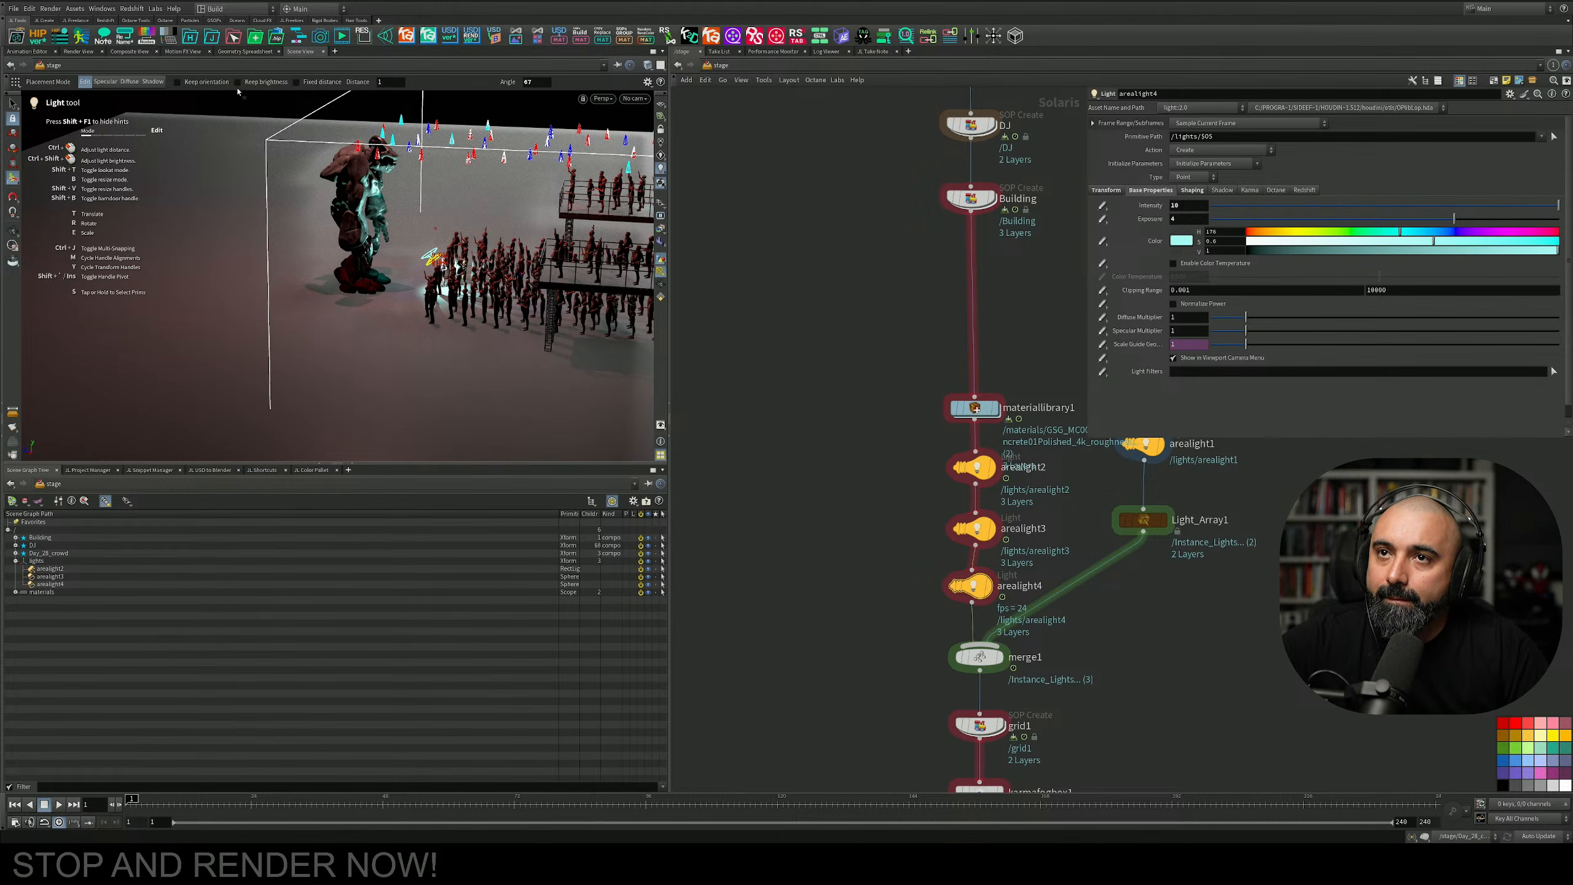
{"action": "left_click_drag", "start_coordinate": [237, 91], "coordinate": [246, 101]}
{"action": "left_click_drag", "start_coordinate": [630, 166], "coordinate": [627, 91], "text": "ctrl"}
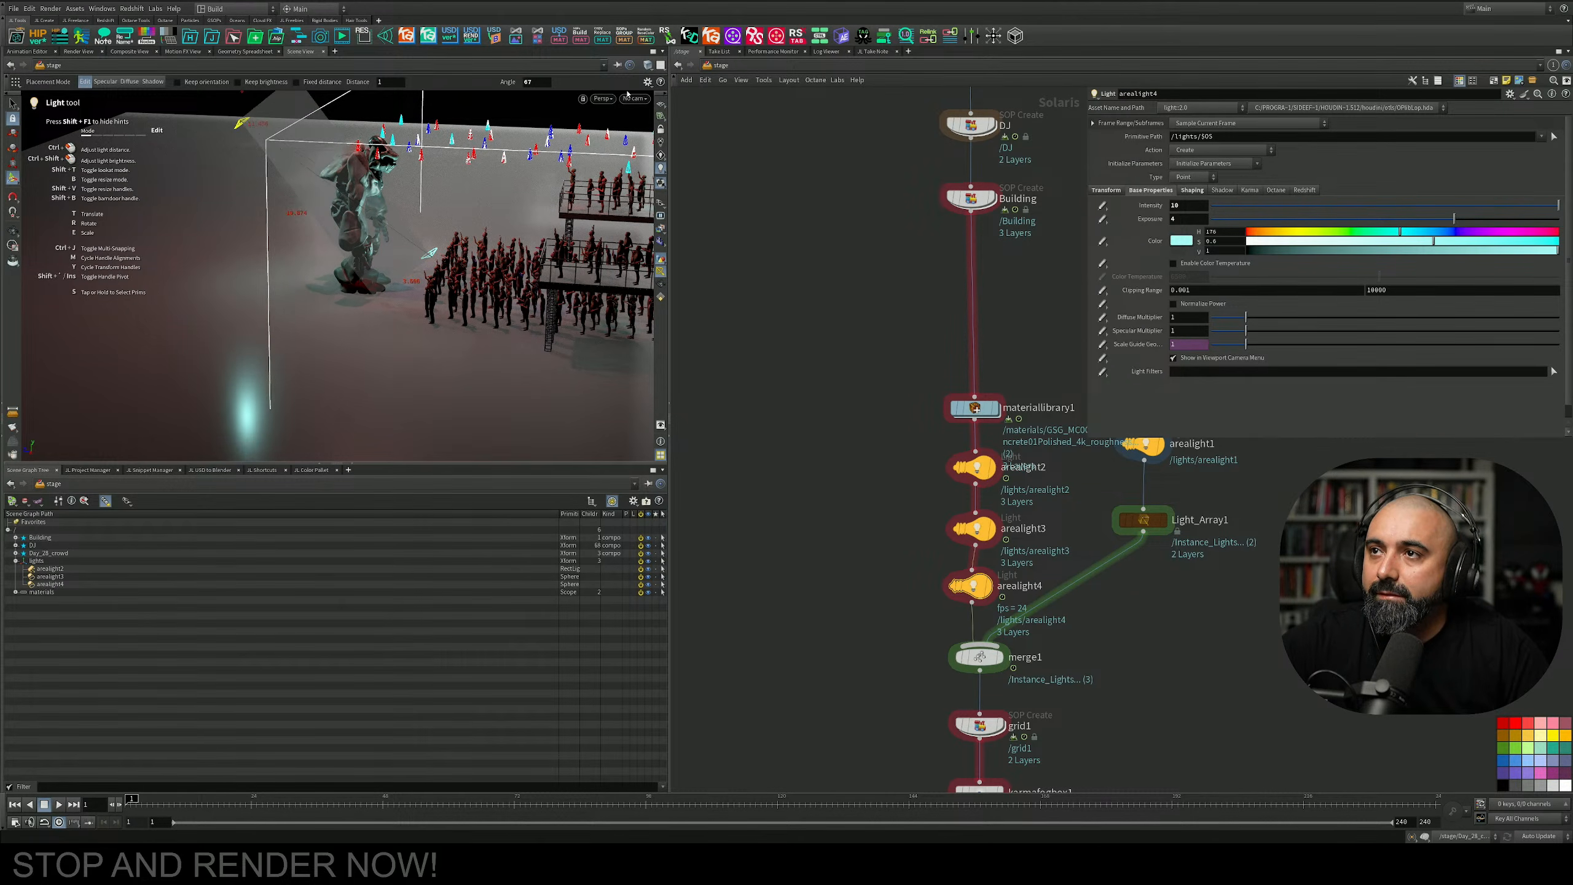
Return the viewport to camera4 and render it with Karma XPU.
{"action": "left_click_drag", "start_coordinate": [495, 216], "coordinate": [242, 197], "text": "alt"}
{"action": "left_click", "coordinate": [635, 97]}
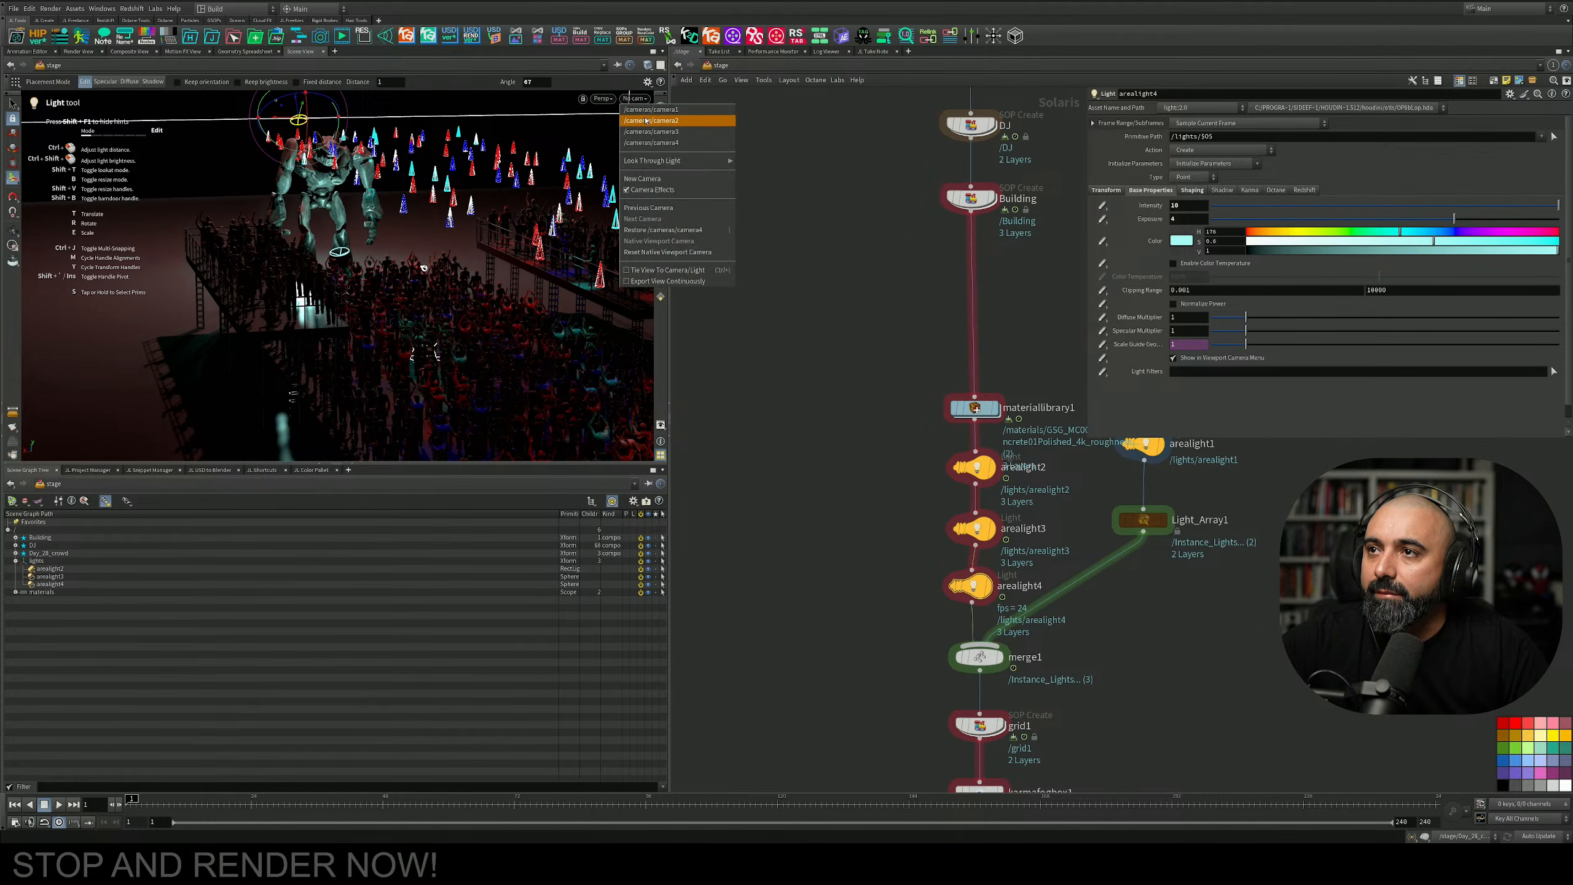
{"action": "left_click", "coordinate": [651, 143]}
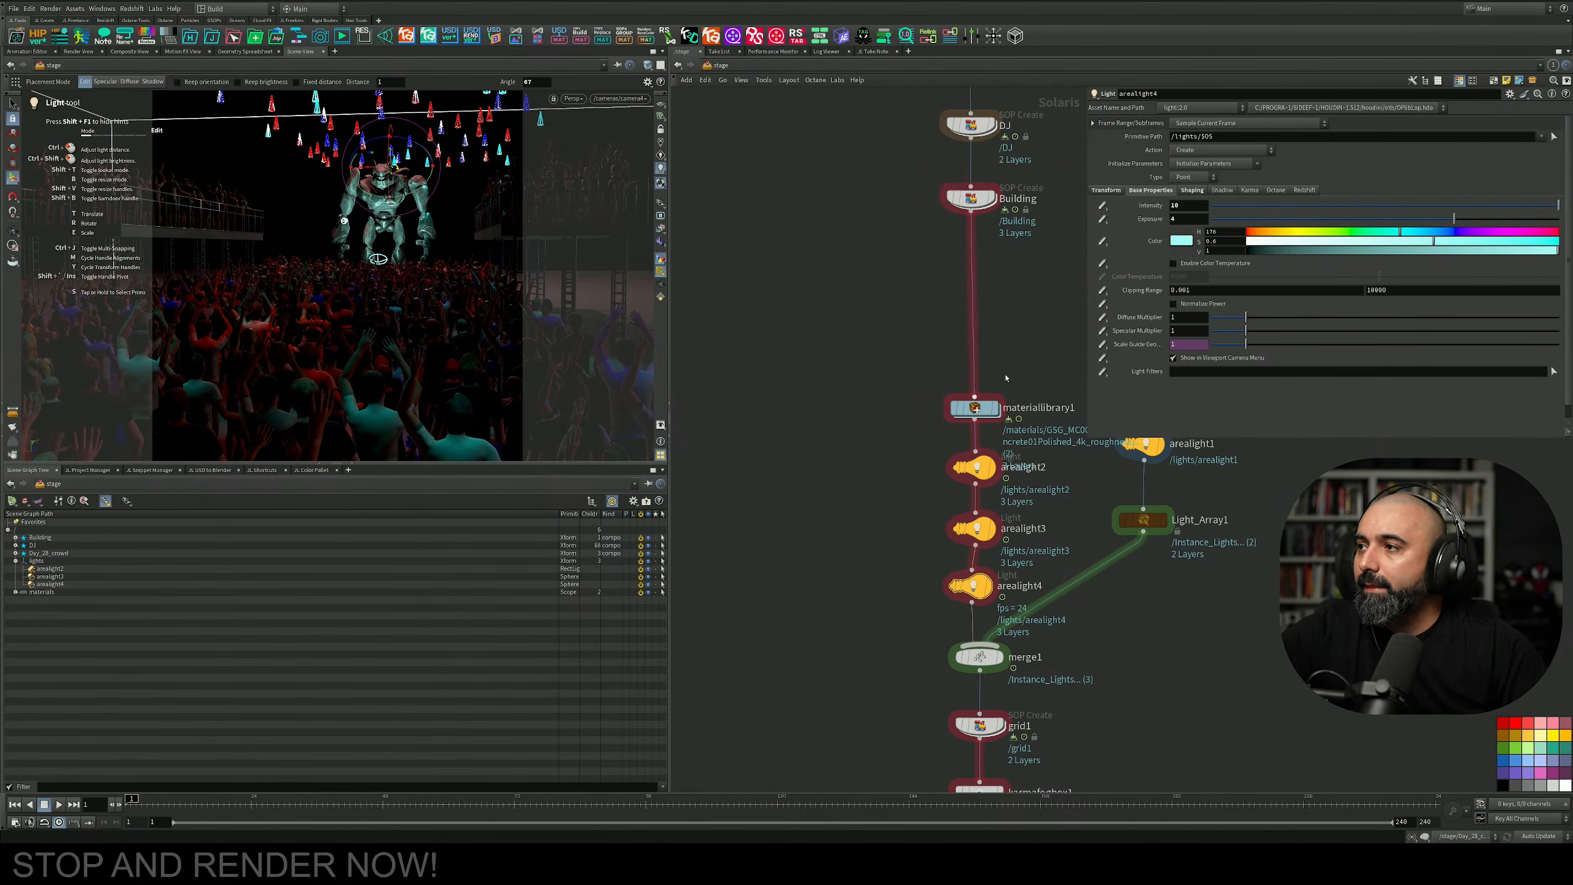
{"action": "left_click", "coordinate": [573, 98]}
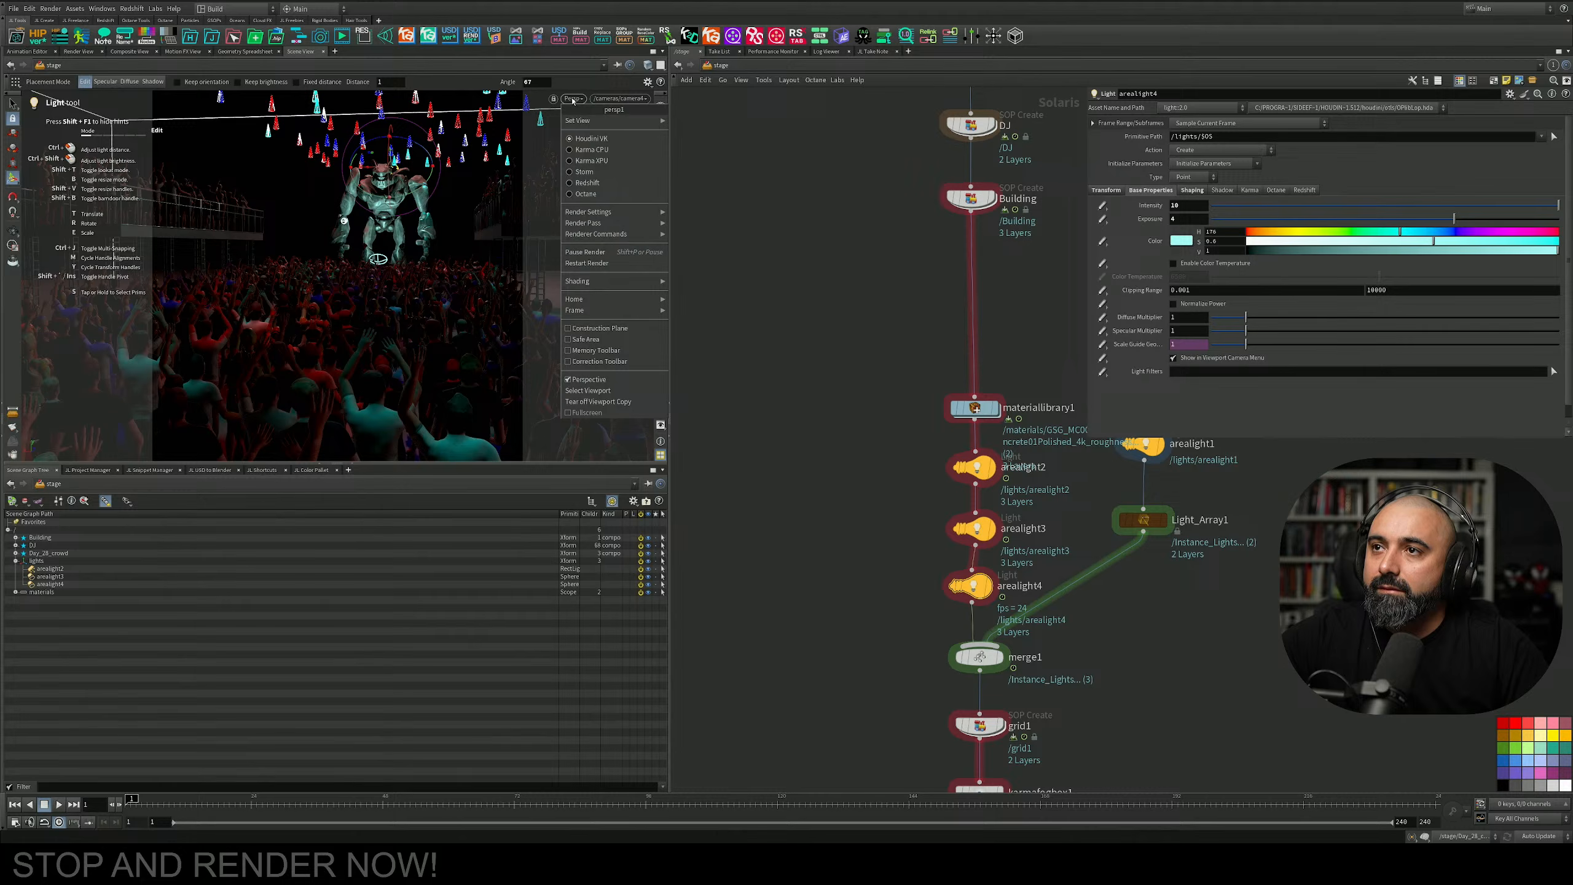
{"action": "left_click", "coordinate": [578, 161]}
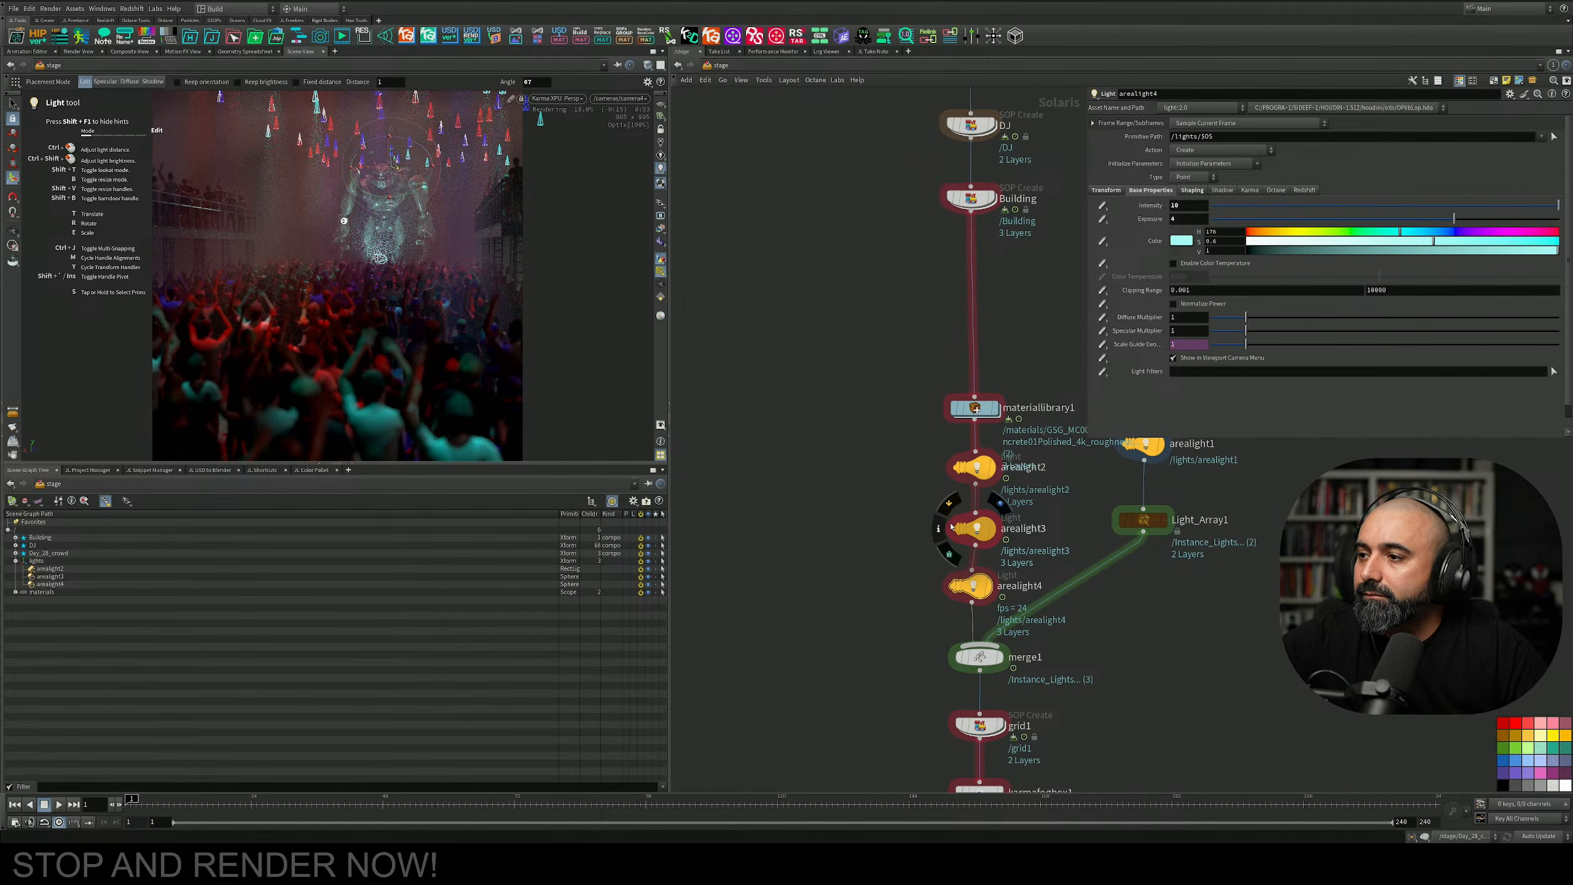
Bypass arealight3, try exposures of 10 and 7 on arealight4, and settle on 5.
{"action": "left_click", "coordinate": [955, 530]}
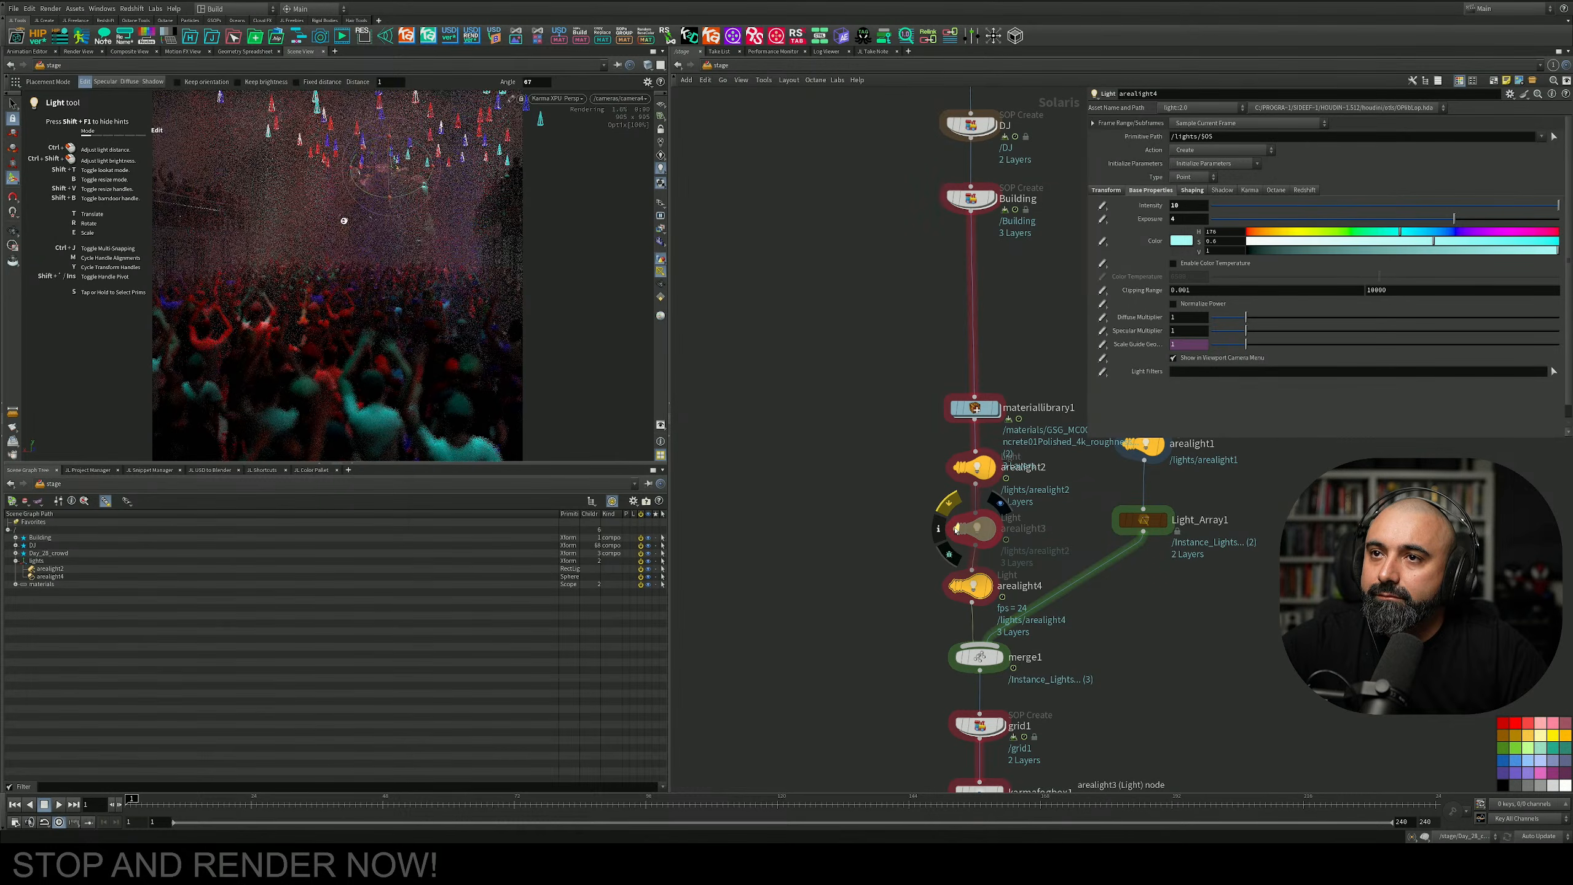
{"action": "left_click_drag", "start_coordinate": [1453, 219], "coordinate": [1557, 221]}
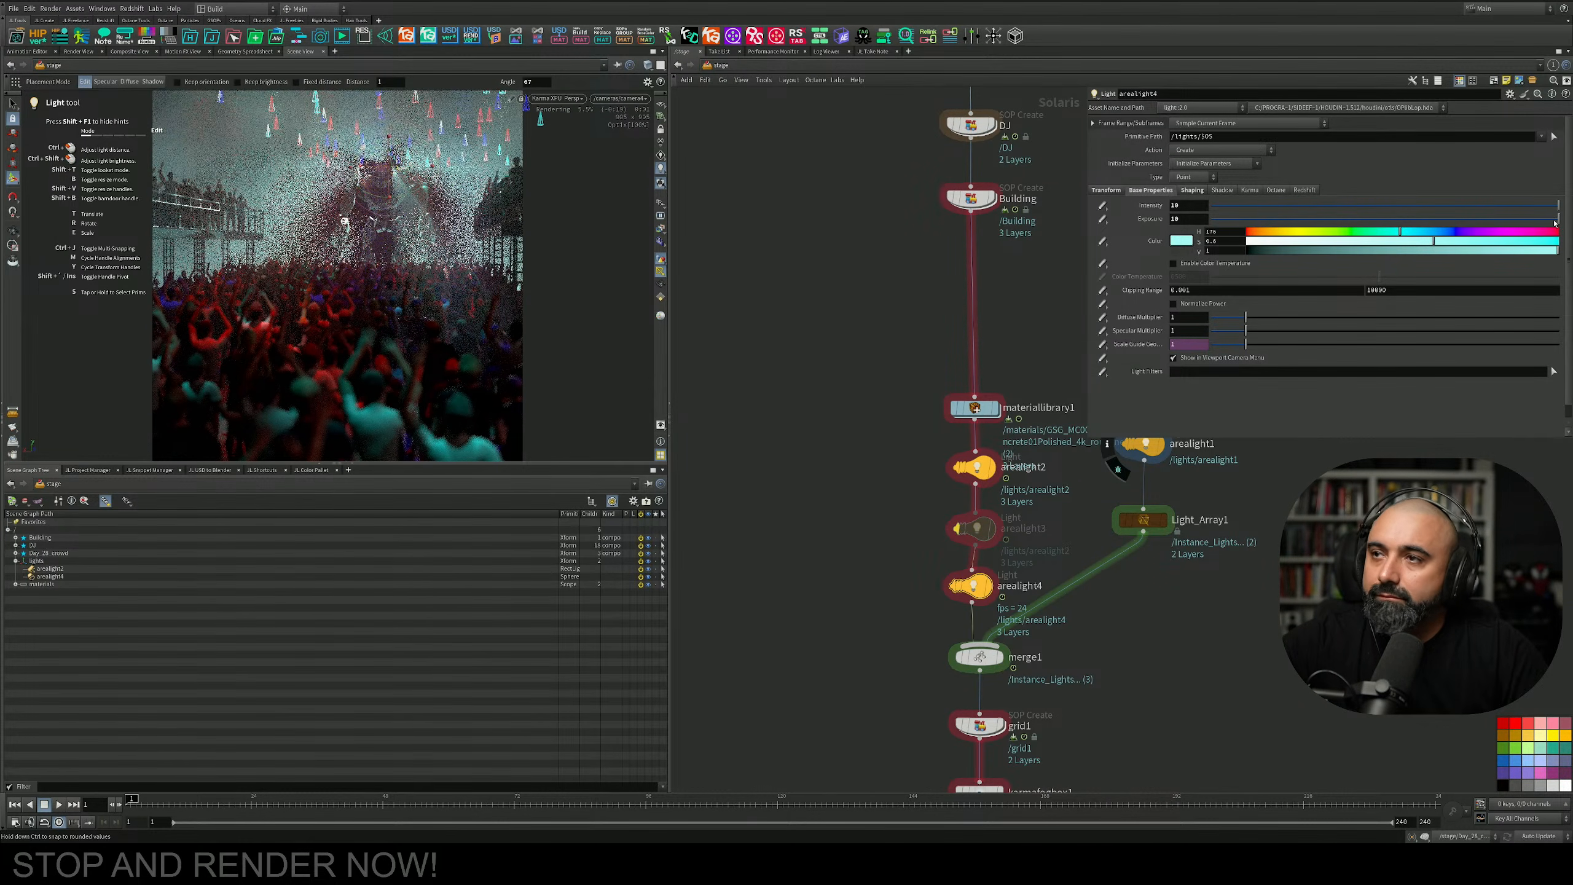
{"action": "left_click", "coordinate": [1542, 220]}
{"action": "left_click_drag", "start_coordinate": [1542, 220], "coordinate": [1507, 219]}
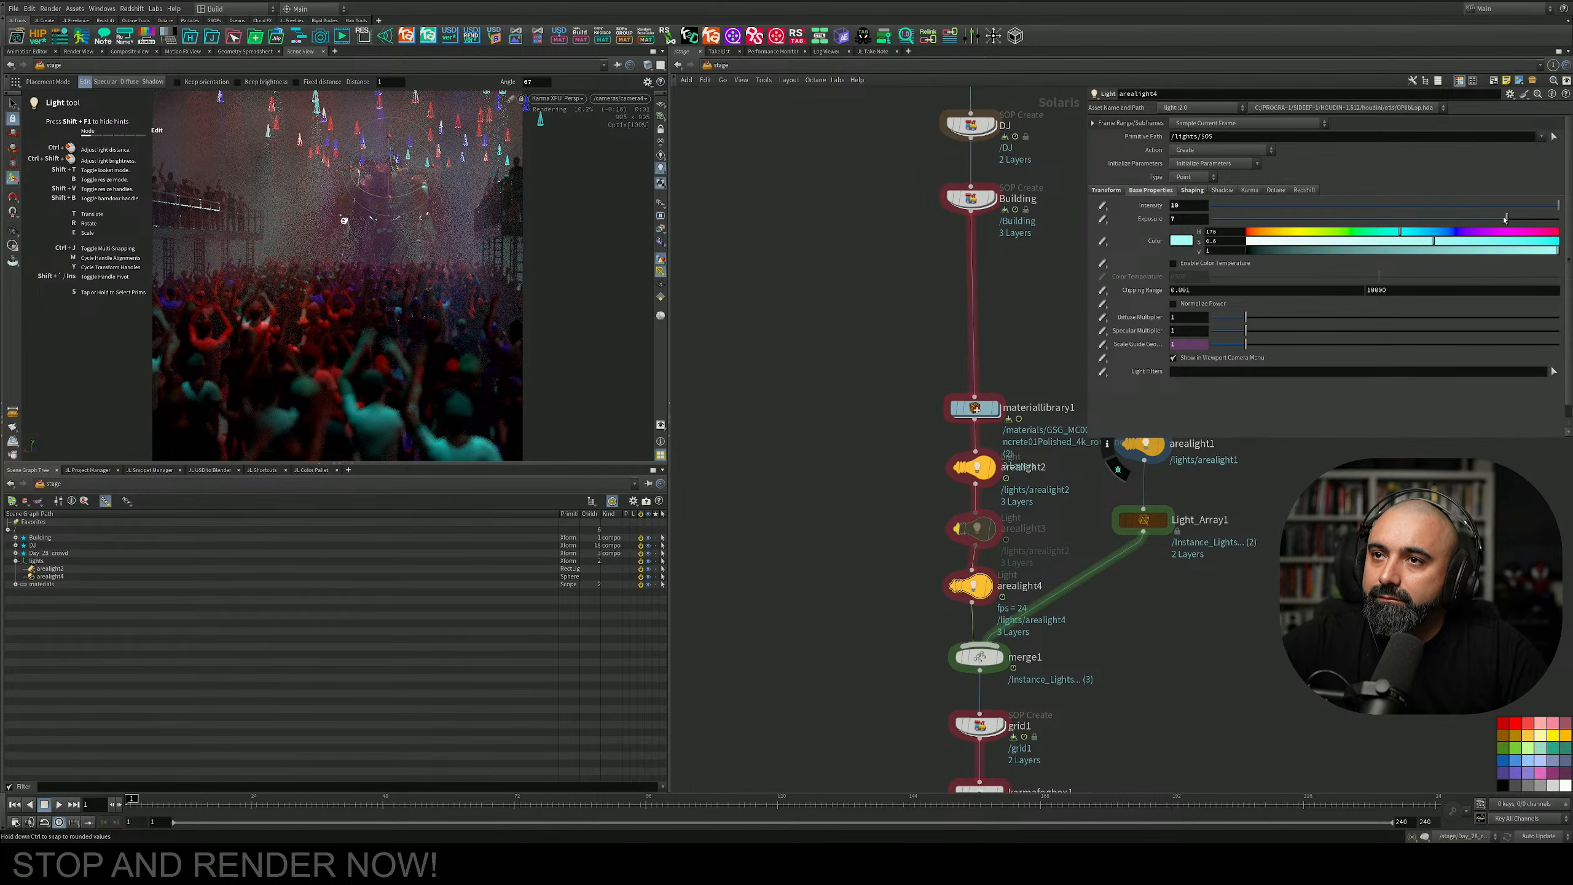
{"action": "left_click", "coordinate": [1478, 220]}
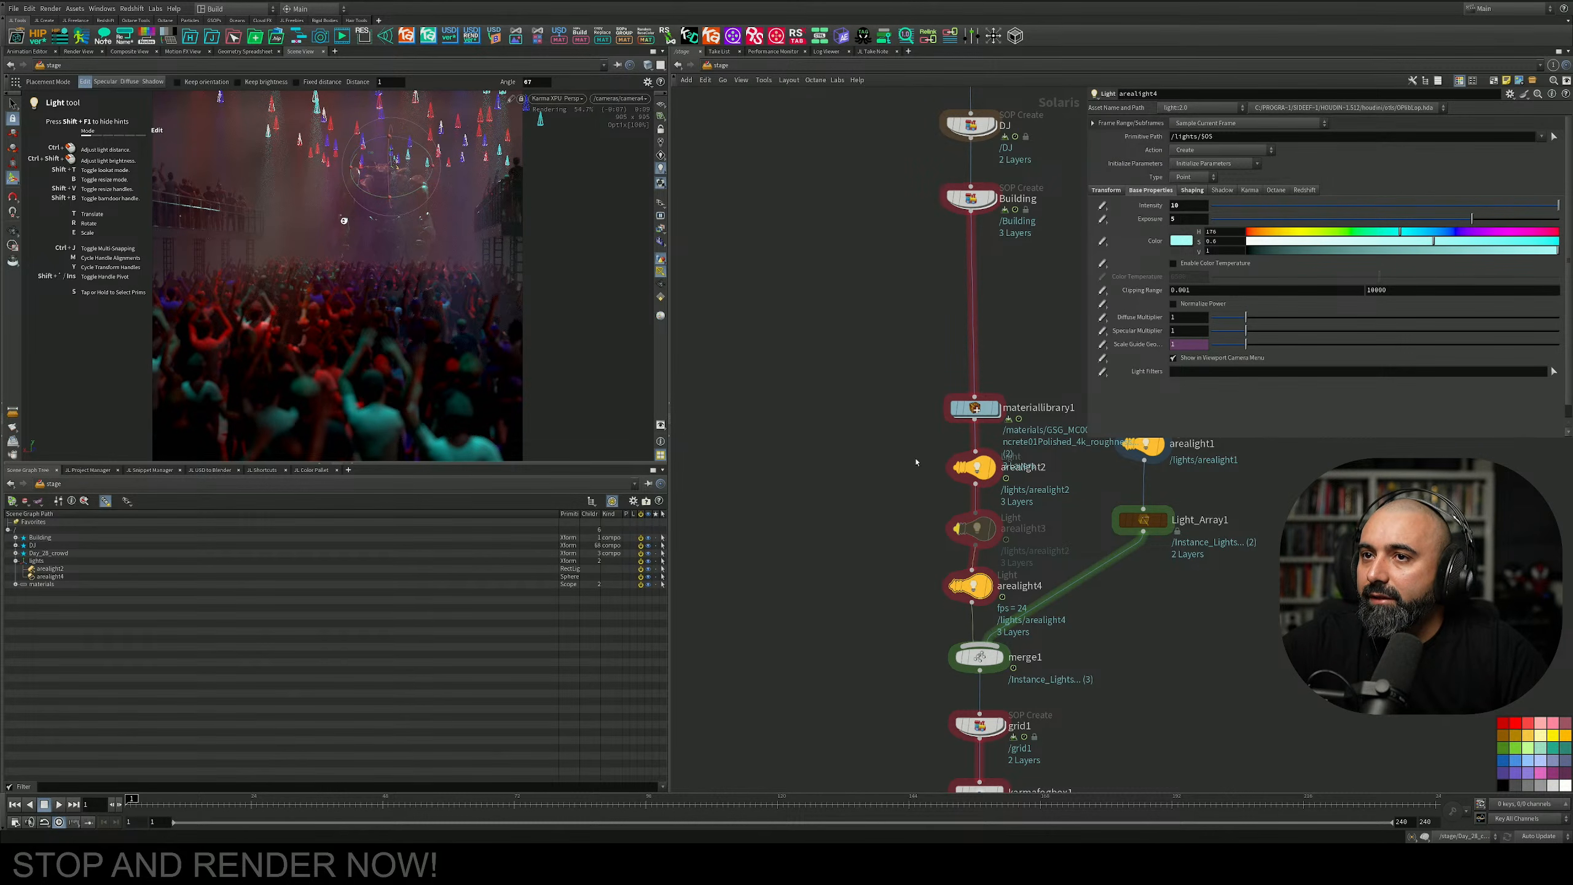
Bypass arealight4, re-enable arealight3, and switch the viewport renderer back to Houdini VK.
{"action": "middle_click_drag", "start_coordinate": [916, 461], "coordinate": [853, 378]}
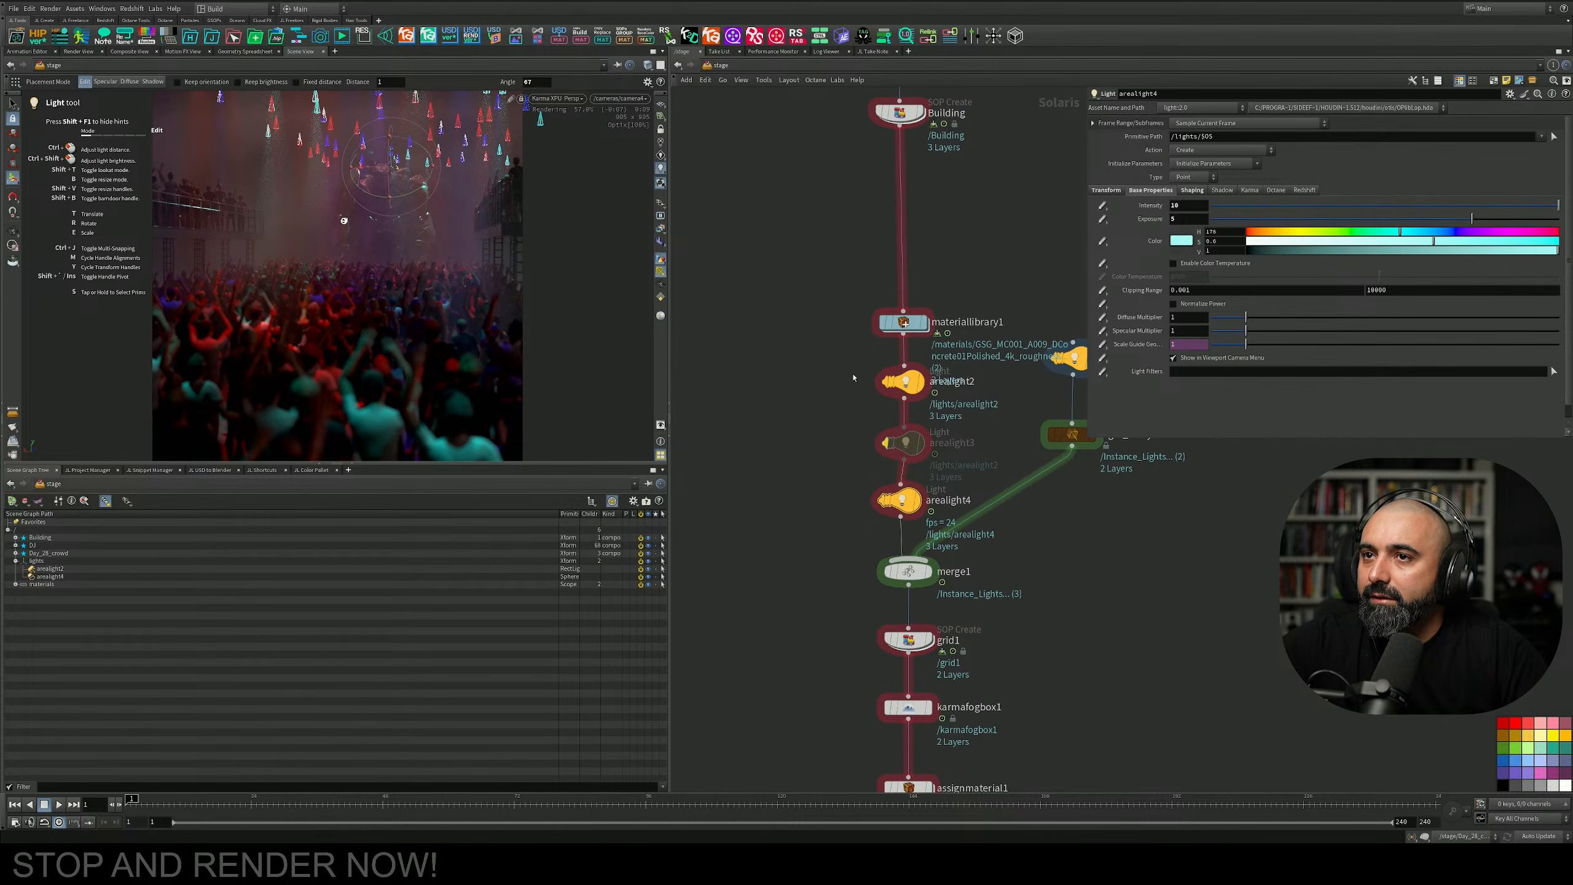
{"action": "left_click", "coordinate": [884, 500]}
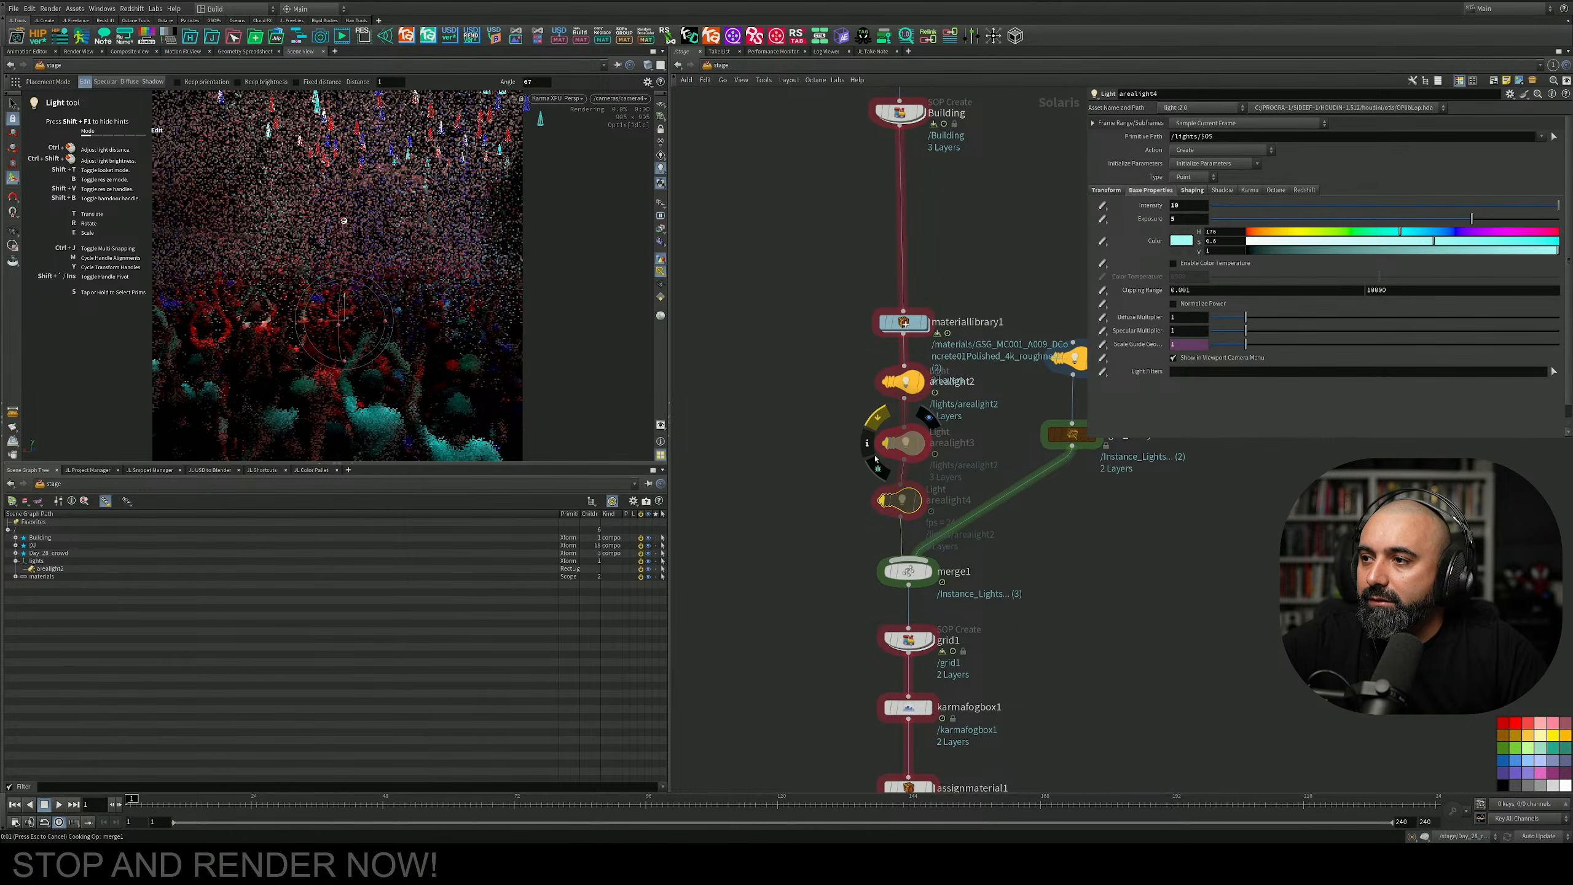
{"action": "left_click", "coordinate": [884, 444]}
{"action": "left_click", "coordinate": [558, 98]}
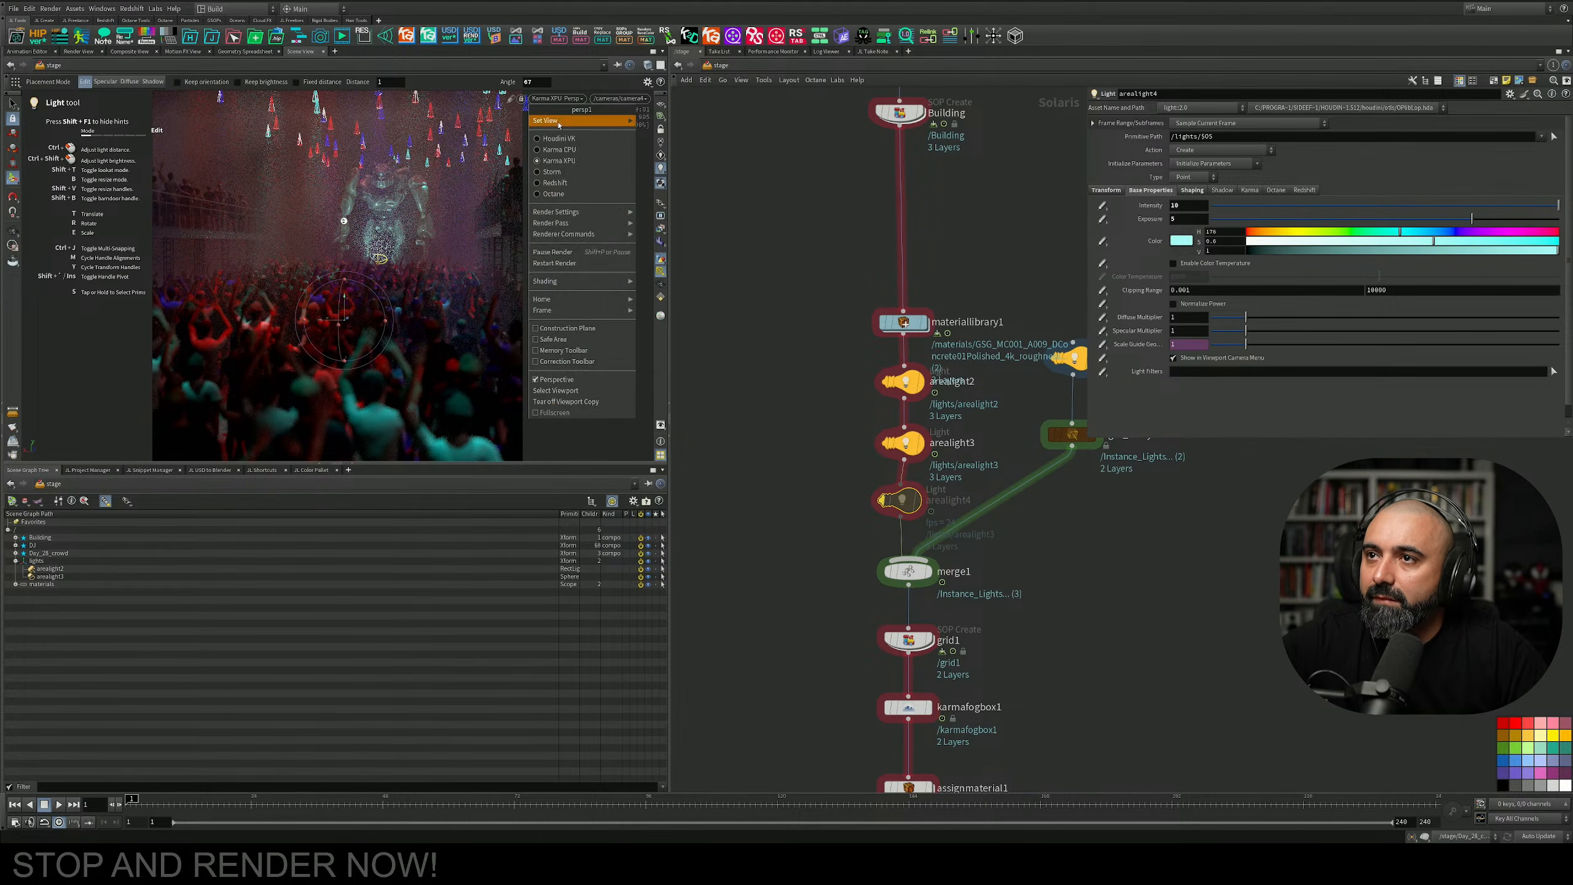
{"action": "left_click", "coordinate": [573, 140]}
Add Karma render settings with a USD render node below camera4 and wire camera4 into them.
{"action": "middle_click_drag", "start_coordinate": [766, 468], "coordinate": [817, 289]}
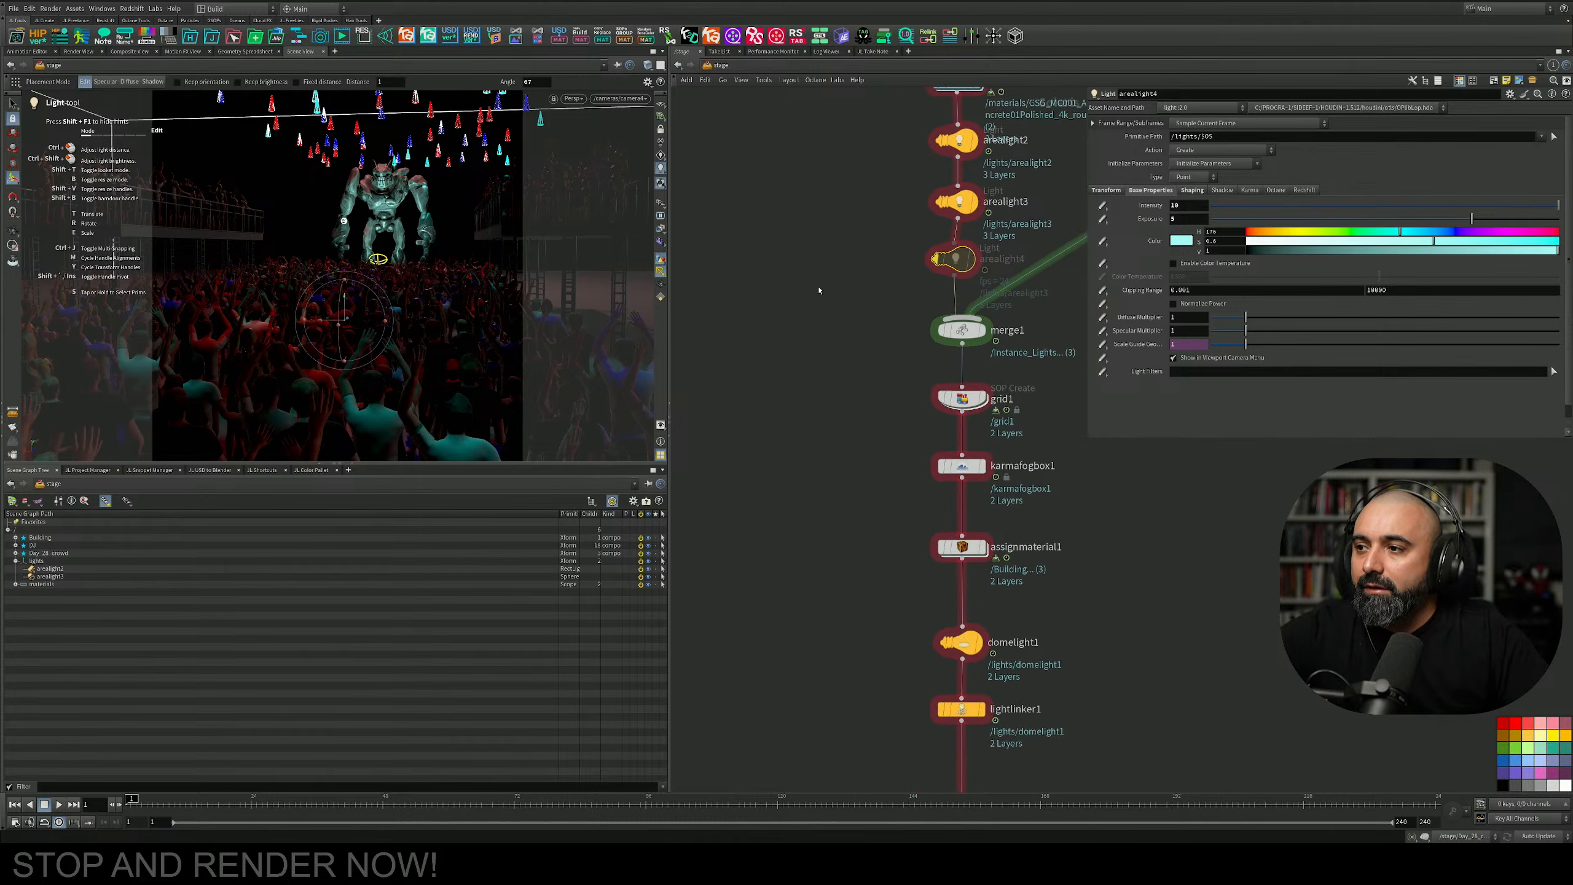
{"action": "scroll", "coordinate": [822, 372], "scroll_direction": "down", "scroll_amount": 4}
{"action": "scroll", "coordinate": [967, 584], "scroll_direction": "up", "scroll_amount": 5}
{"action": "key", "text": "Tab"}
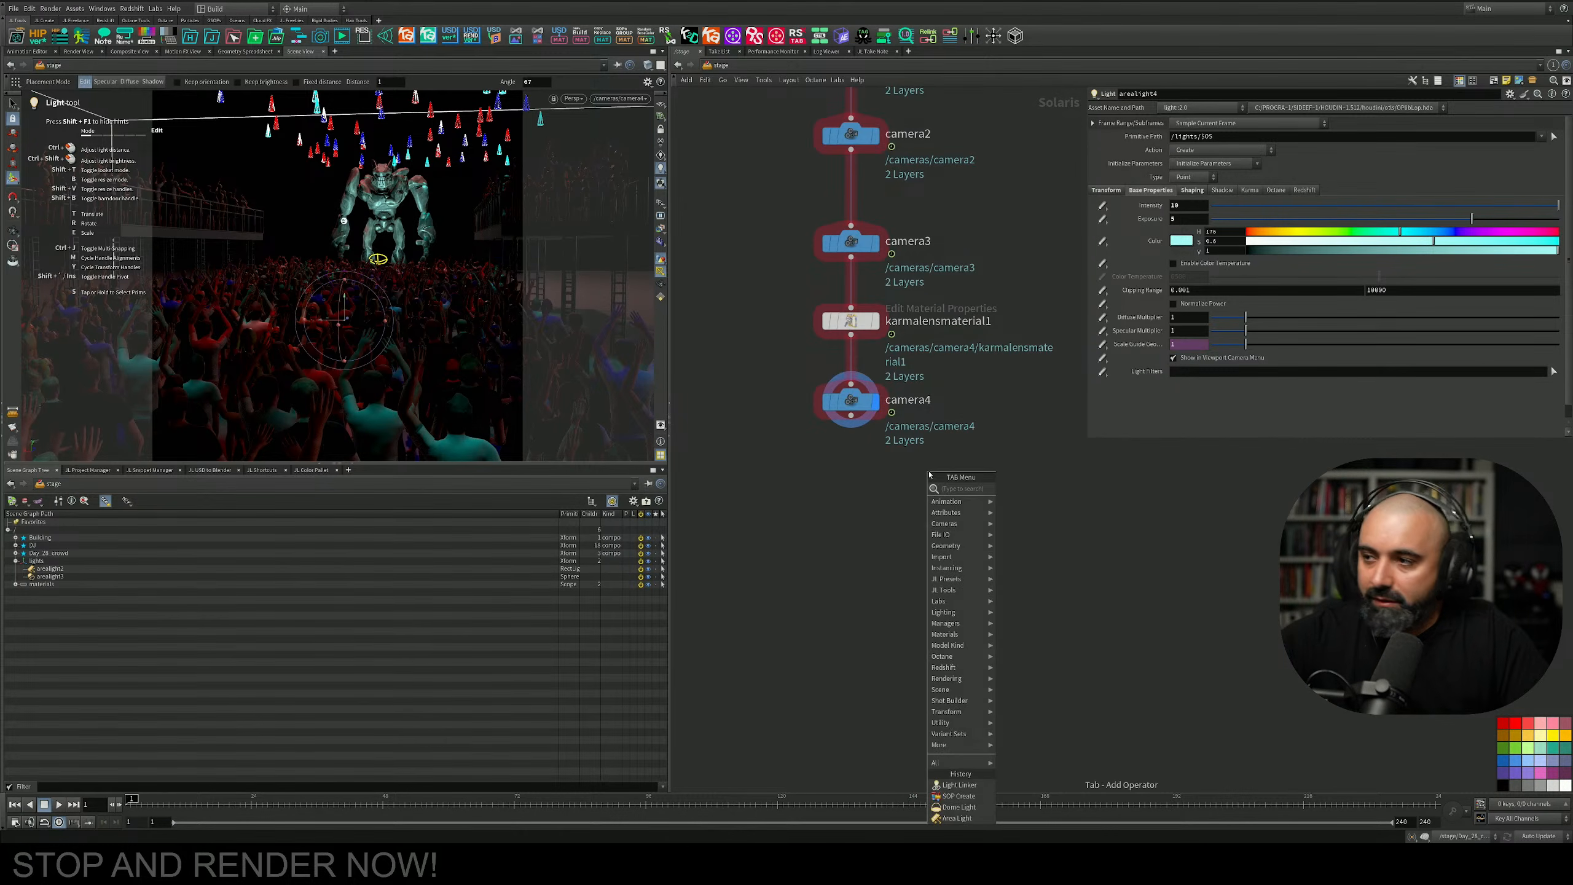
{"action": "type", "text": "kar"}
{"action": "left_click", "coordinate": [1042, 599]}
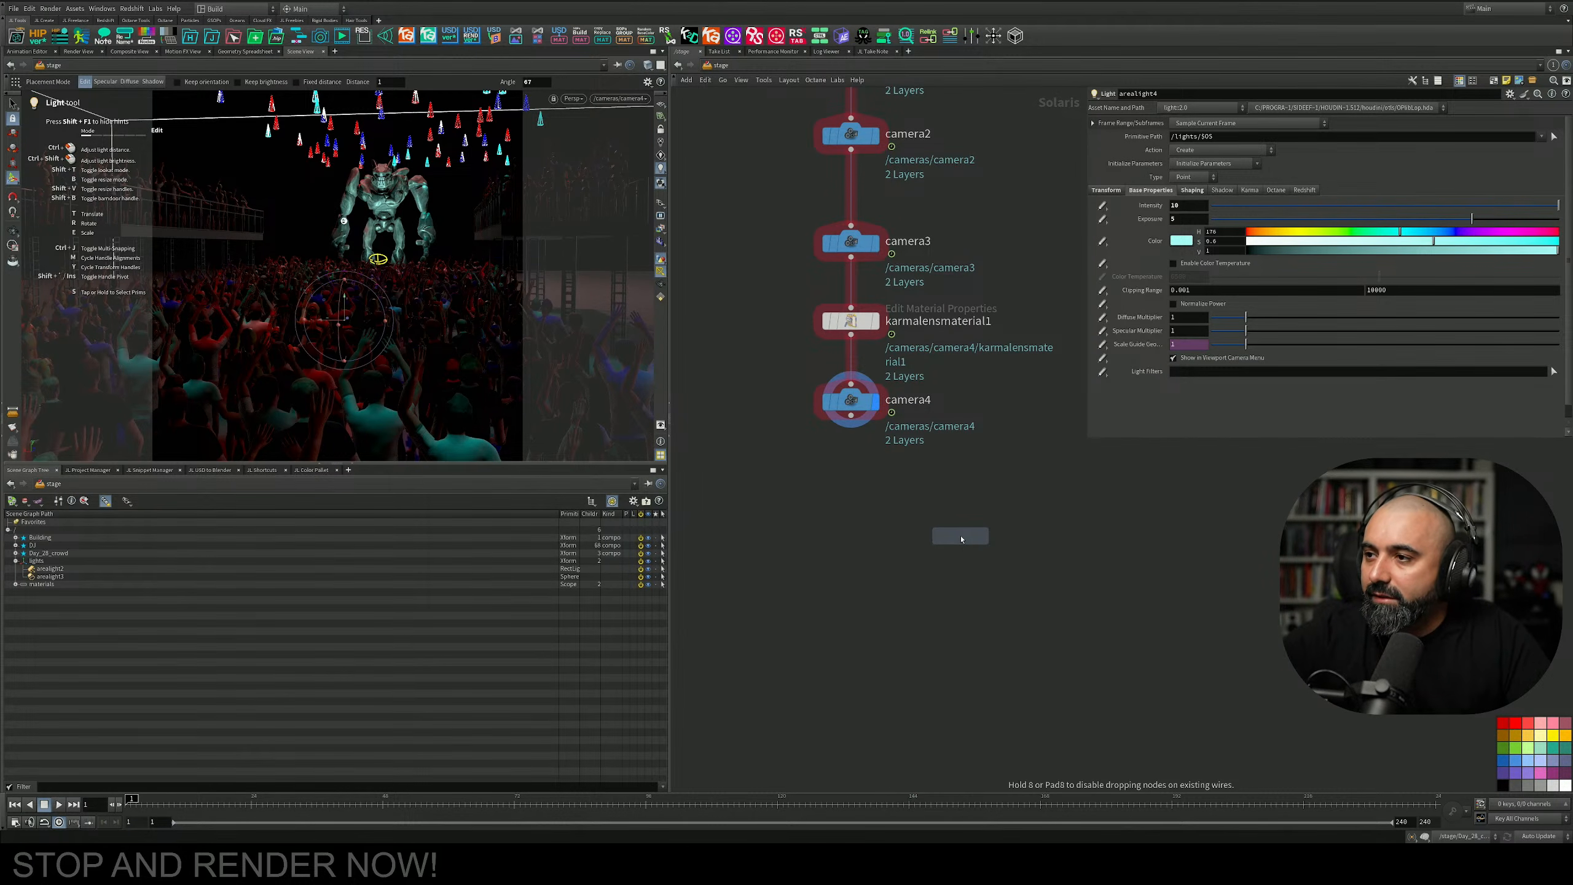
{"action": "left_click", "coordinate": [743, 494]}
{"action": "left_click_drag", "start_coordinate": [850, 417], "coordinate": [729, 479]}
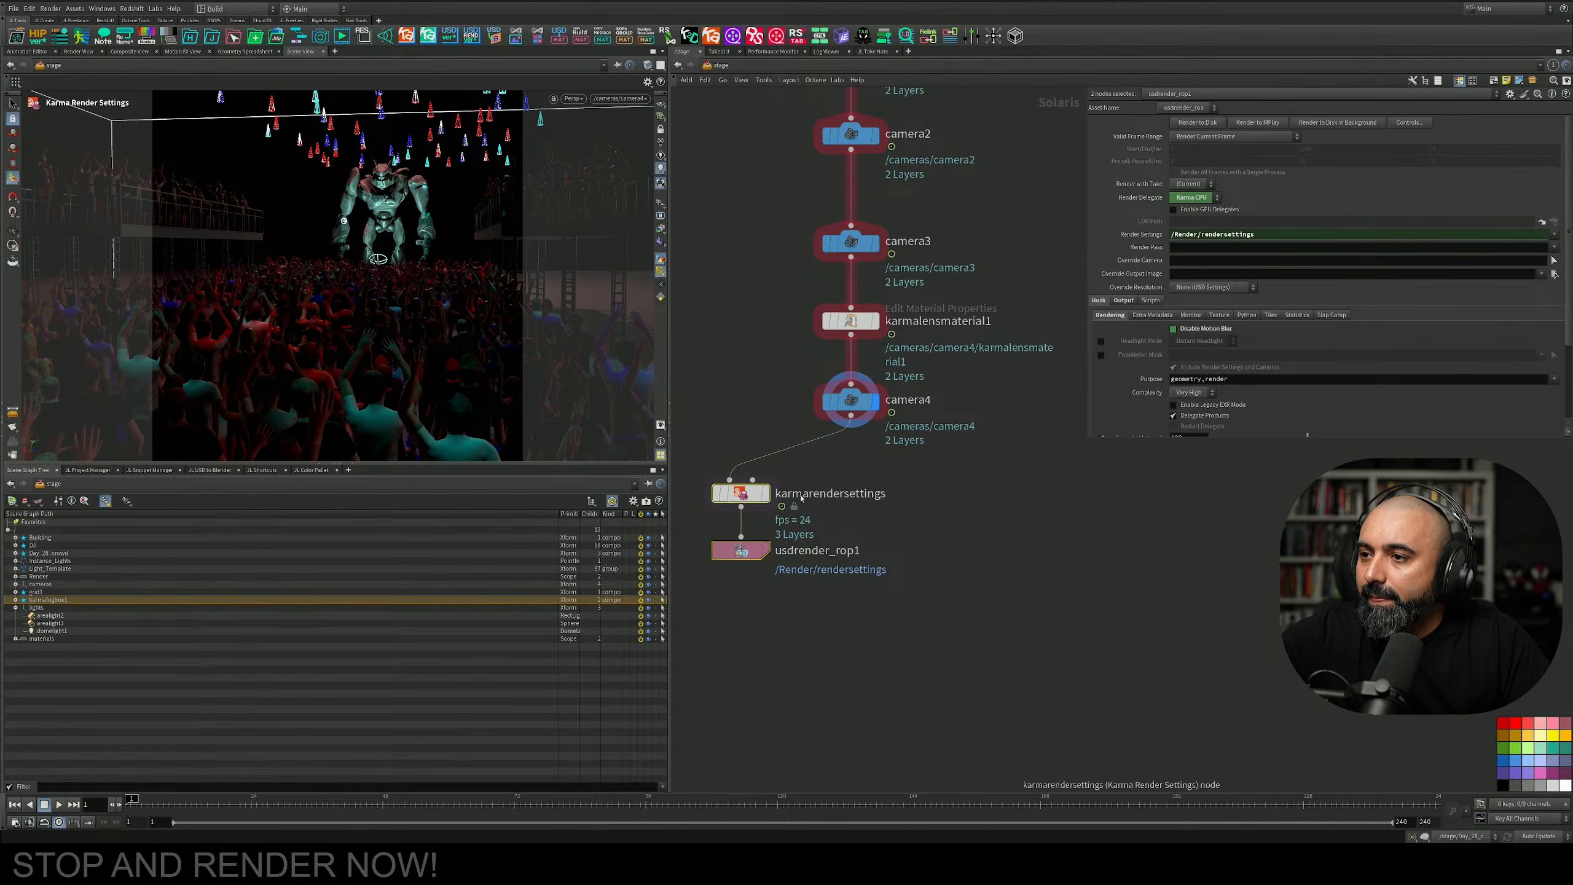
Set the render settings to use camera4 with a manual resolution of 2500 by 2500.
{"action": "left_click", "coordinate": [752, 494]}
{"action": "left_click", "coordinate": [1542, 149]}
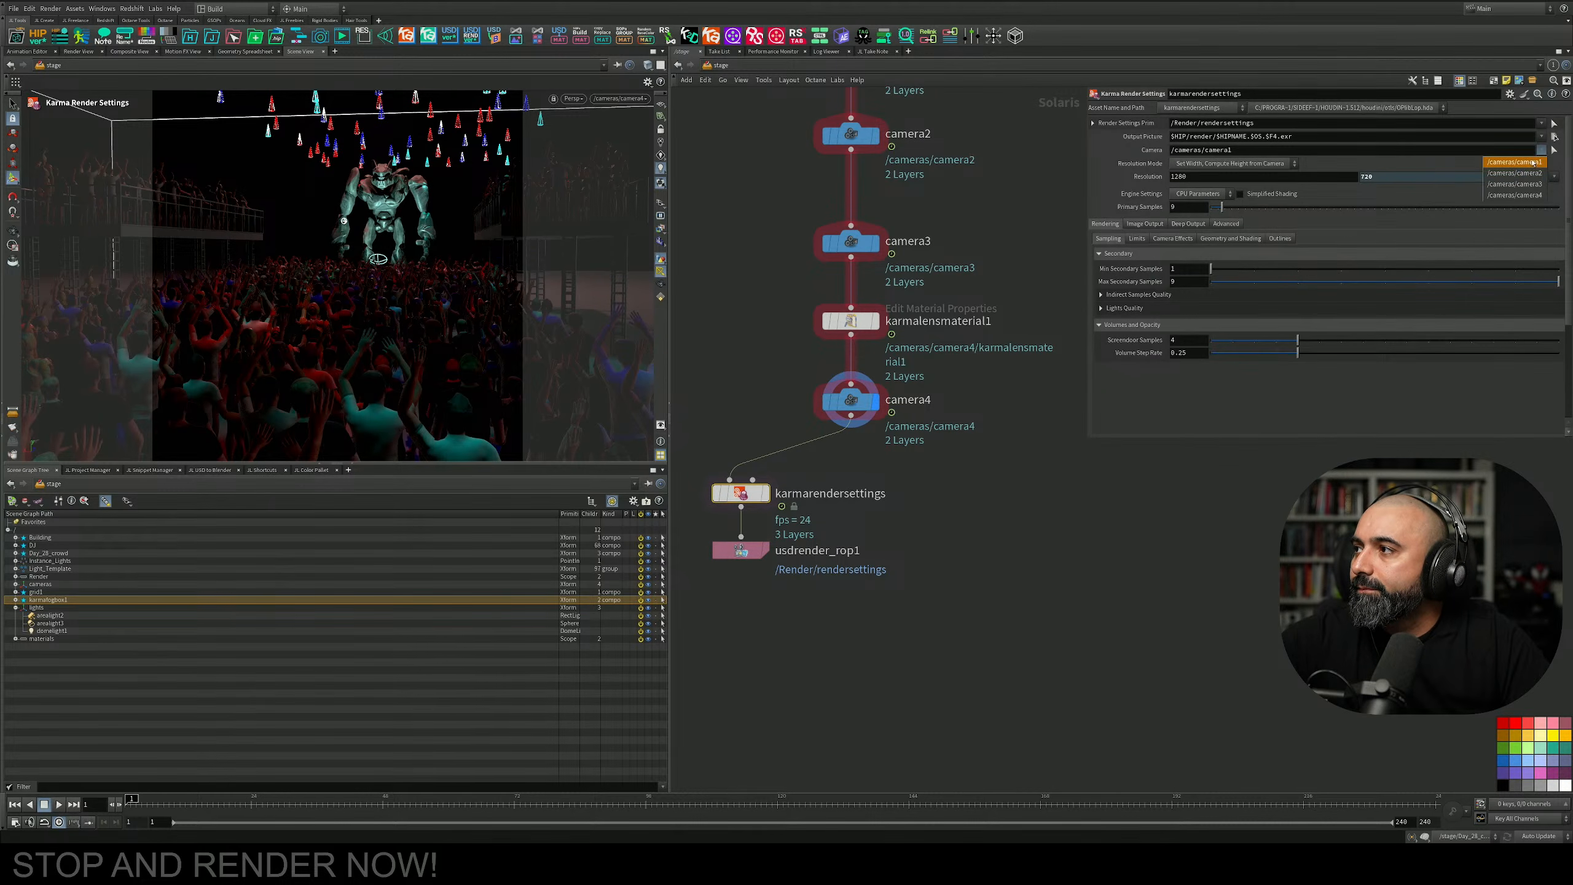
{"action": "left_click", "coordinate": [1514, 195]}
{"action": "left_click", "coordinate": [1232, 163]}
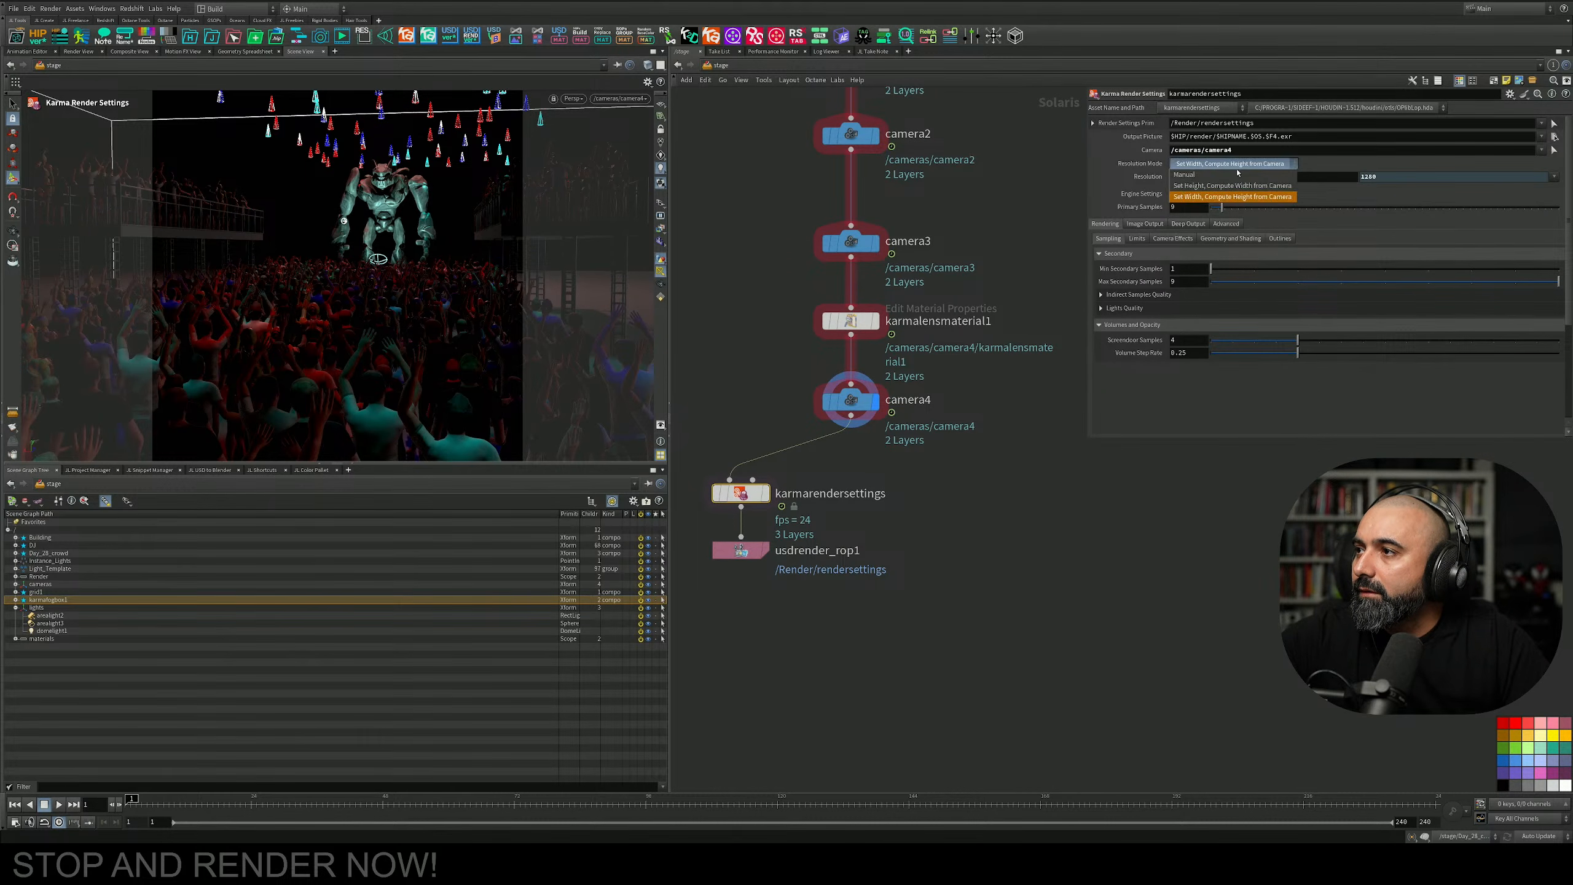
{"action": "left_click", "coordinate": [1207, 199]}
{"action": "type", "text": "25"}
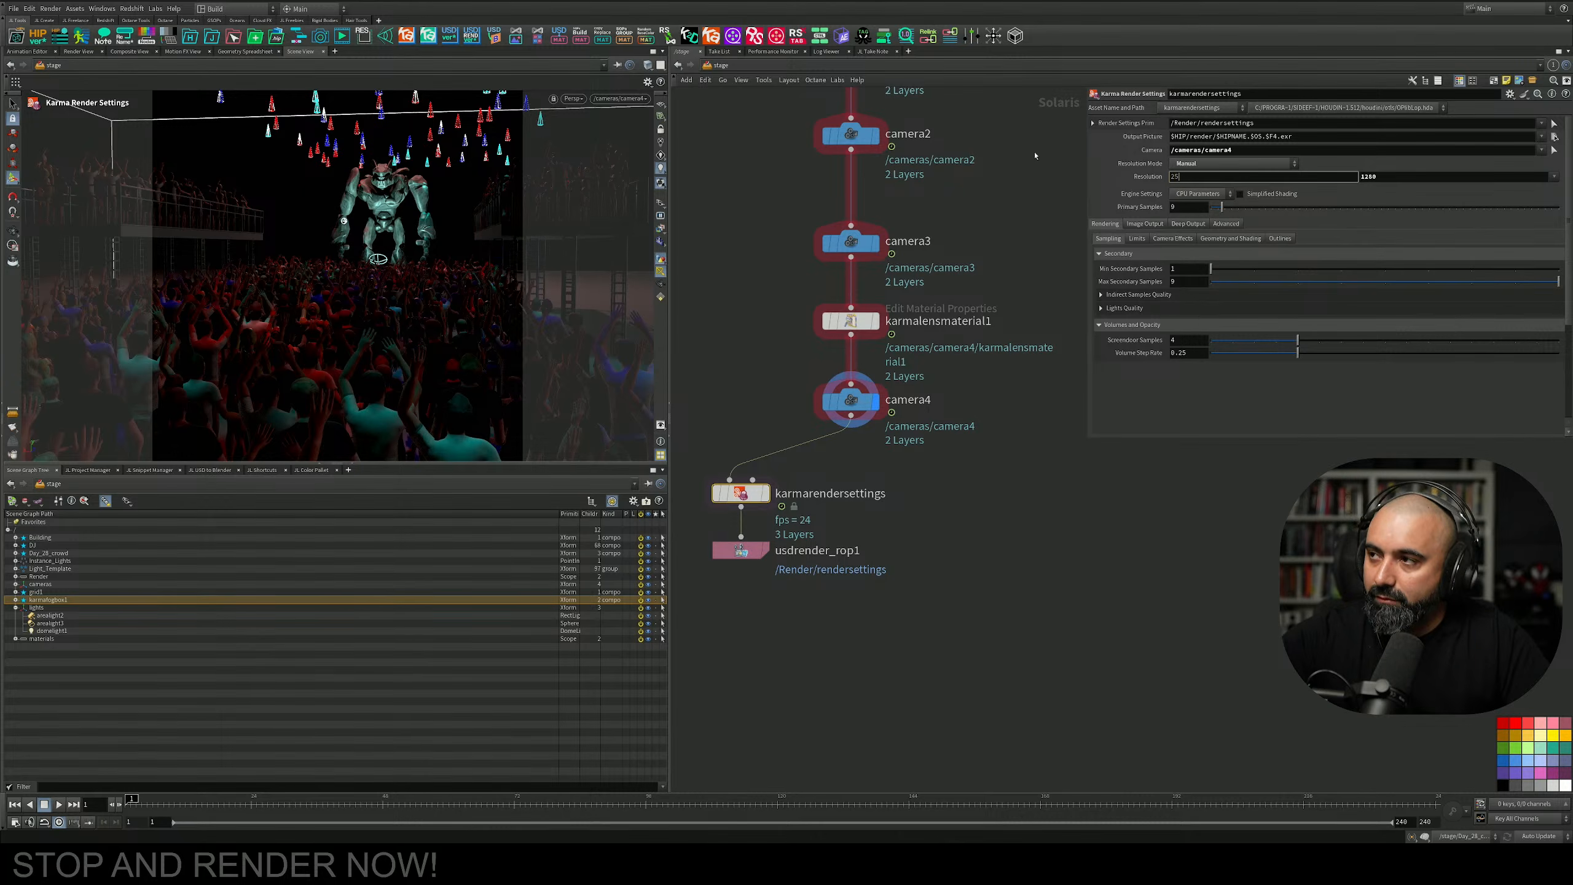
{"action": "type", "text": "00"}
{"action": "key", "text": "Tab"}
{"action": "type", "text": "25"}
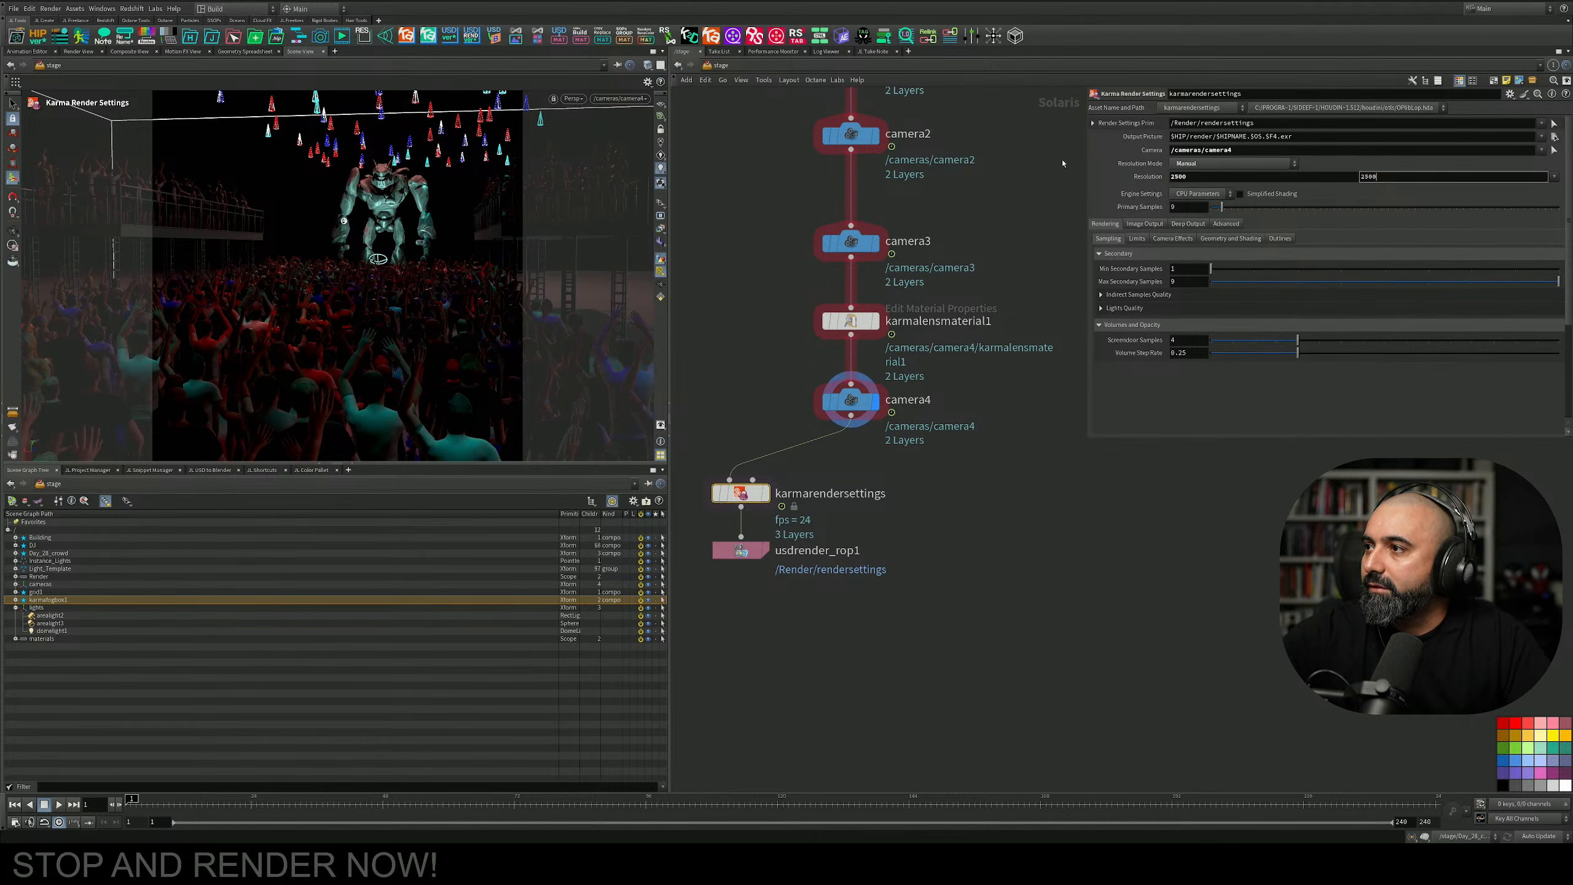
Change the engine settings to XPU parameters and set the path traced samples to 512.
{"action": "left_click", "coordinate": [1201, 193]}
{"action": "left_click", "coordinate": [1198, 216]}
{"action": "left_click_drag", "start_coordinate": [1192, 207], "coordinate": [1152, 204]}
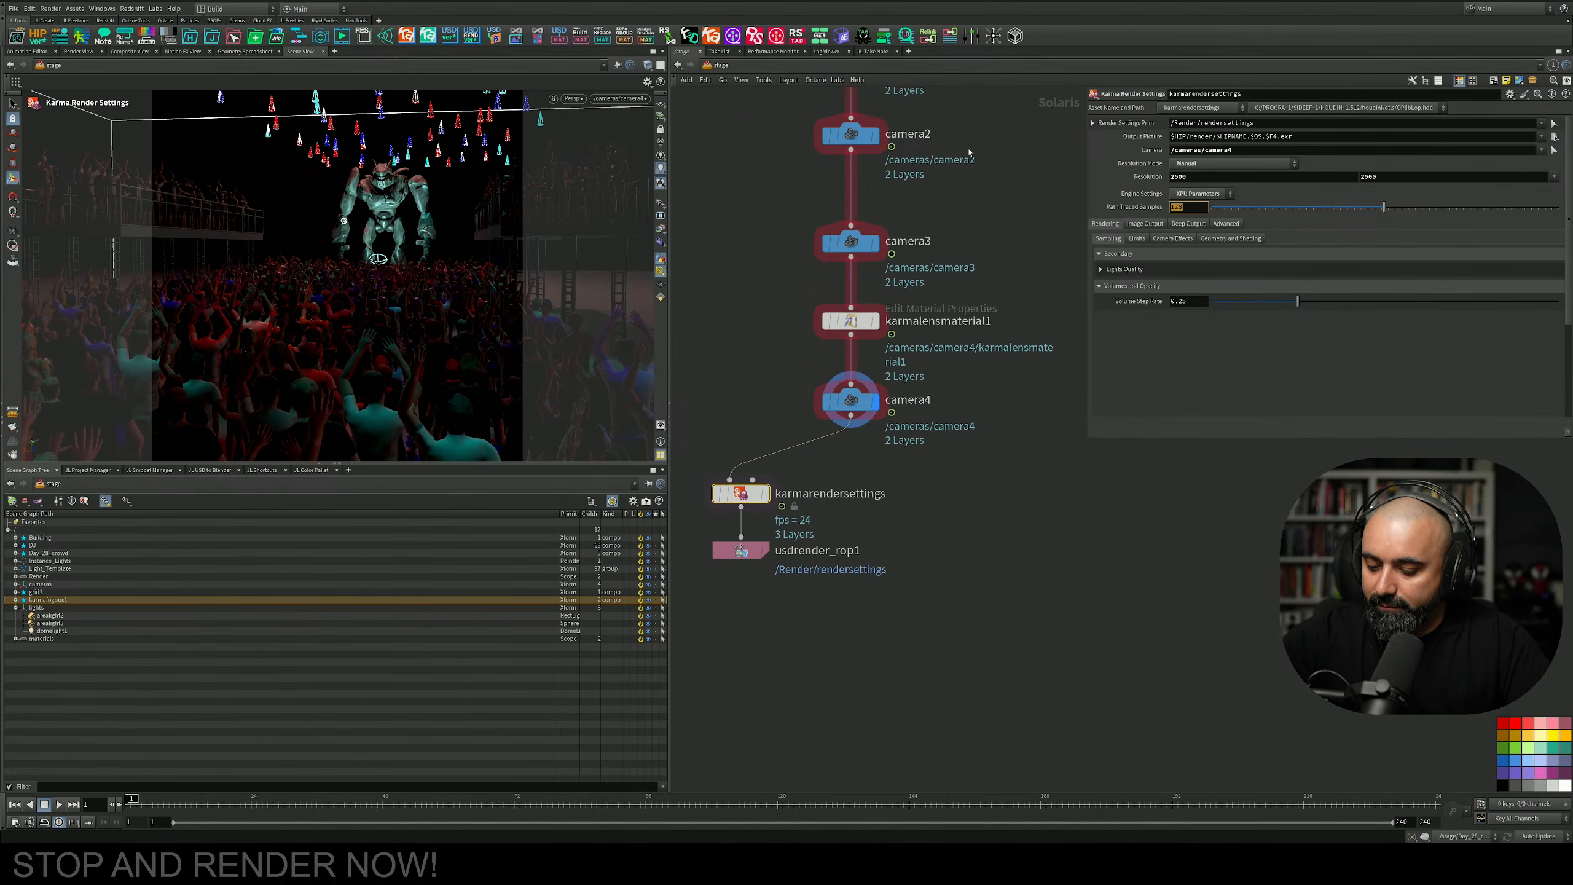
{"action": "type", "text": "512"}
{"action": "key", "text": "Return"}
Rename the Karma render settings node as JL_Day_28 and save the scene.
{"action": "middle_click_drag", "start_coordinate": [868, 495], "coordinate": [1019, 480]}
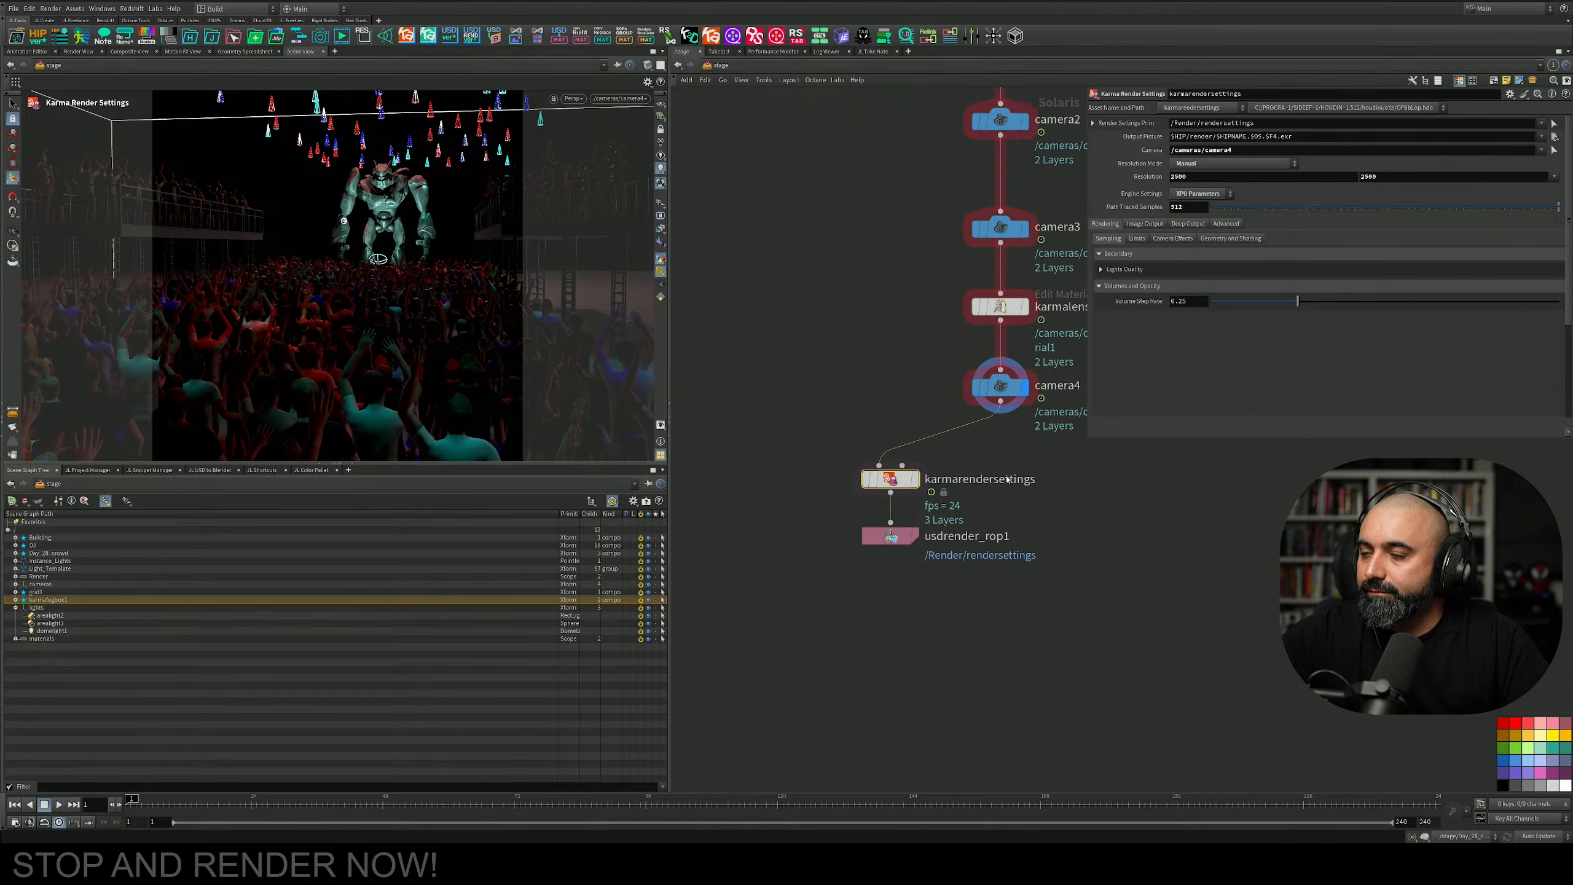
{"action": "left_click", "coordinate": [806, 494]}
{"action": "key", "text": "Escape"}
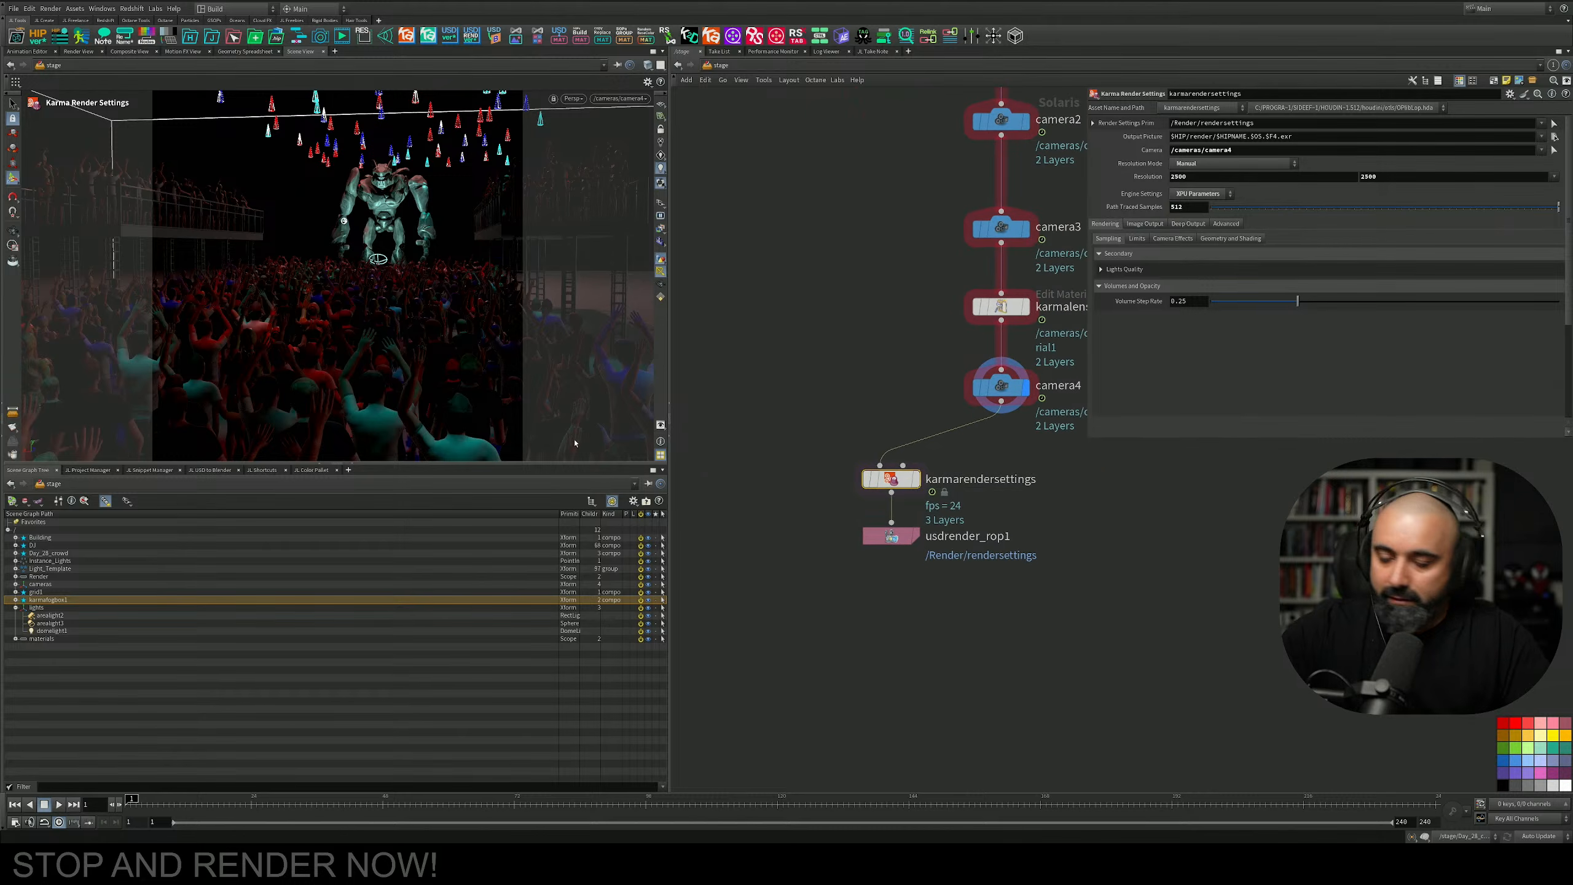
{"action": "double_click", "coordinate": [1010, 479]}
{"action": "key", "text": "BackSpace"}
{"action": "type", "text": "JL"}
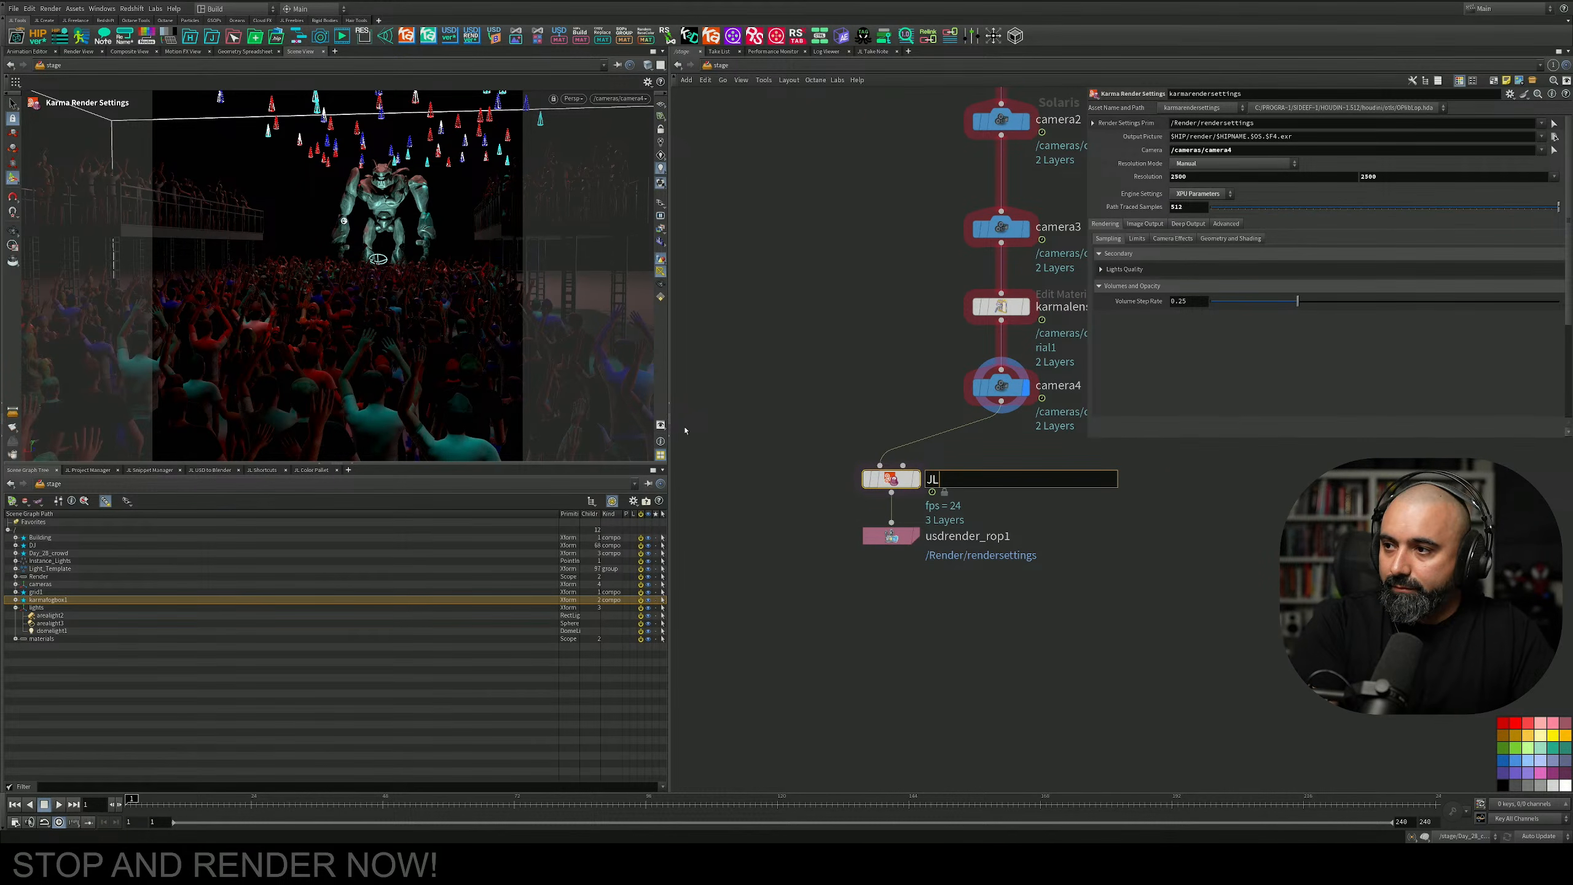
{"action": "type", "text": "_Day_"}
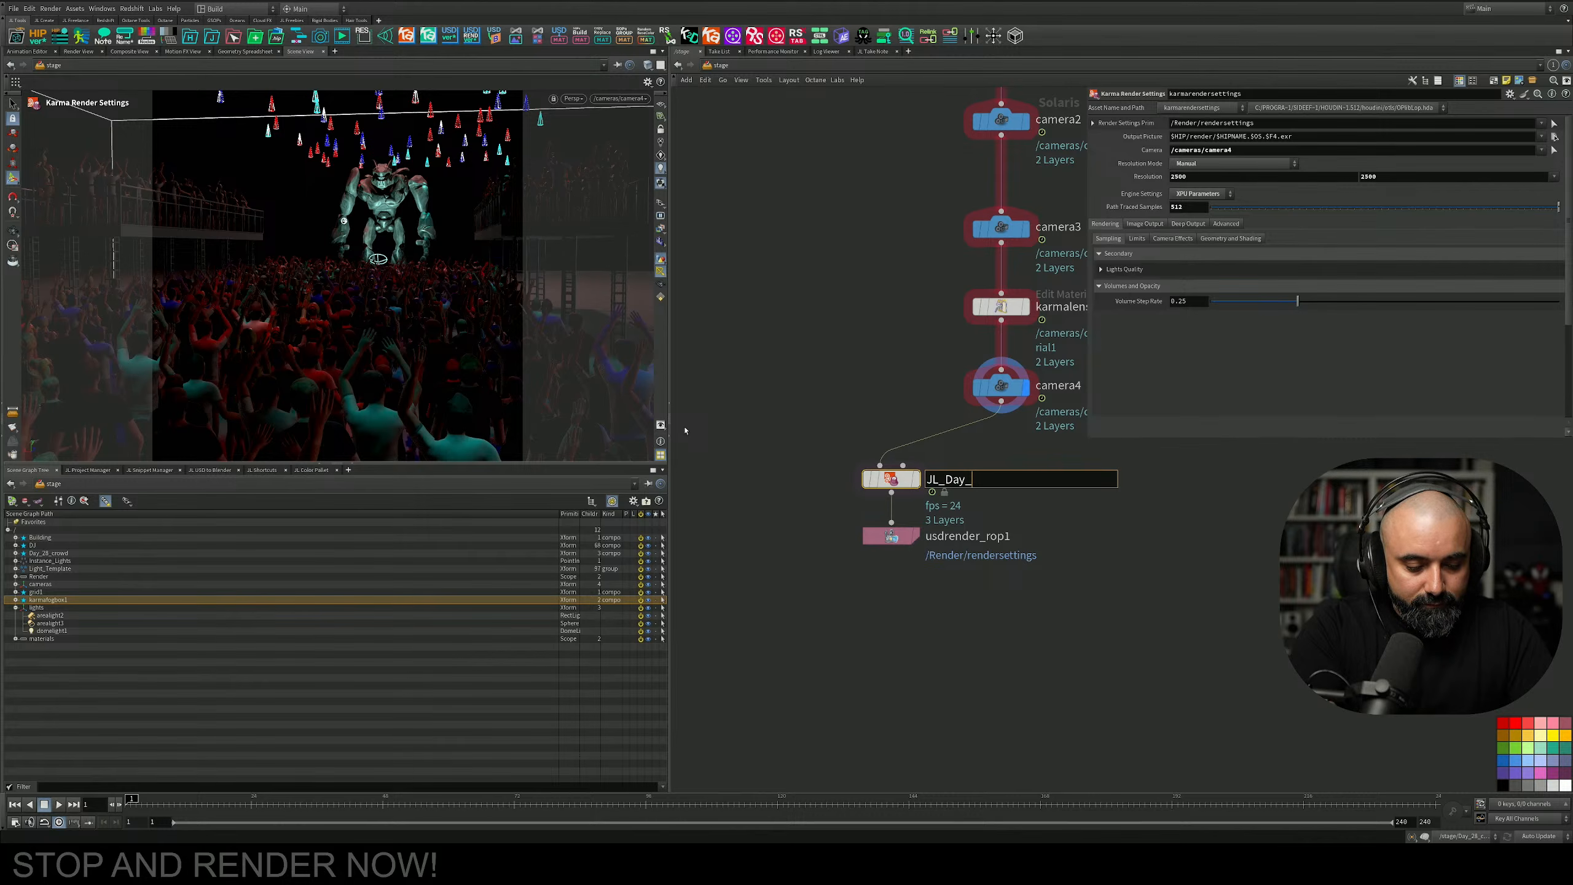
{"action": "type", "text": "28"}
{"action": "key", "text": "Return"}
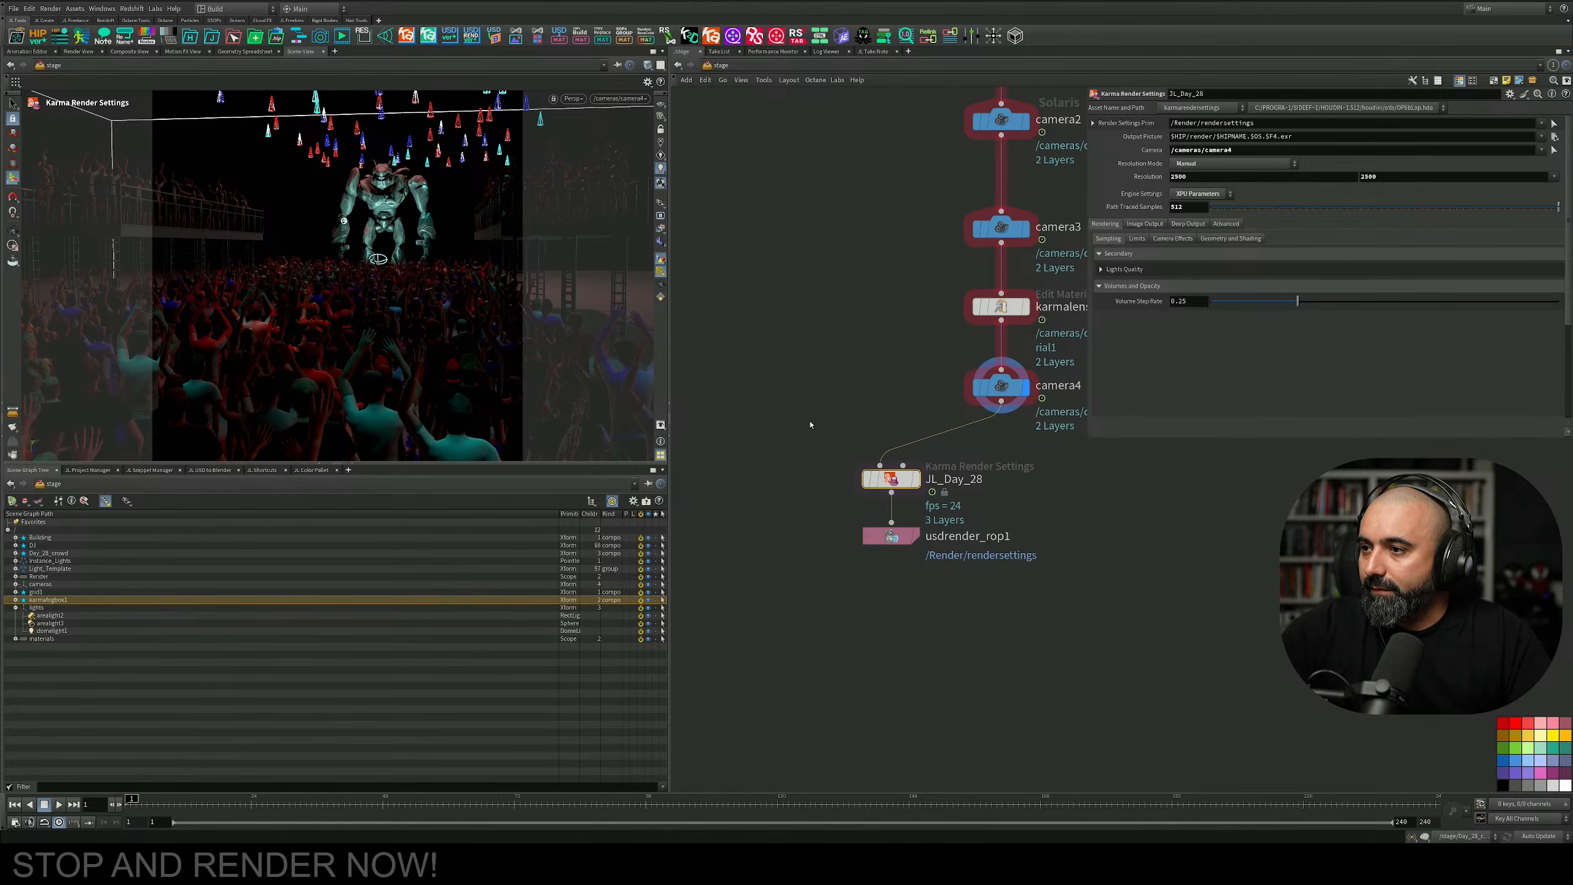
{"action": "key", "text": "ctrl+s"}
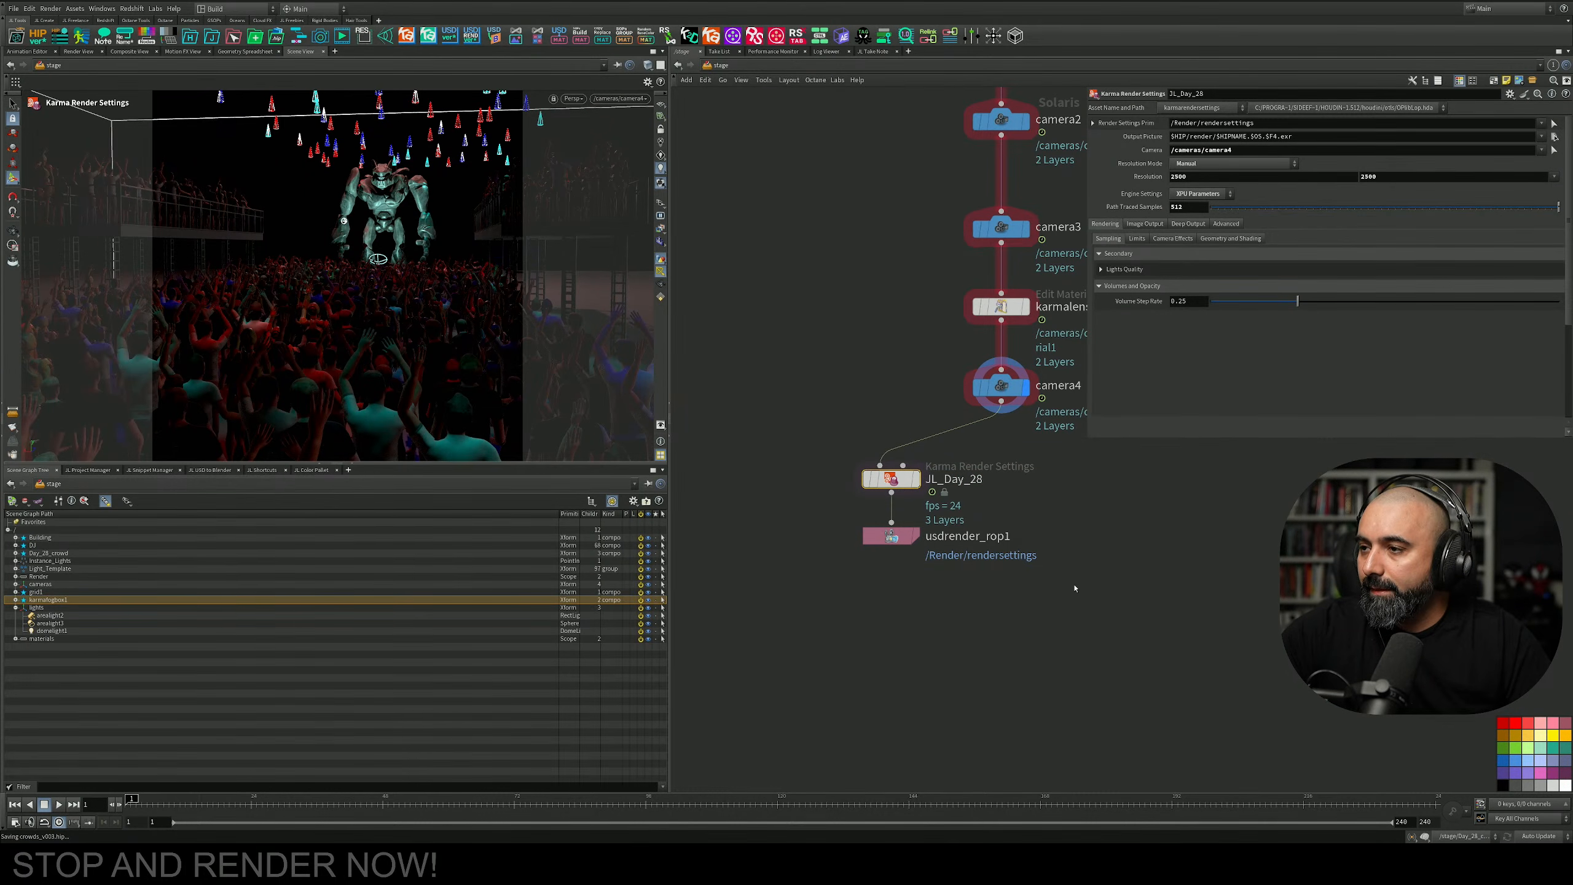
{"action": "left_click_drag", "start_coordinate": [822, 436], "coordinate": [958, 495]}
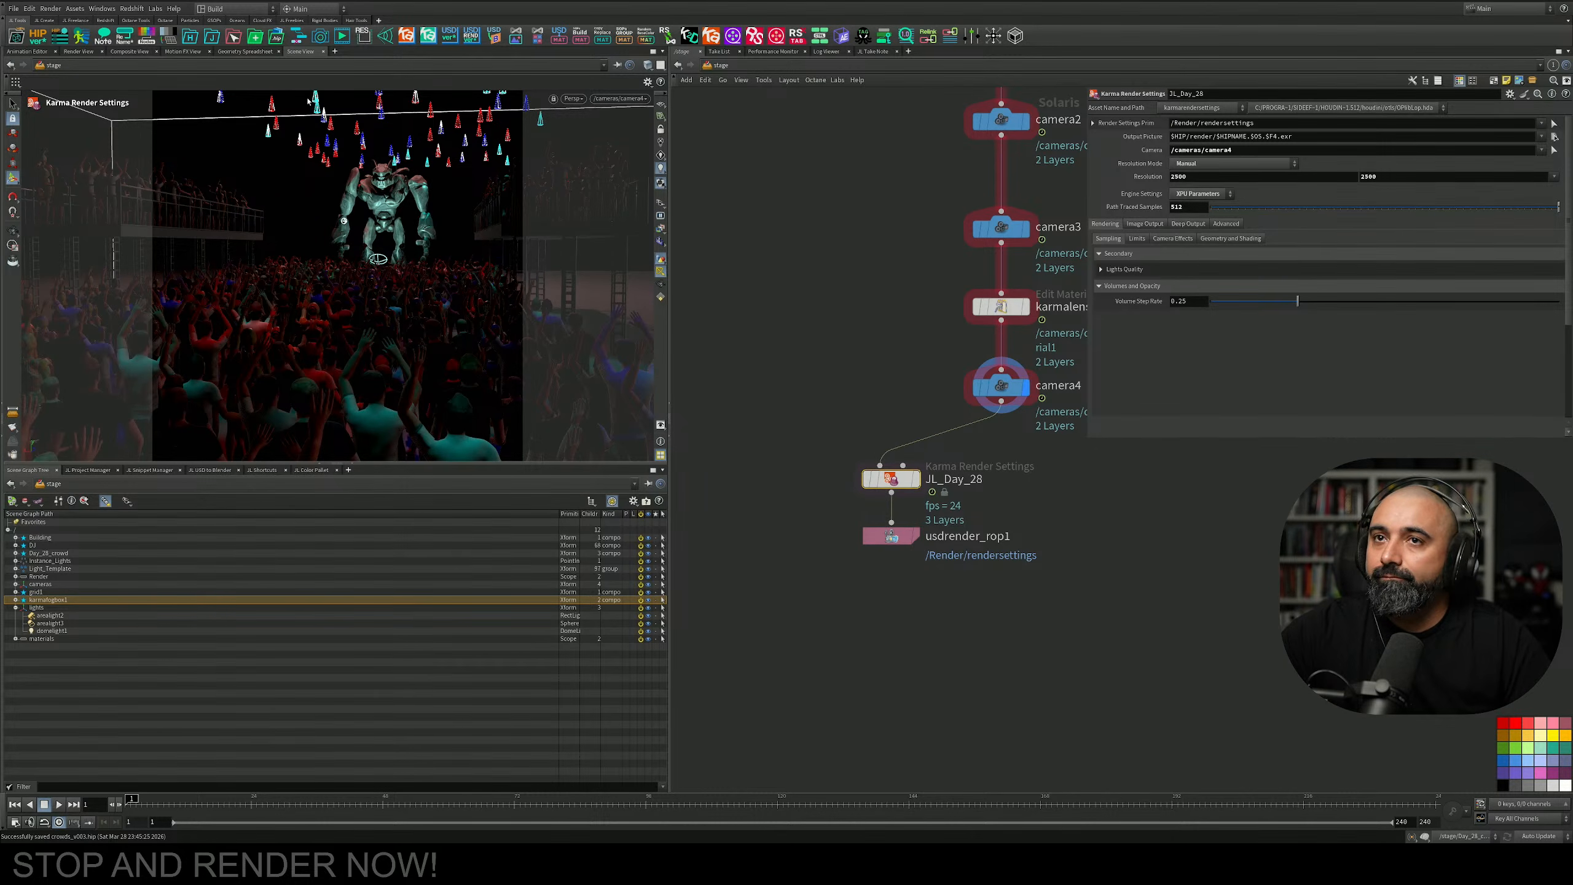
Start the USD render node's render in the background and bring up the Render Manager to monitor the job.
{"action": "left_click", "coordinate": [891, 537]}
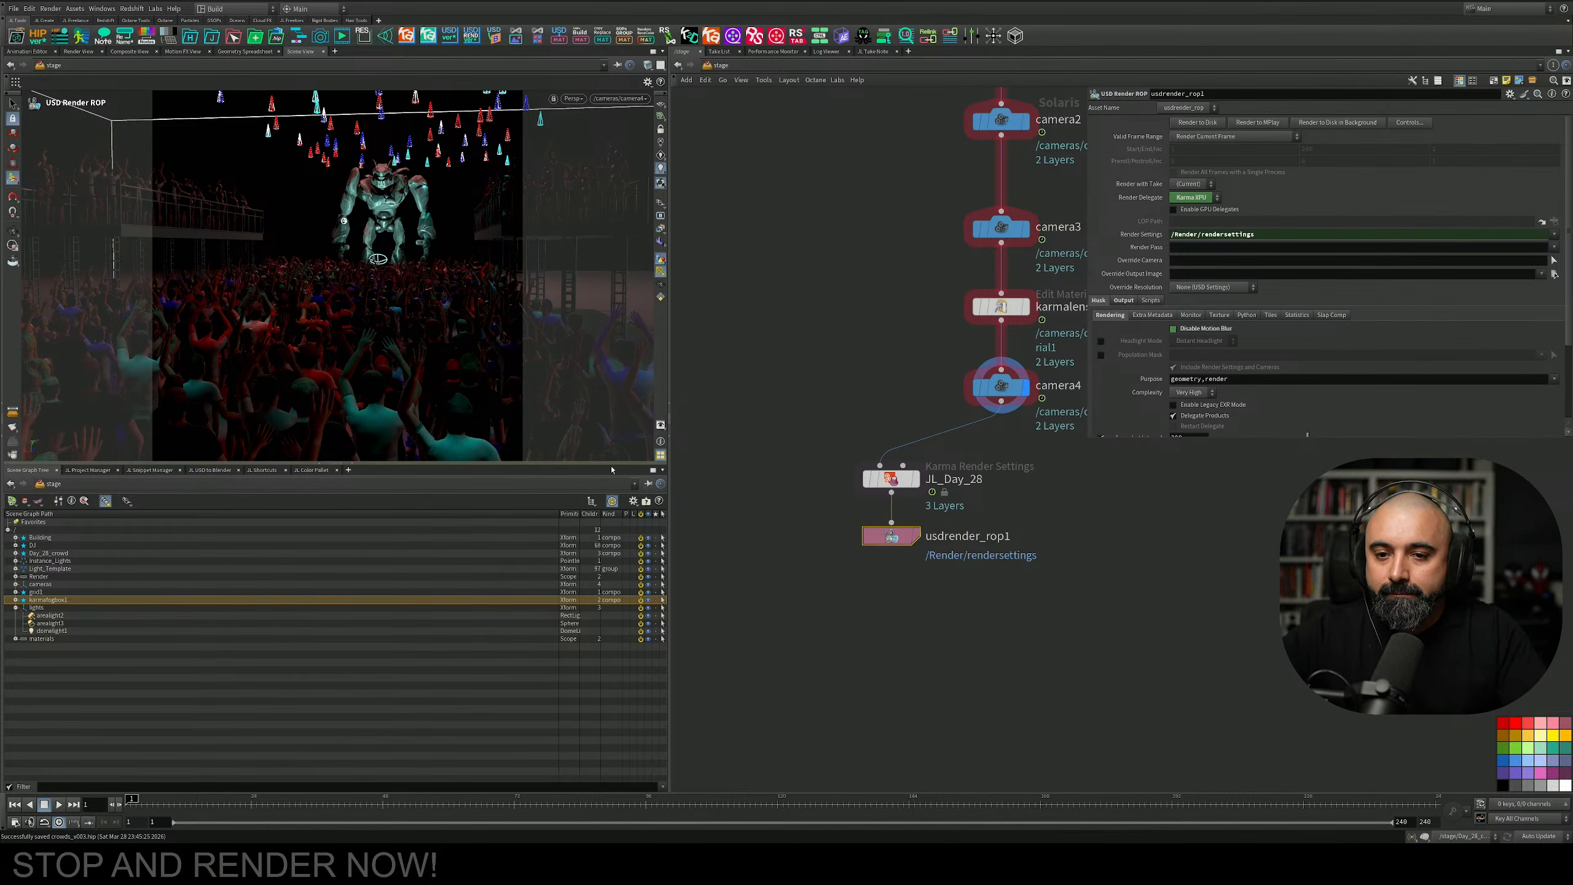
{"action": "left_click", "coordinate": [51, 9]}
{"action": "left_click", "coordinate": [80, 77]}
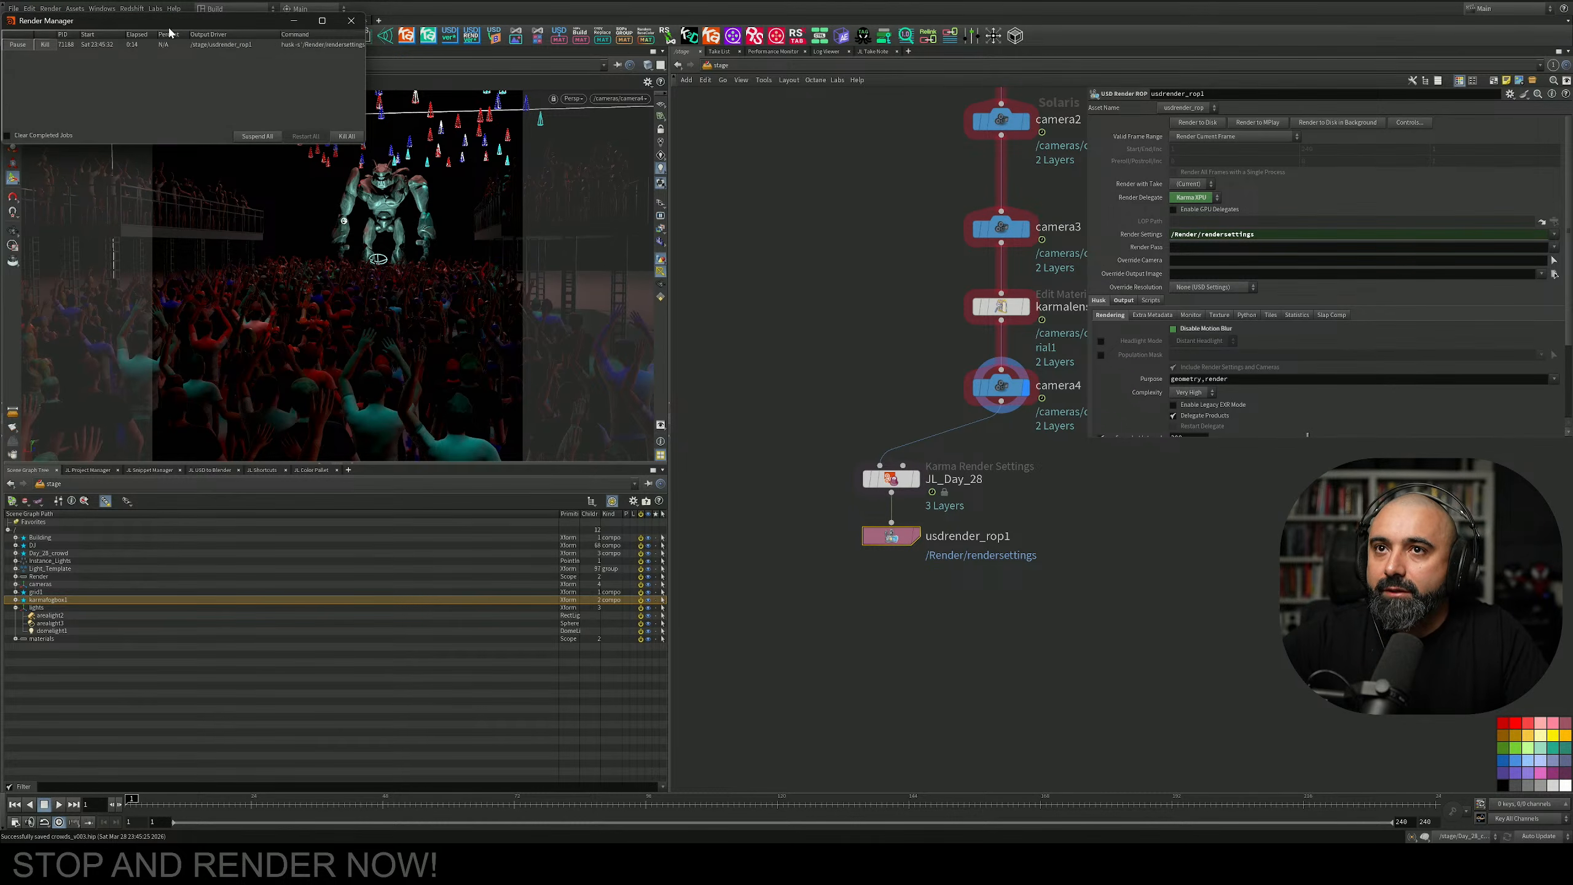
{"action": "left_click_drag", "start_coordinate": [167, 25], "coordinate": [718, 517]}
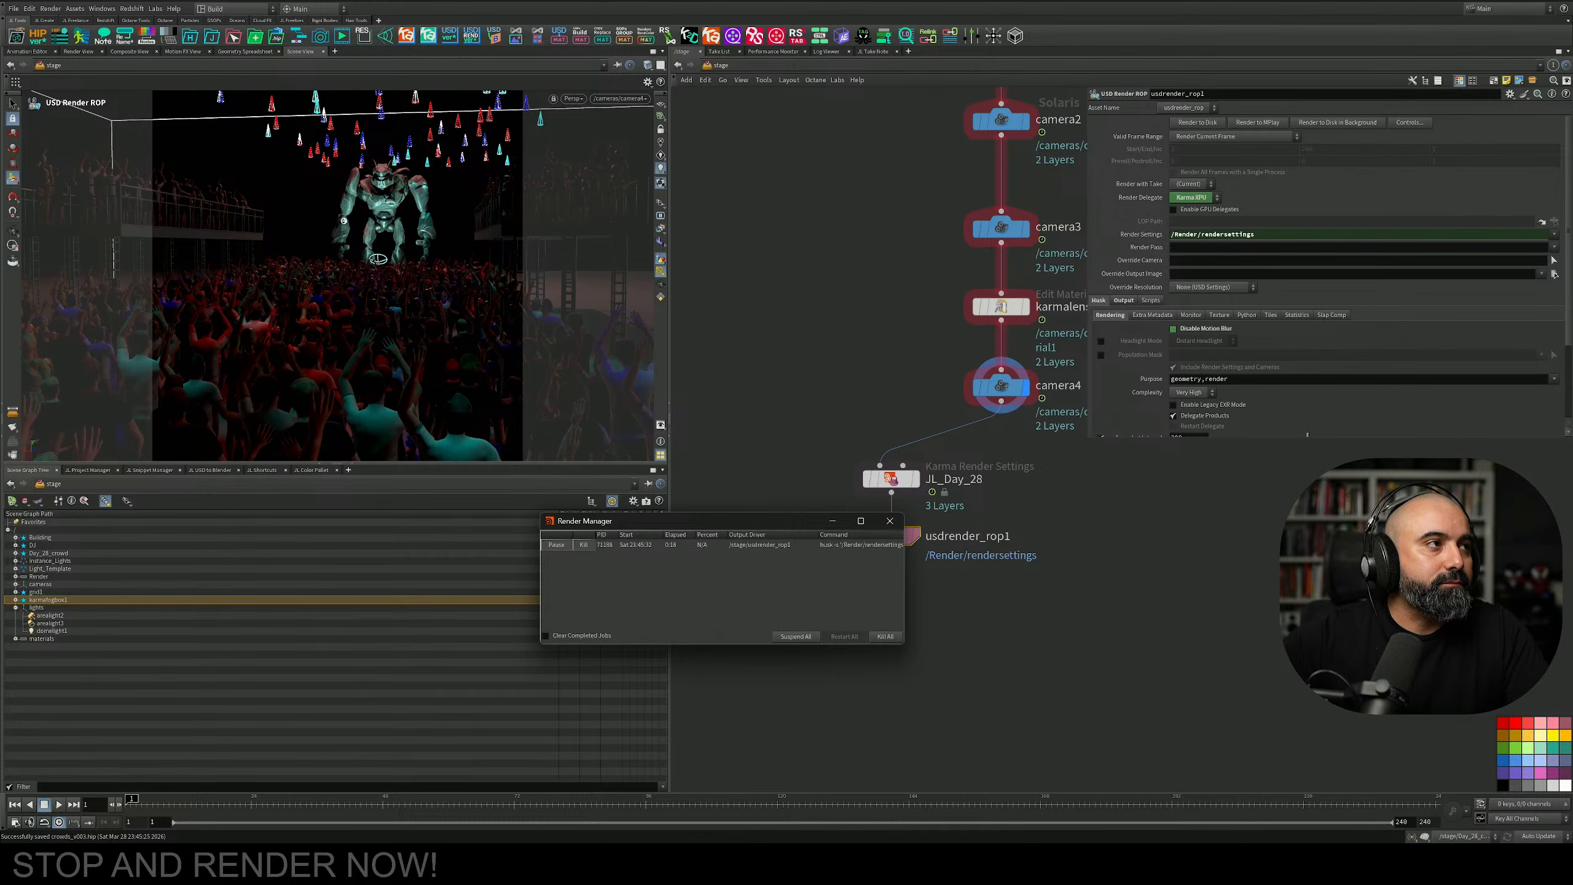
Switch to the browser and open the Day 28 | Crowd | Image topic in the Mardini 2026 forum.
{"action": "key", "text": "alt+Tab"}
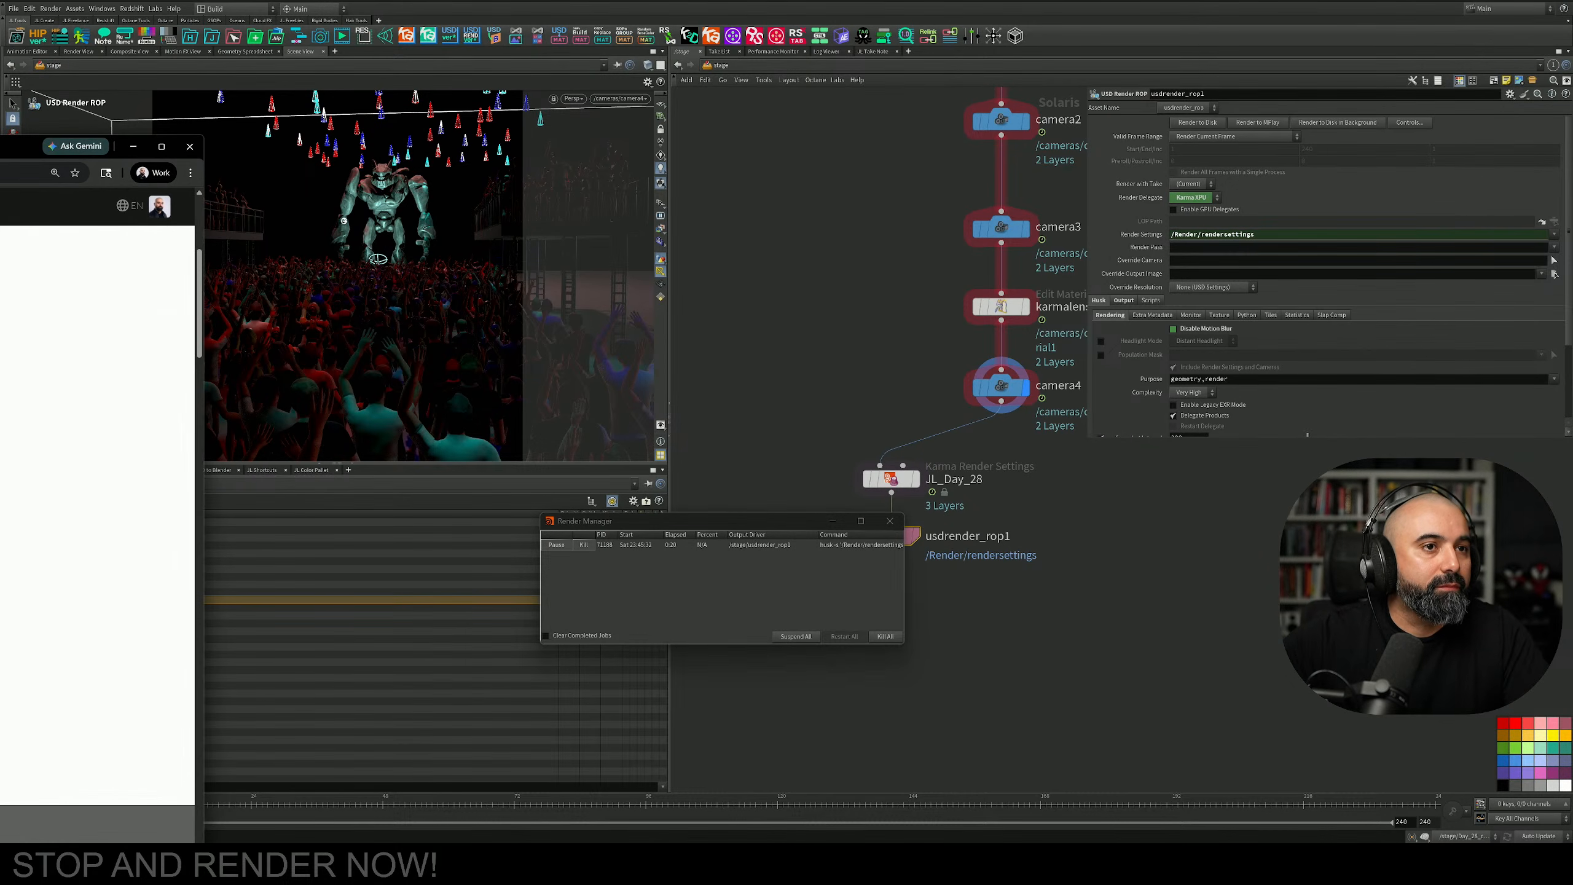
{"action": "left_click_drag", "start_coordinate": [0, 148], "coordinate": [858, 67]}
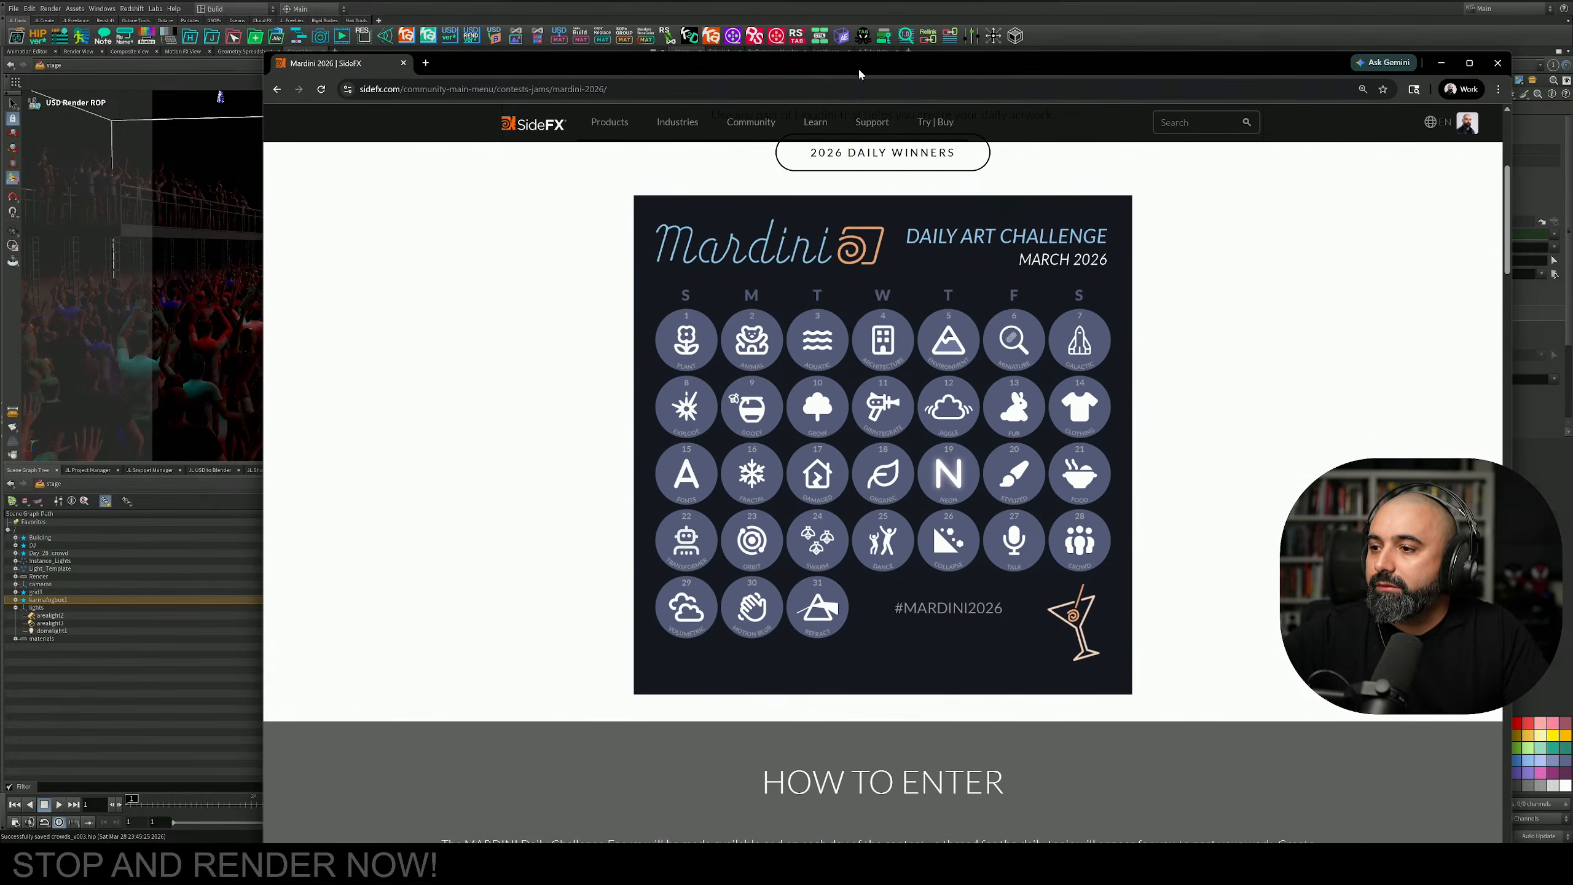
{"action": "scroll", "coordinate": [882, 363], "scroll_direction": "down", "scroll_amount": 6}
{"action": "scroll", "coordinate": [883, 372], "scroll_direction": "down", "scroll_amount": 5}
{"action": "scroll", "coordinate": [884, 522], "scroll_direction": "up", "scroll_amount": 4}
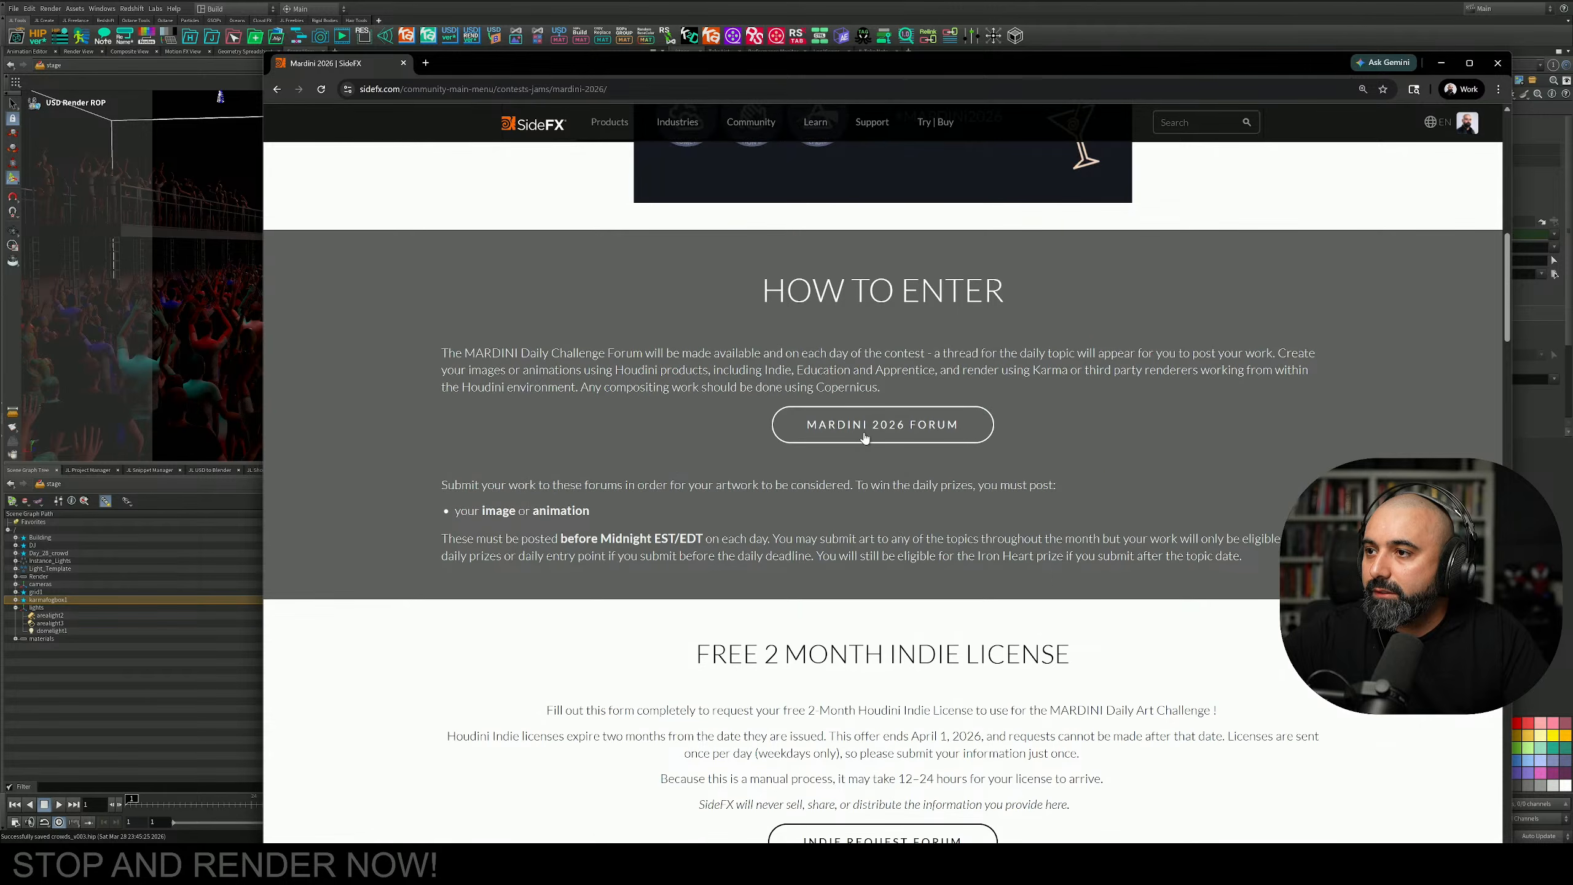
{"action": "left_click", "coordinate": [867, 434]}
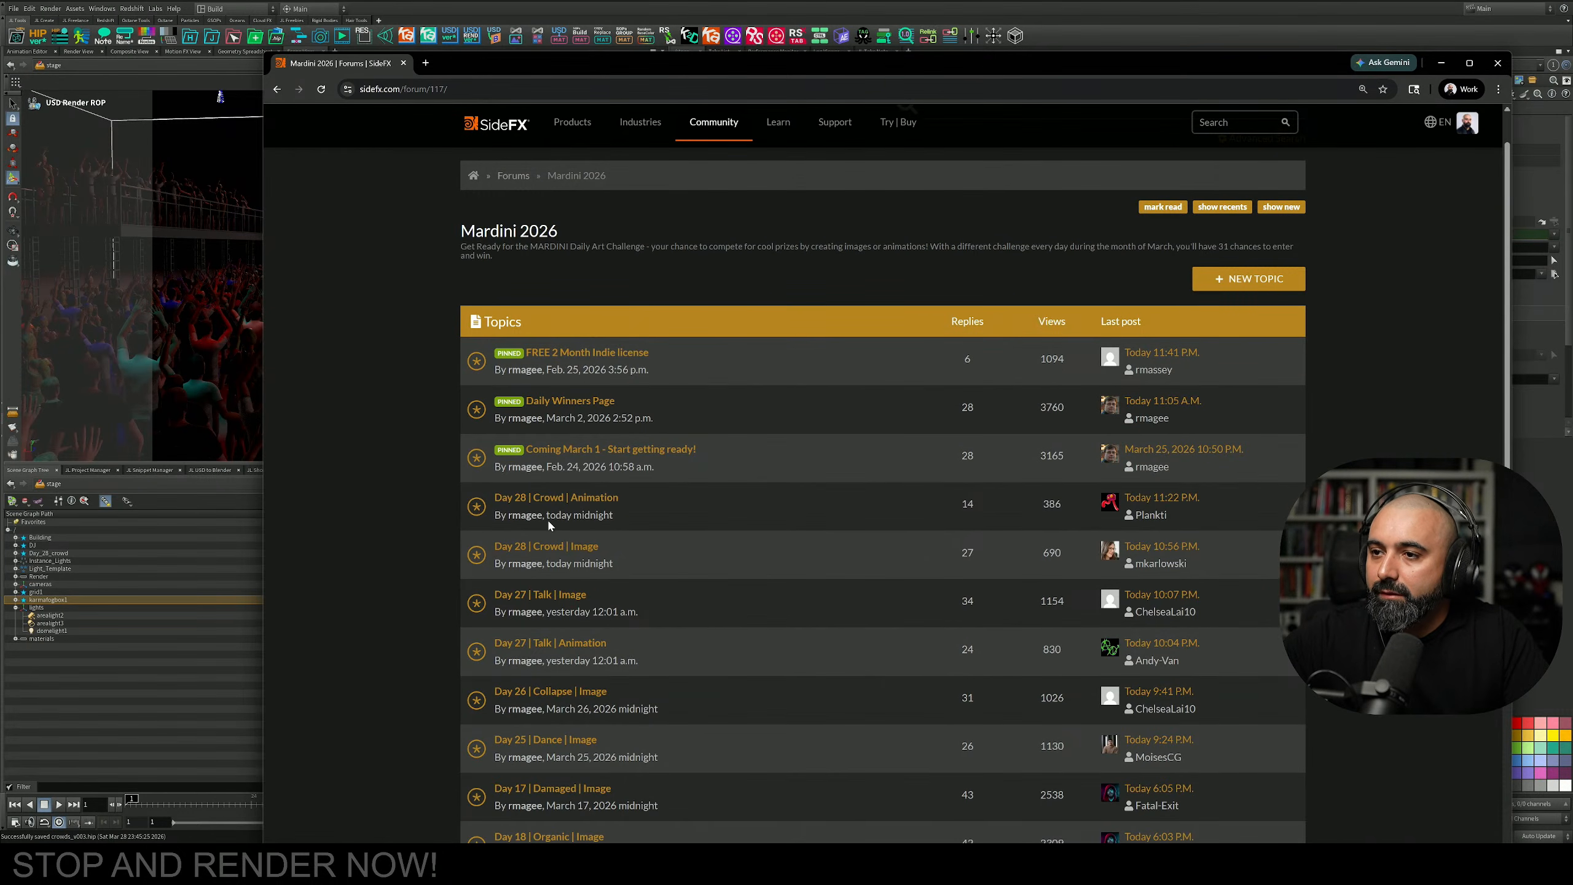
{"action": "left_click", "coordinate": [574, 555]}
Enter "Day 28 Crowd" as the reply text at the end of the topic page.
{"action": "scroll", "coordinate": [936, 403], "scroll_direction": "down", "scroll_amount": 10}
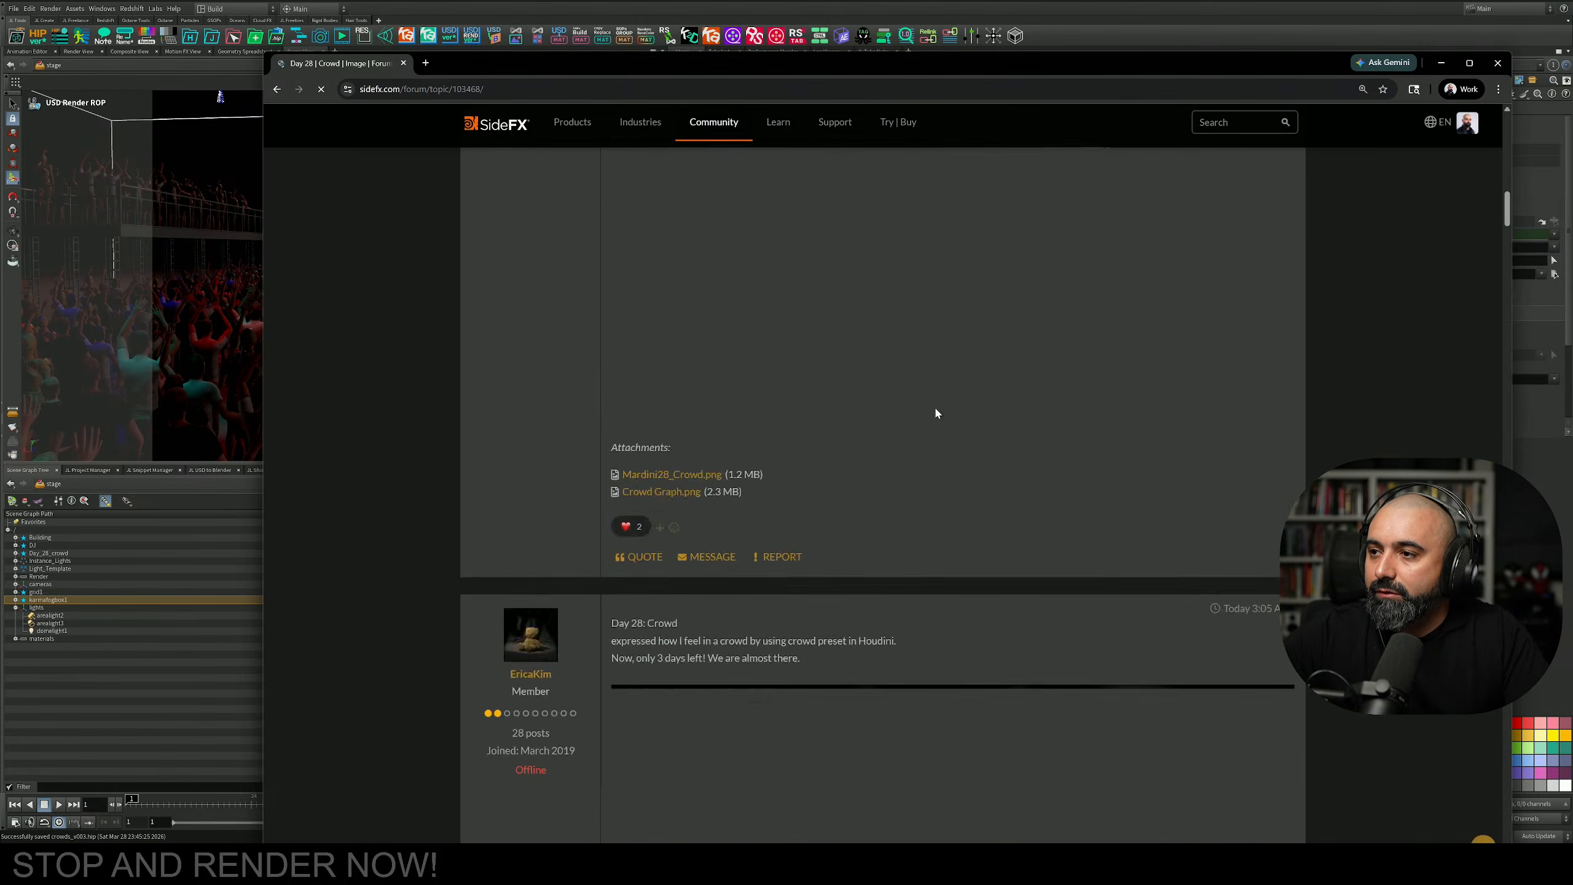
{"action": "scroll", "coordinate": [935, 427], "scroll_direction": "down", "scroll_amount": 20}
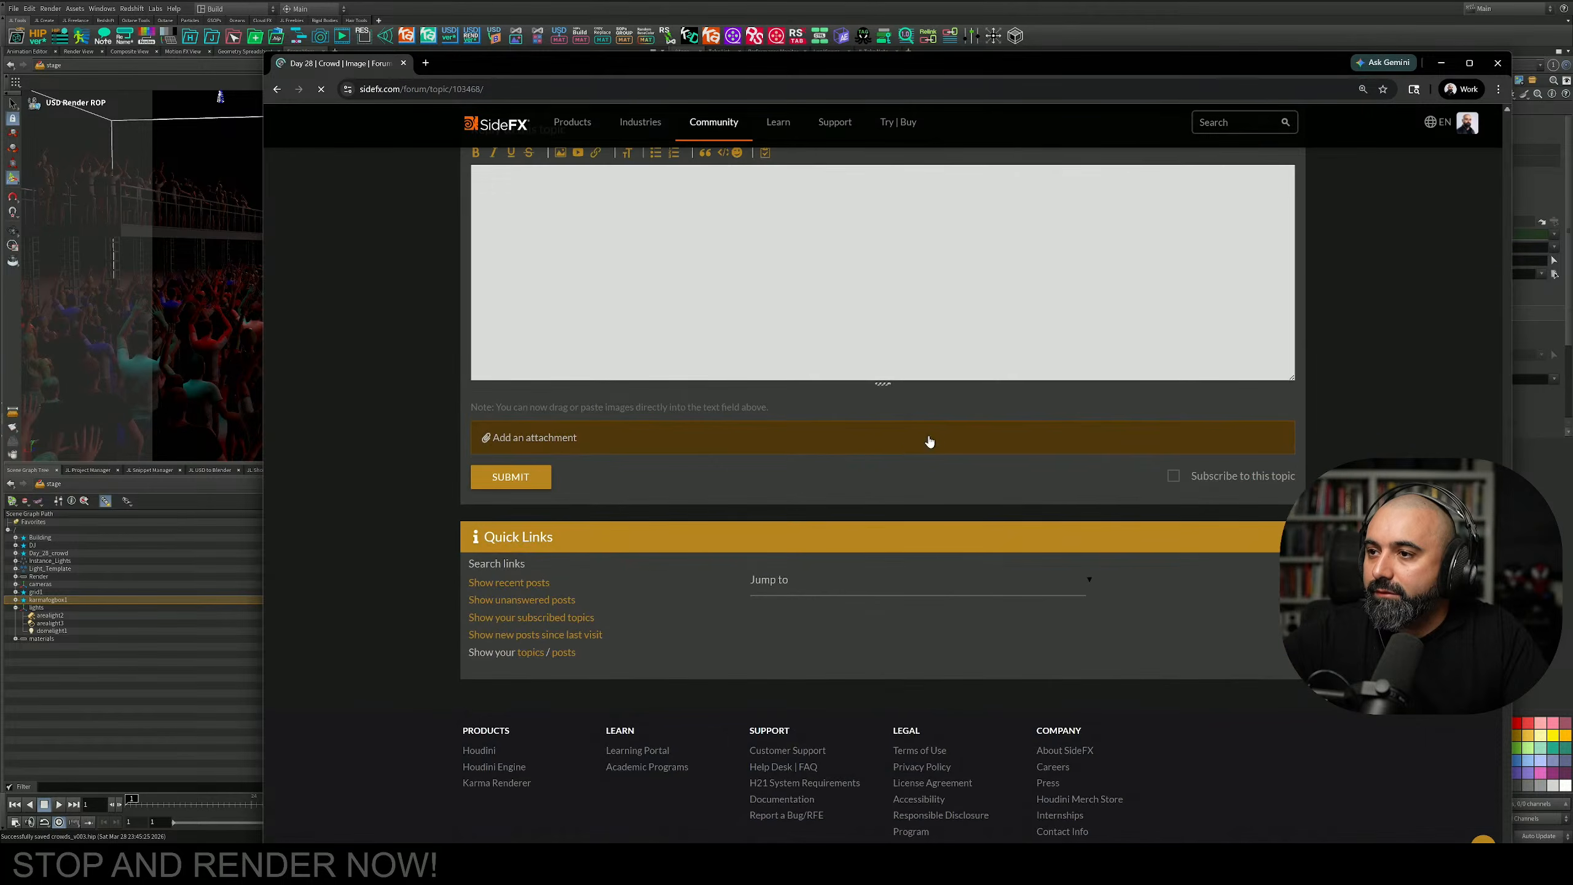
{"action": "scroll", "coordinate": [742, 405], "scroll_direction": "up", "scroll_amount": 3}
{"action": "left_click", "coordinate": [589, 397]}
{"action": "type", "text": "Day "}
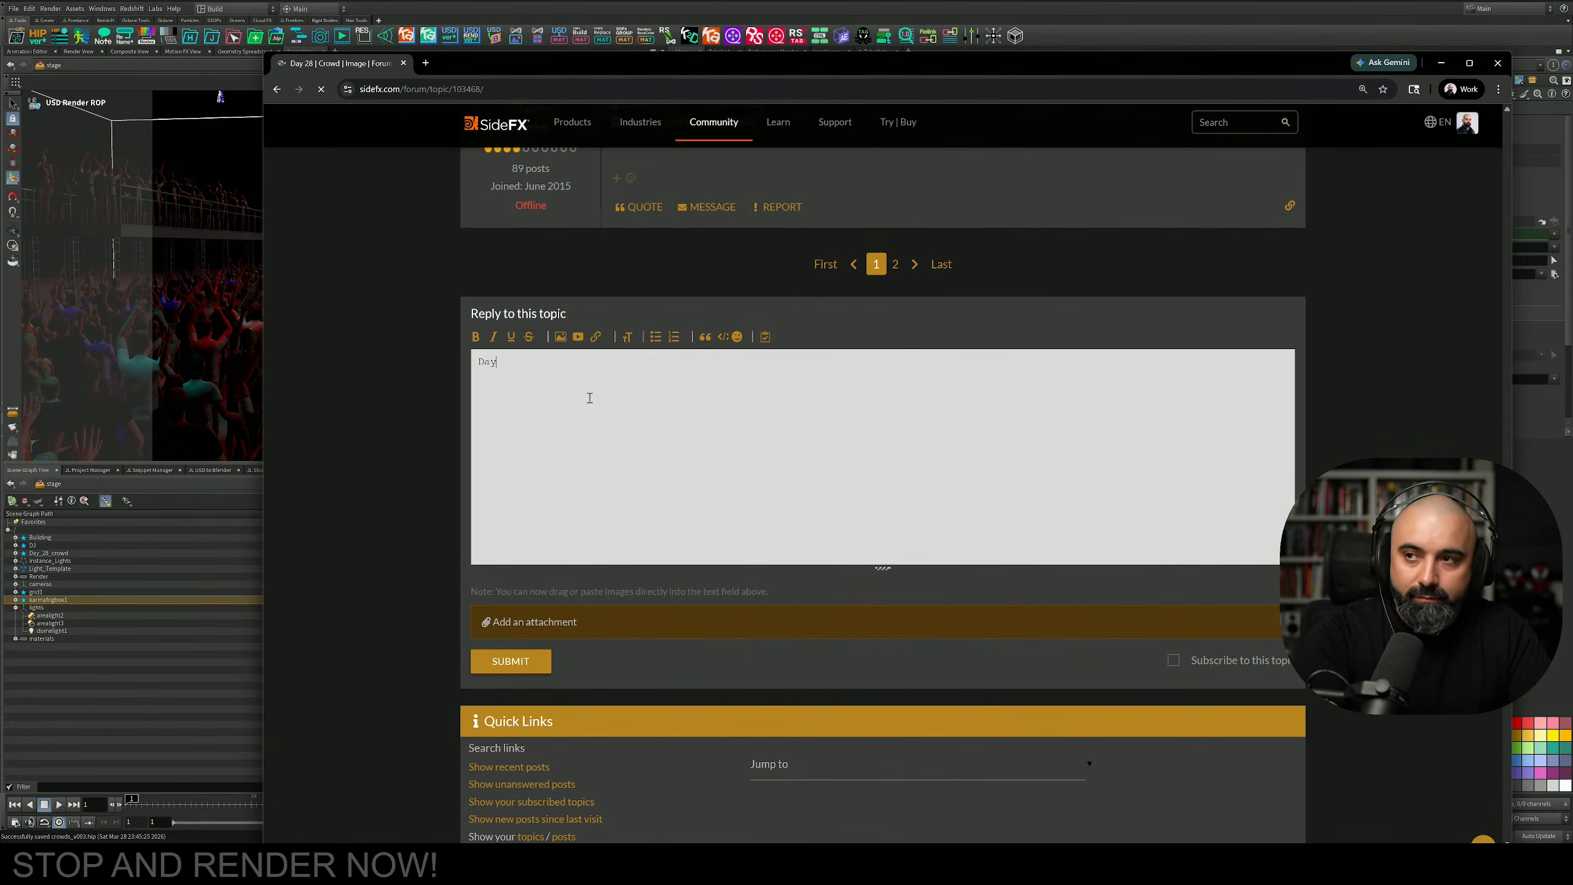
{"action": "type", "text": "28"}
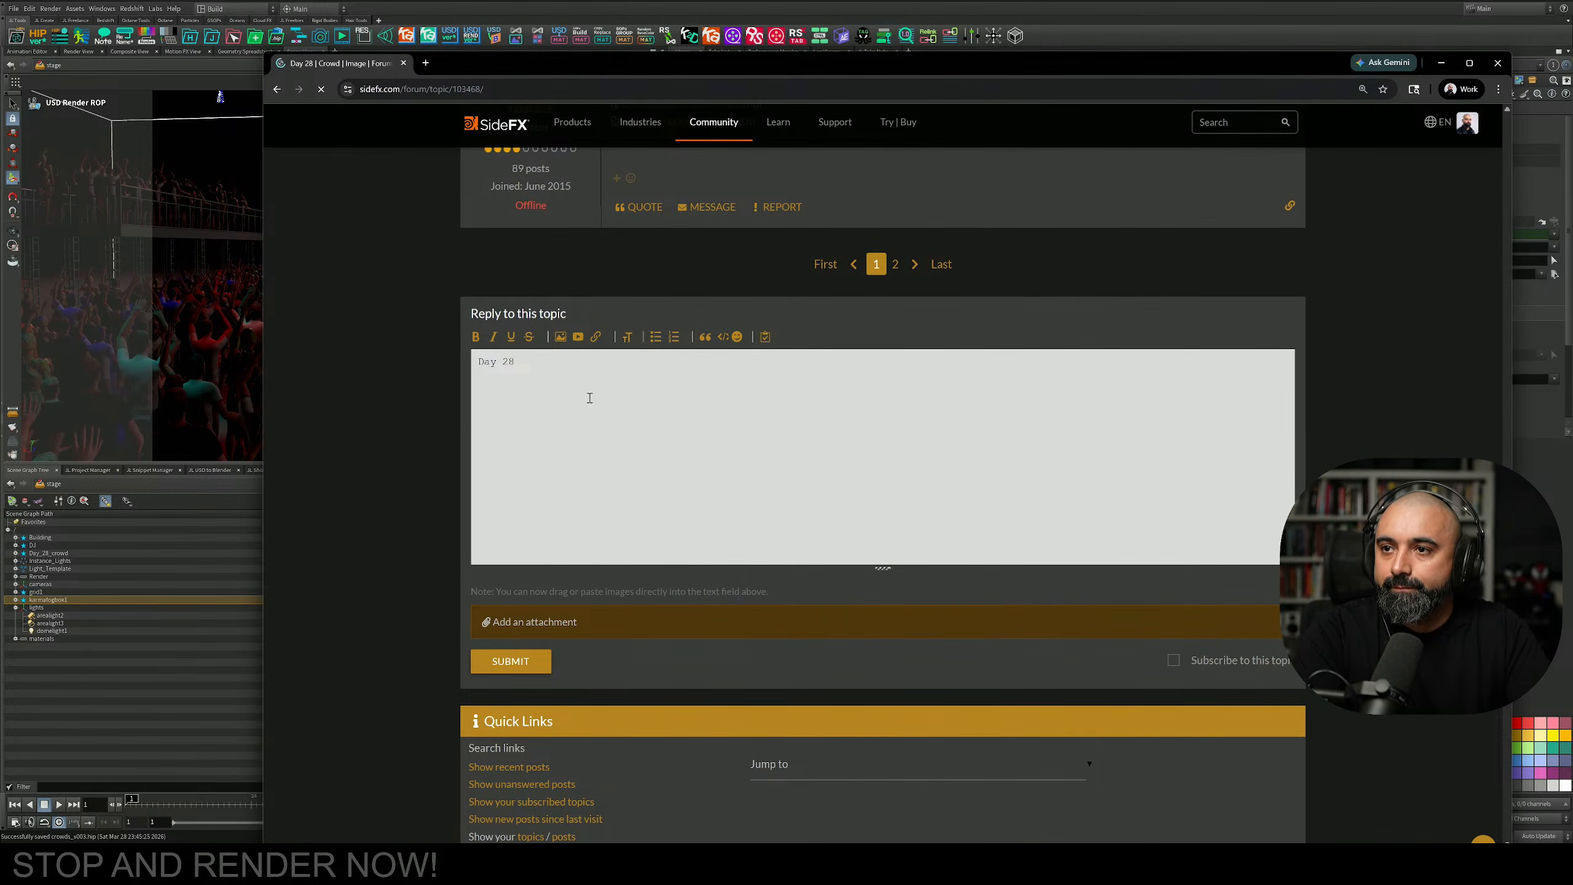
{"action": "scroll", "coordinate": [589, 397], "scroll_direction": "up", "scroll_amount": 8}
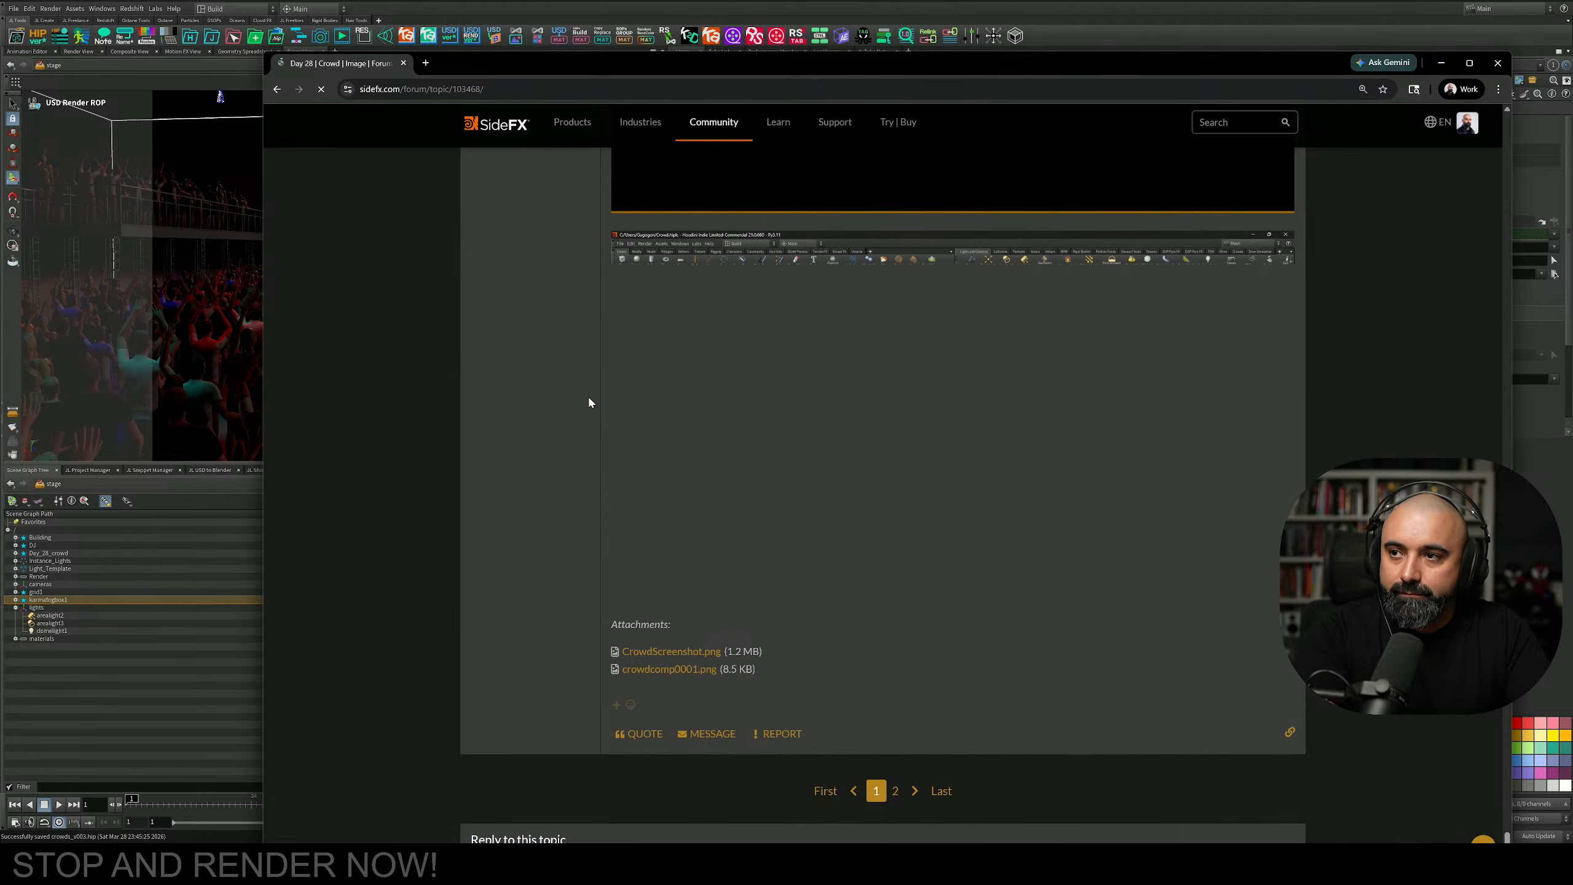
{"action": "scroll", "coordinate": [587, 402], "scroll_direction": "down", "scroll_amount": 7}
{"action": "type", "text": "C"}
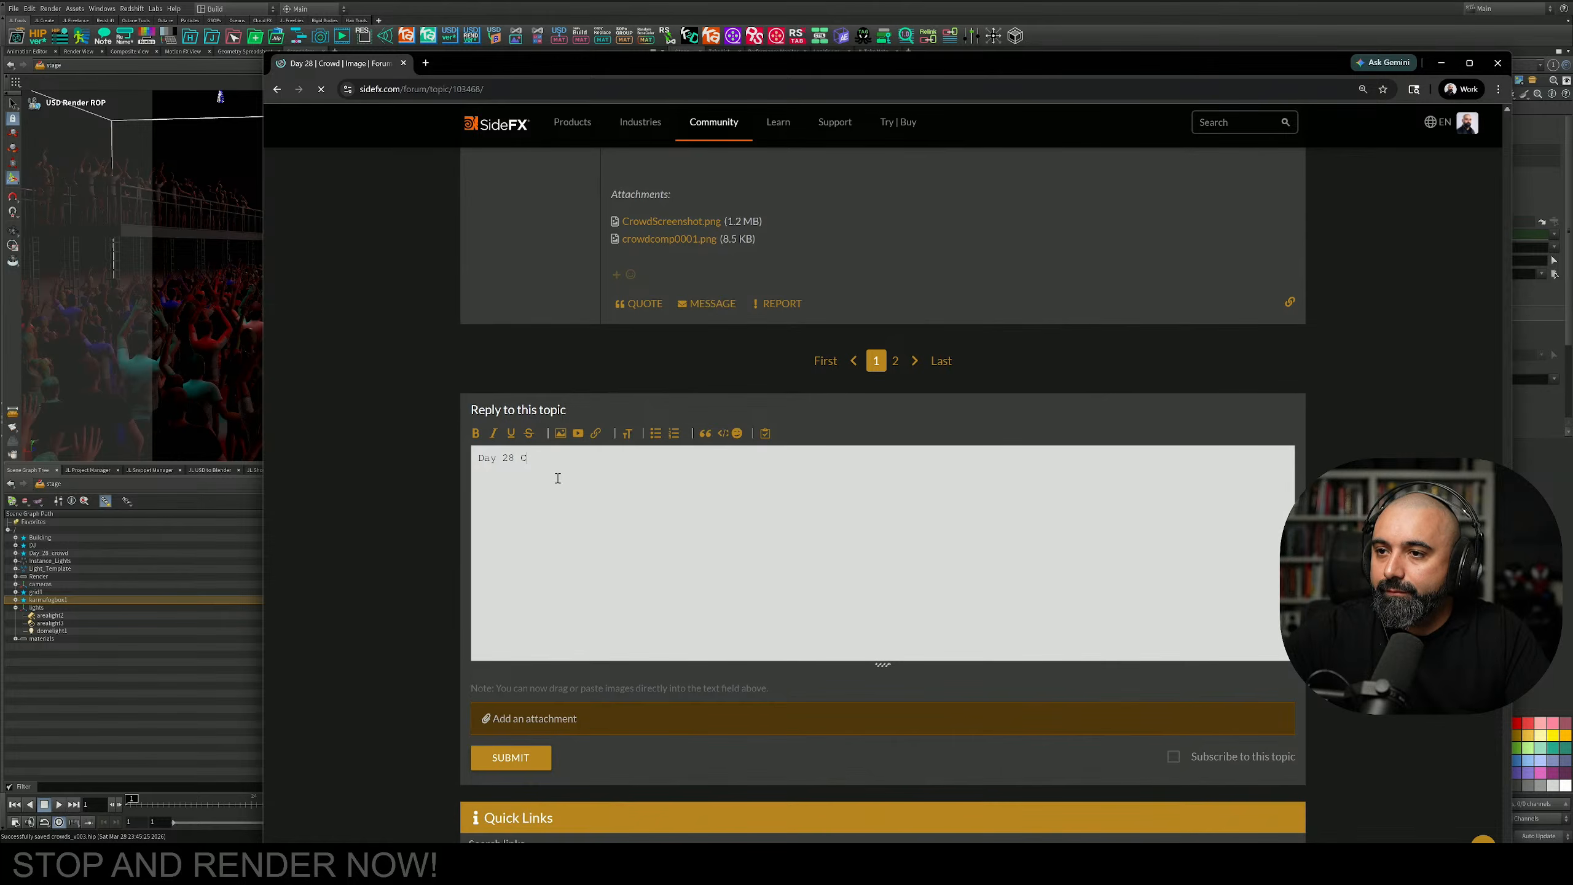
{"action": "type", "text": "rowd"}
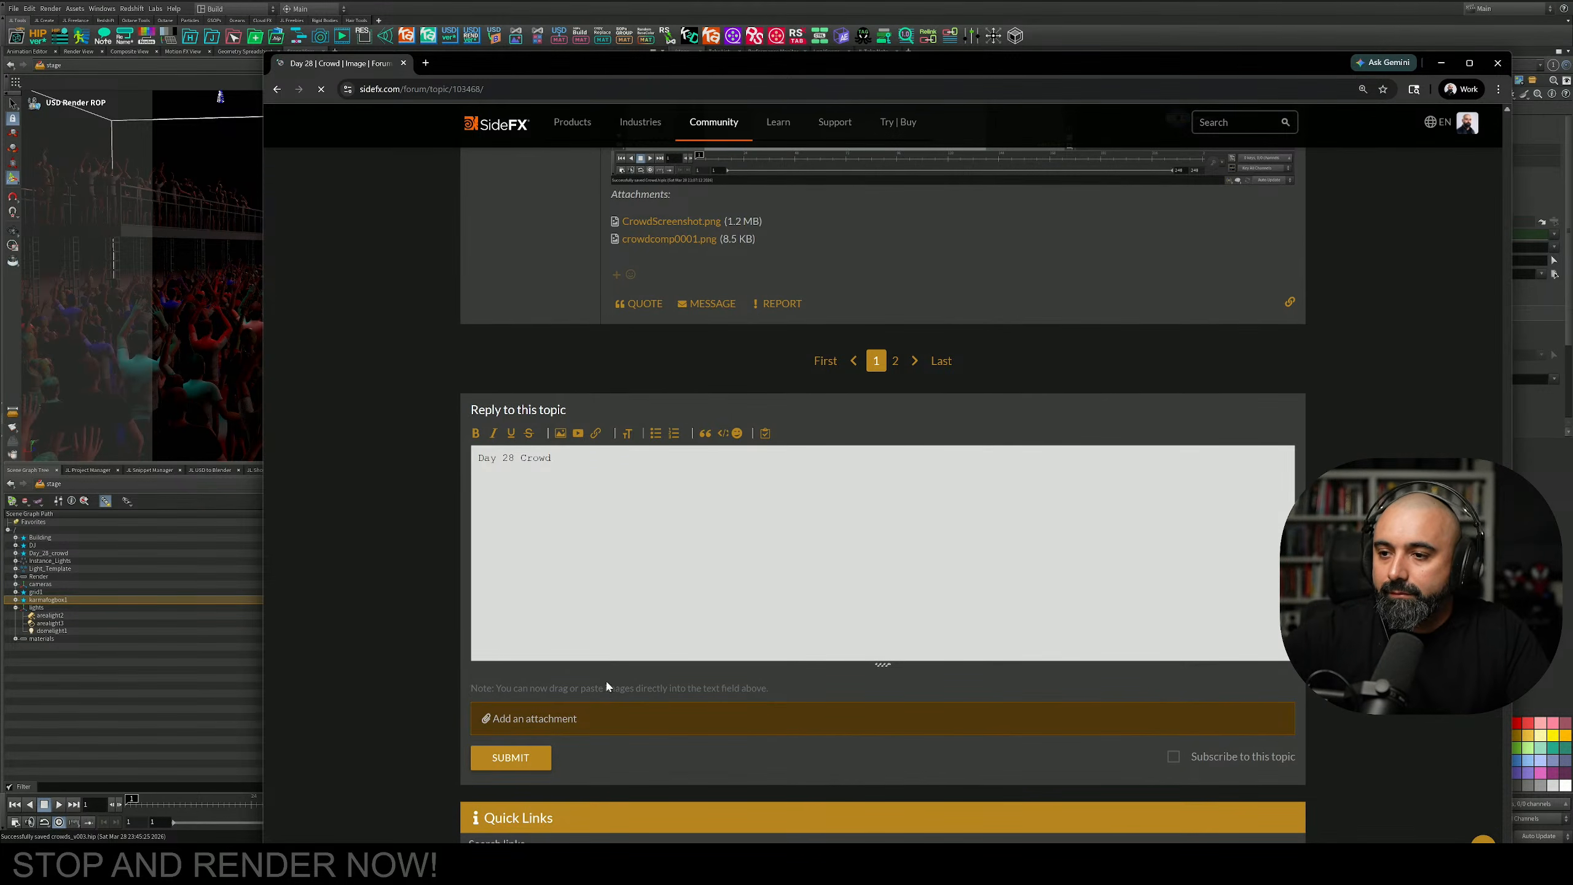
Expand the reply's attachment section and add another attachment slot.
{"action": "left_click", "coordinate": [1034, 719]}
{"action": "scroll", "coordinate": [1144, 703], "scroll_direction": "down", "scroll_amount": 4}
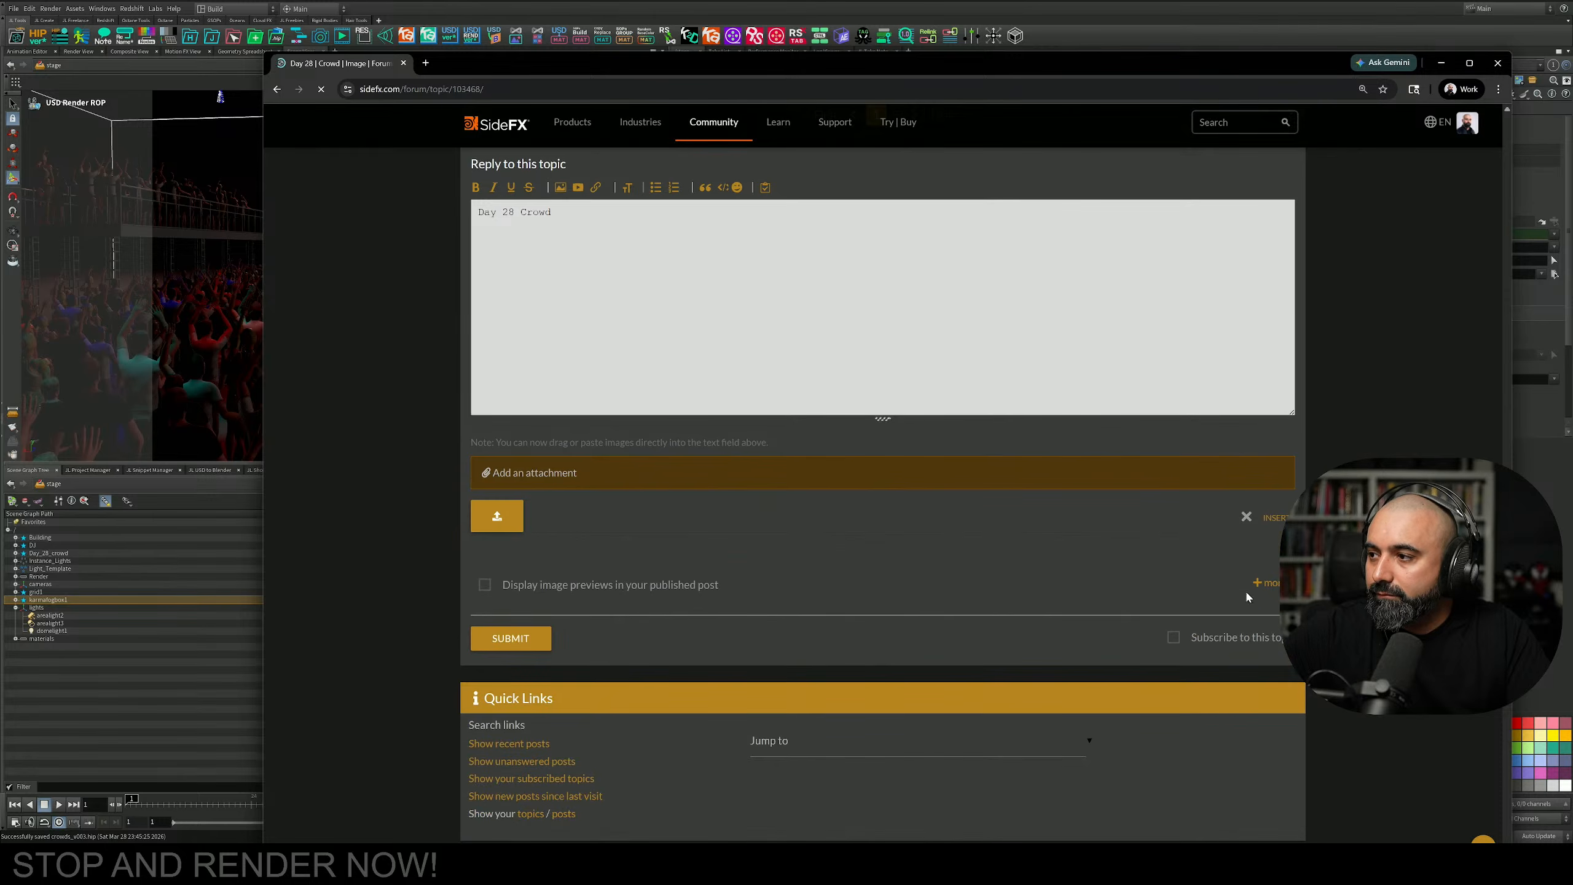
{"action": "left_click", "coordinate": [1263, 584]}
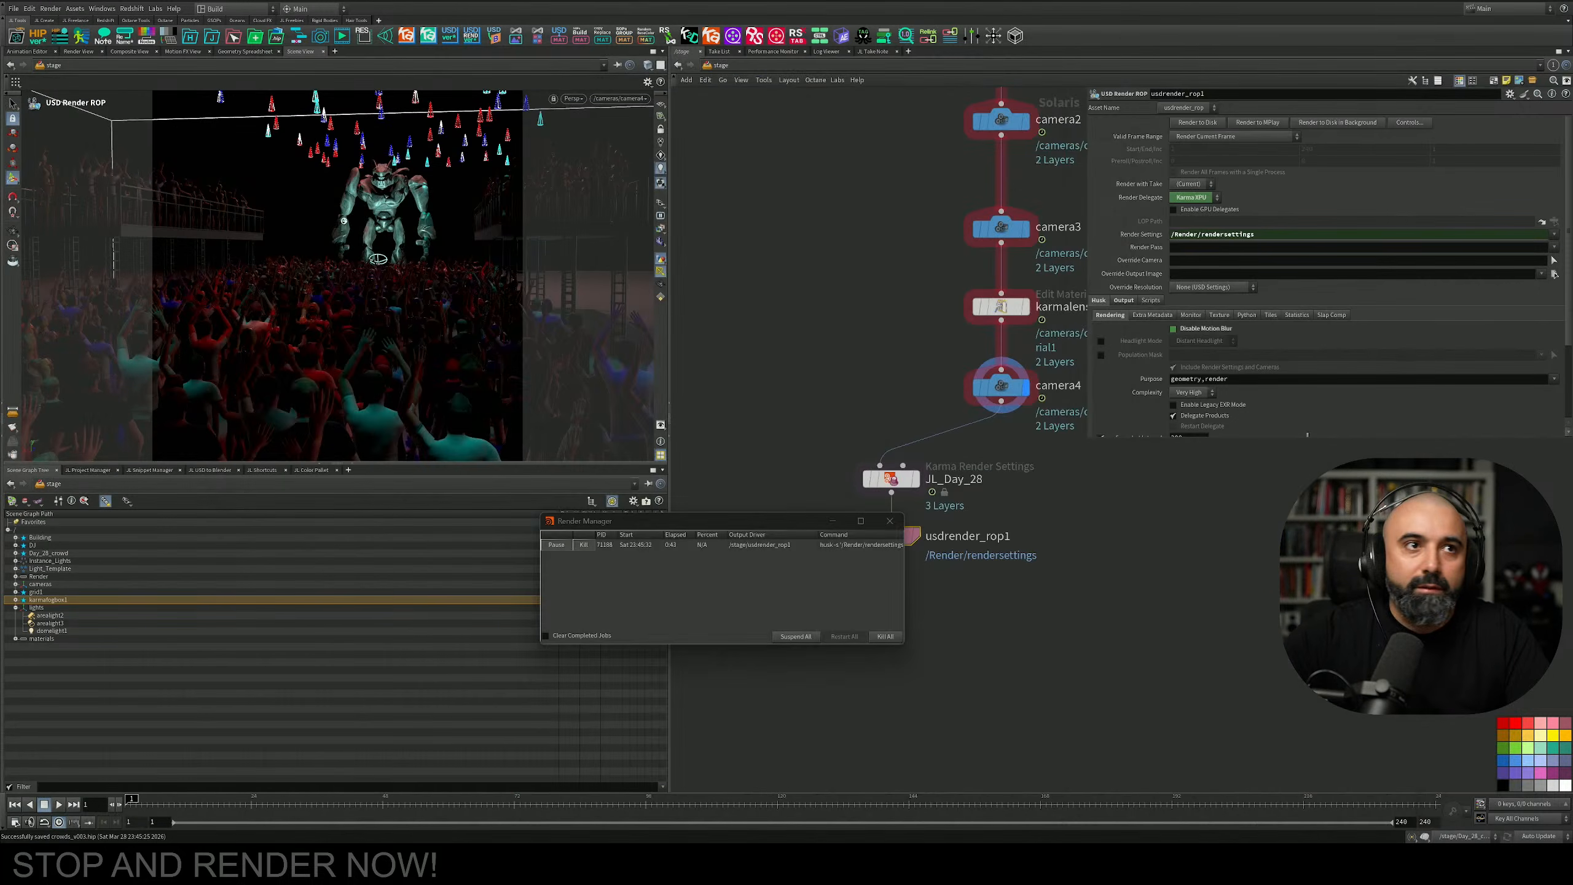
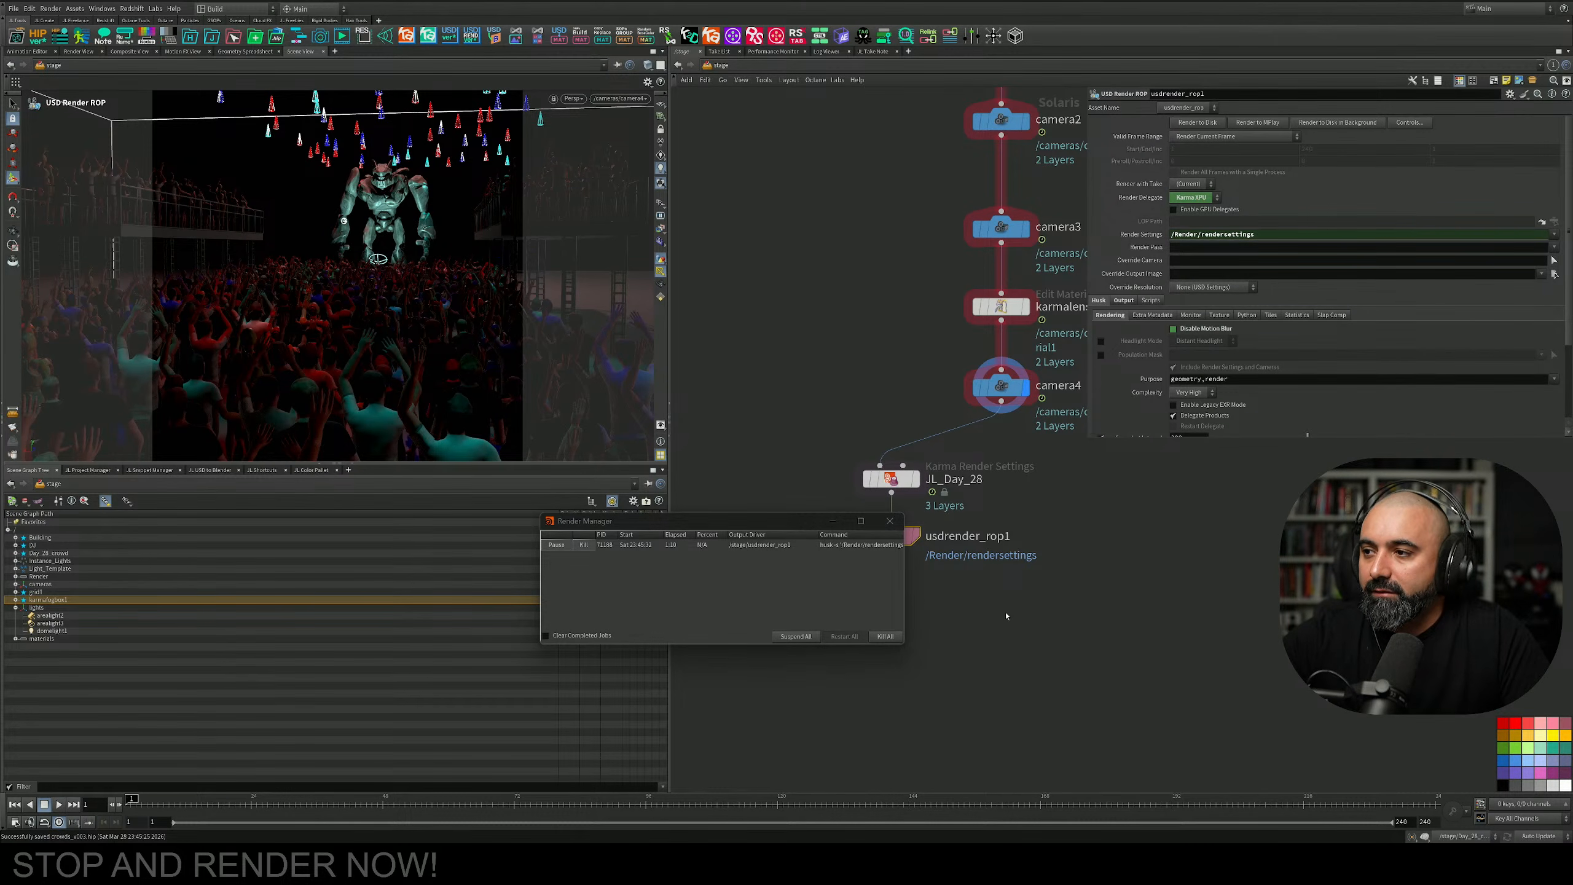
Return to Houdini, add a COP Network beside the USD render node and go inside it.
{"action": "middle_click_drag", "start_coordinate": [1024, 613], "coordinate": [1064, 575]}
{"action": "key", "text": "Tab"}
{"action": "type", "text": "co"}
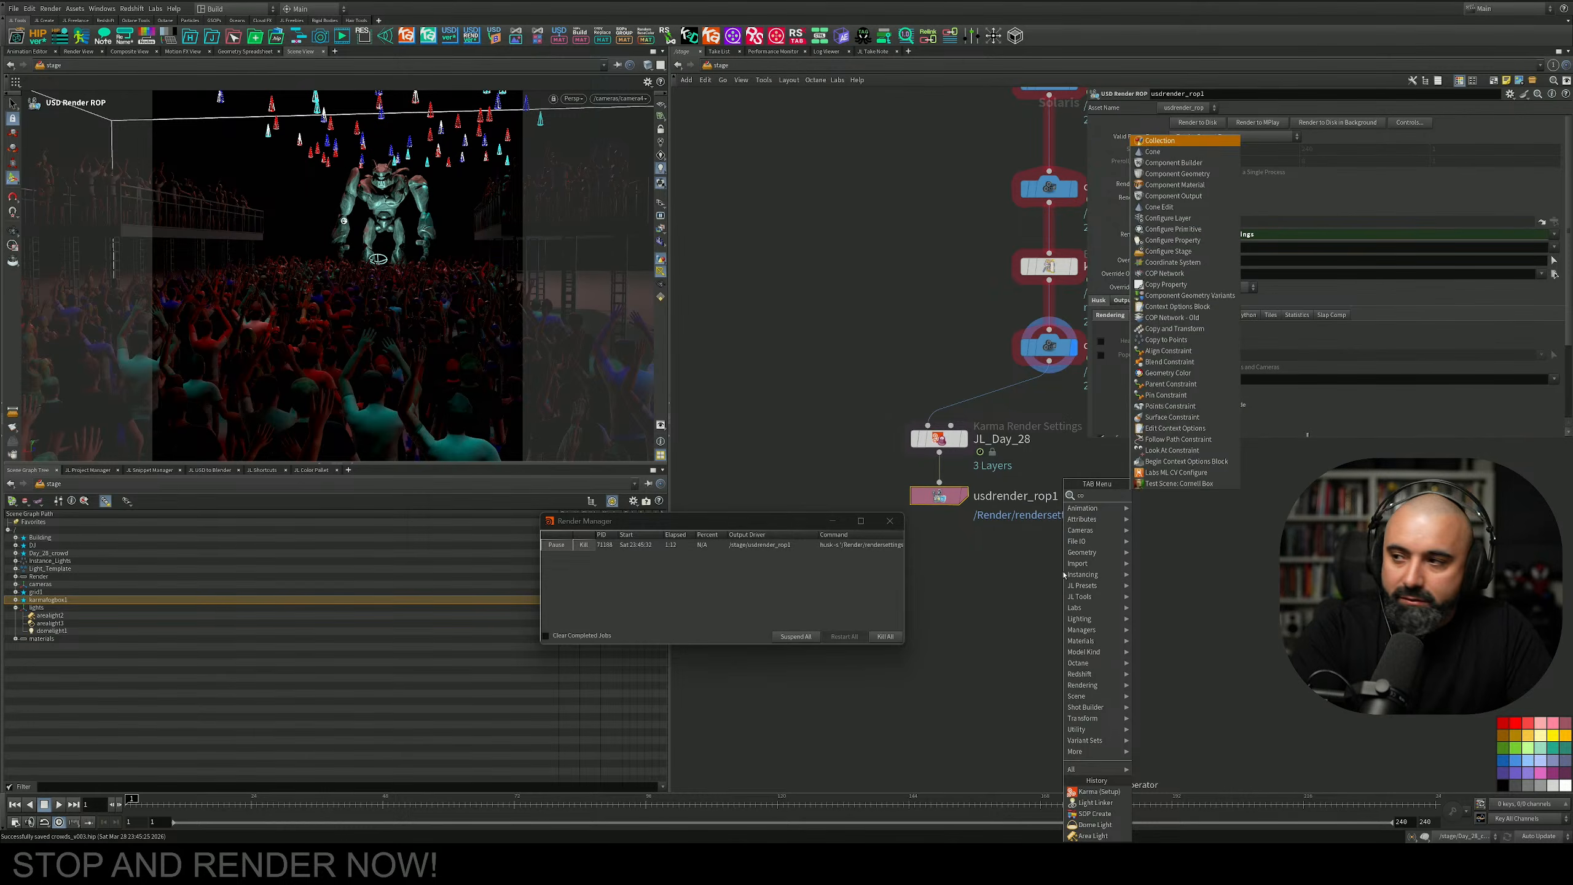
{"action": "key", "text": "Return"}
{"action": "left_click", "coordinate": [1064, 573]}
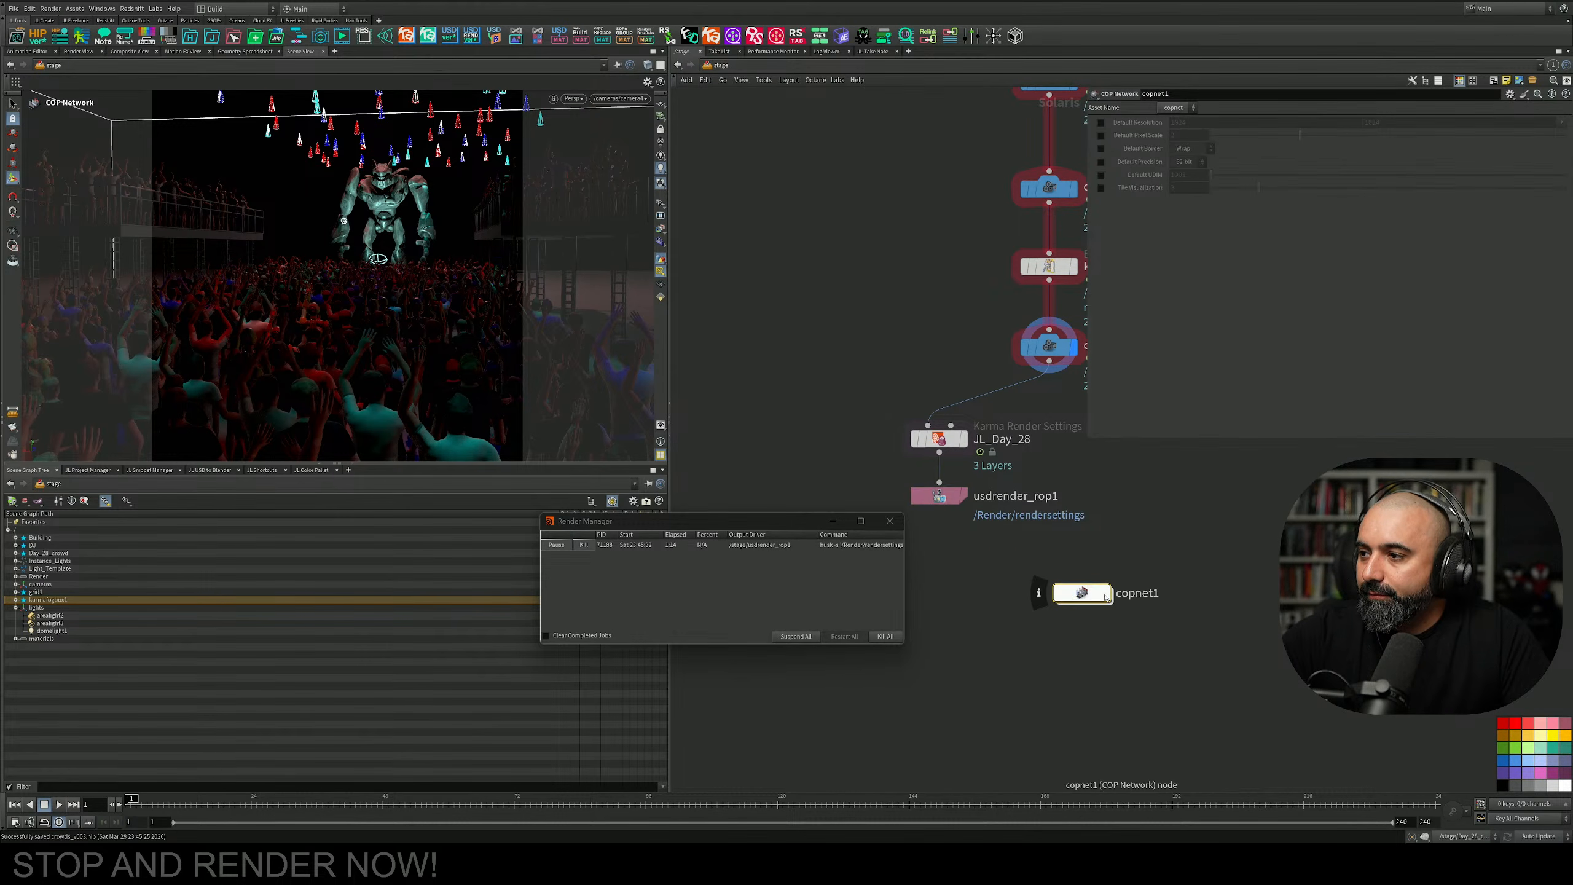
{"action": "double_click", "coordinate": [1083, 596]}
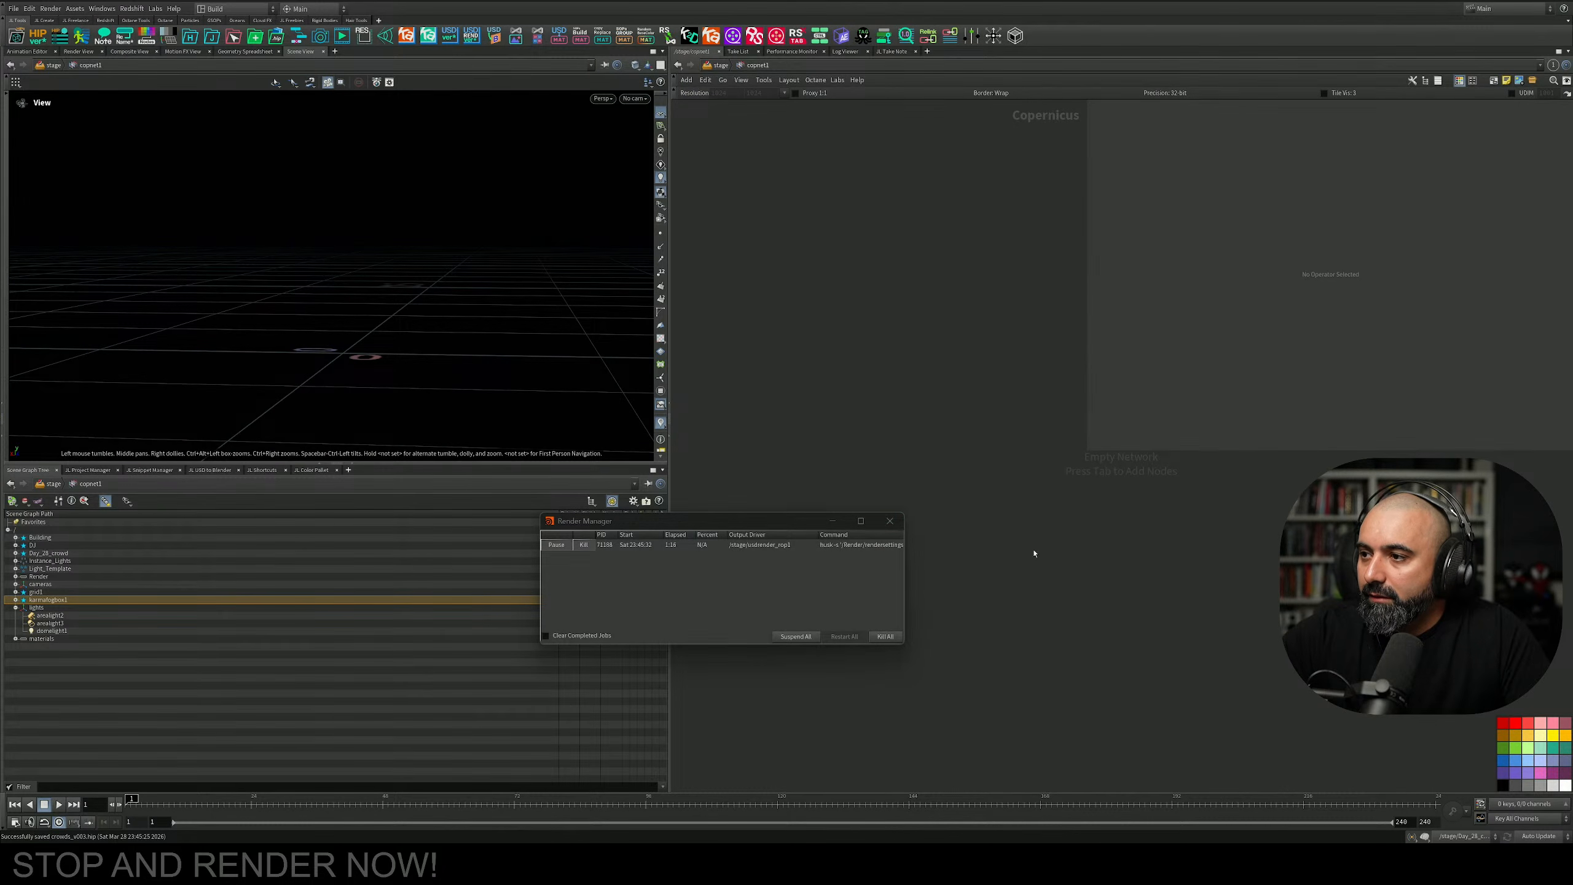
Add a Chromatic Aberration node inside the COP network and save the scene.
{"action": "key", "text": "Tab"}
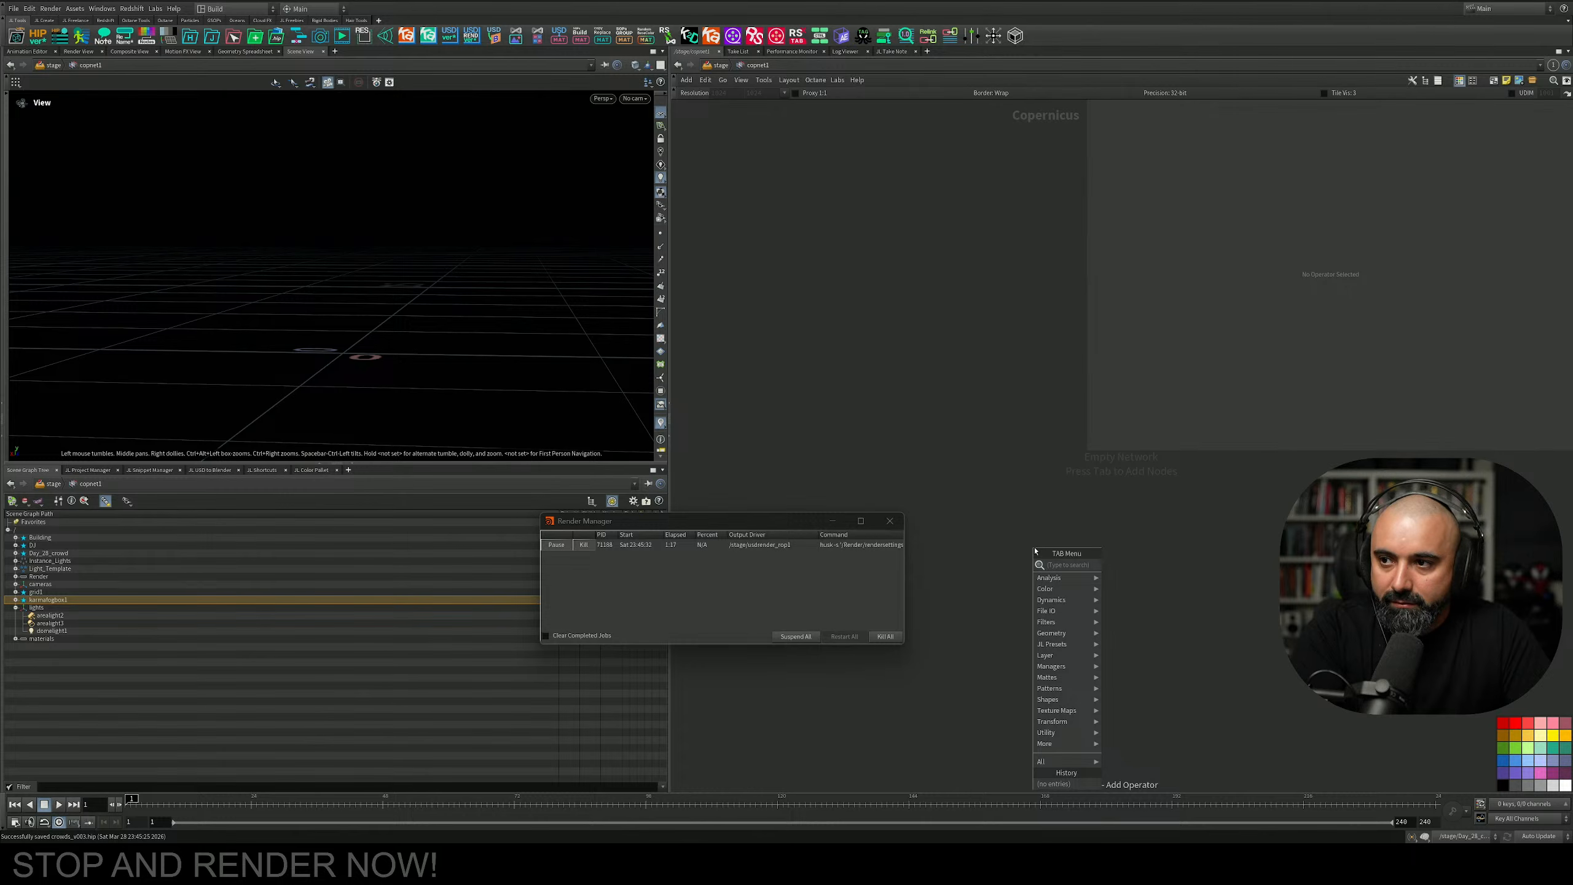
{"action": "type", "text": "cro"}
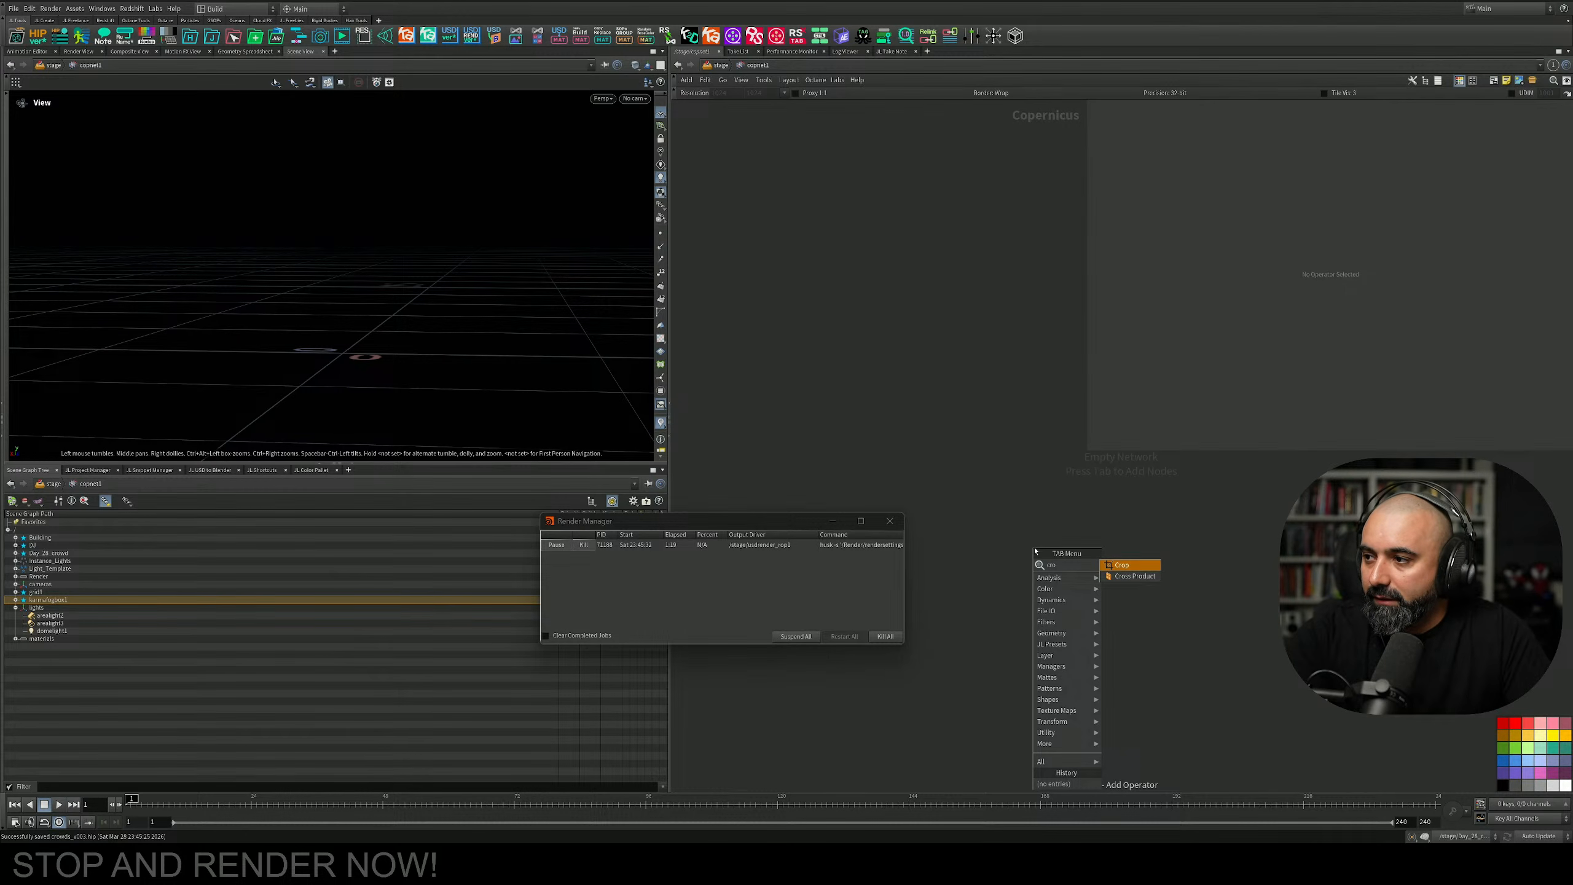
{"action": "key", "text": "BackSpace"}
{"action": "key", "text": "BackSpace"}
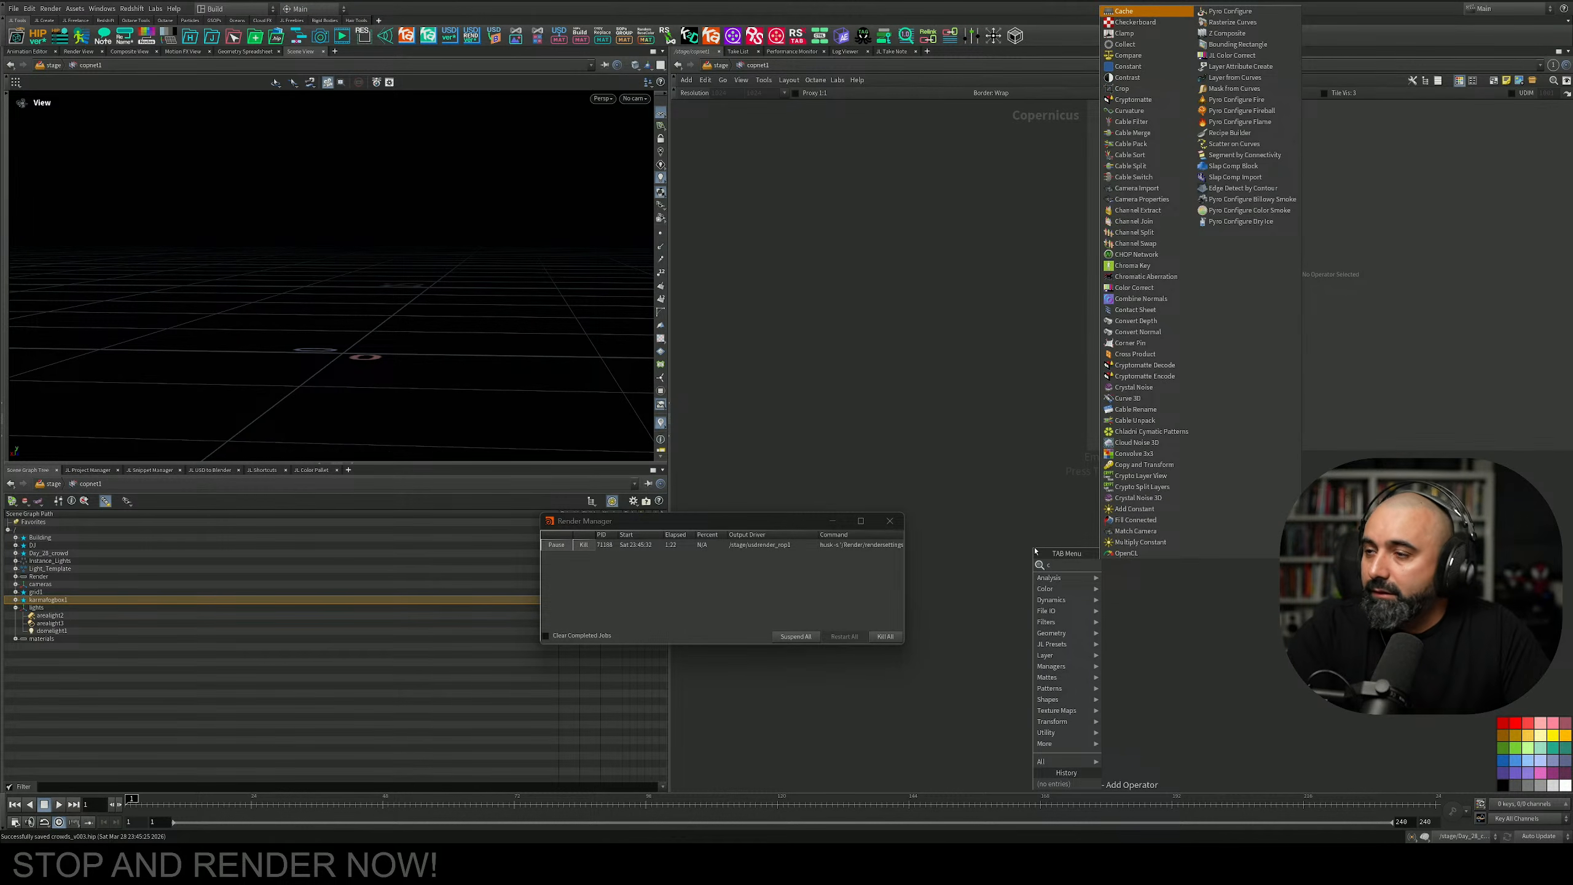
{"action": "type", "text": "hro"}
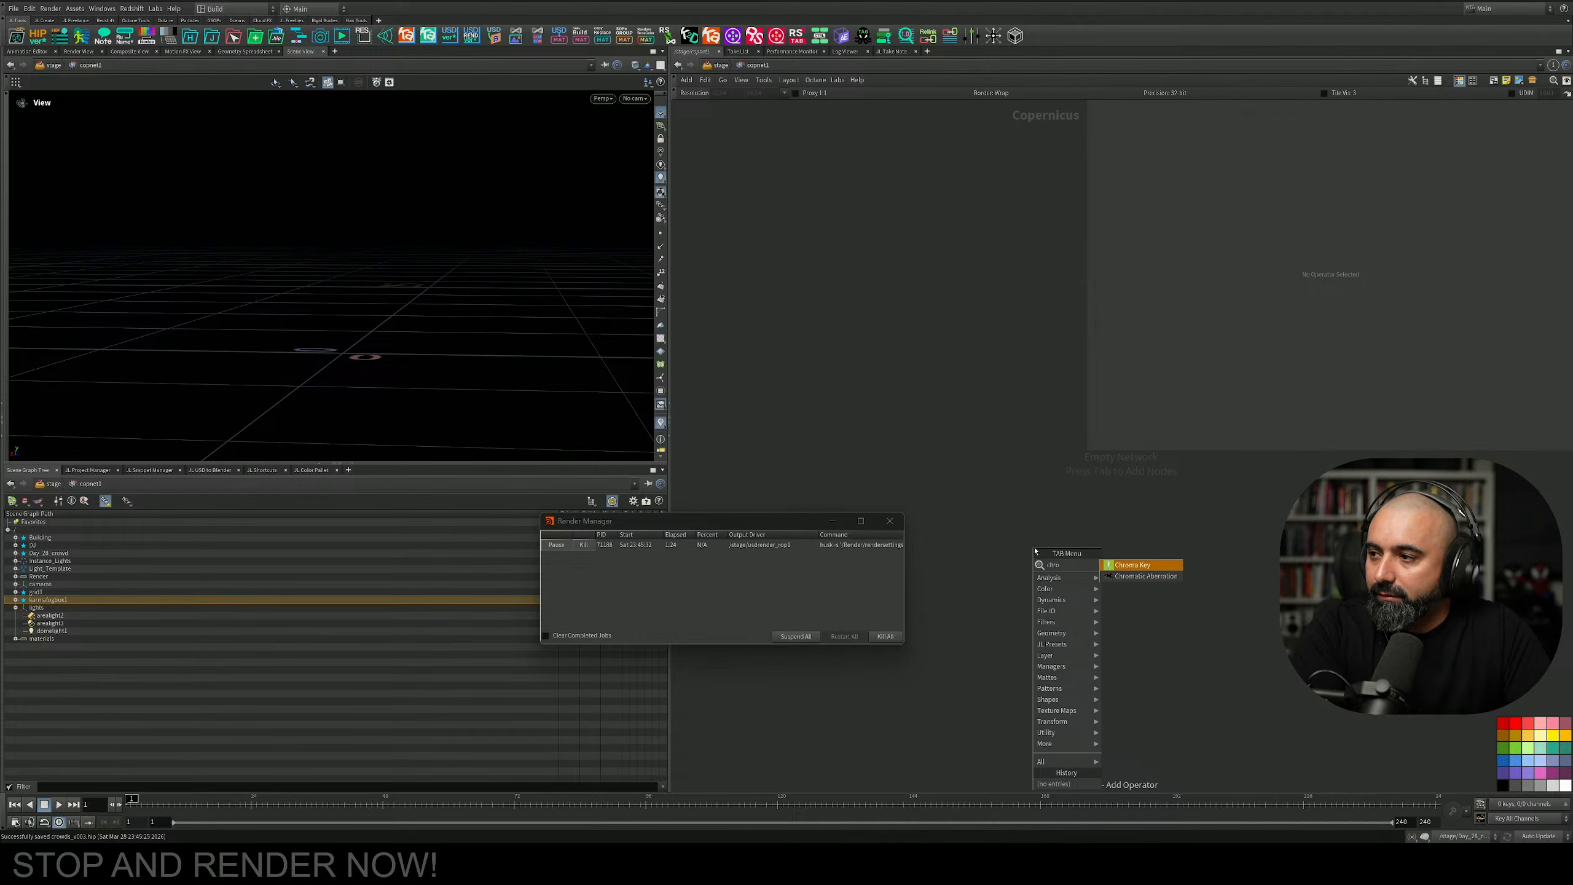
{"action": "key", "text": "Down"}
{"action": "key", "text": "Return"}
{"action": "left_click", "coordinate": [1034, 551]}
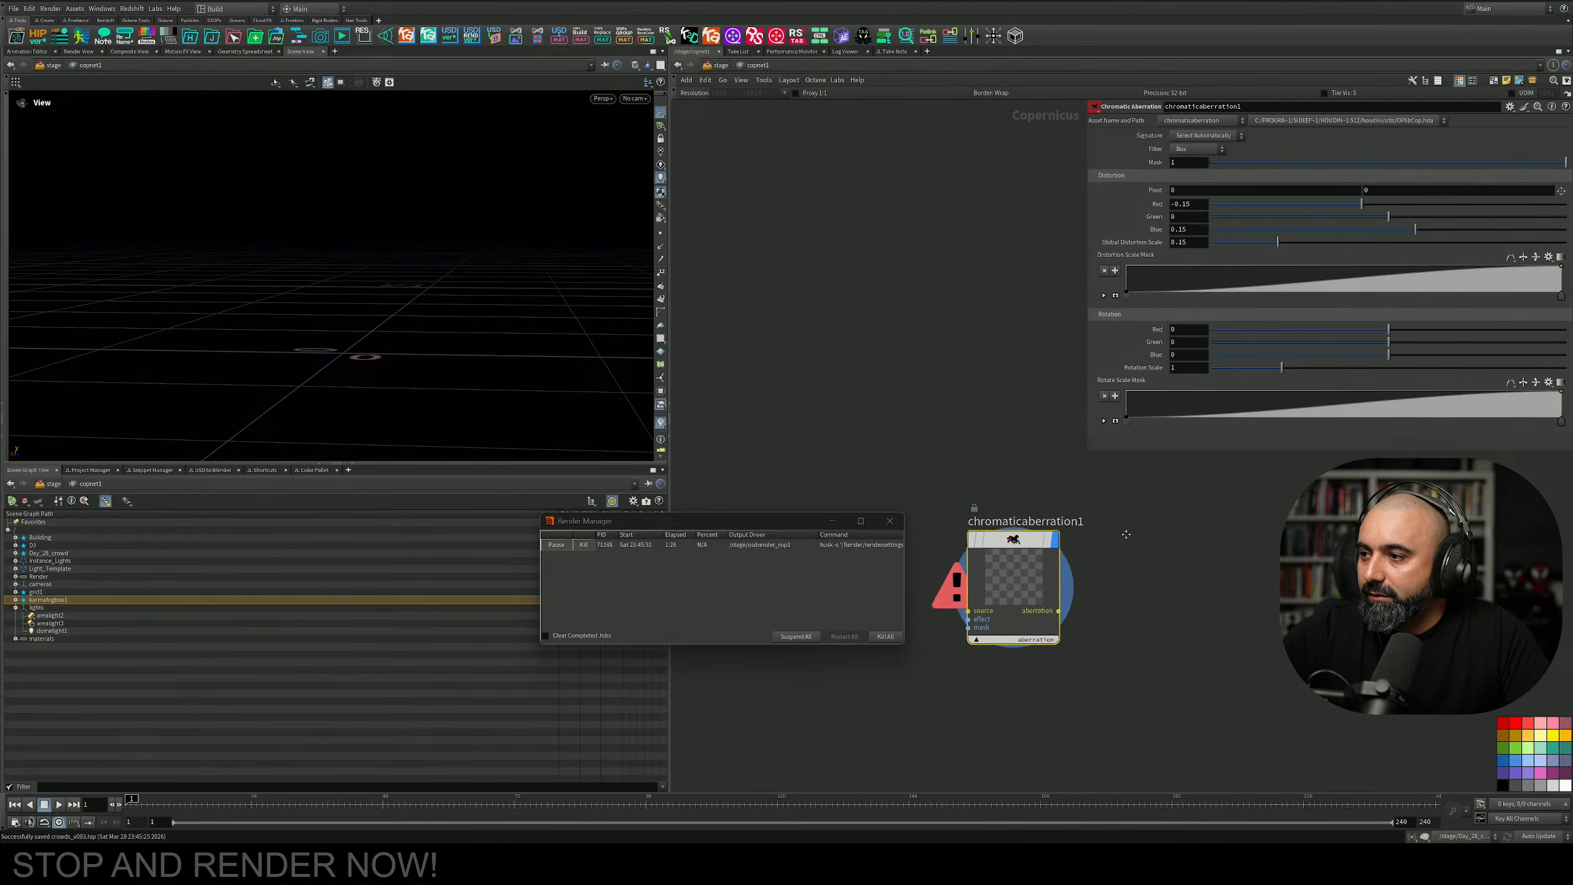
{"action": "middle_click_drag", "start_coordinate": [1108, 580], "coordinate": [1117, 543]}
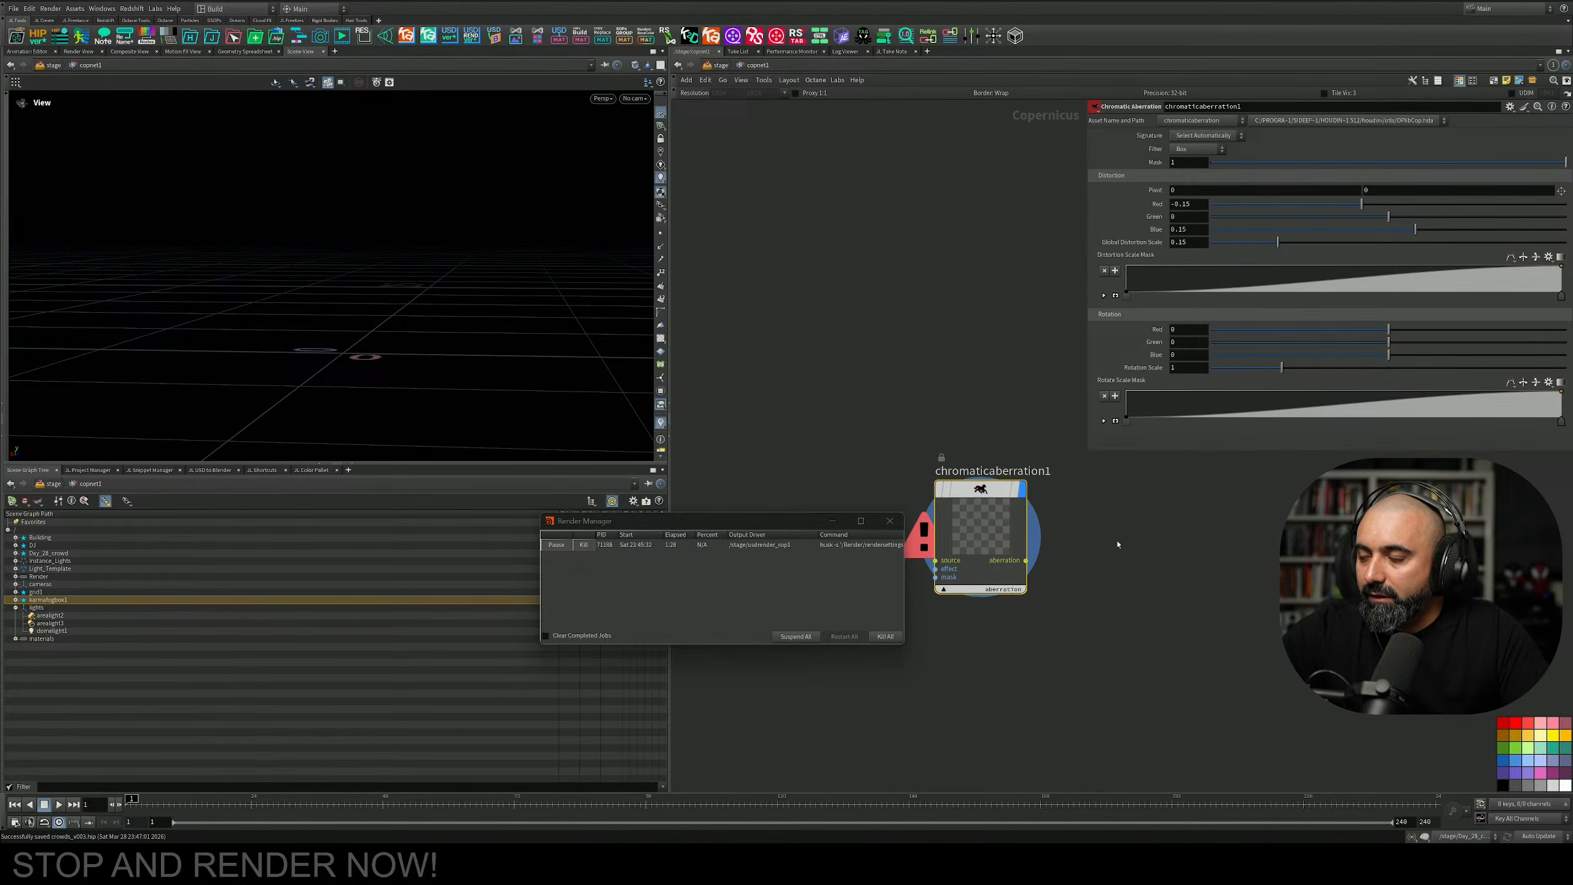
Add a ROP Image Output node and wire the chromatic aberration output into it.
{"action": "key", "text": "Tab"}
{"action": "type", "text": "rp"}
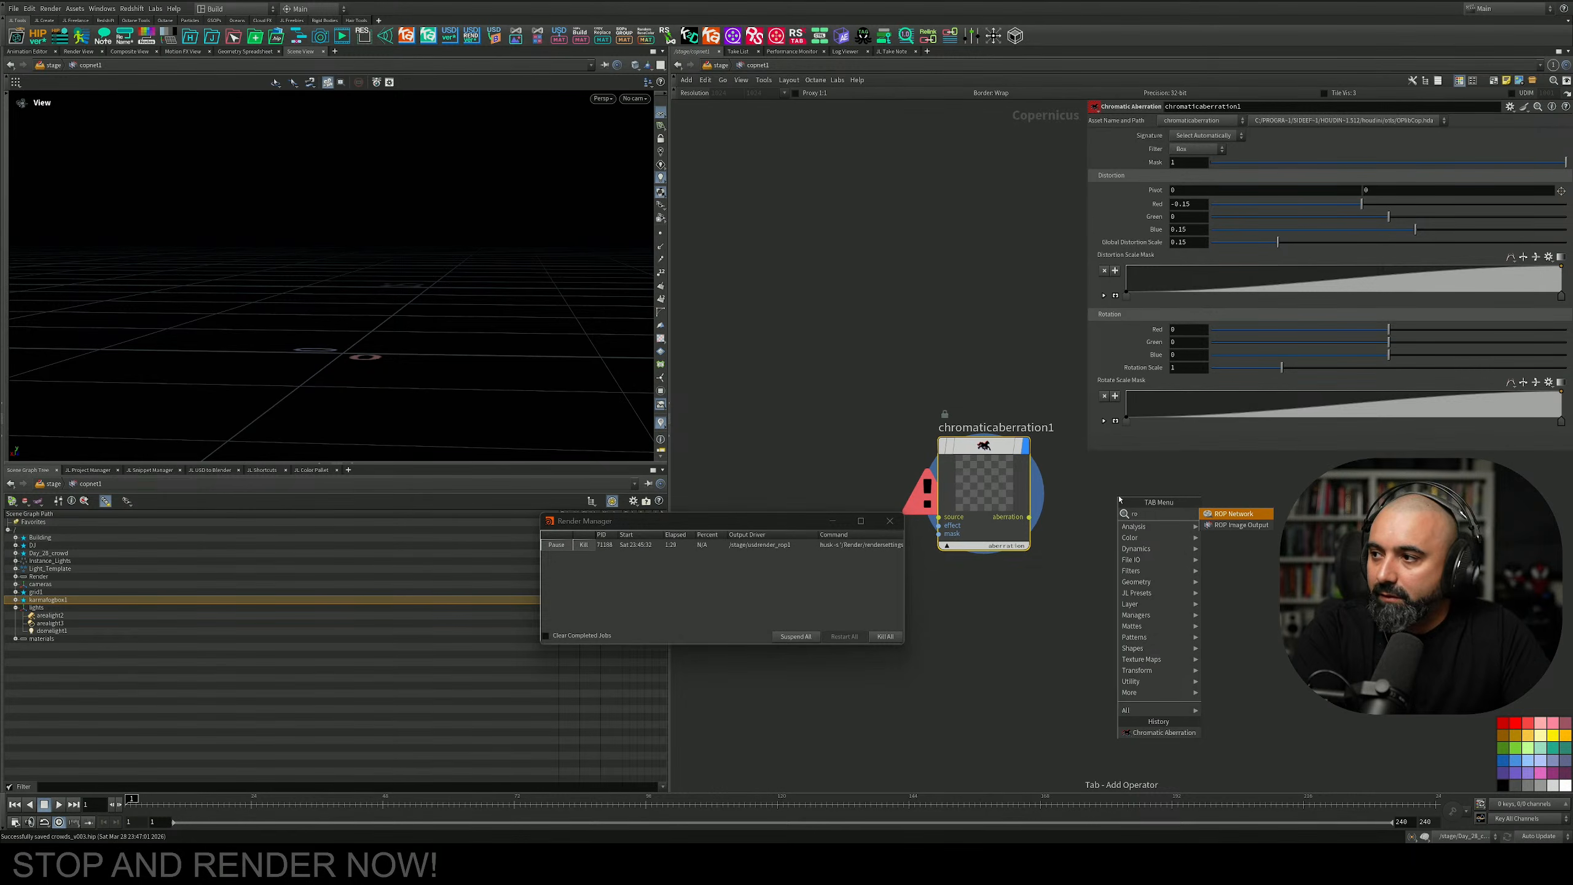
{"action": "key", "text": "Return"}
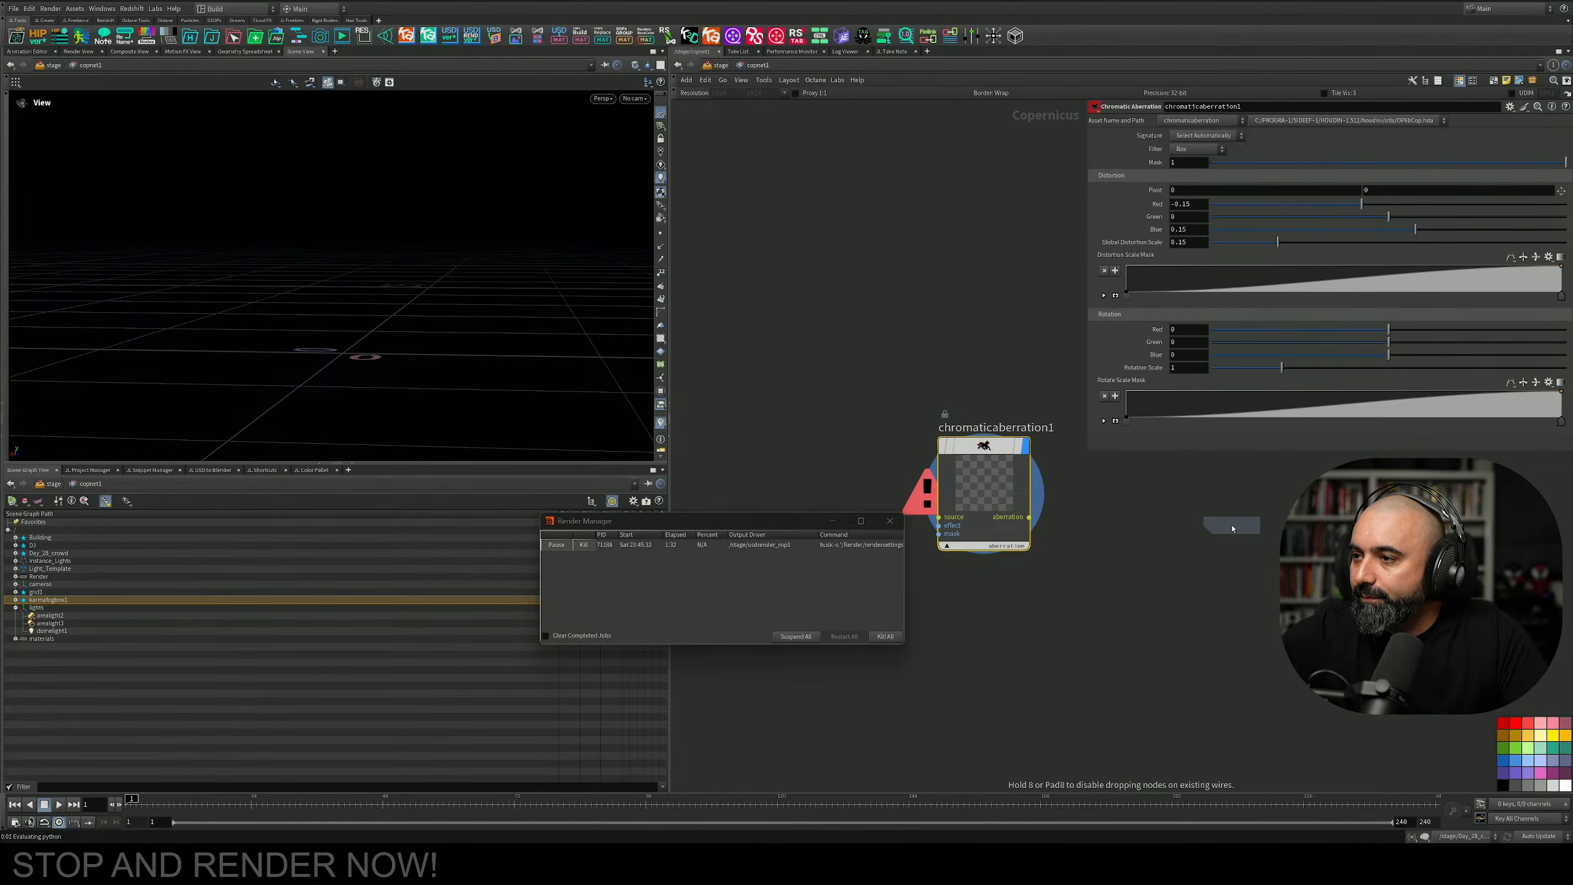
{"action": "left_click", "coordinate": [1235, 524]}
{"action": "left_click_drag", "start_coordinate": [1231, 511], "coordinate": [1180, 554]}
Rename the image output node as JL_Day_28_Final and nudge it slightly into place.
{"action": "left_click", "coordinate": [1242, 555]}
{"action": "type", "text": "JL_"}
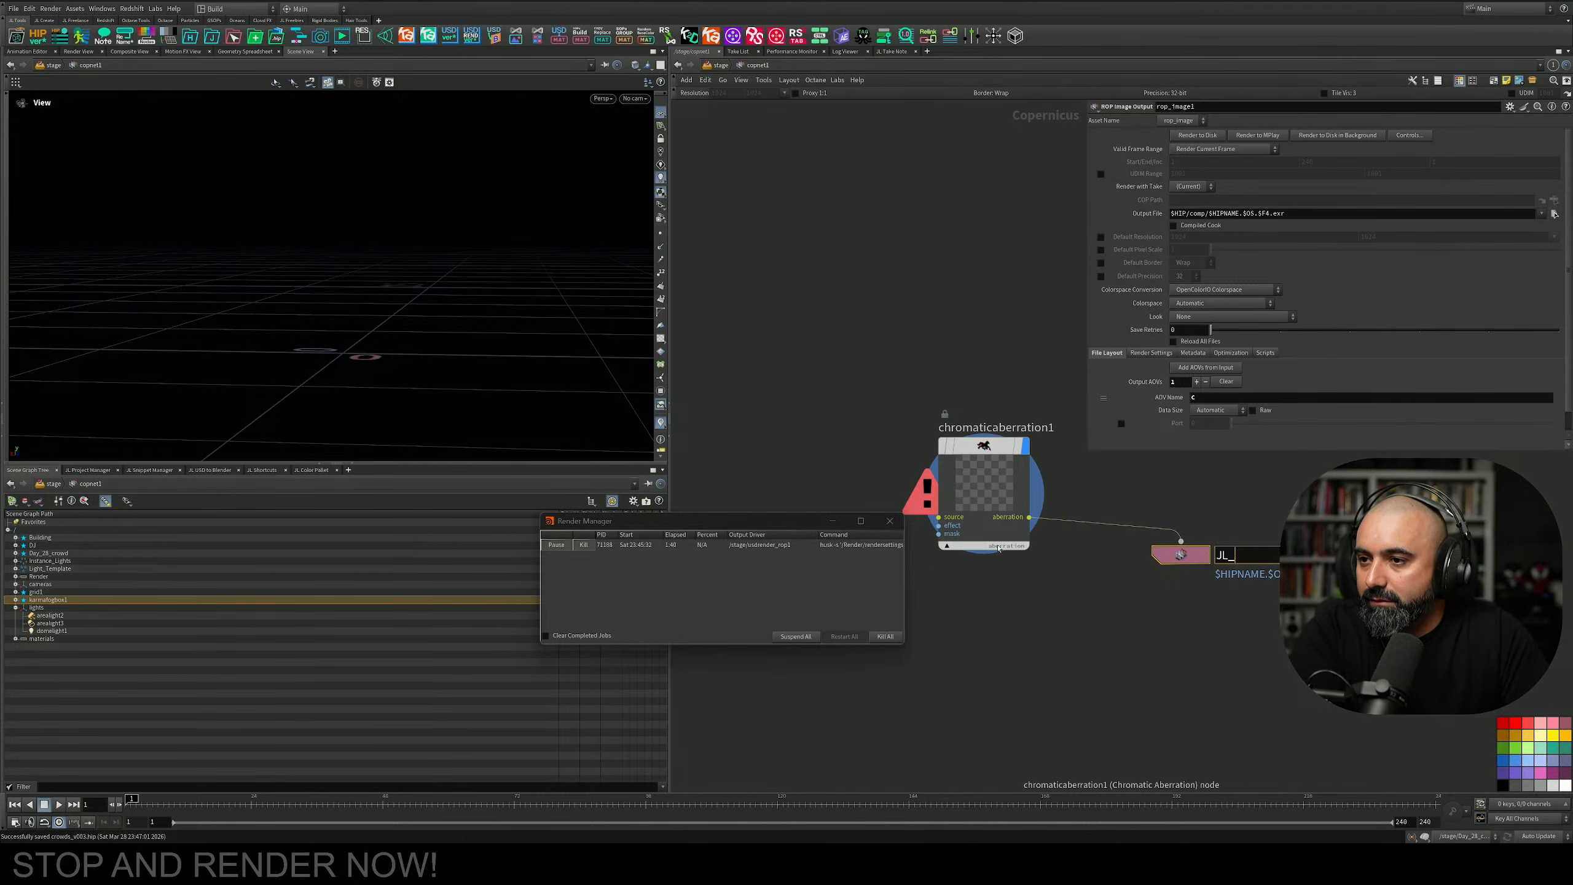
{"action": "type", "text": "Day"}
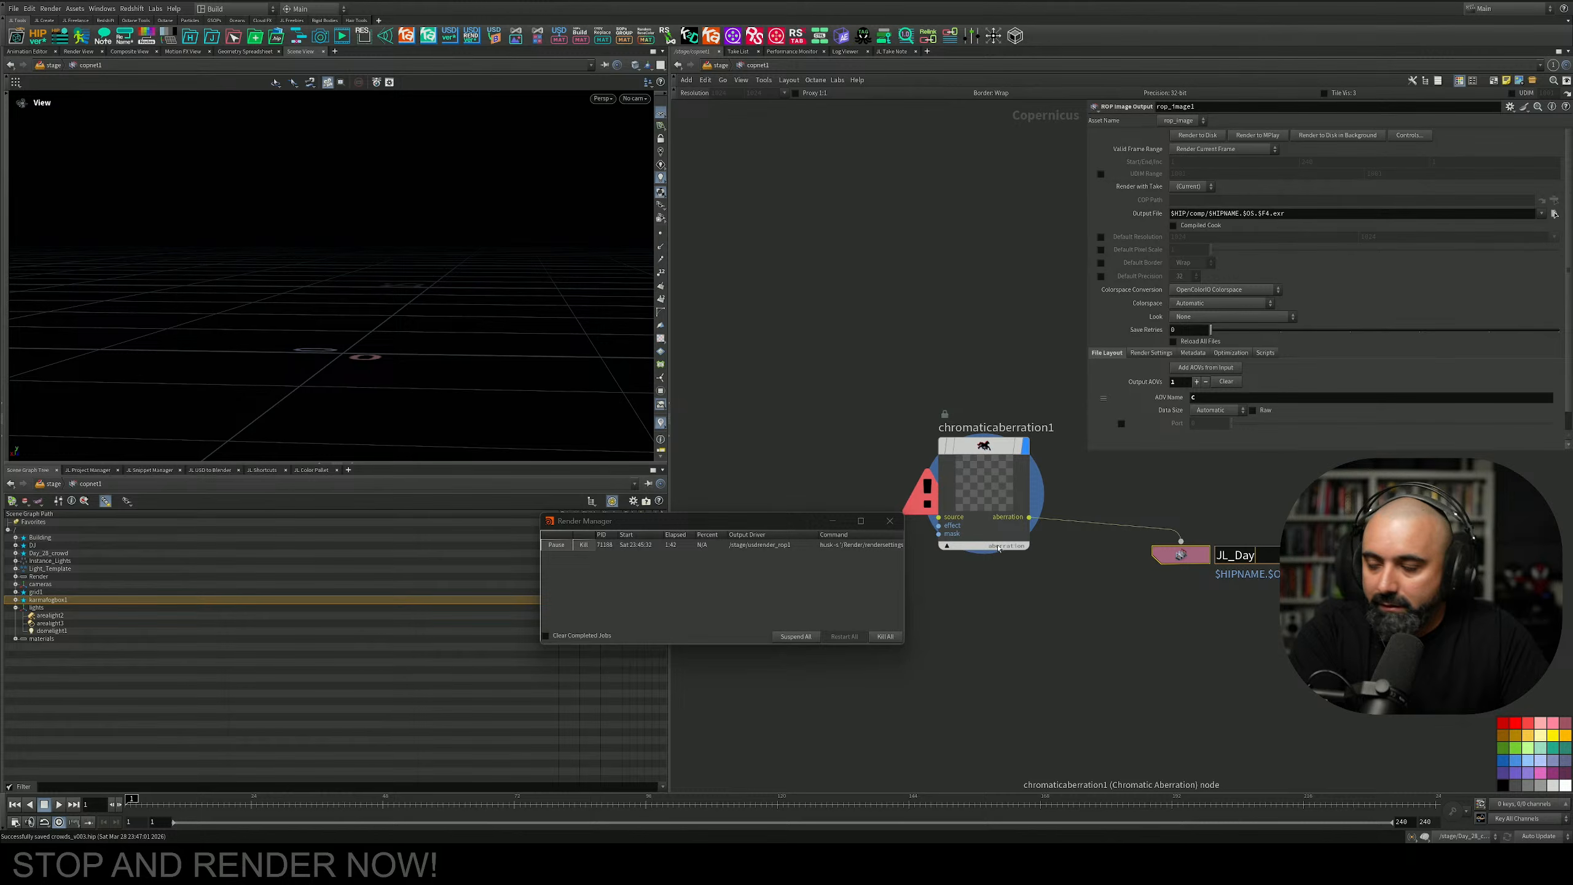
{"action": "type", "text": "_28_"}
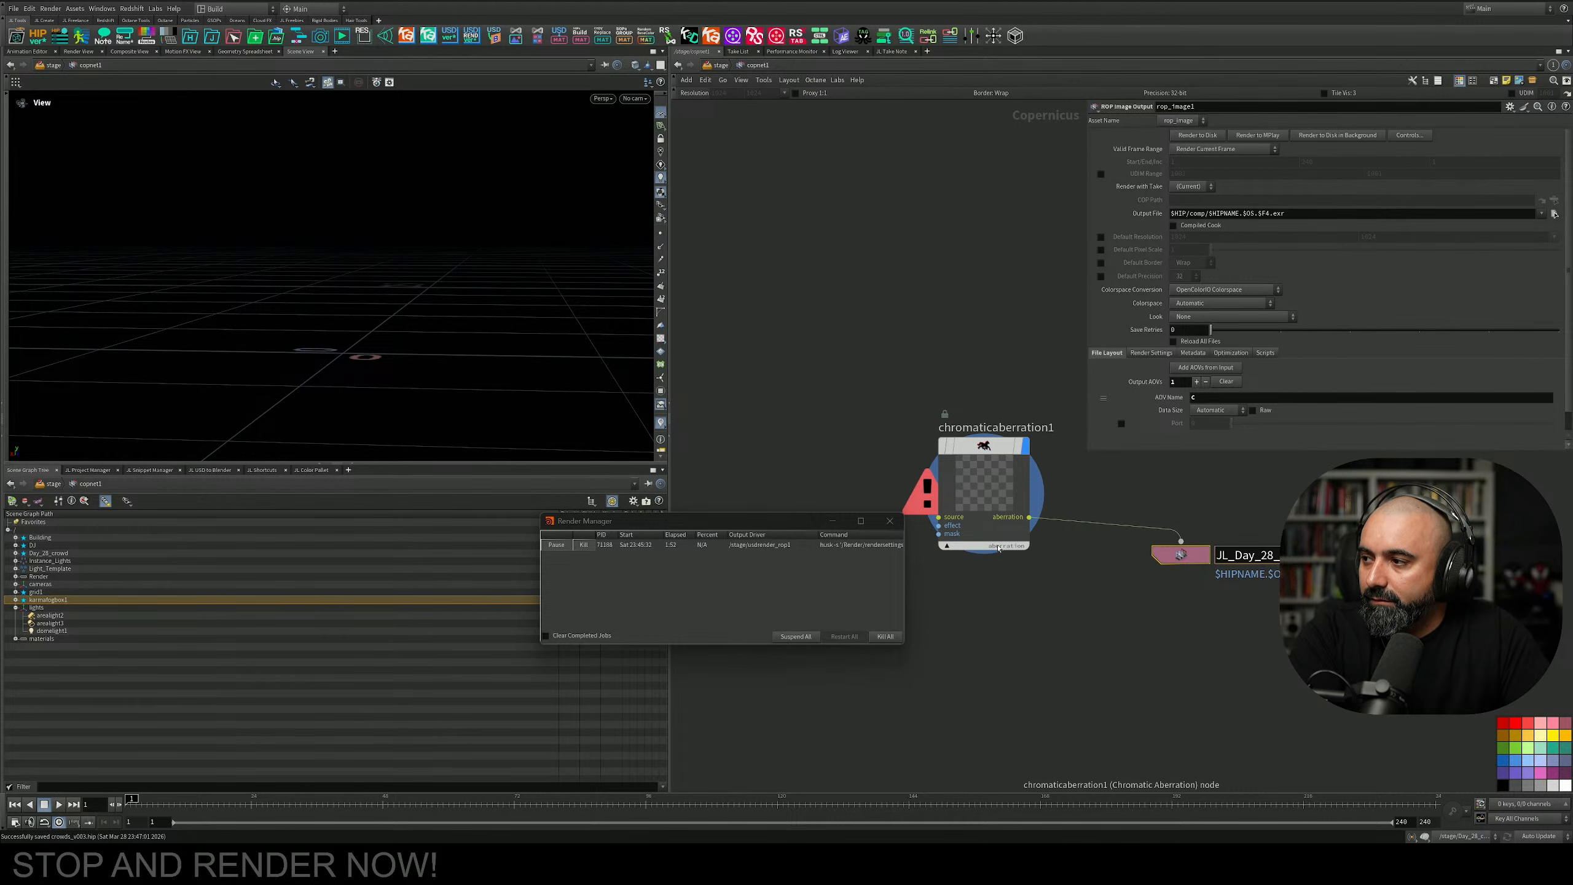
{"action": "key", "text": "Return"}
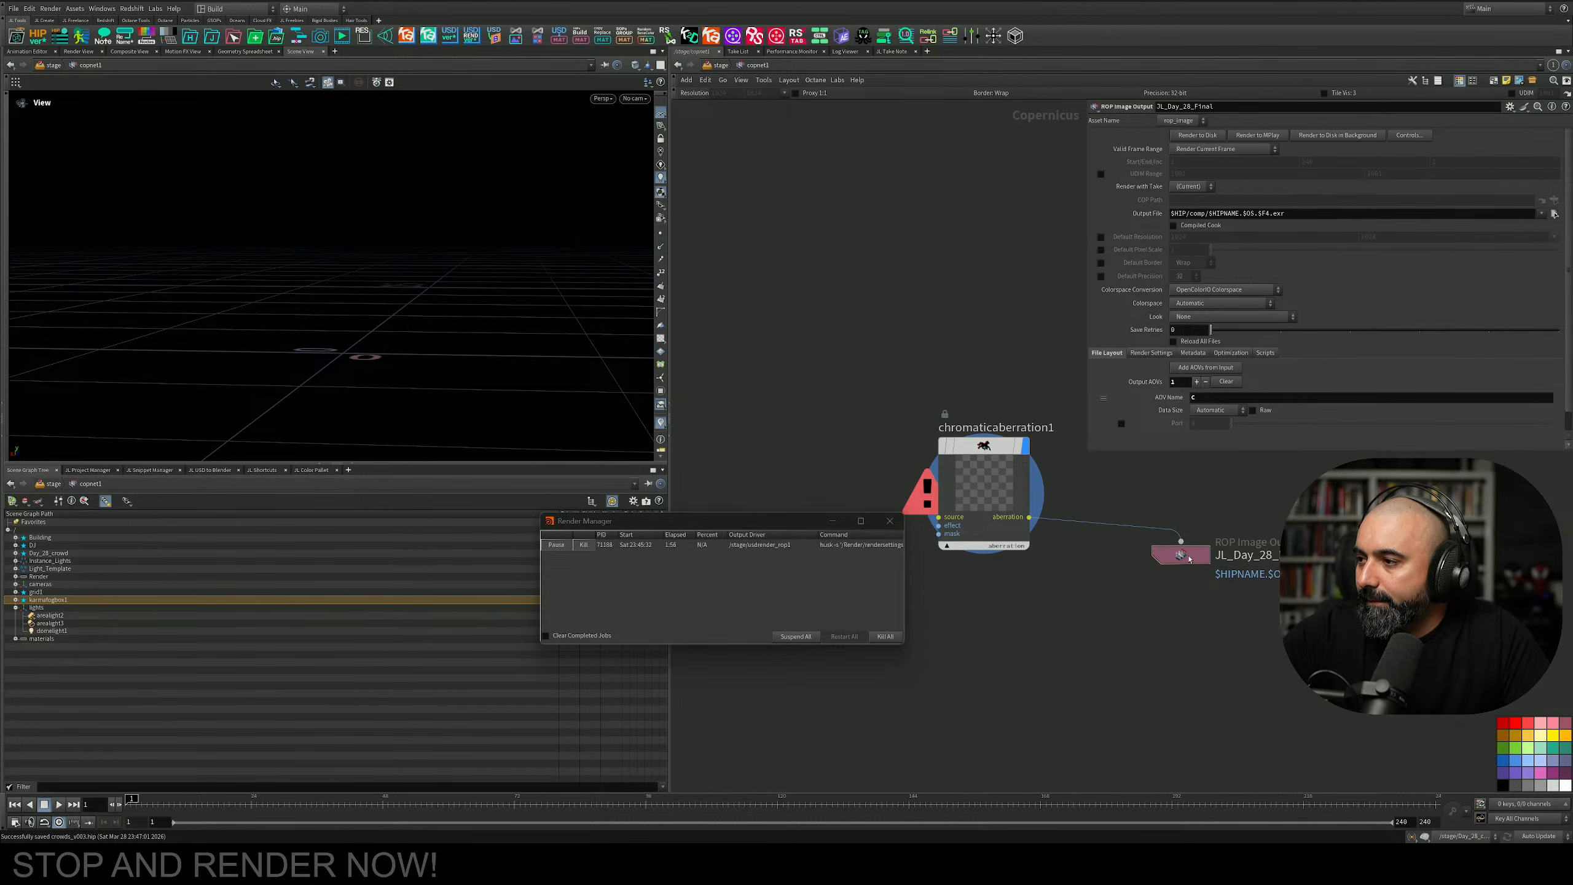
{"action": "left_click_drag", "start_coordinate": [1180, 555], "coordinate": [1176, 566]}
Set the image output's file path to $HIP/comp/$OS.png.
{"action": "left_click", "coordinate": [1287, 215]}
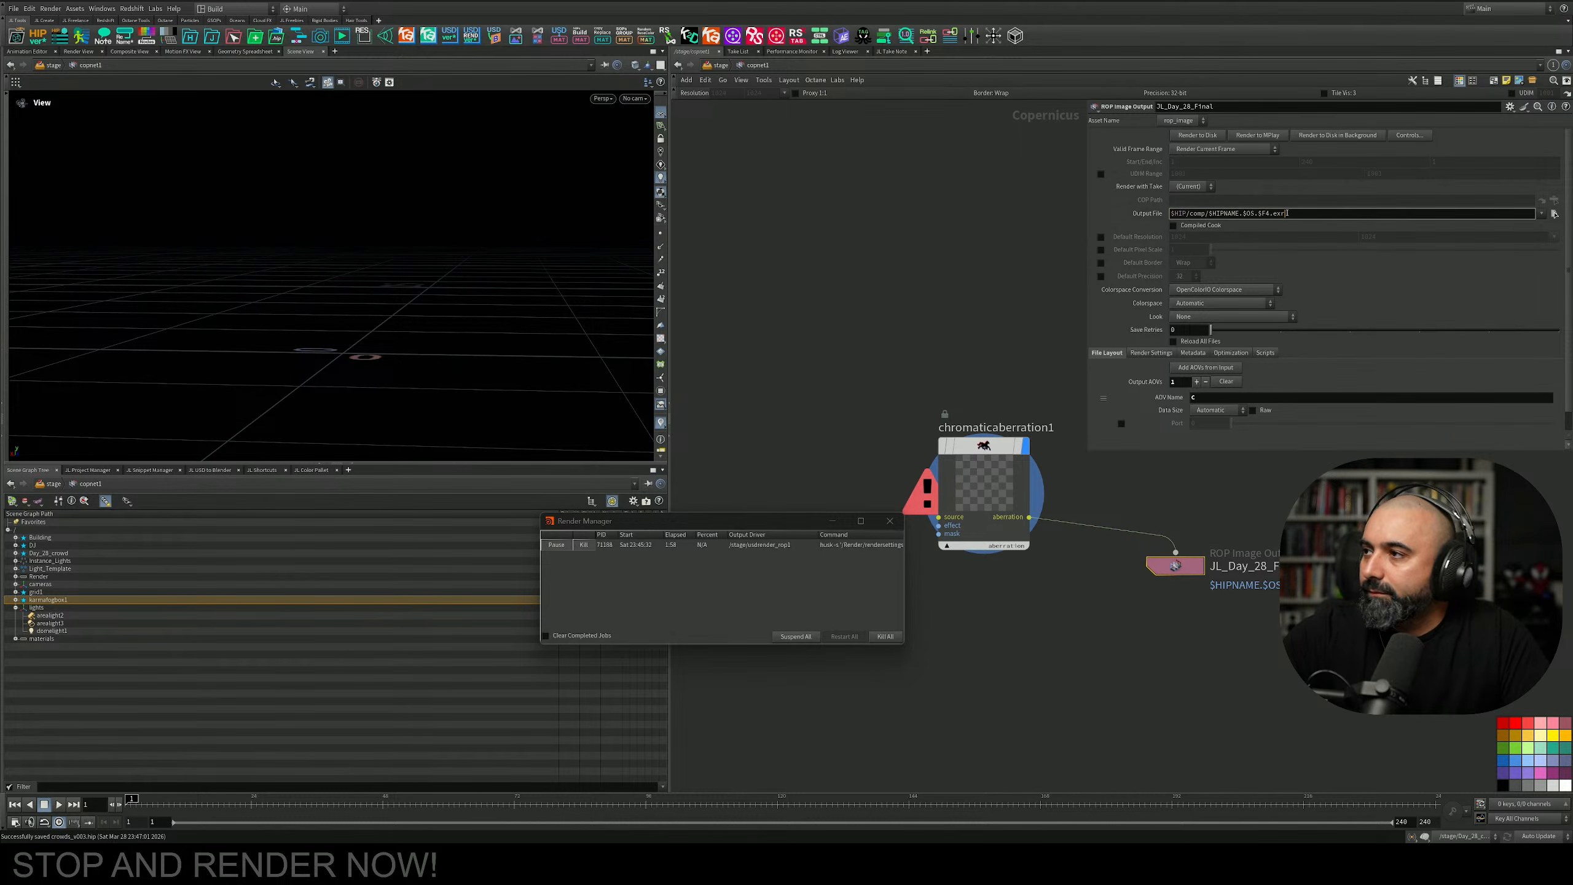
{"action": "key", "text": "BackSpace"}
{"action": "key", "text": "BackSpace"}
{"action": "key", "text": "BackSpace"}
{"action": "key", "text": "BackSpace"}
{"action": "key", "text": "BackSpace"}
{"action": "key", "text": "BackSpace"}
{"action": "key", "text": "BackSpace"}
{"action": "key", "text": "BackSpace"}
{"action": "key", "text": "BackSpace"}
{"action": "key", "text": "BackSpace"}
{"action": "key", "text": "BackSpace"}
{"action": "key", "text": "BackSpace"}
{"action": "key", "text": "BackSpace"}
{"action": "key", "text": "BackSpace"}
{"action": "key", "text": "BackSpace"}
{"action": "key", "text": "BackSpace"}
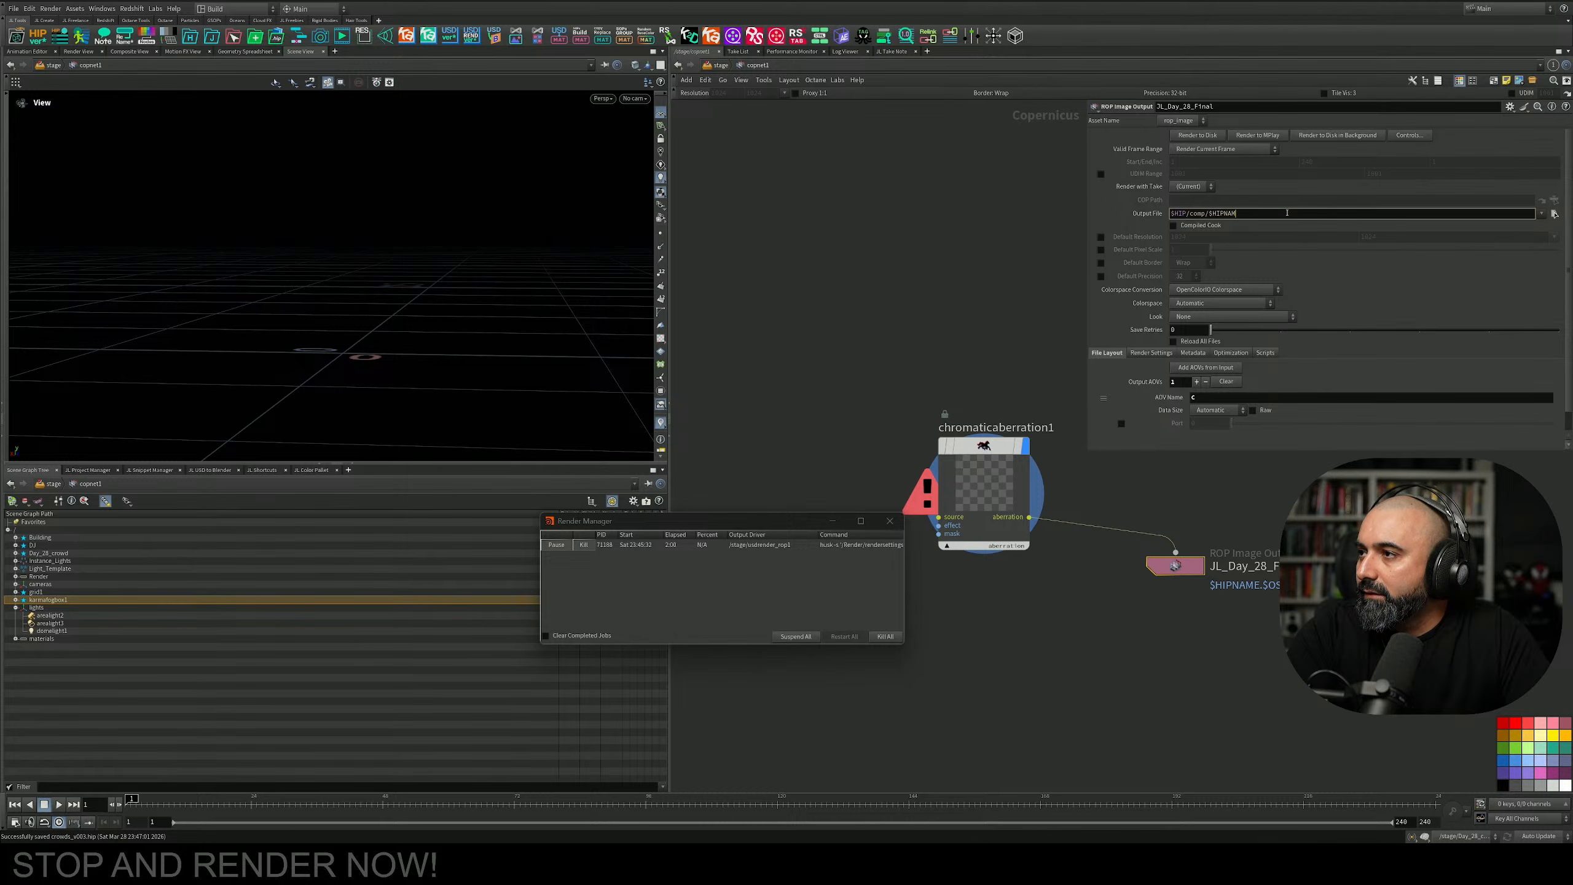
{"action": "type", "text": "OS"}
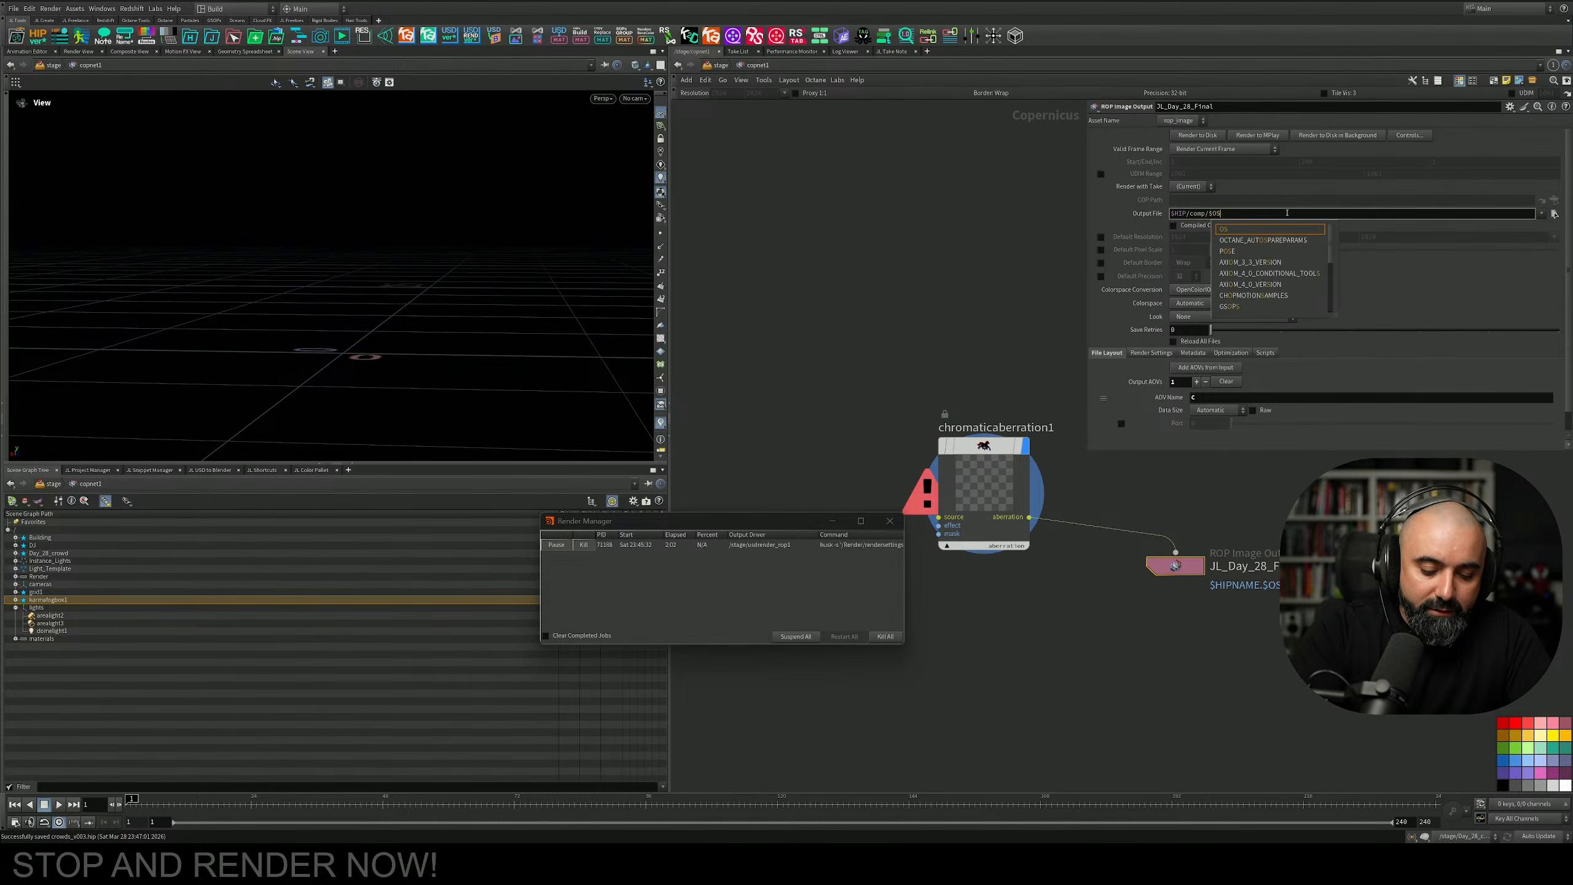
{"action": "type", "text": ".png"}
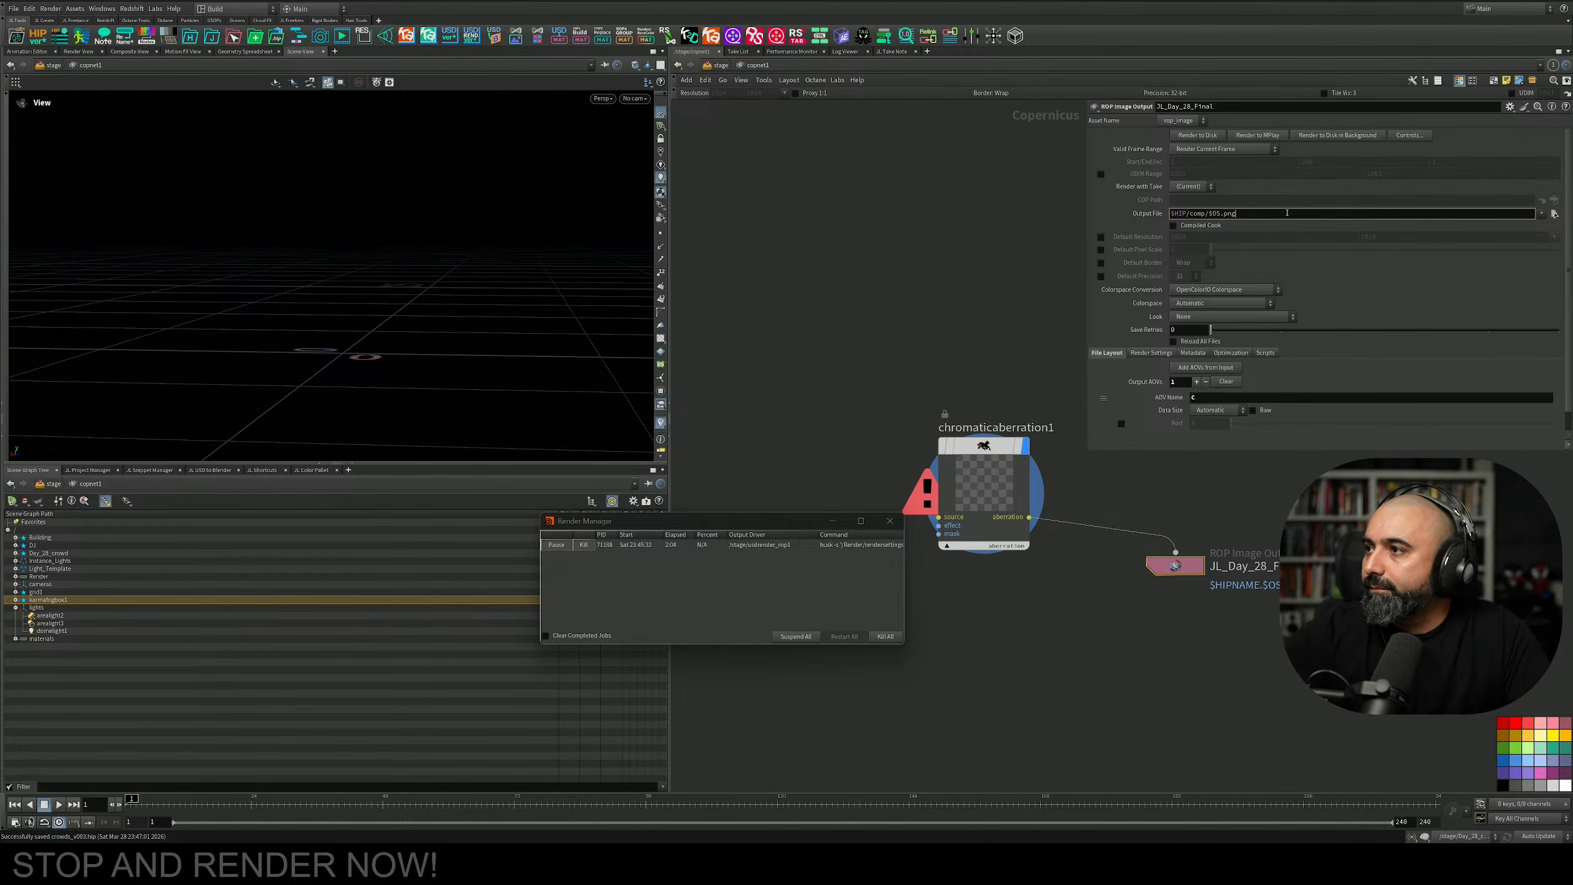
{"action": "key", "text": "Return"}
Move the chromatic aberration node closer to the image output and get the Render Manager window out of the way.
{"action": "middle_click_drag", "start_coordinate": [1113, 664], "coordinate": [1211, 629]}
{"action": "middle_click_drag", "start_coordinate": [1069, 540], "coordinate": [1025, 589]}
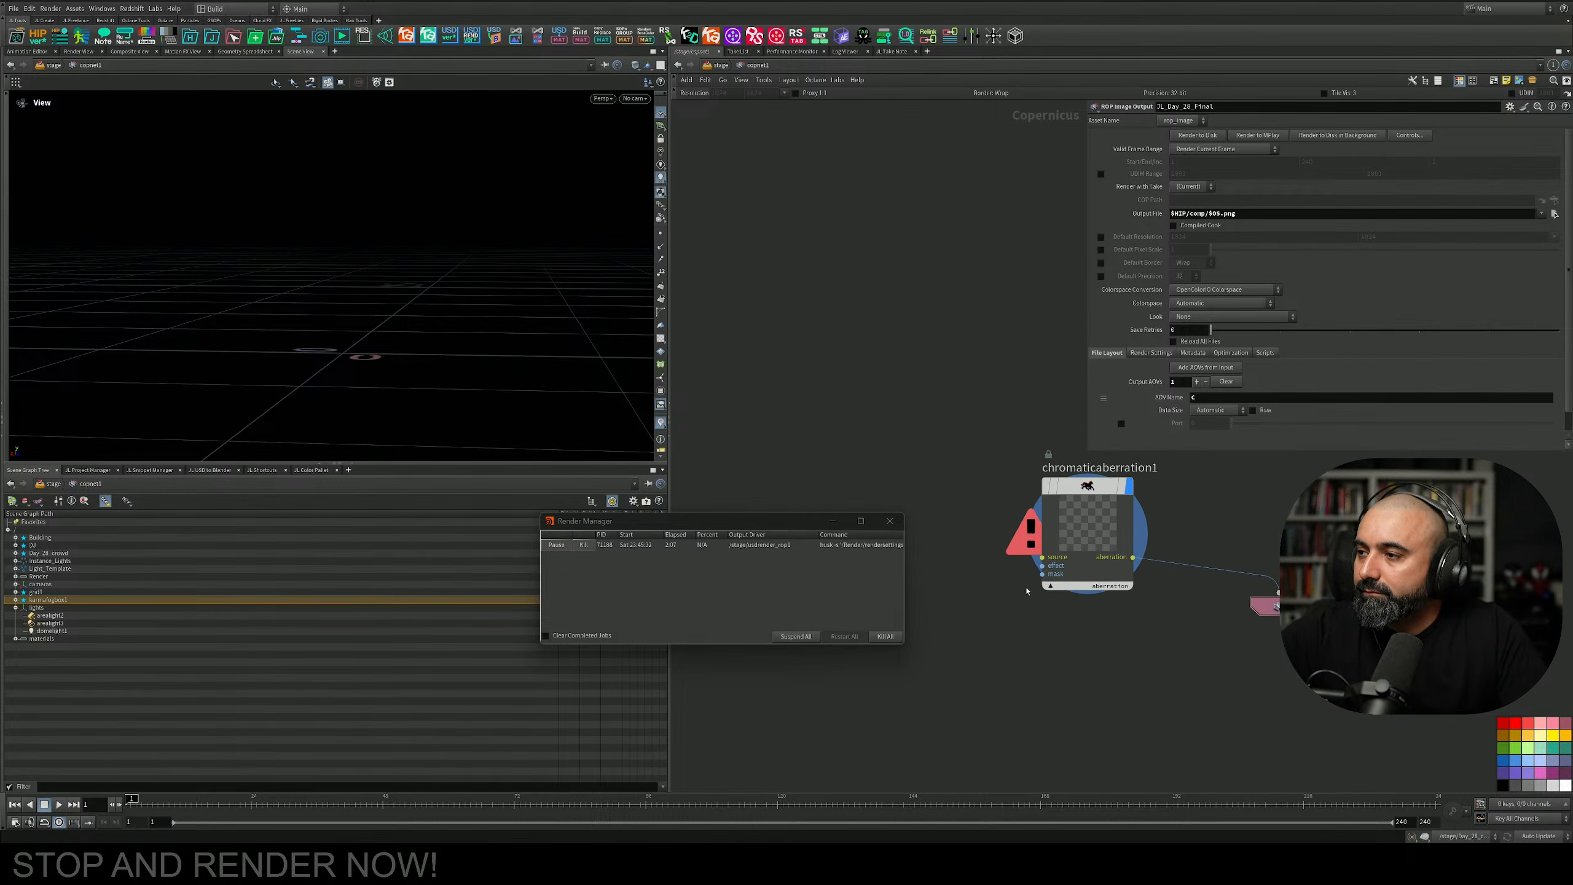
{"action": "left_click_drag", "start_coordinate": [1087, 486], "coordinate": [1157, 509]}
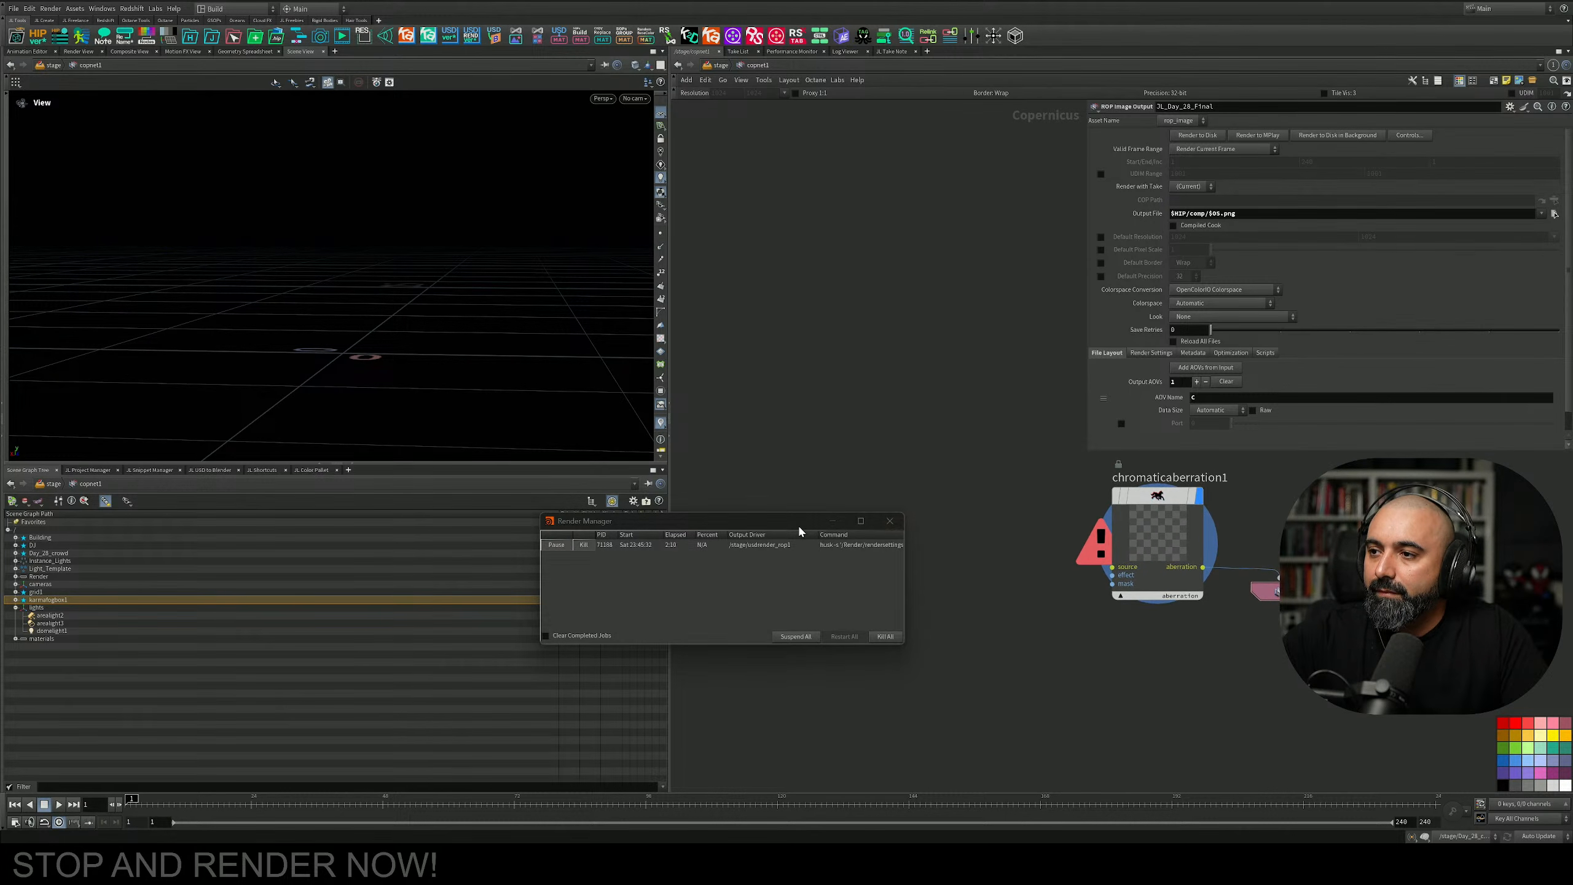
{"action": "left_click_drag", "start_coordinate": [775, 522], "coordinate": [703, 480]}
{"action": "left_click", "coordinate": [762, 480]}
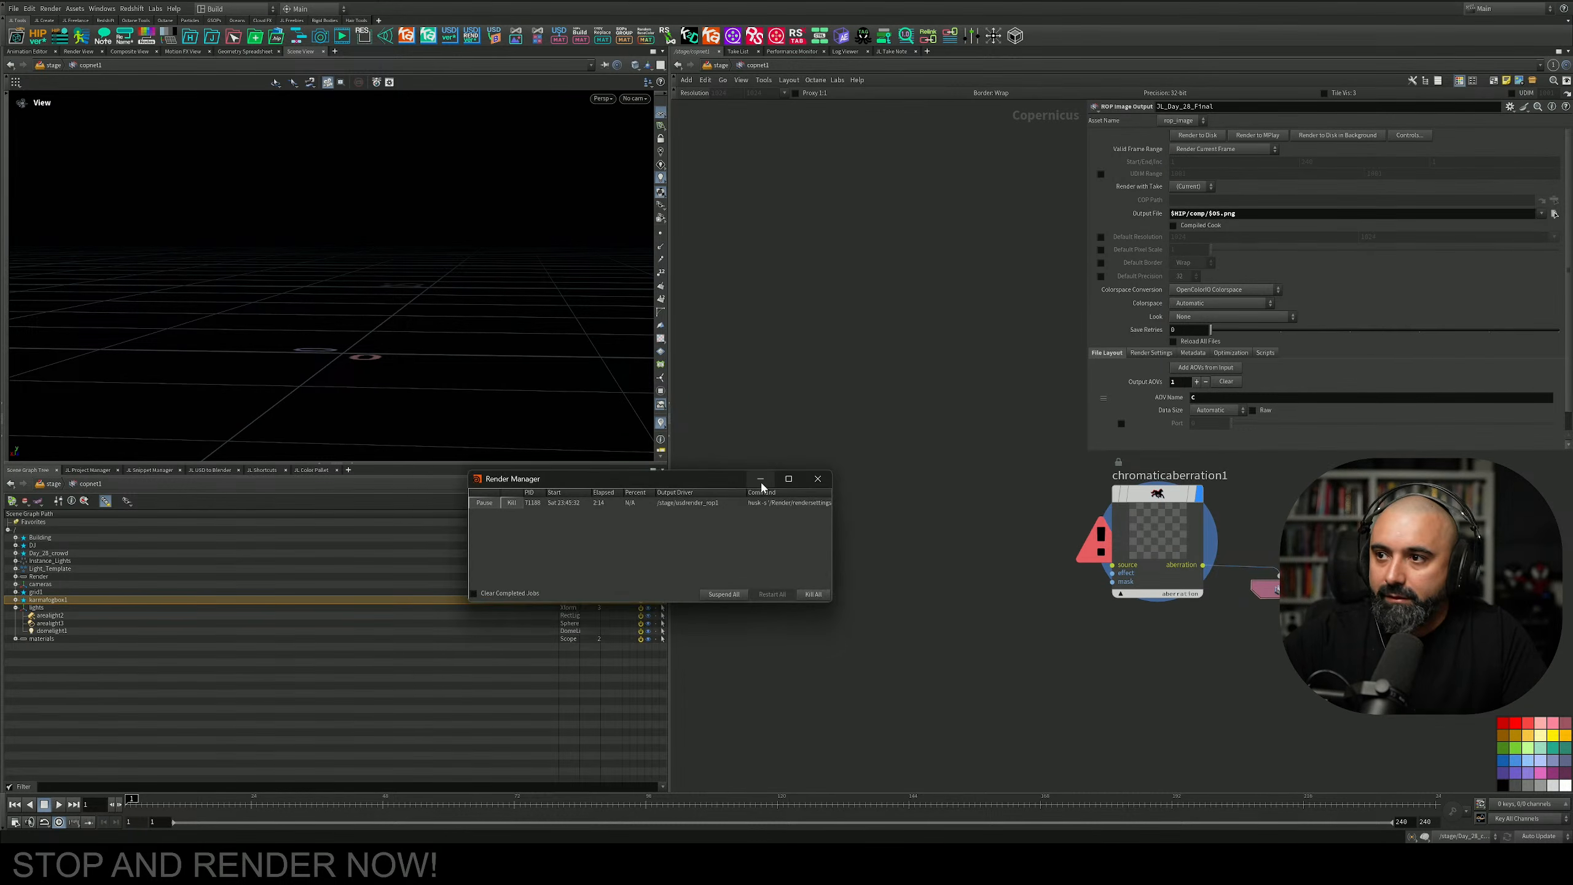
{"action": "left_click", "coordinate": [702, 477]}
{"action": "middle_click_drag", "start_coordinate": [735, 521], "coordinate": [760, 496]}
Return to the stage level, collapse the viewport area and split the network editor into three side-by-side views.
{"action": "key", "text": "u"}
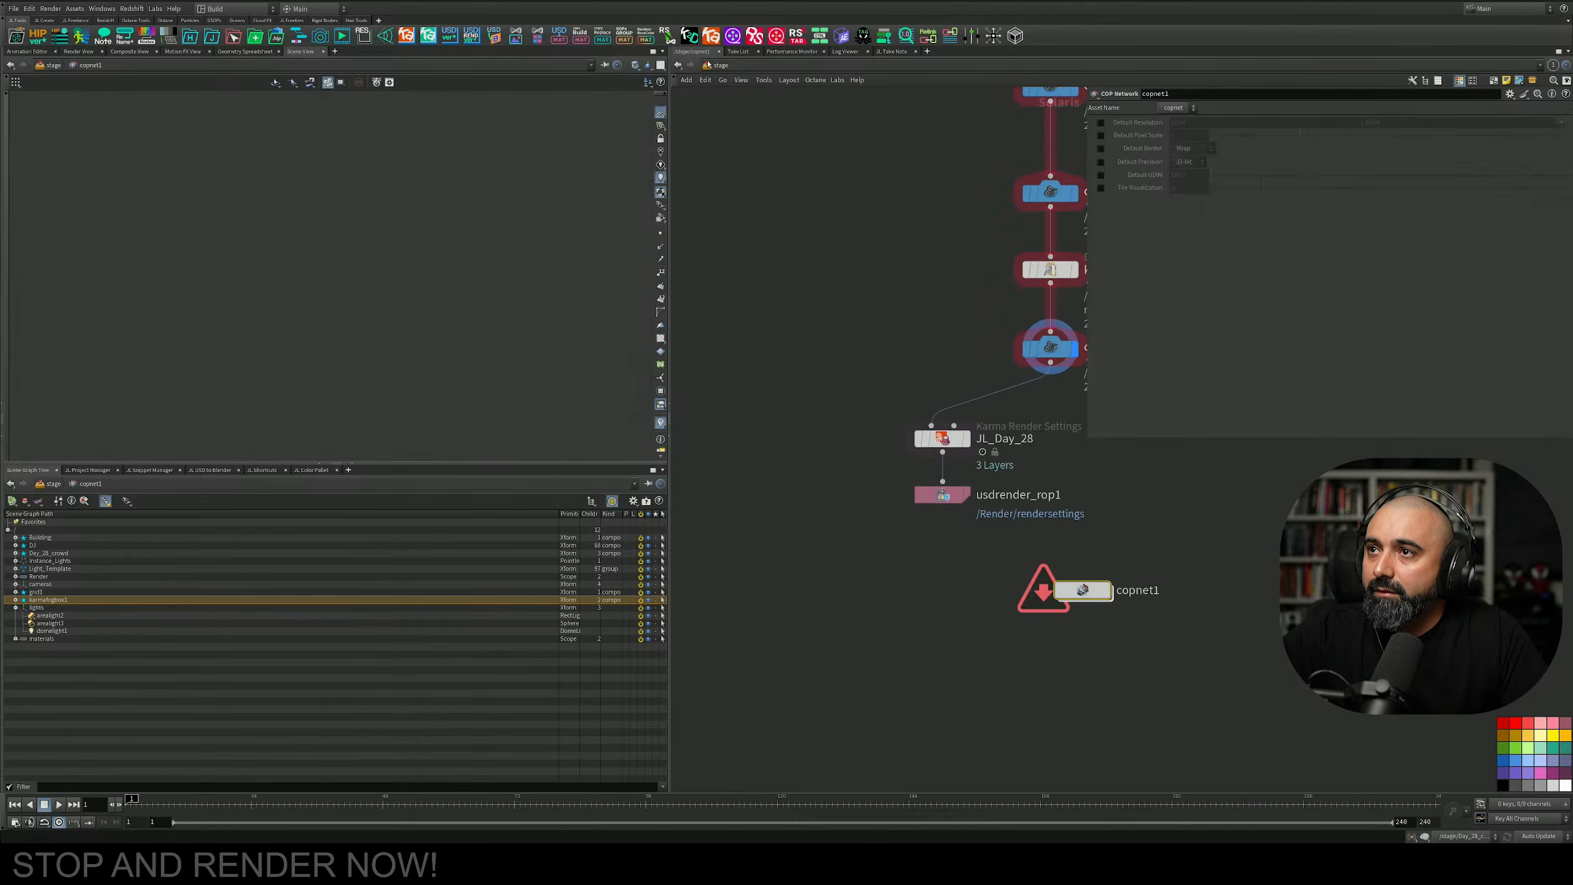
{"action": "middle_click_drag", "start_coordinate": [843, 317], "coordinate": [389, 495]}
{"action": "scroll", "coordinate": [816, 472], "scroll_direction": "down", "scroll_amount": 3}
{"action": "left_click", "coordinate": [667, 410]}
{"action": "key", "text": "alt+bracketleft"}
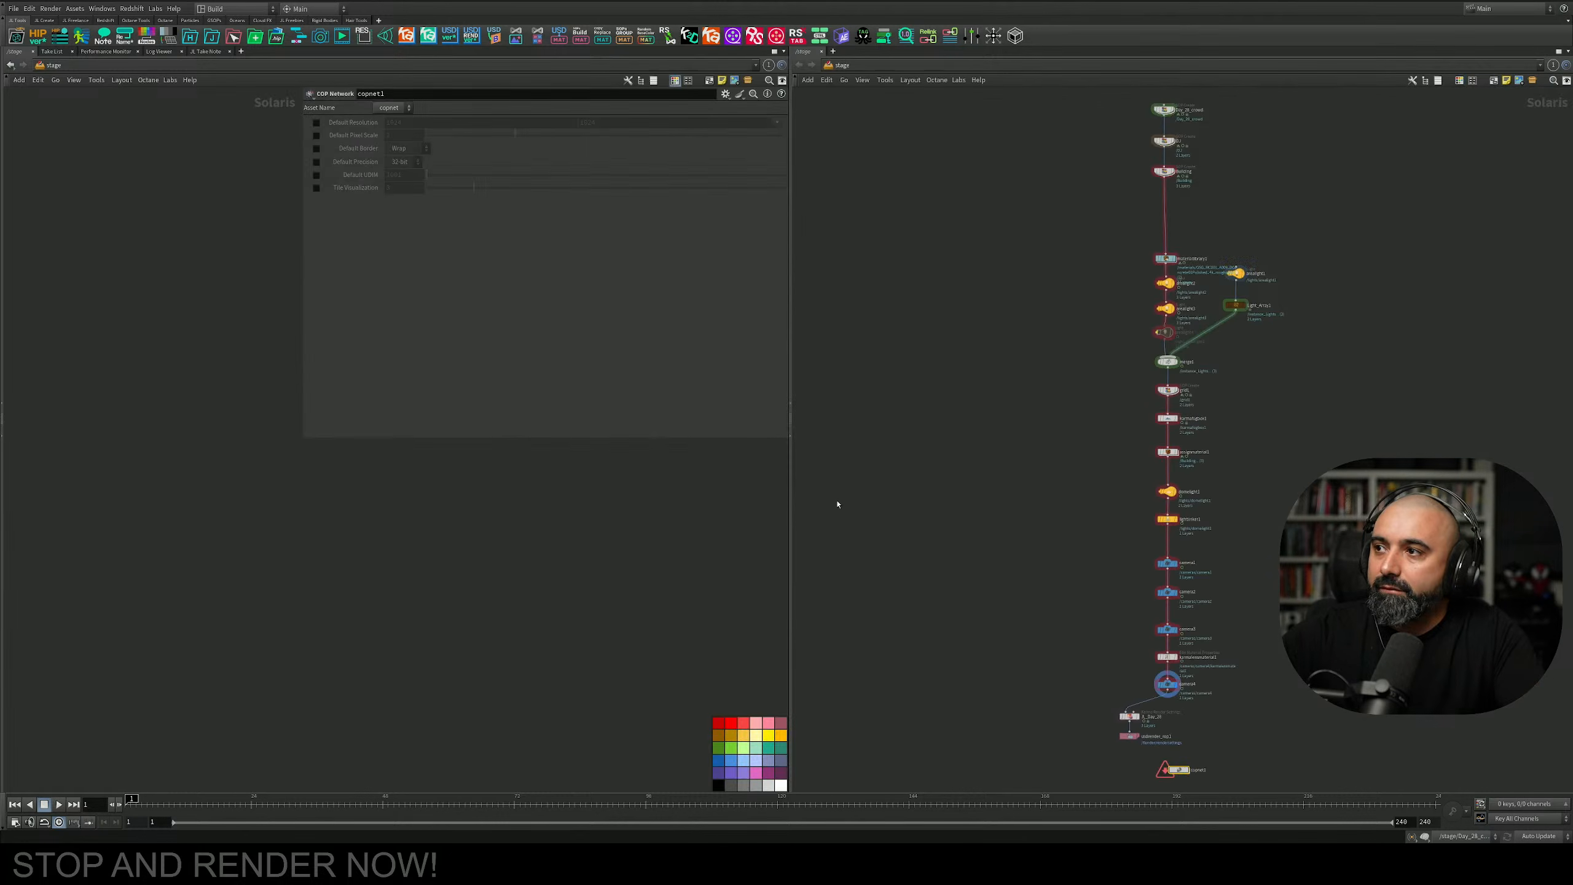
{"action": "key", "text": "alt+bracketleft"}
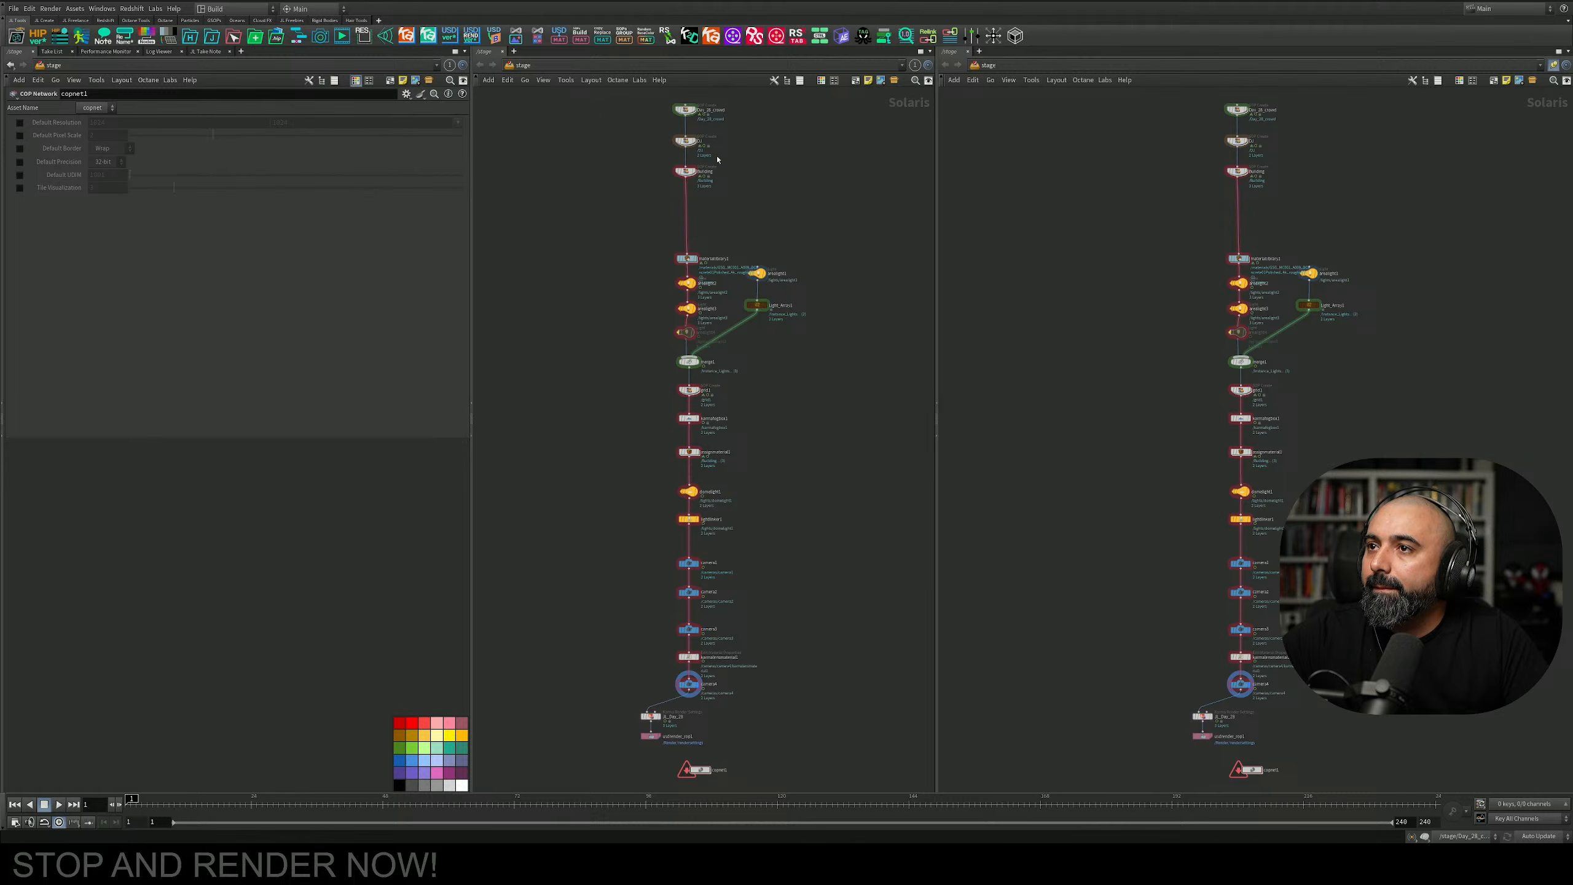
Open the Day_28_crowd geometry network in the middle view and take a screen capture of it beside the full stage network.
{"action": "scroll", "coordinate": [717, 159], "scroll_direction": "up", "scroll_amount": 5}
{"action": "double_click", "coordinate": [691, 276]}
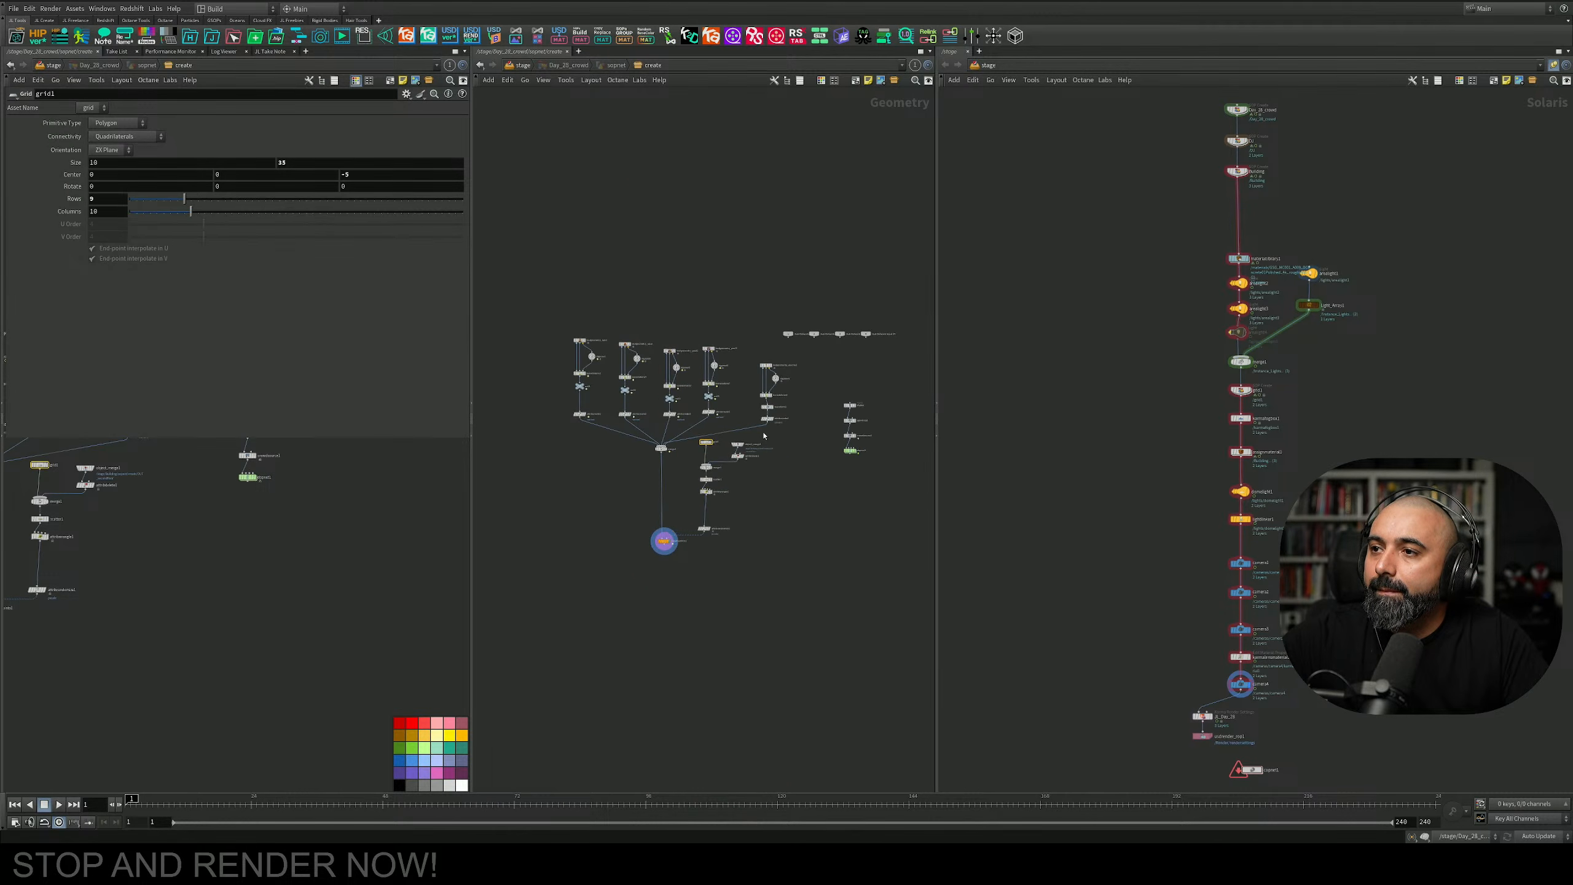
{"action": "scroll", "coordinate": [764, 435], "scroll_direction": "up", "scroll_amount": 3}
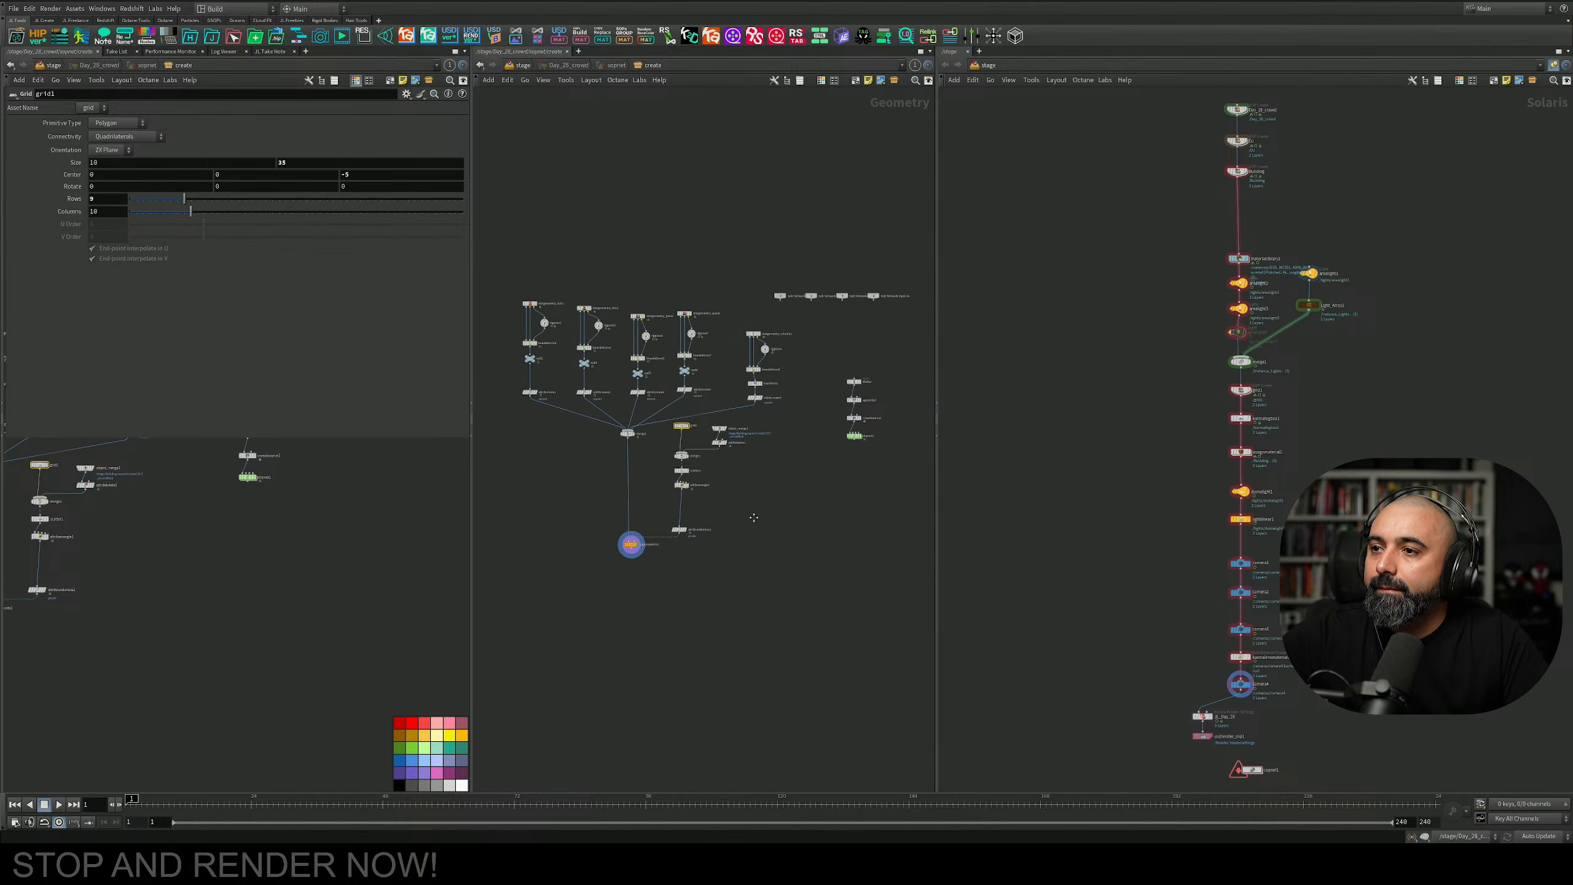
{"action": "scroll", "coordinate": [1117, 544], "scroll_direction": "down", "scroll_amount": 4}
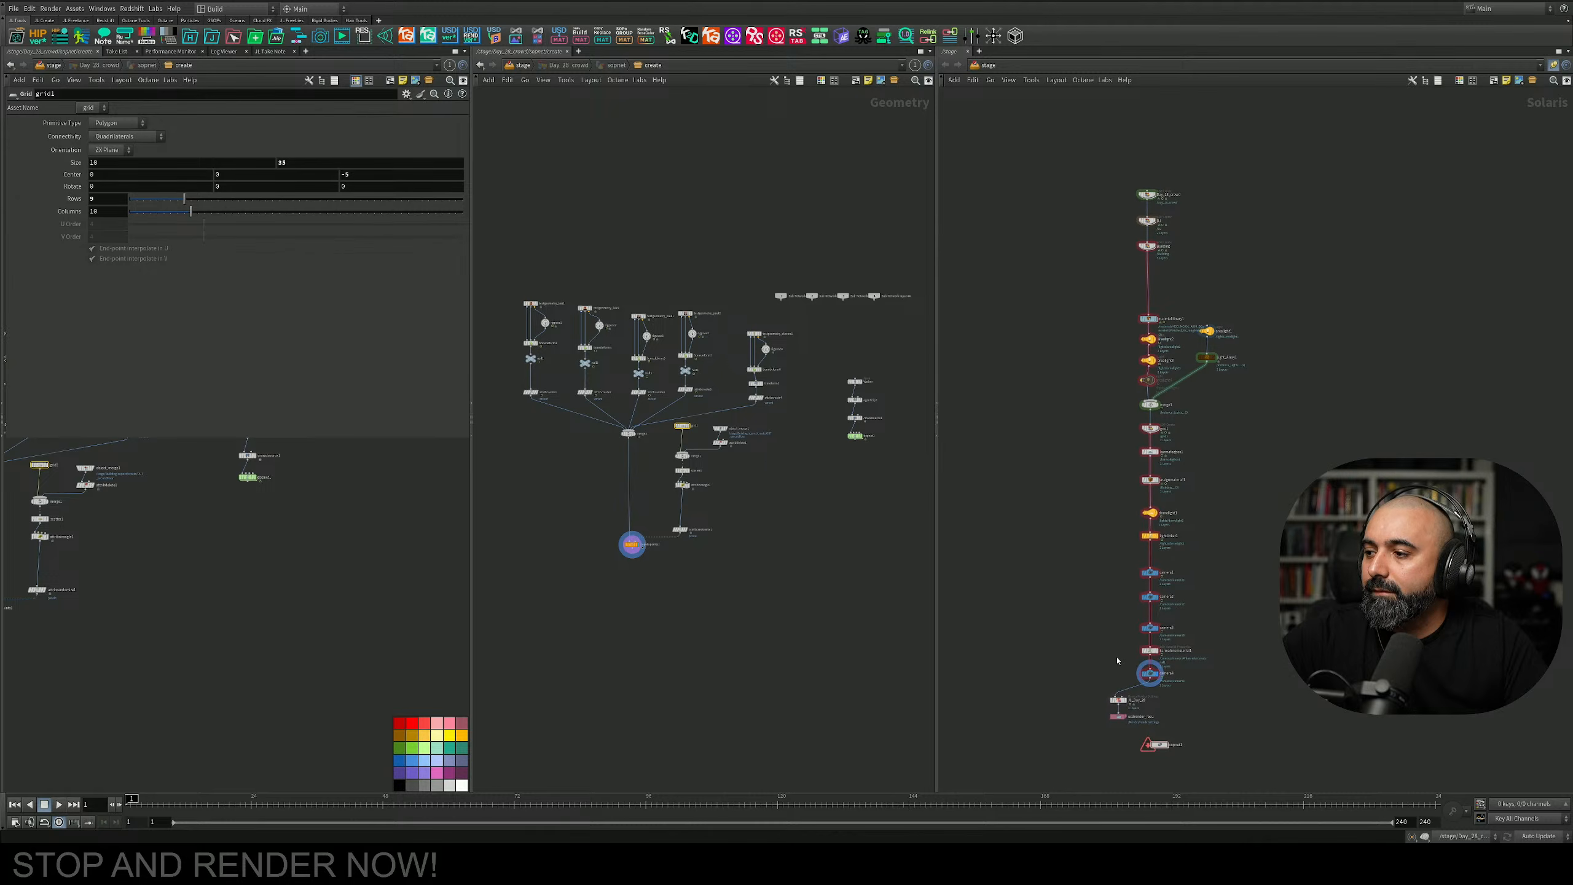
{"action": "key", "text": "super+shift+s"}
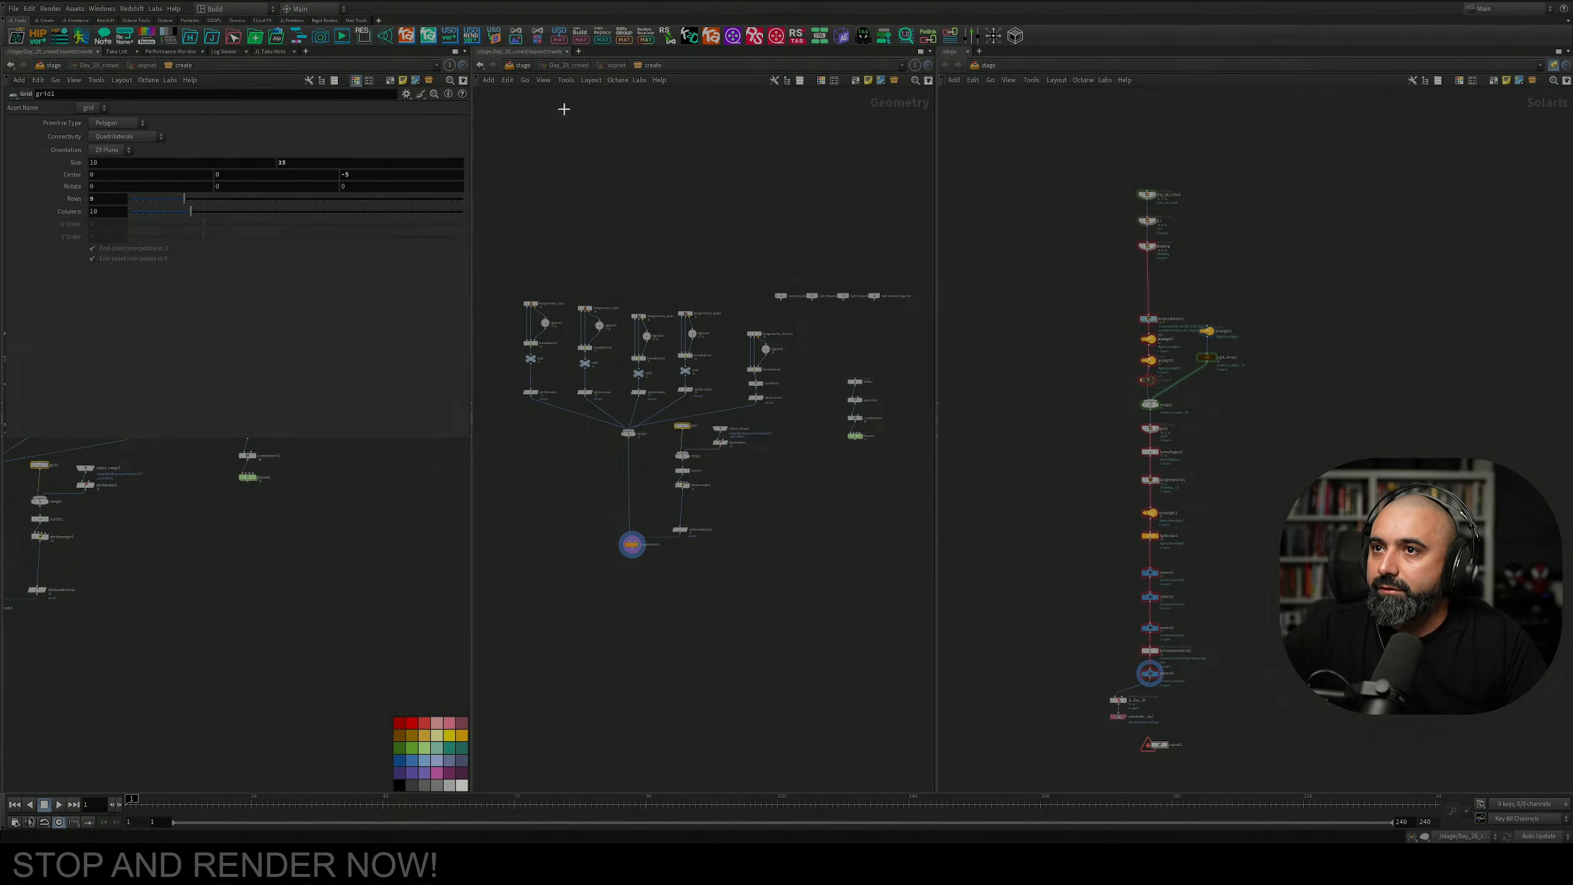
{"action": "left_click_drag", "start_coordinate": [464, 95], "coordinate": [1572, 792]}
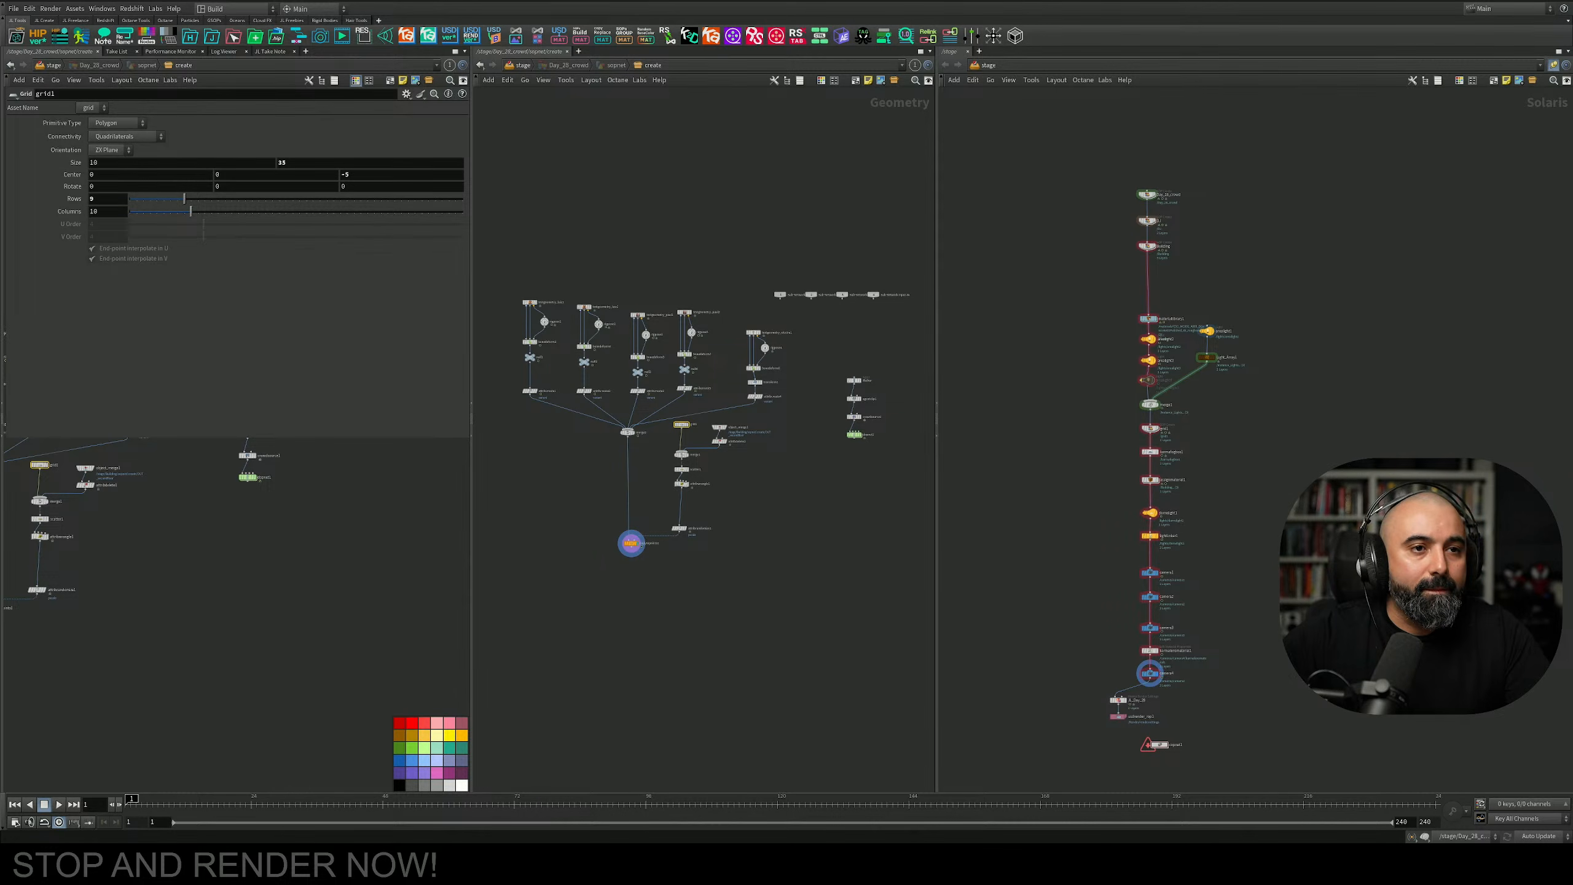
Restore the viewport area, close the two extra network views, widen the network editor and return it to the stage level.
{"action": "left_click", "coordinate": [529, 582]}
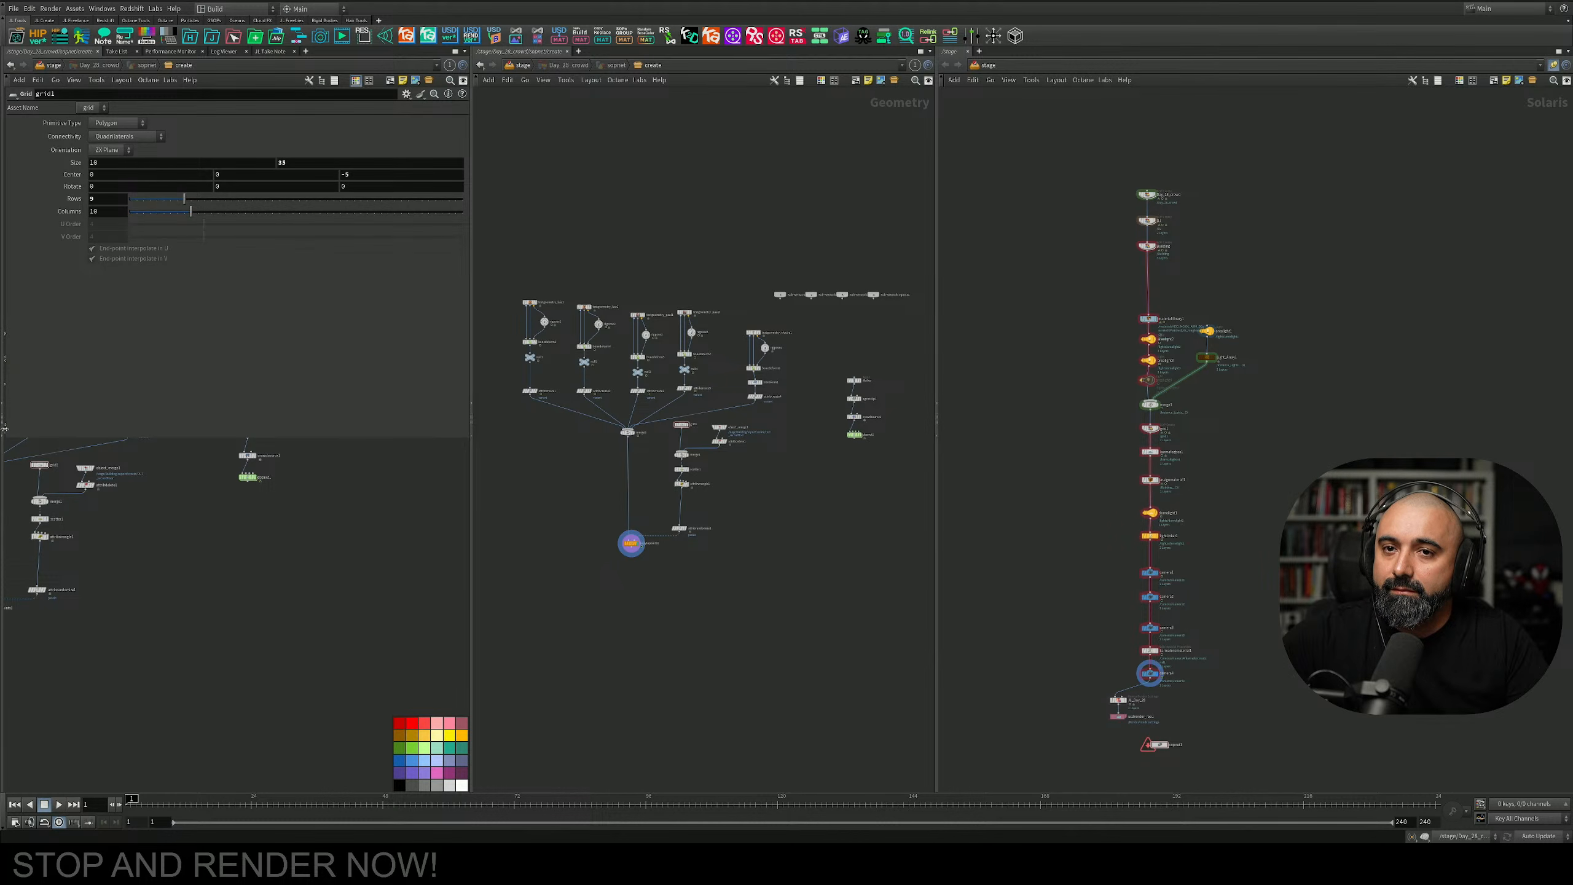
{"action": "left_click", "coordinate": [5, 427]}
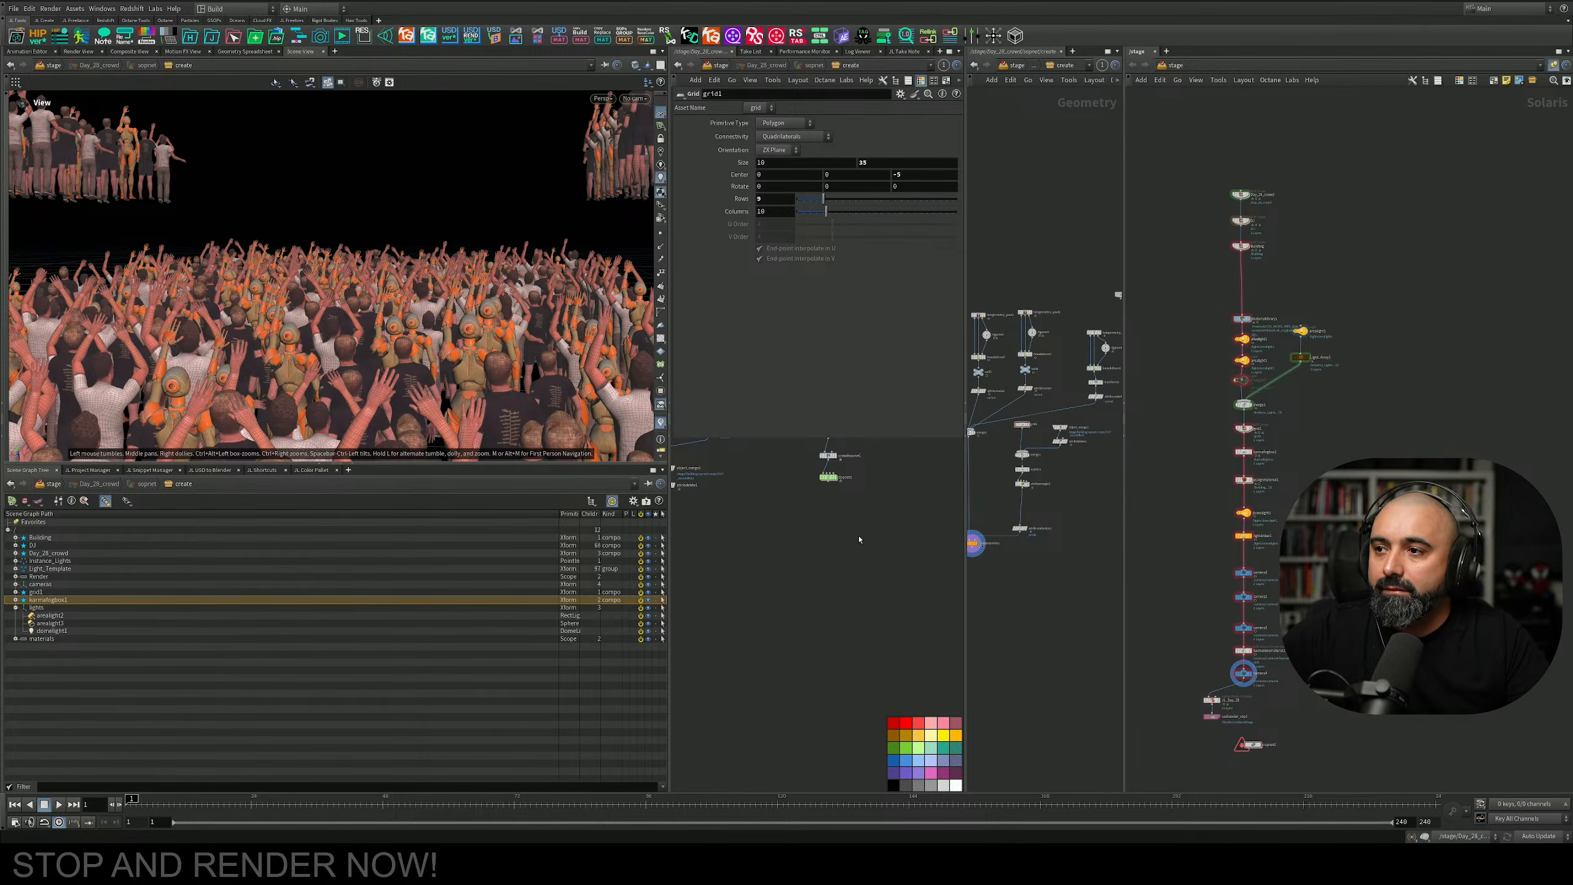
{"action": "middle_click_drag", "start_coordinate": [859, 538], "coordinate": [922, 646]}
{"action": "middle_click_drag", "start_coordinate": [718, 732], "coordinate": [851, 635]}
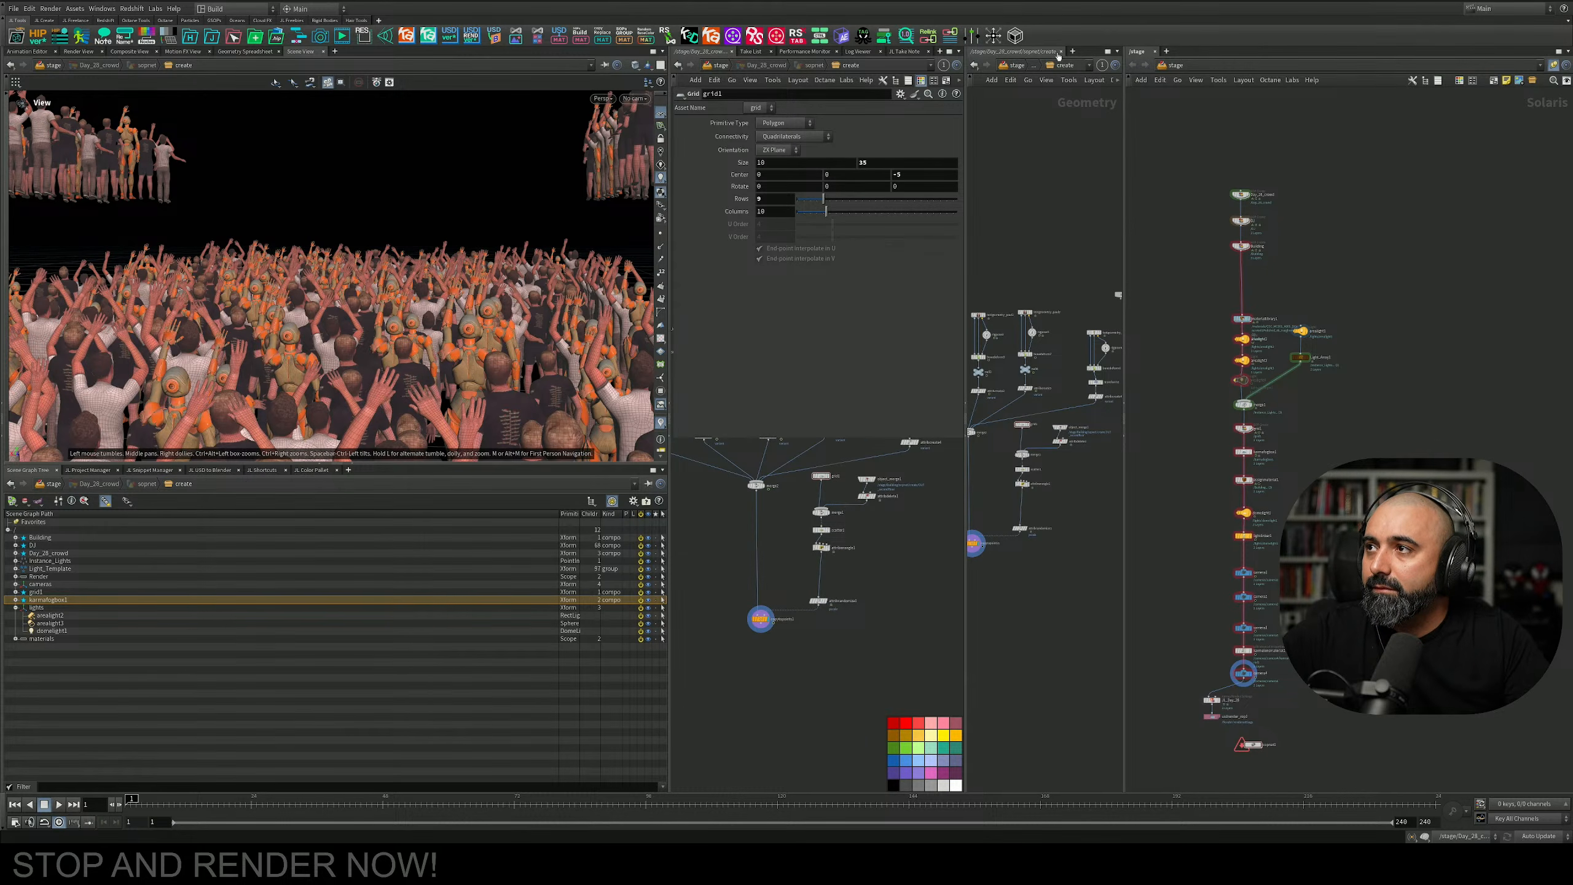
{"action": "left_click", "coordinate": [1060, 51]}
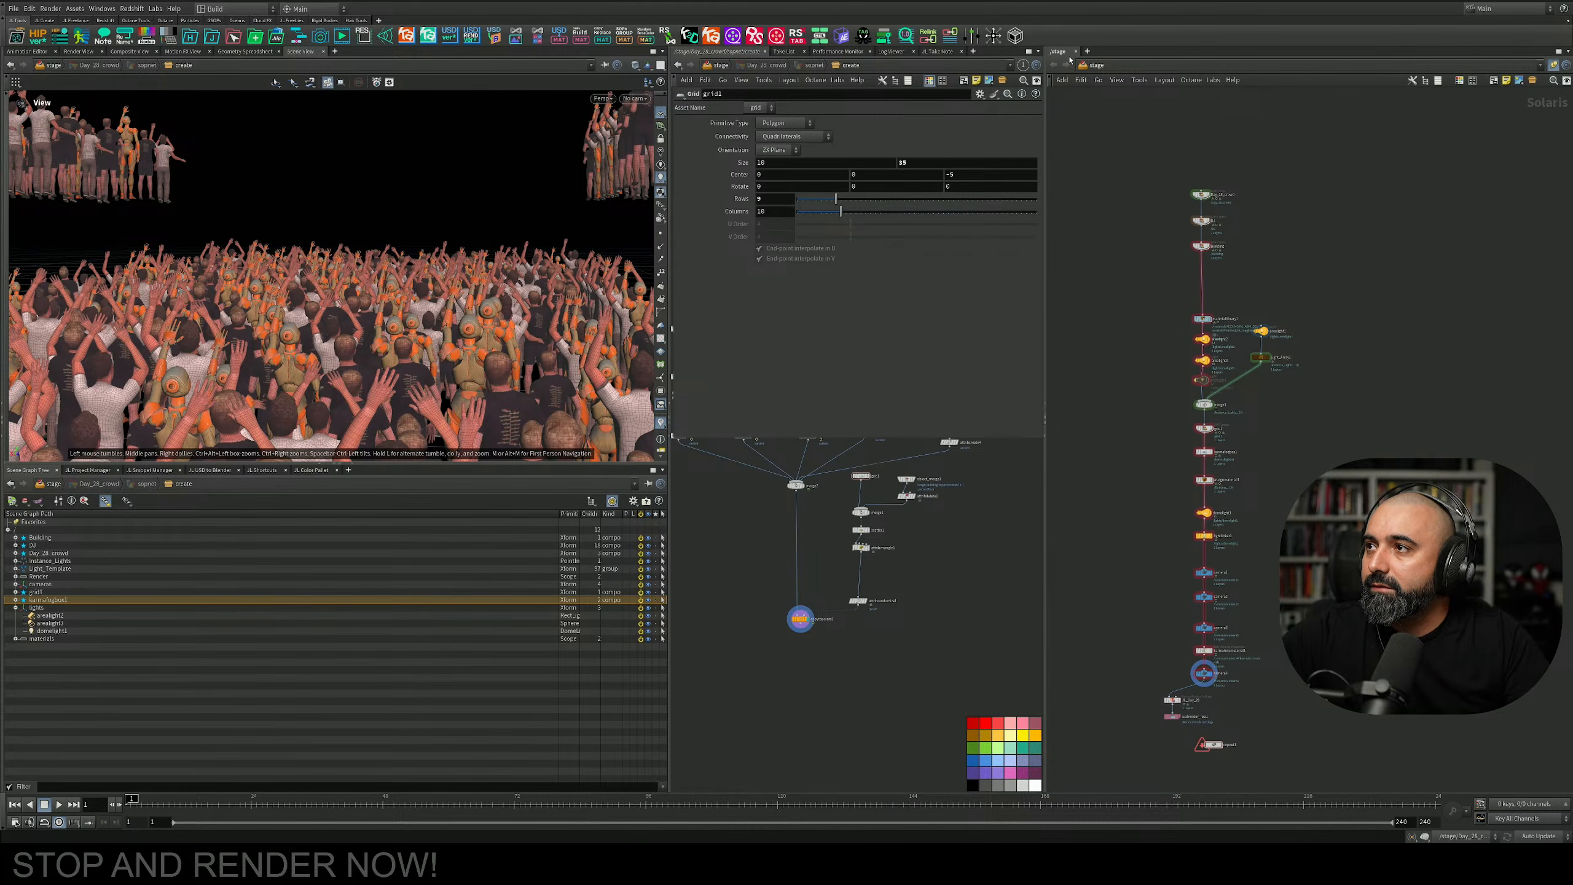
{"action": "left_click", "coordinate": [1075, 51]}
{"action": "left_click_drag", "start_coordinate": [973, 322], "coordinate": [607, 319]}
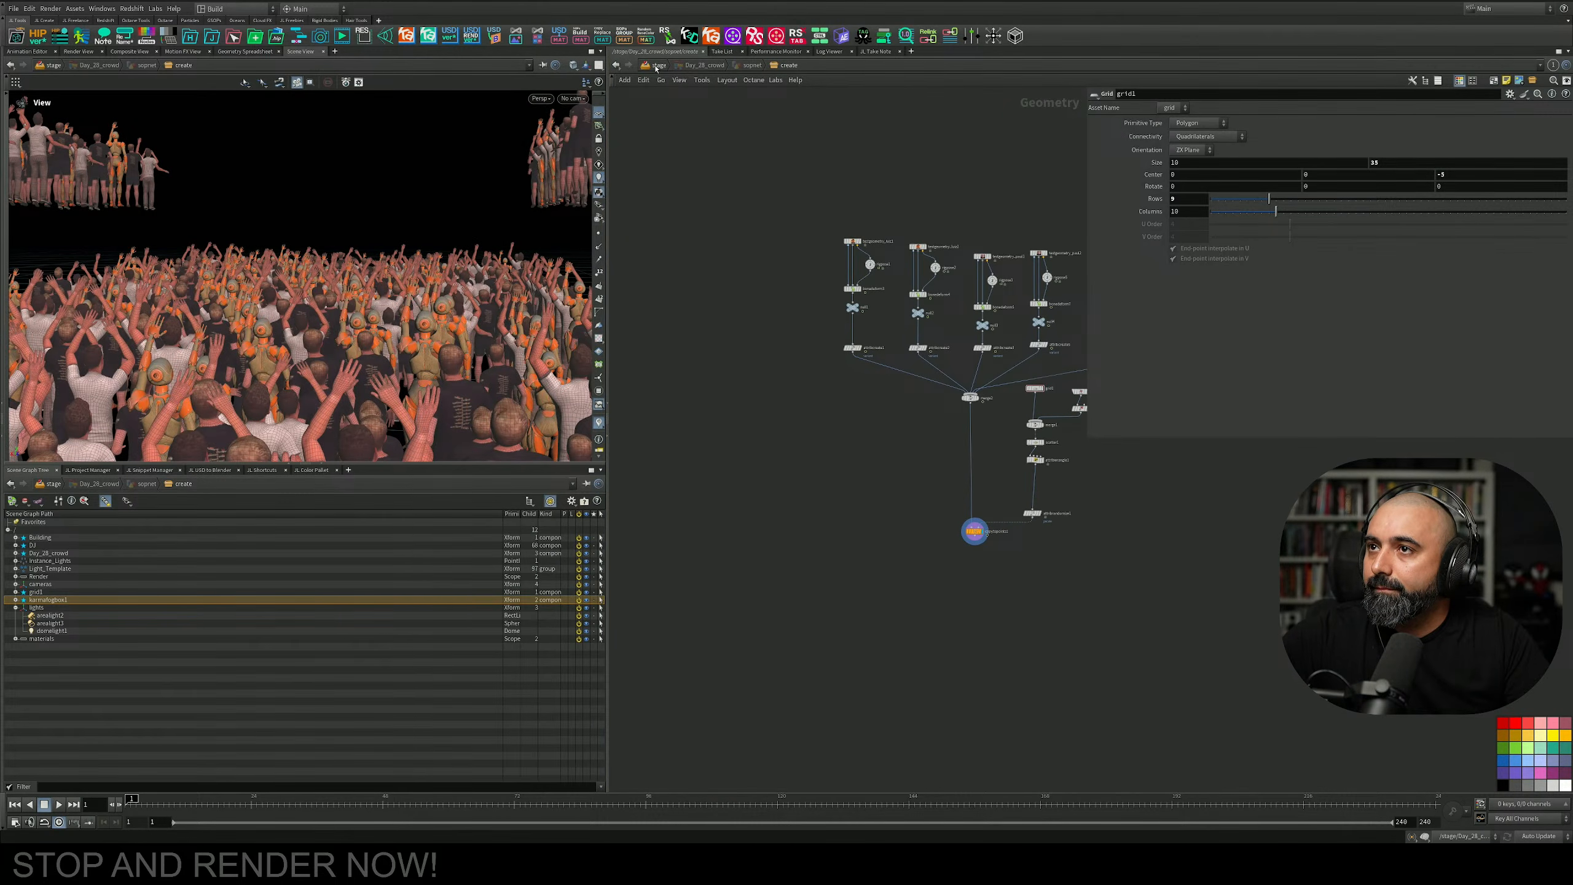
{"action": "left_click", "coordinate": [656, 65]}
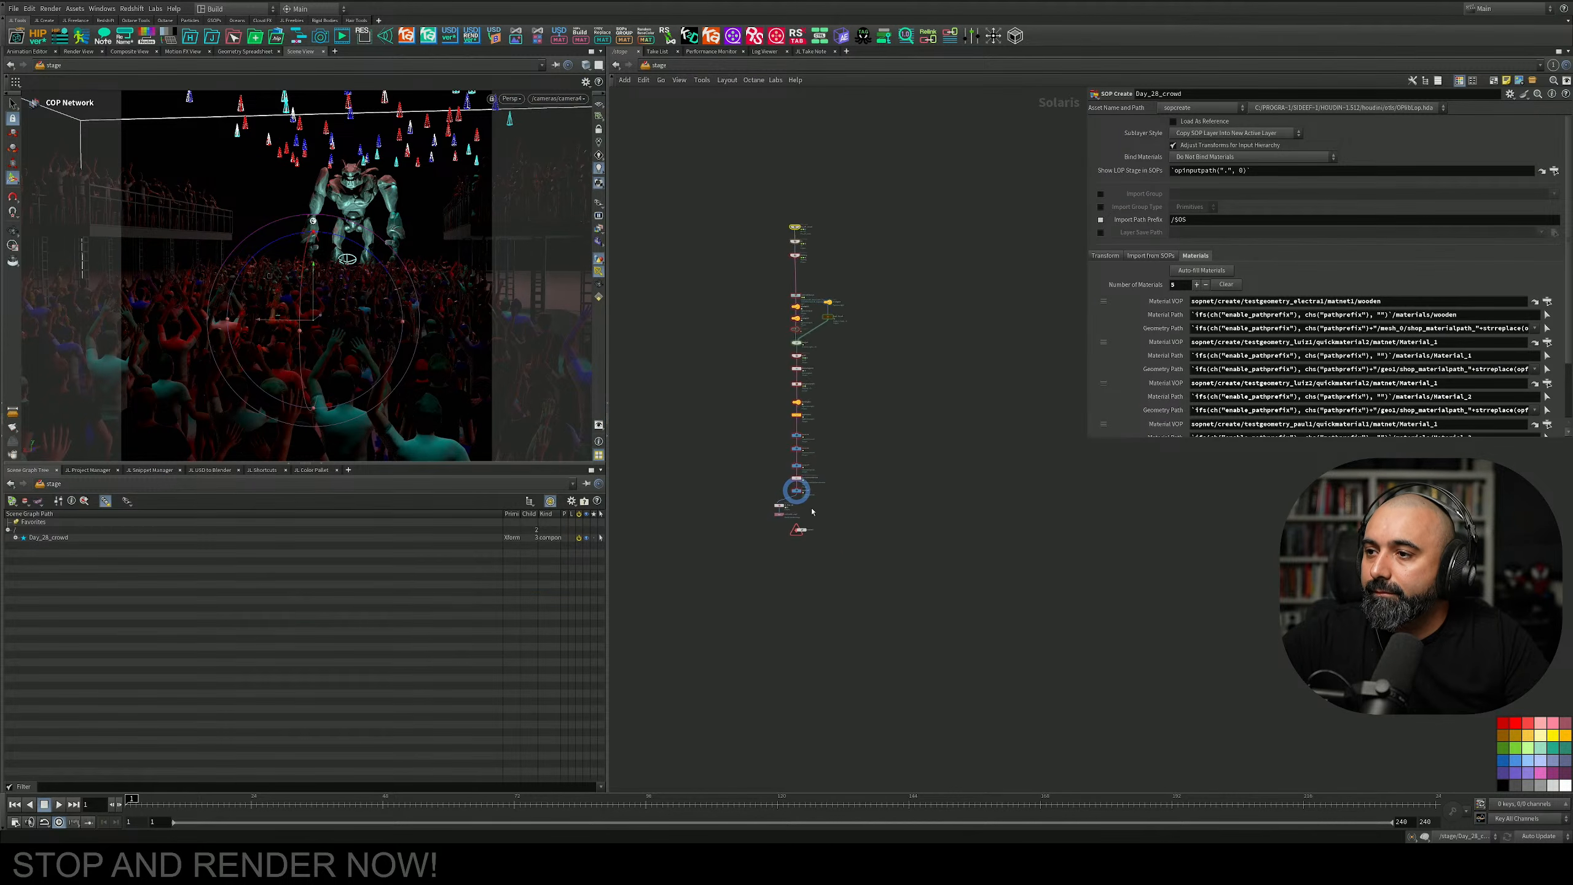
Go back inside copnet1 and add a Contrast node before the chromatic aberration.
{"action": "left_click", "coordinate": [755, 394]}
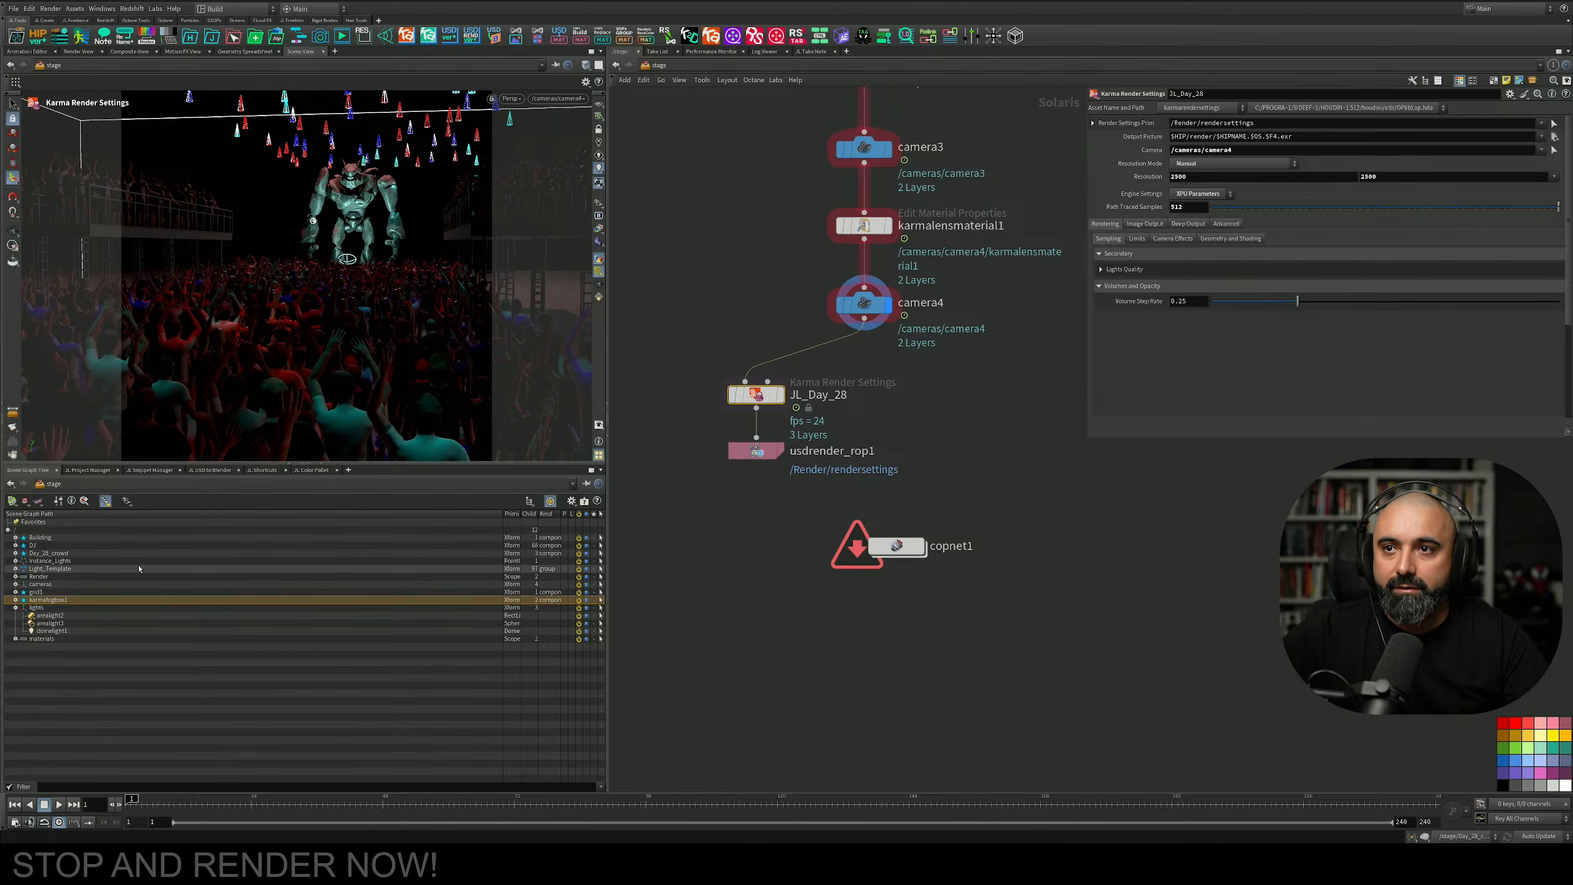
{"action": "double_click", "coordinate": [897, 547]}
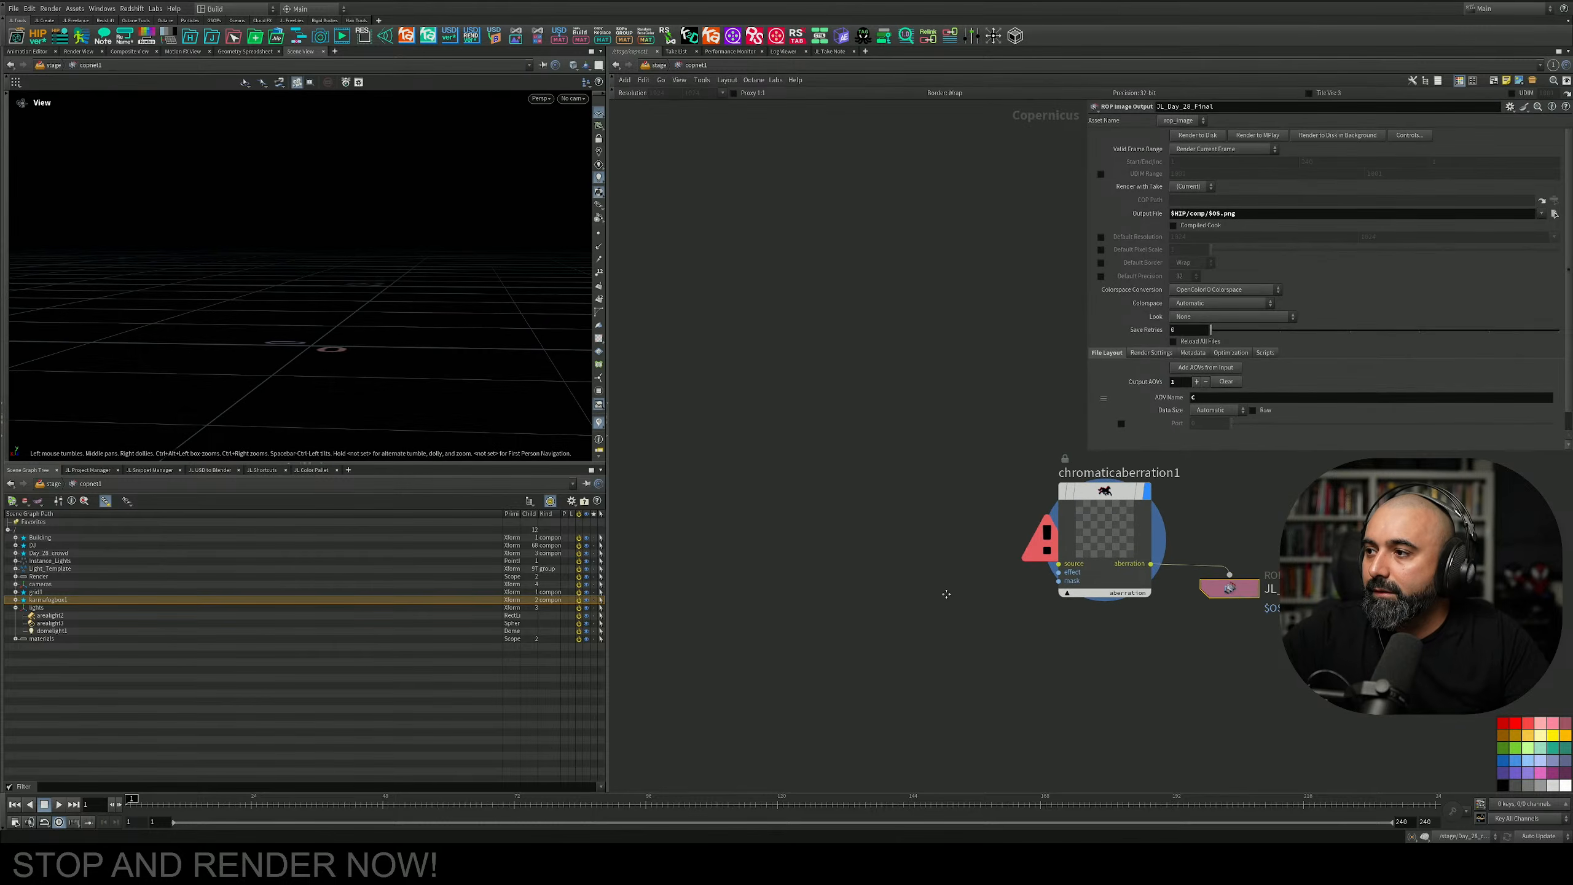
{"action": "key", "text": "Tab"}
{"action": "type", "text": "chro"}
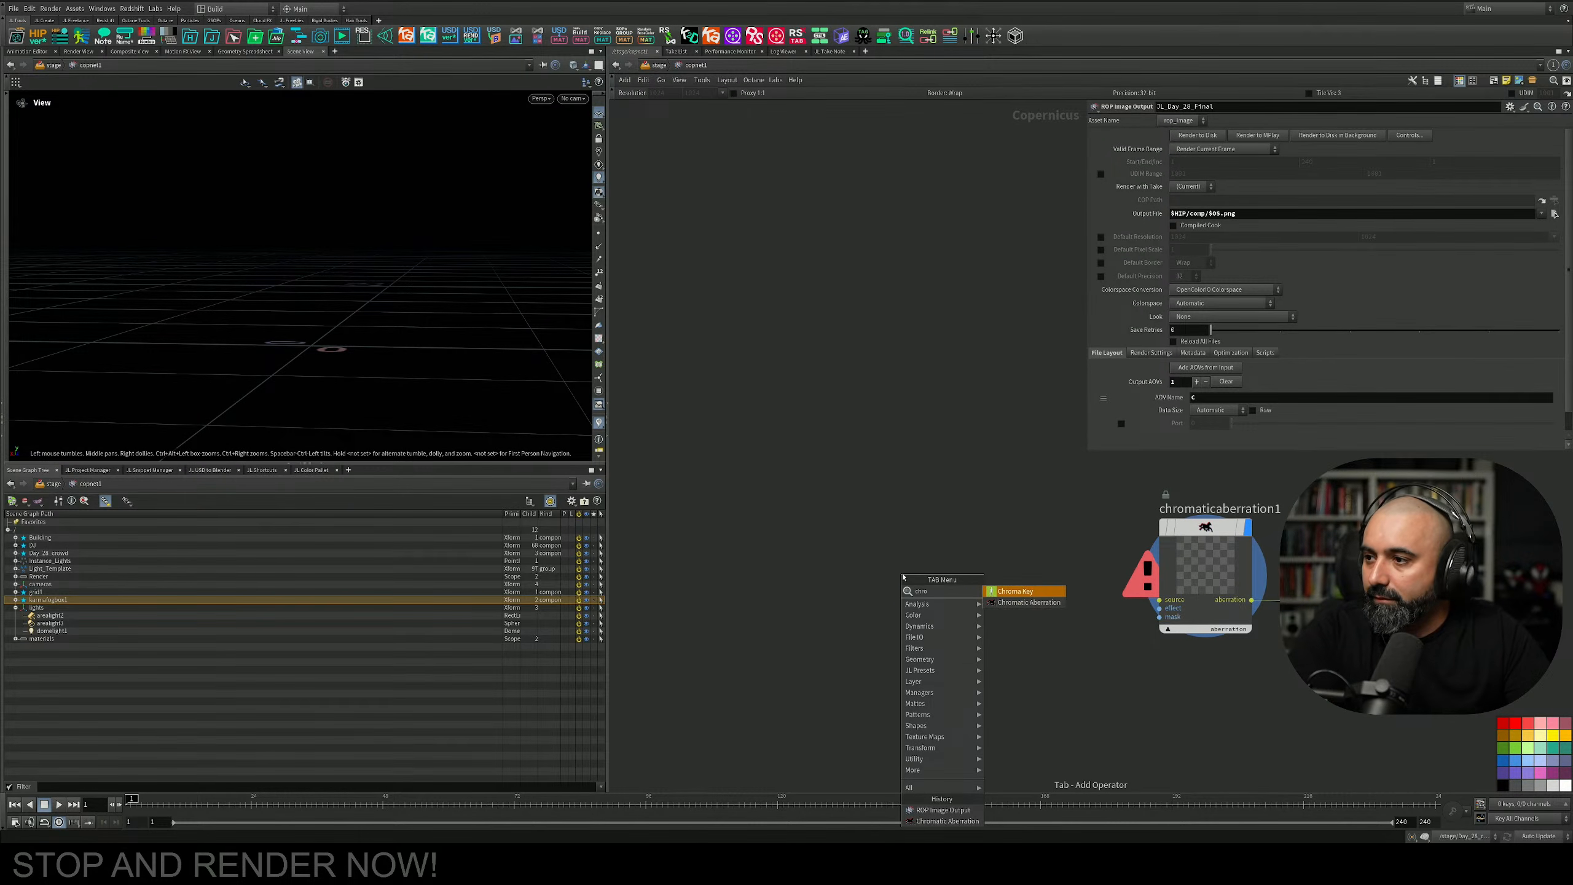
{"action": "key", "text": "BackSpace"}
{"action": "key", "text": "BackSpace"}
{"action": "type", "text": "ons"}
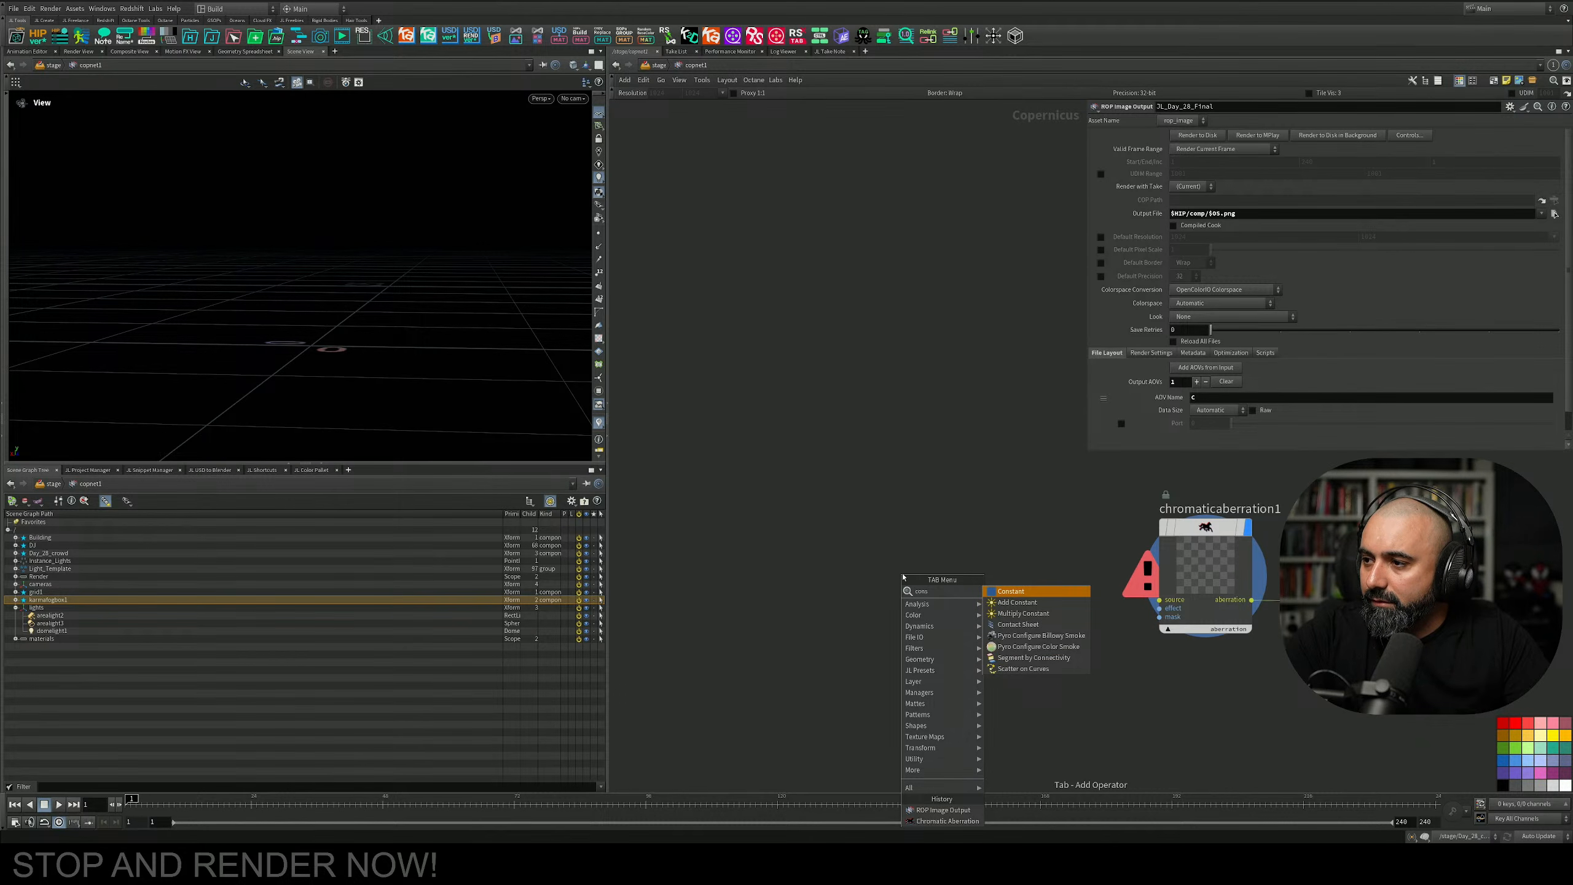
{"action": "key", "text": "BackSpace"}
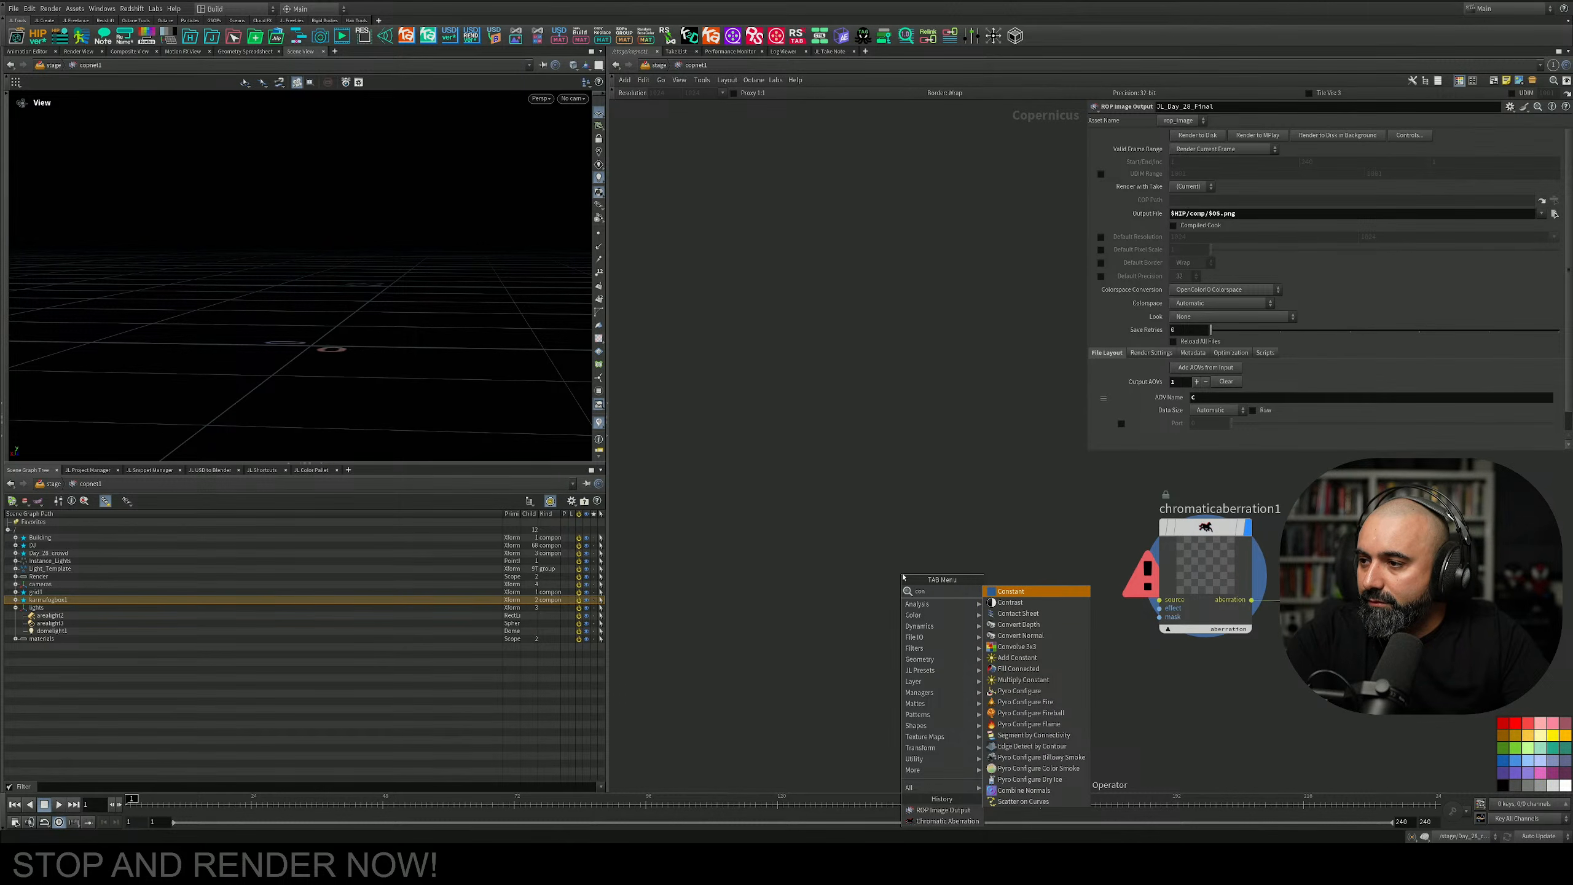
{"action": "key", "text": "Return"}
{"action": "left_click", "coordinate": [903, 576]}
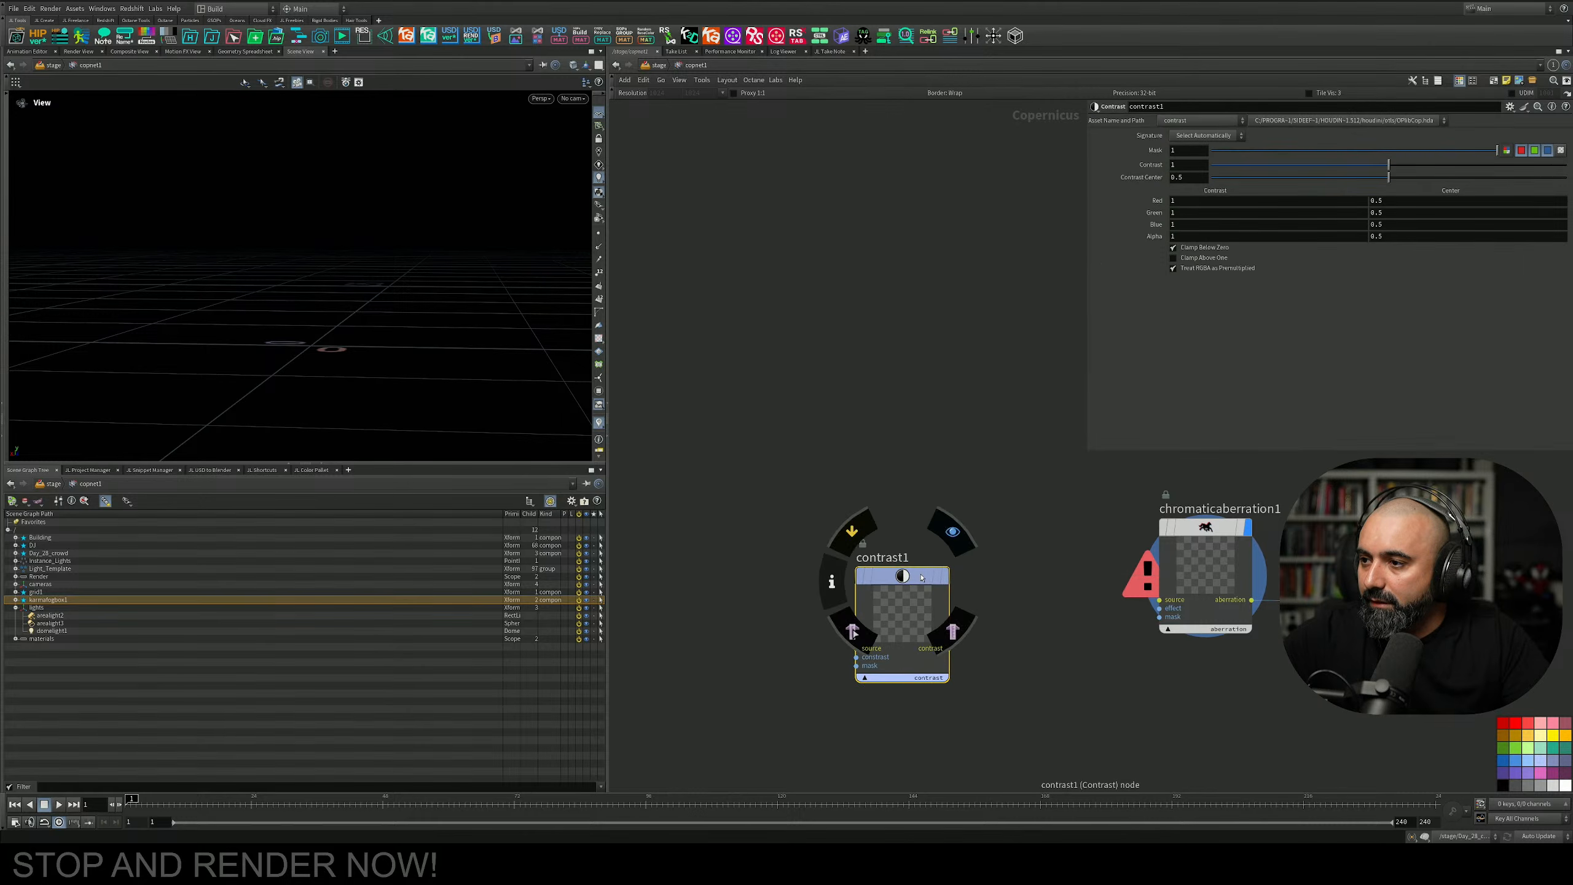
Add a Bright node and wire the contrast output through it into the chromatic aberration source.
{"action": "key", "text": "Tab"}
{"action": "type", "text": "br"}
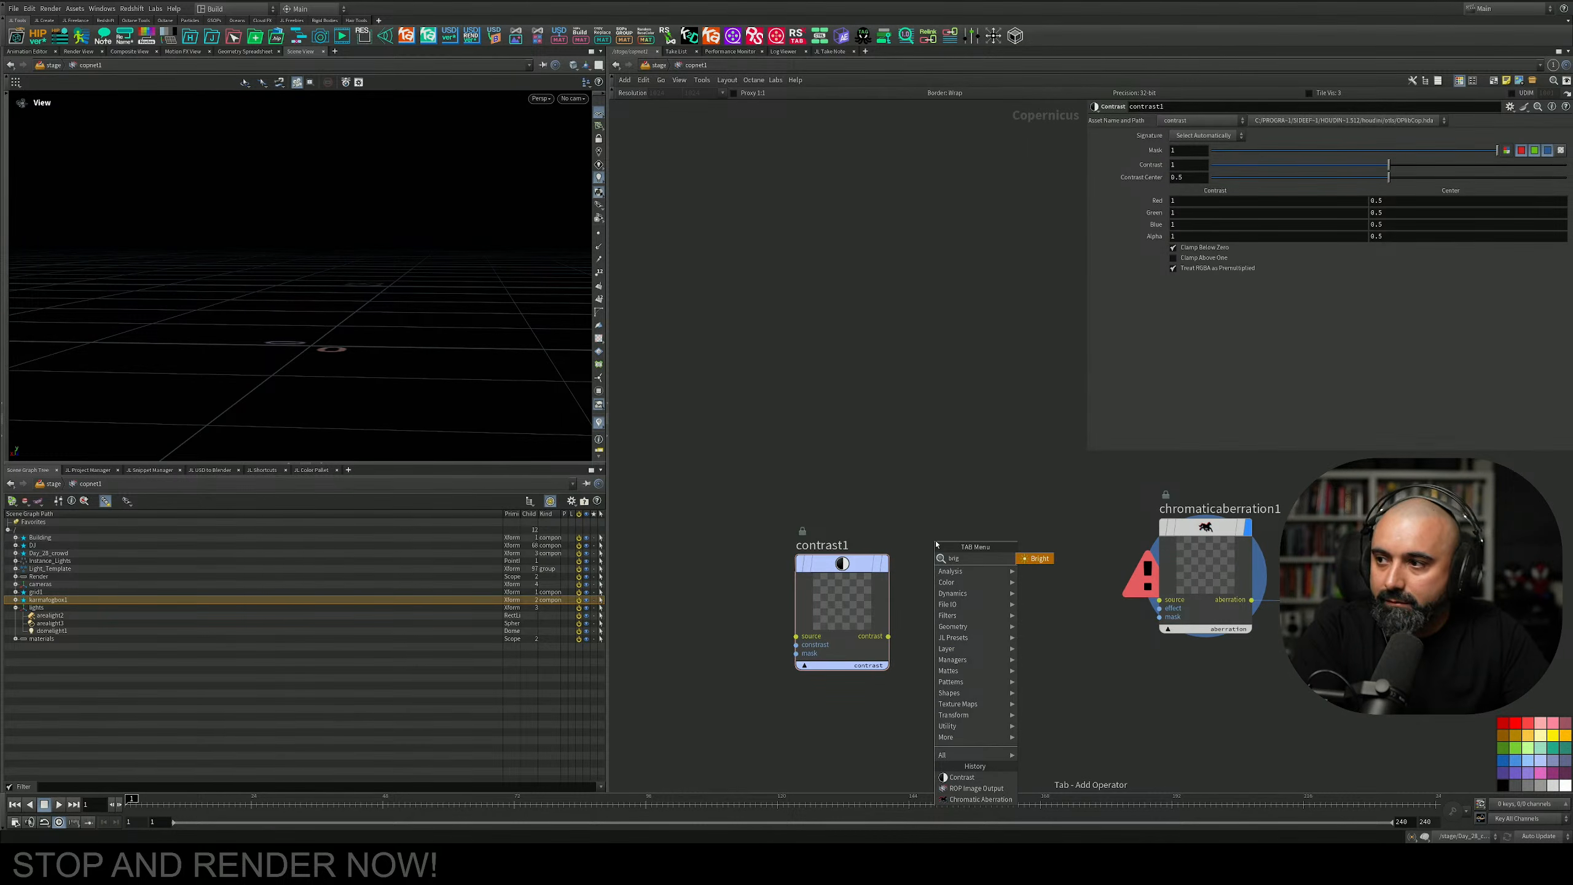
{"action": "key", "text": "Return"}
{"action": "left_click", "coordinate": [966, 573]}
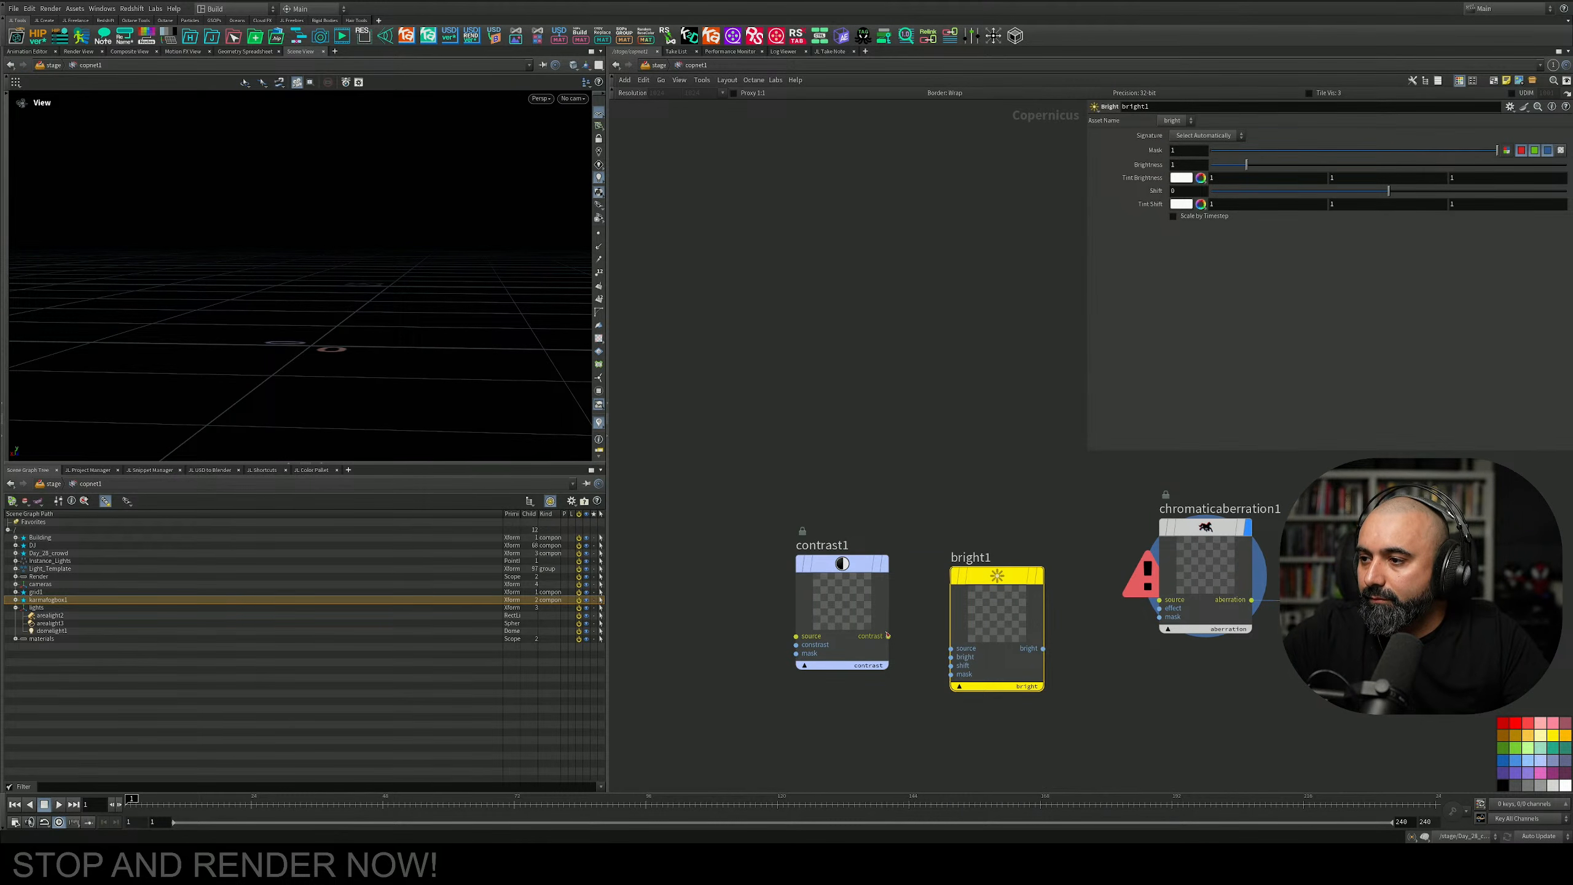
{"action": "left_click", "coordinate": [888, 636]}
{"action": "left_click", "coordinate": [950, 649]}
{"action": "left_click", "coordinate": [1042, 648]}
{"action": "left_click", "coordinate": [1159, 599]}
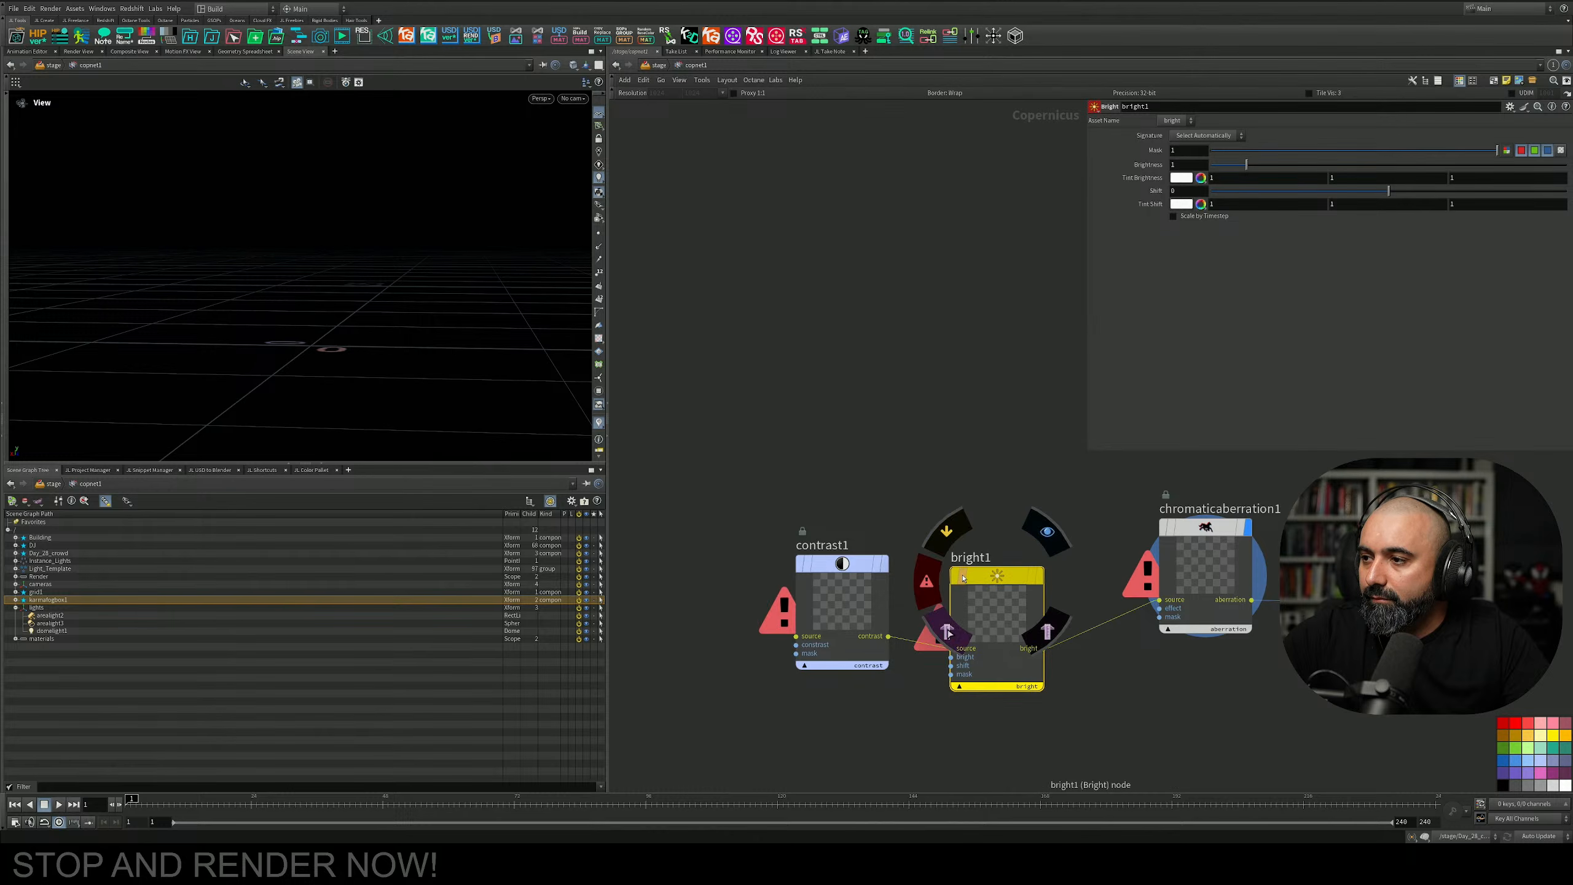
Line up the contrast, bright and chromatic aberration nodes in a row and set the Global Distortion Scale to 0.0231.
{"action": "left_click_drag", "start_coordinate": [997, 579], "coordinate": [1026, 551]}
{"action": "left_click_drag", "start_coordinate": [855, 556], "coordinate": [882, 540]}
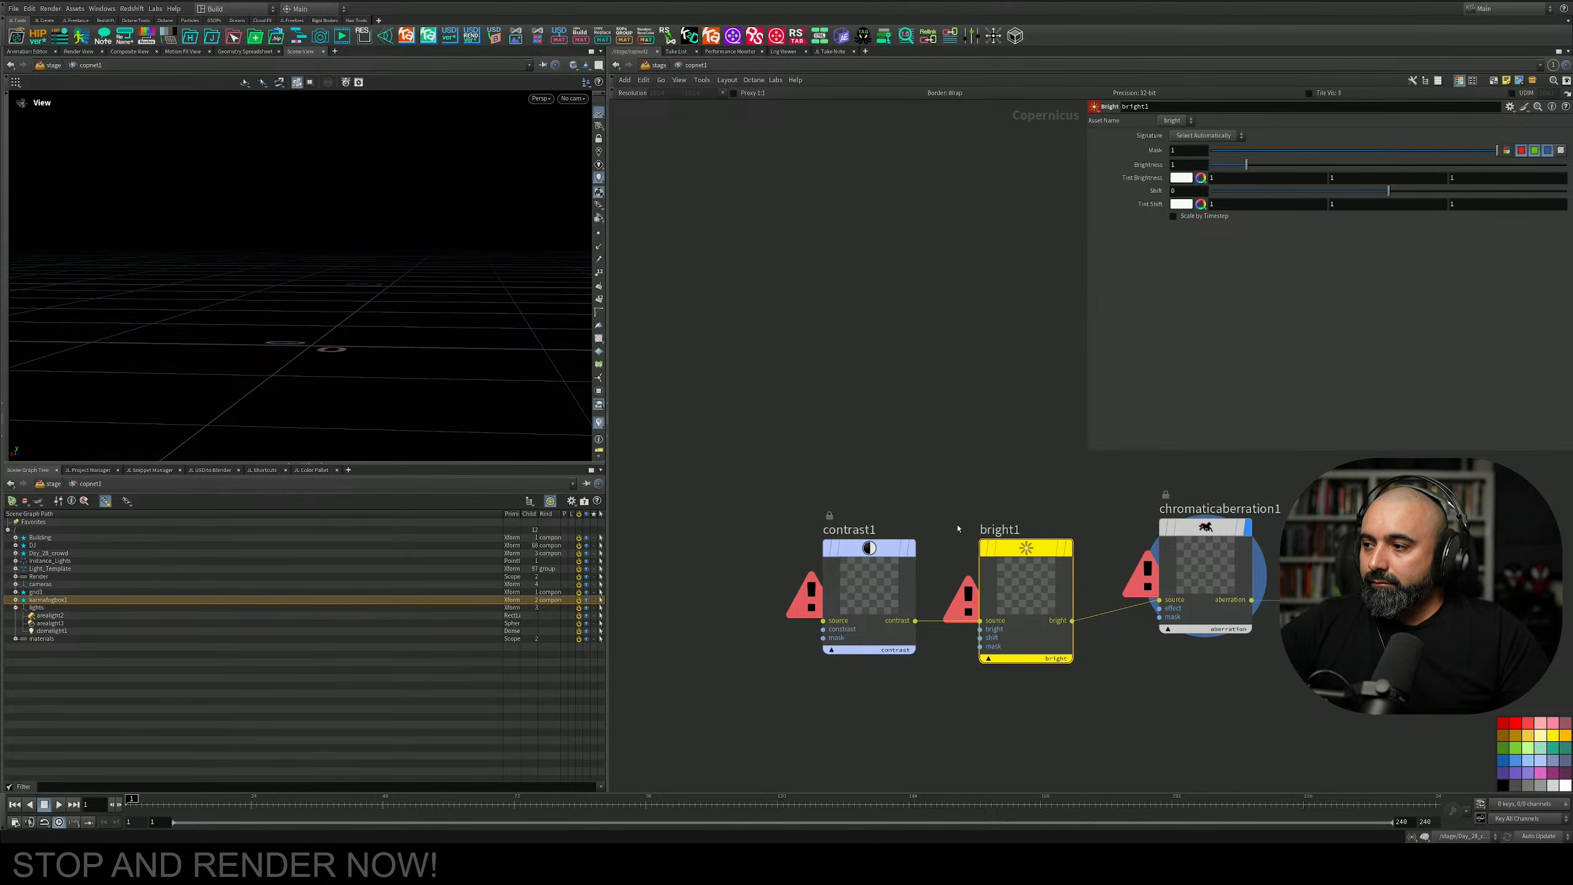
{"action": "left_click_drag", "start_coordinate": [1047, 547], "coordinate": [1056, 523]}
{"action": "left_click_drag", "start_coordinate": [887, 547], "coordinate": [899, 522]}
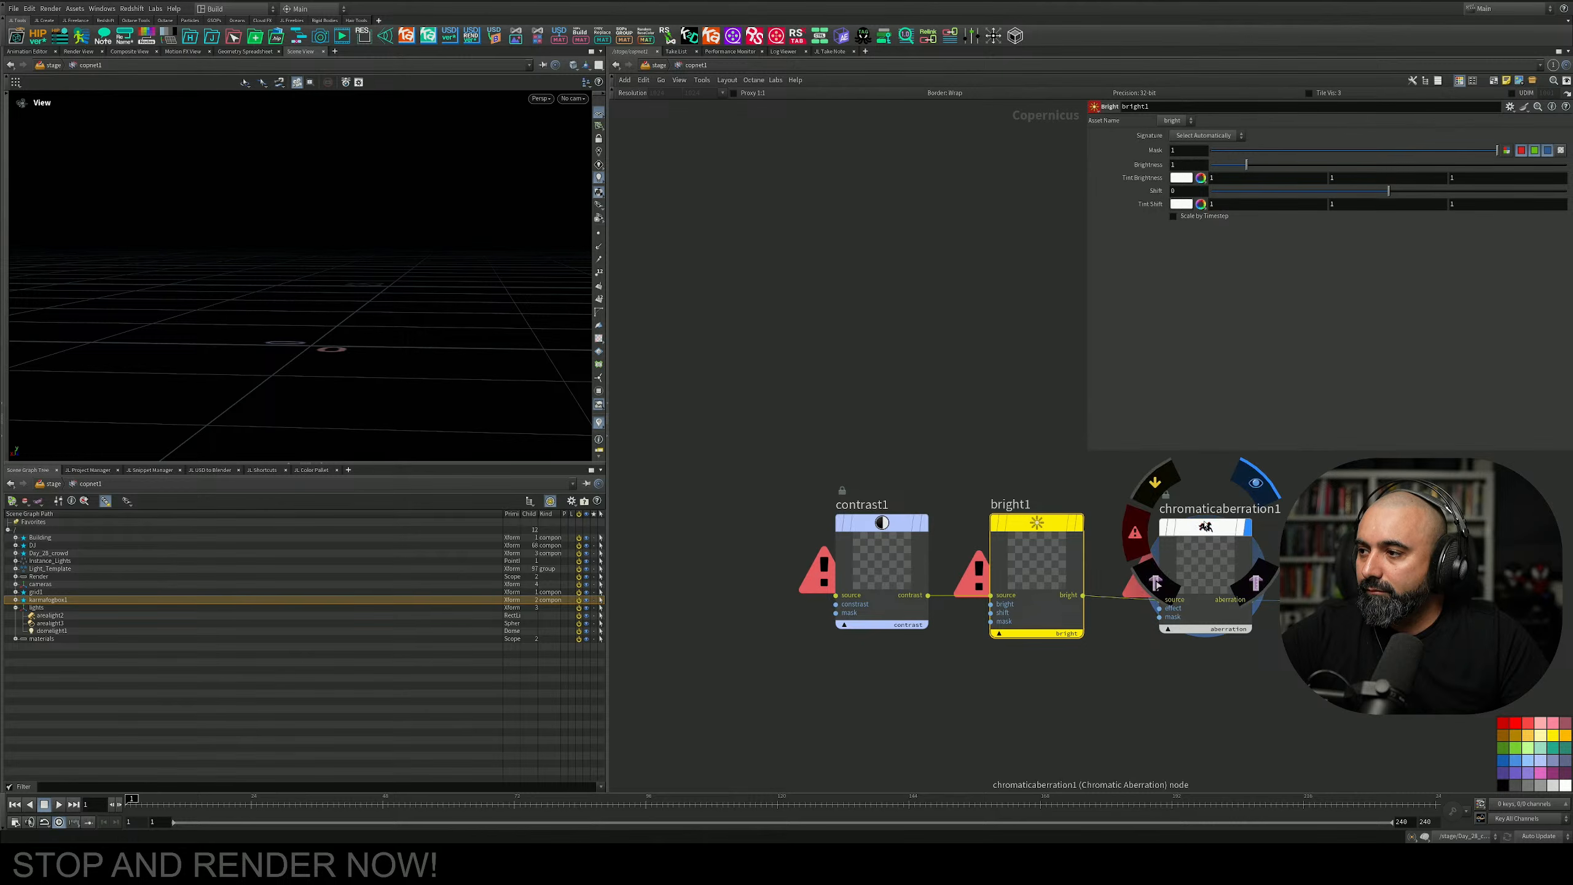
{"action": "left_click_drag", "start_coordinate": [1155, 583], "coordinate": [1140, 584]}
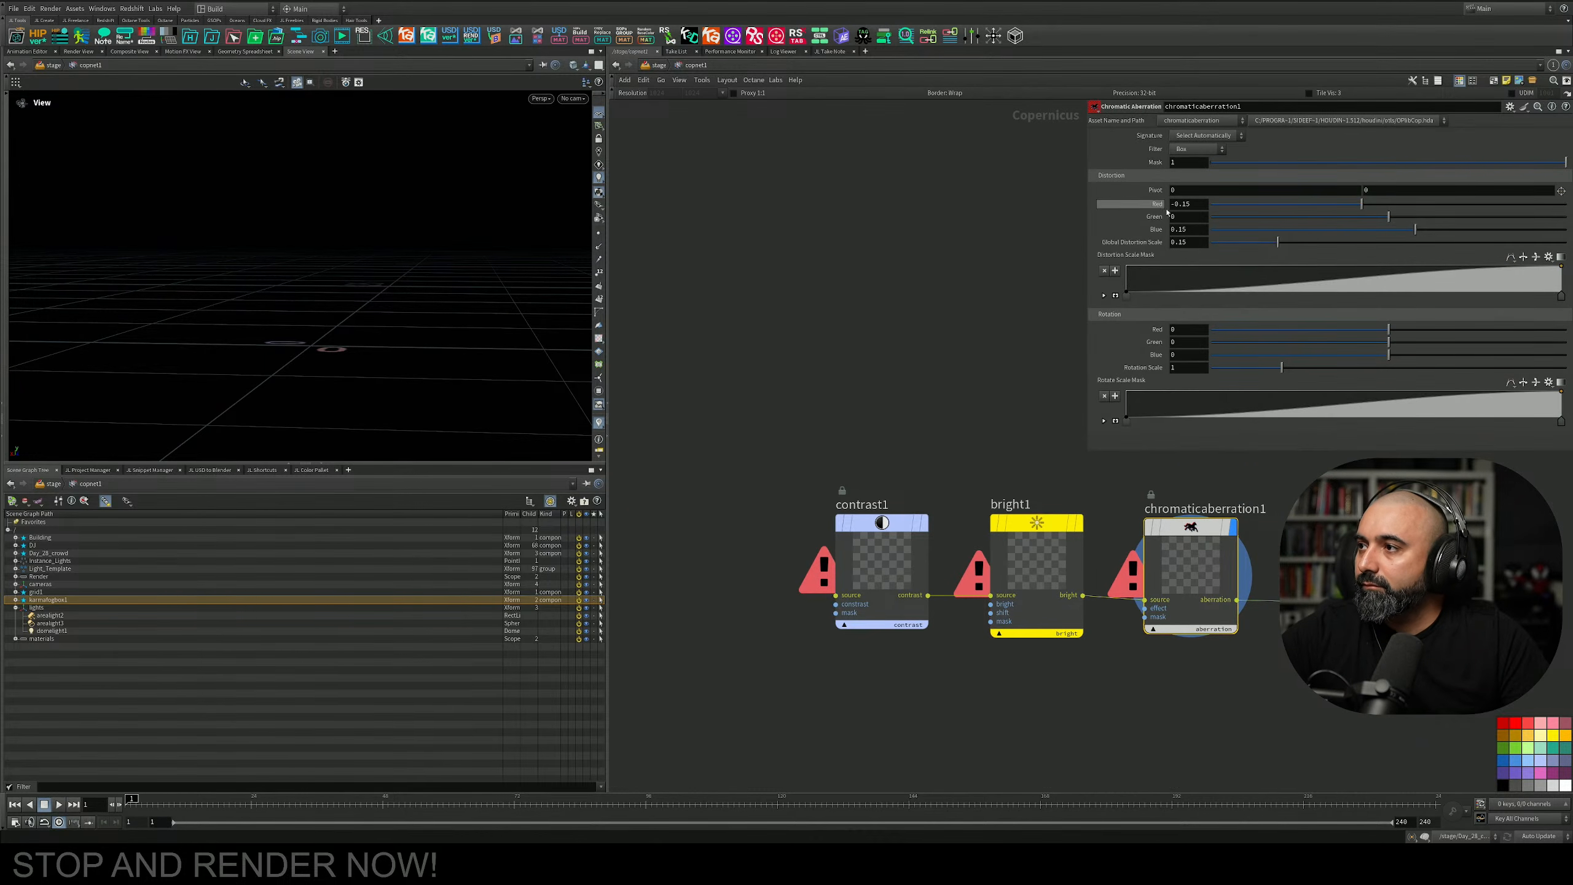
{"action": "left_click_drag", "start_coordinate": [1277, 241], "coordinate": [1221, 242]}
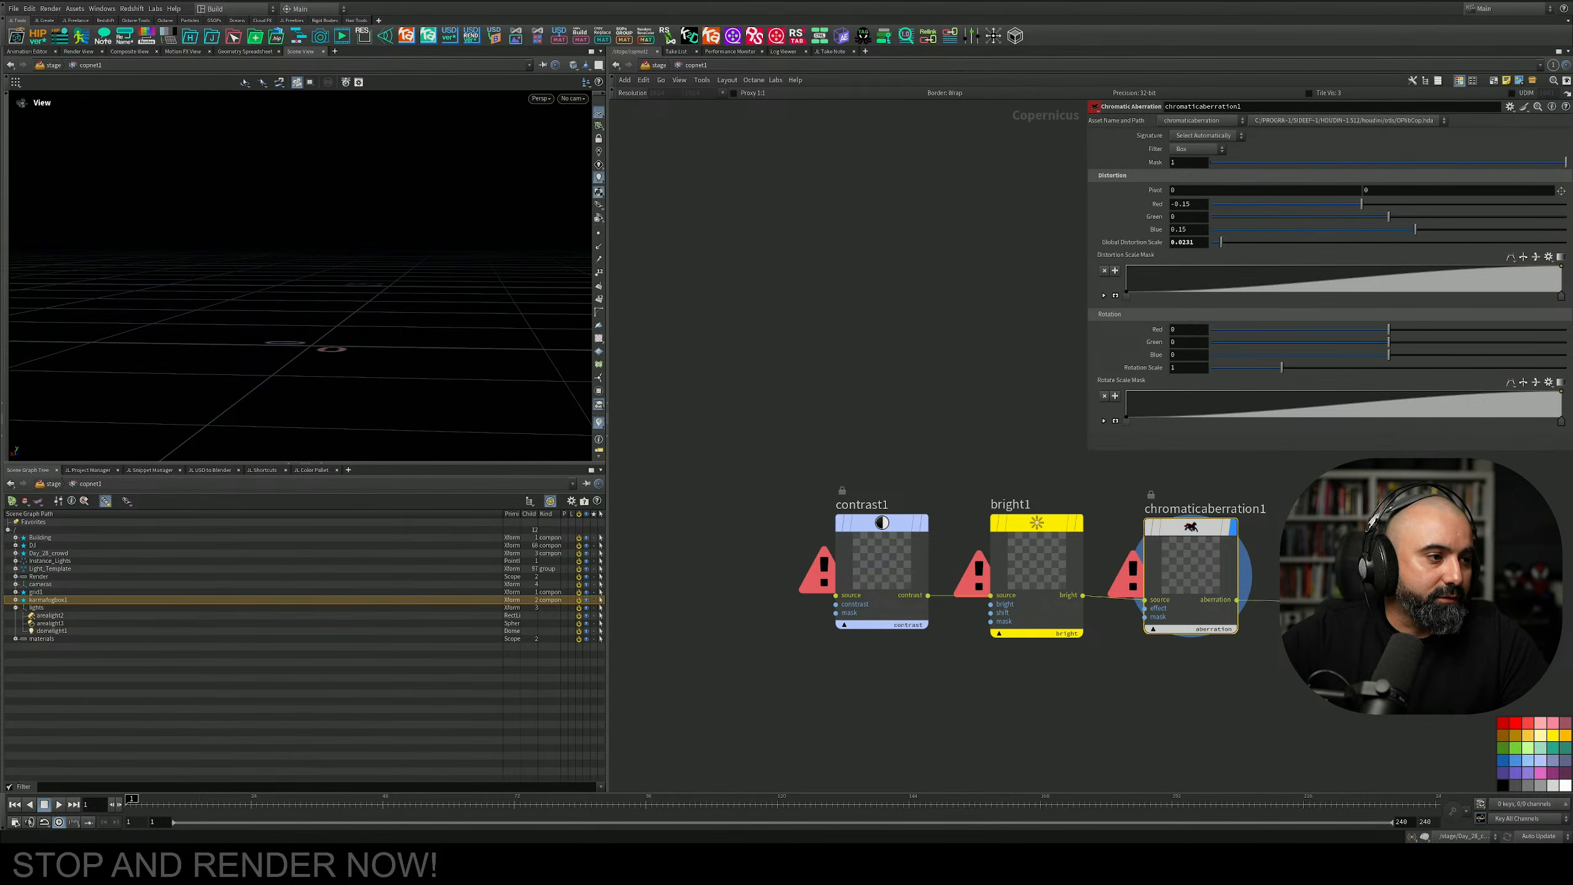
Bring the rendered crowds_v003.JL_Day_28.0001.exr into the COP network as a File node before the contrast node.
{"action": "left_click_drag", "start_coordinate": [151, 612], "coordinate": [707, 533]}
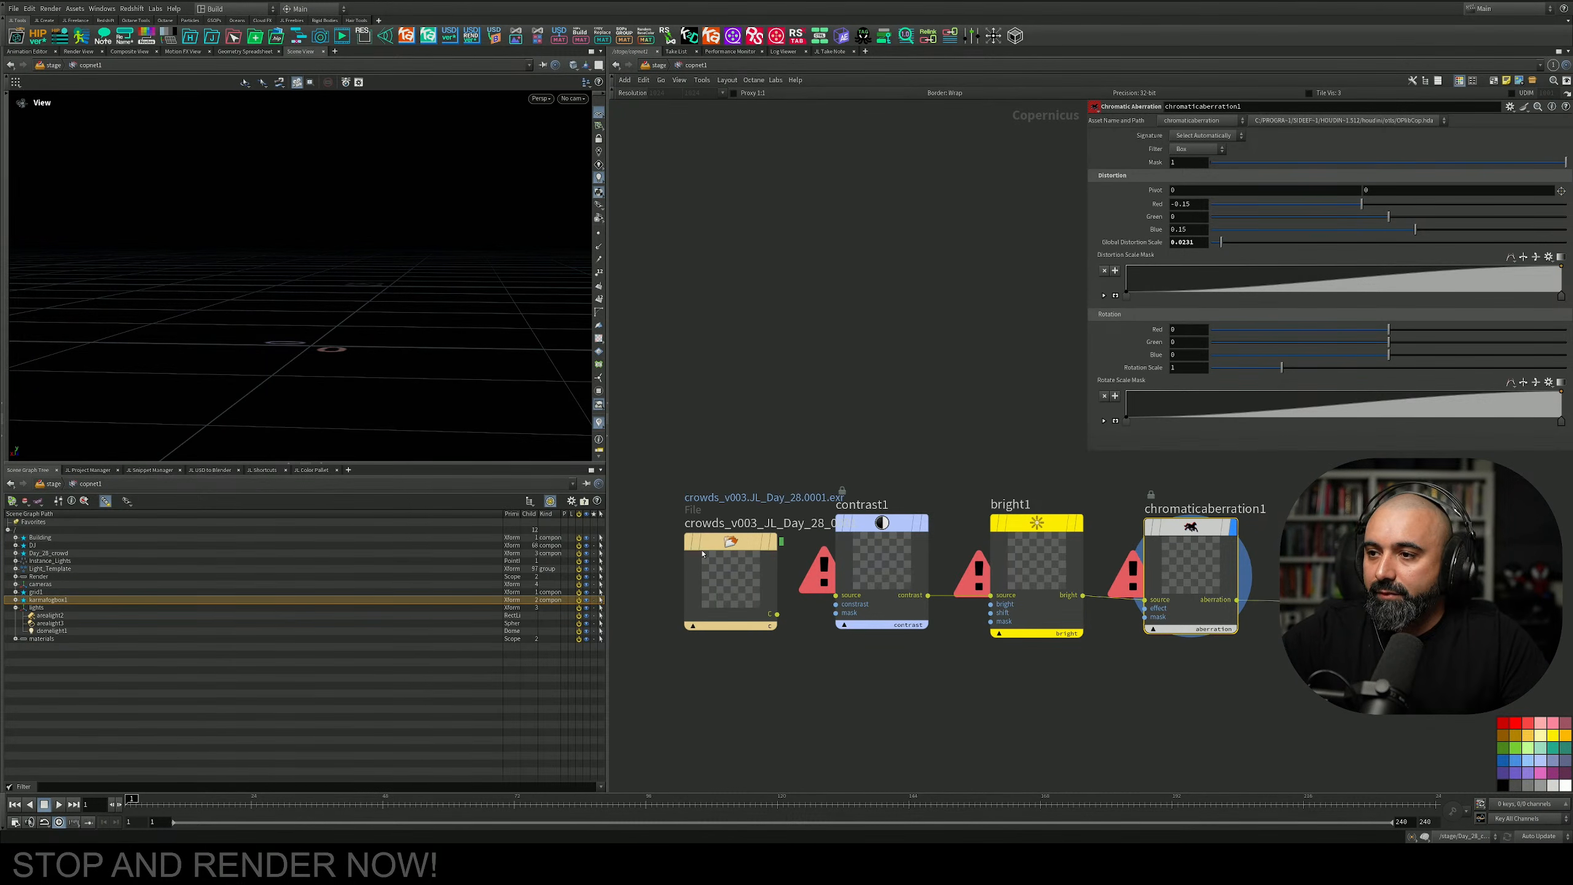
Wire the crowd EXR file node's output into the contrast node's source and show the composited image in the Composite View.
{"action": "left_click_drag", "start_coordinate": [777, 614], "coordinate": [804, 595]}
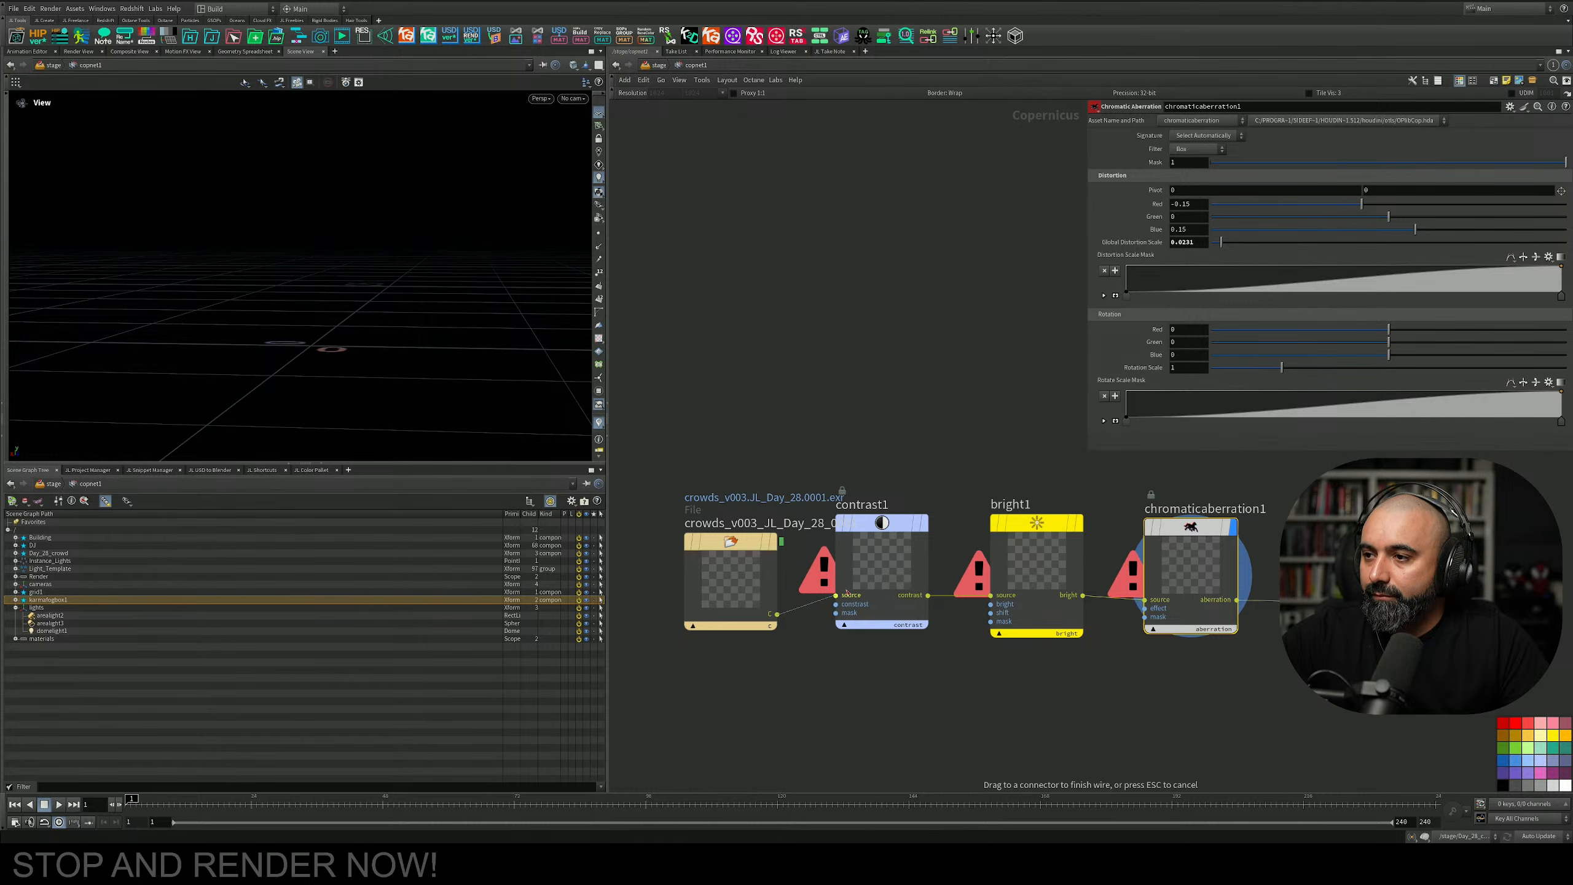
{"action": "left_click", "coordinate": [135, 52]}
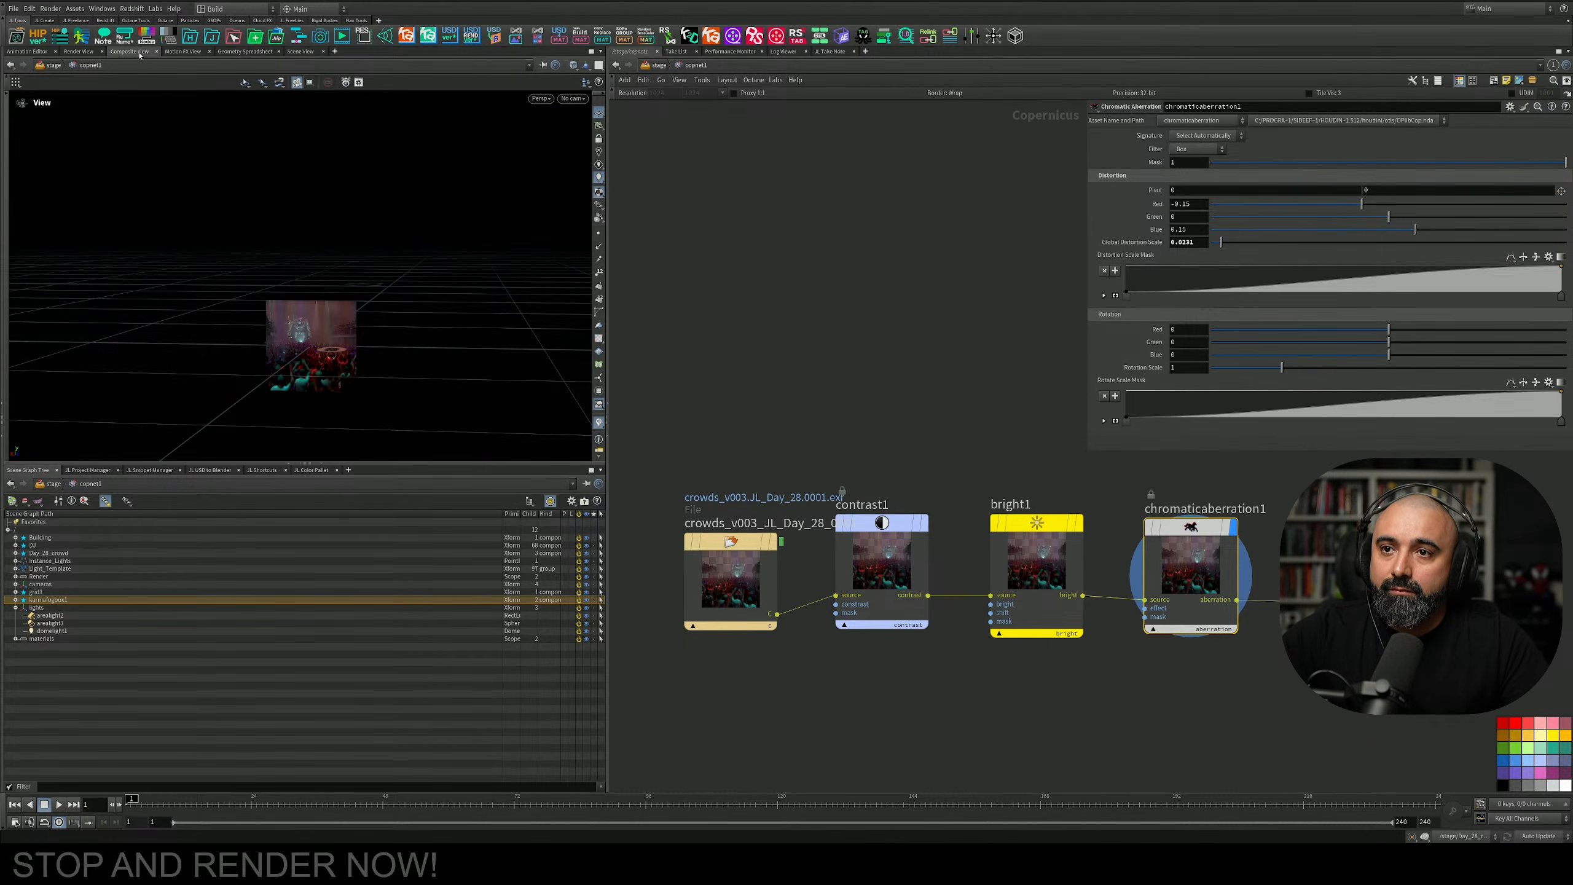
{"action": "scroll", "coordinate": [328, 269], "scroll_direction": "down", "scroll_amount": 6}
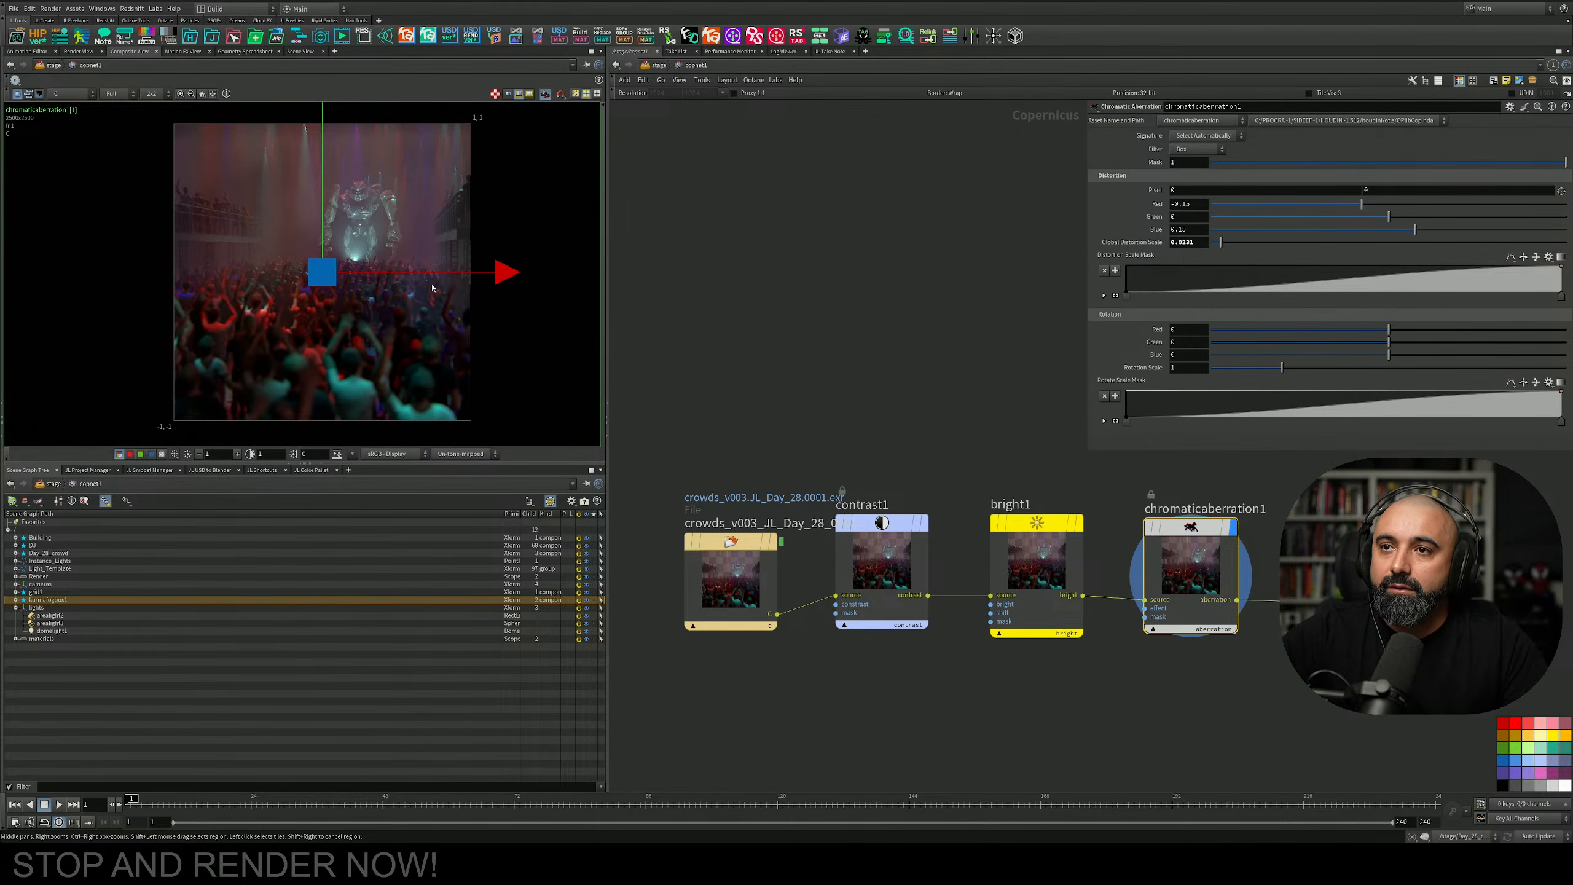
{"action": "middle_click_drag", "start_coordinate": [457, 290], "coordinate": [436, 288]}
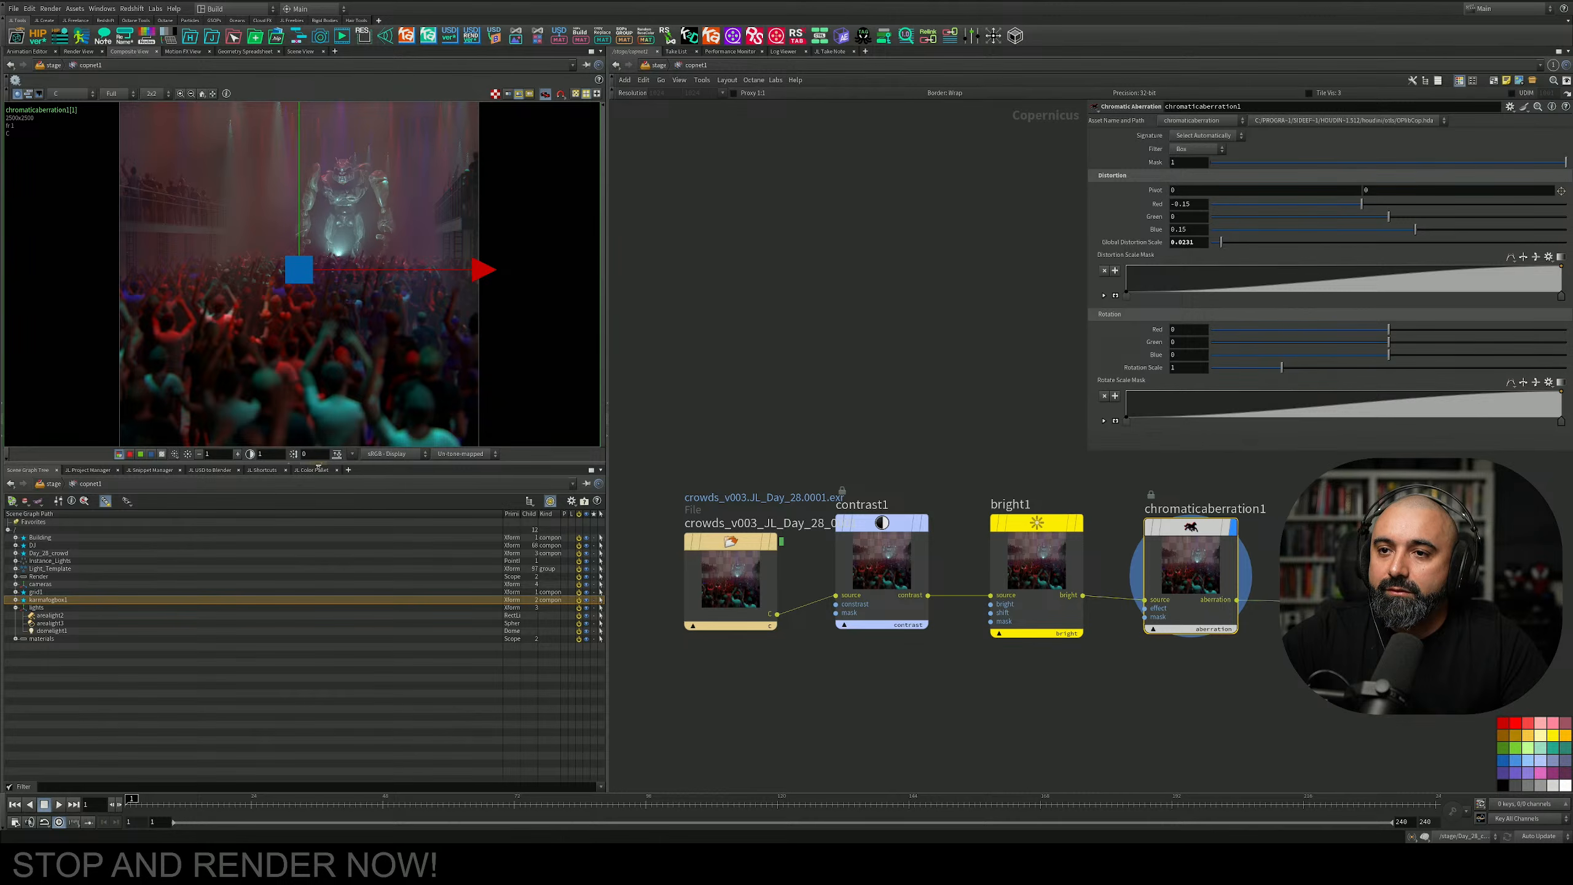
Expand the composite viewer to full height and raise the contrast node's Contrast to 1.01.
{"action": "key", "text": "ctrl+b"}
{"action": "scroll", "coordinate": [307, 604], "scroll_direction": "up", "scroll_amount": 2}
{"action": "middle_click_drag", "start_coordinate": [307, 604], "coordinate": [379, 425]}
{"action": "scroll", "coordinate": [405, 514], "scroll_direction": "up", "scroll_amount": 1}
{"action": "scroll", "coordinate": [396, 455], "scroll_direction": "up", "scroll_amount": 2}
{"action": "scroll", "coordinate": [379, 438], "scroll_direction": "down", "scroll_amount": 2}
{"action": "scroll", "coordinate": [379, 425], "scroll_direction": "up", "scroll_amount": 1}
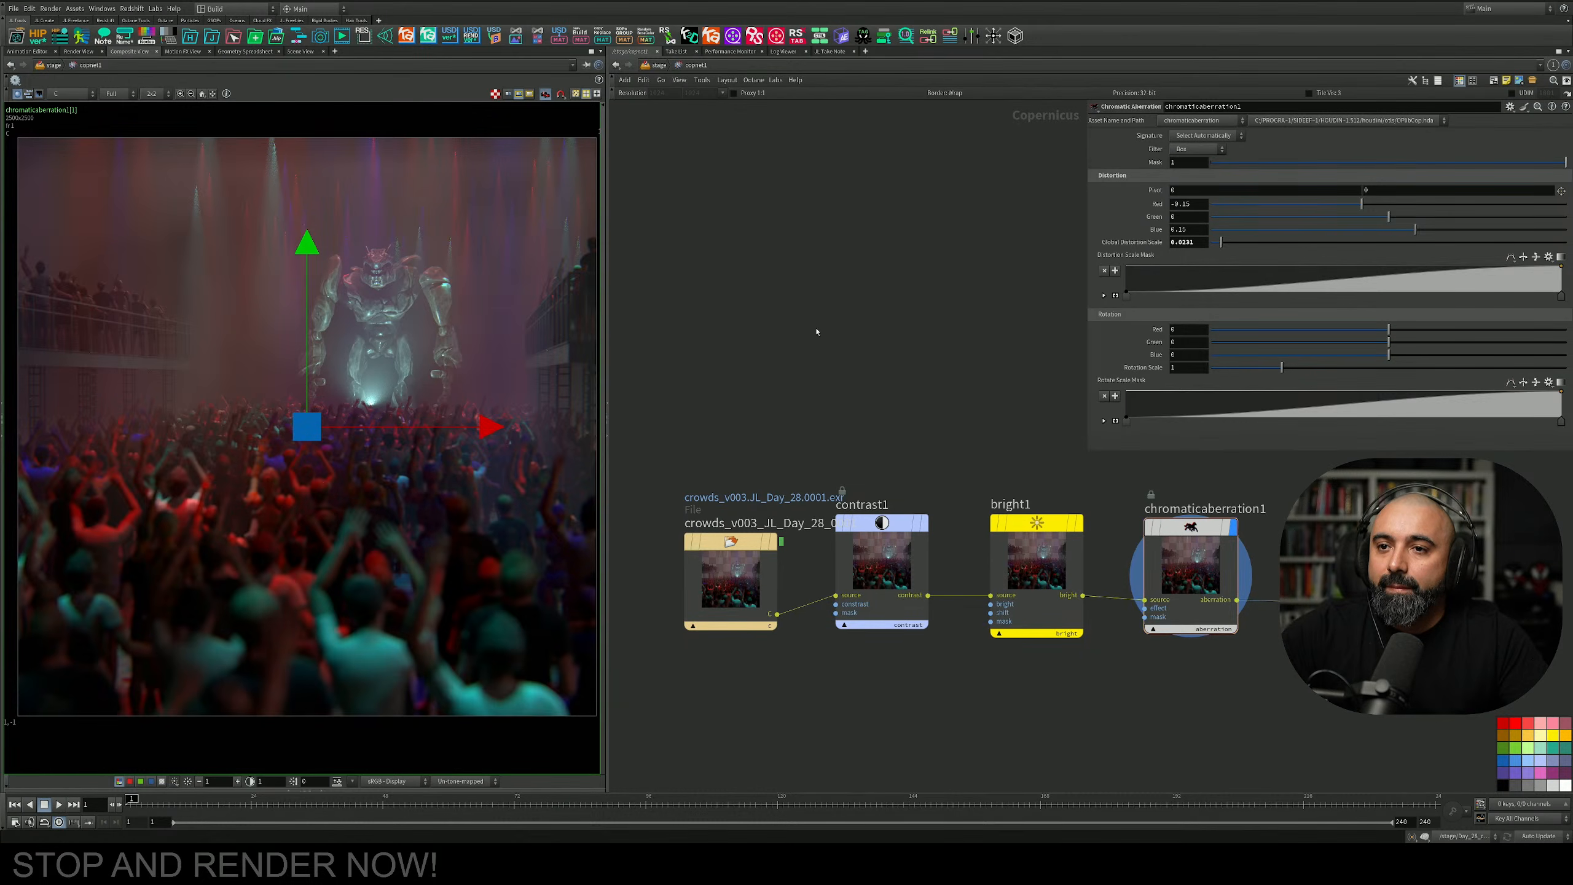
{"action": "left_click", "coordinate": [880, 545]}
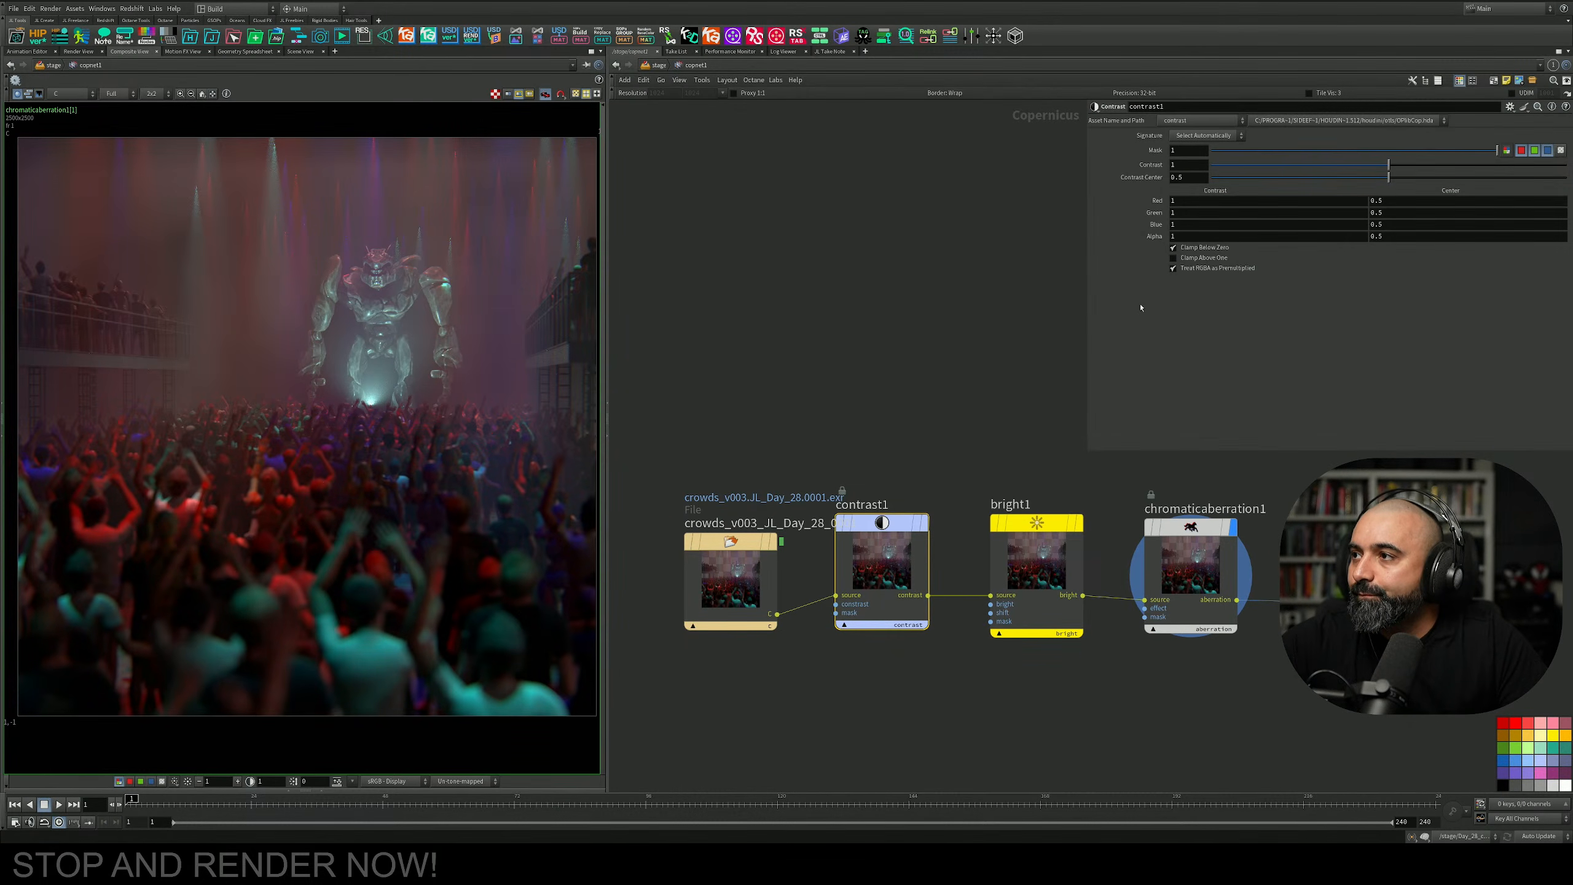
{"action": "left_click_drag", "start_coordinate": [1388, 167], "coordinate": [1392, 167]}
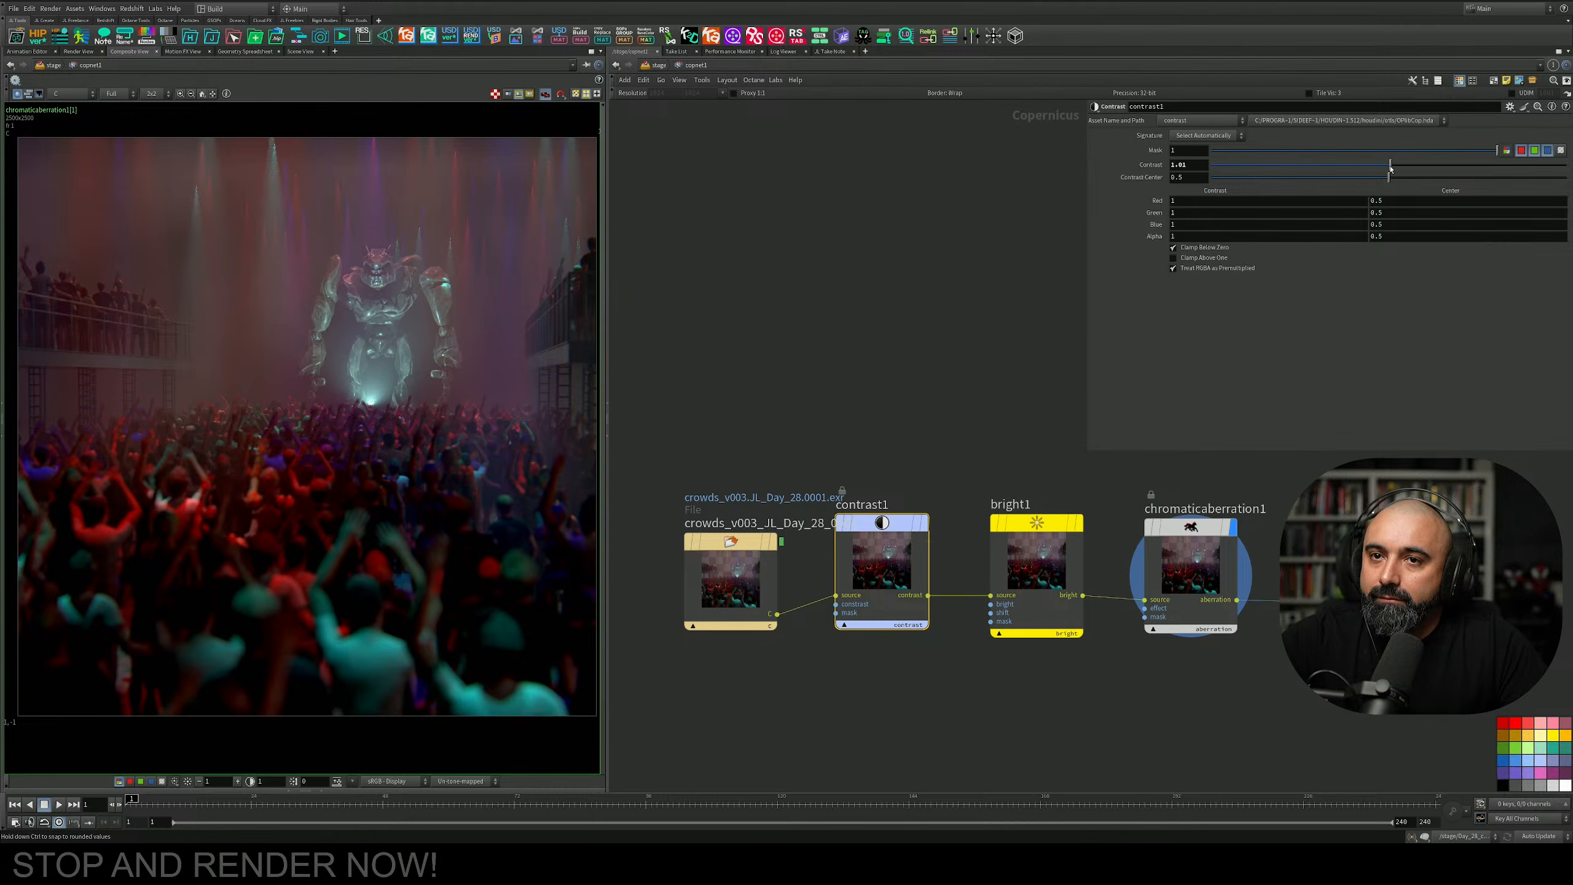
Move the bright node between the file and contrast nodes, display it and set its Brightness to 0.74.
{"action": "left_click", "coordinate": [1023, 571]}
{"action": "left_click_drag", "start_coordinate": [1023, 571], "coordinate": [774, 529]}
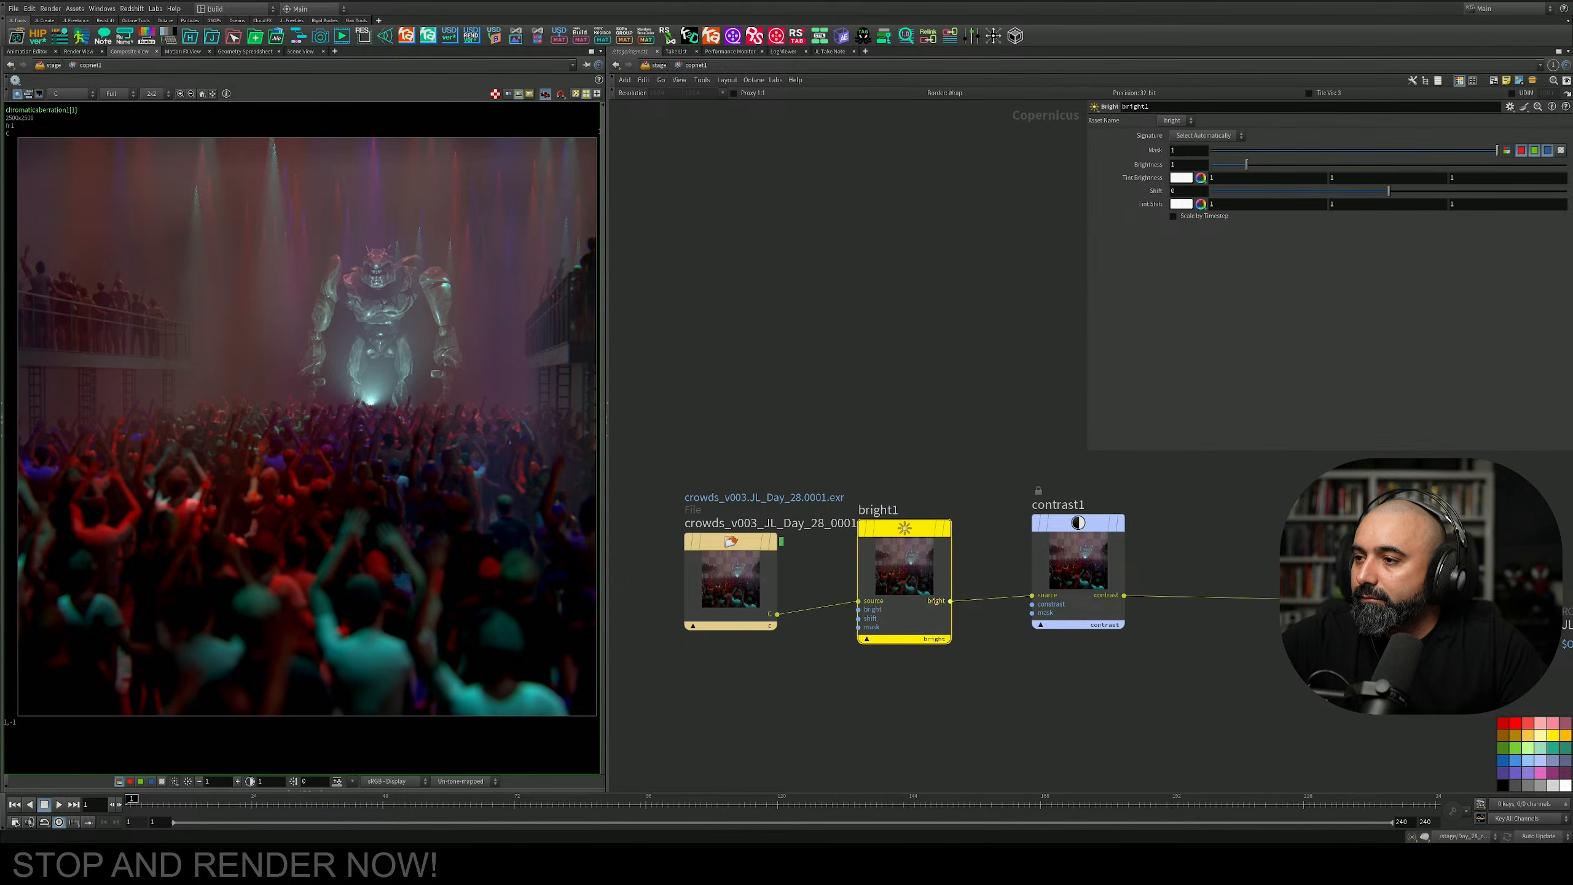
{"action": "left_click", "coordinate": [946, 527]}
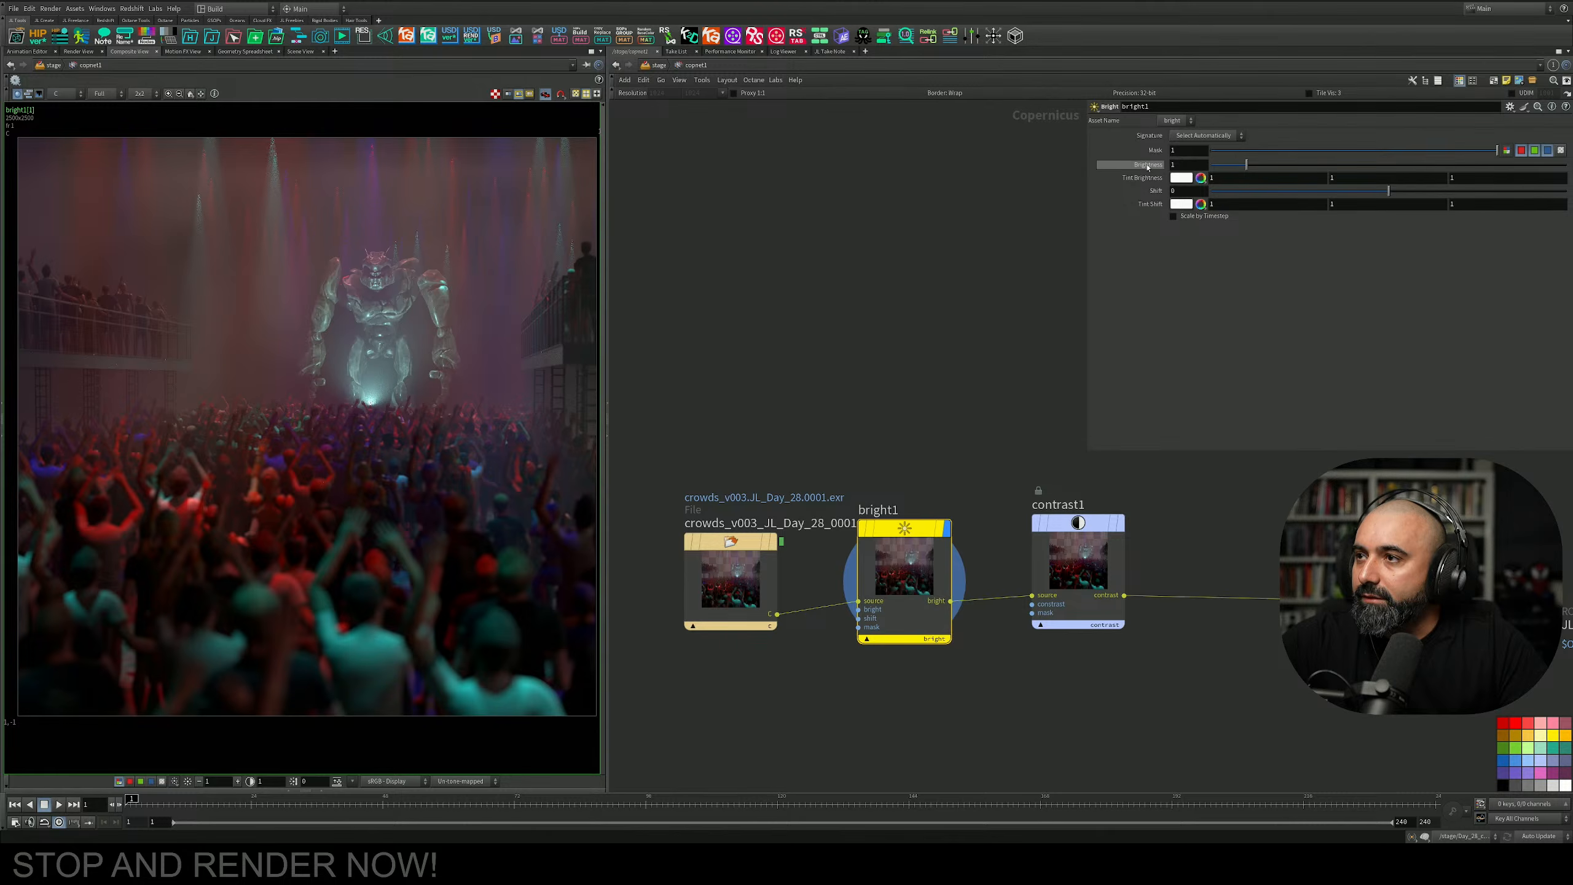
{"action": "left_click_drag", "start_coordinate": [1246, 164], "coordinate": [1238, 167]}
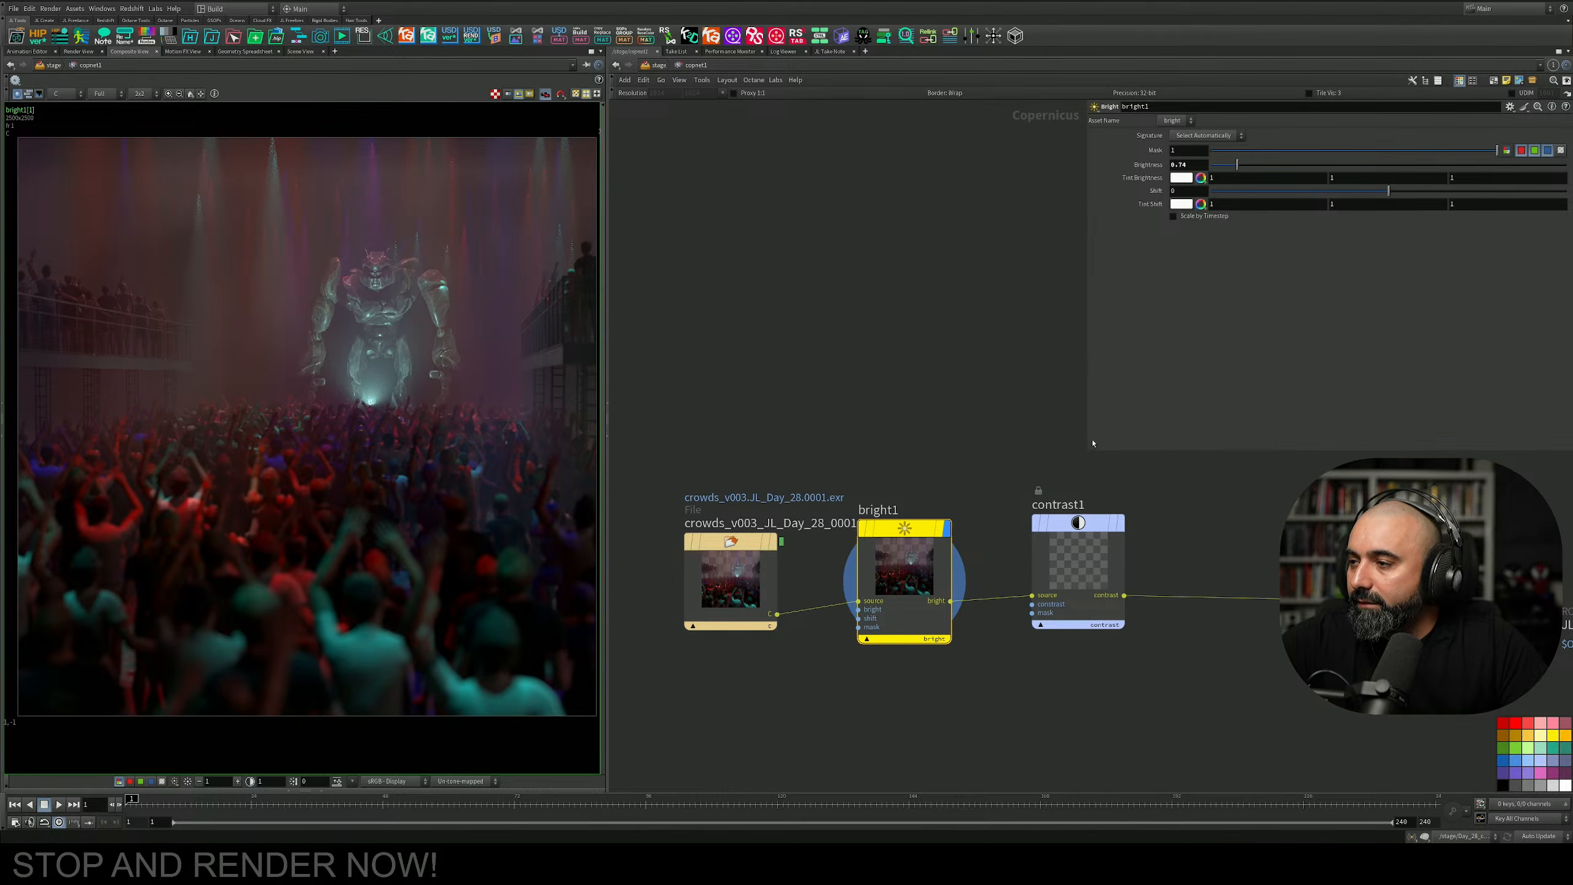
Display the contrast node's output and set its Contrast to 1.006.
{"action": "middle_click_drag", "start_coordinate": [1000, 463], "coordinate": [925, 452]}
{"action": "left_click", "coordinate": [978, 557]}
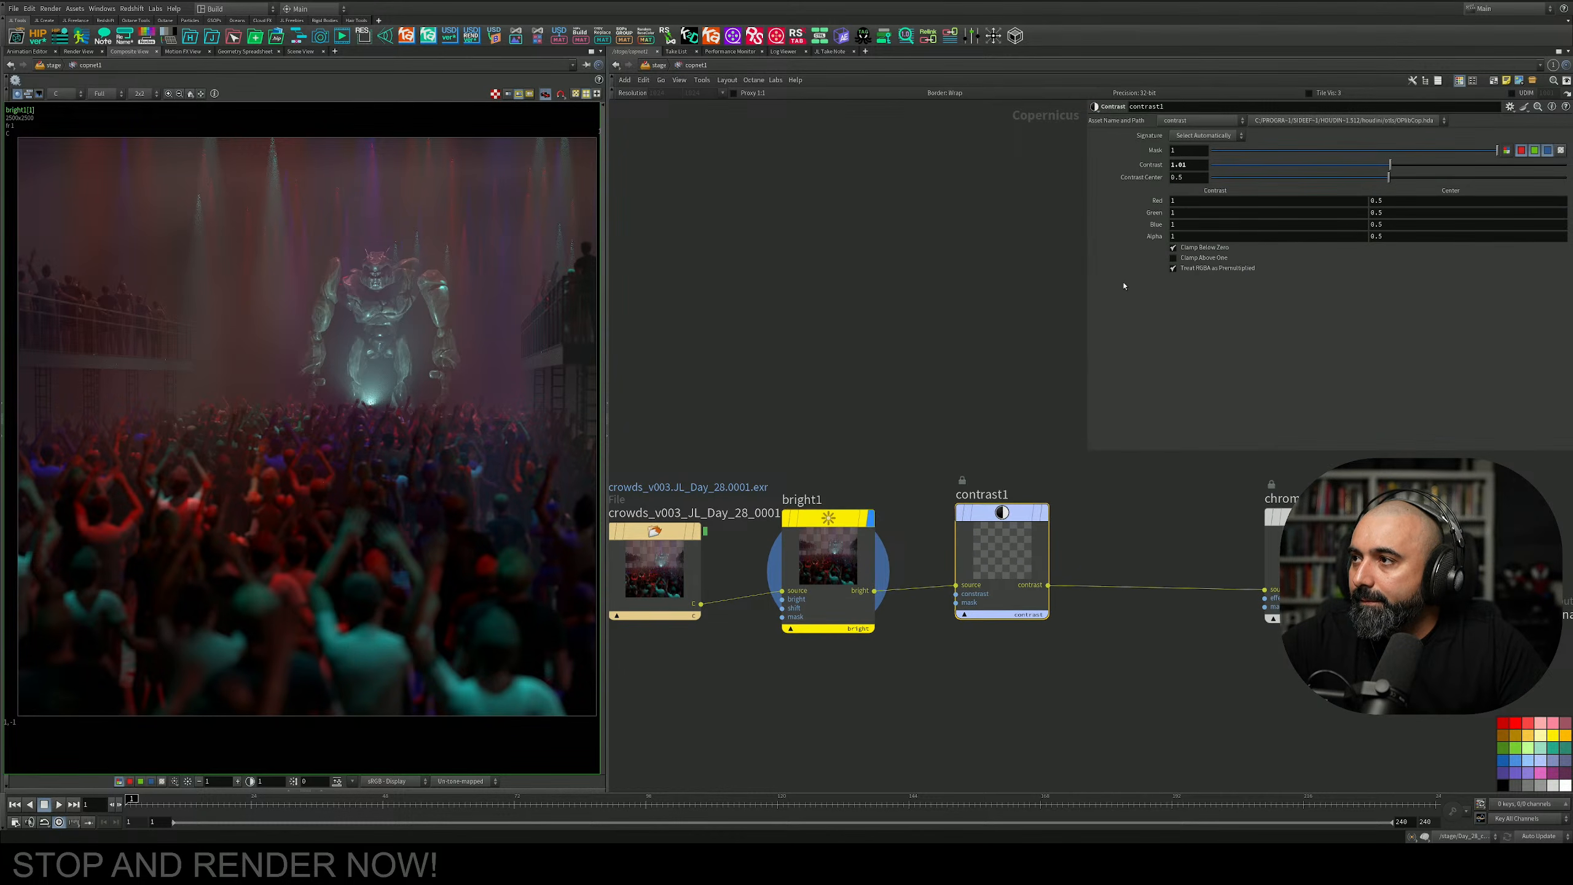
{"action": "left_click_drag", "start_coordinate": [1389, 163], "coordinate": [1390, 166]}
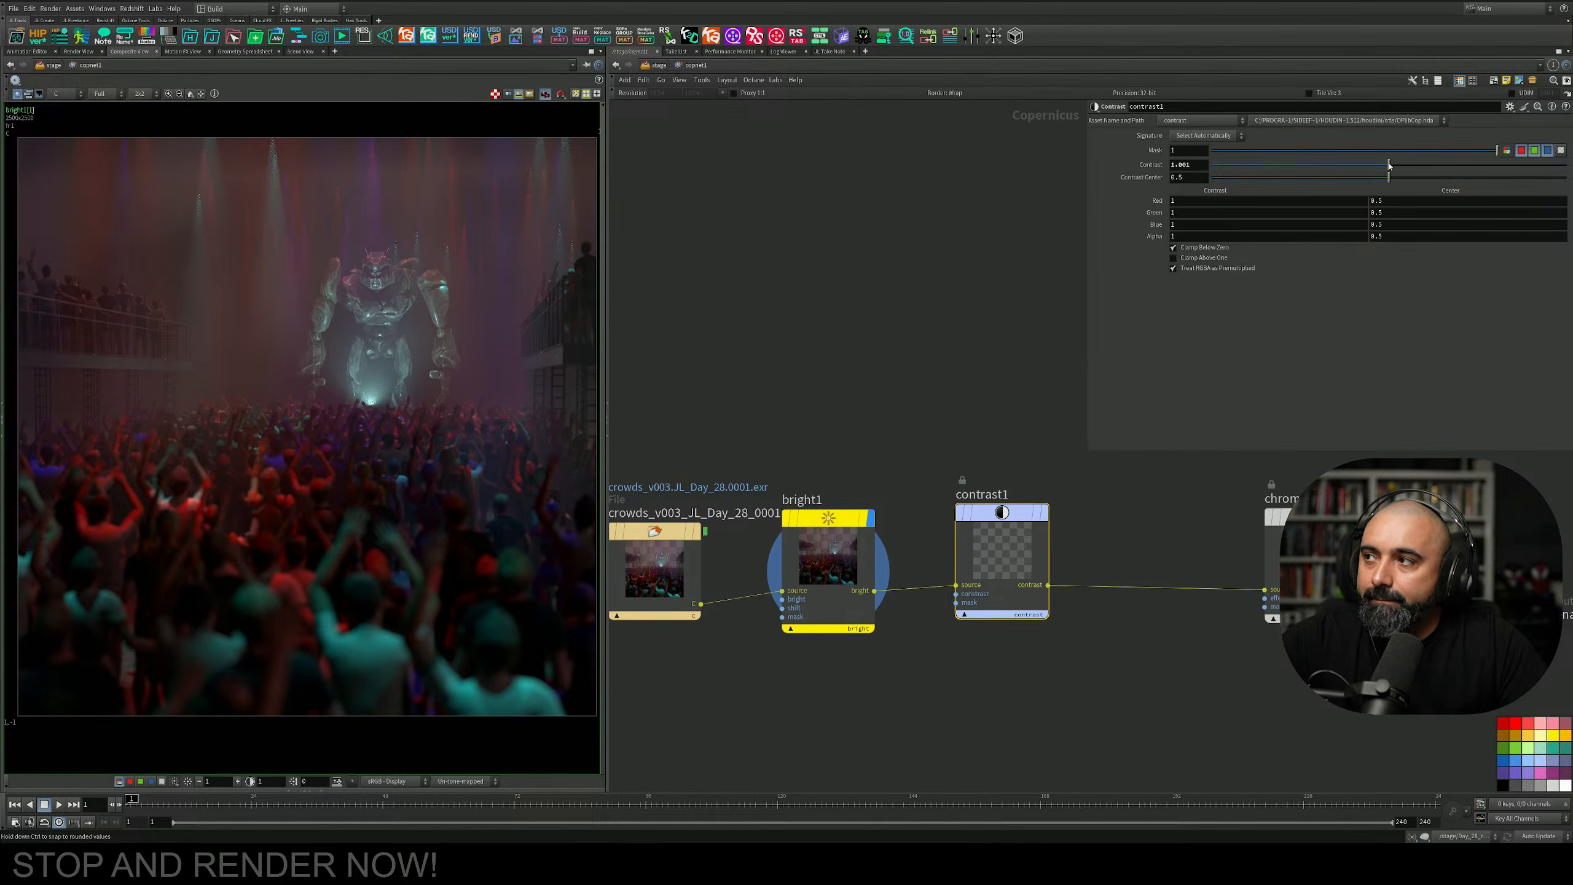
{"action": "mouse_move", "coordinate": [1039, 519]}
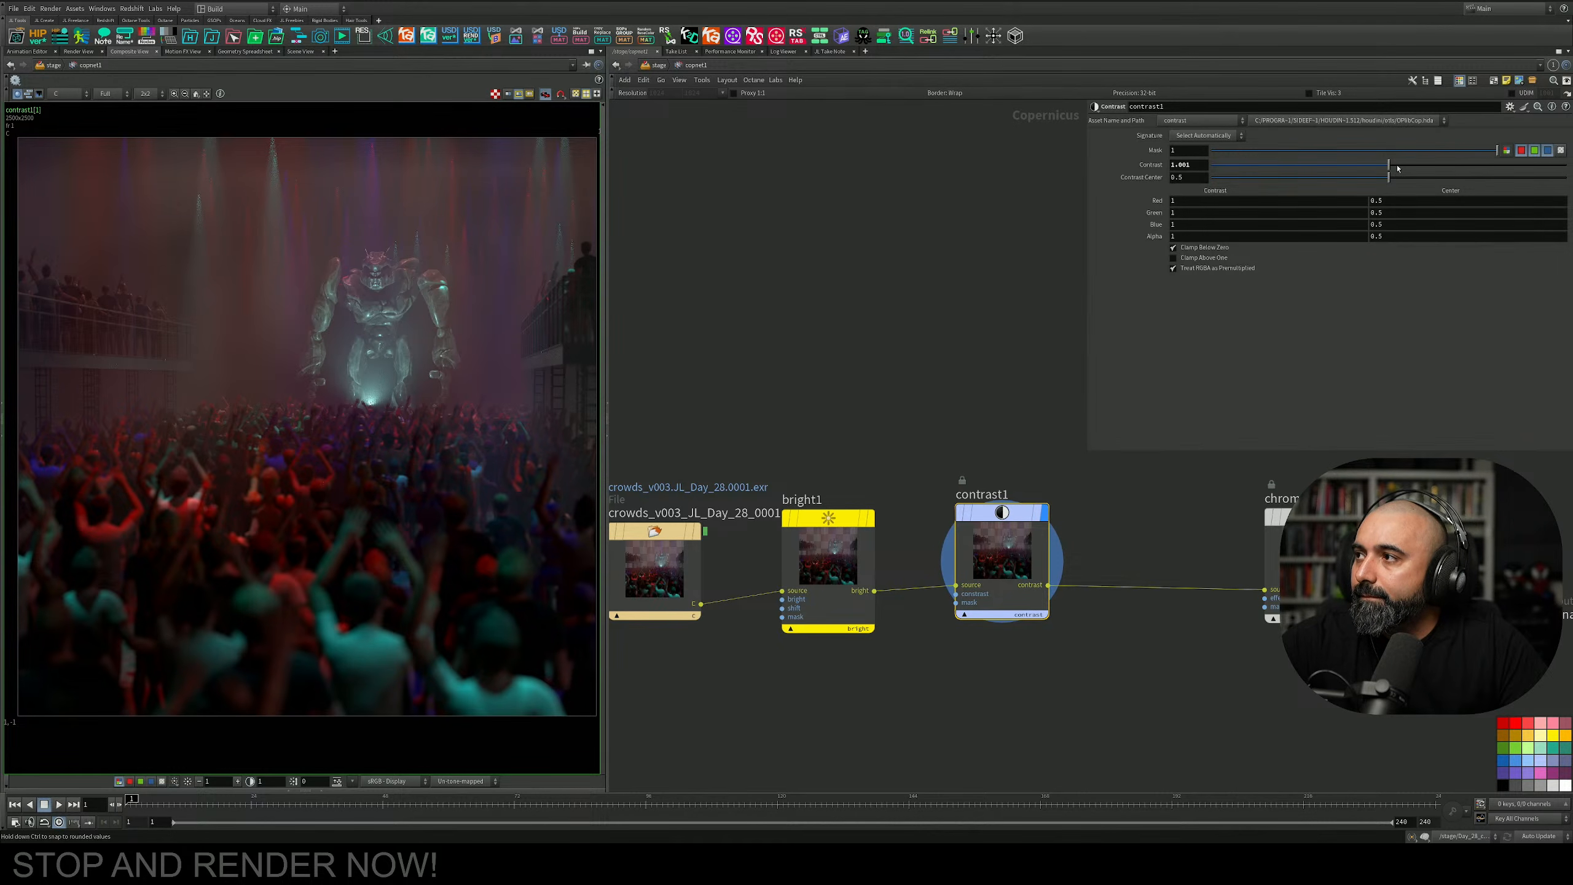
{"action": "left_click_drag", "start_coordinate": [1389, 165], "coordinate": [1389, 166]}
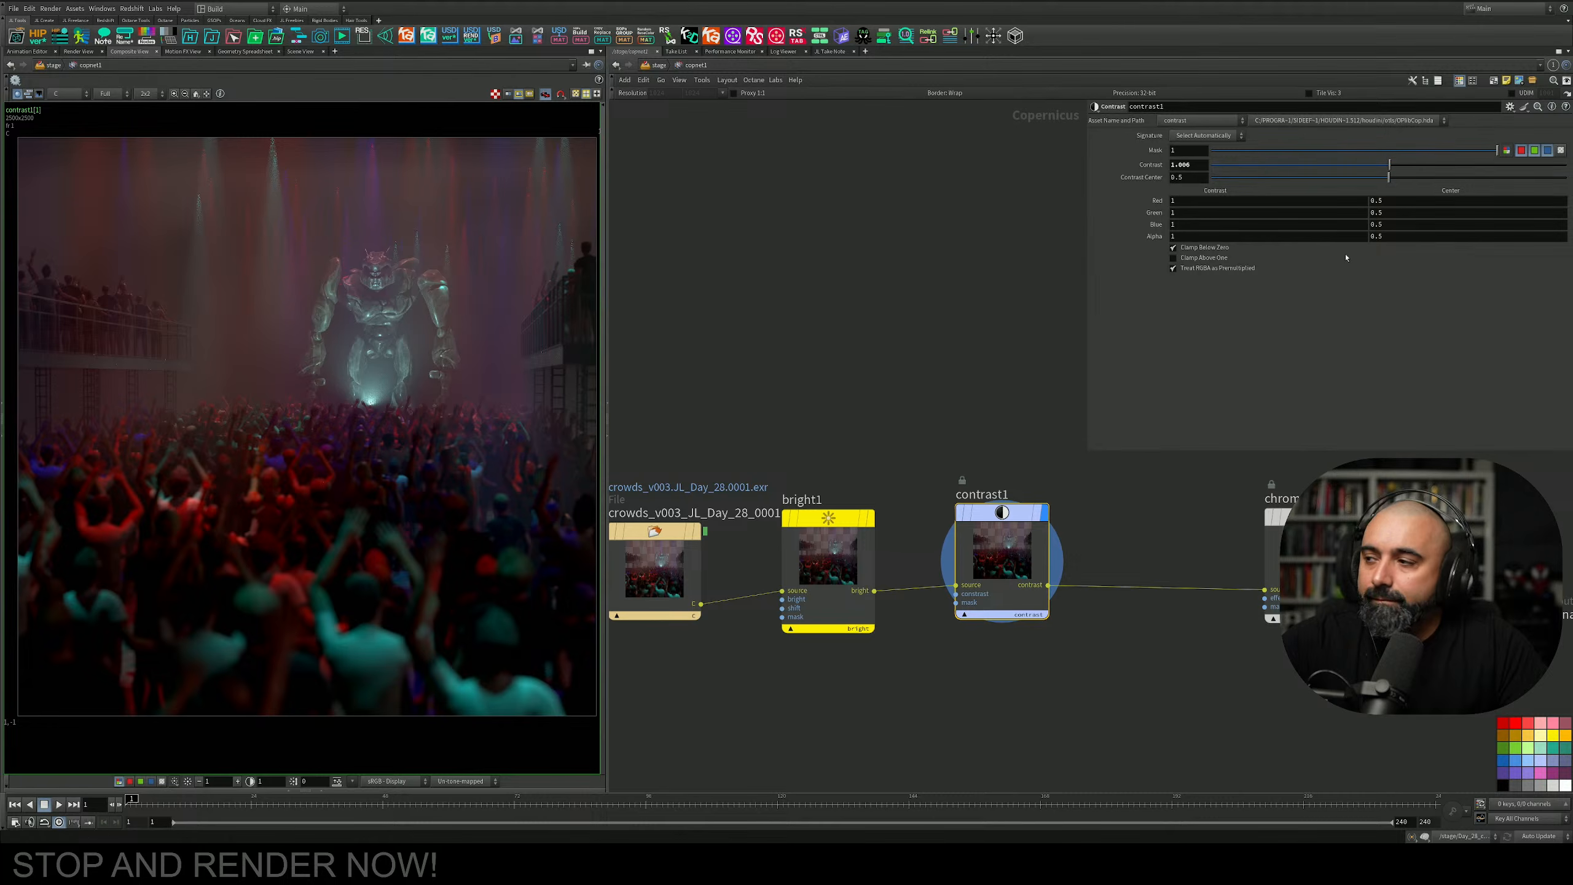
Display the chromatic aberration node and raise its Global Distortion Scale to about 0.053.
{"action": "left_click", "coordinate": [1359, 472]}
{"action": "middle_click_drag", "start_coordinate": [1077, 484], "coordinate": [929, 470]}
{"action": "left_click", "coordinate": [1171, 545]}
{"action": "mouse_move", "coordinate": [1221, 238]}
{"action": "left_mouse_down"}
{"action": "mouse_move", "coordinate": [1251, 237]}
{"action": "mouse_move", "coordinate": [1233, 239]}
{"action": "left_mouse_up"}
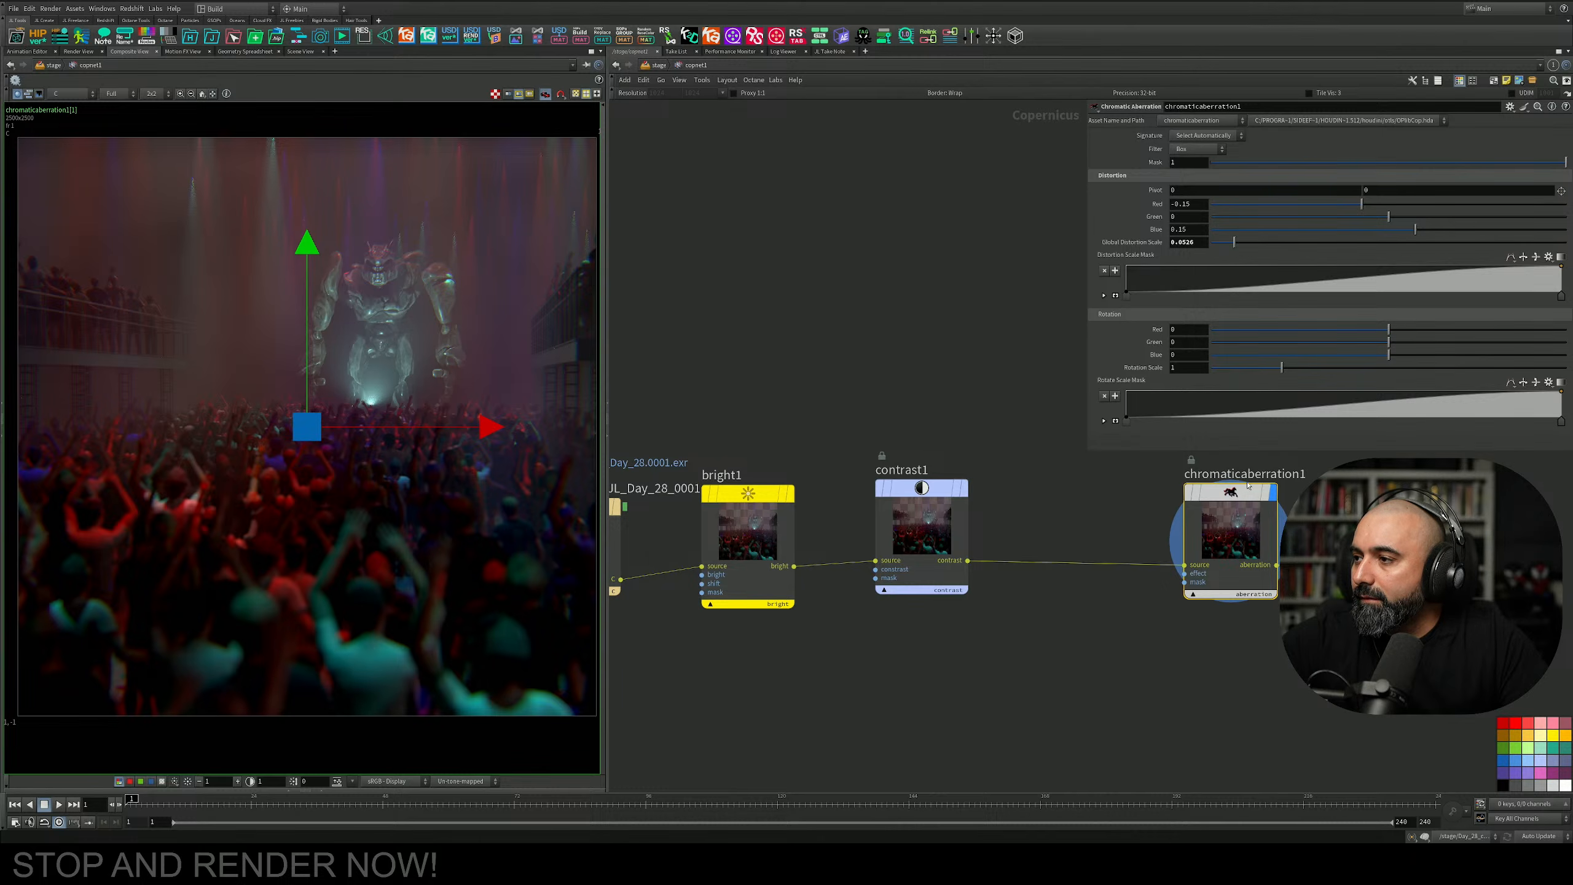
Insert a Lens Distort node between the contrast and chromatic aberration nodes, aligned in the row.
{"action": "mouse_move", "coordinate": [1248, 485]}
{"action": "left_mouse_down"}
{"action": "mouse_move", "coordinate": [1156, 485]}
{"action": "mouse_move", "coordinate": [1259, 486]}
{"action": "left_mouse_up"}
{"action": "key", "text": "Tab"}
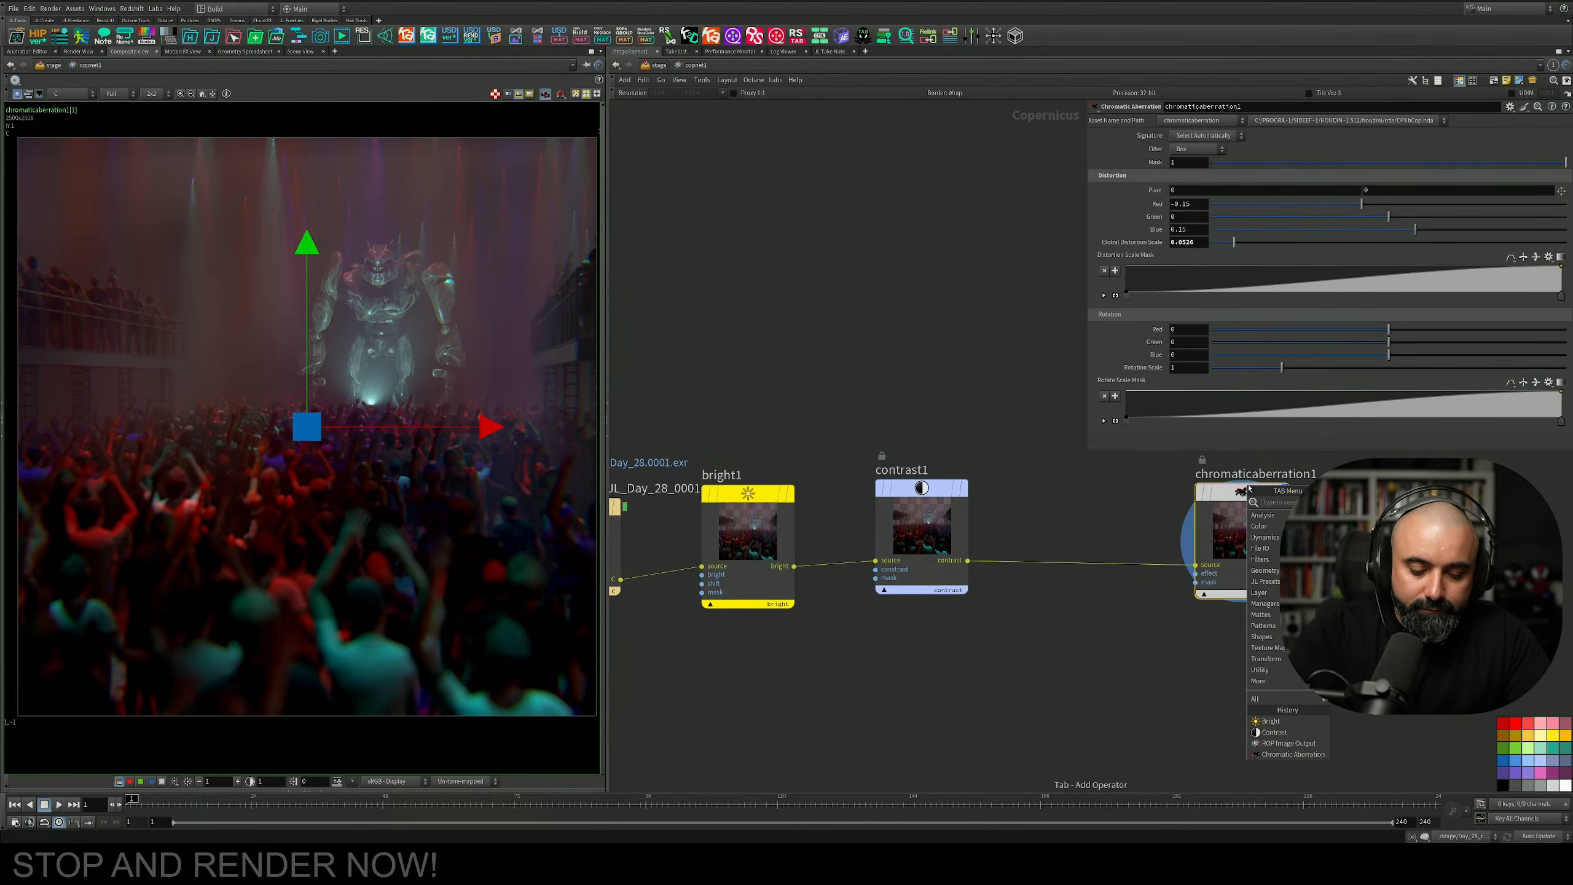
{"action": "type", "text": "lens"}
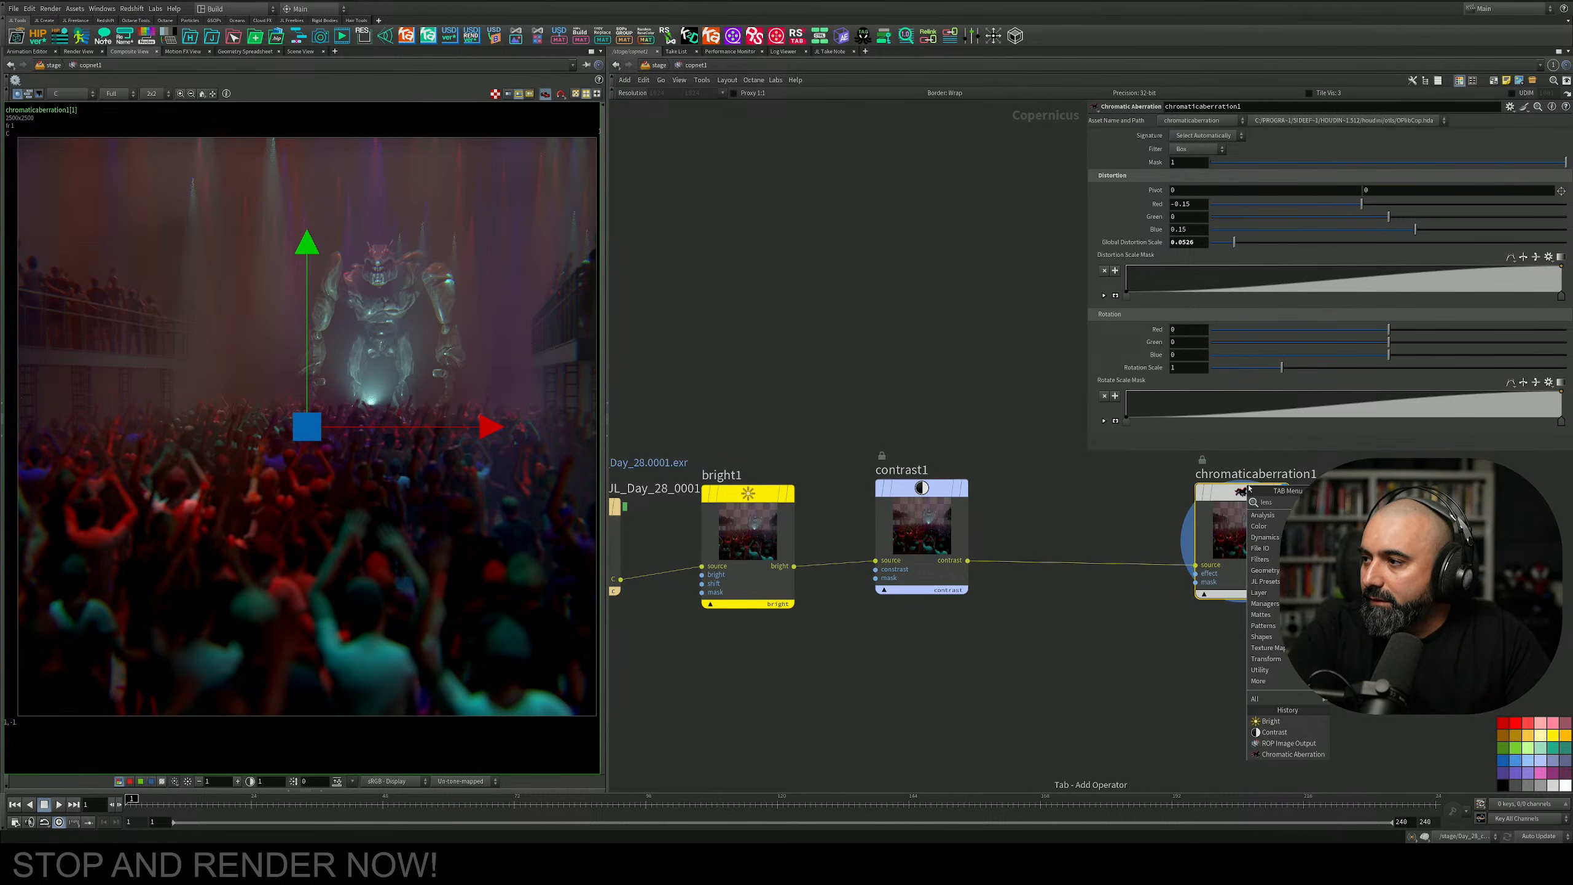
{"action": "key", "text": "Return"}
{"action": "left_click", "coordinate": [1106, 565]}
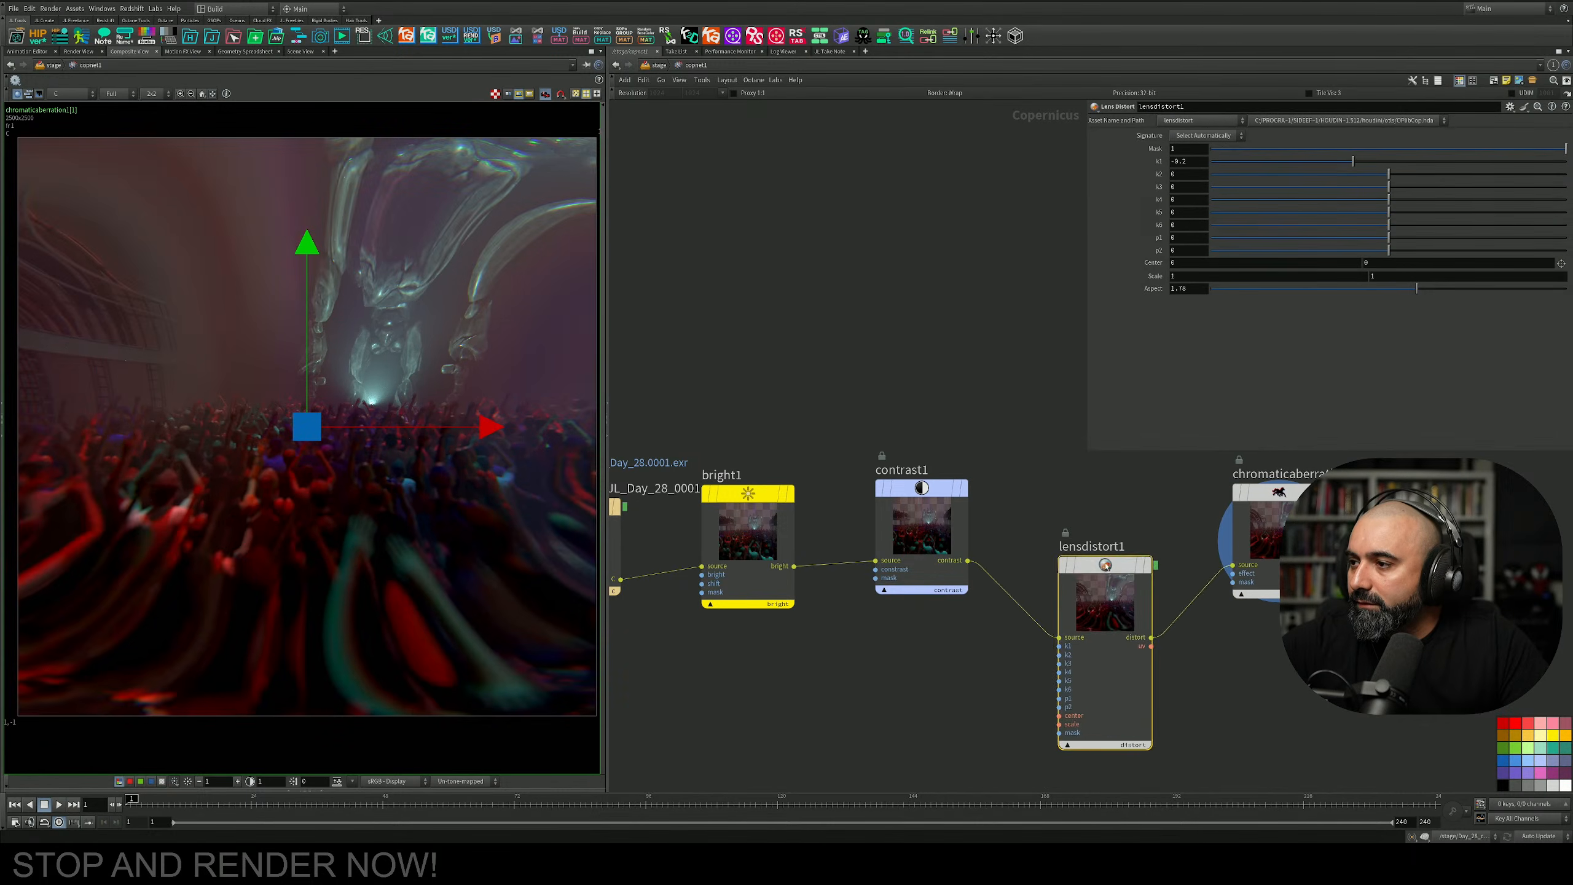
{"action": "left_click_drag", "start_coordinate": [1108, 571], "coordinate": [1104, 491]}
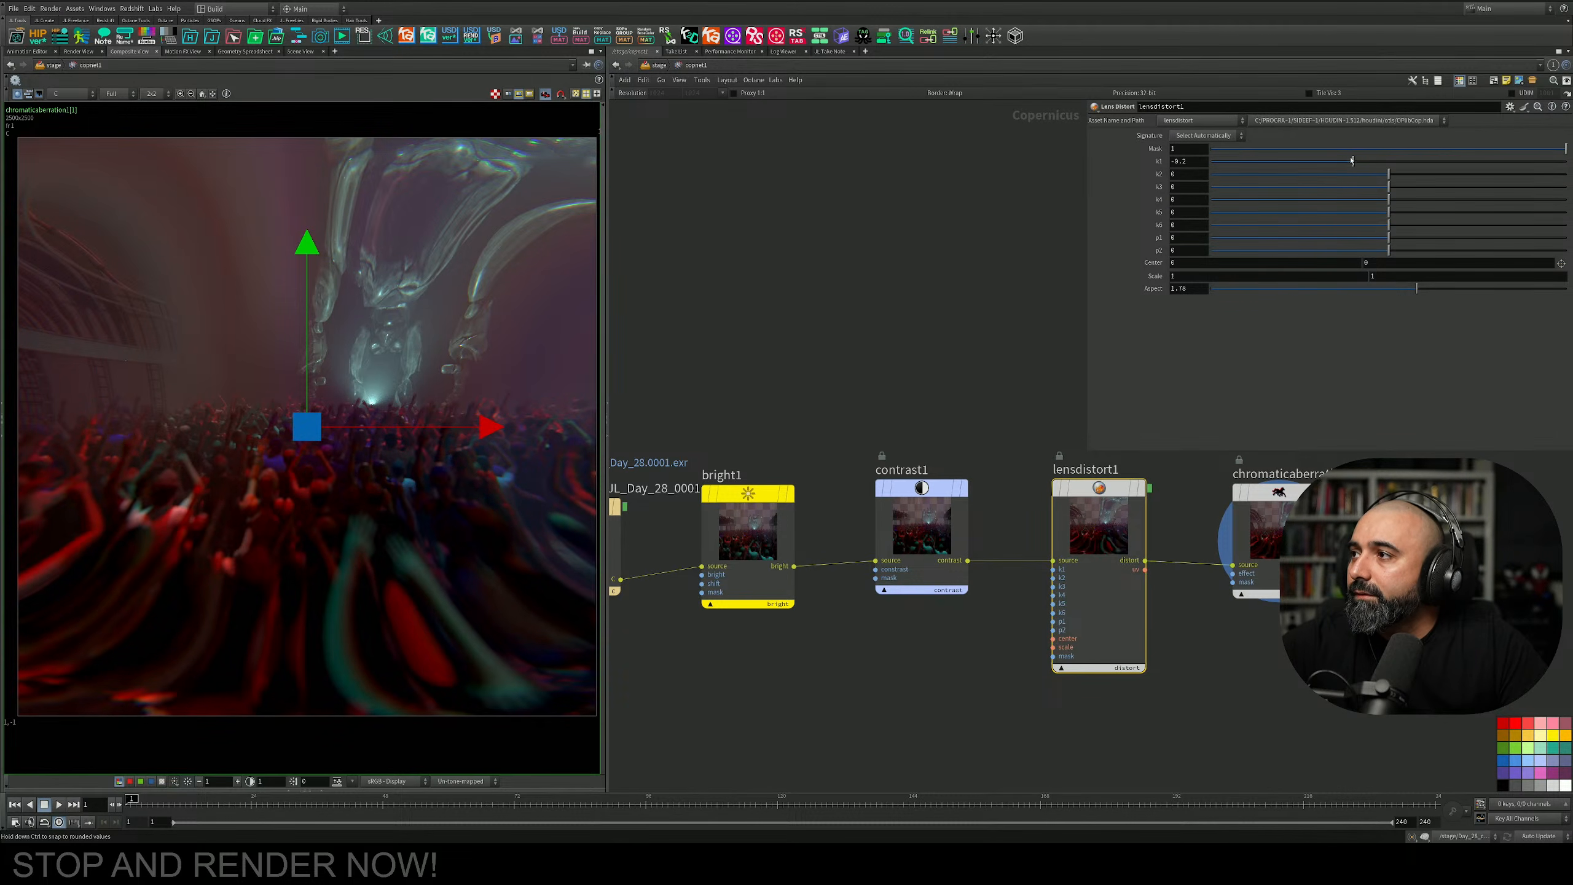
Try a lens distortion with k1 at -0.04, k3 at -0.029 and Center at 0.1, 0.1.
{"action": "left_click_drag", "start_coordinate": [1351, 160], "coordinate": [1388, 177]}
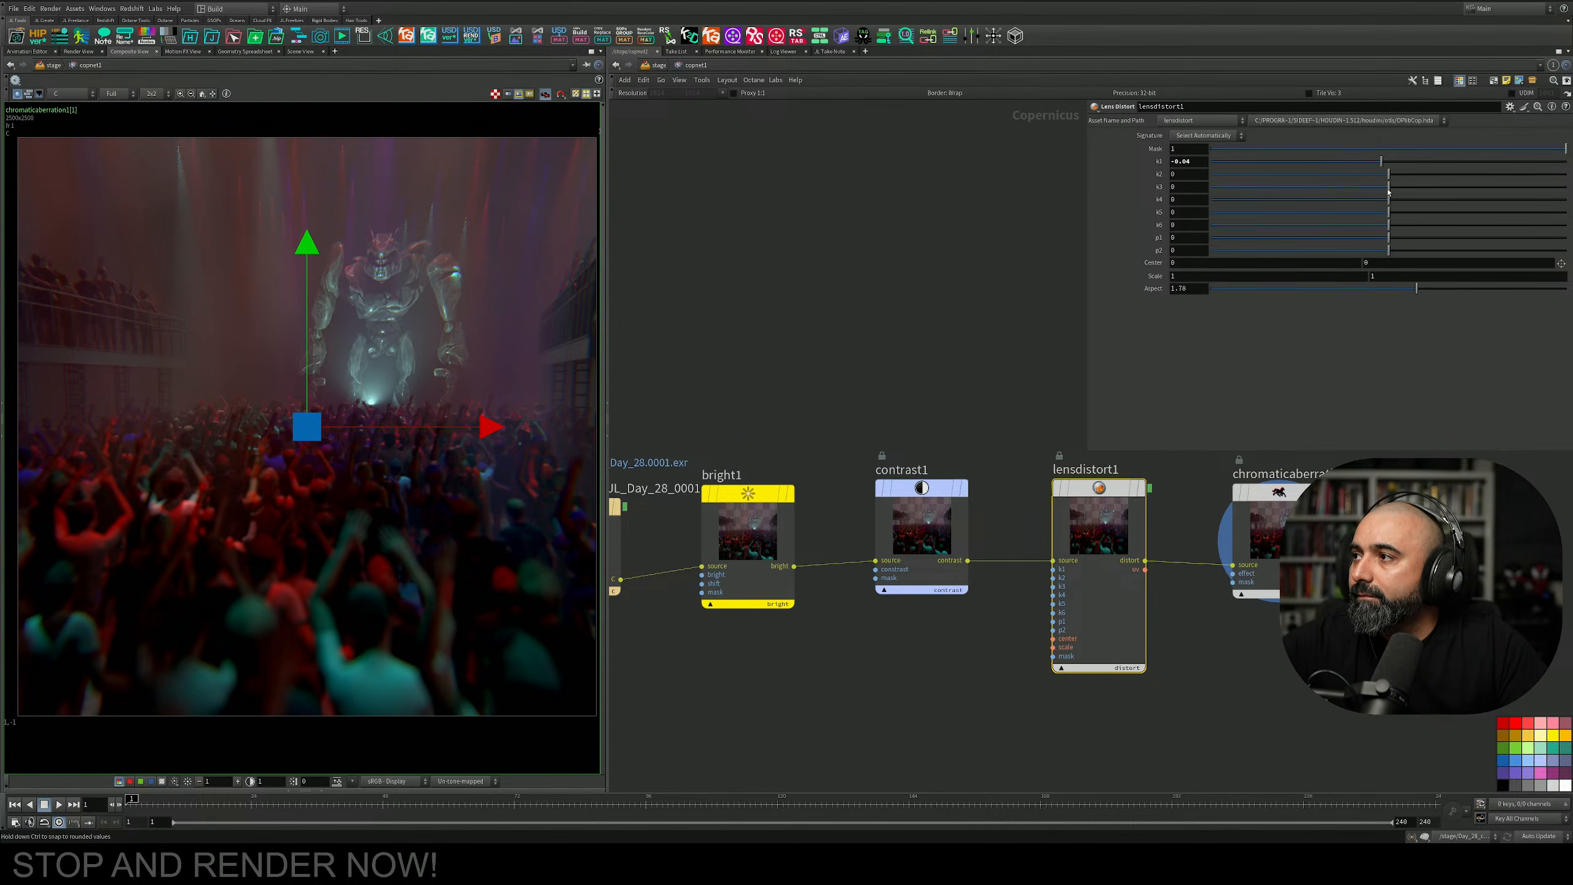
{"action": "left_click_drag", "start_coordinate": [1388, 192], "coordinate": [1385, 186]}
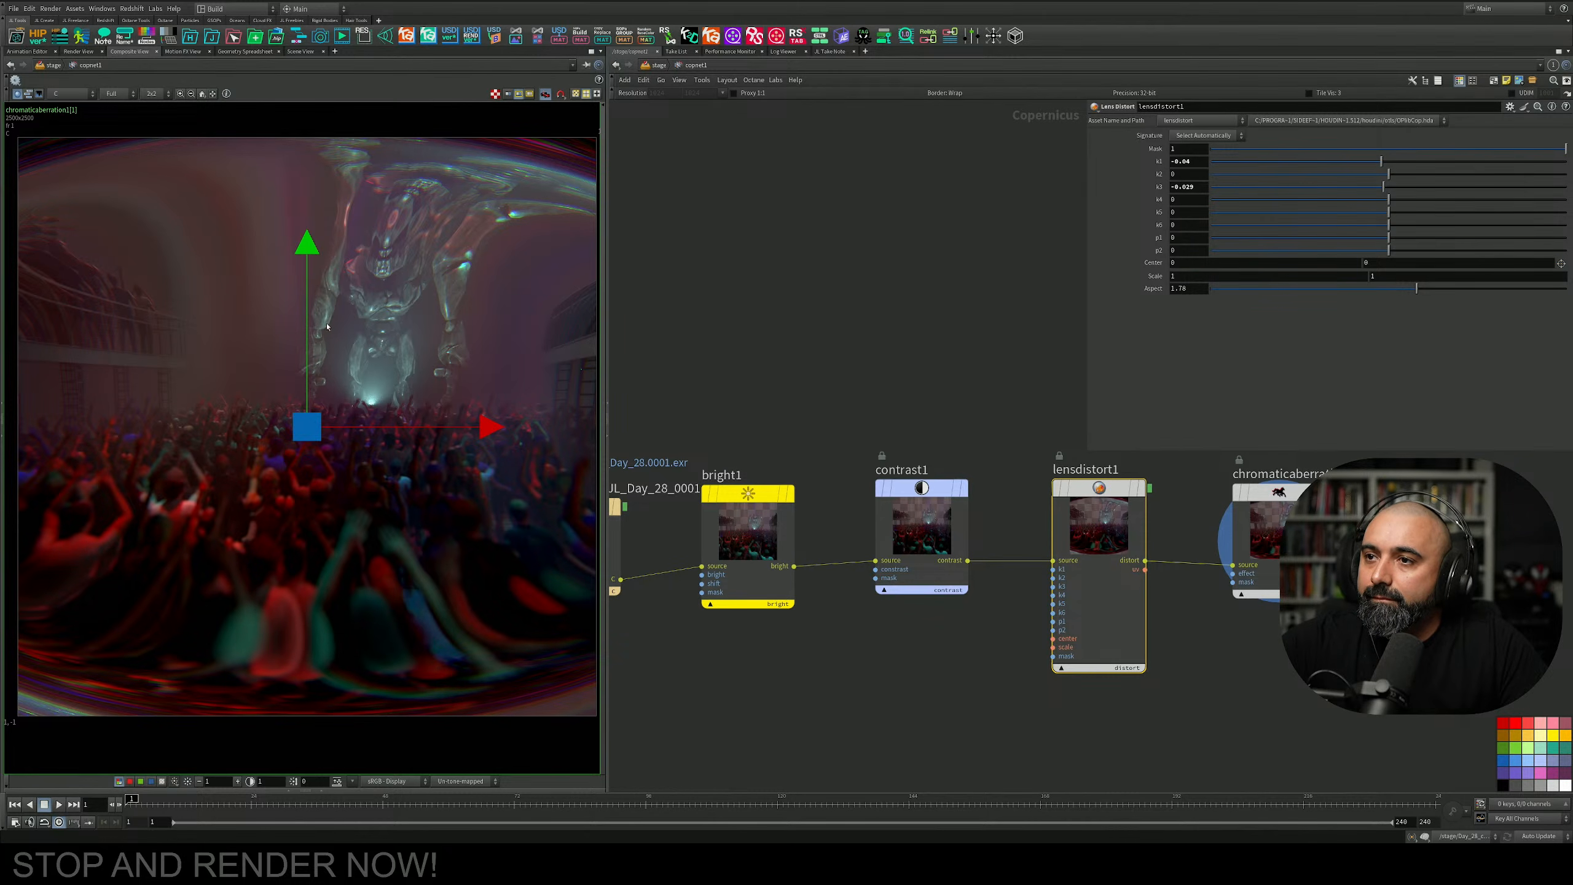
{"action": "middle_click_drag", "start_coordinate": [1184, 265], "coordinate": [1233, 265]}
{"action": "mouse_move", "coordinate": [1391, 264]}
{"action": "middle_mouse_down"}
{"action": "mouse_move", "coordinate": [1416, 256]}
{"action": "mouse_move", "coordinate": [1392, 267]}
{"action": "middle_mouse_up"}
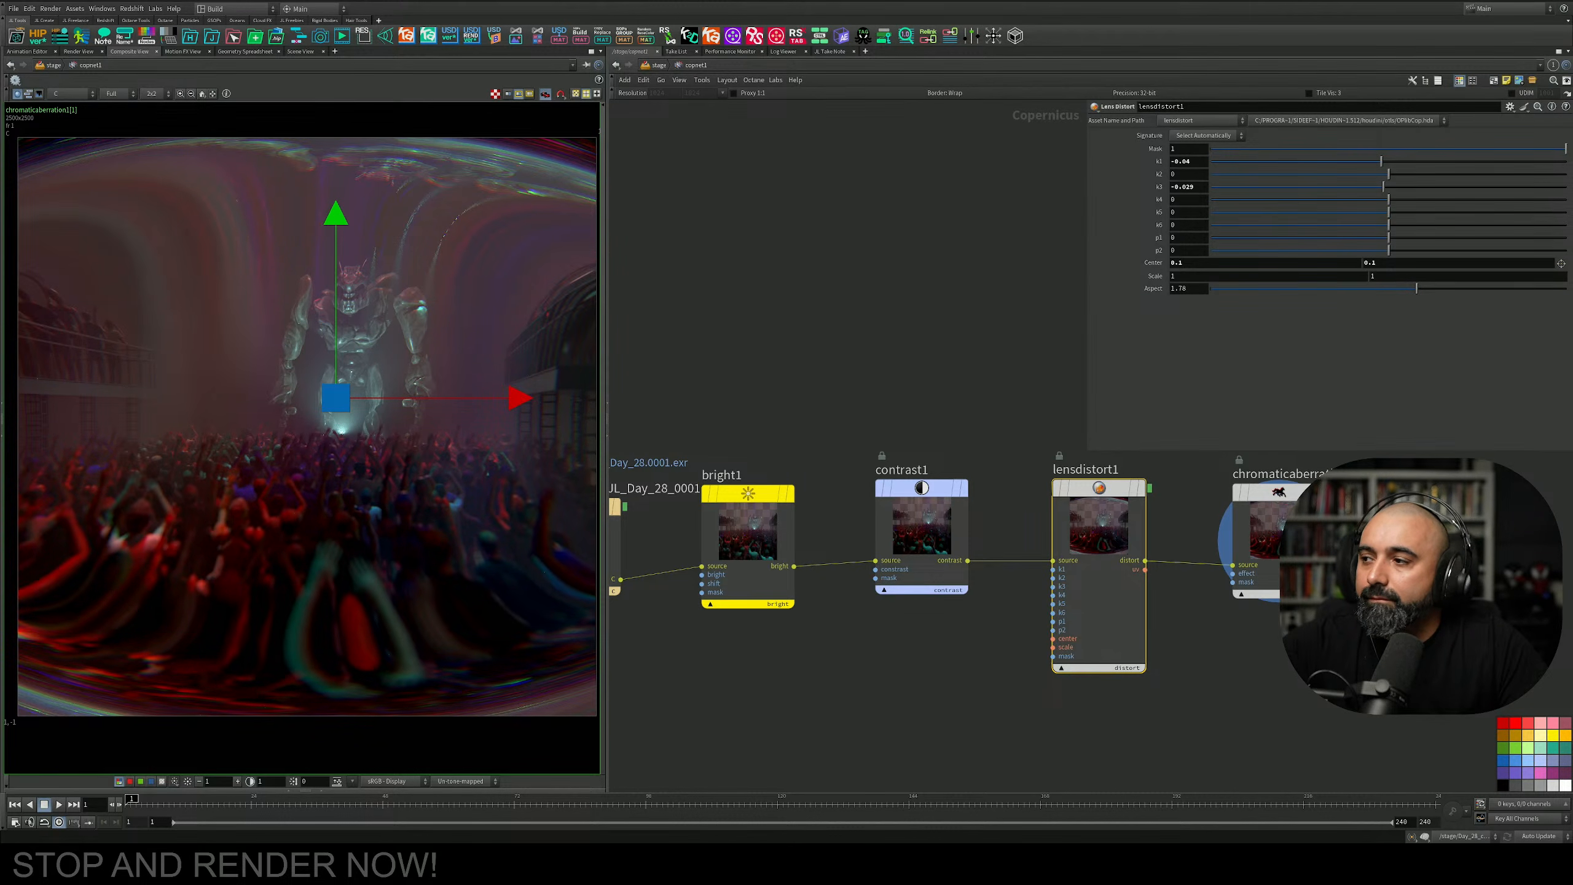
Set the chromatic aberration's Global Distortion Scale to 0 and delete the Lens Distort node.
{"action": "left_click", "coordinate": [1257, 492]}
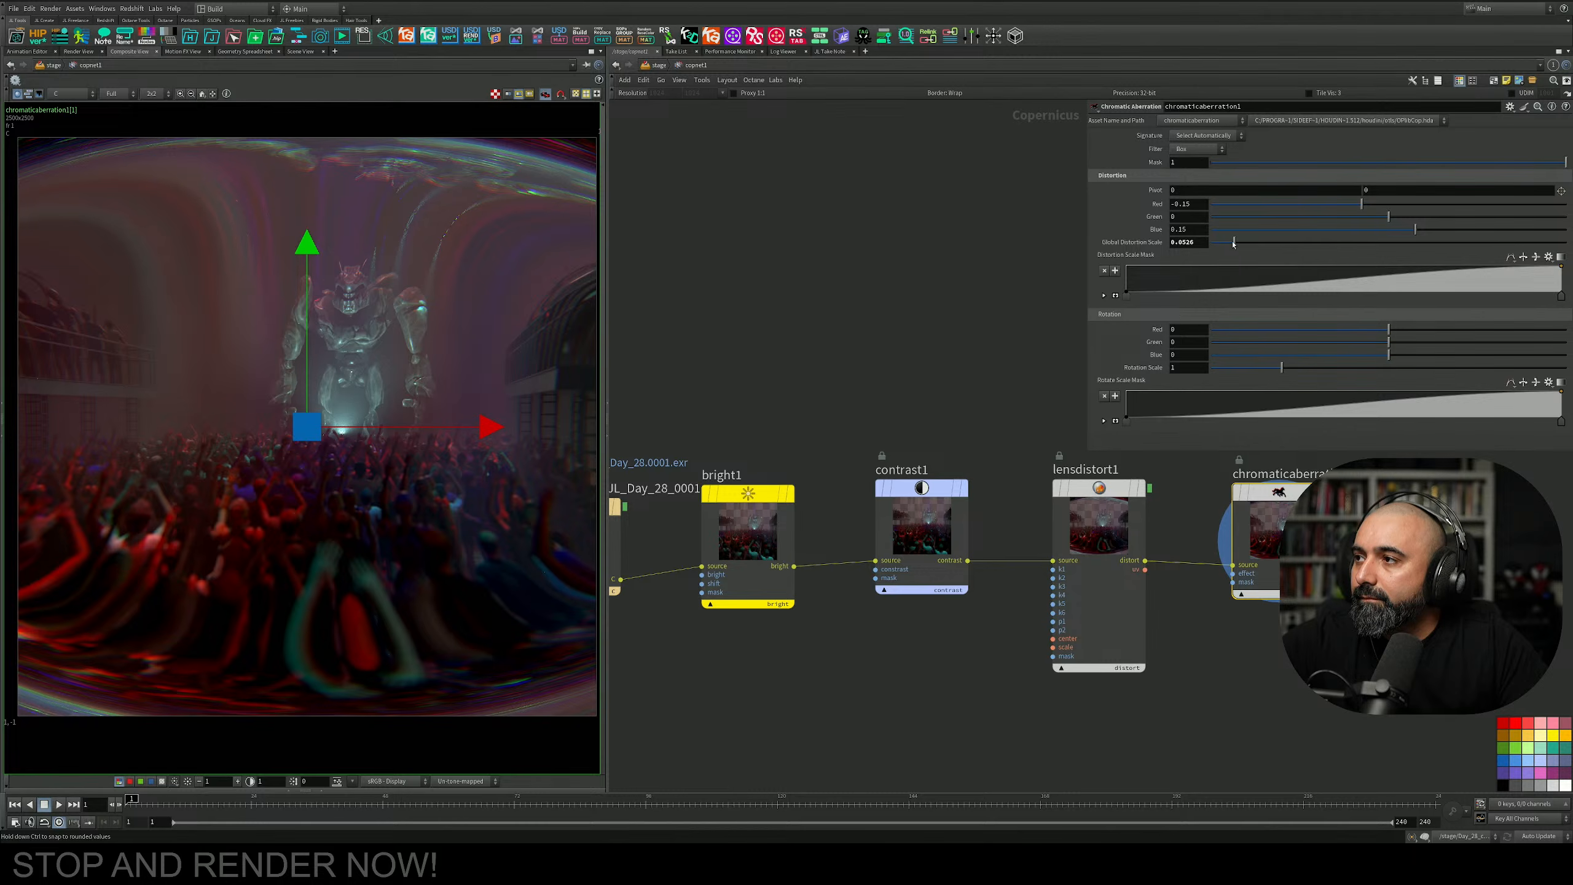
{"action": "left_click_drag", "start_coordinate": [1233, 243], "coordinate": [1186, 260]}
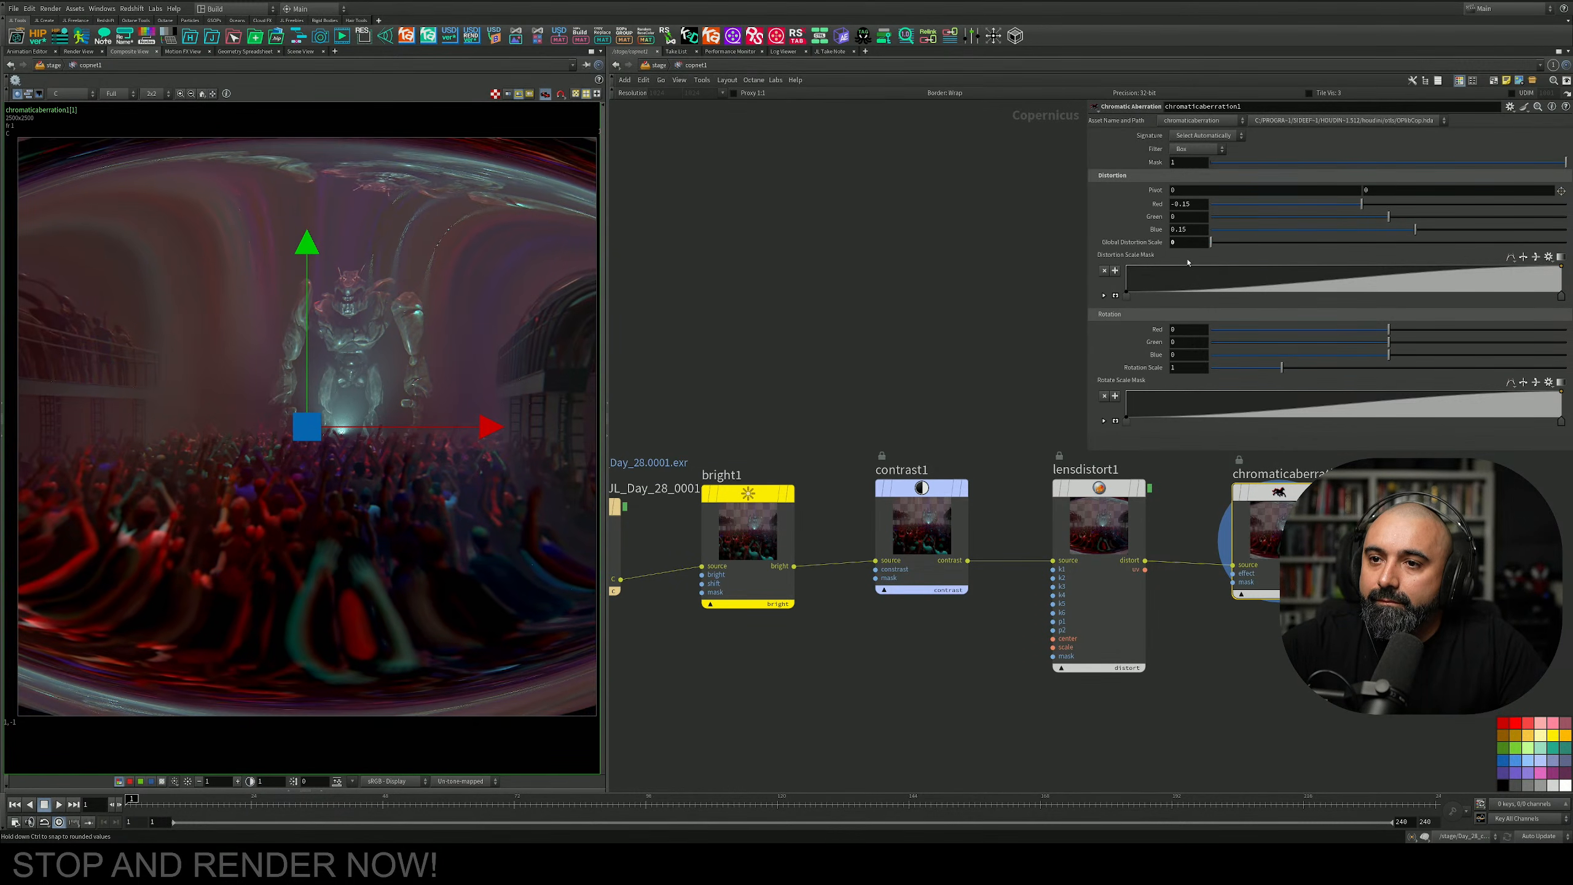
{"action": "left_click", "coordinate": [1102, 511]}
{"action": "key", "text": "Delete"}
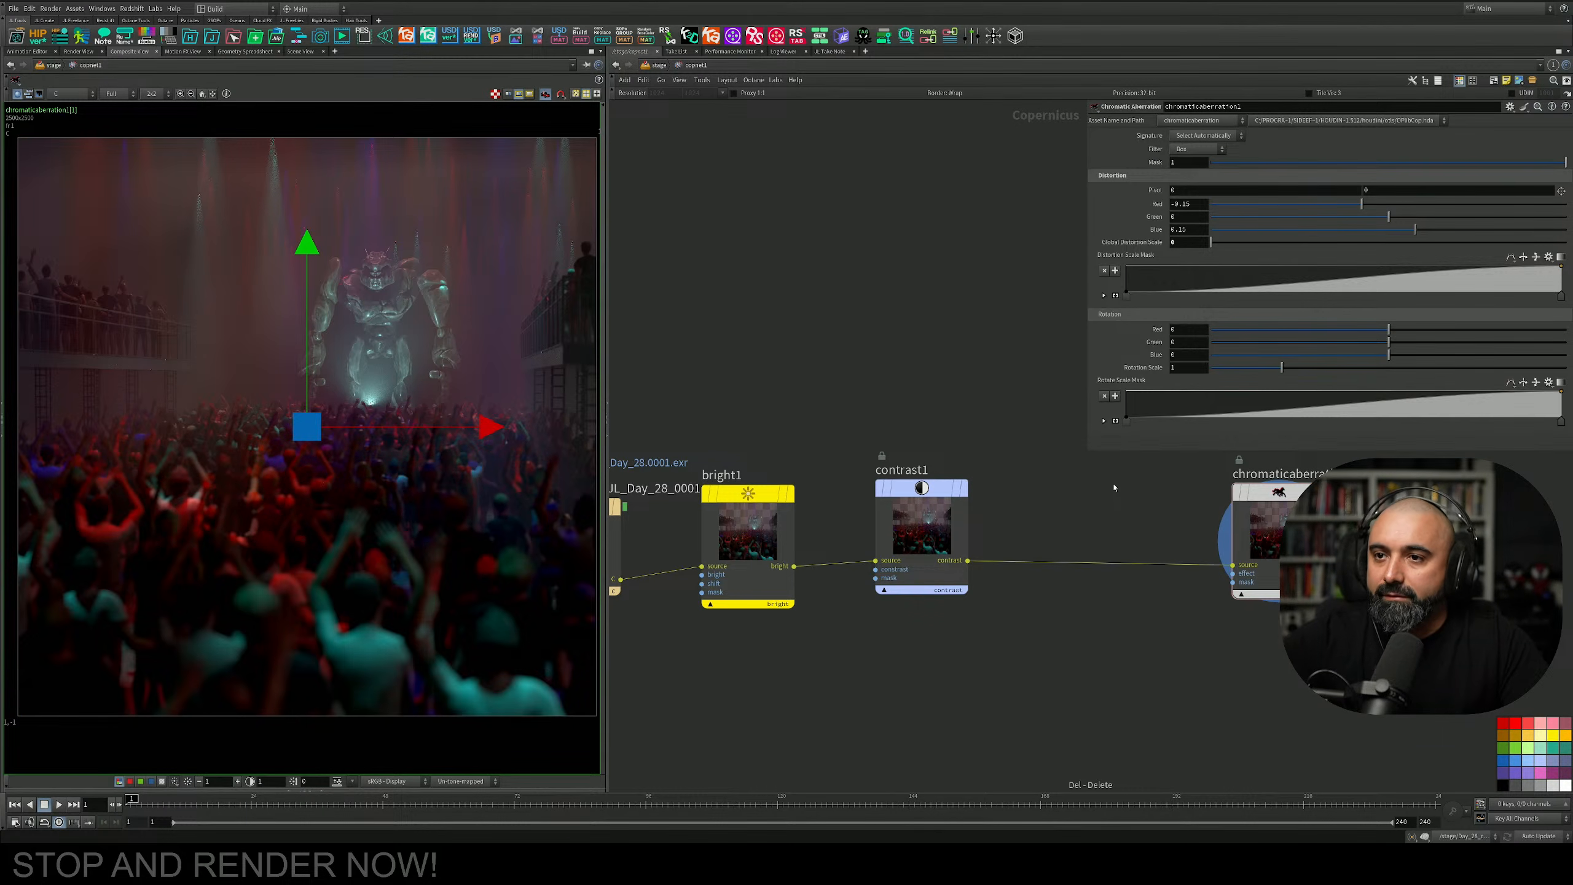
Add a Blend node in the empty space below the composite chain.
{"action": "scroll", "coordinate": [1113, 488], "scroll_direction": "down", "scroll_amount": 4}
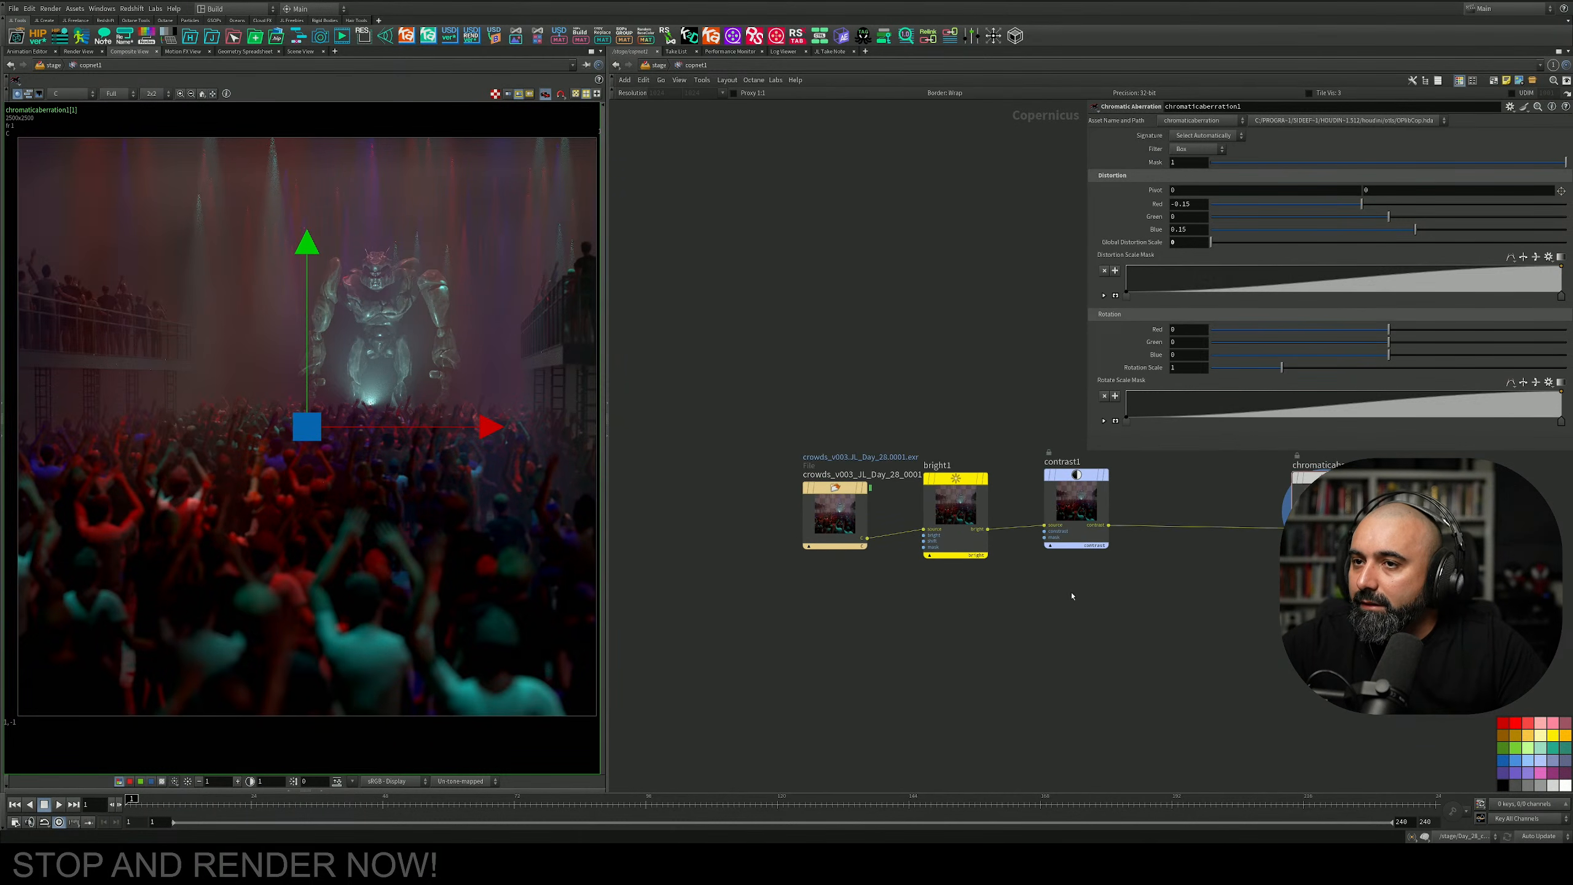
{"action": "middle_click_drag", "start_coordinate": [960, 573], "coordinate": [864, 556]}
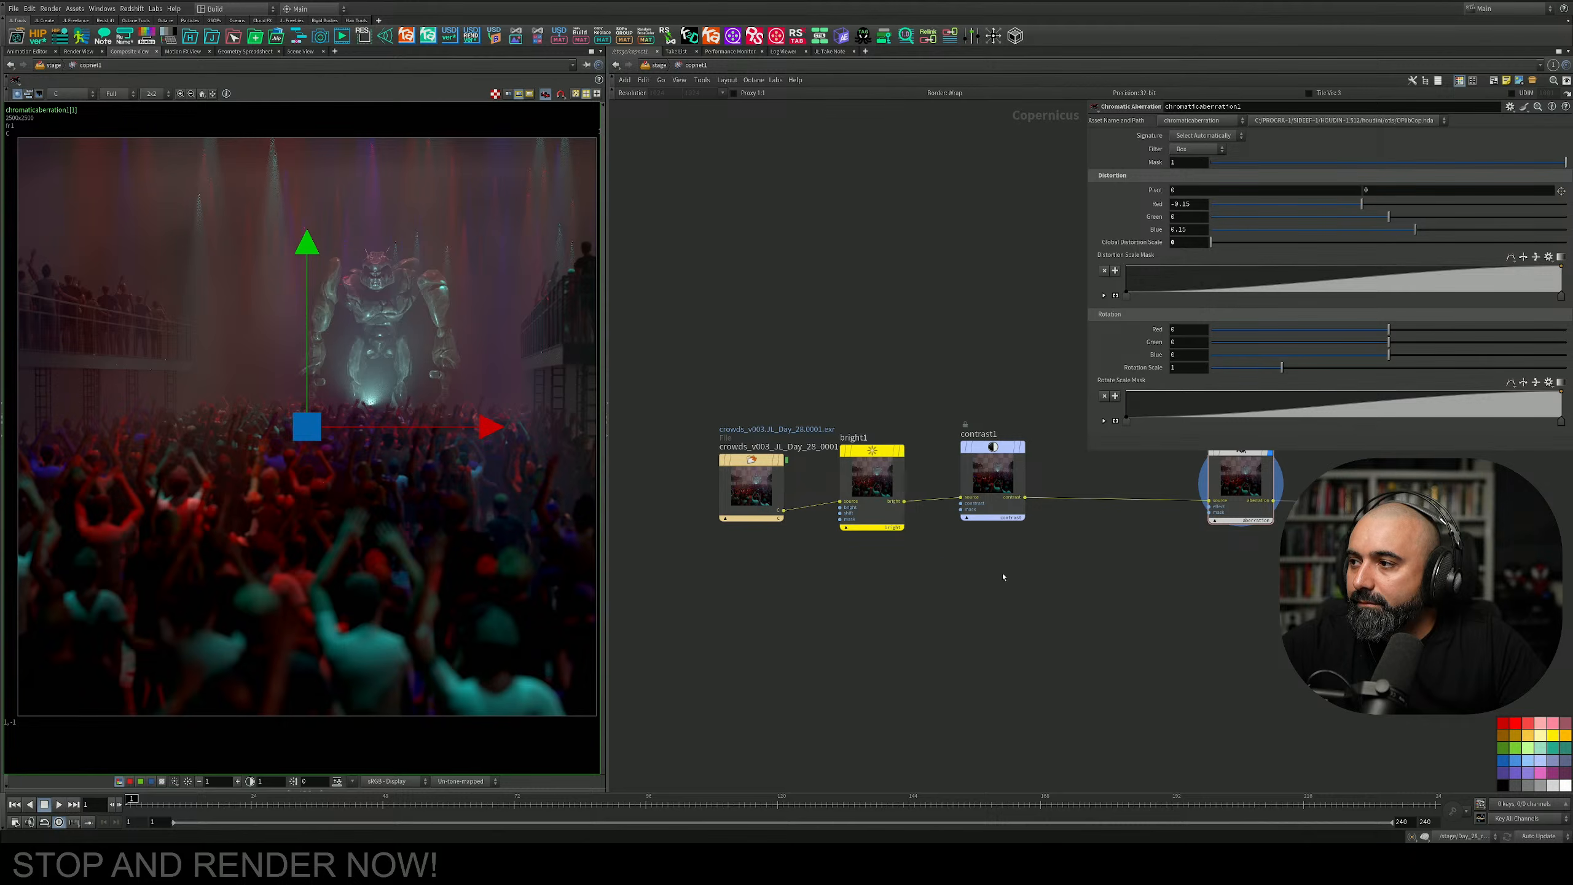
{"action": "middle_click_drag", "start_coordinate": [1003, 576], "coordinate": [1053, 585]}
{"action": "key", "text": "Tab"}
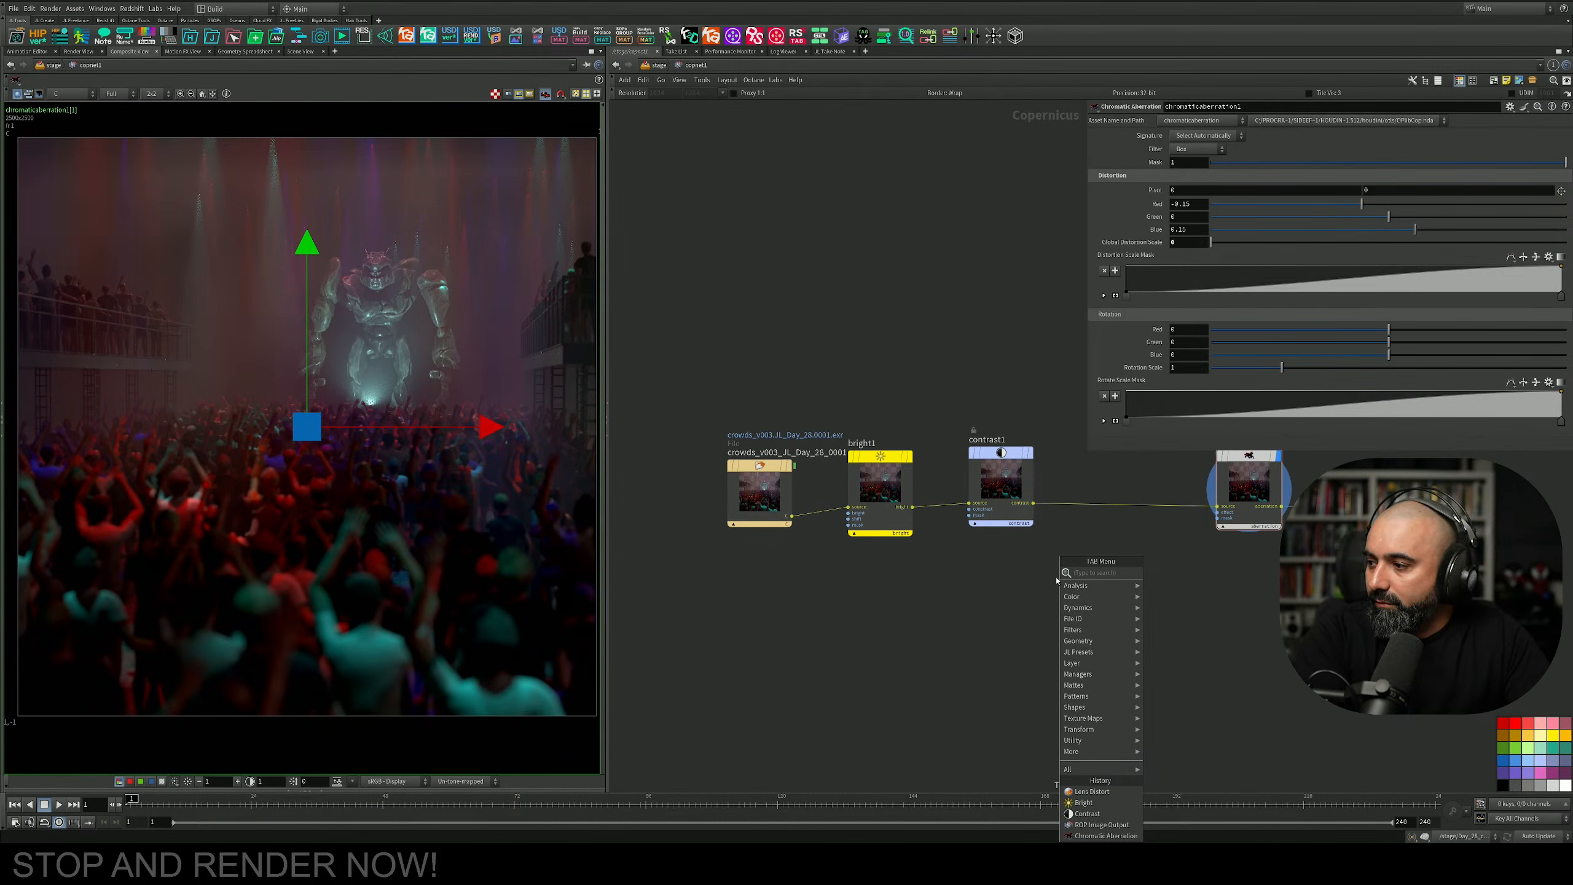
{"action": "type", "text": "ble"}
{"action": "key", "text": "Return"}
{"action": "scroll", "coordinate": [1056, 579], "scroll_direction": "down", "scroll_amount": 2}
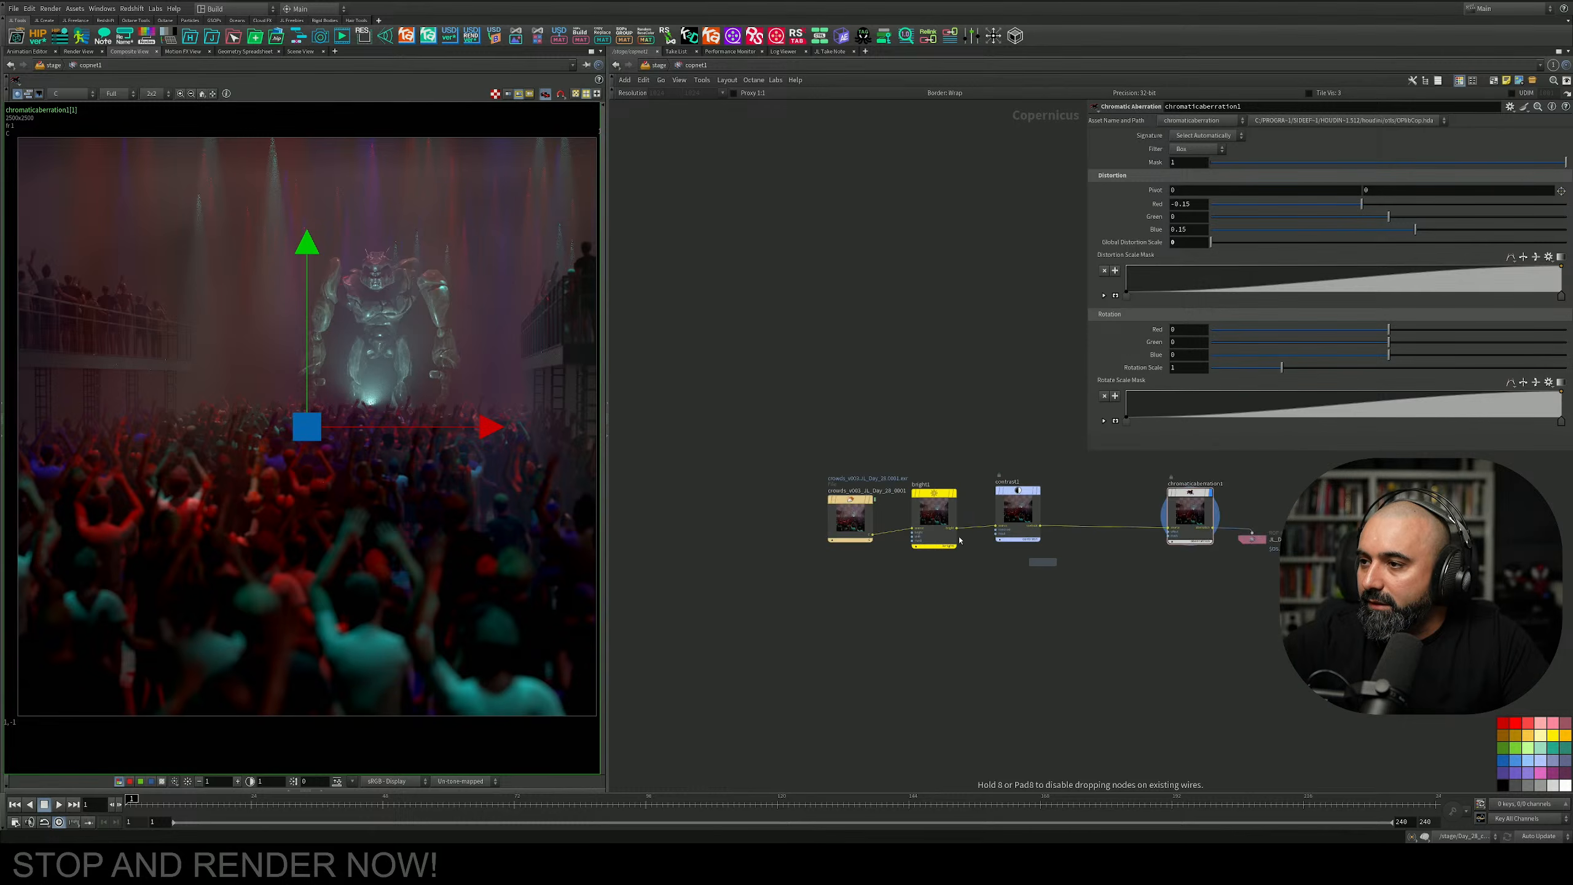
{"action": "left_click", "coordinate": [909, 643]}
Move the crowd file node away from the bright node and insert the blend node on the wire between them.
{"action": "scroll", "coordinate": [869, 548], "scroll_direction": "up", "scroll_amount": 4}
{"action": "left_click_drag", "start_coordinate": [842, 470], "coordinate": [747, 458]}
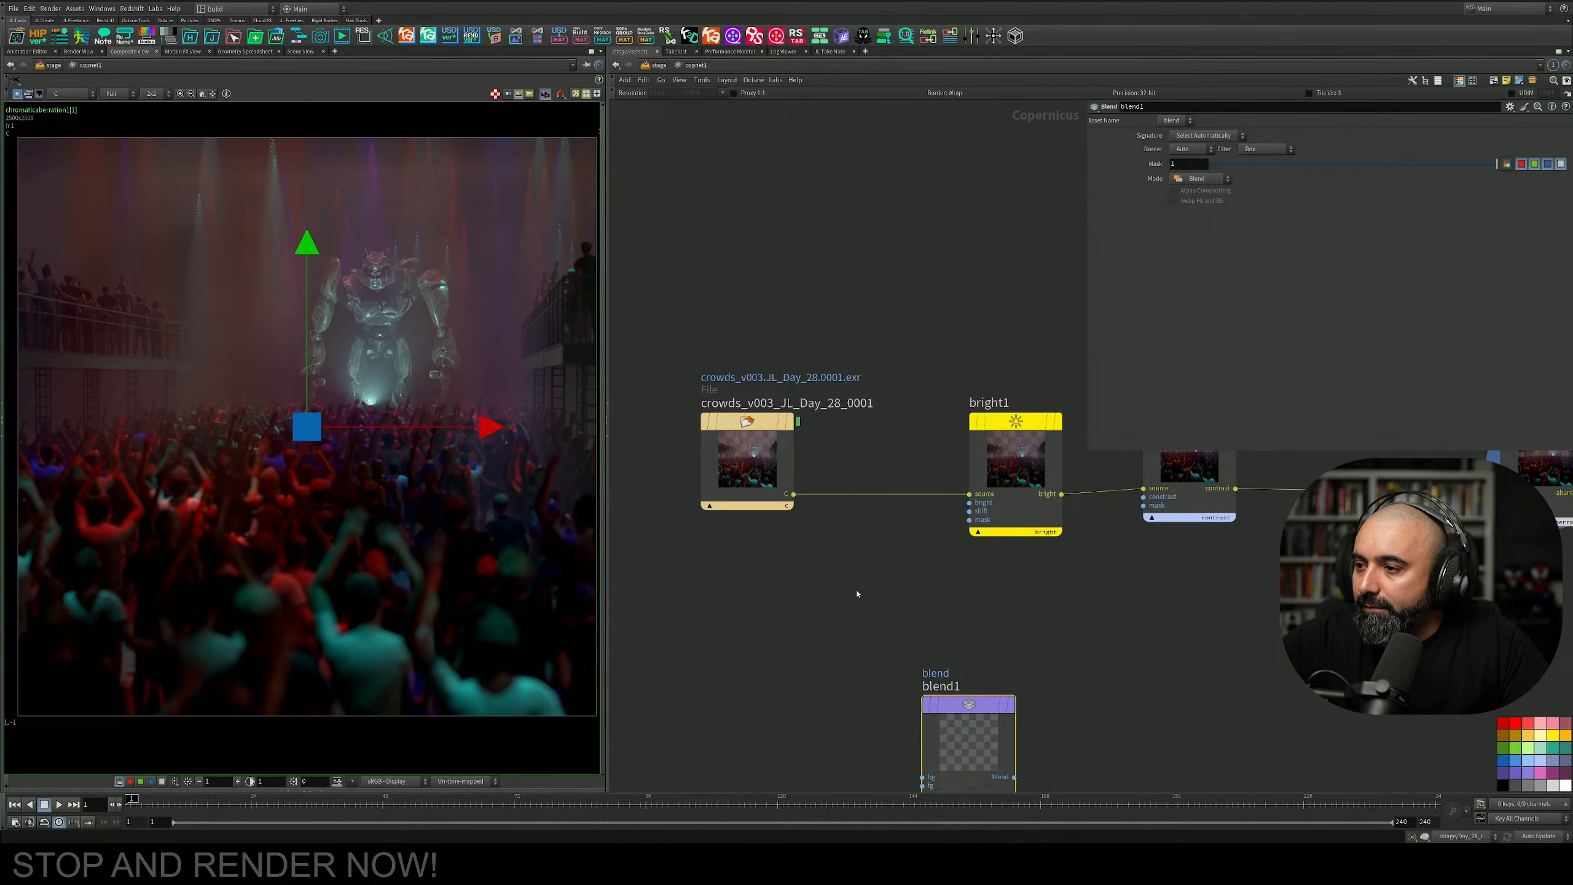
{"action": "left_click_drag", "start_coordinate": [960, 705], "coordinate": [861, 441]}
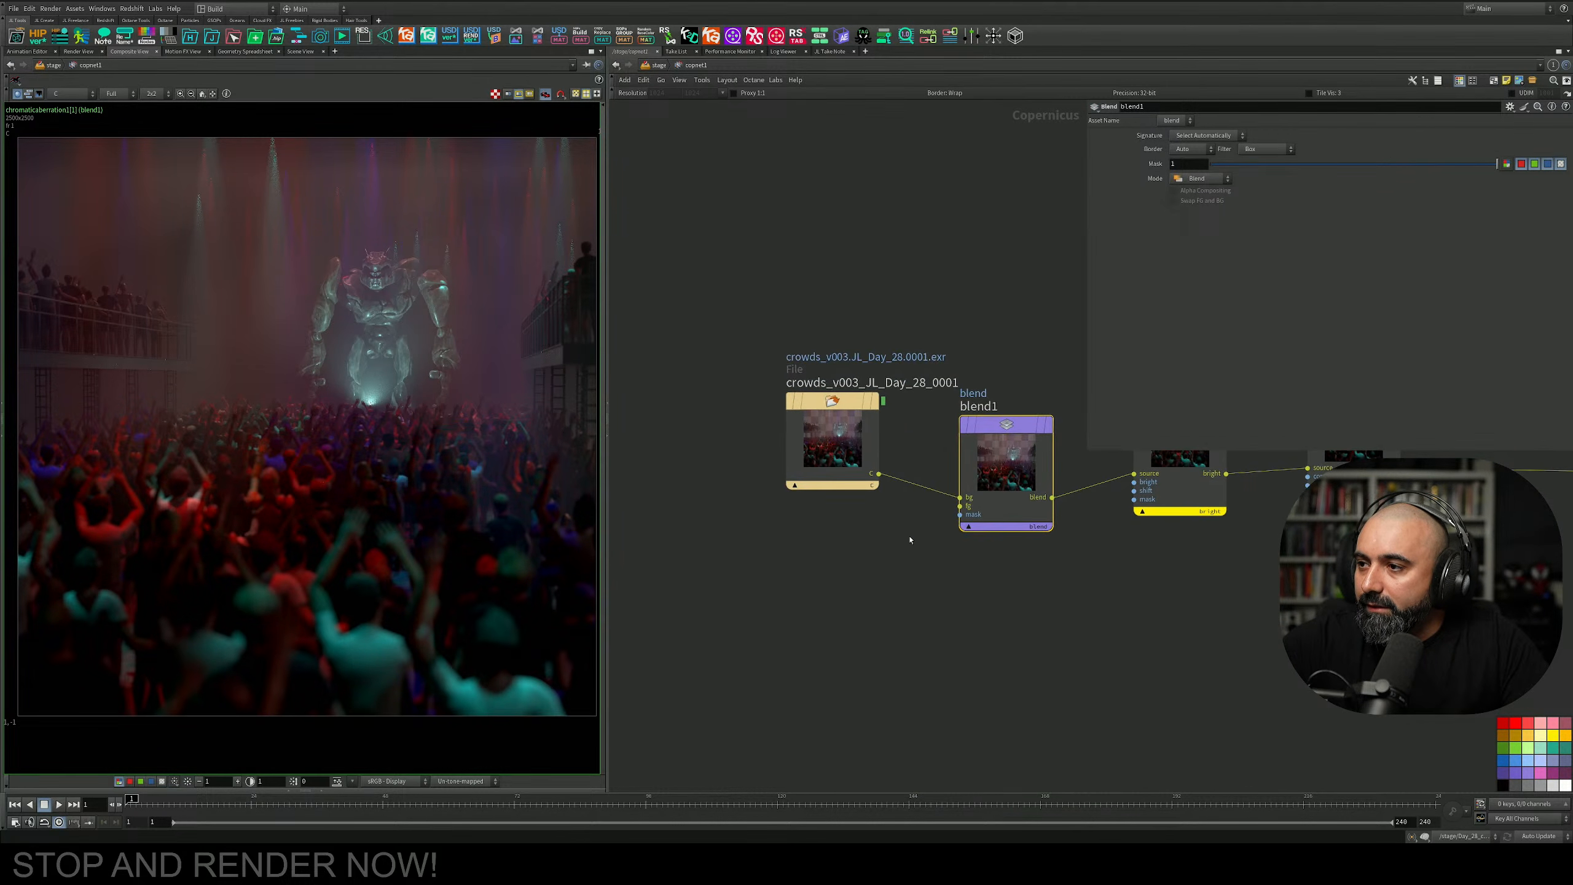
Add a Constant node fed by the crowd file node, wire its output into the blend node's fg input, and select the blend.
{"action": "key", "text": "Tab"}
{"action": "type", "text": "blur"}
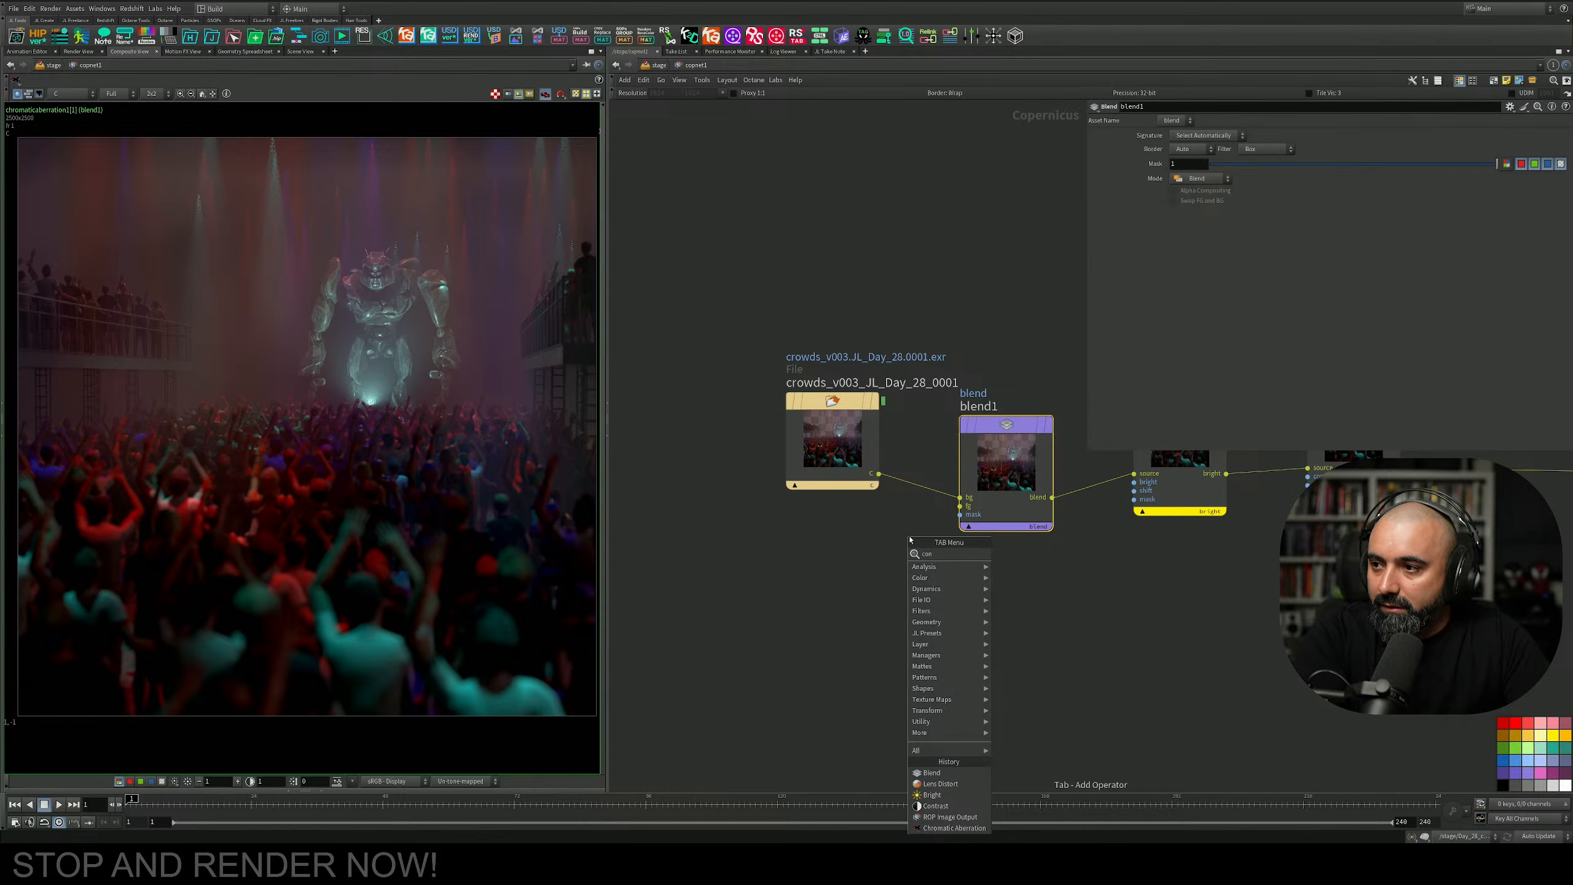
{"action": "key", "text": "Return"}
{"action": "left_click", "coordinate": [909, 538]}
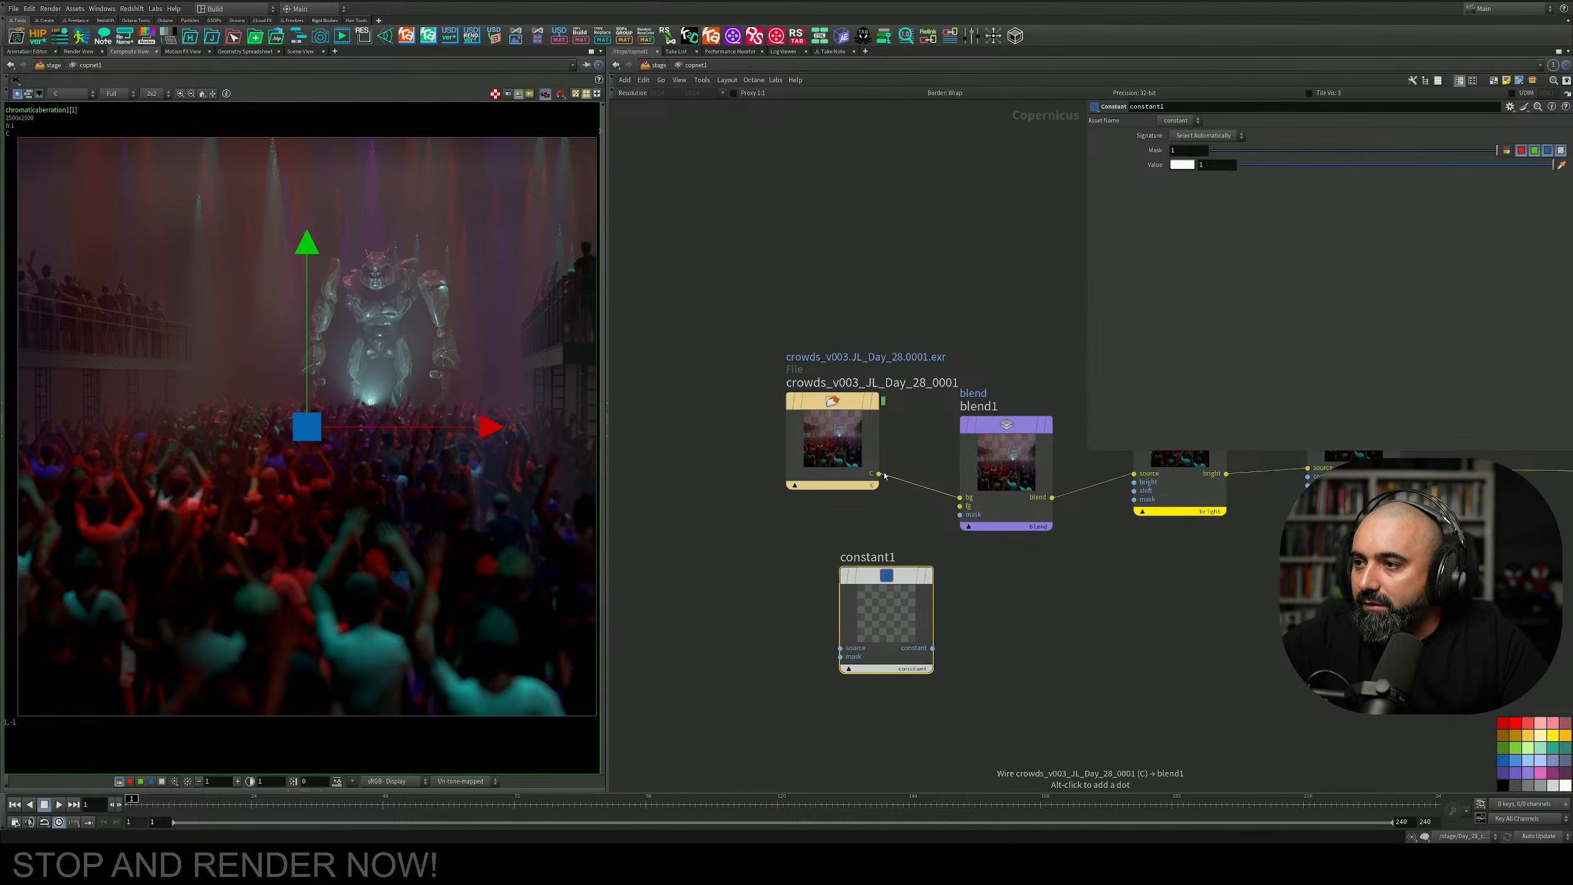
{"action": "left_click", "coordinate": [1185, 166]}
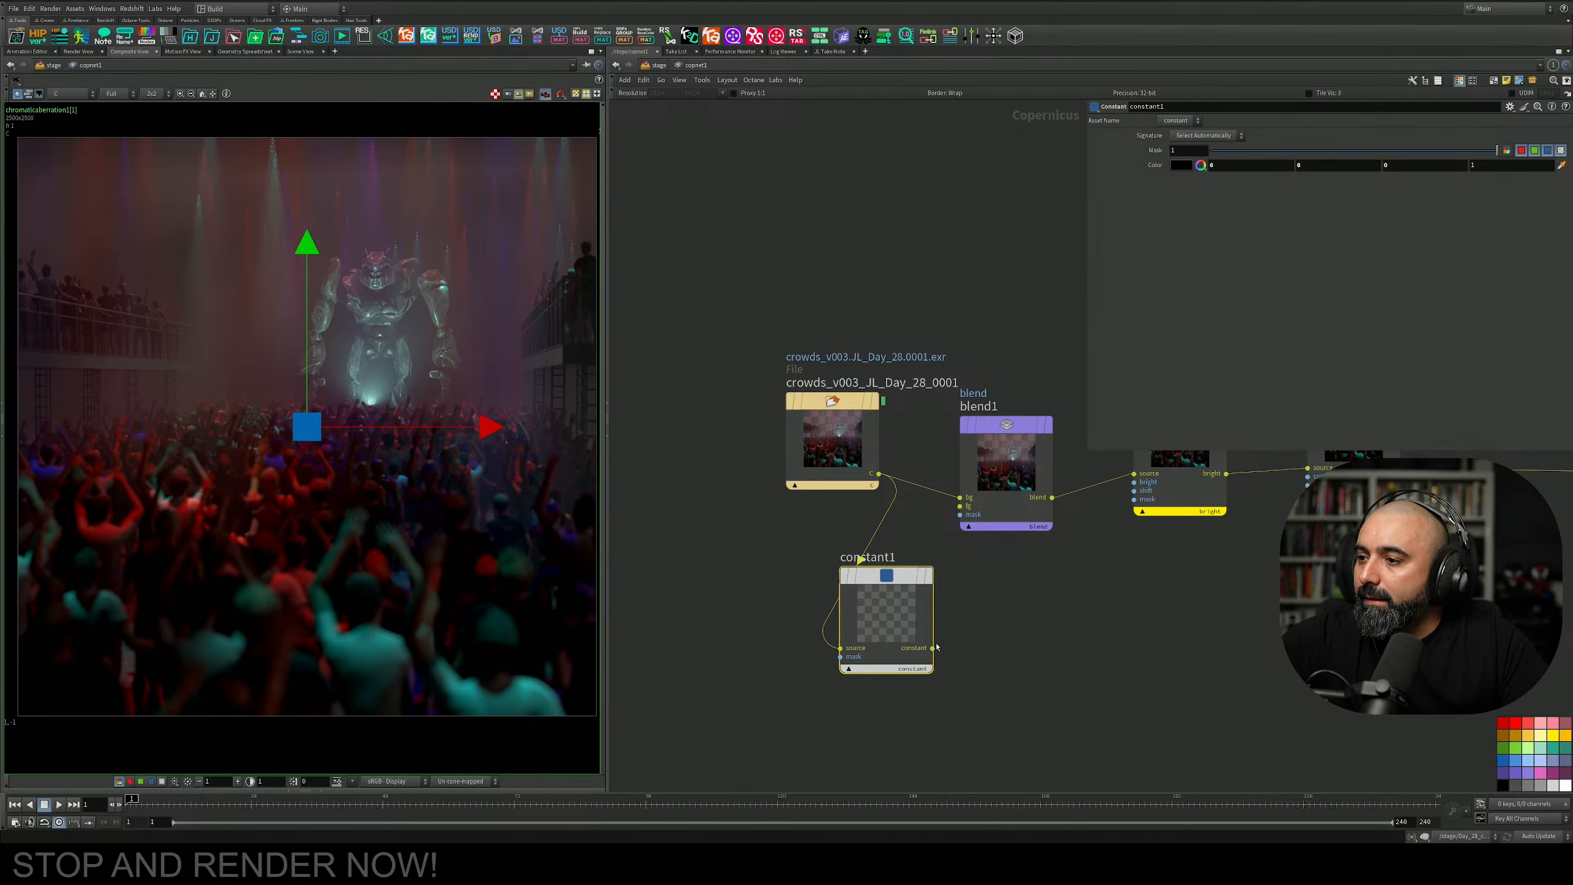
{"action": "left_click_drag", "start_coordinate": [932, 647], "coordinate": [959, 506]}
{"action": "left_click", "coordinate": [991, 465]}
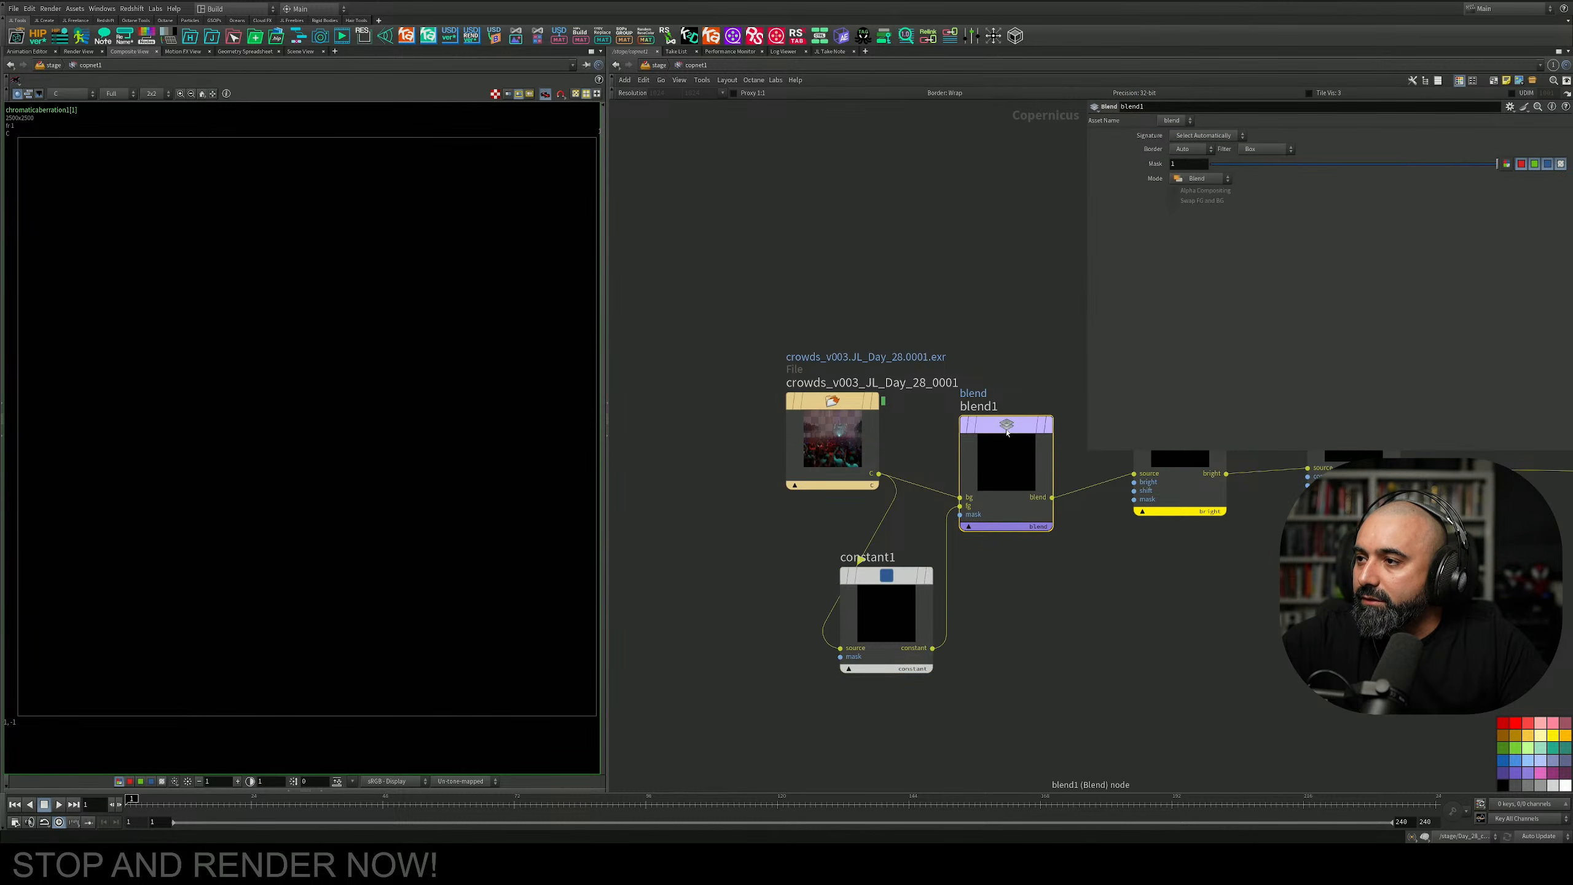
Set the blend node's mode to Over.
{"action": "left_click", "coordinate": [1196, 178]}
{"action": "left_click", "coordinate": [1195, 202]}
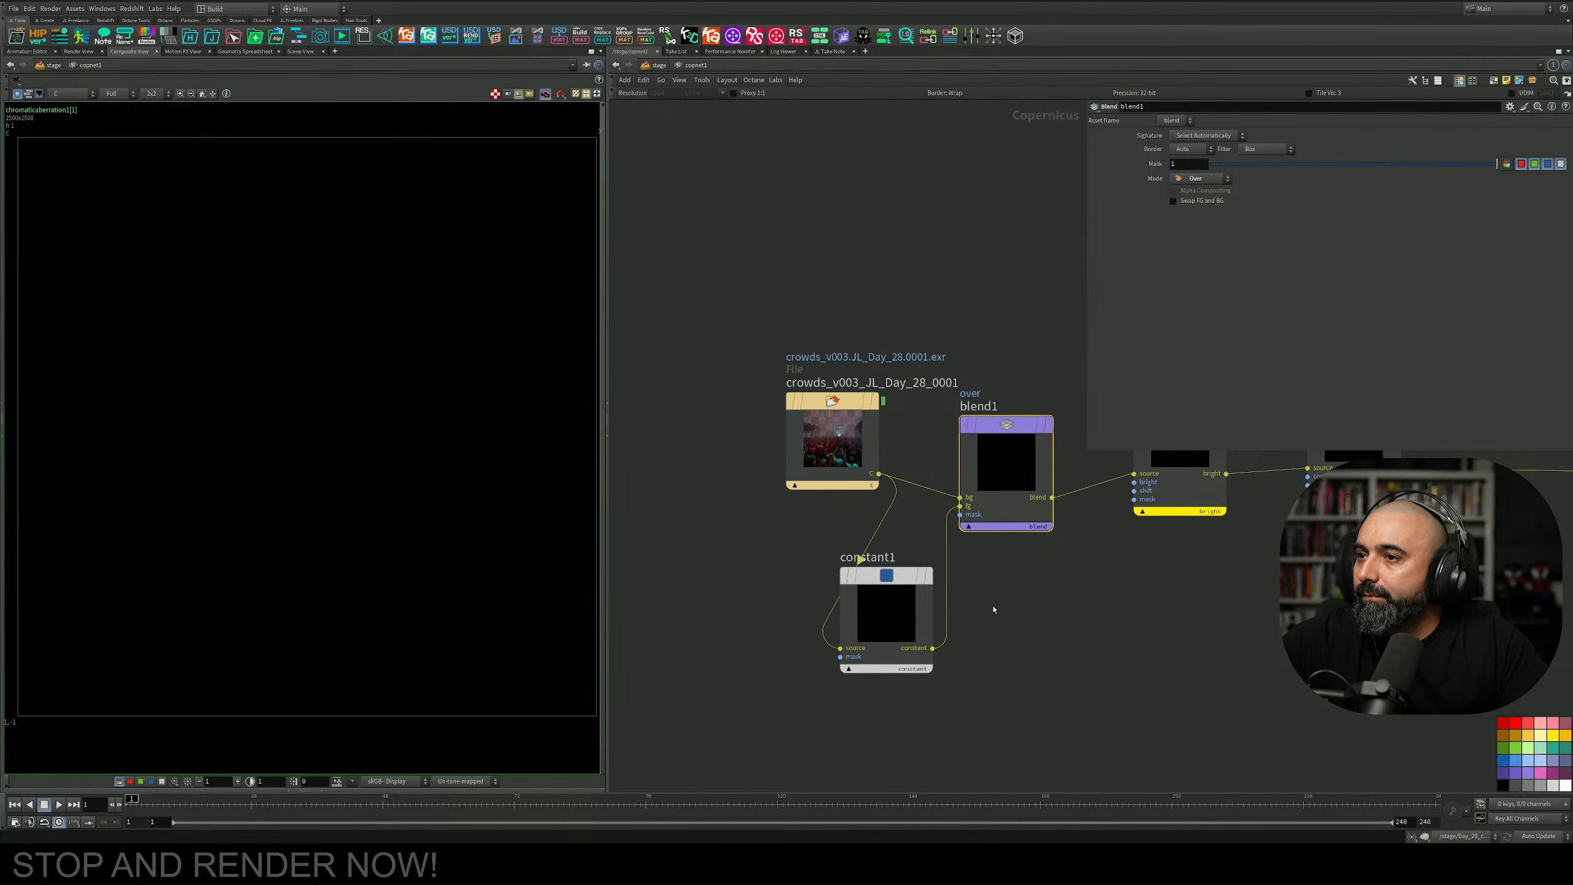
{"action": "middle_click_drag", "start_coordinate": [1053, 593], "coordinate": [1012, 613]}
{"action": "left_click_drag", "start_coordinate": [890, 668], "coordinate": [838, 494]}
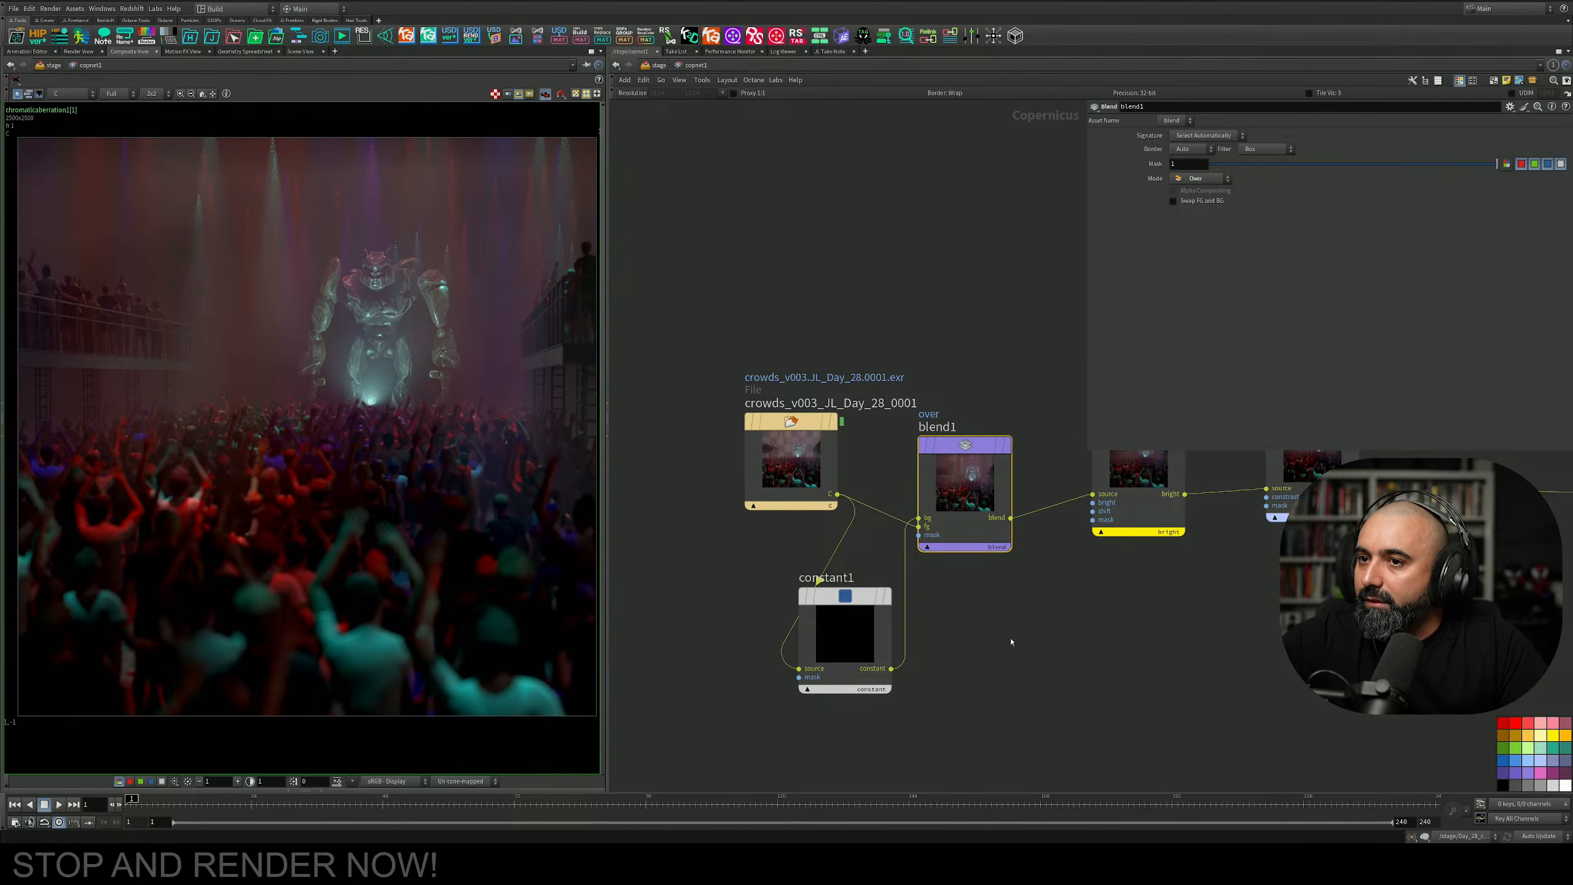
Render the final composite to disk with the JL_Day_28_Final ROP Image Output node.
{"action": "middle_click_drag", "start_coordinate": [1374, 666], "coordinate": [899, 656]}
{"action": "middle_click_drag", "start_coordinate": [1313, 645], "coordinate": [1023, 715]}
{"action": "scroll", "coordinate": [1028, 633], "scroll_direction": "up", "scroll_amount": 3}
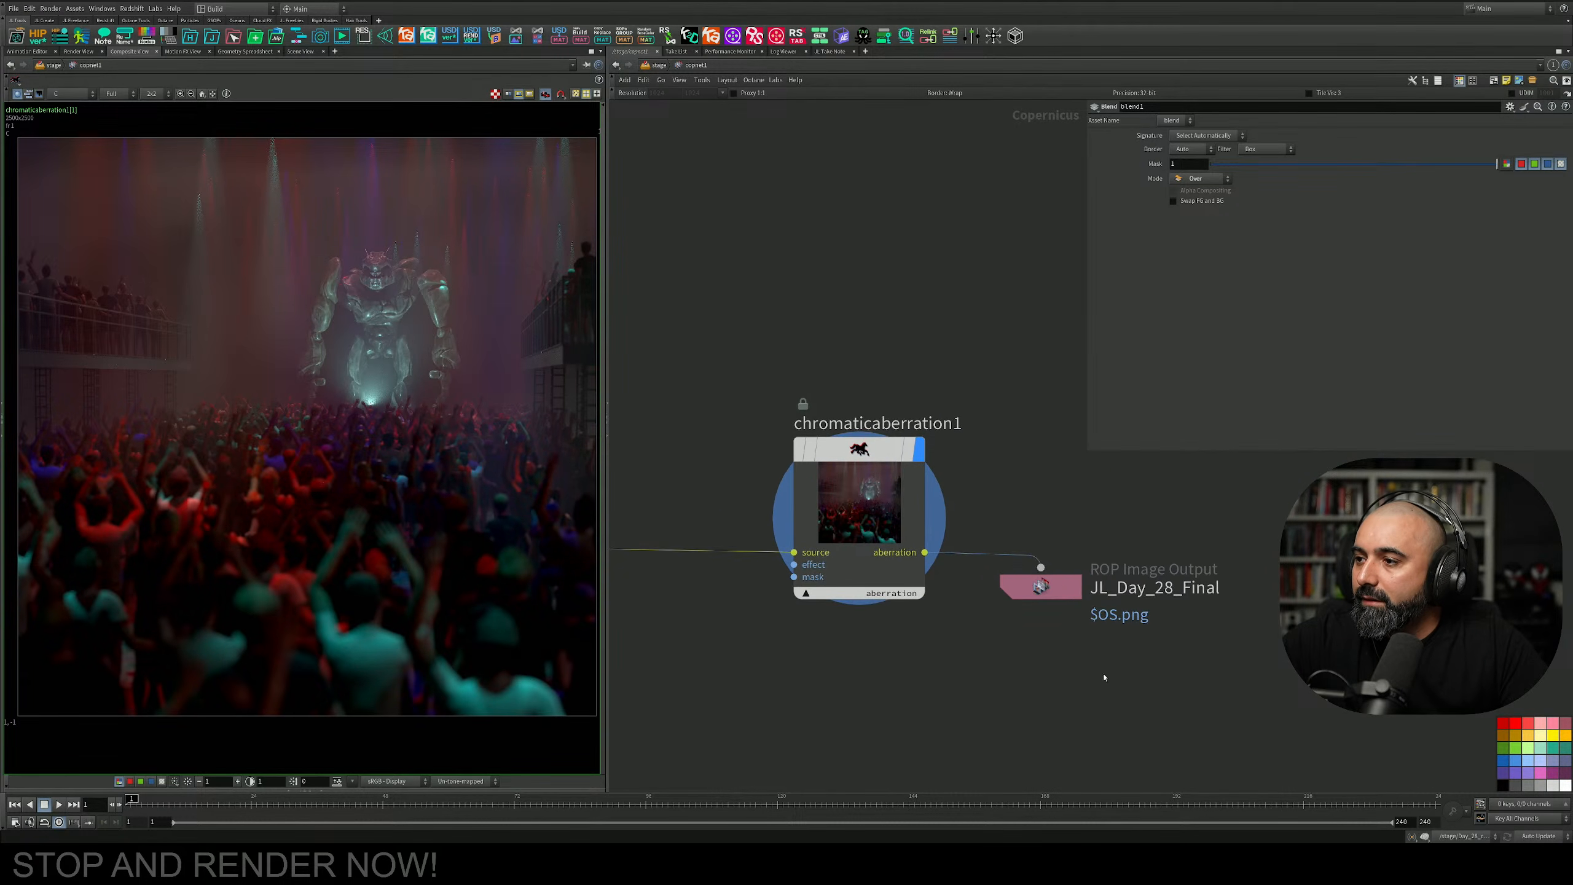
{"action": "left_click", "coordinate": [1040, 586]}
{"action": "left_click", "coordinate": [1197, 136]}
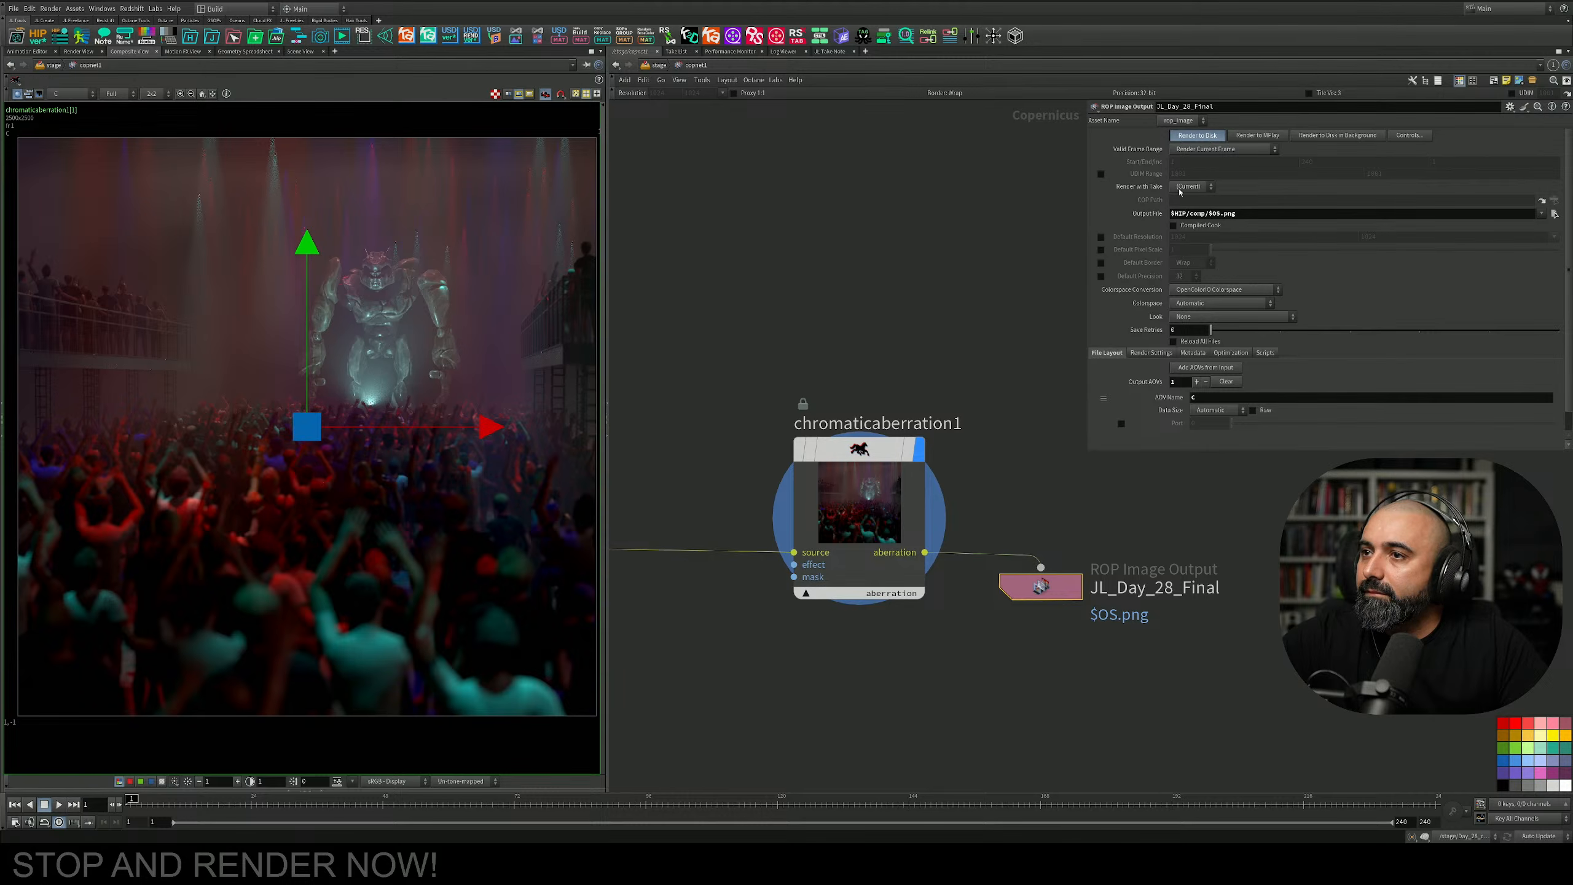
{"action": "middle_click_drag", "start_coordinate": [795, 372], "coordinate": [882, 318]}
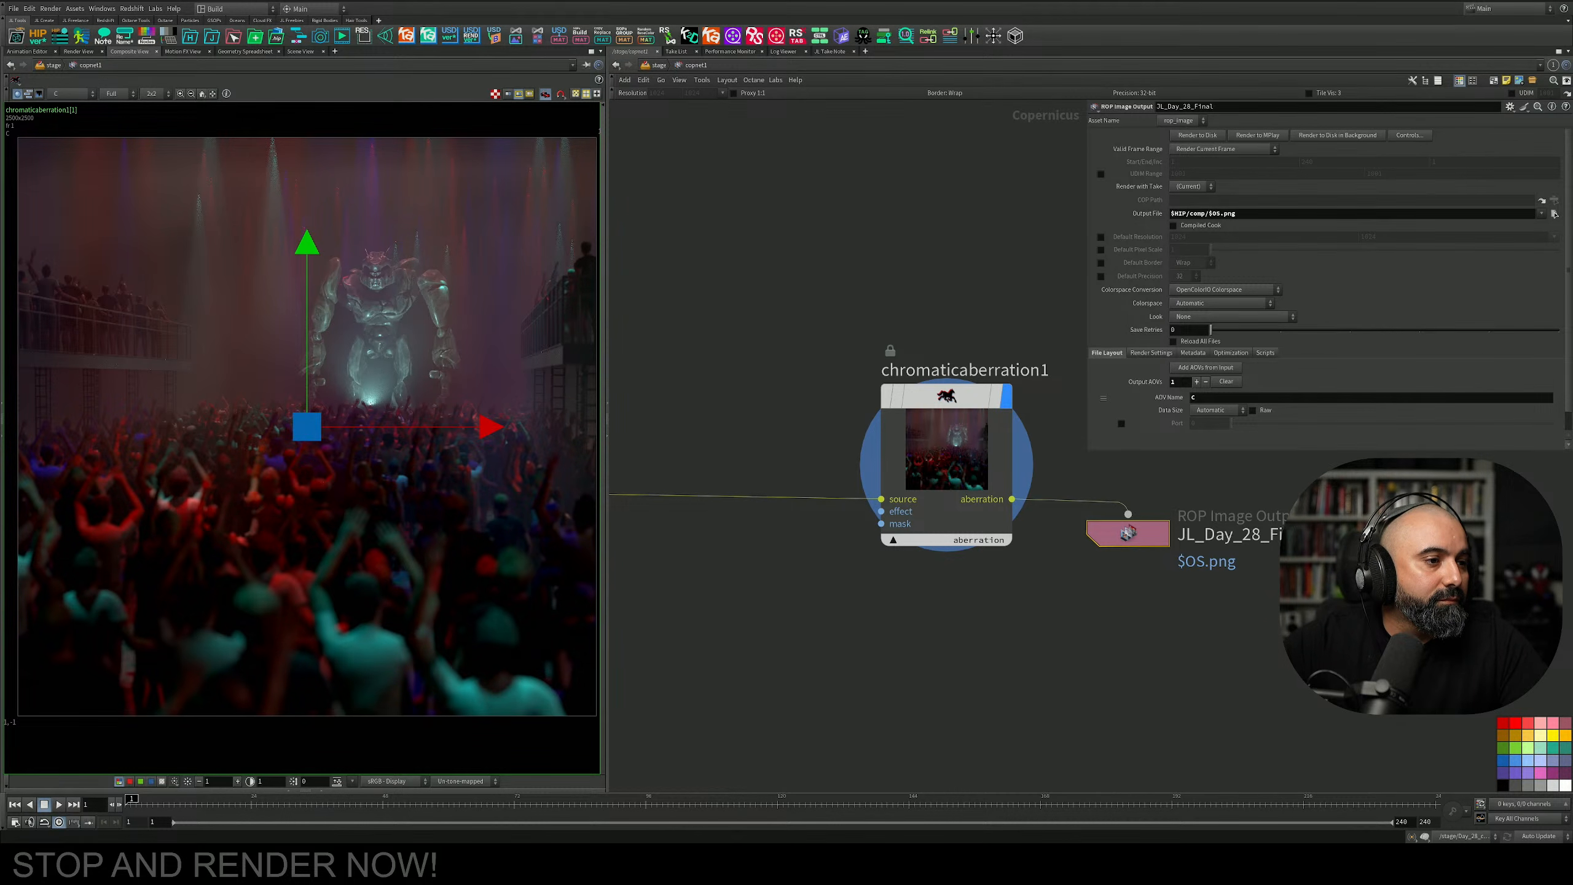
Switch to the browser and review the concert crowd image posted in the Day 28 Crowd Image forum thread.
{"action": "left_click_drag", "start_coordinate": [0, 93], "coordinate": [597, 67]}
{"action": "double_click", "coordinate": [608, 57]}
{"action": "scroll", "coordinate": [737, 387], "scroll_direction": "down", "scroll_amount": 20}
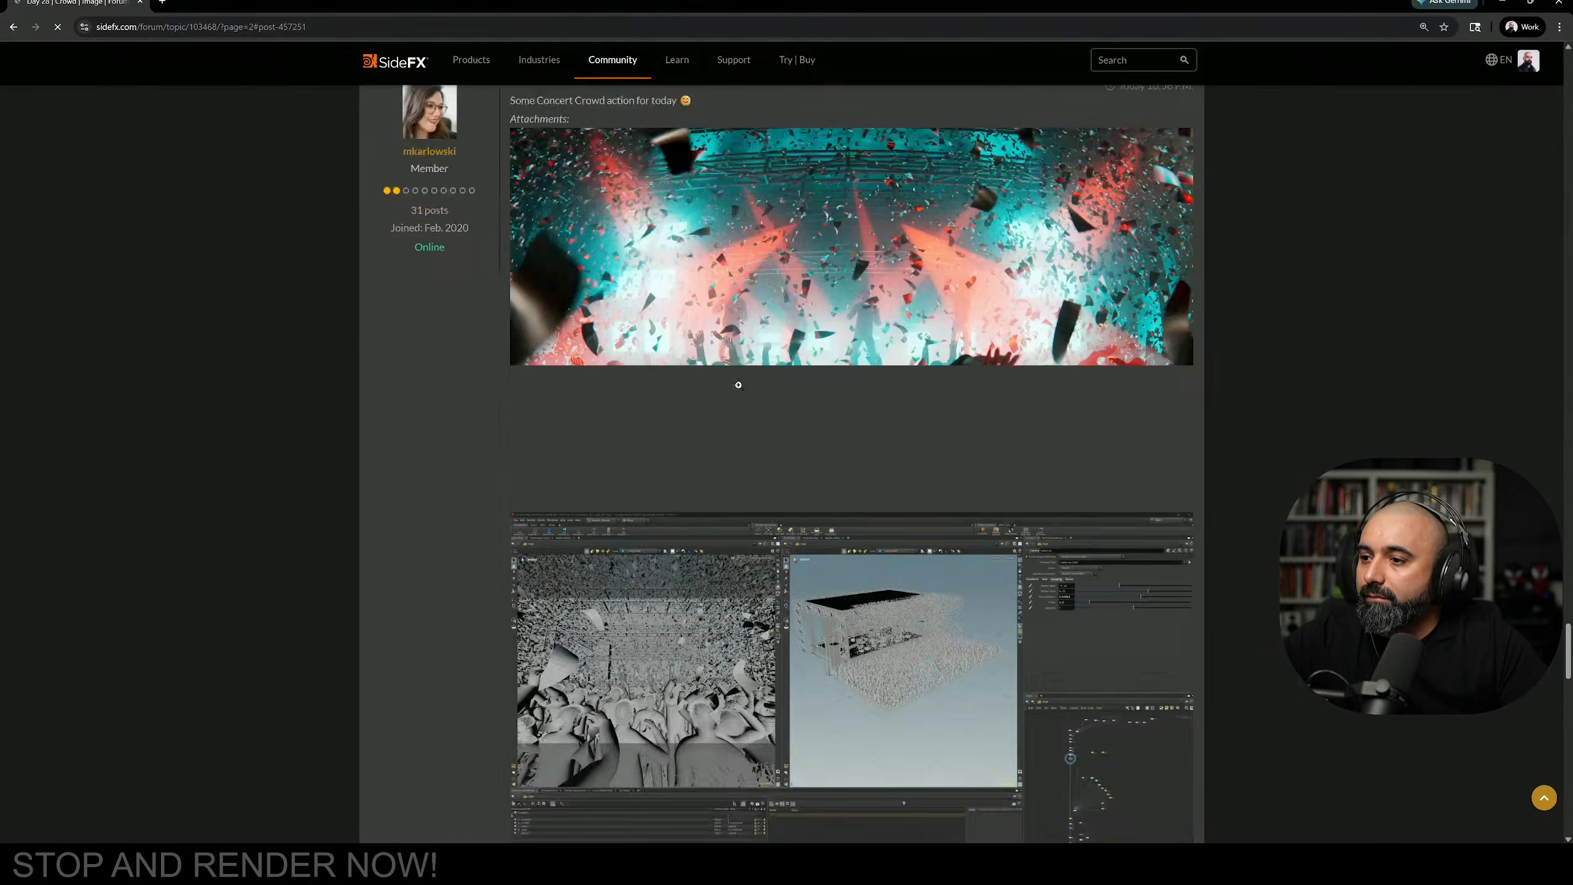
{"action": "scroll", "coordinate": [740, 408], "scroll_direction": "up", "scroll_amount": 6}
{"action": "scroll", "coordinate": [774, 449], "scroll_direction": "up", "scroll_amount": 15}
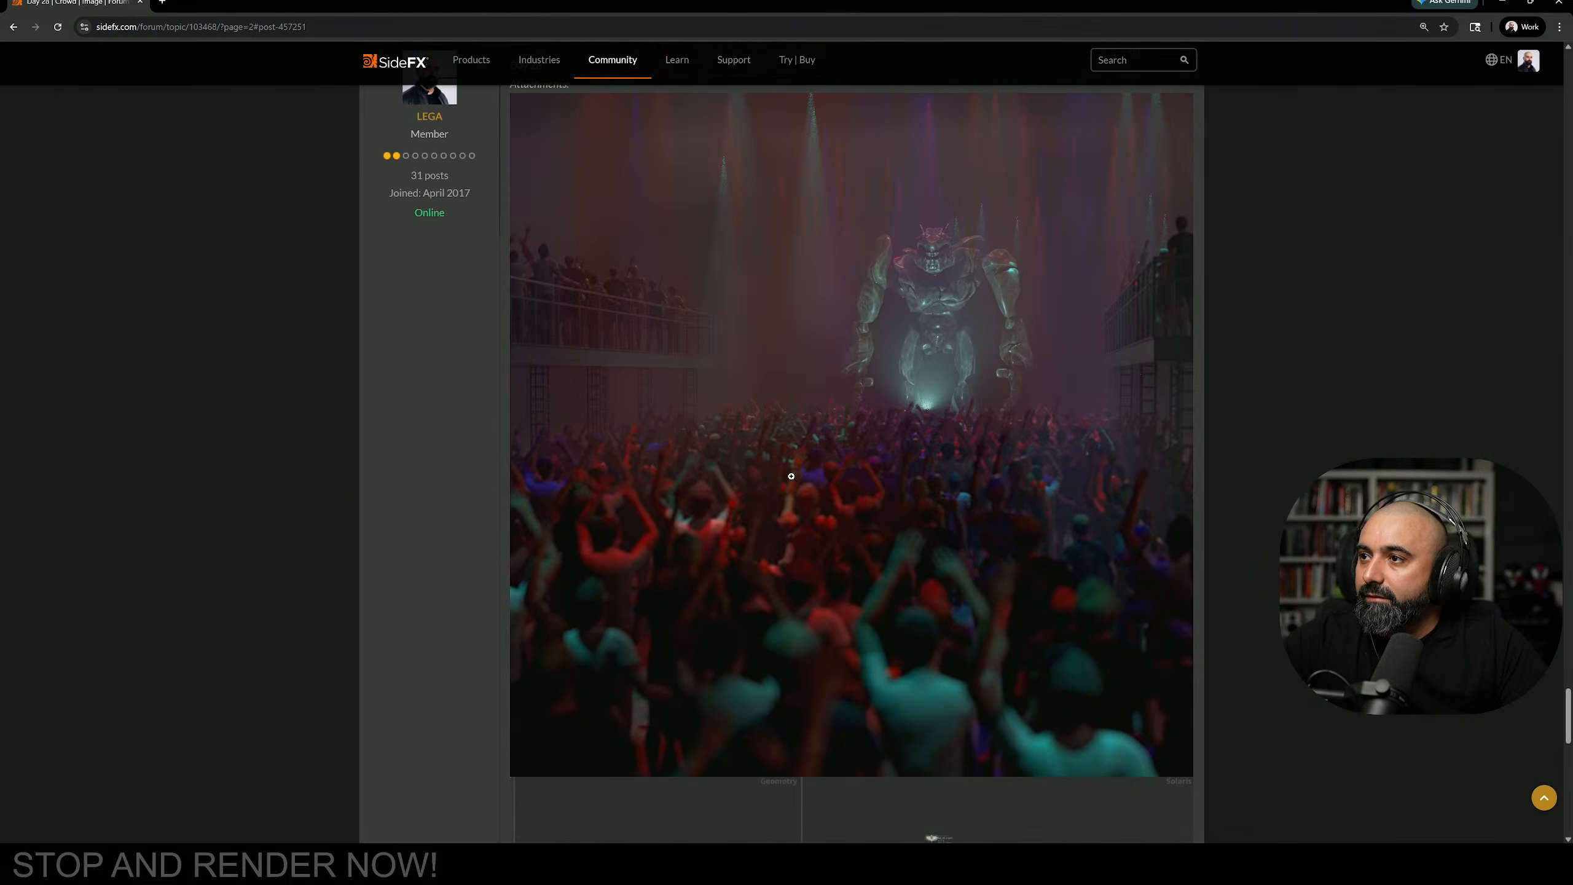
{"action": "scroll", "coordinate": [774, 449], "scroll_direction": "down", "scroll_amount": 1}
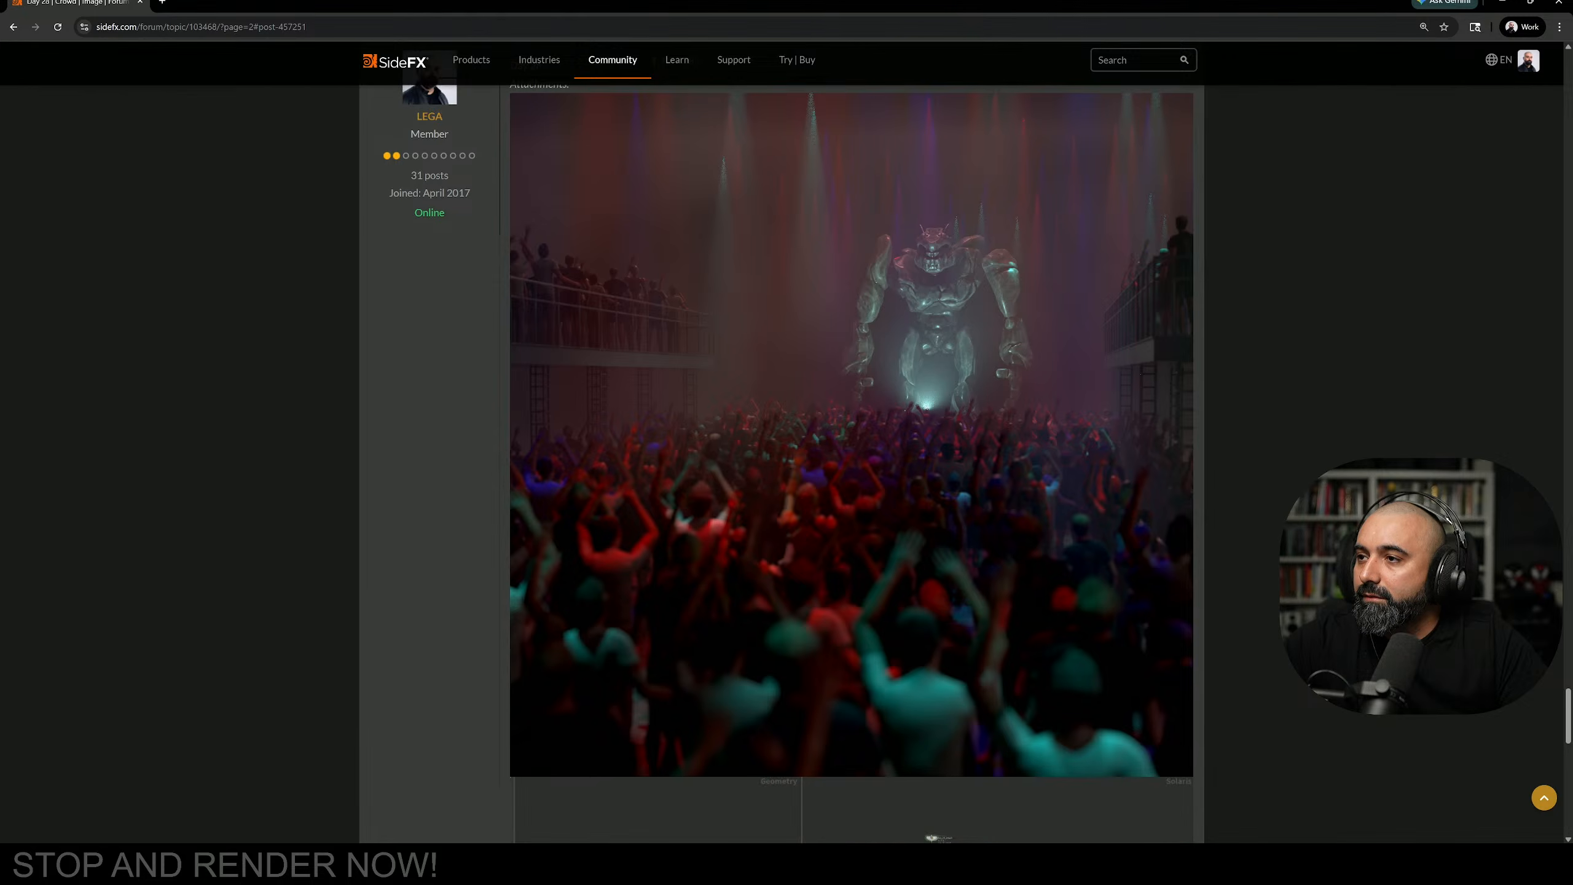
{"action": "scroll", "coordinate": [782, 468], "scroll_direction": "up", "scroll_amount": 4}
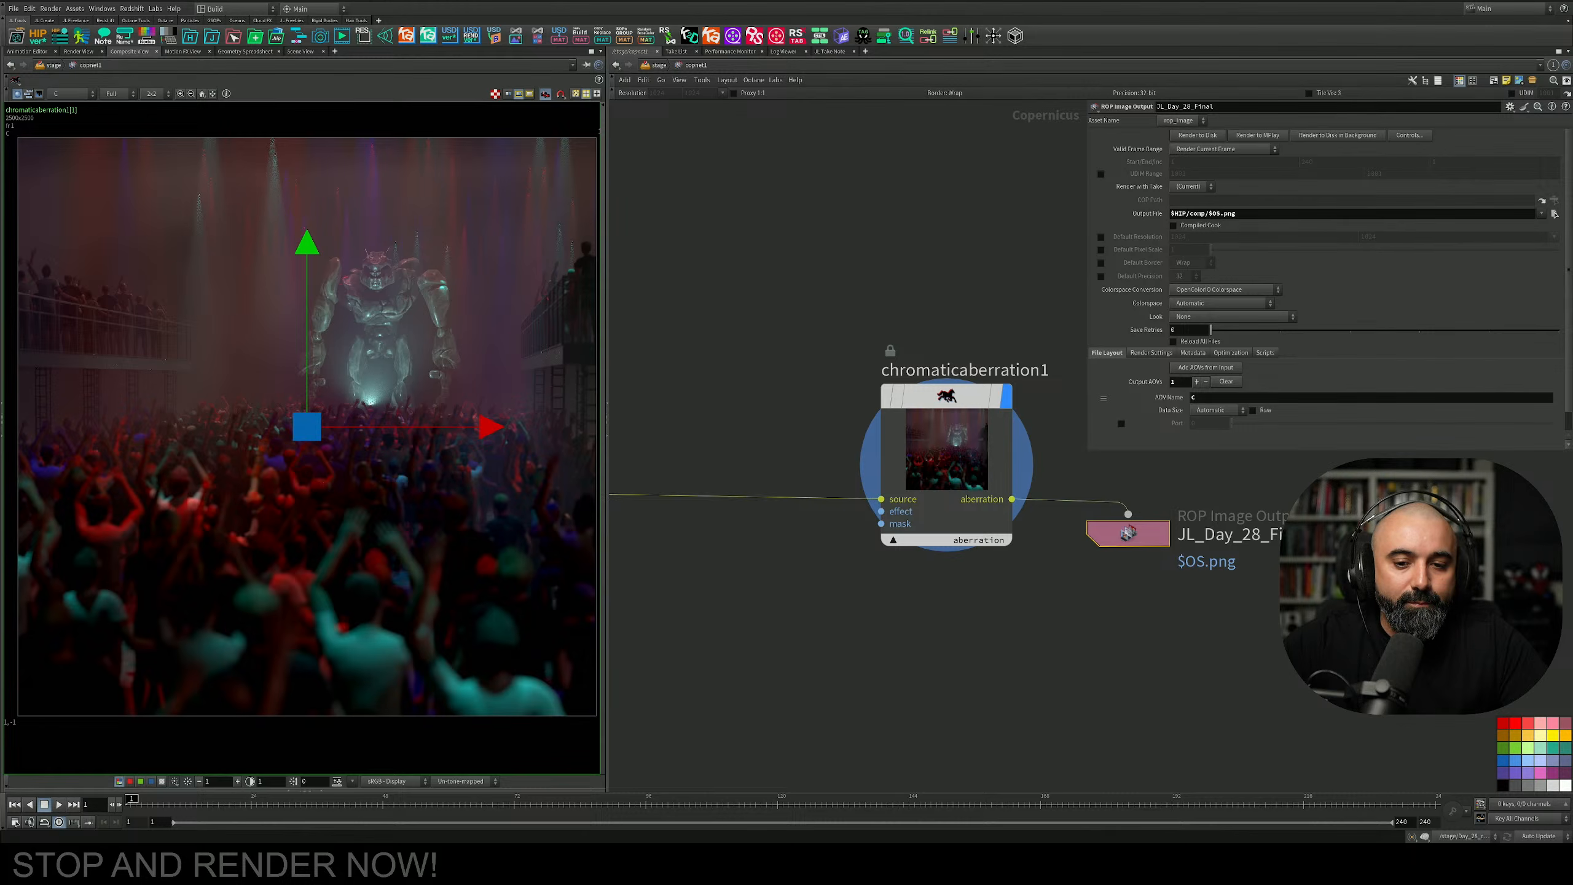
Examine the rendered JL_Day_28_Final.png full screen in the djv viewer, then put the viewer away.
{"action": "left_click_drag", "start_coordinate": [0, 13], "coordinate": [1147, 94]}
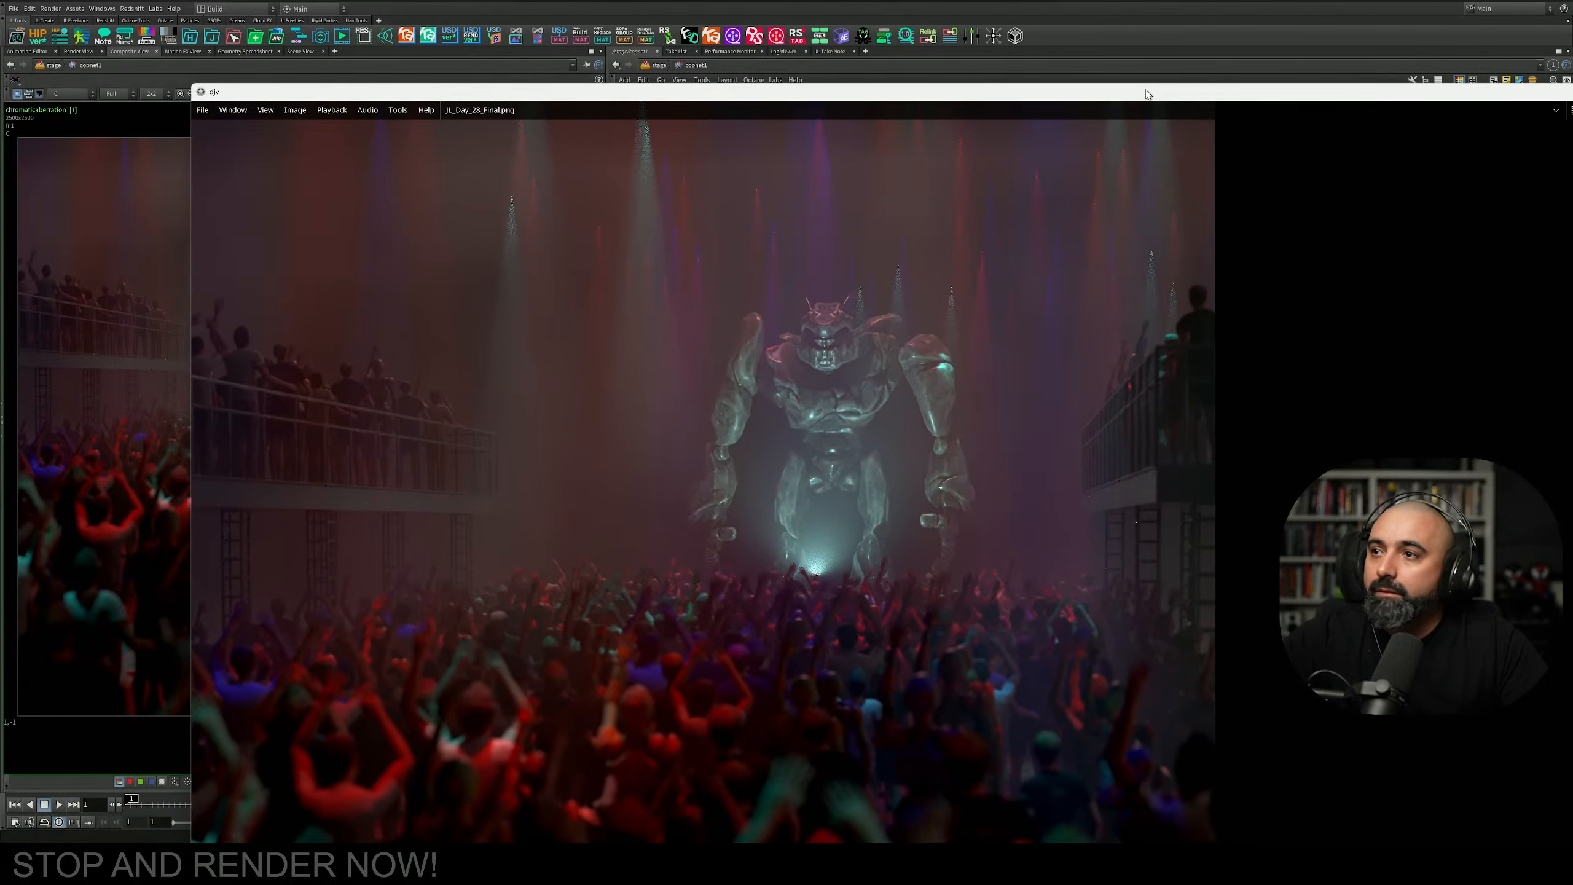
{"action": "double_click", "coordinate": [761, 91]}
{"action": "scroll", "coordinate": [616, 456], "scroll_direction": "down", "scroll_amount": 4}
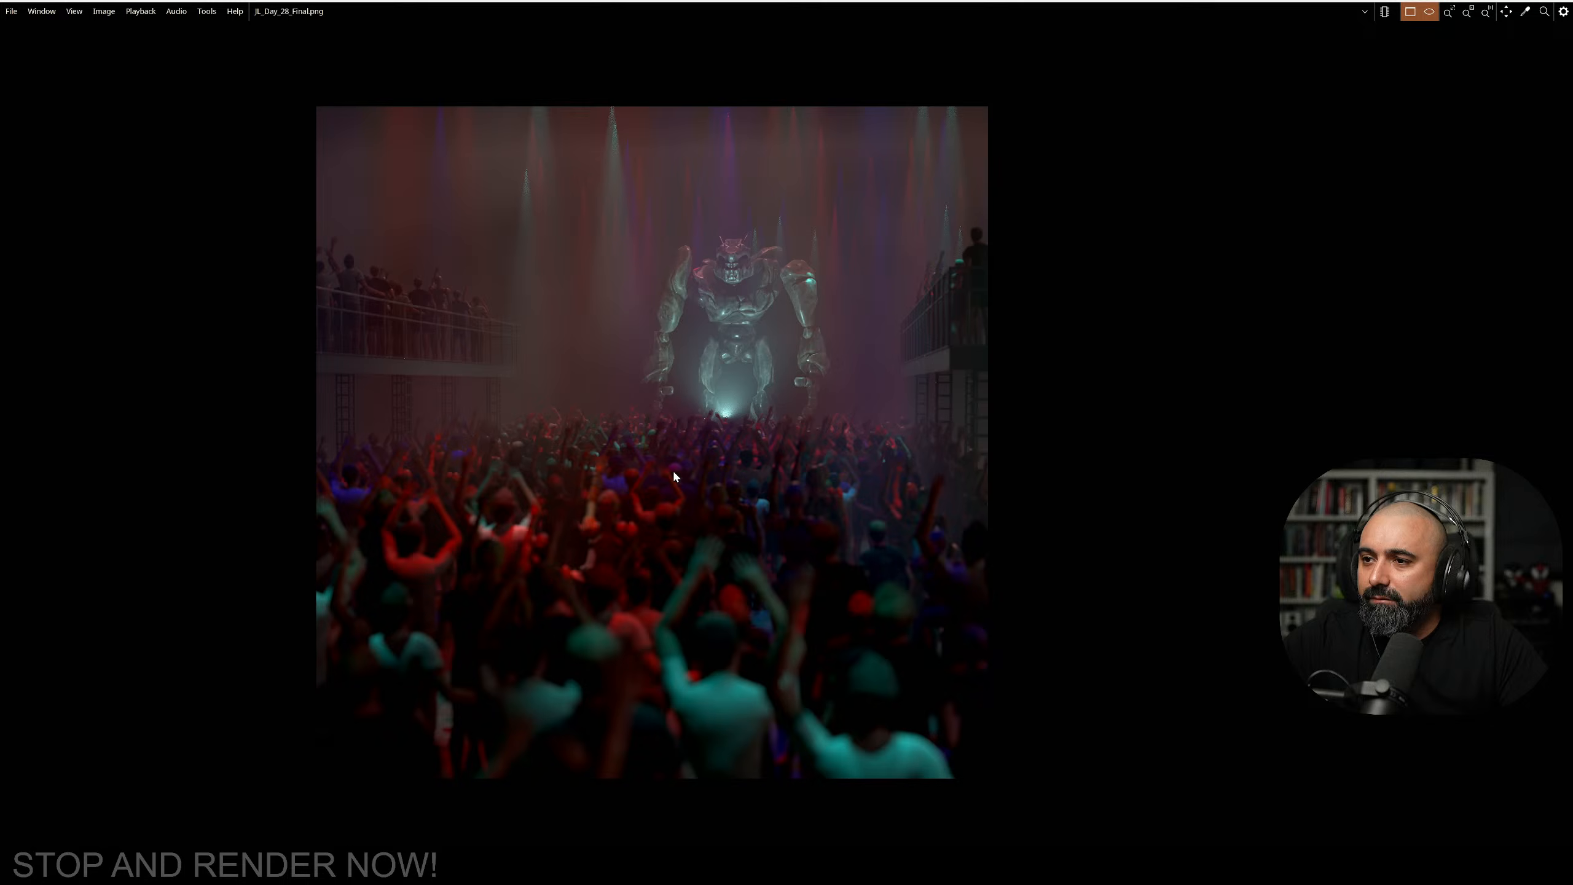
{"action": "middle_click_drag", "start_coordinate": [674, 473], "coordinate": [737, 475]}
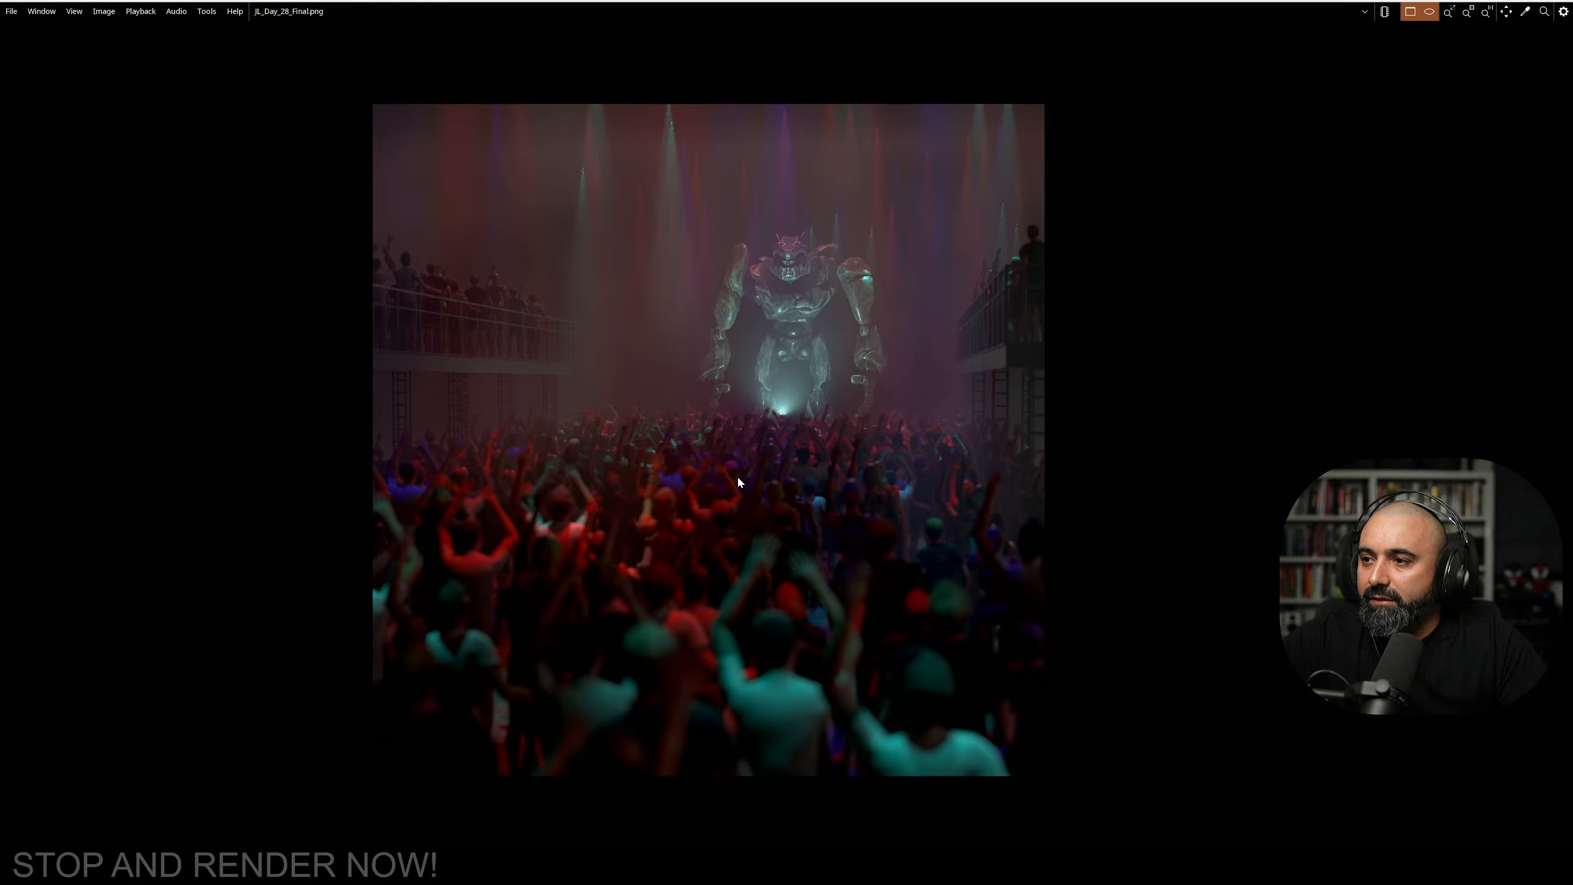
{"action": "scroll", "coordinate": [745, 477], "scroll_direction": "up", "scroll_amount": 1}
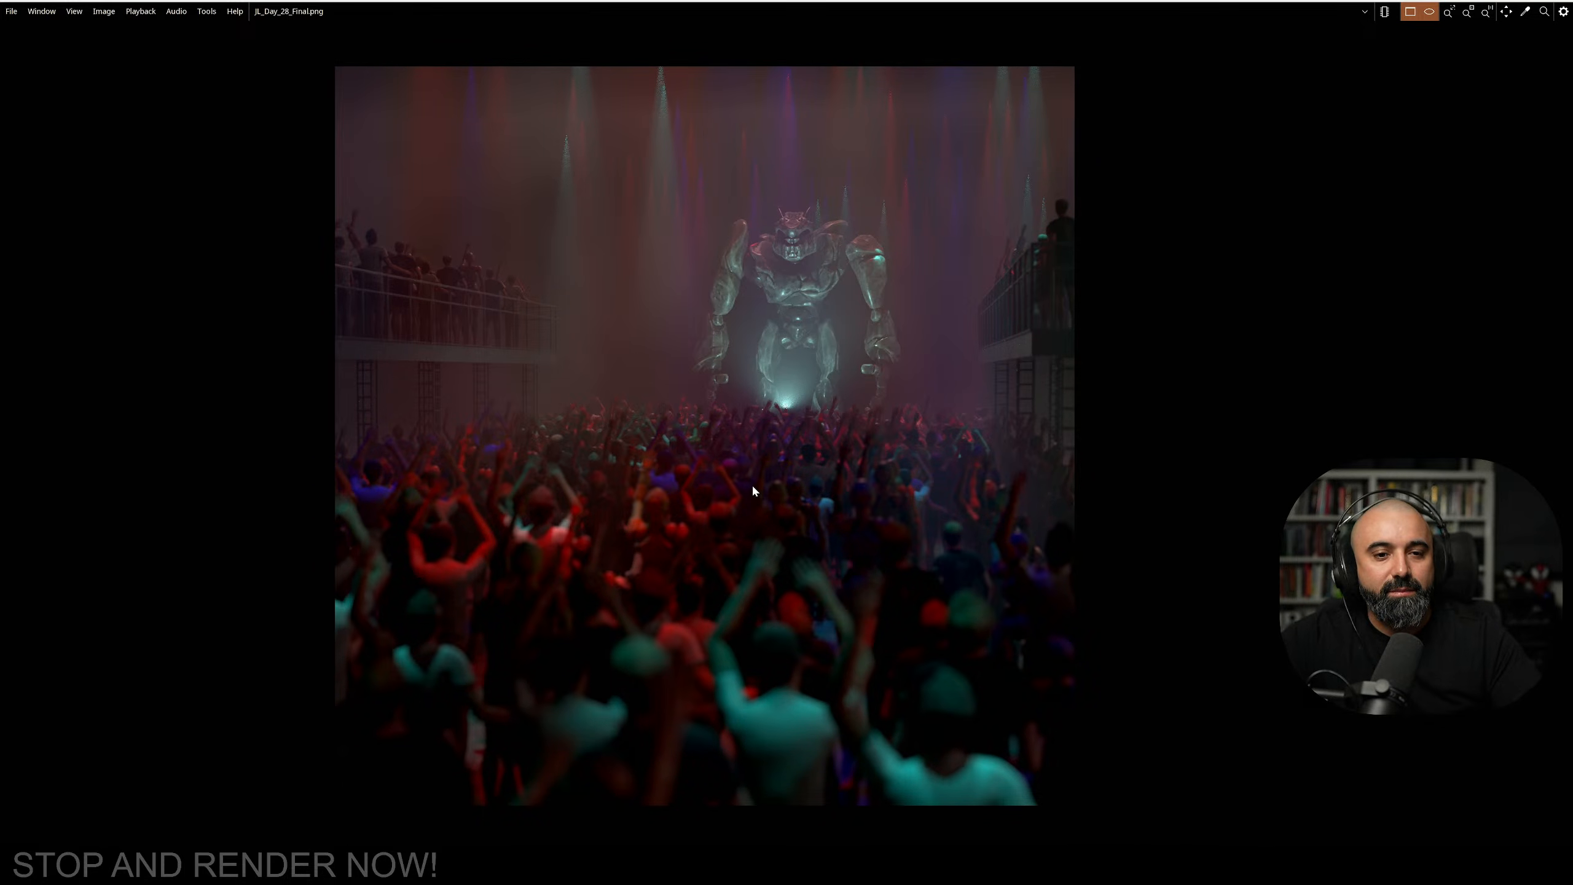
{"action": "middle_click_drag", "start_coordinate": [805, 473], "coordinate": [838, 494]}
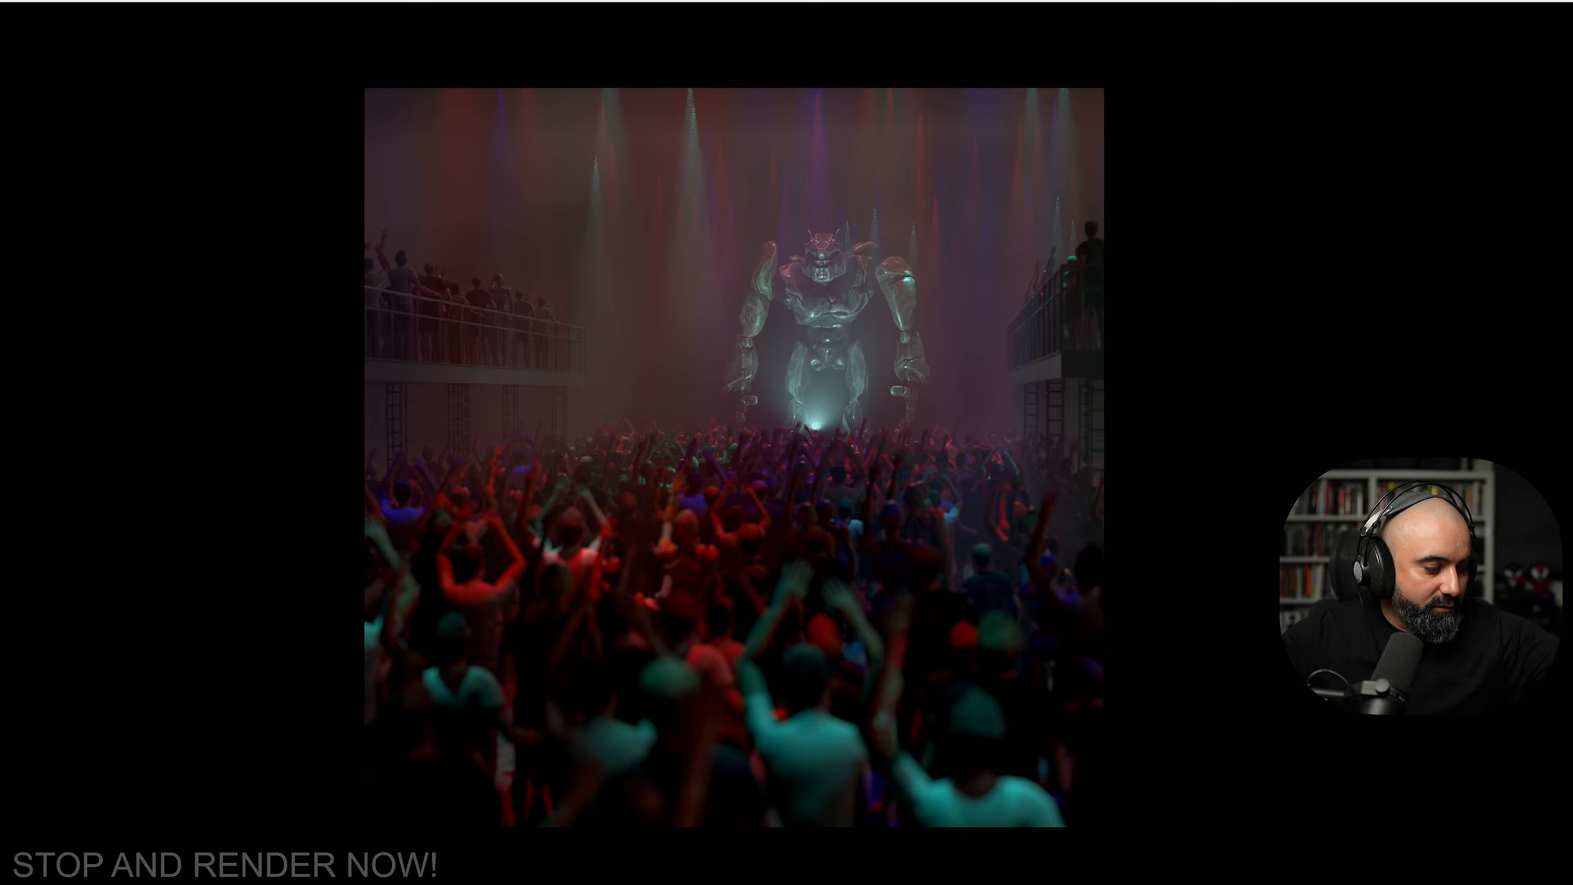
{"action": "left_click_drag", "start_coordinate": [774, 388], "coordinate": [795, 357]}
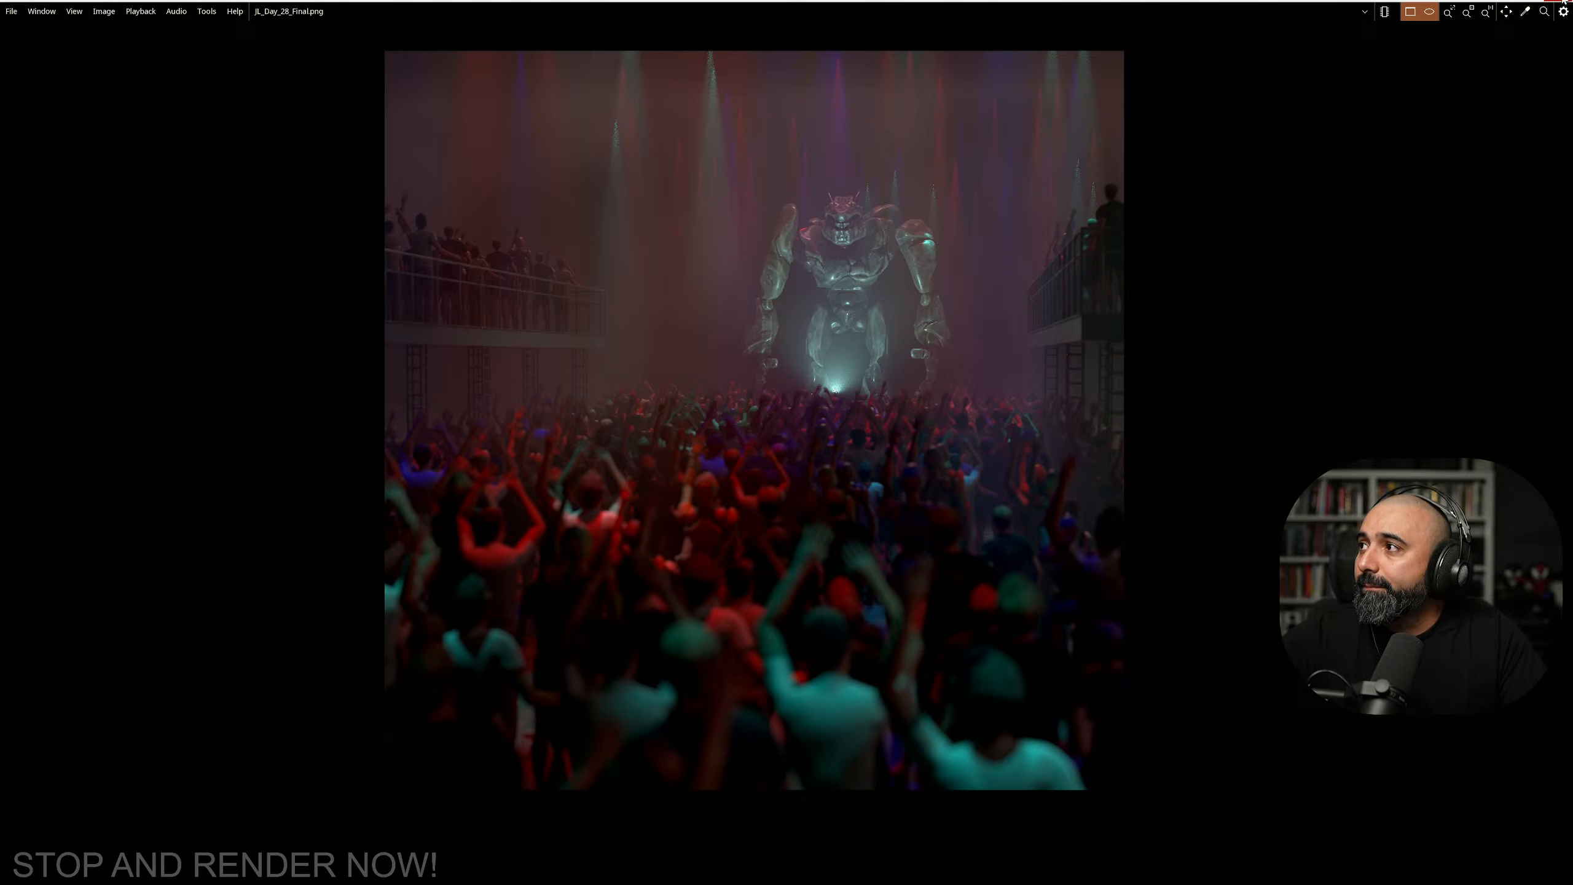
{"action": "left_click", "coordinate": [1535, 2]}
{"action": "left_click_drag", "start_coordinate": [1195, 93], "coordinate": [956, 61]}
{"action": "left_click", "coordinate": [1453, 60]}
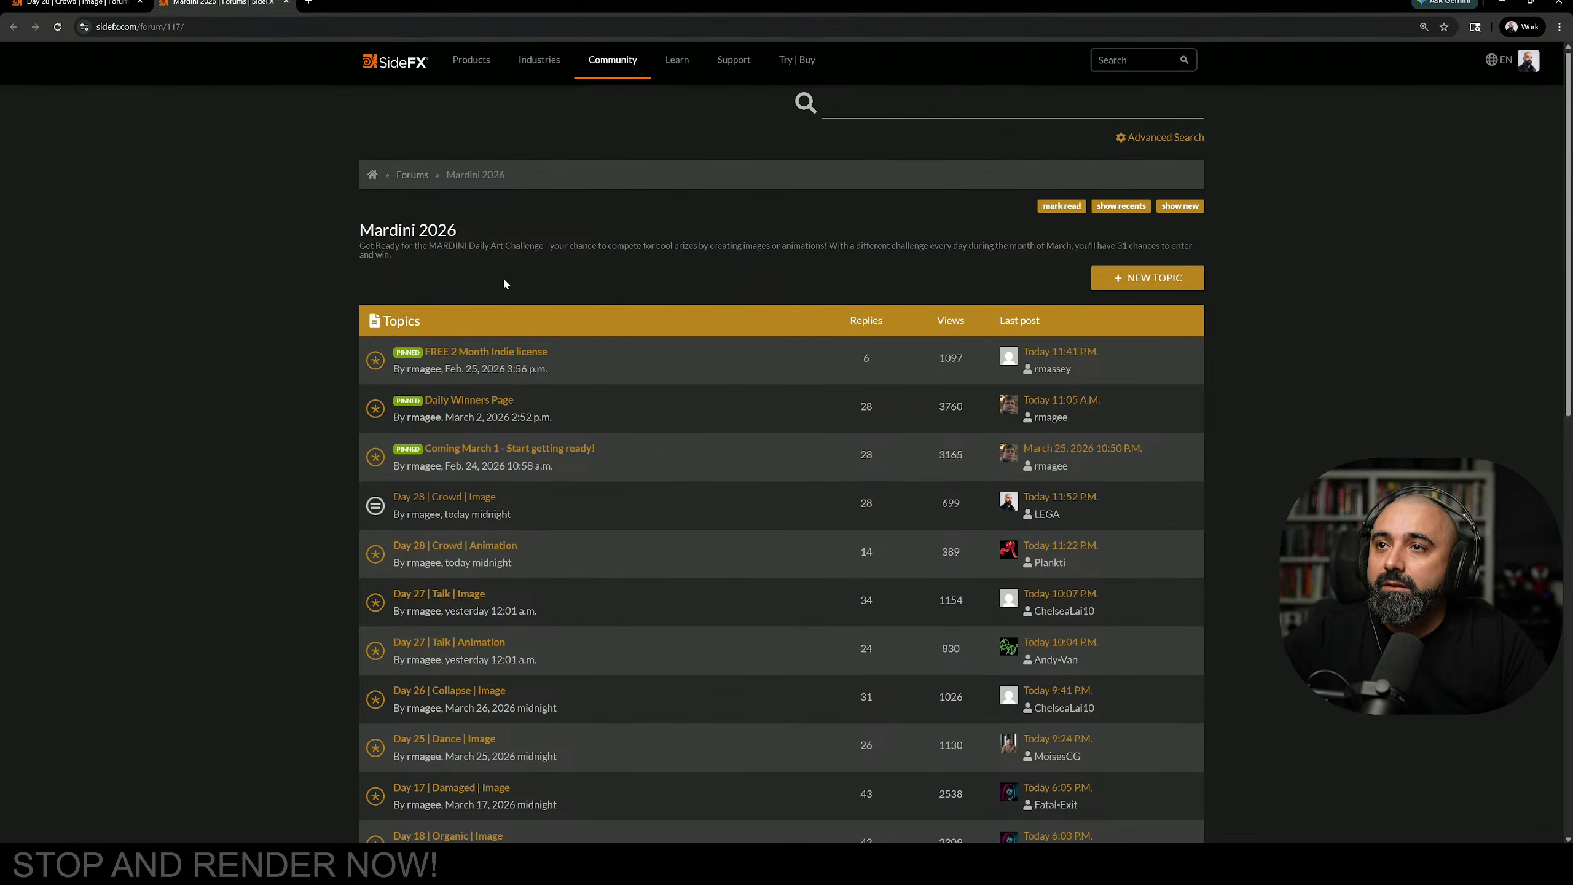
Open the Mardini 2026 contest page from the SideFX home page and look over the daily challenge calendar for the remaining themes.
{"action": "mouse_move", "coordinate": [476, 63]}
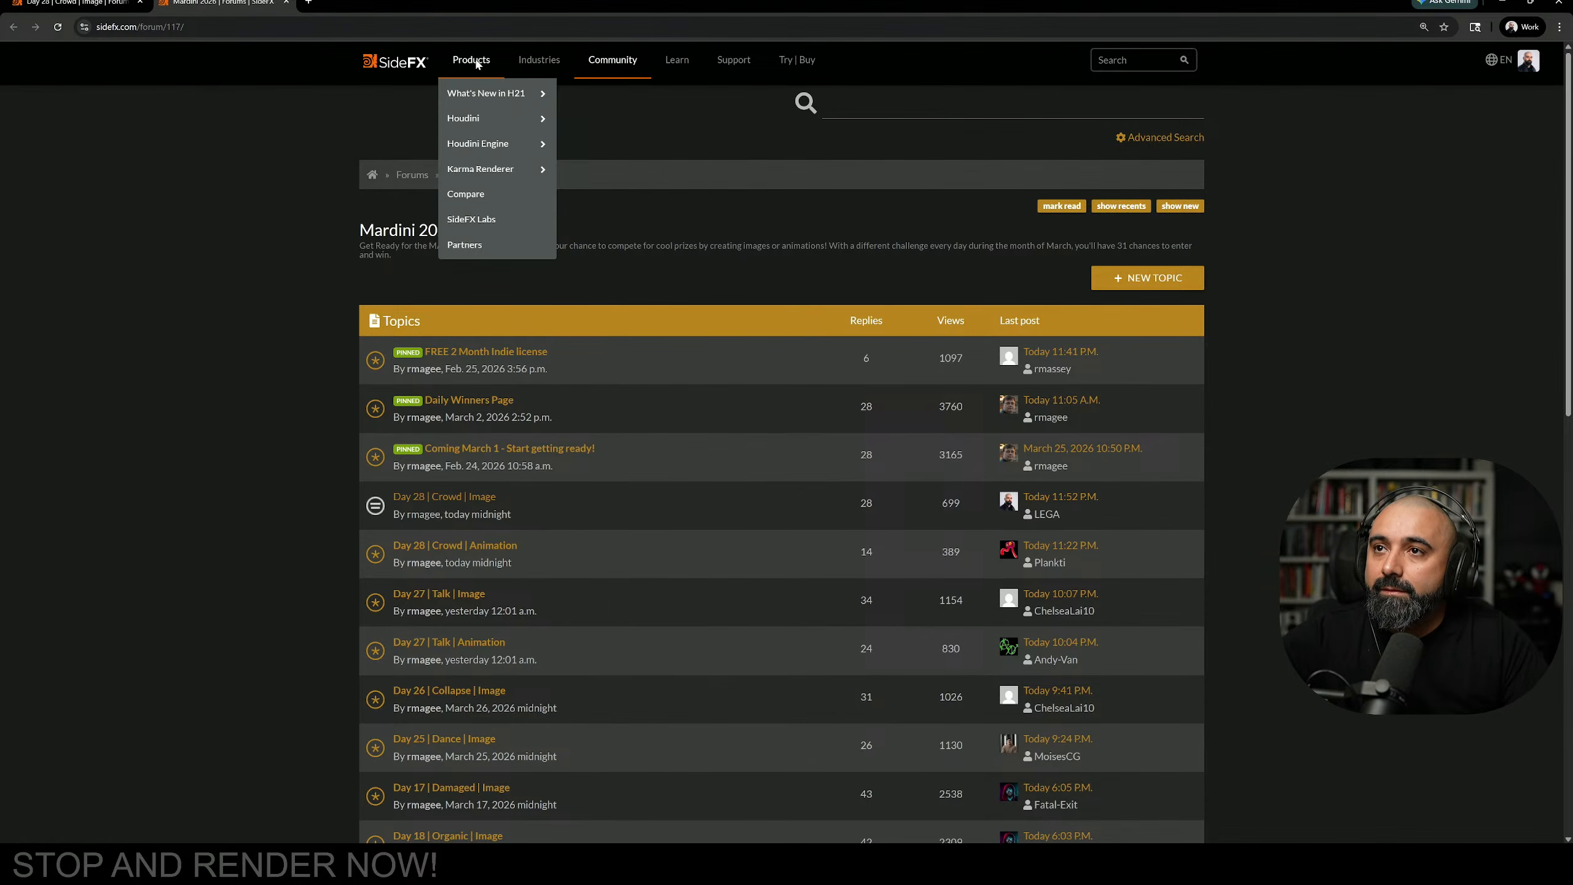
{"action": "left_click", "coordinate": [412, 59]}
{"action": "left_click", "coordinate": [555, 581]}
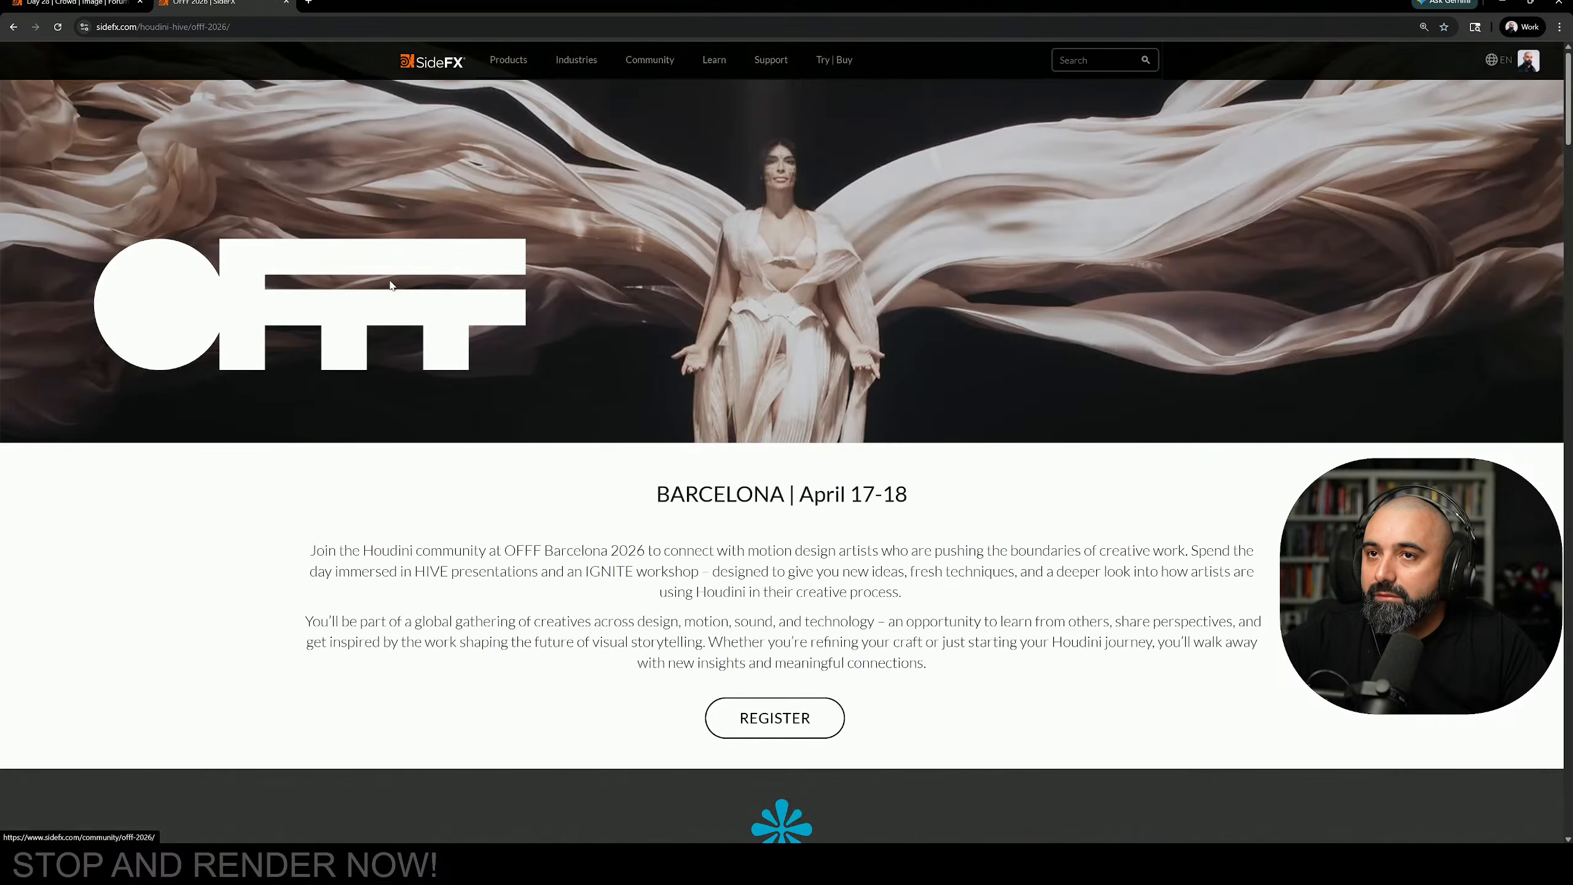
{"action": "left_click", "coordinate": [12, 27]}
{"action": "scroll", "coordinate": [643, 465], "scroll_direction": "down", "scroll_amount": 5}
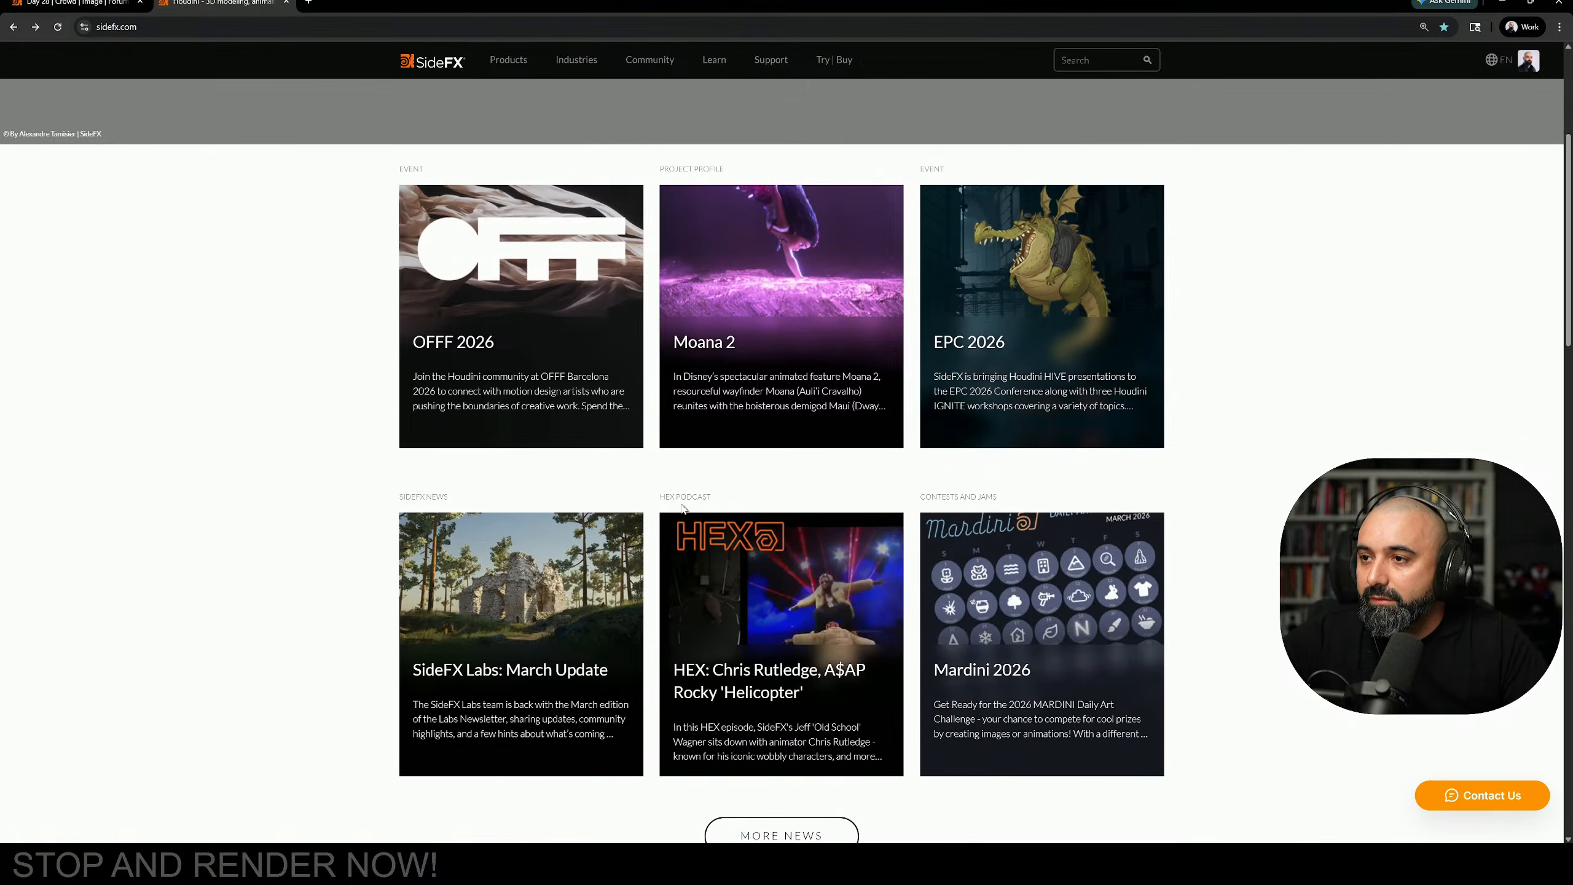
{"action": "left_click", "coordinate": [951, 574]}
{"action": "scroll", "coordinate": [906, 572], "scroll_direction": "down", "scroll_amount": 5}
{"action": "scroll", "coordinate": [904, 574], "scroll_direction": "down", "scroll_amount": 5}
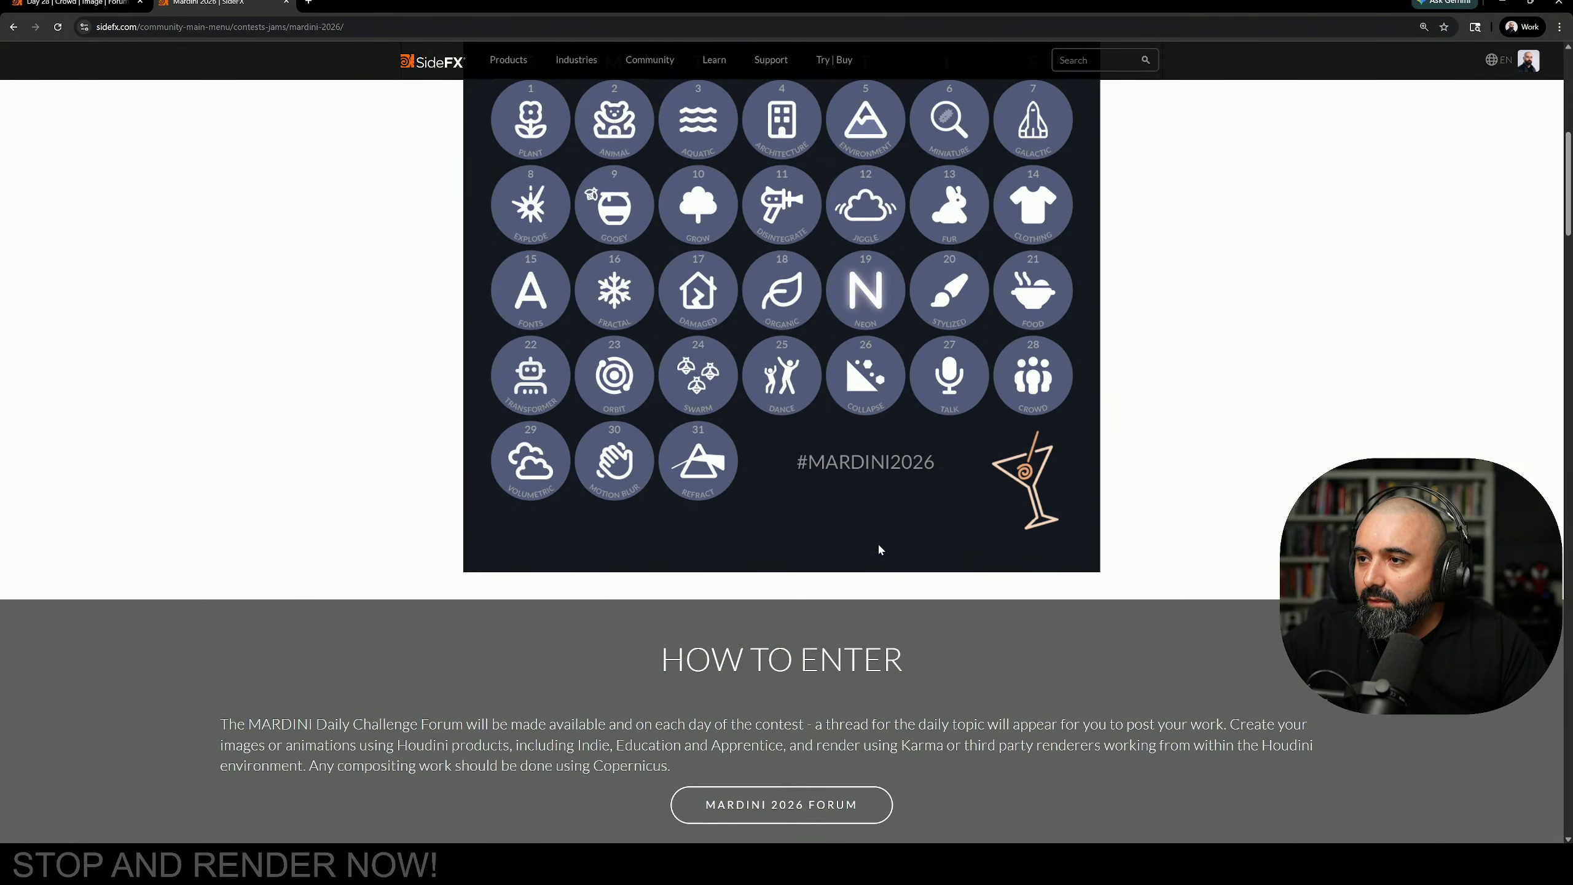
{"action": "scroll", "coordinate": [878, 542], "scroll_direction": "up", "scroll_amount": 2}
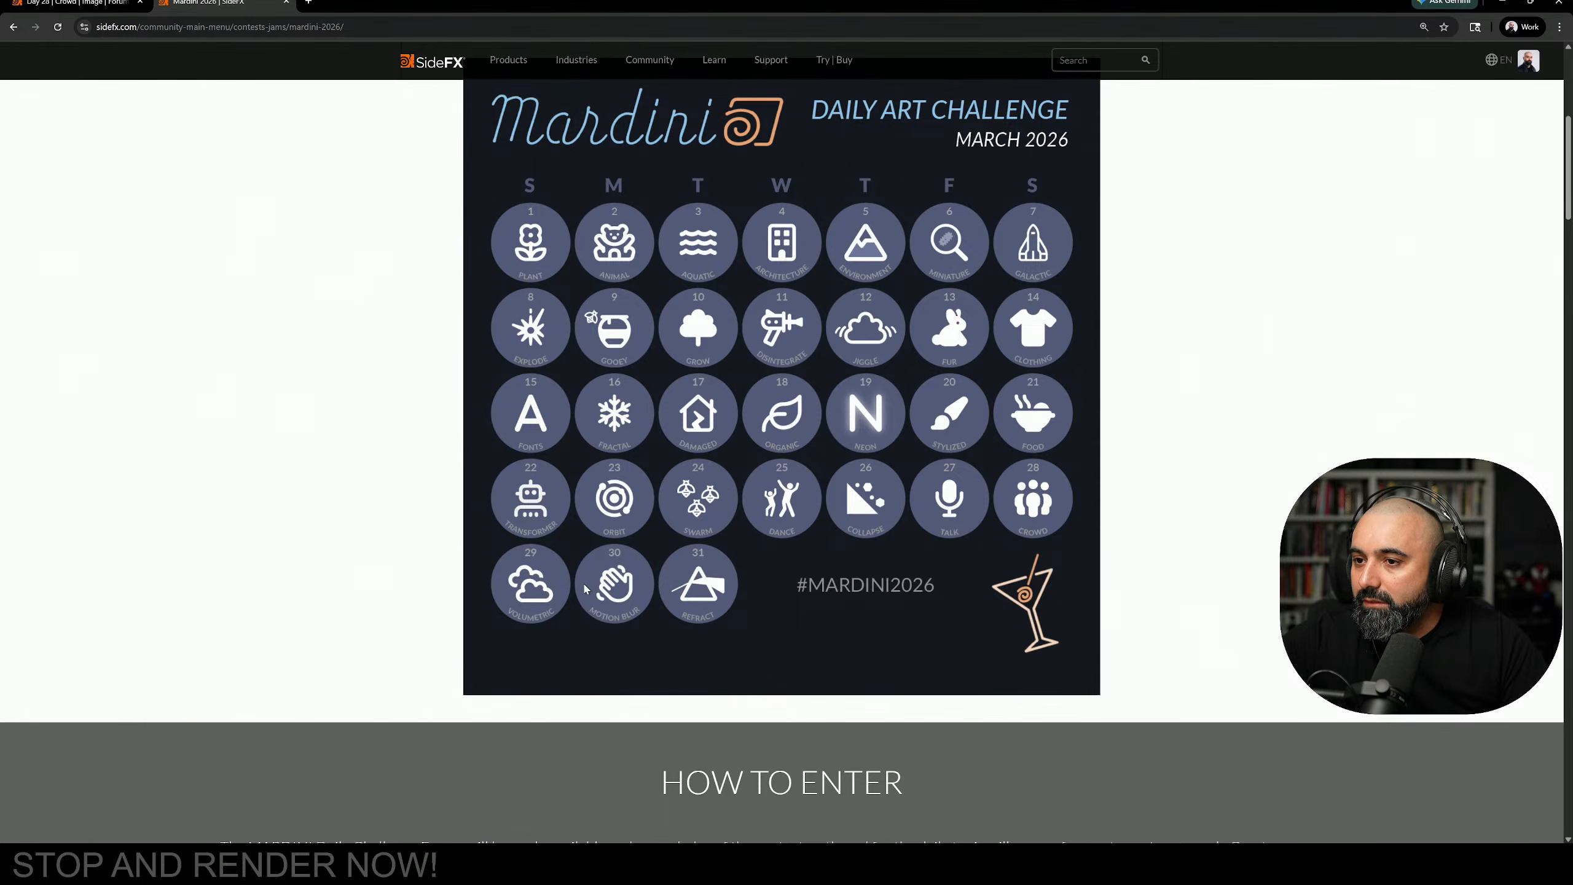